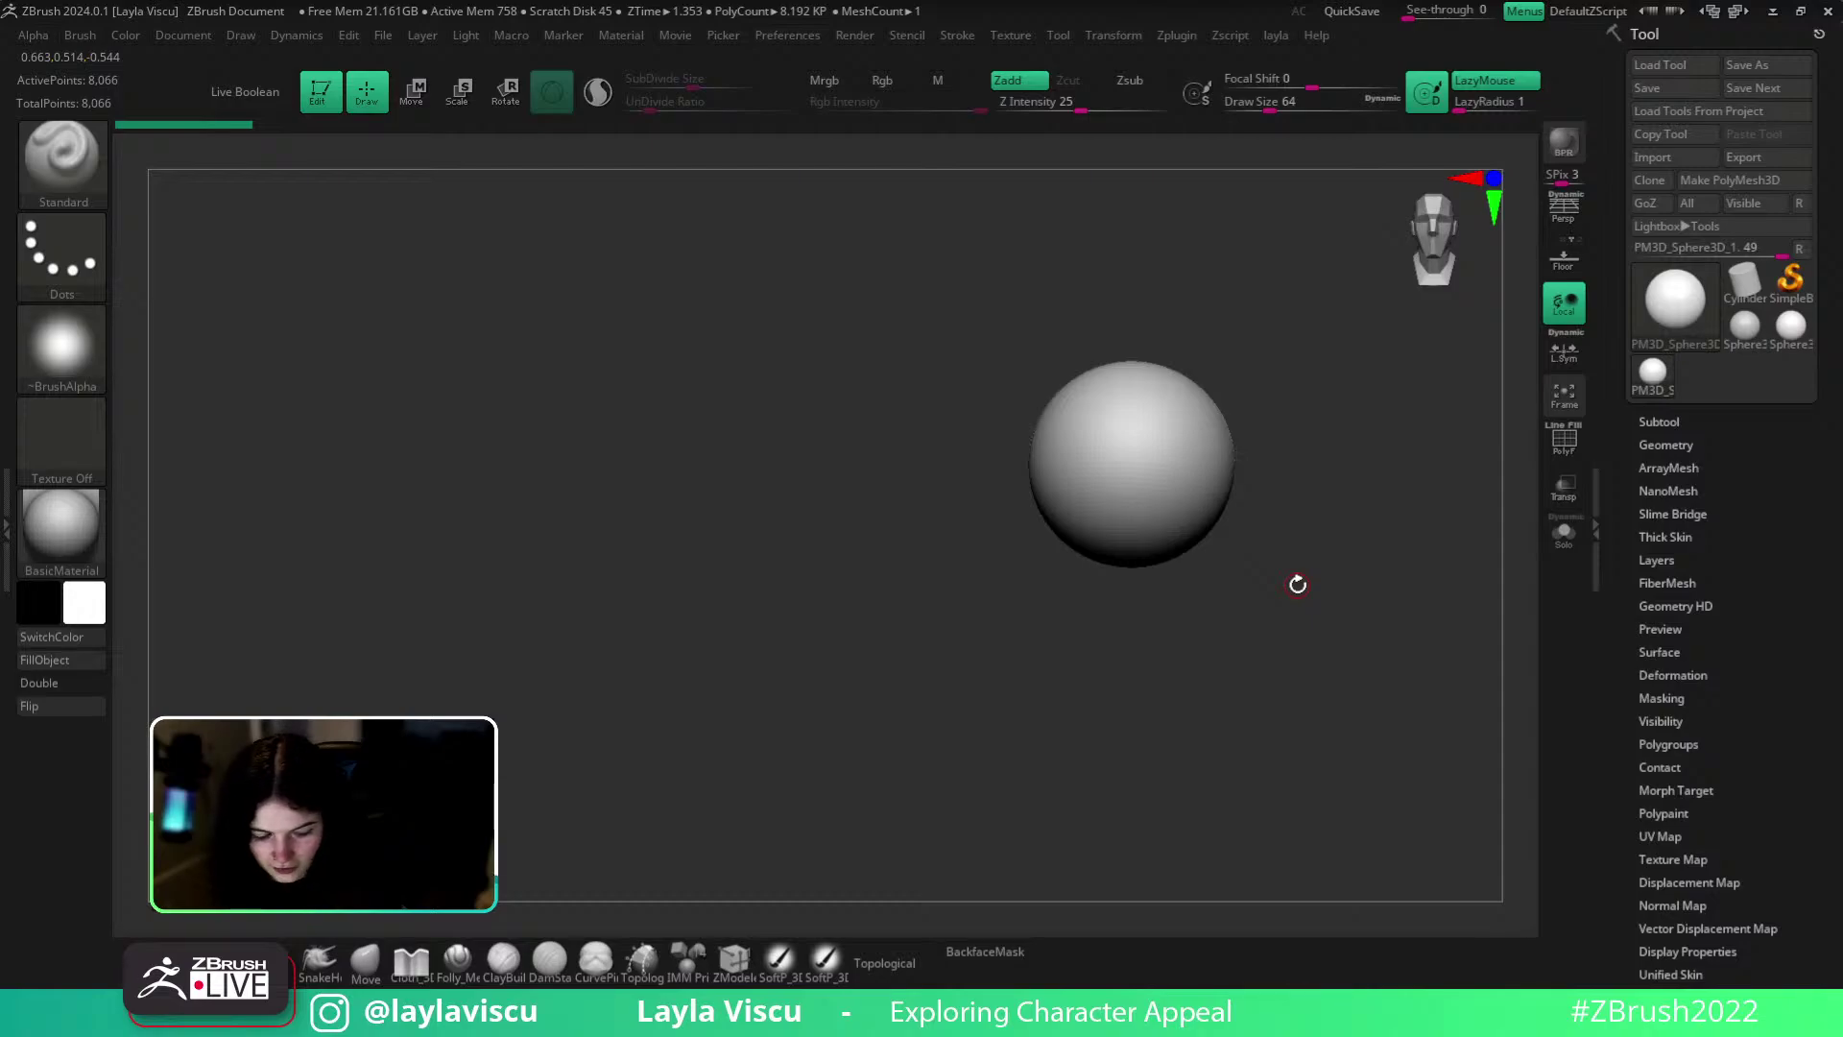
# - Load the general_v025 character tool from the general project's zbrush folder
pyautogui.moveTo(1360, 507)
pyautogui.keyDown('alt'); pyautogui.mouseDown()
pyautogui.moveTo(1361, 550)
pyautogui.moveTo(1310, 583)
pyautogui.mouseUp(); pyautogui.keyUp('alt')
pyautogui.hotkey('shift', 'f')
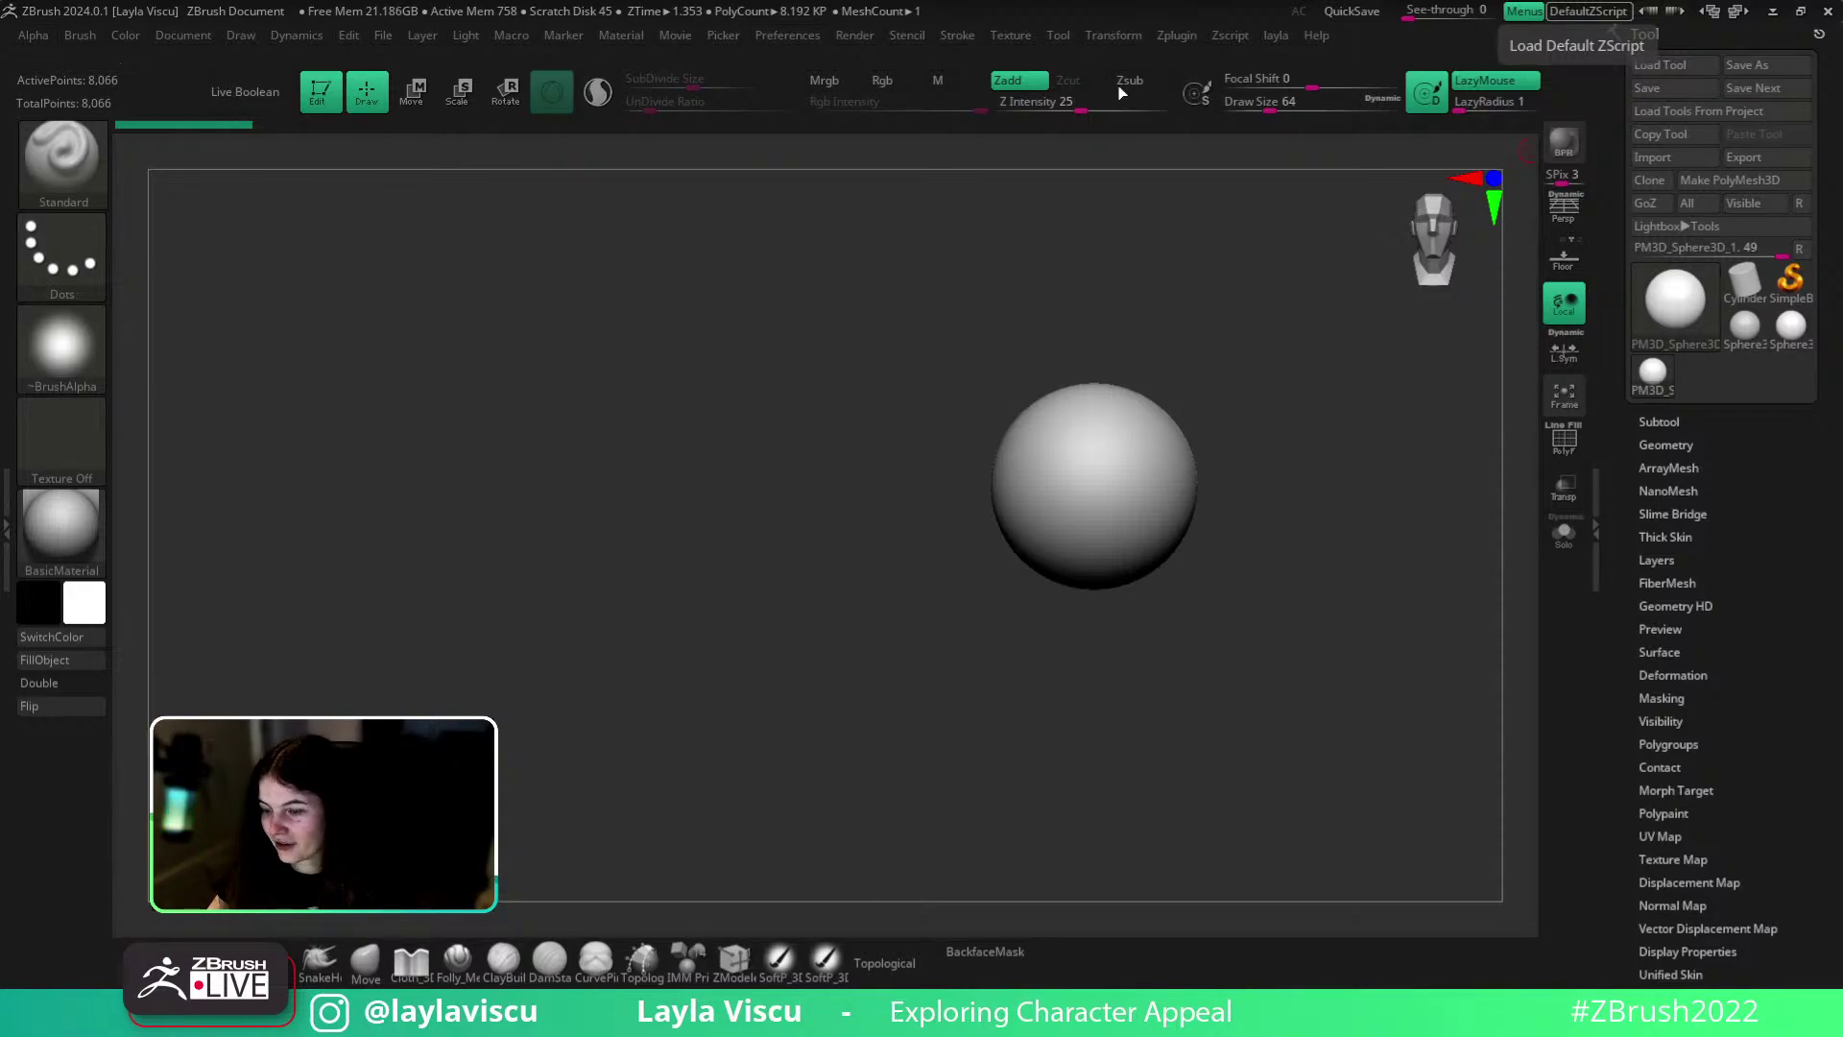
pyautogui.click(1675, 72)
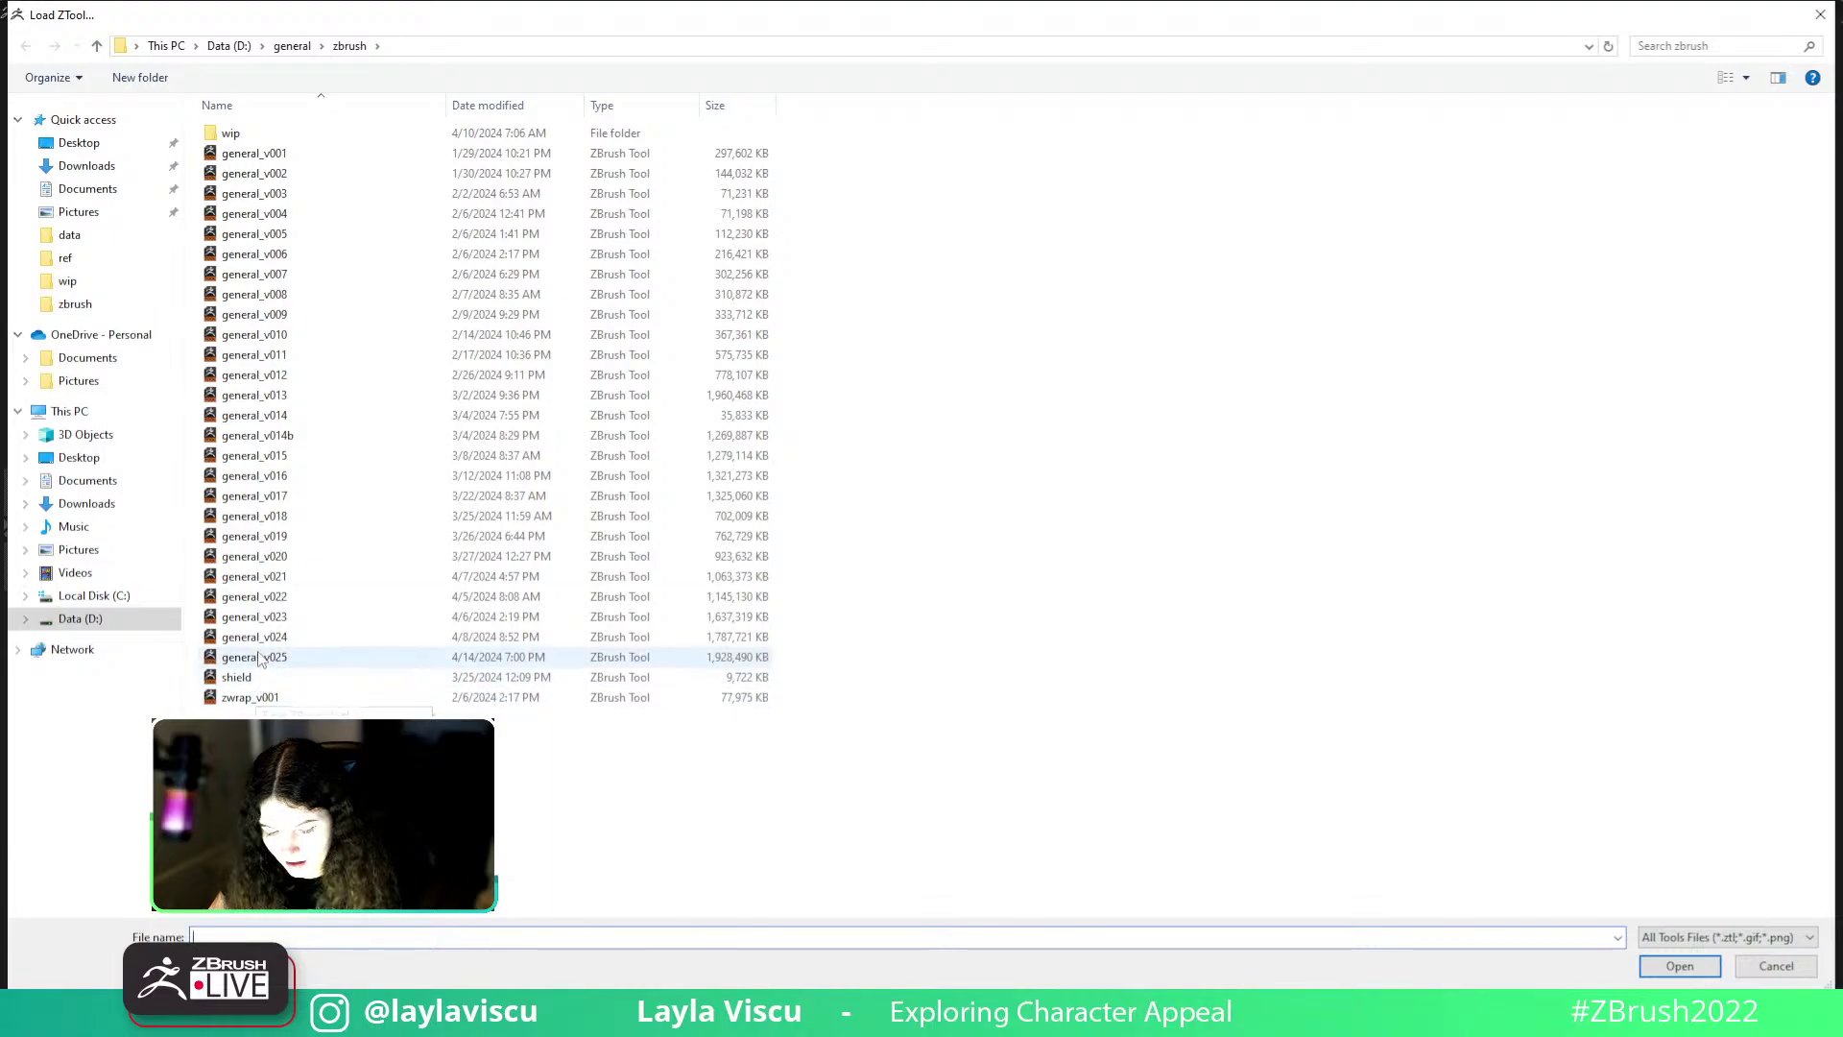
pyautogui.doubleClick(313, 658)
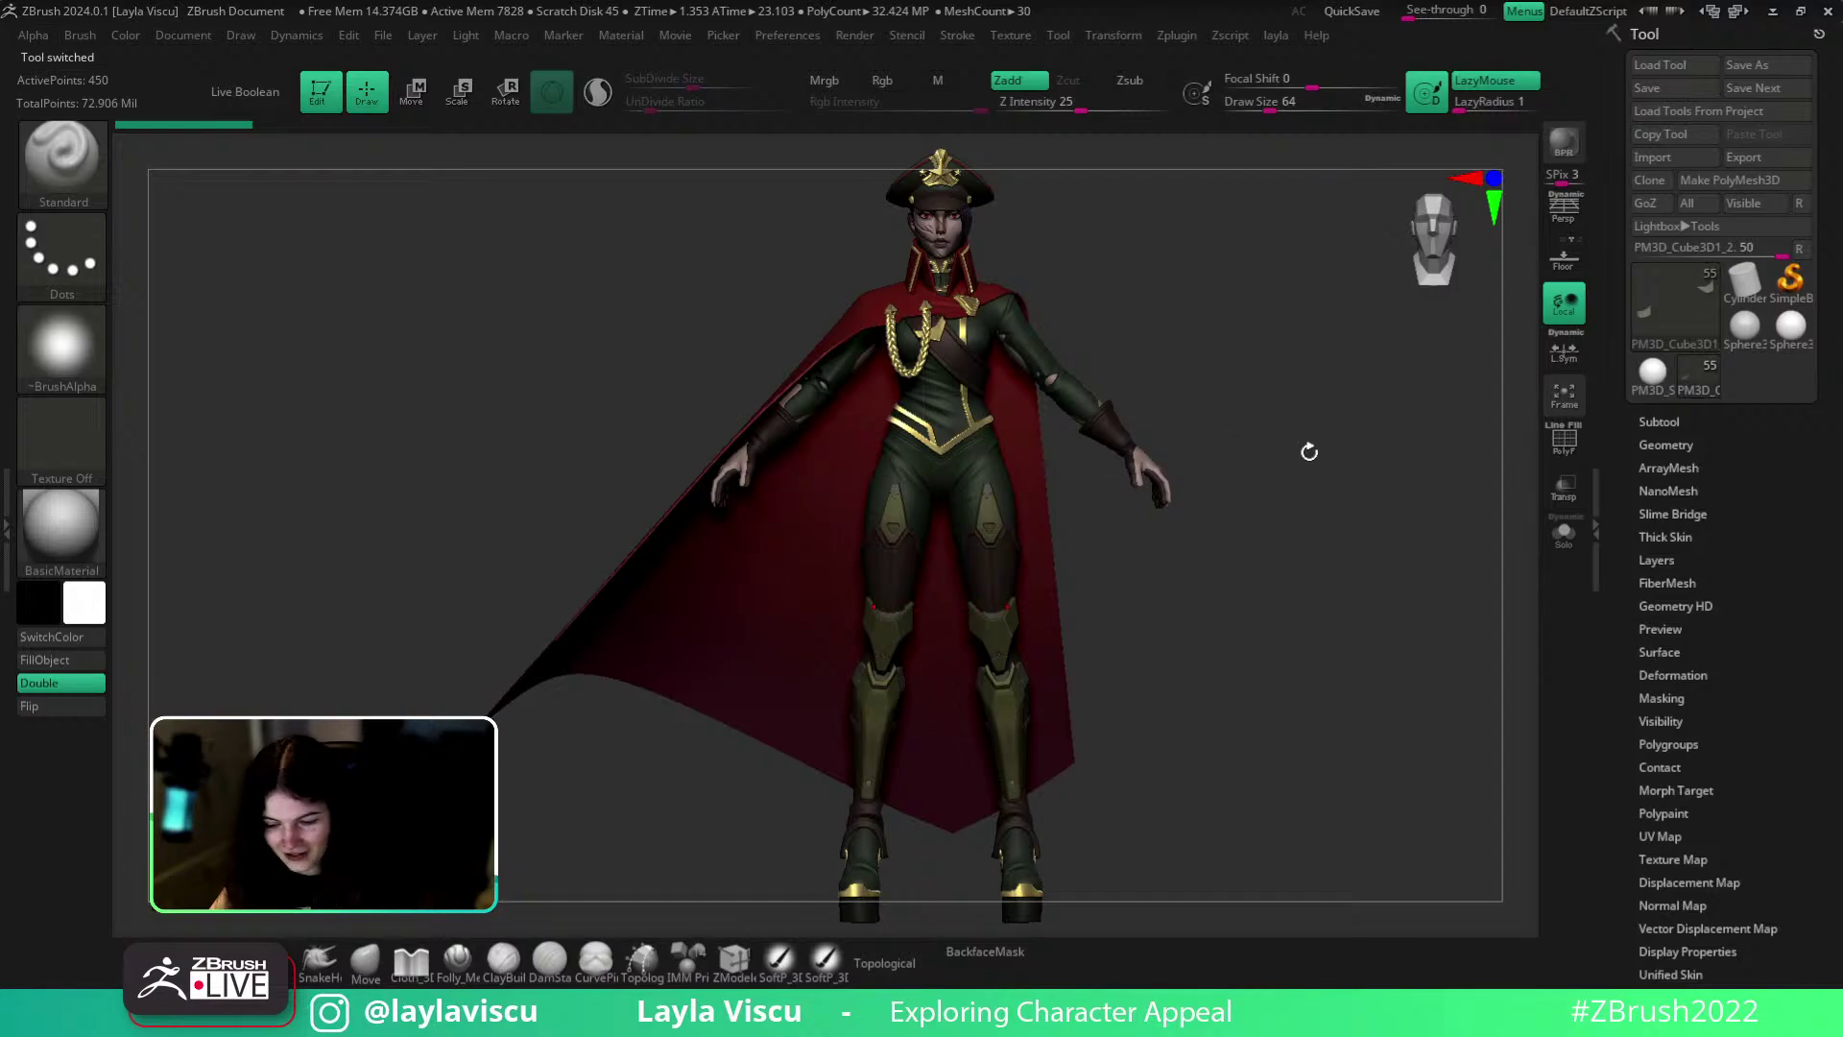
# - Switch the material to SkinShade4 and turn on perspective for viewing the full character
pyautogui.click(58, 538)
pyautogui.click(645, 422)
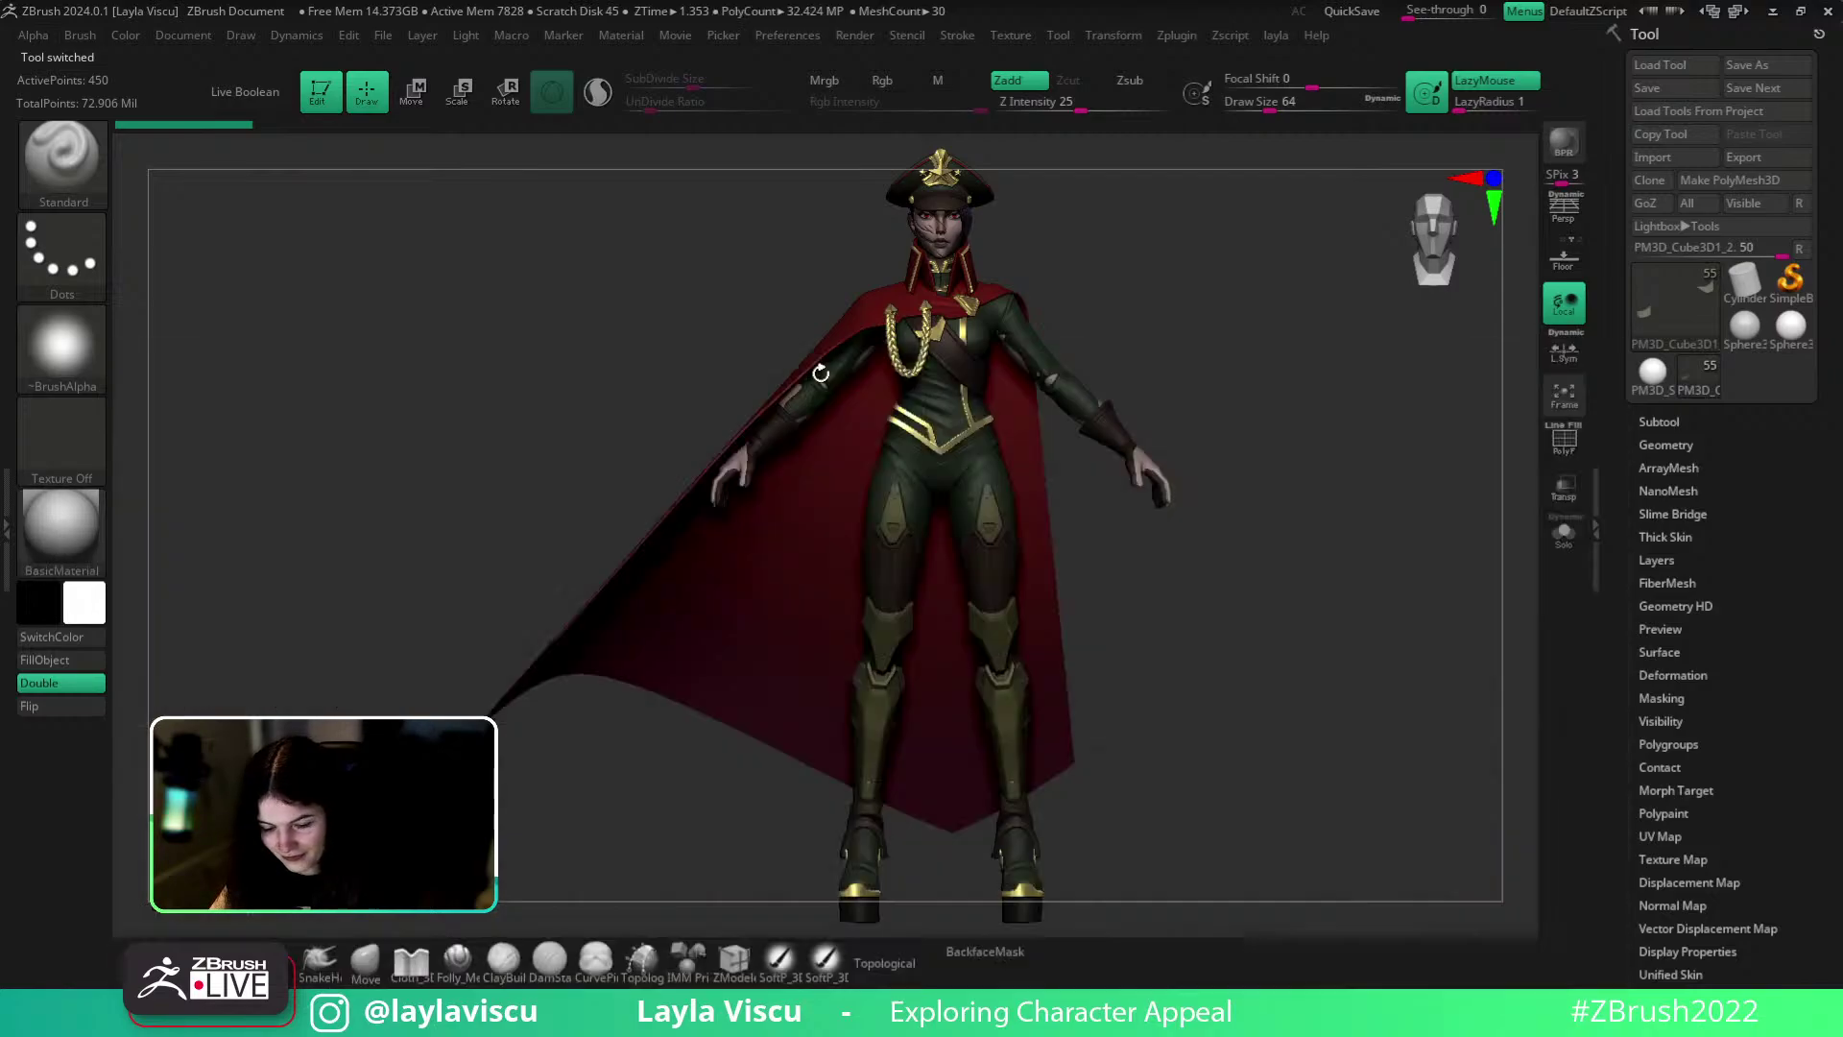
pyautogui.click(1564, 208)
pyautogui.moveTo(1333, 469); pyautogui.dragTo(1295, 467)
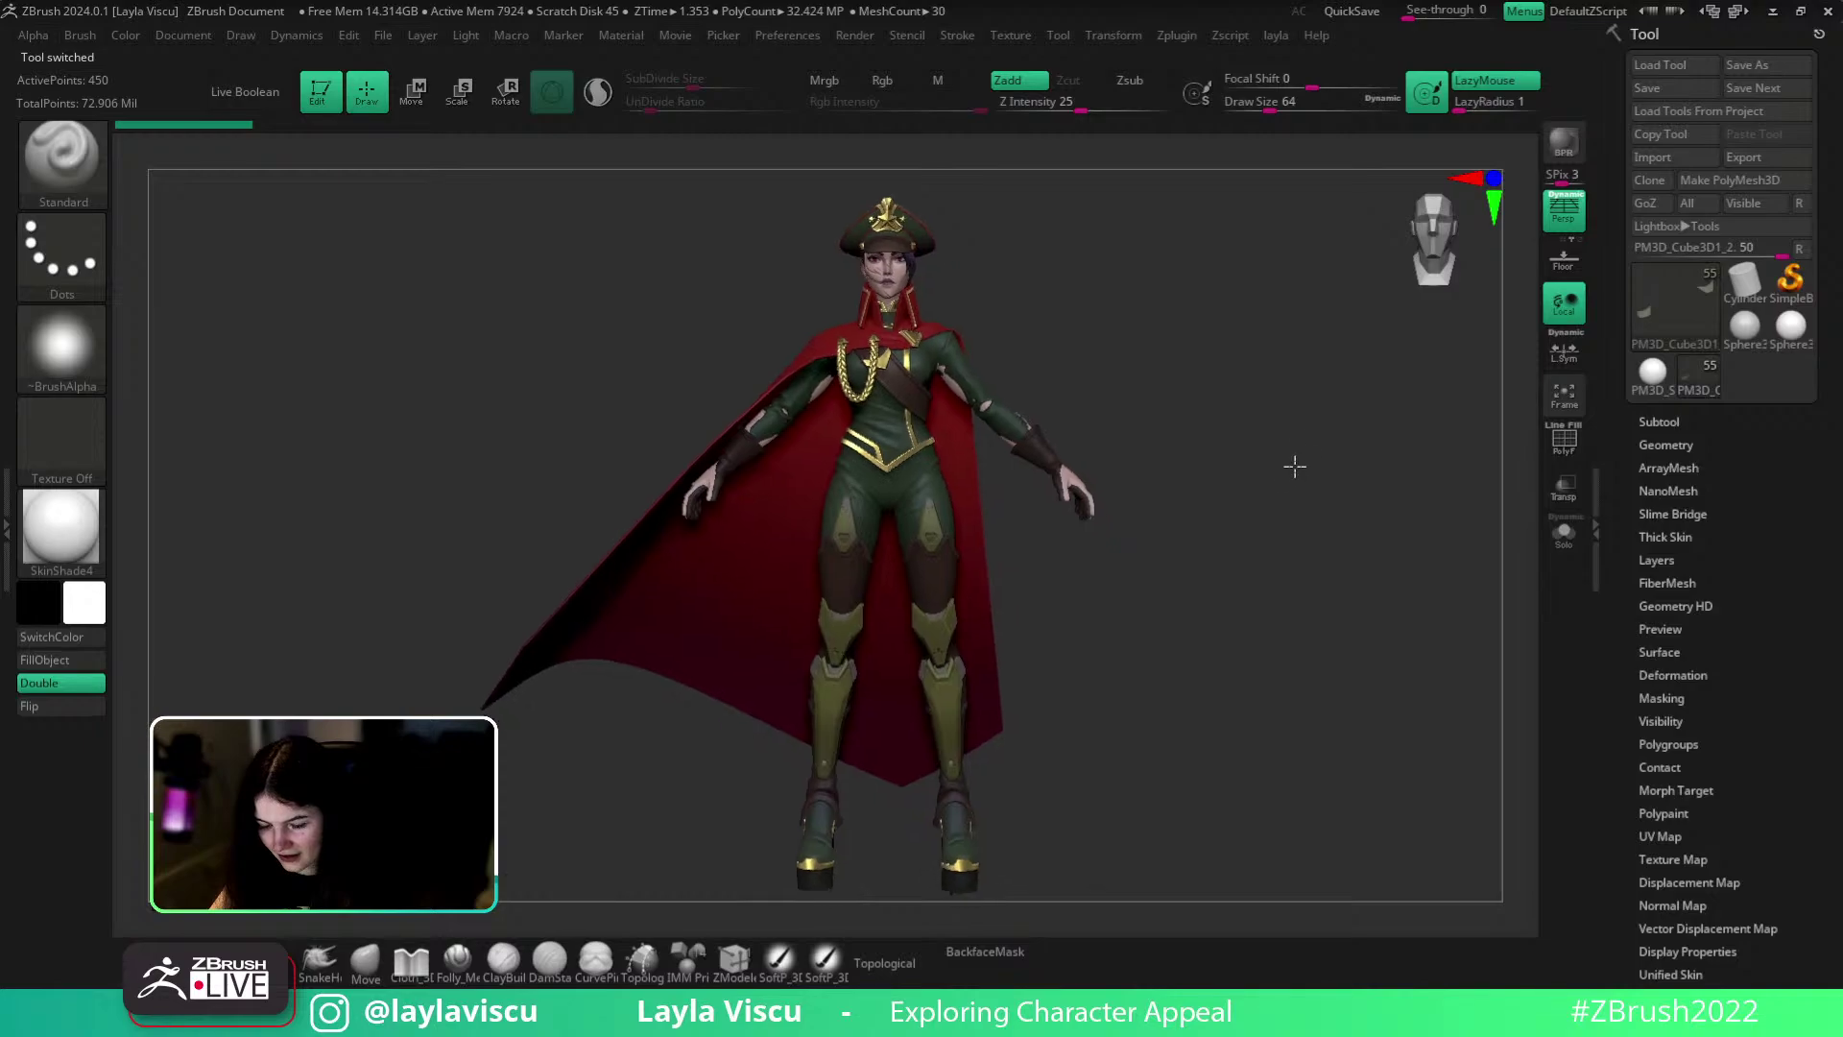
pyautogui.moveTo(1251, 563); pyautogui.dragTo(1322, 629)
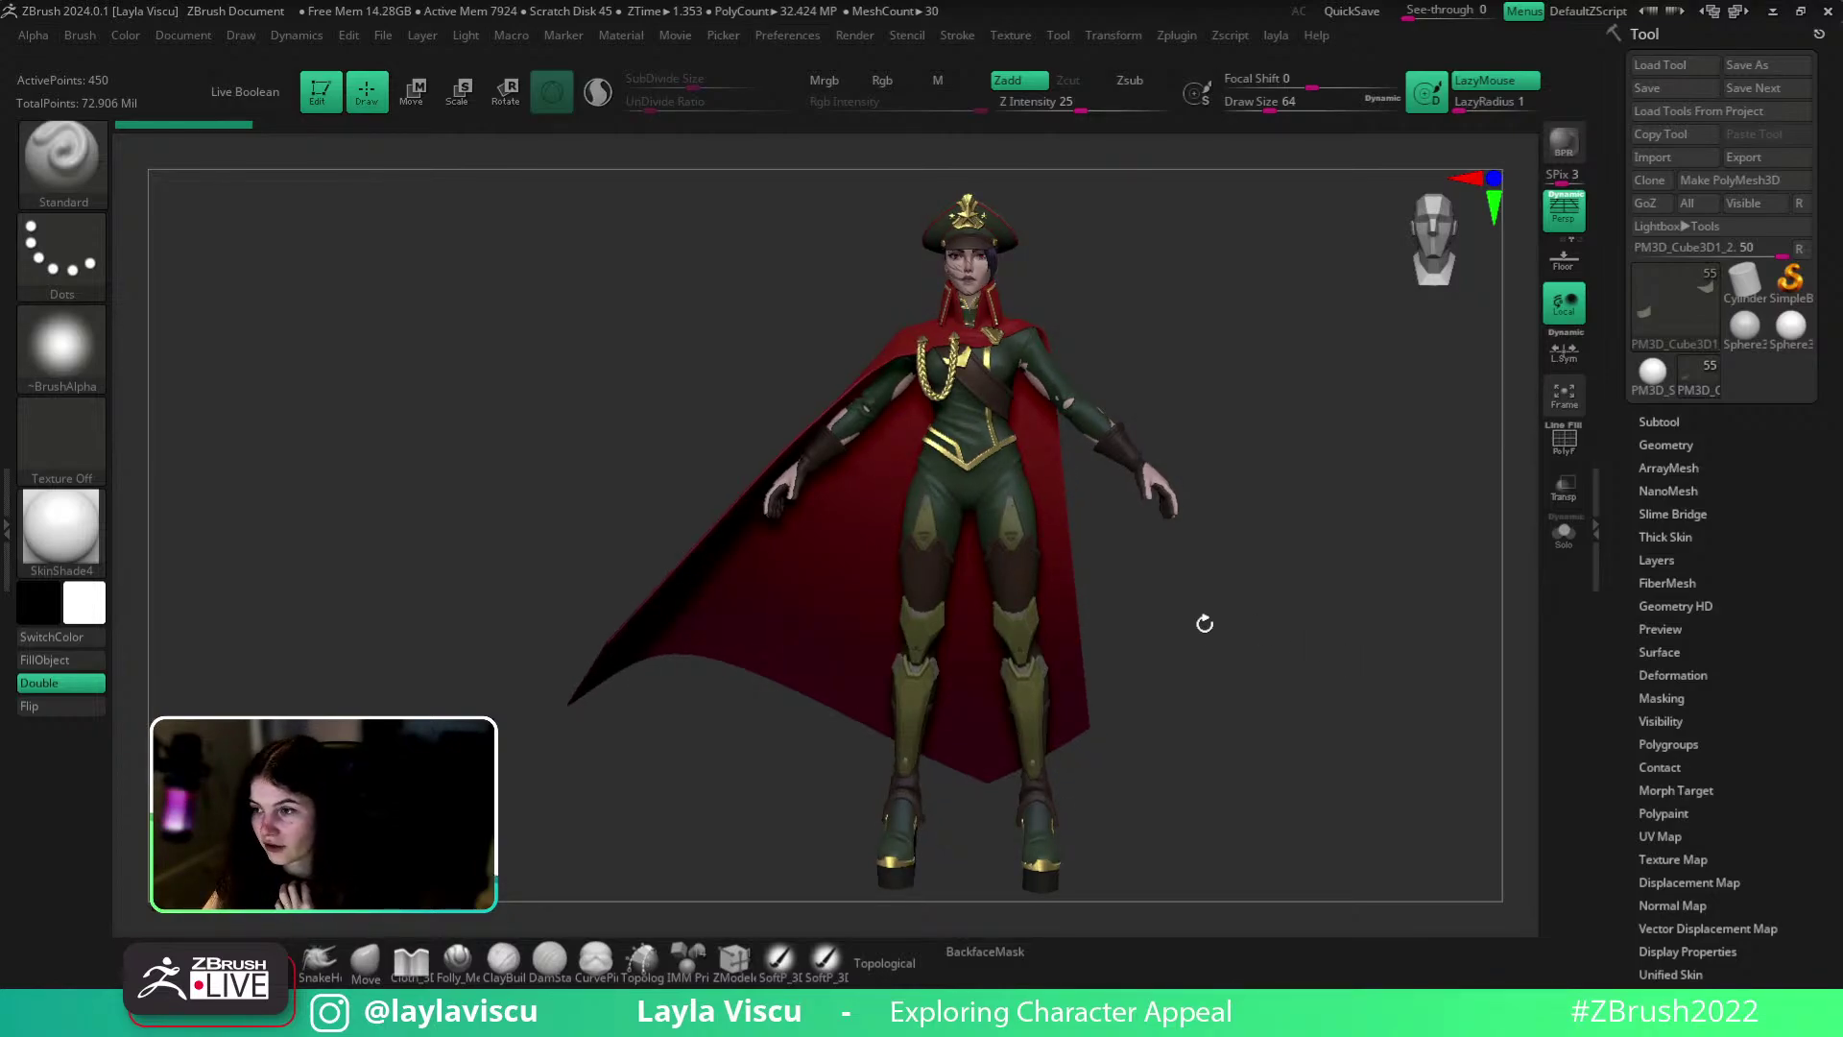
# - Import the gun image hunter-gage-general(7) from the ref folder as a texture and add it to Spotlight
pyautogui.click(1010, 36)
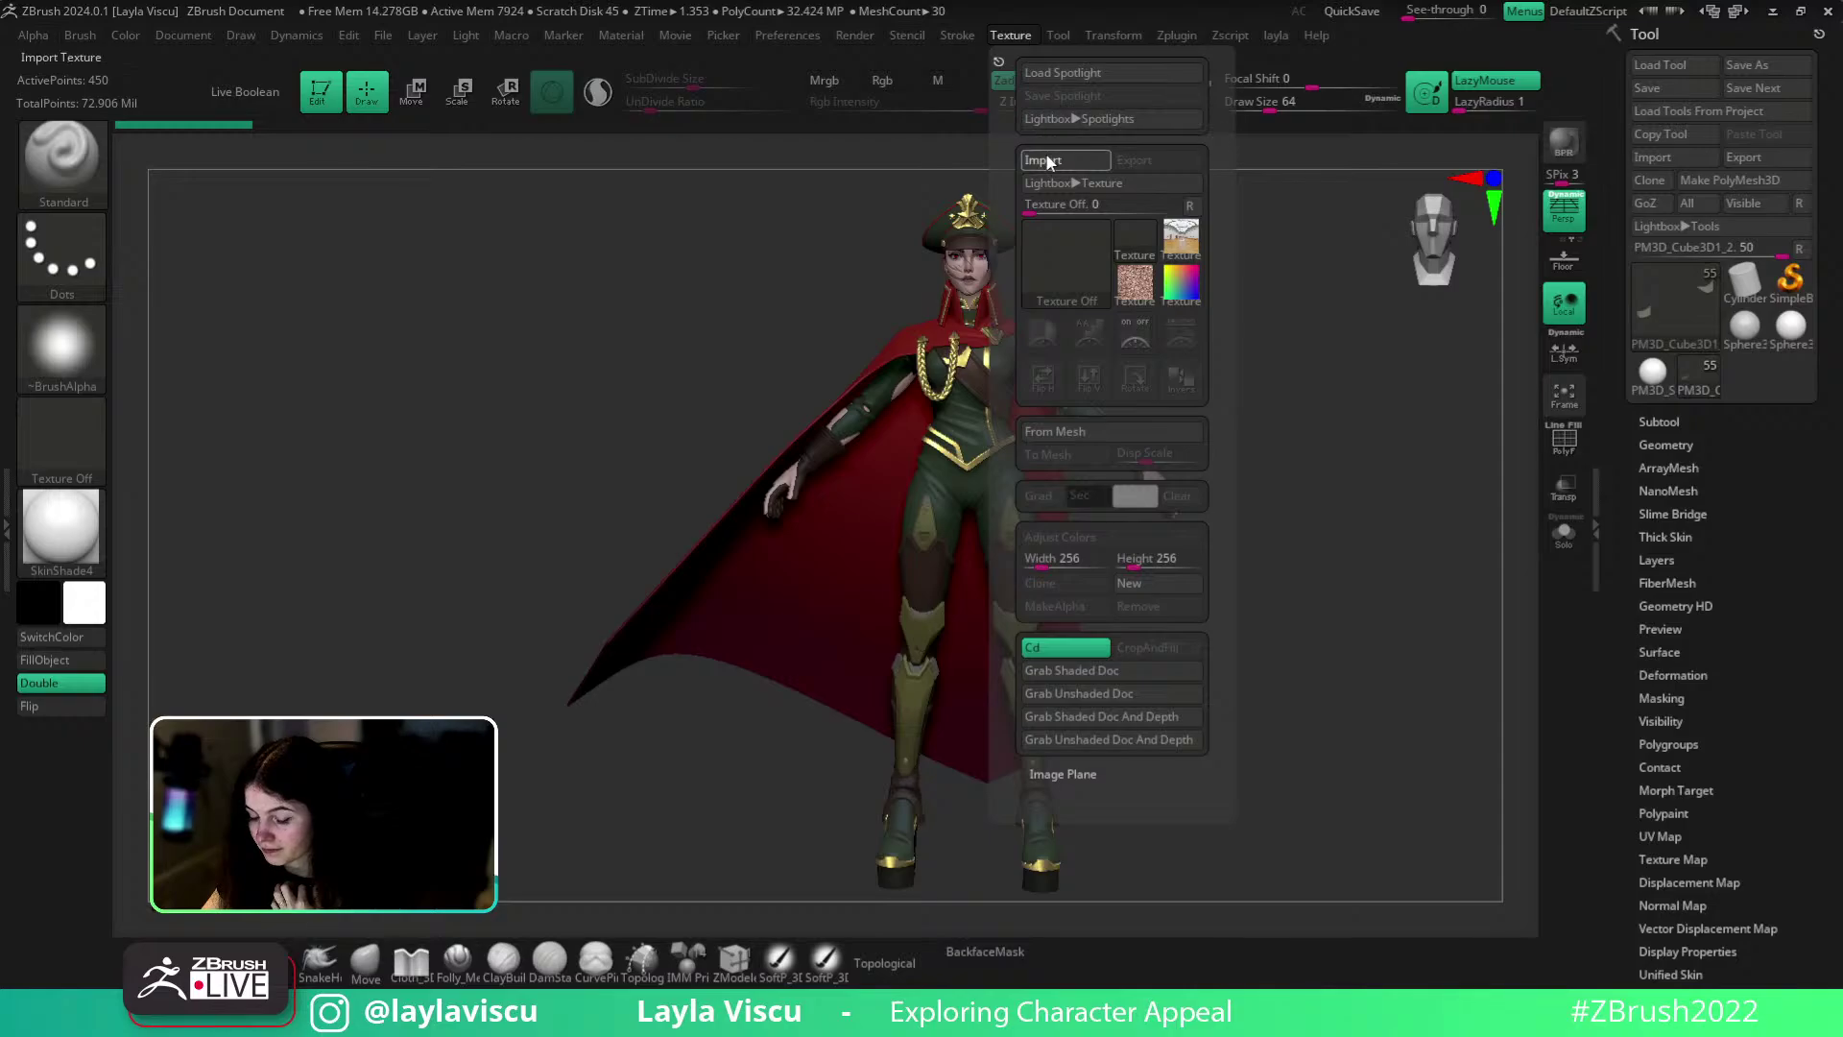
pyautogui.click(1042, 160)
pyautogui.click(292, 45)
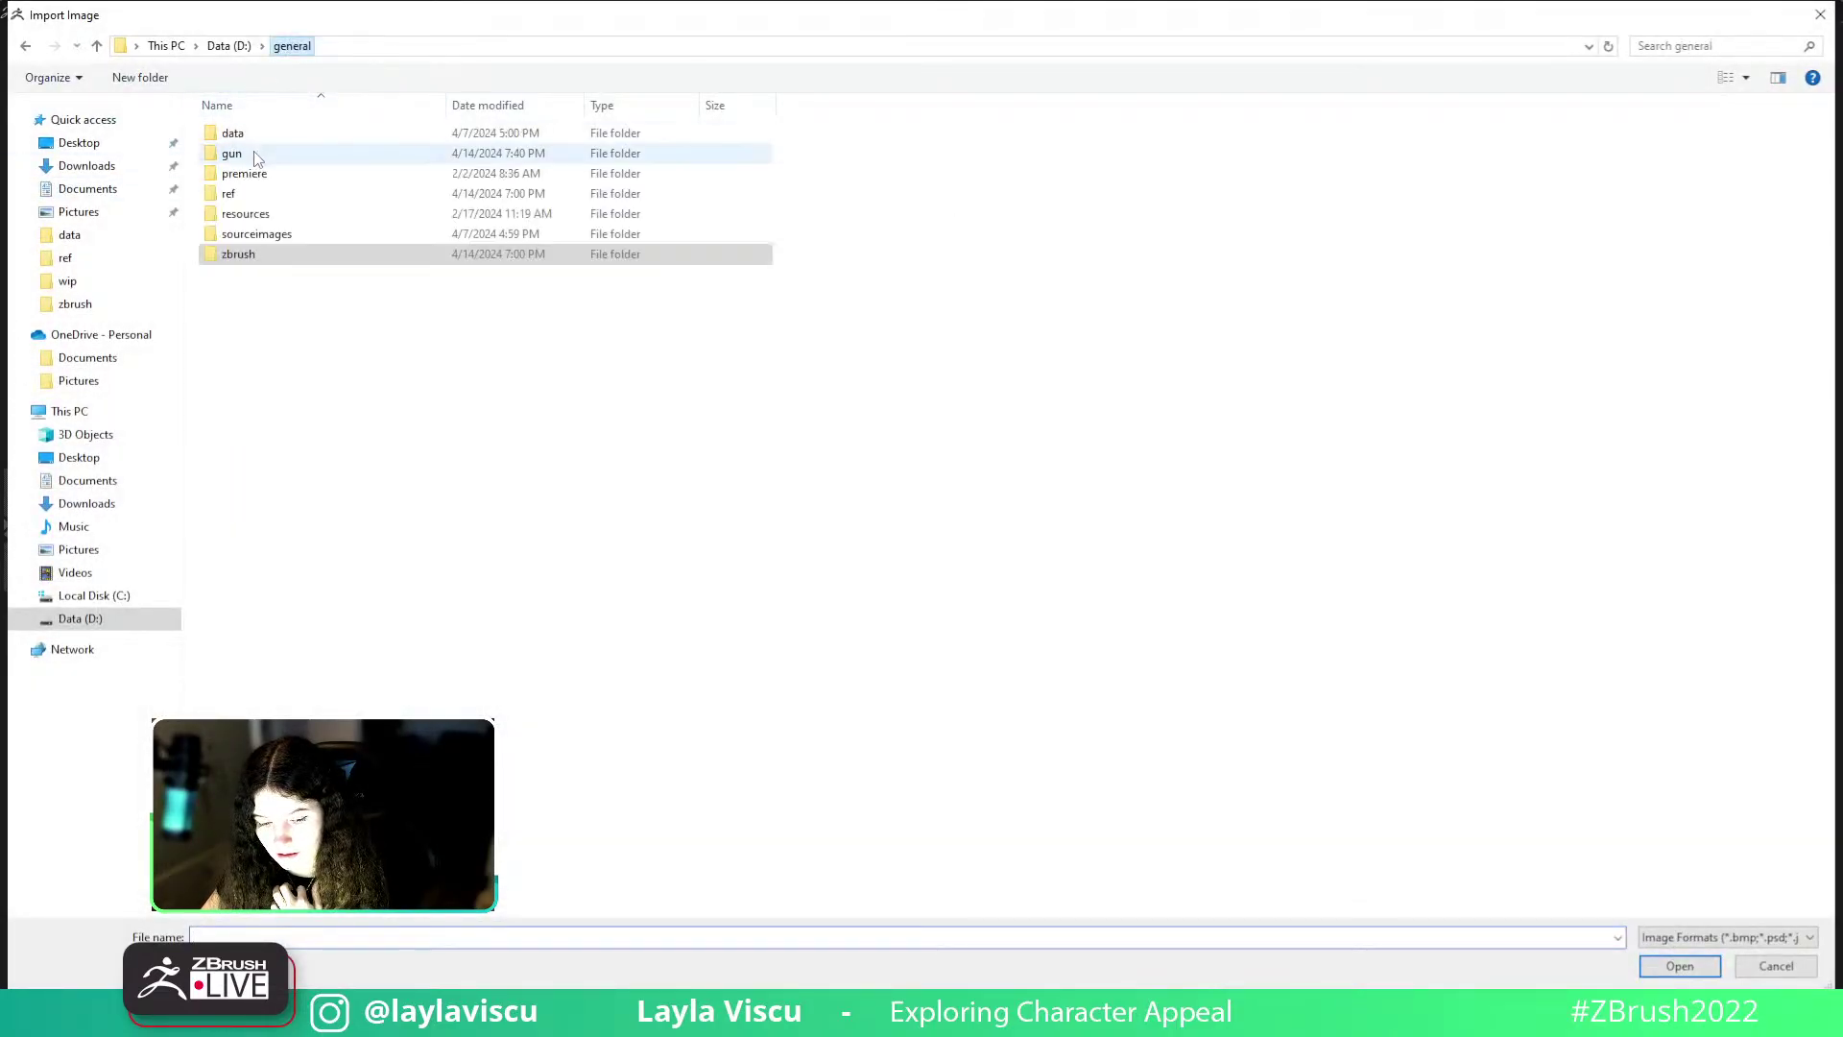
pyautogui.doubleClick(269, 167)
pyautogui.doubleClick(275, 158)
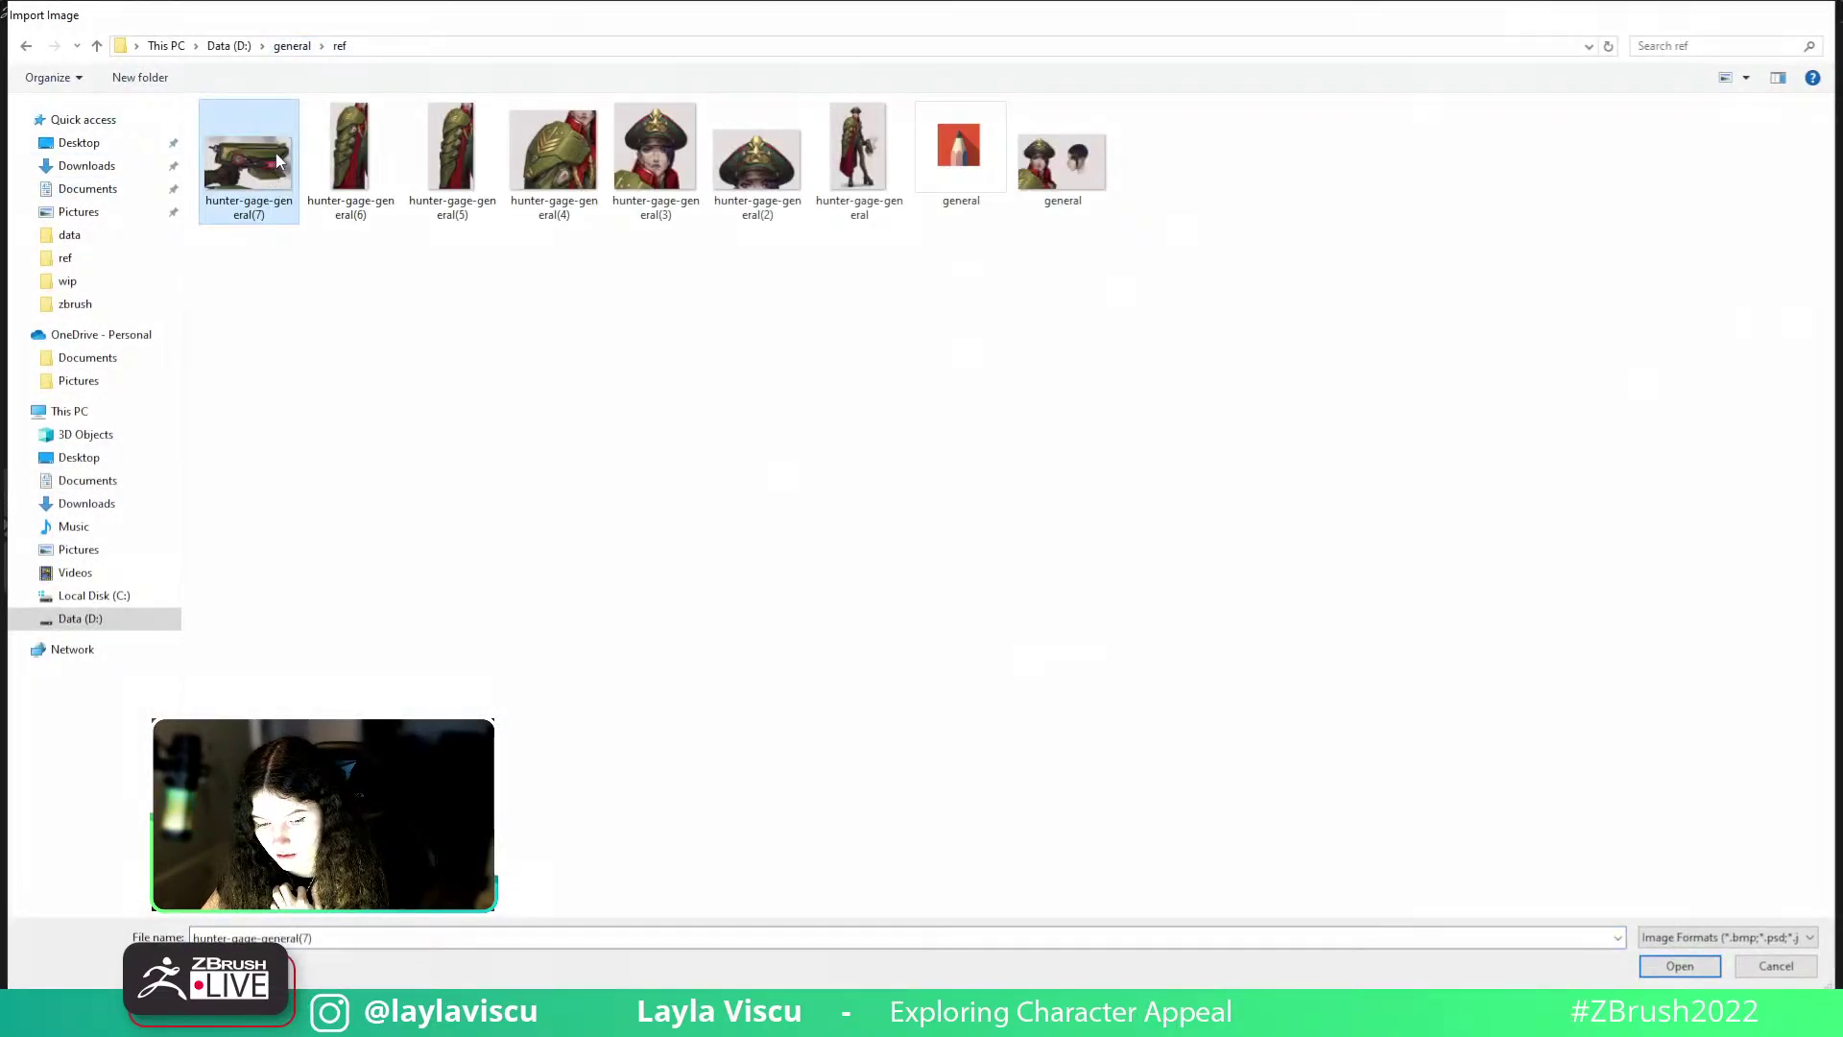
pyautogui.click(1043, 331)
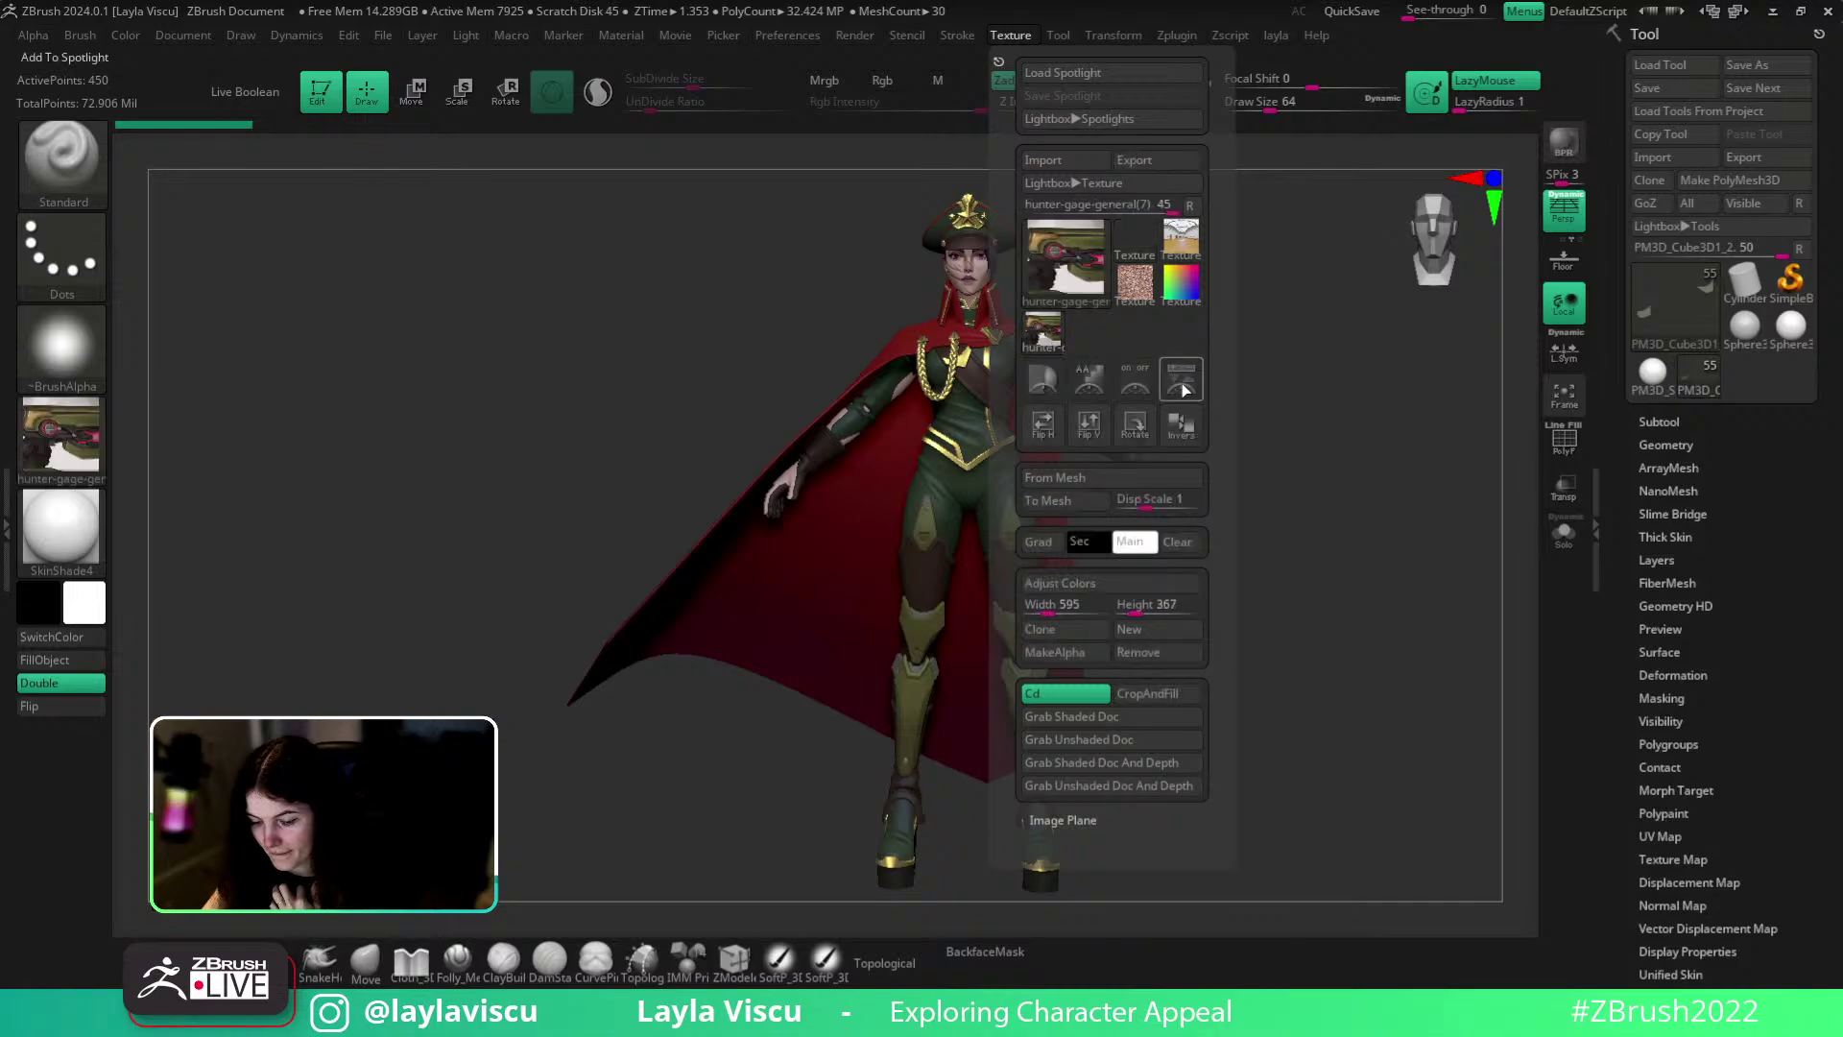
pyautogui.click(1180, 380)
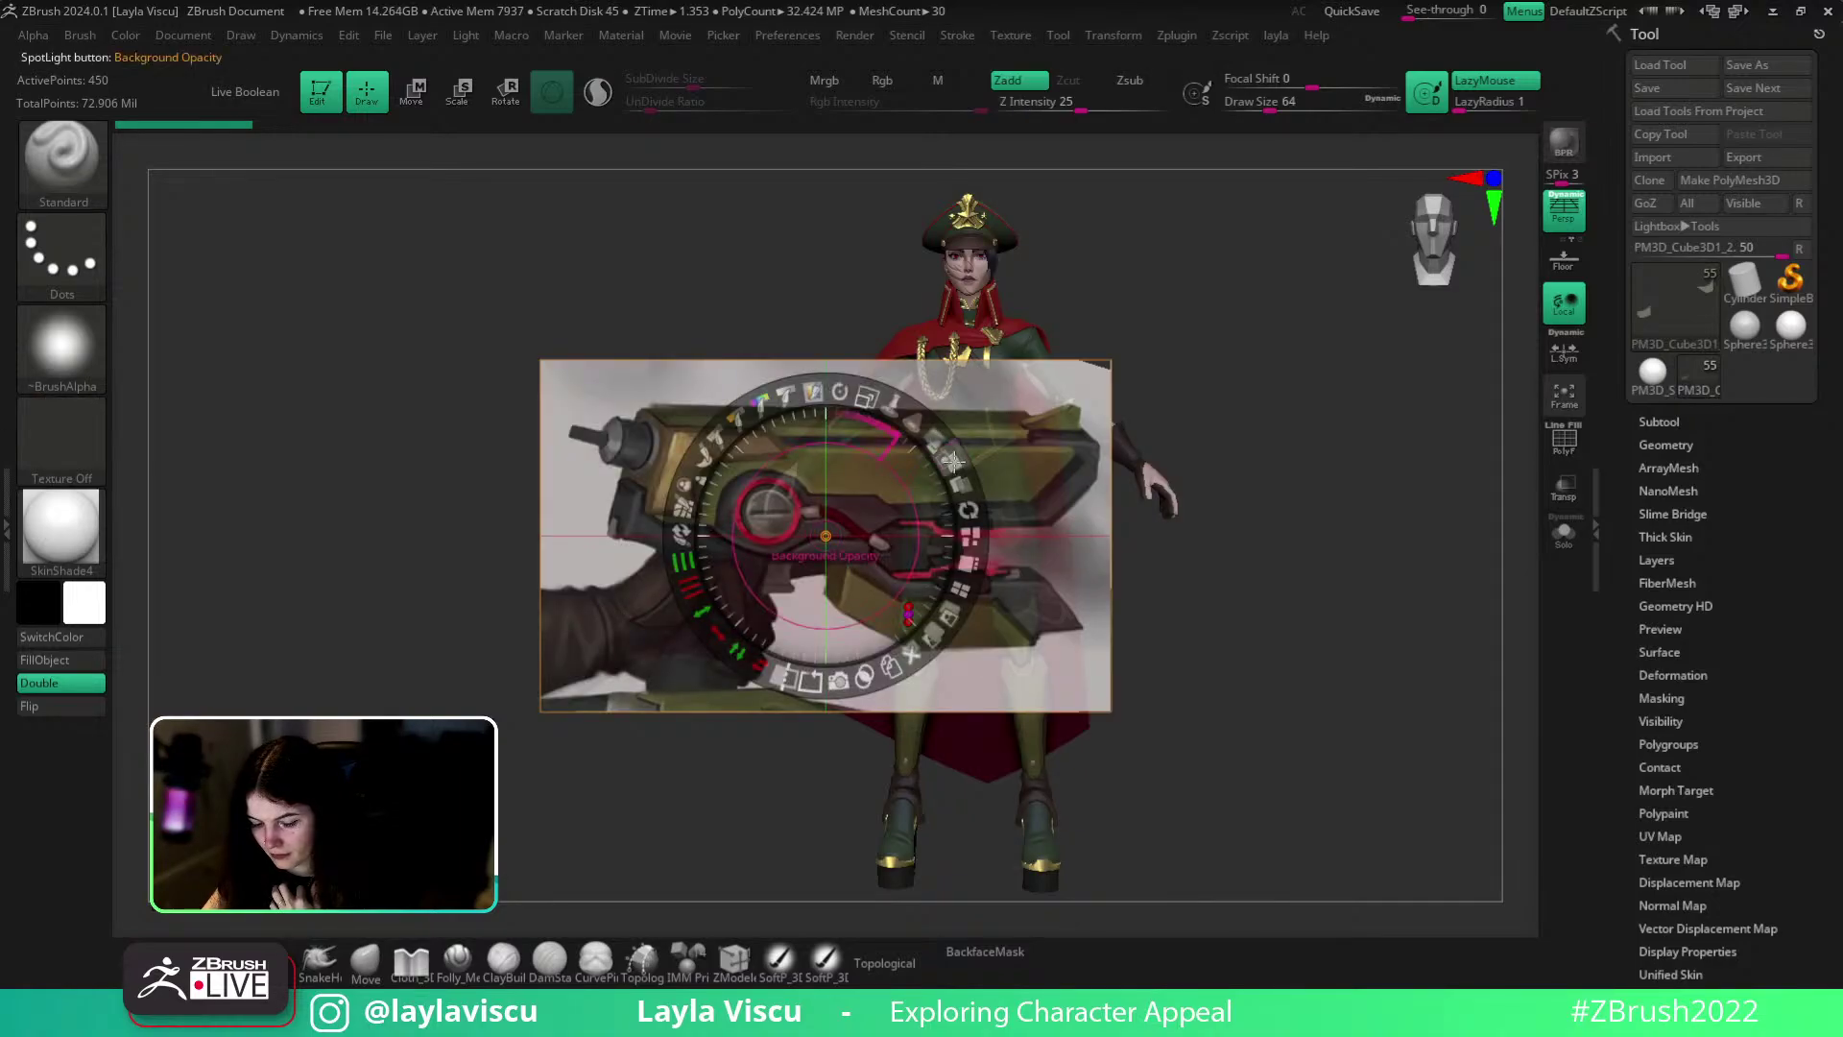
# - Make the gun reference opaque in Spotlight and place it, enlarged, beside the character
pyautogui.moveTo(953, 461); pyautogui.dragTo(959, 574)
pyautogui.moveTo(866, 396); pyautogui.dragTo(888, 402)
pyautogui.moveTo(846, 489); pyautogui.dragTo(499, 434)
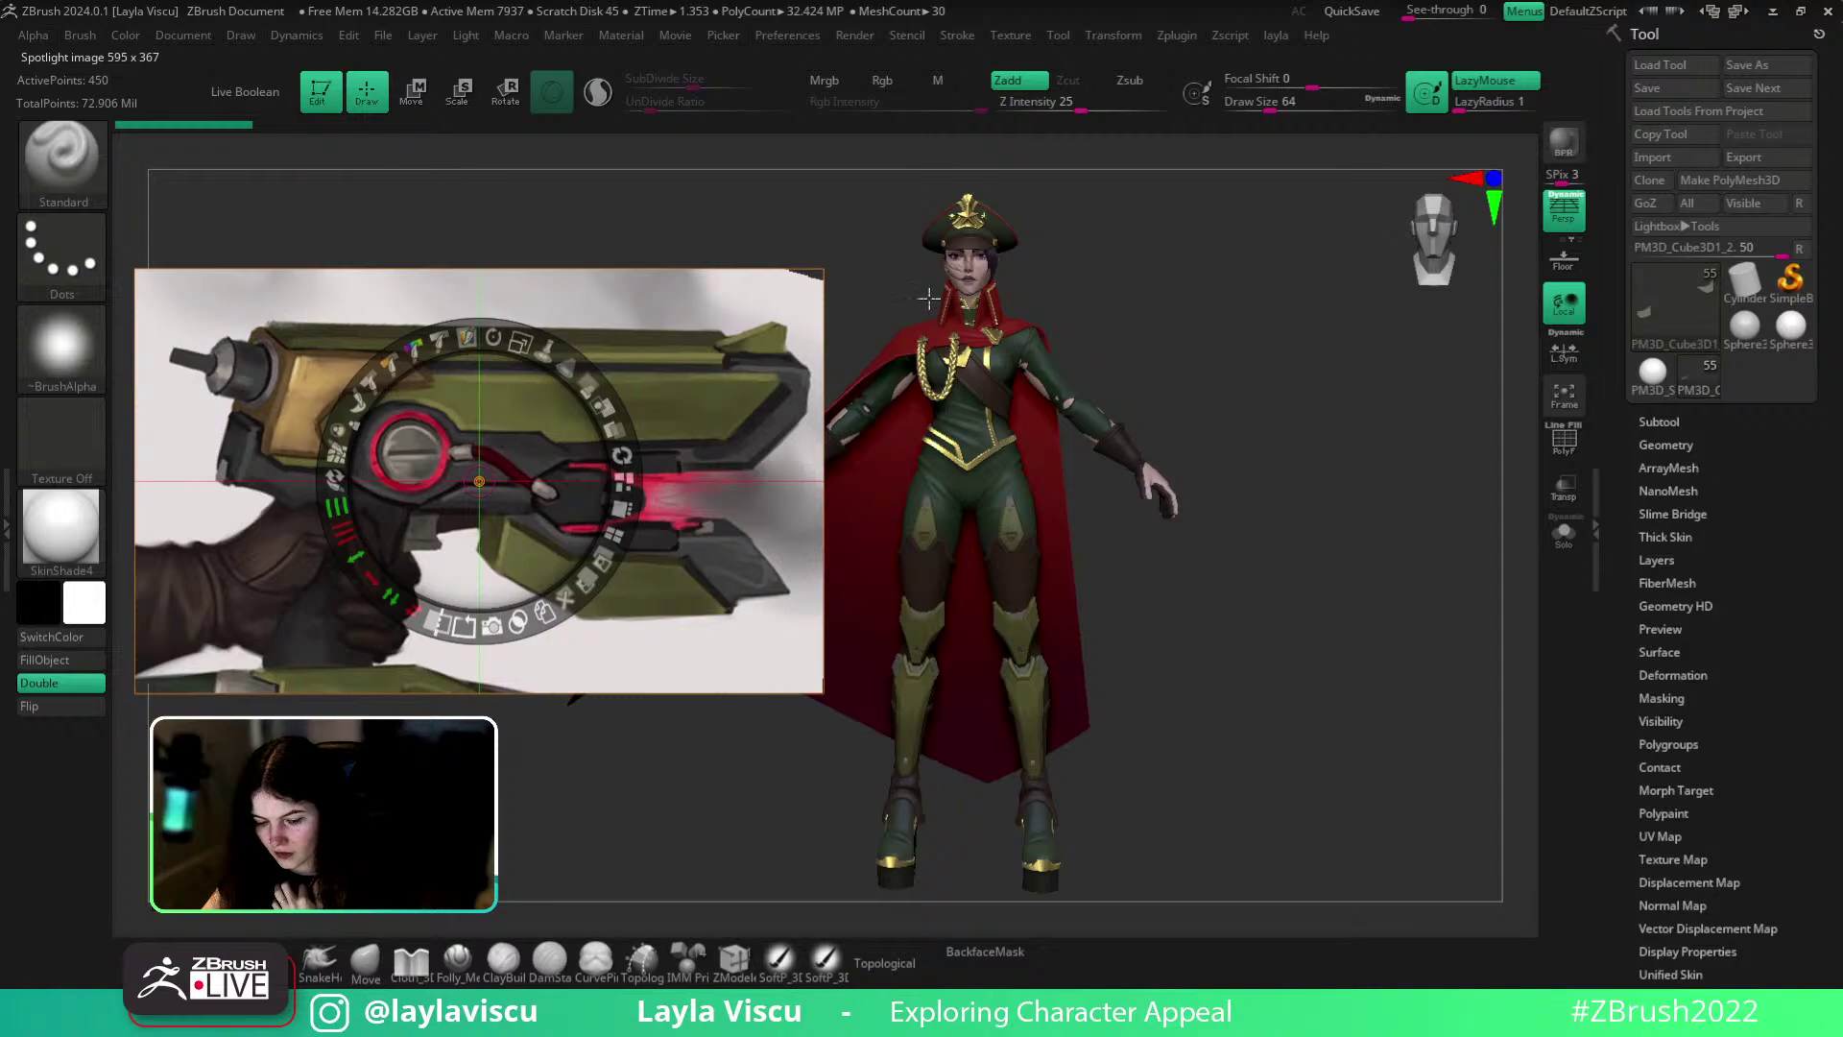
pyautogui.click(843, 225)
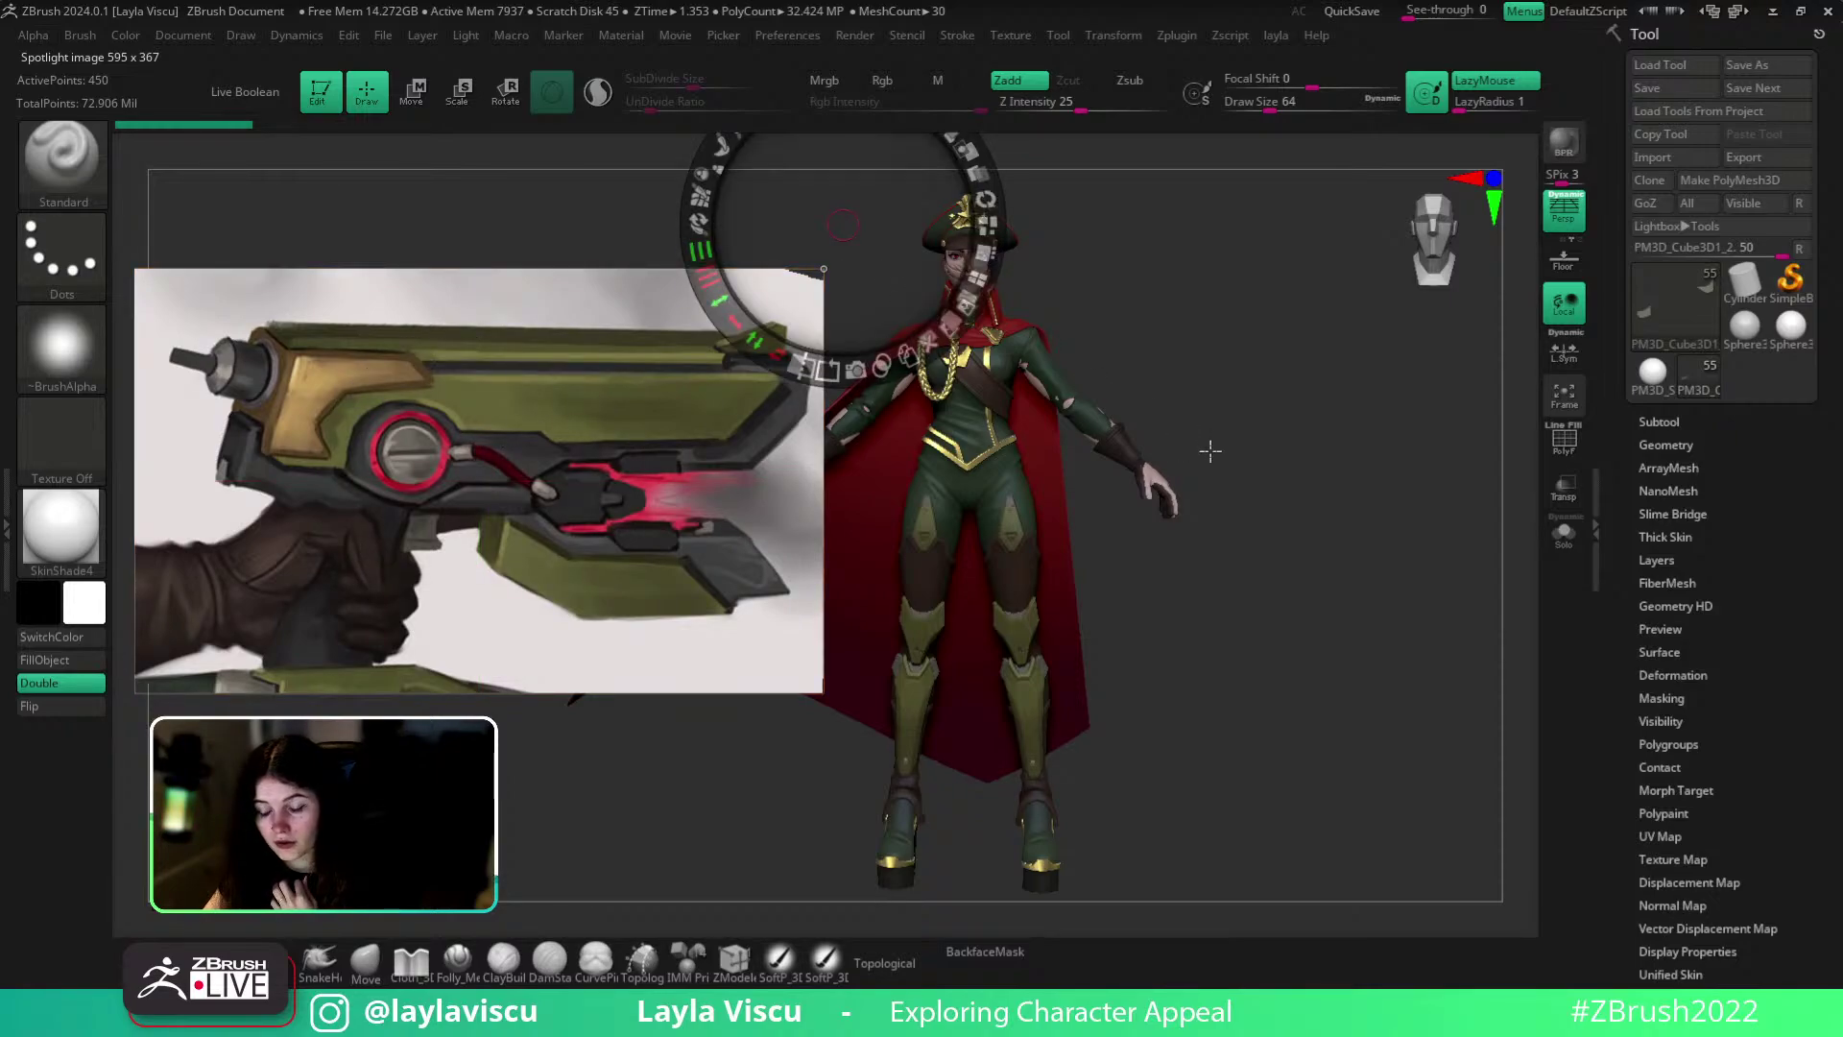
pyautogui.press('z')
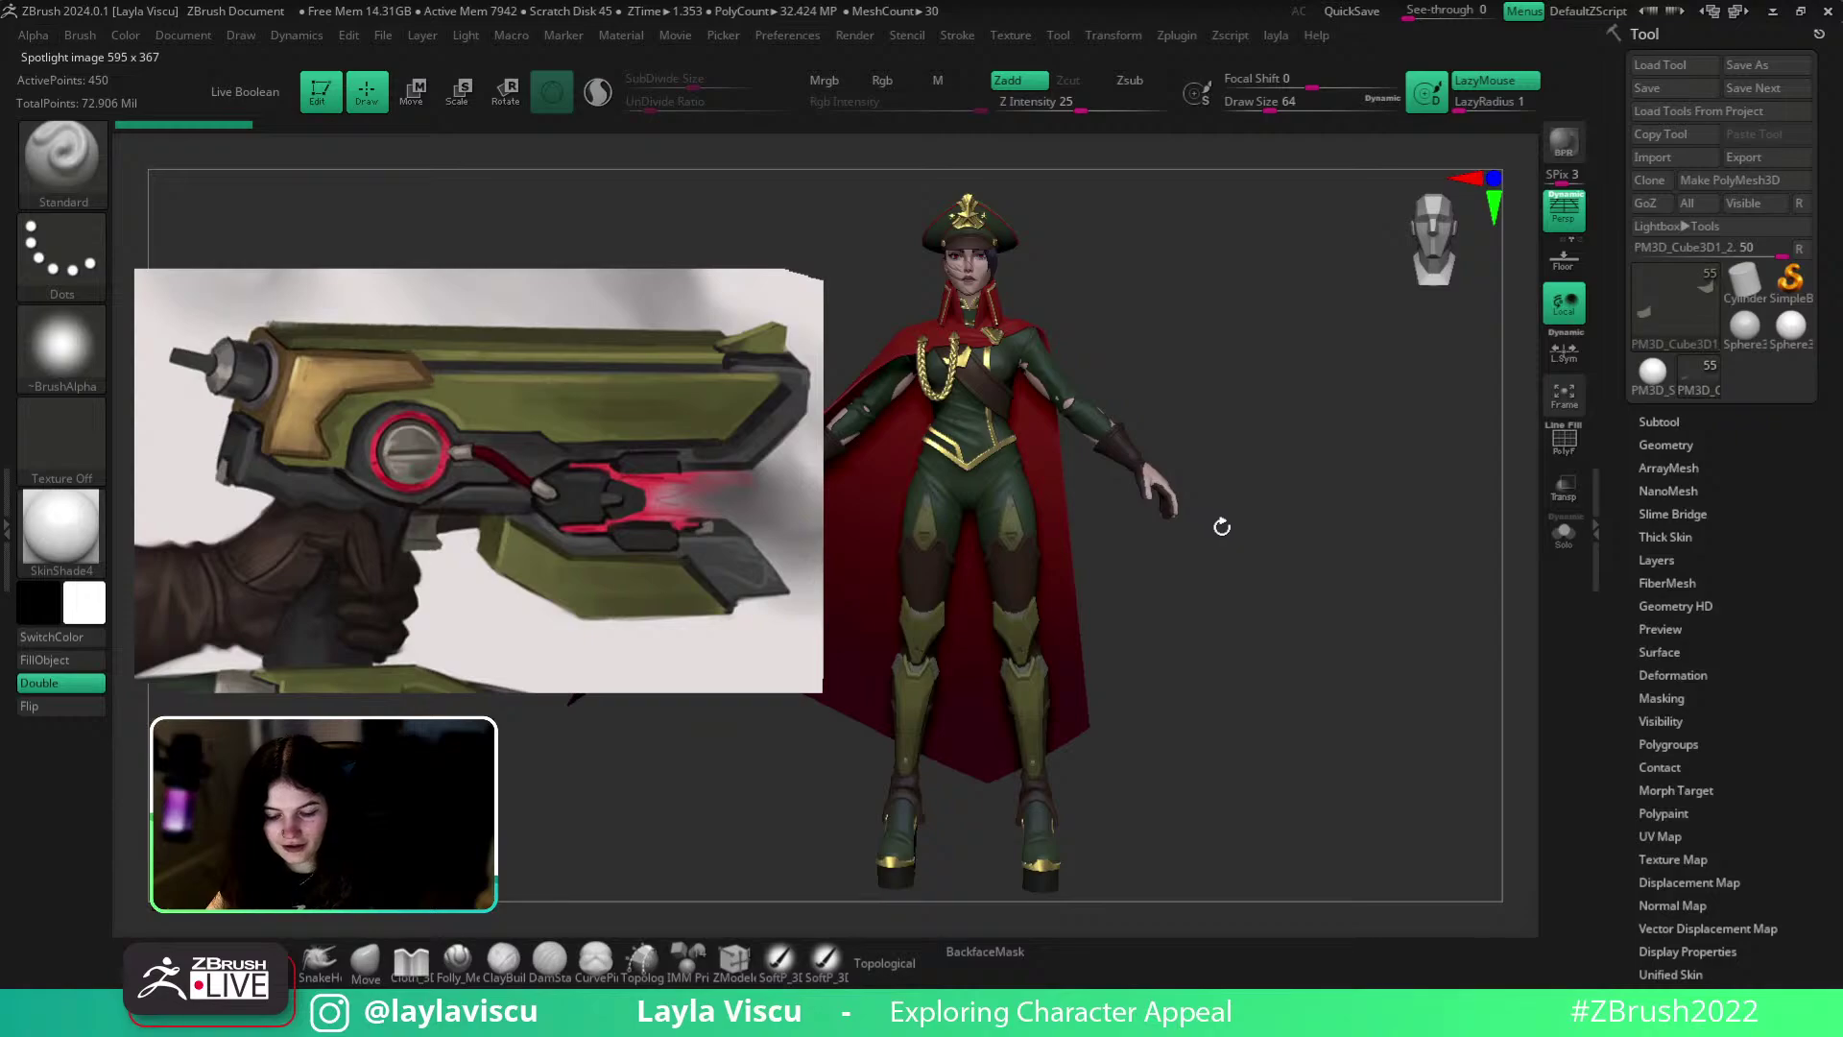
# - Shrink the gun reference and move it up beside the character so it clears the cape, and leave Spotlight editing
pyautogui.press('z')
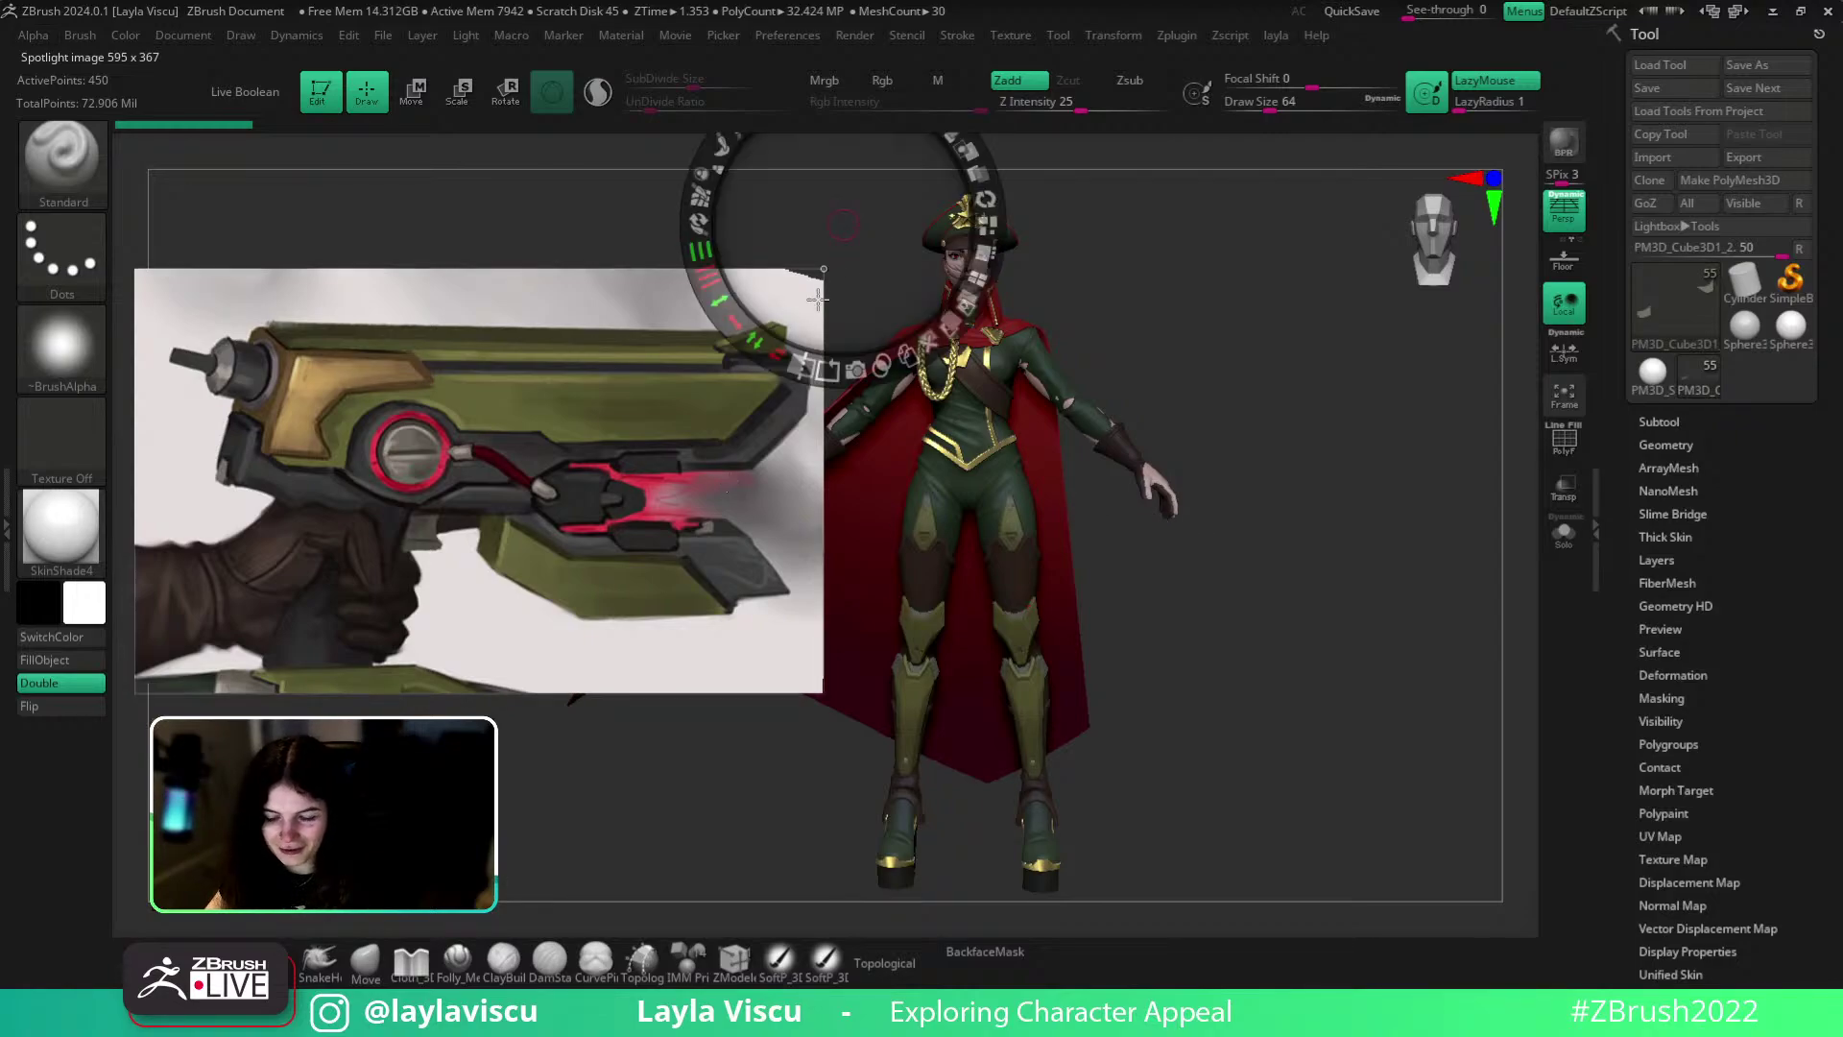
pyautogui.click(693, 328)
pyautogui.moveTo(724, 183); pyautogui.dragTo(638, 197)
pyautogui.moveTo(401, 441); pyautogui.dragTo(275, 320)
pyautogui.click(306, 639)
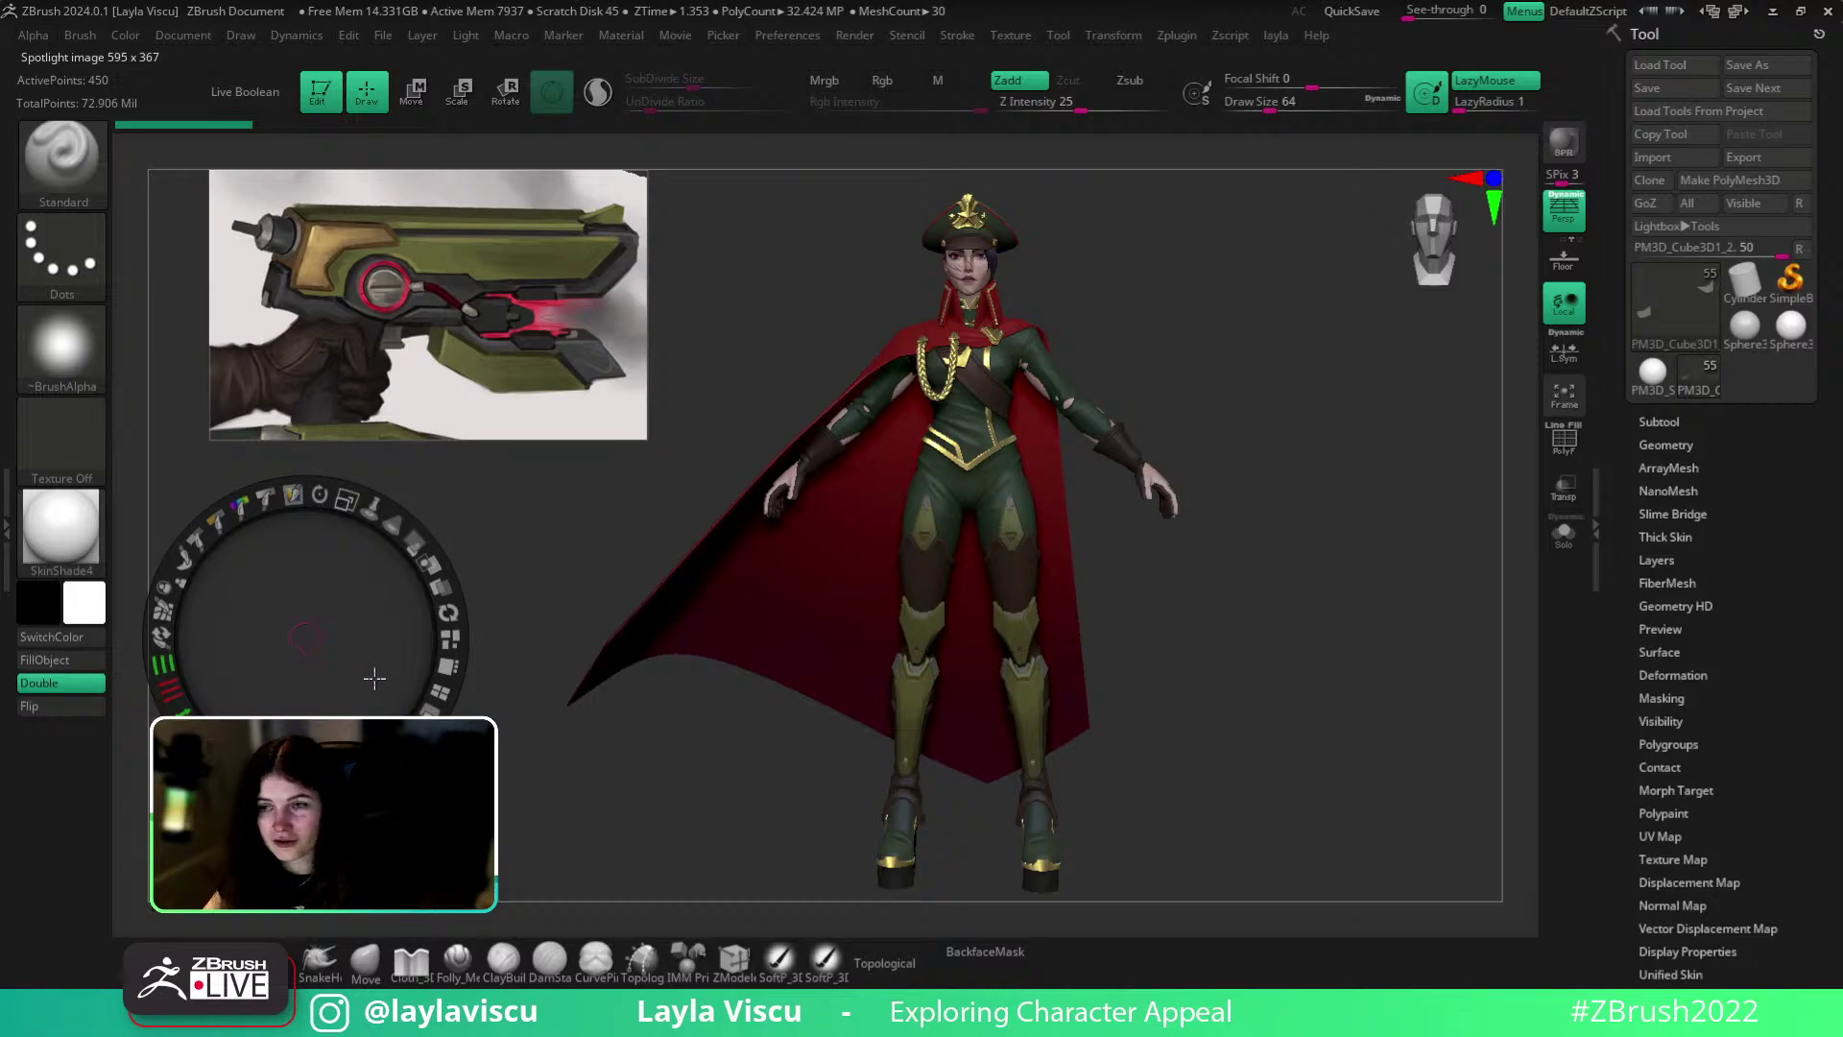
pyautogui.press('z')
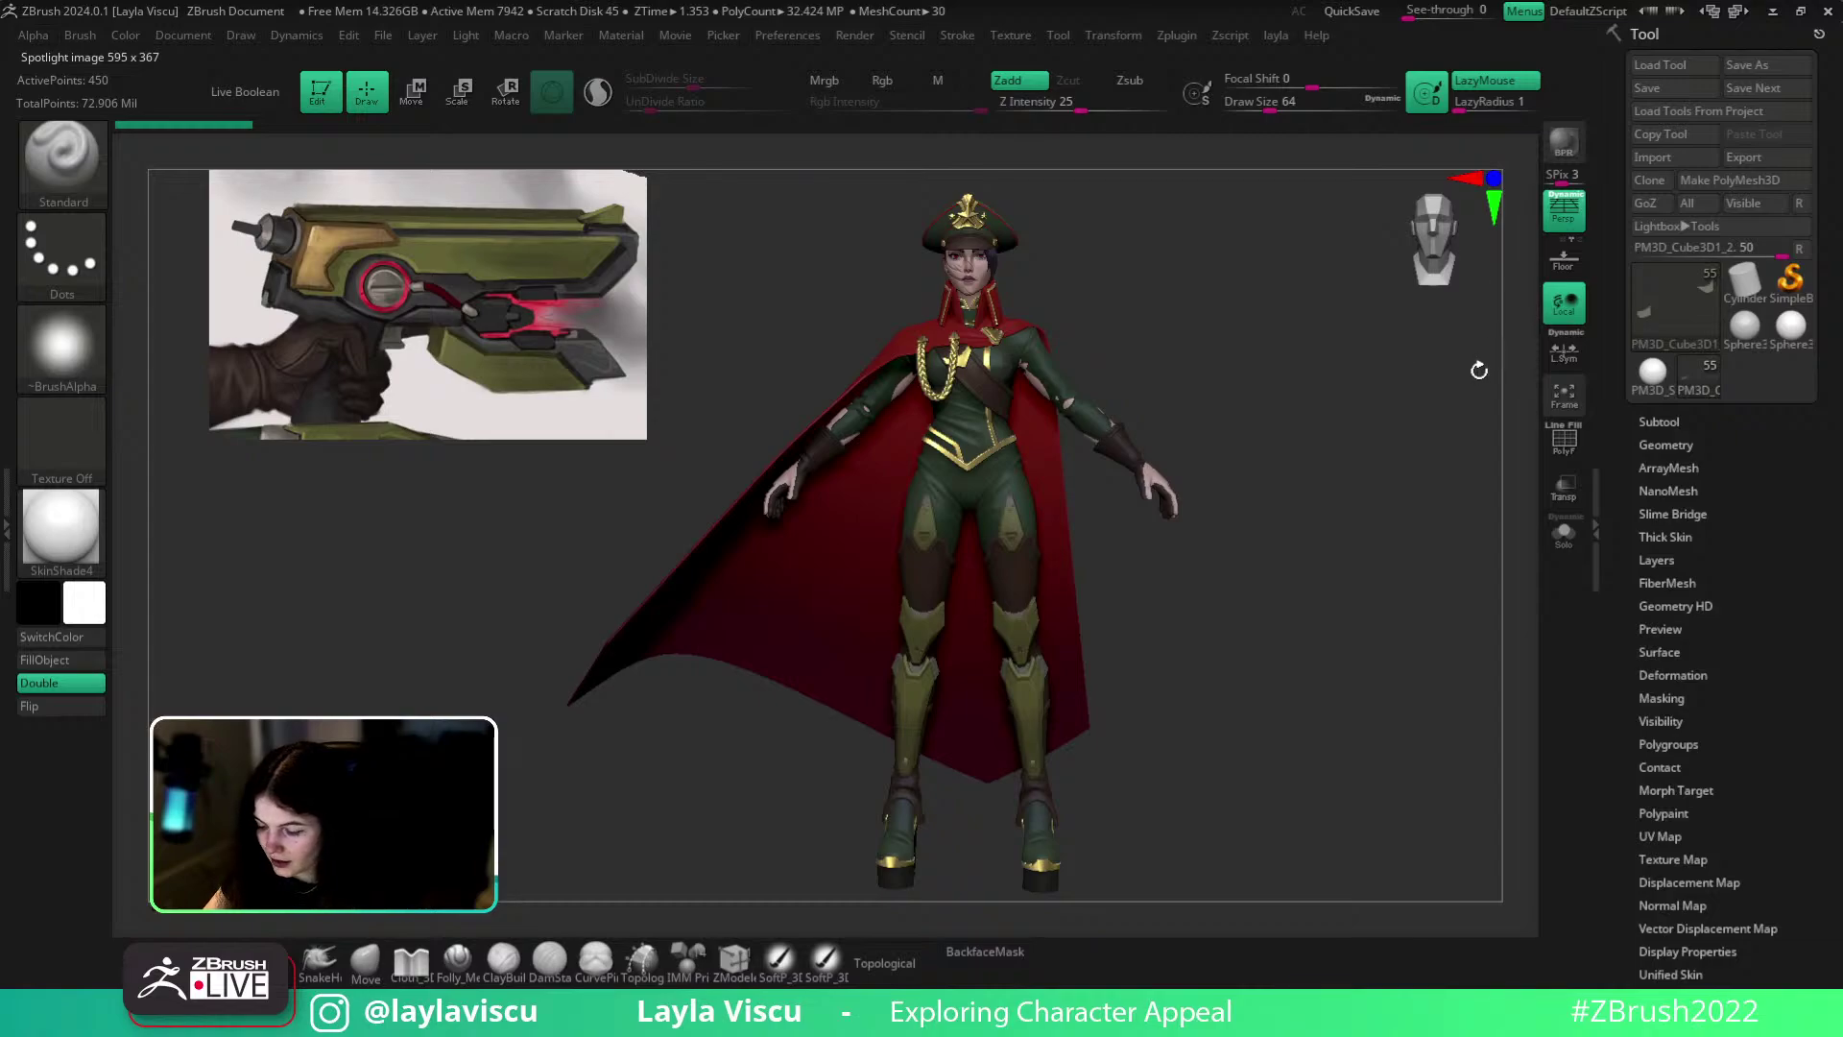
# - Switch the active tool back to the PM3D_Sphere3D sphere and delete the gun reference from Spotlight
pyautogui.moveTo(1465, 420); pyautogui.dragTo(1447, 423)
pyautogui.click(1652, 370)
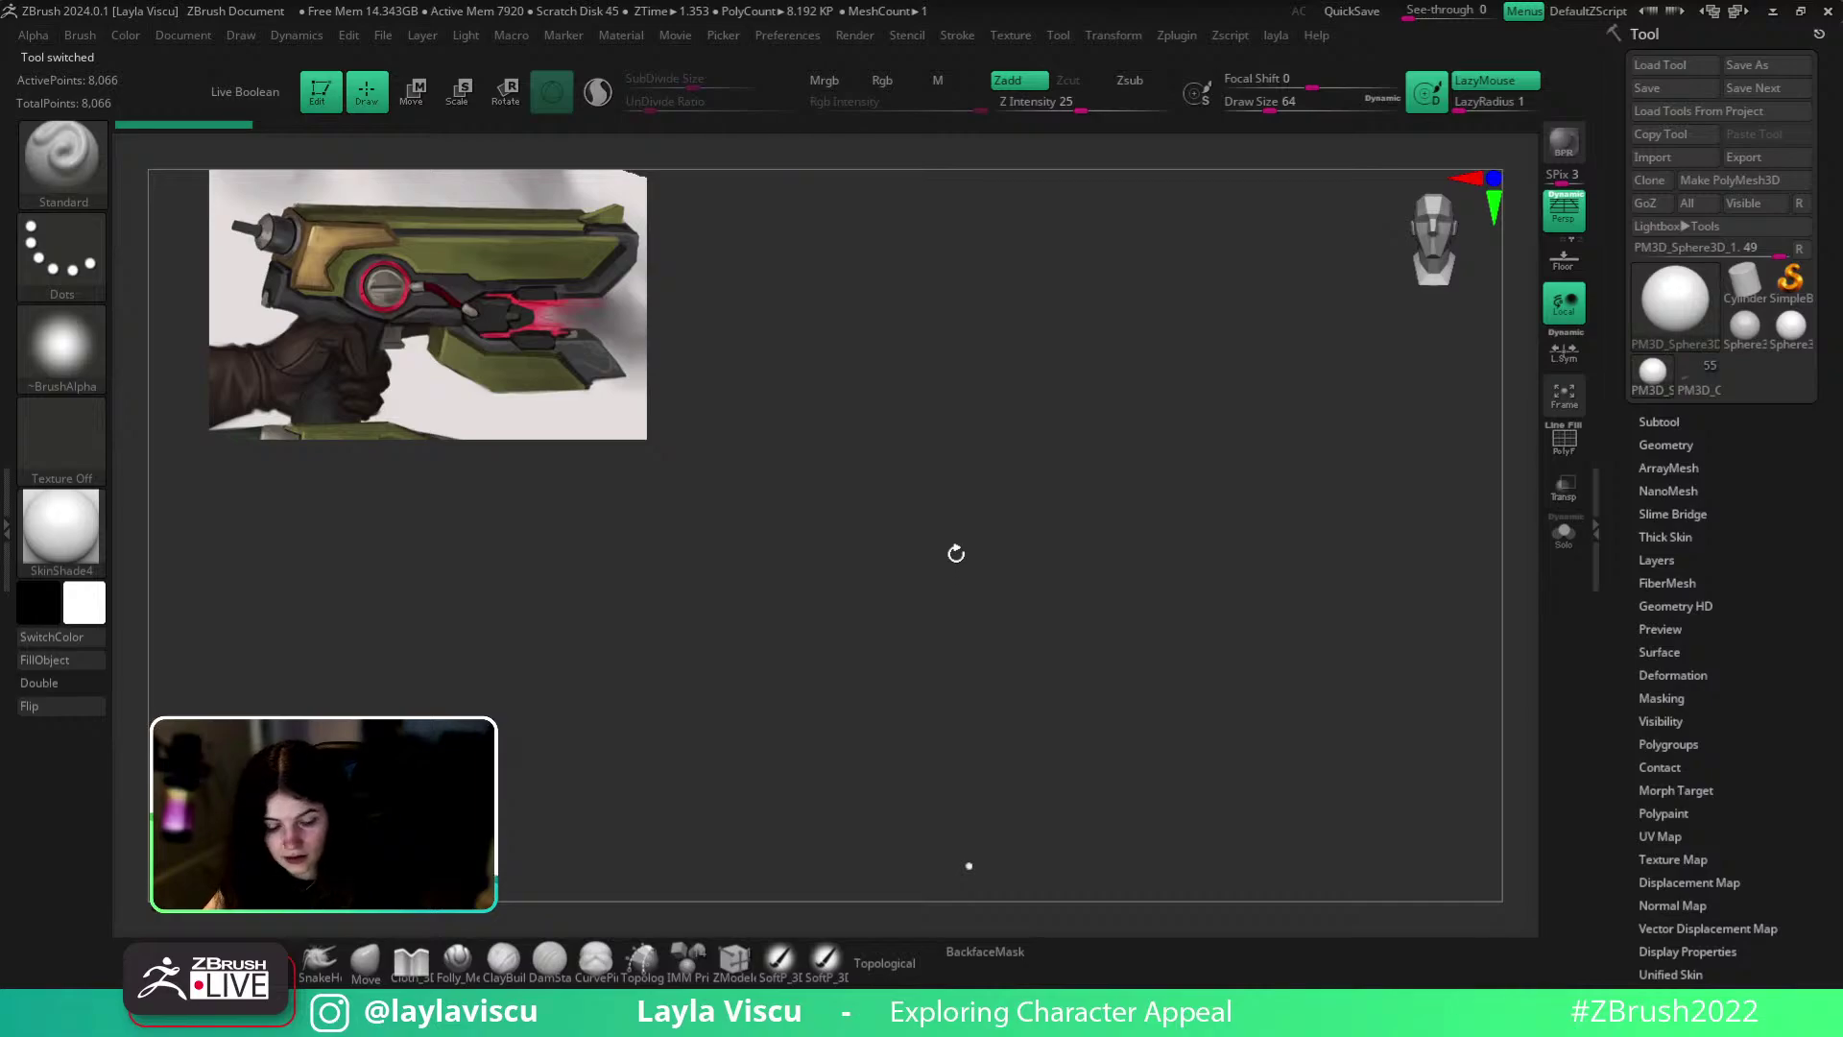
pyautogui.press('z')
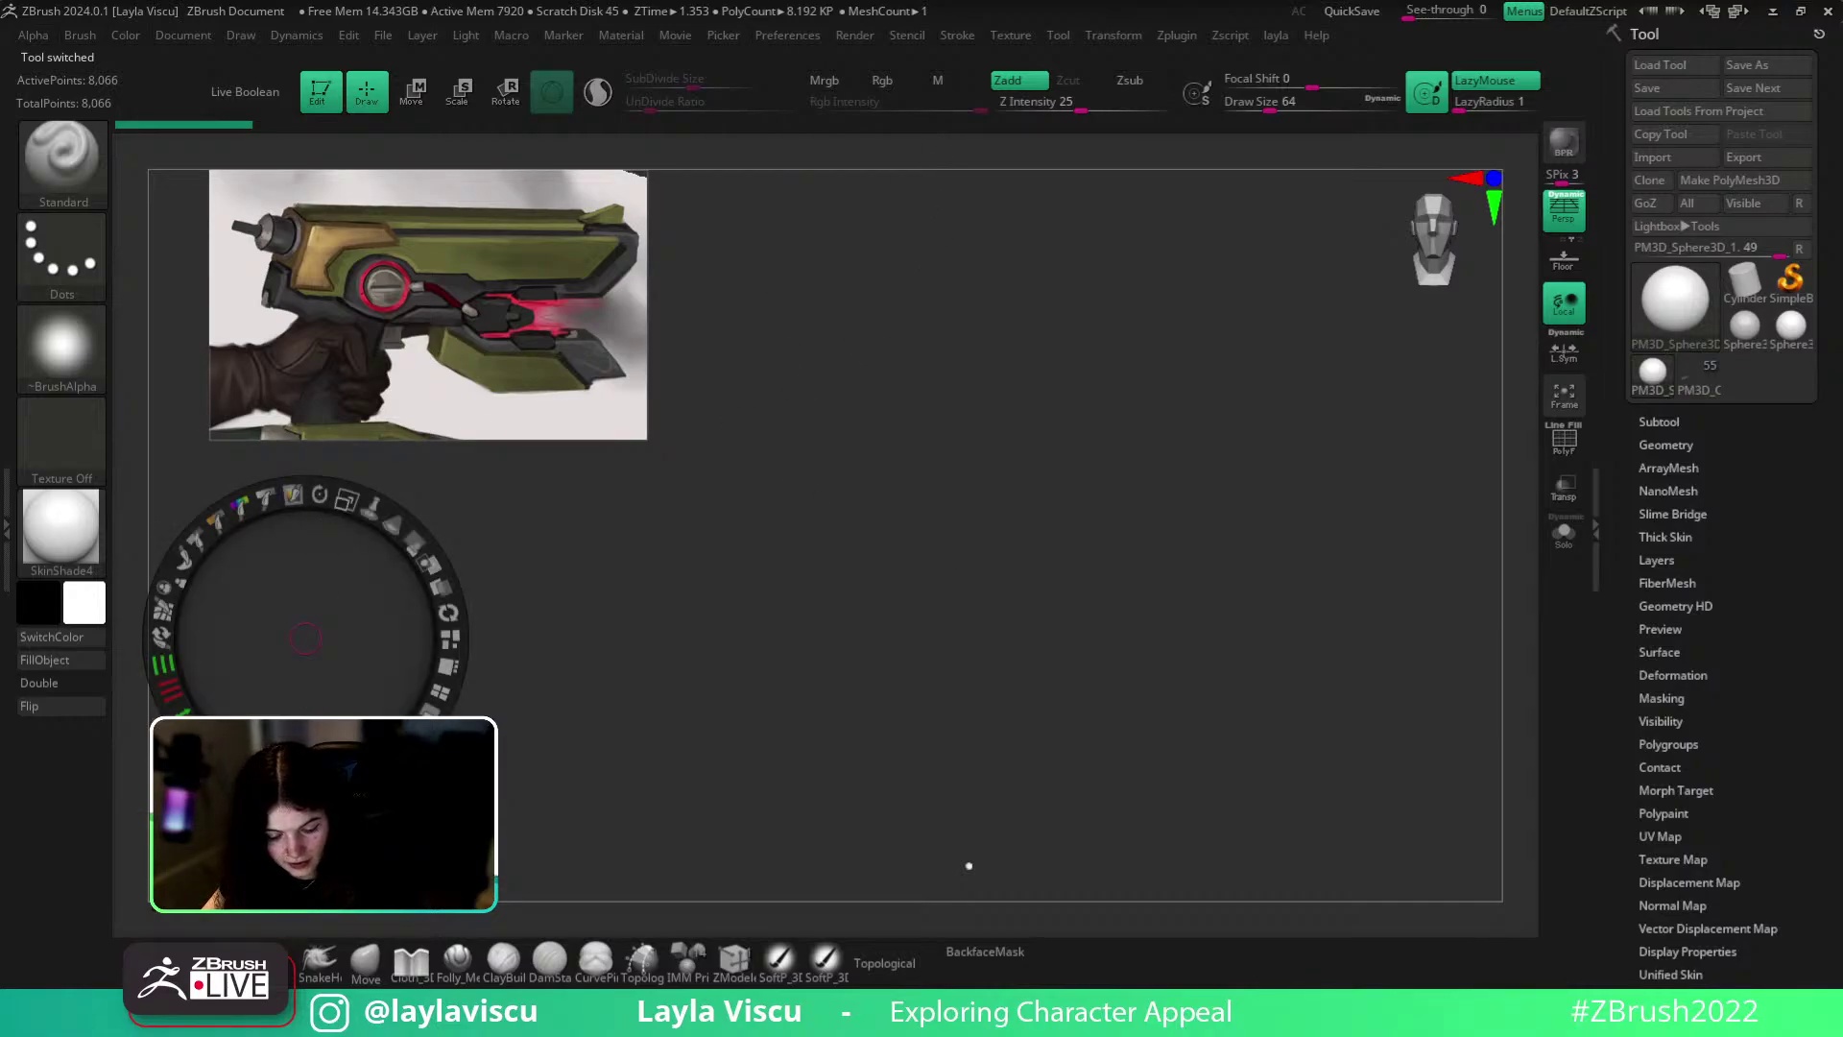
pyautogui.press('z')
pyautogui.press('z')
pyautogui.click(565, 304)
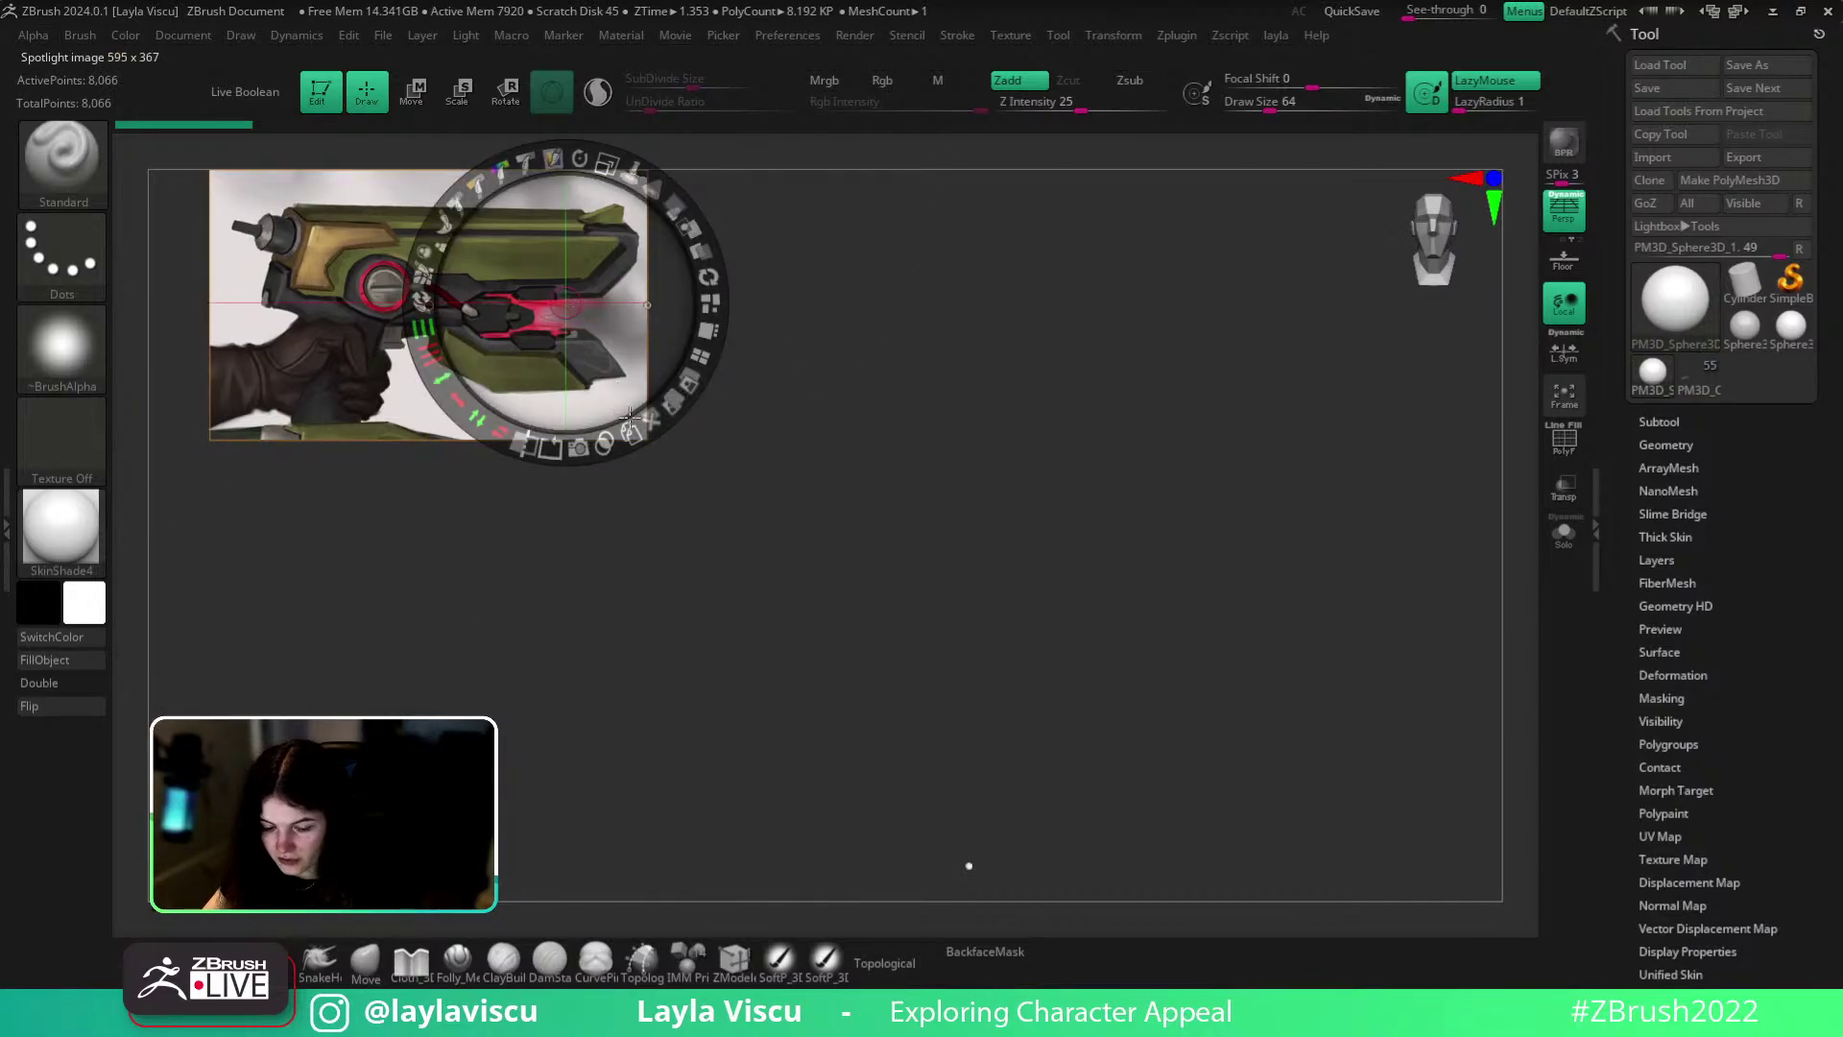
pyautogui.click(650, 416)
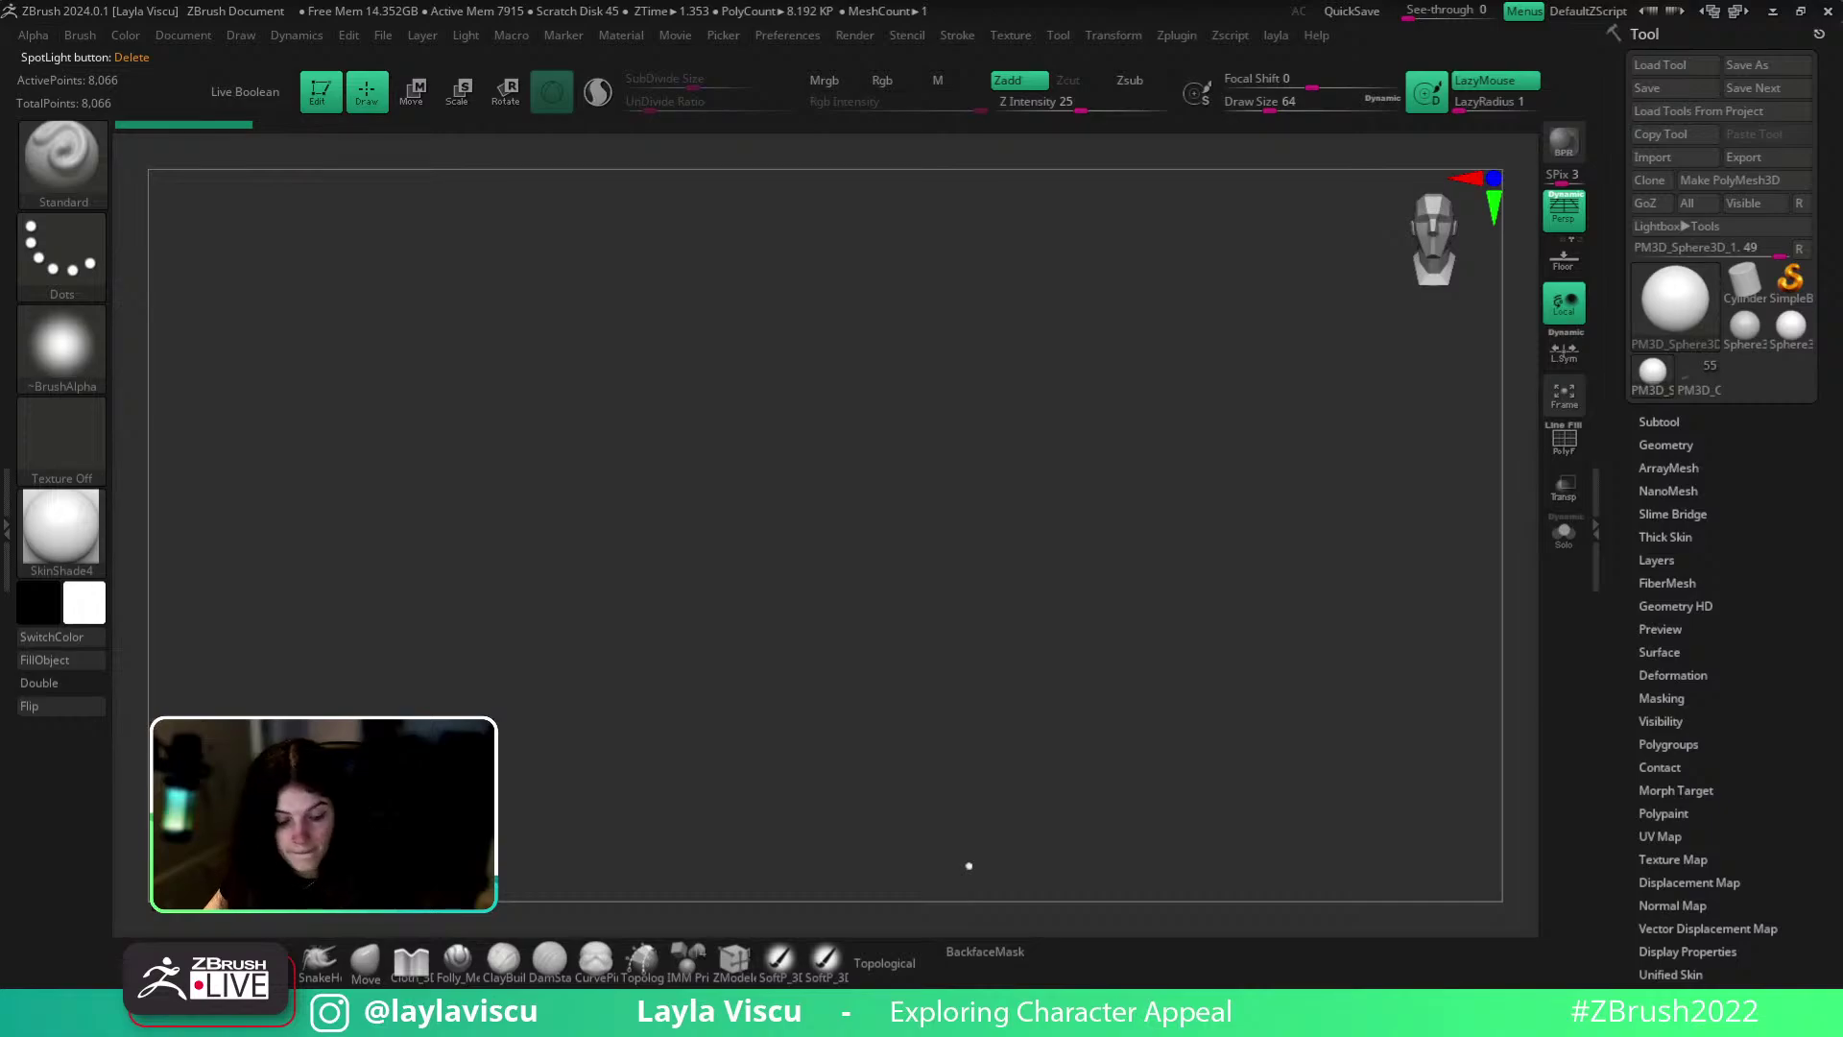
# - Bring up the reference board with always-on-top enabled and examine its images of the purple-haired character
pyautogui.hotkey('ctrl', 'shift', 'a')
pyautogui.moveTo(1680, 0); pyautogui.dragTo(912, 374, button='right')
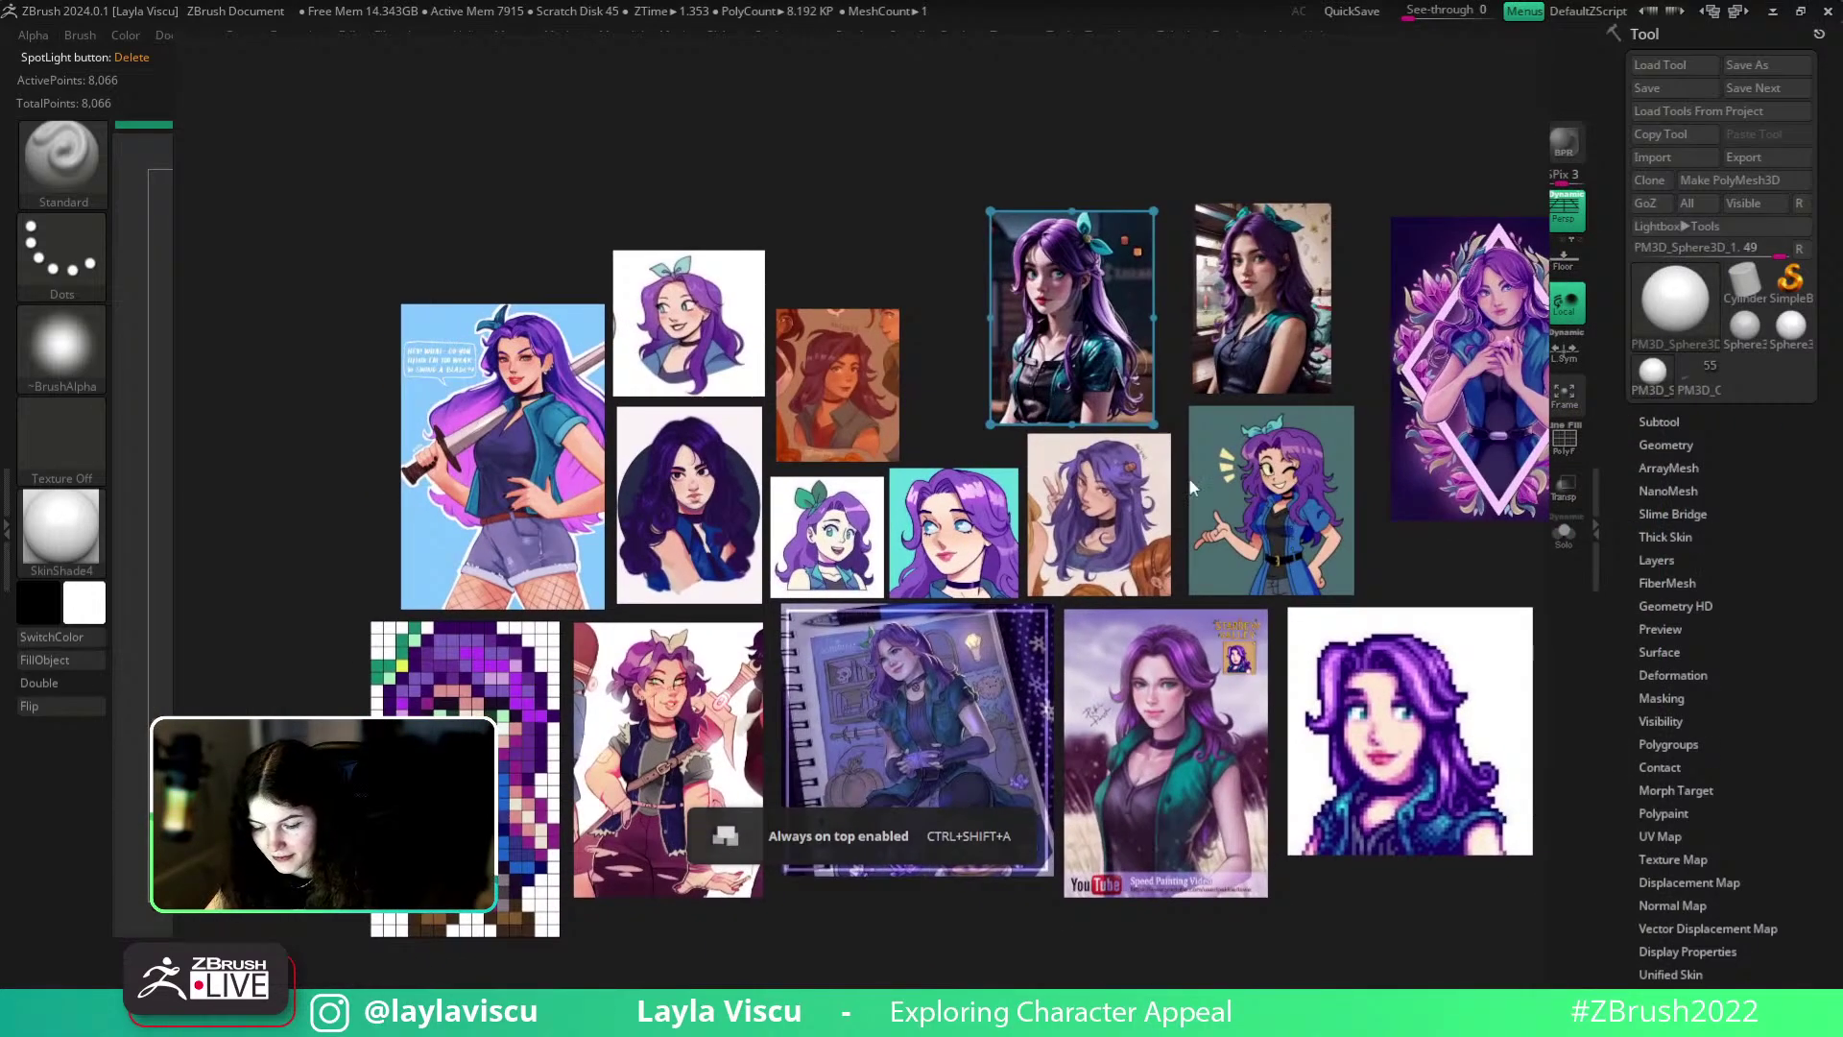
pyautogui.hotkey('ctrl', 'f')
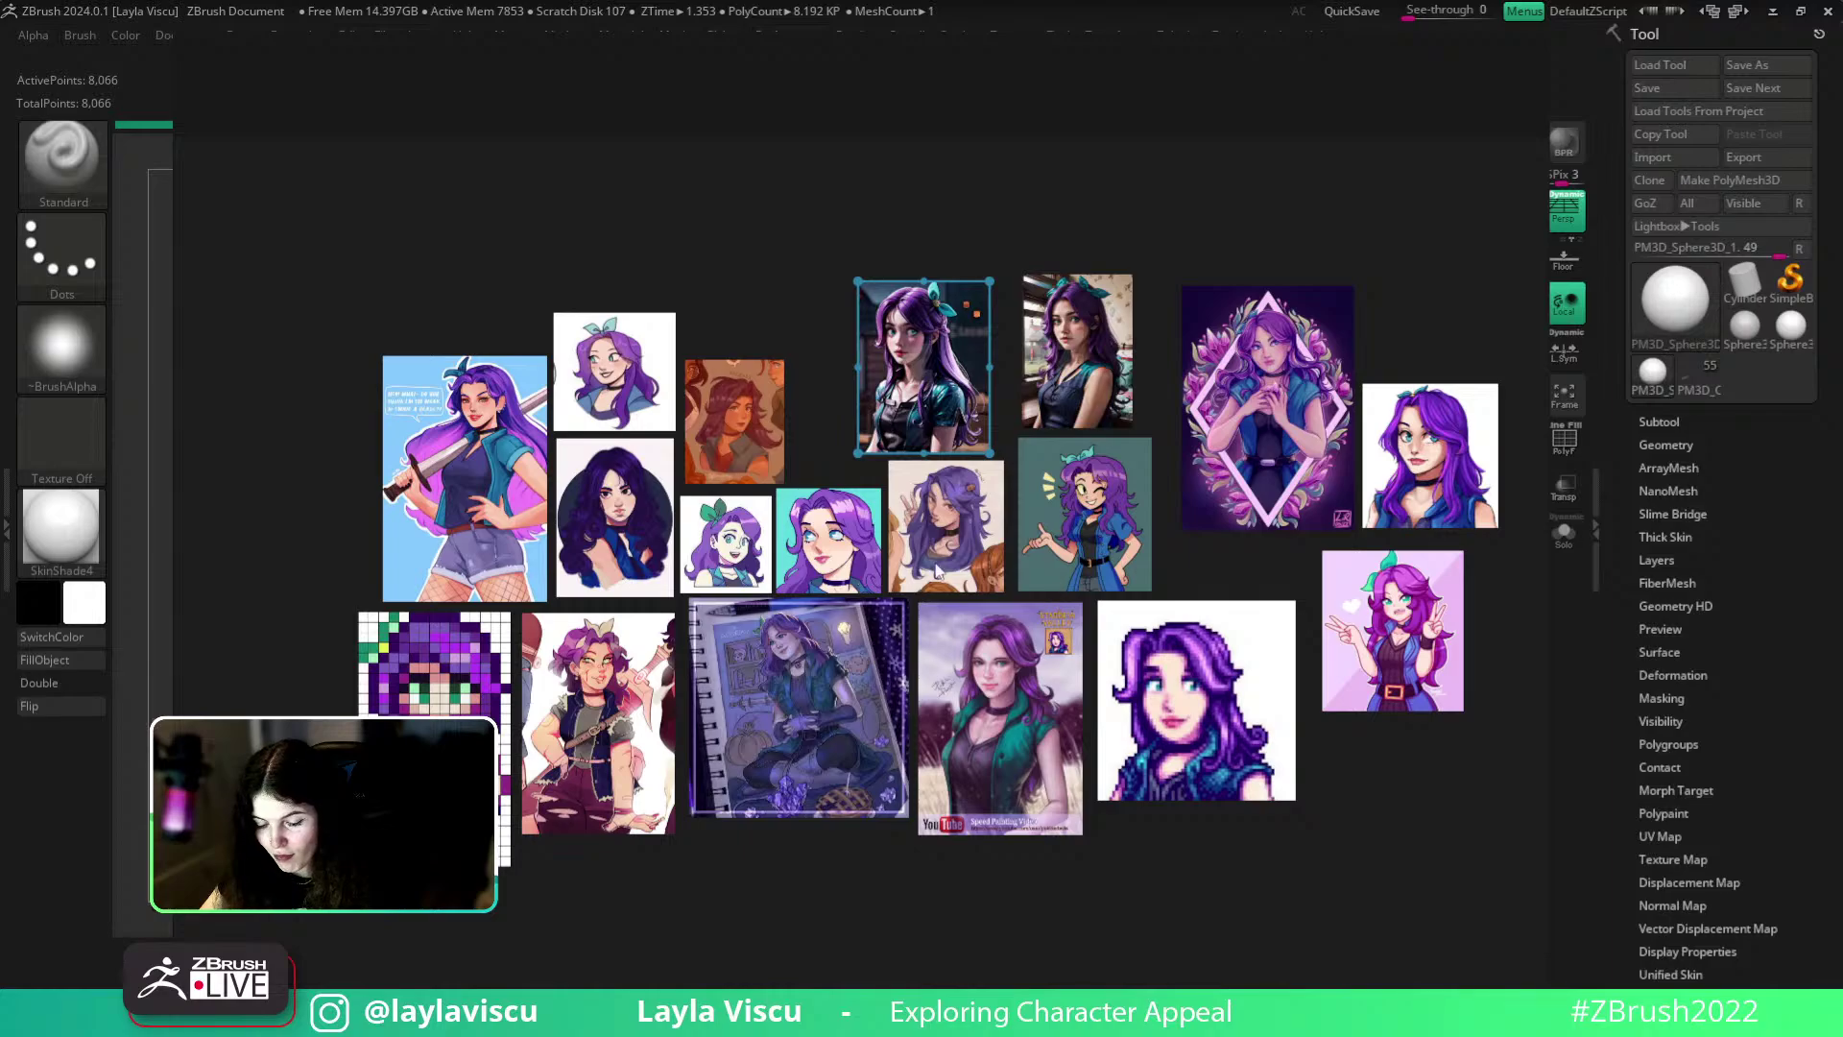
pyautogui.scroll(2, 1204, 749)
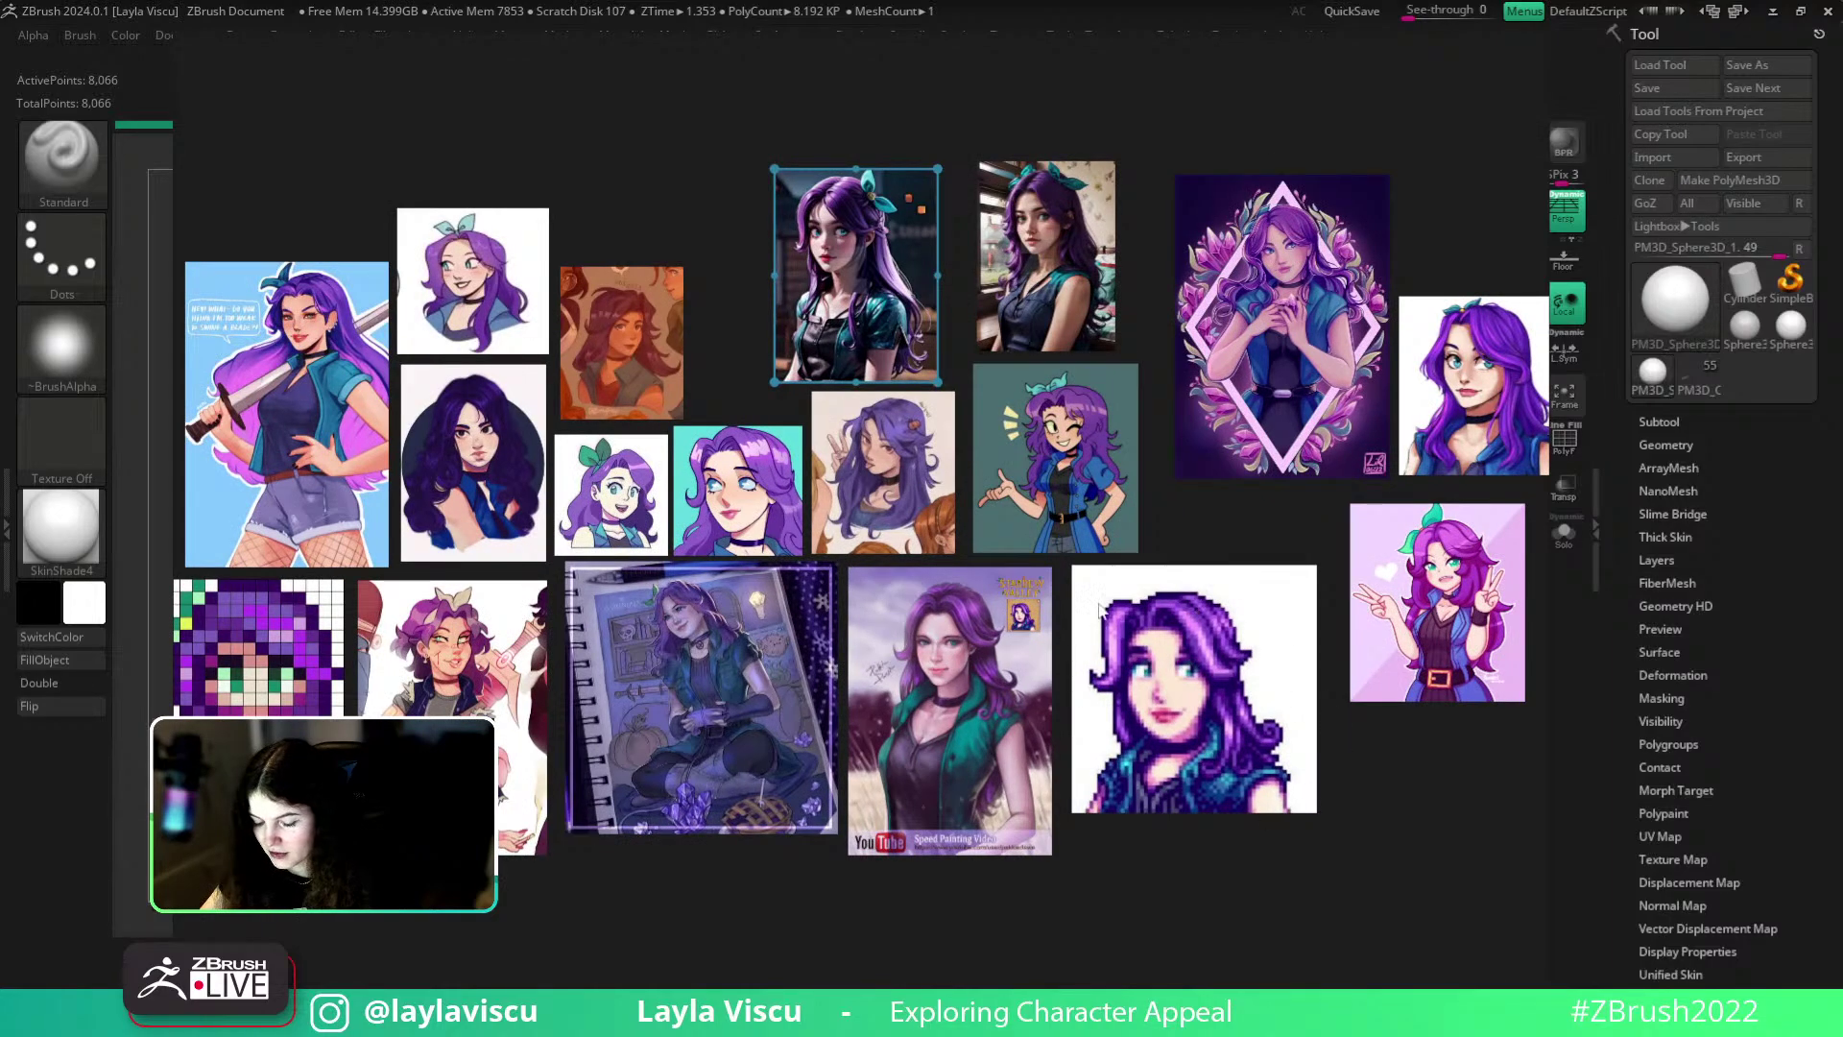
pyautogui.scroll(-1, 1083, 618)
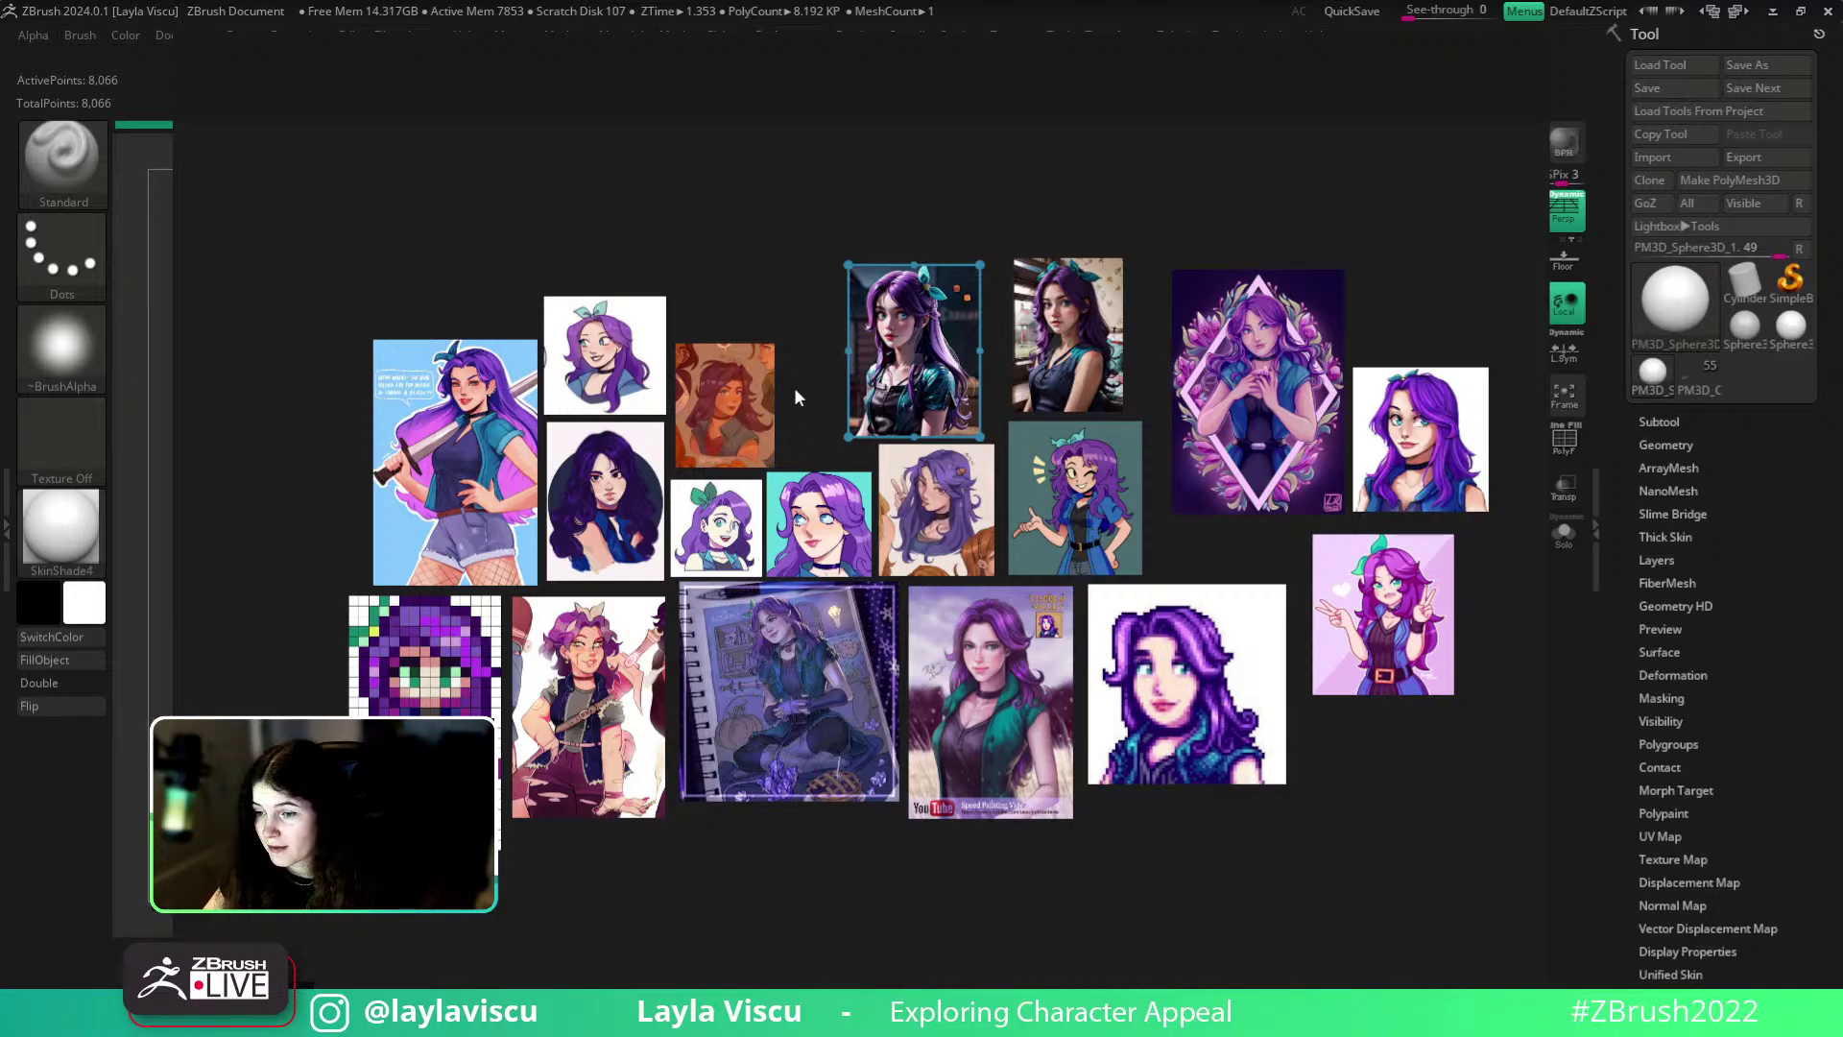
# - Return to the sphere in ZBrush, set its material to BasicMaterial and centre it in the canvas
pyautogui.hotkey('alt', 'Tab')
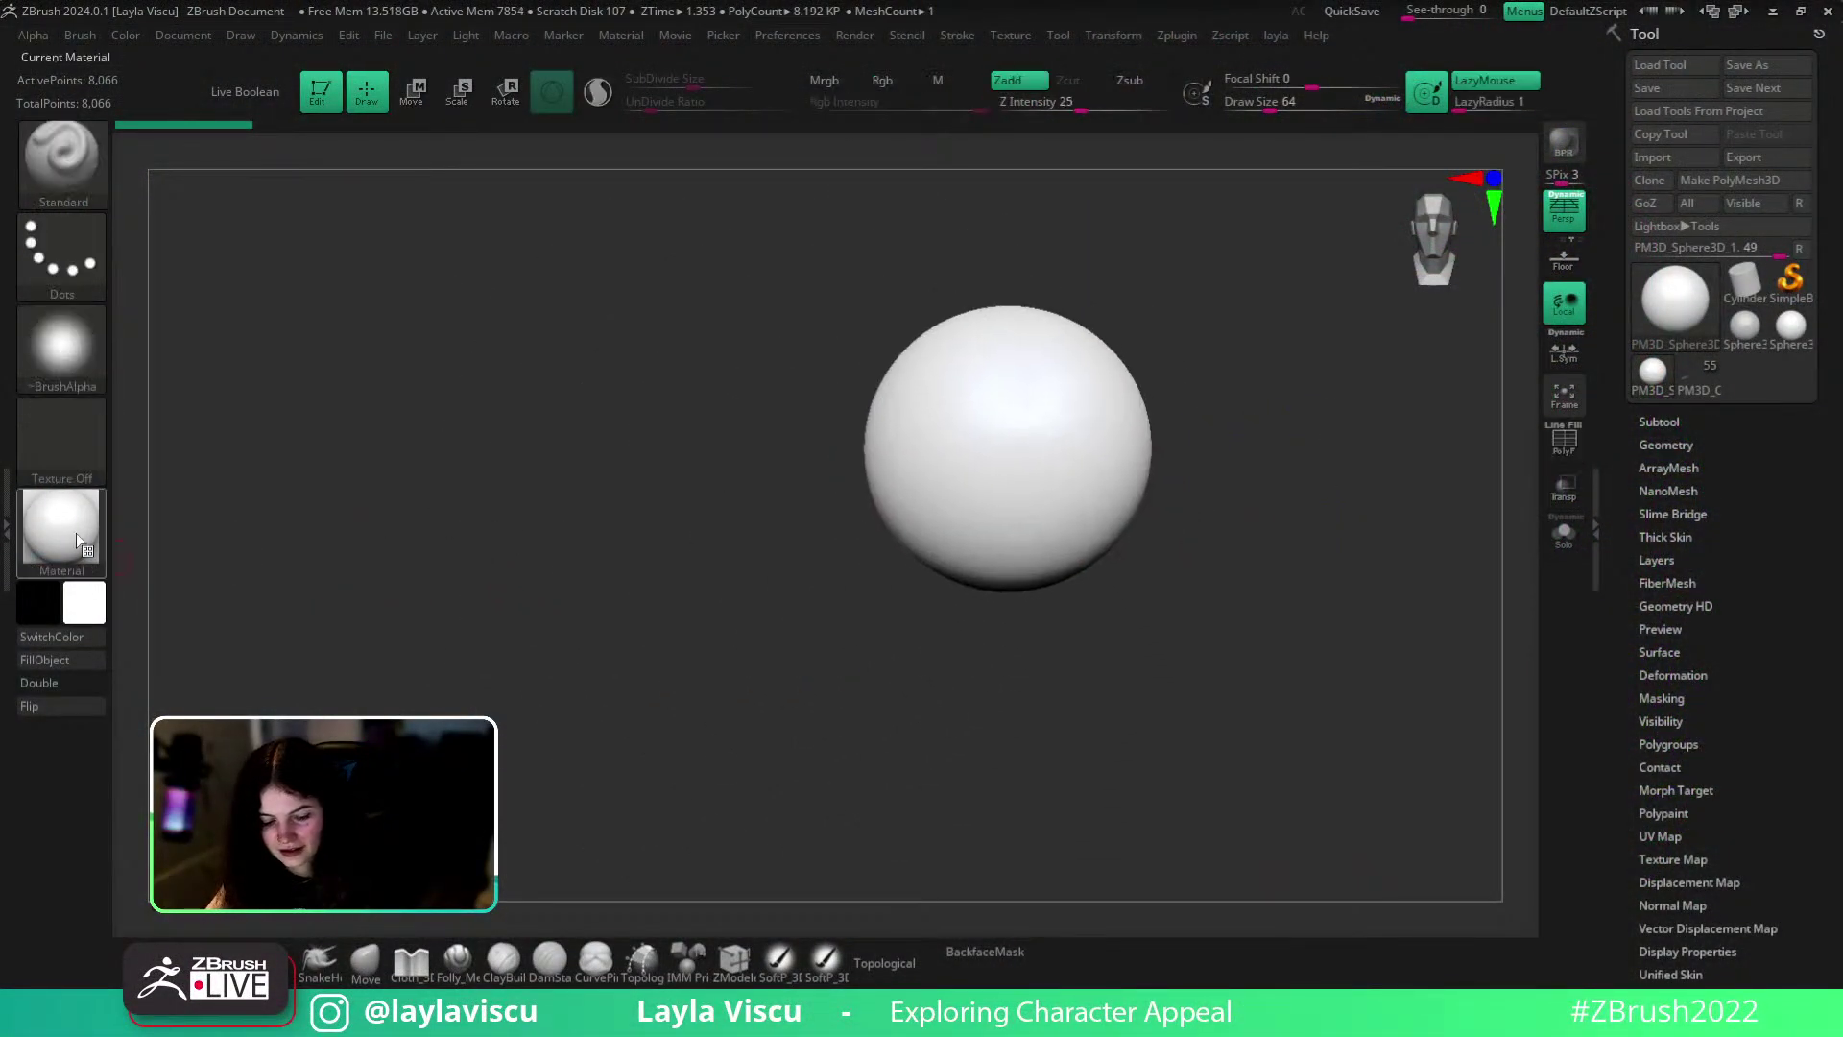
pyautogui.click(60, 526)
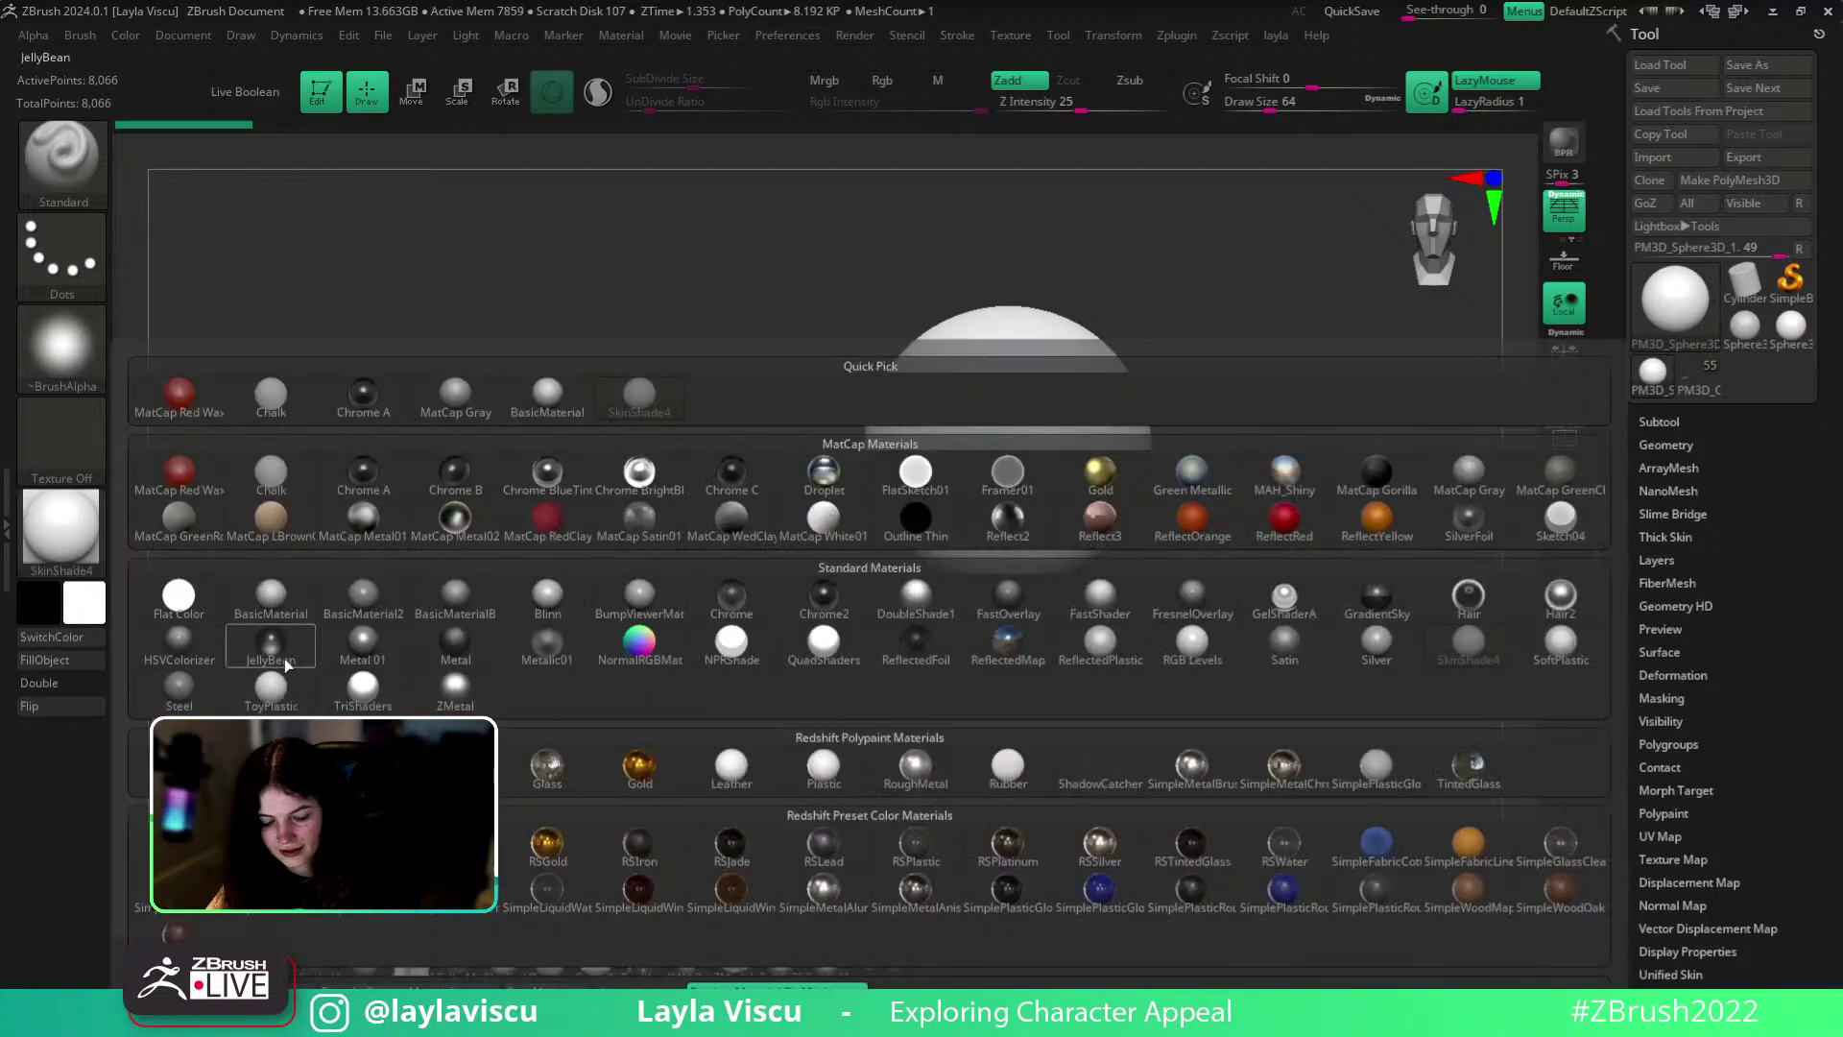
pyautogui.click(979, 515)
pyautogui.keyDown('alt'); pyautogui.moveTo(1348, 515); pyautogui.dragTo(1259, 528); pyautogui.keyUp('alt')
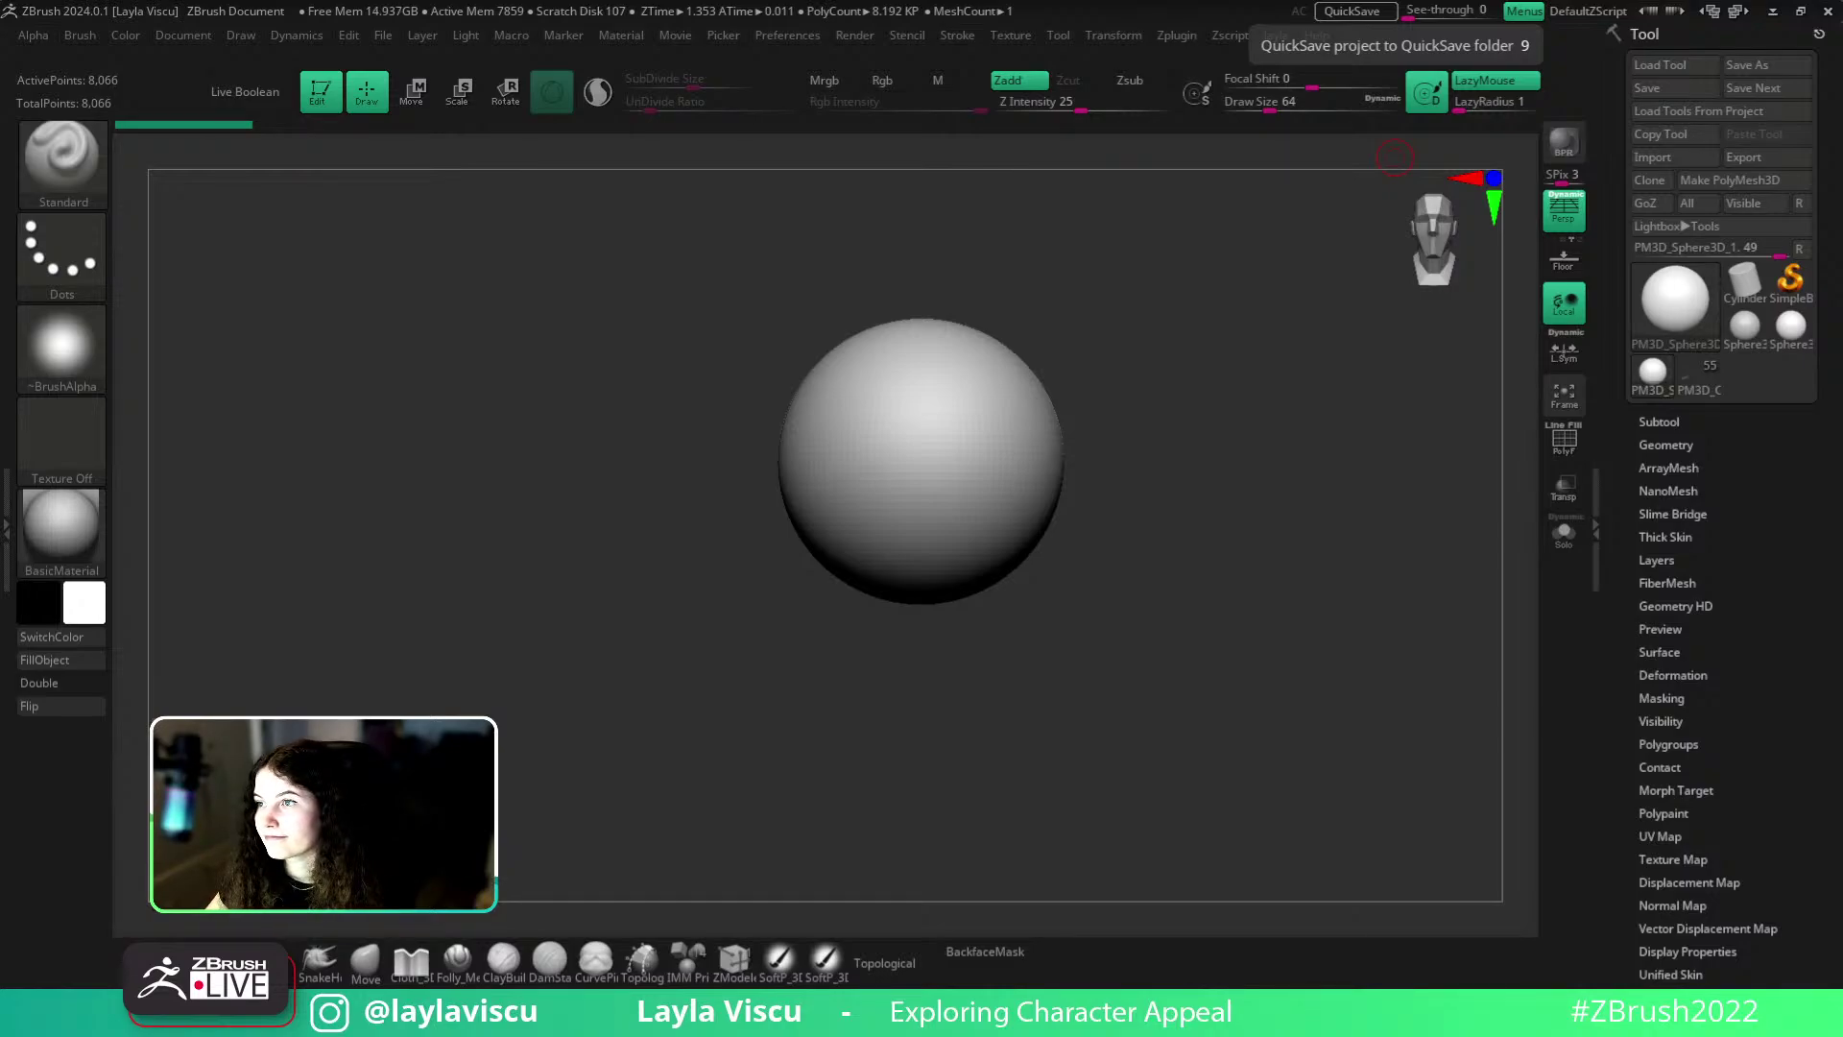
# - Switch to the browser's Stardew valley characters Pinterest board and view its "Stardew Valley" Marriage Guide pin
pyautogui.moveTo(1104, 0); pyautogui.dragTo(1018, 508)
pyautogui.doubleClick(1018, 507)
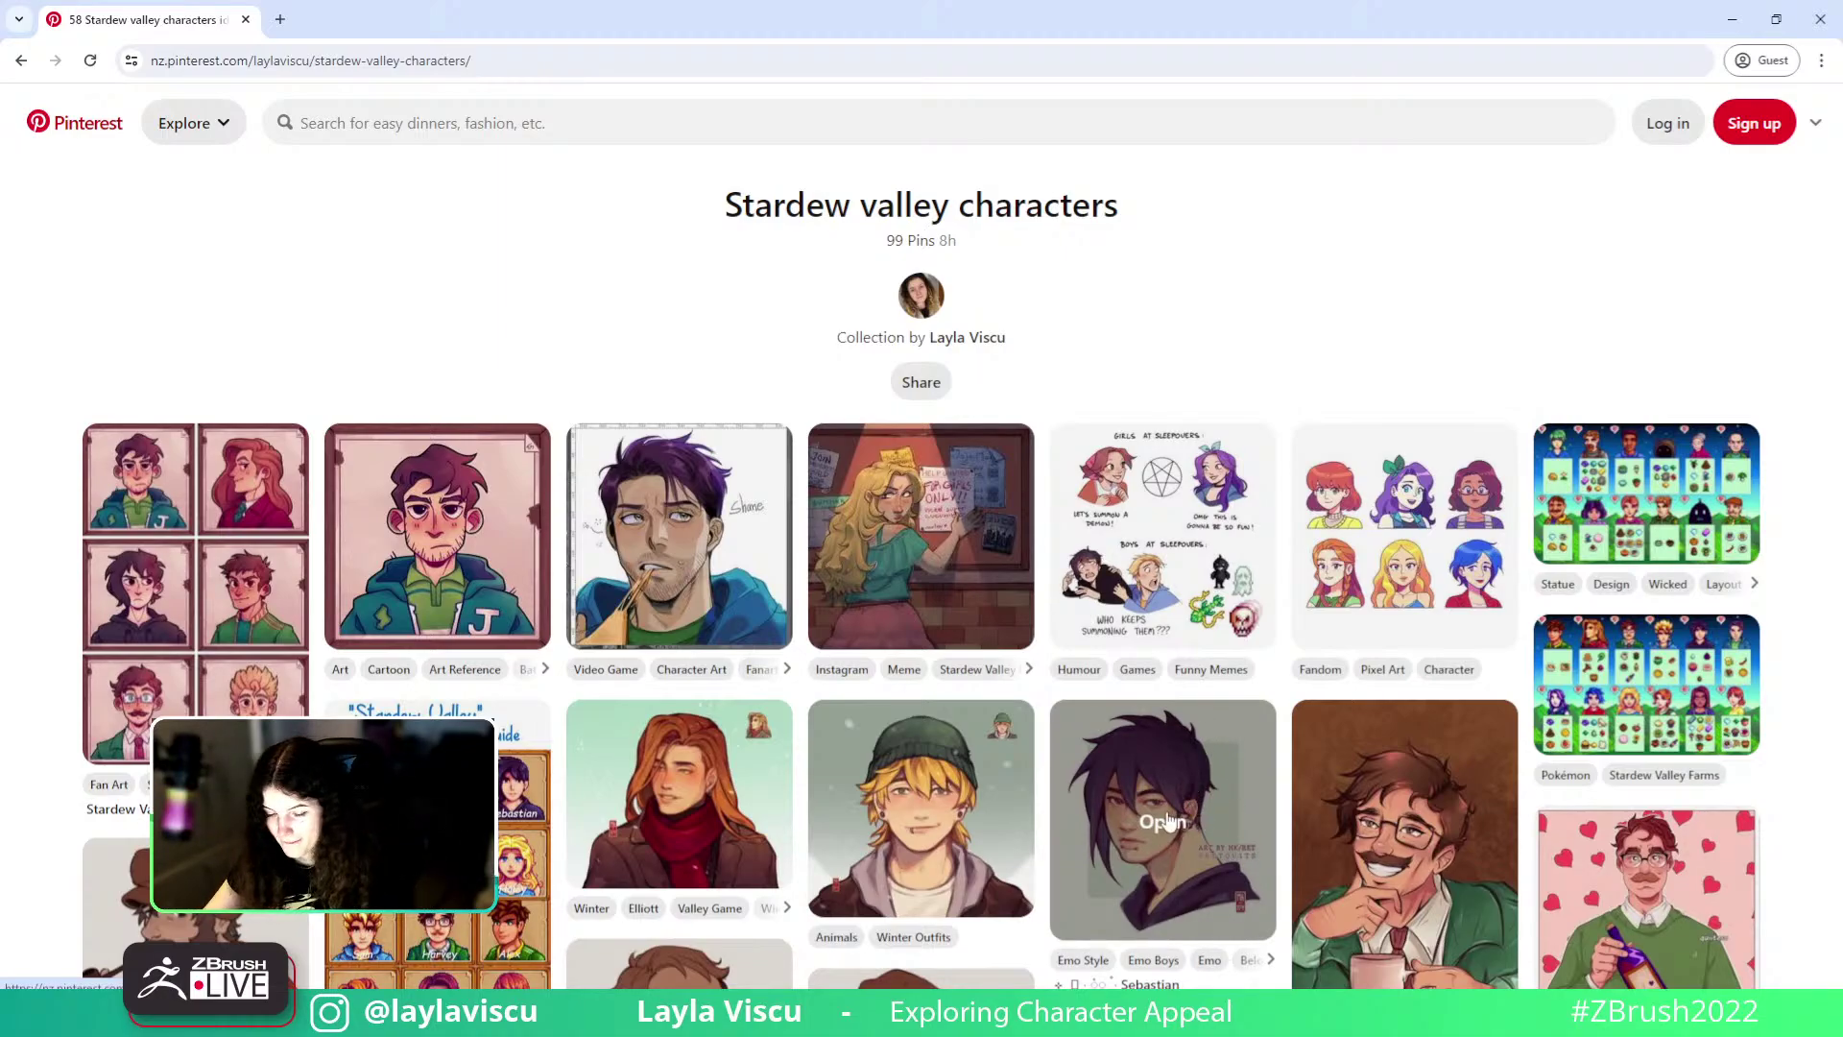
pyautogui.scroll(-4, 1194, 796)
pyautogui.click(1796, 718)
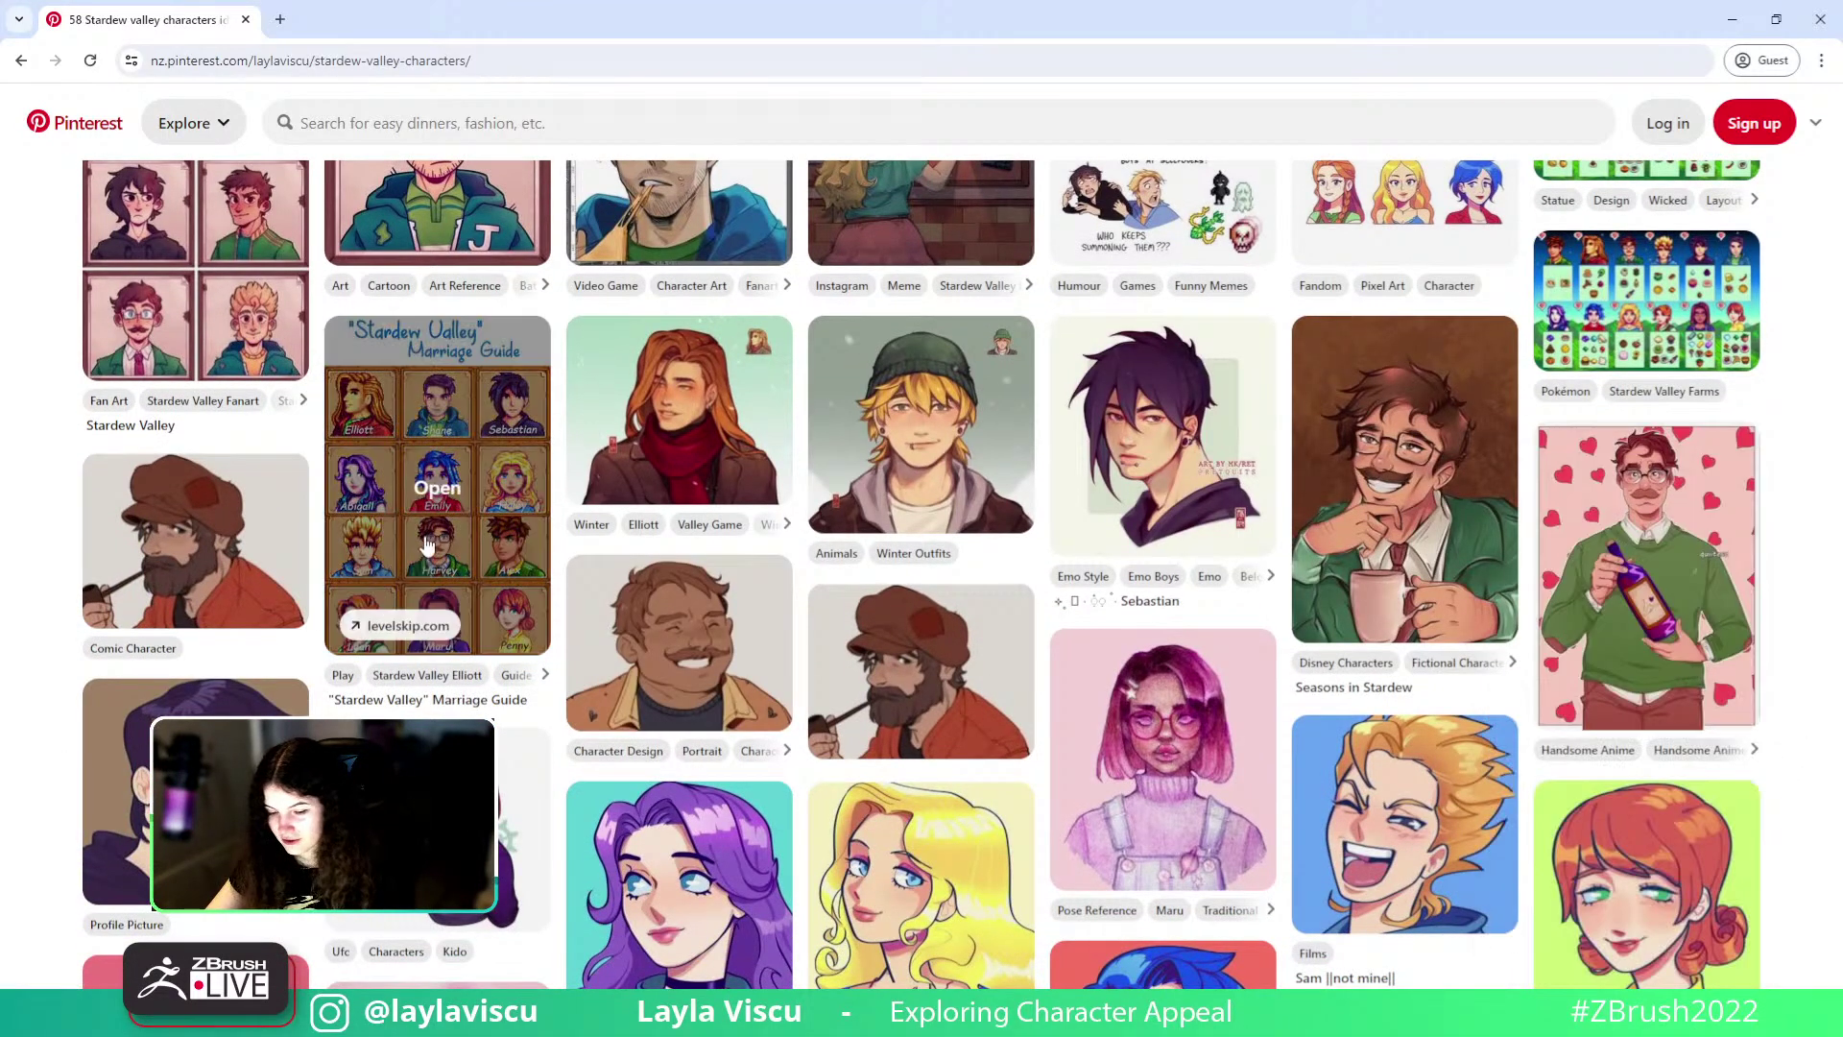
pyautogui.click(444, 528)
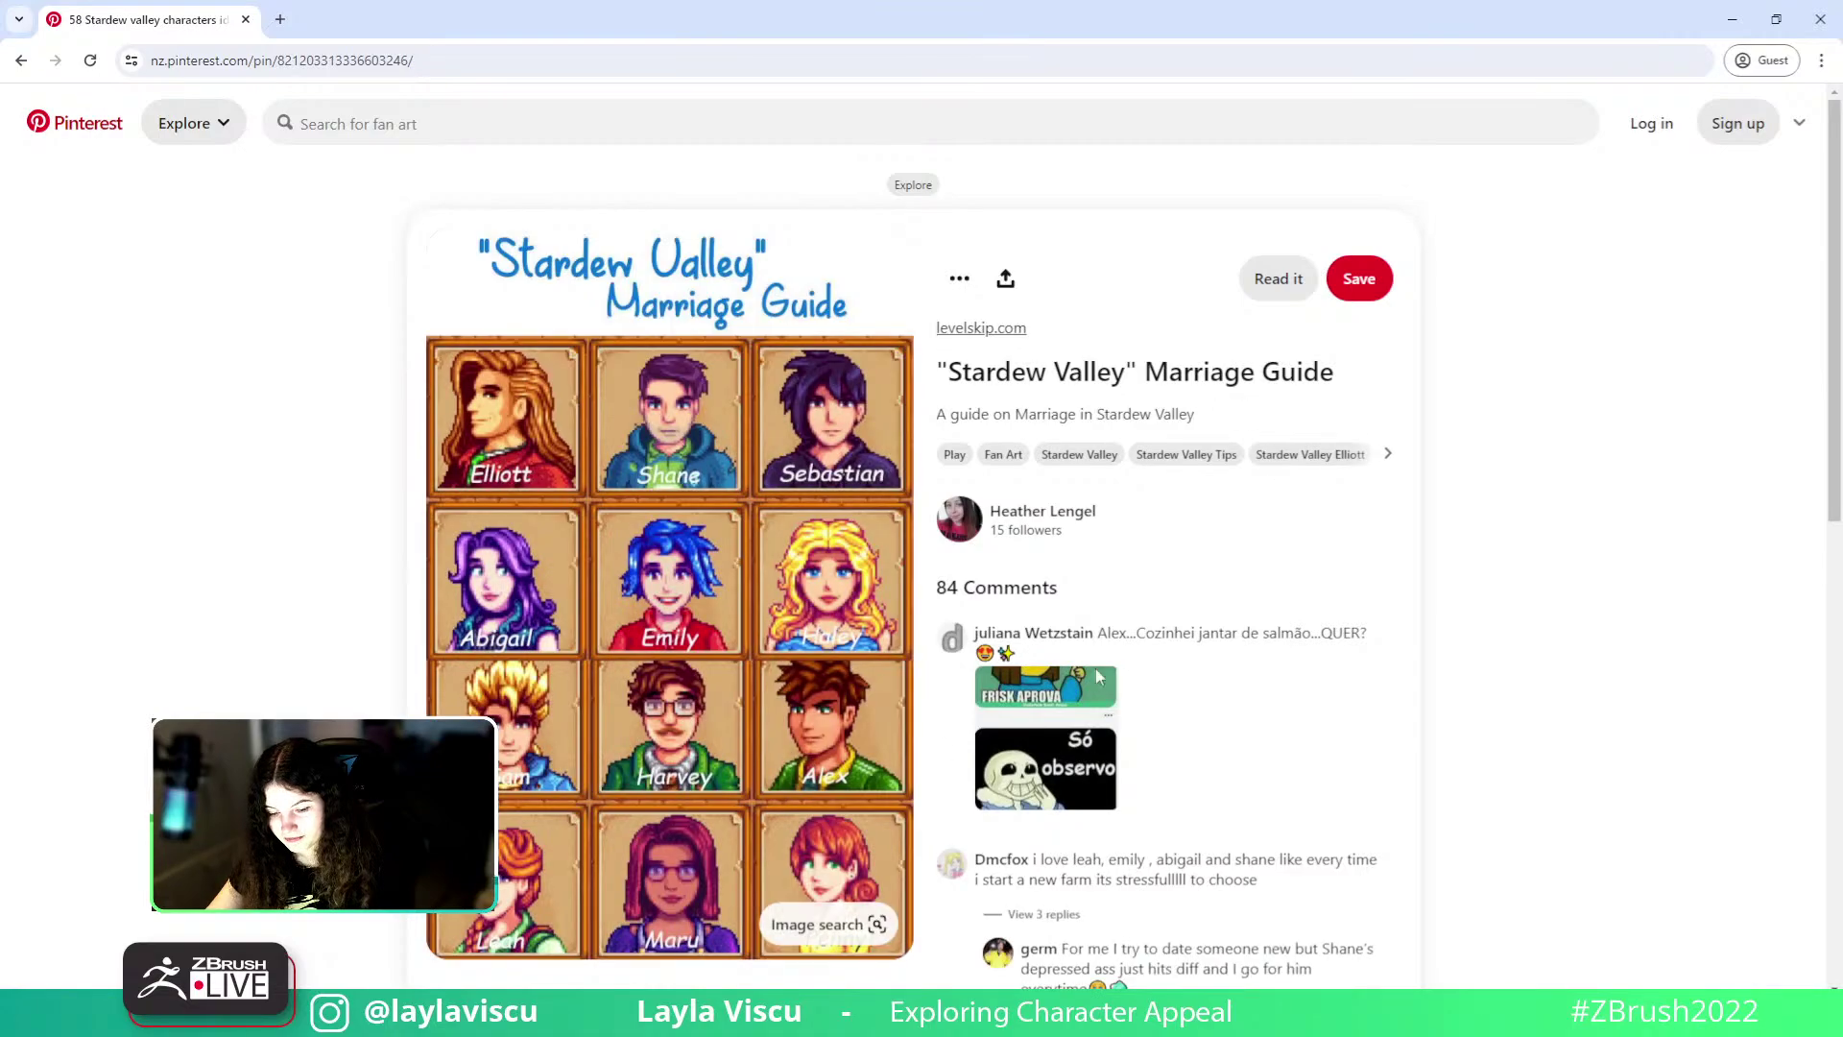
pyautogui.click(21, 59)
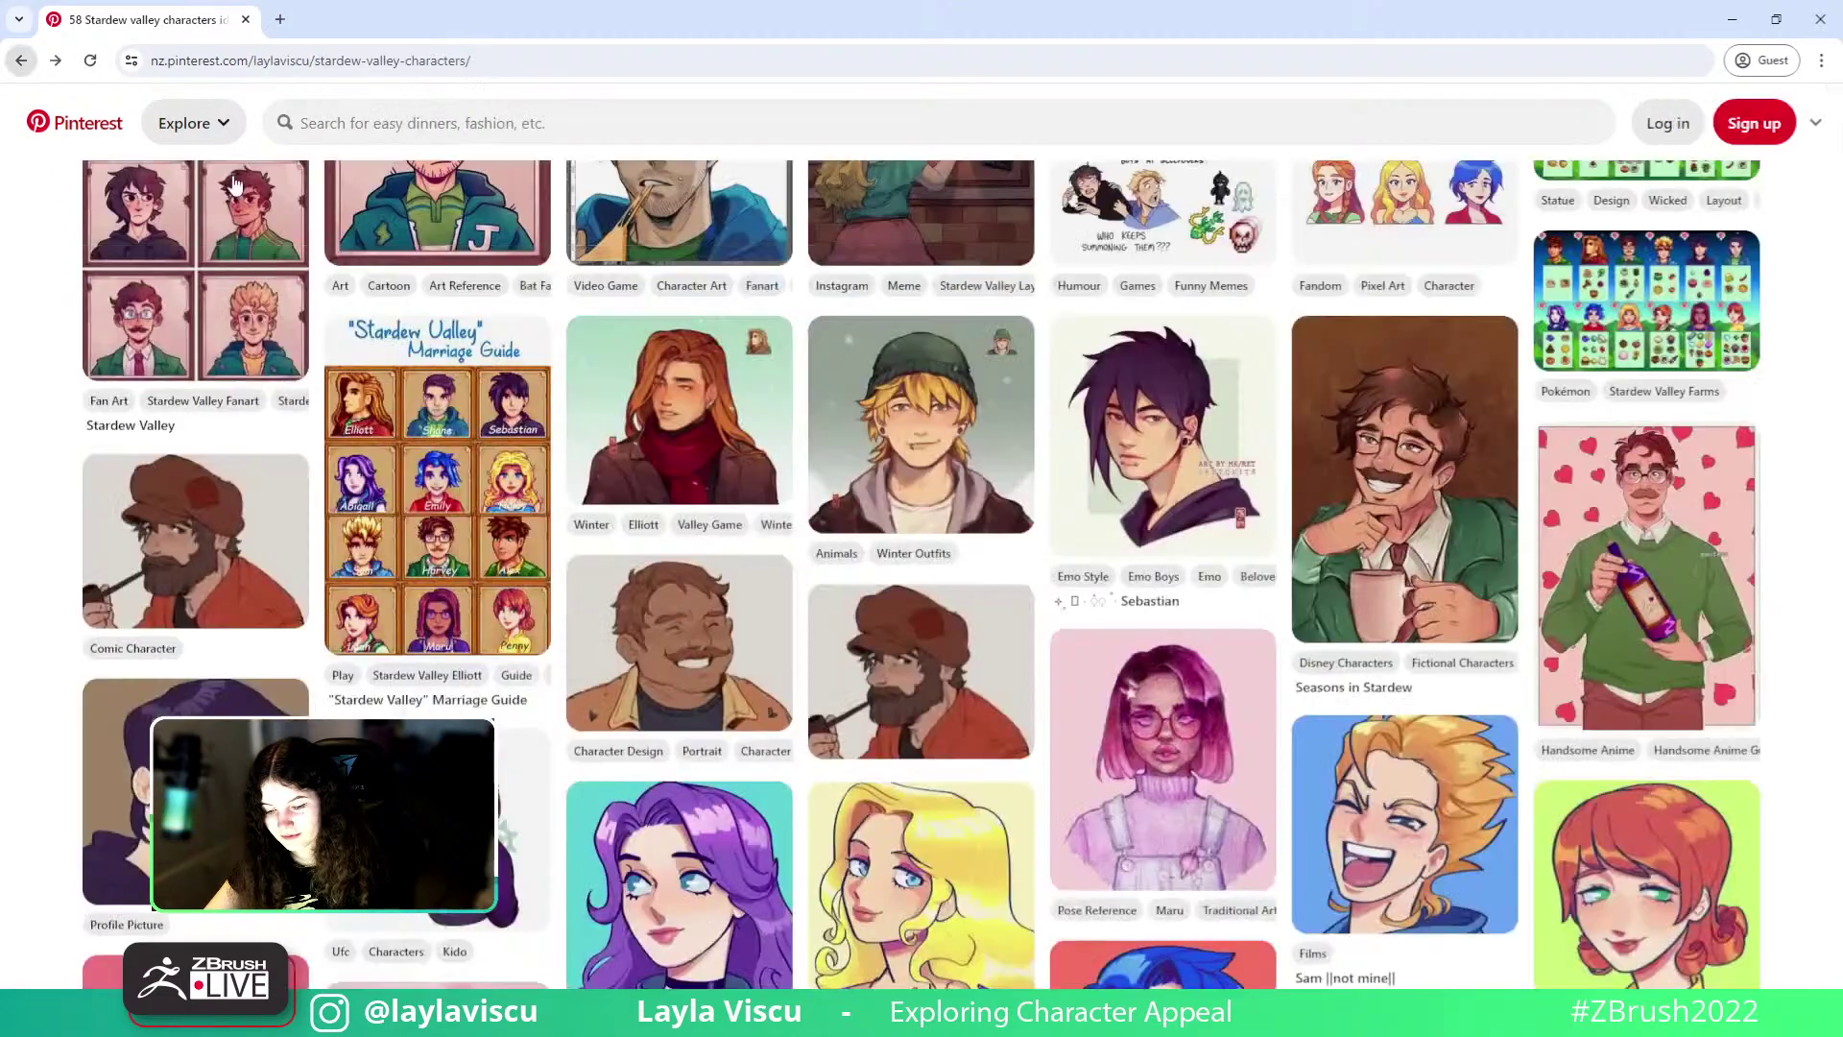
# - Browse the Stardew Valley character fan art on the board through to its last loaded pins
pyautogui.scroll(5, 1836, 288)
pyautogui.scroll(-2, 1837, 298)
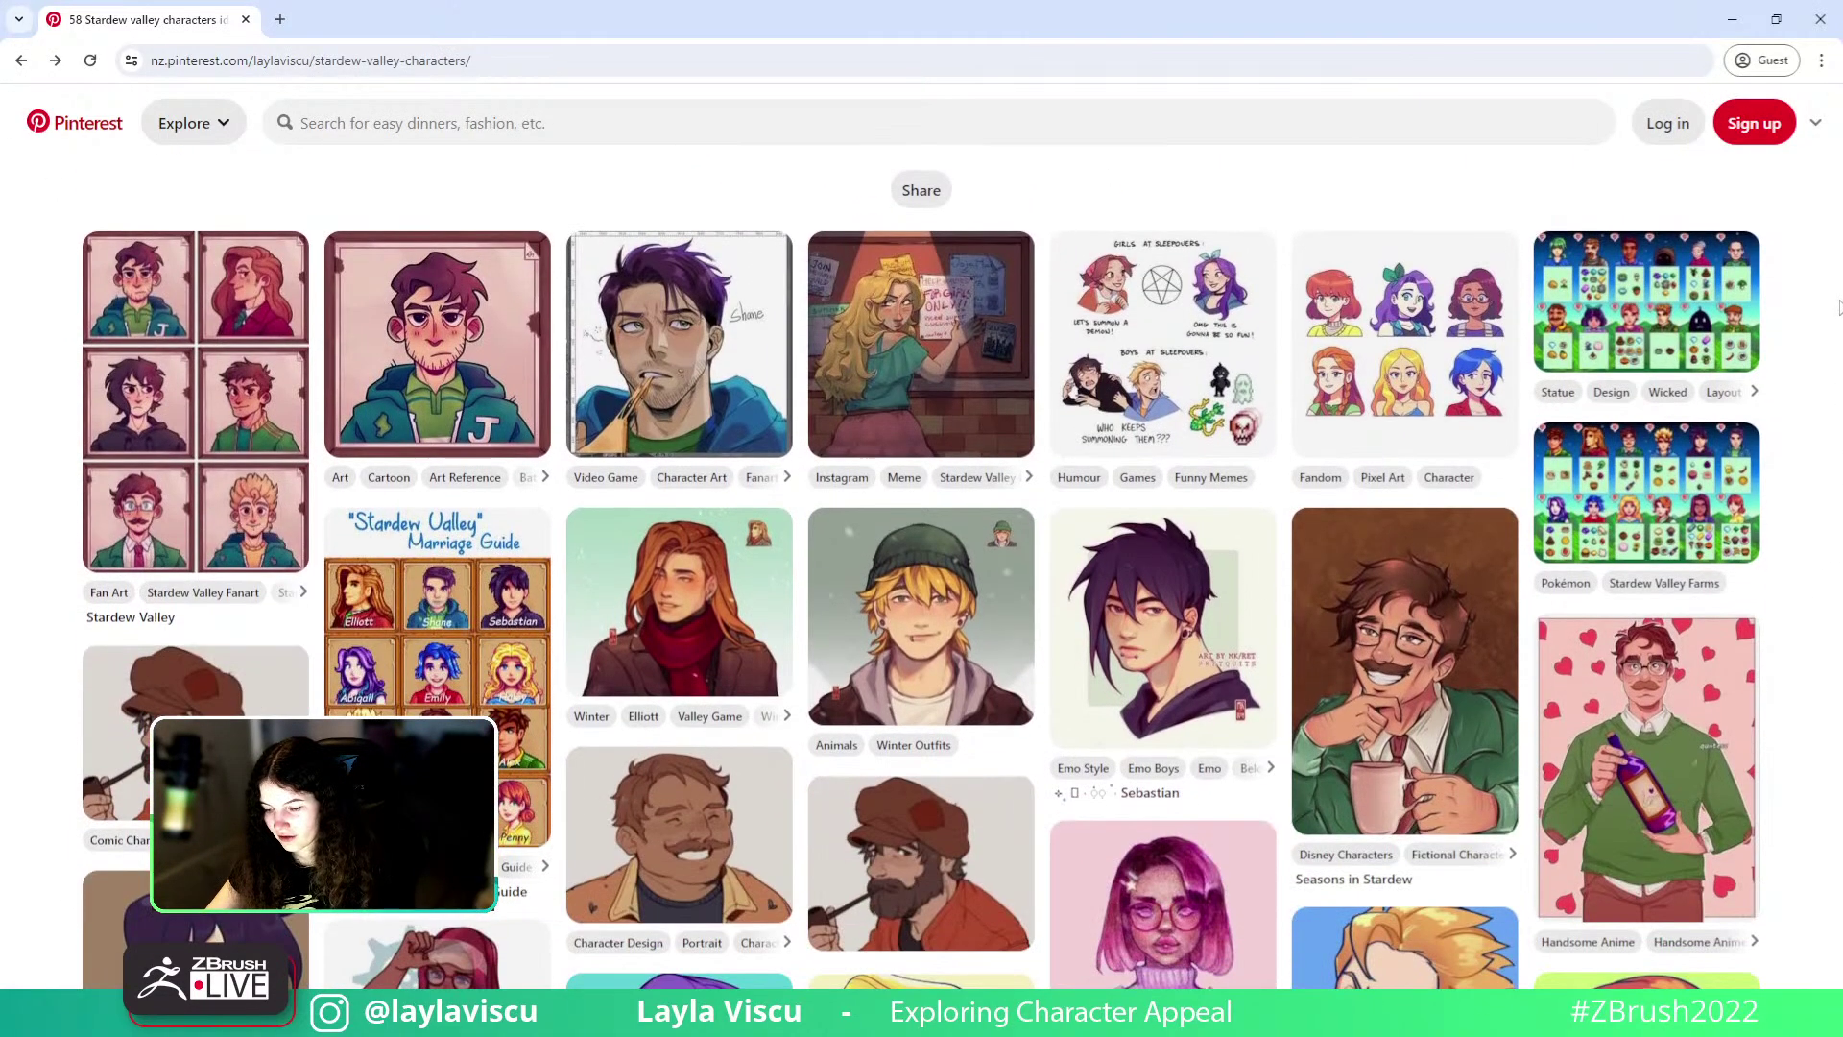
pyautogui.scroll(-4, 1836, 307)
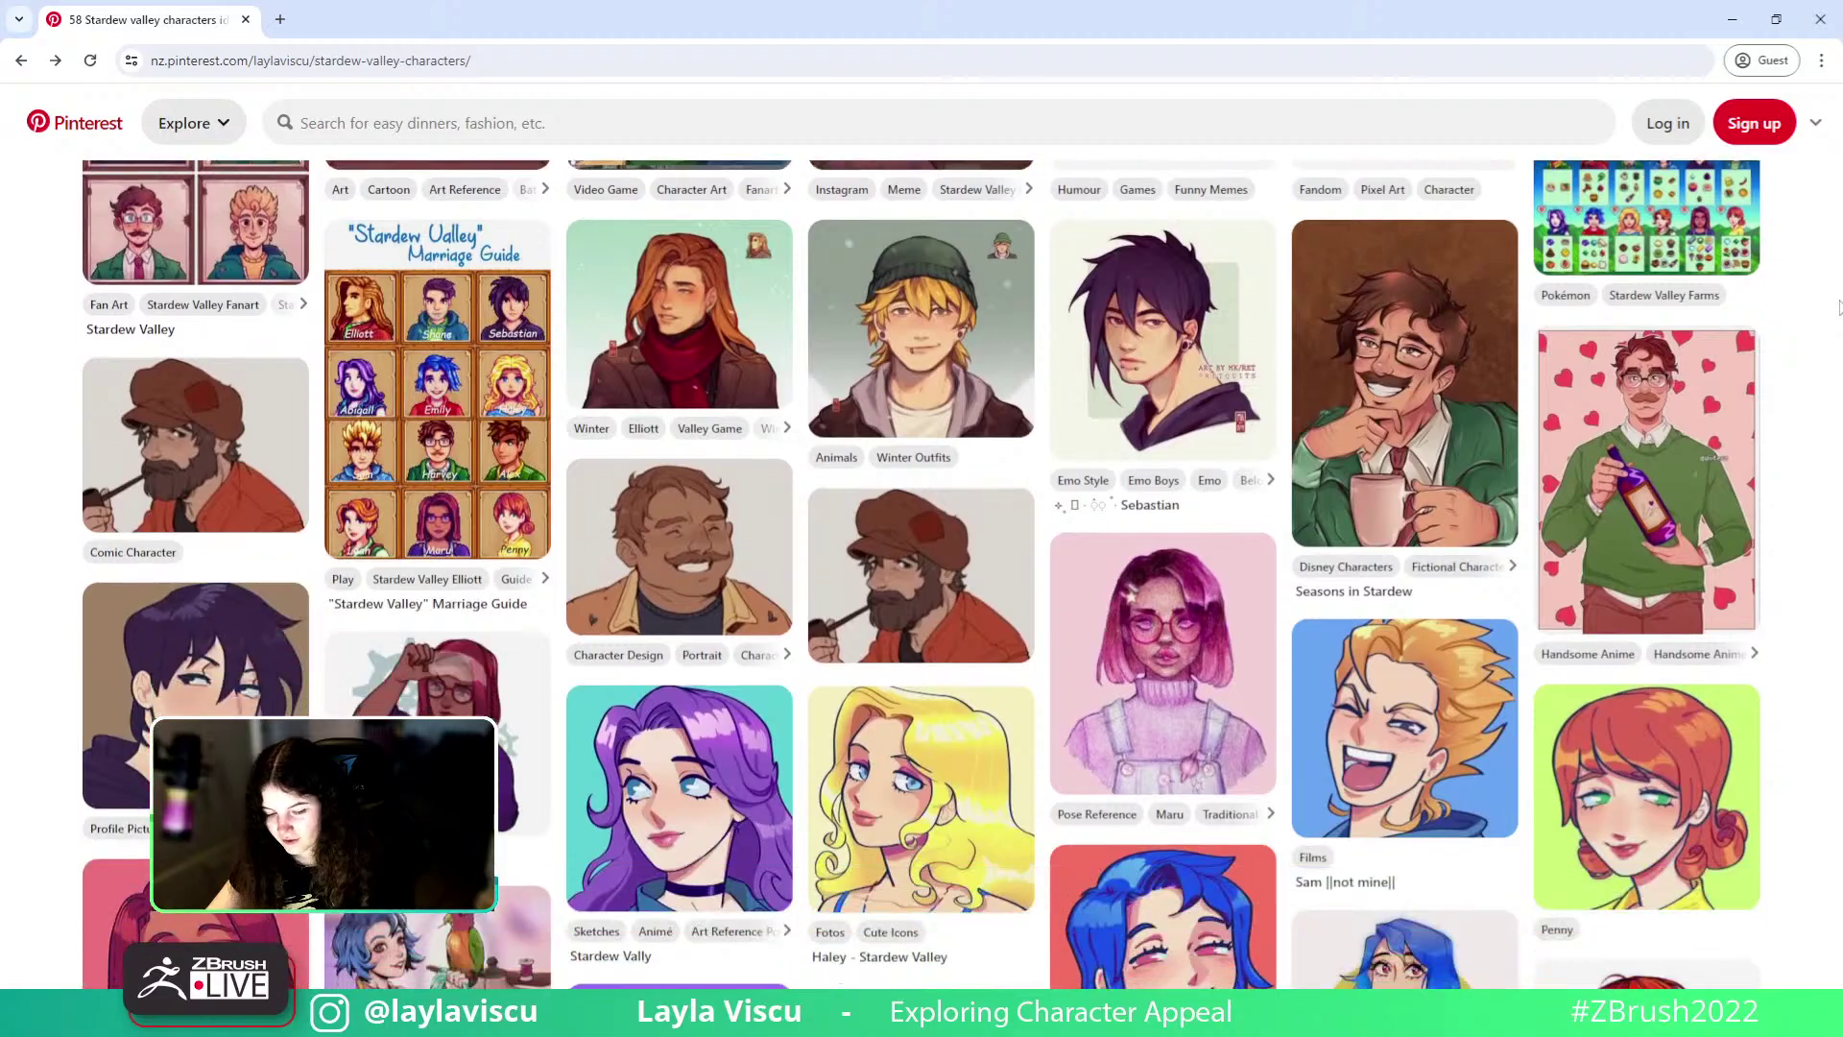
pyautogui.scroll(-5, 1836, 307)
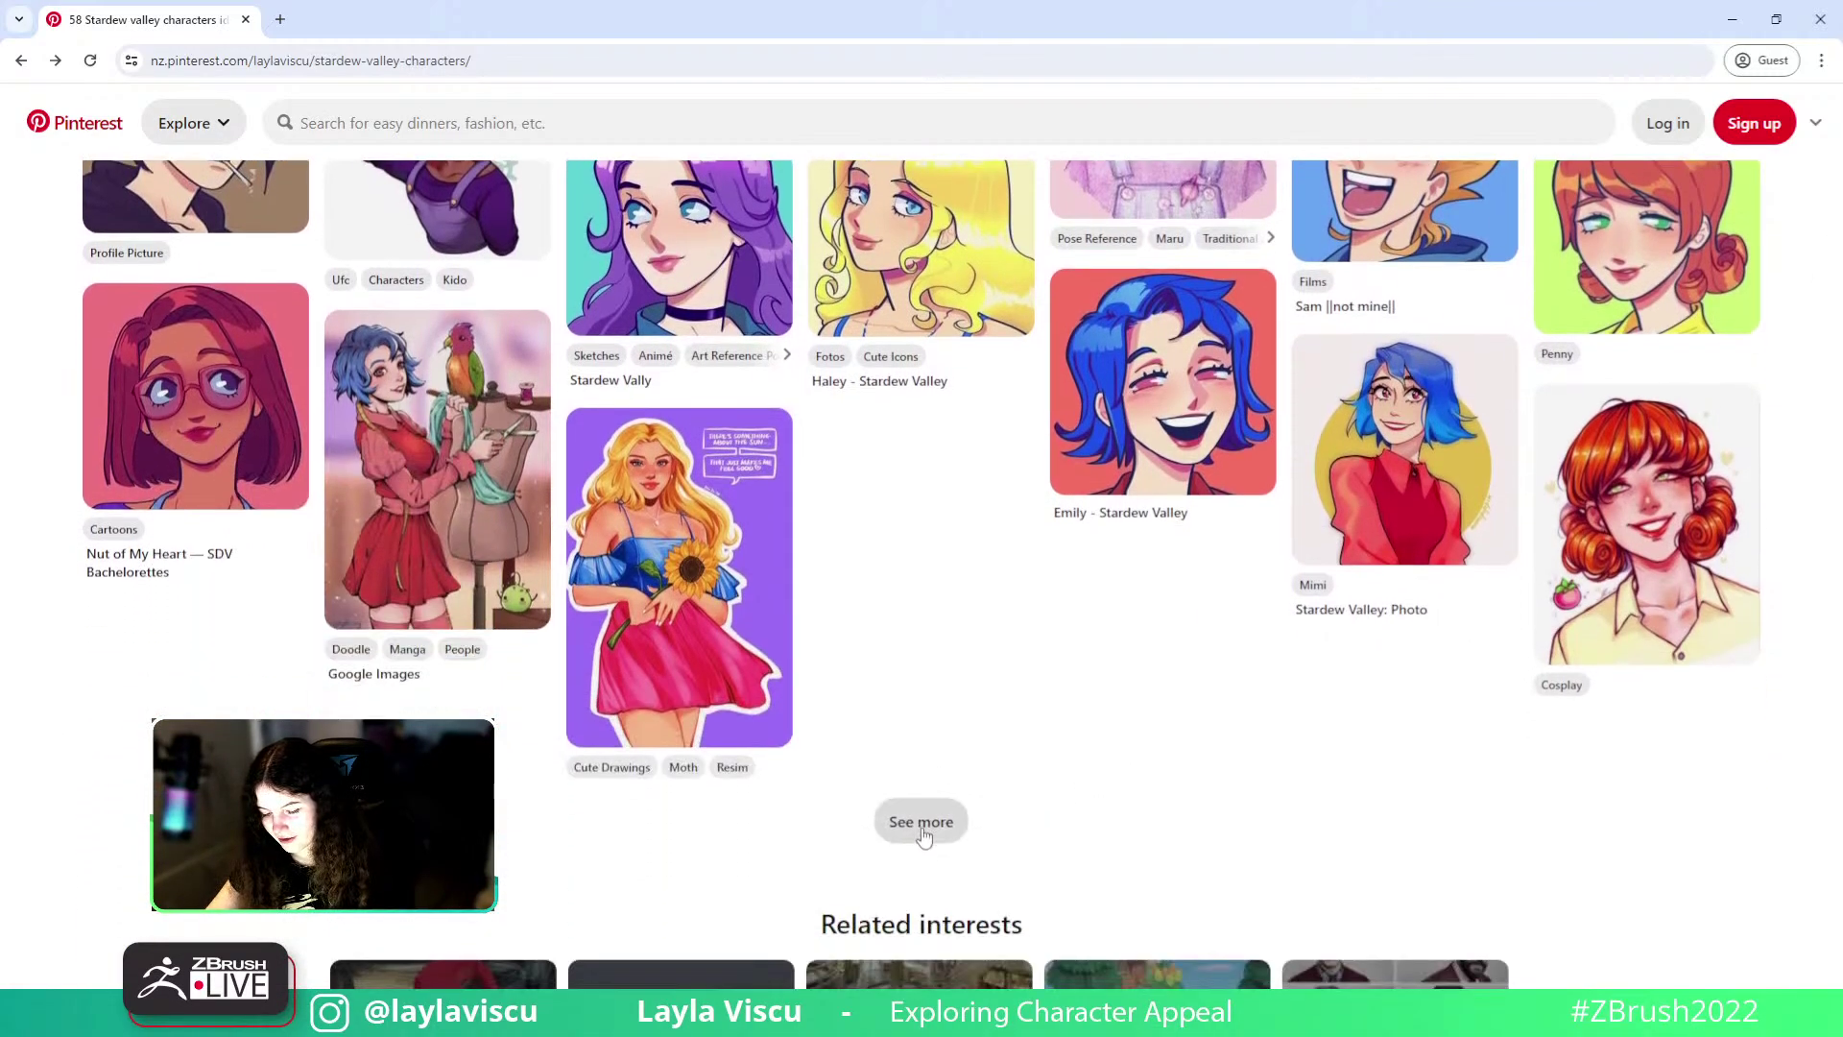
# - Load more pins on the board and view the Character Art pin of the white-bearded character
pyautogui.click(921, 855)
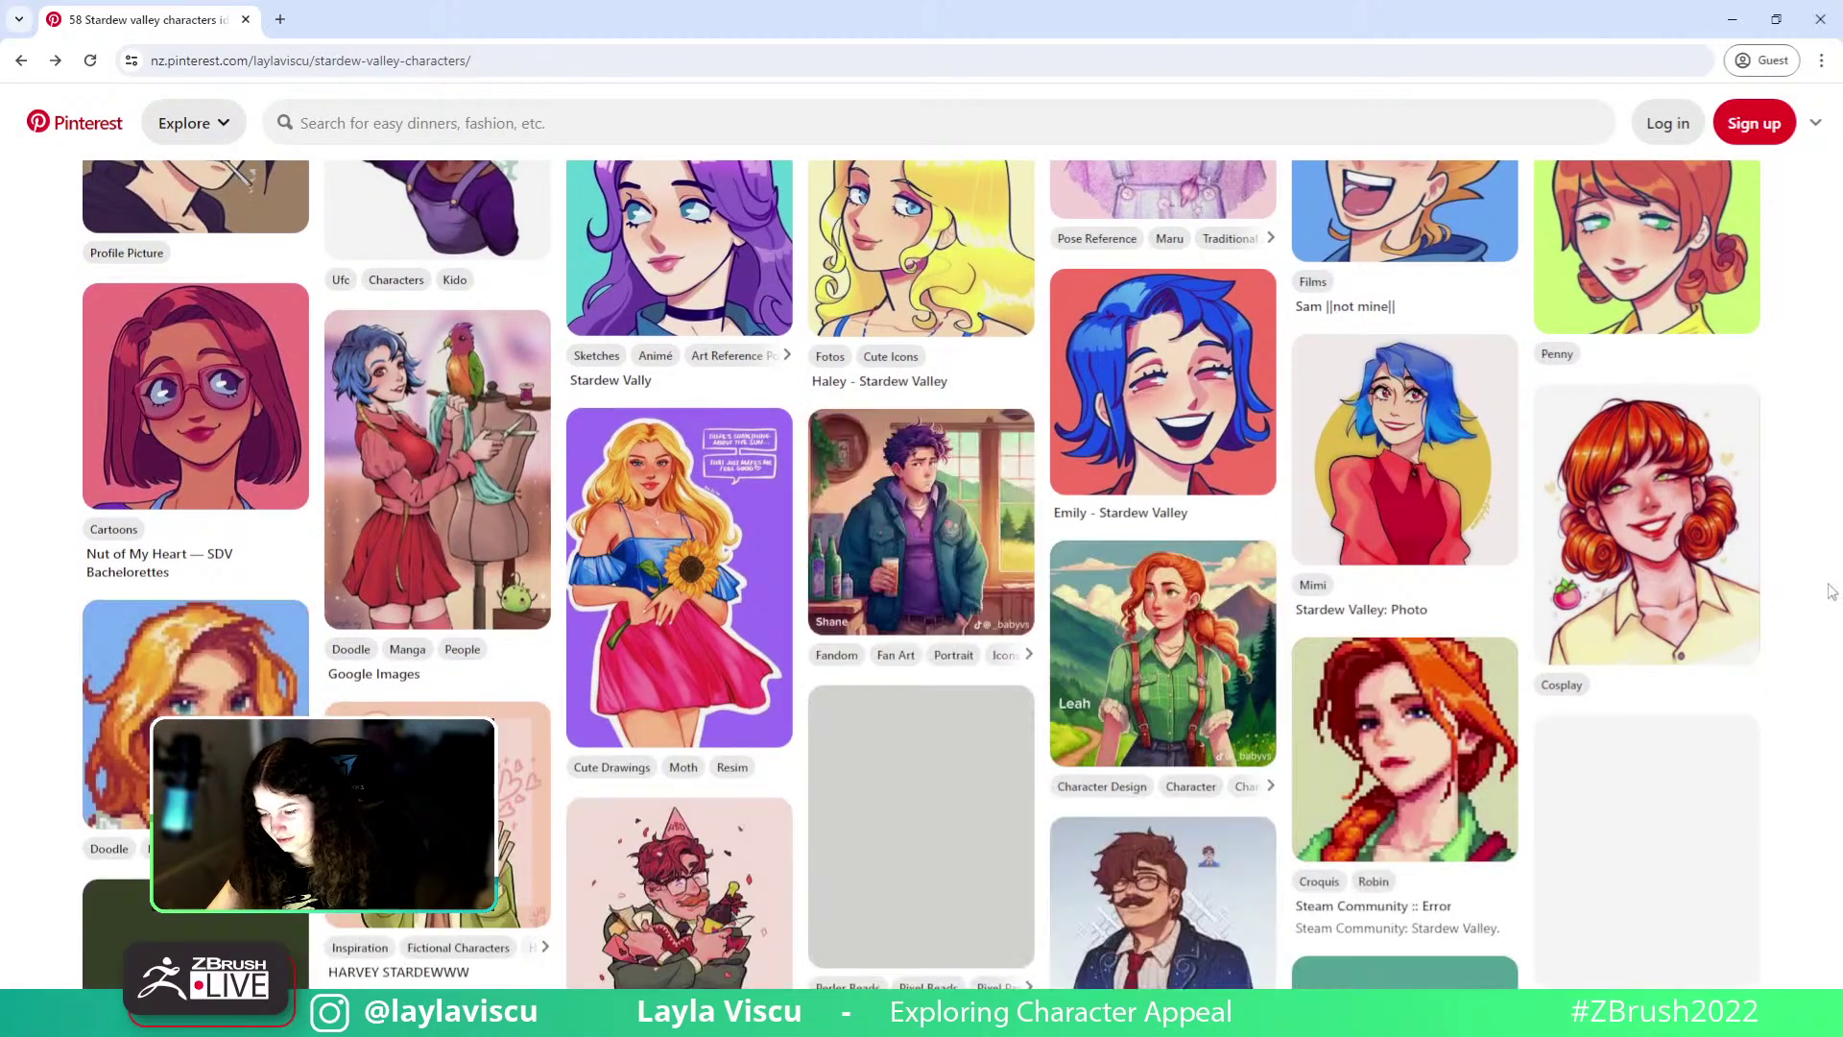
pyautogui.scroll(-2, 1832, 592)
pyautogui.scroll(-6, 1831, 592)
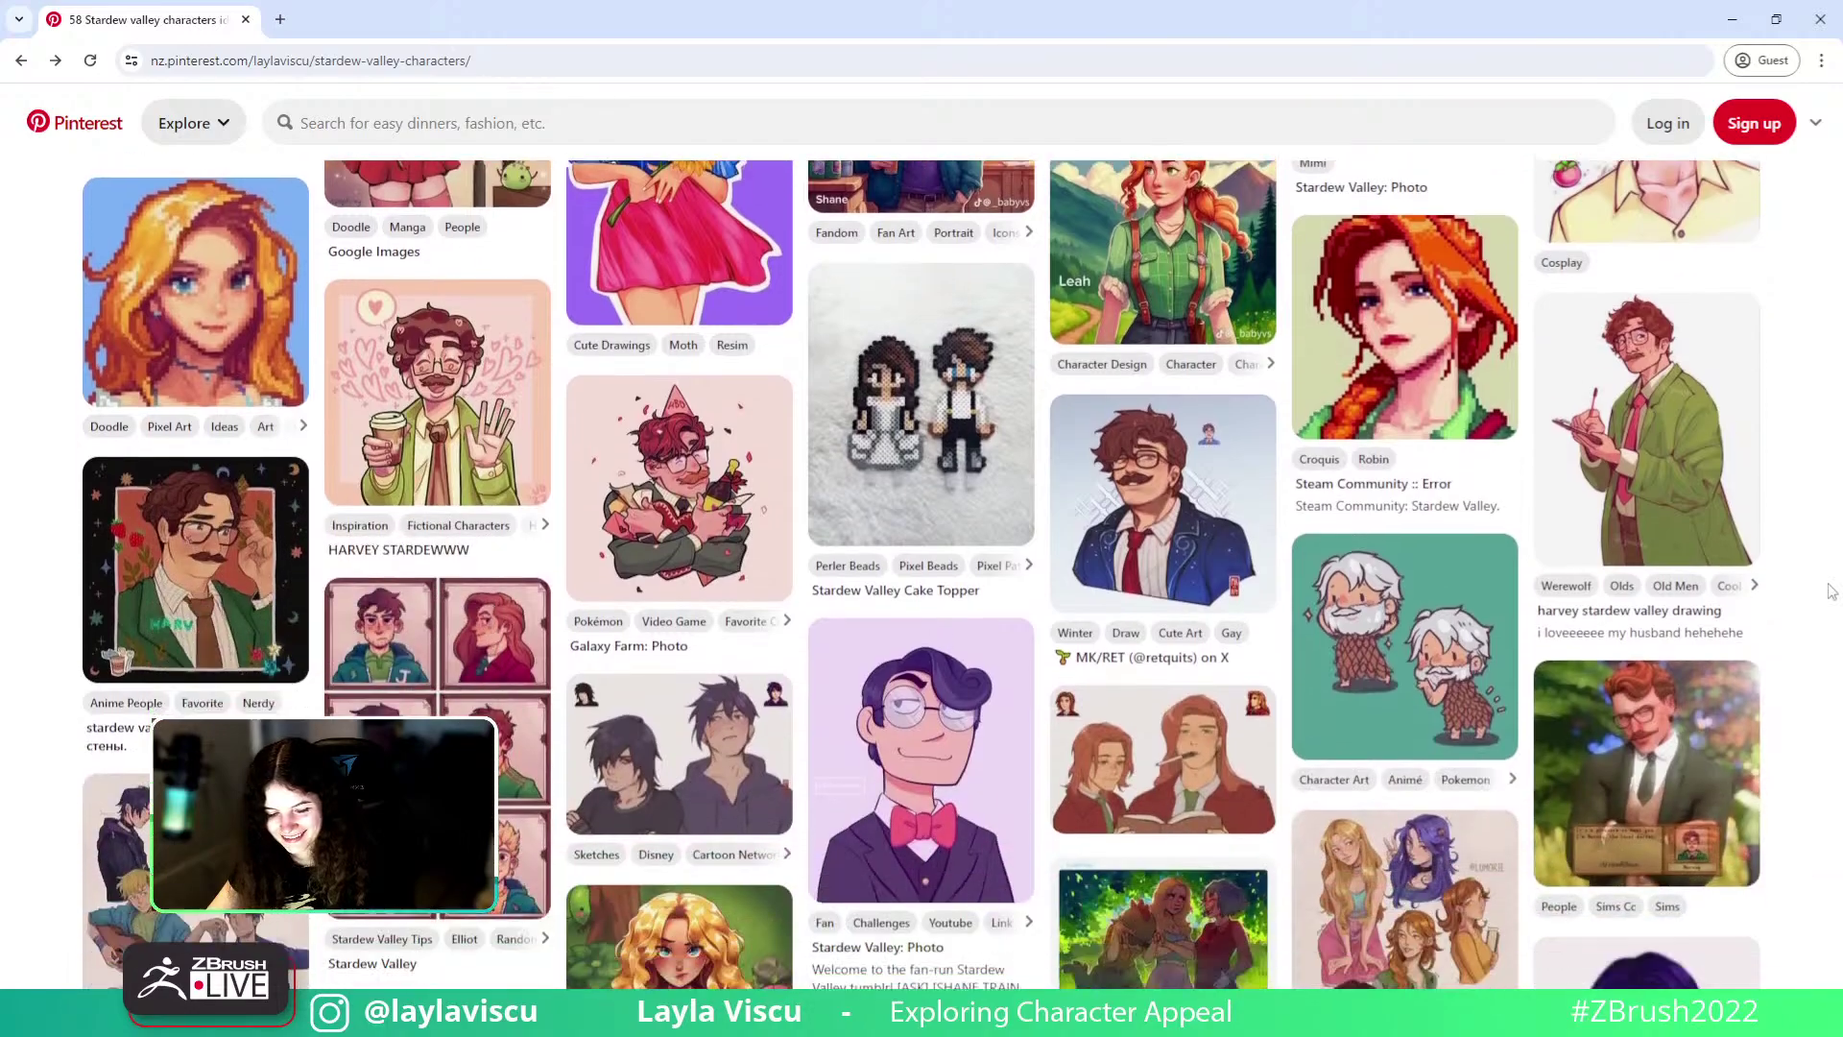
pyautogui.scroll(-1, 1832, 592)
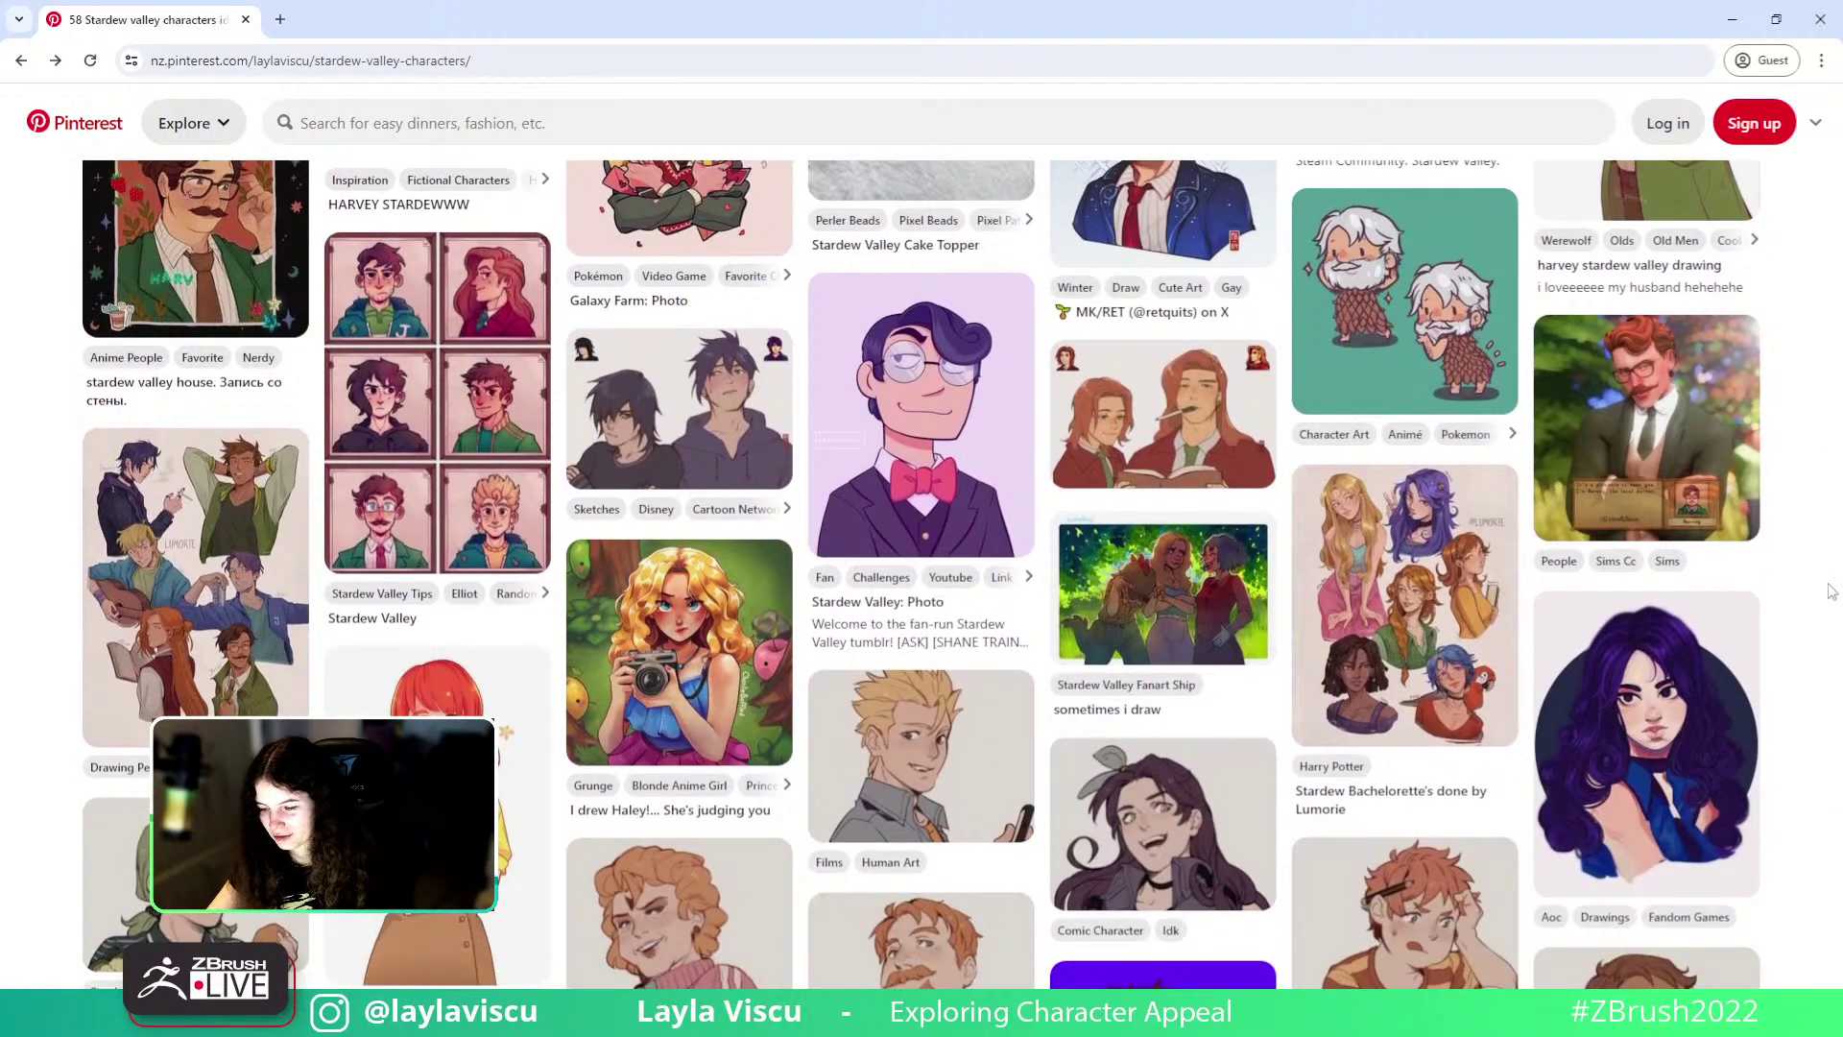
pyautogui.scroll(1, 1832, 592)
pyautogui.click(1424, 456)
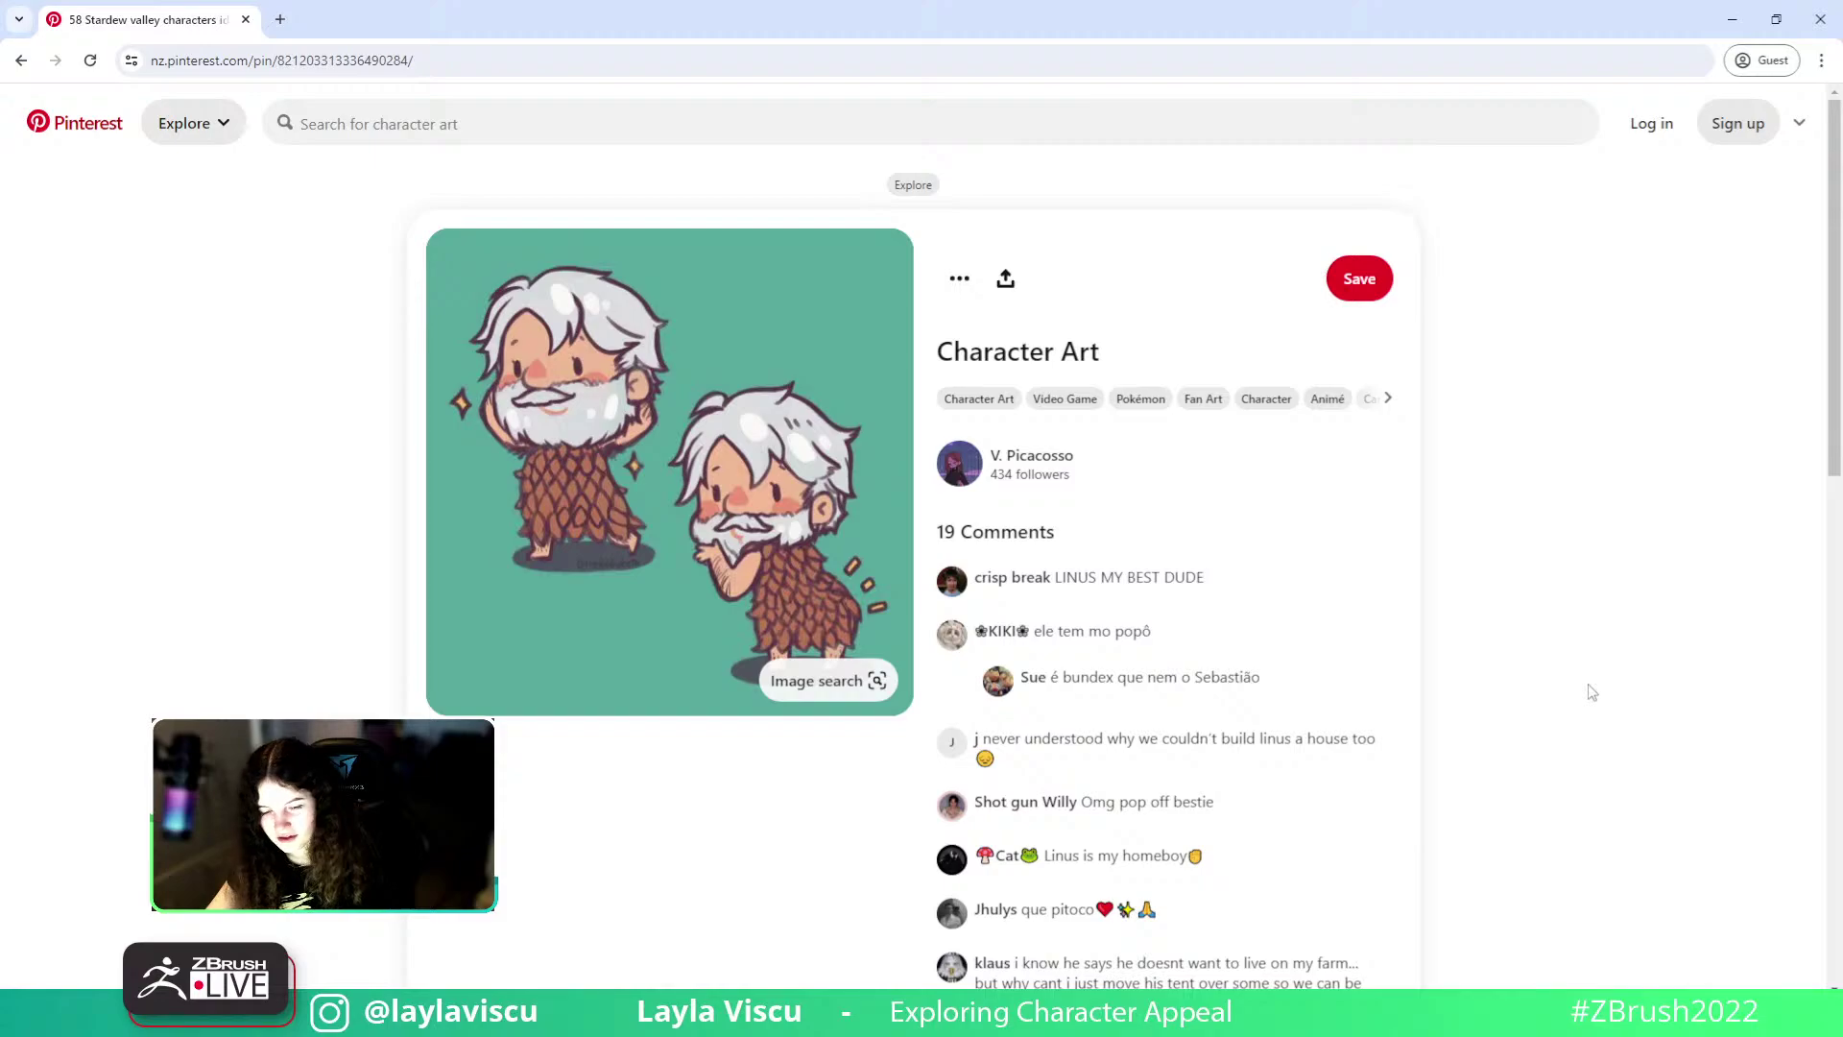
pyautogui.click(21, 61)
# - Browse the remaining Stardew Valley fan art, loading more pins, and close the browser to return to ZBrush
pyautogui.scroll(-3, 1840, 425)
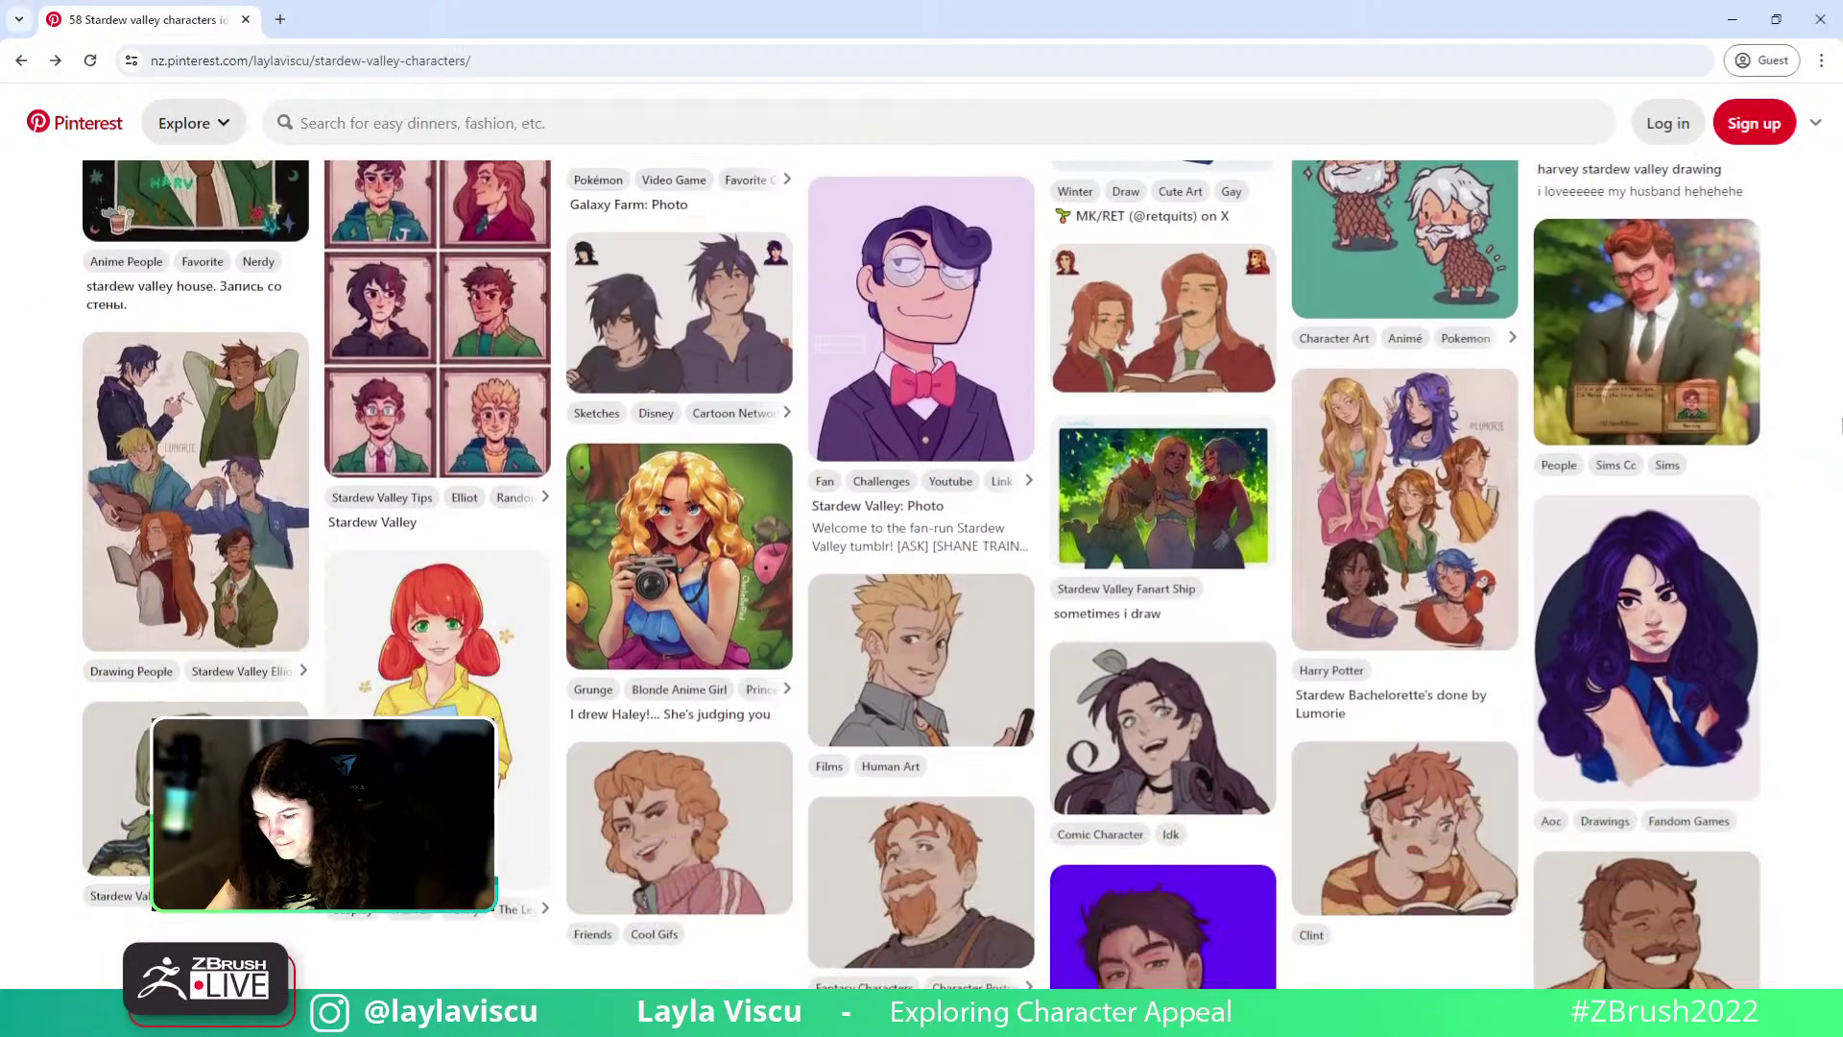
pyautogui.scroll(-2, 1840, 425)
pyautogui.scroll(-1, 1691, 680)
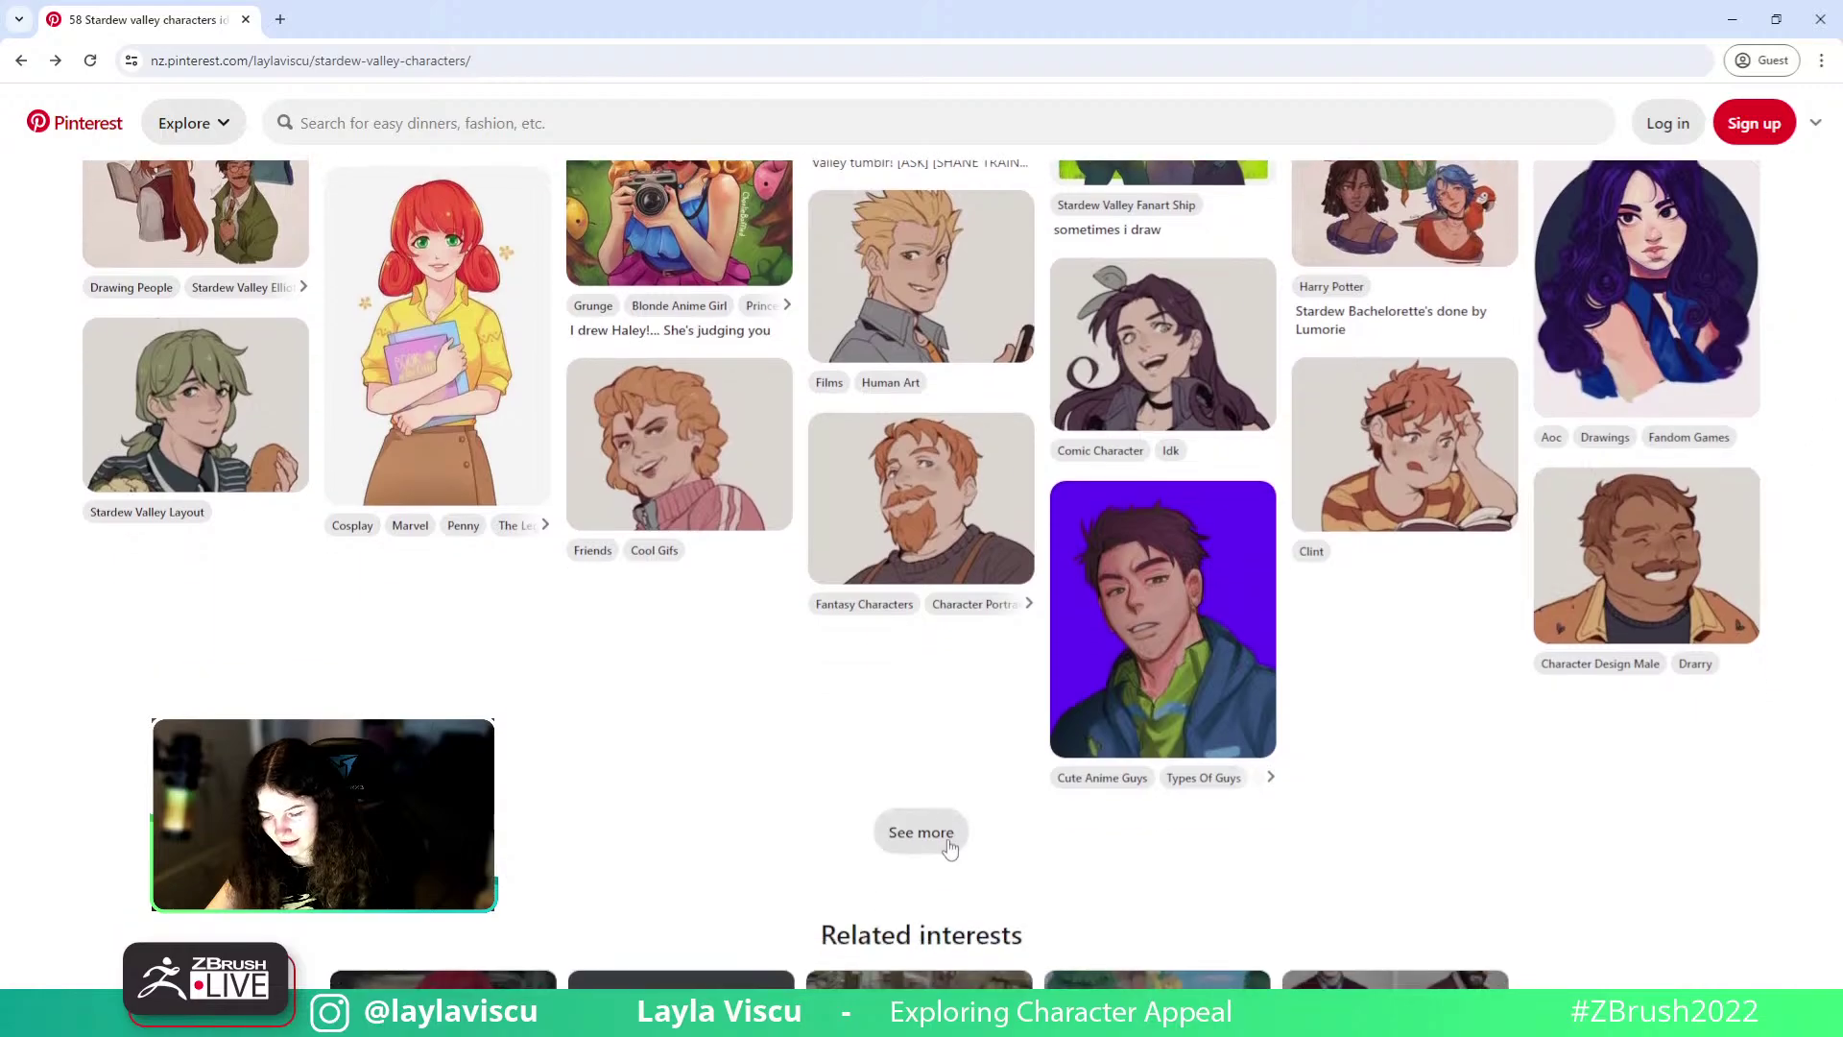
pyautogui.scroll(-4, 1840, 570)
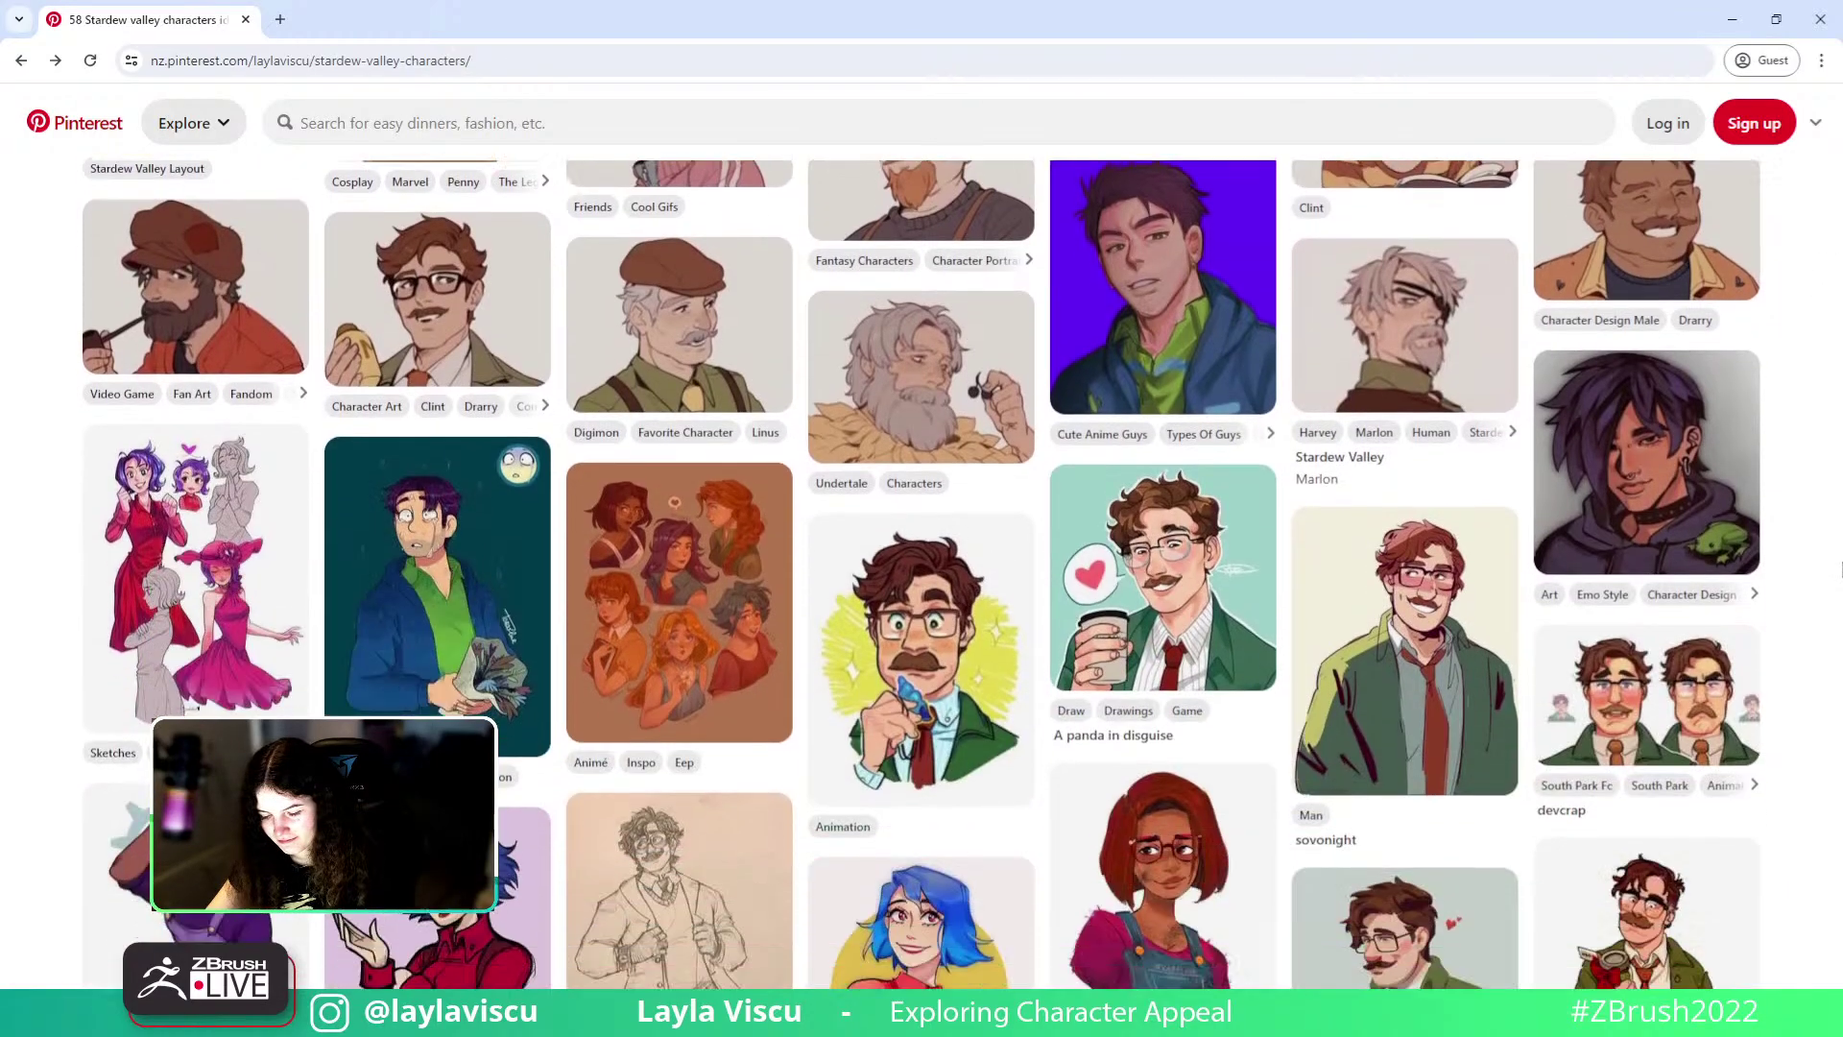
pyautogui.scroll(-6, 1840, 570)
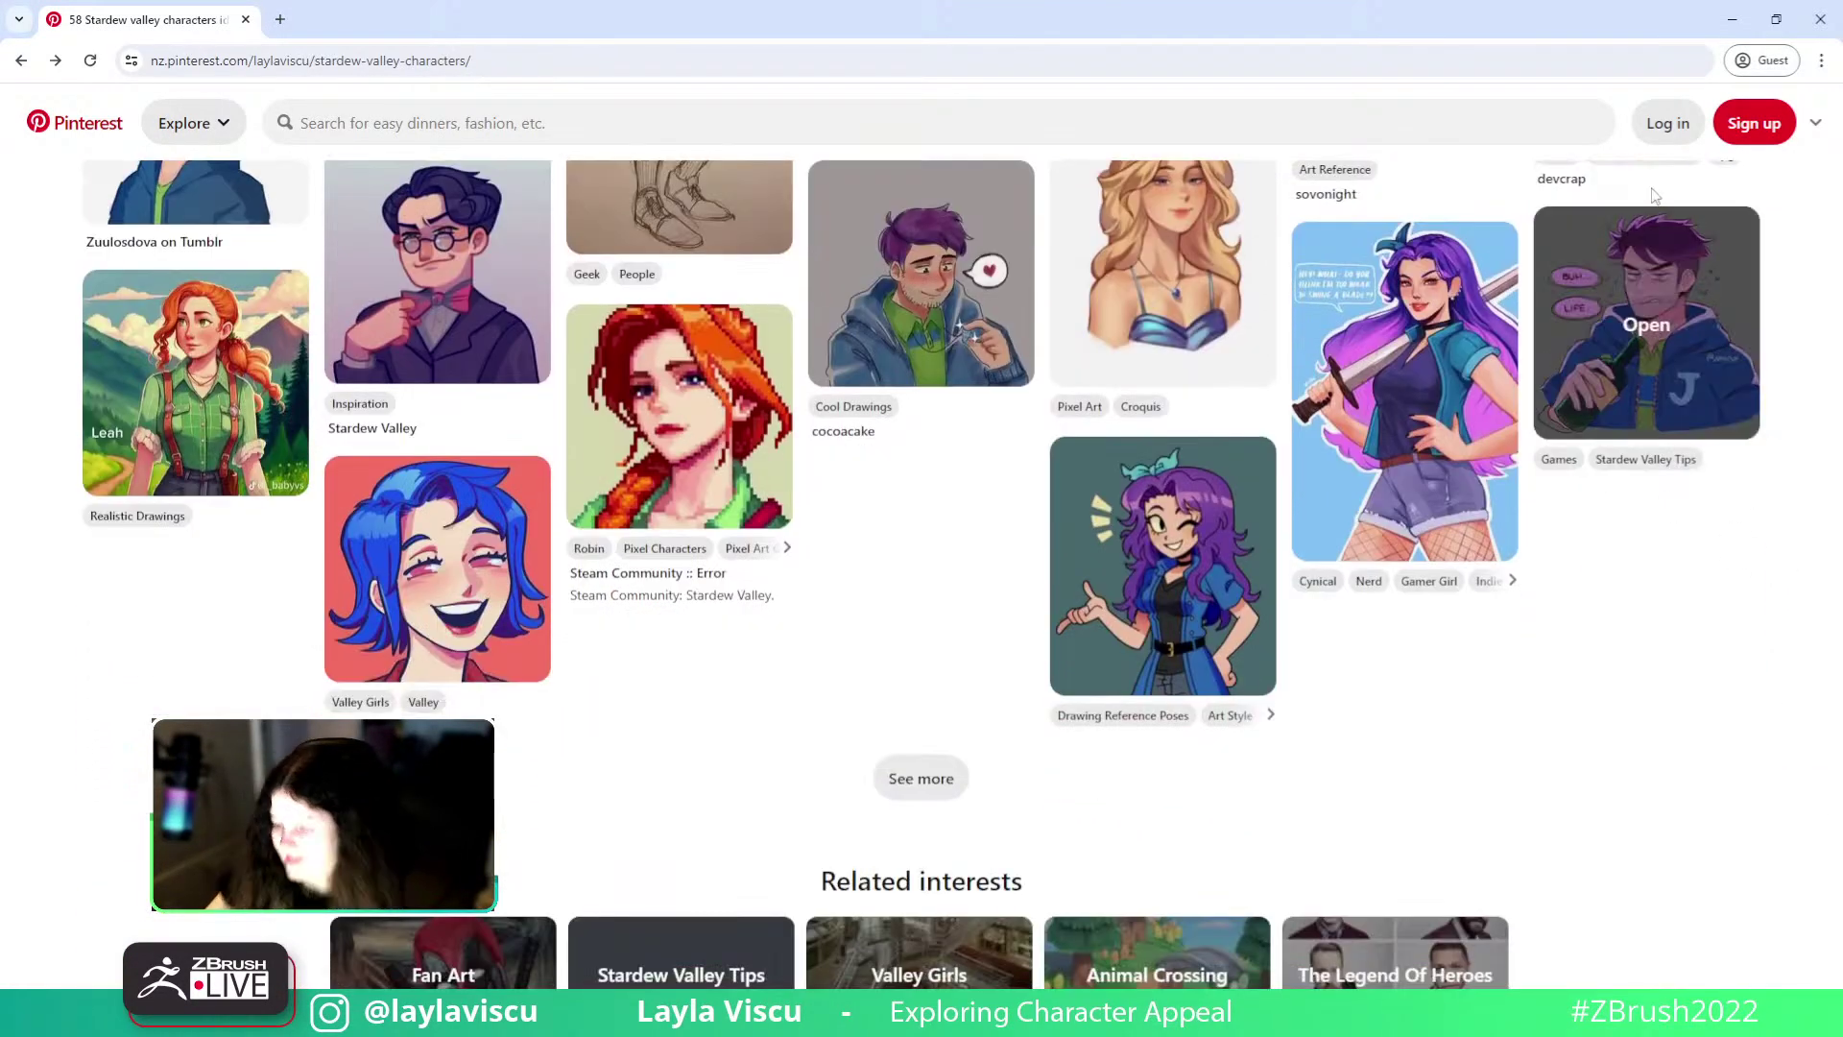
pyautogui.click(1819, 19)
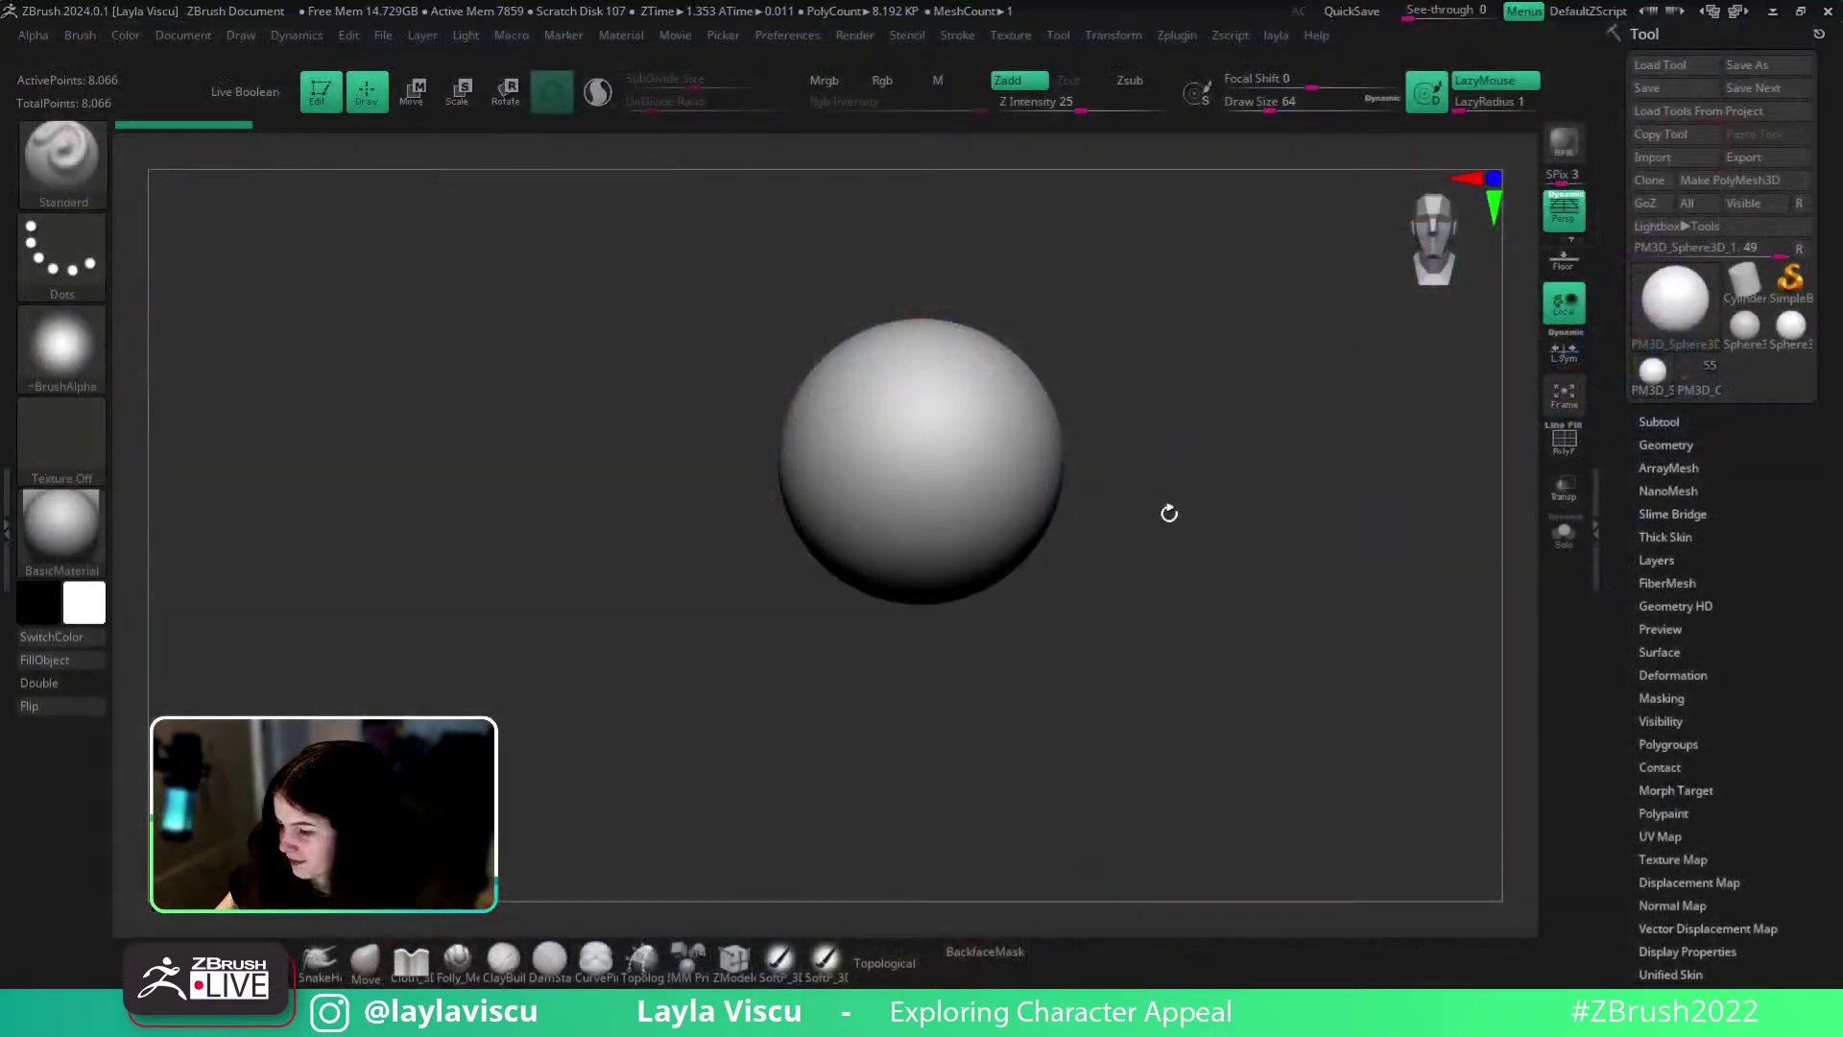
# - Show the sphere's polyframe and bring up the transform gizmo on it
pyautogui.press('o')
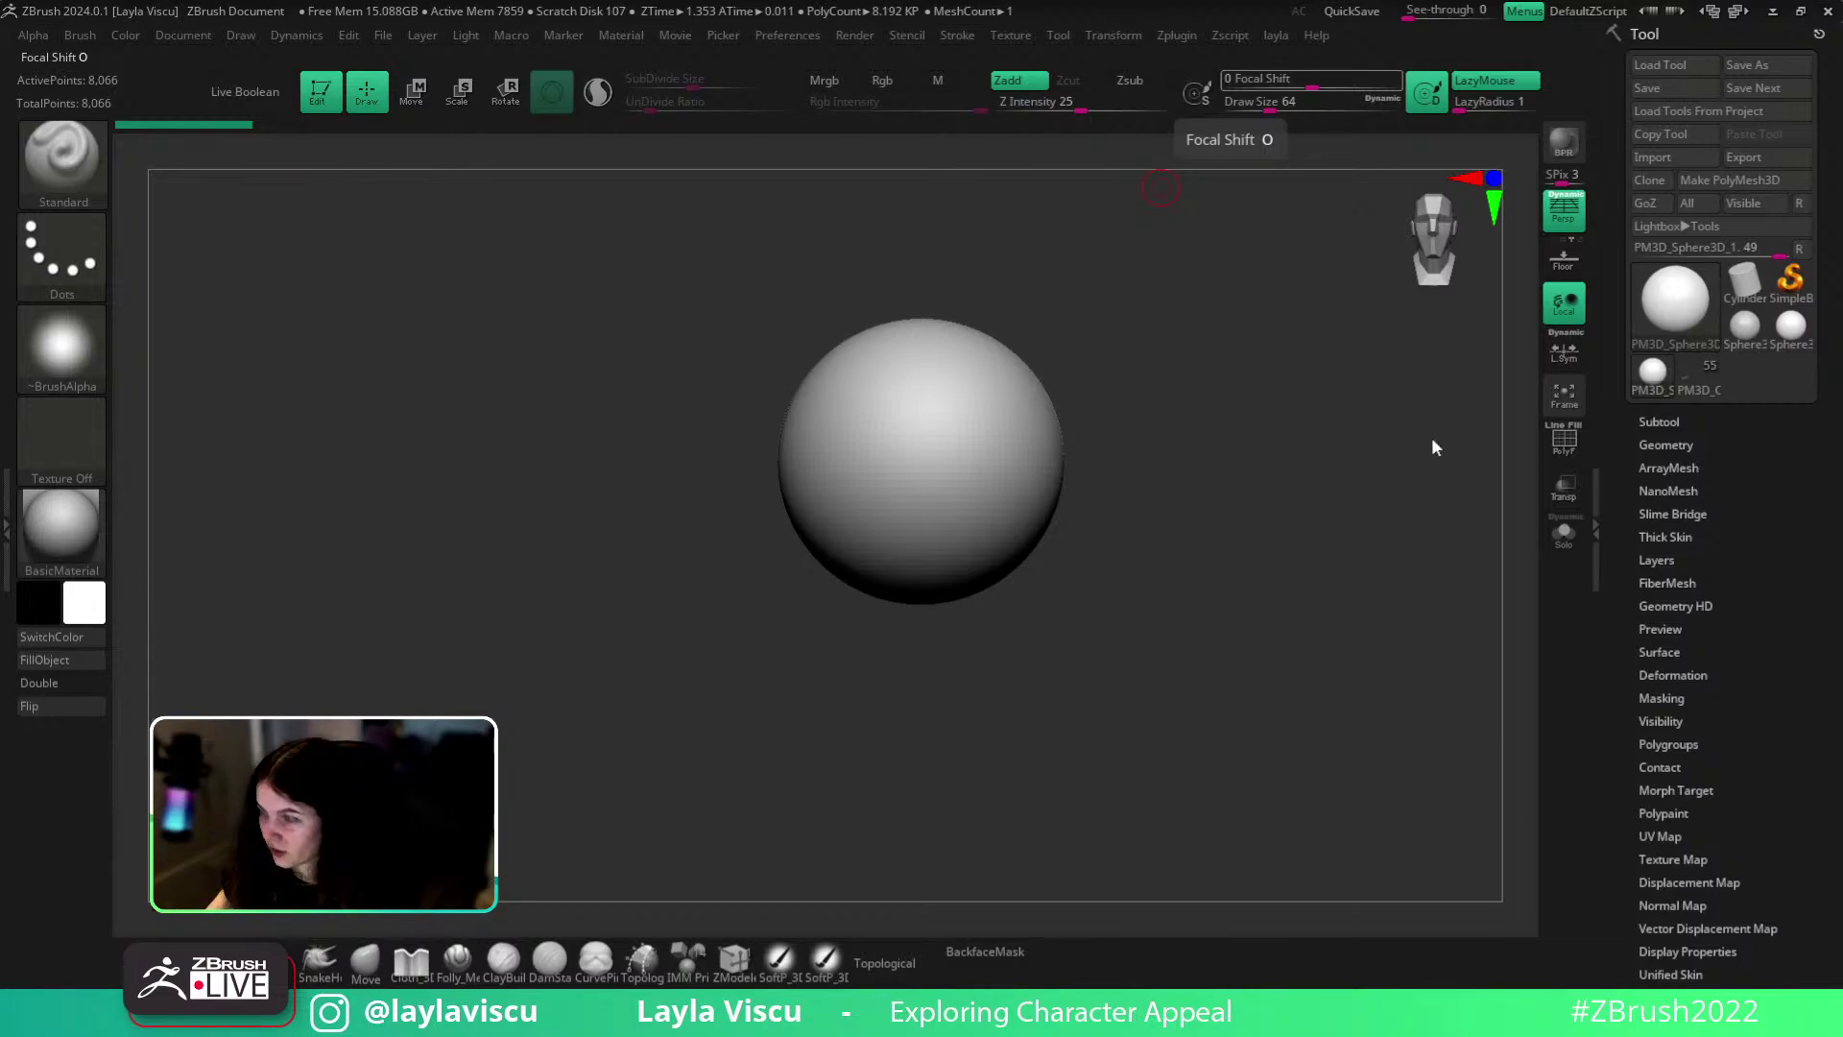
pyautogui.hotkey('shift', 'f')
pyautogui.press('w')
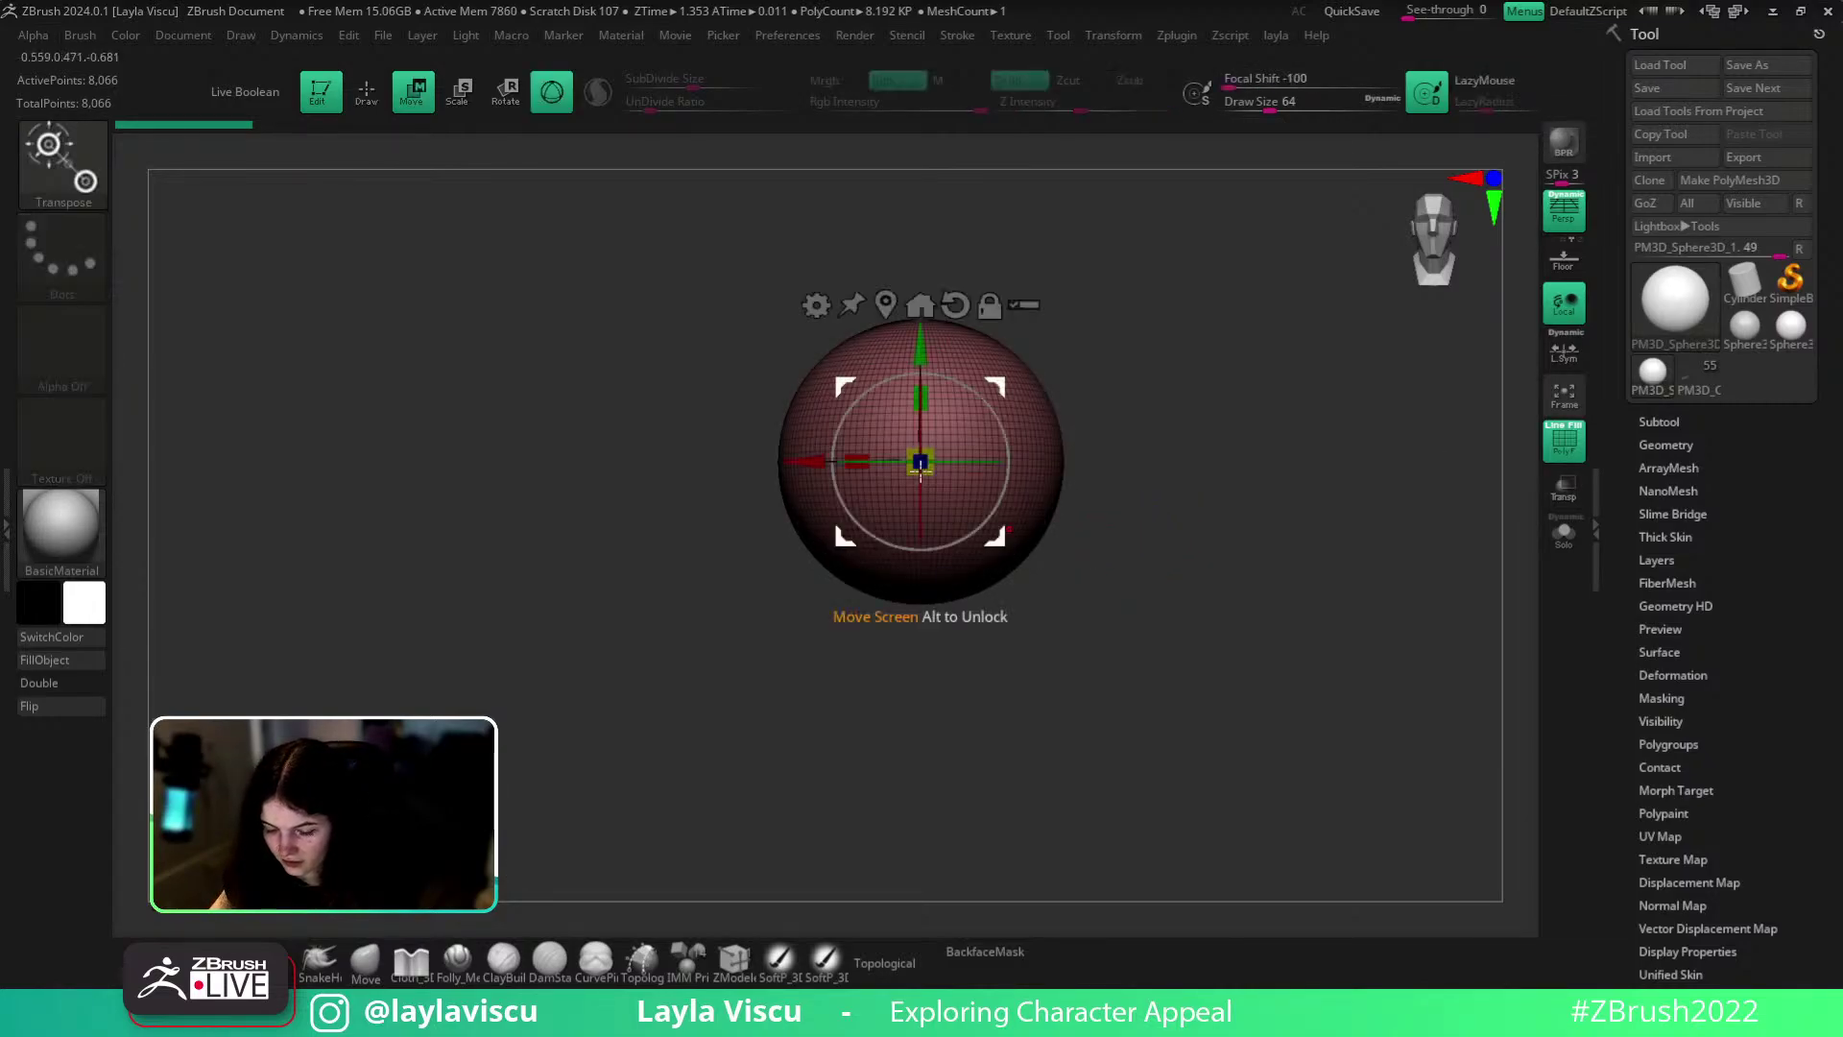
# - Save the project as abi_v001
pyautogui.click(381, 36)
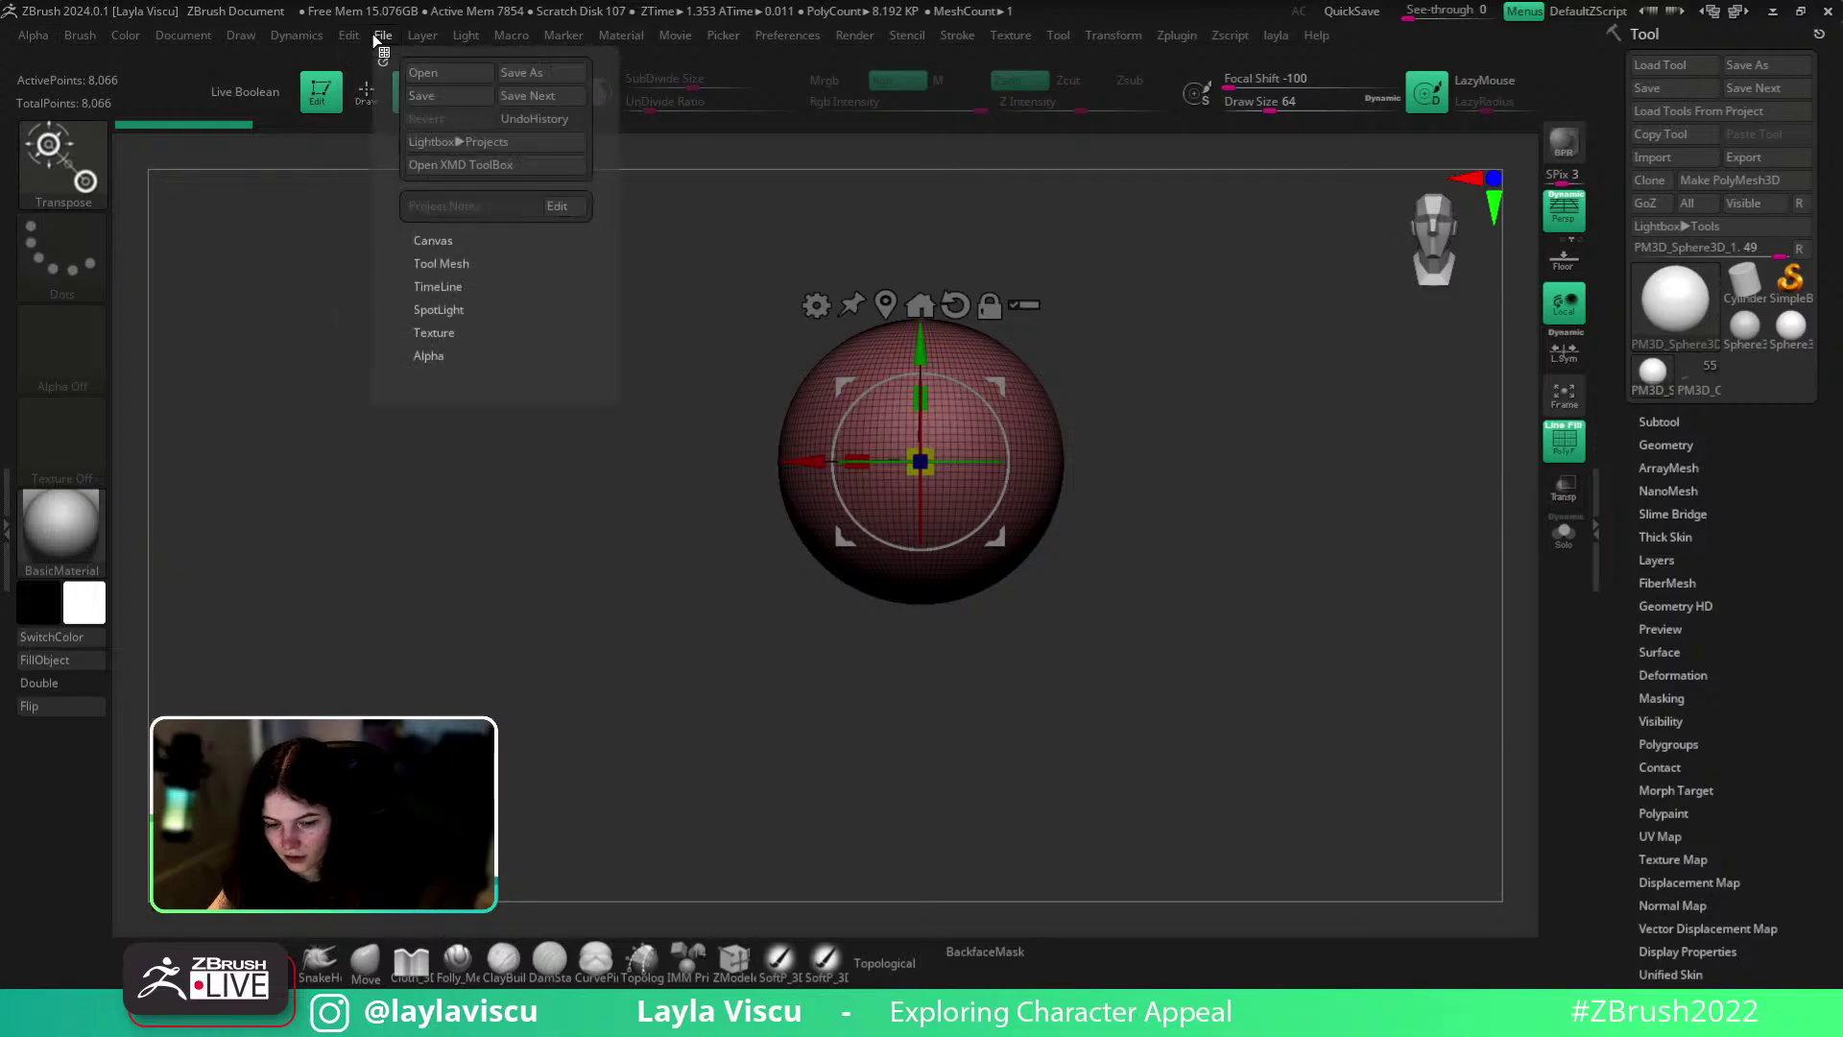
pyautogui.click(523, 121)
pyautogui.click(539, 74)
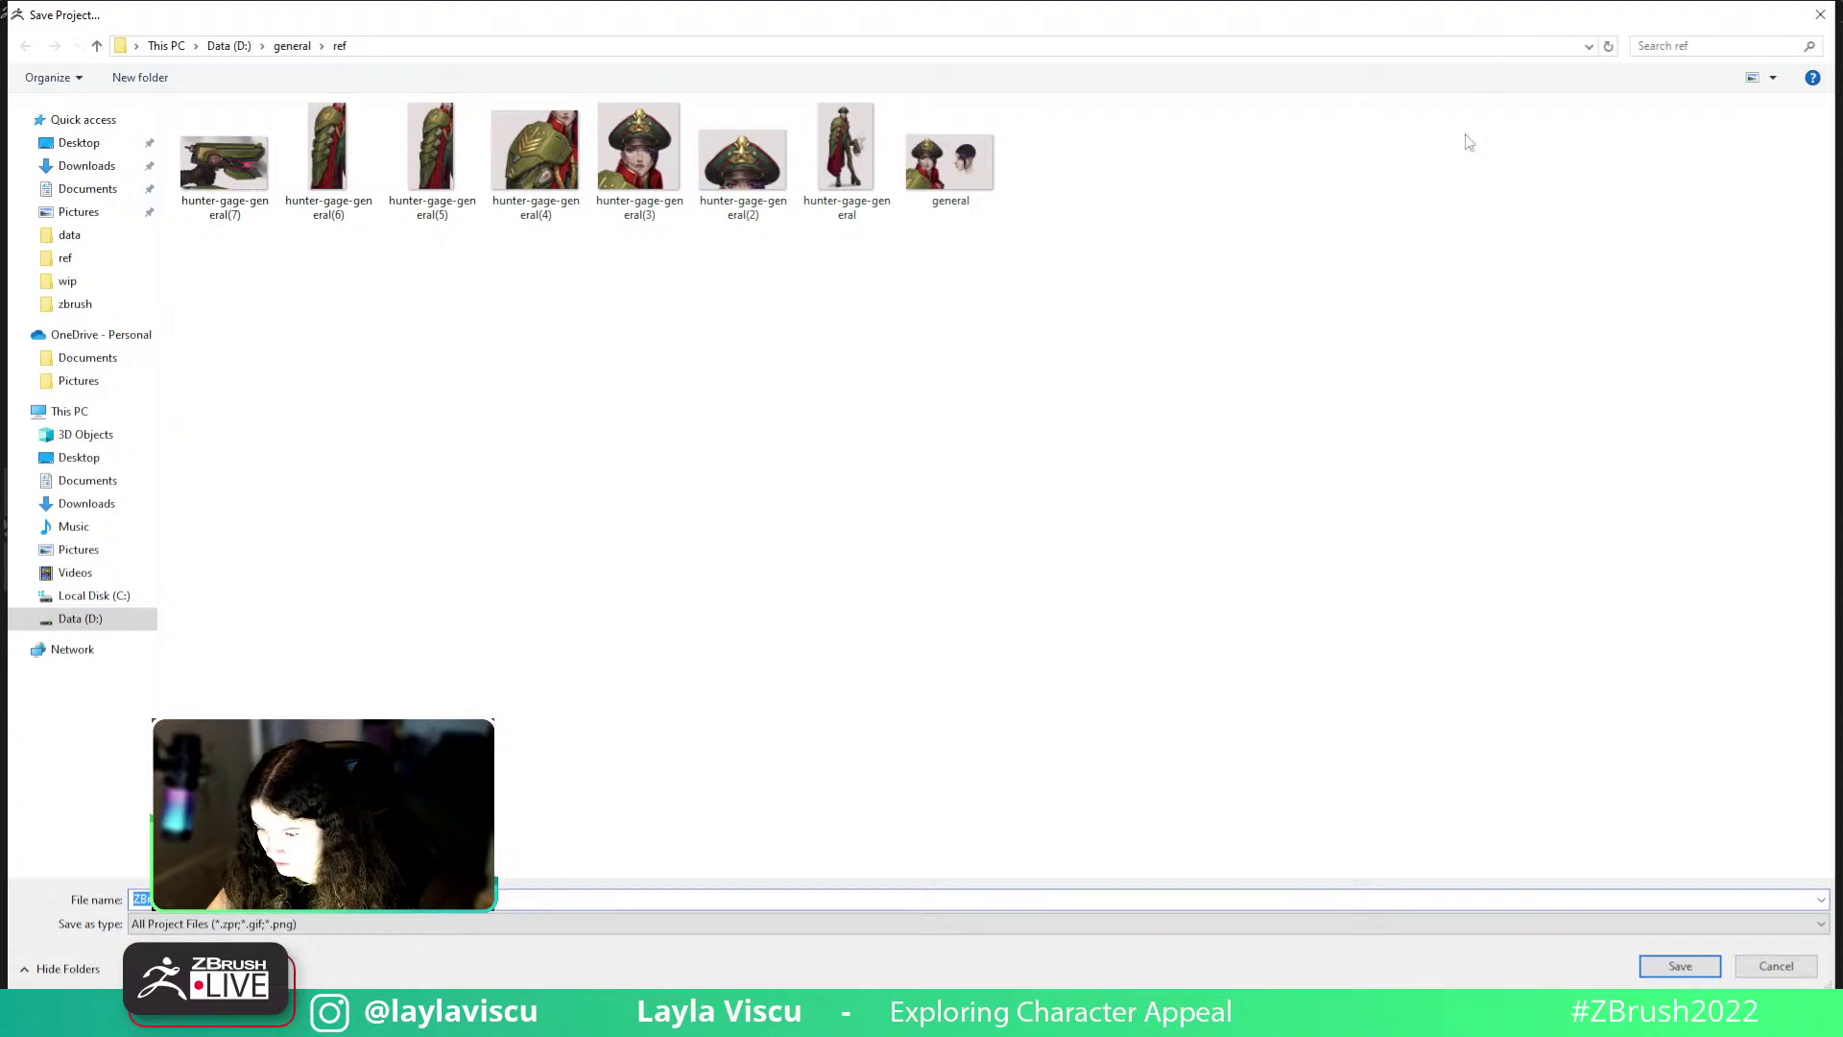
pyautogui.rightClick(1422, 107)
pyautogui.click(1819, 14)
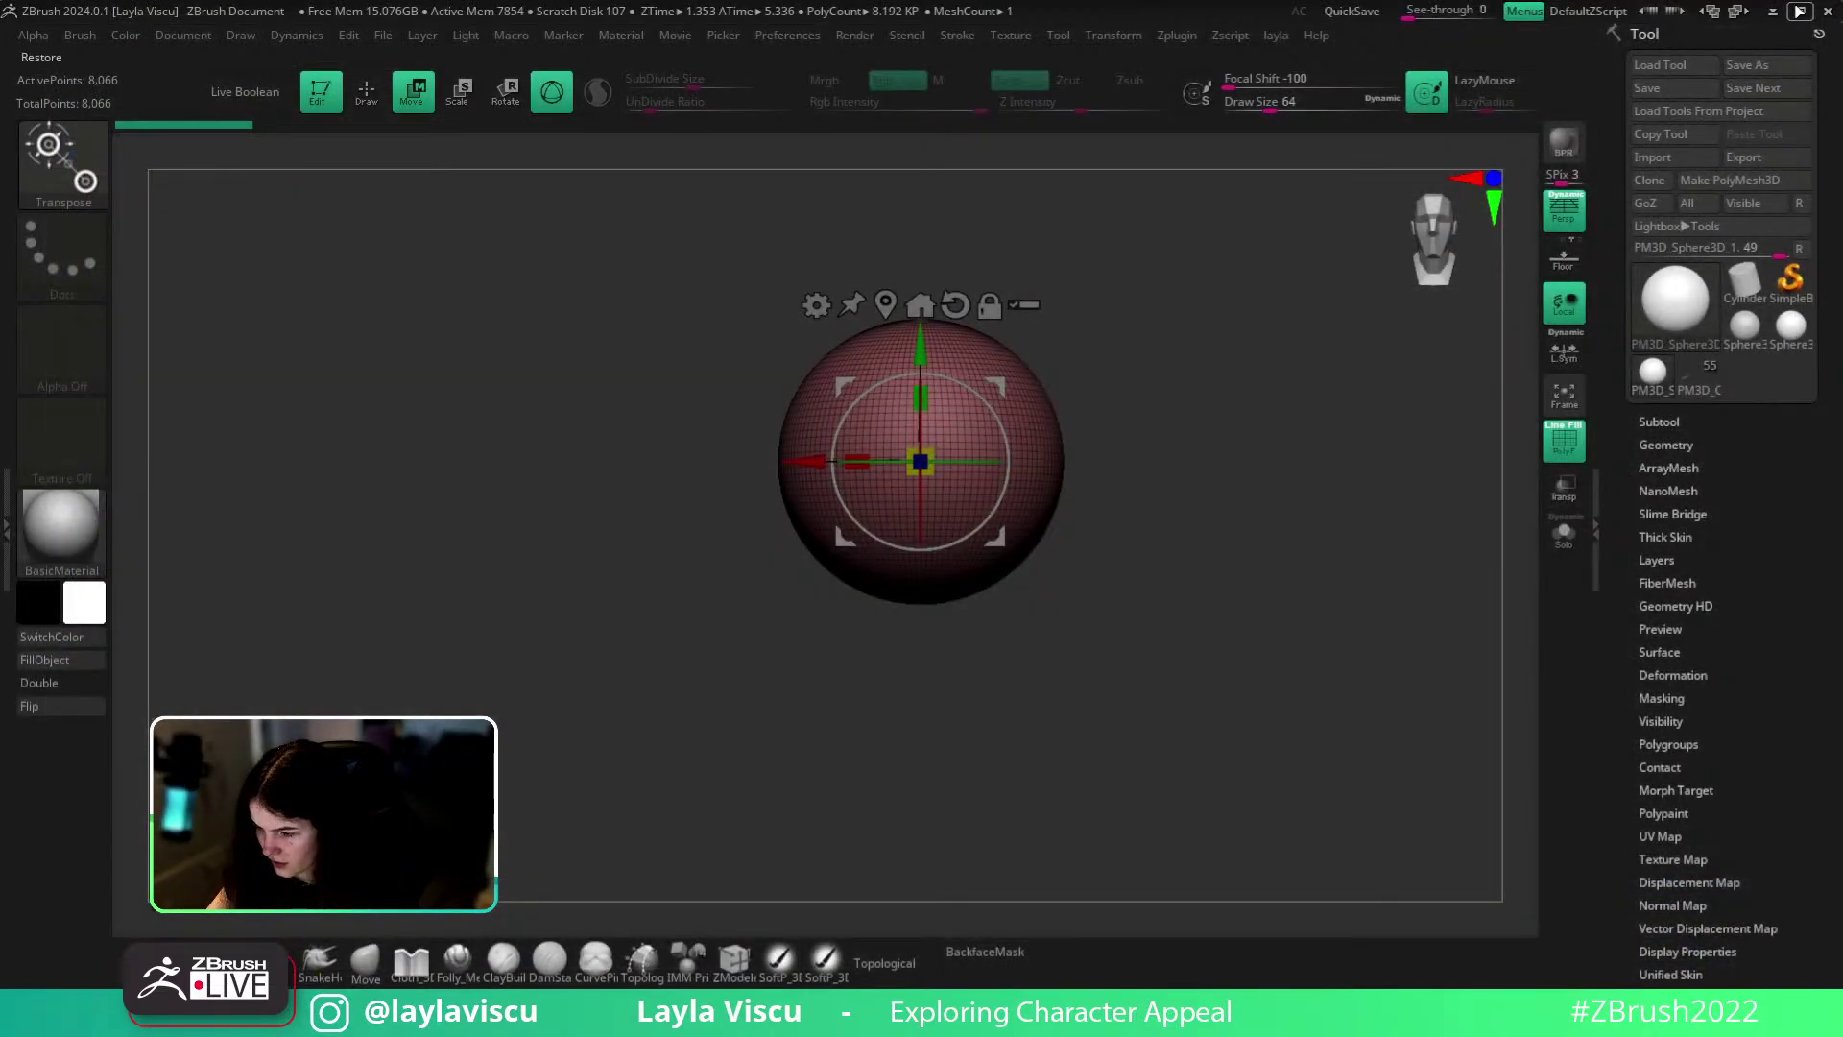
pyautogui.click(1799, 12)
pyautogui.moveTo(429, 90); pyautogui.dragTo(0, 91)
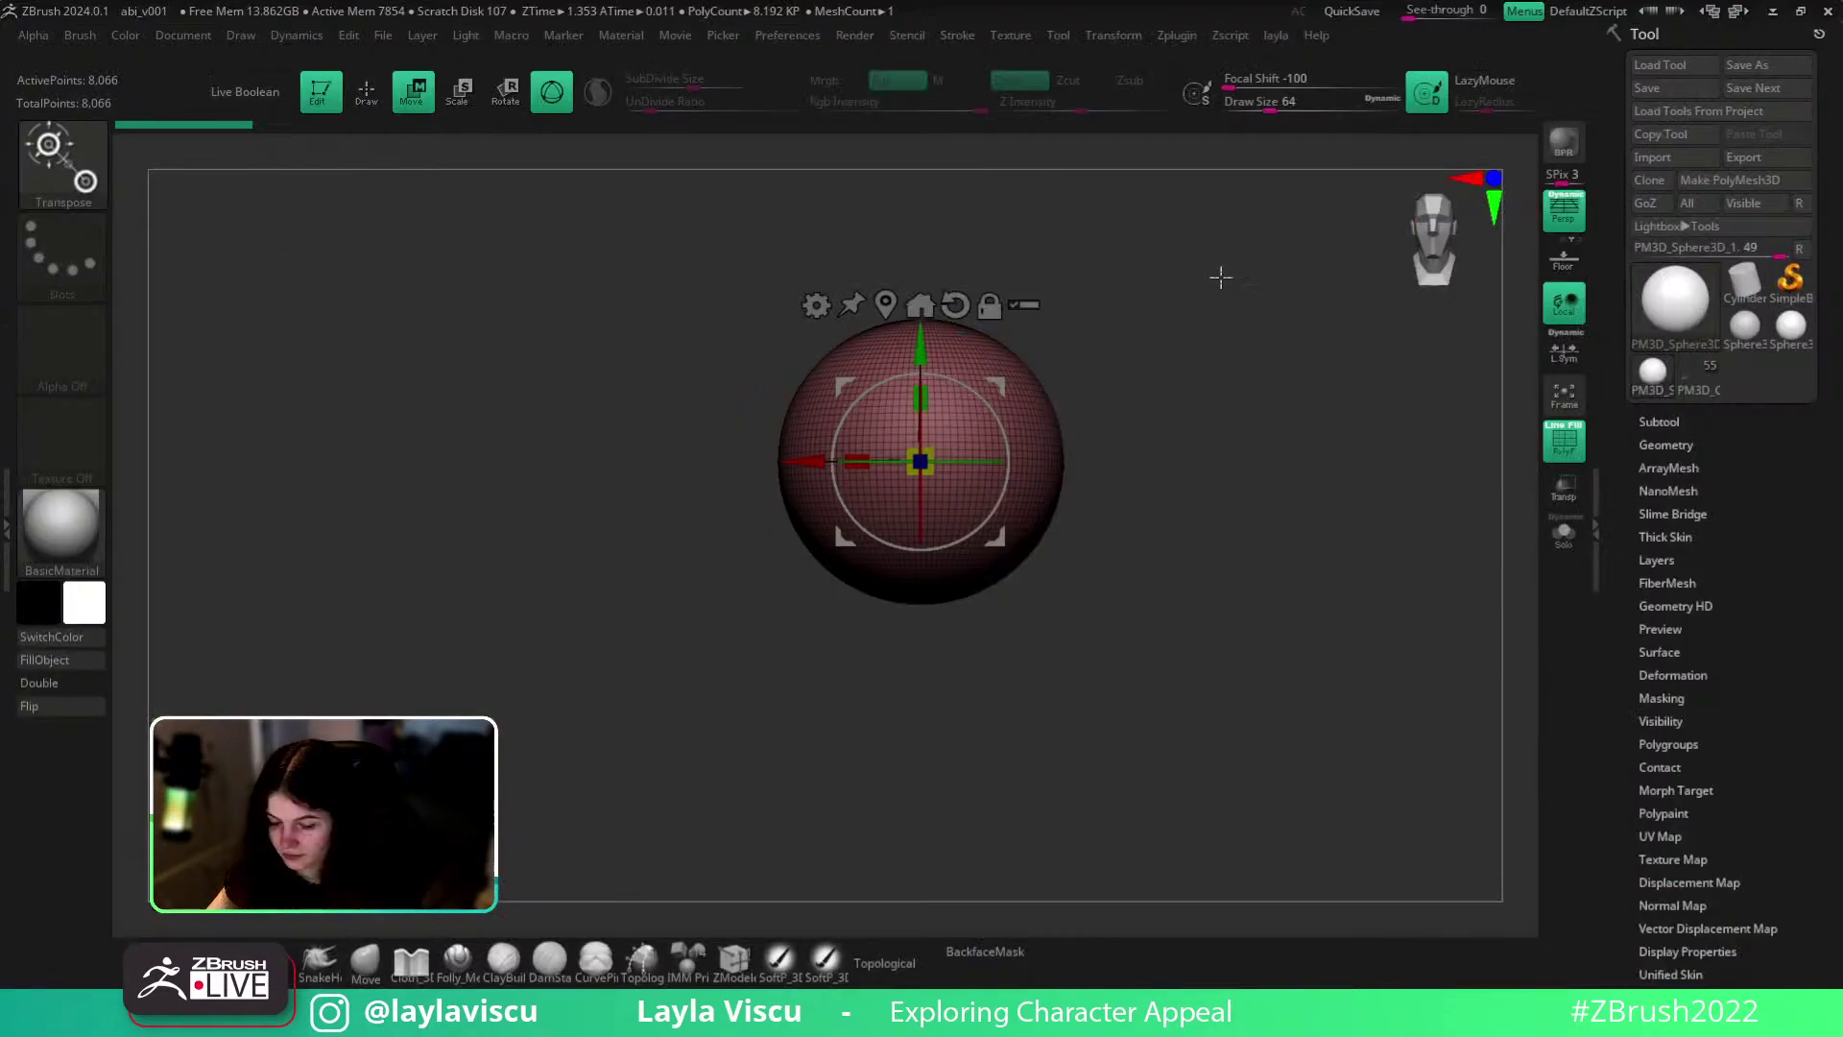
# - Hide the polyframe, duplicate the sphere straight down for the lower face, and offset and scale the copy sideways
pyautogui.hotkey('shift', 'f')
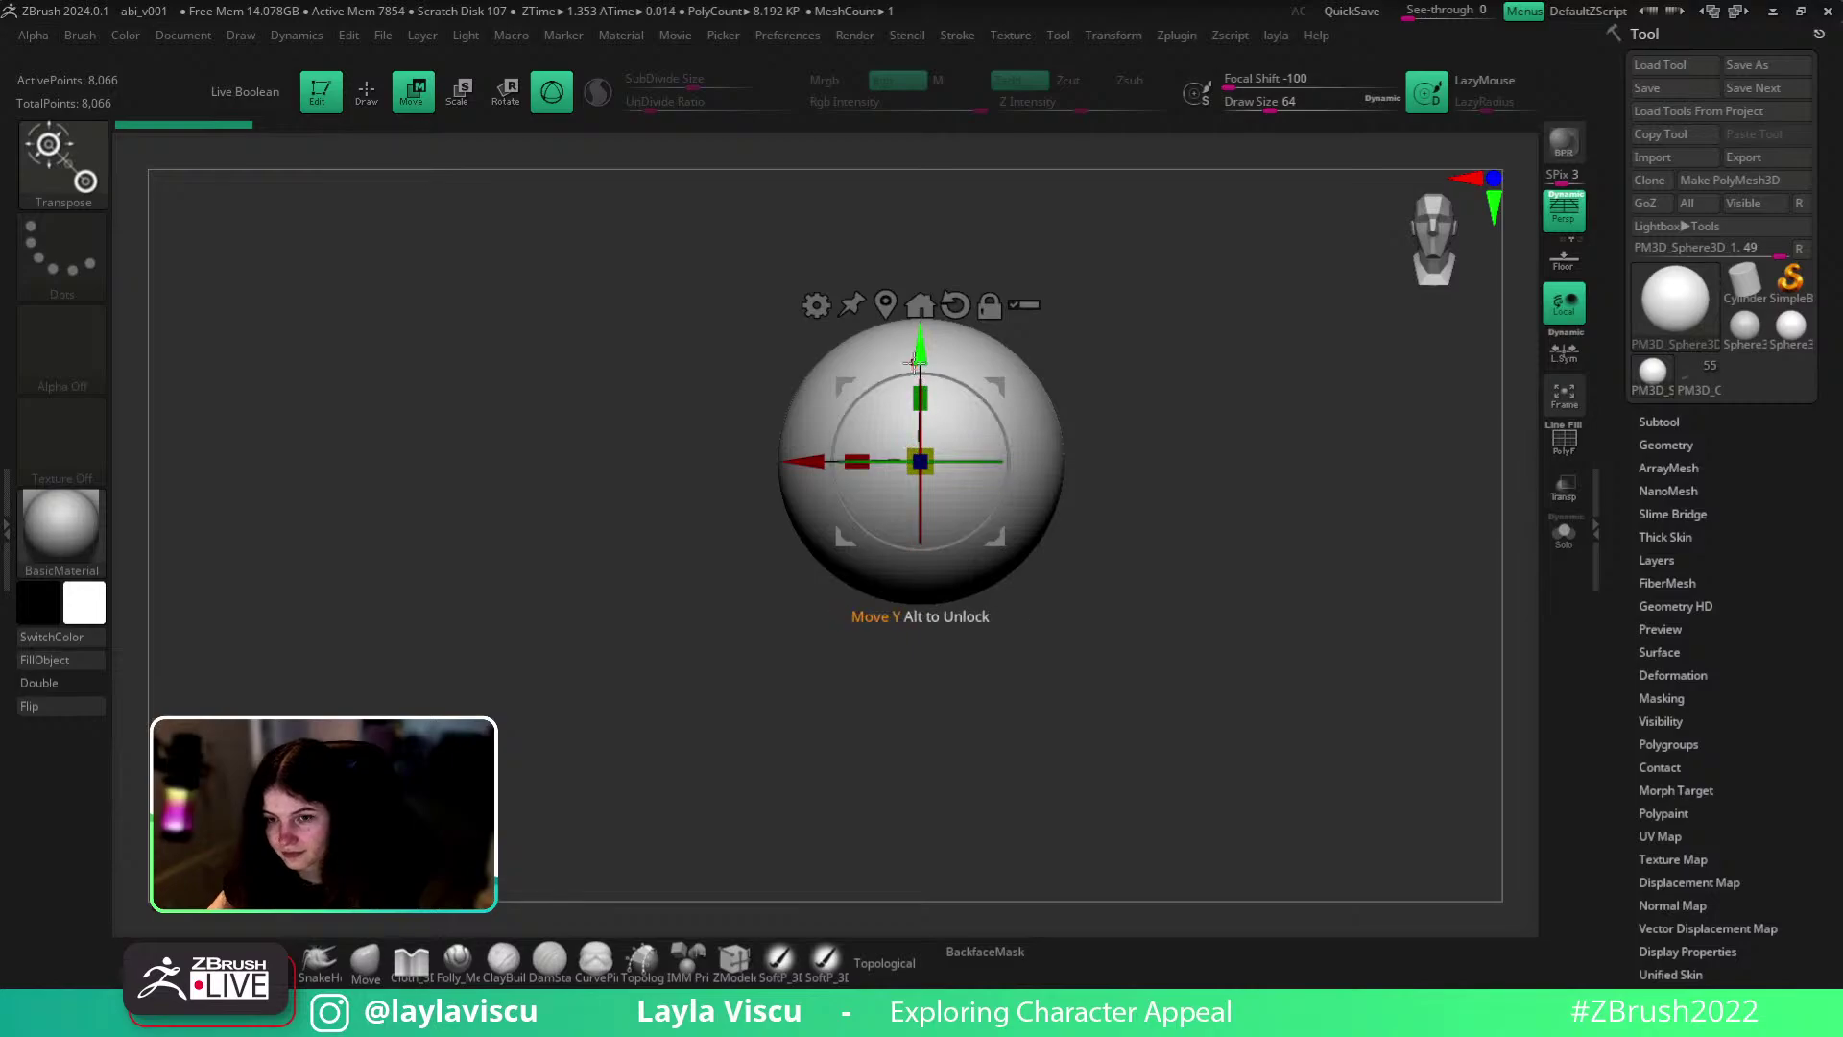
pyautogui.keyDown('ctrl'); pyautogui.moveTo(917, 360); pyautogui.dragTo(919, 437); pyautogui.keyUp('ctrl')
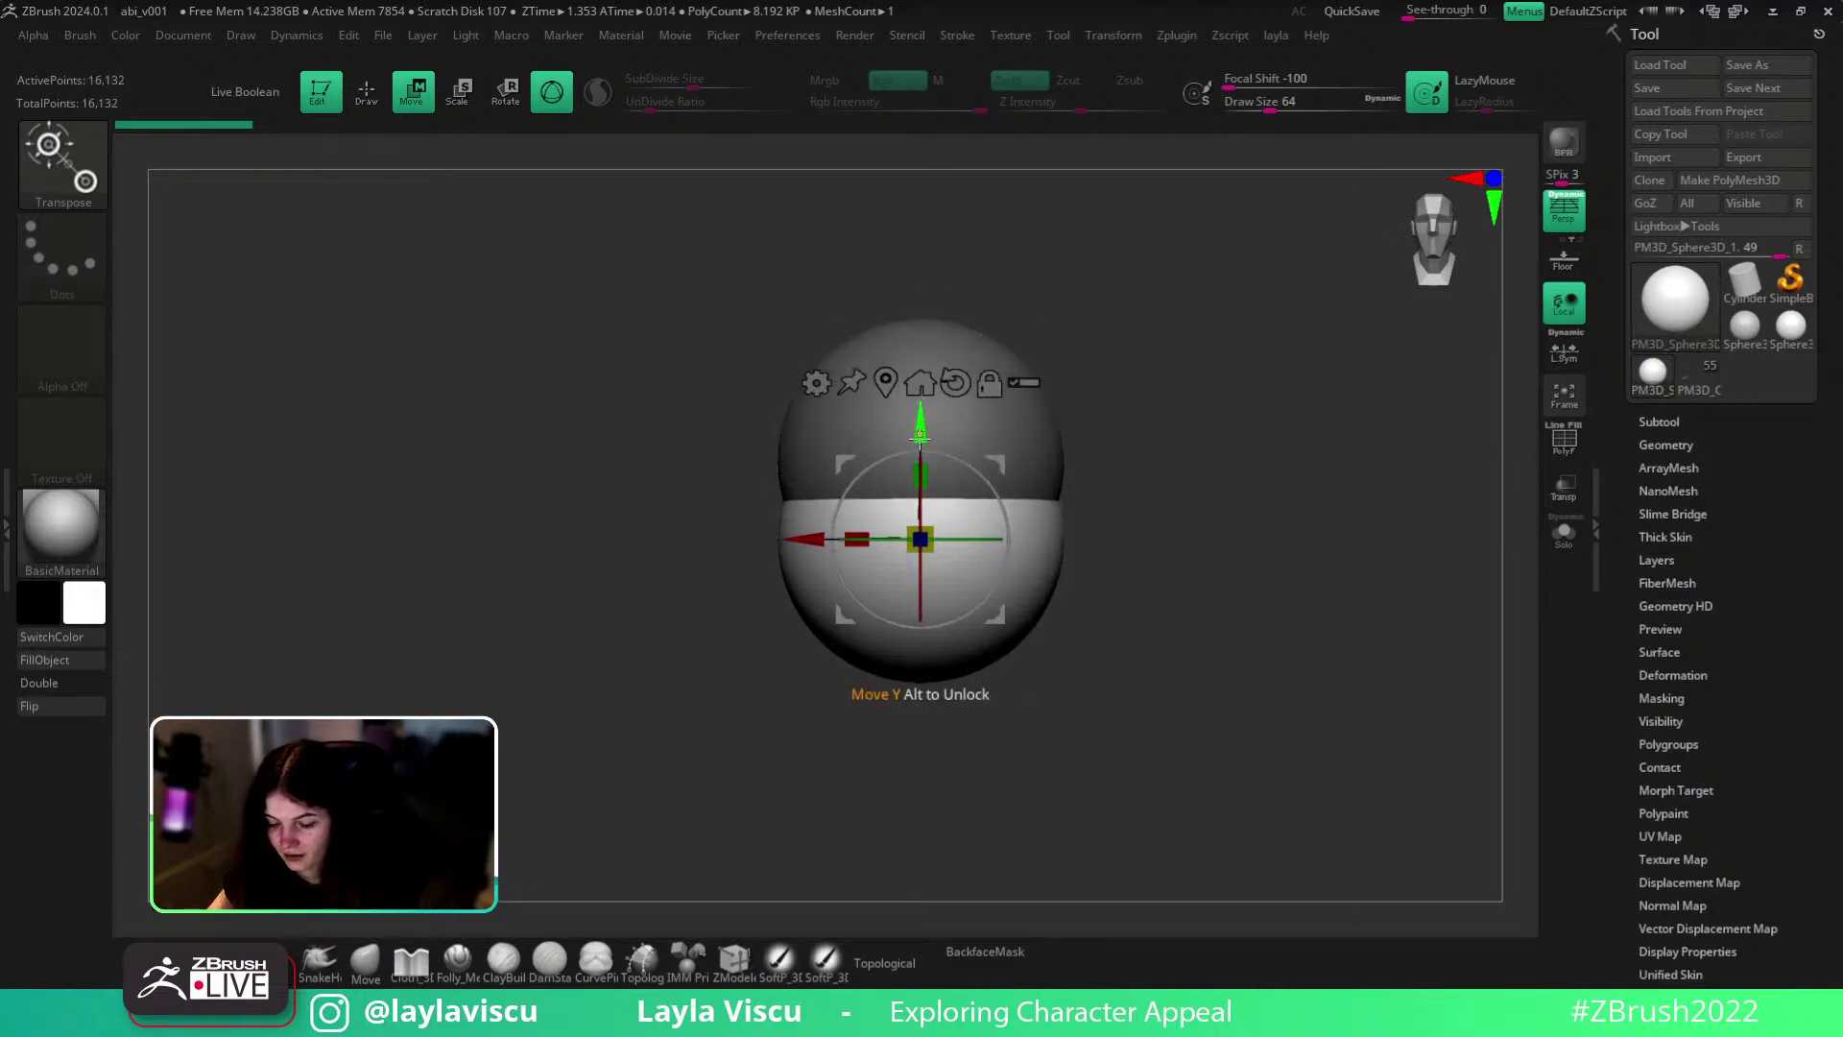
pyautogui.moveTo(785, 543); pyautogui.dragTo(732, 546)
pyautogui.moveTo(869, 541); pyautogui.dragTo(765, 541)
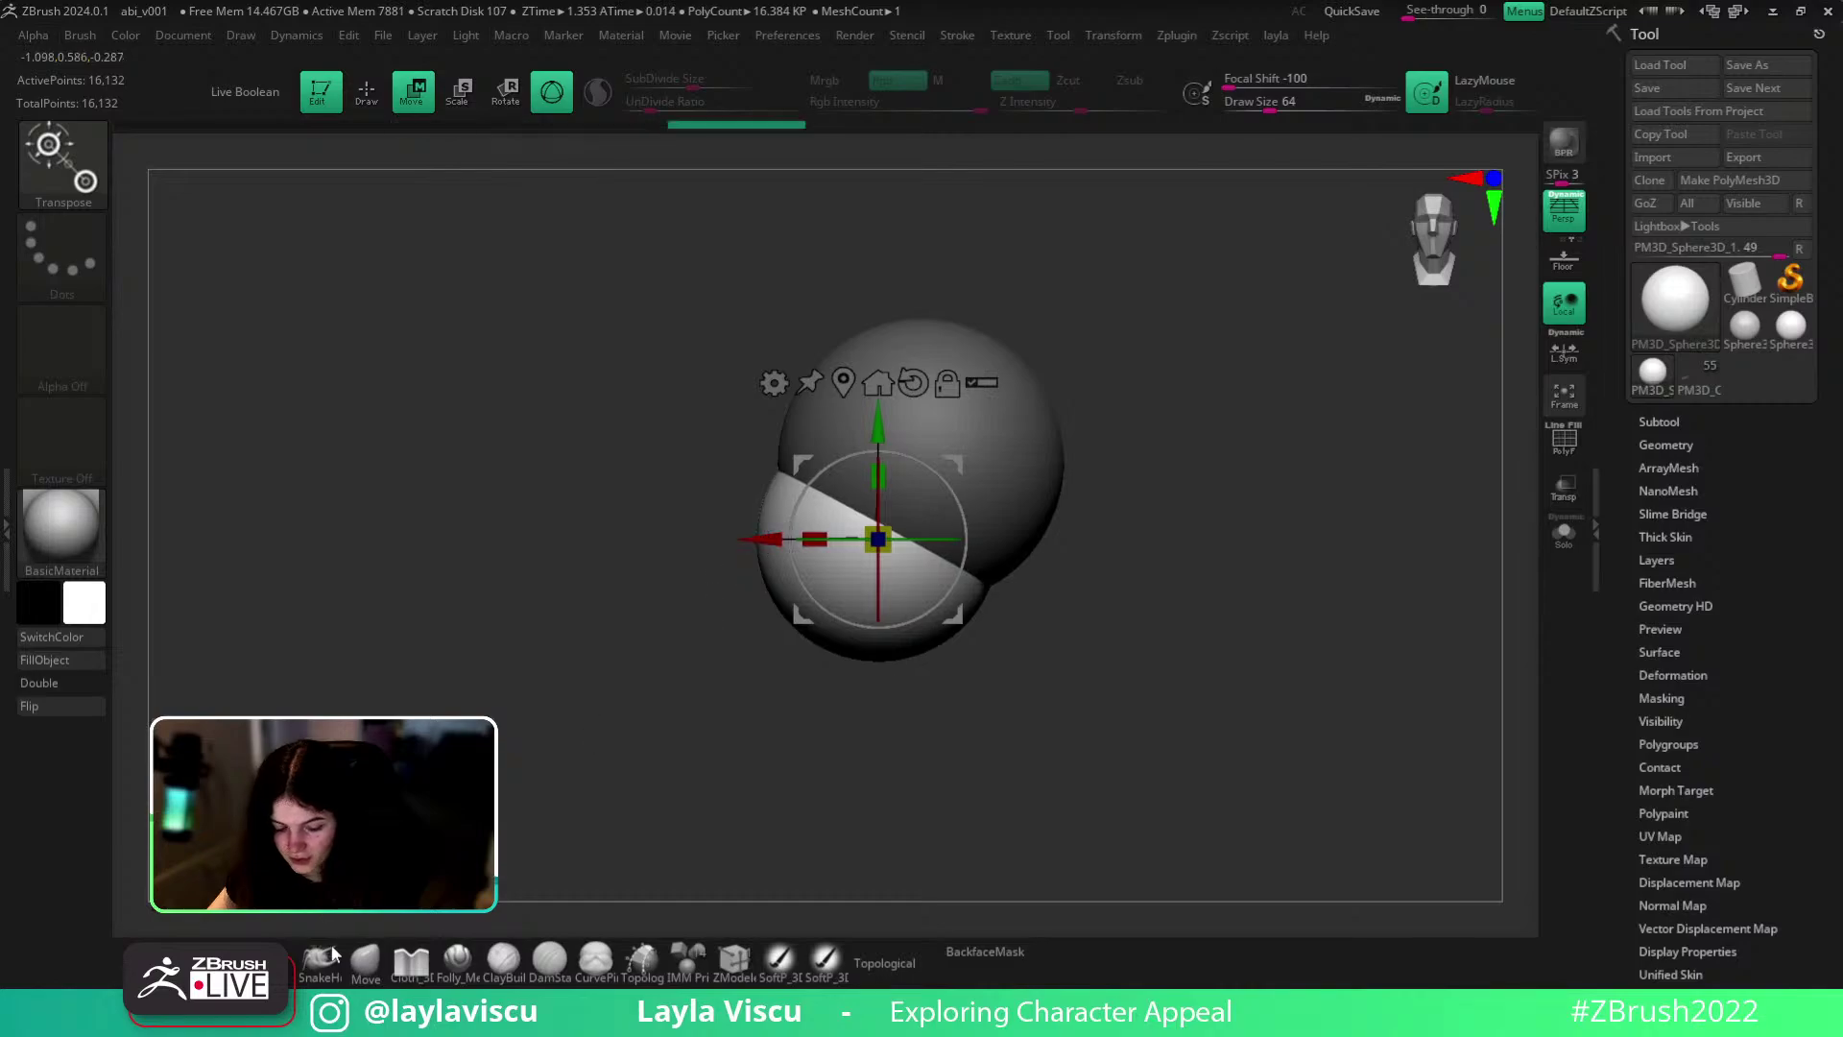
# - Select the Move brush, reduce its draw size to about 460 and check the two spheres from the side
pyautogui.click(364, 958)
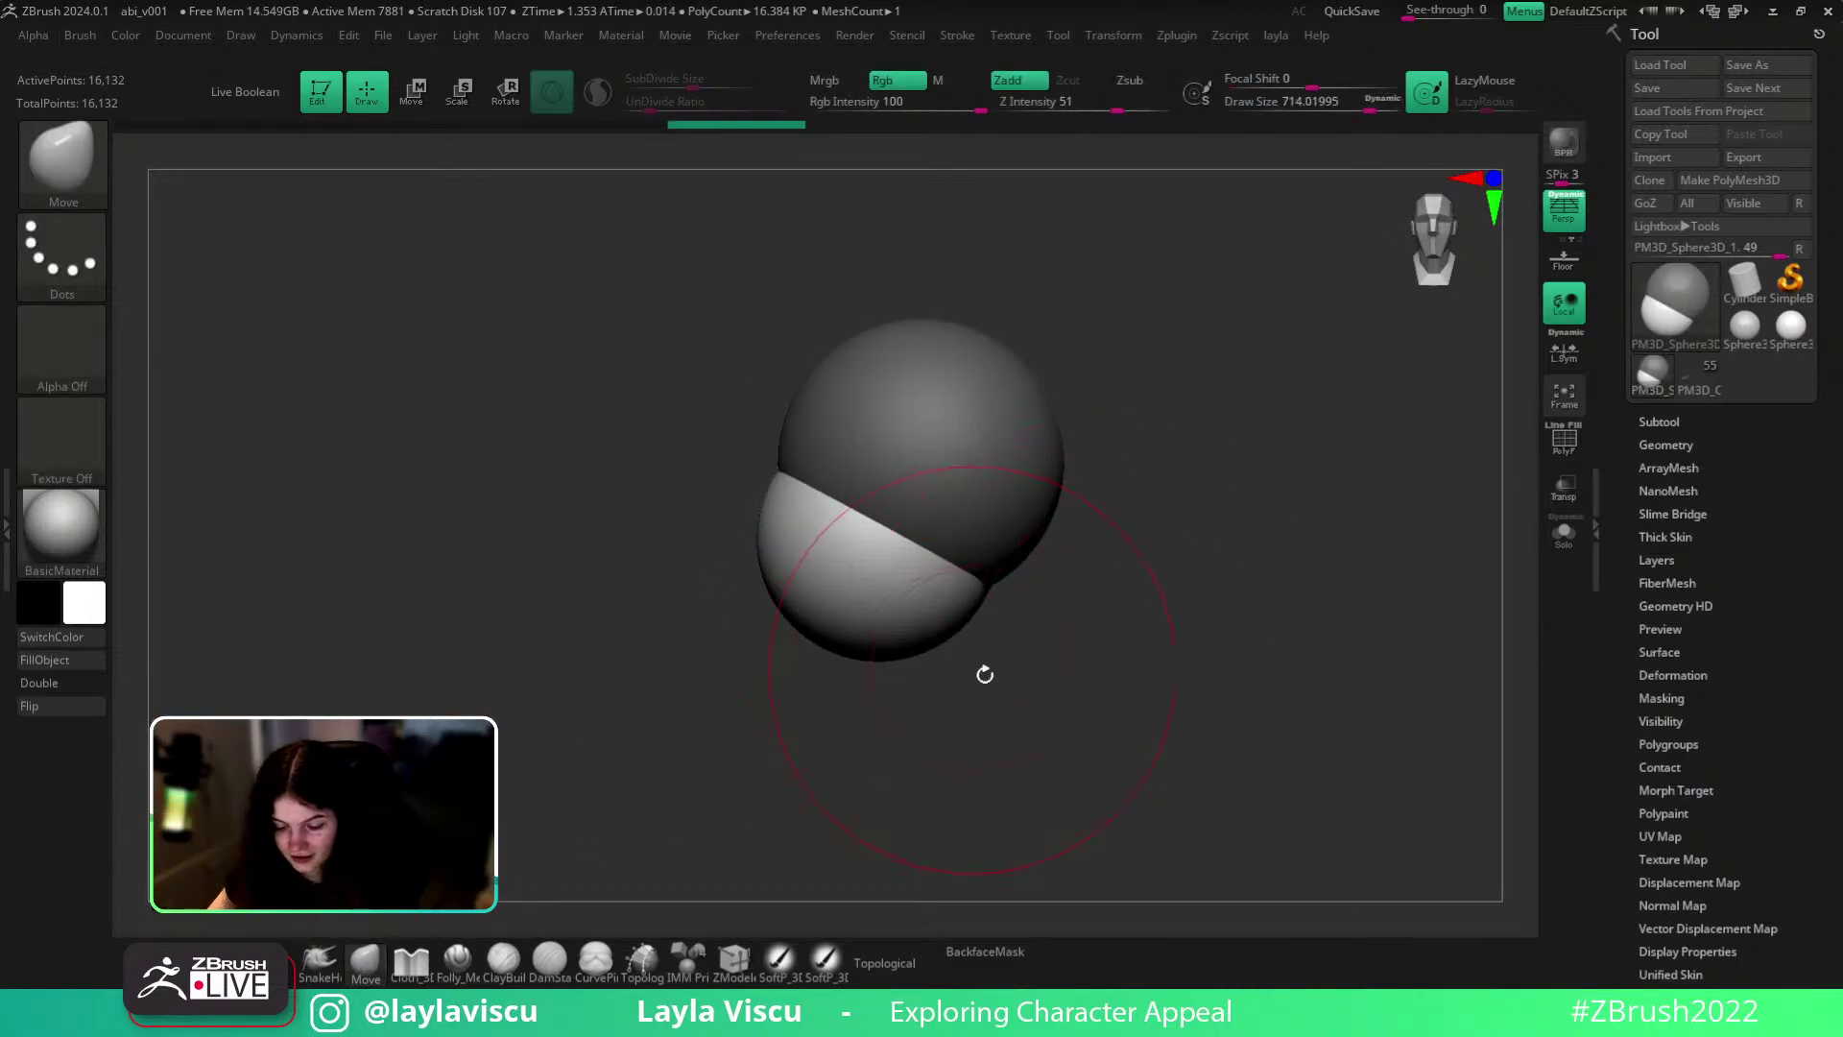
pyautogui.moveTo(977, 671); pyautogui.dragTo(1020, 691)
pyautogui.press('[')
pyautogui.press('[')
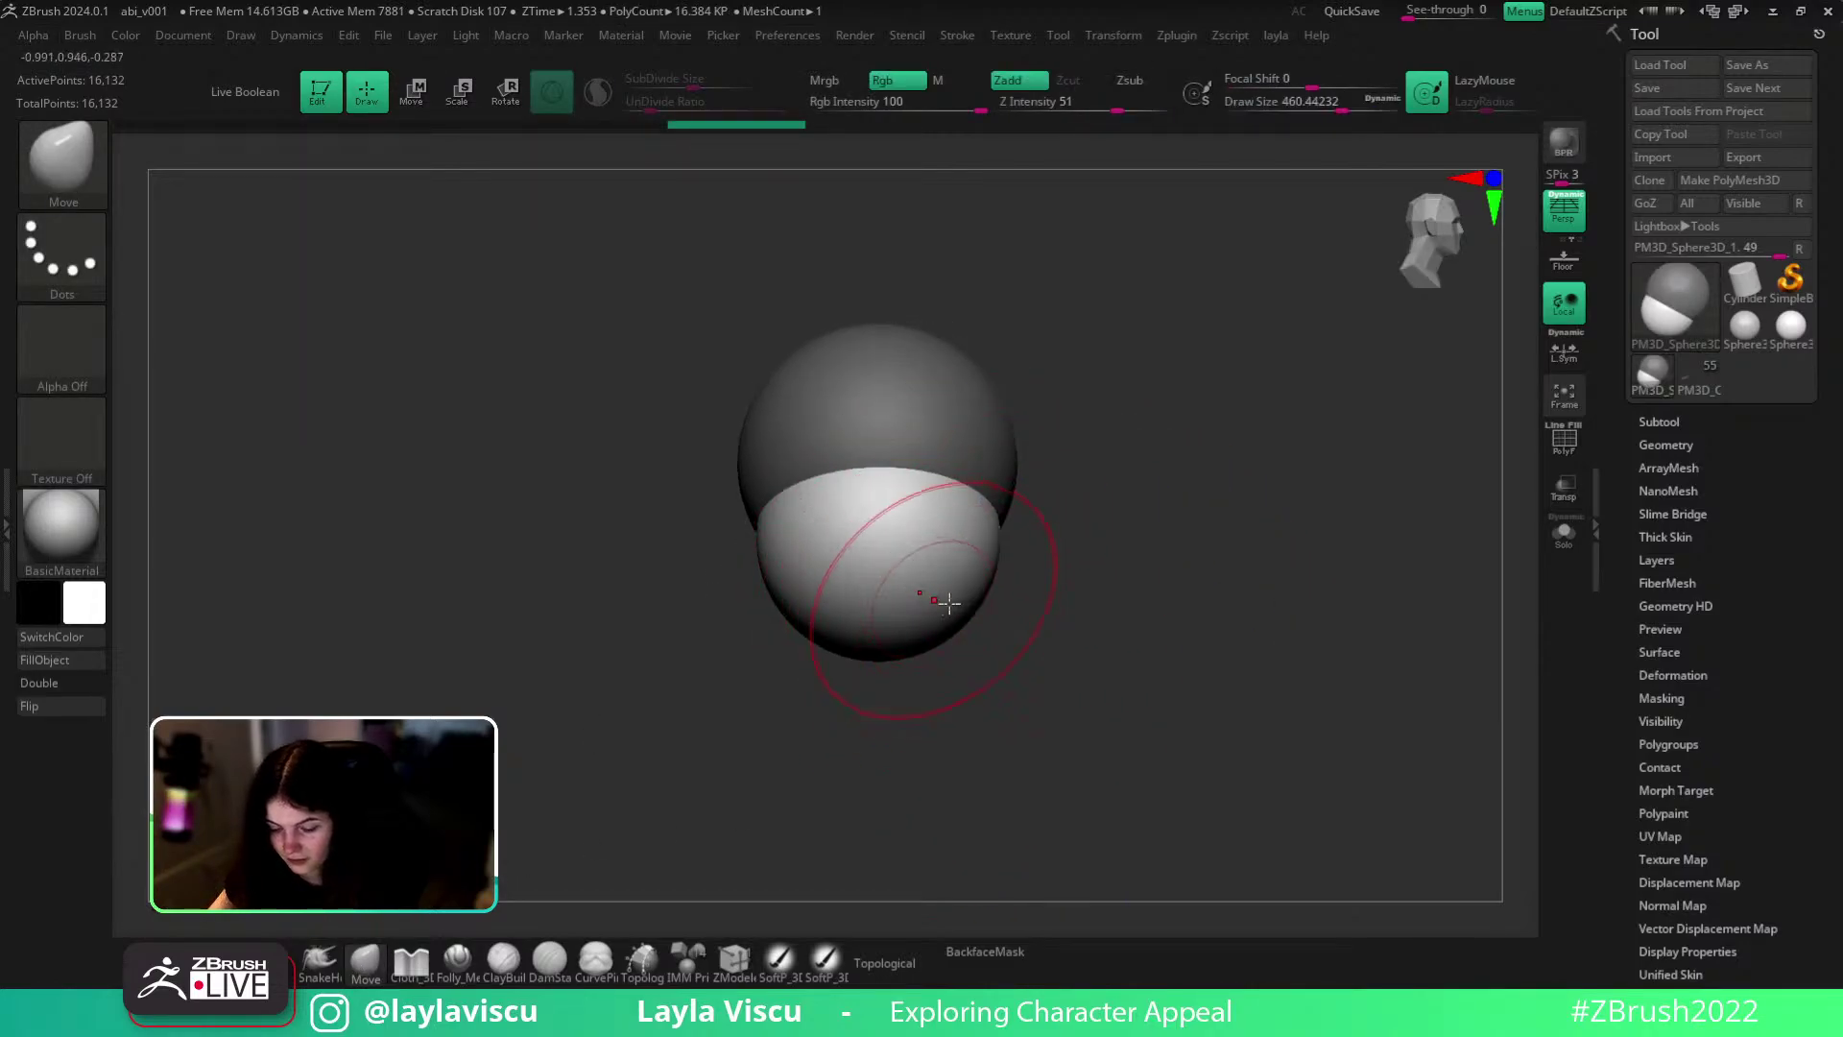
pyautogui.moveTo(1320, 580); pyautogui.dragTo(1221, 693)
pyautogui.moveTo(1344, 653); pyautogui.dragTo(1087, 687)
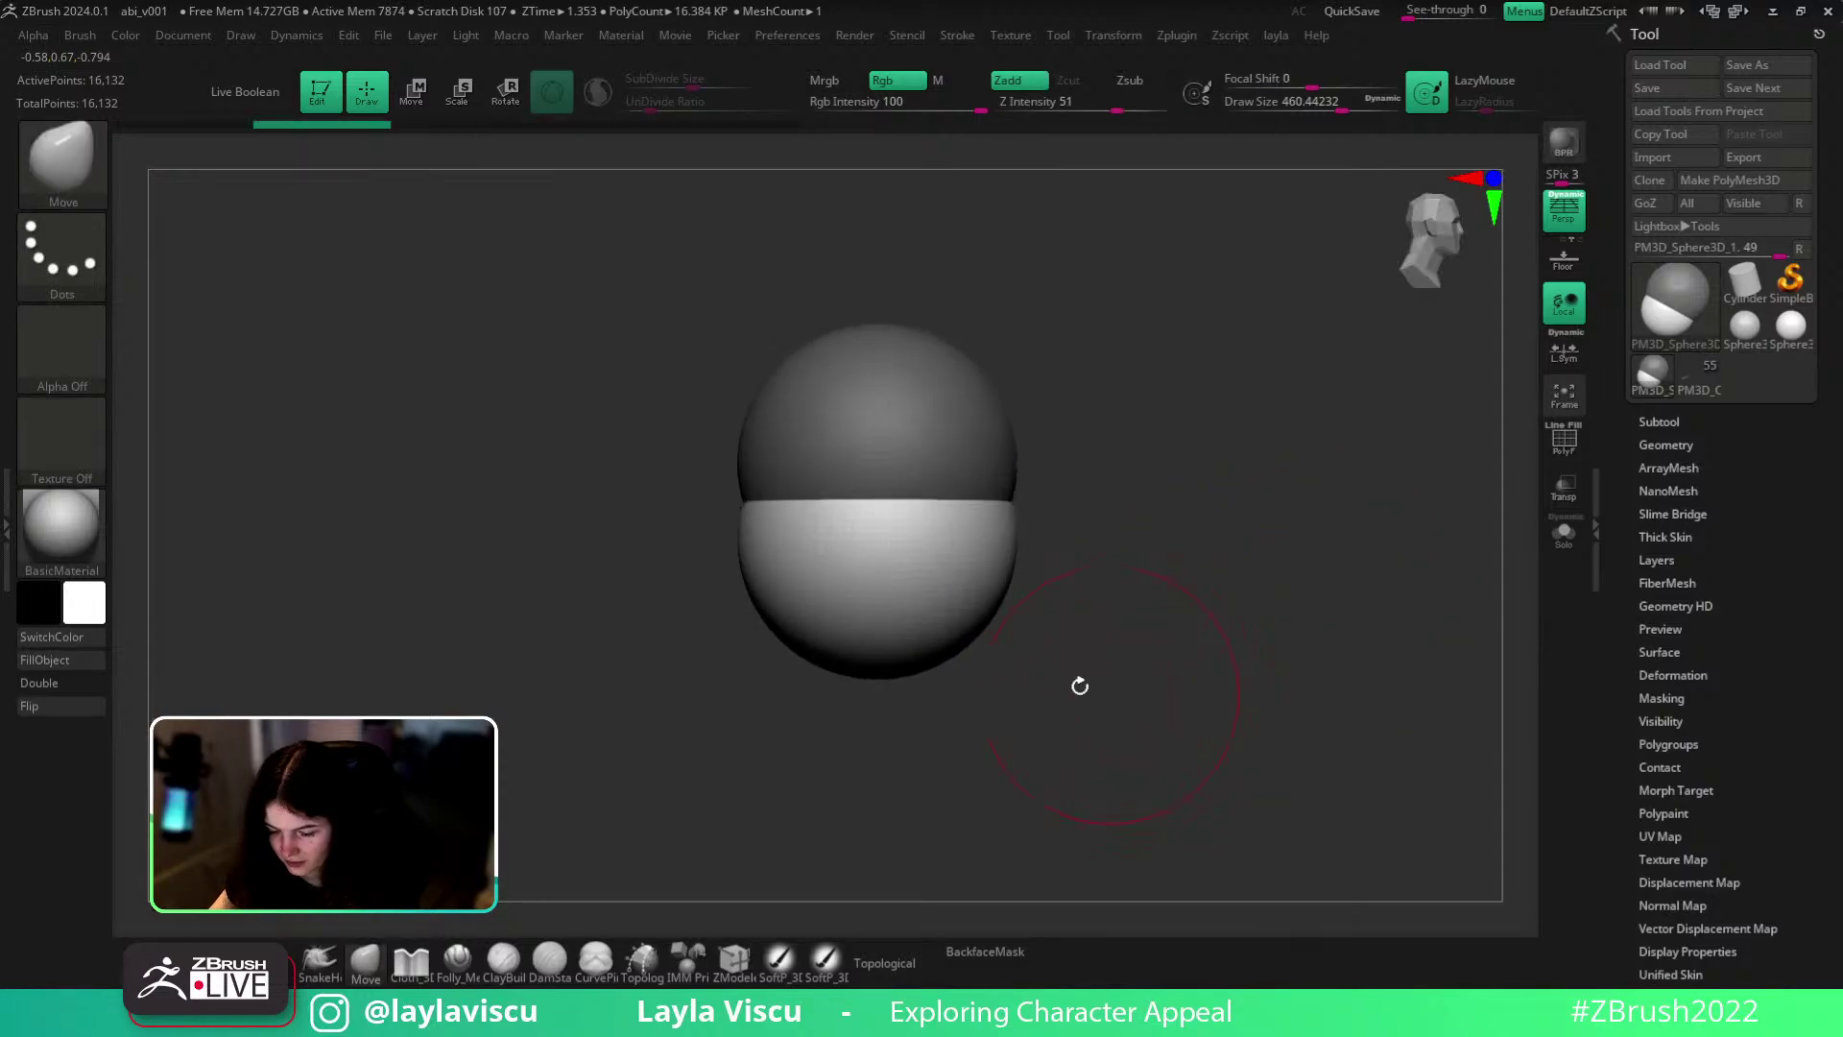
# - Shift the lower sphere forward beneath the front of the upper one and scale it down slightly, undoing stray duplicates
pyautogui.press('w')
pyautogui.moveTo(1087, 580); pyautogui.dragTo(1252, 688)
pyautogui.keyDown('ctrl'); pyautogui.moveTo(755, 542); pyautogui.dragTo(708, 543); pyautogui.keyUp('ctrl')
pyautogui.hotkey('ctrl', 'z')
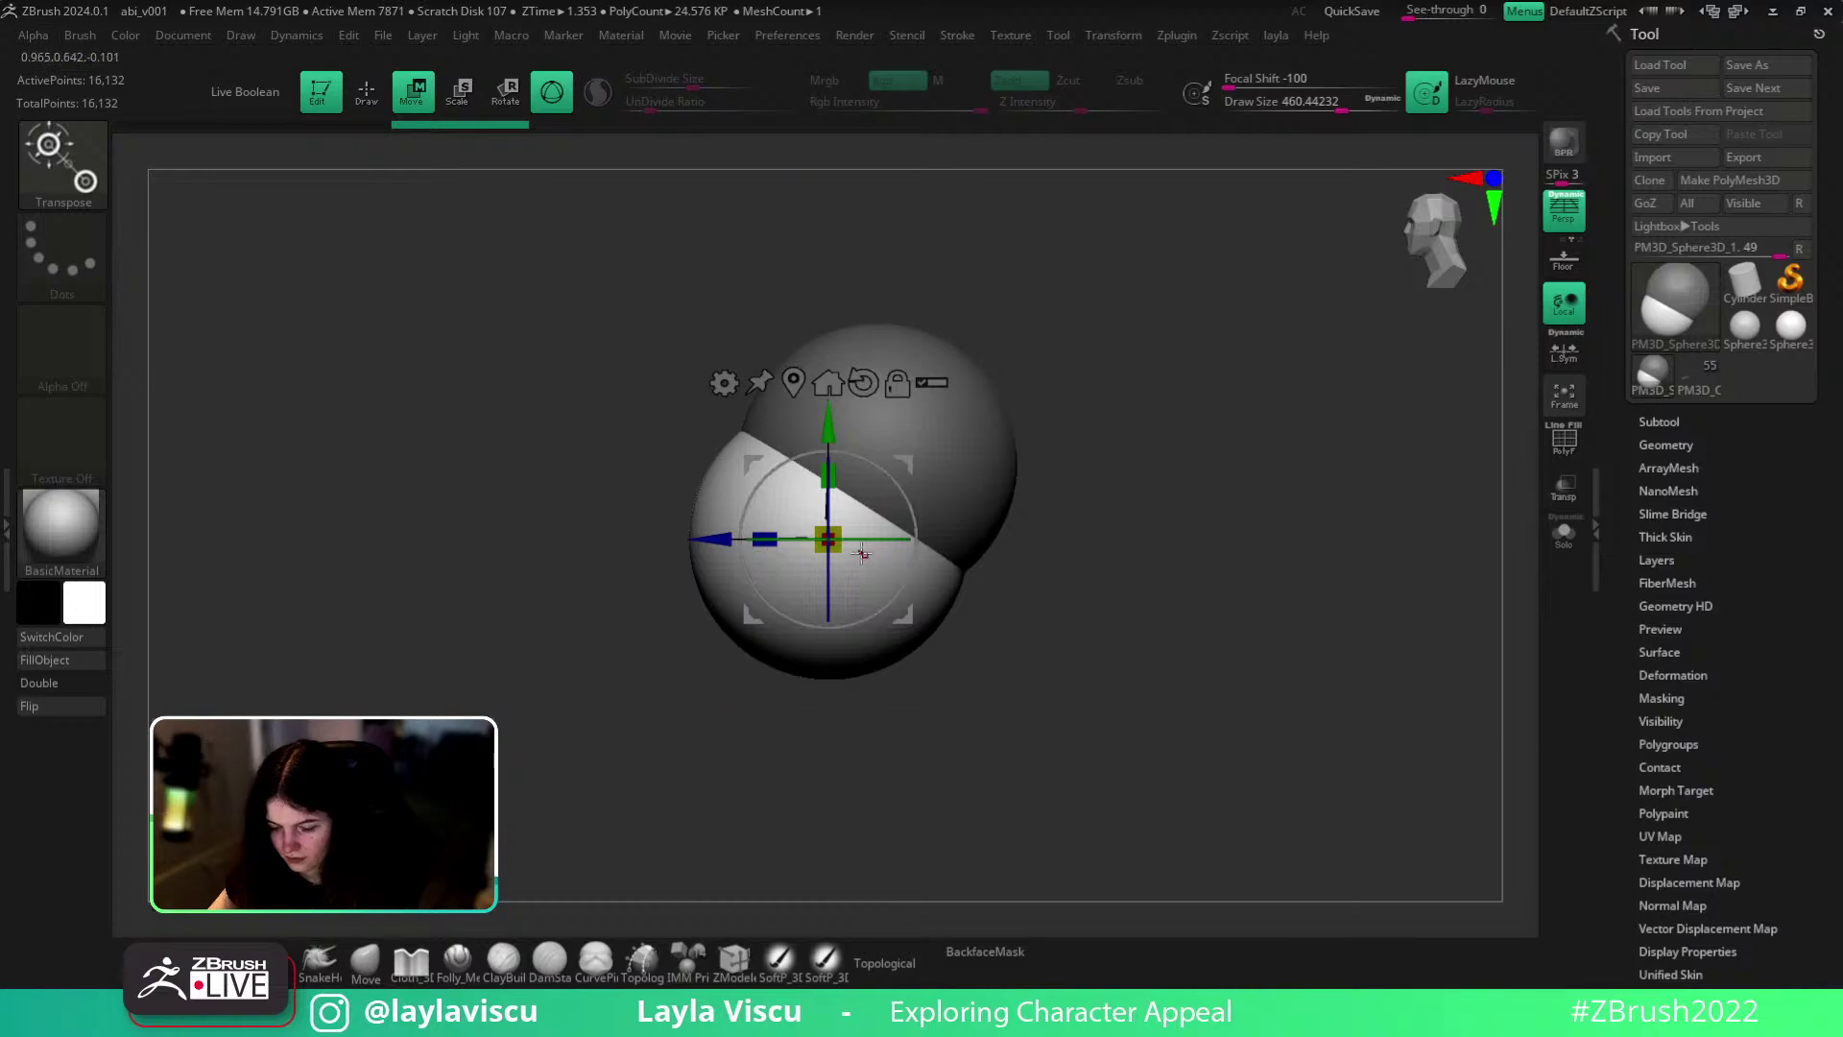
pyautogui.moveTo(831, 543); pyautogui.dragTo(818, 554)
pyautogui.hotkey('ctrl', 'z')
pyautogui.press('q')
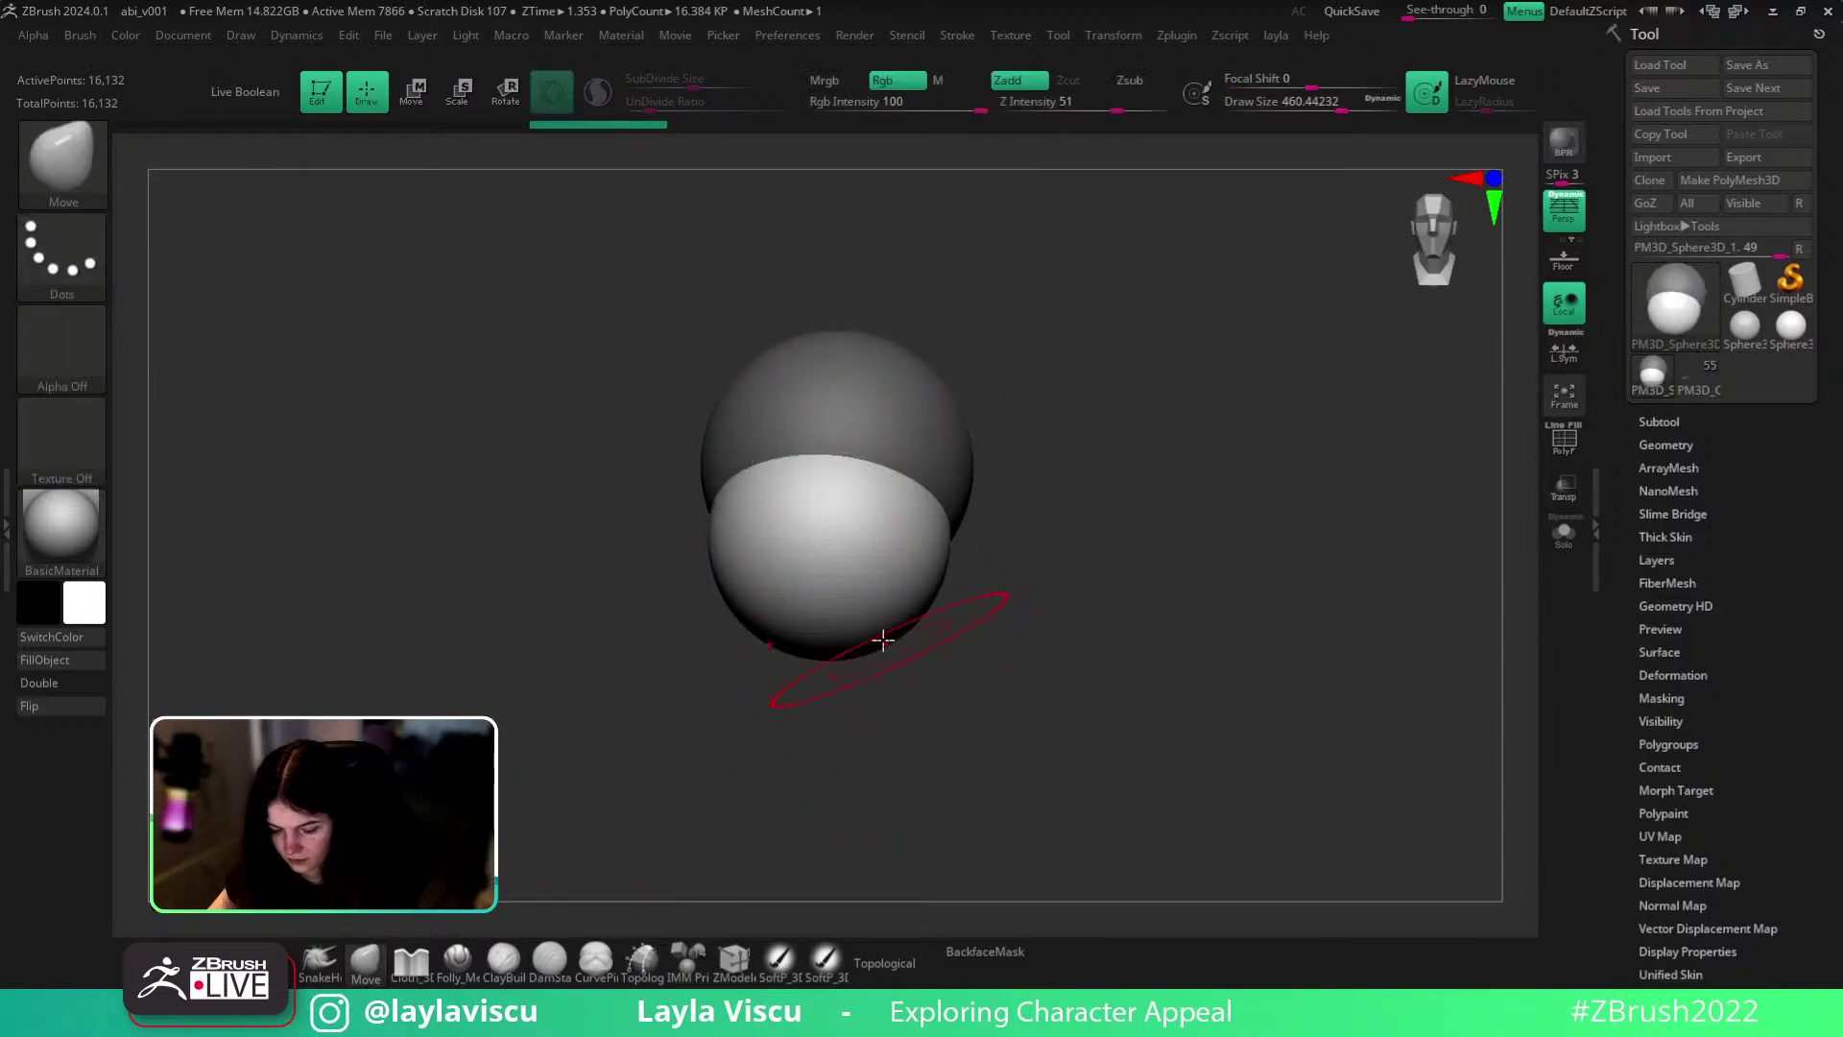
# - Reshape the lower sphere in profile with the Move brush, flattening its front and drawing it down into a jaw form
pyautogui.keyDown('shift'); pyautogui.moveTo(1019, 614); pyautogui.dragTo(965, 721); pyautogui.keyUp('shift')
pyautogui.press('s')
pyautogui.moveTo(848, 583); pyautogui.dragTo(884, 585)
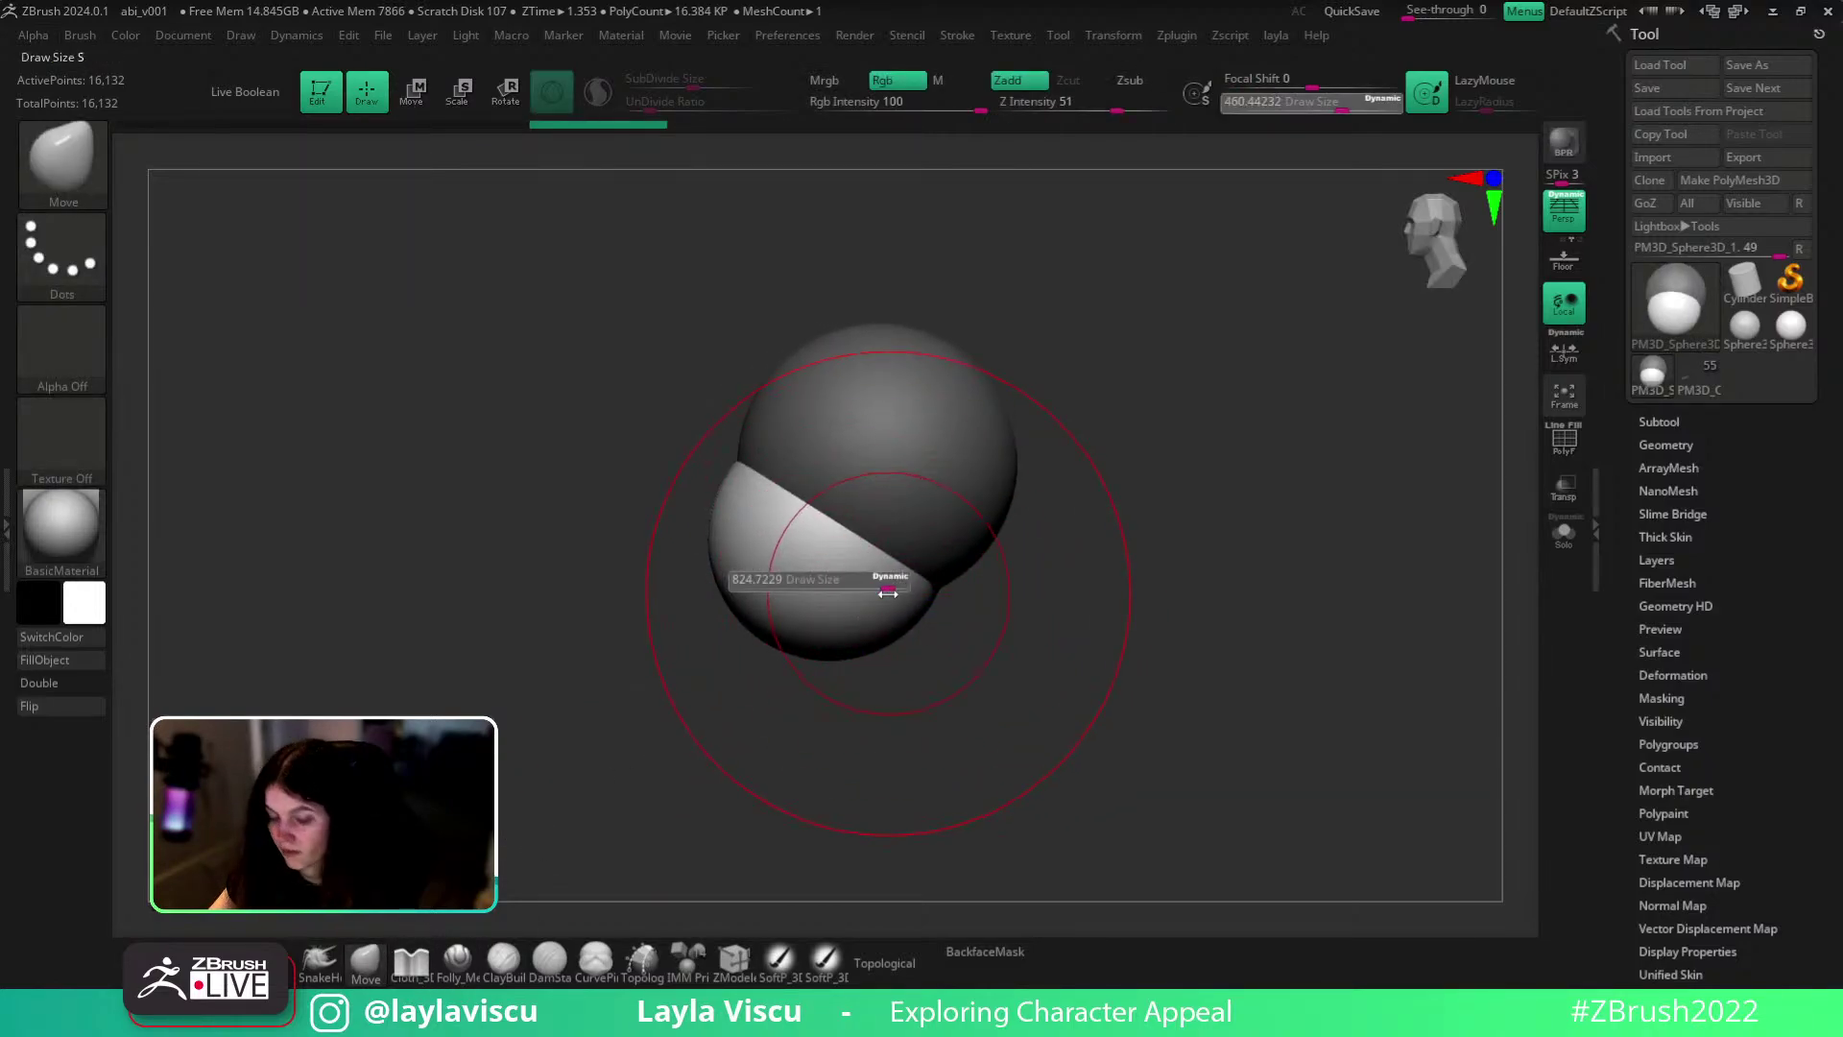
pyautogui.moveTo(713, 587); pyautogui.dragTo(753, 608)
pyautogui.press('[')
pyautogui.moveTo(884, 646); pyautogui.dragTo(804, 660)
pyautogui.moveTo(889, 612); pyautogui.dragTo(908, 627)
pyautogui.press(']')
pyautogui.press('s')
pyautogui.moveTo(943, 560); pyautogui.dragTo(919, 555)
pyautogui.moveTo(1035, 620)
pyautogui.mouseDown()
pyautogui.moveTo(964, 633)
pyautogui.moveTo(1213, 663)
pyautogui.moveTo(1344, 653)
pyautogui.mouseUp()
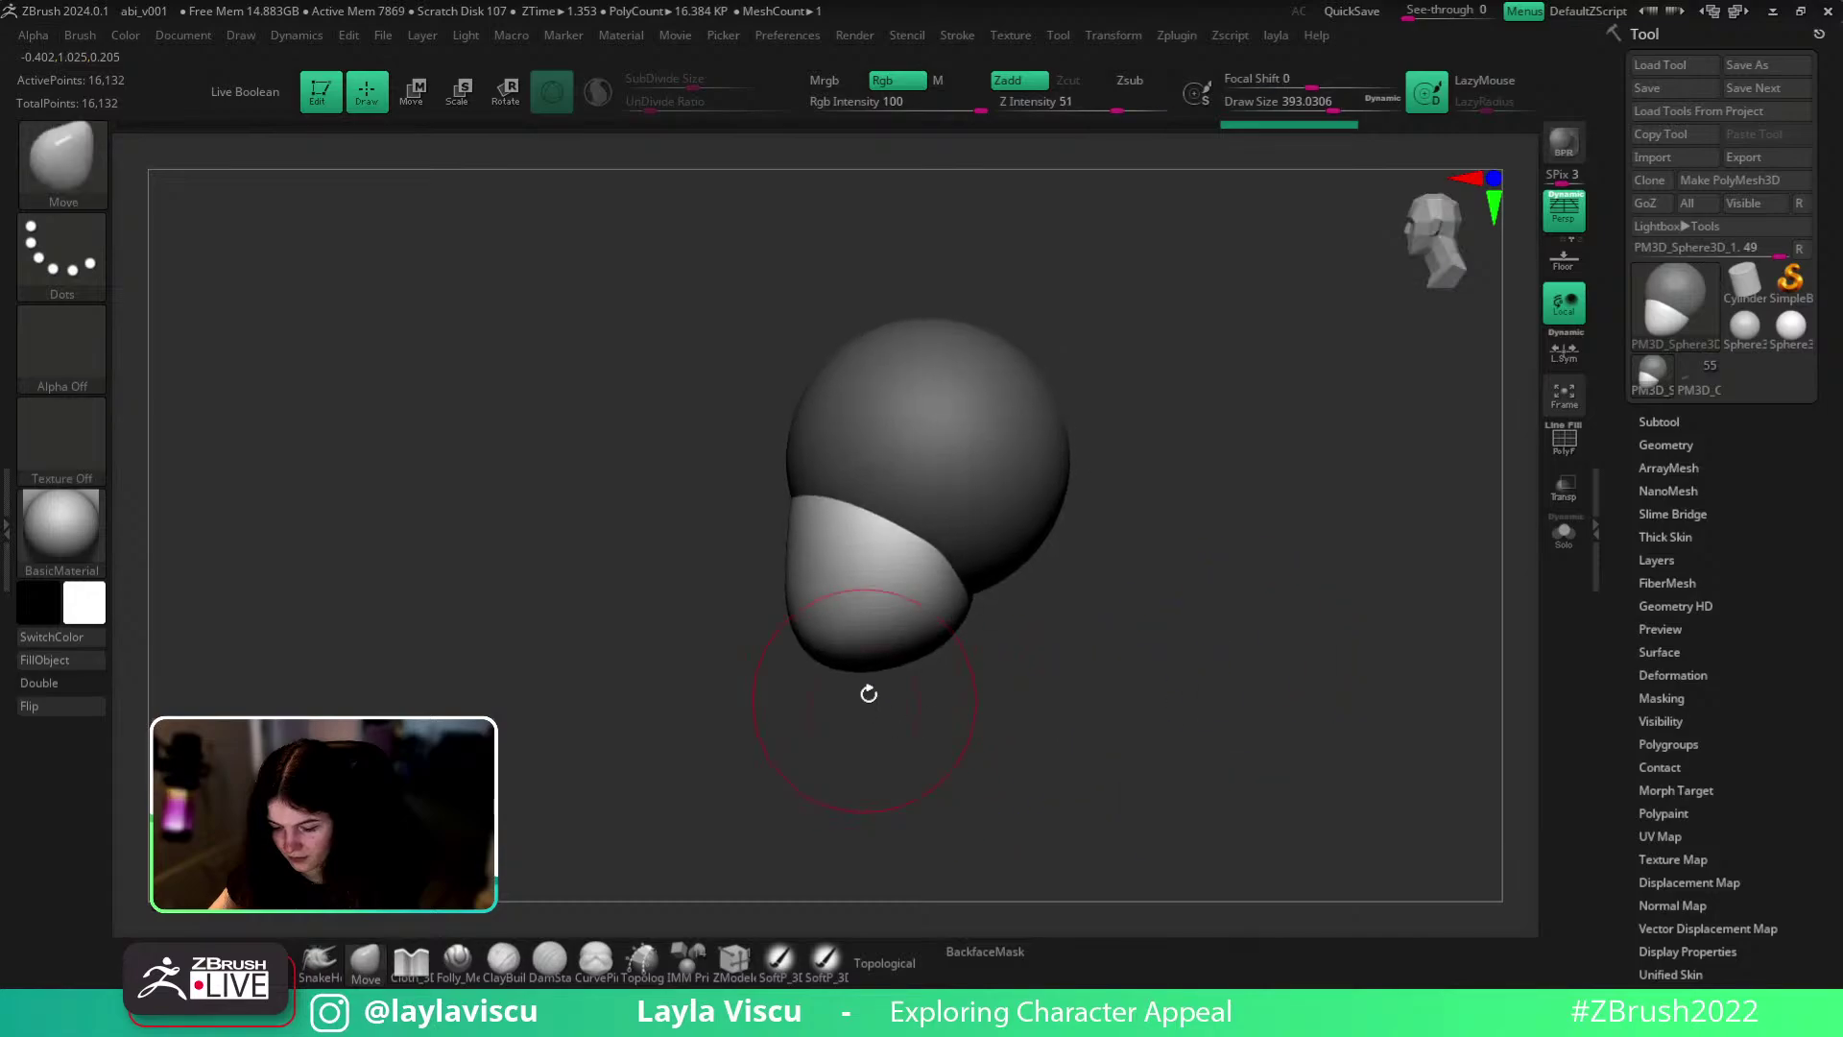
# - Lift the underside of the jaw and narrow its sides toward the chin with the Move brush
pyautogui.moveTo(914, 664)
pyautogui.mouseDown()
pyautogui.moveTo(989, 669)
pyautogui.moveTo(904, 649)
pyautogui.mouseUp()
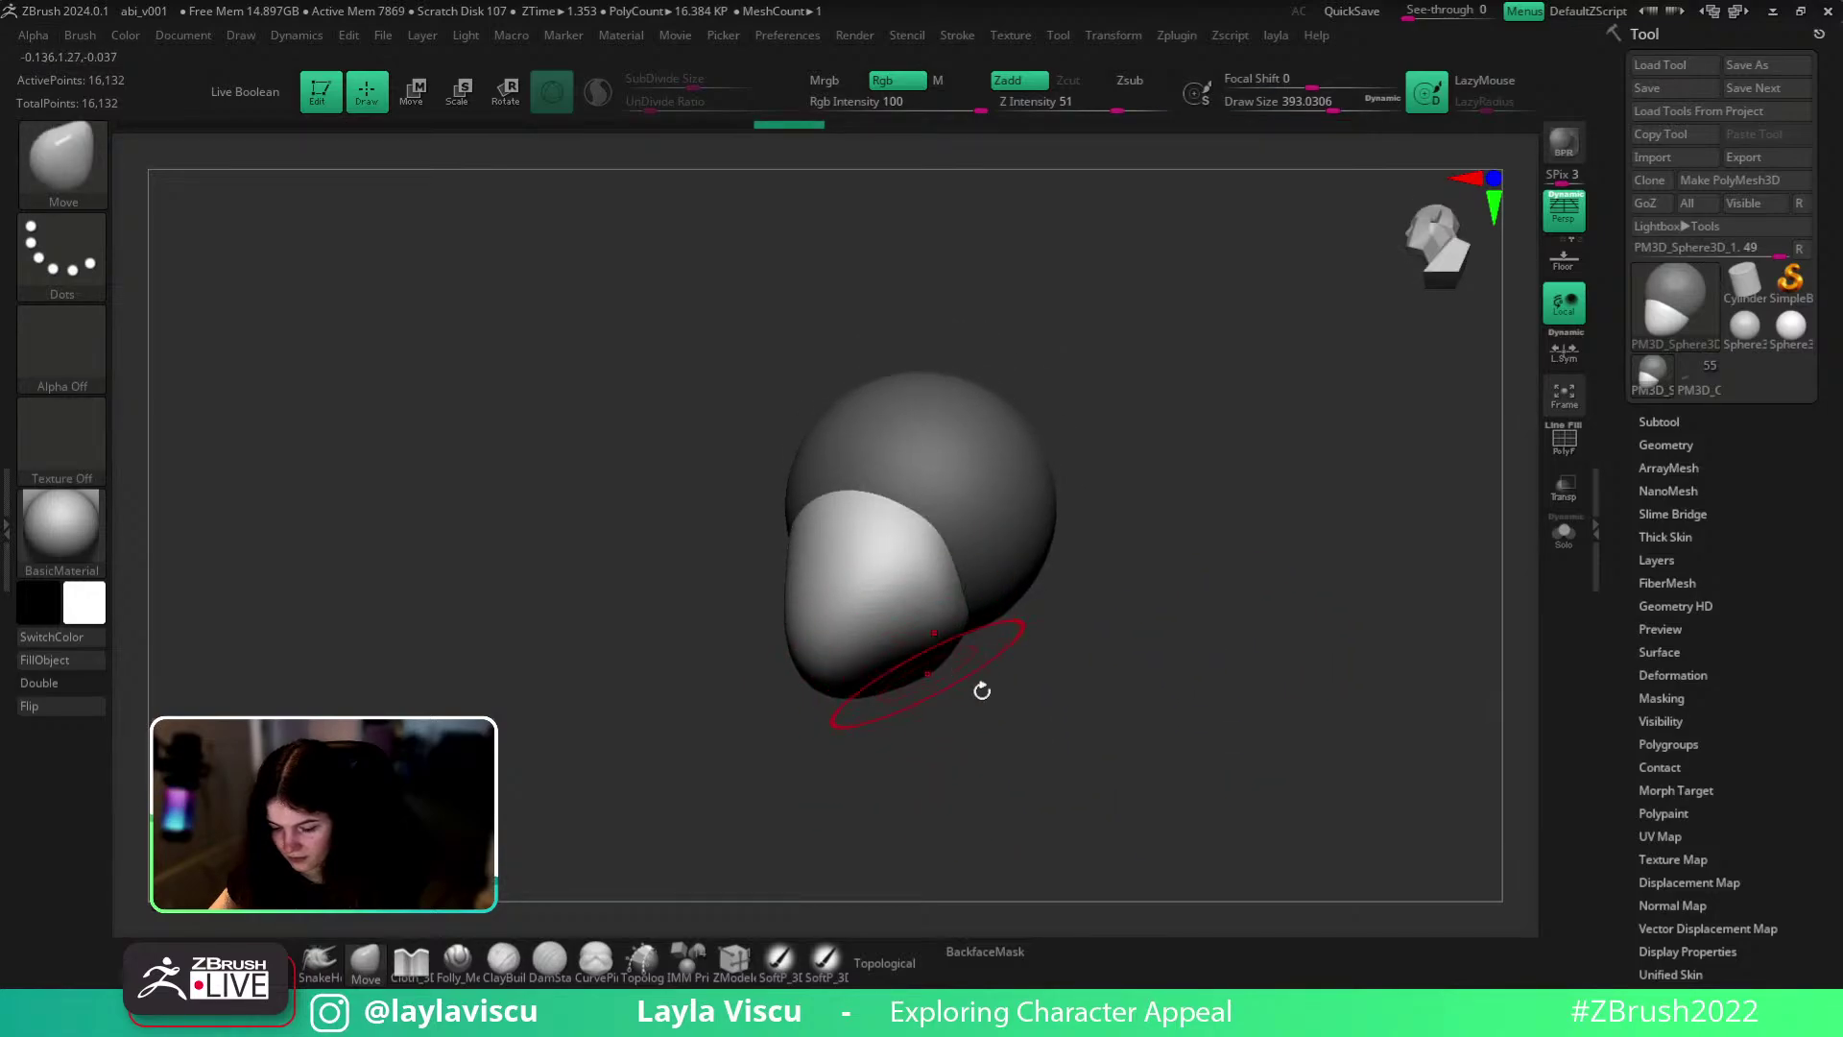
pyautogui.keyDown('shift'); pyautogui.moveTo(1051, 759); pyautogui.dragTo(1007, 786); pyautogui.keyUp('shift')
pyautogui.moveTo(1018, 710)
pyautogui.mouseDown()
pyautogui.moveTo(1123, 712)
pyautogui.moveTo(1094, 708)
pyautogui.mouseUp()
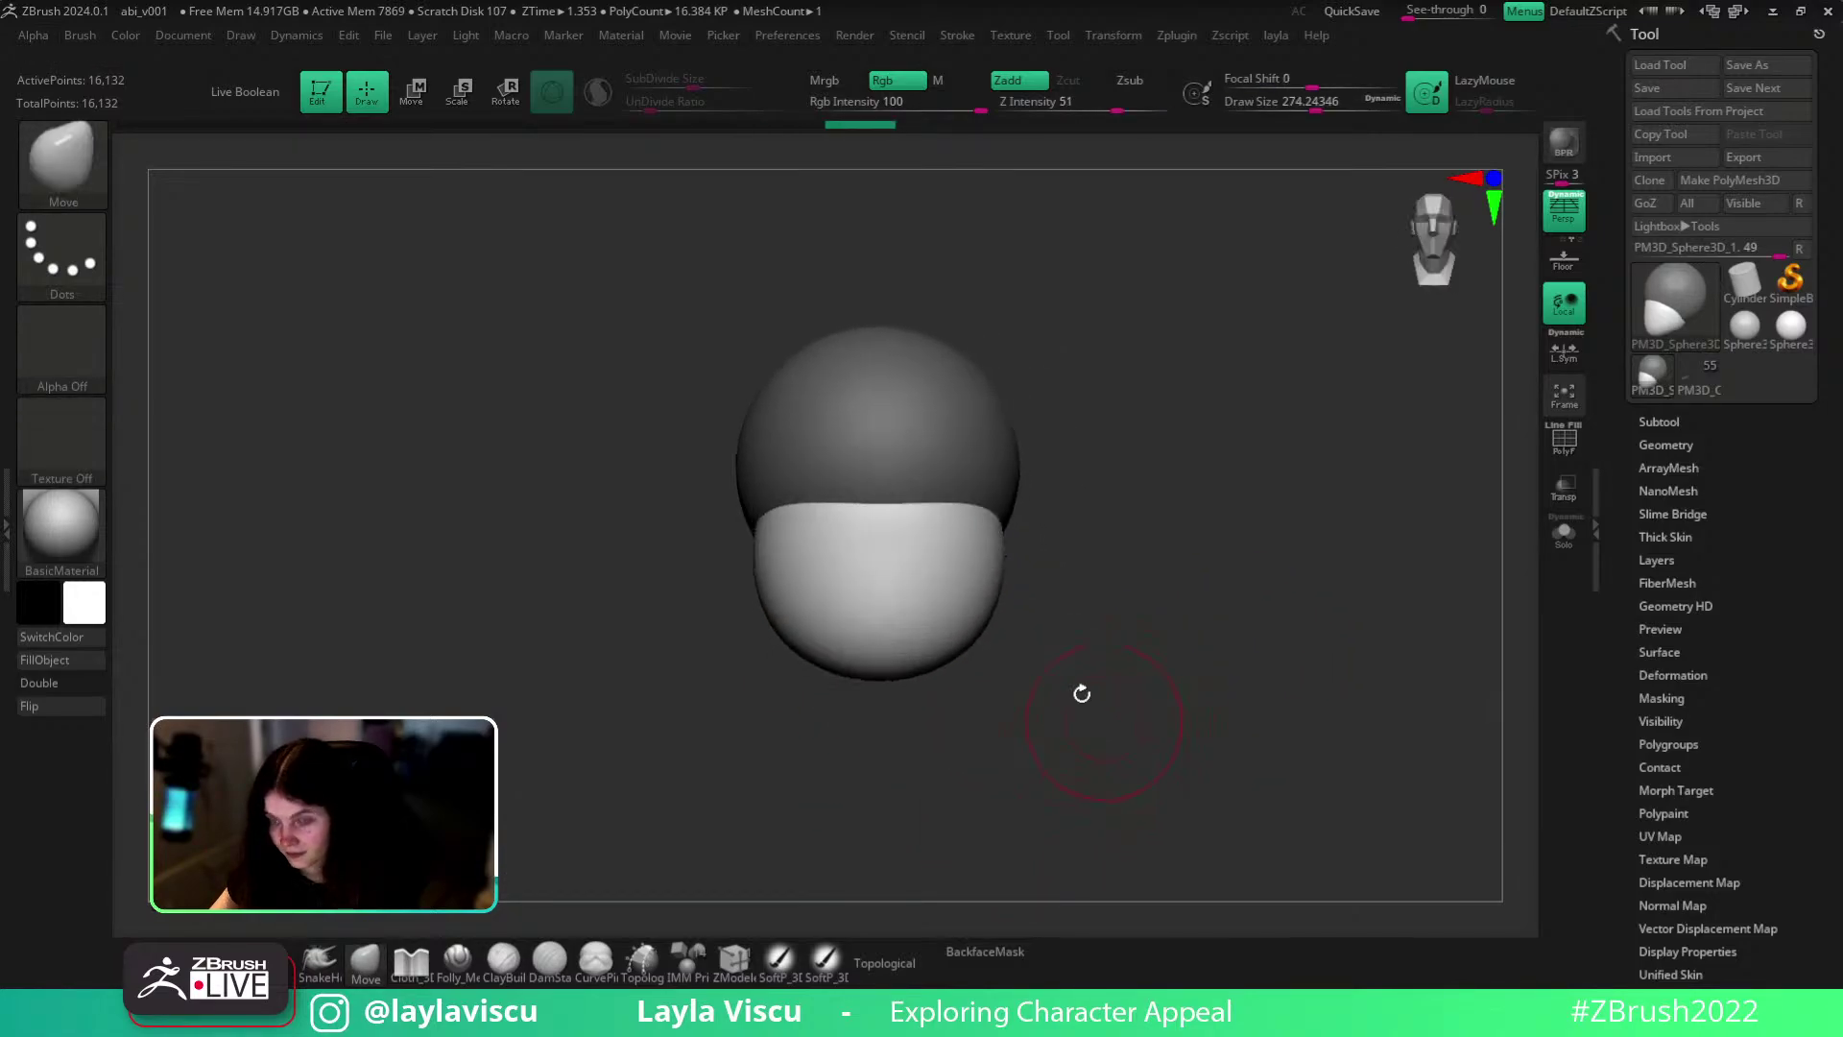
pyautogui.moveTo(998, 640); pyautogui.dragTo(913, 679)
pyautogui.press('s')
pyautogui.click(980, 636)
# - Invert the mask to free the upper sphere and adjust the cranium from behind with the Move brush, undoing the last stroke
pyautogui.keyDown('alt'); pyautogui.moveTo(1037, 590); pyautogui.dragTo(1225, 758); pyautogui.keyUp('alt')
pyautogui.keyDown('ctrl'); pyautogui.click(1221, 757); pyautogui.keyUp('ctrl')
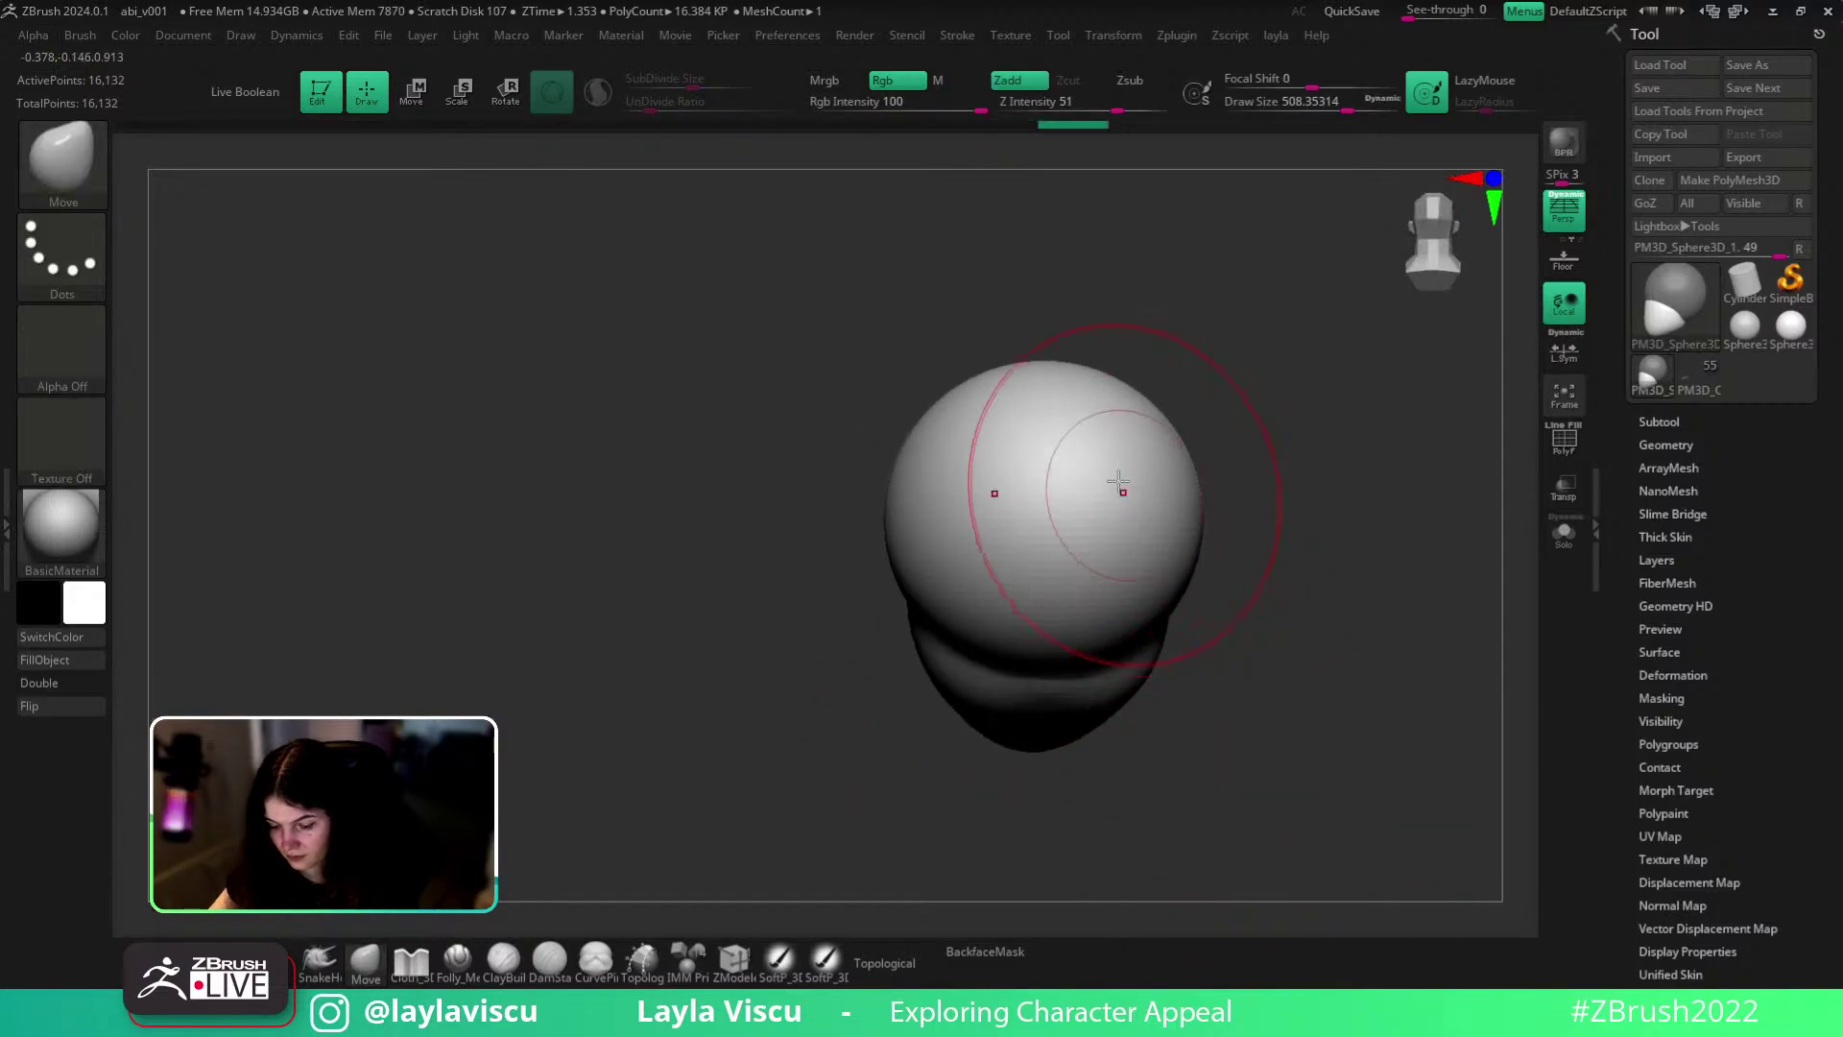
pyautogui.press('s')
pyautogui.click(1140, 499)
pyautogui.moveTo(1173, 405); pyautogui.dragTo(1173, 387)
pyautogui.moveTo(1213, 451)
pyautogui.mouseDown()
pyautogui.moveTo(1184, 595)
pyautogui.moveTo(1155, 581)
pyautogui.mouseUp()
pyautogui.hotkey('ctrl', 'z')
# - Refine the sides of the cranium from behind and above with a large Move brush, about 533 to 559 in size
pyautogui.moveTo(1383, 625)
pyautogui.mouseDown()
pyautogui.moveTo(1308, 659)
pyautogui.moveTo(1049, 620)
pyautogui.mouseUp()
pyautogui.press('s')
pyautogui.click(851, 592)
pyautogui.moveTo(883, 591); pyautogui.dragTo(889, 593)
pyautogui.keyDown('ctrl'); pyautogui.moveTo(1131, 573); pyautogui.dragTo(1190, 510, button='right'); pyautogui.keyUp('ctrl')
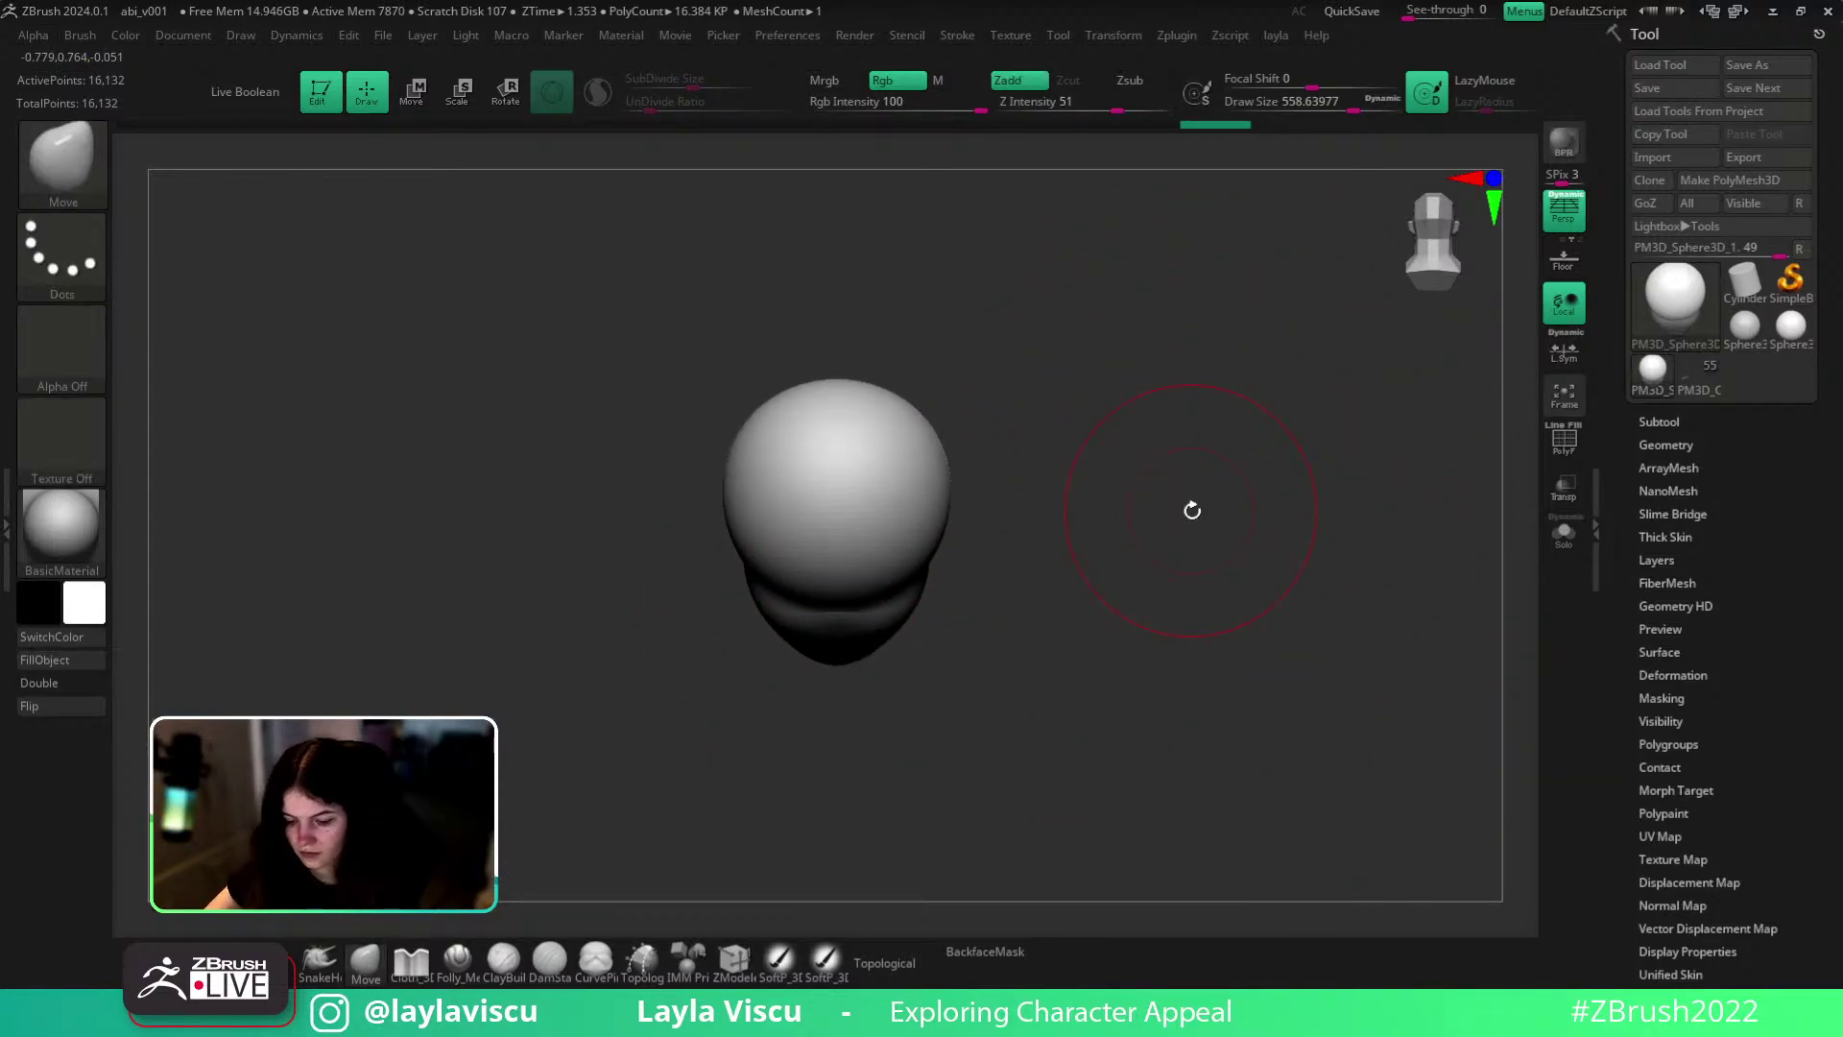
pyautogui.moveTo(954, 467); pyautogui.dragTo(947, 477)
pyautogui.moveTo(1074, 475); pyautogui.dragTo(1076, 647)
pyautogui.moveTo(1085, 572)
pyautogui.mouseDown()
pyautogui.moveTo(1090, 675)
pyautogui.moveTo(1073, 613)
pyautogui.moveTo(1007, 542)
pyautogui.moveTo(1020, 556)
pyautogui.mouseUp()
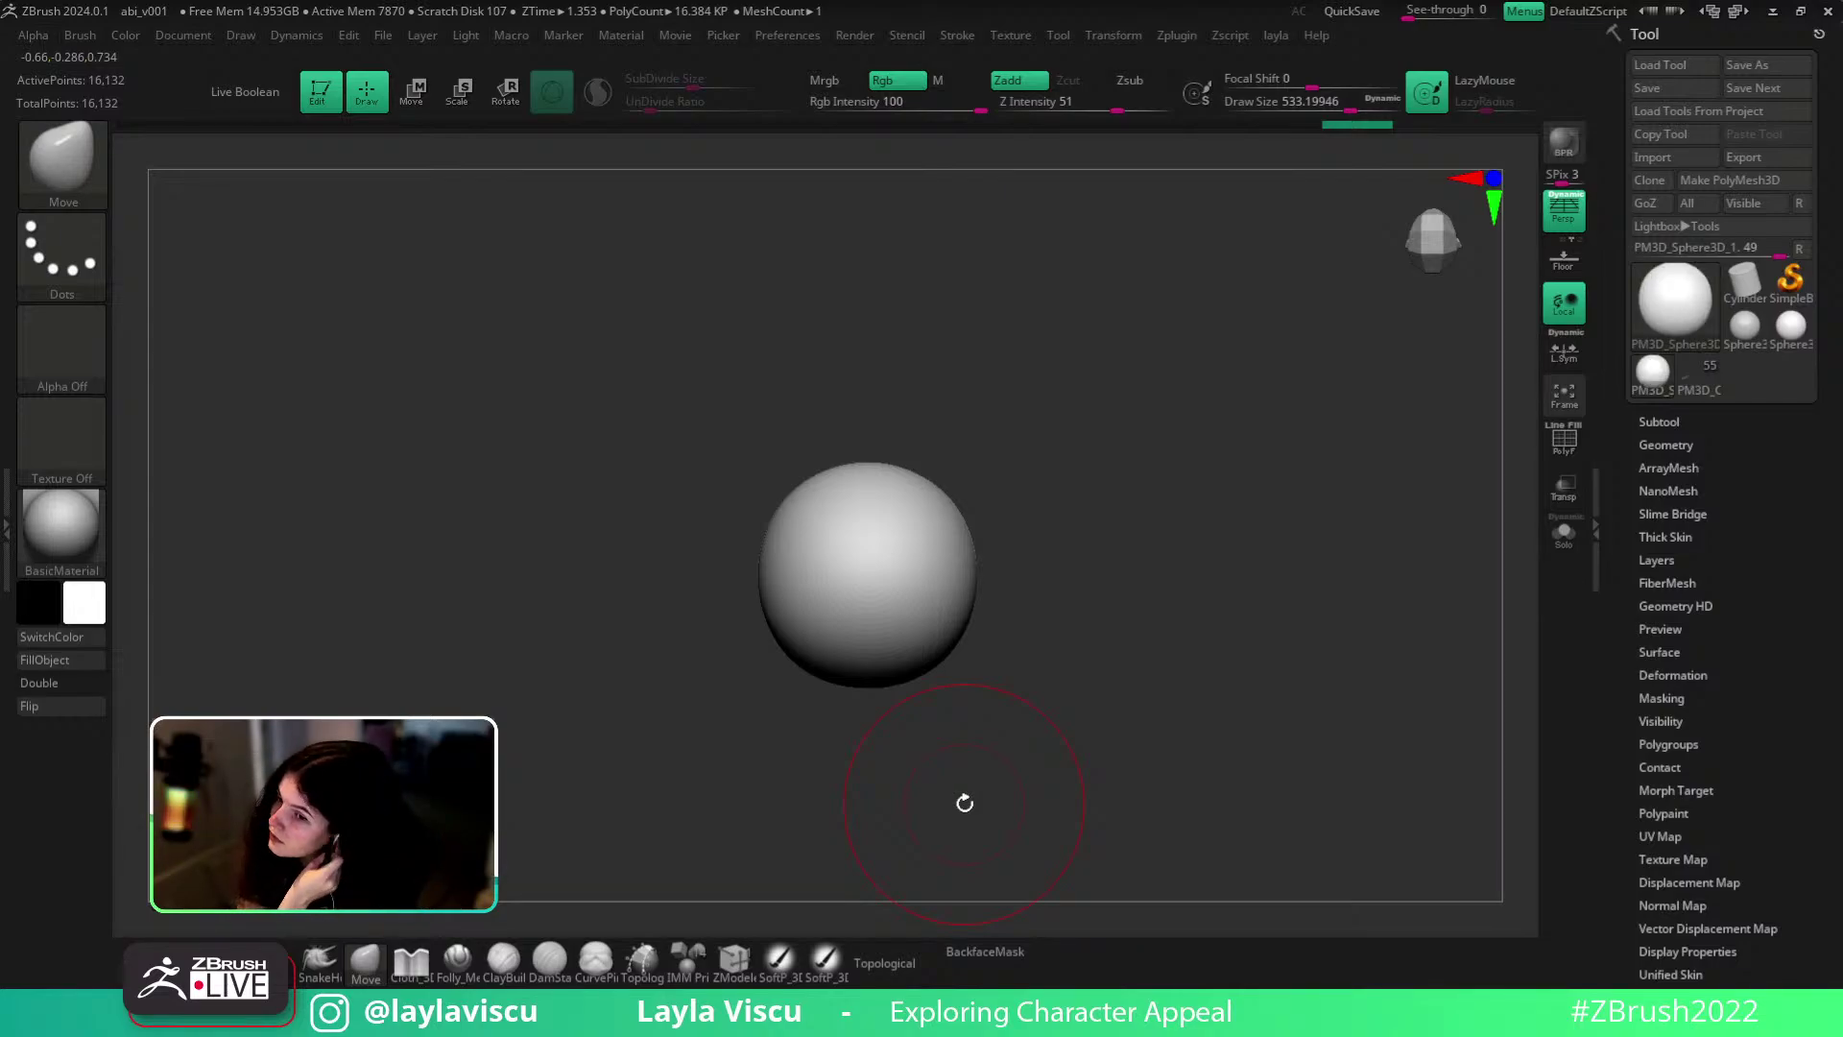
# - Reduce the brush size to about 379, invert the mask back to the cranium and reselect the Move brush for the jaw
pyautogui.moveTo(964, 802)
pyautogui.mouseDown()
pyautogui.moveTo(1139, 682)
pyautogui.moveTo(1155, 480)
pyautogui.moveTo(1189, 585)
pyautogui.moveTo(1325, 587)
pyautogui.moveTo(1279, 749)
pyautogui.moveTo(1240, 629)
pyautogui.moveTo(1165, 646)
pyautogui.moveTo(1267, 657)
pyautogui.moveTo(1275, 630)
pyautogui.mouseUp()
pyautogui.press('[')
pyautogui.press('[')
pyautogui.moveTo(1276, 720)
pyautogui.mouseDown()
pyautogui.moveTo(1201, 680)
pyautogui.moveTo(1304, 757)
pyautogui.moveTo(1155, 700)
pyautogui.mouseUp()
pyautogui.keyDown('ctrl'); pyautogui.click(1209, 702); pyautogui.keyUp('ctrl')
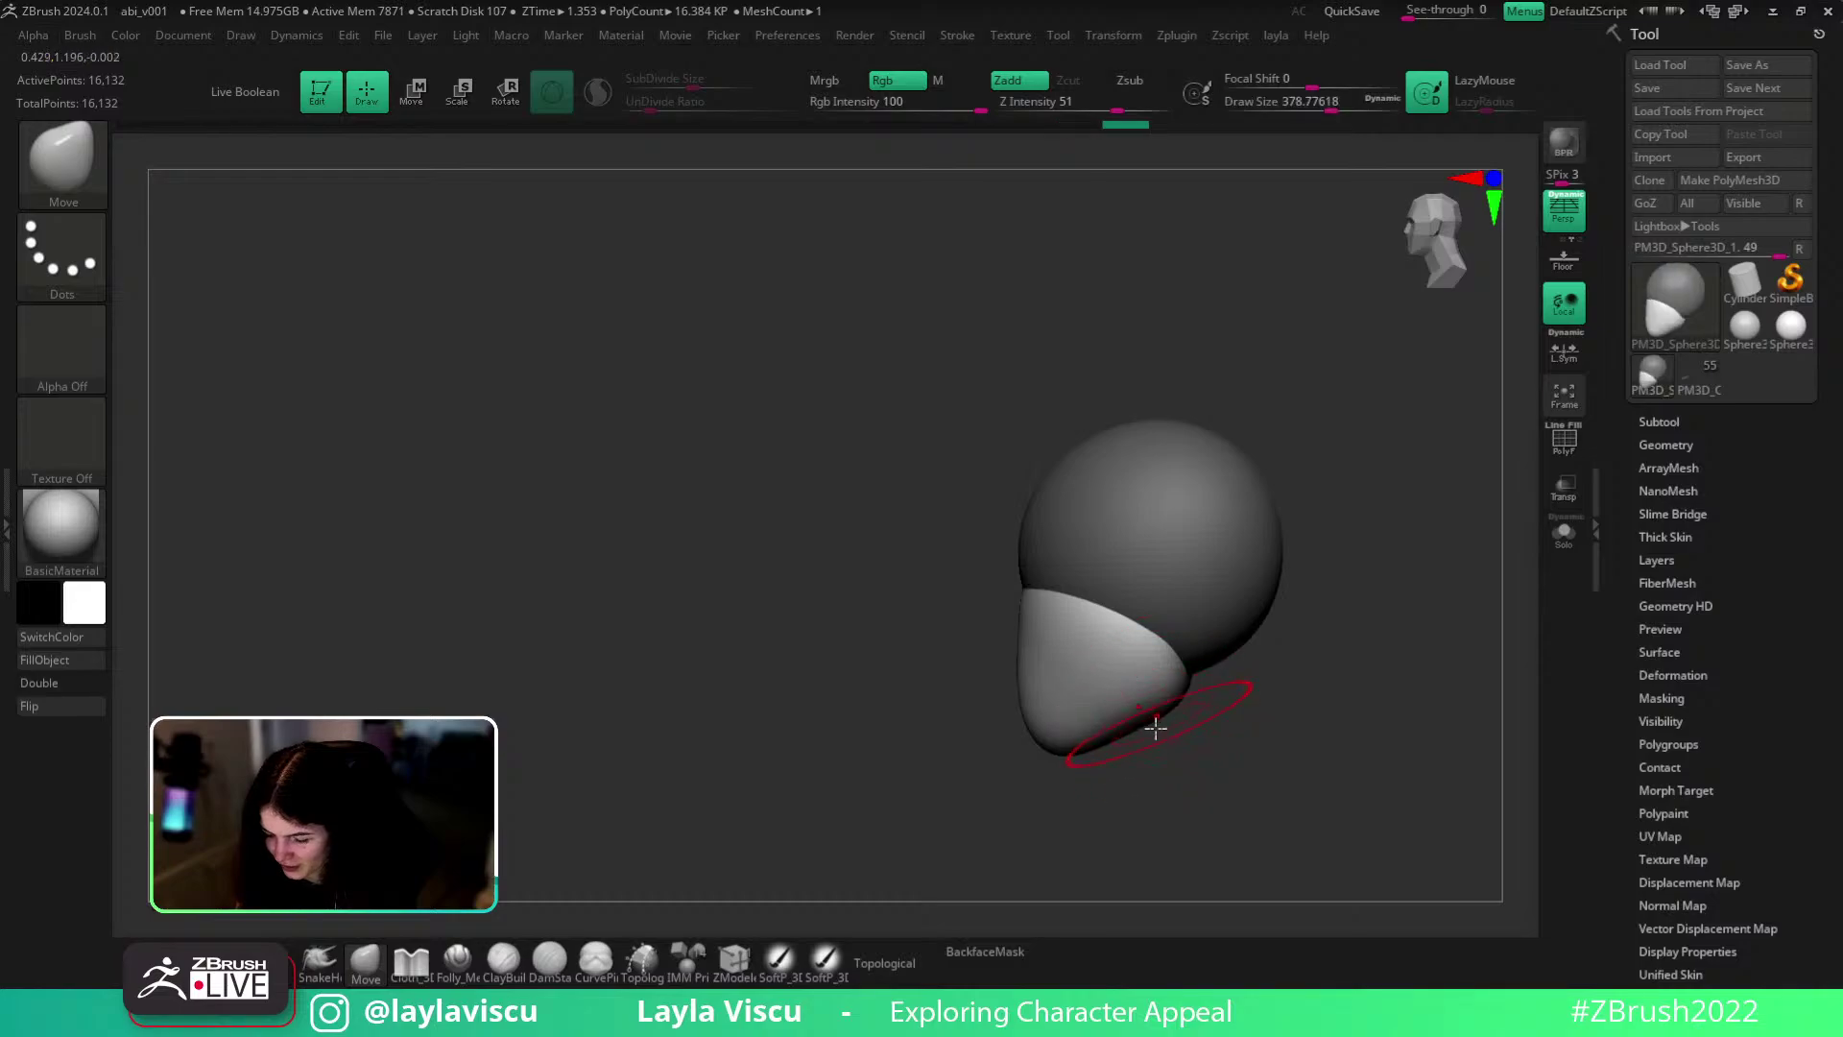
pyautogui.press('w')
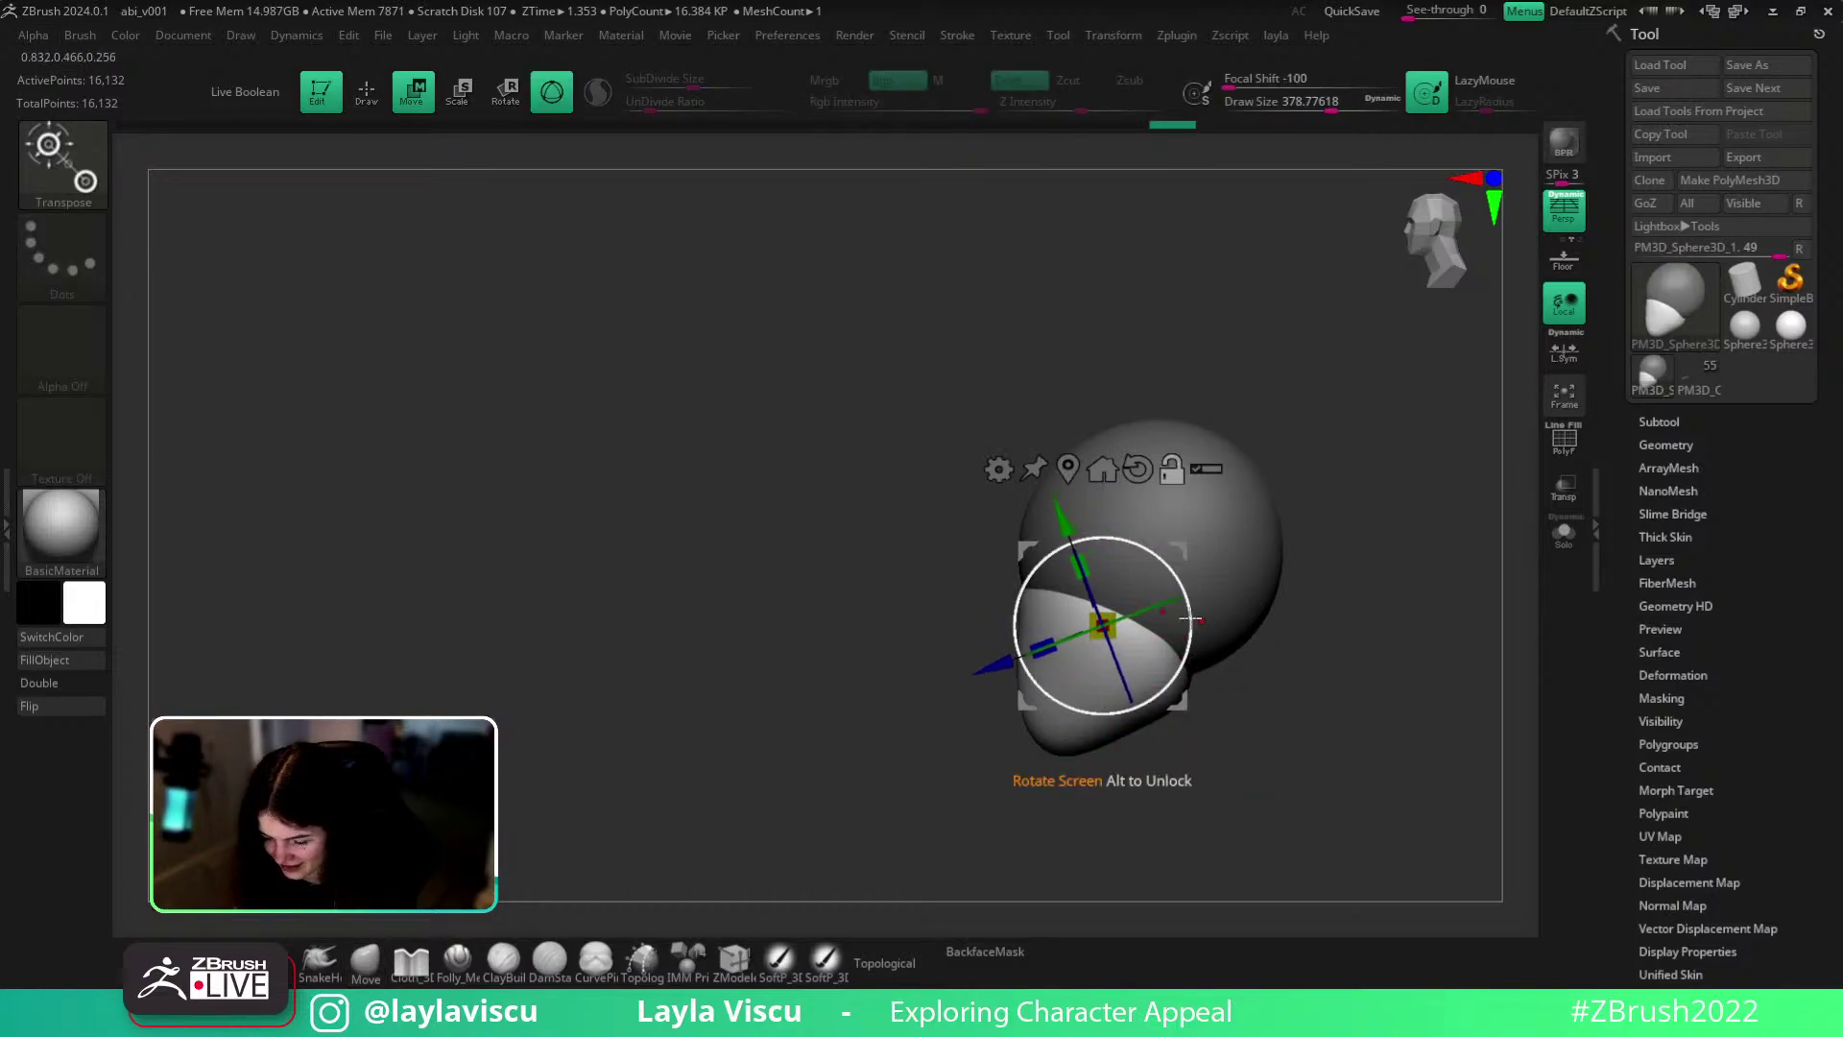
pyautogui.click(365, 960)
# - Sharpen the chin and straighten the jaw's underside in profile with the Move brush, reducing the draw size to about 154
pyautogui.moveTo(1296, 608)
pyautogui.keyDown('shift'); pyautogui.mouseDown()
pyautogui.moveTo(1411, 683)
pyautogui.moveTo(1362, 435)
pyautogui.mouseUp(); pyautogui.keyUp('shift')
pyautogui.press('s')
pyautogui.moveTo(1183, 624); pyautogui.dragTo(1158, 624)
pyautogui.moveTo(1159, 614)
pyautogui.keyDown('shift'); pyautogui.mouseDown()
pyautogui.moveTo(1166, 652)
pyautogui.moveTo(1114, 567)
pyautogui.mouseUp(); pyautogui.keyUp('shift')
pyautogui.moveTo(1315, 566)
pyautogui.mouseDown()
pyautogui.moveTo(1305, 612)
pyautogui.moveTo(1338, 658)
pyautogui.moveTo(1241, 684)
pyautogui.moveTo(1292, 723)
pyautogui.mouseUp()
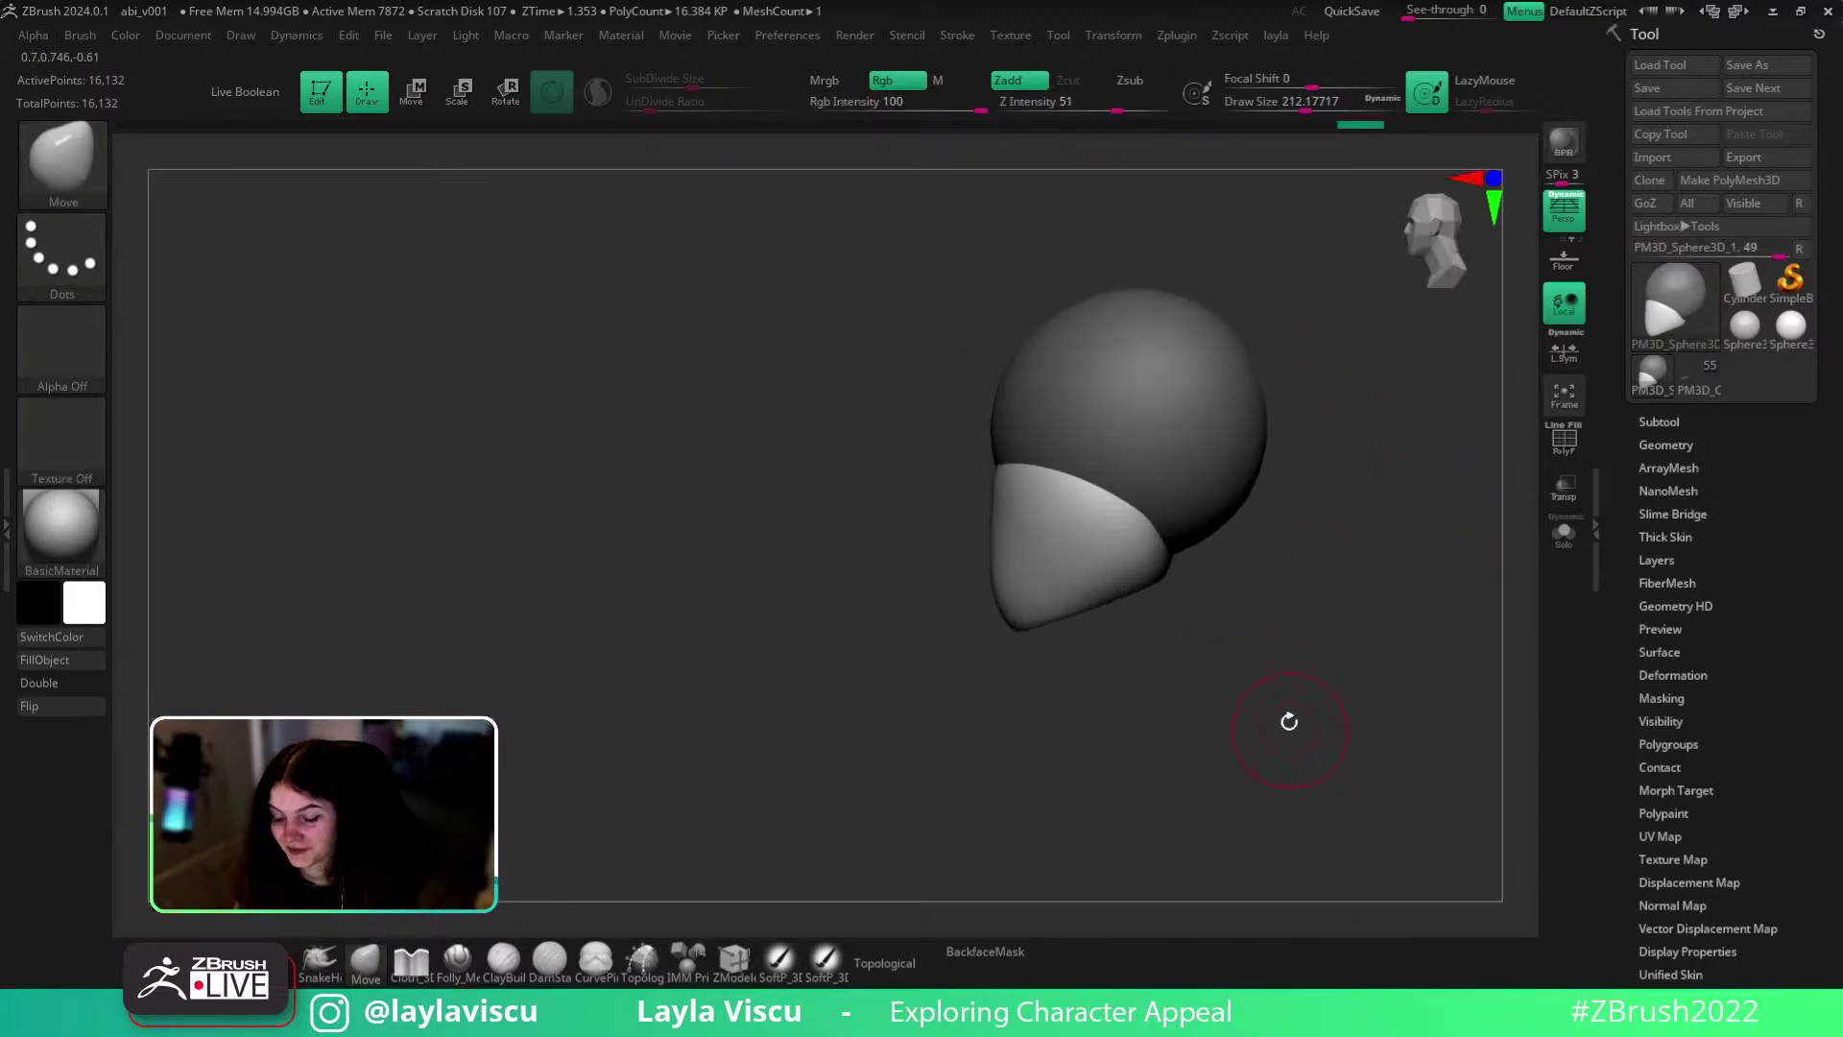
pyautogui.press('s')
pyautogui.moveTo(1071, 566); pyautogui.dragTo(1003, 506)
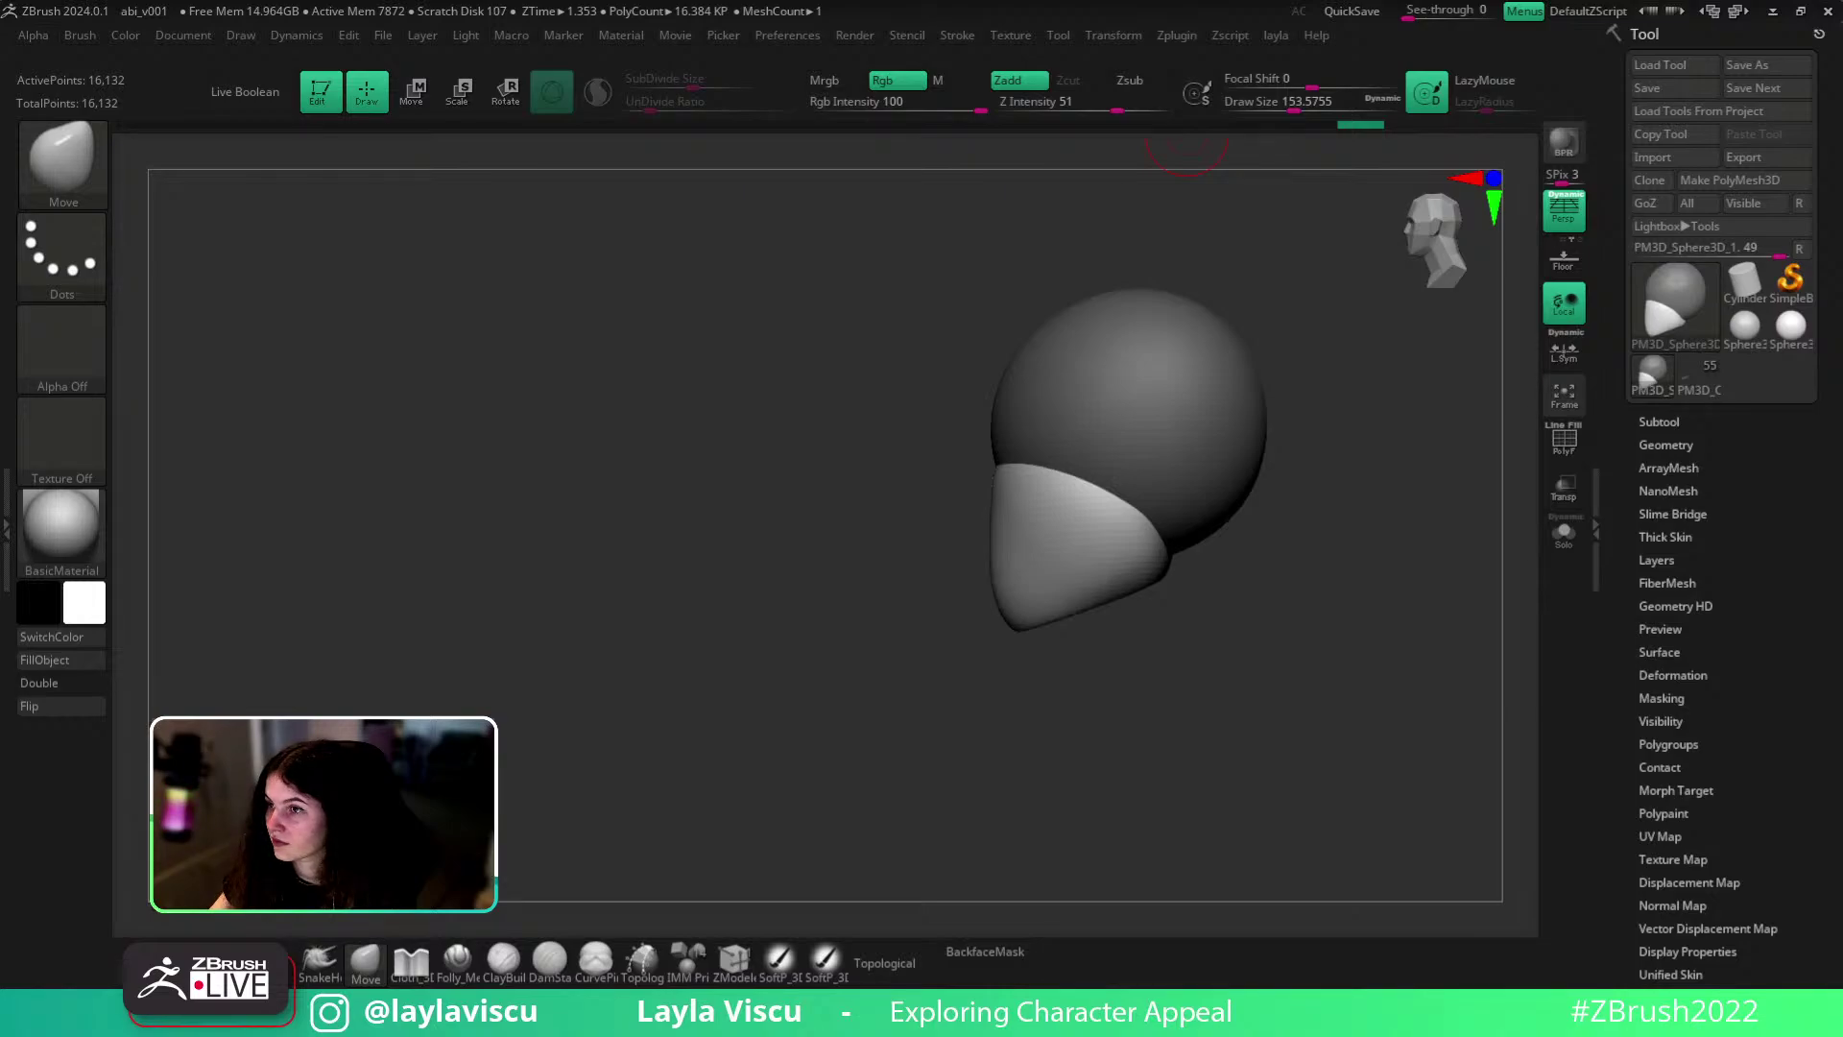
pyautogui.moveTo(1321, 755)
pyautogui.mouseDown()
pyautogui.moveTo(1398, 782)
pyautogui.moveTo(1246, 727)
pyautogui.mouseUp()
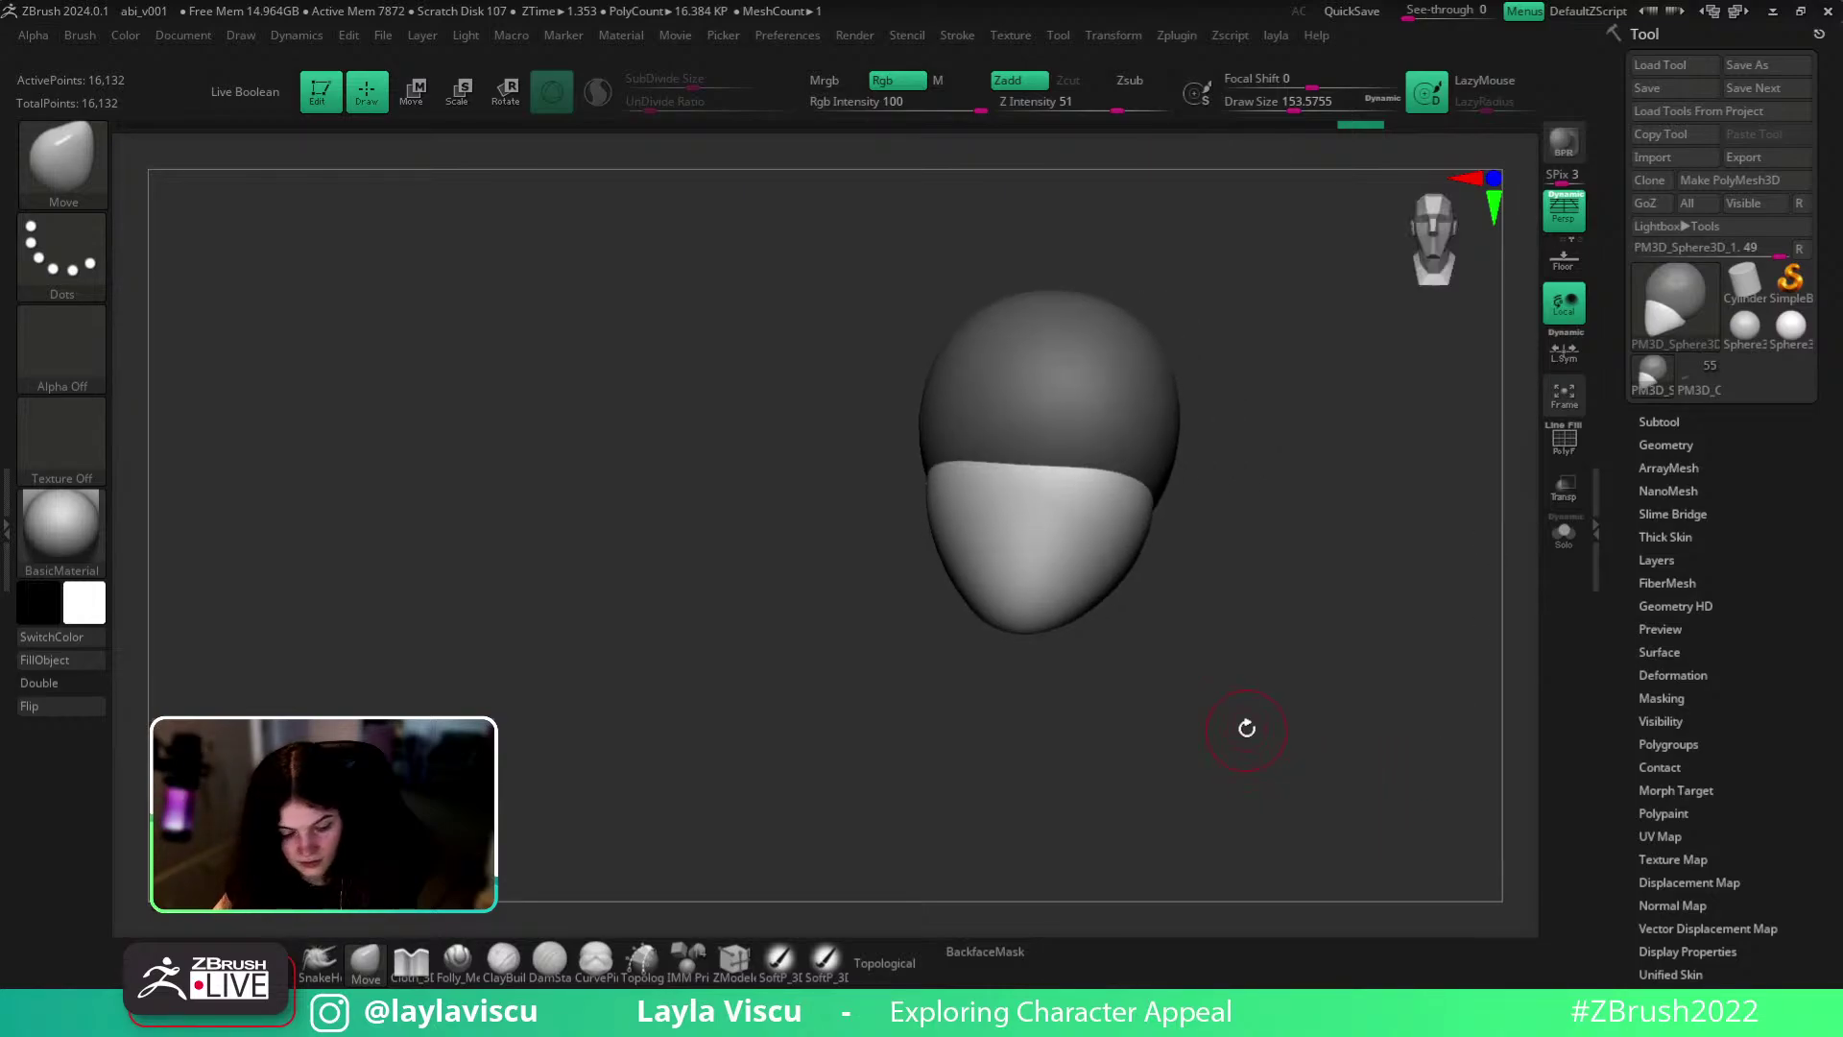
# - Insert an Appendage mesh from the IMM_3DCW brush at the centre of the face as the nose
pyautogui.press('b')
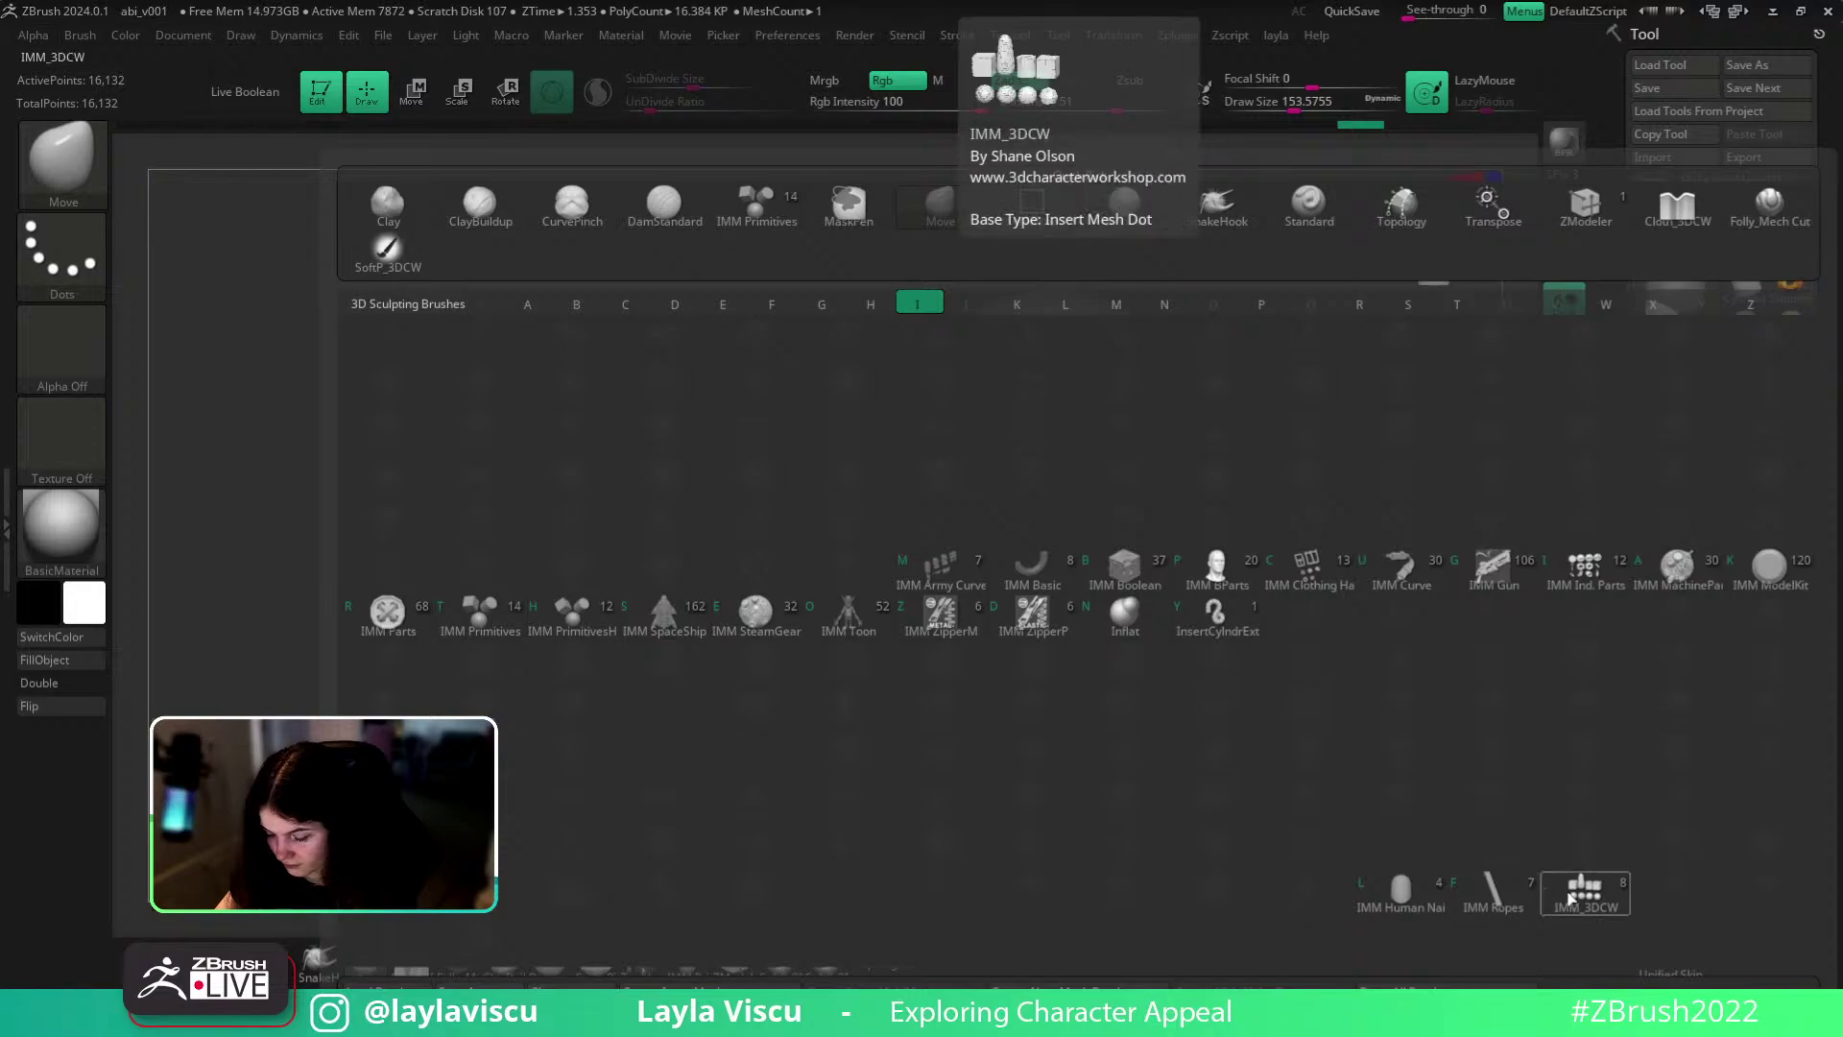
pyautogui.click(1585, 888)
pyautogui.click(731, 164)
pyautogui.keyDown('shift'); pyautogui.moveTo(1368, 662); pyautogui.dragTo(1395, 666); pyautogui.keyUp('shift')
pyautogui.moveTo(1032, 520); pyautogui.dragTo(1041, 563)
pyautogui.keyDown('shift'); pyautogui.moveTo(1358, 624); pyautogui.dragTo(1394, 617); pyautogui.keyUp('shift')
# - Position the nose and tilt it downward with the gizmo, return to Draw mode and clear the mask
pyautogui.press('w')
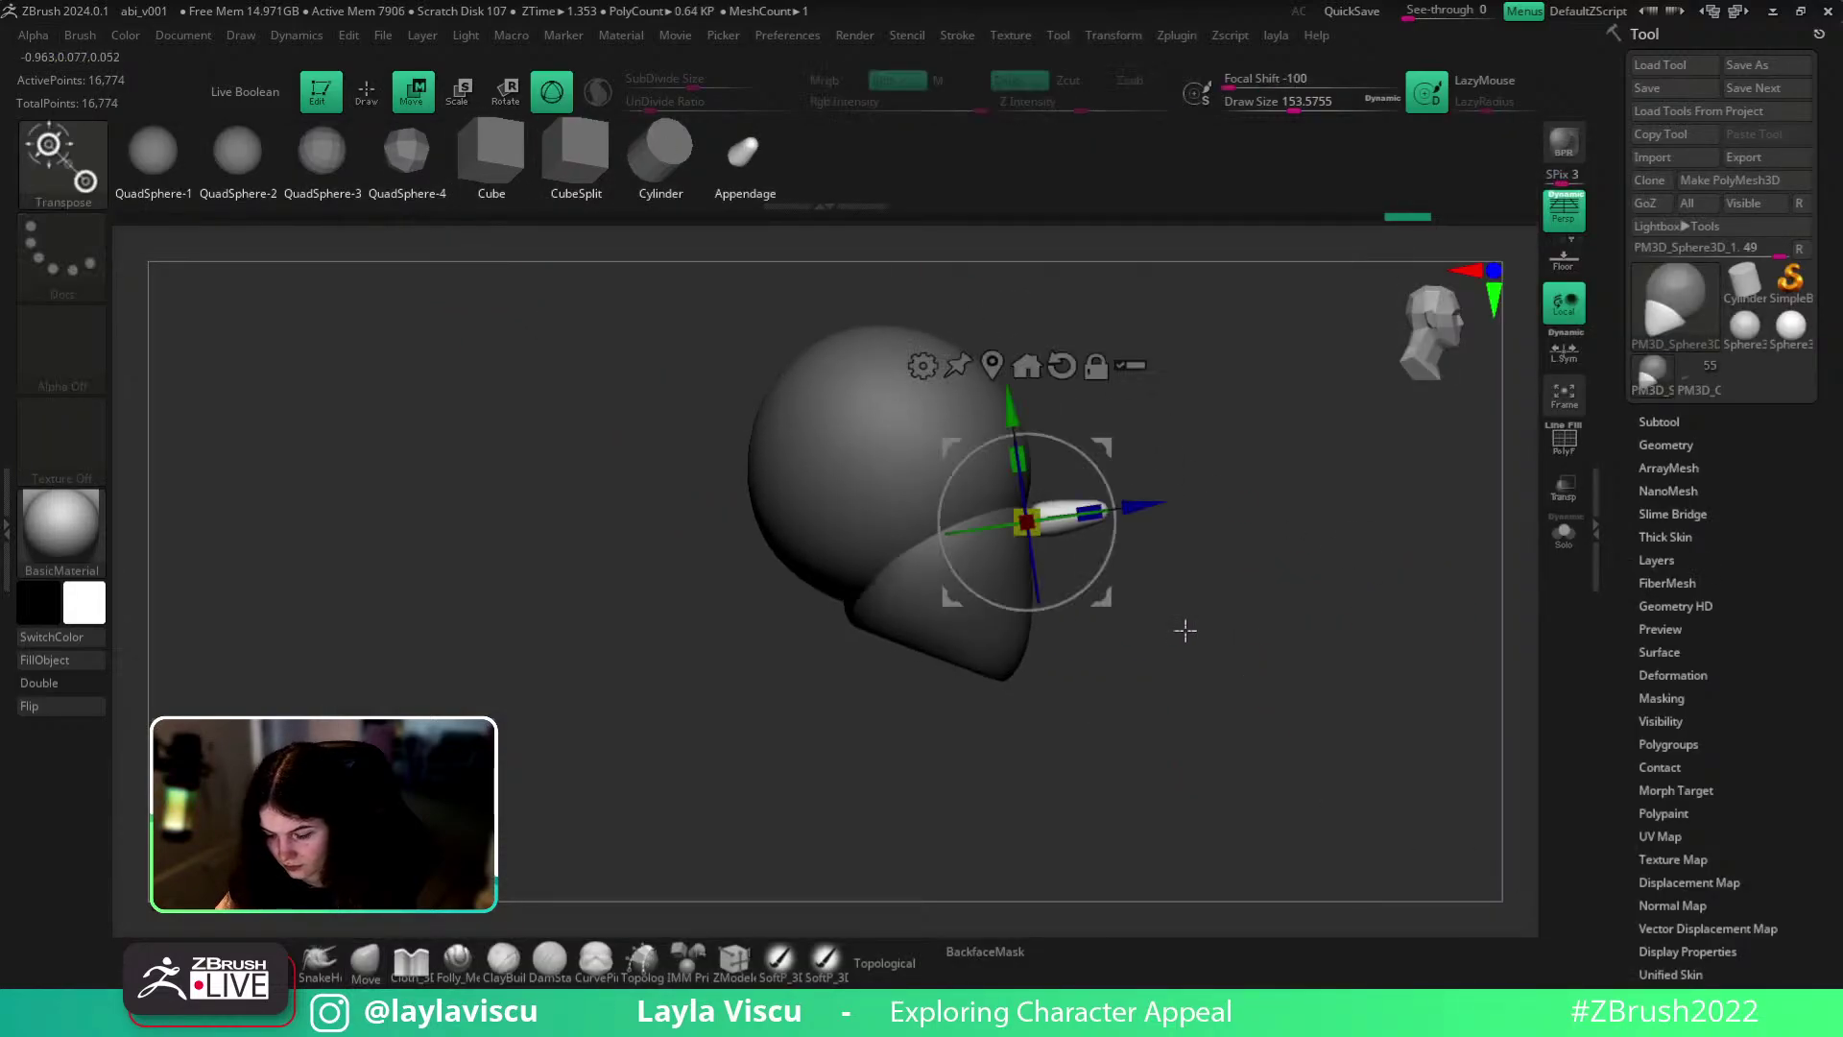
pyautogui.keyDown('shift'); pyautogui.moveTo(1088, 416); pyautogui.dragTo(1034, 447); pyautogui.keyUp('shift')
pyautogui.moveTo(1317, 620)
pyautogui.mouseDown()
pyautogui.moveTo(1288, 618)
pyautogui.moveTo(1310, 615)
pyautogui.moveTo(1234, 699)
pyautogui.moveTo(930, 765)
pyautogui.moveTo(832, 502)
pyautogui.moveTo(868, 576)
pyautogui.moveTo(831, 618)
pyautogui.moveTo(1223, 672)
pyautogui.mouseUp()
pyautogui.press('q')
pyautogui.moveTo(871, 617); pyautogui.dragTo(885, 616)
pyautogui.moveTo(950, 672)
pyautogui.keyDown('ctrl'); pyautogui.mouseDown(button='right')
pyautogui.moveTo(956, 581)
pyautogui.moveTo(1008, 677)
pyautogui.mouseUp(button='right'); pyautogui.keyUp('ctrl')
pyautogui.keyDown('ctrl'); pyautogui.moveTo(1075, 712); pyautogui.dragTo(1102, 740); pyautogui.keyUp('ctrl')
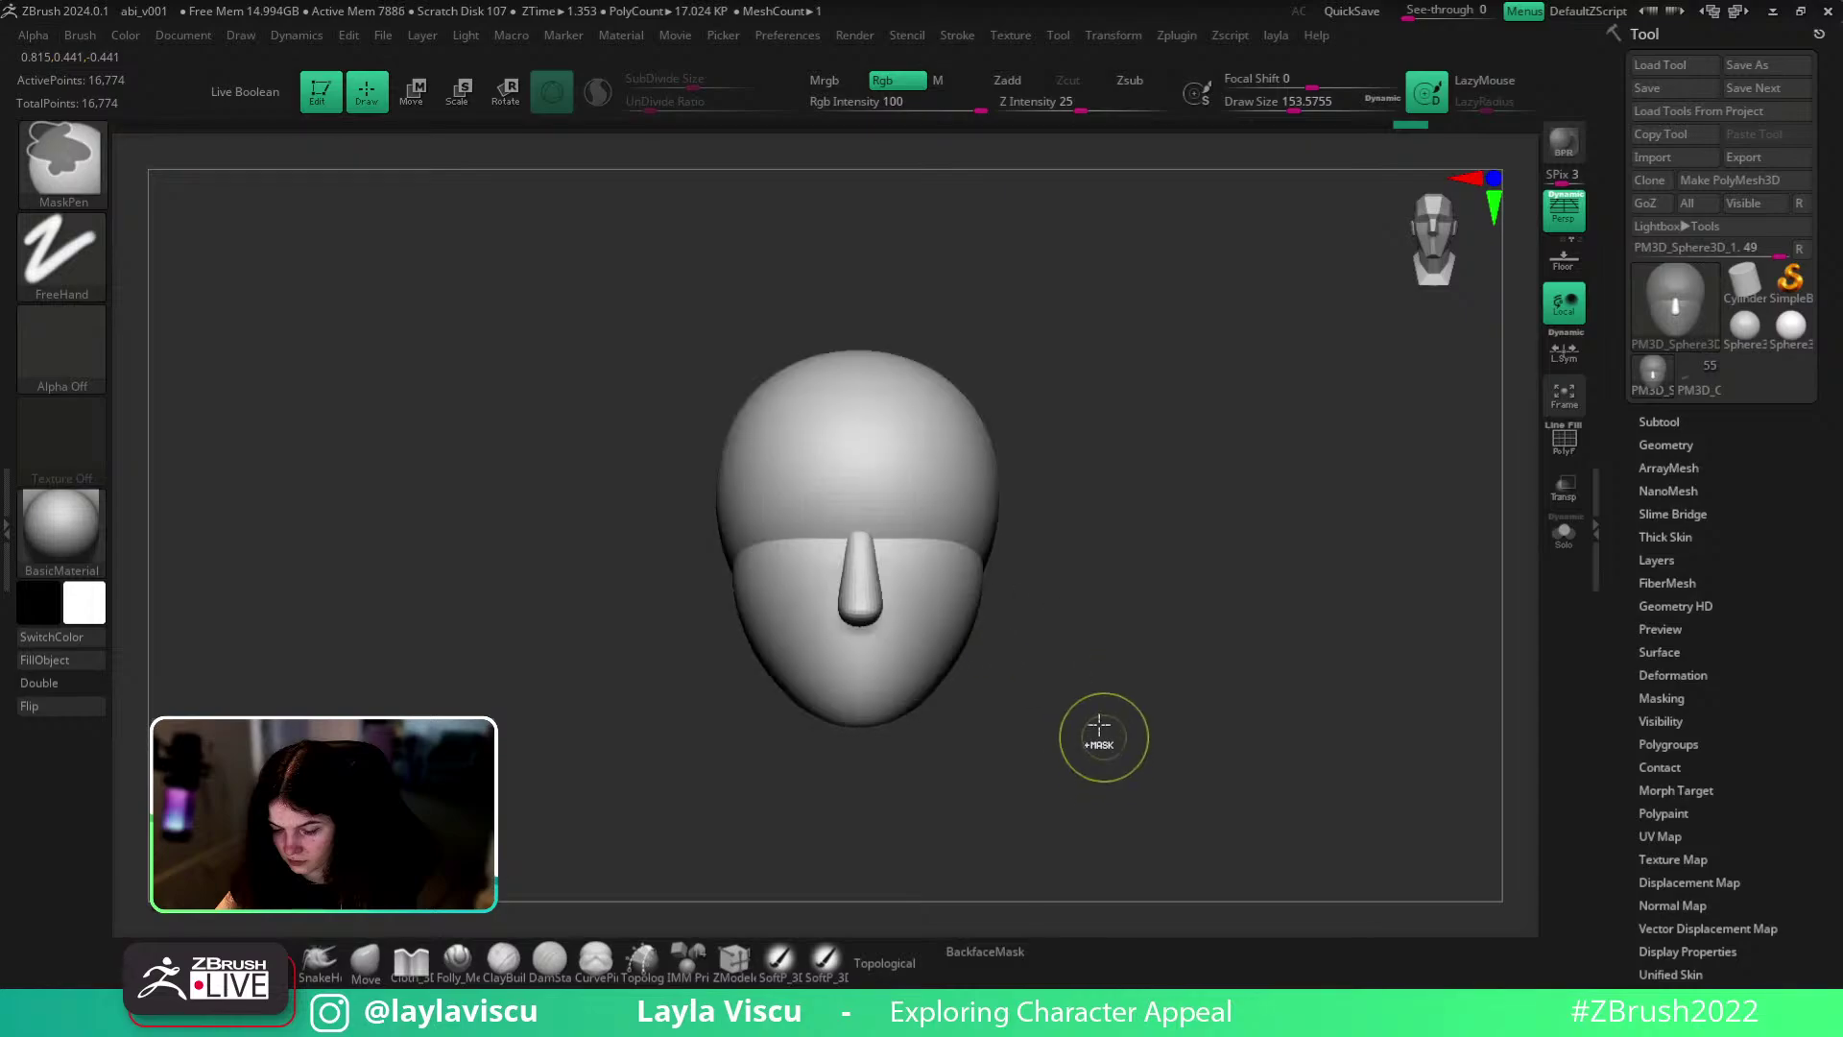
# - Narrow the side of the jaw with the Move brush and set the draw size to about 280
pyautogui.moveTo(979, 604); pyautogui.dragTo(944, 605)
pyautogui.moveTo(1137, 622); pyautogui.dragTo(941, 641)
pyautogui.press('s')
pyautogui.keyDown('shift'); pyautogui.moveTo(1114, 674); pyautogui.dragTo(1116, 746); pyautogui.keyUp('shift')
pyautogui.keyDown('ctrl'); pyautogui.moveTo(1070, 772); pyautogui.dragTo(1033, 732, button='right'); pyautogui.keyUp('ctrl')
pyautogui.keyDown('shift'); pyautogui.moveTo(1032, 733); pyautogui.dragTo(983, 697); pyautogui.keyUp('shift')
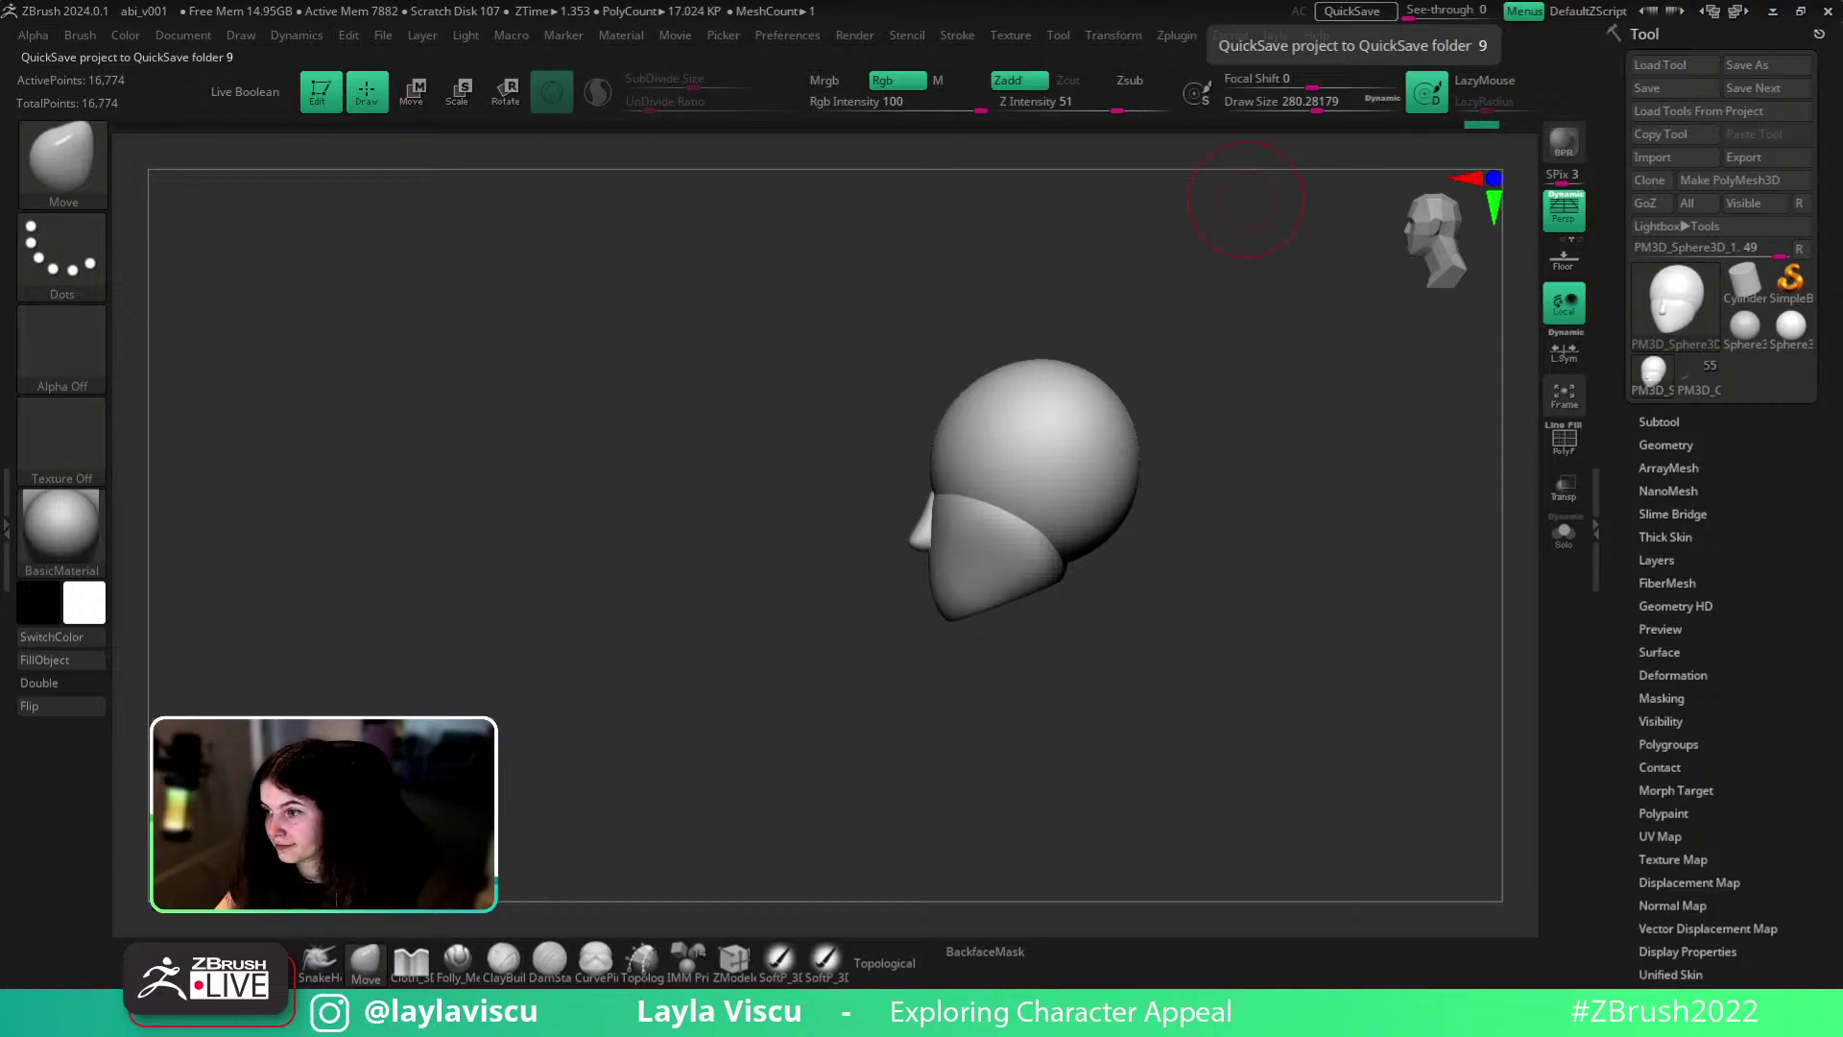
# - Undo the test stroke in profile, enable topological masking for the Move brush and reduce its draw size to about 167
pyautogui.moveTo(1175, 677); pyautogui.dragTo(1190, 682)
pyautogui.keyDown('ctrl'); pyautogui.moveTo(861, 545); pyautogui.dragTo(869, 622, button='right'); pyautogui.keyUp('ctrl')
pyautogui.press('s')
pyautogui.moveTo(789, 542)
pyautogui.mouseDown()
pyautogui.moveTo(805, 543)
pyautogui.moveTo(757, 489)
pyautogui.moveTo(831, 508)
pyautogui.moveTo(790, 489)
pyautogui.mouseUp()
pyautogui.hotkey('ctrl', 'z')
pyautogui.click(889, 973)
pyautogui.press('s')
pyautogui.click(737, 508)
pyautogui.keyDown('ctrl'); pyautogui.moveTo(818, 610); pyautogui.dragTo(823, 548, button='right'); pyautogui.keyUp('ctrl')
pyautogui.keyDown('alt'); pyautogui.moveTo(1090, 709); pyautogui.dragTo(1205, 718, button='right'); pyautogui.keyUp('alt')
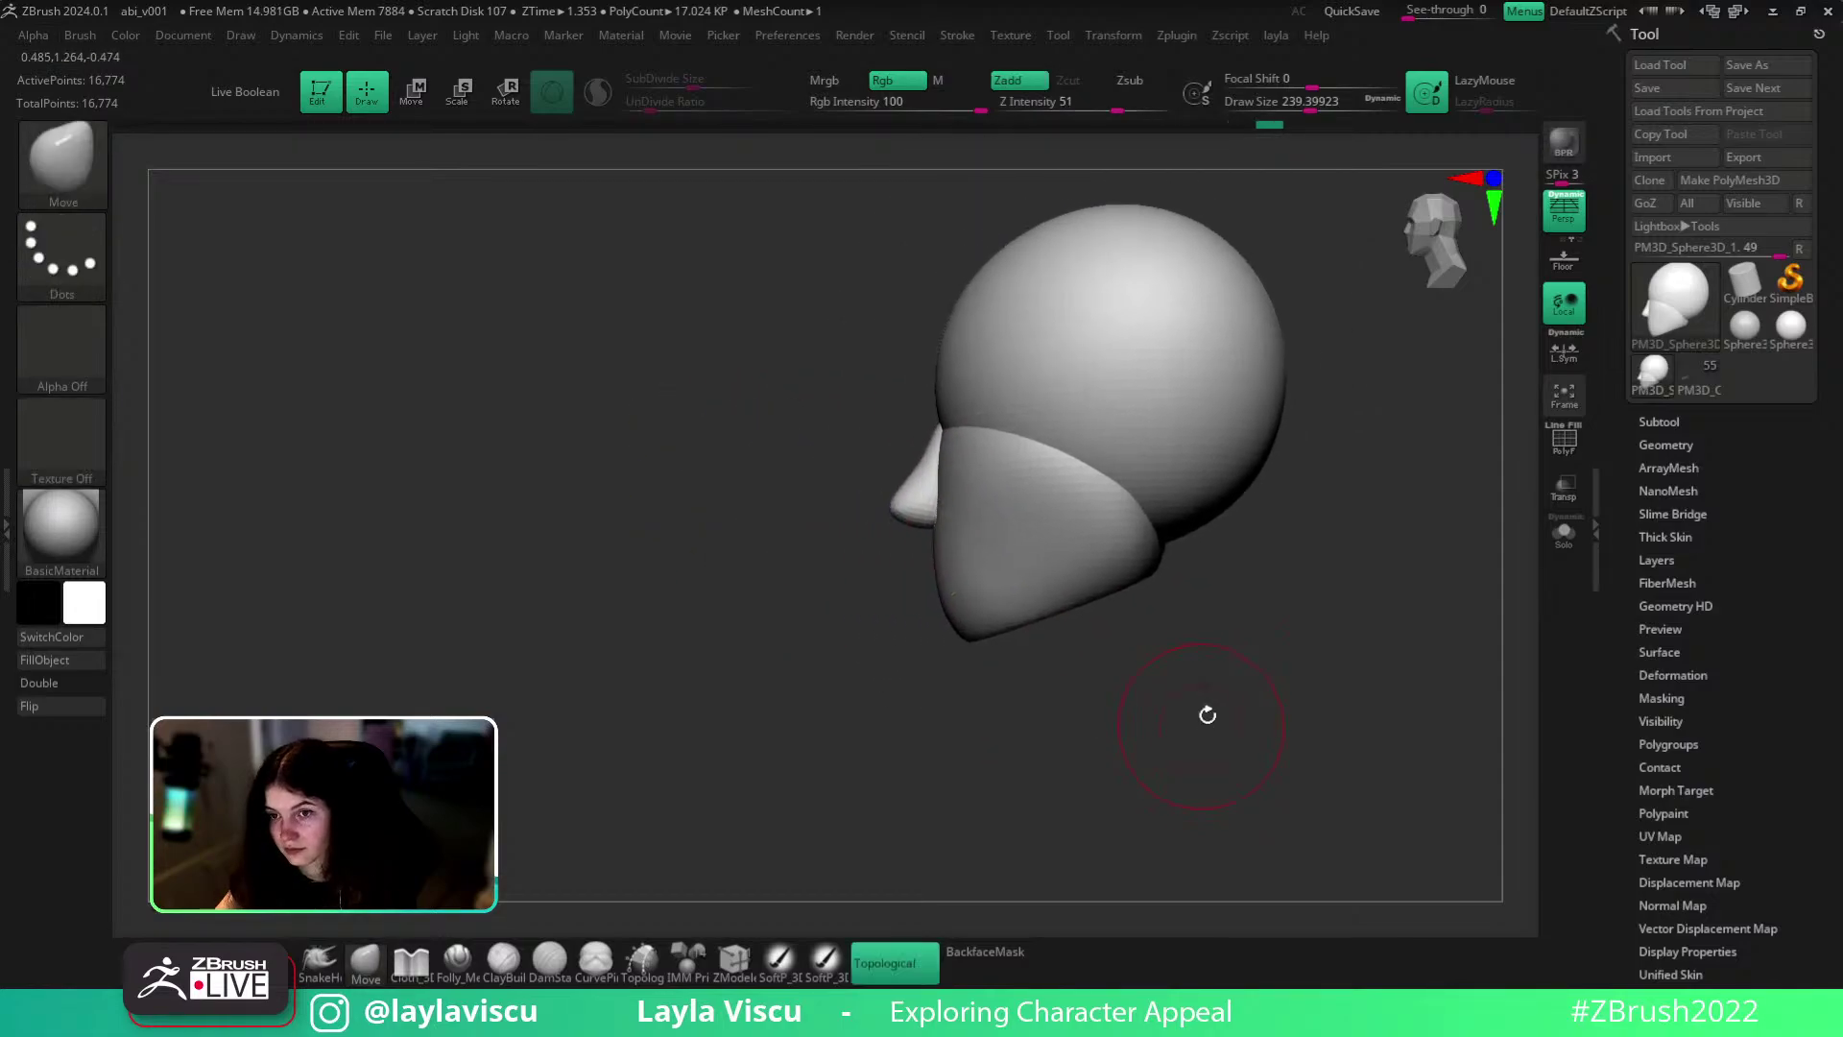
pyautogui.press('s')
pyautogui.click(1066, 554)
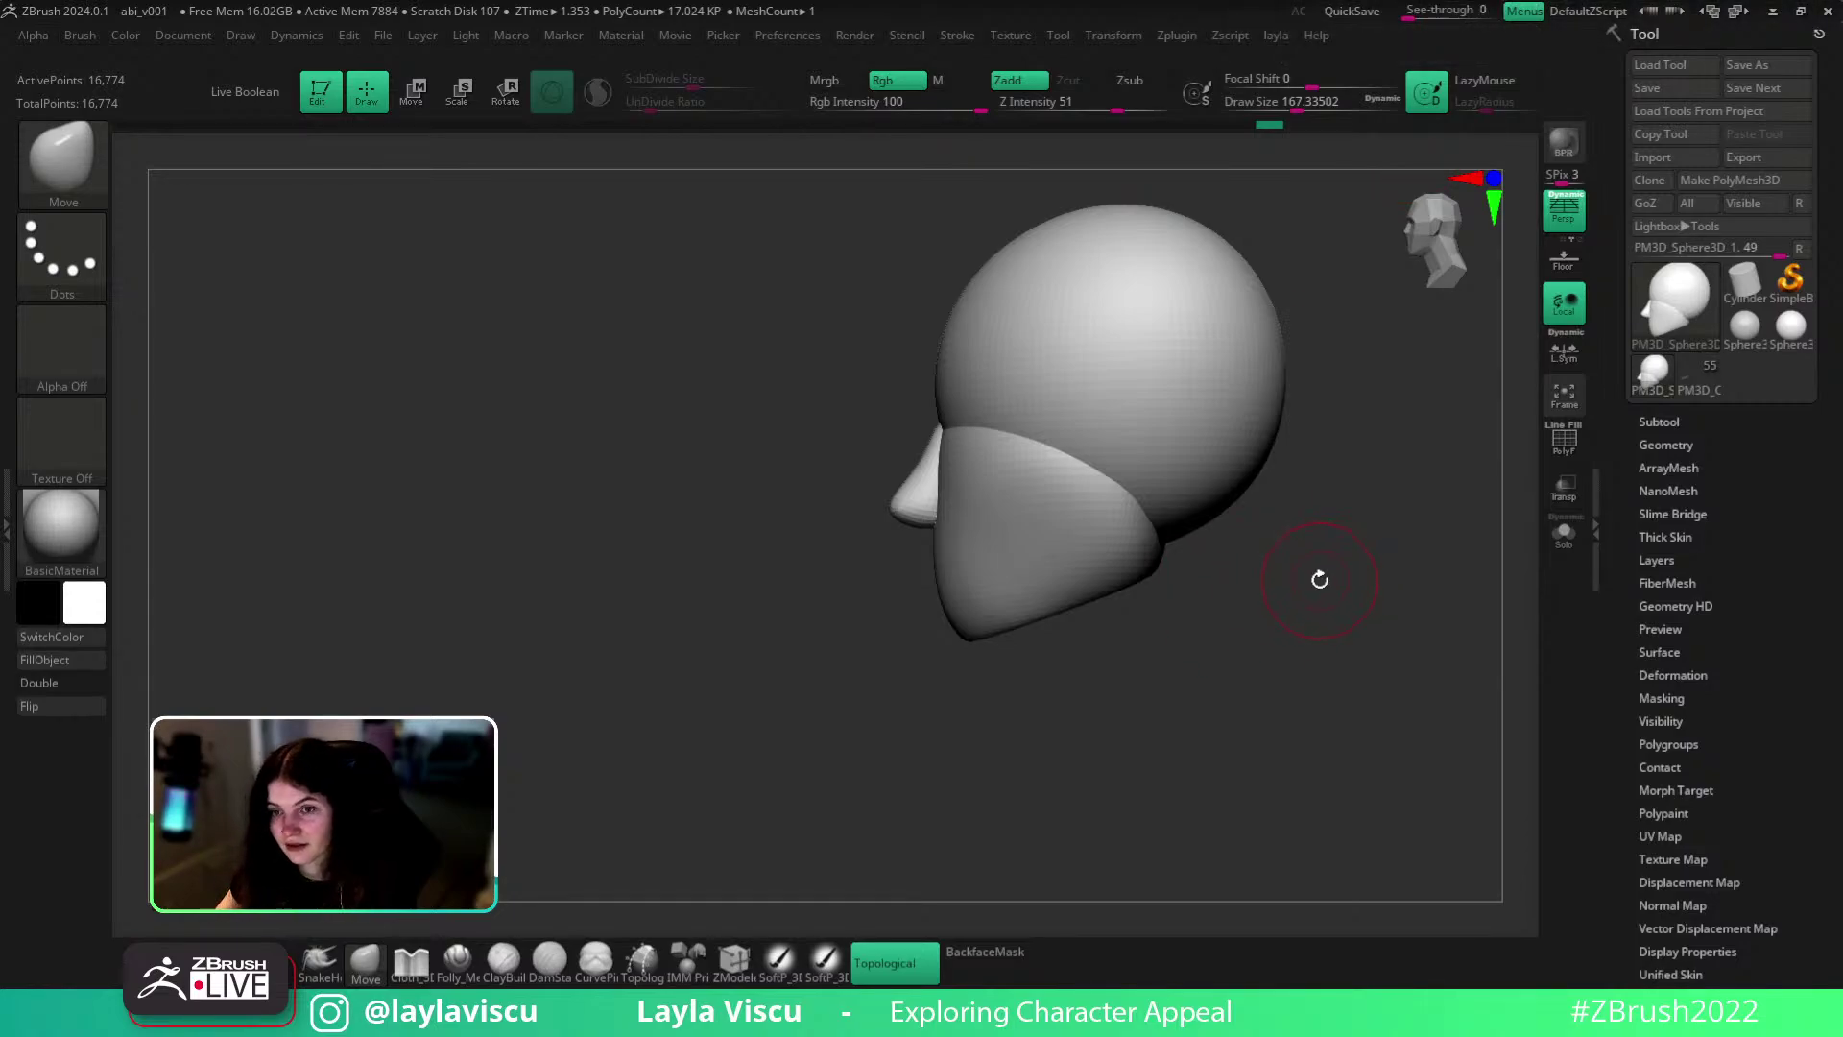
# - Turn on the PolyFrame display to show the head's wireframe and polygroups
pyautogui.keyDown('alt'); pyautogui.moveTo(1220, 711); pyautogui.dragTo(1199, 702); pyautogui.keyUp('alt')
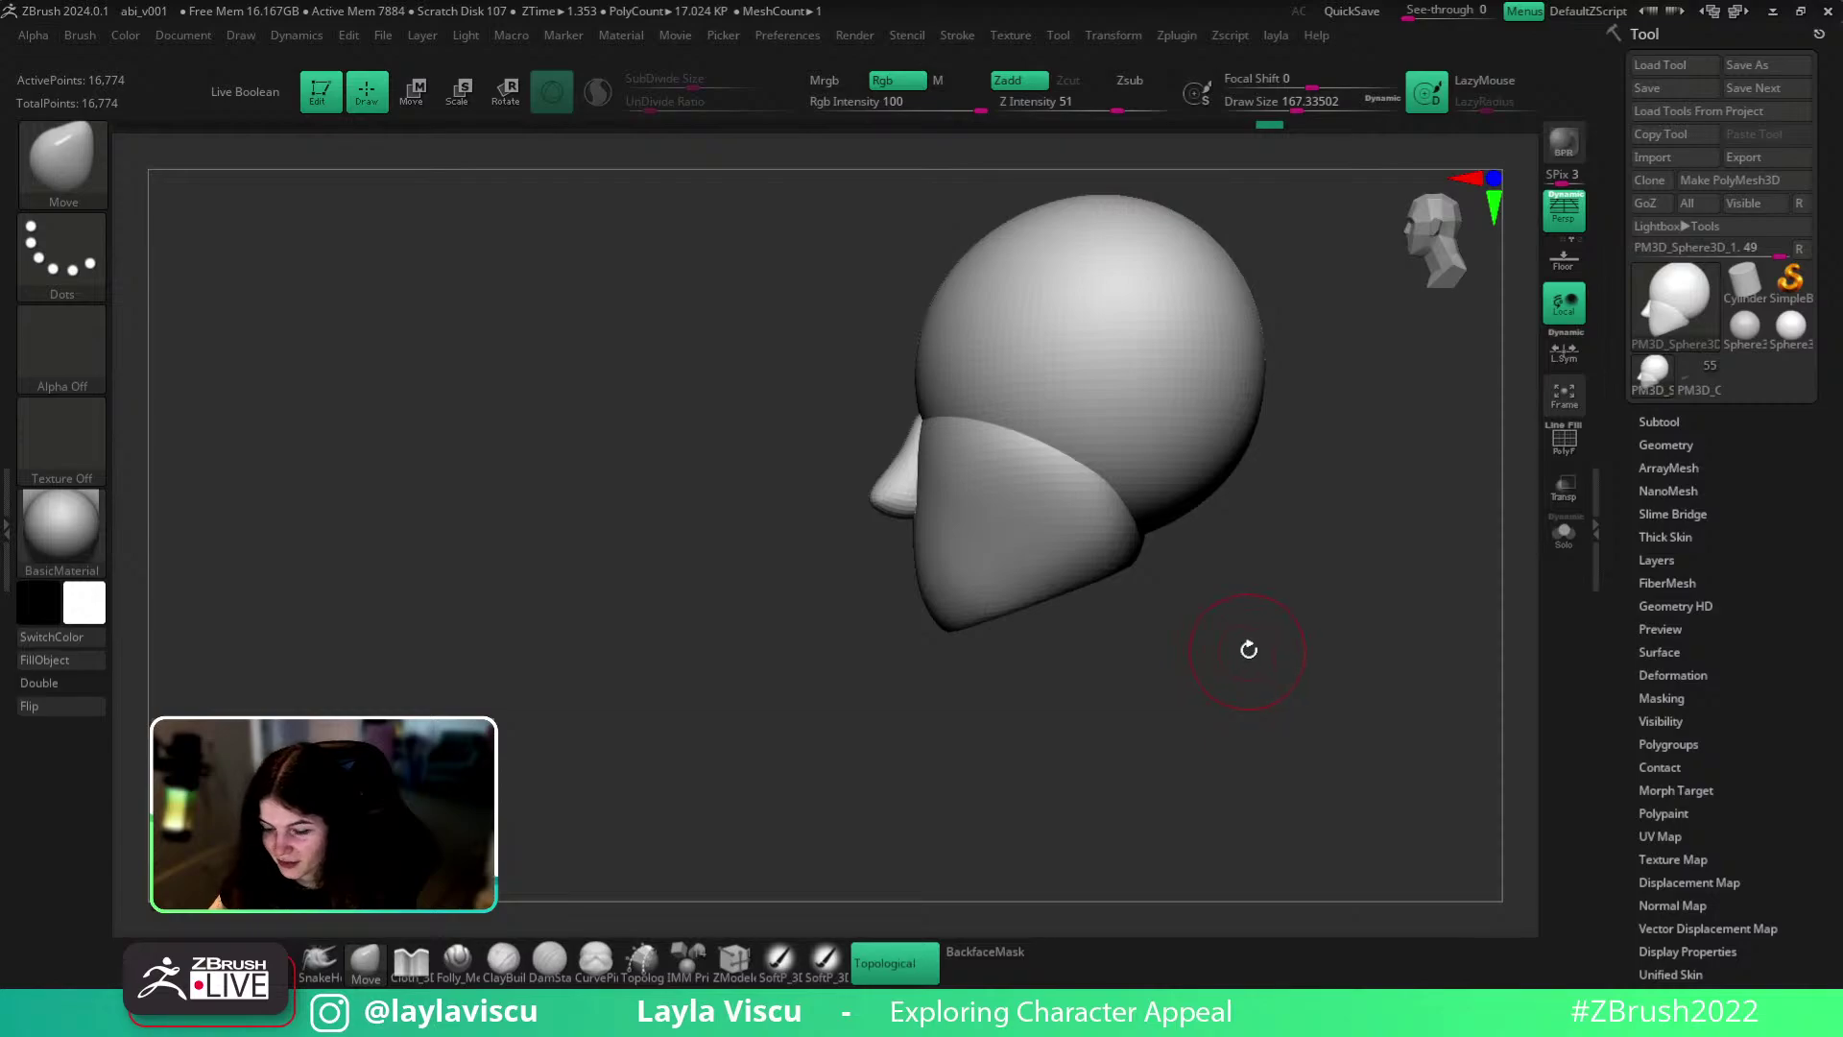
pyautogui.hotkey('shift', 'f')
pyautogui.hotkey('shift', 'f')
pyautogui.moveTo(1247, 646)
pyautogui.mouseDown()
pyautogui.moveTo(1276, 637)
pyautogui.moveTo(1259, 677)
pyautogui.mouseUp()
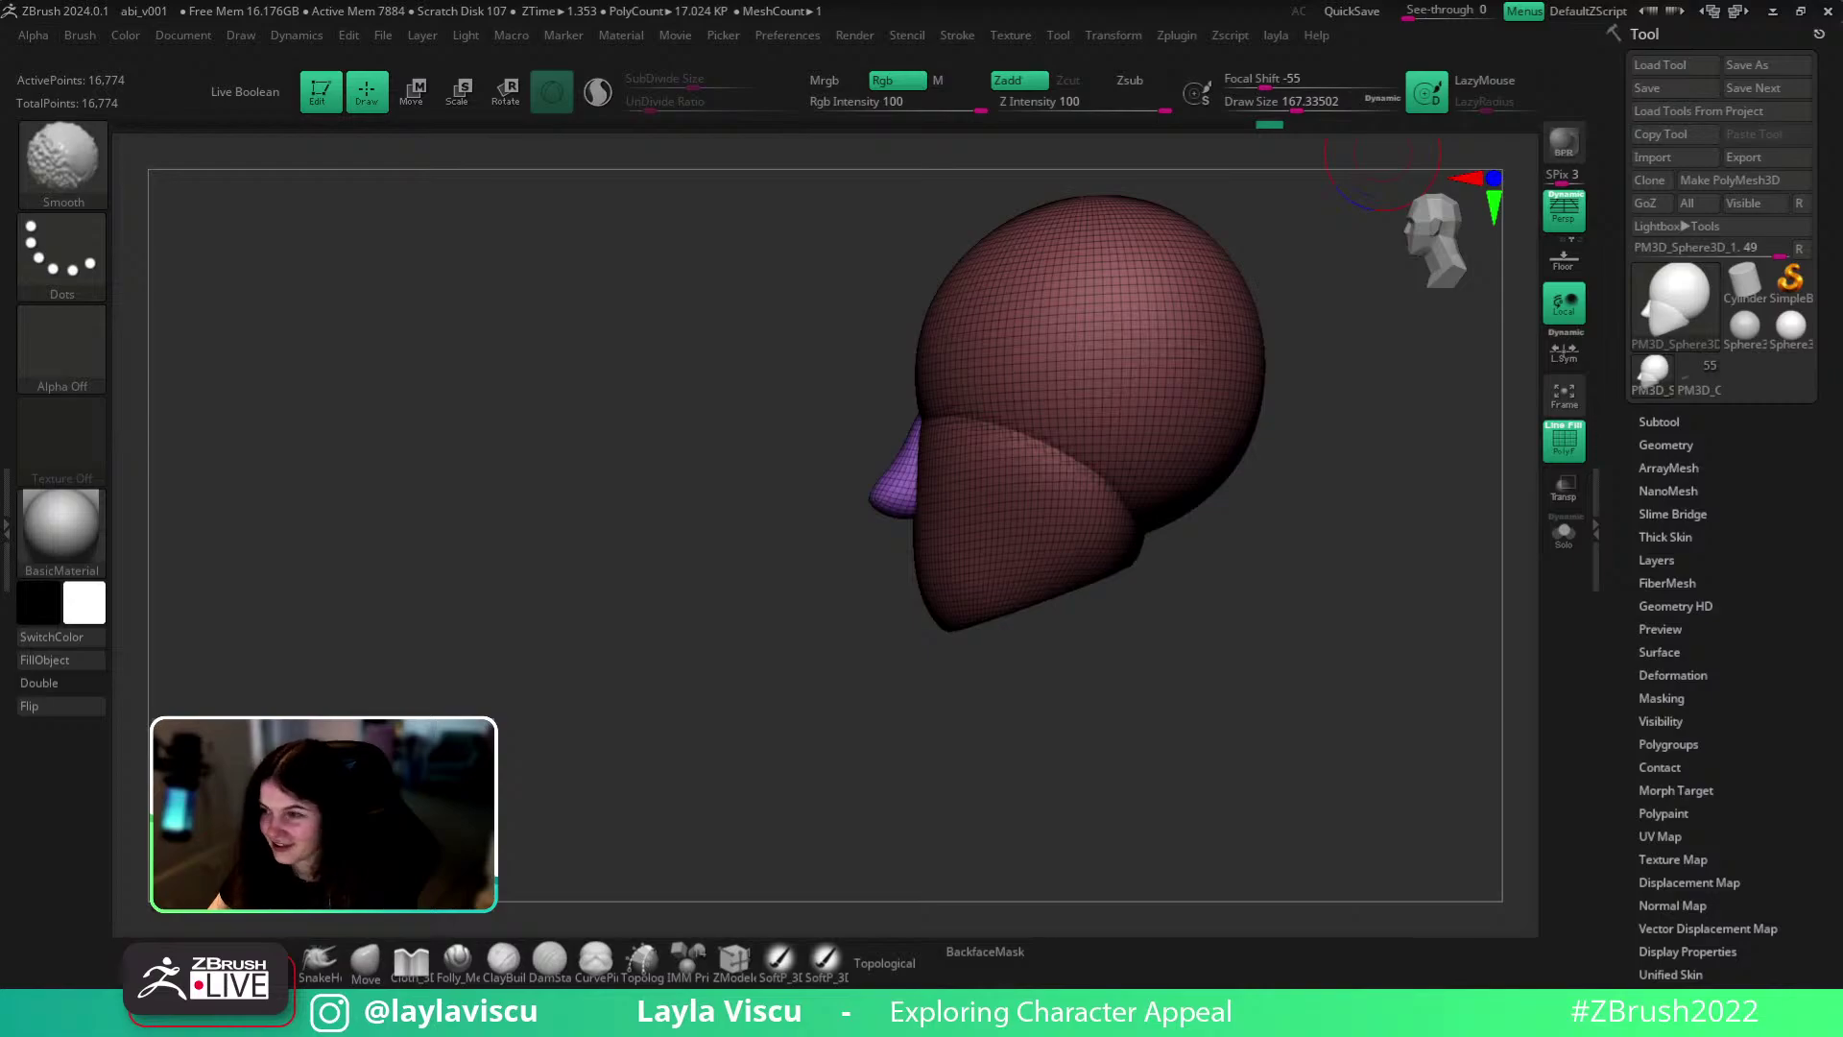
pyautogui.hotkey('shift', 'f')
pyautogui.hotkey('shift', 'f')
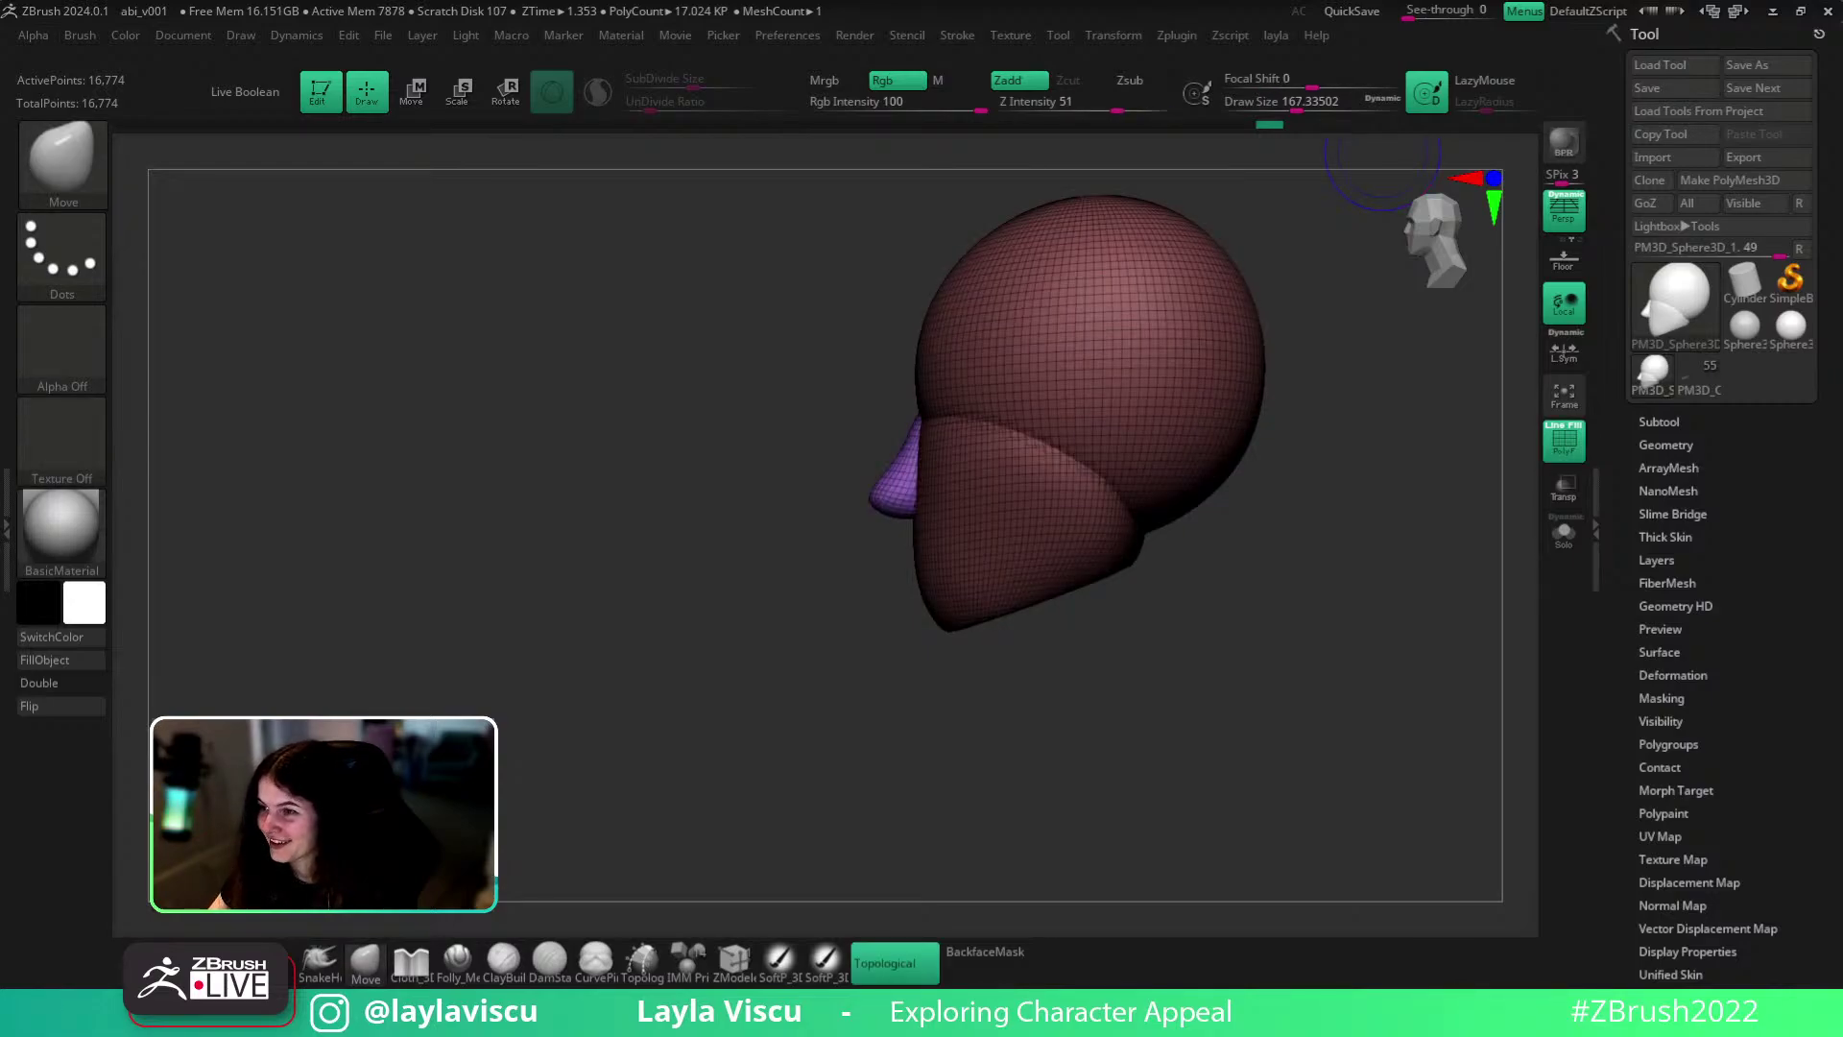
pyautogui.moveTo(1278, 697); pyautogui.dragTo(1075, 461)
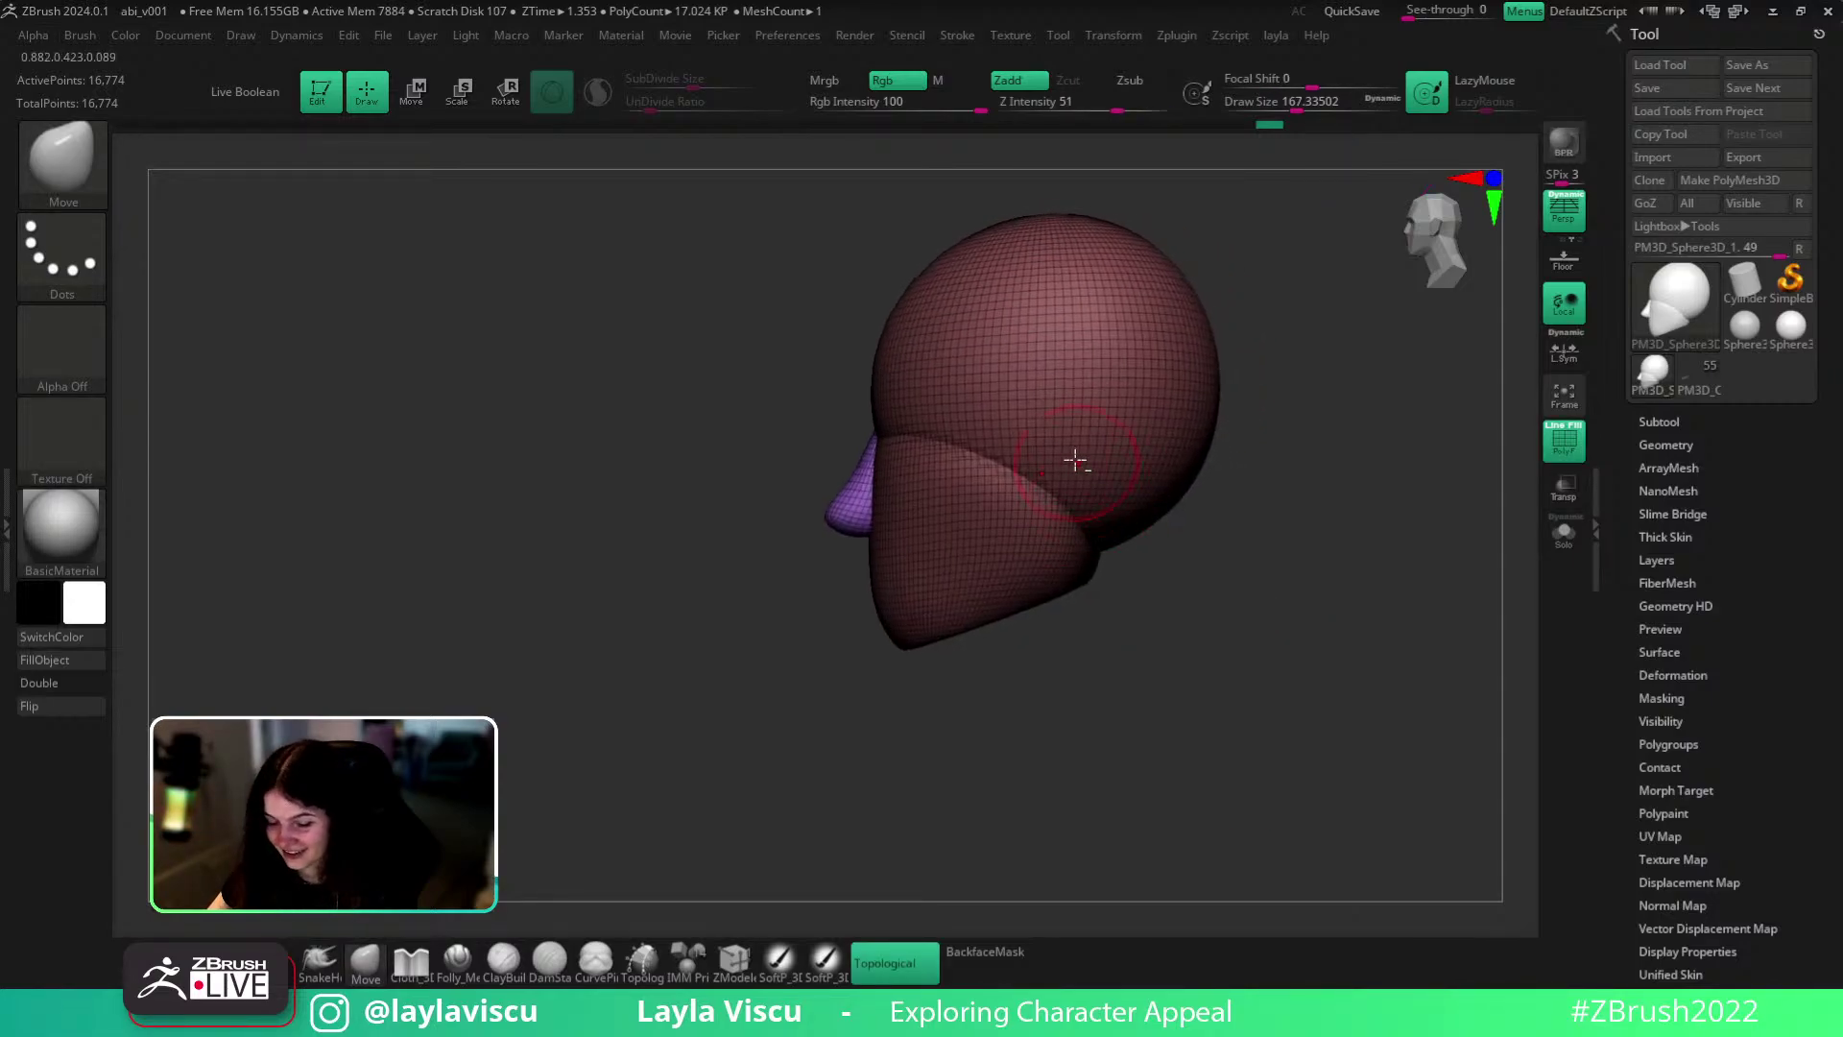
# - Insert mirrored cylinders from the IMM_3DCW brush on the sides of the head as ear blocks
pyautogui.press('b')
pyautogui.press('i')
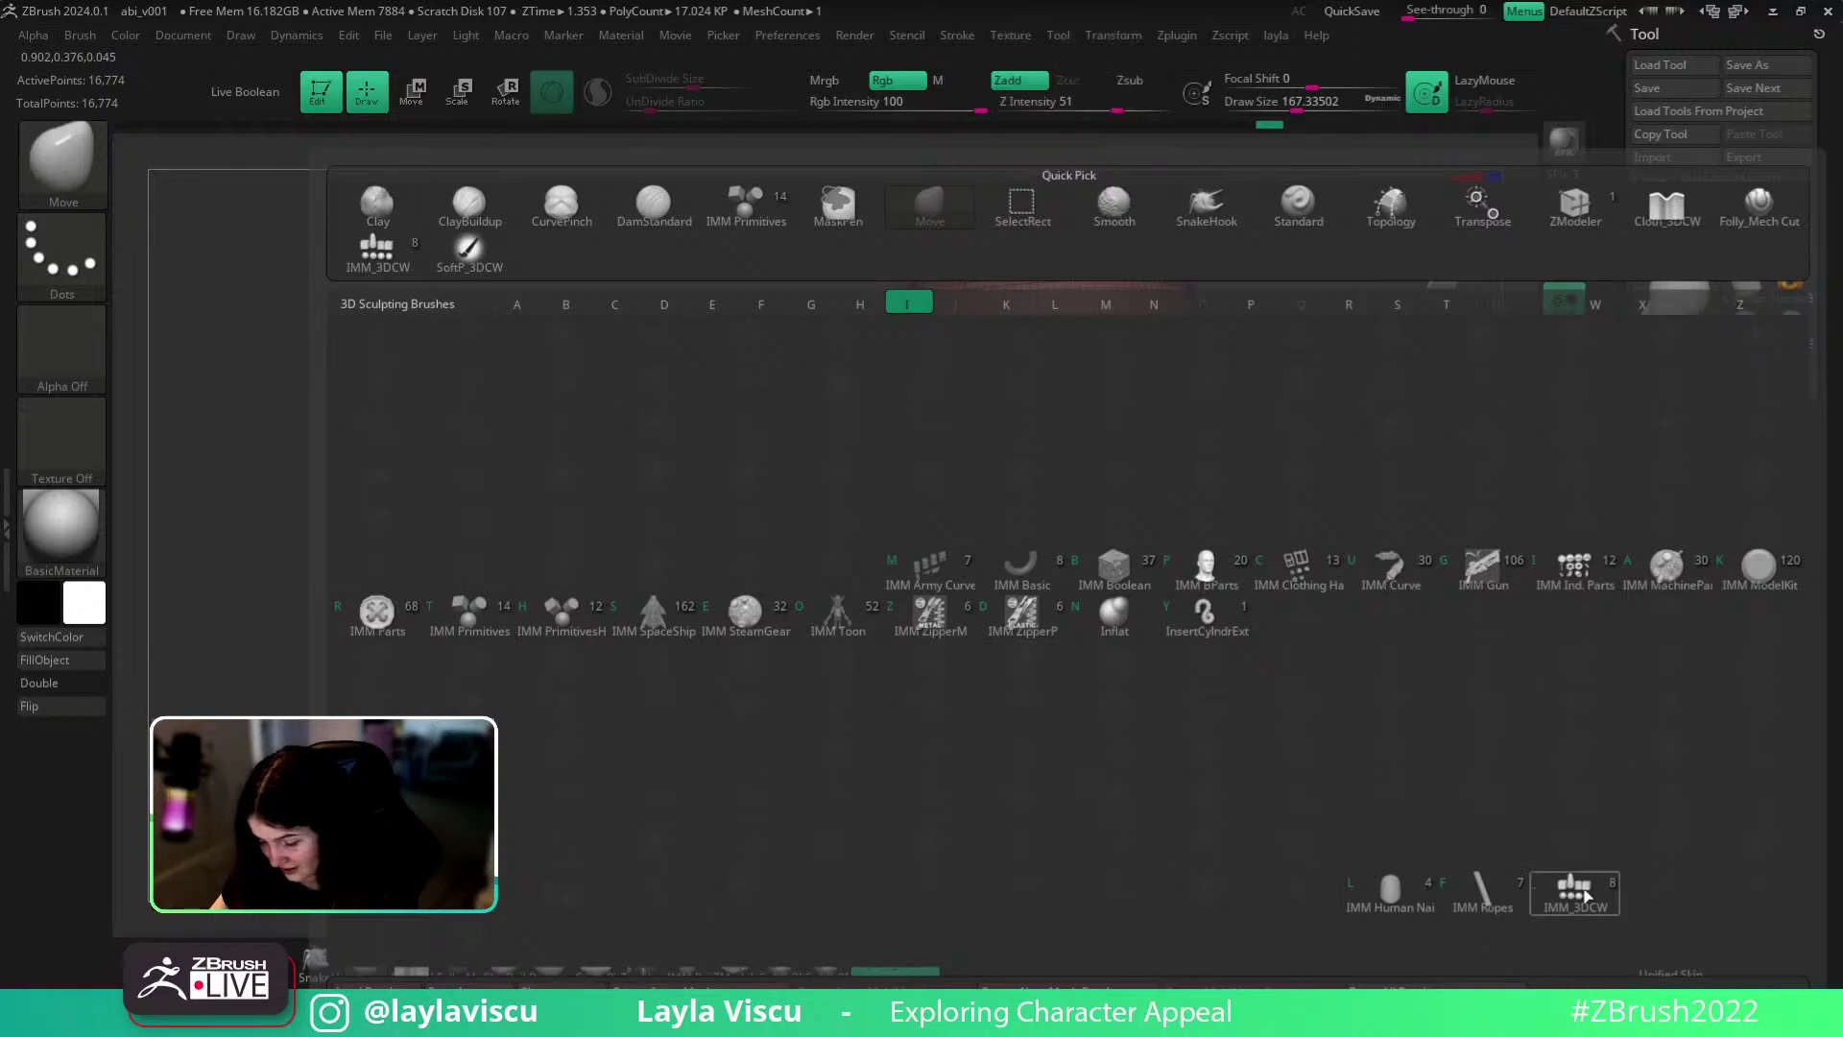
pyautogui.click(377, 253)
pyautogui.moveTo(1027, 506); pyautogui.dragTo(1016, 562)
pyautogui.keyDown('shift'); pyautogui.moveTo(1299, 678); pyautogui.dragTo(1317, 720); pyautogui.keyUp('shift')
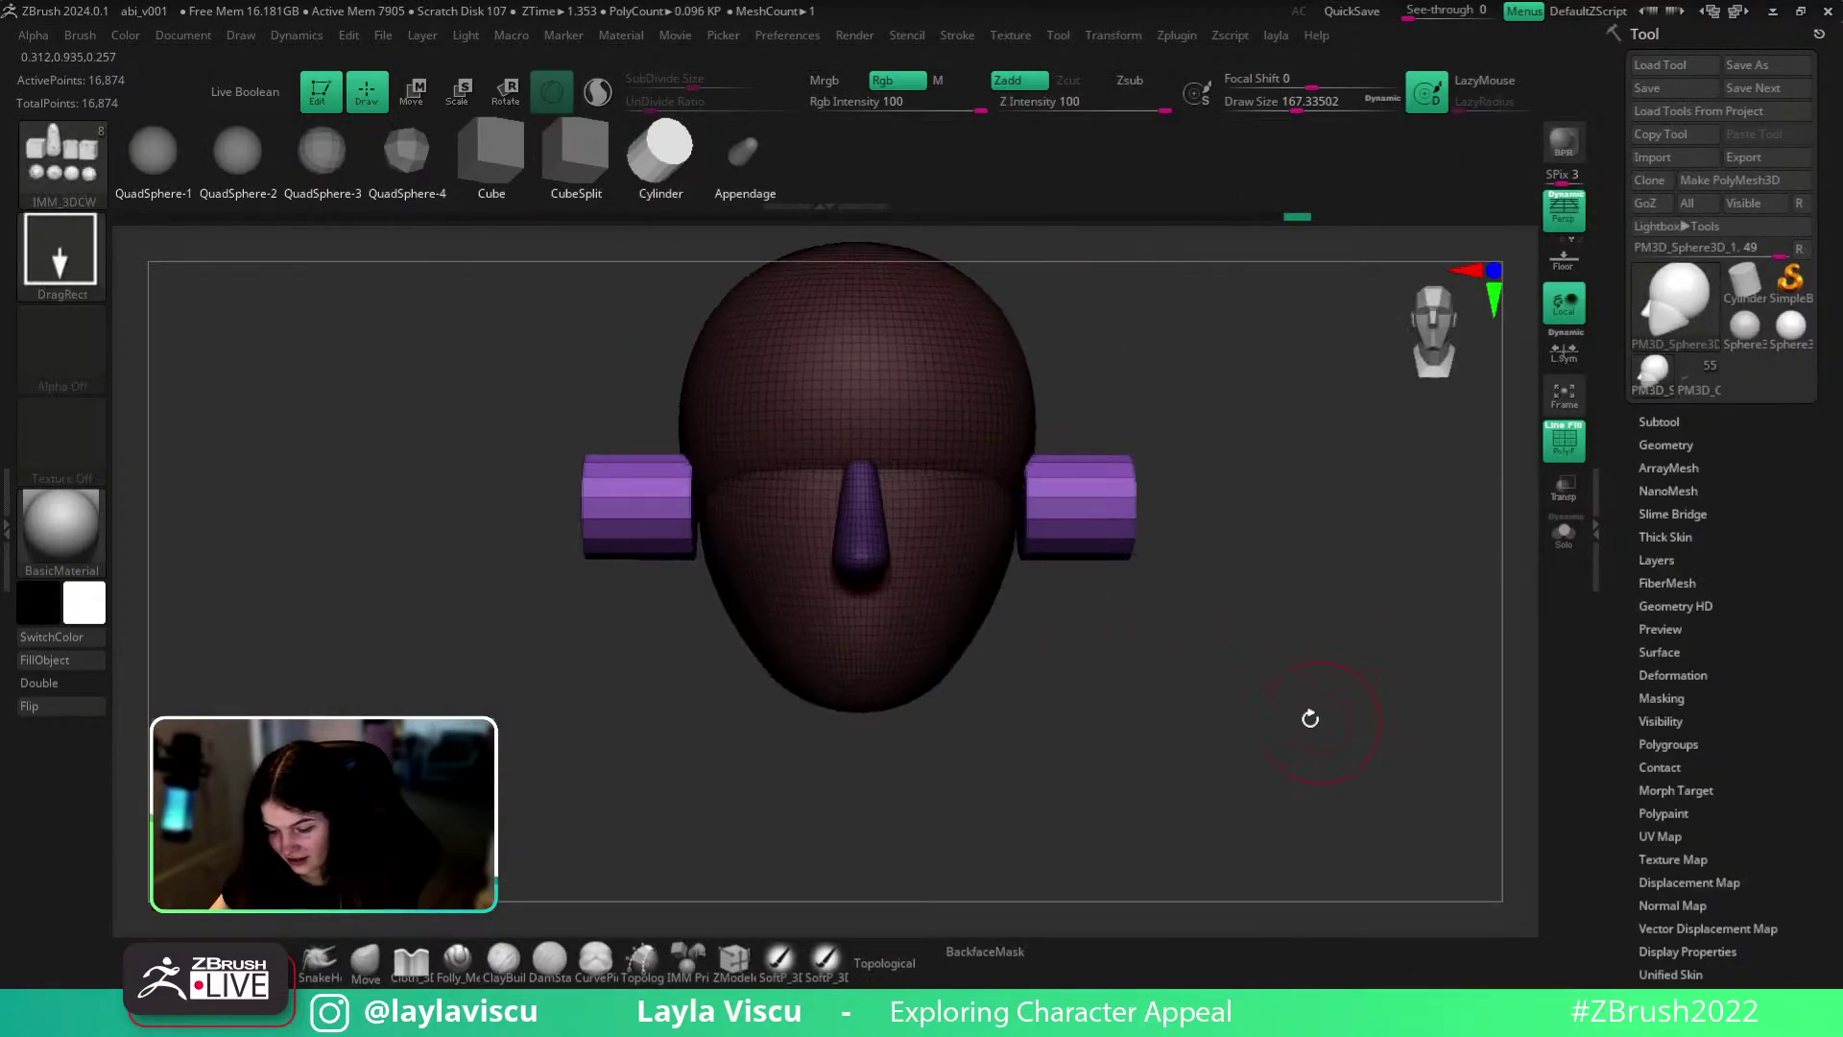
# - Undo the first scaling, turn on local symmetry, then flatten and rotate the ear cylinders against the head
pyautogui.press('e')
pyautogui.moveTo(1084, 507); pyautogui.dragTo(958, 519)
pyautogui.hotkey('ctrl', 'z')
pyautogui.click(1567, 360)
pyautogui.moveTo(1192, 763); pyautogui.dragTo(1063, 687)
pyautogui.moveTo(1101, 586); pyautogui.dragTo(1142, 592)
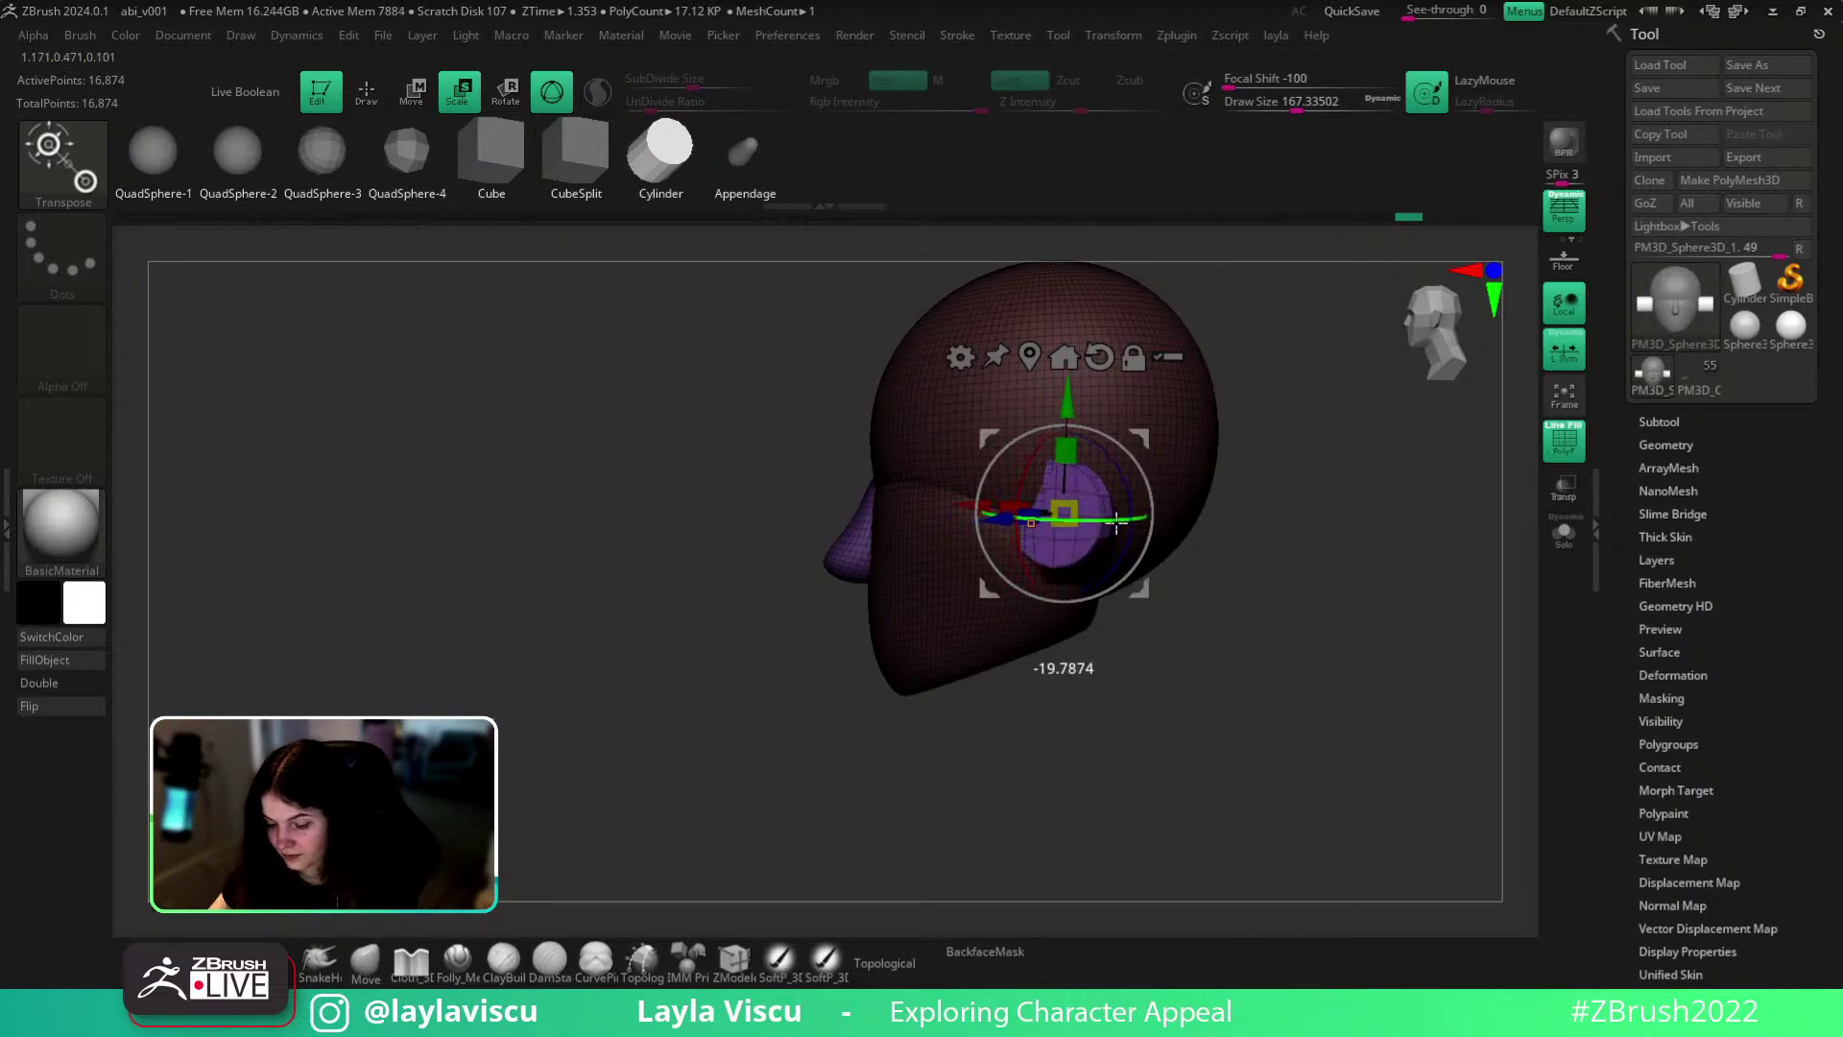
pyautogui.moveTo(1146, 598); pyautogui.dragTo(1154, 593)
pyautogui.moveTo(1201, 691); pyautogui.dragTo(844, 859)
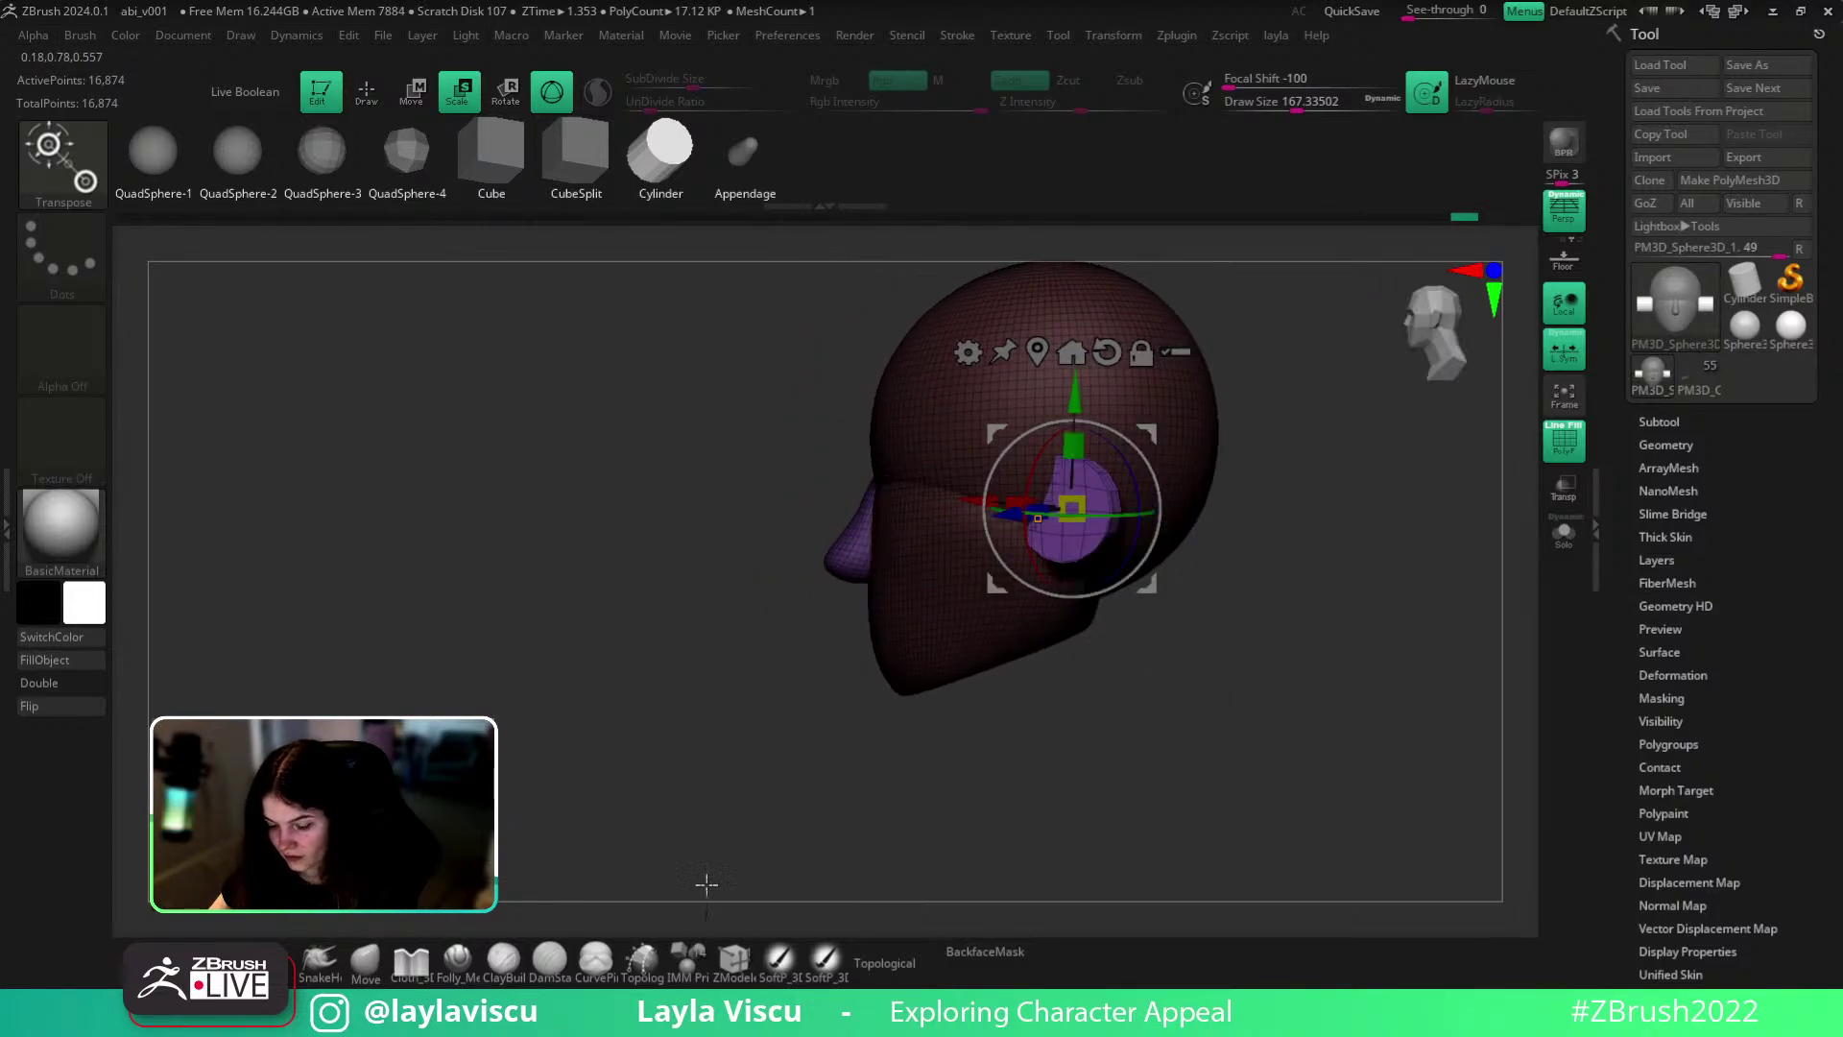
# - Switch to the Move brush without topological masking and begin shaping the ear's outline from the side
pyautogui.click(364, 960)
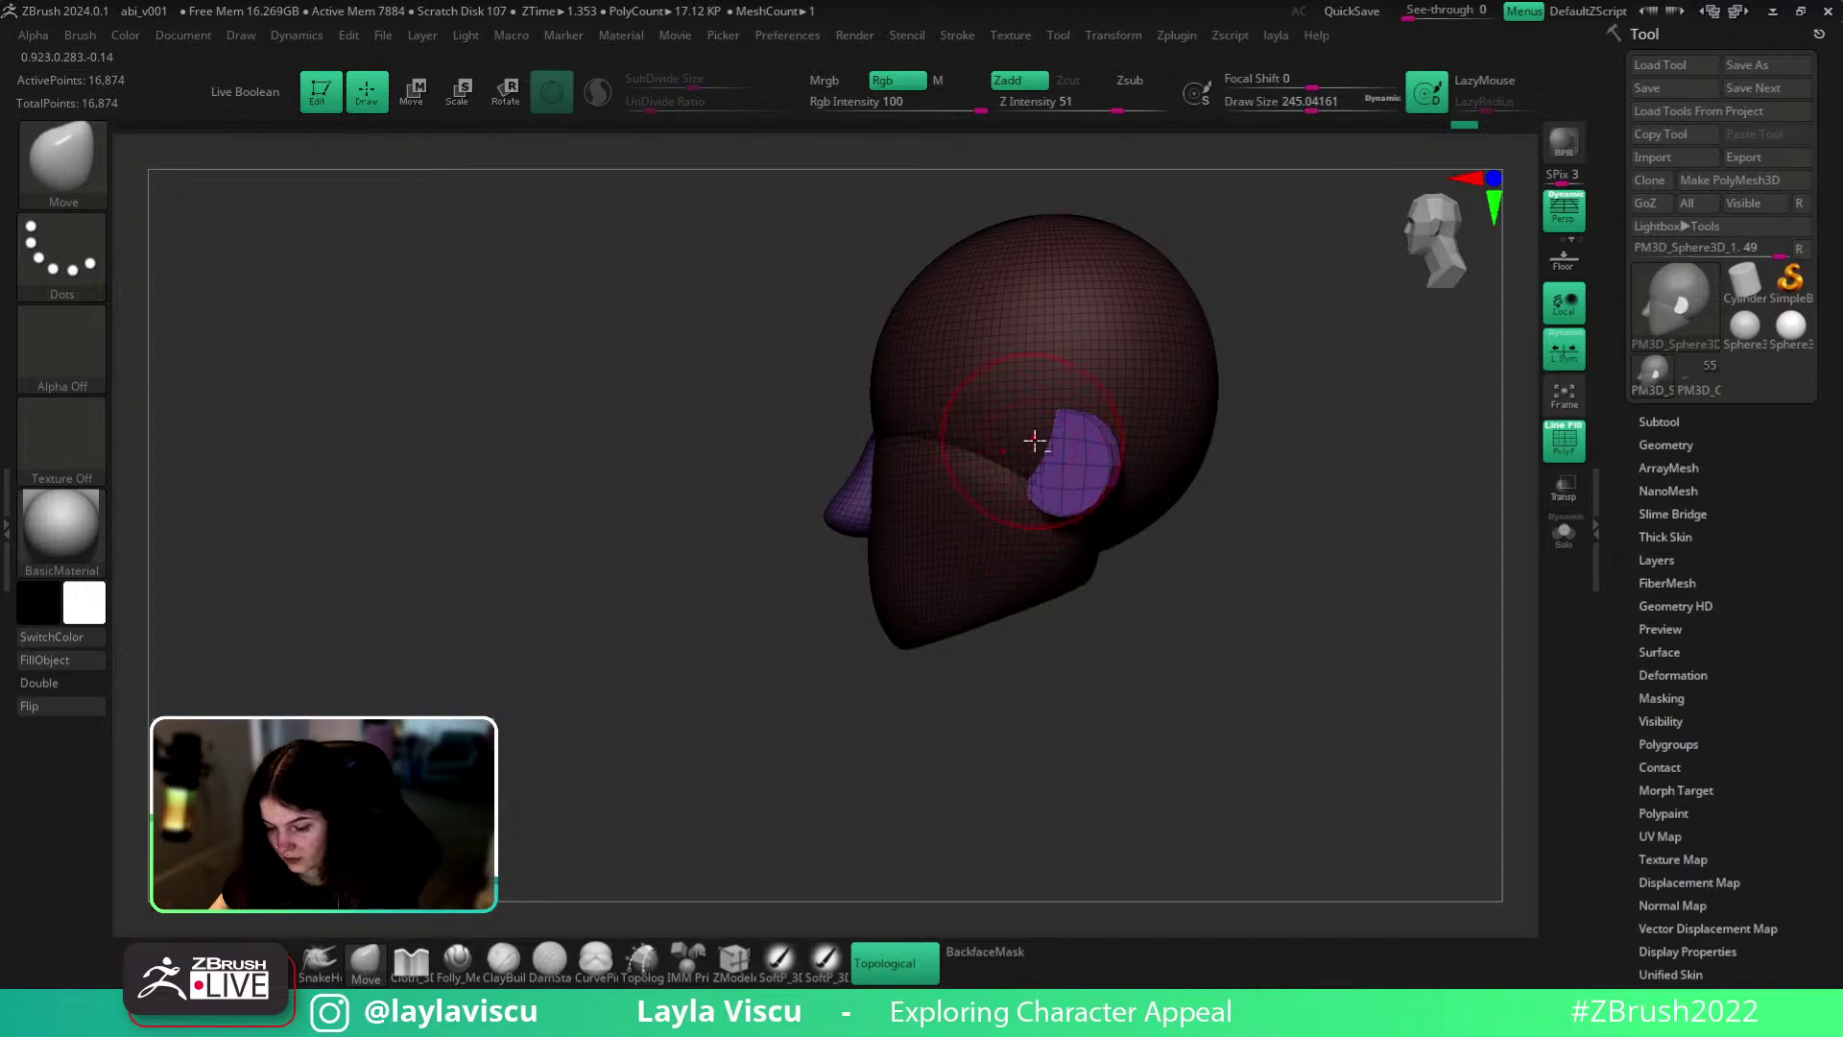
pyautogui.click(894, 962)
pyautogui.moveTo(1140, 614); pyautogui.dragTo(1183, 509)
pyautogui.moveTo(1331, 582)
pyautogui.mouseDown()
pyautogui.moveTo(1069, 506)
pyautogui.moveTo(1240, 578)
pyautogui.moveTo(1282, 571)
pyautogui.mouseUp()
pyautogui.press('s')
pyautogui.moveTo(1144, 469); pyautogui.dragTo(1050, 435)
pyautogui.moveTo(1173, 678); pyautogui.dragTo(1113, 692)
# - Re-enable topological masking and refine the ear's front edge with the Move brush at a draw size of about 262
pyautogui.click(899, 961)
pyautogui.press('s')
pyautogui.moveTo(996, 447); pyautogui.dragTo(1014, 447)
pyautogui.keyDown('ctrl'); pyautogui.moveTo(1171, 519); pyautogui.dragTo(1223, 630, button='right'); pyautogui.keyUp('ctrl')
pyautogui.keyDown('ctrl'); pyautogui.moveTo(1223, 630); pyautogui.dragTo(1185, 596, button='right'); pyautogui.keyUp('ctrl')
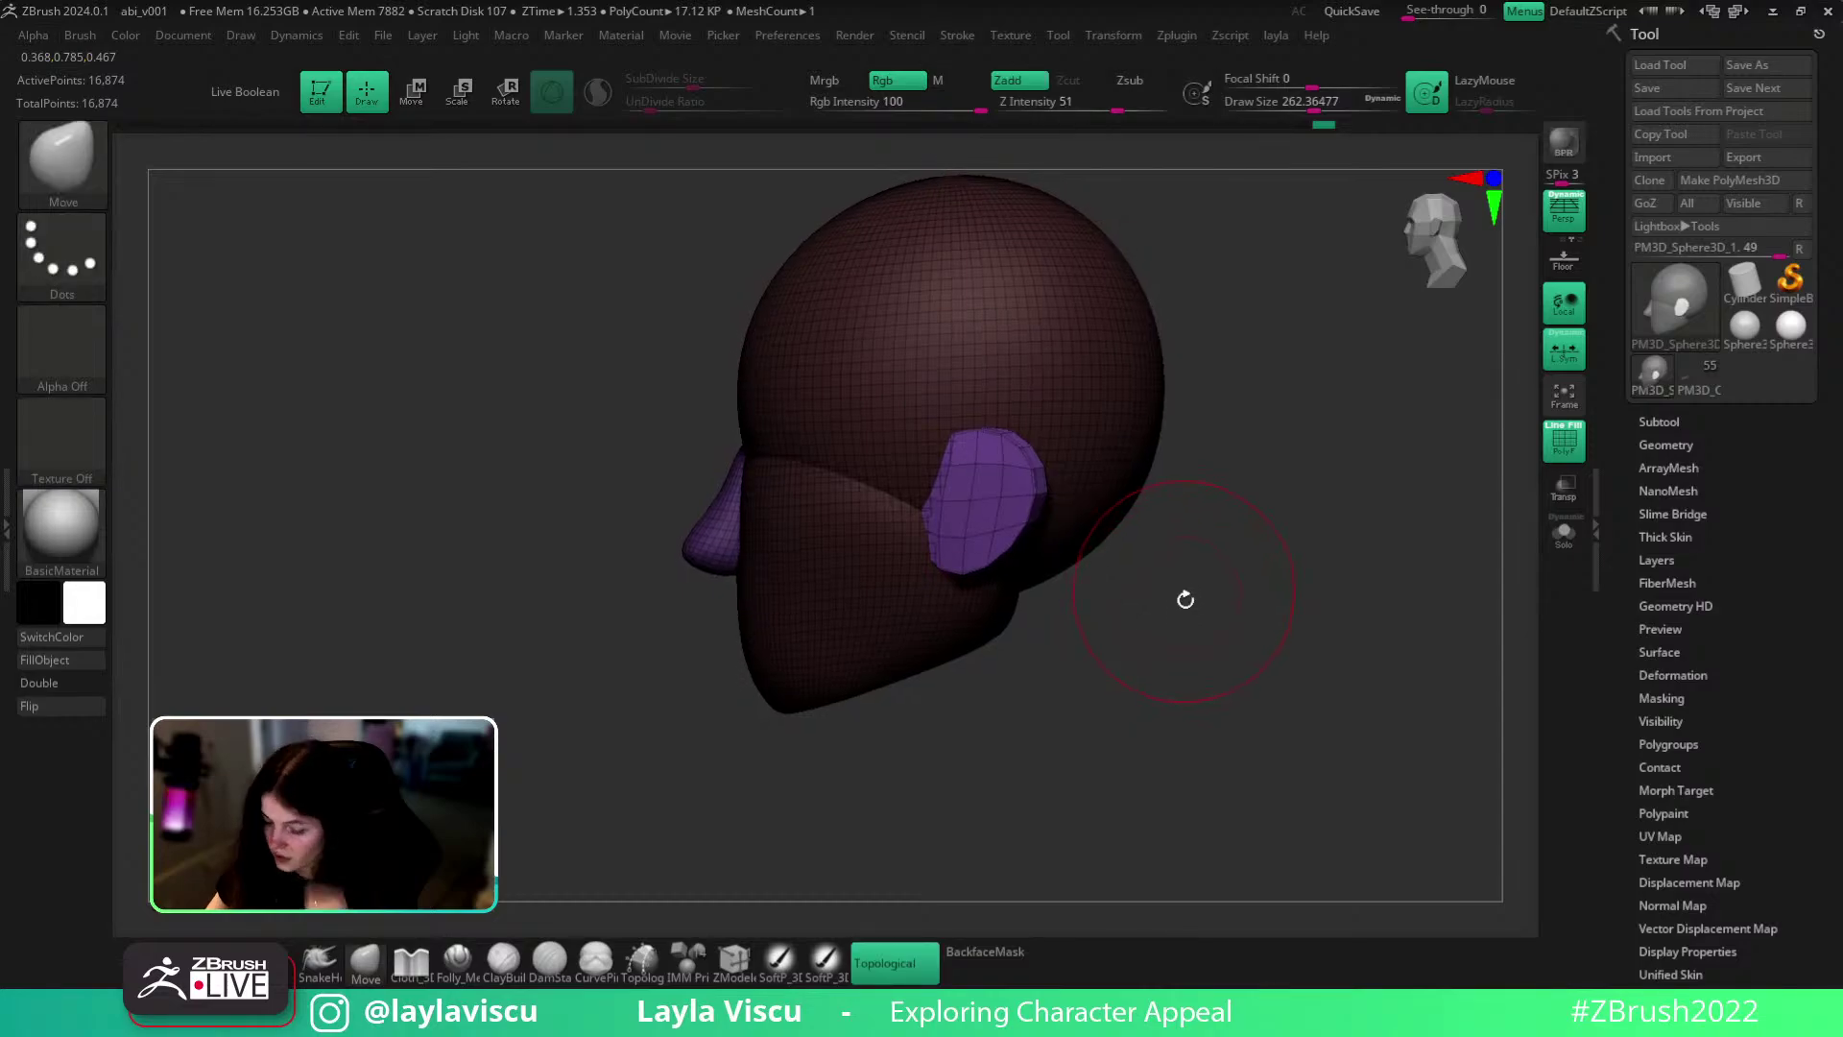
# - Adjust the ear's tilt and taper its lower edge from three-quarter, side and rear views with the Move brush
pyautogui.moveTo(1175, 625); pyautogui.dragTo(926, 506)
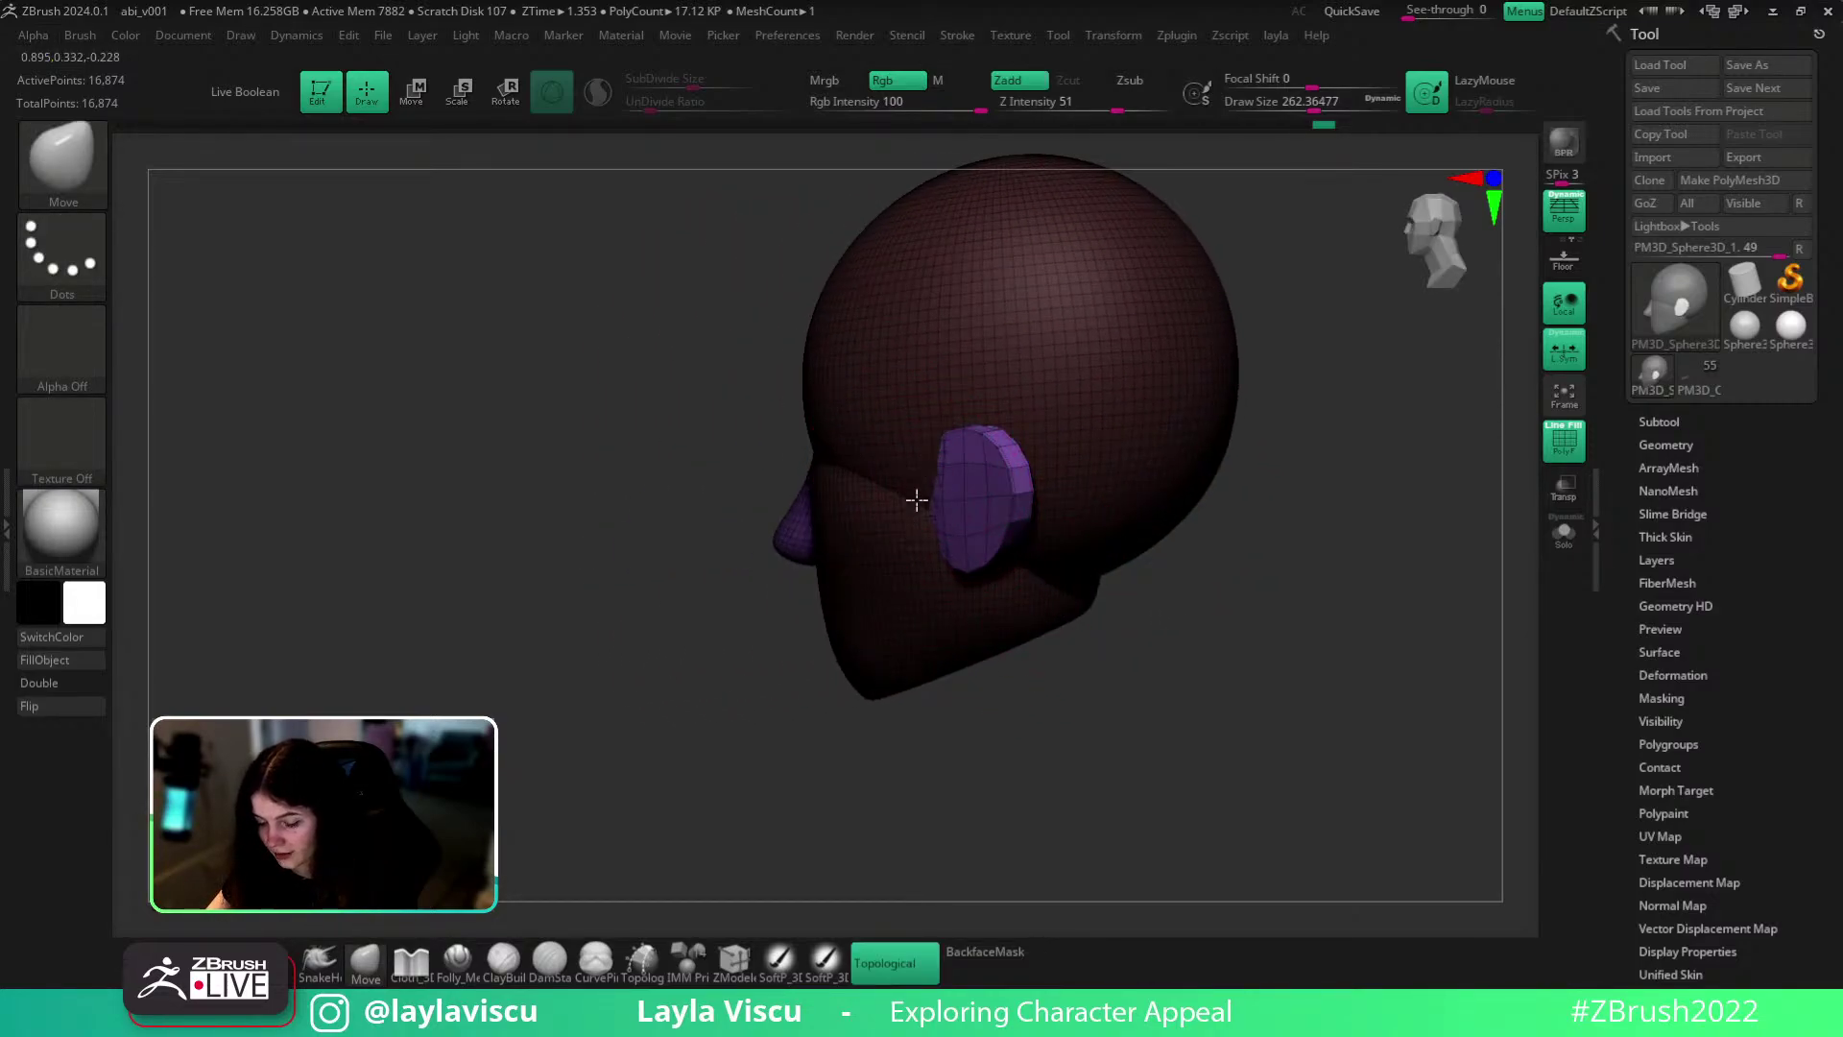
pyautogui.moveTo(1090, 627); pyautogui.dragTo(1272, 730)
pyautogui.moveTo(1176, 623); pyautogui.dragTo(1028, 640)
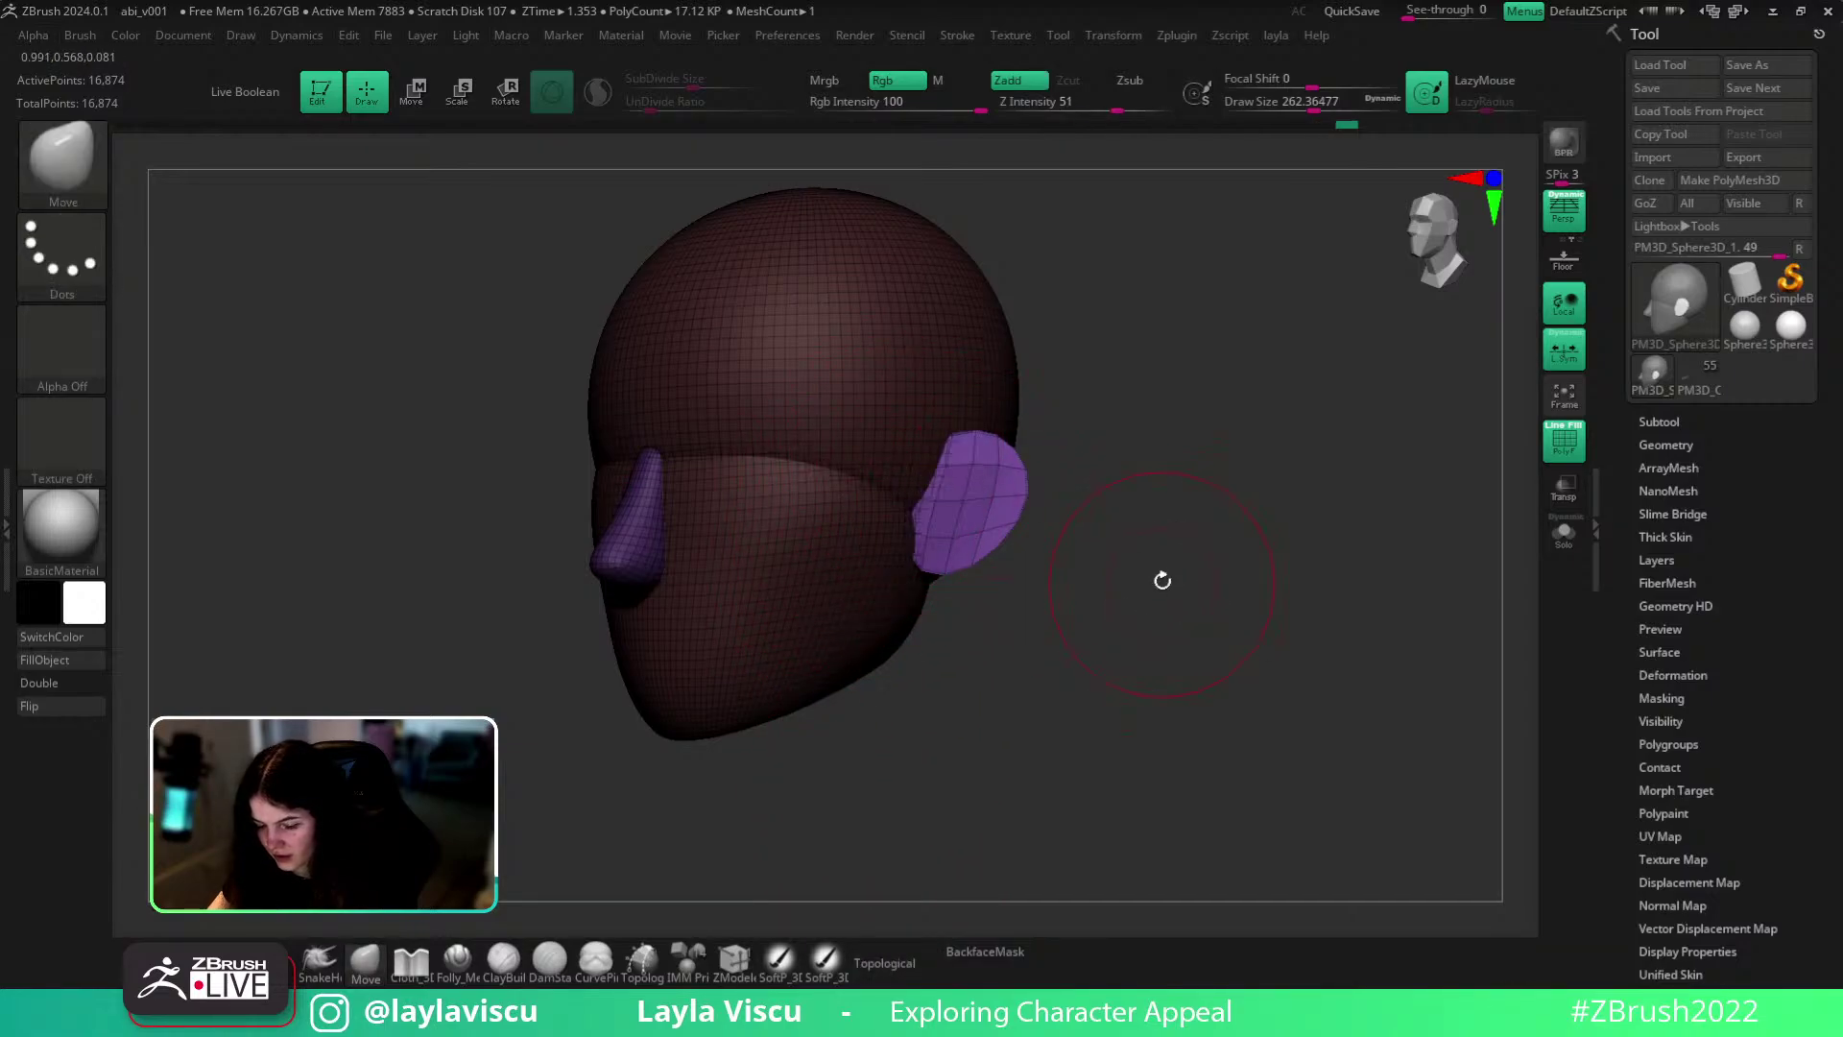
pyautogui.keyDown('shift'); pyautogui.moveTo(1163, 581); pyautogui.dragTo(1041, 572); pyautogui.keyUp('shift')
pyautogui.moveTo(1037, 473); pyautogui.dragTo(1222, 666)
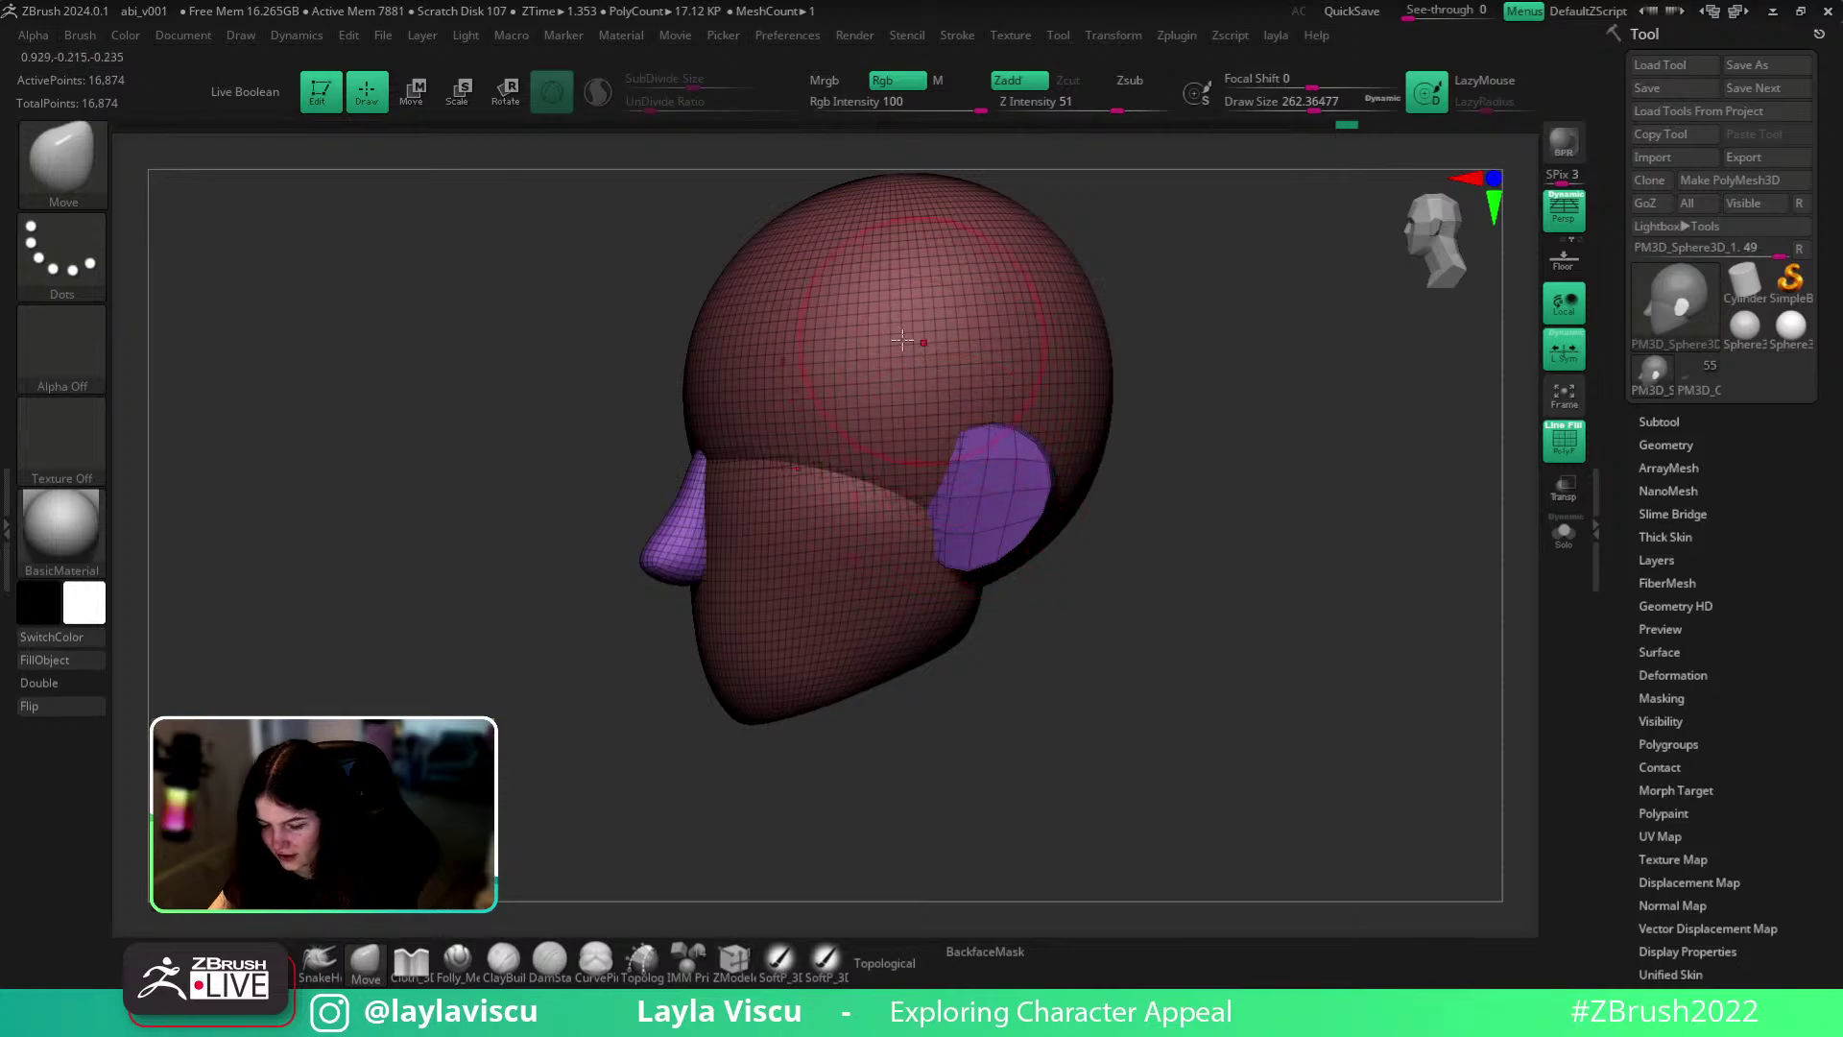
pyautogui.moveTo(1360, 590); pyautogui.dragTo(913, 486)
pyautogui.moveTo(1121, 515); pyautogui.dragTo(1226, 428)
# - Dismiss the Dynamic Subdiv prompt and nudge the ear's front edge from below with the Move brush
pyautogui.press('d')
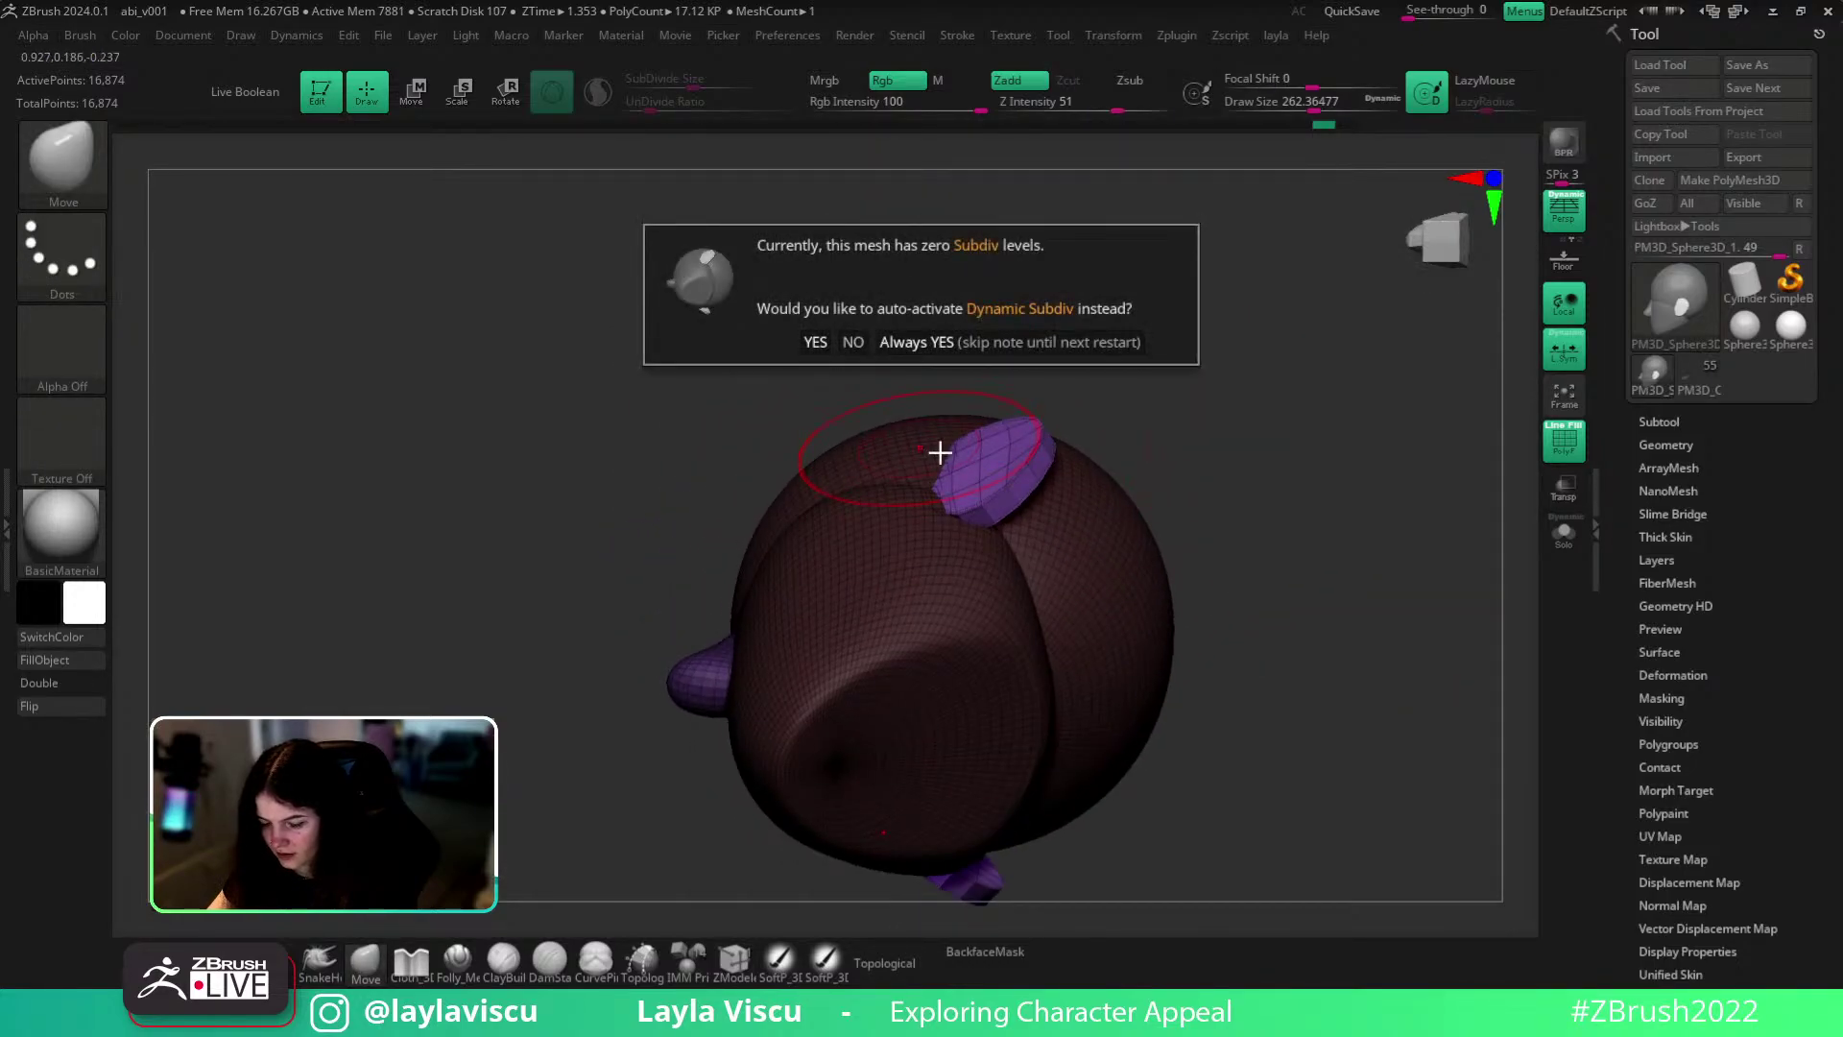
pyautogui.click(940, 452)
pyautogui.moveTo(993, 455); pyautogui.dragTo(983, 446)
pyautogui.moveTo(1277, 442)
pyautogui.mouseDown()
pyautogui.moveTo(1312, 585)
pyautogui.moveTo(1220, 596)
pyautogui.mouseUp()
# - Turn off the PolyFrame display and set the Move brush's draw size to about 305 for the front view
pyautogui.hotkey('shift', 'f')
pyautogui.press('s')
pyautogui.press('s')
pyautogui.click(1159, 601)
pyautogui.keyDown('shift'); pyautogui.moveTo(1103, 611); pyautogui.dragTo(1168, 666); pyautogui.keyUp('shift')
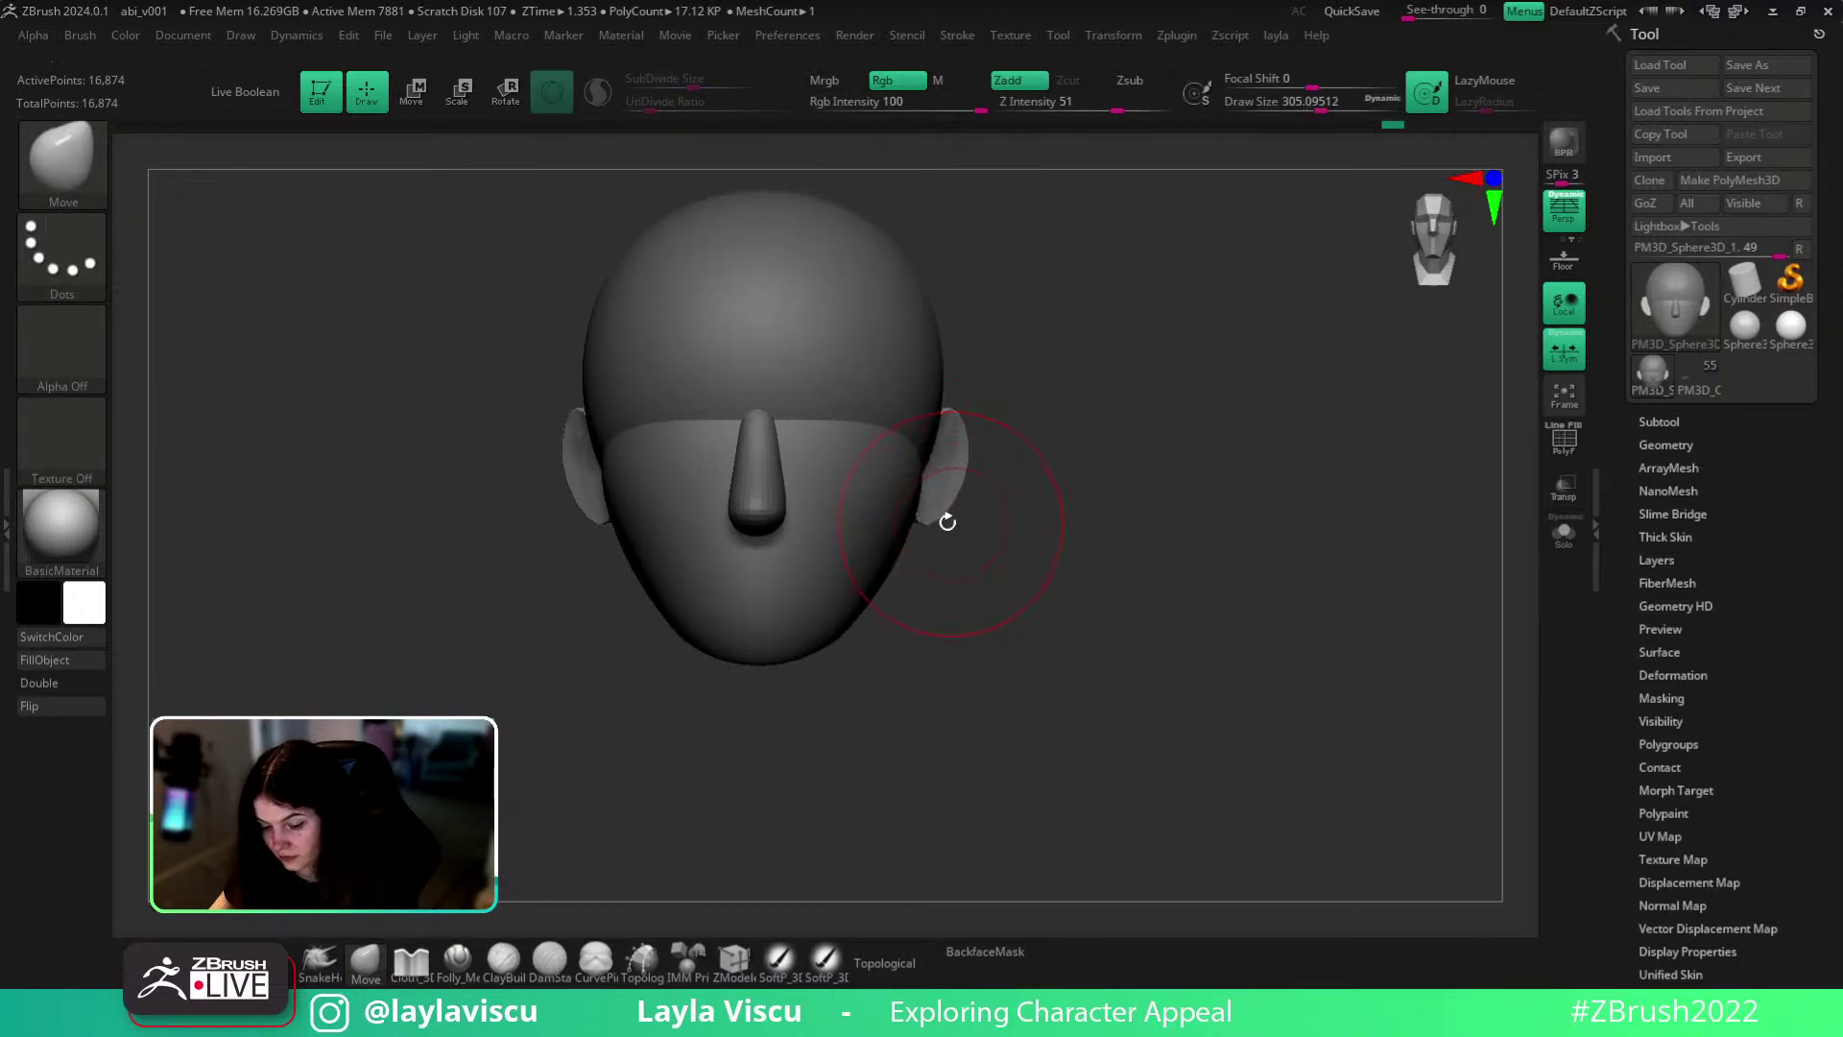
# - Isolate the unmasked ears in Solo mode to adjust them from above at draw size 136, and show the whole head again
pyautogui.moveTo(931, 516); pyautogui.dragTo(1172, 522)
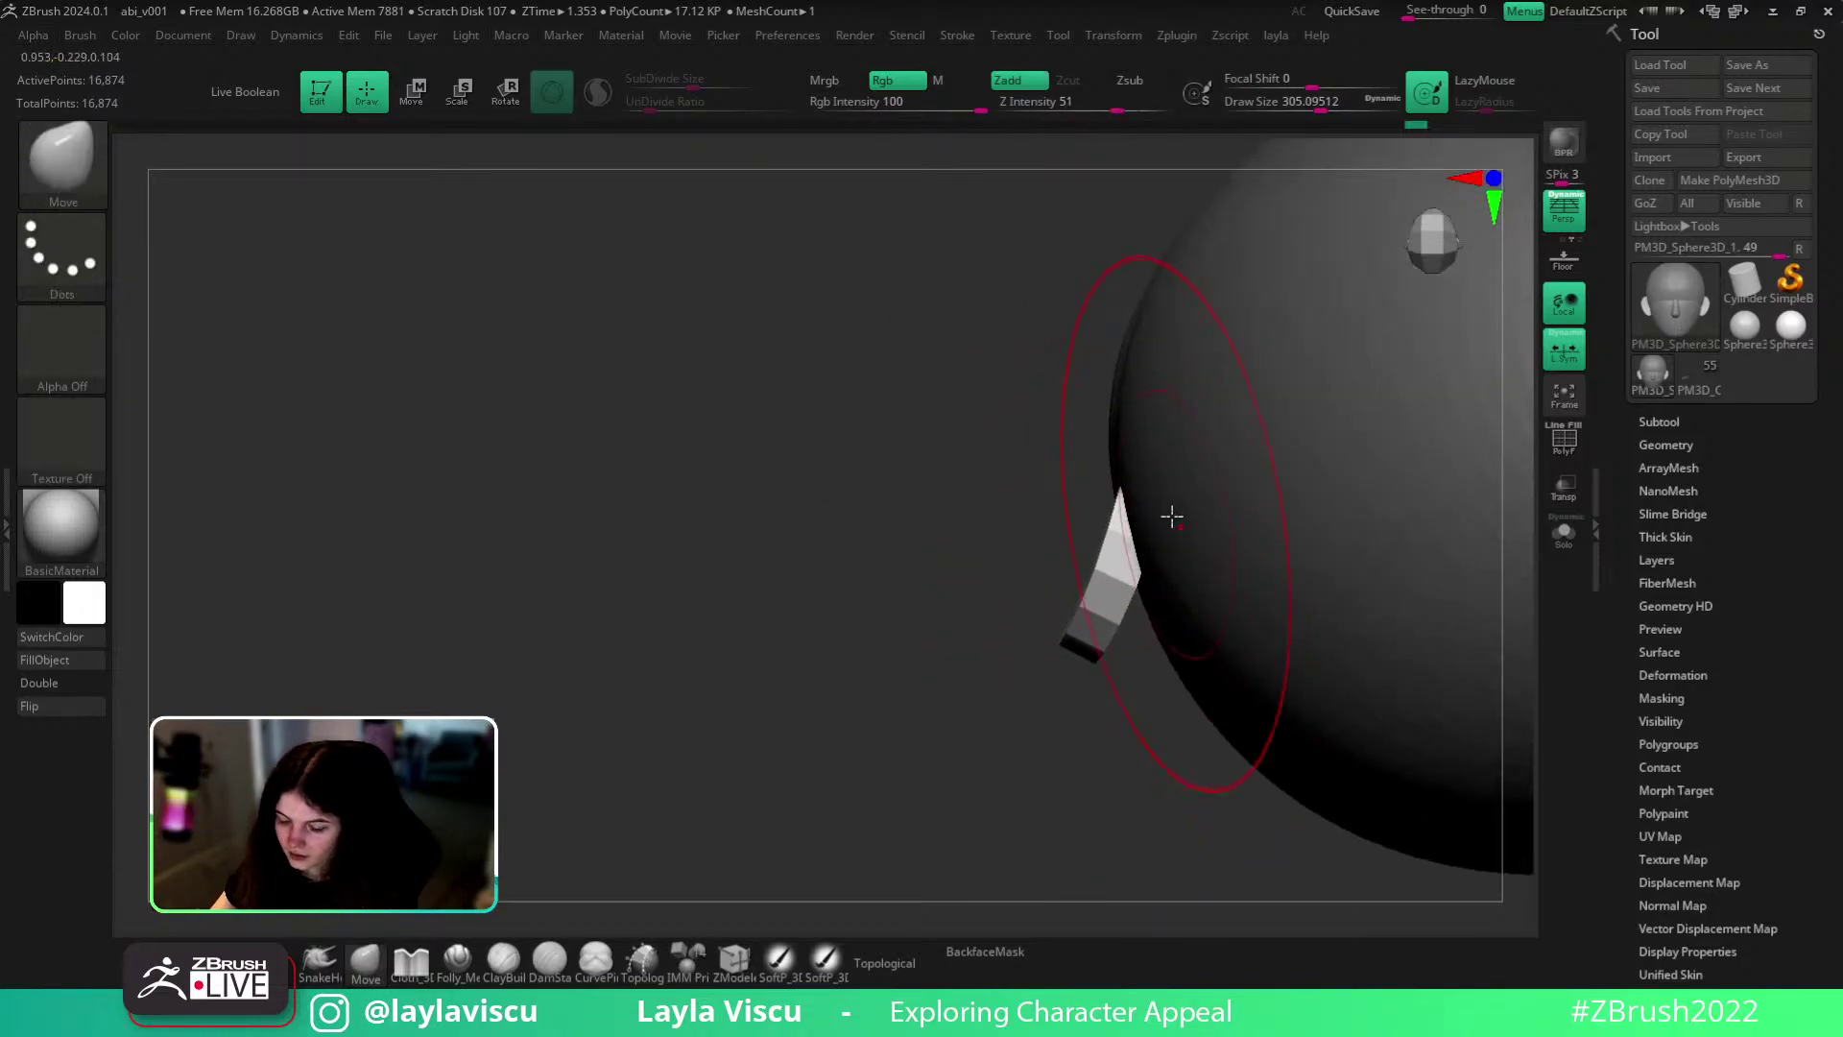
pyautogui.click(1564, 534)
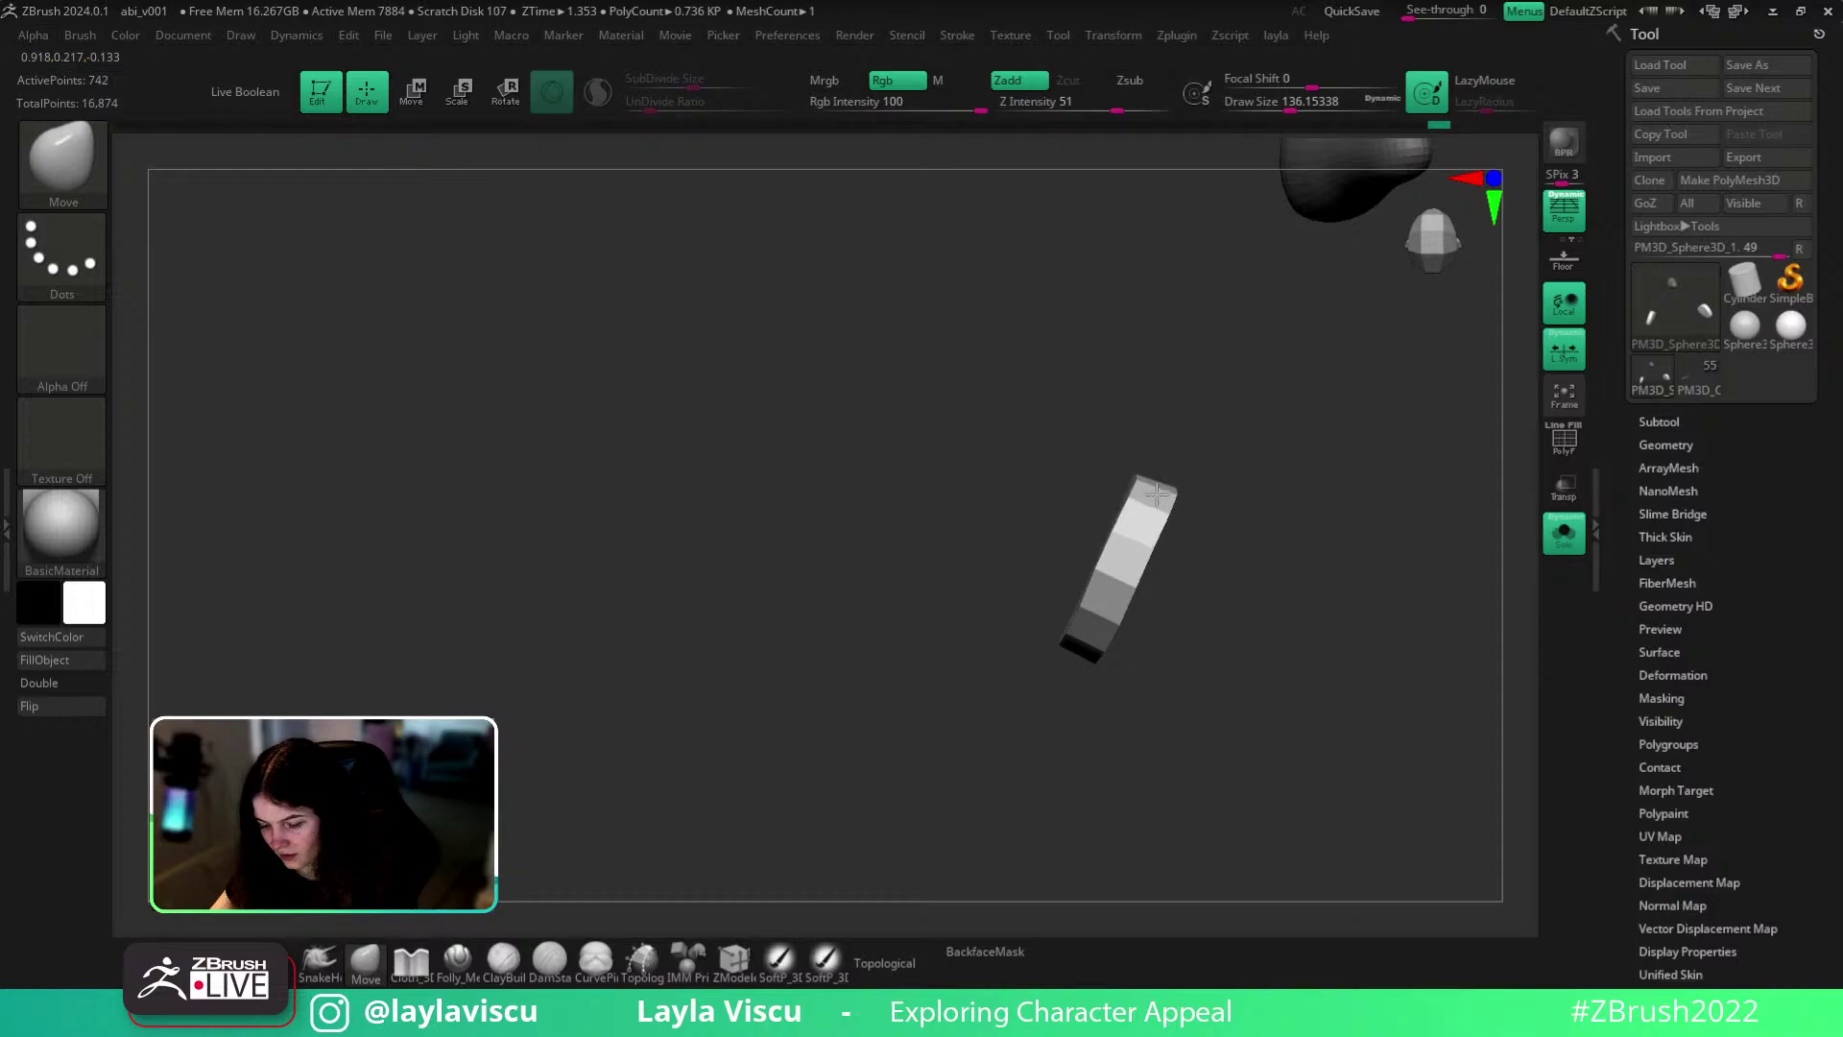
pyautogui.click(1563, 533)
pyautogui.moveTo(1071, 788)
pyautogui.mouseDown()
pyautogui.moveTo(1057, 794)
pyautogui.moveTo(1210, 855)
pyautogui.moveTo(1328, 687)
pyautogui.moveTo(1409, 676)
pyautogui.mouseUp()
pyautogui.keyDown('ctrl'); pyautogui.moveTo(1173, 580); pyautogui.dragTo(1189, 687, button='right'); pyautogui.keyUp('ctrl')
pyautogui.moveTo(1306, 733); pyautogui.dragTo(1263, 768)
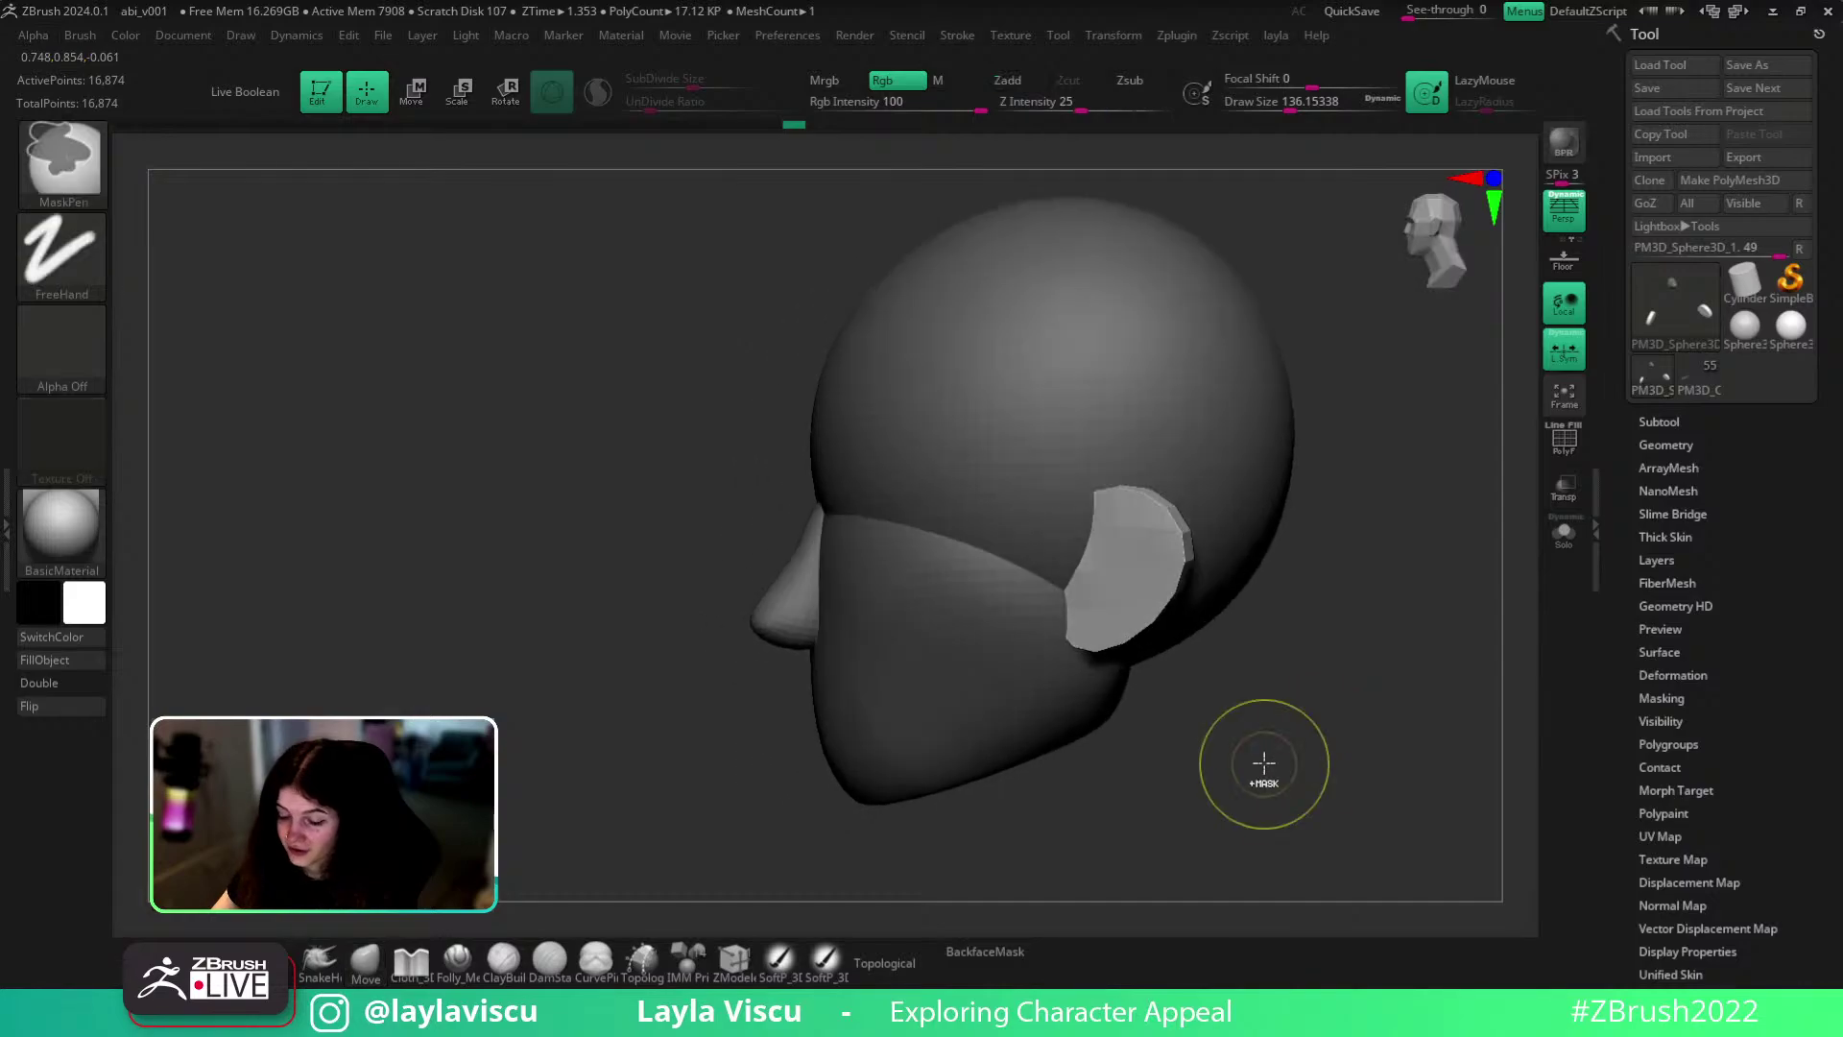
# - Invert the mask to protect the ears and set the Move brush's draw size to about 331
pyautogui.keyDown('alt'); pyautogui.click(1122, 688); pyautogui.keyUp('alt')
pyautogui.press('s')
pyautogui.moveTo(987, 603); pyautogui.dragTo(1025, 605)
pyautogui.press('[')
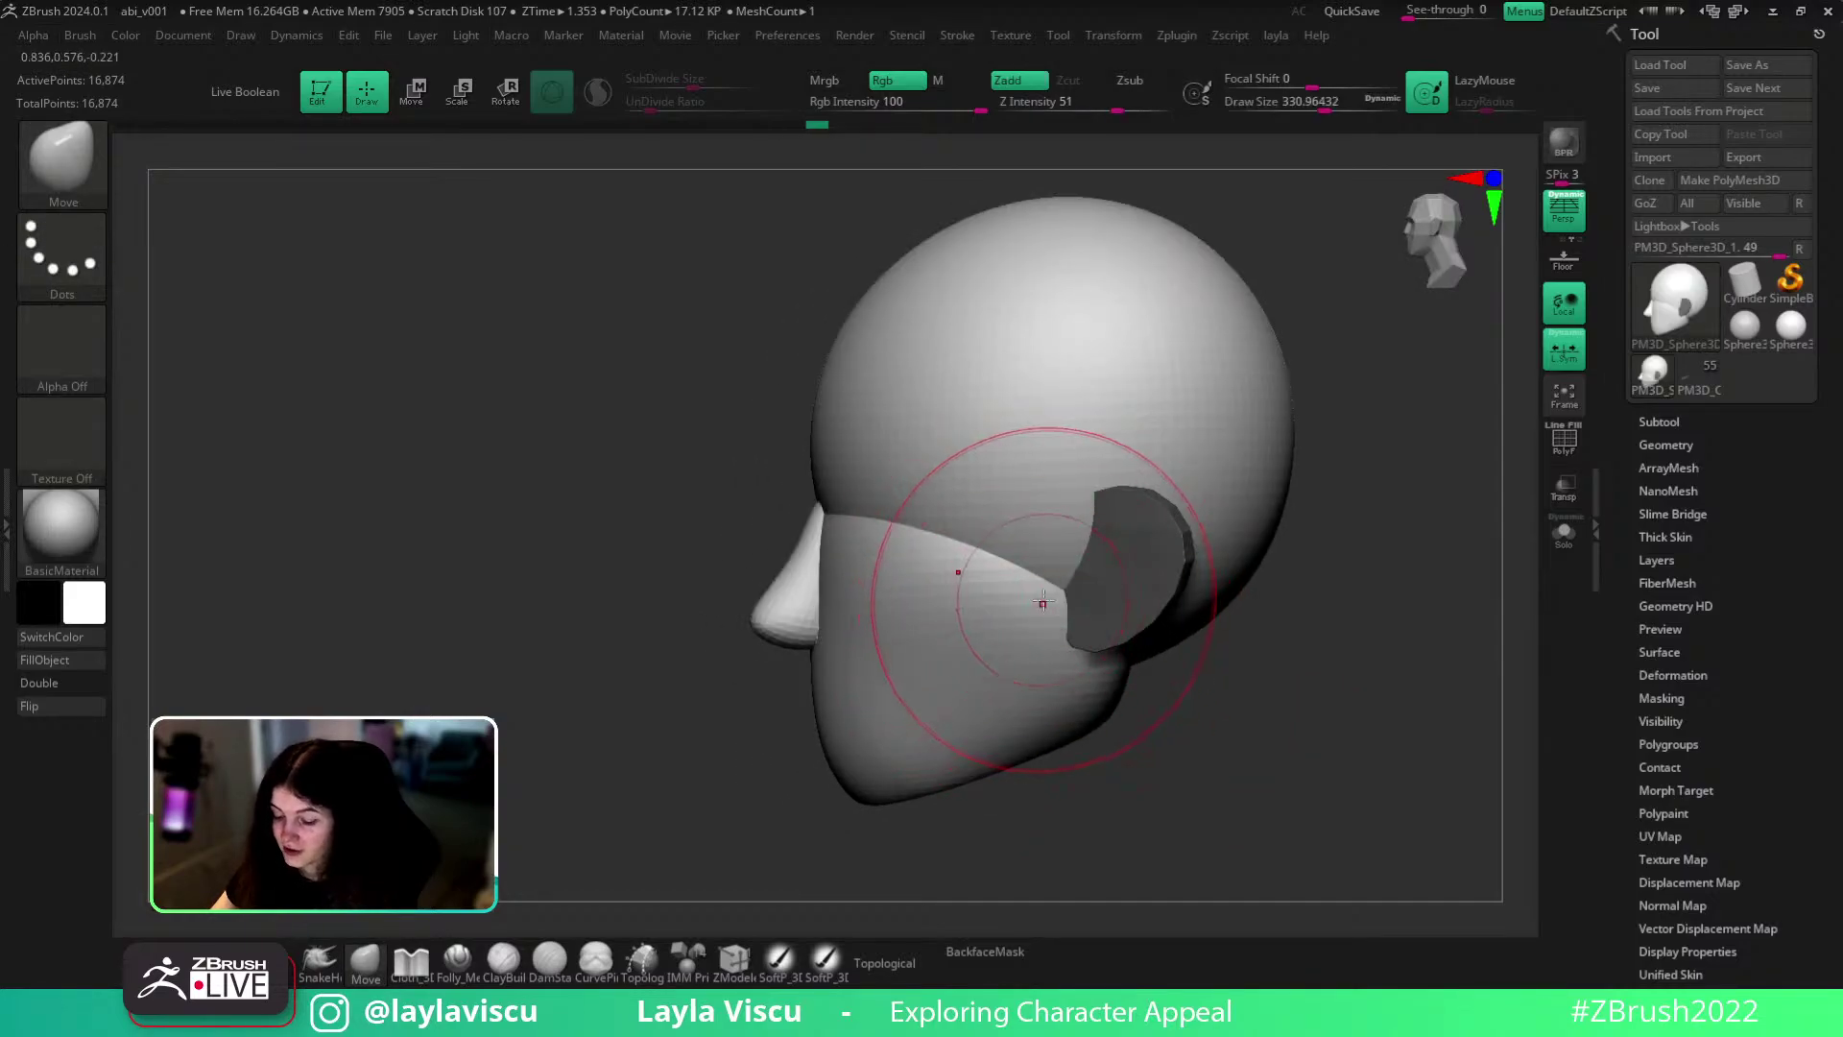
# - Turn on PolyFrame and topological masking, and raise the jaw's upper edge toward the ear with the Move brush
pyautogui.hotkey('shift', 'f')
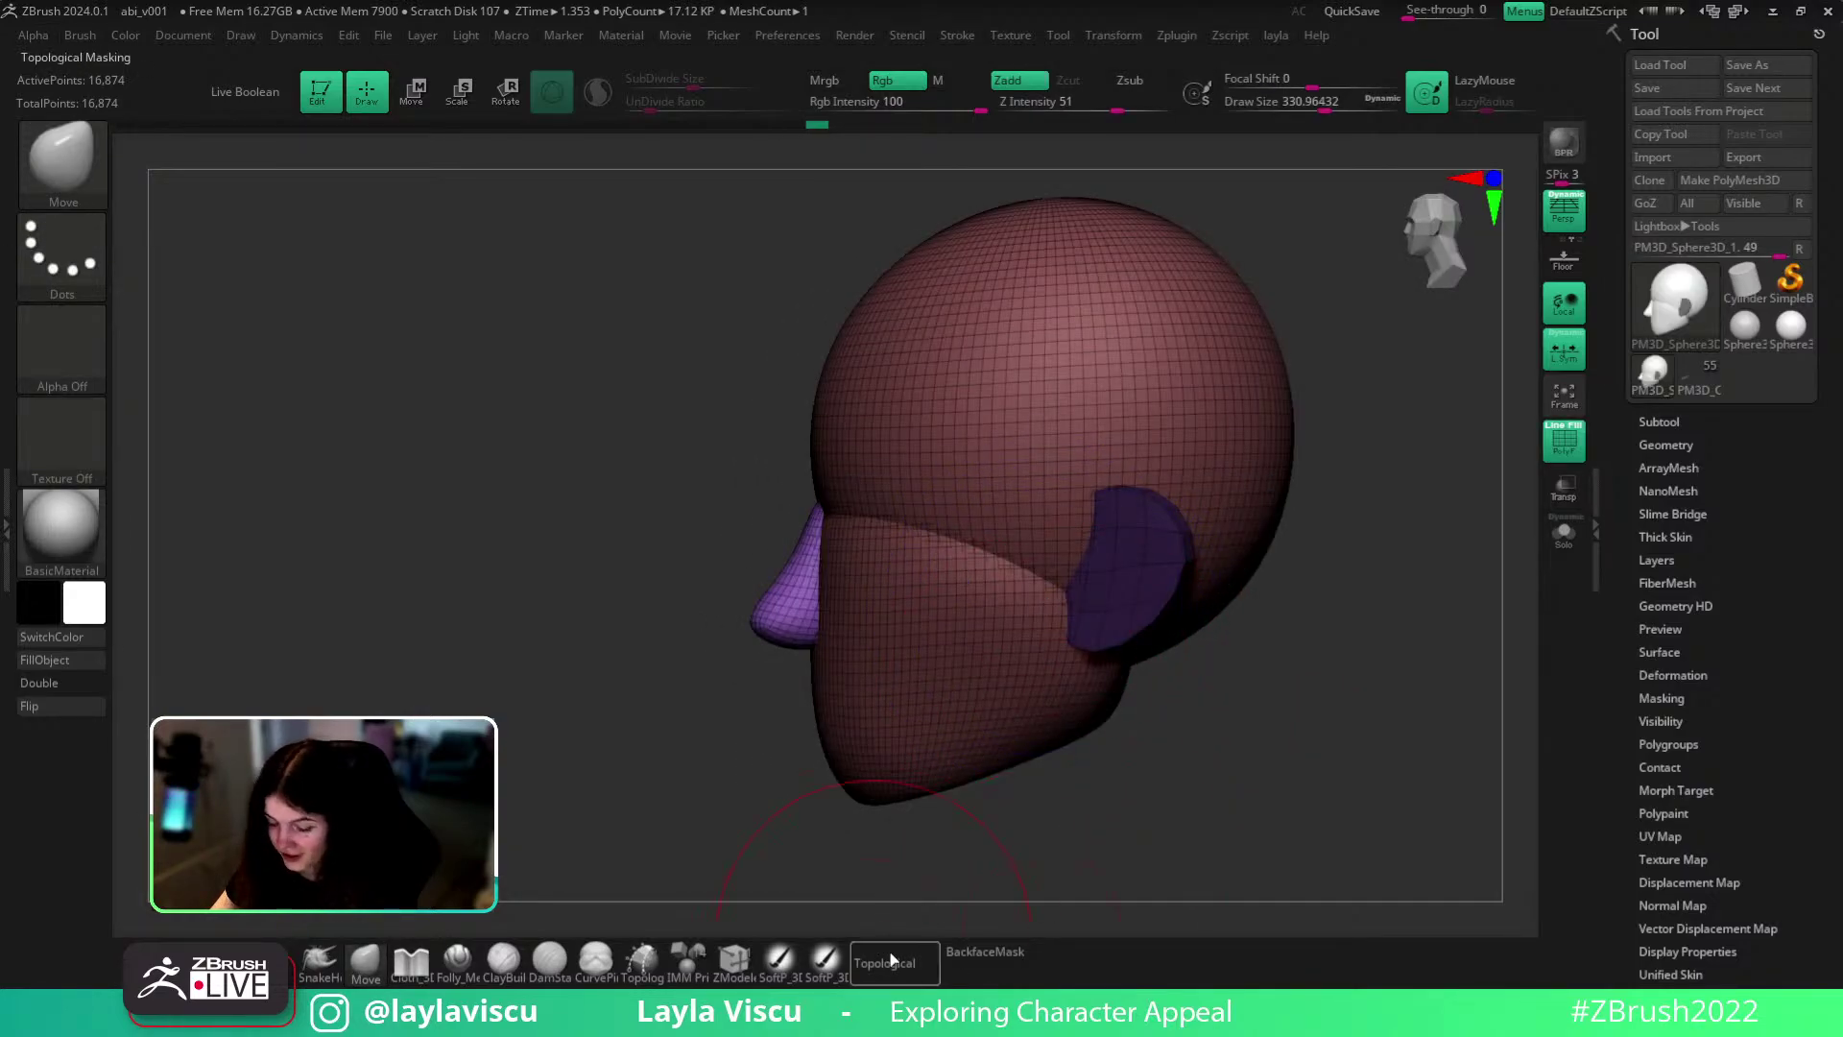
pyautogui.click(892, 960)
pyautogui.moveTo(1020, 588)
pyautogui.mouseDown()
pyautogui.moveTo(1078, 502)
pyautogui.moveTo(1018, 564)
pyautogui.mouseUp()
pyautogui.hotkey('ctrl', 'z')
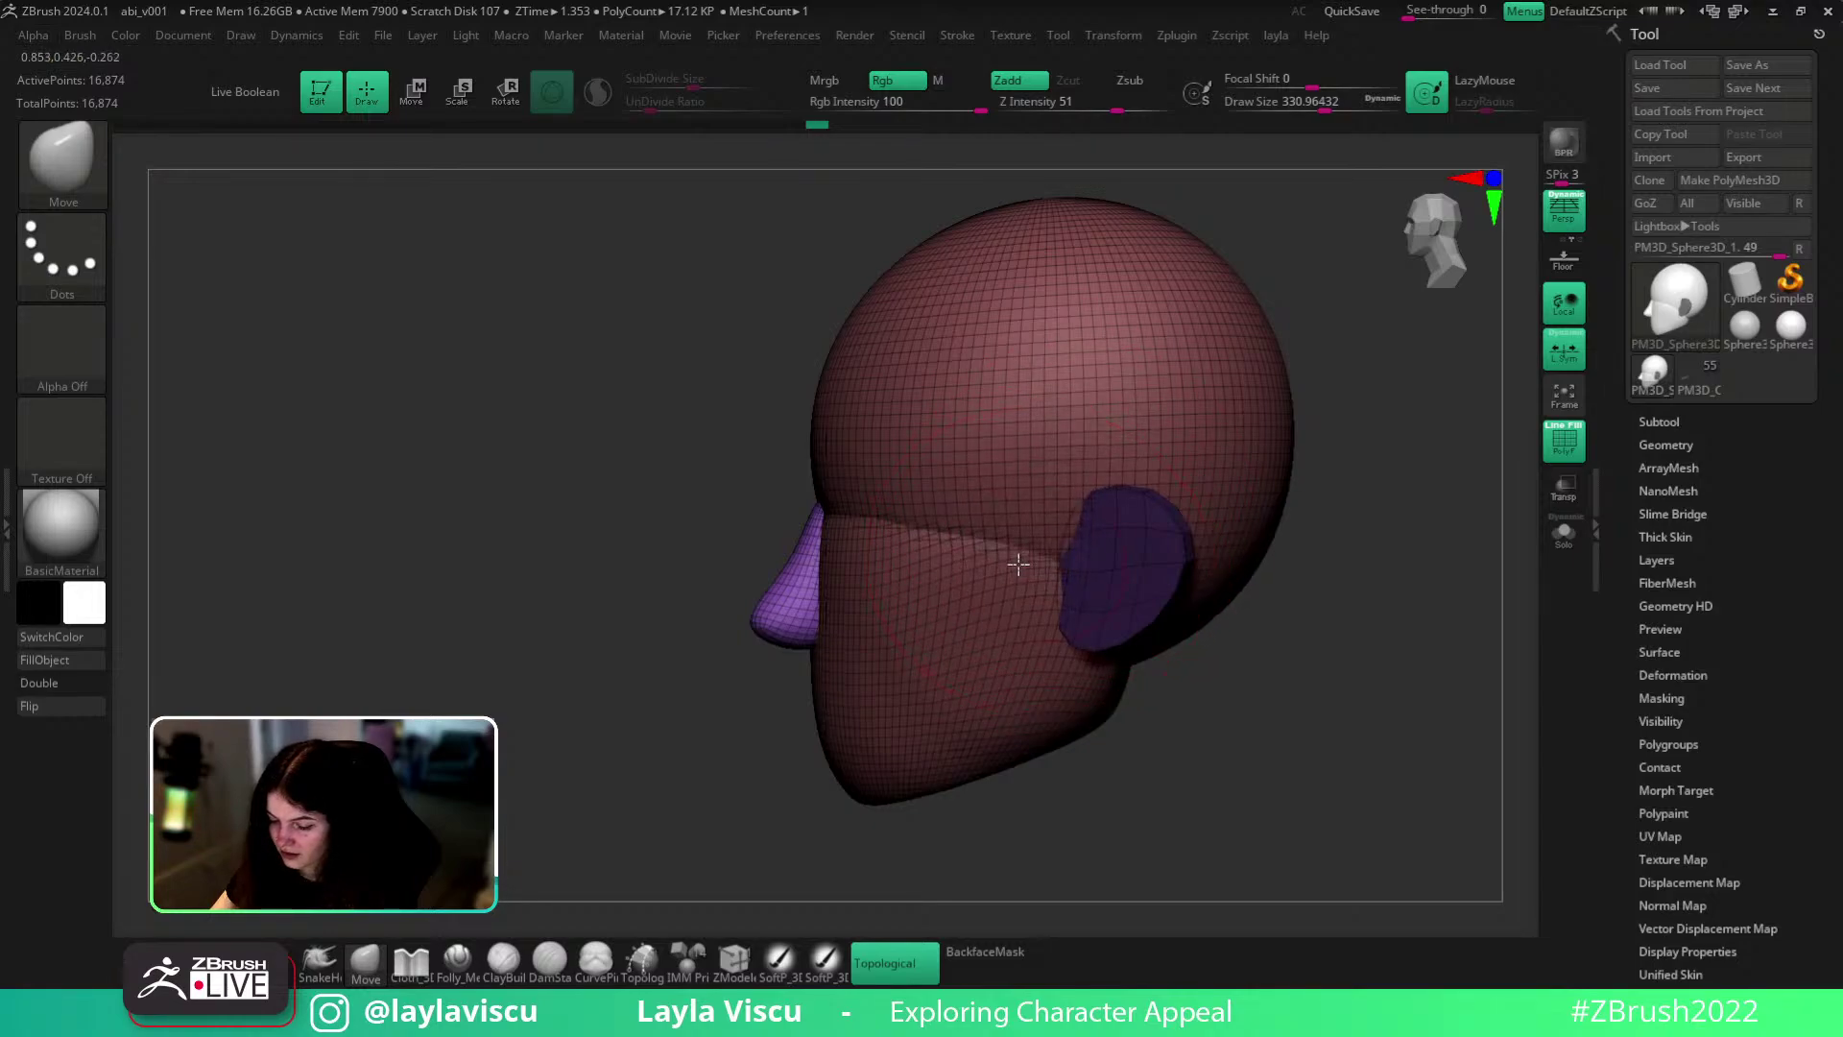
# - Turn off PolyFrame and shape the chin from the front with the Move brush, adjusting its draw size
pyautogui.moveTo(1206, 707)
pyautogui.keyDown('shift'); pyautogui.mouseDown()
pyautogui.moveTo(1309, 782)
pyautogui.moveTo(1197, 740)
pyautogui.moveTo(1174, 711)
pyautogui.mouseUp(); pyautogui.keyUp('shift')
pyautogui.hotkey('shift', 'f')
pyautogui.press('s')
pyautogui.click(979, 734)
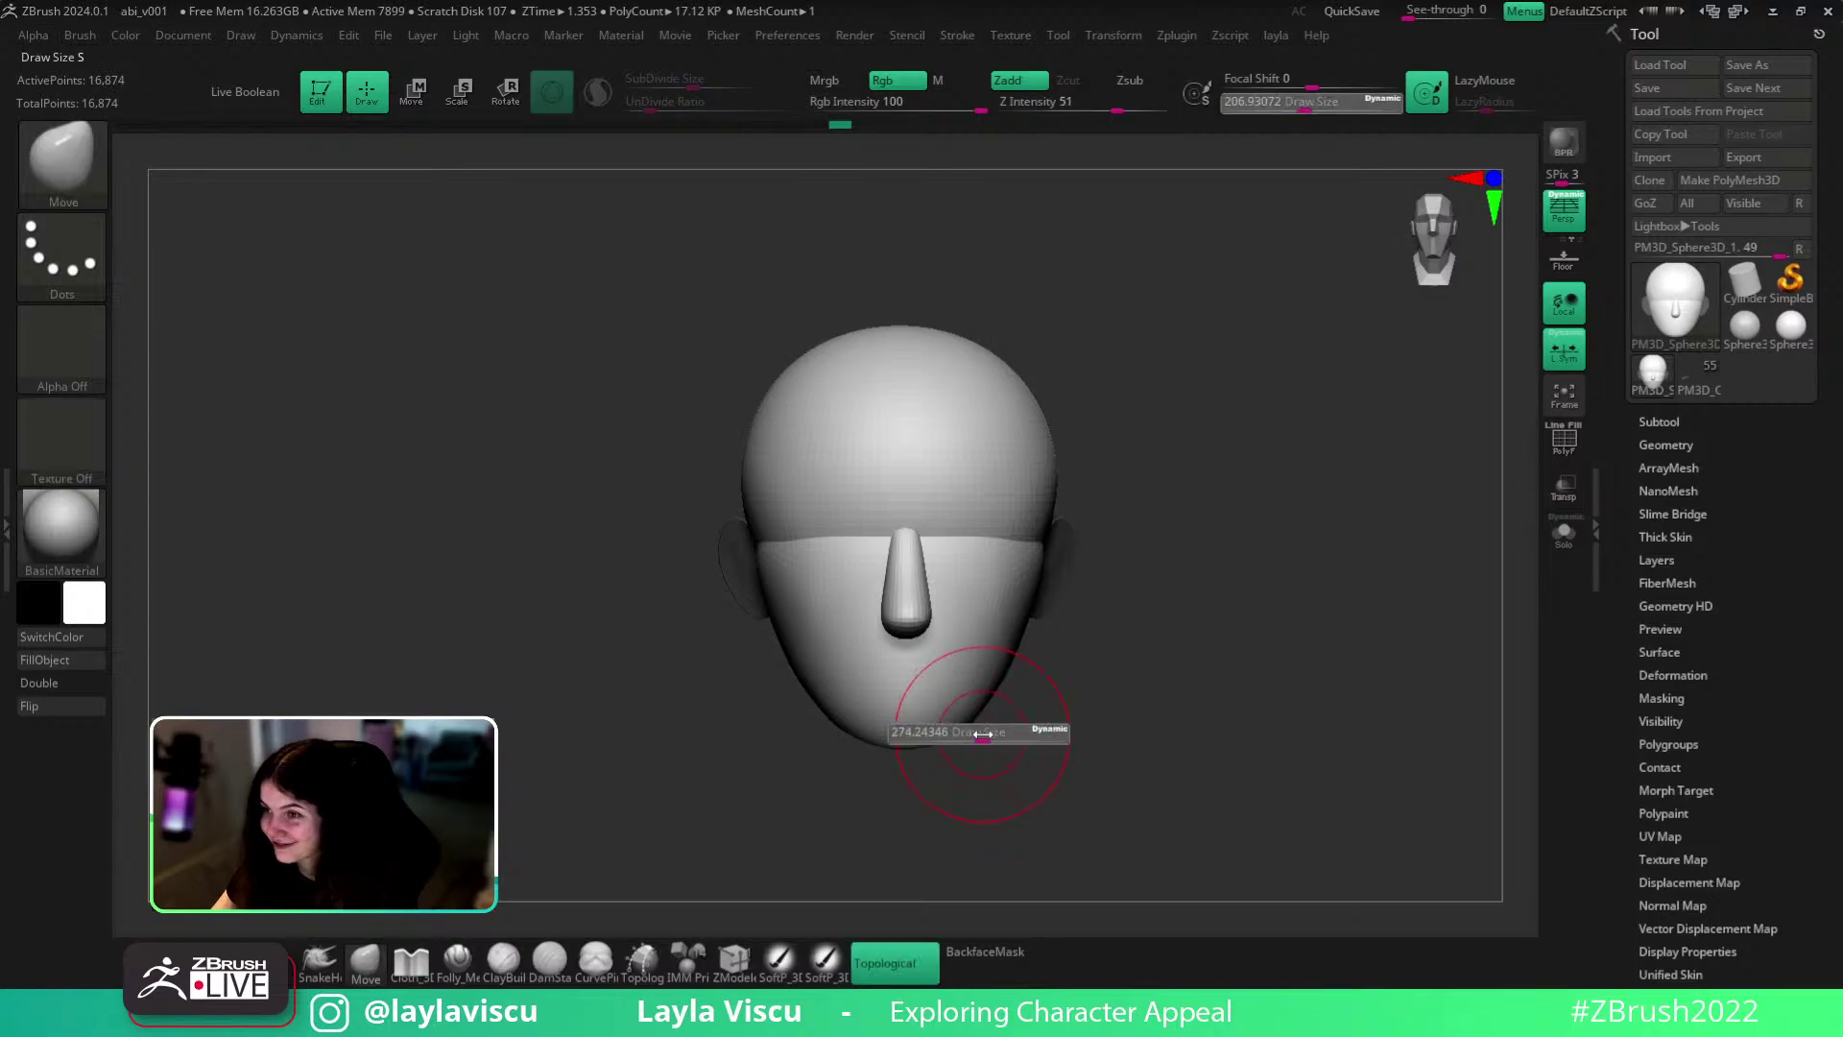
pyautogui.press('s')
pyautogui.click(917, 743)
pyautogui.moveTo(926, 748)
pyautogui.mouseDown()
pyautogui.moveTo(986, 777)
pyautogui.moveTo(999, 691)
pyautogui.moveTo(1007, 720)
pyautogui.mouseUp()
pyautogui.press('s')
# - Refine the cheek and jaw in profile with the Move brush, reducing the draw size to about 212
pyautogui.moveTo(1049, 785)
pyautogui.keyDown('alt'); pyautogui.mouseDown()
pyautogui.moveTo(1092, 702)
pyautogui.moveTo(1186, 755)
pyautogui.moveTo(1086, 727)
pyautogui.mouseUp(); pyautogui.keyUp('alt')
pyautogui.keyDown('shift'); pyautogui.moveTo(1200, 805); pyautogui.dragTo(1210, 809); pyautogui.keyUp('shift')
pyautogui.press('s')
pyautogui.moveTo(1014, 645); pyautogui.dragTo(1044, 646)
pyautogui.press('[')
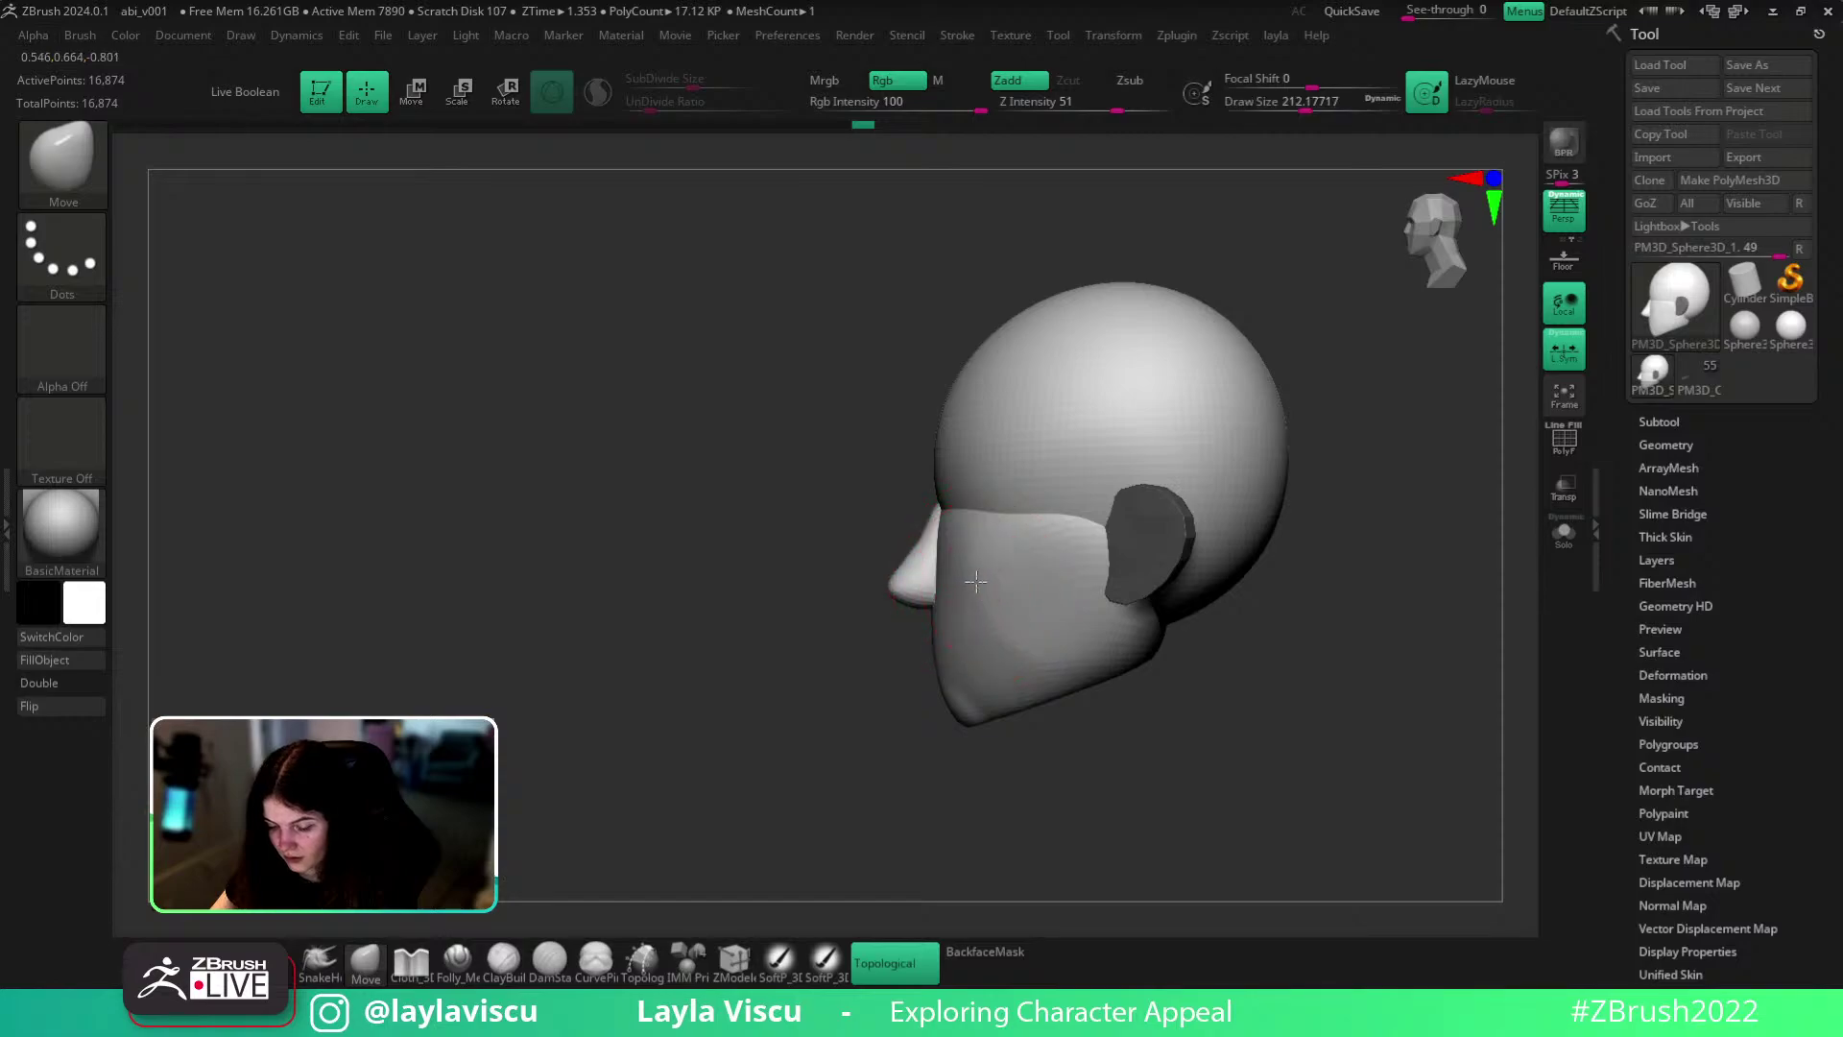
# - Shape the jawline beside the chin from a three-quarter view with the Move brush
pyautogui.moveTo(1065, 739); pyautogui.dragTo(990, 673)
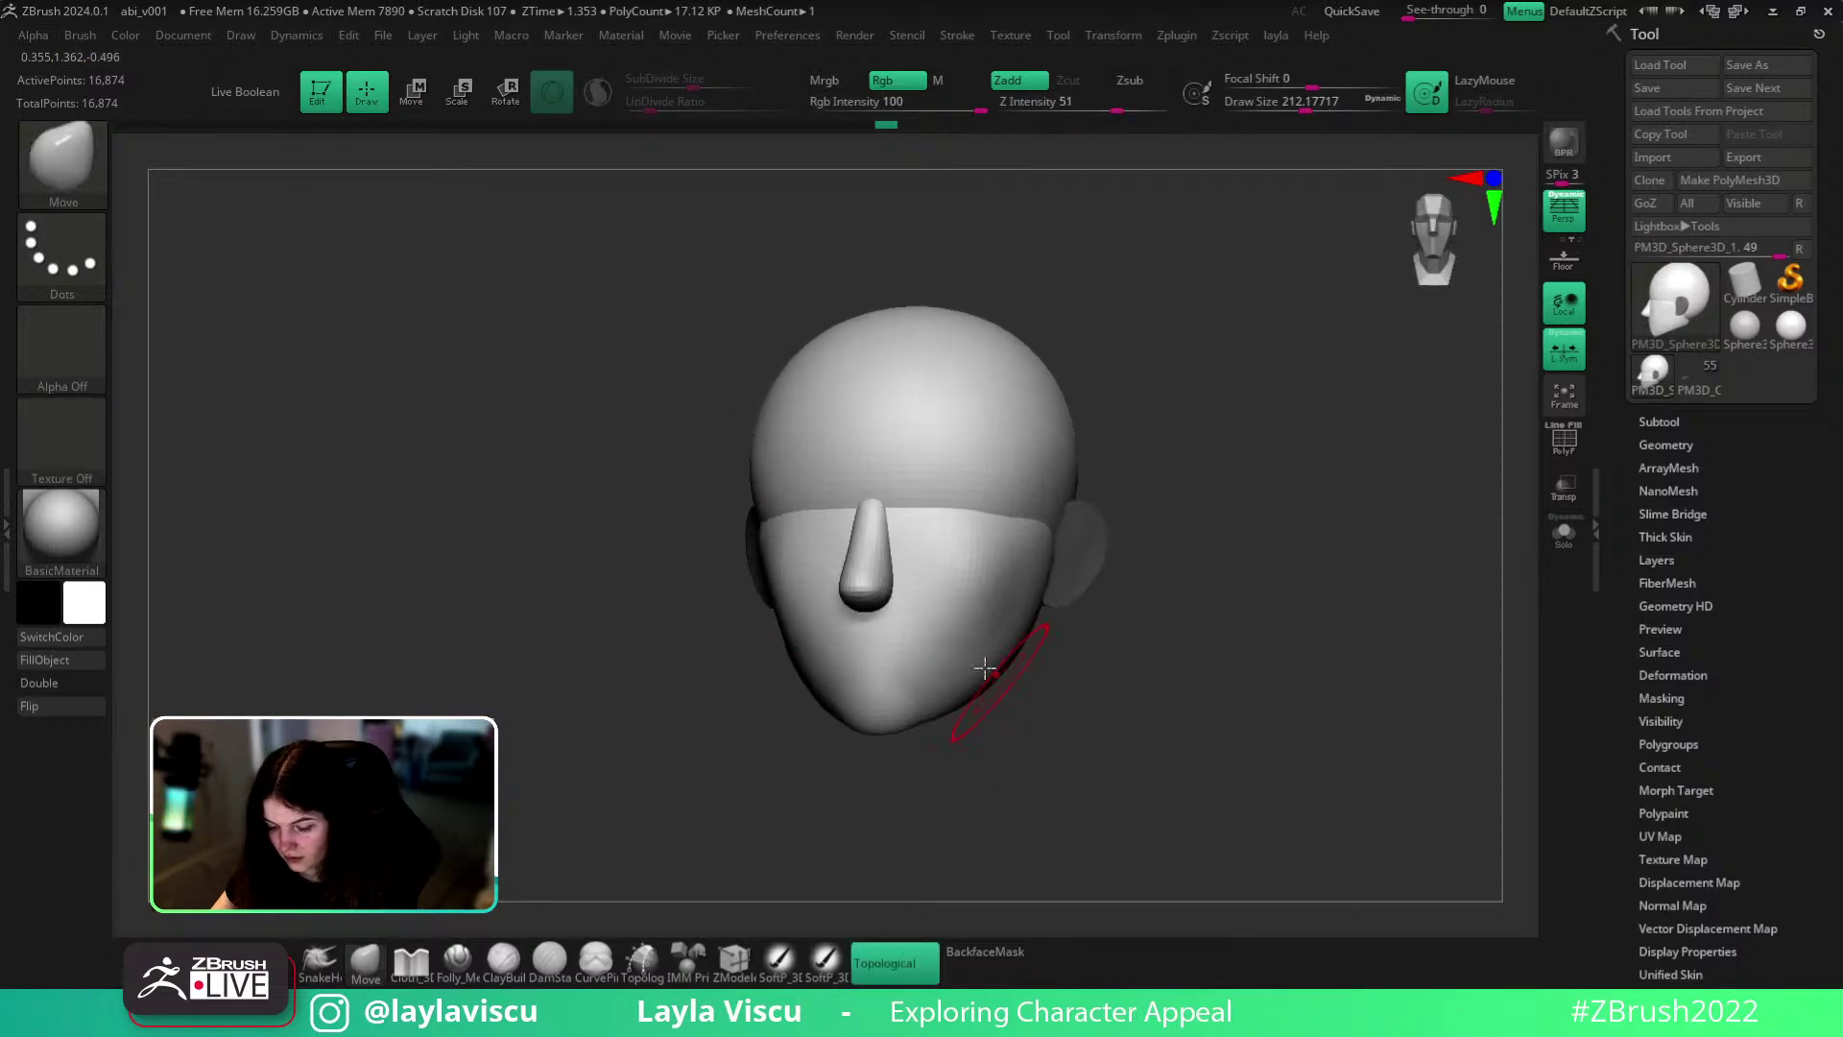
pyautogui.moveTo(1211, 759); pyautogui.dragTo(1165, 831)
pyautogui.press('shift')
pyautogui.keyDown('alt'); pyautogui.moveTo(1340, 670); pyautogui.dragTo(1318, 647); pyautogui.keyUp('alt')
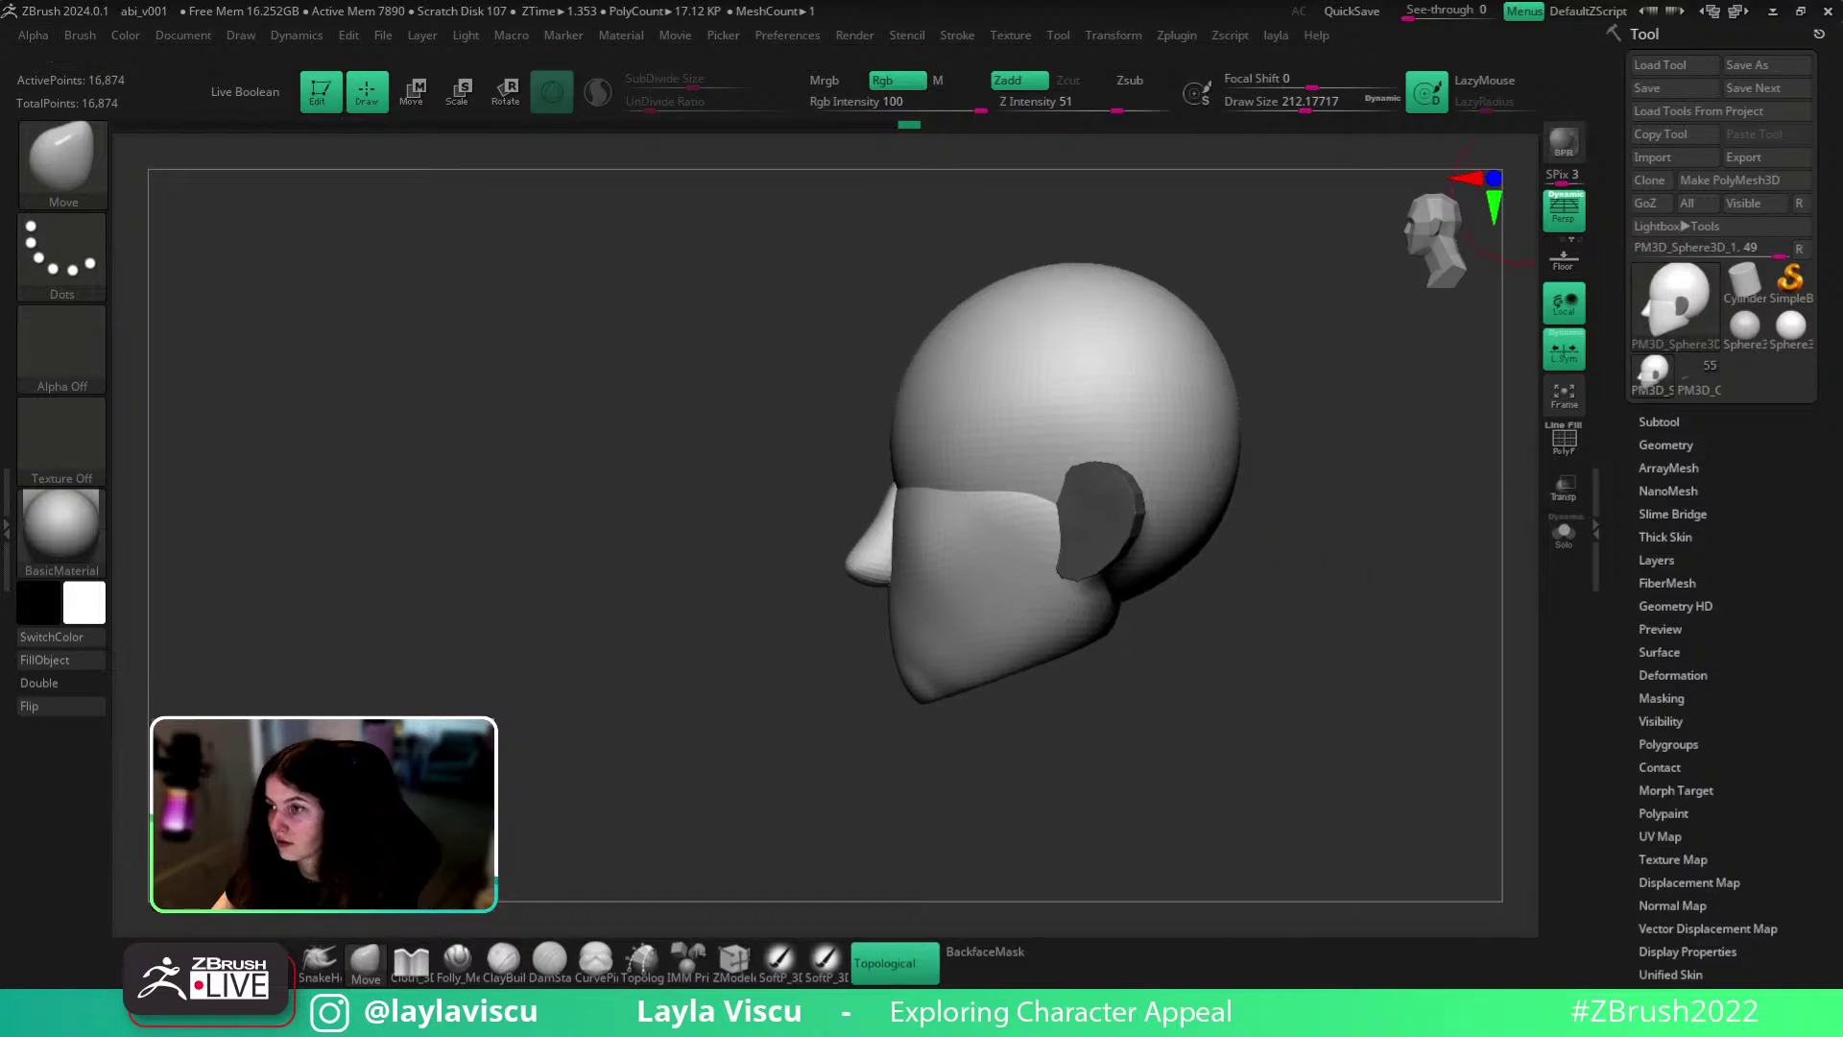
# - Pull the rear corner of the jaw down at draw size 324, and smooth the jaw's underside at about 245
pyautogui.press('s')
pyautogui.moveTo(1054, 660)
pyautogui.mouseDown()
pyautogui.moveTo(1127, 634)
pyautogui.moveTo(1069, 695)
pyautogui.moveTo(1131, 786)
pyautogui.mouseUp()
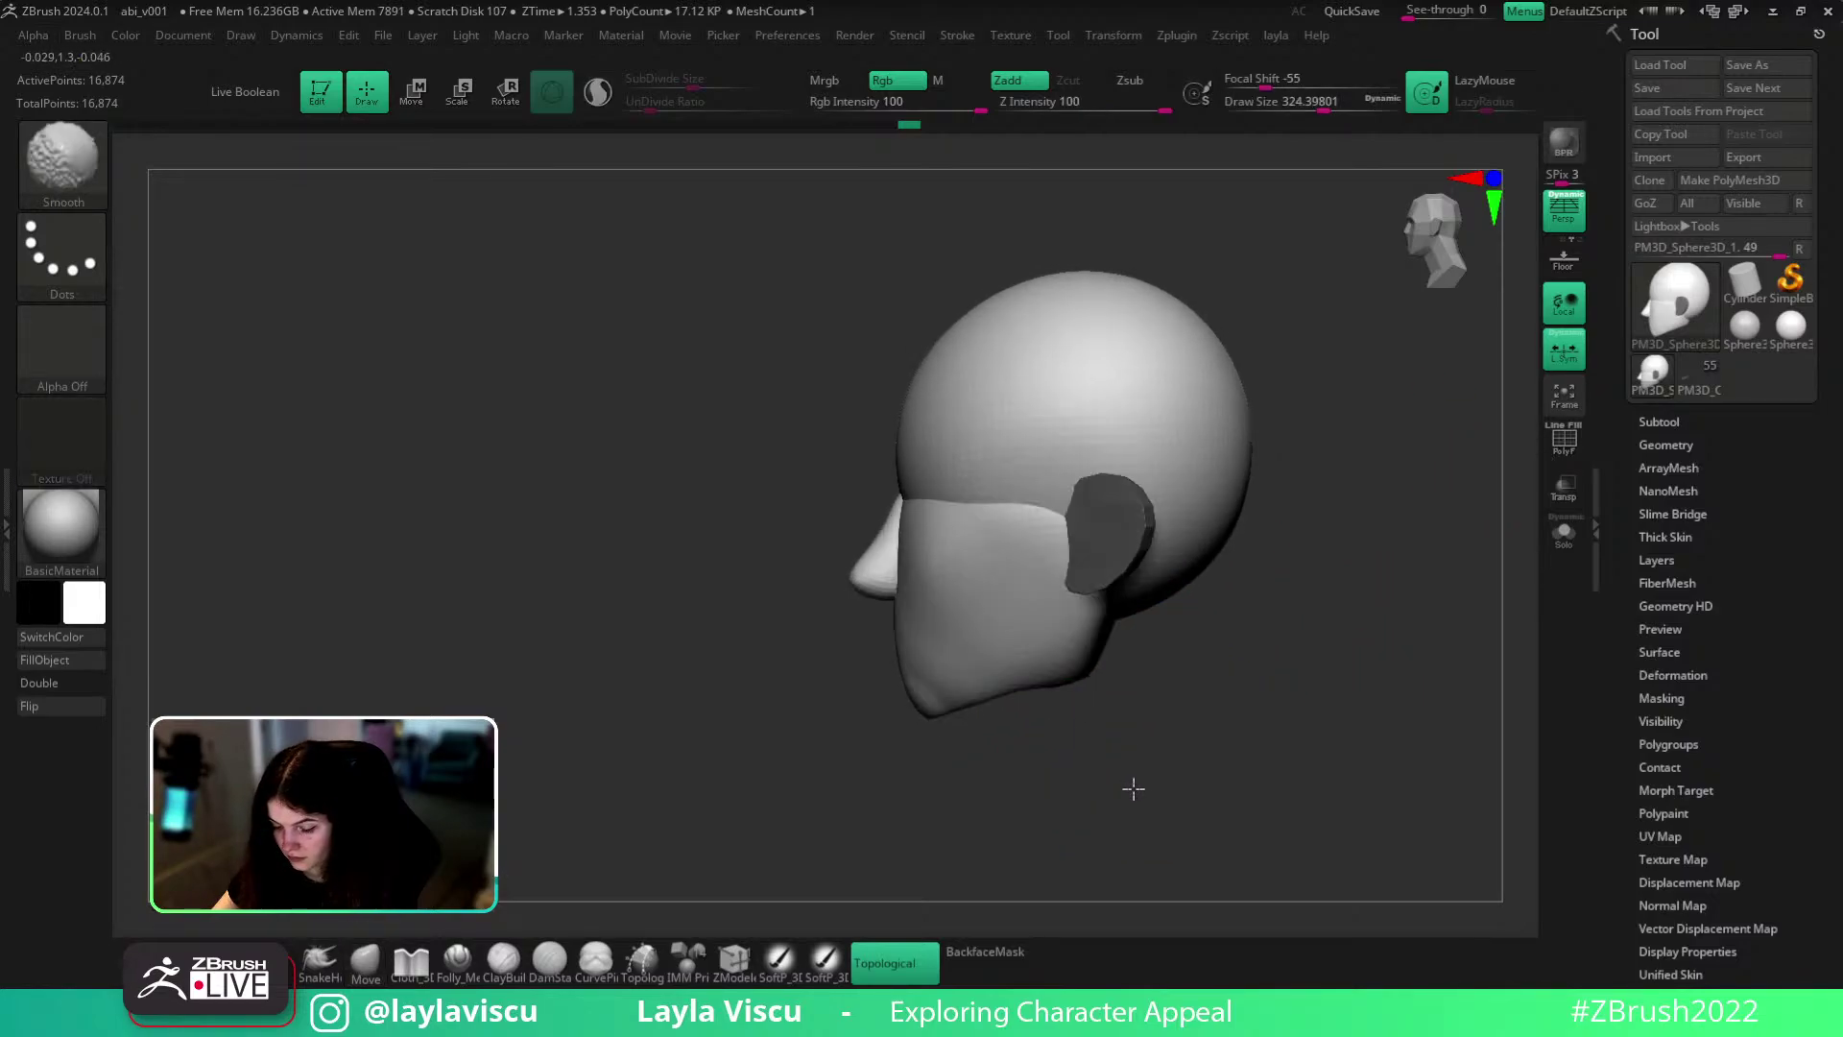
pyautogui.press('[')
pyautogui.moveTo(1106, 760)
pyautogui.mouseDown()
pyautogui.moveTo(1100, 705)
pyautogui.moveTo(1026, 753)
pyautogui.mouseUp()
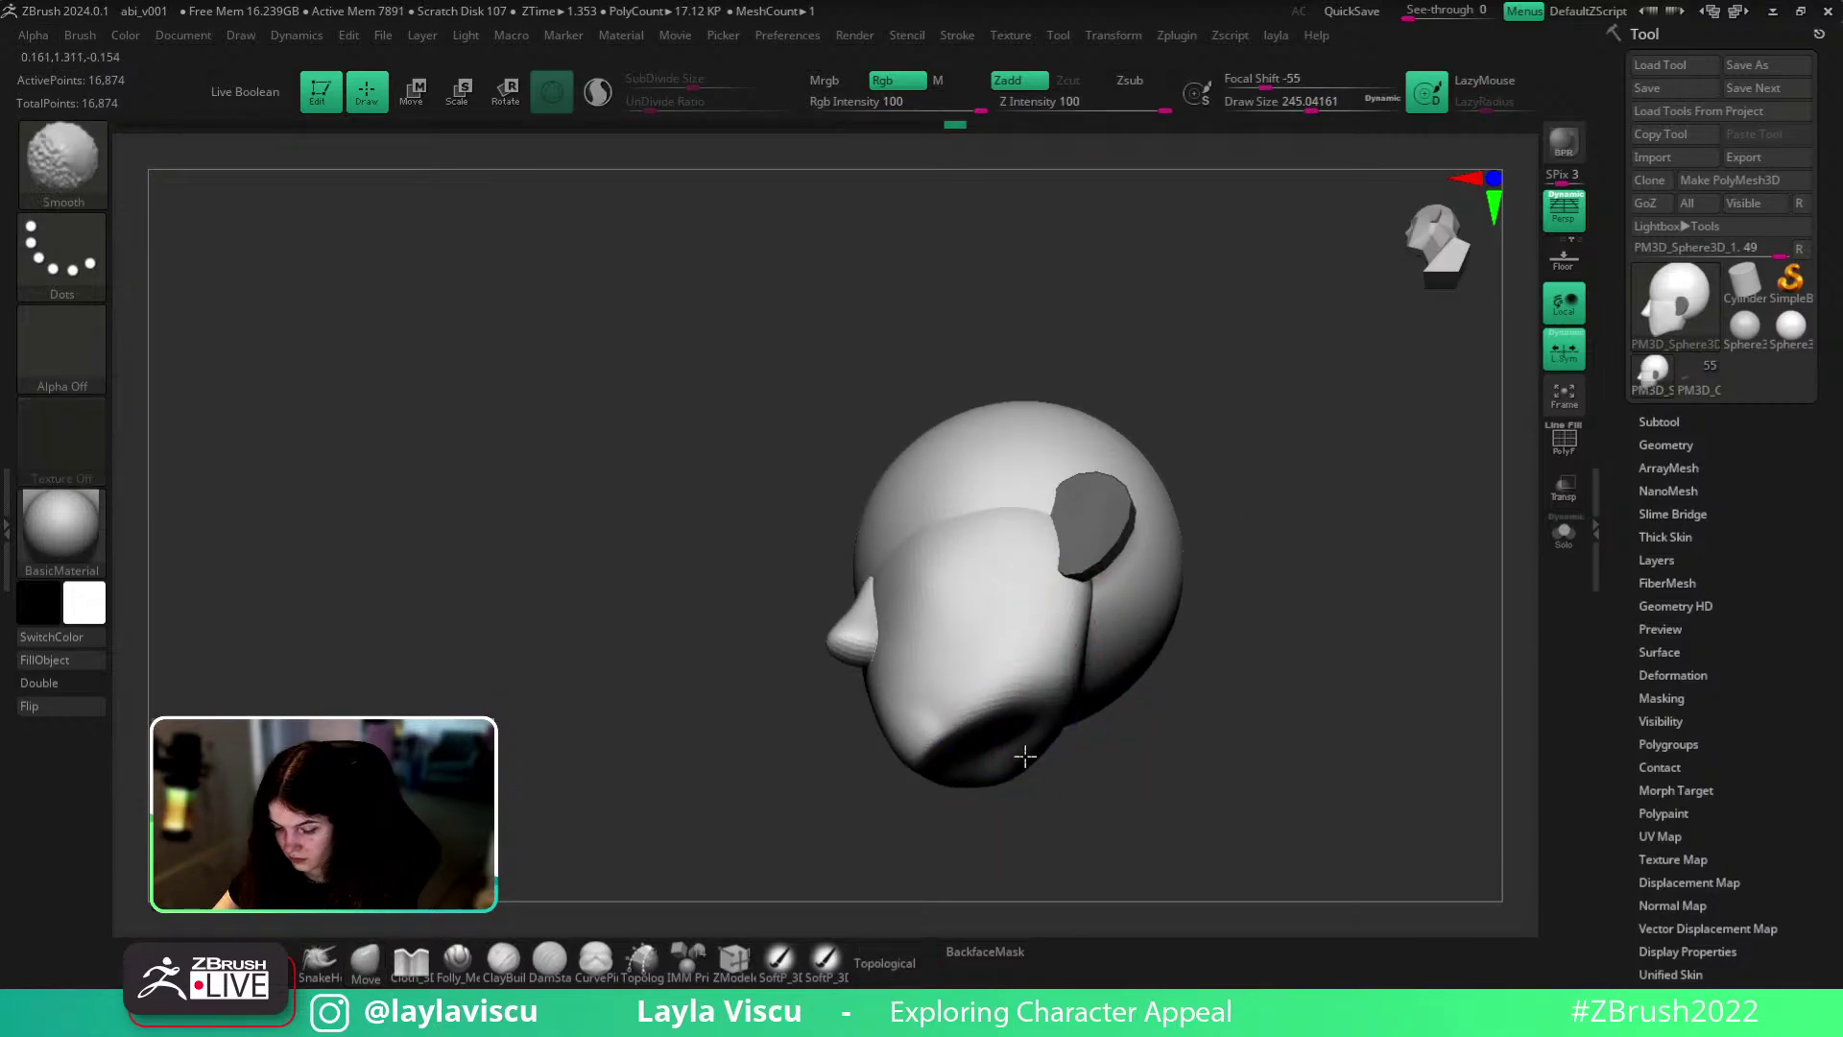
pyautogui.moveTo(1007, 752)
pyautogui.mouseDown(button='right')
pyautogui.moveTo(1094, 867)
pyautogui.moveTo(938, 807)
pyautogui.moveTo(958, 749)
pyautogui.moveTo(1091, 803)
pyautogui.moveTo(1115, 704)
pyautogui.moveTo(979, 736)
pyautogui.moveTo(1185, 843)
pyautogui.moveTo(1193, 768)
pyautogui.moveTo(945, 701)
pyautogui.mouseUp(button='right')
pyautogui.press('s')
pyautogui.moveTo(944, 701); pyautogui.dragTo(929, 686)
# - Round out the jaw's rear corner in profile with the Move brush at a draw size of about 257
pyautogui.moveTo(1226, 728); pyautogui.dragTo(1066, 699, button='right')
pyautogui.press('s')
pyautogui.moveTo(1053, 645); pyautogui.dragTo(1065, 647)
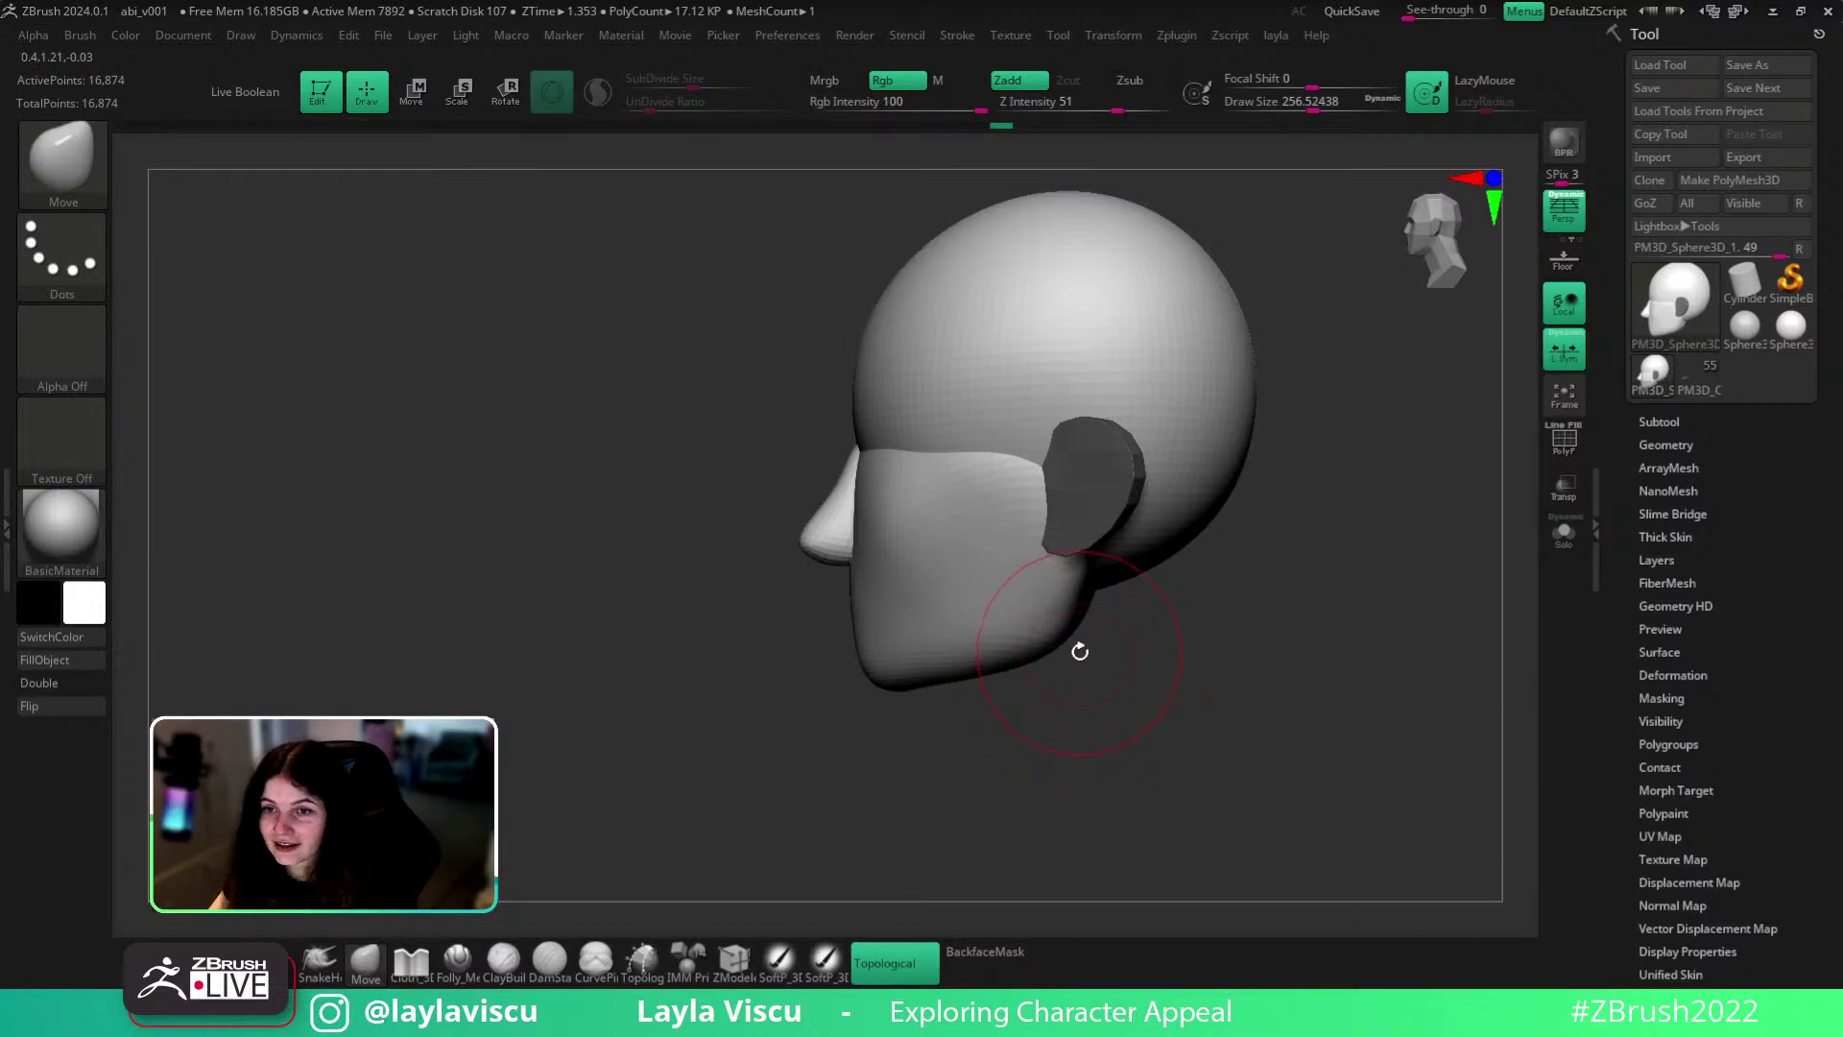
pyautogui.moveTo(1104, 762)
pyautogui.mouseDown(button='right')
pyautogui.moveTo(1076, 639)
pyautogui.moveTo(1210, 652)
pyautogui.mouseUp(button='right')
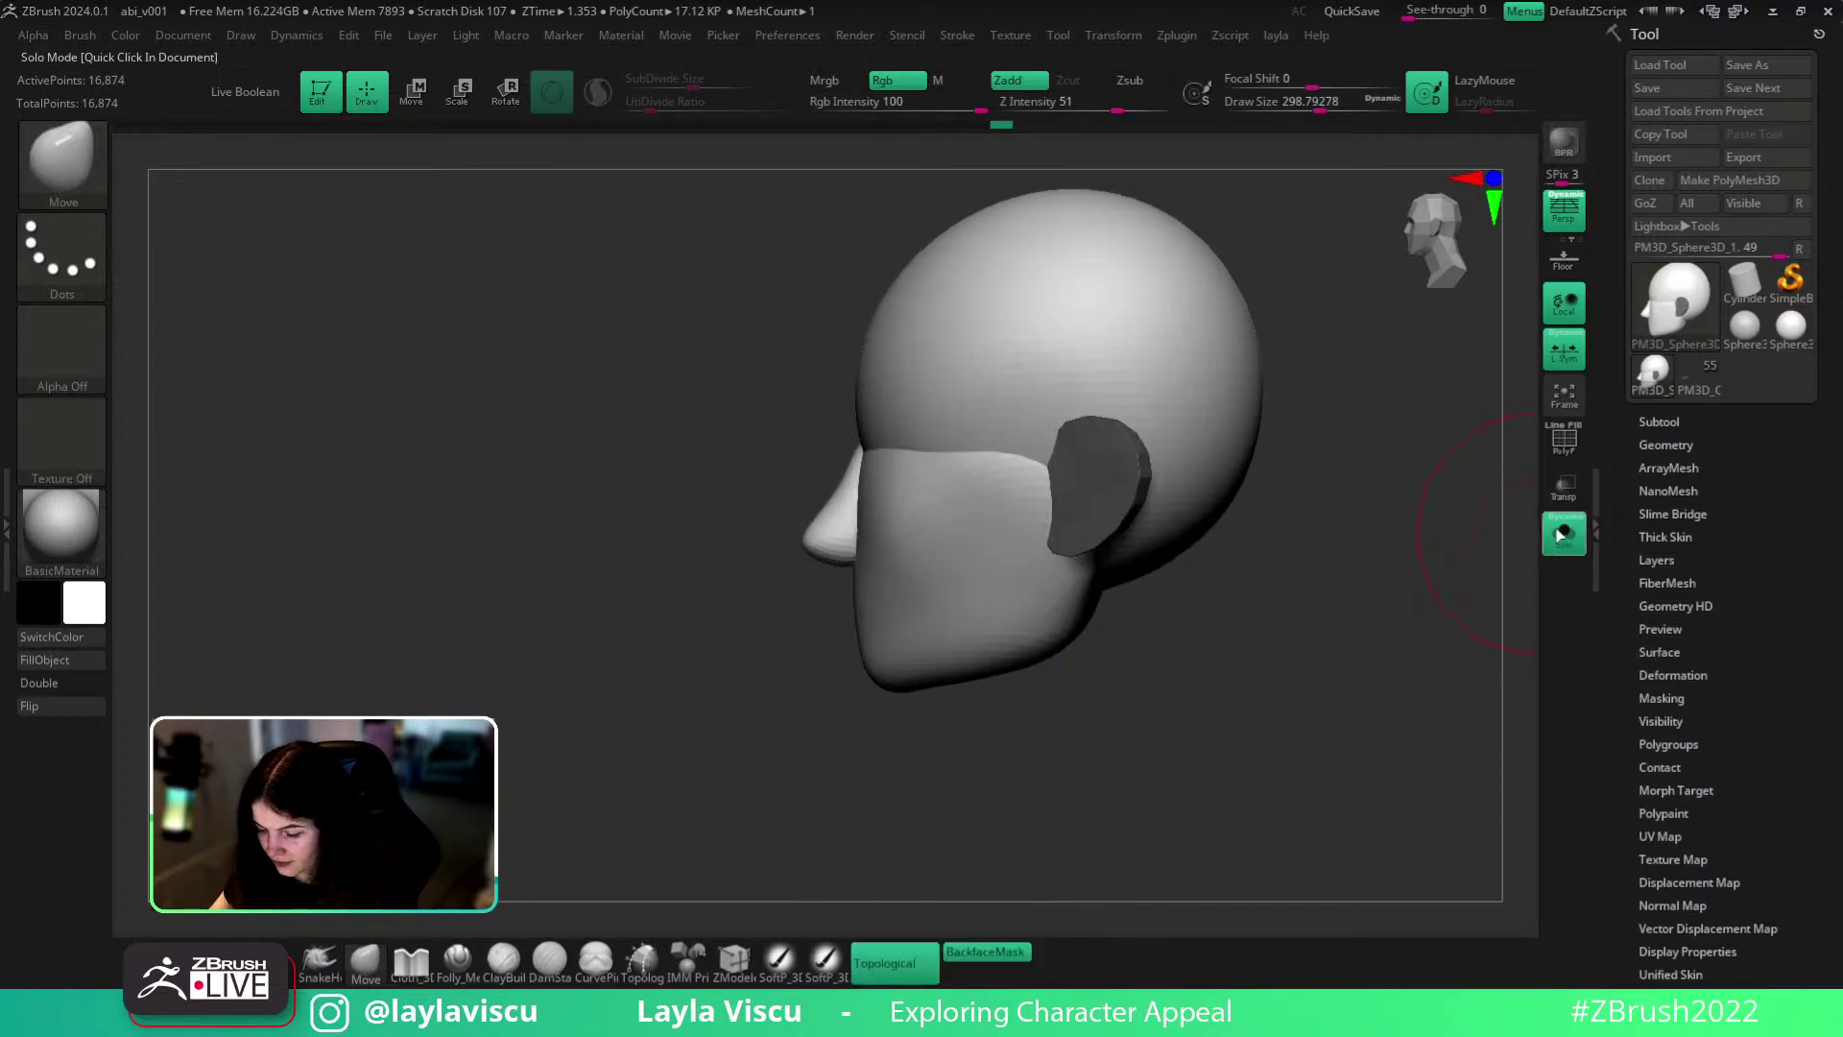
# - Raise and widen the cranium's upper sides from the front with the Move brush at a draw size of about 602 and BackfaceMask on
pyautogui.keyDown('ctrl'); pyautogui.moveTo(1412, 625); pyautogui.dragTo(1283, 608, button='right'); pyautogui.keyUp('ctrl')
pyautogui.keyDown('ctrl'); pyautogui.moveTo(1079, 530); pyautogui.dragTo(1164, 769, button='right'); pyautogui.keyUp('ctrl')
pyautogui.click(1004, 949)
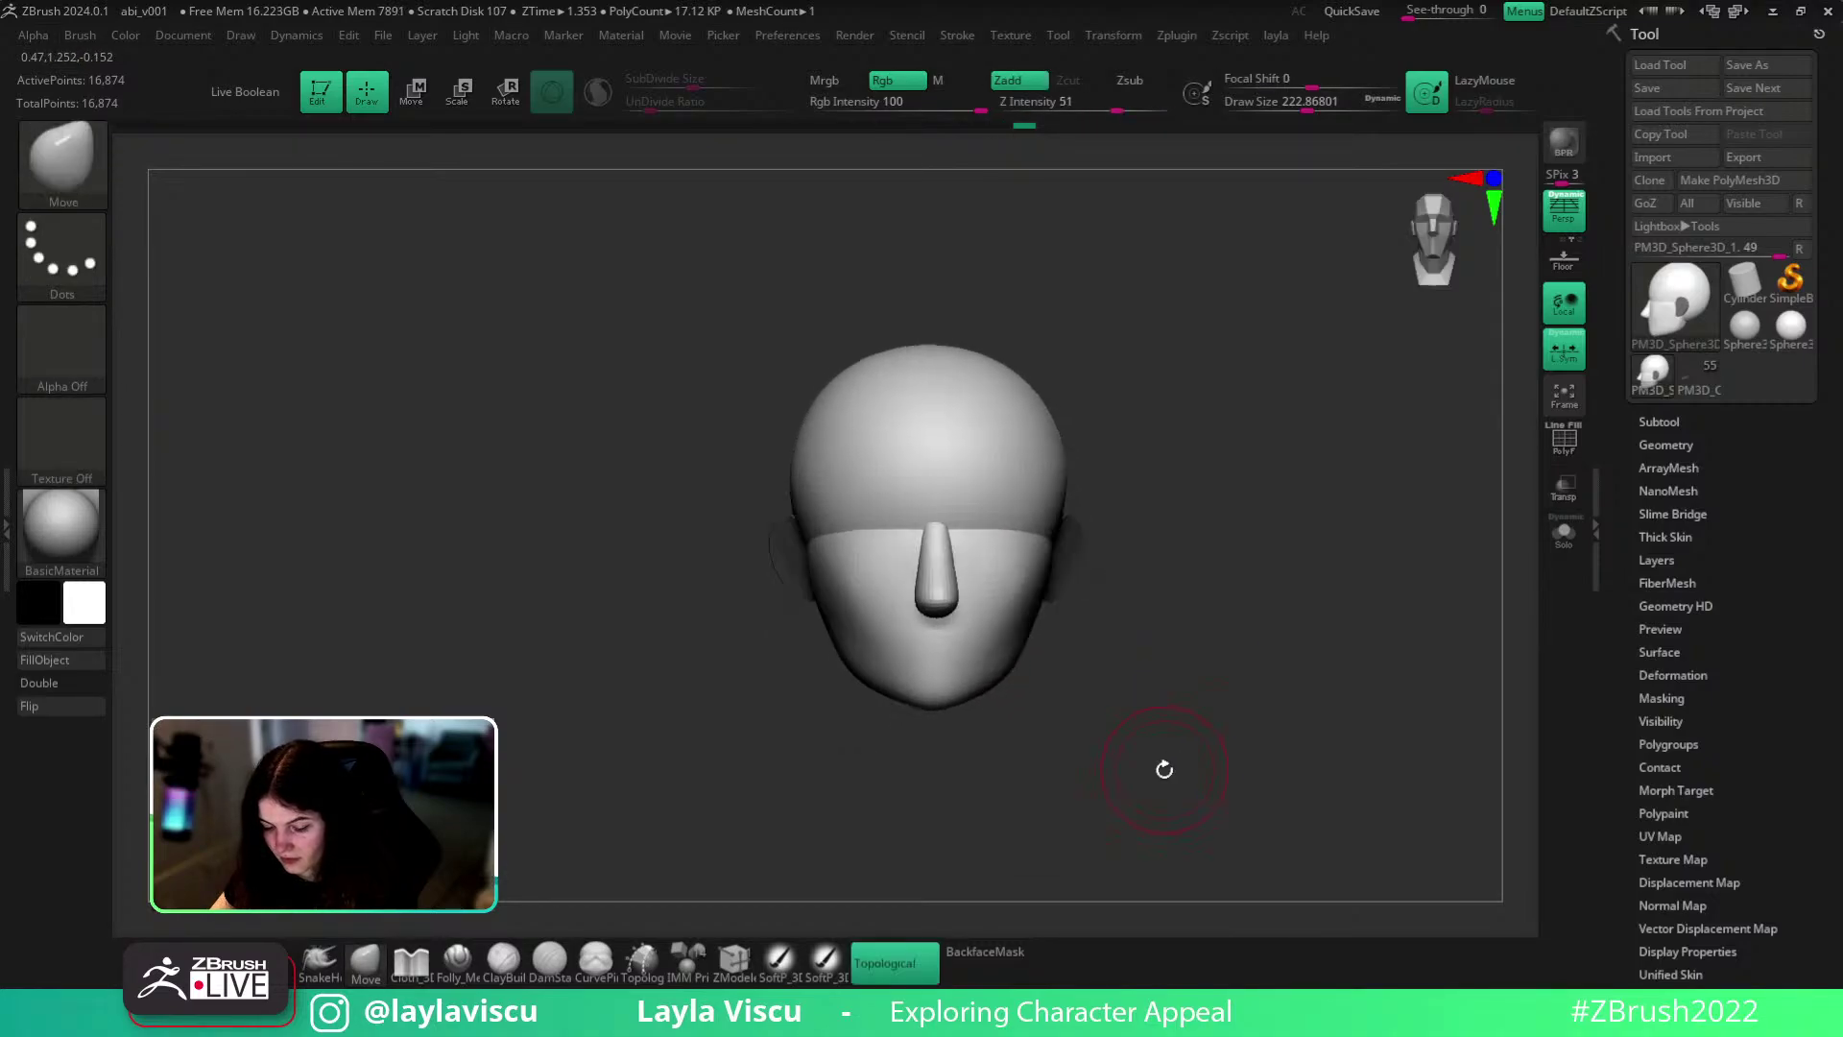
pyautogui.press('s')
pyautogui.moveTo(993, 437); pyautogui.dragTo(1016, 439)
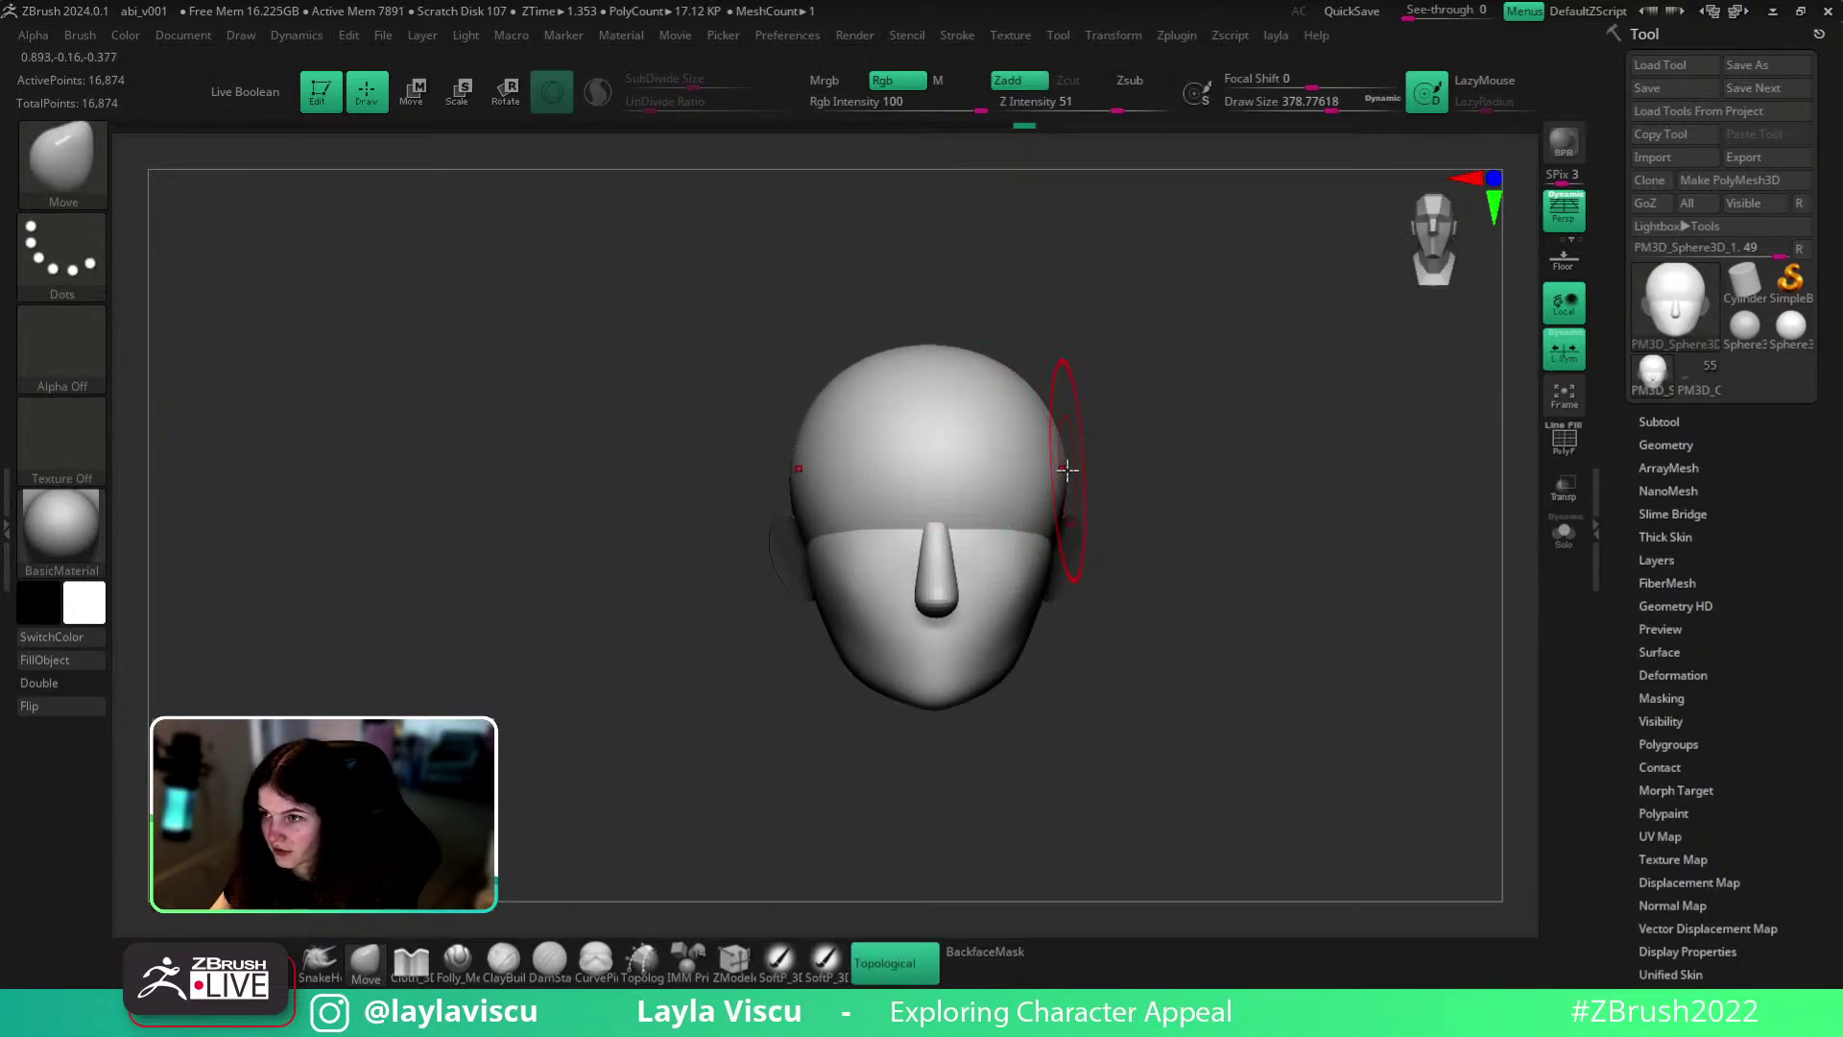
pyautogui.press(']')
pyautogui.press(']')
pyautogui.press(']')
pyautogui.click(985, 951)
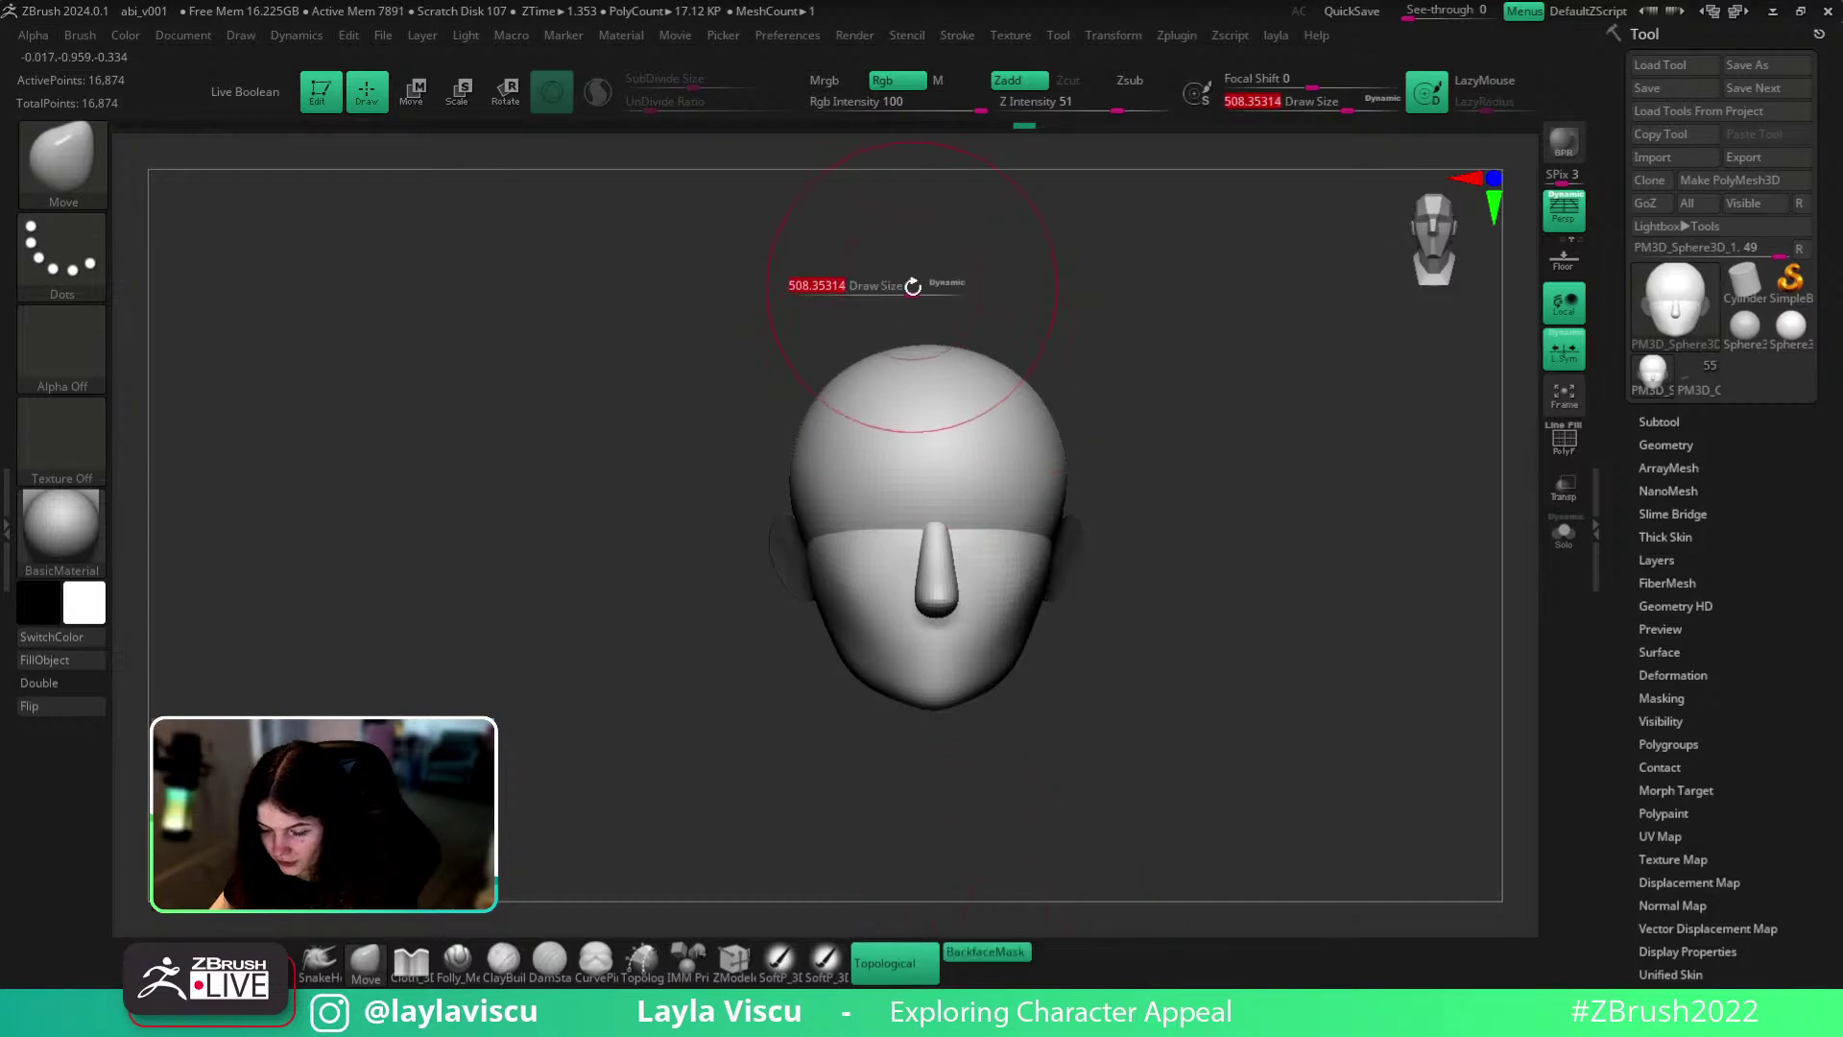
pyautogui.moveTo(1013, 369); pyautogui.dragTo(1019, 354)
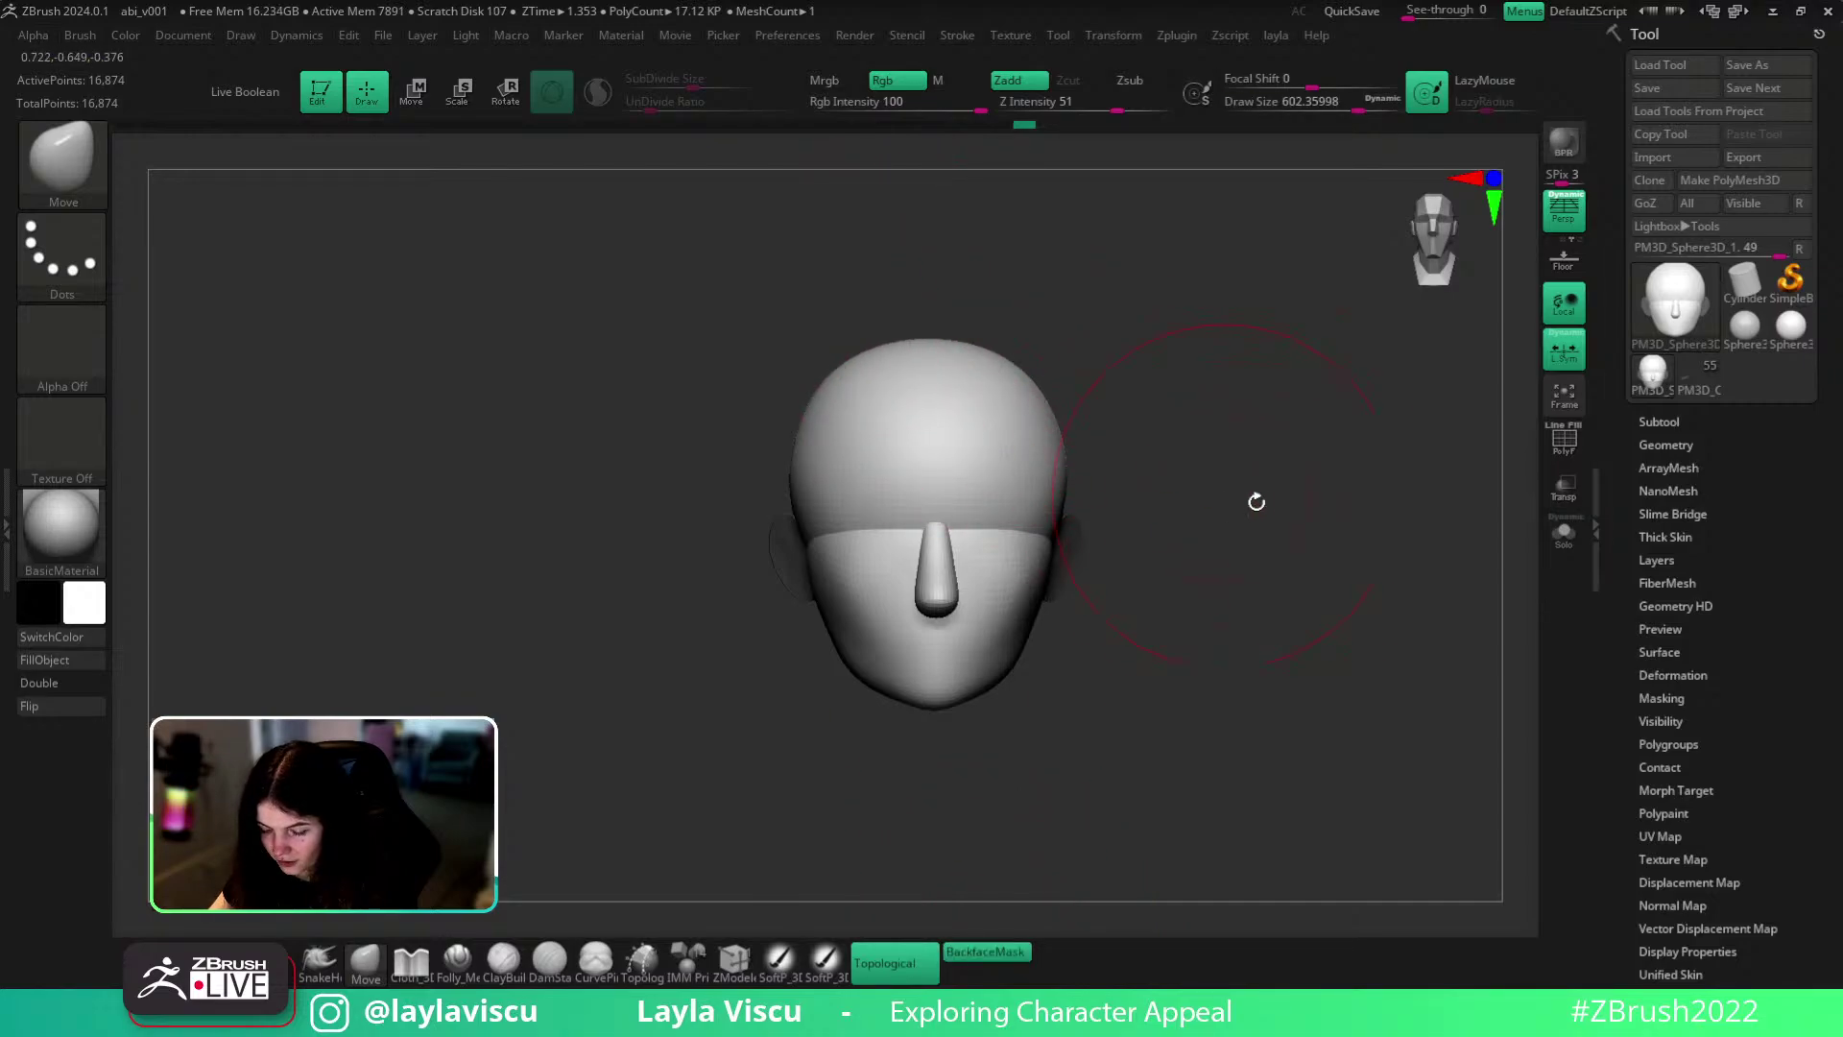
# - Refine the cranium's crown in profile with the Move brush at a draw size of about 666 and BackfaceMask off
pyautogui.moveTo(1230, 597); pyautogui.dragTo(1288, 609)
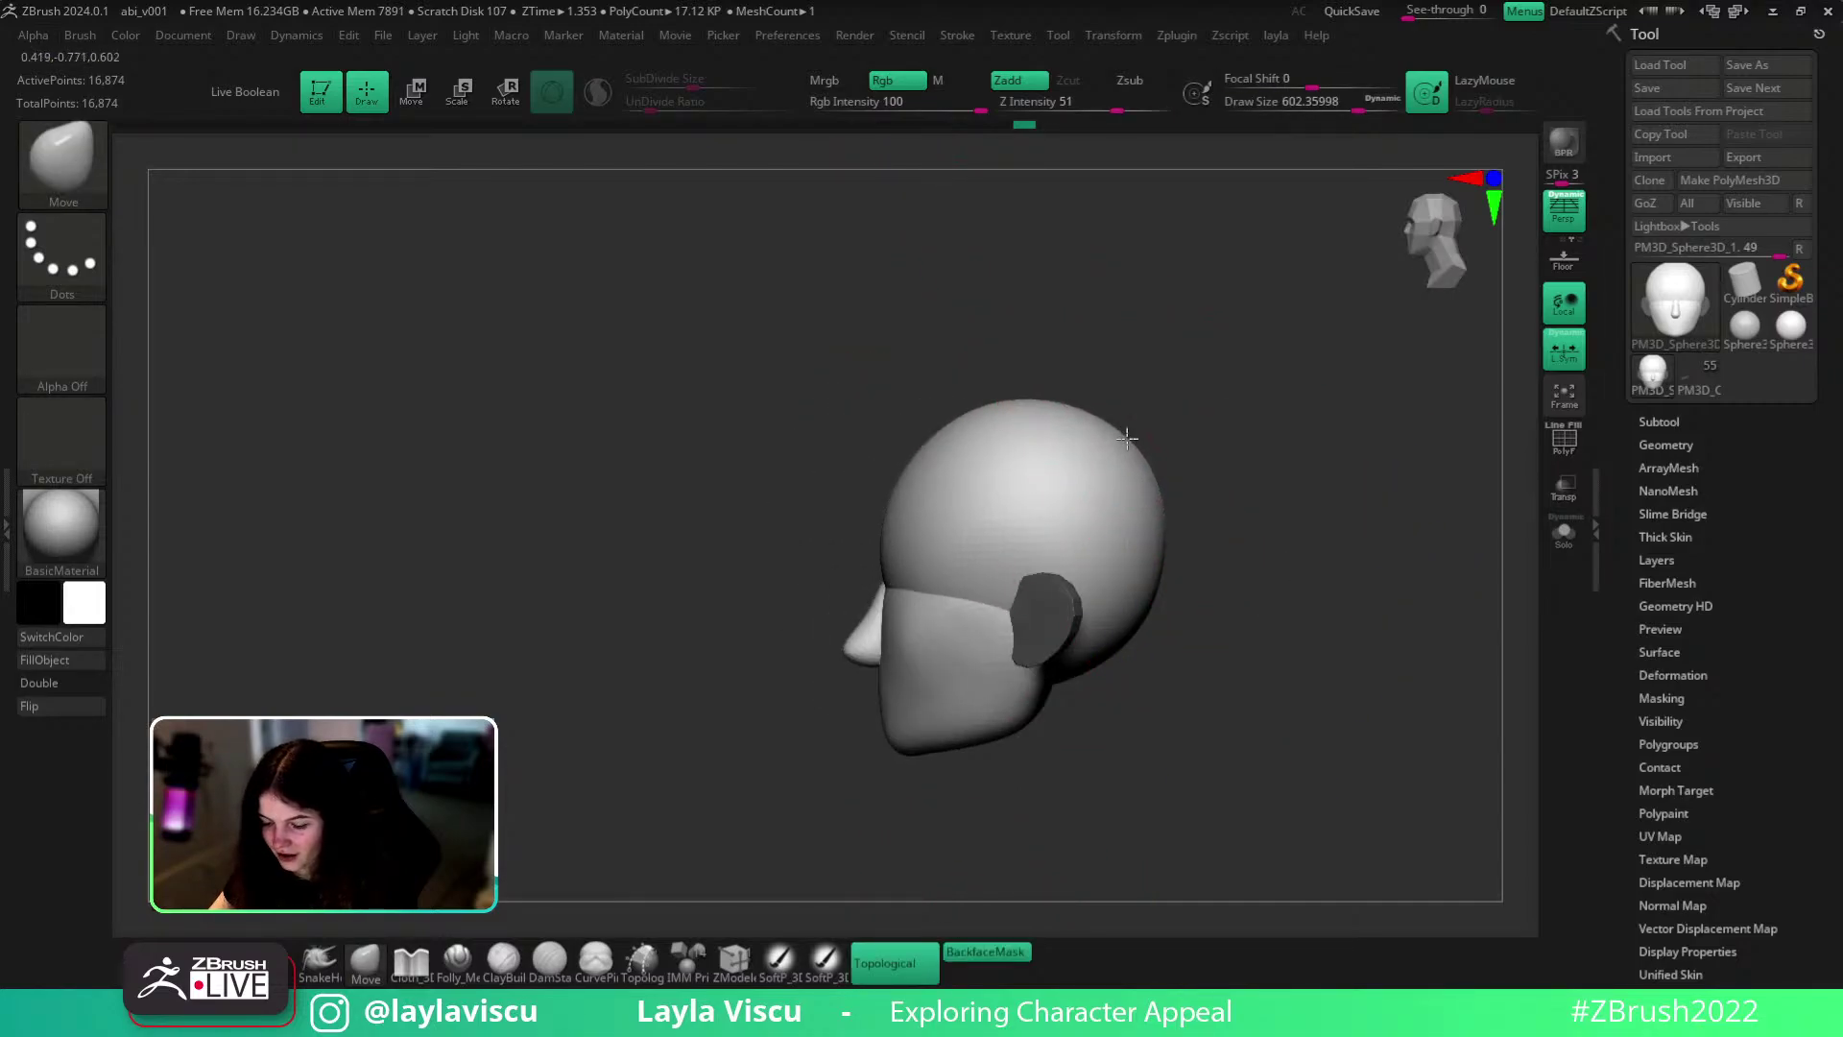
pyautogui.press(']')
pyautogui.click(985, 951)
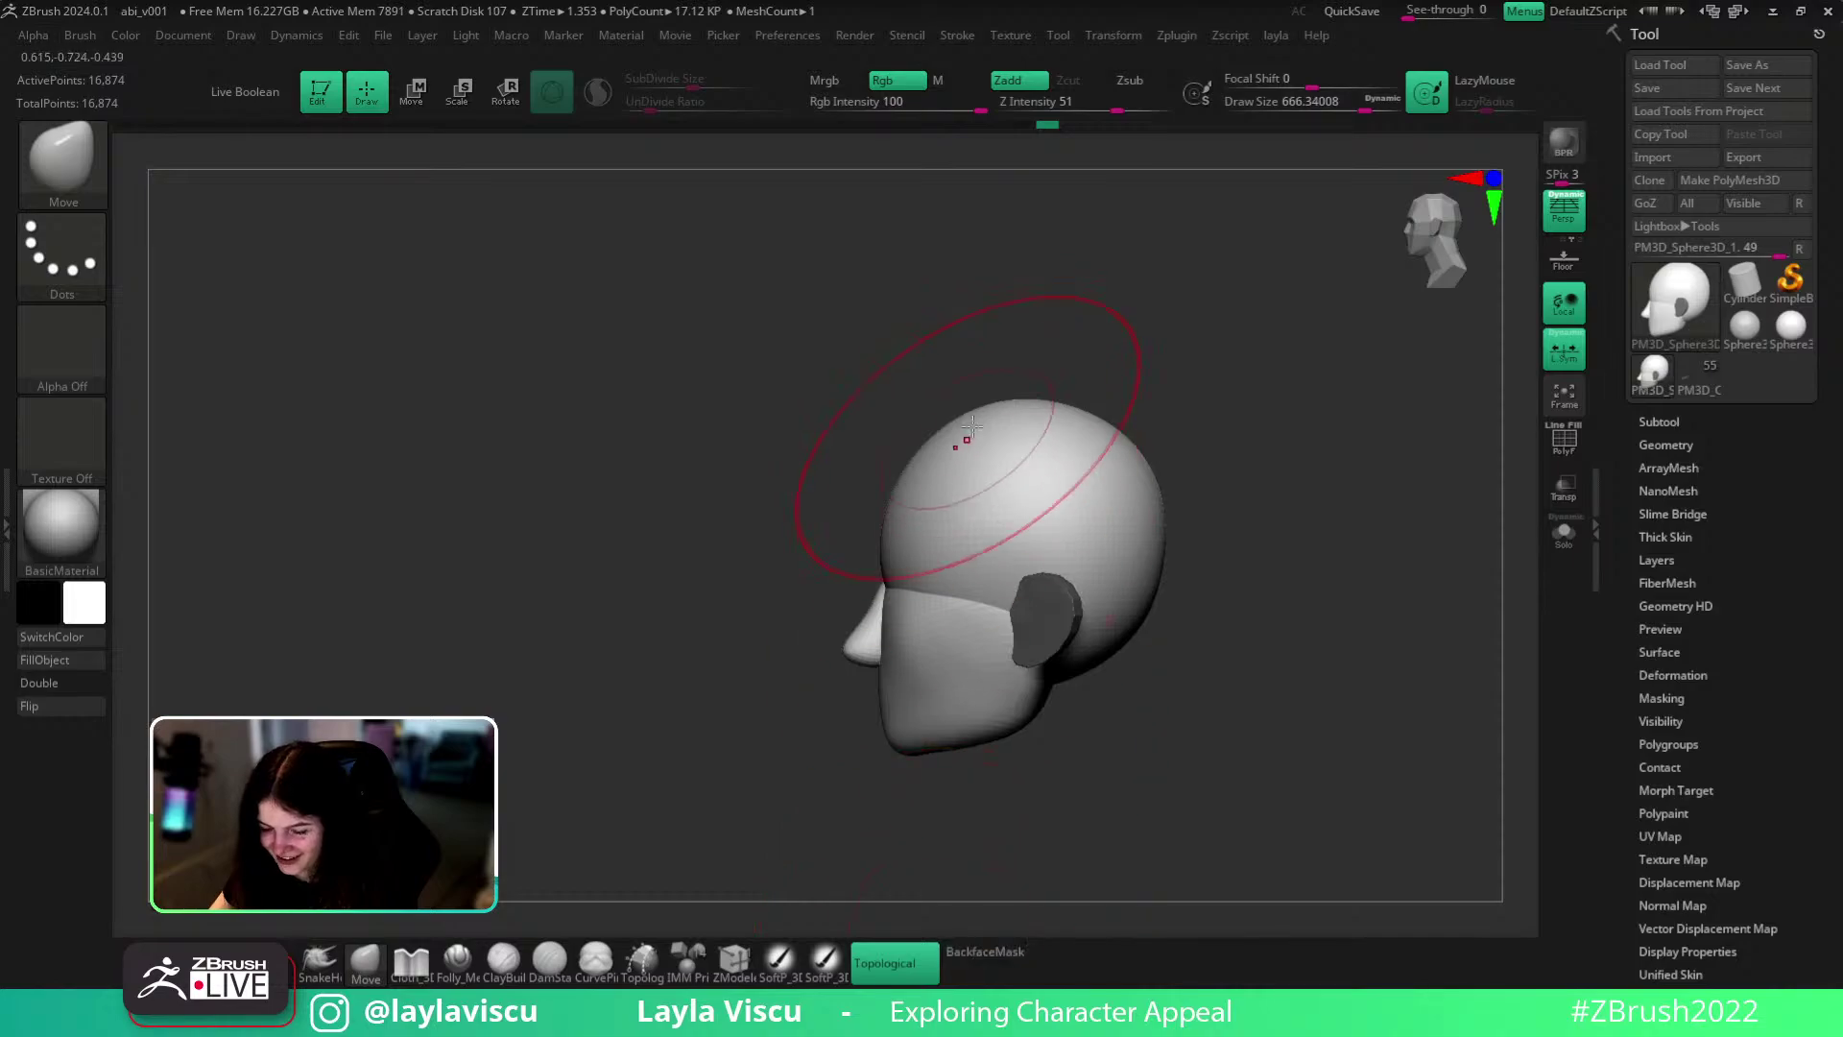
pyautogui.moveTo(1200, 422)
pyautogui.mouseDown()
pyautogui.moveTo(1287, 412)
pyautogui.moveTo(1281, 487)
pyautogui.moveTo(1131, 491)
pyautogui.moveTo(1190, 571)
pyautogui.moveTo(1173, 661)
pyautogui.mouseUp()
pyautogui.press('s')
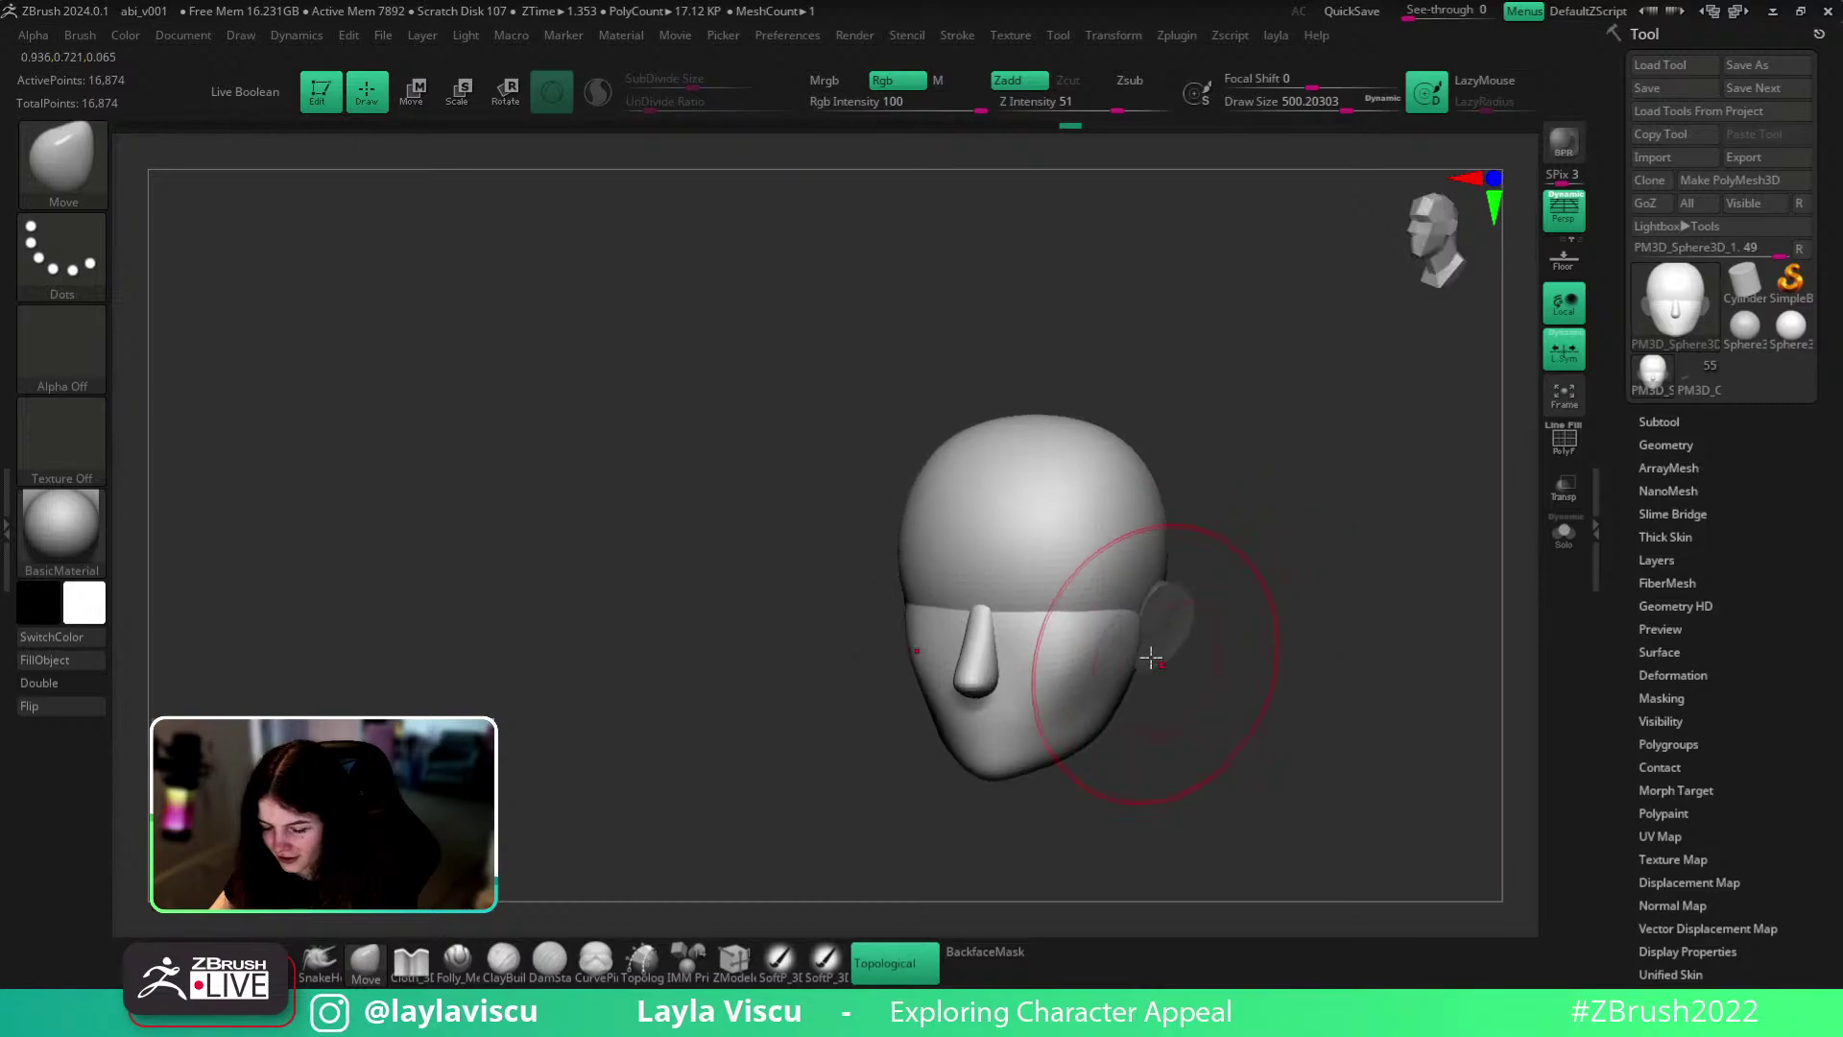
# - Try to adjust the top of the nose from the front with the Move brush at a reduced draw size
pyautogui.moveTo(1301, 680)
pyautogui.keyDown('shift'); pyautogui.mouseDown()
pyautogui.moveTo(1238, 637)
pyautogui.moveTo(1200, 545)
pyautogui.mouseUp(); pyautogui.keyUp('shift')
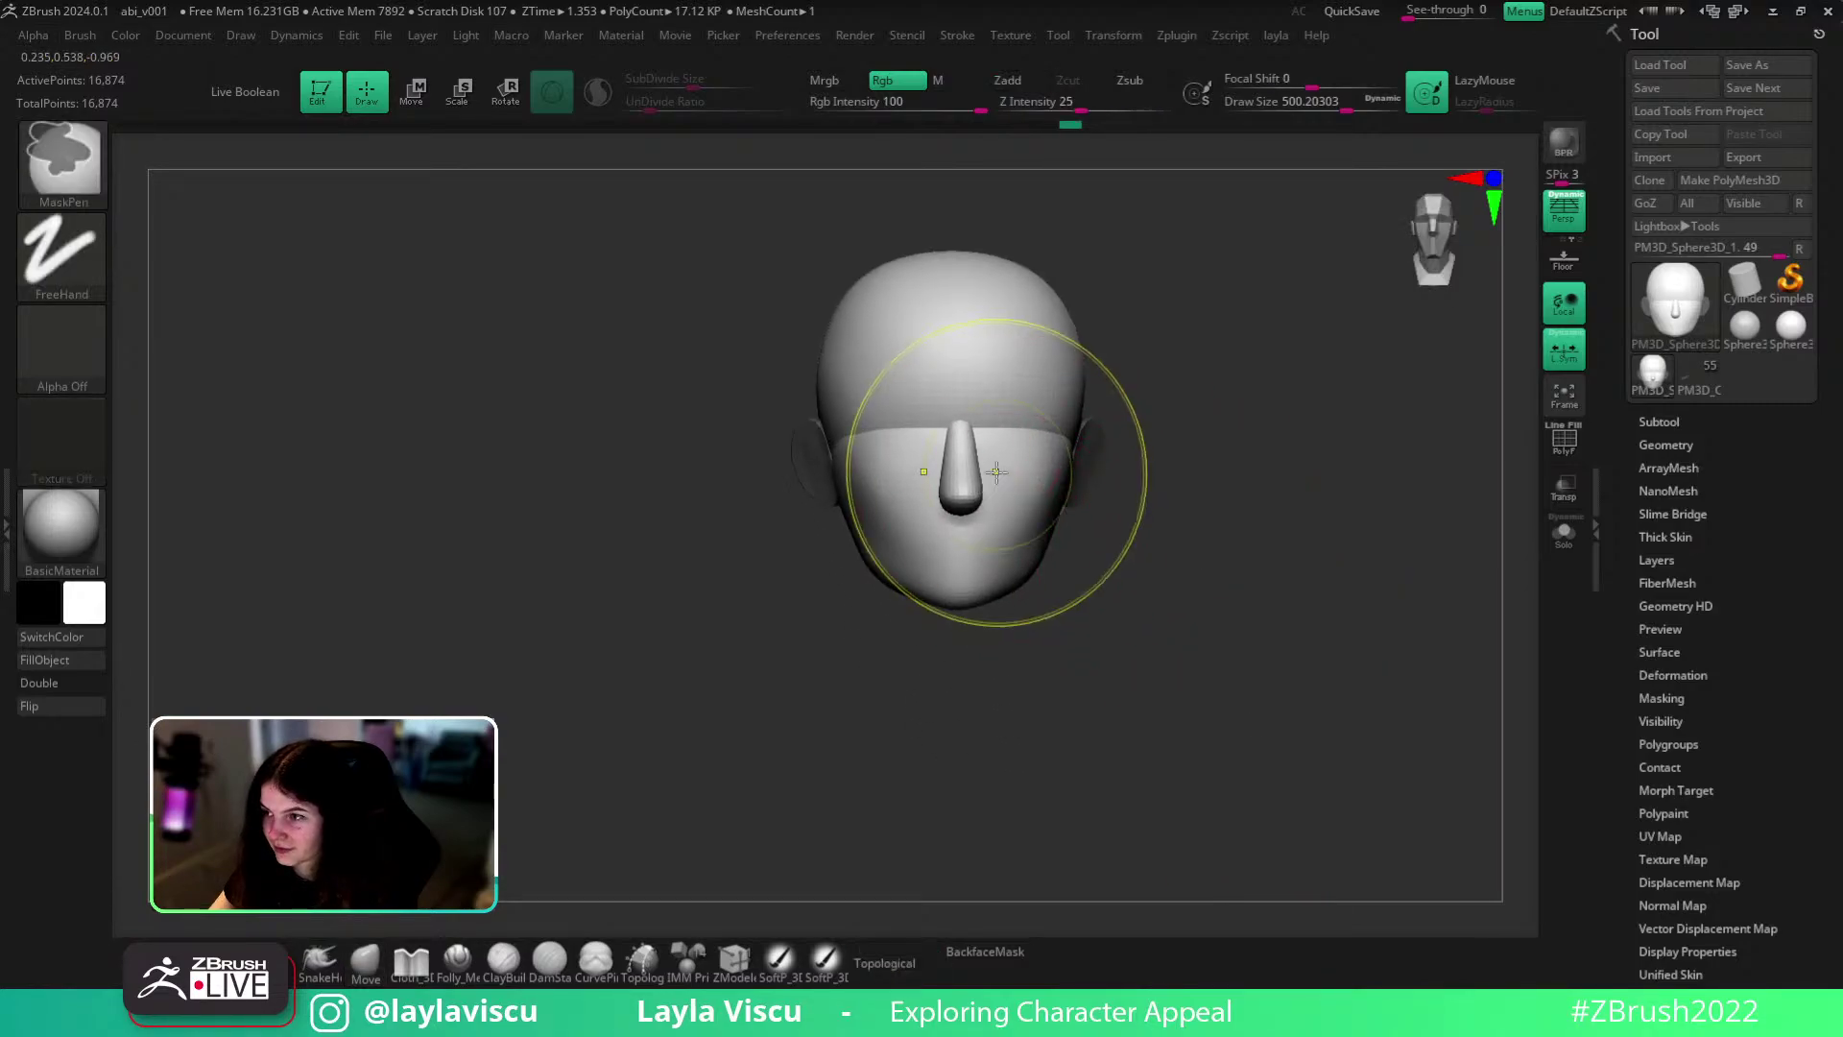
pyautogui.keyDown('ctrl'); pyautogui.moveTo(996, 473); pyautogui.dragTo(1047, 585, button='right'); pyautogui.keyUp('ctrl')
pyautogui.keyDown('alt'); pyautogui.moveTo(1248, 566); pyautogui.dragTo(1225, 666); pyautogui.keyUp('alt')
pyautogui.press('[')
pyautogui.press('[')
pyautogui.press('[')
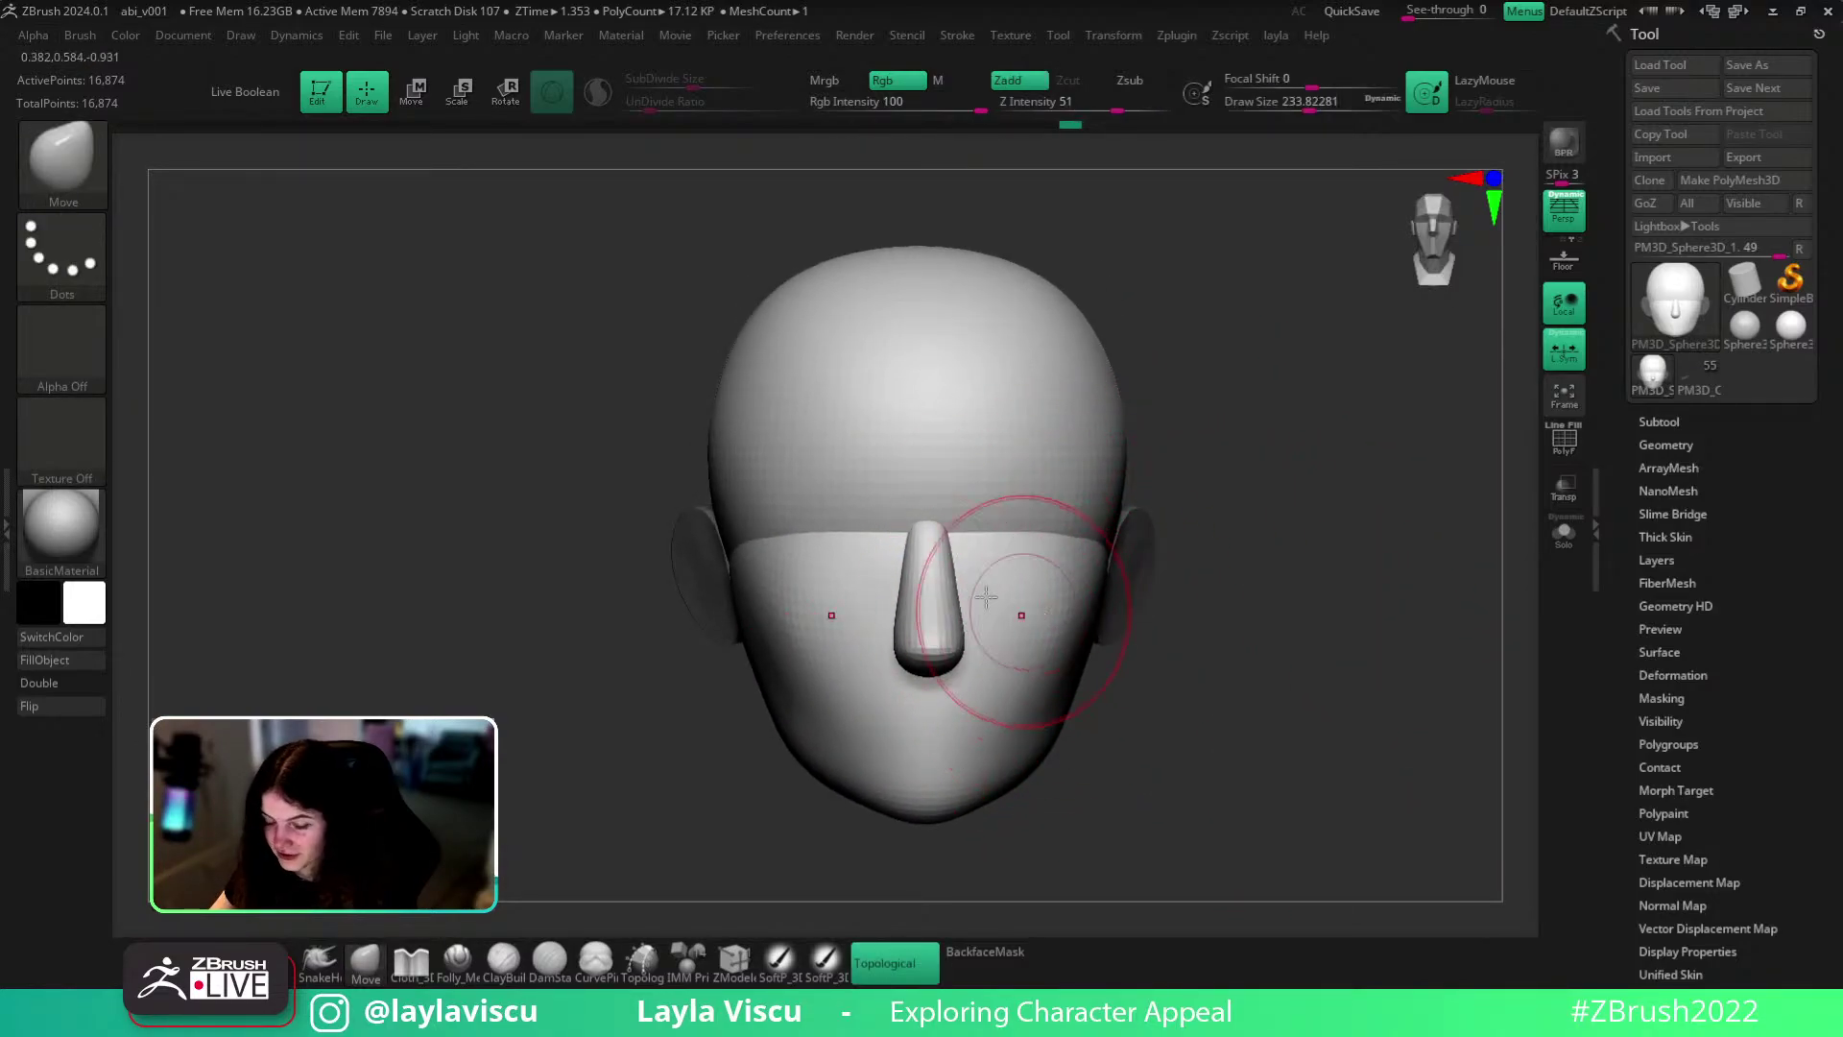
pyautogui.press('s')
pyautogui.click(930, 557)
pyautogui.moveTo(946, 561); pyautogui.dragTo(967, 559)
pyautogui.hotkey('ctrl', 'z')
# - Show the wireframe on the head in profile and open the Move brush's auto-masking options
pyautogui.keyDown('ctrl'); pyautogui.moveTo(1131, 599); pyautogui.dragTo(1166, 538, button='right'); pyautogui.keyUp('ctrl')
pyautogui.moveTo(1276, 620); pyautogui.dragTo(1189, 682)
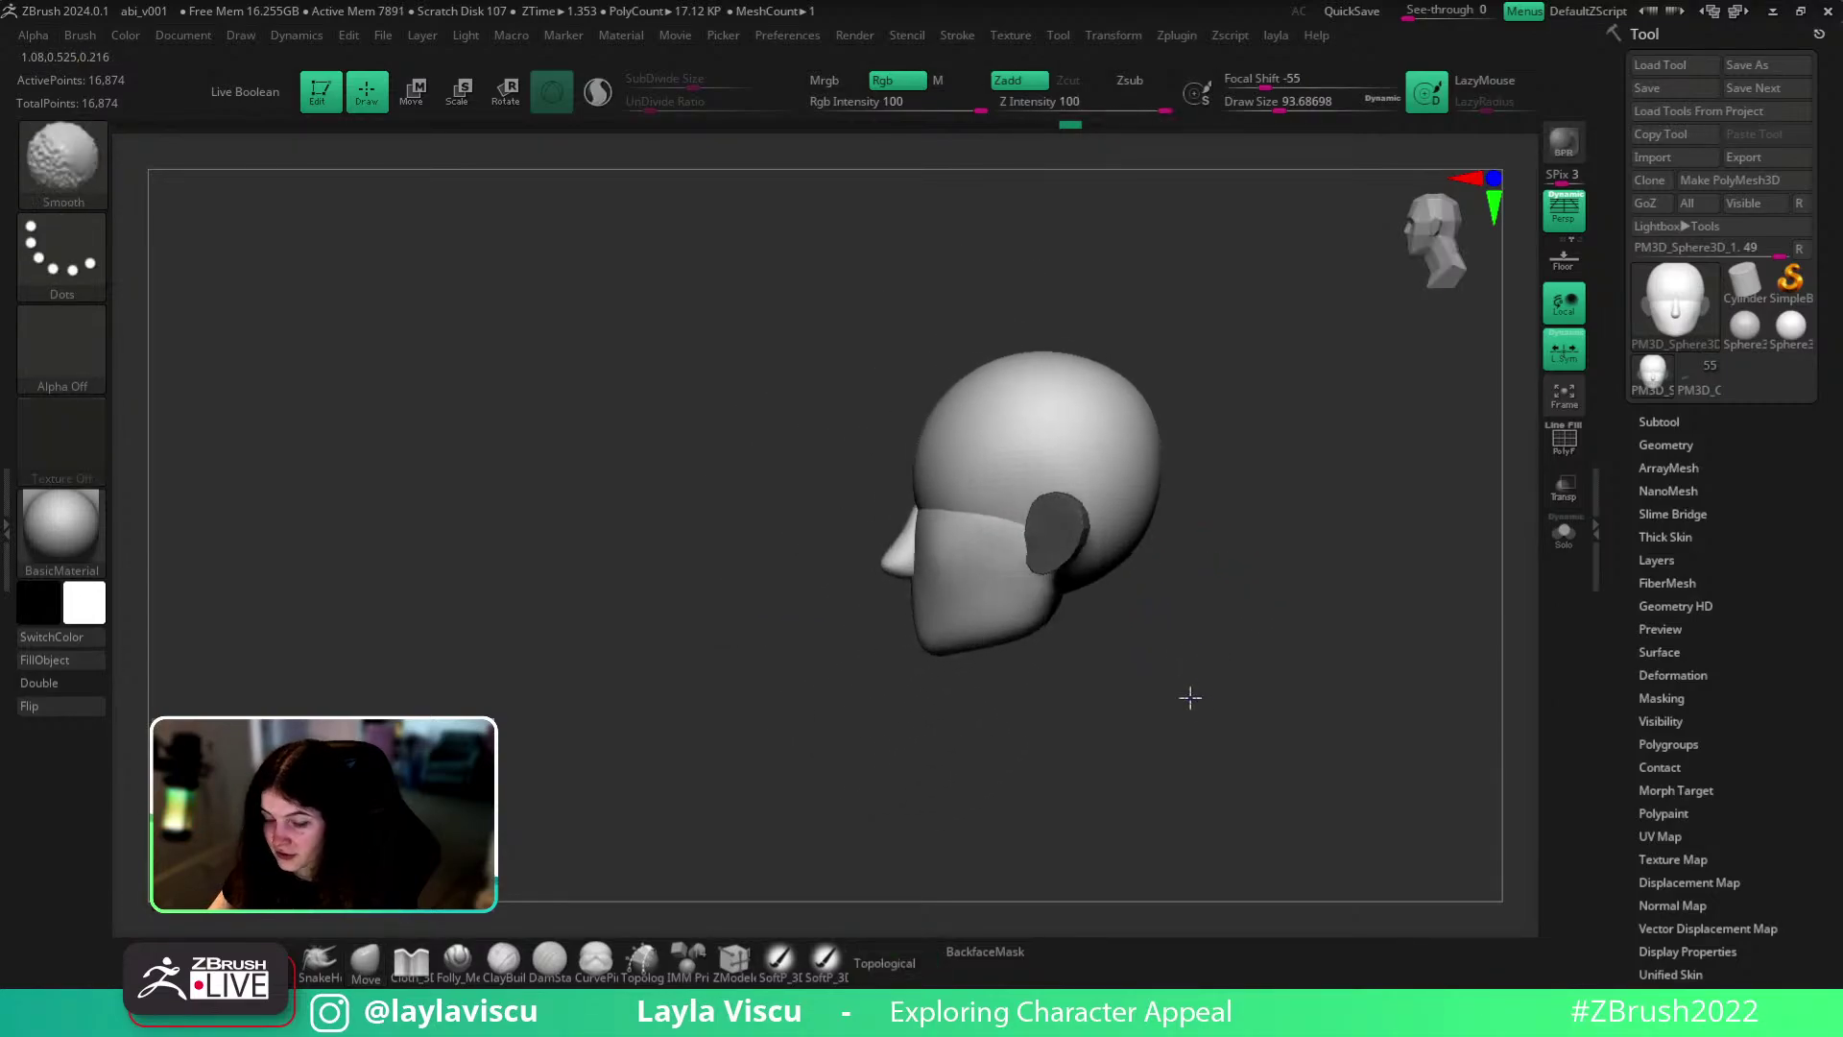
pyautogui.keyDown('ctrl'); pyautogui.moveTo(894, 638); pyautogui.dragTo(903, 671, button='right'); pyautogui.keyUp('ctrl')
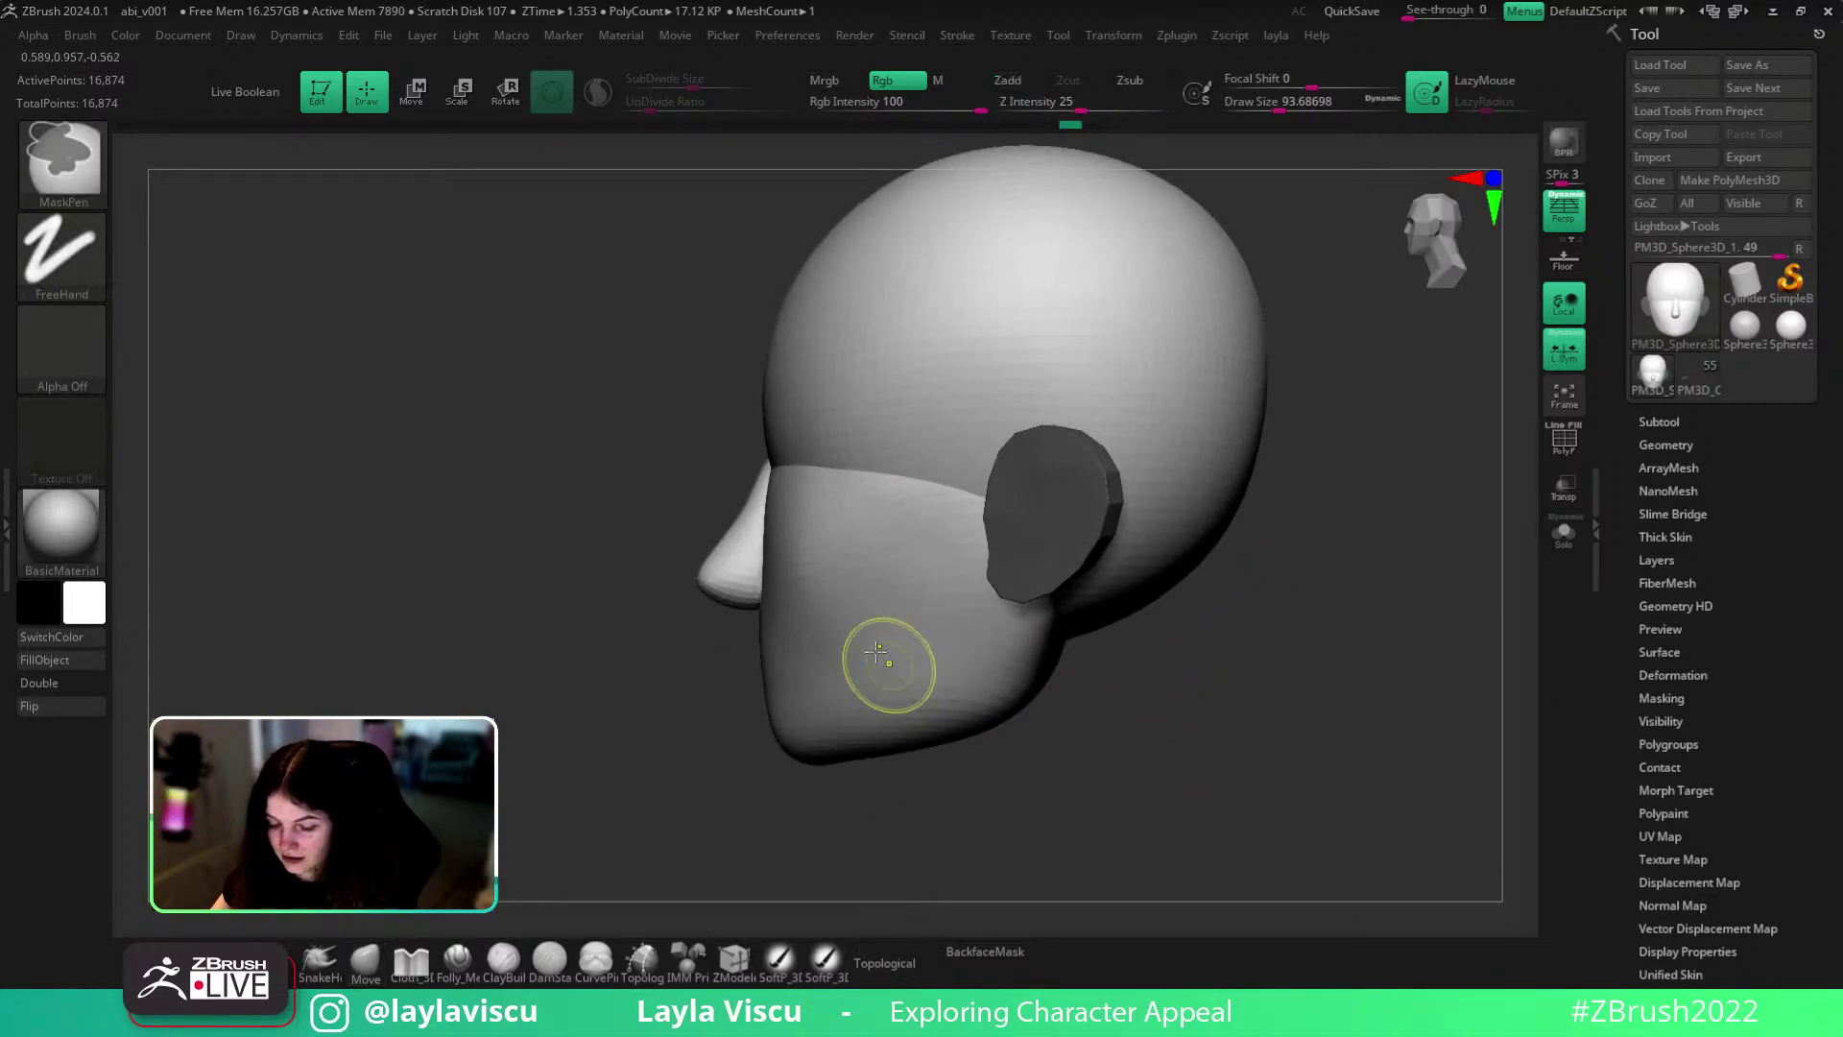
pyautogui.press(']')
pyautogui.press(']')
pyautogui.press(']')
pyautogui.hotkey('shift', 'f')
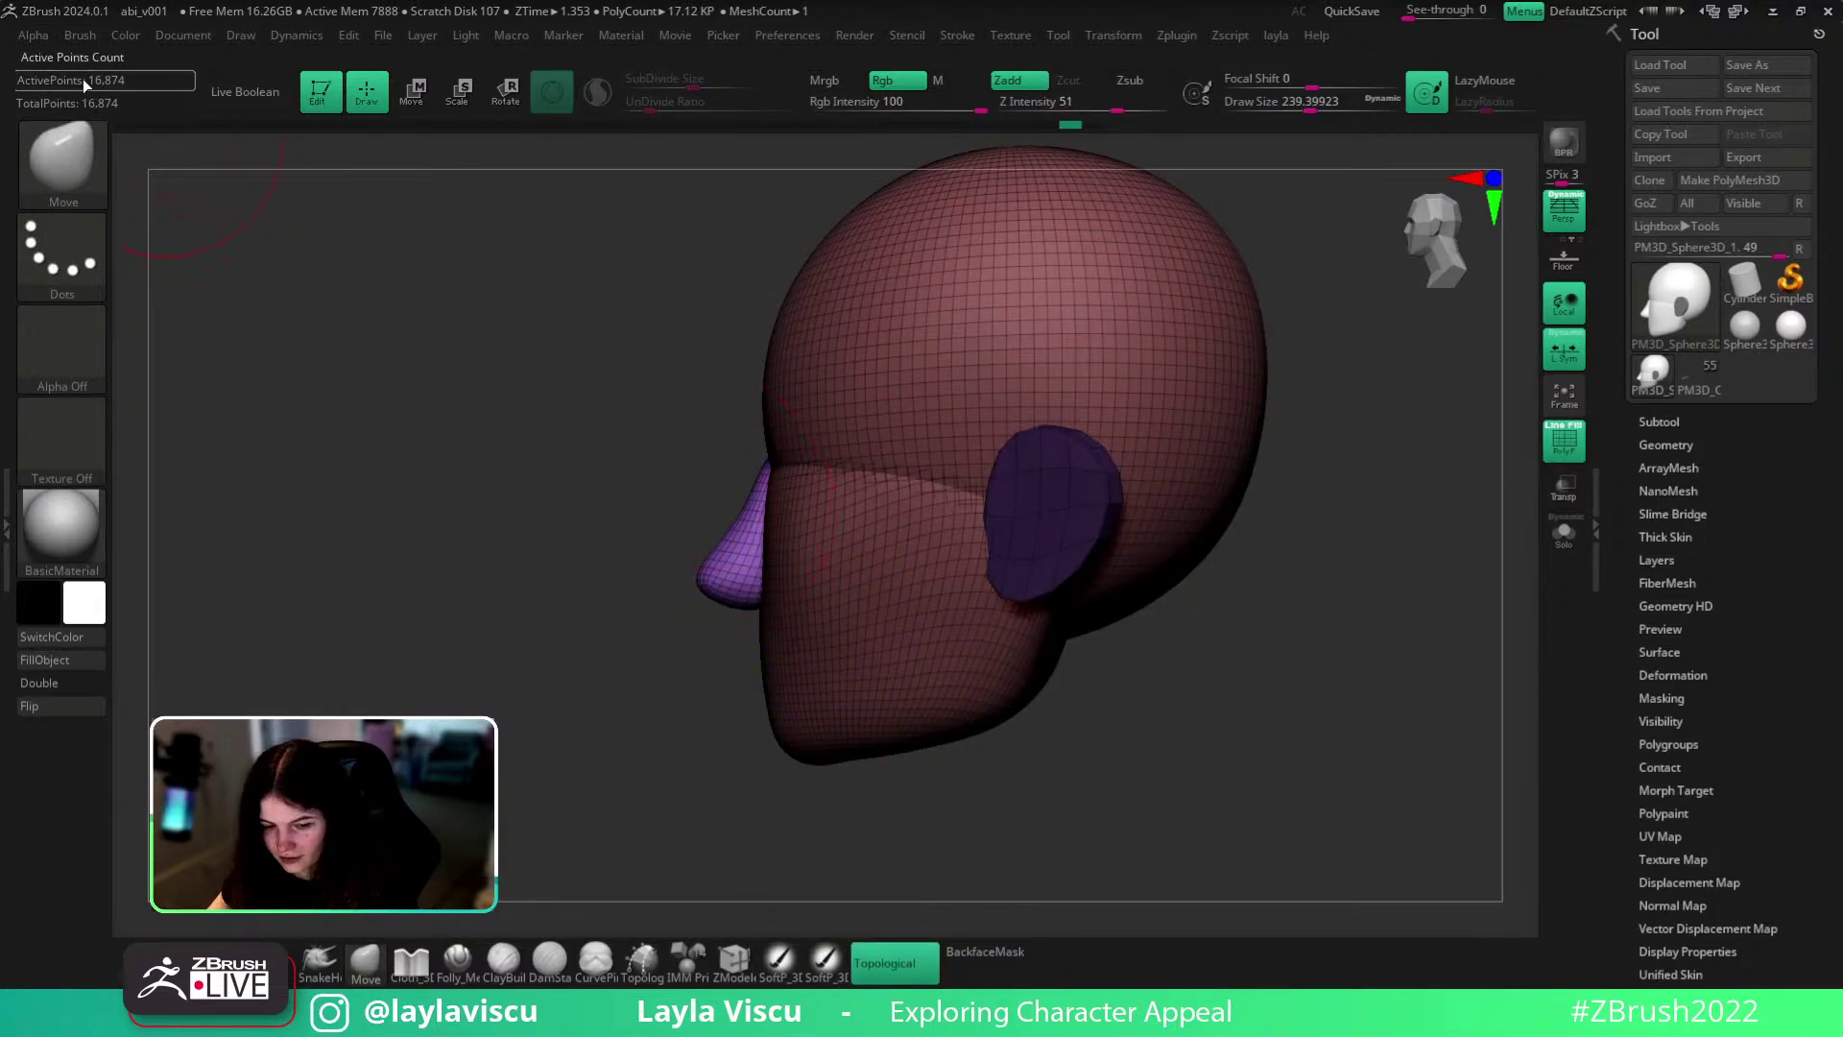
pyautogui.click(80, 35)
pyautogui.click(142, 729)
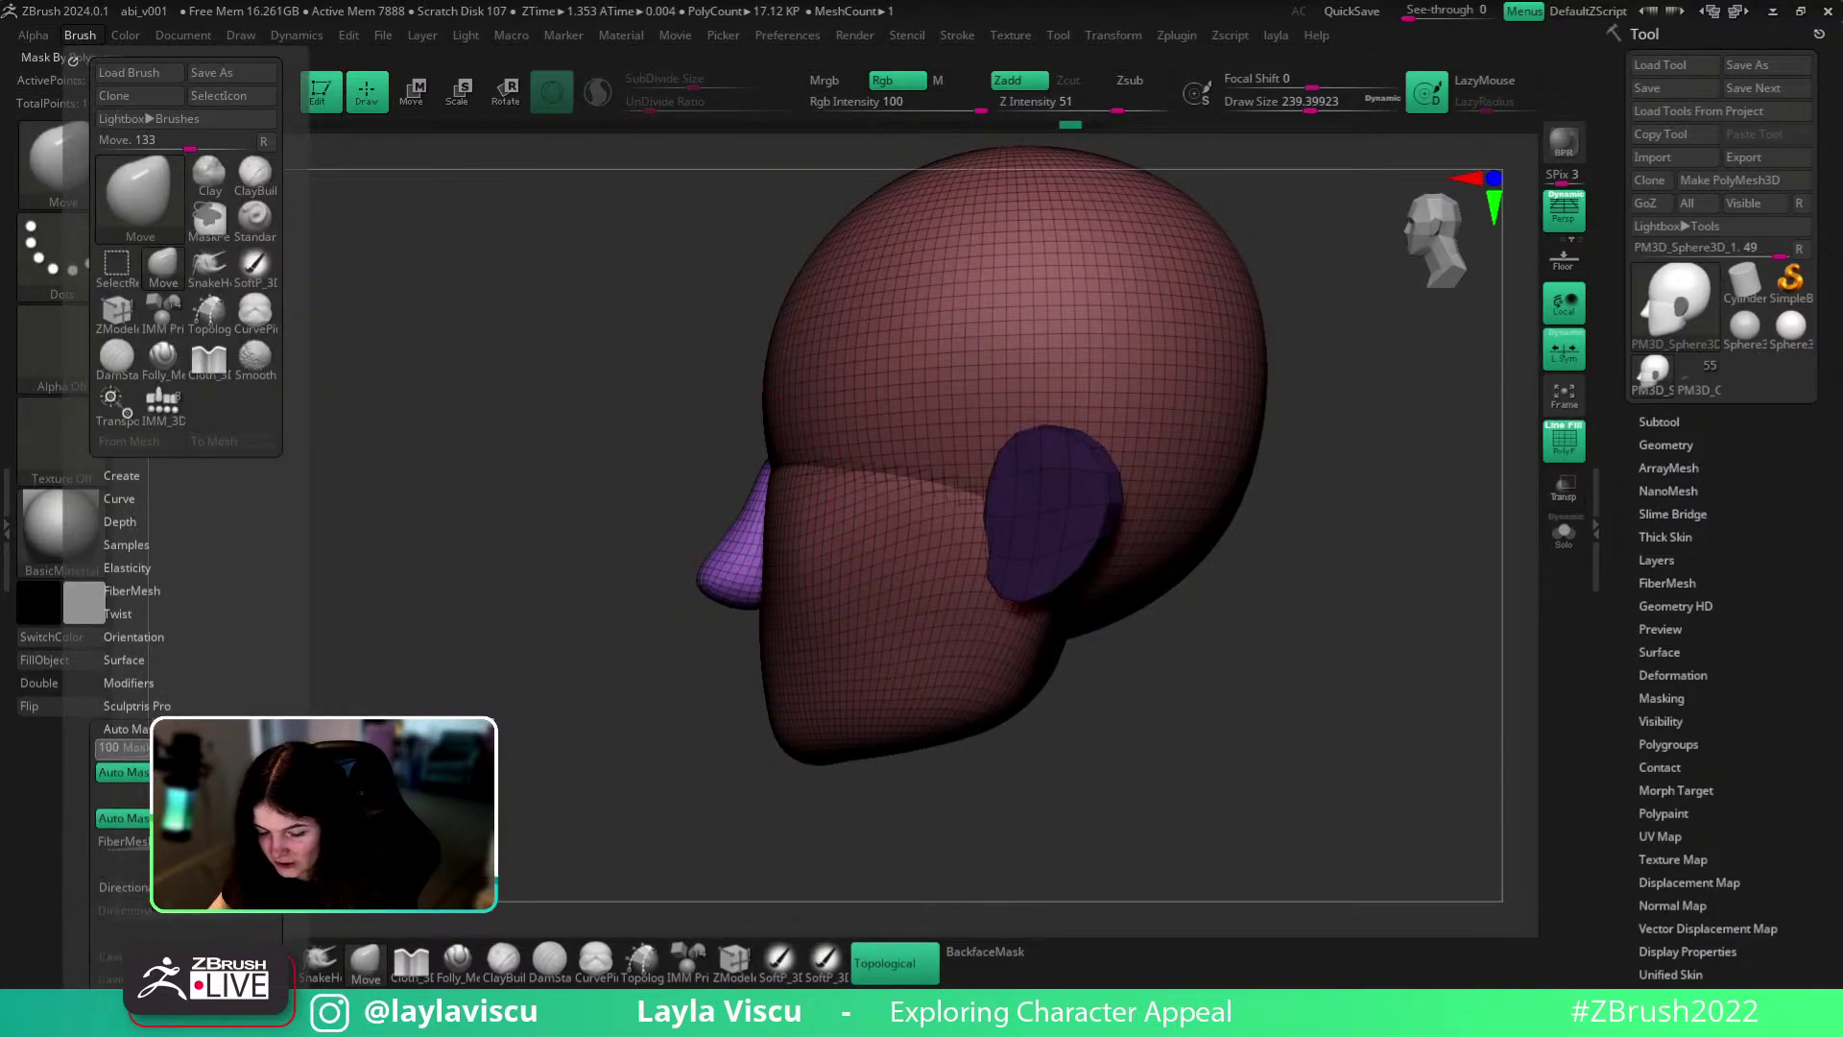
# - Push the eye and upper cheek area back behind the nose bridge with topological masking off at draw size about 268, and hide the wireframe
pyautogui.press('s')
pyautogui.moveTo(755, 508); pyautogui.dragTo(811, 485)
pyautogui.hotkey('shift', 'f')
pyautogui.keyDown('ctrl'); pyautogui.moveTo(1272, 735); pyautogui.dragTo(1063, 600, button='right'); pyautogui.keyUp('ctrl')
pyautogui.keyDown('alt'); pyautogui.moveTo(1062, 600); pyautogui.dragTo(1150, 610, button='right'); pyautogui.keyUp('alt')
pyautogui.keyDown('ctrl'); pyautogui.moveTo(909, 530); pyautogui.dragTo(1037, 634, button='right'); pyautogui.keyUp('ctrl')
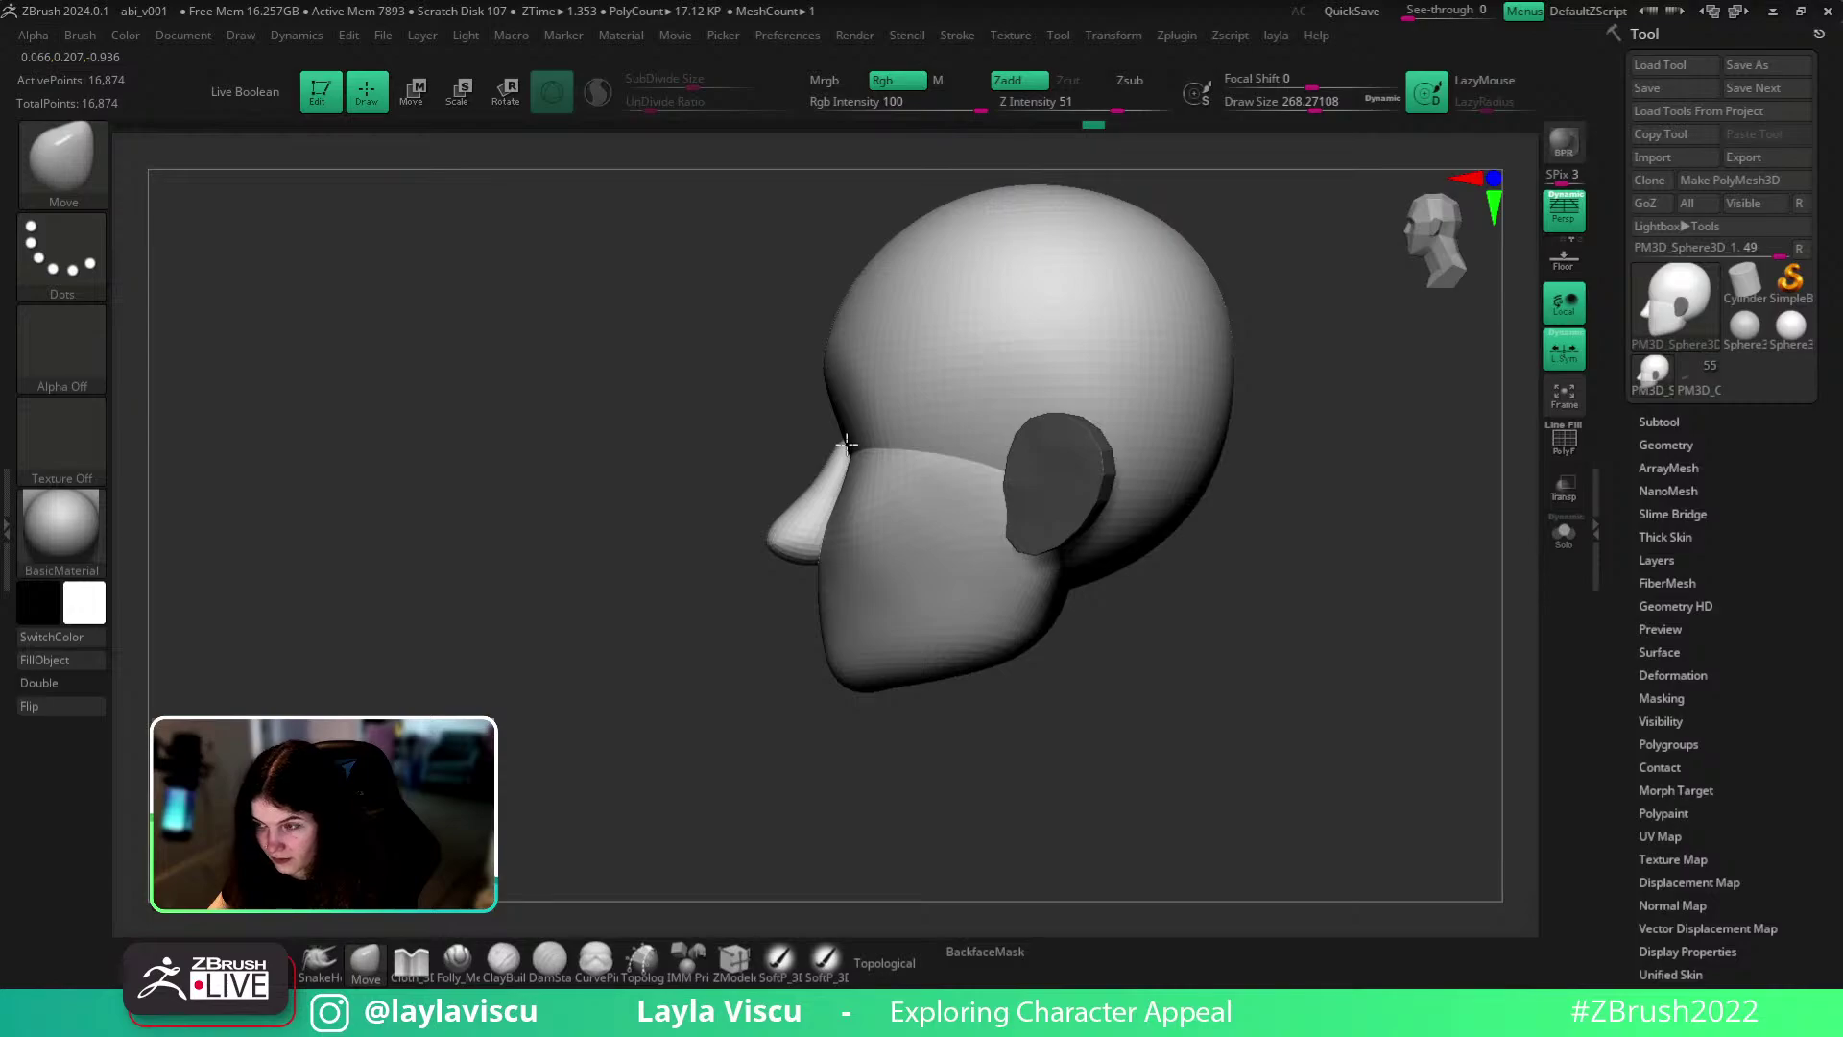
# - Pull the root of the nose up and forward in profile with the Move brush at a draw size of about 158
pyautogui.press('s')
pyautogui.moveTo(836, 459); pyautogui.dragTo(816, 461)
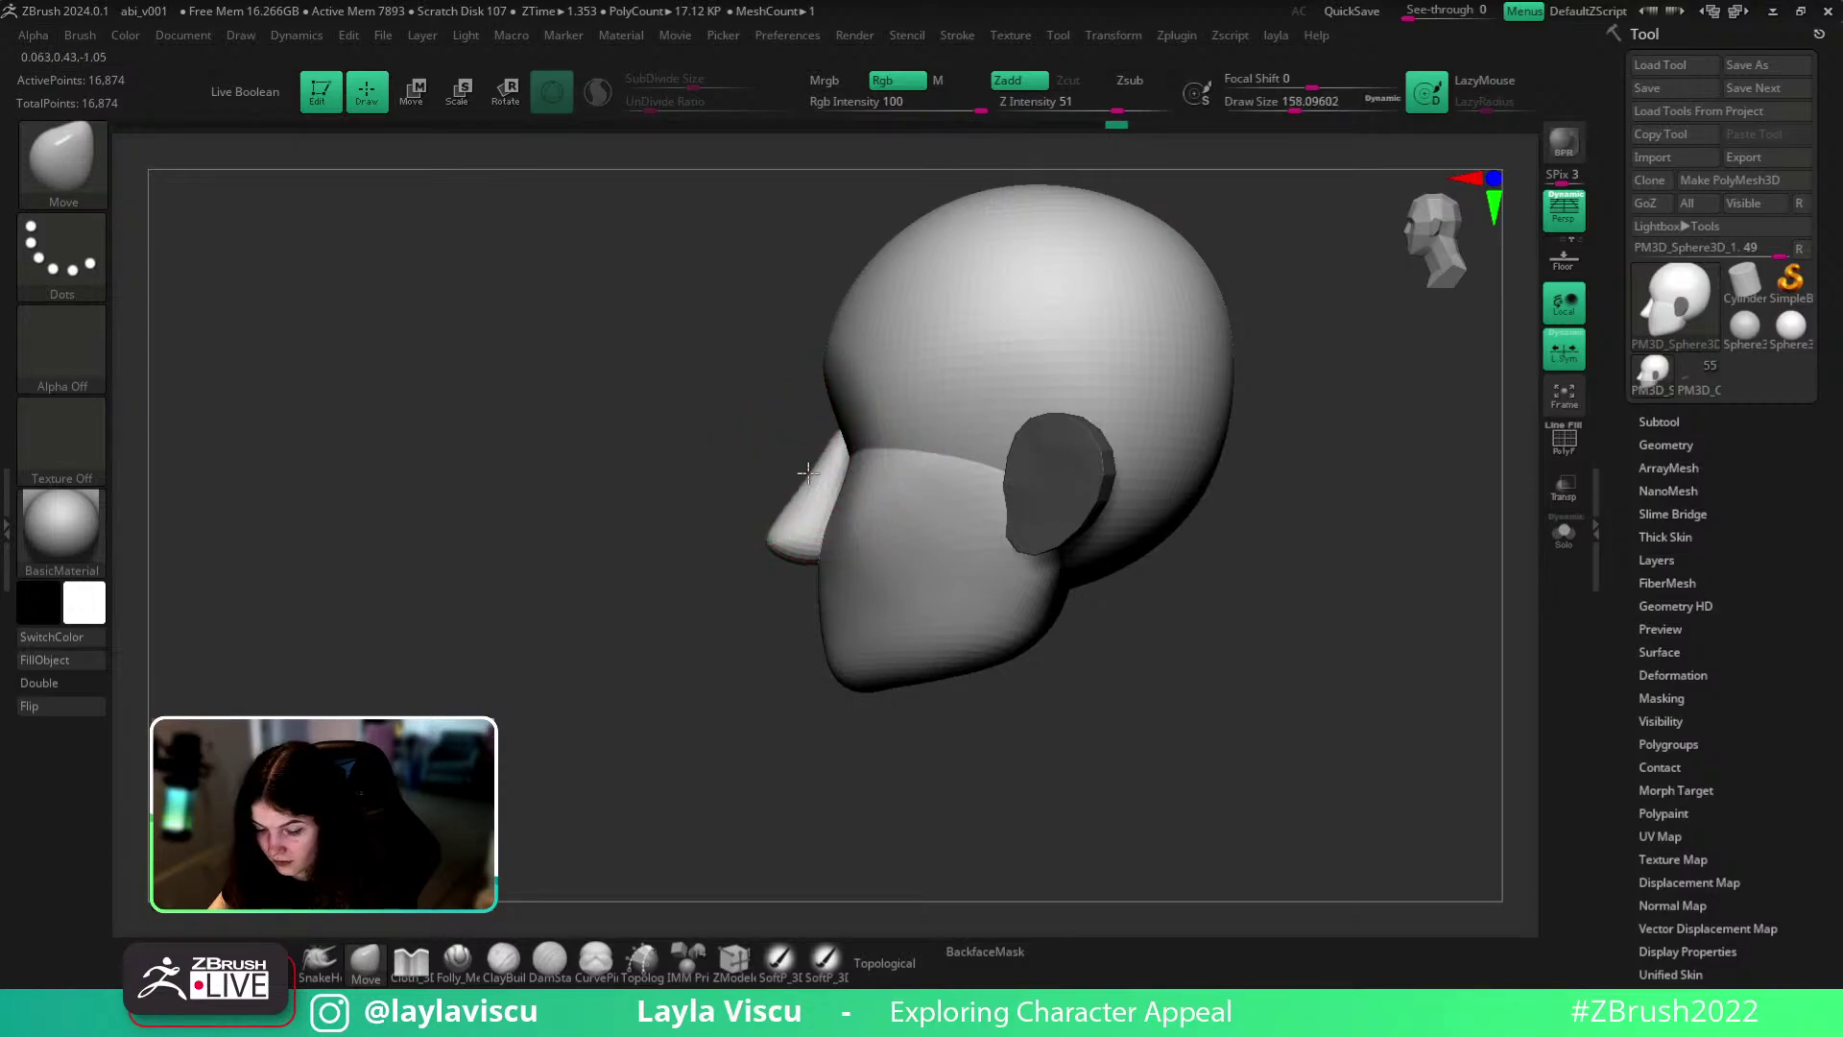
pyautogui.keyDown('alt'); pyautogui.moveTo(739, 527); pyautogui.dragTo(705, 514); pyautogui.keyUp('alt')
pyautogui.moveTo(696, 537); pyautogui.dragTo(921, 623)
pyautogui.moveTo(1036, 671); pyautogui.dragTo(917, 706)
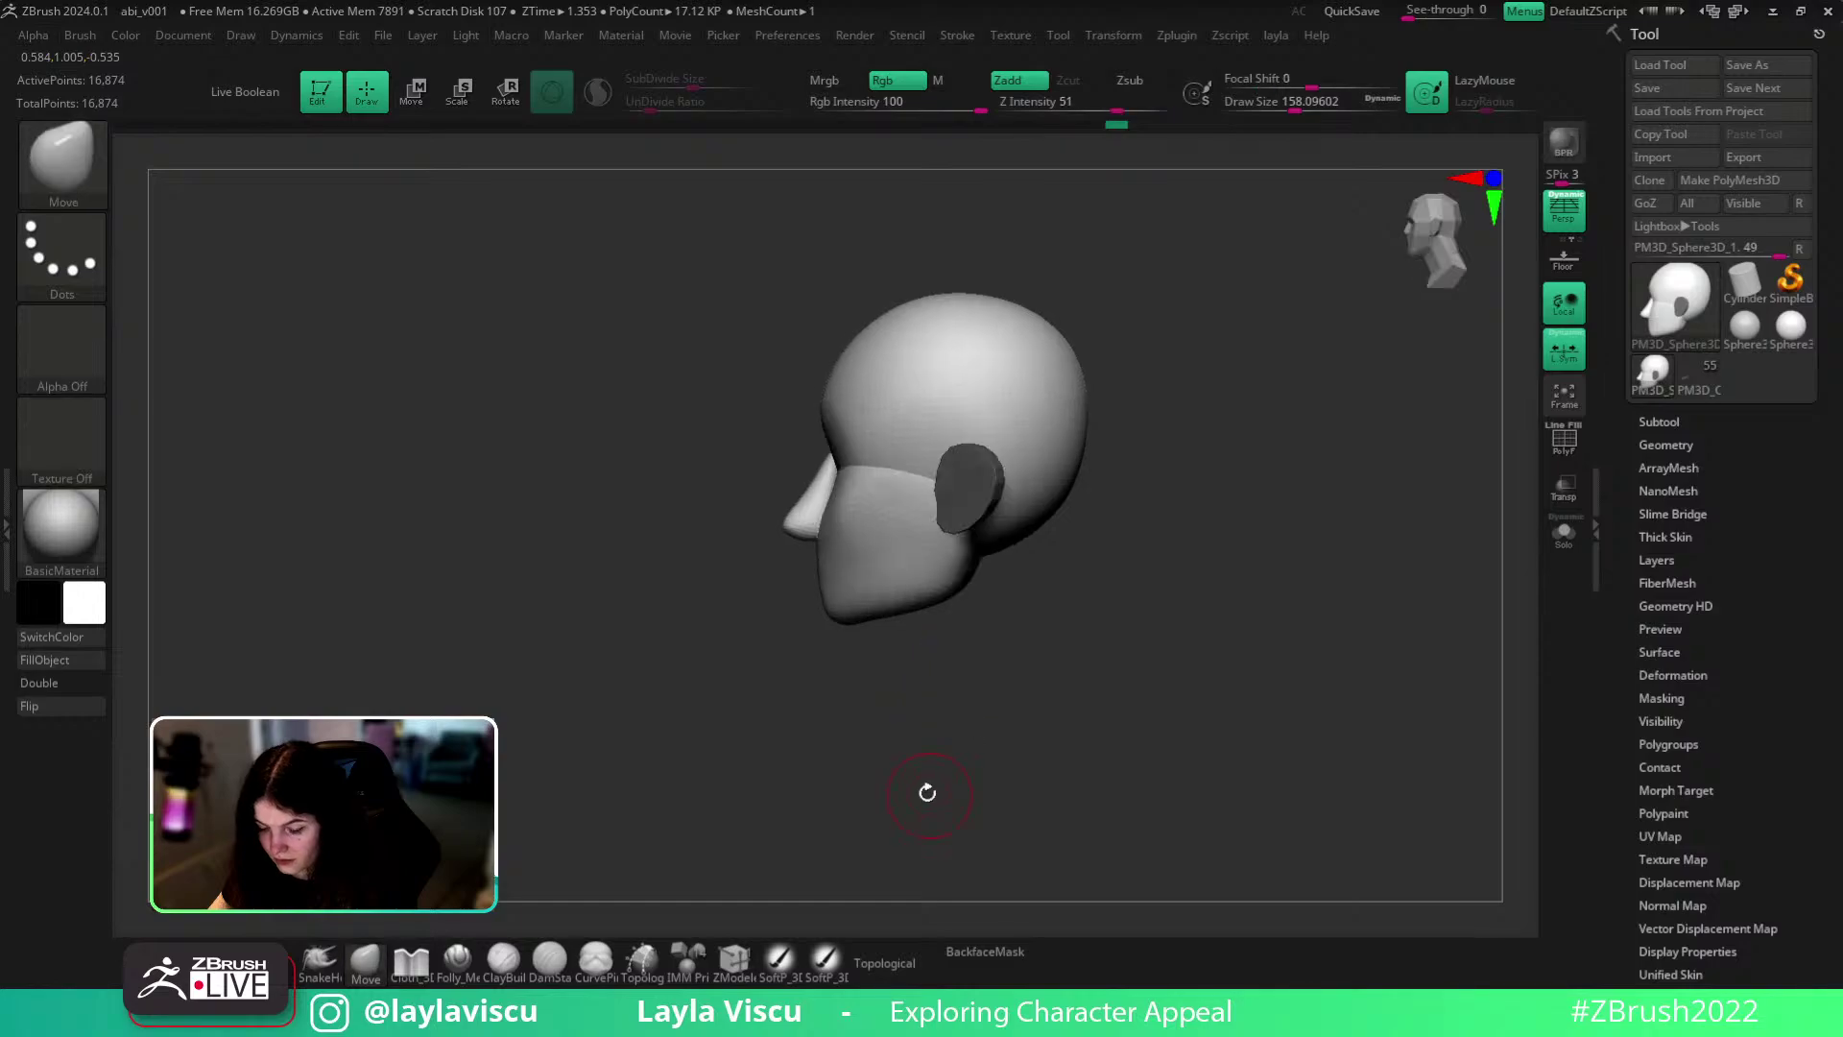
pyautogui.keyDown('ctrl'); pyautogui.moveTo(885, 578); pyautogui.dragTo(849, 662, button='right'); pyautogui.keyUp('ctrl')
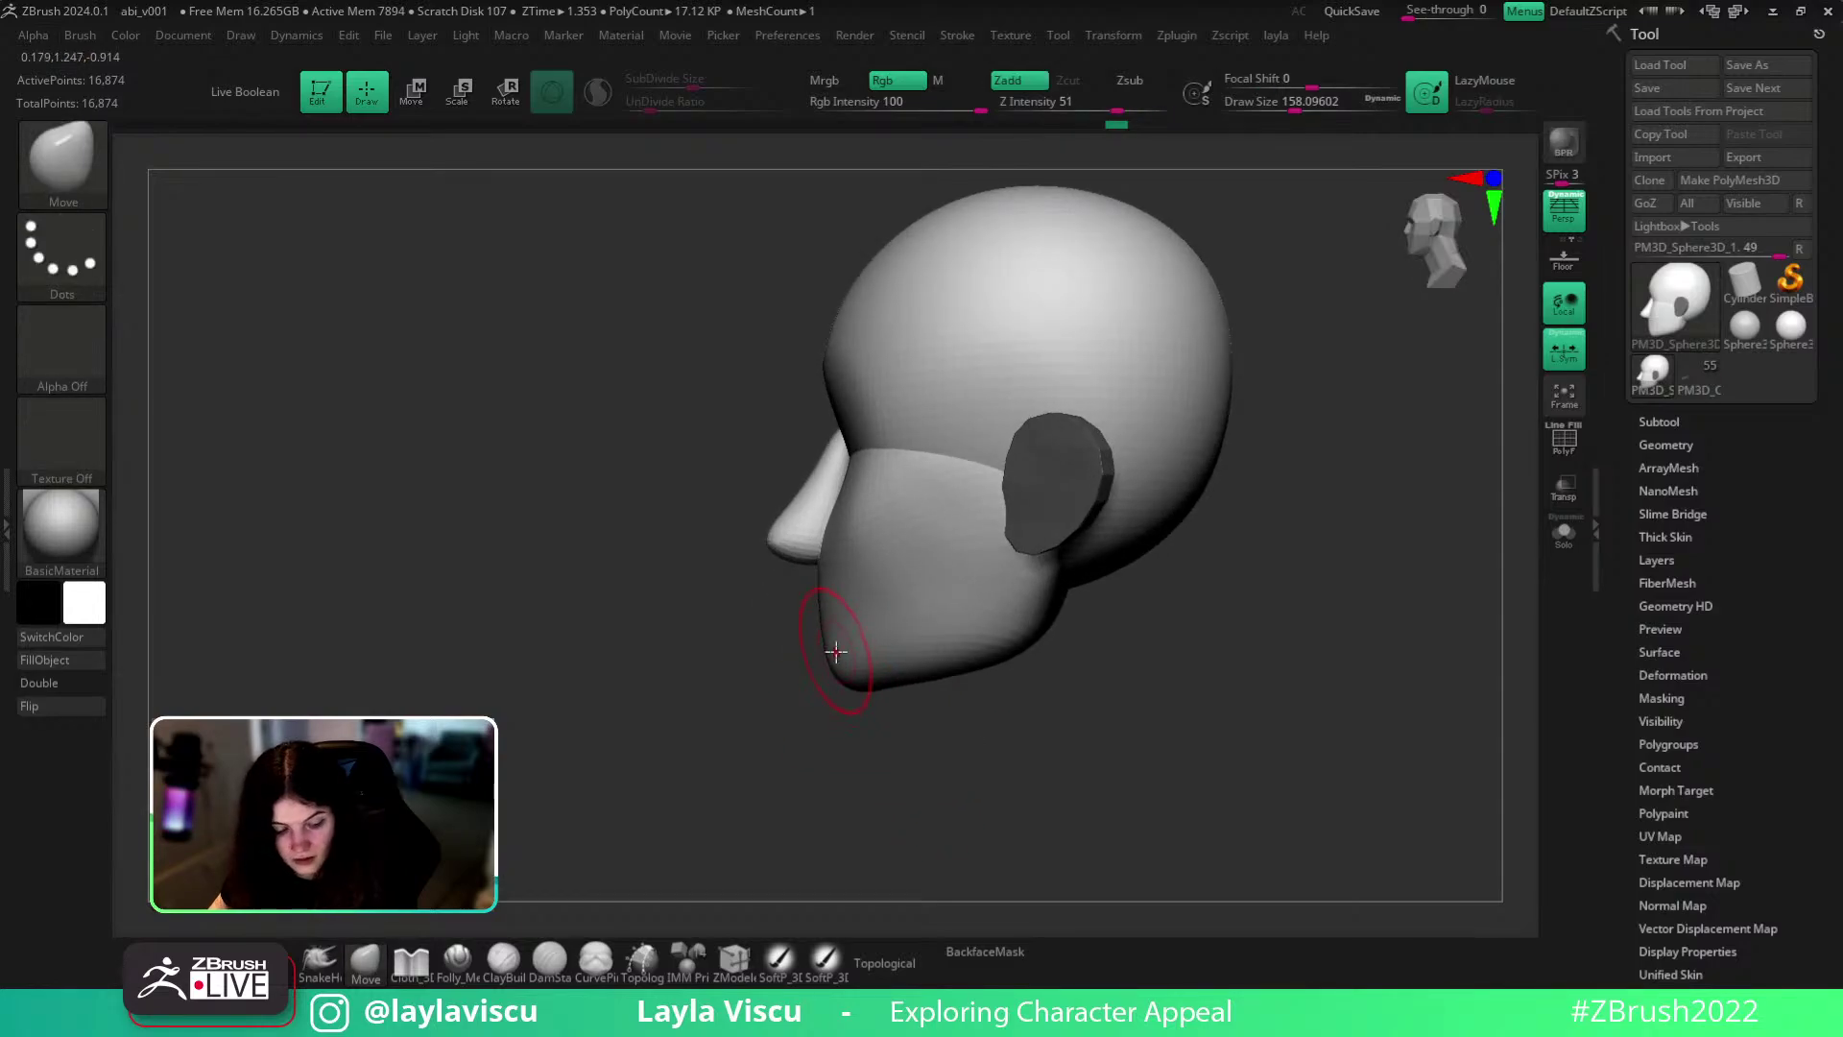
# - Try to pinch a mouth line below the nose with the CurvePinch brush at a draw size of about 80
pyautogui.press('b')
pyautogui.press('c')
pyautogui.click(1144, 438)
pyautogui.moveTo(1132, 727)
pyautogui.mouseDown()
pyautogui.moveTo(1234, 728)
pyautogui.moveTo(1132, 697)
pyautogui.moveTo(1215, 708)
pyautogui.mouseUp()
pyautogui.press('b')
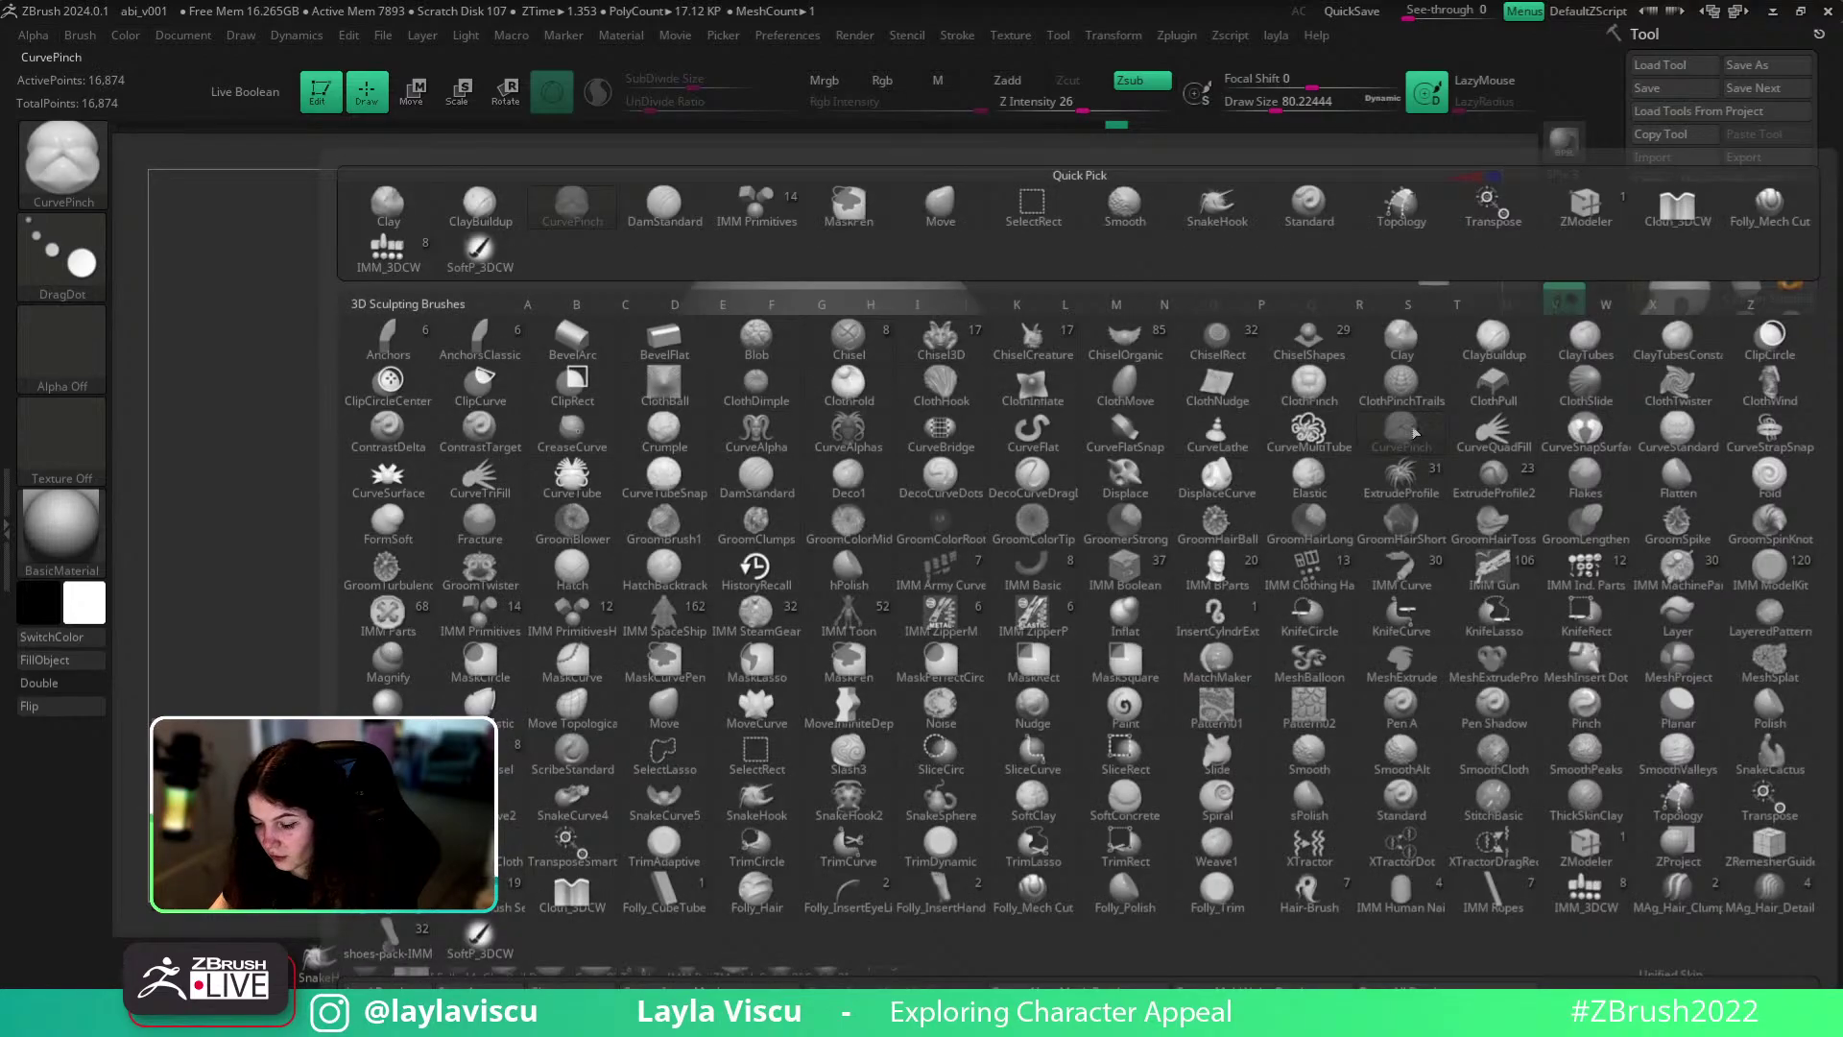
pyautogui.click(1403, 441)
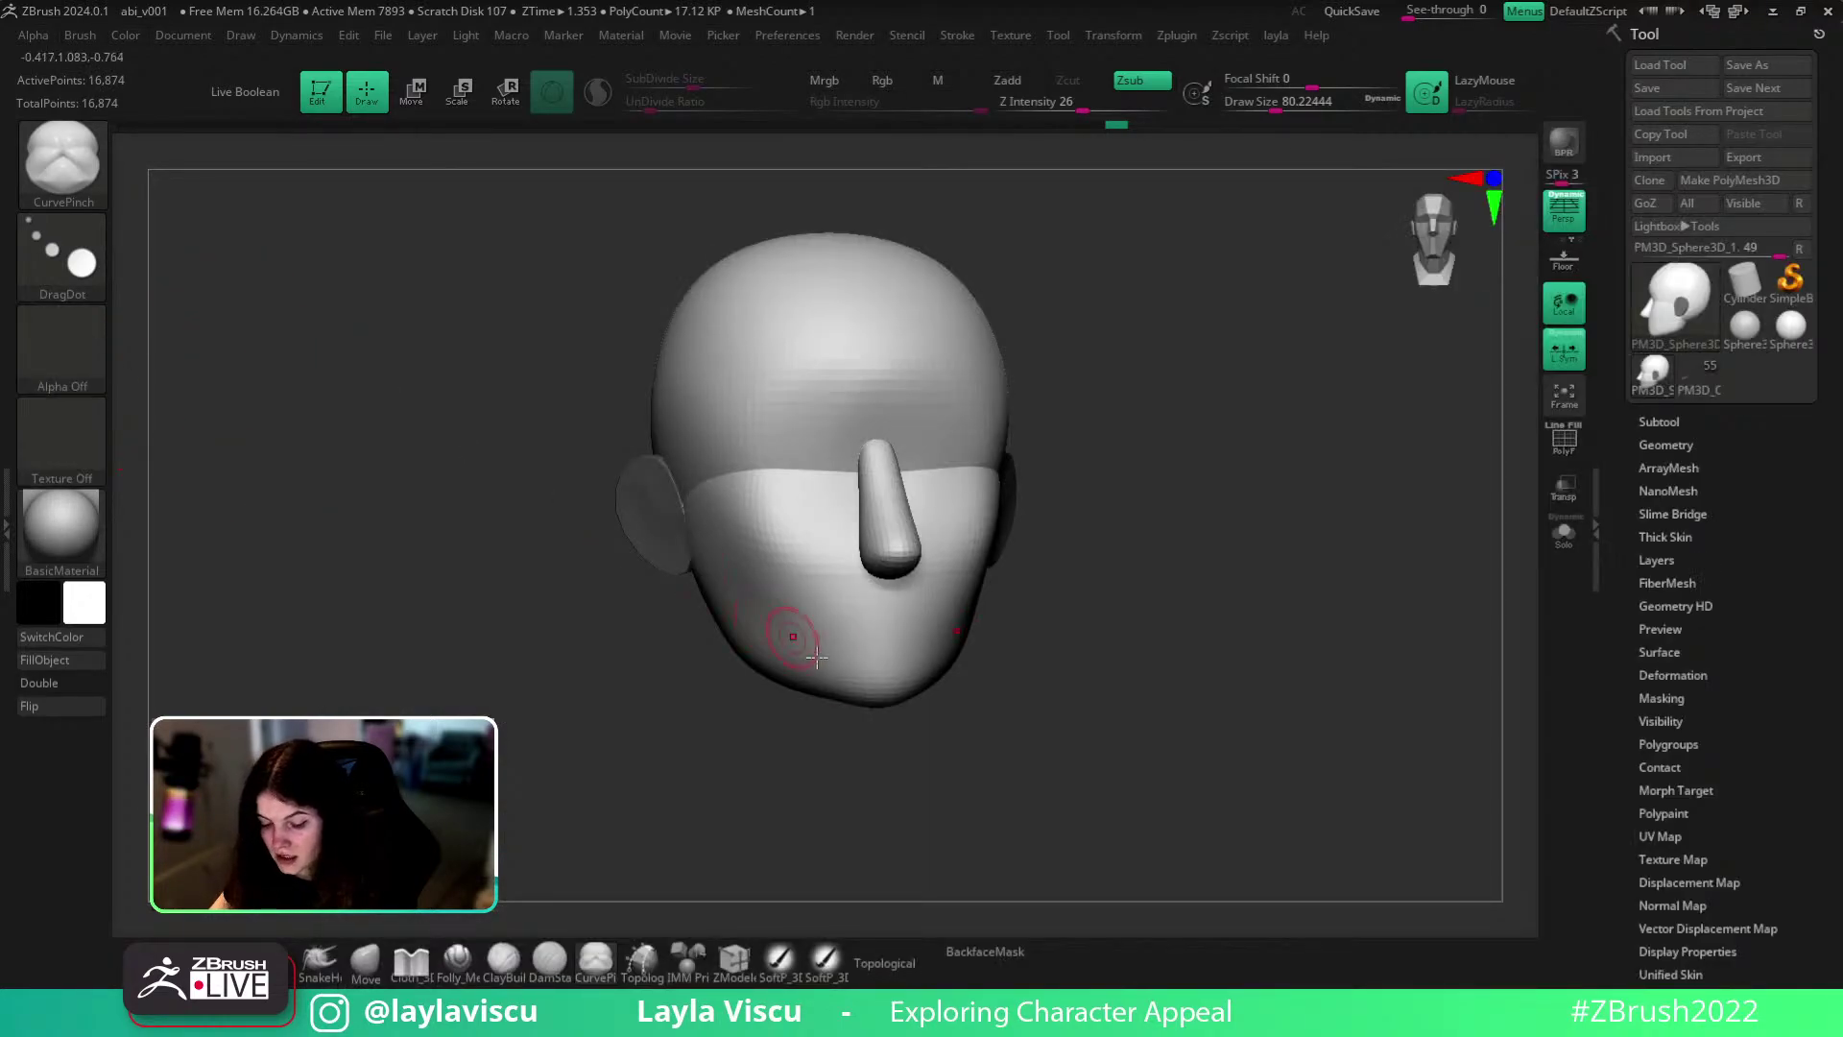
pyautogui.scroll(2, 843, 678)
pyautogui.moveTo(951, 647); pyautogui.dragTo(958, 647)
pyautogui.moveTo(1143, 744)
pyautogui.mouseDown()
pyautogui.moveTo(1184, 778)
pyautogui.moveTo(1090, 769)
pyautogui.mouseUp()
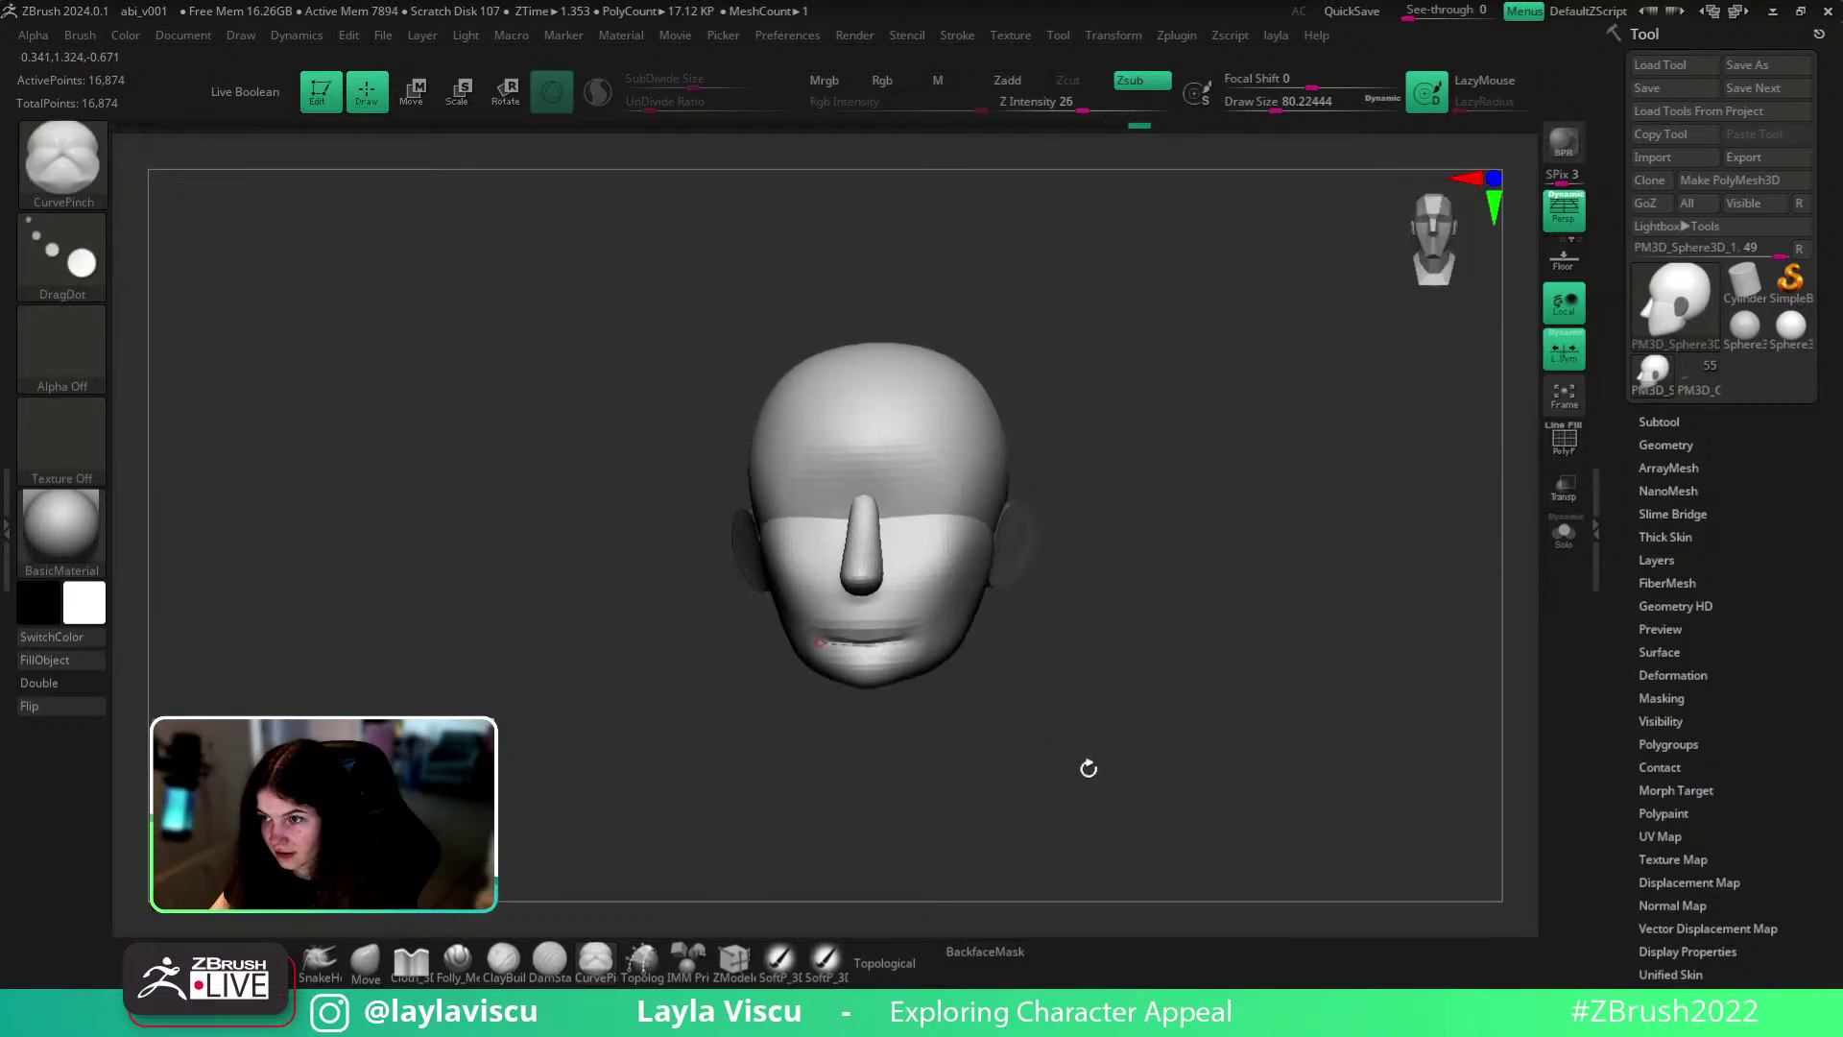
pyautogui.keyDown('ctrl'); pyautogui.moveTo(1090, 769); pyautogui.dragTo(938, 798, button='right'); pyautogui.keyUp('ctrl')
pyautogui.hotkey('ctrl', 'z')
# - Try a finer CurvePinch mouth line at a draw size of about 46 and compare it in profile
pyautogui.press('s')
pyautogui.moveTo(819, 588); pyautogui.dragTo(808, 589)
pyautogui.moveTo(941, 609); pyautogui.dragTo(1003, 604)
pyautogui.moveTo(1226, 653); pyautogui.dragTo(1031, 698)
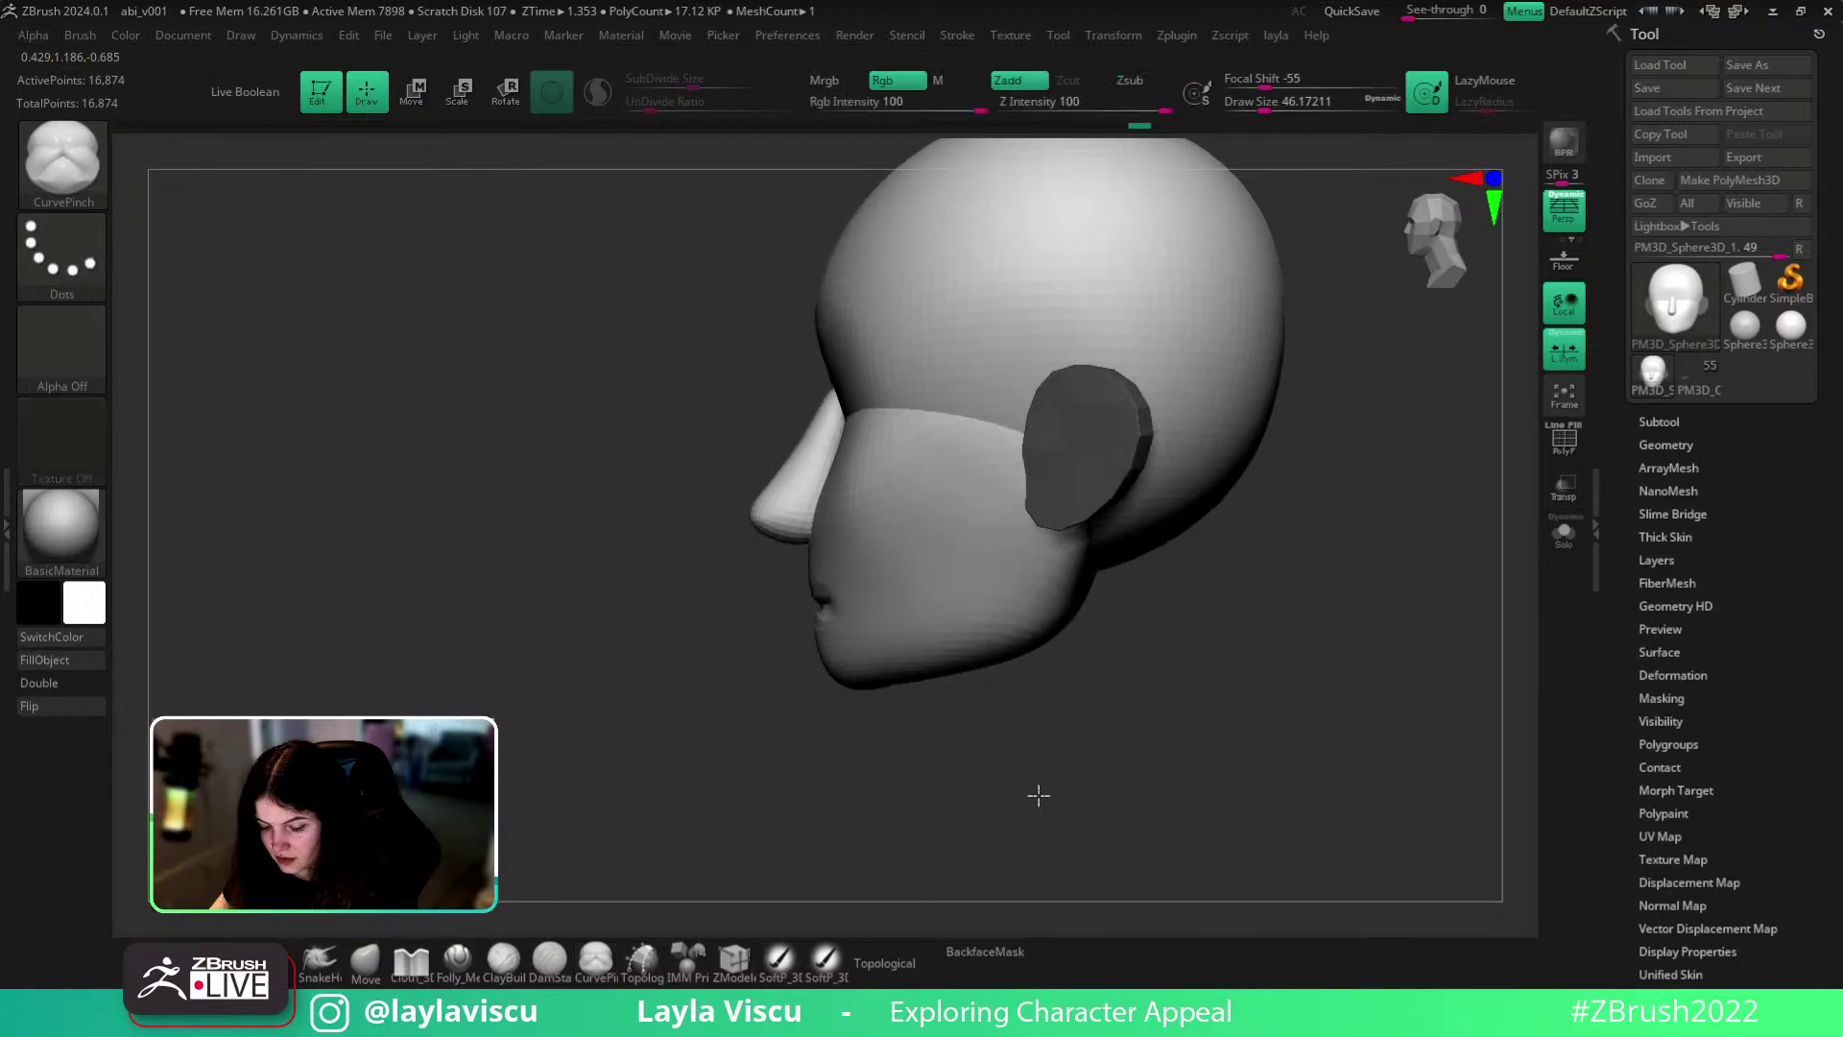
pyautogui.moveTo(1042, 790); pyautogui.dragTo(1139, 798)
pyautogui.hotkey('ctrl', 'z')
# - Build up volume across the mouth area with the ClayBuildup brush at a draw size of about 132
pyautogui.press('b')
pyautogui.press('c')
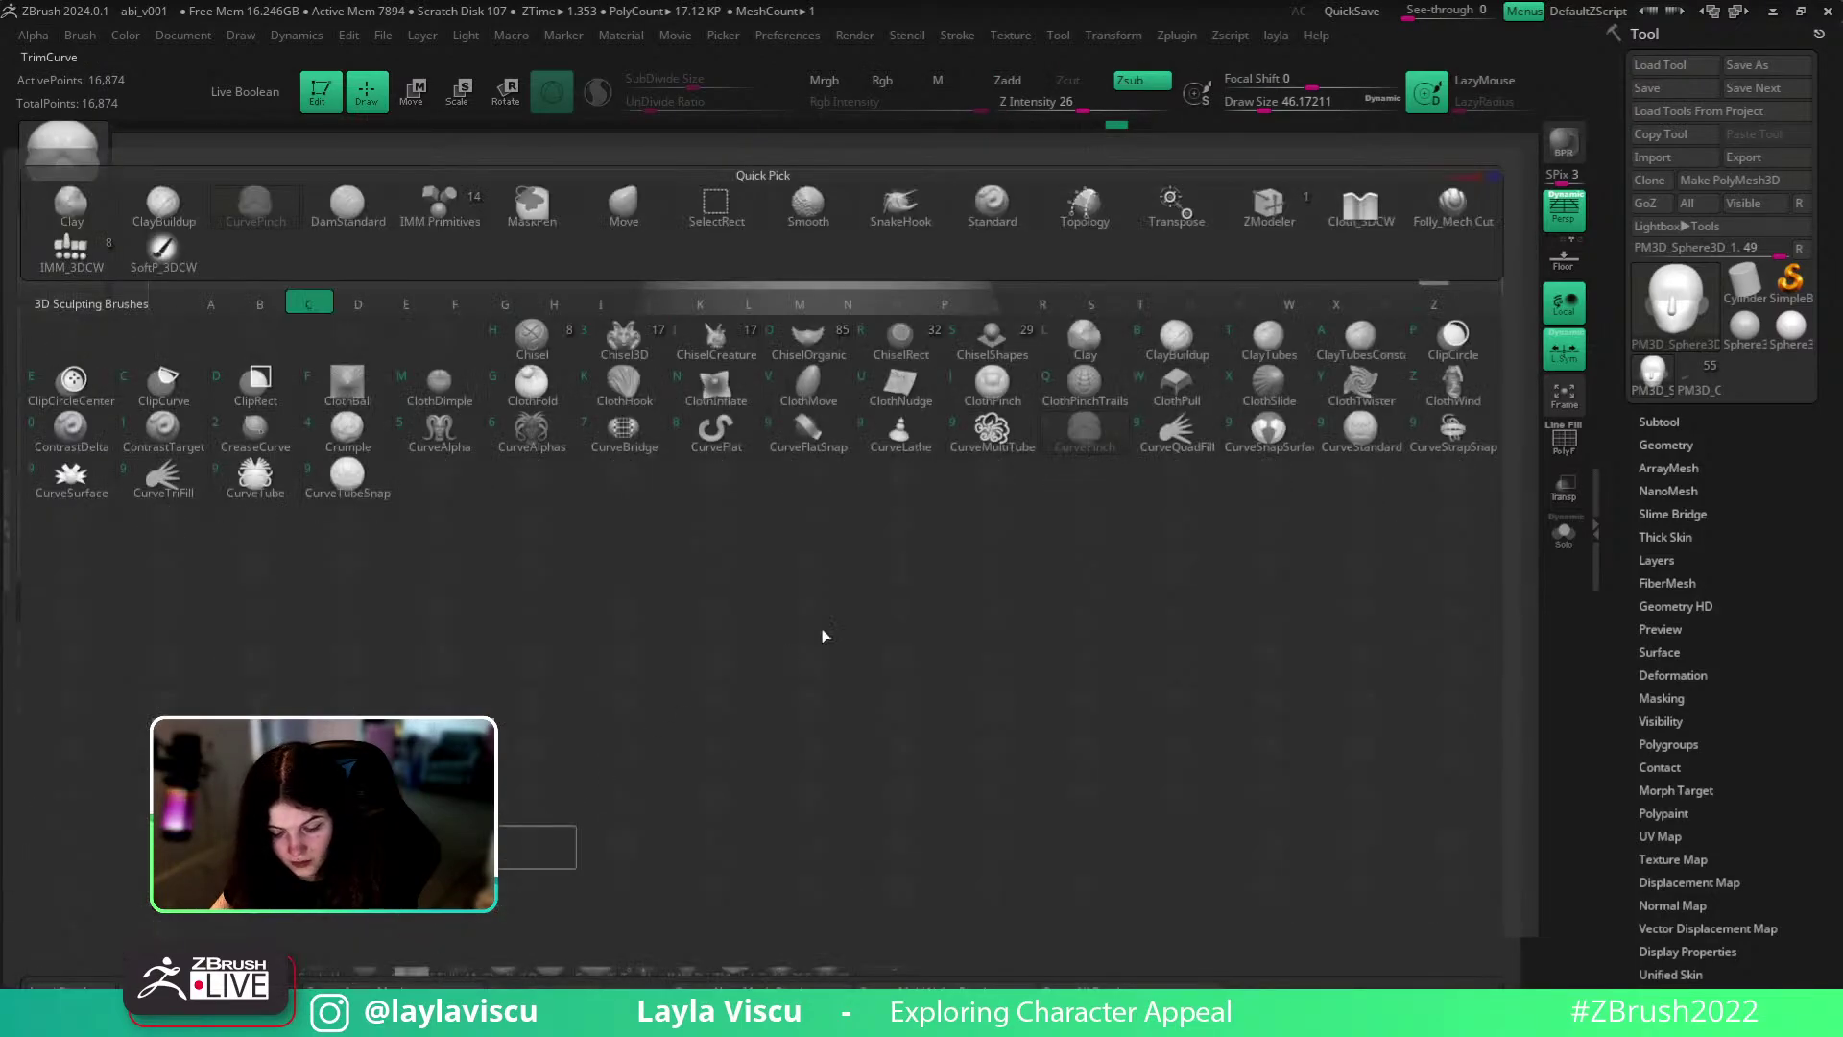
pyautogui.press('b')
pyautogui.press('s')
pyautogui.moveTo(888, 579)
pyautogui.mouseDown()
pyautogui.moveTo(860, 578)
pyautogui.moveTo(939, 614)
pyautogui.moveTo(944, 564)
pyautogui.moveTo(892, 605)
pyautogui.moveTo(1037, 608)
pyautogui.mouseUp()
pyautogui.keyDown('ctrl'); pyautogui.moveTo(1234, 614); pyautogui.dragTo(1334, 683, button='right'); pyautogui.keyUp('ctrl')
pyautogui.moveTo(1335, 684)
pyautogui.mouseDown(button='right')
pyautogui.moveTo(1251, 671)
pyautogui.moveTo(1308, 674)
pyautogui.mouseUp(button='right')
pyautogui.keyDown('alt'); pyautogui.moveTo(1032, 638); pyautogui.dragTo(1095, 617, button='right'); pyautogui.keyUp('alt')
pyautogui.moveTo(1095, 616)
pyautogui.keyDown('ctrl'); pyautogui.mouseDown(button='right')
pyautogui.moveTo(1035, 561)
pyautogui.moveTo(1084, 624)
pyautogui.mouseUp(button='right'); pyautogui.keyUp('ctrl')
# - Pinch the mouth line into the built-up area with the CurvePinch brush at a draw size of 64
pyautogui.press('b')
pyautogui.press('c')
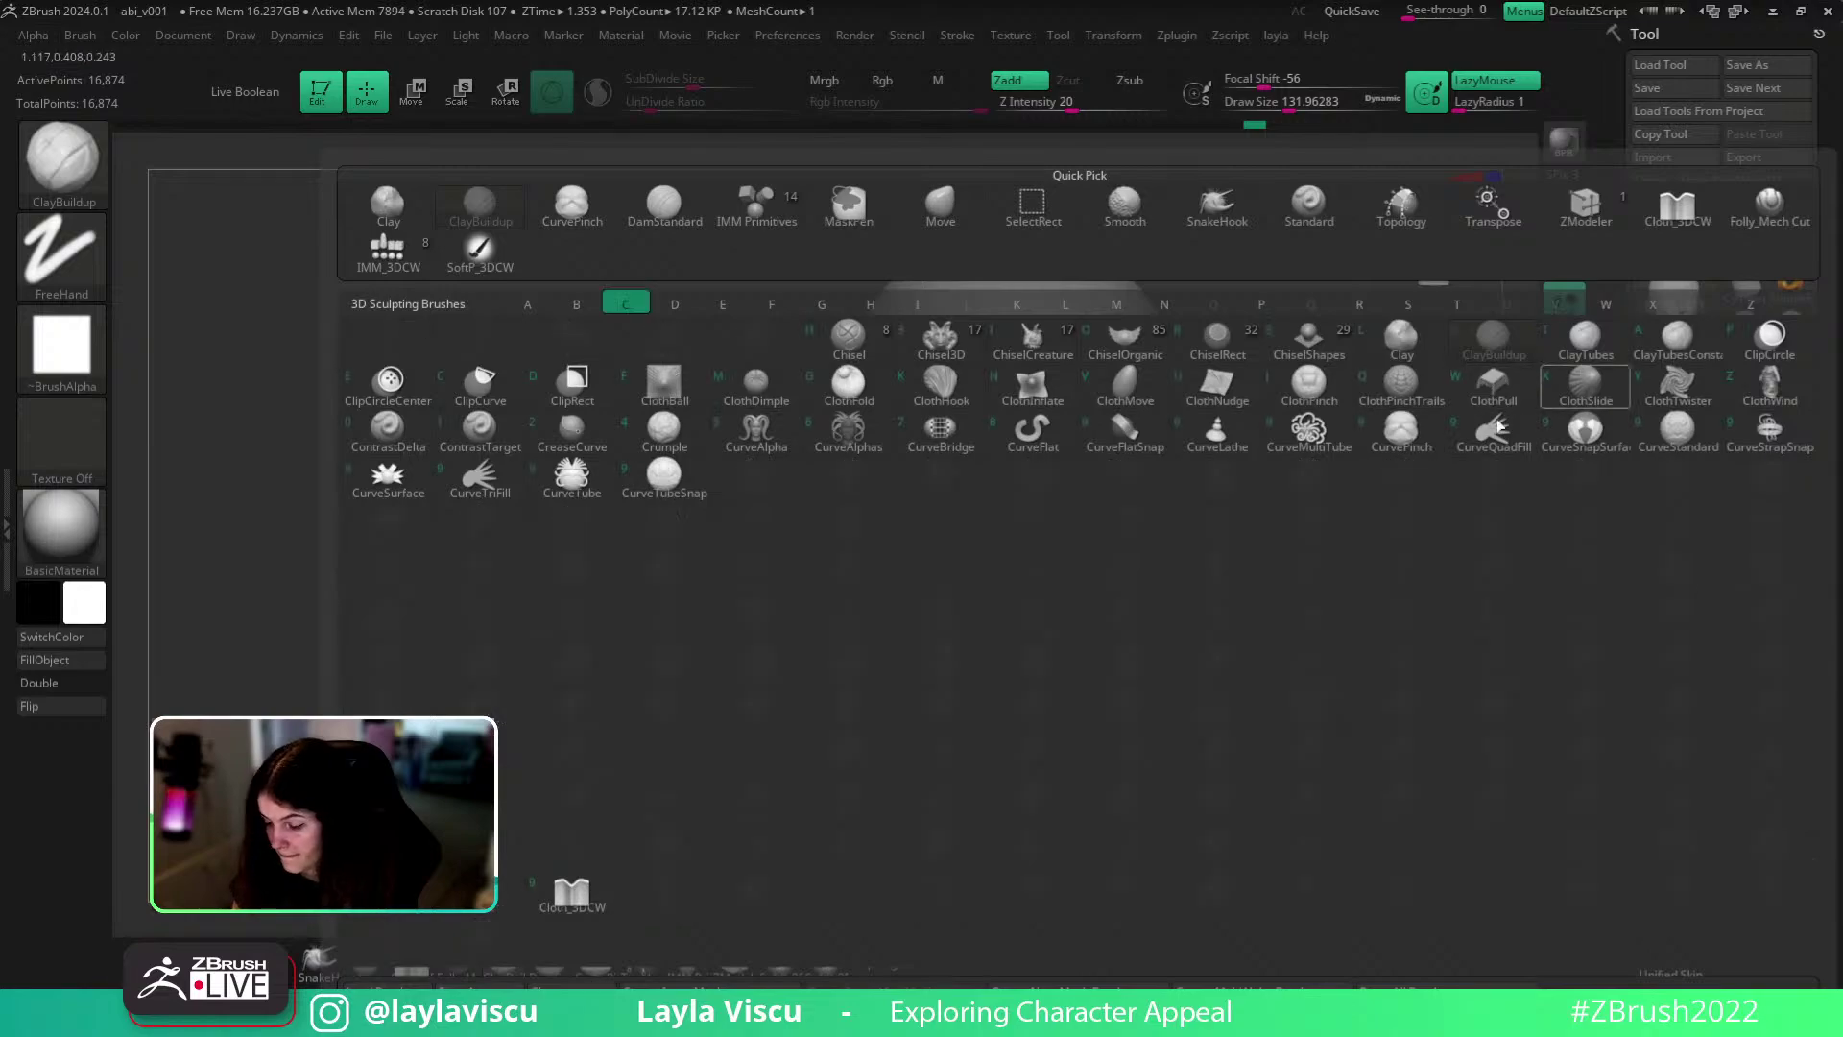
pyautogui.click(1401, 428)
pyautogui.press('s')
pyautogui.moveTo(1013, 628)
pyautogui.mouseDown()
pyautogui.moveTo(995, 631)
pyautogui.moveTo(1099, 632)
pyautogui.mouseUp()
pyautogui.moveTo(1184, 634)
pyautogui.mouseDown(button='right')
pyautogui.moveTo(1135, 638)
pyautogui.moveTo(1085, 580)
pyautogui.mouseUp(button='right')
pyautogui.hotkey('ctrl', 'z')
pyautogui.moveTo(873, 616); pyautogui.dragTo(1020, 626)
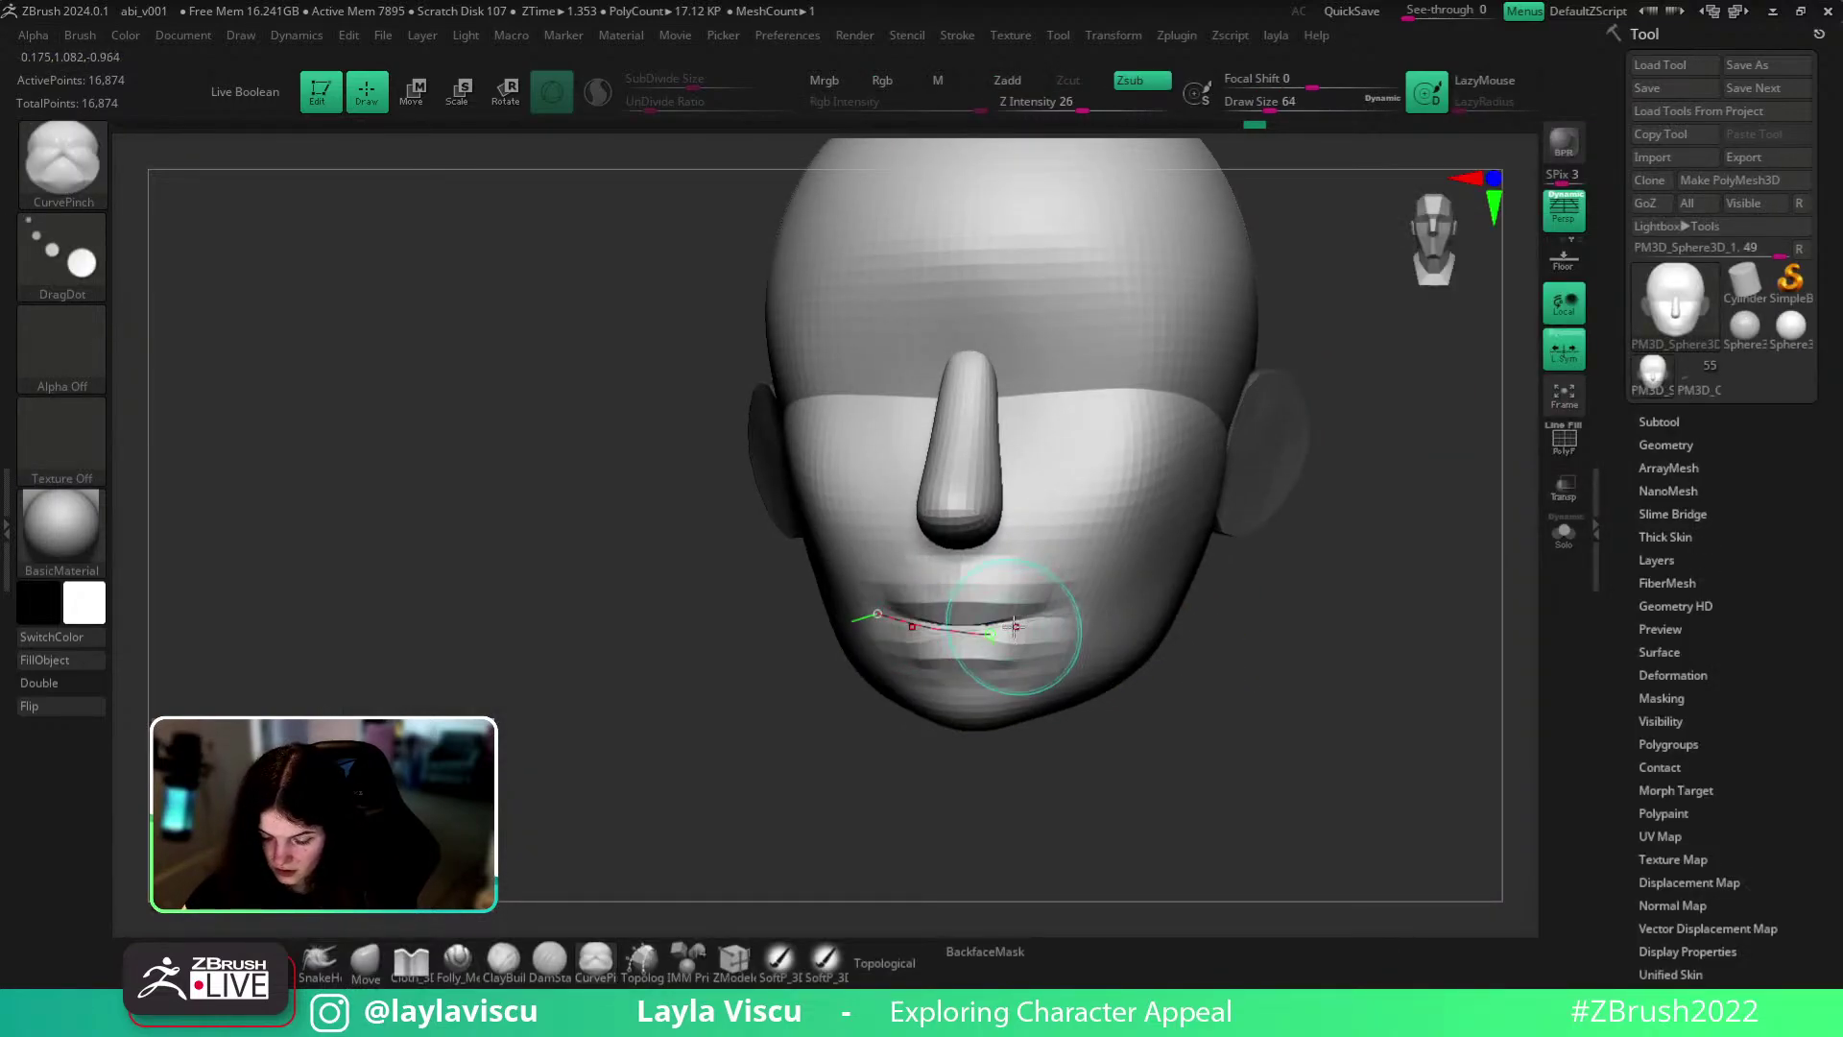
# - Extend the mouth line toward its upturned corners with the CurvePinch brush at a draw size of about 37
pyautogui.keyDown('ctrl'); pyautogui.moveTo(1094, 408); pyautogui.dragTo(1148, 469, button='right'); pyautogui.keyUp('ctrl')
pyautogui.moveTo(1284, 662)
pyautogui.mouseDown(button='right')
pyautogui.moveTo(1225, 680)
pyautogui.moveTo(1343, 542)
pyautogui.mouseUp(button='right')
pyautogui.keyDown('ctrl'); pyautogui.moveTo(1086, 476); pyautogui.dragTo(1032, 408, button='right'); pyautogui.keyUp('ctrl')
pyautogui.moveTo(1283, 614)
pyautogui.mouseDown(button='right')
pyautogui.moveTo(1177, 589)
pyautogui.moveTo(1329, 588)
pyautogui.mouseUp(button='right')
pyautogui.moveTo(1008, 515); pyautogui.dragTo(1109, 488)
pyautogui.moveTo(1238, 571); pyautogui.dragTo(1166, 566, button='right')
pyautogui.hotkey('ctrl', 'z')
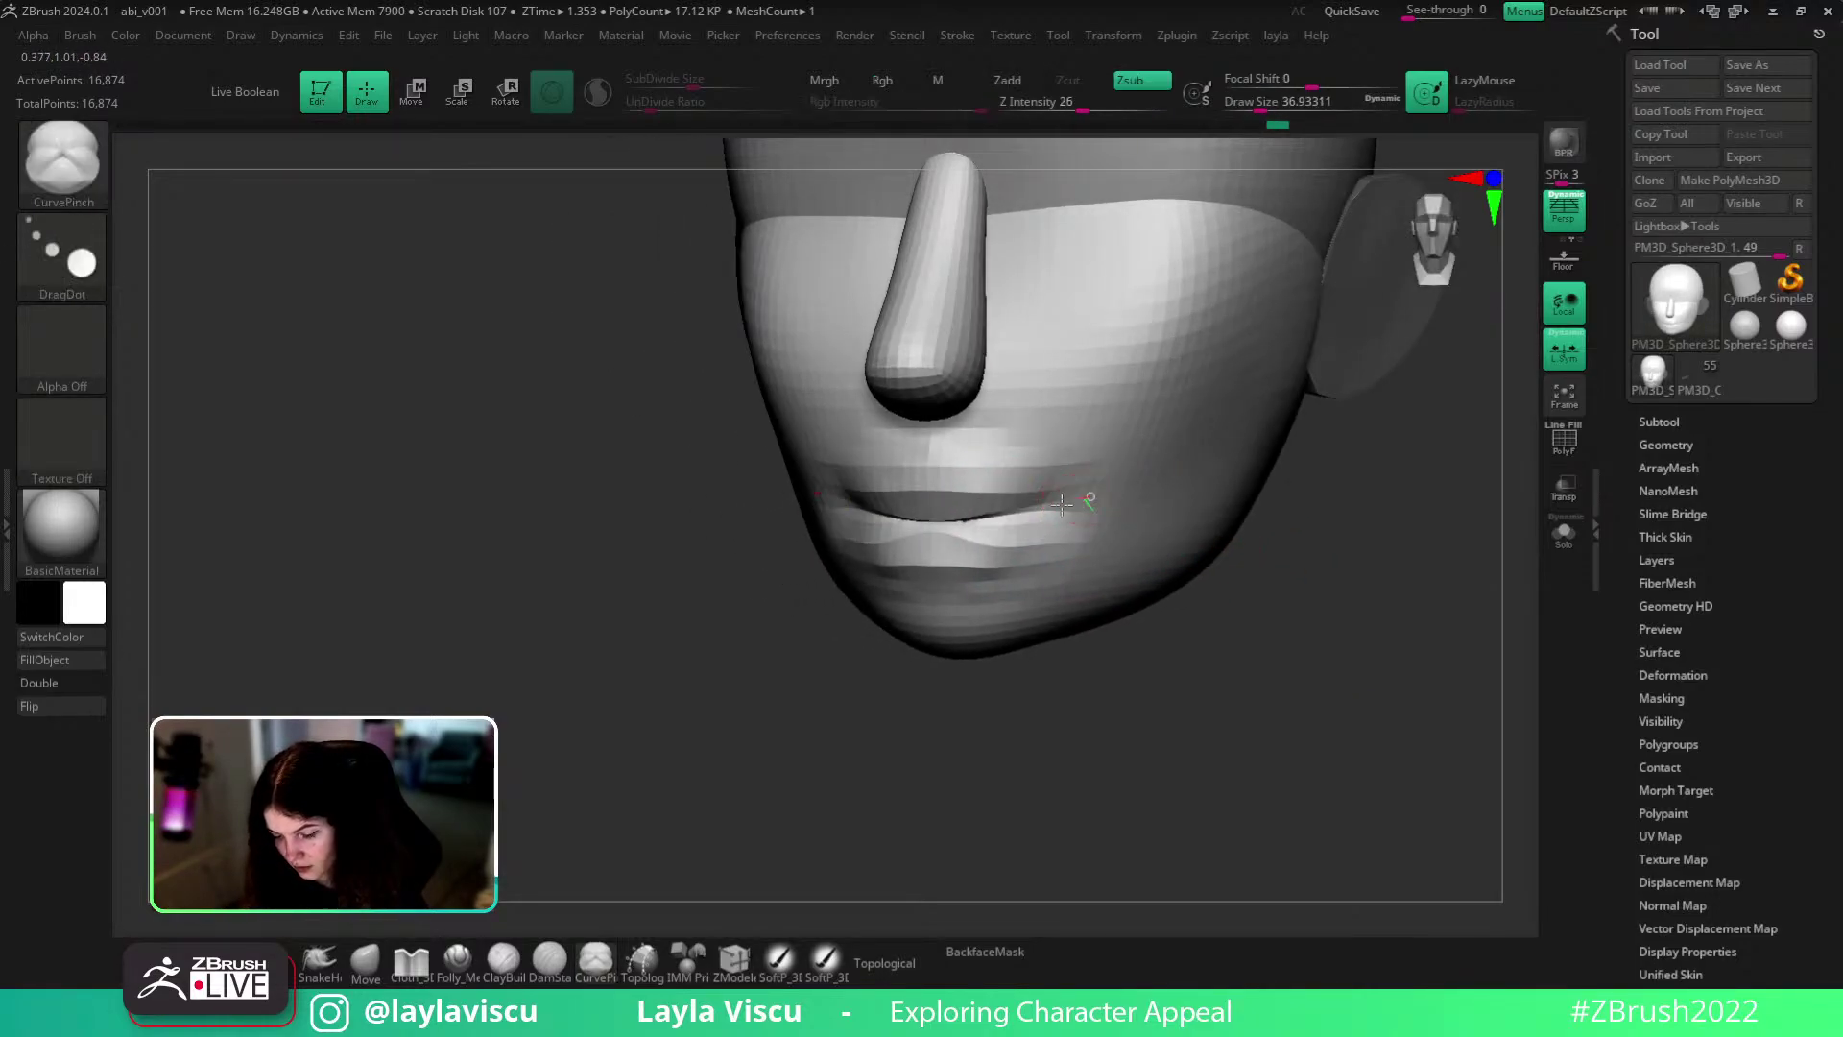
pyautogui.moveTo(1092, 496); pyautogui.dragTo(960, 524)
# - Define the lower edge of the bottom lip with a CurvePinch curve at a draw size of about 37
pyautogui.keyDown('ctrl'); pyautogui.moveTo(1170, 550); pyautogui.dragTo(1142, 470, button='right'); pyautogui.keyUp('ctrl')
pyautogui.moveTo(1353, 552)
pyautogui.mouseDown()
pyautogui.moveTo(1173, 605)
pyautogui.moveTo(1005, 555)
pyautogui.mouseUp()
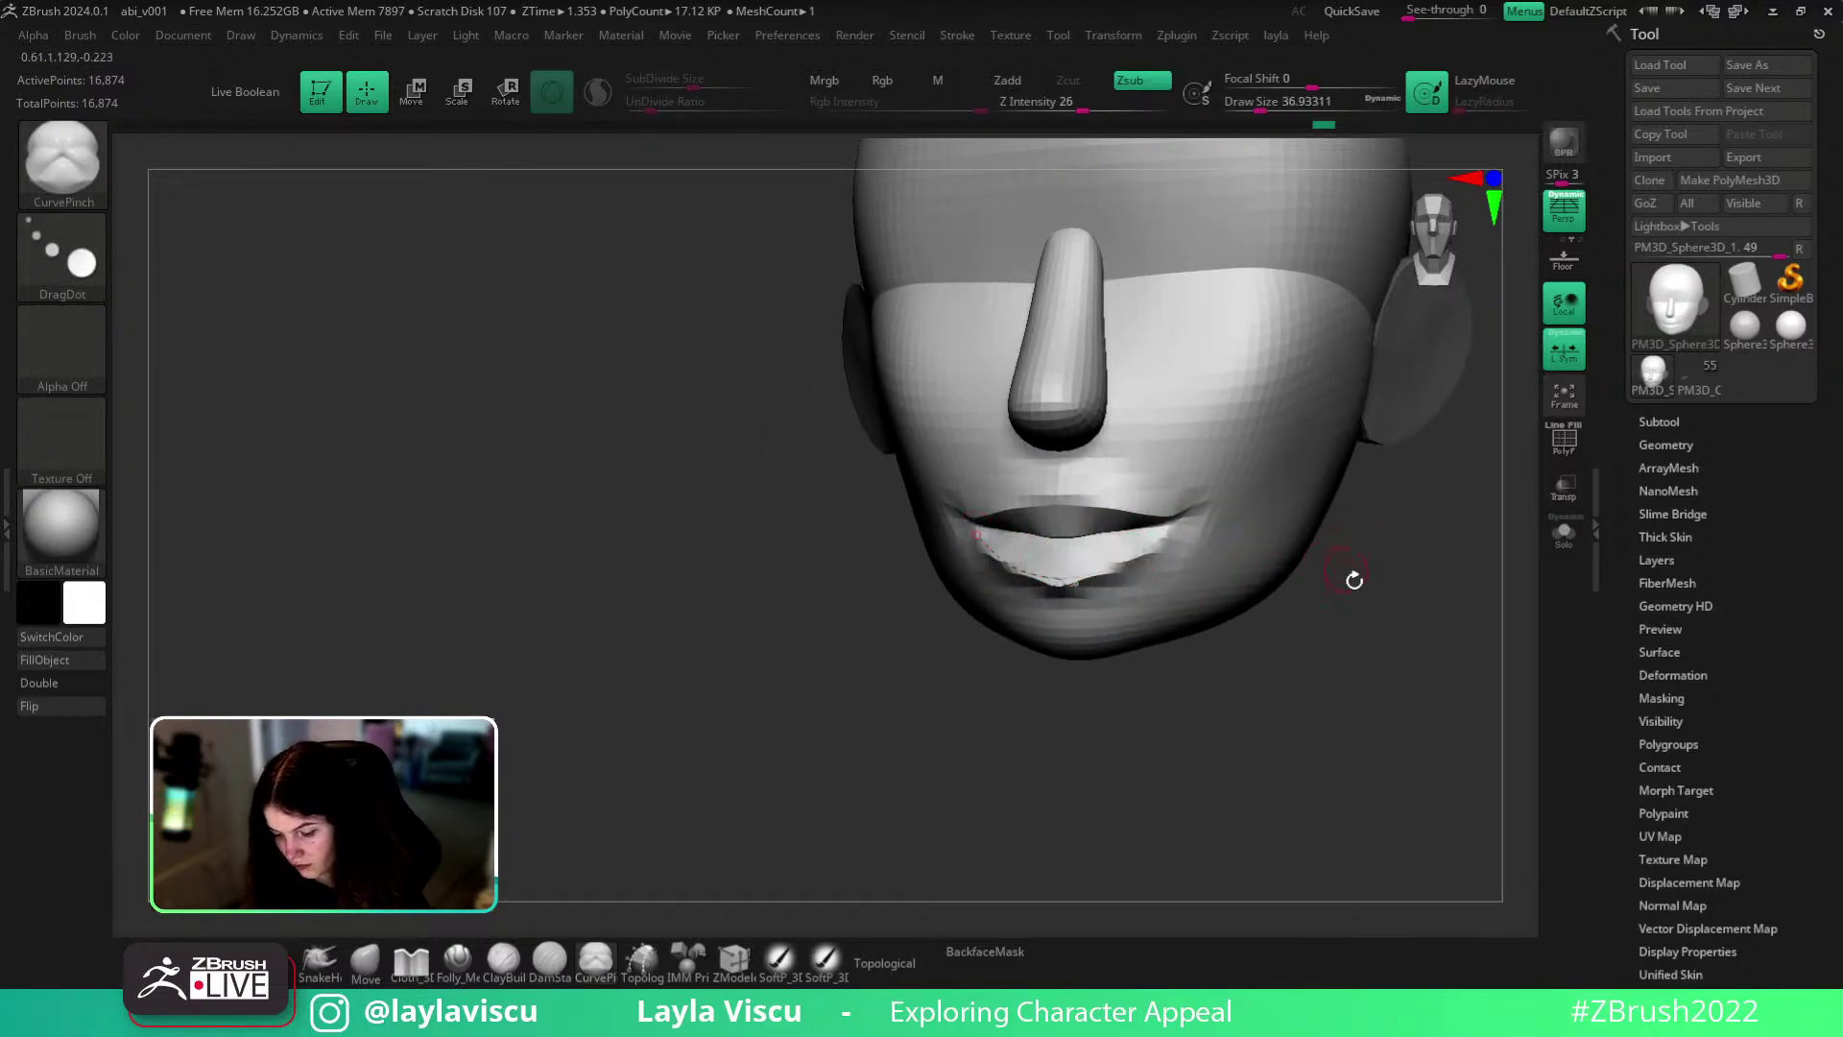
pyautogui.moveTo(1351, 574); pyautogui.dragTo(1337, 605)
pyautogui.moveTo(1108, 556)
pyautogui.mouseDown()
pyautogui.moveTo(1009, 554)
pyautogui.moveTo(1103, 571)
pyautogui.mouseUp()
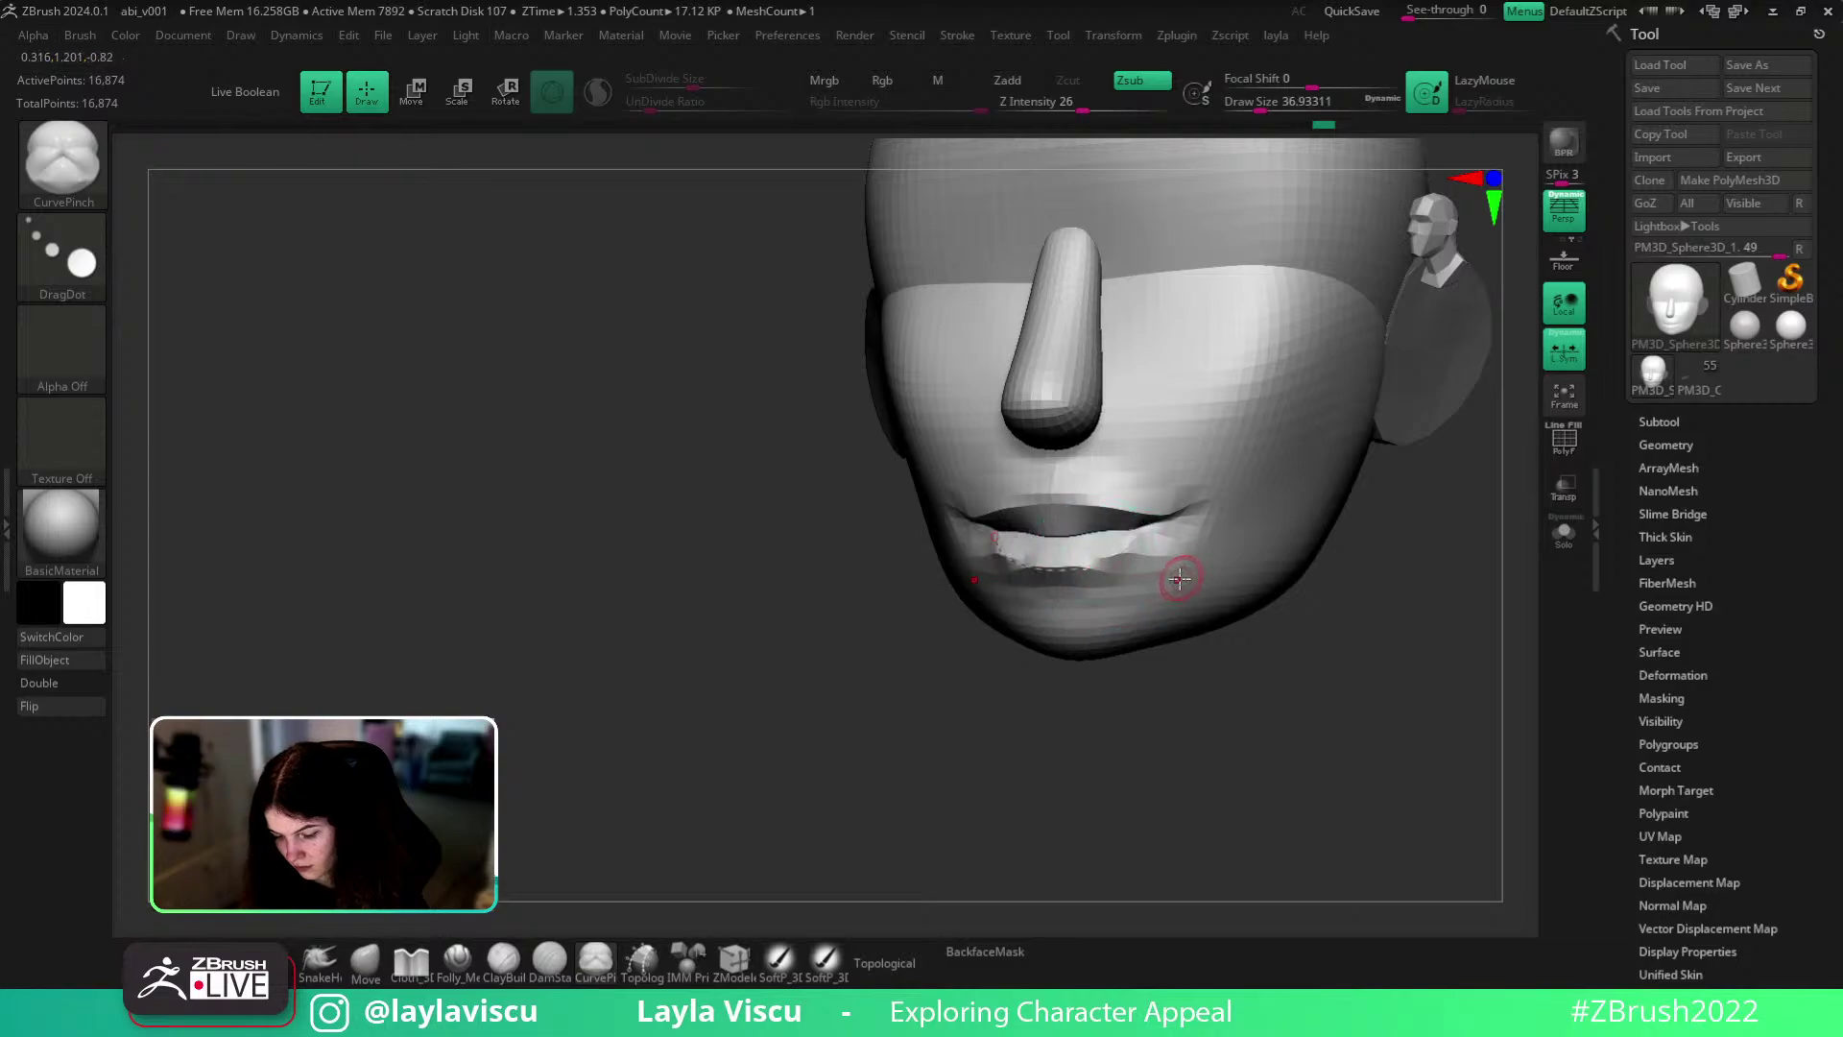
# - Shape the lips' profile from the side with the Move brush at a draw size of 112
pyautogui.keyDown('ctrl'); pyautogui.moveTo(1189, 522); pyautogui.dragTo(1258, 615, button='right'); pyautogui.keyUp('ctrl')
pyautogui.moveTo(1320, 662)
pyautogui.keyDown('shift'); pyautogui.mouseDown()
pyautogui.moveTo(1345, 682)
pyautogui.moveTo(1310, 688)
pyautogui.moveTo(1271, 758)
pyautogui.mouseUp(); pyautogui.keyUp('shift')
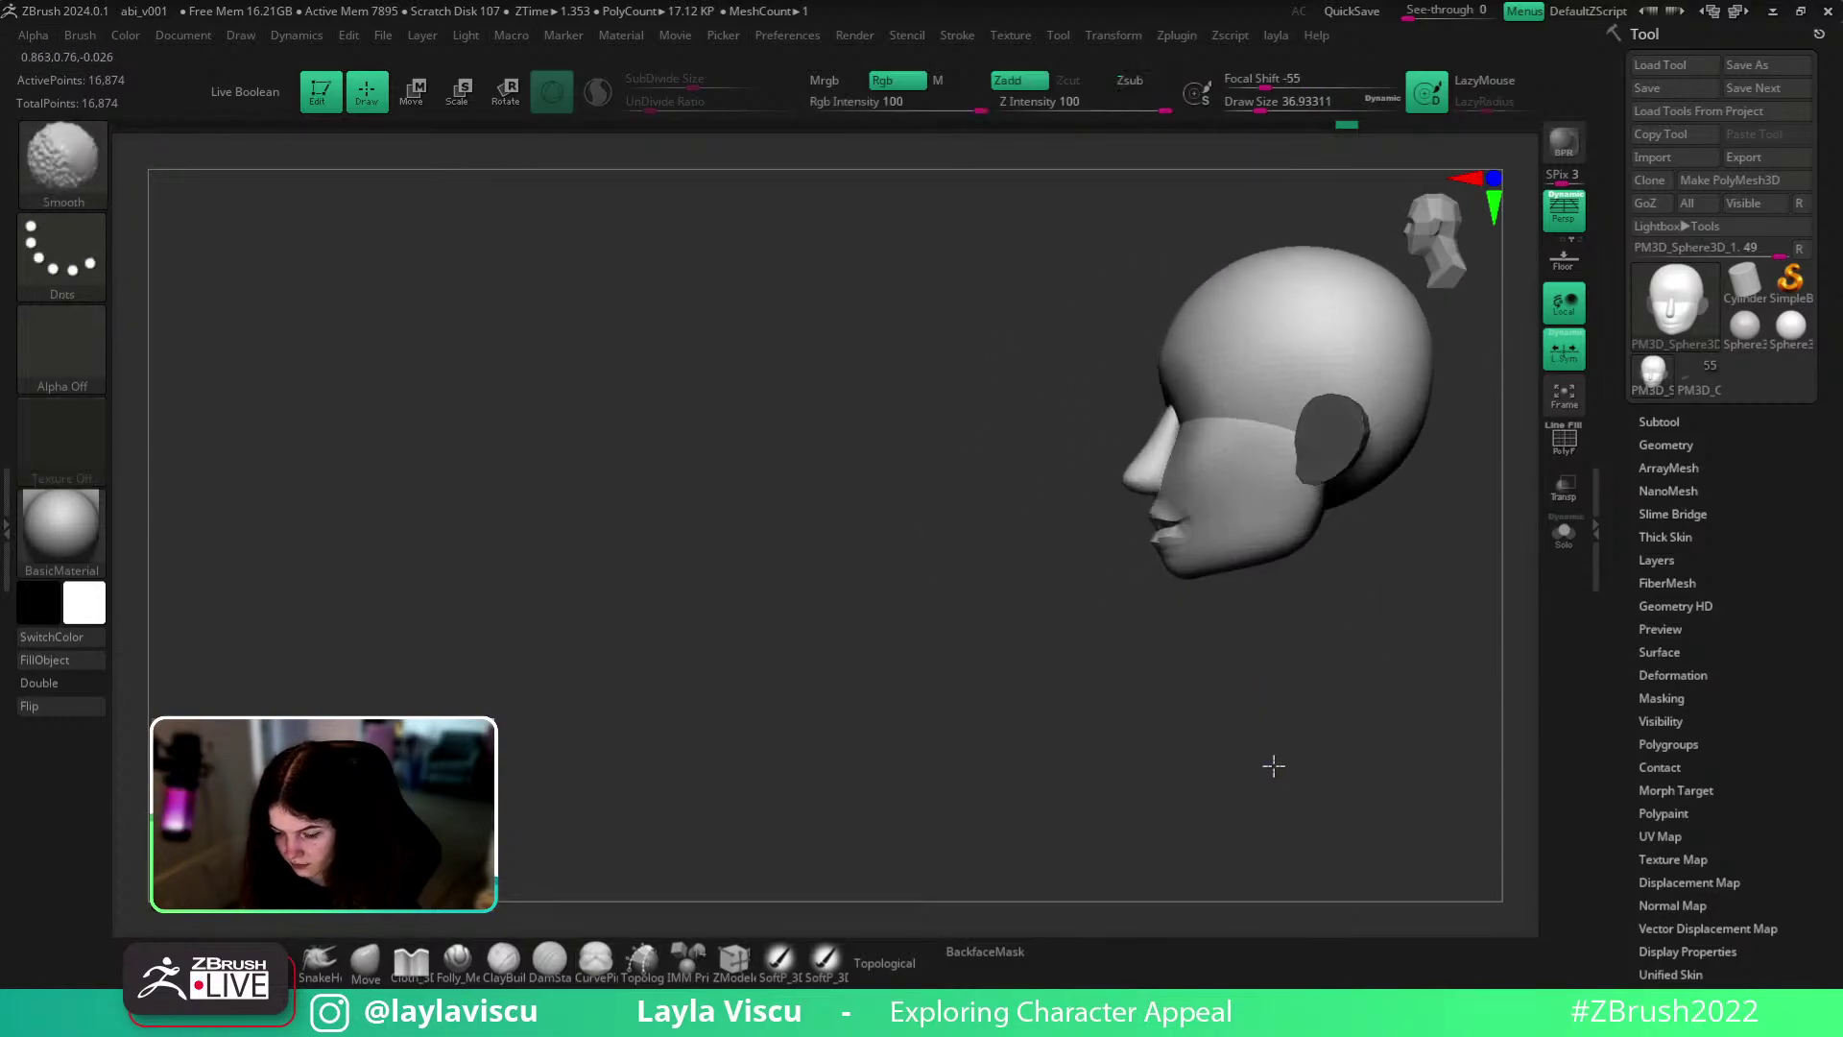
pyautogui.moveTo(1339, 633); pyautogui.dragTo(1242, 658)
pyautogui.keyDown('ctrl'); pyautogui.moveTo(1238, 658); pyautogui.dragTo(1042, 557, button='right'); pyautogui.keyUp('ctrl')
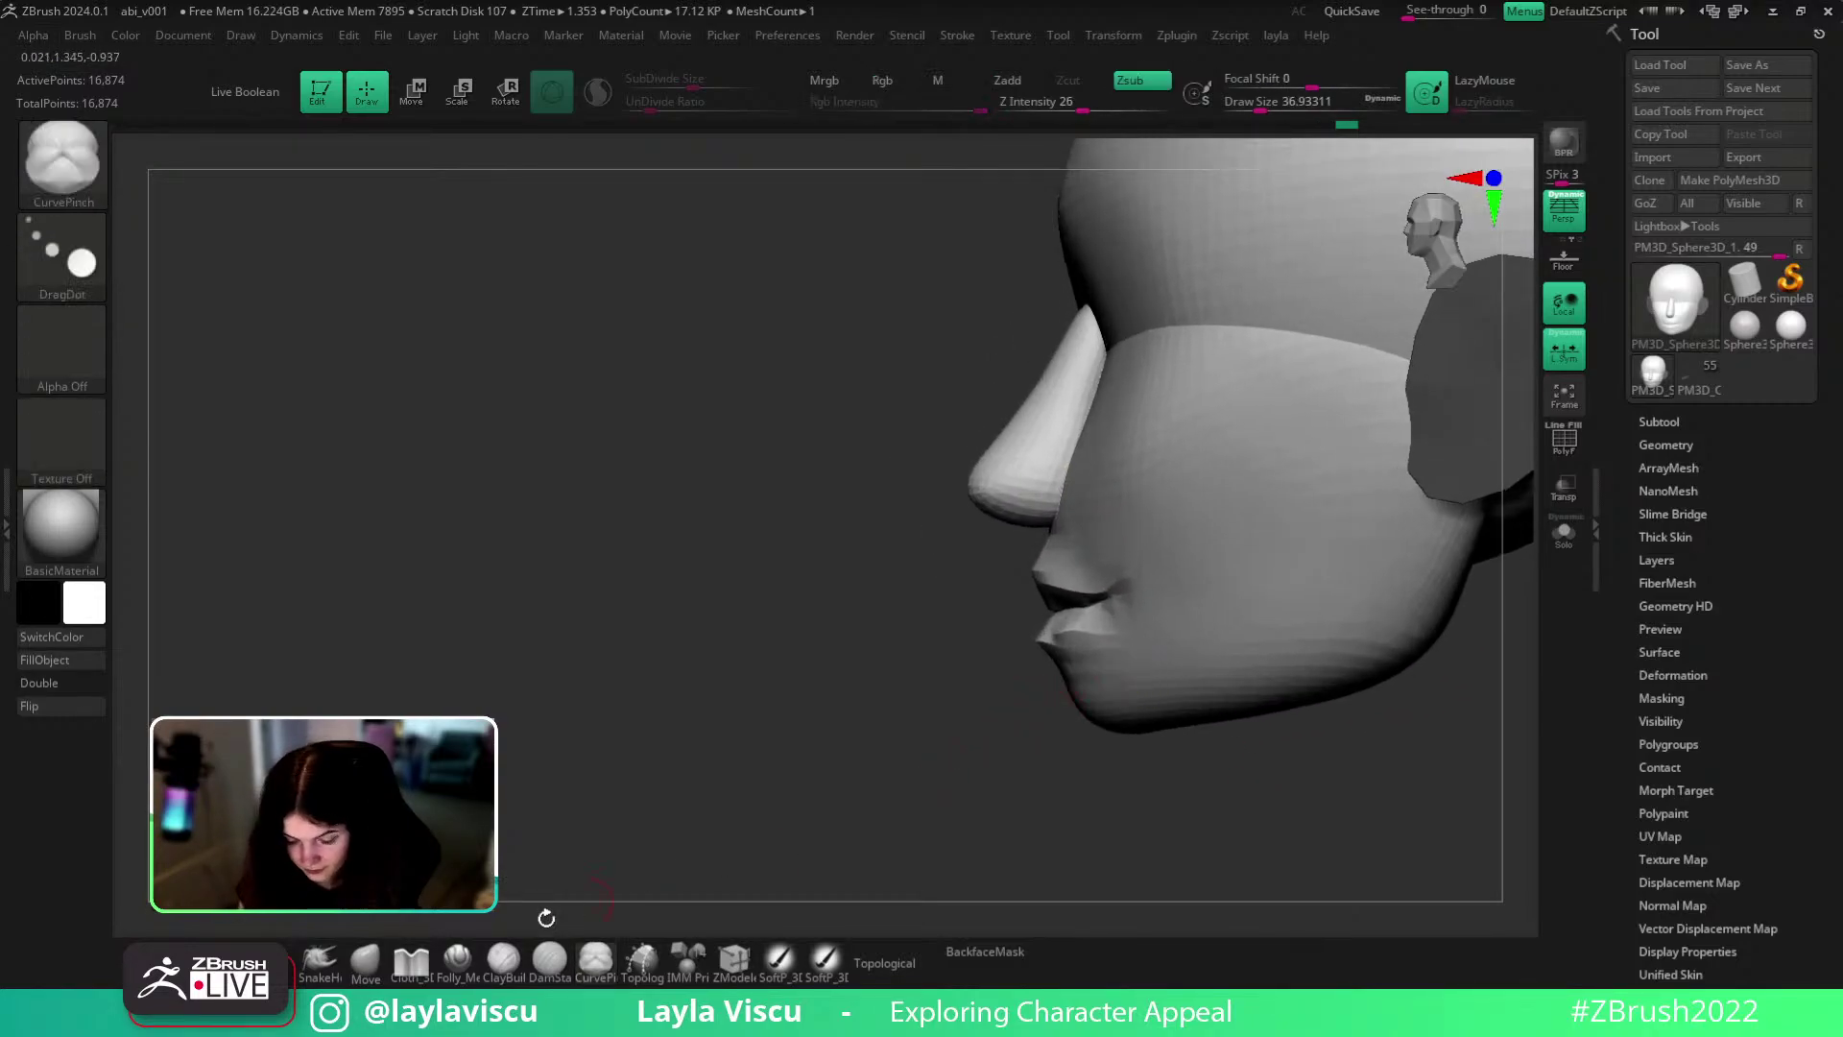
pyautogui.click(366, 961)
pyautogui.press('s')
pyautogui.moveTo(1044, 574); pyautogui.dragTo(1068, 575)
pyautogui.moveTo(998, 619); pyautogui.dragTo(1103, 615, button='right')
pyautogui.moveTo(1048, 574); pyautogui.dragTo(1042, 583)
pyautogui.moveTo(958, 746); pyautogui.dragTo(864, 744, button='right')
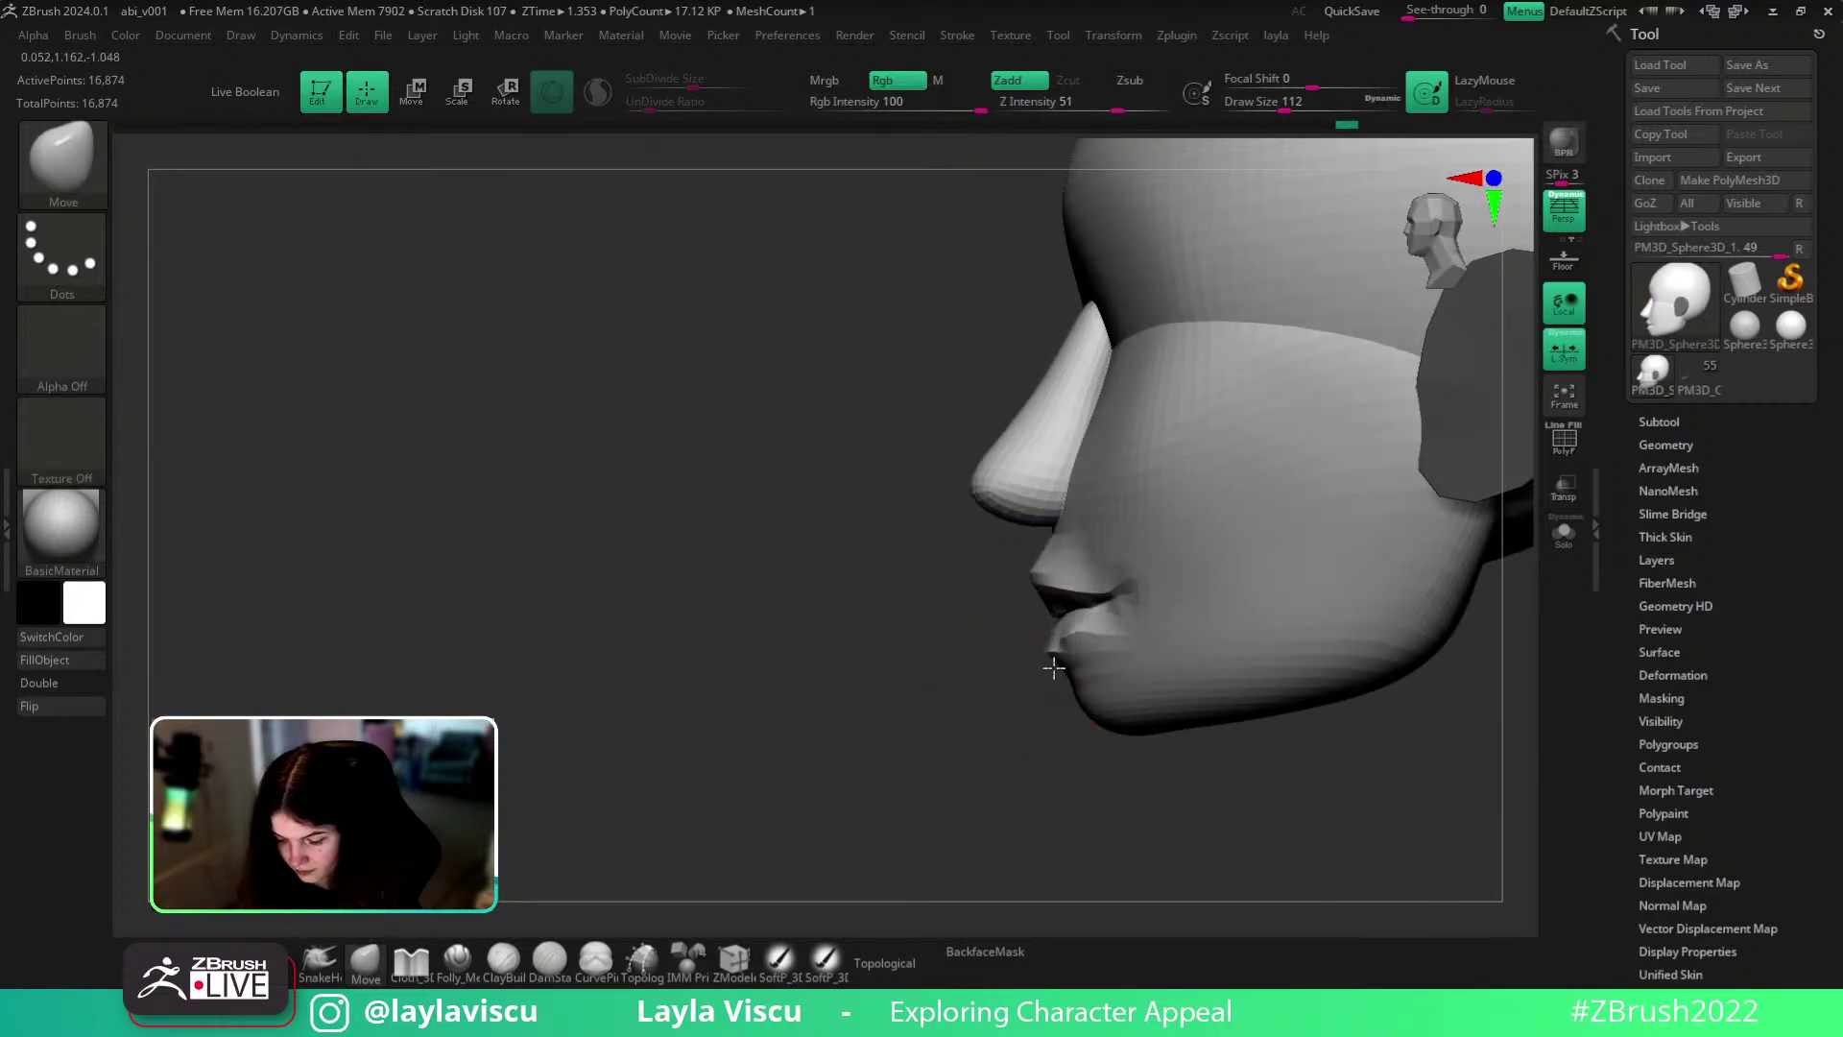
# - Carve the hollow beneath the lower lip from a three-quarter view with the DamStandard brush at a draw size of about 71
pyautogui.keyDown('ctrl'); pyautogui.moveTo(1161, 576); pyautogui.dragTo(1261, 669, button='right'); pyautogui.keyUp('ctrl')
pyautogui.keyDown('alt'); pyautogui.moveTo(1236, 761); pyautogui.dragTo(1060, 751, button='right'); pyautogui.keyUp('alt')
pyautogui.press('s')
pyautogui.moveTo(948, 612); pyautogui.dragTo(963, 609)
pyautogui.moveTo(963, 609)
pyautogui.keyDown('ctrl'); pyautogui.mouseDown(button='right')
pyautogui.moveTo(984, 720)
pyautogui.moveTo(1052, 691)
pyautogui.mouseUp(button='right'); pyautogui.keyUp('ctrl')
pyautogui.press('b')
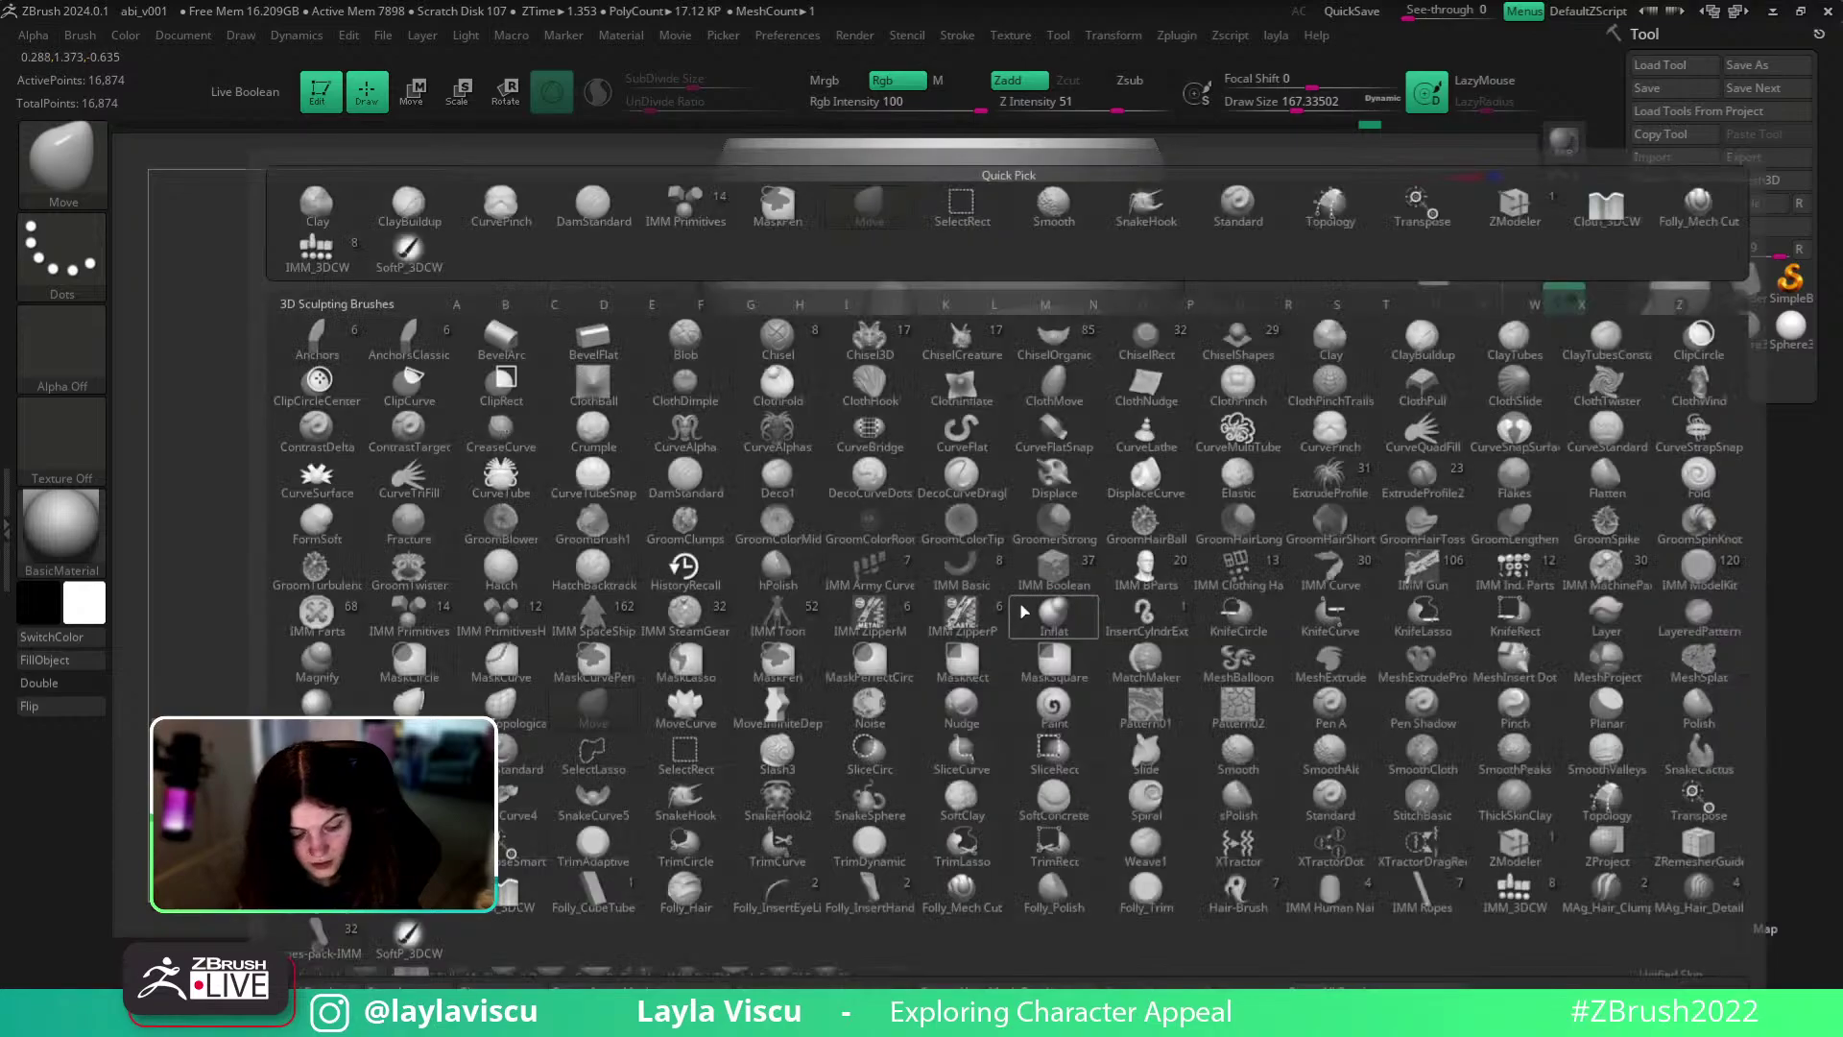
pyautogui.press('d')
pyautogui.press('s')
pyautogui.press('s')
pyautogui.moveTo(1015, 597); pyautogui.dragTo(959, 597)
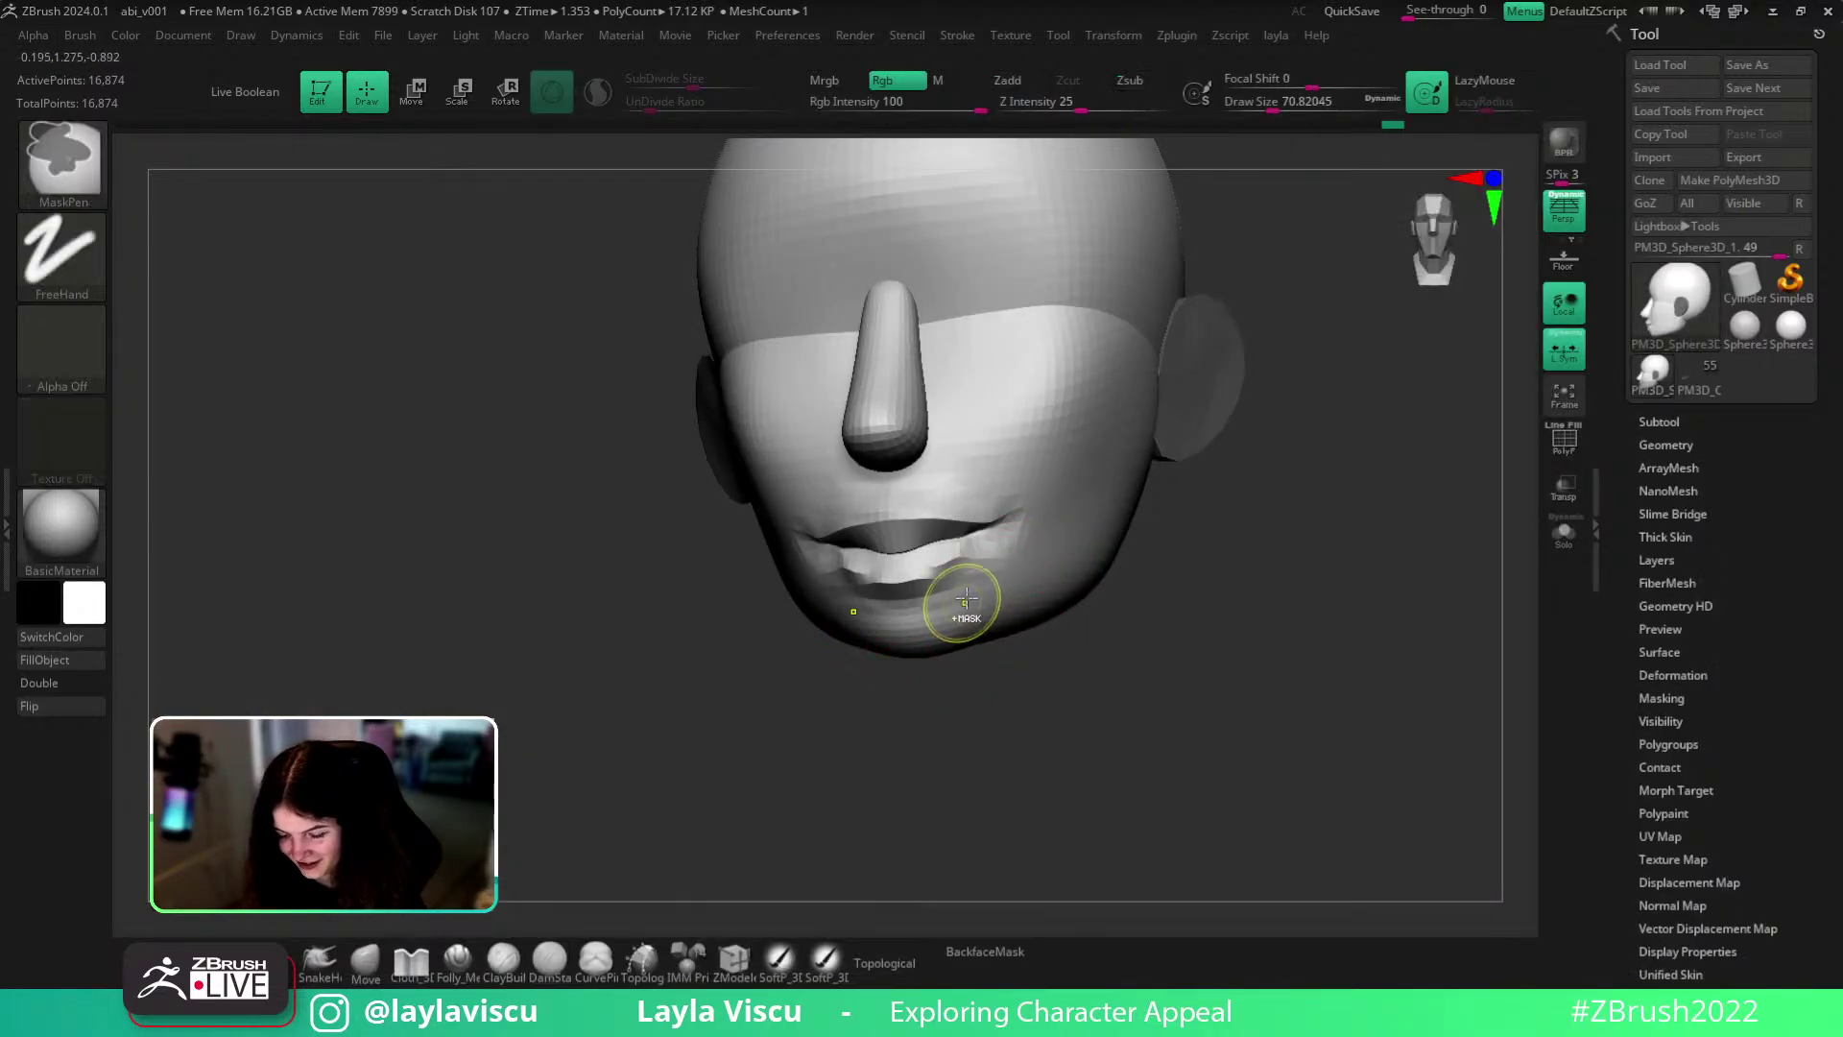
# - Reshape the chin at draw size about 158 and the area under the lower lip at about 83 with the Move brush
pyautogui.press('b')
pyautogui.press('m')
pyautogui.press('v')
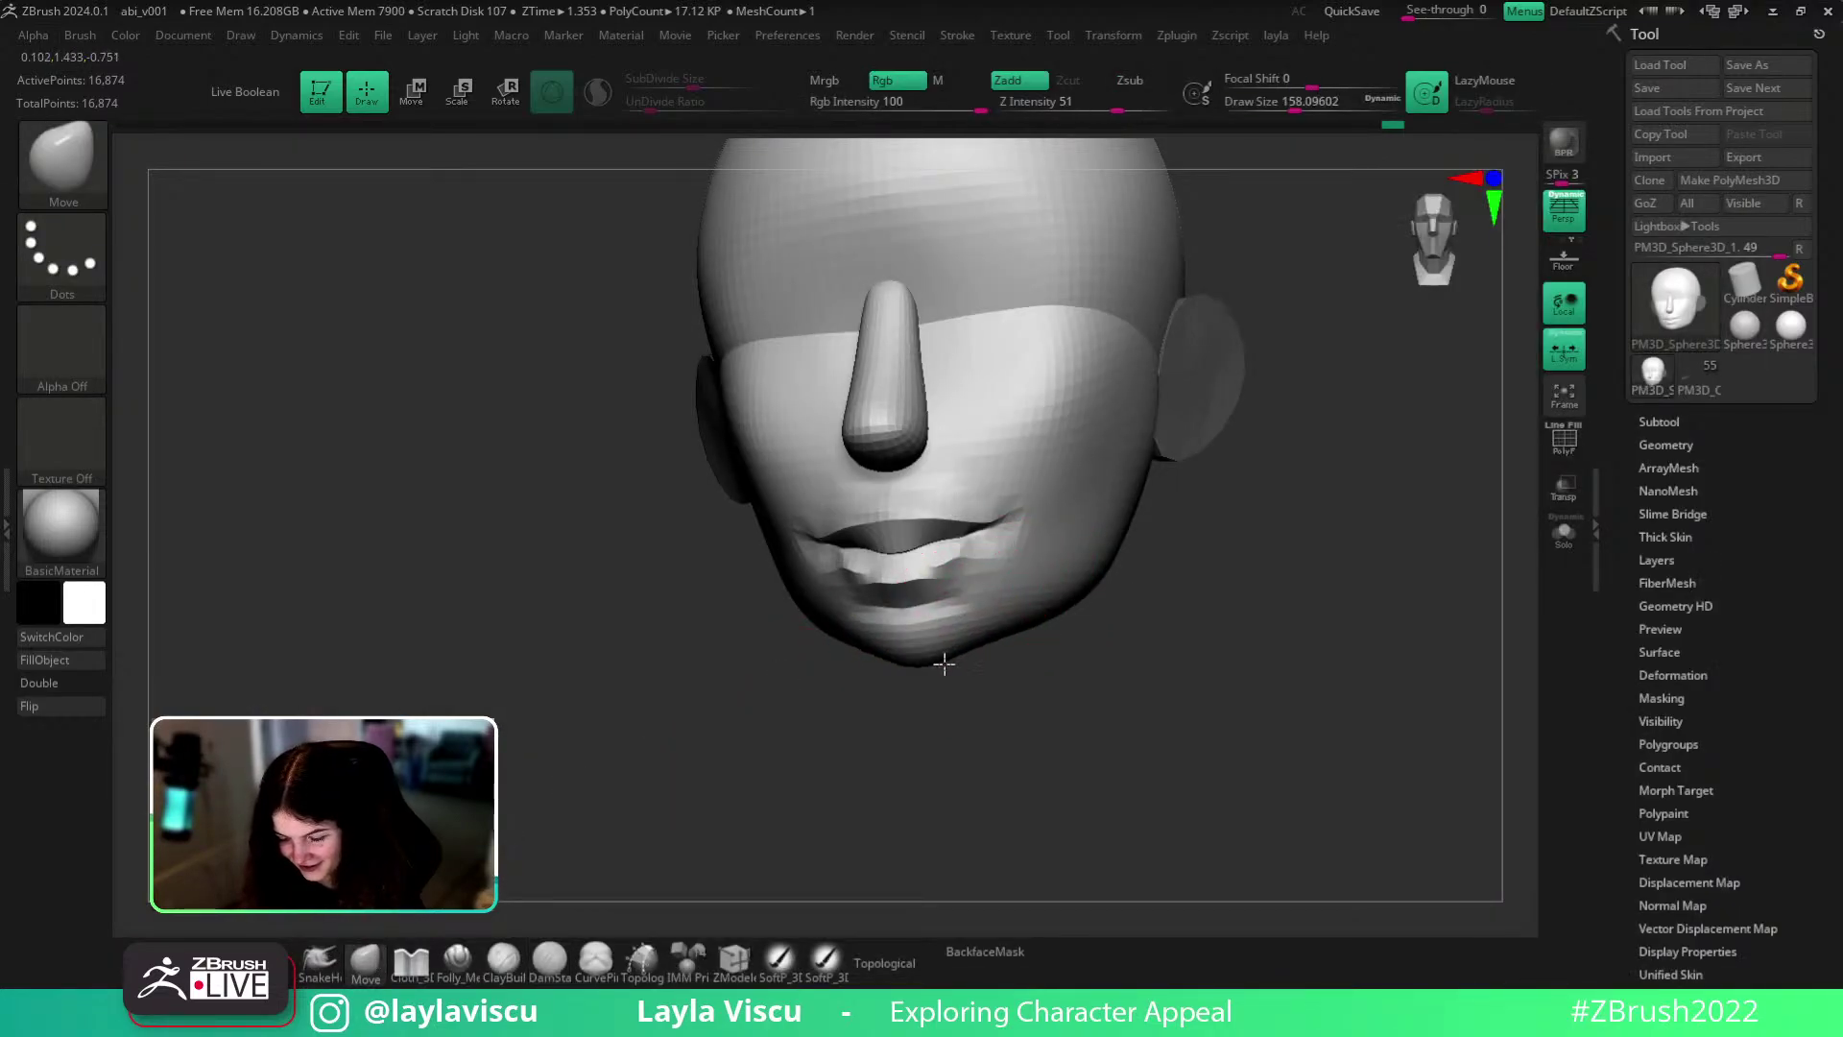
pyautogui.moveTo(977, 651); pyautogui.dragTo(996, 642)
pyautogui.moveTo(1063, 714); pyautogui.dragTo(1131, 709, button='right')
pyautogui.press('s')
pyautogui.moveTo(987, 615)
pyautogui.mouseDown()
pyautogui.moveTo(922, 605)
pyautogui.moveTo(965, 581)
pyautogui.mouseUp()
# - Adjust the jaw's underside behind the chin in profile with the Move brush at a draw size of about 207
pyautogui.keyDown('shift'); pyautogui.moveTo(1100, 664); pyautogui.dragTo(1127, 746); pyautogui.keyUp('shift')
pyautogui.keyDown('ctrl'); pyautogui.moveTo(1127, 746); pyautogui.dragTo(1114, 685, button='right'); pyautogui.keyUp('ctrl')
pyautogui.moveTo(1113, 685); pyautogui.dragTo(950, 685, button='right')
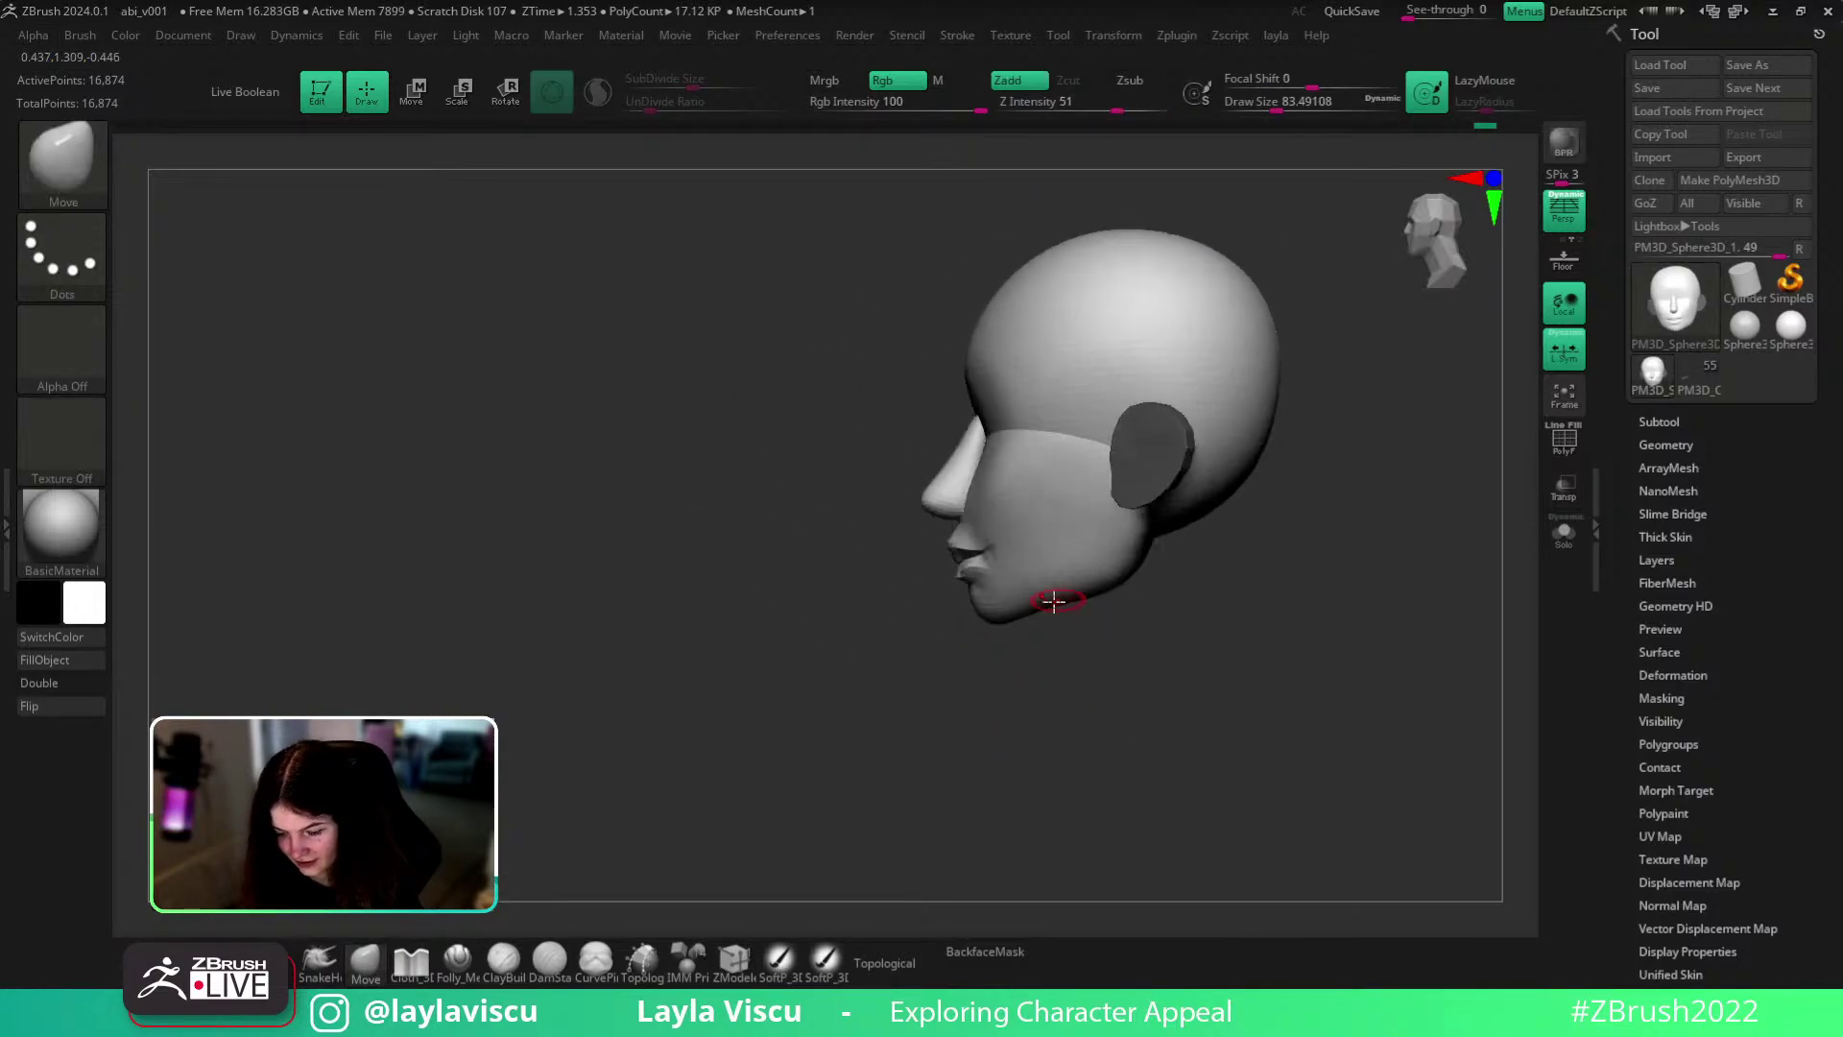
pyautogui.press('s')
pyautogui.moveTo(1057, 603); pyautogui.dragTo(1096, 604)
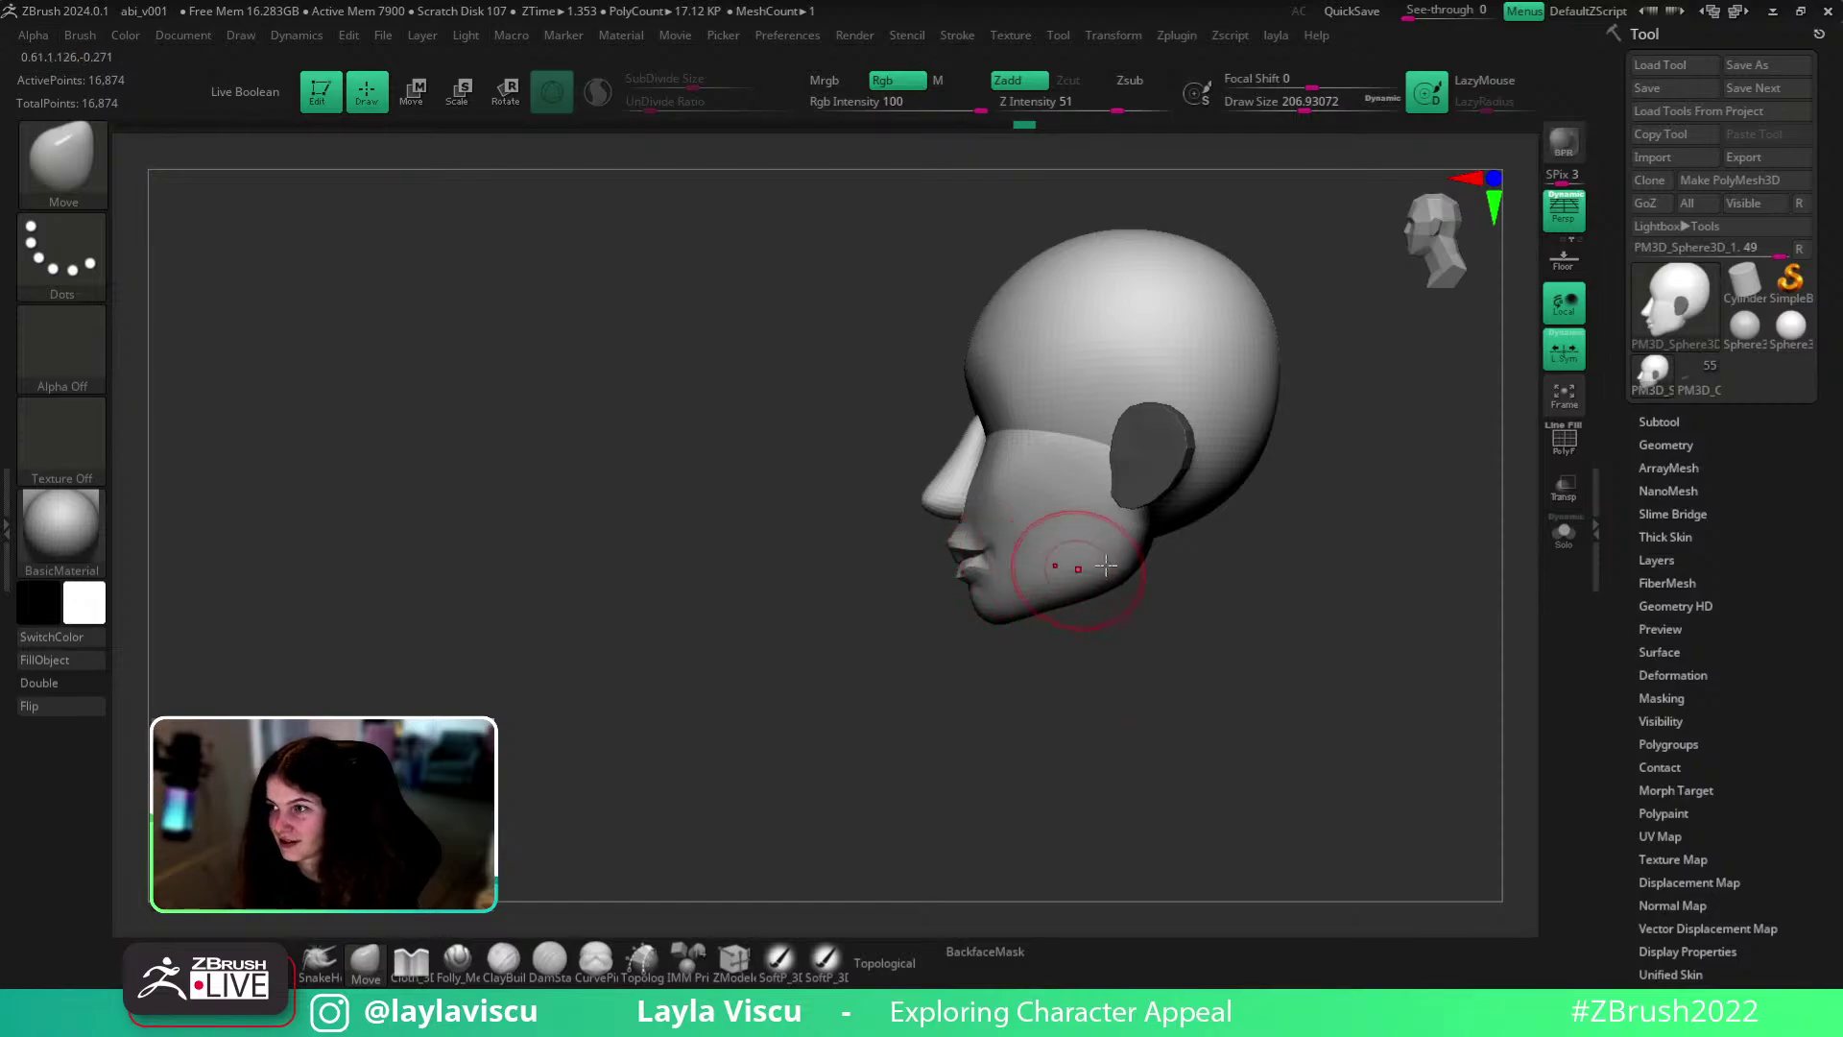
# - Adjust the mouth area in profile with the Move brush at a draw size of about 338, testing the Topological option
pyautogui.press('s')
pyautogui.moveTo(970, 564)
pyautogui.mouseDown()
pyautogui.moveTo(992, 564)
pyautogui.moveTo(974, 578)
pyautogui.mouseUp()
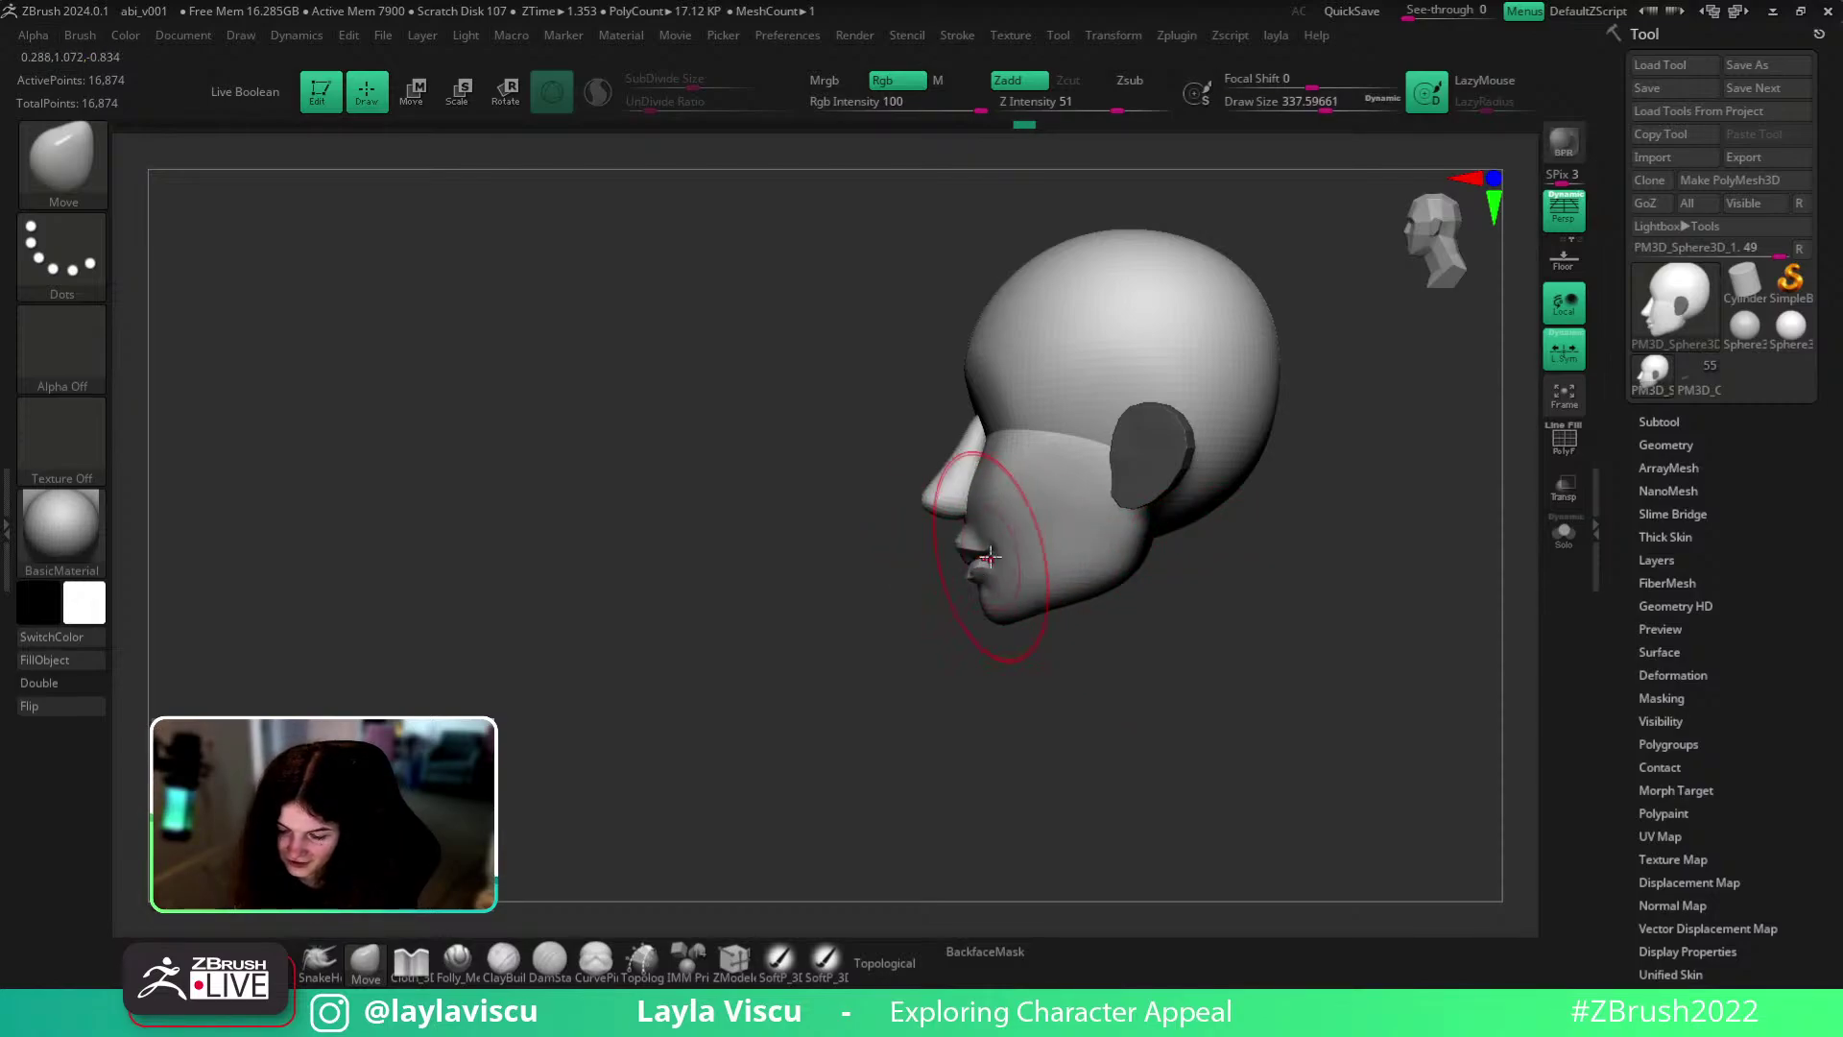
pyautogui.click(884, 963)
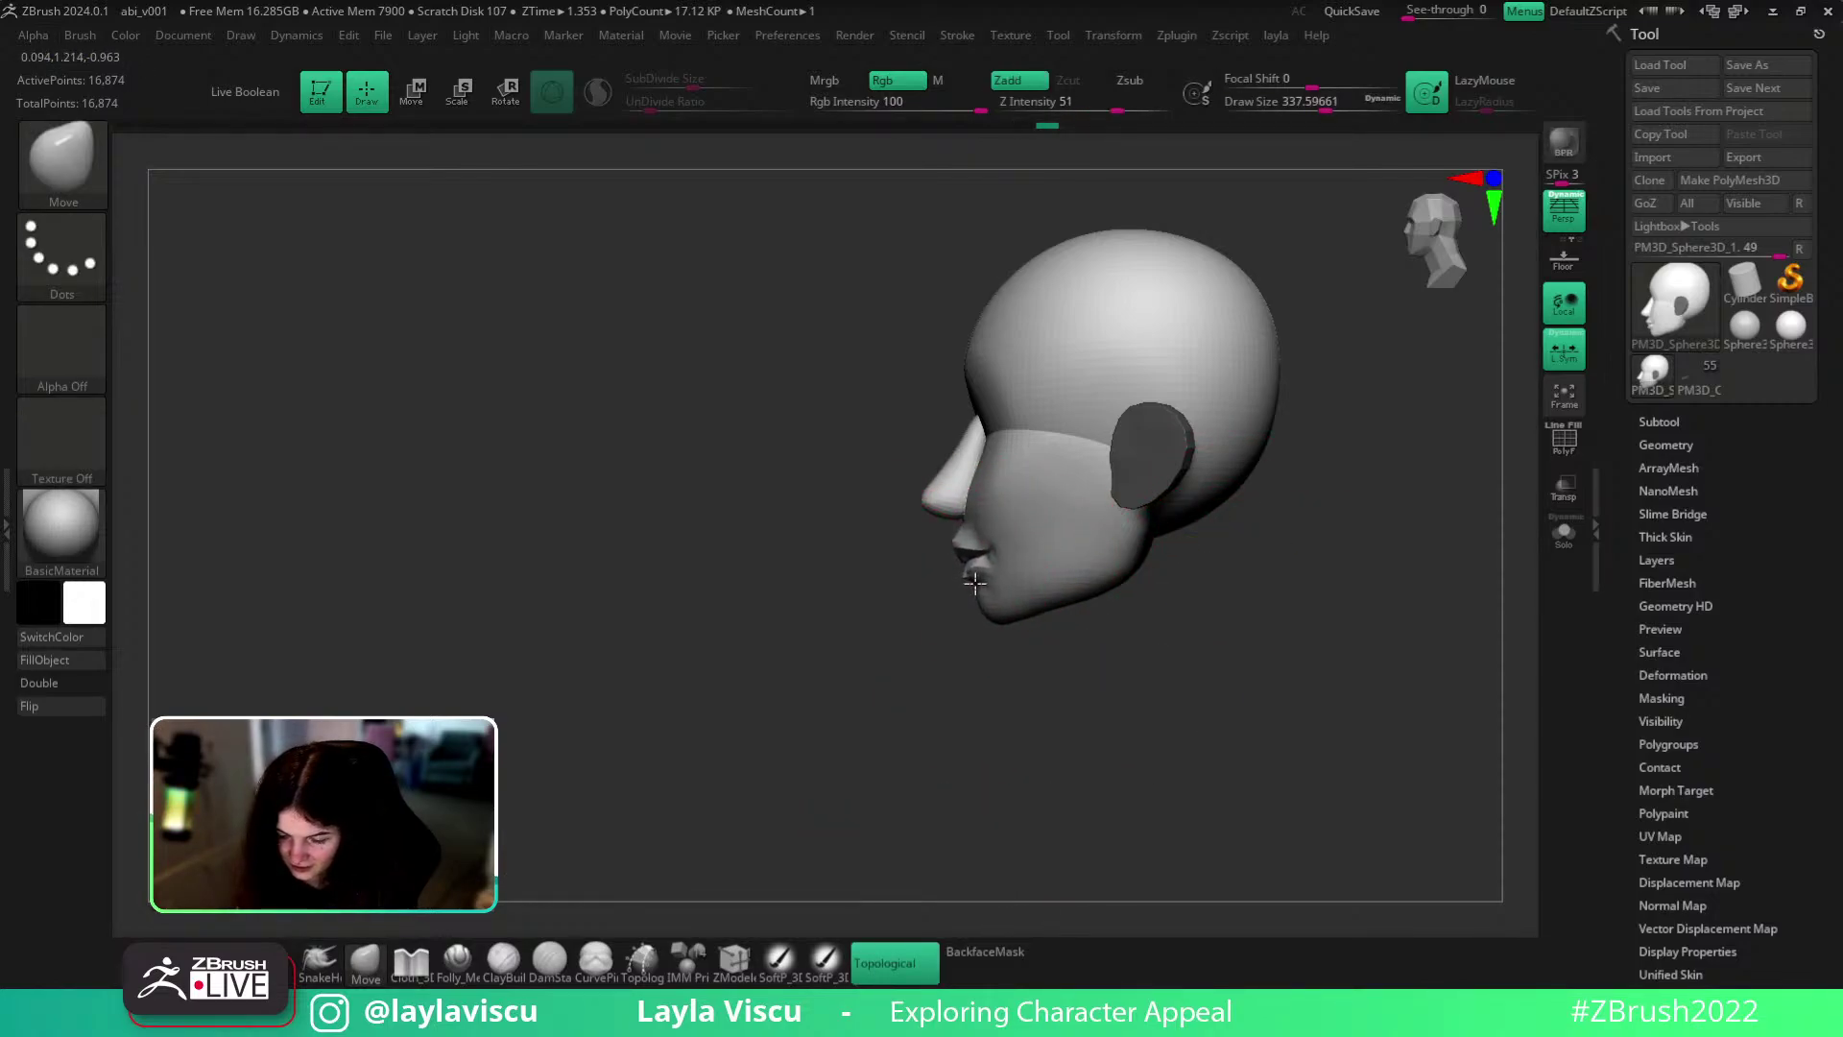
pyautogui.click(884, 962)
pyautogui.moveTo(1254, 662)
pyautogui.keyDown('shift'); pyautogui.mouseDown()
pyautogui.moveTo(1206, 734)
pyautogui.moveTo(1285, 732)
pyautogui.moveTo(1148, 705)
pyautogui.mouseUp(); pyautogui.keyUp('shift')
# - Reshape the lips with the Move brush at a draw size of about 59, with BackfaceMask and the wireframe display on
pyautogui.press('s')
pyautogui.keyDown('ctrl'); pyautogui.moveTo(979, 662); pyautogui.dragTo(964, 792, button='right'); pyautogui.keyUp('ctrl')
pyautogui.moveTo(1113, 748)
pyautogui.mouseDown()
pyautogui.moveTo(1123, 551)
pyautogui.moveTo(1160, 485)
pyautogui.moveTo(1230, 506)
pyautogui.moveTo(1205, 552)
pyautogui.moveTo(1031, 576)
pyautogui.mouseUp()
pyautogui.click(996, 953)
pyautogui.hotkey('shift', 'f')
pyautogui.keyDown('shift'); pyautogui.moveTo(984, 648); pyautogui.dragTo(960, 629); pyautogui.keyUp('shift')
pyautogui.moveTo(897, 782)
pyautogui.mouseDown()
pyautogui.moveTo(965, 753)
pyautogui.moveTo(872, 761)
pyautogui.moveTo(1239, 526)
pyautogui.mouseUp()
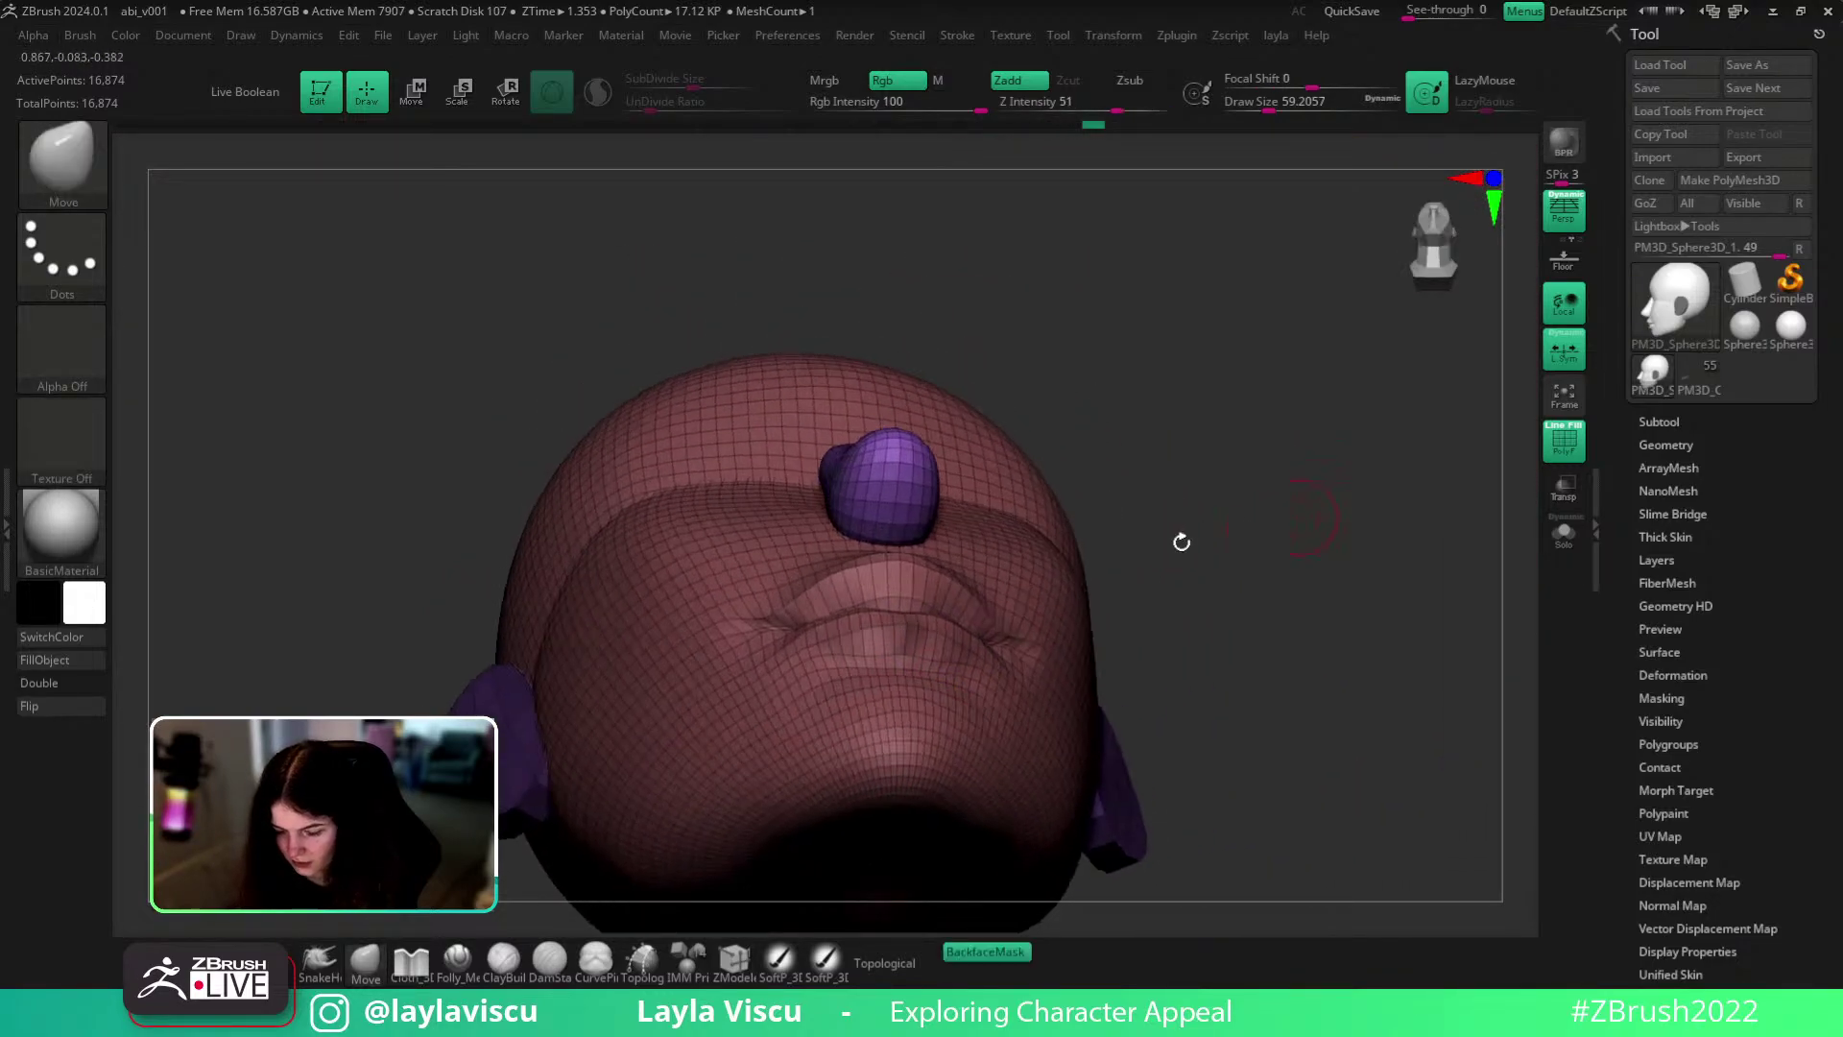
# - Undo the last lip edit and switch off BackfaceMask
pyautogui.keyDown('shift'); pyautogui.moveTo(1049, 556); pyautogui.dragTo(1119, 839); pyautogui.keyUp('shift')
pyautogui.hotkey('shift', 'f')
pyautogui.hotkey('shift', 'f')
pyautogui.moveTo(1161, 761); pyautogui.dragTo(1006, 568)
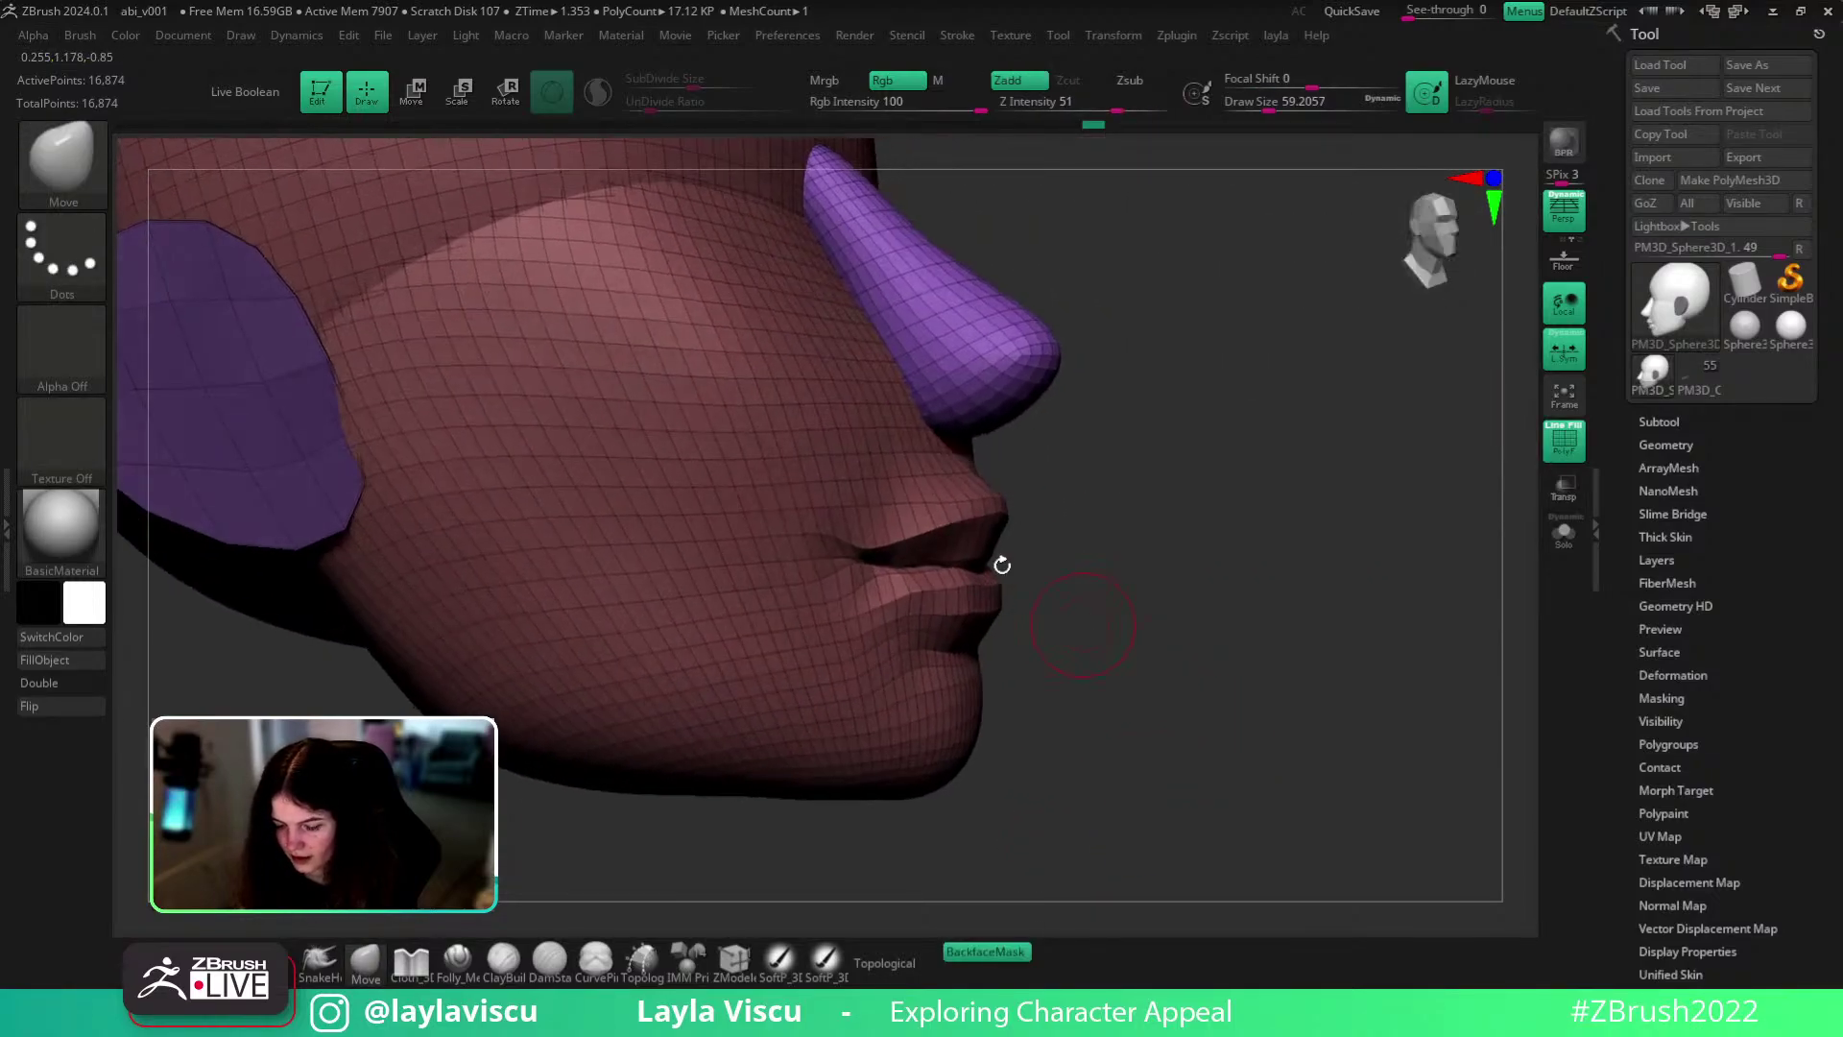
pyautogui.hotkey('ctrl', 'z')
pyautogui.click(998, 953)
# - Set the draw size to about 31 and insert an edge loop into the head mesh with the ZModeler brush
pyautogui.press('s')
pyautogui.moveTo(1081, 559); pyautogui.dragTo(984, 509)
pyautogui.moveTo(1387, 902); pyautogui.dragTo(988, 543)
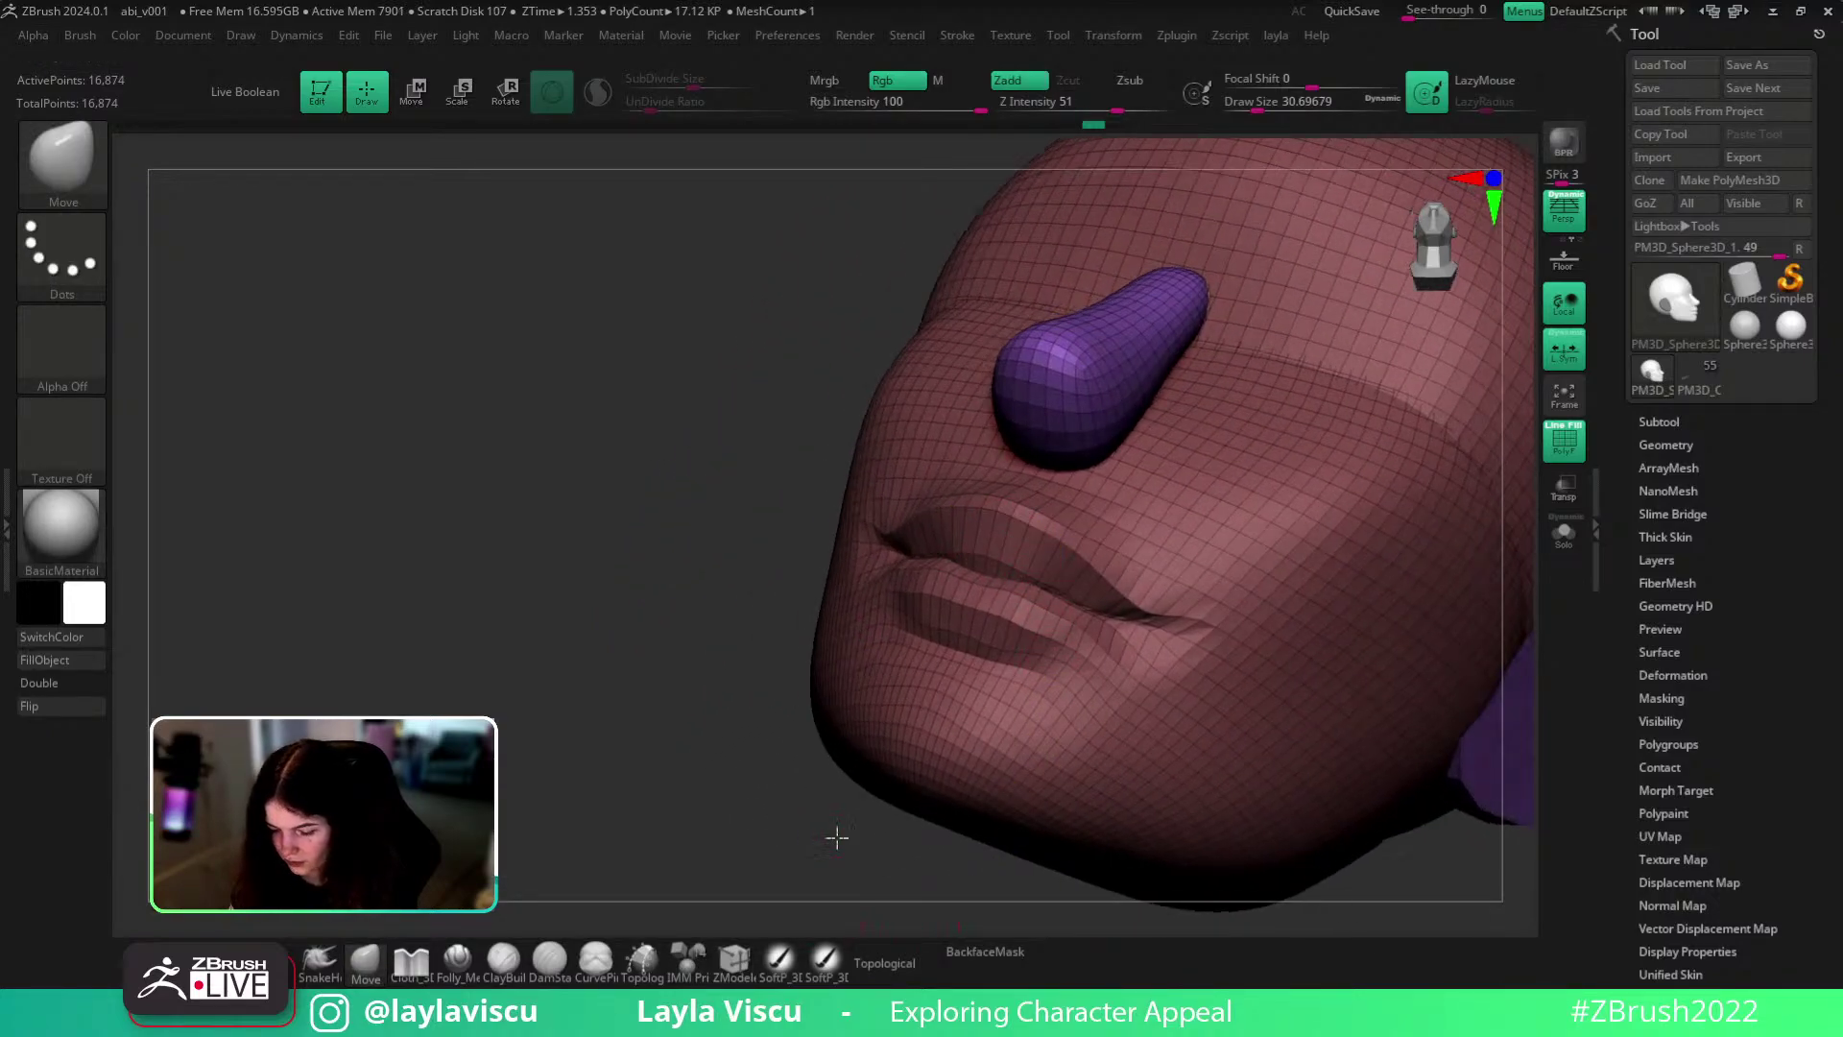
pyautogui.moveTo(835, 836); pyautogui.dragTo(929, 755)
pyautogui.moveTo(1238, 537)
pyautogui.mouseDown()
pyautogui.moveTo(1353, 592)
pyautogui.moveTo(1344, 605)
pyautogui.mouseUp()
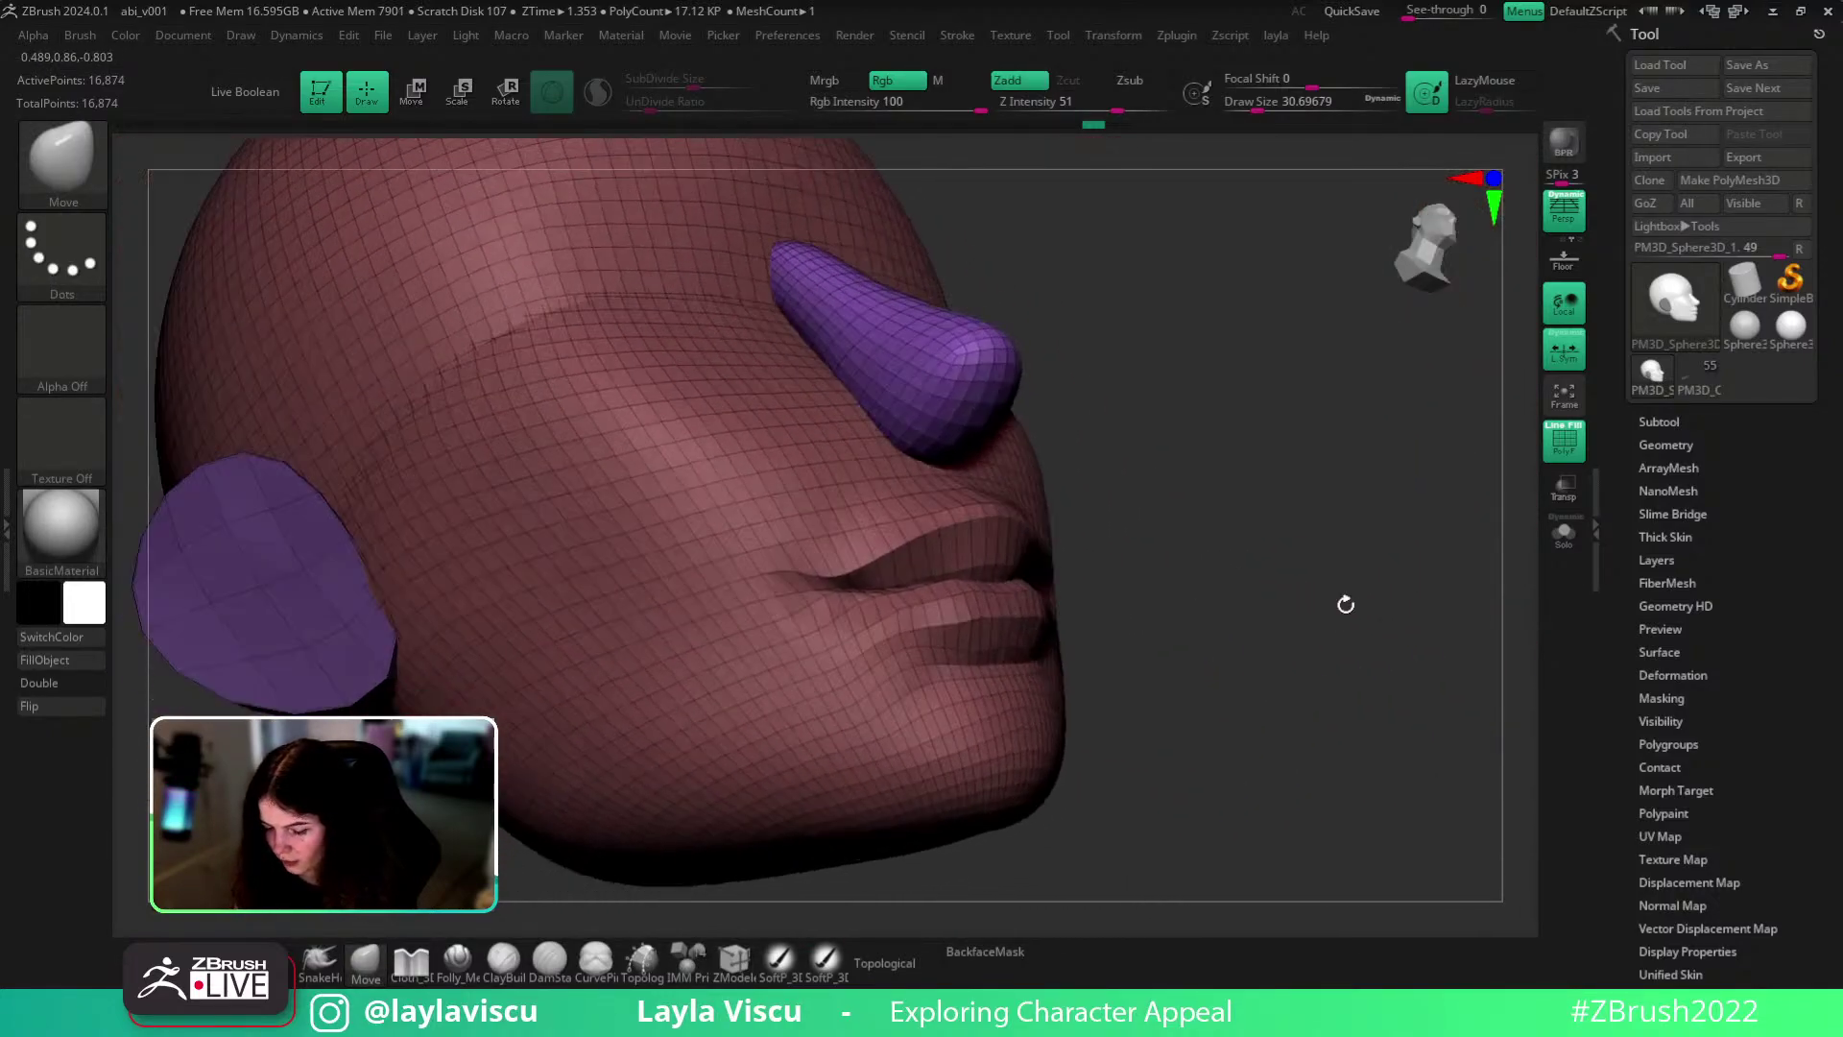
pyautogui.click(739, 964)
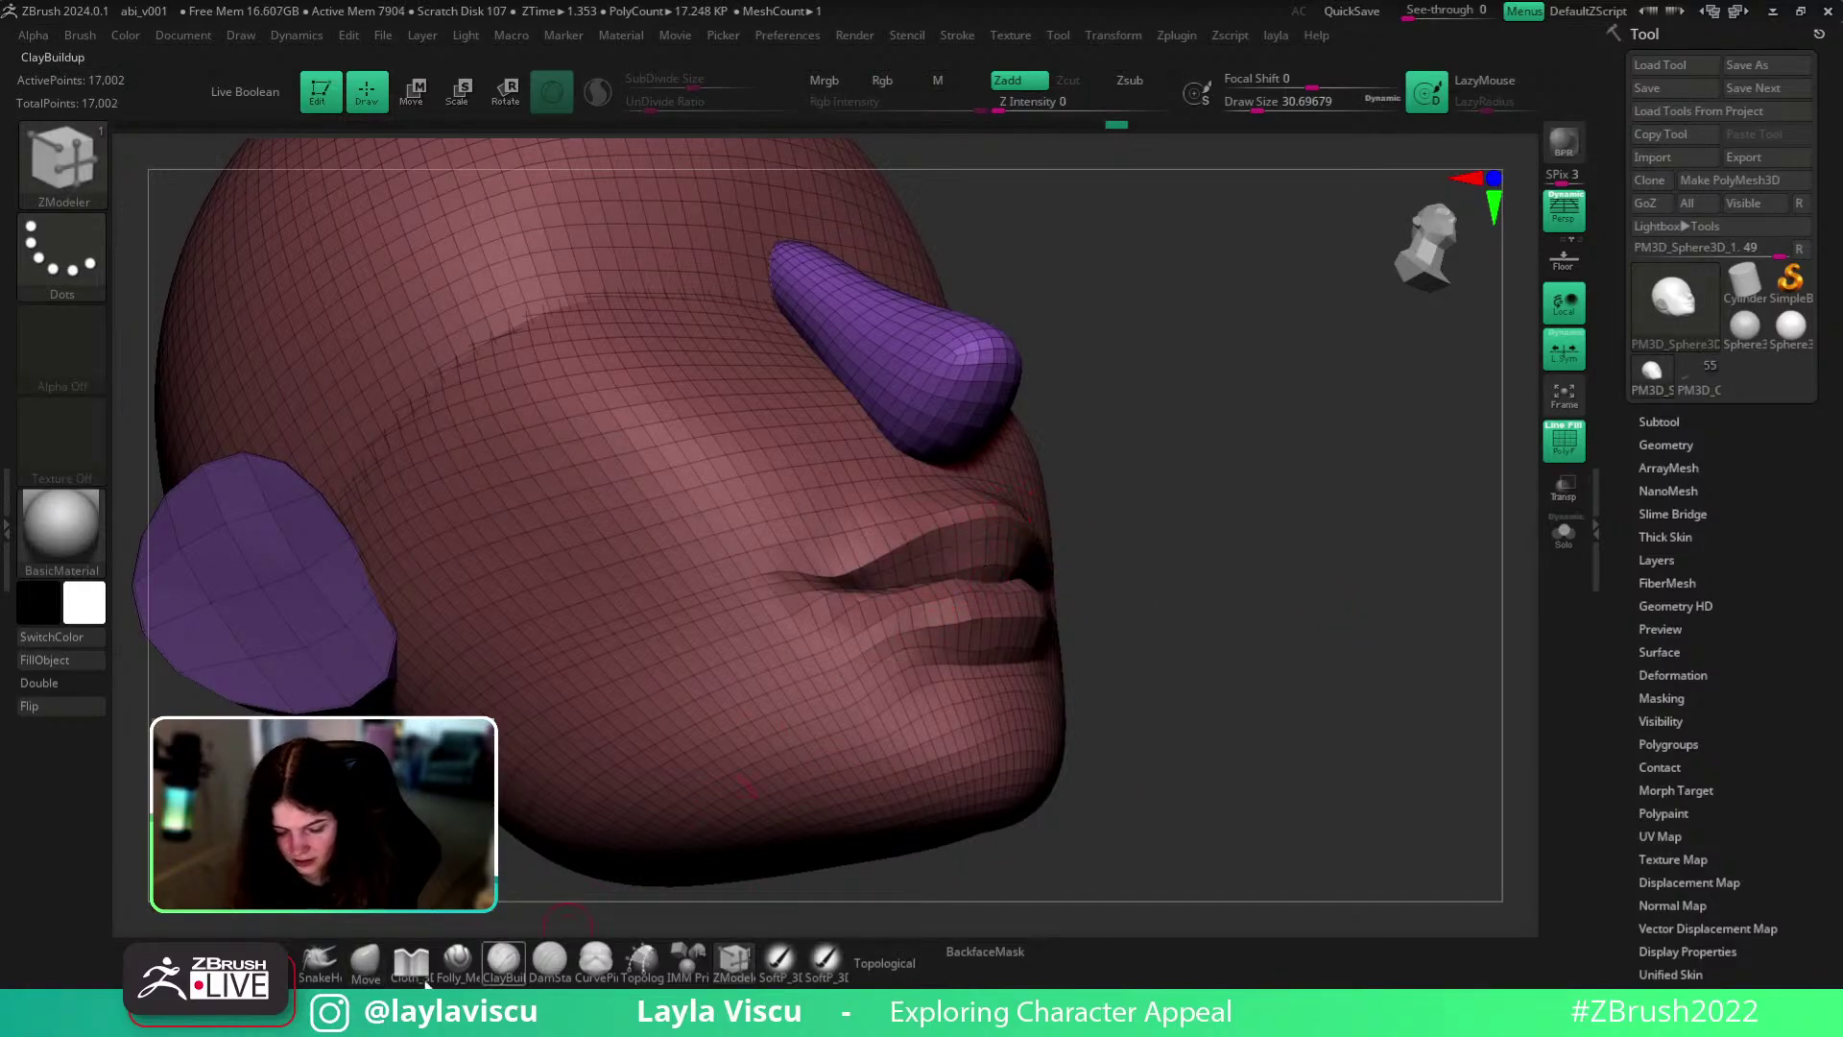
# - Refine the upper lip toward its corner with the Move brush at a draw size of about 46, then hide the wireframe
pyautogui.press('b')
pyautogui.press('m')
pyautogui.press('v')
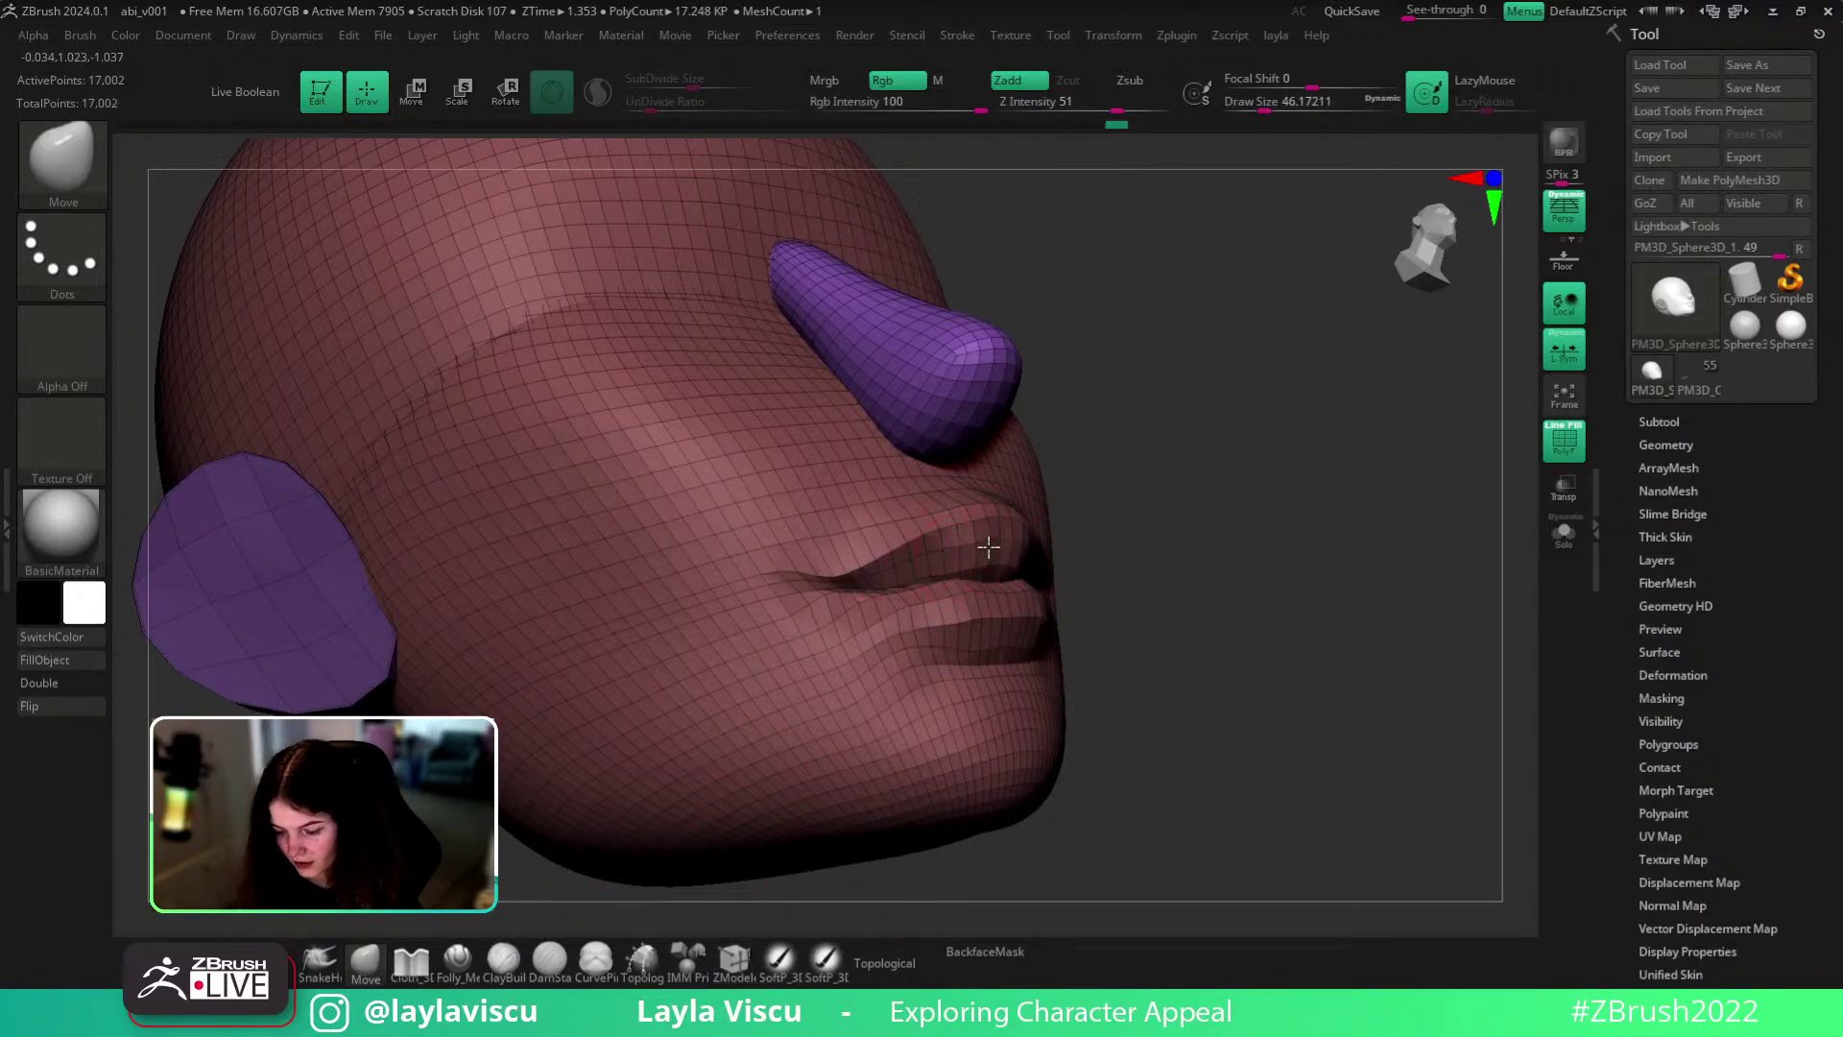
pyautogui.moveTo(934, 559); pyautogui.dragTo(910, 571)
pyautogui.moveTo(904, 572)
pyautogui.keyDown('ctrl'); pyautogui.mouseDown(button='right')
pyautogui.moveTo(1152, 403)
pyautogui.moveTo(1251, 638)
pyautogui.mouseUp(button='right'); pyautogui.keyUp('ctrl')
pyautogui.hotkey('shift', 'f')
# - Try the TrimDynamic brush at a draw size of about 46 around the chin and mouth
pyautogui.moveTo(1283, 728); pyautogui.dragTo(1172, 733, button='right')
pyautogui.moveTo(988, 670)
pyautogui.keyDown('ctrl'); pyautogui.mouseDown(button='right')
pyautogui.moveTo(963, 739)
pyautogui.moveTo(831, 806)
pyautogui.moveTo(852, 823)
pyautogui.mouseUp(button='right'); pyautogui.keyUp('ctrl')
pyautogui.press('b')
pyautogui.press('h')
pyautogui.press('d')
pyautogui.press('Escape')
pyautogui.press('b')
pyautogui.press('t')
pyautogui.press('d')
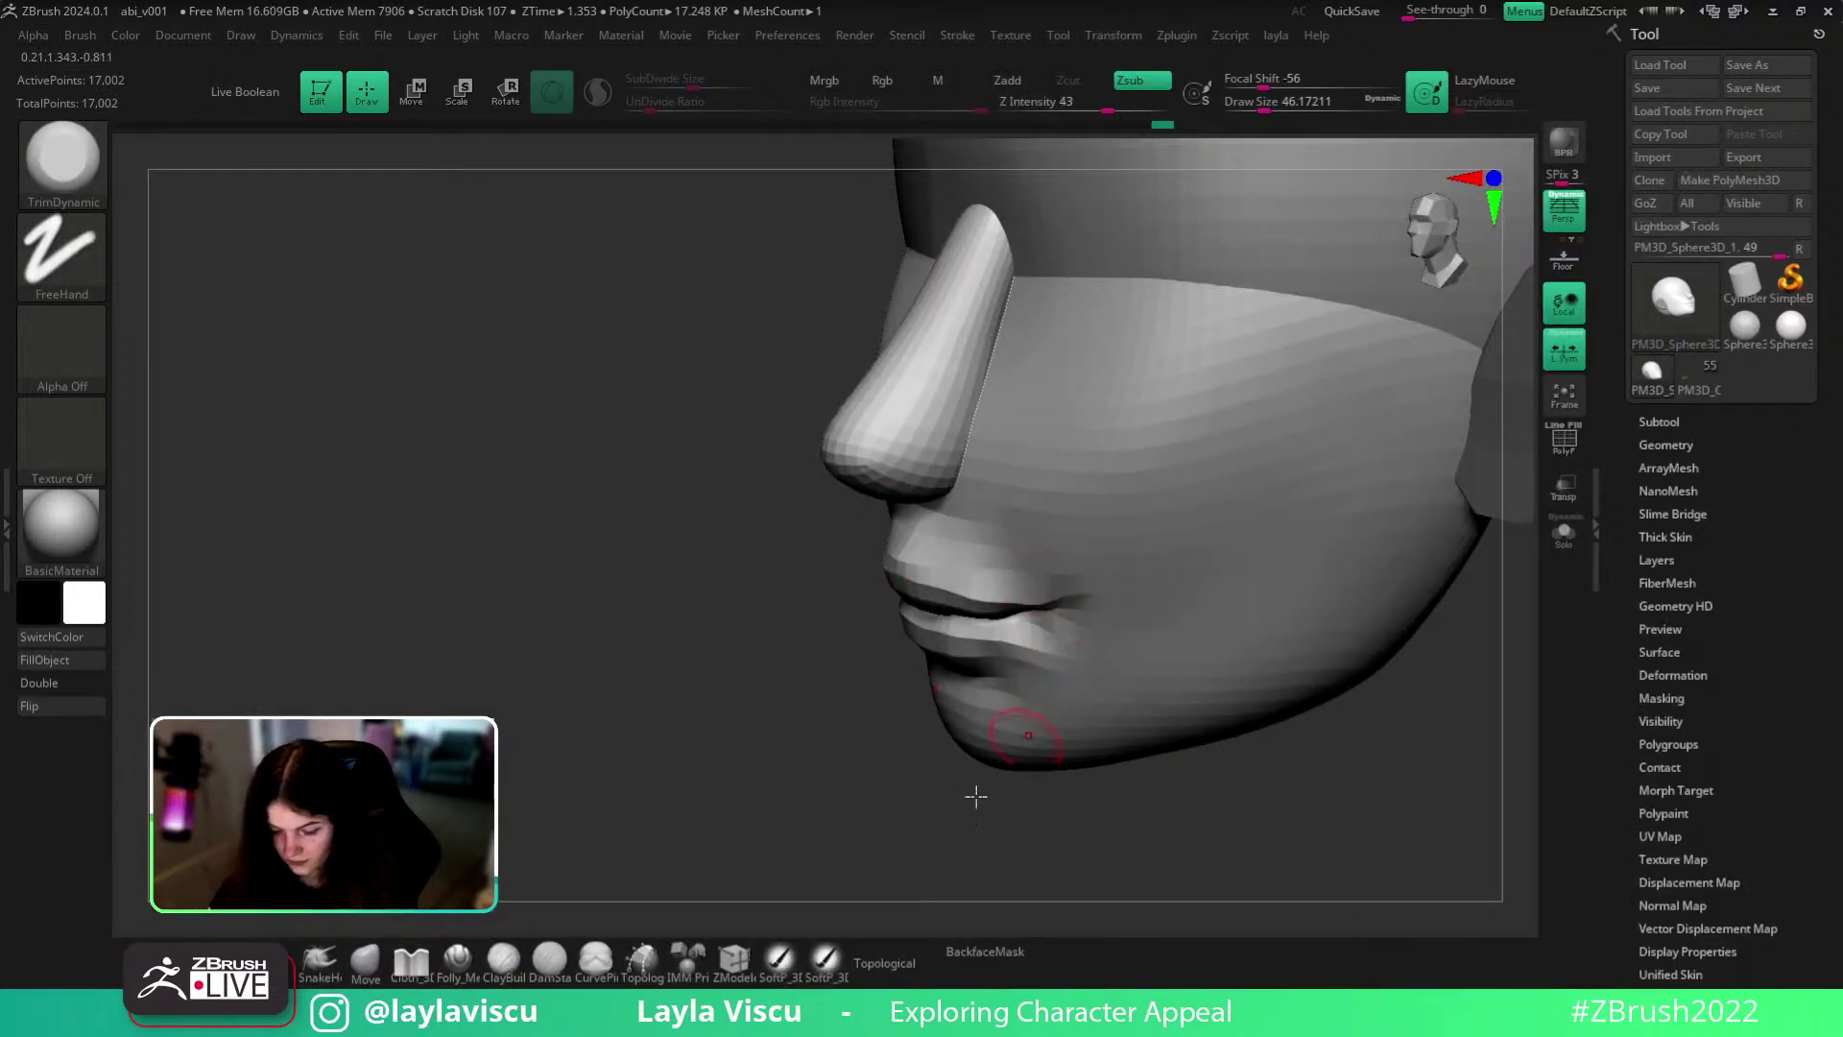
pyautogui.keyDown('shift'); pyautogui.moveTo(999, 771); pyautogui.dragTo(975, 913, button='right'); pyautogui.keyUp('shift')
# - Refine the area around the mouth with the ClayBuildup brush and smooth the mouth corner and upper lip
pyautogui.press('b')
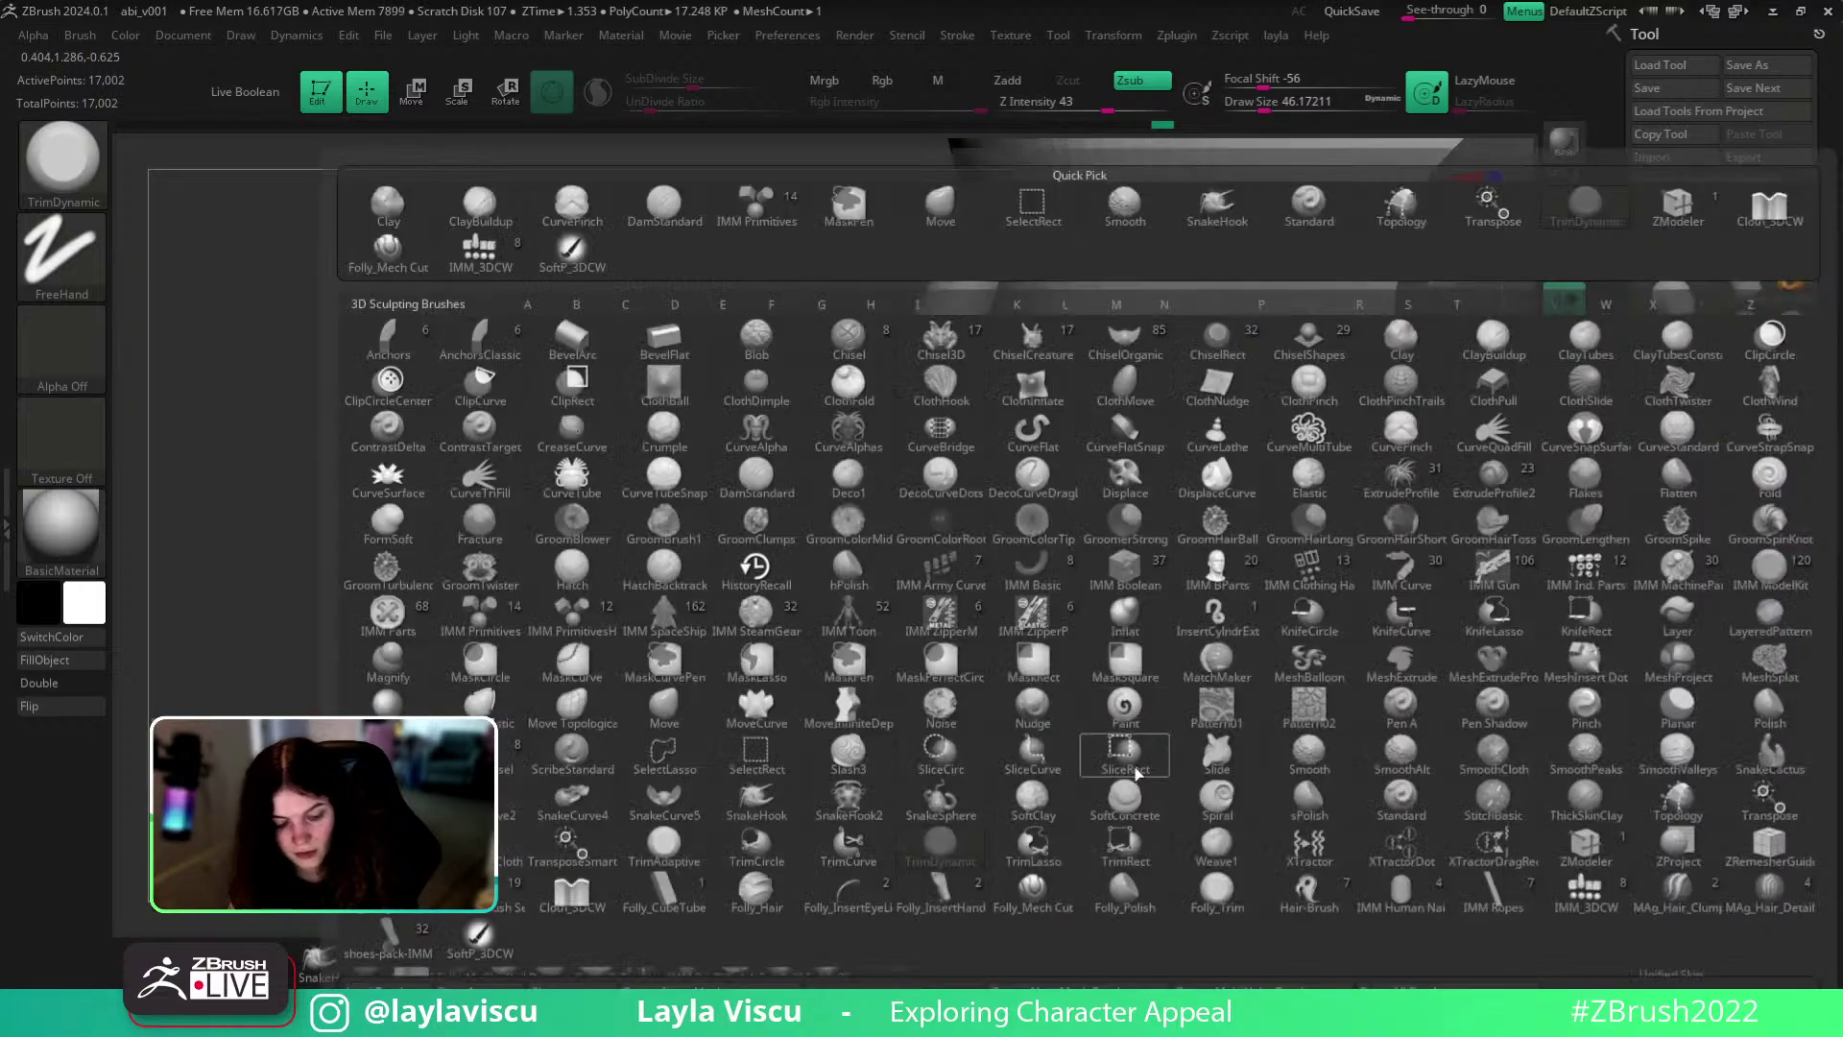
pyautogui.press('c')
pyautogui.press('b')
pyautogui.moveTo(853, 554); pyautogui.dragTo(945, 570, button='right')
pyautogui.moveTo(912, 817)
pyautogui.mouseDown(button='right')
pyautogui.moveTo(925, 559)
pyautogui.moveTo(1021, 554)
pyautogui.mouseUp(button='right')
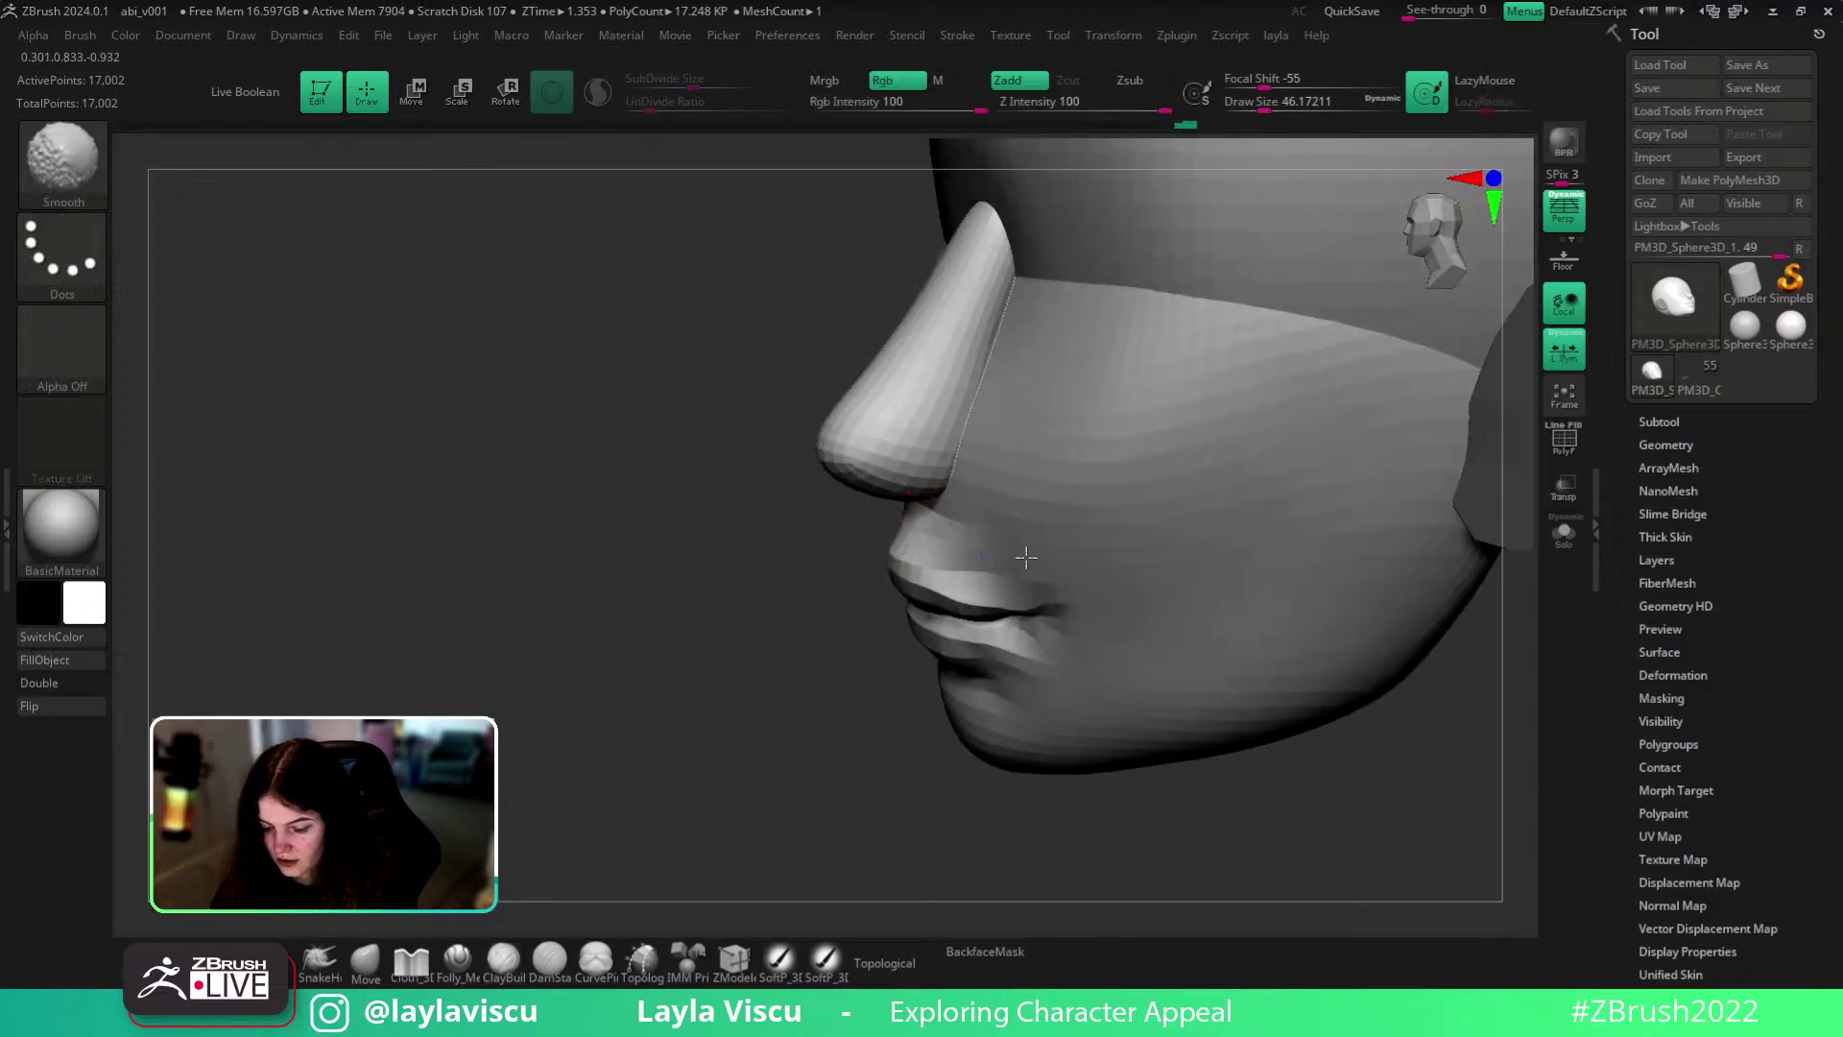
pyautogui.keyDown('shift'); pyautogui.moveTo(1024, 571); pyautogui.dragTo(1094, 578); pyautogui.keyUp('shift')
pyautogui.keyDown('shift'); pyautogui.moveTo(1254, 819); pyautogui.dragTo(1328, 819, button='right'); pyautogui.keyUp('shift')
pyautogui.moveTo(1206, 704); pyautogui.dragTo(1057, 601, button='right')
pyautogui.keyDown('shift'); pyautogui.moveTo(891, 580); pyautogui.dragTo(908, 564); pyautogui.keyUp('shift')
pyautogui.moveTo(908, 564); pyautogui.dragTo(1218, 679, button='right')
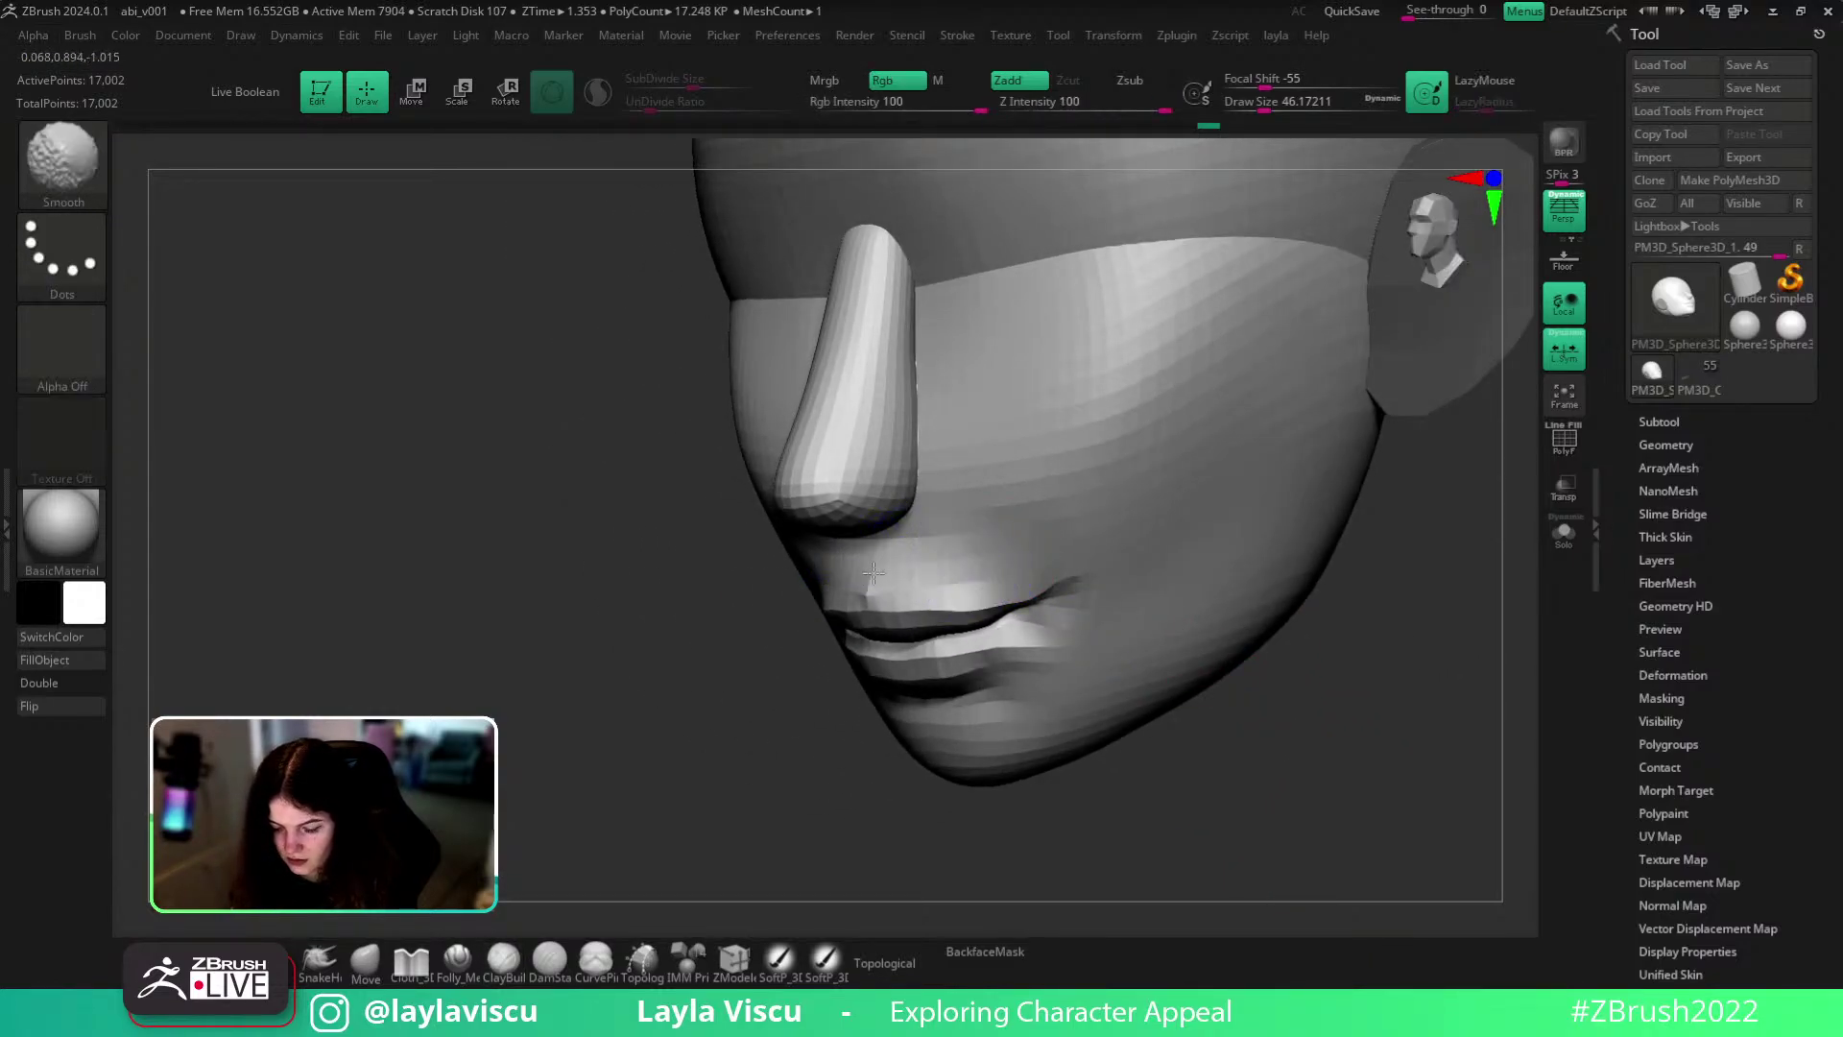
pyautogui.moveTo(1132, 806)
pyautogui.mouseDown()
pyautogui.moveTo(1328, 848)
pyautogui.moveTo(1299, 850)
pyautogui.mouseUp()
# - Try cutting detail around the lips with the Folly_Mech Cut brush, reducing the draw size to about 17
pyautogui.click(458, 962)
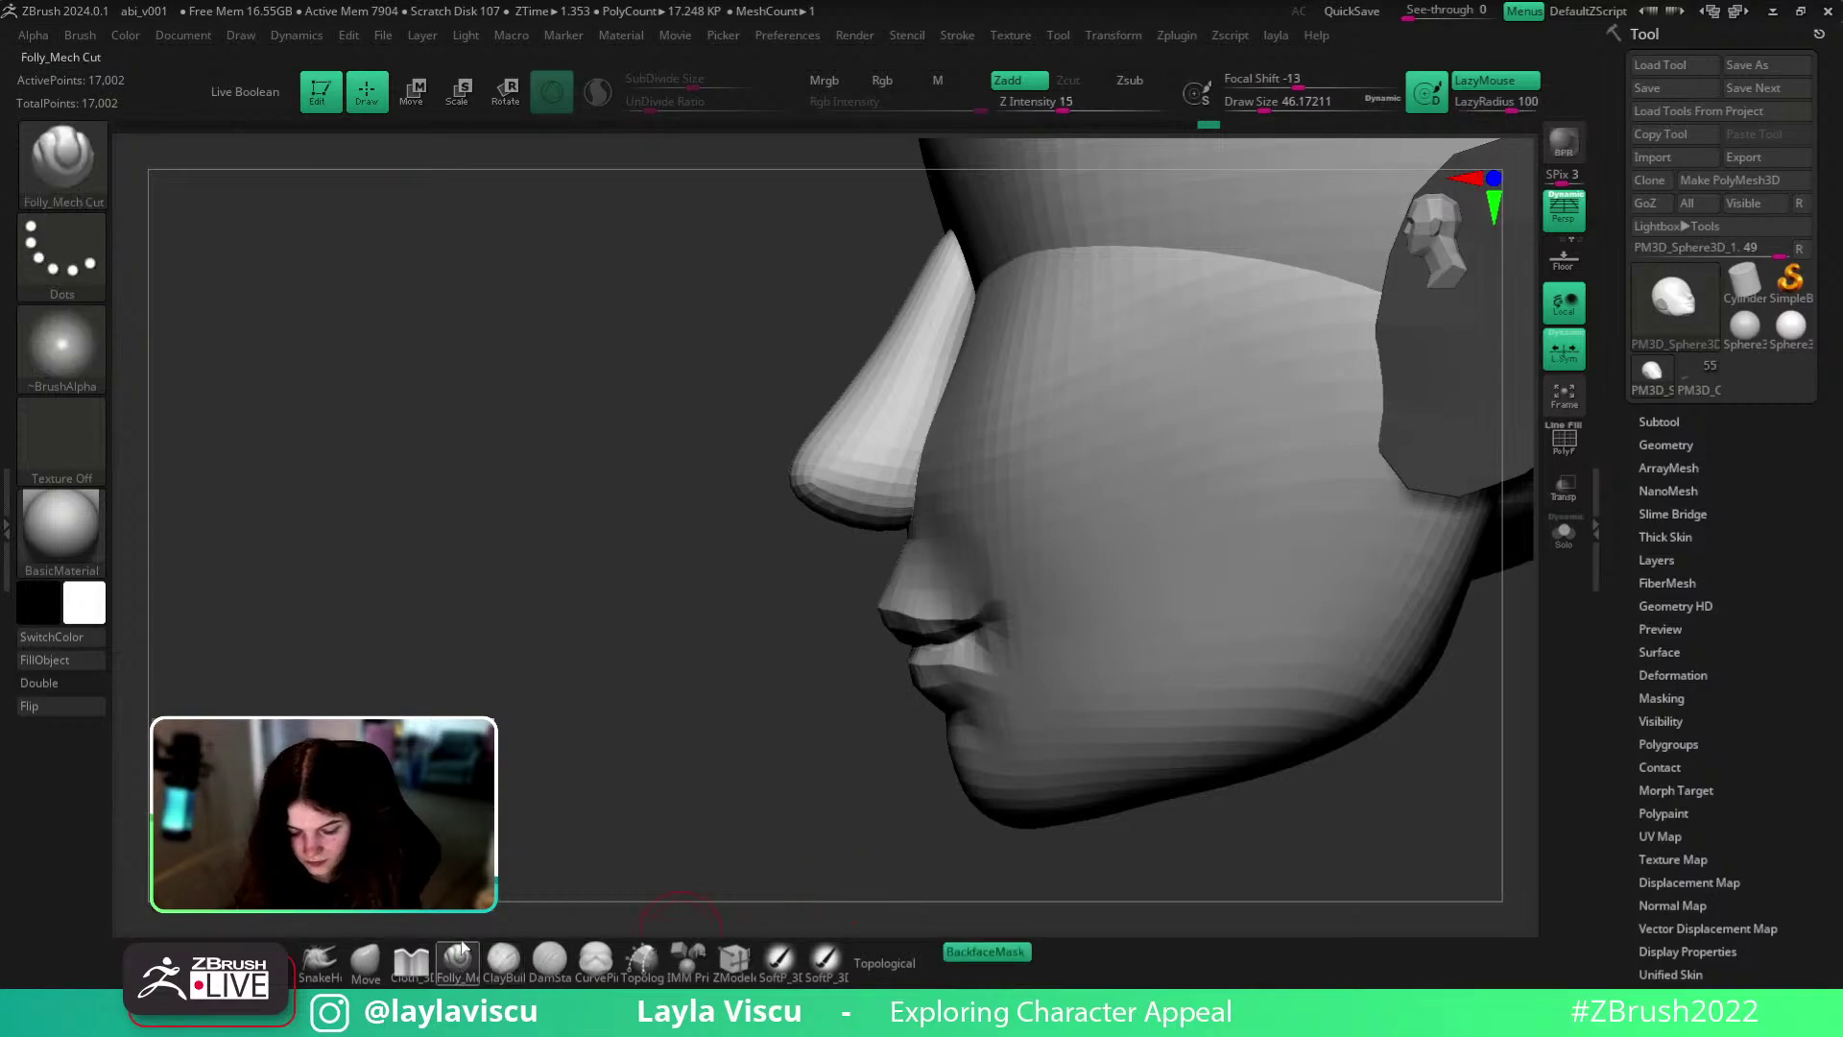
pyautogui.moveTo(852, 898); pyautogui.dragTo(614, 844)
pyautogui.moveTo(1211, 629)
pyautogui.keyDown('alt'); pyautogui.mouseDown()
pyautogui.moveTo(1374, 567)
pyautogui.moveTo(1469, 568)
pyautogui.mouseUp(); pyautogui.keyUp('alt')
pyautogui.moveTo(914, 569); pyautogui.dragTo(1114, 513)
pyautogui.moveTo(1172, 605)
pyautogui.keyDown('shift'); pyautogui.mouseDown(button='right')
pyautogui.moveTo(1442, 591)
pyautogui.moveTo(1299, 522)
pyautogui.moveTo(1243, 524)
pyautogui.mouseUp(button='right'); pyautogui.keyUp('shift')
pyautogui.keyDown('ctrl'); pyautogui.moveTo(1057, 547); pyautogui.dragTo(1054, 614, button='right'); pyautogui.keyUp('ctrl')
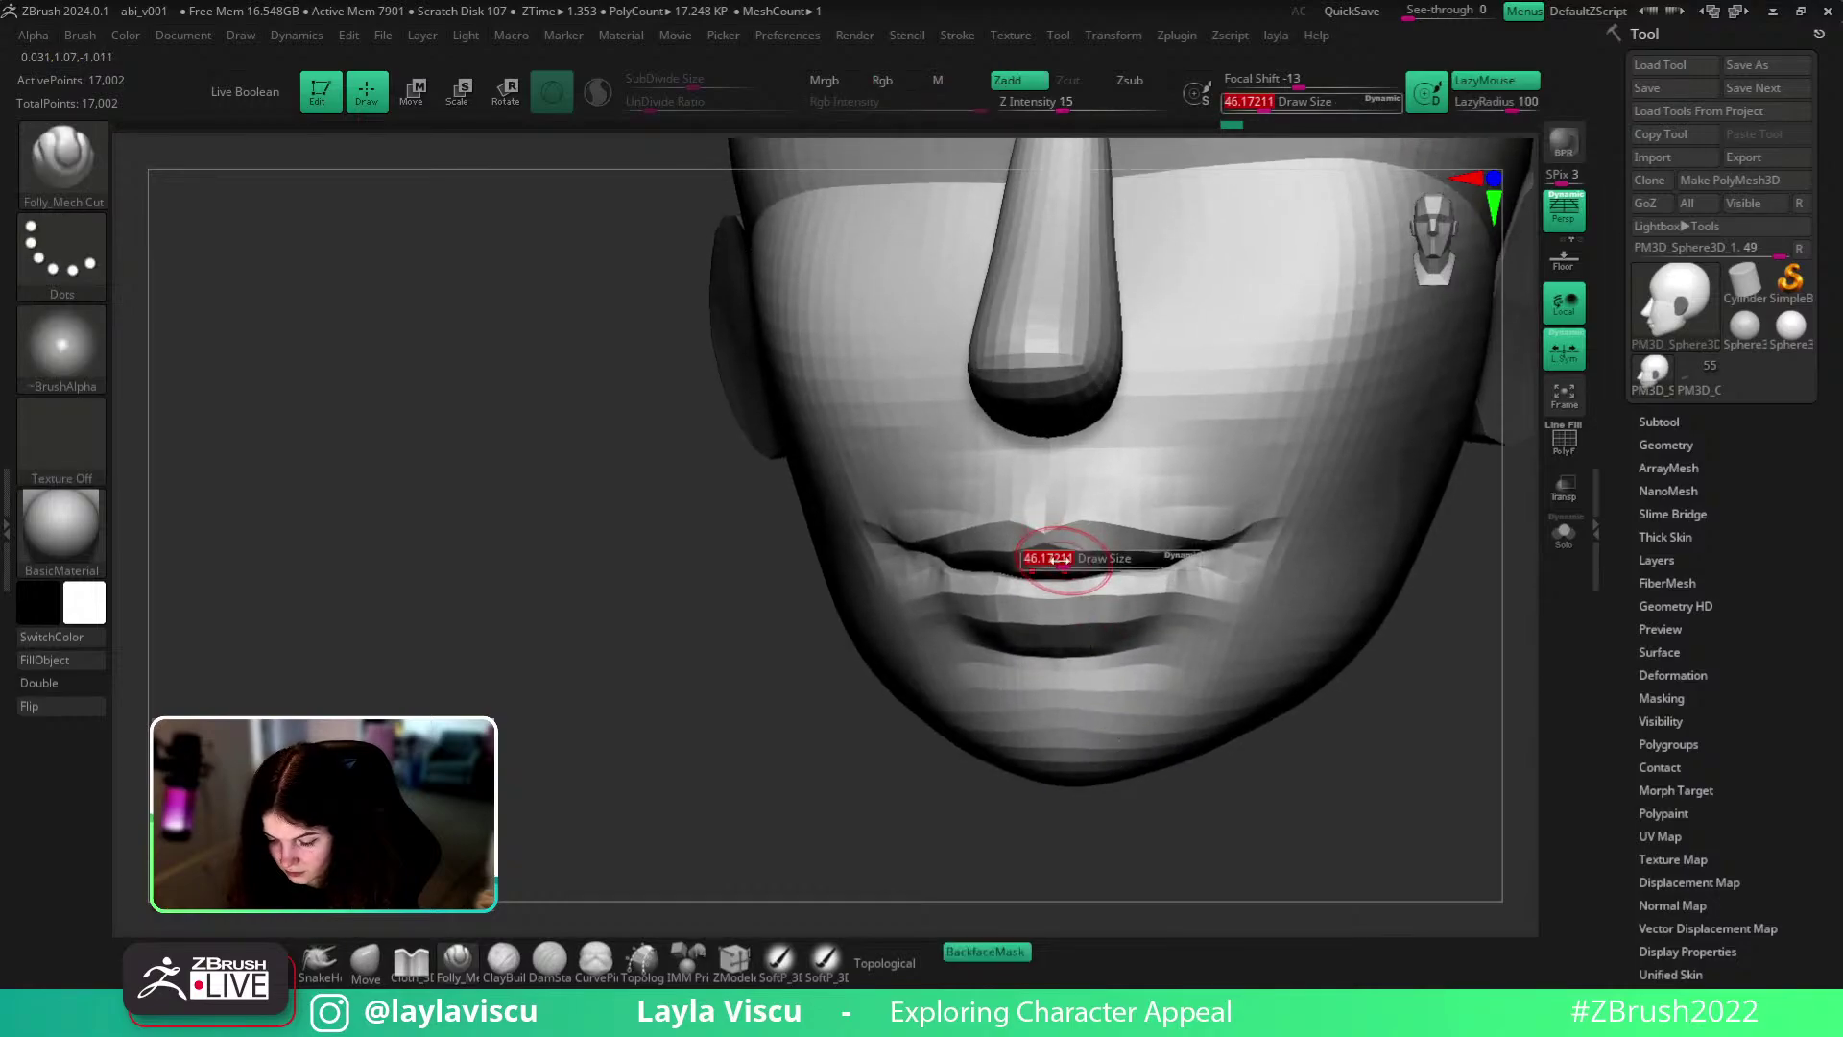
pyautogui.scroll(-5, 1173, 547)
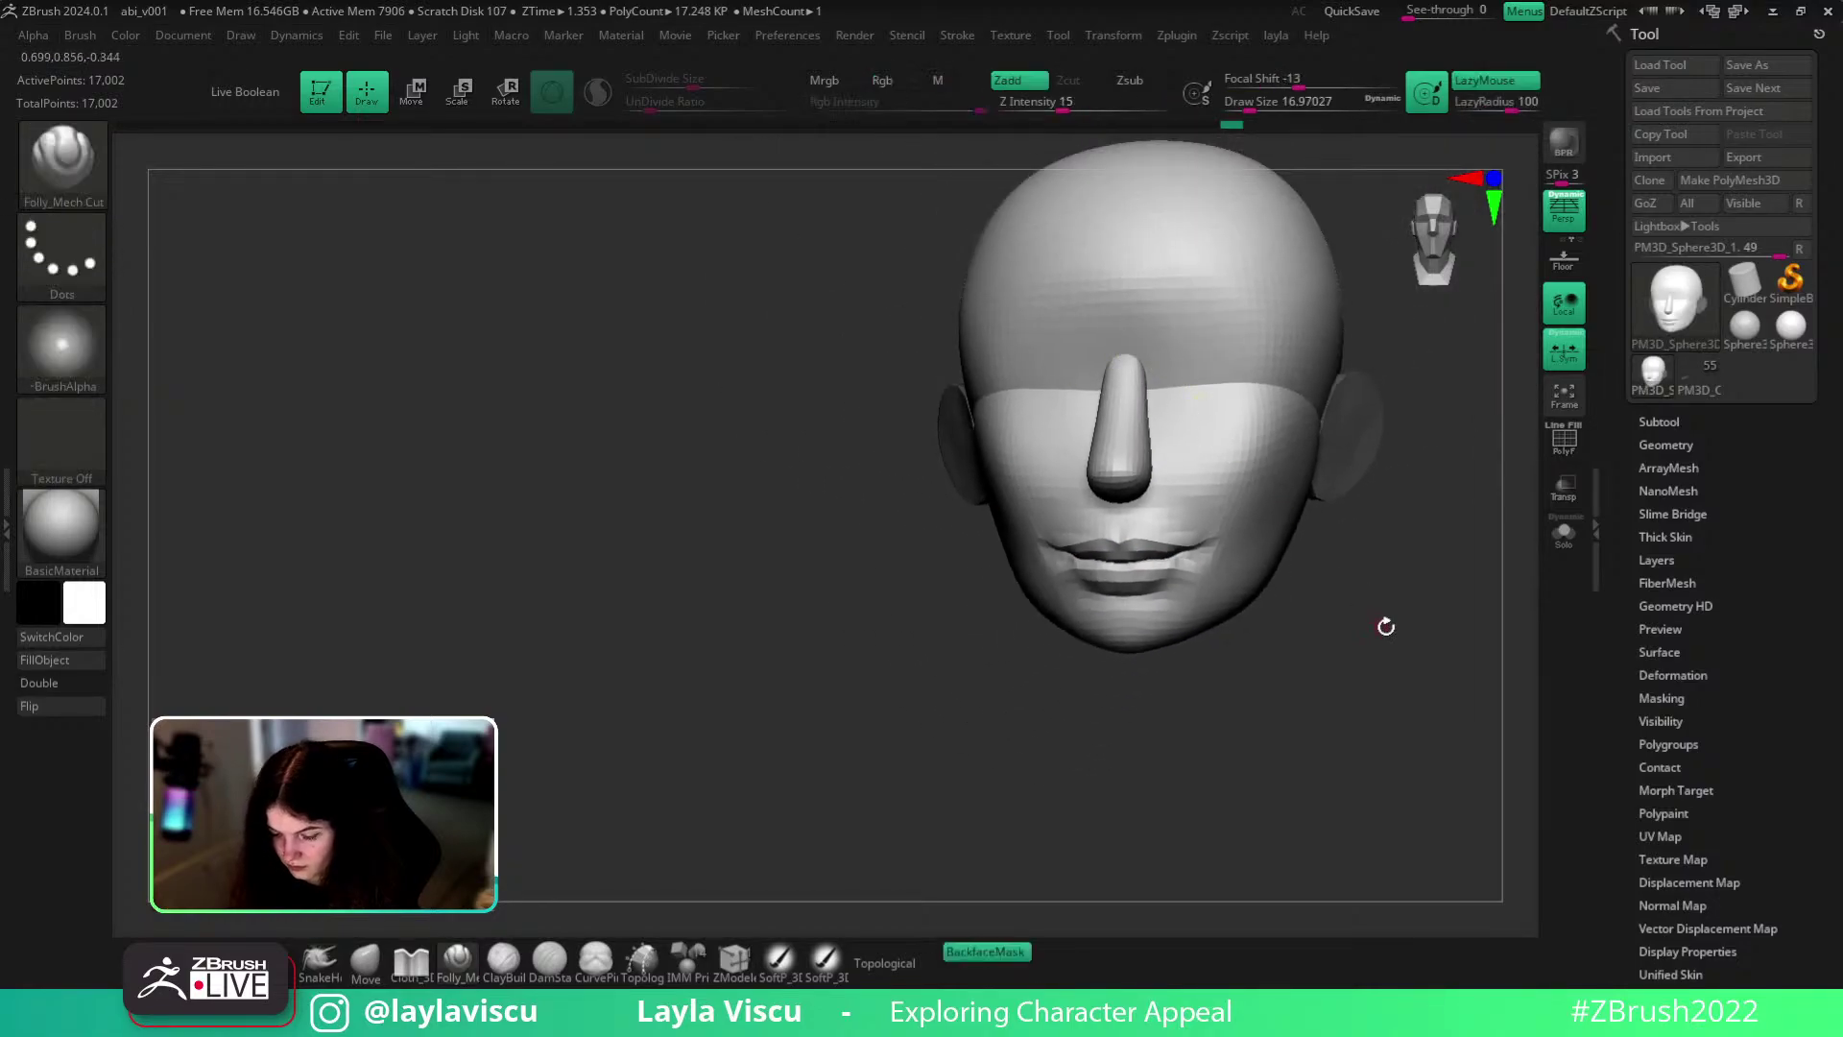
pyautogui.press('ctrl')
pyautogui.moveTo(1377, 634)
pyautogui.keyDown('shift'); pyautogui.mouseDown()
pyautogui.moveTo(1398, 646)
pyautogui.moveTo(1189, 617)
pyautogui.moveTo(1208, 722)
pyautogui.moveTo(1165, 737)
pyautogui.moveTo(1135, 856)
pyautogui.mouseUp(); pyautogui.keyUp('shift')
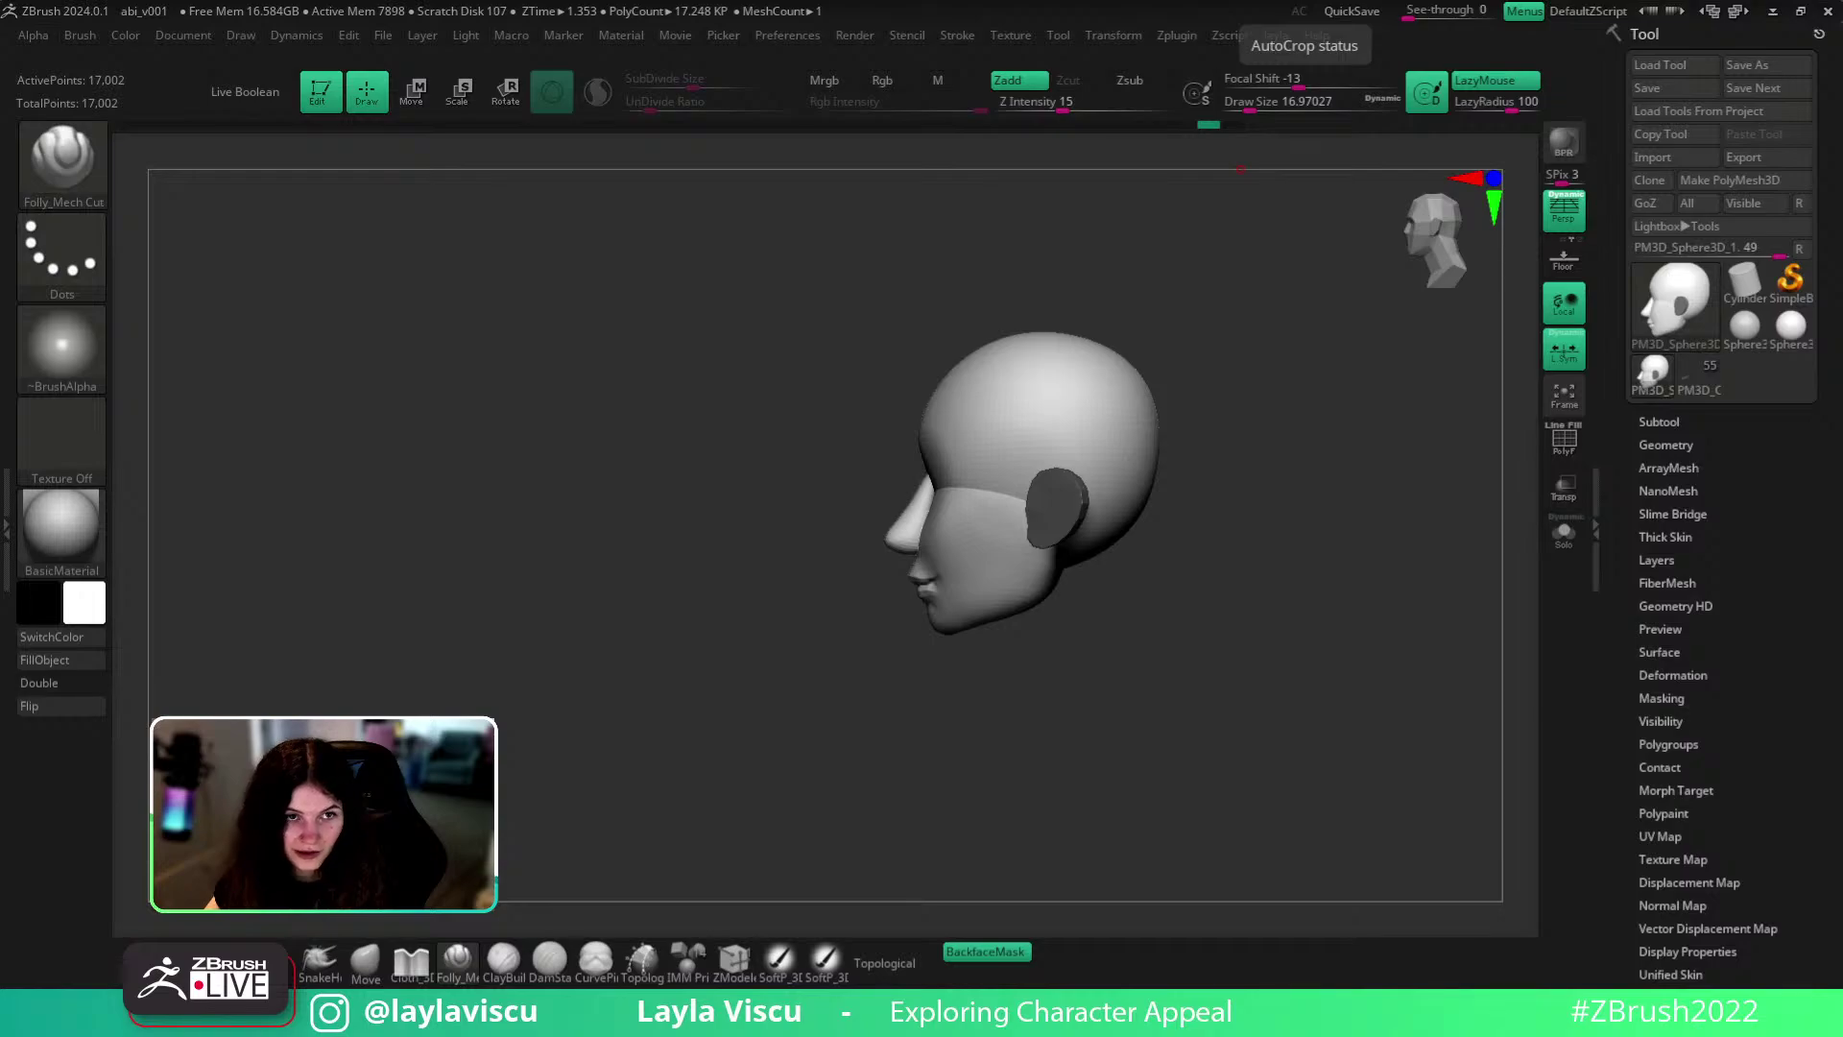
# - Select the ear and reshape its lower edge in profile with the Move brush at a draw size of about 344
pyautogui.keyDown('shift'); pyautogui.moveTo(1380, 529); pyautogui.dragTo(1333, 659, button='right'); pyautogui.keyUp('shift')
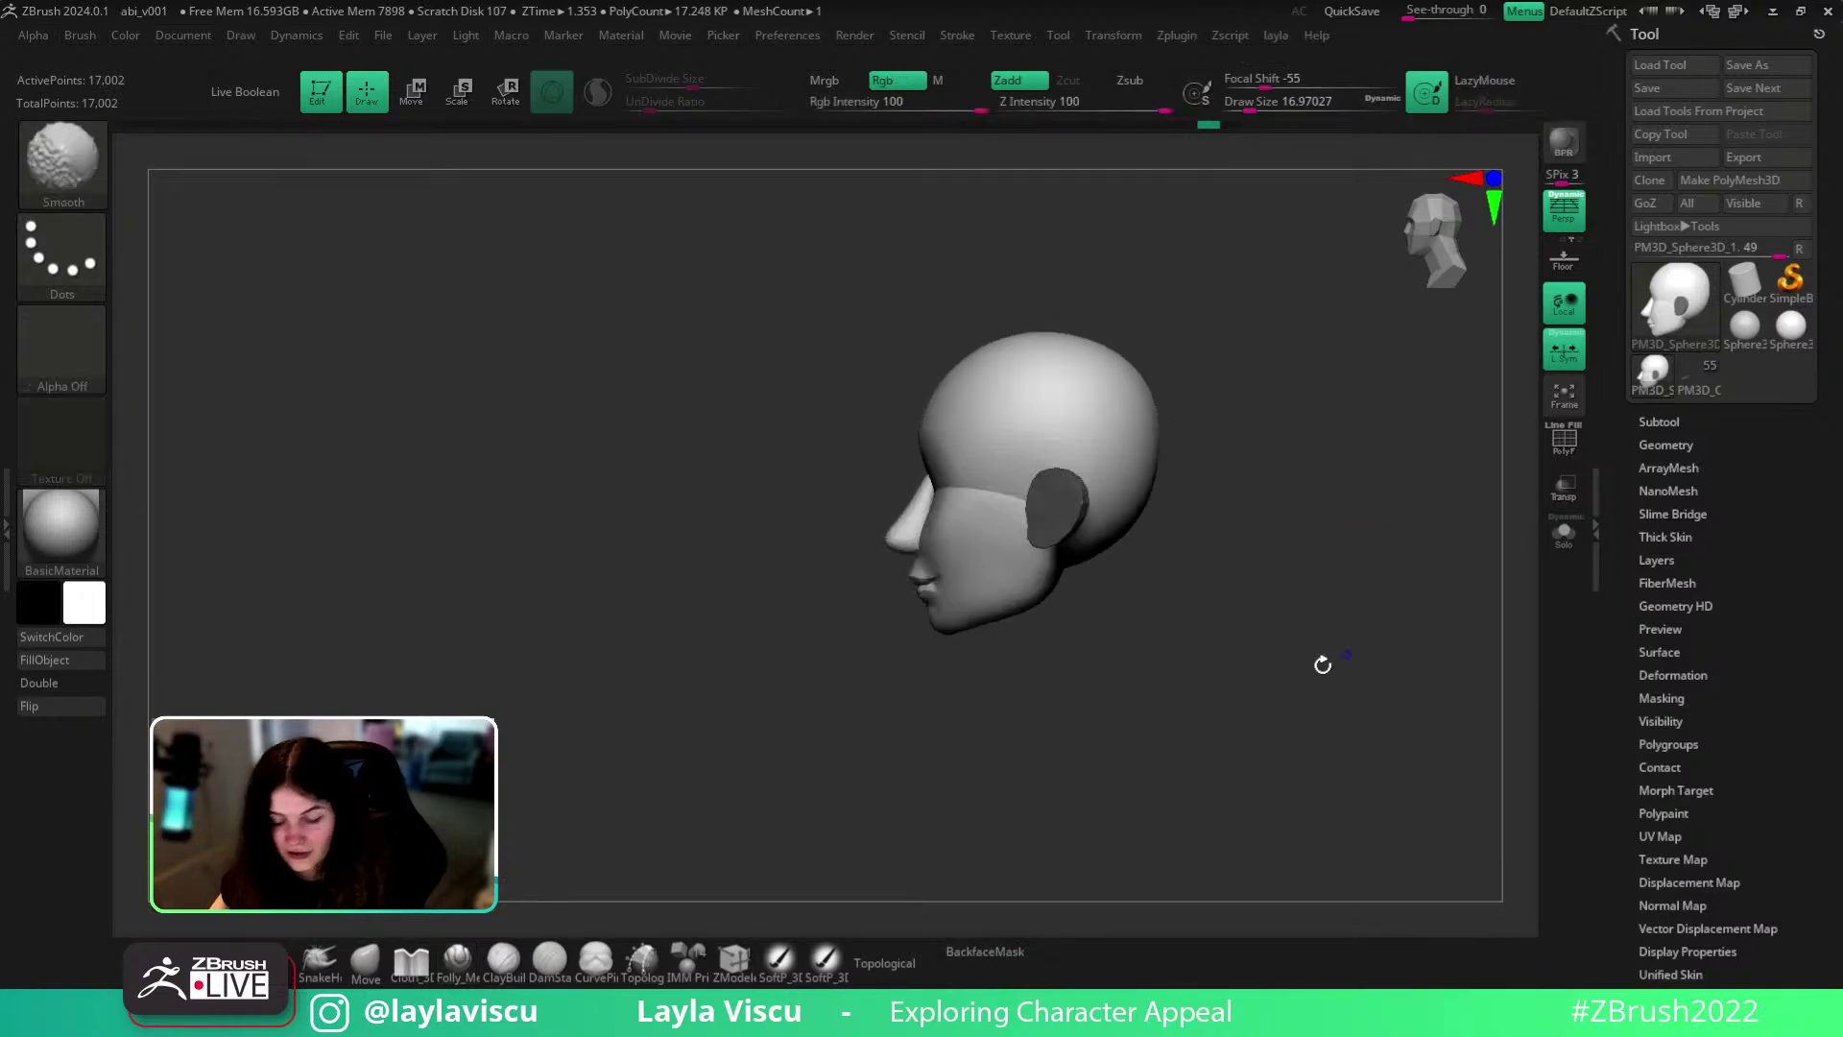
pyautogui.keyDown('alt'); pyautogui.moveTo(1157, 630); pyautogui.dragTo(1152, 579, button='right'); pyautogui.keyUp('alt')
pyautogui.keyDown('ctrl'); pyautogui.moveTo(1152, 580); pyautogui.dragTo(1077, 605, button='right'); pyautogui.keyUp('ctrl')
pyautogui.keyDown('alt'); pyautogui.click(1055, 485); pyautogui.keyUp('alt')
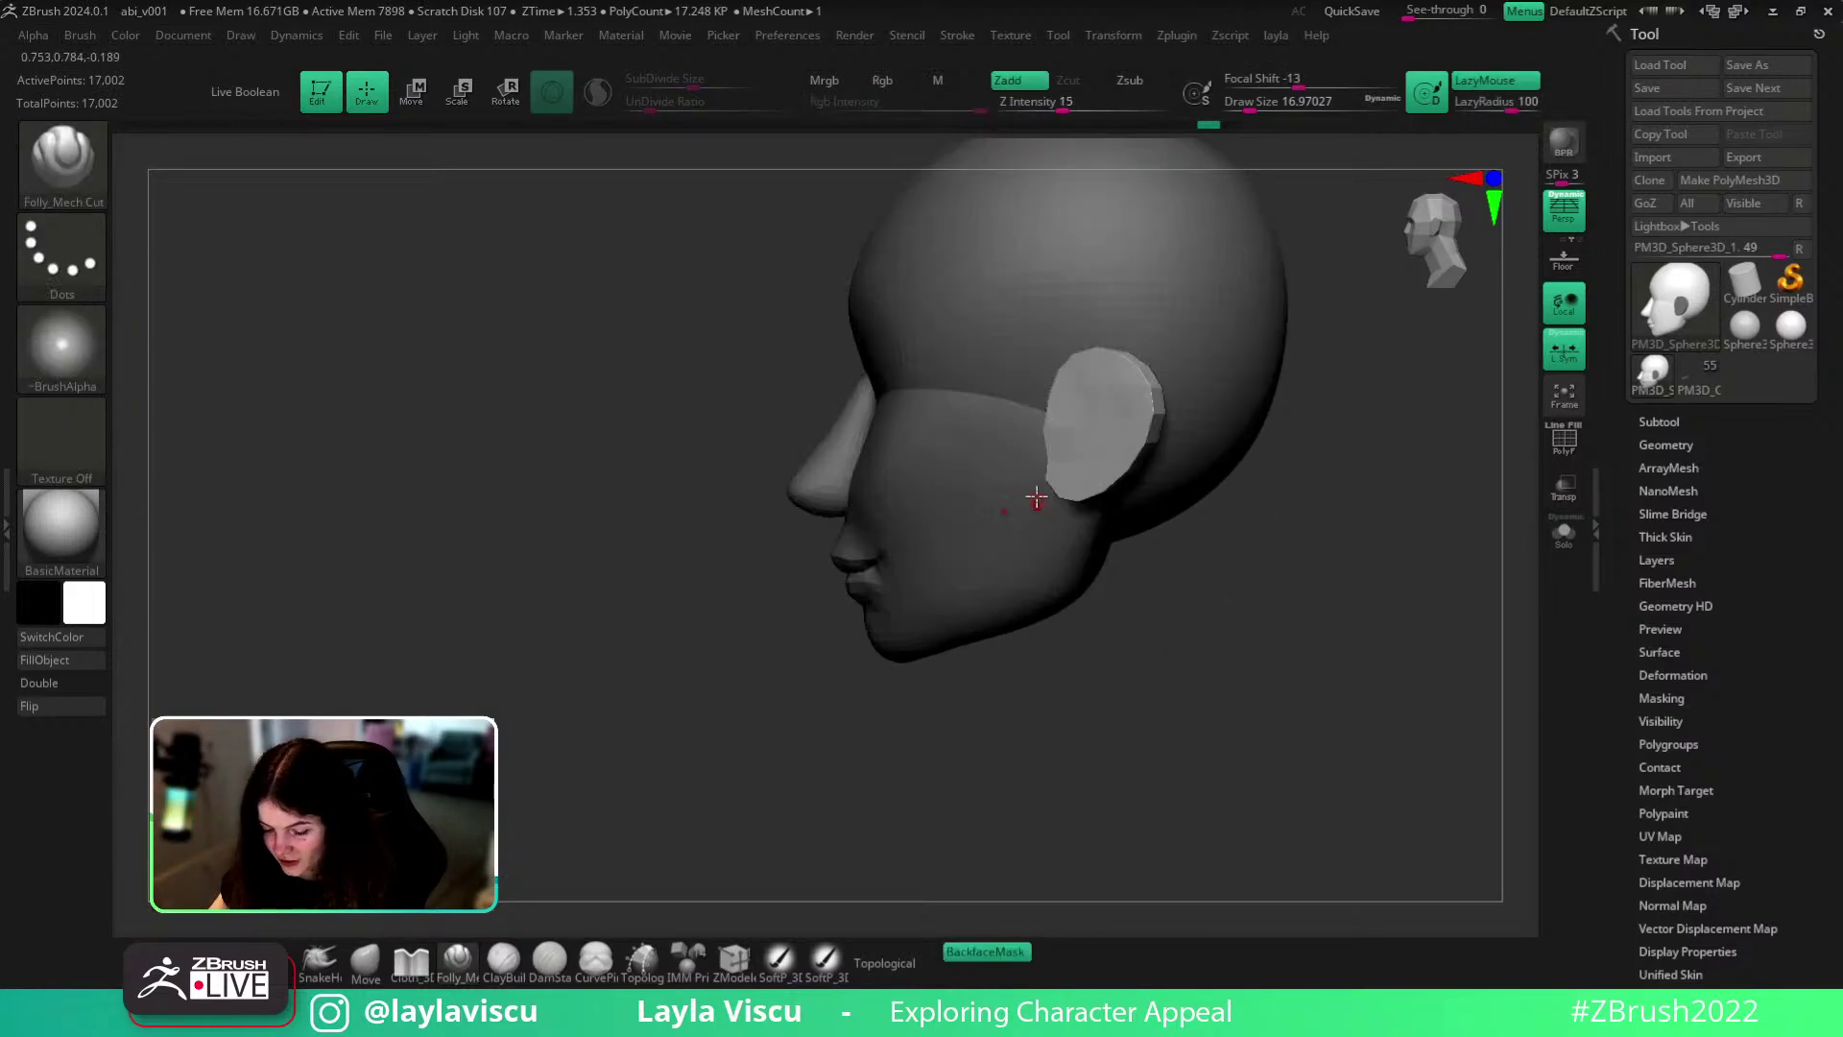
pyautogui.click(367, 958)
pyautogui.moveTo(1113, 538); pyautogui.dragTo(1160, 539)
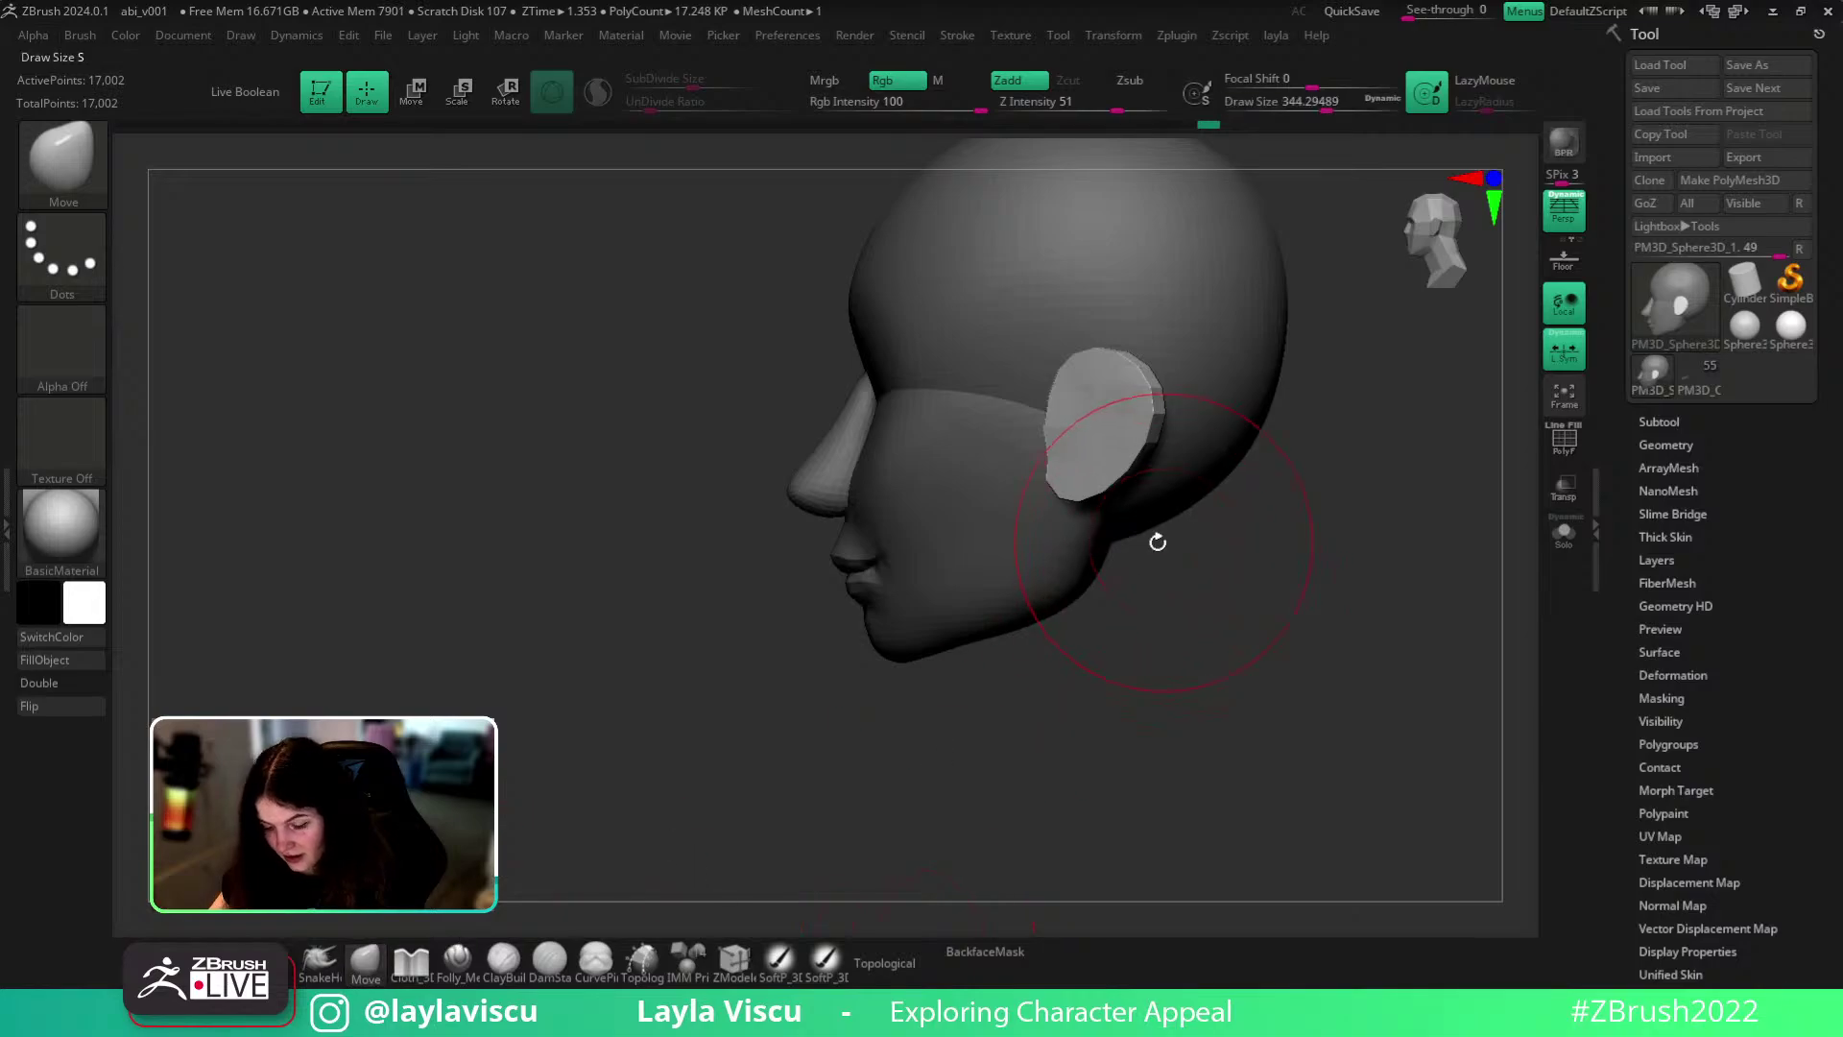
pyautogui.moveTo(1058, 503); pyautogui.dragTo(1061, 496)
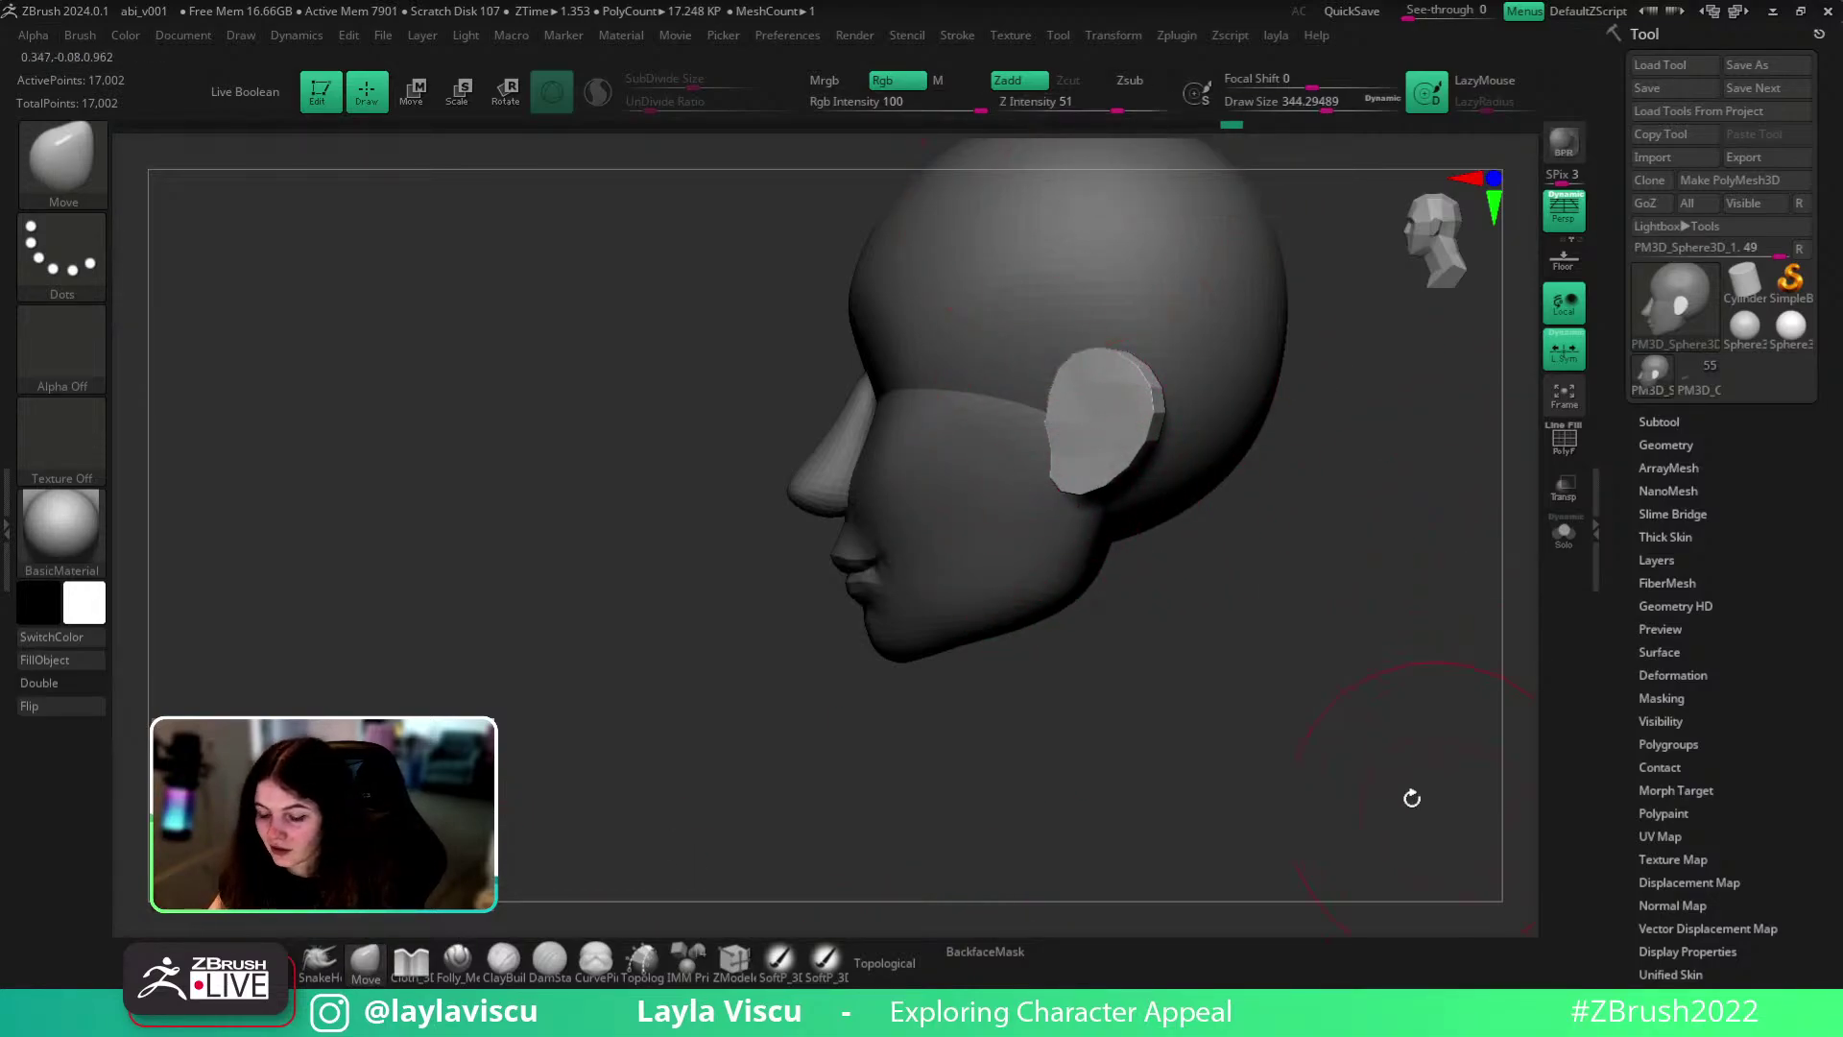
pyautogui.keyDown('ctrl'); pyautogui.moveTo(1265, 688); pyautogui.dragTo(1217, 699, button='right'); pyautogui.keyUp('ctrl')
# - Undo the last few edits
pyautogui.hotkey('ctrl', 'z')
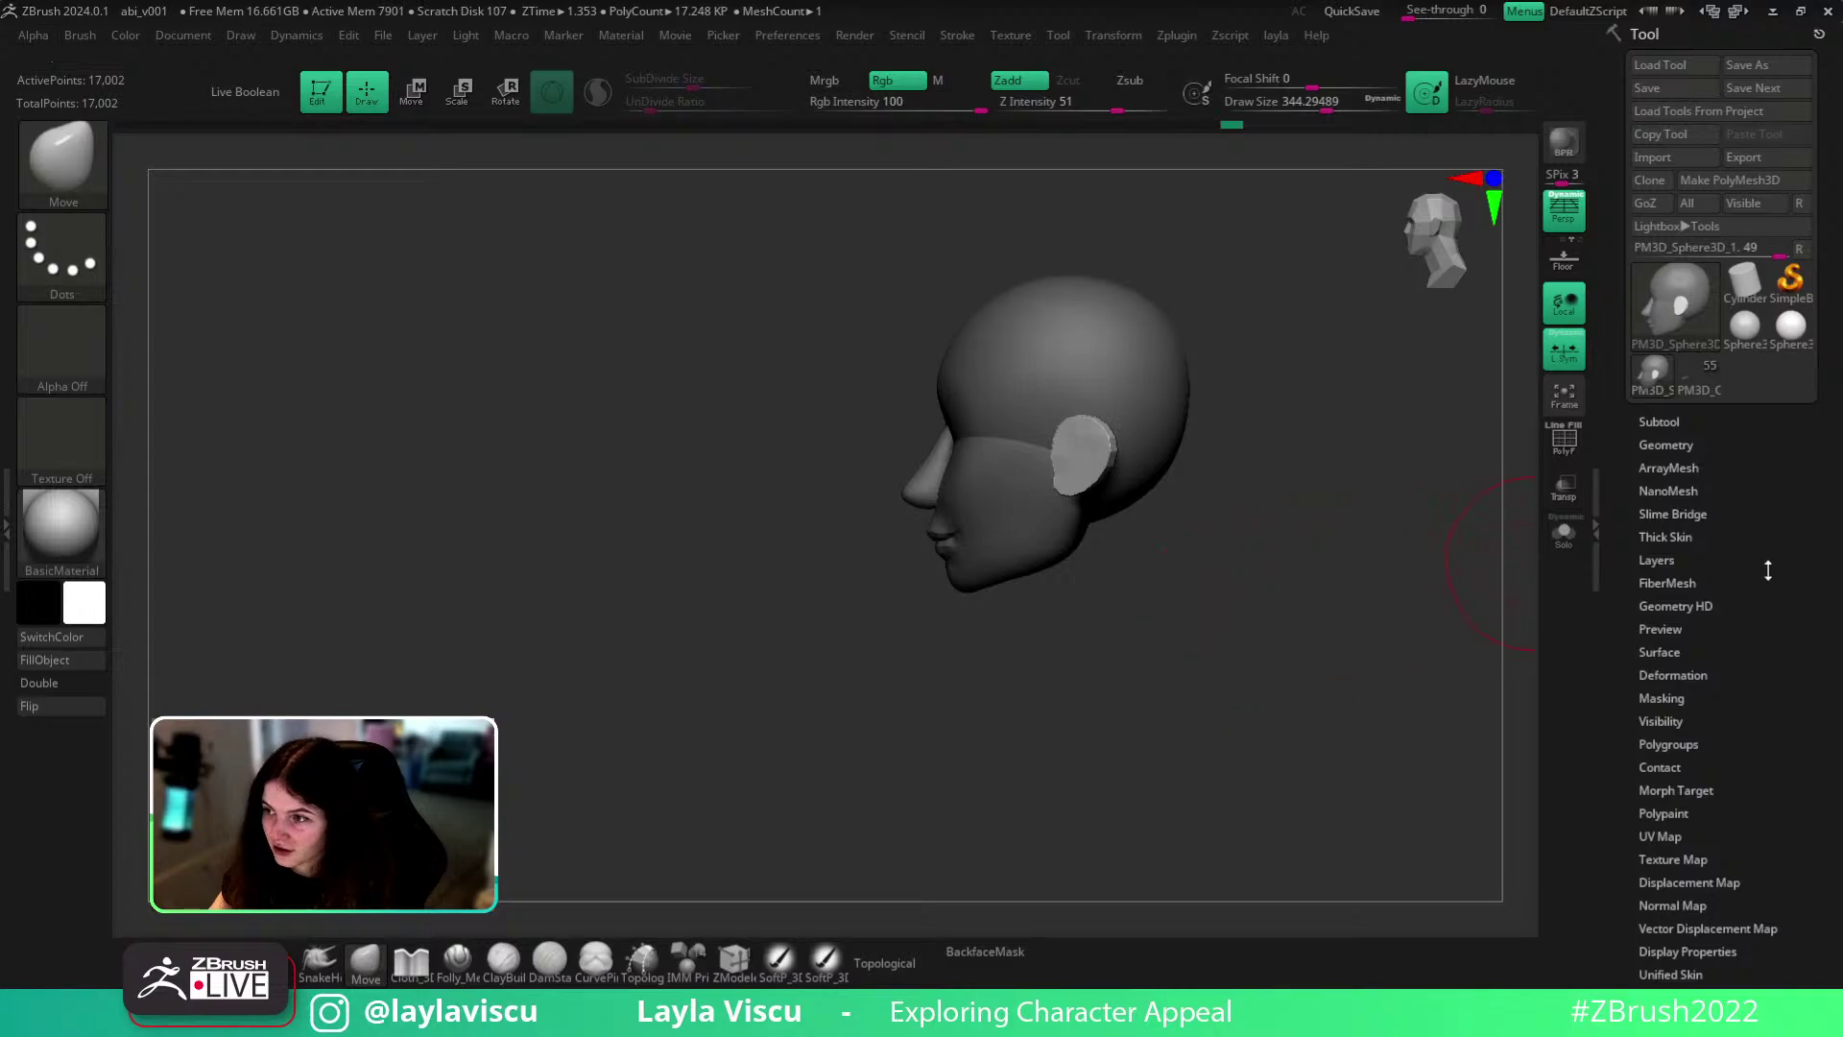
pyautogui.keyDown('alt'); pyautogui.moveTo(1152, 513); pyautogui.dragTo(1103, 574, button='right'); pyautogui.keyUp('alt')
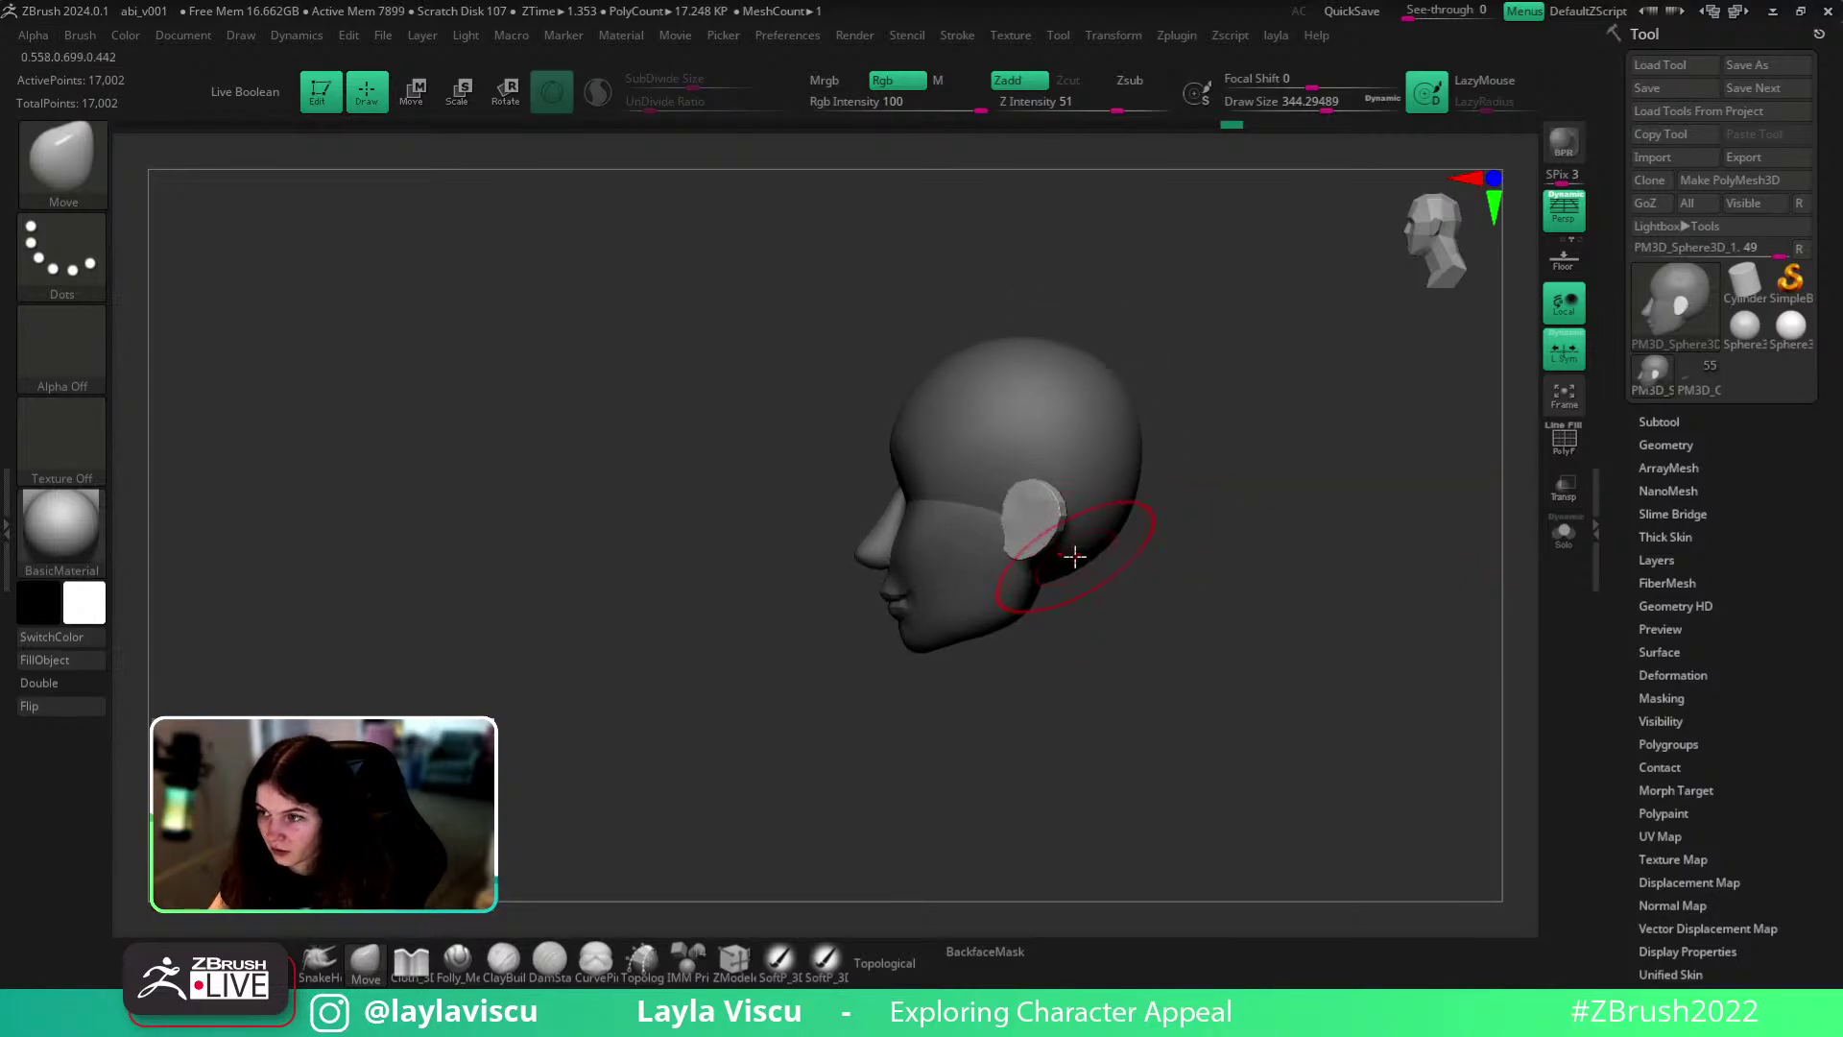
pyautogui.hotkey('ctrl', 'z')
pyautogui.hotkey('ctrl', 'z')
pyautogui.hotkey('ctrl', 'z')
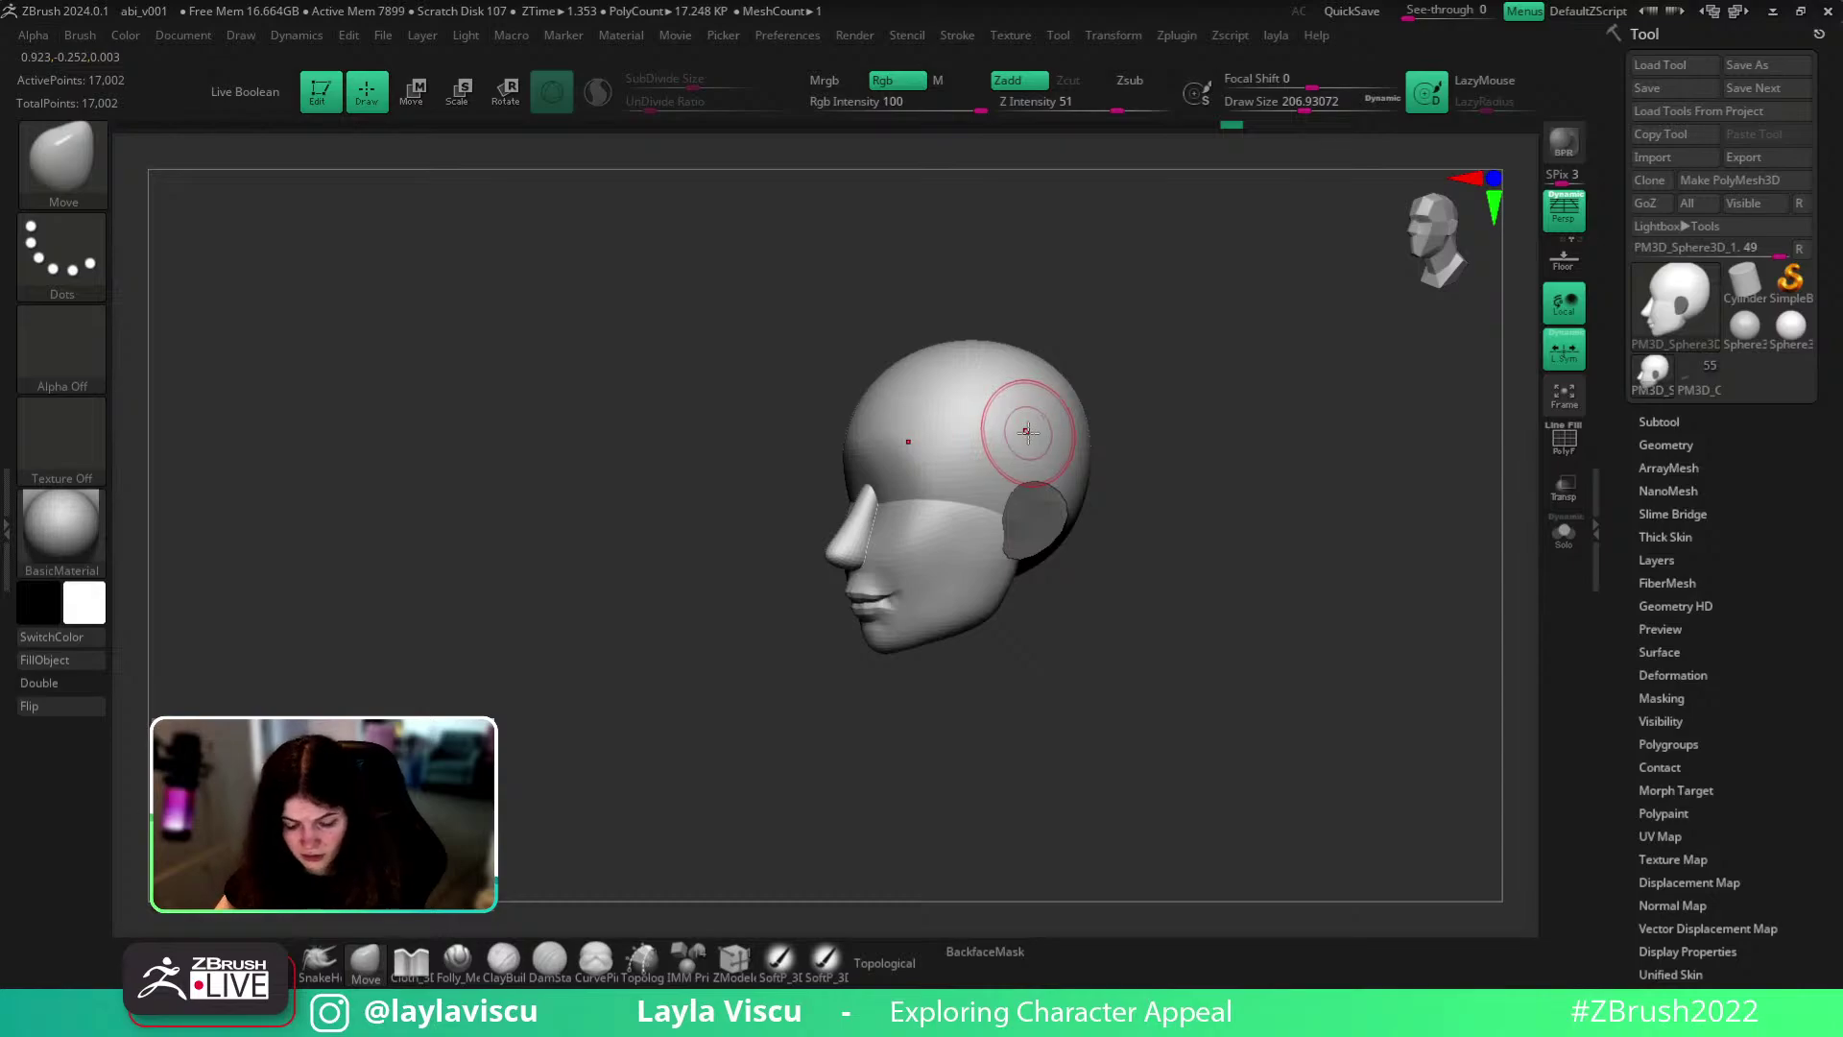
# - Try a straight cut across the brow from the front with the Folly_Mech Cut brush at a draw size of about 207
pyautogui.click(458, 961)
pyautogui.keyDown('shift'); pyautogui.moveTo(1150, 604); pyautogui.dragTo(1185, 531, button='right'); pyautogui.keyUp('shift')
pyautogui.keyDown('alt'); pyautogui.moveTo(1186, 531); pyautogui.dragTo(1341, 515, button='right'); pyautogui.keyUp('alt')
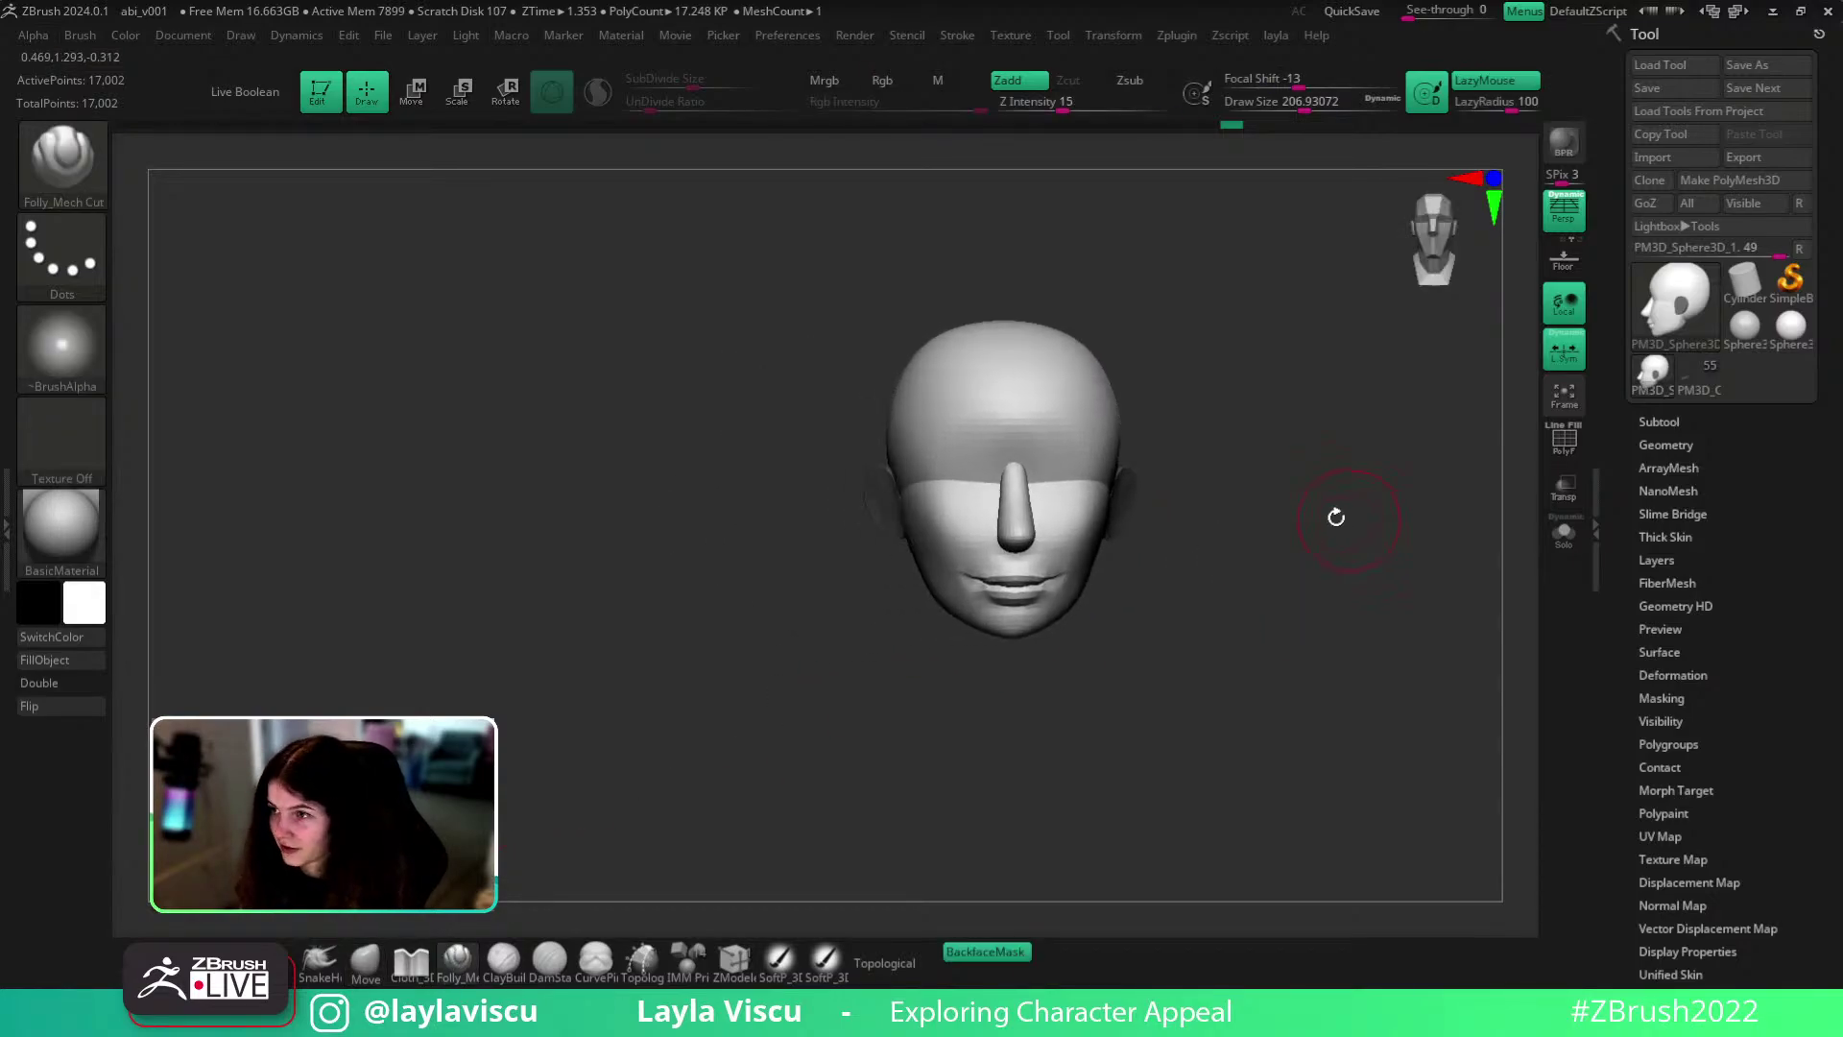
pyautogui.keyDown('ctrl'); pyautogui.moveTo(1015, 384); pyautogui.dragTo(1053, 523, button='right'); pyautogui.keyUp('ctrl')
pyautogui.moveTo(889, 496); pyautogui.dragTo(1213, 501)
pyautogui.hotkey('ctrl', 'z')
pyautogui.moveTo(860, 491); pyautogui.dragTo(1276, 496)
pyautogui.moveTo(1284, 500)
pyautogui.keyDown('ctrl'); pyautogui.mouseDown(button='right')
pyautogui.moveTo(1307, 463)
pyautogui.moveTo(1239, 531)
pyautogui.moveTo(1307, 526)
pyautogui.mouseUp(button='right'); pyautogui.keyUp('ctrl')
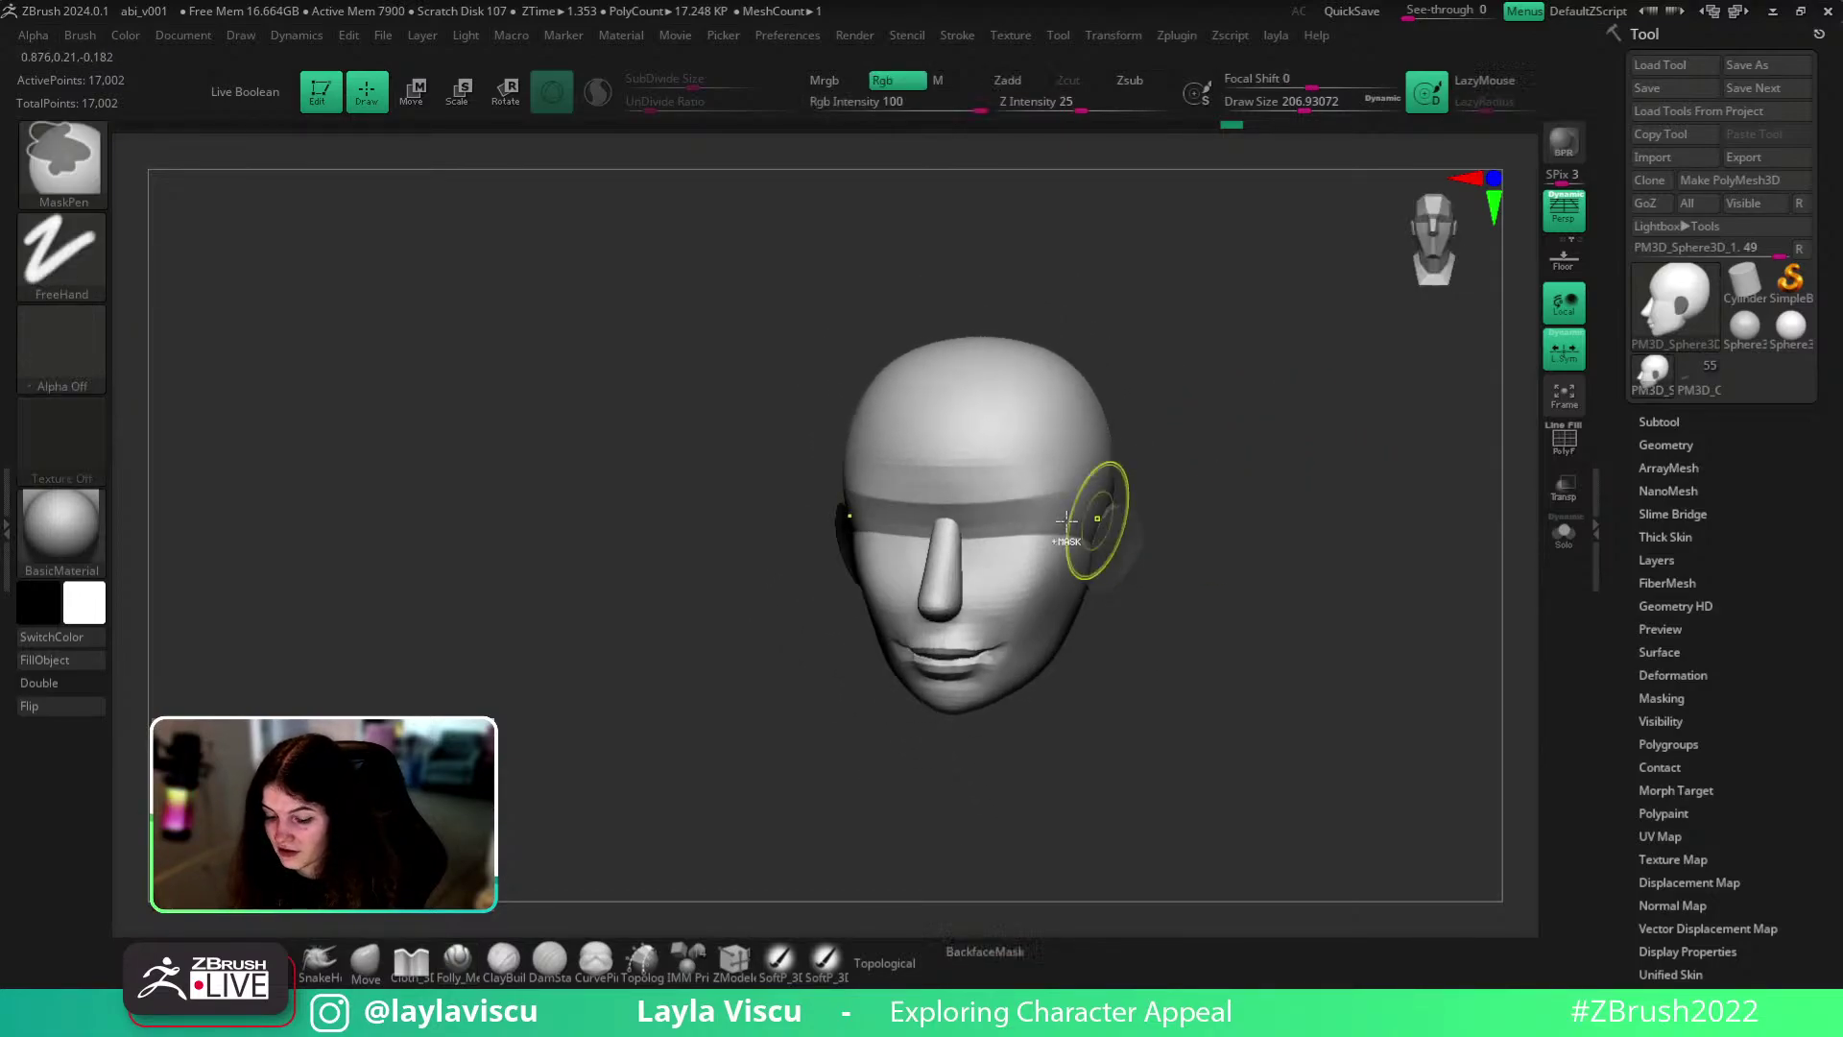
pyautogui.keyDown('ctrl'); pyautogui.moveTo(1126, 523); pyautogui.dragTo(1152, 549, button='right'); pyautogui.keyUp('ctrl')
pyautogui.keyDown('shift'); pyautogui.moveTo(1300, 497); pyautogui.dragTo(1392, 510, button='right'); pyautogui.keyUp('shift')
pyautogui.hotkey('ctrl', 'z')
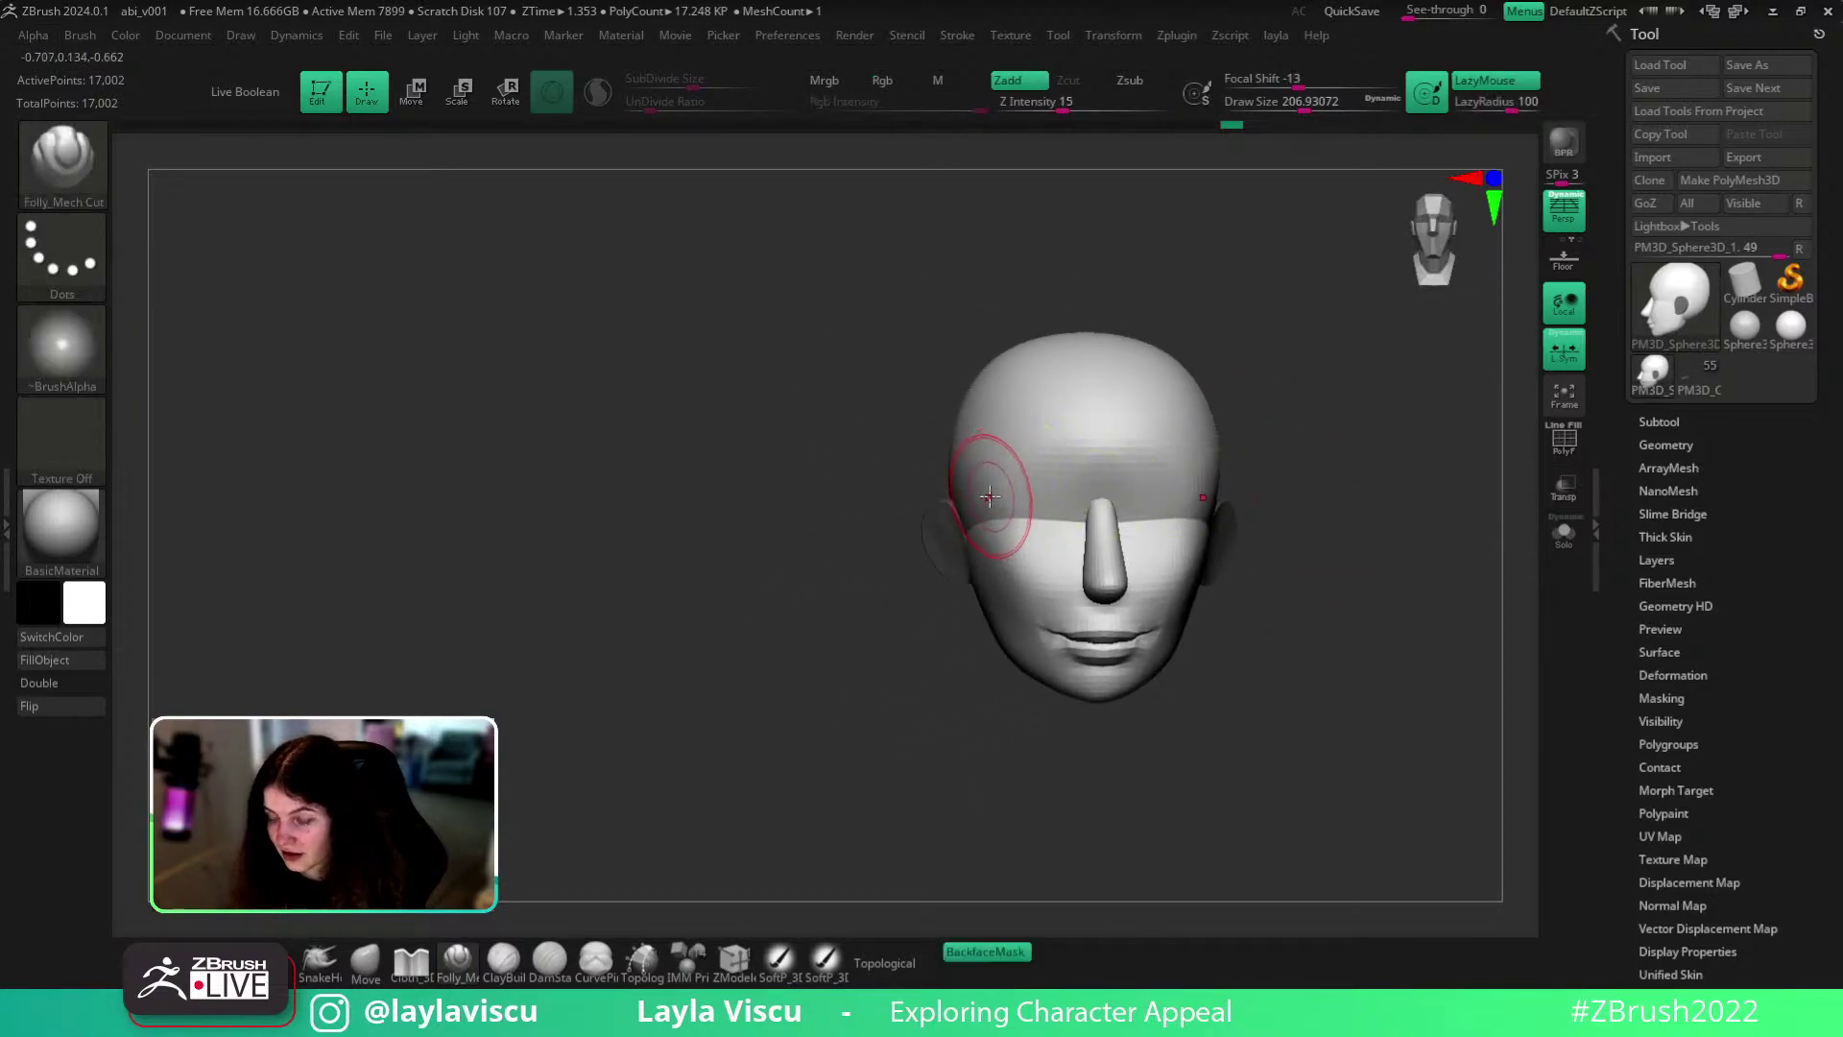
# - Carve the brow line above the nose with the Folly_Mech Cut brush at a draw size of about 207
pyautogui.moveTo(977, 494); pyautogui.dragTo(1090, 434)
pyautogui.hotkey('ctrl', 'z')
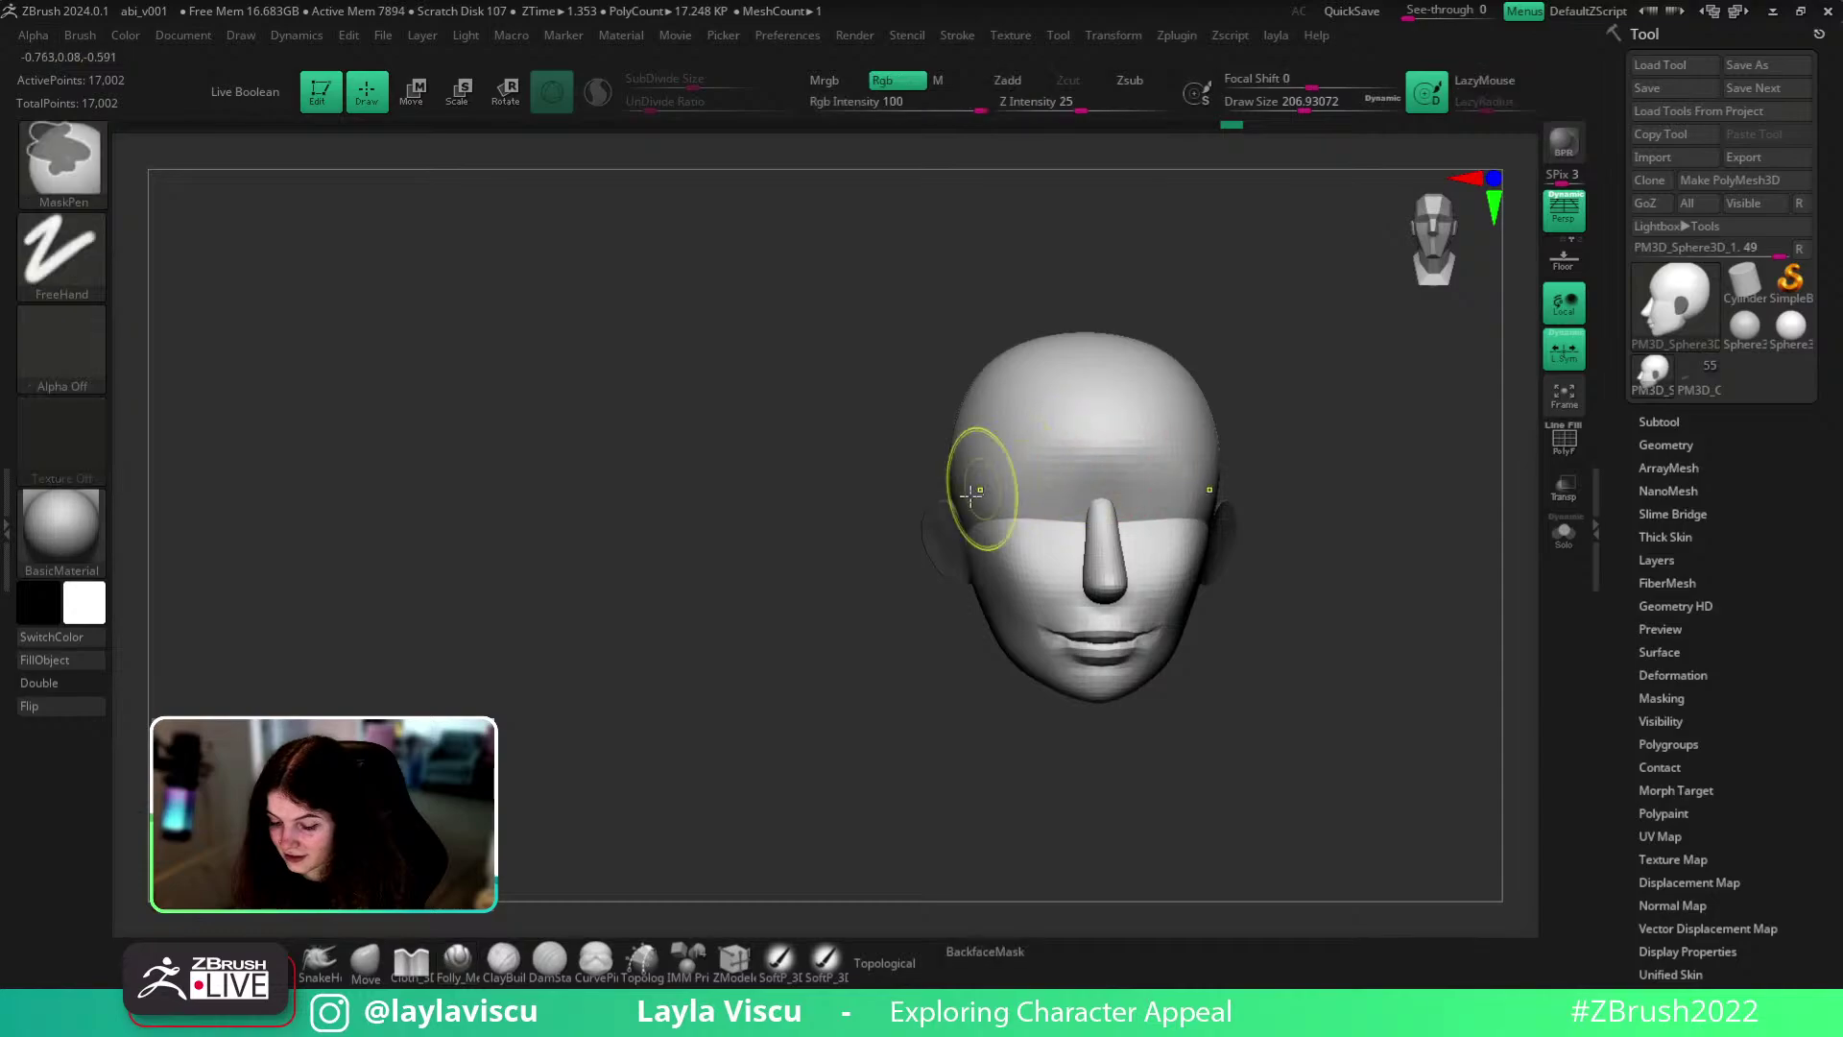
pyautogui.moveTo(981, 472)
pyautogui.mouseDown()
pyautogui.moveTo(1279, 470)
pyautogui.moveTo(1330, 521)
pyautogui.moveTo(1234, 576)
pyautogui.mouseUp()
# - Try the Cloth_3DCW brush on the forehead in profile at a draw size of about 415
pyautogui.click(407, 963)
pyautogui.press('s')
pyautogui.moveTo(984, 331); pyautogui.dragTo(1007, 331)
pyautogui.moveTo(895, 331); pyautogui.dragTo(918, 388)
pyautogui.press('s')
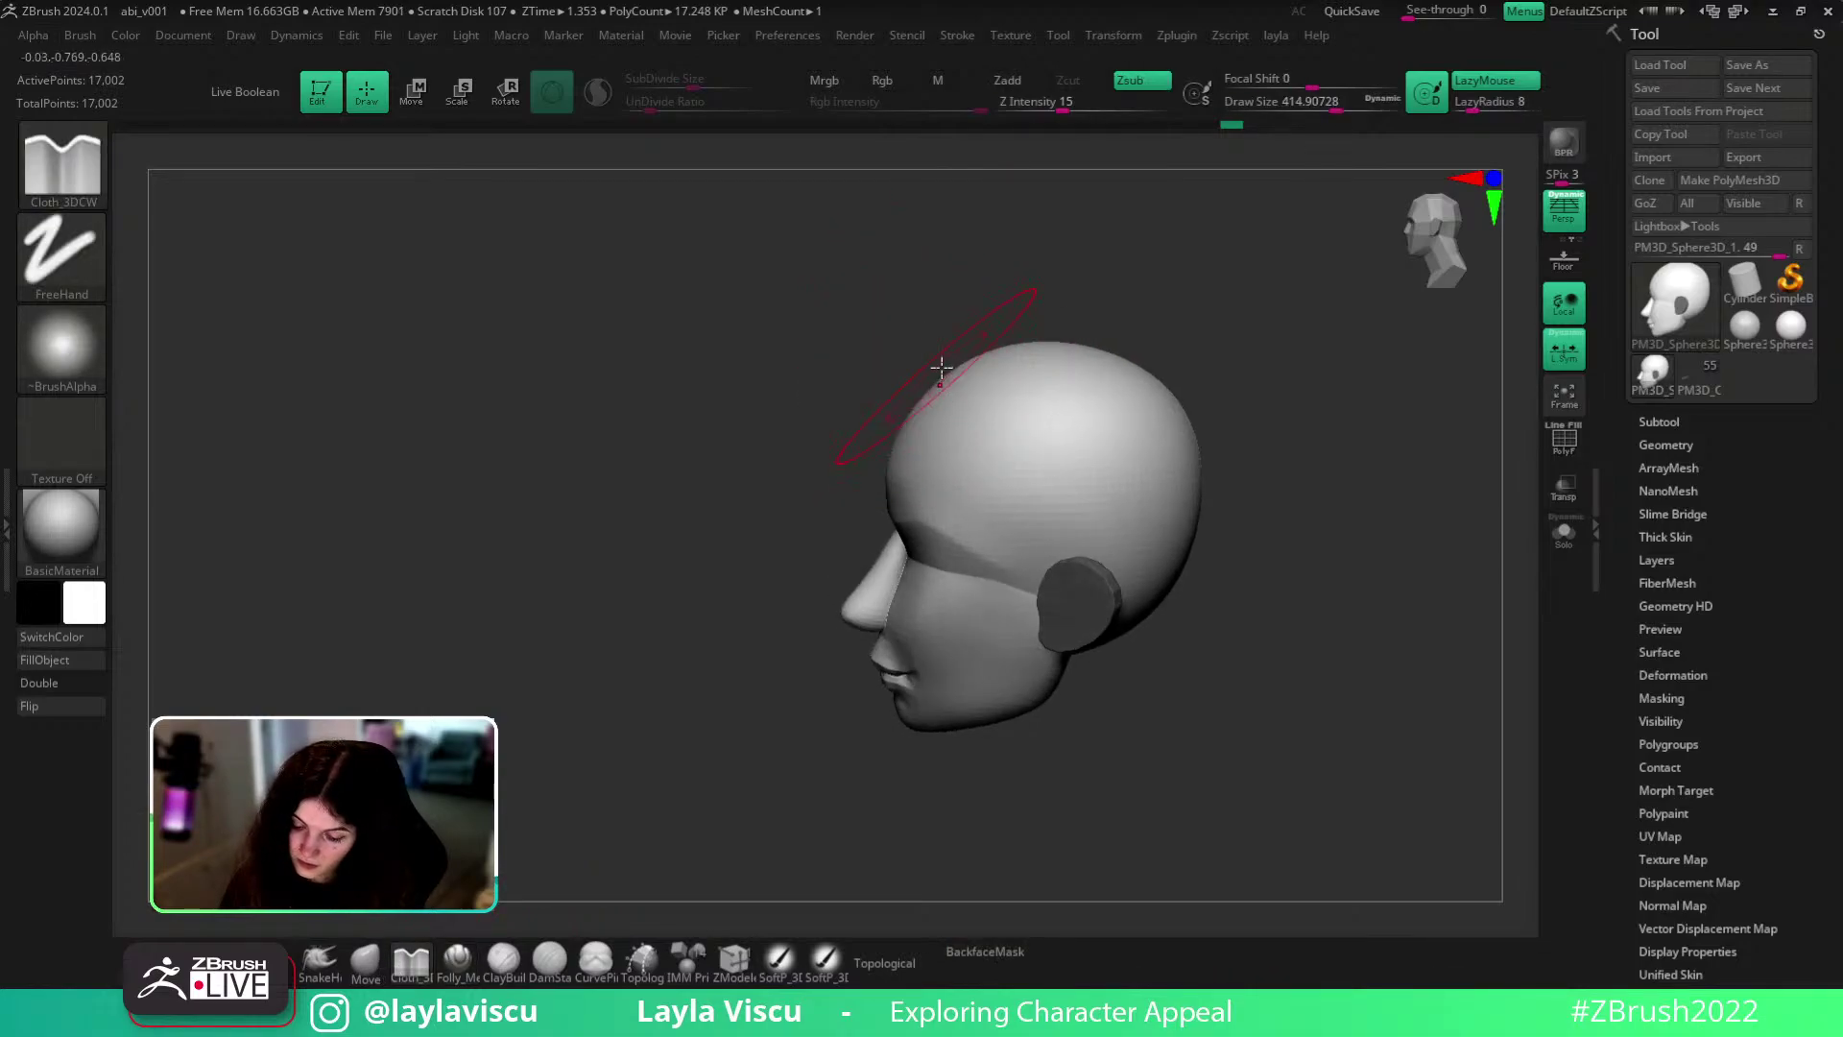
# - Reshape the upper forehead and top of the skull in profile with the Move brush at a draw size of about 415
pyautogui.click(364, 960)
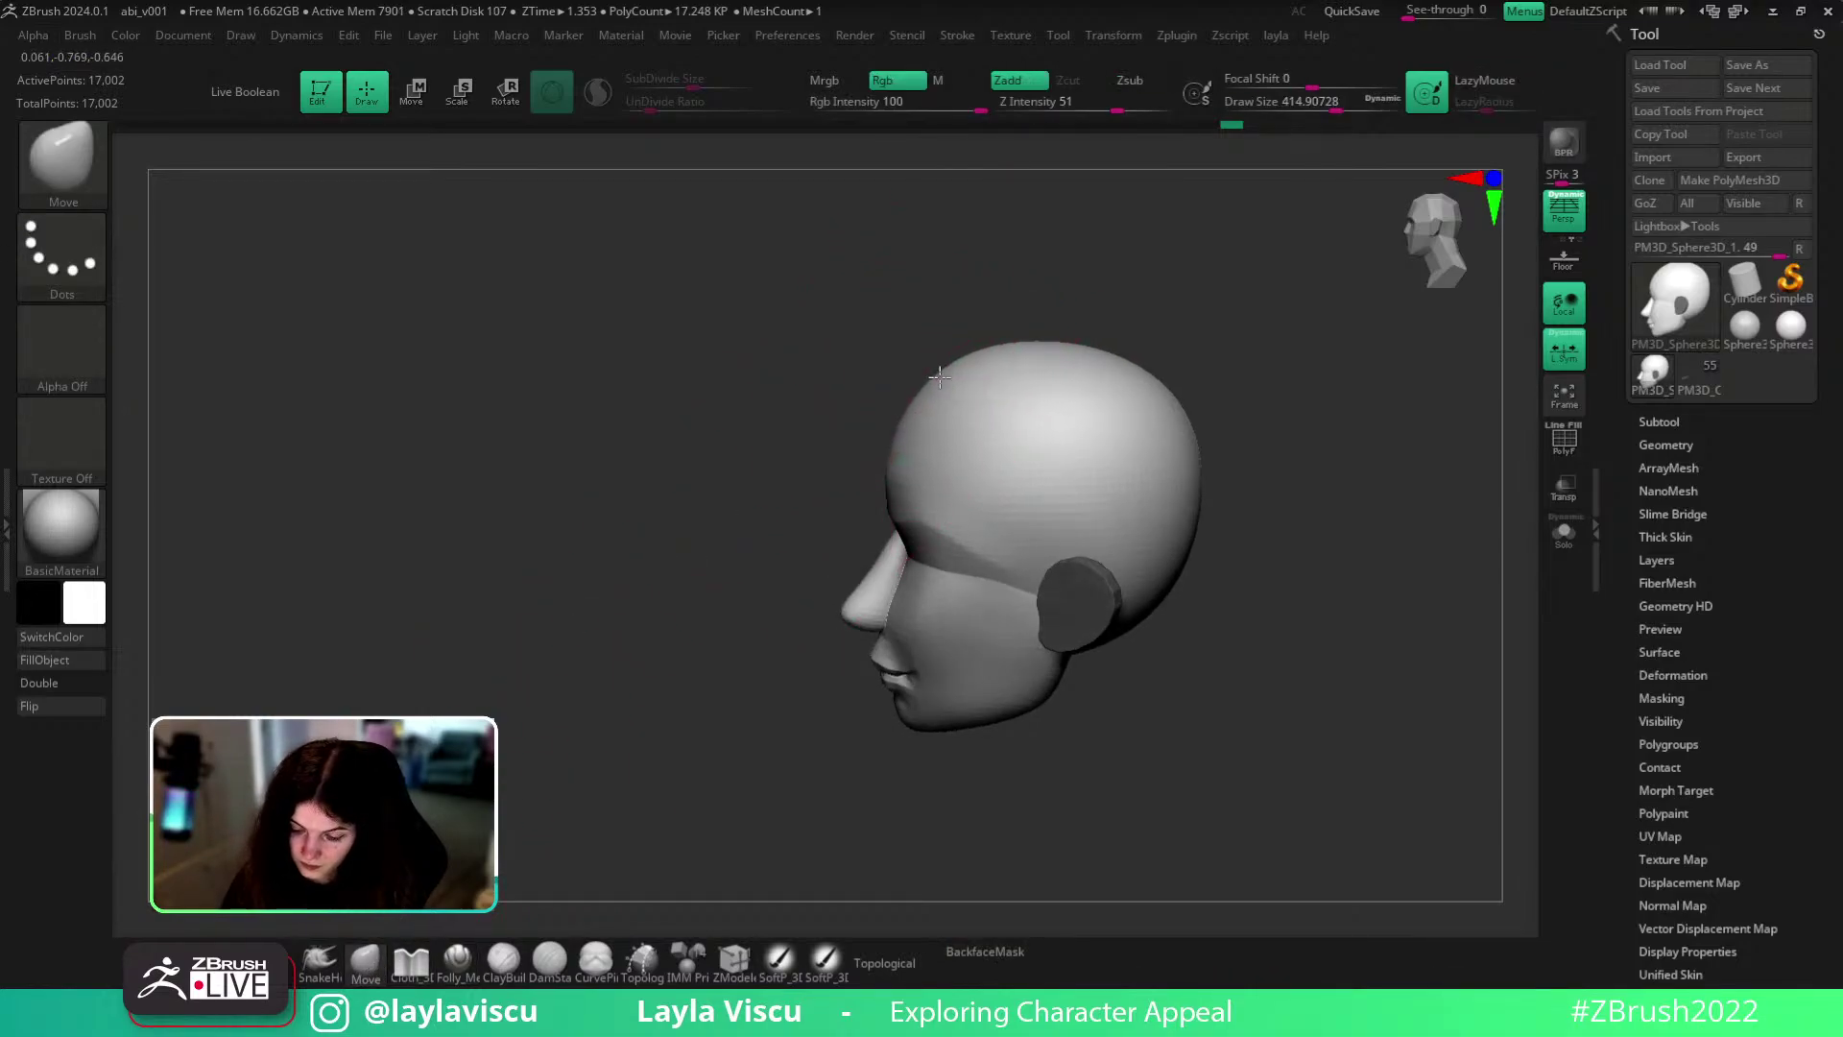
pyautogui.keyDown('shift'); pyautogui.moveTo(939, 377); pyautogui.dragTo(1119, 365); pyautogui.keyUp('shift')
pyautogui.keyDown('alt'); pyautogui.moveTo(1349, 634); pyautogui.dragTo(1347, 659); pyautogui.keyUp('alt')
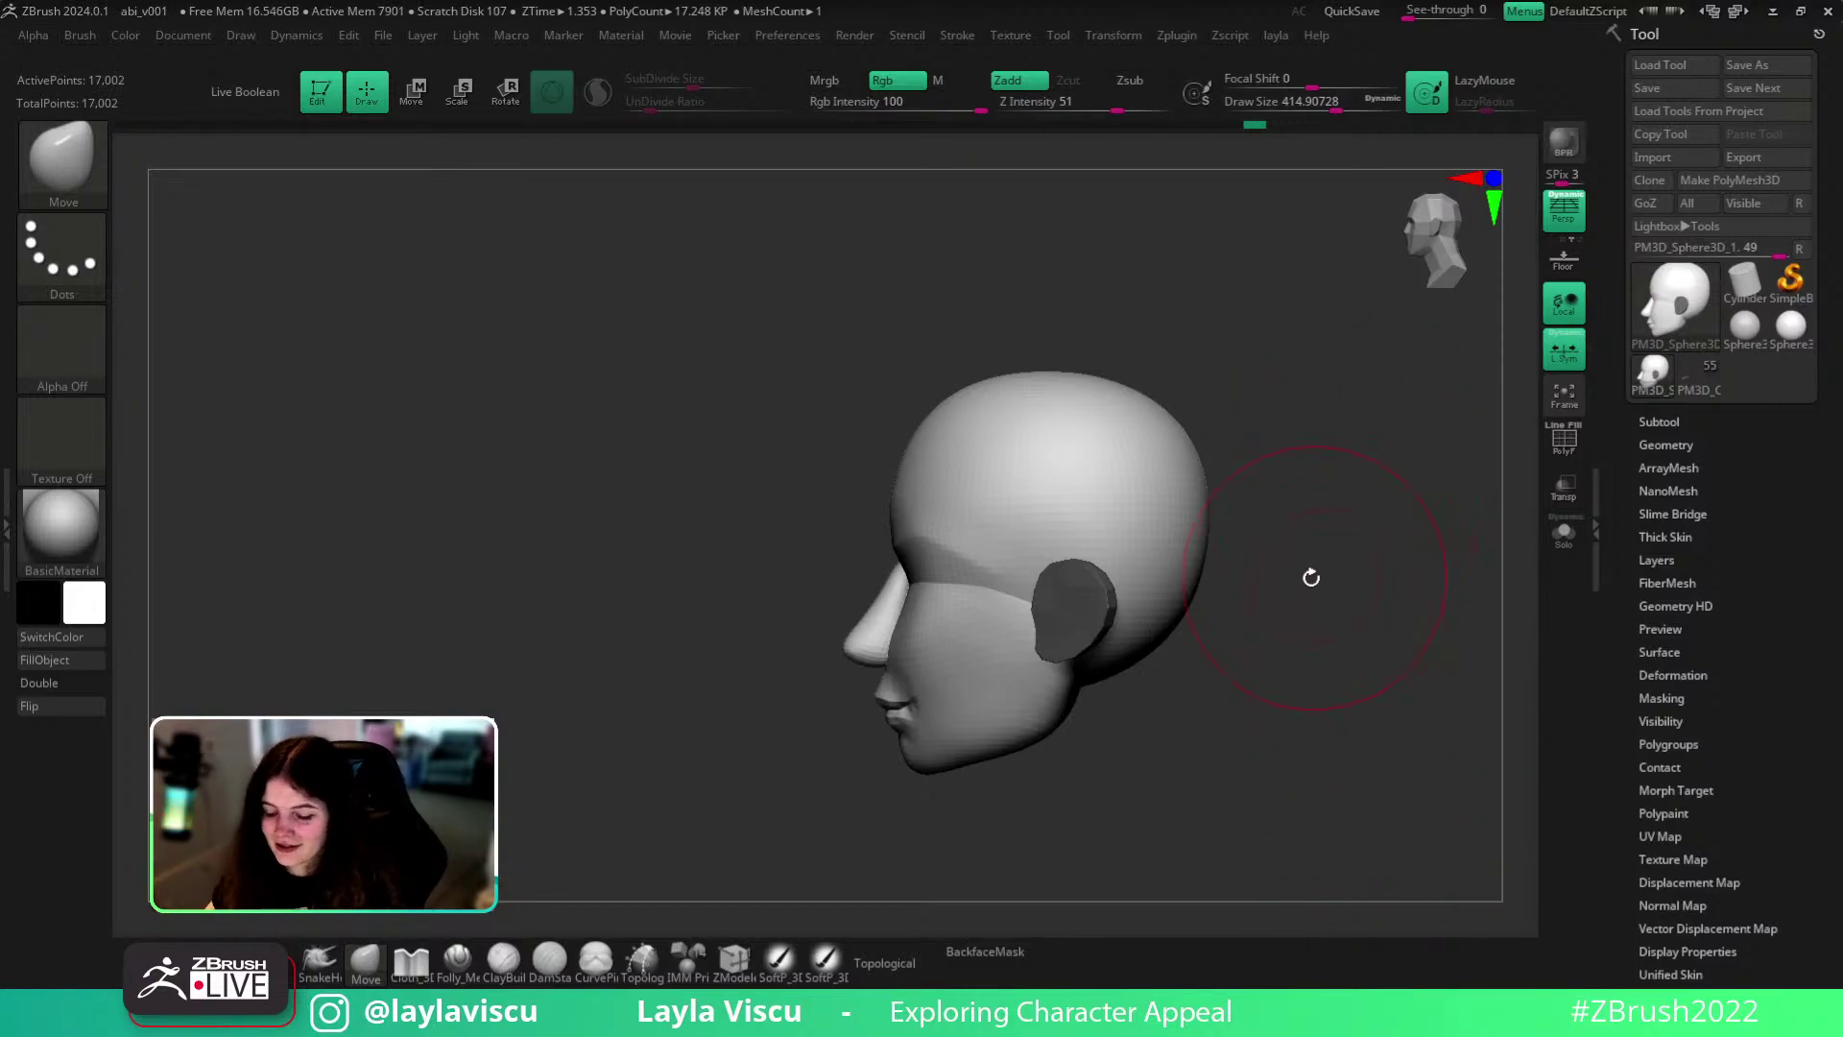
# - Try moving the corner of the mouth with the Move brush at a draw size of about 120
pyautogui.moveTo(1358, 682); pyautogui.dragTo(1211, 652)
pyautogui.moveTo(1026, 718)
pyautogui.keyDown('ctrl'); pyautogui.mouseDown(button='right')
pyautogui.moveTo(975, 728)
pyautogui.moveTo(991, 752)
pyautogui.mouseUp(button='right'); pyautogui.keyUp('ctrl')
pyautogui.moveTo(971, 778); pyautogui.dragTo(1041, 758)
pyautogui.press('s')
pyautogui.moveTo(979, 623); pyautogui.dragTo(944, 624)
pyautogui.press('s')
pyautogui.moveTo(934, 547)
pyautogui.mouseDown()
pyautogui.moveTo(924, 577)
pyautogui.moveTo(927, 555)
pyautogui.mouseUp()
pyautogui.hotkey('ctrl', 'z')
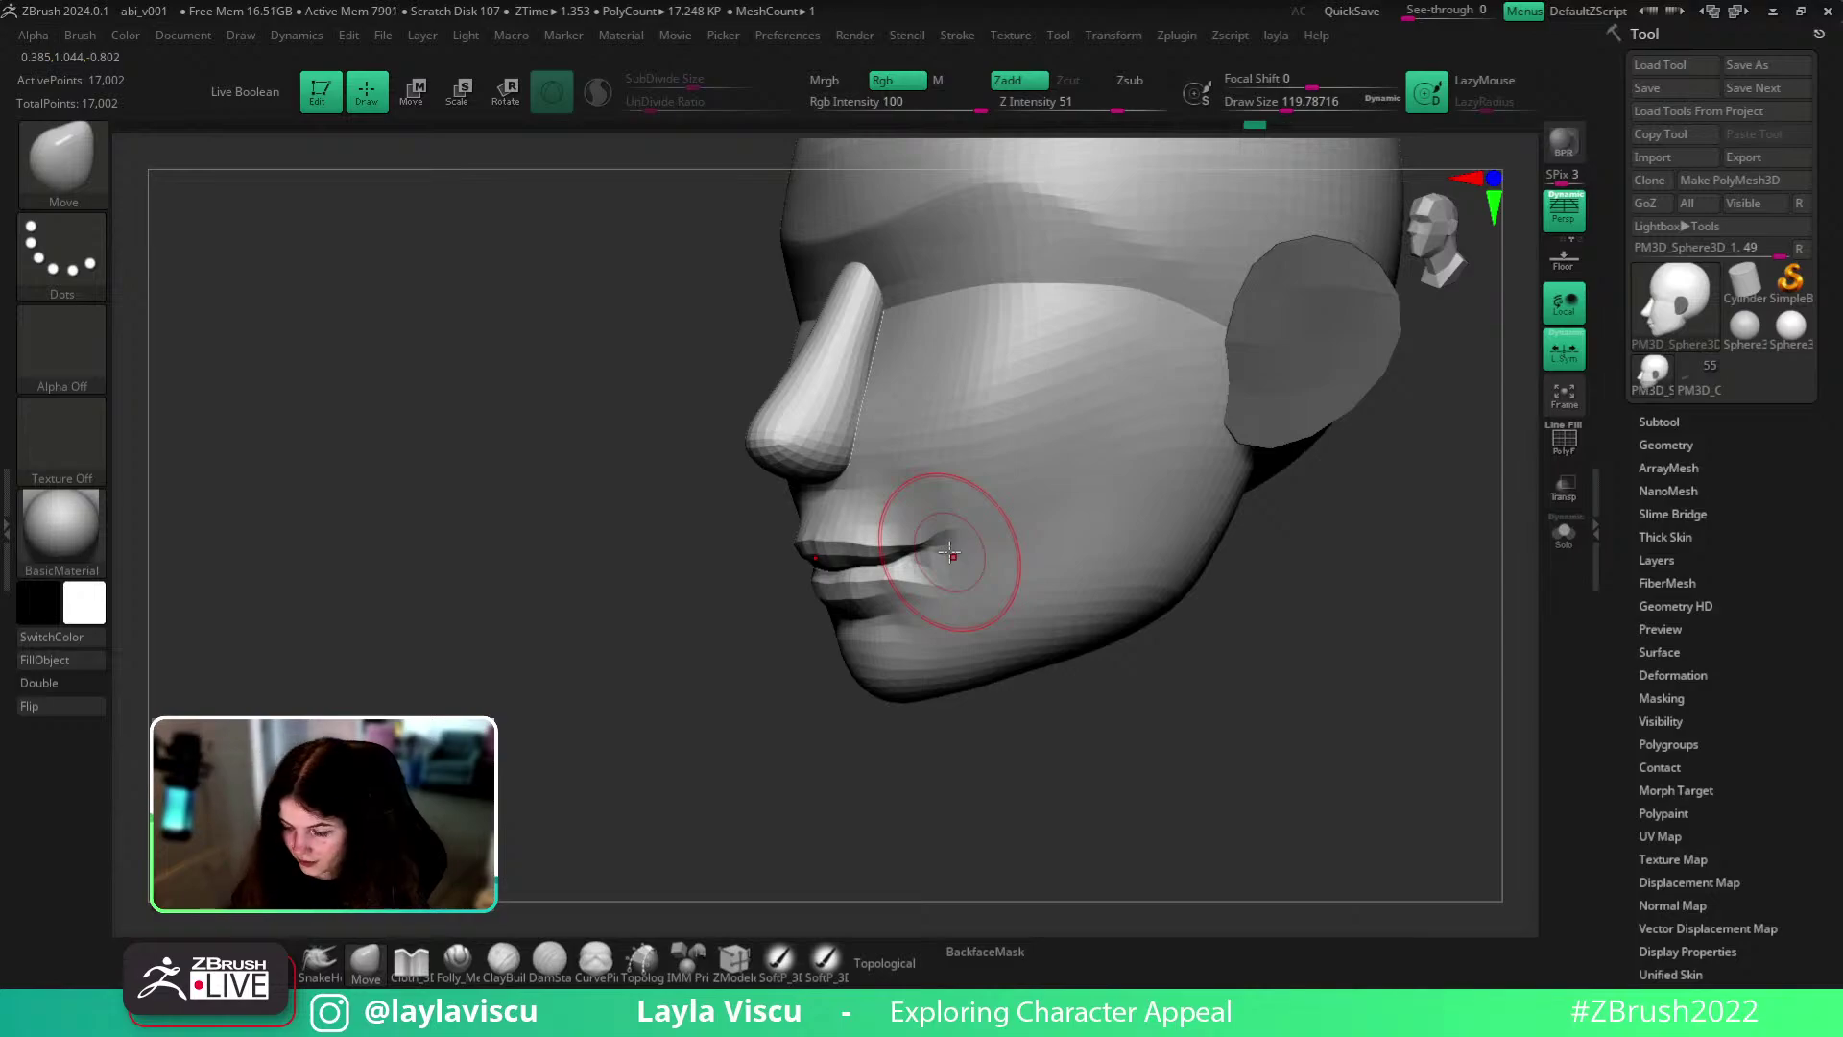
# - Pull the mouth corners downward from a three-quarter view with the Move brush at a draw size of about 77
pyautogui.press('1')
pyautogui.click(1351, 591)
pyautogui.press('s')
pyautogui.moveTo(960, 539); pyautogui.dragTo(933, 580)
pyautogui.moveTo(1240, 624); pyautogui.dragTo(1281, 662)
pyautogui.hotkey('ctrl', 'z')
pyautogui.moveTo(941, 570); pyautogui.dragTo(936, 605)
pyautogui.moveTo(1248, 662); pyautogui.dragTo(1297, 637)
pyautogui.moveTo(939, 592); pyautogui.dragTo(931, 606)
pyautogui.moveTo(1296, 645)
pyautogui.mouseDown()
pyautogui.moveTo(1148, 658)
pyautogui.moveTo(1281, 645)
pyautogui.mouseUp()
pyautogui.keyDown('shift'); pyautogui.moveTo(1193, 683); pyautogui.dragTo(1222, 720, button='right'); pyautogui.keyUp('shift')
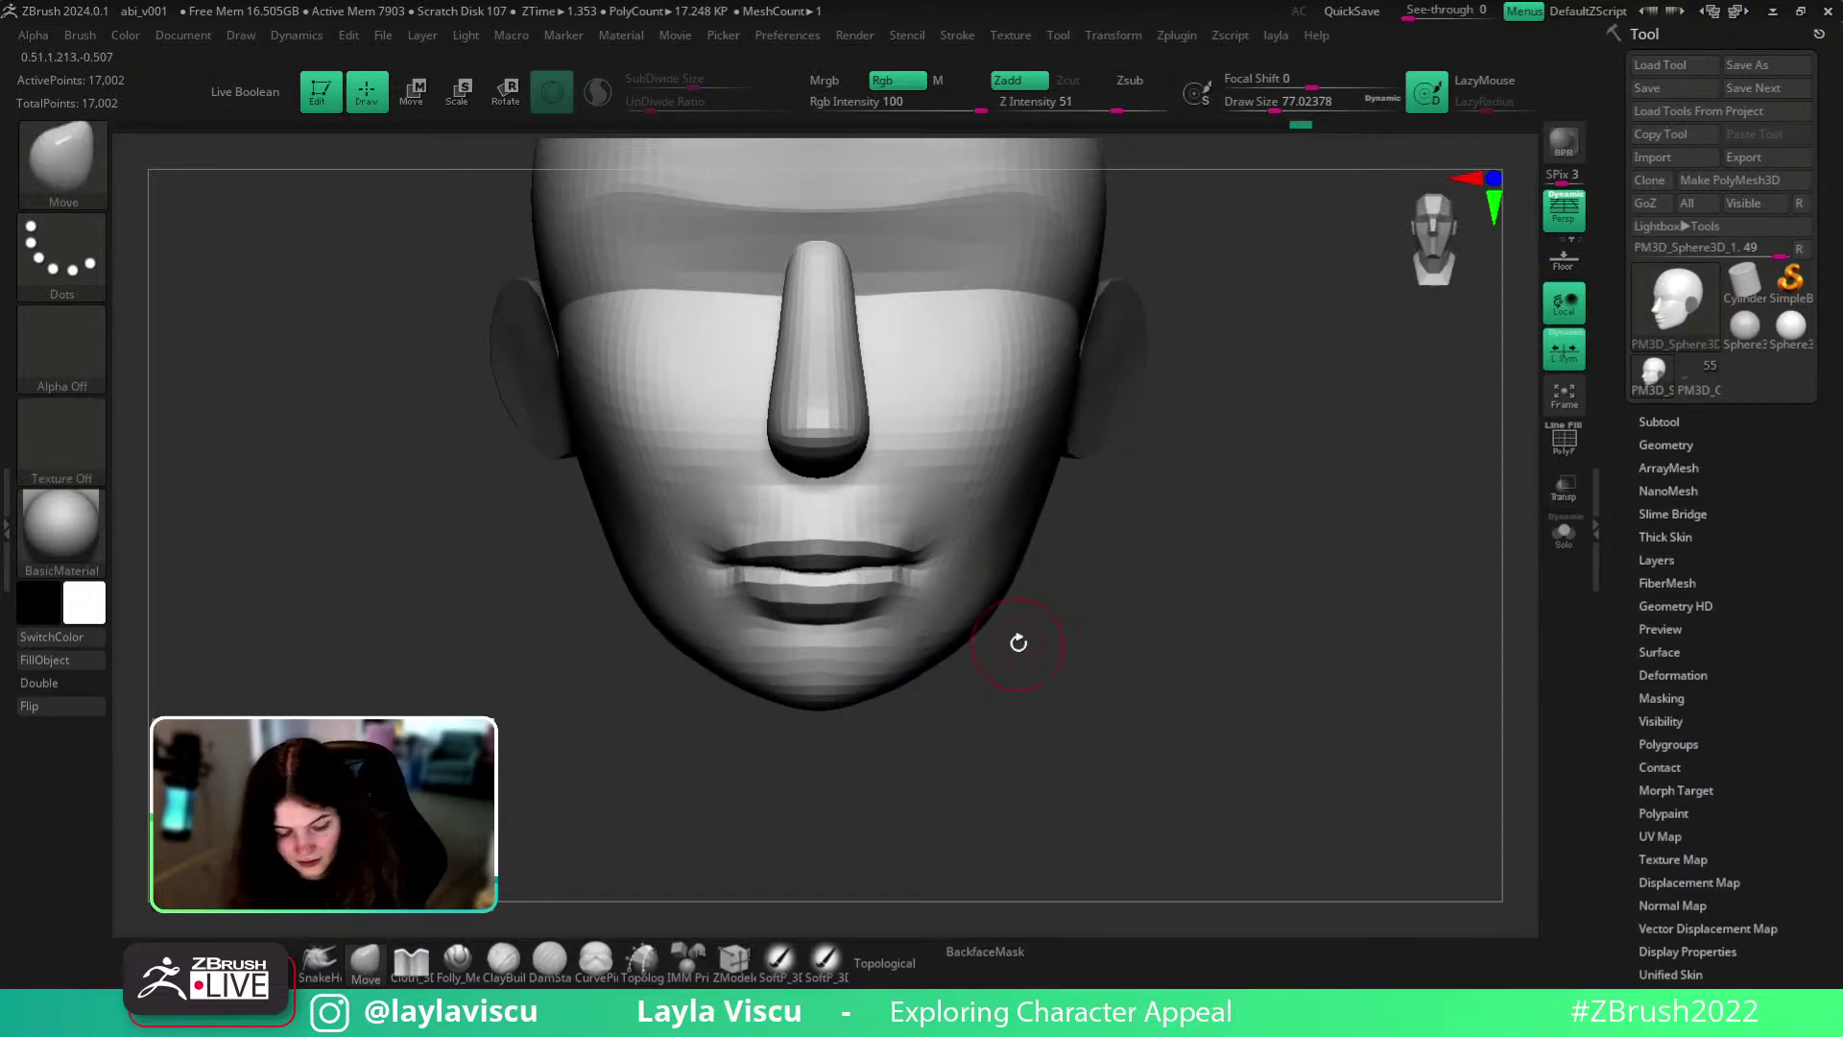
# - Deepen the corners of the mouth with the DamStandard brush at a draw size of about 51
pyautogui.press('b')
pyautogui.press('d')
pyautogui.press('s')
pyautogui.moveTo(1096, 658); pyautogui.dragTo(1008, 620)
pyautogui.press('s')
pyautogui.moveTo(886, 562)
pyautogui.mouseDown()
pyautogui.moveTo(911, 565)
pyautogui.moveTo(868, 543)
pyautogui.mouseUp()
pyautogui.press('s')
pyautogui.moveTo(1162, 610); pyautogui.dragTo(1213, 646)
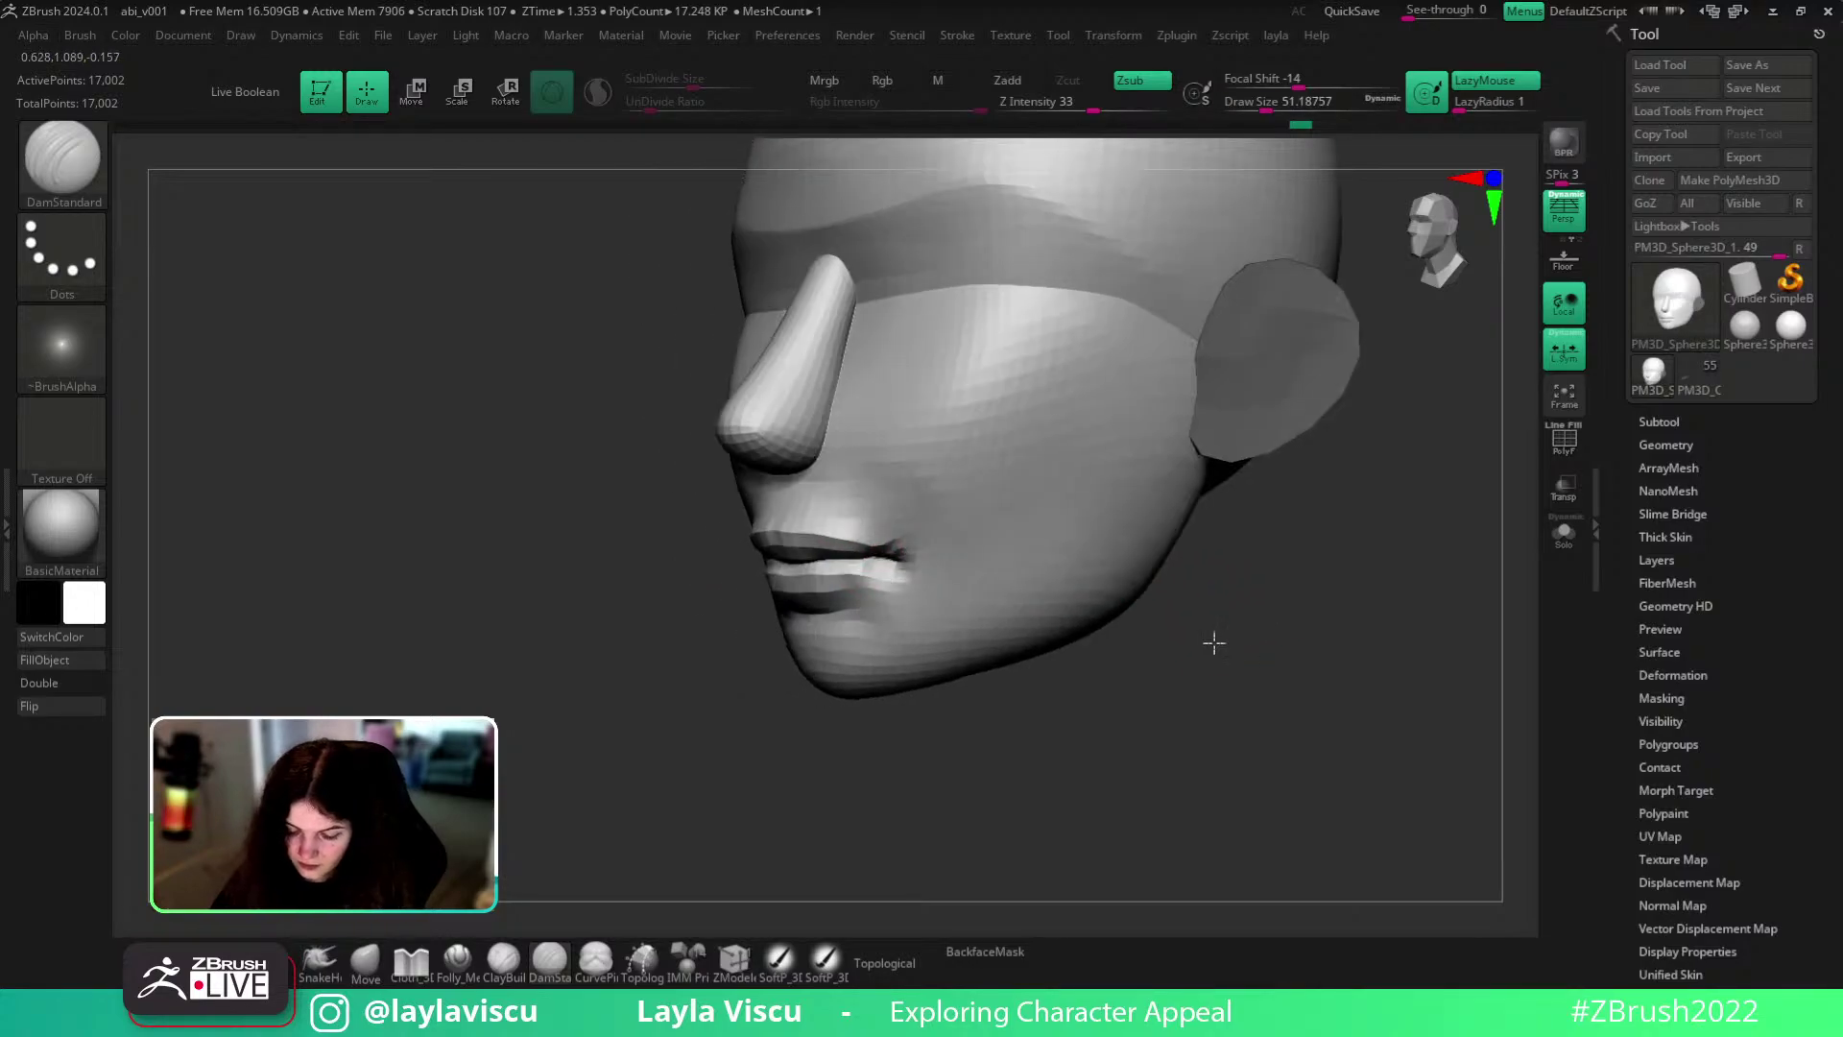
# - Raise the upper edge of the upper lip with the Move brush at a draw size of about 59
pyautogui.moveTo(1282, 687); pyautogui.dragTo(1315, 662, button='right')
pyautogui.moveTo(1020, 566)
pyautogui.mouseDown(button='right')
pyautogui.moveTo(975, 761)
pyautogui.moveTo(1090, 733)
pyautogui.moveTo(767, 696)
pyautogui.mouseUp(button='right')
pyautogui.press('b')
pyautogui.press('m')
pyautogui.press('v')
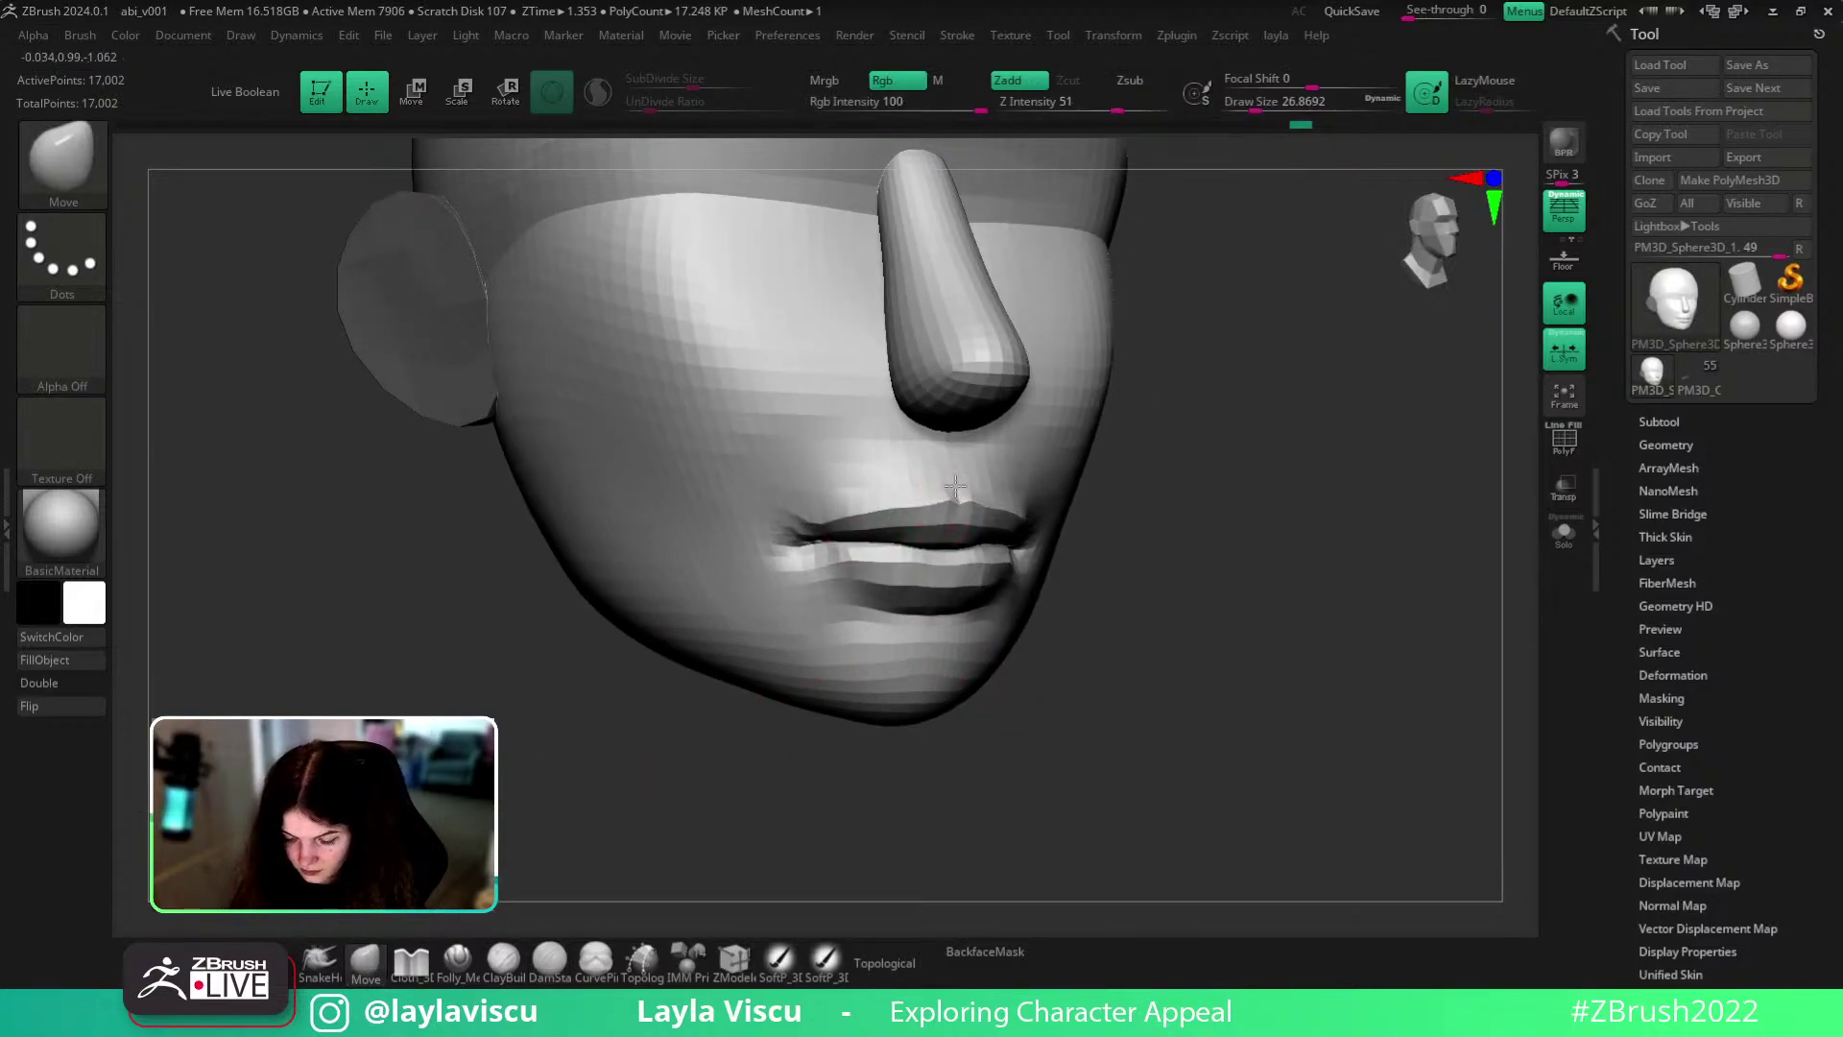
pyautogui.moveTo(974, 477)
pyautogui.mouseDown(button='right')
pyautogui.moveTo(1131, 589)
pyautogui.moveTo(959, 522)
pyautogui.mouseUp(button='right')
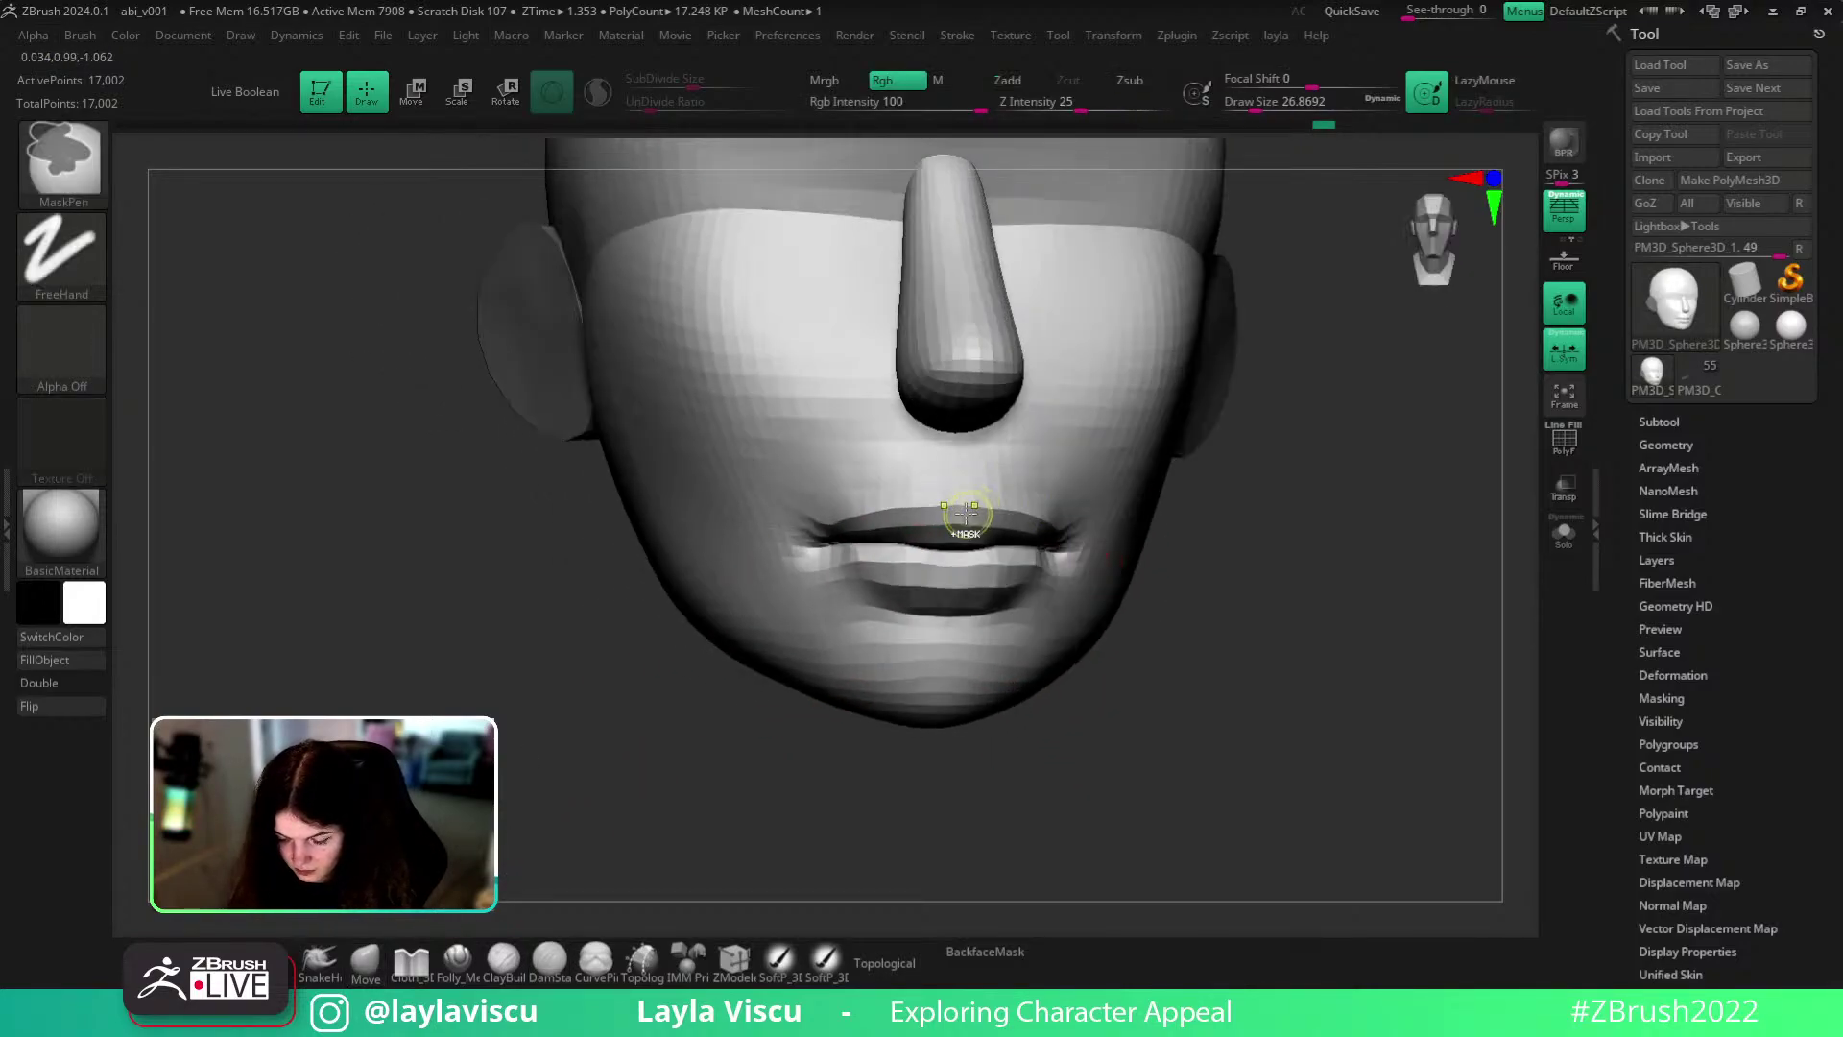
pyautogui.moveTo(1200, 615); pyautogui.dragTo(1061, 624, button='right')
pyautogui.press('s')
pyautogui.moveTo(1011, 509); pyautogui.dragTo(1027, 510)
pyautogui.moveTo(992, 505); pyautogui.dragTo(992, 487)
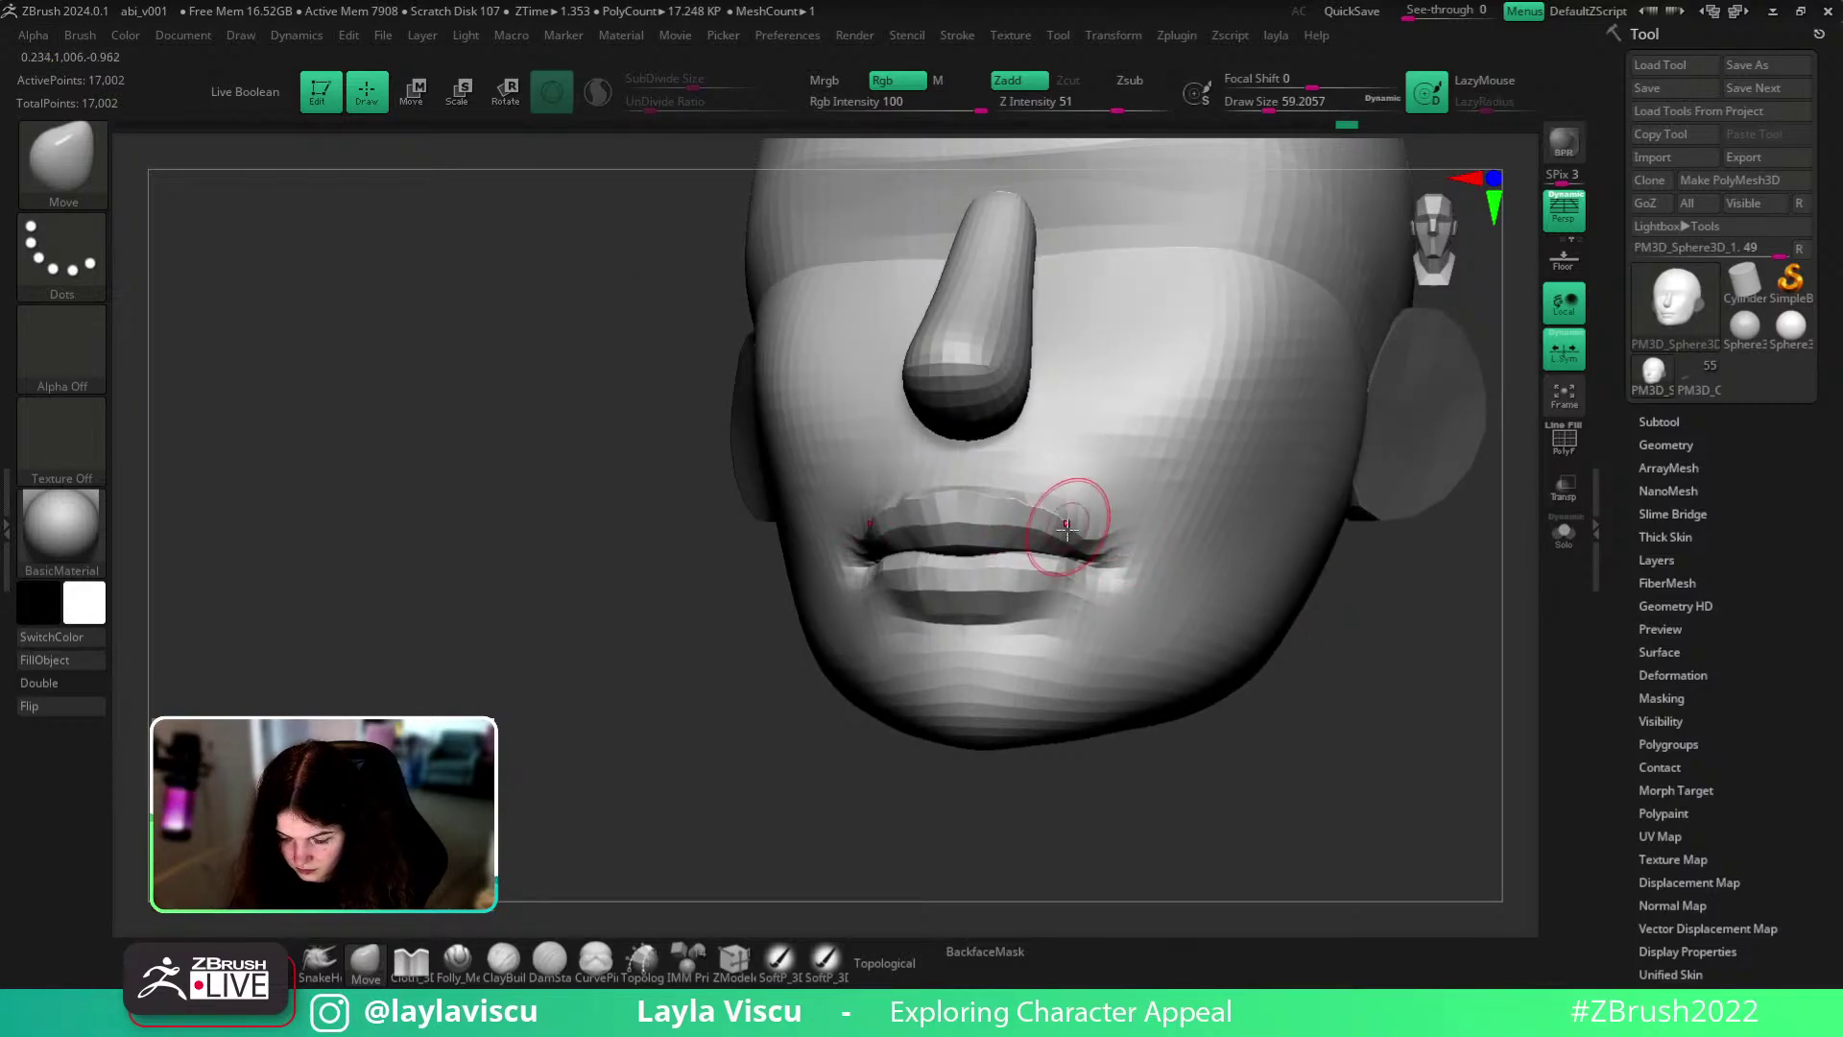
pyautogui.press('shift')
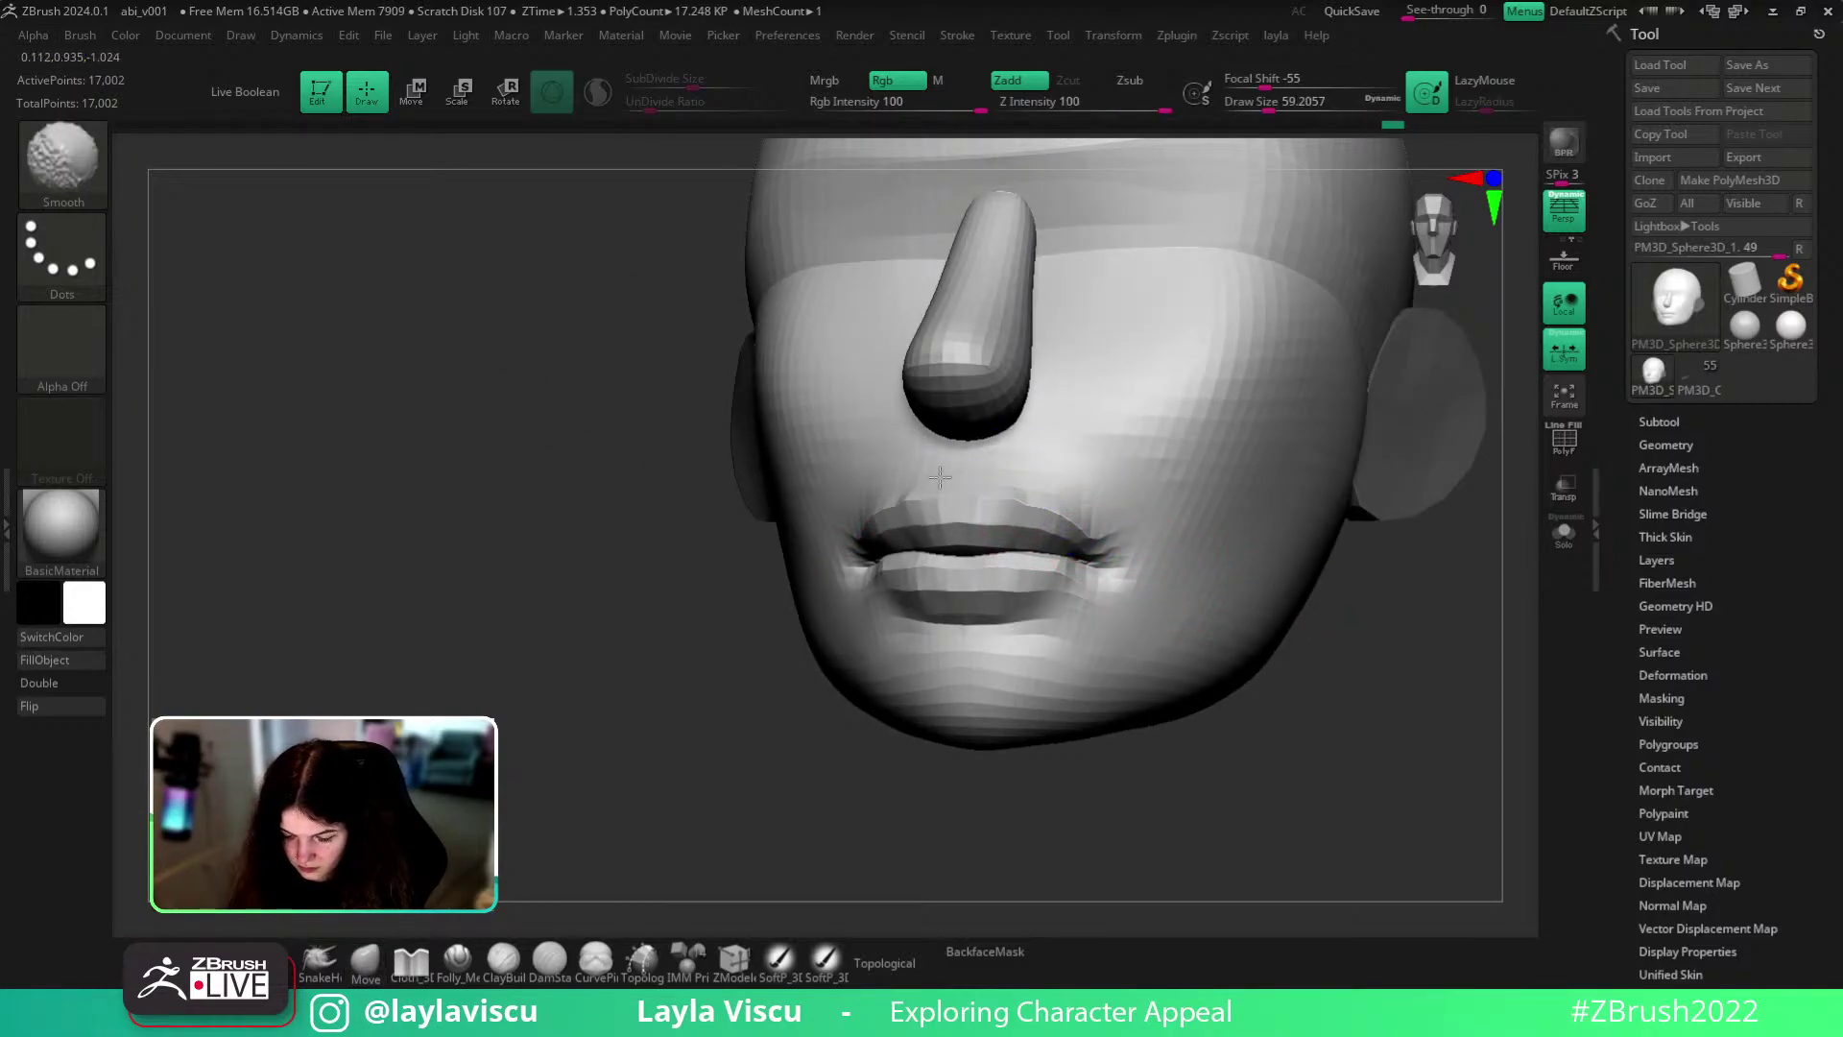
# - Refine the contour of the upper lip with the Move brush at a draw size of about 71
pyautogui.keyDown('ctrl'); pyautogui.moveTo(985, 448); pyautogui.dragTo(998, 365, button='right'); pyautogui.keyUp('ctrl')
pyautogui.moveTo(1344, 638)
pyautogui.mouseDown(button='right')
pyautogui.moveTo(1267, 659)
pyautogui.moveTo(1290, 640)
pyautogui.moveTo(1284, 566)
pyautogui.mouseUp(button='right')
pyautogui.keyDown('ctrl'); pyautogui.moveTo(937, 480); pyautogui.dragTo(931, 523, button='right'); pyautogui.keyUp('ctrl')
pyautogui.press('s')
pyautogui.moveTo(921, 502); pyautogui.dragTo(927, 525)
pyautogui.press('l')
pyautogui.click(1047, 597)
pyautogui.press('s')
pyautogui.moveTo(999, 470); pyautogui.dragTo(990, 470)
pyautogui.keyDown('shift'); pyautogui.moveTo(1372, 588); pyautogui.dragTo(1239, 551, button='right'); pyautogui.keyUp('shift')
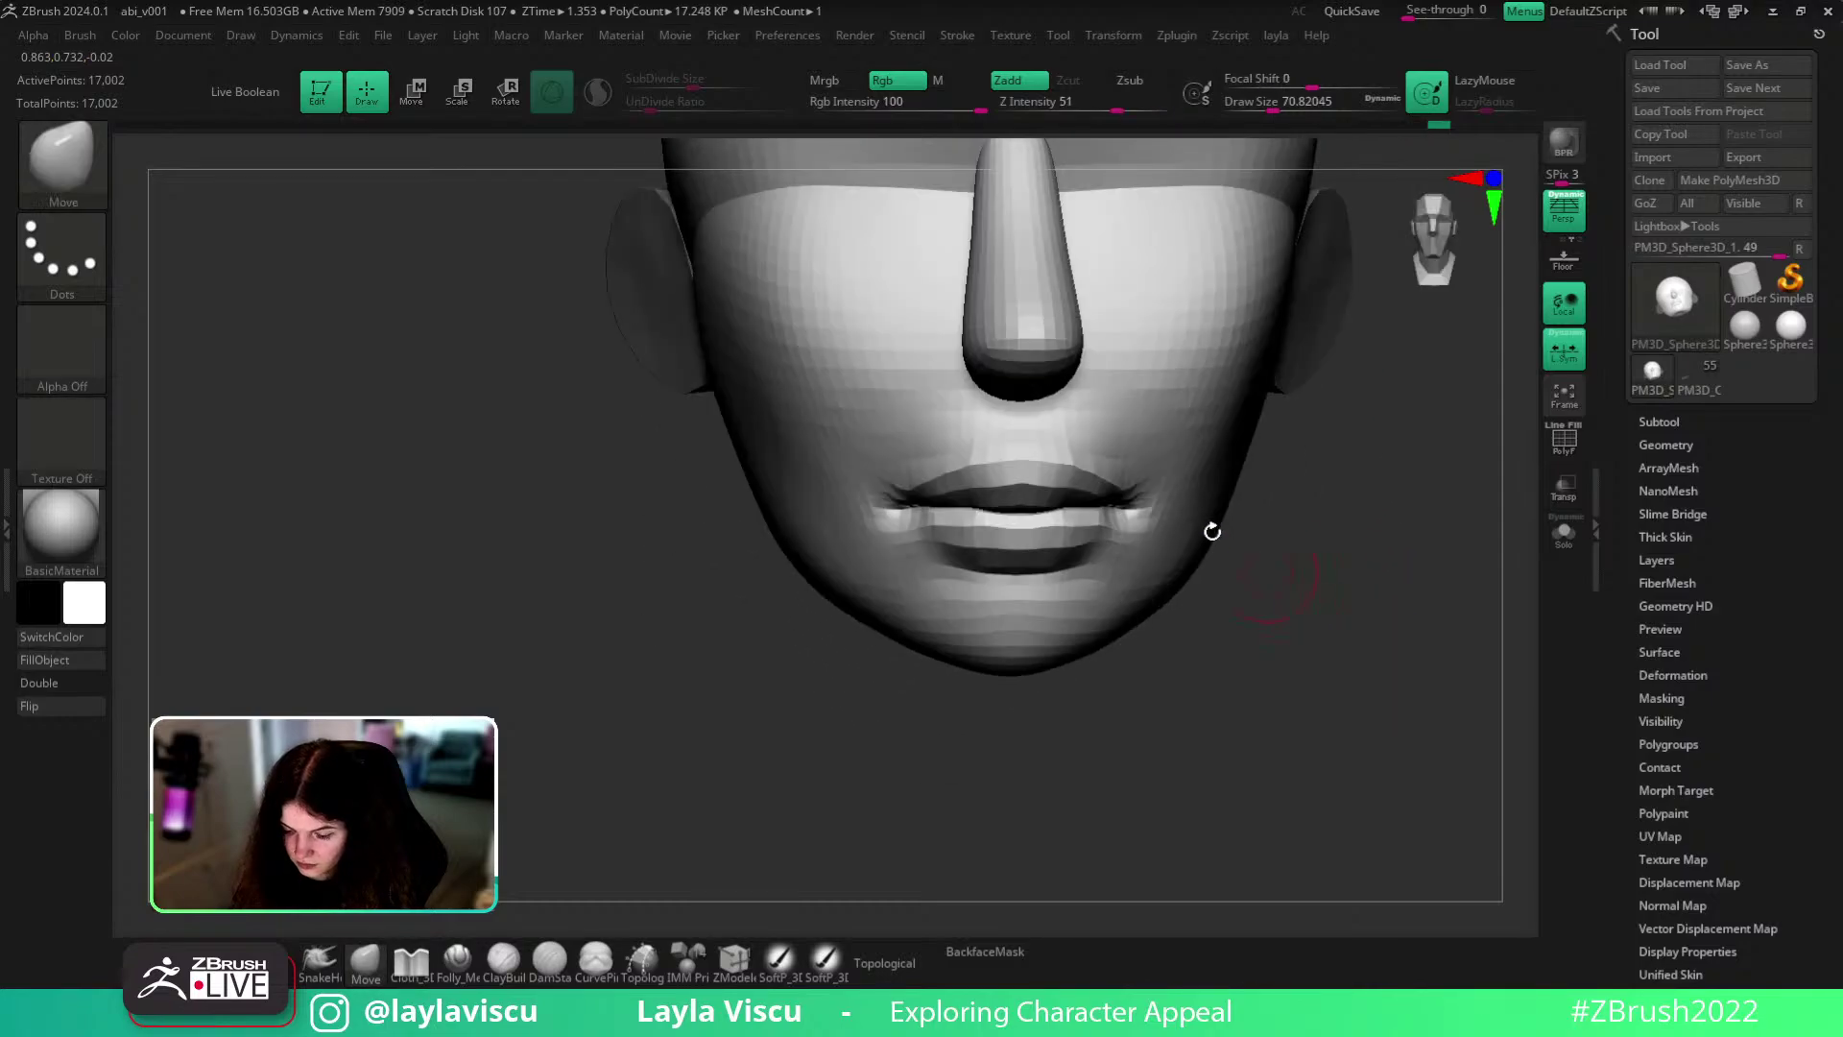
# - Switch to the DamStandard brush and smooth the area beside the mouth in side view
pyautogui.moveTo(1090, 432)
pyautogui.keyDown('ctrl'); pyautogui.mouseDown(button='right')
pyautogui.moveTo(1263, 498)
pyautogui.moveTo(1255, 707)
pyautogui.mouseUp(button='right'); pyautogui.keyUp('ctrl')
pyautogui.keyDown('alt'); pyautogui.moveTo(1233, 636); pyautogui.dragTo(1178, 727, button='right'); pyautogui.keyUp('alt')
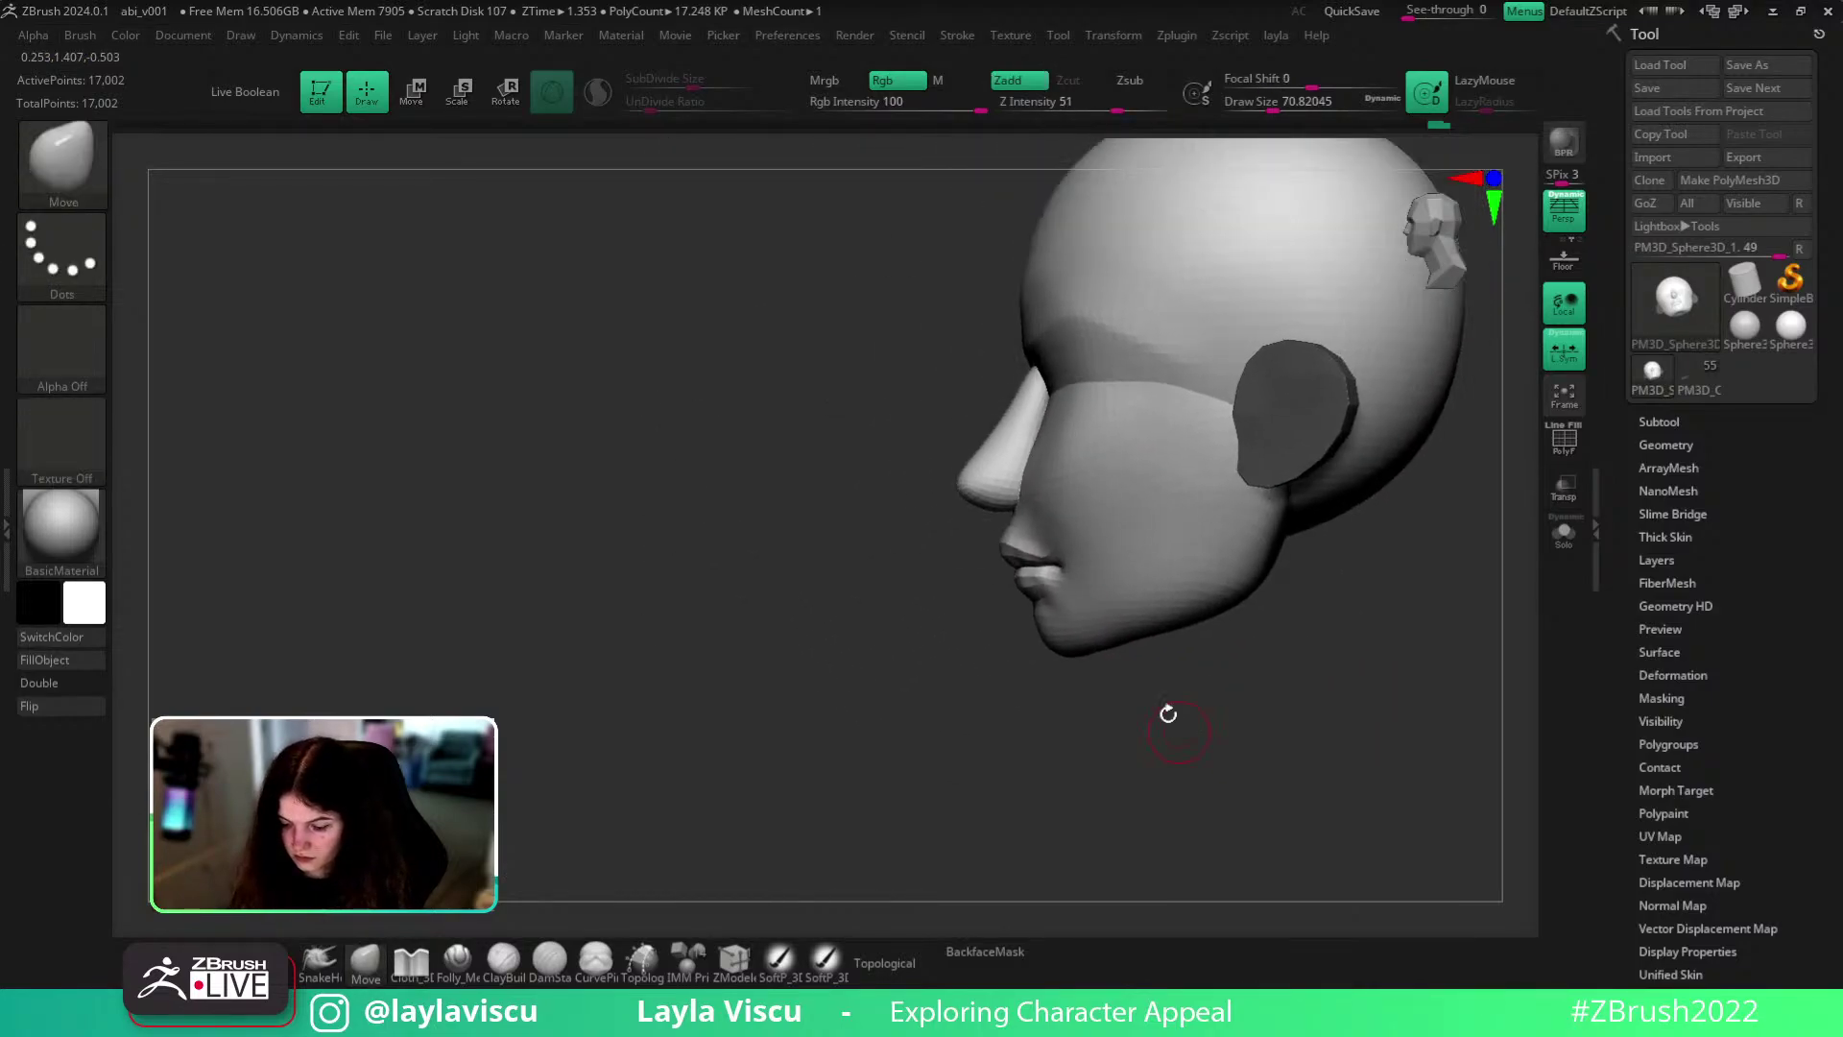
pyautogui.moveTo(1084, 605)
pyautogui.keyDown('ctrl'); pyautogui.mouseDown(button='right')
pyautogui.moveTo(1077, 483)
pyautogui.moveTo(1192, 699)
pyautogui.mouseUp(button='right'); pyautogui.keyUp('ctrl')
pyautogui.press('b')
pyautogui.press('d')
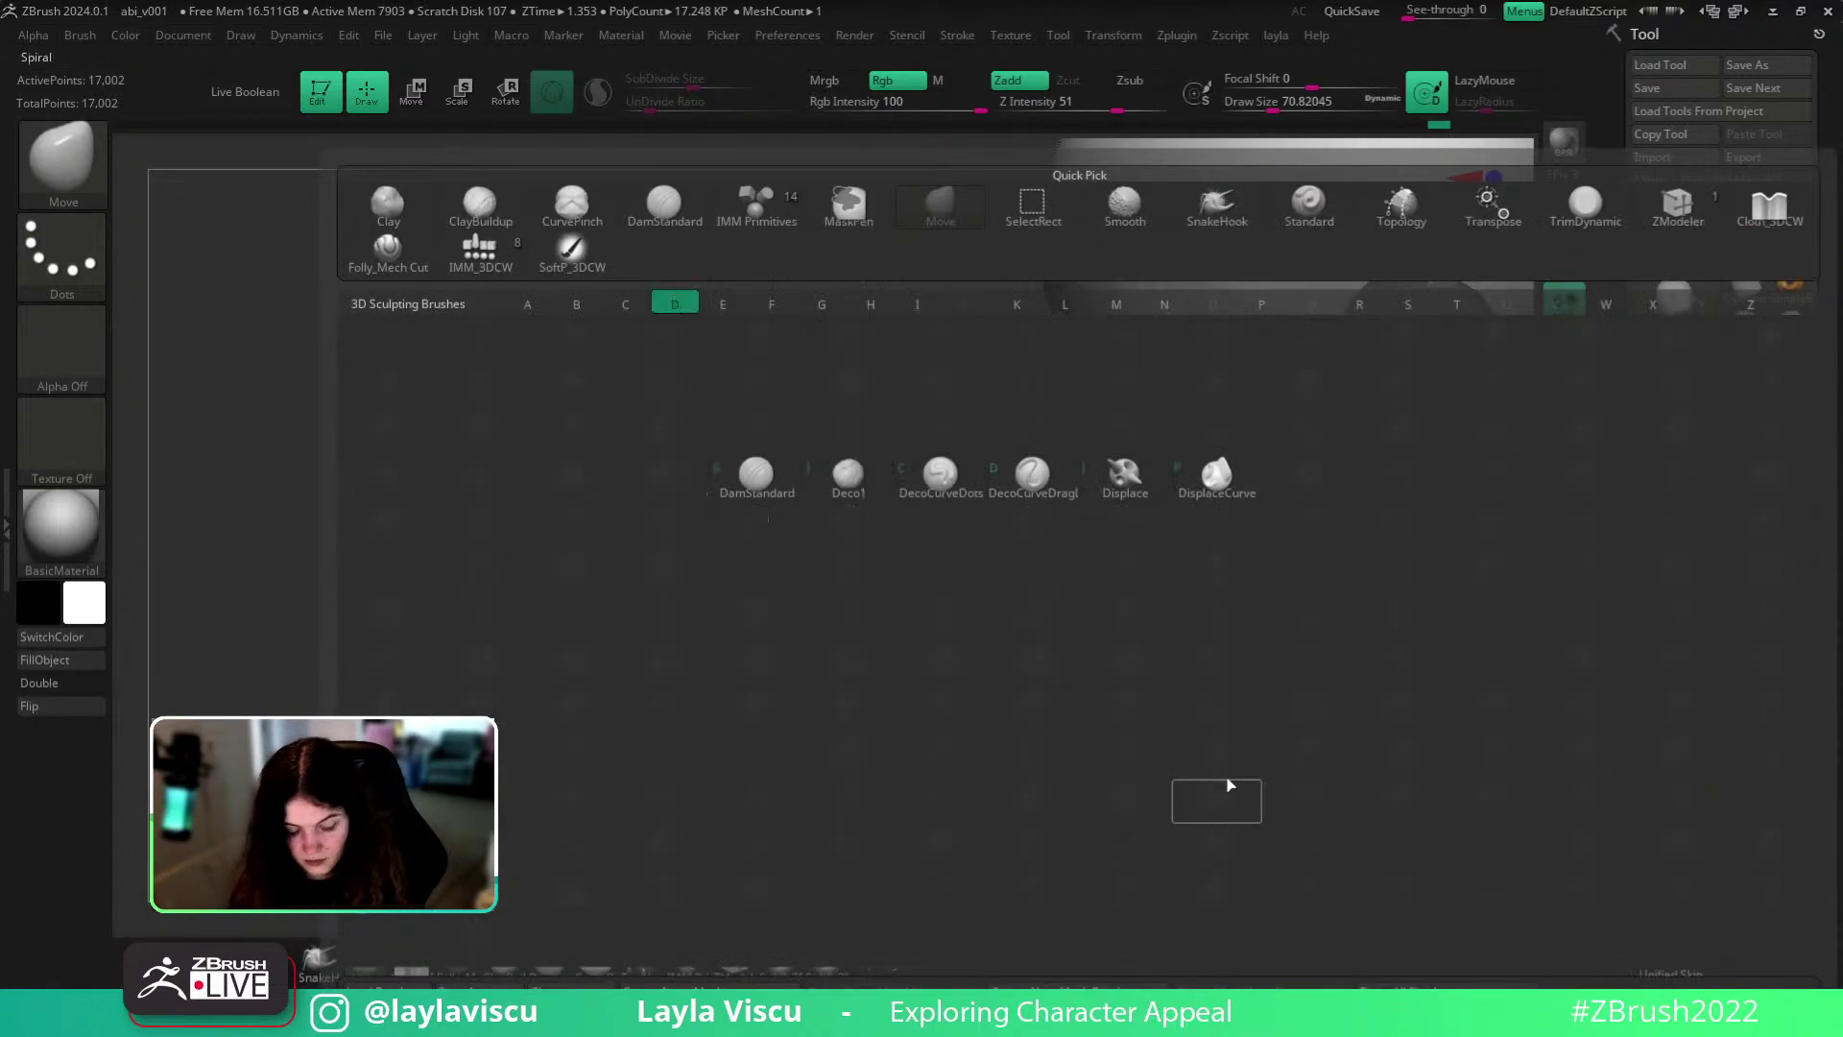
pyautogui.press('s')
pyautogui.moveTo(1222, 790); pyautogui.dragTo(1104, 570)
pyautogui.moveTo(1147, 710)
pyautogui.keyDown('shift'); pyautogui.mouseDown()
pyautogui.moveTo(1263, 748)
pyautogui.moveTo(1172, 663)
pyautogui.mouseUp(); pyautogui.keyUp('shift')
pyautogui.keyDown('shift'); pyautogui.moveTo(1082, 601); pyautogui.dragTo(1105, 628); pyautogui.keyUp('shift')
# - Build up the area around the lower lip and chin with the ClayBuildup brush and smooth it
pyautogui.press('b')
pyautogui.press('c')
pyautogui.press('b')
pyautogui.moveTo(1052, 640)
pyautogui.mouseDown(button='right')
pyautogui.moveTo(1225, 634)
pyautogui.moveTo(1119, 650)
pyautogui.moveTo(1142, 635)
pyautogui.mouseUp(button='right')
pyautogui.press('s')
pyautogui.moveTo(1143, 635); pyautogui.dragTo(1151, 635)
pyautogui.keyDown('shift'); pyautogui.moveTo(1148, 634); pyautogui.dragTo(1139, 617); pyautogui.keyUp('shift')
pyautogui.moveTo(1162, 691)
pyautogui.keyDown('ctrl'); pyautogui.mouseDown(button='right')
pyautogui.moveTo(1282, 737)
pyautogui.moveTo(1029, 719)
pyautogui.mouseUp(button='right'); pyautogui.keyUp('ctrl')
pyautogui.moveTo(1029, 719)
pyautogui.keyDown('ctrl'); pyautogui.mouseDown(button='right')
pyautogui.moveTo(1085, 732)
pyautogui.moveTo(1032, 724)
pyautogui.mouseUp(button='right'); pyautogui.keyUp('ctrl')
# - Define the lip line and mouth corners with the DamStandard brush at a draw size of about 71, undoing one stroke
pyautogui.press('b')
pyautogui.press('d')
pyautogui.press('s')
pyautogui.press('s')
pyautogui.moveTo(1083, 556); pyautogui.dragTo(1070, 557)
pyautogui.moveTo(908, 691); pyautogui.dragTo(999, 693, button='right')
pyautogui.press('s')
pyautogui.moveTo(973, 549); pyautogui.dragTo(991, 554)
pyautogui.hotkey('ctrl', 'z')
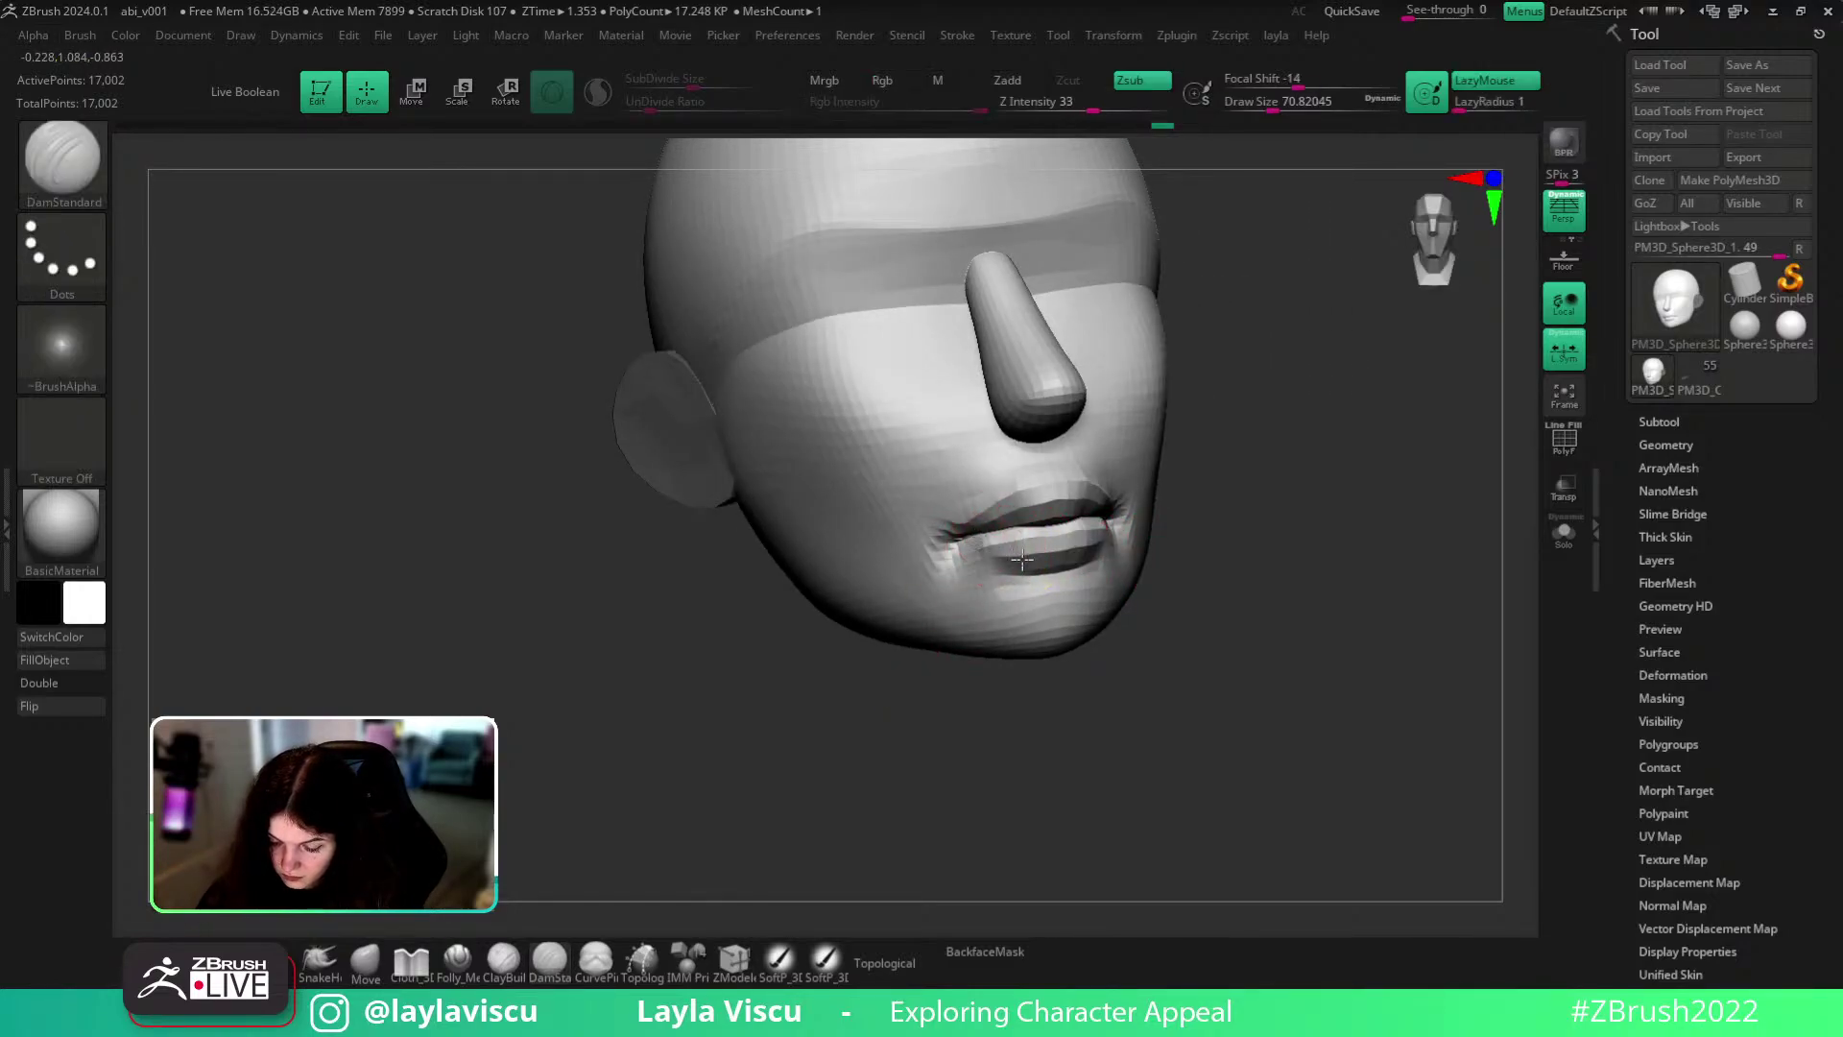
pyautogui.moveTo(1143, 543)
pyautogui.mouseDown(button='right')
pyautogui.moveTo(1279, 637)
pyautogui.moveTo(1209, 625)
pyautogui.mouseUp(button='right')
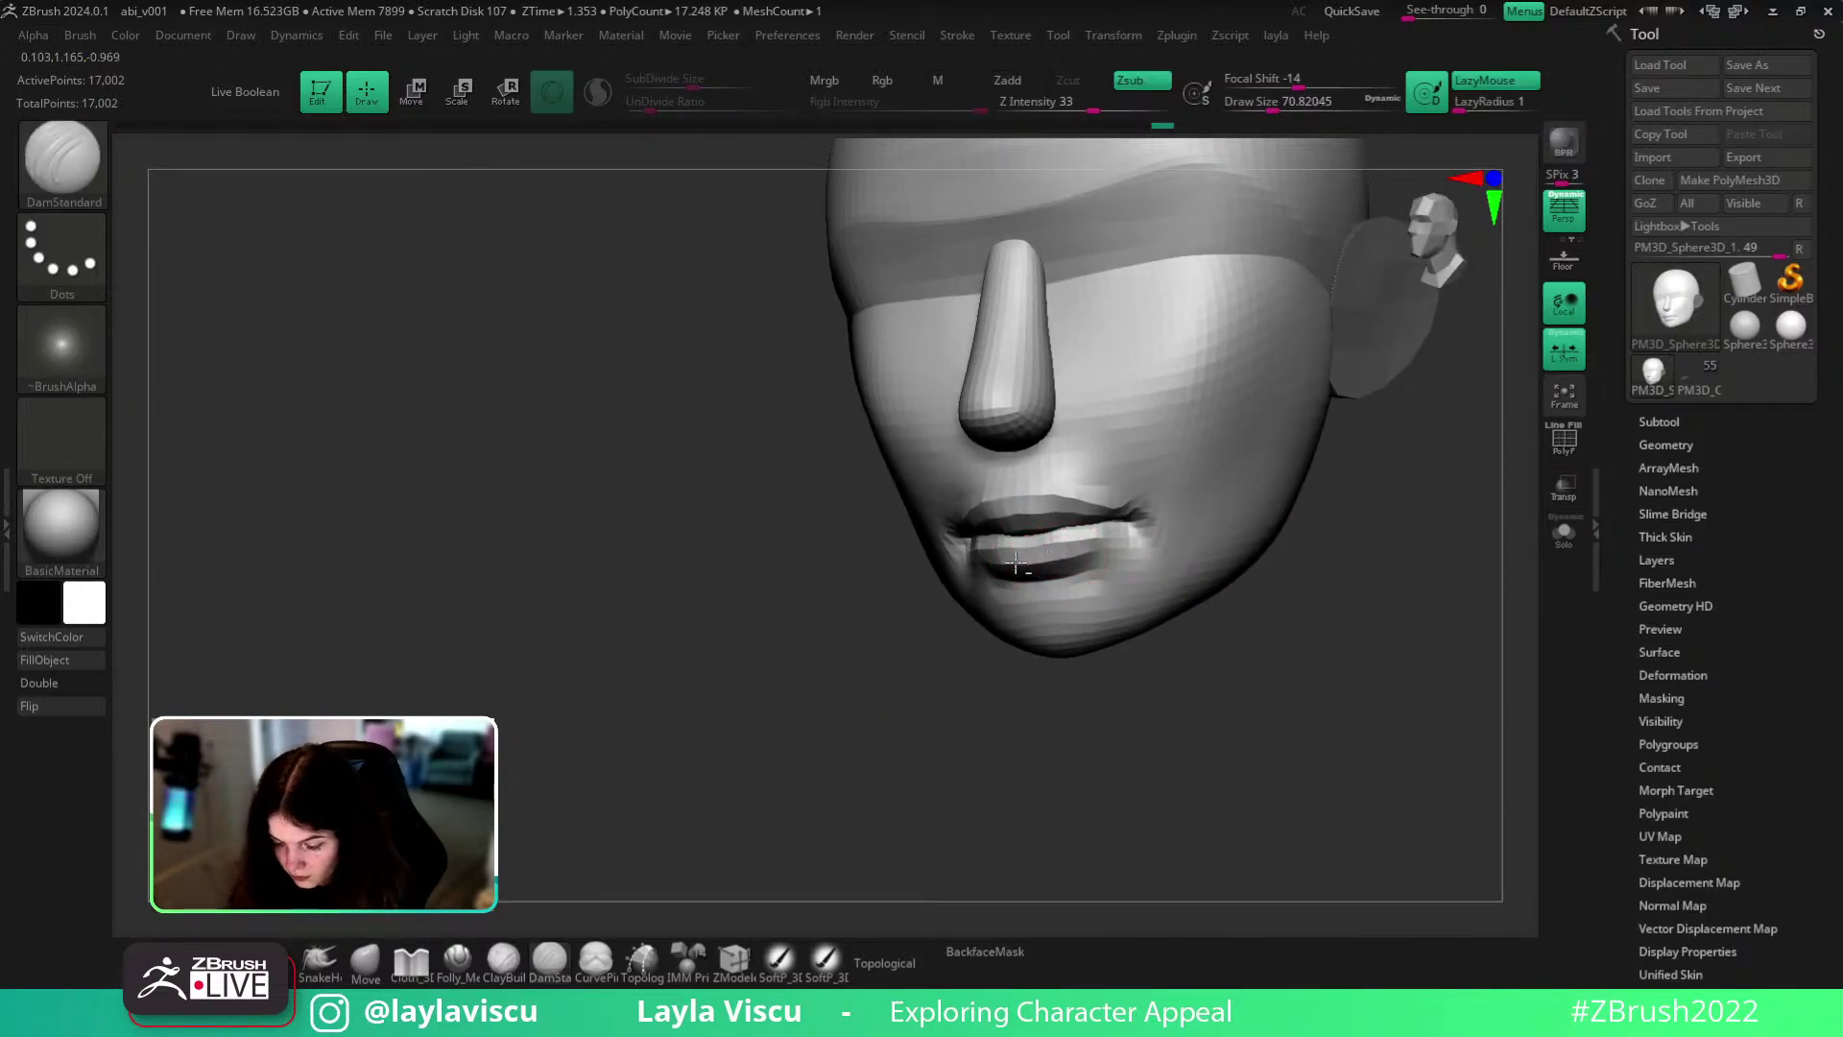
pyautogui.moveTo(1164, 535)
pyautogui.mouseDown(button='right')
pyautogui.moveTo(1402, 608)
pyautogui.moveTo(1353, 585)
pyautogui.moveTo(1344, 703)
pyautogui.moveTo(1326, 737)
pyautogui.moveTo(1333, 683)
pyautogui.moveTo(1304, 712)
pyautogui.moveTo(1287, 769)
pyautogui.moveTo(1349, 662)
pyautogui.moveTo(1320, 749)
pyautogui.moveTo(1344, 729)
pyautogui.mouseUp(button='right')
# - Examine the head's wireframe density with the Geometry settings open, and check the shaded form from the front and three-quarter views
pyautogui.press('ctrl')
pyautogui.hotkey('shift', 'f')
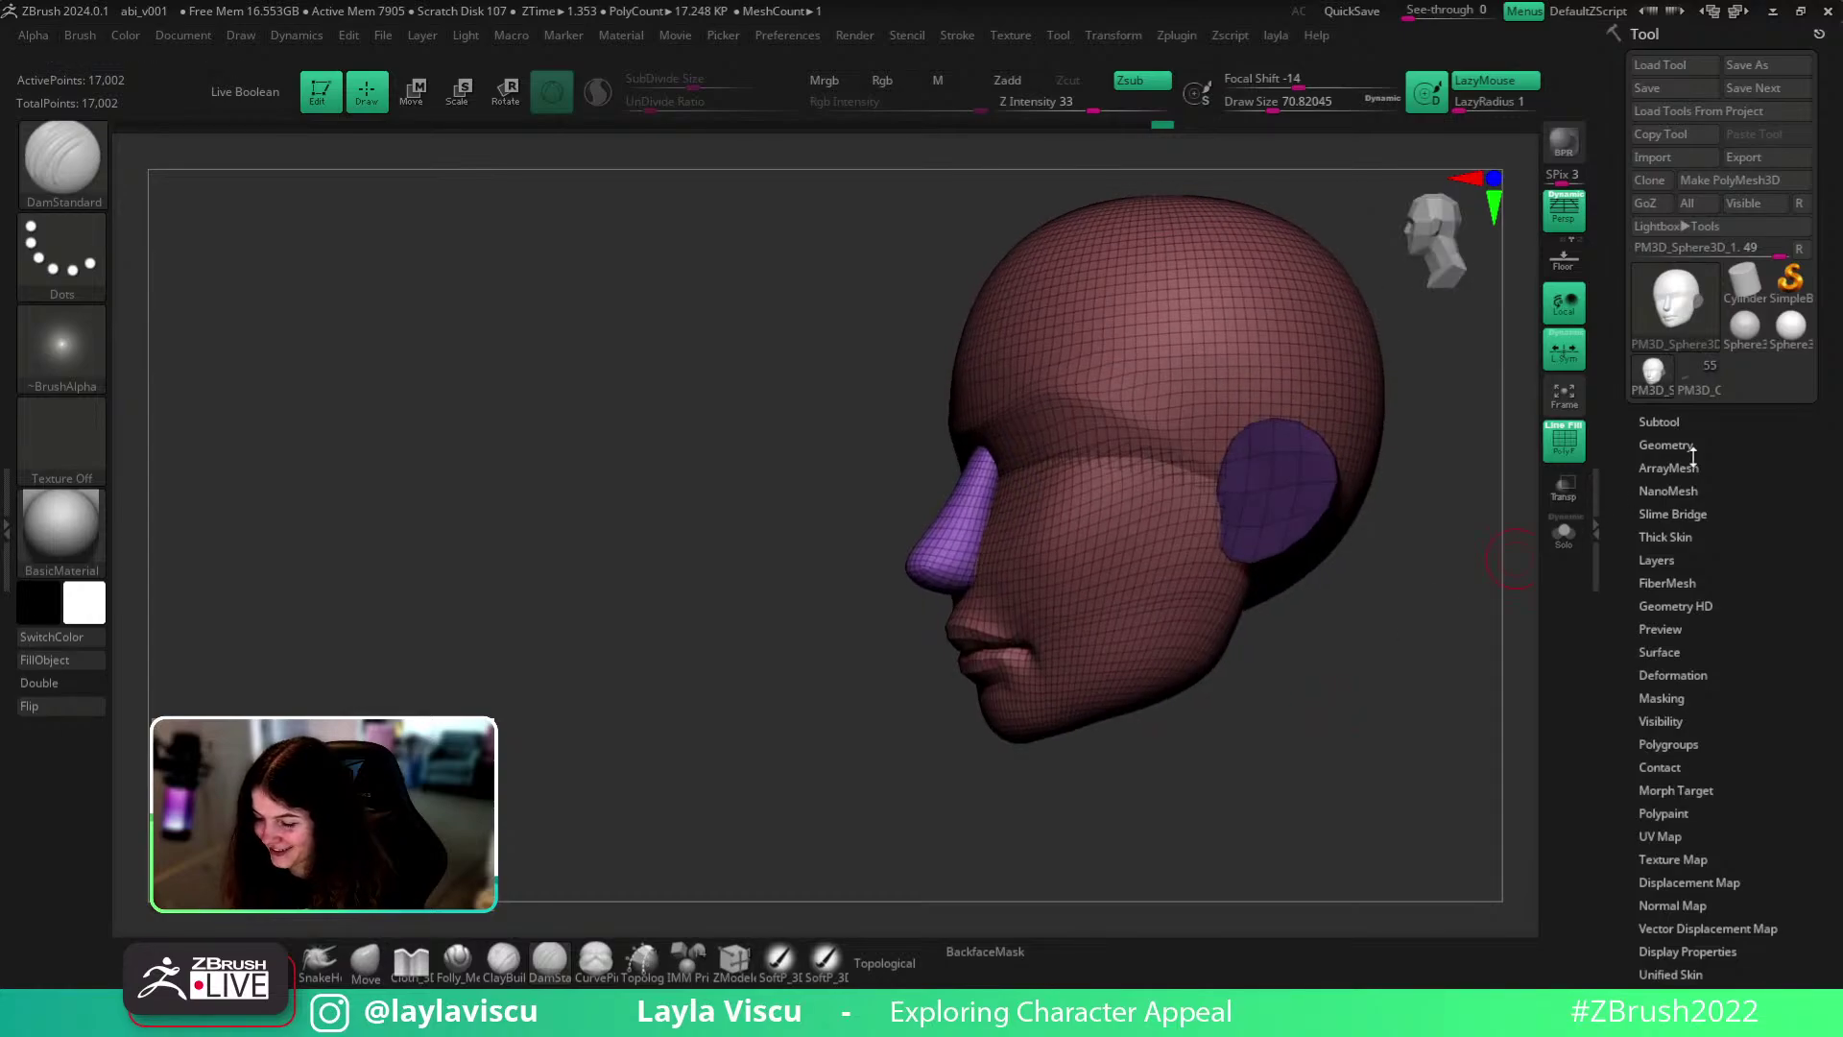
pyautogui.click(1675, 446)
pyautogui.keyDown('alt'); pyautogui.moveTo(1408, 655); pyautogui.dragTo(1325, 663, button='right'); pyautogui.keyUp('alt')
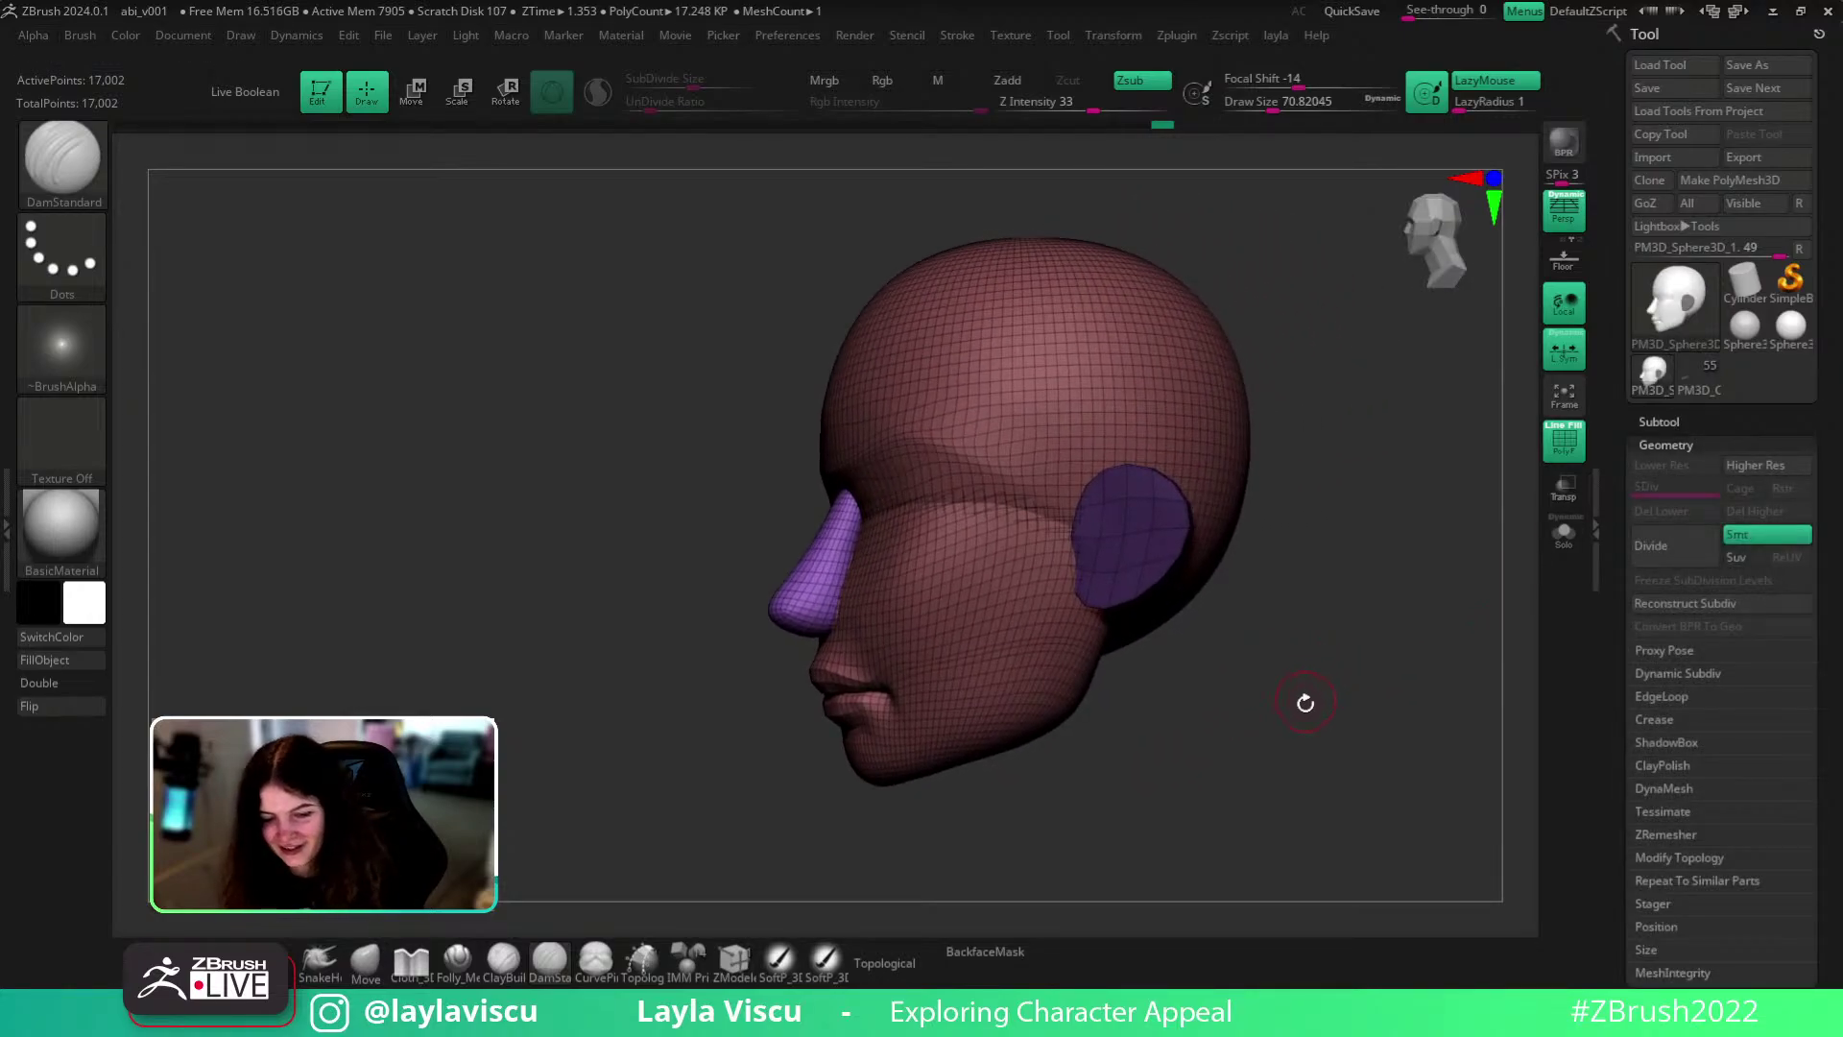
pyautogui.moveTo(1308, 768); pyautogui.dragTo(1300, 720, button='right')
pyautogui.hotkey('shift', 'f')
pyautogui.keyDown('alt'); pyautogui.moveTo(1164, 754); pyautogui.dragTo(1296, 741, button='right'); pyautogui.keyUp('alt')
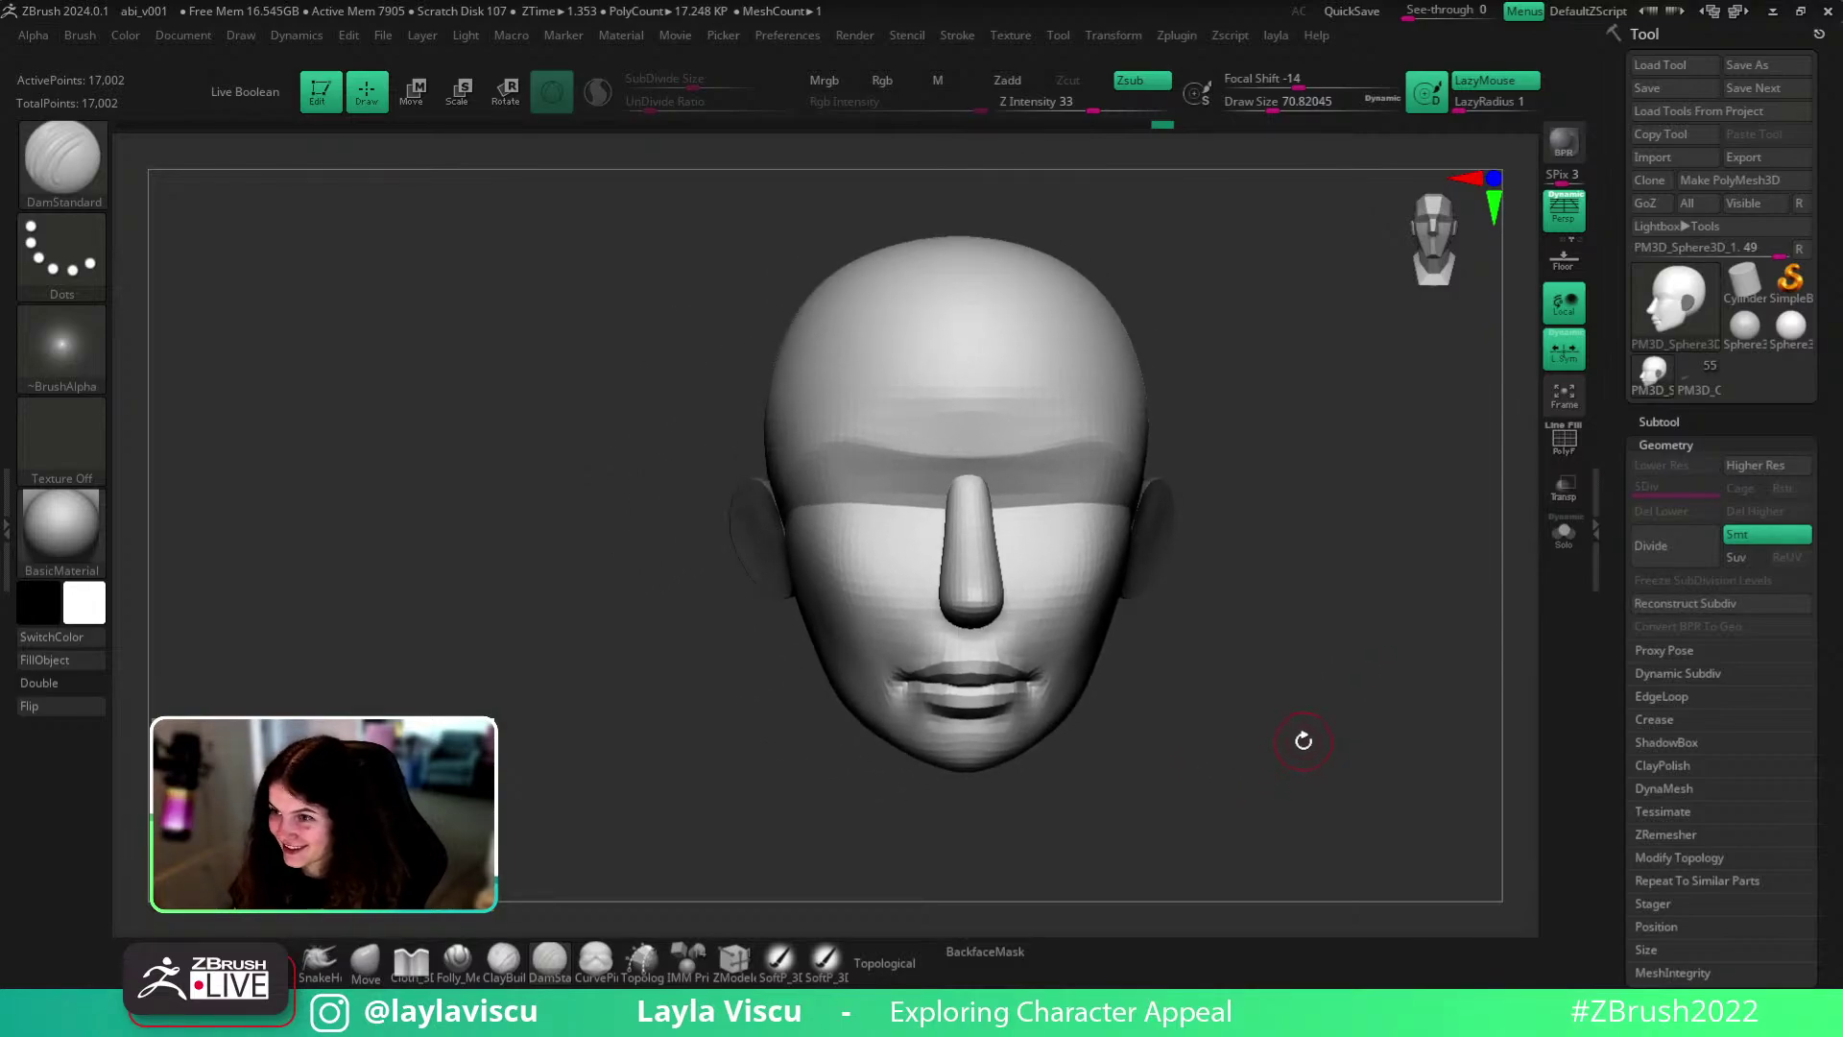
pyautogui.keyDown('alt'); pyautogui.moveTo(1306, 741); pyautogui.dragTo(1300, 704, button='right'); pyautogui.keyUp('alt')
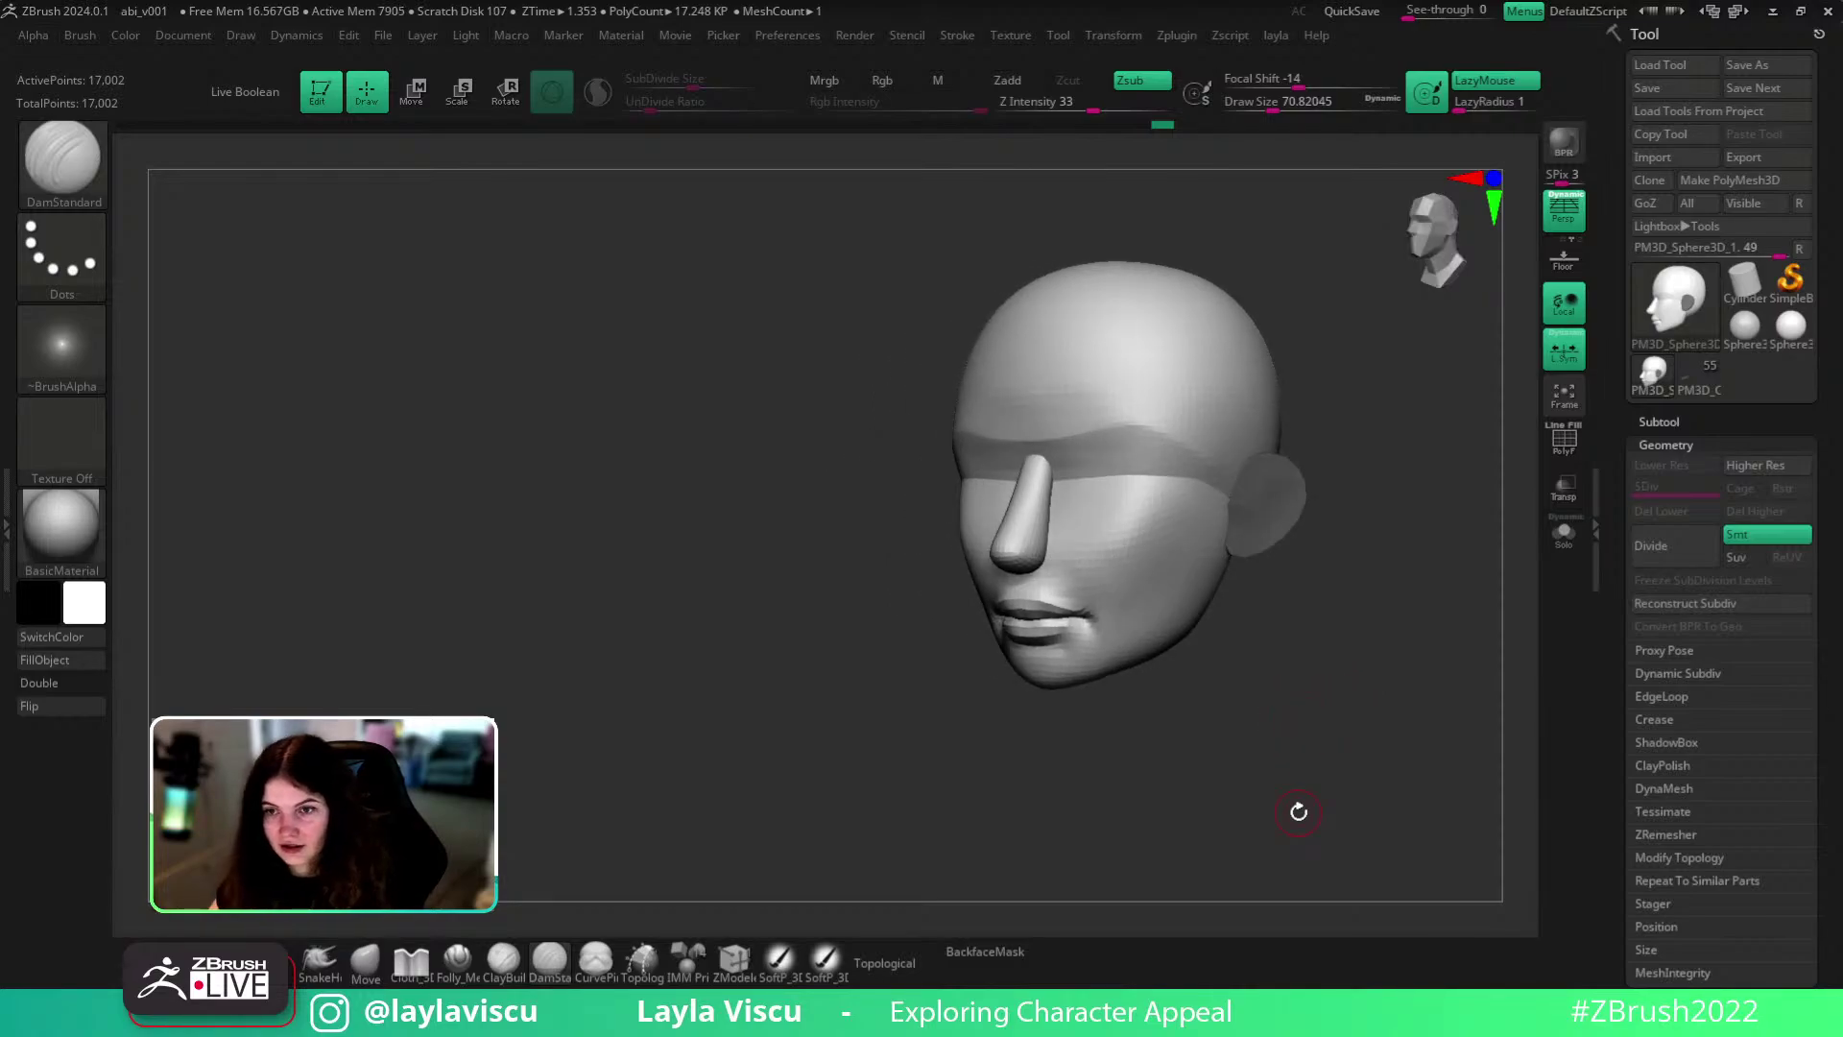
# - Examine the head's proportions from the three-quarter, front and side views
pyautogui.press('b')
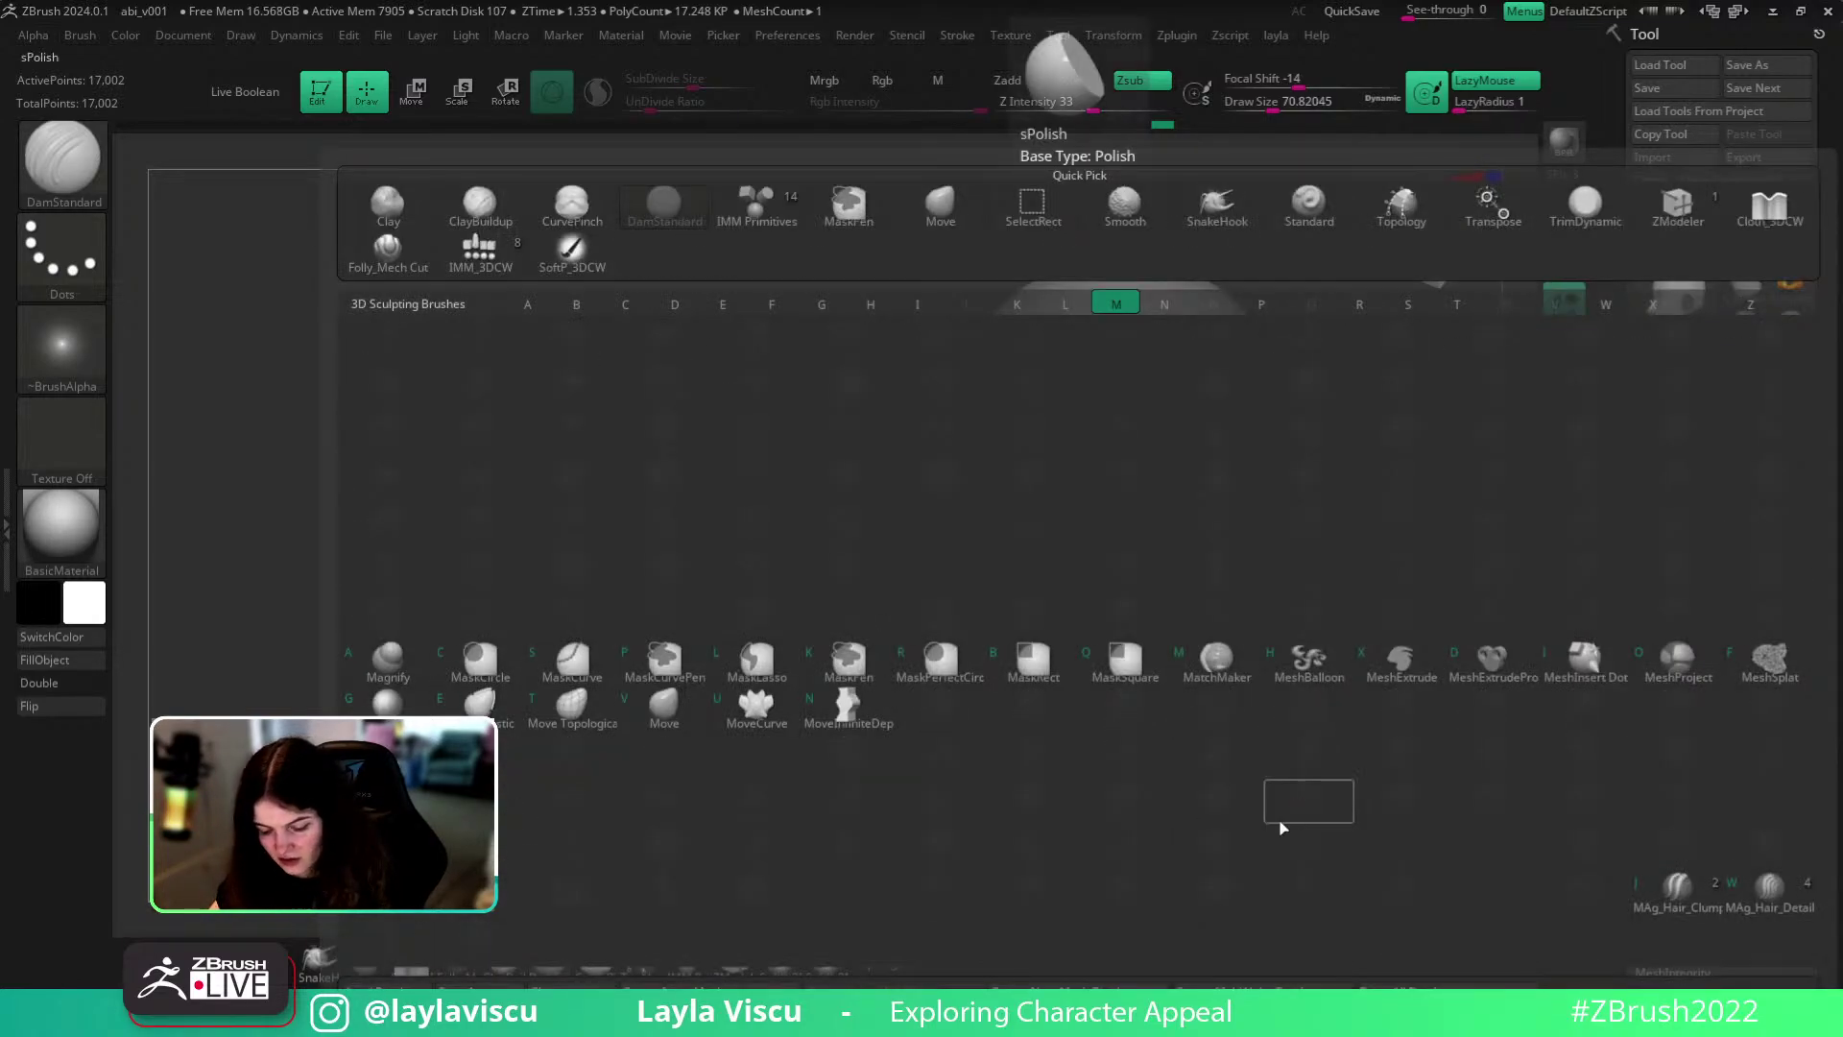
pyautogui.press('Escape')
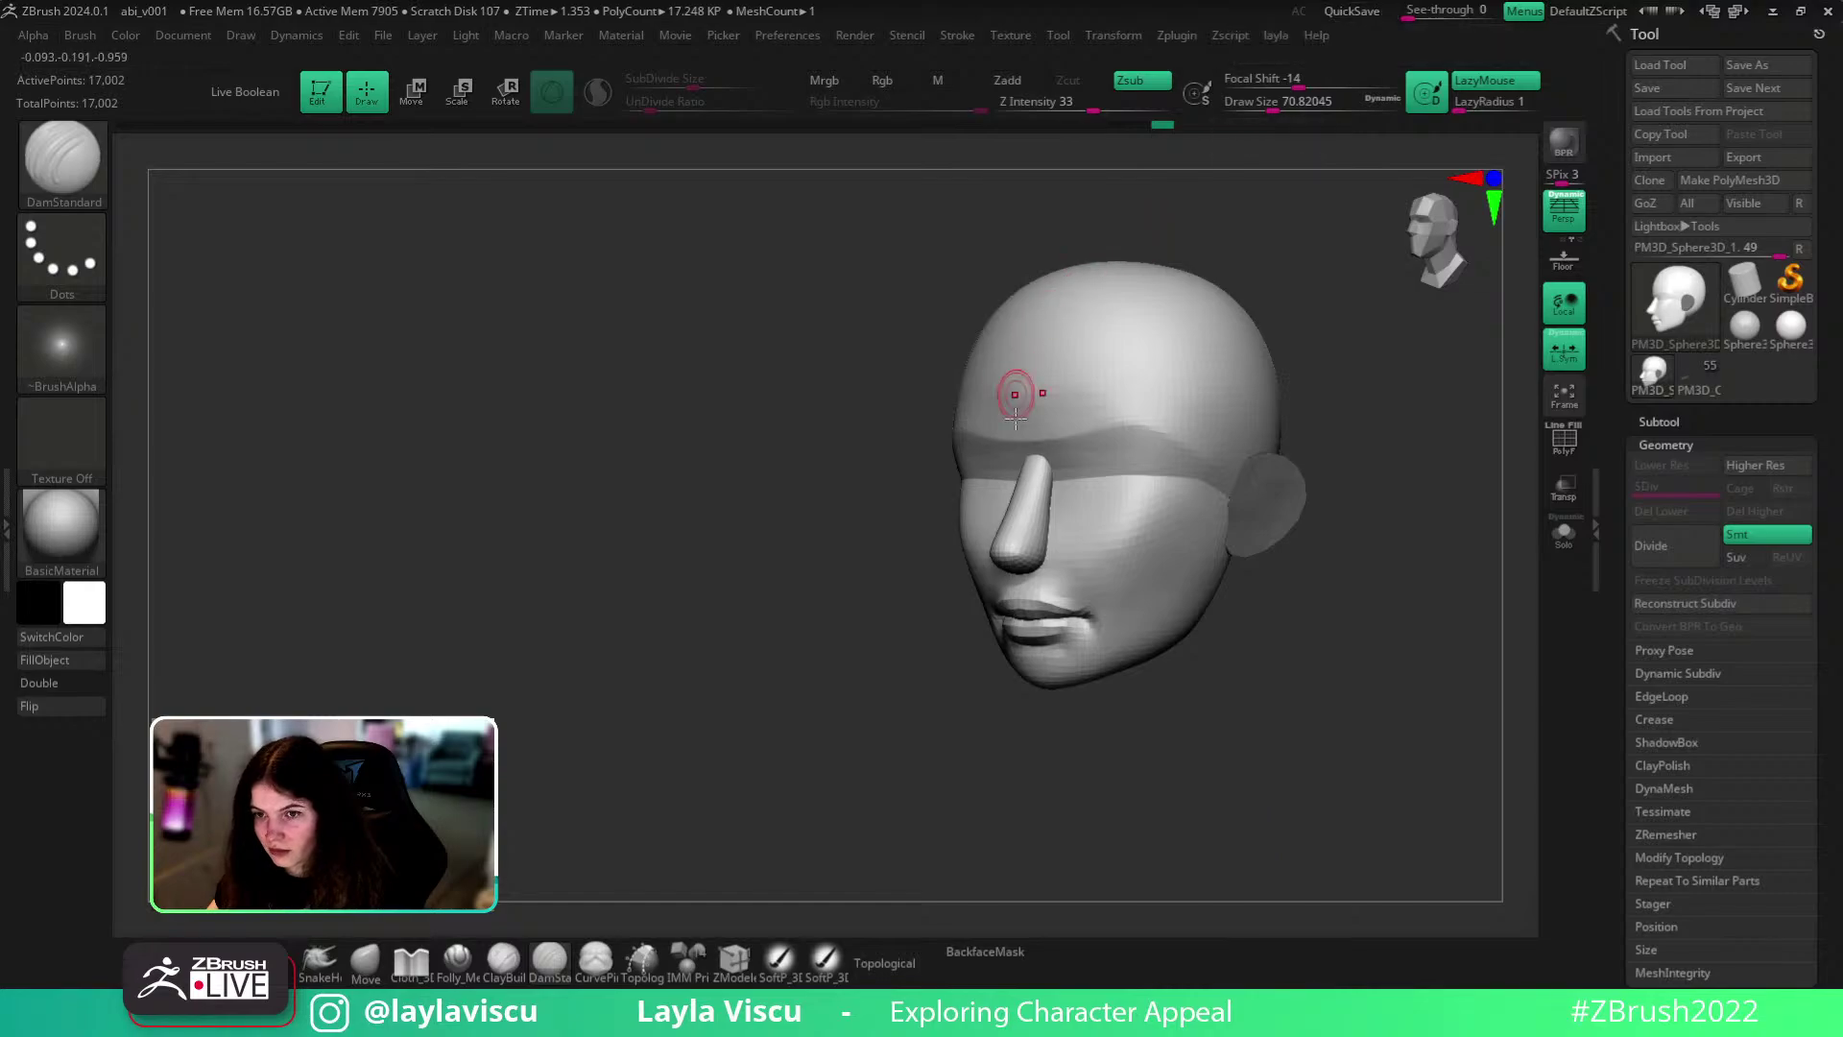
pyautogui.click(460, 964)
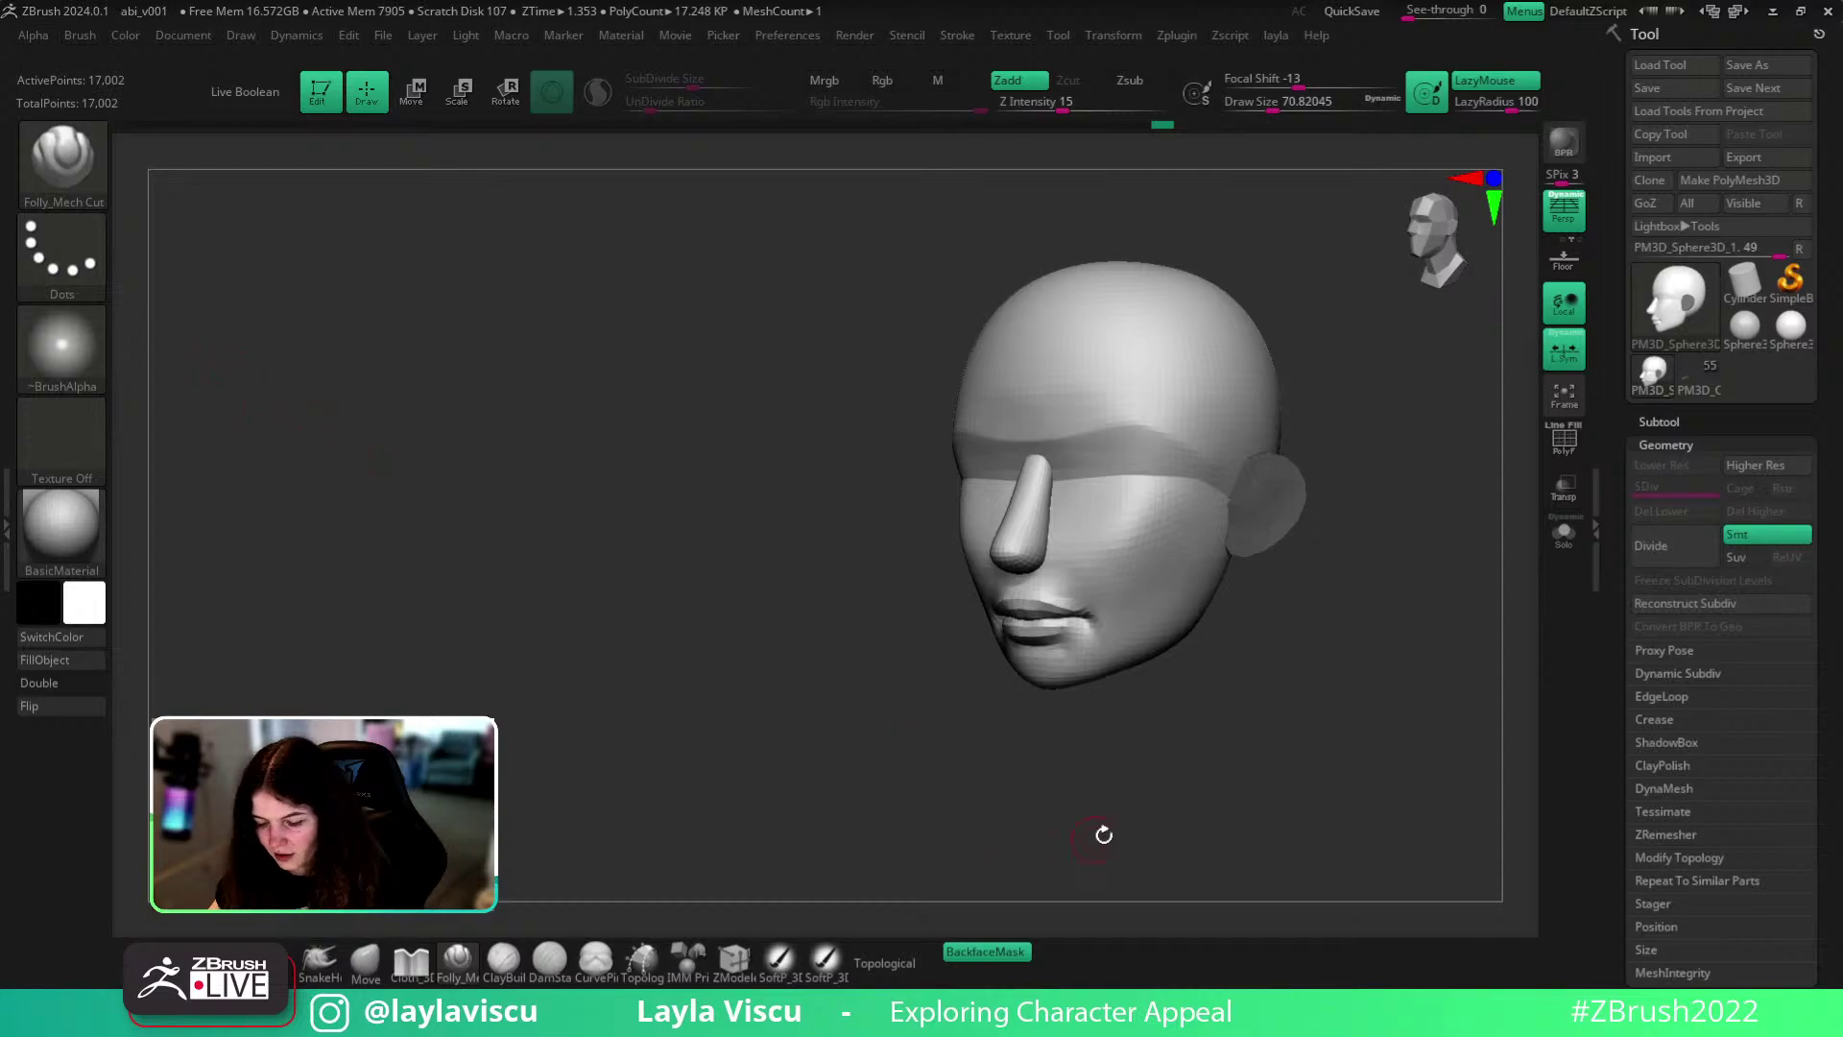
pyautogui.keyDown('alt'); pyautogui.moveTo(1173, 804); pyautogui.dragTo(1093, 830); pyautogui.keyUp('alt')
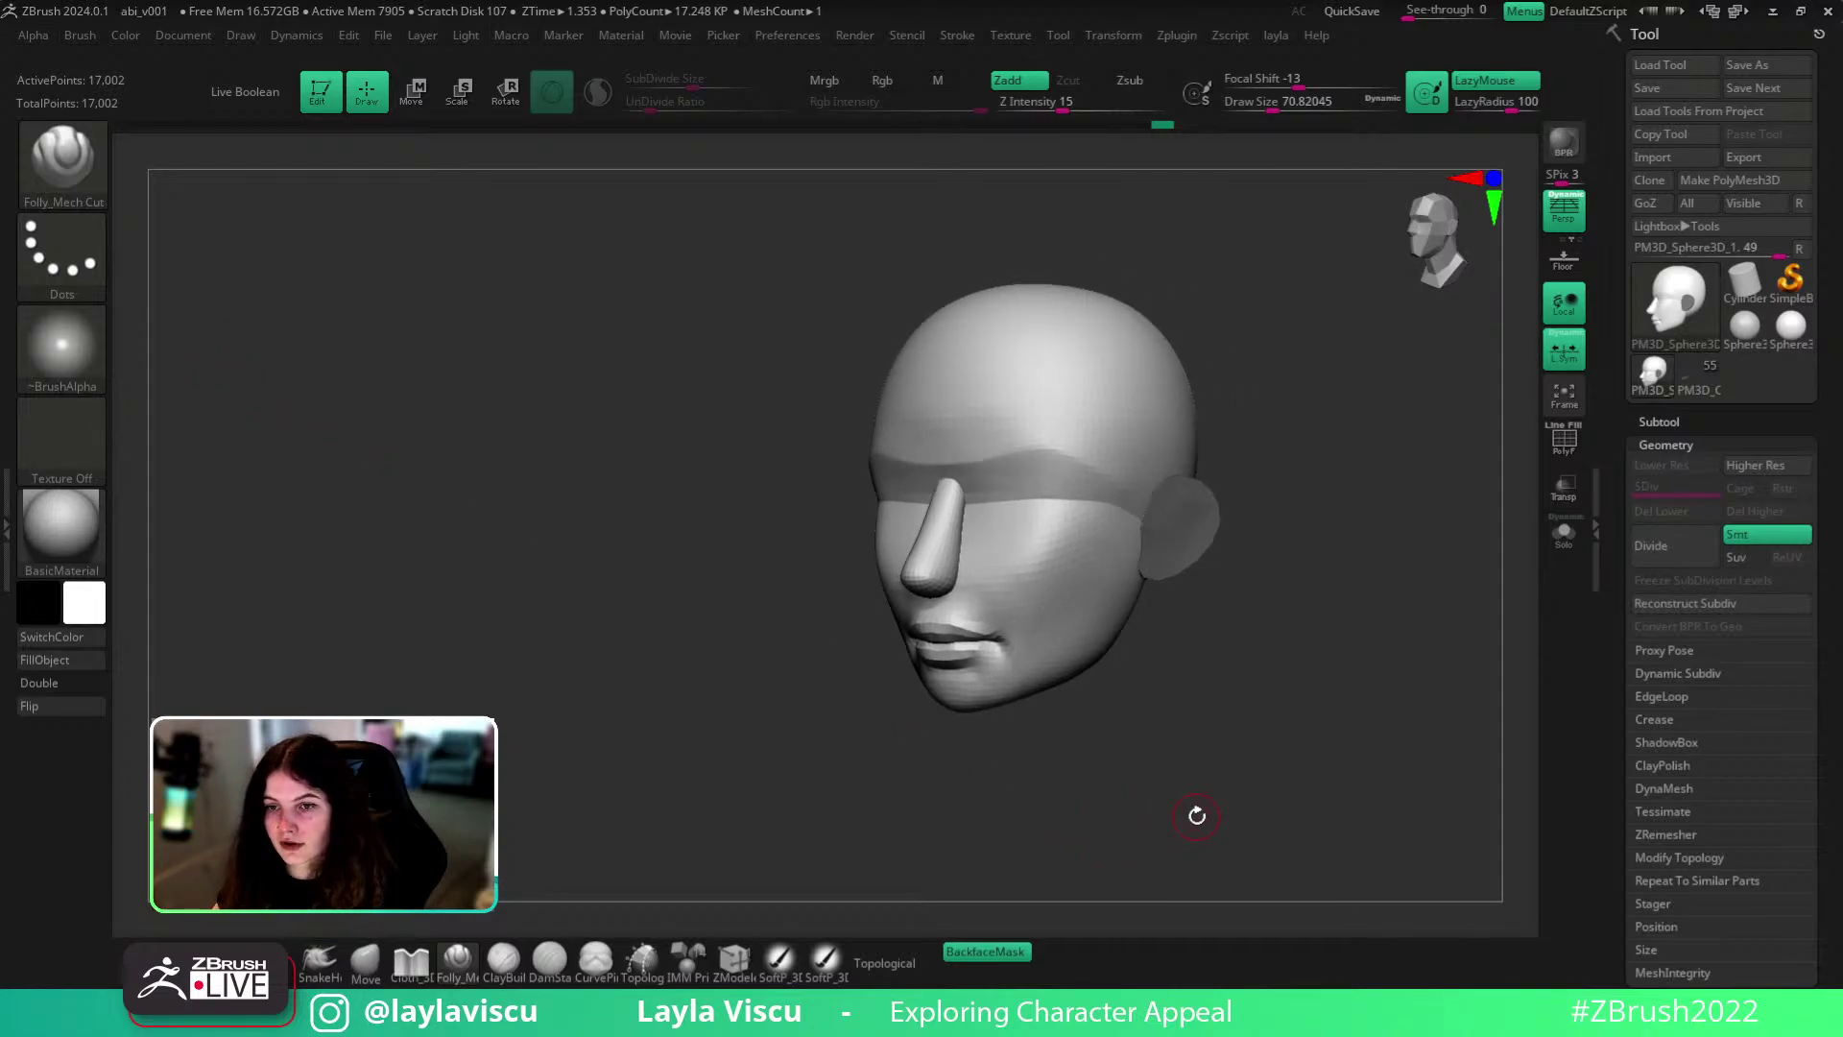
pyautogui.keyDown('shift'); pyautogui.moveTo(1196, 814); pyautogui.dragTo(1213, 819); pyautogui.keyUp('shift')
pyautogui.keyDown('alt'); pyautogui.moveTo(1219, 744); pyautogui.dragTo(1324, 670); pyautogui.keyUp('alt')
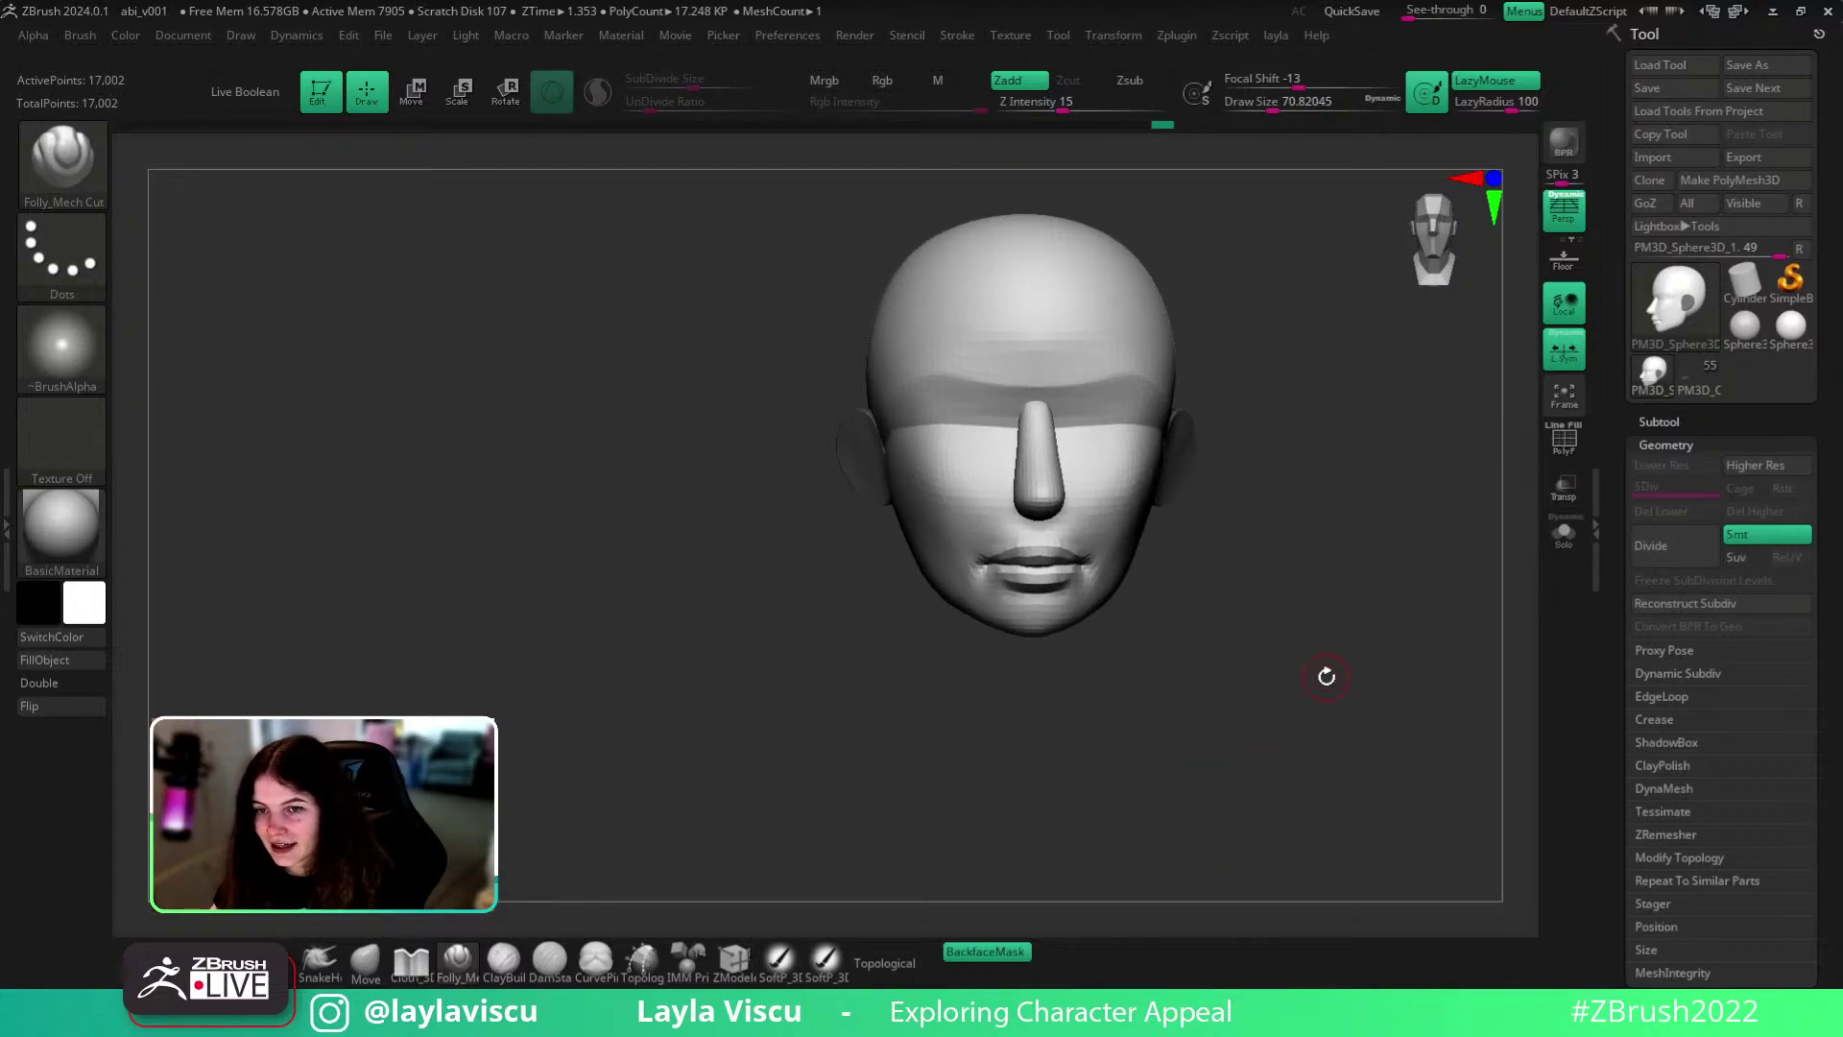
pyautogui.moveTo(1327, 686); pyautogui.dragTo(1247, 700)
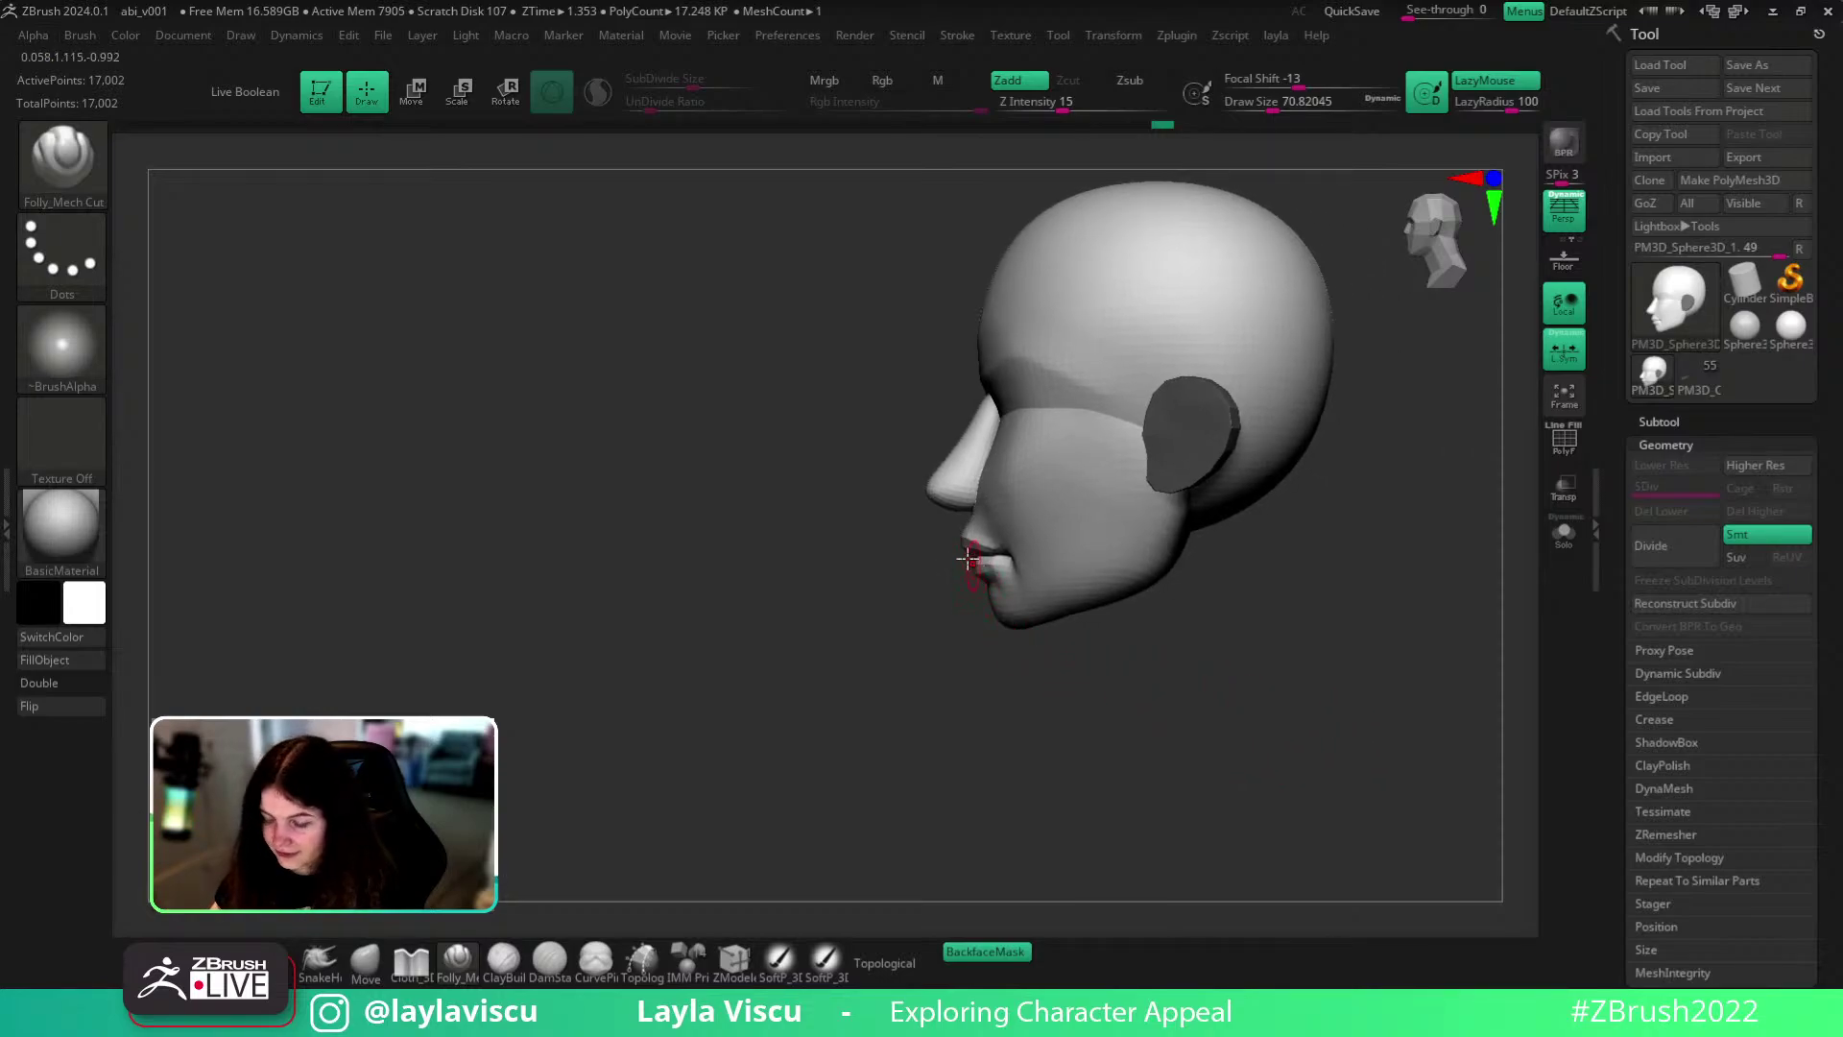
# - Adjust the nose and upper lip area in profile with the Move brush at a draw size of about 207
pyautogui.keyDown('ctrl'); pyautogui.moveTo(977, 582); pyautogui.dragTo(991, 612, button='right'); pyautogui.keyUp('ctrl')
pyautogui.press('s')
pyautogui.click(1000, 602)
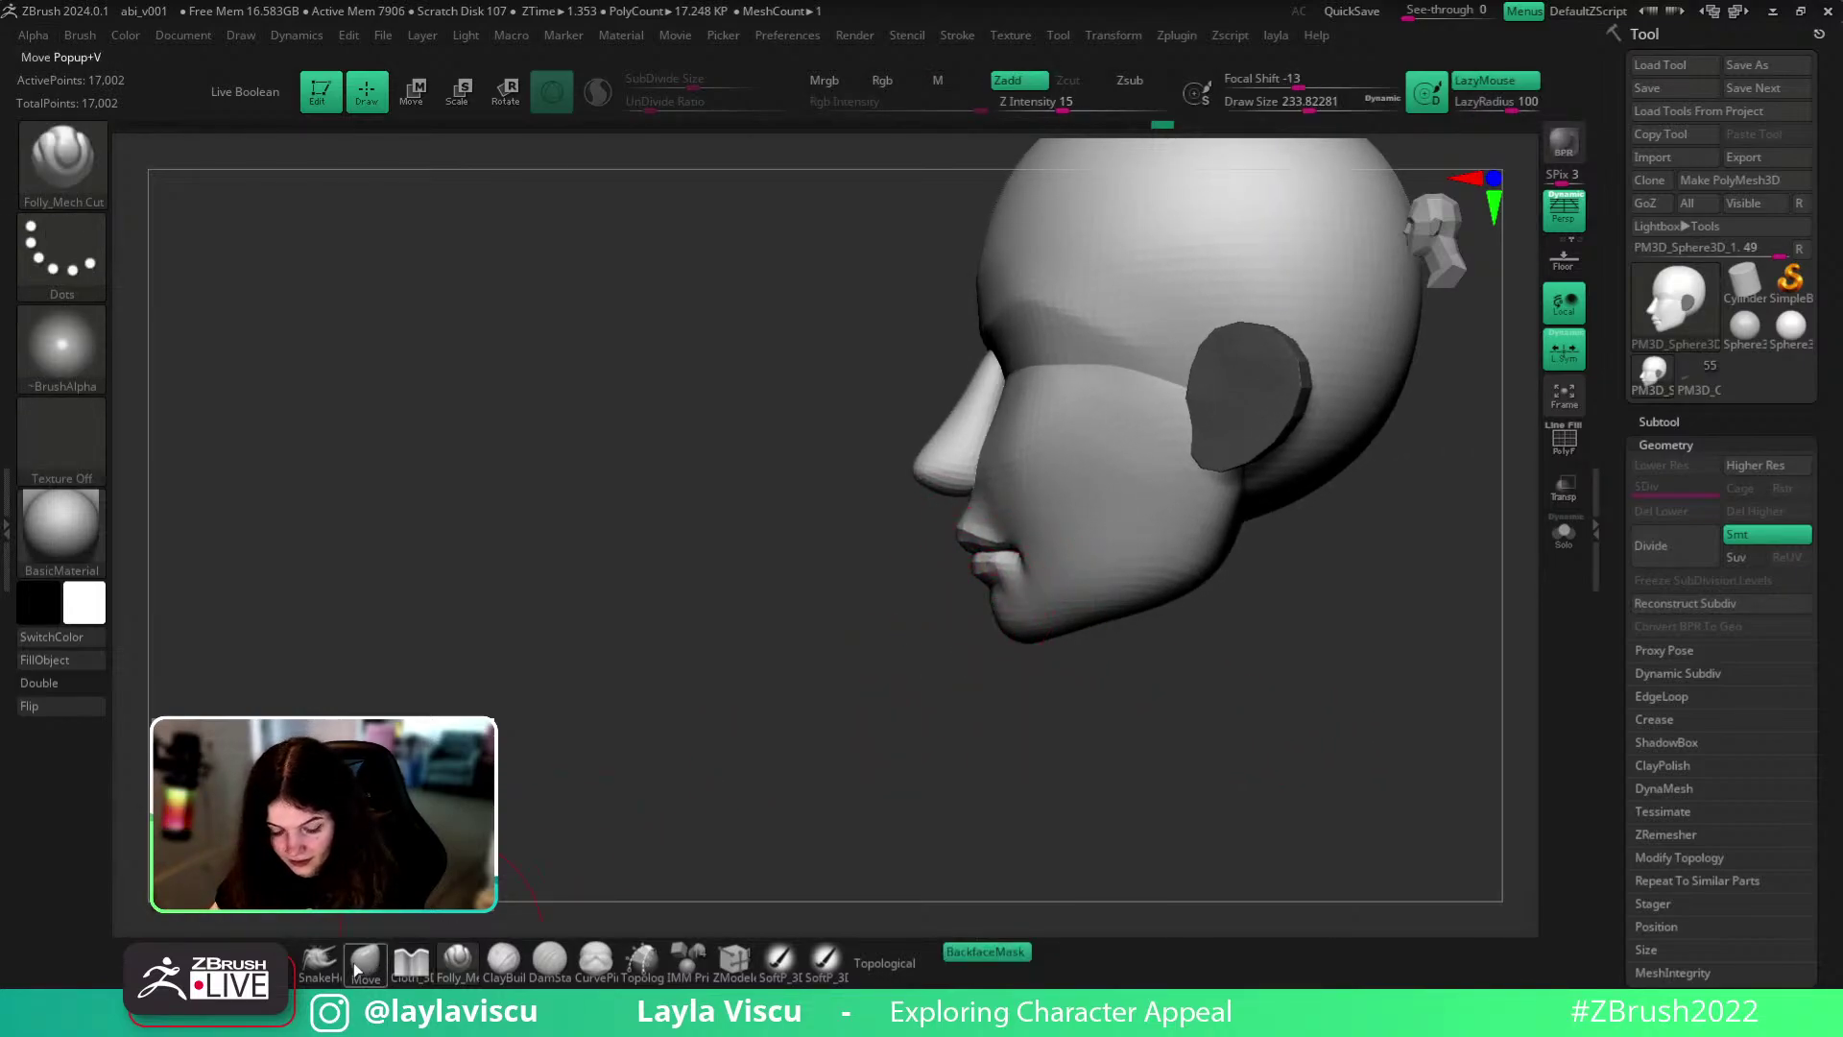
pyautogui.press('s')
pyautogui.moveTo(938, 523)
pyautogui.mouseDown()
pyautogui.moveTo(955, 521)
pyautogui.moveTo(932, 506)
pyautogui.mouseUp()
pyautogui.press('s')
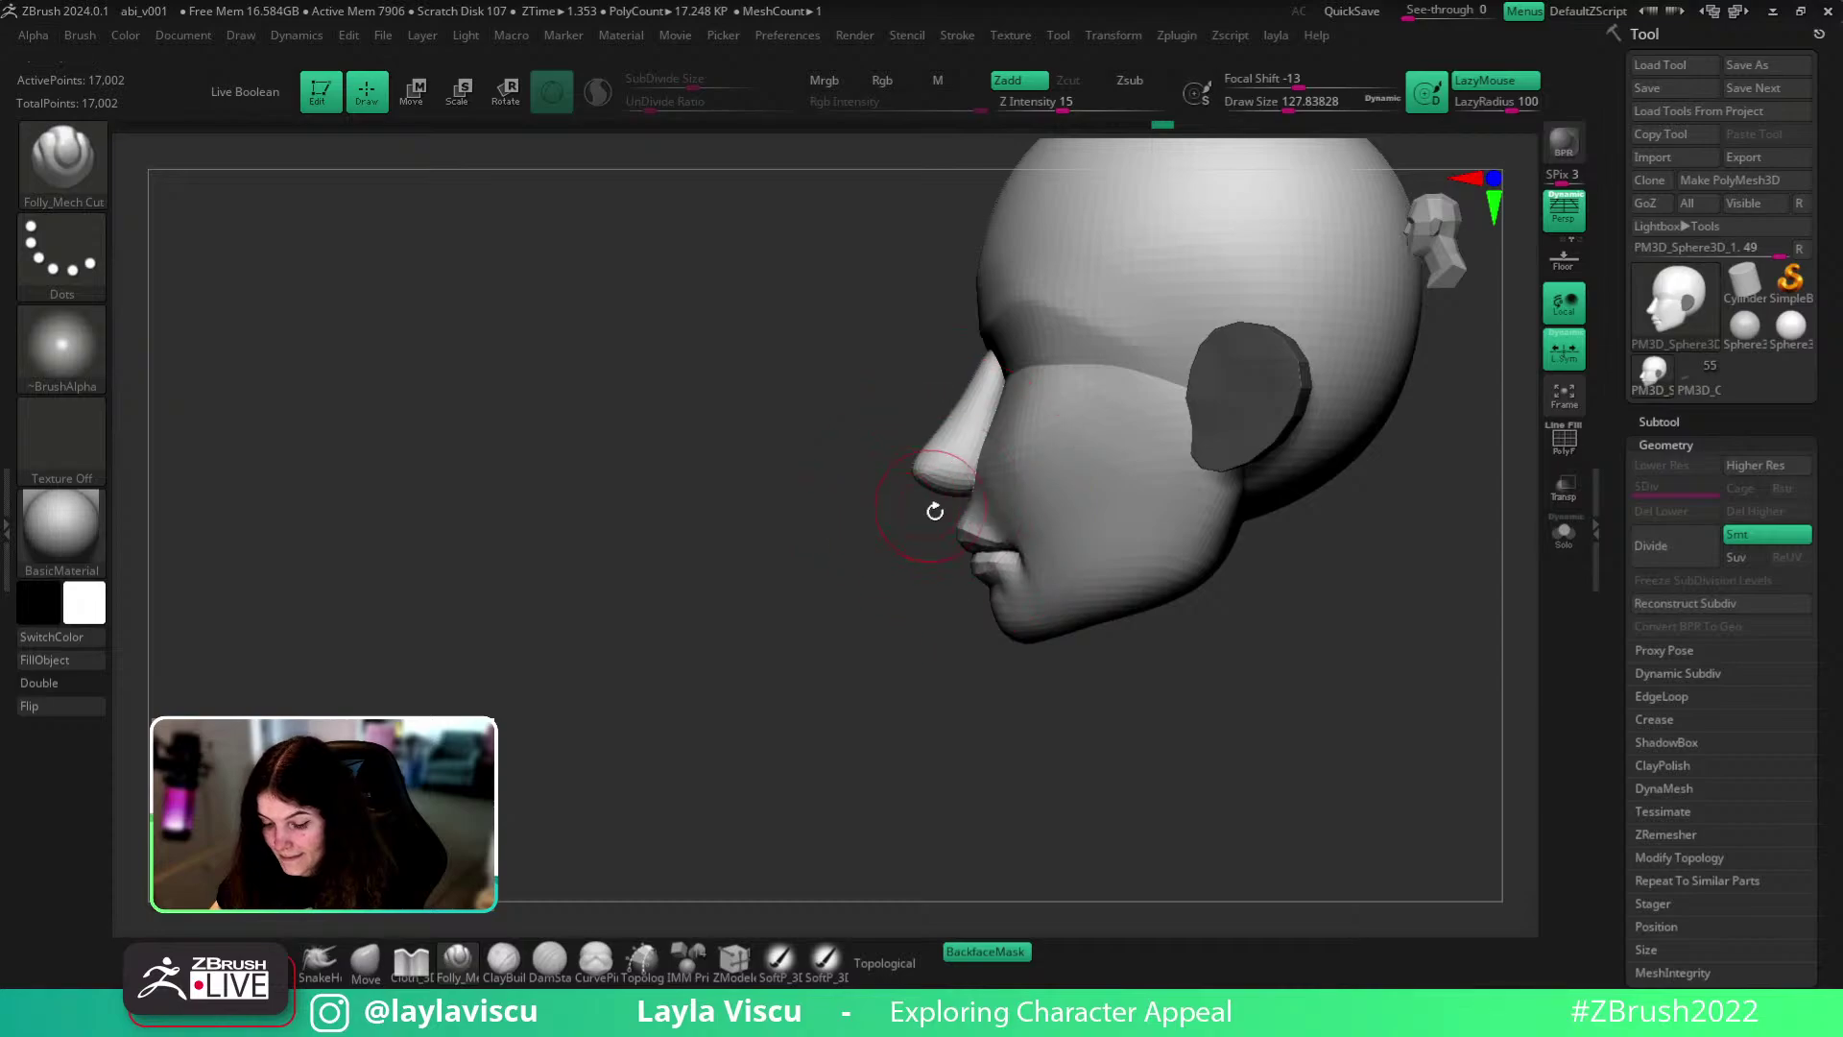
pyautogui.click(363, 962)
pyautogui.press('s')
pyautogui.moveTo(945, 494); pyautogui.dragTo(946, 492)
pyautogui.press('s')
pyautogui.keyDown('alt'); pyautogui.moveTo(830, 443); pyautogui.dragTo(726, 502); pyautogui.keyUp('alt')
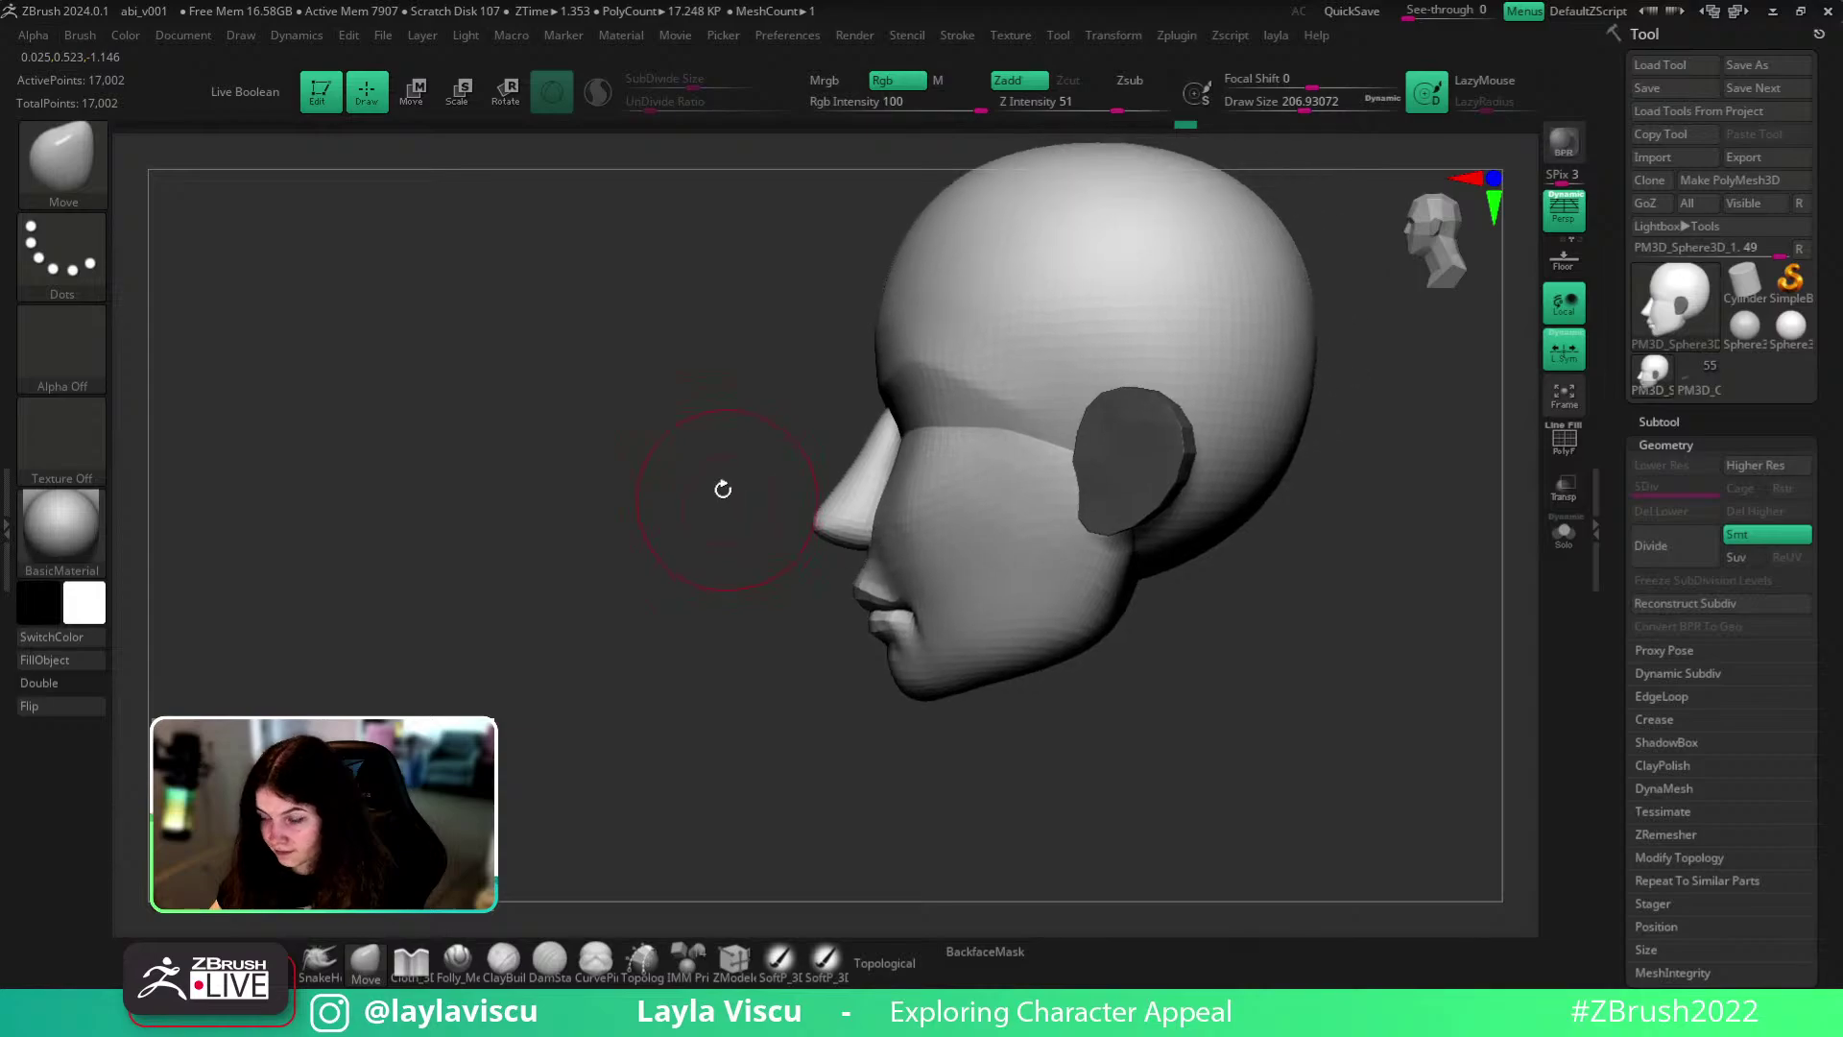
# - Isolate the head polygroup, undo the last change, and show the nose and ears again with the DamStandard brush active
pyautogui.moveTo(816, 451); pyautogui.dragTo(1041, 393)
pyautogui.press('b')
pyautogui.press('d')
pyautogui.press('s')
pyautogui.keyDown('ctrl'); pyautogui.keyDown('shift'); pyautogui.click(874, 448); pyautogui.keyUp('shift'); pyautogui.keyUp('ctrl')
pyautogui.hotkey('ctrl', 'z')
pyautogui.moveTo(832, 420); pyautogui.dragTo(1032, 430)
pyautogui.keyDown('ctrl'); pyautogui.keyDown('shift'); pyautogui.click(1281, 557); pyautogui.keyUp('shift'); pyautogui.keyUp('ctrl')
# - Isolate the head from the nose and ears again to deepen the eye socket crease, and restore the hidden parts
pyautogui.moveTo(1284, 561)
pyautogui.mouseDown()
pyautogui.moveTo(1349, 700)
pyautogui.moveTo(1324, 689)
pyautogui.moveTo(1449, 711)
pyautogui.mouseUp()
pyautogui.keyDown('ctrl'); pyautogui.keyDown('shift'); pyautogui.click(1030, 488); pyautogui.keyUp('shift'); pyautogui.keyUp('ctrl')
pyautogui.moveTo(943, 475); pyautogui.dragTo(1161, 484)
pyautogui.keyDown('ctrl'); pyautogui.keyDown('shift'); pyautogui.click(1354, 687); pyautogui.keyUp('shift'); pyautogui.keyUp('ctrl')
pyautogui.moveTo(1355, 693)
pyautogui.mouseDown()
pyautogui.moveTo(1378, 777)
pyautogui.moveTo(1287, 687)
pyautogui.moveTo(1295, 740)
pyautogui.moveTo(1388, 719)
pyautogui.mouseUp()
pyautogui.press('s')
pyautogui.moveTo(1145, 552); pyautogui.dragTo(1131, 547)
pyautogui.moveTo(1201, 605); pyautogui.dragTo(1041, 569)
pyautogui.keyDown('alt'); pyautogui.moveTo(1149, 693); pyautogui.dragTo(1135, 650); pyautogui.keyUp('alt')
# - Adjust the brow and eye socket area with the Move brush, using BackfaceMask and a draw size of about 97
pyautogui.click(366, 960)
pyautogui.click(985, 952)
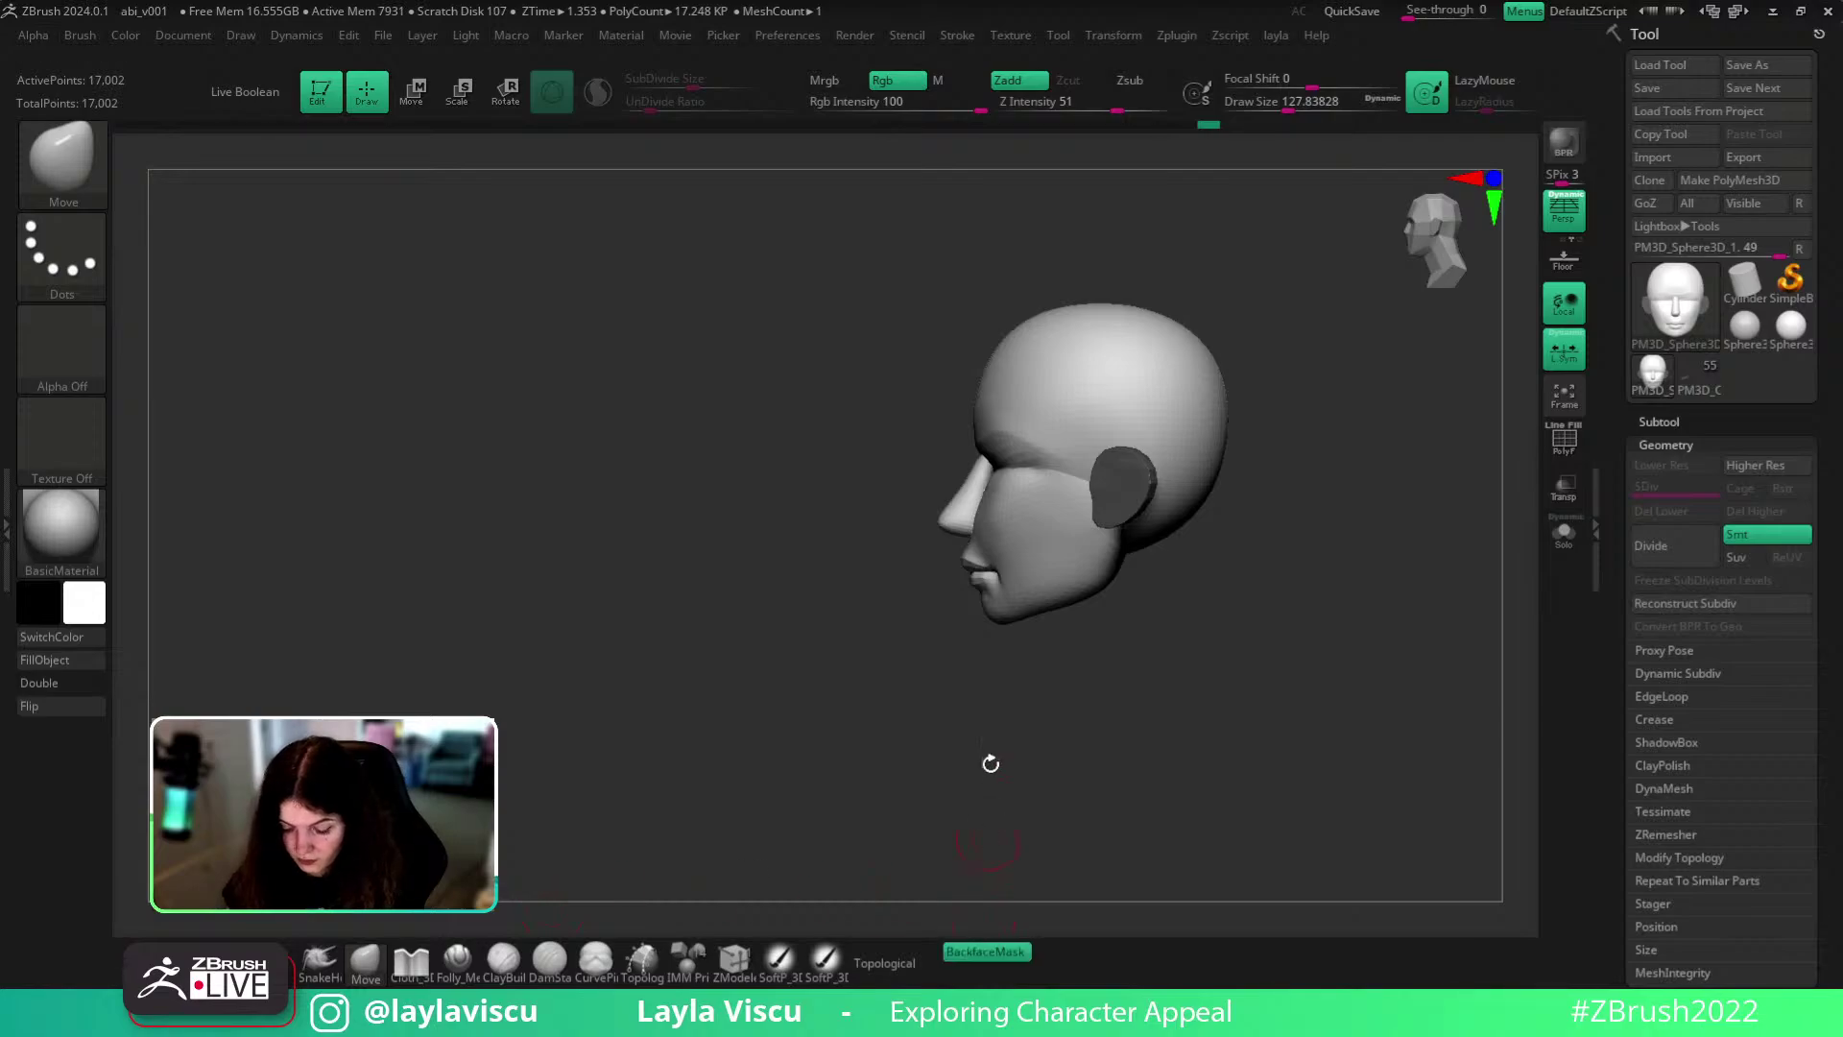
pyautogui.keyDown('alt'); pyautogui.moveTo(989, 806); pyautogui.dragTo(1022, 883); pyautogui.keyUp('alt')
pyautogui.moveTo(812, 789); pyautogui.dragTo(852, 793)
pyautogui.moveTo(1319, 708)
pyautogui.mouseDown()
pyautogui.moveTo(1403, 717)
pyautogui.moveTo(1392, 705)
pyautogui.mouseUp()
pyautogui.press('s')
pyautogui.moveTo(1316, 658); pyautogui.dragTo(1299, 647)
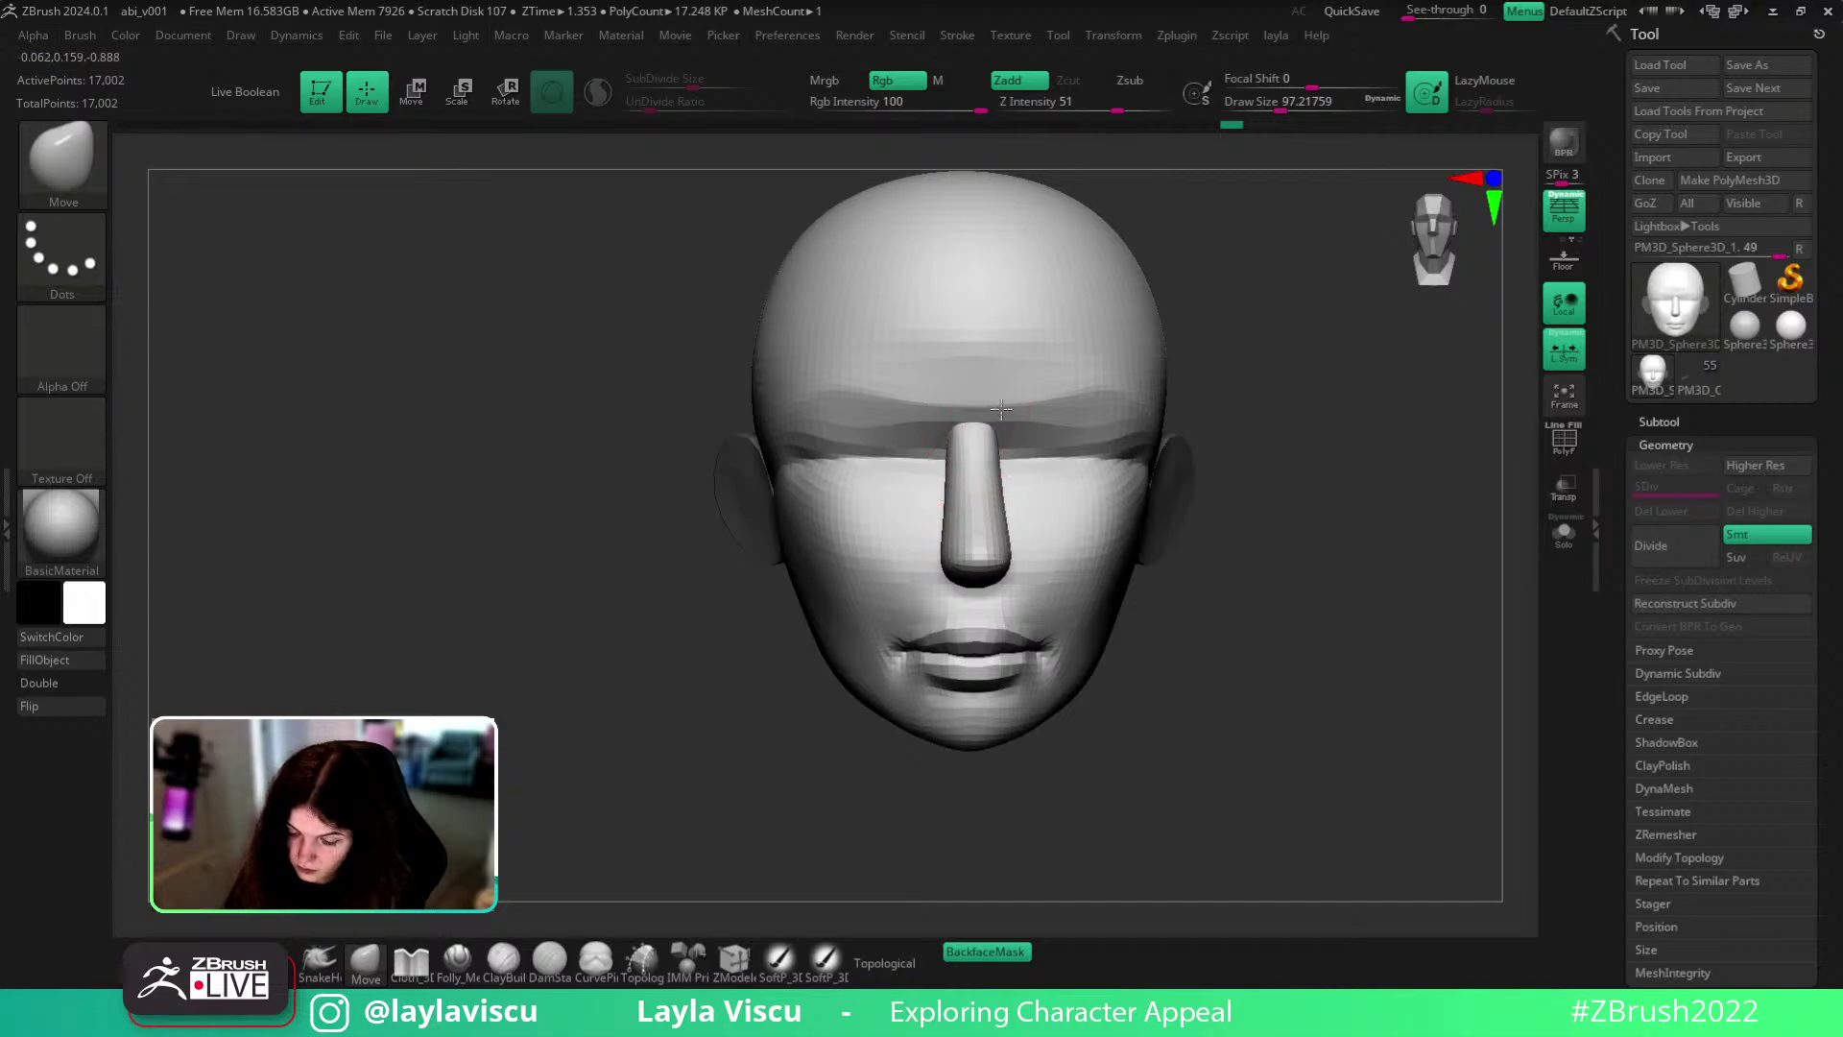
pyautogui.press('s')
pyautogui.moveTo(1000, 445); pyautogui.dragTo(995, 445)
# - Turn off BackfaceMask, flare the top of the nose bridge into the brow, and smooth at a draw size of about 132
pyautogui.click(985, 952)
pyautogui.moveTo(1169, 420)
pyautogui.keyDown('ctrl'); pyautogui.mouseDown(button='right')
pyautogui.moveTo(1201, 300)
pyautogui.moveTo(1066, 317)
pyautogui.mouseUp(button='right'); pyautogui.keyUp('ctrl')
pyautogui.press('s')
pyautogui.moveTo(1056, 415); pyautogui.dragTo(1069, 417)
pyautogui.keyDown('shift'); pyautogui.moveTo(965, 657); pyautogui.dragTo(1218, 649); pyautogui.keyUp('shift')
pyautogui.keyDown('shift'); pyautogui.moveTo(1221, 551); pyautogui.dragTo(1263, 621); pyautogui.keyUp('shift')
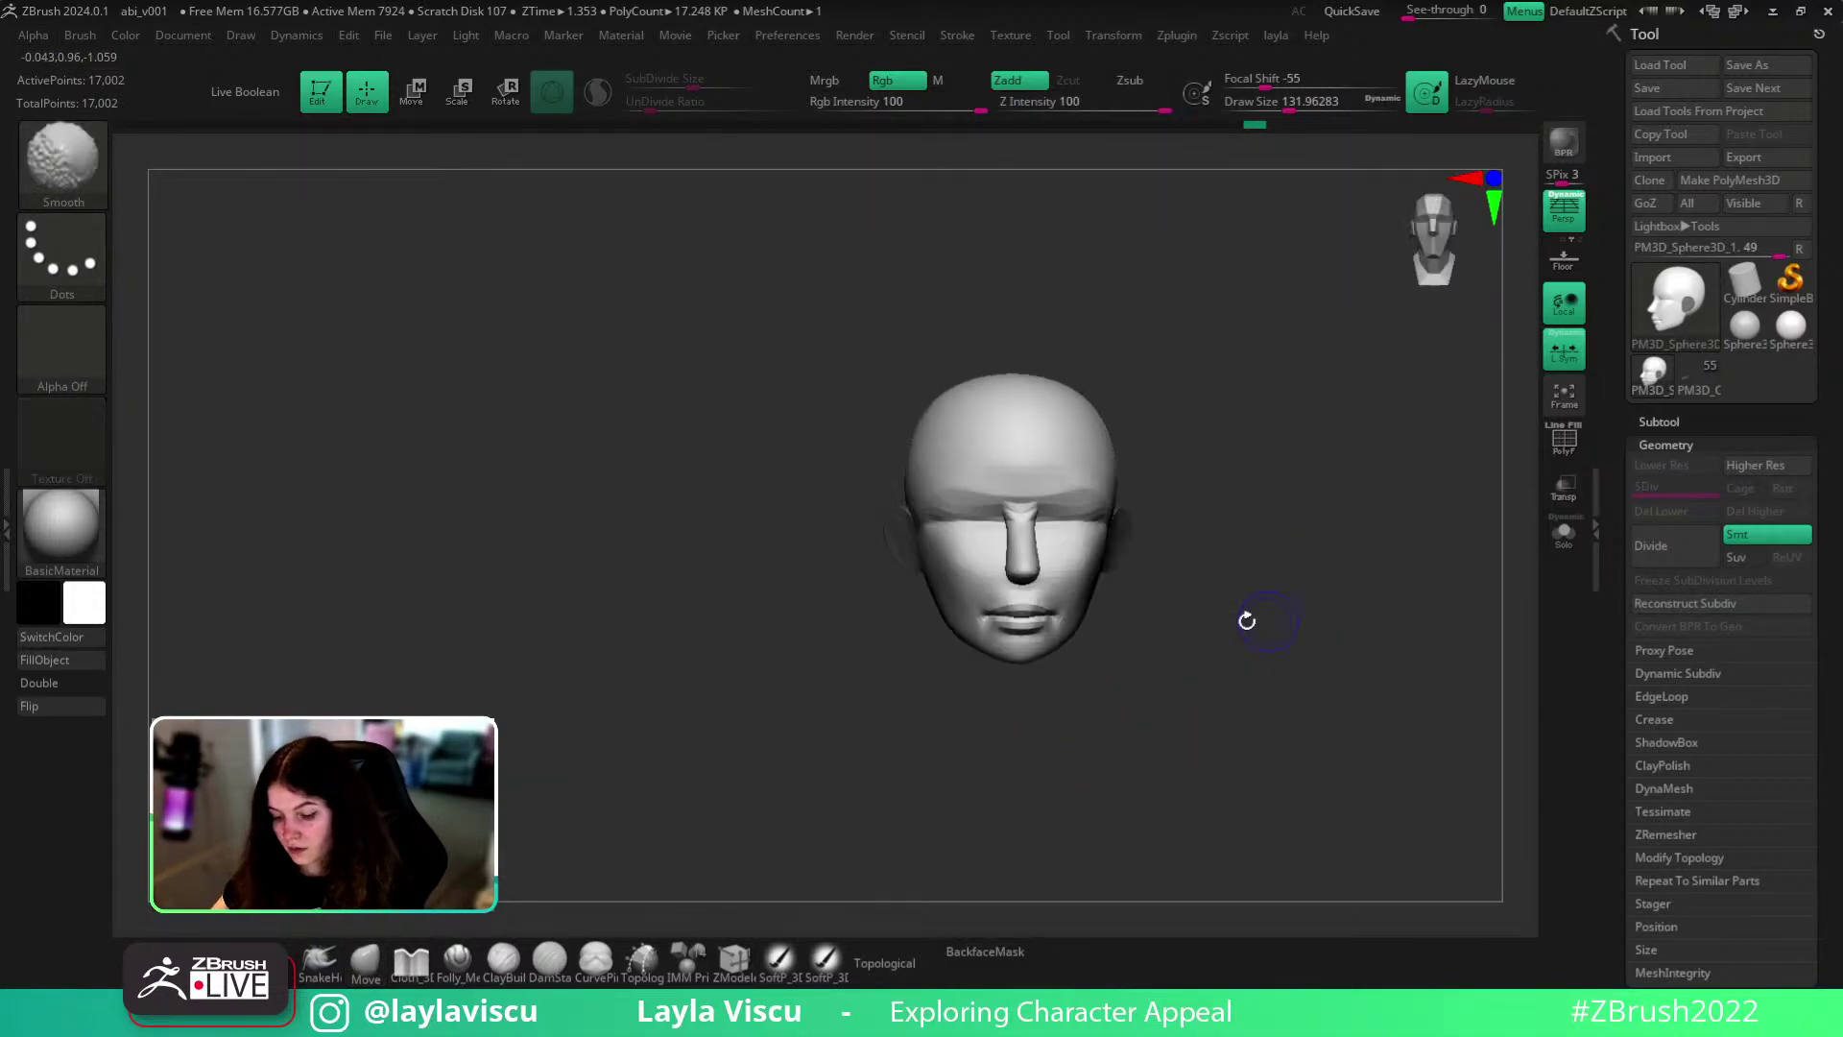
# - Polish the side of the skull at the temple with the hPolish brush at a draw size of about 365
pyautogui.press(']')
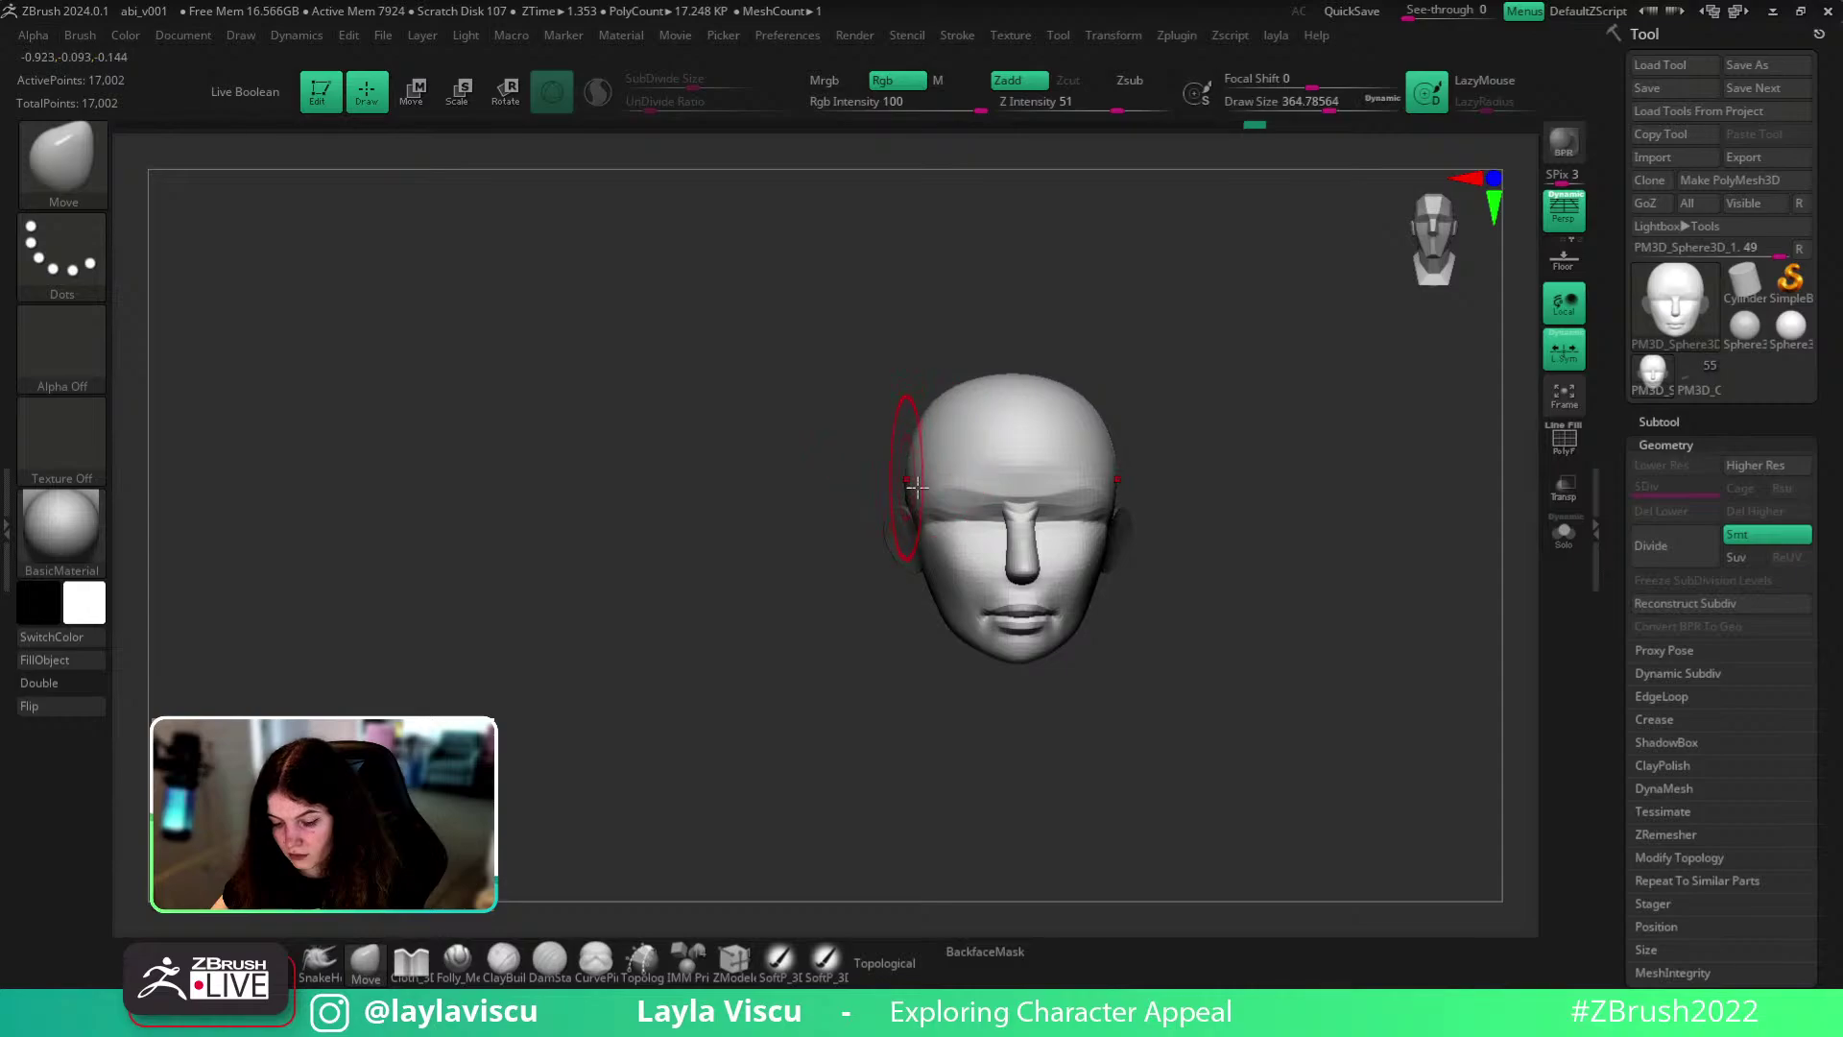
pyautogui.press('b')
pyautogui.press('h')
pyautogui.press('p')
pyautogui.moveTo(1190, 428); pyautogui.dragTo(1276, 416)
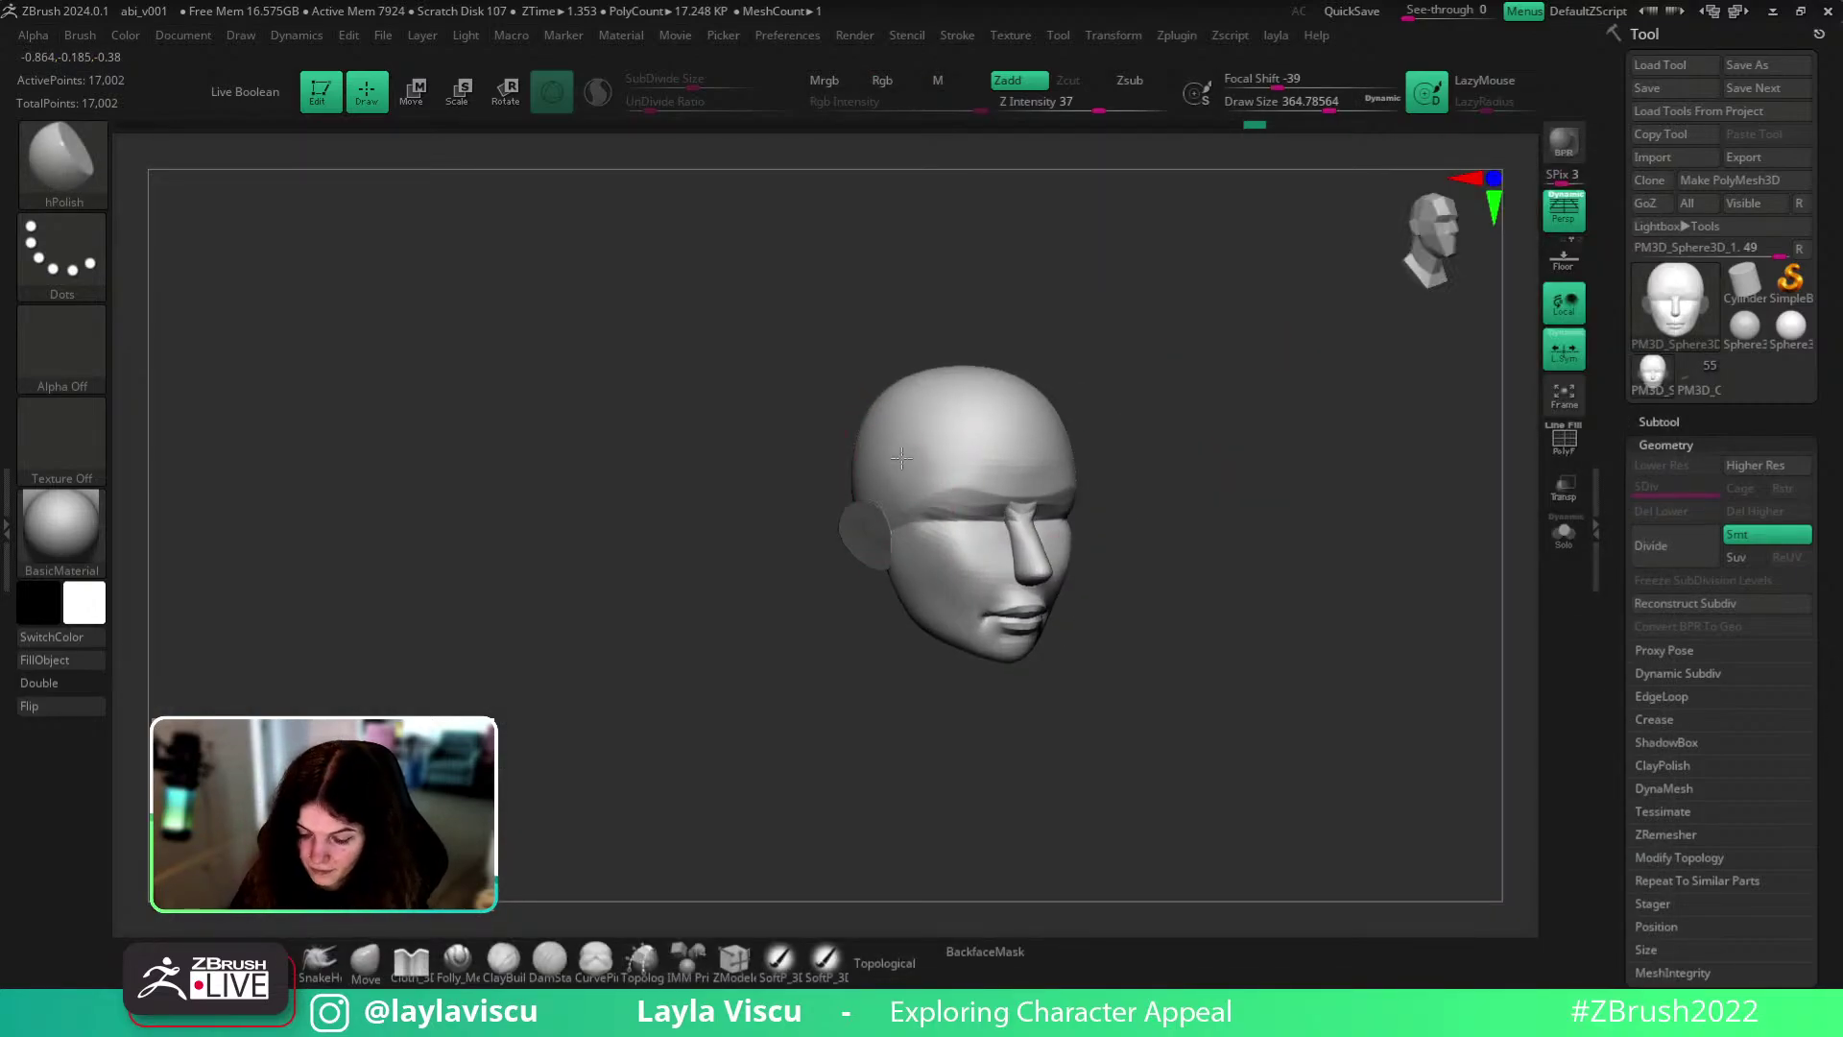
pyautogui.moveTo(1156, 416); pyautogui.dragTo(1209, 432)
pyautogui.keyDown('ctrl'); pyautogui.keyDown('shift'); pyautogui.click(883, 455); pyautogui.keyUp('shift'); pyautogui.keyUp('ctrl')
pyautogui.keyDown('ctrl'); pyautogui.keyDown('shift'); pyautogui.click(1259, 523); pyautogui.keyUp('shift'); pyautogui.keyUp('ctrl')
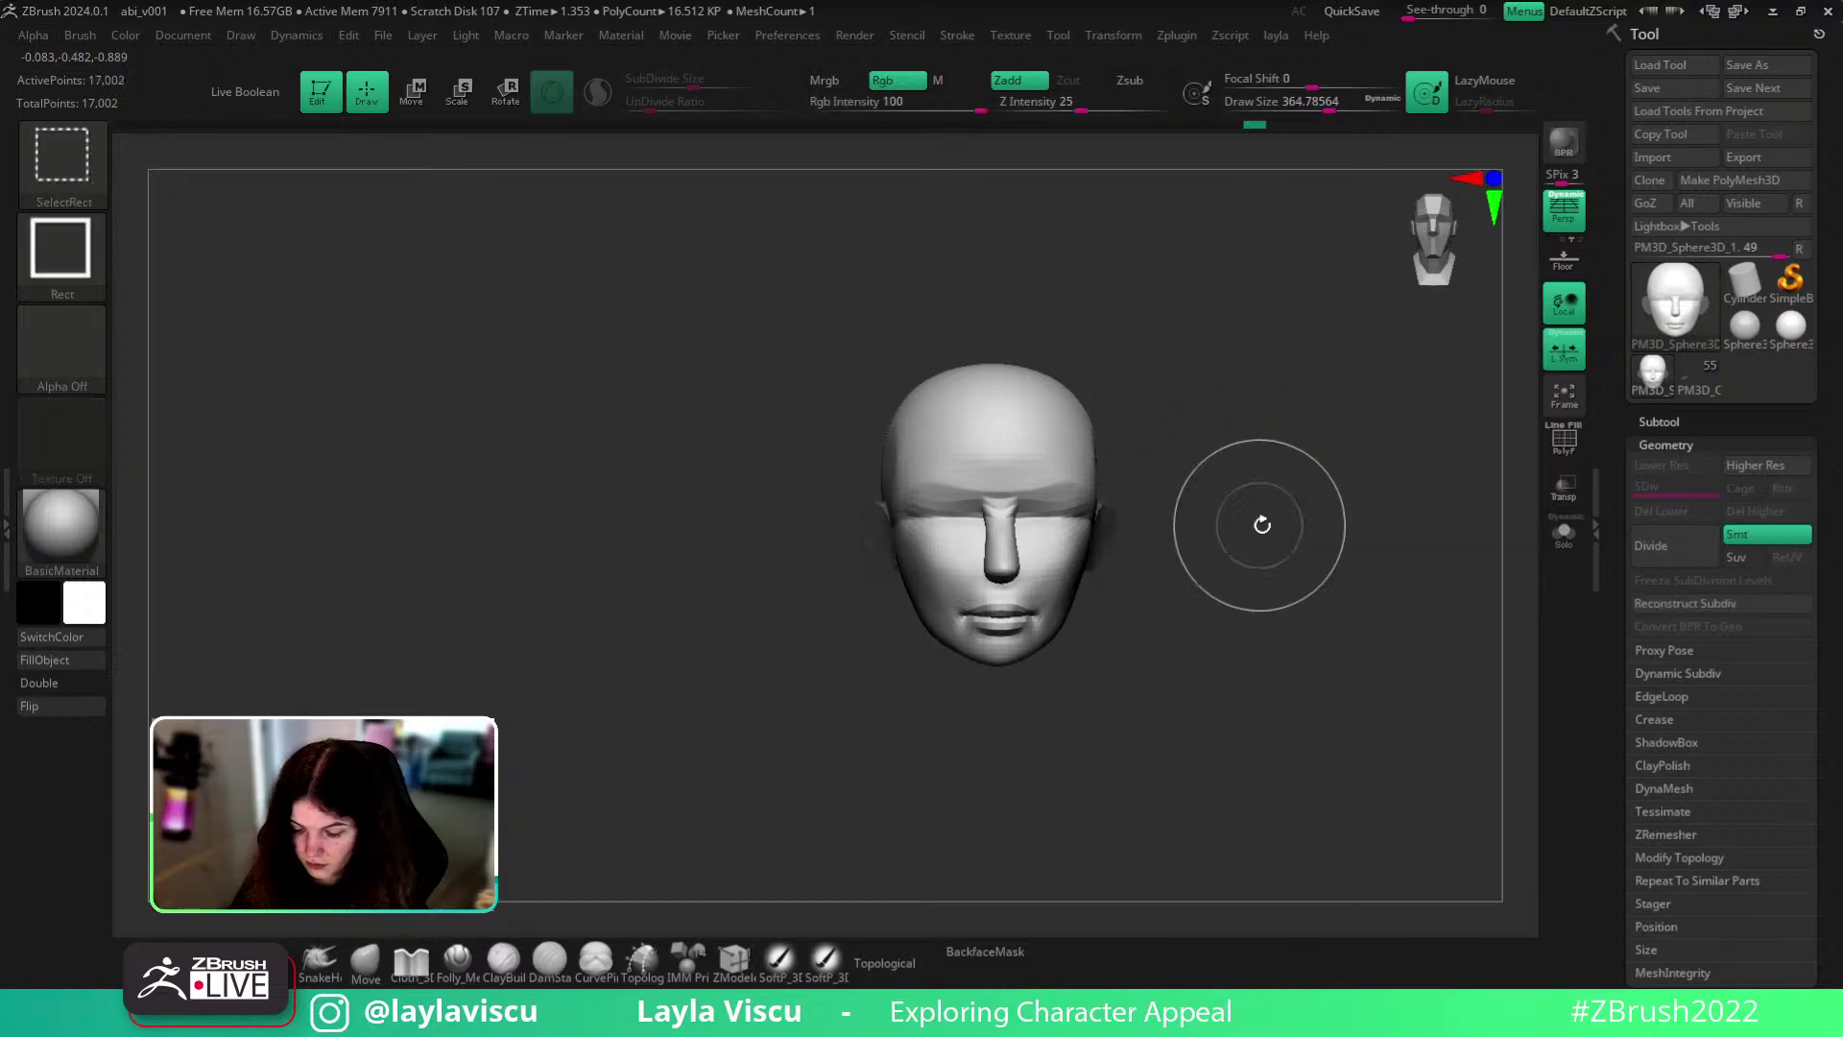
# - Isolate the head from the ears and nose, flatten the sides of the skull with hPolish, and show all parts again
pyautogui.moveTo(1265, 524); pyautogui.dragTo(1176, 519)
pyautogui.keyDown('ctrl'); pyautogui.keyDown('shift'); pyautogui.moveTo(1148, 454); pyautogui.dragTo(1018, 487); pyautogui.keyUp('shift'); pyautogui.keyUp('ctrl')
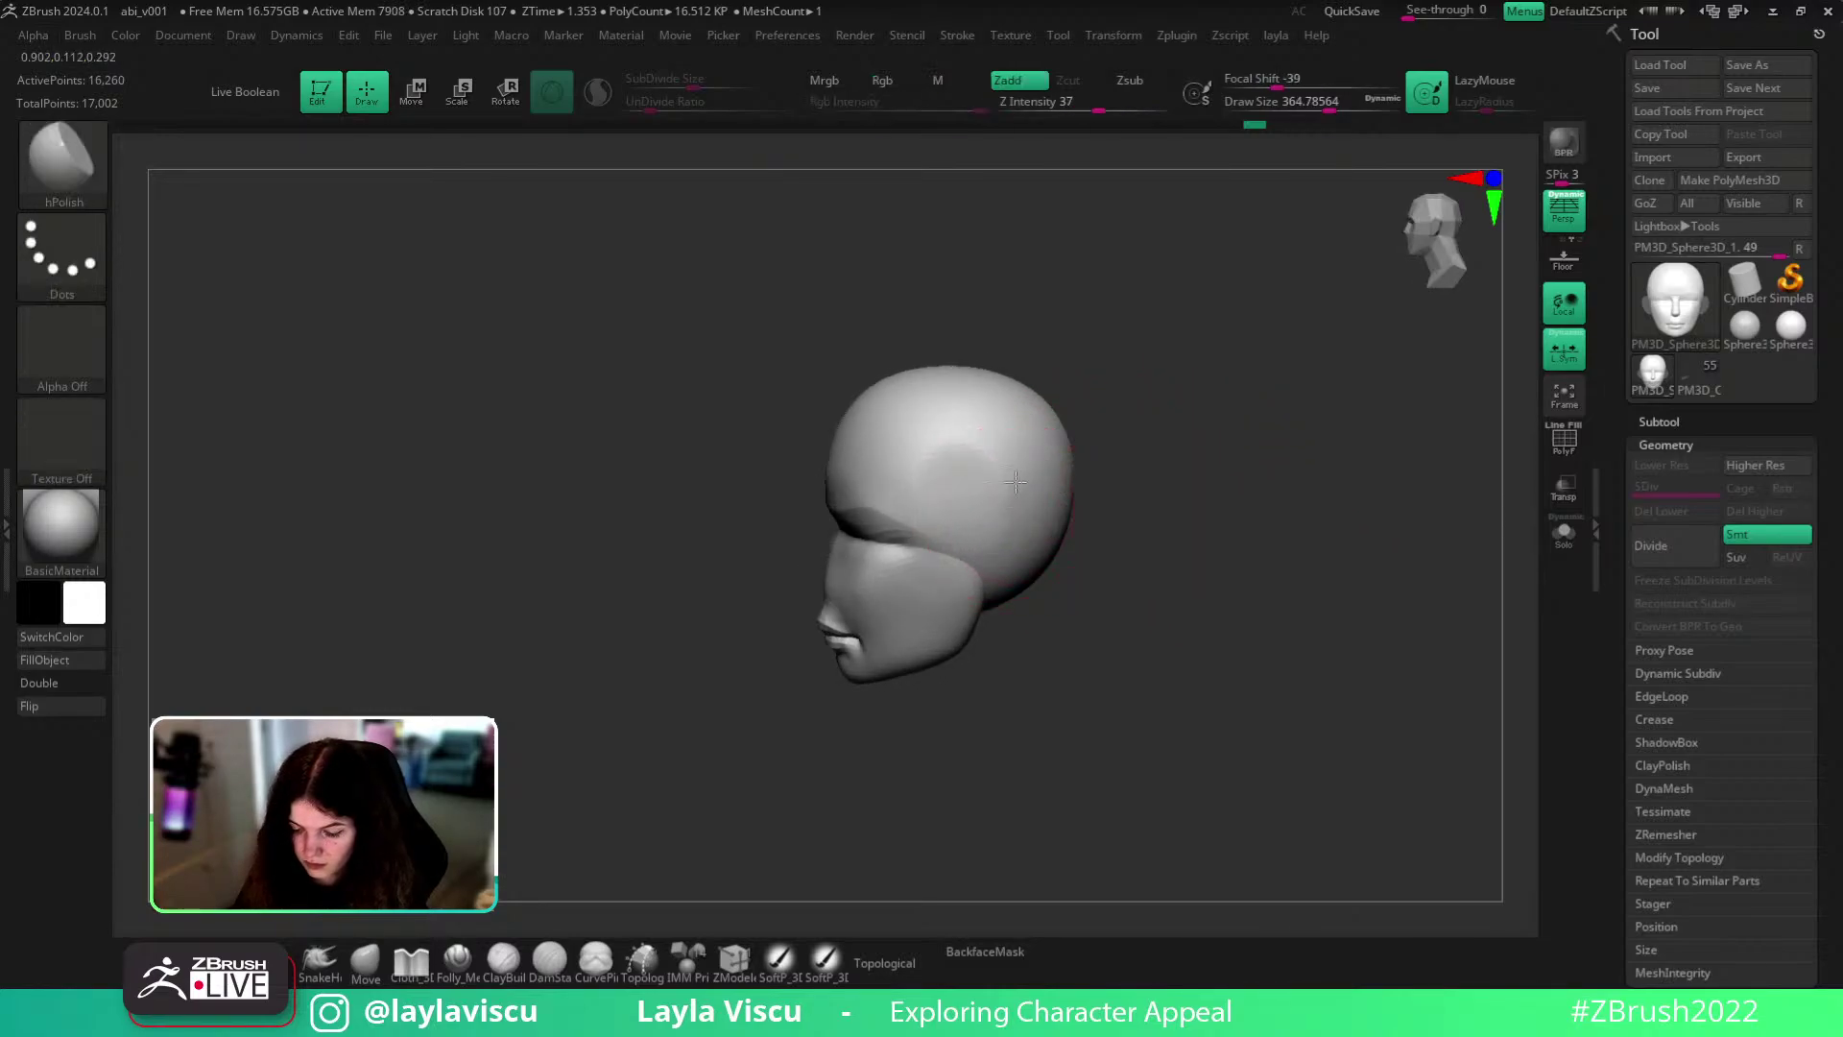
pyautogui.keyDown('shift'); pyautogui.moveTo(1135, 505); pyautogui.dragTo(1164, 578); pyautogui.keyUp('shift')
pyautogui.keyDown('ctrl'); pyautogui.keyDown('shift'); pyautogui.click(1207, 574); pyautogui.keyUp('shift'); pyautogui.keyUp('ctrl')
pyautogui.keyDown('ctrl'); pyautogui.keyDown('shift'); pyautogui.click(1000, 539); pyautogui.keyUp('shift'); pyautogui.keyUp('ctrl')
pyautogui.moveTo(1166, 501)
pyautogui.mouseDown()
pyautogui.moveTo(1238, 502)
pyautogui.moveTo(1255, 523)
pyautogui.moveTo(1245, 564)
pyautogui.moveTo(1201, 552)
pyautogui.mouseUp()
pyautogui.keyDown('ctrl'); pyautogui.keyDown('shift'); pyautogui.click(1258, 527); pyautogui.keyUp('shift'); pyautogui.keyUp('ctrl')
pyautogui.moveTo(1201, 552)
pyautogui.keyDown('alt'); pyautogui.mouseDown()
pyautogui.moveTo(1349, 560)
pyautogui.moveTo(1222, 528)
pyautogui.mouseUp(); pyautogui.keyUp('alt')
# - Undo a Move brush adjustment near the skull and turn on Topological mode at a draw size of about 517
pyautogui.click(370, 963)
pyautogui.press('s')
pyautogui.moveTo(1128, 410); pyautogui.dragTo(1151, 410)
pyautogui.moveTo(1248, 403)
pyautogui.mouseDown()
pyautogui.moveTo(1181, 421)
pyautogui.moveTo(1134, 385)
pyautogui.moveTo(1187, 458)
pyautogui.mouseUp()
pyautogui.hotkey('ctrl', 'z')
pyautogui.click(908, 963)
pyautogui.press('s')
pyautogui.moveTo(1195, 476)
pyautogui.mouseDown(button='right')
pyautogui.moveTo(1391, 440)
pyautogui.moveTo(1447, 502)
pyautogui.moveTo(1288, 488)
pyautogui.mouseUp(button='right')
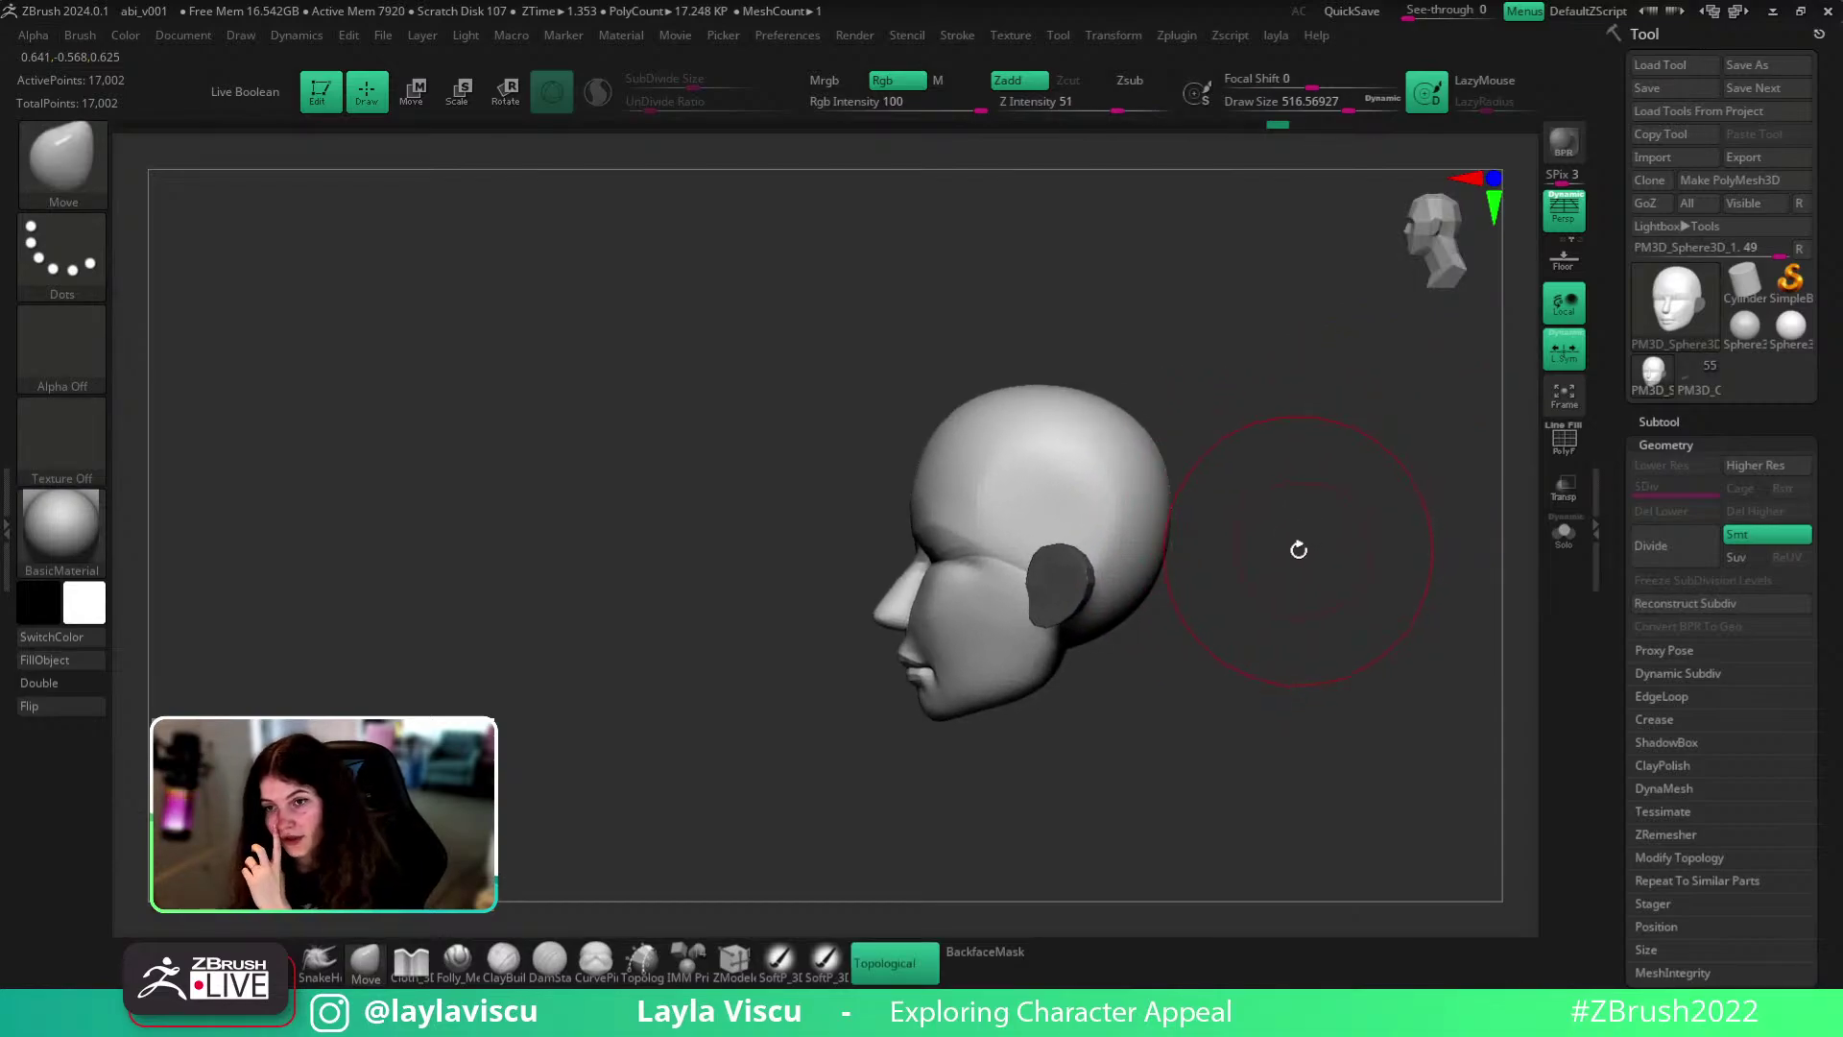
# - Open the DynaMesh settings and examine the head's wireframe from the front and side
pyautogui.hotkey('shift', 'f')
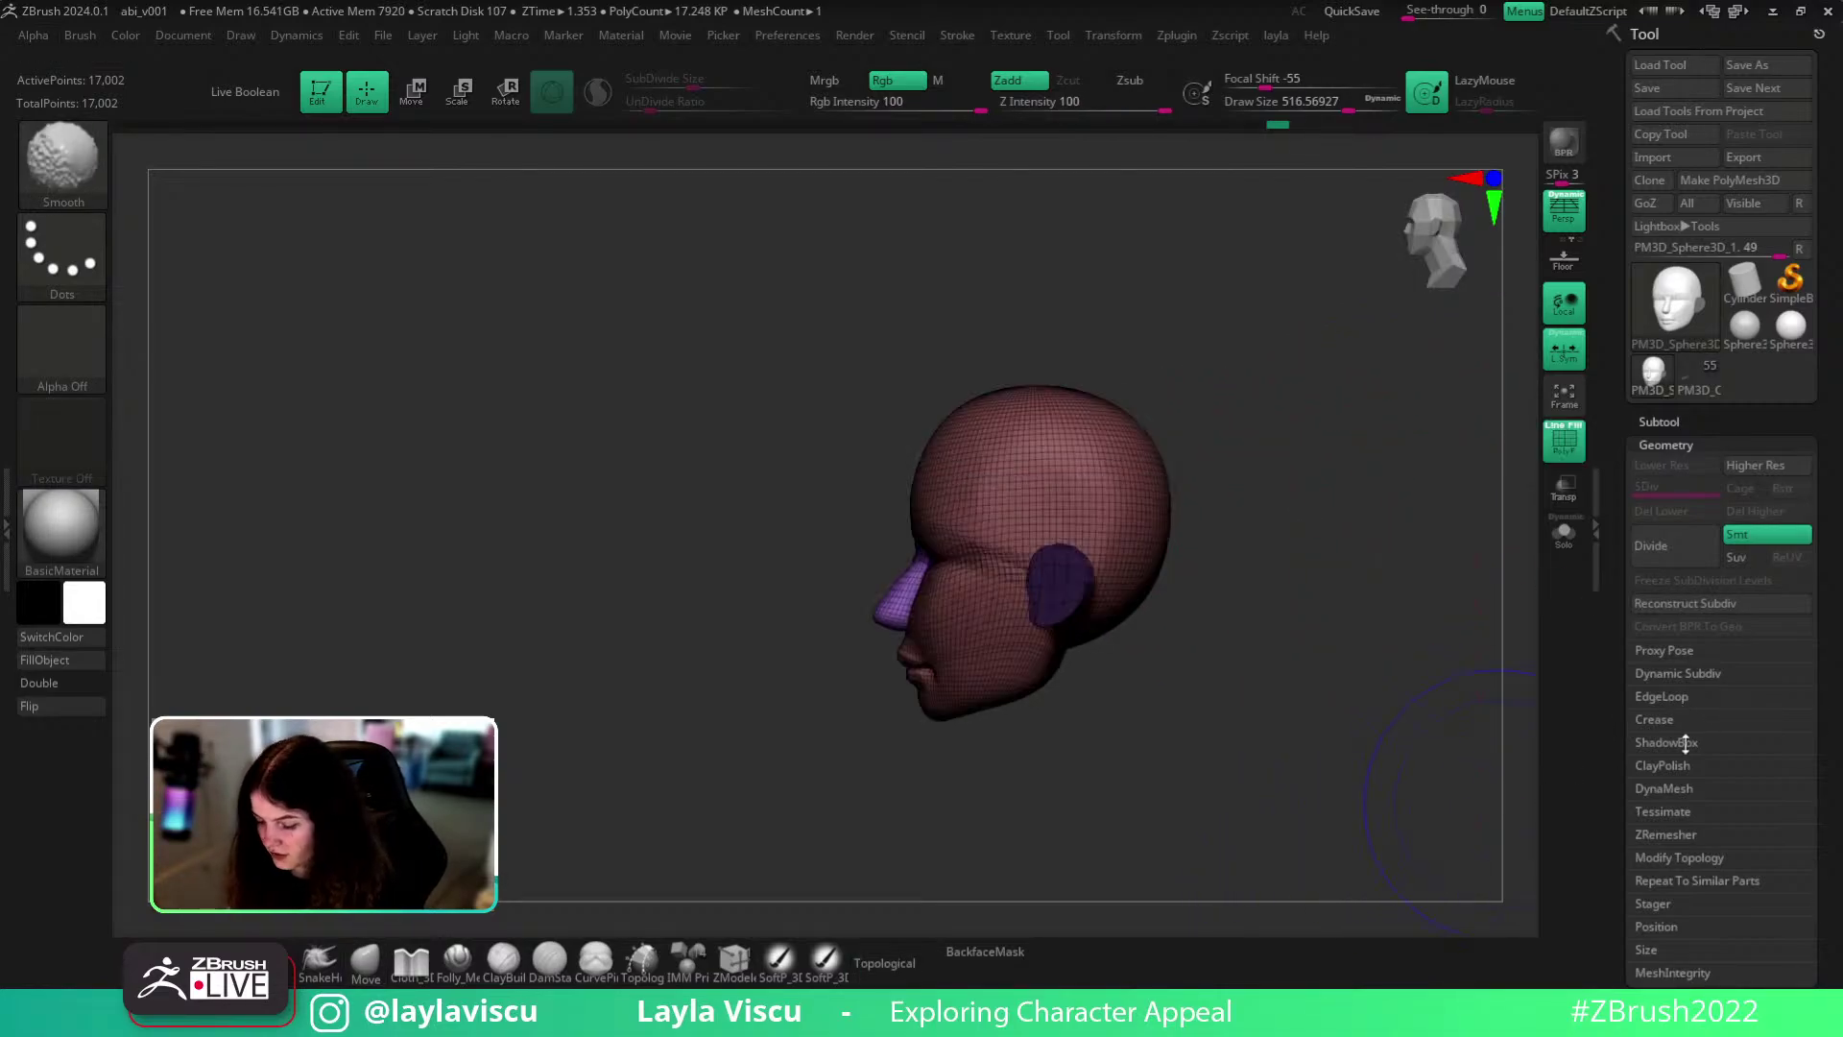
pyautogui.click(1663, 788)
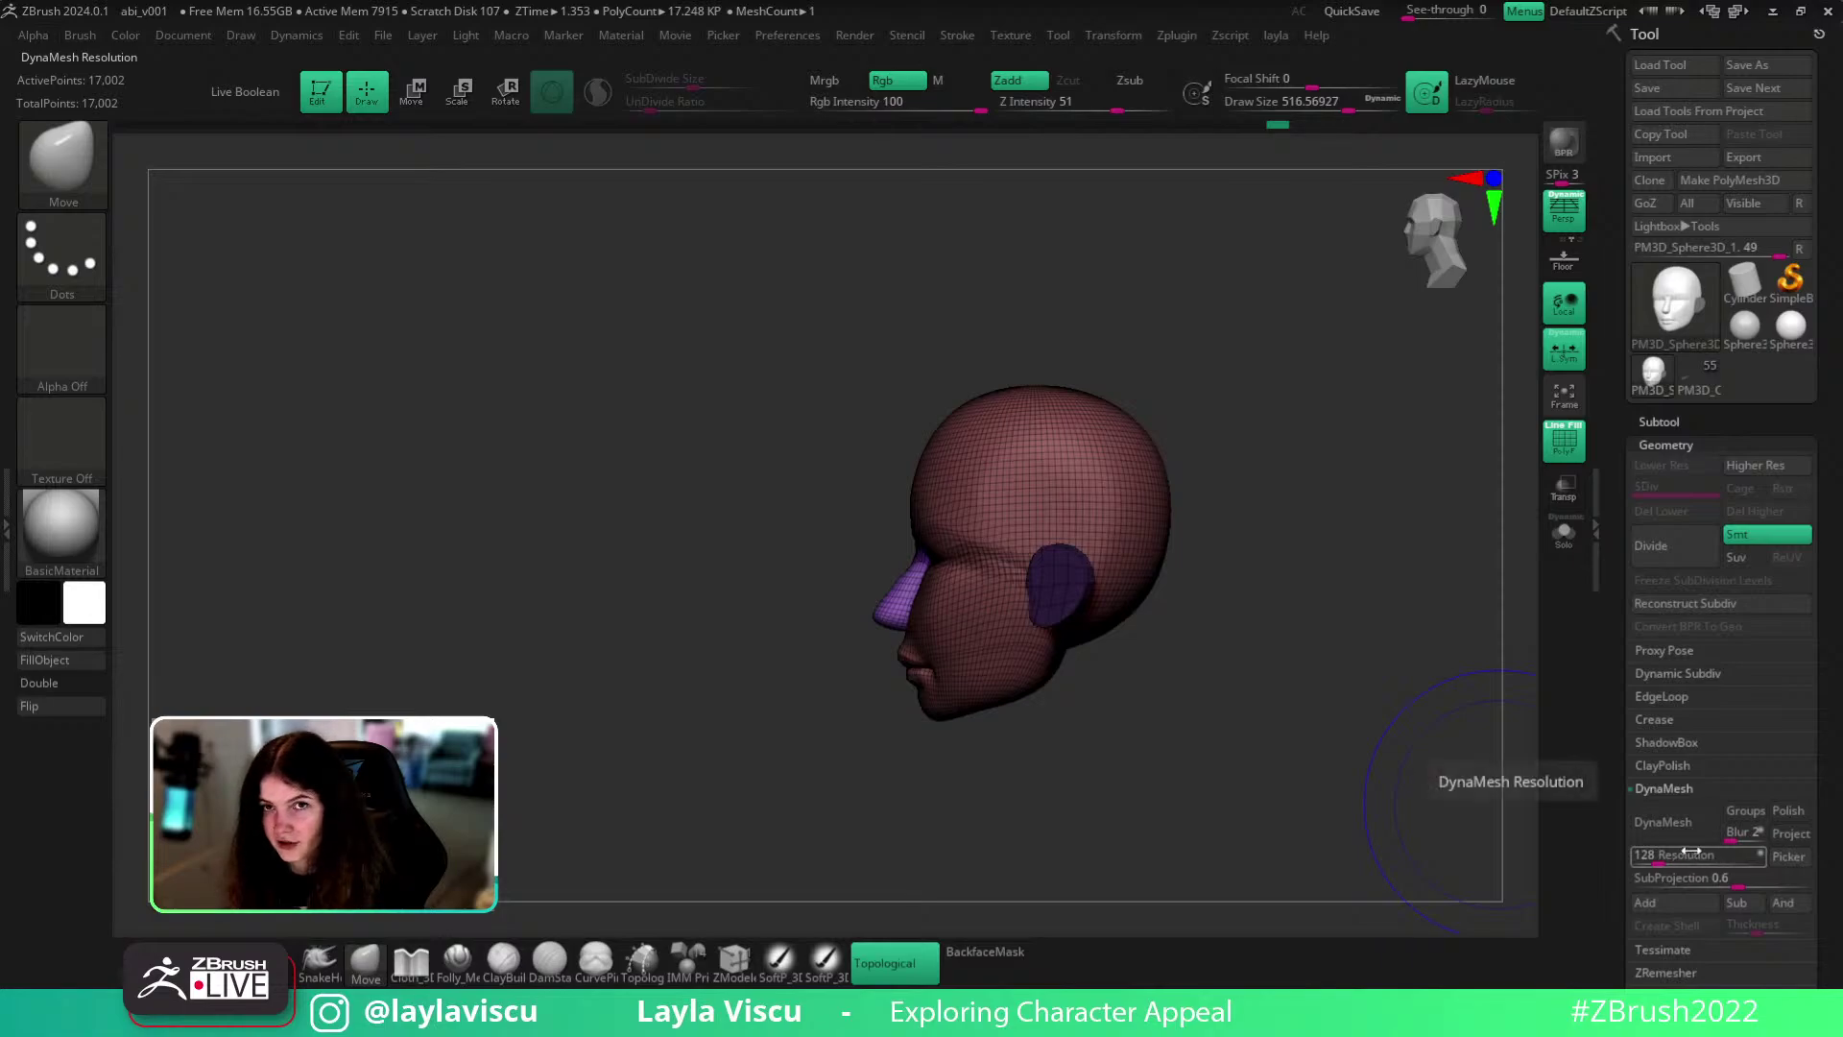
pyautogui.moveTo(1524, 842); pyautogui.dragTo(1476, 838, button='right')
pyautogui.hotkey('shift', 'f')
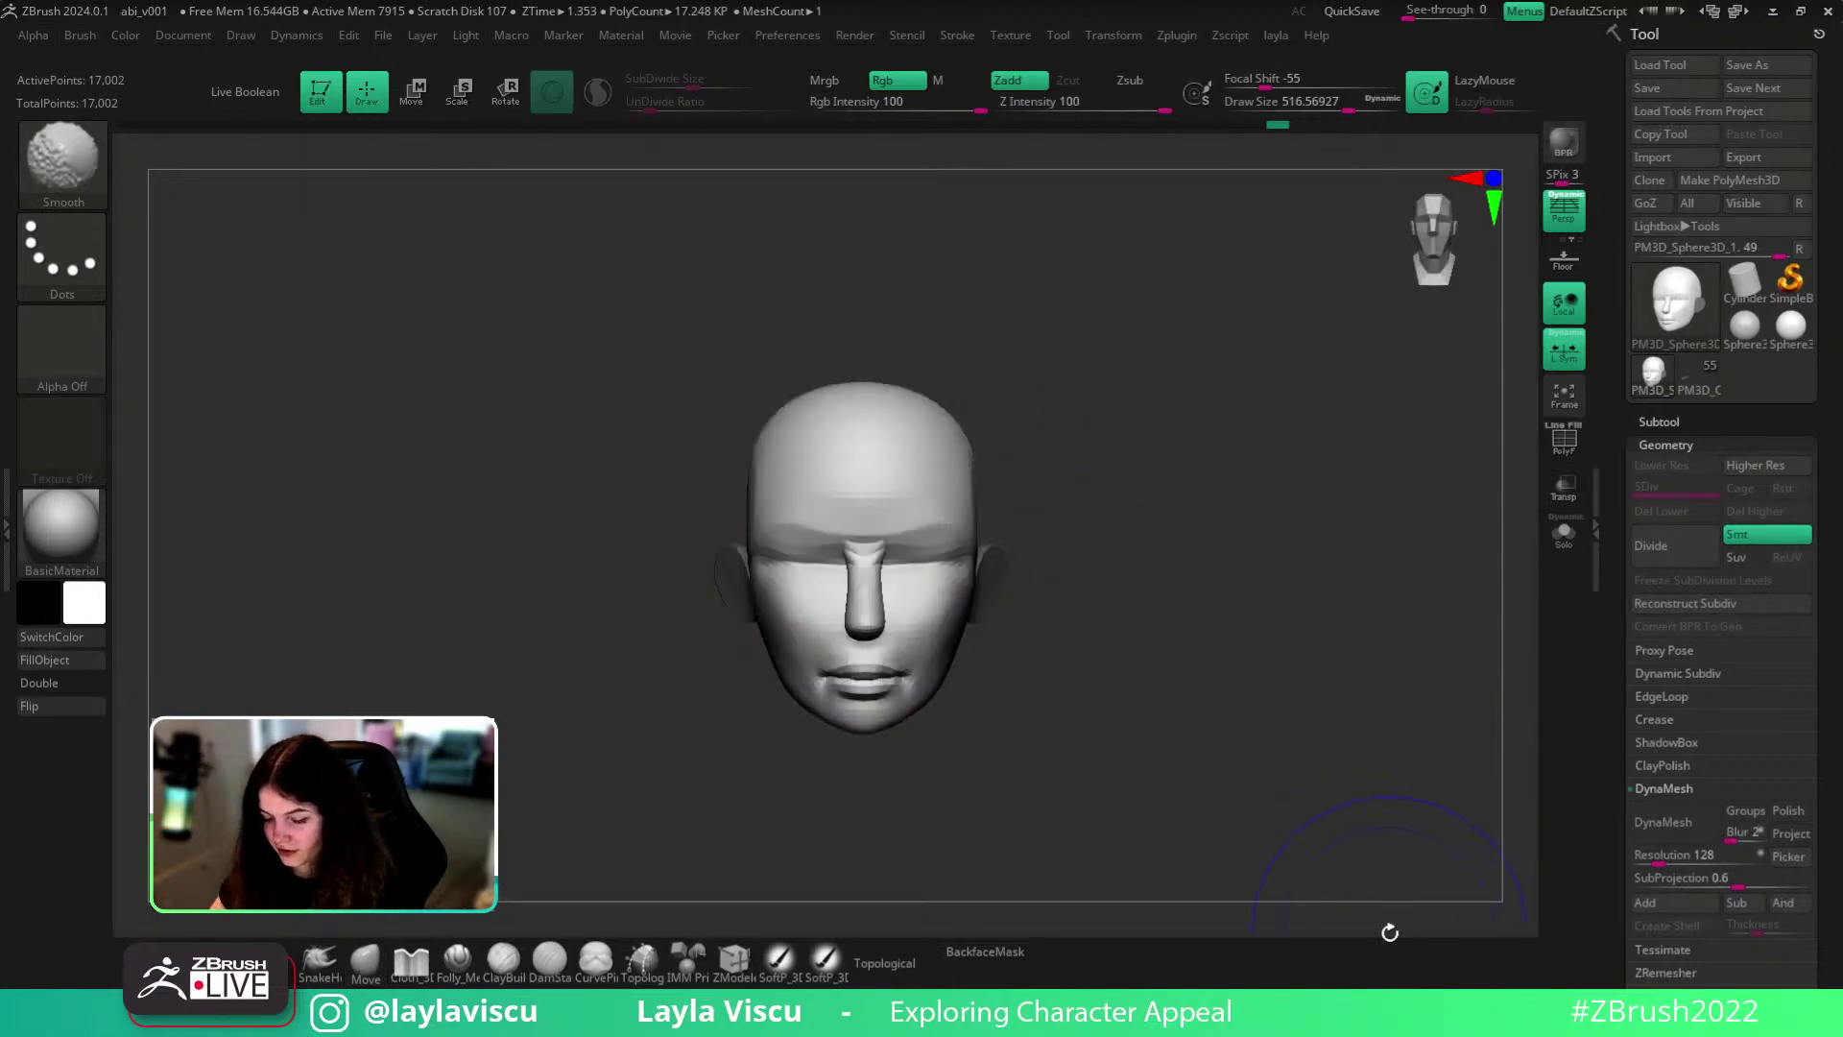
pyautogui.hotkey('shift', 'f')
pyautogui.moveTo(1221, 129)
pyautogui.mouseDown()
pyautogui.moveTo(102, 119)
pyautogui.moveTo(1327, 122)
pyautogui.mouseUp()
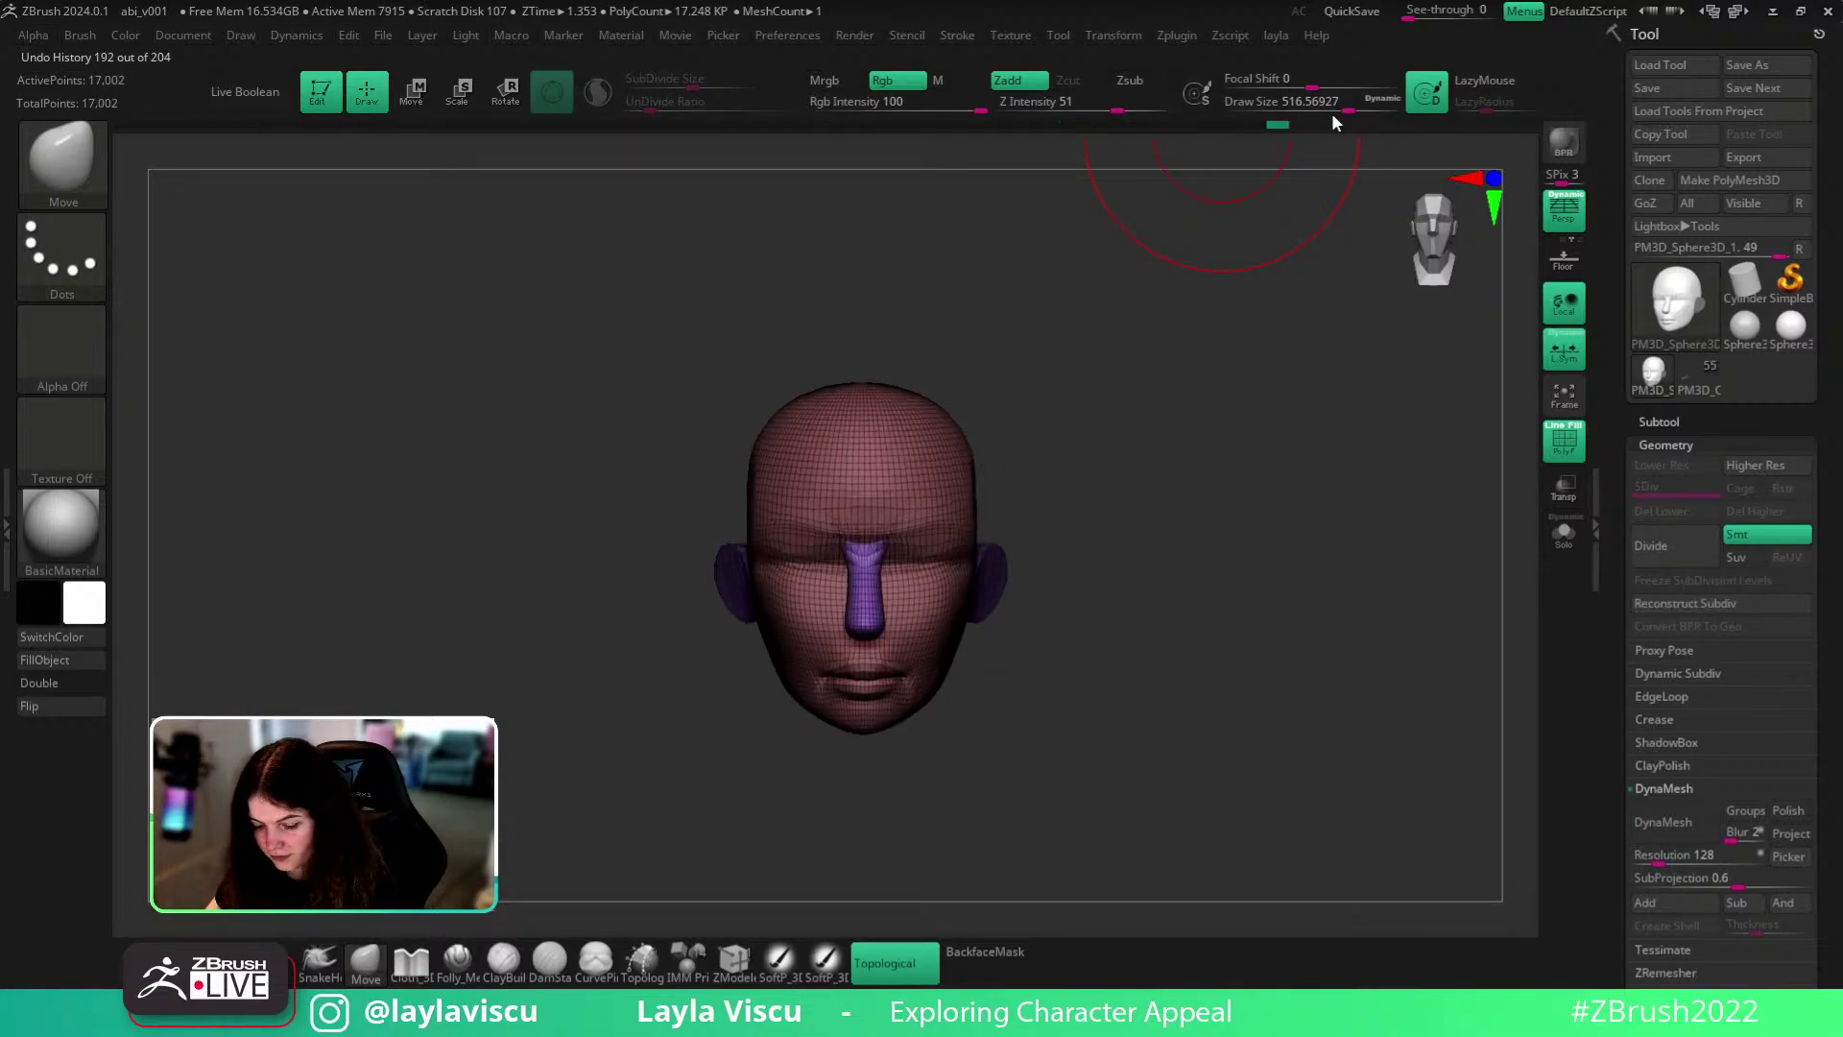
pyautogui.hotkey('shift', 'f')
pyautogui.keyDown('alt'); pyautogui.moveTo(1205, 596); pyautogui.dragTo(1291, 526, button='right'); pyautogui.keyUp('alt')
pyautogui.keyDown('ctrl'); pyautogui.moveTo(958, 502); pyautogui.dragTo(998, 634, button='right'); pyautogui.keyUp('ctrl')
pyautogui.moveTo(1257, 643); pyautogui.dragTo(979, 692, button='right')
pyautogui.hotkey('shift', 'f')
pyautogui.keyDown('alt'); pyautogui.moveTo(1147, 773); pyautogui.dragTo(1073, 672, button='right'); pyautogui.keyUp('alt')
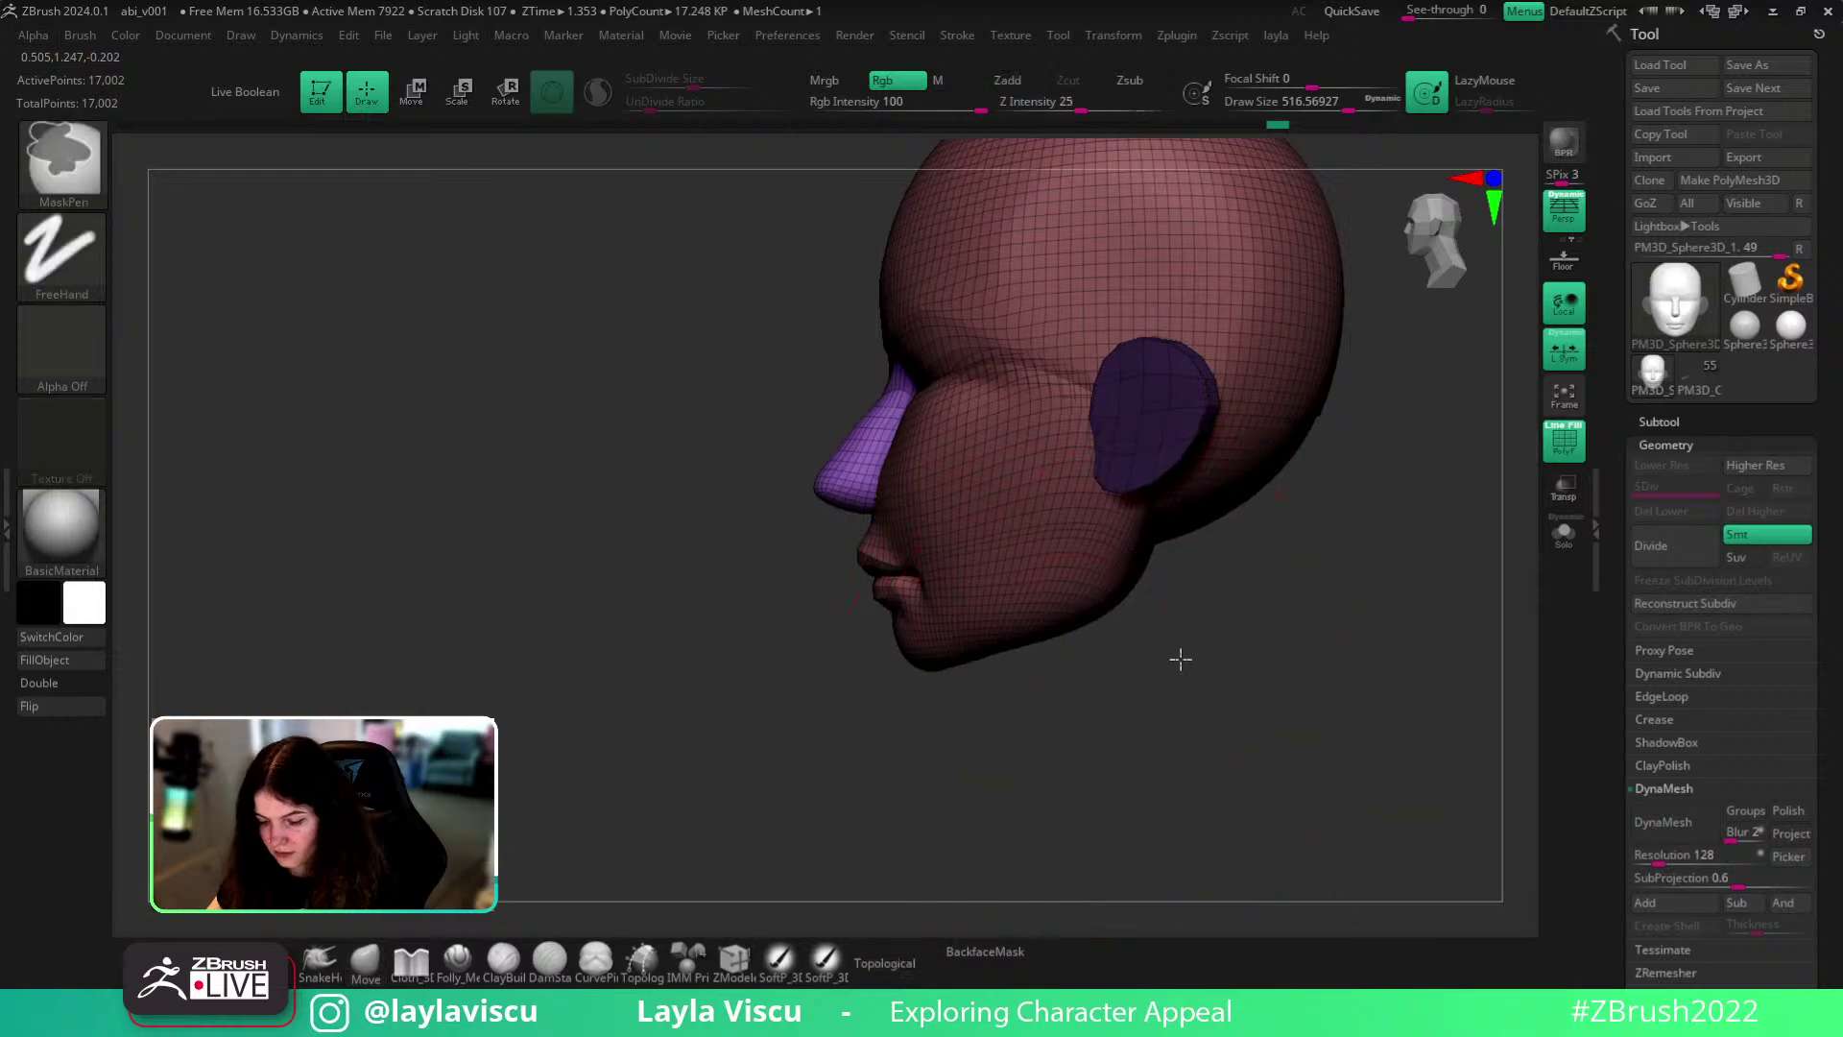
# - Reduce the brush's draw size to about 65 and smooth the cheek beside the mouth
pyautogui.keyDown('ctrl'); pyautogui.moveTo(1189, 658); pyautogui.dragTo(1138, 572, button='right'); pyautogui.keyUp('ctrl')
pyautogui.press('s')
pyautogui.moveTo(1018, 536); pyautogui.dragTo(983, 519)
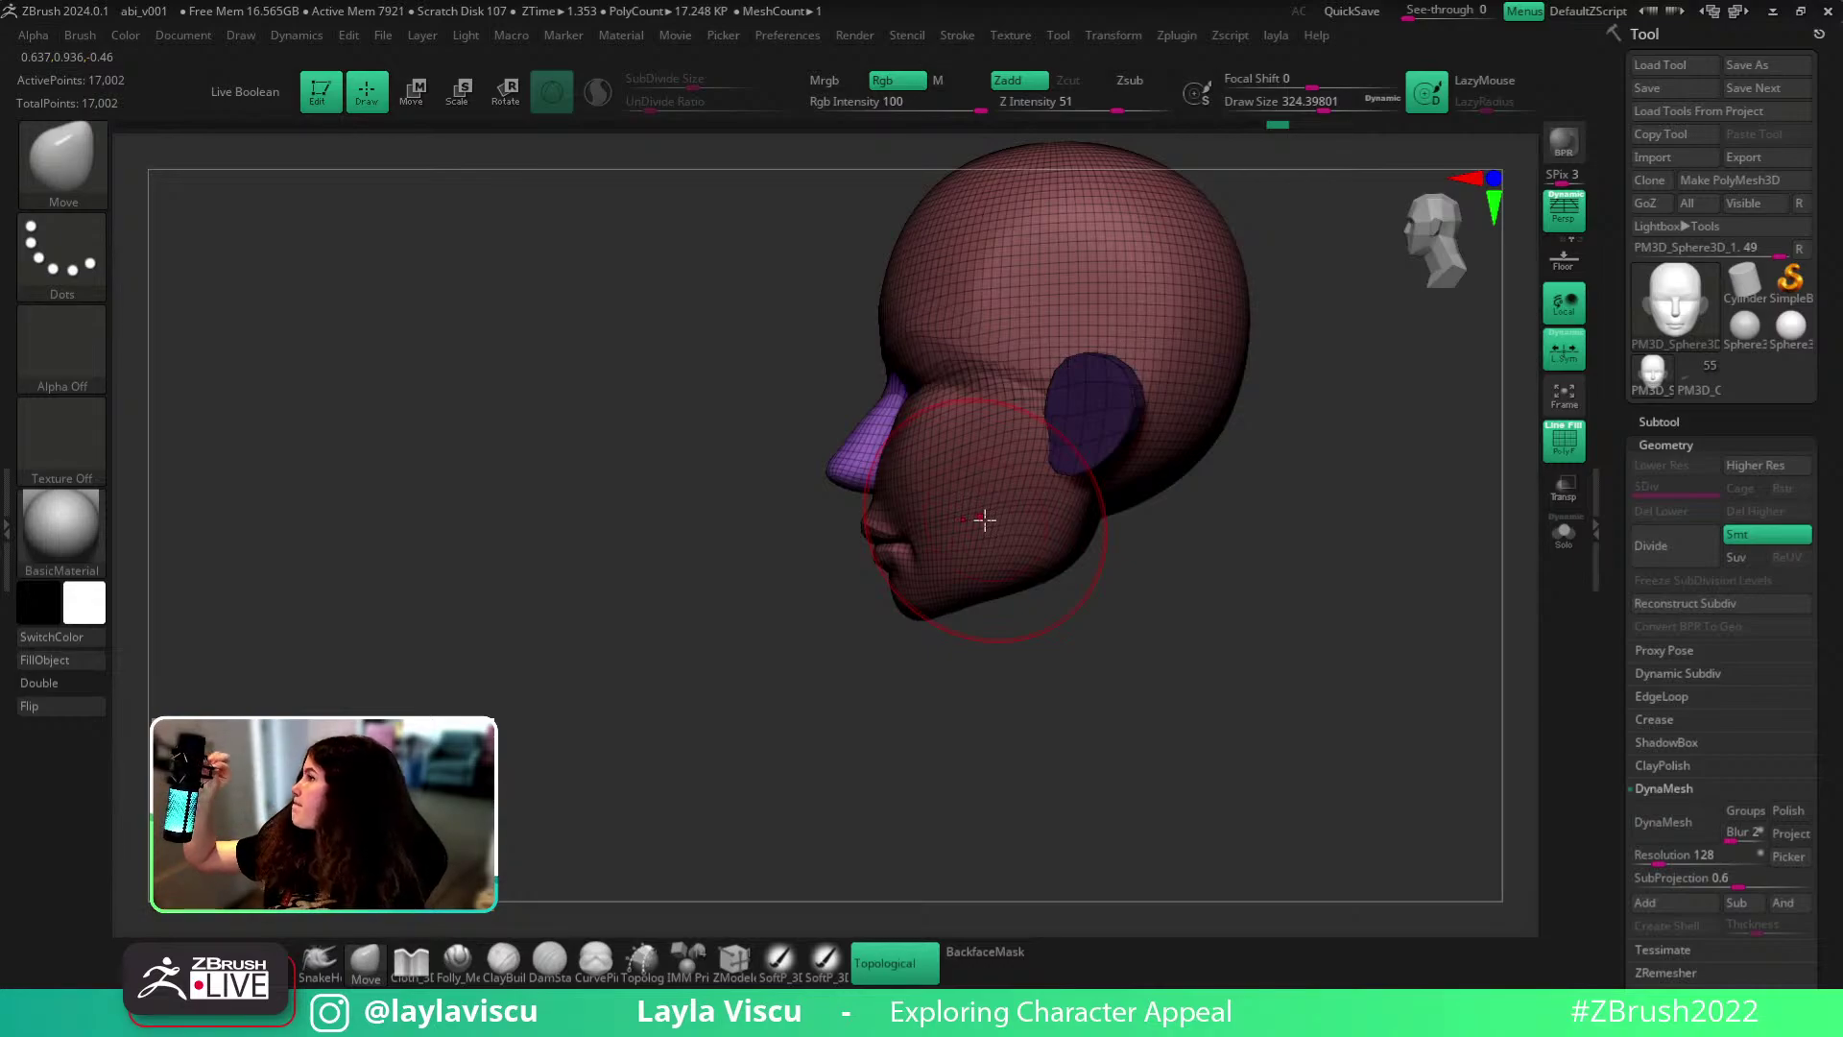
pyautogui.keyDown('ctrl'); pyautogui.moveTo(987, 559); pyautogui.dragTo(995, 502, button='right'); pyautogui.keyUp('ctrl')
pyautogui.press('s')
pyautogui.moveTo(995, 502); pyautogui.dragTo(940, 507)
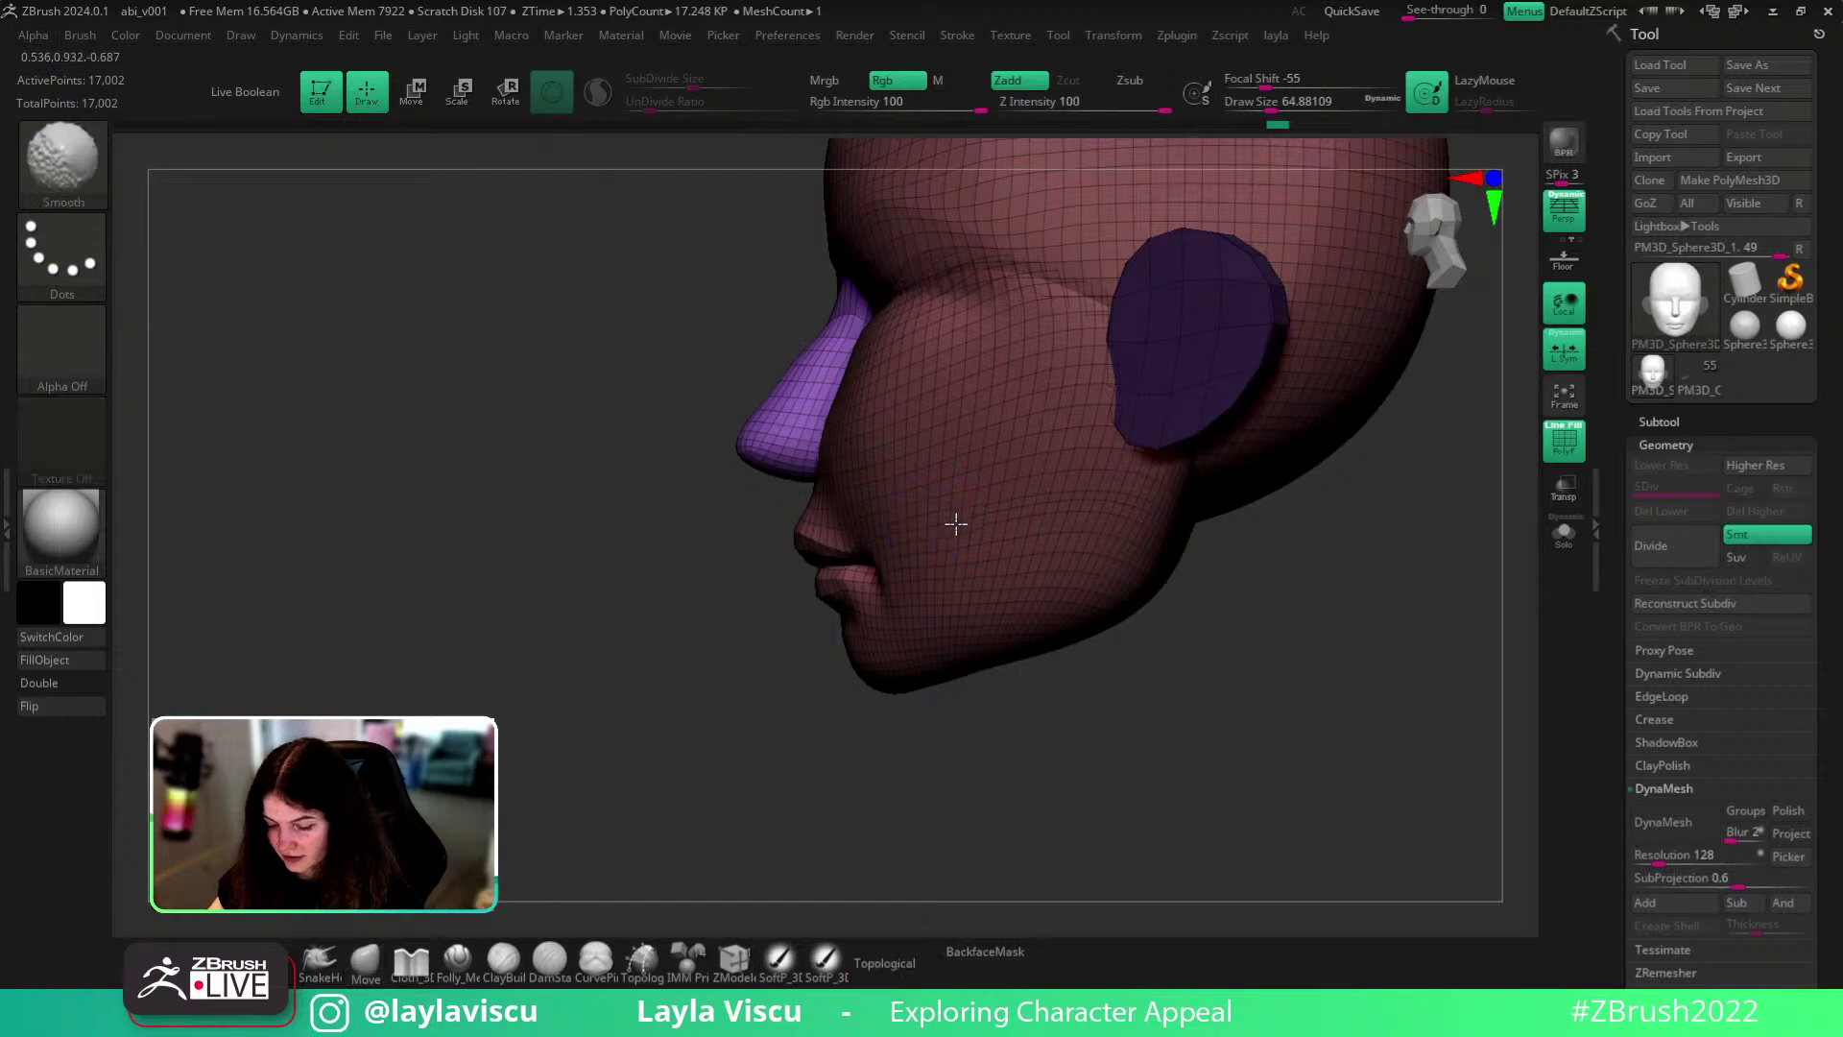
# - Examine the jaw and head from below, the side and the front, and turn off the wireframe display
pyautogui.moveTo(1234, 613); pyautogui.dragTo(1095, 498, button='right')
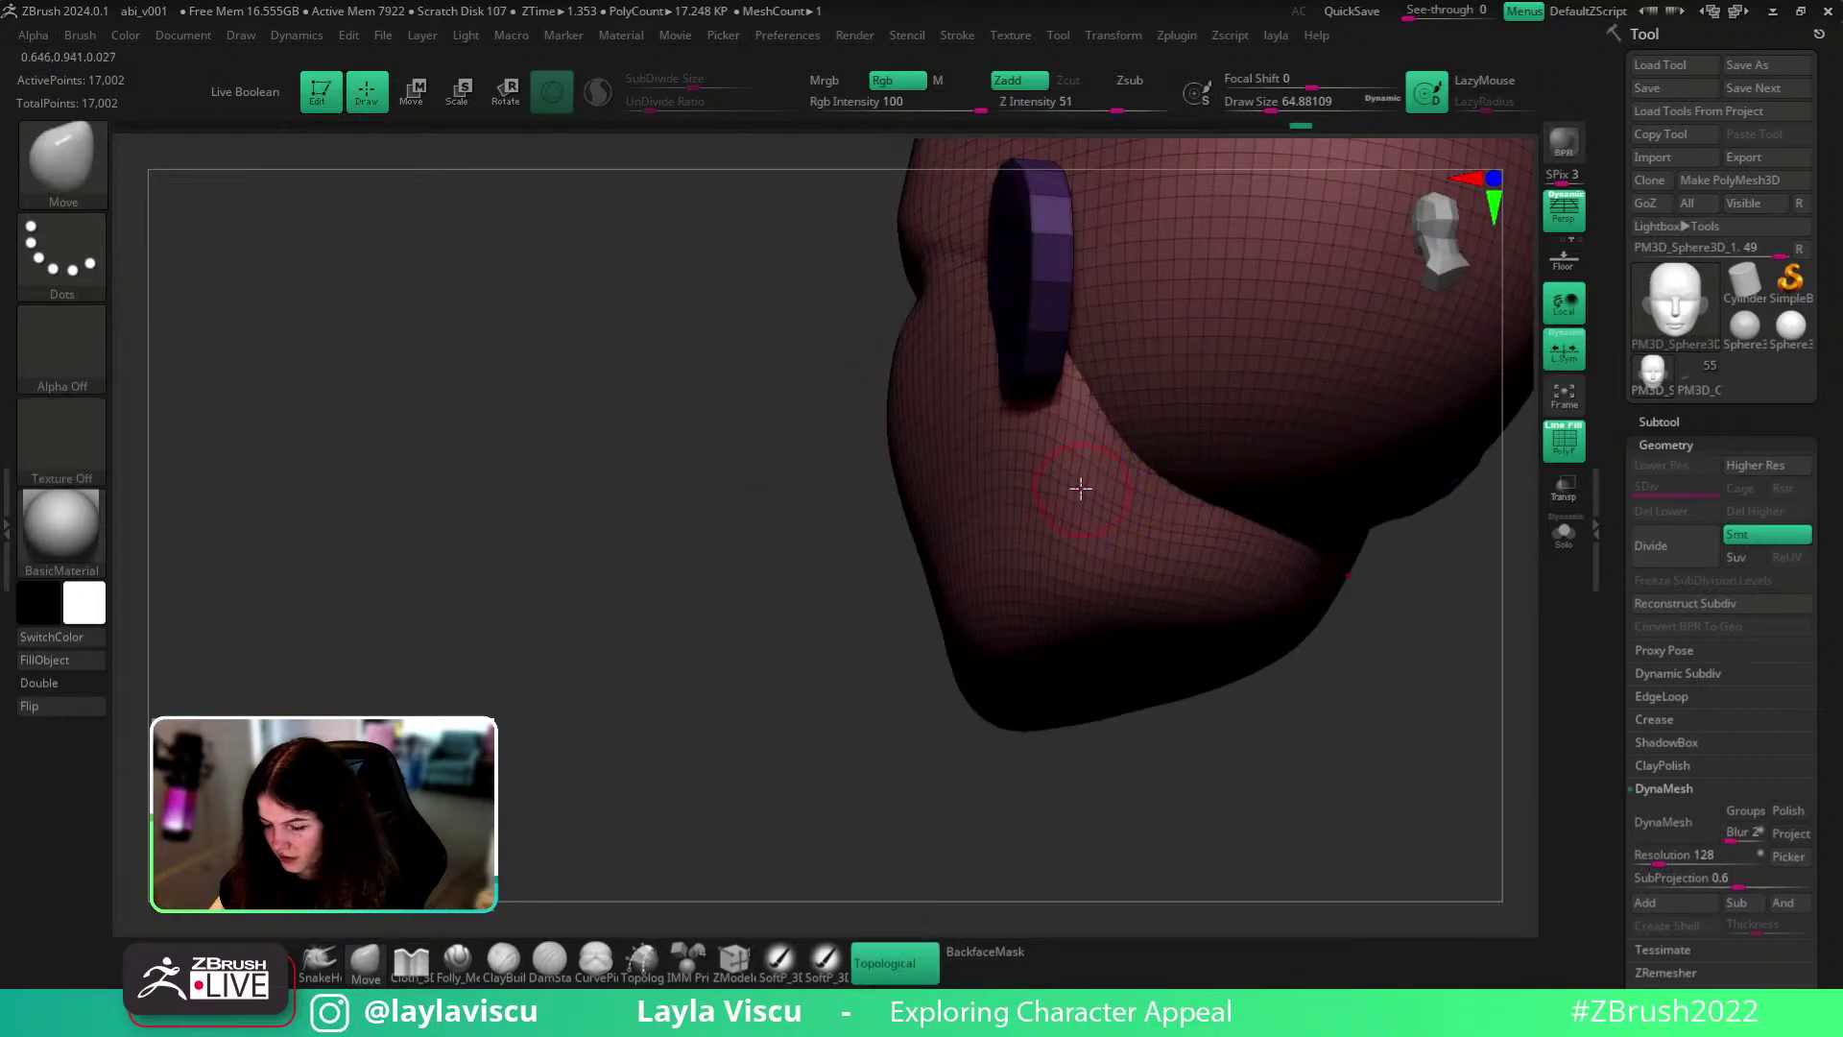
pyautogui.moveTo(1256, 570)
pyautogui.mouseDown(button='right')
pyautogui.moveTo(1452, 670)
pyautogui.moveTo(1279, 716)
pyautogui.moveTo(1180, 700)
pyautogui.mouseUp(button='right')
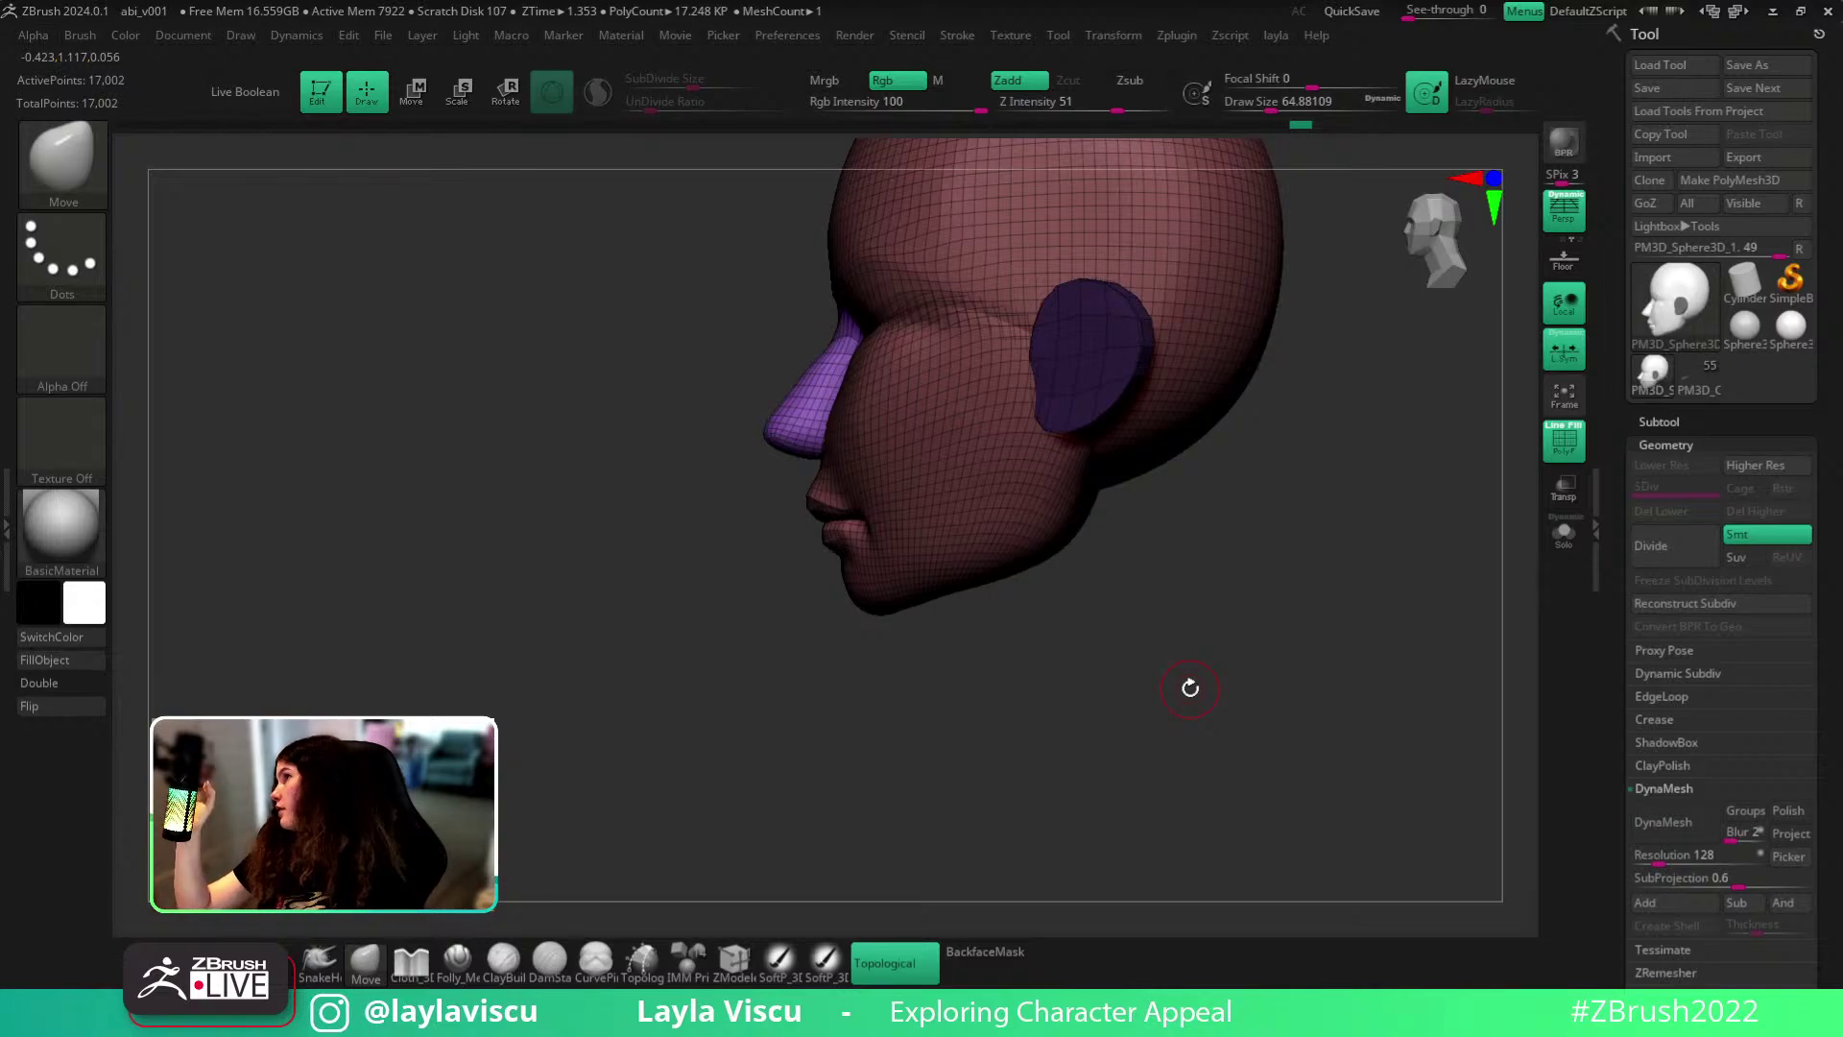
pyautogui.moveTo(1188, 658)
pyautogui.mouseDown(button='right')
pyautogui.moveTo(1201, 625)
pyautogui.moveTo(1221, 678)
pyautogui.moveTo(1189, 543)
pyautogui.moveTo(1209, 664)
pyautogui.mouseUp(button='right')
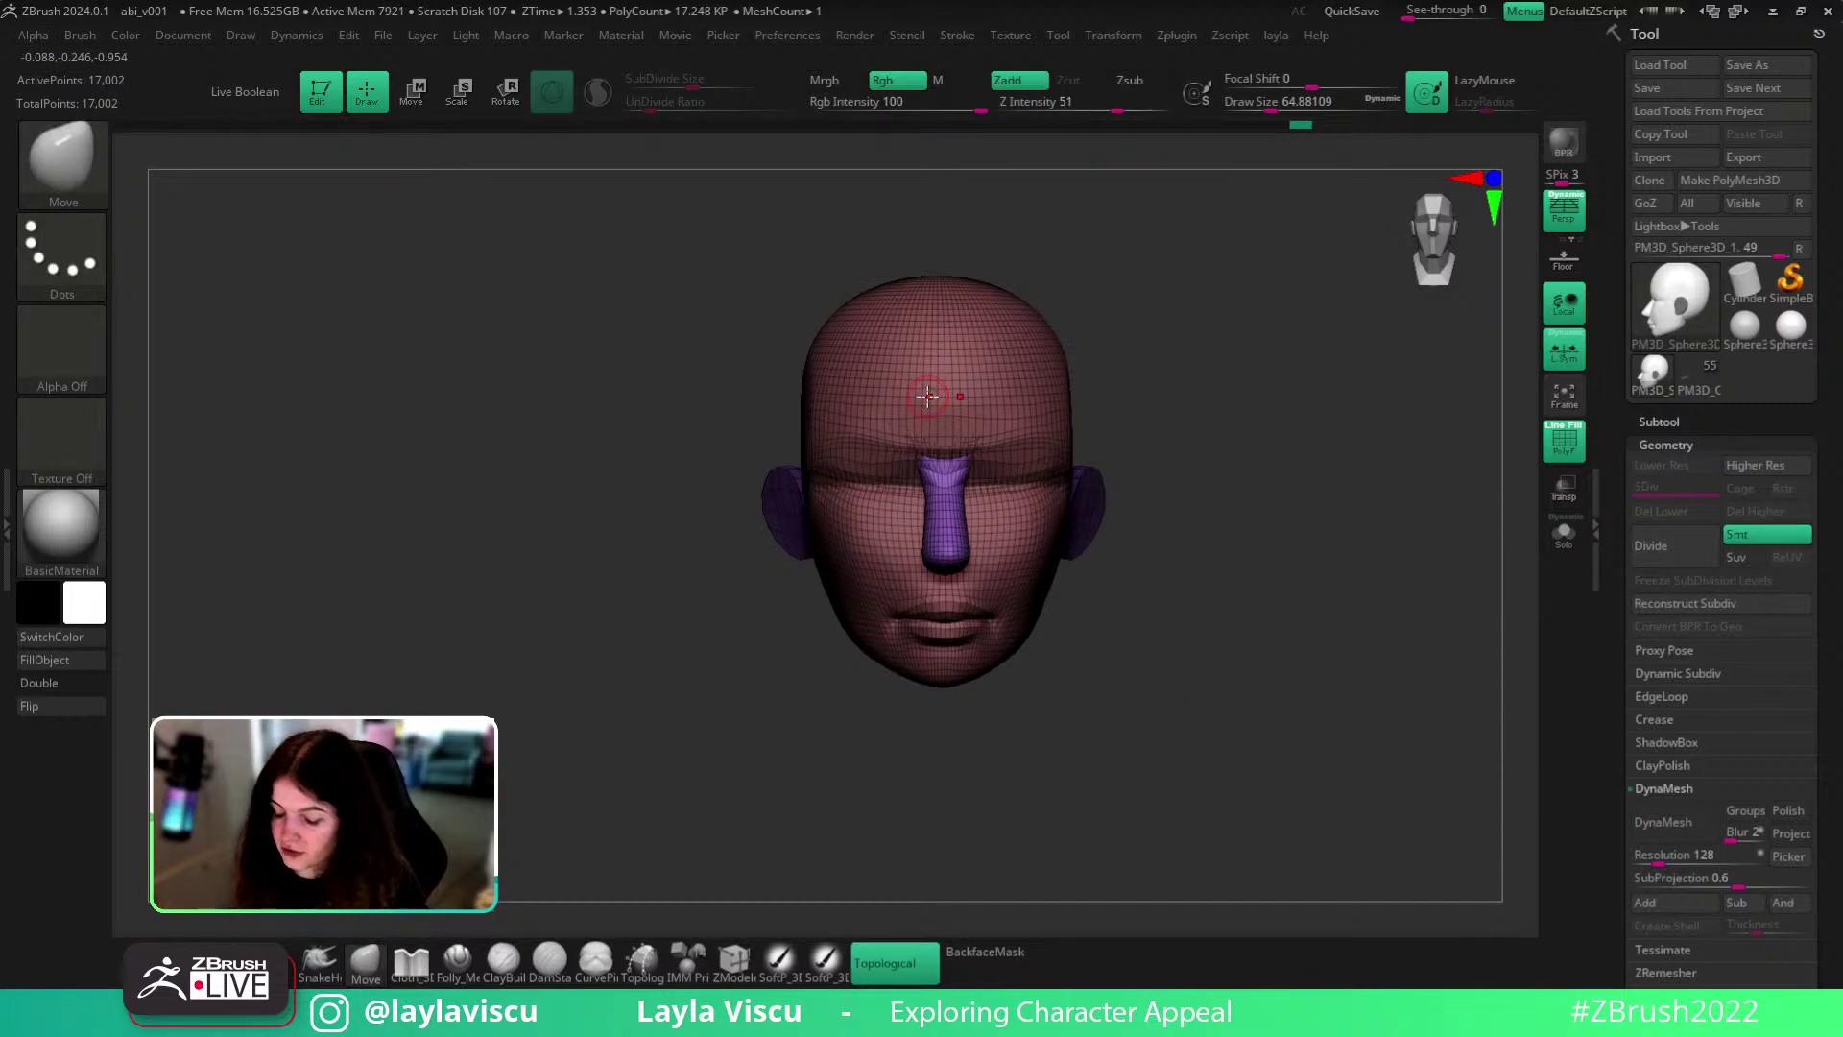
pyautogui.press('shift')
pyautogui.moveTo(1330, 436); pyautogui.dragTo(1249, 465, button='right')
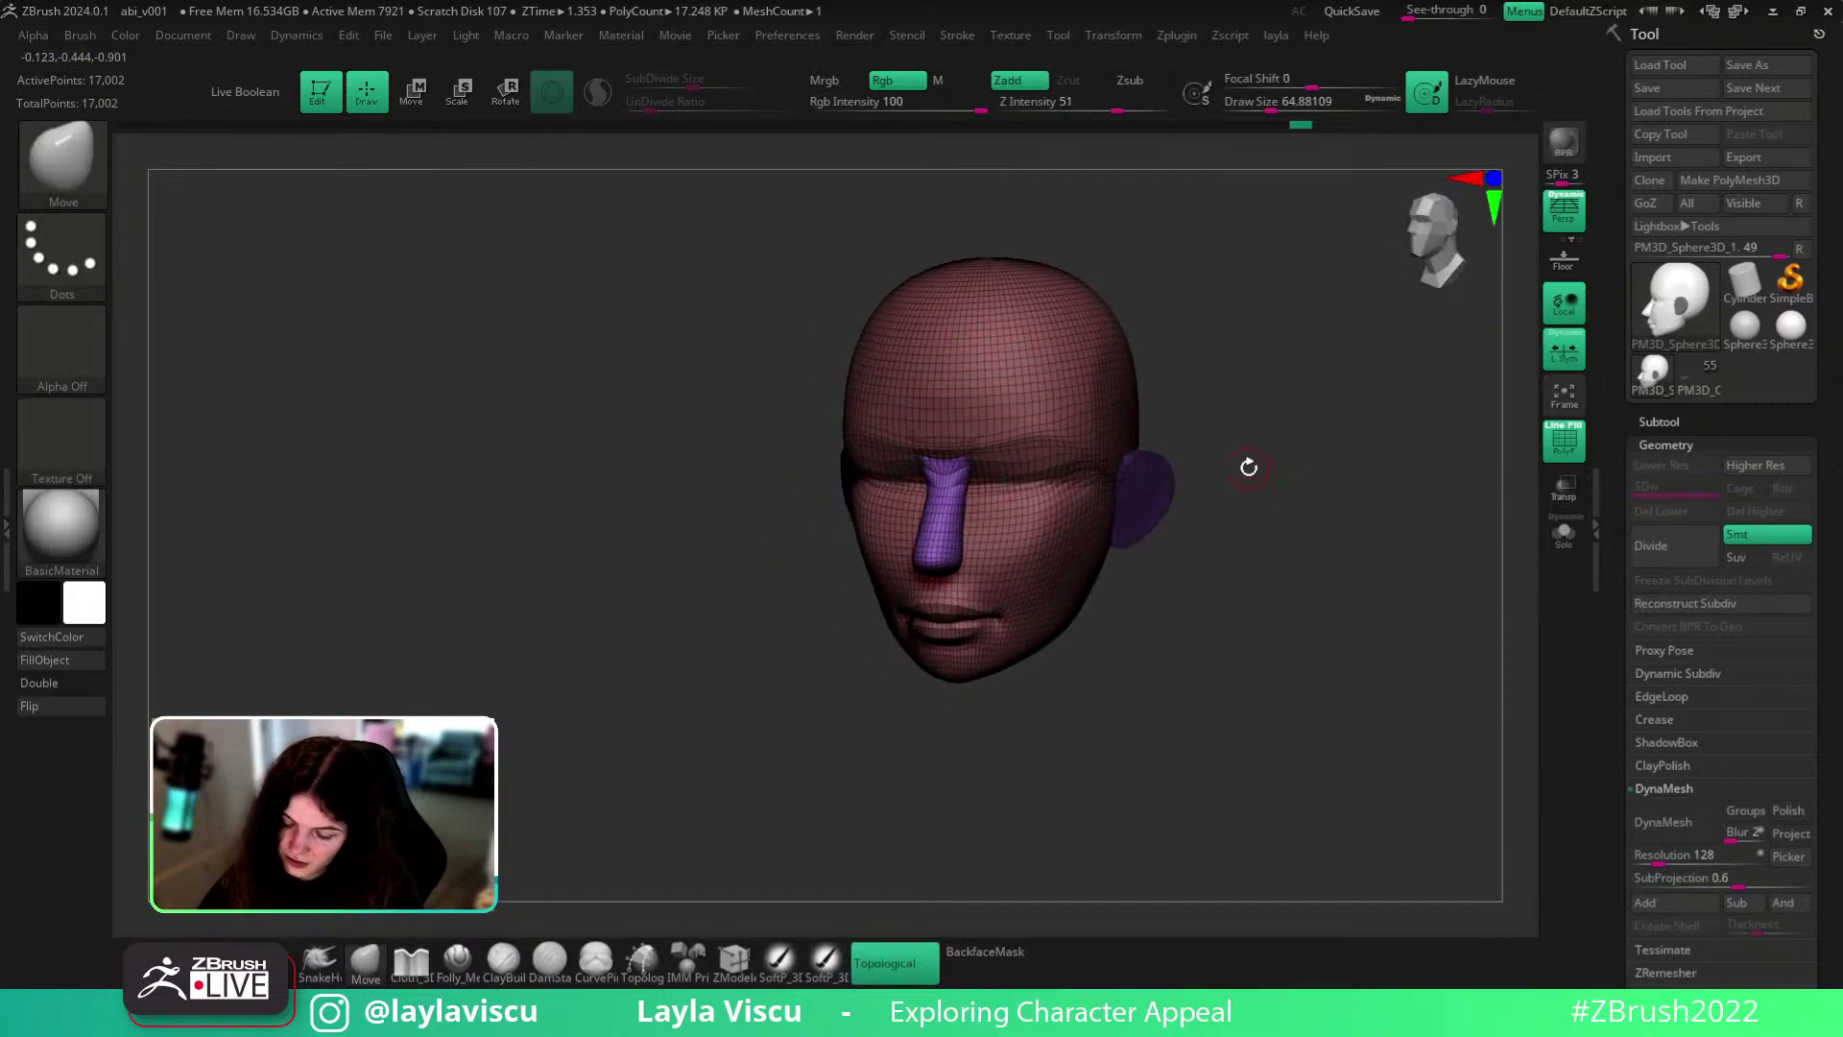
pyautogui.moveTo(1439, 597)
pyautogui.mouseDown(button='right')
pyautogui.moveTo(1405, 604)
pyautogui.moveTo(1407, 761)
pyautogui.moveTo(1324, 630)
pyautogui.moveTo(1328, 695)
pyautogui.mouseUp(button='right')
pyautogui.hotkey('shift', 'f')
# - Reshape the skull's outline in profile with the Move brush at a draw size of about 550
pyautogui.press('s')
pyautogui.moveTo(1335, 641); pyautogui.dragTo(1381, 640)
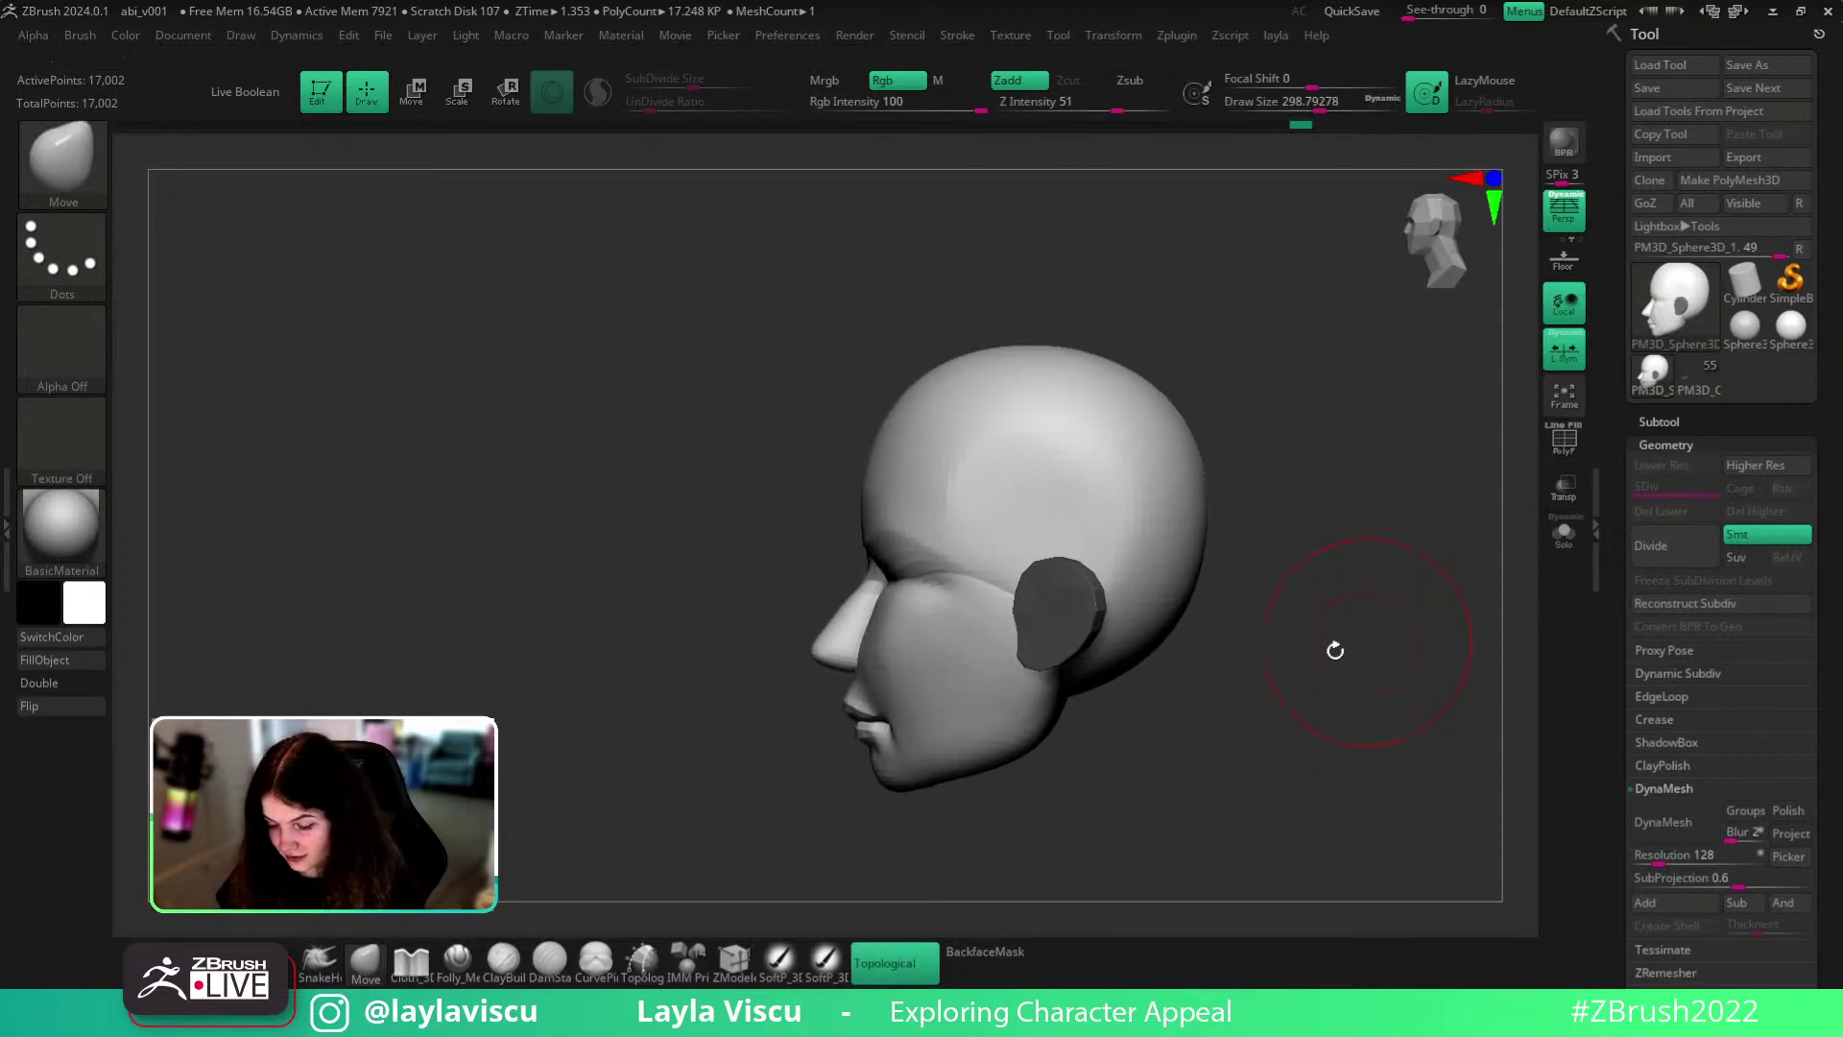
pyautogui.click(380, 960)
pyautogui.press('Escape')
pyautogui.press('s')
pyautogui.moveTo(1144, 653); pyautogui.dragTo(1167, 654)
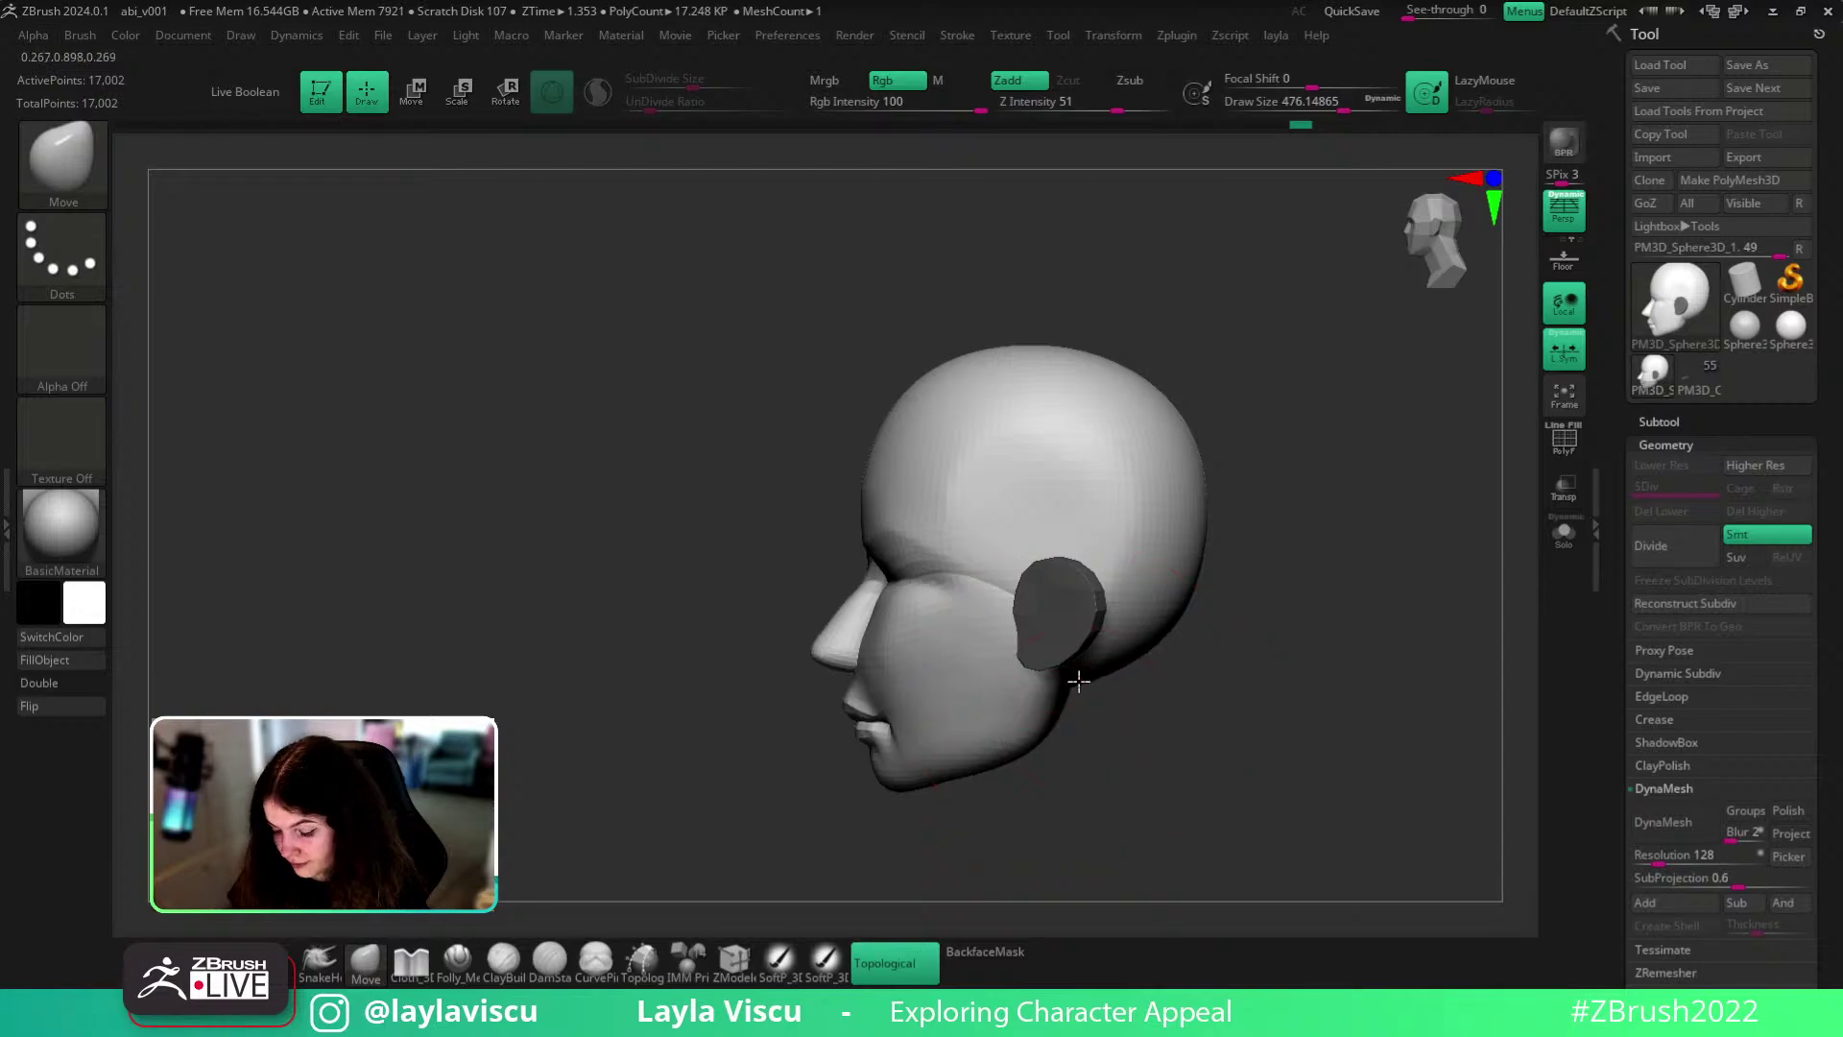
pyautogui.press(']')
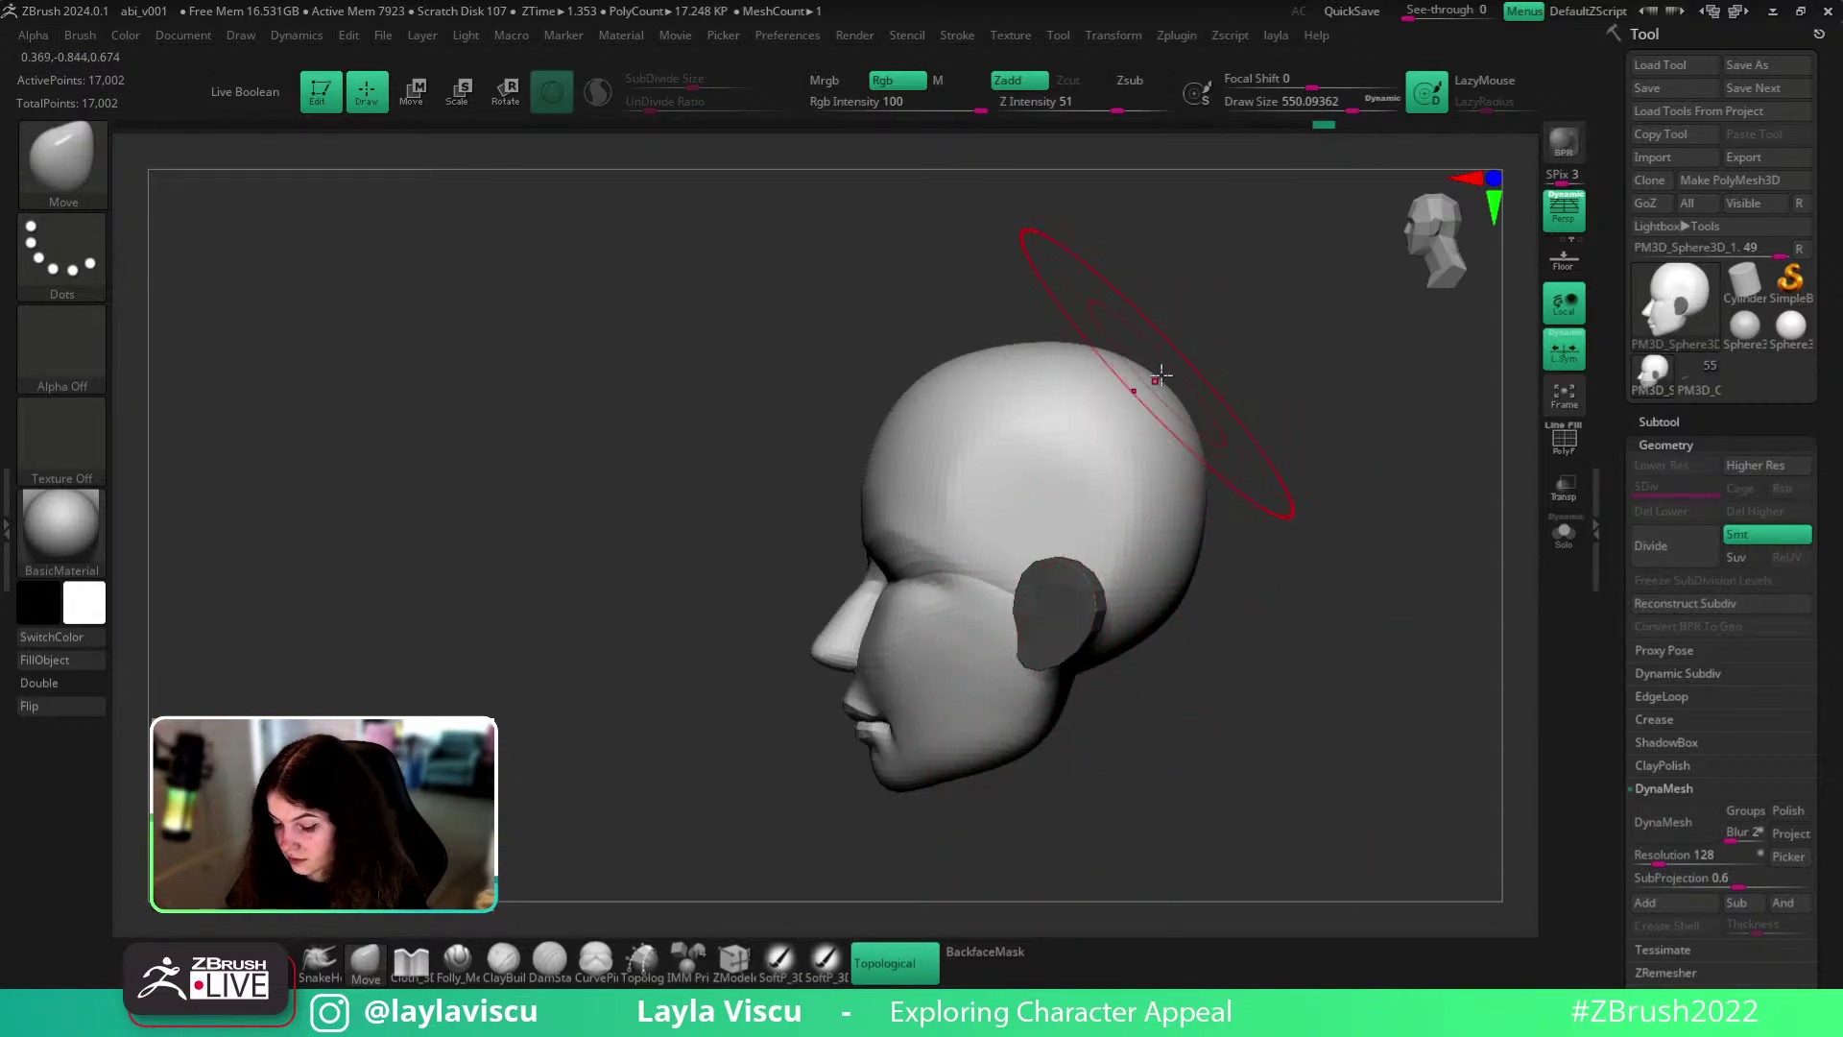
pyautogui.moveTo(1290, 476)
pyautogui.mouseDown()
pyautogui.moveTo(1412, 582)
pyautogui.moveTo(1501, 399)
pyautogui.moveTo(1468, 687)
pyautogui.moveTo(1274, 682)
pyautogui.mouseUp()
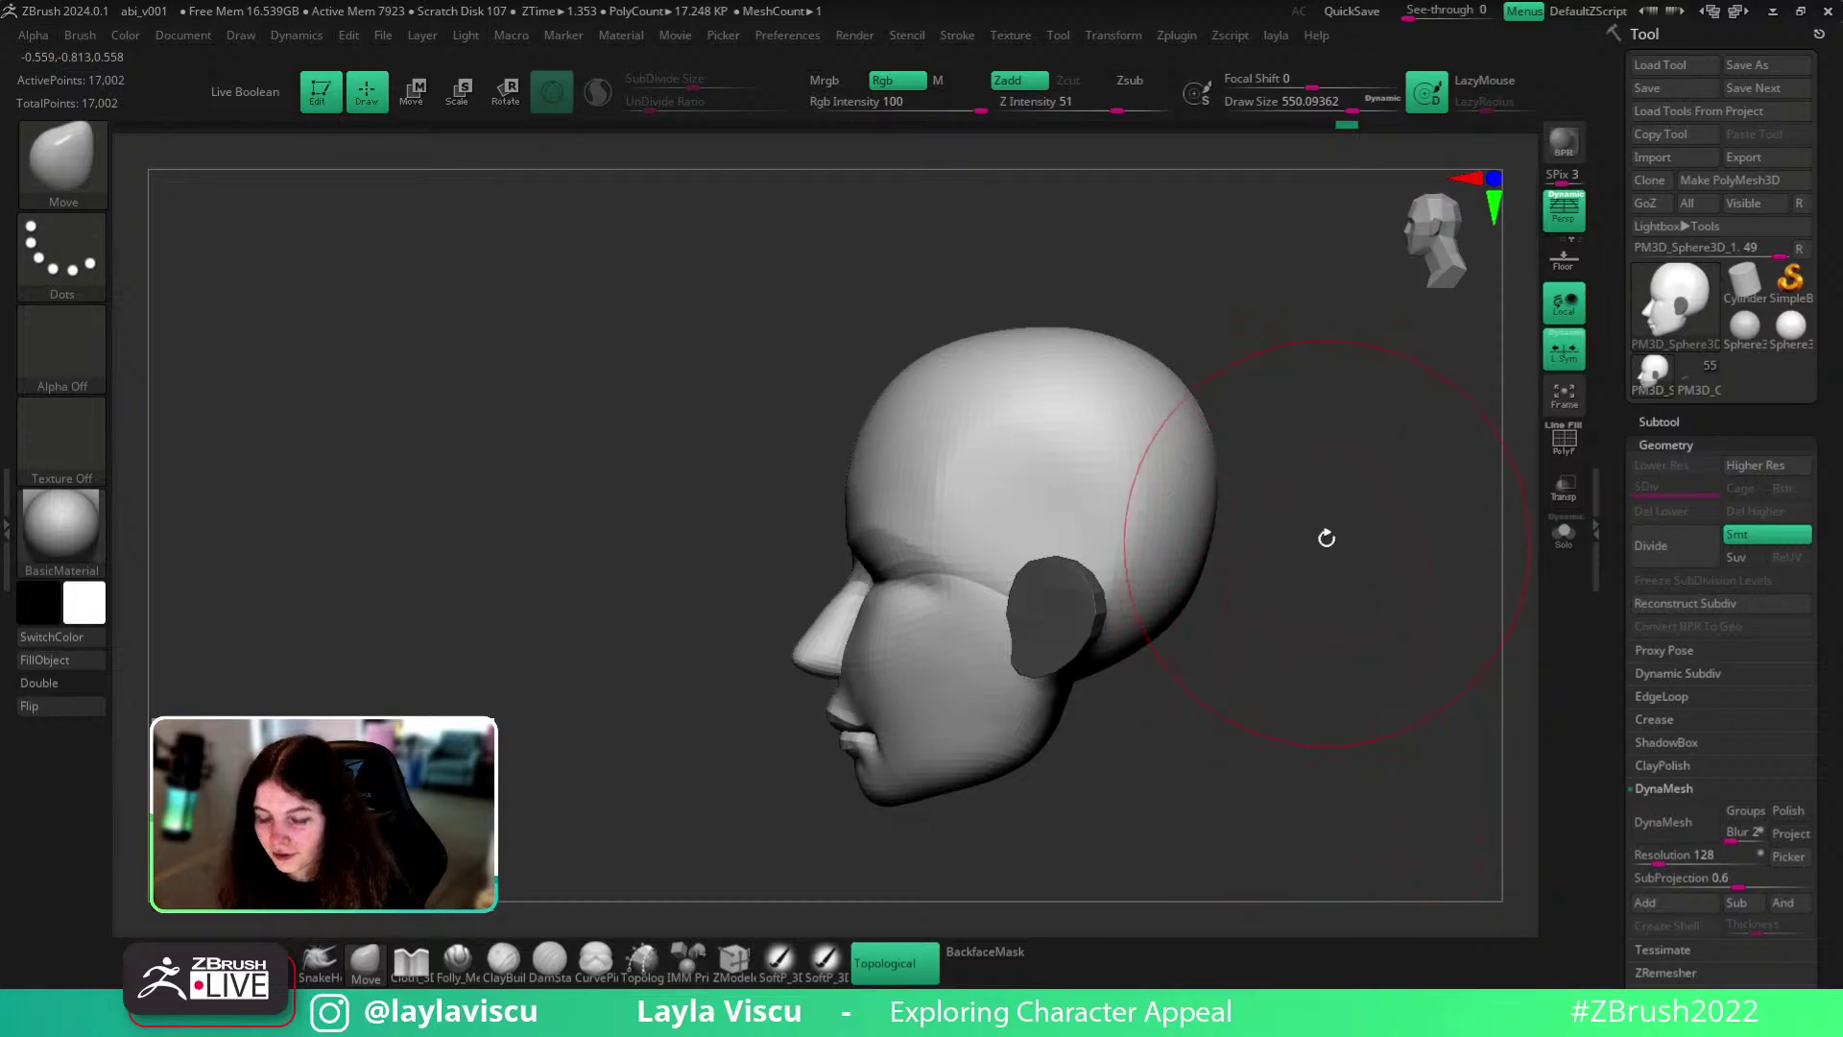
pyautogui.moveTo(1327, 542); pyautogui.dragTo(1066, 470)
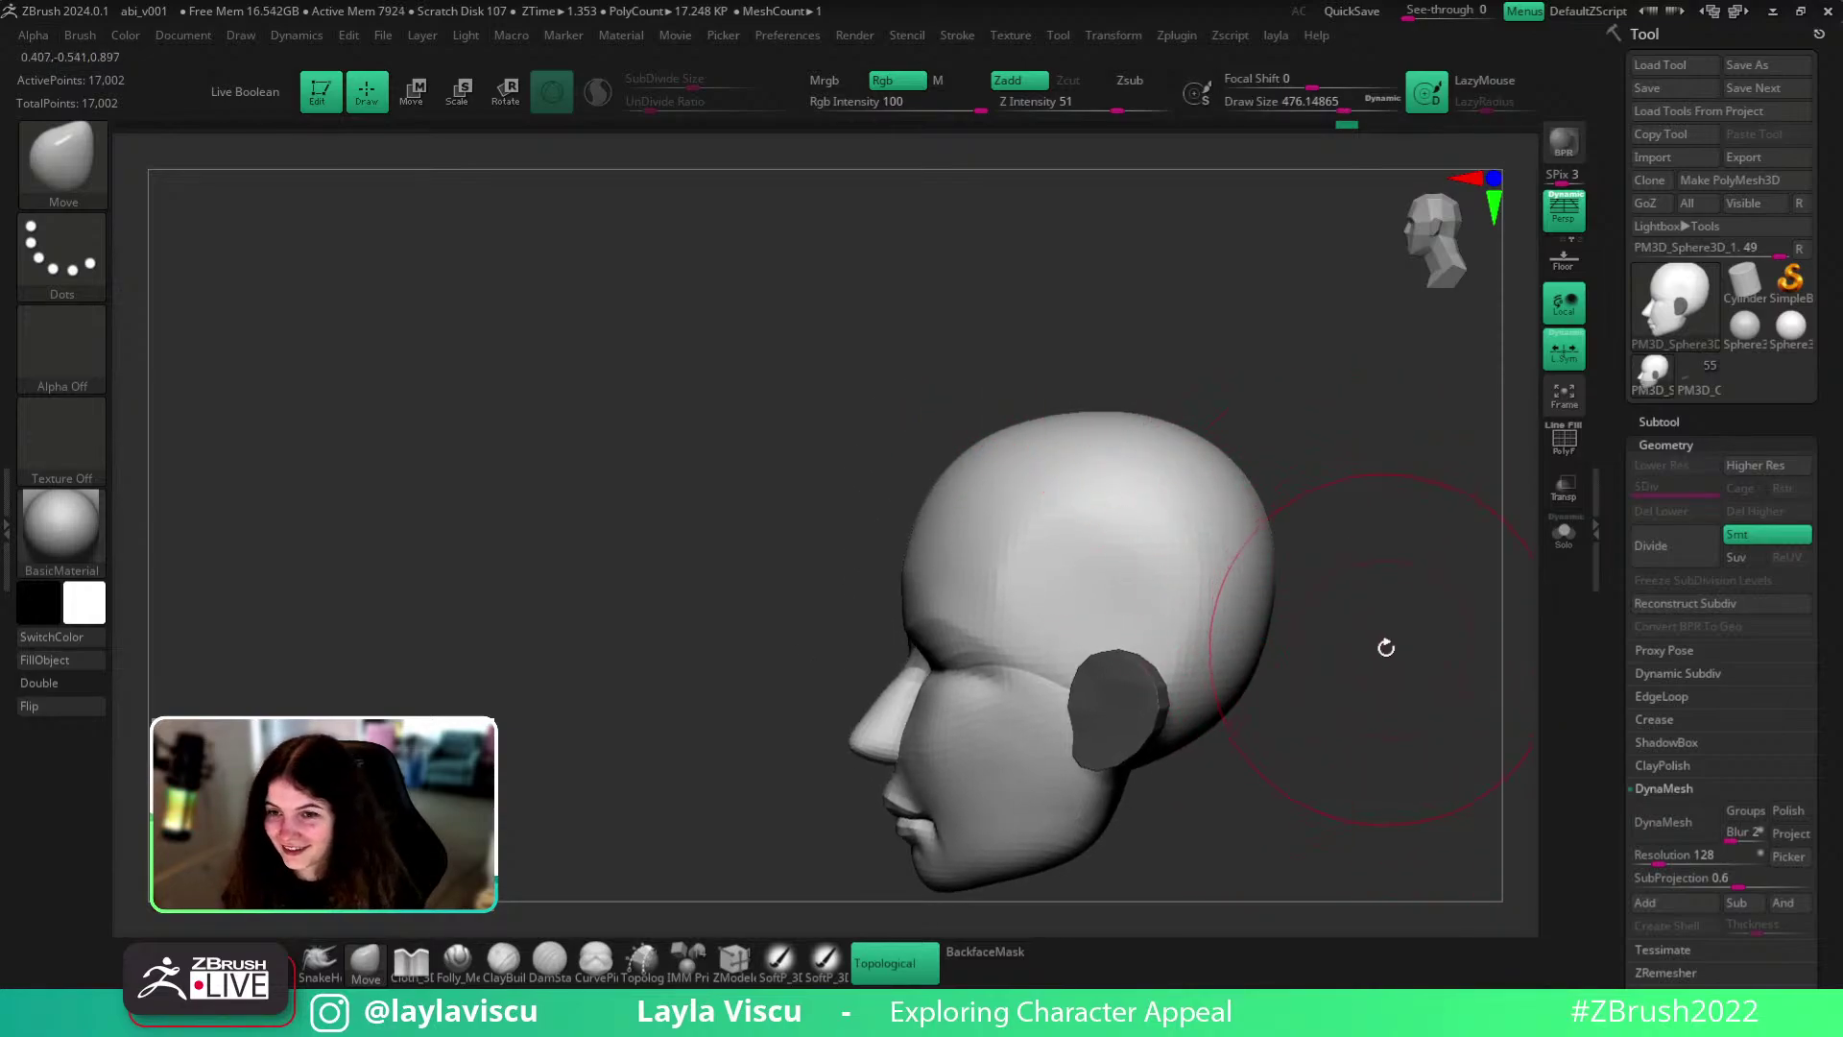
# - Adjust the back of the skull in profile with the Move brush at a draw size of about 430
pyautogui.keyDown('alt'); pyautogui.moveTo(1386, 646); pyautogui.dragTo(1383, 565); pyautogui.keyUp('alt')
pyautogui.press('s')
pyautogui.moveTo(1283, 472); pyautogui.dragTo(1257, 456)
pyautogui.moveTo(1334, 534)
pyautogui.keyDown('alt'); pyautogui.mouseDown()
pyautogui.moveTo(1372, 546)
pyautogui.moveTo(1347, 543)
pyautogui.moveTo(1369, 460)
pyautogui.moveTo(1411, 498)
pyautogui.moveTo(1395, 573)
pyautogui.mouseUp(); pyautogui.keyUp('alt')
pyautogui.press('s')
# - Switch to the Folly_Mech Cut brush and isolate the head from the ears and nose
pyautogui.click(1566, 540)
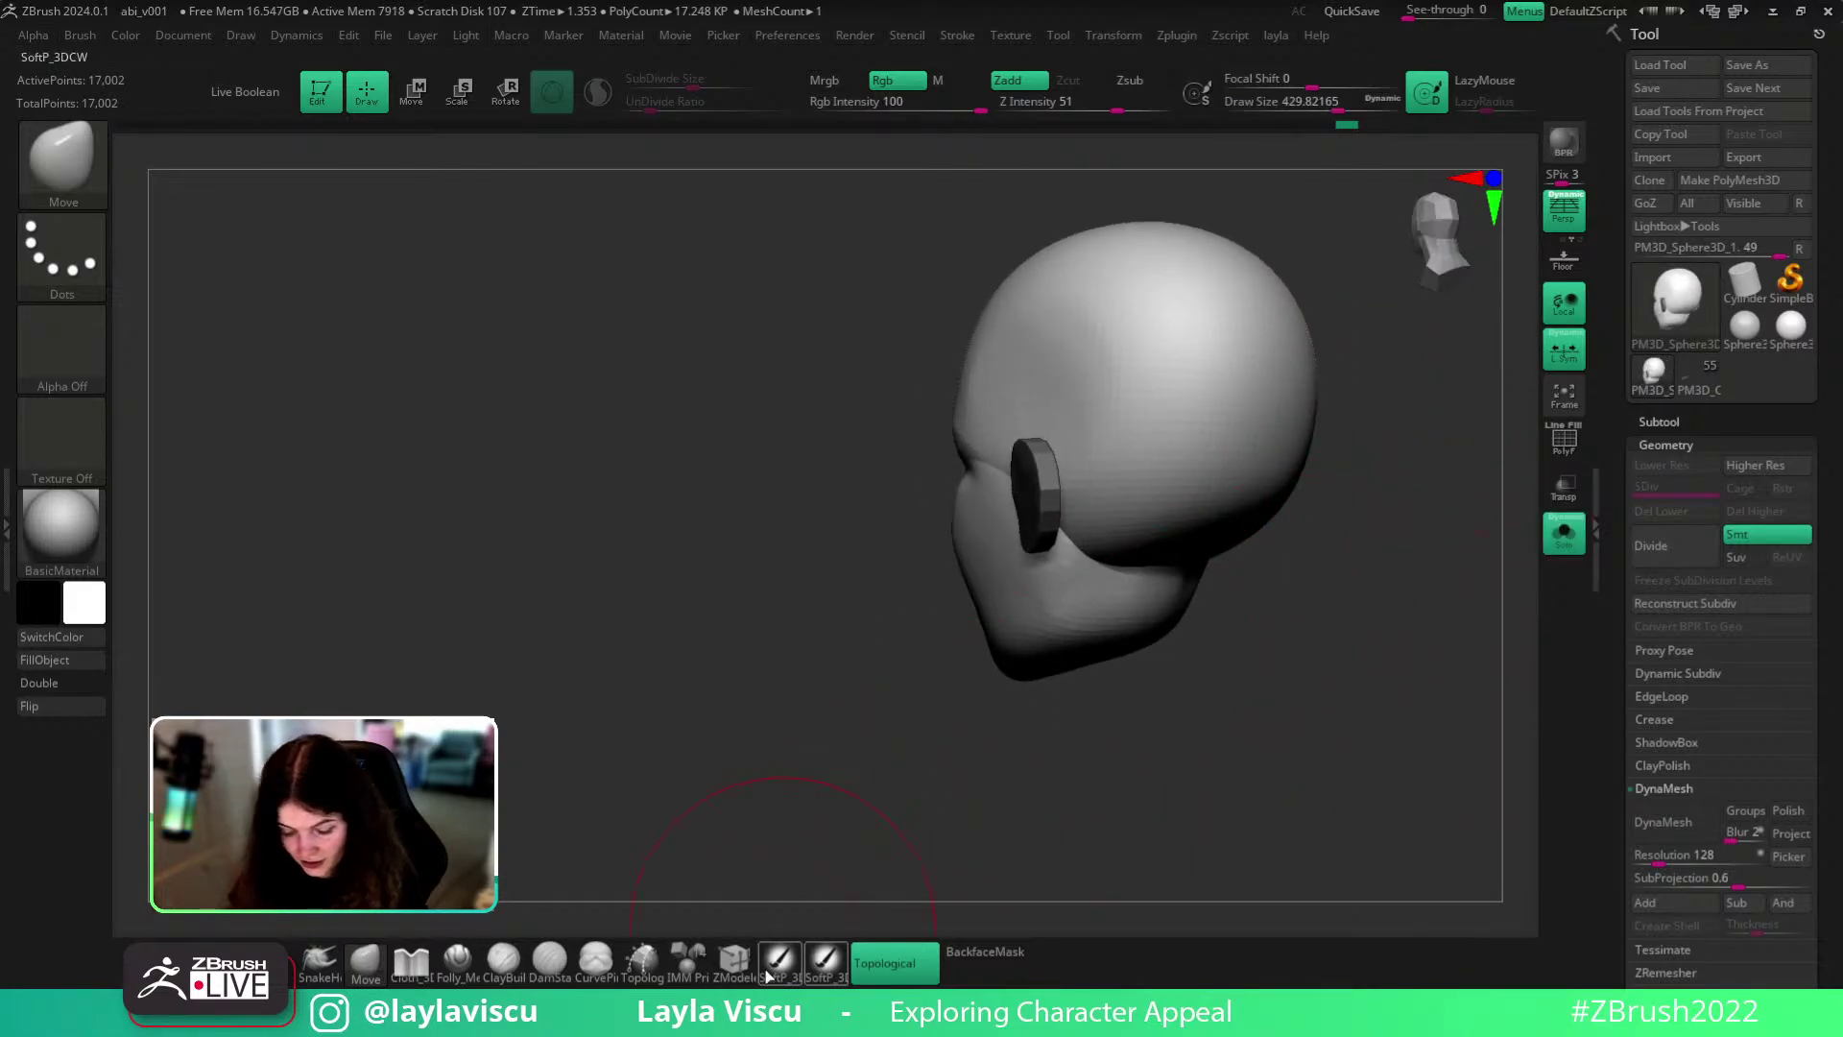
pyautogui.click(458, 956)
pyautogui.press('s')
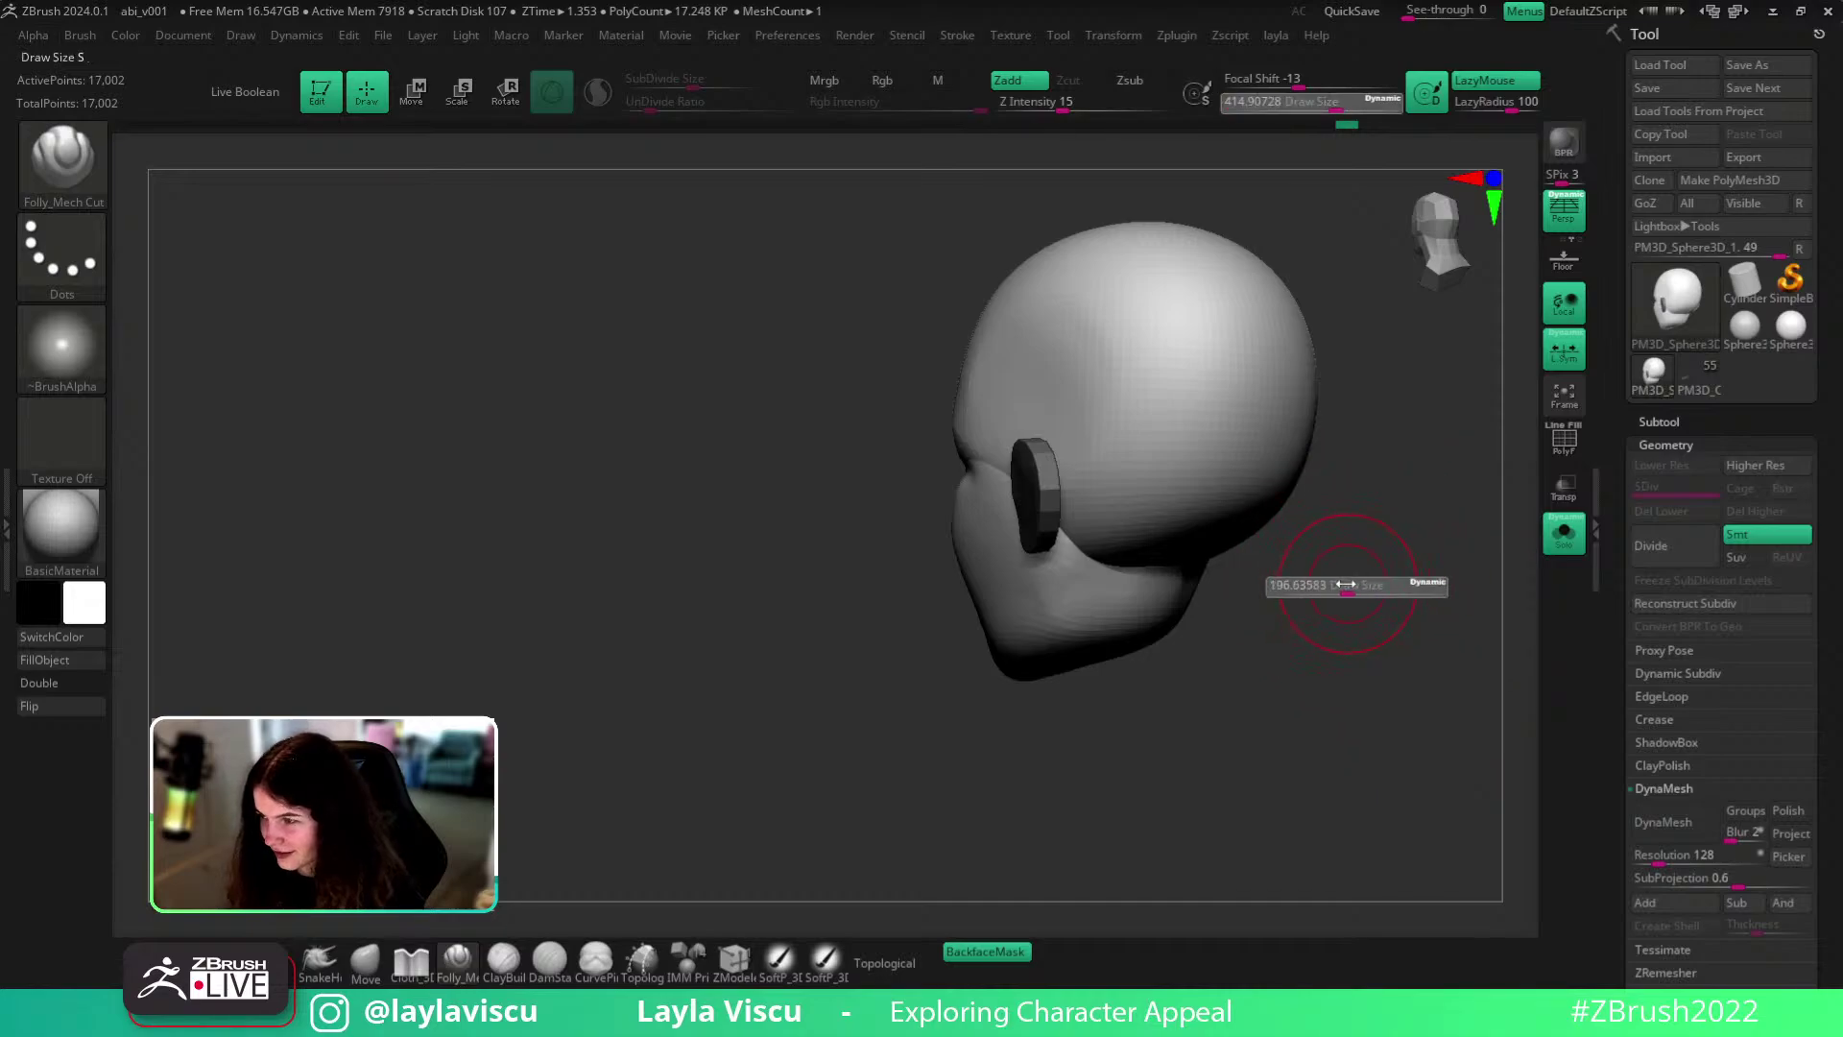
pyautogui.press('s')
pyautogui.hotkey('ctrl', 'shift')
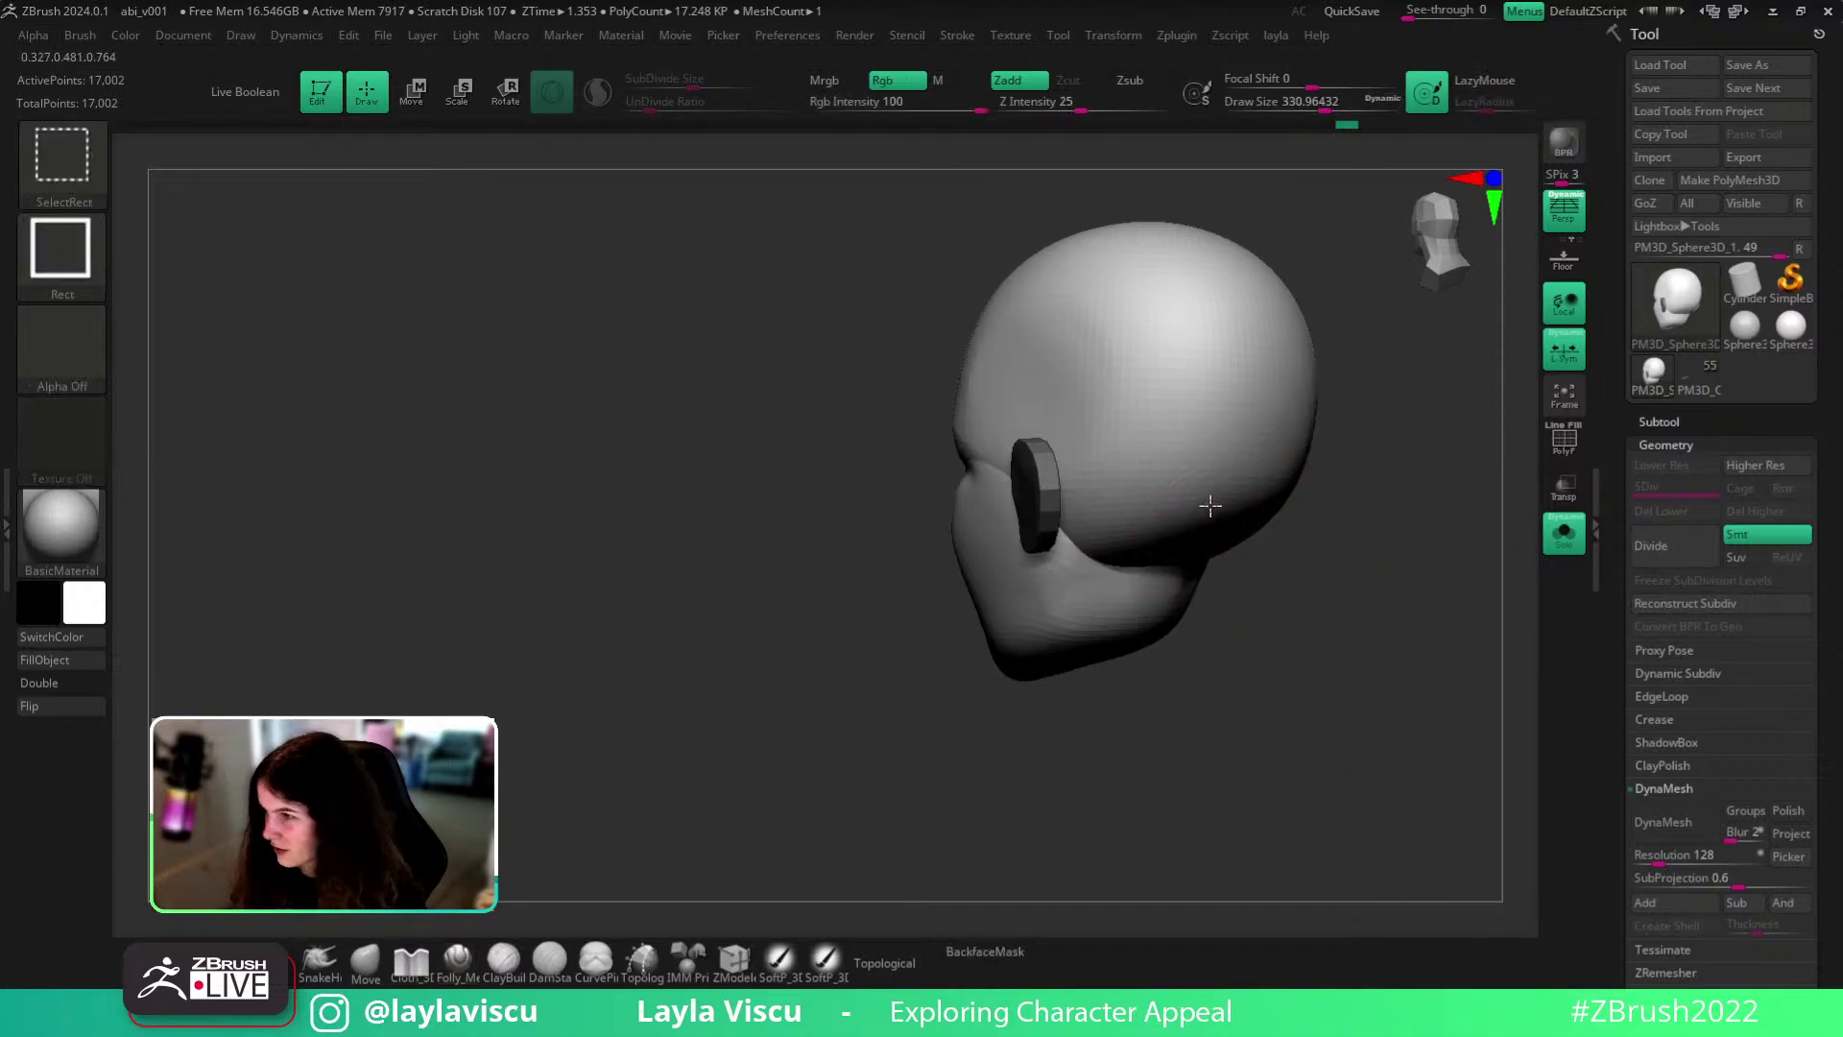
pyautogui.keyDown('ctrl'); pyautogui.keyDown('shift'); pyautogui.click(1209, 507); pyautogui.keyUp('shift'); pyautogui.keyUp('ctrl')
# - Flatten the underside of the skull with Folly_Mech Cut at a draw size of about 212 and show all parts again
pyautogui.moveTo(1080, 512)
pyautogui.mouseDown()
pyautogui.moveTo(1387, 461)
pyautogui.moveTo(1310, 497)
pyautogui.mouseUp()
pyautogui.press('s')
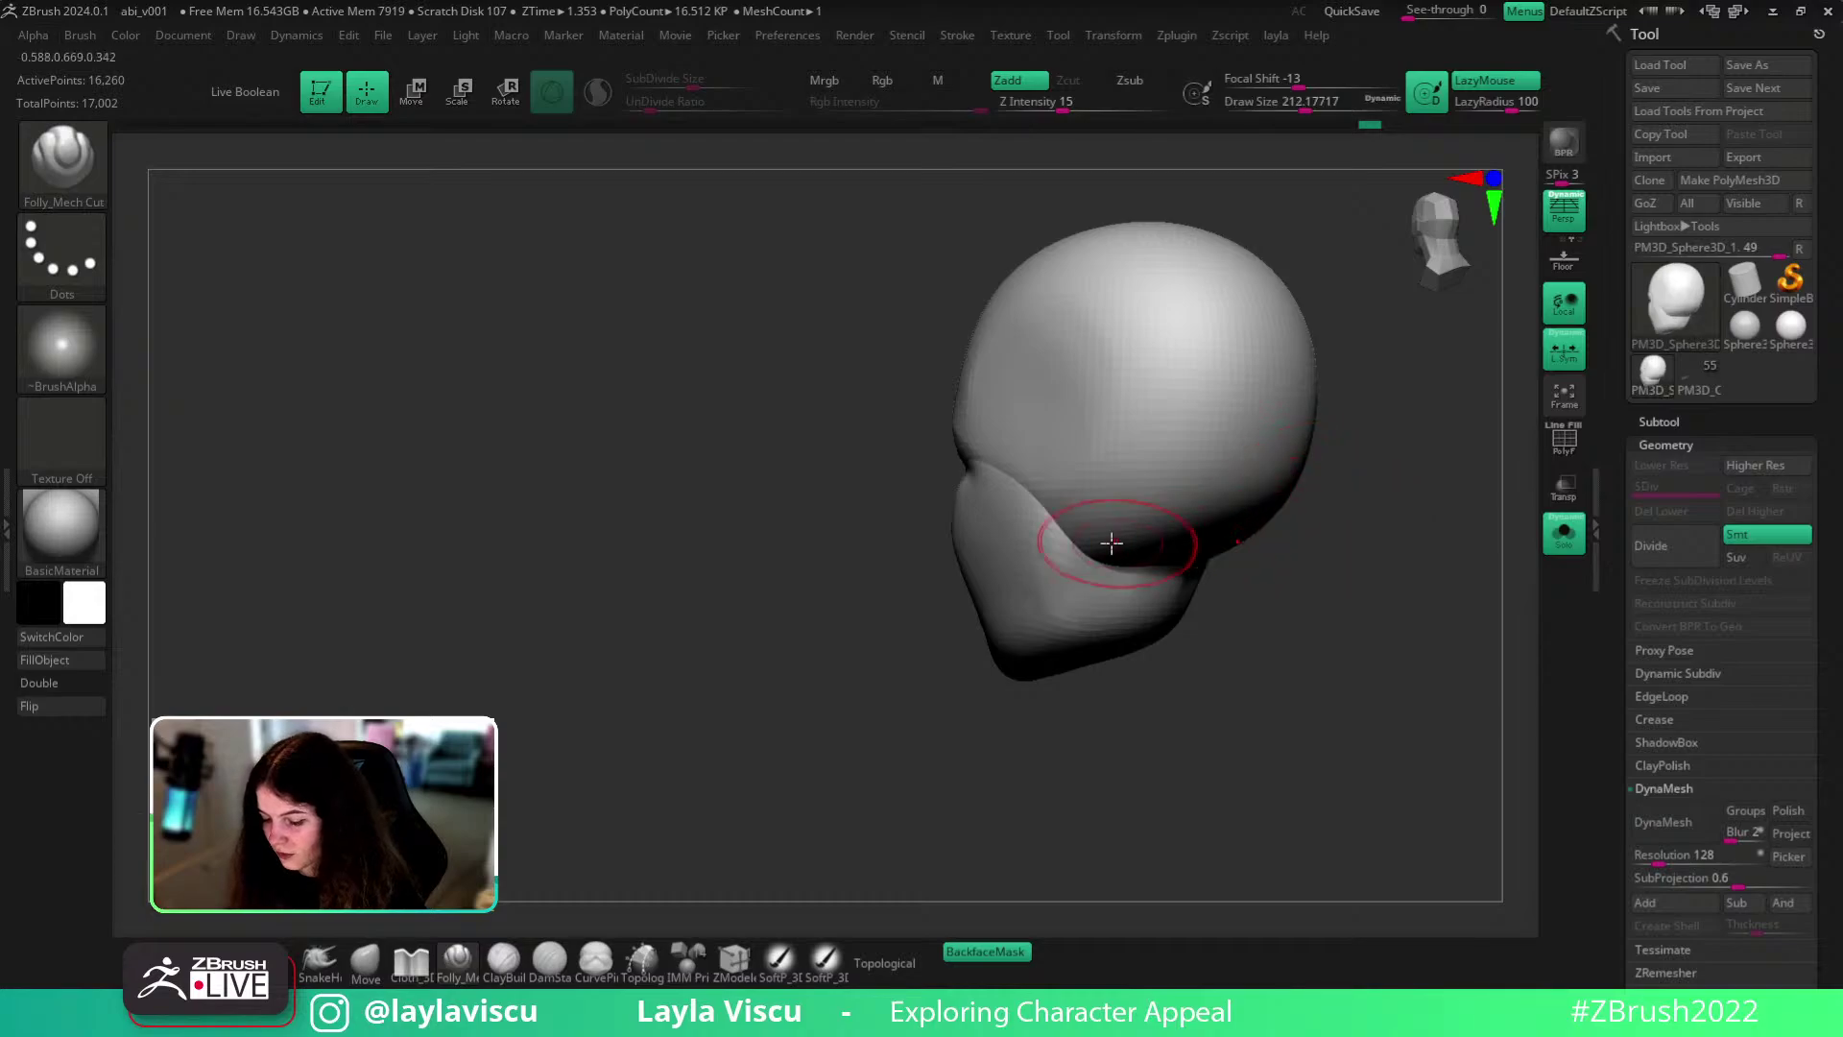
pyautogui.moveTo(1415, 473); pyautogui.dragTo(1459, 523)
pyautogui.click(1562, 533)
pyautogui.moveTo(1415, 736); pyautogui.dragTo(1293, 700)
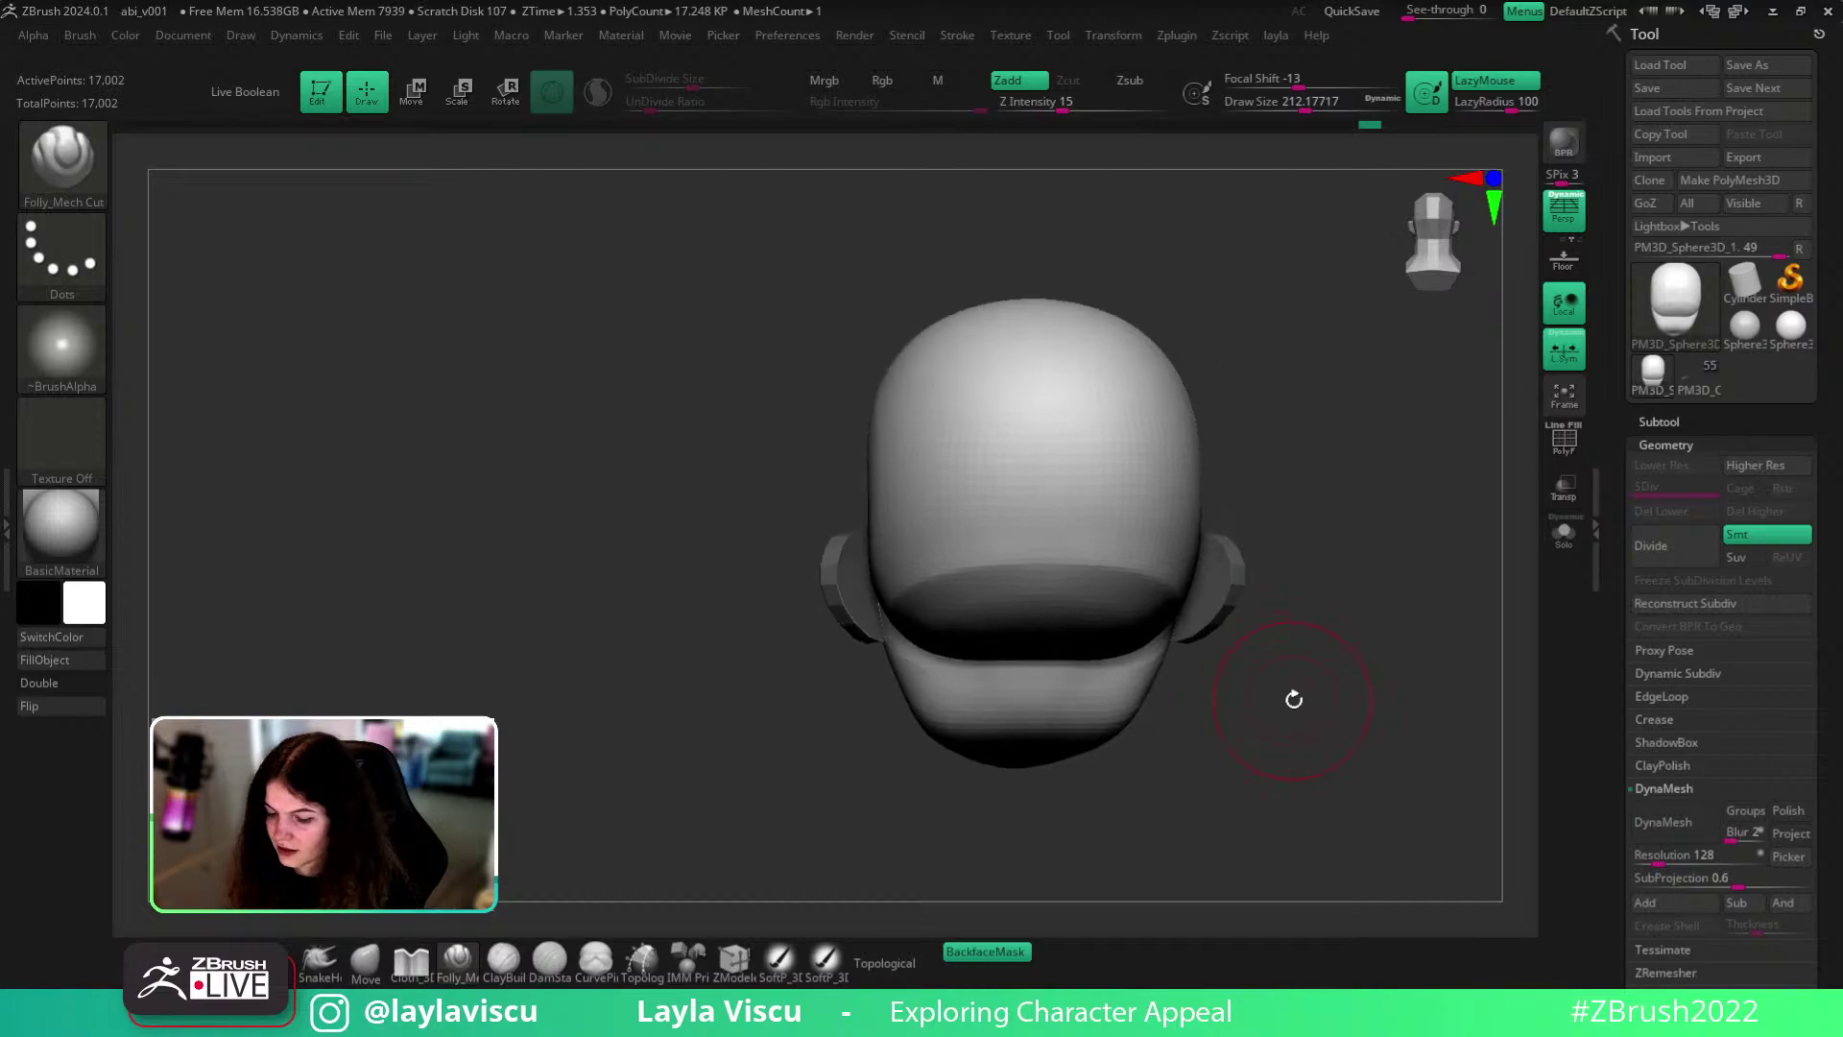
# - Refine the lower skull and forehead outline with the Move brush at a draw size of about 430
pyautogui.click(368, 958)
pyautogui.press('s')
pyautogui.moveTo(940, 555)
pyautogui.mouseDown()
pyautogui.moveTo(973, 561)
pyautogui.moveTo(900, 597)
pyautogui.mouseUp()
pyautogui.moveTo(1386, 625)
pyautogui.keyDown('alt'); pyautogui.mouseDown()
pyautogui.moveTo(1308, 642)
pyautogui.moveTo(1328, 716)
pyautogui.moveTo(1382, 662)
pyautogui.moveTo(1337, 666)
pyautogui.moveTo(1353, 648)
pyautogui.moveTo(1283, 666)
pyautogui.moveTo(1382, 682)
pyautogui.mouseUp(); pyautogui.keyUp('alt')
pyautogui.keyDown('ctrl'); pyautogui.moveTo(1095, 477); pyautogui.dragTo(1066, 522, button='right'); pyautogui.keyUp('ctrl')
pyautogui.press(']')
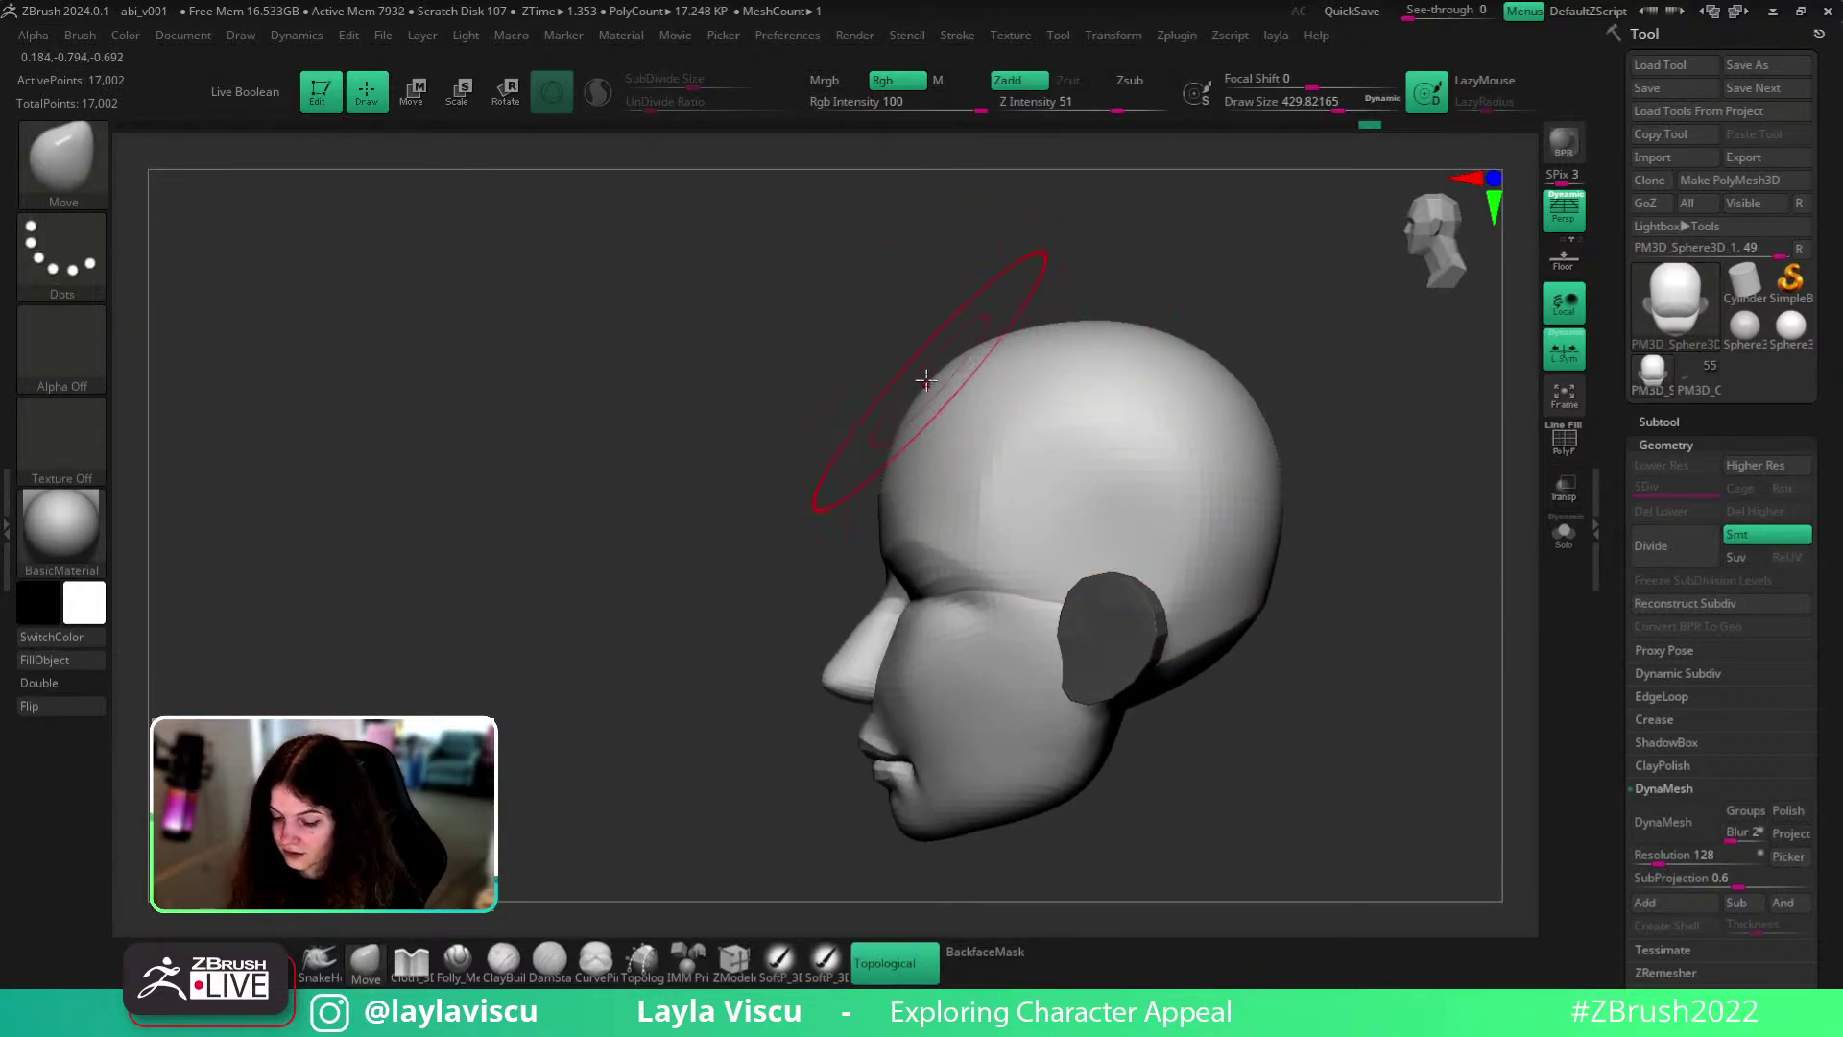
pyautogui.keyDown('ctrl'); pyautogui.moveTo(1042, 314); pyautogui.dragTo(1272, 336, button='right'); pyautogui.keyUp('ctrl')
pyautogui.keyDown('ctrl'); pyautogui.moveTo(1161, 376); pyautogui.dragTo(1218, 536, button='right'); pyautogui.keyUp('ctrl')
pyautogui.keyDown('ctrl'); pyautogui.moveTo(1219, 535); pyautogui.dragTo(1080, 497, button='right'); pyautogui.keyUp('ctrl')
# - Turn on BackfaceMask and refine the area around the nose bridge with the Move brush at a draw size of about 90
pyautogui.press('s')
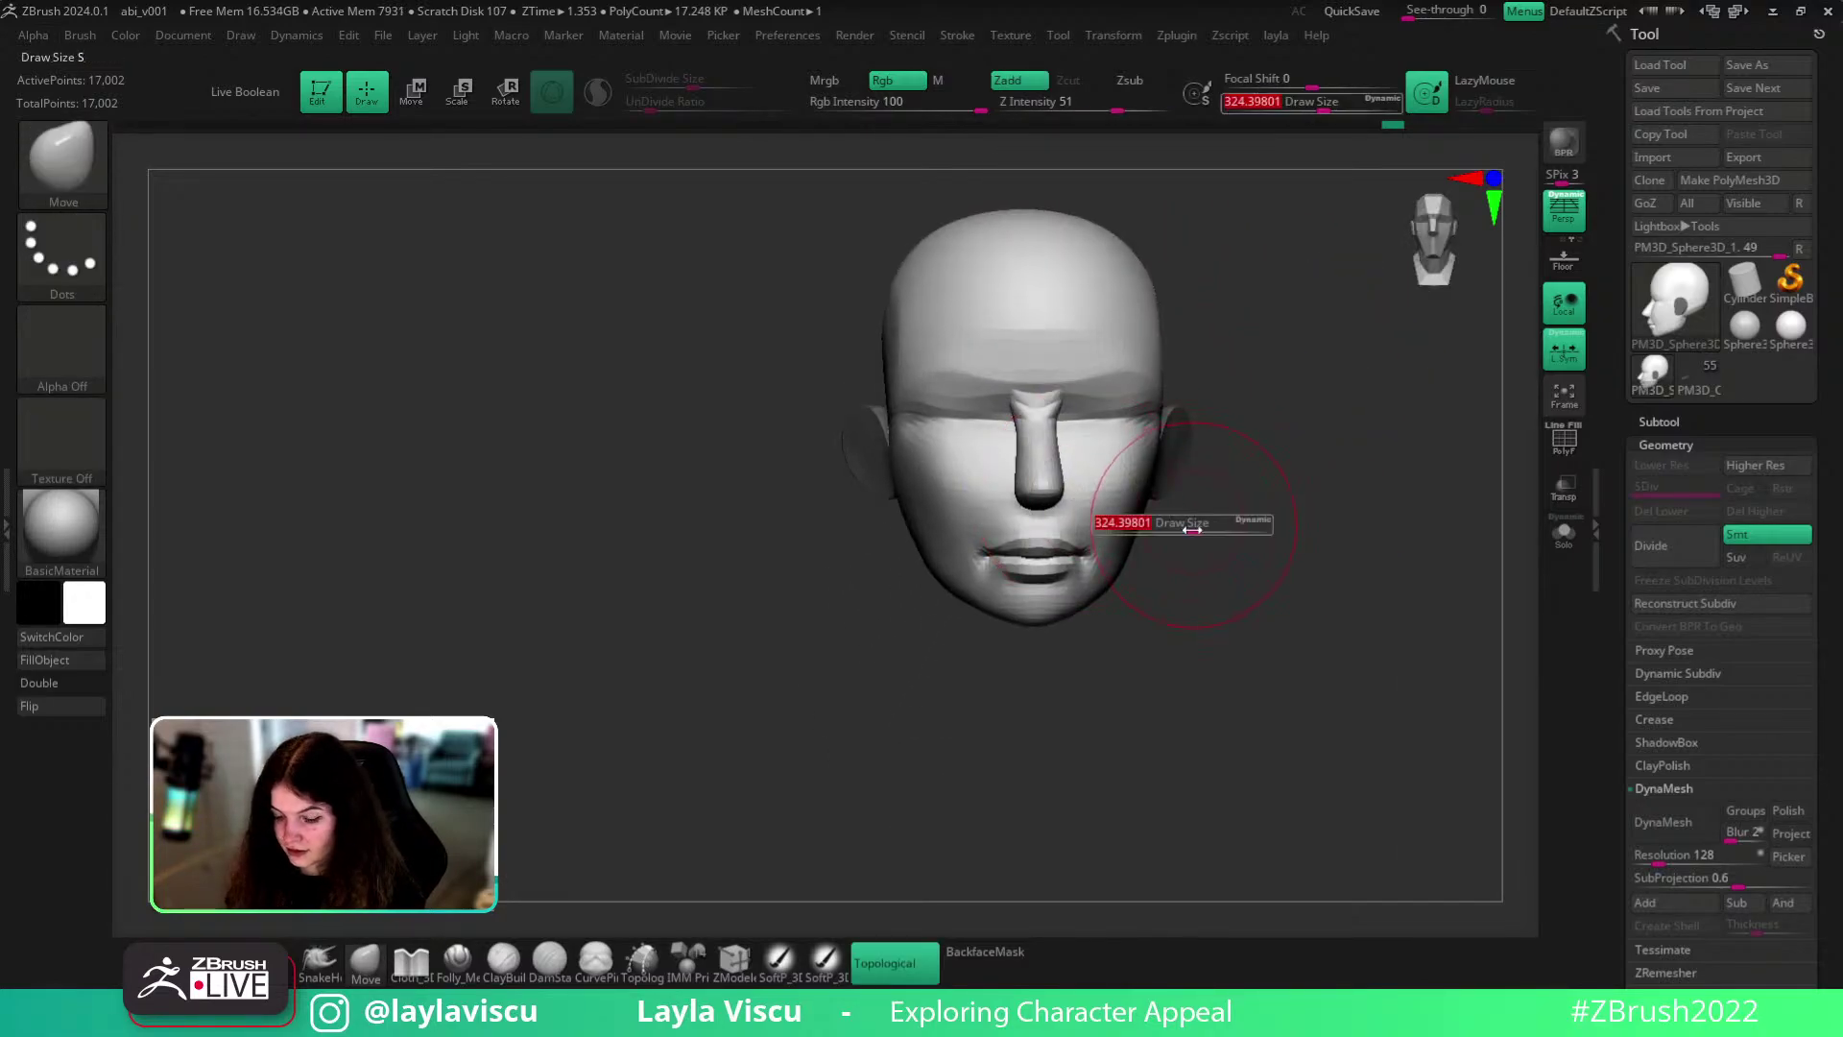
pyautogui.moveTo(1189, 527); pyautogui.dragTo(1155, 527)
pyautogui.moveTo(1235, 535); pyautogui.dragTo(1086, 488, button='right')
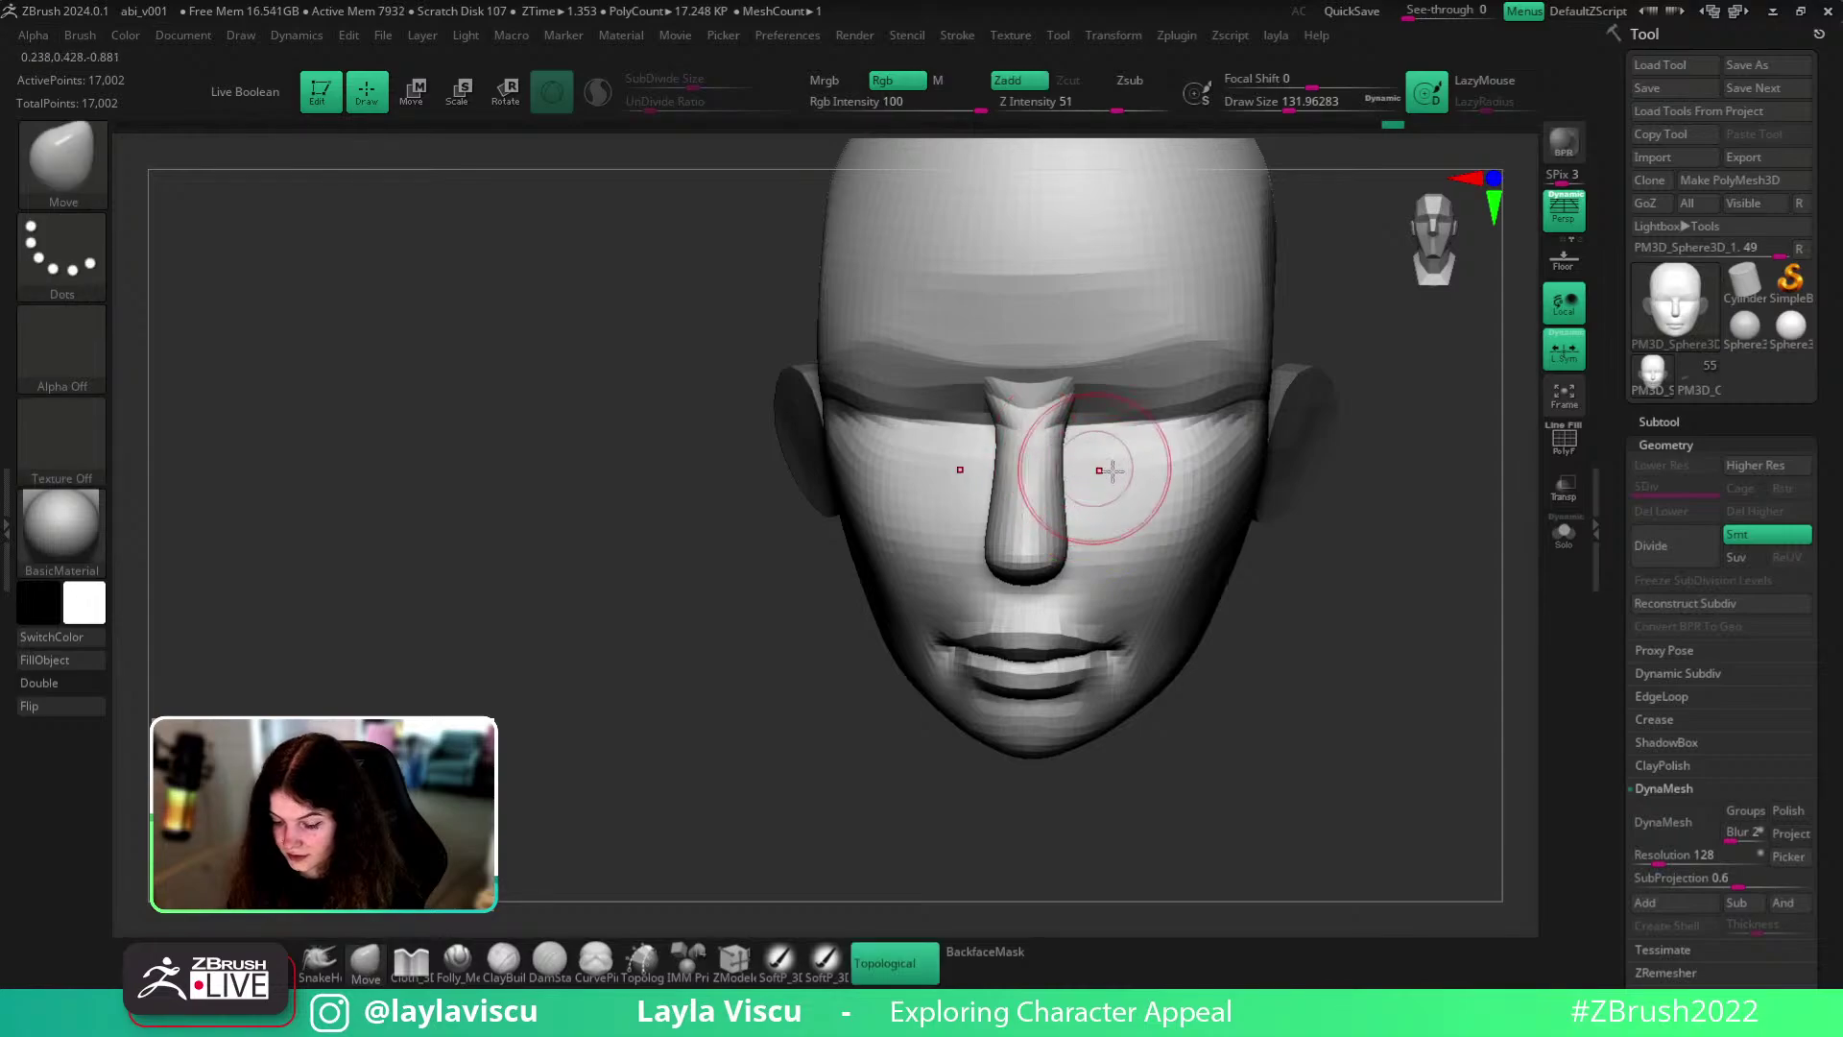
pyautogui.keyDown('shift'); pyautogui.moveTo(1322, 603); pyautogui.dragTo(1324, 656, button='right'); pyautogui.keyUp('shift')
pyautogui.moveTo(1313, 518); pyautogui.dragTo(1315, 497)
pyautogui.press('s')
pyautogui.moveTo(1090, 432); pyautogui.dragTo(1079, 432)
pyautogui.click(996, 953)
pyautogui.moveTo(1080, 878); pyautogui.dragTo(1036, 868)
pyautogui.moveTo(1049, 444); pyautogui.dragTo(1042, 443)
pyautogui.moveTo(1334, 428)
pyautogui.mouseDown()
pyautogui.moveTo(1407, 516)
pyautogui.moveTo(1379, 522)
pyautogui.moveTo(1390, 639)
pyautogui.mouseUp()
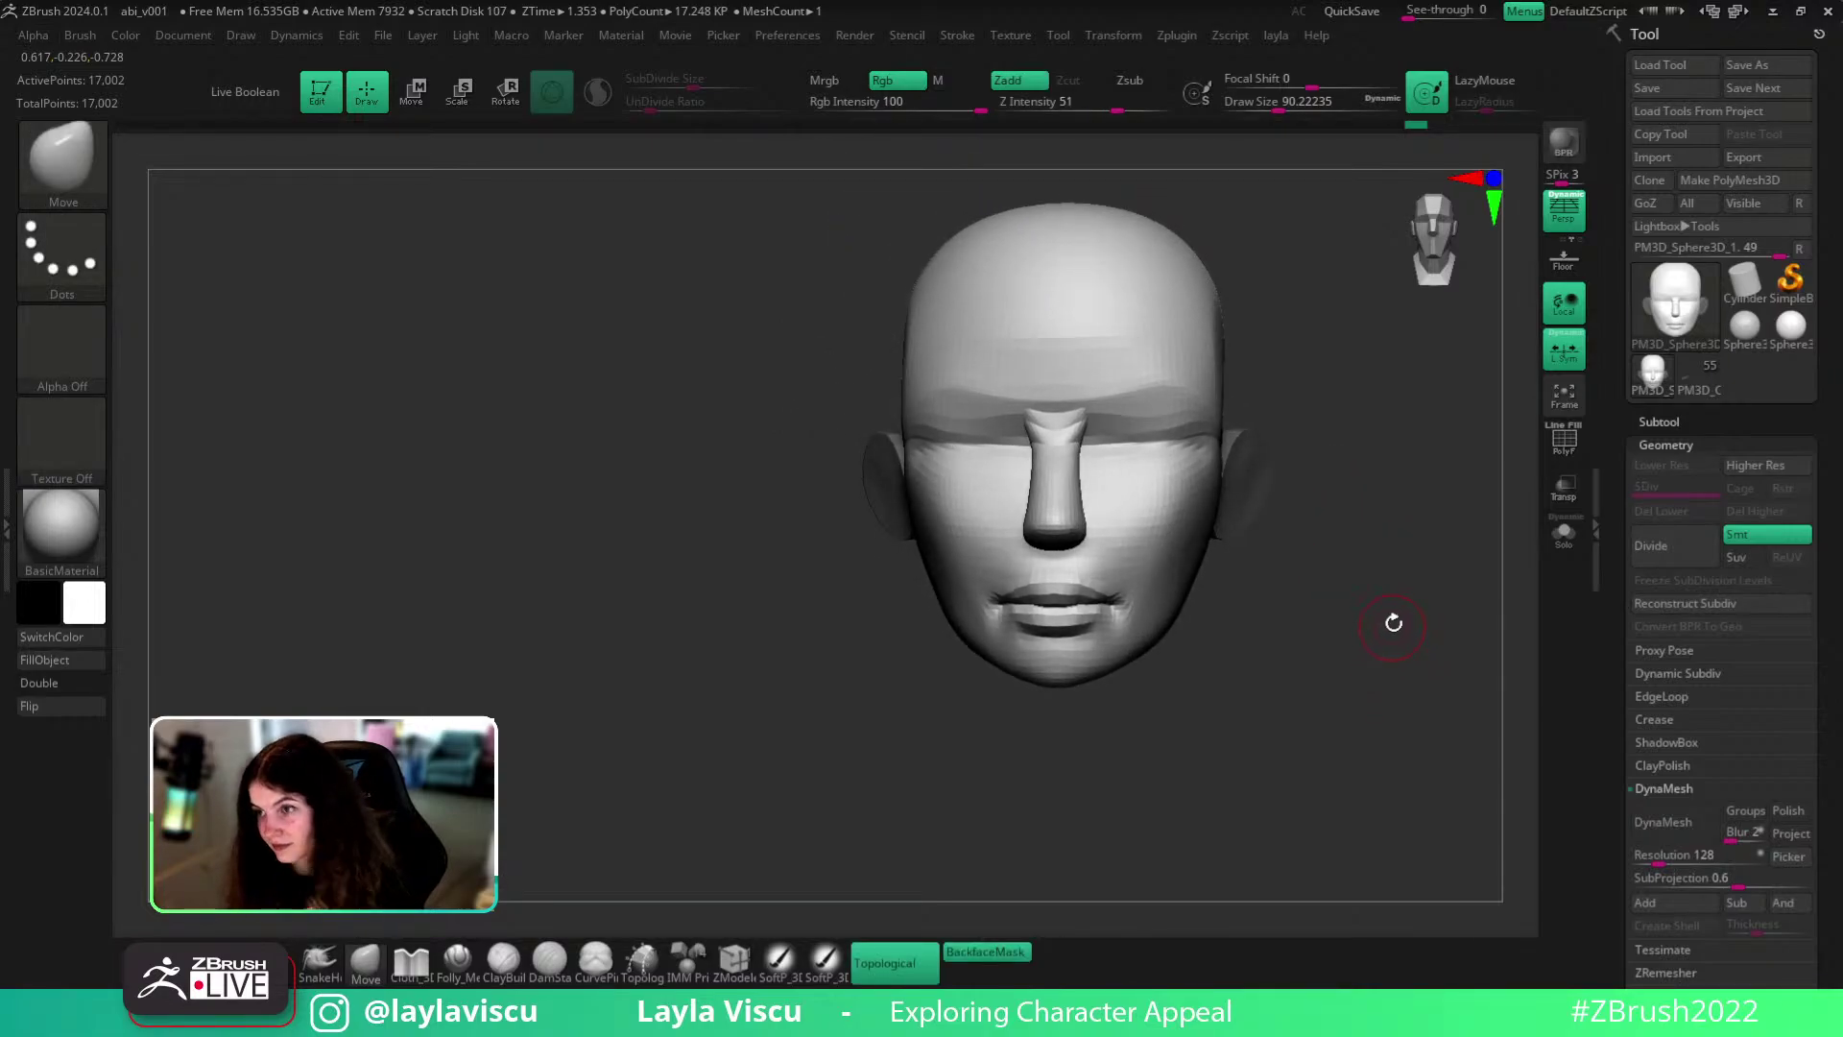
# - Open the subtool list, add a sphere as a new subtool with a macro, and turn off Solo to show the head
pyautogui.click(1649, 426)
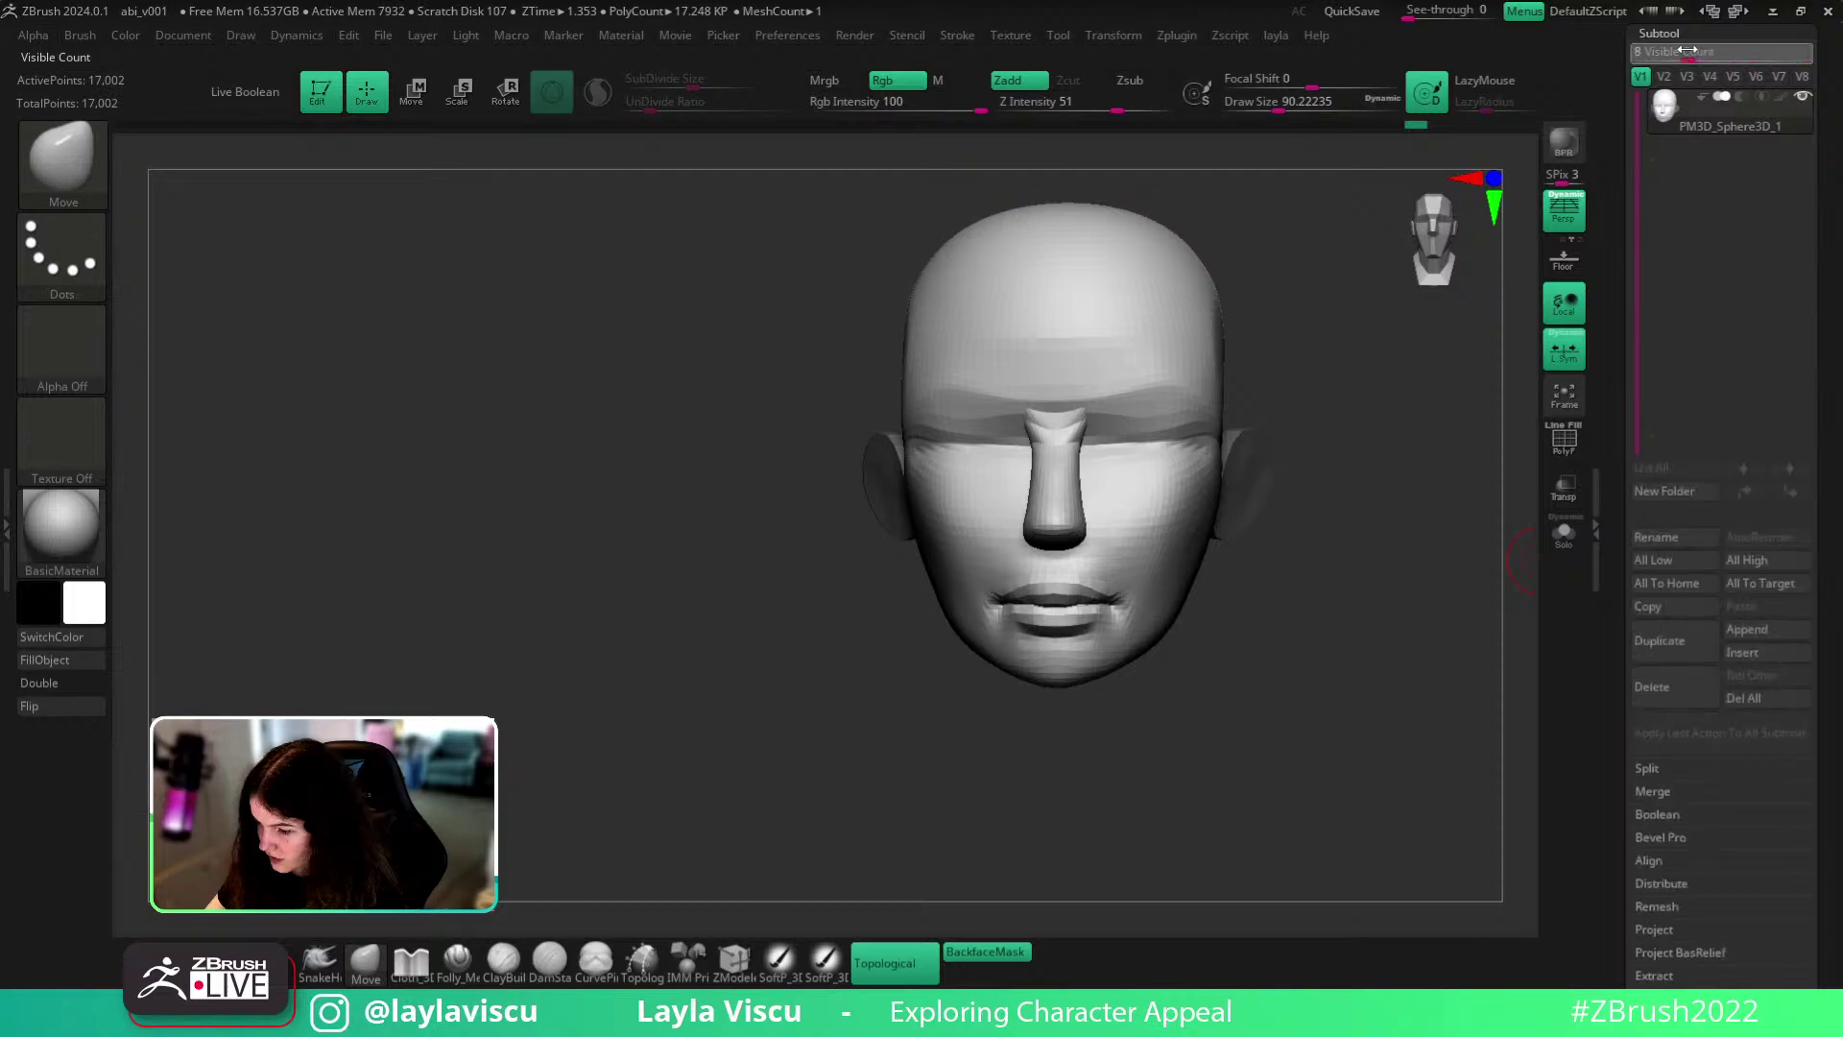
pyautogui.click(467, 36)
pyautogui.click(511, 35)
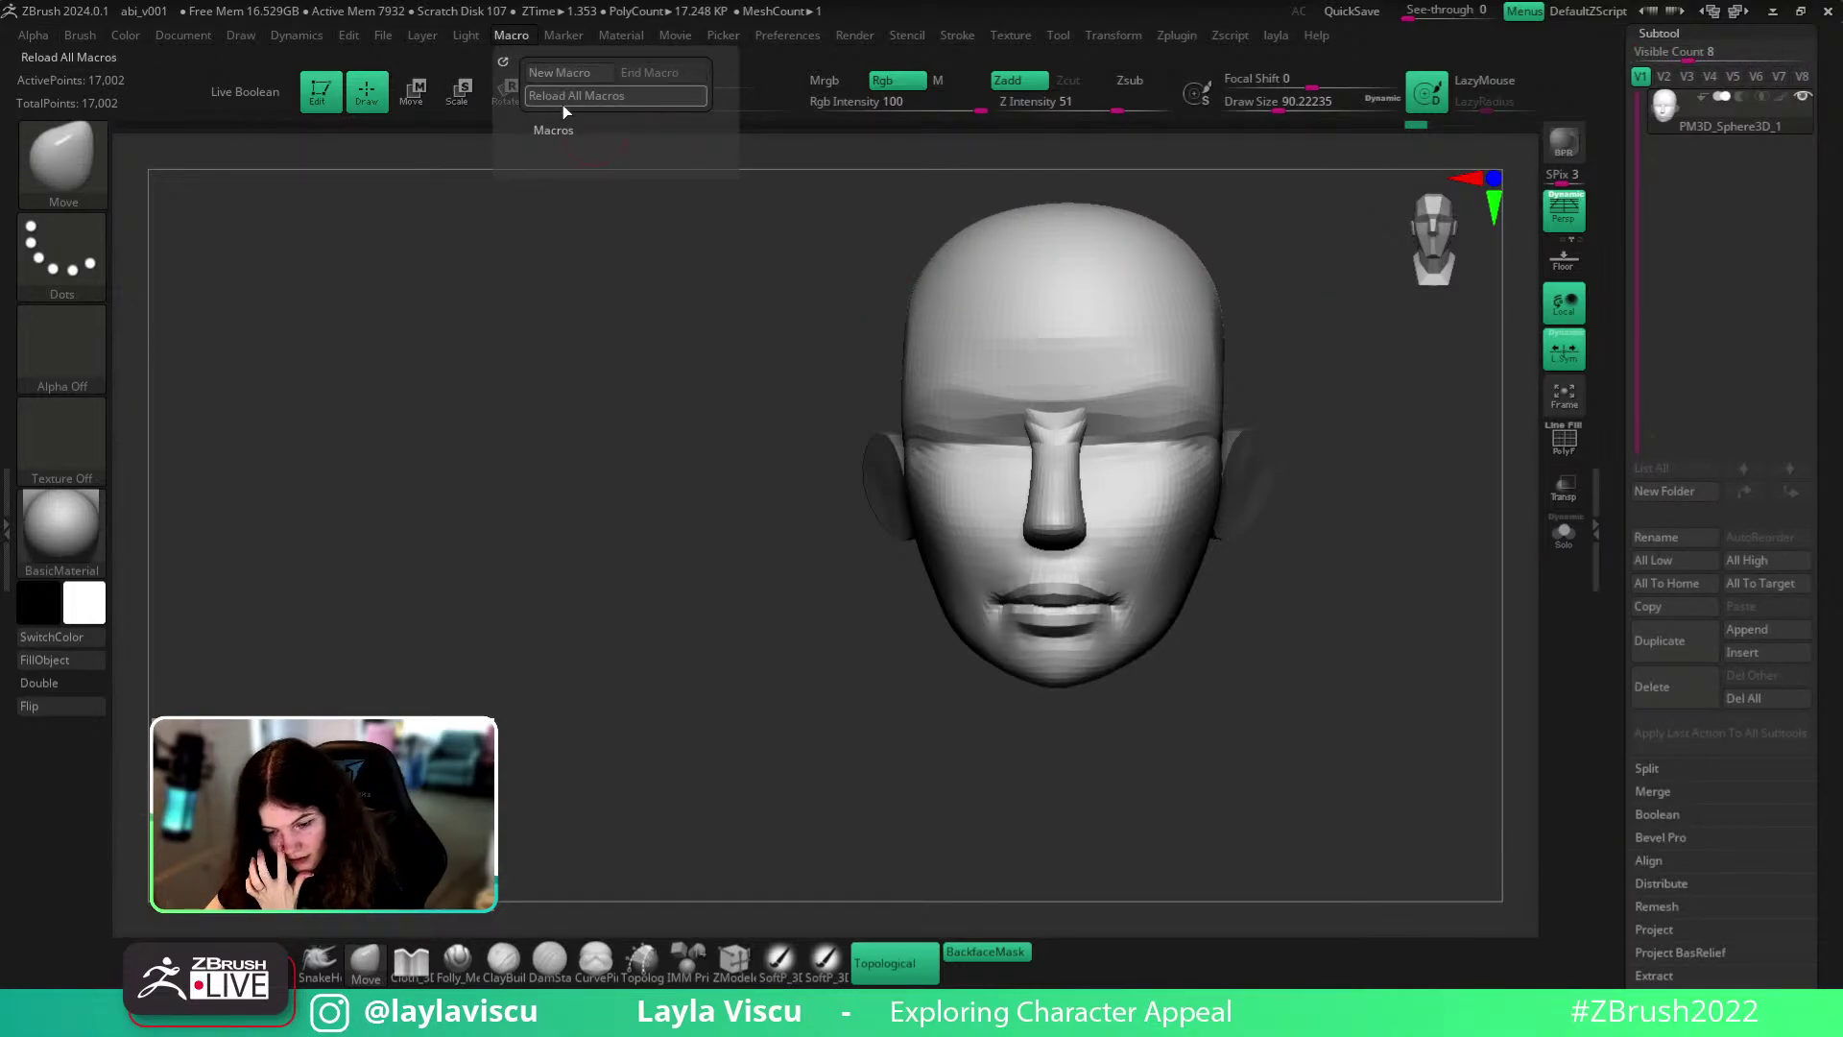
pyautogui.click(560, 130)
pyautogui.click(591, 189)
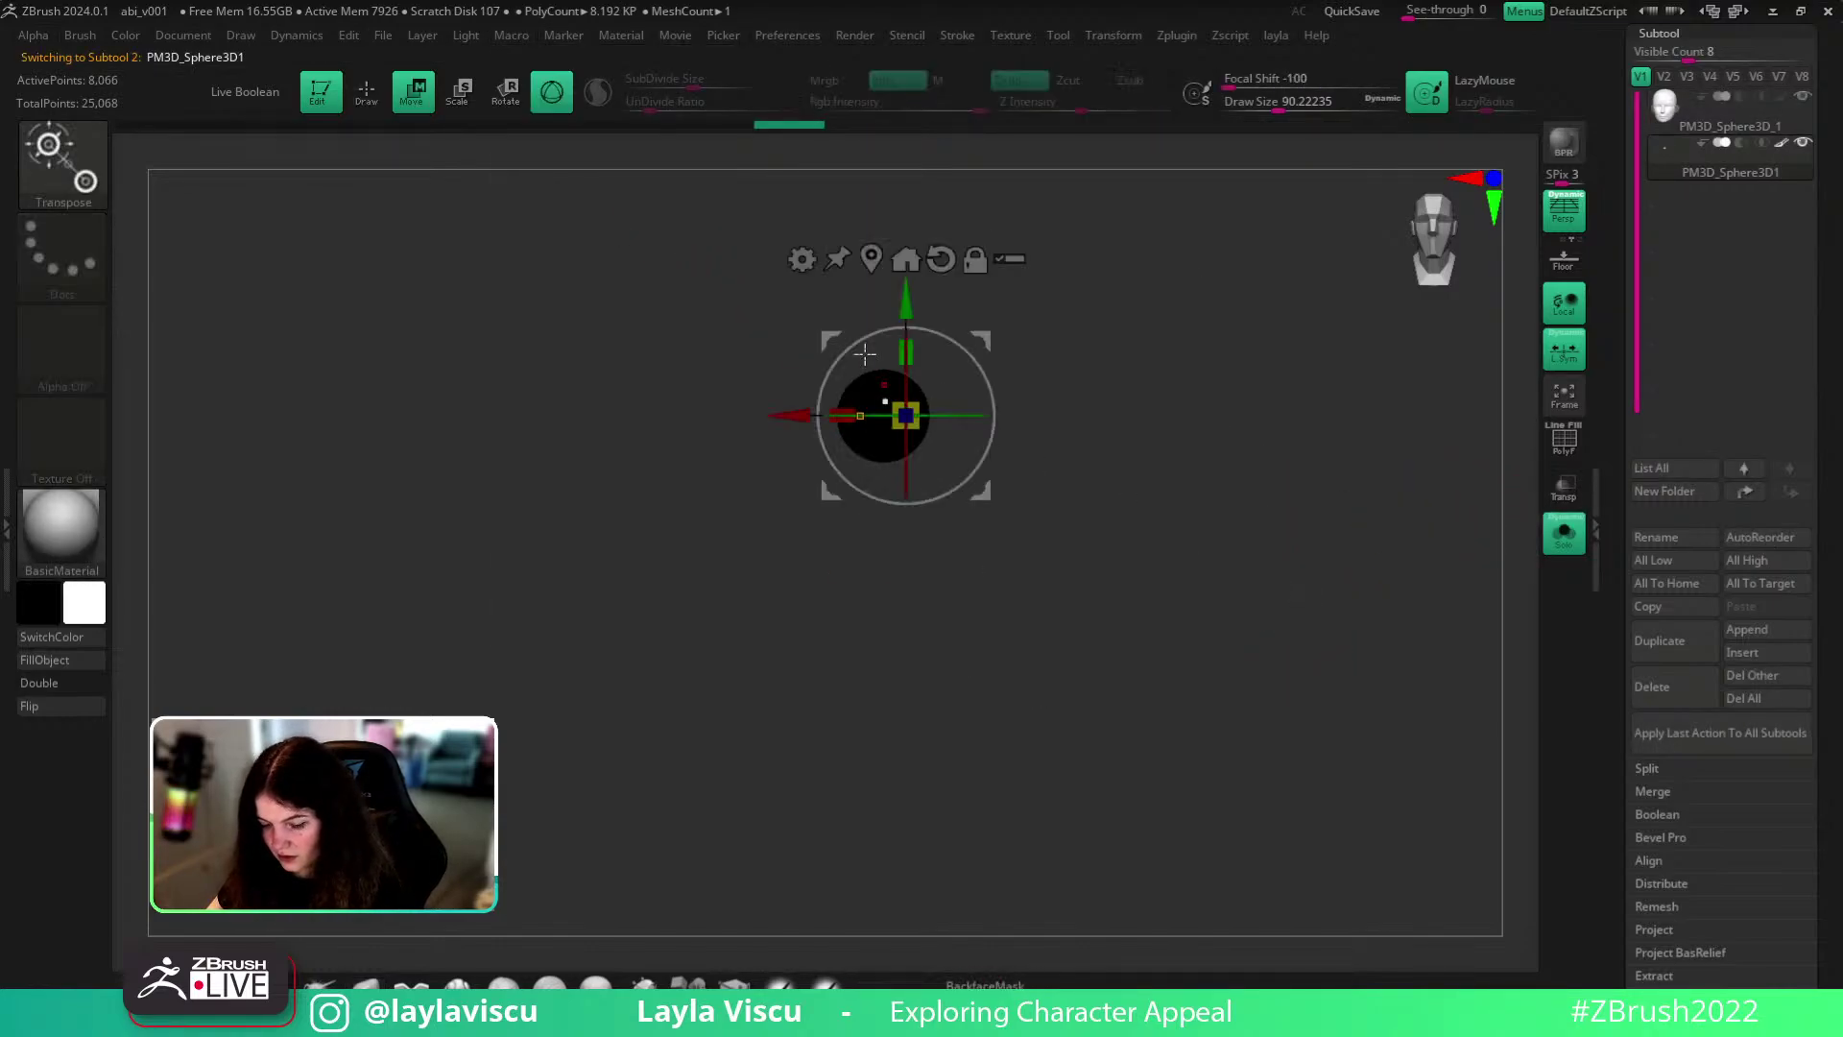
pyautogui.click(1563, 532)
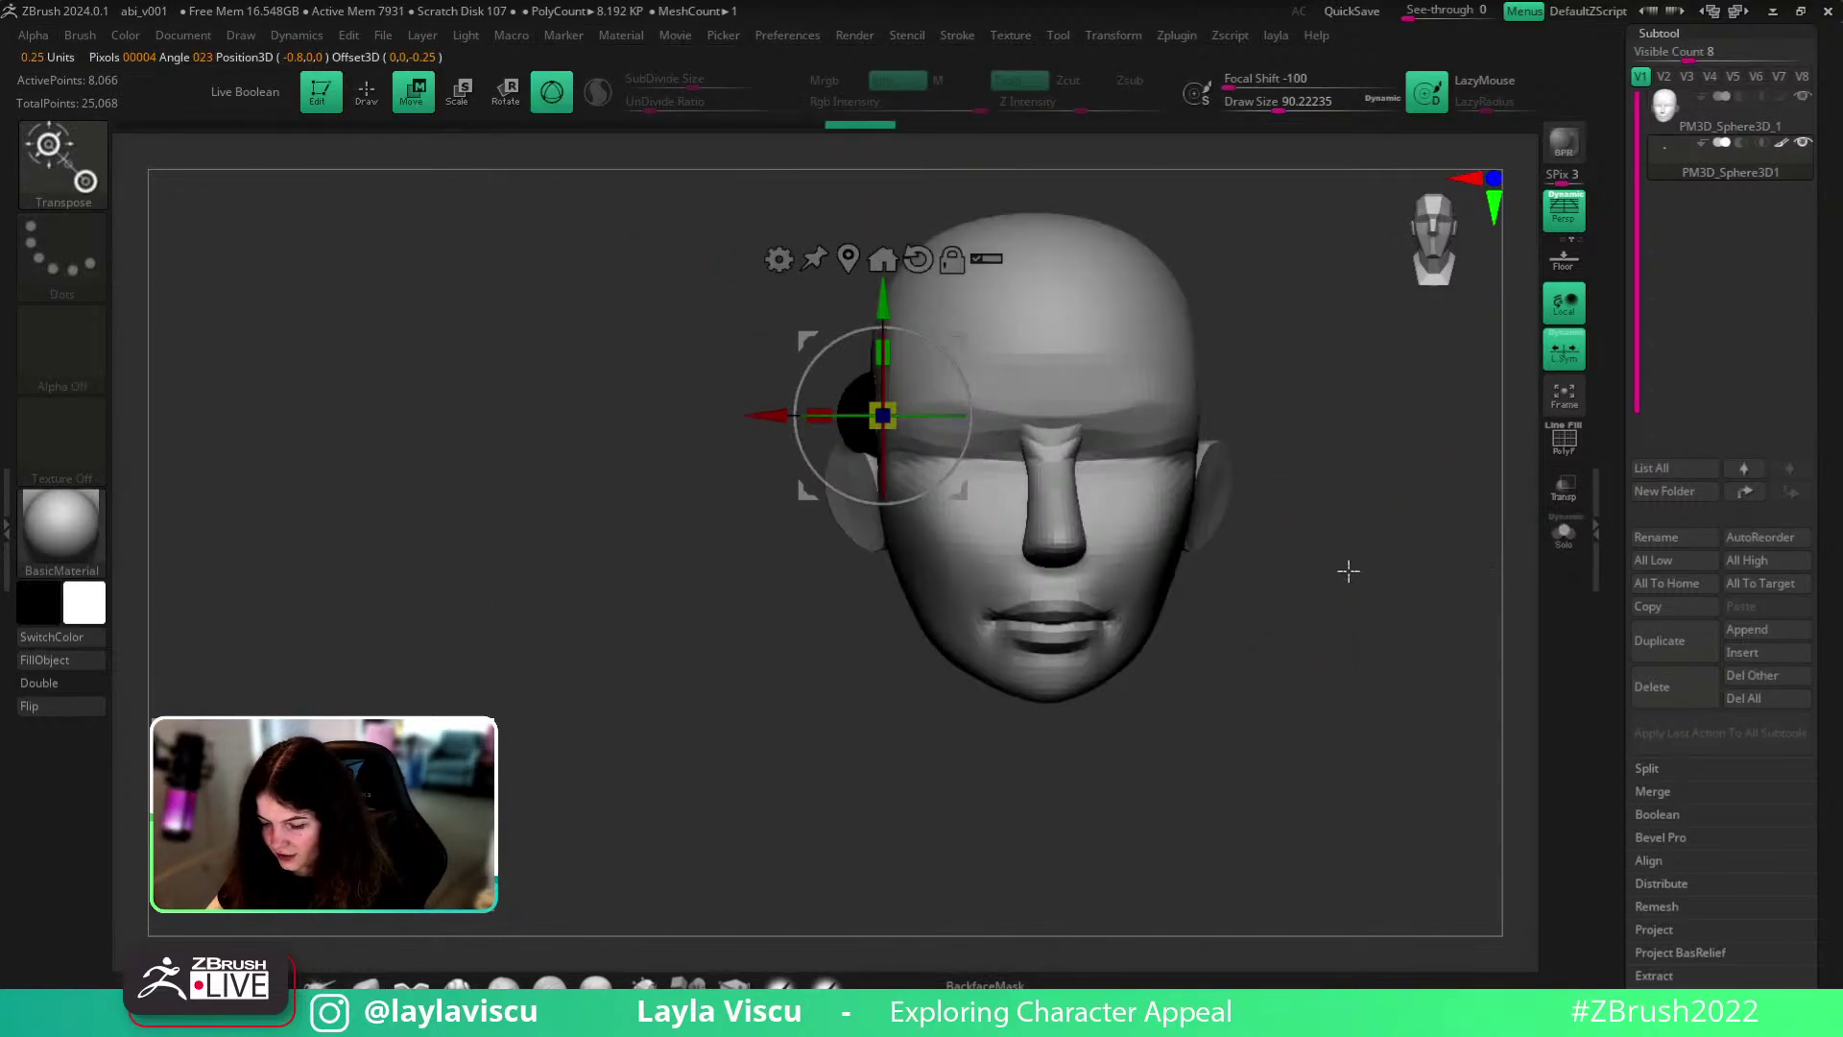
# - Move the new sphere in front of one eye socket and scale it down to eyeball size
pyautogui.keyDown('shift'); pyautogui.moveTo(1319, 553); pyautogui.dragTo(1343, 551); pyautogui.keyUp('shift')
pyautogui.moveTo(1004, 417); pyautogui.dragTo(1097, 480)
pyautogui.moveTo(1128, 549); pyautogui.dragTo(950, 499)
pyautogui.keyDown('ctrl'); pyautogui.moveTo(927, 453); pyautogui.dragTo(998, 509, button='right'); pyautogui.keyUp('ctrl')
pyautogui.hotkey('shift', 'f')
pyautogui.moveTo(1050, 483); pyautogui.dragTo(1147, 543)
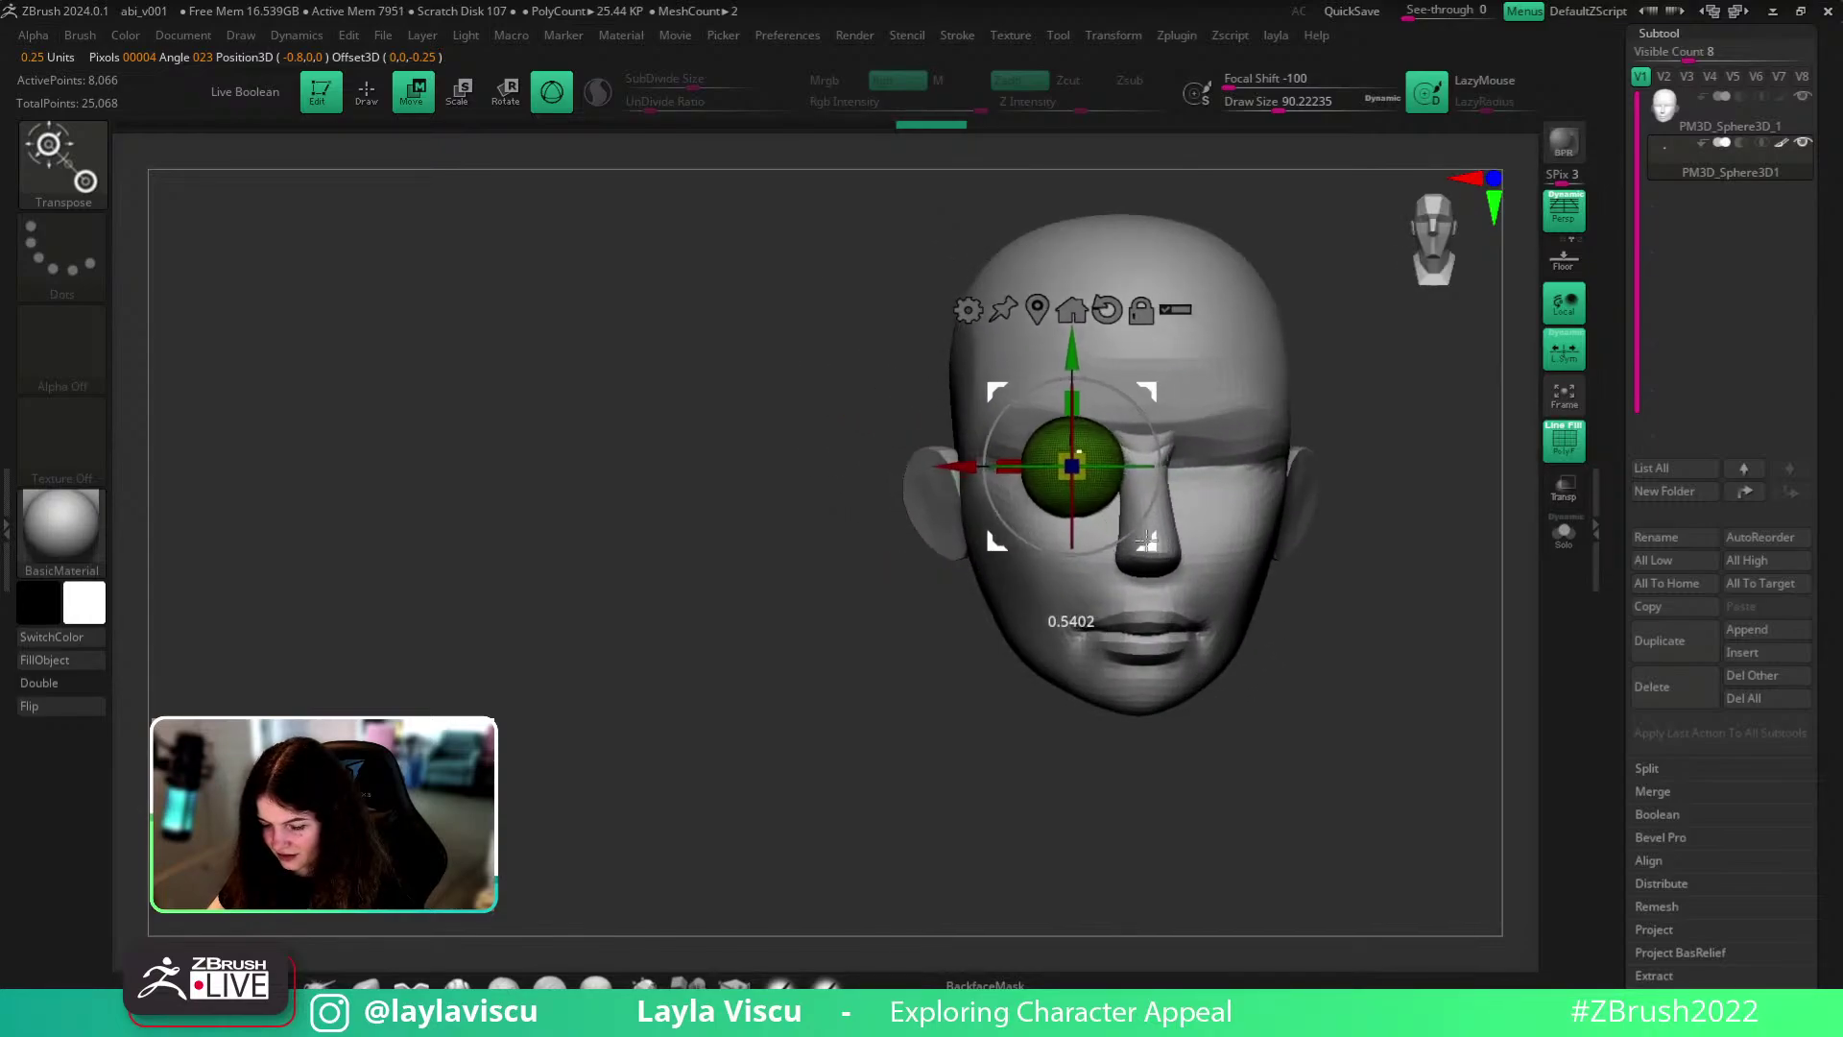
pyautogui.moveTo(1074, 496)
pyautogui.keyDown('shift'); pyautogui.mouseDown()
pyautogui.moveTo(1075, 530)
pyautogui.moveTo(1070, 477)
pyautogui.mouseUp(); pyautogui.keyUp('shift')
pyautogui.moveTo(958, 468); pyautogui.dragTo(951, 467)
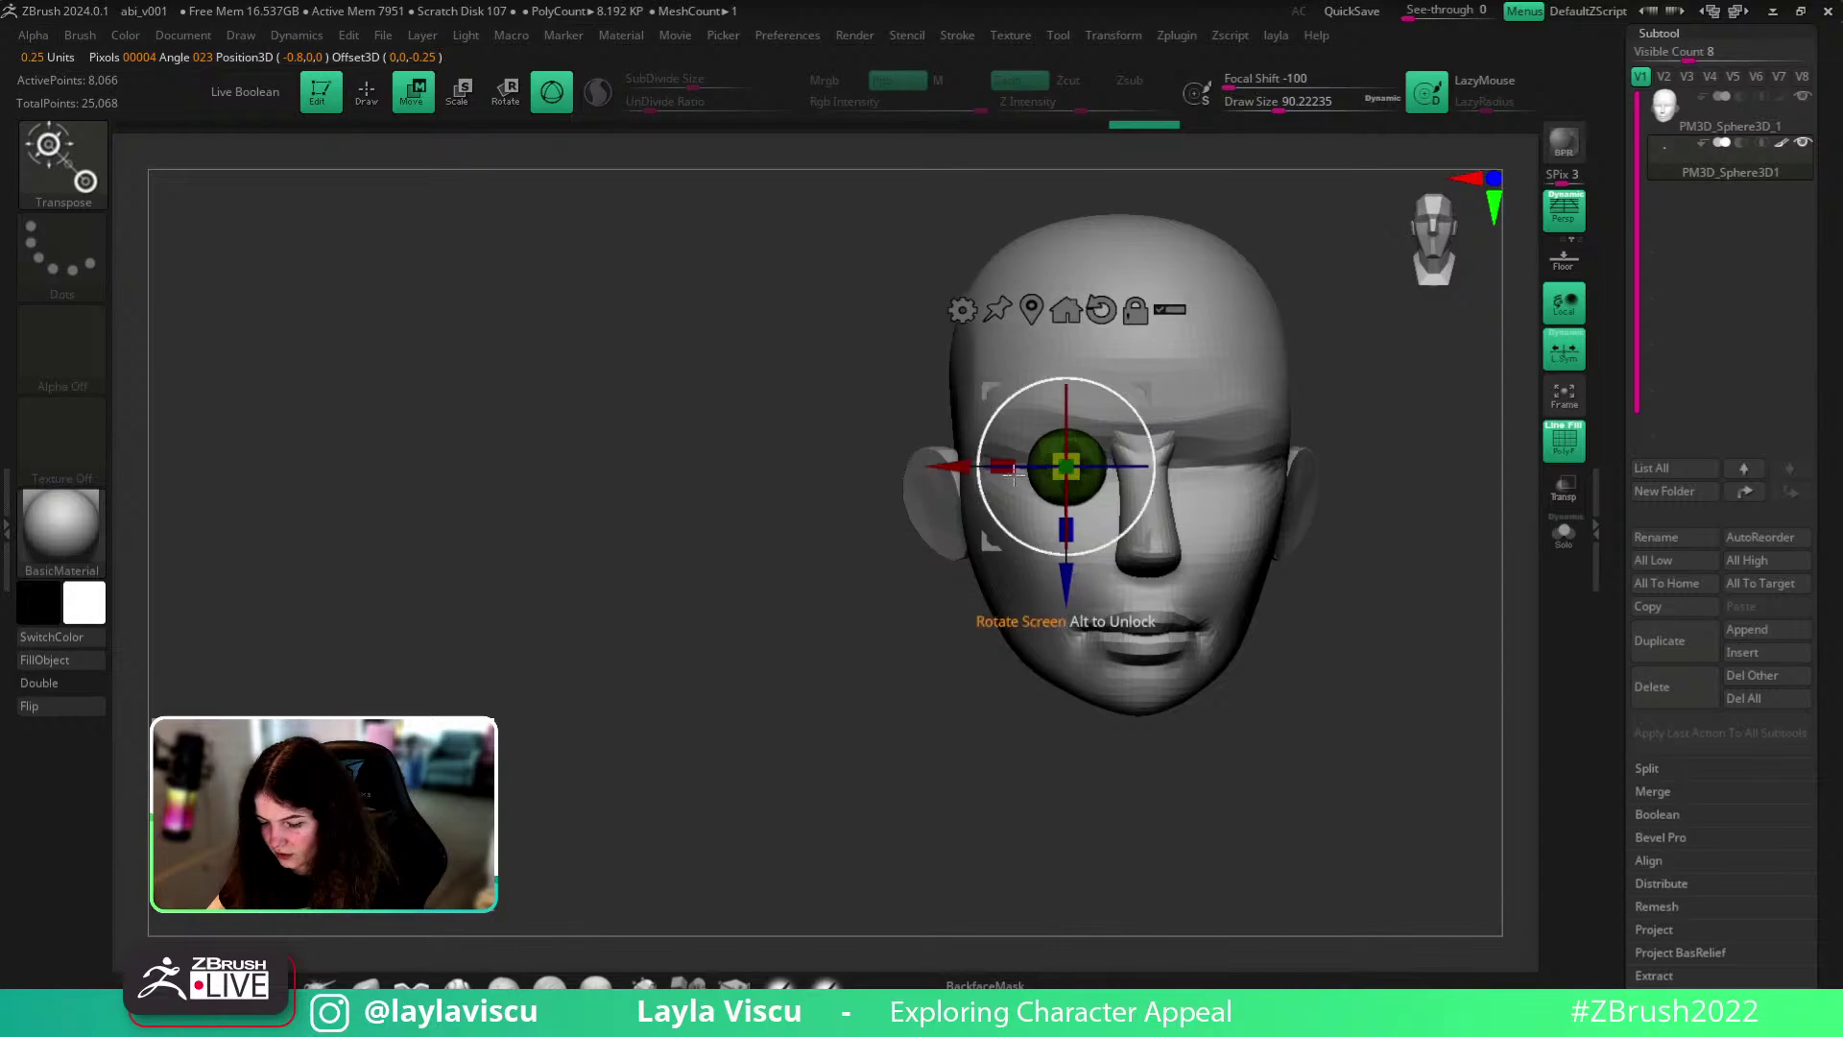
# - Hide the wireframe, fill the eyeball with a light tint of RGB 225, 215, 215, and reset the current color to white
pyautogui.hotkey('shift', 'f')
pyautogui.keyDown('alt'); pyautogui.moveTo(1405, 633); pyautogui.dragTo(1233, 613, button='right'); pyautogui.keyUp('alt')
pyautogui.click(68, 658)
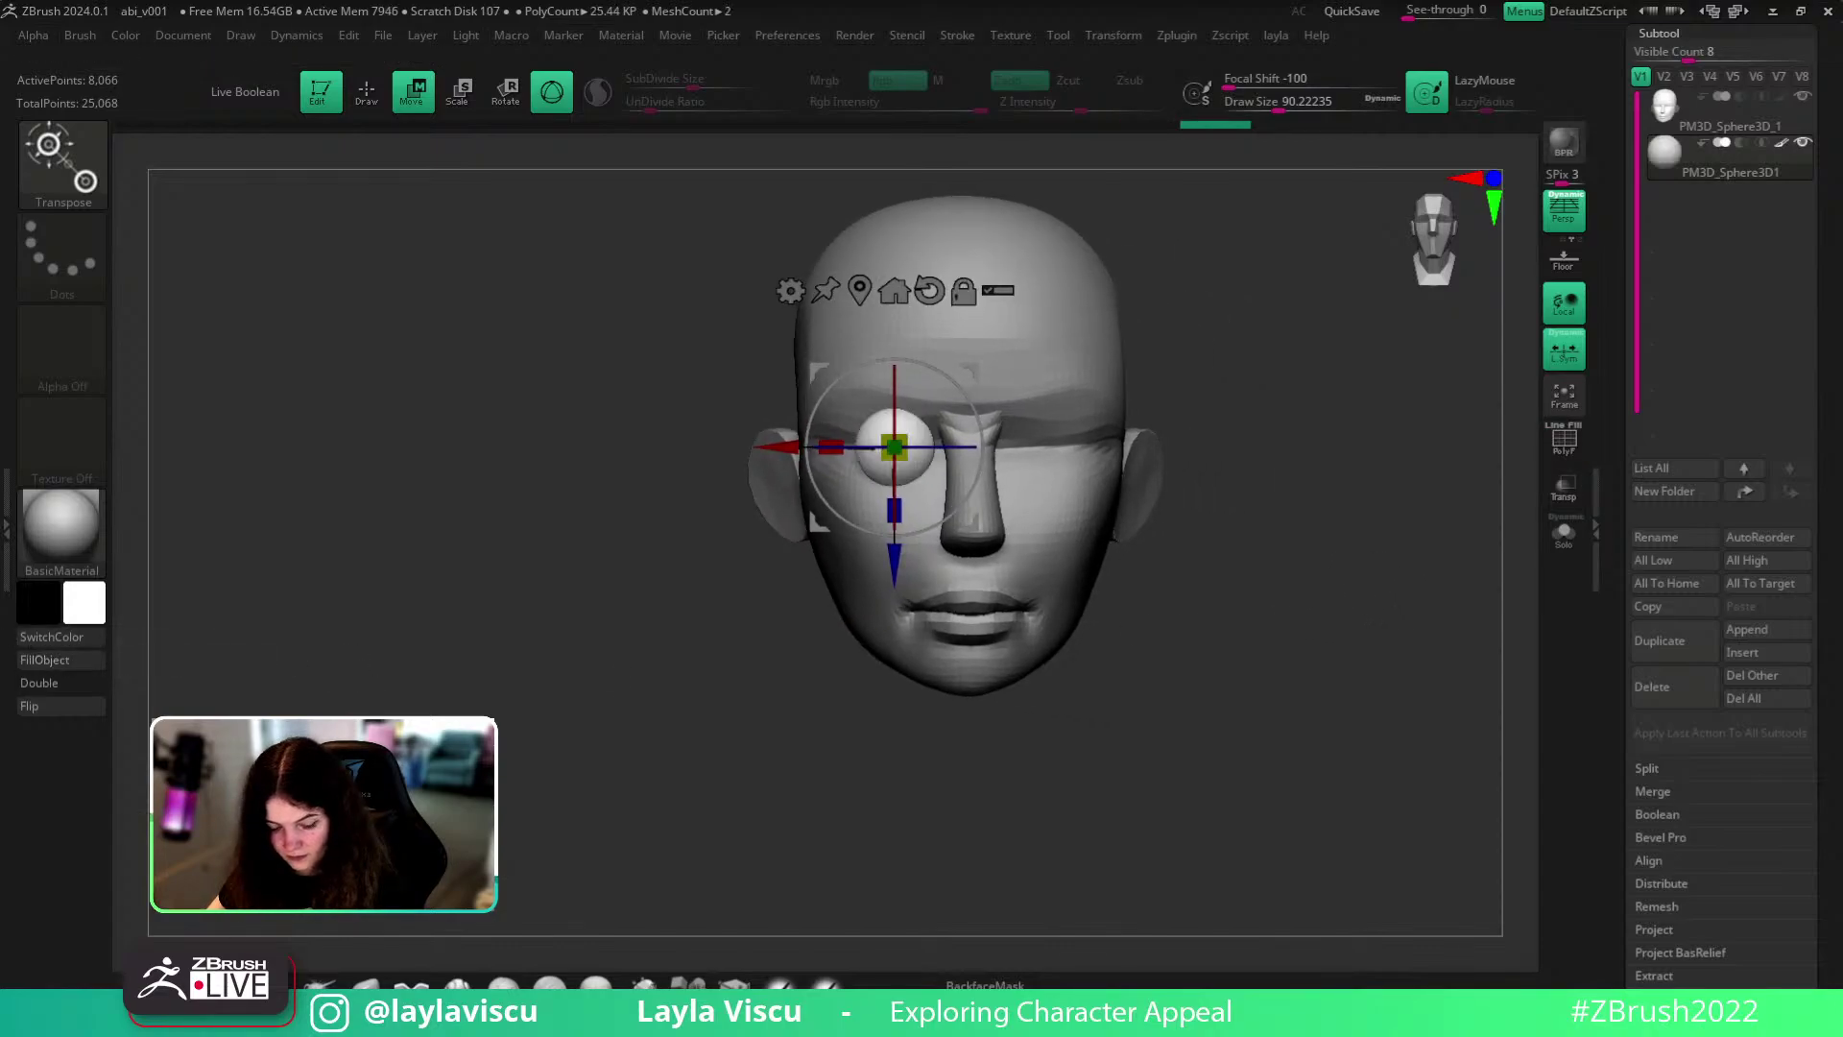
pyautogui.click(374, 985)
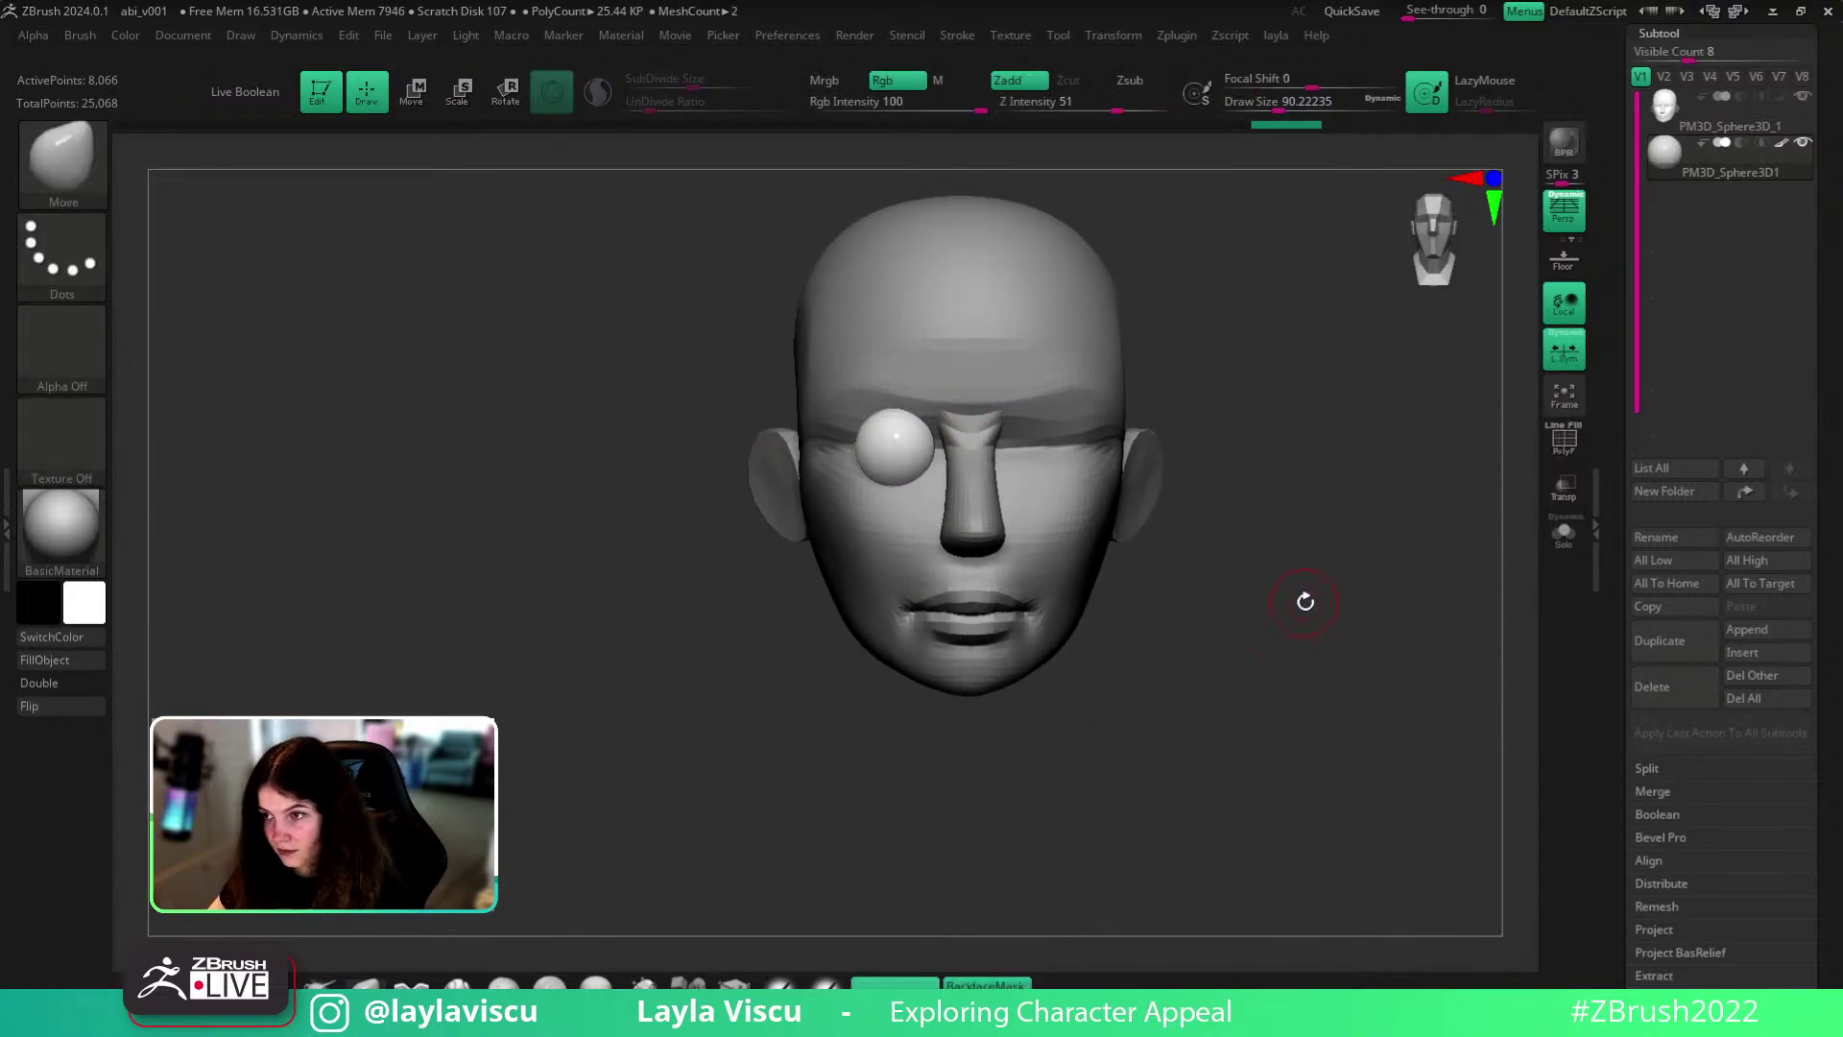
pyautogui.click(82, 598)
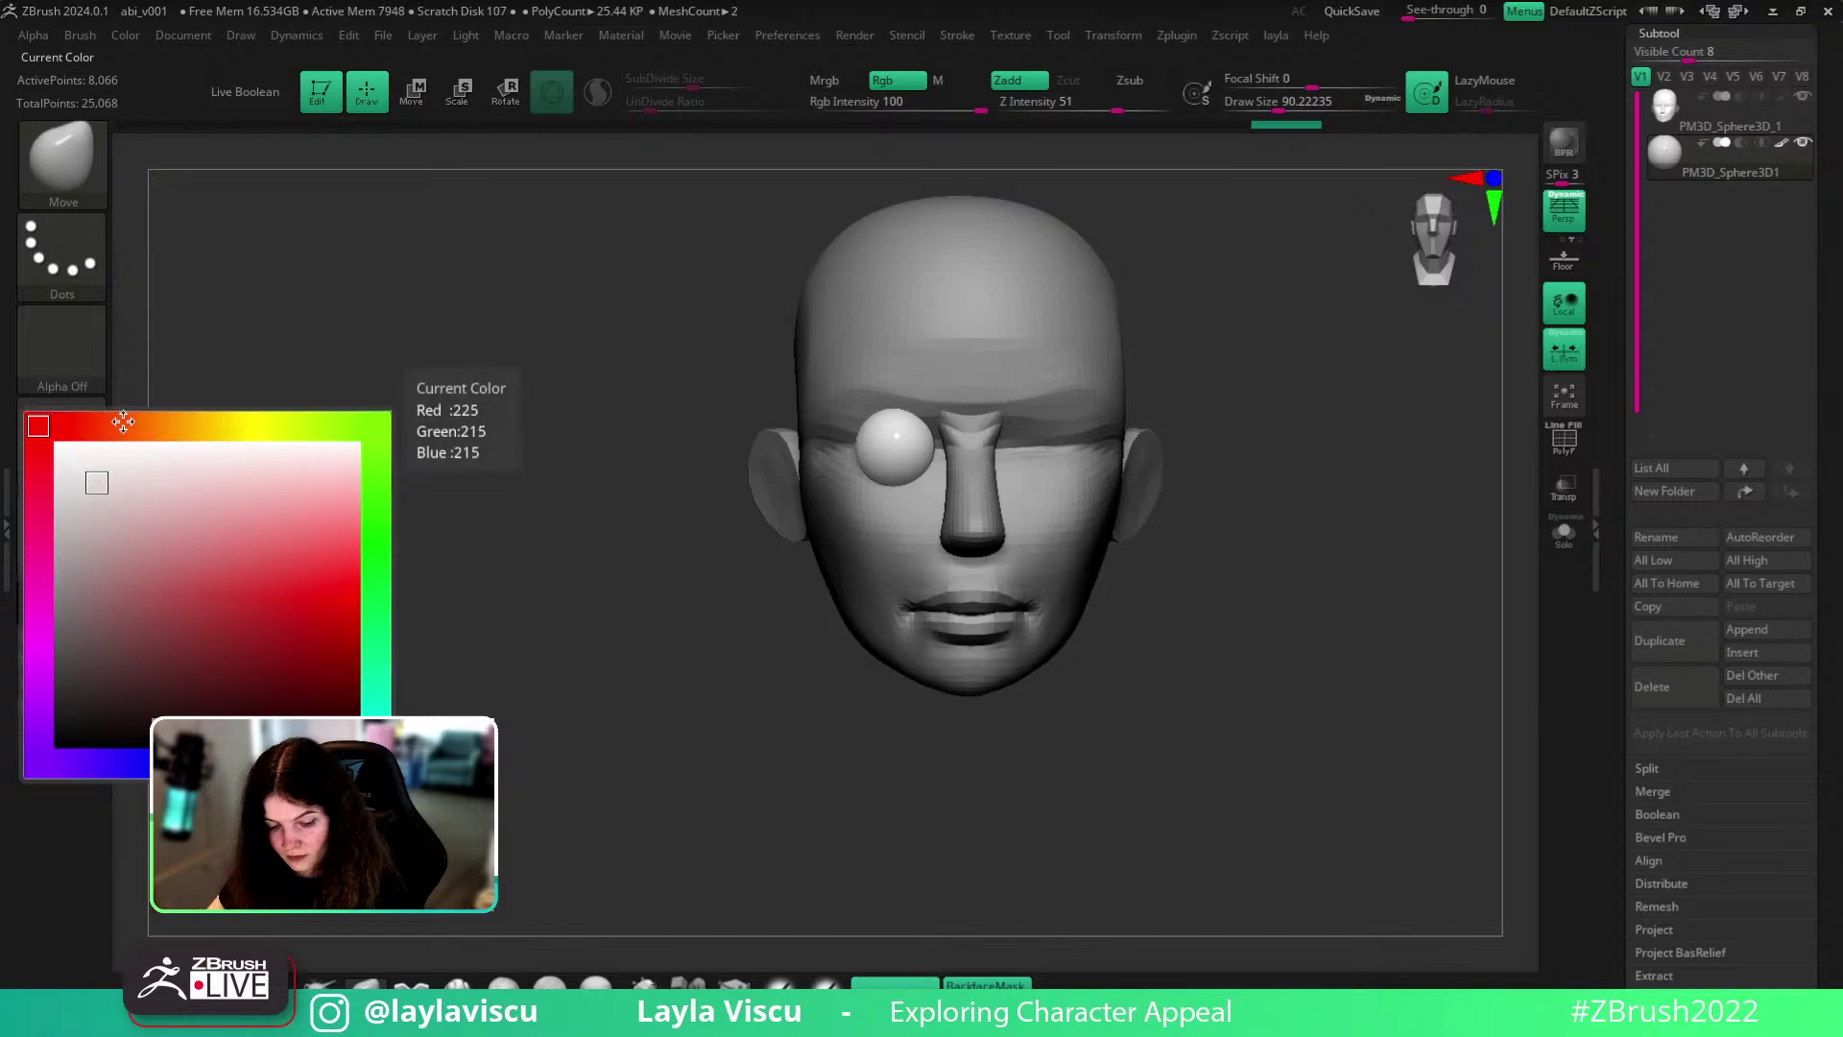
pyautogui.click(77, 660)
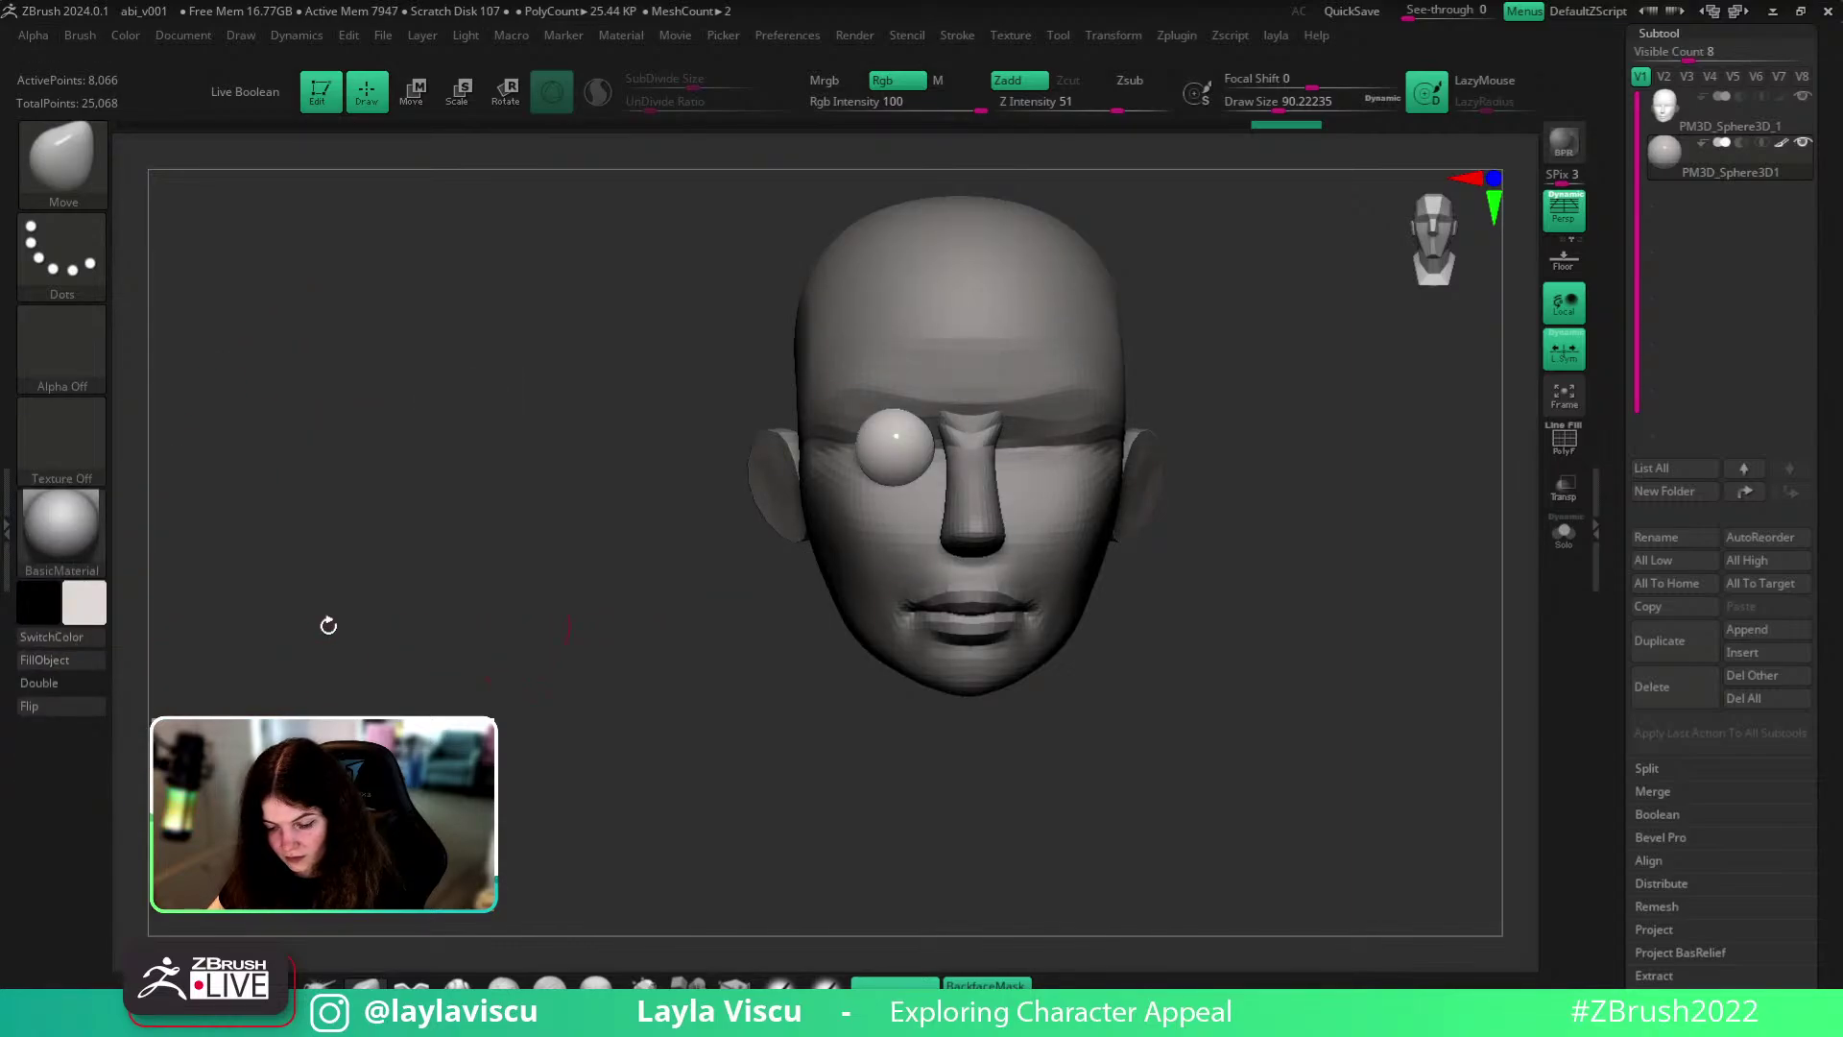
pyautogui.click(83, 600)
# - Turn off local symmetry, mirror and weld the eyeball to the other eye socket, and shift the gizmo to the new eyeball
pyautogui.press('w')
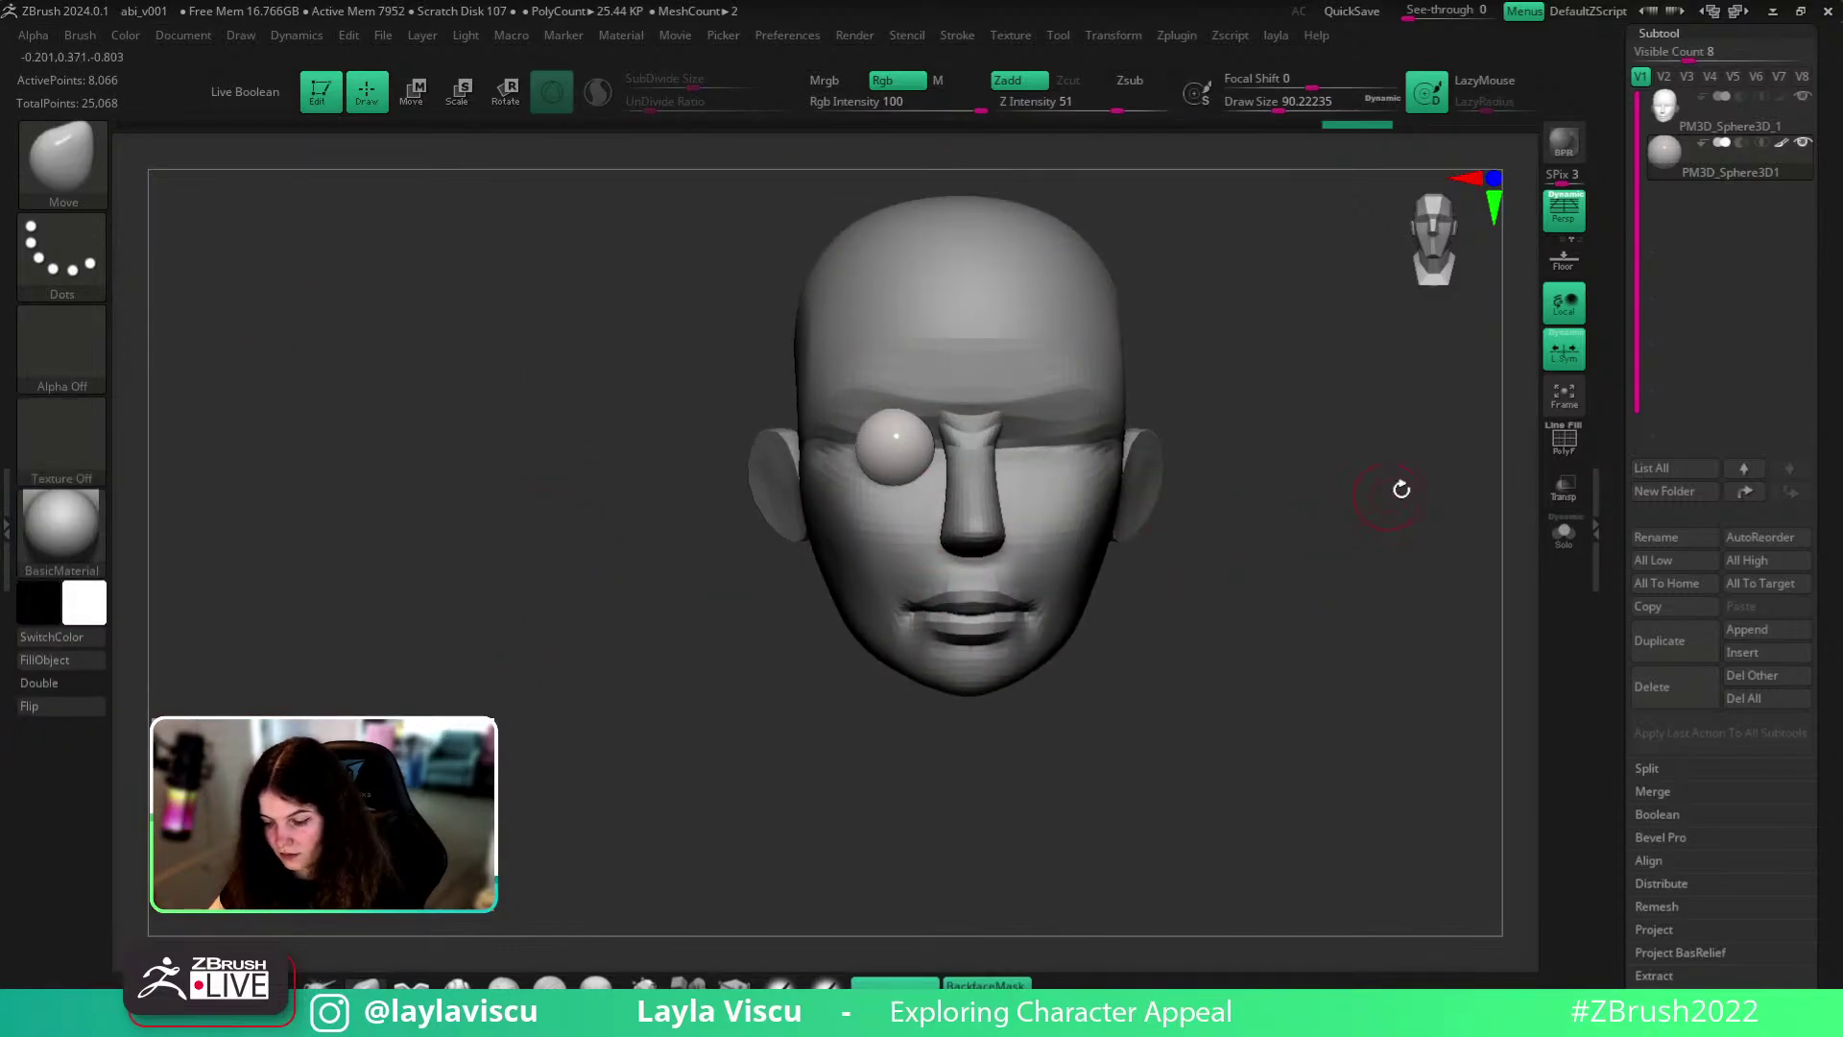
pyautogui.press('space')
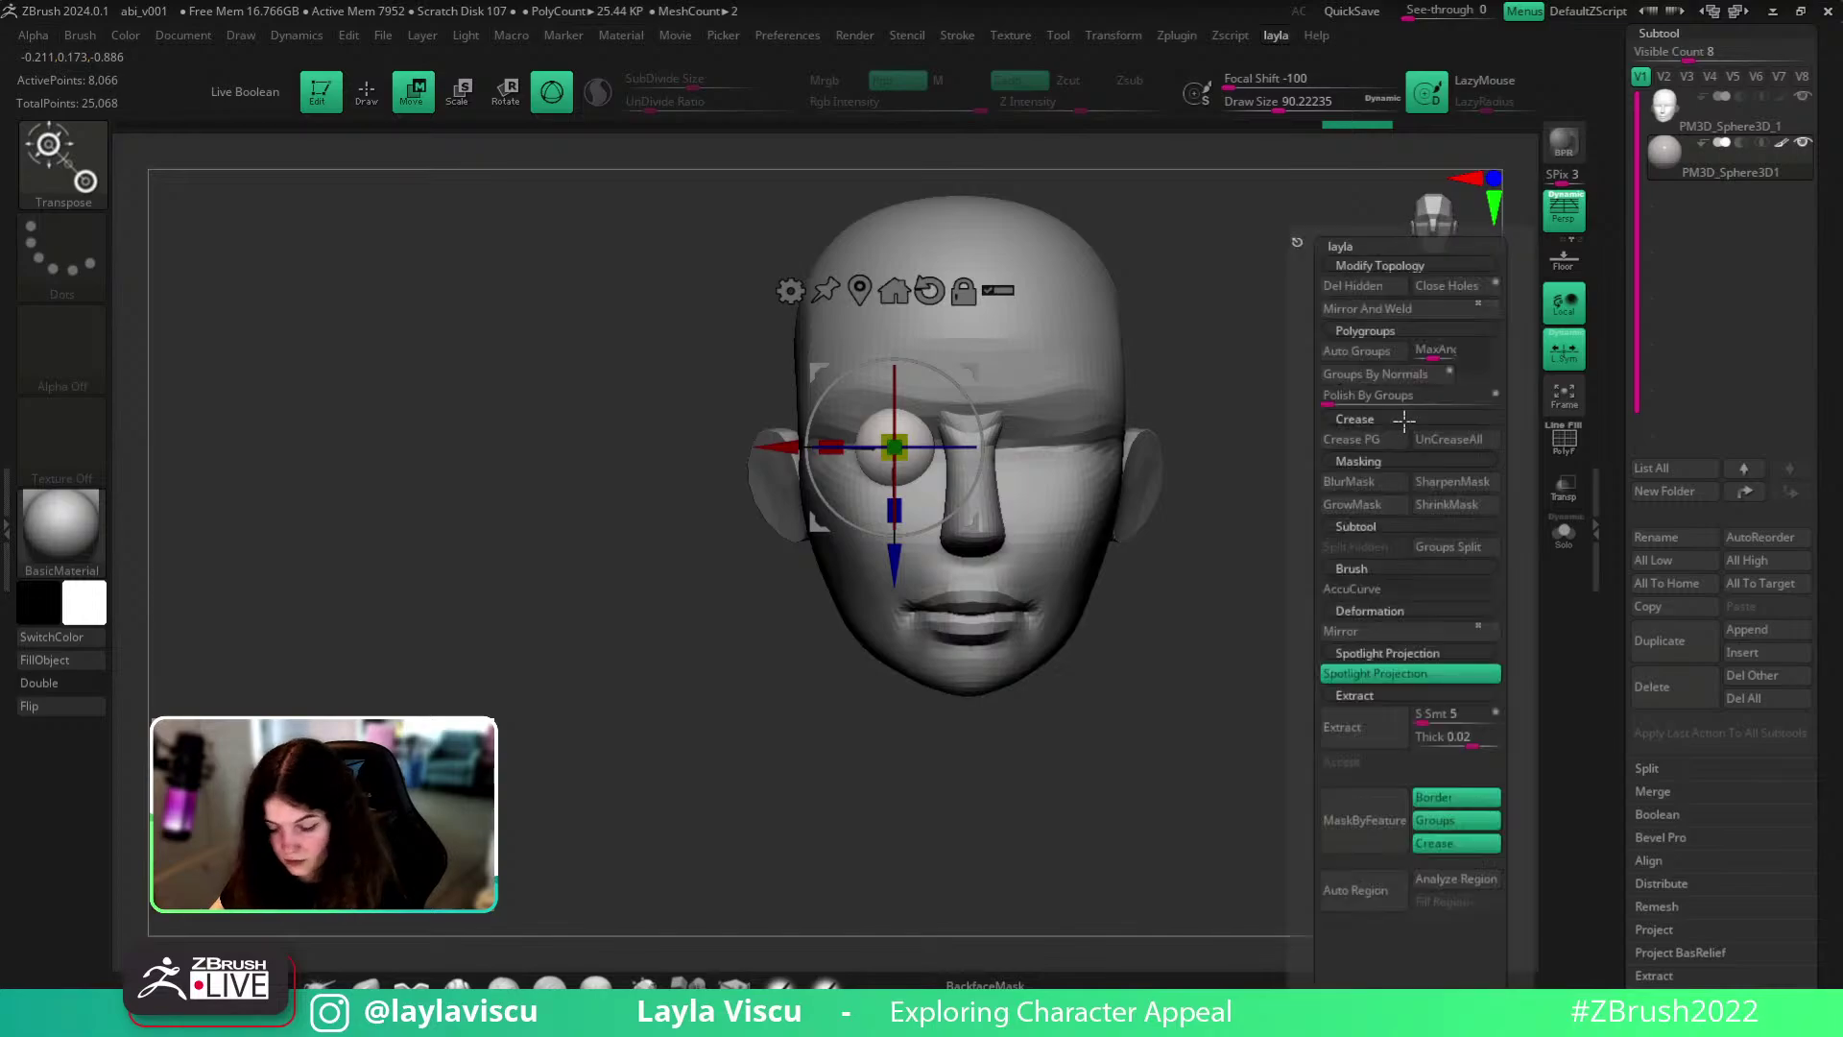
pyautogui.click(1376, 311)
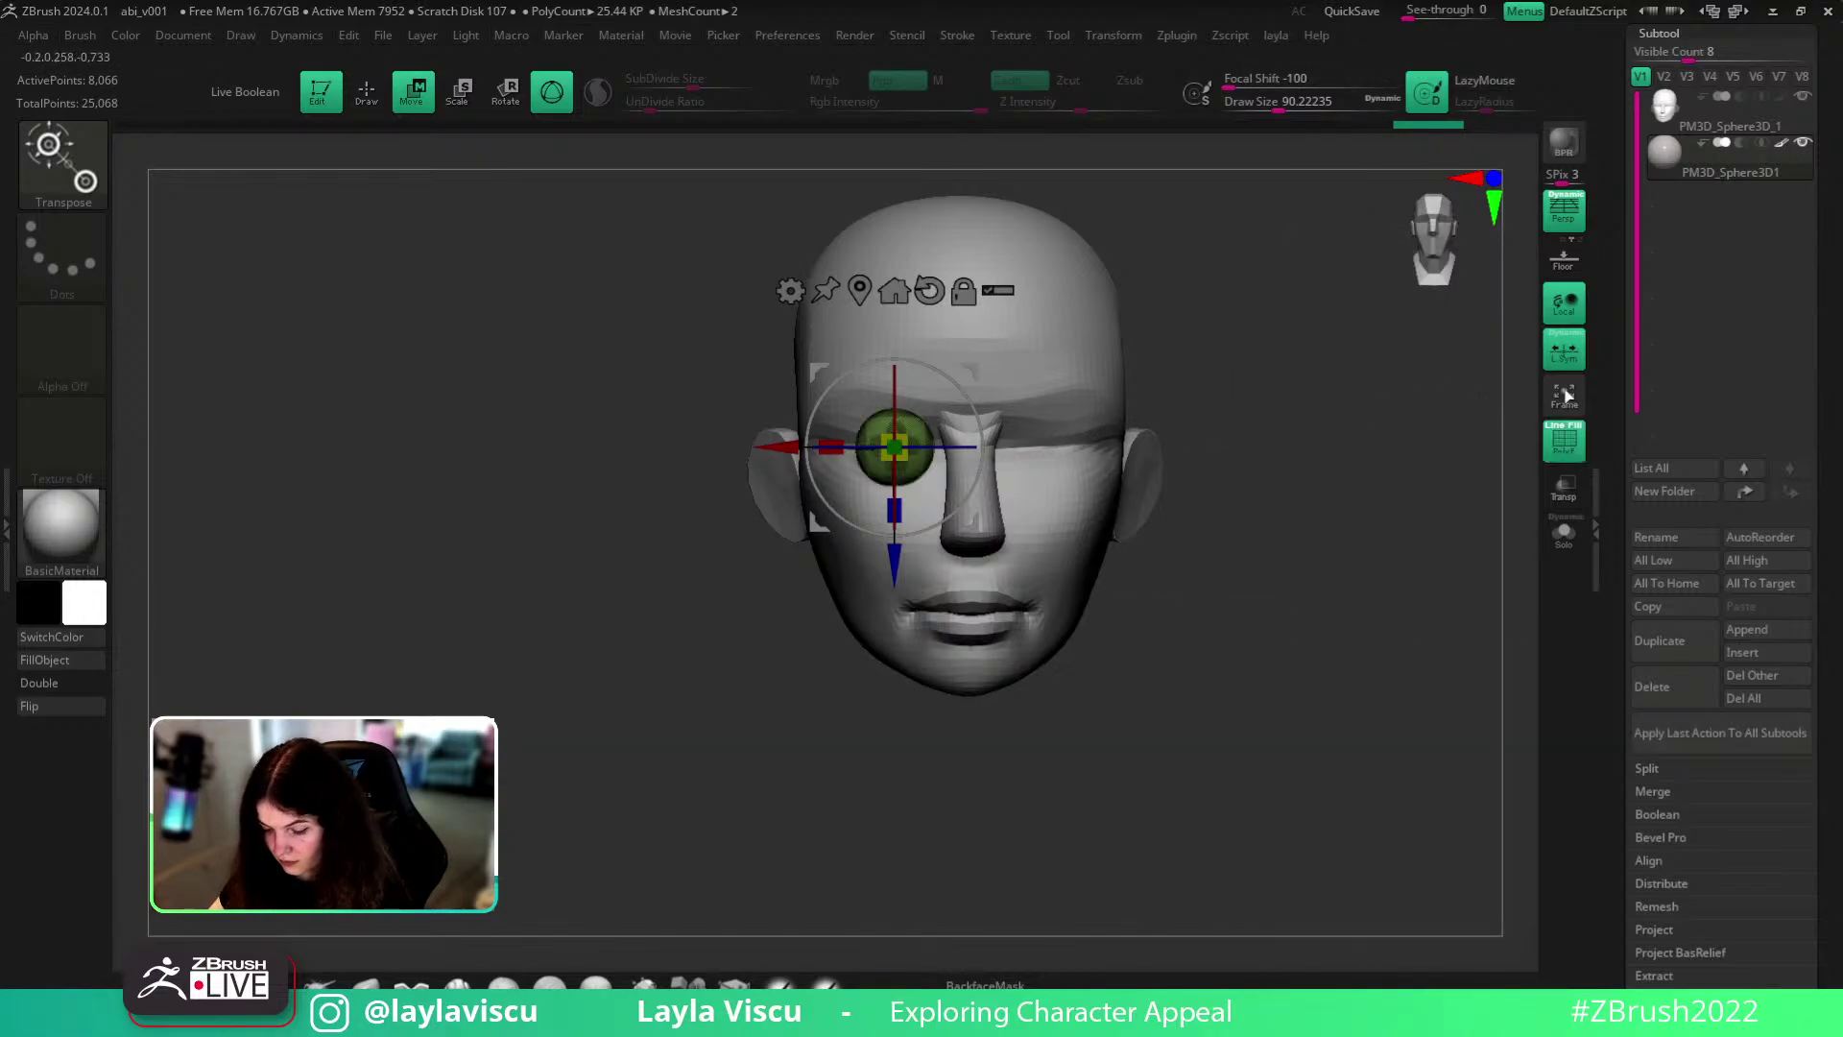
pyautogui.press('g')
pyautogui.click(1328, 309)
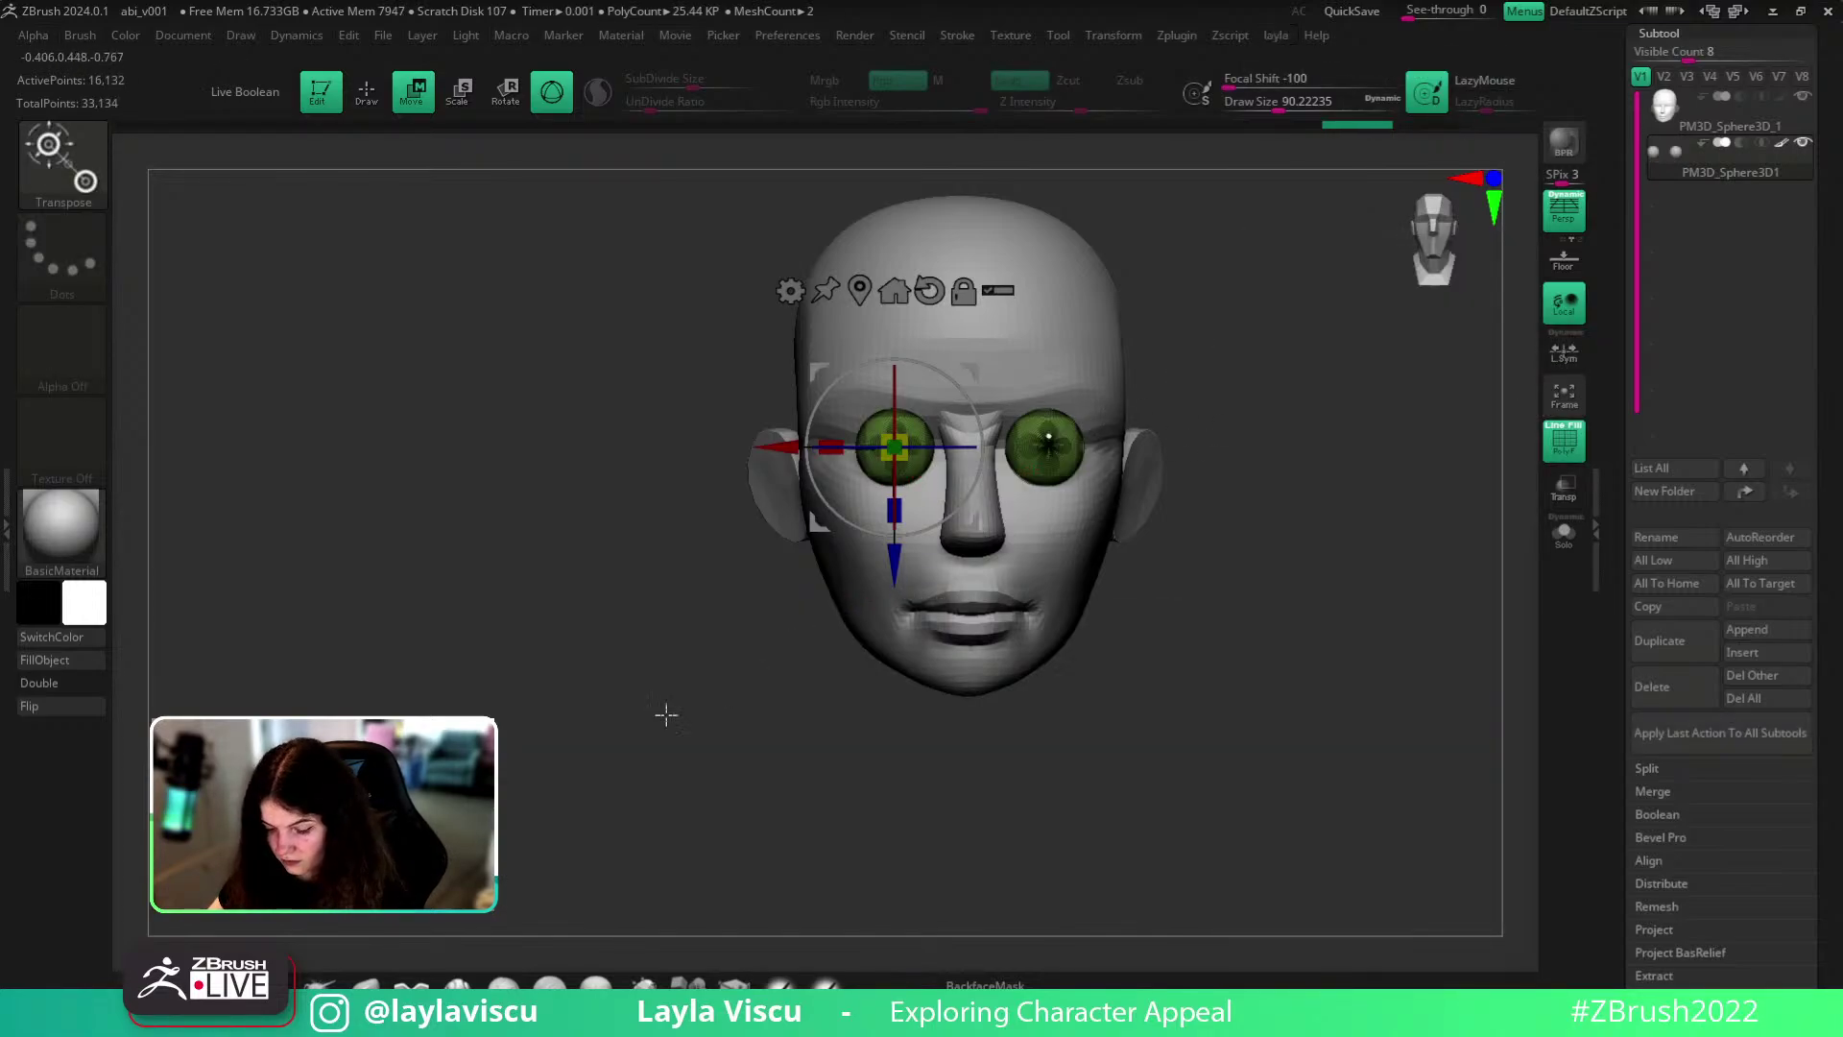
pyautogui.click(1044, 446)
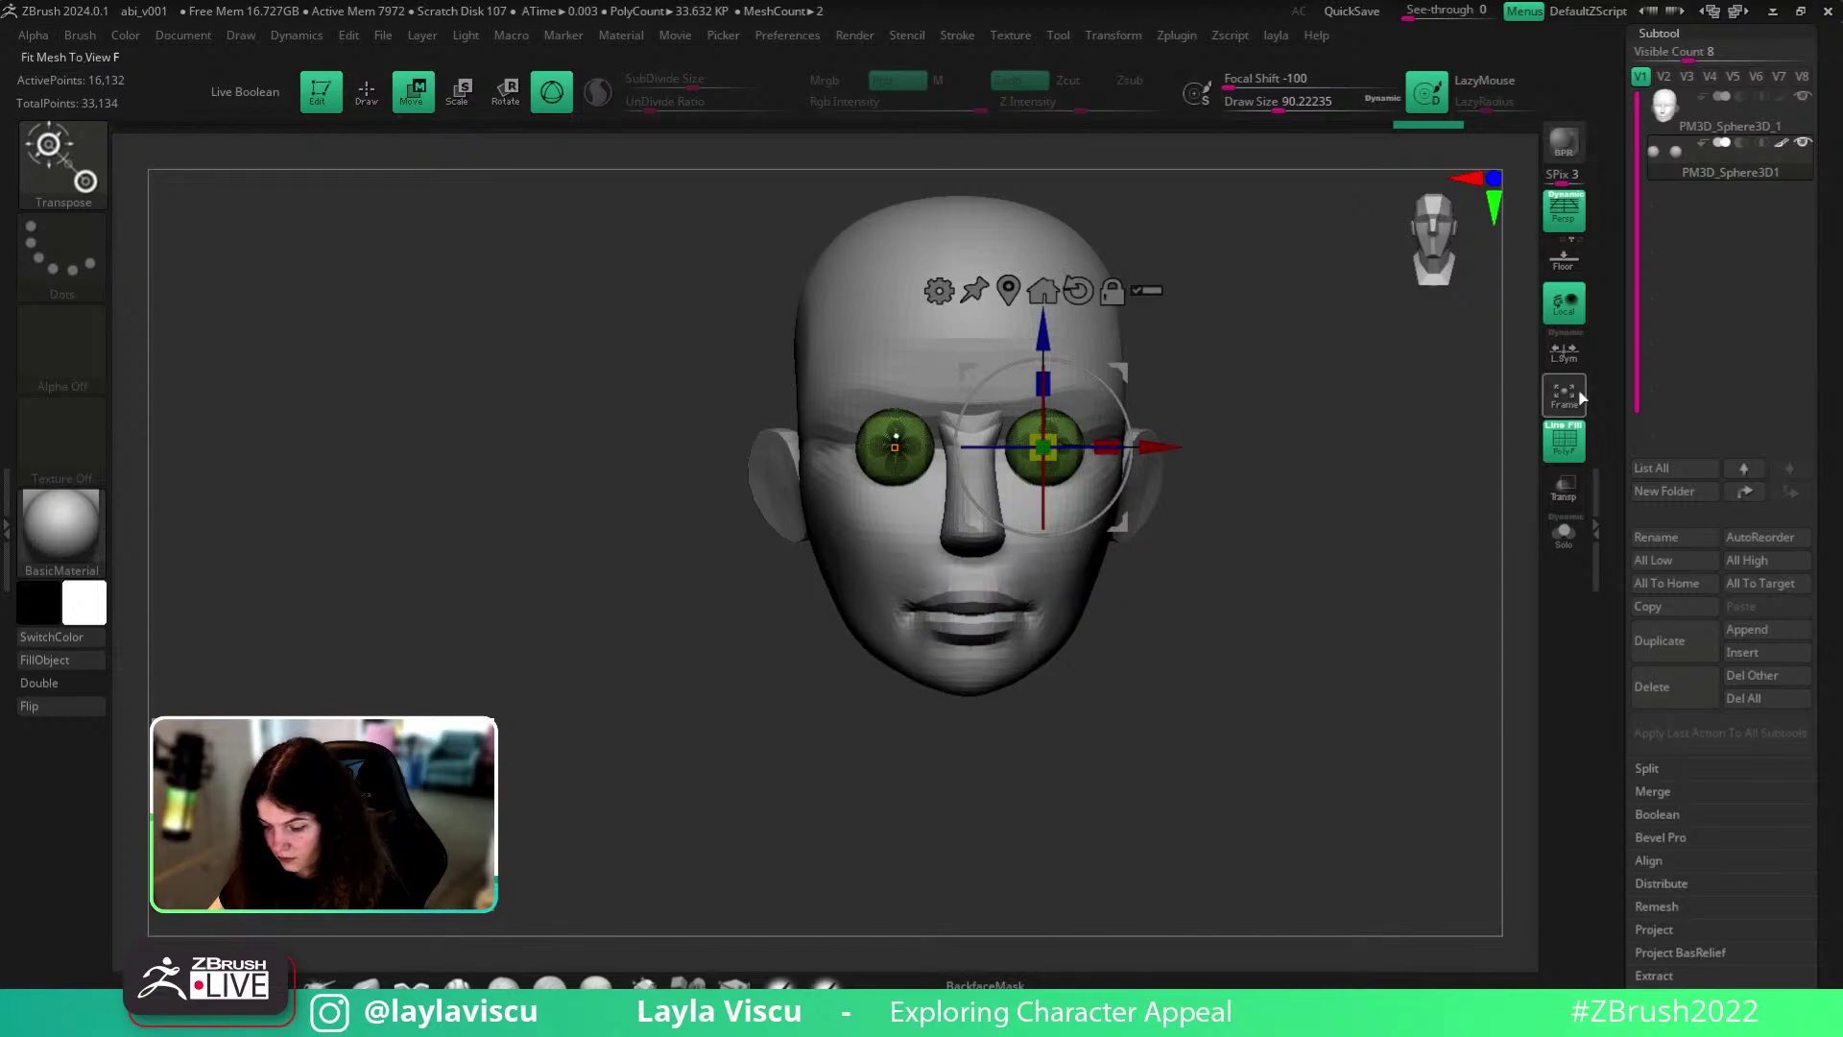
# - Turn on local symmetry, hide the wireframe, and adjust the position of the mirrored eyeballs in their sockets
pyautogui.click(1563, 351)
pyautogui.hotkey('shift', 'f')
pyautogui.moveTo(1338, 503); pyautogui.dragTo(1130, 576)
pyautogui.moveTo(918, 459); pyautogui.dragTo(945, 458)
pyautogui.moveTo(1074, 338); pyautogui.dragTo(1074, 327)
pyautogui.moveTo(897, 677); pyautogui.dragTo(1143, 863)
# - Isolate the eyeballs to adjust their sideways spacing, and scale them up slightly with the head shown again
pyautogui.press('q')
pyautogui.keyDown('ctrl'); pyautogui.moveTo(1172, 634); pyautogui.dragTo(1214, 643, button='right'); pyautogui.keyUp('ctrl')
pyautogui.keyDown('ctrl'); pyautogui.moveTo(1021, 434); pyautogui.dragTo(1075, 518, button='right'); pyautogui.keyUp('ctrl')
pyautogui.press('w')
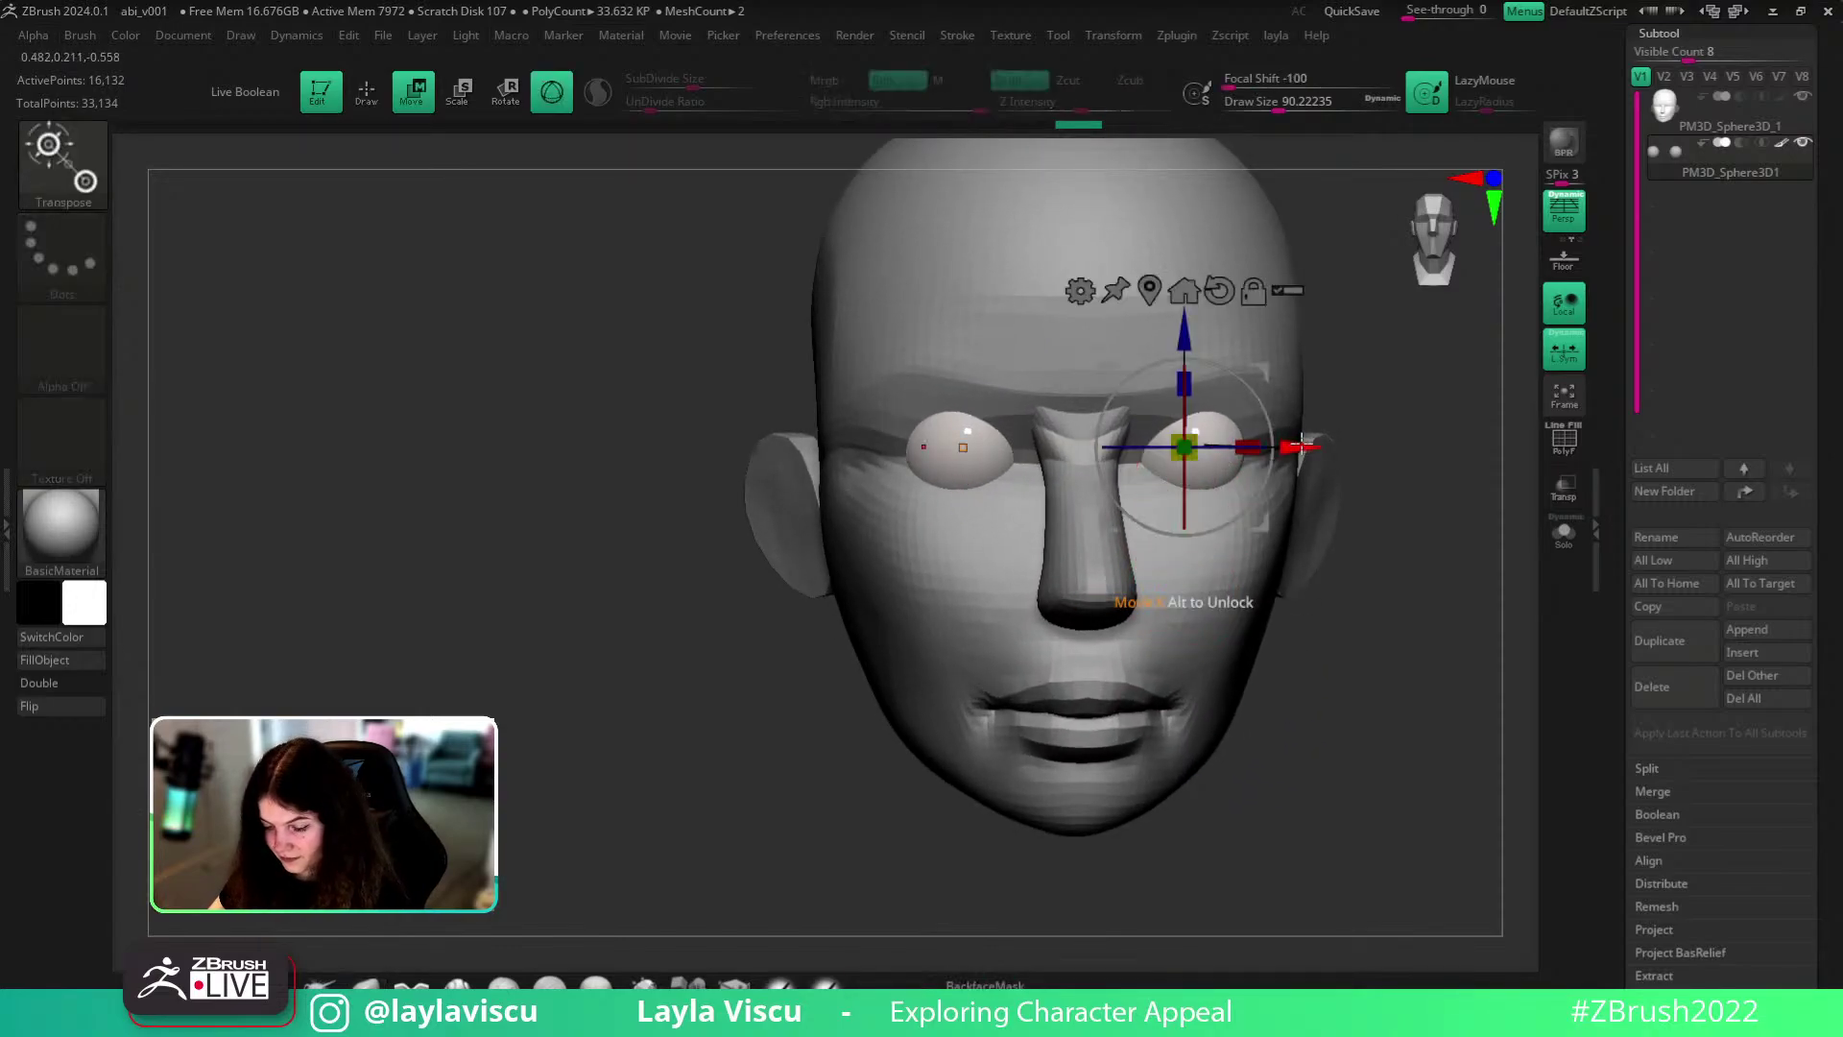
pyautogui.click(1563, 533)
pyautogui.keyDown('alt'); pyautogui.moveTo(1487, 567); pyautogui.dragTo(1389, 576, button='right'); pyautogui.keyUp('alt')
pyautogui.moveTo(1222, 459); pyautogui.dragTo(1227, 461)
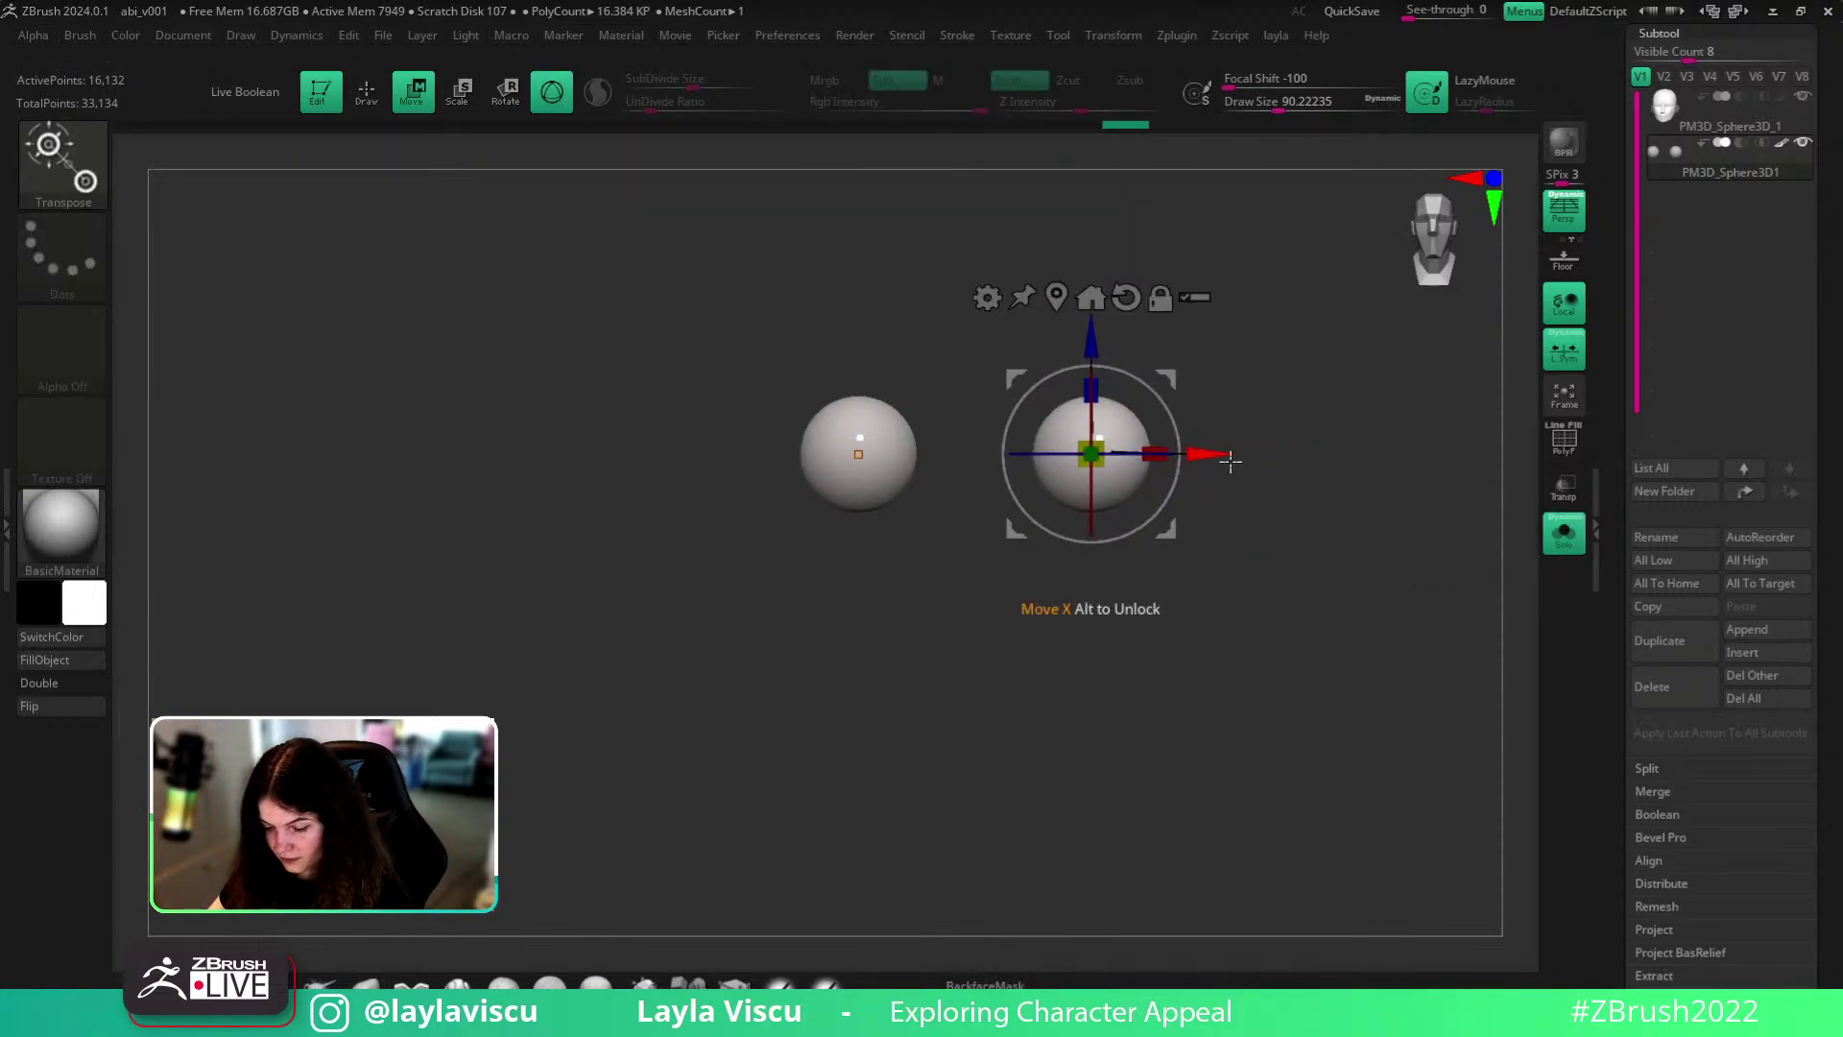
pyautogui.click(1564, 536)
pyautogui.keyDown('ctrl'); pyautogui.moveTo(1185, 705); pyautogui.dragTo(1148, 630, button='right'); pyautogui.keyUp('ctrl')
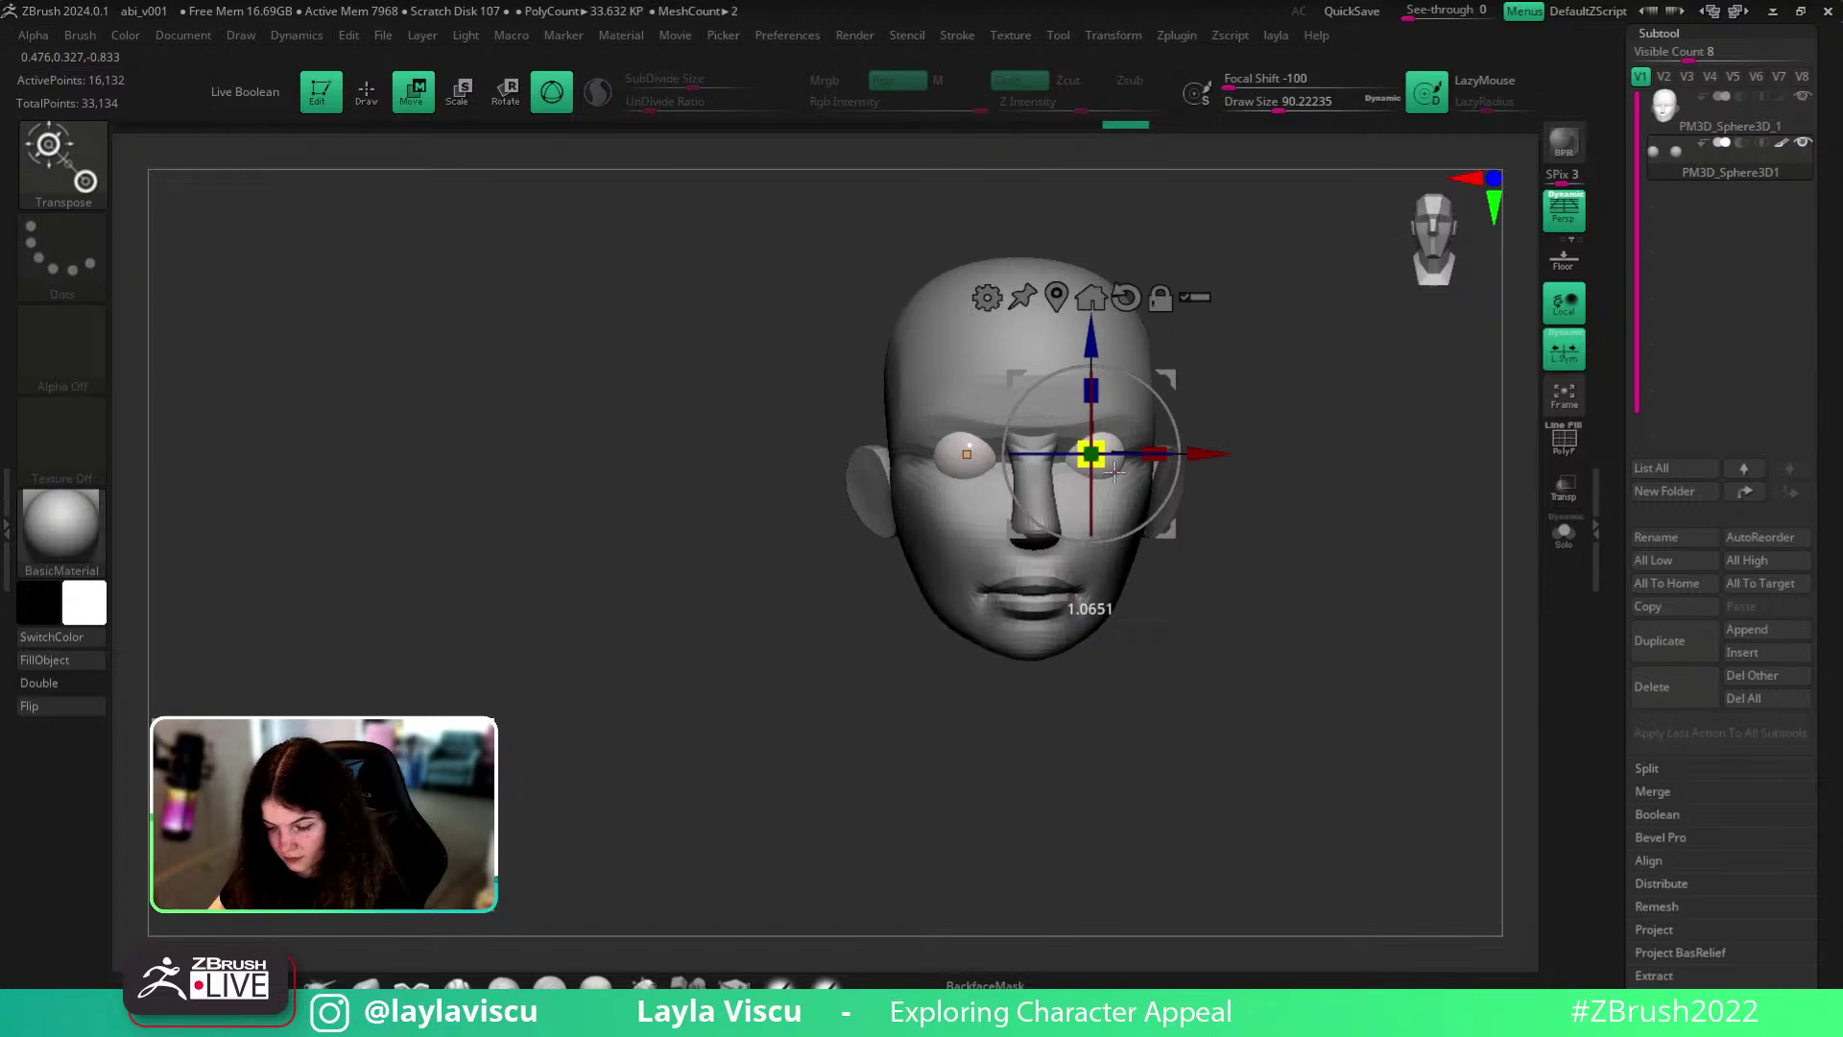
# - Rotate the mirrored eyeballs so their poles face forward and slightly outward, using the wireframe as a guide
pyautogui.press('q')
pyautogui.moveTo(1107, 671); pyautogui.dragTo(1194, 700)
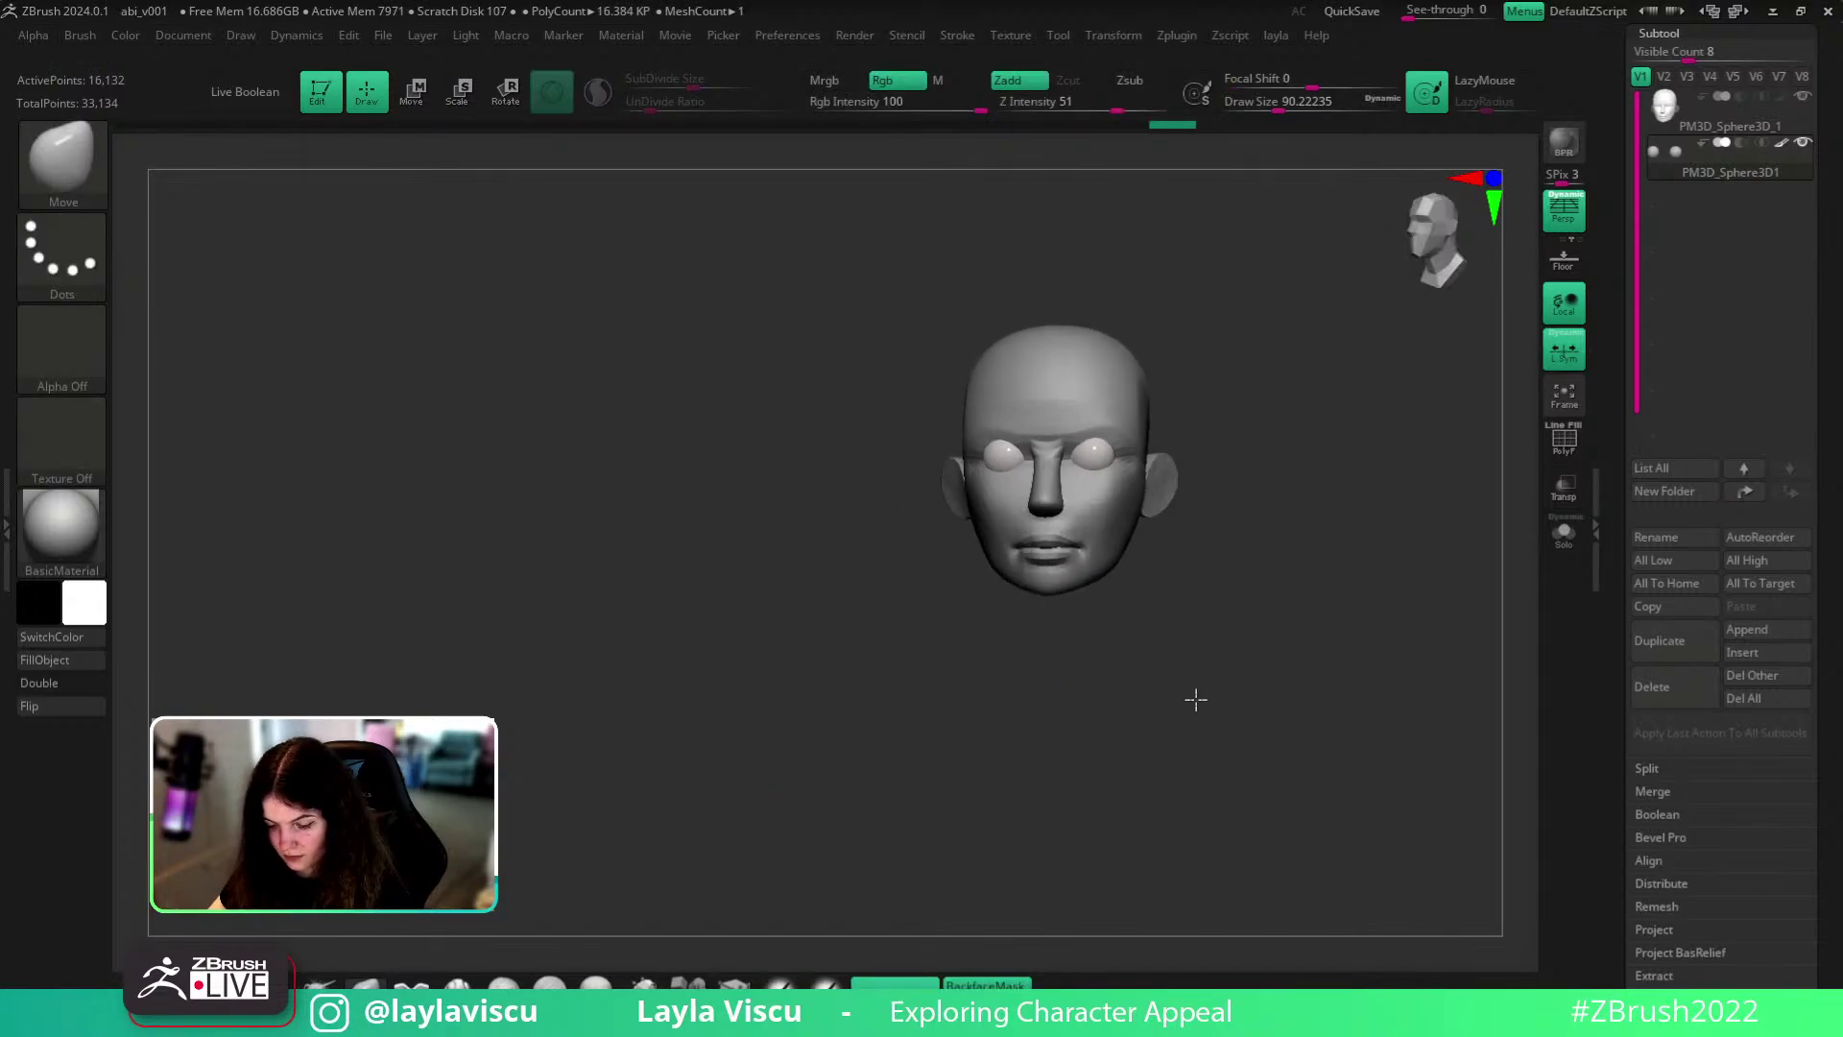
pyautogui.press('f')
pyautogui.moveTo(1267, 559); pyautogui.dragTo(1323, 576, button='right')
pyautogui.press('r')
pyautogui.moveTo(1094, 457); pyautogui.dragTo(1232, 622)
pyautogui.hotkey('shift', 'f')
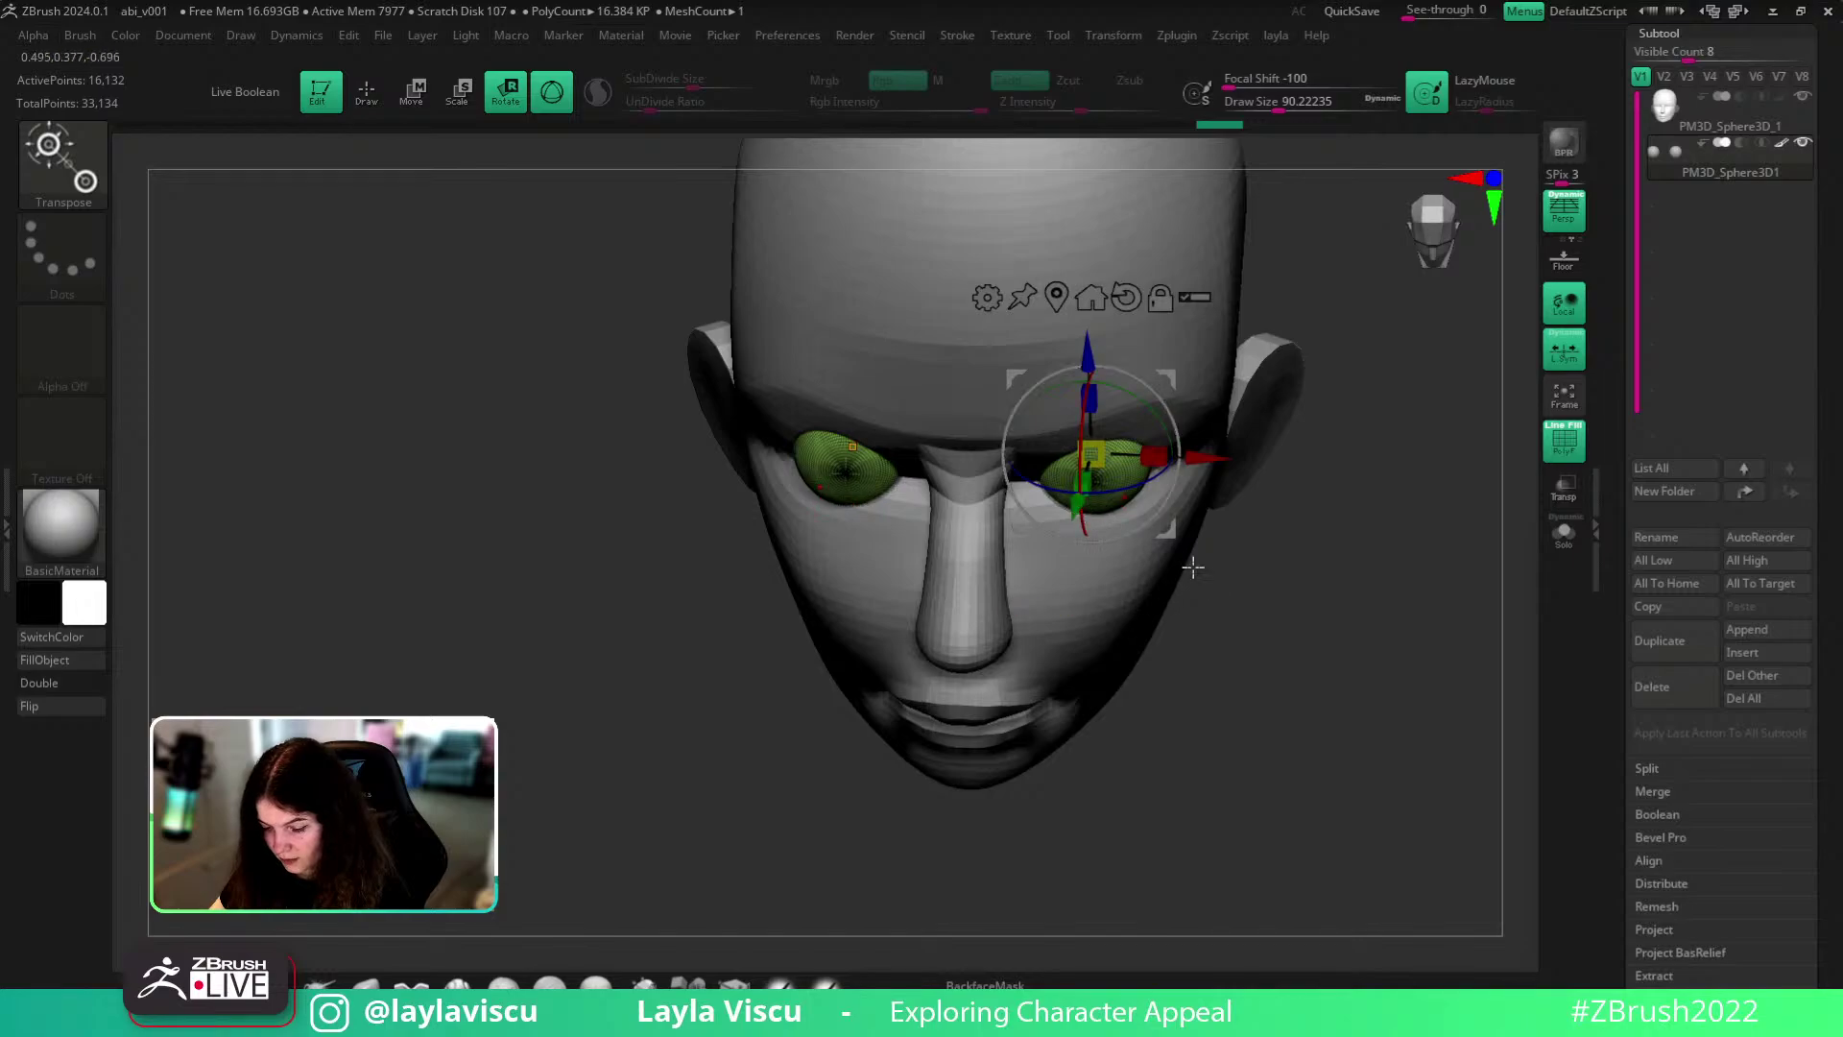
pyautogui.moveTo(1141, 544); pyautogui.dragTo(1261, 694)
pyautogui.click(412, 987)
pyautogui.keyDown('ctrl'); pyautogui.moveTo(1228, 710); pyautogui.dragTo(1238, 605, button='right'); pyautogui.keyUp('ctrl')
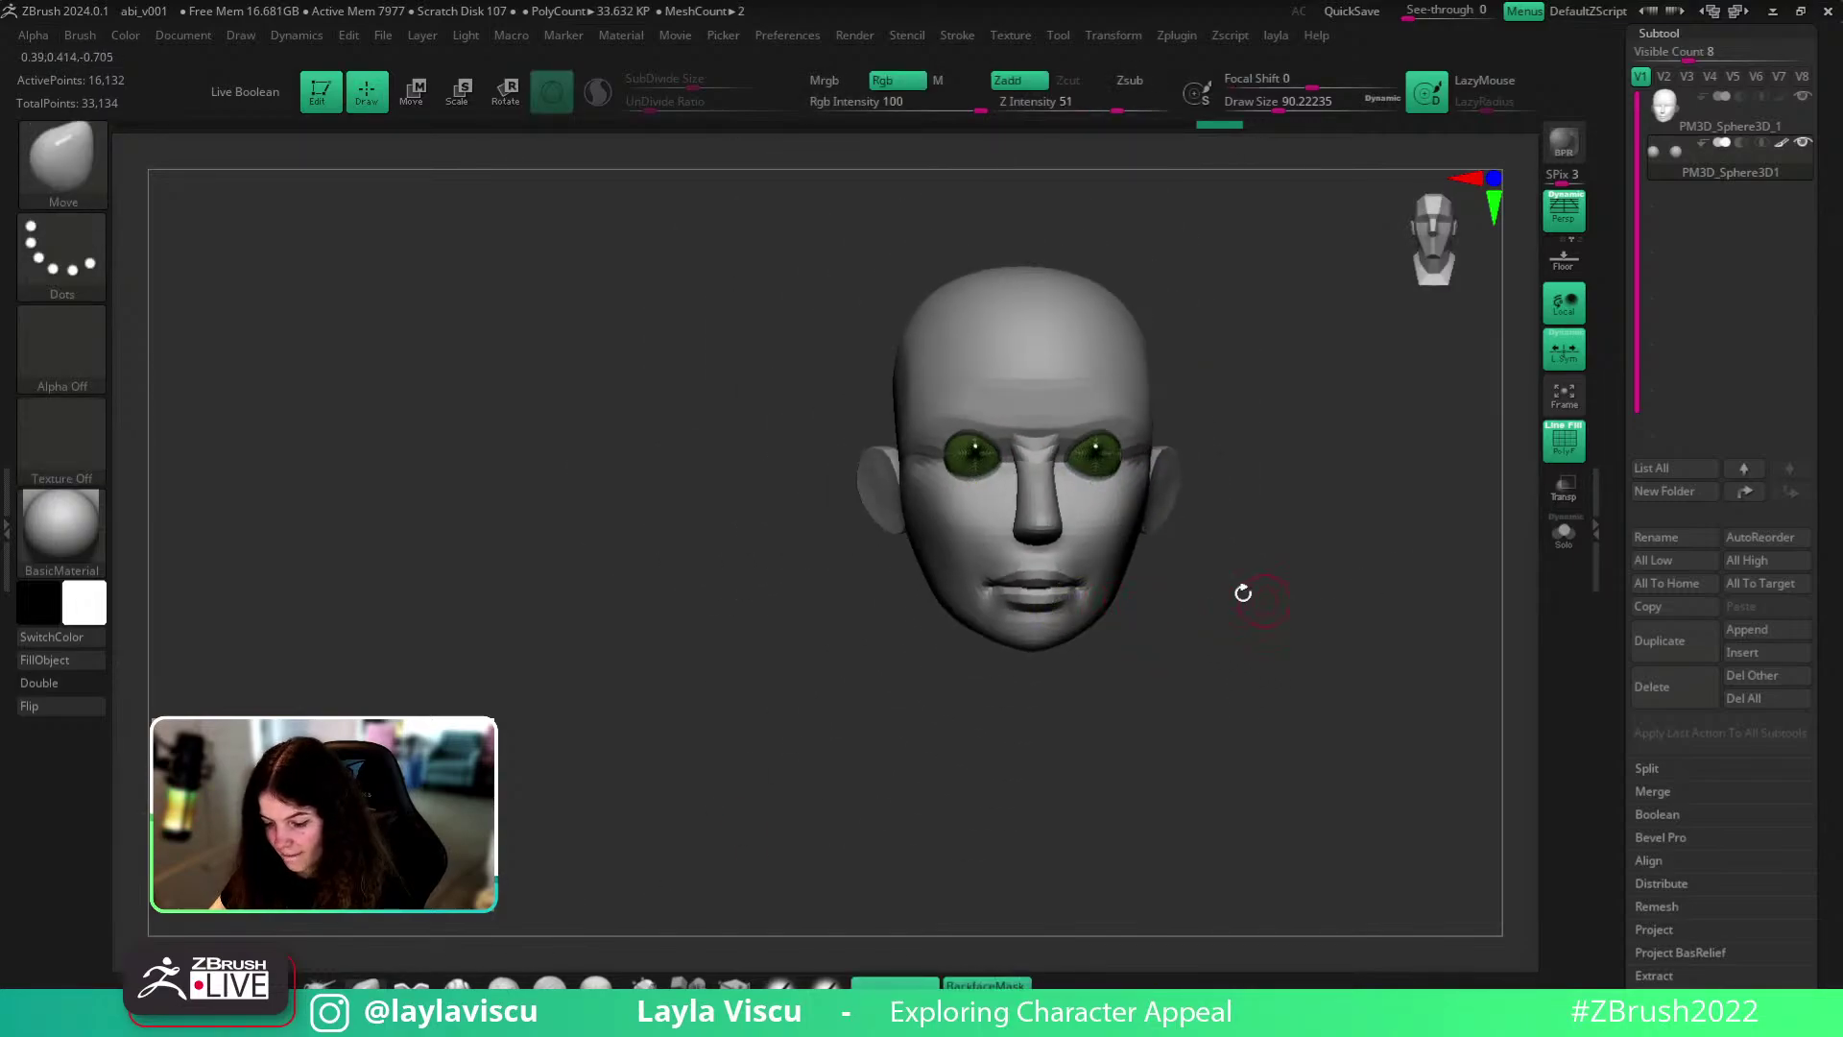
pyautogui.keyDown('ctrl'); pyautogui.moveTo(1094, 461); pyautogui.dragTo(1098, 543, button='right'); pyautogui.keyUp('ctrl')
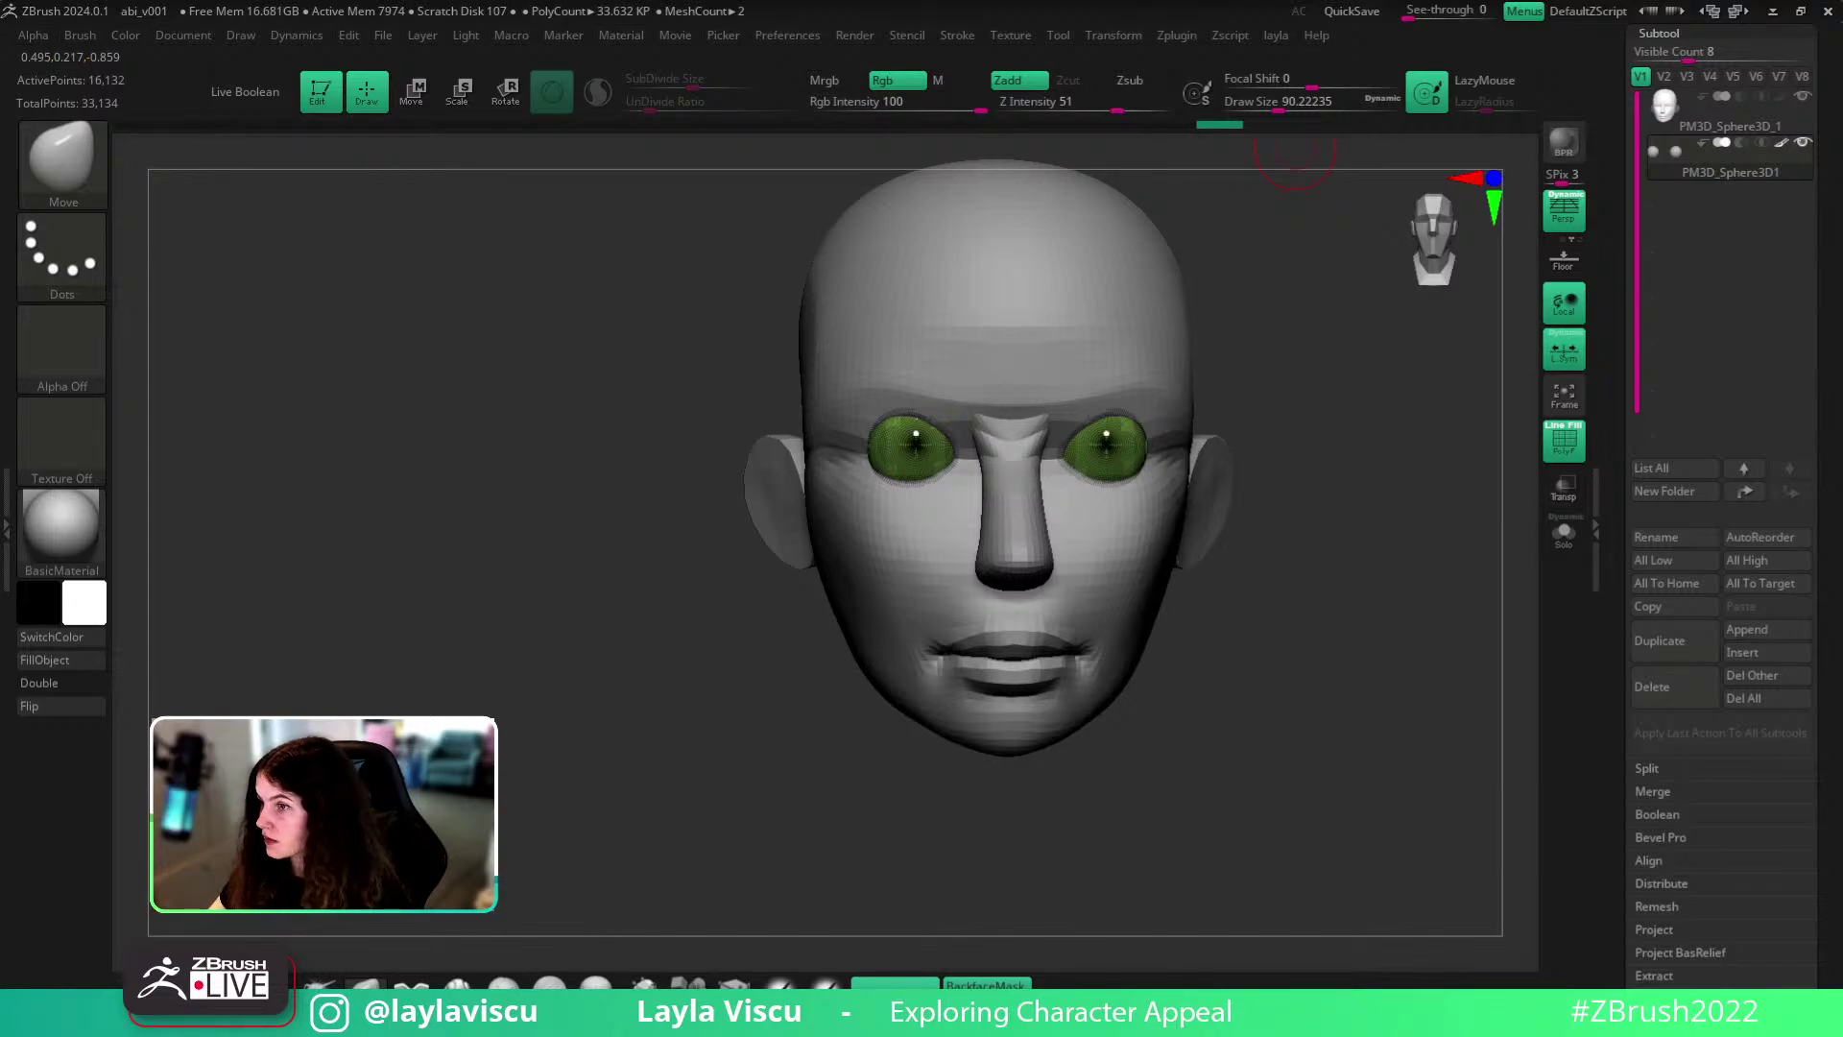
# - Isolate the eyeballs and subdivide them to about 1.04 million polygons with the wireframe hidden
pyautogui.moveTo(1420, 626)
pyautogui.mouseDown(button='right')
pyautogui.moveTo(1299, 630)
pyautogui.moveTo(1407, 613)
pyautogui.mouseUp(button='right')
pyautogui.hotkey('shift', 'f')
pyautogui.click(1564, 531)
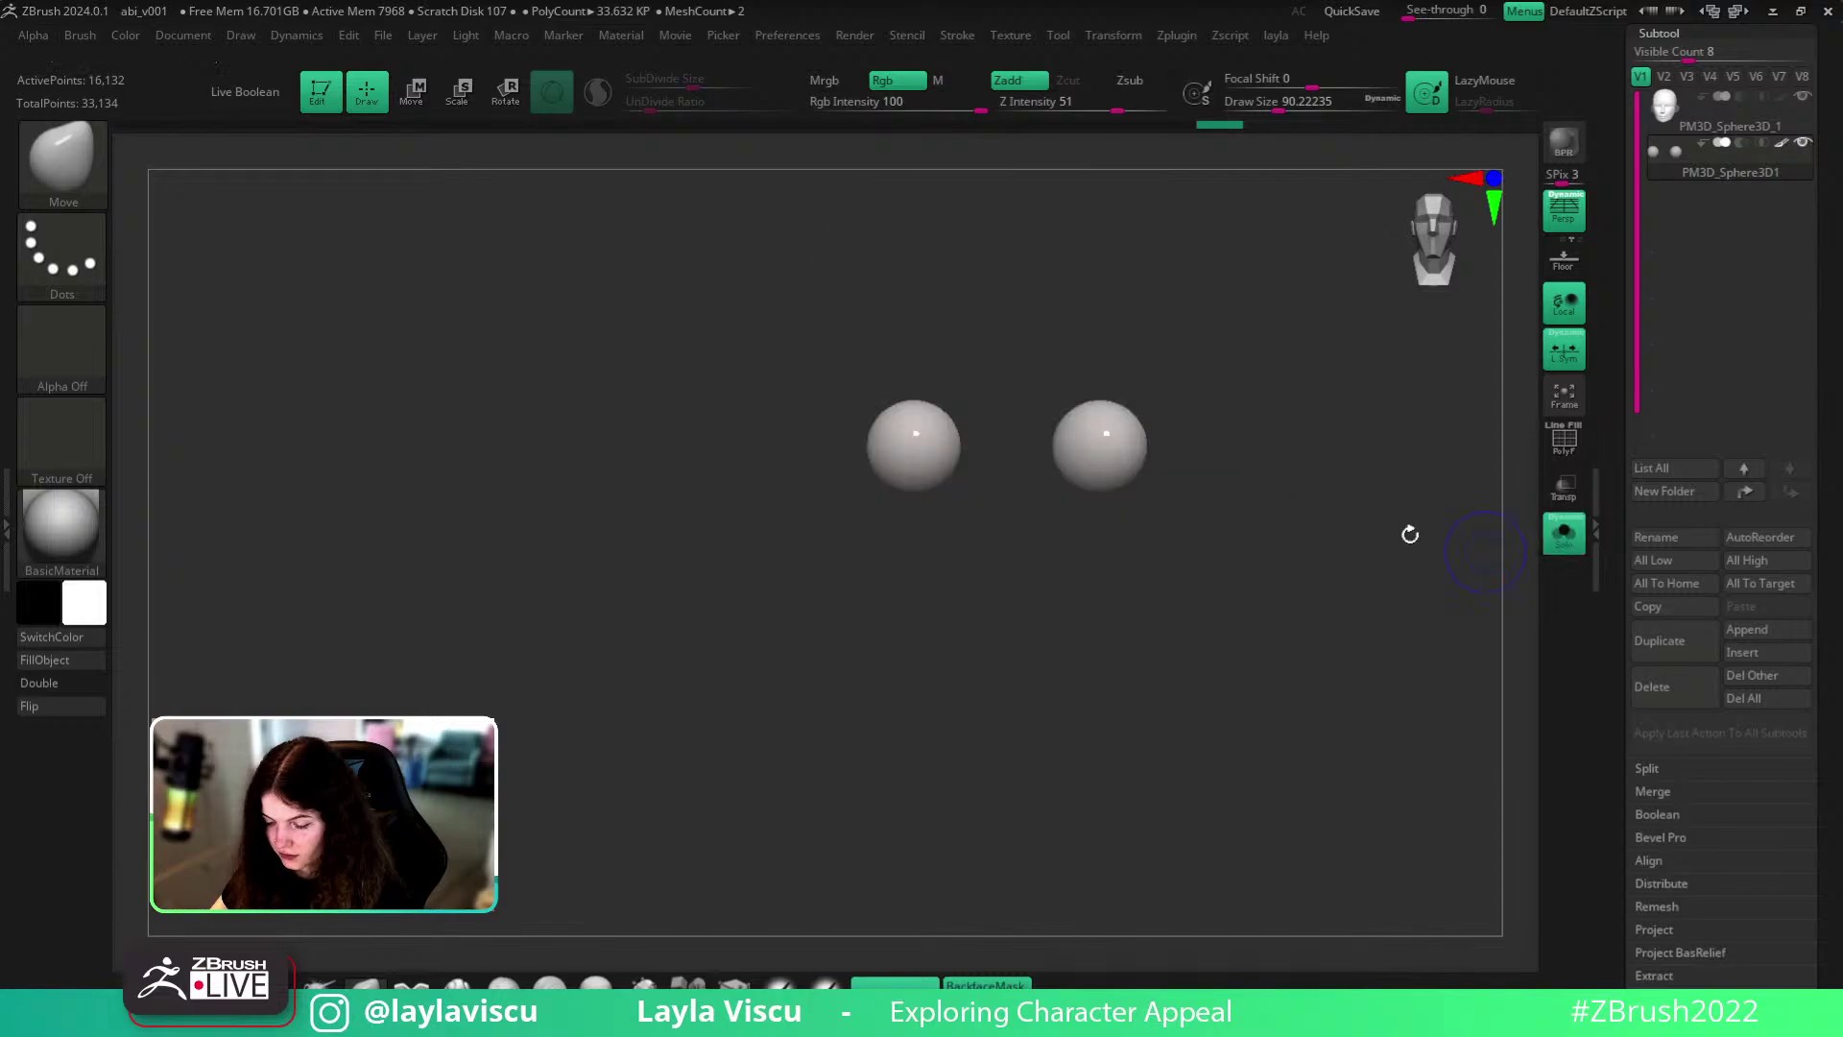
pyautogui.hotkey('shift', 'f')
pyautogui.press('f')
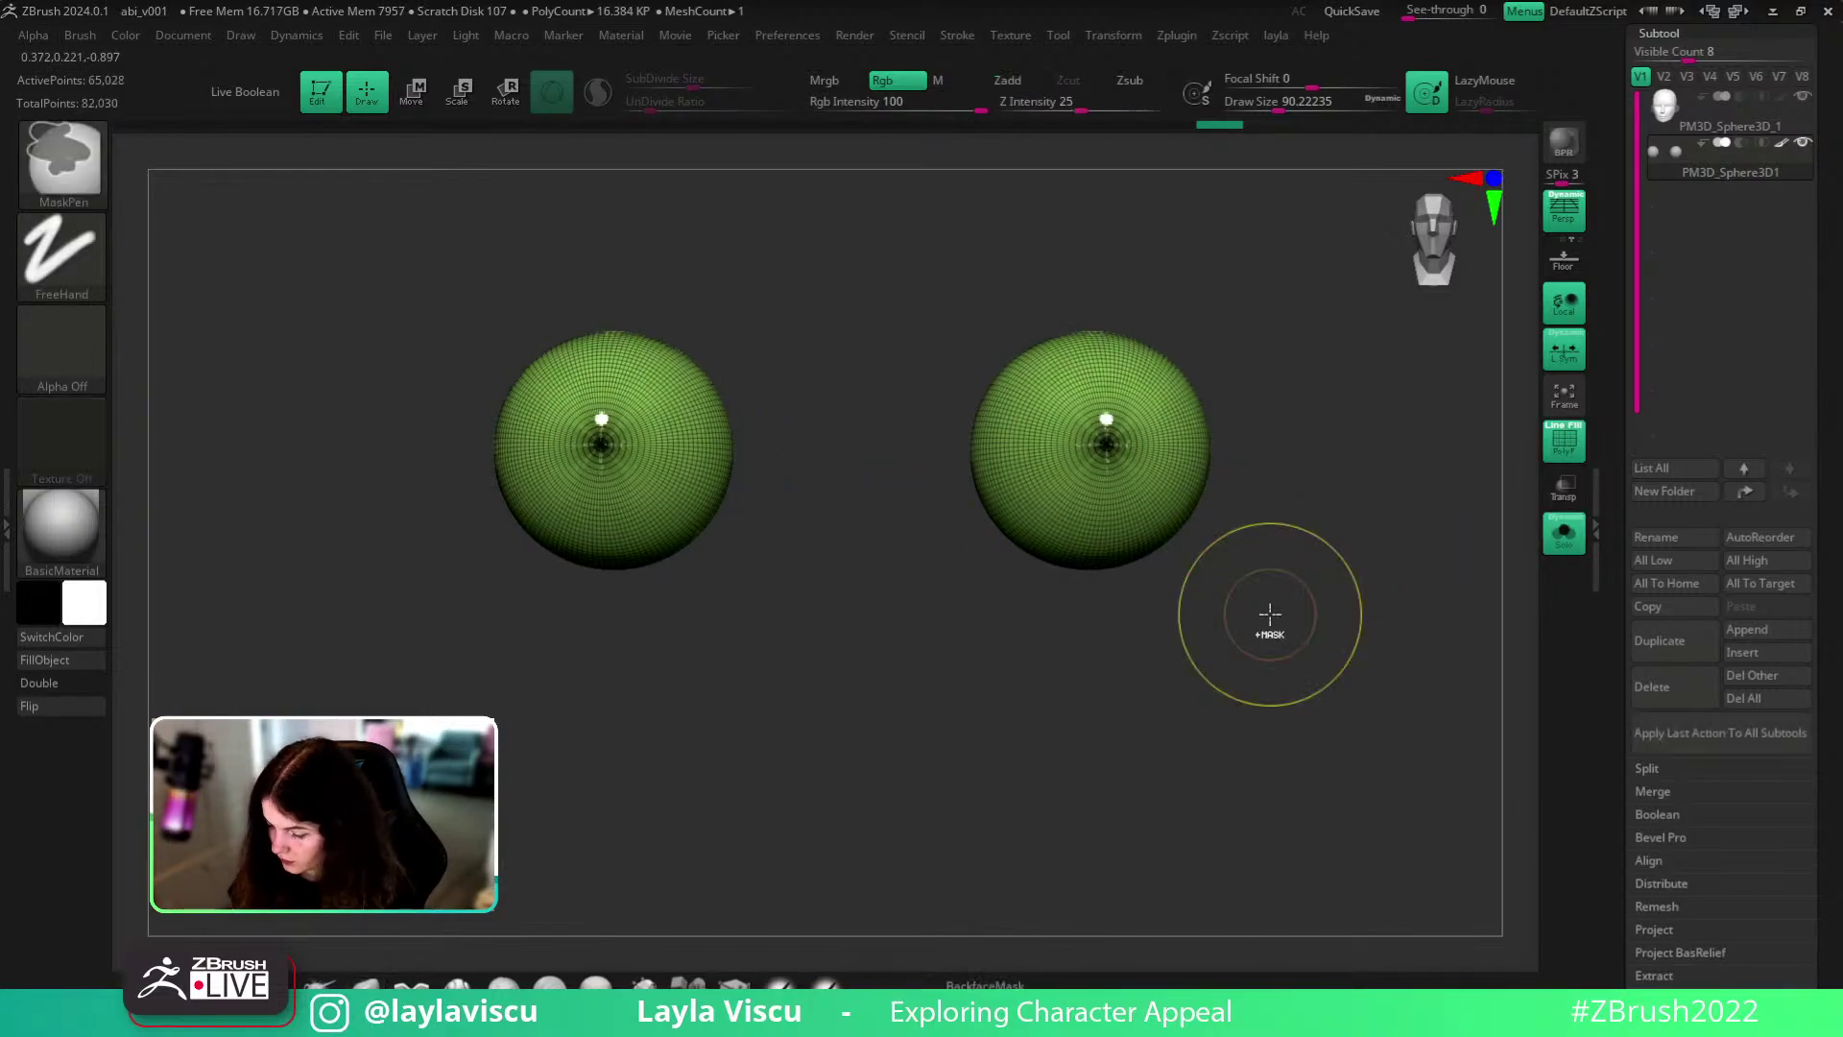
pyautogui.hotkey('ctrl', 'd')
pyautogui.hotkey('shift', 'f')
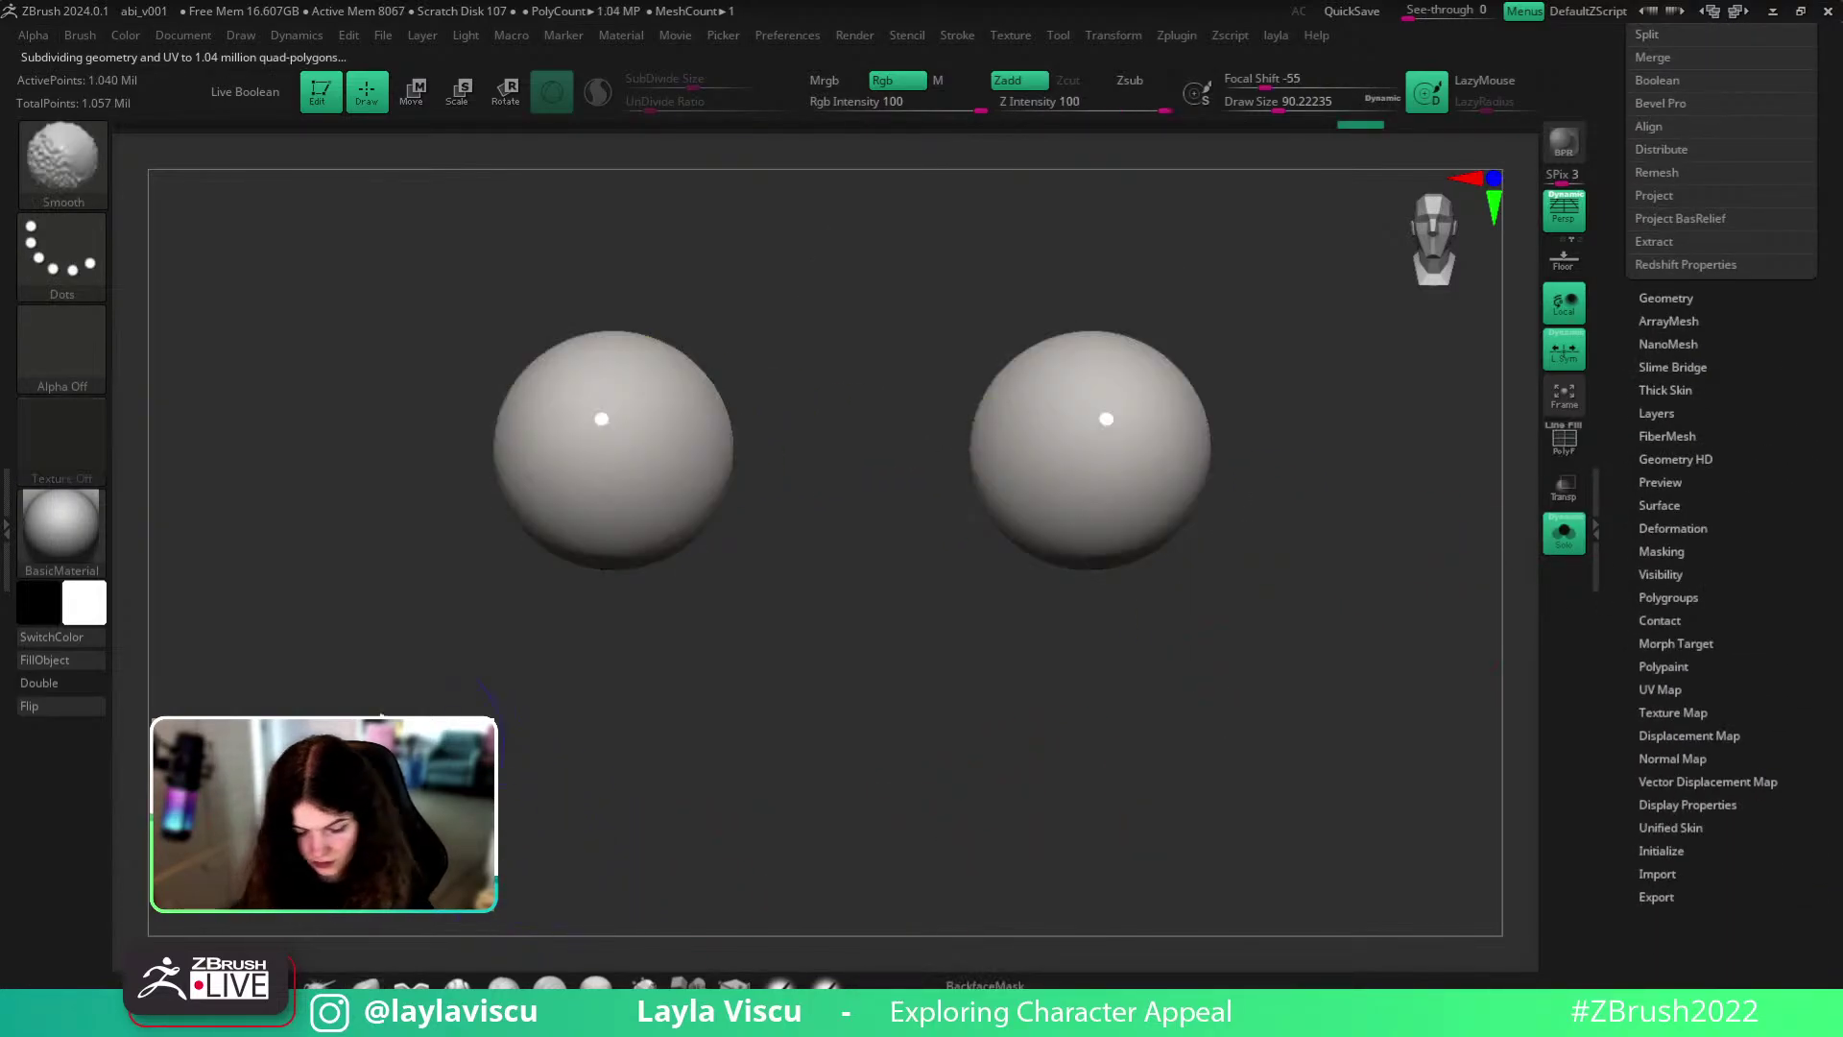
# - Set the current color to a muted medium teal for the irises
pyautogui.click(98, 605)
pyautogui.click(347, 777)
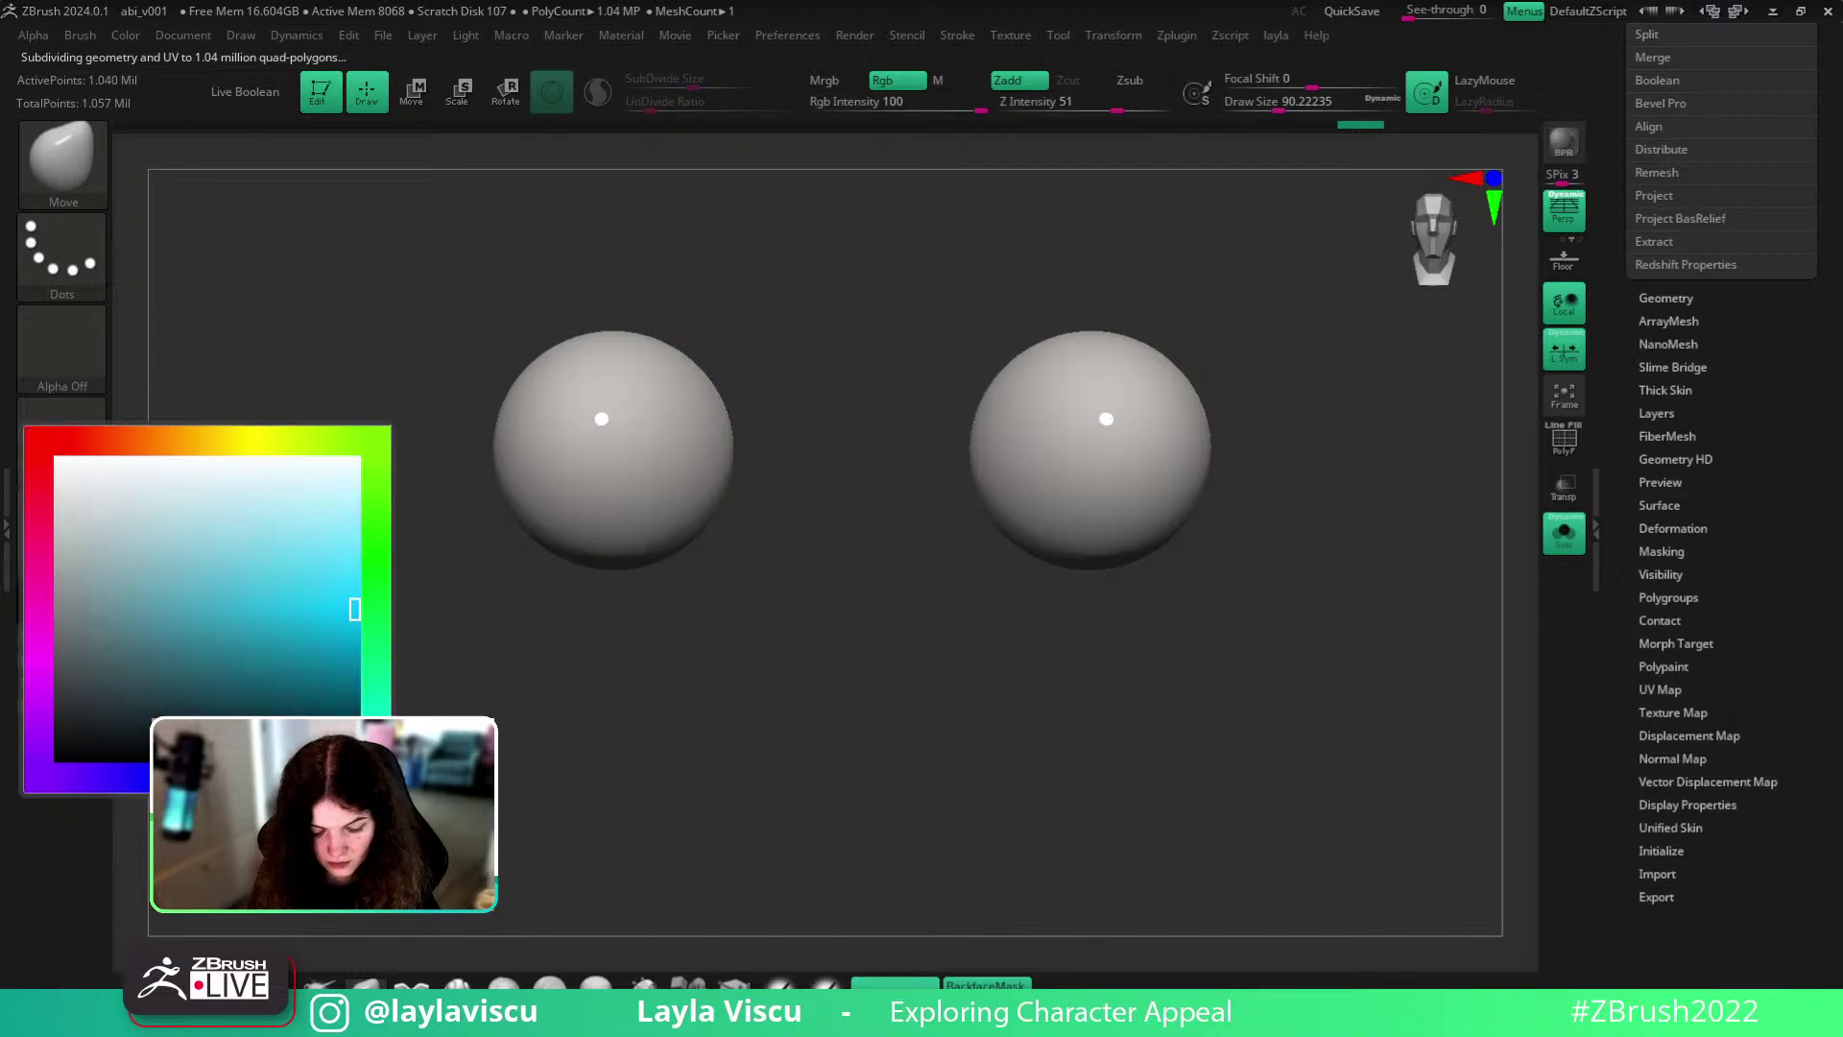
pyautogui.click(375, 747)
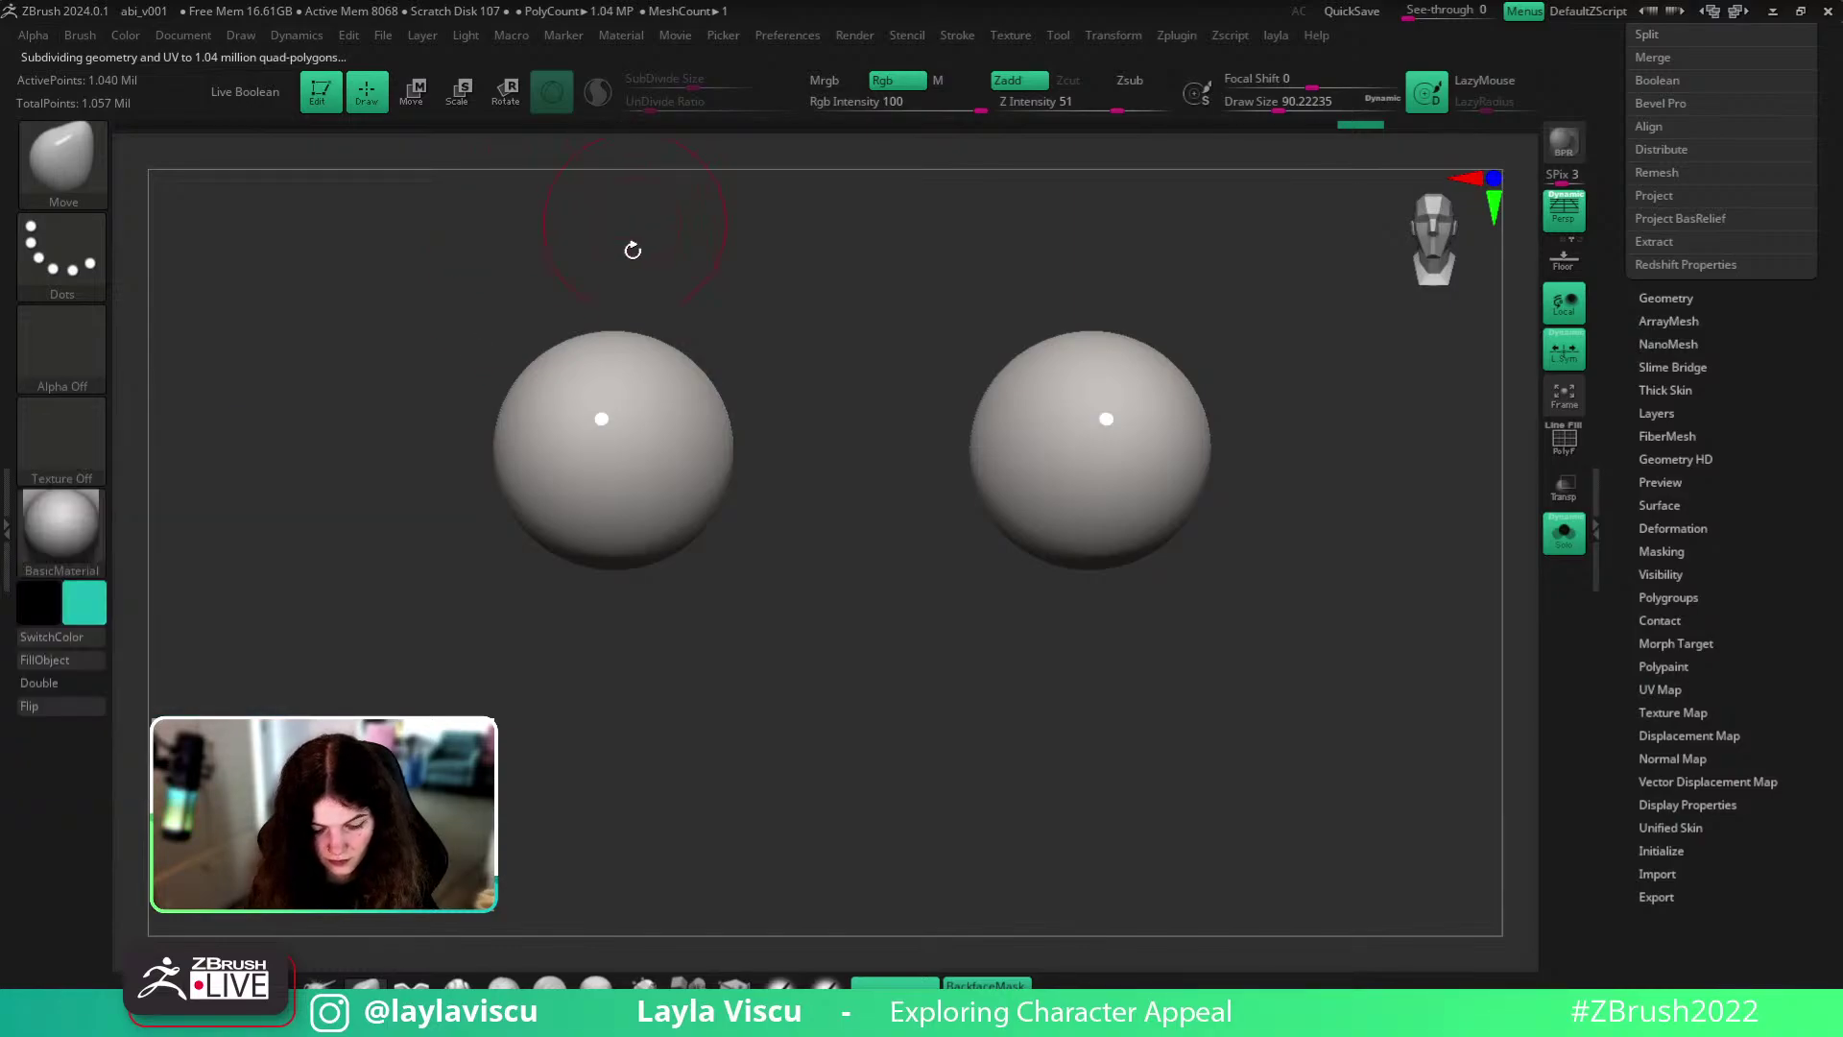
pyautogui.click(103, 610)
pyautogui.moveTo(238, 653); pyautogui.dragTo(248, 617)
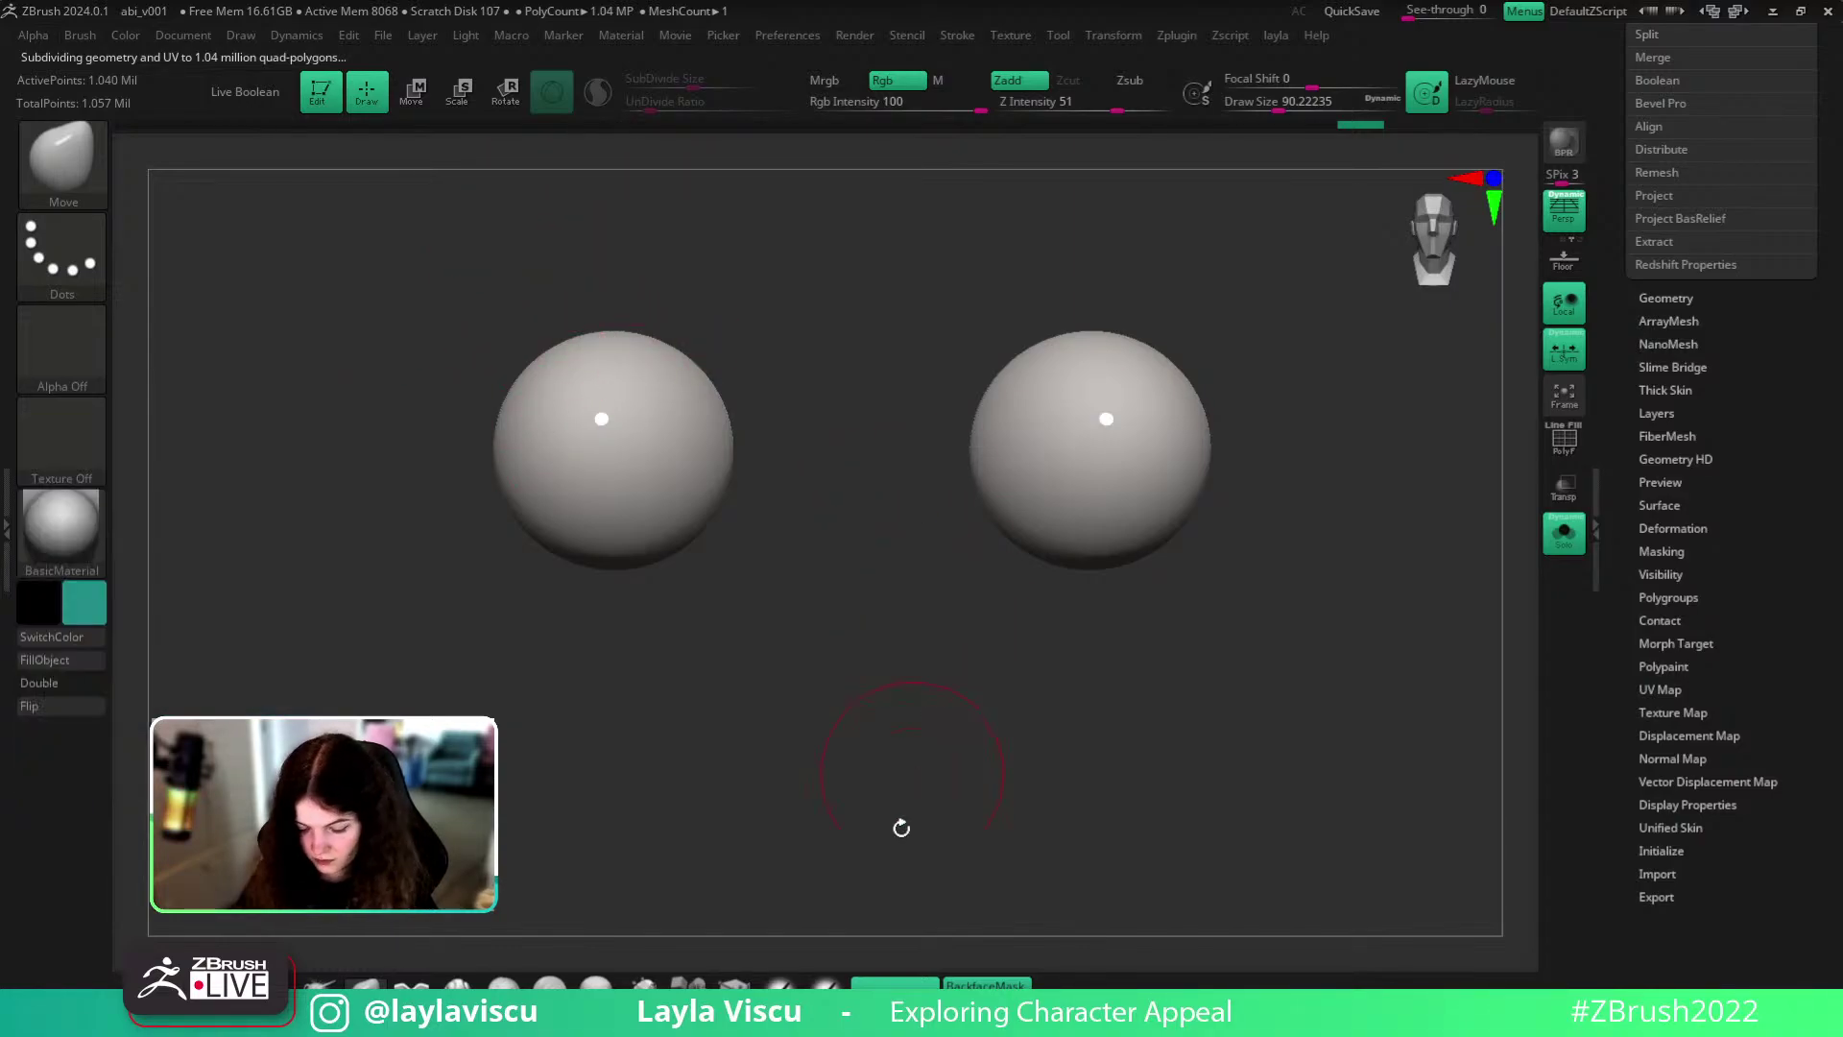
# - Switch to the SoftP_3DCW paint brush and set its RGB intensity to 87
pyautogui.click(823, 987)
pyautogui.click(789, 987)
pyautogui.press('s')
pyautogui.moveTo(1123, 428); pyautogui.dragTo(1126, 436)
pyautogui.press('shift')
pyautogui.moveTo(936, 101); pyautogui.dragTo(970, 101)
# - Paint a round teal iris centered on each eyeball's pole and check the eyes against the head
pyautogui.hotkey('shift', 'f')
pyautogui.press('s')
pyautogui.moveTo(1113, 440); pyautogui.dragTo(1104, 441)
pyautogui.hotkey('shift', 'f')
pyautogui.click(1108, 444)
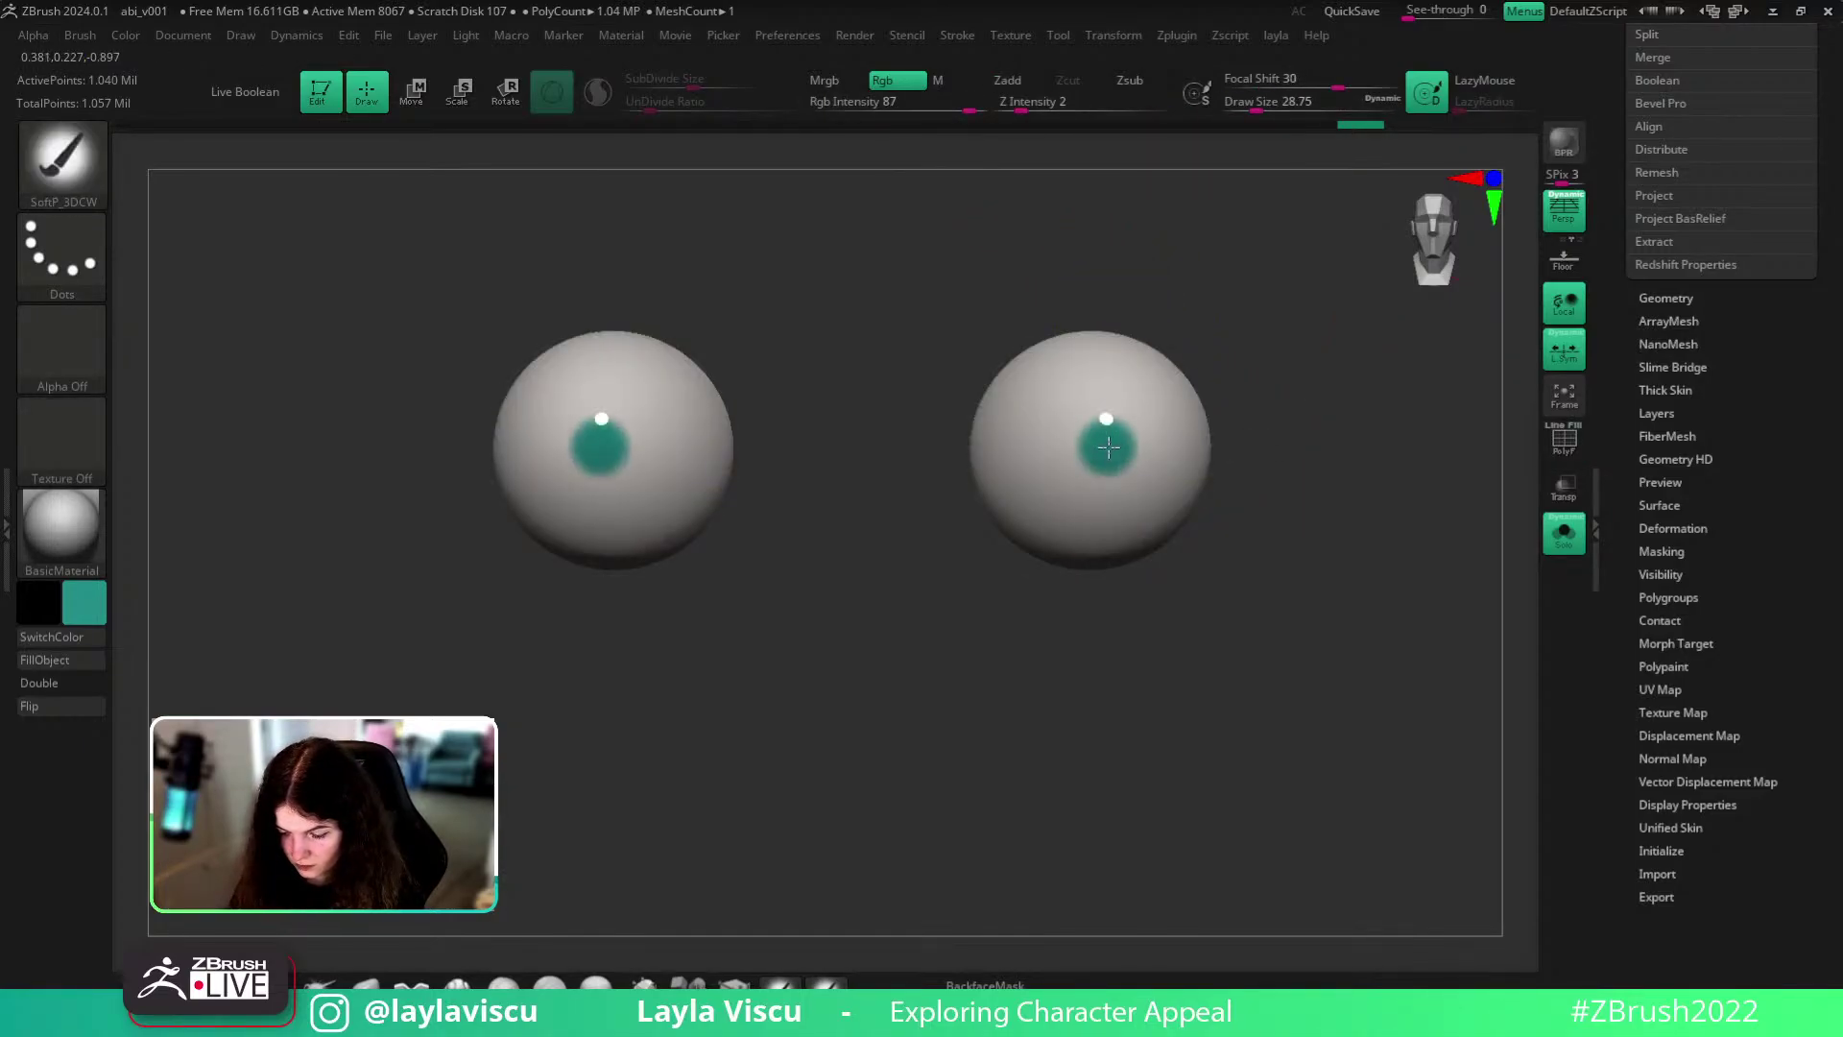
pyautogui.moveTo(1109, 446); pyautogui.dragTo(1109, 443)
pyautogui.click(1563, 533)
pyautogui.keyDown('alt'); pyautogui.moveTo(1513, 576); pyautogui.dragTo(1347, 532); pyautogui.keyUp('alt')
pyautogui.click(1564, 530)
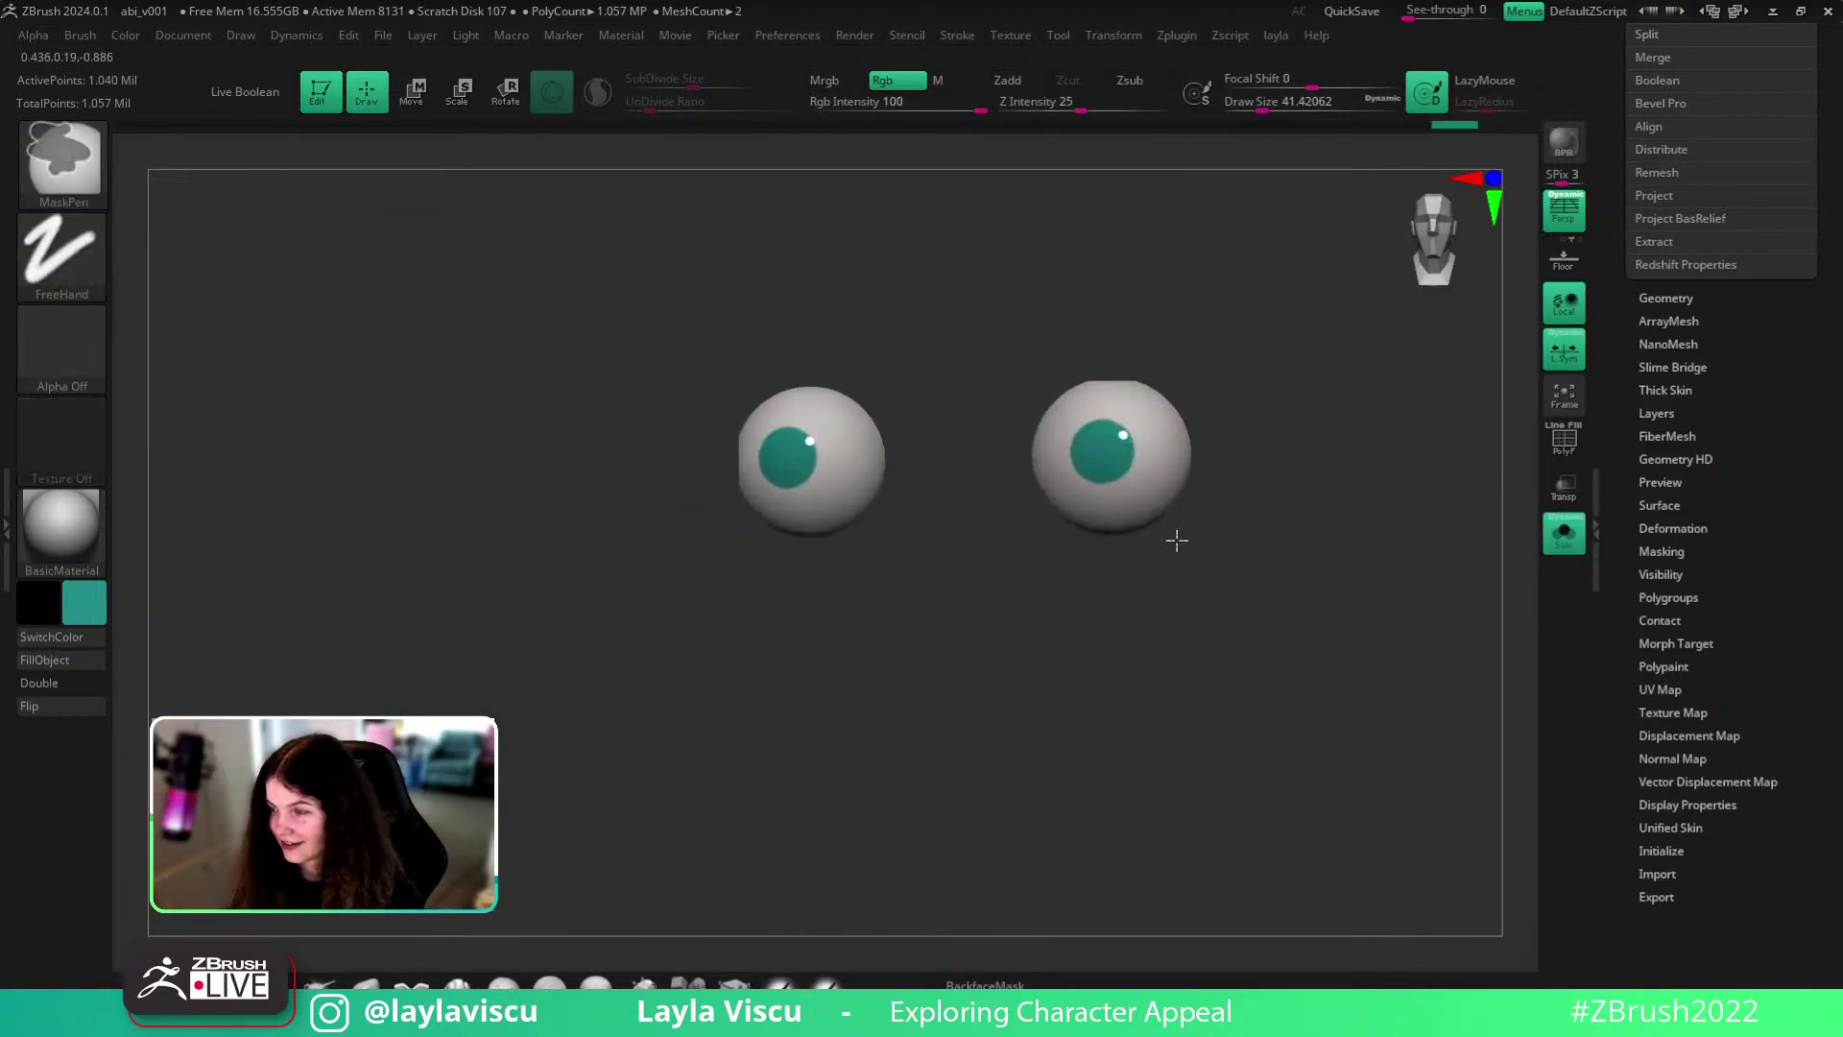
# - Even out the teal irises by painting over their centers, using the wireframe to locate the poles
pyautogui.press('s')
pyautogui.moveTo(1096, 462); pyautogui.dragTo(1101, 462)
pyautogui.hotkey('shift', 'f')
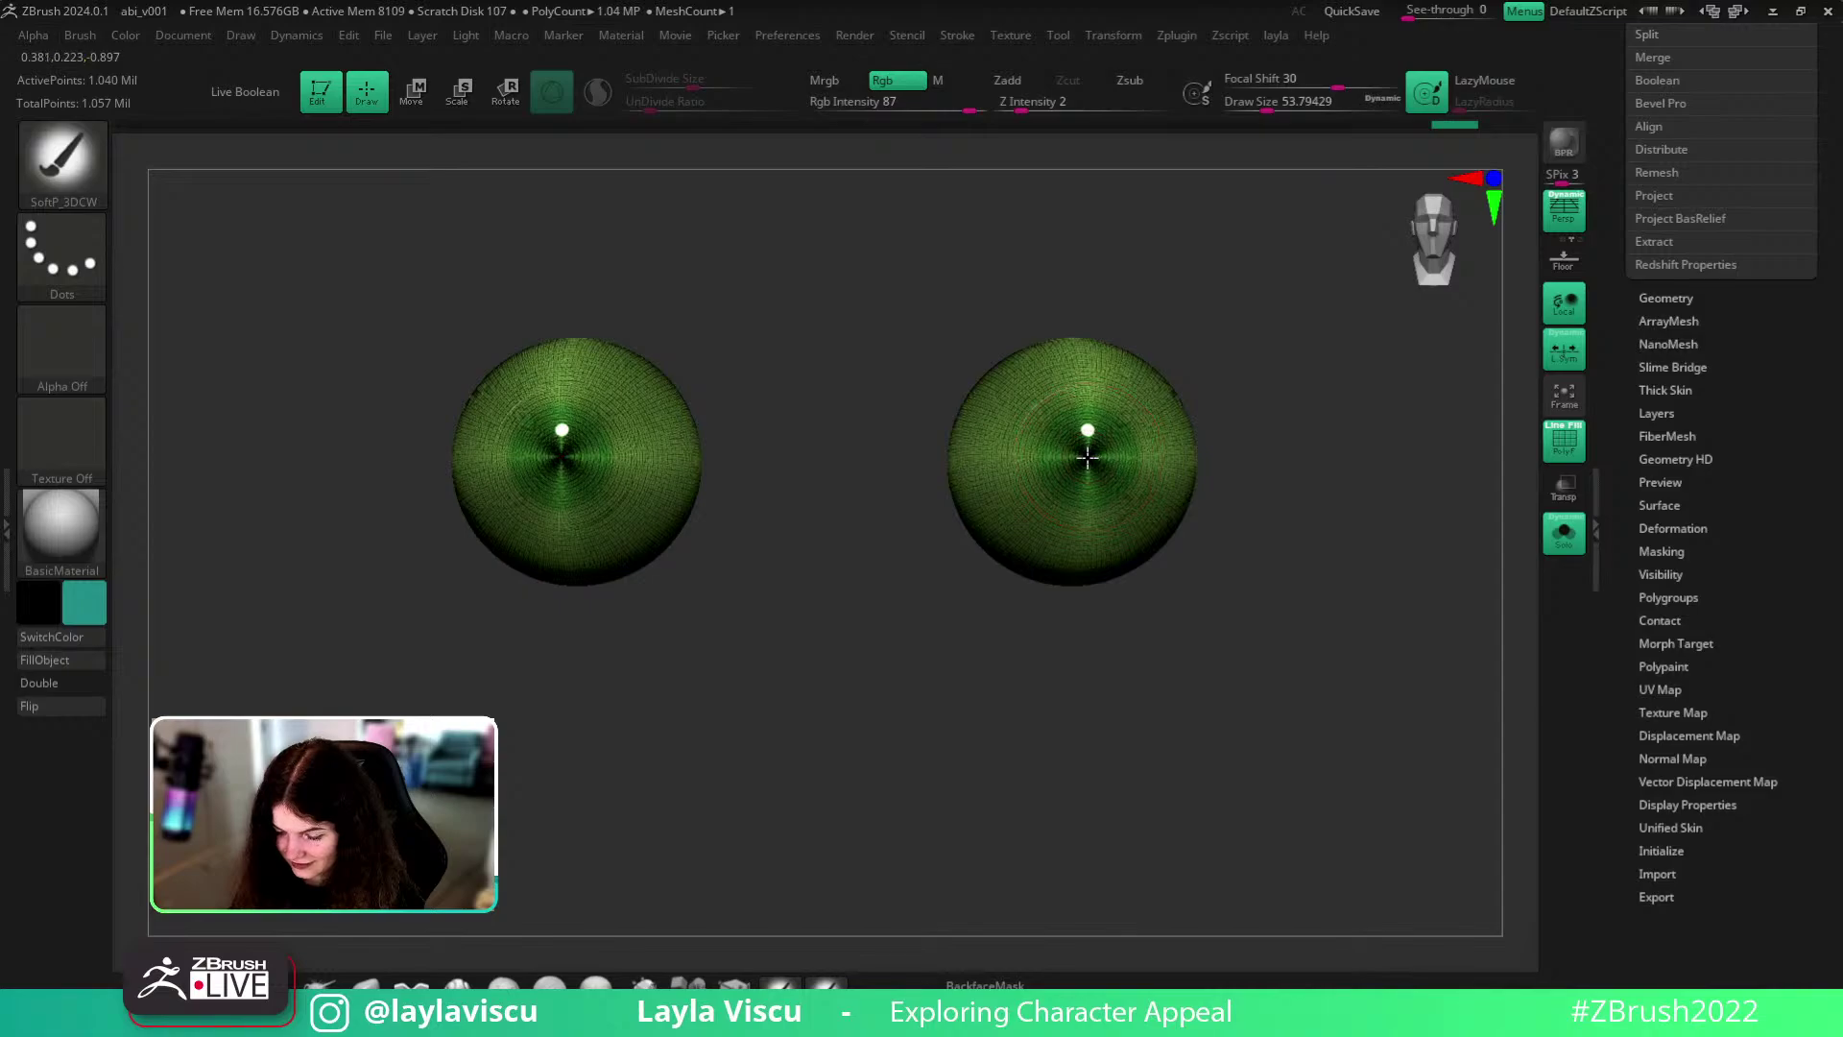
pyautogui.hotkey('shift', 'f')
pyautogui.press('s')
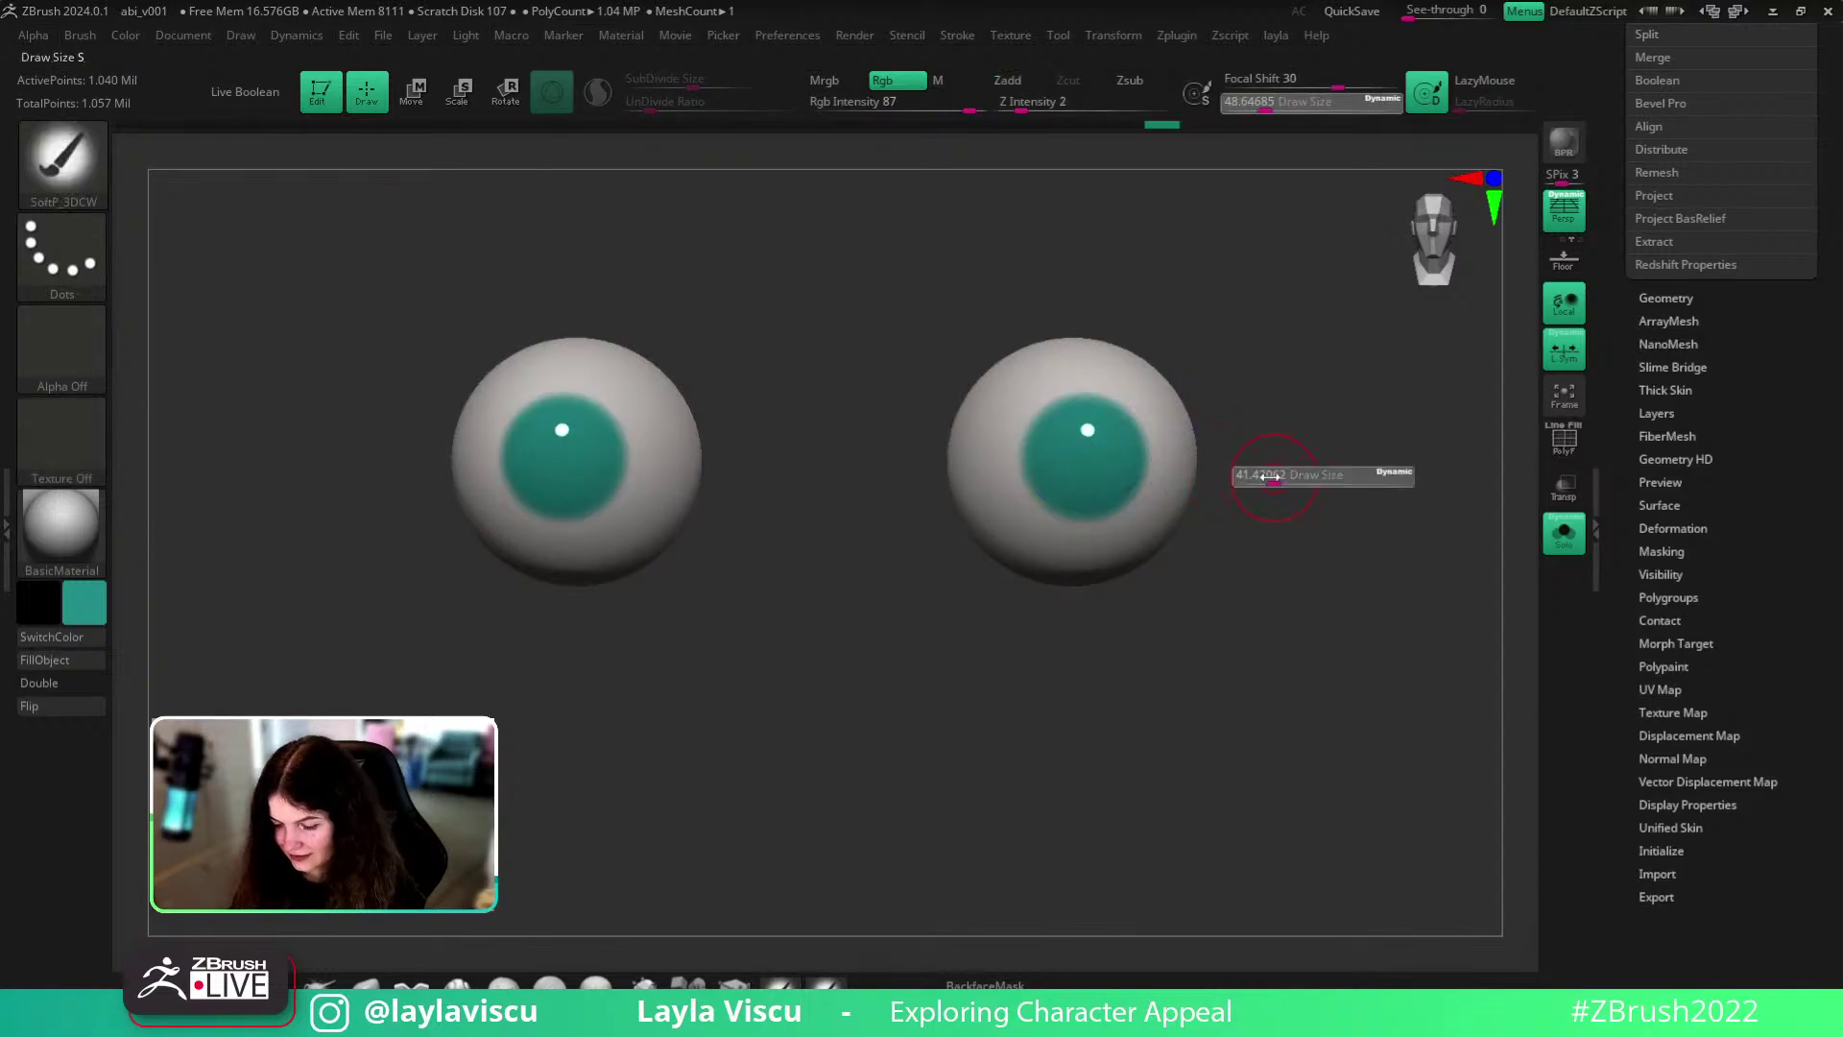
pyautogui.press('s')
pyautogui.moveTo(1096, 455); pyautogui.dragTo(1091, 456)
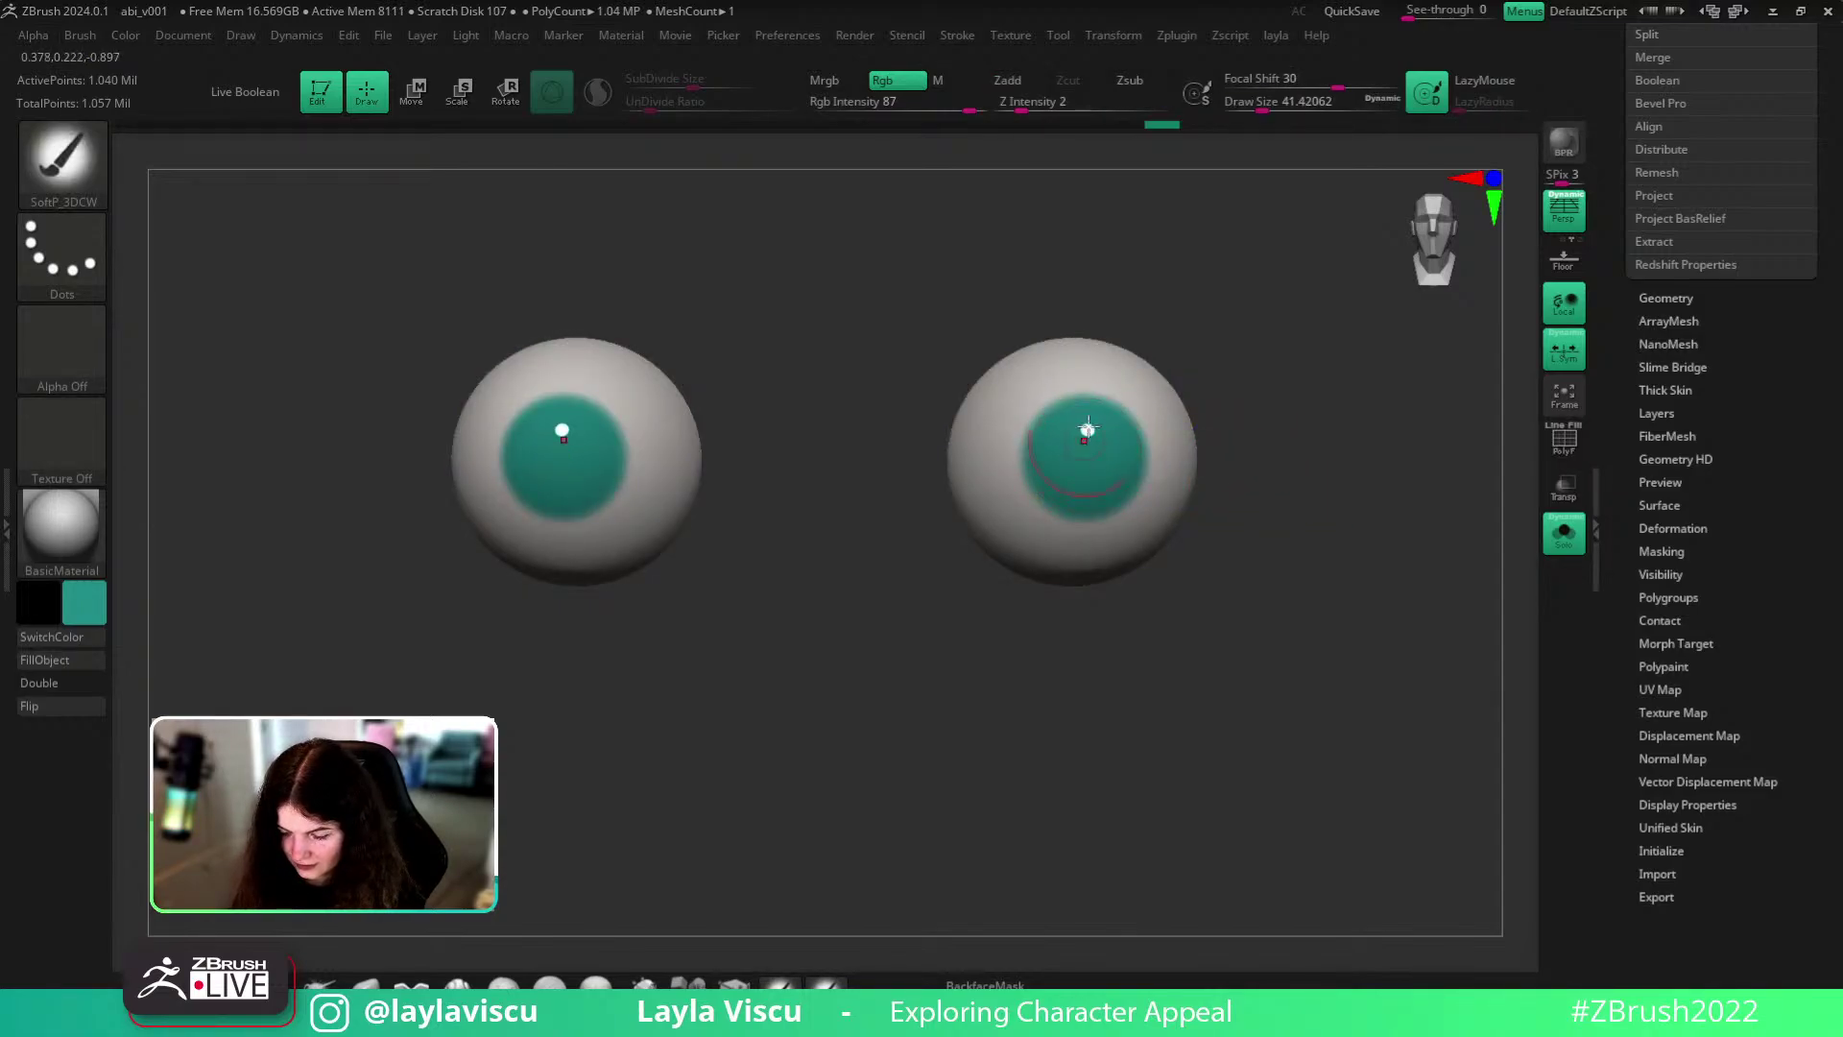
# - Set the focal shift to -33 and paint over the irises again with a draw size of about 46
pyautogui.click(1321, 83)
pyautogui.moveTo(1289, 85); pyautogui.dragTo(1277, 85)
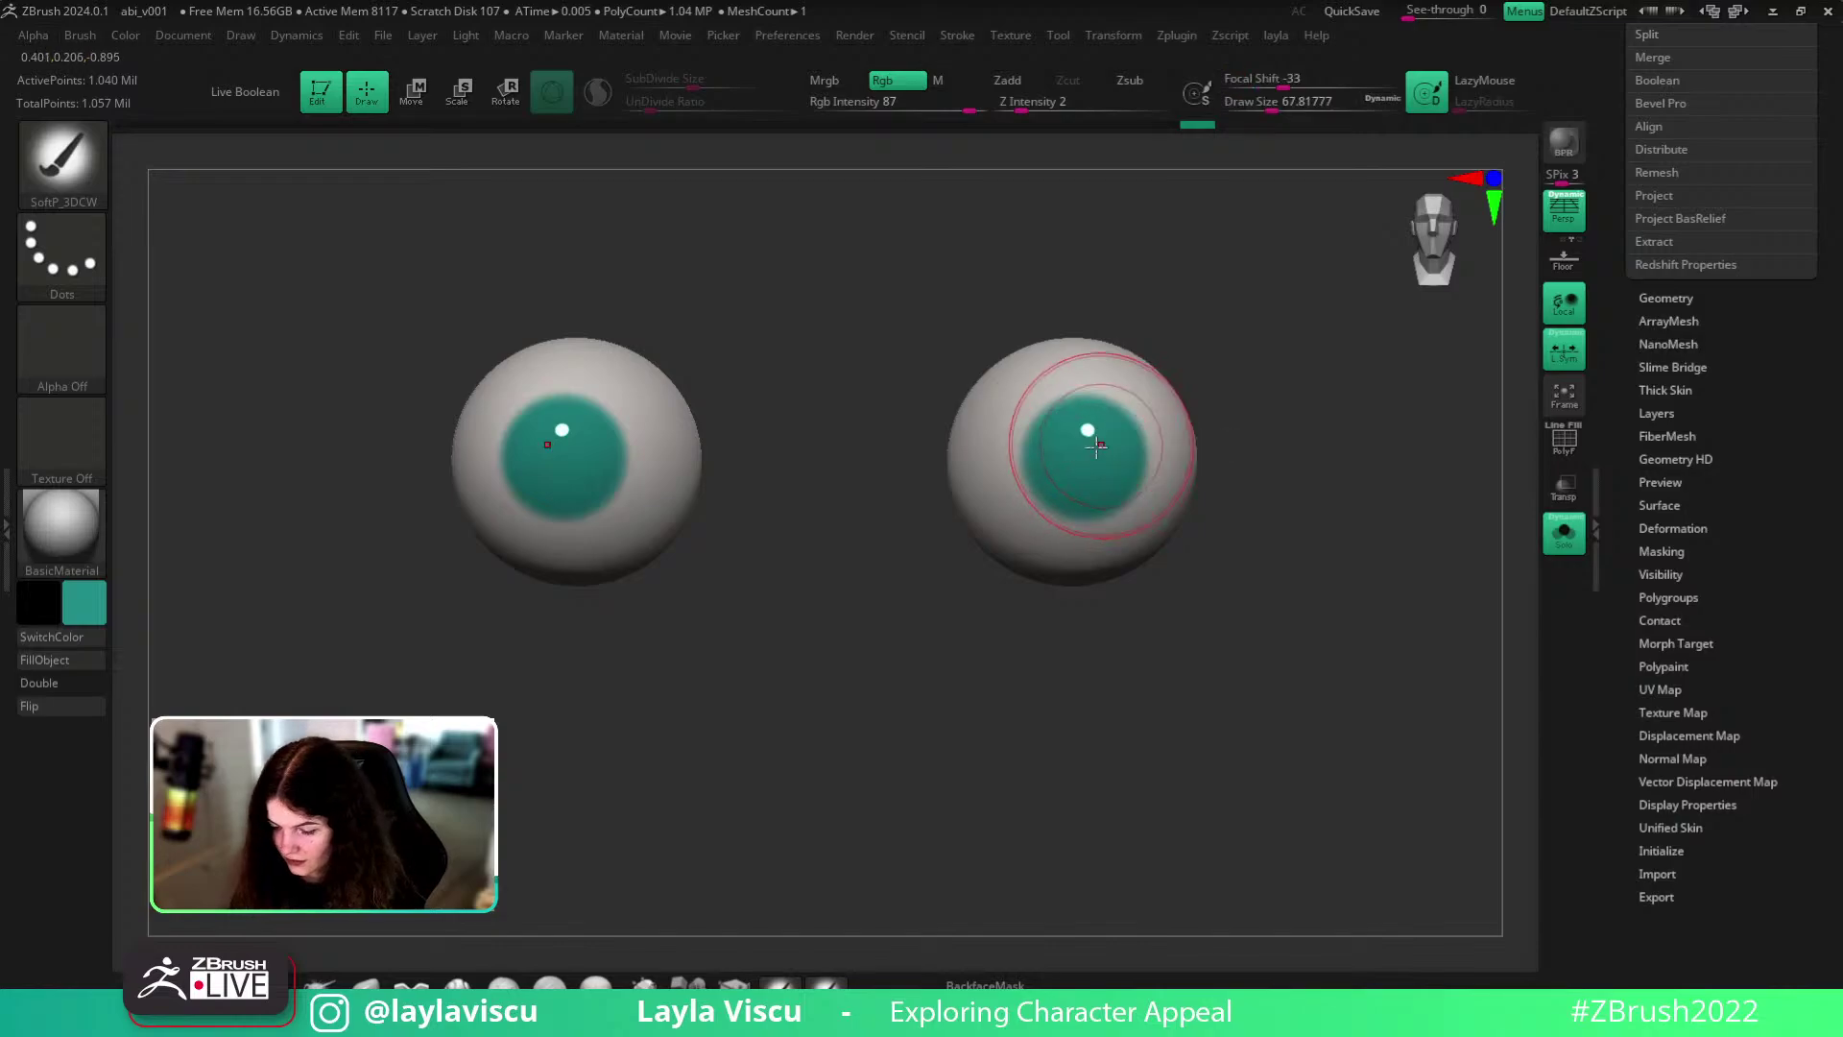
pyautogui.press('s')
pyautogui.moveTo(1078, 455); pyautogui.dragTo(1085, 457)
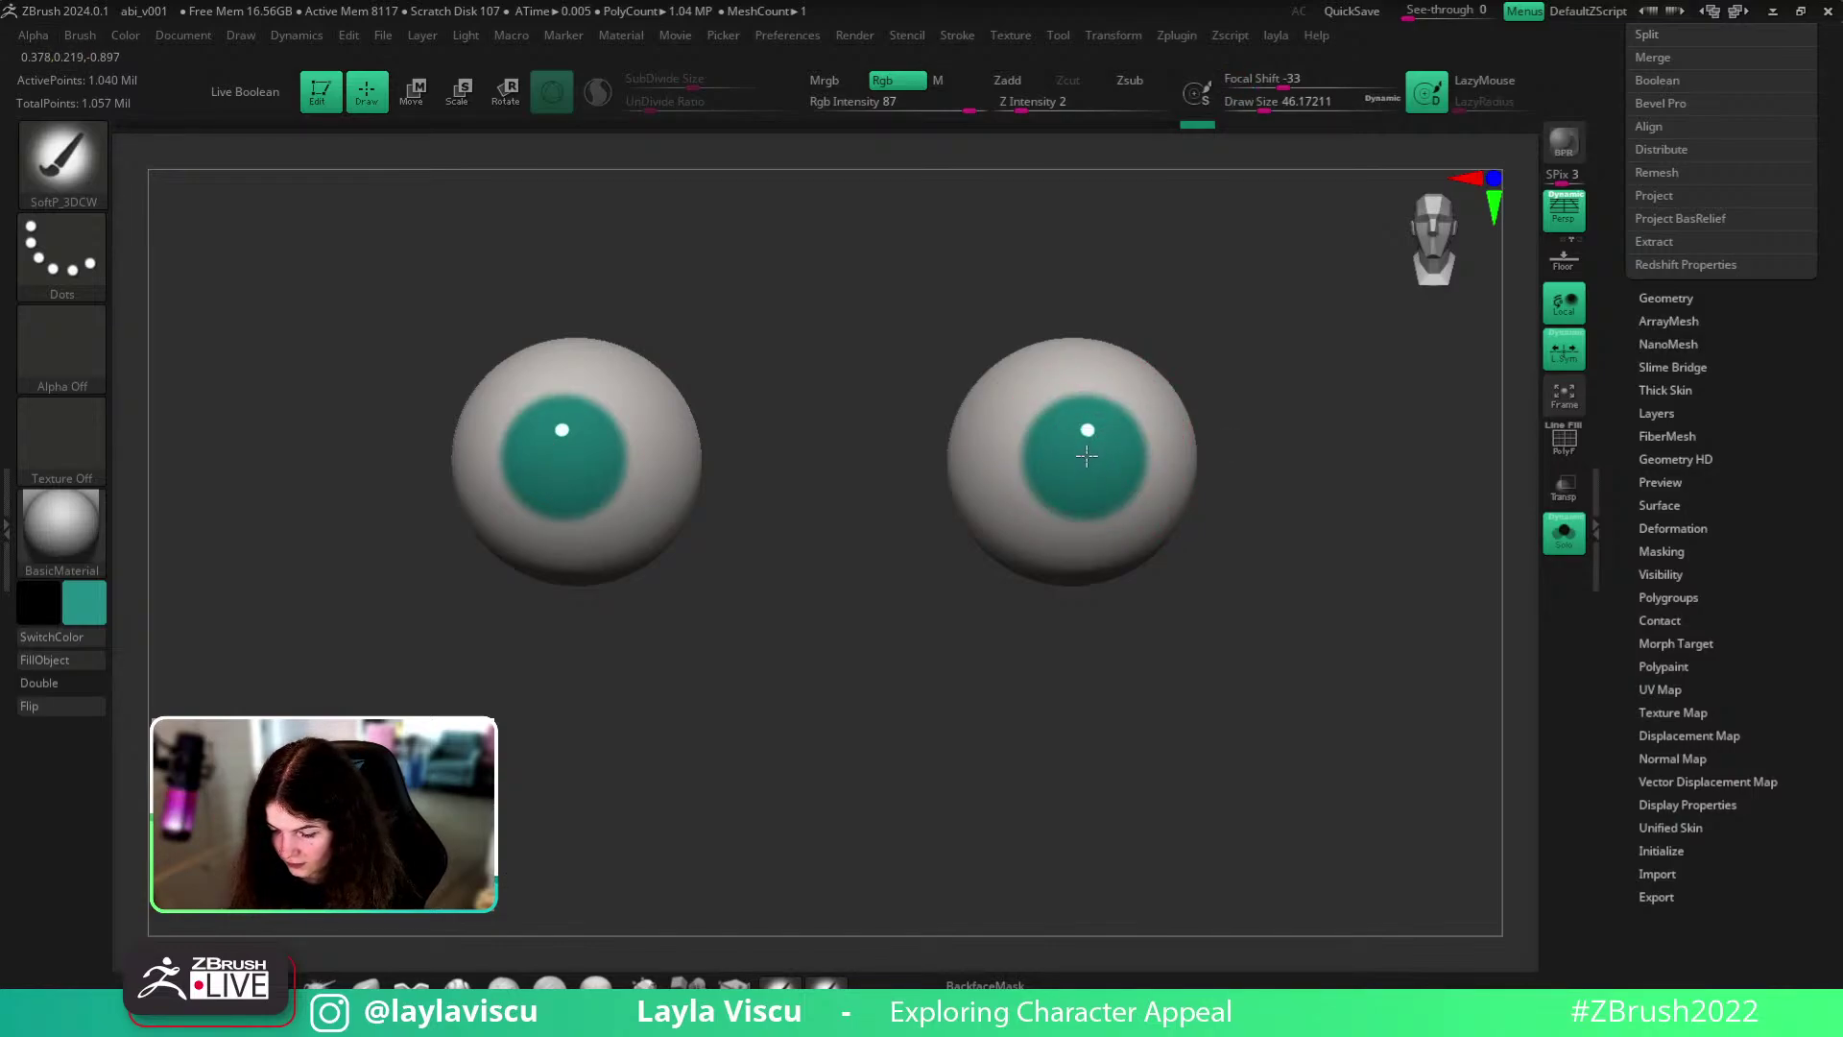
# - Mask the eyeballs' irises and invert the mask so that only the irises can be painted
pyautogui.moveTo(1148, 465)
pyautogui.keyDown('ctrl'); pyautogui.mouseDown(button='right')
pyautogui.moveTo(1166, 490)
pyautogui.moveTo(1254, 506)
pyautogui.mouseUp(button='right'); pyautogui.keyUp('ctrl')
pyautogui.keyDown('ctrl'); pyautogui.click(1065, 420); pyautogui.keyUp('ctrl')
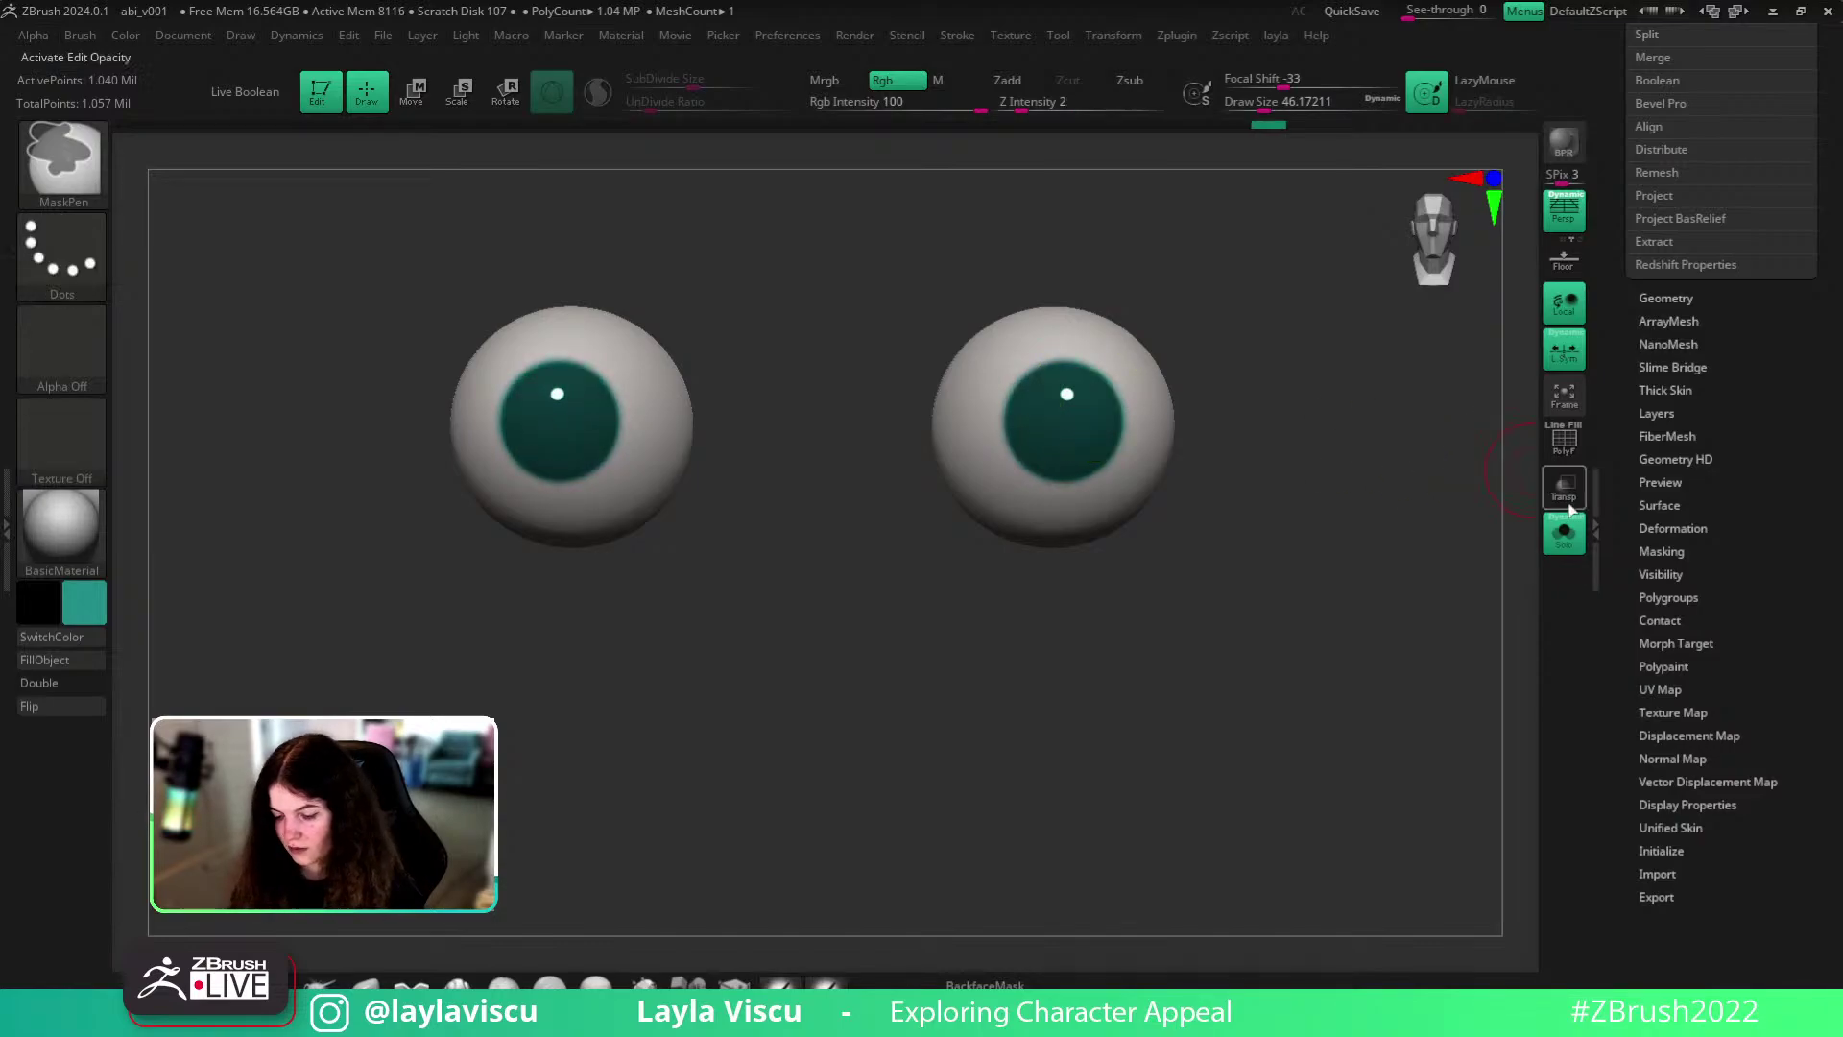
pyautogui.click(1564, 533)
pyautogui.click(1563, 532)
pyautogui.keyDown('ctrl'); pyautogui.click(1372, 595); pyautogui.keyUp('ctrl')
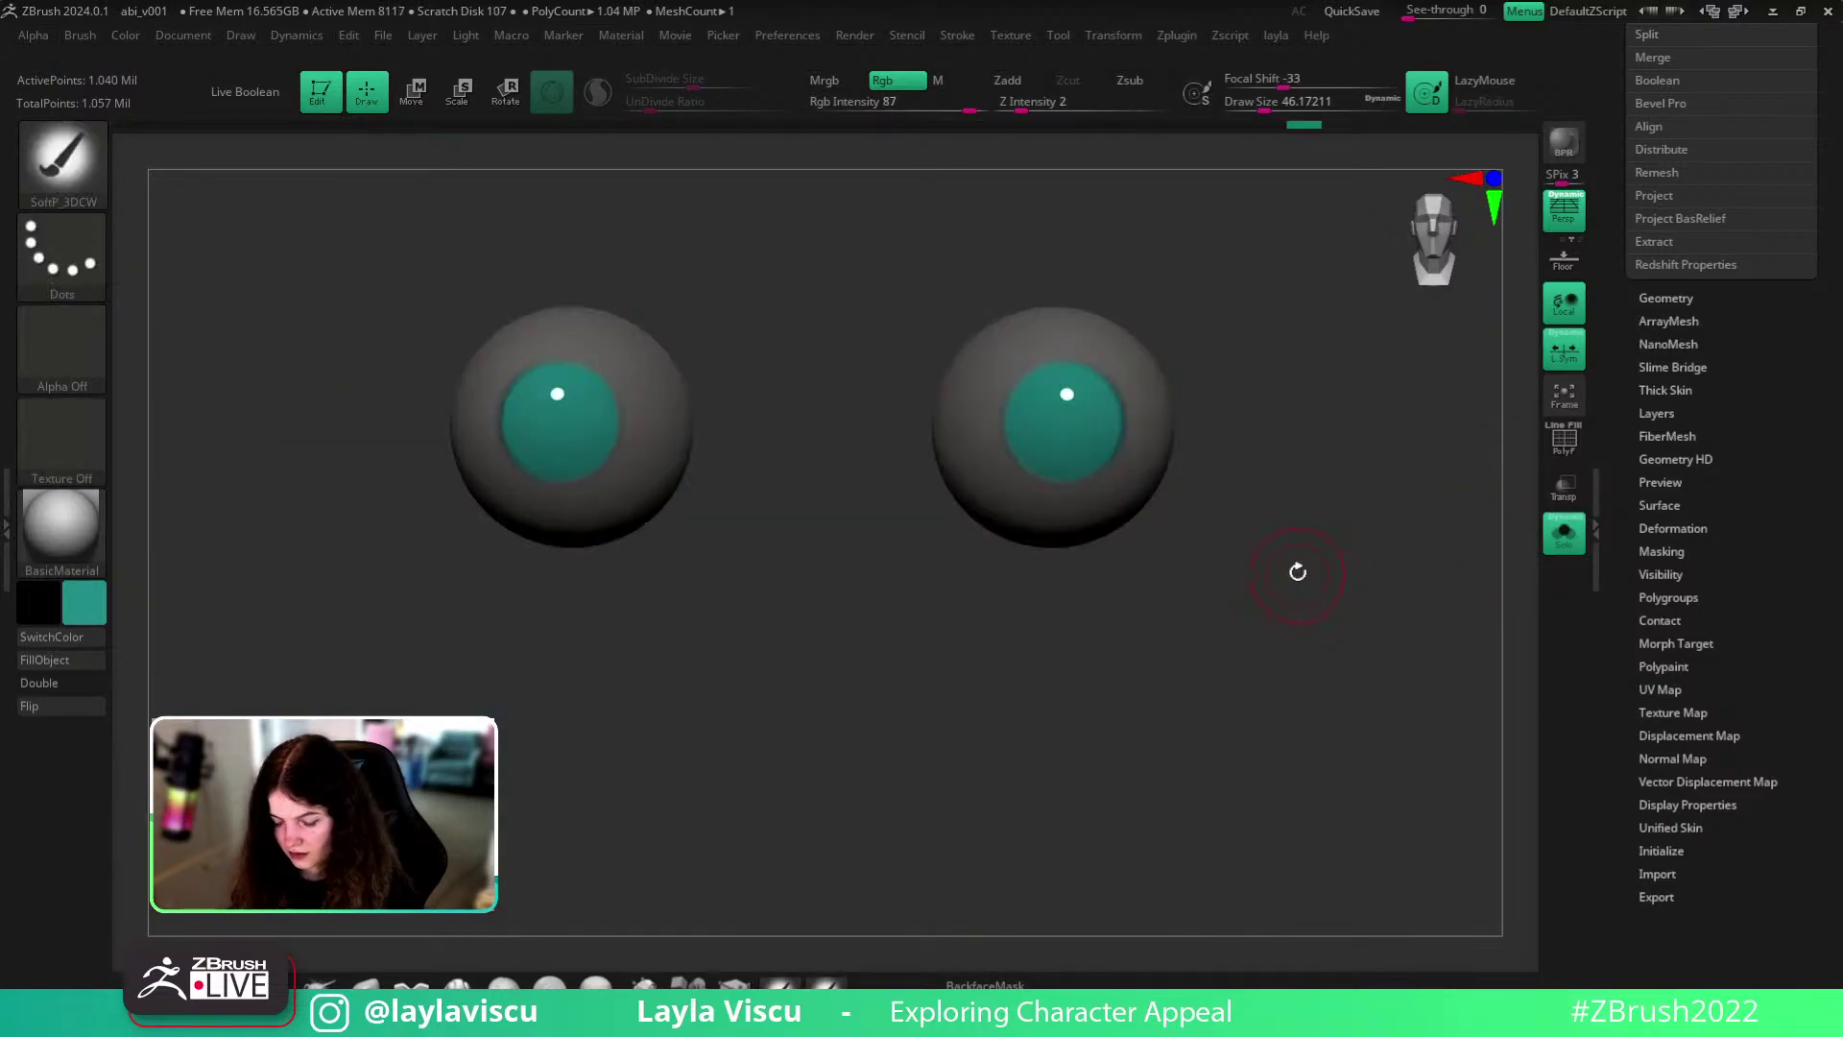
# - Try shading the irises with a very dark teal and a draw size of about 87, and undo the stroke
pyautogui.click(95, 588)
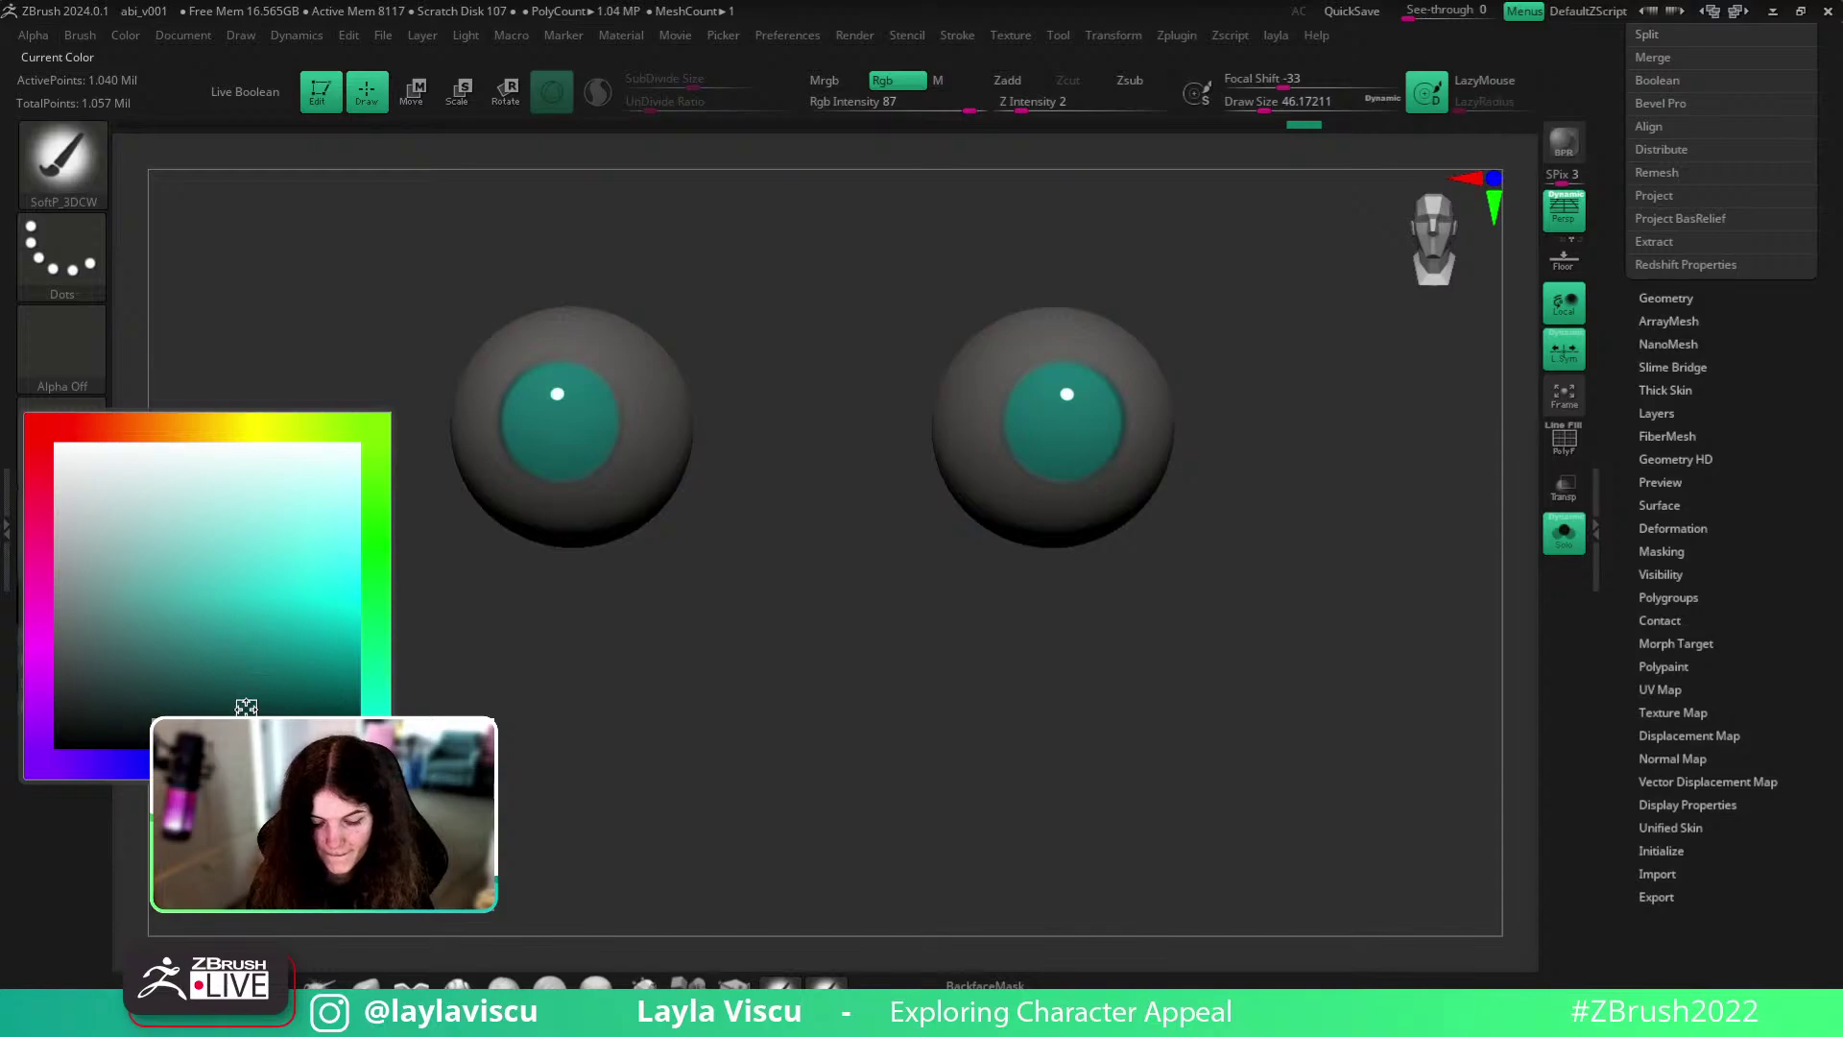
pyautogui.press('s')
pyautogui.moveTo(1070, 394); pyautogui.dragTo(1113, 373)
pyautogui.hotkey('ctrl', 'z')
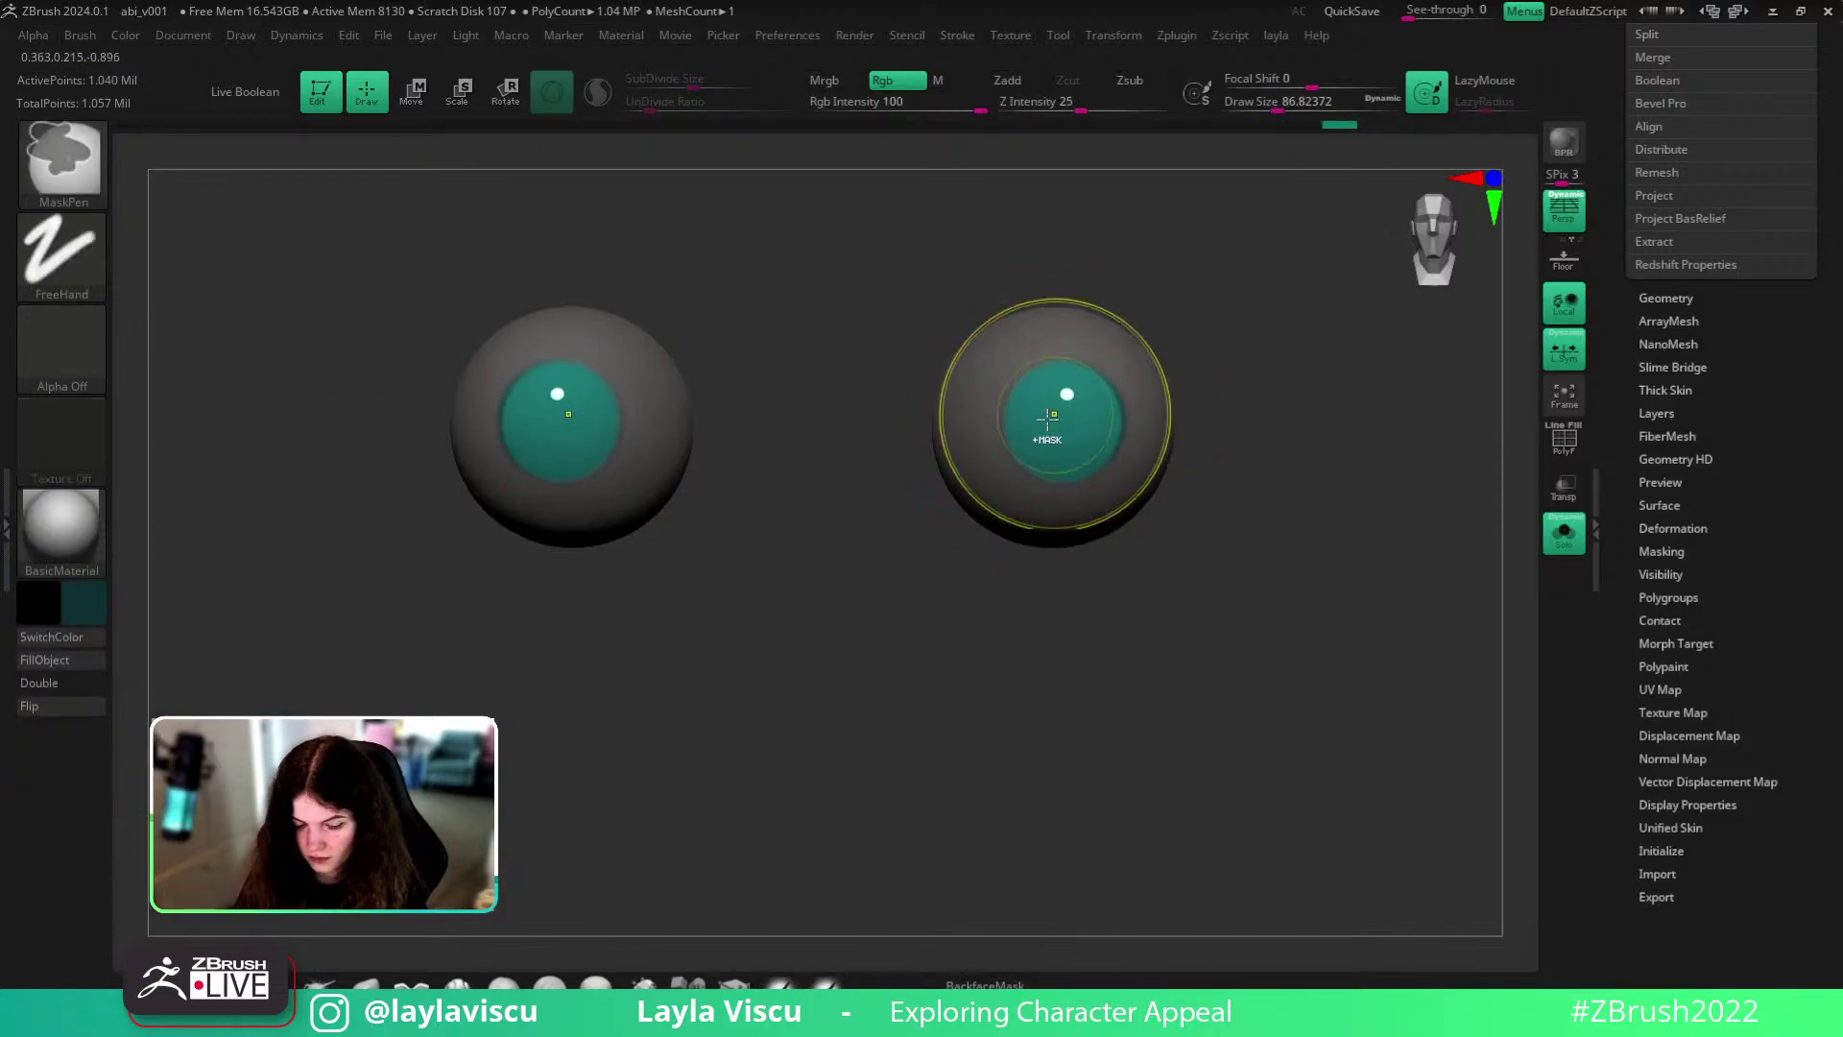
# - Shade the upper part and sides of both irises with a darker teal, and hide the mask shading
pyautogui.click(95, 596)
pyautogui.click(314, 702)
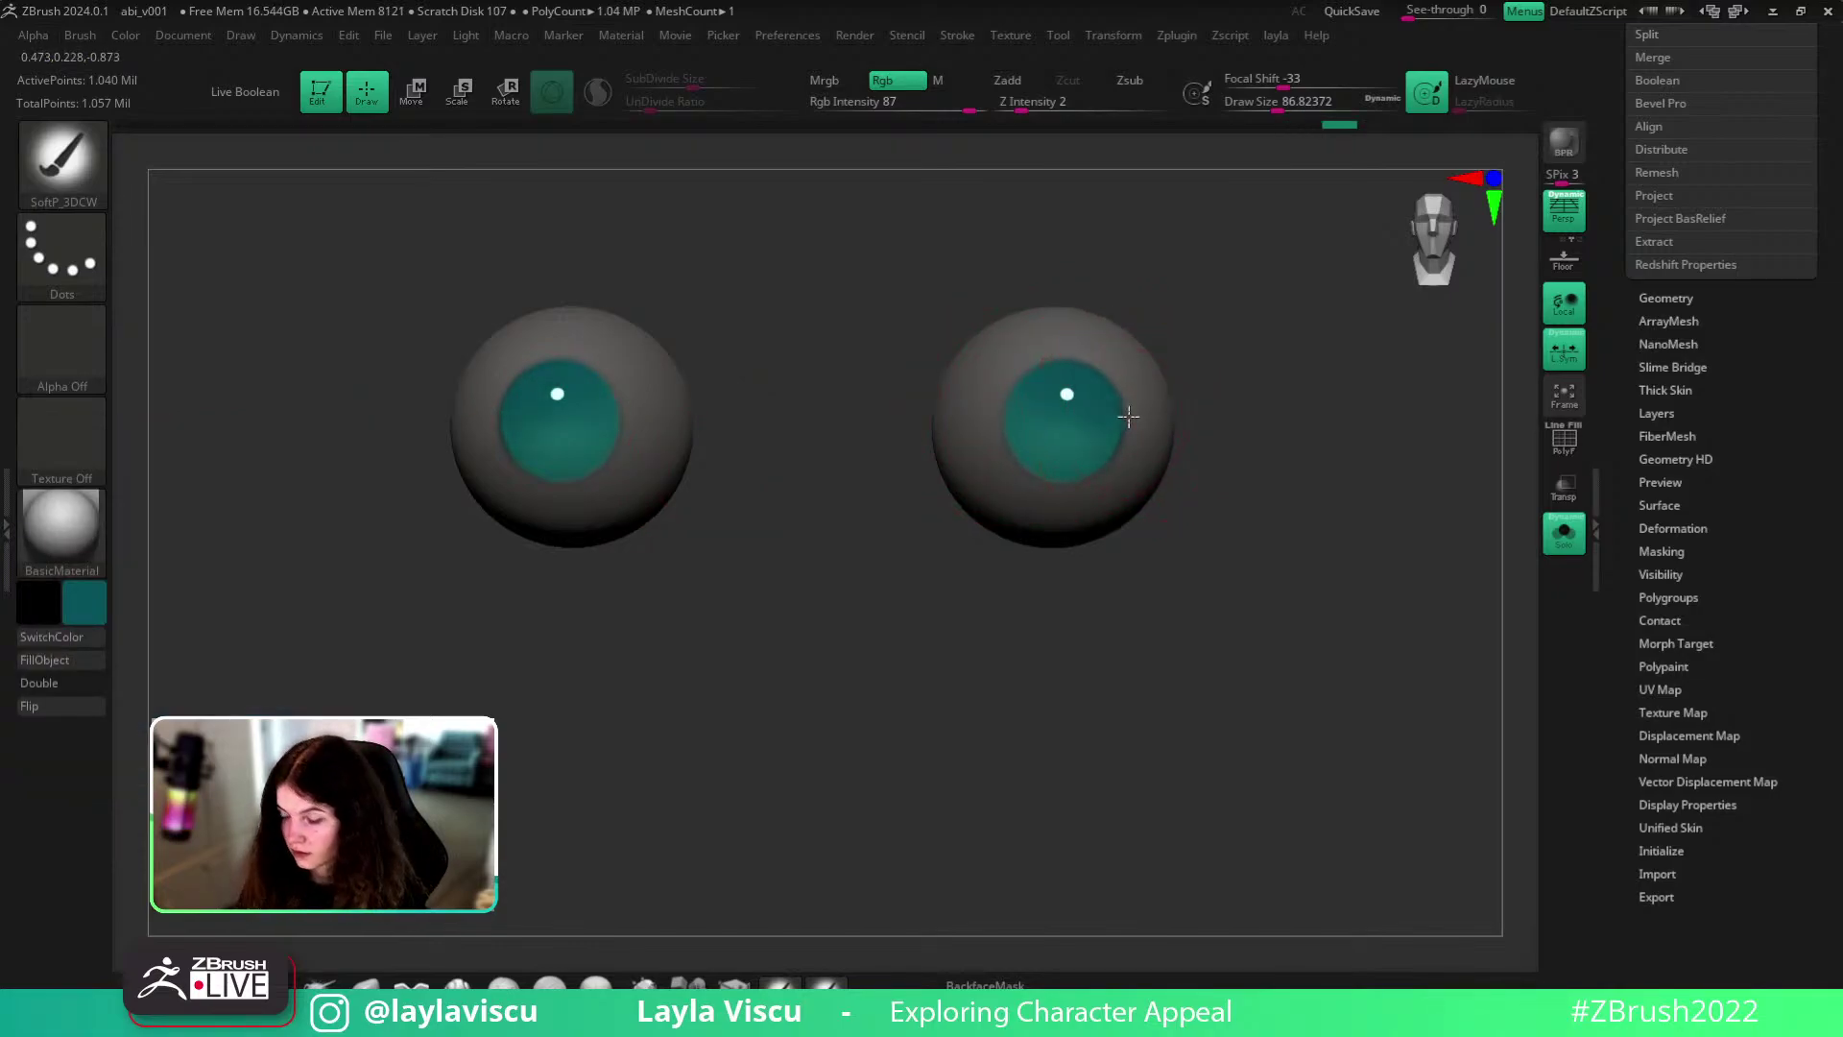
pyautogui.moveTo(1018, 385); pyautogui.dragTo(1014, 428)
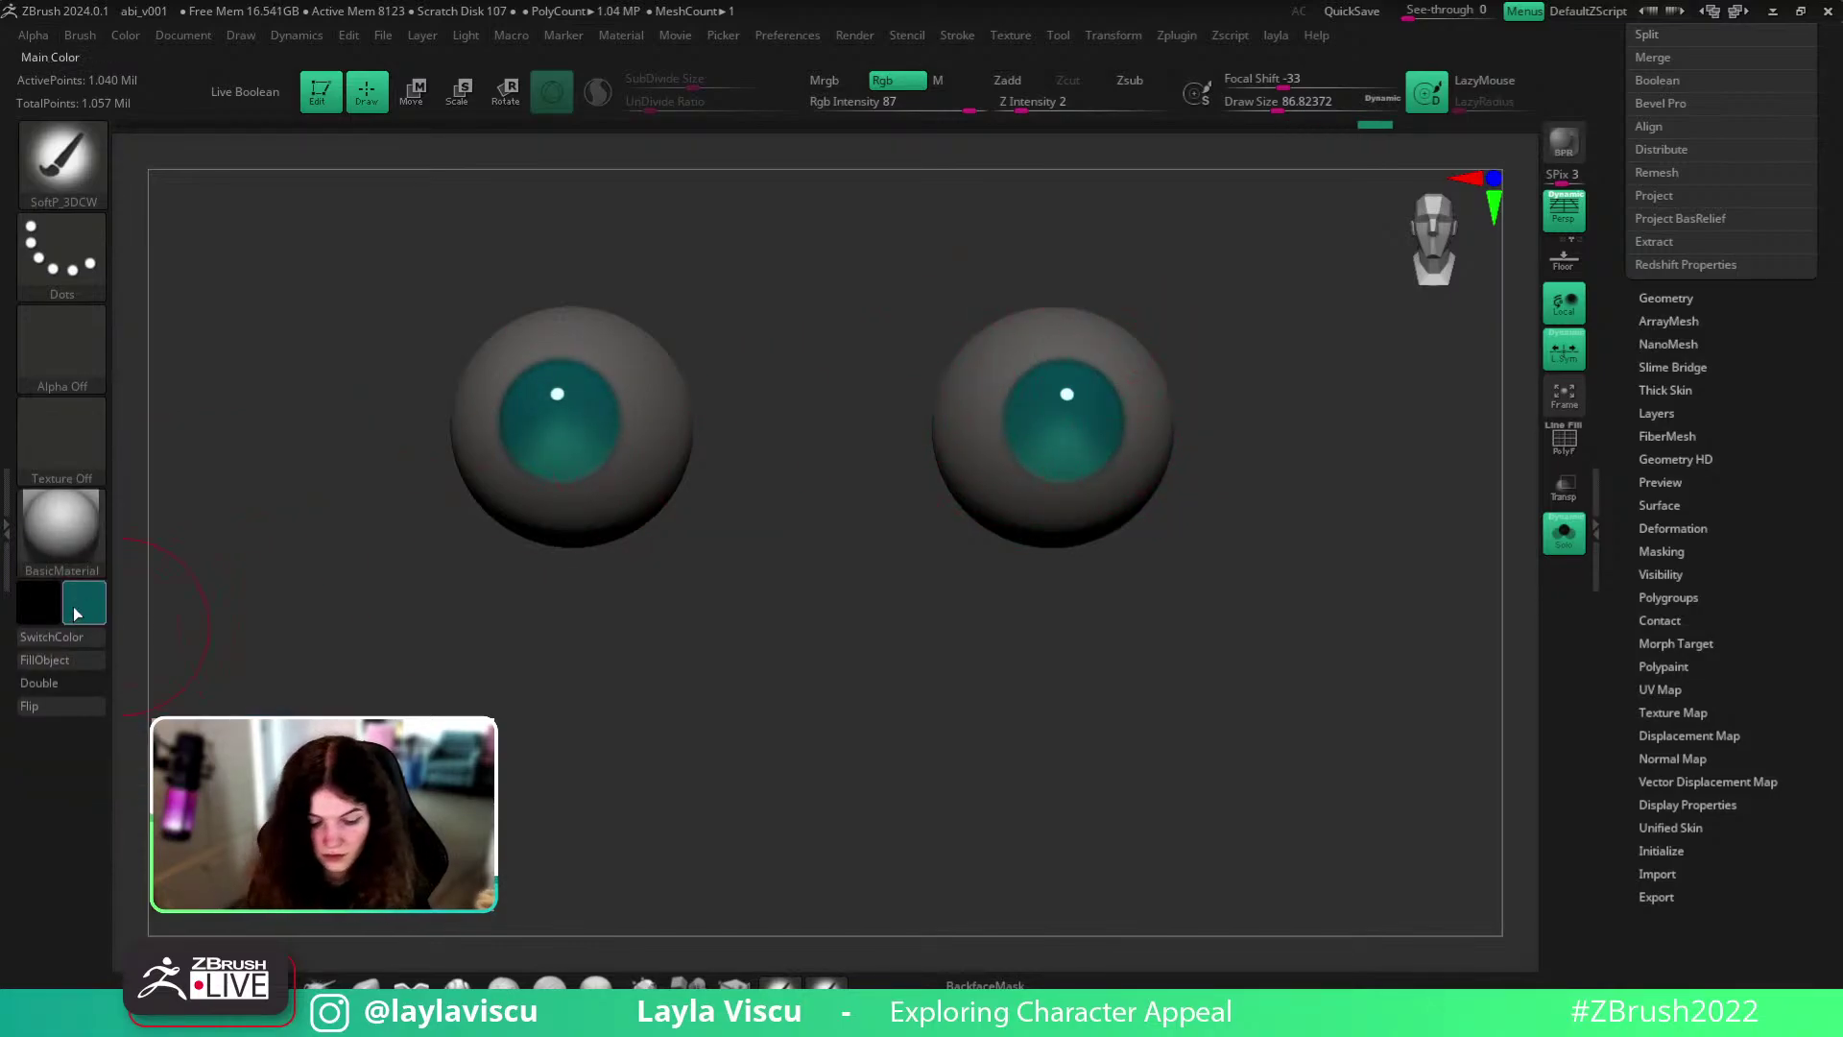
pyautogui.press('[')
pyautogui.hotkey('ctrl', 'i')
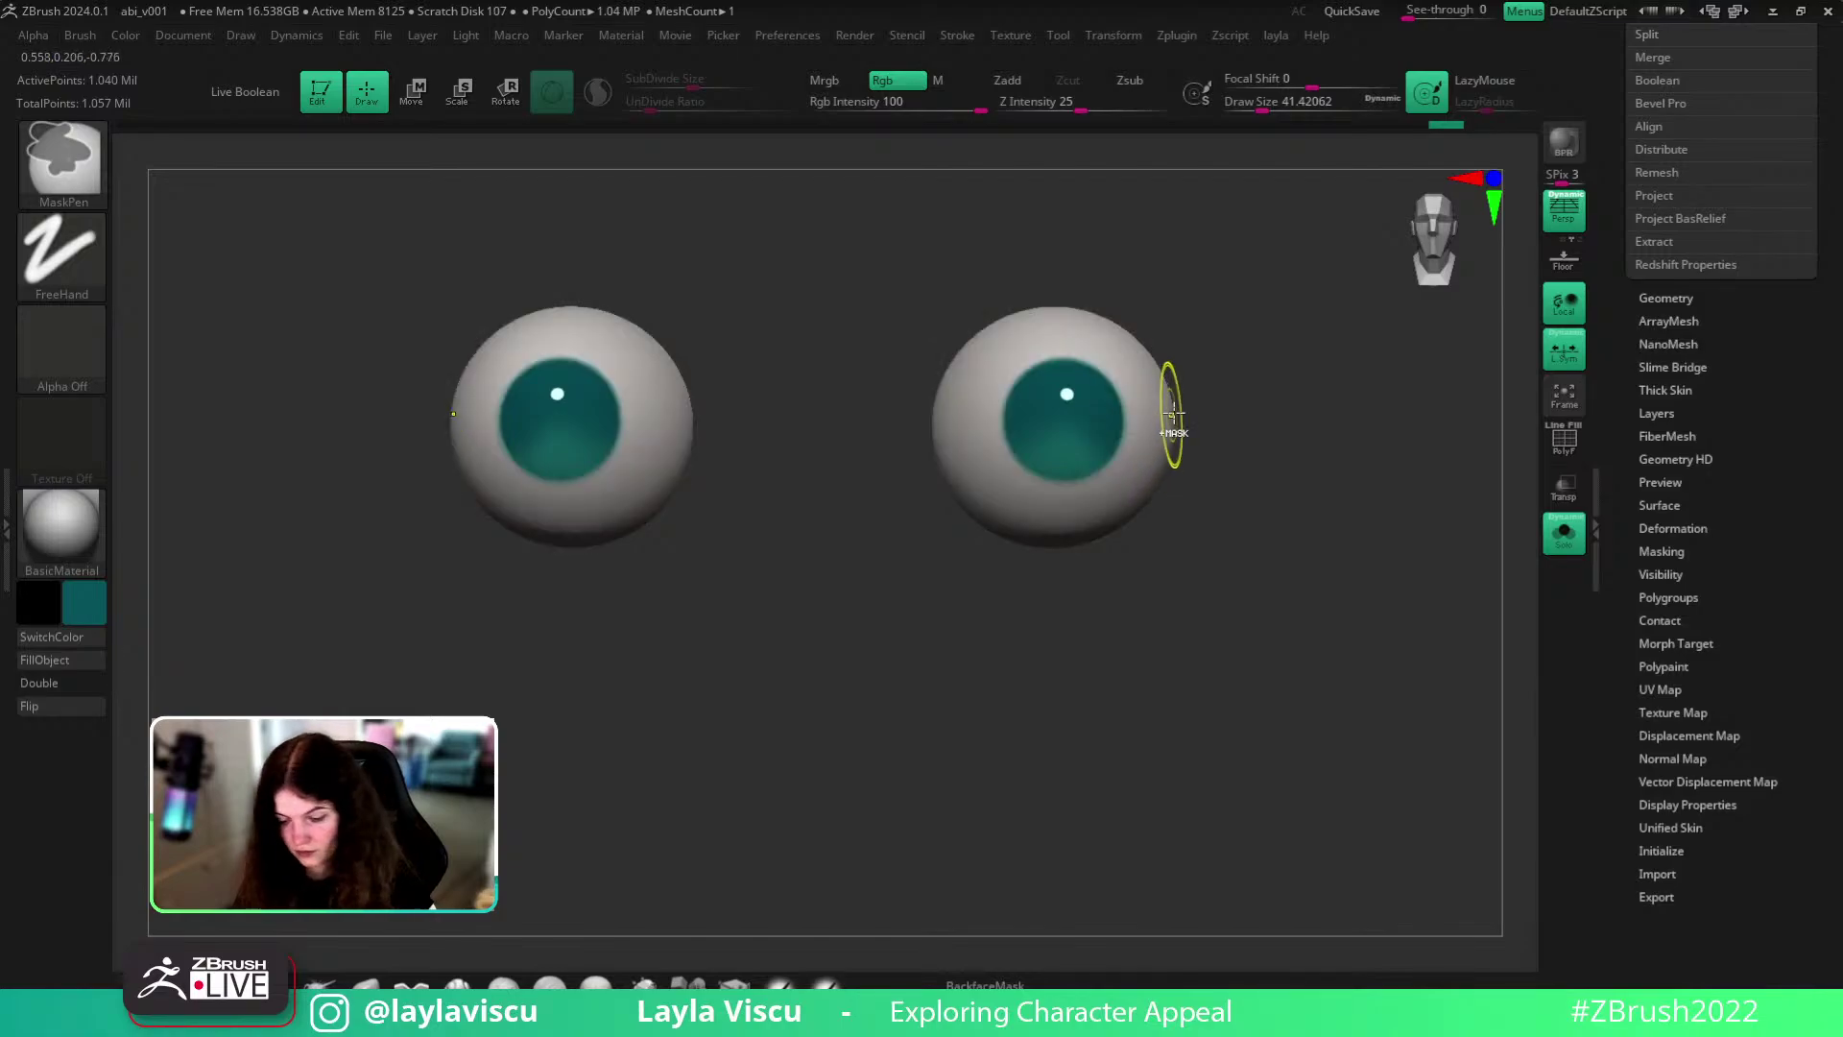
# - Pick a very dark blue and deepen the shading along the upper edge of both irises
pyautogui.click(85, 602)
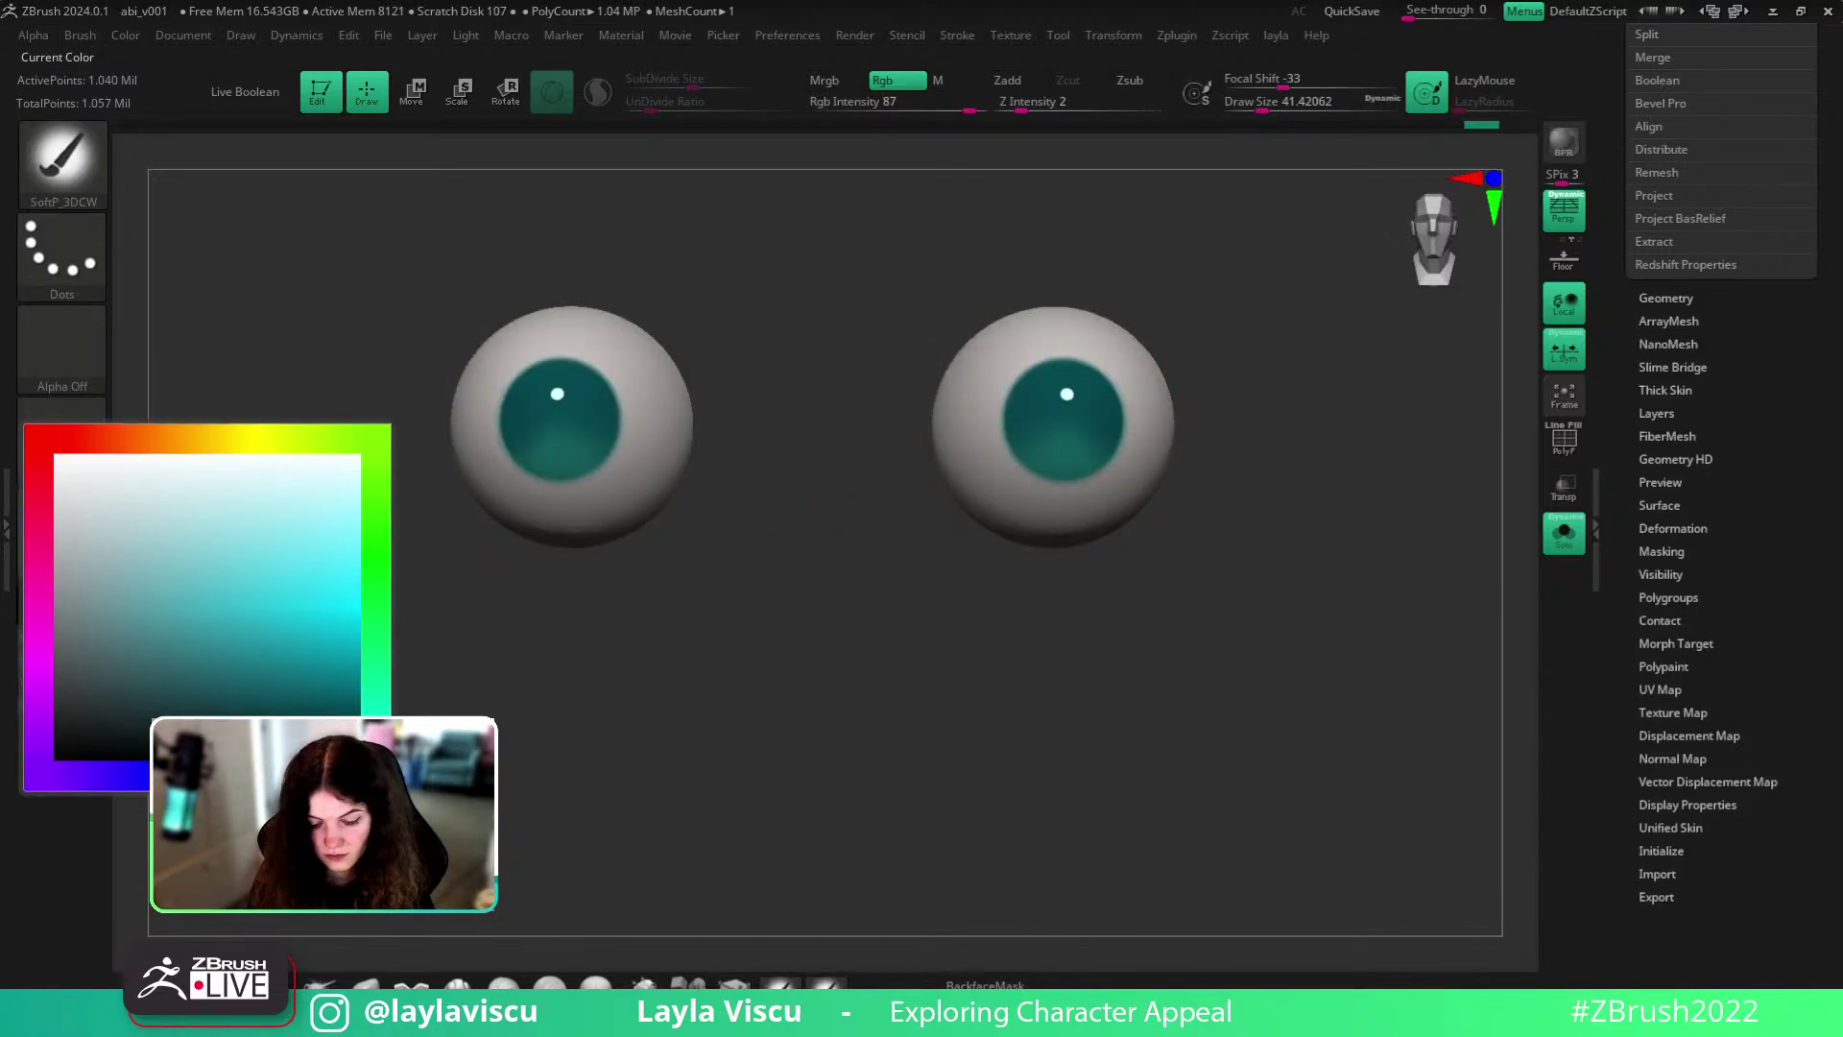
pyautogui.click(320, 656)
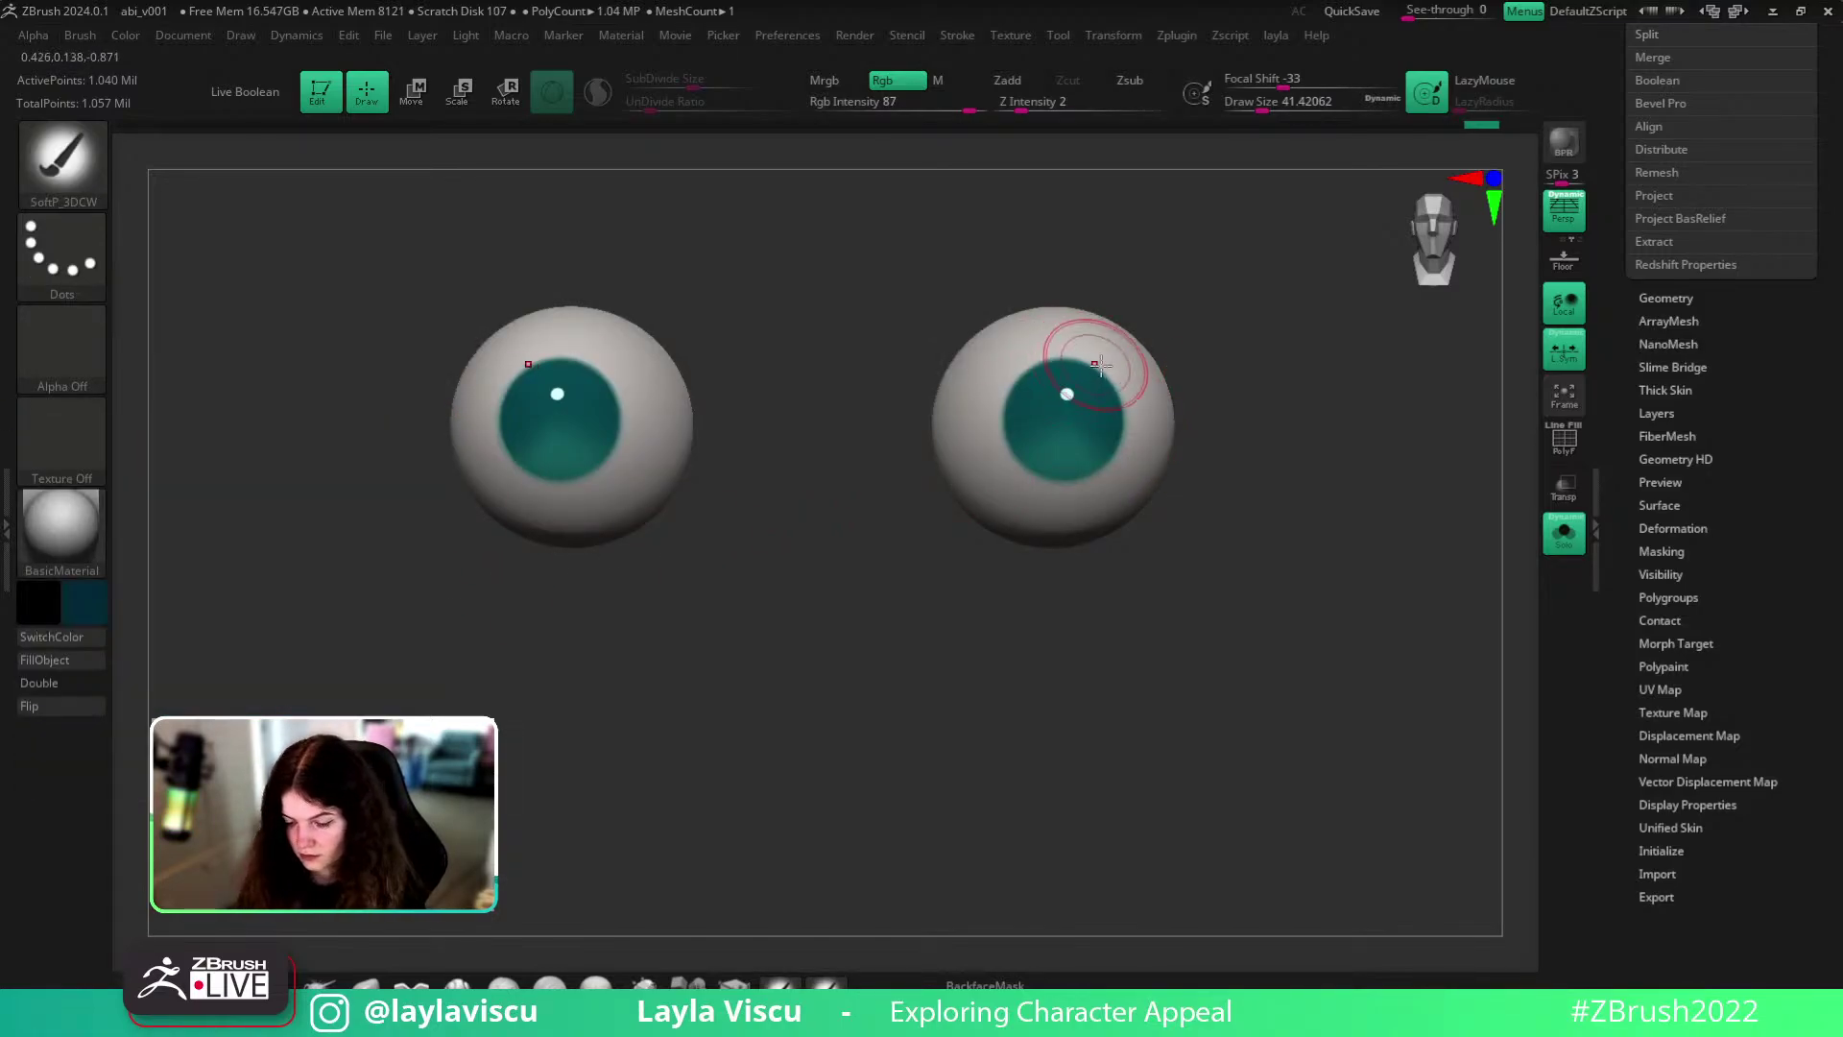
pyautogui.press('s')
pyautogui.hotkey('ctrl', 'z')
pyautogui.hotkey('ctrl', 'z')
pyautogui.moveTo(1124, 407); pyautogui.dragTo(1145, 422)
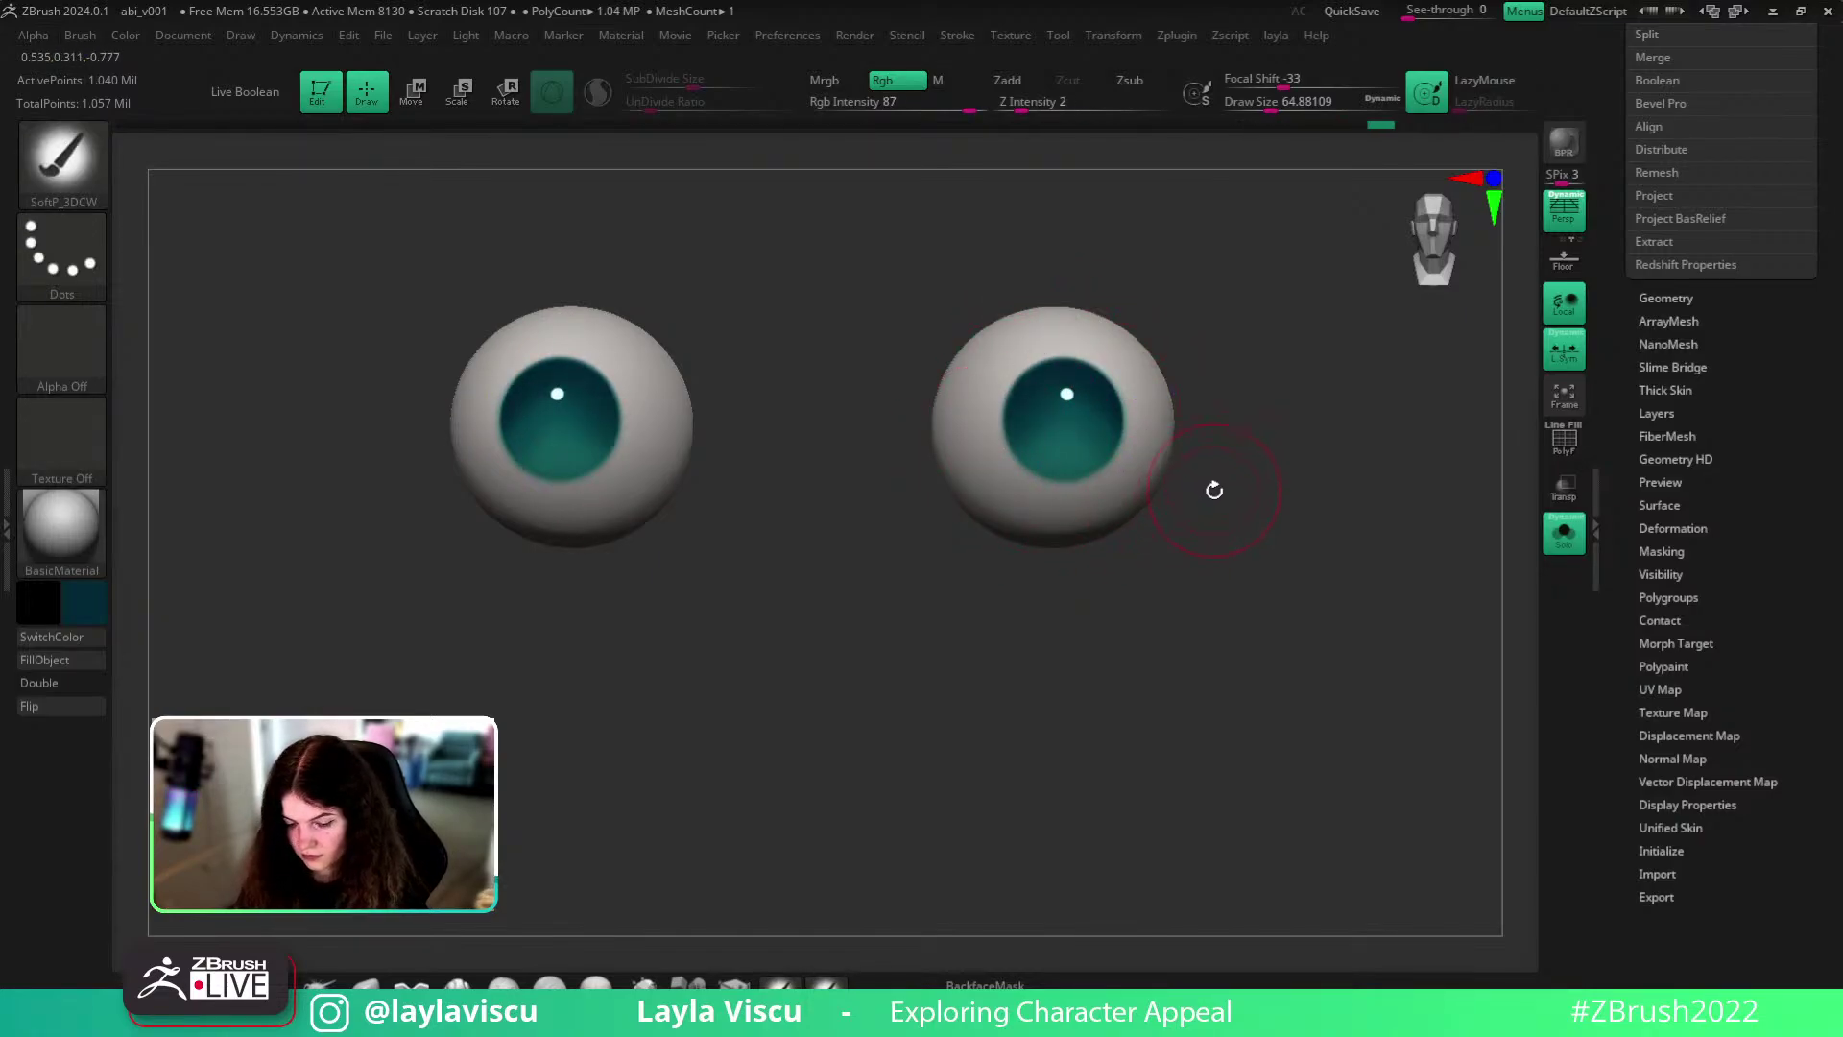
# - Pick a bright turquoise and paint a soft highlight across the lower half of both irises
pyautogui.press('c')
pyautogui.click(85, 609)
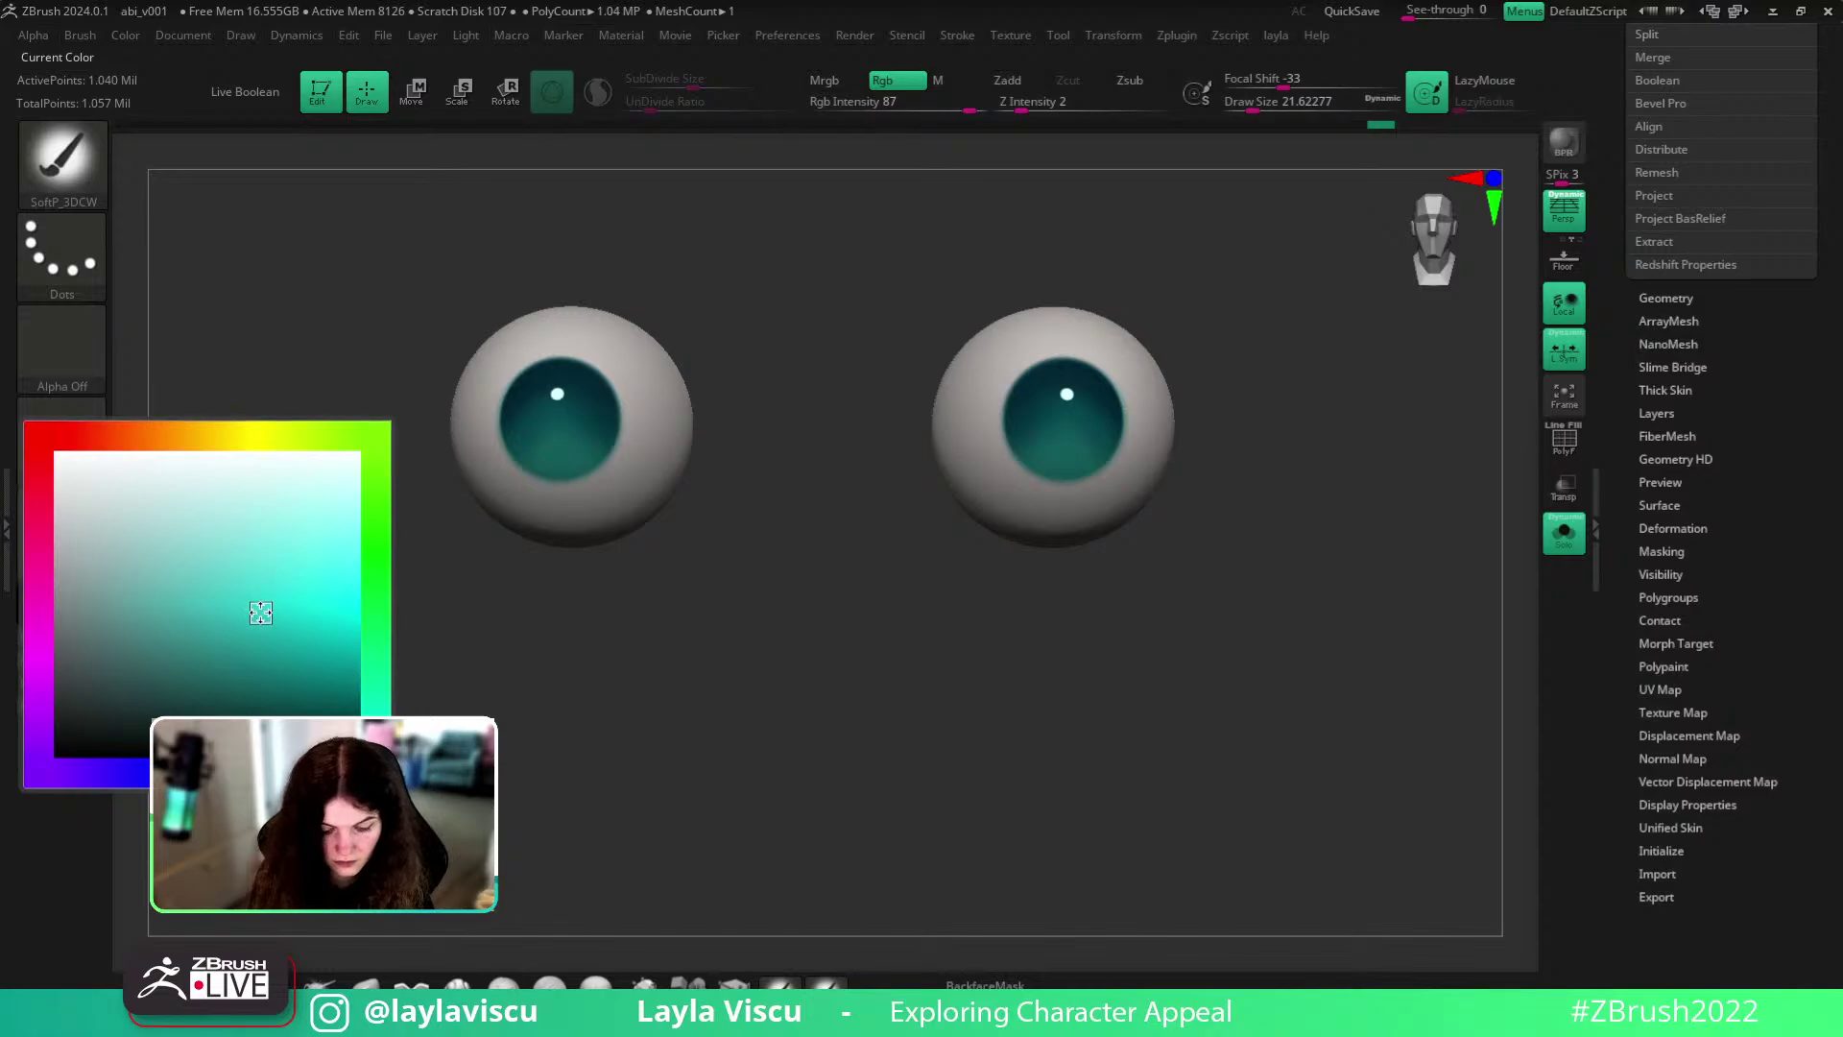
pyautogui.click(260, 613)
pyautogui.moveTo(1020, 423)
pyautogui.mouseDown()
pyautogui.moveTo(1061, 423)
pyautogui.moveTo(1055, 449)
pyautogui.moveTo(1048, 423)
pyautogui.moveTo(1102, 435)
pyautogui.mouseUp()
pyautogui.hotkey('ctrl', 'z')
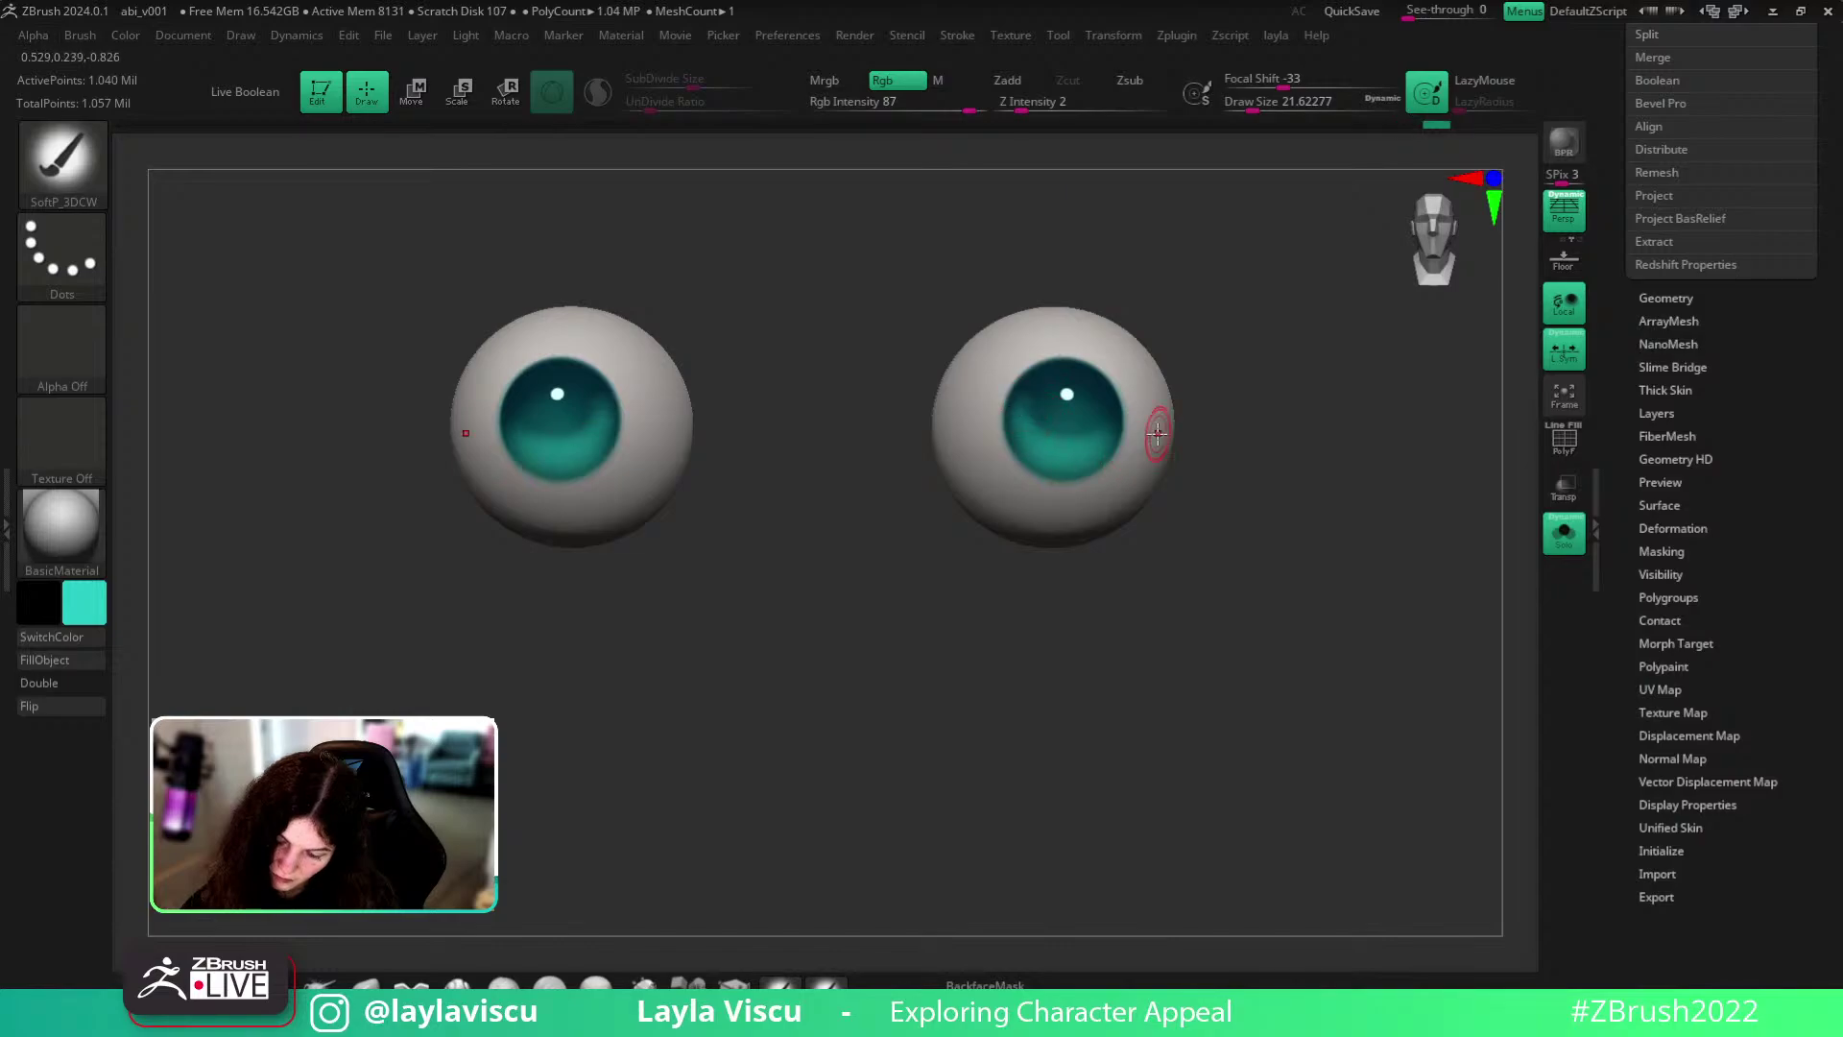
# - Try more turquoise strokes on the irises with a different brush size, and undo the recent highlight strokes
pyautogui.press('s')
pyautogui.moveTo(1050, 431)
pyautogui.mouseDown()
pyautogui.moveTo(1083, 434)
pyautogui.moveTo(1028, 433)
pyautogui.moveTo(1107, 424)
pyautogui.moveTo(1022, 413)
pyautogui.mouseUp()
pyautogui.hotkey('ctrl', 'z')
pyautogui.hotkey('ctrl', 'z')
pyautogui.hotkey('ctrl', 'z')
pyautogui.hotkey('ctrl', 'z')
pyautogui.hotkey('ctrl', 'z')
pyautogui.hotkey('ctrl', 'z')
pyautogui.hotkey('ctrl', 'z')
pyautogui.hotkey('ctrl', 'z')
pyautogui.hotkey('ctrl', 'z')
pyautogui.hotkey('ctrl', 'z')
pyautogui.hotkey('ctrl', 'z')
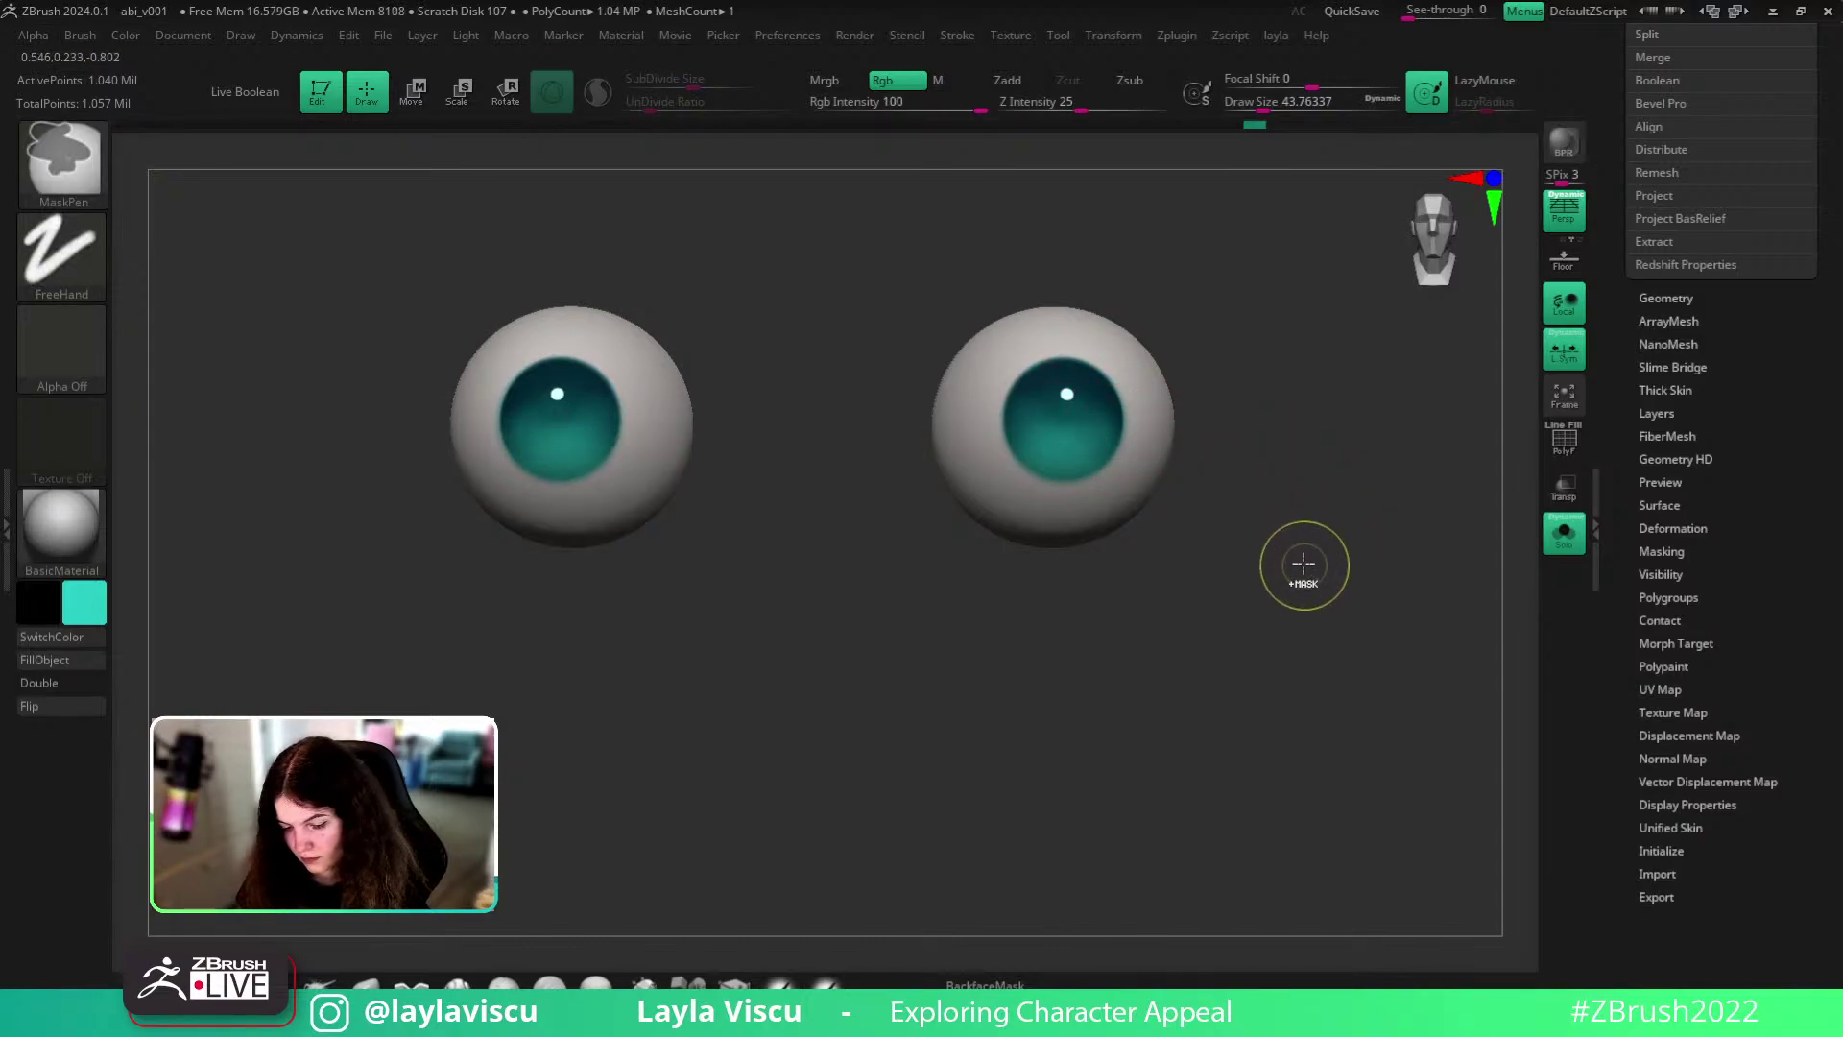
# - Repaint a subtle turquoise highlight in the lower irises with a draw size of about 25
pyautogui.press('s')
pyautogui.moveTo(1155, 440); pyautogui.dragTo(1135, 441)
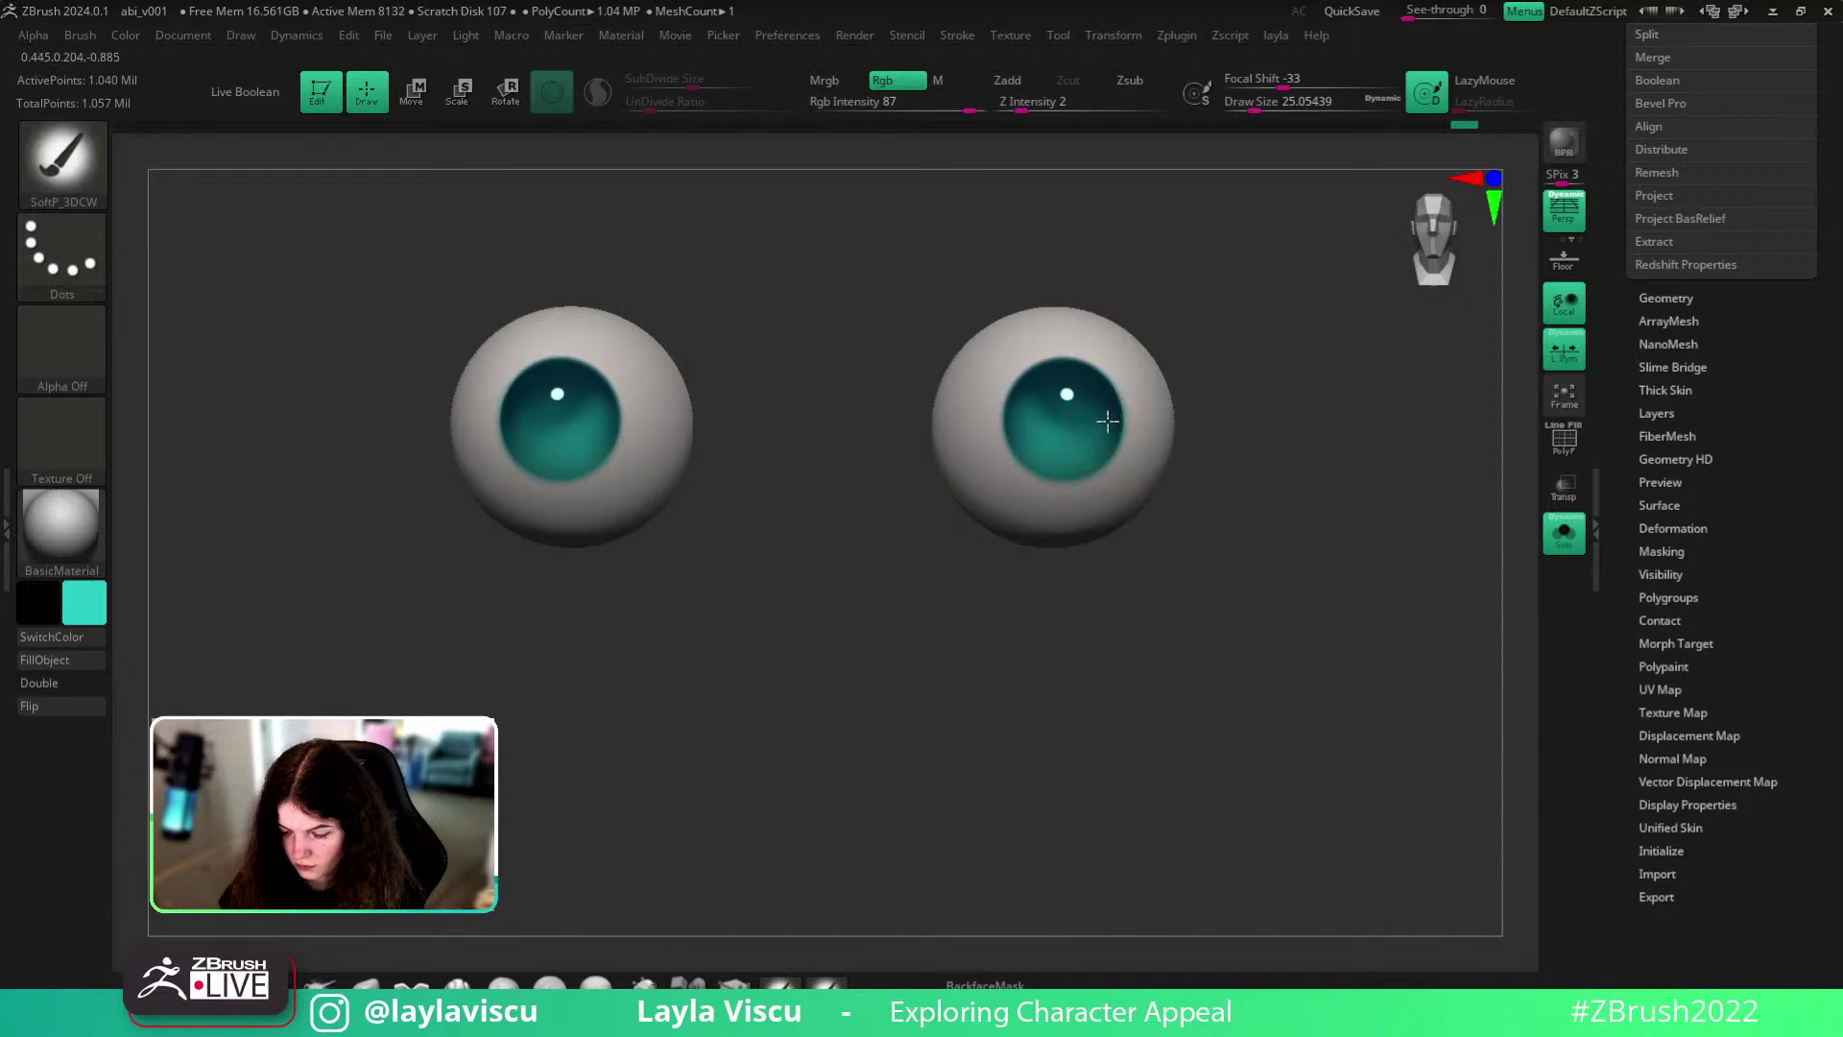
pyautogui.keyDown('ctrl'); pyautogui.moveTo(1250, 403); pyautogui.dragTo(1287, 567, button='right'); pyautogui.keyUp('ctrl')
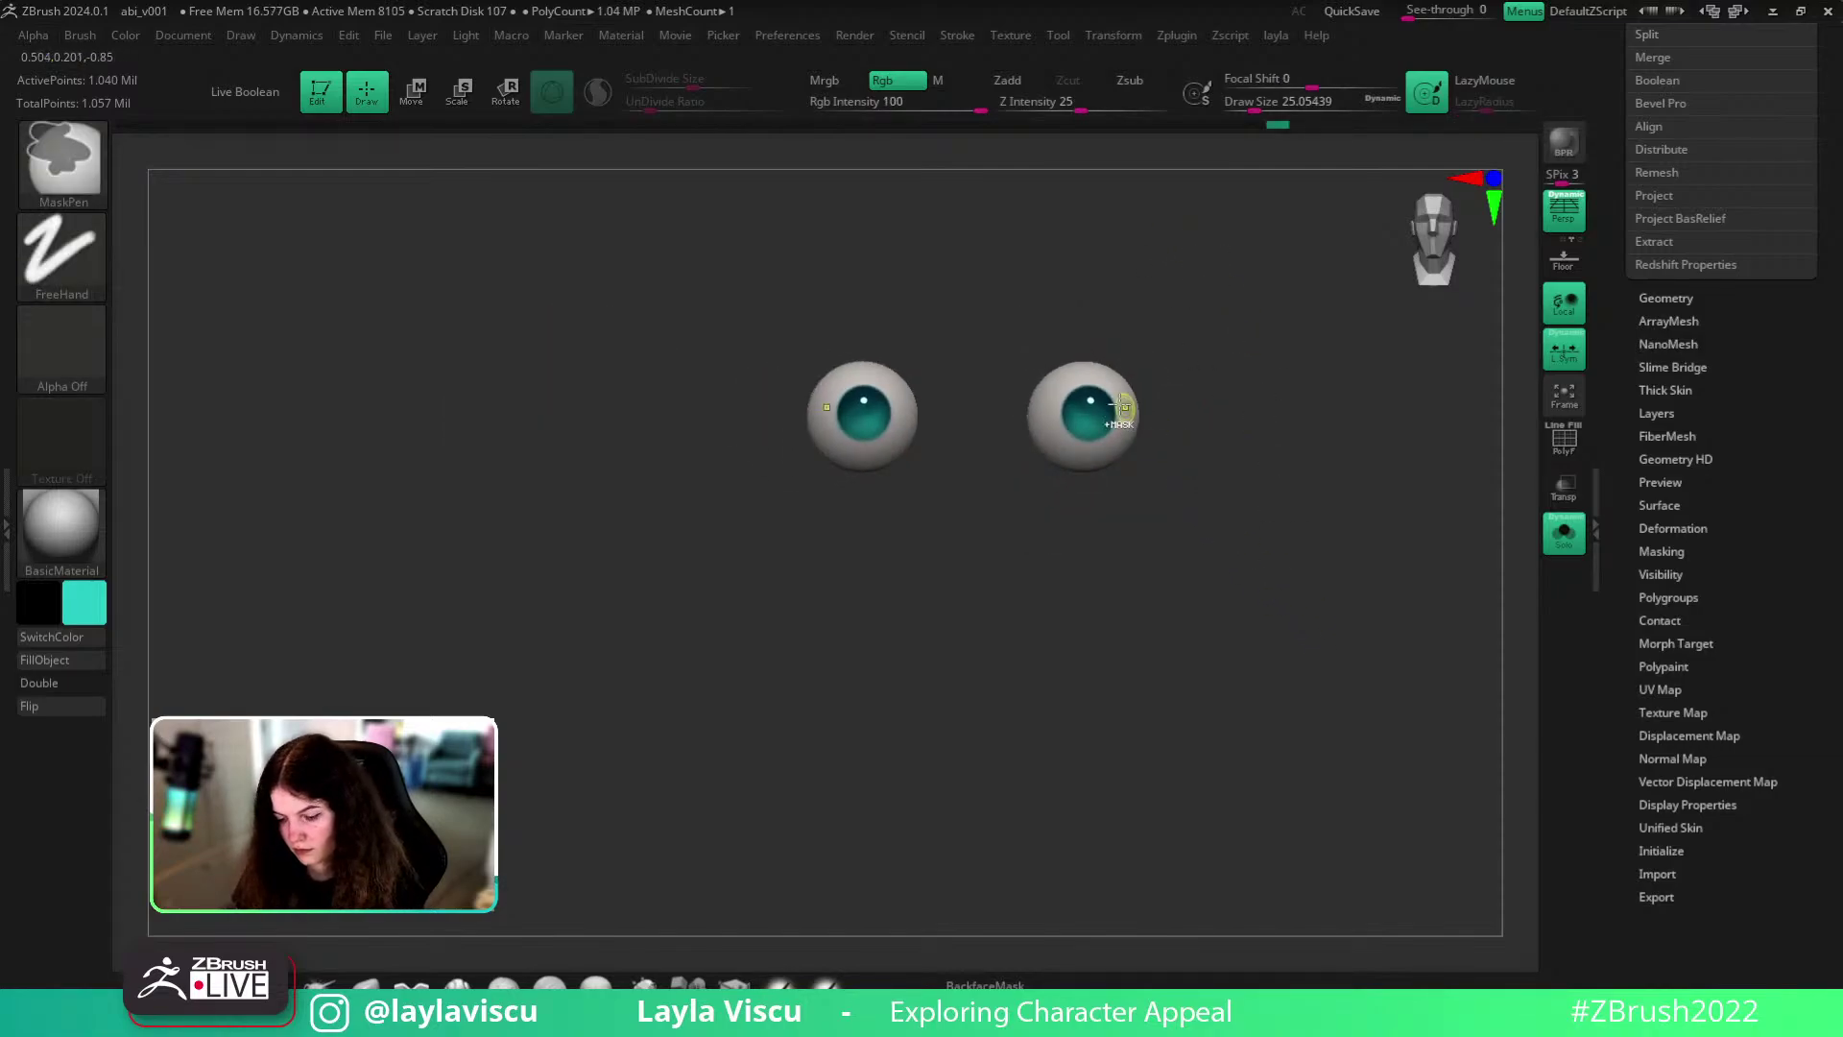
# - Examine the painted irises and highlights on both eyeballs from close up and farther away
pyautogui.keyDown('ctrl'); pyautogui.moveTo(1123, 409); pyautogui.dragTo(1096, 438, button='right'); pyautogui.keyUp('ctrl')
pyautogui.press('s')
pyautogui.moveTo(1087, 438); pyautogui.dragTo(1097, 438)
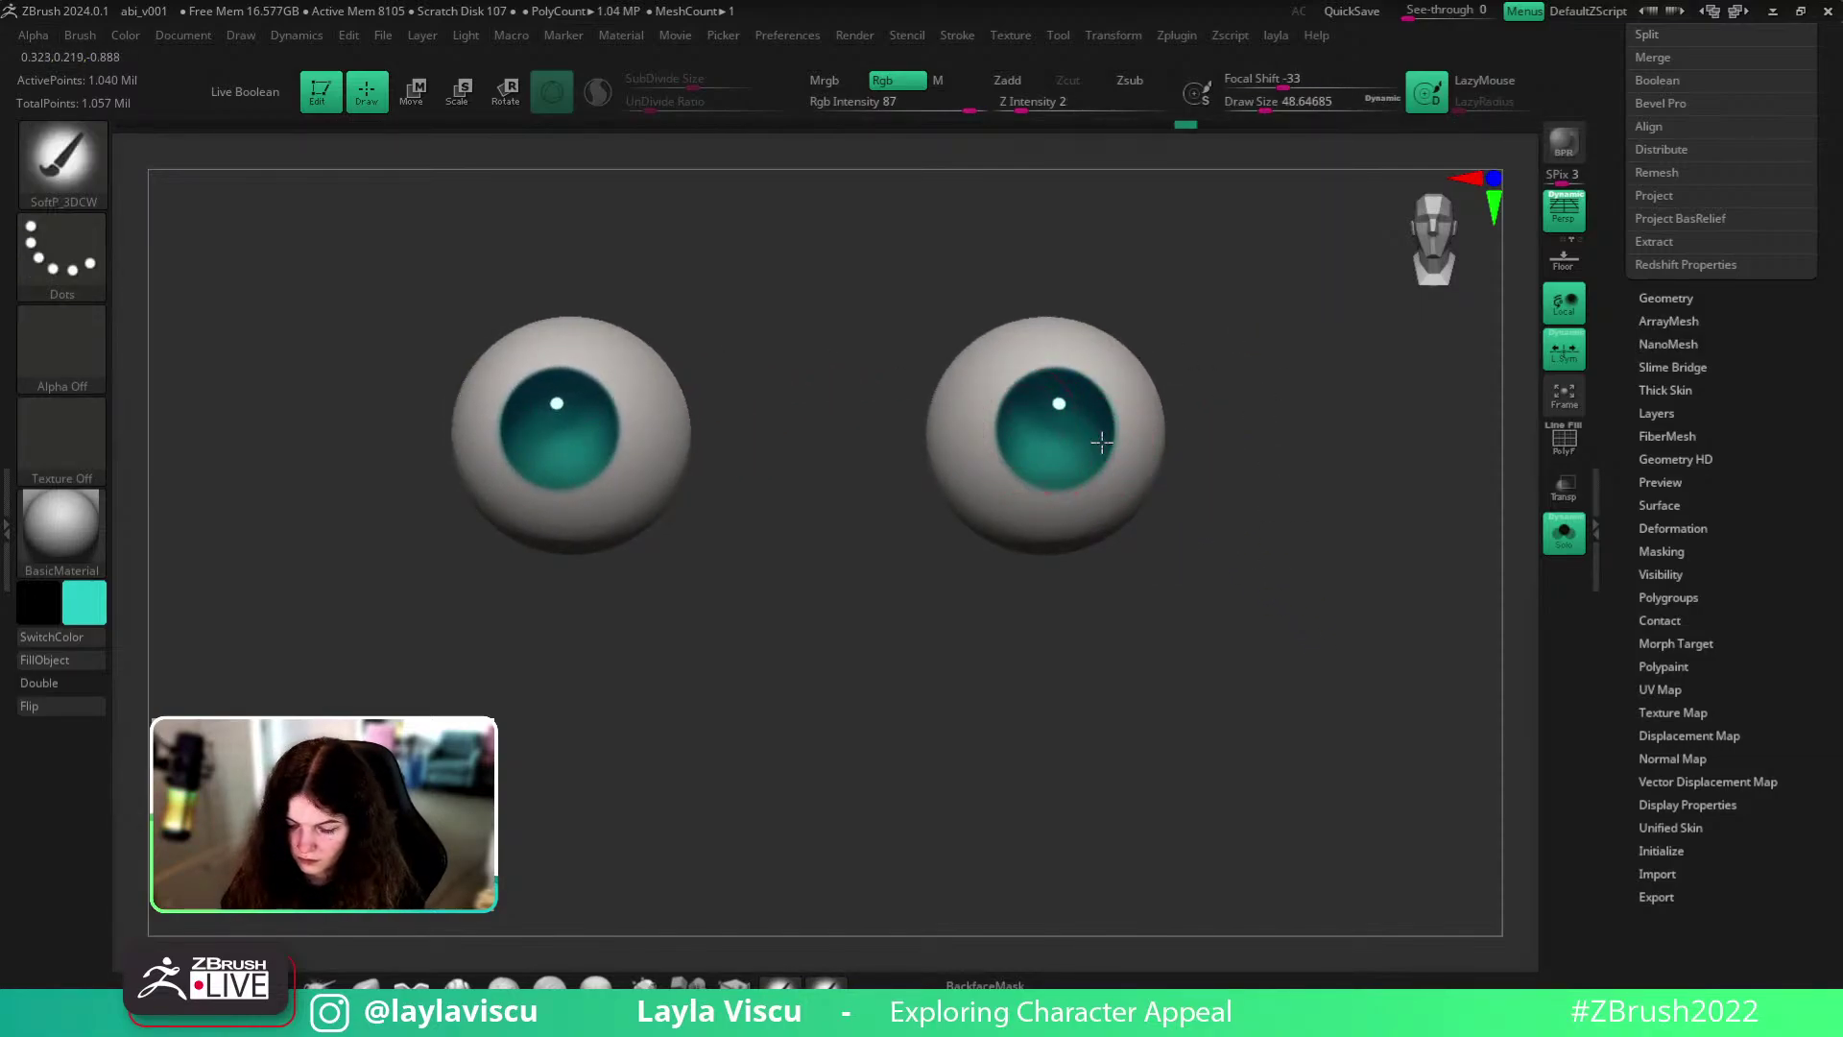
pyautogui.keyDown('ctrl'); pyautogui.moveTo(1217, 493); pyautogui.dragTo(1230, 605, button='right'); pyautogui.keyUp('ctrl')
pyautogui.keyDown('ctrl'); pyautogui.moveTo(1062, 452); pyautogui.dragTo(1087, 447, button='right'); pyautogui.keyUp('ctrl')
pyautogui.press('s')
pyautogui.moveTo(1088, 446); pyautogui.dragTo(1076, 458)
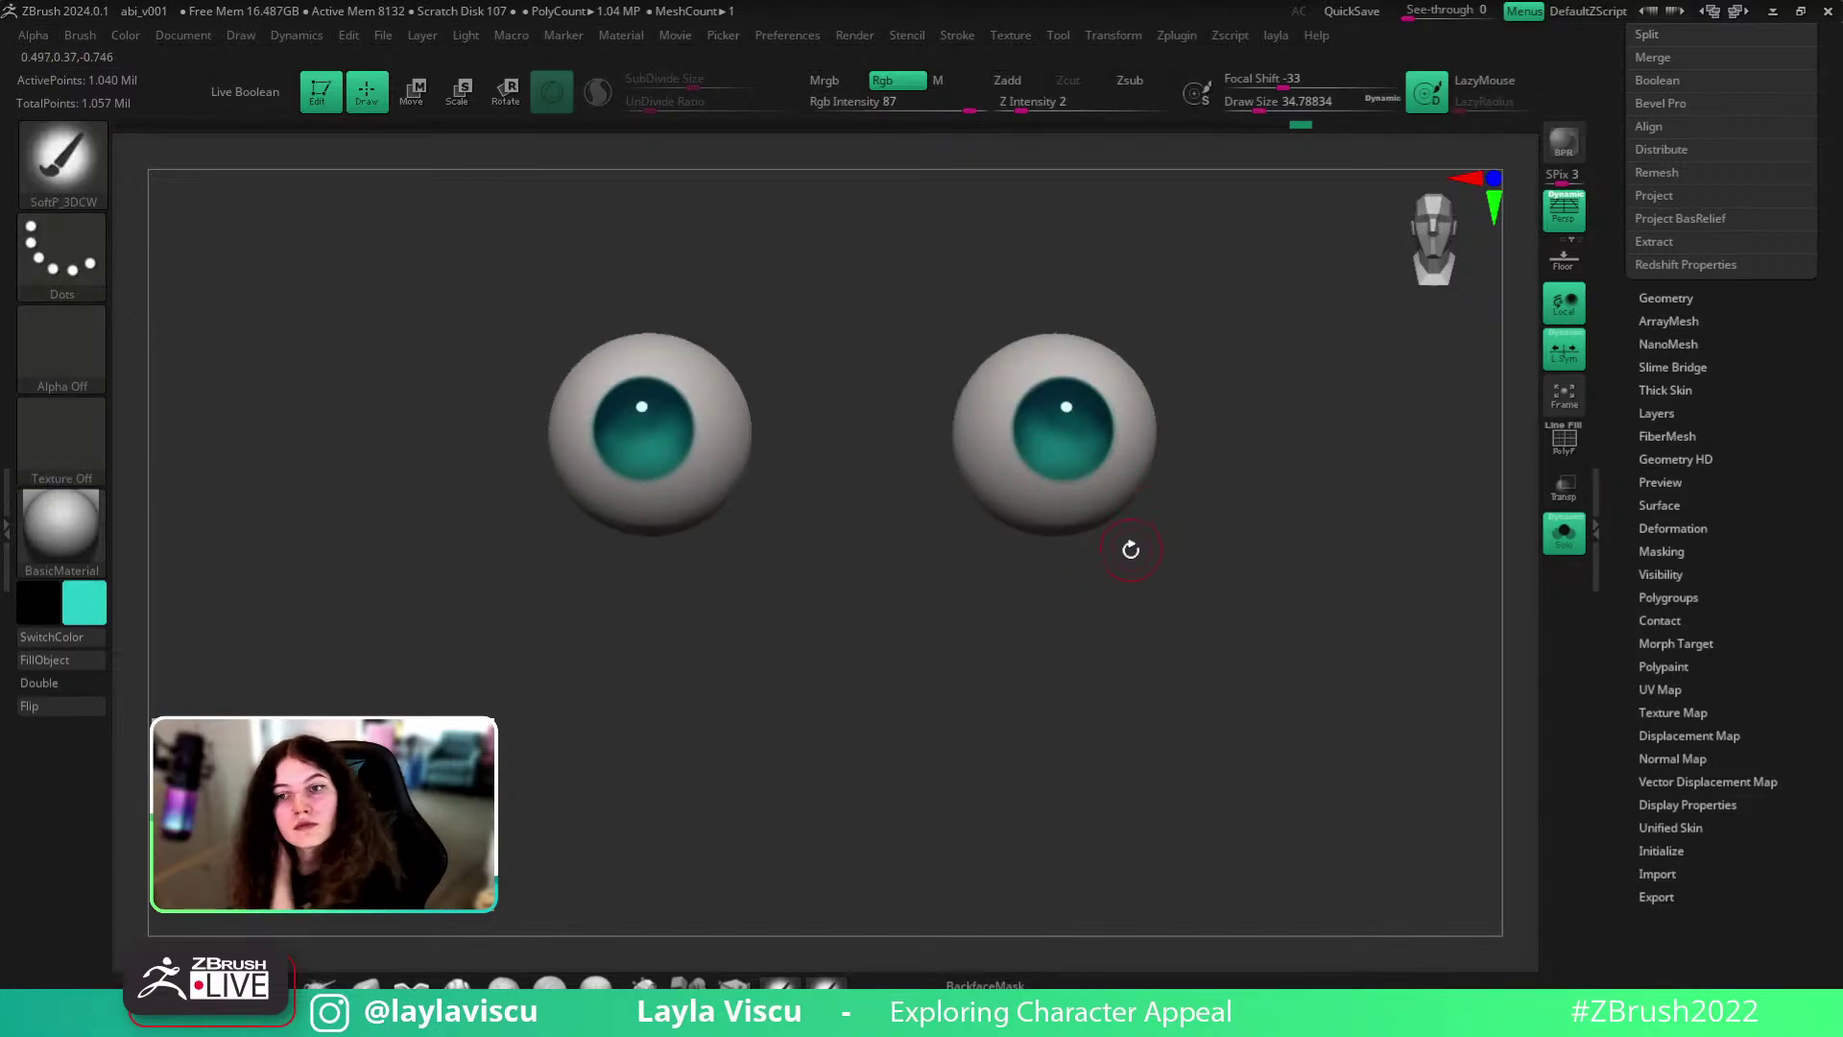
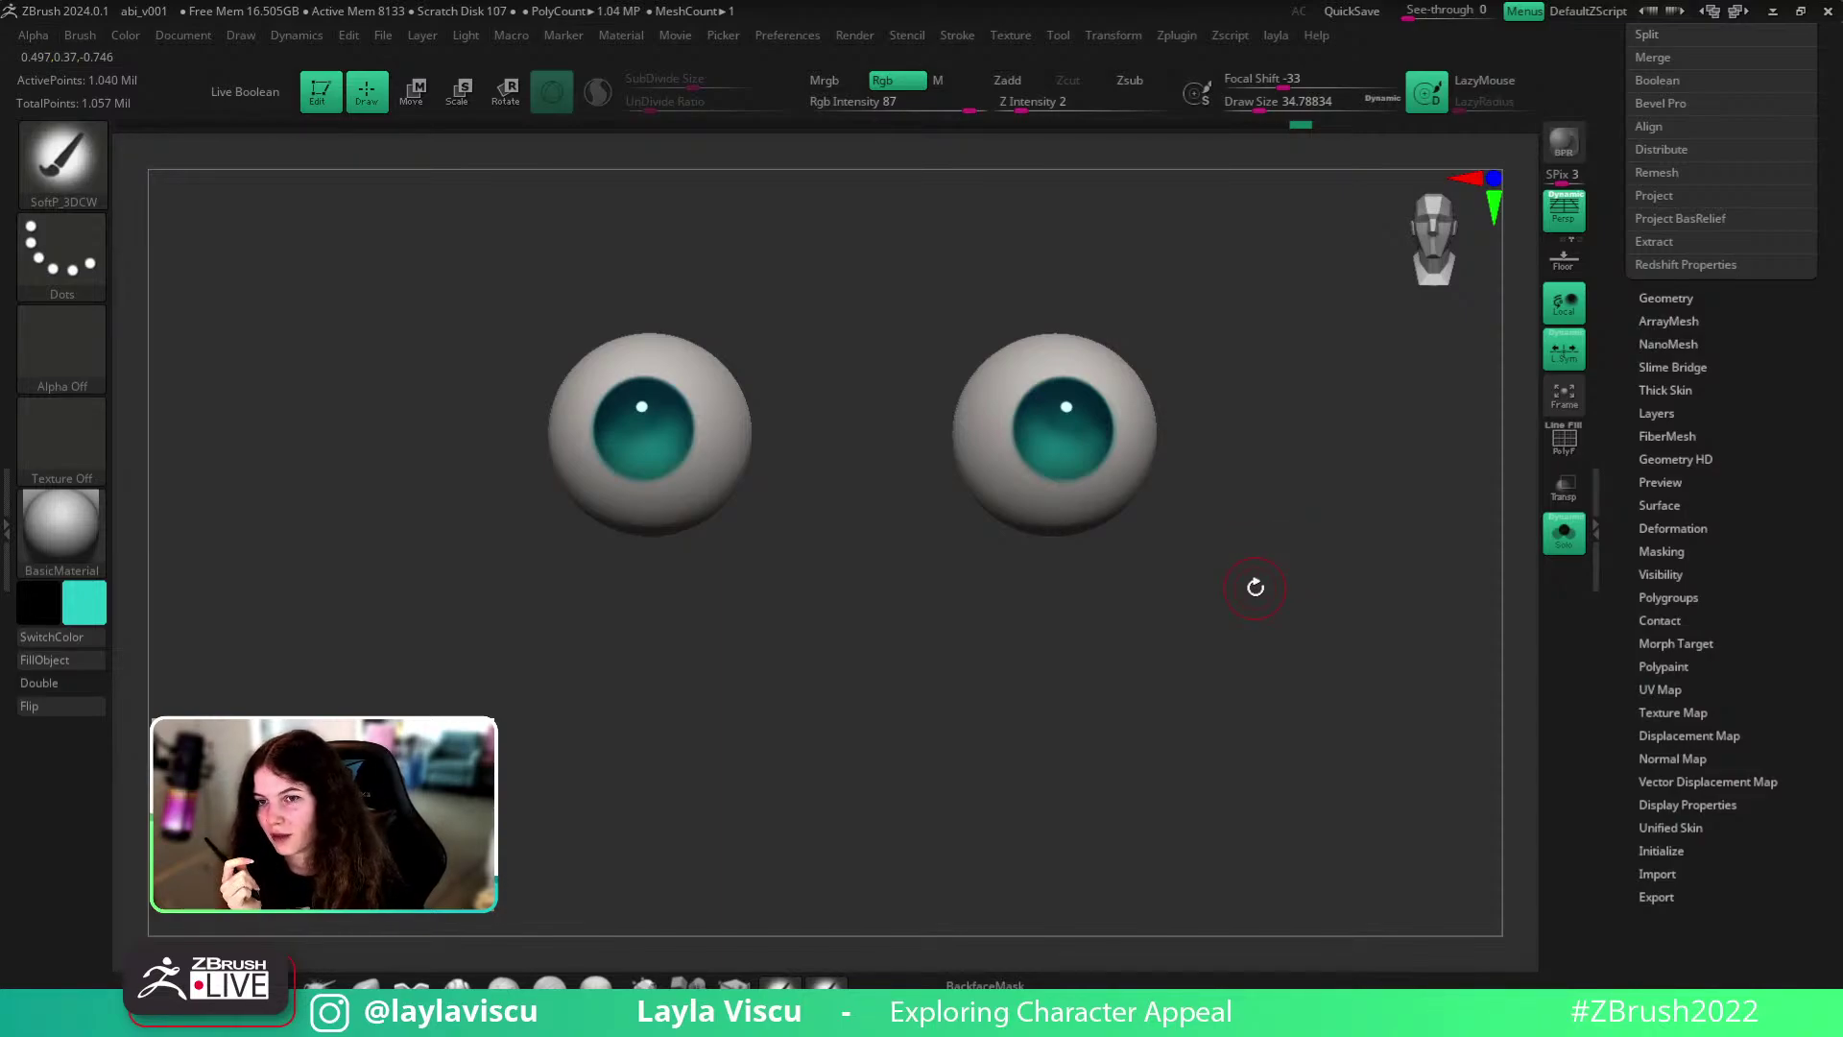
pyautogui.keyDown('ctrl'); pyautogui.moveTo(1102, 408); pyautogui.dragTo(1140, 497, button='right'); pyautogui.keyUp('ctrl')
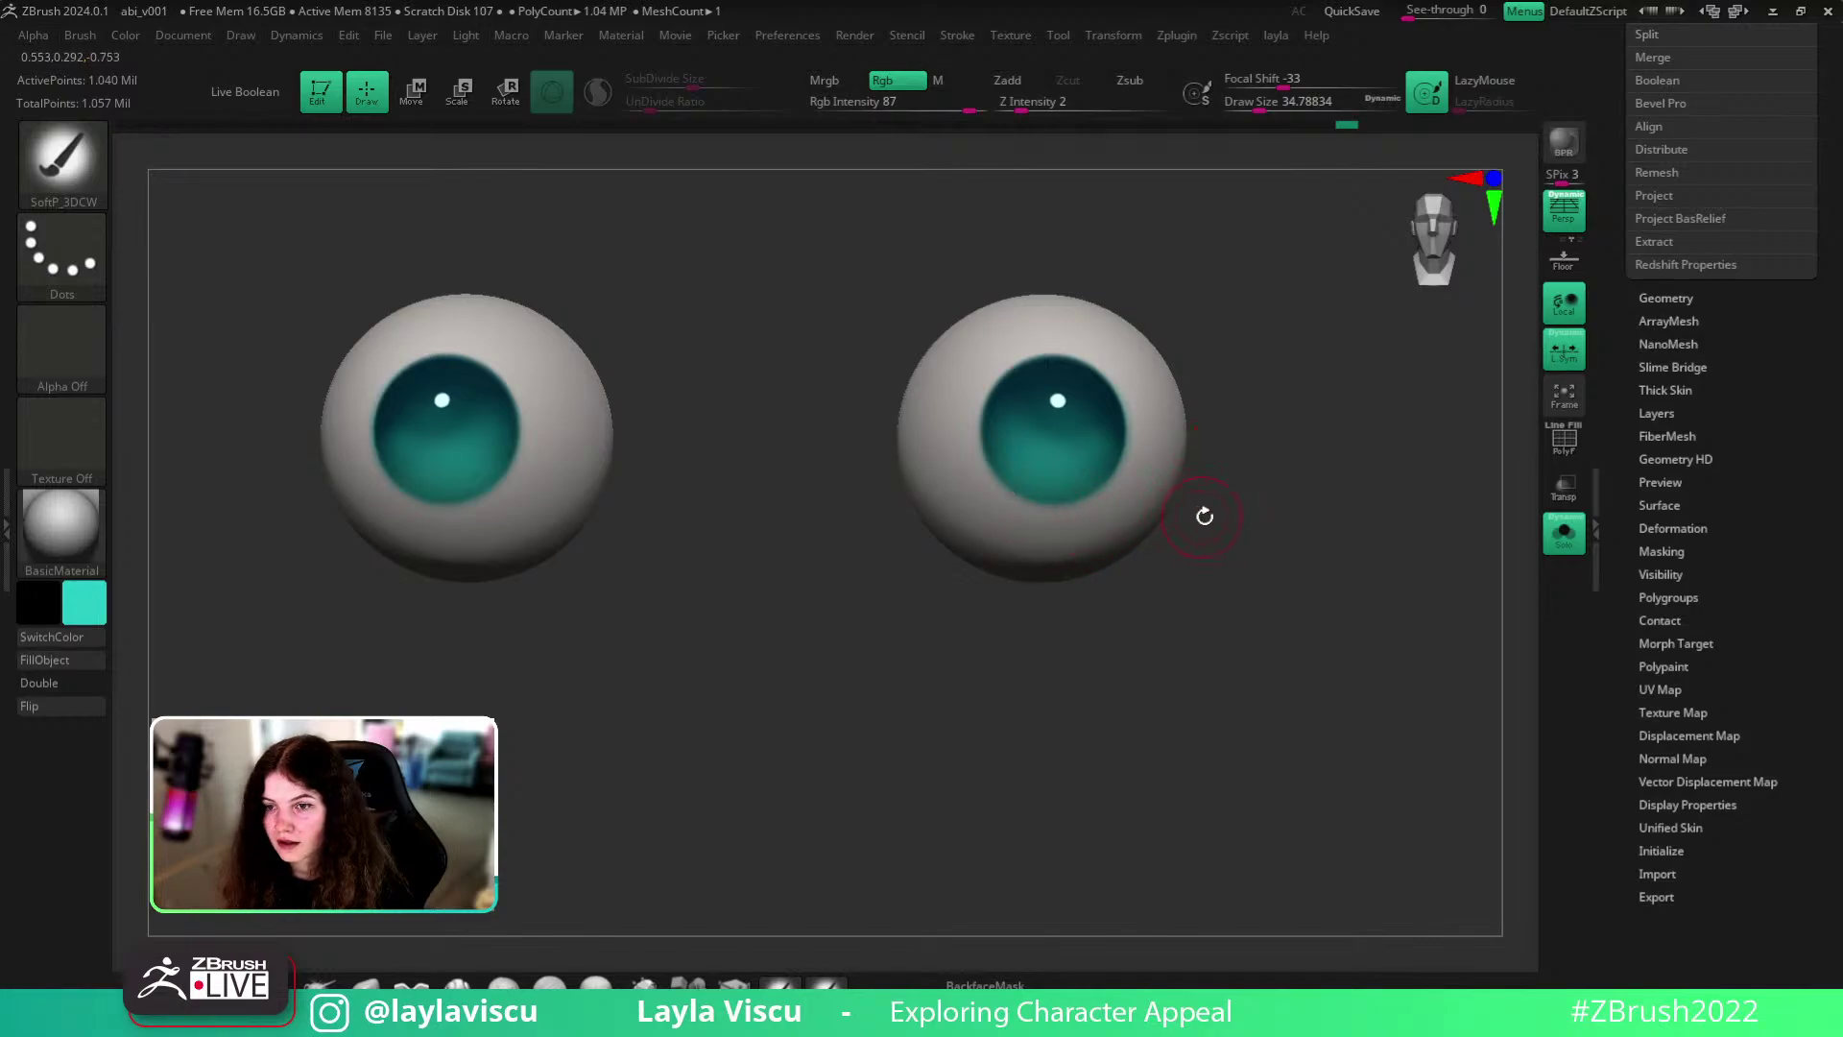
pyautogui.keyDown('alt'); pyautogui.moveTo(1261, 470); pyautogui.dragTo(1254, 514); pyautogui.keyUp('alt')
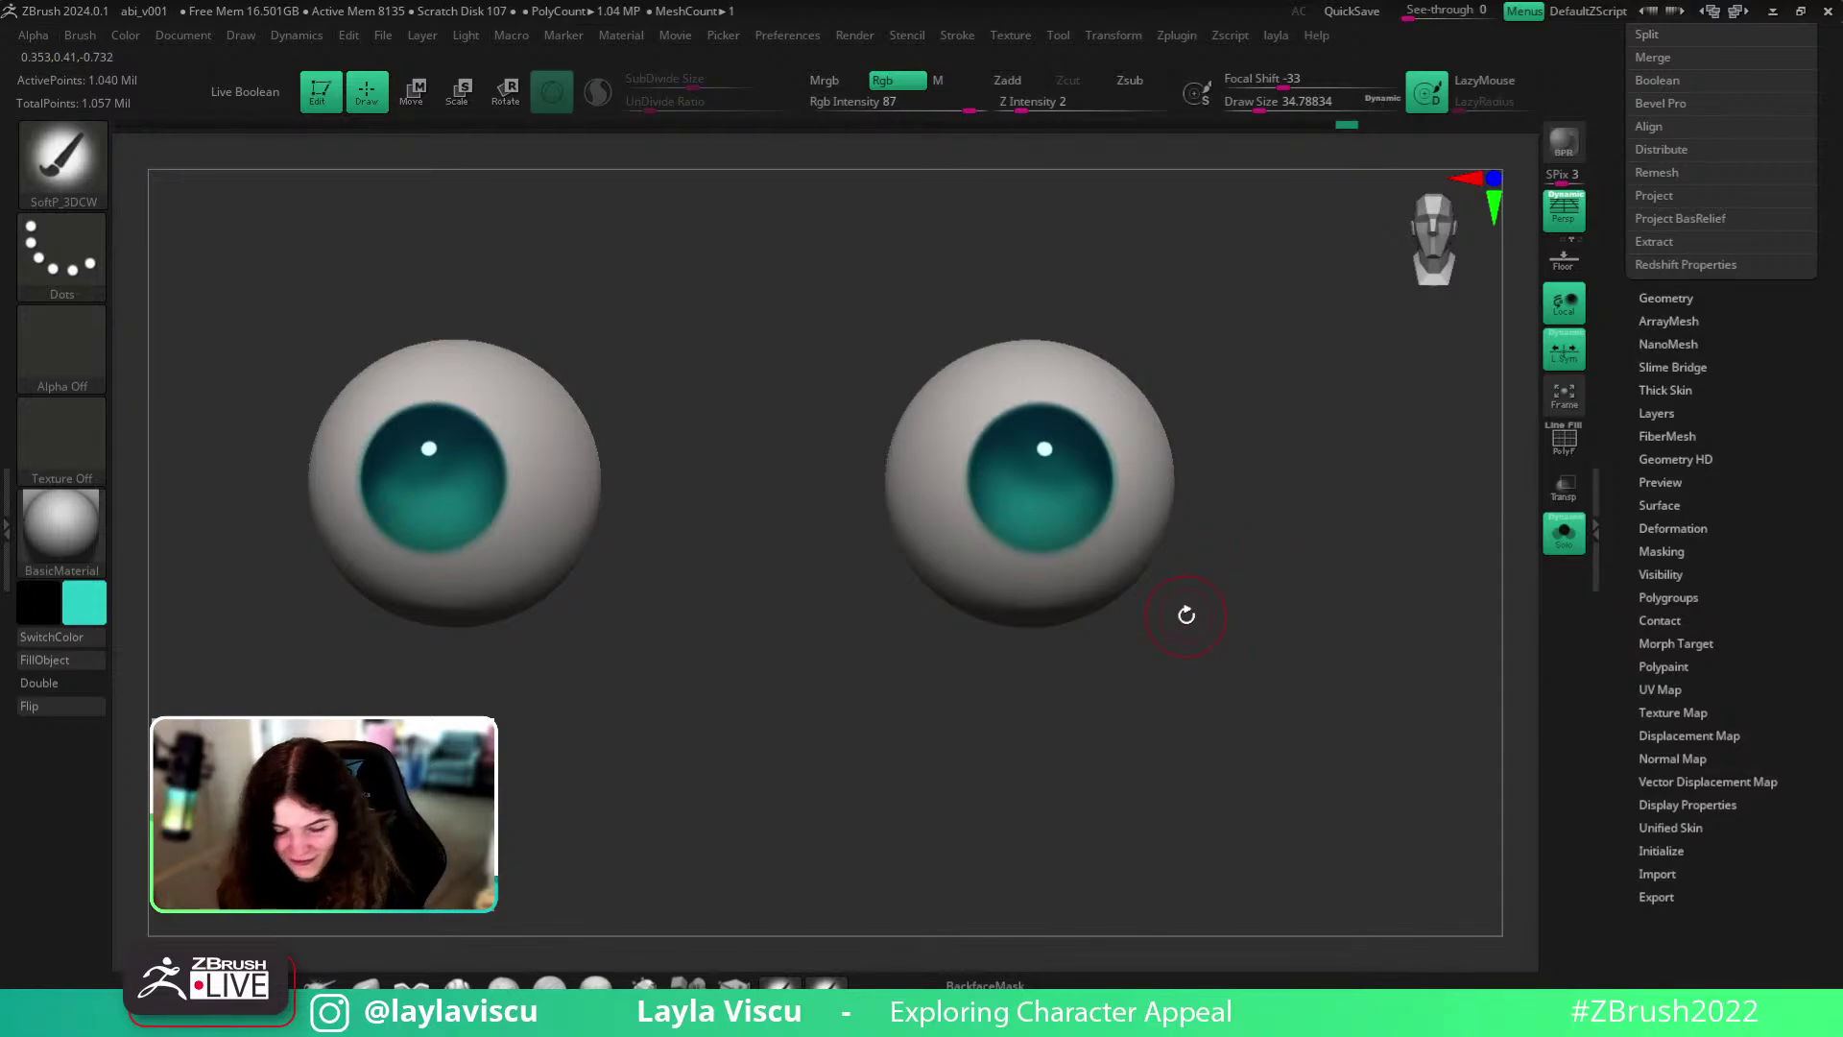
# - Pick black, set the draw size to about 25 and paint a round pupil in the centre of both irises
pyautogui.click(83, 615)
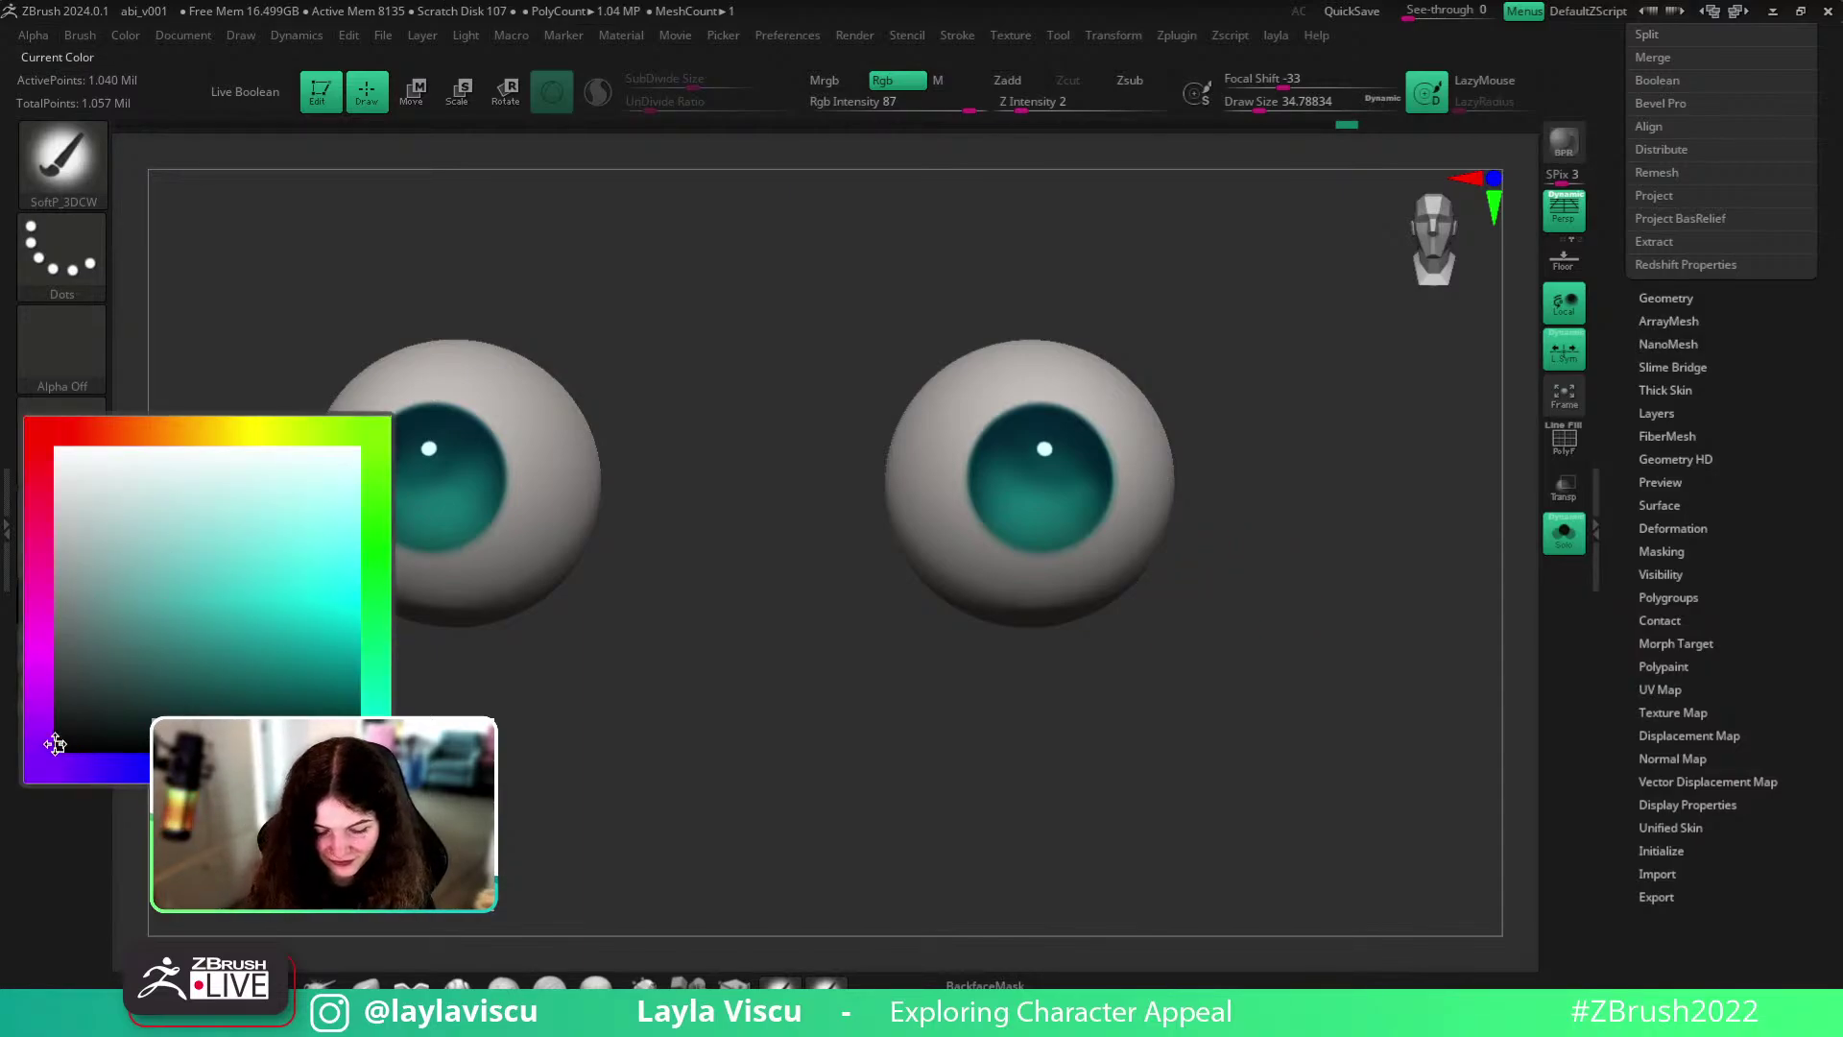
pyautogui.click(56, 744)
pyautogui.moveTo(1698, 377); pyautogui.dragTo(1660, 442)
pyautogui.press('s')
pyautogui.moveTo(1037, 482); pyautogui.dragTo(1027, 482)
pyautogui.moveTo(1281, 84); pyautogui.dragTo(1258, 84)
pyautogui.press('s')
pyautogui.moveTo(1047, 480); pyautogui.dragTo(1052, 480)
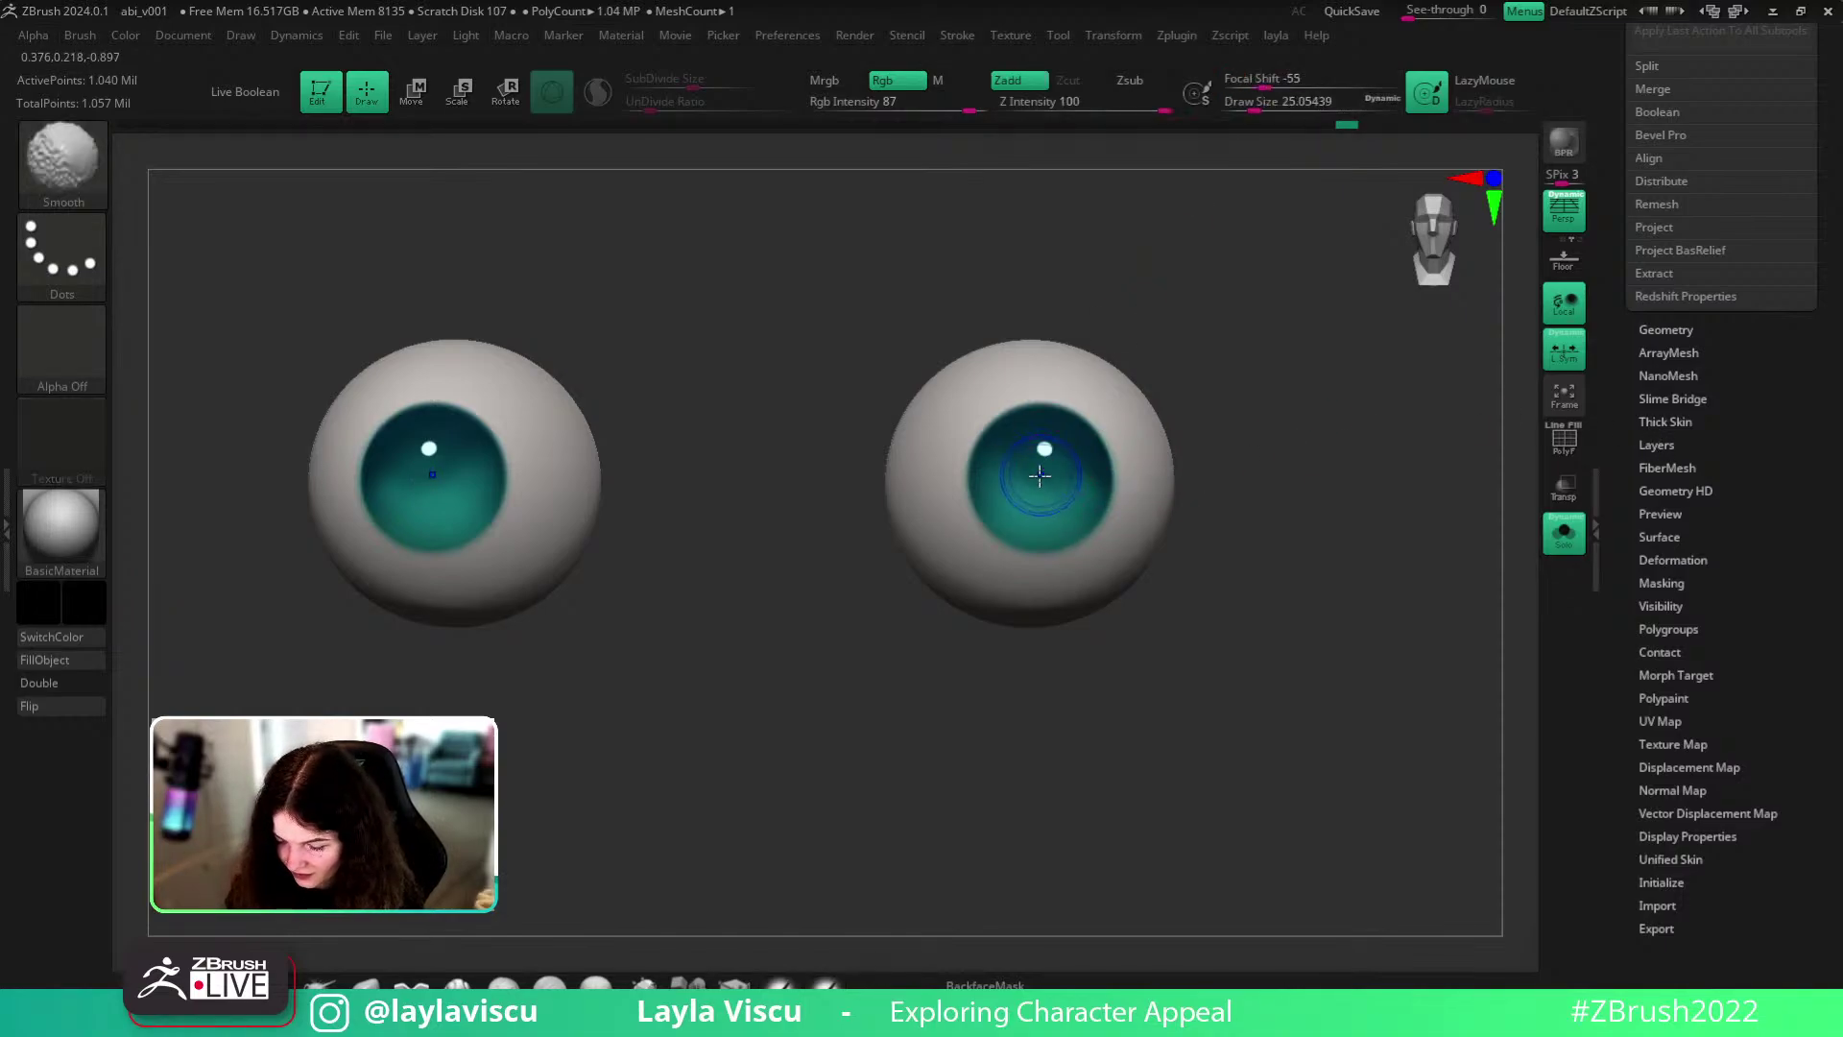
pyautogui.click(1043, 476)
# - Show the head together with the eyeballs and add a new layer to the eyeball subtool
pyautogui.keyDown('ctrl'); pyautogui.moveTo(1147, 472); pyautogui.dragTo(1166, 365, button='right'); pyautogui.keyUp('ctrl')
pyautogui.click(1564, 535)
pyautogui.keyDown('ctrl'); pyautogui.moveTo(1380, 672); pyautogui.dragTo(1309, 464, button='right'); pyautogui.keyUp('ctrl')
pyautogui.moveTo(1341, 585); pyautogui.dragTo(1239, 611, button='right')
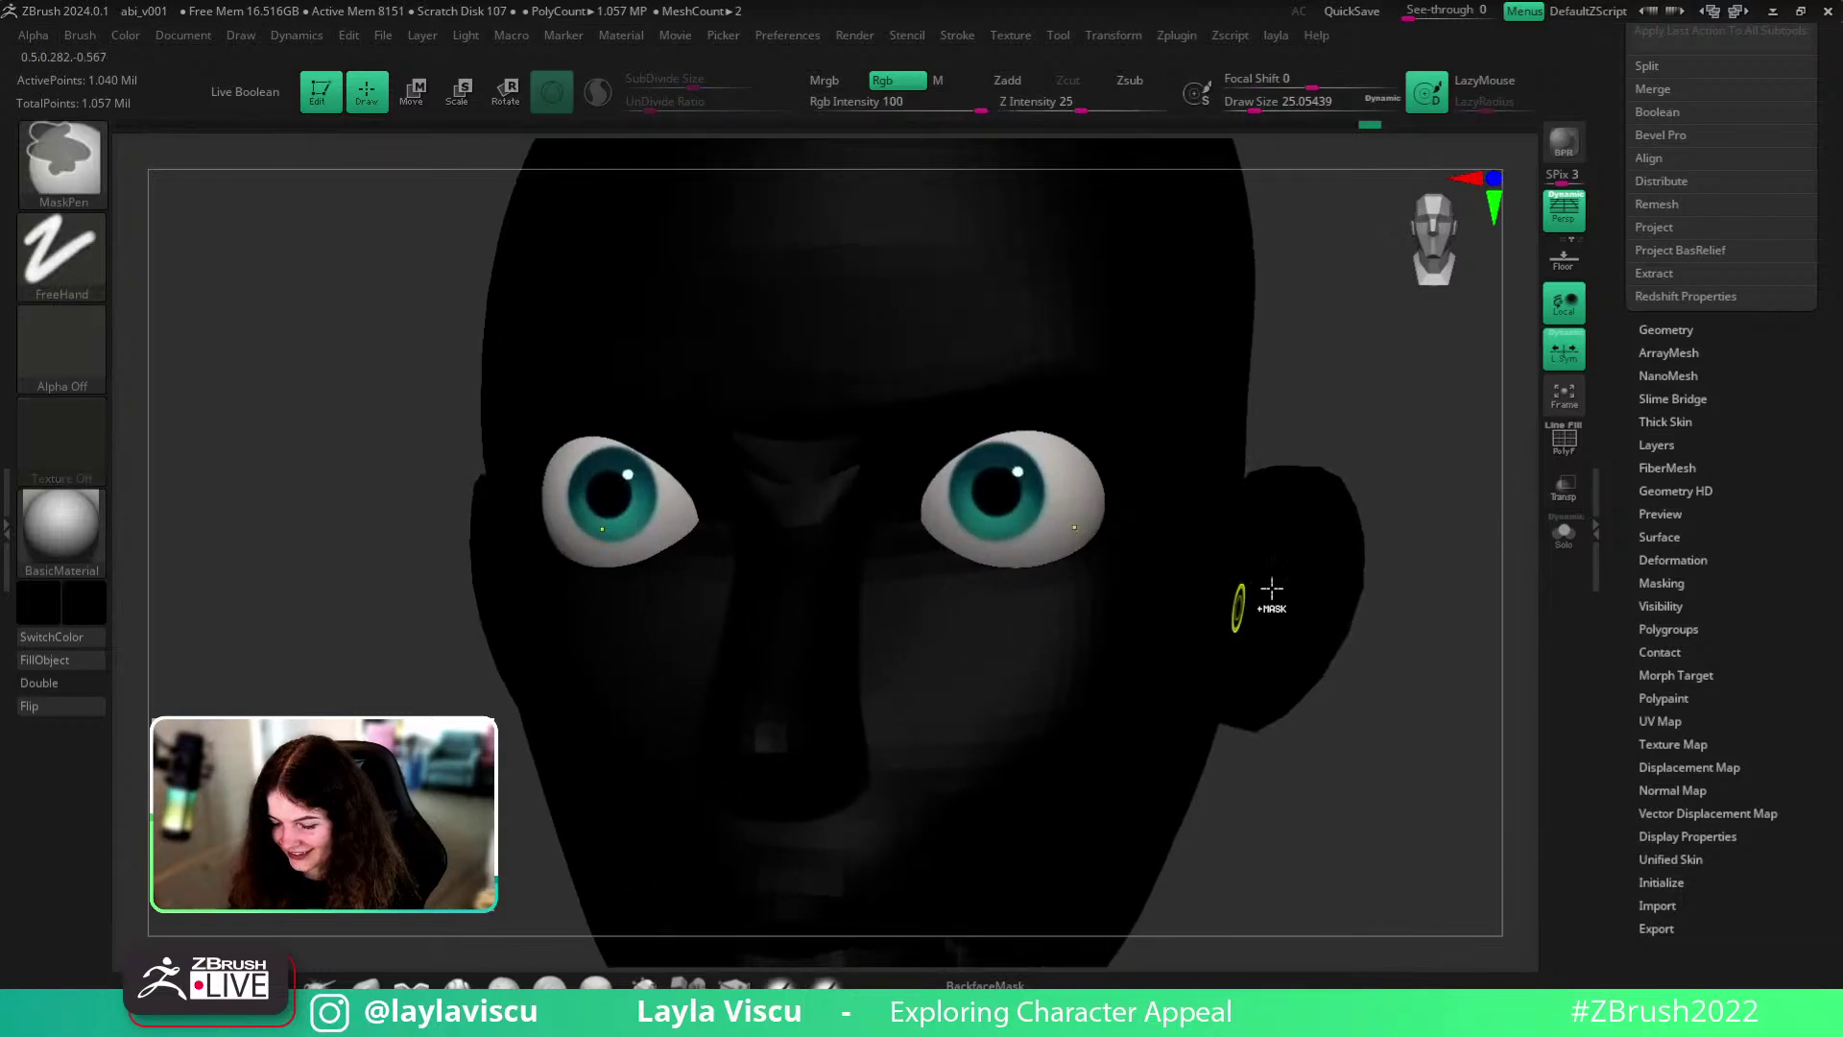
pyautogui.click(1664, 445)
pyautogui.click(1652, 445)
# - Paint a soft black shadow around the eyeball edges with draw size about 101 and focal shift 0
pyautogui.press('s')
pyautogui.moveTo(1064, 466); pyautogui.dragTo(1096, 470)
pyautogui.click(1303, 75)
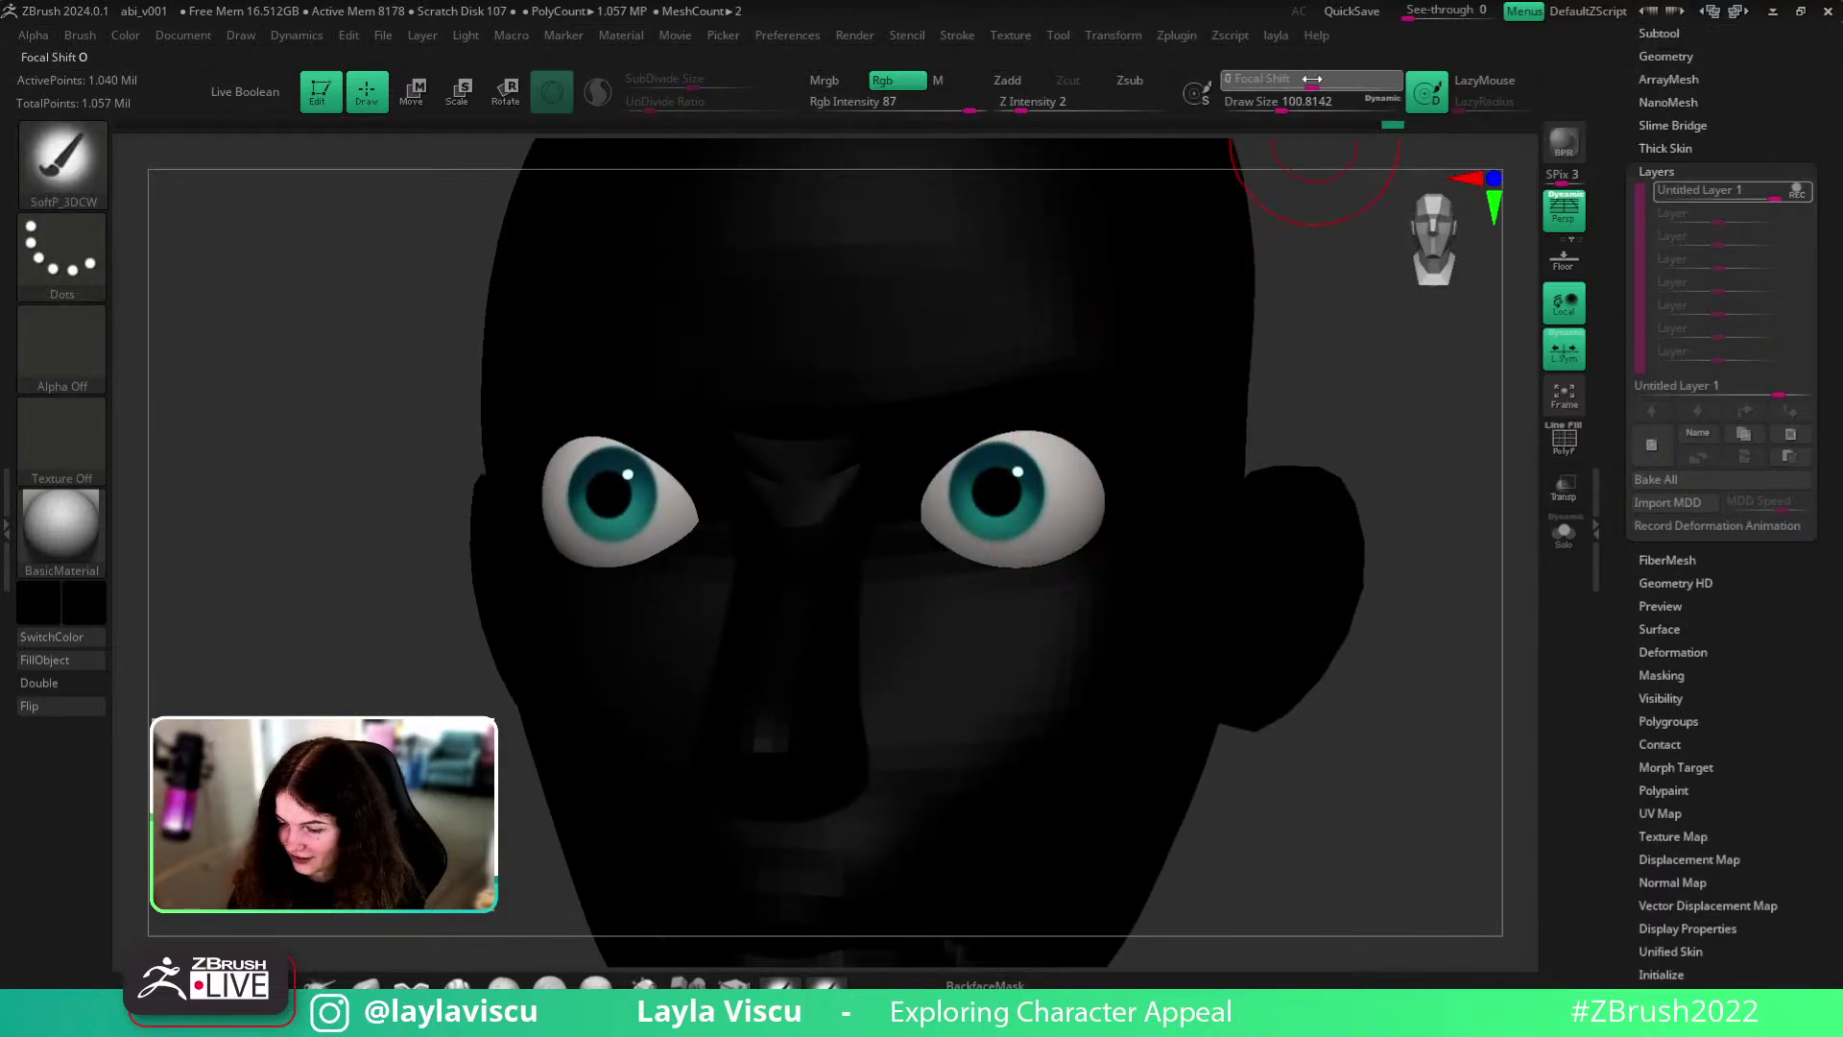
pyautogui.moveTo(1382, 483); pyautogui.dragTo(1505, 515)
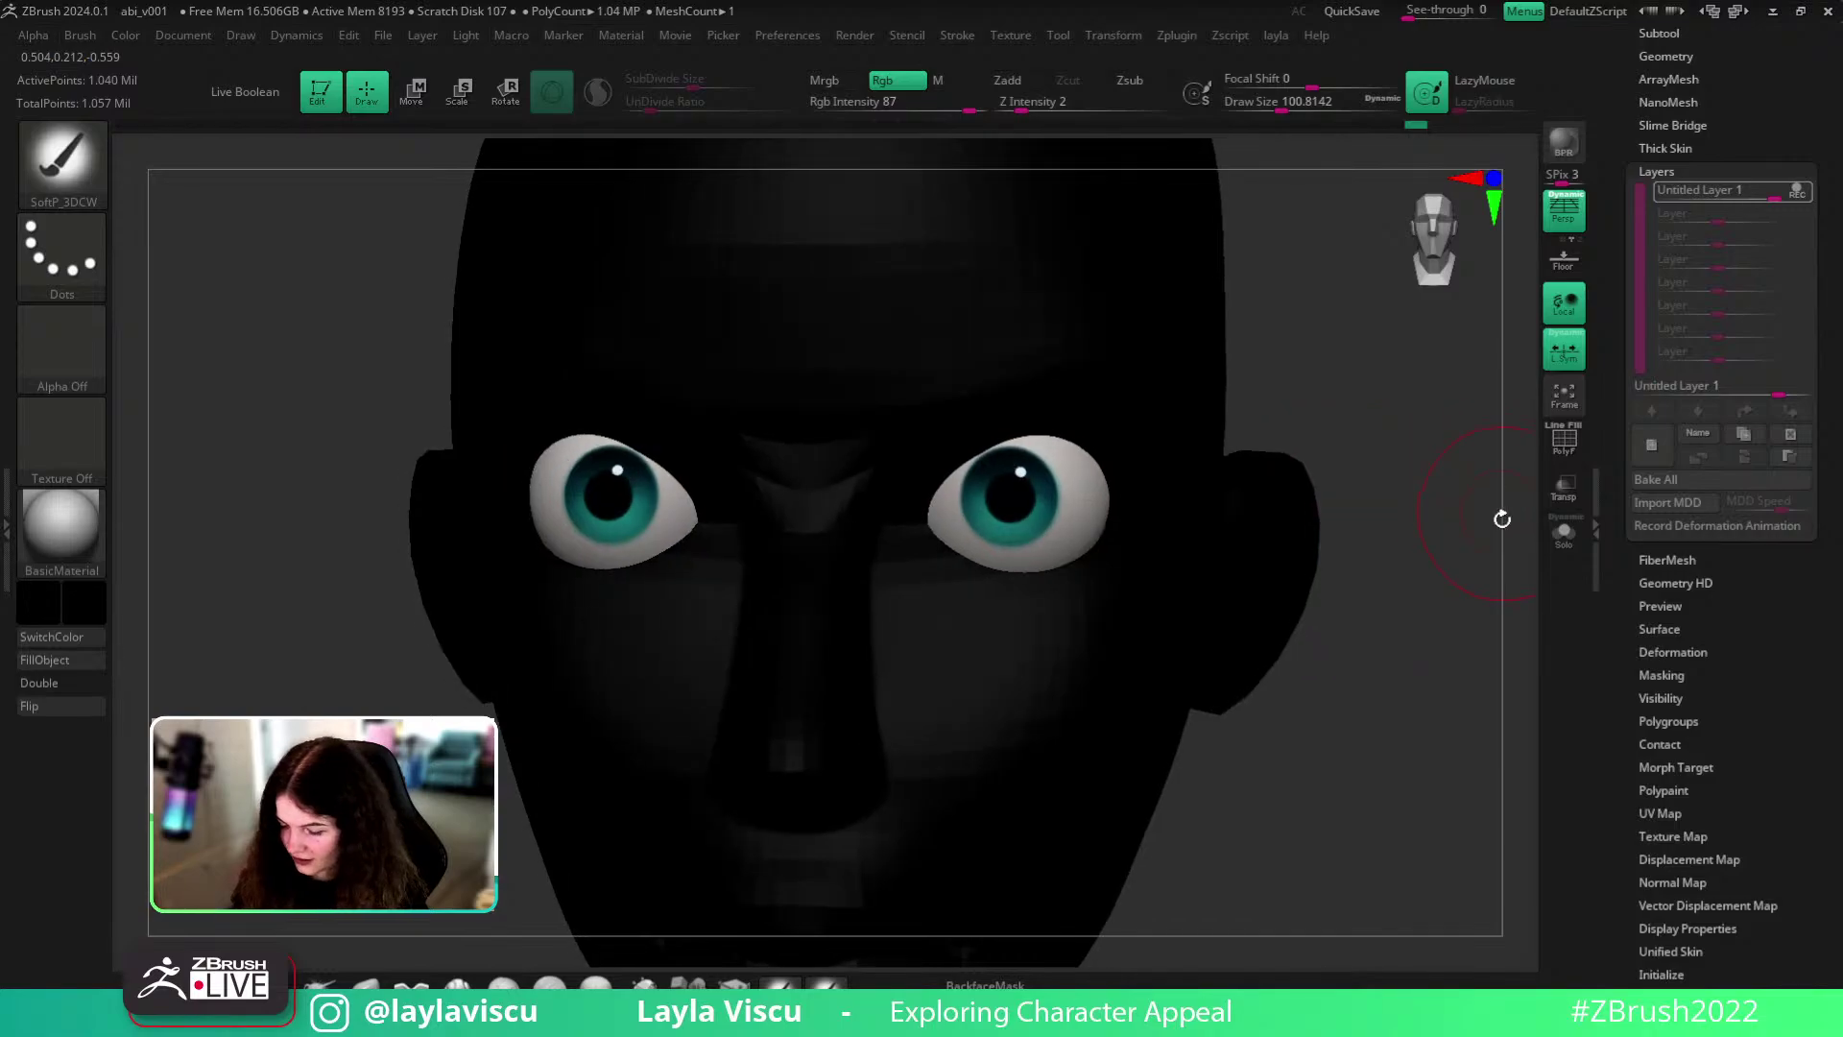
pyautogui.moveTo(902, 509)
pyautogui.mouseDown()
pyautogui.moveTo(1003, 433)
pyautogui.moveTo(1094, 456)
pyautogui.mouseUp()
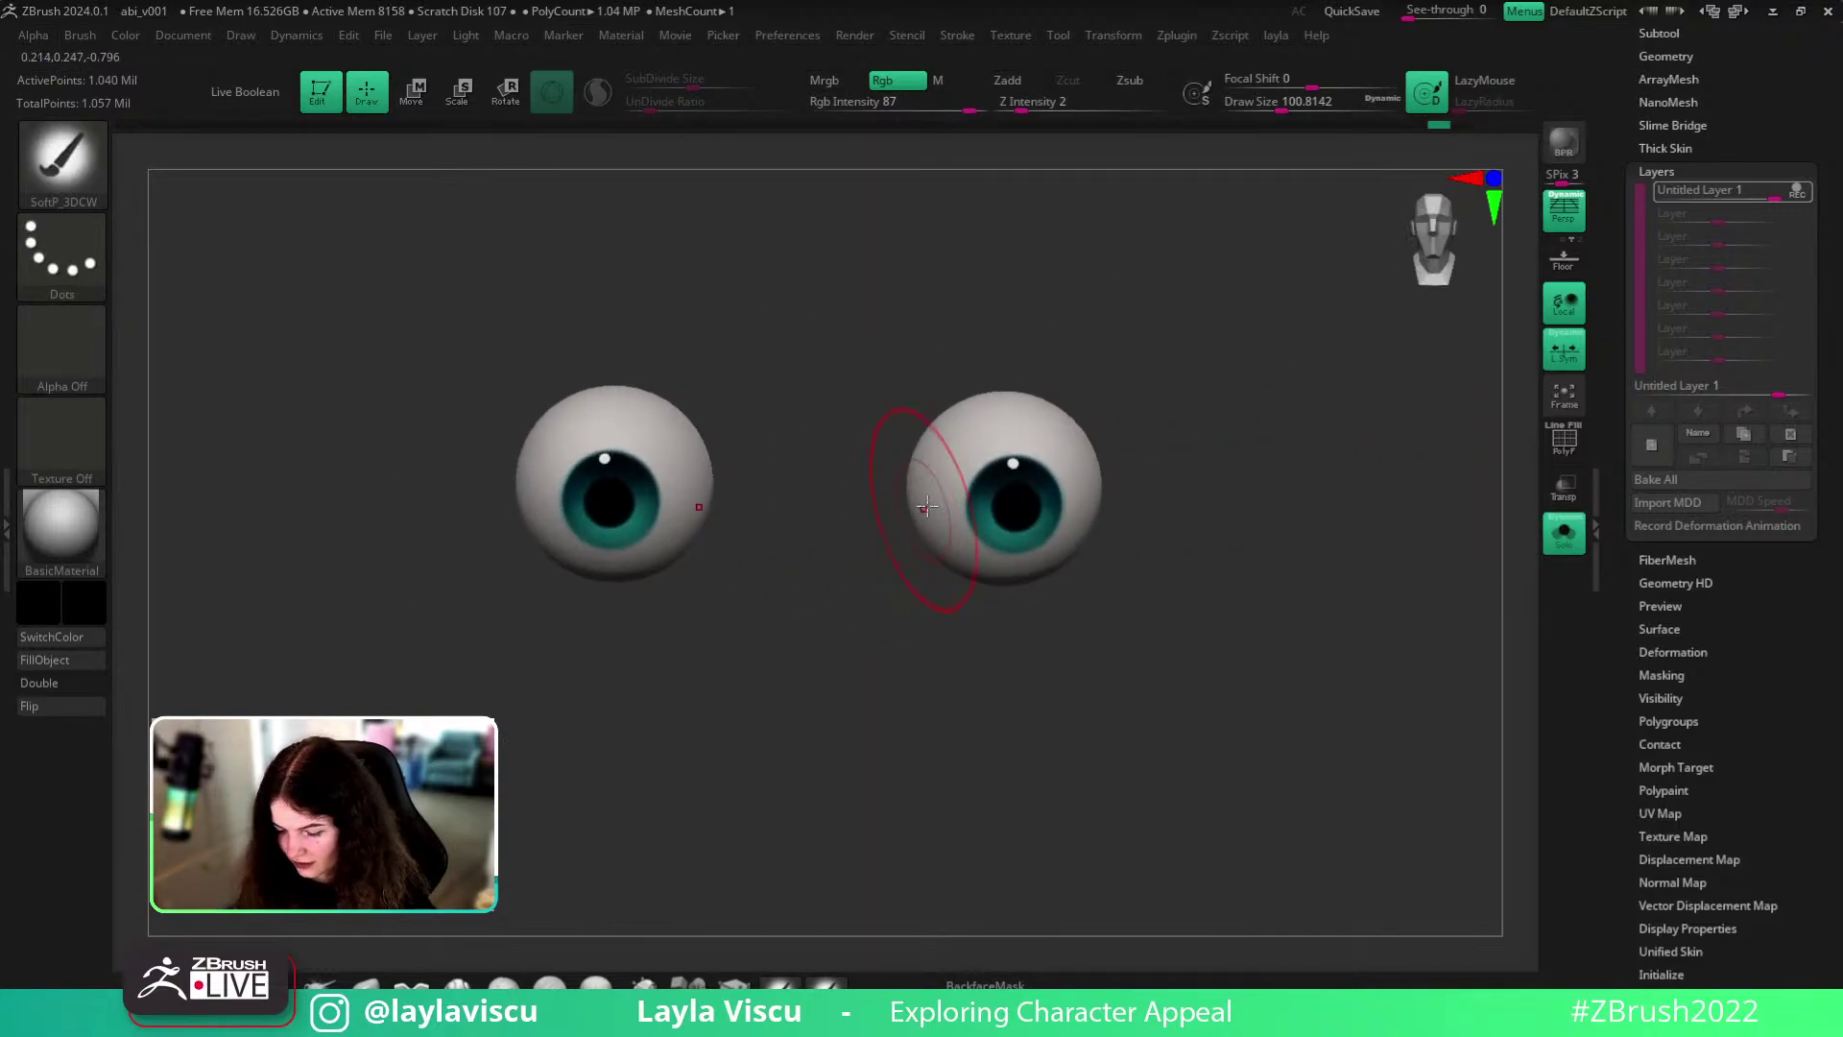
pyautogui.click(1561, 533)
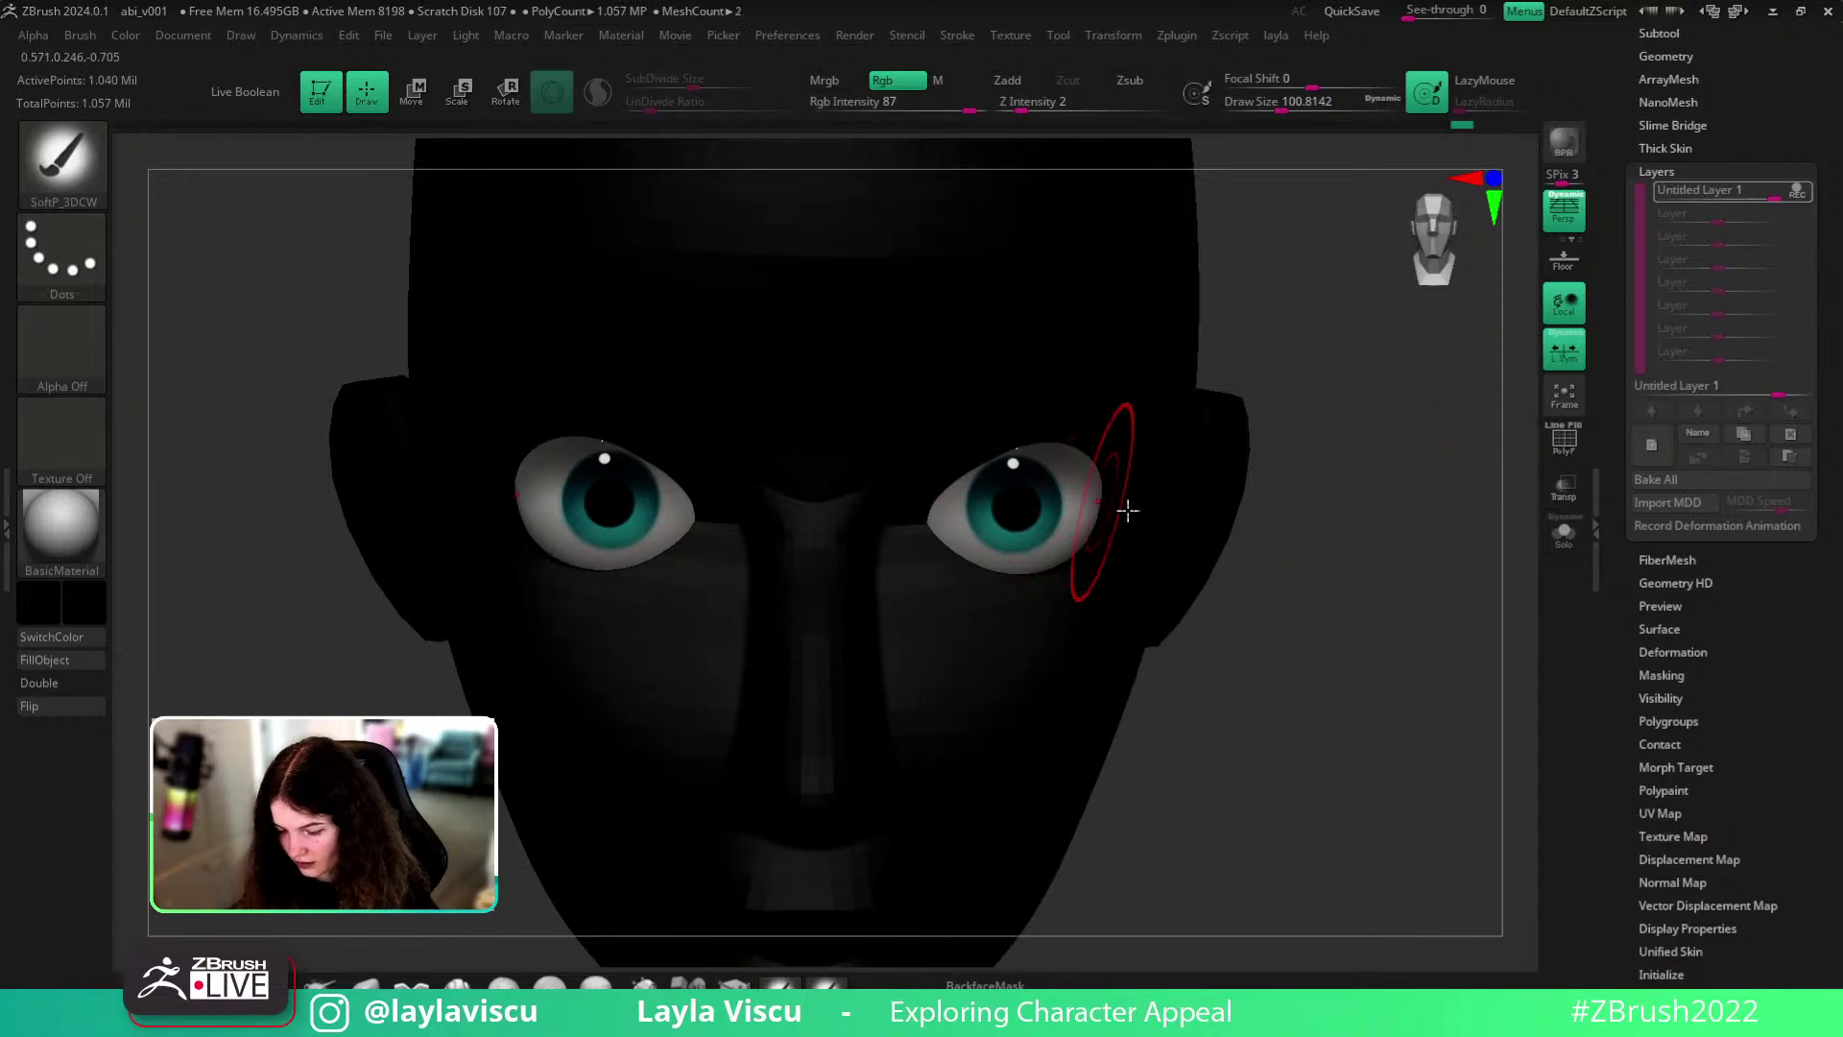
pyautogui.moveTo(1112, 506); pyautogui.dragTo(1168, 514, button='right')
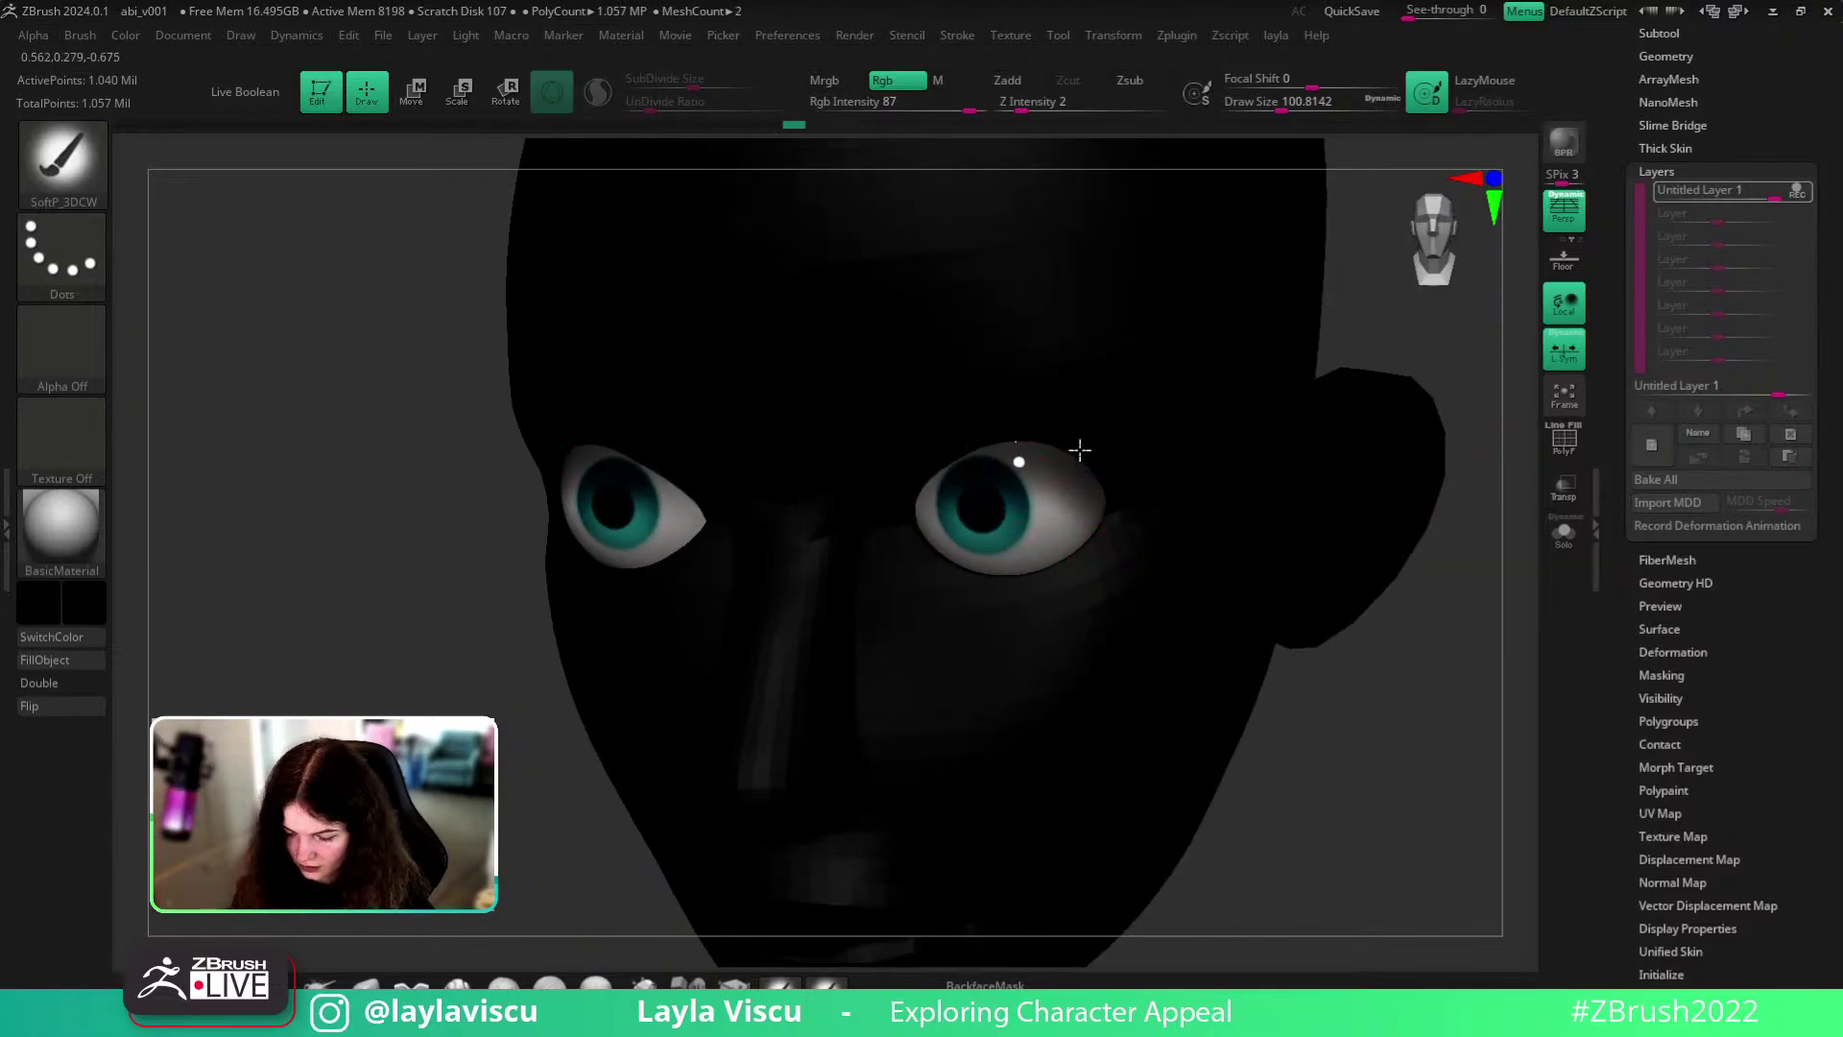
pyautogui.moveTo(856, 428); pyautogui.dragTo(1091, 473, button='right')
pyautogui.press('ctrl')
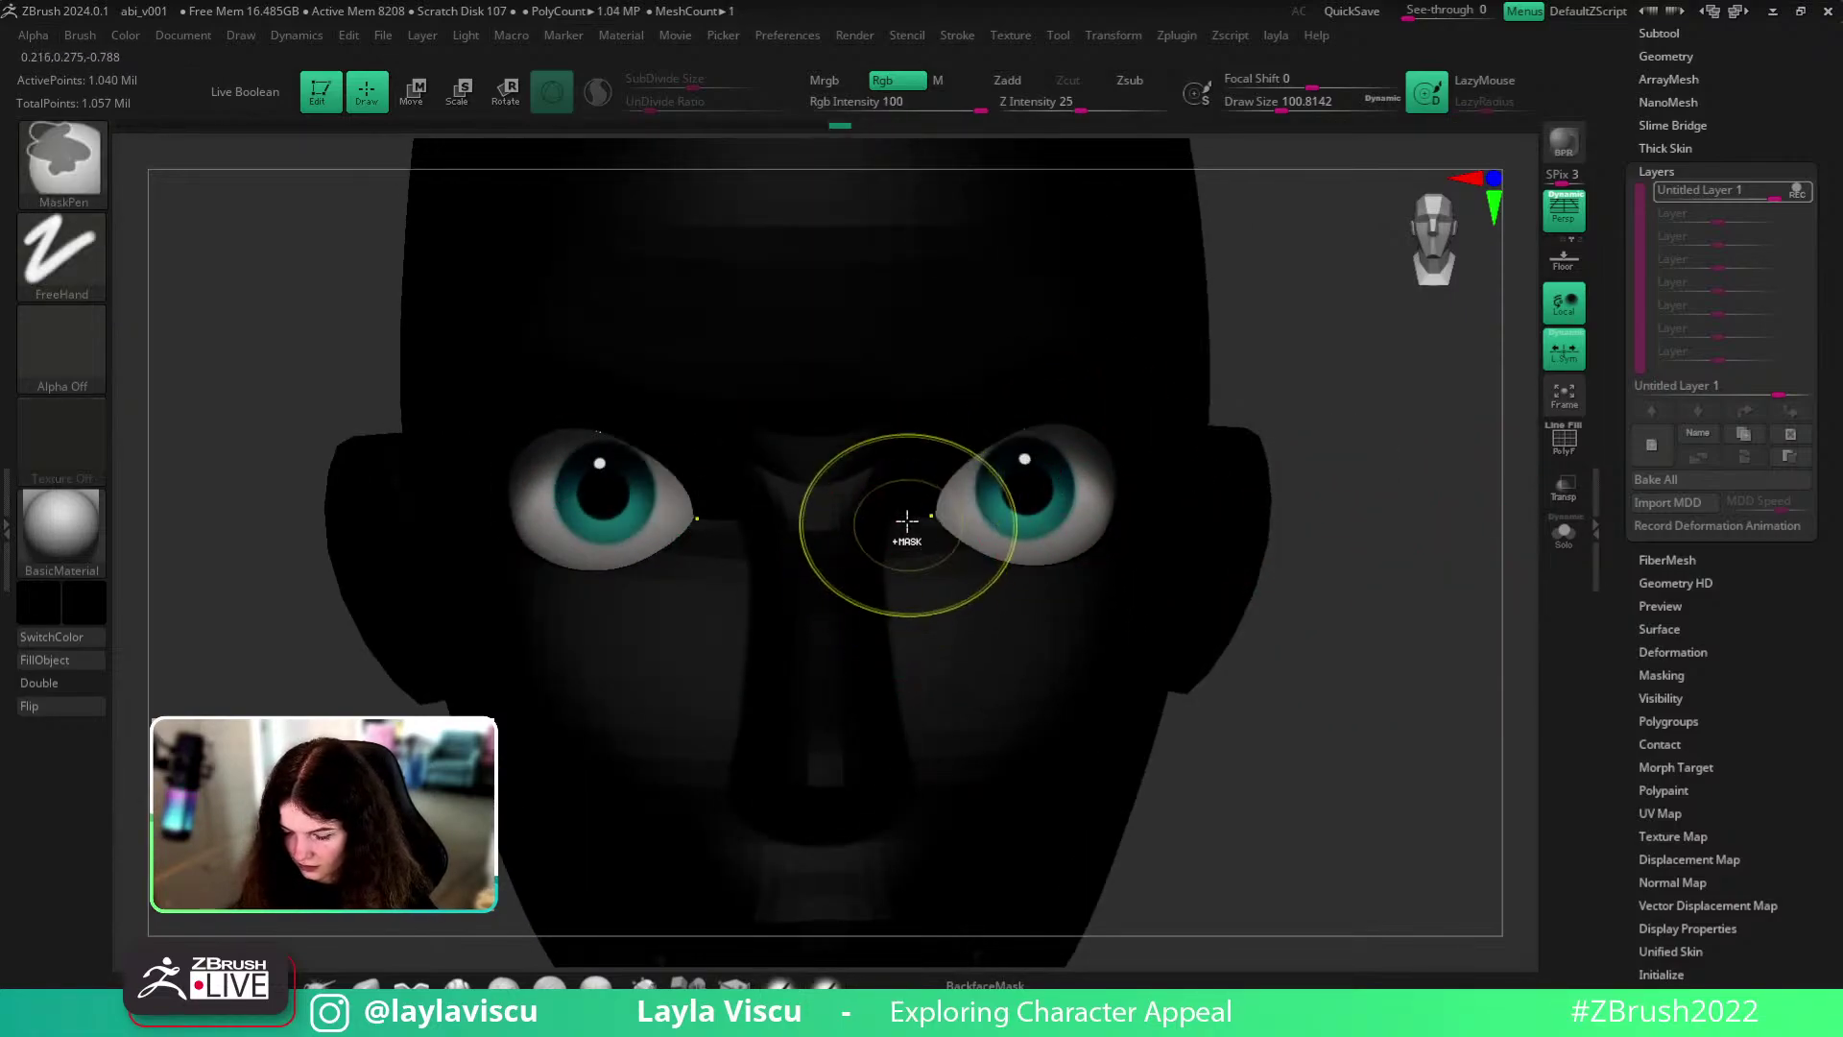
# - Raise the draw size to about 207 and deepen the shadow on the eyeballs beneath the upper lids
pyautogui.press('f')
pyautogui.moveTo(1347, 528)
pyautogui.mouseDown(button='right')
pyautogui.moveTo(1335, 708)
pyautogui.moveTo(1272, 721)
pyautogui.mouseUp(button='right')
pyautogui.press('s')
pyautogui.moveTo(1026, 490); pyautogui.dragTo(1049, 490)
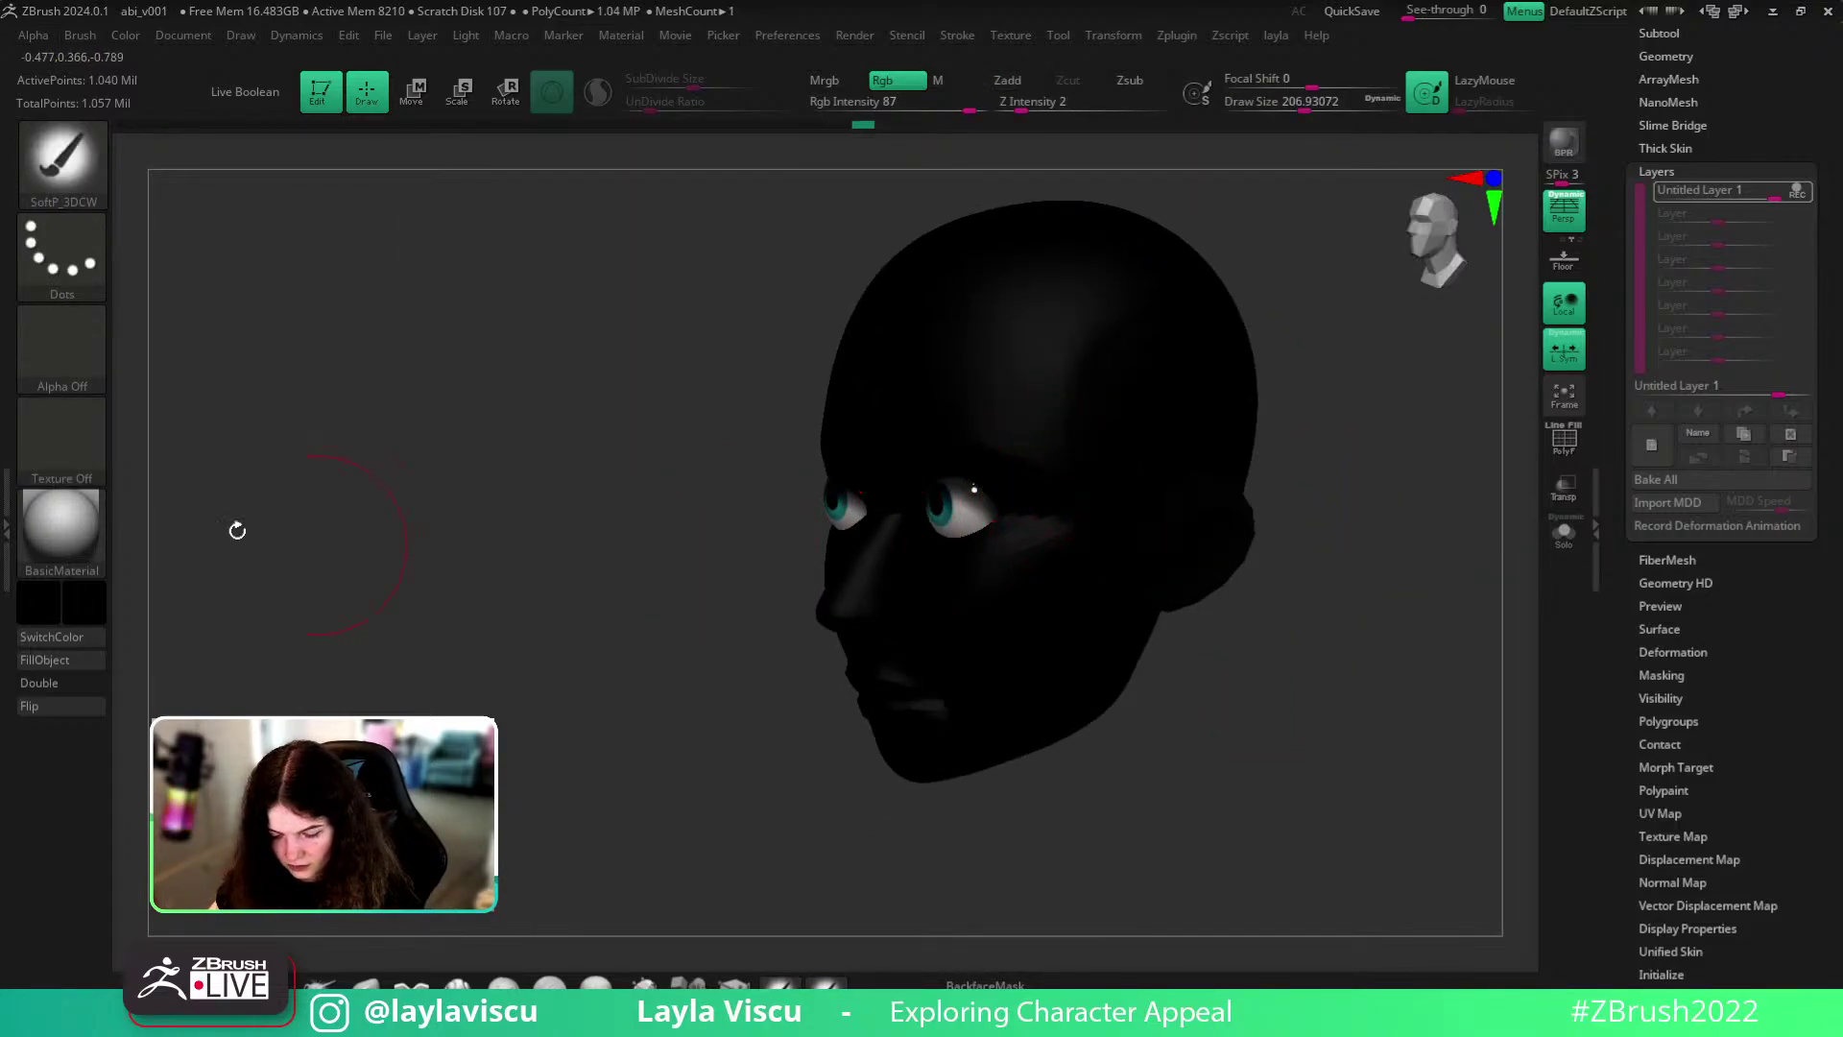
pyautogui.moveTo(1321, 646); pyautogui.dragTo(1443, 643, button='right')
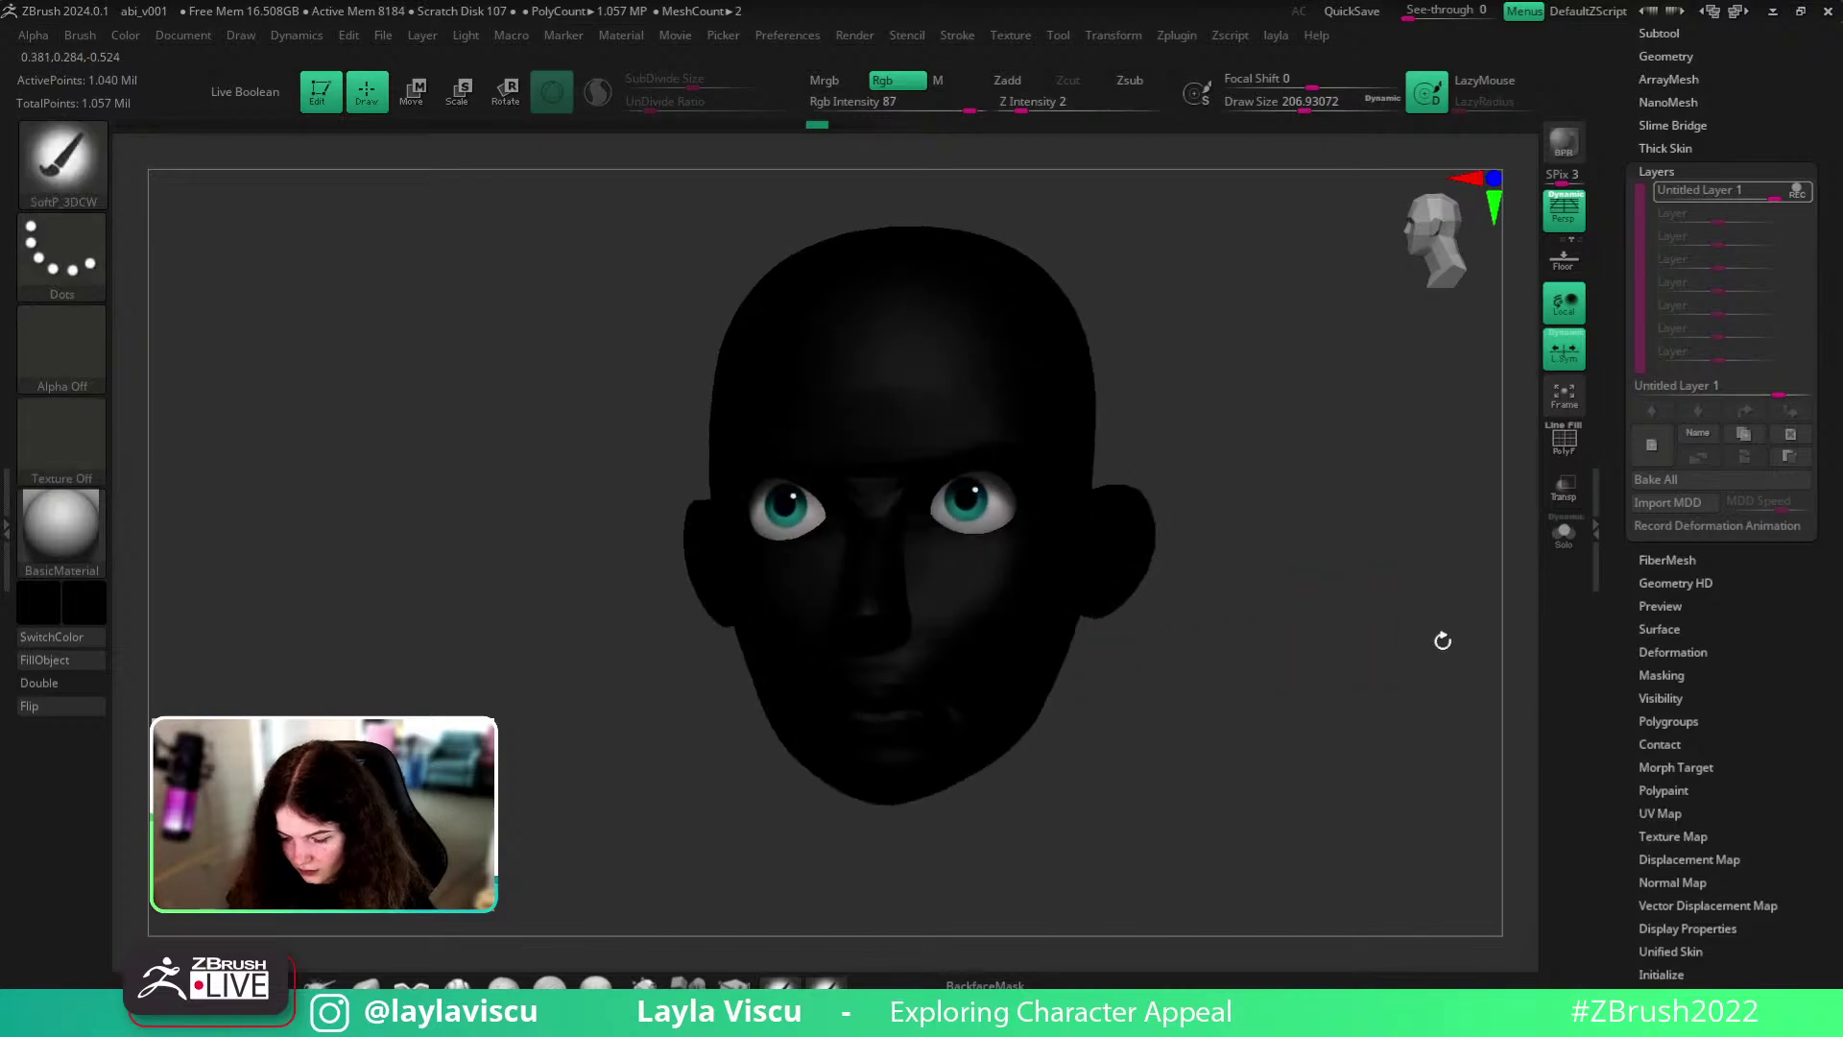
pyautogui.moveTo(1225, 469); pyautogui.dragTo(1076, 528, button='right')
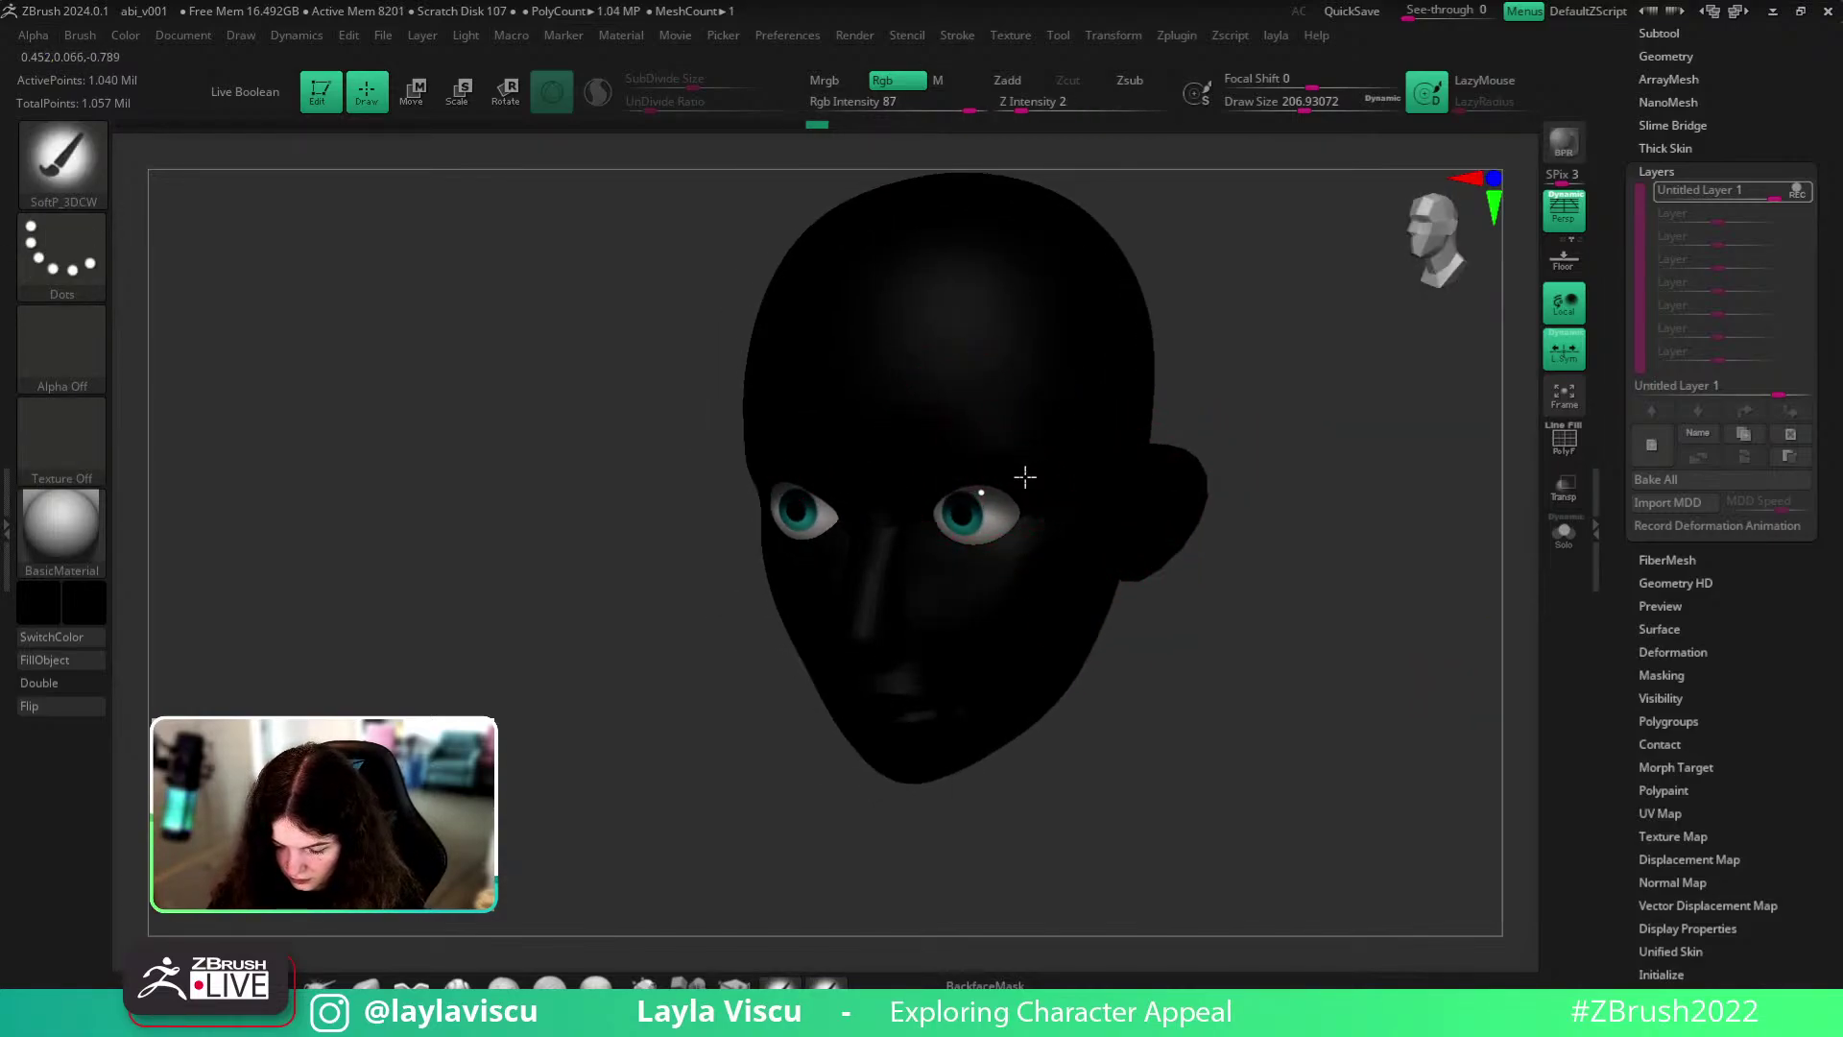
pyautogui.moveTo(930, 419); pyautogui.dragTo(897, 482, button='right')
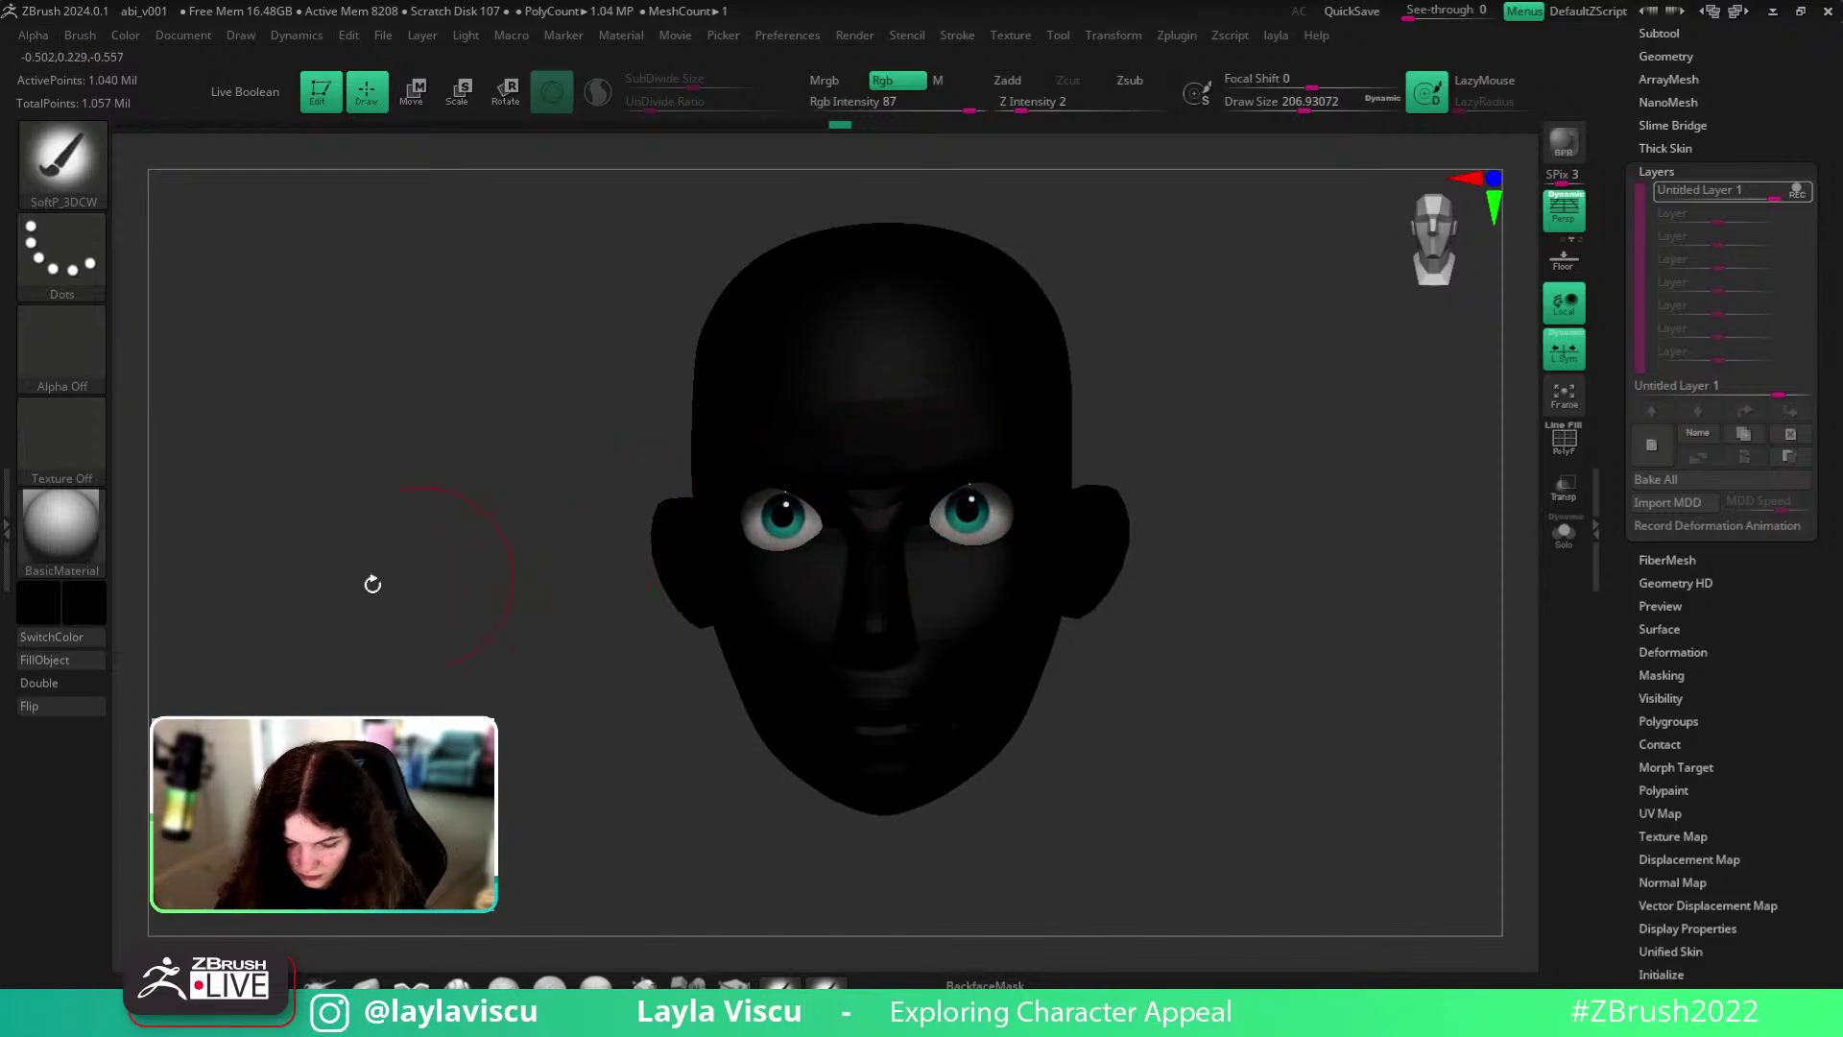
# - Set the active colour to white to restore the head's light shading and check the eyes in place
pyautogui.click(84, 603)
pyautogui.click(67, 459)
pyautogui.keyDown('ctrl'); pyautogui.moveTo(1321, 580); pyautogui.dragTo(1279, 571, button='right'); pyautogui.keyUp('ctrl')
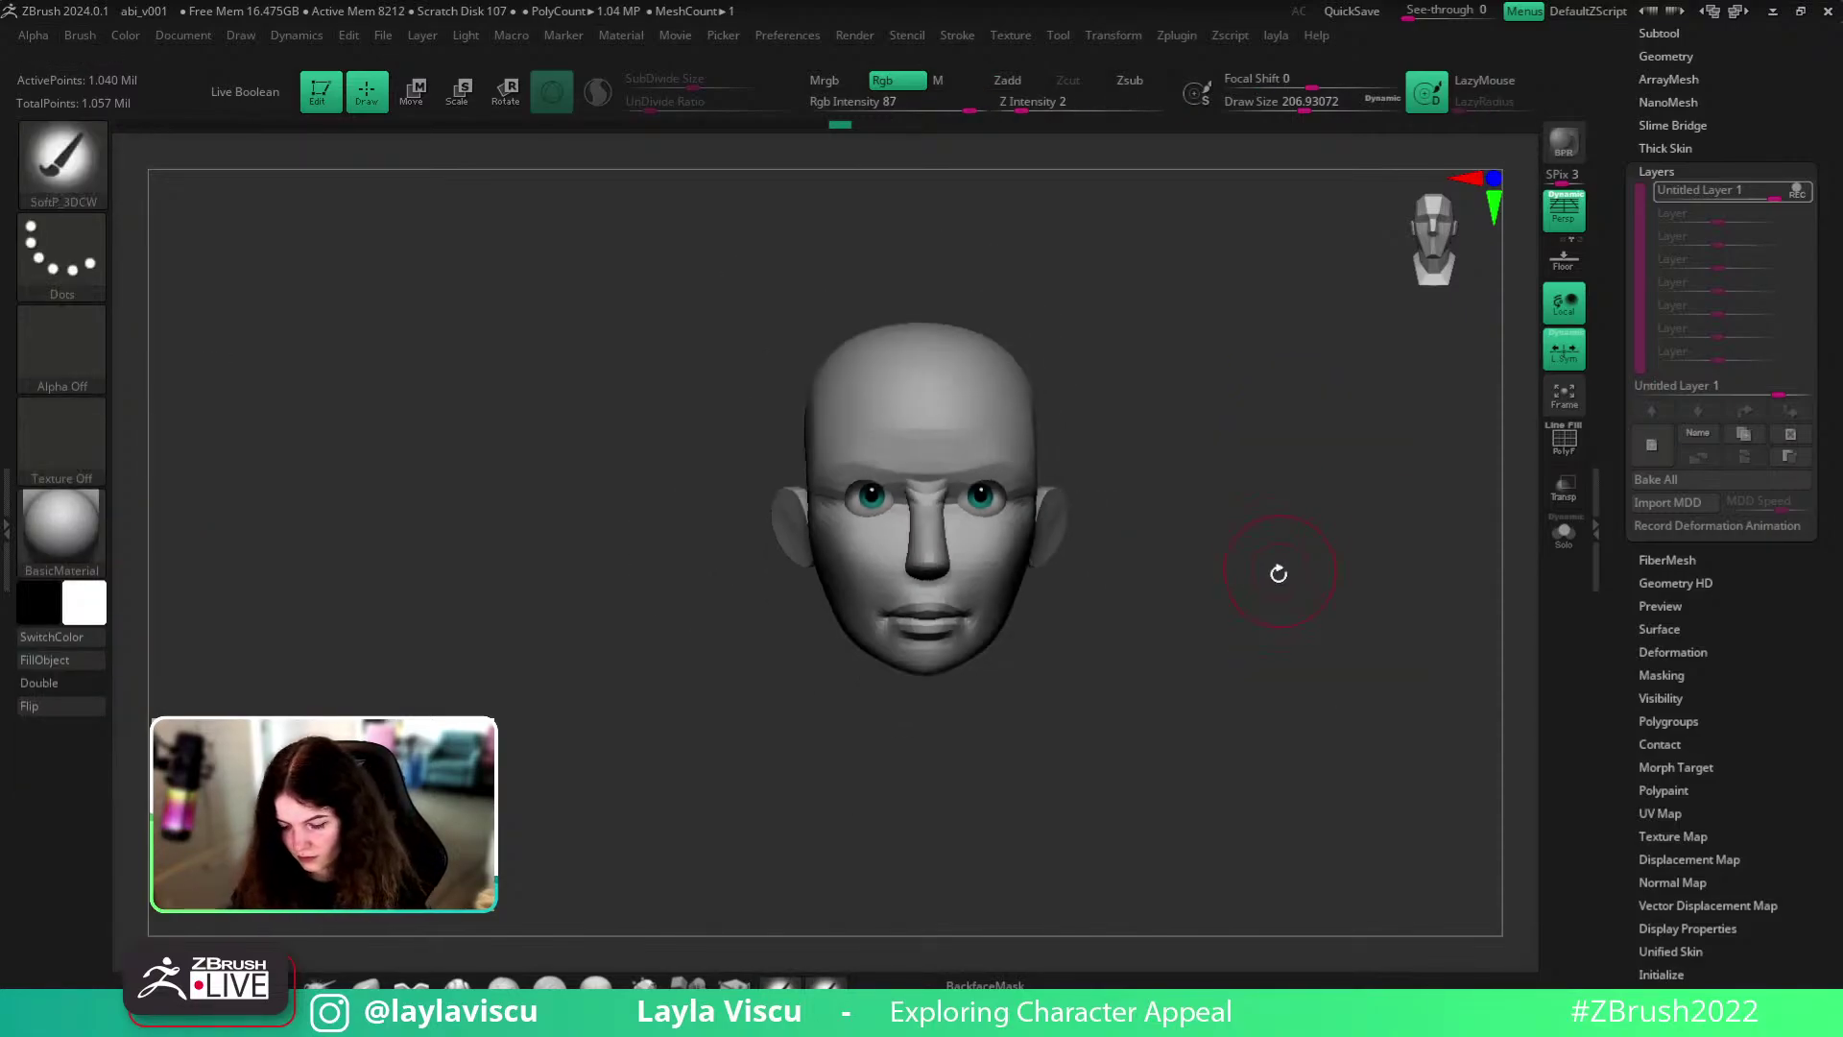
pyautogui.moveTo(1041, 514)
pyautogui.keyDown('ctrl'); pyautogui.mouseDown(button='right')
pyautogui.moveTo(1105, 672)
pyautogui.moveTo(1222, 592)
pyautogui.moveTo(1226, 567)
pyautogui.moveTo(1174, 574)
pyautogui.mouseUp(button='right'); pyautogui.keyUp('ctrl')
pyautogui.keyDown('ctrl'); pyautogui.moveTo(880, 502); pyautogui.dragTo(1090, 444, button='right'); pyautogui.keyUp('ctrl')
# - Make the head the active subtool, choose the Move brush and check the face from front and three-quarter views
pyautogui.keyDown('alt'); pyautogui.click(1090, 448); pyautogui.keyUp('alt')
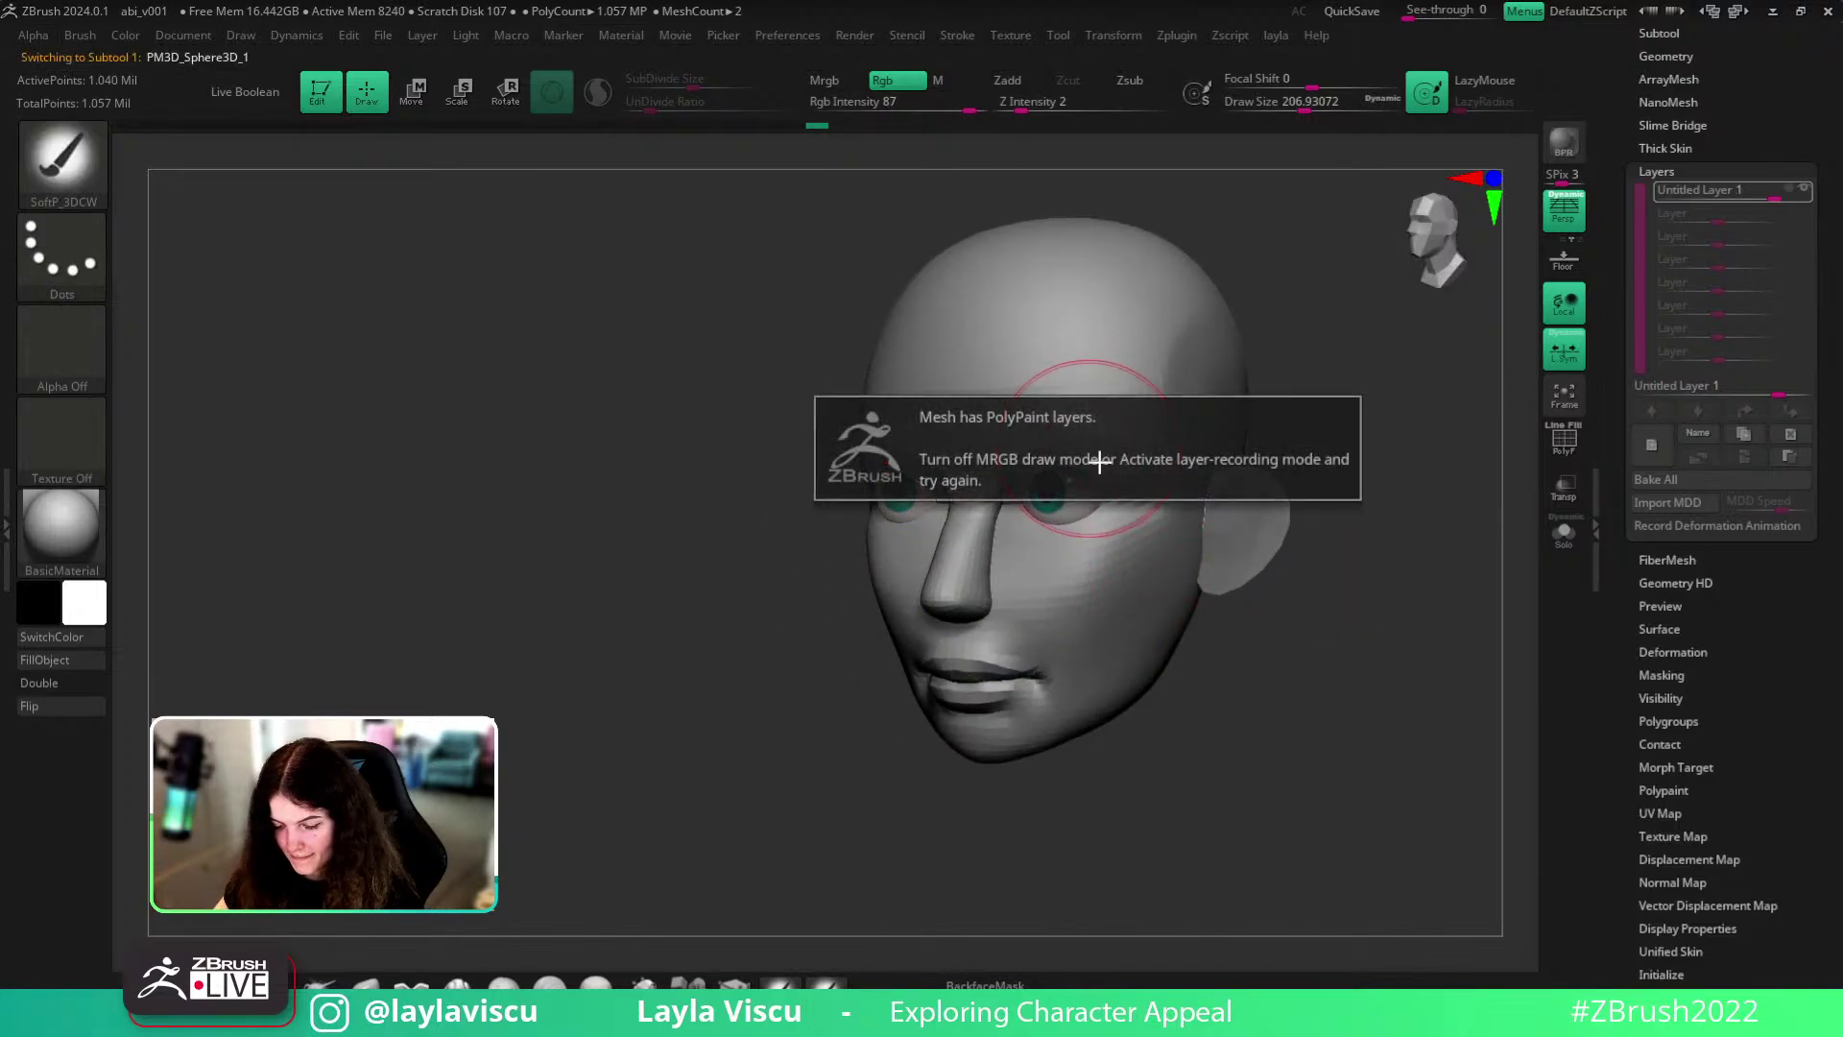
pyautogui.press('b')
pyautogui.press('m')
pyautogui.press('v')
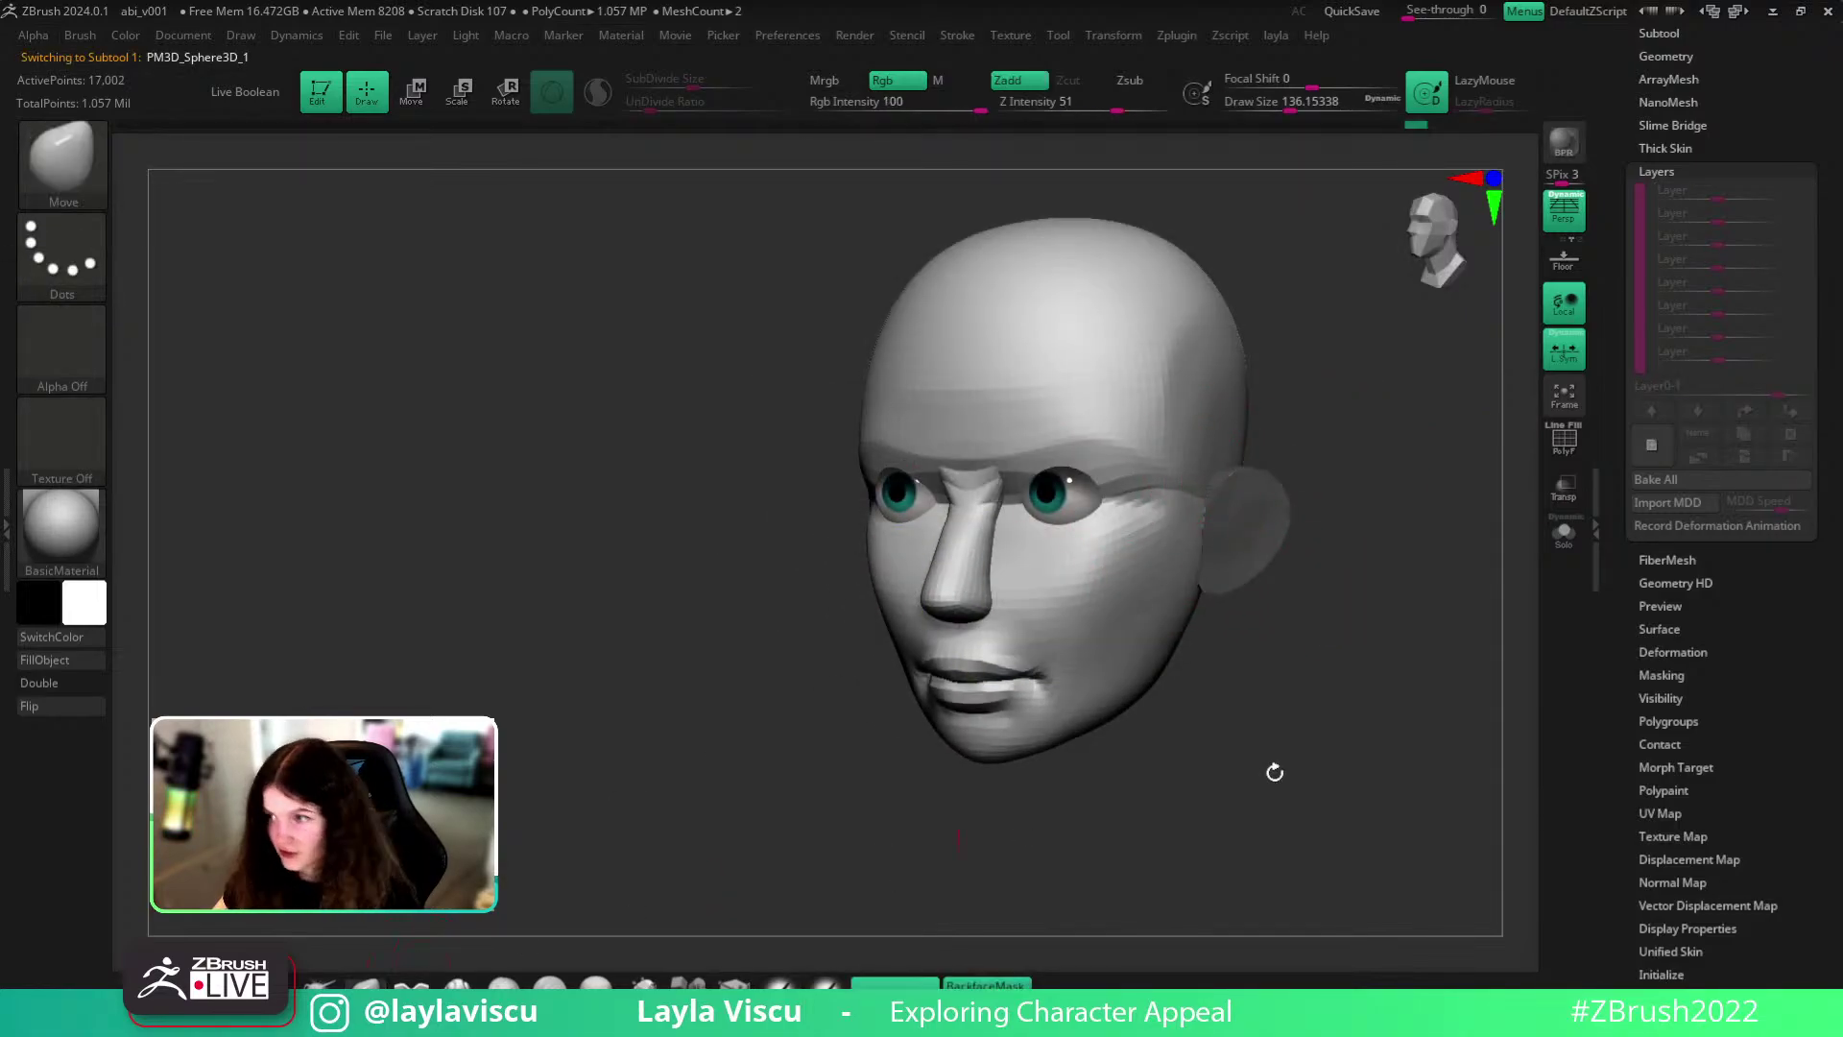
pyautogui.keyDown('shift'); pyautogui.moveTo(1215, 788); pyautogui.dragTo(1370, 687); pyautogui.keyUp('shift')
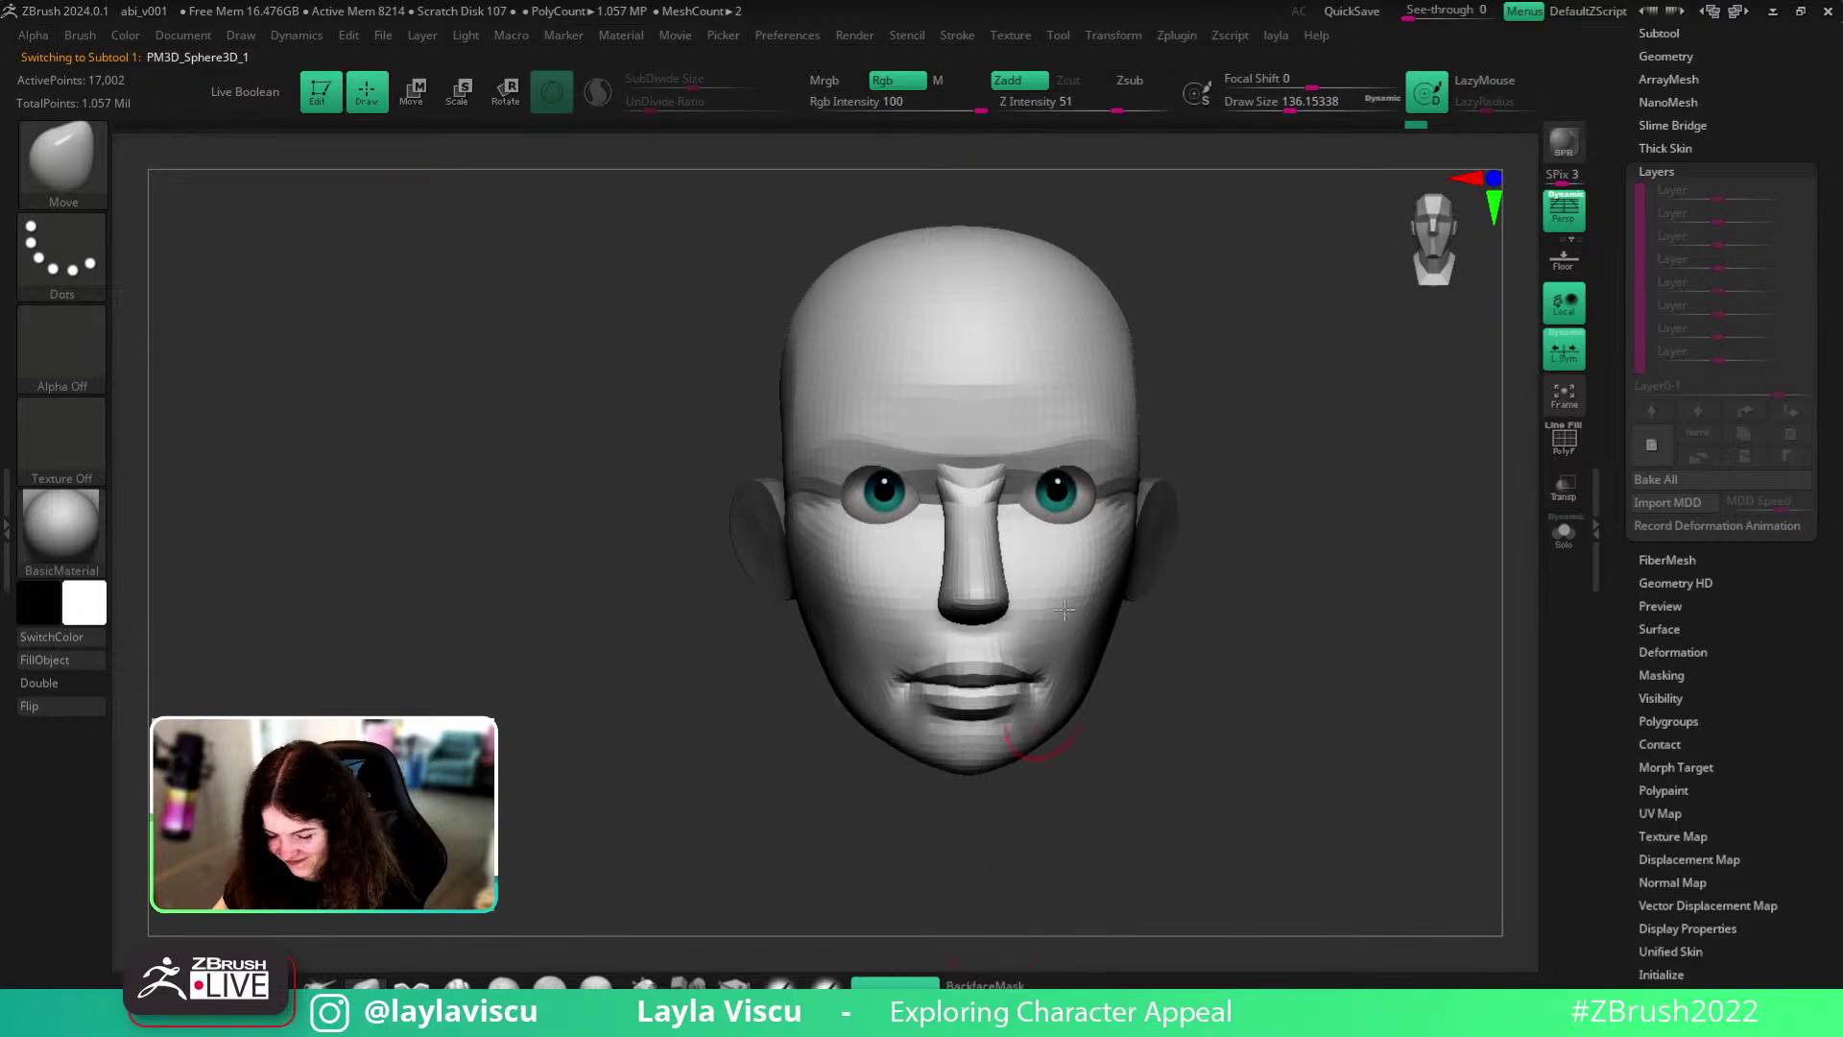
pyautogui.moveTo(1269, 553); pyautogui.dragTo(1048, 477)
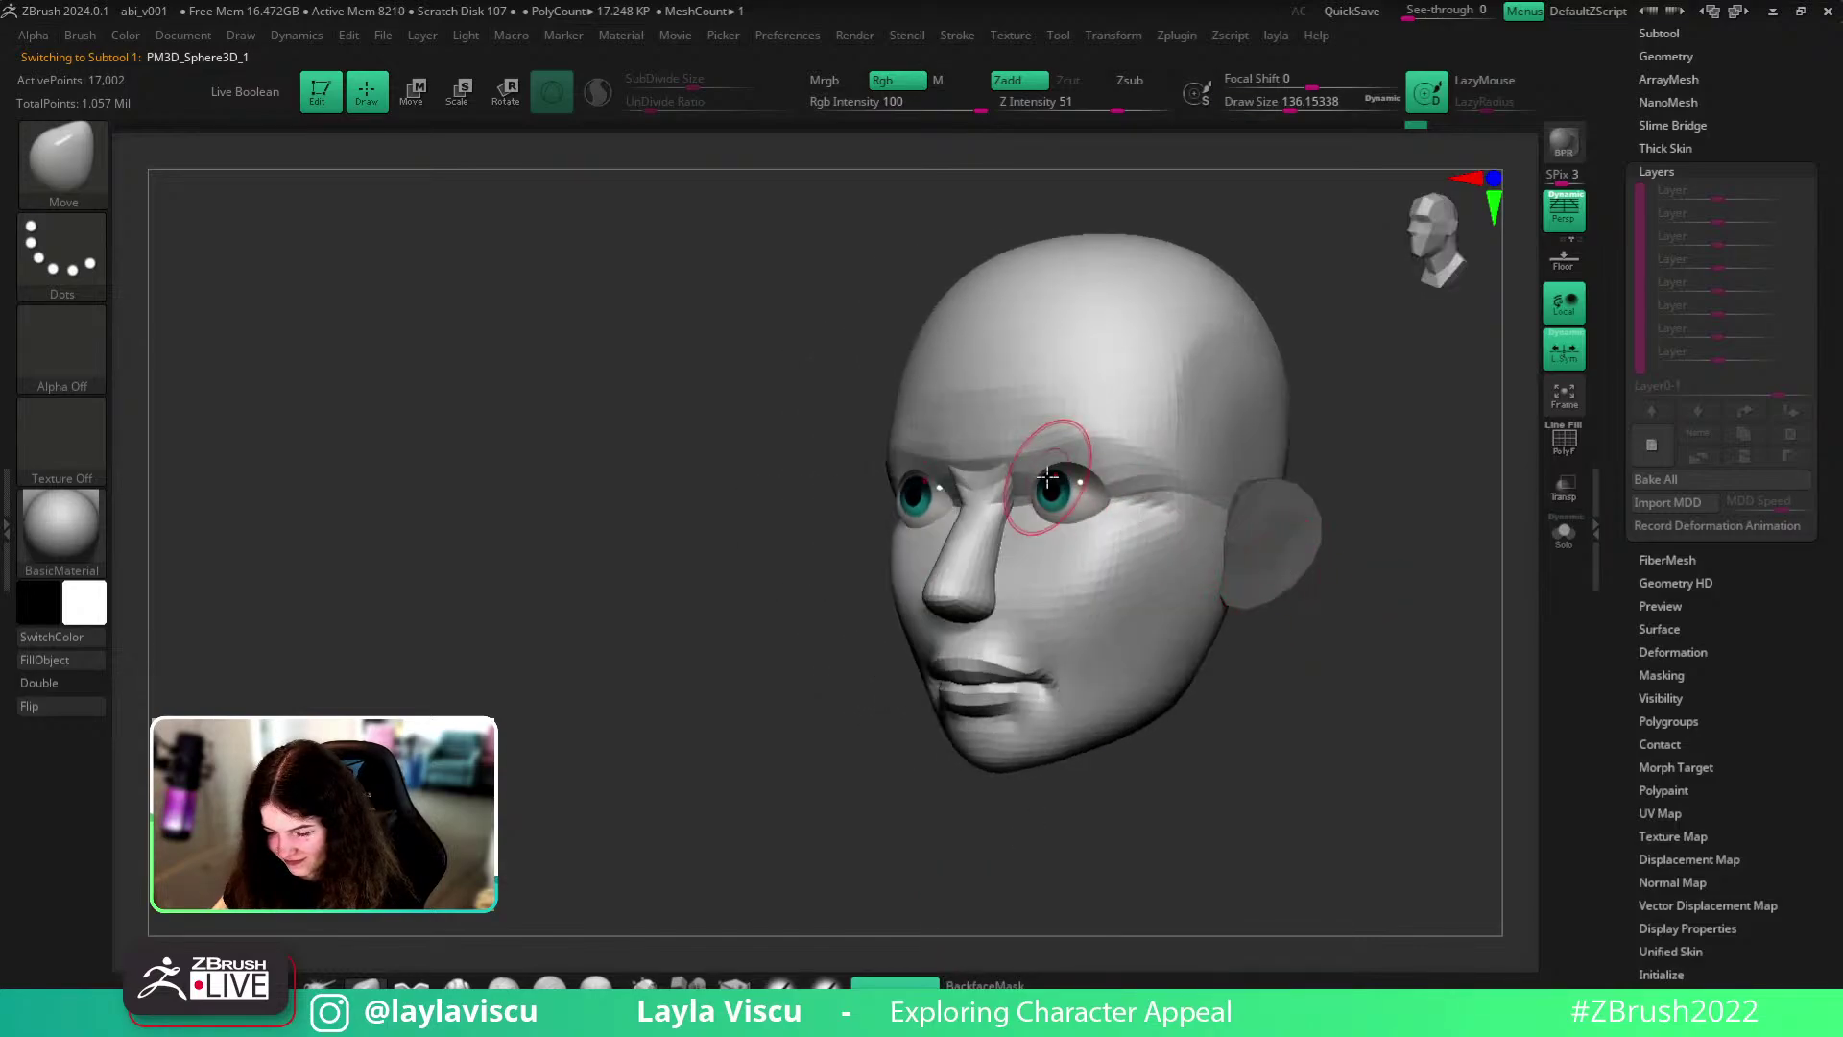
pyautogui.keyDown('shift'); pyautogui.moveTo(1372, 633); pyautogui.dragTo(1403, 619); pyautogui.keyUp('shift')
# - Duplicate the eyeball subtool, select the copy and bake its layer
pyautogui.keyDown('alt'); pyautogui.click(1076, 539); pyautogui.keyUp('alt')
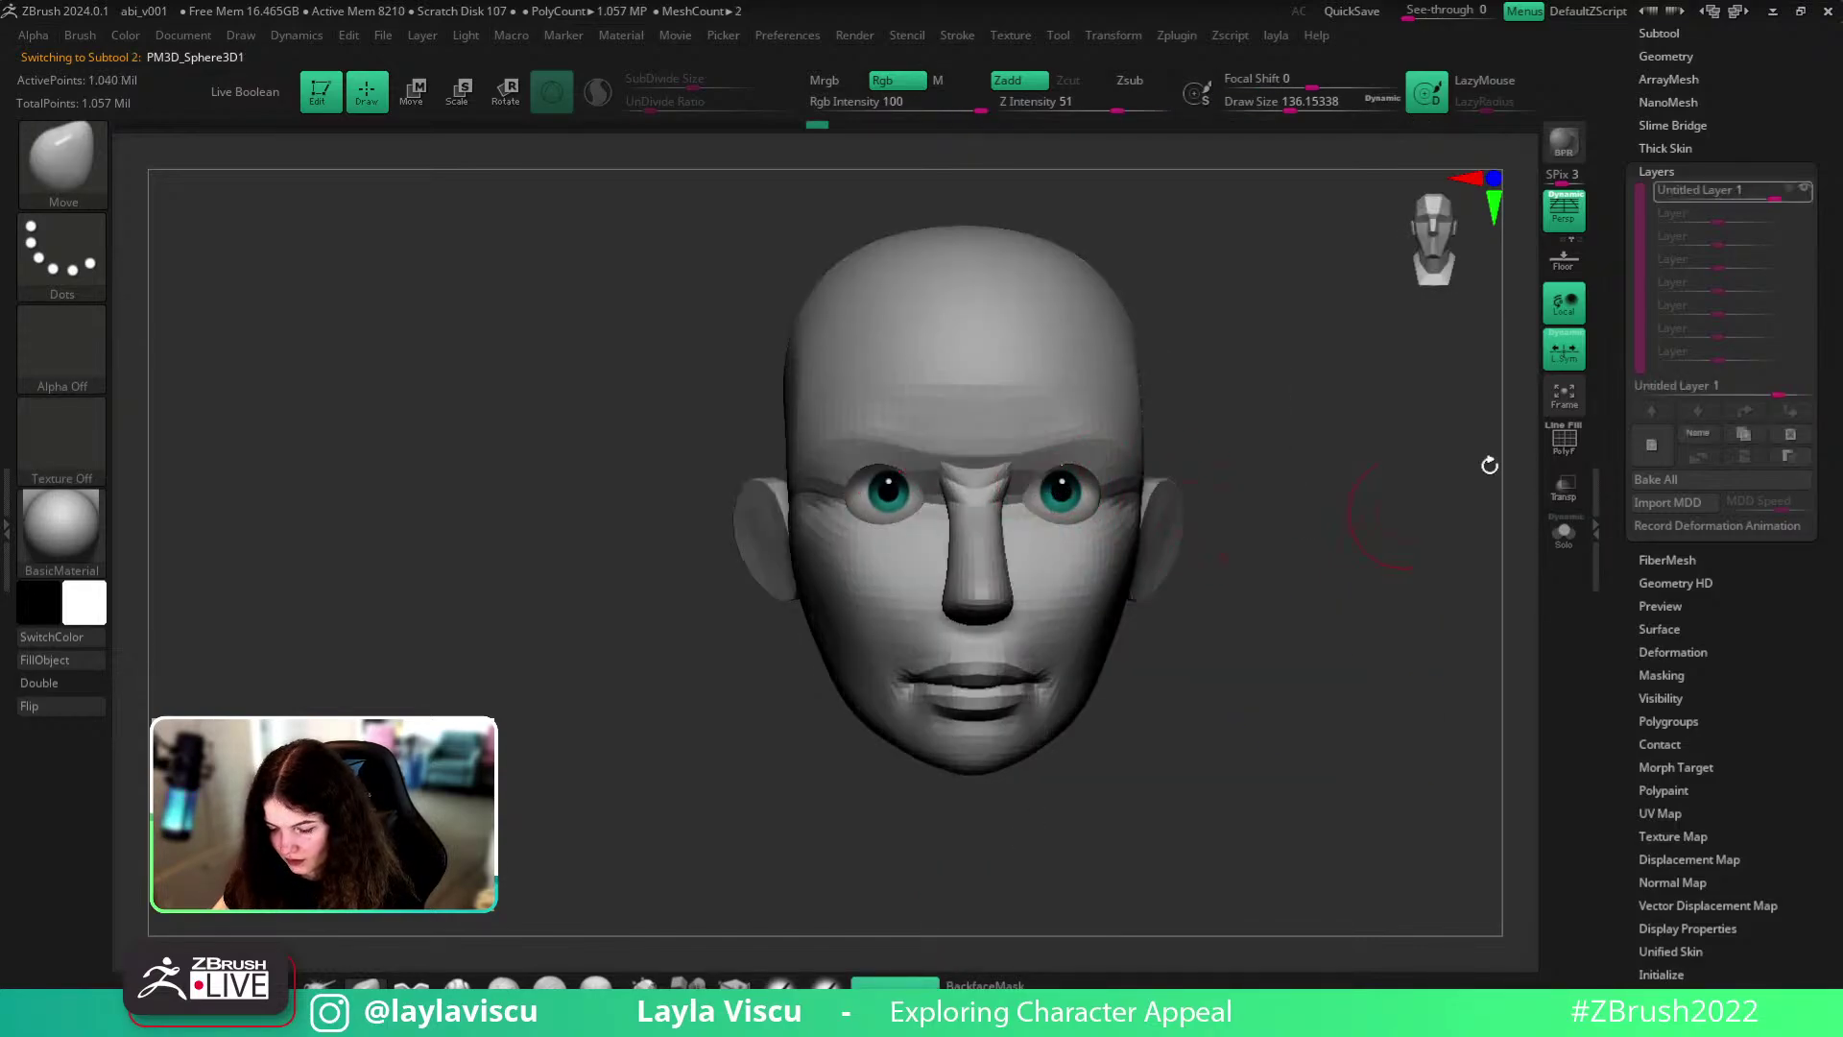
pyautogui.moveTo(1764, 141); pyautogui.dragTo(1766, 189)
pyautogui.hotkey('ctrl', 'shift')
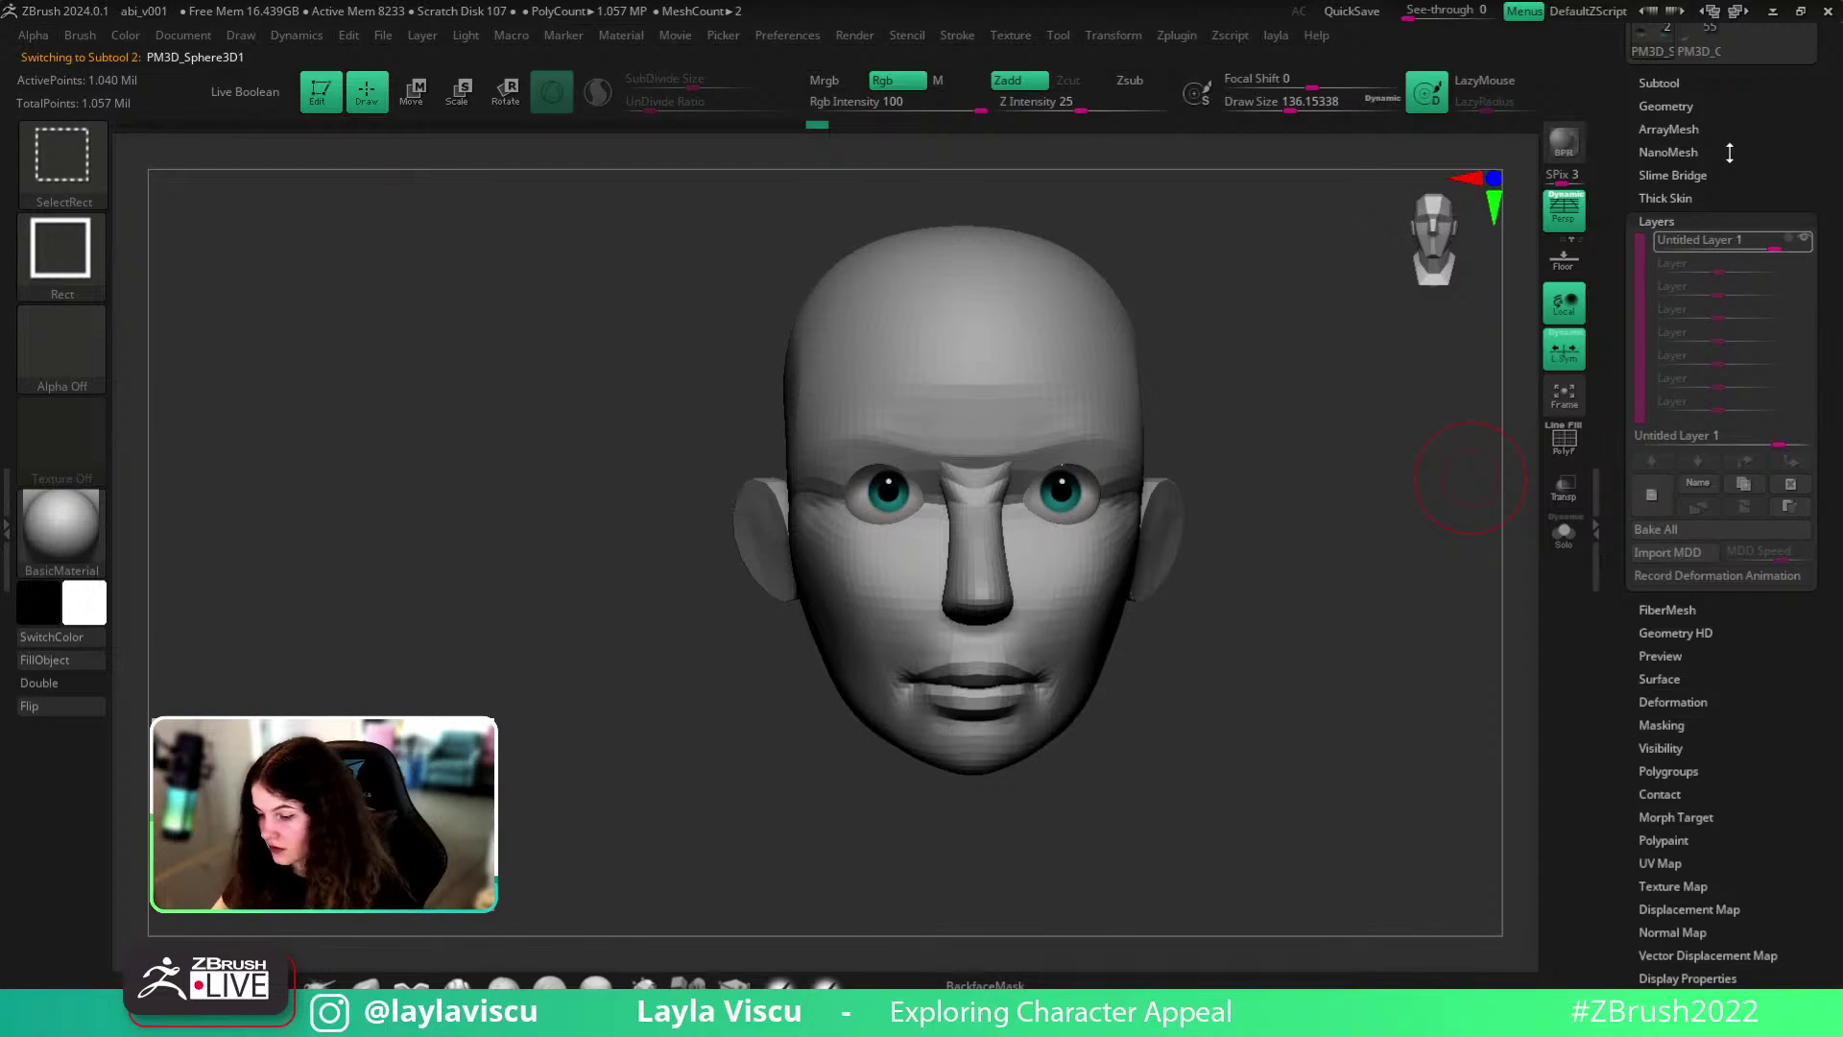
pyautogui.hotkey('ctrl', 'shift', 'd')
pyautogui.click(1664, 87)
pyautogui.moveTo(1836, 779)
pyautogui.mouseDown()
pyautogui.moveTo(1839, 251)
pyautogui.moveTo(1814, 485)
pyautogui.mouseUp()
pyautogui.click(1675, 542)
pyautogui.click(1670, 482)
# - Isolate the duplicated eyeballs and fill them with white
pyautogui.click(1564, 533)
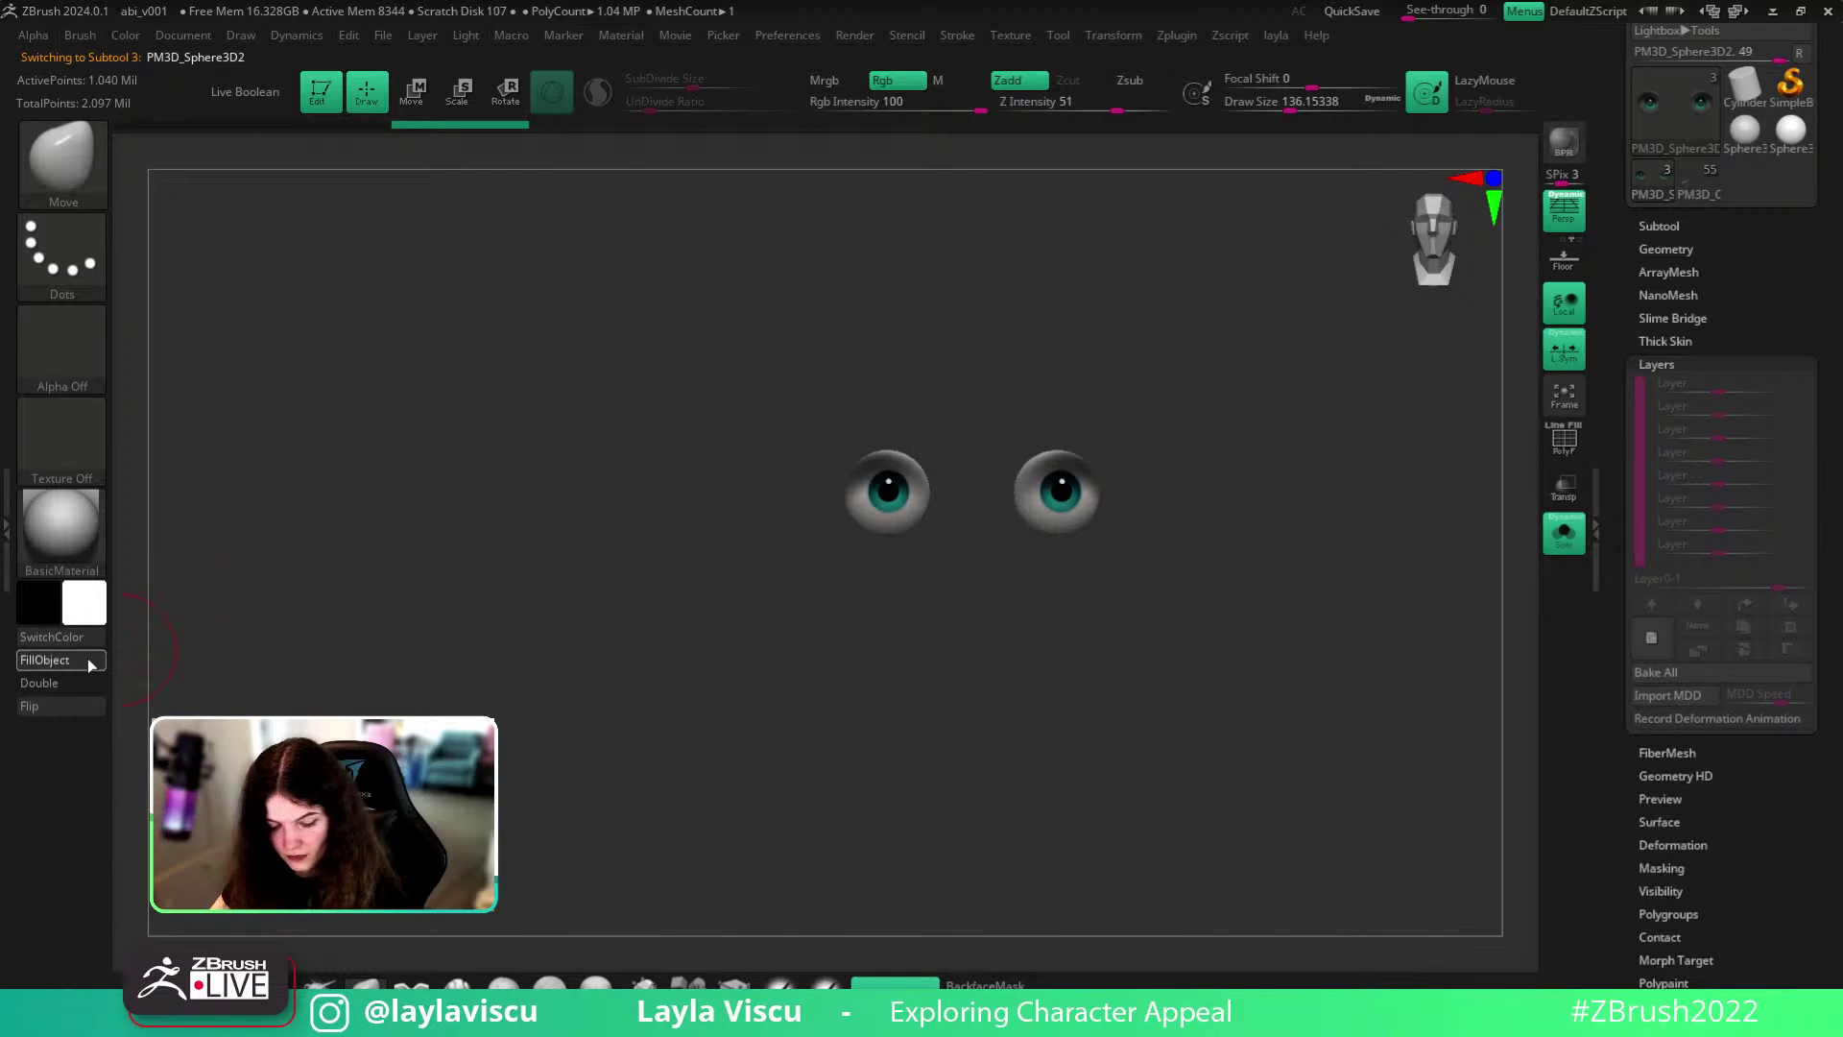
pyautogui.click(88, 658)
pyautogui.press('ctrl')
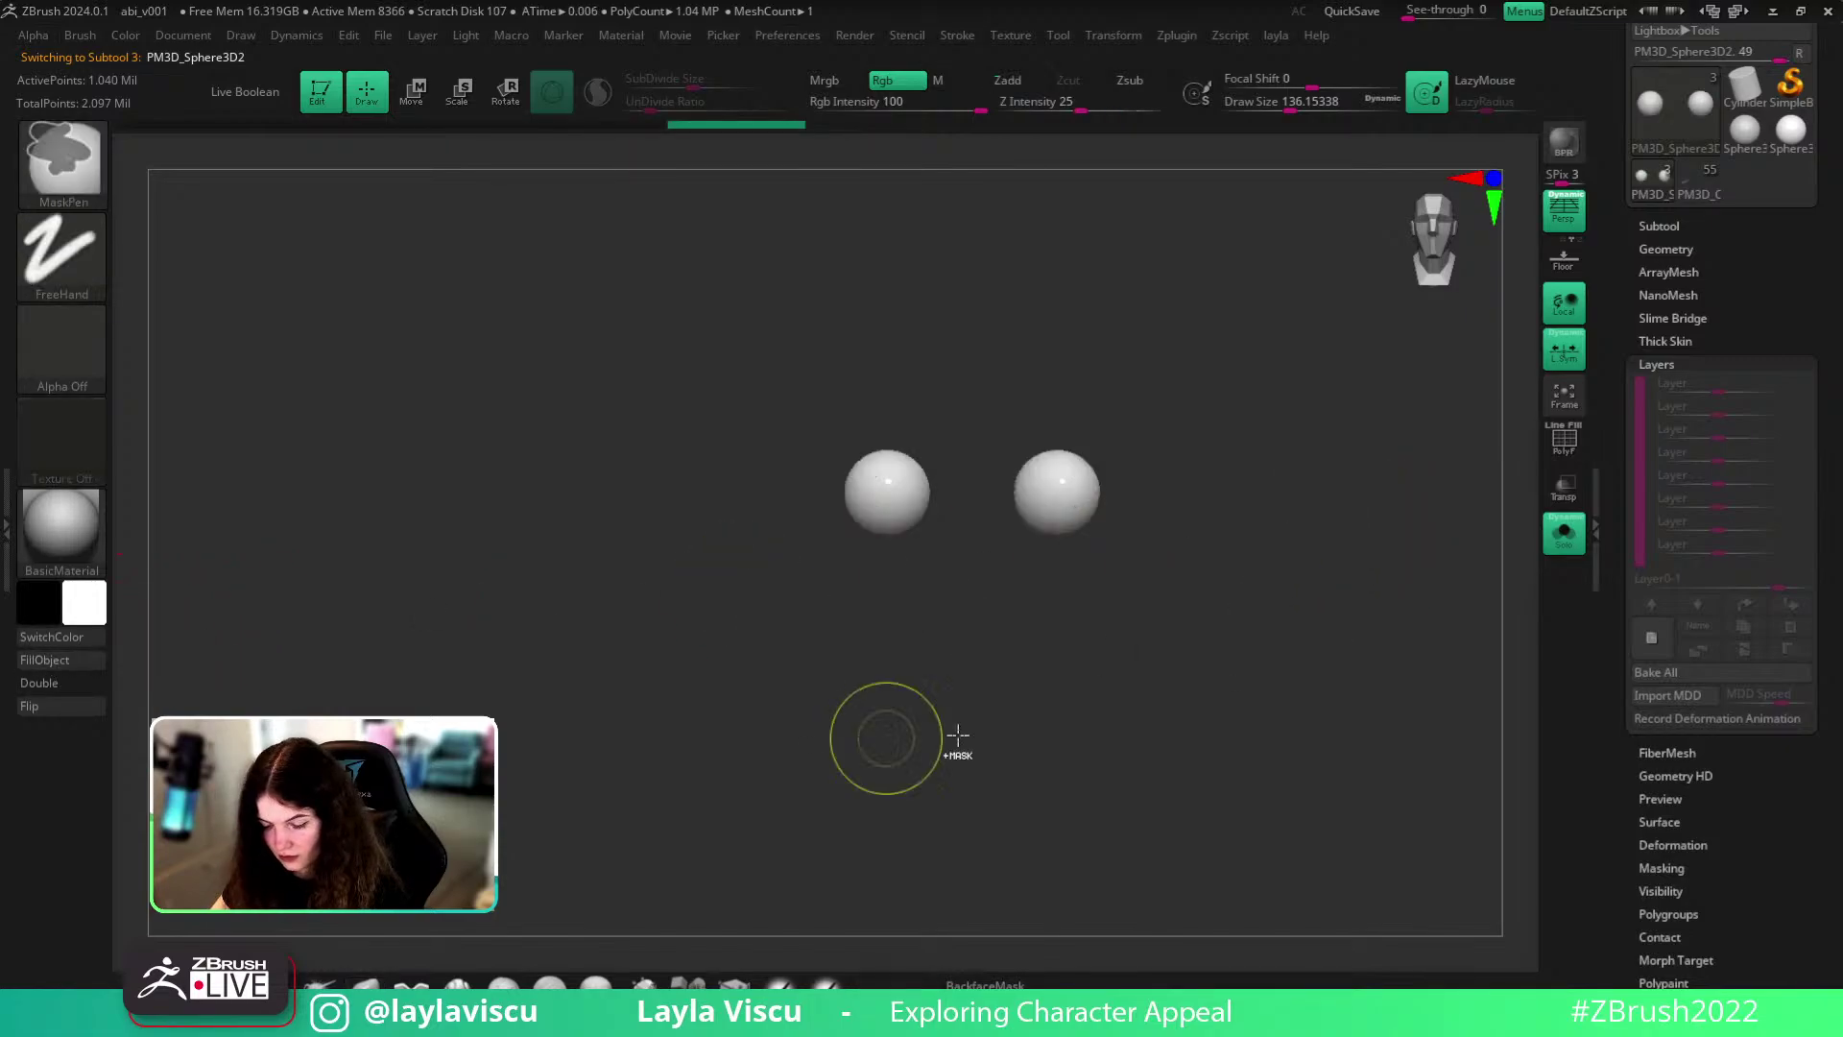
# - Drop the duplicated eyeballs to a lower subdivision level and delete the higher levels
pyautogui.click(1660, 249)
pyautogui.moveTo(1667, 286); pyautogui.dragTo(1617, 285)
pyautogui.click(1753, 315)
pyautogui.hotkey('shift', 'f')
# - Fill the duplicated eyeballs with the Flat Color material in material-only mode, and make BasicMaterial active again
pyautogui.click(57, 530)
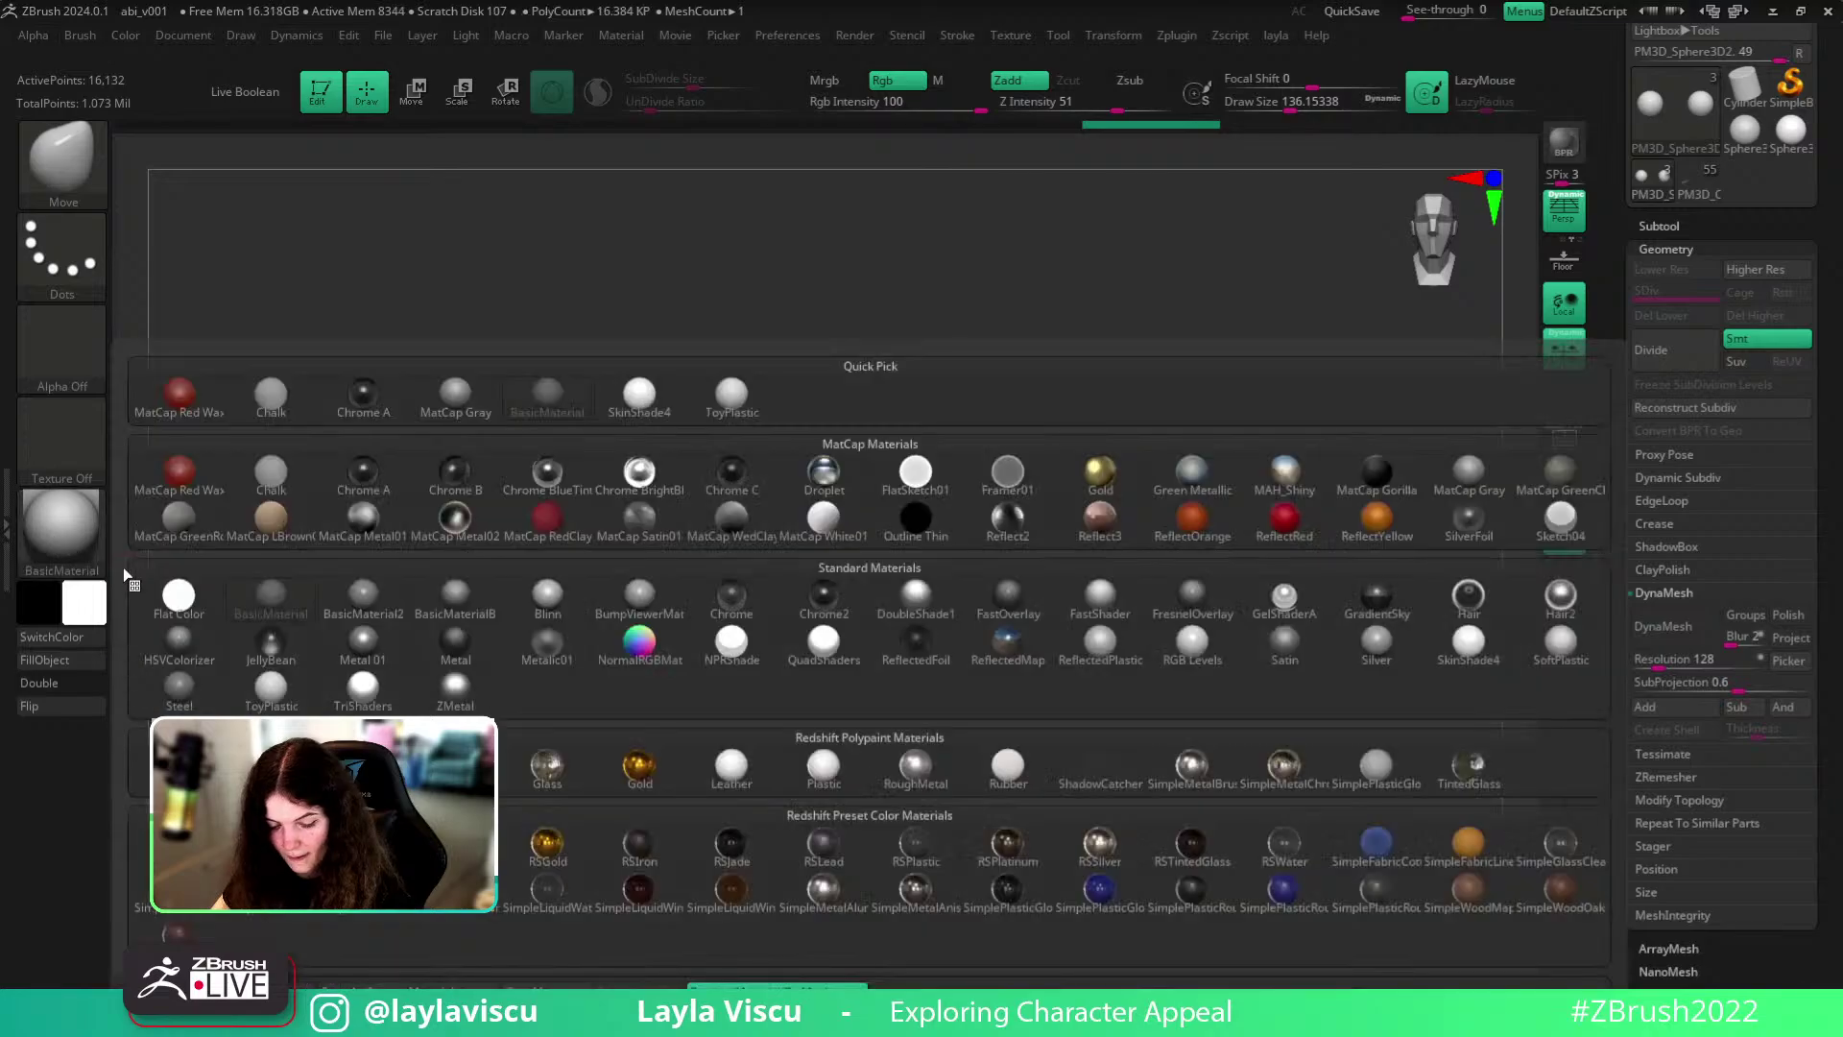
pyautogui.click(418, 603)
pyautogui.click(43, 524)
pyautogui.click(179, 595)
pyautogui.click(948, 84)
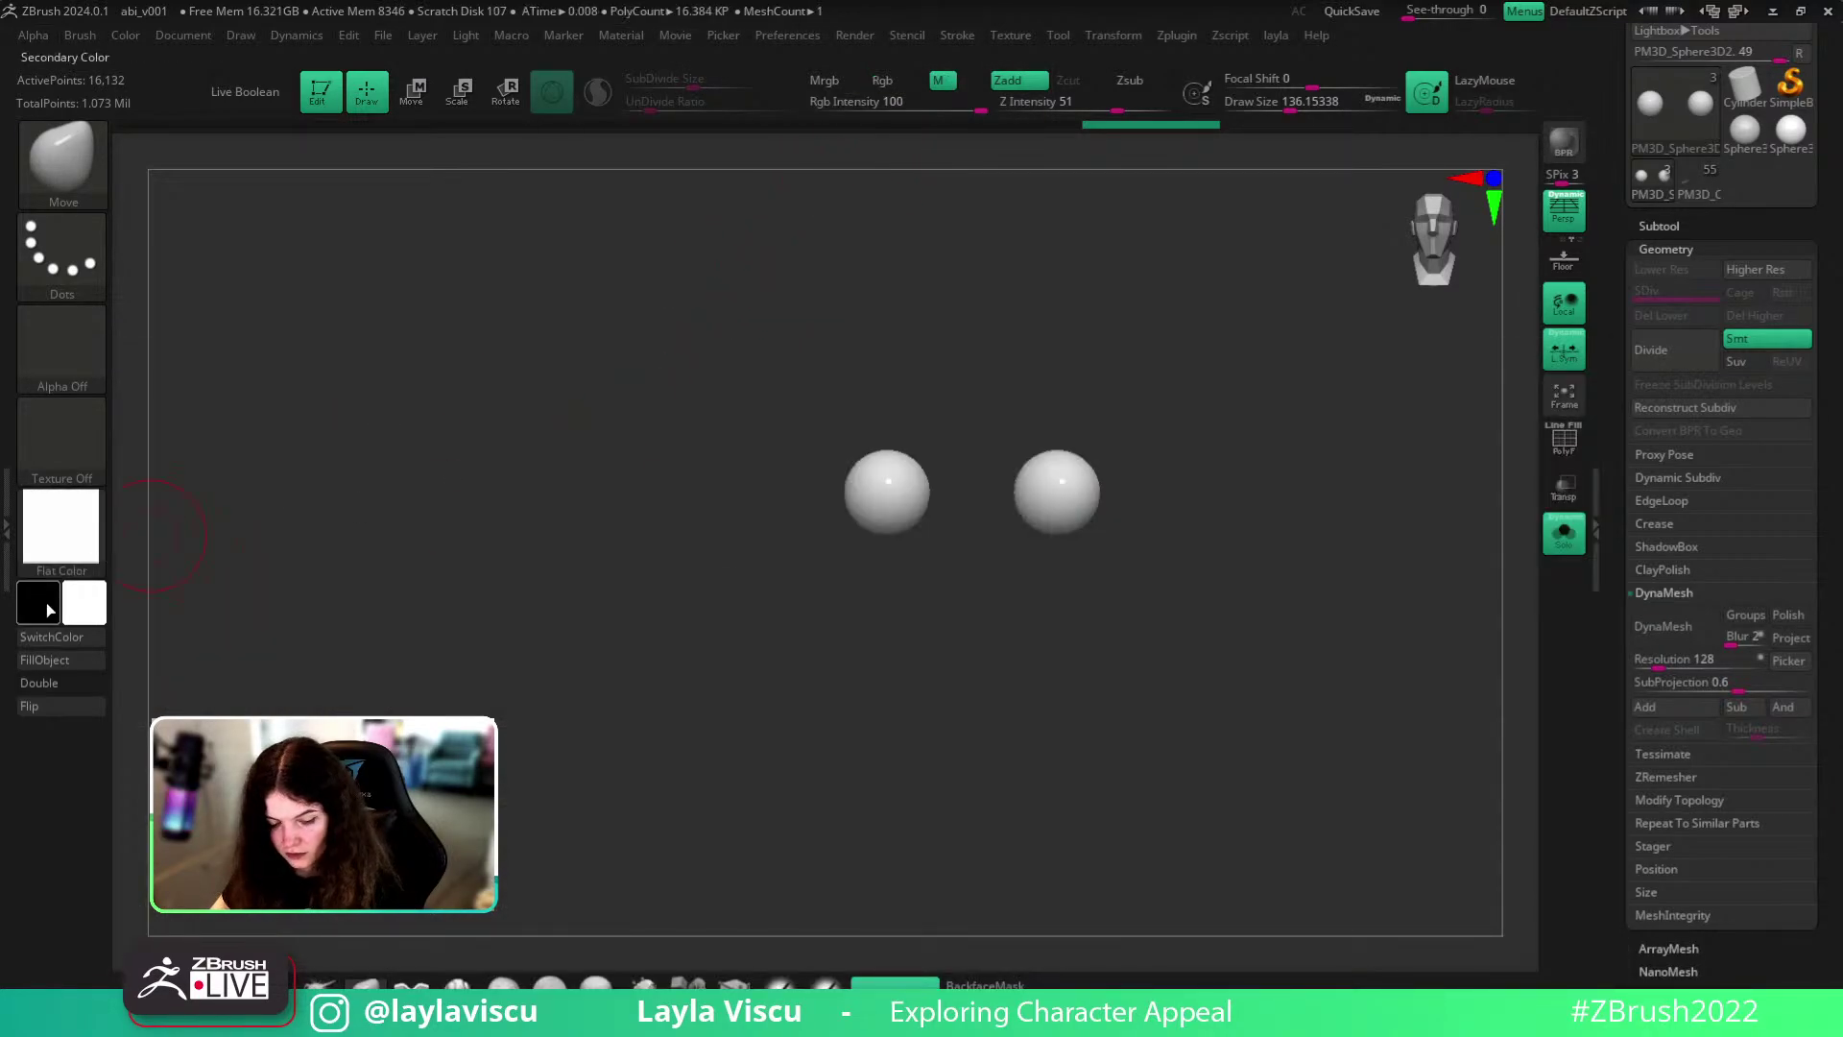
pyautogui.click(42, 661)
pyautogui.click(59, 526)
pyautogui.click(309, 592)
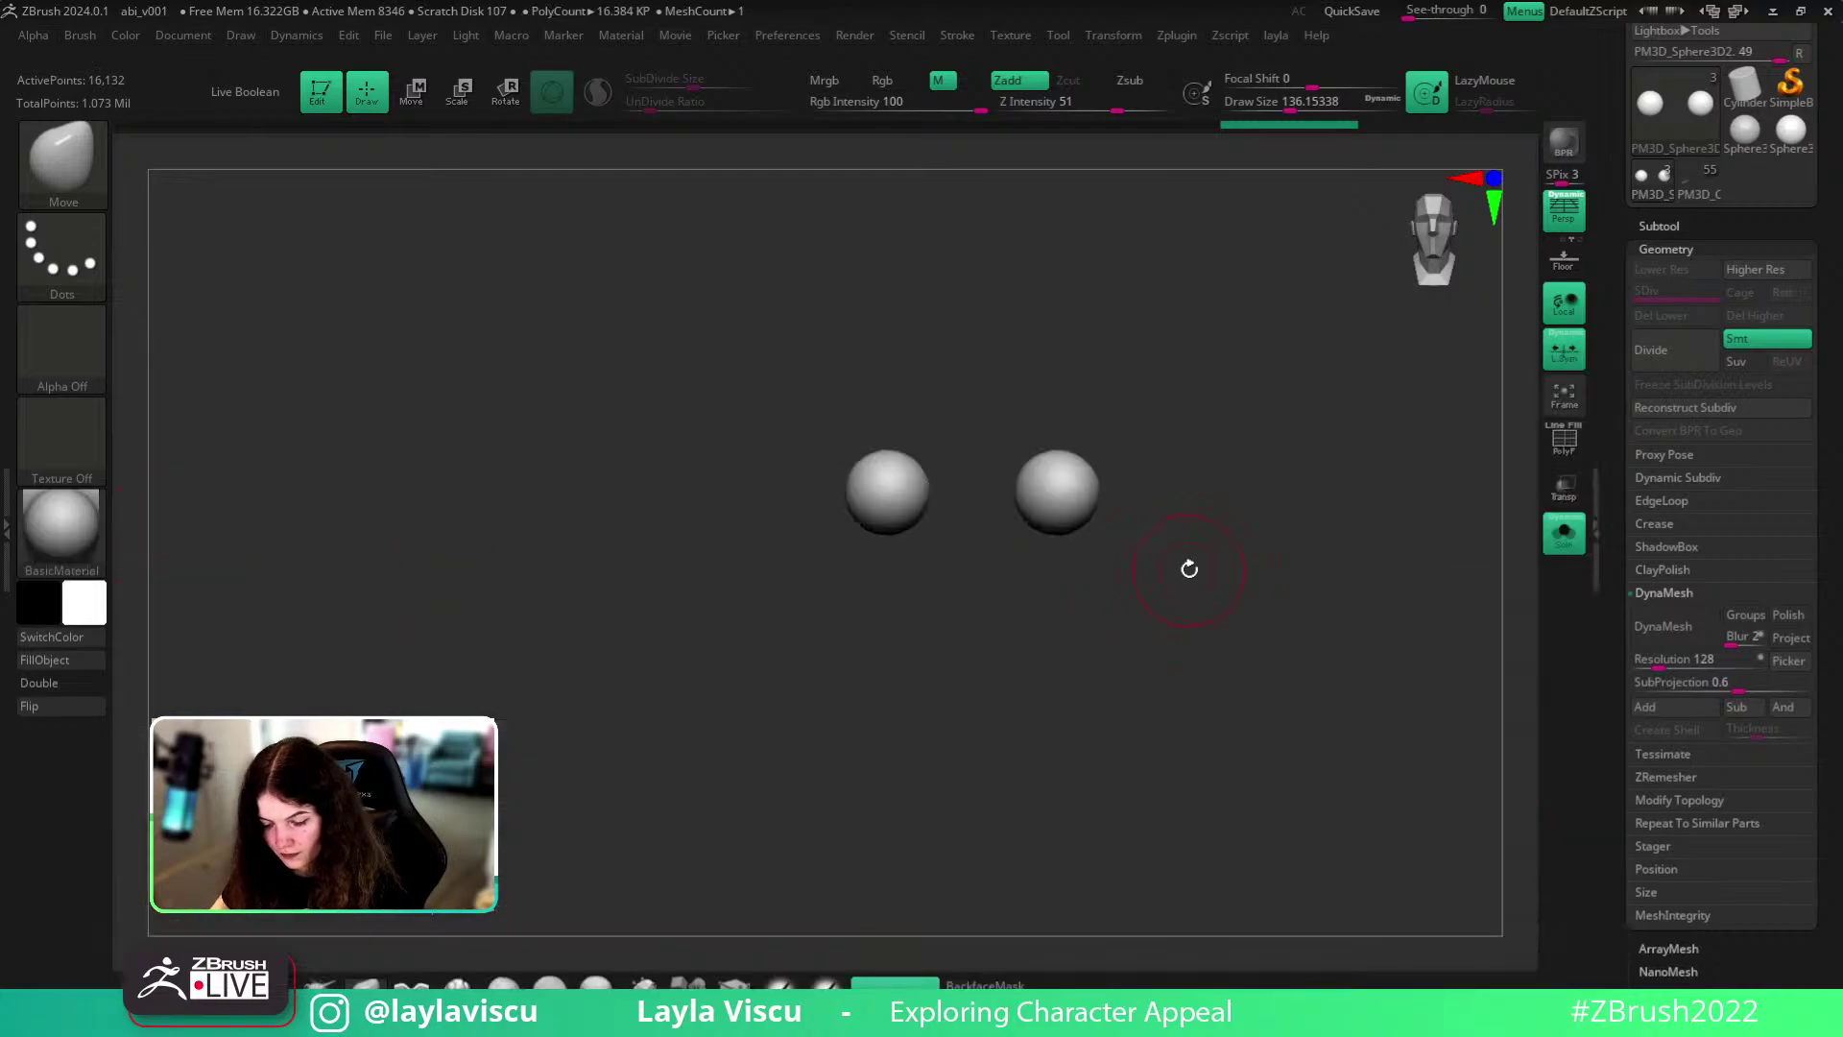
# - Show all subtools and scale the duplicated eyeballs up slightly so they enclose the painted ones
pyautogui.click(1562, 533)
pyautogui.press('w')
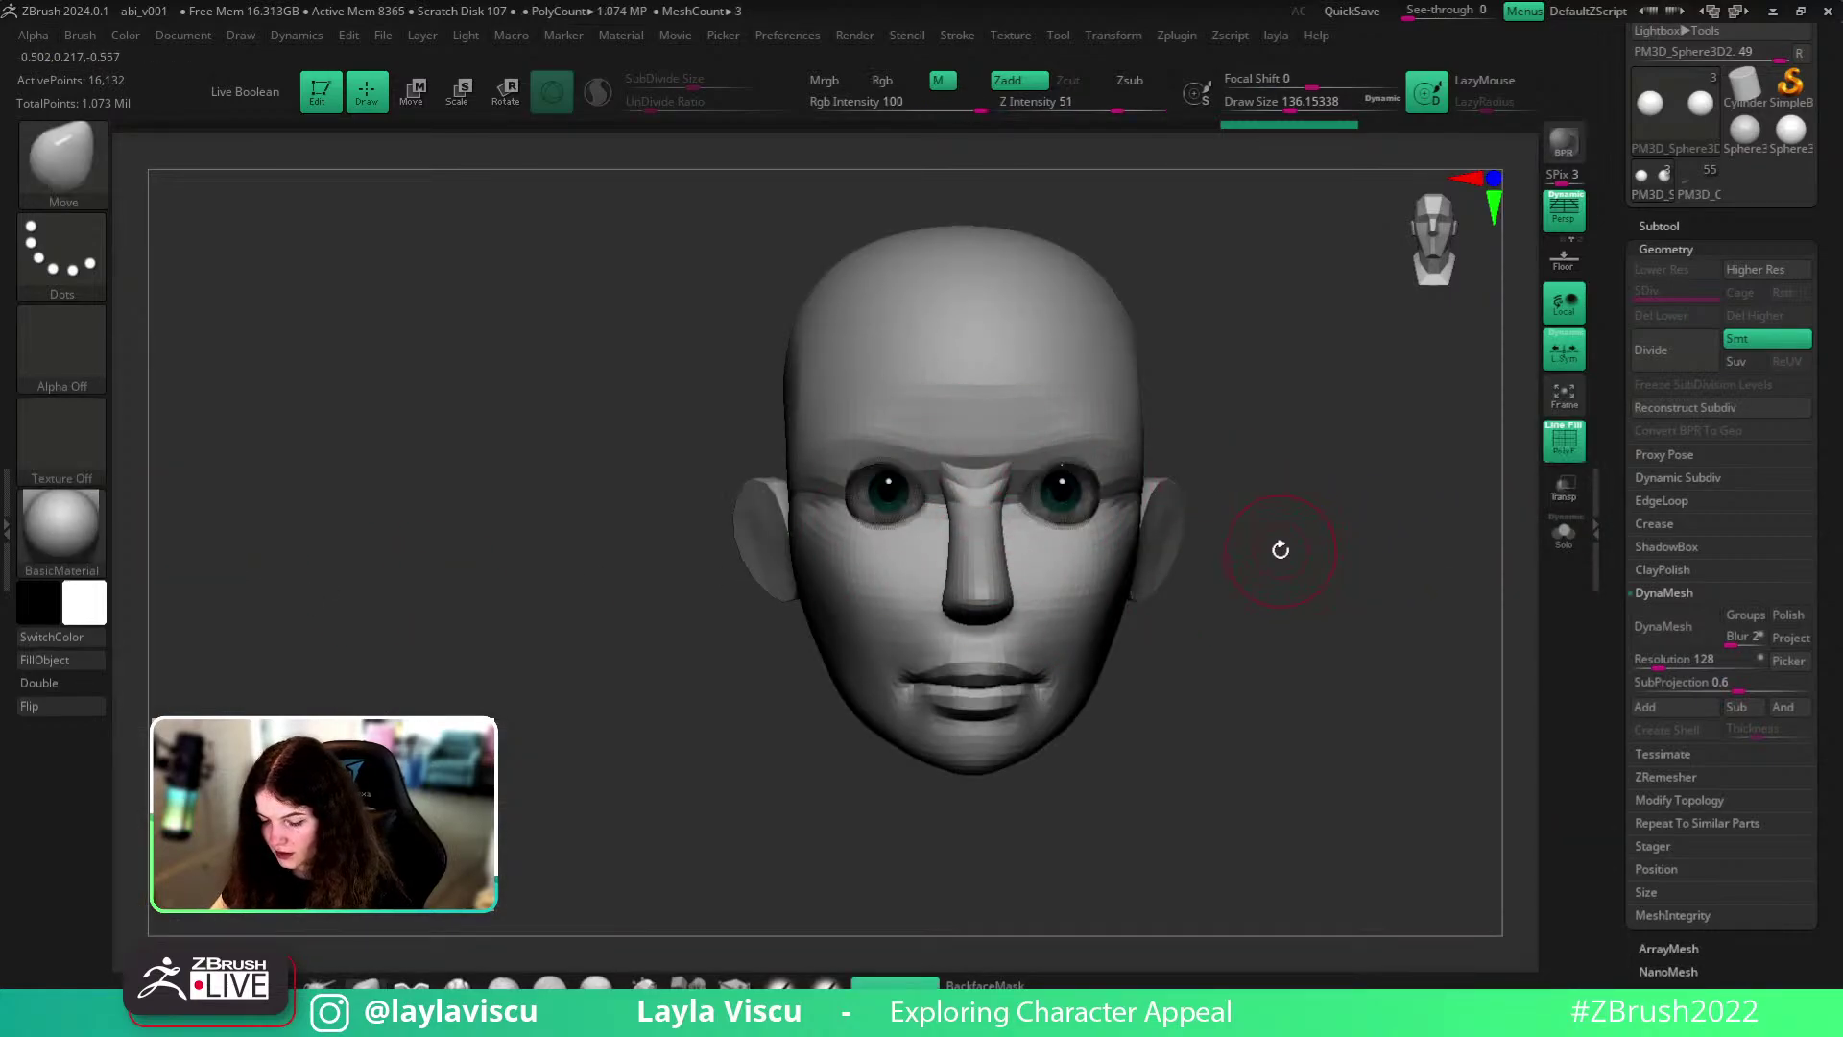
pyautogui.moveTo(1071, 504); pyautogui.dragTo(1090, 509)
pyautogui.press('q')
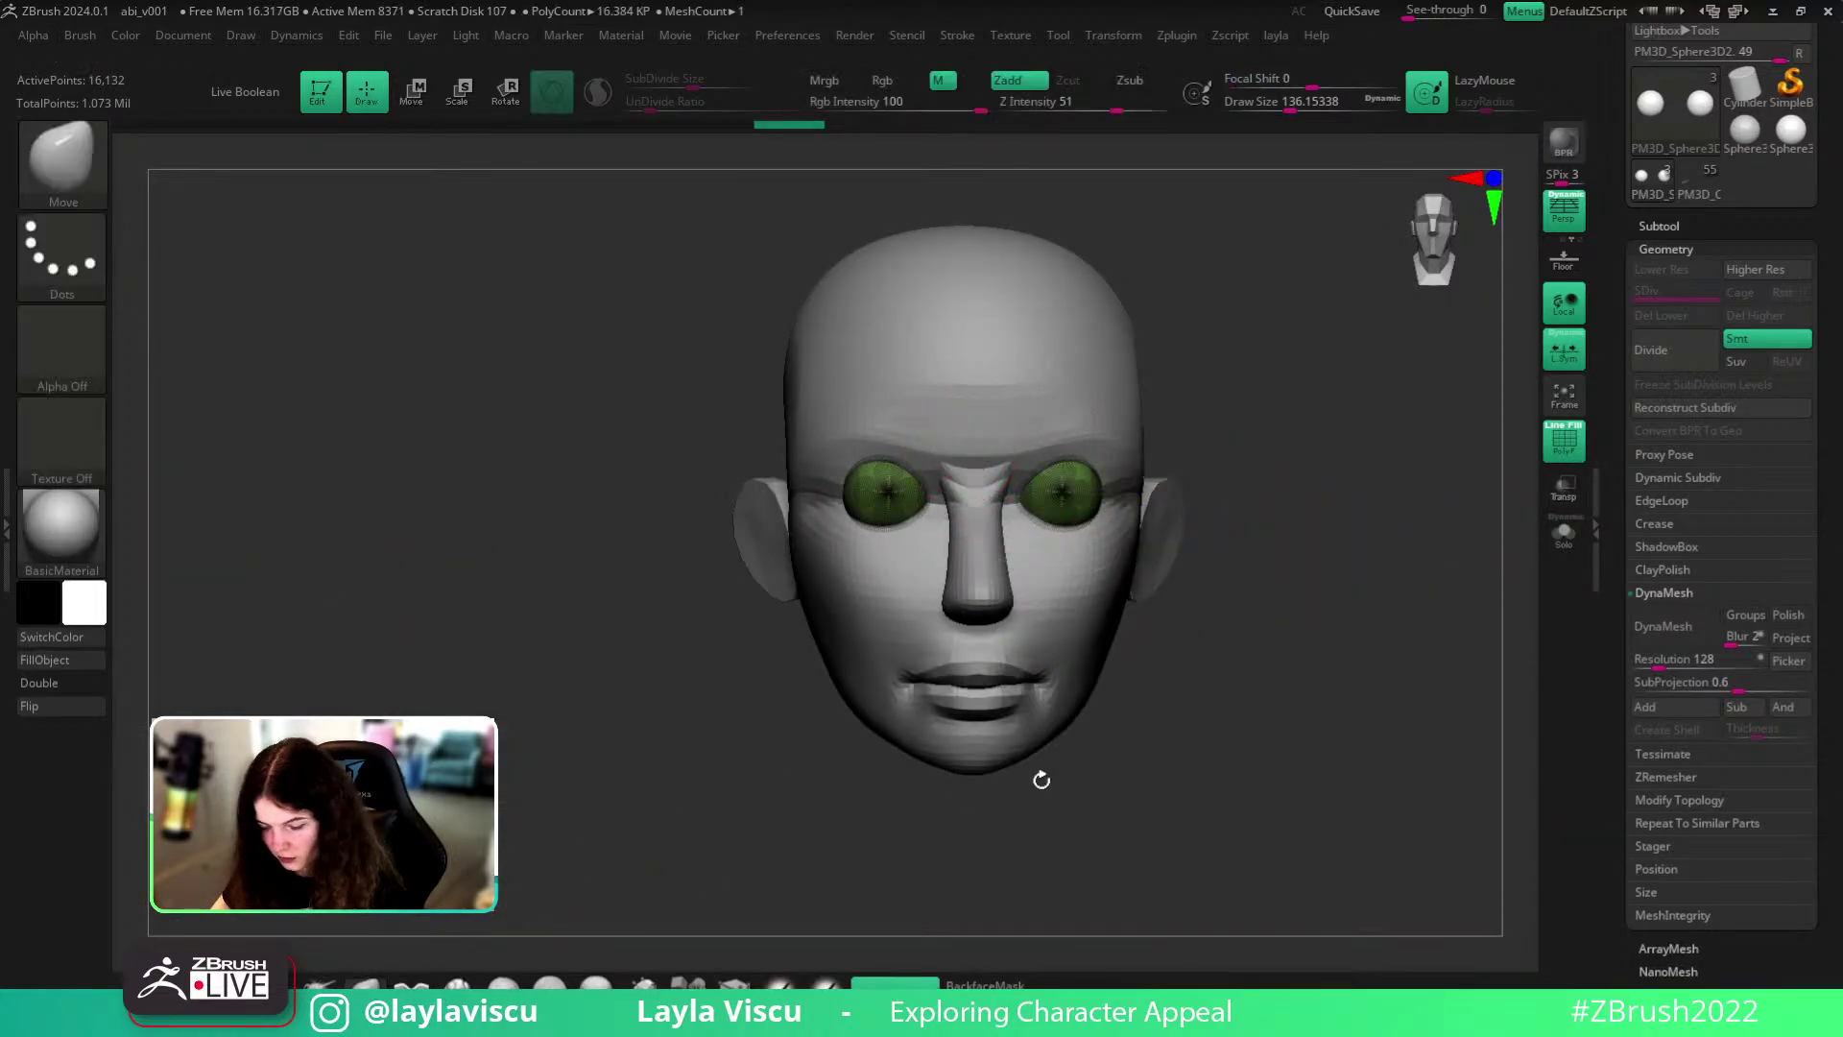
pyautogui.hotkey('shift', 'f')
pyautogui.moveTo(1242, 649)
pyautogui.mouseDown()
pyautogui.moveTo(1225, 659)
pyautogui.moveTo(1264, 672)
pyautogui.moveTo(1248, 652)
pyautogui.mouseUp()
pyautogui.hotkey('shift', 'f')
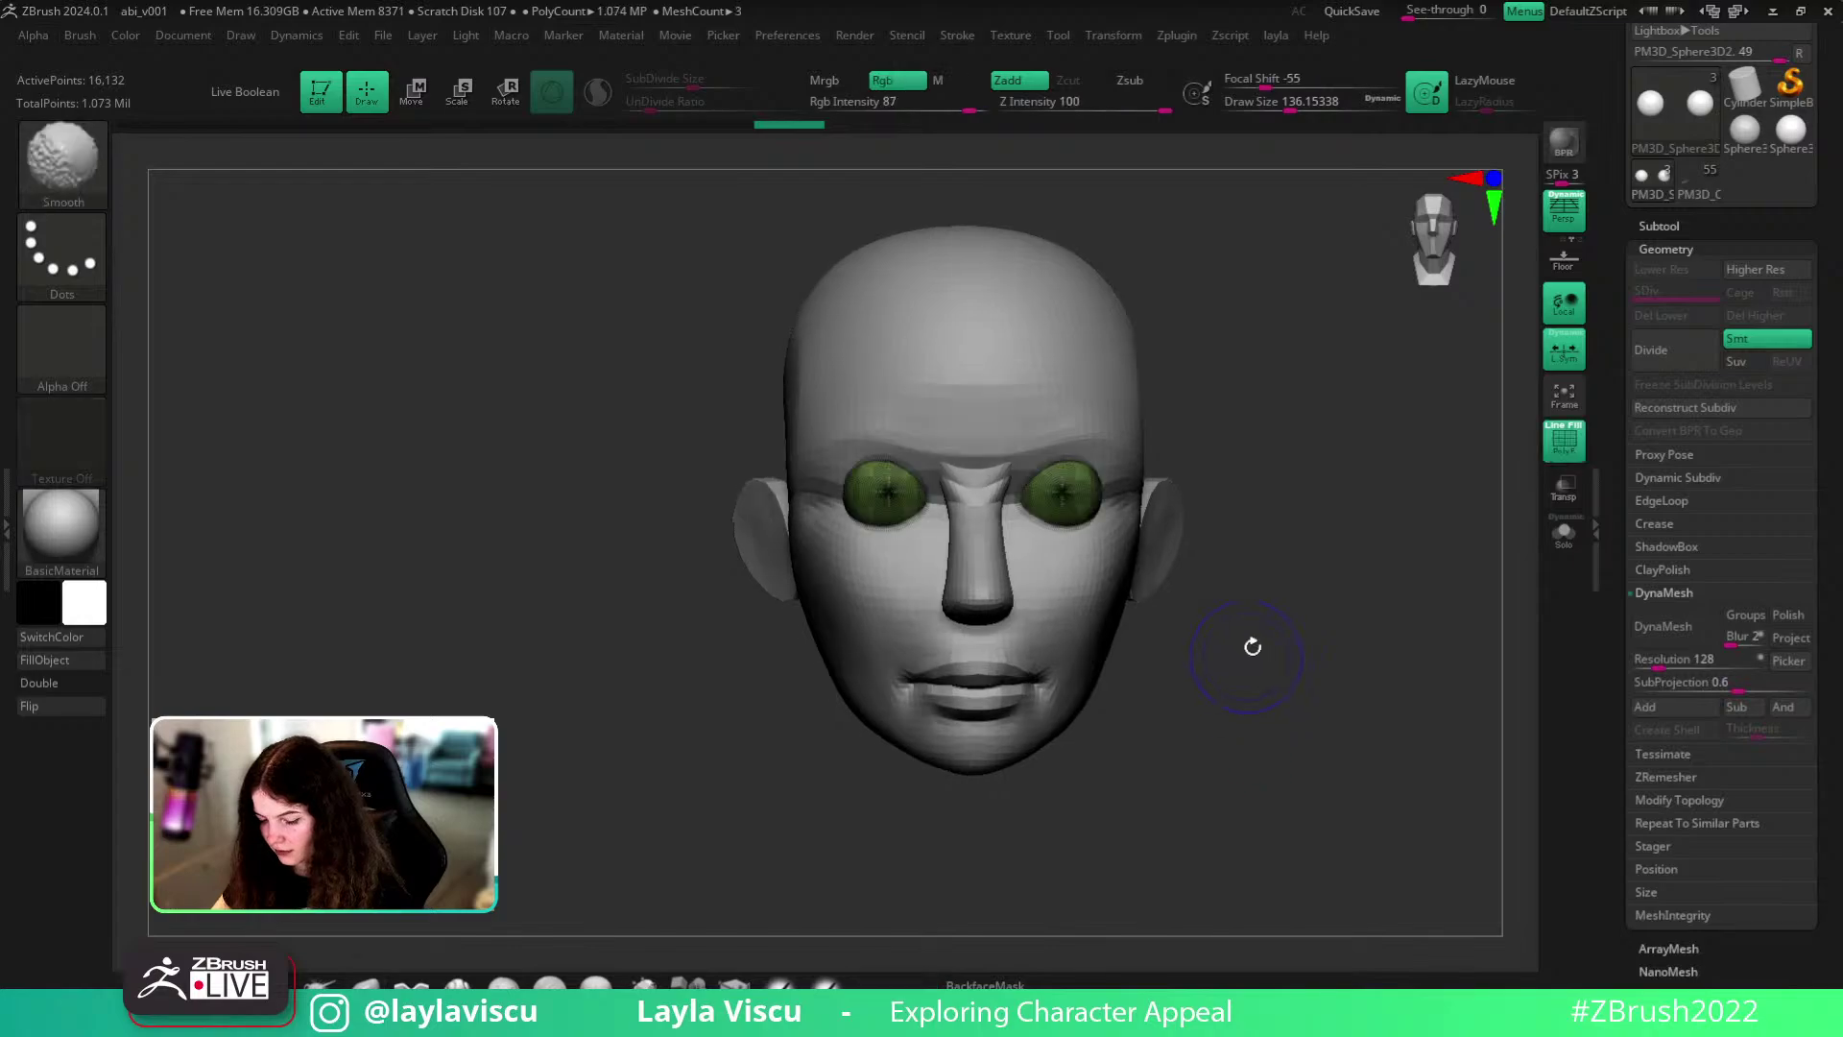
# - Isolate the outer eyeballs, fine-tune their scale and bring their wireframe into closer view
pyautogui.click(1563, 534)
pyautogui.press('w')
pyautogui.moveTo(1073, 508); pyautogui.dragTo(1076, 510)
pyautogui.press('q')
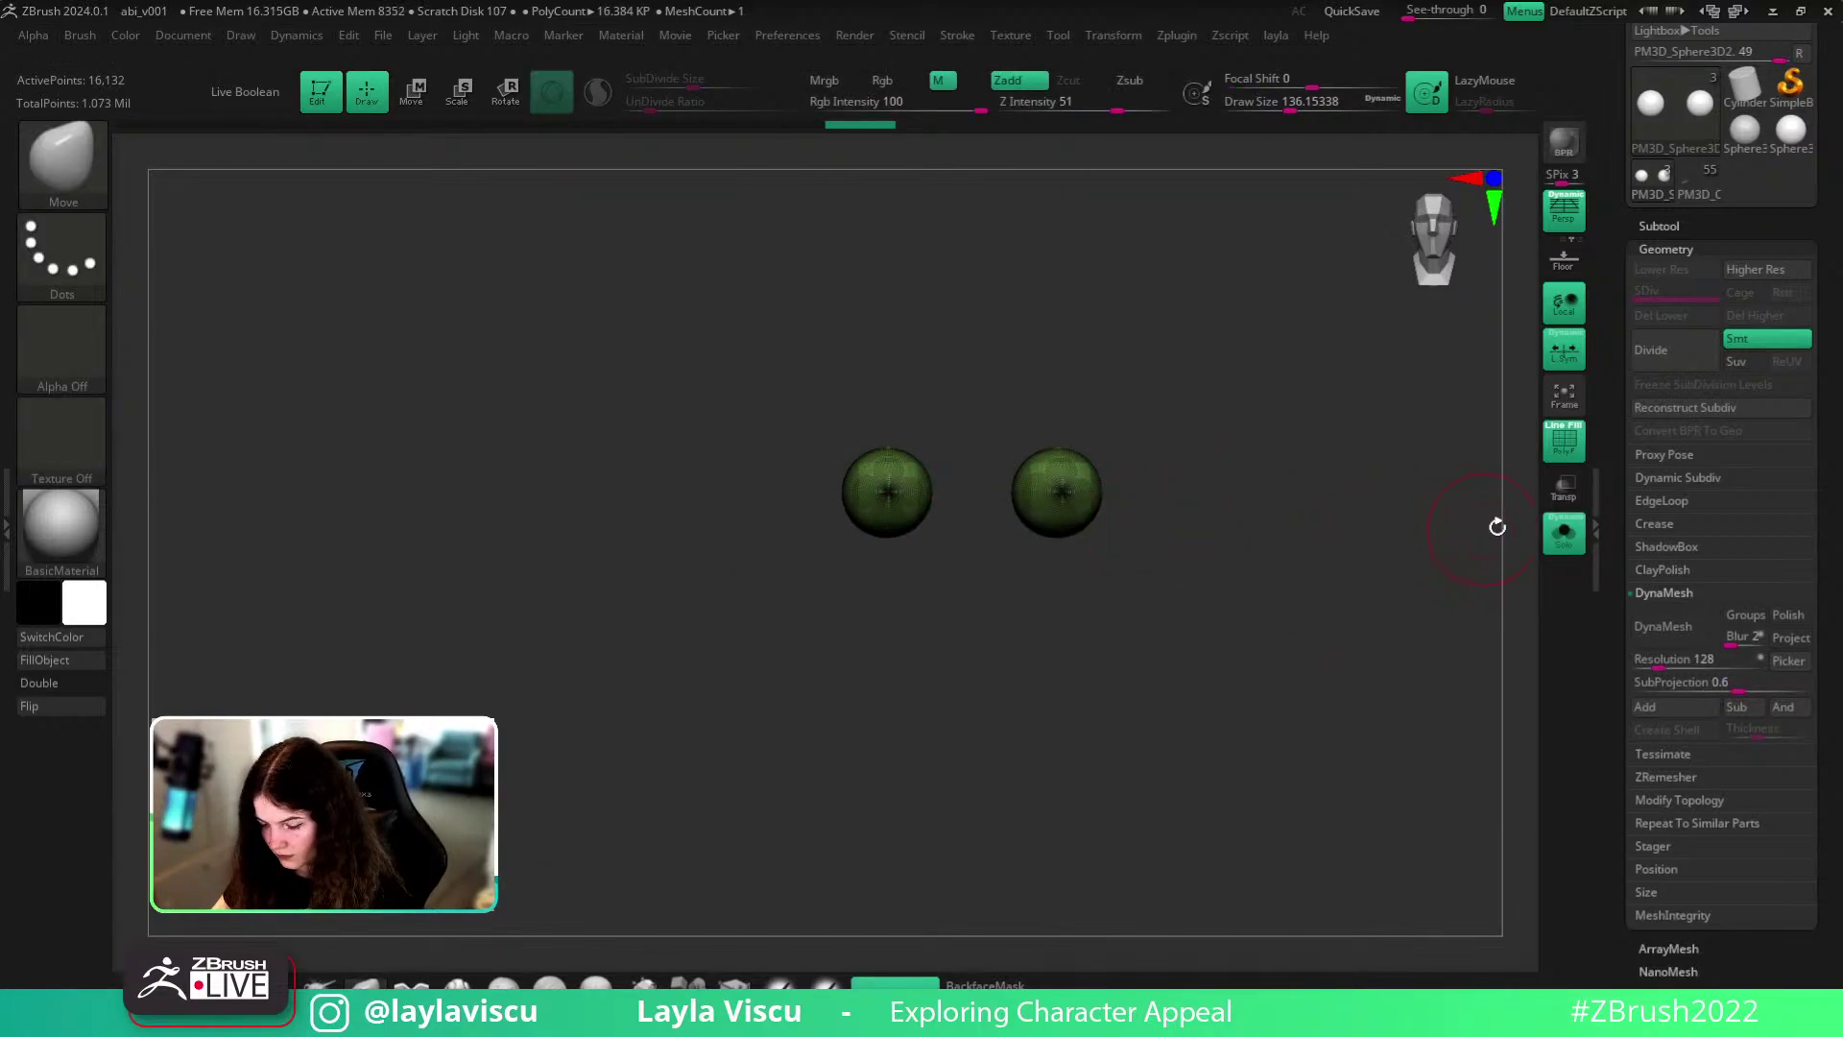
pyautogui.hotkey('alt', 's')
pyautogui.click(1557, 528)
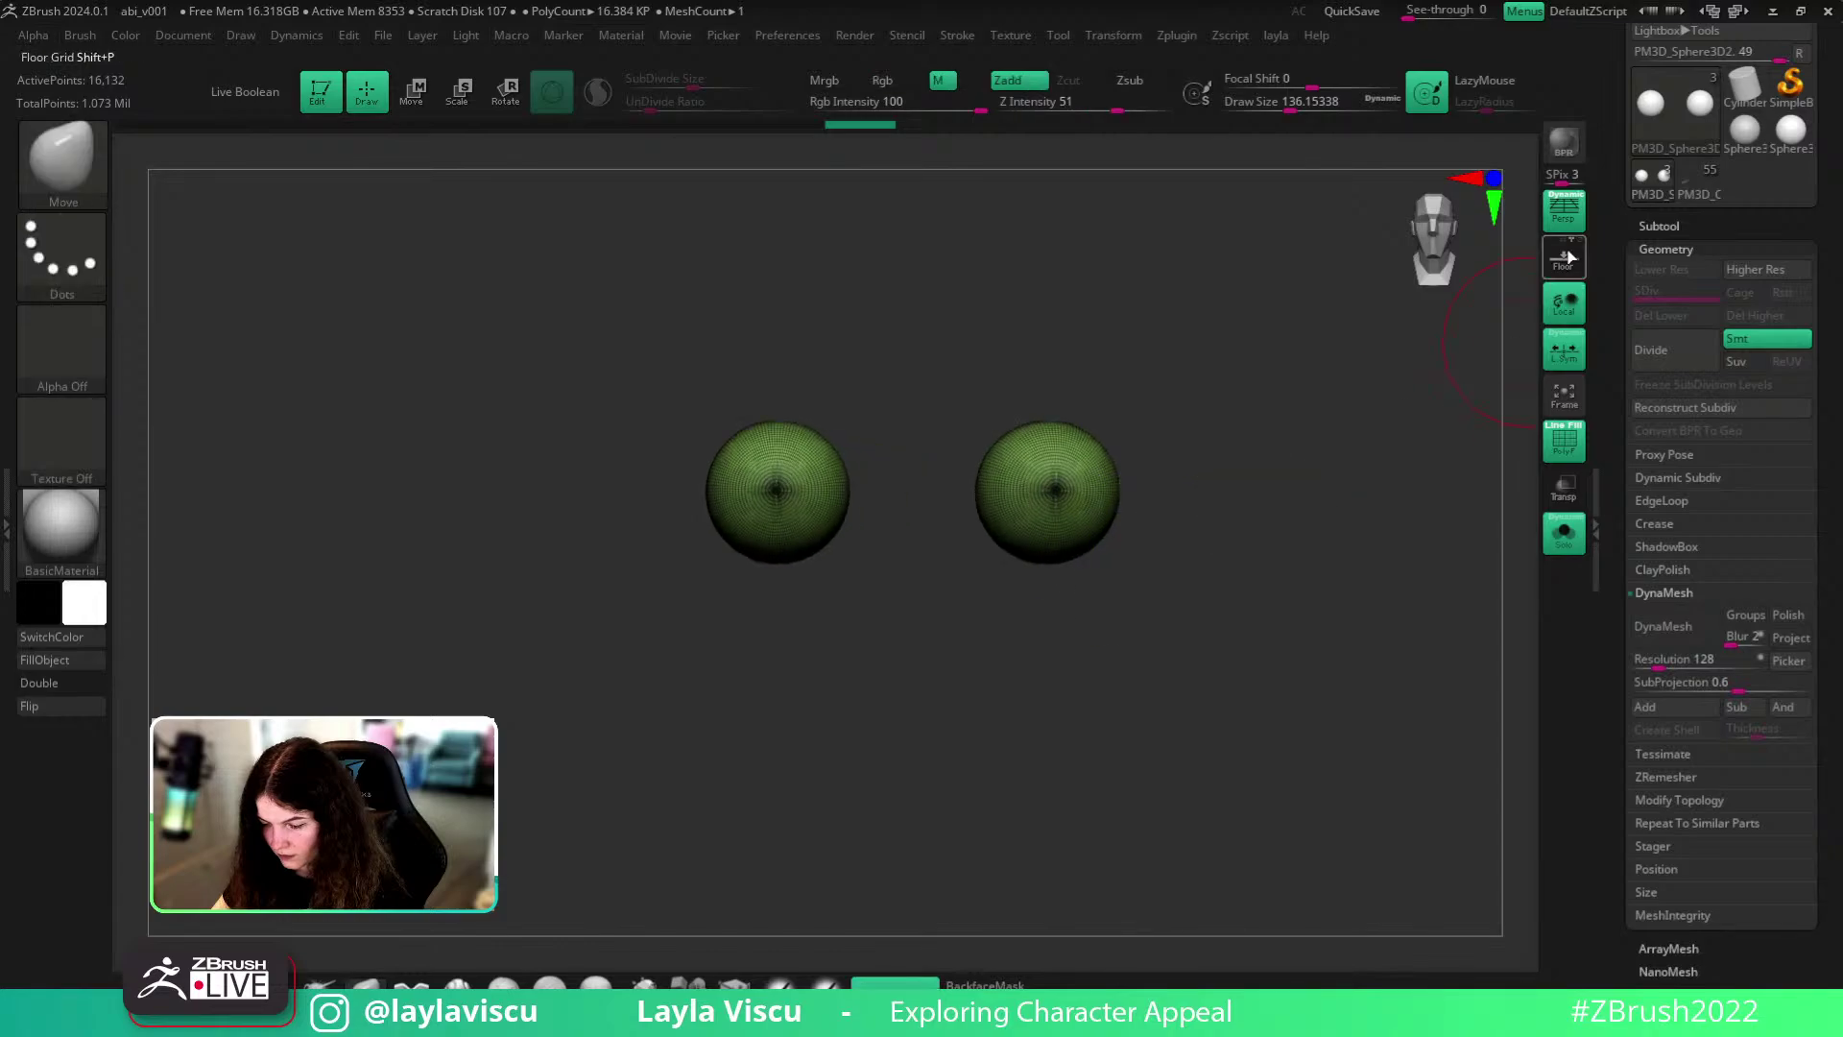
# - Slice the outer eyeballs horizontally through their centres with the SliceCurve brush into upper and lower polygroups, undoing and redoing the first cut
pyautogui.keyDown('ctrl'); pyautogui.keyDown('shift'); pyautogui.click(61, 159); pyautogui.keyUp('shift'); pyautogui.keyUp('ctrl')
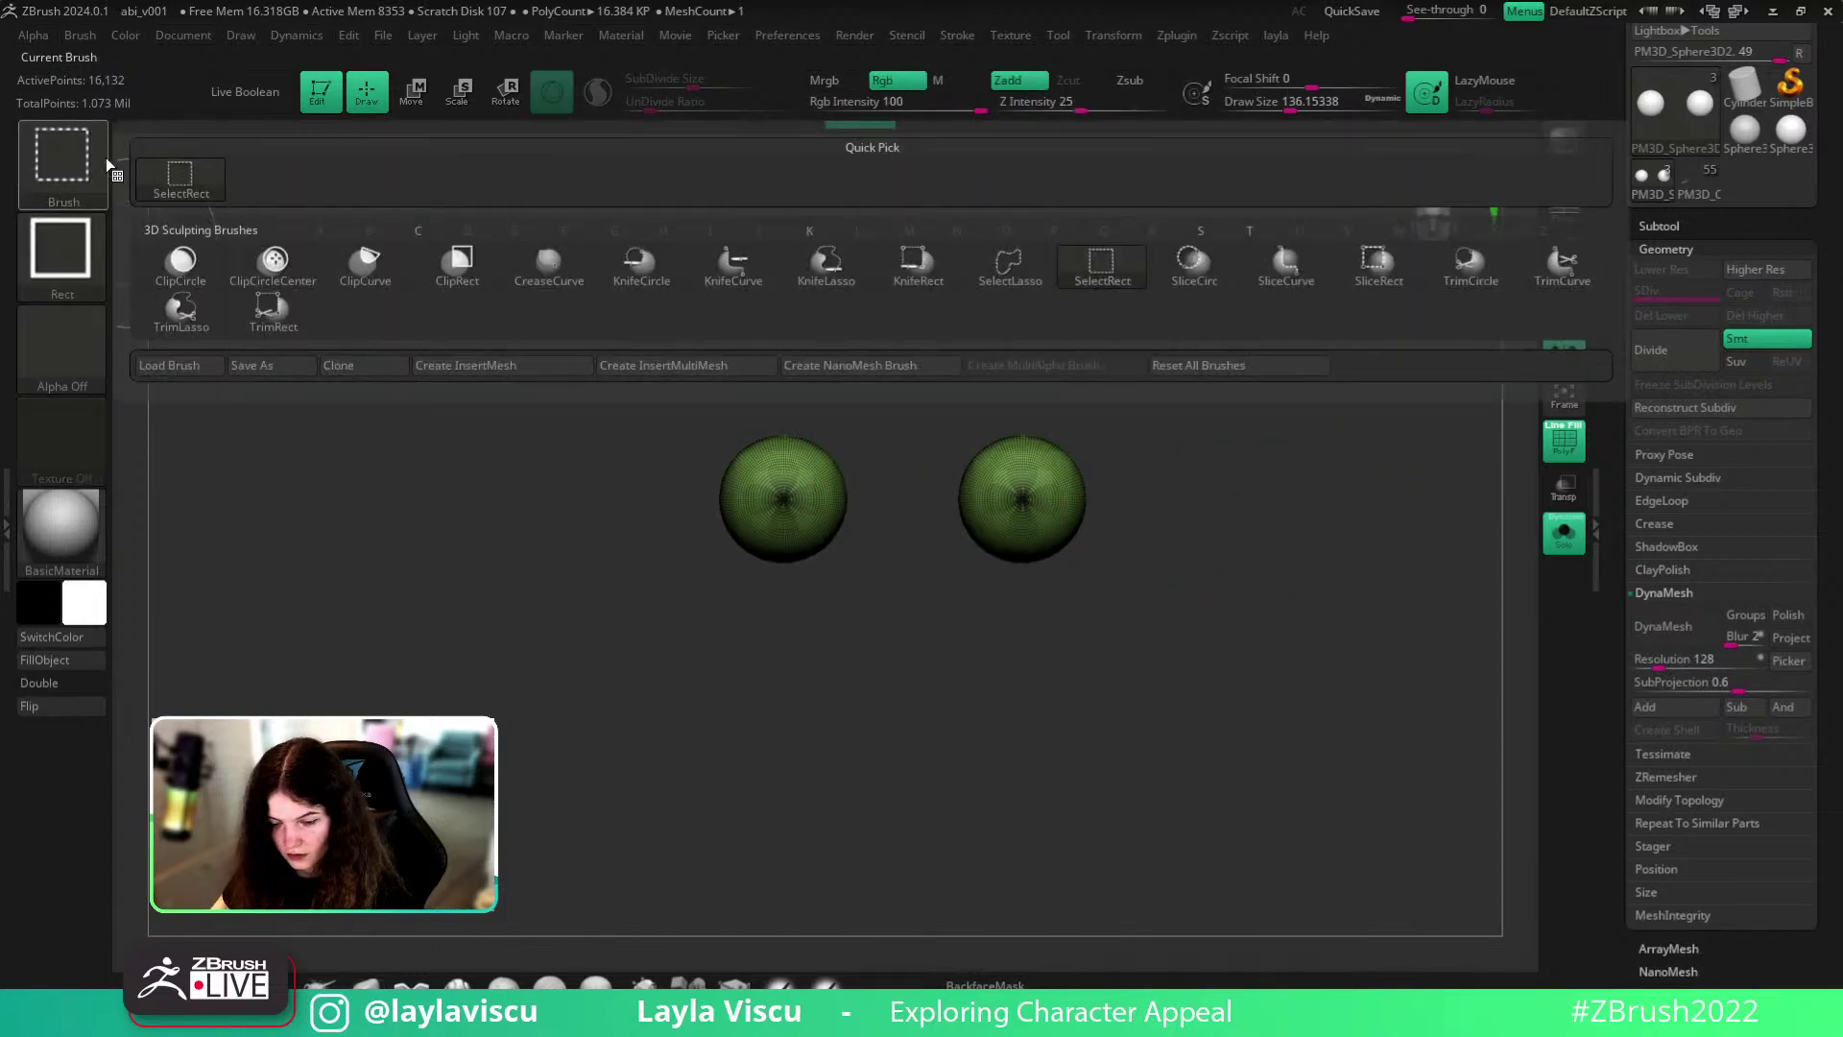
pyautogui.keyDown('ctrl'); pyautogui.keyDown('shift'); pyautogui.click(1283, 259); pyautogui.keyUp('shift'); pyautogui.keyUp('ctrl')
pyautogui.keyDown('ctrl'); pyautogui.keyDown('shift'); pyautogui.moveTo(1137, 505); pyautogui.dragTo(389, 500); pyautogui.keyUp('shift'); pyautogui.keyUp('ctrl')
pyautogui.keyDown('ctrl'); pyautogui.moveTo(893, 566); pyautogui.dragTo(1152, 545, button='right'); pyautogui.keyUp('ctrl')
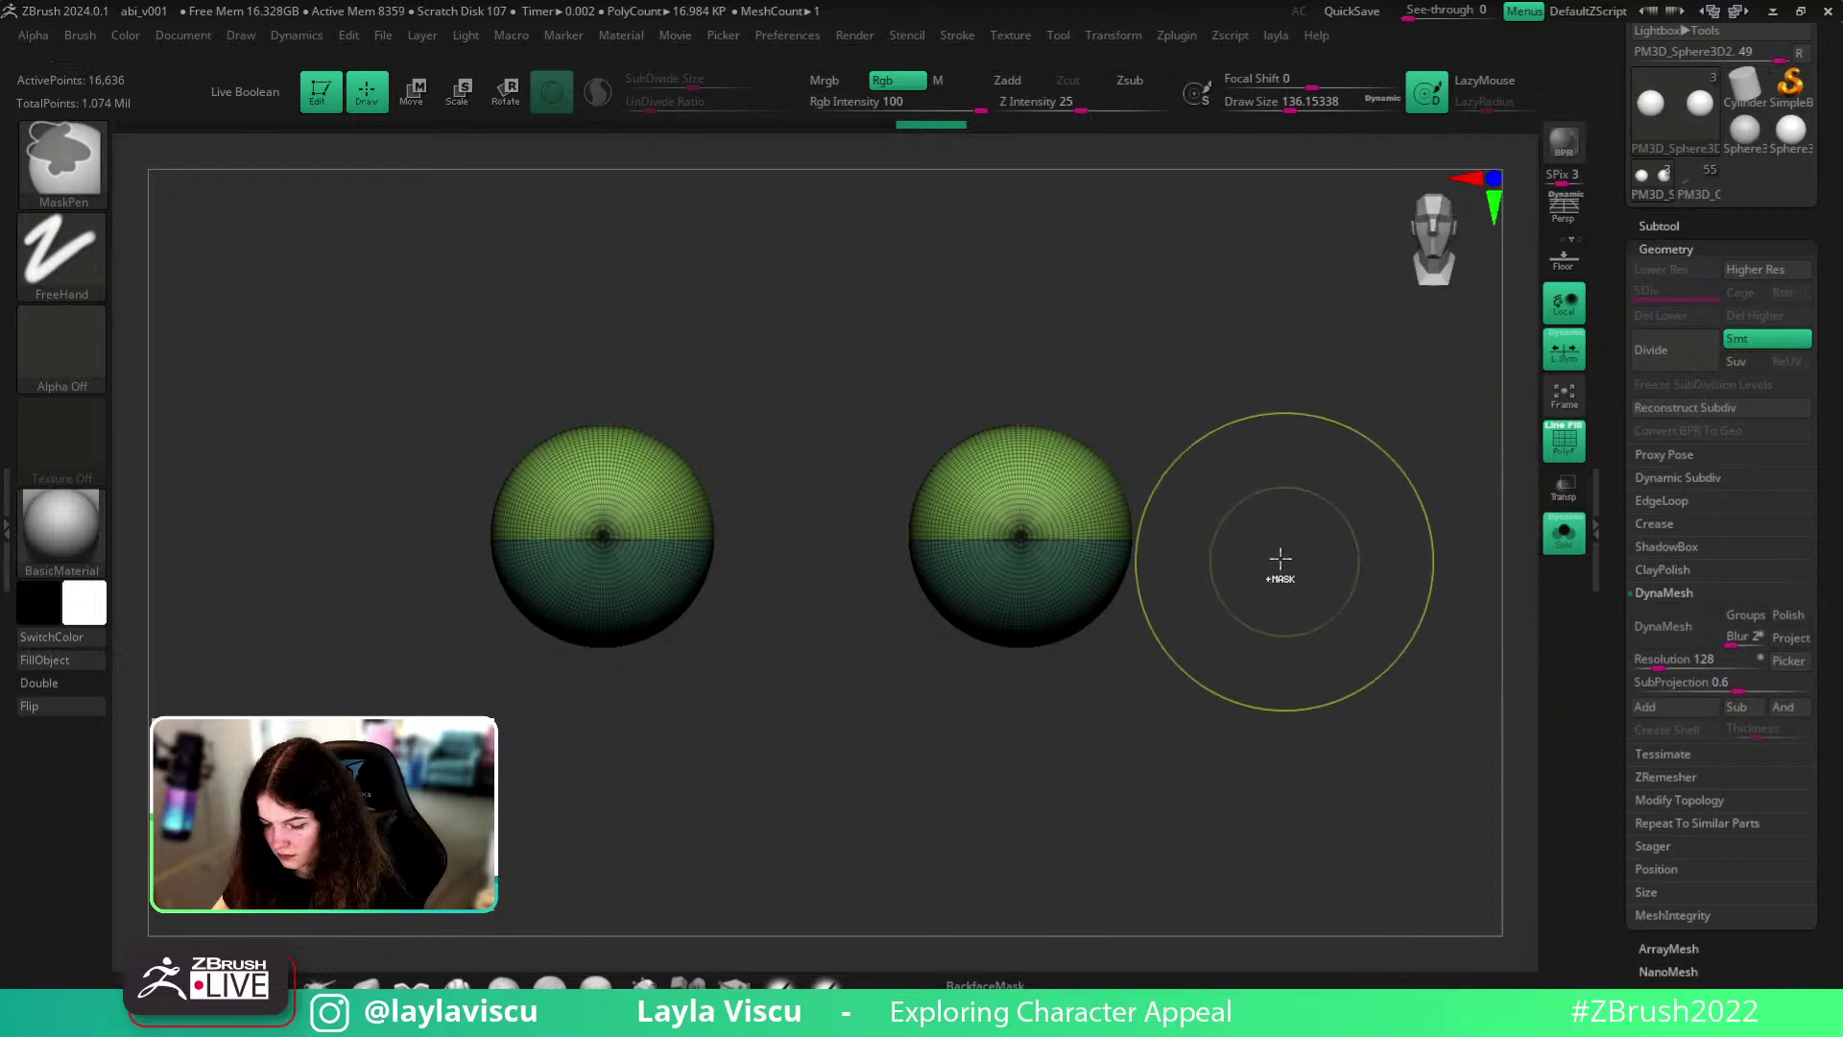
pyautogui.hotkey('ctrl', 'z')
pyautogui.keyDown('ctrl'); pyautogui.keyDown('shift'); pyautogui.moveTo(1254, 533); pyautogui.dragTo(228, 521); pyautogui.keyUp('shift'); pyautogui.keyUp('ctrl')
pyautogui.keyDown('ctrl'); pyautogui.moveTo(1293, 539); pyautogui.dragTo(1235, 535, button='right'); pyautogui.keyUp('ctrl')
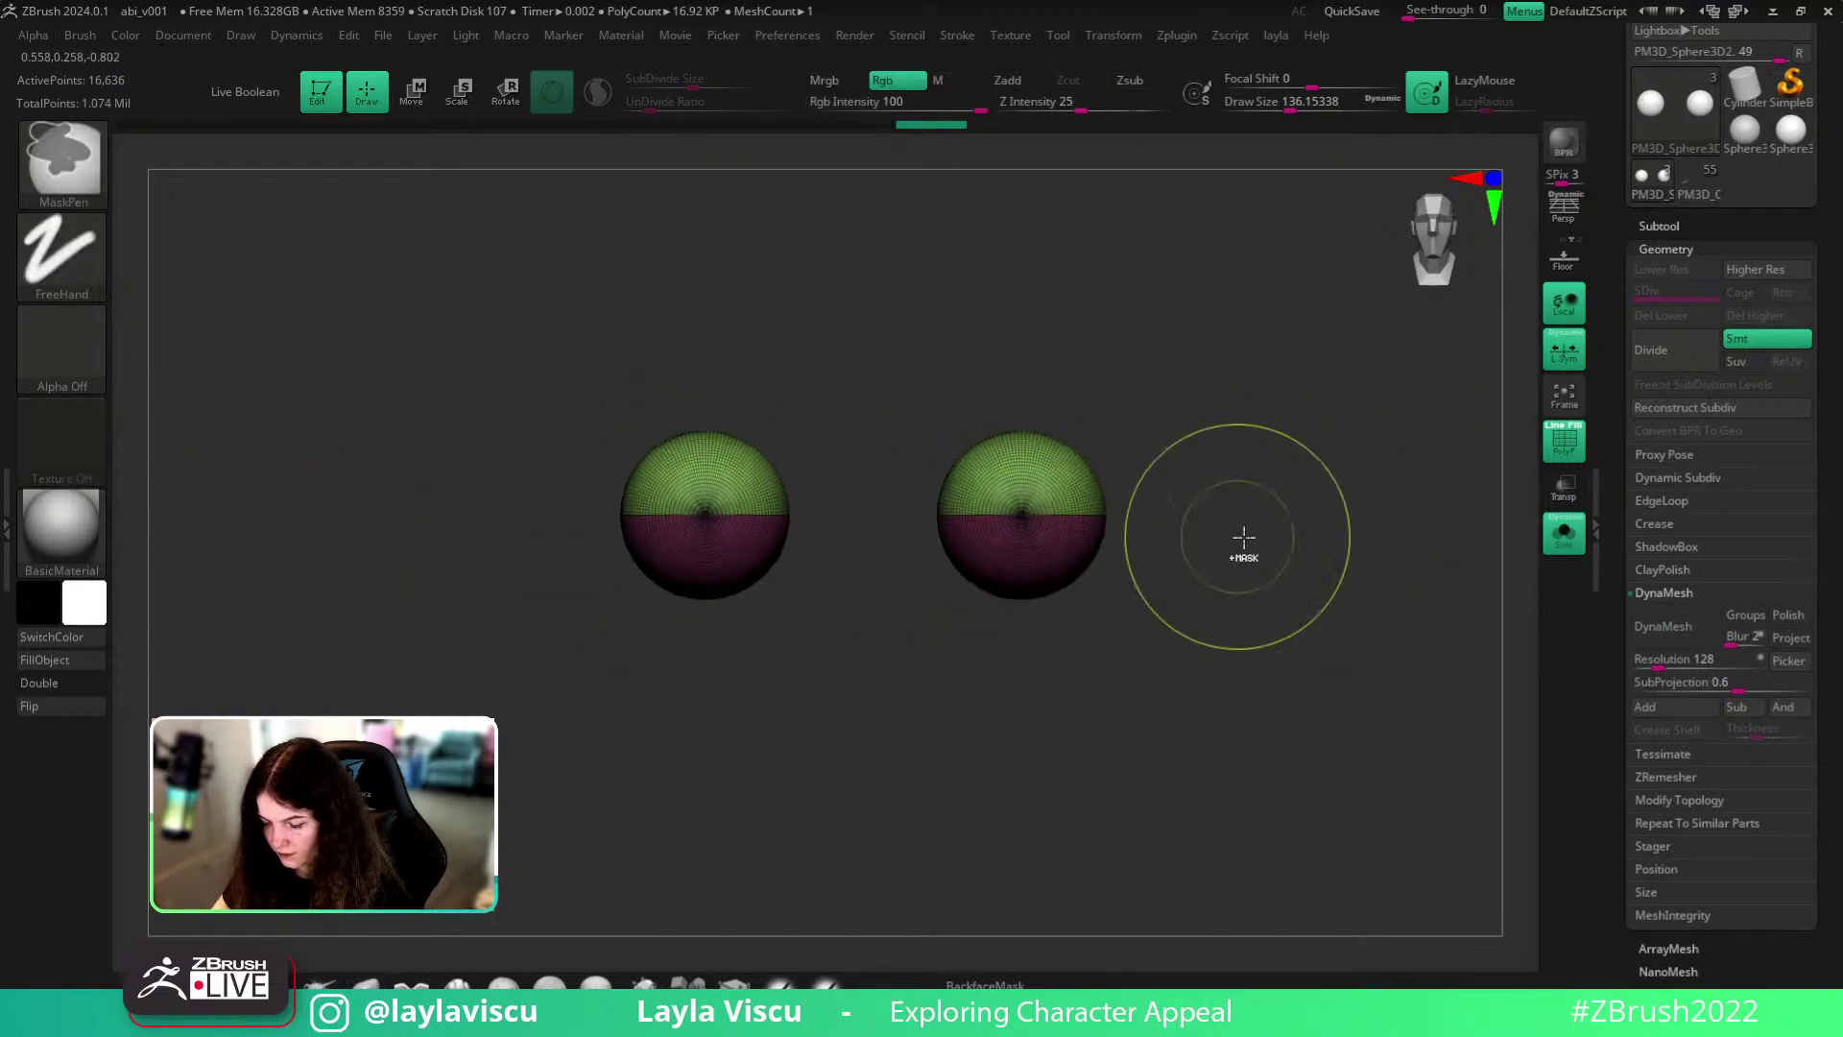
pyautogui.hotkey('ctrl', 'shift')
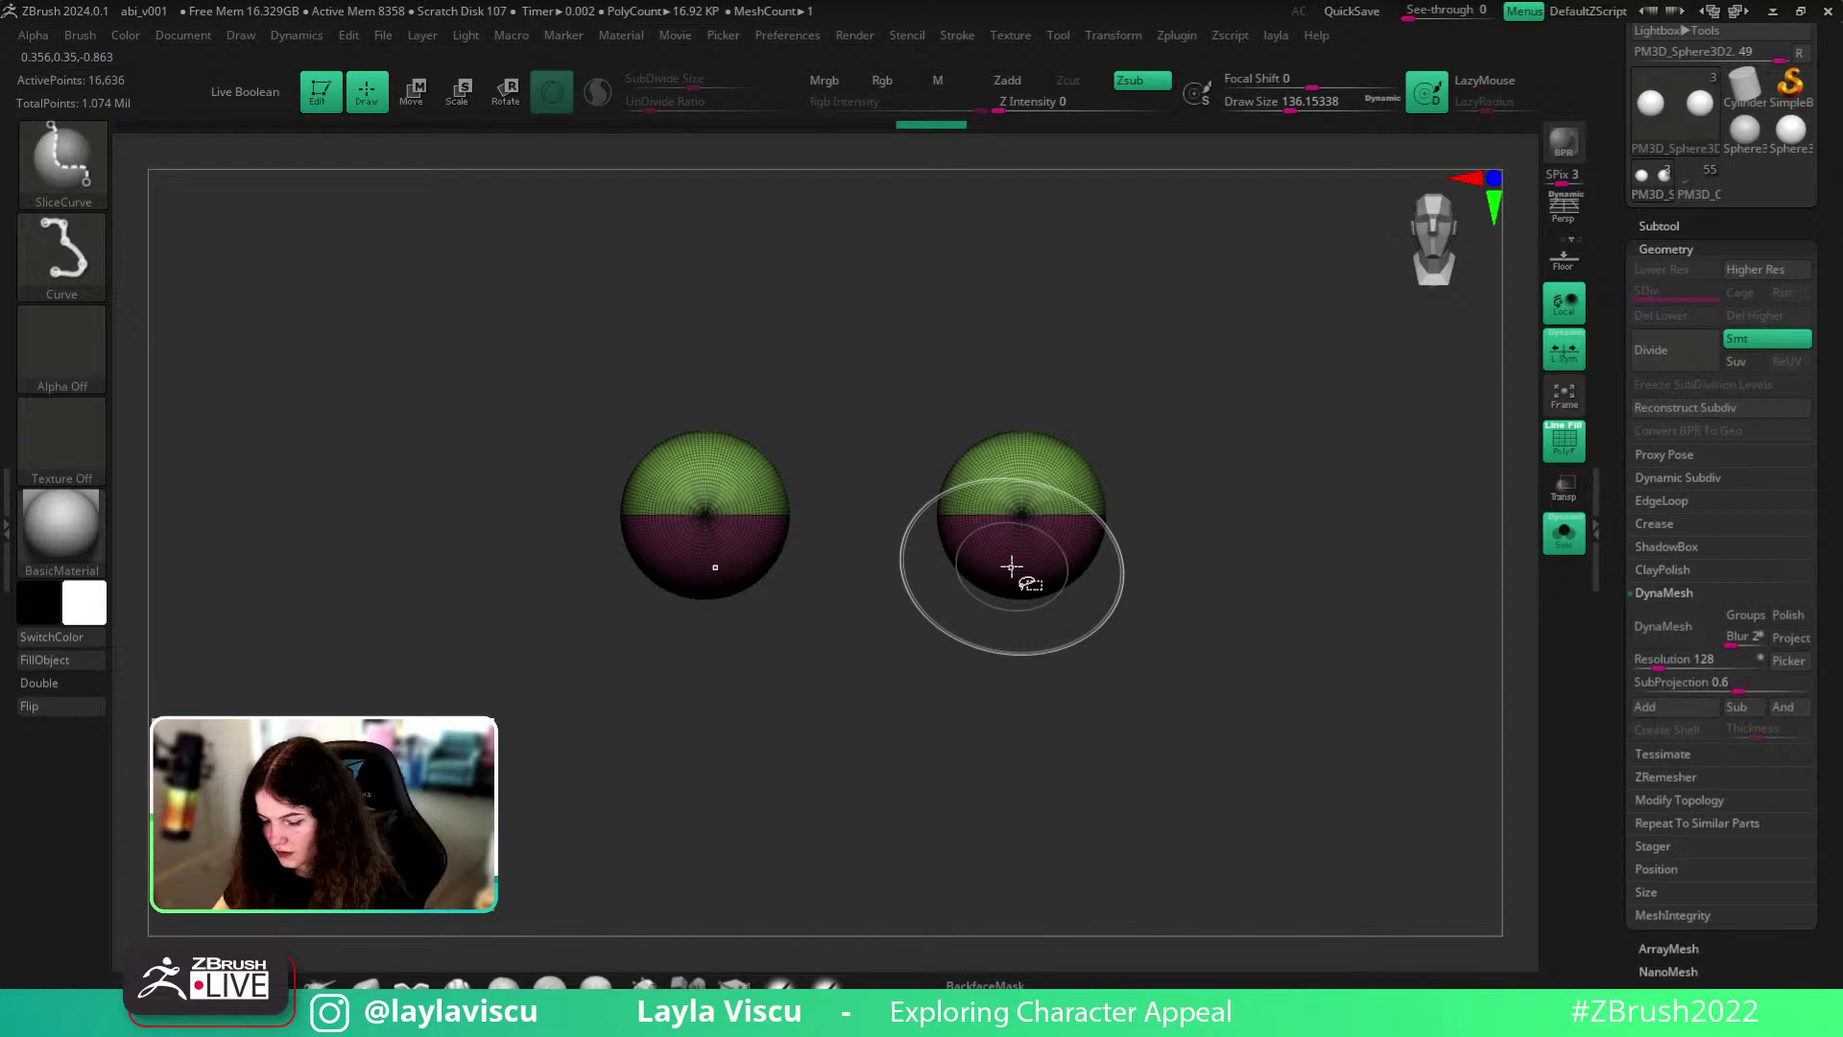
# - Isolate the lower halves of the outer eyeballs, split the hidden upper halves into their own subtool and show all subtools
pyautogui.click(1680, 799)
pyautogui.moveTo(1838, 768); pyautogui.dragTo(1838, 669)
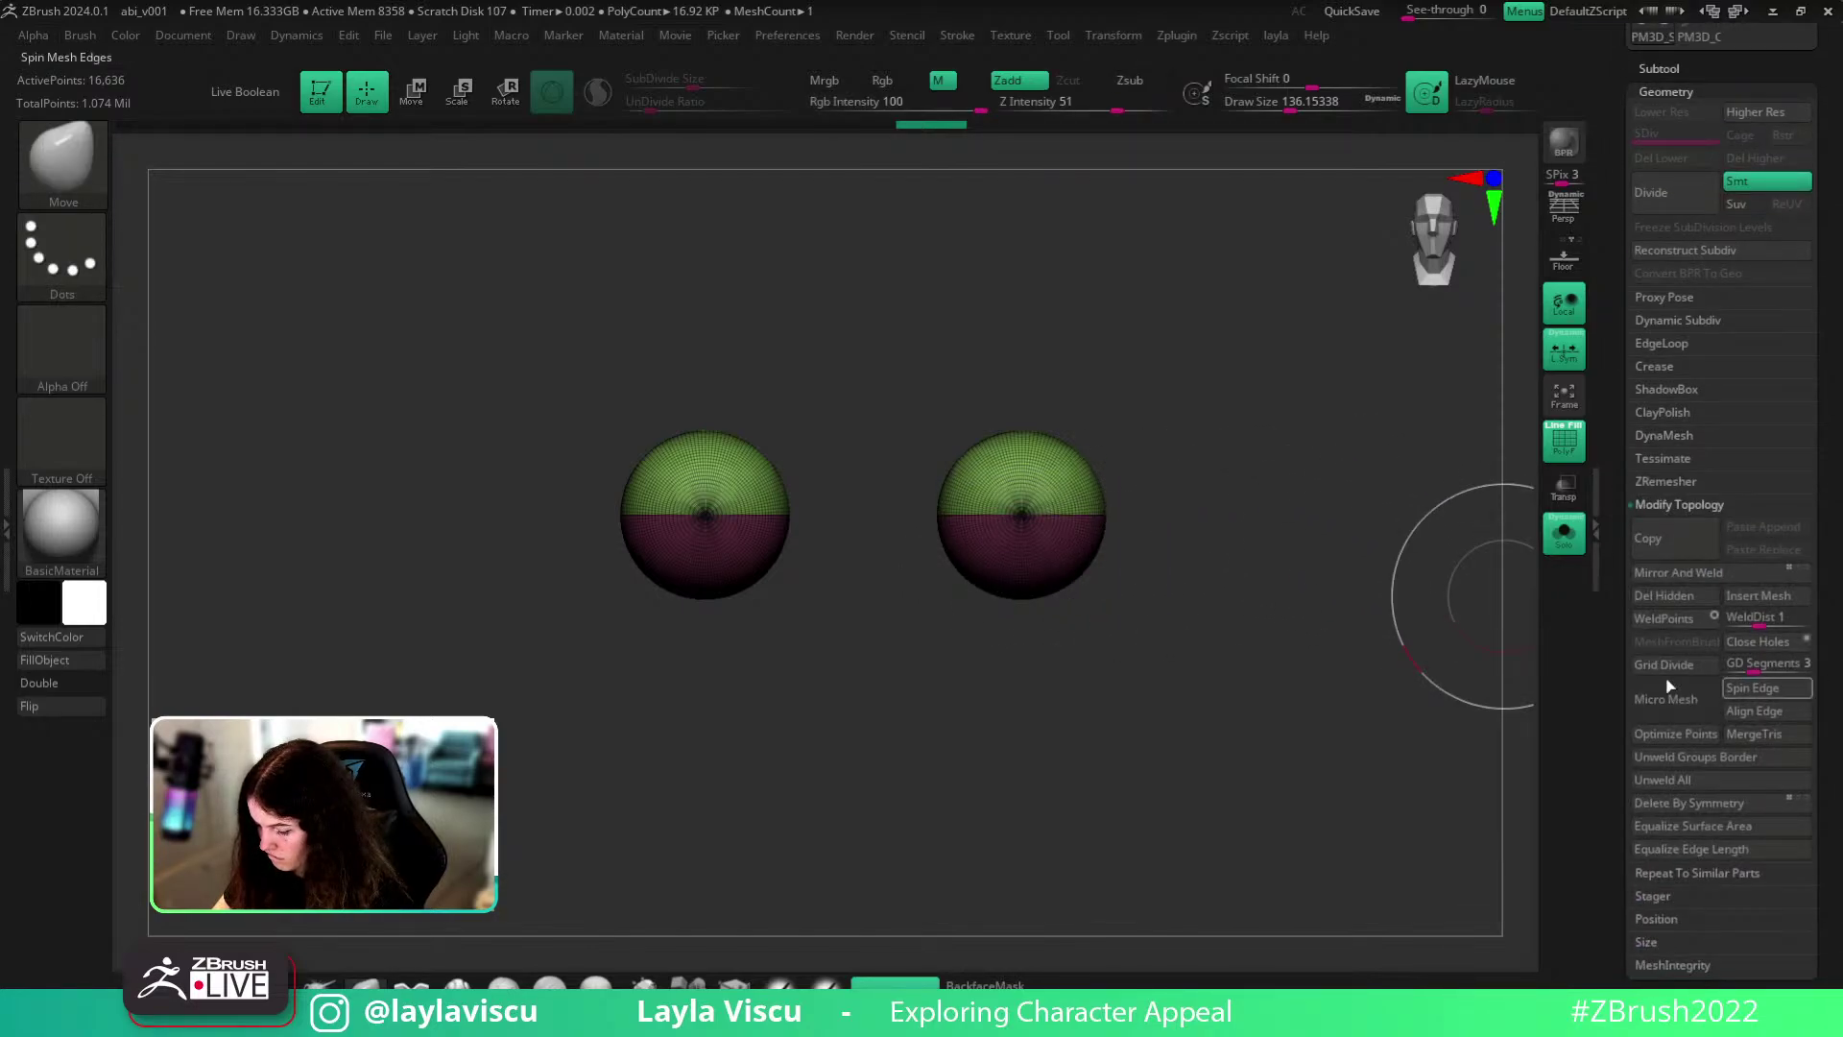
pyautogui.keyDown('ctrl'); pyautogui.keyDown('shift'); pyautogui.click(1026, 571); pyautogui.keyUp('shift'); pyautogui.keyUp('ctrl')
pyautogui.press('1')
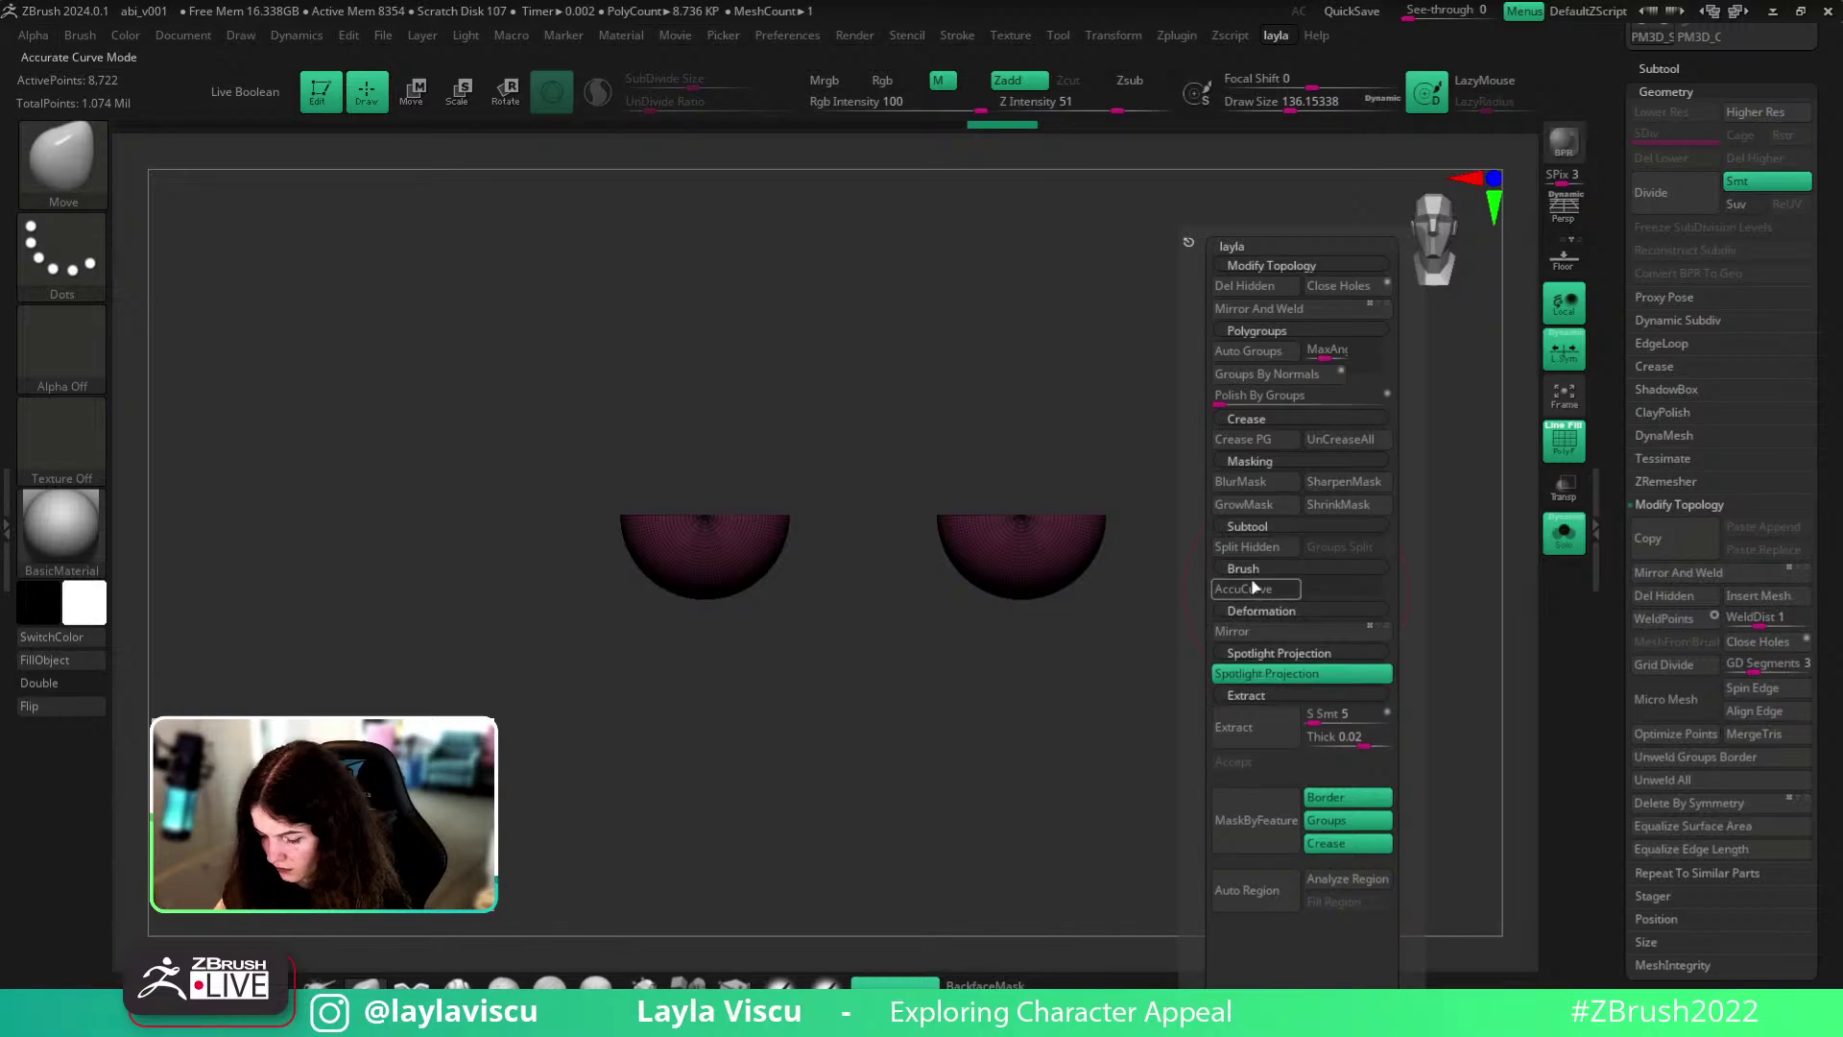
pyautogui.click(1547, 540)
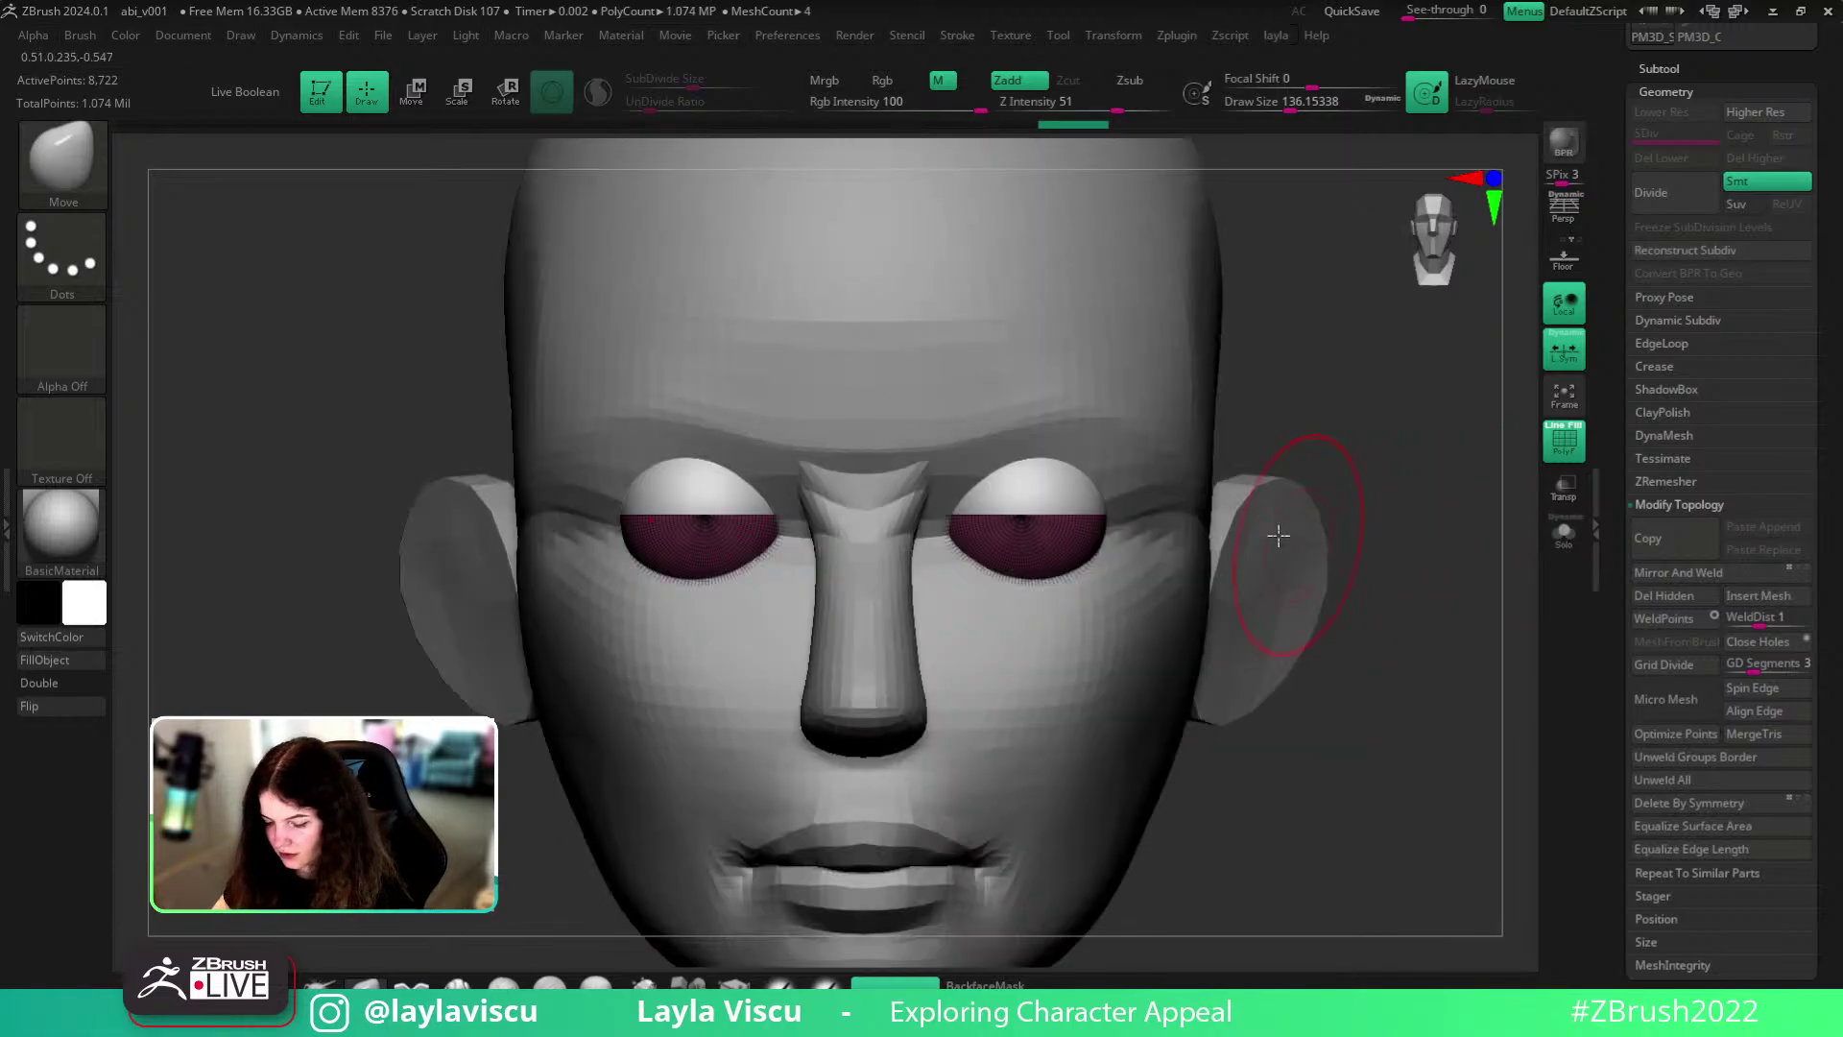
# - Isolate the upper eyeball halves and close the open holes on their cut undersides
pyautogui.keyDown('alt'); pyautogui.click(1040, 496); pyautogui.keyUp('alt')
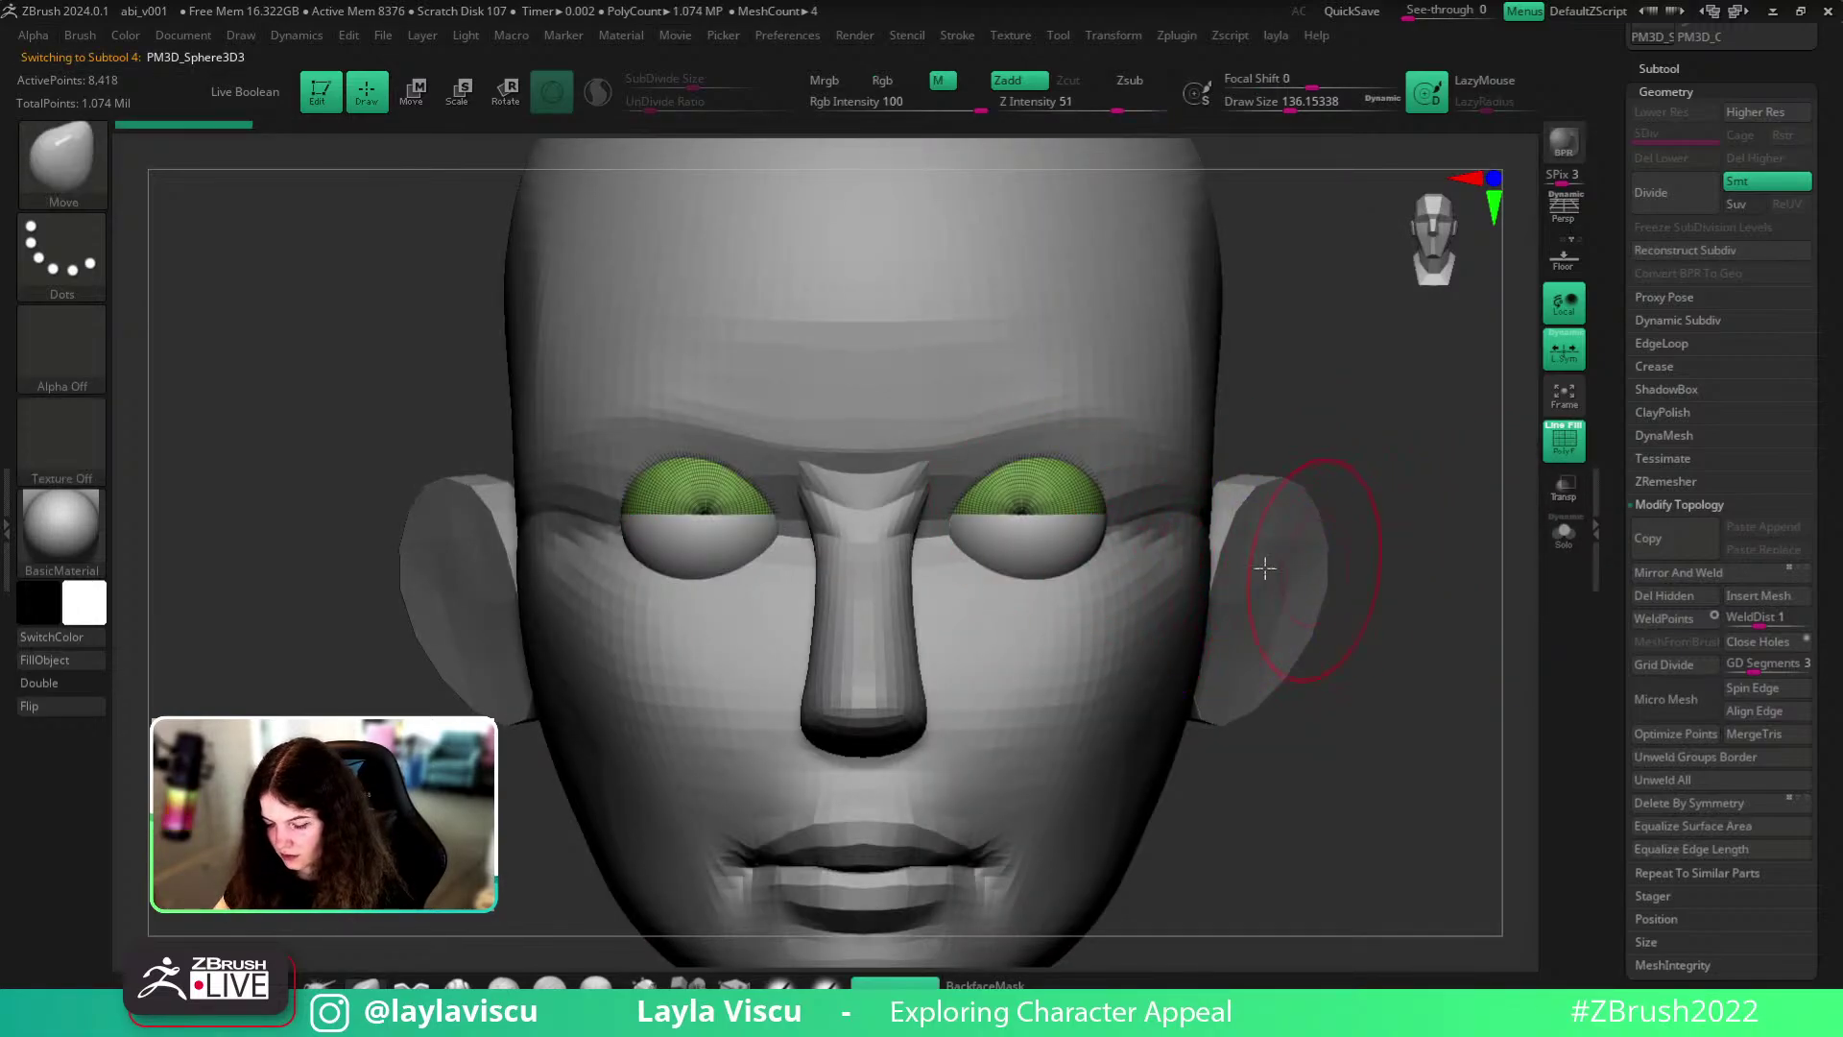
pyautogui.click(1565, 534)
pyautogui.hotkey('shift', 'f')
pyautogui.moveTo(1385, 535); pyautogui.dragTo(1452, 547)
pyautogui.press('1')
pyautogui.click(1403, 285)
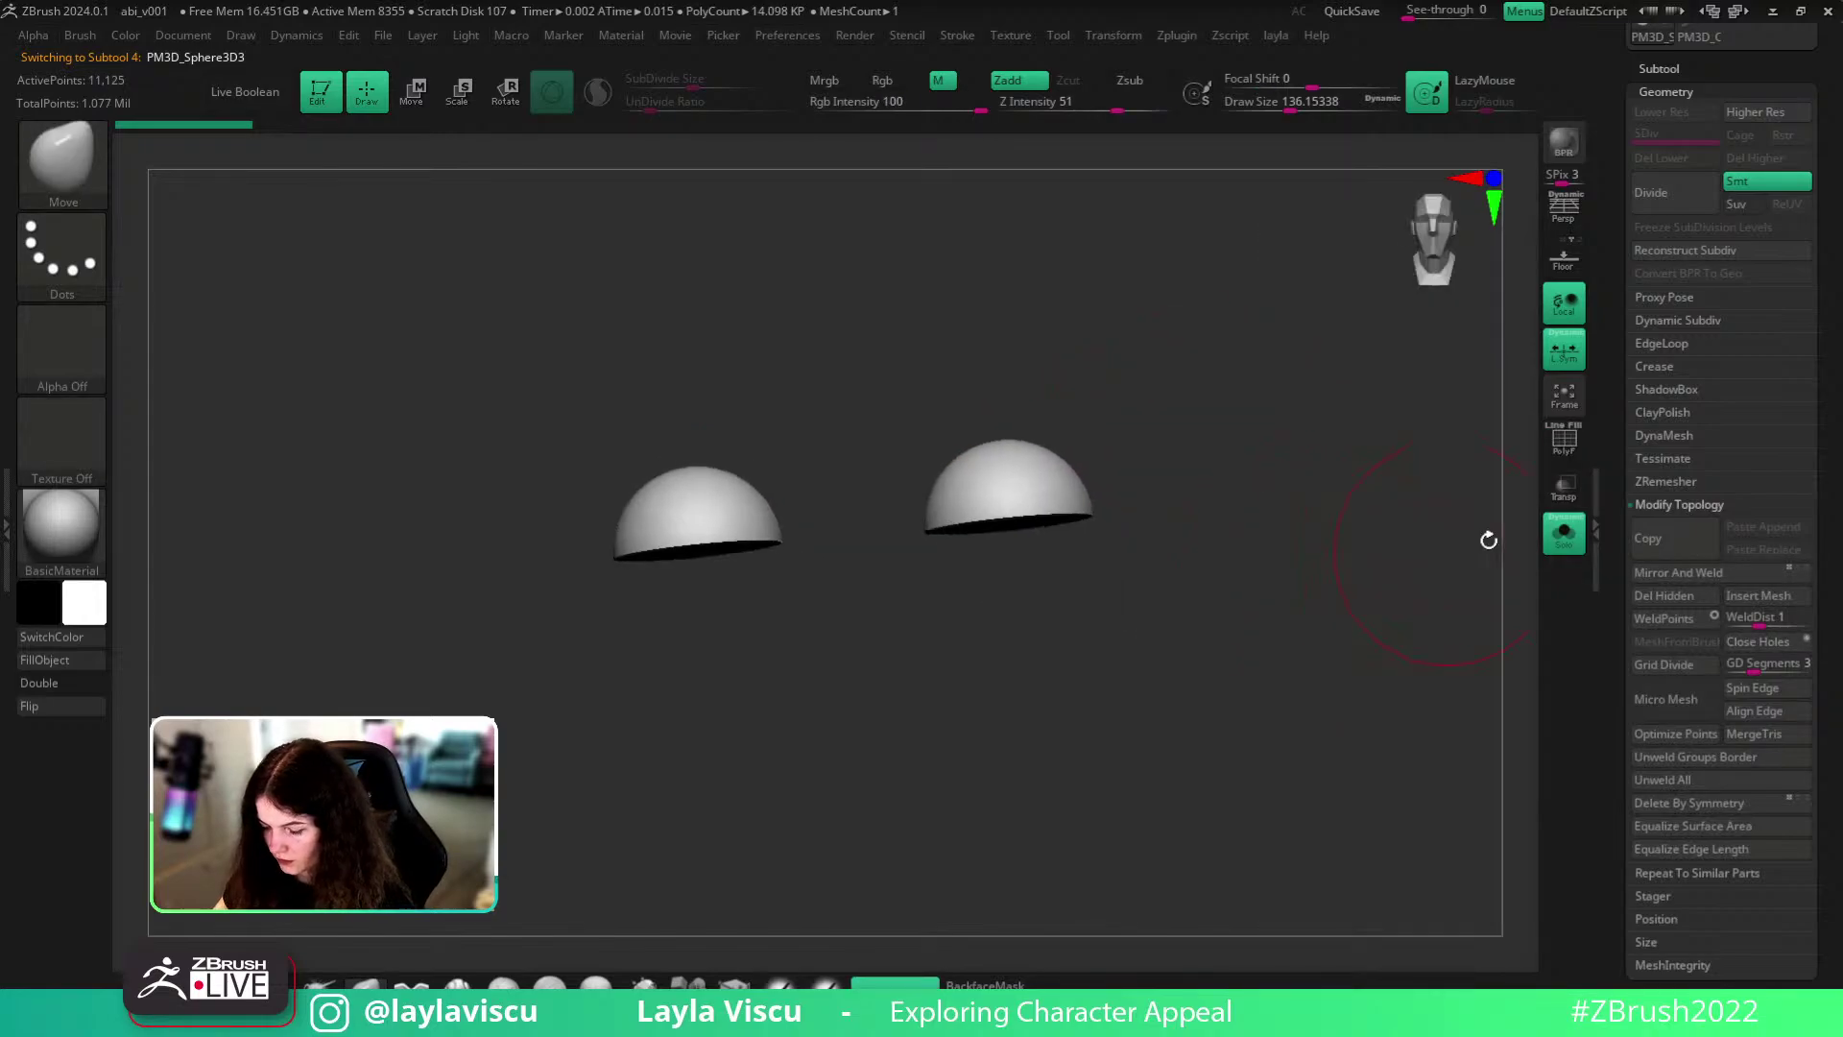
# - Switch to the lower eyeball halves, isolate them and close the open holes on their cut tops
pyautogui.click(1556, 530)
pyautogui.keyDown('alt'); pyautogui.click(1028, 516); pyautogui.keyUp('alt')
pyautogui.moveTo(1344, 504)
pyautogui.mouseDown()
pyautogui.moveTo(1510, 530)
pyautogui.moveTo(1422, 587)
pyautogui.mouseUp()
pyautogui.click(1564, 534)
pyautogui.press('1')
pyautogui.hotkey('shift', 'f')
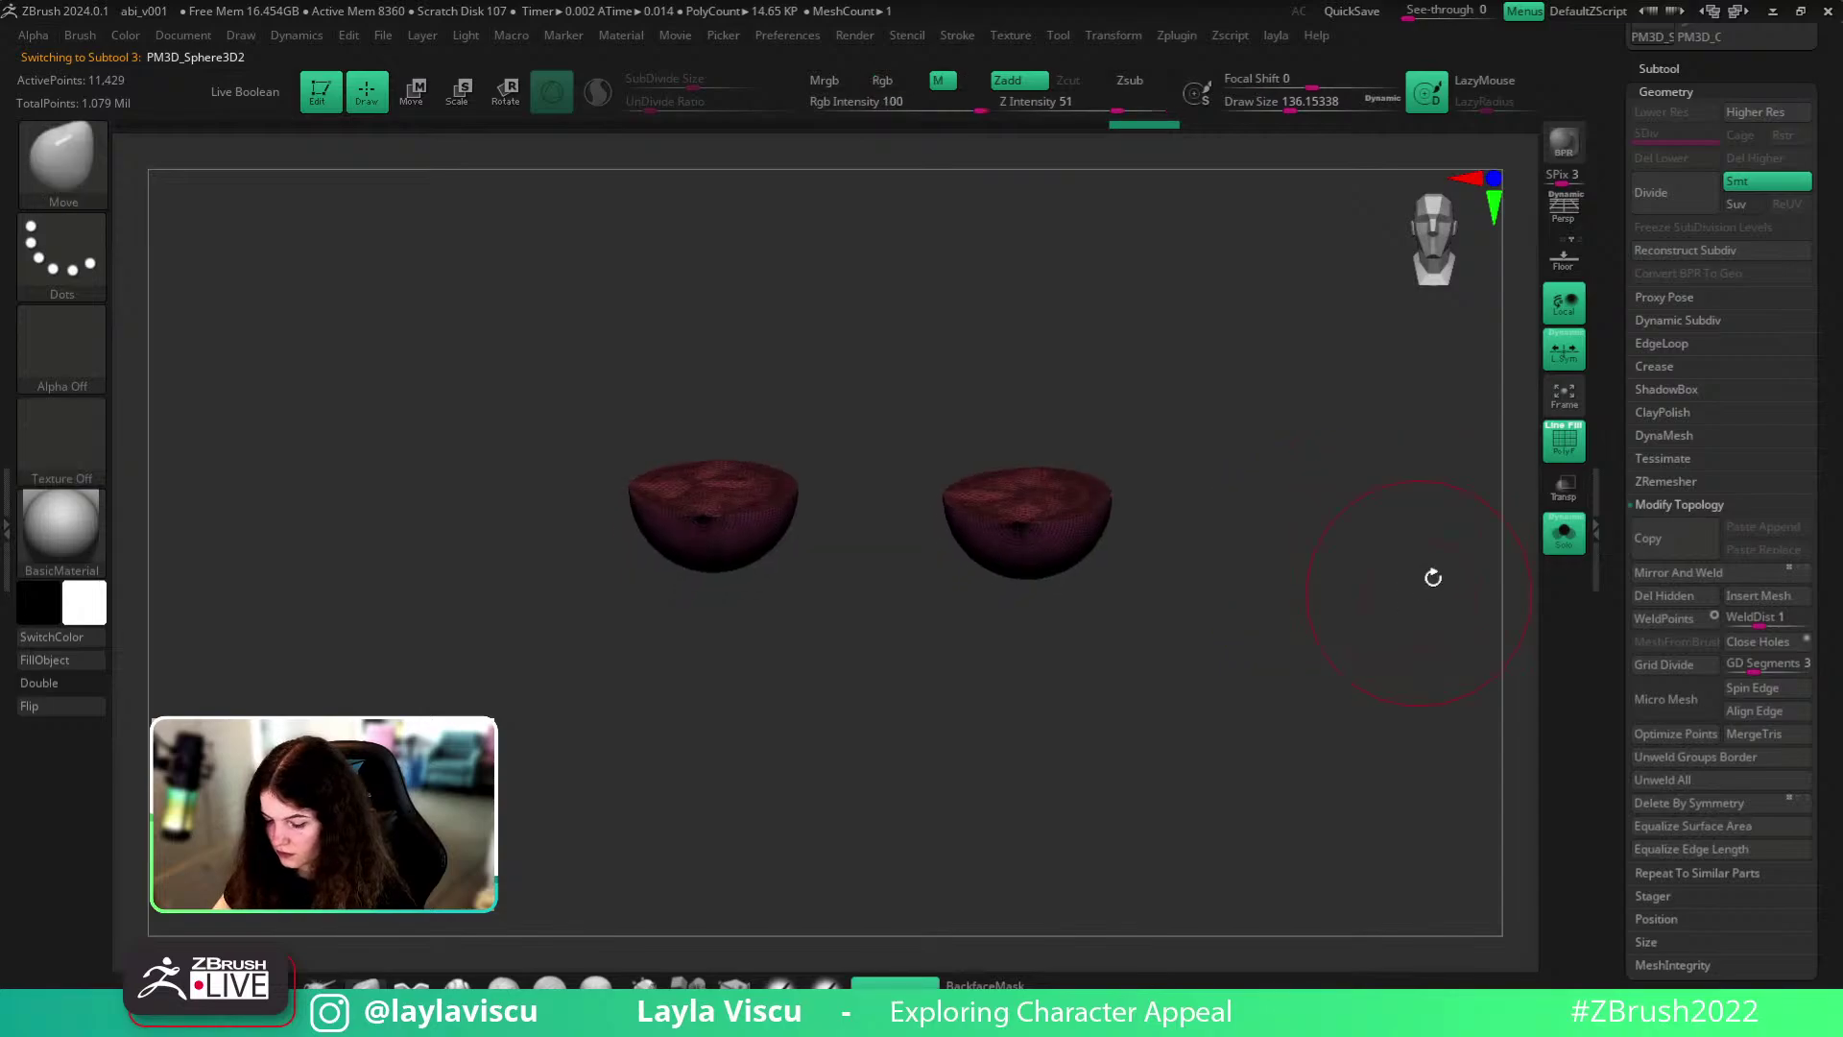
pyautogui.keyDown('shift'); pyautogui.moveTo(1335, 499); pyautogui.dragTo(1358, 535); pyautogui.keyUp('shift')
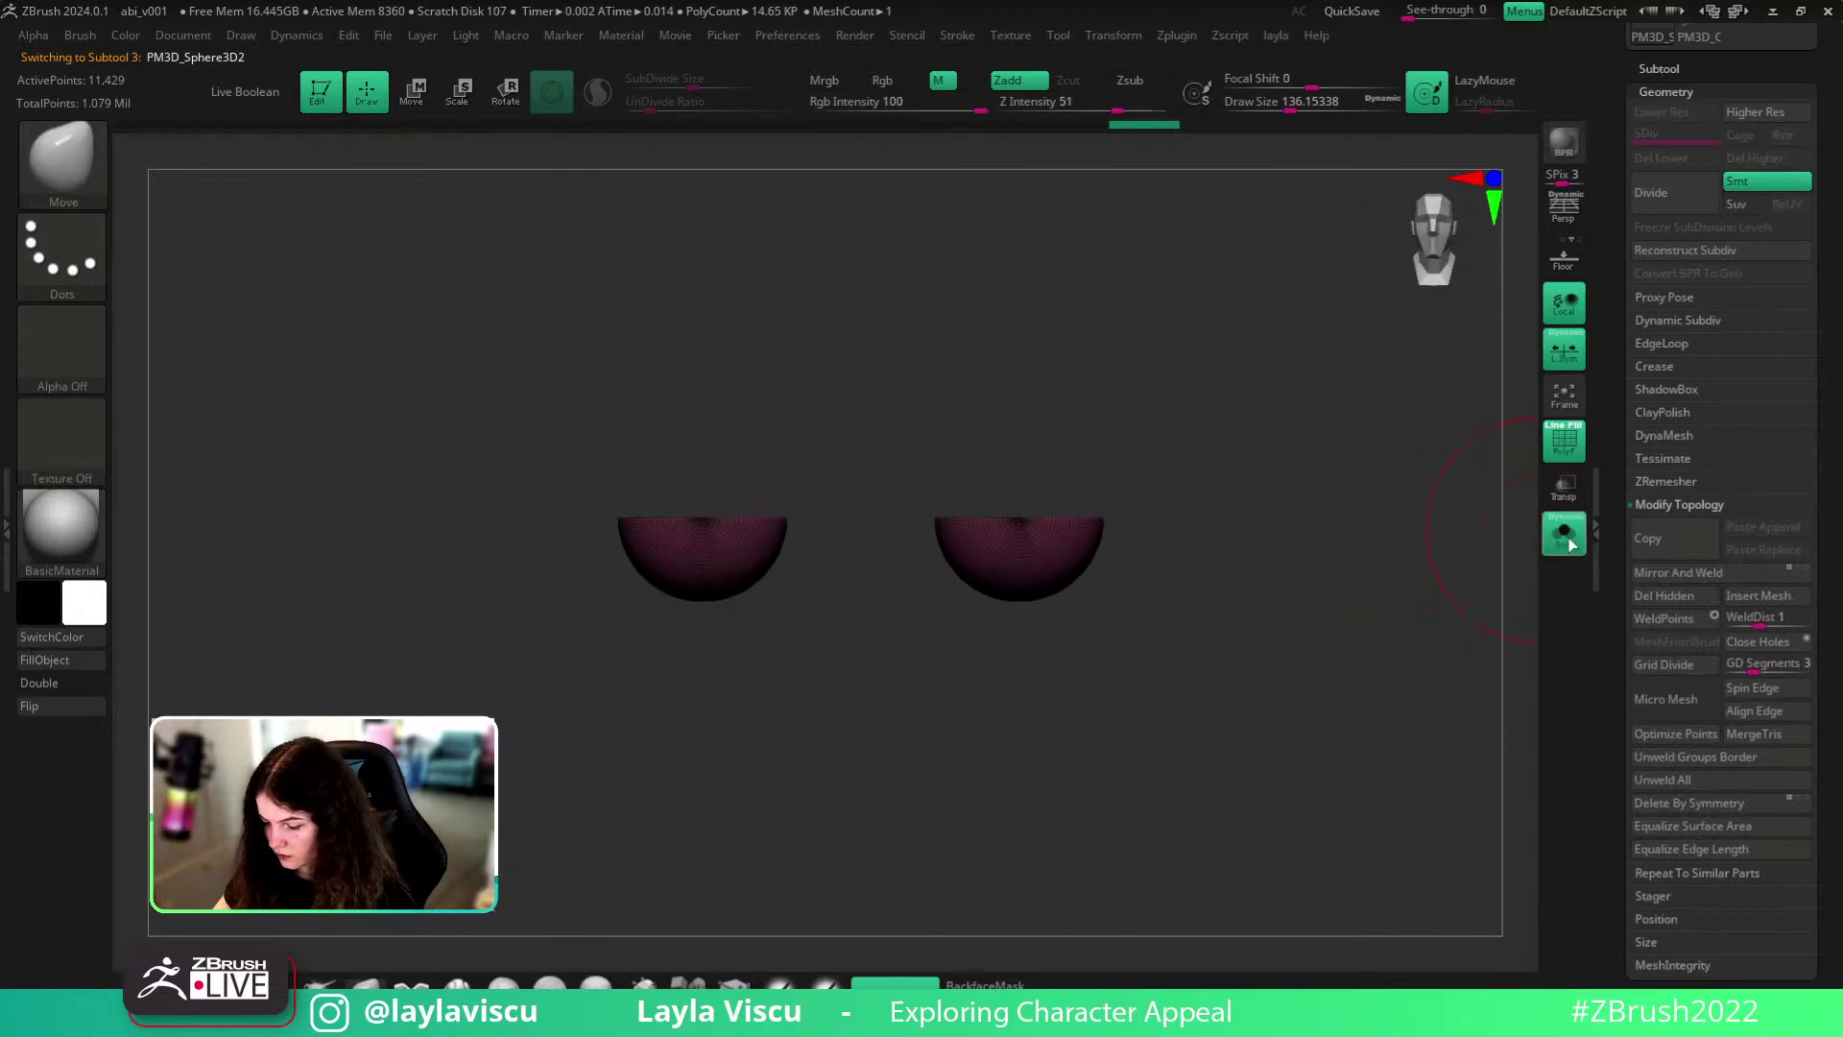
# - ZRemesh the lower halves with KeepGroups on, SmoothGroups about 0.126 and a target polygon count of about 0.43
pyautogui.click(1668, 481)
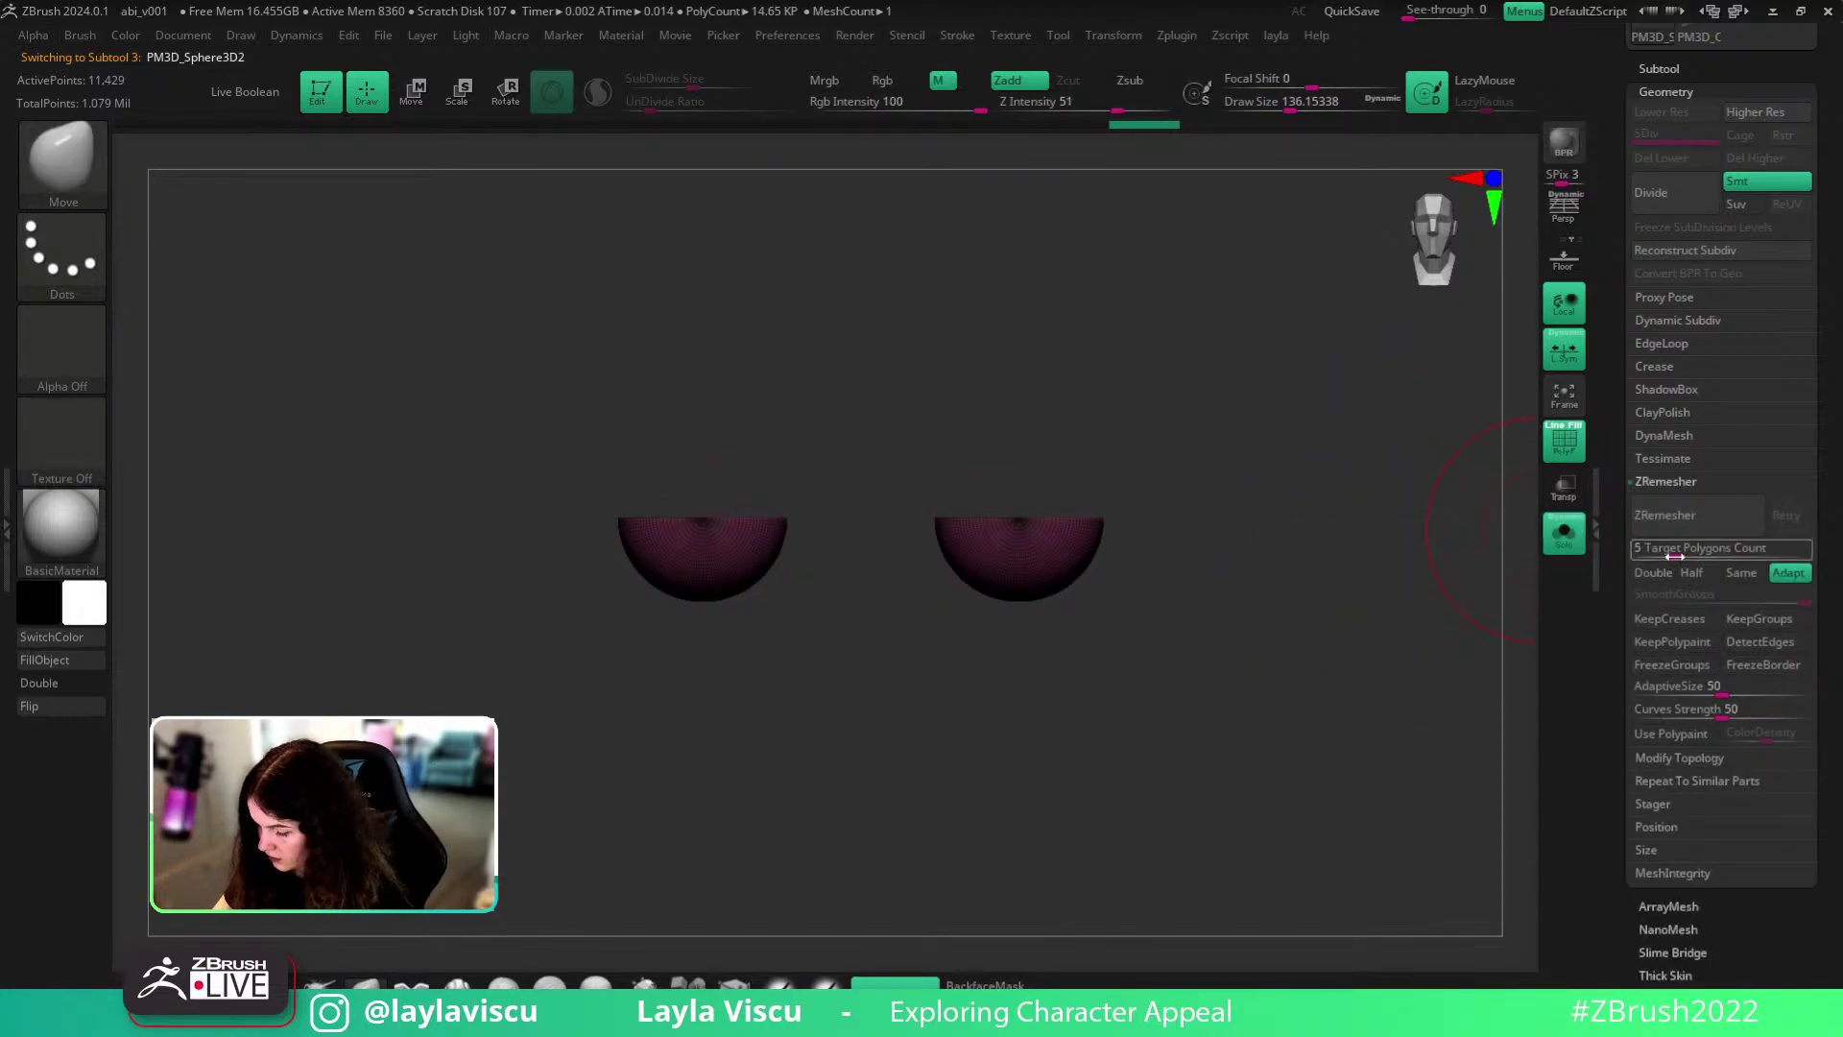
pyautogui.click(1758, 618)
pyautogui.moveTo(1694, 547); pyautogui.dragTo(1670, 548)
pyautogui.click(1665, 514)
pyautogui.moveTo(1211, 574); pyautogui.dragTo(1272, 600)
pyautogui.click(1659, 601)
pyautogui.click(1648, 554)
pyautogui.click(1660, 519)
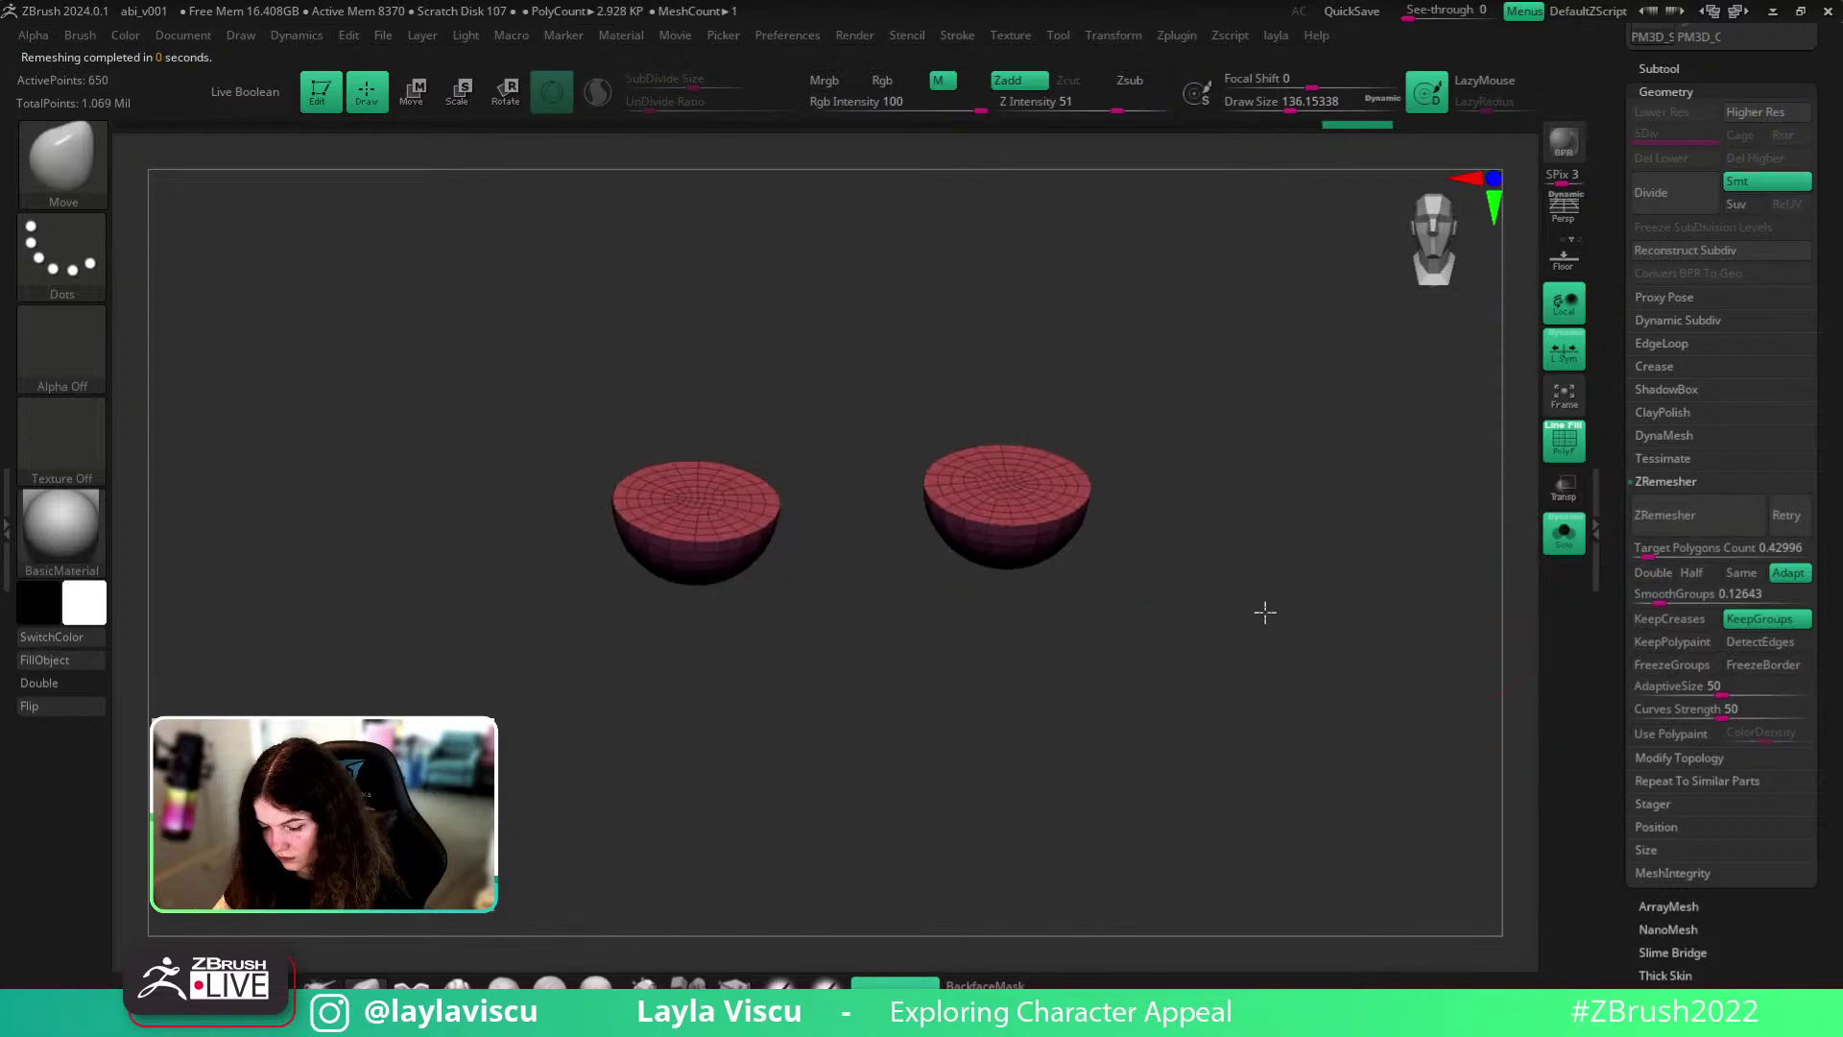
# - Isolate the upper halves and ZRemesh them with KeepGroups on, SmoothGroups about 0.264 and the target polygon count reduced to about 0.94
pyautogui.keyDown('alt'); pyautogui.click(1011, 490); pyautogui.keyUp('alt')
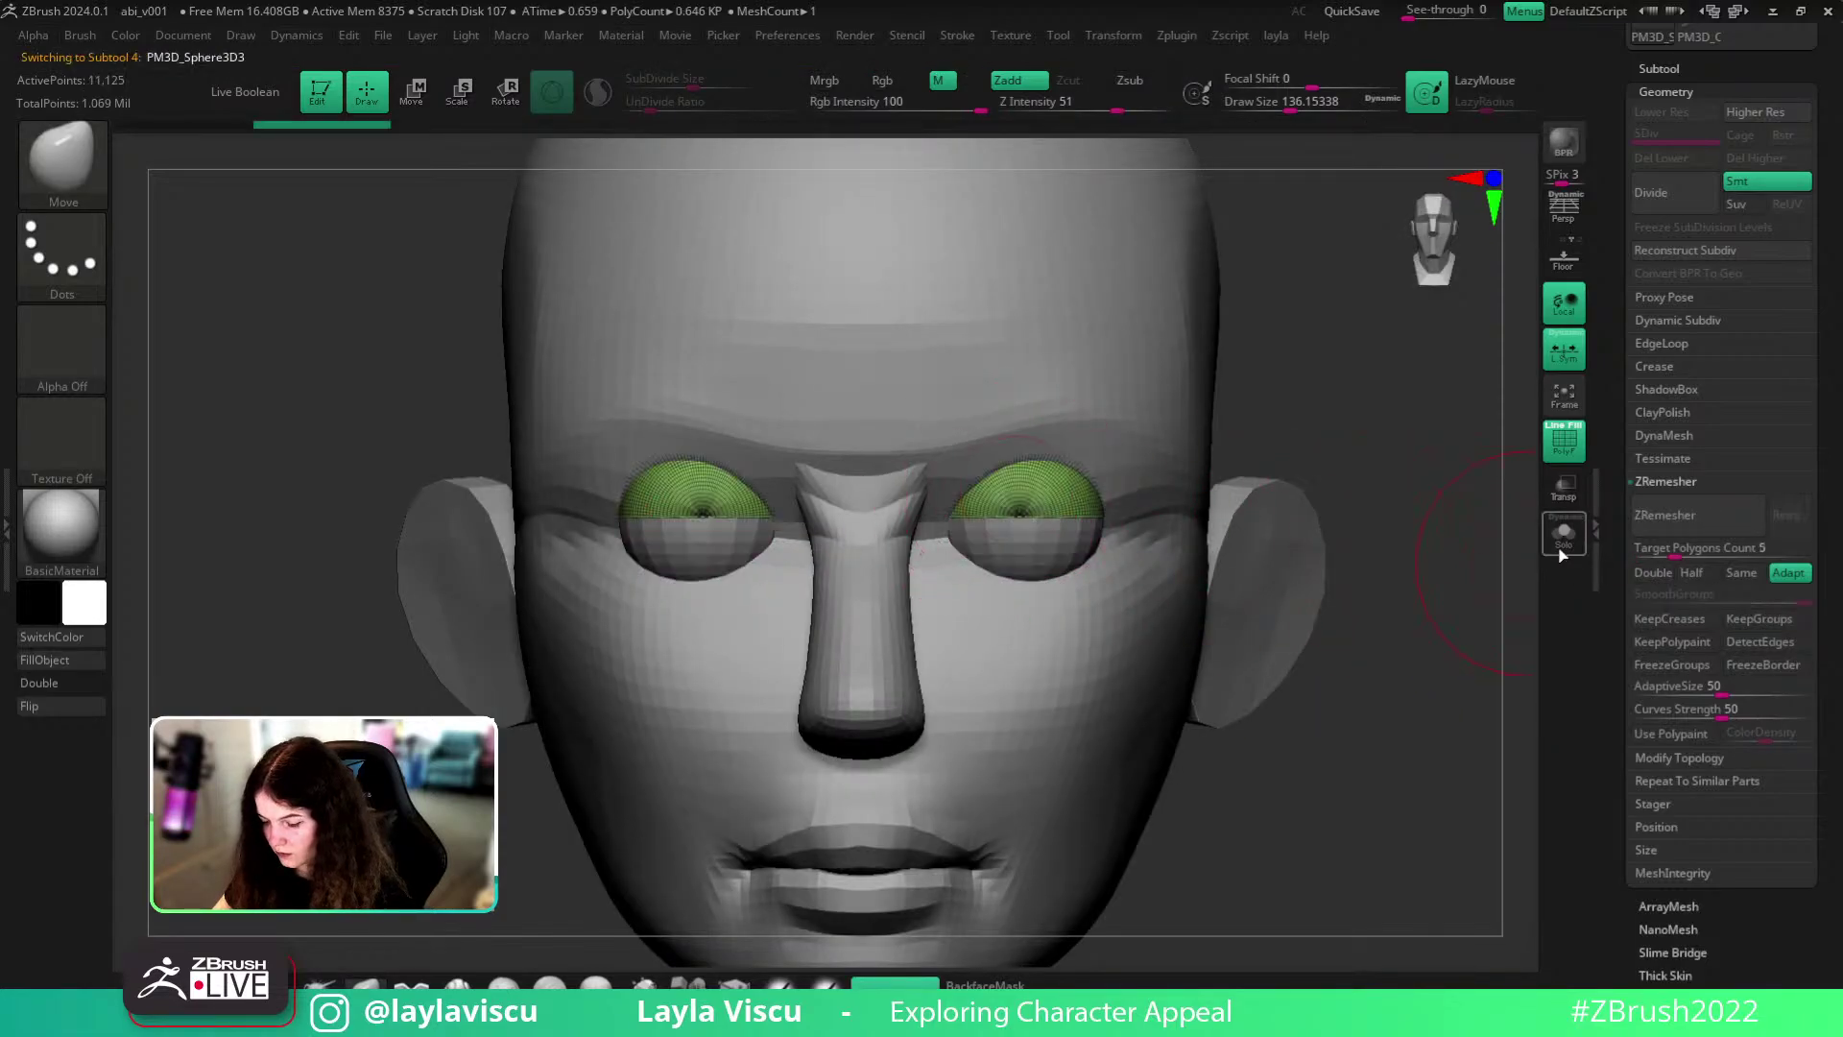
pyautogui.click(1564, 535)
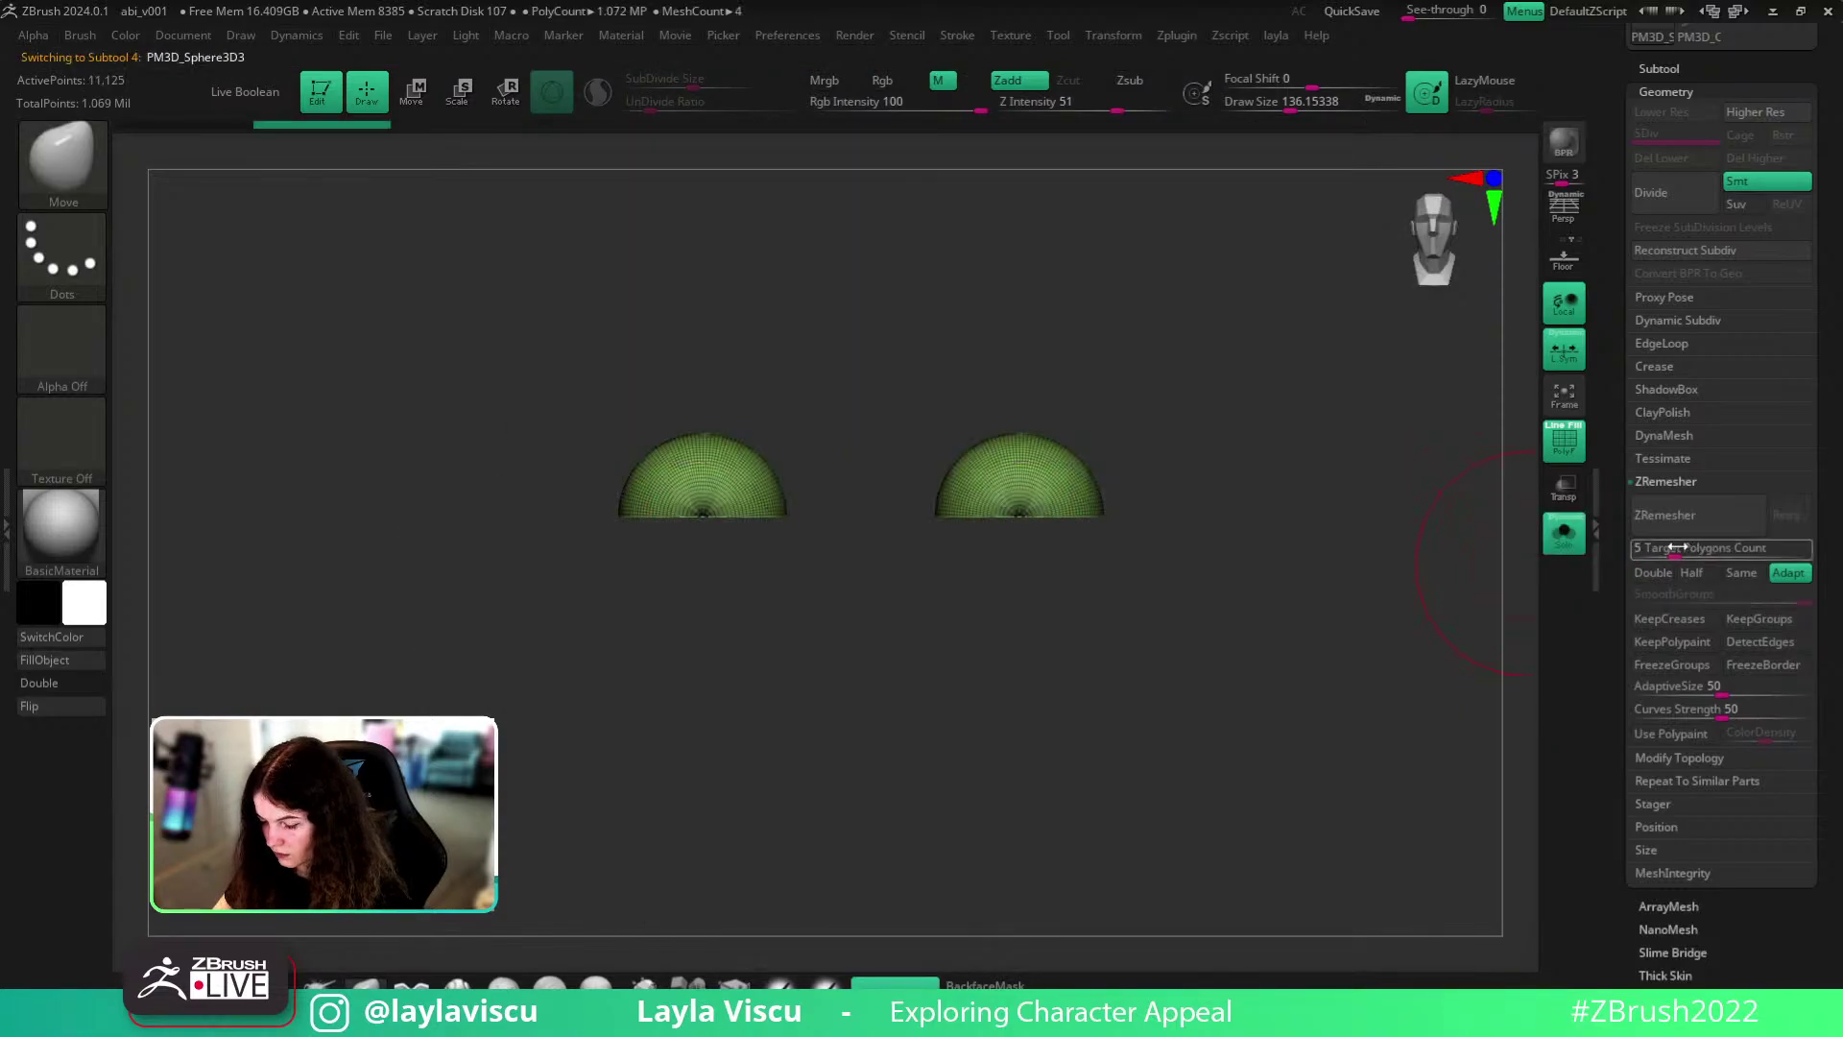
pyautogui.click(1759, 618)
pyautogui.moveTo(1663, 594); pyautogui.dragTo(1680, 594)
pyautogui.click(1679, 530)
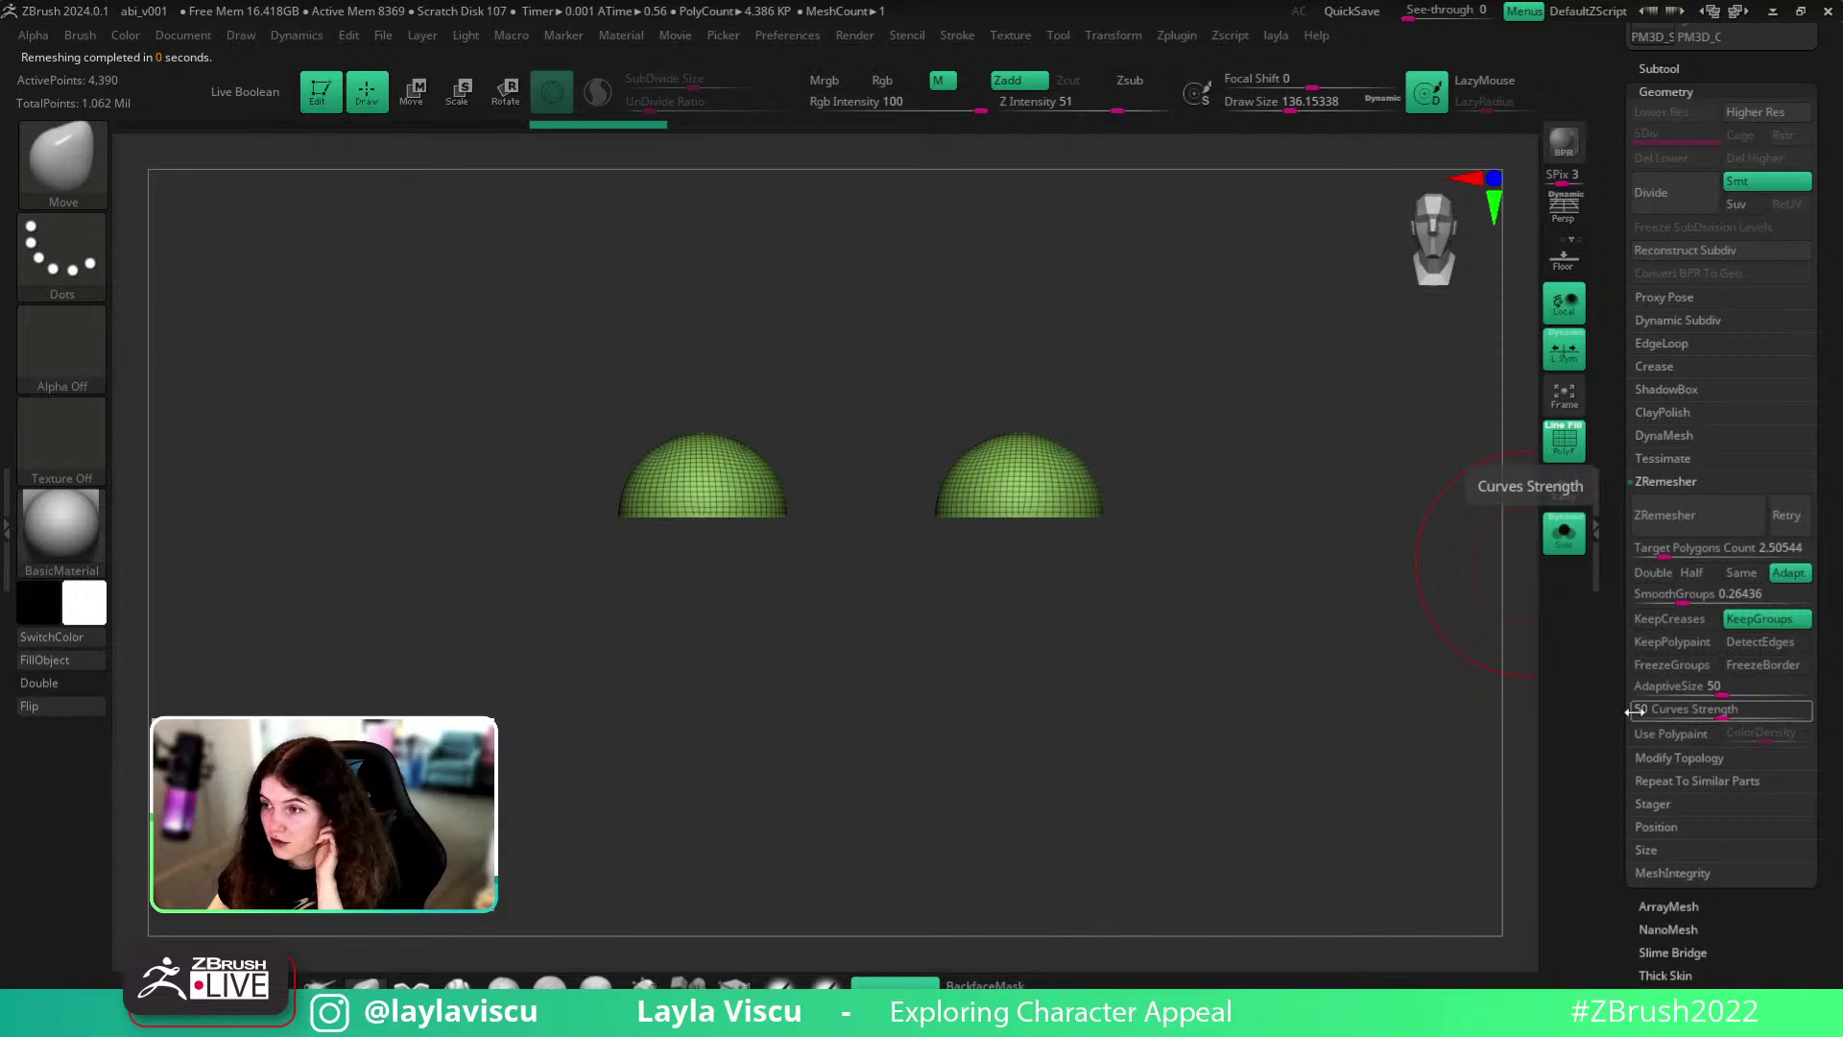
pyautogui.moveTo(1392, 653); pyautogui.dragTo(1360, 685)
pyautogui.click(1679, 515)
pyautogui.moveTo(1367, 580); pyautogui.dragTo(1160, 782)
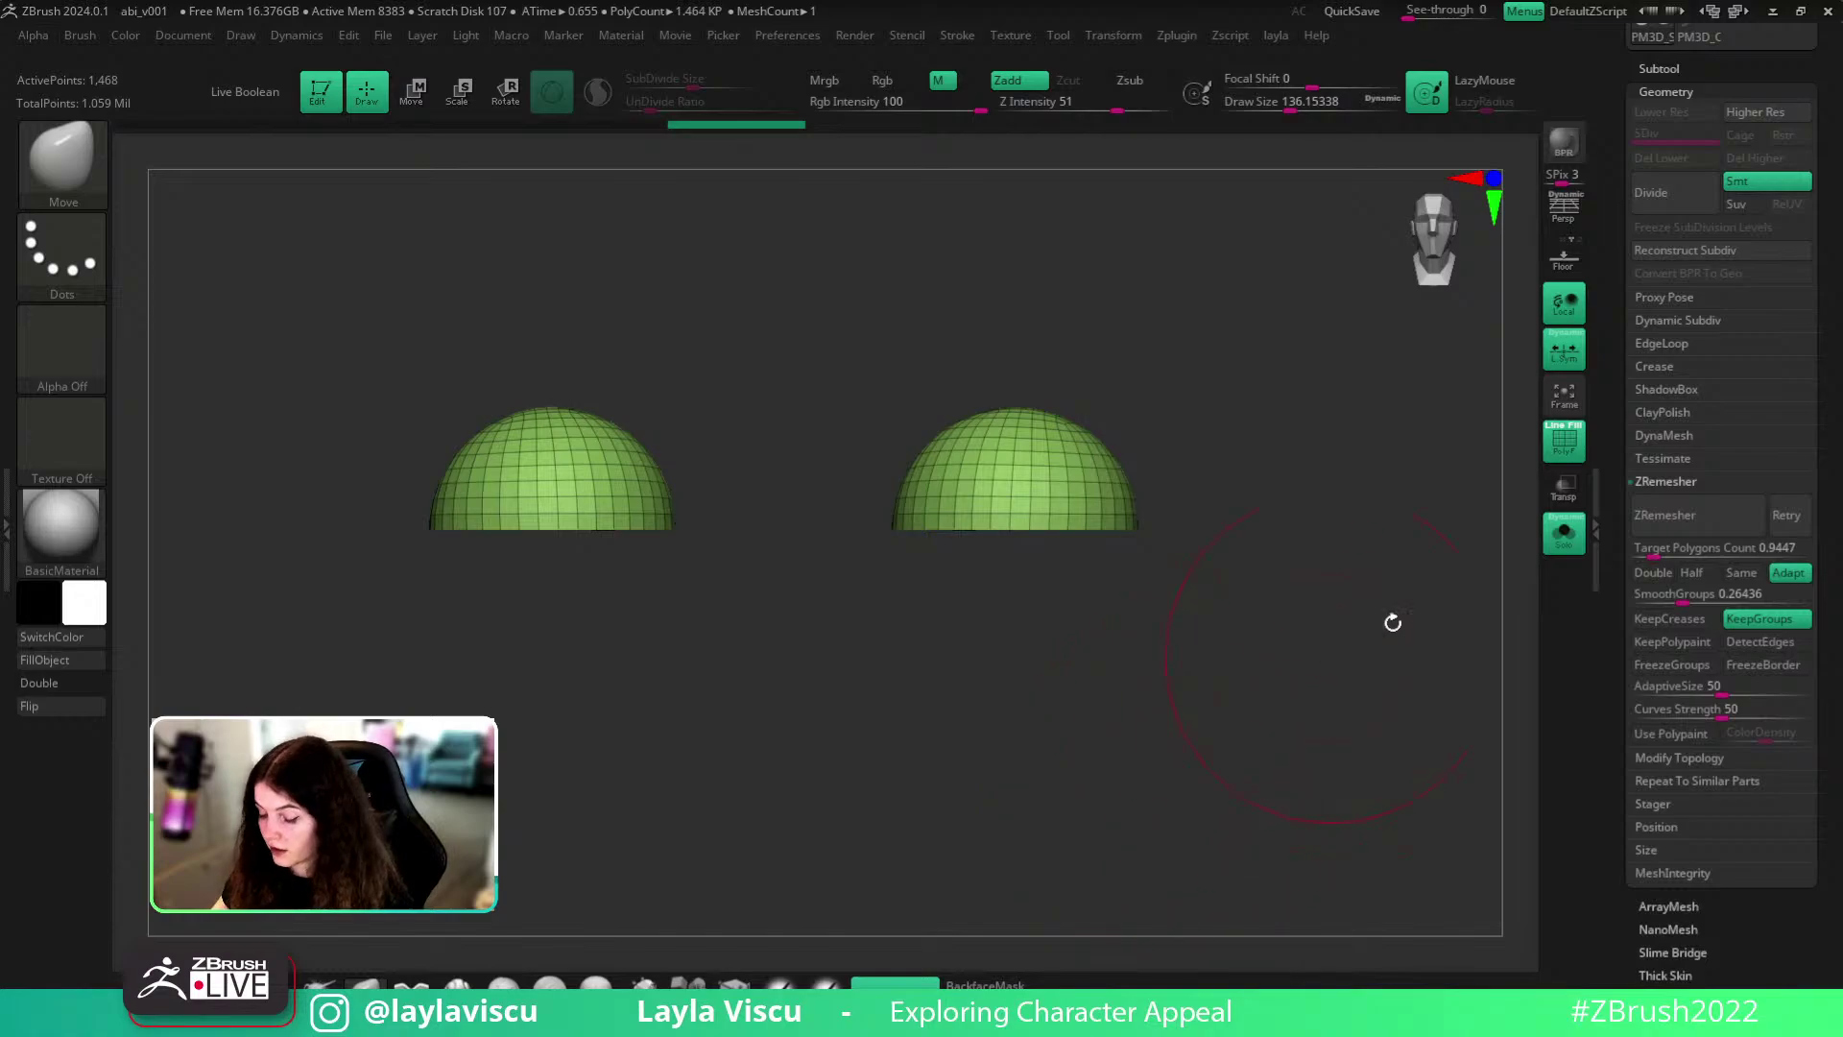
# - Isolate the cap polygroup under the upper halves, flatten it vertically by scaling along one axis, and bring back the whole mesh
pyautogui.click(1563, 533)
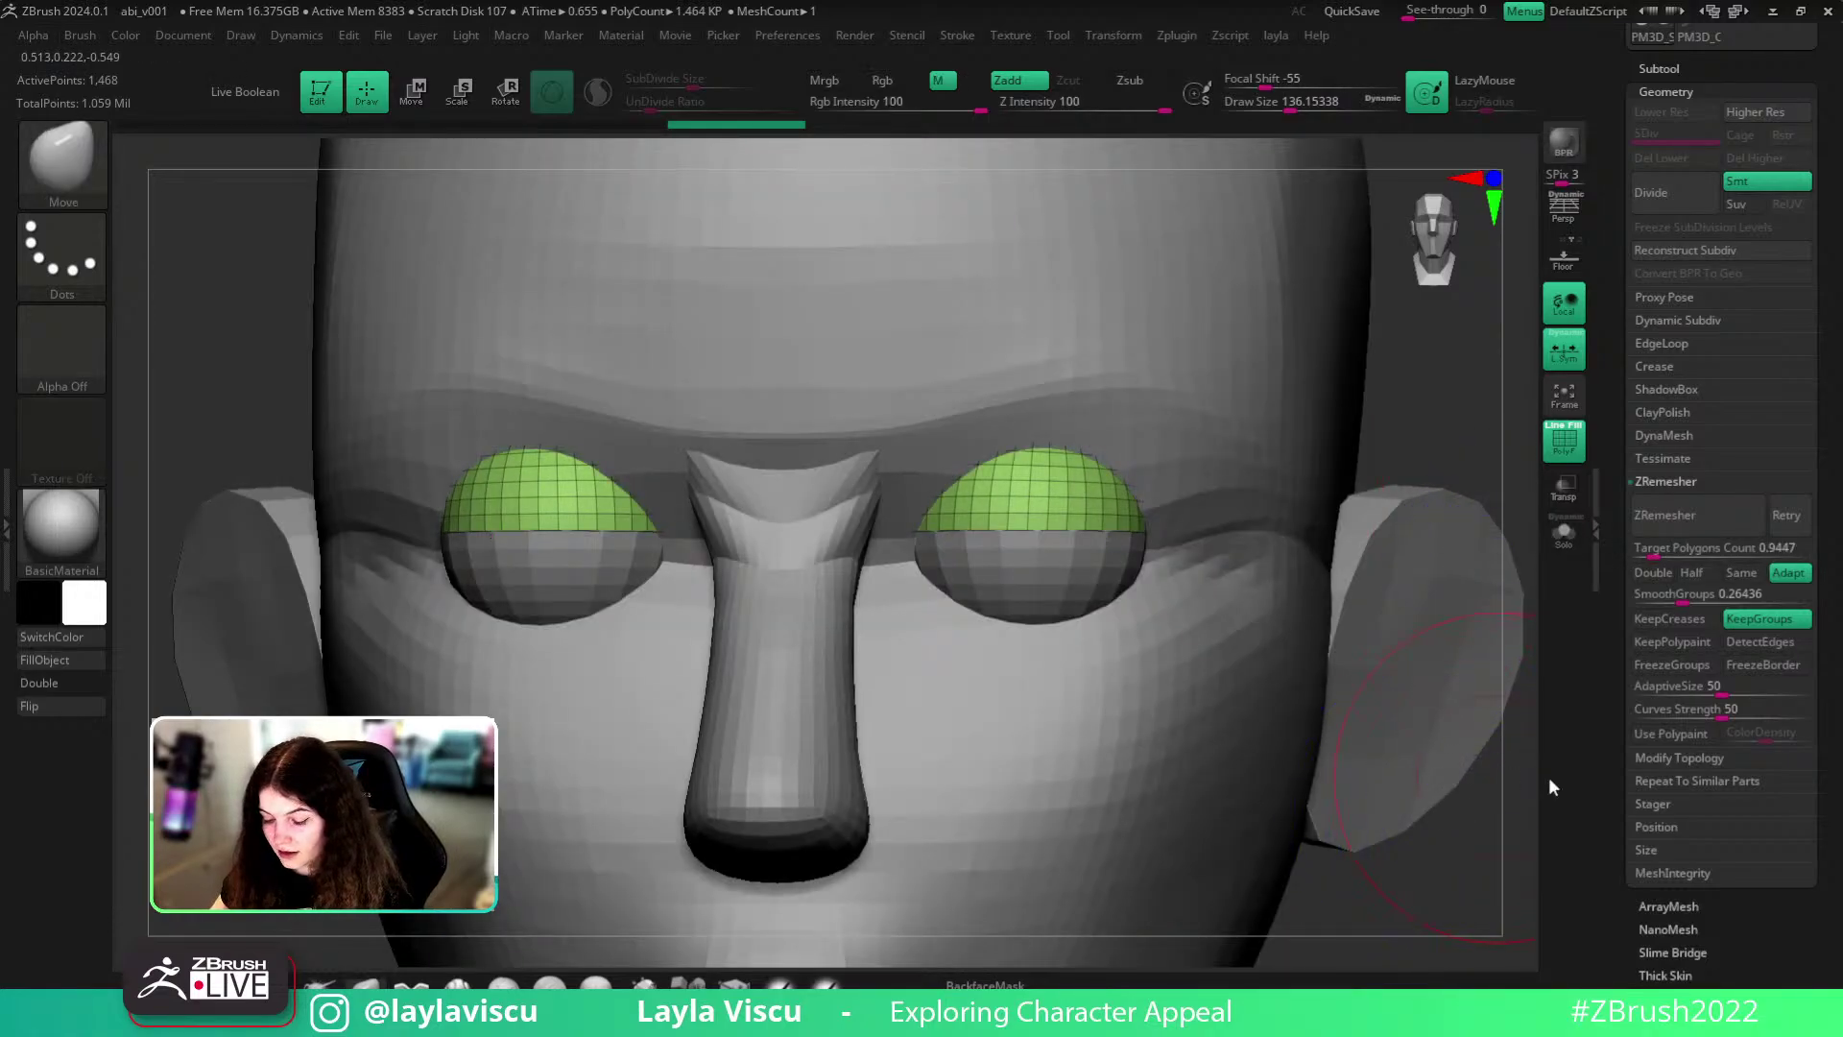
pyautogui.click(1571, 543)
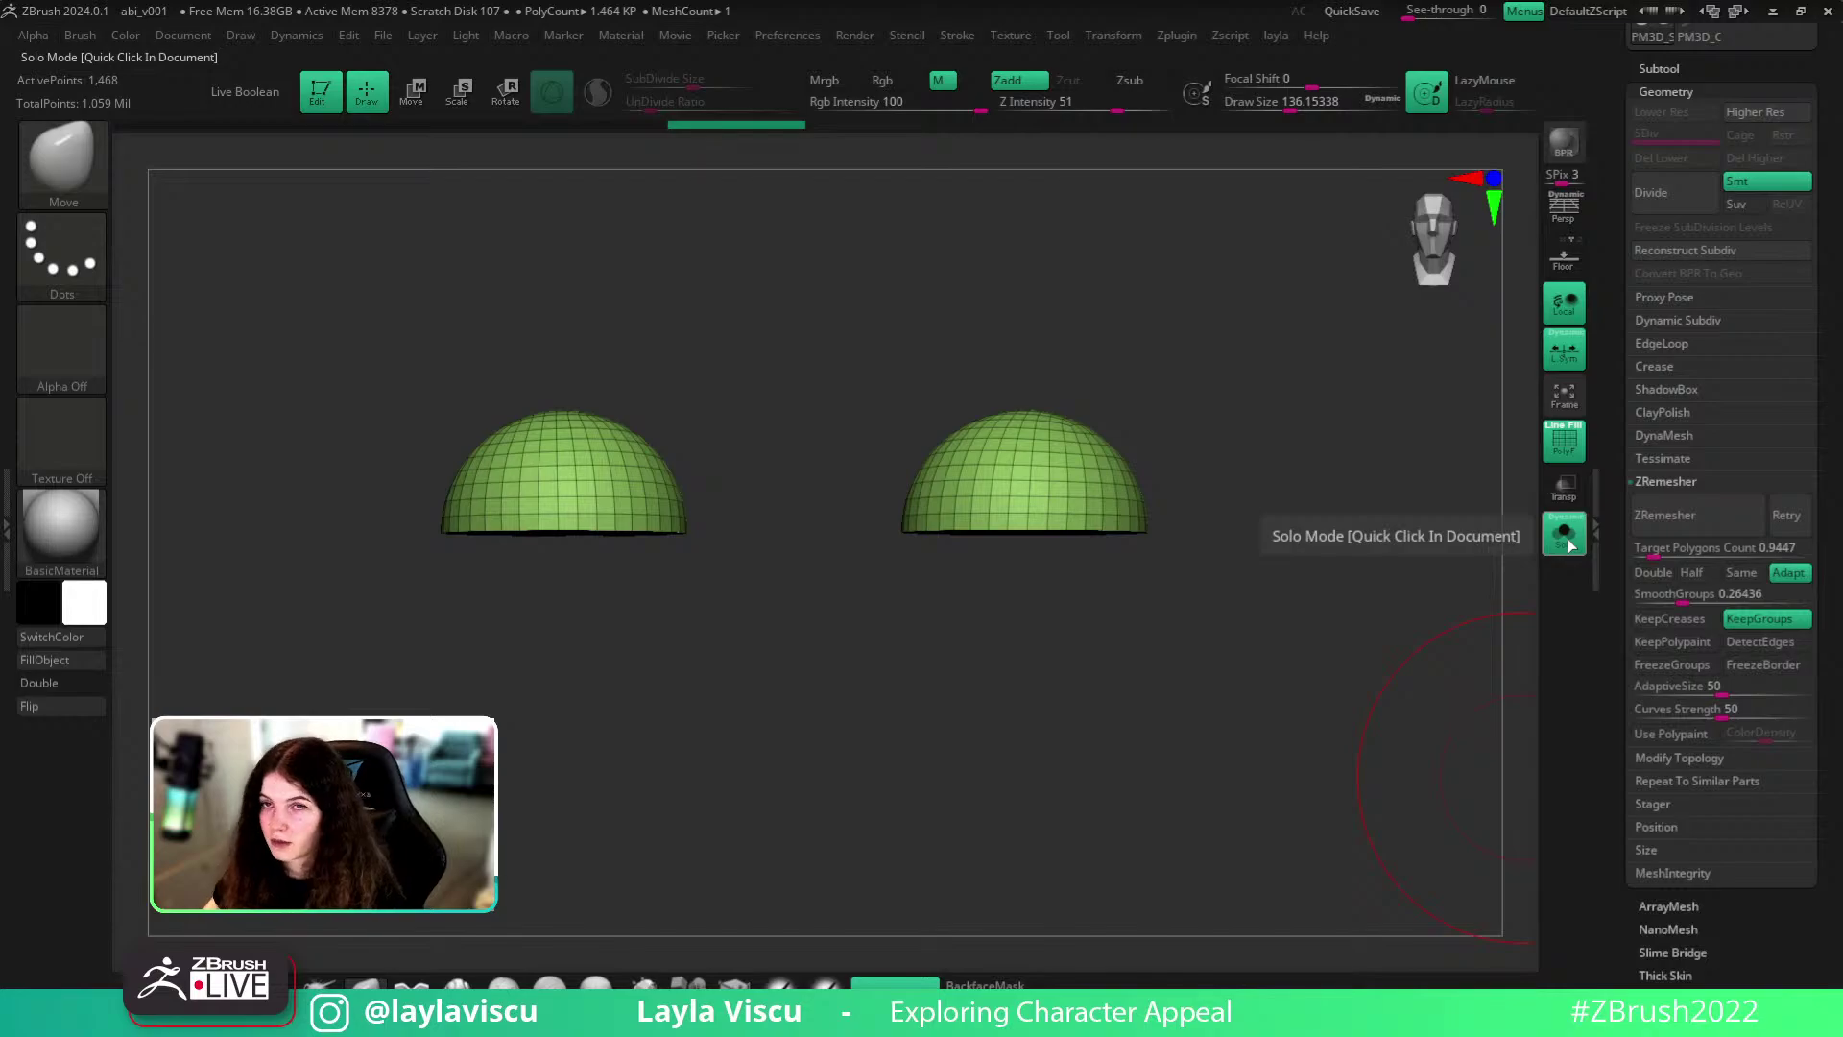
pyautogui.moveTo(1291, 720); pyautogui.dragTo(1206, 387, button='right')
pyautogui.moveTo(1056, 528)
pyautogui.keyDown('ctrl'); pyautogui.mouseDown(button='right')
pyautogui.moveTo(1056, 601)
pyautogui.moveTo(1033, 538)
pyautogui.mouseUp(button='right'); pyautogui.keyUp('ctrl')
pyautogui.keyDown('ctrl'); pyautogui.keyDown('shift'); pyautogui.click(1012, 556); pyautogui.keyUp('shift'); pyautogui.keyUp('ctrl')
pyautogui.keyDown('shift'); pyautogui.moveTo(1313, 638); pyautogui.dragTo(1317, 664, button='right'); pyautogui.keyUp('shift')
pyautogui.press('w')
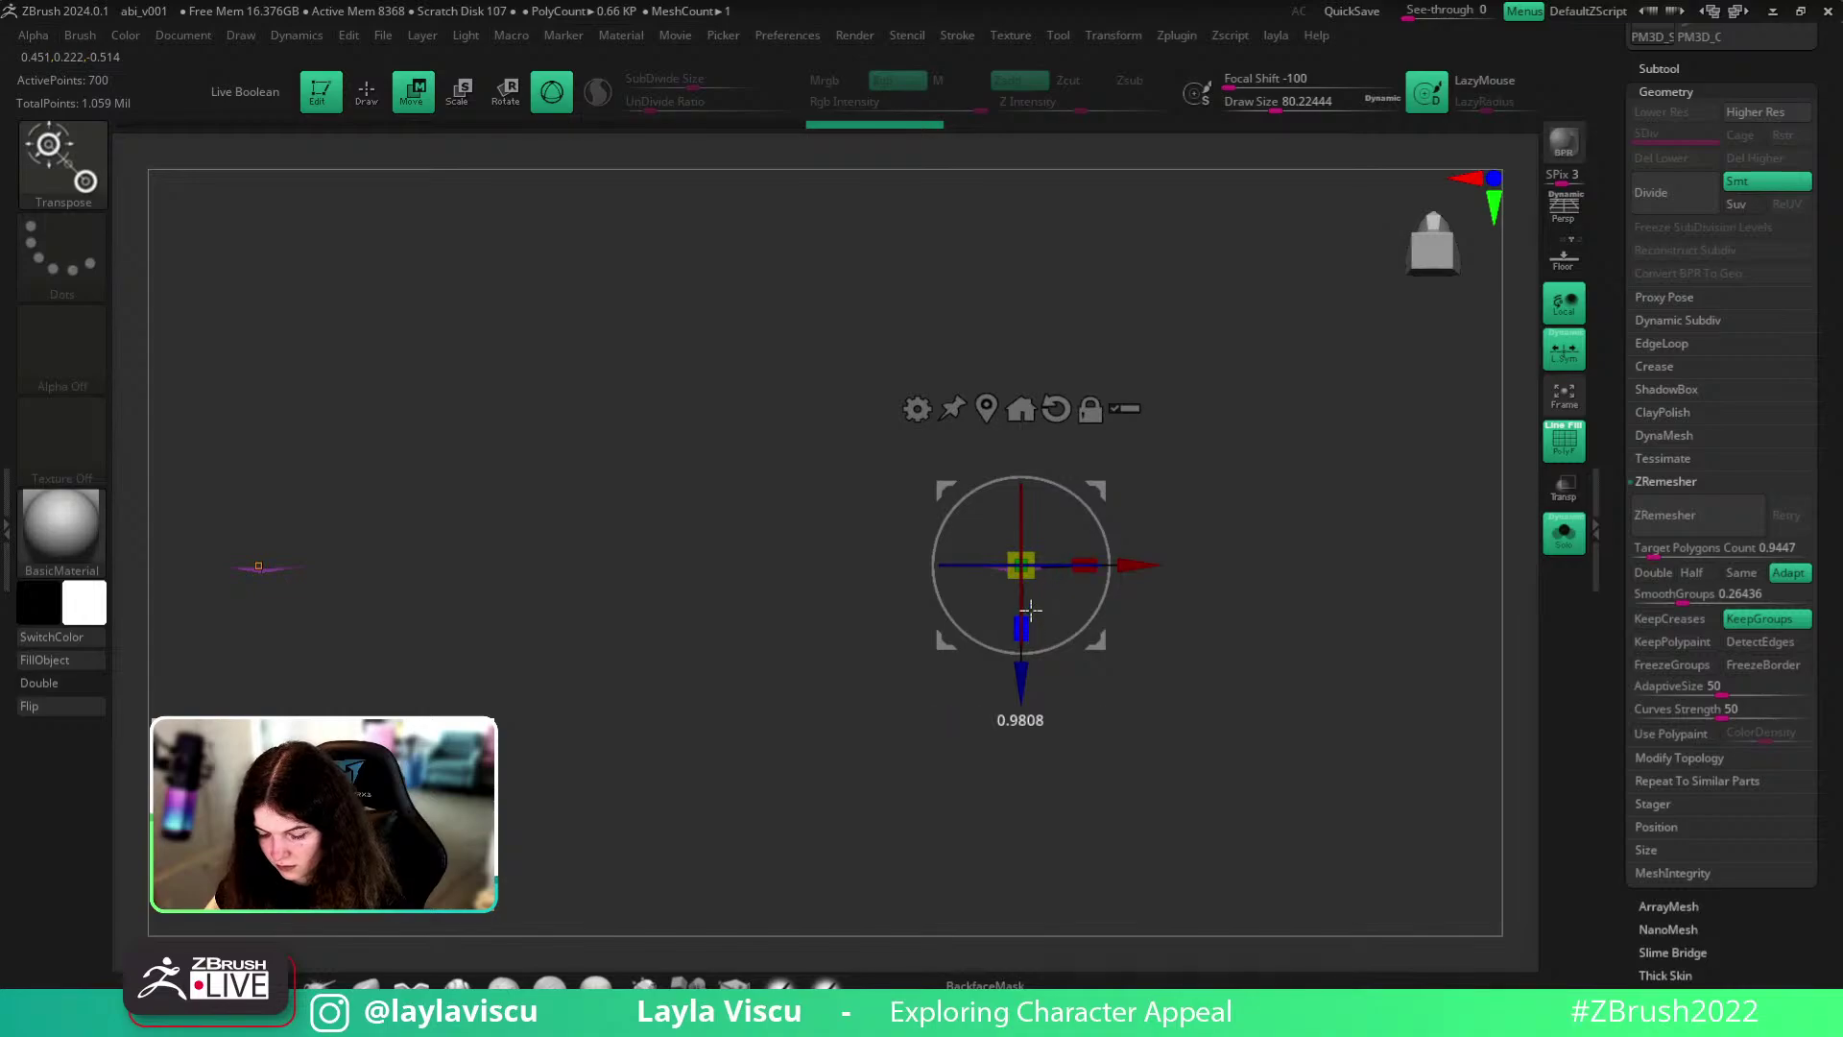
pyautogui.moveTo(1020, 629); pyautogui.dragTo(976, 231)
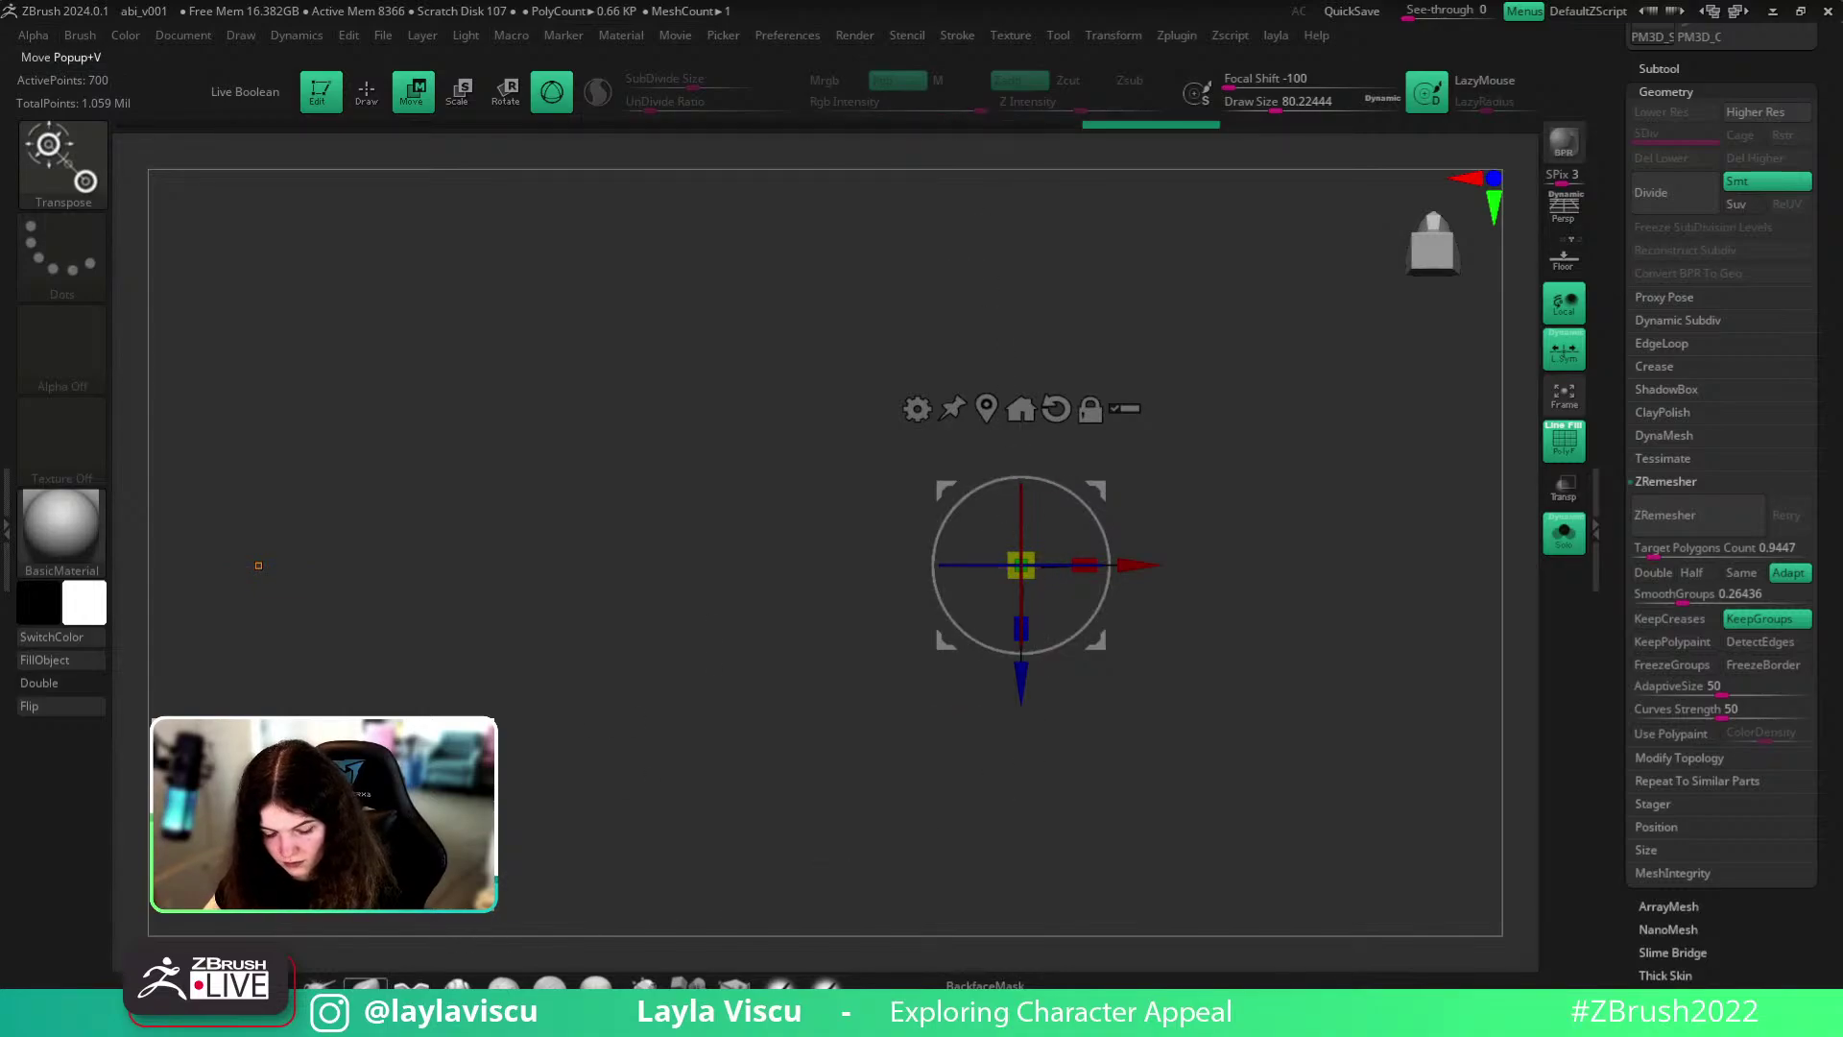
pyautogui.press('q')
pyautogui.keyDown('ctrl'); pyautogui.keyDown('shift'); pyautogui.click(1391, 700); pyautogui.keyUp('shift'); pyautogui.keyUp('ctrl')
pyautogui.keyDown('ctrl'); pyautogui.moveTo(1391, 700); pyautogui.dragTo(1307, 624, button='right'); pyautogui.keyUp('ctrl')
pyautogui.moveTo(1307, 624)
pyautogui.mouseDown(button='right')
pyautogui.moveTo(1317, 790)
pyautogui.moveTo(1339, 763)
pyautogui.mouseUp(button='right')
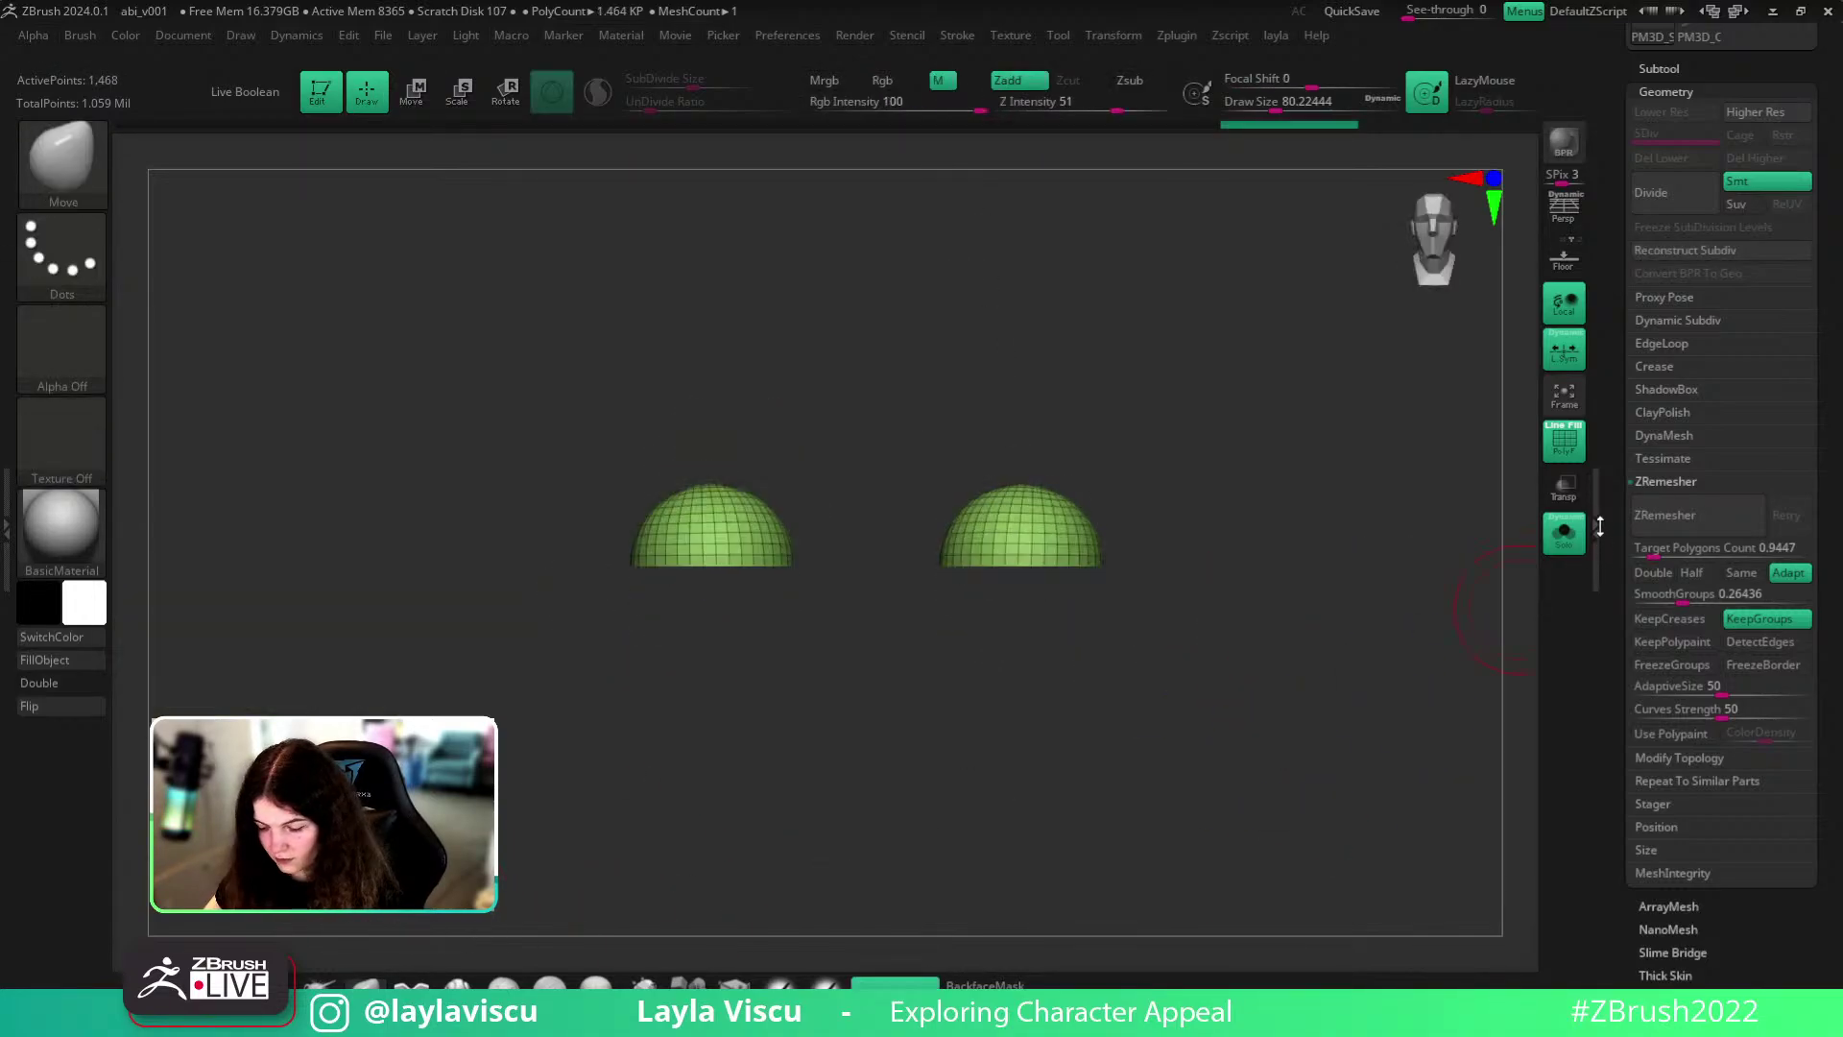
# - Compare the upper halves' density with the lower ones on the full head and ZRemesh them at a target count of 0.57514
pyautogui.click(1564, 533)
pyautogui.keyDown('alt'); pyautogui.click(1026, 574); pyautogui.keyUp('alt')
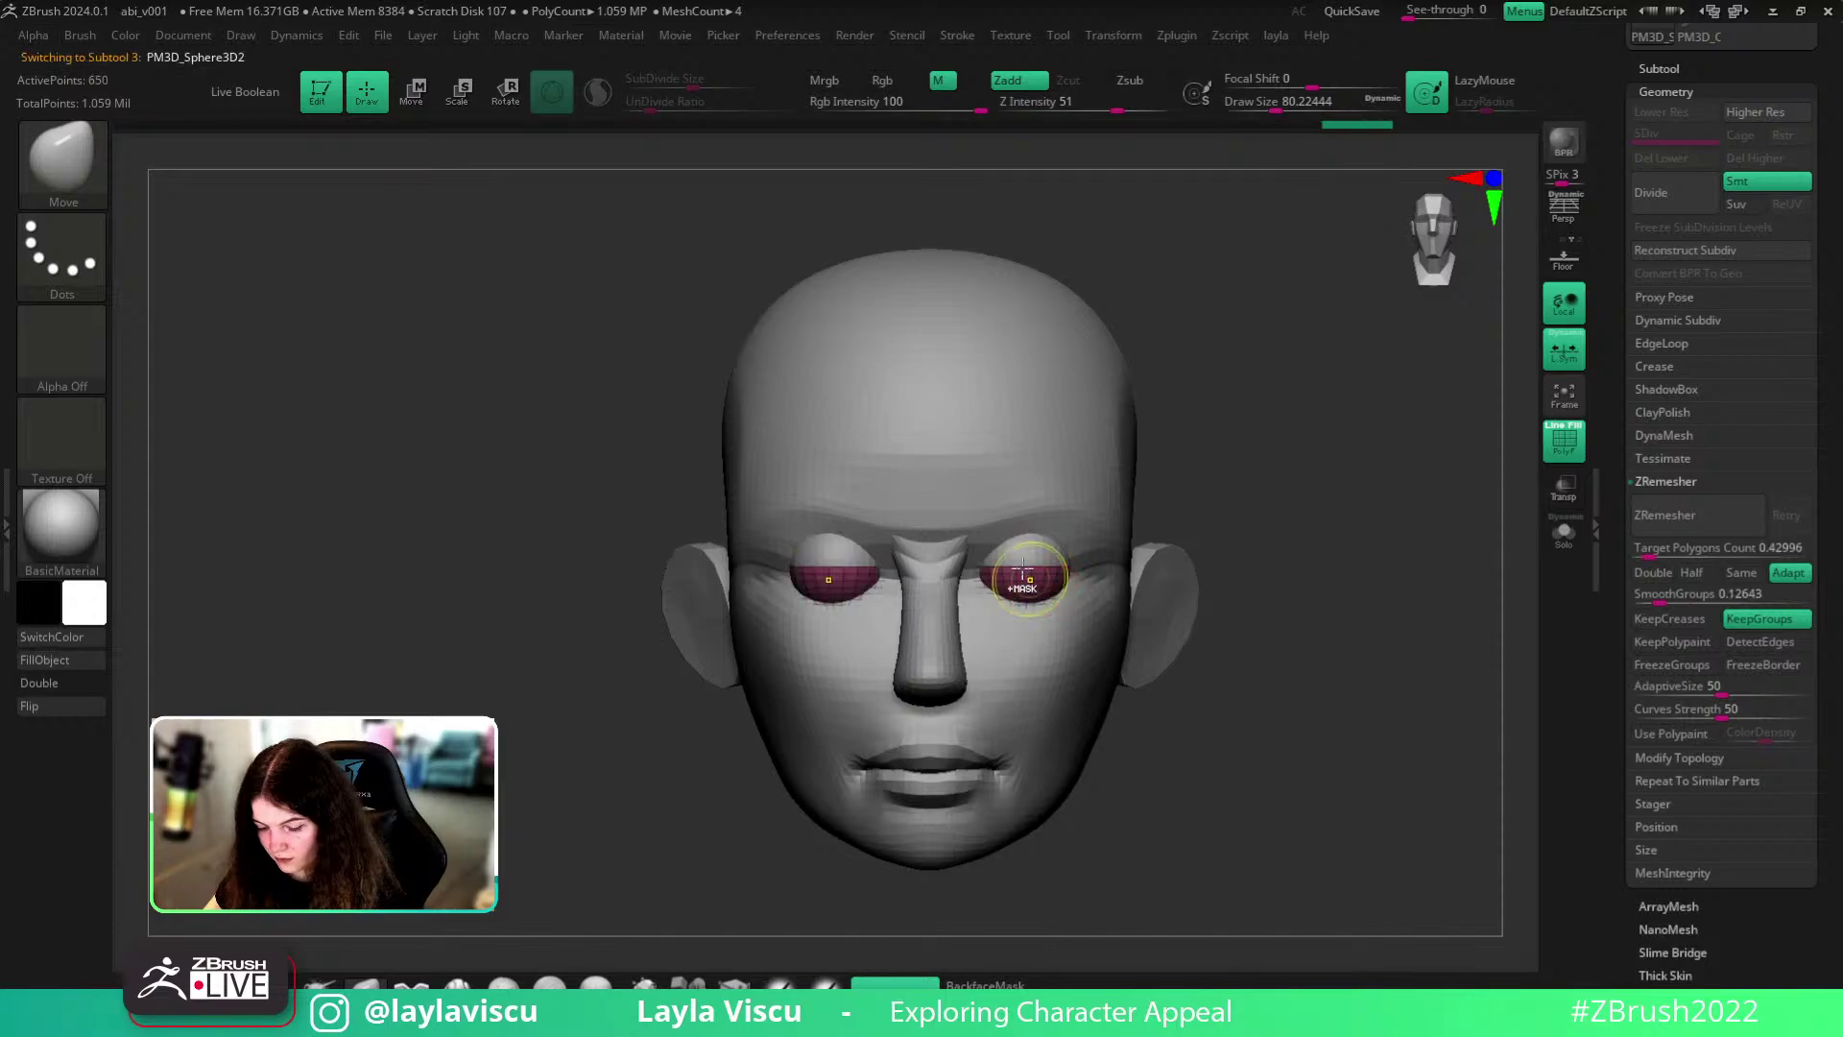
pyautogui.keyDown('ctrl'); pyautogui.moveTo(1024, 573); pyautogui.dragTo(1048, 624, button='right'); pyautogui.keyUp('ctrl')
pyautogui.keyDown('alt'); pyautogui.click(1049, 547); pyautogui.keyUp('alt')
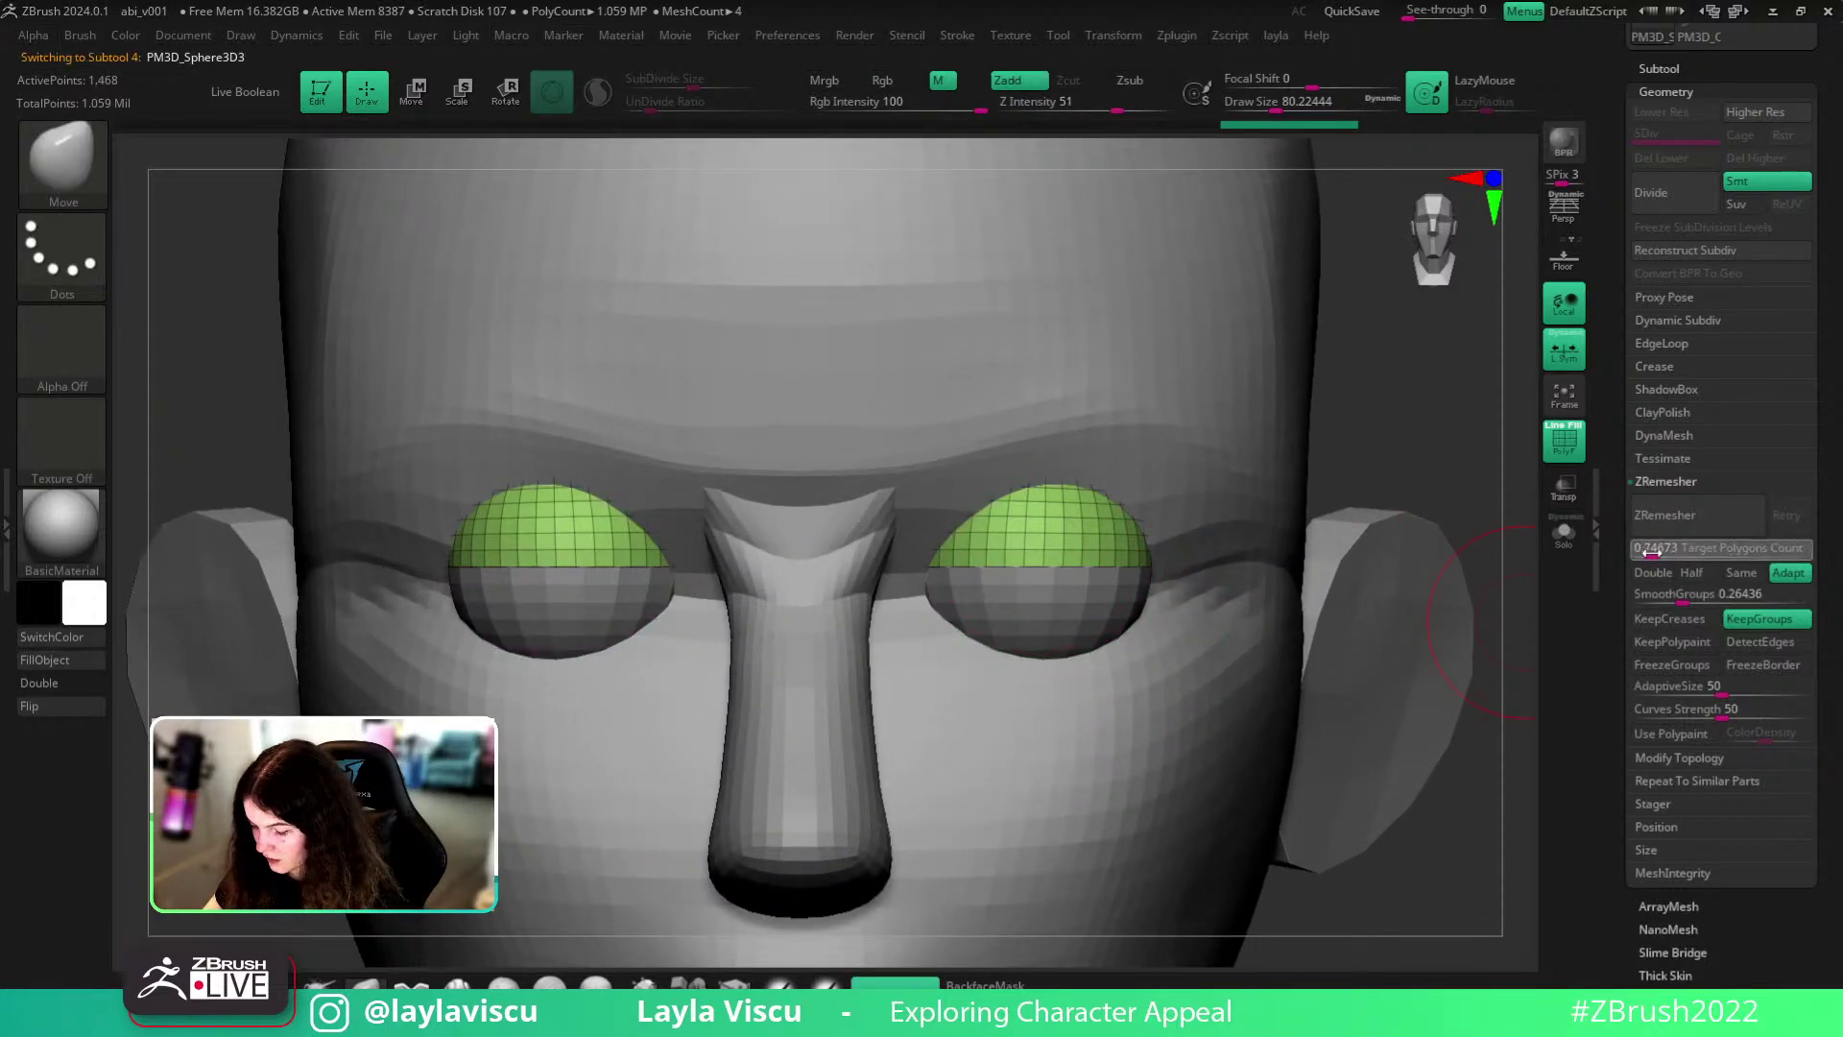
pyautogui.write('0.57514')
pyautogui.click(1666, 514)
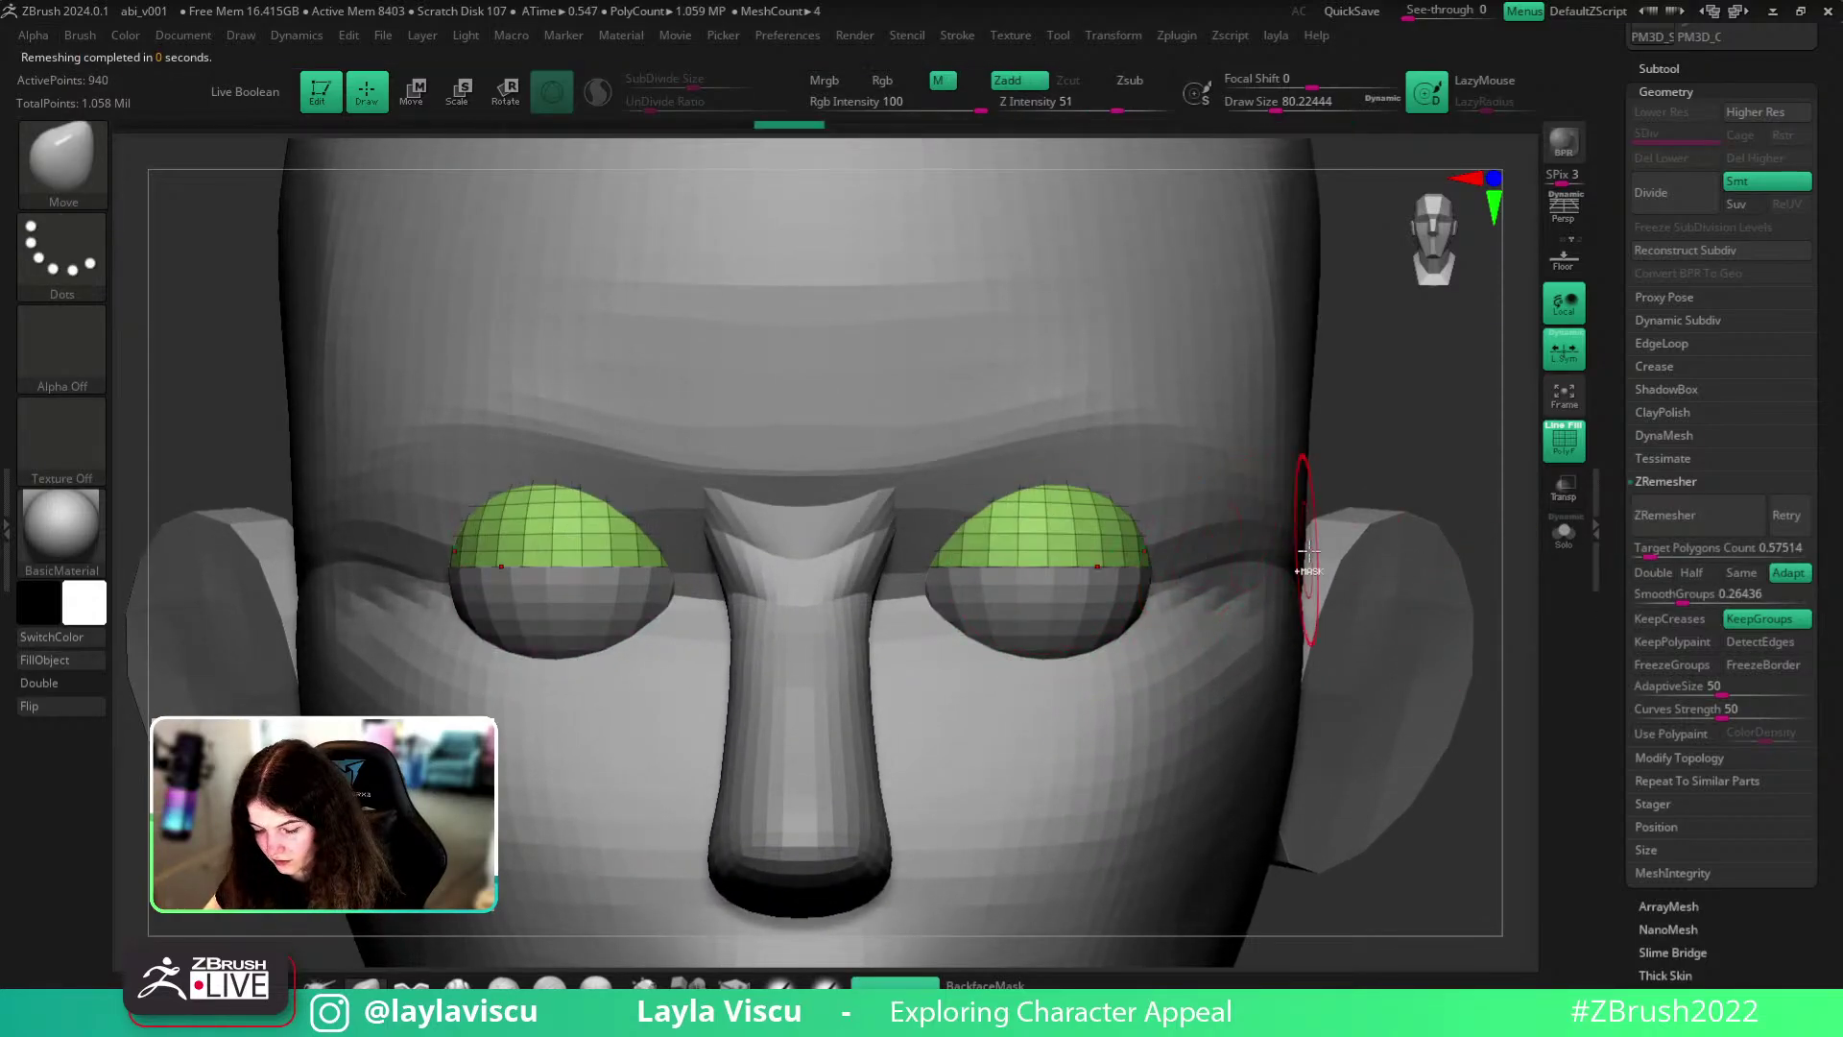
pyautogui.keyDown('ctrl'); pyautogui.moveTo(1309, 551); pyautogui.dragTo(1395, 576, button='right'); pyautogui.keyUp('ctrl')
pyautogui.moveTo(1139, 559)
pyautogui.keyDown('ctrl'); pyautogui.mouseDown(button='right')
pyautogui.moveTo(1065, 622)
pyautogui.moveTo(1113, 538)
pyautogui.mouseUp(button='right'); pyautogui.keyUp('ctrl')
pyautogui.keyDown('alt'); pyautogui.click(1046, 615); pyautogui.keyUp('alt')
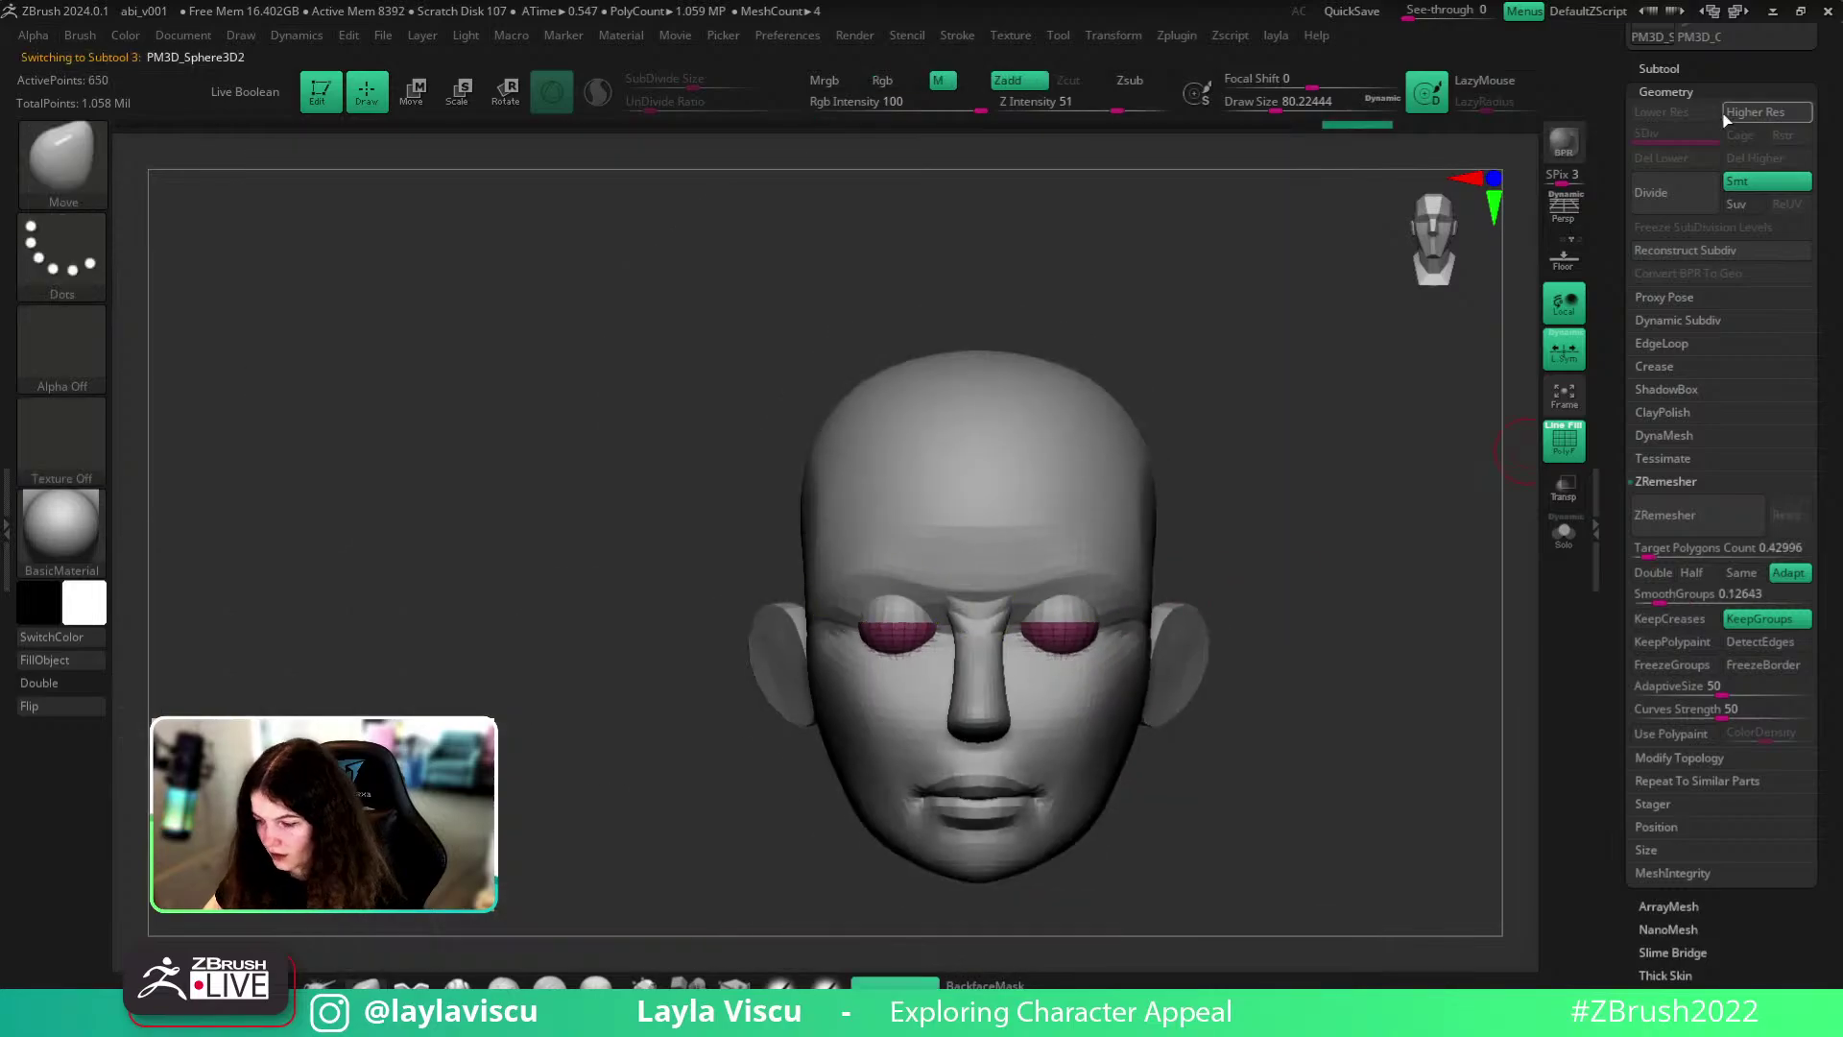
pyautogui.click(1677, 68)
pyautogui.click(1650, 661)
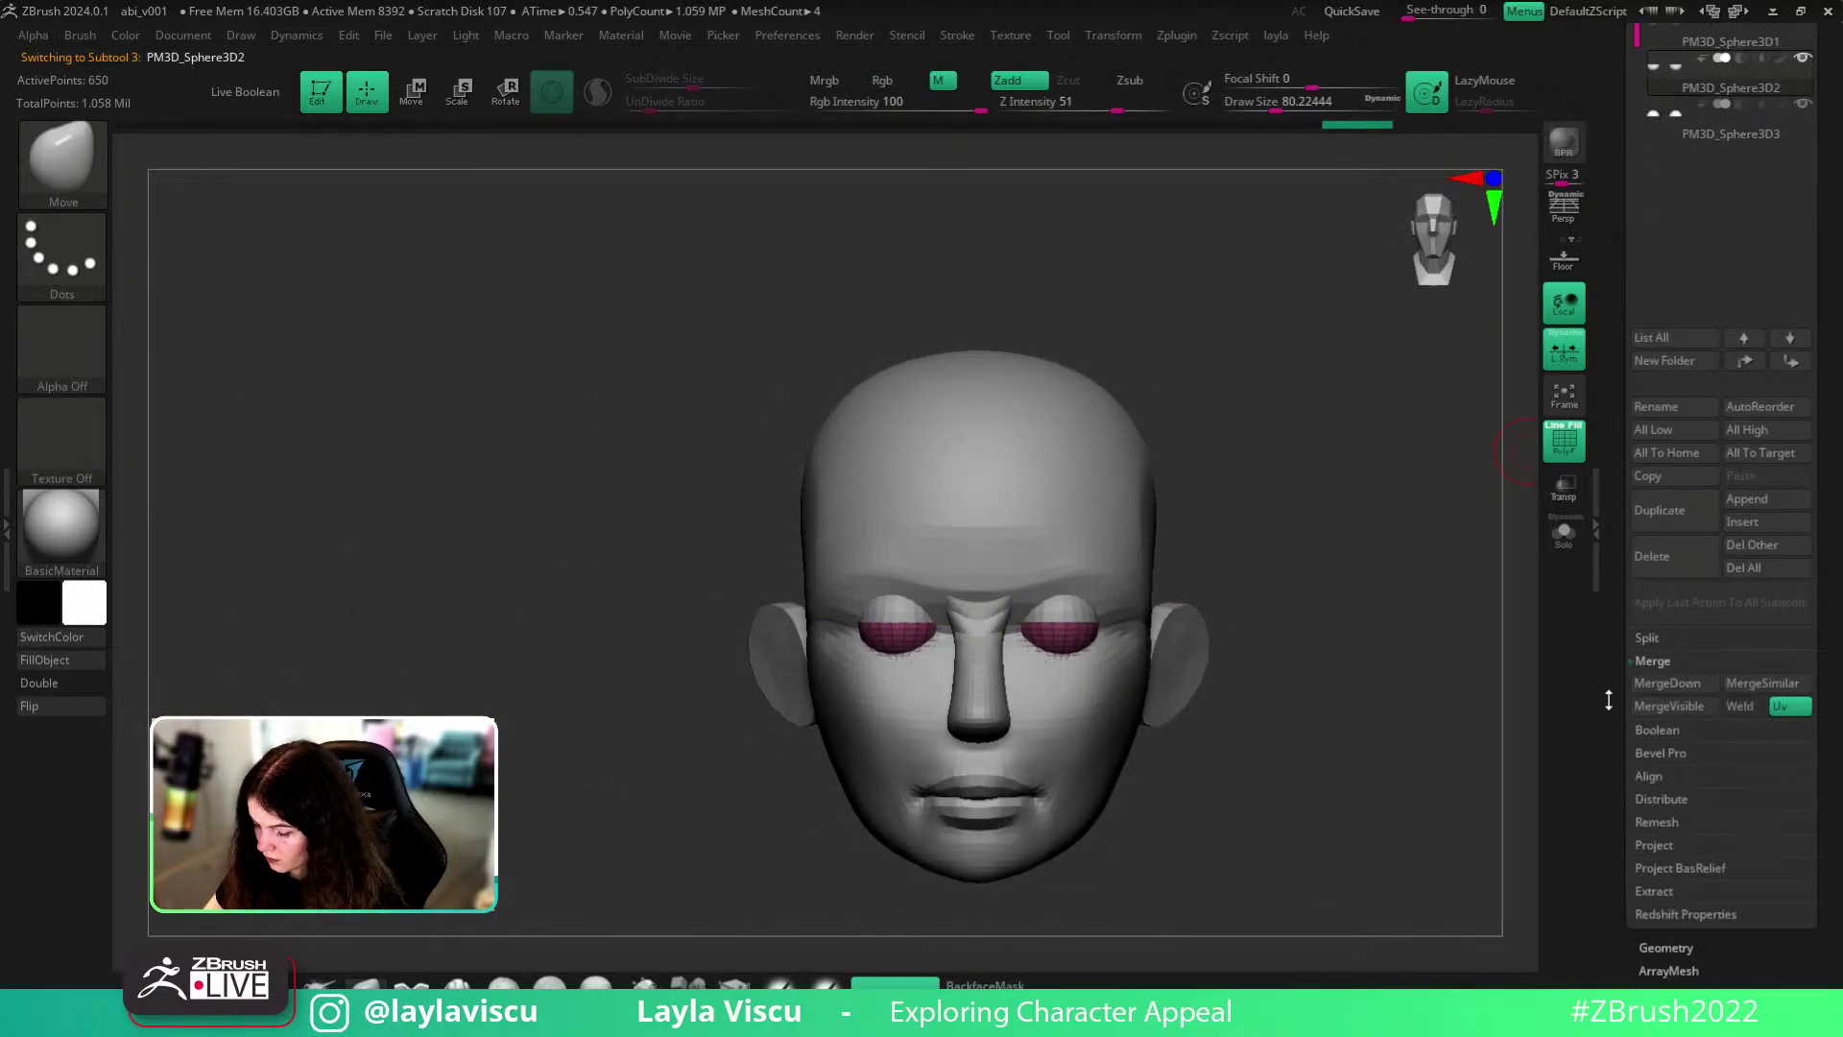
pyautogui.click(1681, 689)
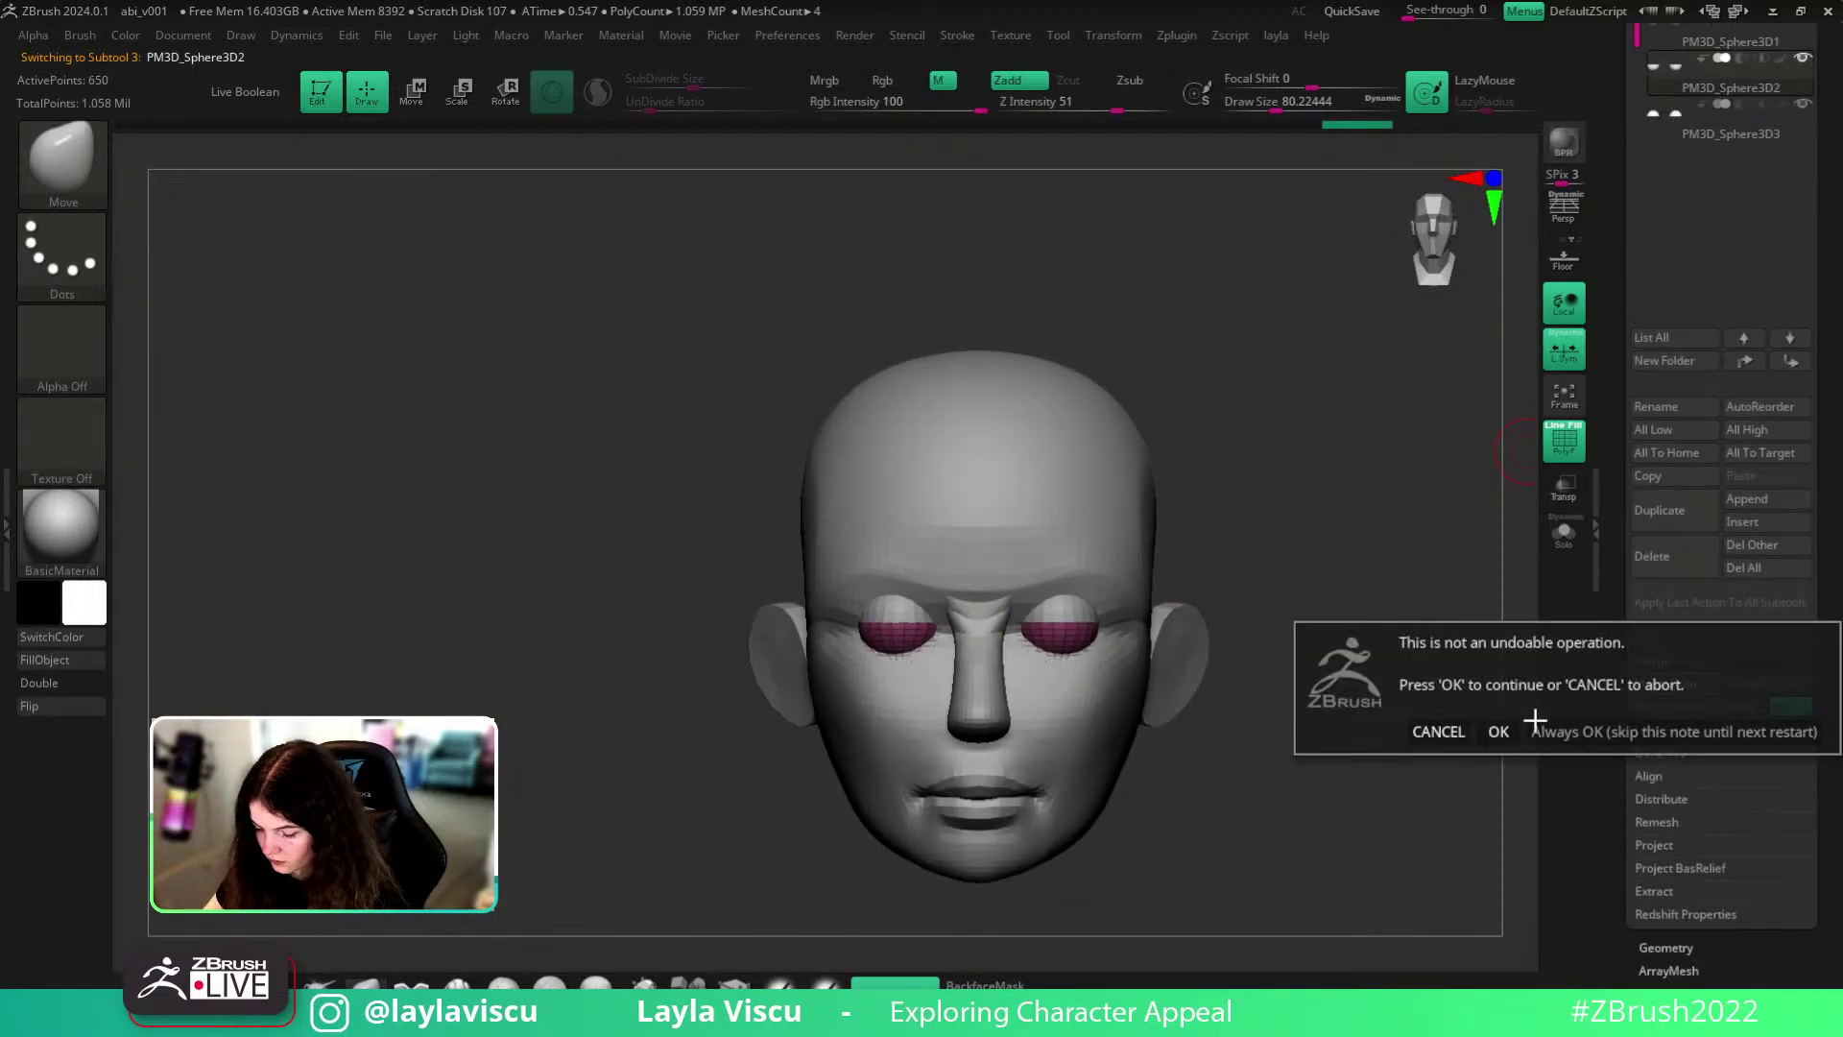
pyautogui.click(1831, 369)
pyautogui.keyDown('alt'); pyautogui.moveTo(1341, 475); pyautogui.dragTo(1322, 513); pyautogui.keyUp('alt')
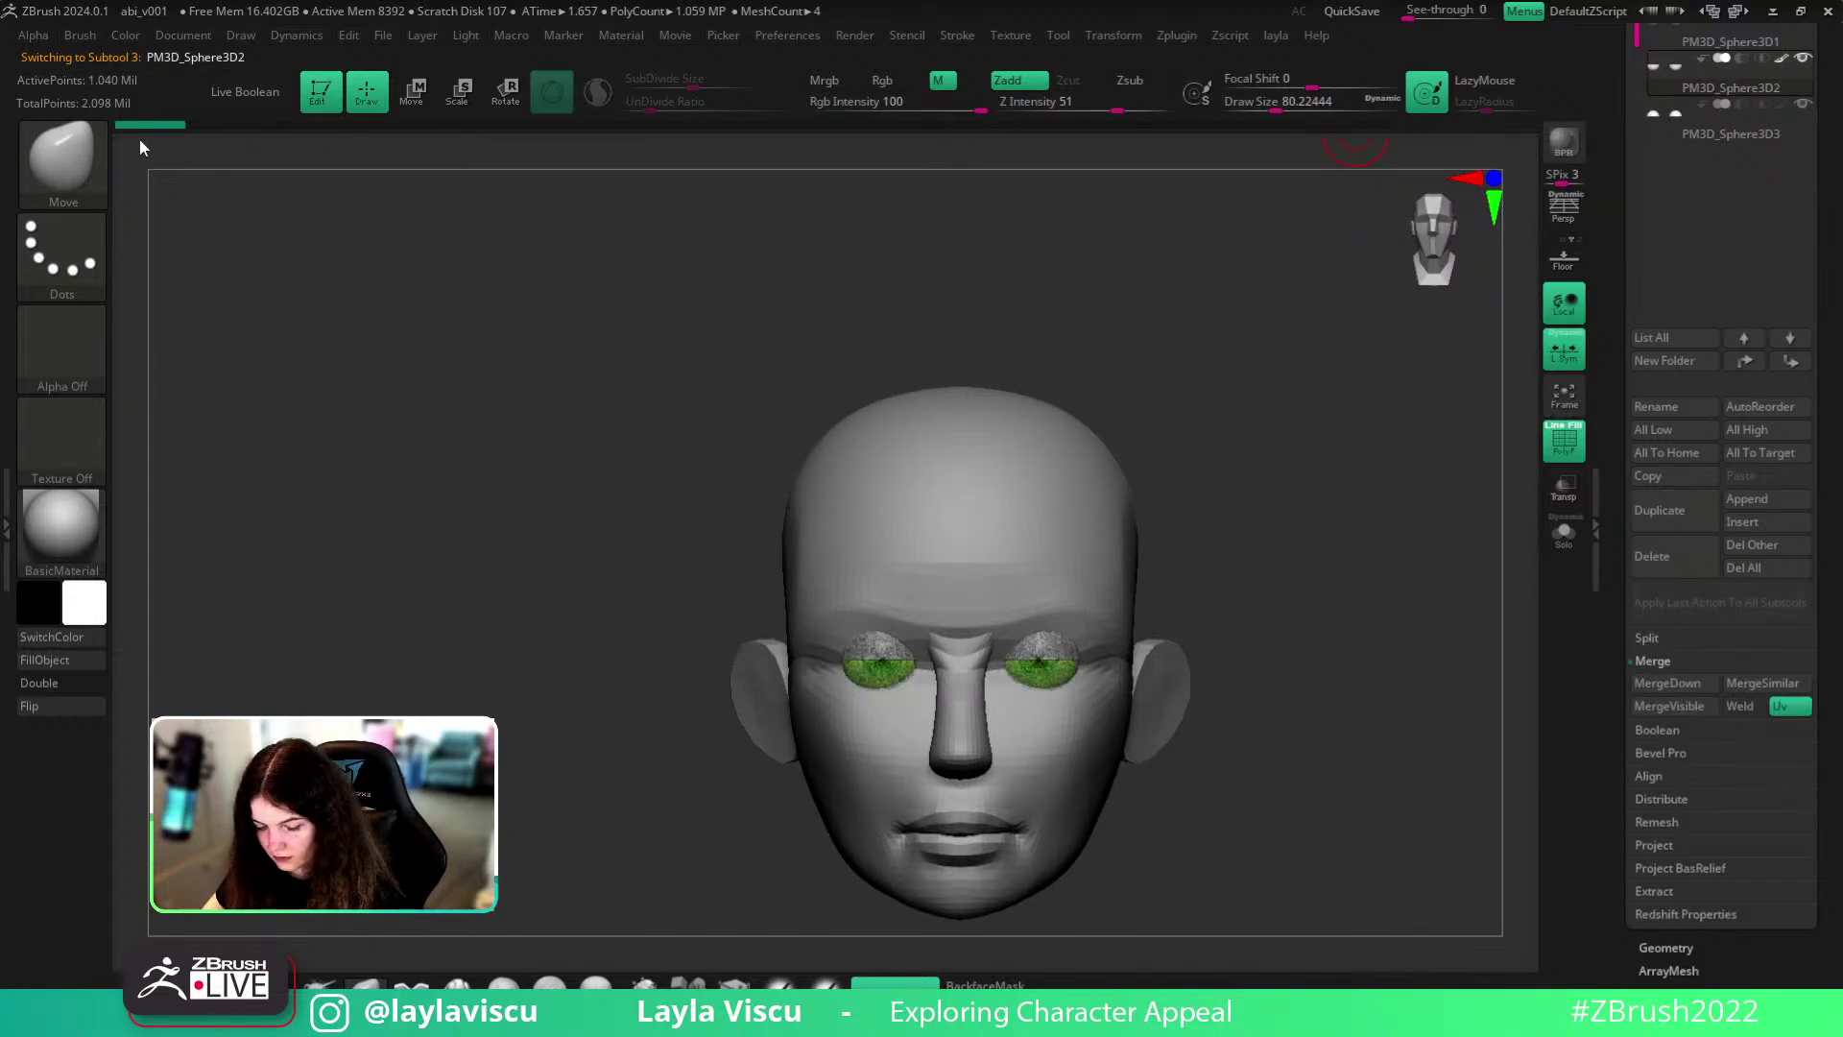
# - Select the upper halves, check an earlier state in their undo history and return to the remeshed version
pyautogui.click(1771, 134)
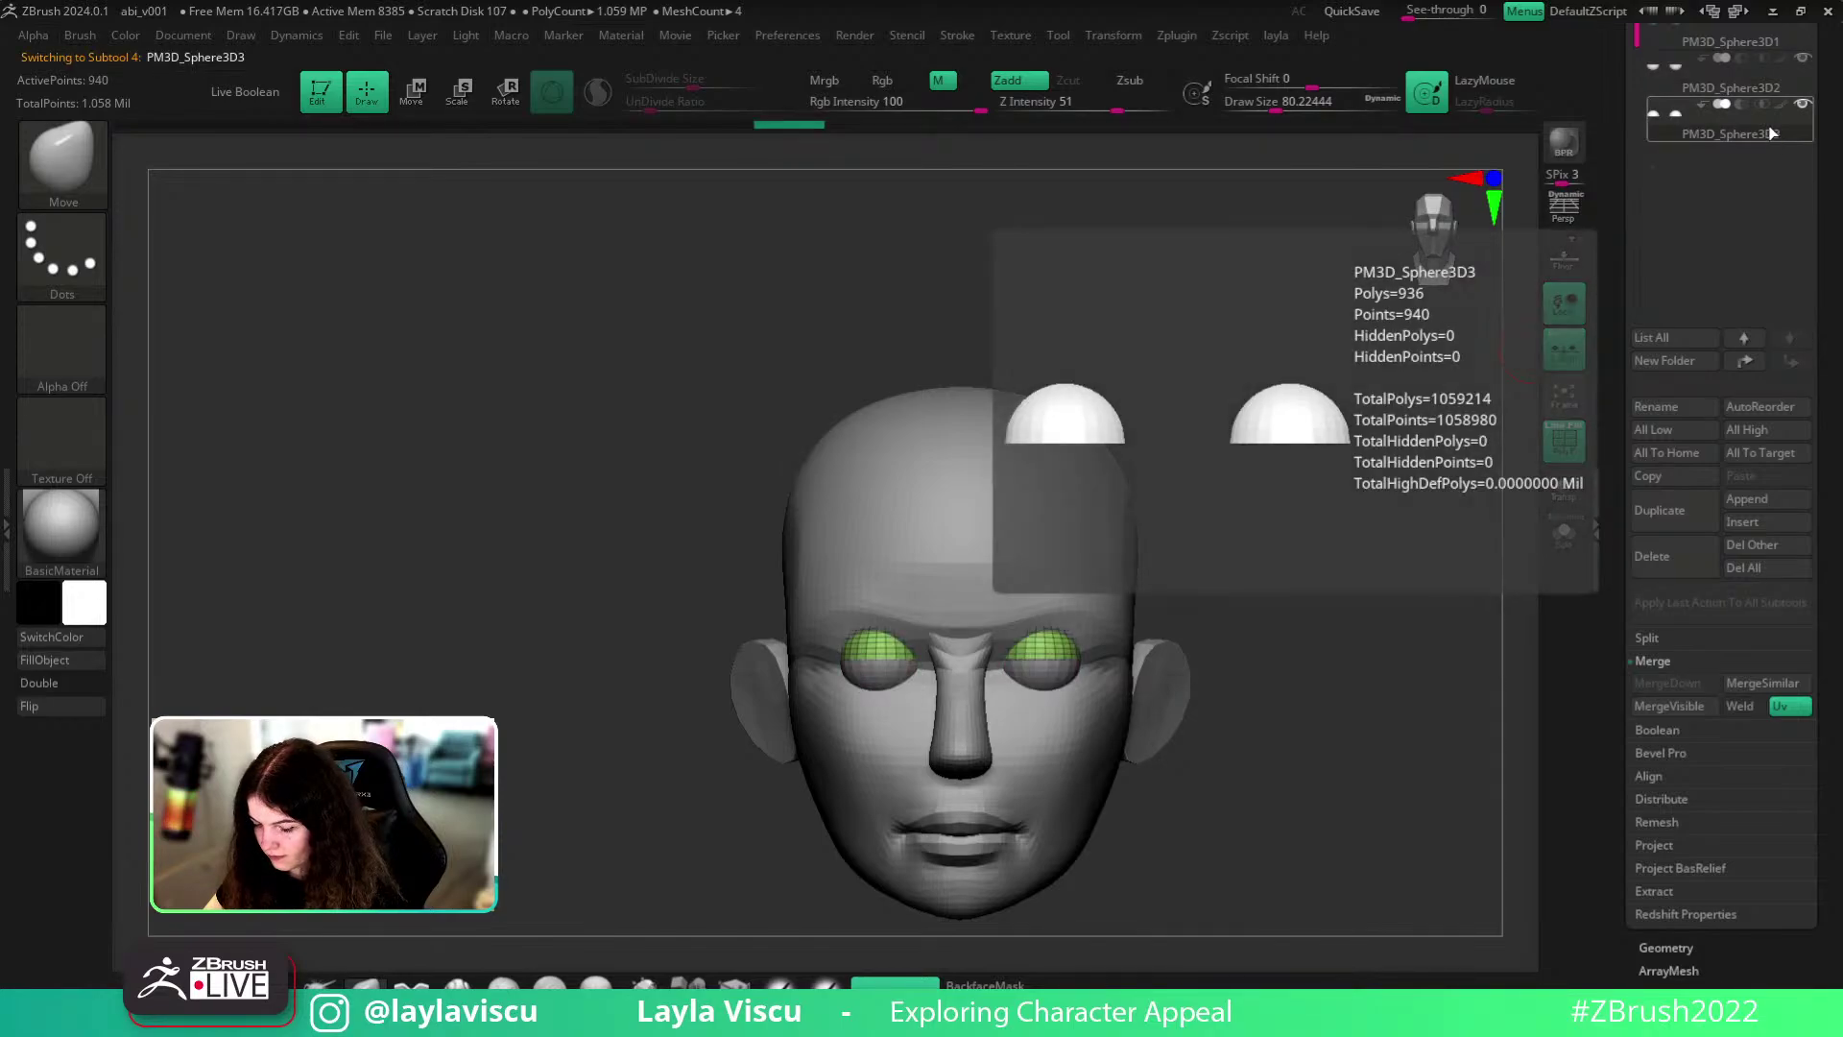
pyautogui.moveTo(765, 124); pyautogui.dragTo(195, 126)
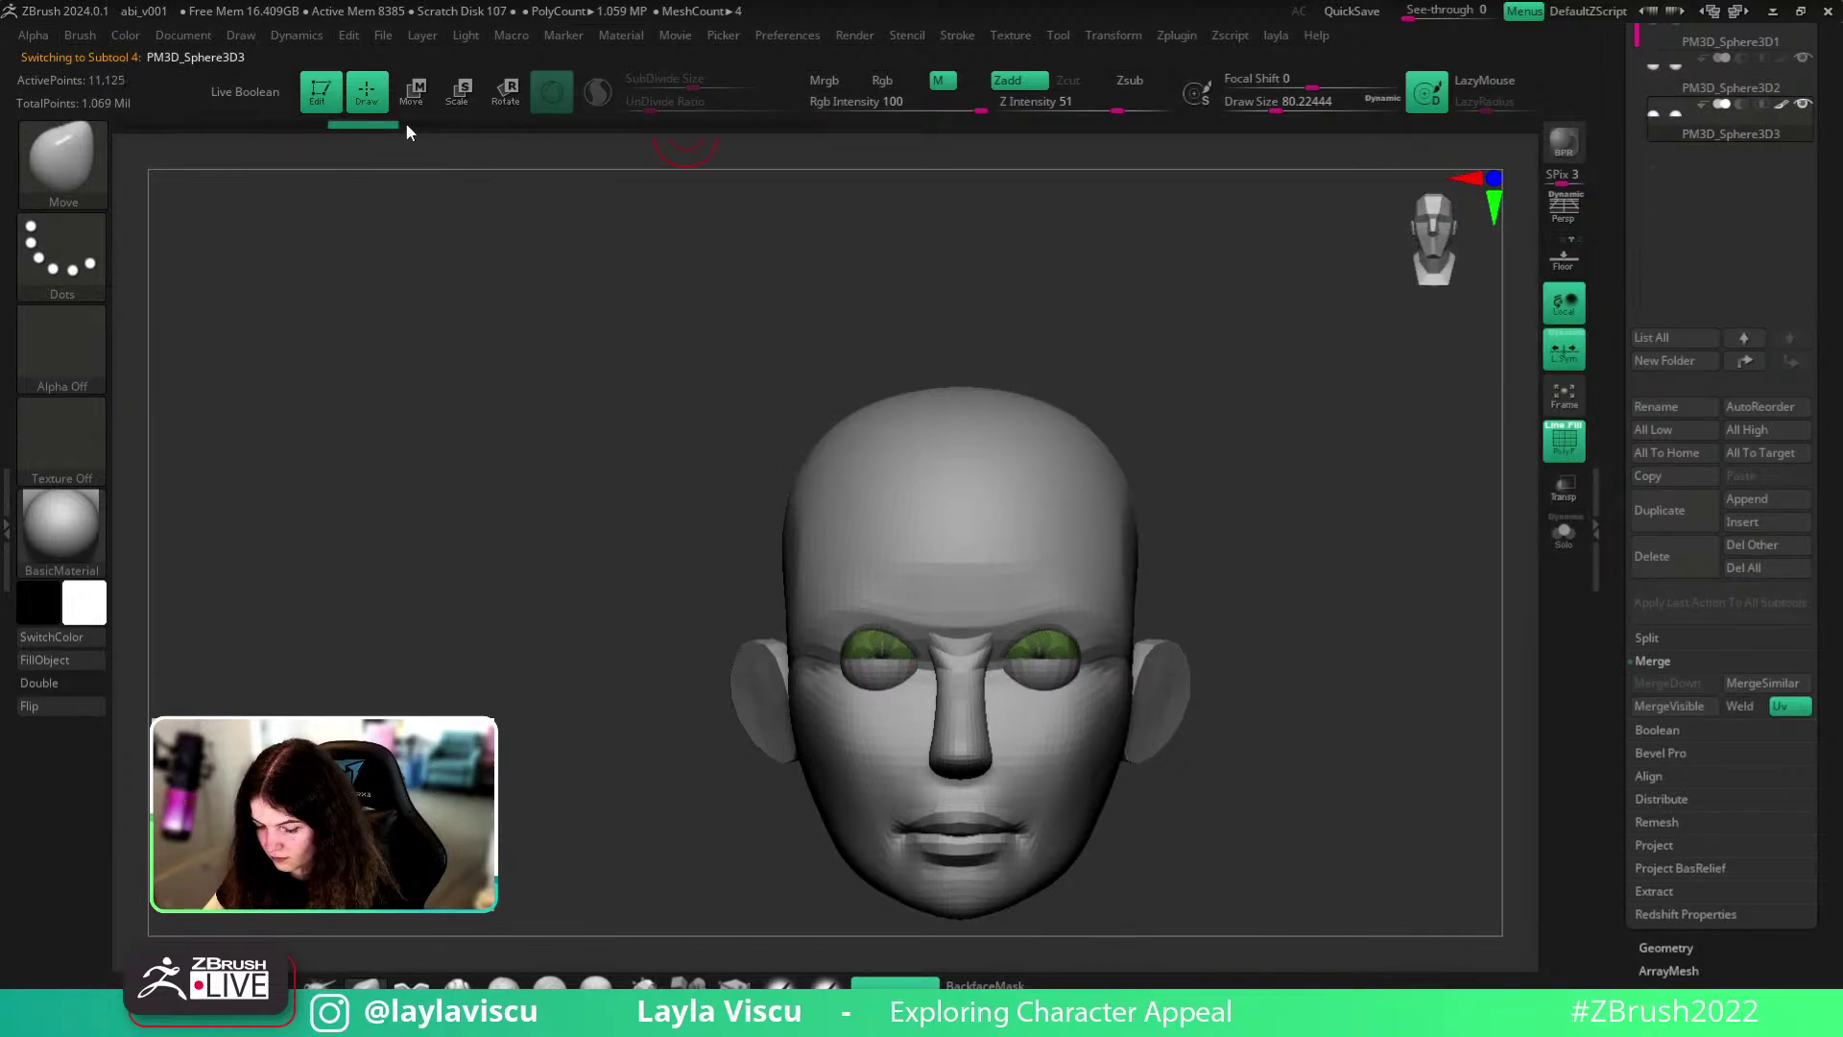
pyautogui.hotkey('ctrl', 'z')
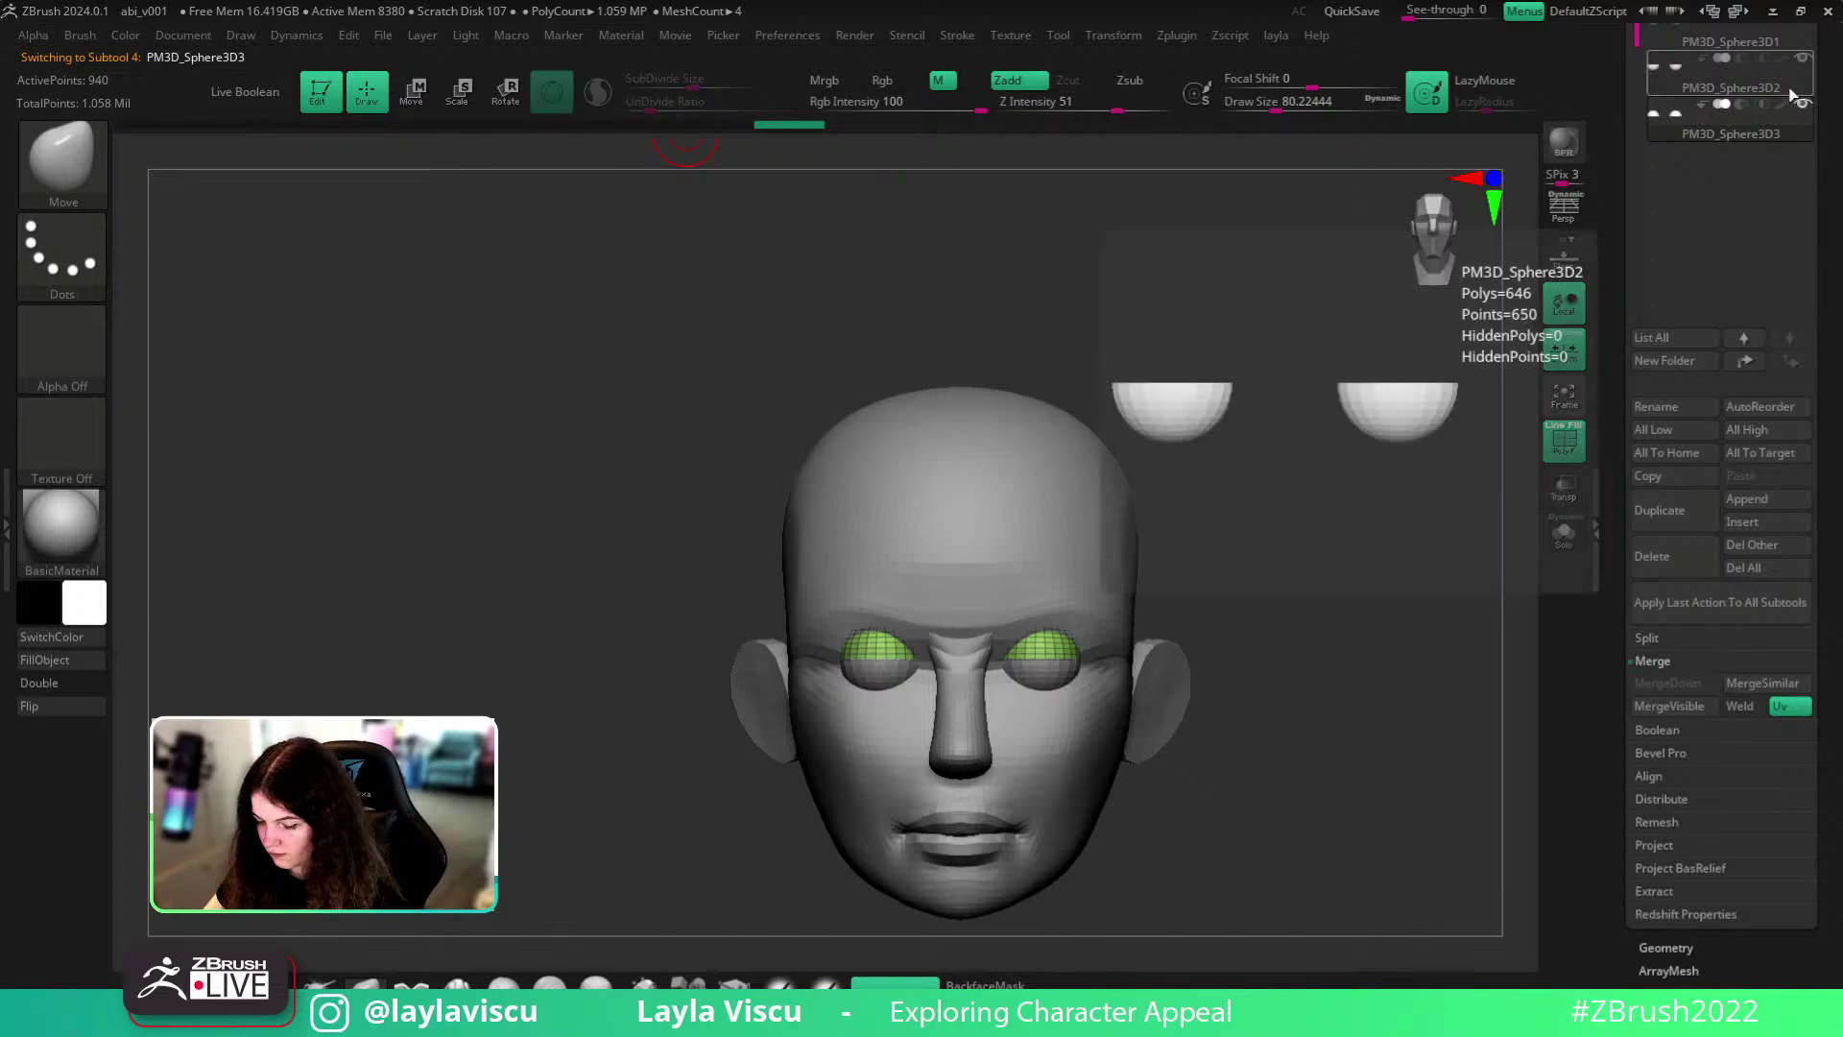
# - Enlarge the Move brush and reduce its Mask By Polygroups auto-masking strength for working on the upper eyelid shells
pyautogui.moveTo(1086, 660)
pyautogui.keyDown('ctrl'); pyautogui.mouseDown(button='right')
pyautogui.moveTo(1176, 758)
pyautogui.moveTo(1257, 768)
pyautogui.mouseUp(button='right'); pyautogui.keyUp('ctrl')
pyautogui.hotkey('shift', 'f')
pyautogui.hotkey('shift', 'f')
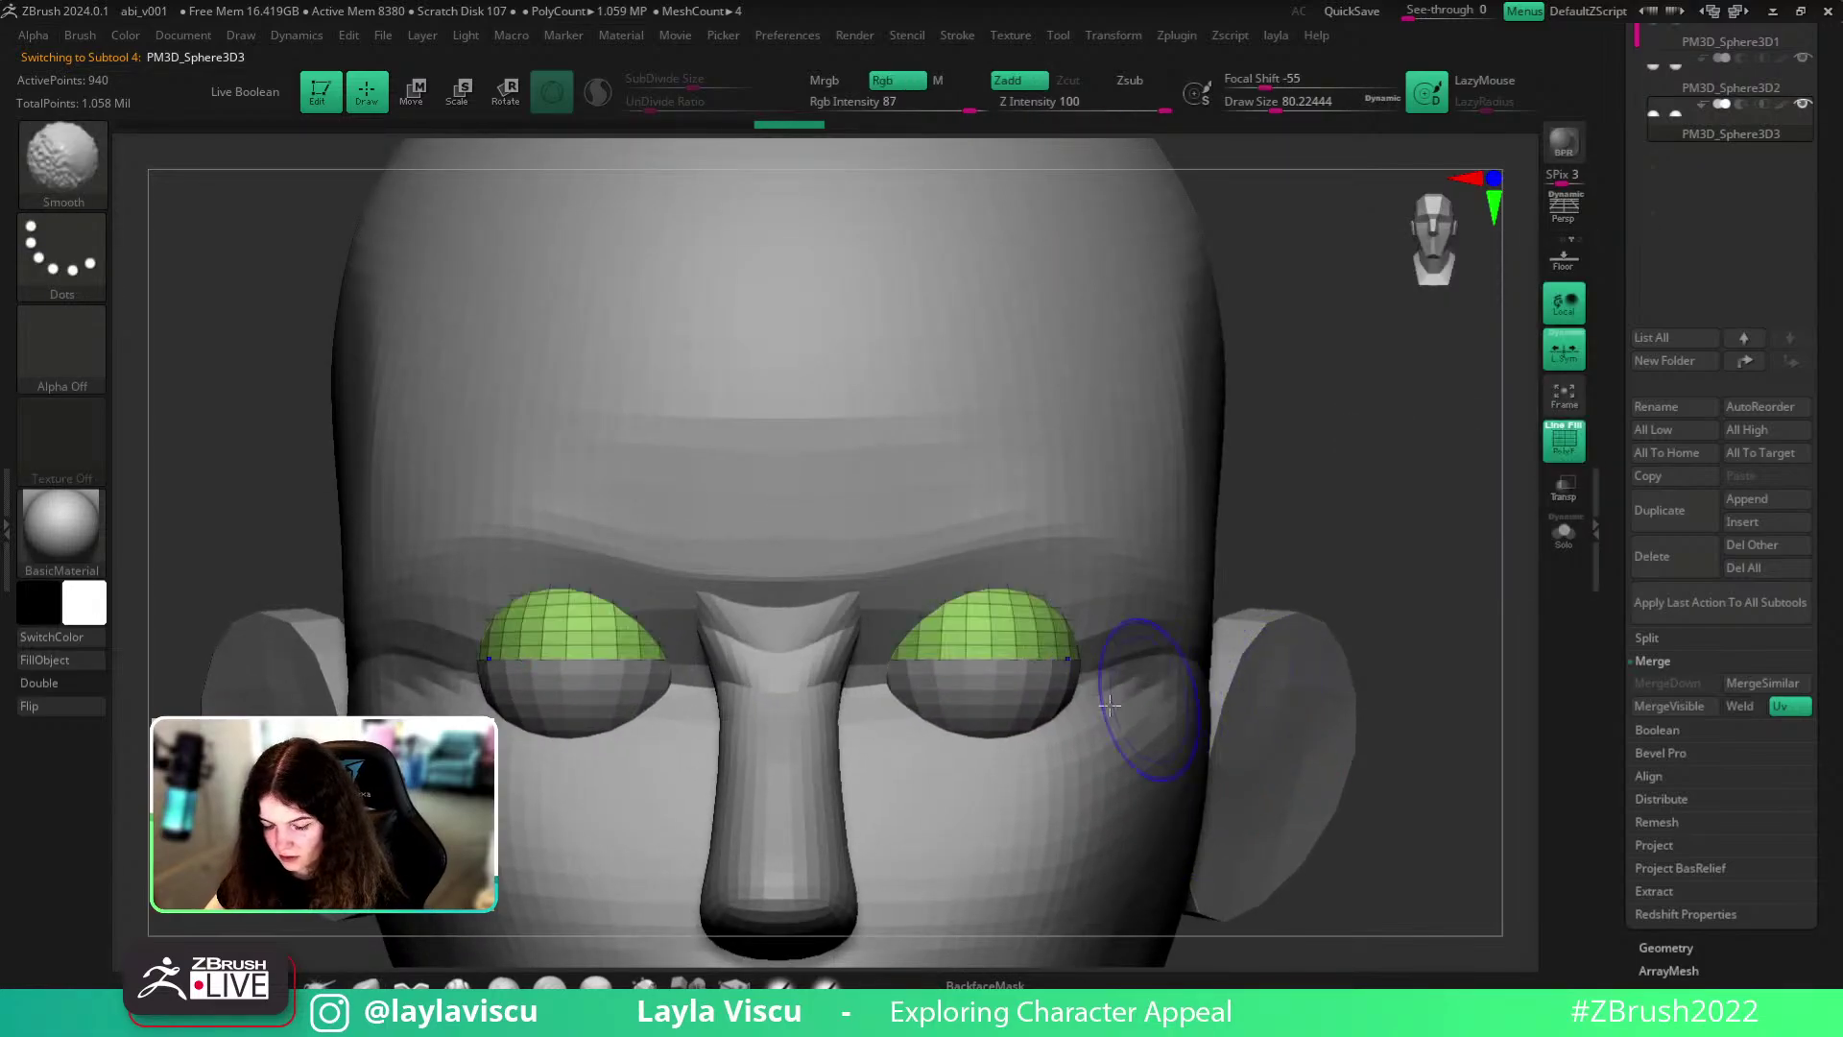
pyautogui.press('s')
pyautogui.moveTo(884, 683); pyautogui.dragTo(986, 629)
pyautogui.press(']')
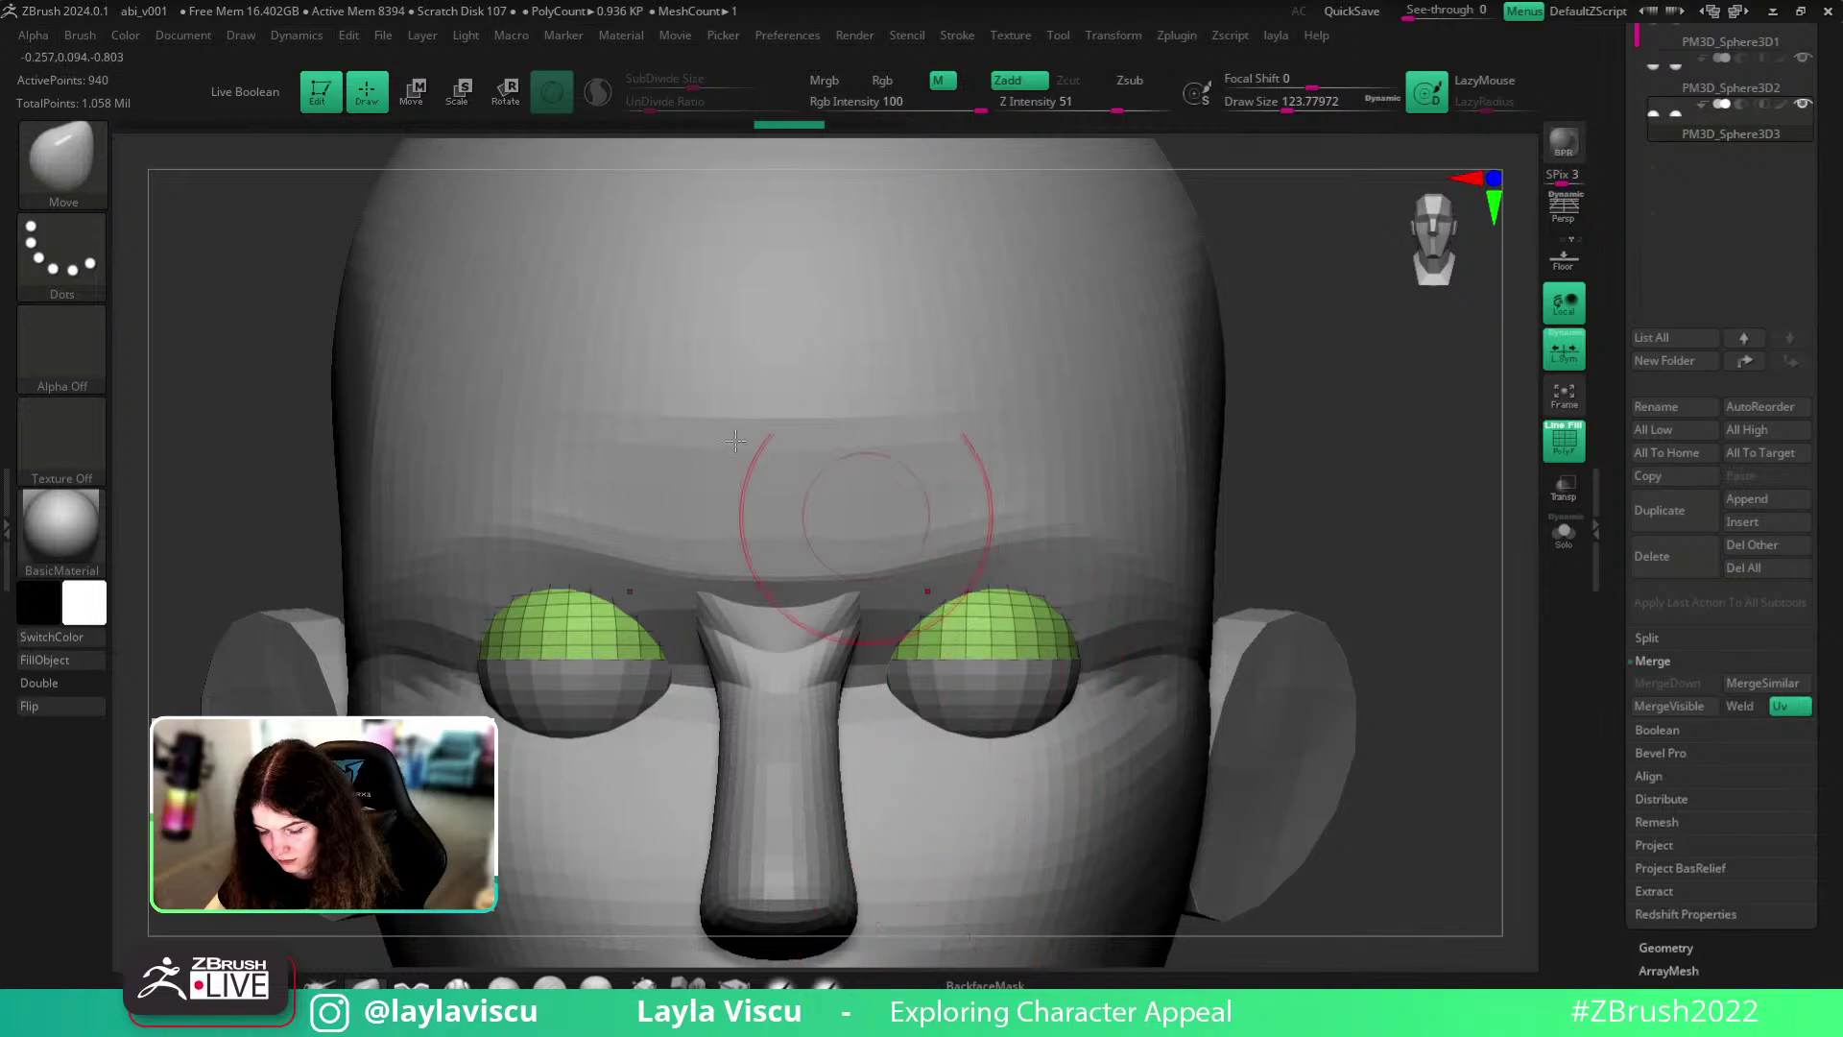
pyautogui.click(81, 36)
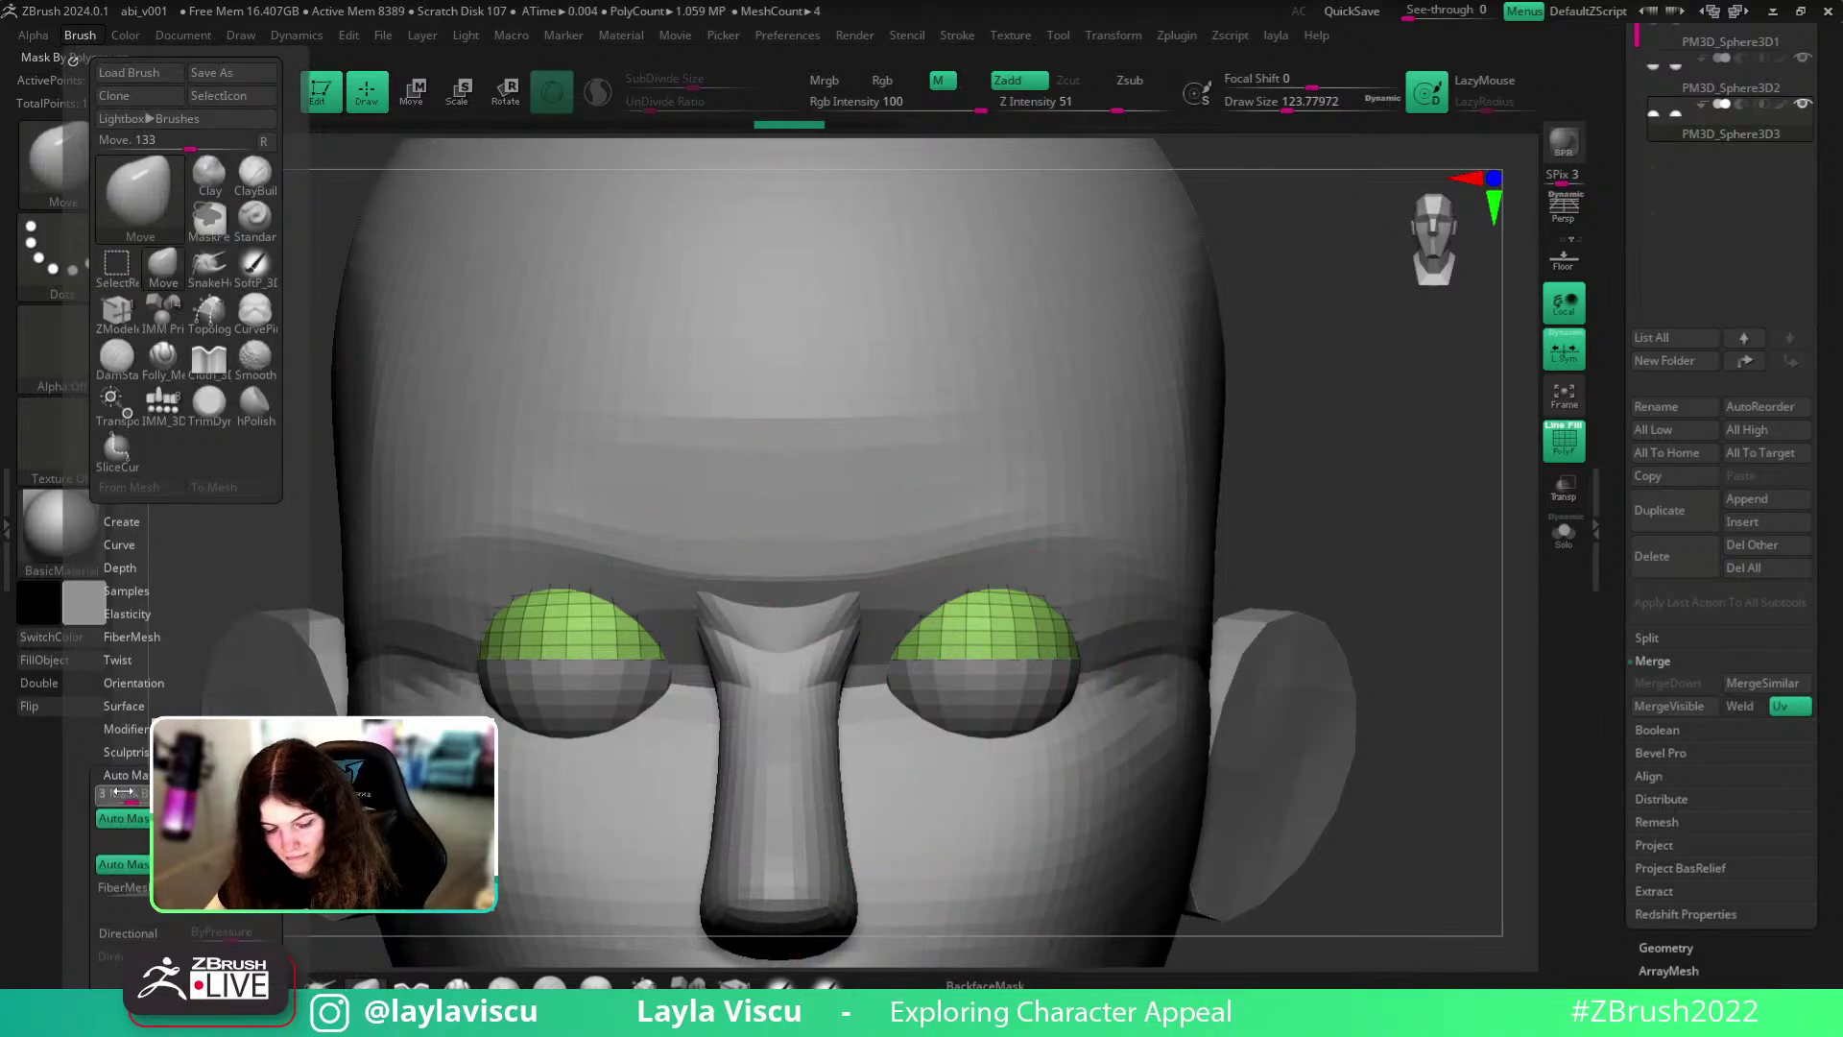
pyautogui.moveTo(130, 792); pyautogui.dragTo(89, 789)
# - Try to lift the front edge of the upper lids with a smaller Move brush, and undo the change
pyautogui.press('[')
pyautogui.press('[')
pyautogui.press('[')
pyautogui.press('[')
pyautogui.moveTo(995, 659)
pyautogui.mouseDown()
pyautogui.moveTo(1000, 637)
pyautogui.moveTo(1042, 646)
pyautogui.moveTo(995, 629)
pyautogui.moveTo(933, 646)
pyautogui.mouseUp()
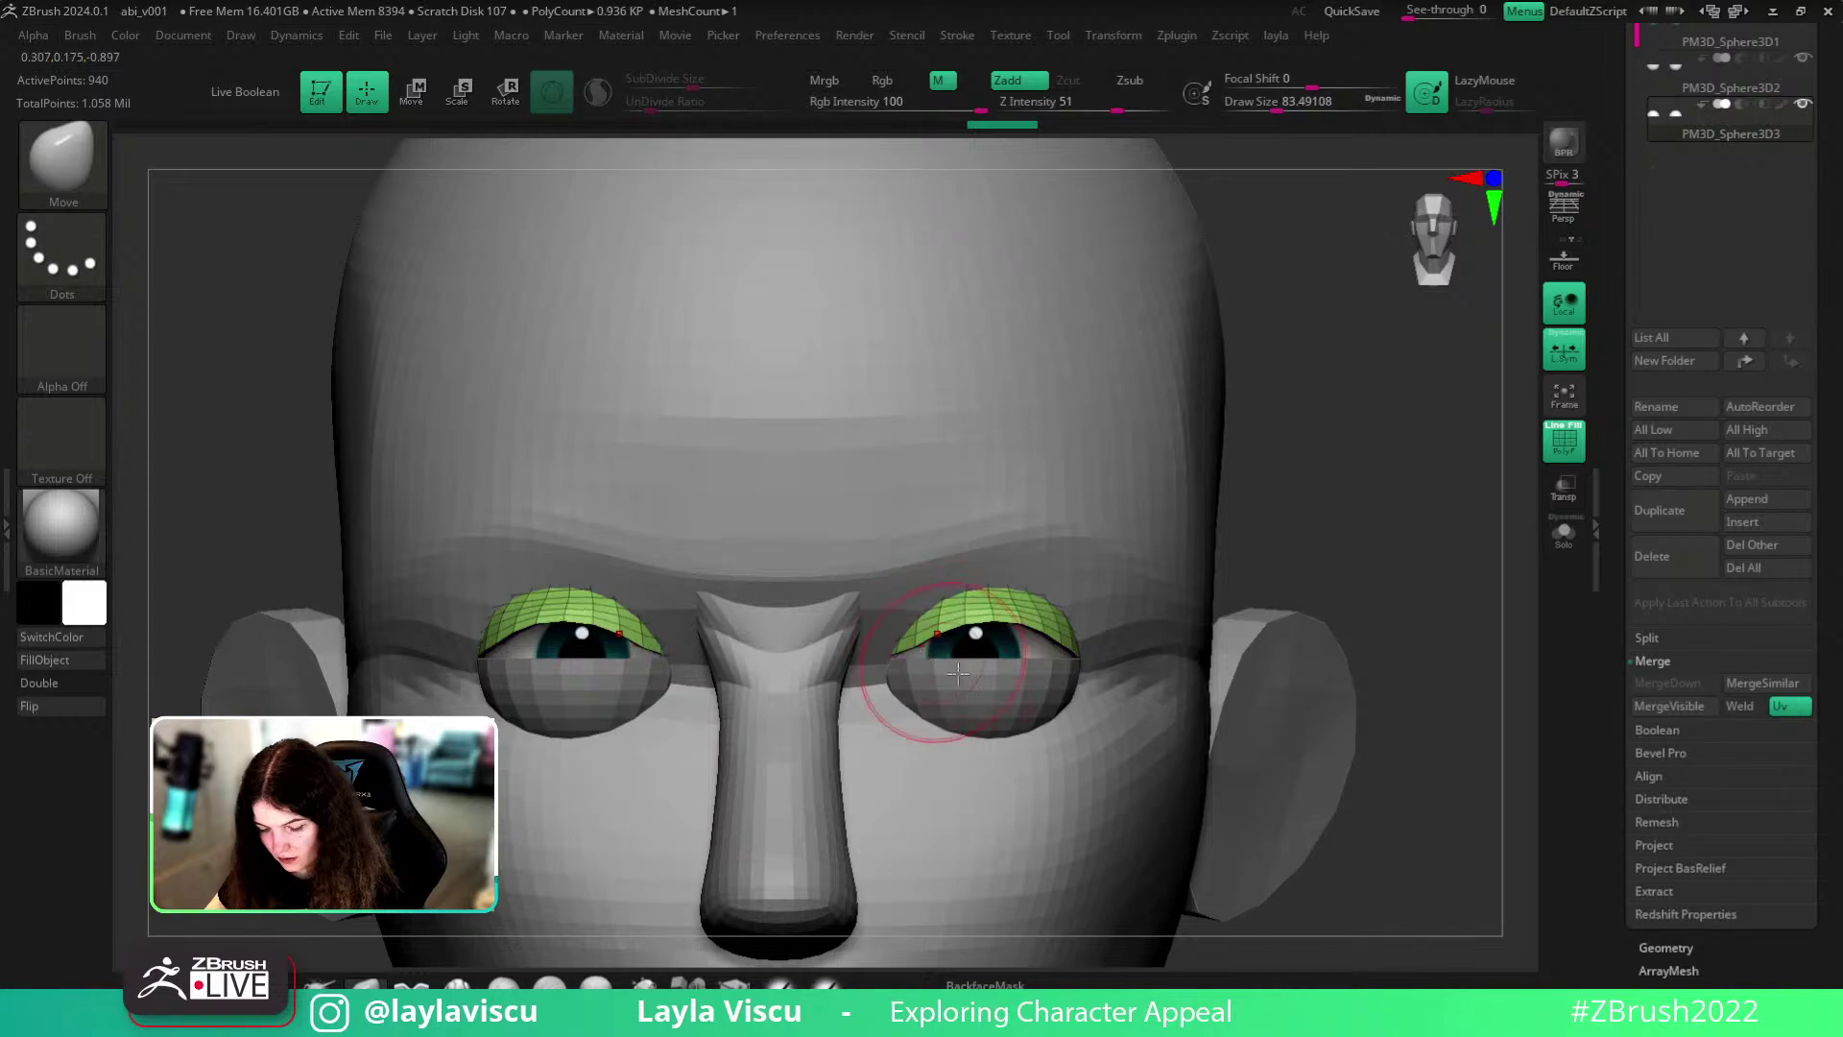
pyautogui.hotkey('shift', 'f')
pyautogui.hotkey('ctrl', 'z')
pyautogui.hotkey('ctrl', 'z')
pyautogui.hotkey('ctrl', 'z')
pyautogui.hotkey('ctrl', 'z')
pyautogui.hotkey('ctrl', 'z')
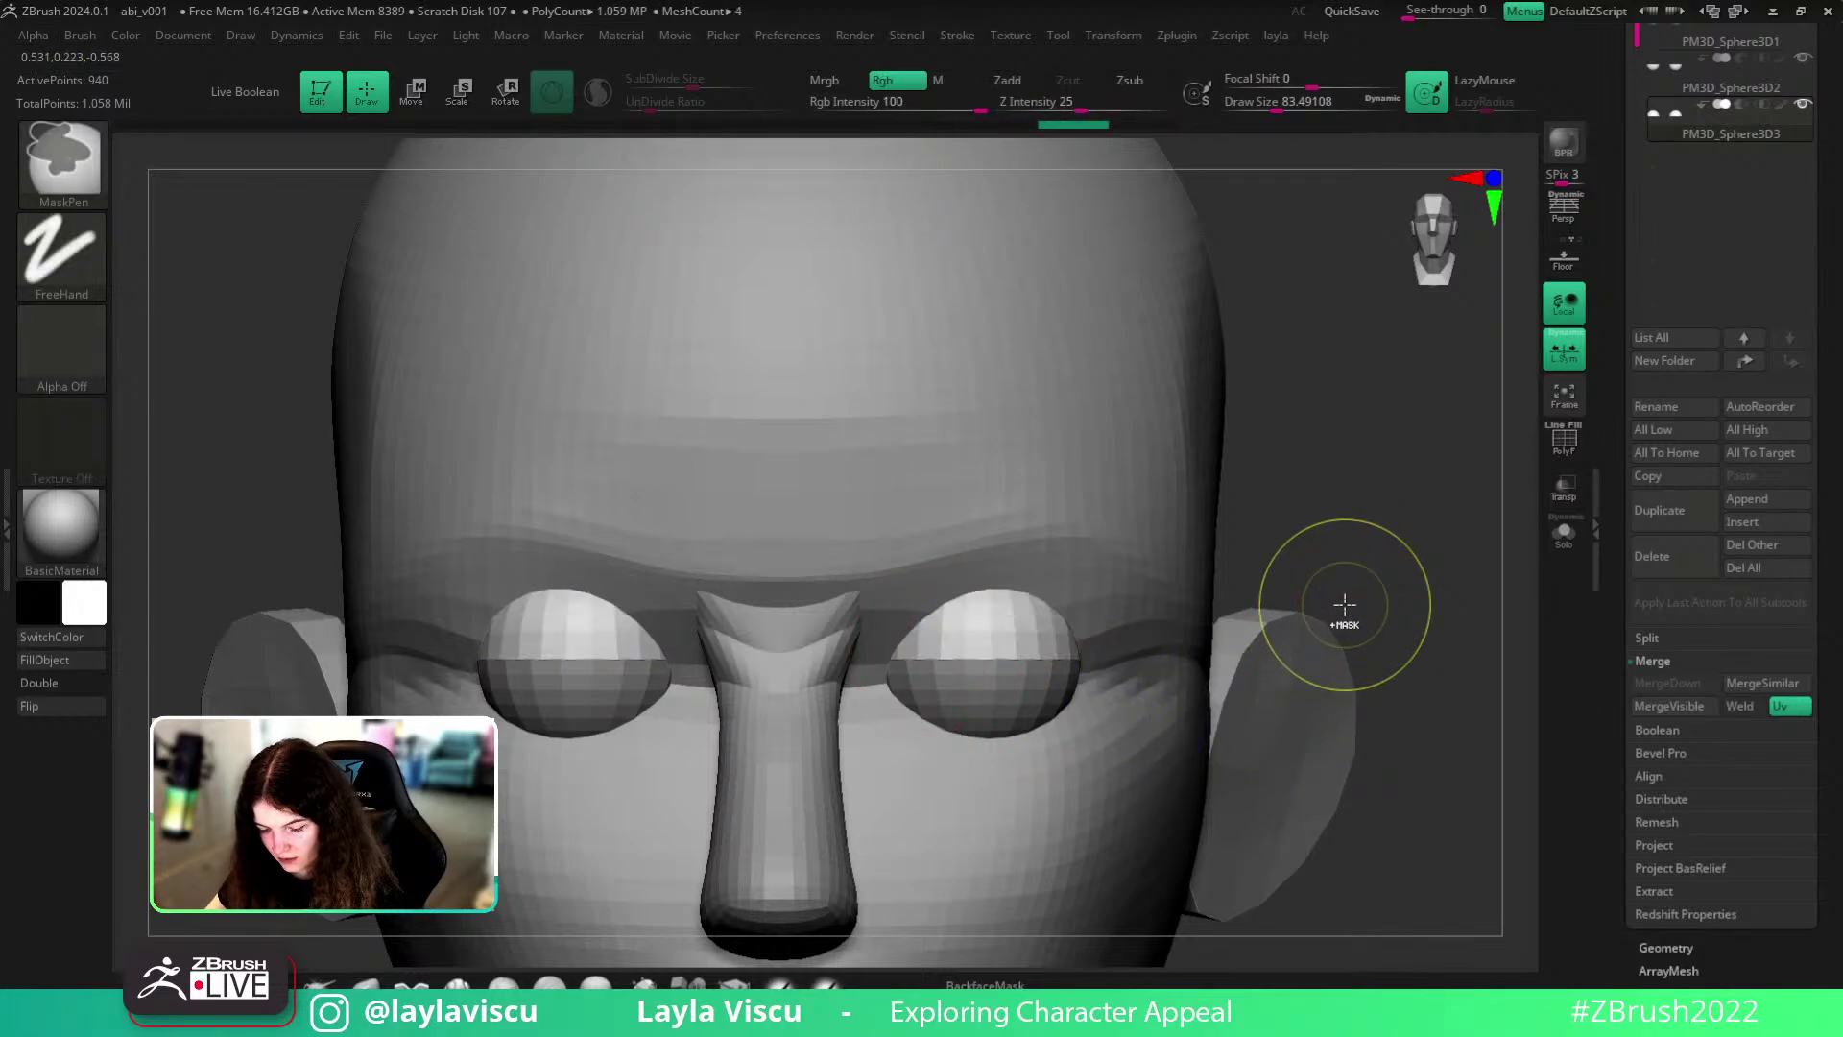
# - Rotate the upper and lower eyelid shells open with the gizmo to uncover the painted eyes
pyautogui.click(1598, 544)
pyautogui.click(1571, 544)
pyautogui.hotkey('shift', 'f')
pyautogui.press('w')
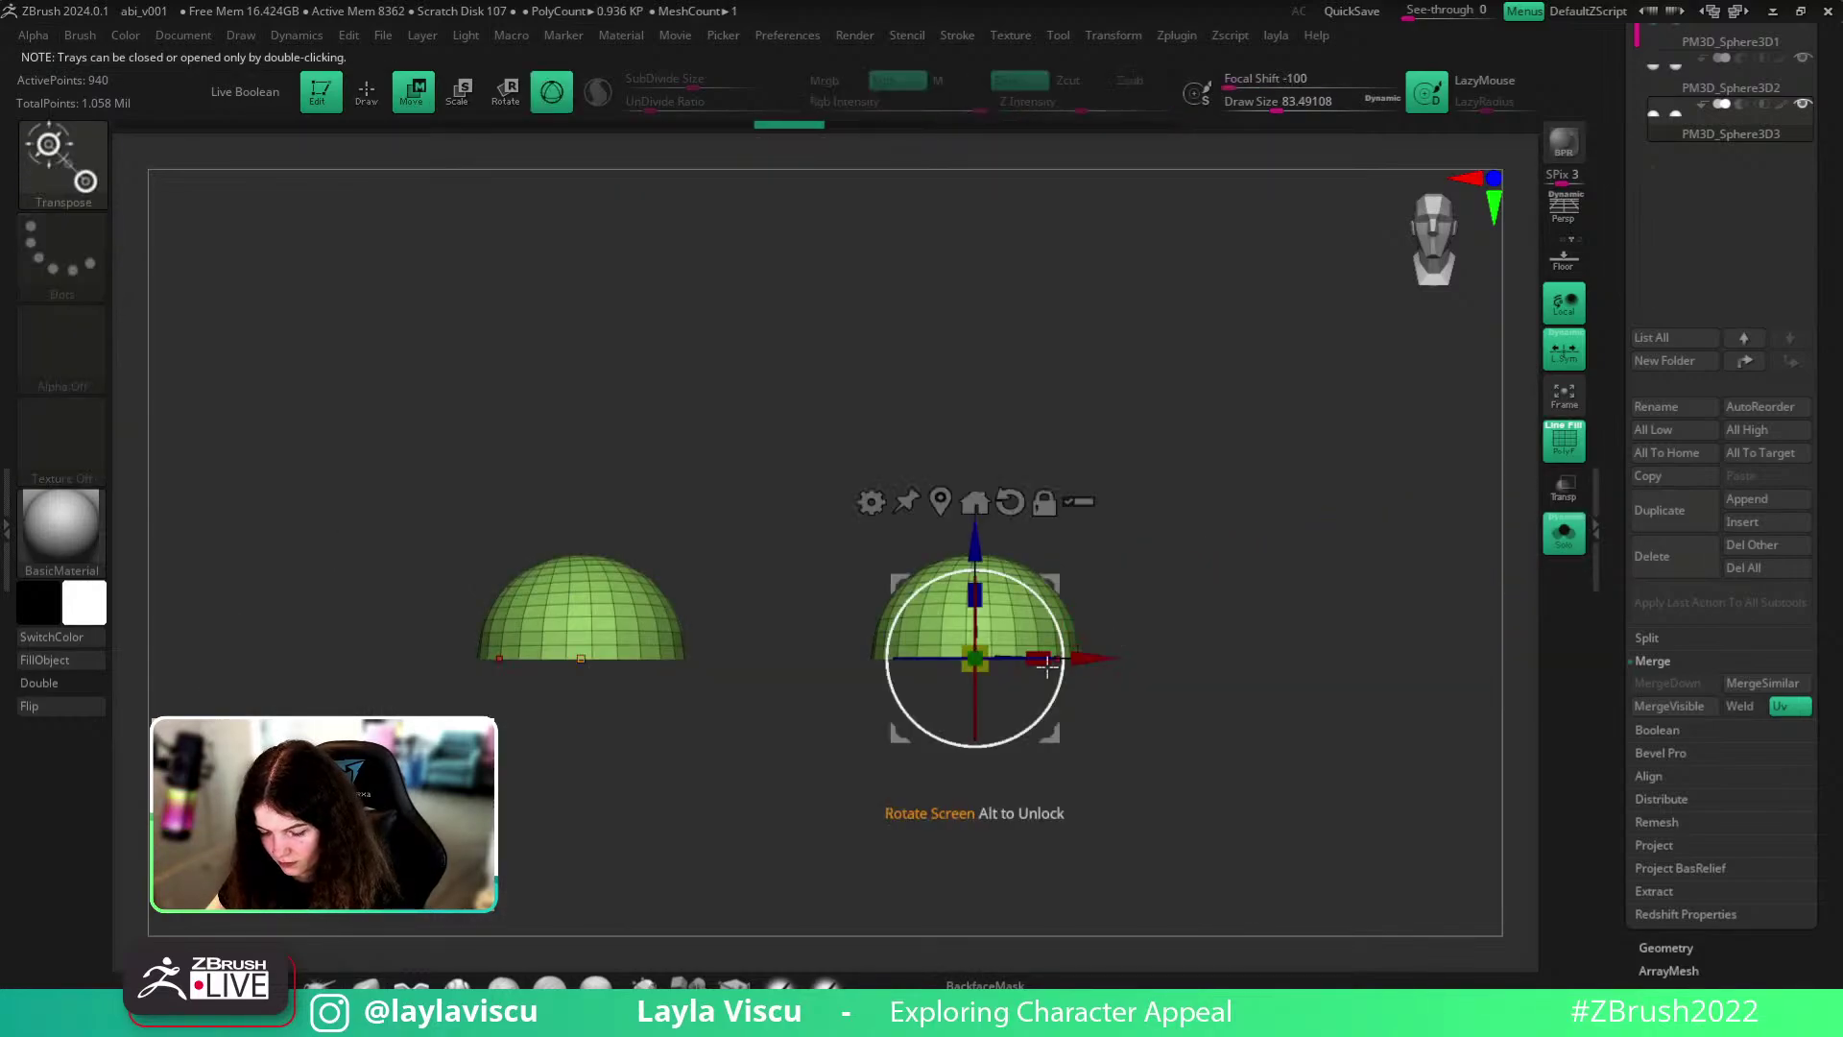
pyautogui.moveTo(1043, 684); pyautogui.dragTo(1373, 672, button='right')
pyautogui.click(1562, 550)
pyautogui.moveTo(974, 701)
pyautogui.mouseDown()
pyautogui.moveTo(974, 656)
pyautogui.moveTo(975, 737)
pyautogui.mouseUp()
pyautogui.keyDown('alt'); pyautogui.click(976, 700); pyautogui.keyUp('alt')
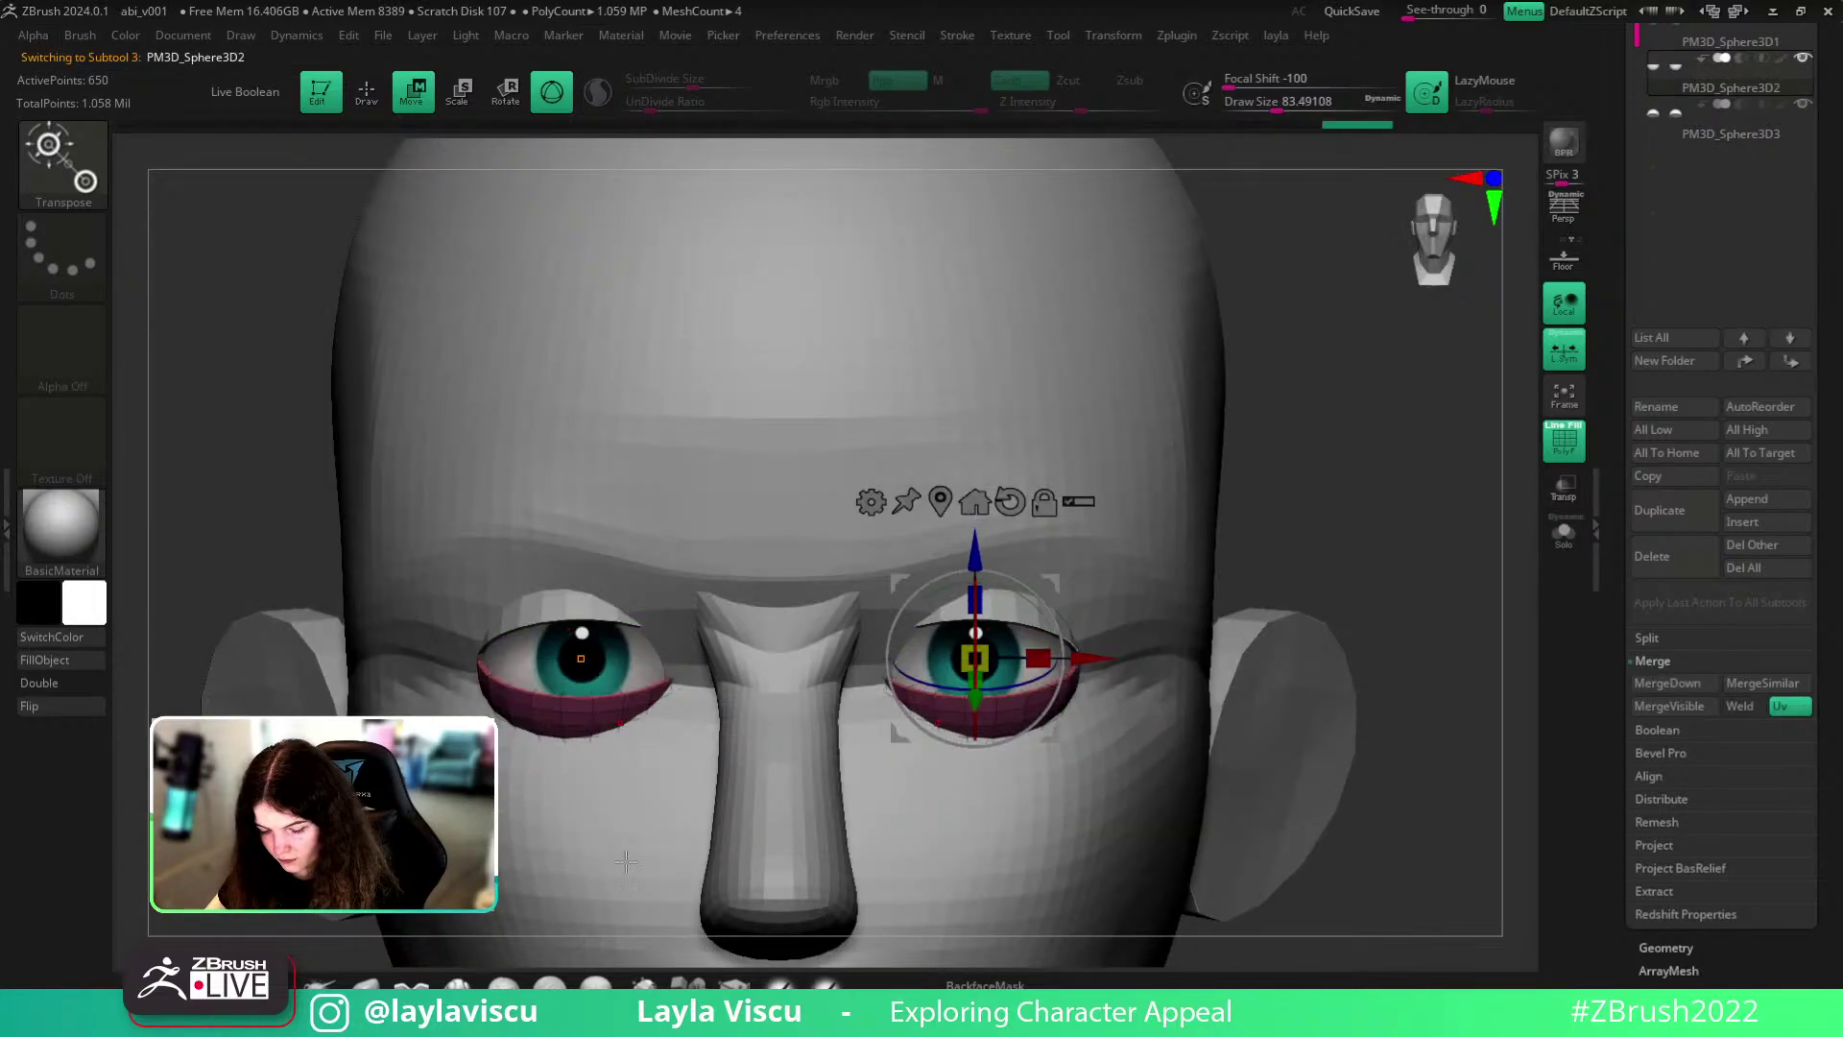
pyautogui.press('q')
# - Turn on perspective and examine the opened eyelids on the full head from the front and a slight angle
pyautogui.moveTo(1276, 729)
pyautogui.keyDown('ctrl'); pyautogui.mouseDown(button='right')
pyautogui.moveTo(1283, 579)
pyautogui.moveTo(1259, 428)
pyautogui.mouseUp(button='right'); pyautogui.keyUp('ctrl')
pyautogui.hotkey('shift', 'f')
pyautogui.moveTo(1339, 480)
pyautogui.mouseDown(button='right')
pyautogui.moveTo(1258, 489)
pyautogui.moveTo(1334, 465)
pyautogui.mouseUp(button='right')
pyautogui.click(1558, 222)
pyautogui.keyDown('alt'); pyautogui.moveTo(1420, 419); pyautogui.dragTo(1329, 524, button='right'); pyautogui.keyUp('alt')
pyautogui.keyDown('ctrl'); pyautogui.moveTo(1330, 523); pyautogui.dragTo(1211, 484, button='right'); pyautogui.keyUp('ctrl')
pyautogui.keyDown('ctrl'); pyautogui.moveTo(912, 527); pyautogui.dragTo(950, 478, button='right'); pyautogui.keyUp('ctrl')
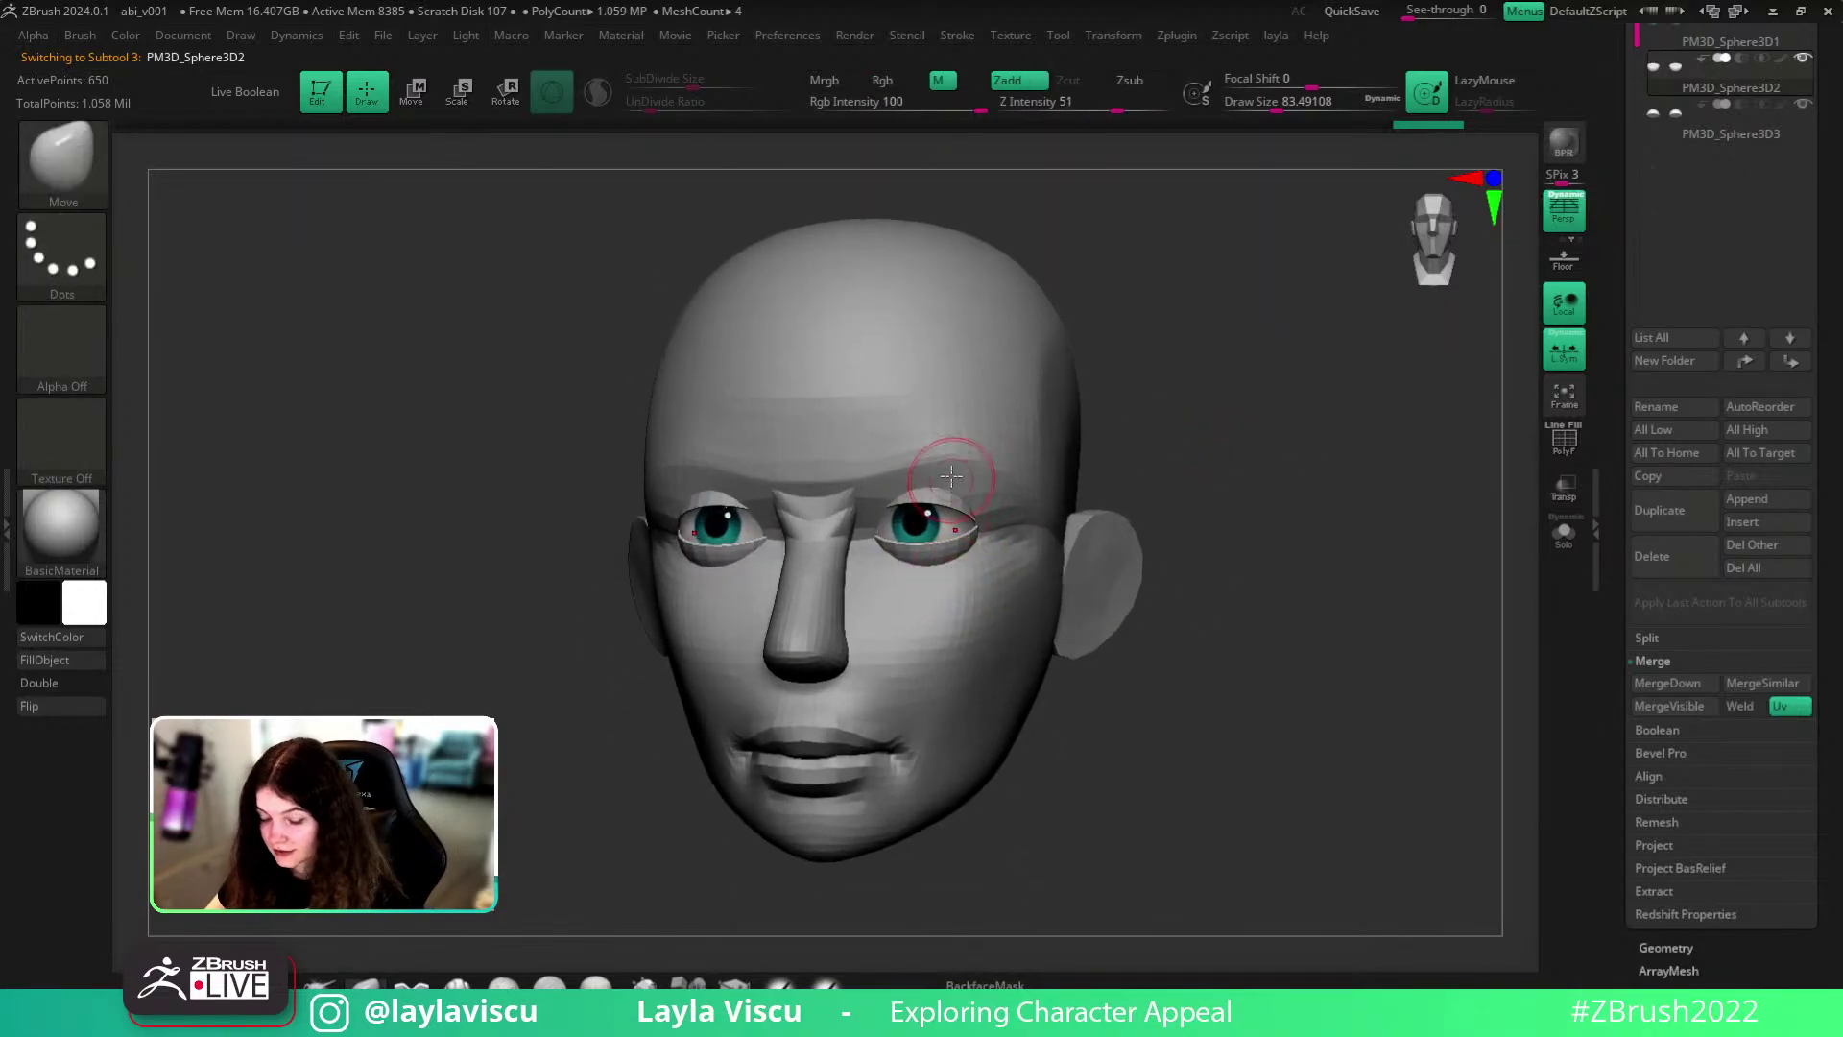
# - Select the upper lids and fine-tune their rotation around the eyeballs with the gizmo
pyautogui.keyDown('alt'); pyautogui.click(918, 501); pyautogui.keyUp('alt')
pyautogui.keyDown('shift'); pyautogui.moveTo(1201, 498); pyautogui.dragTo(1223, 501, button='right'); pyautogui.keyUp('shift')
pyautogui.press('w')
pyautogui.moveTo(968, 587); pyautogui.dragTo(981, 574)
pyautogui.press('q')
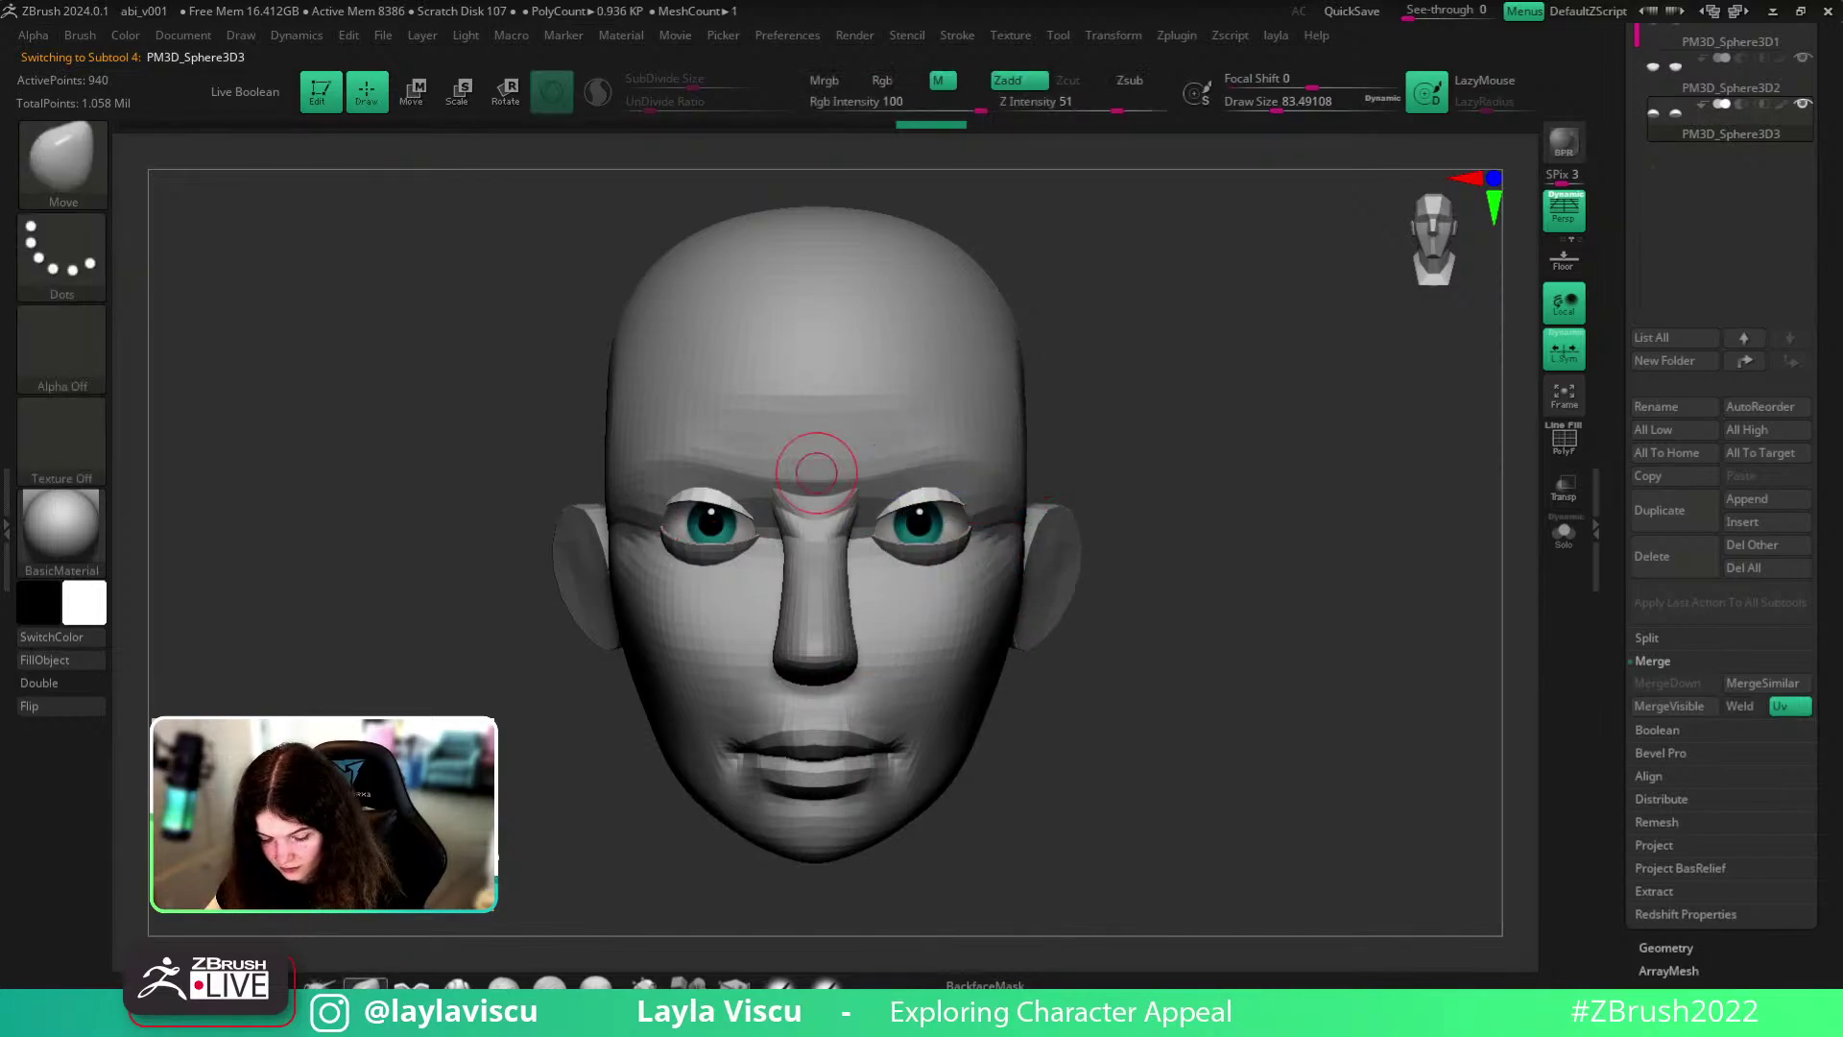
# - Reshape the upper lids around the eyeballs with a large Move brush, working from the front and side
pyautogui.moveTo(873, 542); pyautogui.dragTo(857, 515)
pyautogui.press('s')
pyautogui.moveTo(908, 503); pyautogui.dragTo(906, 492)
pyautogui.moveTo(1343, 537); pyautogui.dragTo(1123, 547, button='right')
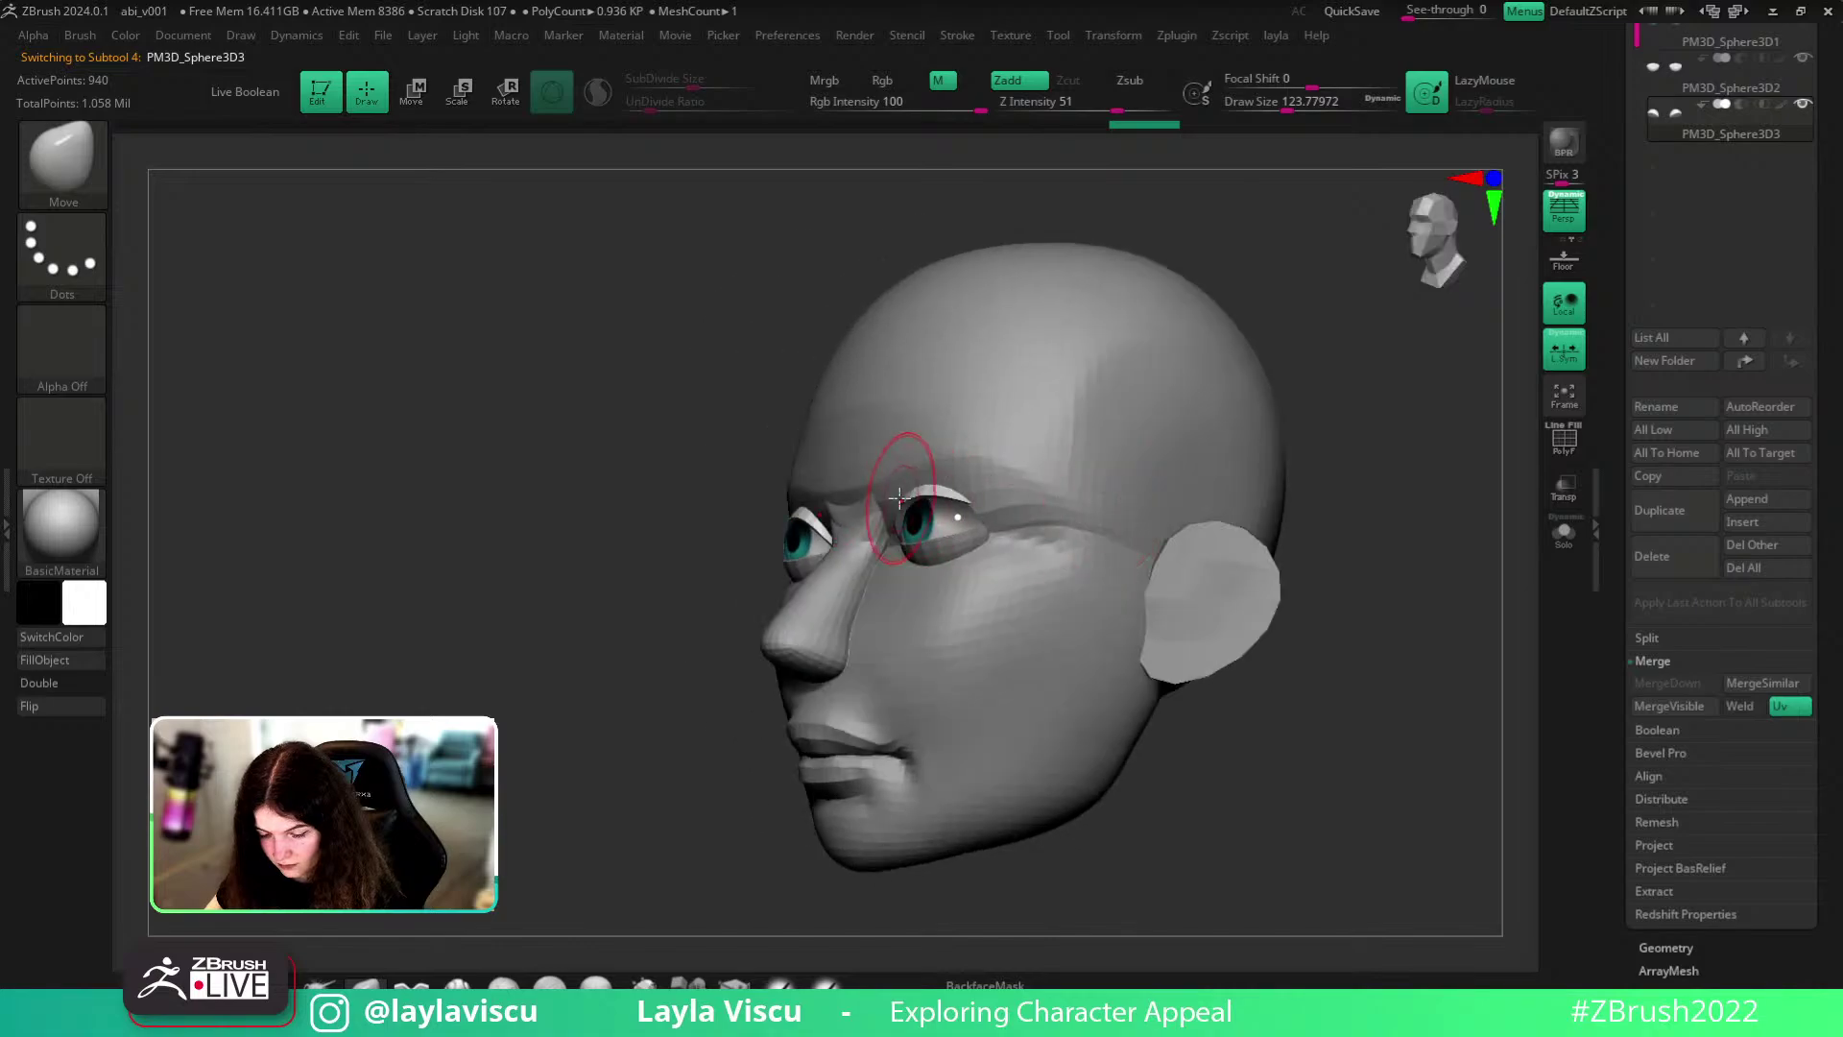
pyautogui.moveTo(710, 770); pyautogui.dragTo(1333, 618, button='right')
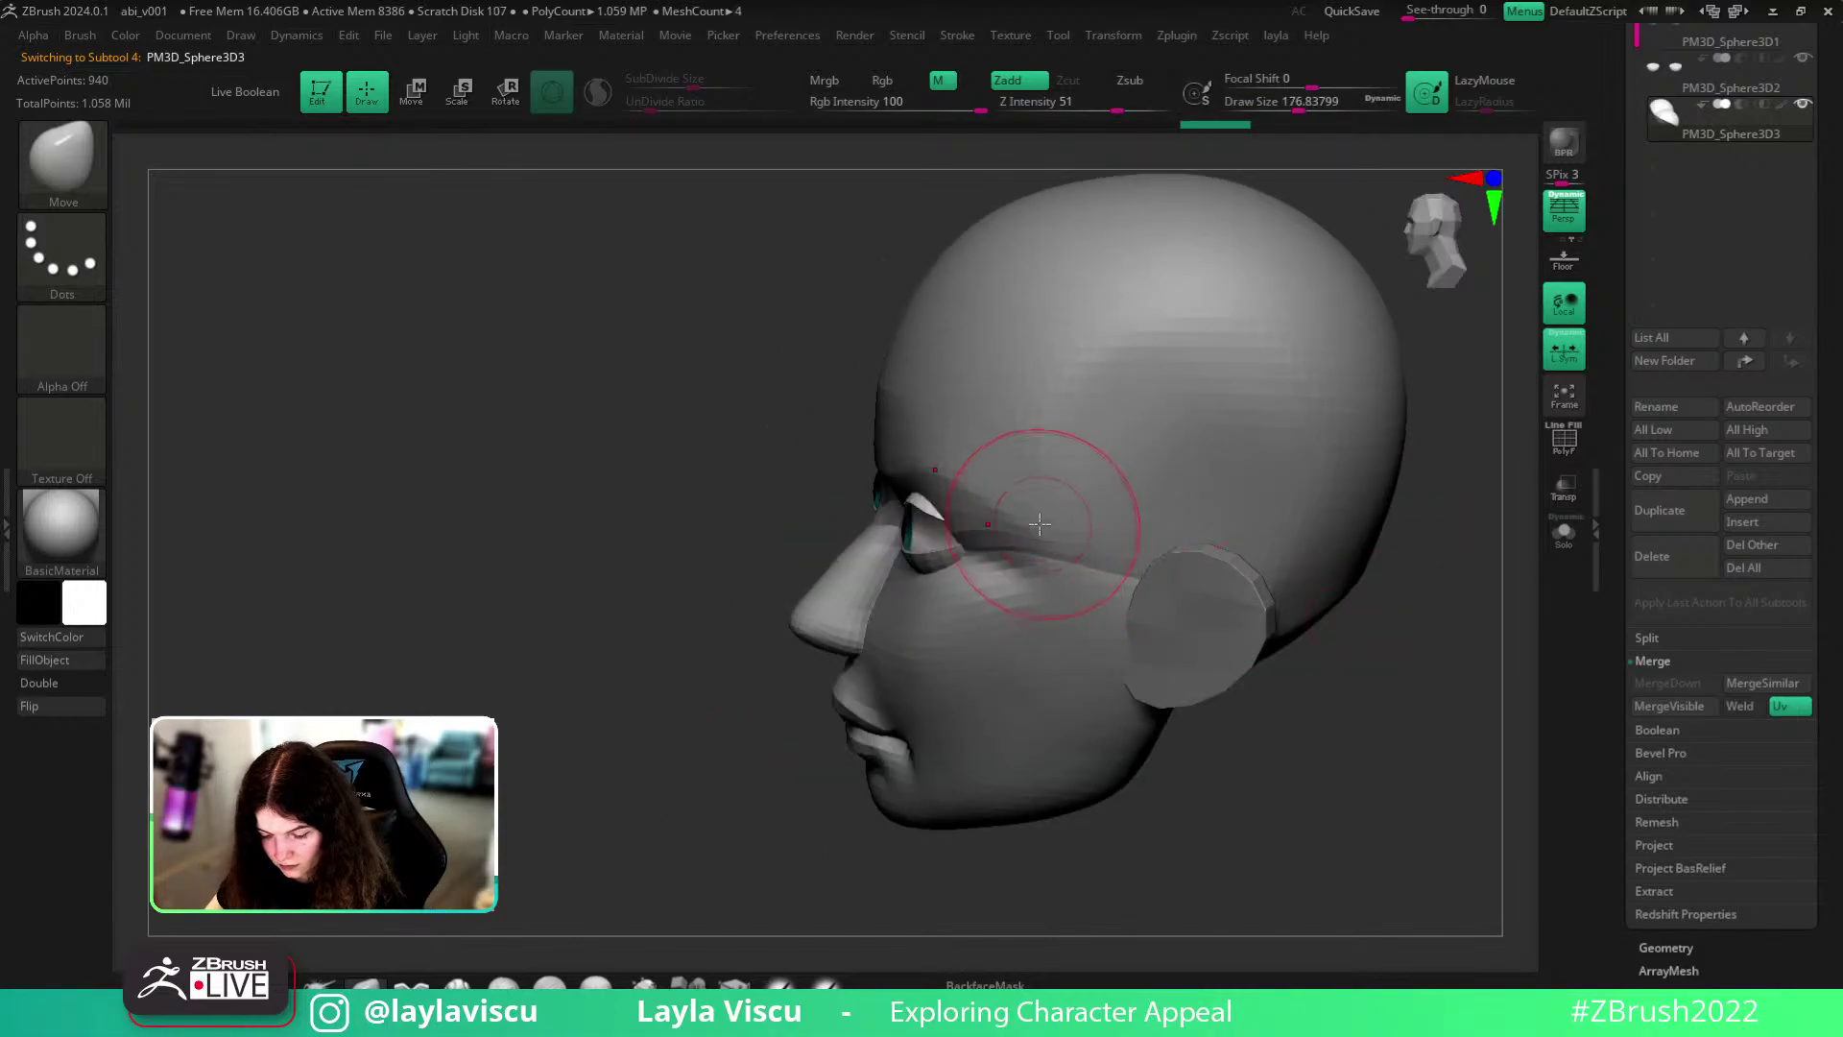
pyautogui.press(']')
pyautogui.moveTo(1448, 666); pyautogui.dragTo(989, 555, button='right')
pyautogui.moveTo(990, 530); pyautogui.dragTo(977, 531)
pyautogui.moveTo(975, 523); pyautogui.dragTo(991, 507)
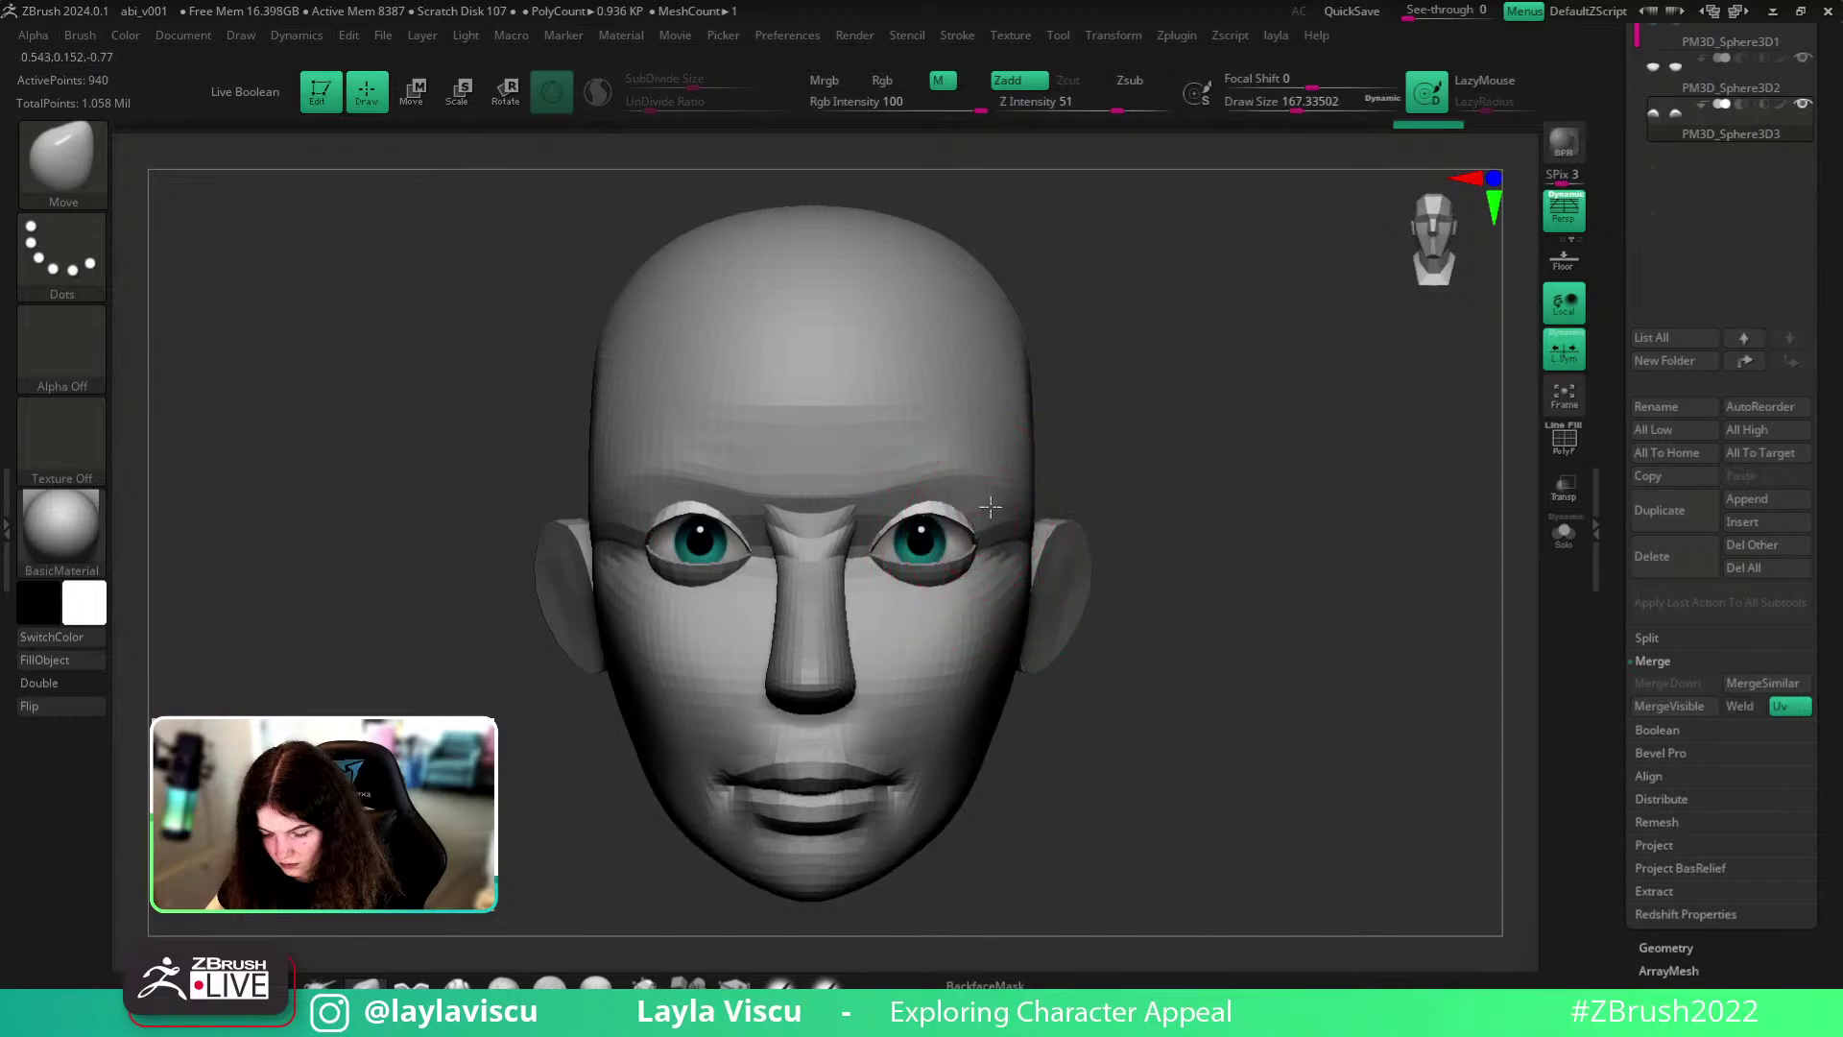
# - Refine the upper lids' curve with a smaller Move brush while checking the eyes from below and the front
pyautogui.moveTo(1176, 552); pyautogui.dragTo(1173, 460)
pyautogui.press('s')
pyautogui.moveTo(878, 486); pyautogui.dragTo(900, 493)
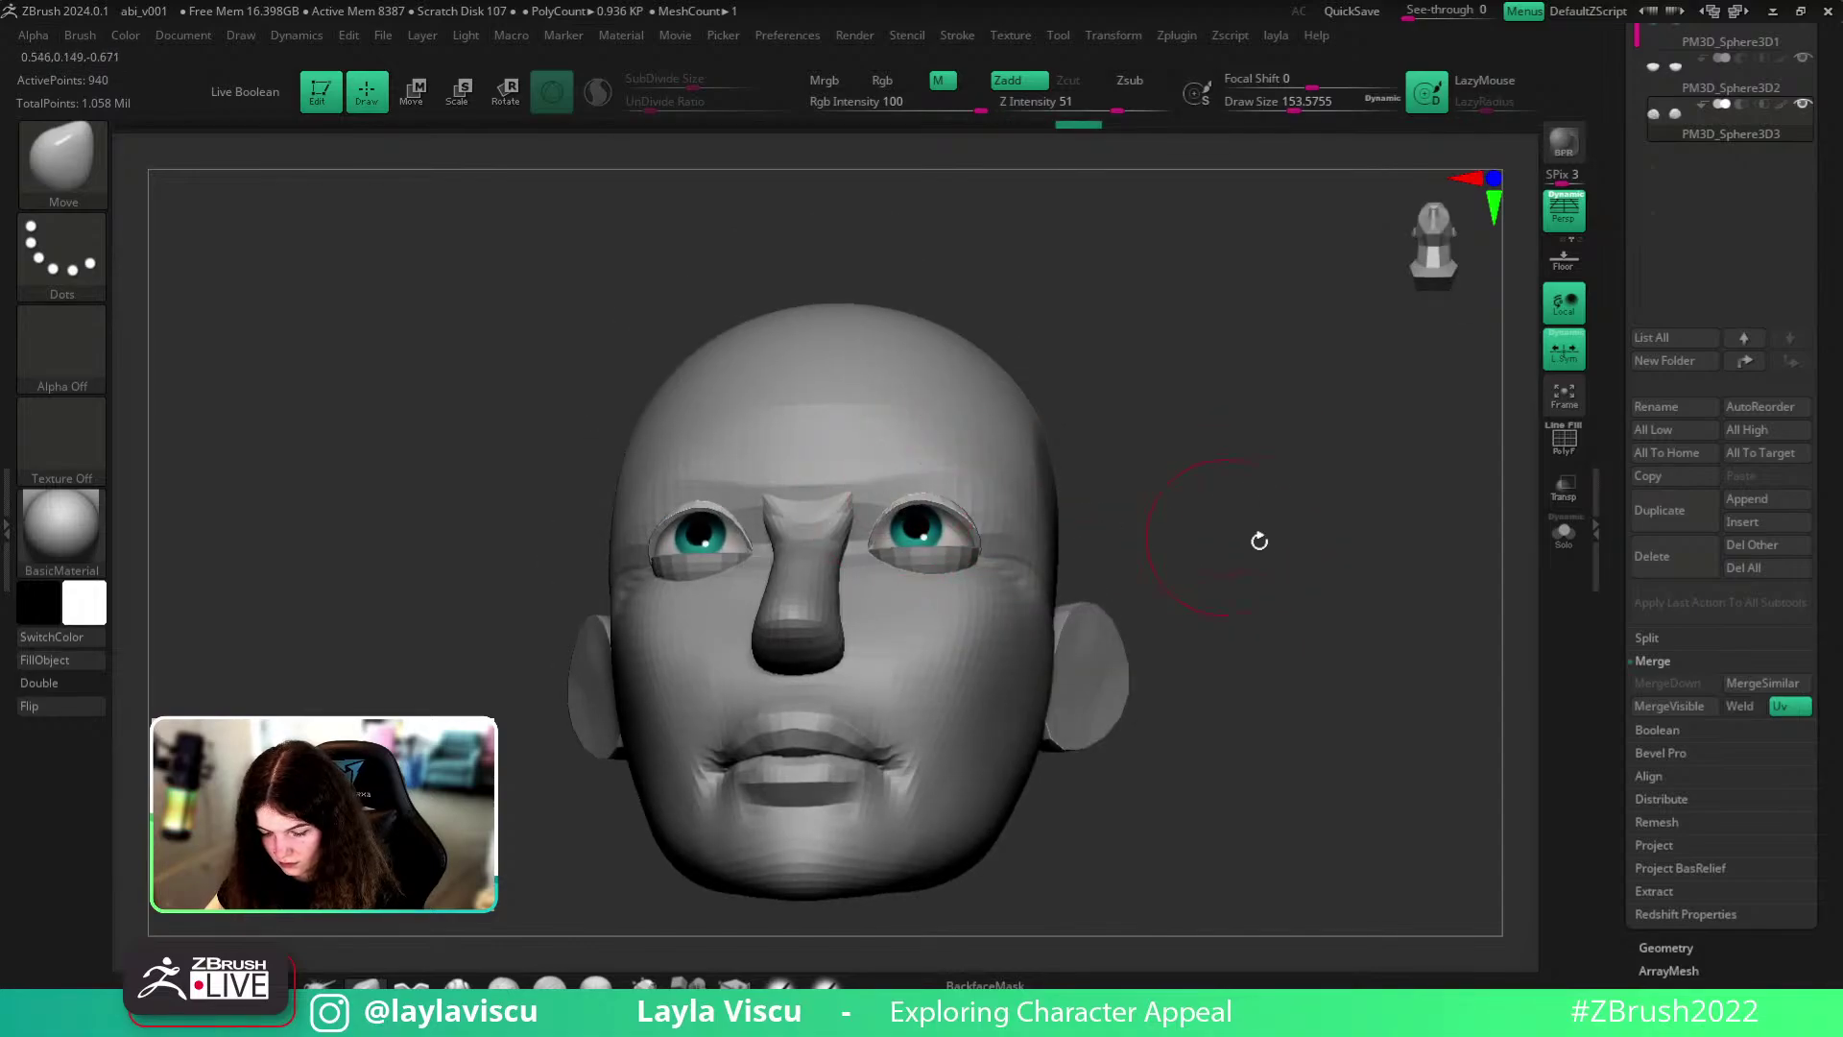
pyautogui.moveTo(1230, 534); pyautogui.dragTo(1227, 623)
pyautogui.moveTo(1286, 552)
pyautogui.keyDown('alt'); pyautogui.mouseDown()
pyautogui.moveTo(1415, 625)
pyautogui.moveTo(1238, 597)
pyautogui.mouseUp(); pyautogui.keyUp('alt')
pyautogui.press('s')
pyautogui.moveTo(1135, 518); pyautogui.dragTo(1070, 484)
# - Crease the upper lids along their polygroup borders and turn on Dynamic Subdivision for them
pyautogui.keyDown('ctrl'); pyautogui.moveTo(1054, 518); pyautogui.dragTo(619, 487, button='right'); pyautogui.keyUp('ctrl')
pyautogui.moveTo(1133, 571); pyautogui.dragTo(1426, 603, button='right')
pyautogui.click(1660, 943)
pyautogui.click(1670, 335)
pyautogui.click(1684, 437)
pyautogui.click(1687, 428)
pyautogui.hotkey('shift', 'f')
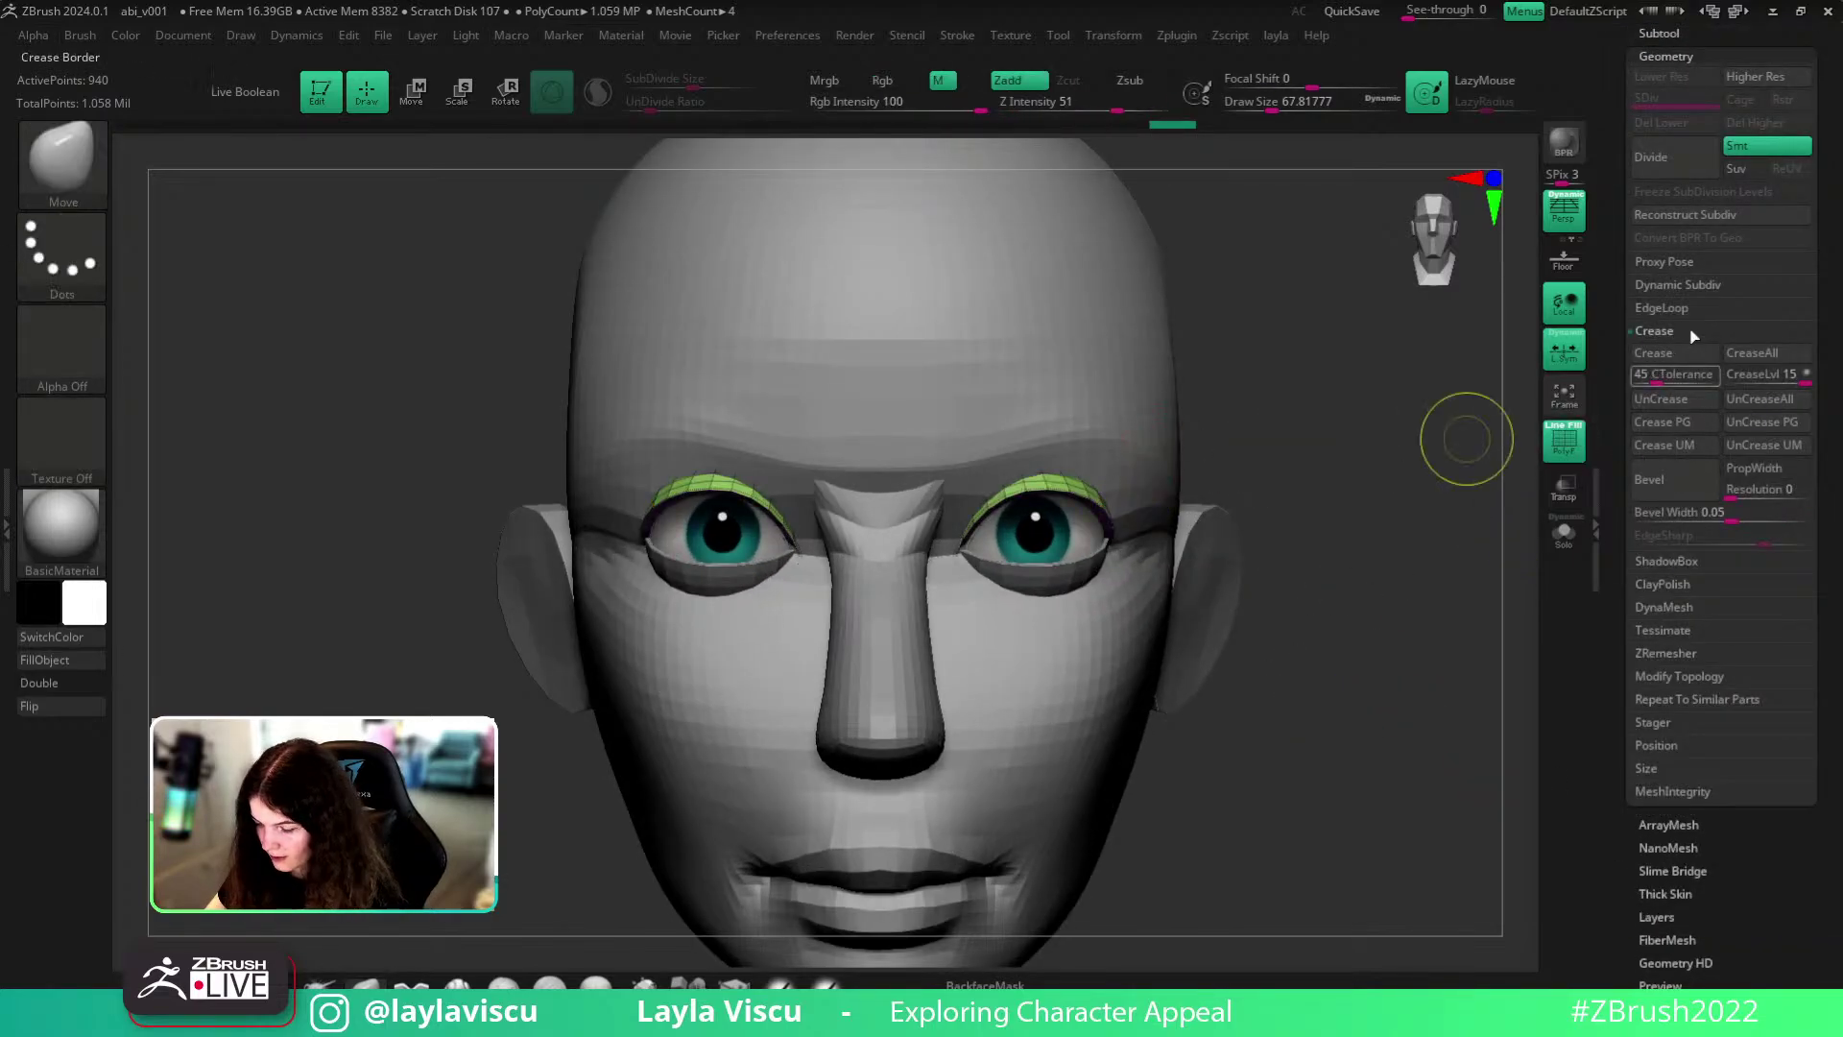
pyautogui.click(1676, 286)
pyautogui.click(1668, 307)
pyautogui.hotkey('shift', 'f')
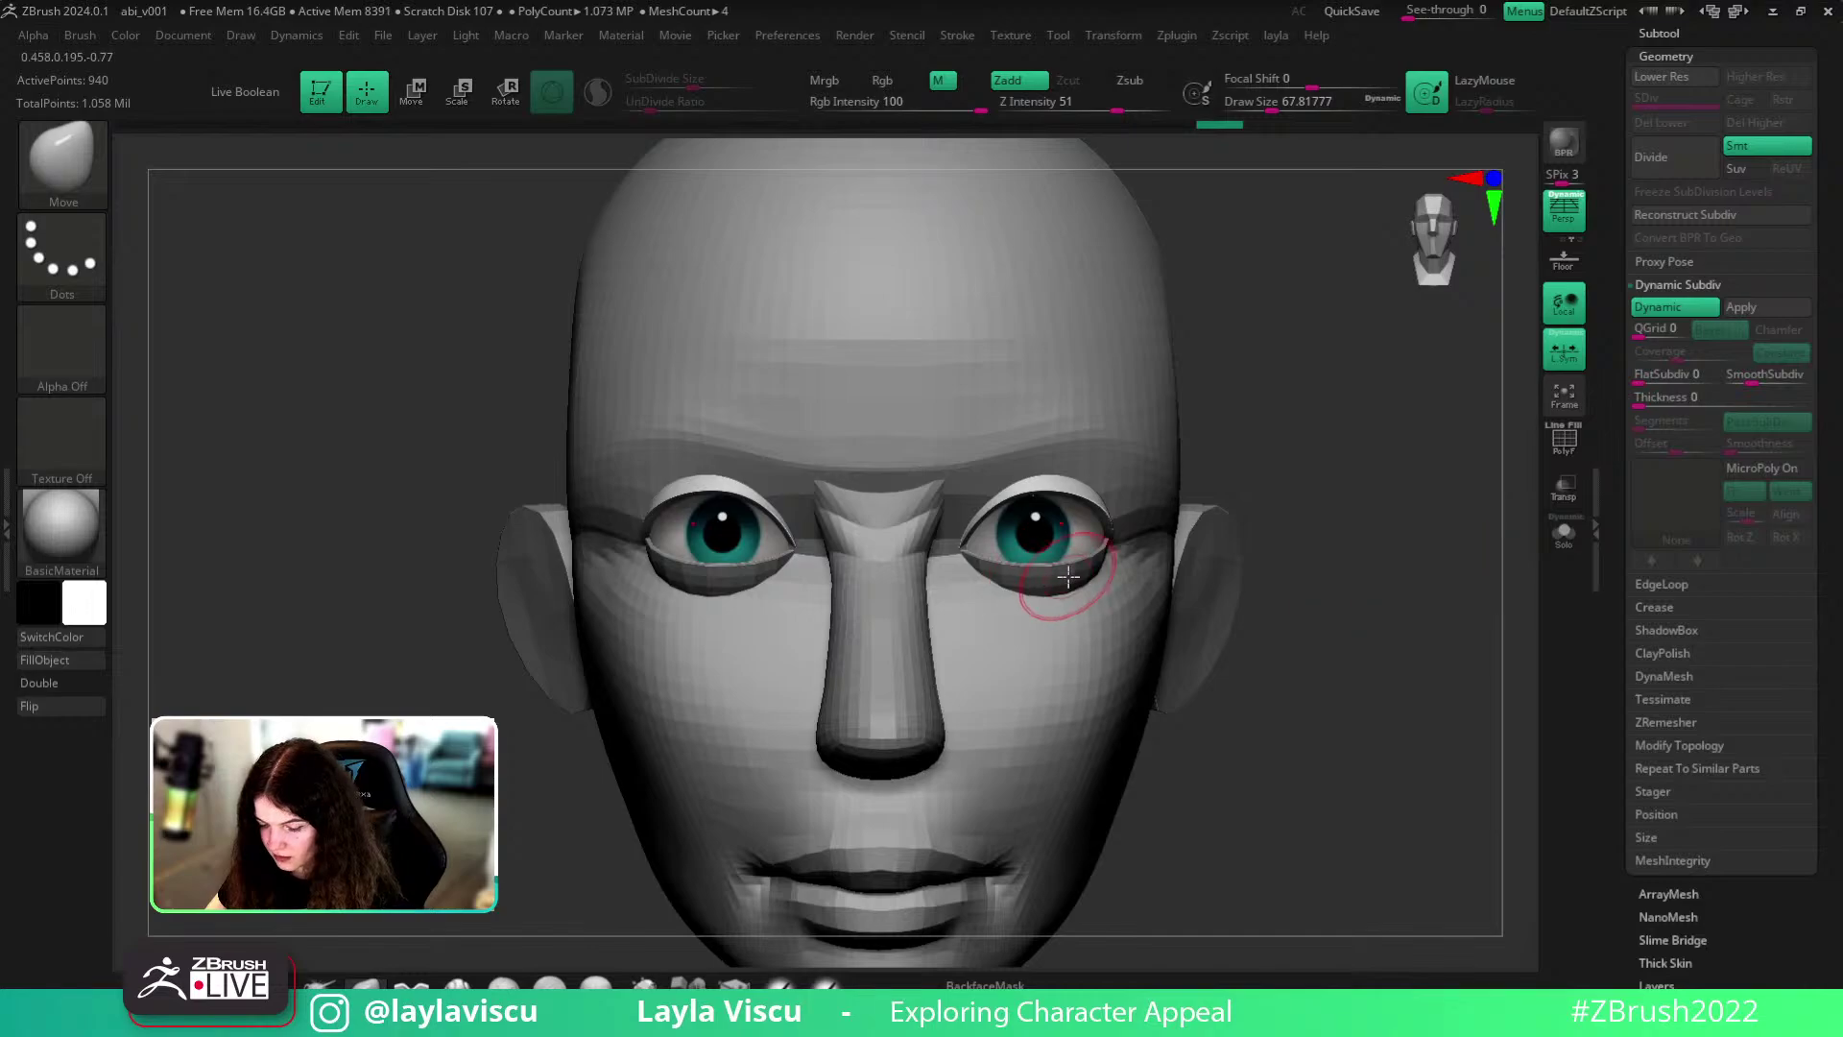
# - Select the lower lids and crease them along their polygroup borders
pyautogui.keyDown('alt'); pyautogui.click(1061, 578); pyautogui.keyUp('alt')
pyautogui.click(1670, 607)
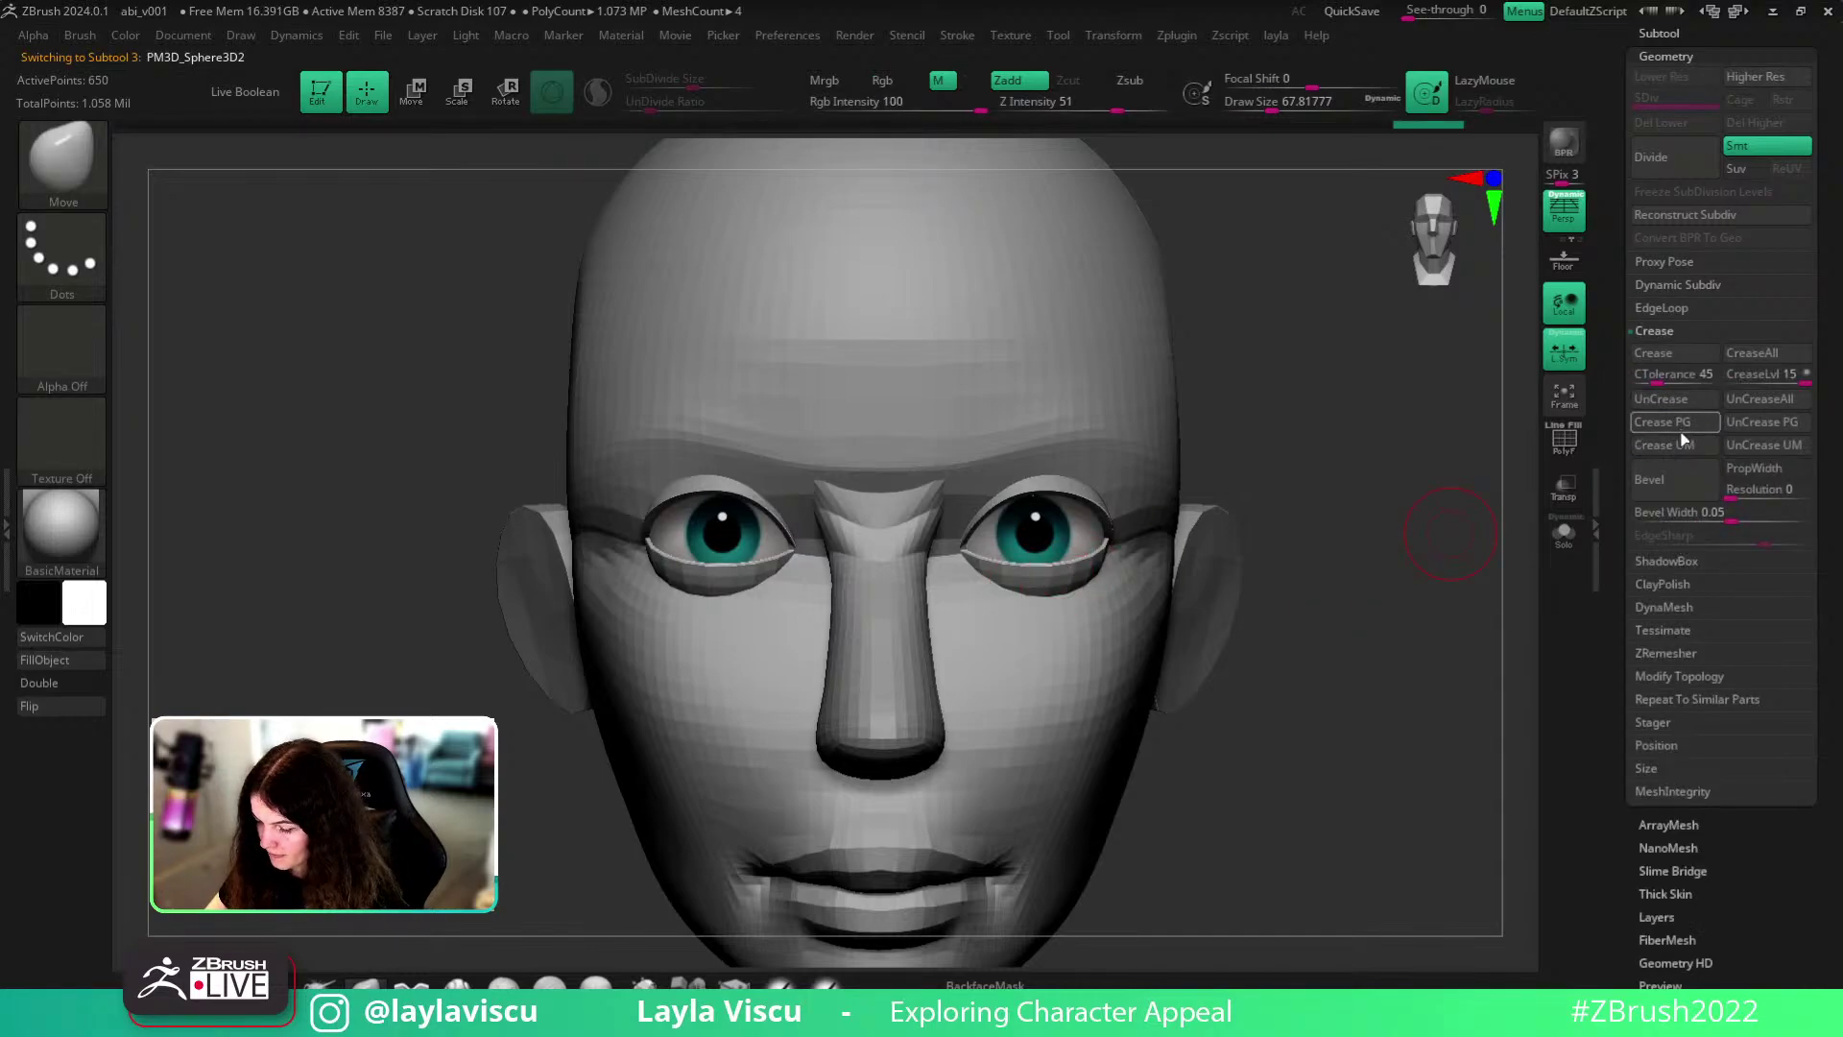
pyautogui.hotkey('shift', 'f')
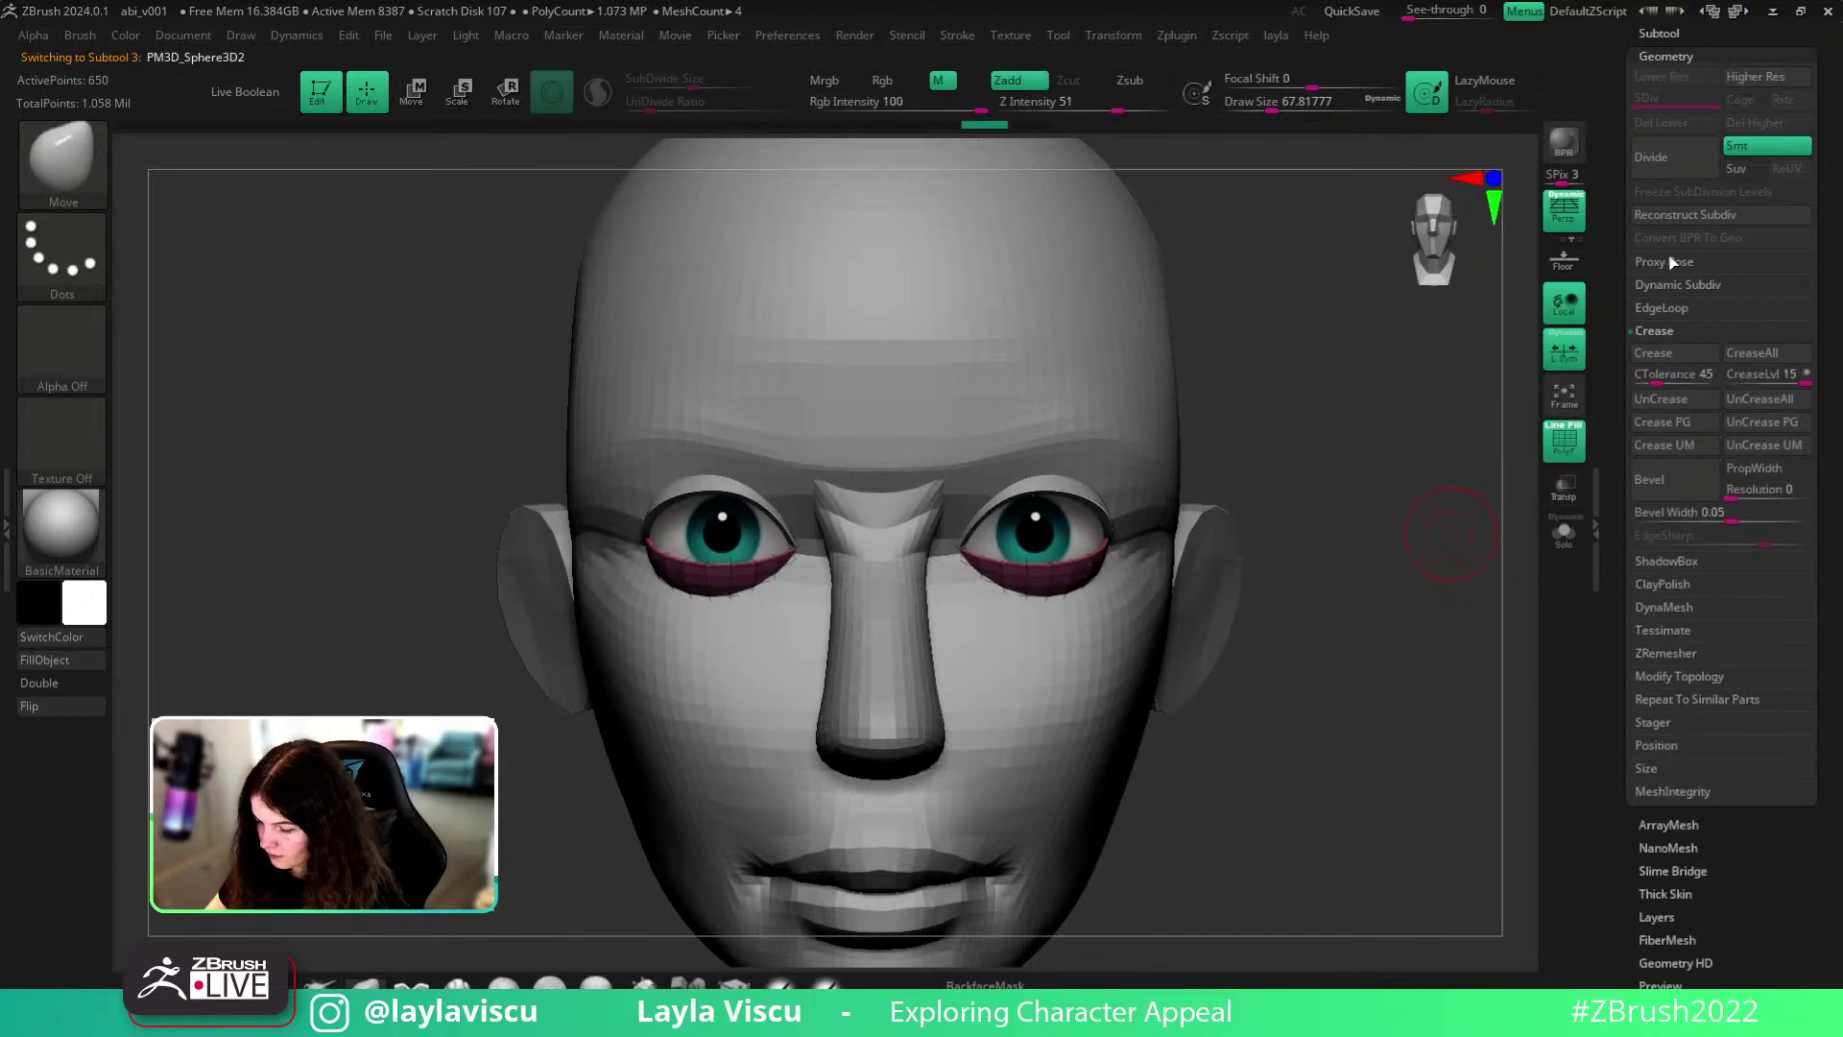
# - Enable Dynamic Subdiv on the lower eyelid mesh and turn off the polyframe display
pyautogui.click(1679, 286)
pyautogui.click(1660, 308)
pyautogui.hotkey('shift', 'f')
# - Reshape the outer corner of the lower eyelid in side view using the Move brush at draw size 112
pyautogui.keyDown('ctrl'); pyautogui.moveTo(1506, 531); pyautogui.dragTo(1272, 552, button='right'); pyautogui.keyUp('ctrl')
pyautogui.moveTo(1189, 637)
pyautogui.keyDown('ctrl'); pyautogui.mouseDown(button='right')
pyautogui.moveTo(1148, 585)
pyautogui.moveTo(1213, 671)
pyautogui.moveTo(1086, 677)
pyautogui.mouseUp(button='right'); pyautogui.keyUp('ctrl')
pyautogui.keyDown('ctrl'); pyautogui.moveTo(1332, 765); pyautogui.dragTo(1193, 745, button='right'); pyautogui.keyUp('ctrl')
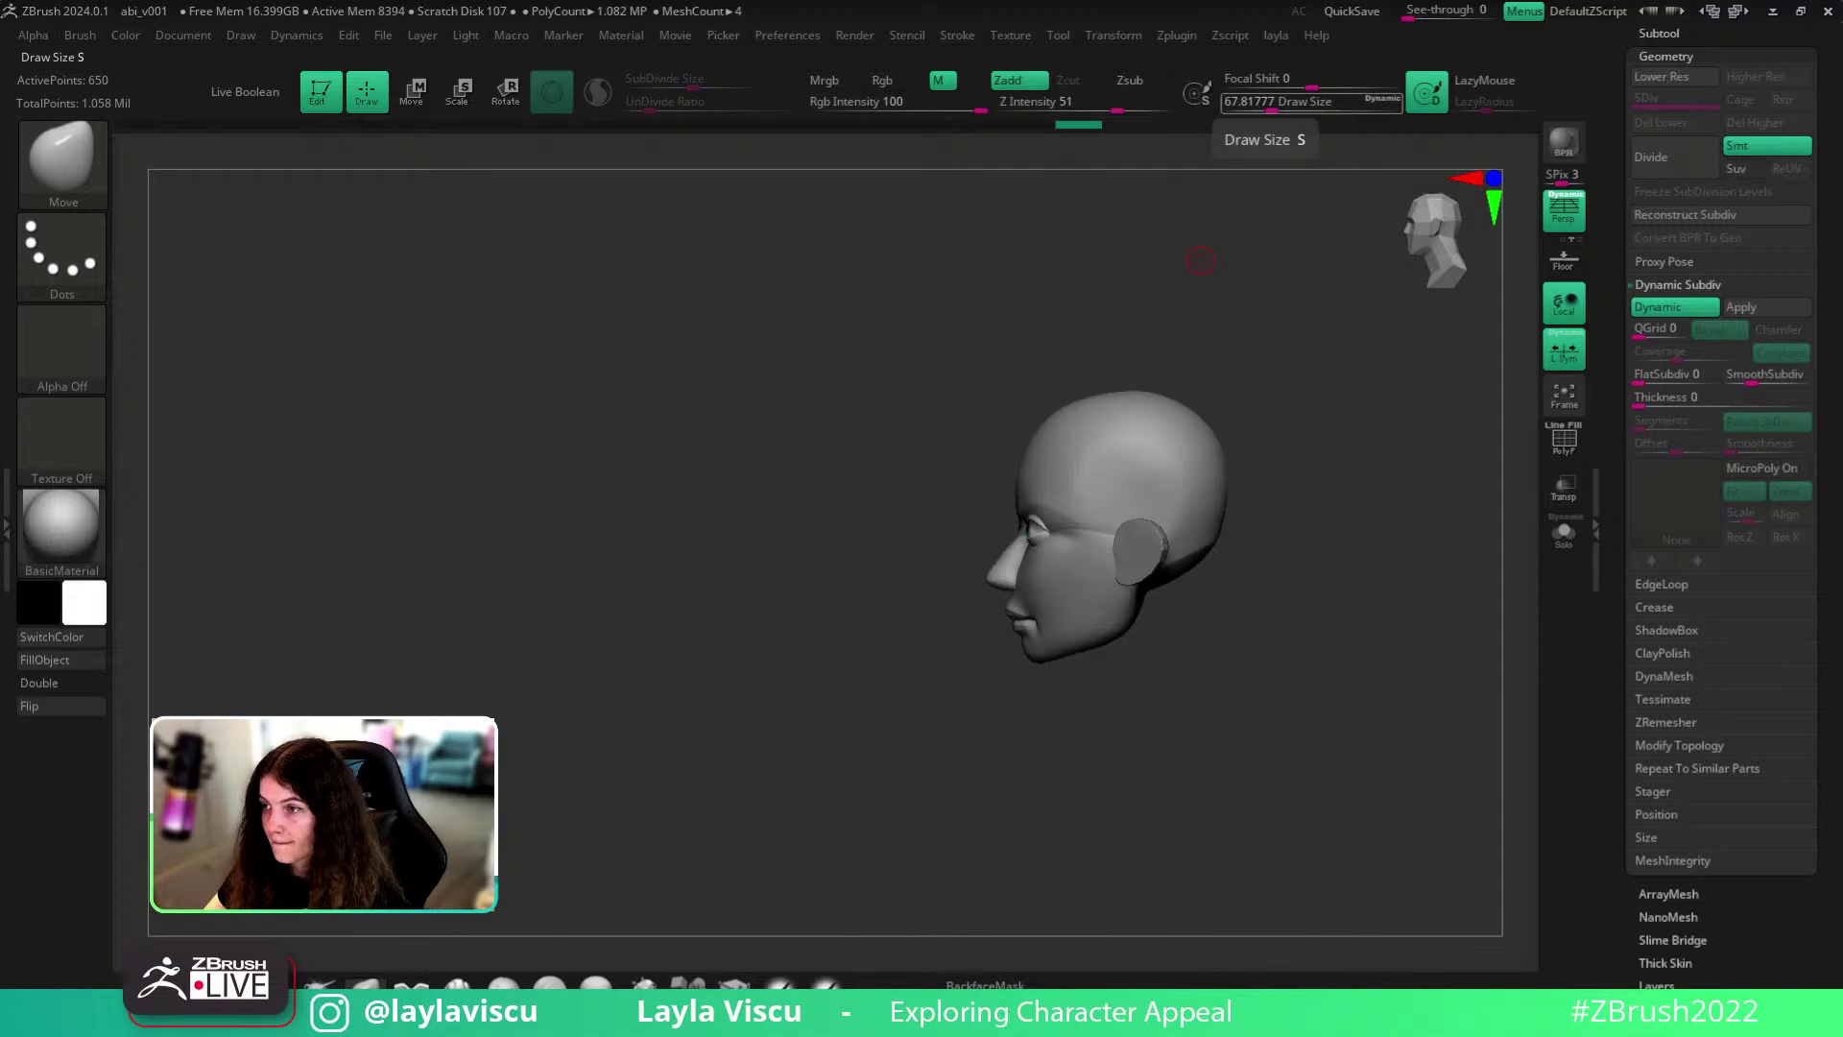
pyautogui.moveTo(1350, 592); pyautogui.dragTo(1320, 660, button='right')
pyautogui.keyDown('ctrl'); pyautogui.moveTo(1190, 638); pyautogui.dragTo(1218, 754, button='right'); pyautogui.keyUp('ctrl')
pyautogui.keyDown('alt'); pyautogui.click(1217, 754); pyautogui.keyUp('alt')
pyautogui.moveTo(1053, 532)
pyautogui.mouseDown()
pyautogui.moveTo(1037, 562)
pyautogui.moveTo(1025, 526)
pyautogui.mouseUp()
pyautogui.press('s')
pyautogui.keyDown('alt'); pyautogui.click(1028, 527); pyautogui.keyUp('alt')
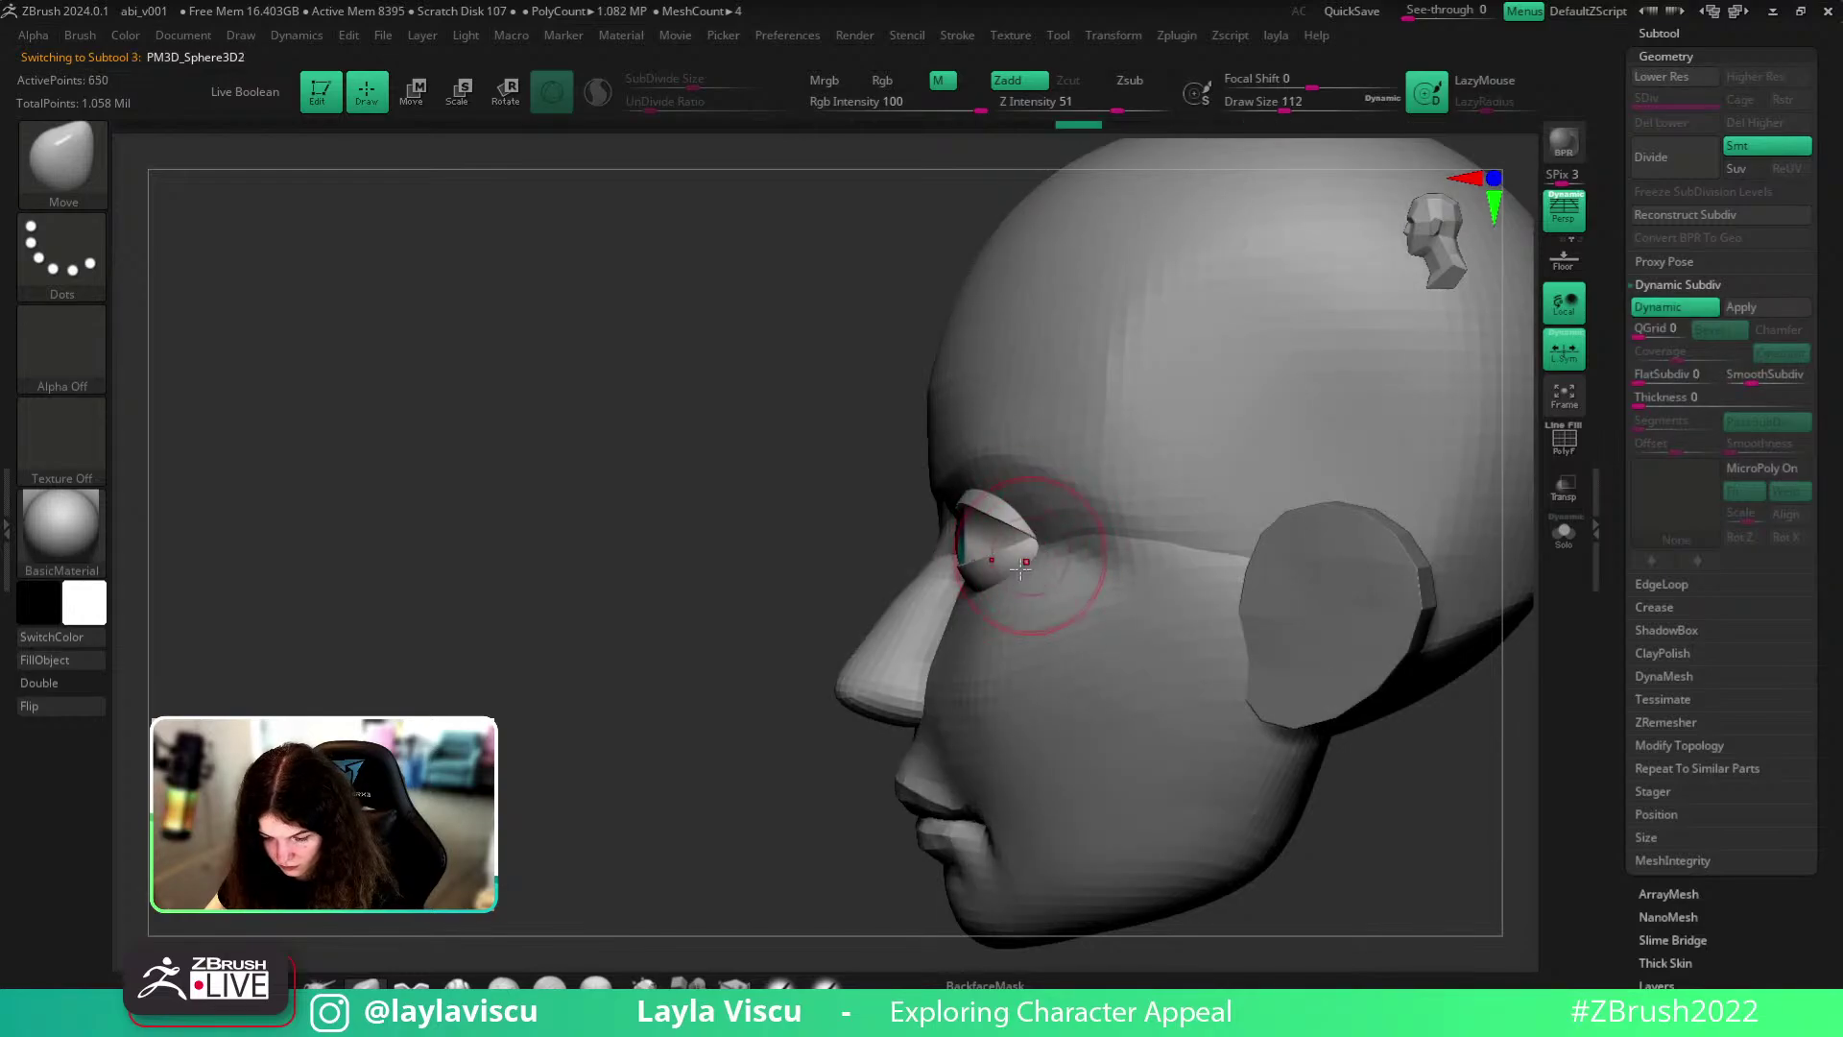
pyautogui.moveTo(1028, 562); pyautogui.dragTo(897, 578, button='right')
pyautogui.moveTo(1321, 691); pyautogui.dragTo(1452, 773, button='right')
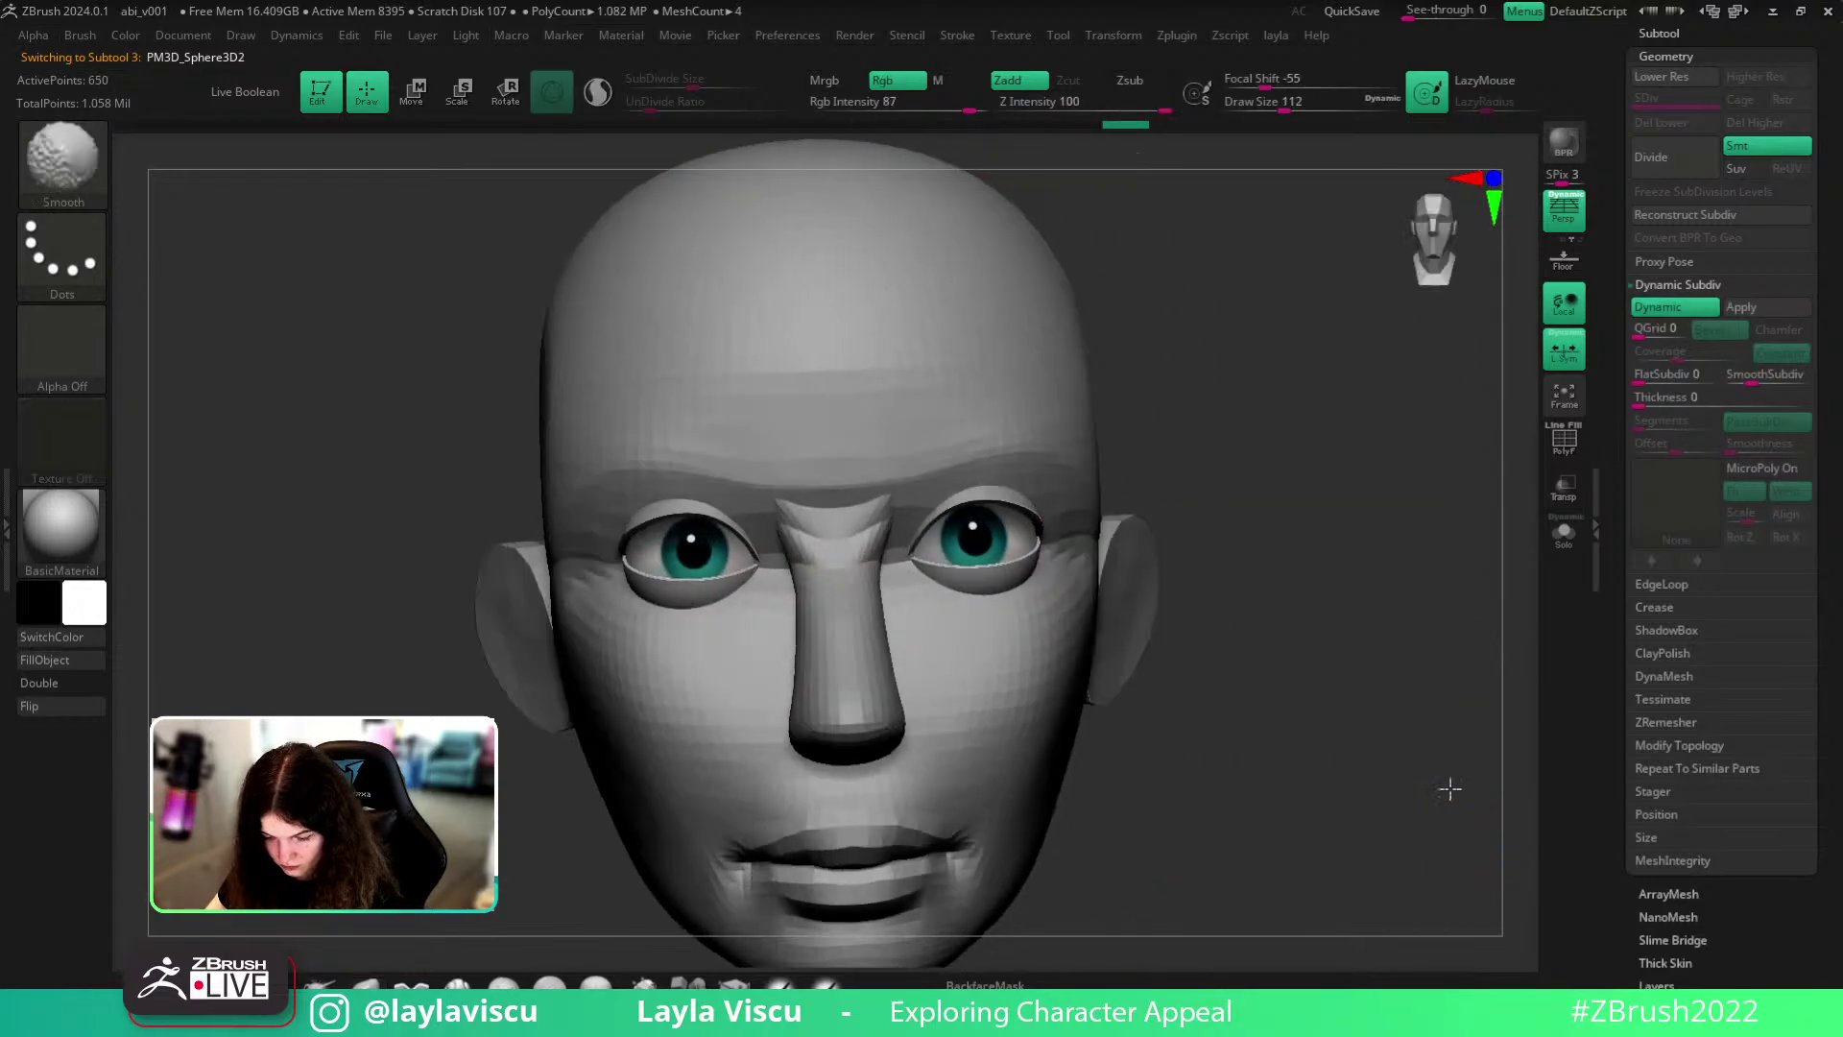
# - Select the upper eyelid mesh and move its inner corner slightly downward beside the nose bridge
pyautogui.keyDown('alt'); pyautogui.click(891, 552); pyautogui.keyUp('alt')
pyautogui.keyDown('ctrl'); pyautogui.moveTo(892, 552); pyautogui.dragTo(905, 625, button='right'); pyautogui.keyUp('ctrl')
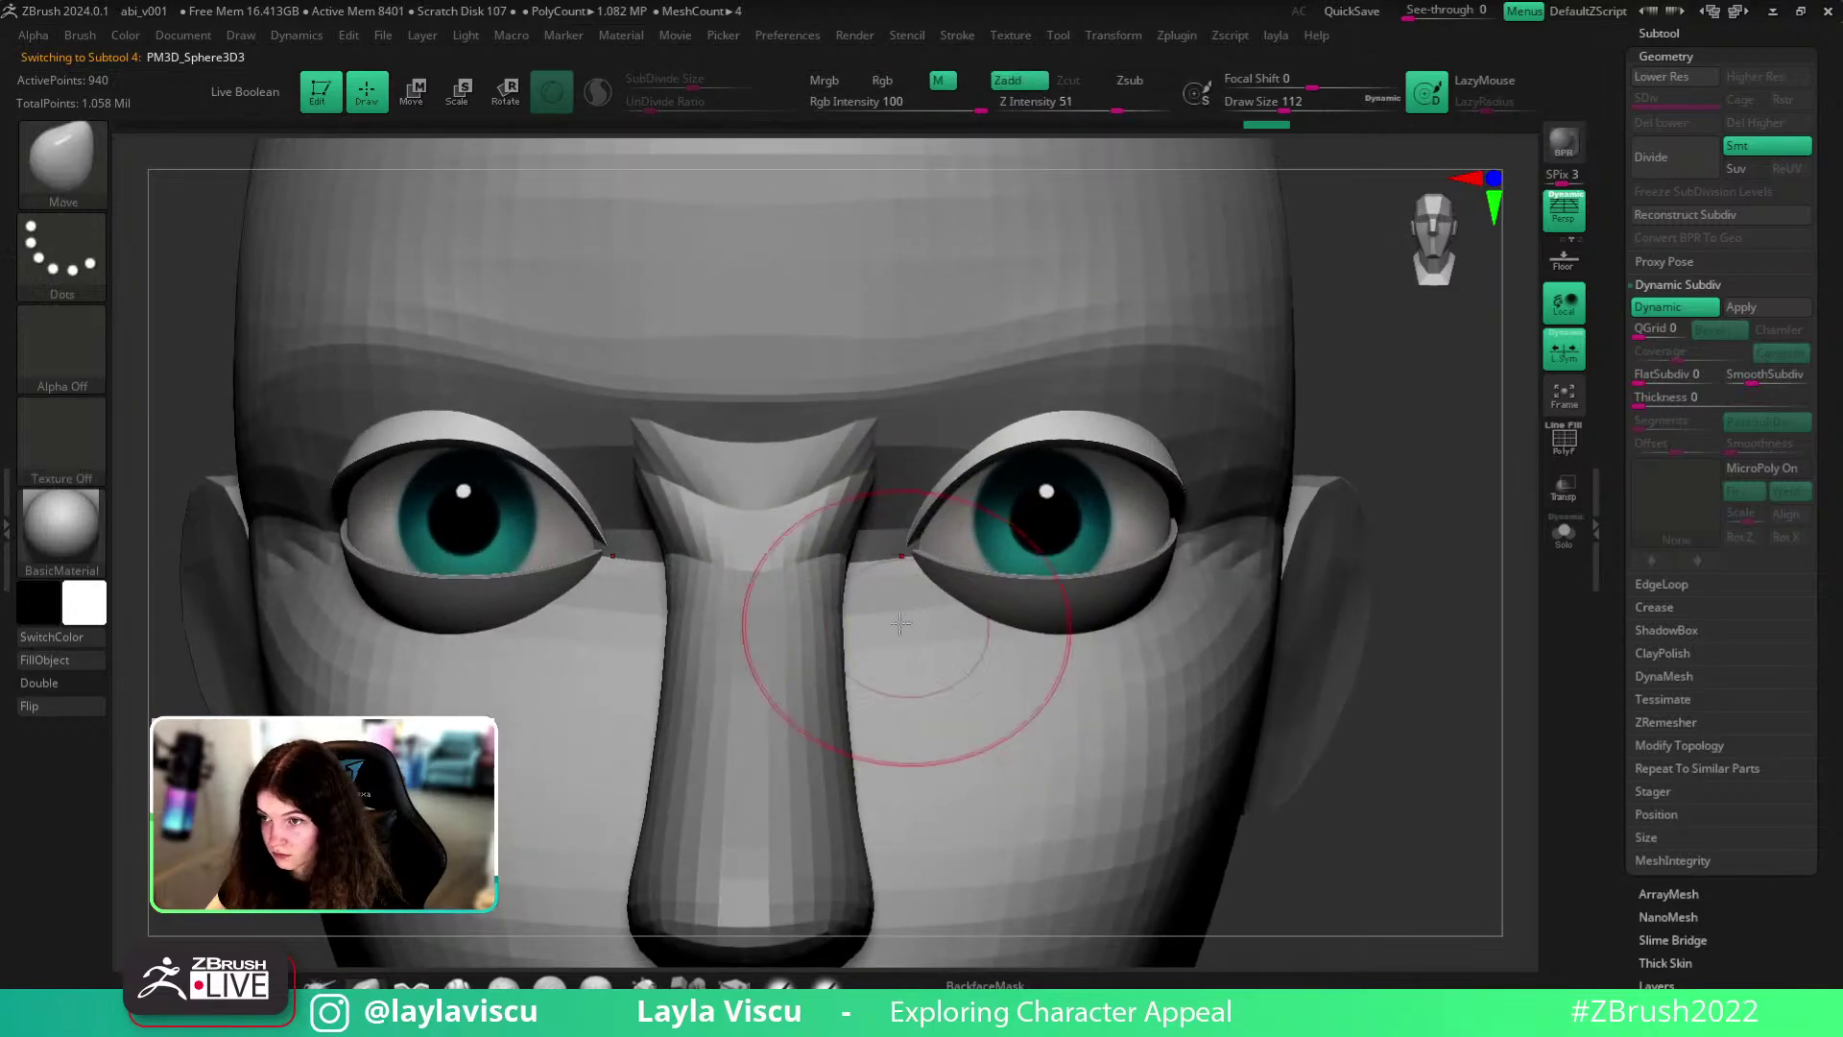
pyautogui.moveTo(912, 539); pyautogui.dragTo(919, 550)
pyautogui.moveTo(1526, 632); pyautogui.dragTo(1649, 660)
# - Refine the arc of the upper eyelid with small Move brush strokes, working from the inner part toward the outer side
pyautogui.moveTo(1021, 456); pyautogui.dragTo(1005, 466)
pyautogui.press('s')
pyautogui.moveTo(1024, 467); pyautogui.dragTo(1025, 482)
pyautogui.moveTo(1132, 576)
pyautogui.keyDown('ctrl'); pyautogui.mouseDown(button='right')
pyautogui.moveTo(1148, 506)
pyautogui.moveTo(1077, 566)
pyautogui.mouseUp(button='right'); pyautogui.keyUp('ctrl')
pyautogui.press('s')
pyautogui.moveTo(1042, 464); pyautogui.dragTo(1048, 465)
pyautogui.moveTo(1273, 454)
pyautogui.mouseDown(button='right')
pyautogui.moveTo(1386, 522)
pyautogui.moveTo(1077, 448)
pyautogui.moveTo(1308, 550)
pyautogui.moveTo(1286, 624)
pyautogui.mouseUp(button='right')
pyautogui.press('s')
pyautogui.moveTo(1080, 457)
pyautogui.mouseDown()
pyautogui.moveTo(1096, 457)
pyautogui.moveTo(1079, 455)
pyautogui.mouseUp()
pyautogui.moveTo(1248, 499); pyautogui.dragTo(1135, 437, button='right')
pyautogui.moveTo(1120, 443); pyautogui.dragTo(1121, 452)
pyautogui.moveTo(1504, 552); pyautogui.dragTo(1235, 547, button='right')
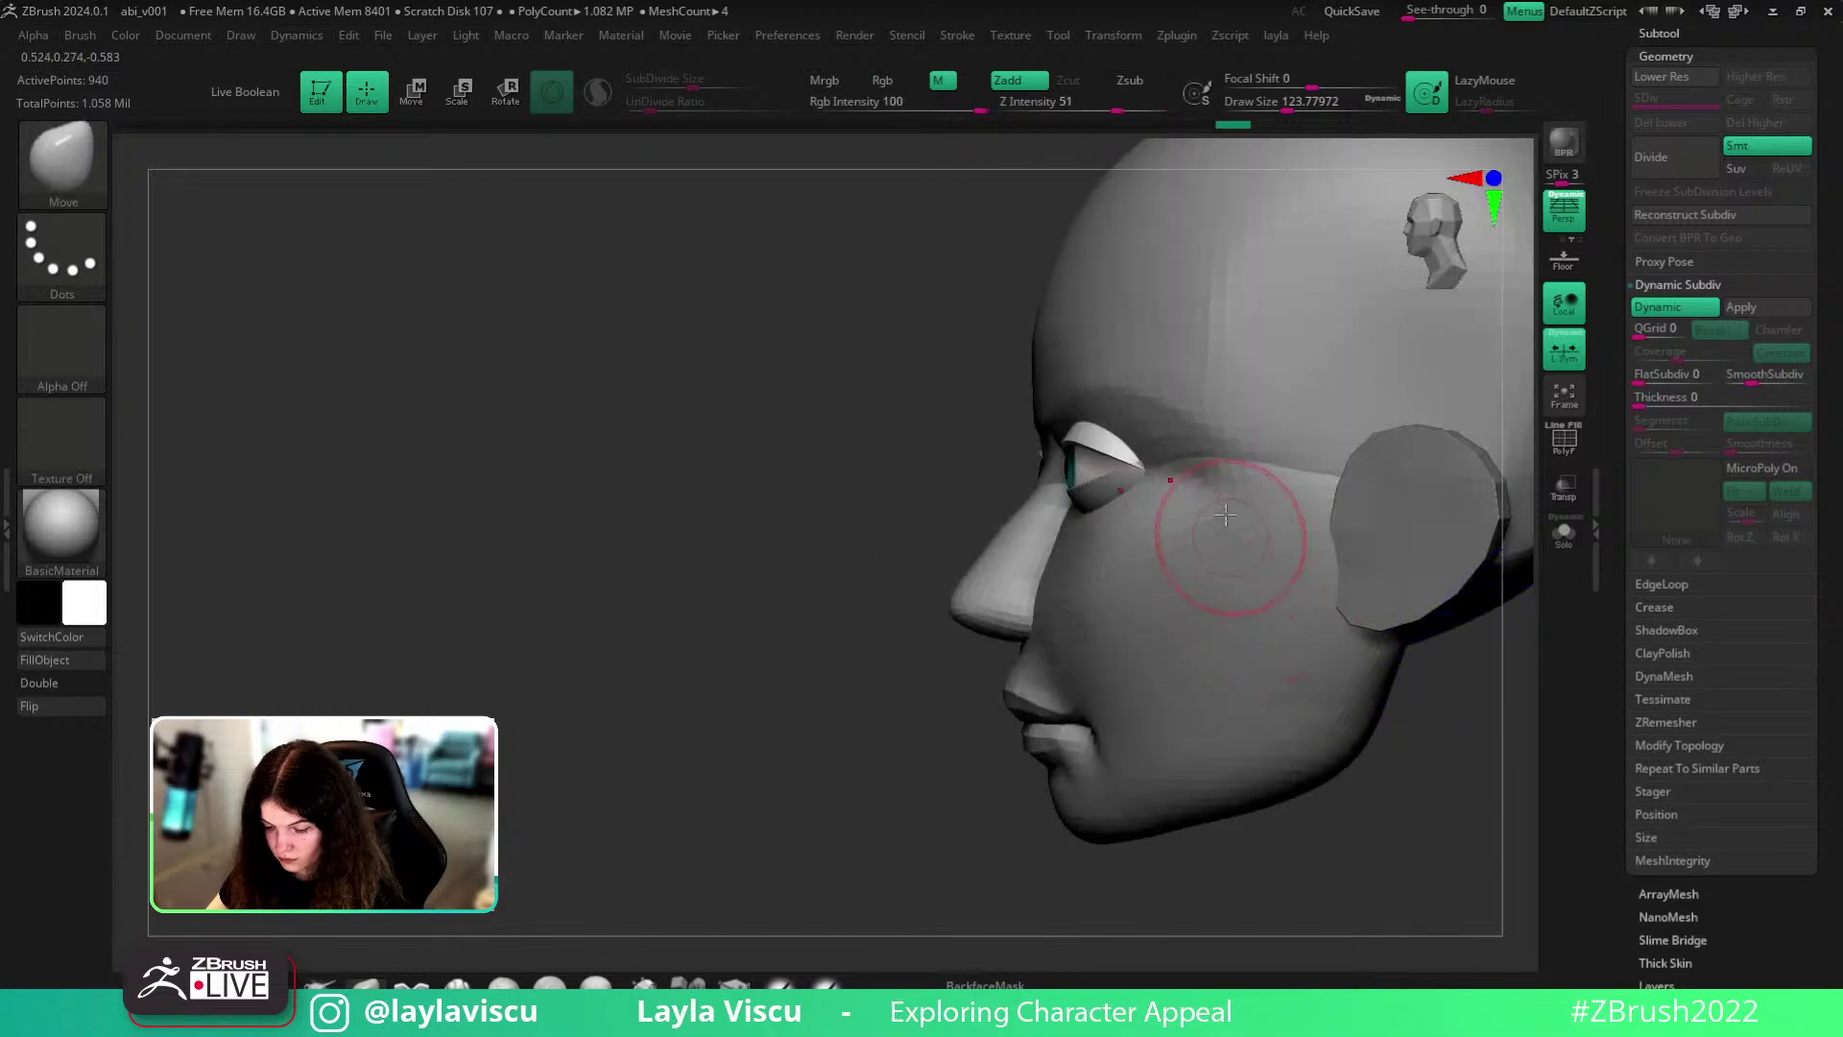
# - Select the lower eyelid mesh and check the eyelid shapes from the front and side
pyautogui.keyDown('alt'); pyautogui.click(1113, 480); pyautogui.keyUp('alt')
pyautogui.moveTo(822, 519)
pyautogui.mouseDown(button='right')
pyautogui.moveTo(939, 497)
pyautogui.moveTo(1341, 585)
pyautogui.moveTo(1310, 508)
pyautogui.mouseUp(button='right')
pyautogui.press('s')
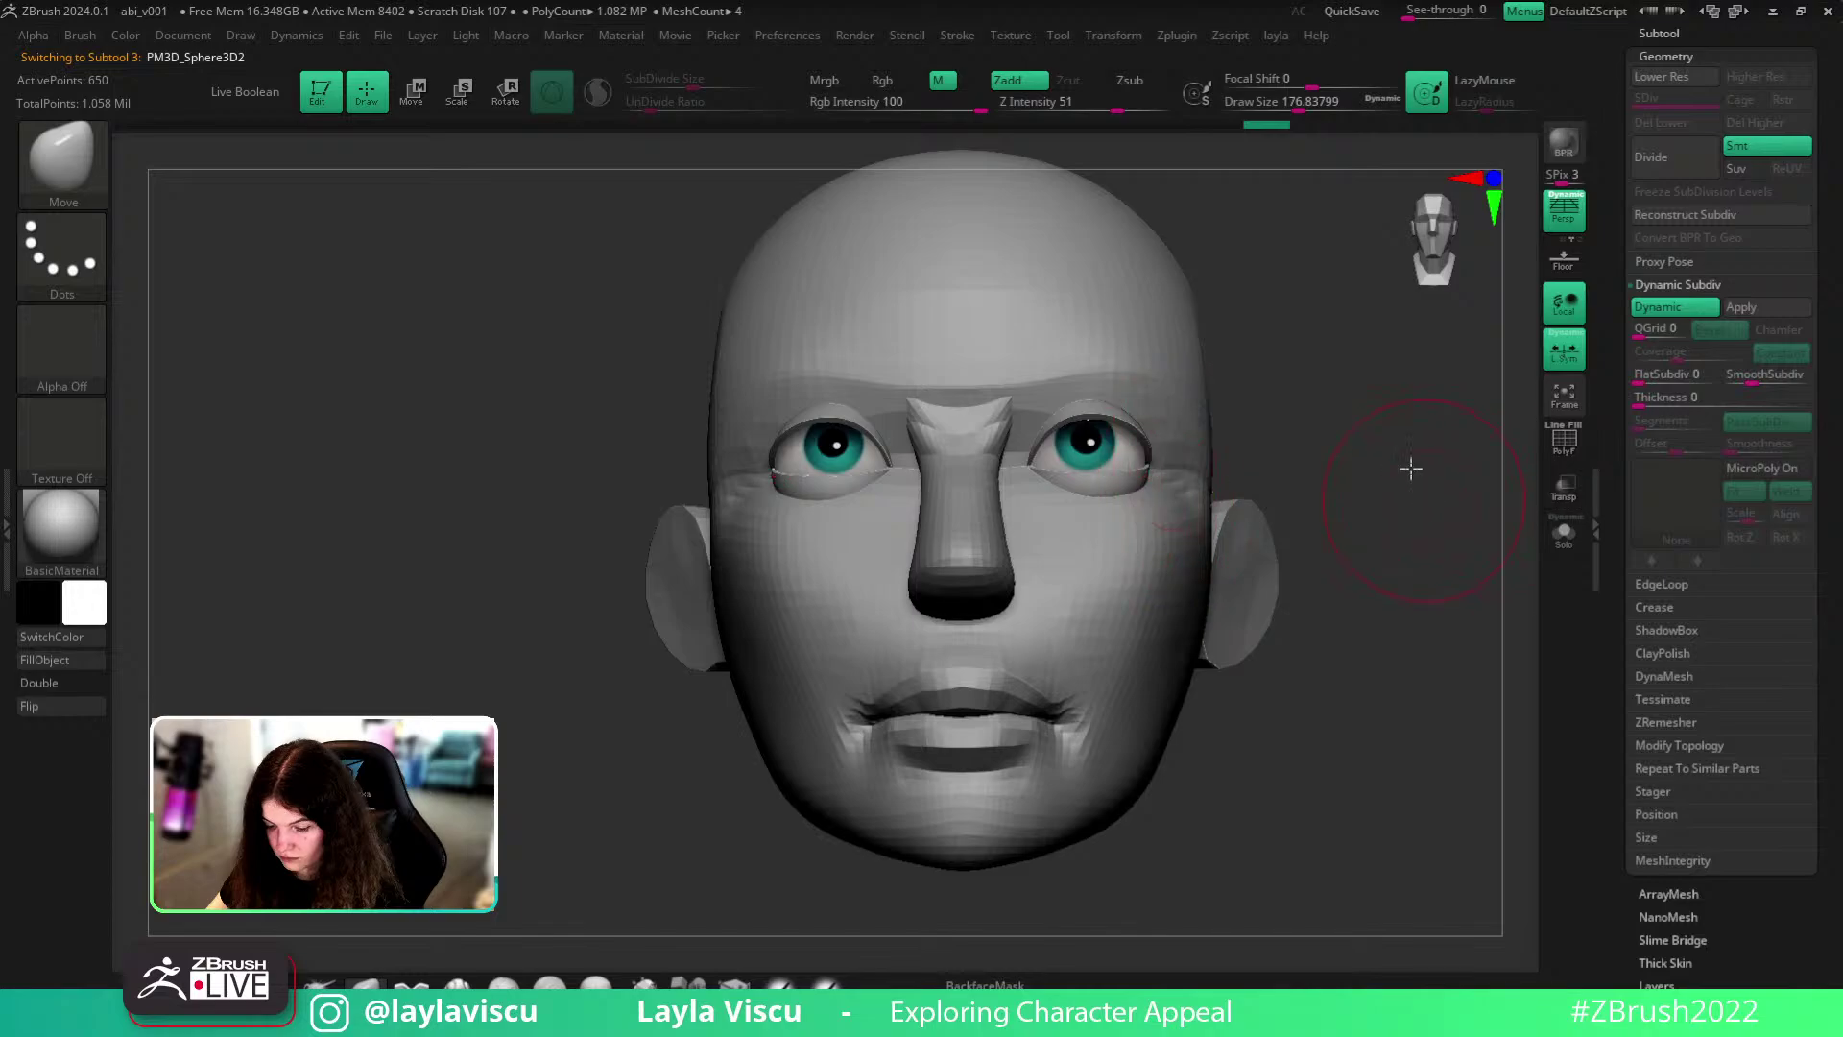
pyautogui.moveTo(1417, 483); pyautogui.dragTo(1095, 468, button='right')
pyautogui.moveTo(921, 360)
pyautogui.mouseDown(button='right')
pyautogui.moveTo(947, 535)
pyautogui.moveTo(1312, 633)
pyautogui.moveTo(1139, 538)
pyautogui.moveTo(1355, 694)
pyautogui.moveTo(1238, 671)
pyautogui.moveTo(1089, 533)
pyautogui.moveTo(1060, 415)
pyautogui.mouseUp(button='right')
# - Select the head mesh and pull in the profile of the nose bridge with the Move brush
pyautogui.keyDown('alt'); pyautogui.click(1089, 533); pyautogui.keyUp('alt')
pyautogui.press('[')
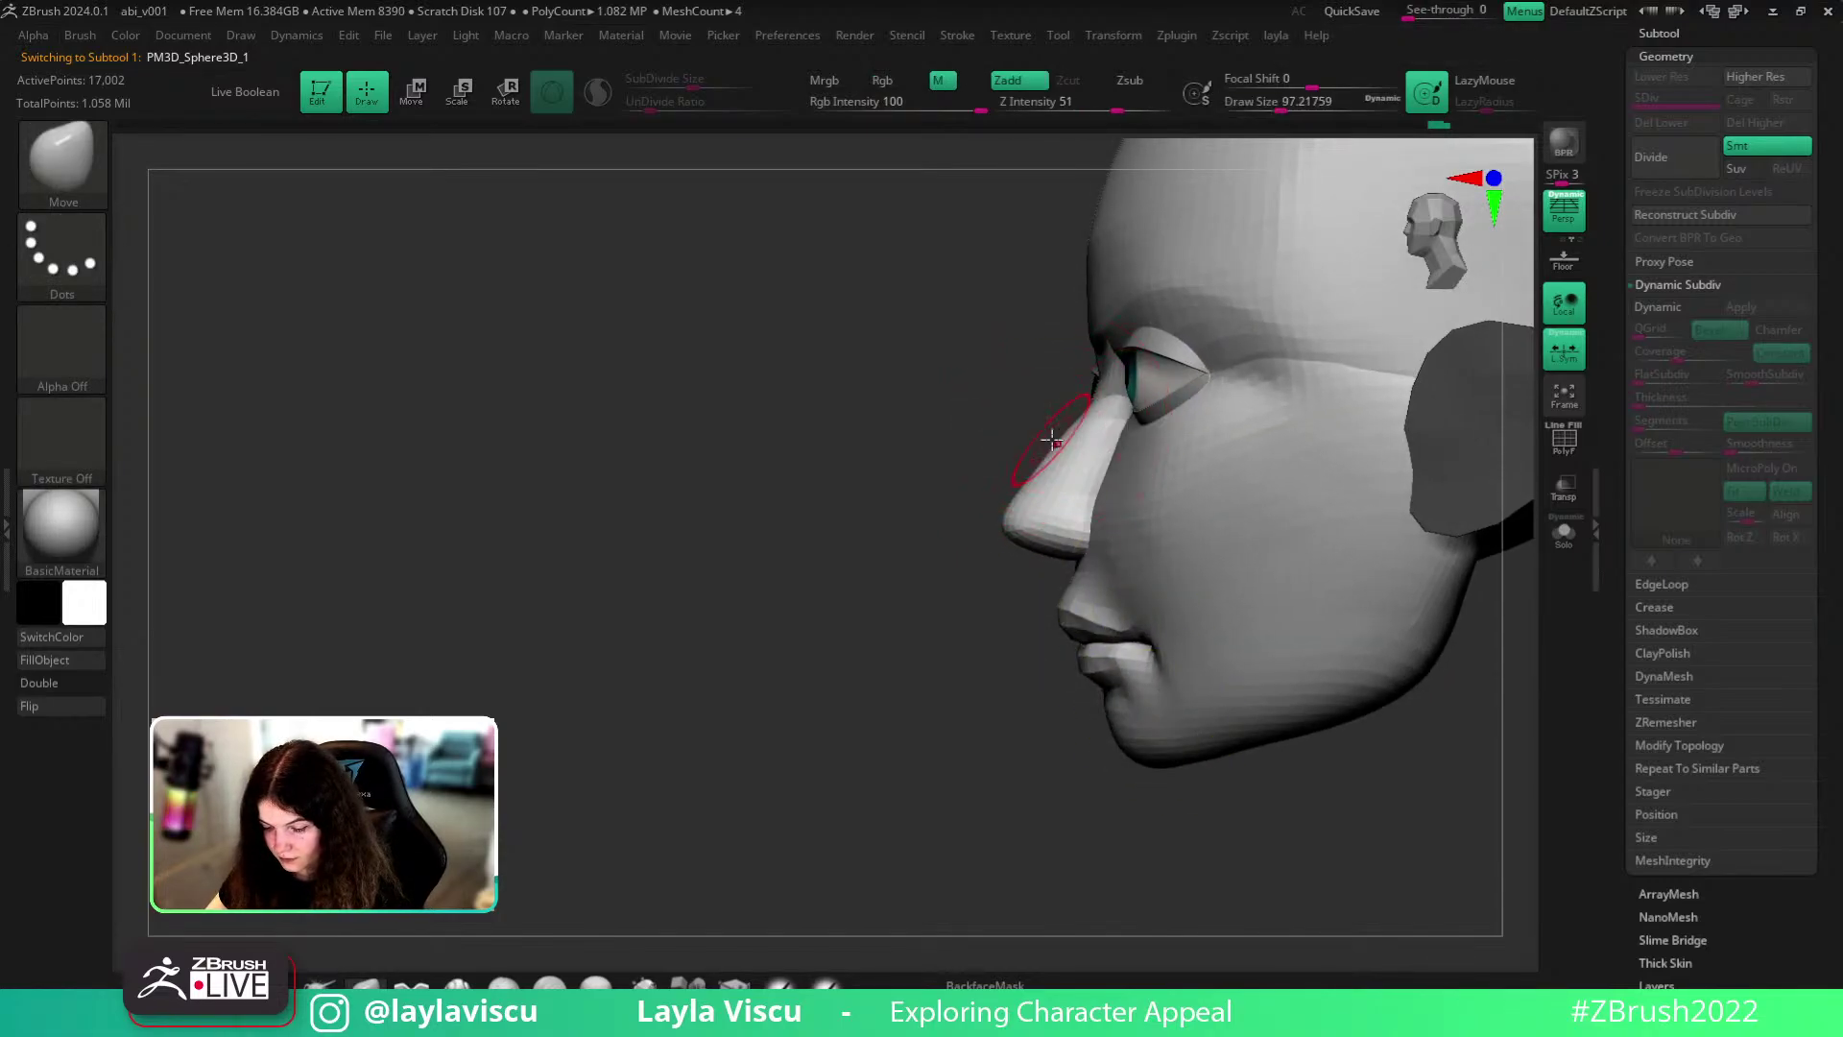
pyautogui.moveTo(1073, 422); pyautogui.dragTo(1085, 426)
pyautogui.press('s')
pyautogui.click(1097, 408)
# - Adjust the nose tip and lips in profile using the Move brush at a draw size of about 257
pyautogui.moveTo(1075, 403)
pyautogui.keyDown('ctrl'); pyautogui.mouseDown(button='right')
pyautogui.moveTo(950, 513)
pyautogui.moveTo(835, 561)
pyautogui.moveTo(904, 491)
pyautogui.mouseUp(button='right'); pyautogui.keyUp('ctrl')
pyautogui.press('s')
pyautogui.click(923, 527)
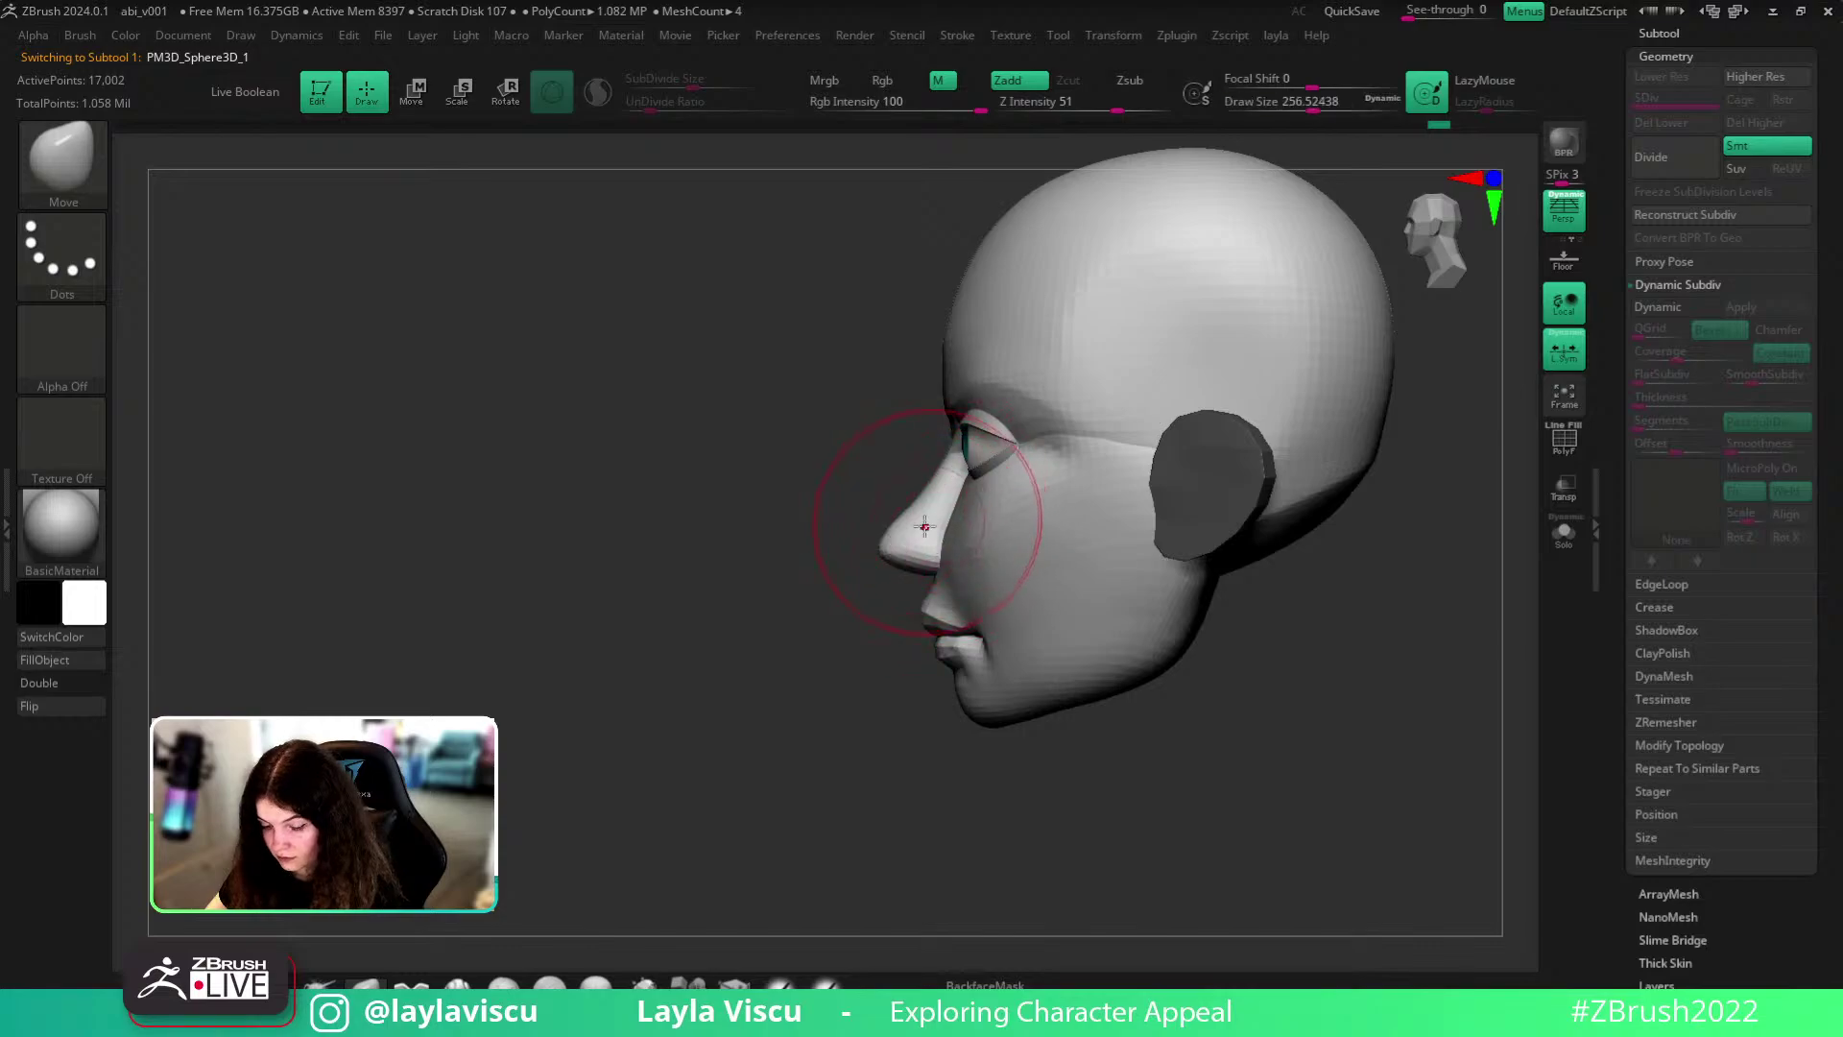
pyautogui.moveTo(905, 567); pyautogui.dragTo(909, 559)
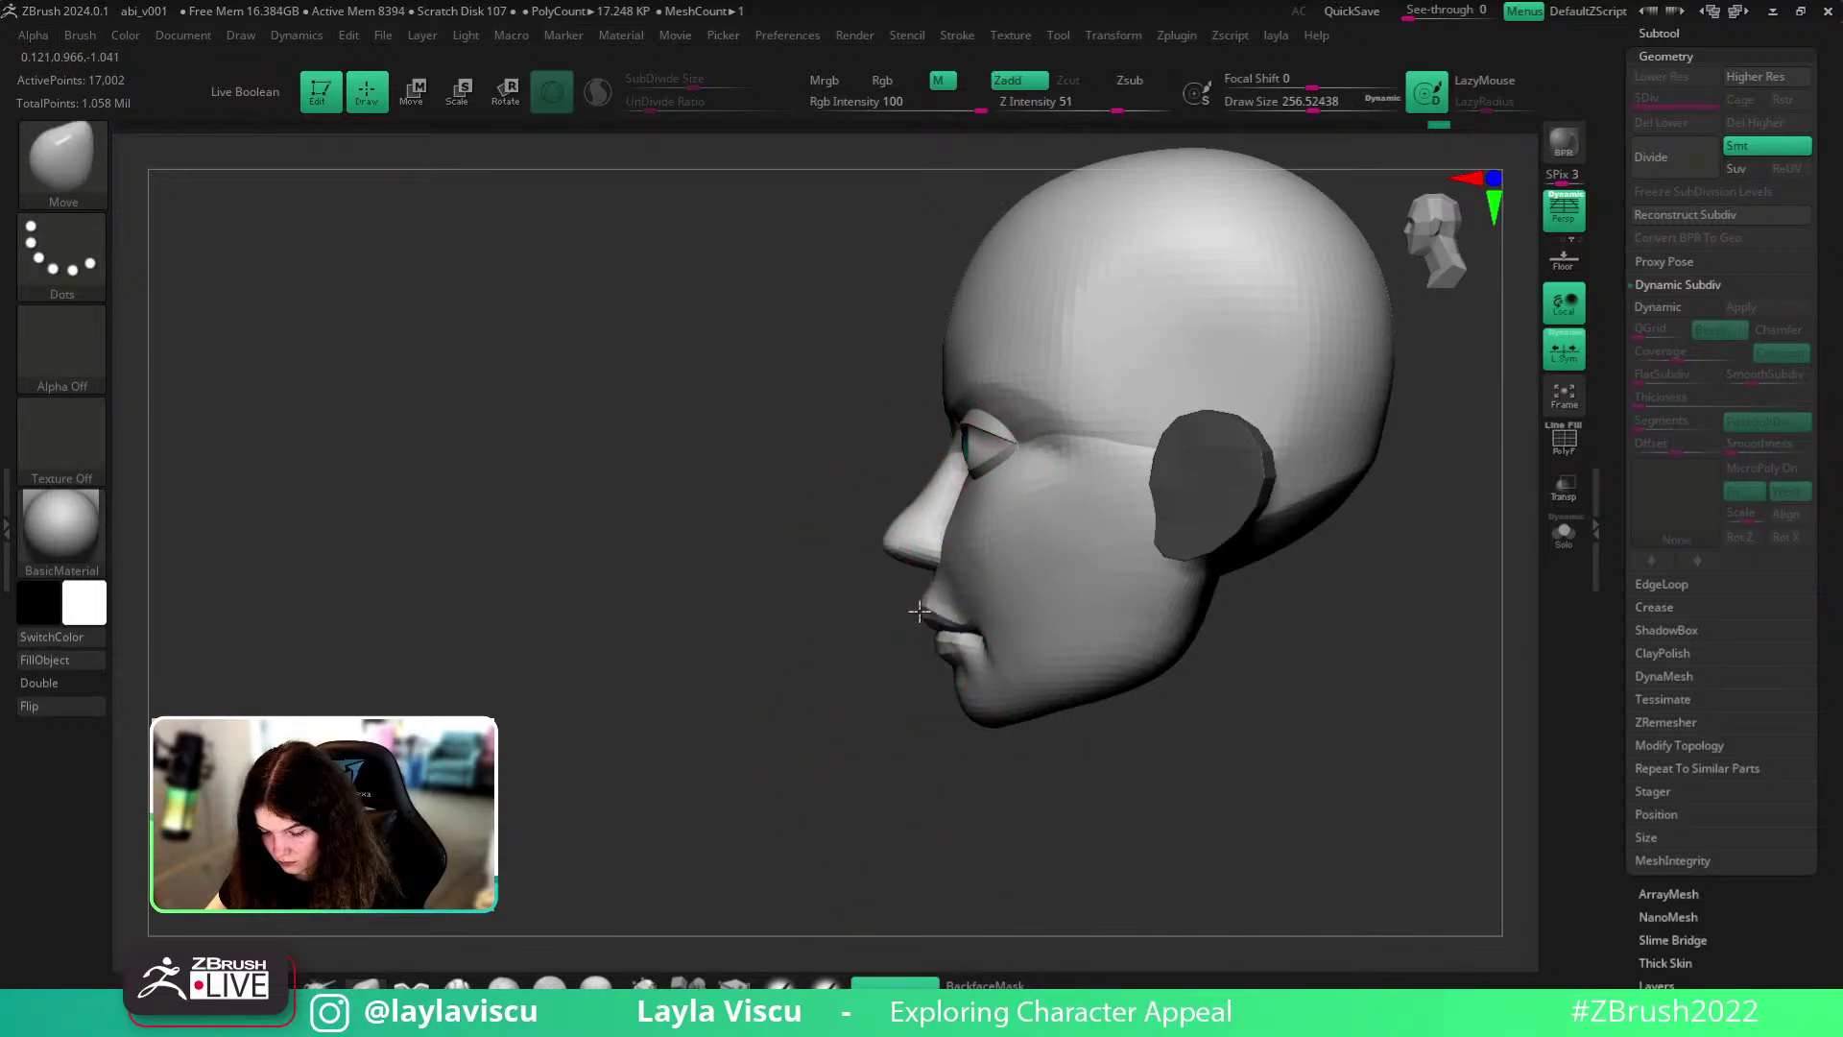
pyautogui.moveTo(944, 630); pyautogui.dragTo(941, 636)
# - Flatten the rear of the jaw with the TrimDynamic brush at a draw size of about 182
pyautogui.keyDown('ctrl'); pyautogui.moveTo(937, 722); pyautogui.dragTo(939, 680, button='right'); pyautogui.keyUp('ctrl')
pyautogui.moveTo(1066, 709)
pyautogui.keyDown('alt'); pyautogui.mouseDown(button='right')
pyautogui.moveTo(1054, 634)
pyautogui.moveTo(1056, 656)
pyautogui.mouseUp(button='right'); pyautogui.keyUp('alt')
pyautogui.press('b')
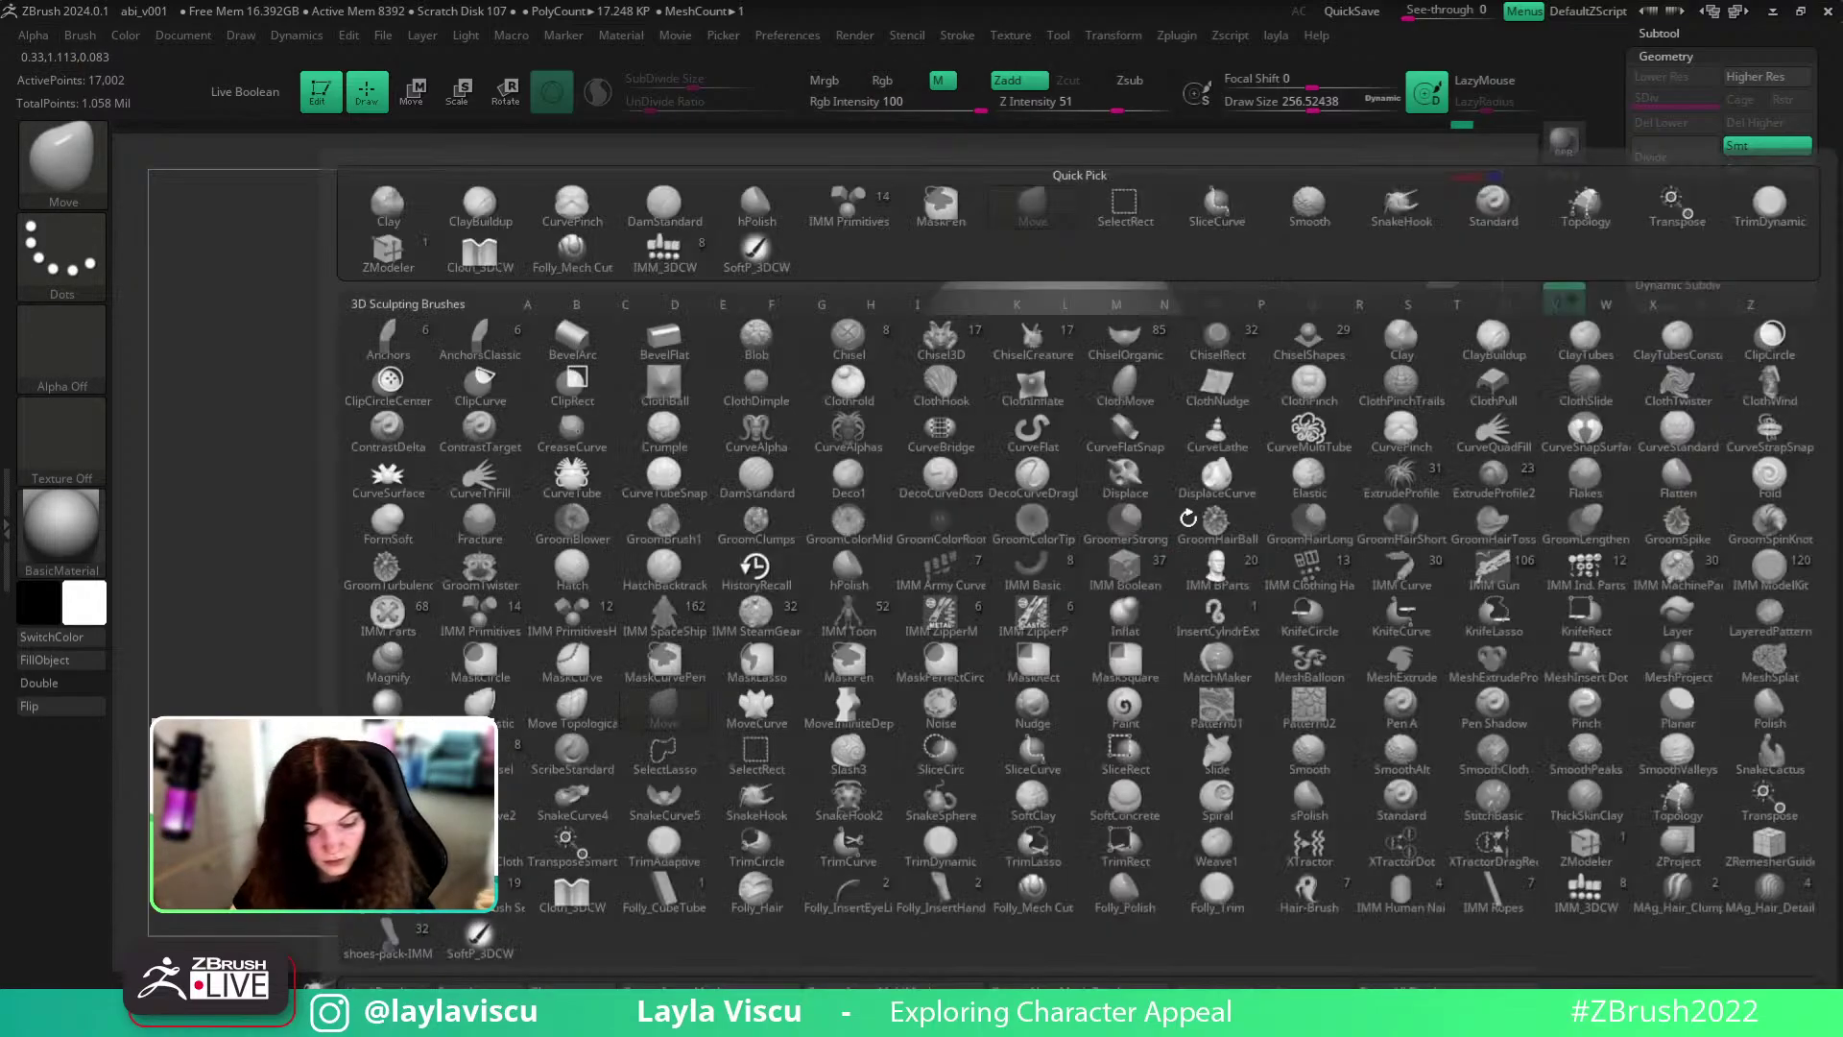
pyautogui.press('t')
pyautogui.press('d')
pyautogui.press('s')
pyautogui.moveTo(1129, 547); pyautogui.dragTo(1103, 548)
pyautogui.moveTo(1113, 549); pyautogui.dragTo(1071, 539, button='right')
pyautogui.press('s')
pyautogui.moveTo(1056, 548); pyautogui.dragTo(1050, 556)
# - Isolate the lower-face polygroup using the polyframe display and trim the rear edge of the jaw
pyautogui.keyDown('ctrl'); pyautogui.keyDown('shift'); pyautogui.click(1062, 524); pyautogui.keyUp('shift'); pyautogui.keyUp('ctrl')
pyautogui.hotkey('ctrl', 'q')
pyautogui.click(1222, 388)
pyautogui.keyDown('ctrl'); pyautogui.keyDown('shift'); pyautogui.click(1237, 487); pyautogui.keyUp('shift'); pyautogui.keyUp('ctrl')
pyautogui.hotkey('shift', 'f')
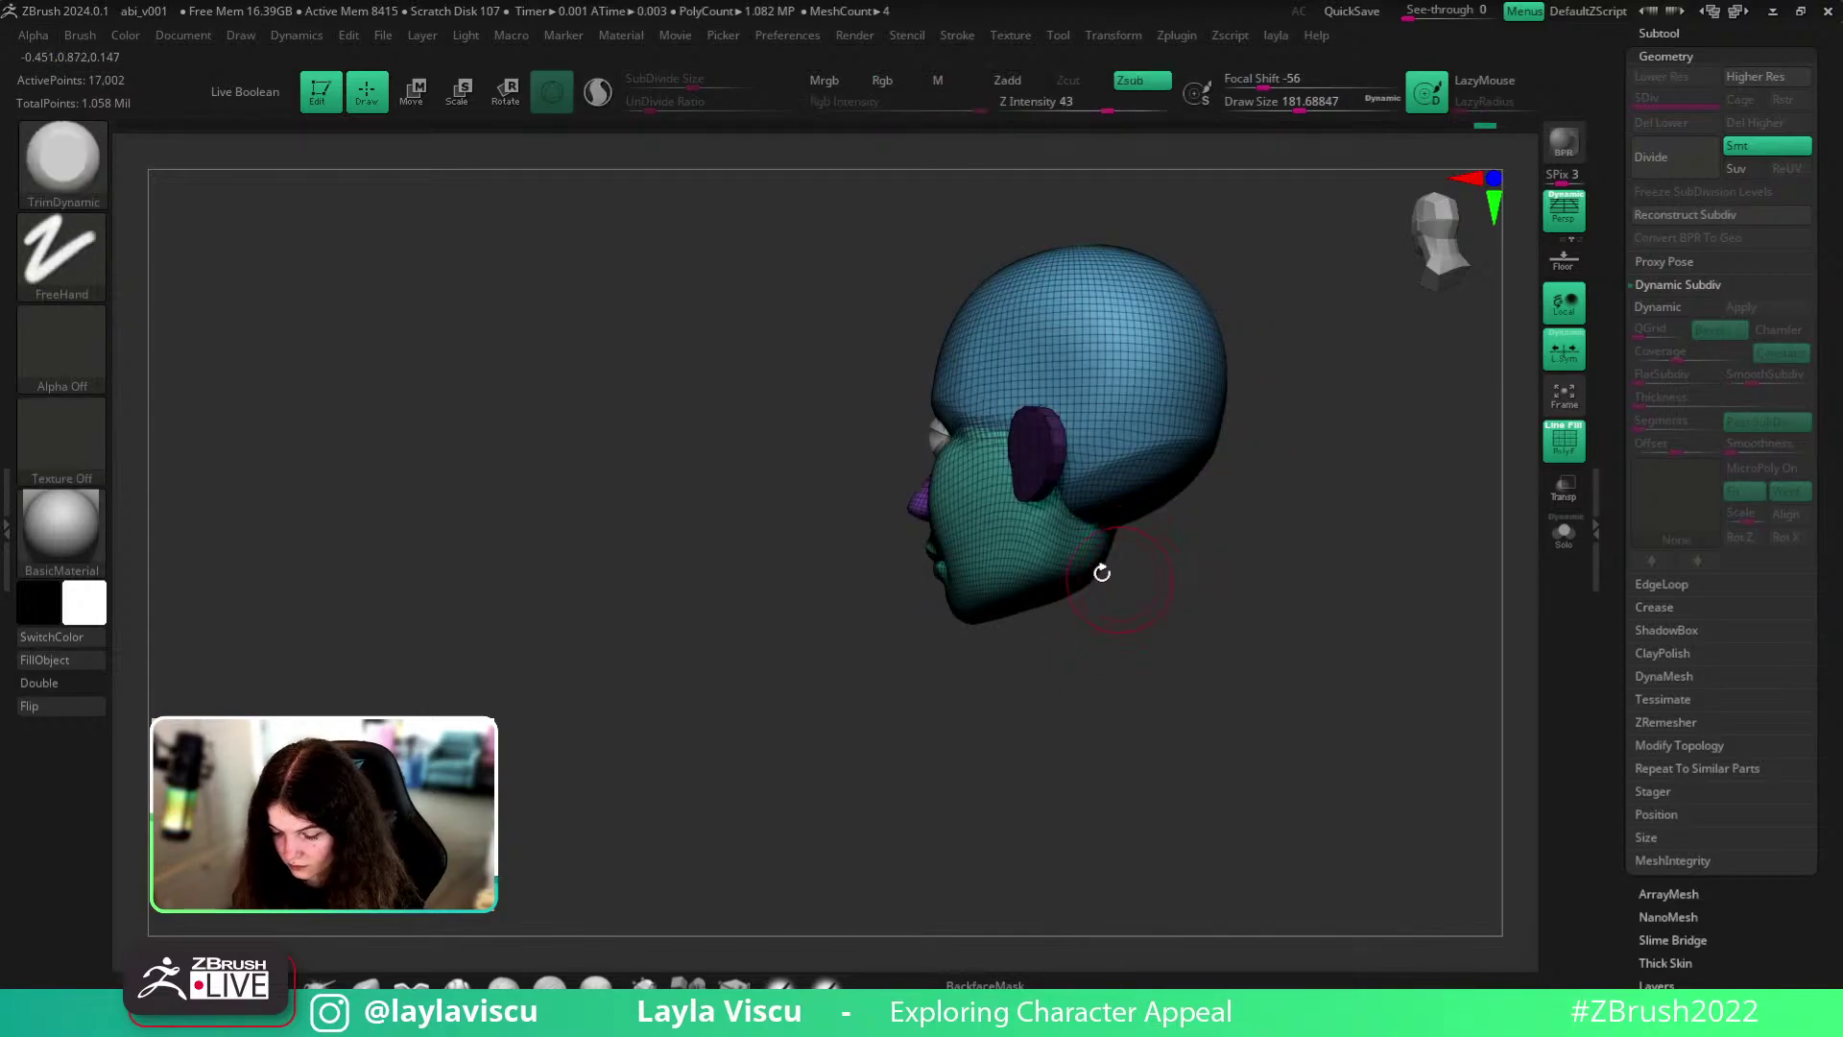
pyautogui.keyDown('ctrl'); pyautogui.keyDown('shift'); pyautogui.click(1069, 541); pyautogui.keyUp('shift'); pyautogui.keyUp('ctrl')
pyautogui.moveTo(1178, 515); pyautogui.dragTo(1150, 530)
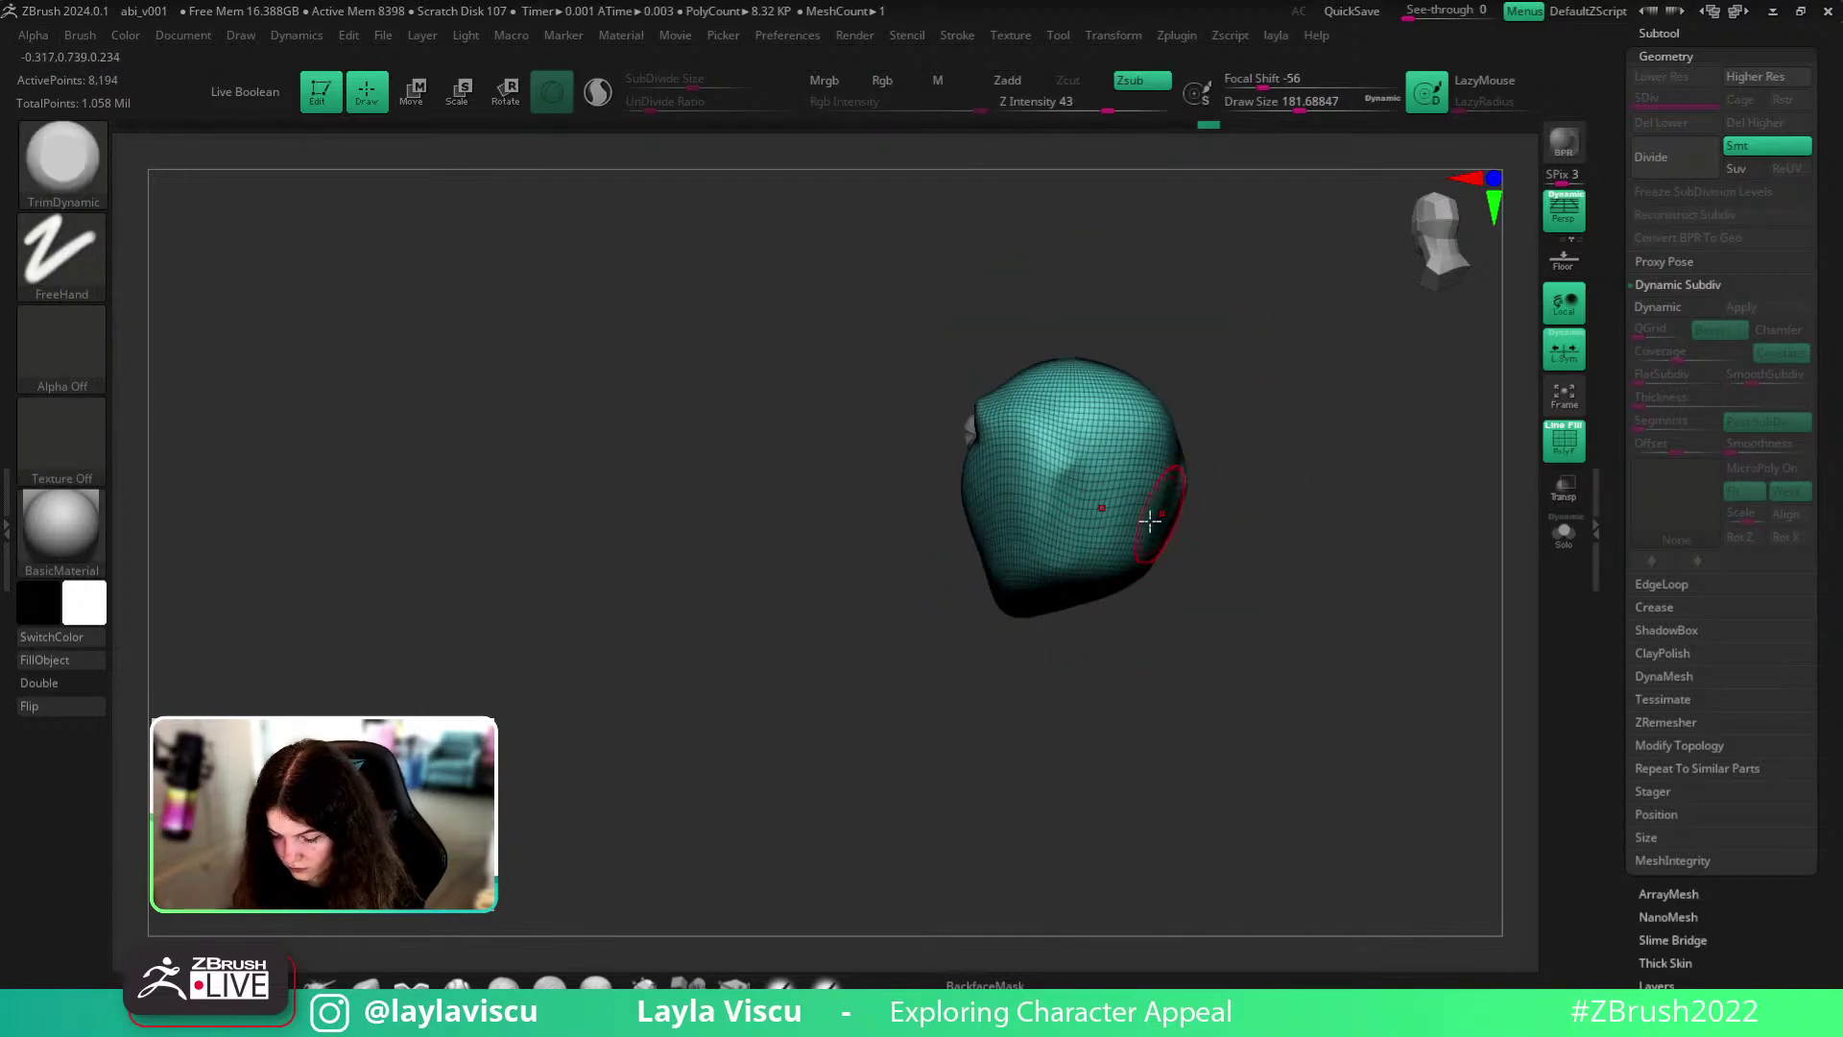
pyautogui.hotkey('shift', 'f')
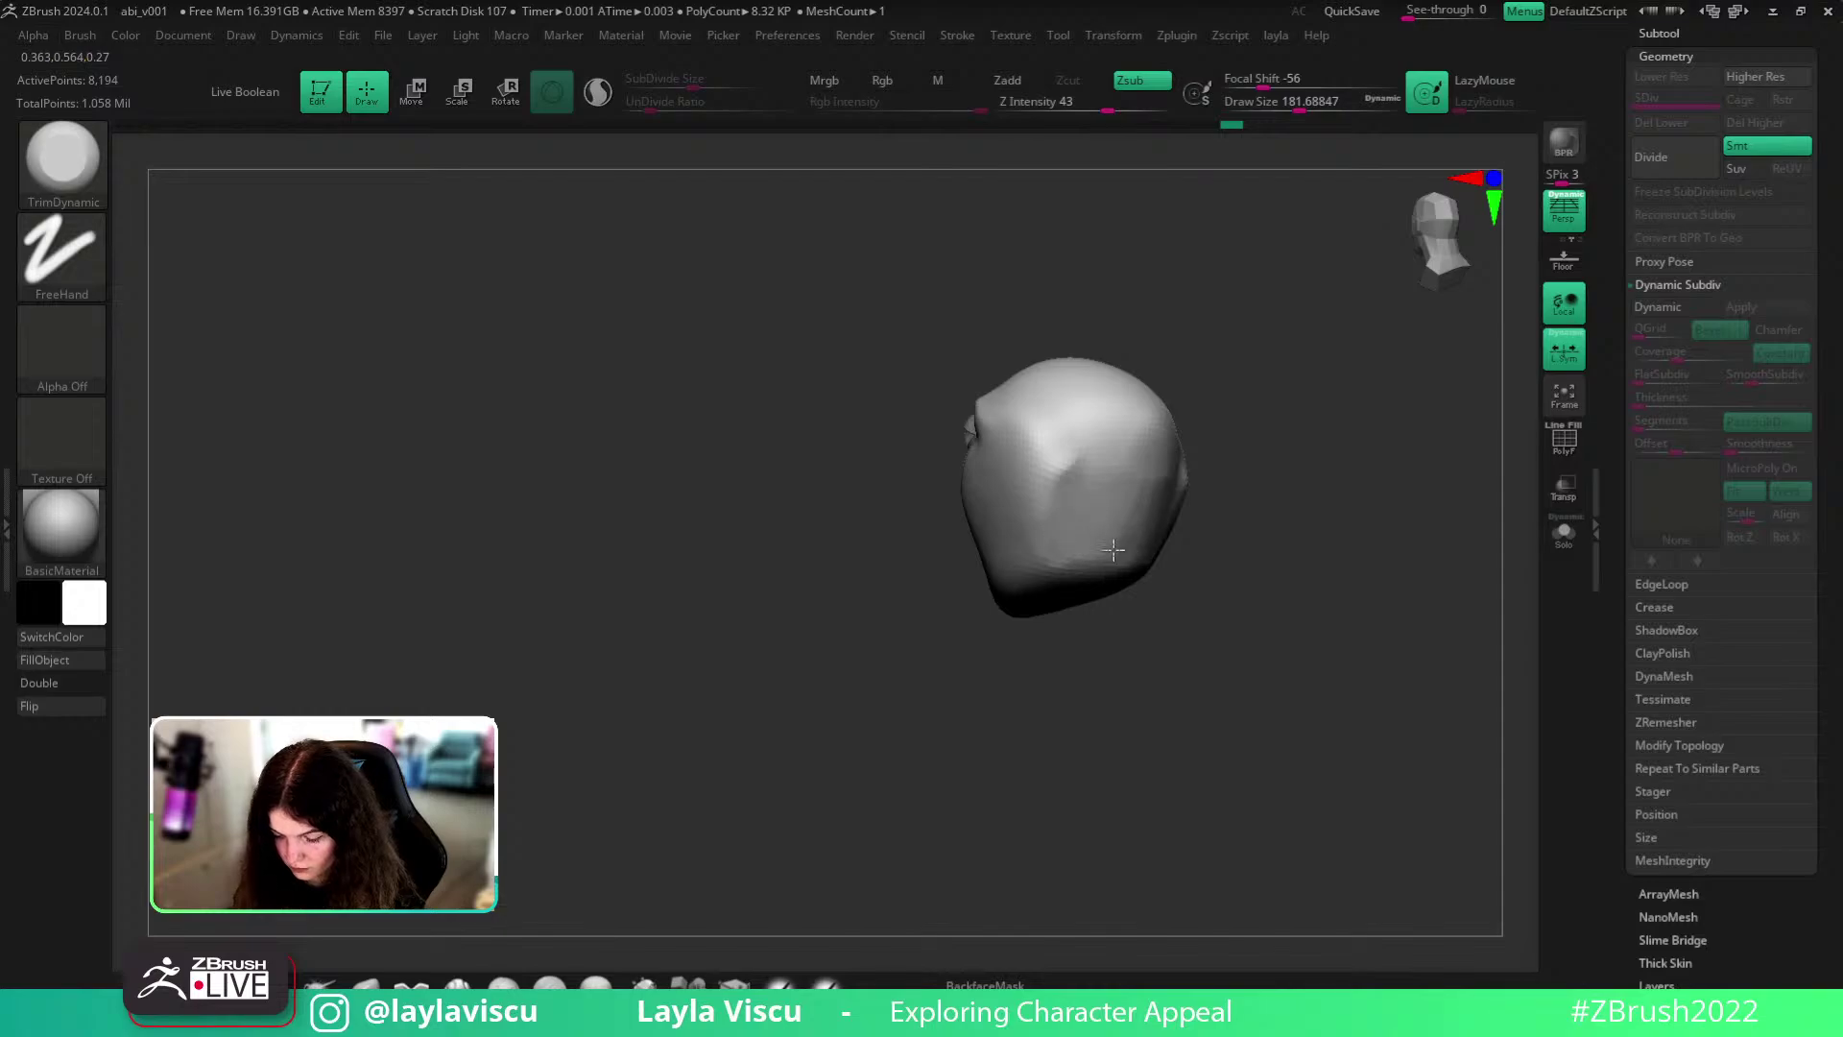
# - Show the whole head again and plane the underside of the jaw with TrimDynamic
pyautogui.moveTo(1096, 491); pyautogui.dragTo(1263, 559, button='right')
pyautogui.keyDown('ctrl'); pyautogui.keyDown('shift'); pyautogui.click(1238, 547); pyautogui.keyUp('shift'); pyautogui.keyUp('ctrl')
pyautogui.moveTo(1043, 570)
pyautogui.mouseDown()
pyautogui.moveTo(1059, 555)
pyautogui.moveTo(1010, 582)
pyautogui.mouseUp()
pyautogui.moveTo(993, 614)
pyautogui.mouseDown(button='right')
pyautogui.moveTo(1193, 716)
pyautogui.moveTo(1193, 666)
pyautogui.moveTo(1251, 659)
pyautogui.moveTo(1246, 578)
pyautogui.moveTo(1001, 590)
pyautogui.mouseUp(button='right')
pyautogui.moveTo(1063, 711); pyautogui.dragTo(1094, 614, button='right')
pyautogui.keyDown('ctrl'); pyautogui.keyDown('shift'); pyautogui.moveTo(1085, 540); pyautogui.dragTo(1142, 543); pyautogui.keyUp('shift'); pyautogui.keyUp('ctrl')
pyautogui.moveTo(1229, 614); pyautogui.dragTo(1326, 579, button='right')
pyautogui.moveTo(1292, 671)
pyautogui.mouseDown(button='right')
pyautogui.moveTo(1090, 575)
pyautogui.moveTo(1263, 604)
pyautogui.moveTo(1268, 729)
pyautogui.mouseUp(button='right')
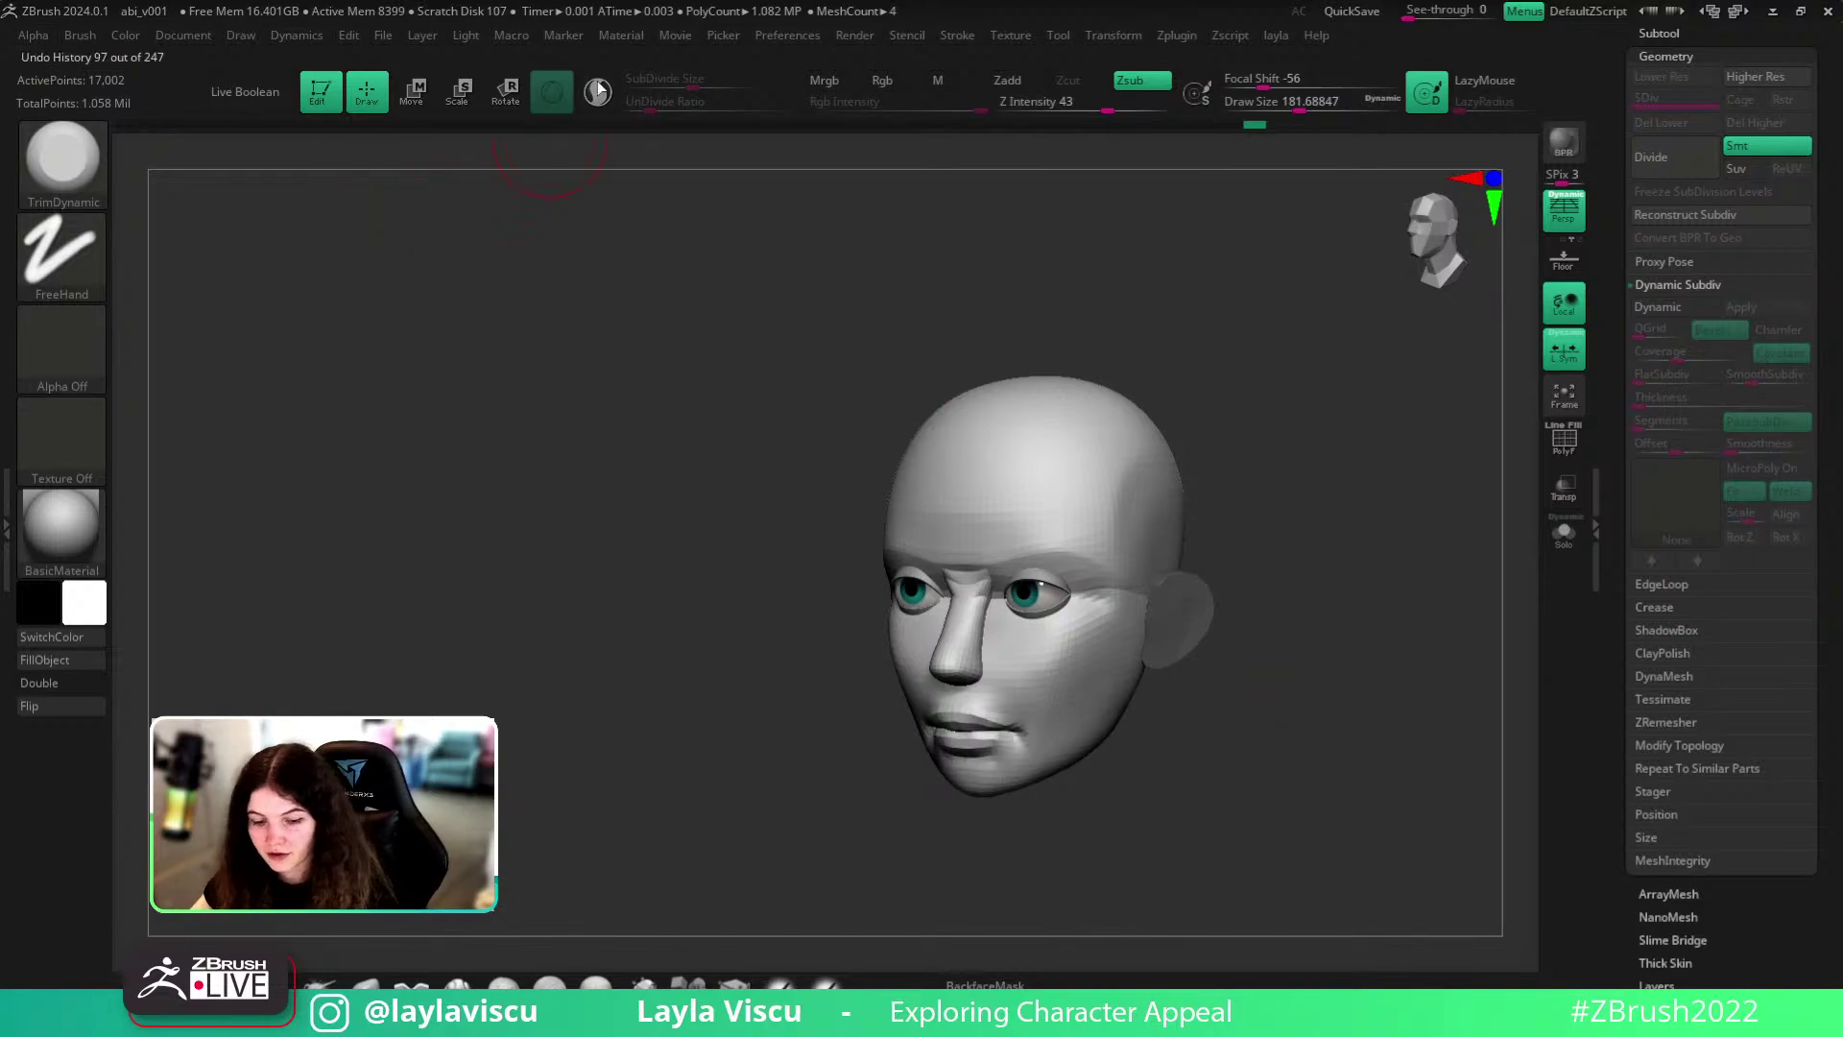
# - Open the macro list to examine the available macros and return to a front view of the head
pyautogui.click(514, 42)
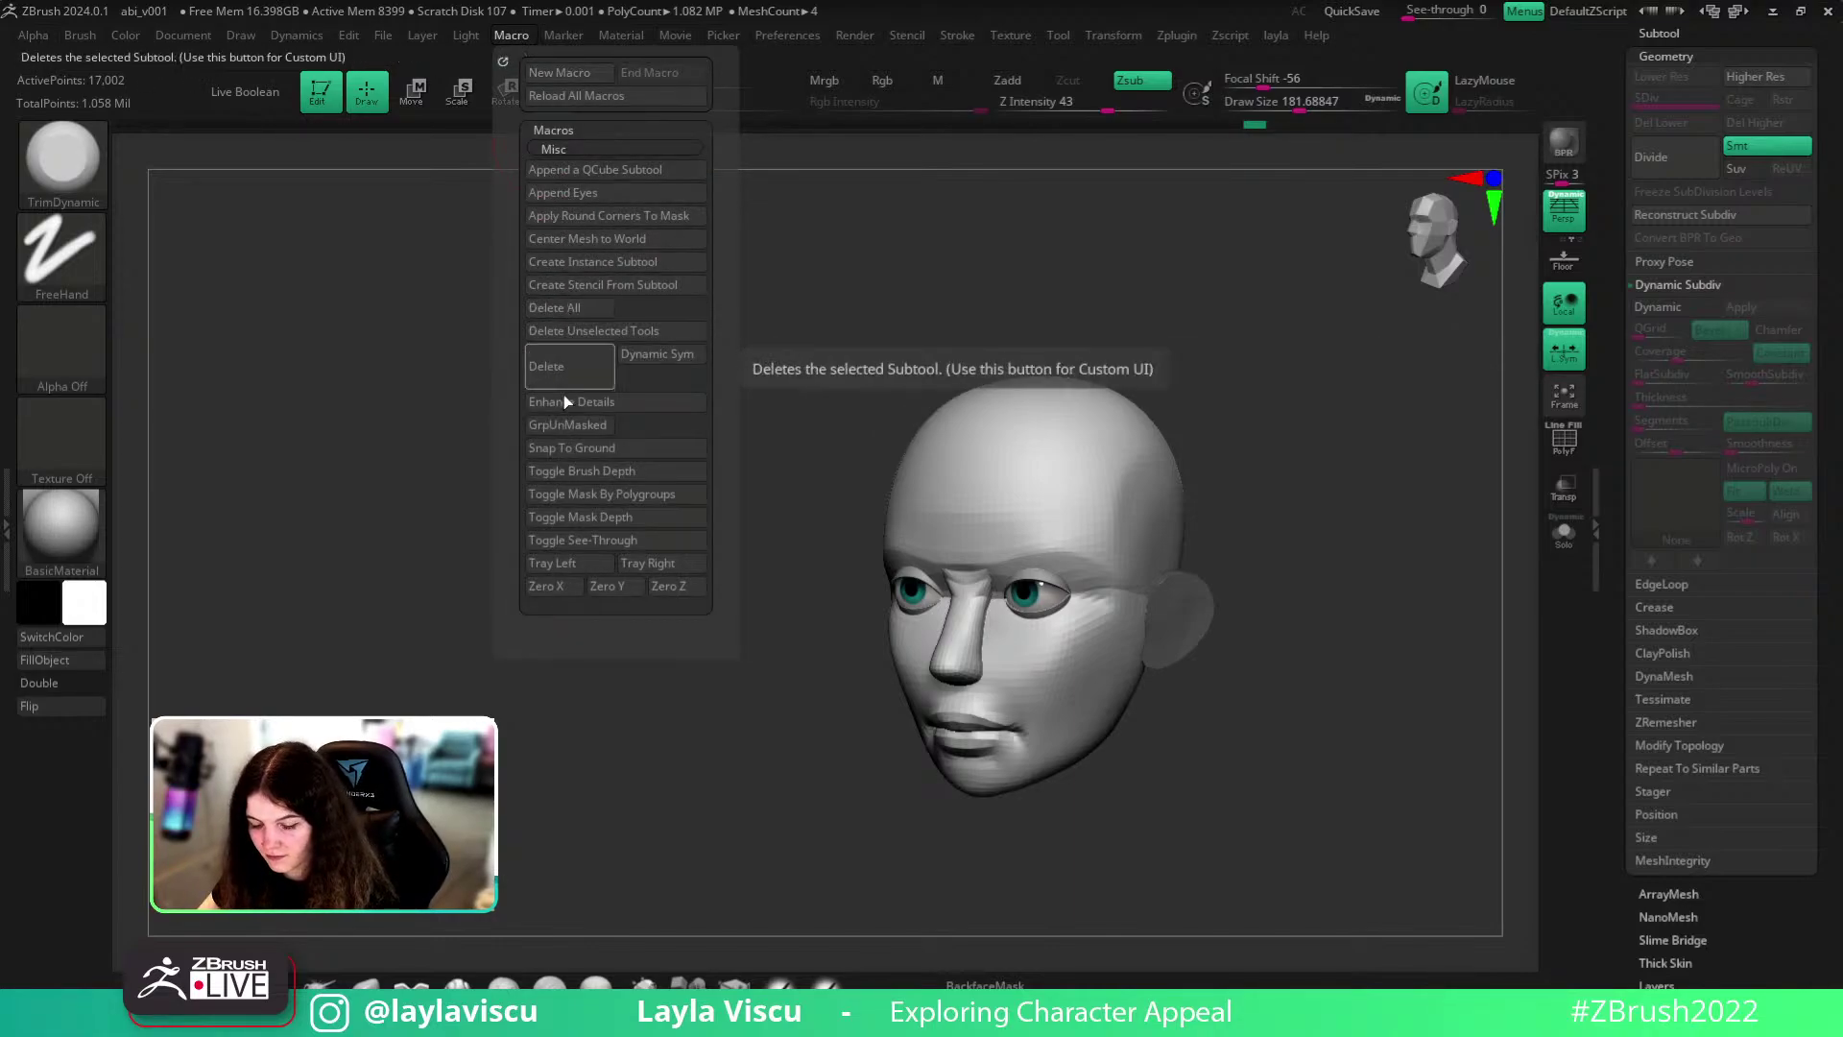
pyautogui.keyDown('shift'); pyautogui.moveTo(1458, 648); pyautogui.dragTo(1287, 482); pyautogui.keyUp('shift')
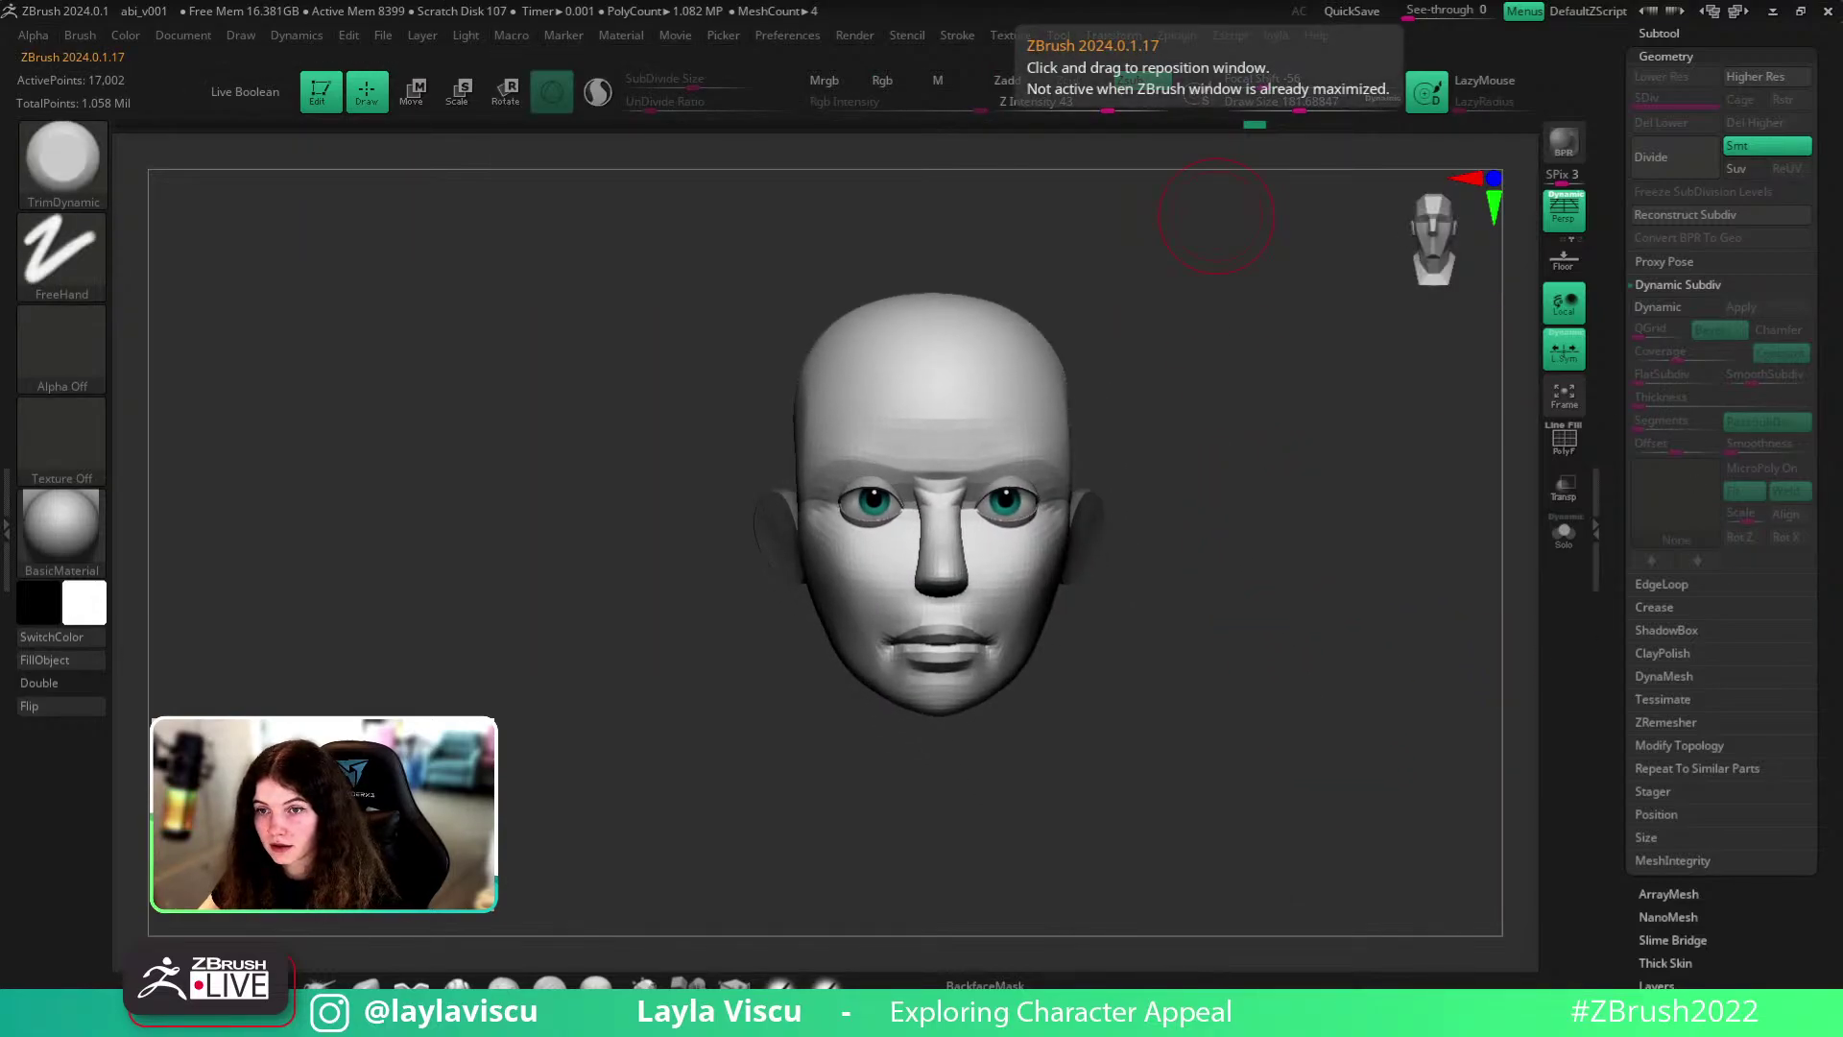
pyautogui.moveTo(1168, 677); pyautogui.dragTo(998, 502)
# - Select and isolate the eyeballs, and step their undo history back to the flat teal iris stage
pyautogui.keyDown('alt'); pyautogui.click(998, 502); pyautogui.keyUp('alt')
pyautogui.keyDown('ctrl'); pyautogui.moveTo(998, 502); pyautogui.dragTo(1325, 672, button='right'); pyautogui.keyUp('ctrl')
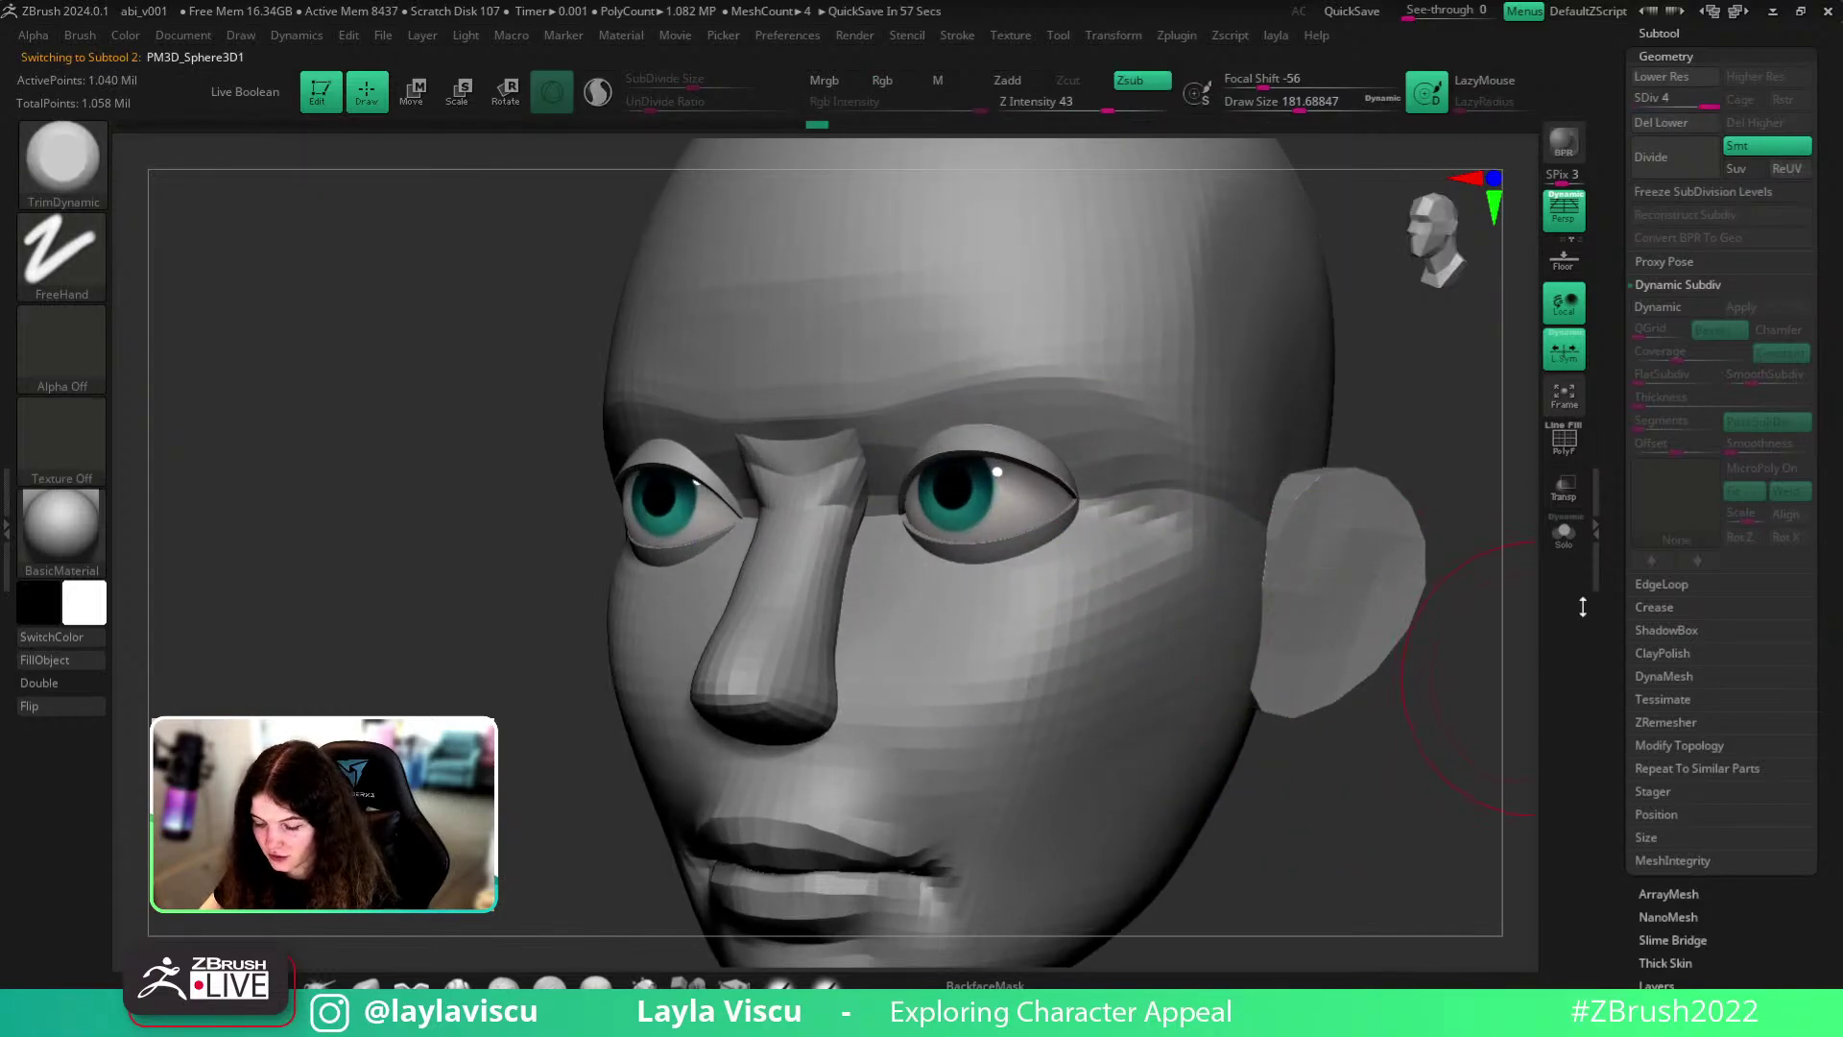
pyautogui.click(1562, 534)
pyautogui.moveTo(736, 126); pyautogui.dragTo(443, 132)
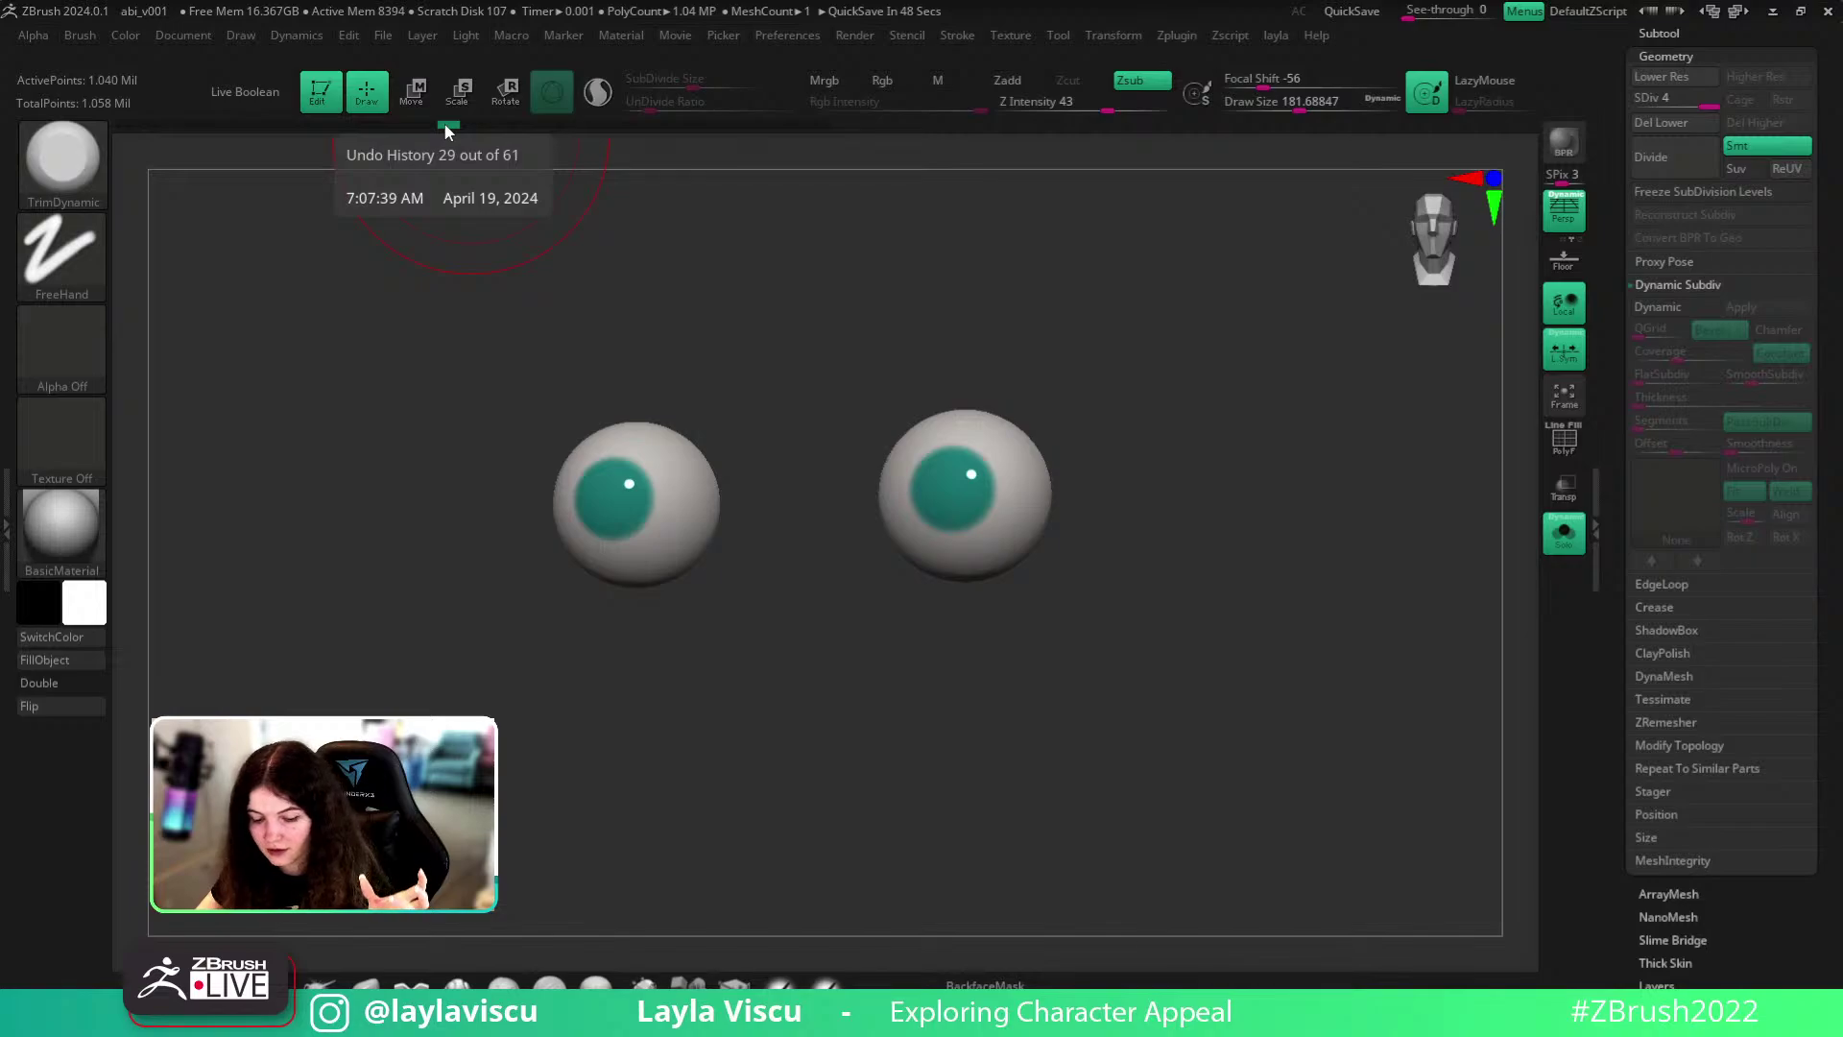
pyautogui.moveTo(443, 123); pyautogui.dragTo(457, 123)
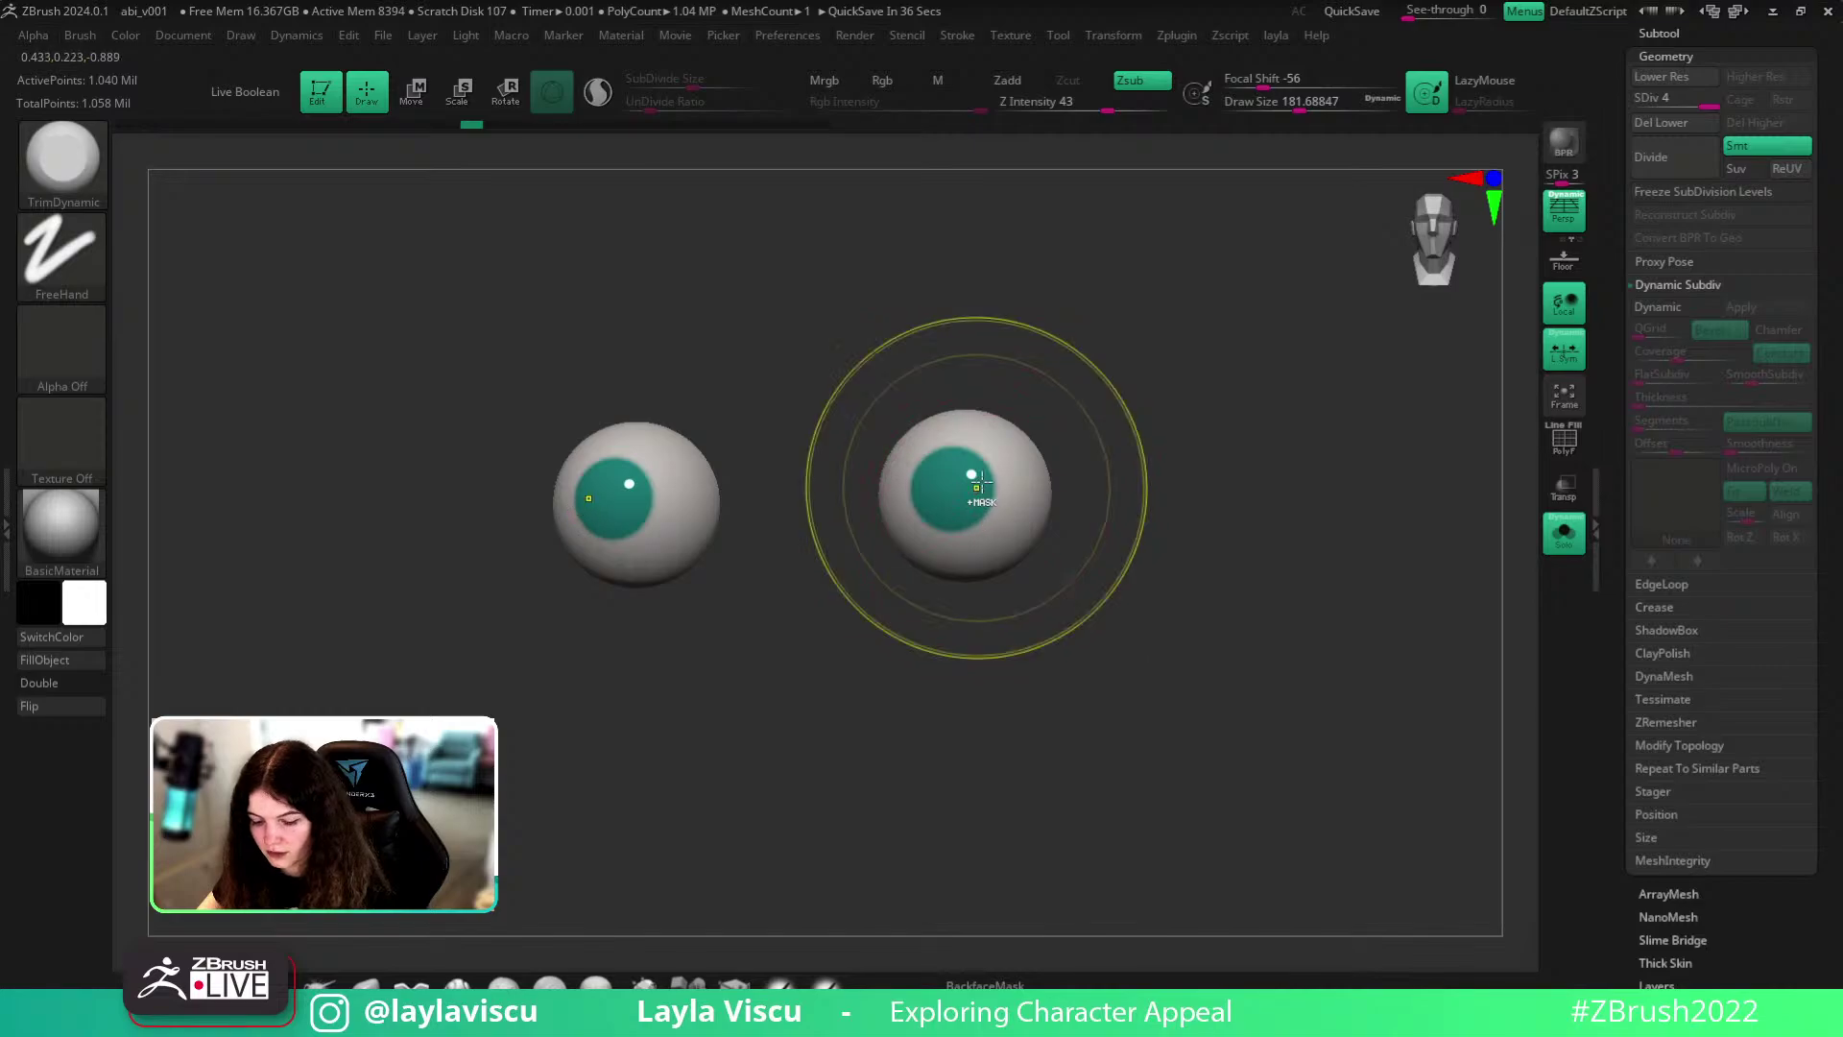
# - Zoom in on the eyeballs and step their undo history to the stage where everything around the iris is masked
pyautogui.keyDown('ctrl'); pyautogui.moveTo(979, 482); pyautogui.dragTo(977, 521, button='right'); pyautogui.keyUp('ctrl')
pyautogui.press('s')
pyautogui.moveTo(1280, 497); pyautogui.dragTo(1238, 499)
pyautogui.click(495, 125)
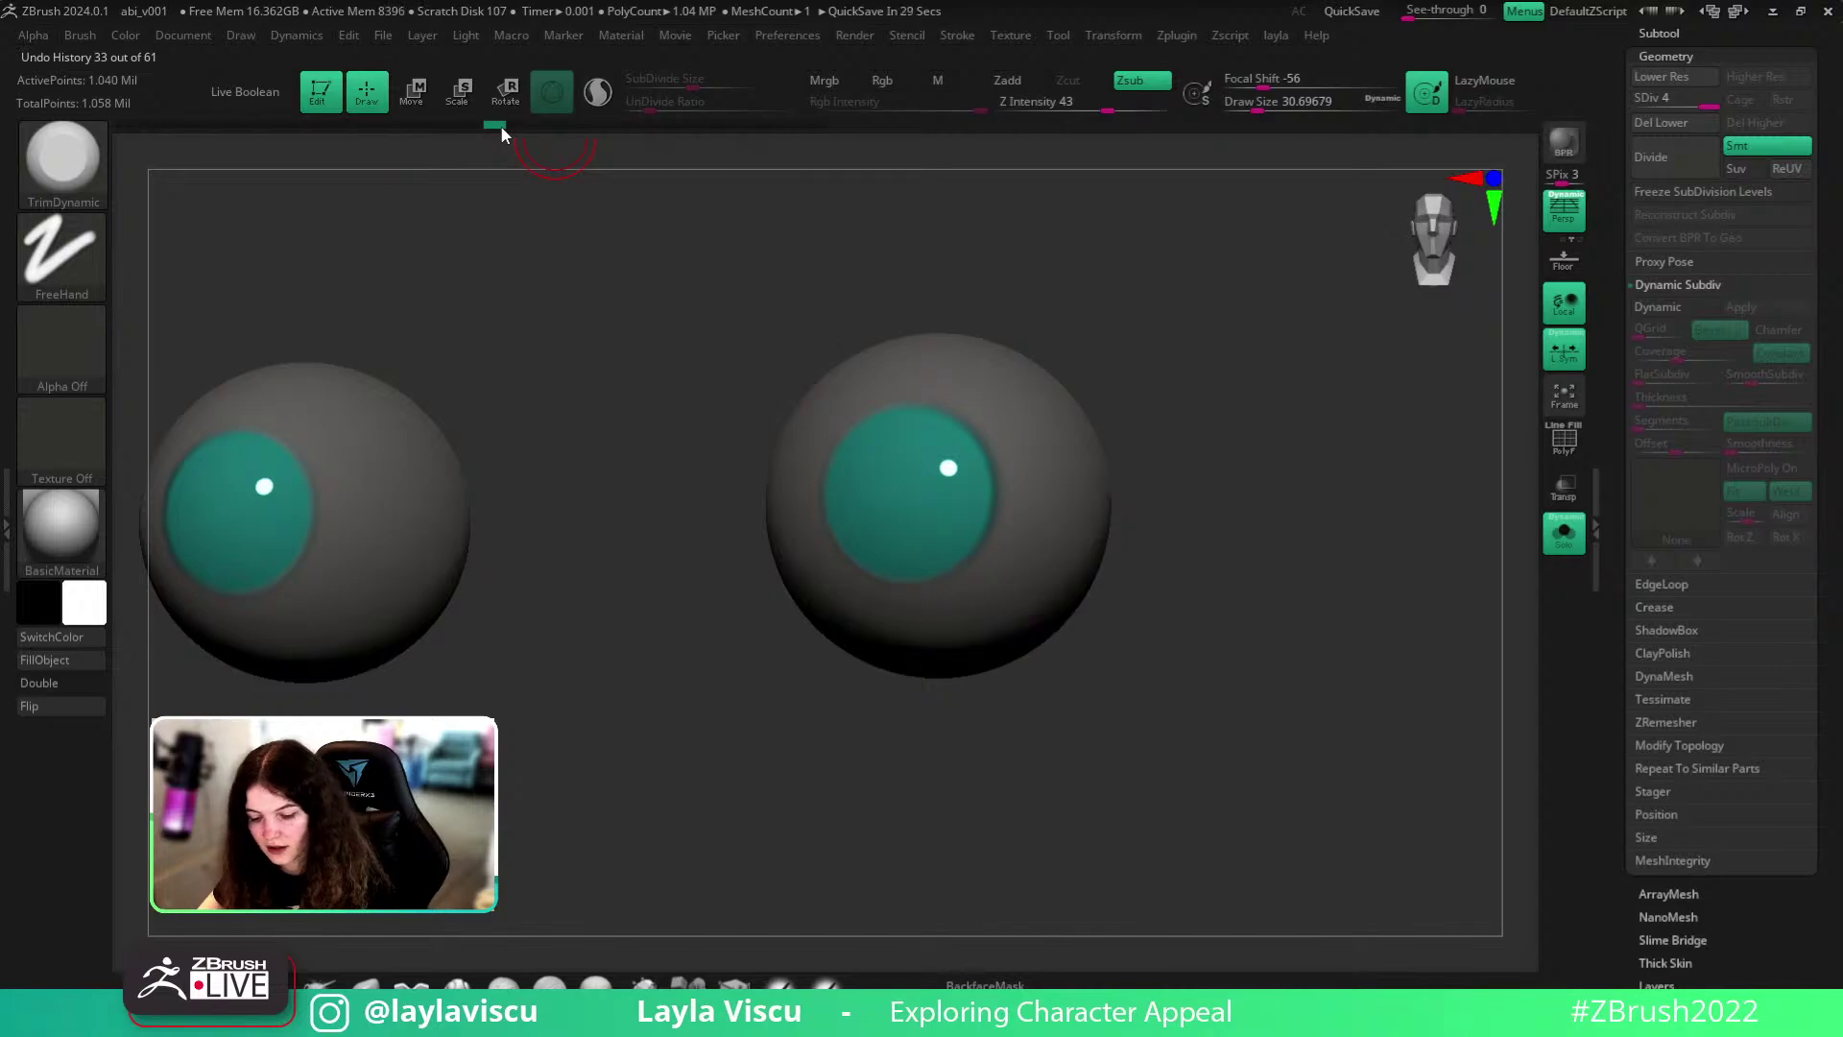
pyautogui.hotkey('ctrl', 'i')
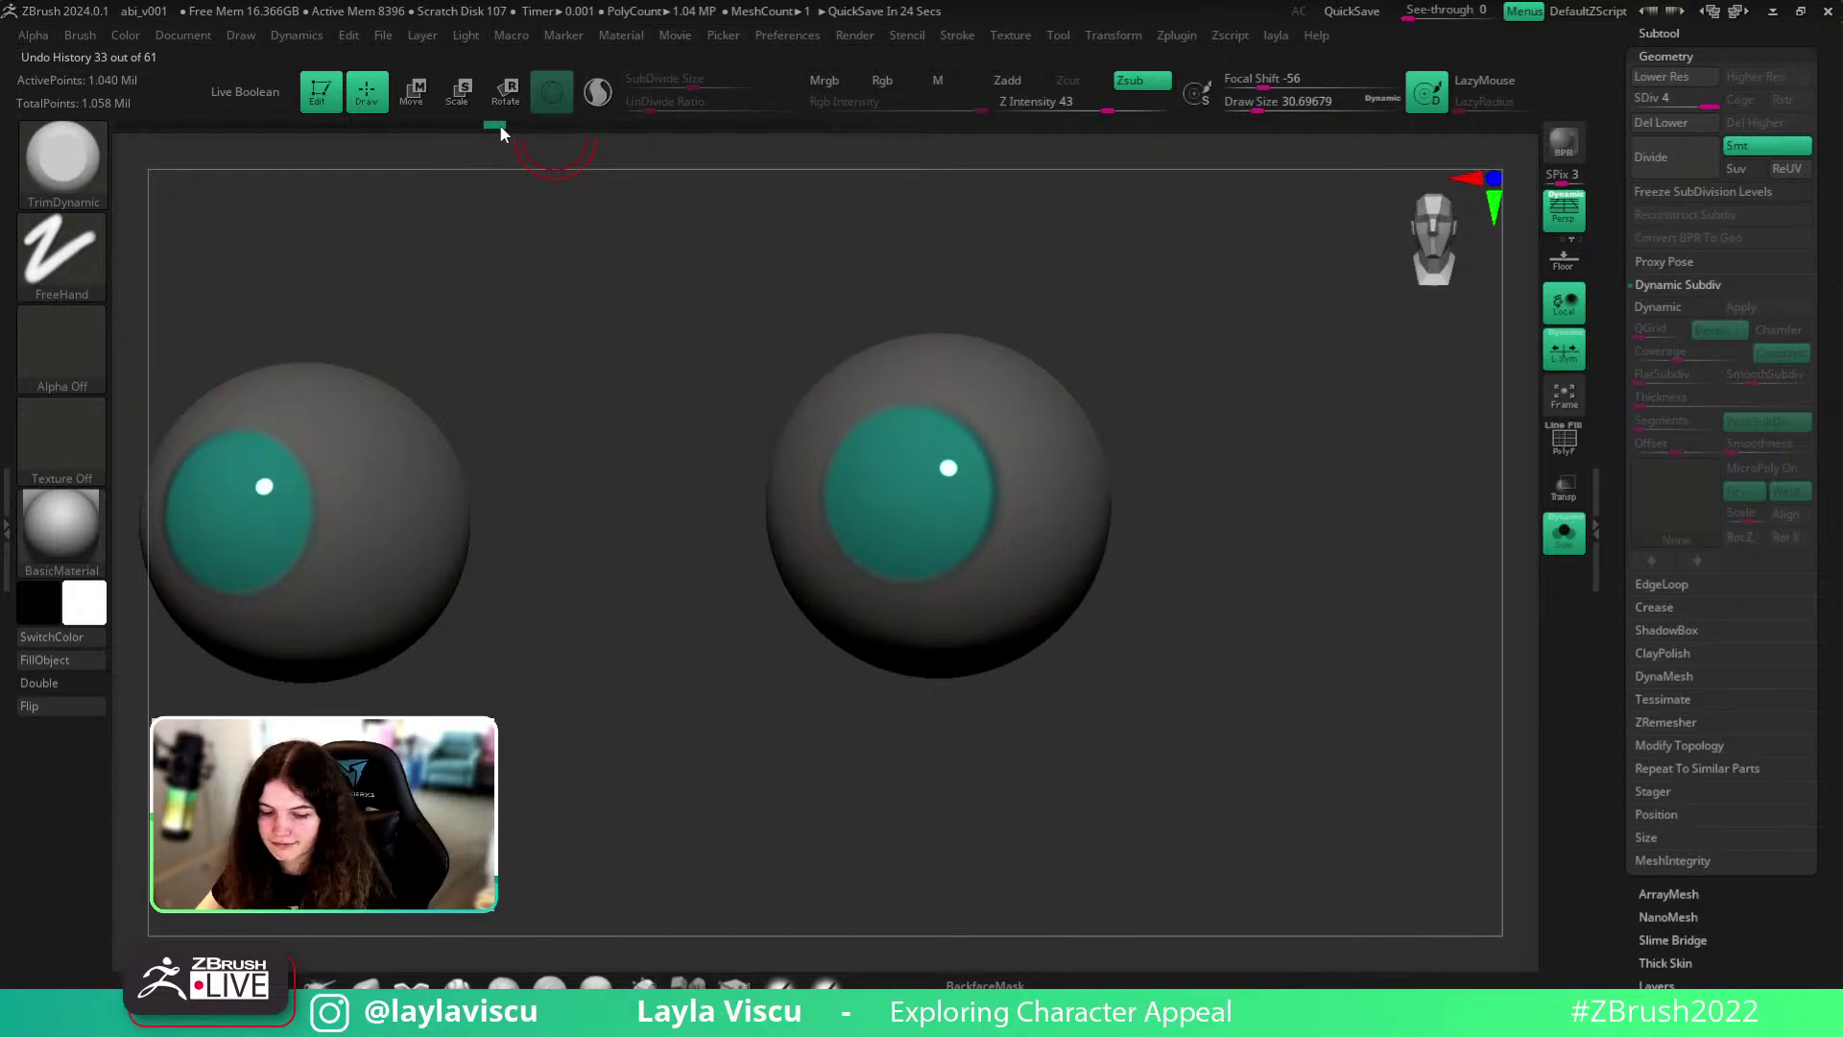
pyautogui.moveTo(508, 124); pyautogui.dragTo(499, 124)
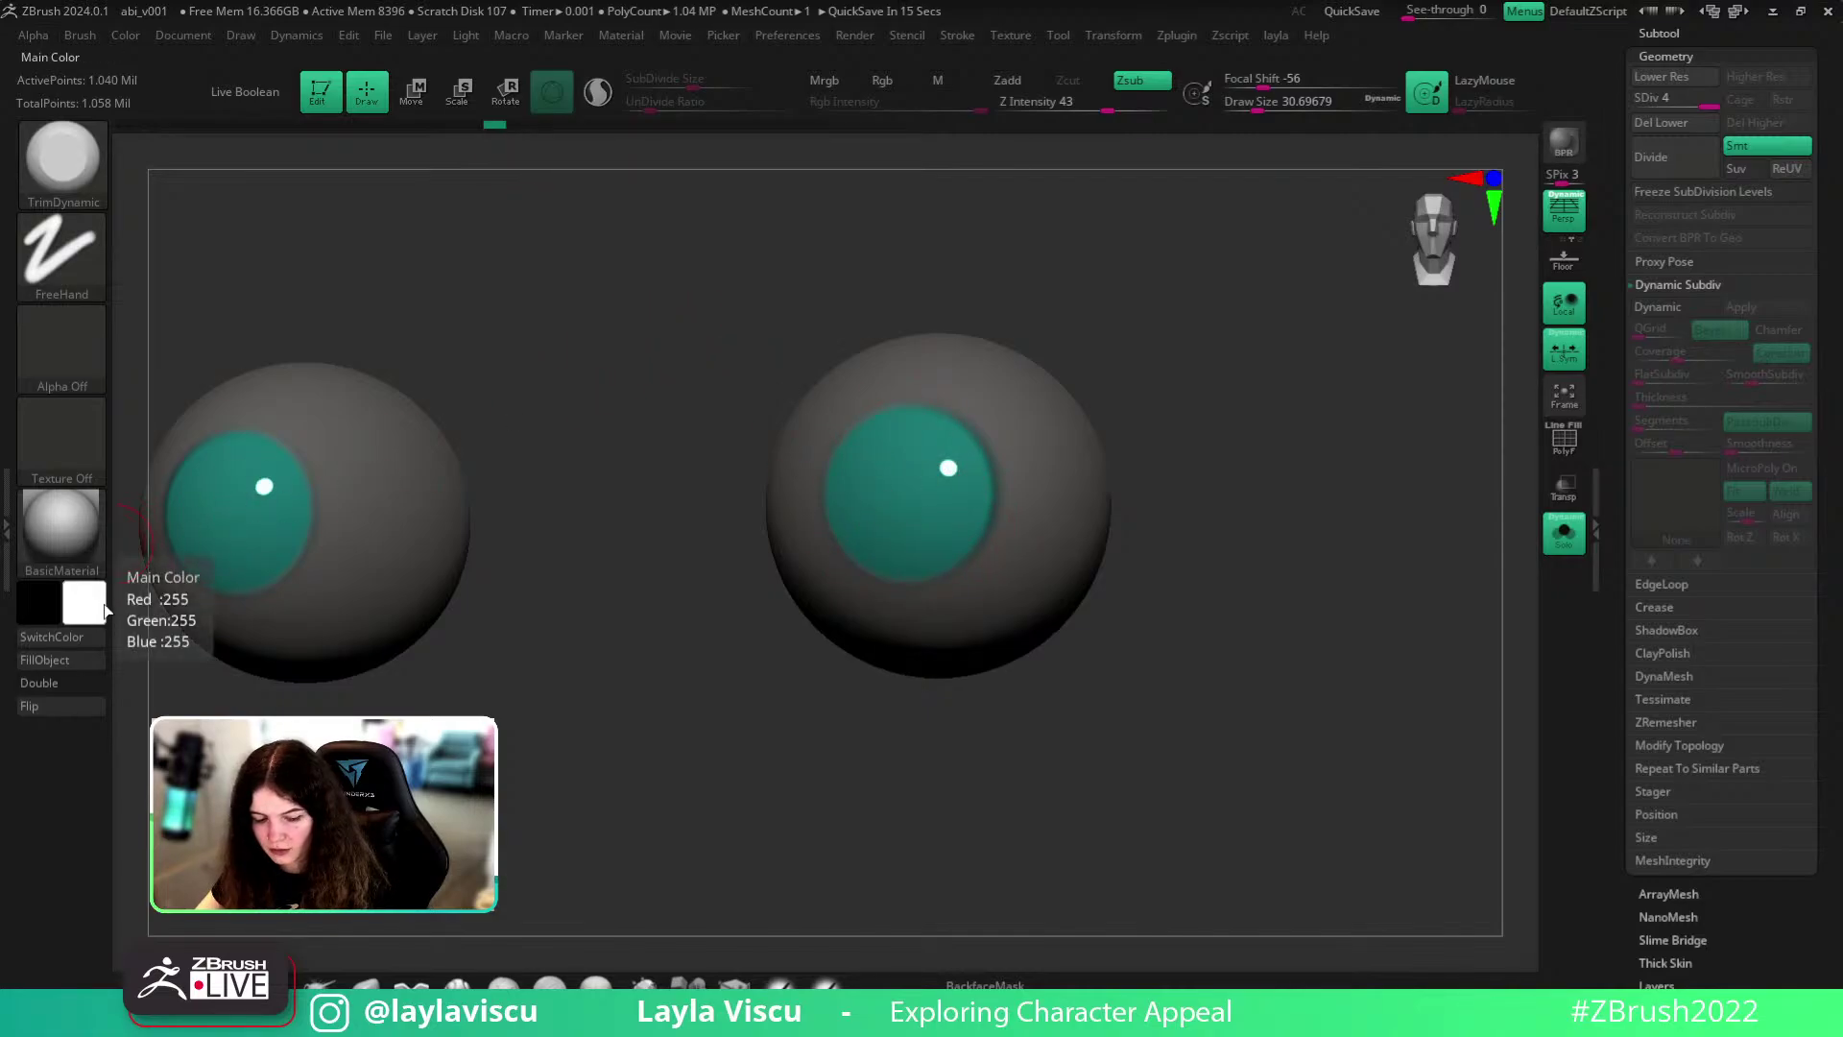
# - Step the eyeballs' undo history forward through the iris, pupil and shading stages, and show the whole head again
pyautogui.moveTo(498, 125); pyautogui.dragTo(516, 124)
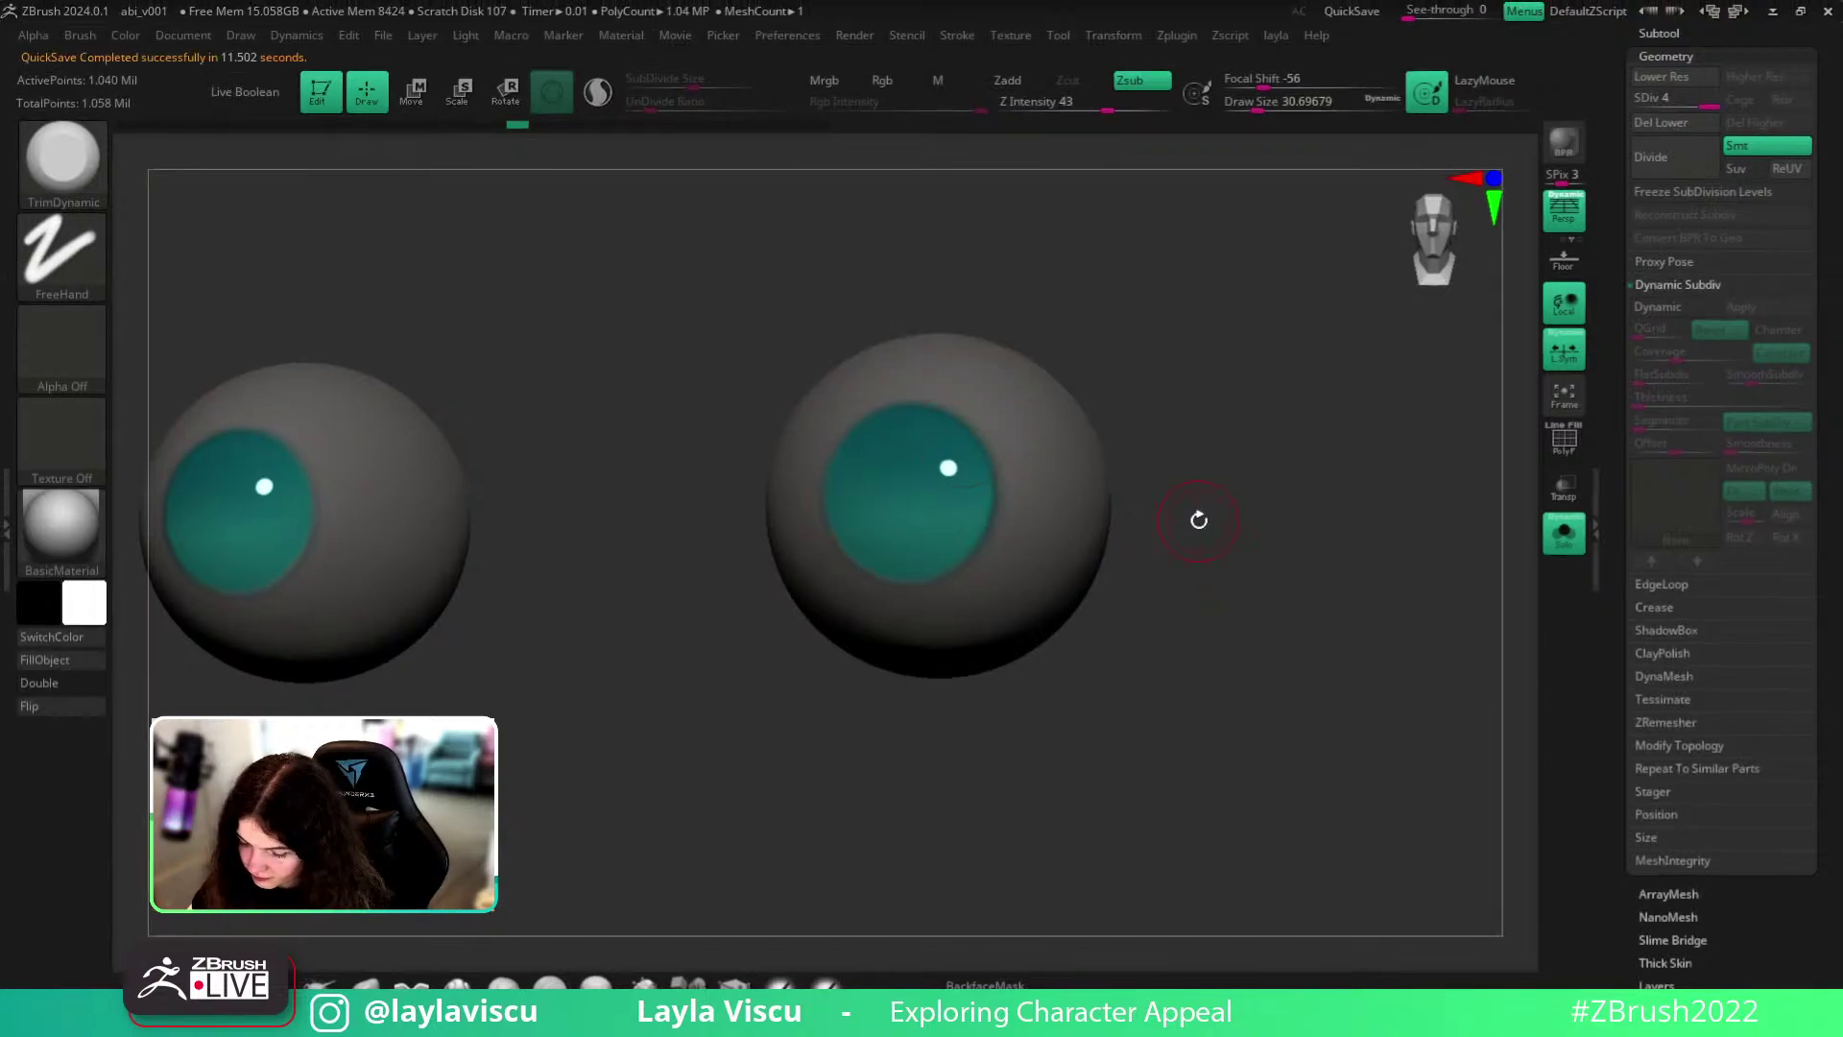
pyautogui.moveTo(526, 124); pyautogui.dragTo(592, 124)
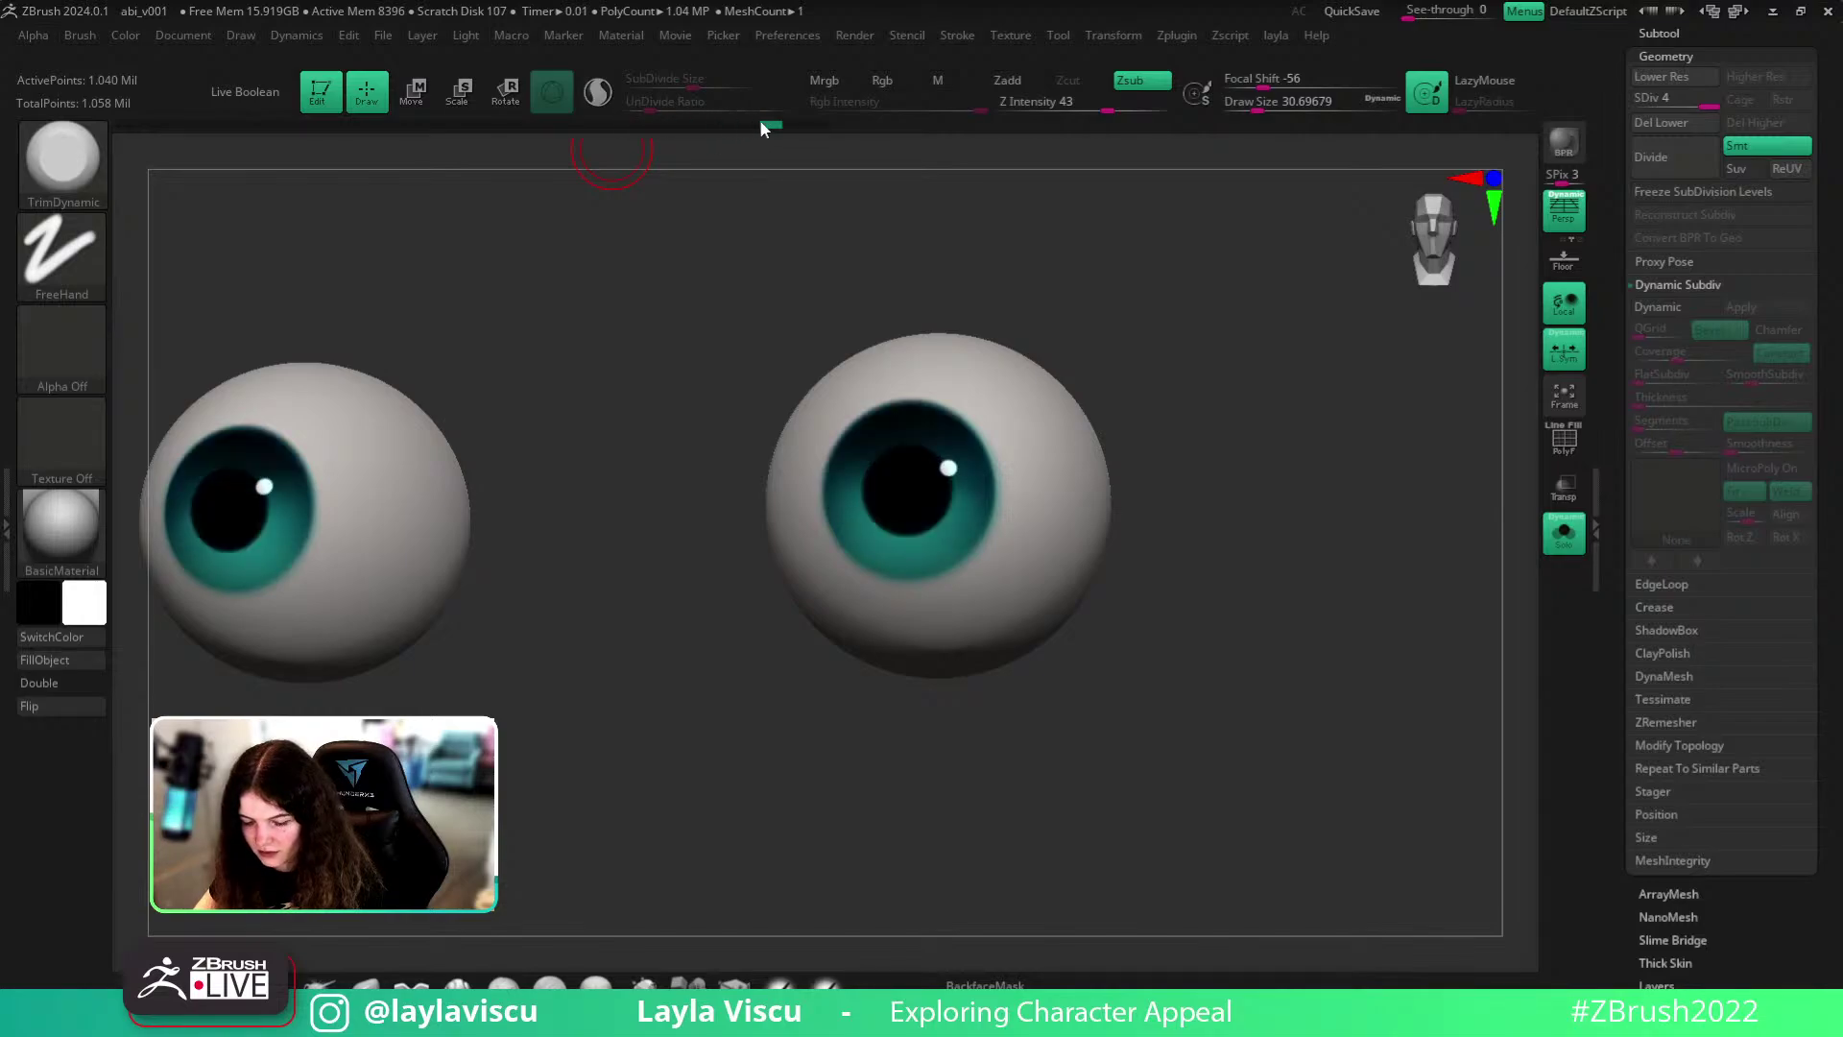
pyautogui.moveTo(736, 124); pyautogui.dragTo(752, 123)
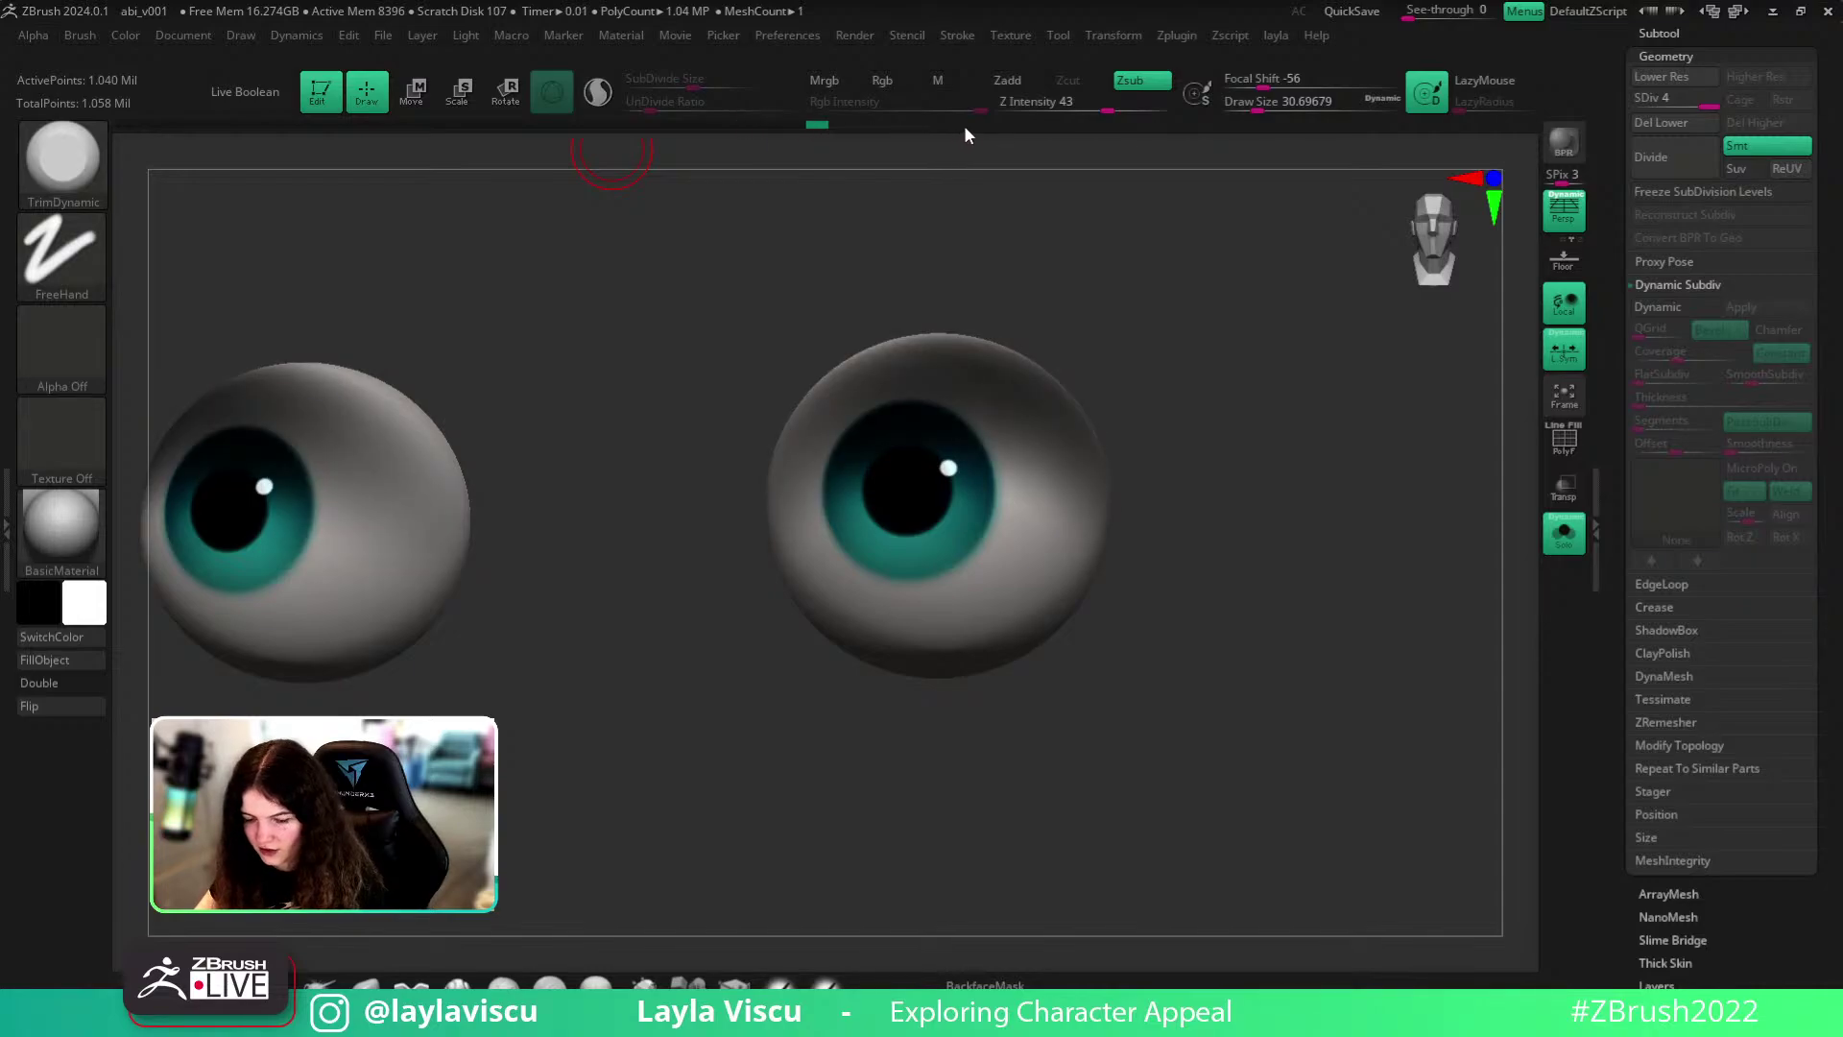
pyautogui.click(1564, 532)
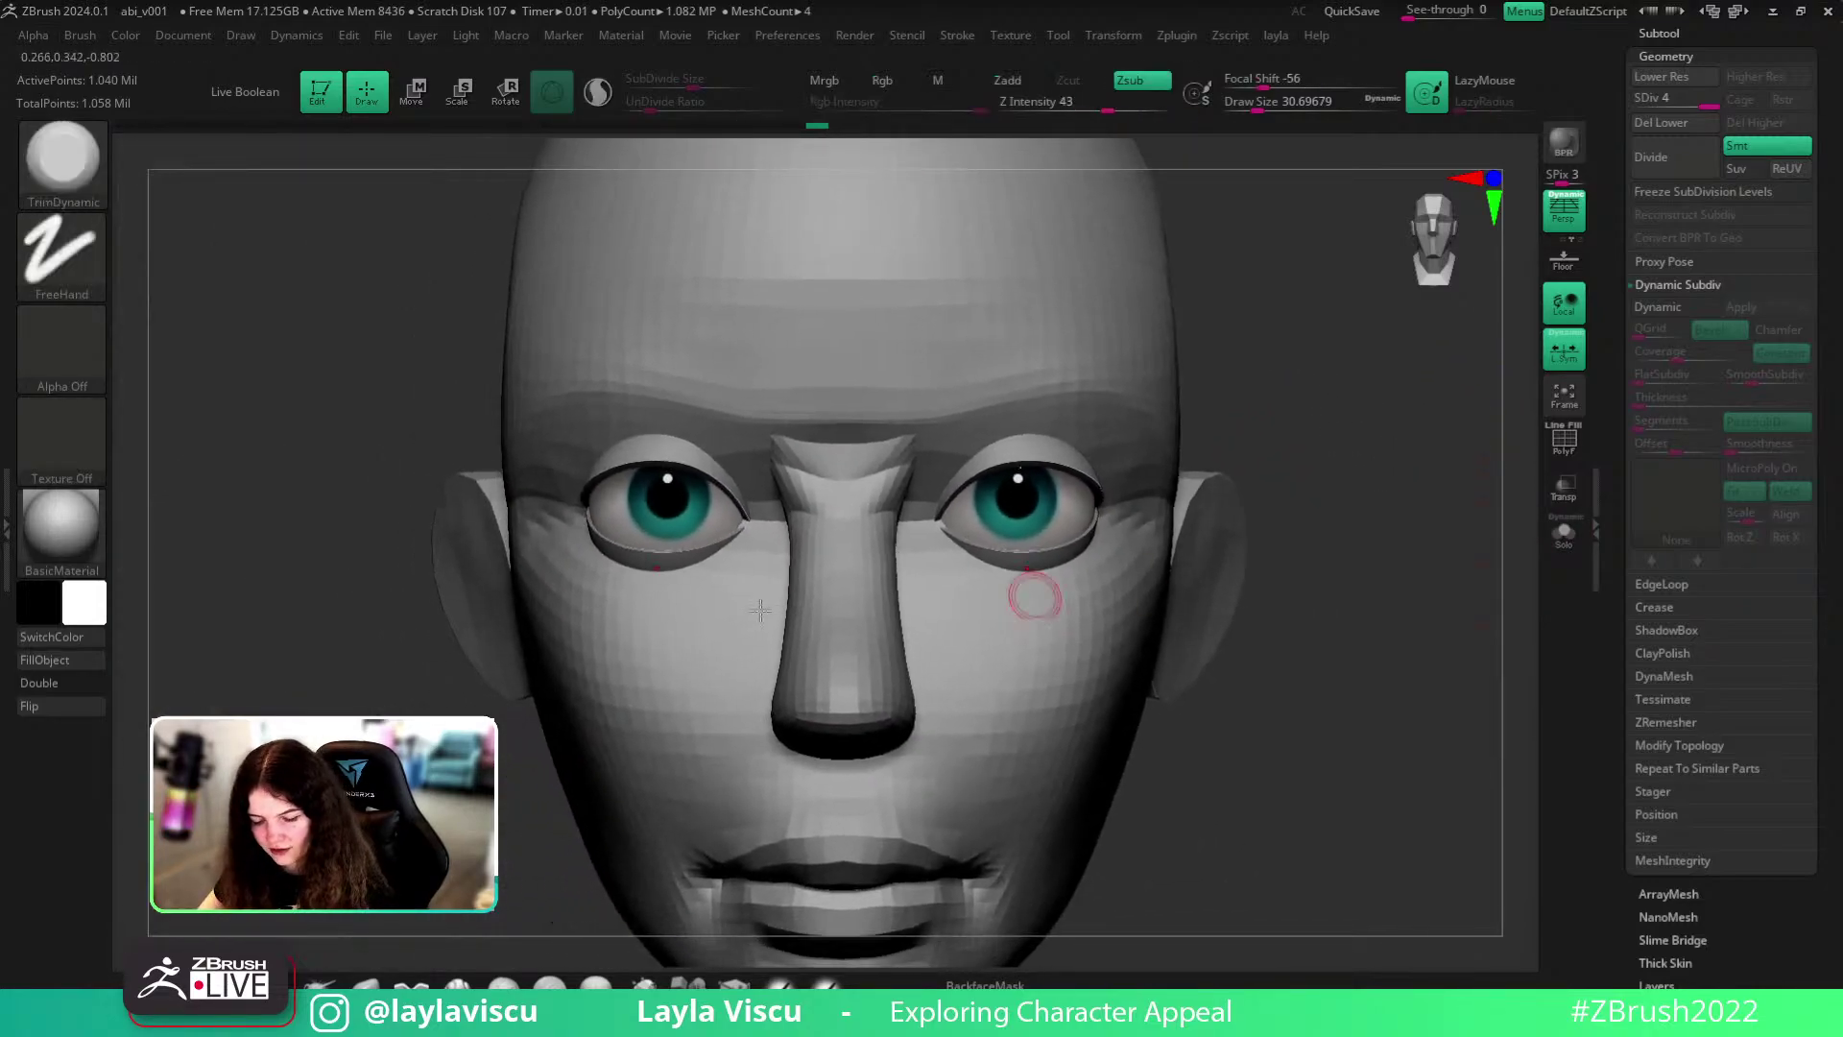
# - Open the material palette to examine the available materials and check the main color swatch
pyautogui.click(54, 558)
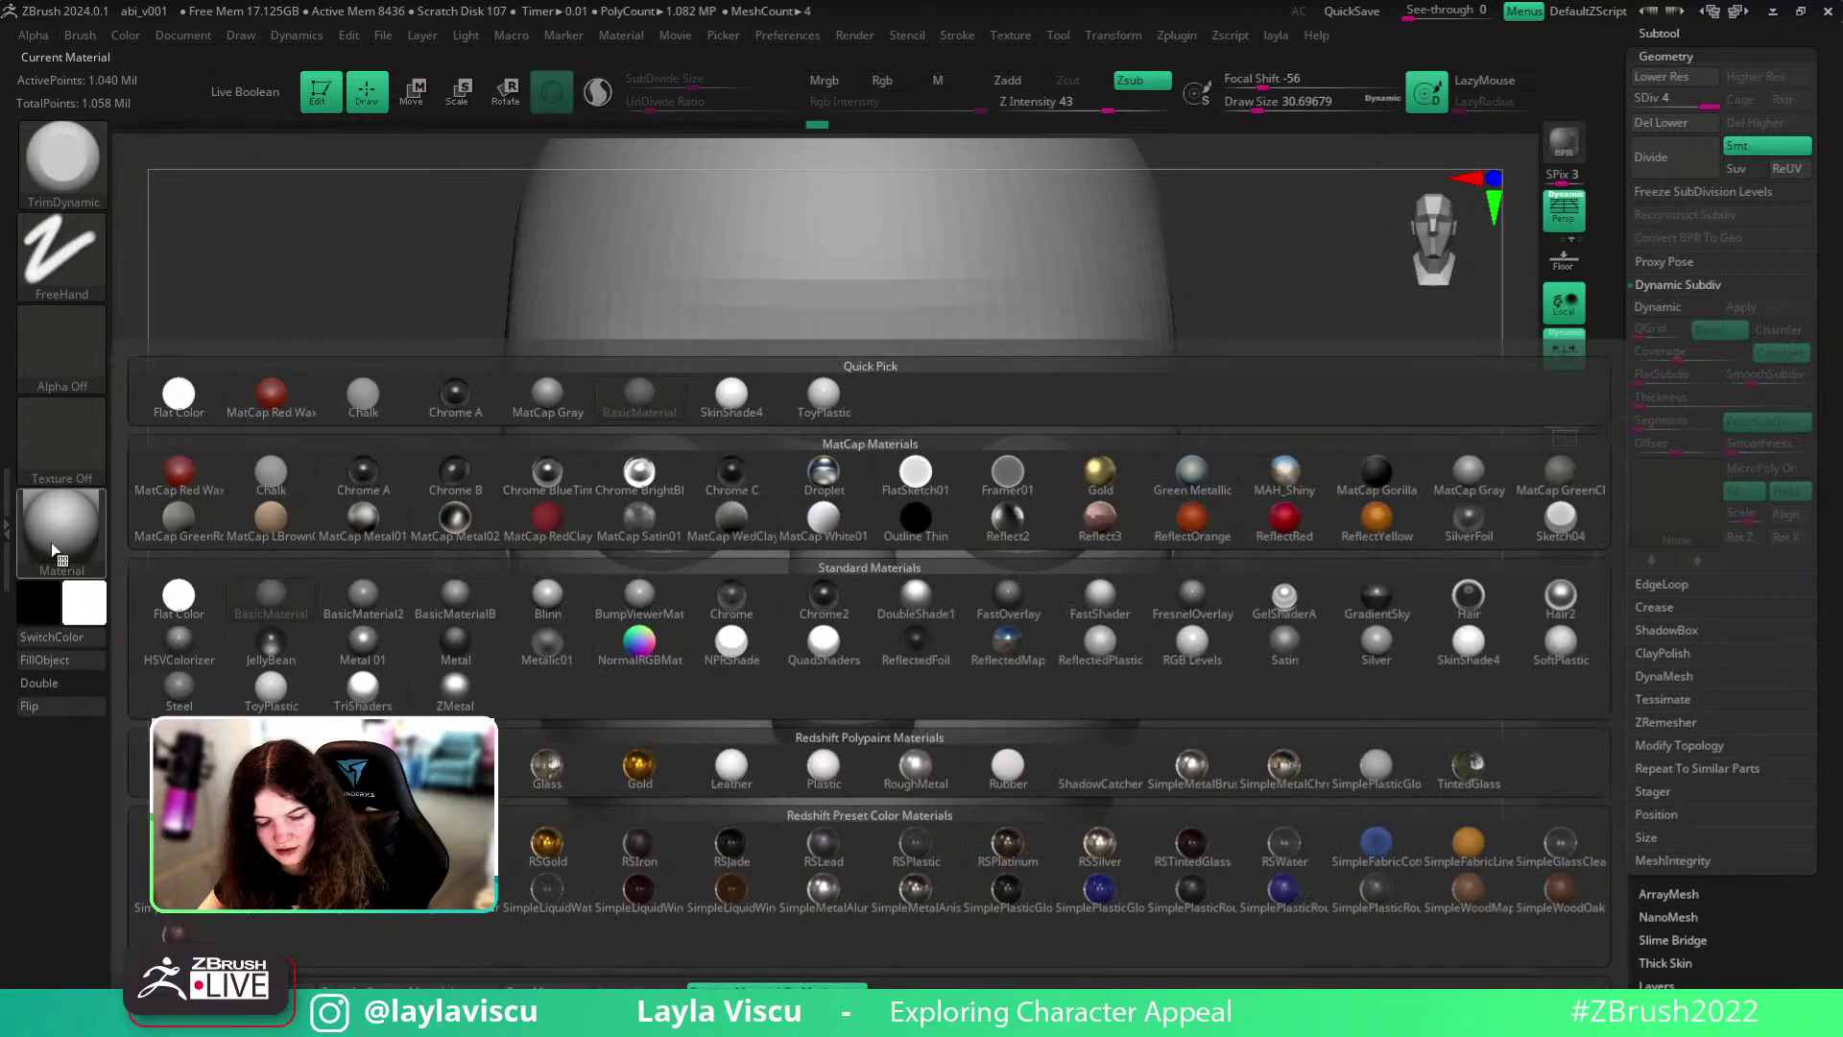
pyautogui.click(83, 605)
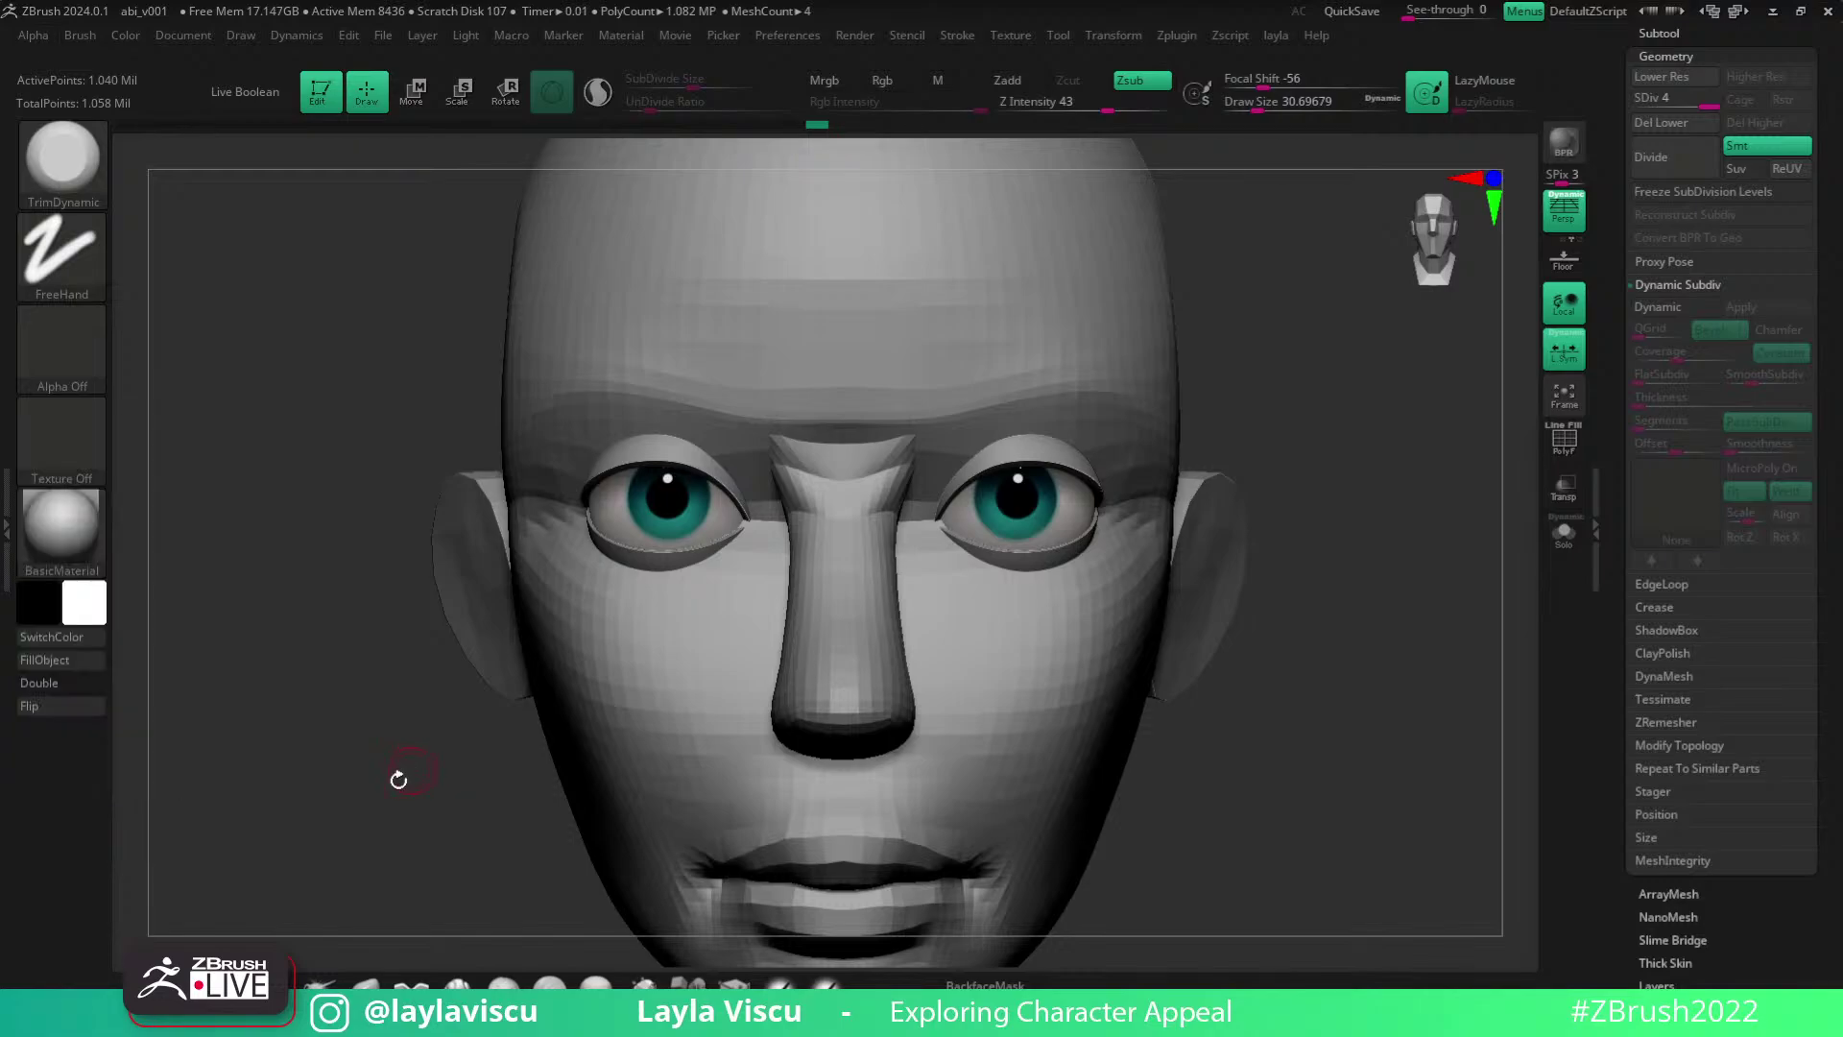
pyautogui.moveTo(70, 603)
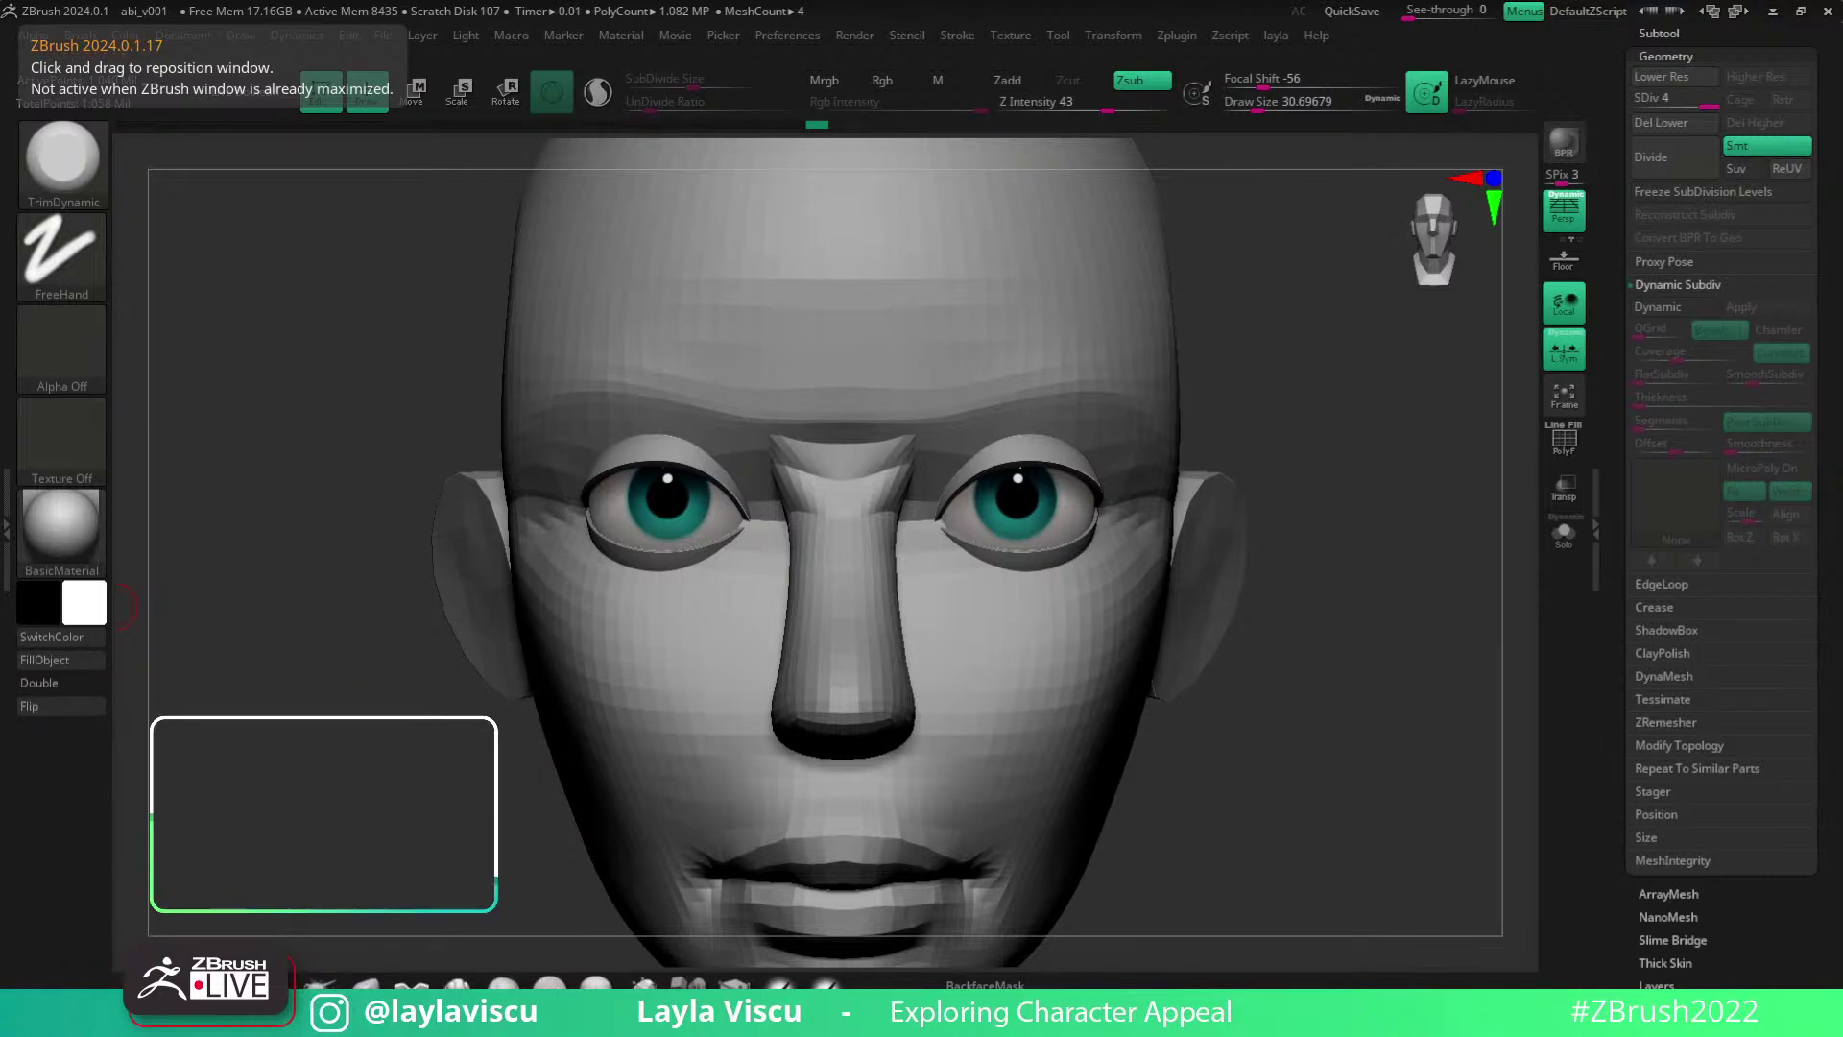
# - Inspect the face from front and three-quarter views and review the eyeballs' undo history once more
pyautogui.moveTo(1325, 689); pyautogui.dragTo(1252, 770)
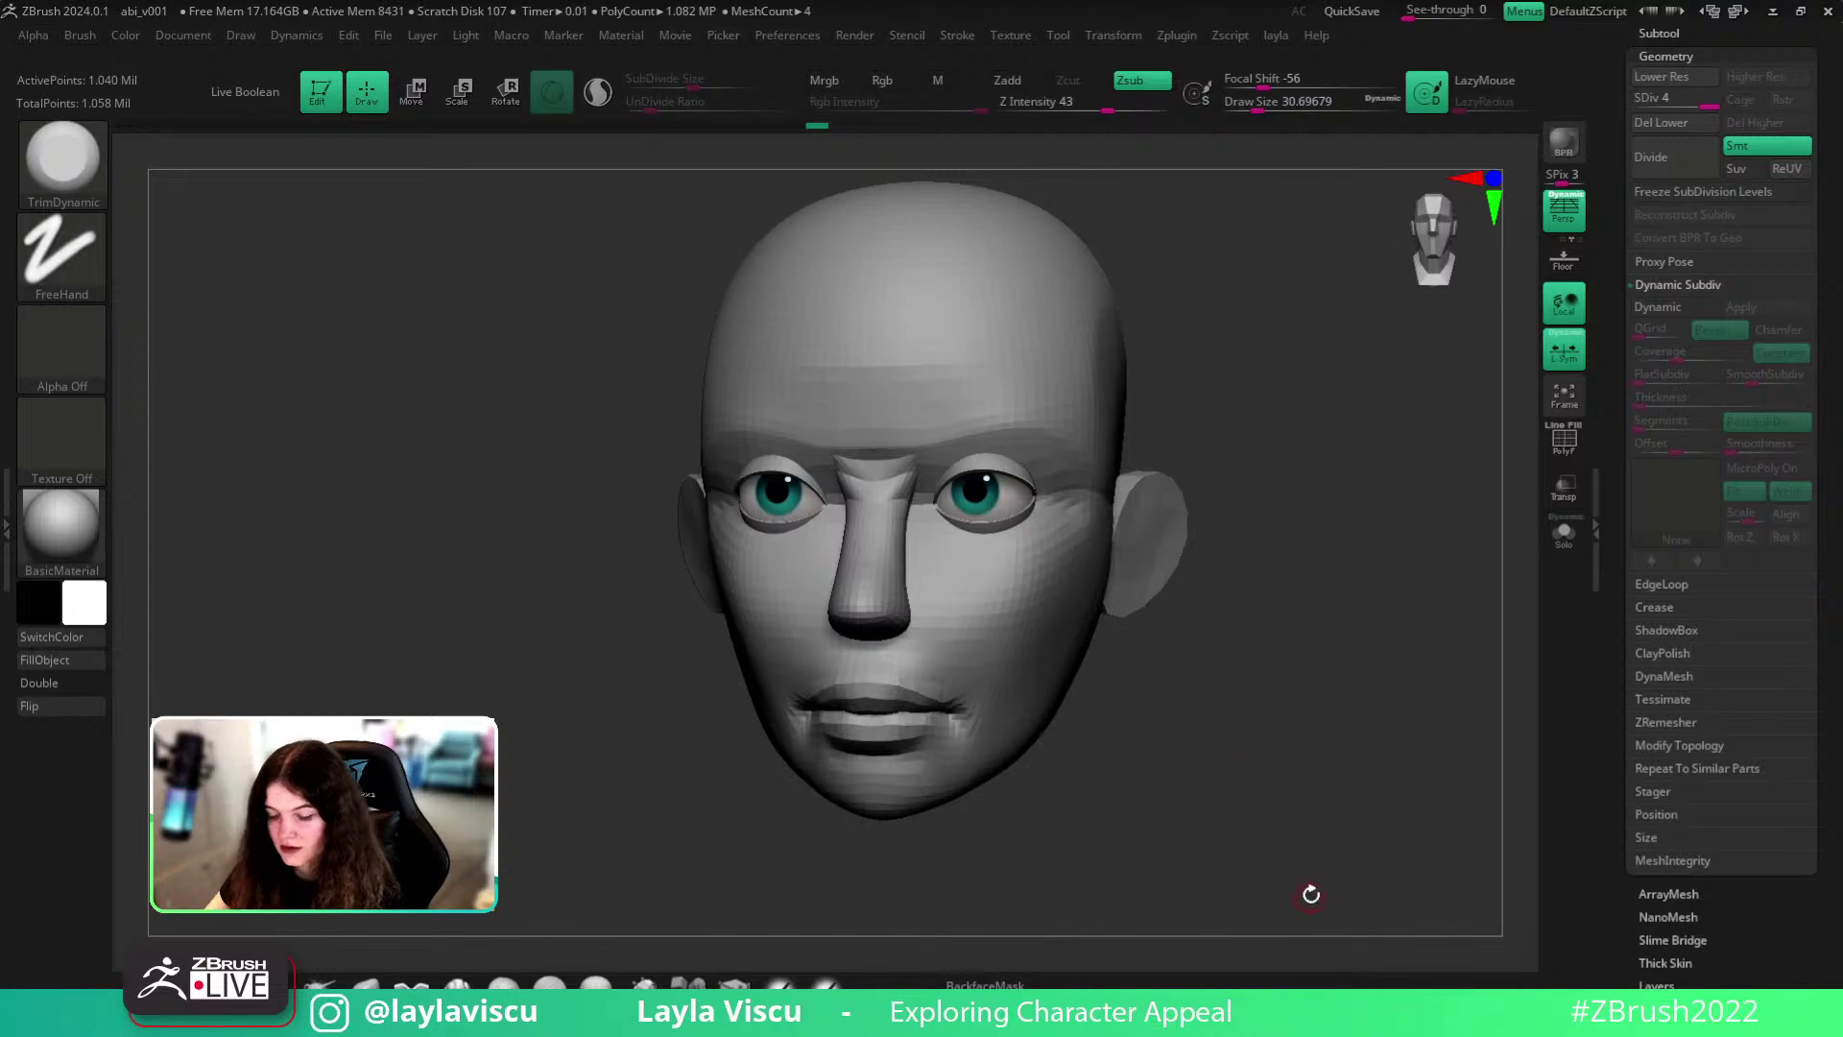
pyautogui.keyDown('shift'); pyautogui.moveTo(1328, 839); pyautogui.dragTo(1378, 802); pyautogui.keyUp('shift')
pyautogui.keyDown('alt'); pyautogui.click(1035, 453); pyautogui.keyUp('alt')
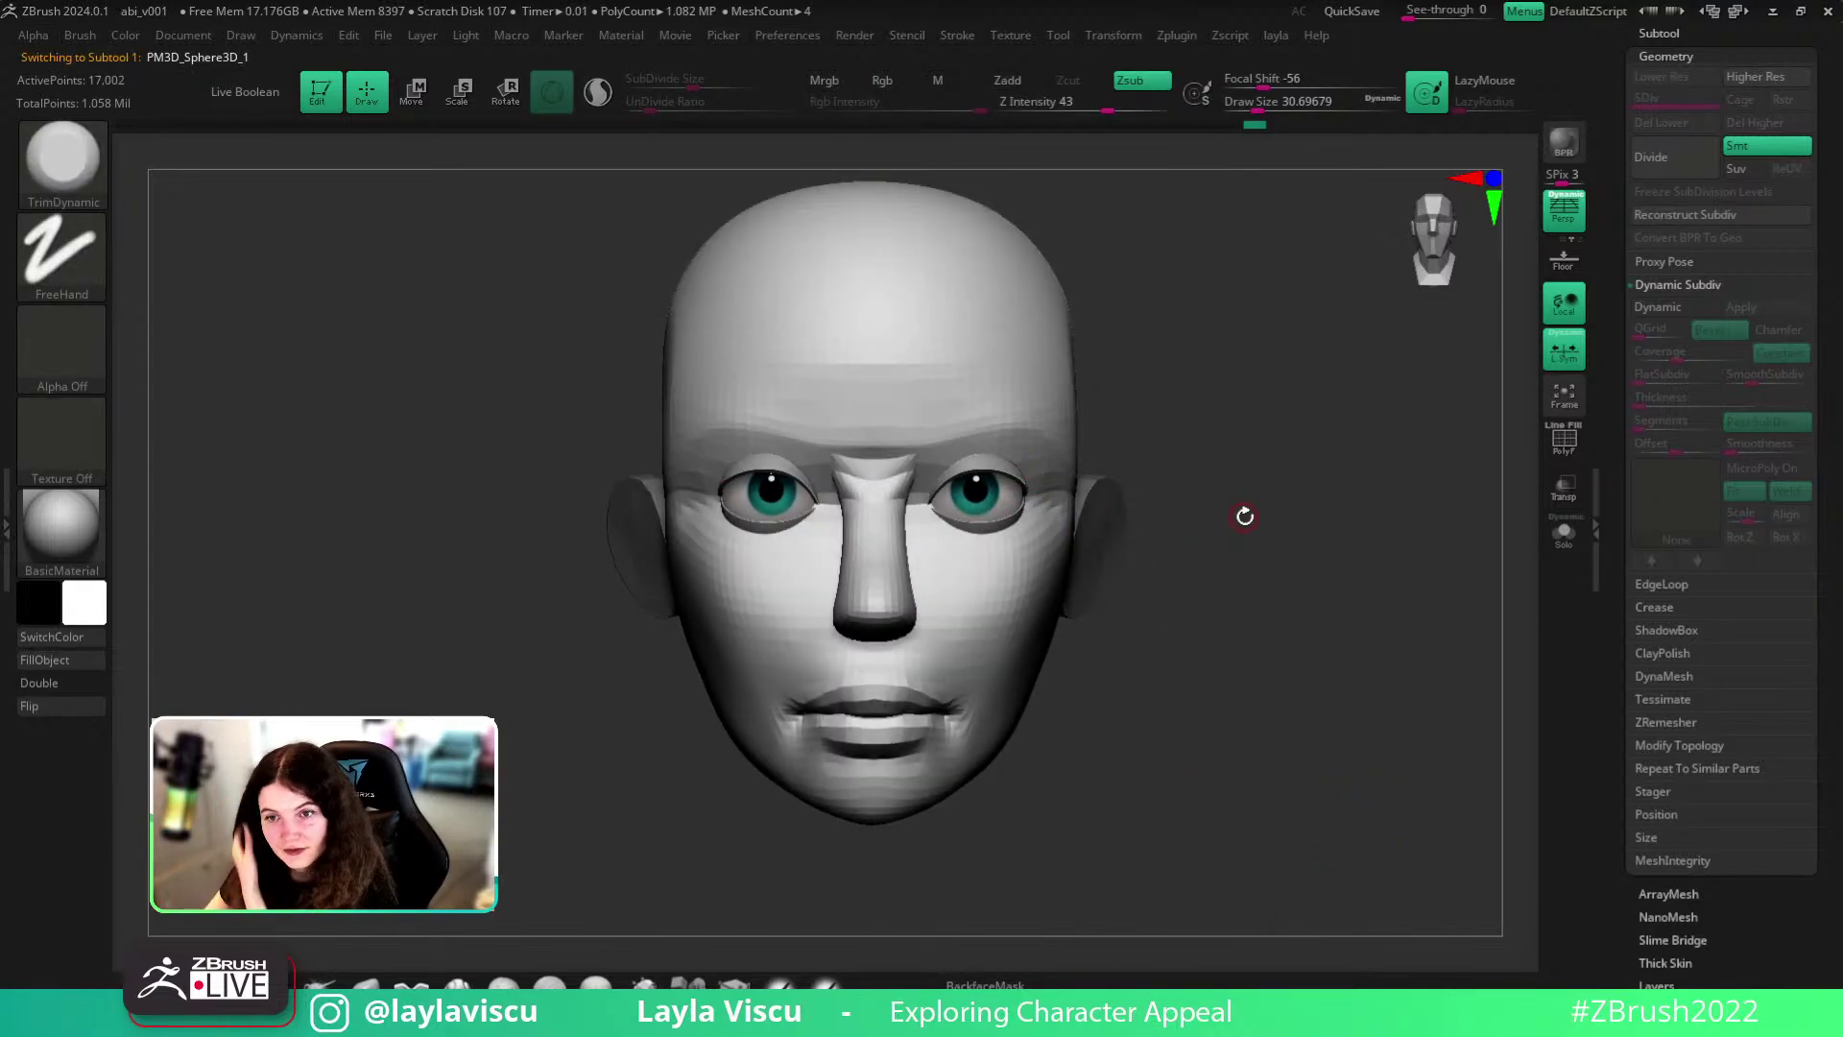
pyautogui.moveTo(1247, 513); pyautogui.dragTo(1341, 619)
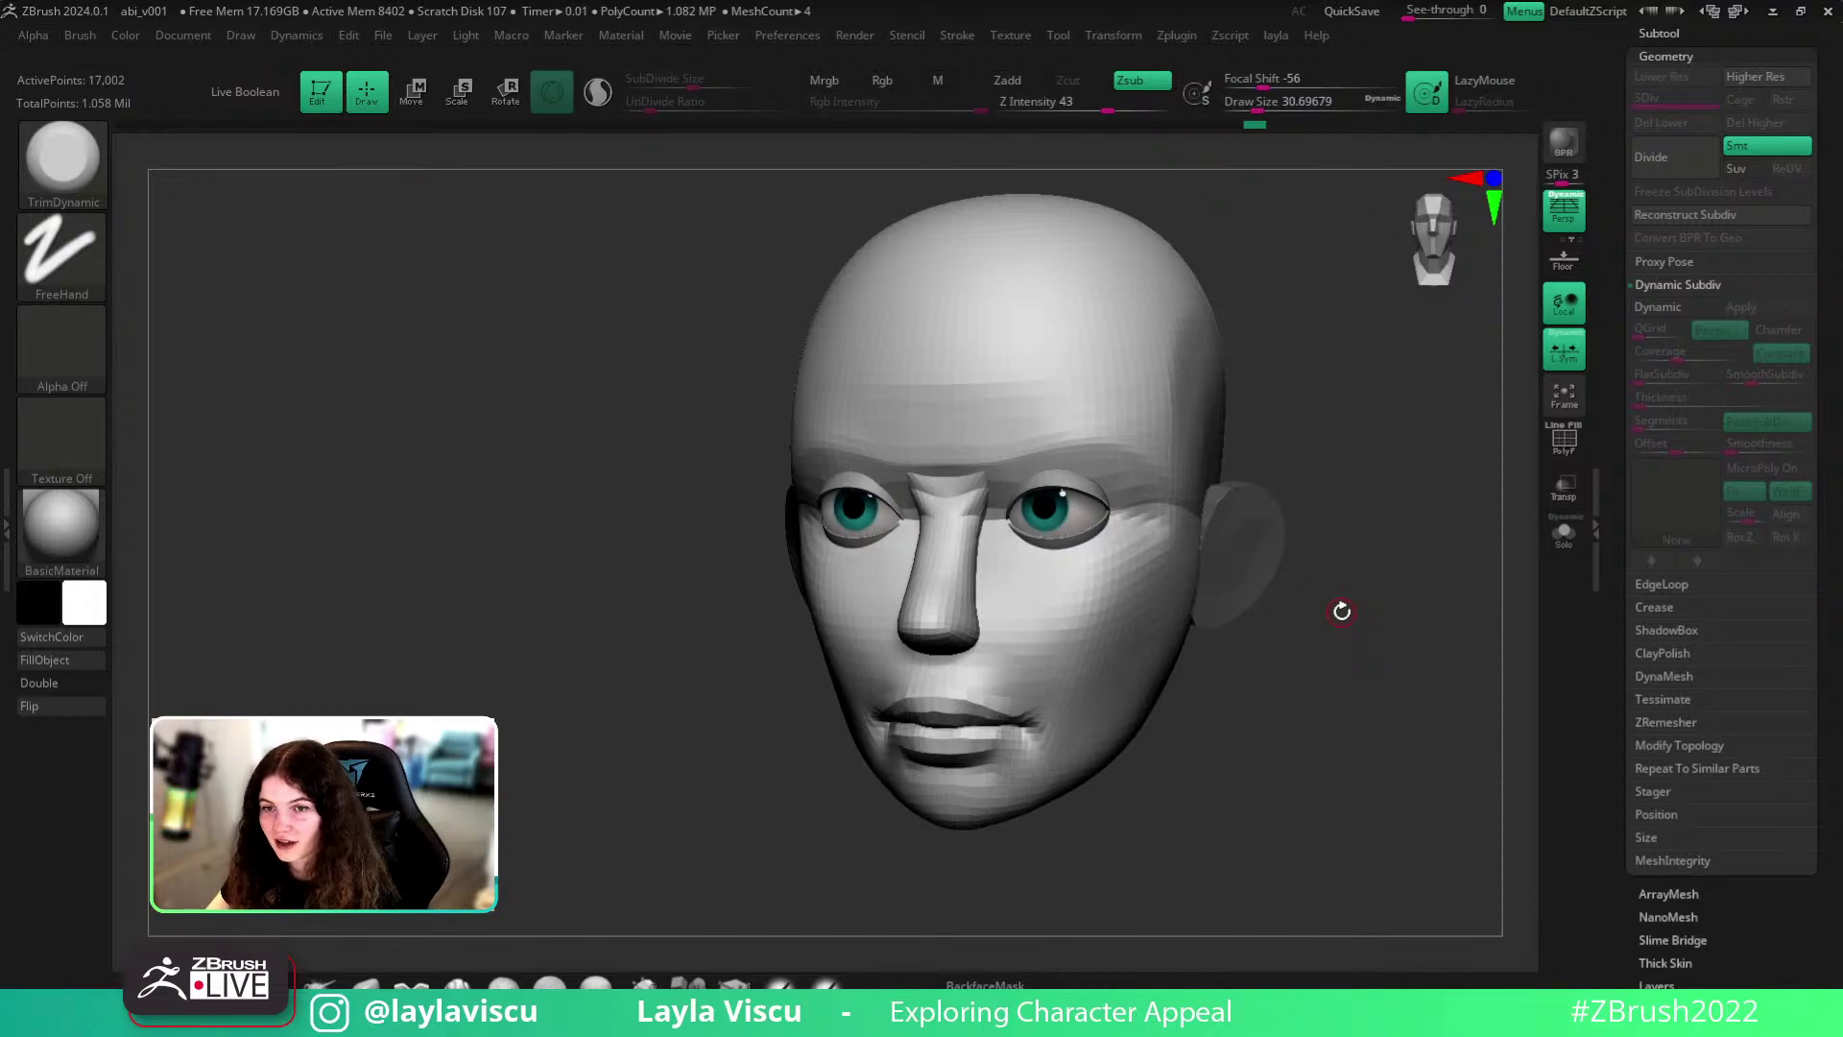
pyautogui.moveTo(1340, 609); pyautogui.dragTo(870, 127)
pyautogui.keyDown('alt'); pyautogui.click(1106, 539); pyautogui.keyUp('alt')
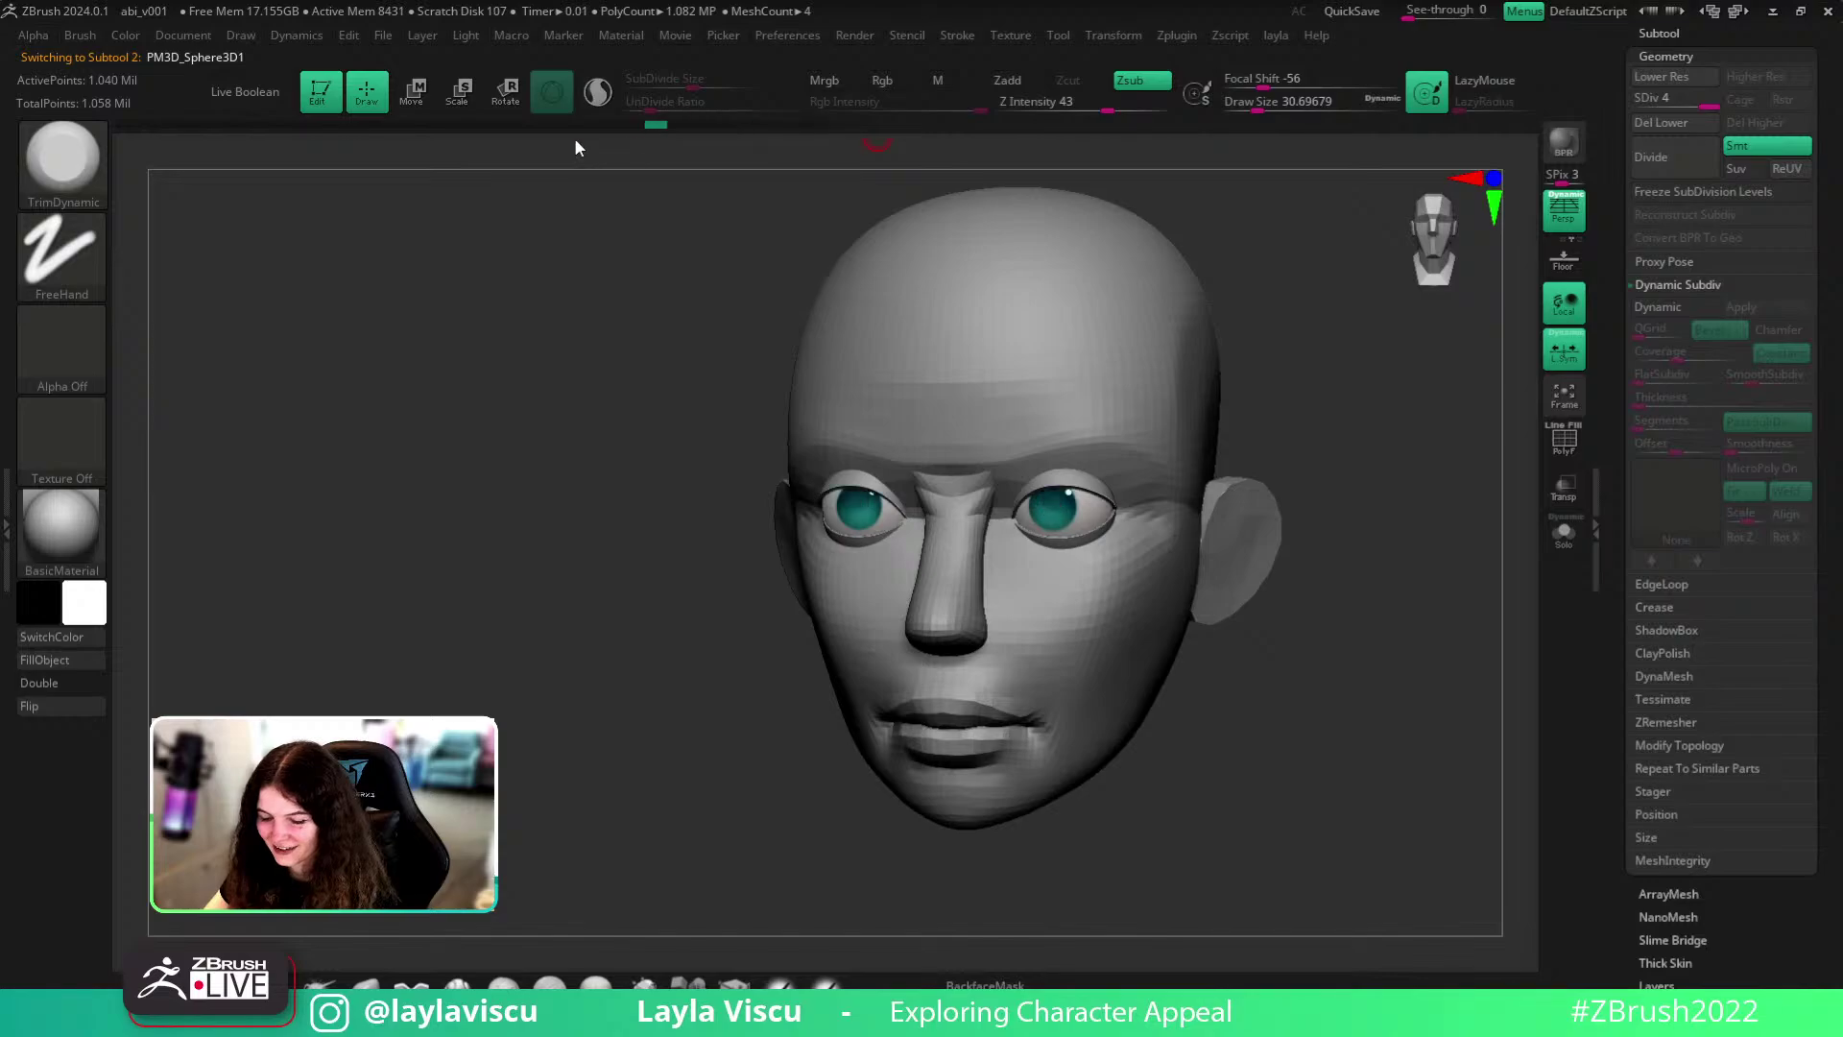
pyautogui.keyDown('shift'); pyautogui.moveTo(1398, 774); pyautogui.dragTo(1368, 768); pyautogui.keyUp('shift')
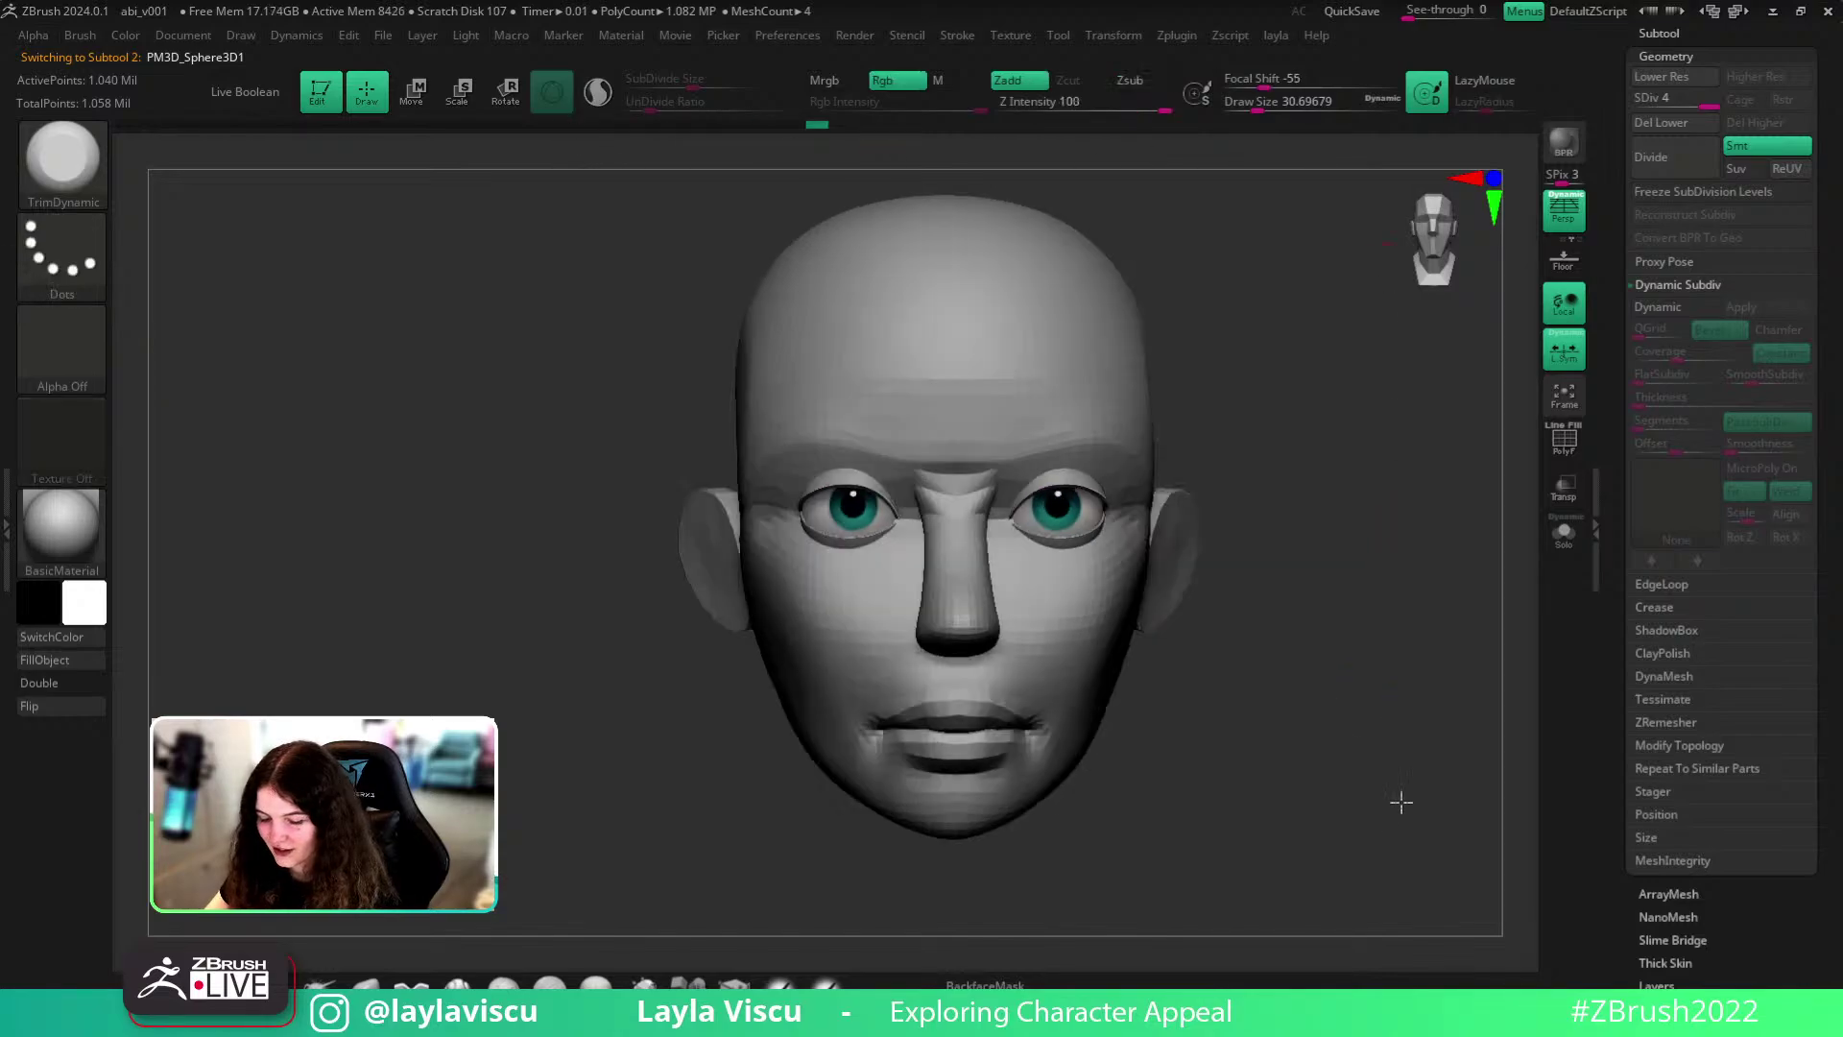
# - Select the head mesh and reshape the lower face with the Move brush
pyautogui.keyDown('alt'); pyautogui.click(1057, 687); pyautogui.keyUp('alt')
pyautogui.moveTo(1066, 687)
pyautogui.keyDown('ctrl'); pyautogui.mouseDown(button='right')
pyautogui.moveTo(1132, 724)
pyautogui.moveTo(1169, 712)
pyautogui.mouseUp(button='right'); pyautogui.keyUp('ctrl')
pyautogui.click(365, 984)
pyautogui.press('s')
pyautogui.moveTo(867, 647)
pyautogui.mouseDown()
pyautogui.moveTo(957, 655)
pyautogui.moveTo(895, 687)
pyautogui.moveTo(902, 663)
pyautogui.mouseUp()
pyautogui.press('s')
pyautogui.click(932, 665)
# - Adjust the rear of the jaw in side view using the Move brush at a draw size of about 415
pyautogui.press('s')
pyautogui.moveTo(1164, 777)
pyautogui.keyDown('shift'); pyautogui.mouseDown()
pyautogui.moveTo(1098, 823)
pyautogui.moveTo(1024, 797)
pyautogui.mouseUp(); pyautogui.keyUp('shift')
pyautogui.moveTo(1037, 674)
pyautogui.mouseDown()
pyautogui.moveTo(1069, 790)
pyautogui.moveTo(1165, 697)
pyautogui.mouseUp()
pyautogui.moveTo(1083, 615); pyautogui.dragTo(1079, 609)
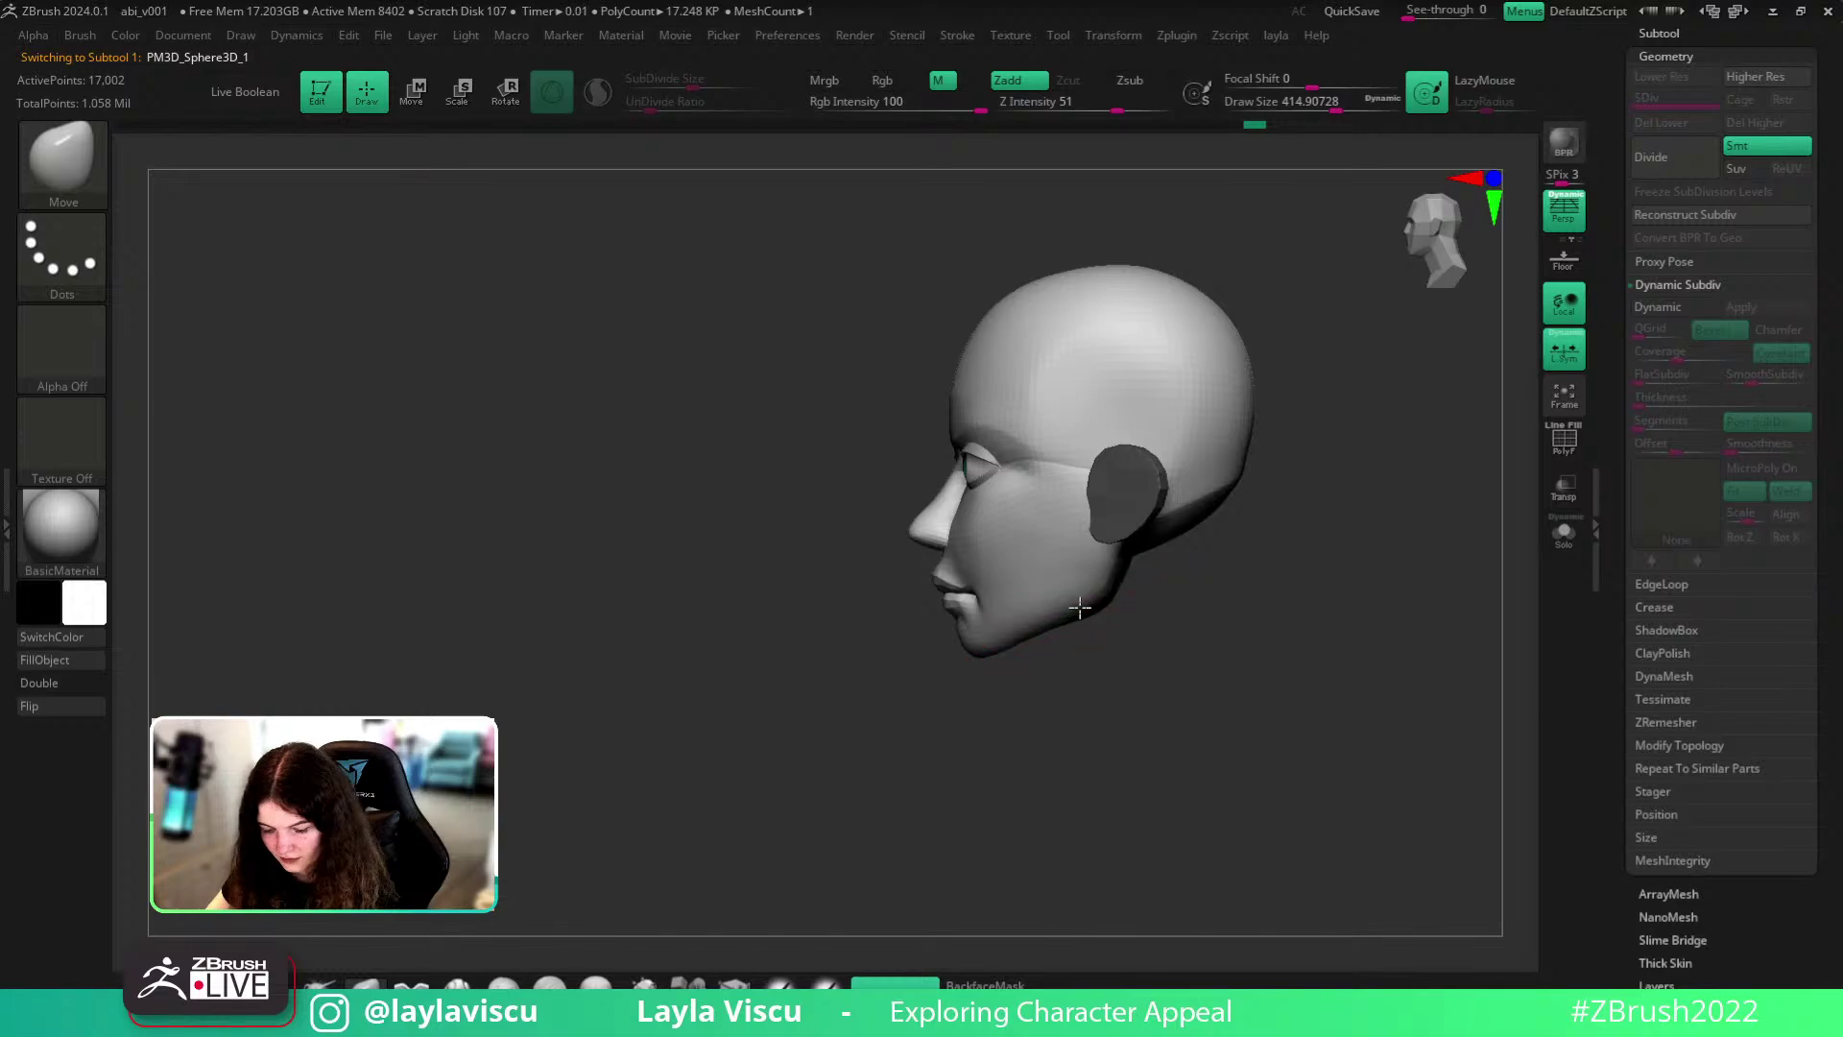
# - Turn the head to a close front view and reduce the Move brush's draw size to about 116
pyautogui.moveTo(974, 664)
pyautogui.mouseDown()
pyautogui.moveTo(1003, 664)
pyautogui.moveTo(1011, 629)
pyautogui.moveTo(1214, 794)
pyautogui.moveTo(1247, 740)
pyautogui.moveTo(1247, 691)
pyautogui.moveTo(1426, 545)
pyautogui.mouseUp()
pyautogui.moveTo(1245, 516)
pyautogui.keyDown('alt'); pyautogui.mouseDown(button='right')
pyautogui.moveTo(1179, 505)
pyautogui.moveTo(1152, 615)
pyautogui.mouseUp(button='right'); pyautogui.keyUp('alt')
pyautogui.keyDown('shift'); pyautogui.moveTo(1391, 615); pyautogui.dragTo(1385, 601); pyautogui.keyUp('shift')
pyautogui.press('s')
pyautogui.moveTo(1231, 587); pyautogui.dragTo(1203, 588)
pyautogui.keyDown('alt'); pyautogui.moveTo(1282, 558); pyautogui.dragTo(1402, 479, button='right'); pyautogui.keyUp('alt')
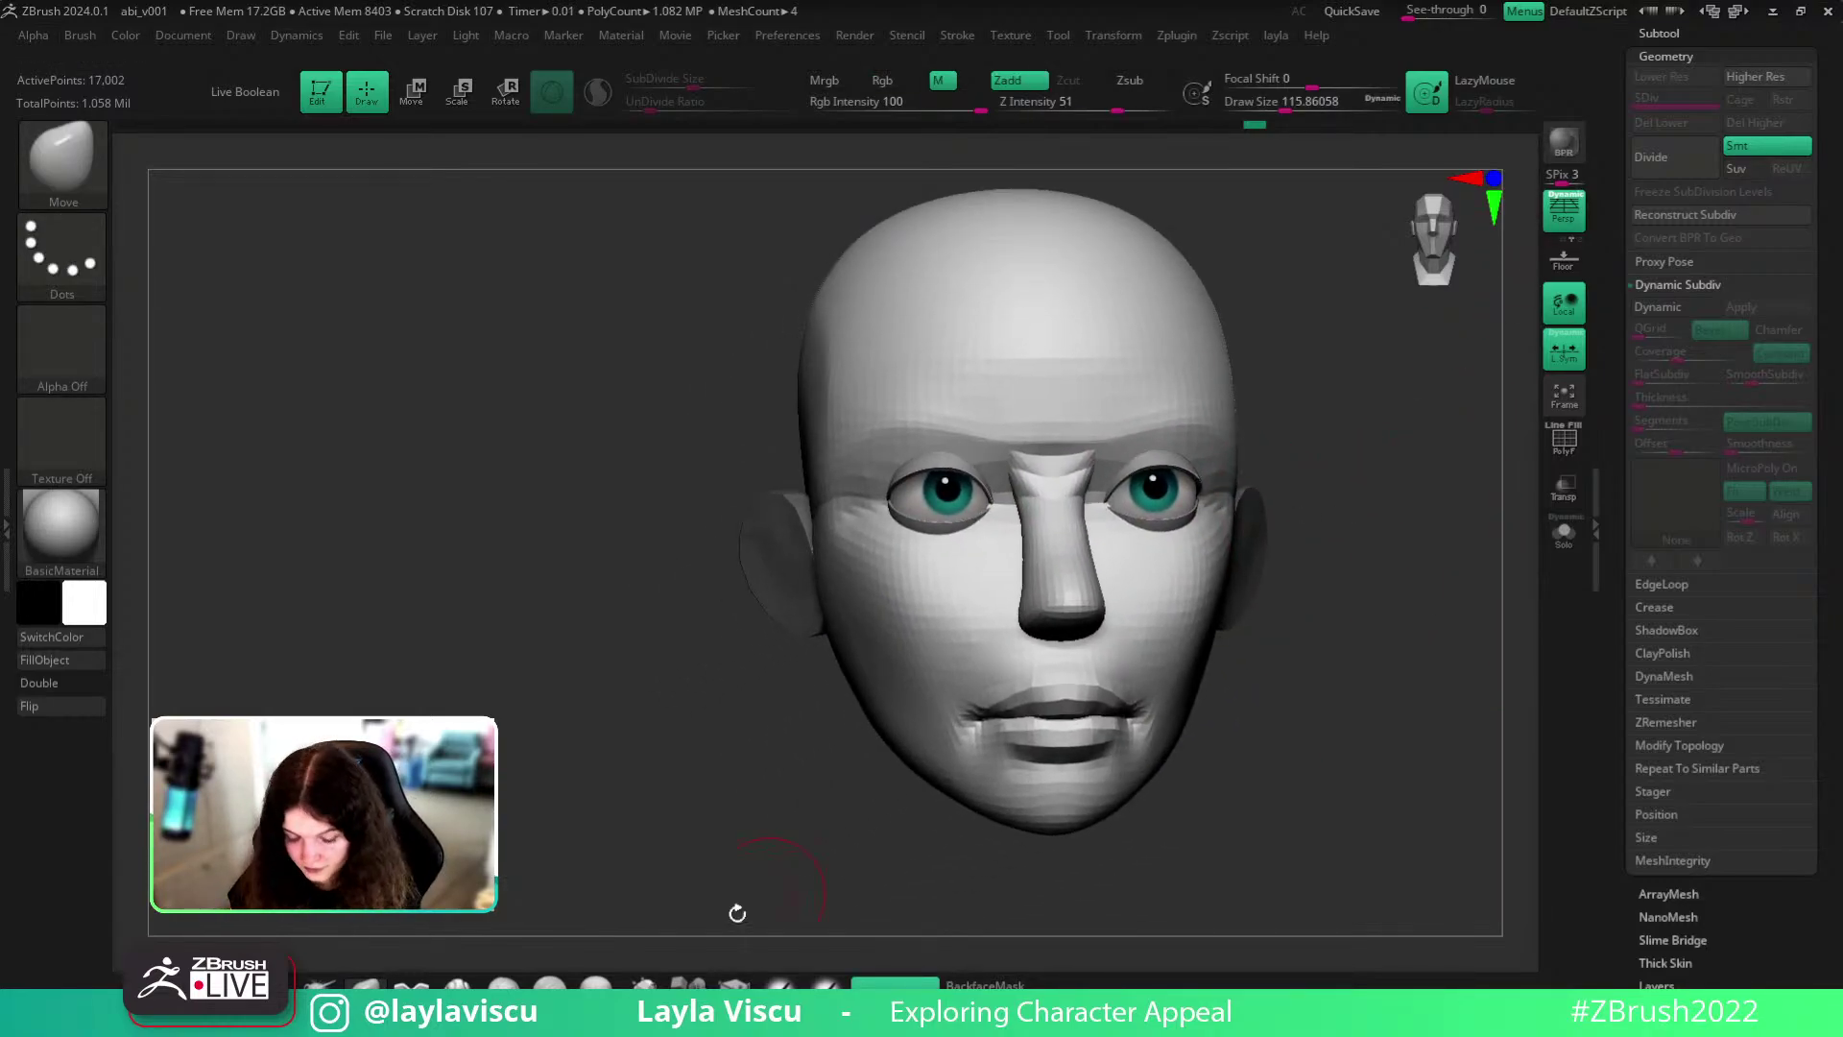
# - Try to carve a crease above the eyes with the DamStandard brush
pyautogui.press('b')
pyautogui.press('d')
pyautogui.press('s')
pyautogui.press('s')
pyautogui.moveTo(1179, 509); pyautogui.dragTo(1183, 509)
pyautogui.moveTo(1184, 510); pyautogui.dragTo(1118, 505, button='right')
pyautogui.moveTo(1138, 457)
pyautogui.mouseDown()
pyautogui.moveTo(1104, 486)
pyautogui.moveTo(1233, 472)
pyautogui.mouseUp()
pyautogui.hotkey('ctrl', 'z')
pyautogui.hotkey('ctrl', 'z')
# - Try upward-angled brow lines above the eyes with the DamStandard brush at a draw size of about 87
pyautogui.moveTo(1361, 450); pyautogui.dragTo(1313, 440)
pyautogui.press('s')
pyautogui.moveTo(1133, 437)
pyautogui.mouseDown()
pyautogui.moveTo(1093, 472)
pyautogui.moveTo(1196, 420)
pyautogui.mouseUp()
pyautogui.hotkey('ctrl', 'z')
pyautogui.moveTo(1390, 411); pyautogui.dragTo(1340, 399)
pyautogui.moveTo(1176, 420); pyautogui.dragTo(1252, 389)
pyautogui.keyDown('shift'); pyautogui.moveTo(1443, 416); pyautogui.dragTo(1478, 416); pyautogui.keyUp('shift')
pyautogui.keyDown('ctrl'); pyautogui.moveTo(1391, 413); pyautogui.dragTo(1337, 343, button='right'); pyautogui.keyUp('ctrl')
pyautogui.keyDown('alt'); pyautogui.moveTo(1337, 343); pyautogui.dragTo(1286, 408, button='right'); pyautogui.keyUp('alt')
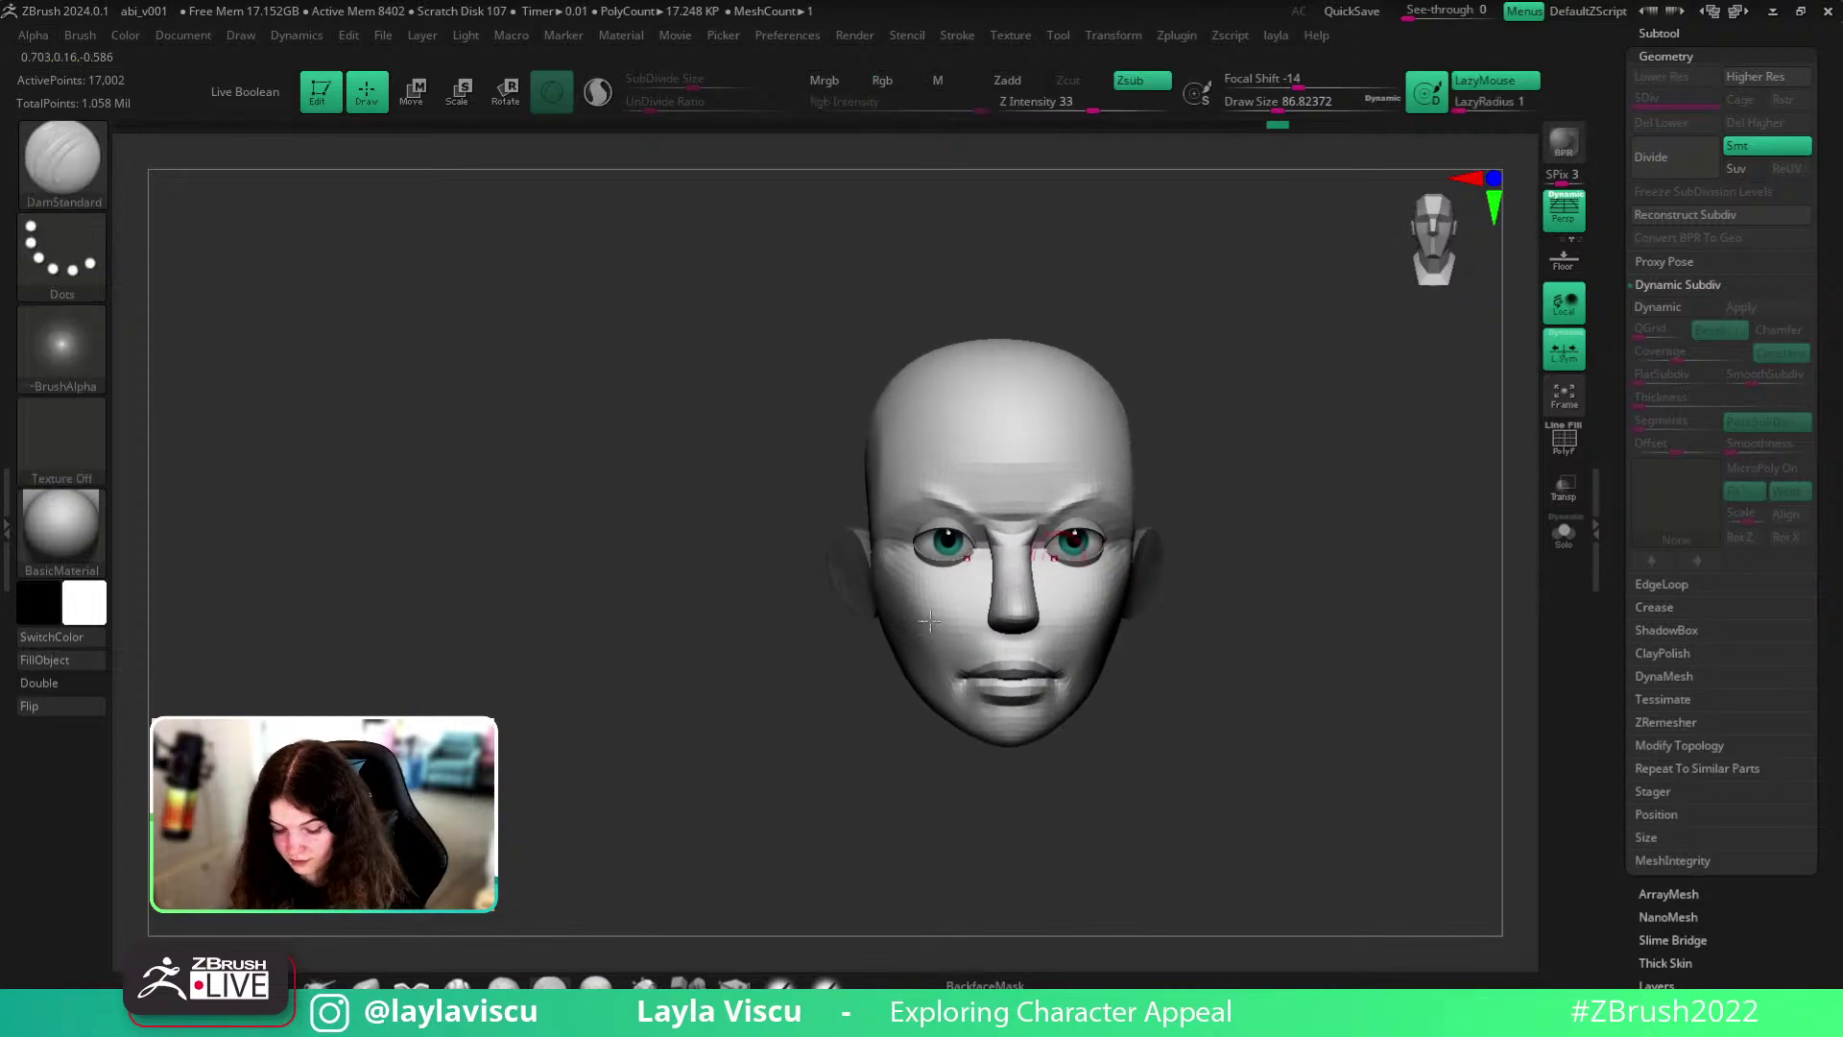
# - Switch to the Move brush and set its draw size to about 197 for work on the face from the front
pyautogui.press('b')
pyautogui.press('m')
pyautogui.press('t')
pyautogui.moveTo(1339, 451)
pyautogui.mouseDown()
pyautogui.moveTo(1236, 434)
pyautogui.moveTo(1151, 374)
pyautogui.moveTo(1251, 498)
pyautogui.mouseUp()
pyautogui.press('s')
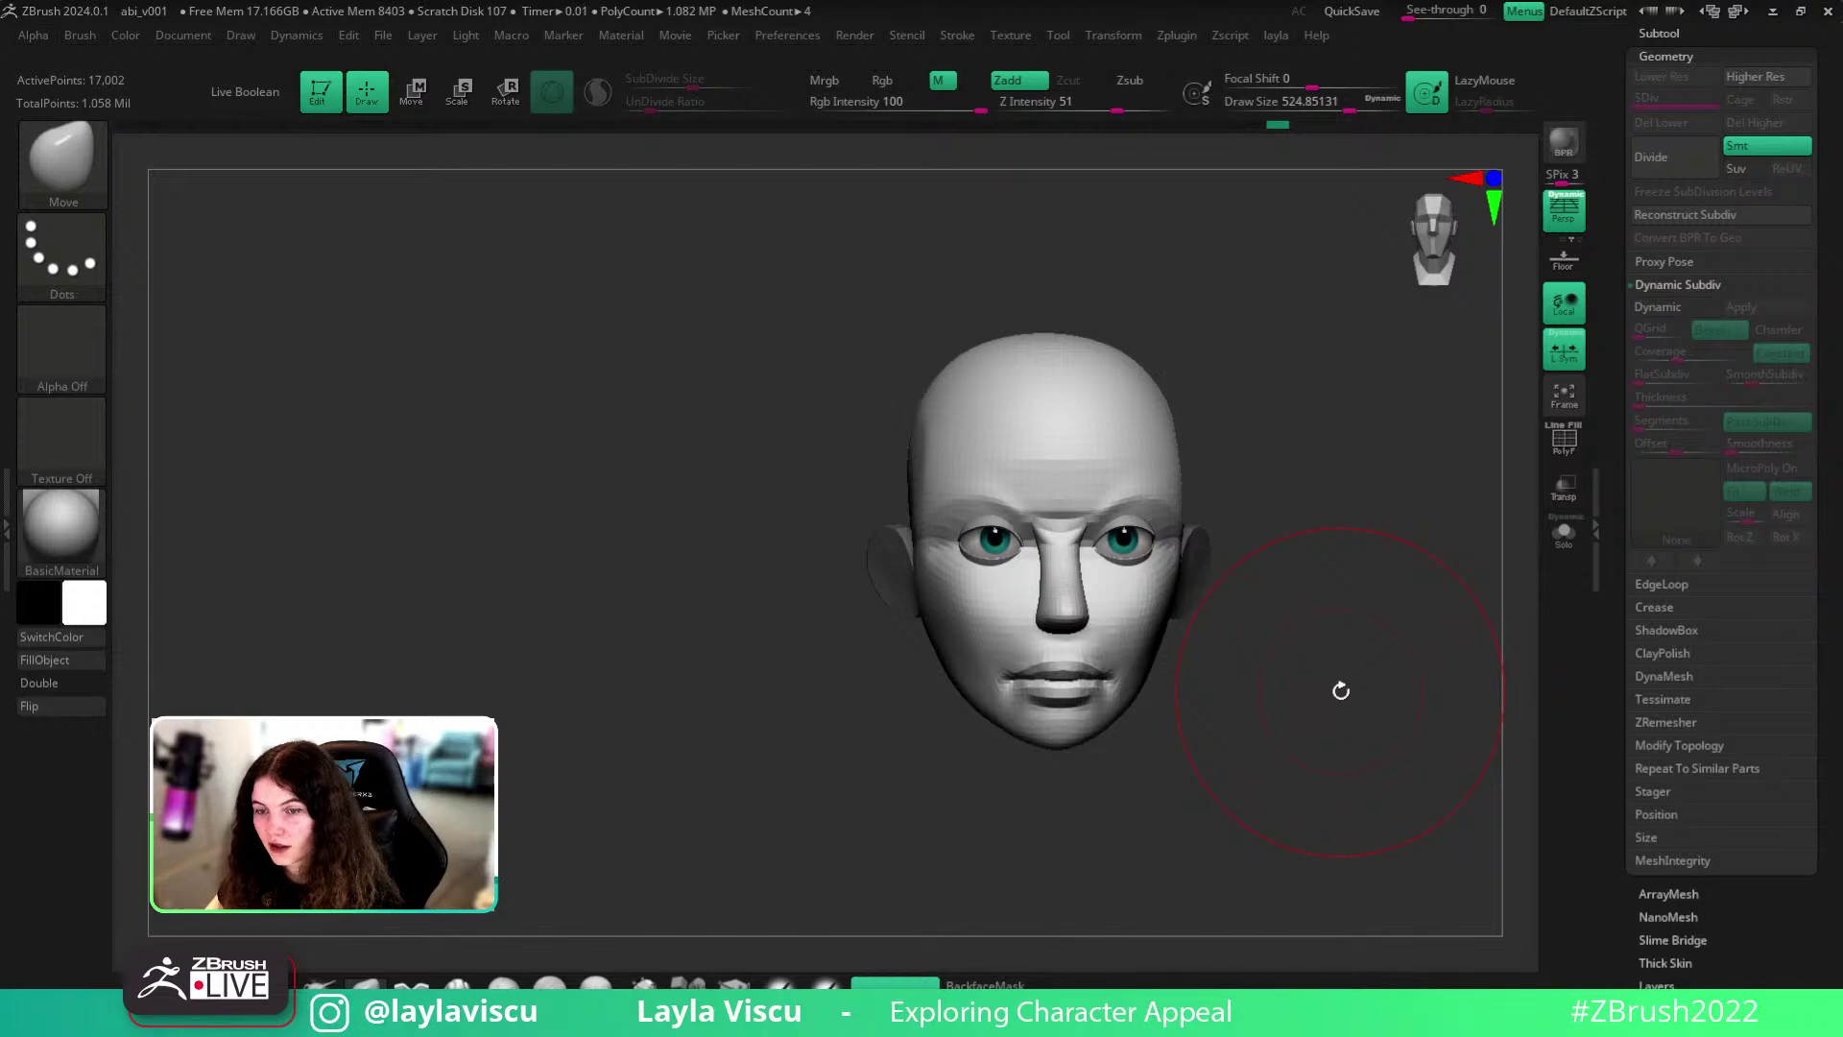
pyautogui.keyDown('alt'); pyautogui.moveTo(1341, 689); pyautogui.dragTo(1295, 651); pyautogui.keyUp('alt')
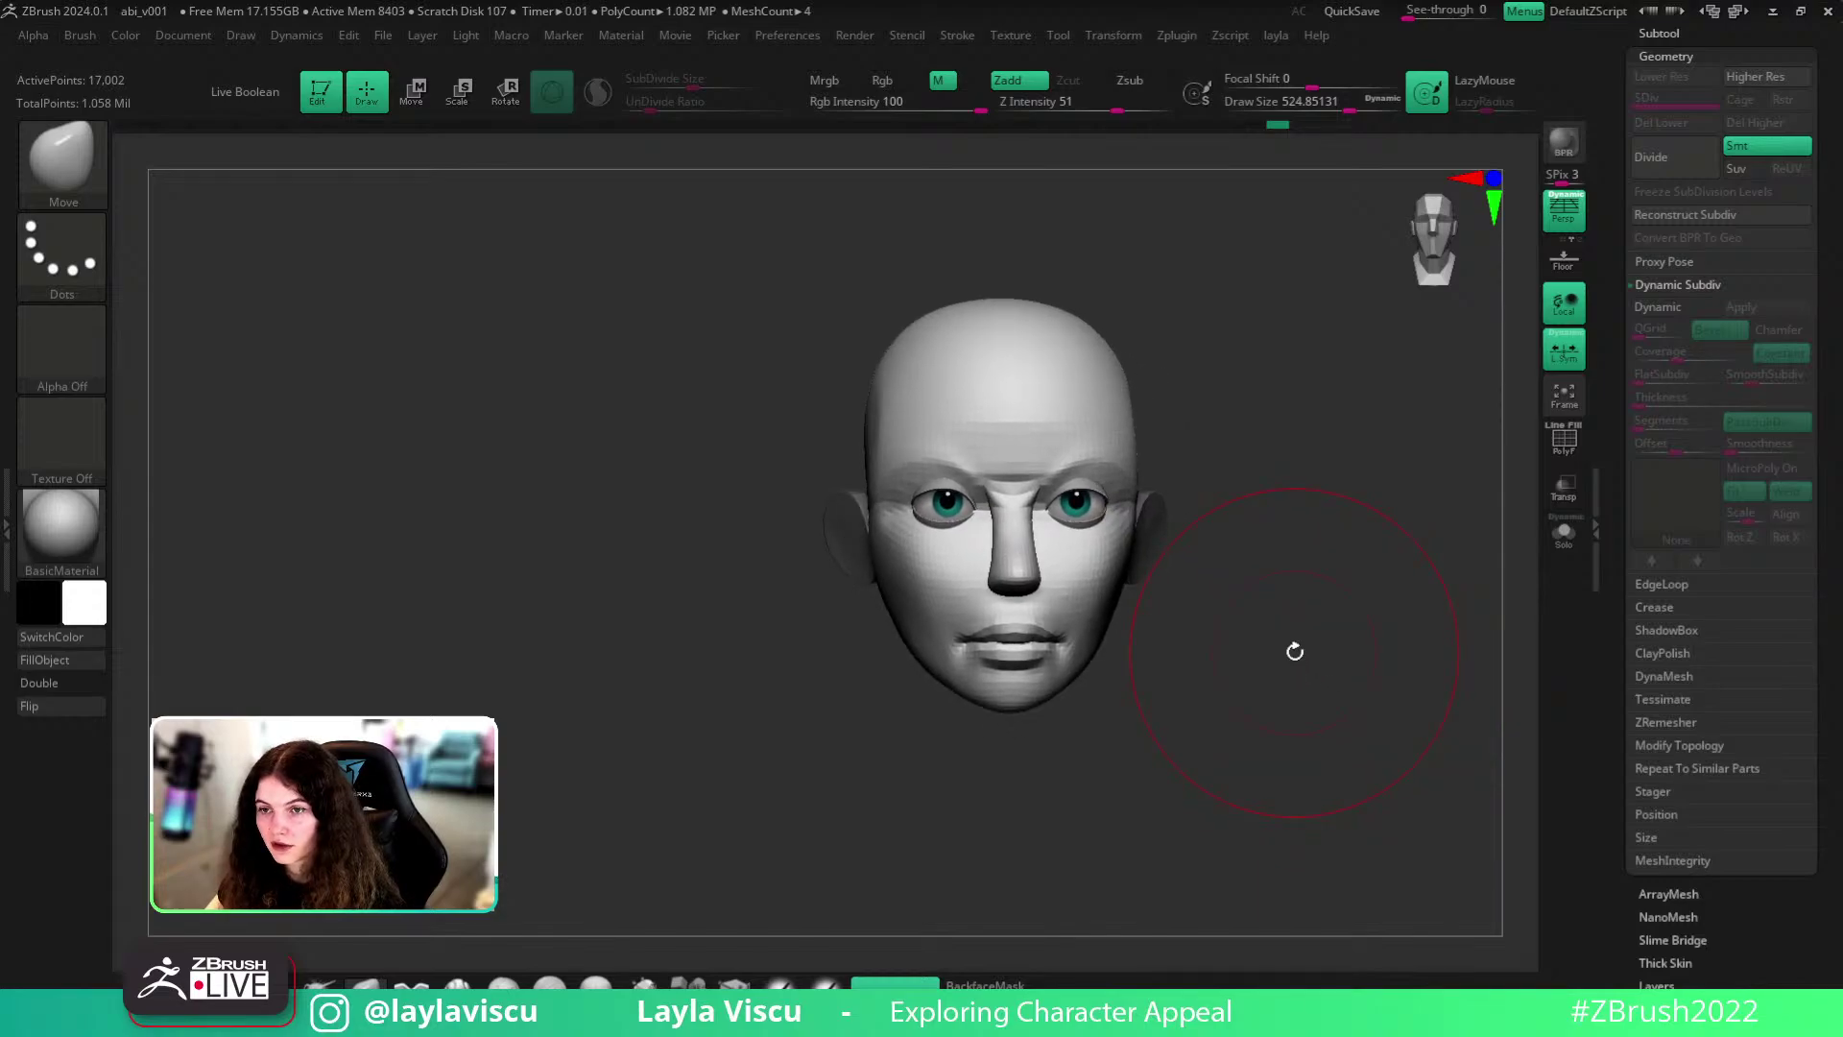
pyautogui.keyDown('ctrl'); pyautogui.moveTo(1068, 667); pyautogui.dragTo(1234, 666, button='right'); pyautogui.keyUp('ctrl')
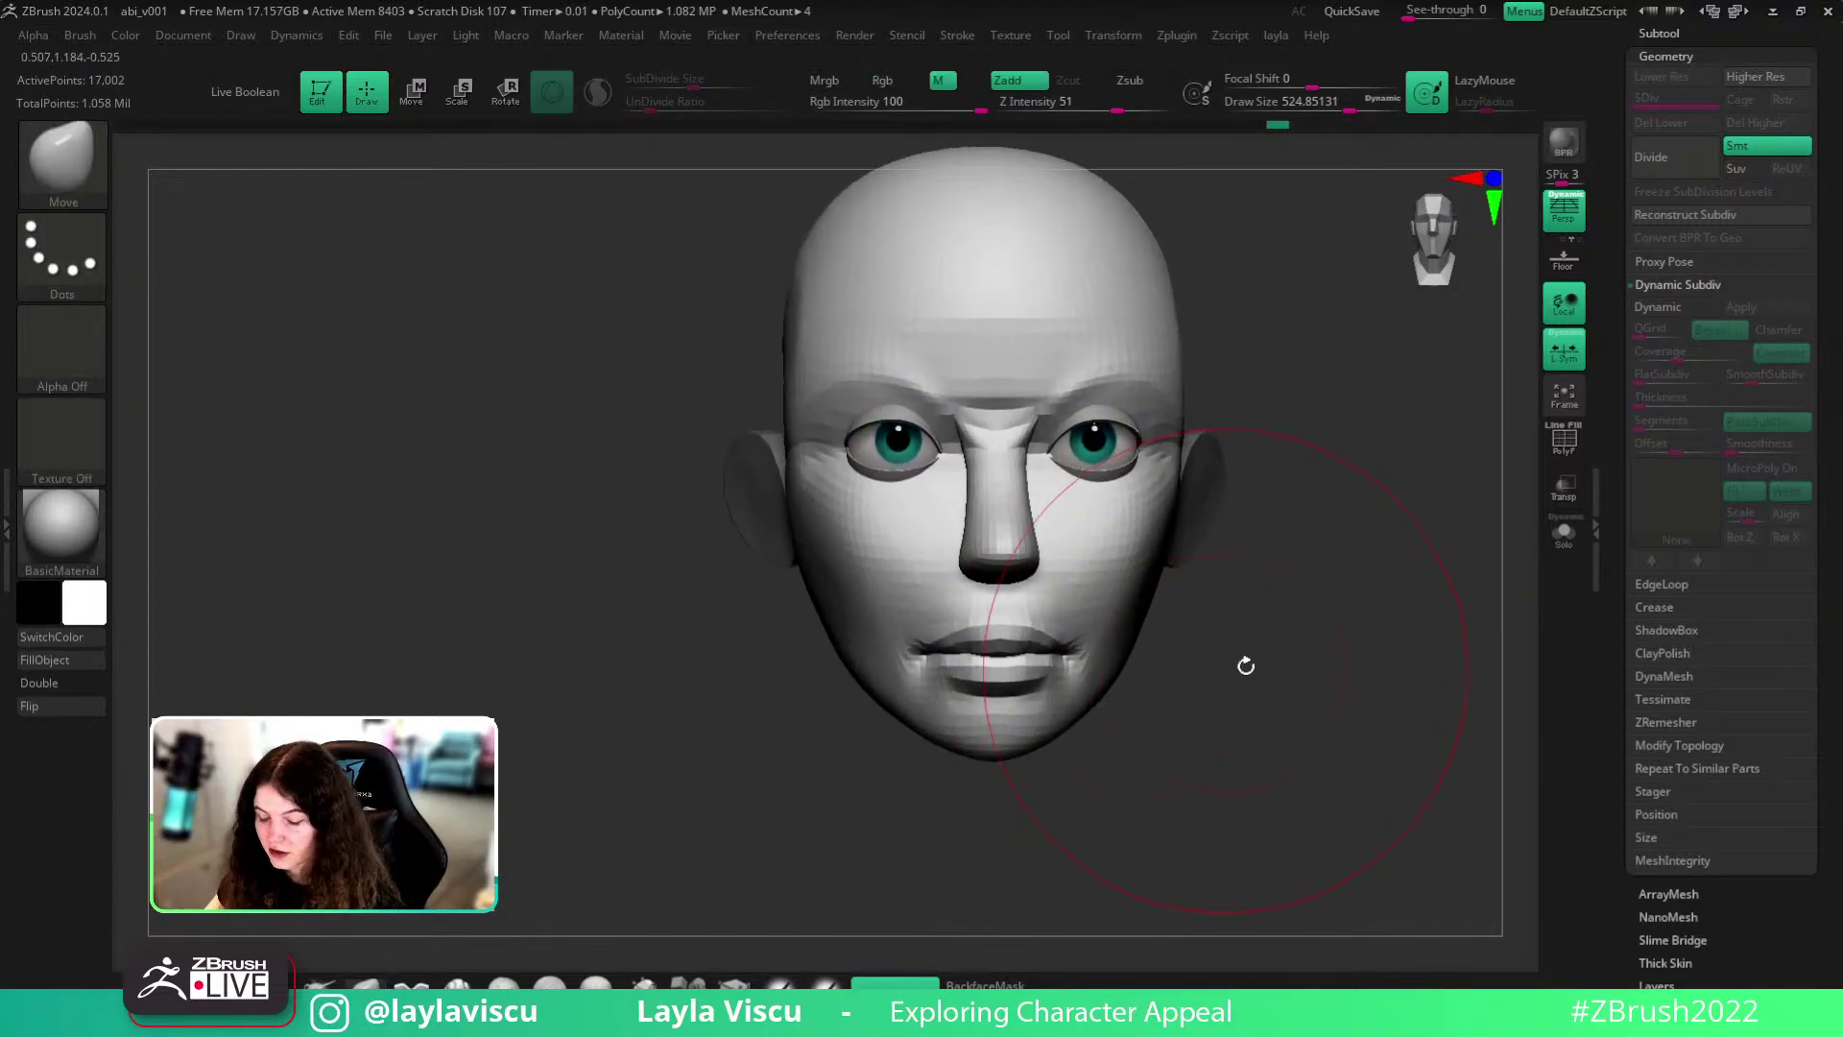
pyautogui.press('s')
pyautogui.moveTo(1147, 445); pyautogui.dragTo(1091, 445)
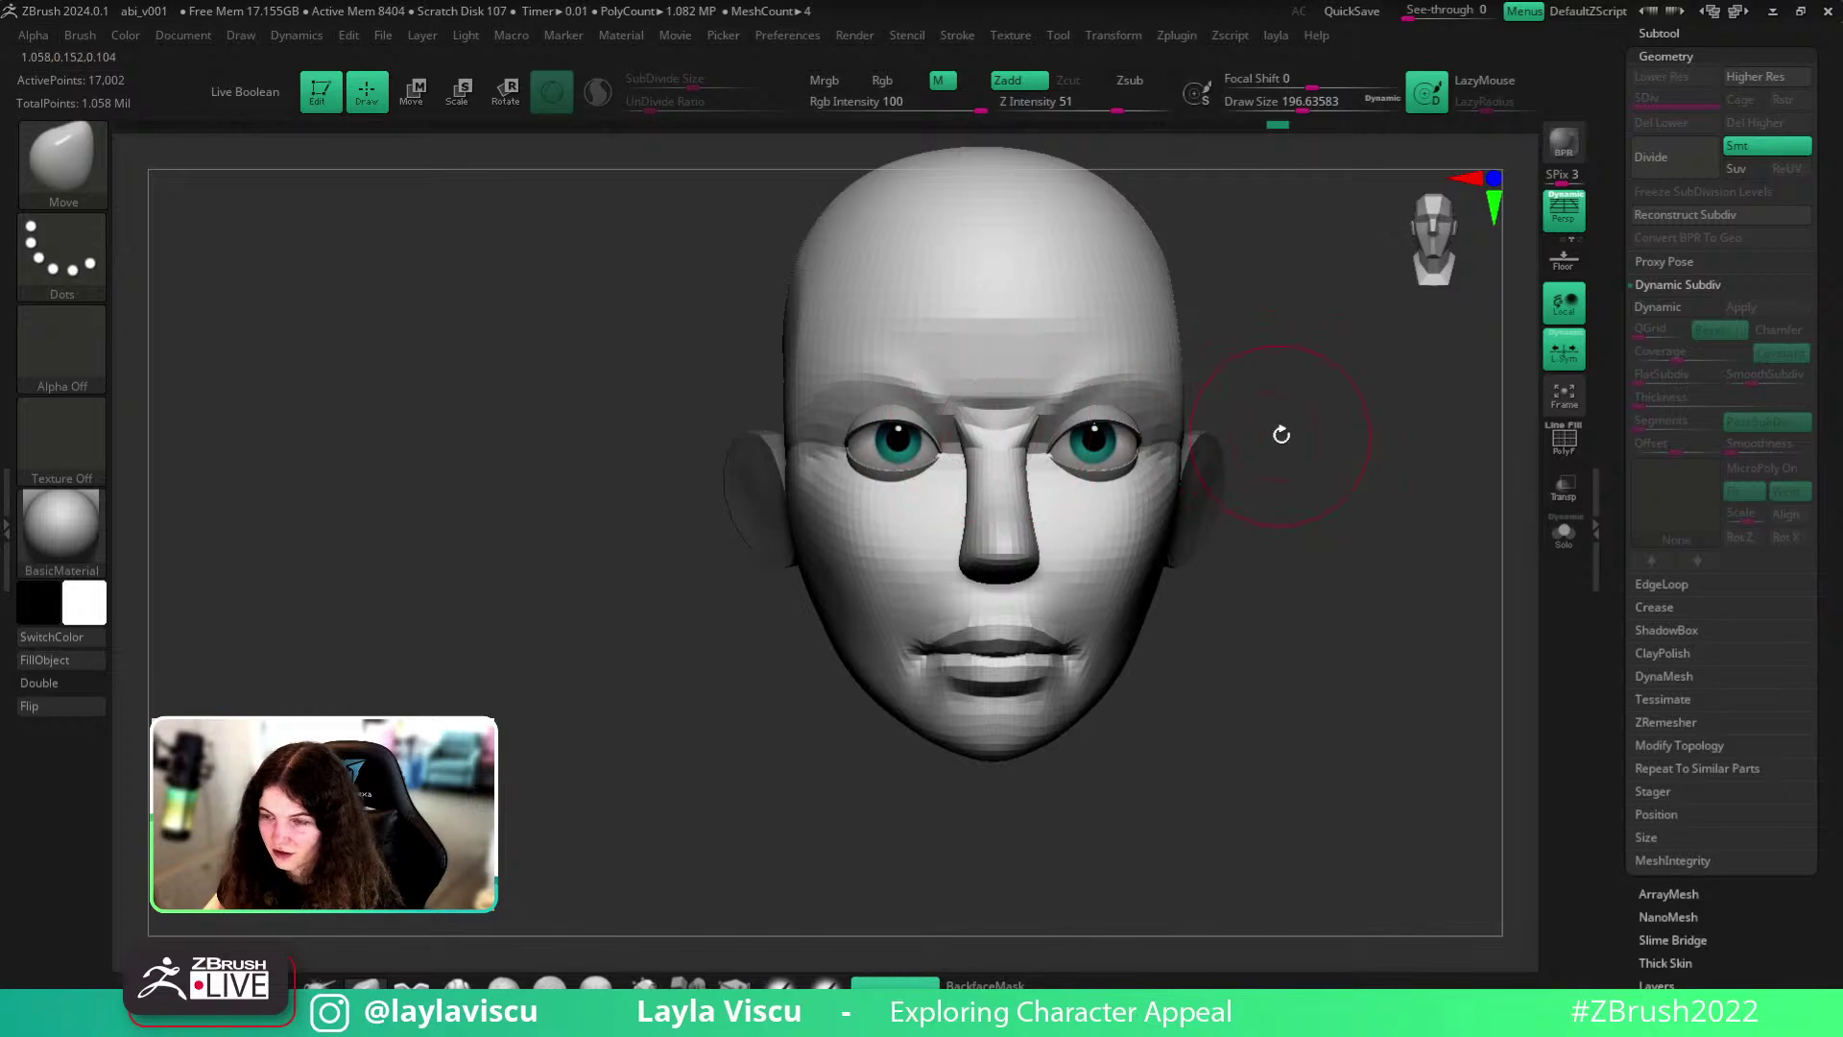
# - Smooth the bridge of the nose at a draw size of about 71 with the skull hidden, and show the whole head again
pyautogui.keyDown('alt'); pyautogui.moveTo(1333, 691); pyautogui.dragTo(1392, 816); pyautogui.keyUp('alt')
pyautogui.press('s')
pyautogui.moveTo(1012, 487); pyautogui.dragTo(1018, 506)
pyautogui.press('s')
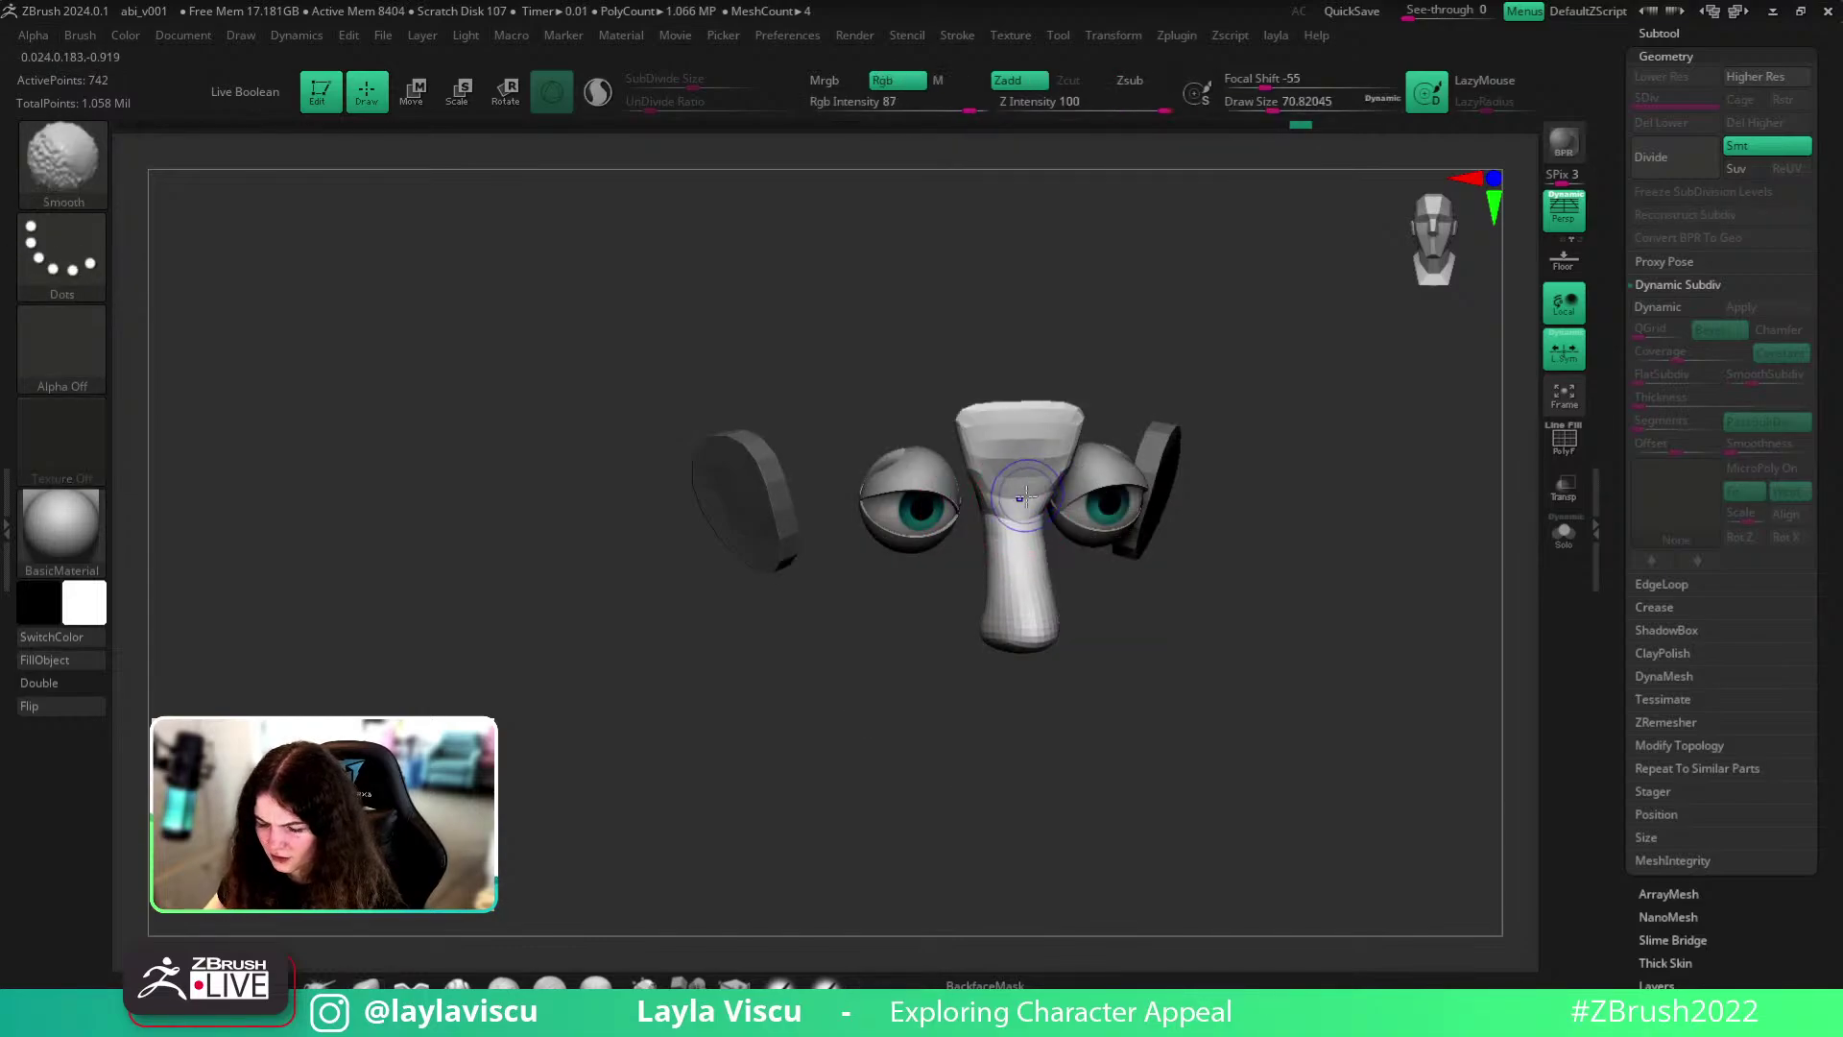
pyautogui.keyDown('ctrl'); pyautogui.keyDown('shift'); pyautogui.click(1309, 561); pyautogui.keyUp('shift'); pyautogui.keyUp('ctrl')
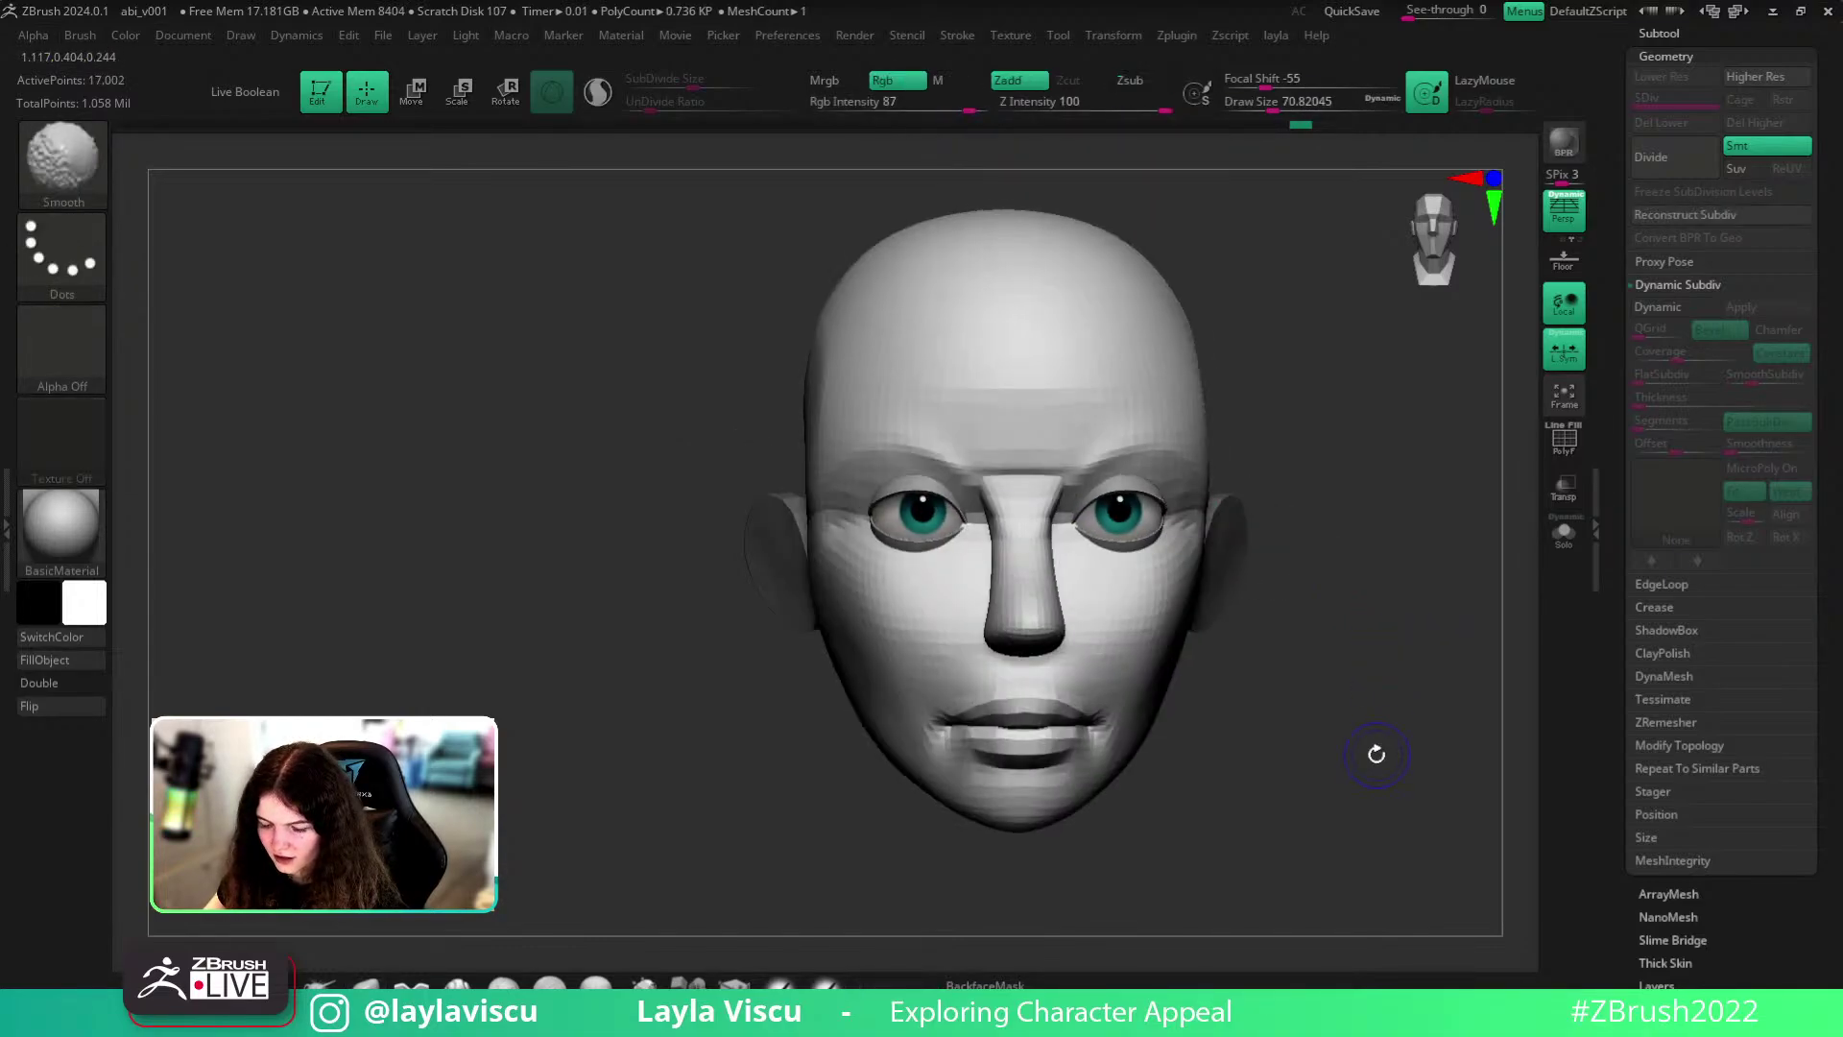
# - Isolate the nose, flatten its bridge with the hPolish brush at a draw size of about 101, and restore the full head
pyautogui.moveTo(1375, 746)
pyautogui.mouseDown()
pyautogui.moveTo(1267, 747)
pyautogui.moveTo(1339, 741)
pyautogui.mouseUp()
pyautogui.press('b')
pyautogui.press('h')
pyautogui.press('p')
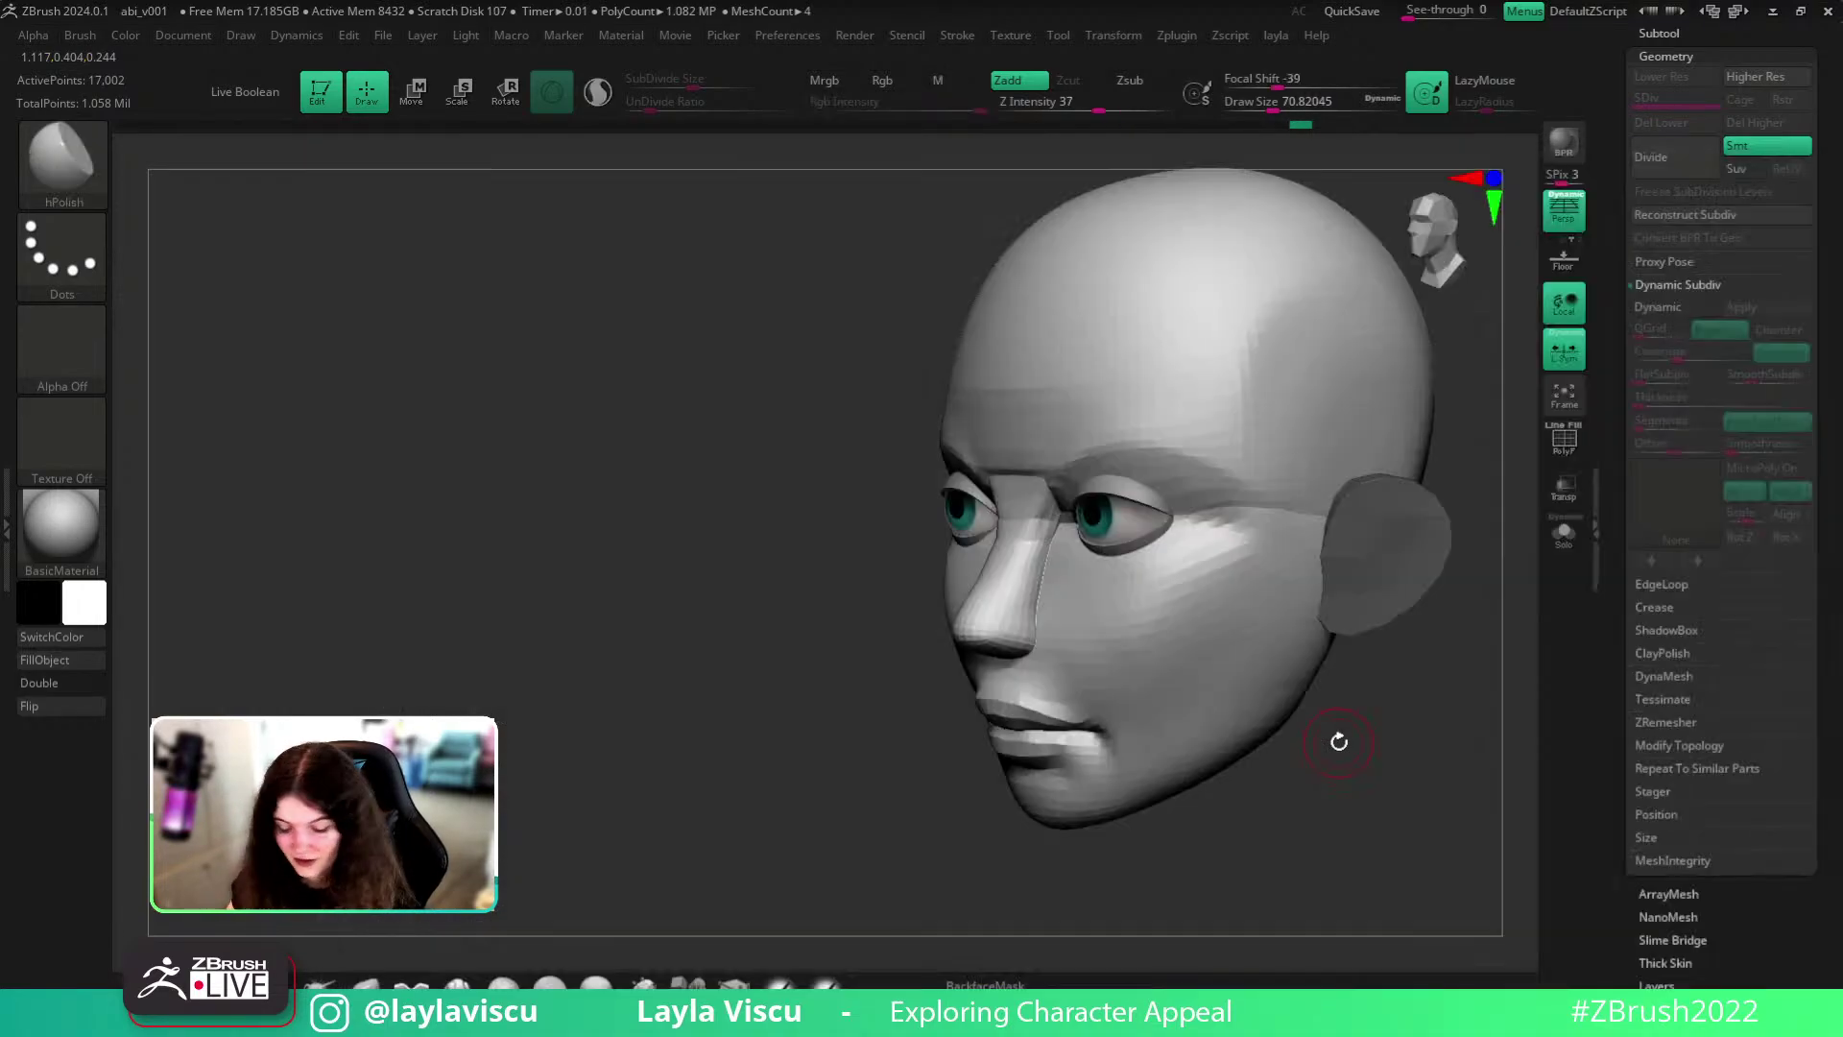
pyautogui.keyDown('ctrl'); pyautogui.keyDown('shift'); pyautogui.click(1029, 555); pyautogui.keyUp('shift'); pyautogui.keyUp('ctrl')
pyautogui.click(1564, 533)
pyautogui.press('s')
pyautogui.moveTo(1051, 523); pyautogui.dragTo(1060, 524)
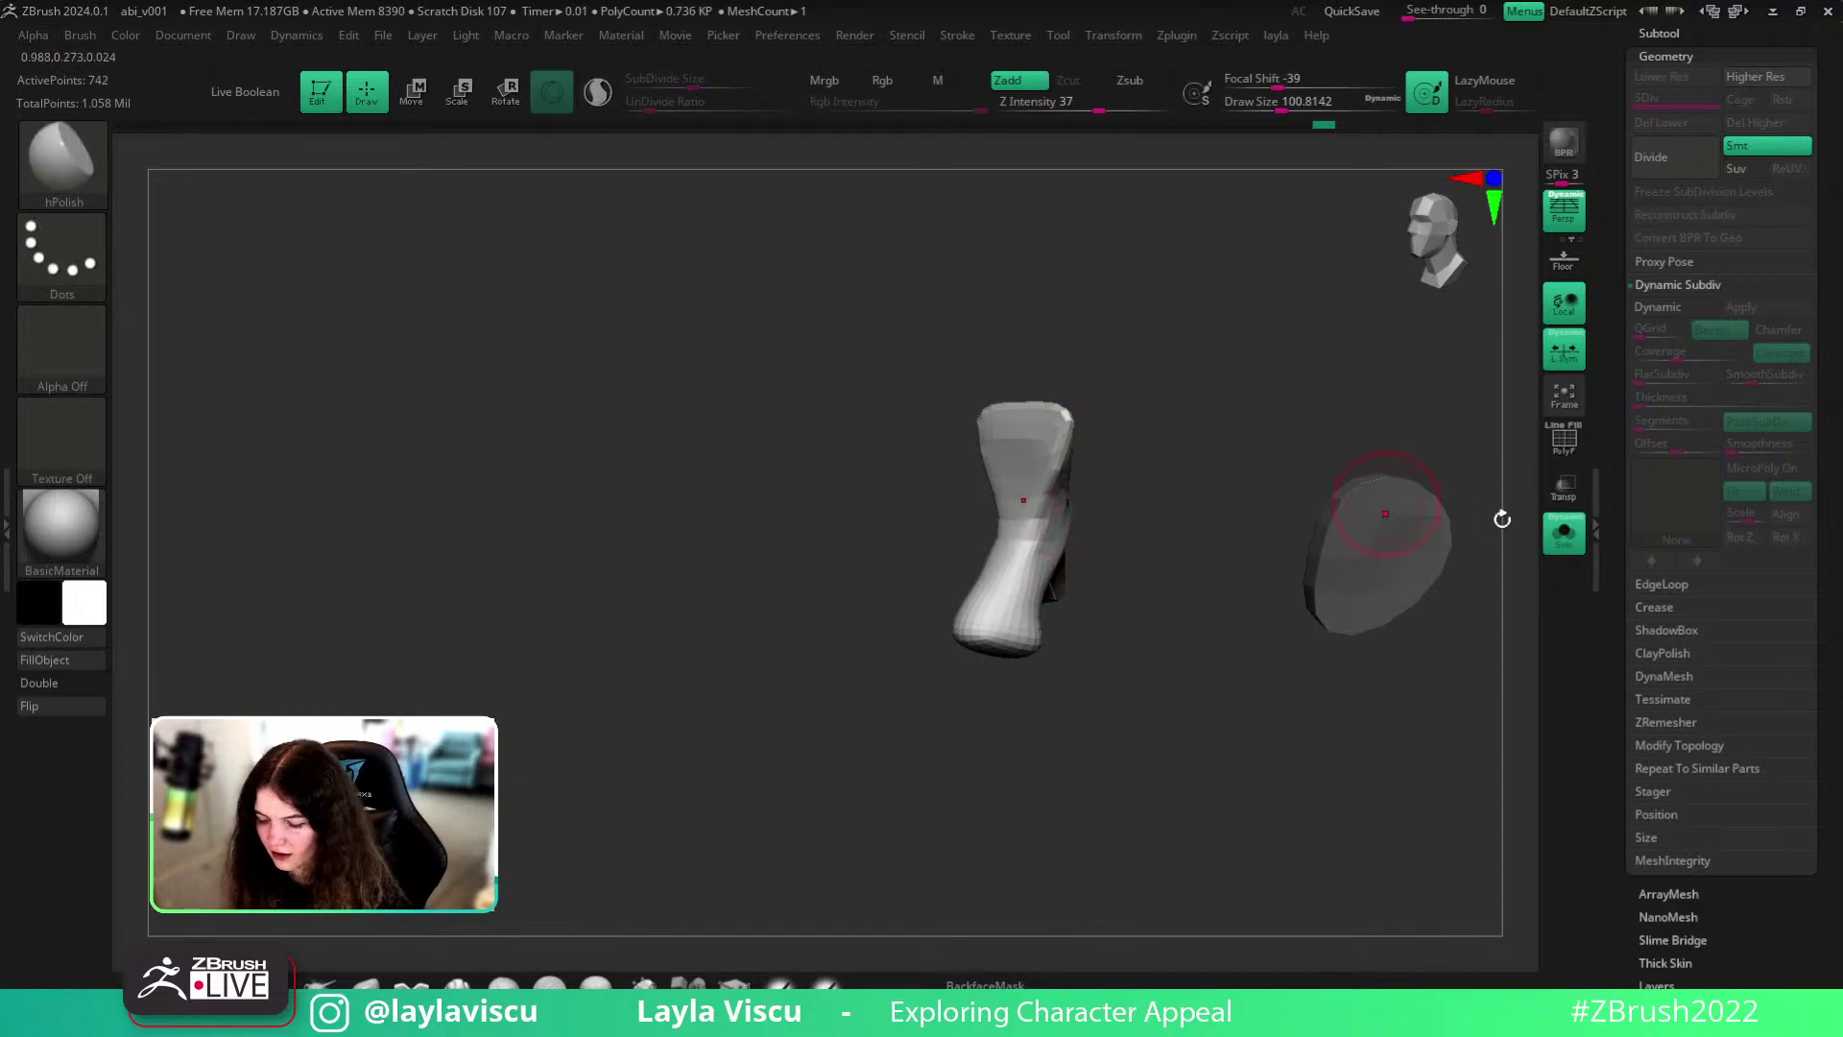
pyautogui.click(1564, 533)
pyautogui.moveTo(1469, 691)
pyautogui.mouseDown()
pyautogui.moveTo(1477, 790)
pyautogui.moveTo(1425, 794)
pyautogui.moveTo(1414, 774)
pyautogui.moveTo(1415, 819)
pyautogui.mouseUp()
pyautogui.keyDown('ctrl'); pyautogui.keyDown('shift'); pyautogui.click(1480, 791); pyautogui.keyUp('shift'); pyautogui.keyUp('ctrl')
# - Inspect the face from three-quarter and side views with the Move brush at a draw size of about 104
pyautogui.click(892, 984)
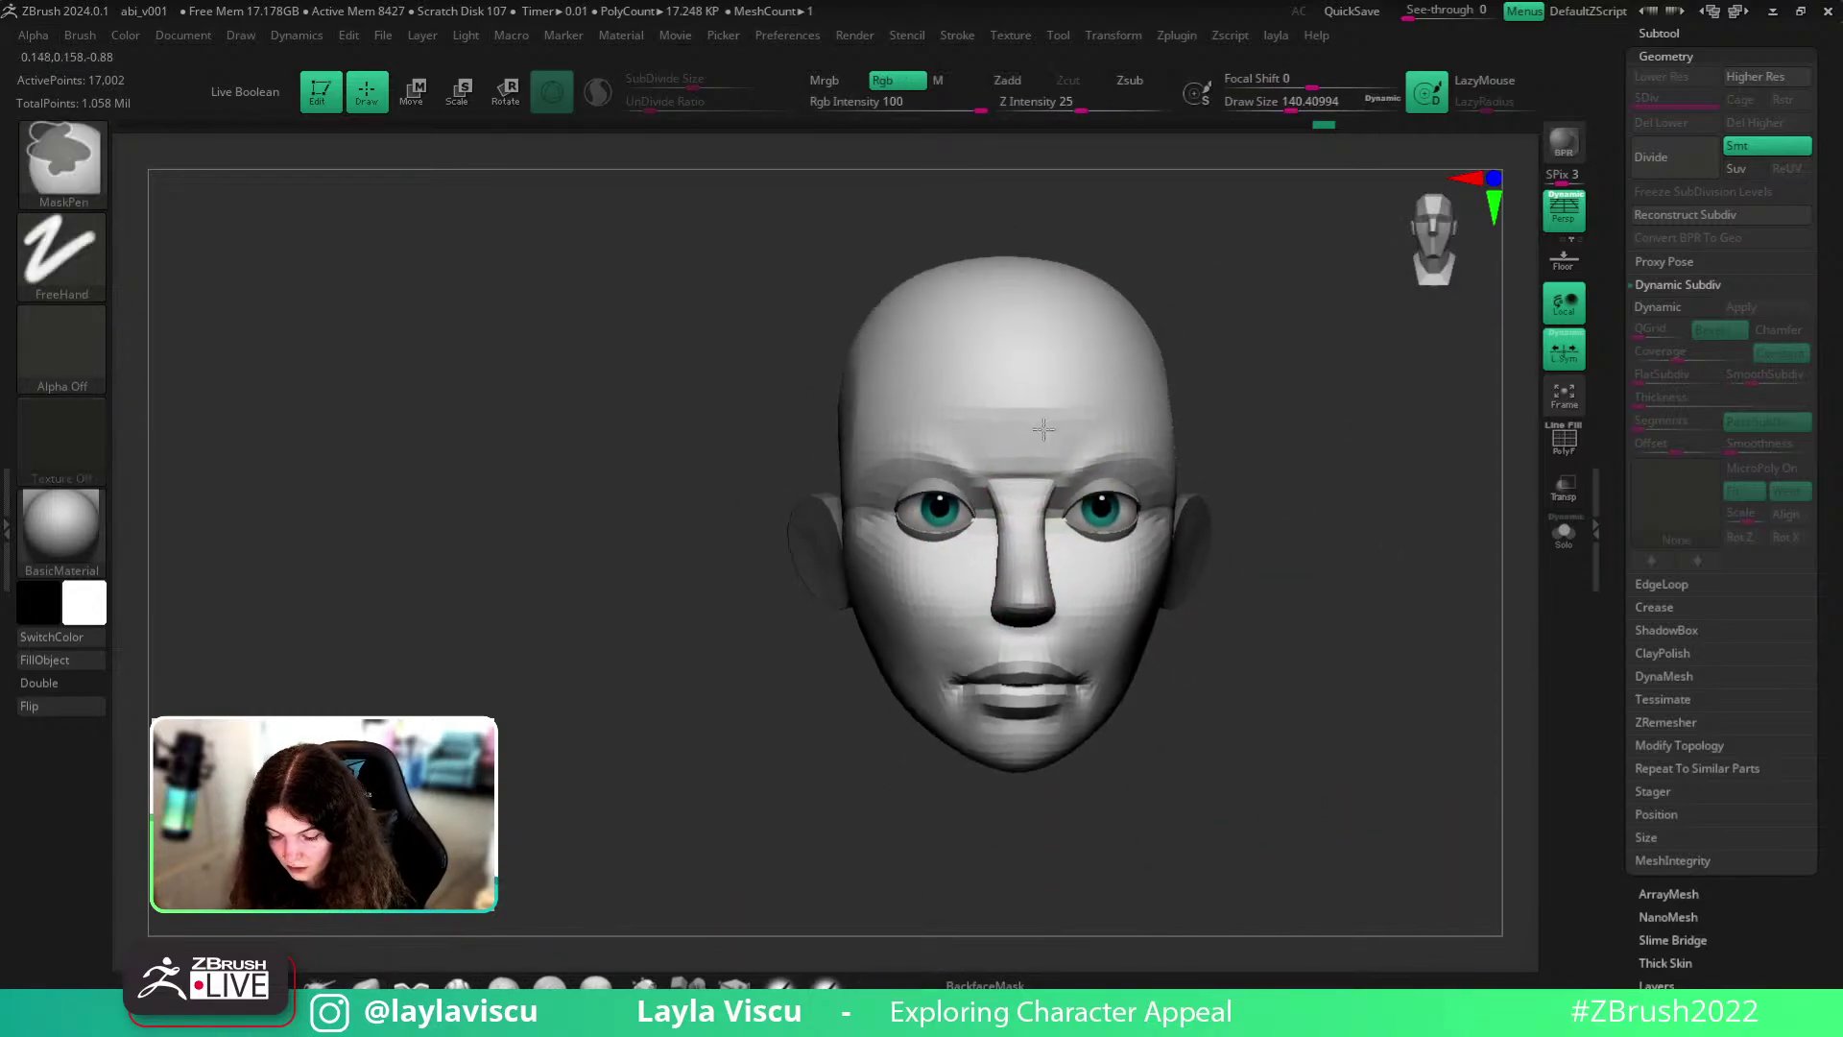
pyautogui.moveTo(1440, 672); pyautogui.dragTo(1324, 669)
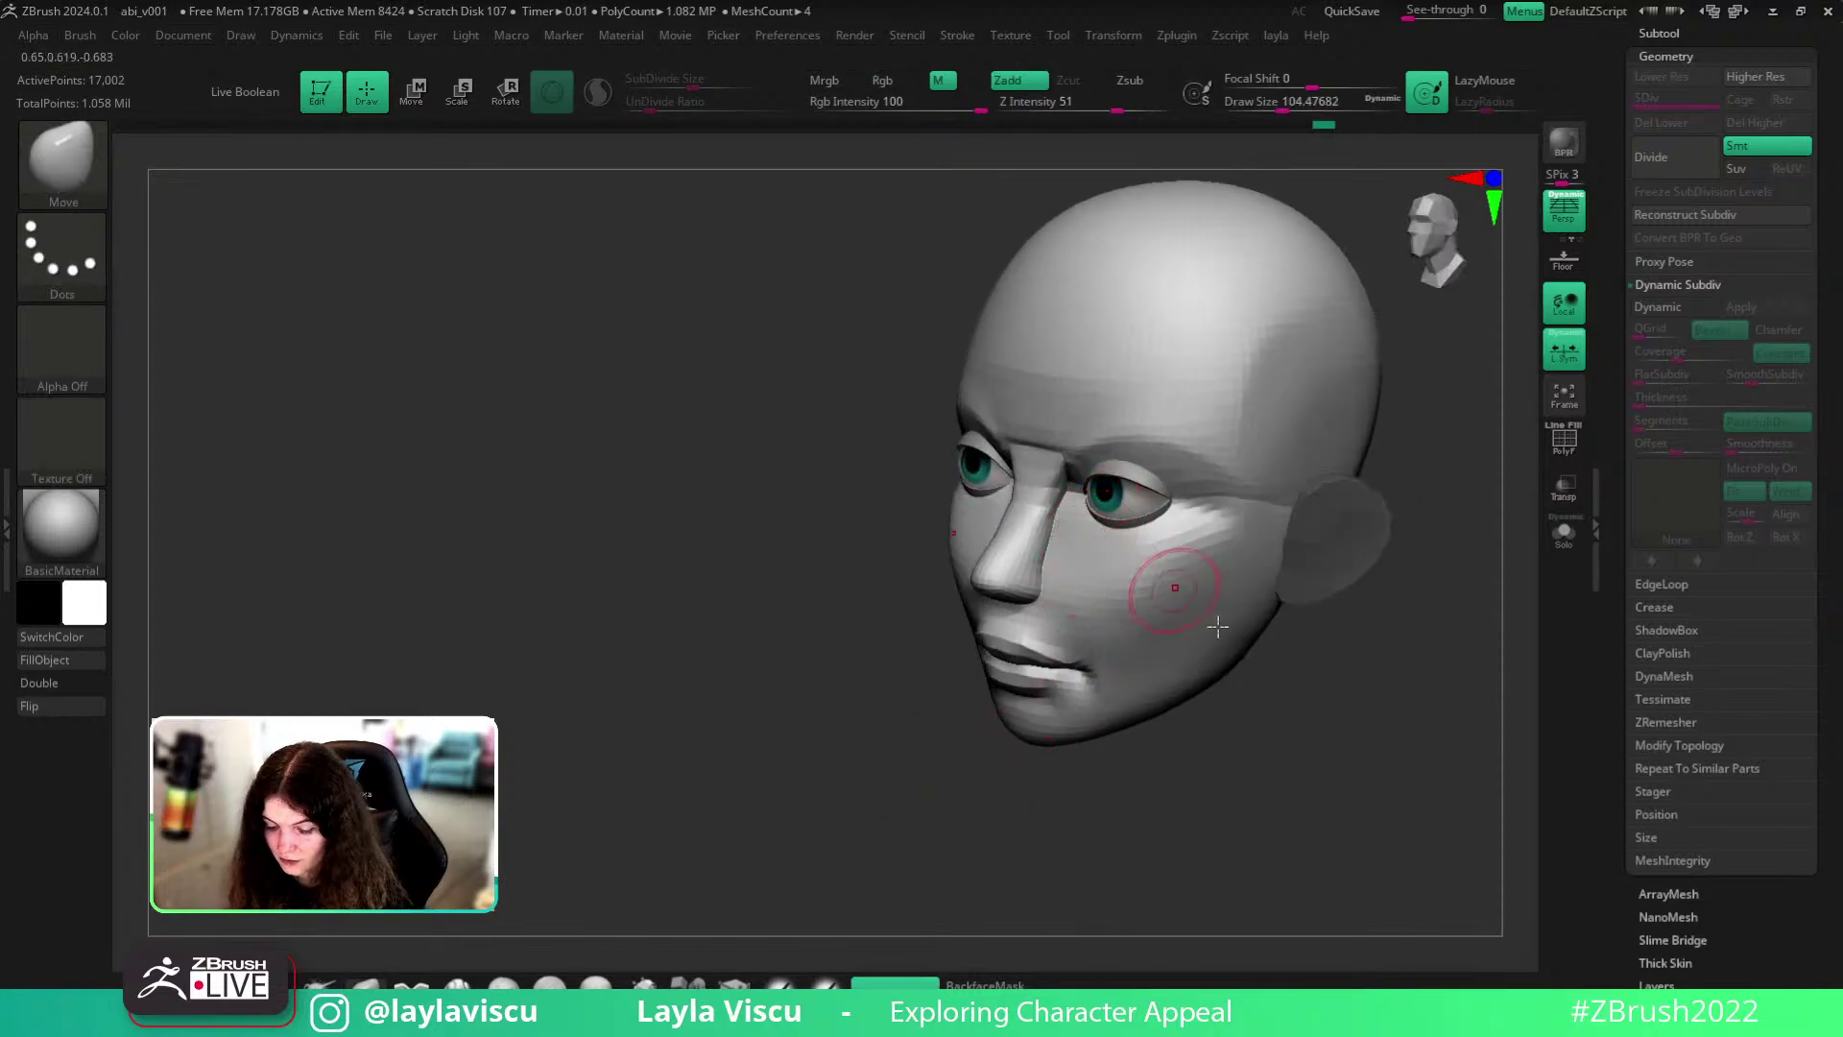
pyautogui.moveTo(1217, 626); pyautogui.dragTo(1240, 635, button='right')
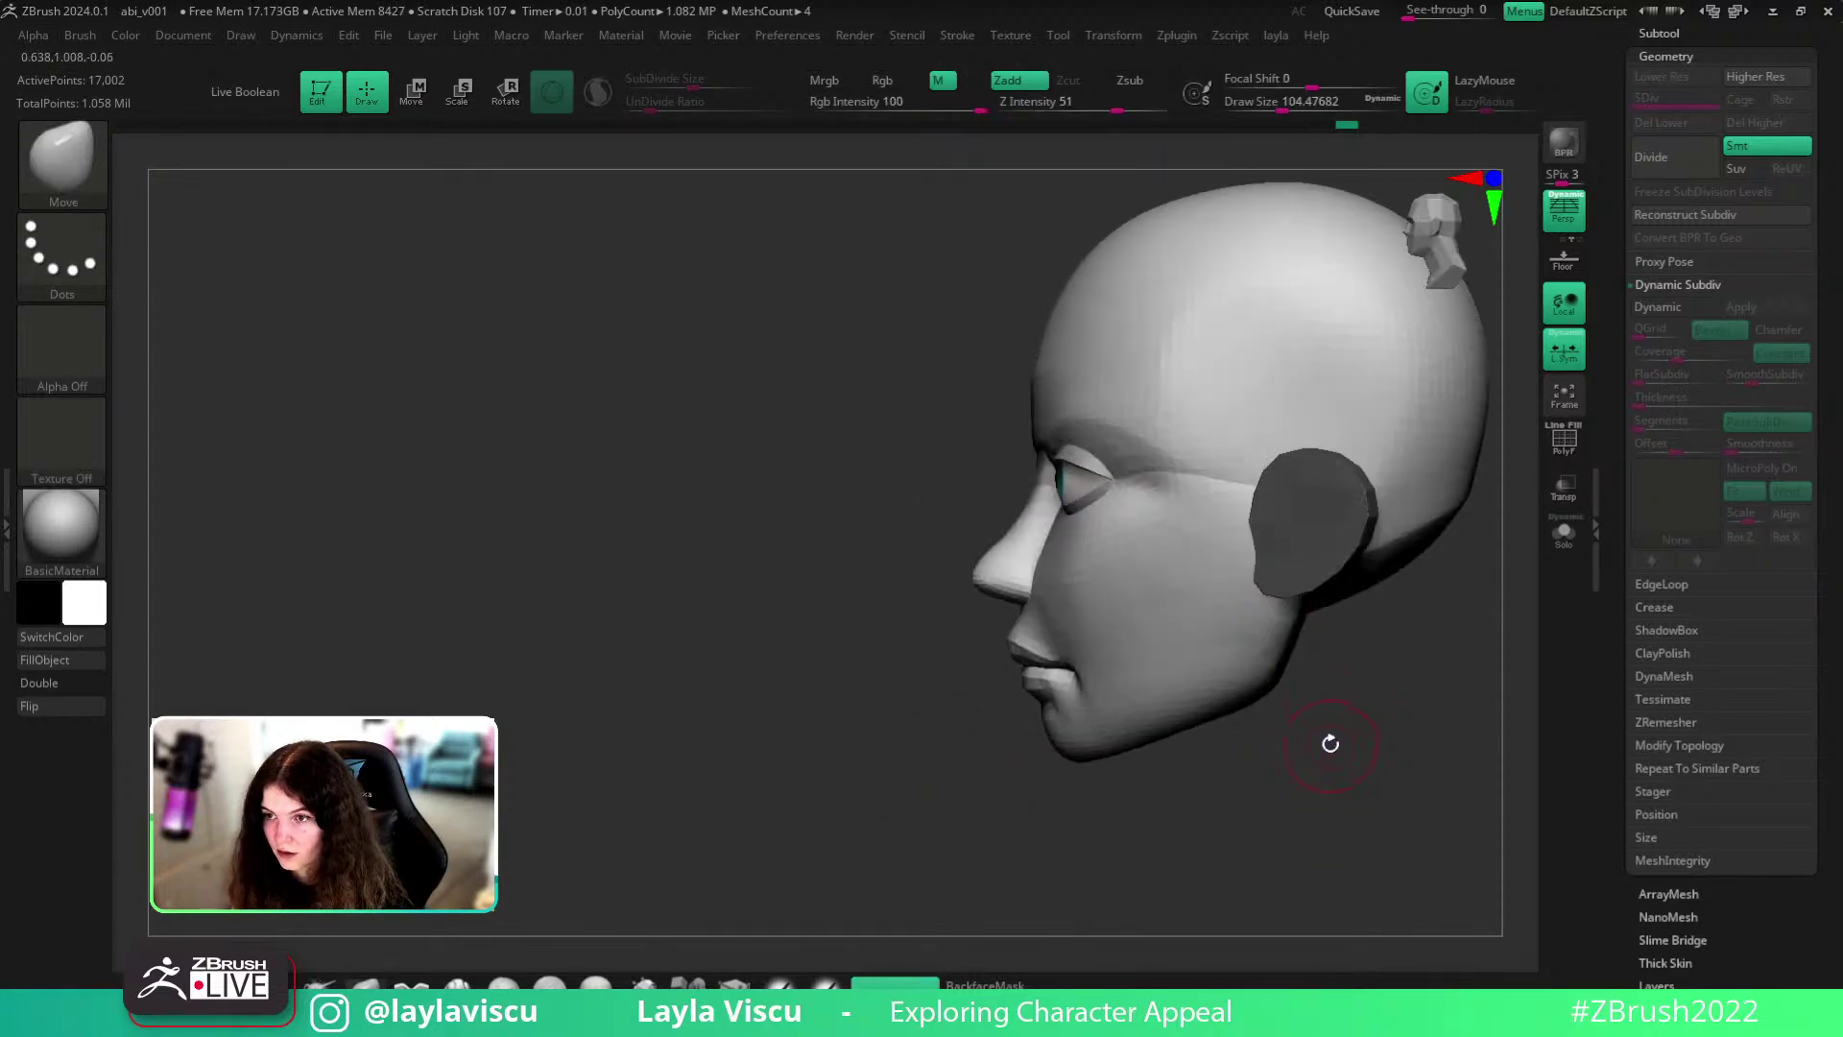
pyautogui.moveTo(1328, 740); pyautogui.dragTo(1362, 719)
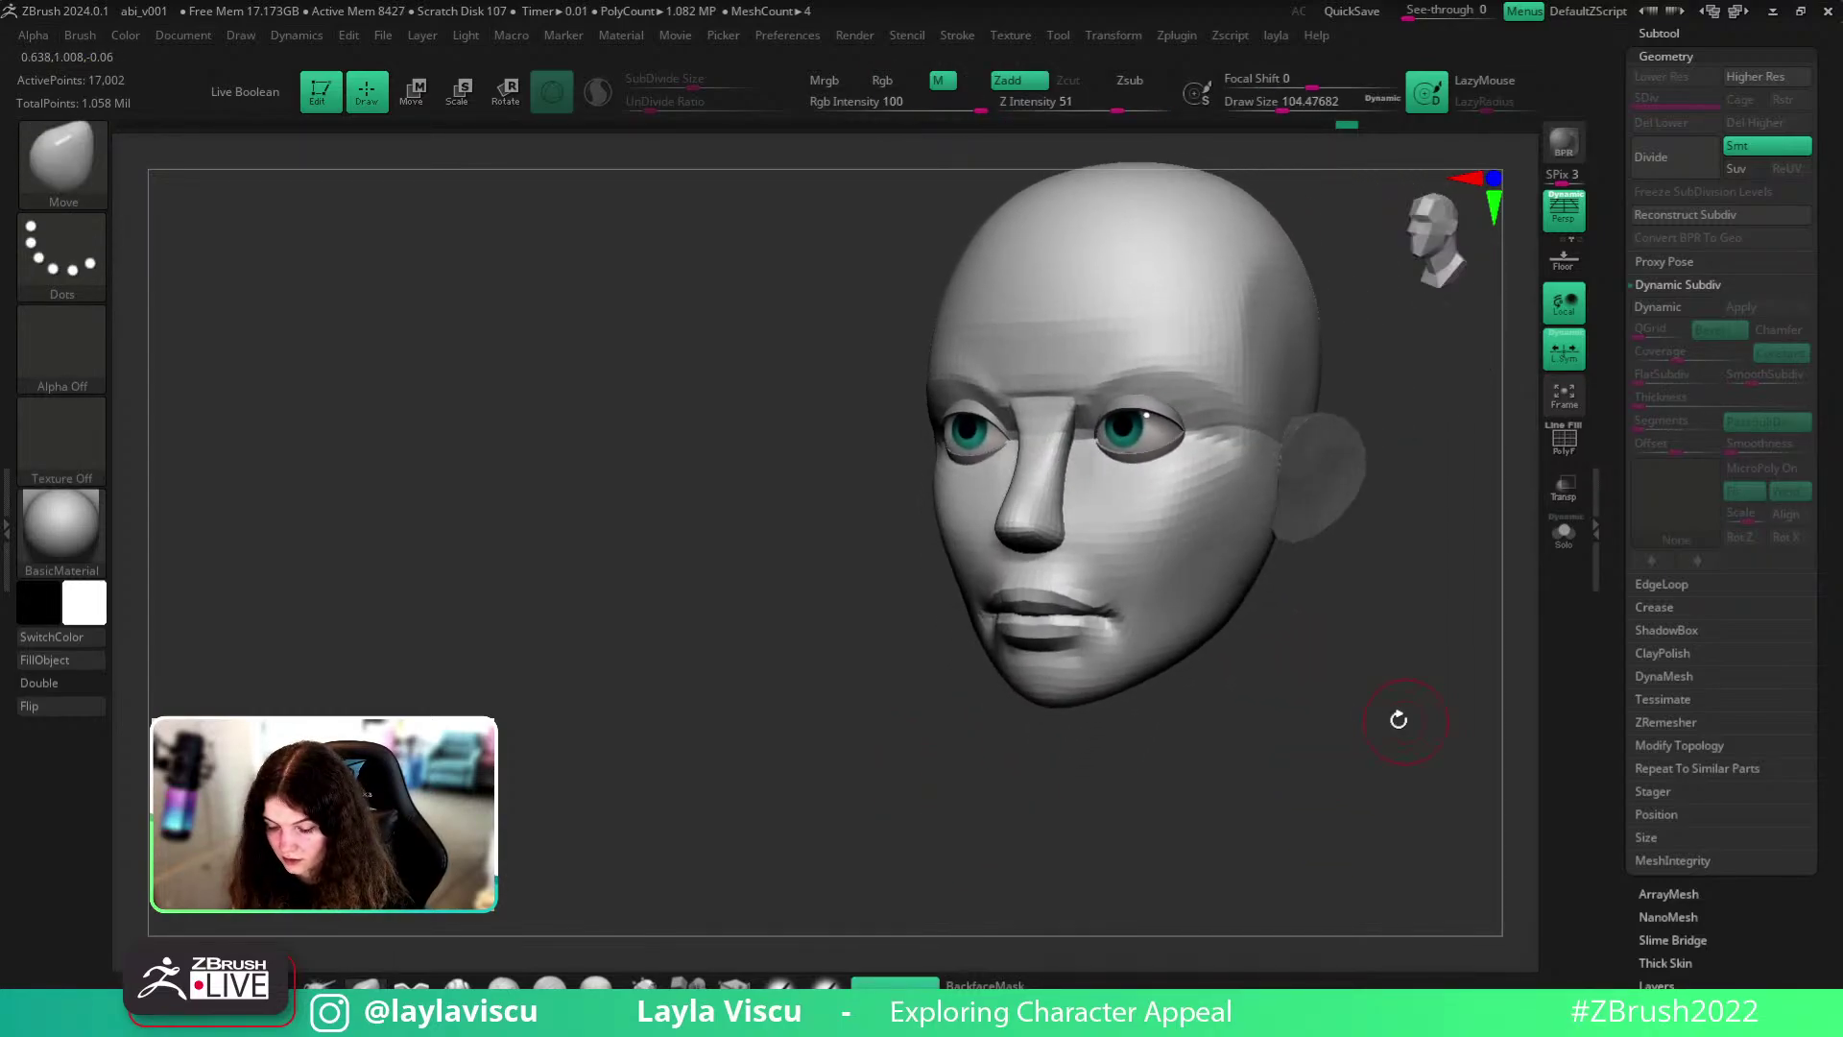
pyautogui.moveTo(1397, 719); pyautogui.dragTo(1274, 734)
# - Insert a mirrored pair of QuadSphere-3 meshes at the sides of the nose using the IMM_3DCW brush
pyautogui.press('b')
pyautogui.press('i')
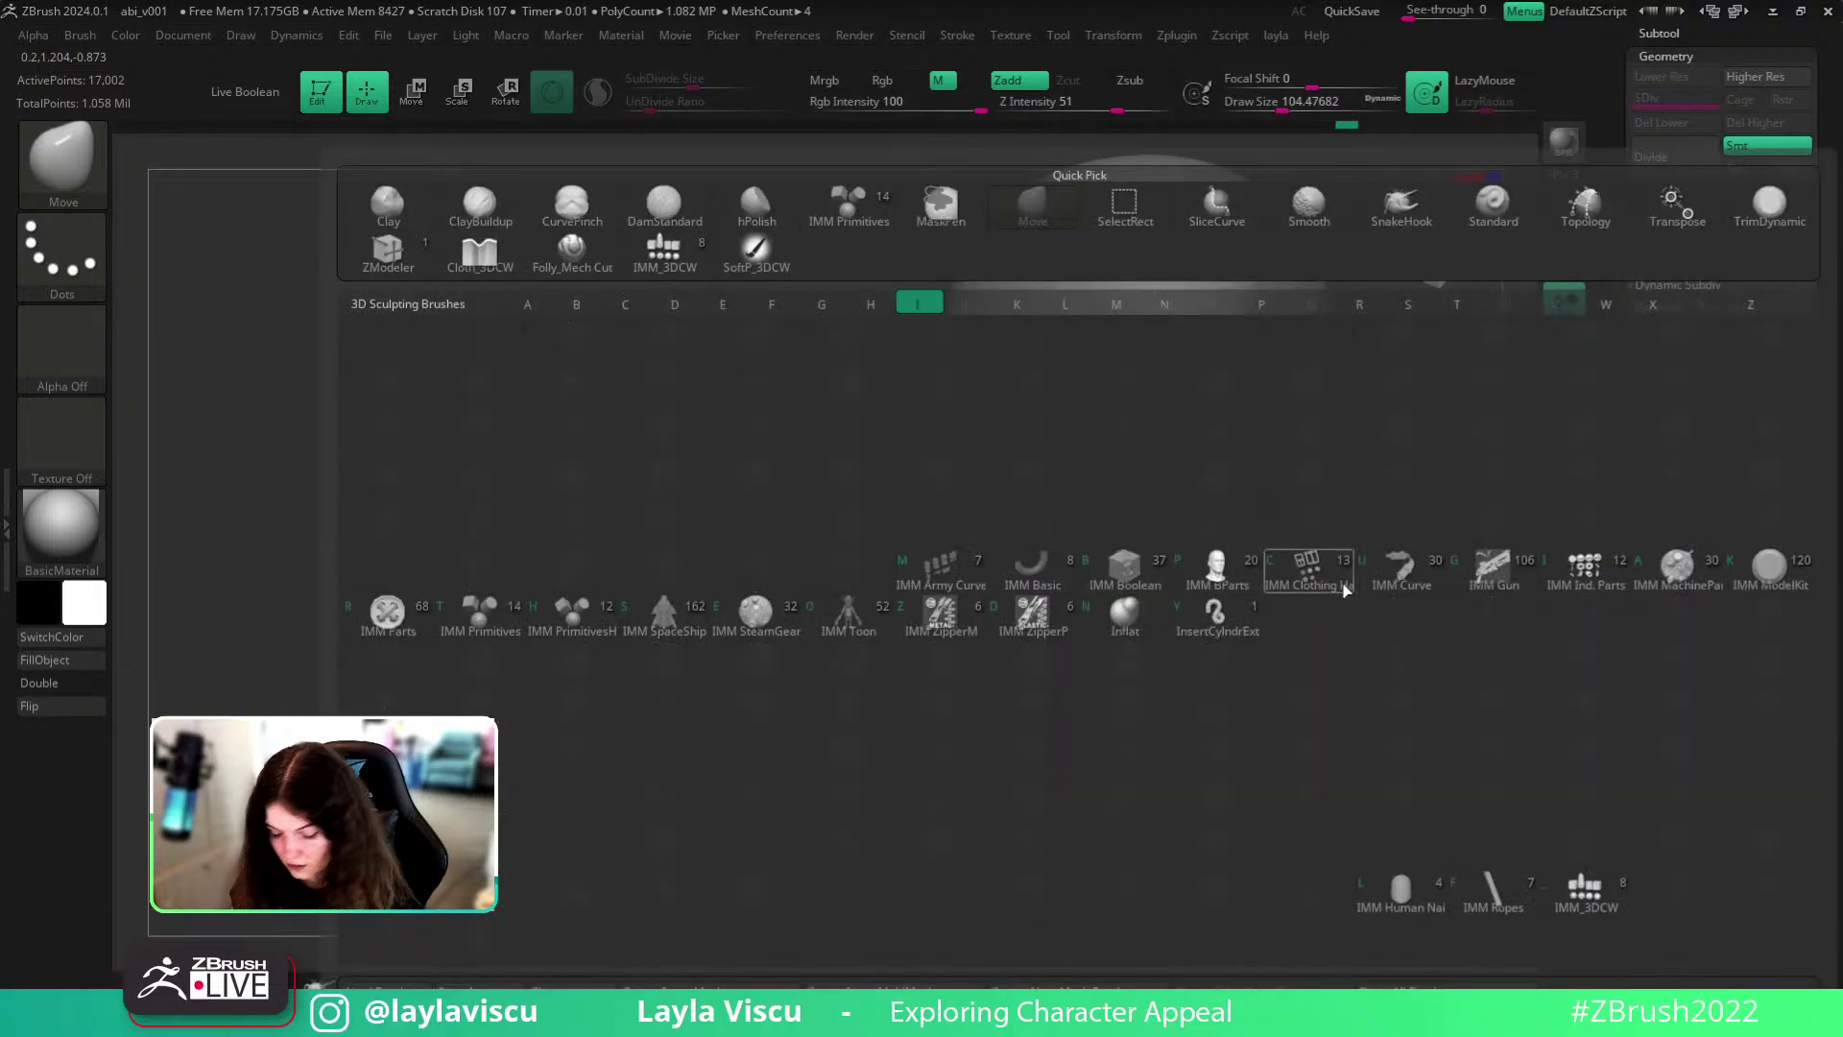
pyautogui.click(1617, 893)
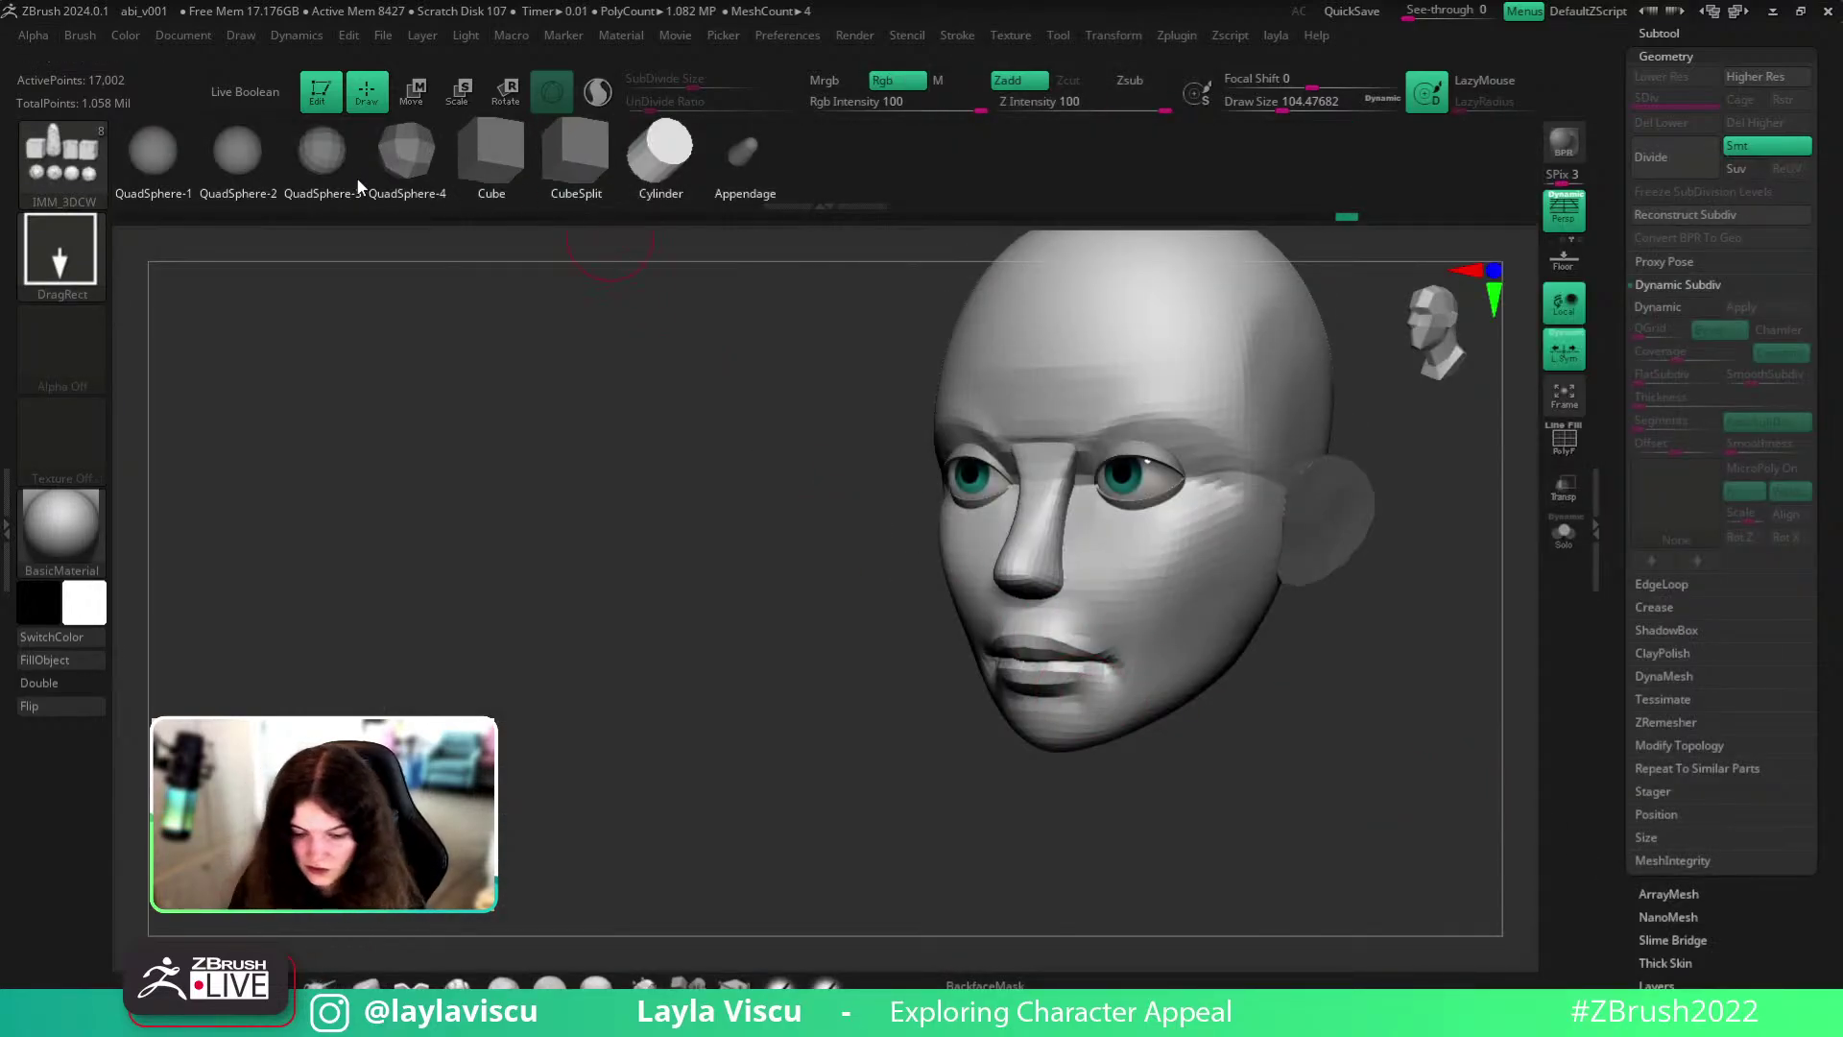
pyautogui.click(336, 158)
pyautogui.keyDown('ctrl'); pyautogui.moveTo(1074, 568); pyautogui.dragTo(1054, 660, button='right'); pyautogui.keyUp('ctrl')
pyautogui.moveTo(1082, 571); pyautogui.dragTo(1054, 628)
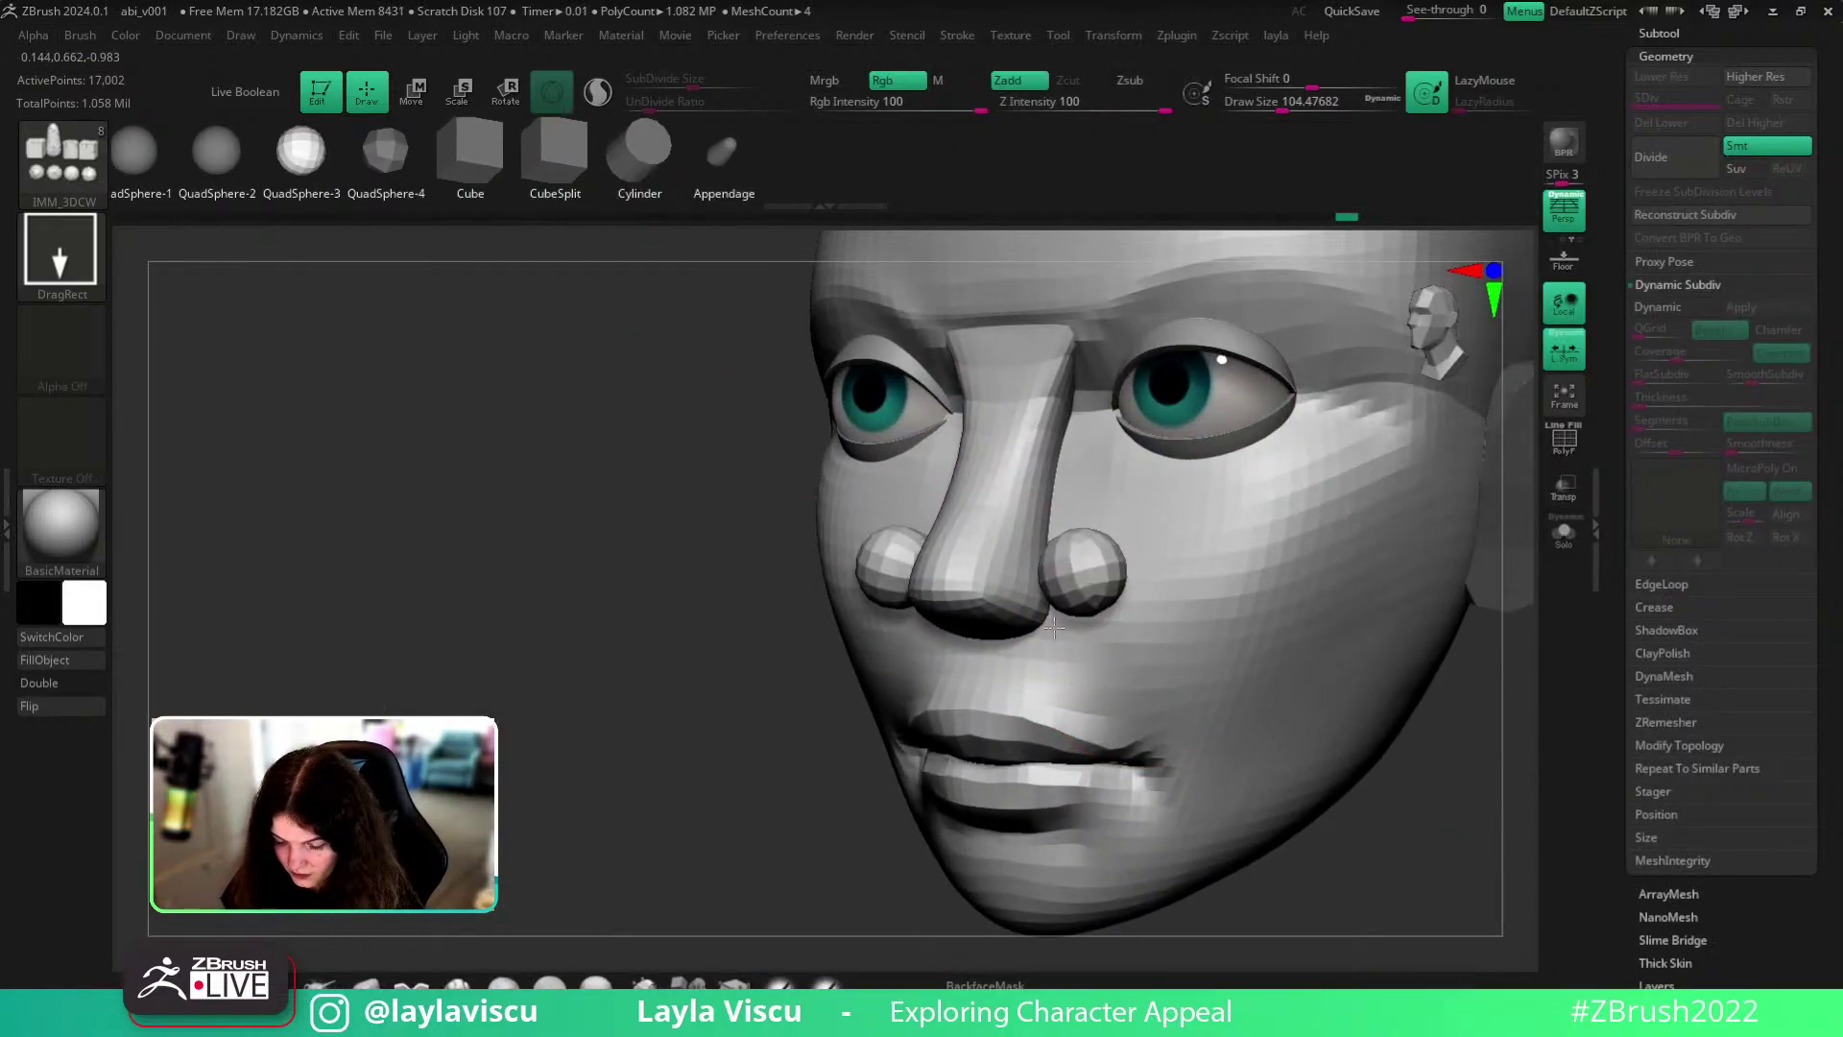
# - Move and scale the inserted spheres so they sit against the sides of the nose as nostrils
pyautogui.keyDown('shift'); pyautogui.moveTo(822, 839); pyautogui.dragTo(1382, 765); pyautogui.keyUp('shift')
pyautogui.press('w')
pyautogui.moveTo(1162, 567); pyautogui.dragTo(1116, 579)
pyautogui.click(411, 983)
pyautogui.moveTo(1362, 640)
pyautogui.mouseDown()
pyautogui.moveTo(1341, 670)
pyautogui.moveTo(1137, 522)
pyautogui.mouseUp()
pyautogui.press('e')
pyautogui.click(369, 982)
pyautogui.moveTo(550, 840); pyautogui.dragTo(583, 616)
# - Shape the nostril spheres in side view with the Move brush, reducing the draw size to about 39
pyautogui.press(']')
pyautogui.press(']')
pyautogui.press(']')
pyautogui.keyDown('shift'); pyautogui.moveTo(1098, 514); pyautogui.dragTo(1344, 654); pyautogui.keyUp('shift')
pyautogui.press('[')
pyautogui.press('[')
pyautogui.press('[')
pyautogui.press('[')
pyautogui.press('[')
pyautogui.press('[')
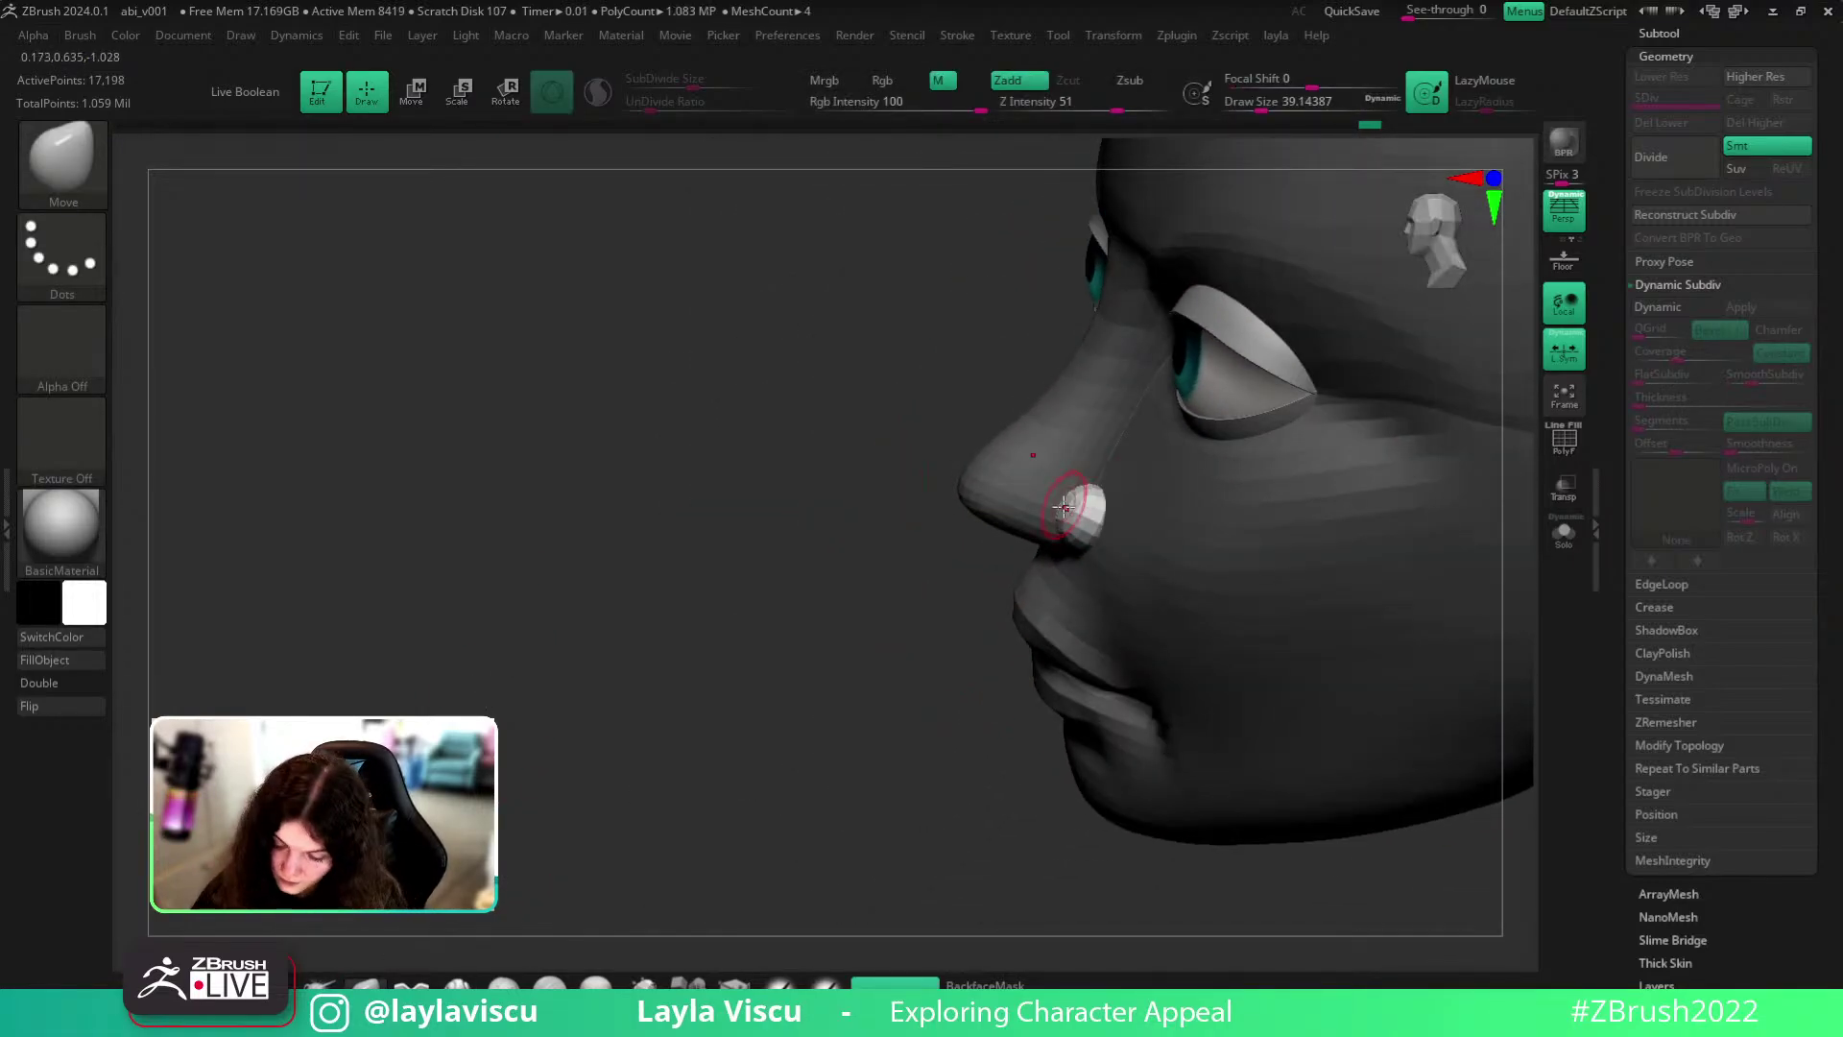
# - Stretch the nostril spheres into tapered wings along the nose with the Move brush at a draw size of about 77
pyautogui.moveTo(950, 403)
pyautogui.mouseDown()
pyautogui.moveTo(827, 650)
pyautogui.moveTo(1063, 468)
pyautogui.moveTo(1413, 516)
pyautogui.mouseUp()
pyautogui.press(']')
pyautogui.press(']')
pyautogui.press(']')
pyautogui.press('[')
pyautogui.press('[')
pyautogui.press('[')
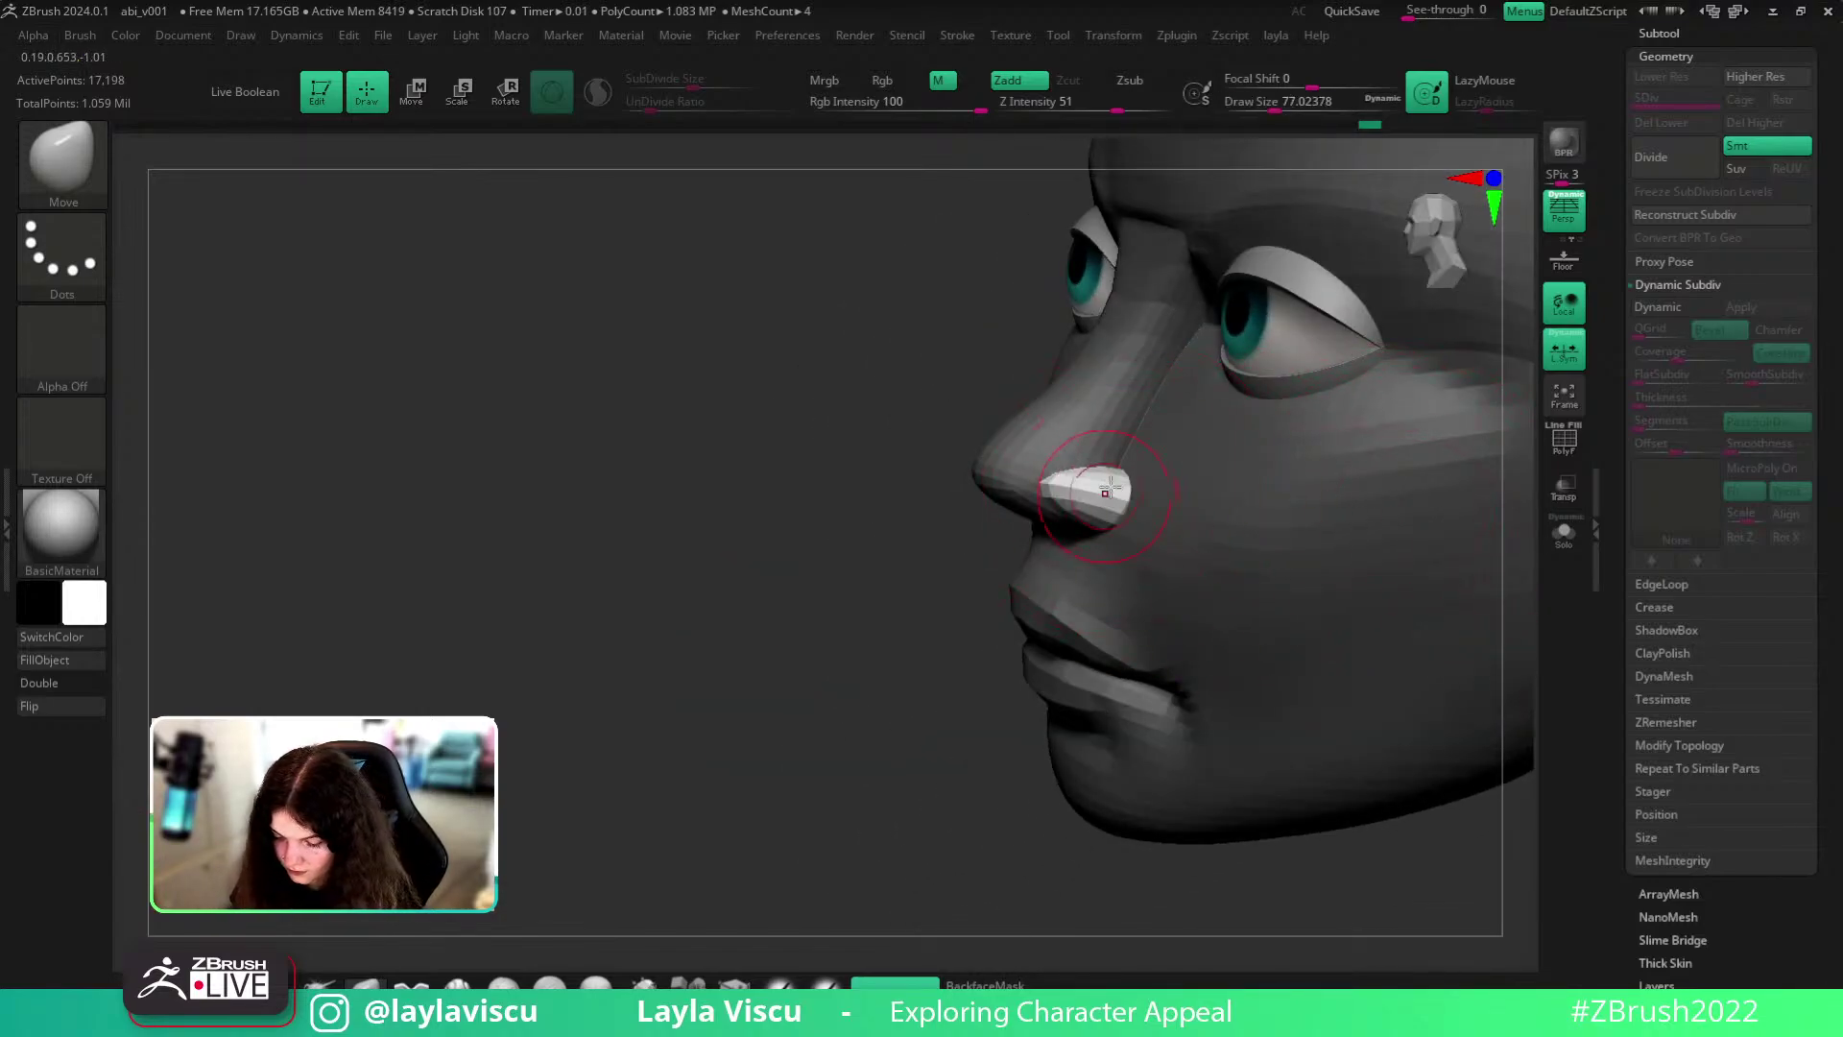
# - Refine the nostril wings from several angles with the Move brush at a draw size of about 90
pyautogui.moveTo(899, 697); pyautogui.dragTo(1021, 621)
pyautogui.press('[')
pyautogui.press('s')
pyautogui.moveTo(1076, 513); pyautogui.dragTo(1094, 514)
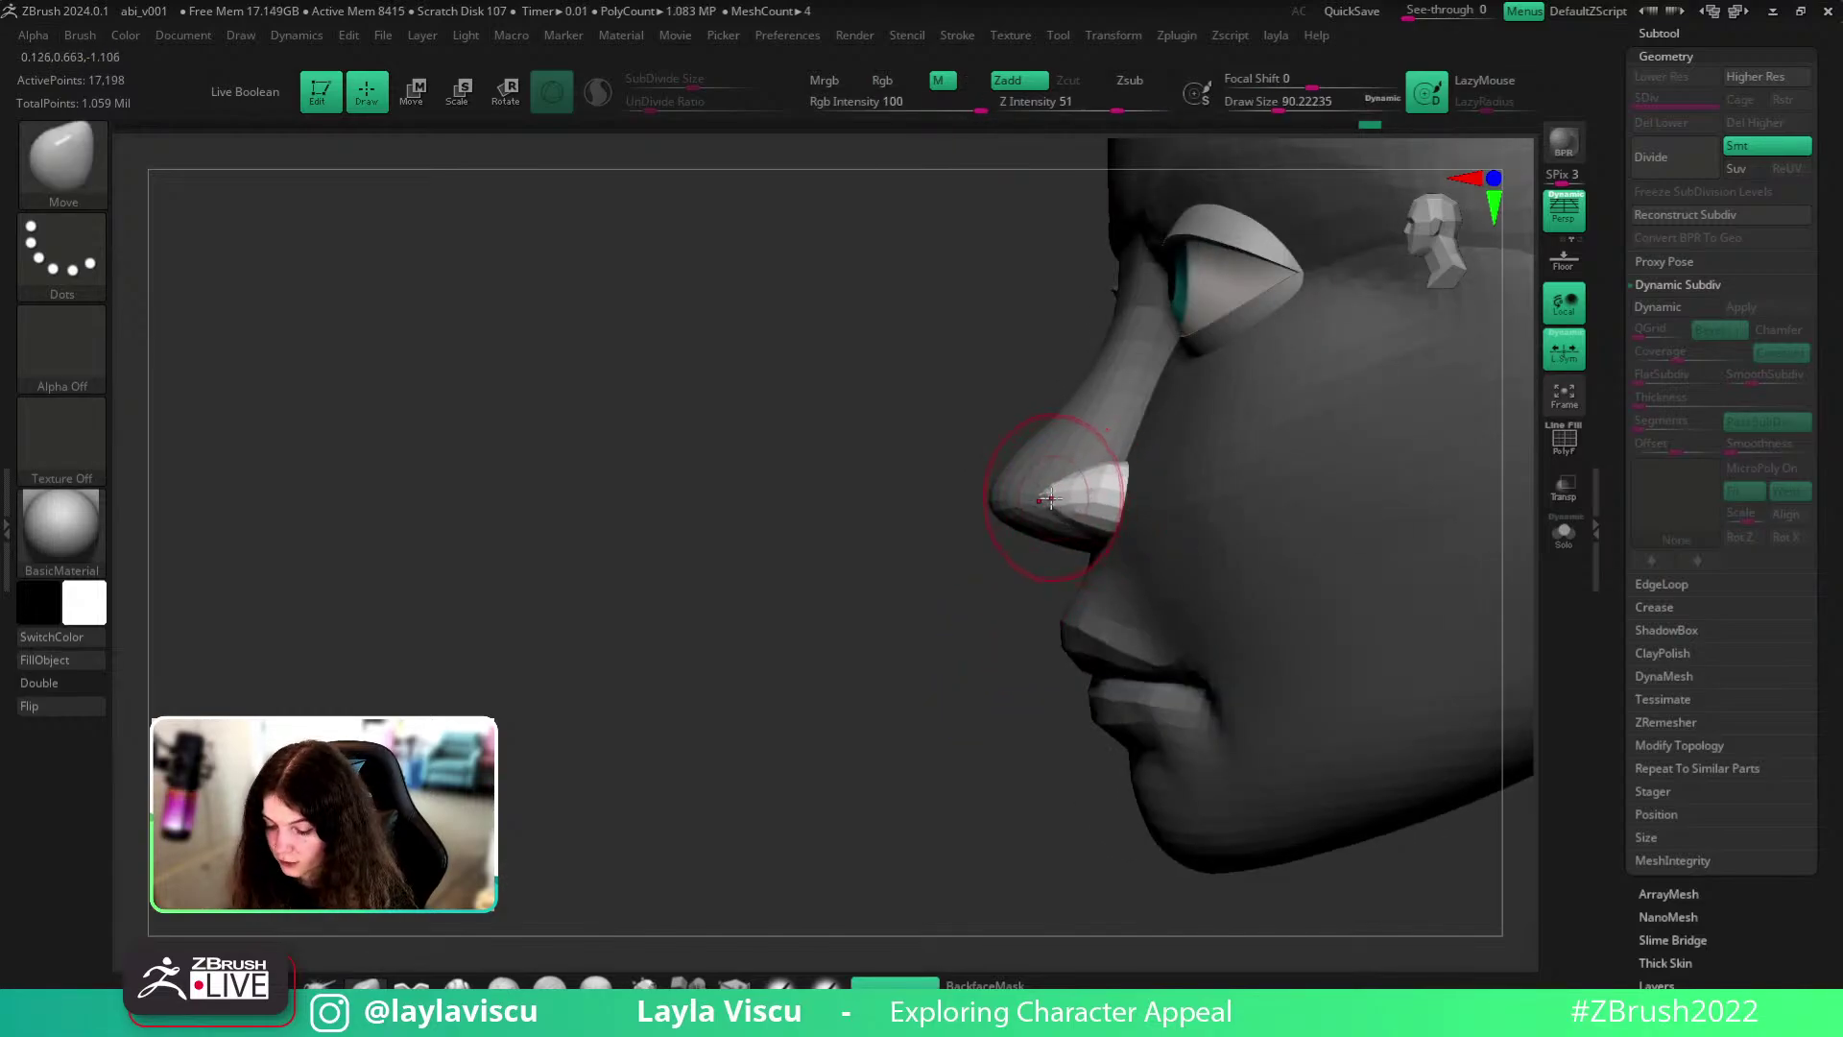
pyautogui.keyDown('ctrl'); pyautogui.moveTo(962, 623); pyautogui.dragTo(1008, 378, button='right'); pyautogui.keyUp('ctrl')
pyautogui.moveTo(1036, 795); pyautogui.dragTo(1152, 523)
pyautogui.keyDown('ctrl'); pyautogui.moveTo(1021, 526); pyautogui.dragTo(978, 587, button='right'); pyautogui.keyUp('ctrl')
pyautogui.moveTo(1023, 382); pyautogui.dragTo(1123, 433)
pyautogui.moveTo(980, 568); pyautogui.dragTo(980, 581)
pyautogui.moveTo(1166, 369); pyautogui.dragTo(1272, 566)
pyautogui.keyDown('ctrl'); pyautogui.moveTo(1344, 663); pyautogui.dragTo(1382, 576, button='right'); pyautogui.keyUp('ctrl')
pyautogui.moveTo(1444, 654); pyautogui.dragTo(1420, 700)
pyautogui.moveTo(1423, 722); pyautogui.dragTo(1367, 731, button='right')
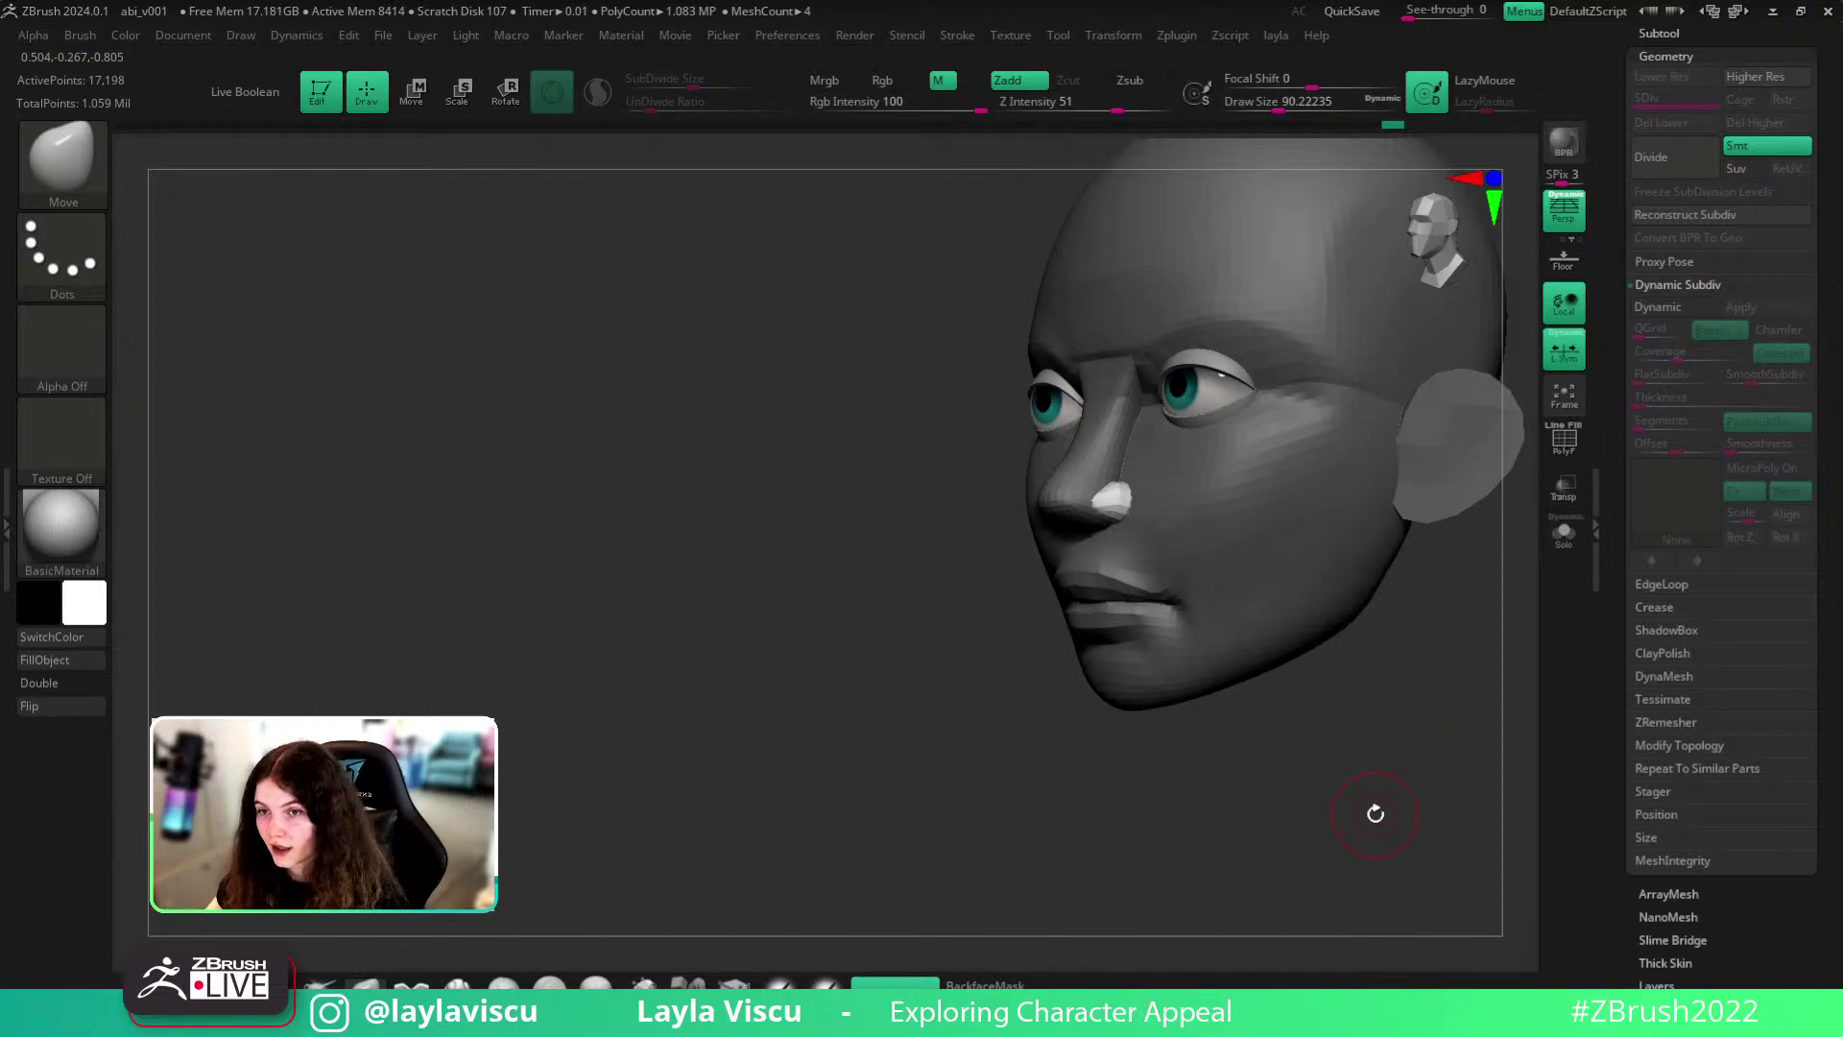
# - Select the eyeballs, inspect them in isolation, and bring back the rest of the head
pyautogui.moveTo(1436, 708); pyautogui.dragTo(1175, 515, button='right')
pyautogui.keyDown('alt'); pyautogui.click(1089, 443); pyautogui.keyUp('alt')
pyautogui.keyDown('ctrl'); pyautogui.moveTo(1089, 442); pyautogui.dragTo(1060, 384, button='right'); pyautogui.keyUp('ctrl')
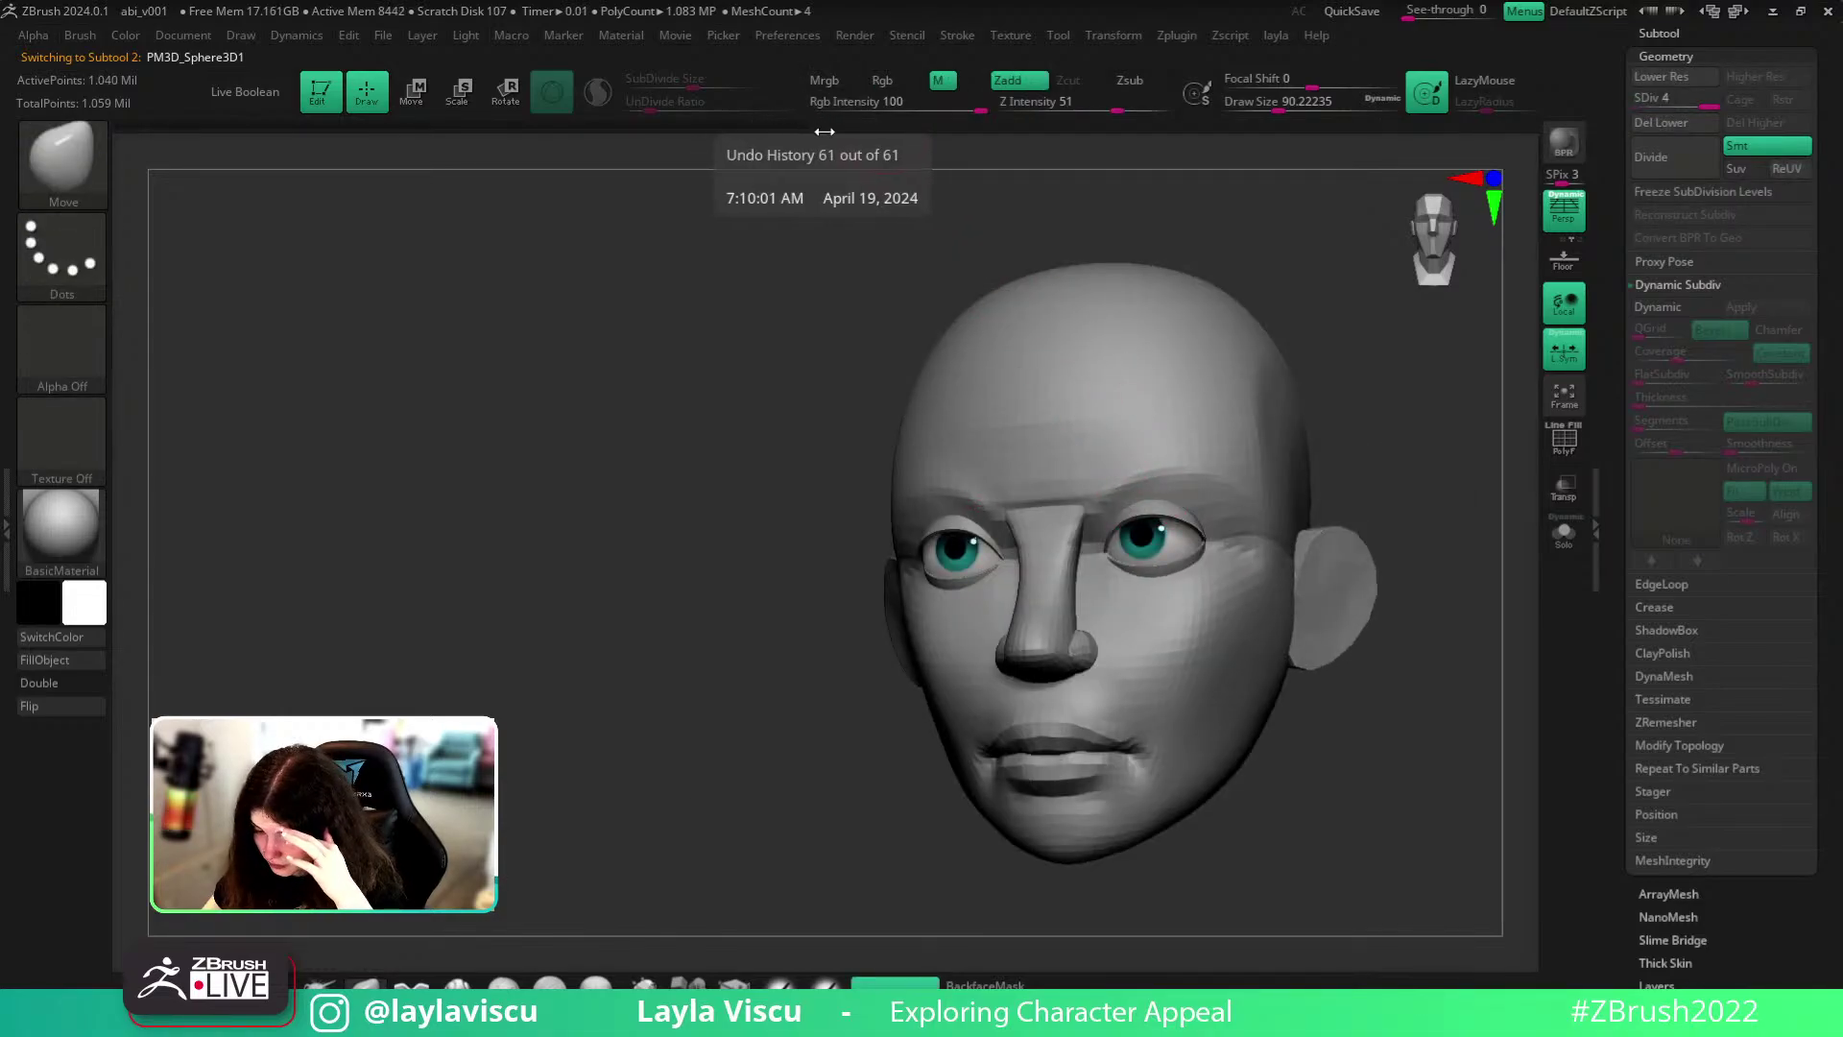
pyautogui.moveTo(1295, 279); pyautogui.dragTo(757, 131, button='right')
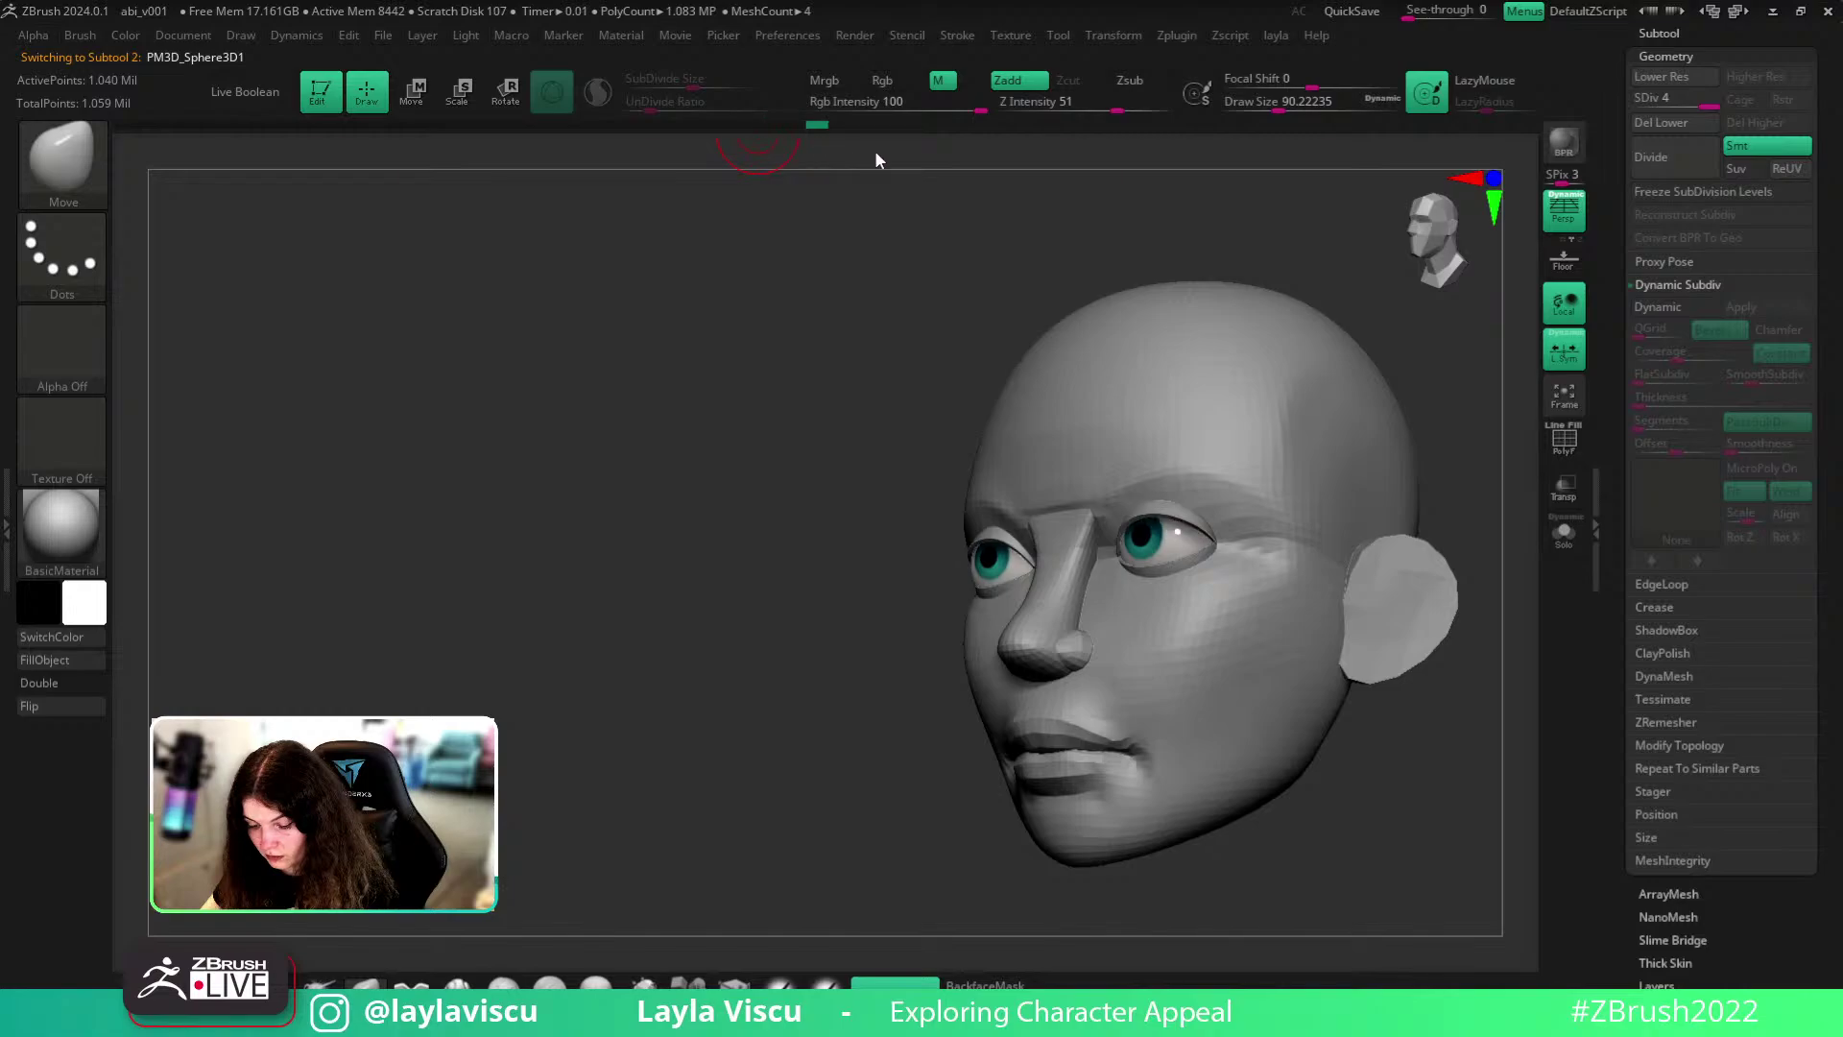
pyautogui.click(1563, 533)
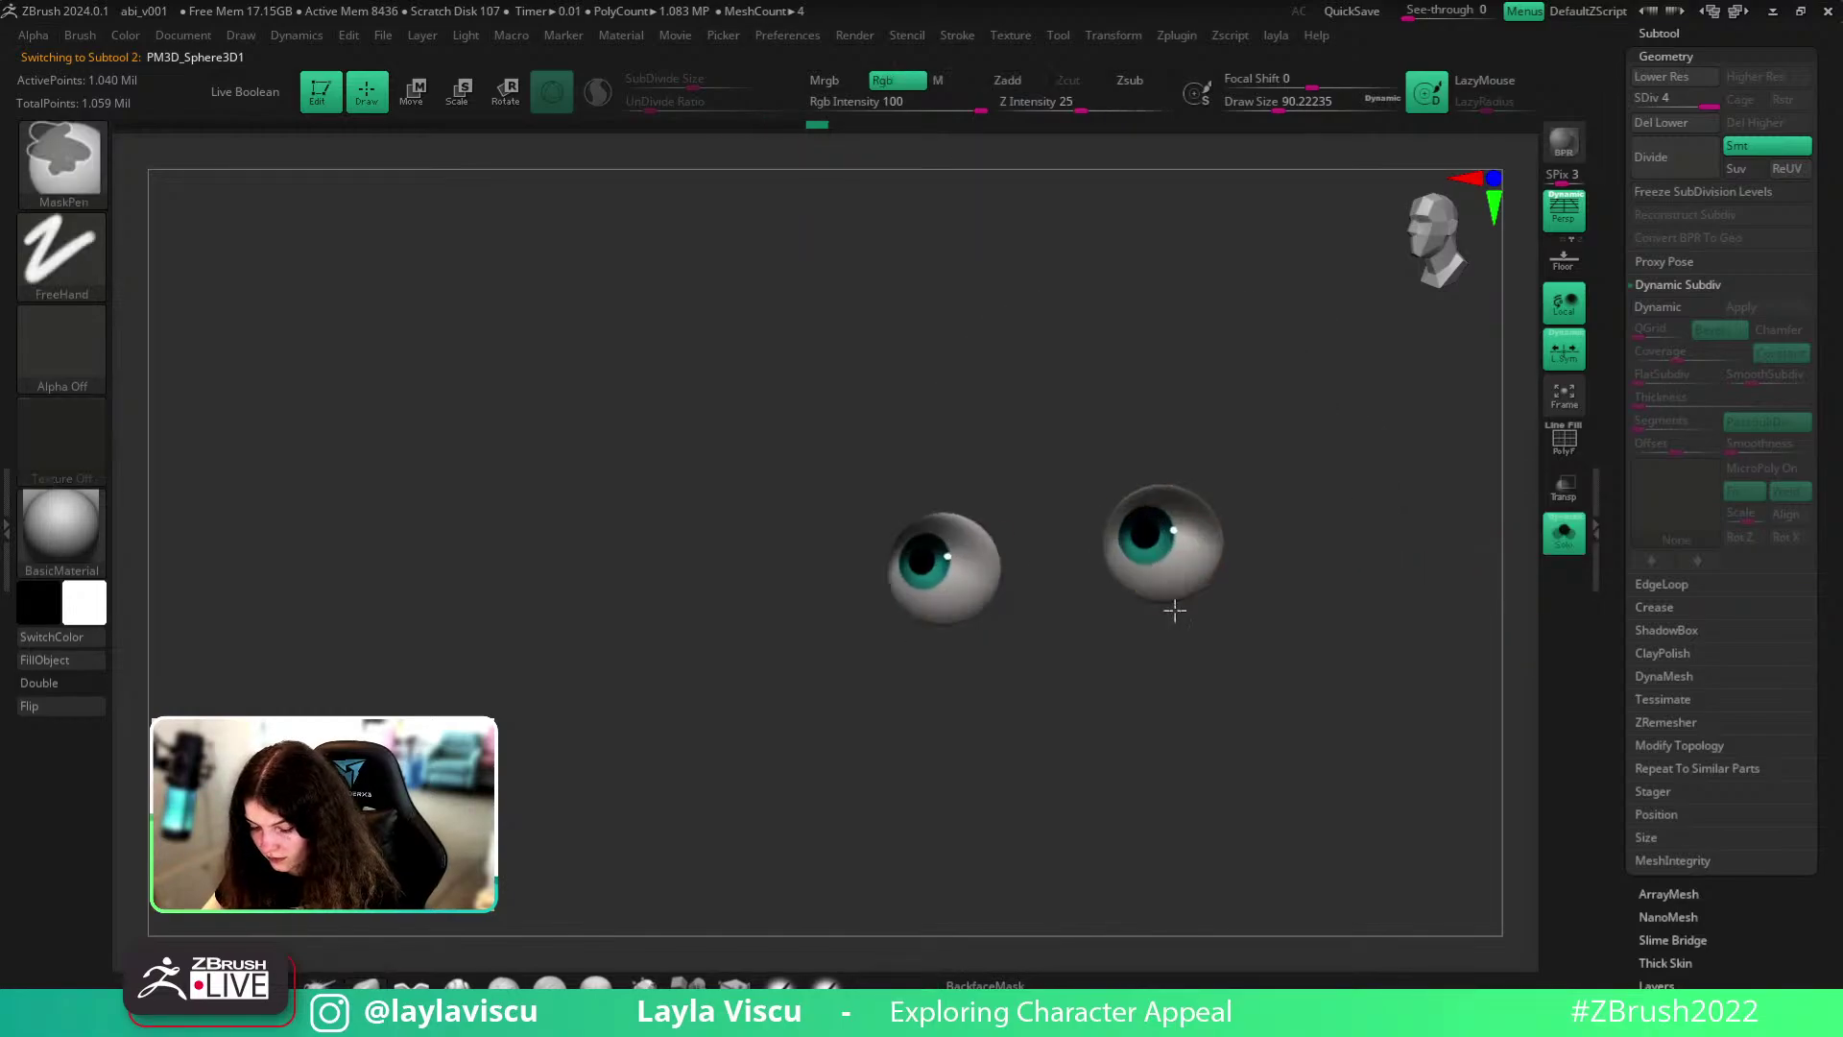
pyautogui.moveTo(1488, 632); pyautogui.dragTo(1180, 535, button='right')
pyautogui.moveTo(1367, 634); pyautogui.dragTo(1392, 667, button='right')
pyautogui.click(1555, 537)
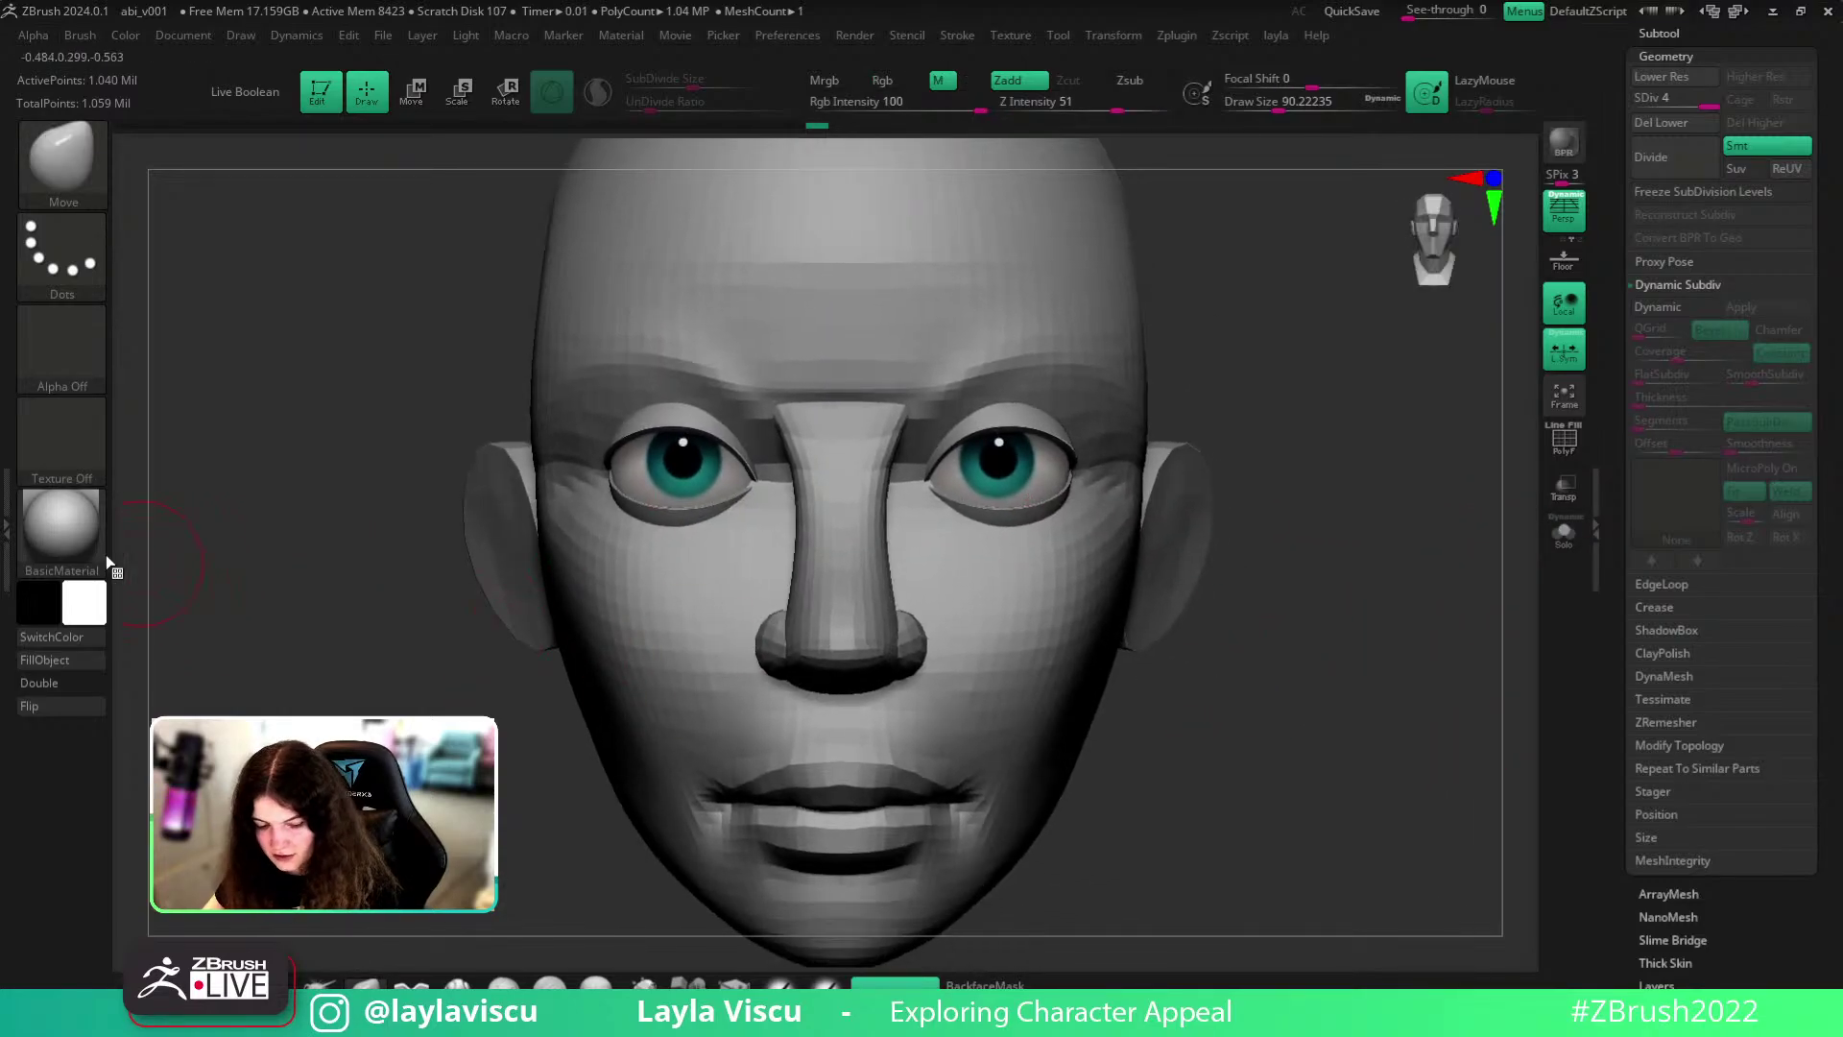
# - Preview the ToyPlastic material on the model and return to BasicMaterial
pyautogui.click(64, 525)
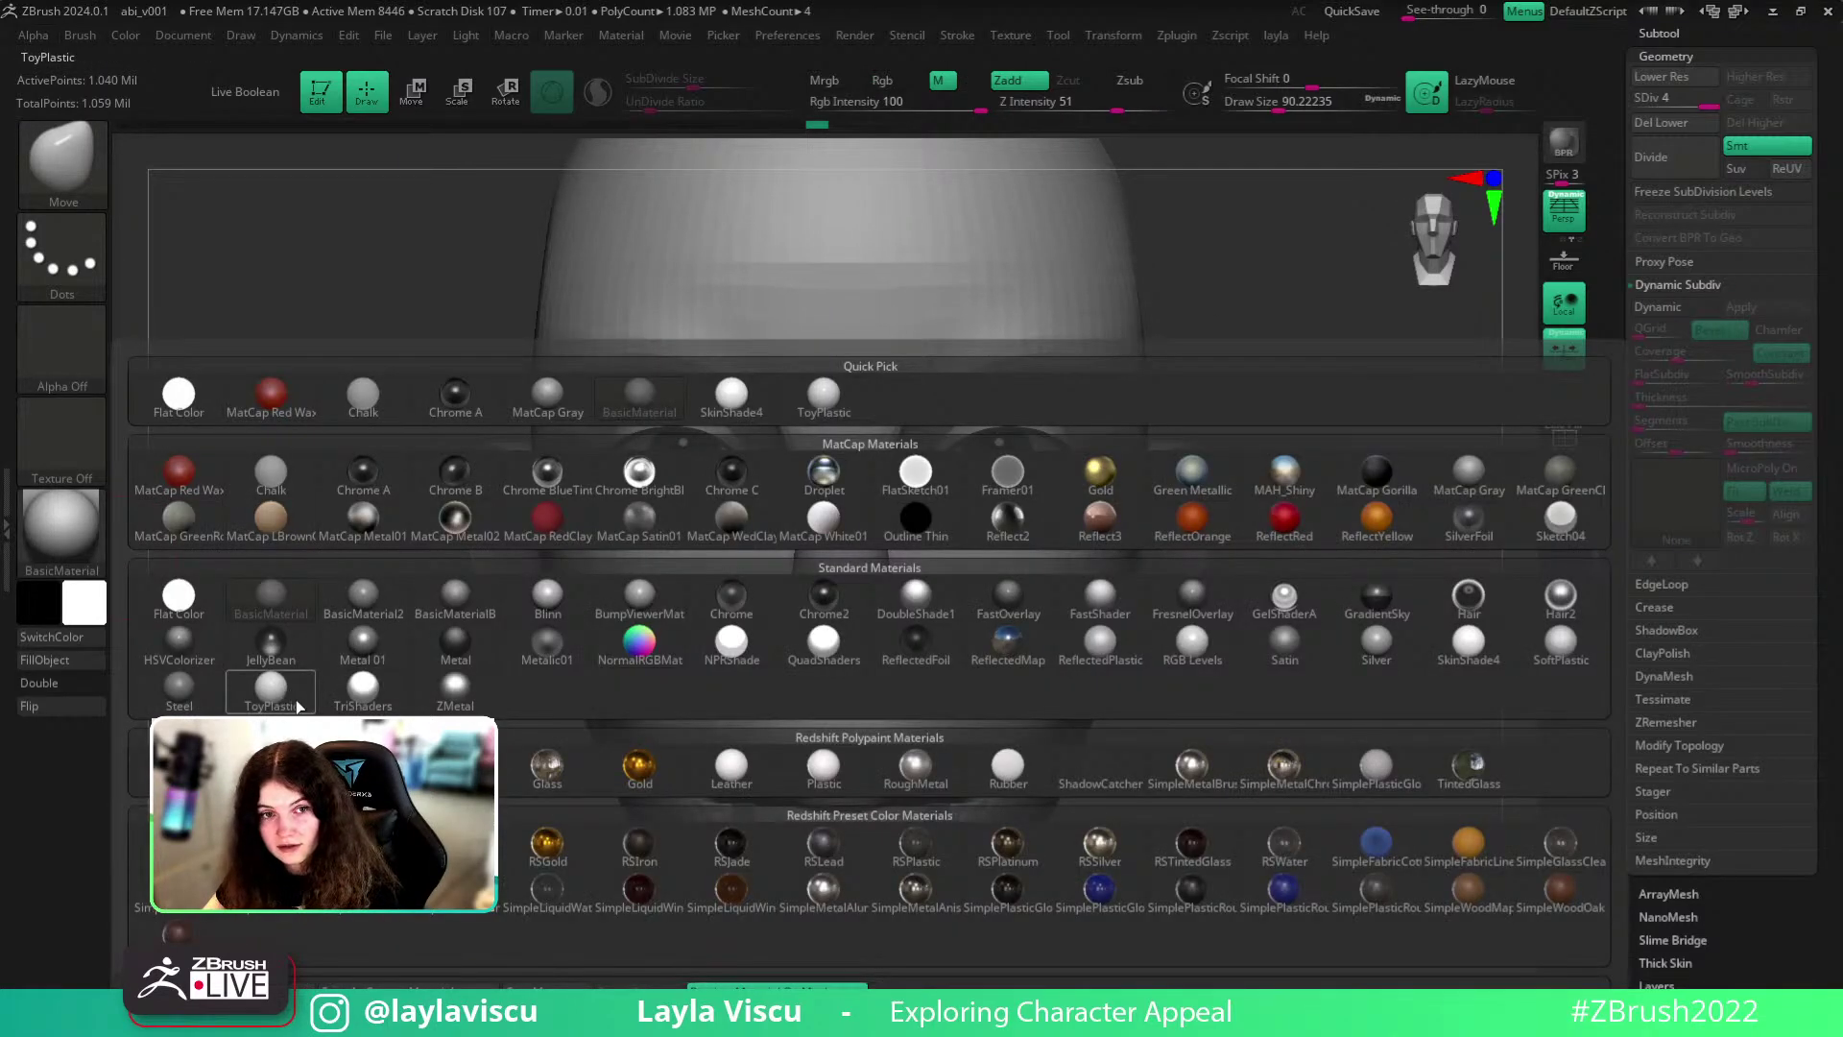
pyautogui.click(274, 702)
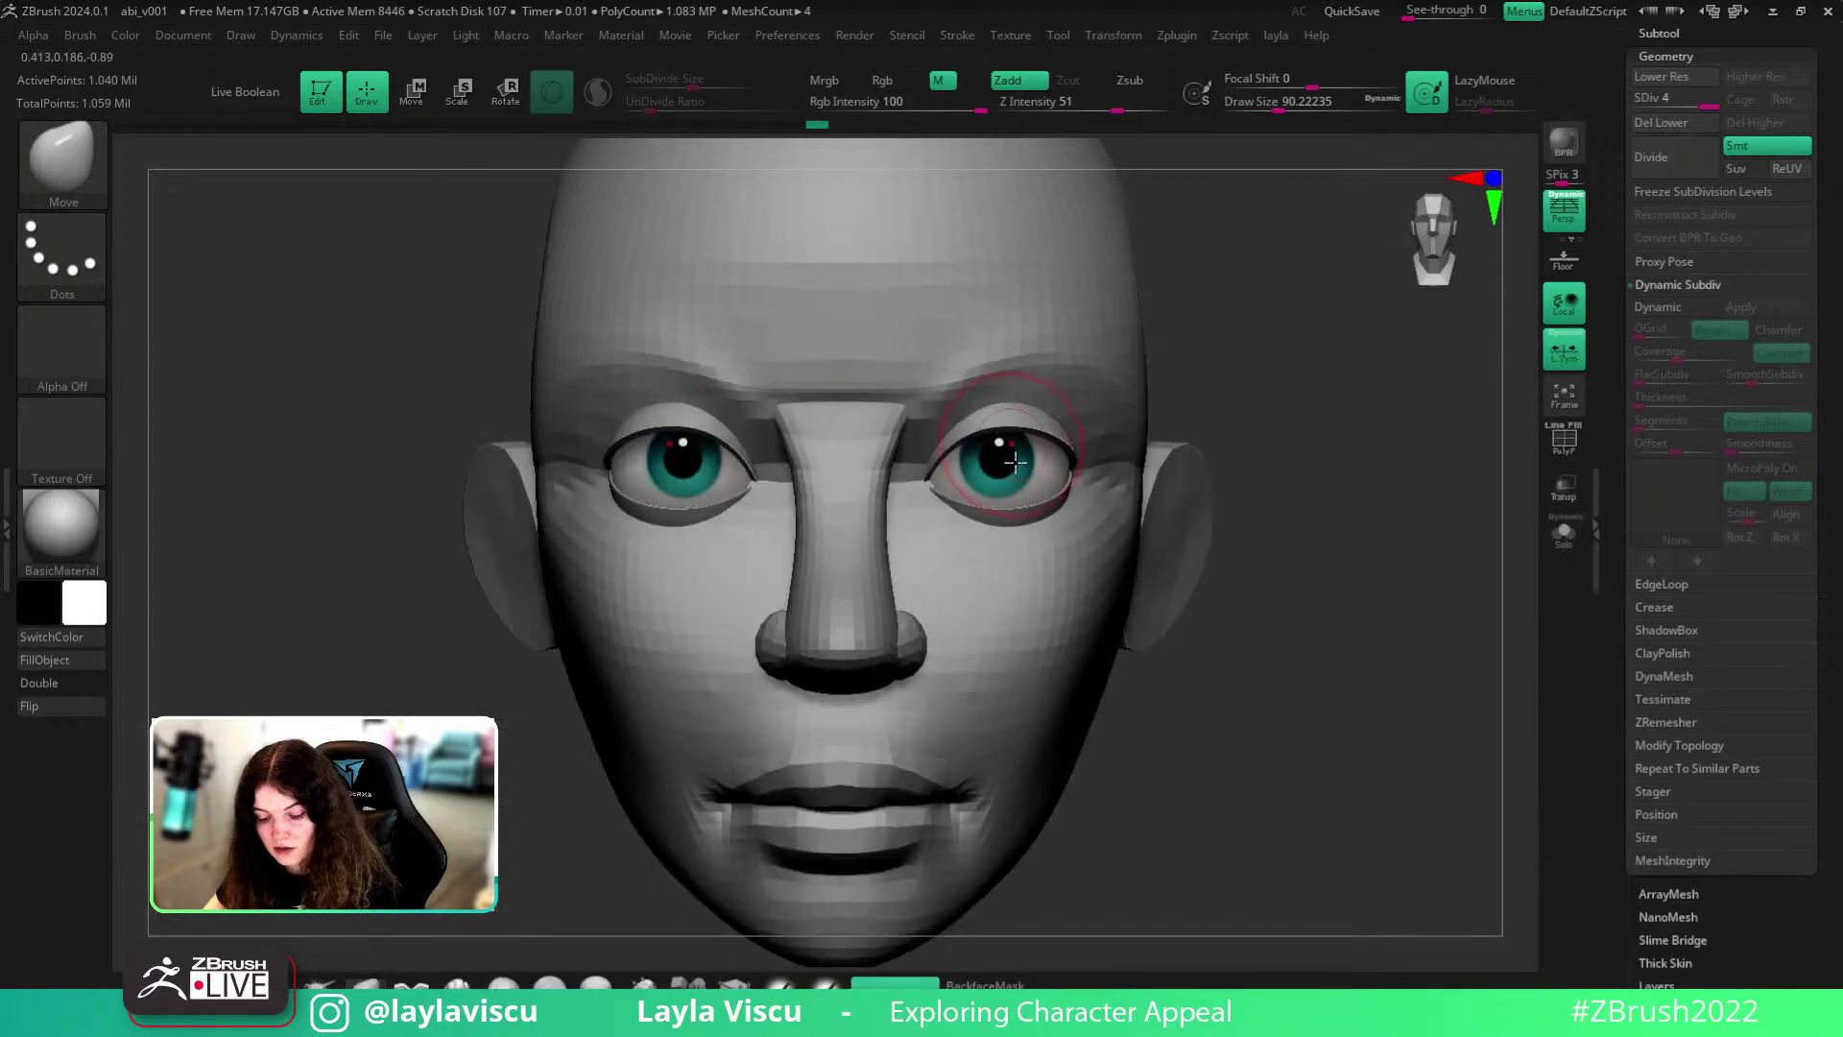
pyautogui.moveTo(1100, 470); pyautogui.dragTo(1436, 605, button='right')
pyautogui.click(61, 528)
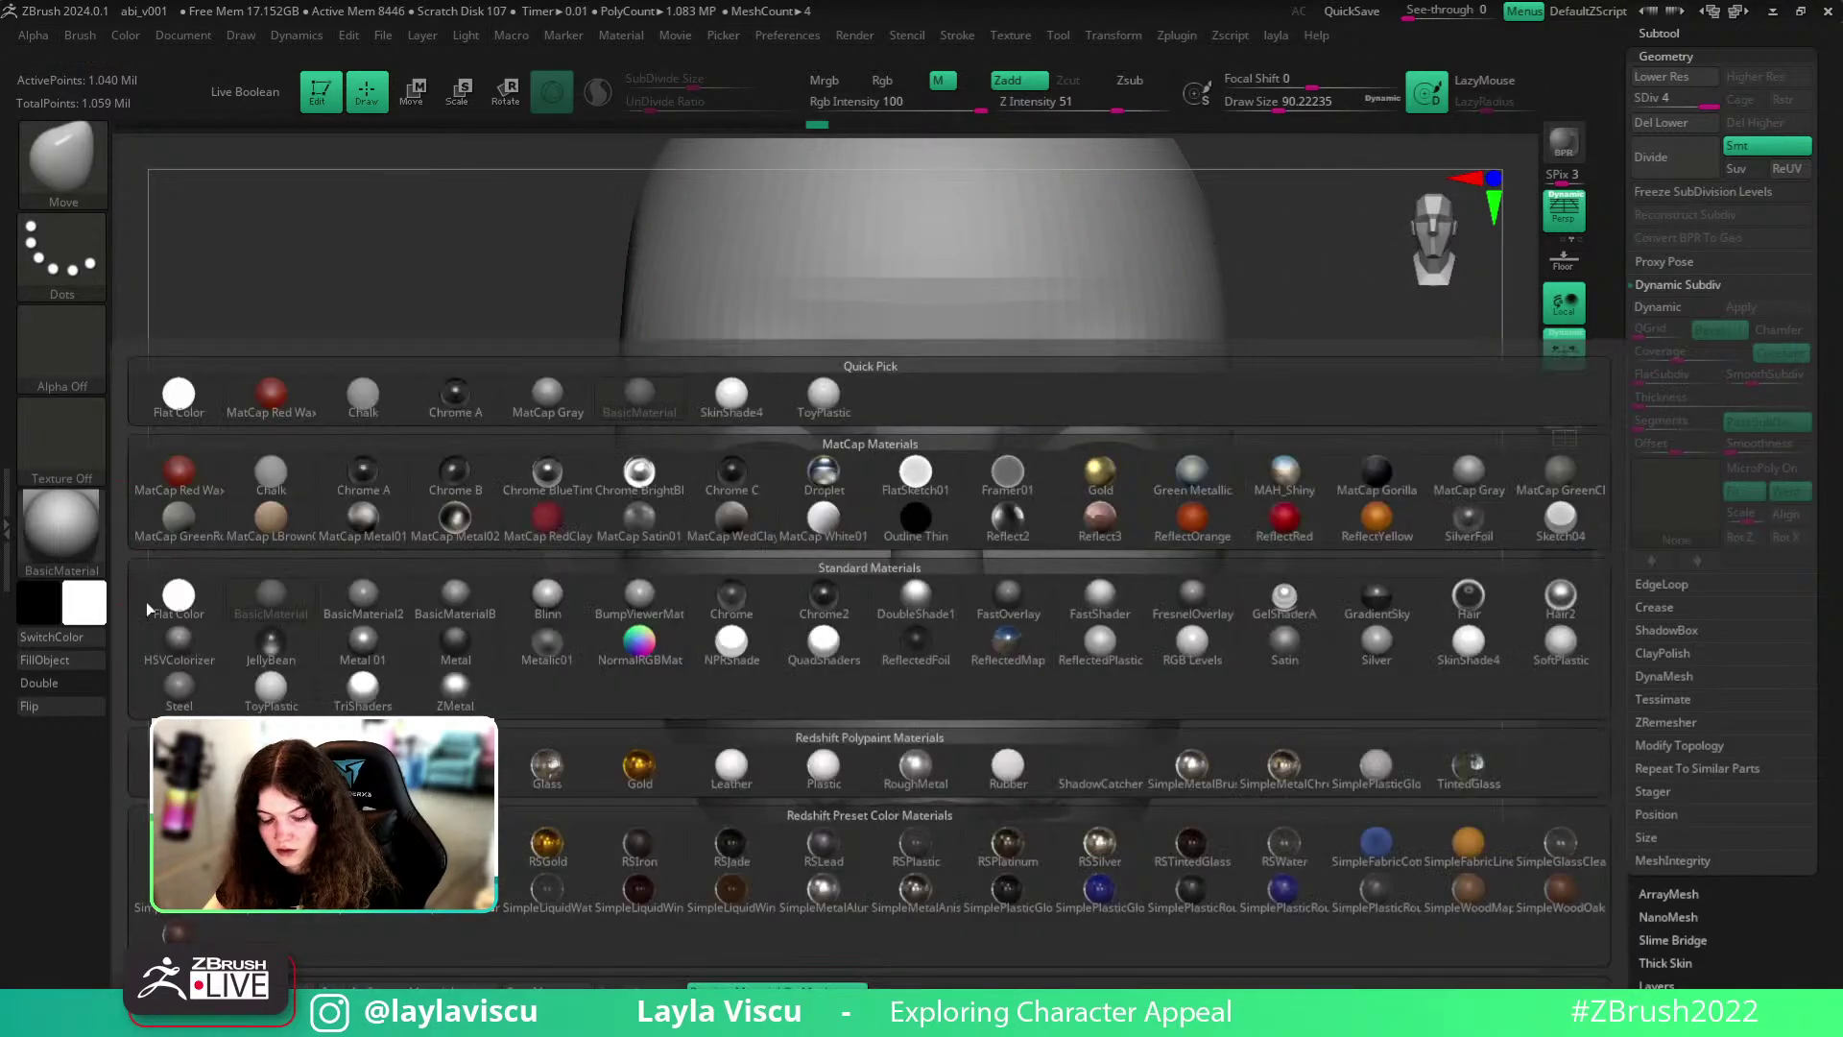
pyautogui.click(269, 685)
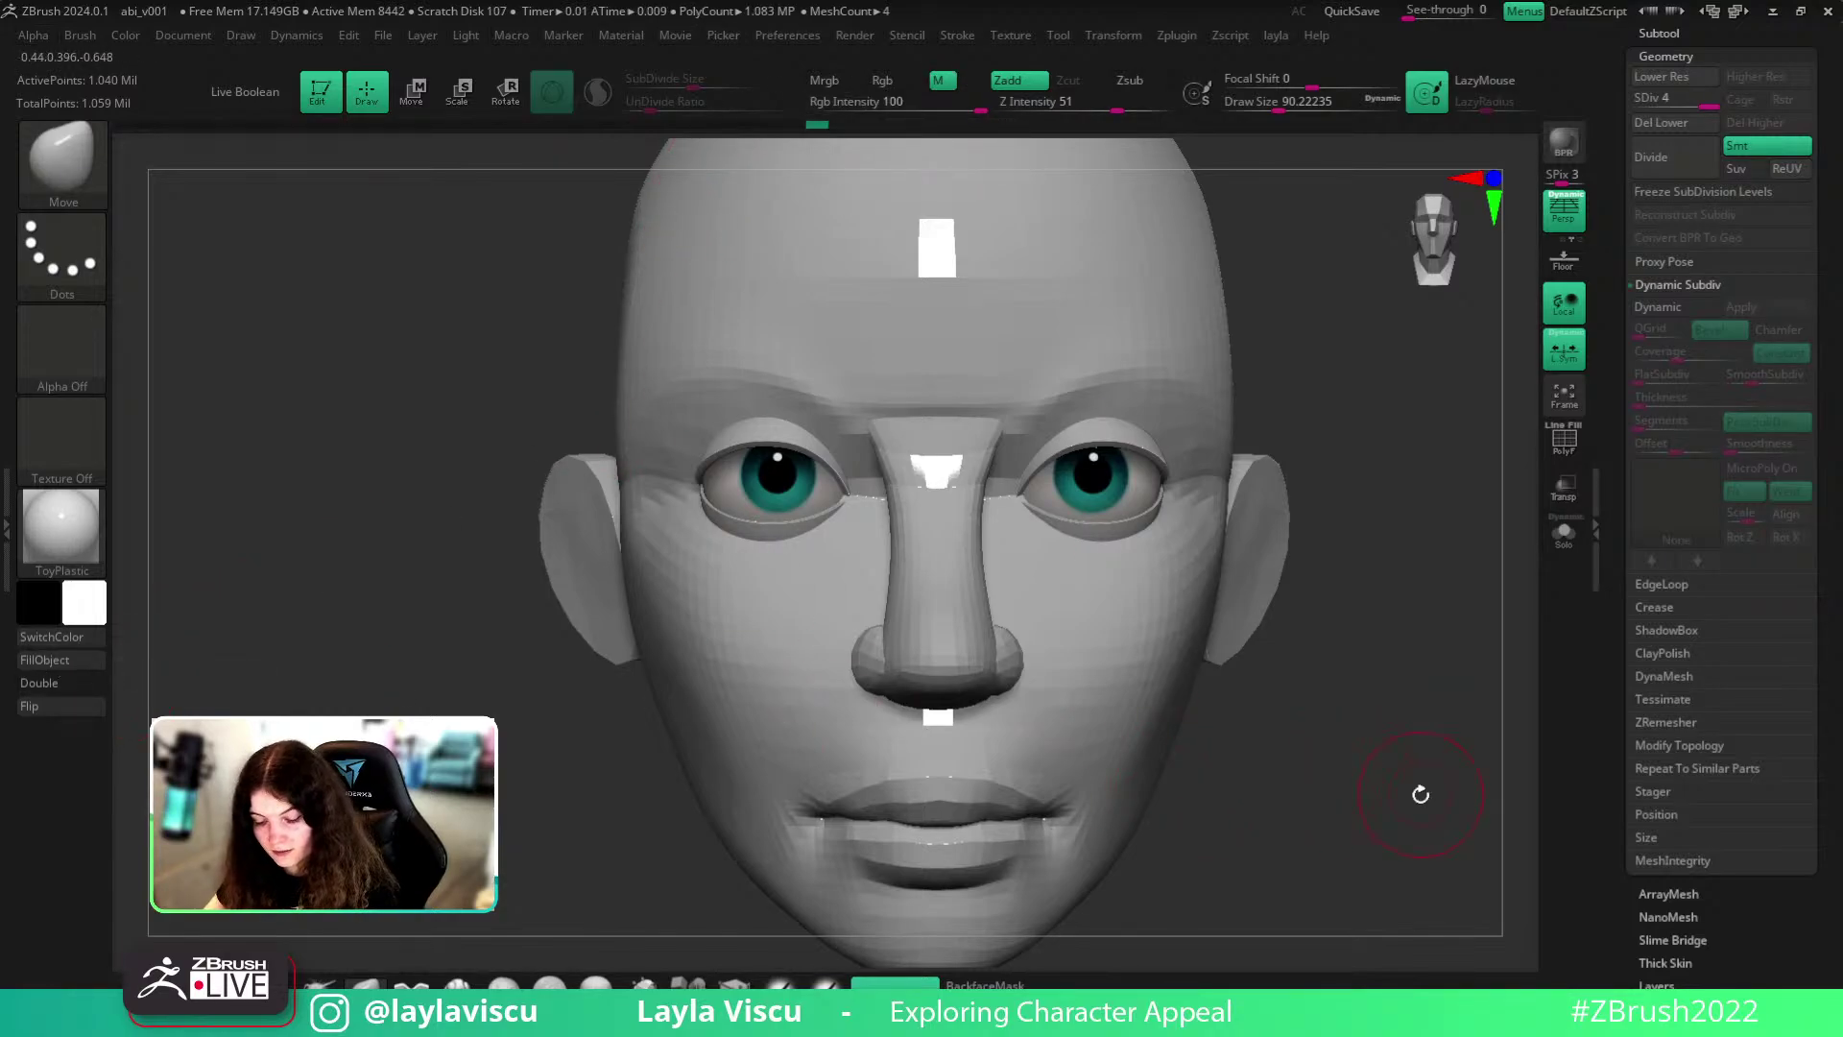
pyautogui.click(34, 538)
pyautogui.click(271, 592)
# - Select the head mesh and adjust the underside of the nose from below with the Move brush
pyautogui.moveTo(1366, 740); pyautogui.dragTo(1305, 523)
pyautogui.keyDown('alt'); pyautogui.click(865, 370); pyautogui.keyUp('alt')
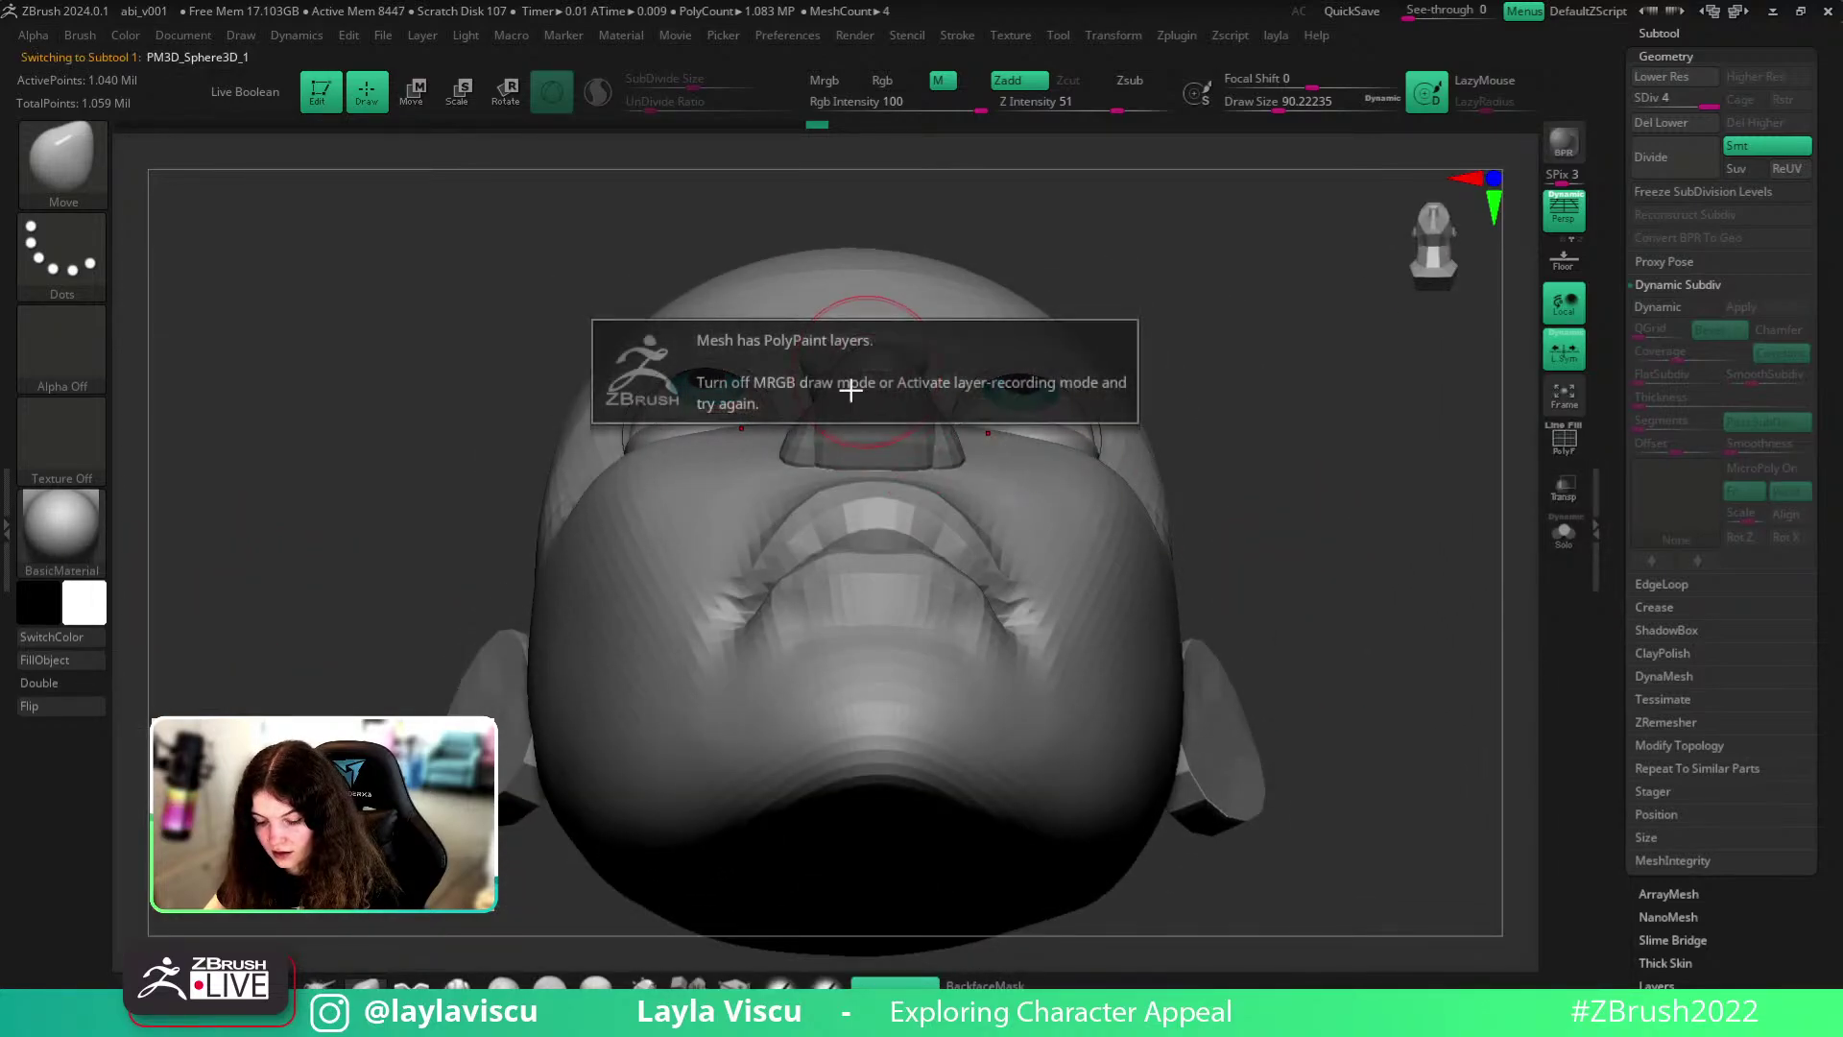
pyautogui.moveTo(1253, 283); pyautogui.dragTo(1247, 257)
pyautogui.moveTo(881, 362); pyautogui.dragTo(886, 380)
pyautogui.moveTo(1238, 422)
pyautogui.keyDown('ctrl'); pyautogui.mouseDown(button='right')
pyautogui.moveTo(1230, 368)
pyautogui.moveTo(1356, 637)
pyautogui.mouseUp(button='right'); pyautogui.keyUp('ctrl')
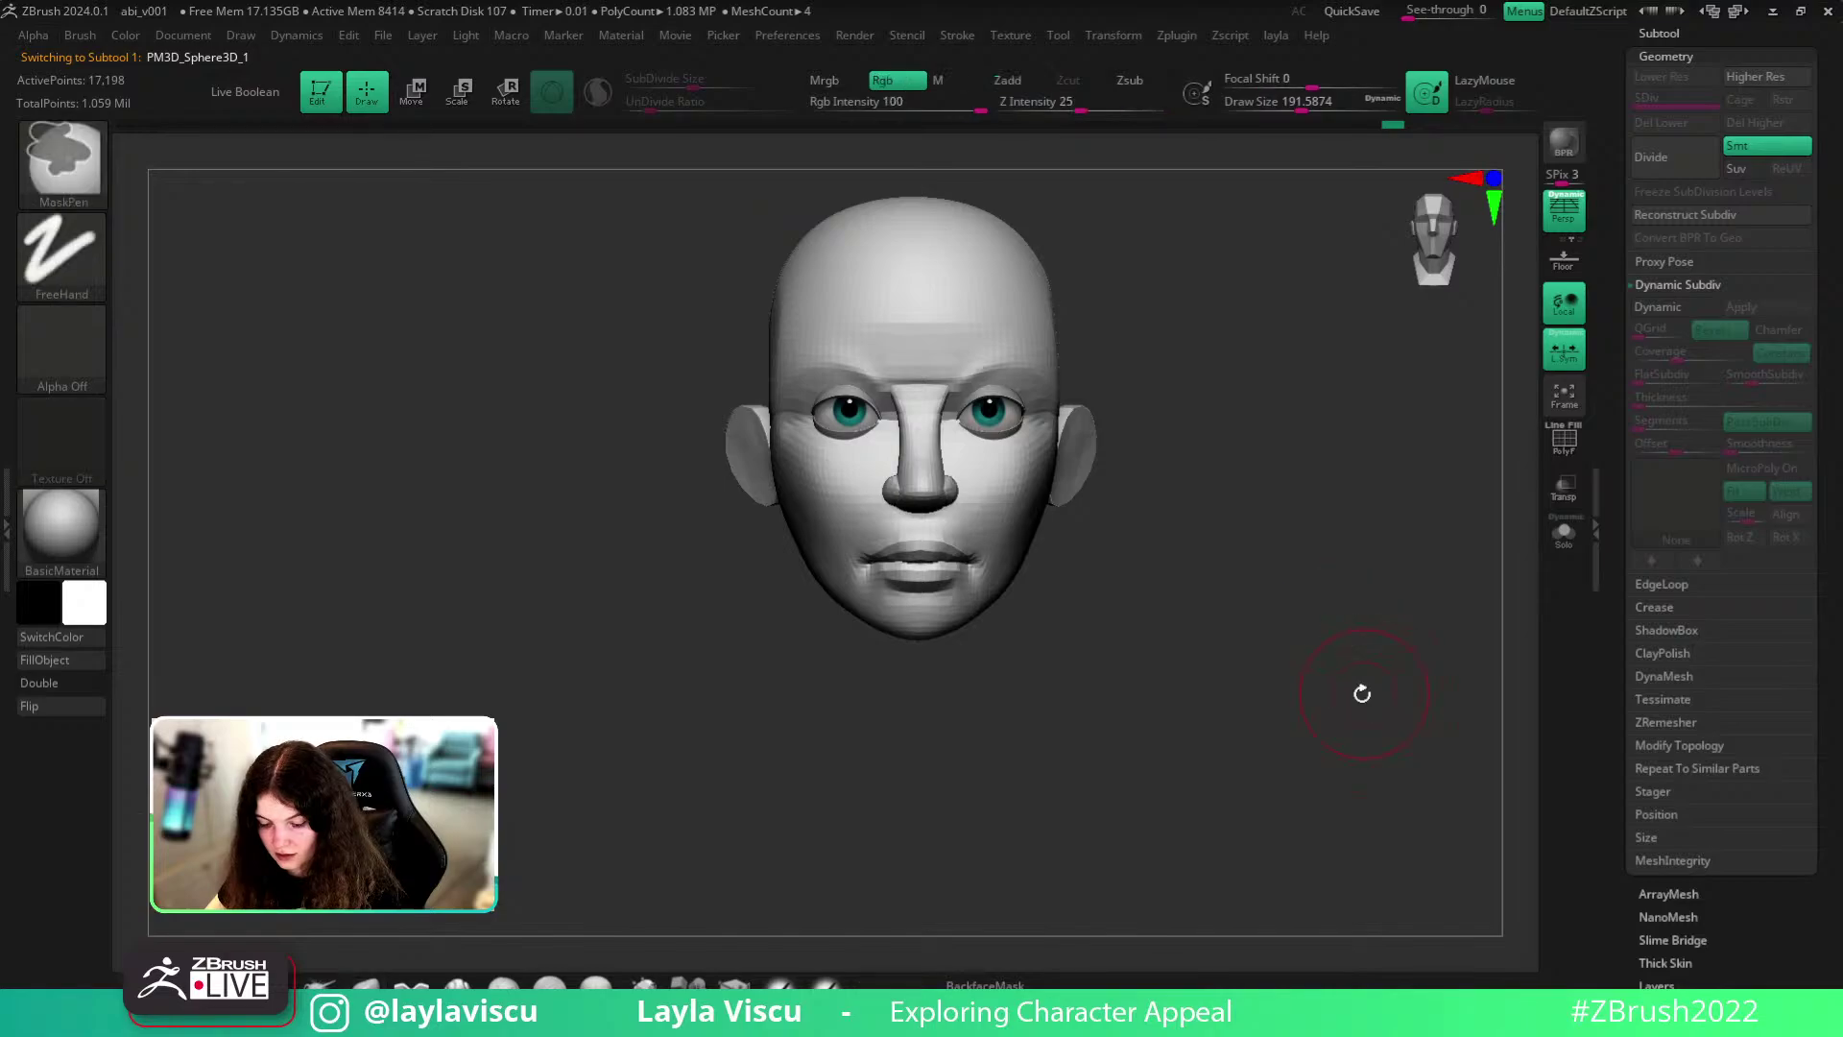
# - Examine the nose and face in profile with the Move brush set to a draw size of about 108
pyautogui.moveTo(1362, 687); pyautogui.dragTo(1250, 769)
pyautogui.moveTo(921, 448); pyautogui.dragTo(914, 448)
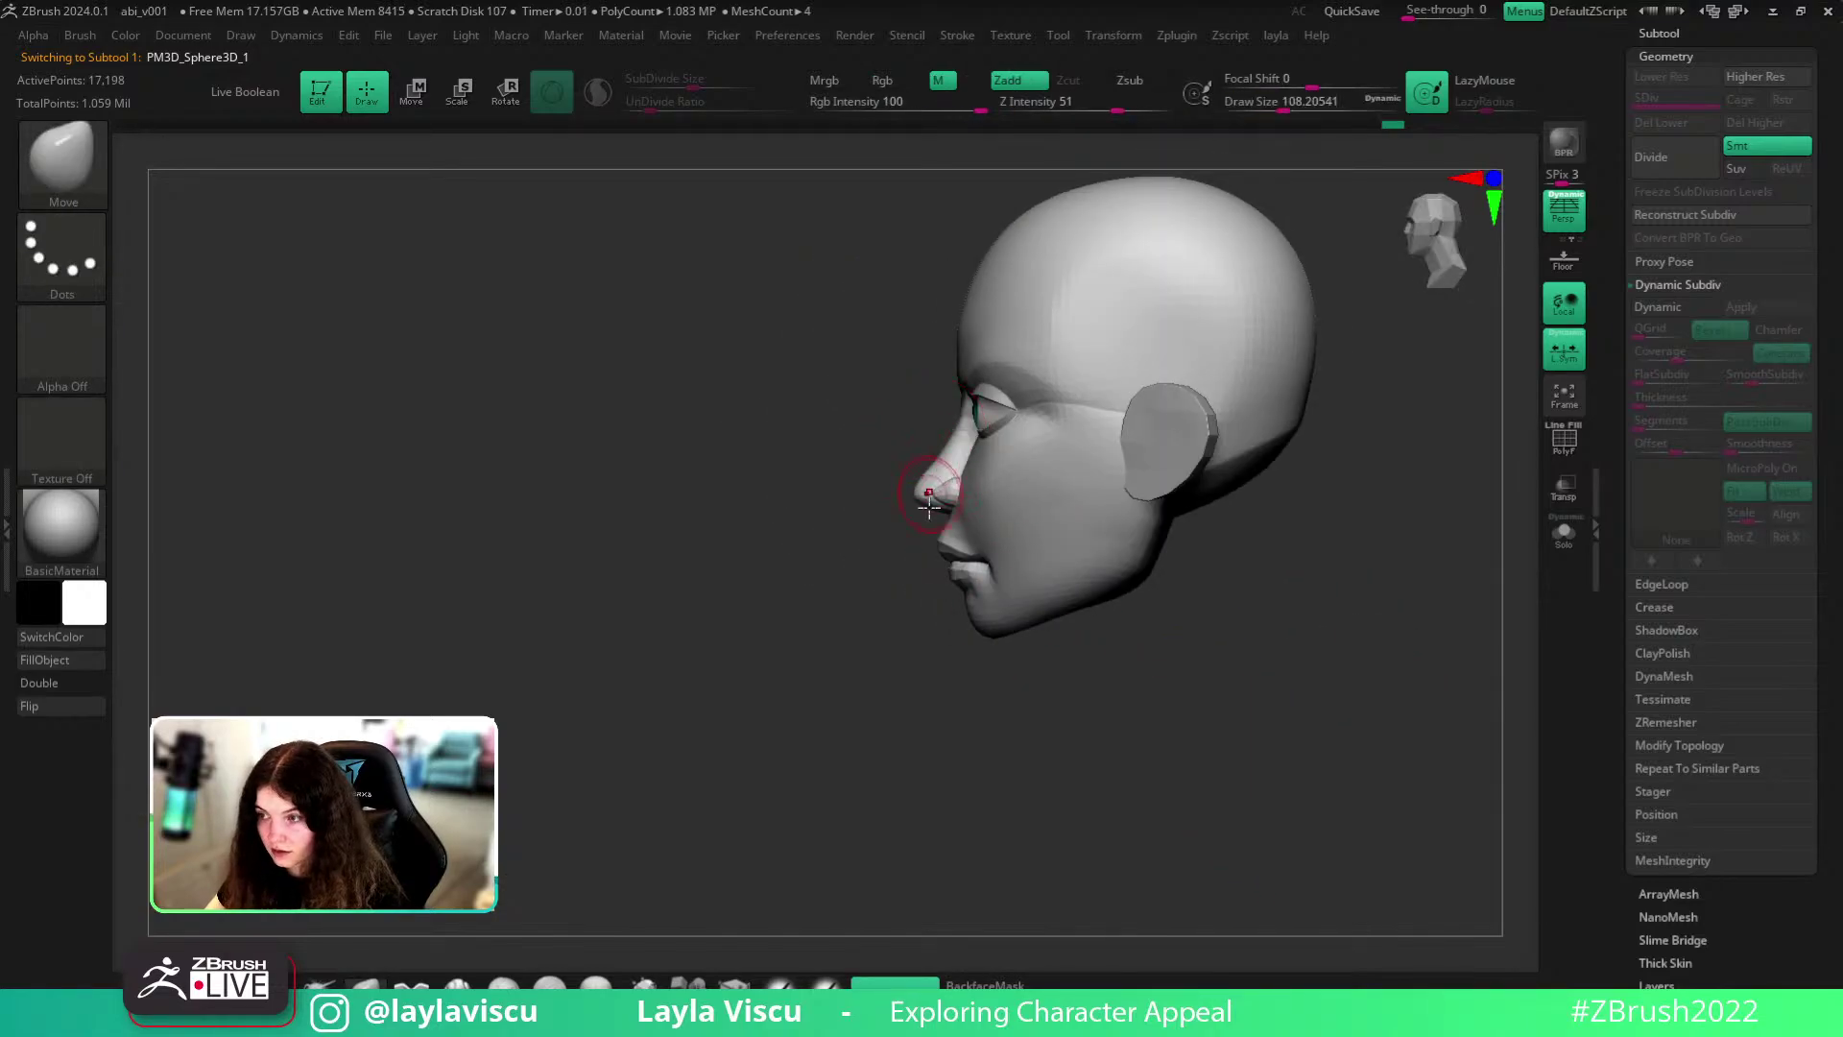
pyautogui.keyDown('ctrl'); pyautogui.moveTo(909, 468); pyautogui.dragTo(963, 538, button='right'); pyautogui.keyUp('ctrl')
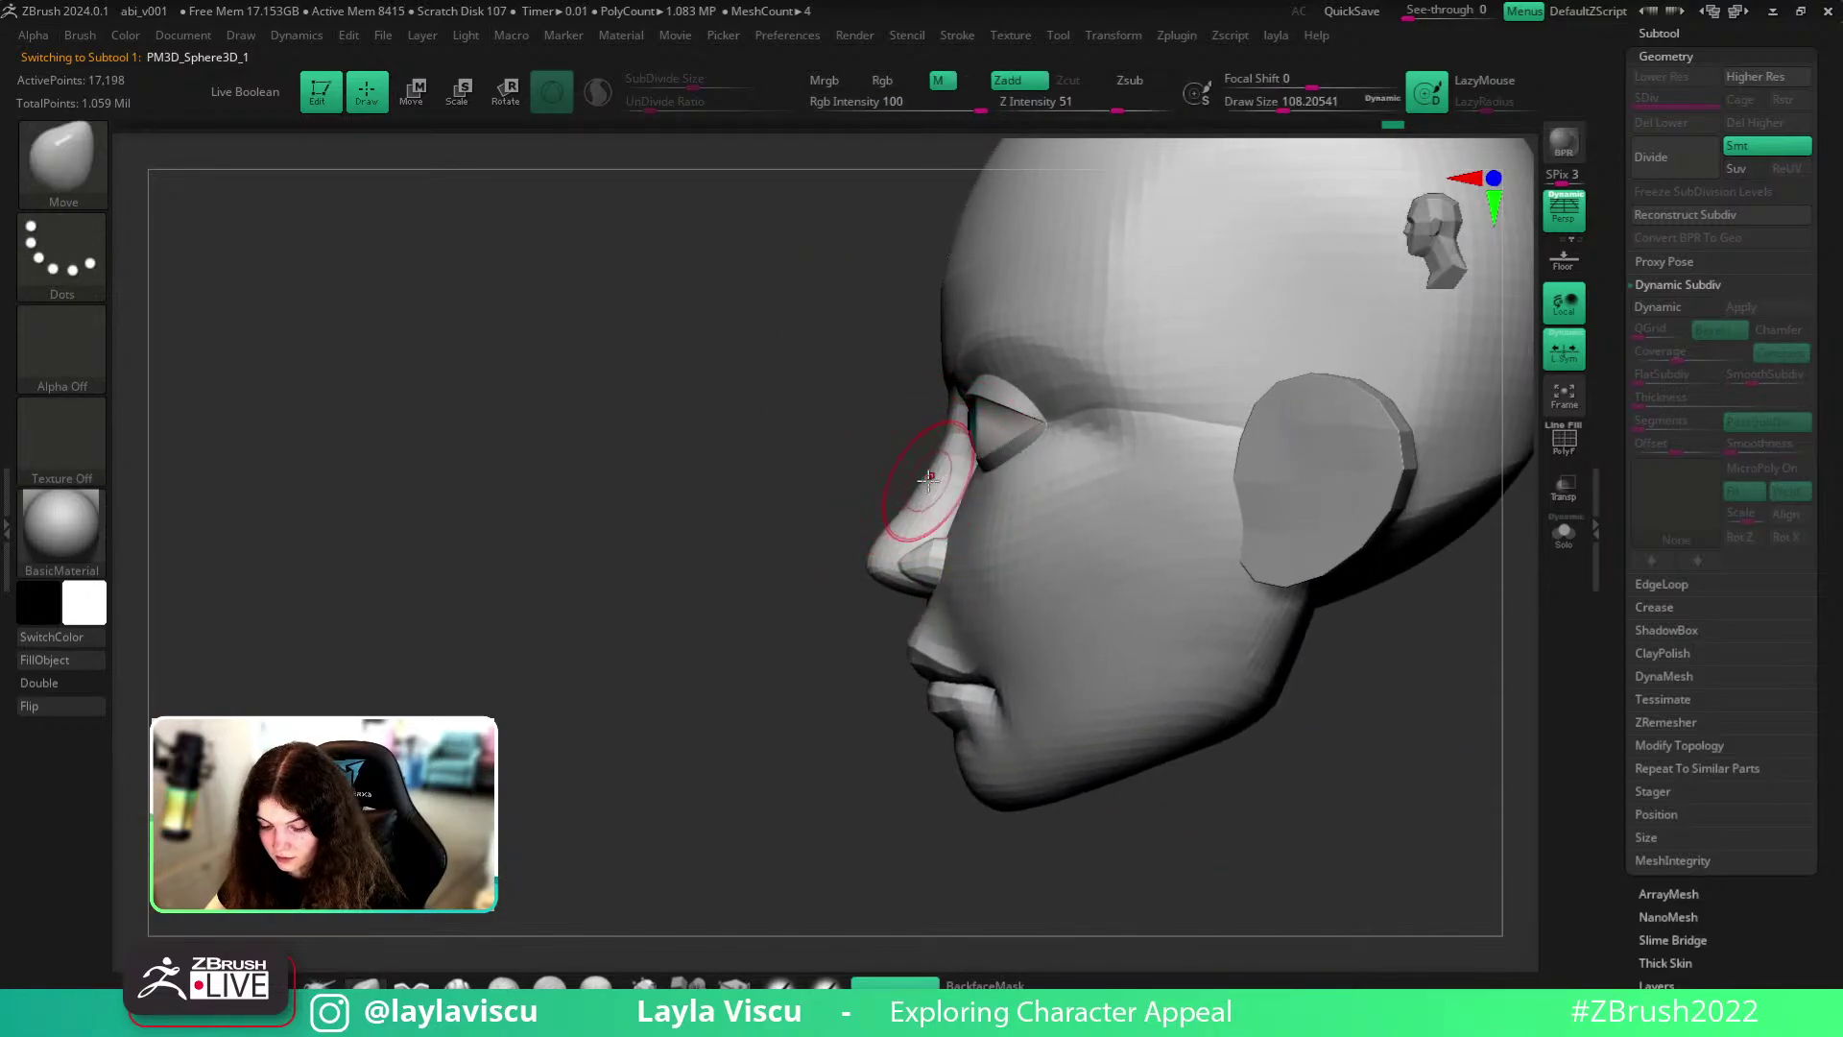
pyautogui.moveTo(929, 477)
pyautogui.keyDown('ctrl'); pyautogui.mouseDown(button='right')
pyautogui.moveTo(864, 473)
pyautogui.moveTo(1291, 705)
pyautogui.mouseUp(button='right'); pyautogui.keyUp('ctrl')
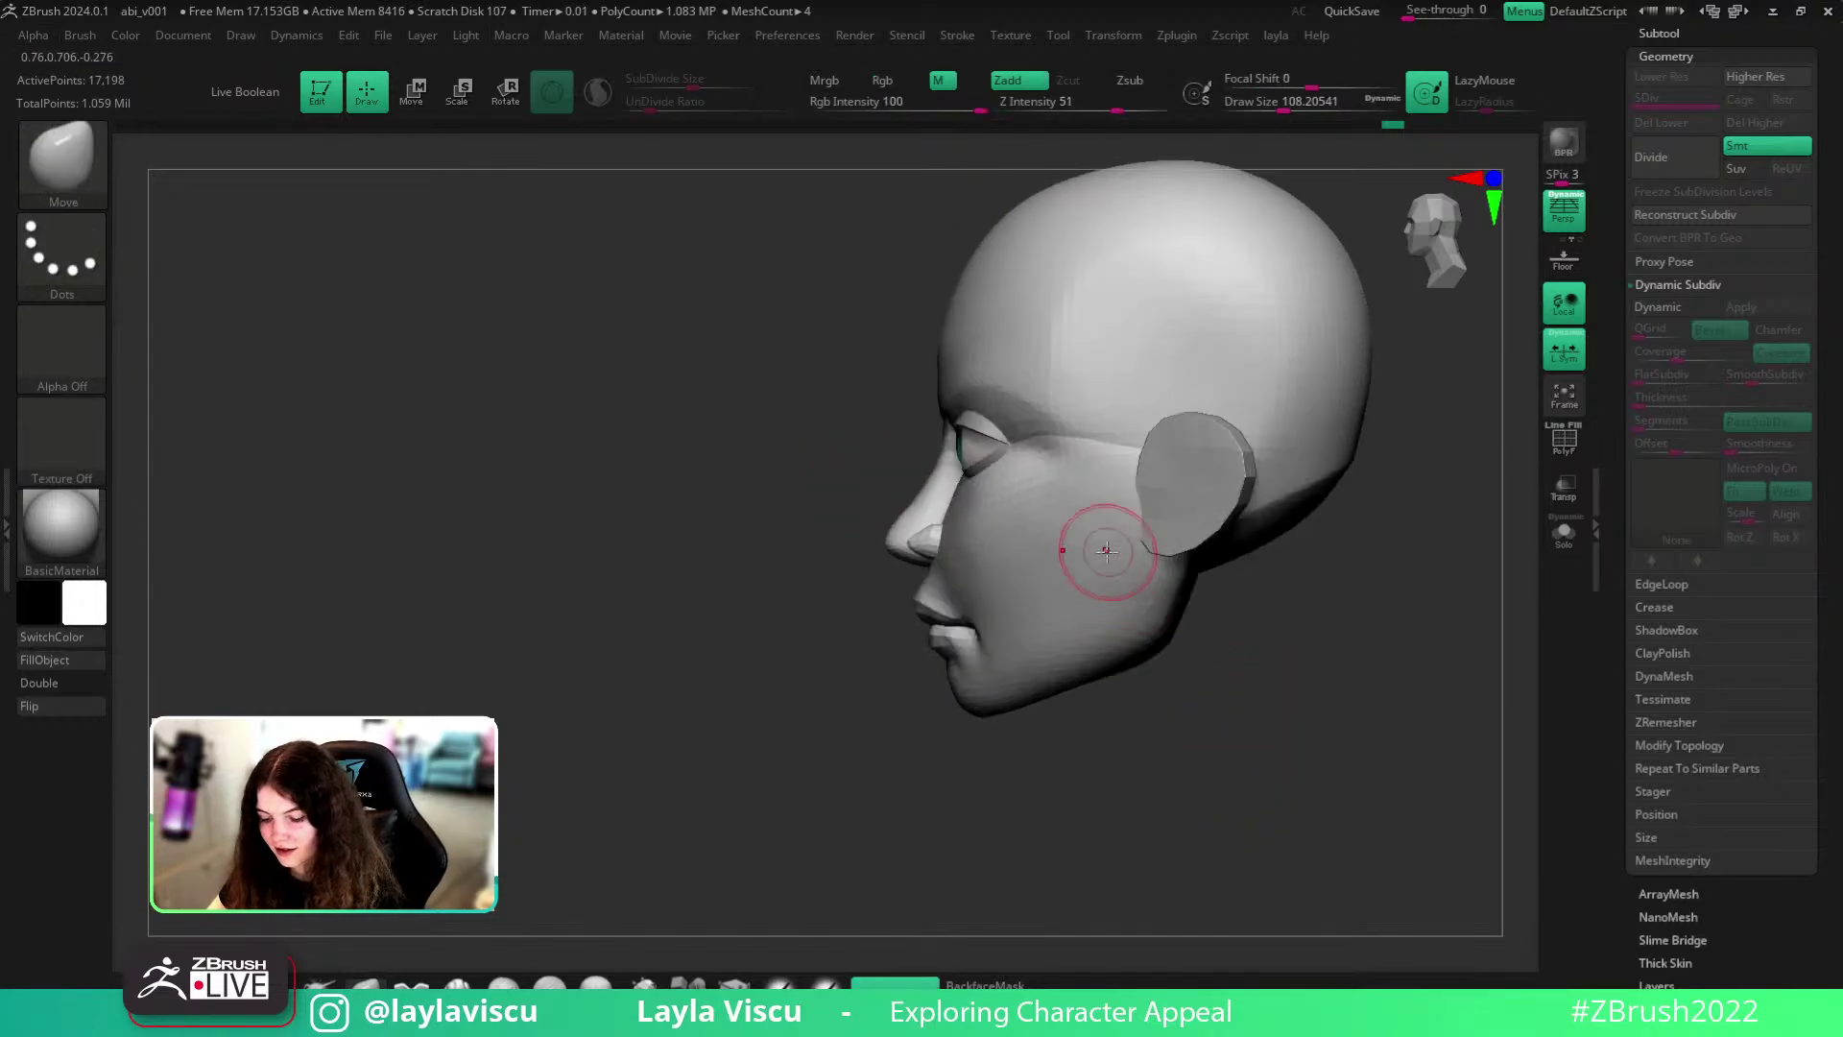
# - Select the DamStandard brush and try a crease running from the cheek up towards the ear
pyautogui.press('b')
pyautogui.press('d')
pyautogui.press('s')
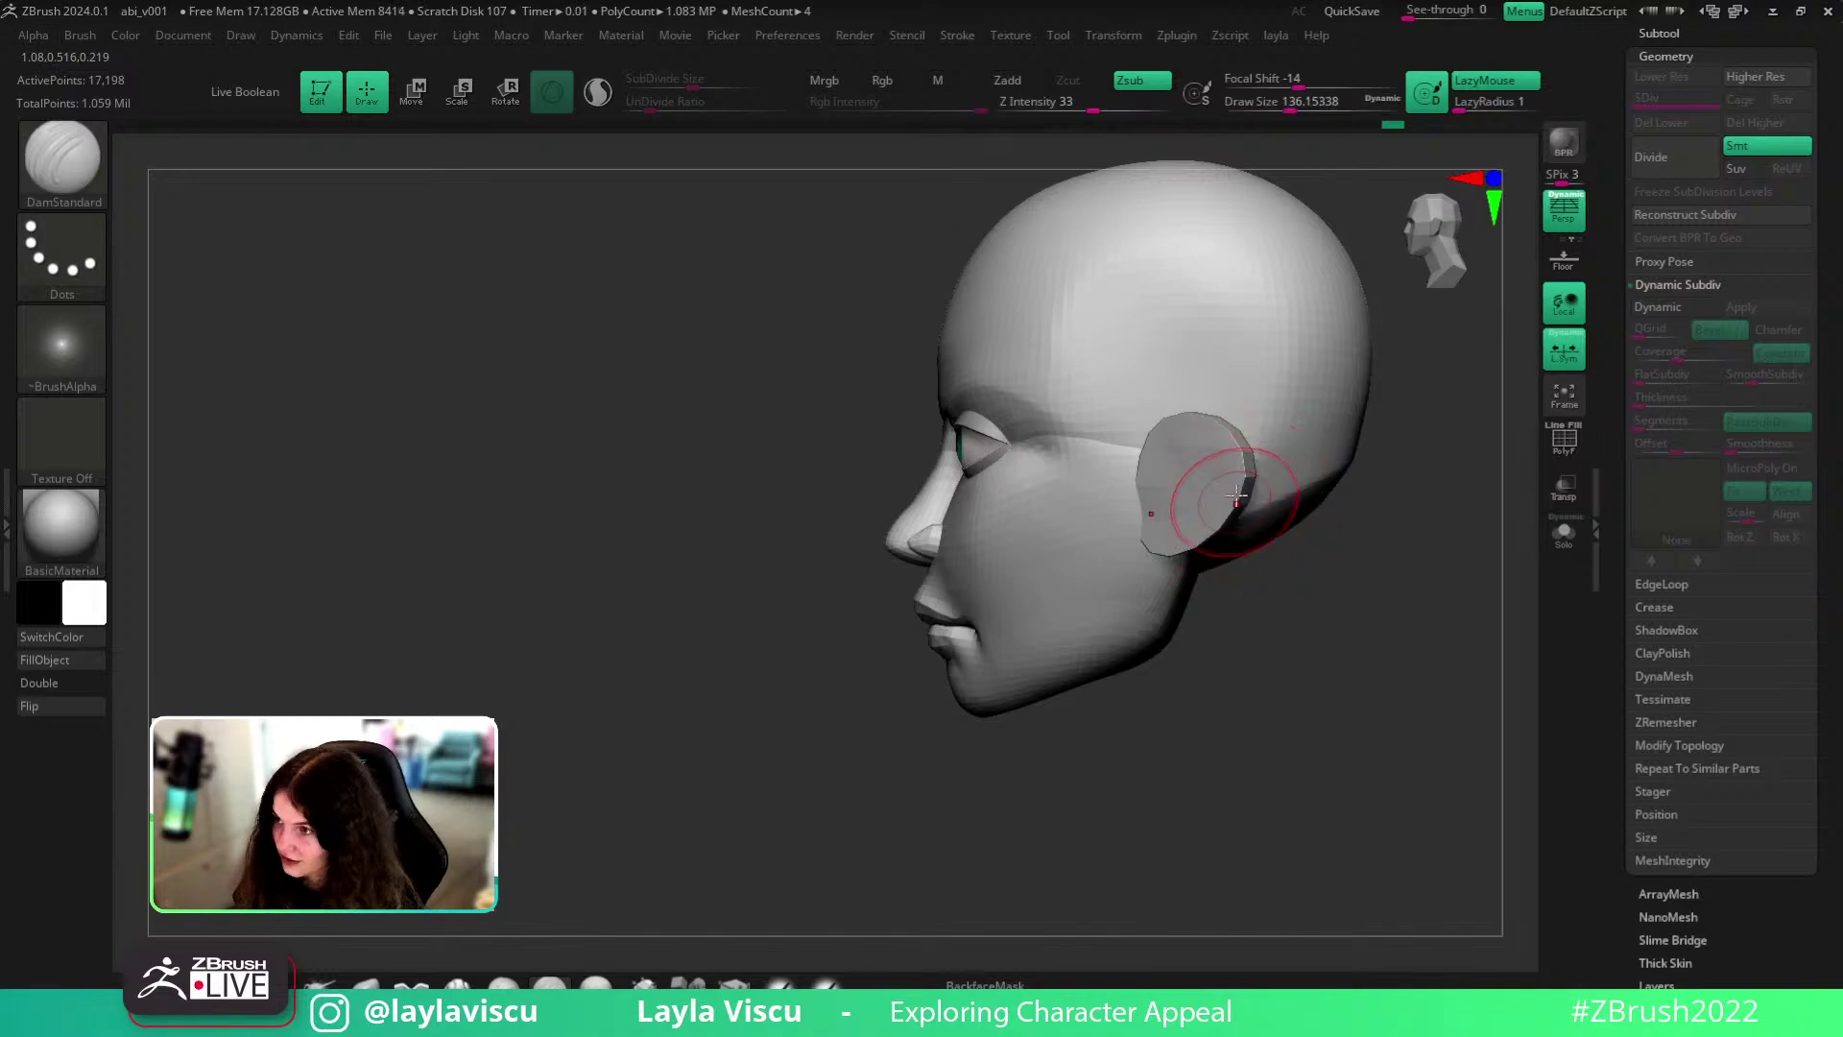
pyautogui.moveTo(1205, 606); pyautogui.dragTo(1036, 599, button='right')
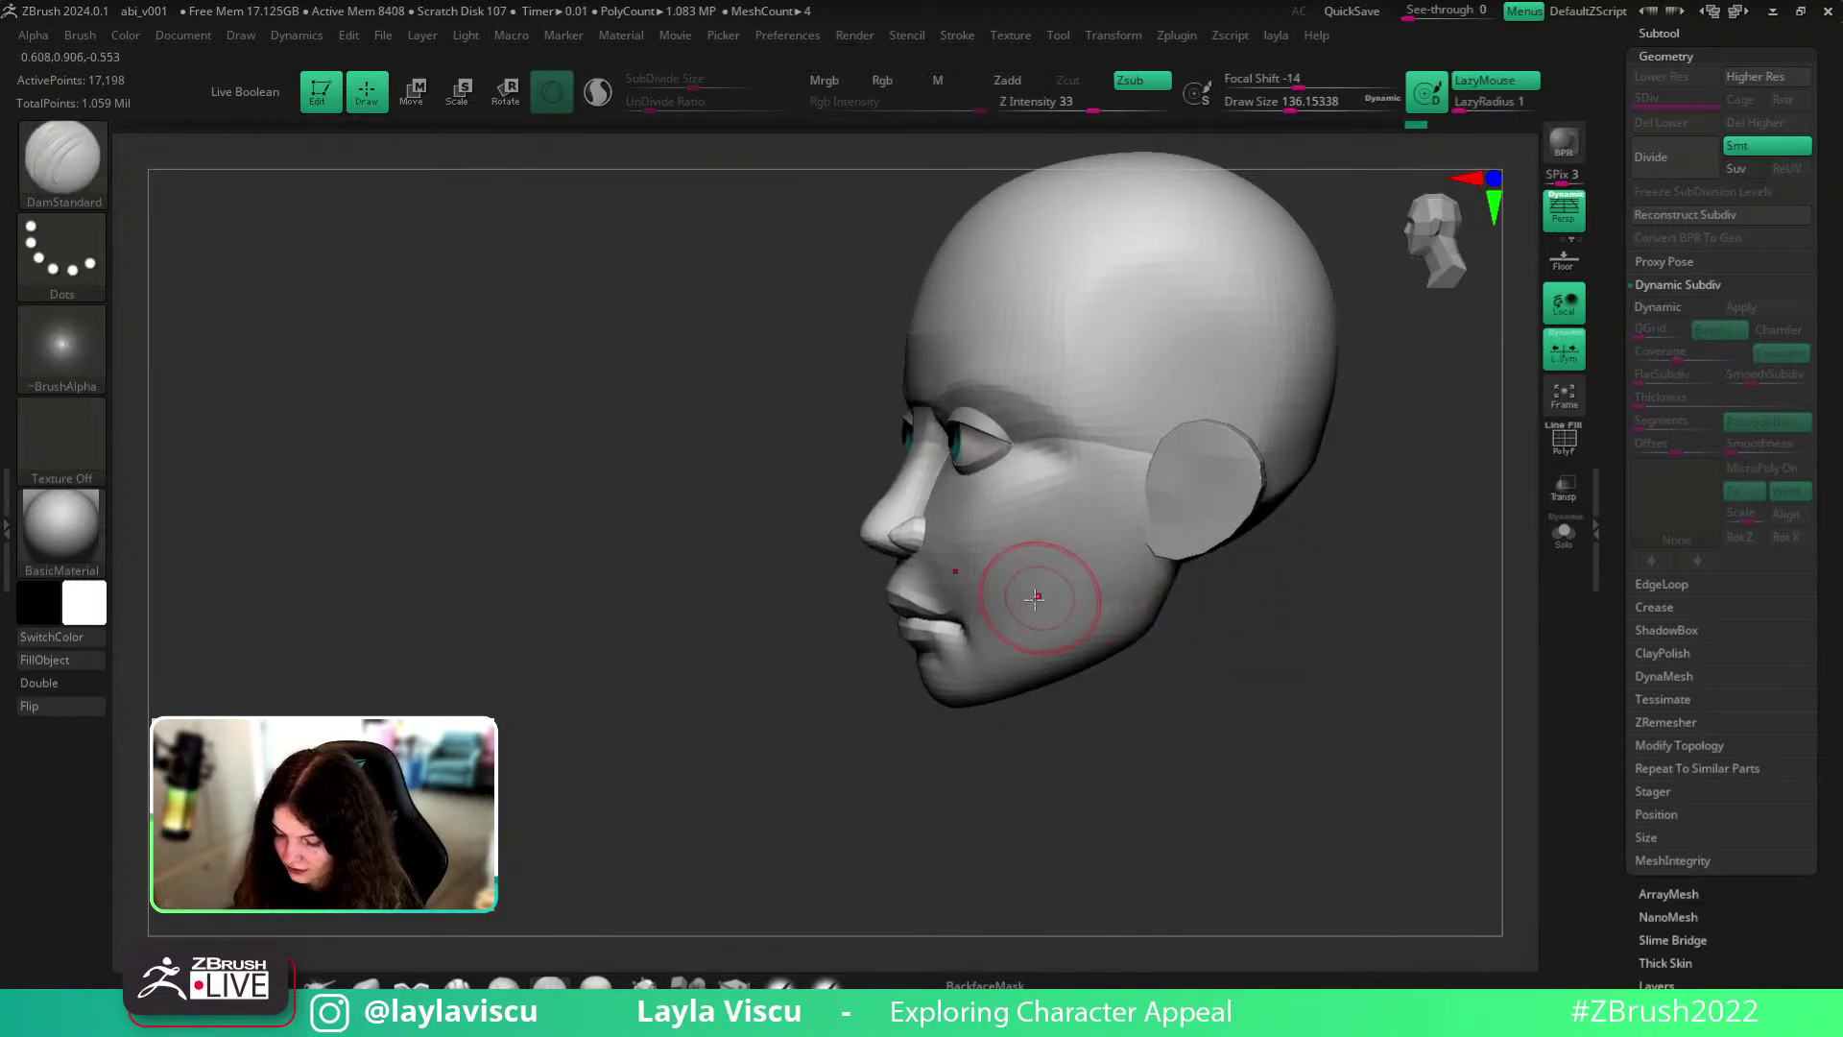
pyautogui.hotkey('ctrl', 'z')
pyautogui.moveTo(1028, 601)
pyautogui.mouseDown()
pyautogui.moveTo(1185, 501)
pyautogui.moveTo(1094, 576)
pyautogui.moveTo(1115, 574)
pyautogui.mouseUp()
# - Isolate the face to check the cheek crease, restore the hidden parts and undo the crease
pyautogui.keyDown('ctrl'); pyautogui.keyDown('shift'); pyautogui.click(1142, 583); pyautogui.keyUp('shift'); pyautogui.keyUp('ctrl')
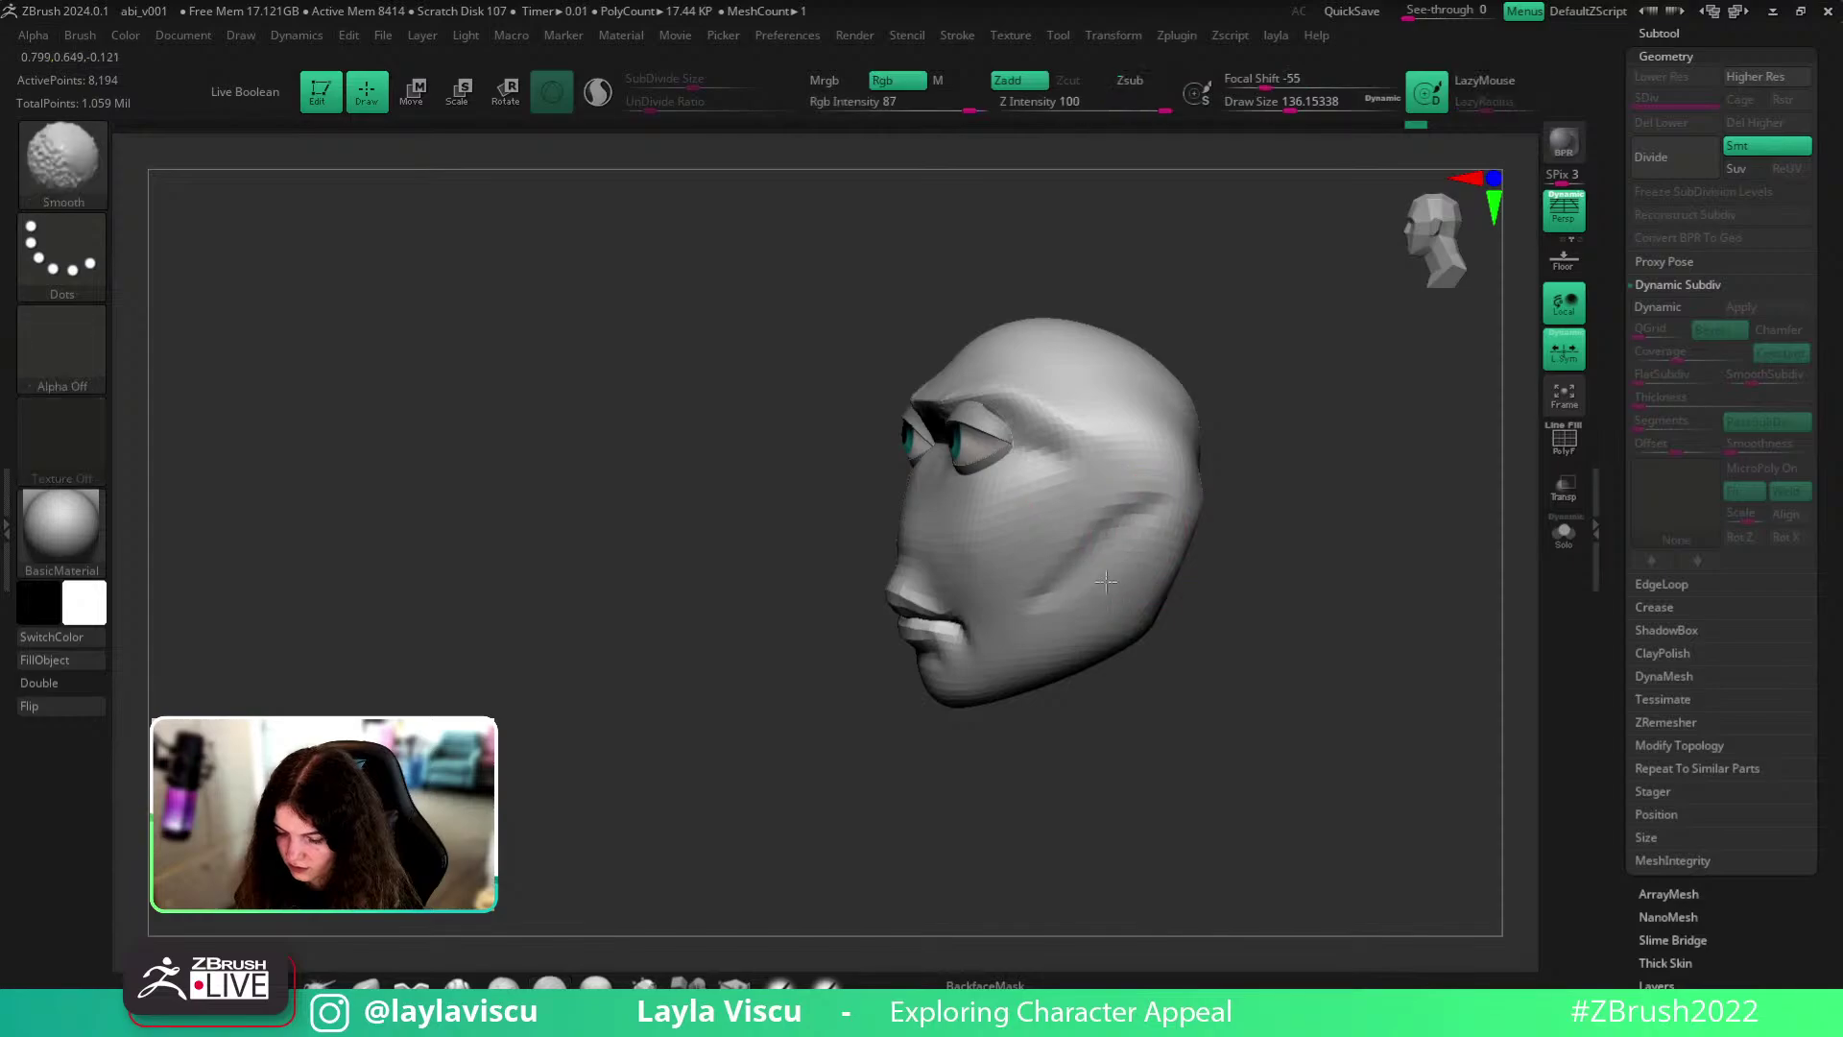
pyautogui.keyDown('ctrl'); pyautogui.keyDown('shift'); pyautogui.click(1300, 584); pyautogui.keyUp('shift'); pyautogui.keyUp('ctrl')
pyautogui.moveTo(1300, 584); pyautogui.dragTo(1315, 619, button='right')
pyautogui.keyDown('alt'); pyautogui.click(1189, 486); pyautogui.keyUp('alt')
pyautogui.keyDown('ctrl'); pyautogui.keyDown('shift'); pyautogui.click(1402, 608); pyautogui.keyUp('shift'); pyautogui.keyUp('ctrl')
pyautogui.hotkey('ctrl', 'z')
# - Isolate the face polygroup, carve a diagonal DamStandard crease along the rear jaw below the ear, and show the whole head again
pyautogui.keyDown('ctrl'); pyautogui.keyDown('shift'); pyautogui.click(1075, 599); pyautogui.keyUp('shift'); pyautogui.keyUp('ctrl')
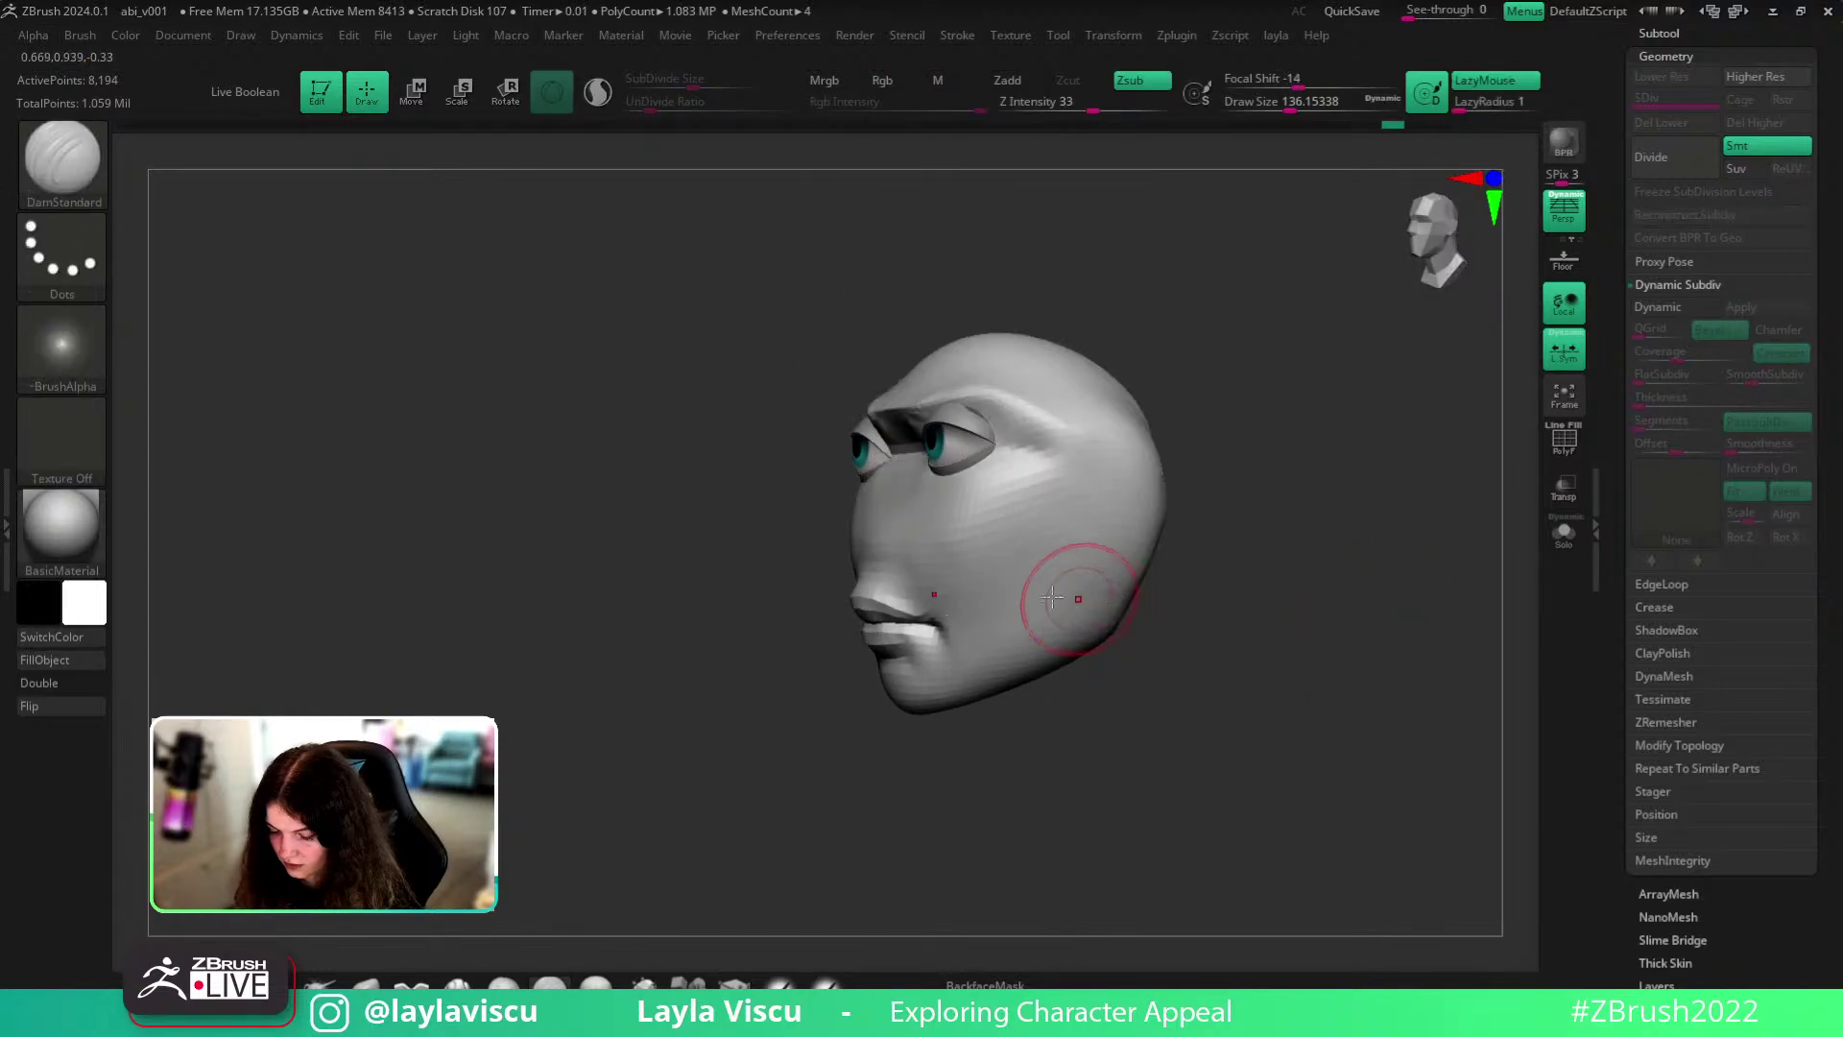
pyautogui.moveTo(1077, 565); pyautogui.dragTo(1119, 516)
pyautogui.keyDown('shift'); pyautogui.moveTo(1286, 581); pyautogui.dragTo(1250, 580, button='right'); pyautogui.keyUp('shift')
pyautogui.hotkey('ctrl', 'z')
pyautogui.moveTo(1032, 610); pyautogui.dragTo(1076, 569)
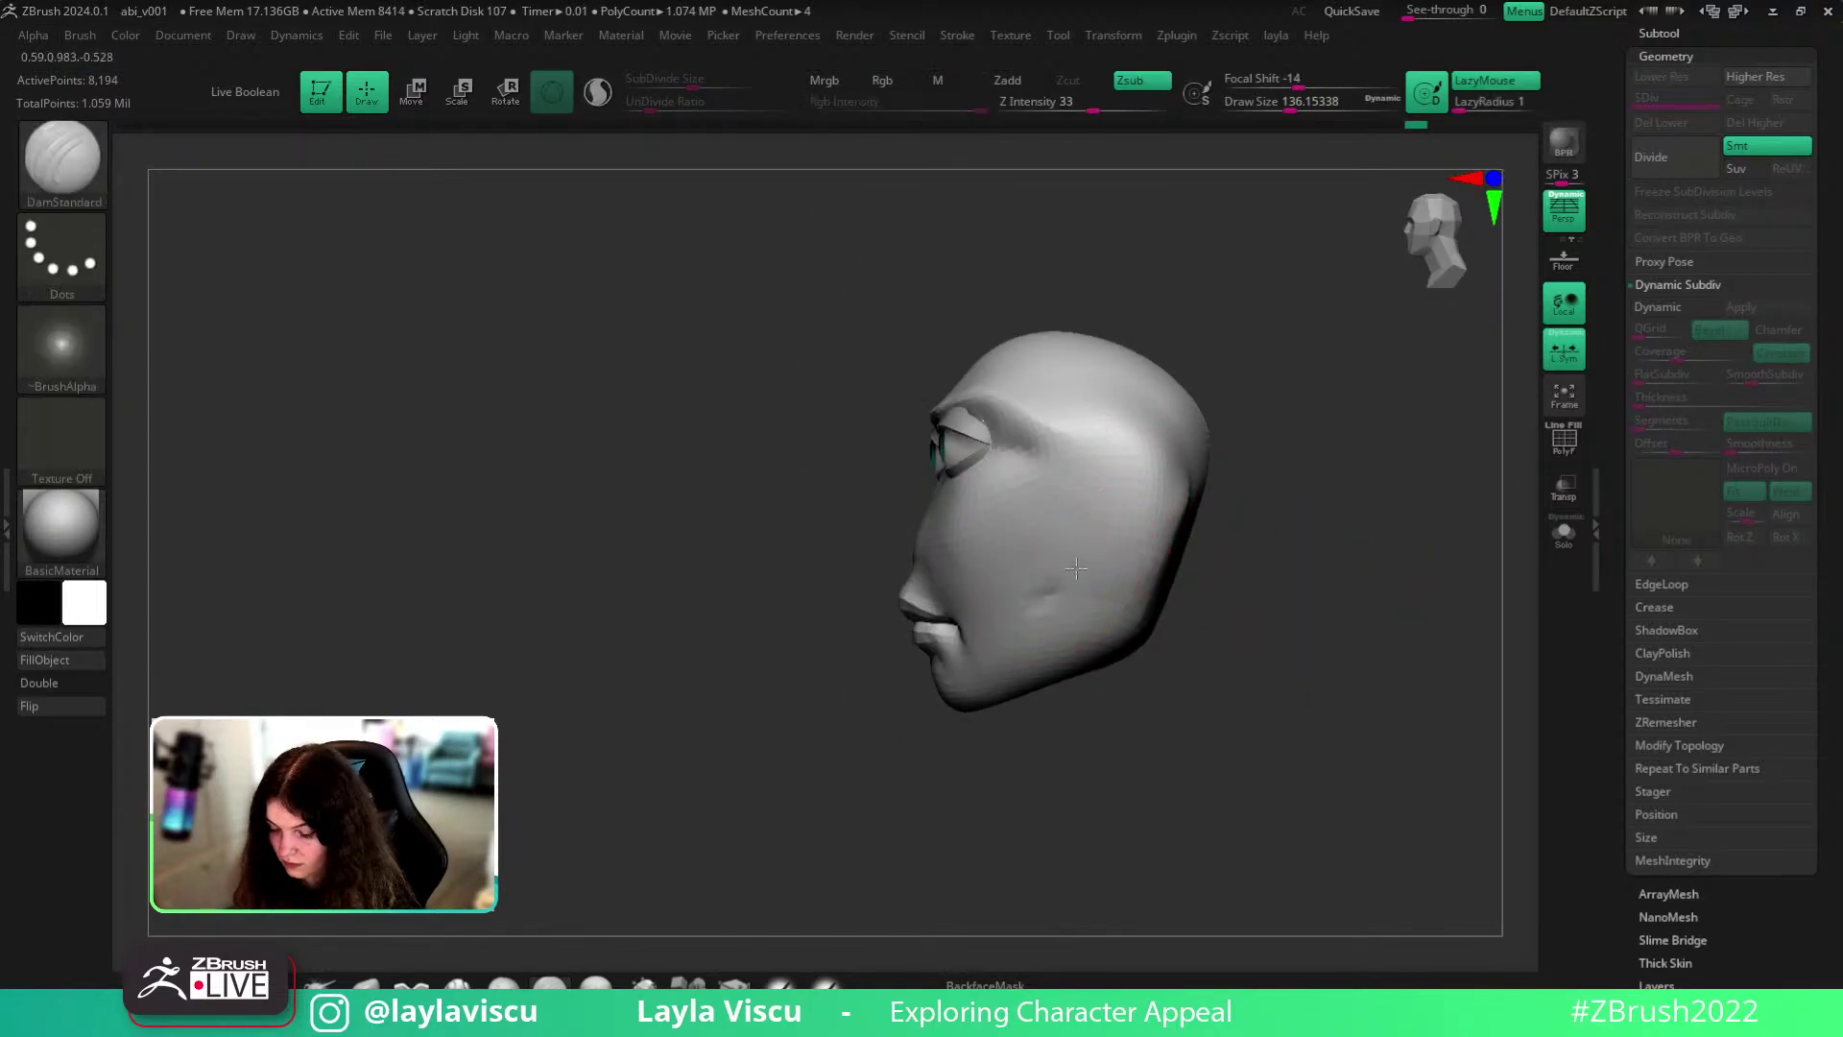
pyautogui.keyDown('ctrl'); pyautogui.keyDown('shift'); pyautogui.click(1235, 572); pyautogui.keyUp('shift'); pyautogui.keyUp('ctrl')
pyautogui.moveTo(1319, 573); pyautogui.dragTo(1359, 574)
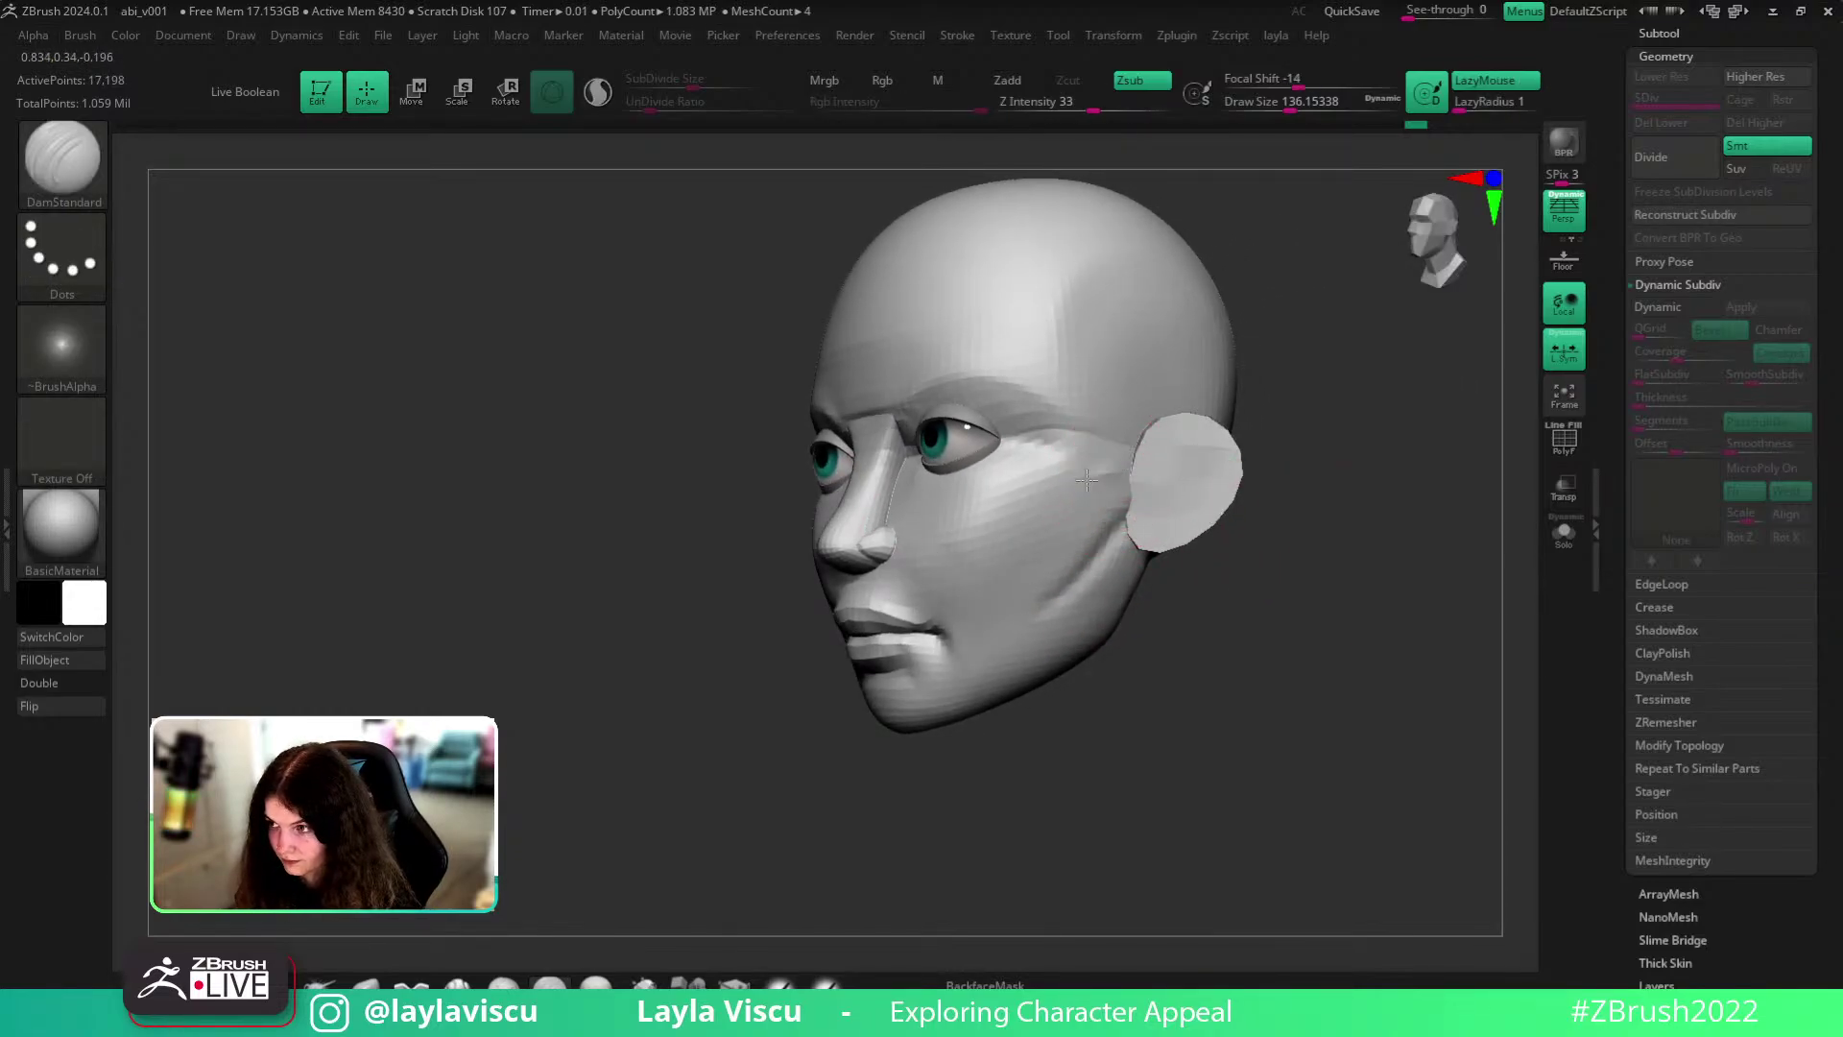
# - Carve the hollow beneath the cheekbone down towards the mouth and smooth the strokes into the cheek
pyautogui.moveTo(1007, 515)
pyautogui.mouseDown(button='right')
pyautogui.moveTo(1259, 613)
pyautogui.moveTo(898, 507)
pyautogui.mouseUp(button='right')
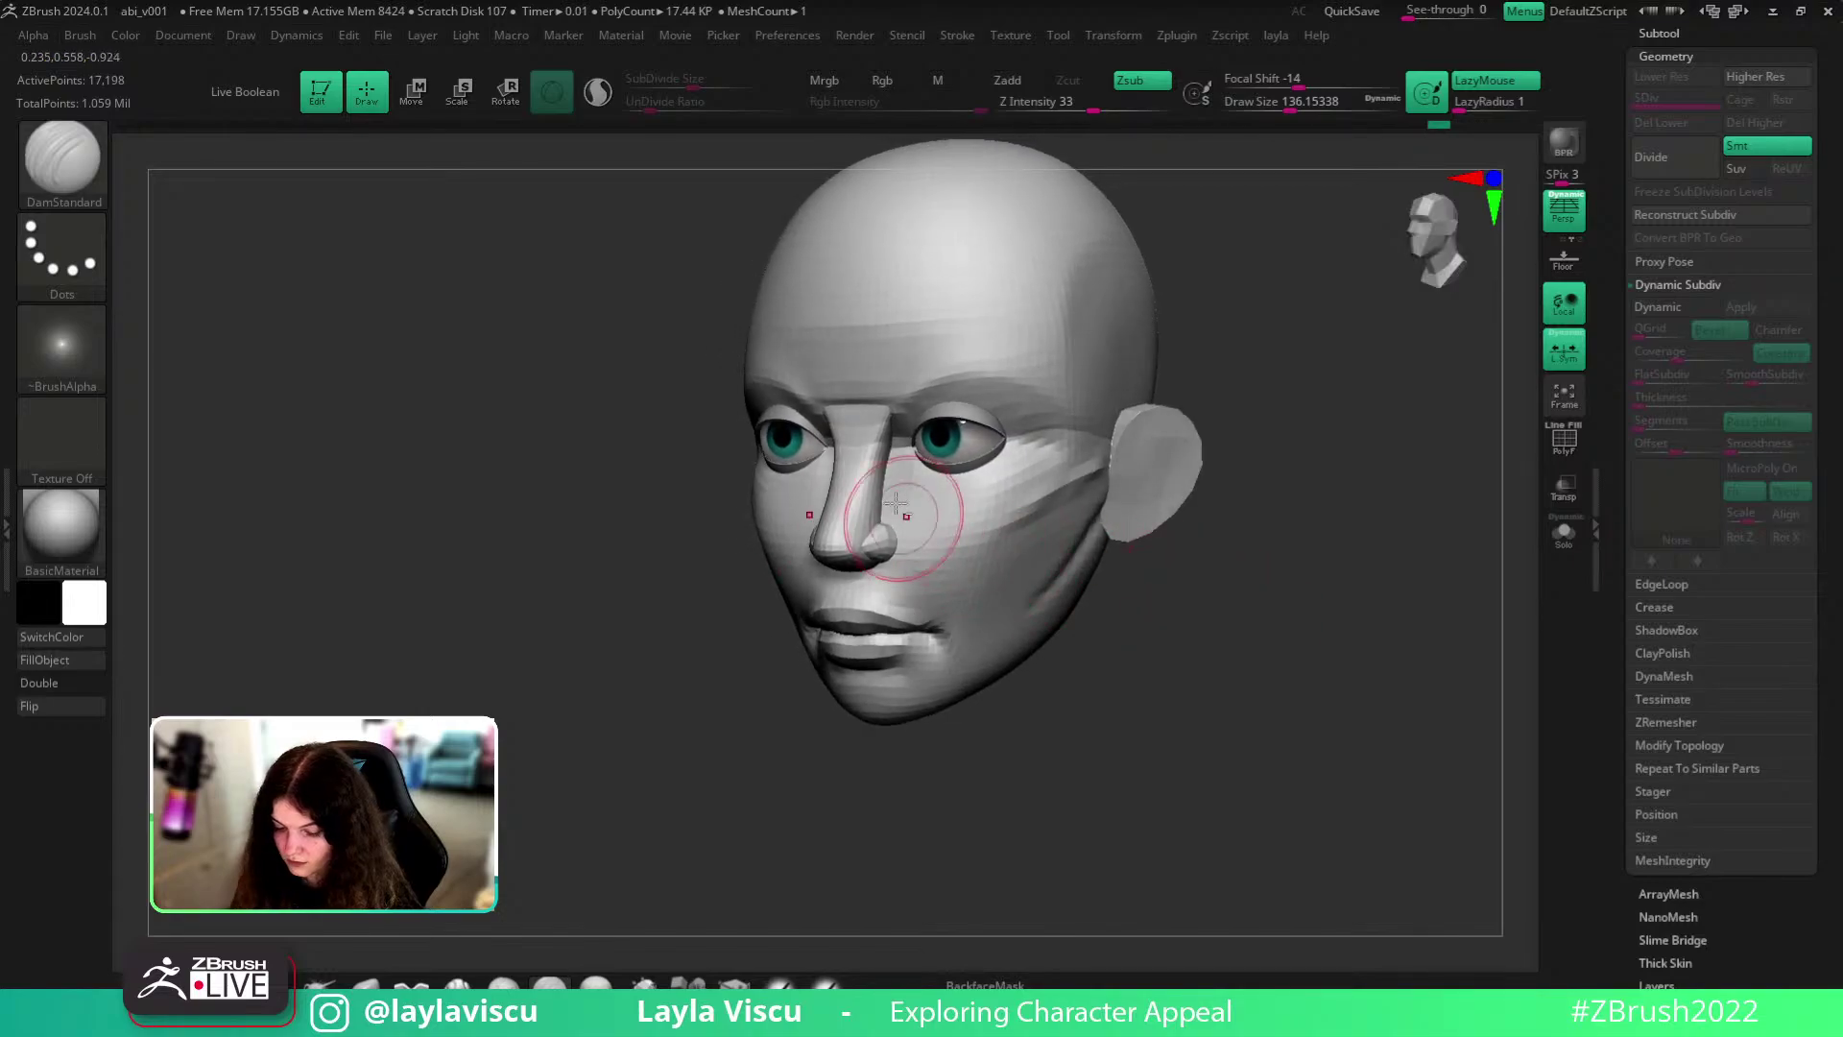
pyautogui.moveTo(1016, 515); pyautogui.dragTo(994, 568)
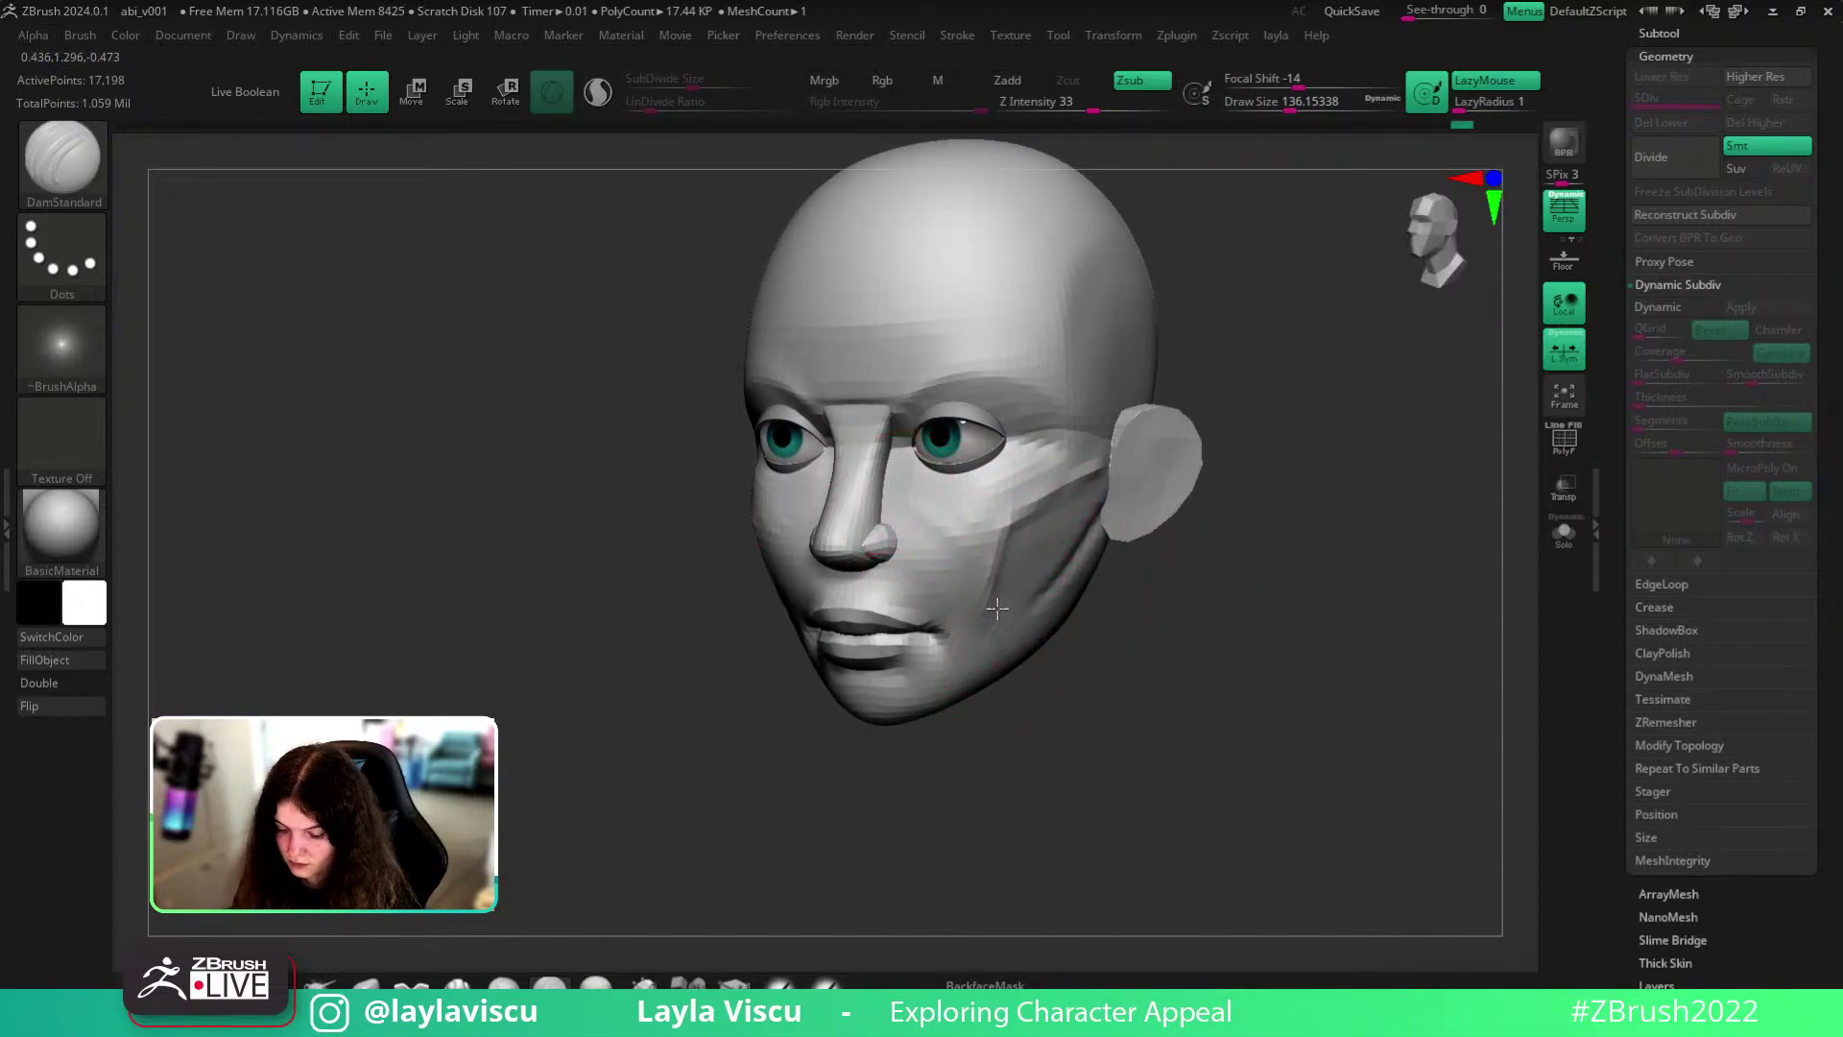
pyautogui.moveTo(987, 657); pyautogui.dragTo(1021, 542)
pyautogui.moveTo(1284, 530)
pyautogui.keyDown('ctrl'); pyautogui.mouseDown(button='right')
pyautogui.moveTo(1254, 452)
pyautogui.moveTo(1218, 568)
pyautogui.moveTo(1037, 614)
pyautogui.moveTo(1040, 739)
pyautogui.mouseUp(button='right'); pyautogui.keyUp('ctrl')
pyautogui.keyDown('shift'); pyautogui.moveTo(1020, 585); pyautogui.dragTo(1014, 626); pyautogui.keyUp('shift')
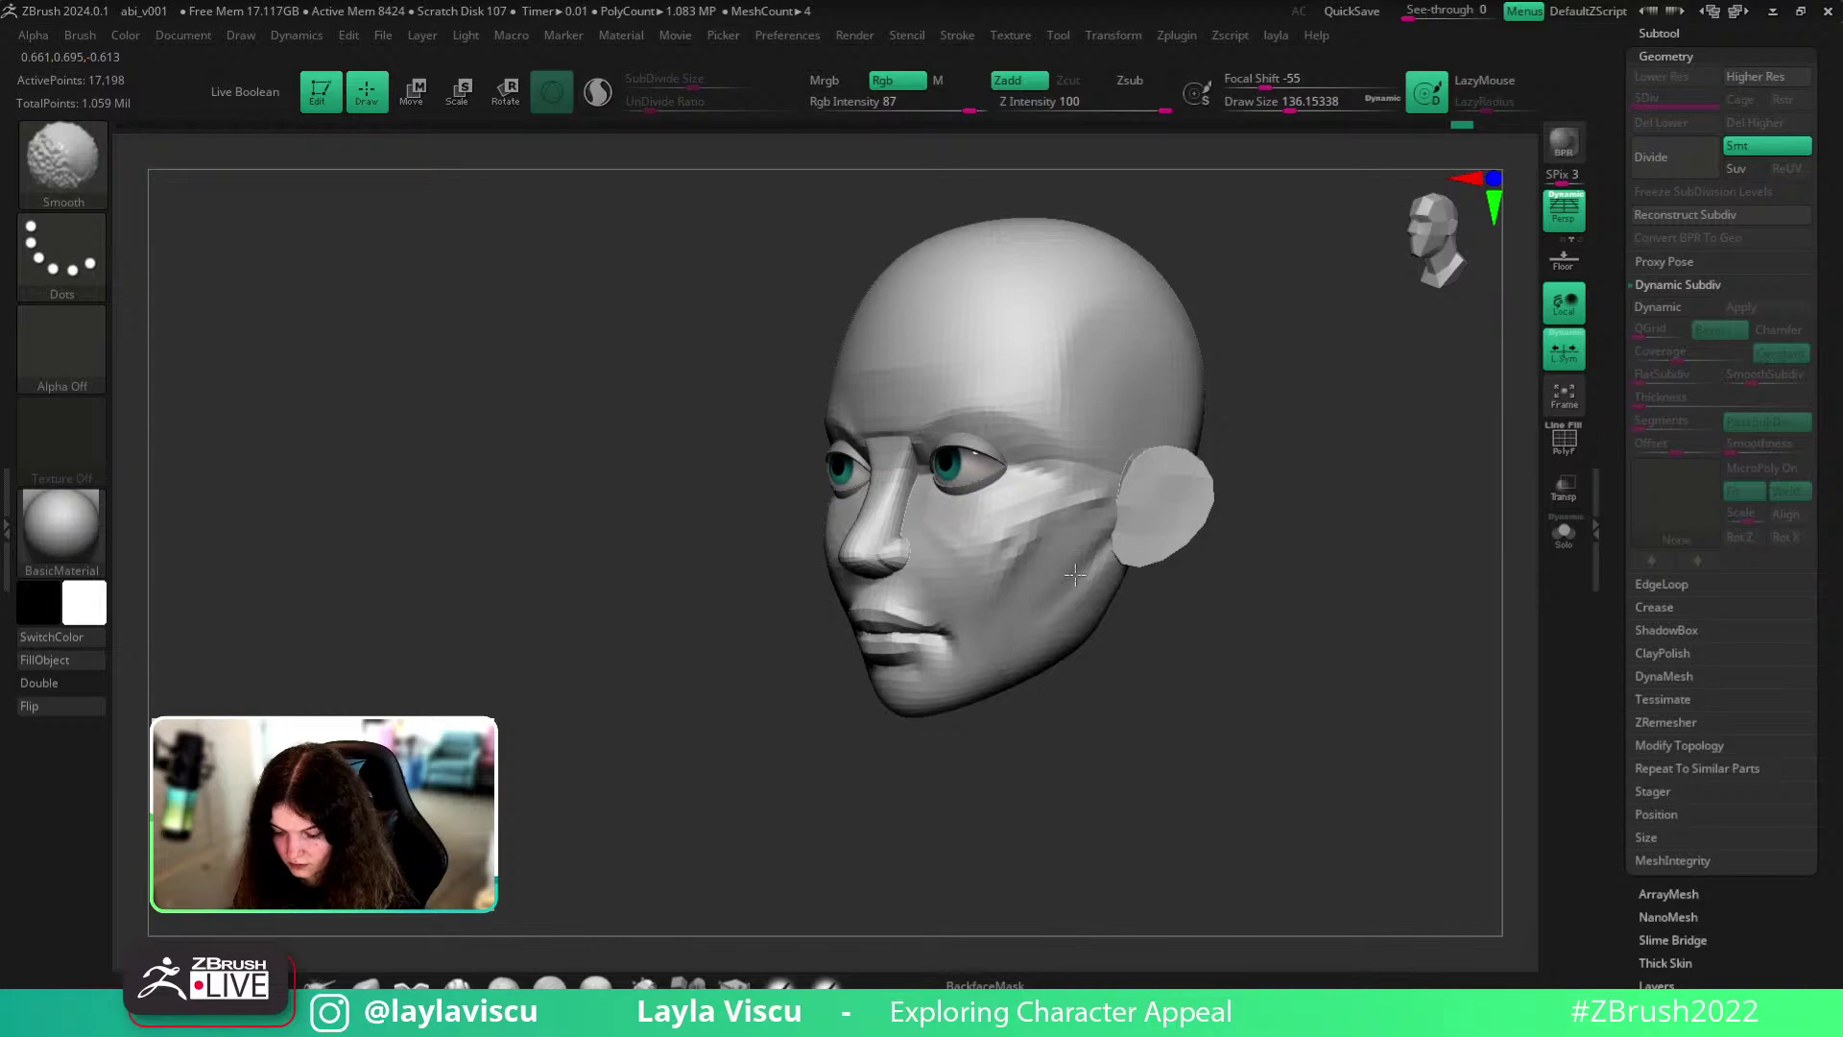
pyautogui.moveTo(1076, 515); pyautogui.dragTo(1014, 580, button='right')
pyautogui.press('shift')
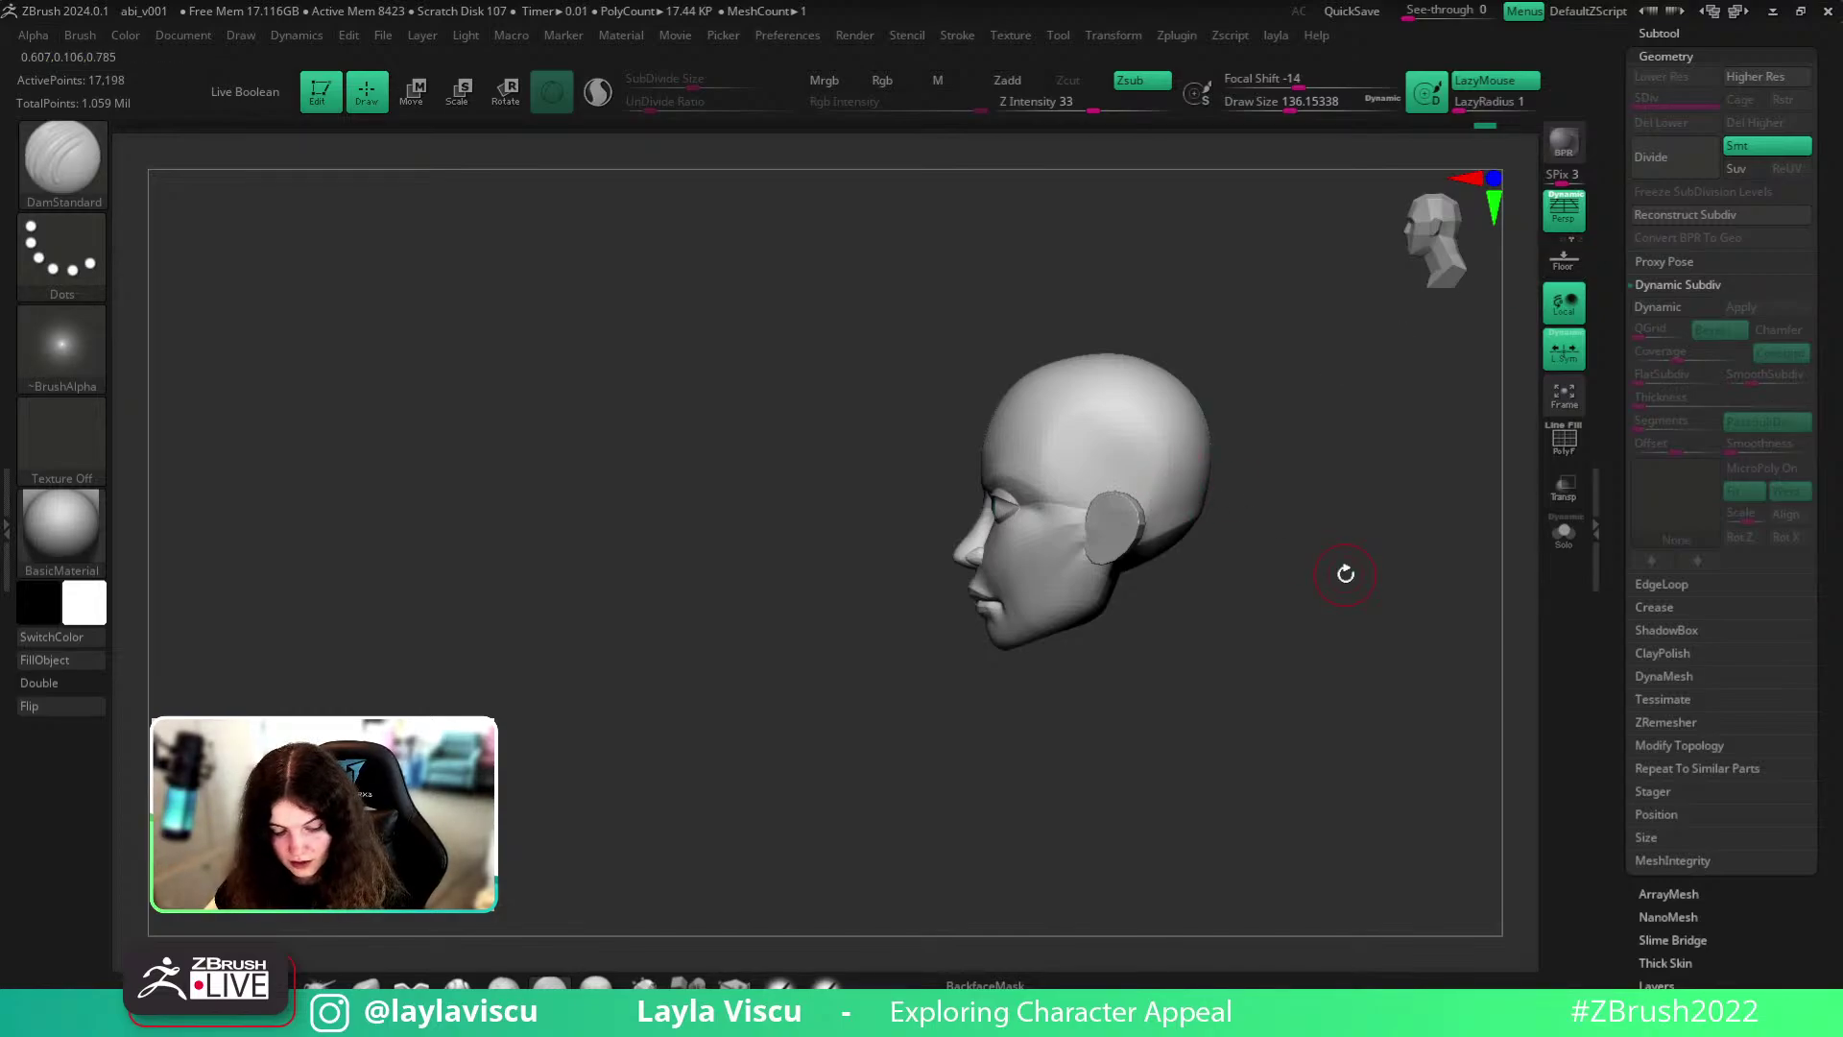
# - Try to form a neck by inserting the Appendage mesh from the IMM_3DCW brush under the head and repositioning it
pyautogui.click(1660, 34)
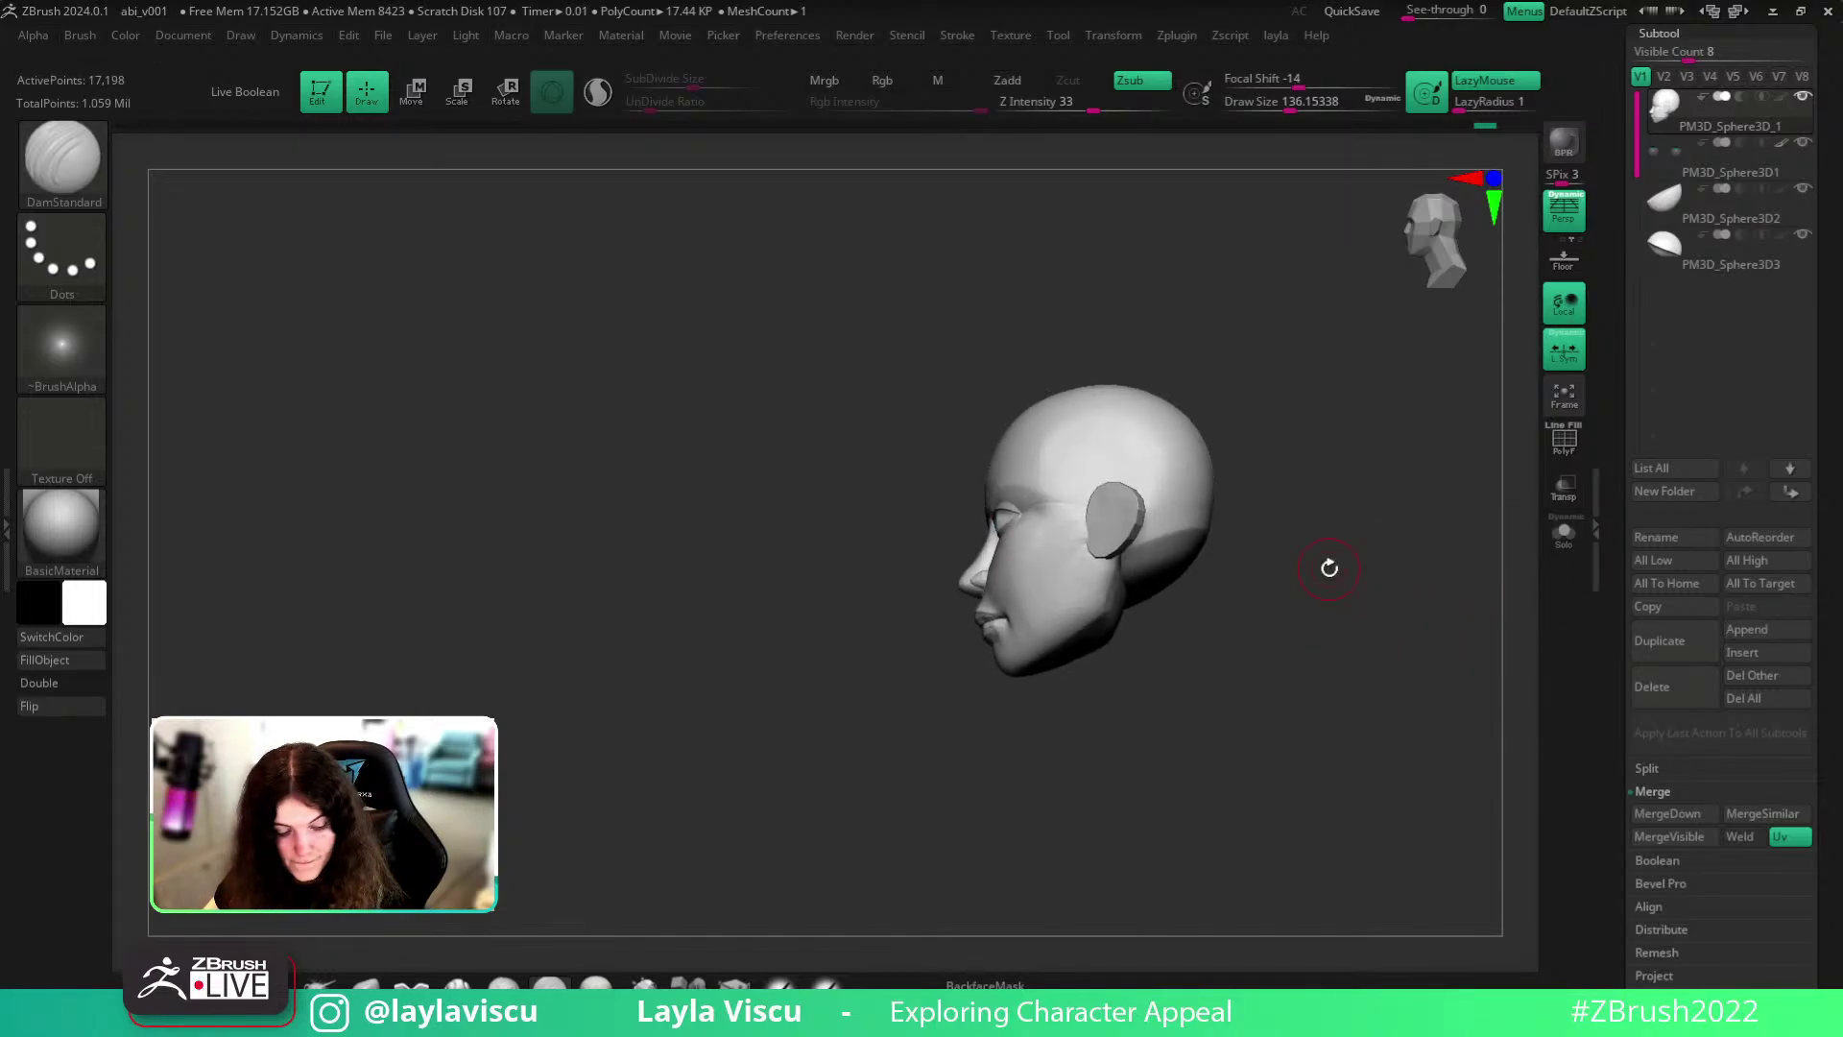
pyautogui.press('b')
pyautogui.press('i')
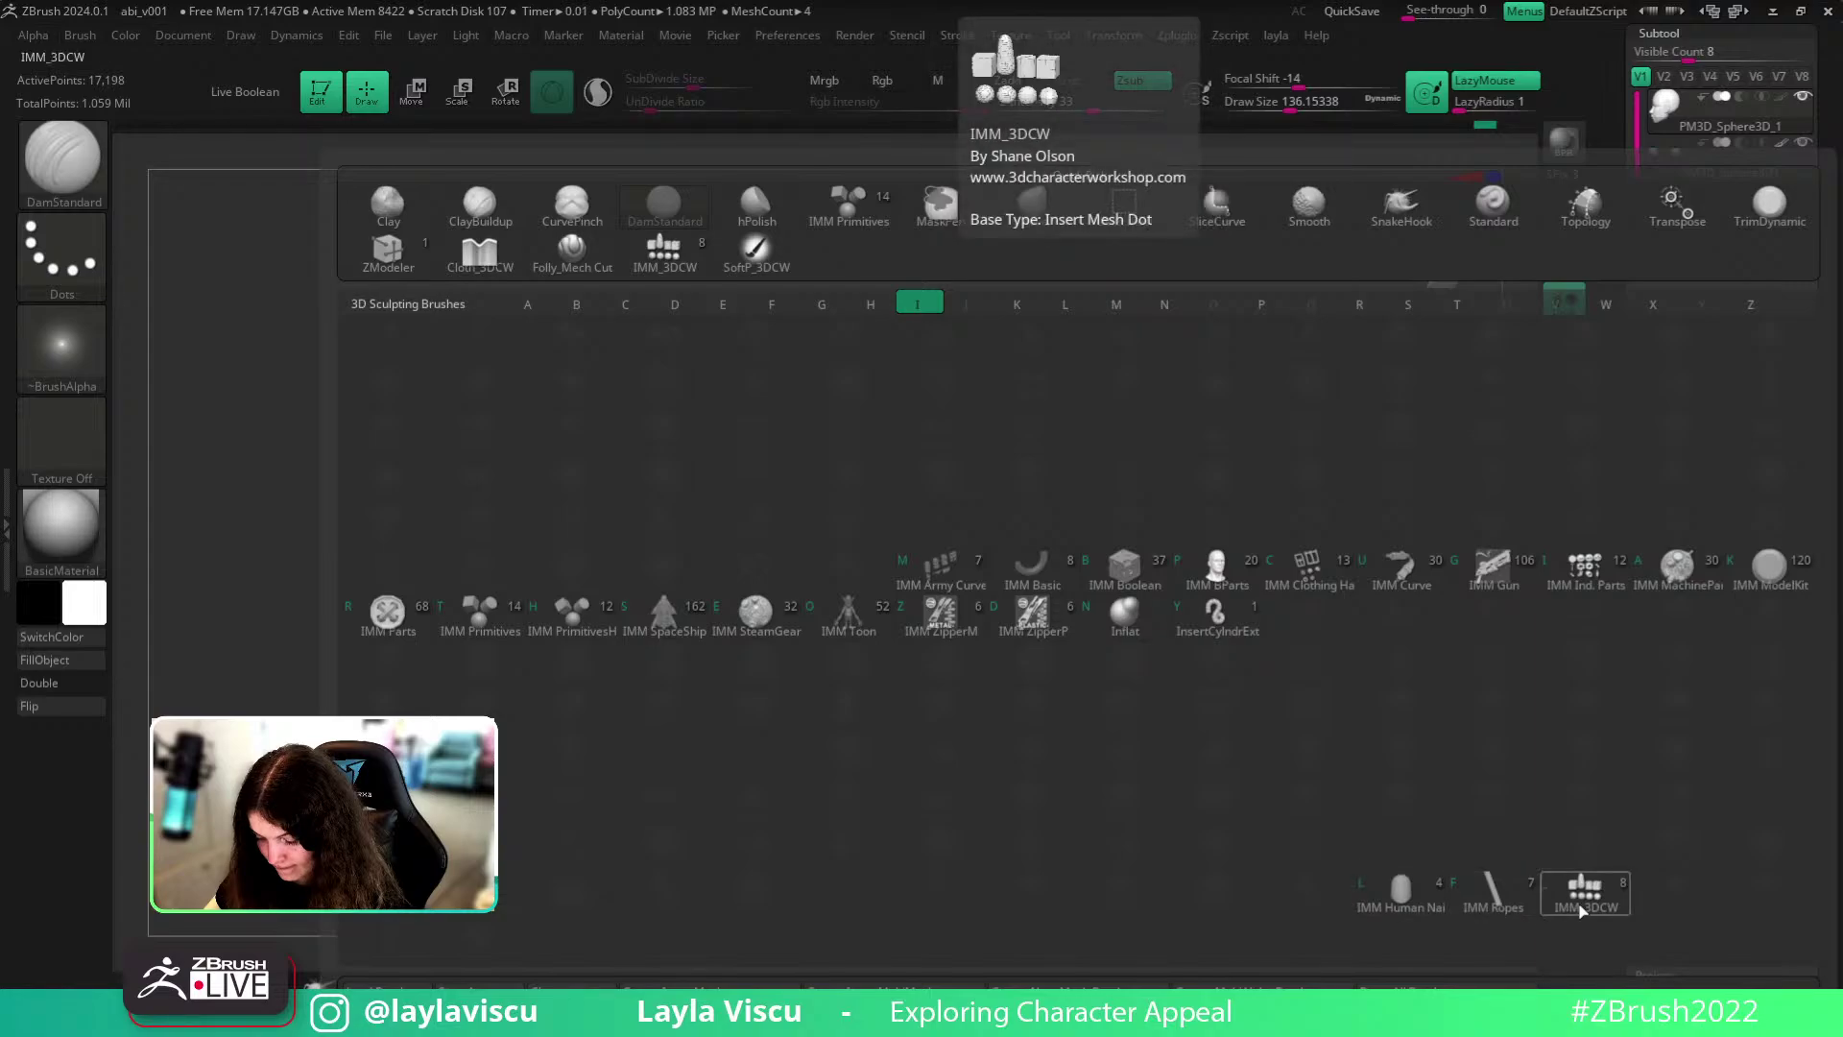
pyautogui.click(1584, 893)
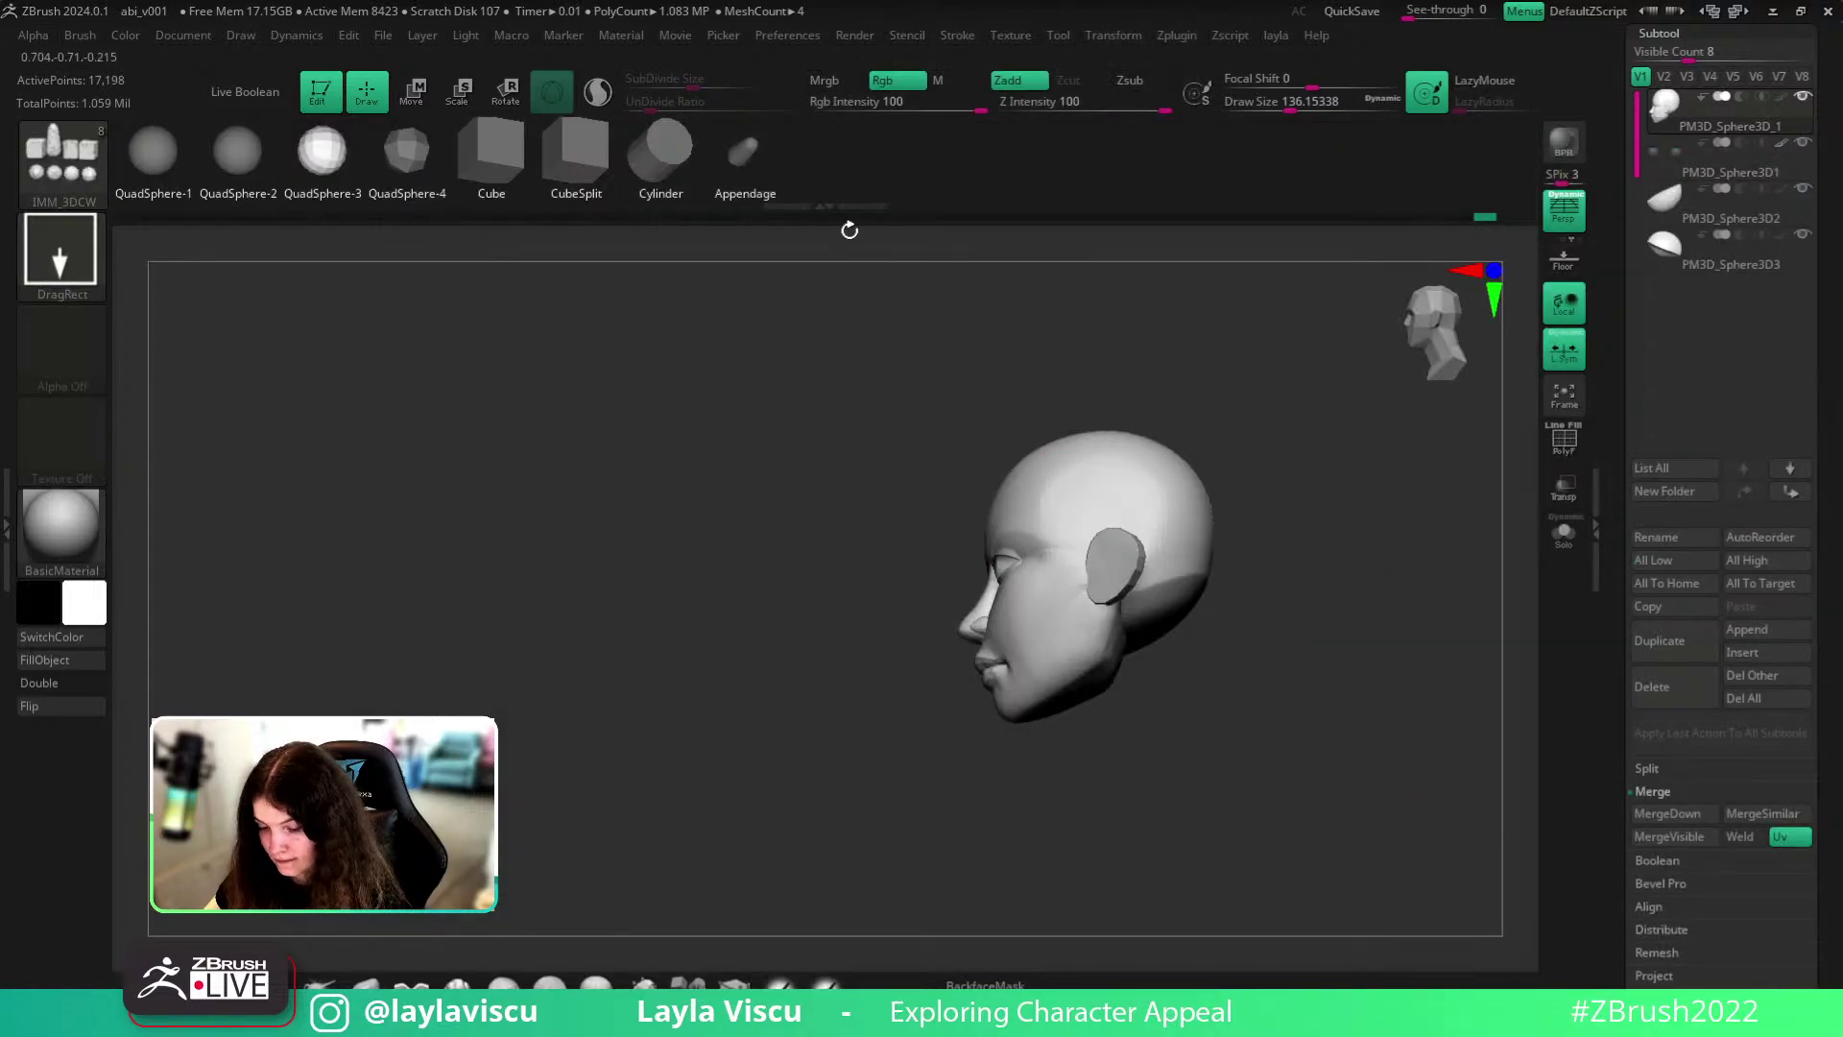
pyautogui.click(752, 165)
pyautogui.moveTo(1333, 658); pyautogui.dragTo(1324, 480)
pyautogui.hotkey('shift', 'f')
pyautogui.moveTo(1161, 626); pyautogui.dragTo(1346, 903)
pyautogui.press('w')
pyautogui.moveTo(1215, 691); pyautogui.dragTo(1165, 710)
pyautogui.click(410, 982)
pyautogui.moveTo(1363, 792); pyautogui.dragTo(1244, 802)
pyautogui.press('s')
pyautogui.moveTo(1130, 596); pyautogui.dragTo(1161, 597)
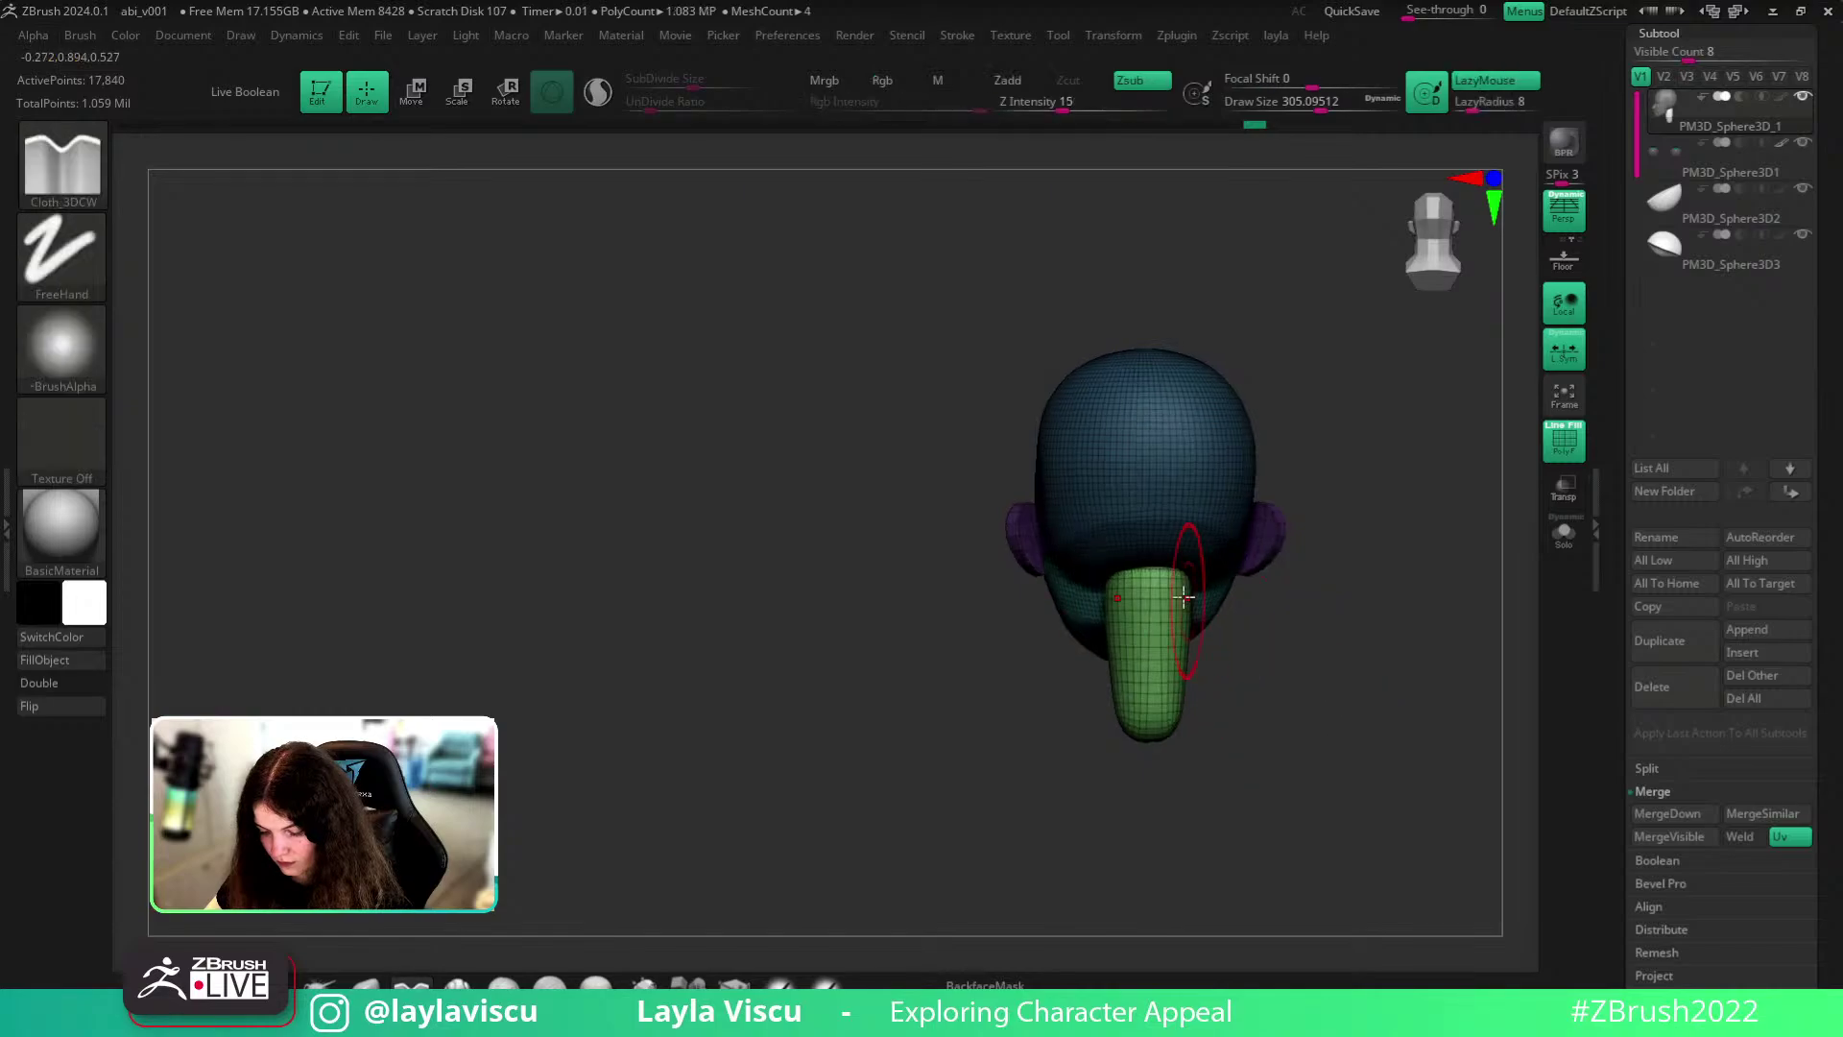
# - Undo the Appendage neck insertion and its adjustments
pyautogui.moveTo(1255, 684); pyautogui.dragTo(1247, 616)
pyautogui.hotkey('ctrl', 'z')
pyautogui.hotkey('ctrl', 'z')
pyautogui.hotkey('ctrl', 'z')
pyautogui.hotkey('ctrl', 'z')
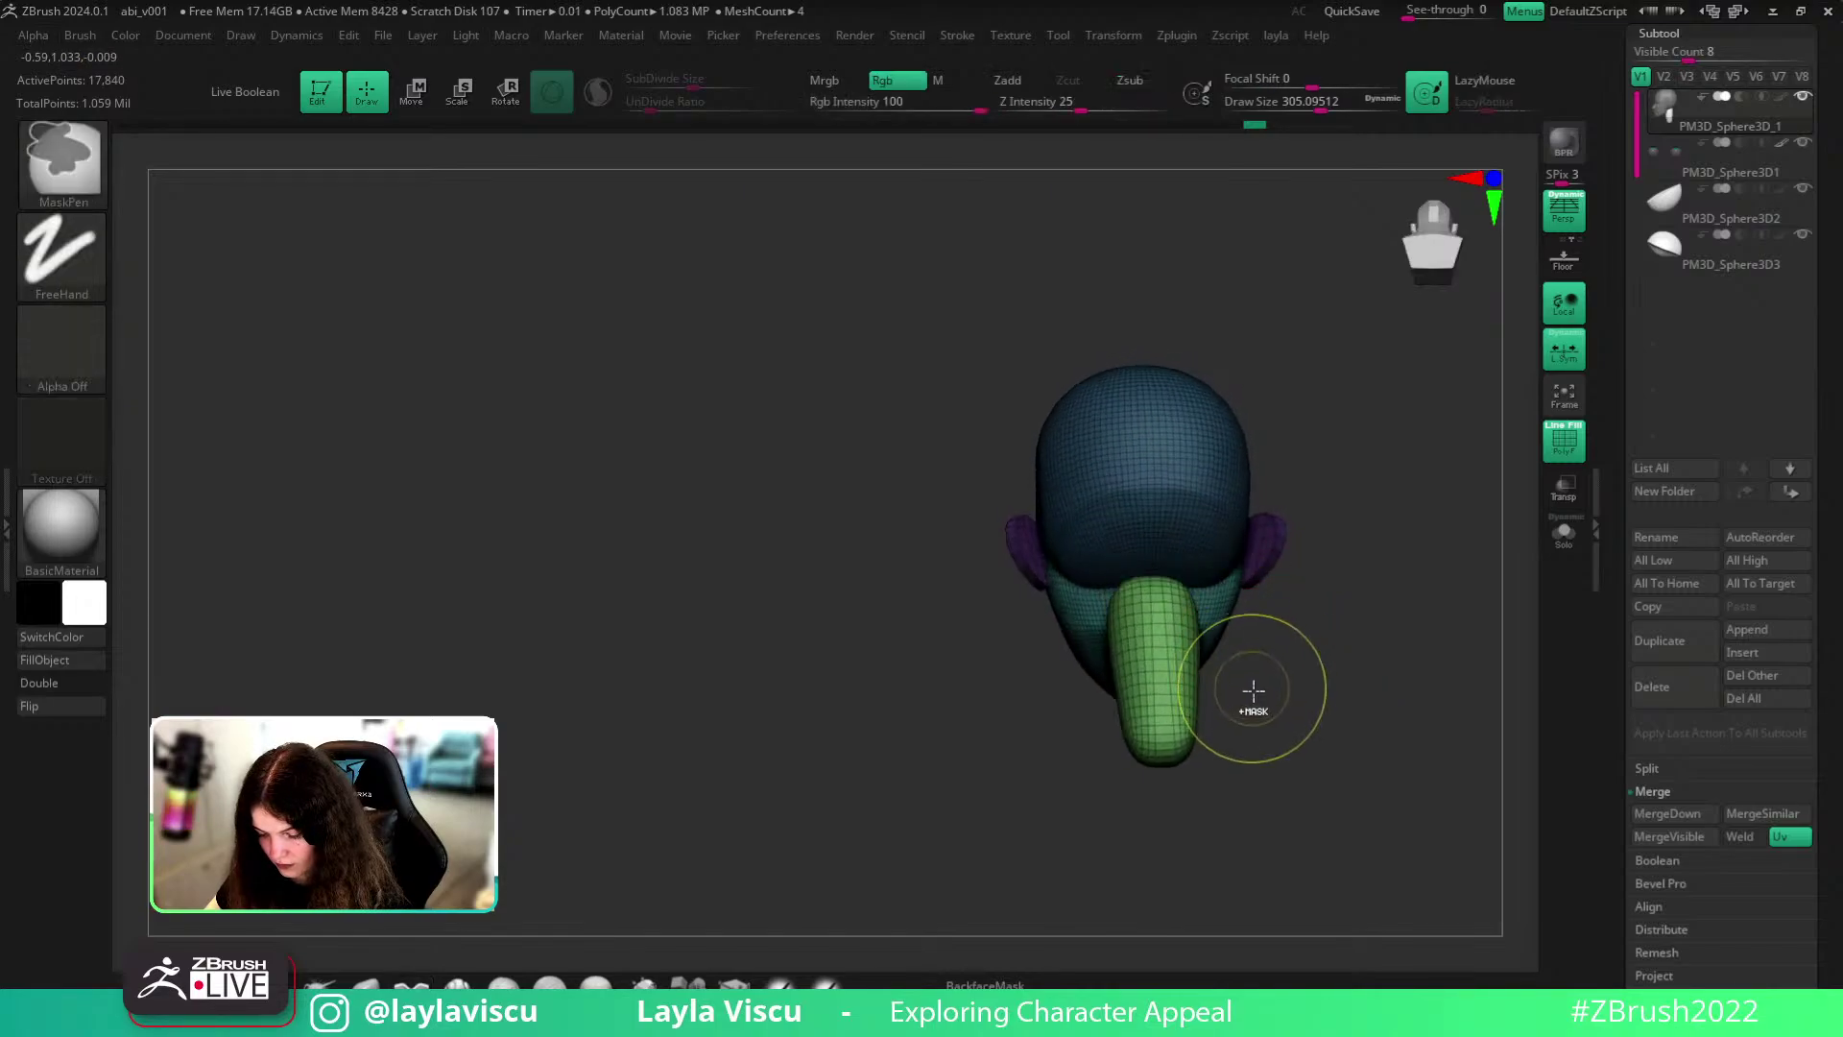
pyautogui.press('alt')
# - Turn off perspective and insert a QuadSphere-2 from the IMM_3DCW brush on the underside of the head
pyautogui.press('b')
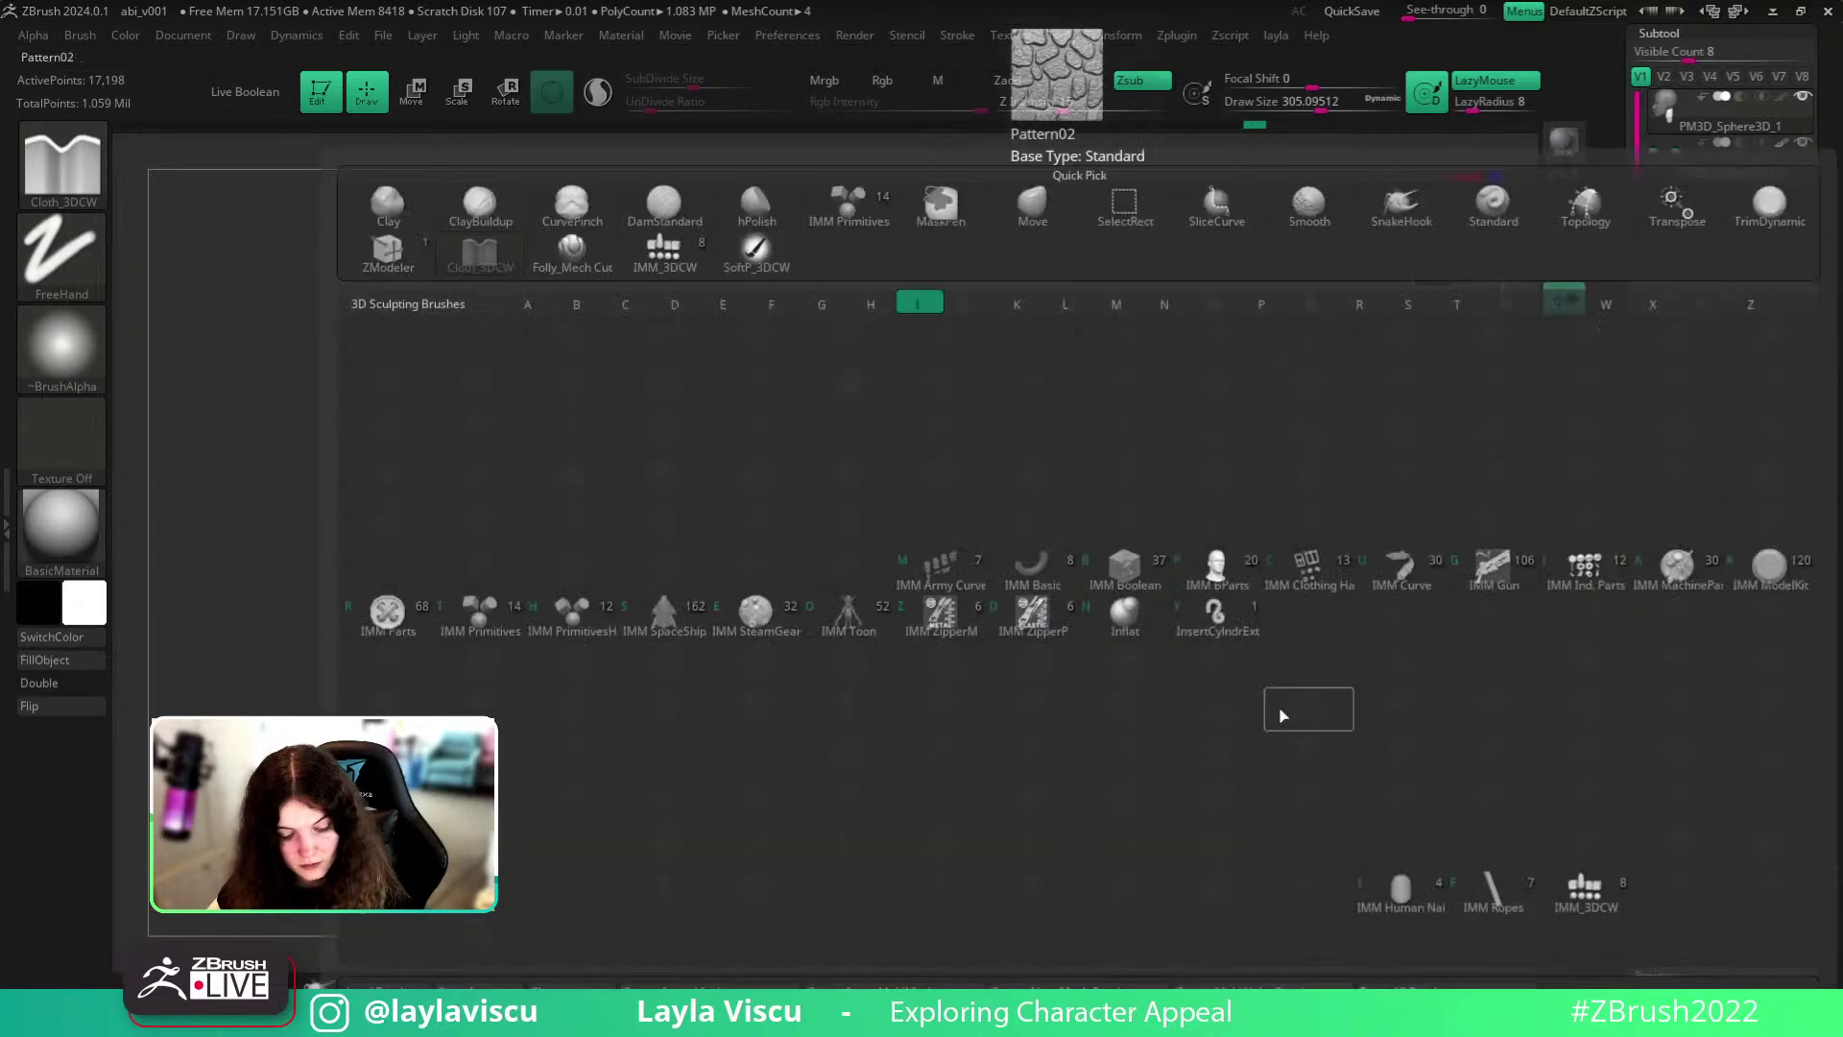
pyautogui.click(1030, 199)
pyautogui.click(318, 162)
pyautogui.click(239, 158)
pyautogui.moveTo(1320, 691); pyautogui.dragTo(1274, 438)
pyautogui.click(1563, 211)
pyautogui.keyDown('ctrl'); pyautogui.moveTo(1034, 508); pyautogui.dragTo(1276, 581, button='right'); pyautogui.keyUp('ctrl')
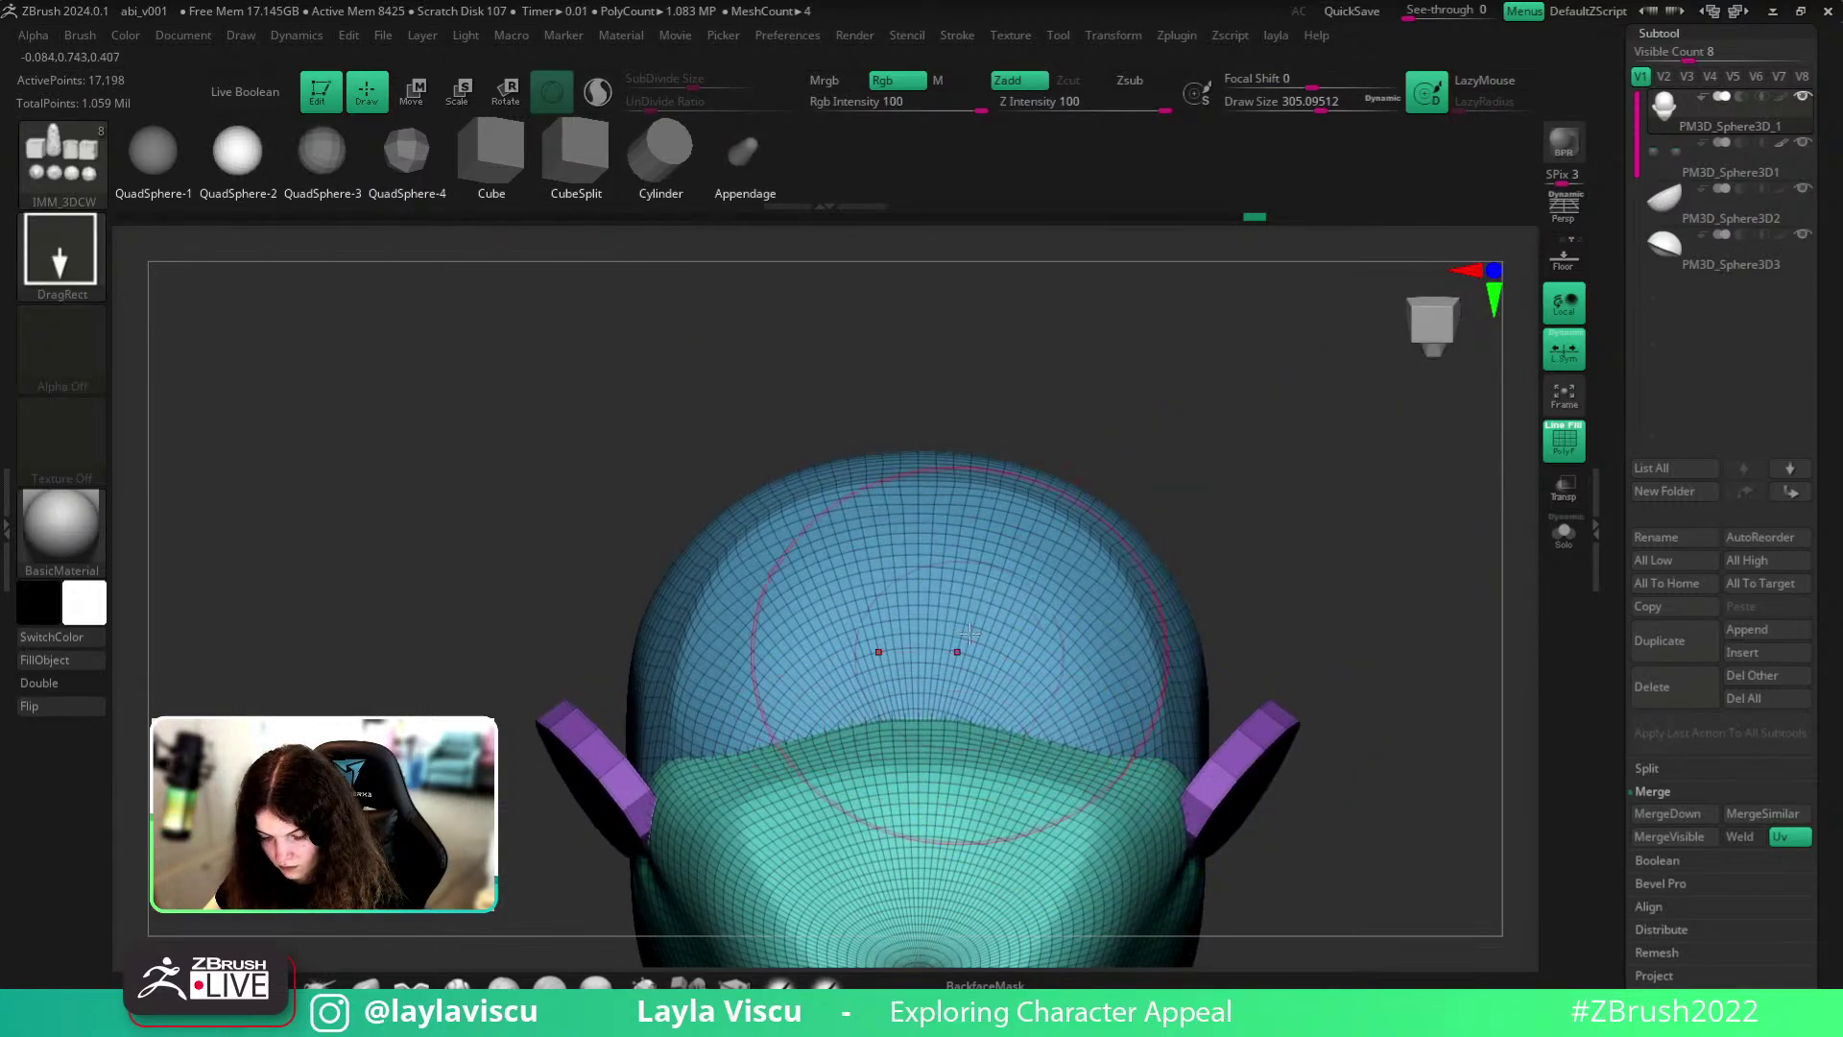
pyautogui.keyDown('ctrl'); pyautogui.moveTo(966, 641); pyautogui.dragTo(931, 566, button='right'); pyautogui.keyUp('ctrl')
pyautogui.moveTo(930, 557); pyautogui.dragTo(943, 725)
pyautogui.keyDown('ctrl'); pyautogui.moveTo(808, 768); pyautogui.dragTo(744, 624, button='right'); pyautogui.keyUp('ctrl')
pyautogui.moveTo(1240, 628); pyautogui.dragTo(1283, 655)
pyautogui.keyDown('ctrl'); pyautogui.moveTo(1282, 655); pyautogui.dragTo(1379, 691, button='right'); pyautogui.keyUp('ctrl')
# - Move the inserted sphere under the back of the skull, behind the jaw, and adjust its orientation
pyautogui.press('w')
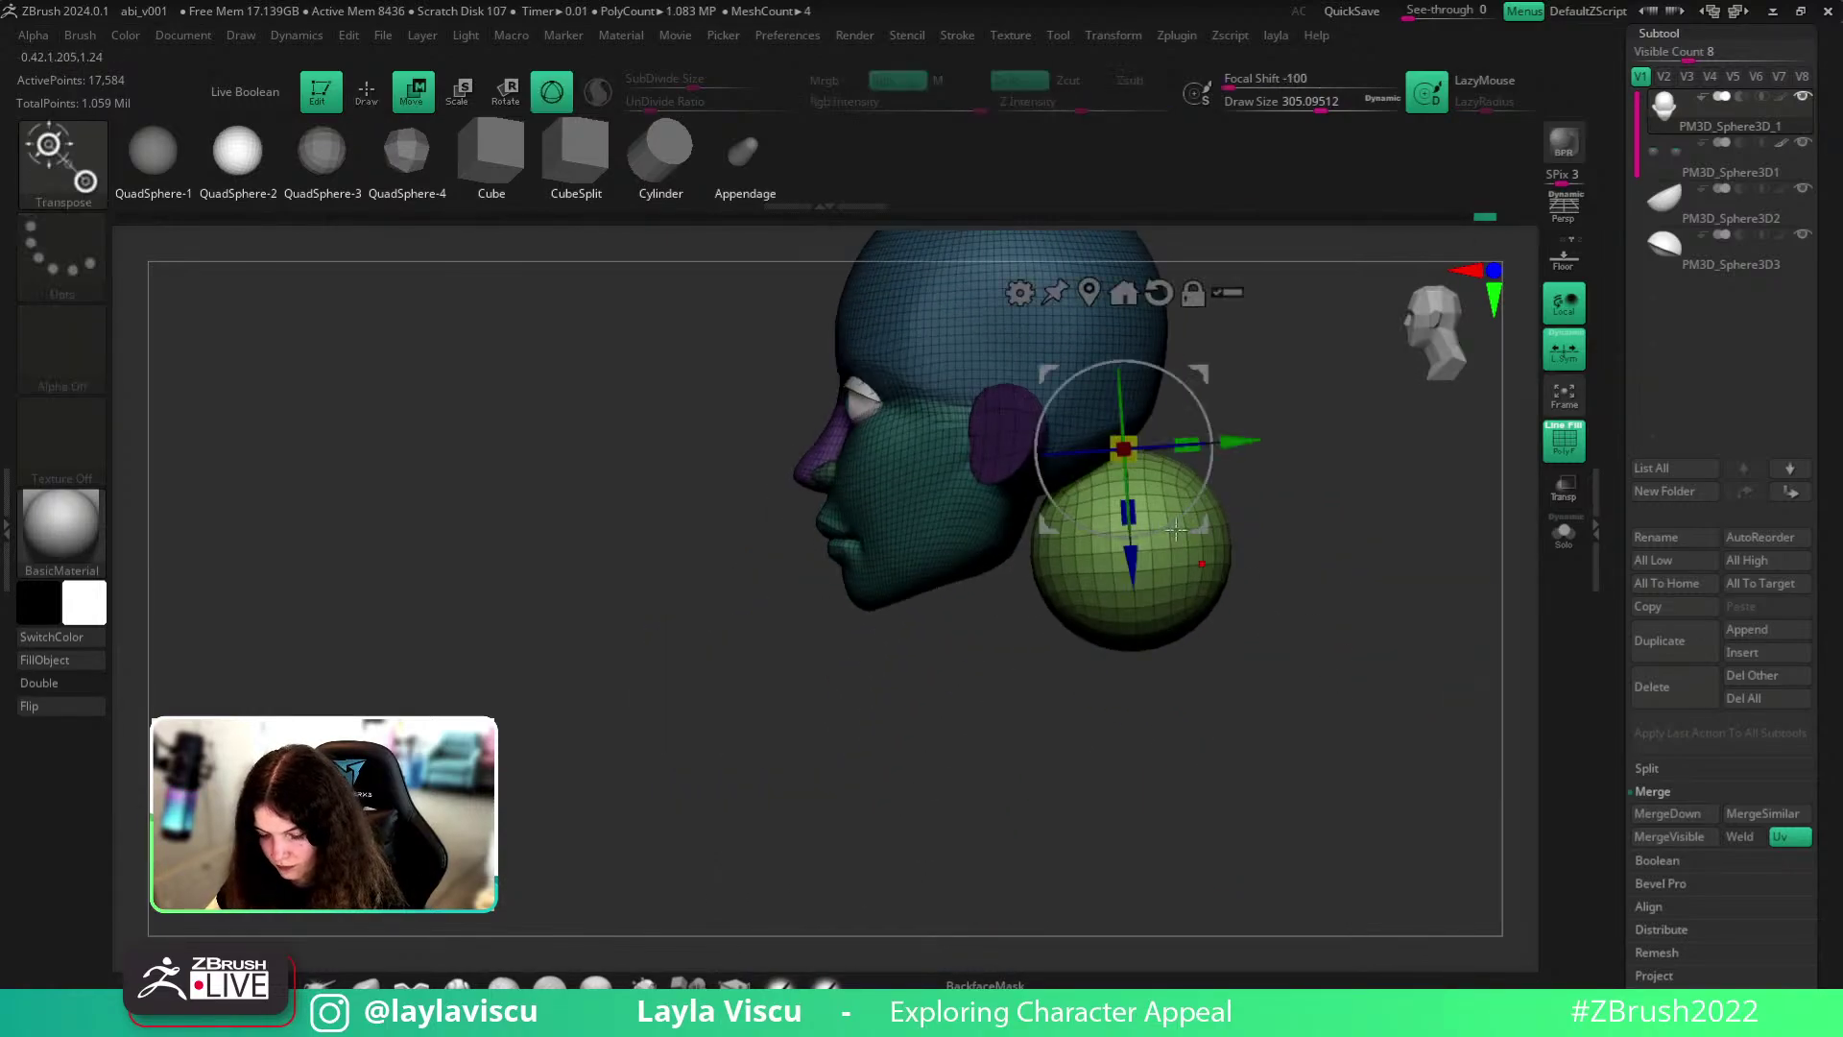
pyautogui.moveTo(1209, 491); pyautogui.dragTo(1139, 510)
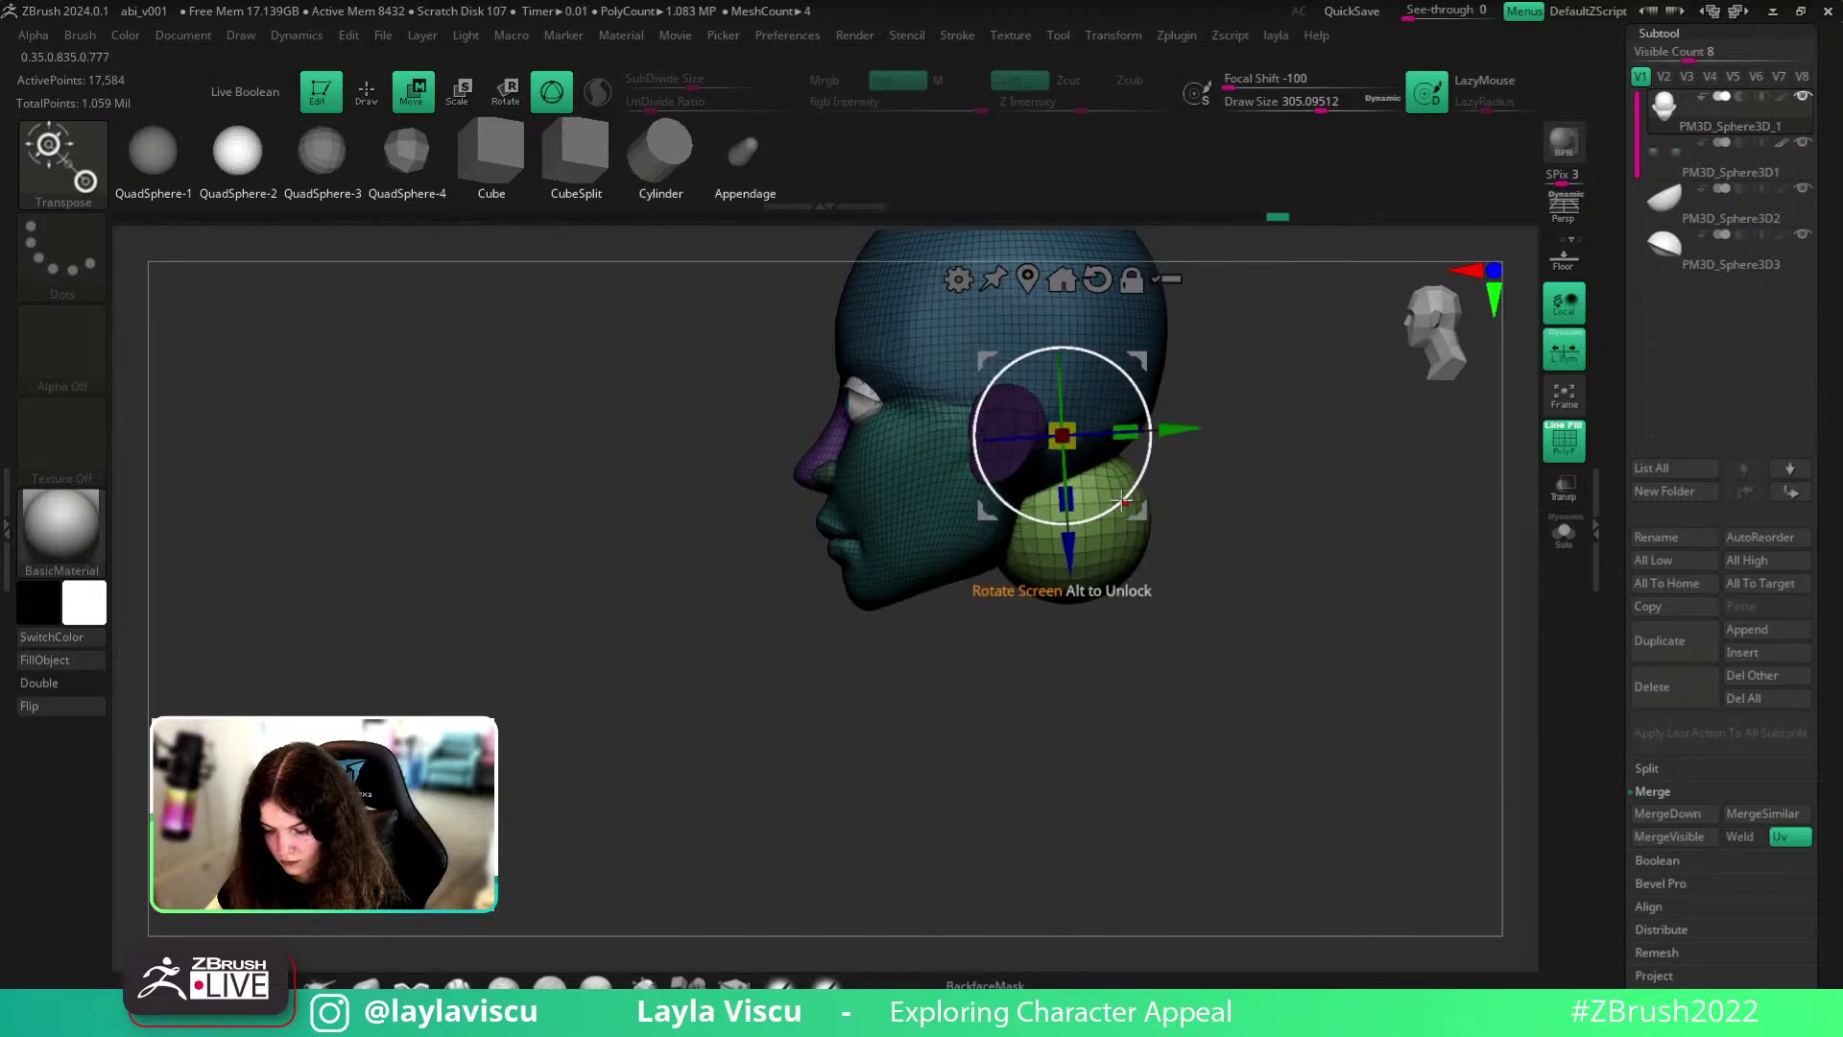
pyautogui.moveTo(1119, 502)
pyautogui.mouseDown()
pyautogui.moveTo(1121, 485)
pyautogui.moveTo(1088, 485)
pyautogui.mouseUp()
# - Turn off BackfaceMask for the Move brush and stretch the sphere downward into an elongated neck
pyautogui.click(365, 985)
pyautogui.press('s')
pyautogui.moveTo(1087, 407); pyautogui.dragTo(1421, 374)
pyautogui.hotkey('ctrl', 'z')
pyautogui.click(896, 984)
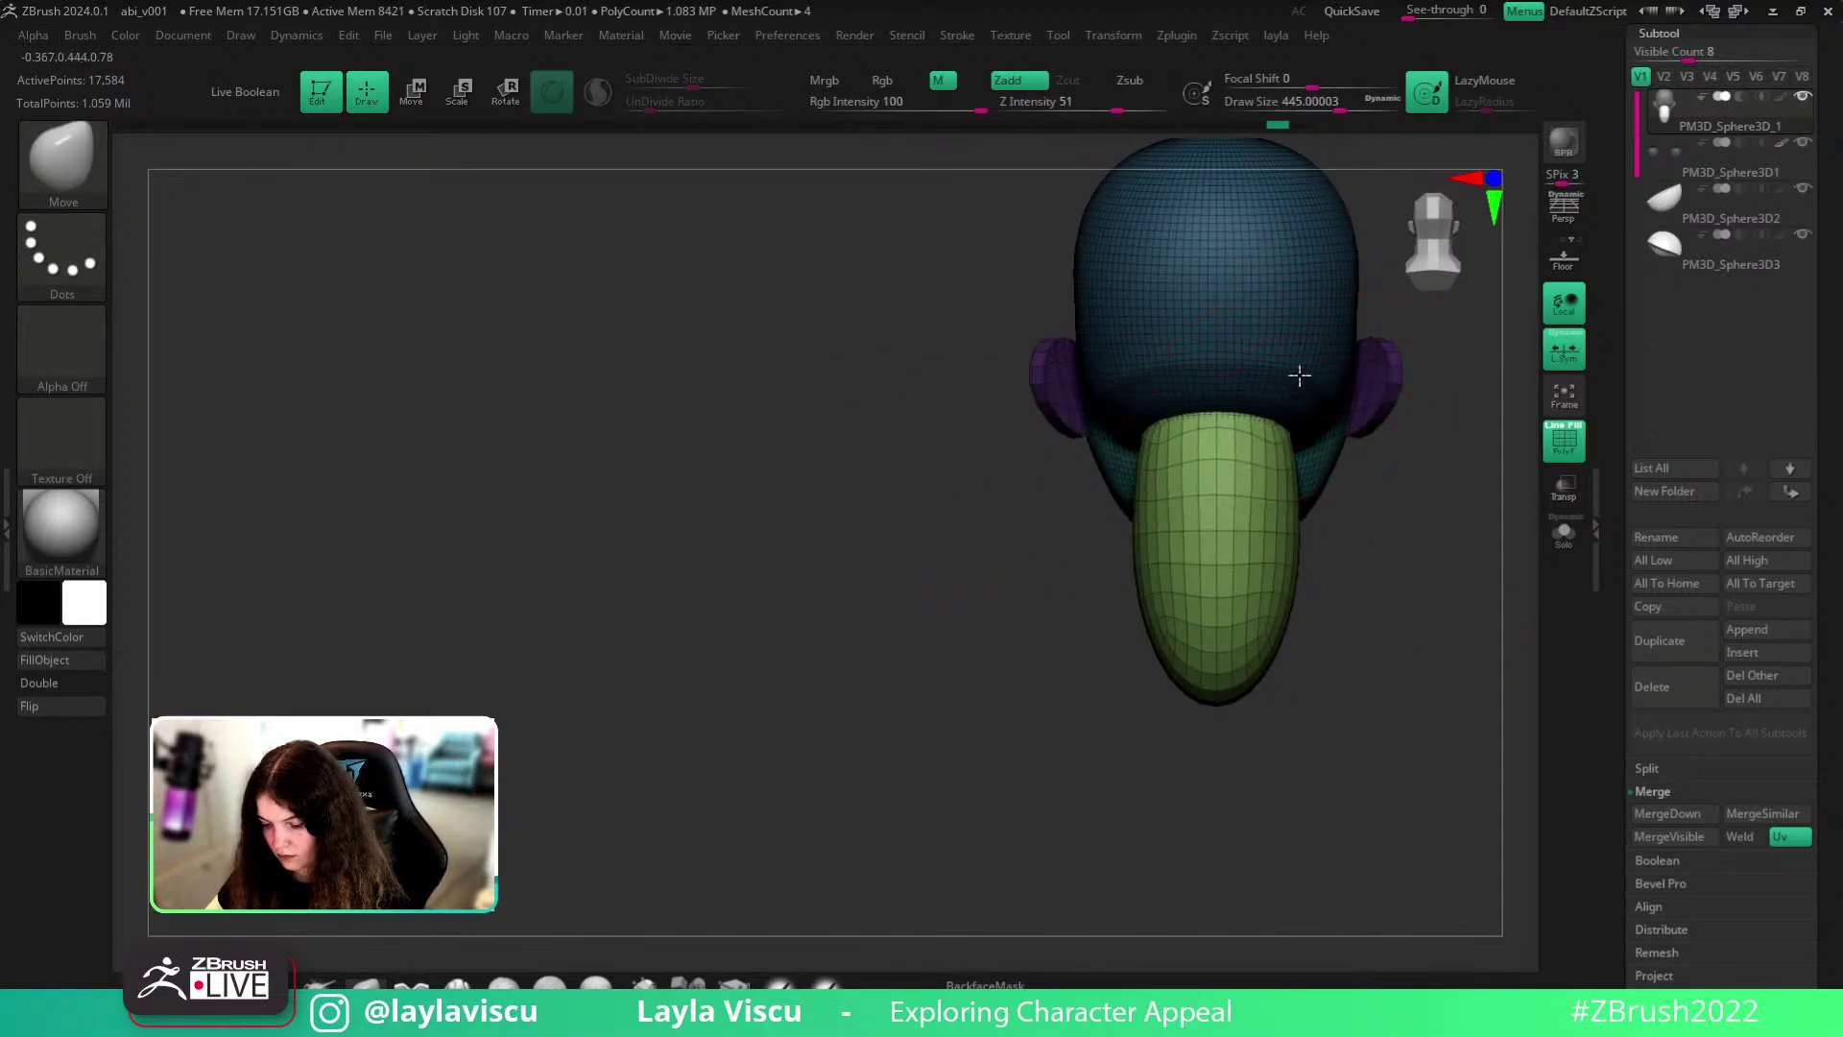
pyautogui.keyDown('shift'); pyautogui.moveTo(1369, 494); pyautogui.dragTo(1460, 666); pyautogui.keyUp('shift')
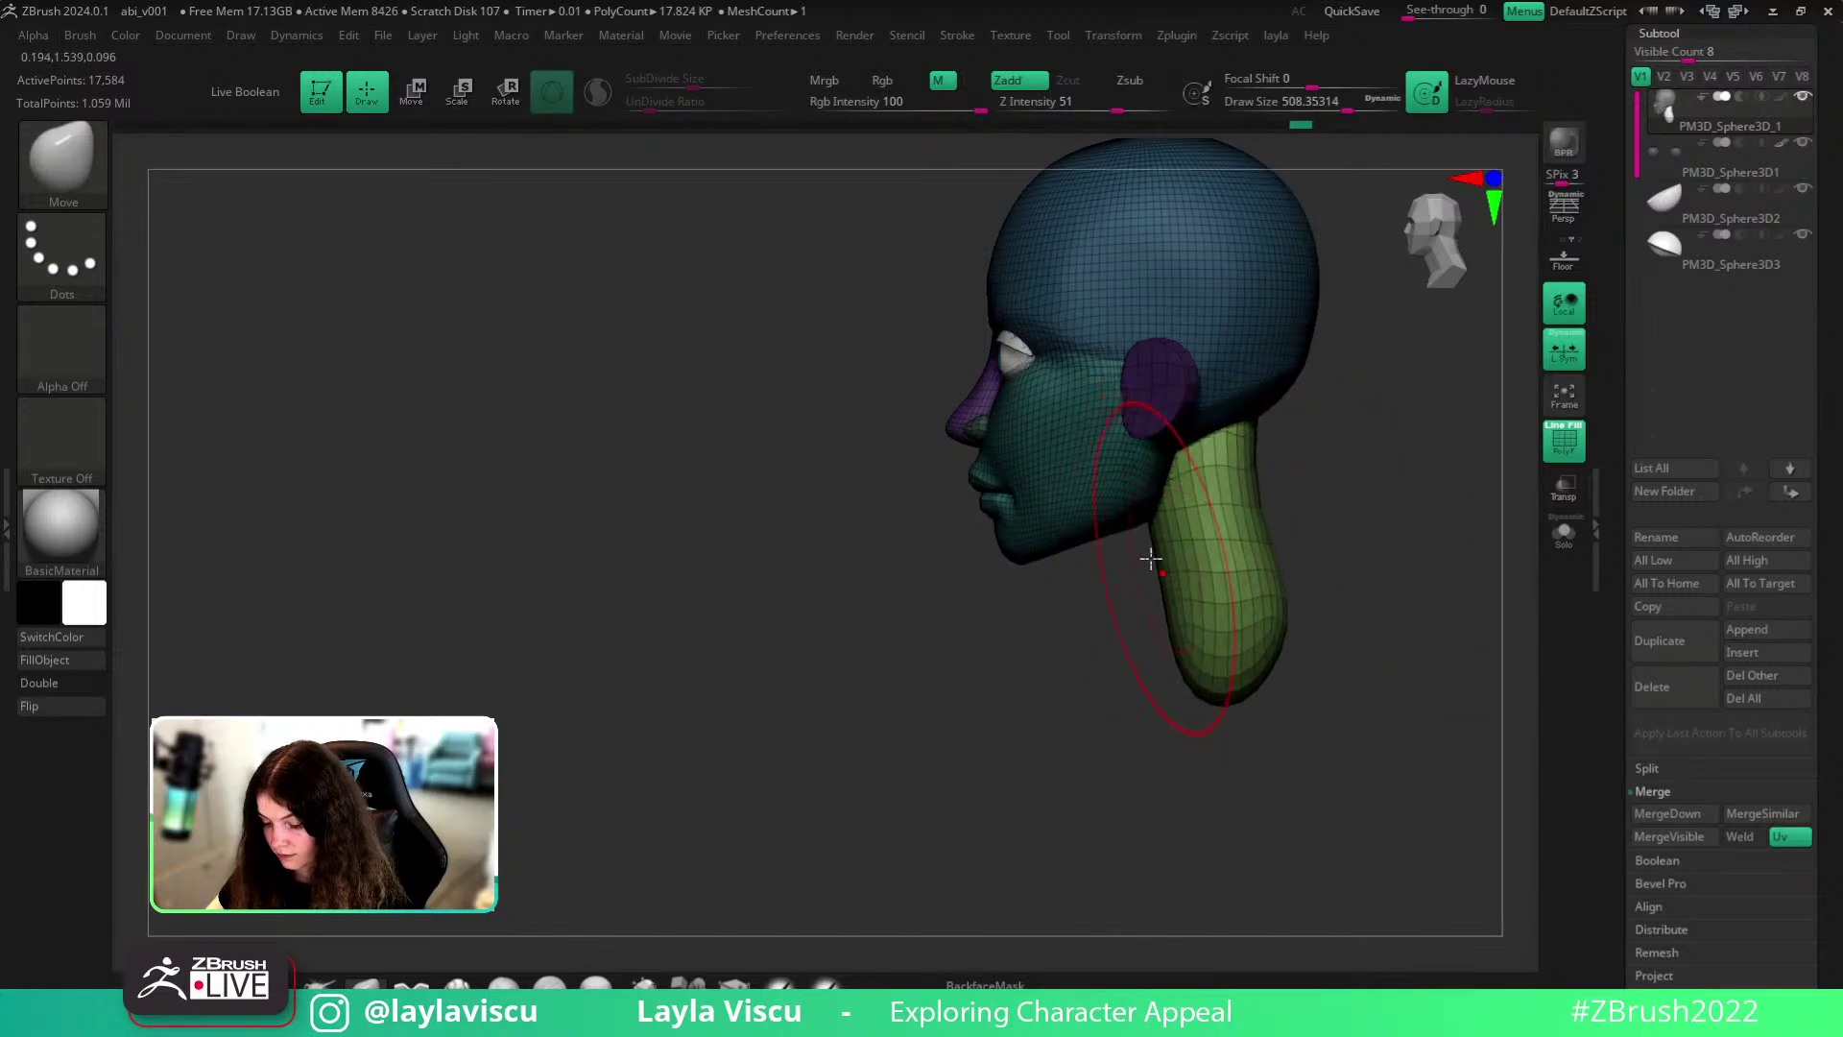
# - Pull the front of the neck forward under the jaw and its lower back outward with the Move brush
pyautogui.press('s')
pyautogui.moveTo(1131, 543); pyautogui.dragTo(1131, 559)
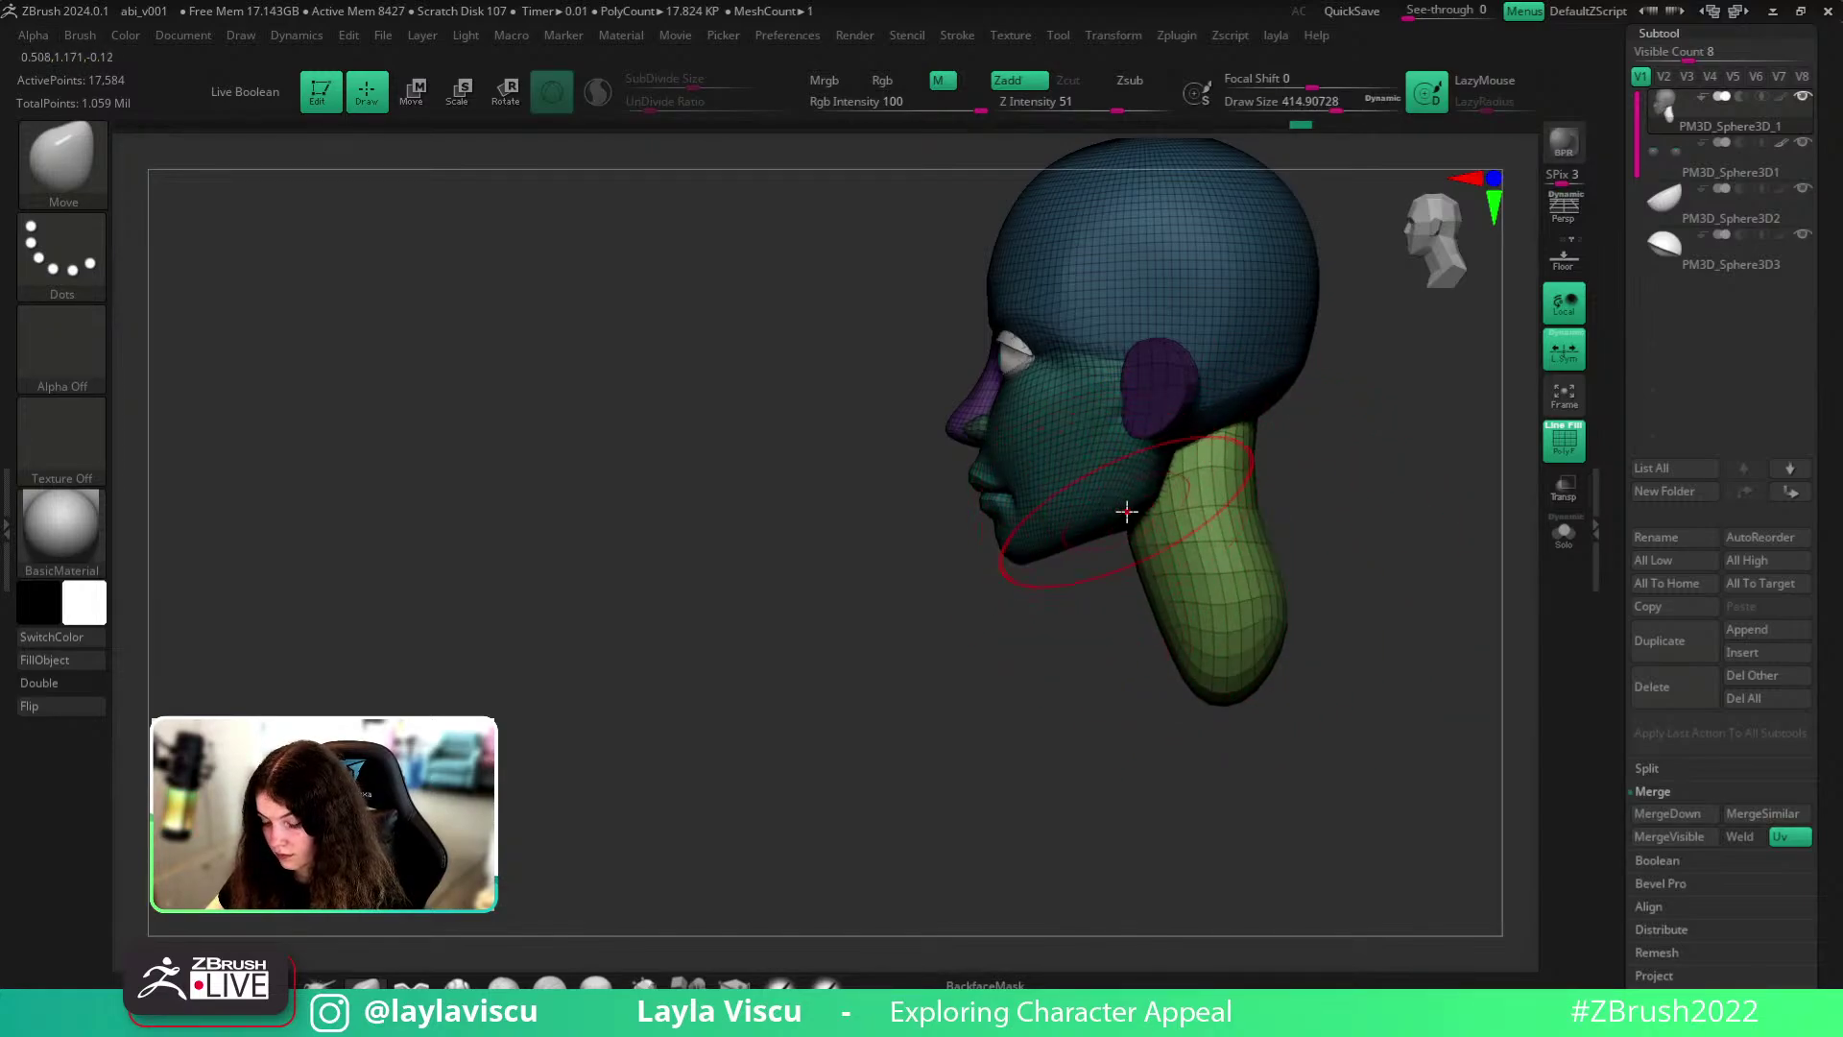
pyautogui.keyDown('alt'); pyautogui.moveTo(1349, 558); pyautogui.dragTo(1251, 542); pyautogui.keyUp('alt')
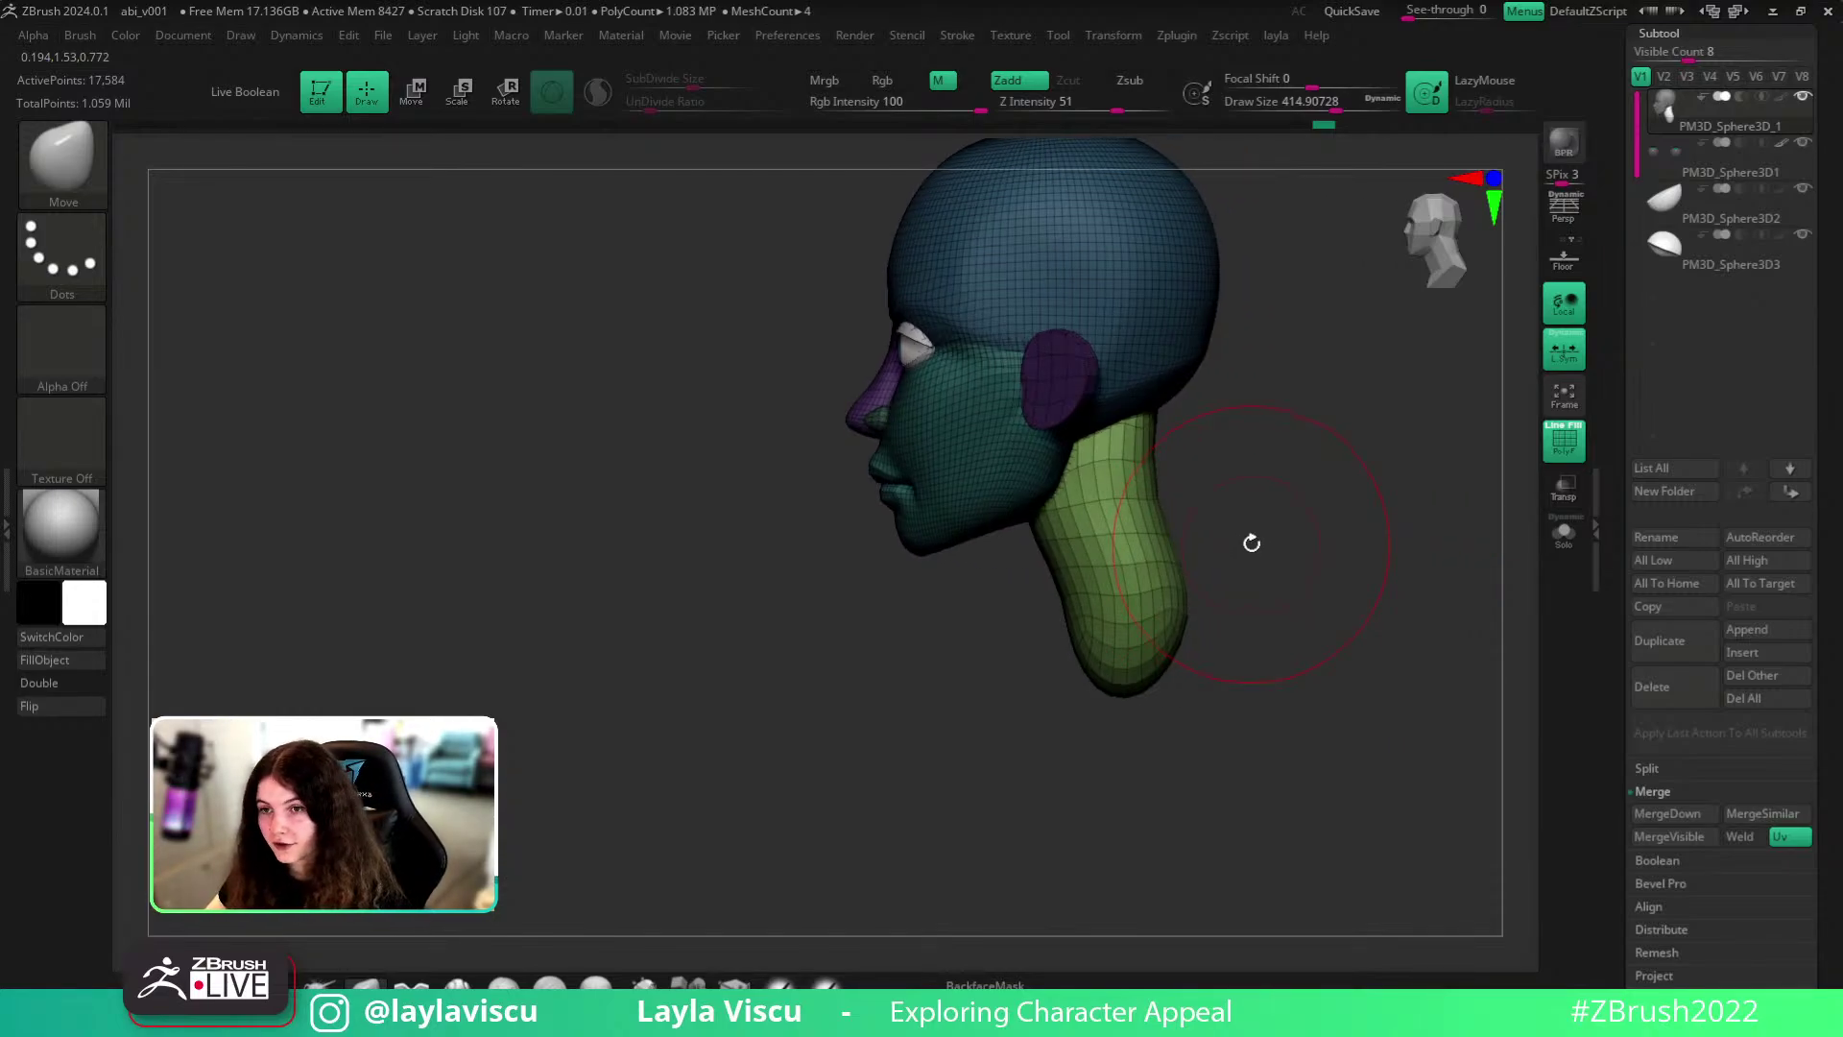
pyautogui.moveTo(1202, 611)
pyautogui.mouseDown()
pyautogui.moveTo(1170, 635)
pyautogui.moveTo(1227, 583)
pyautogui.mouseUp()
pyautogui.press('s')
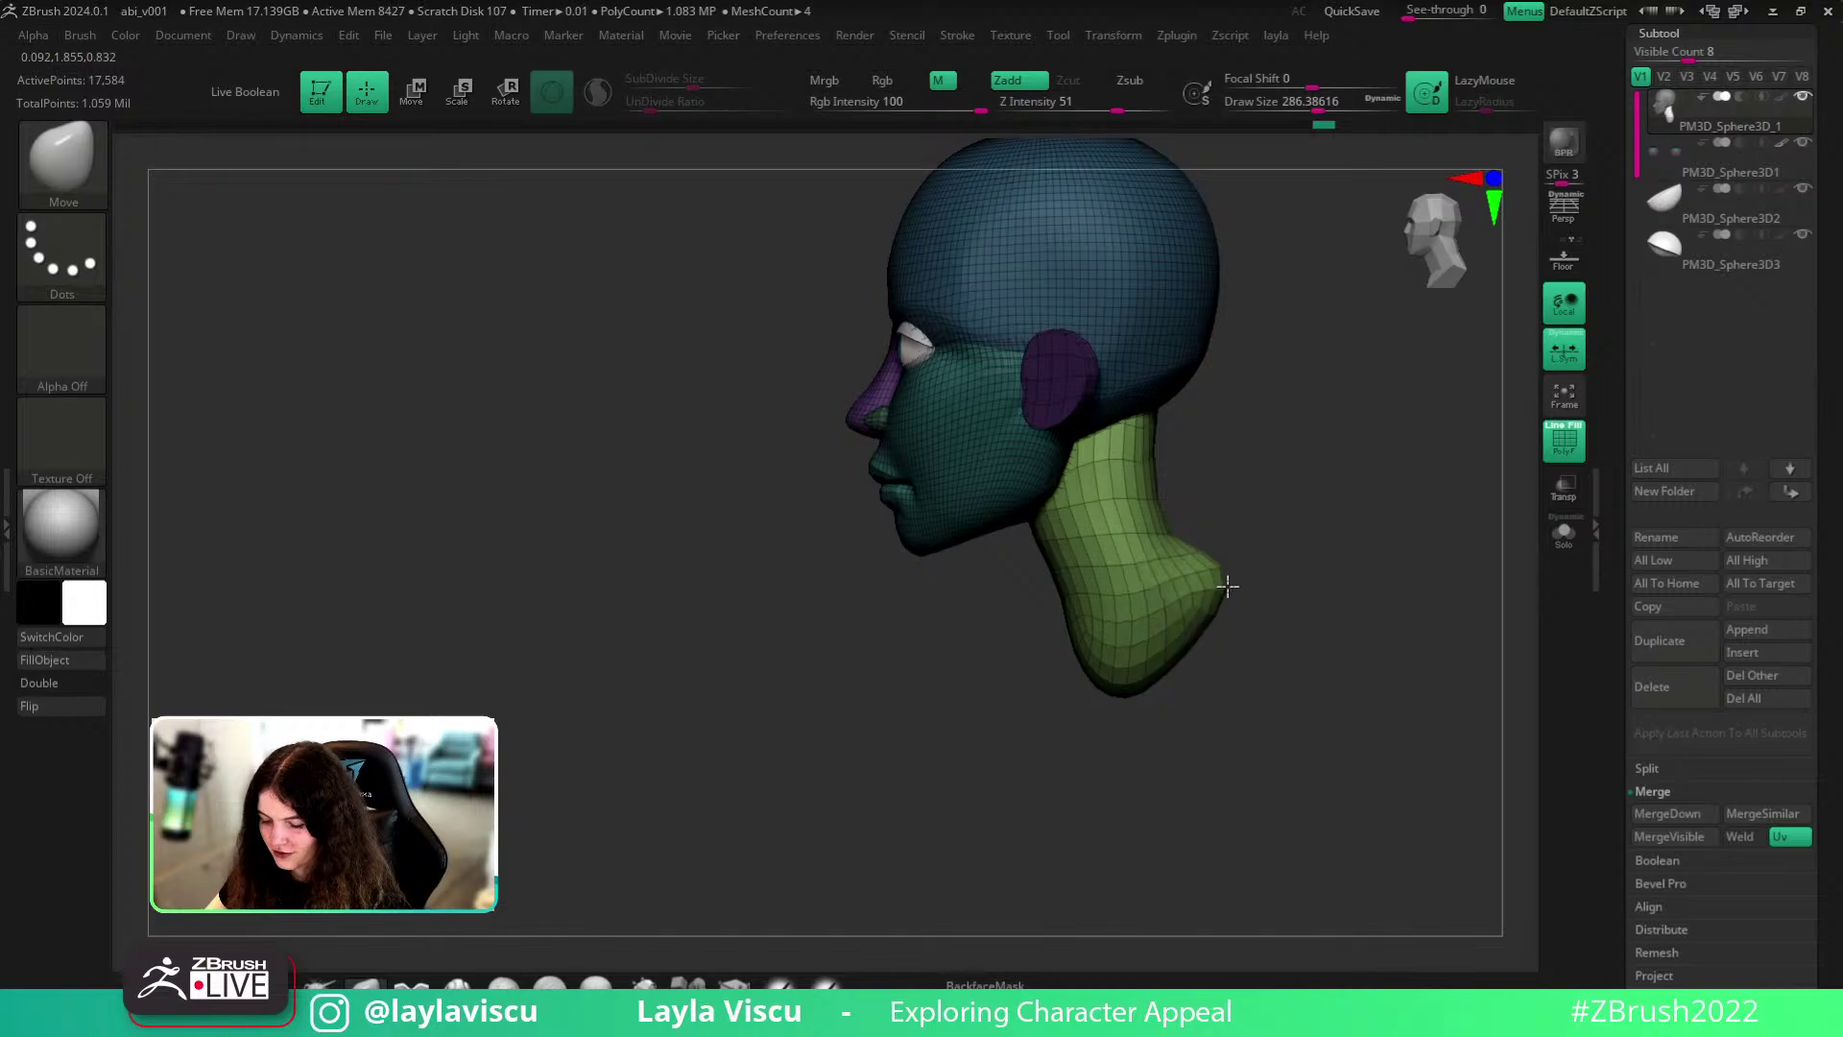
pyautogui.keyDown('shift'); pyautogui.moveTo(1441, 581); pyautogui.dragTo(1456, 621); pyautogui.keyUp('shift')
pyautogui.moveTo(1280, 720); pyautogui.dragTo(1217, 624)
# - Turn off PolyFrame and shape the base of the neck in profile, flaring its lower front and back
pyautogui.hotkey('shift', 'f')
pyautogui.moveTo(1345, 596)
pyautogui.mouseDown()
pyautogui.moveTo(1270, 596)
pyautogui.moveTo(1326, 619)
pyautogui.moveTo(1251, 716)
pyautogui.mouseUp()
pyautogui.press('s')
pyautogui.moveTo(1164, 536)
pyautogui.mouseDown()
pyautogui.moveTo(1201, 580)
pyautogui.moveTo(1173, 616)
pyautogui.mouseUp()
pyautogui.press('s')
pyautogui.moveTo(1230, 535); pyautogui.dragTo(1243, 536)
pyautogui.moveTo(1240, 617); pyautogui.dragTo(1187, 616)
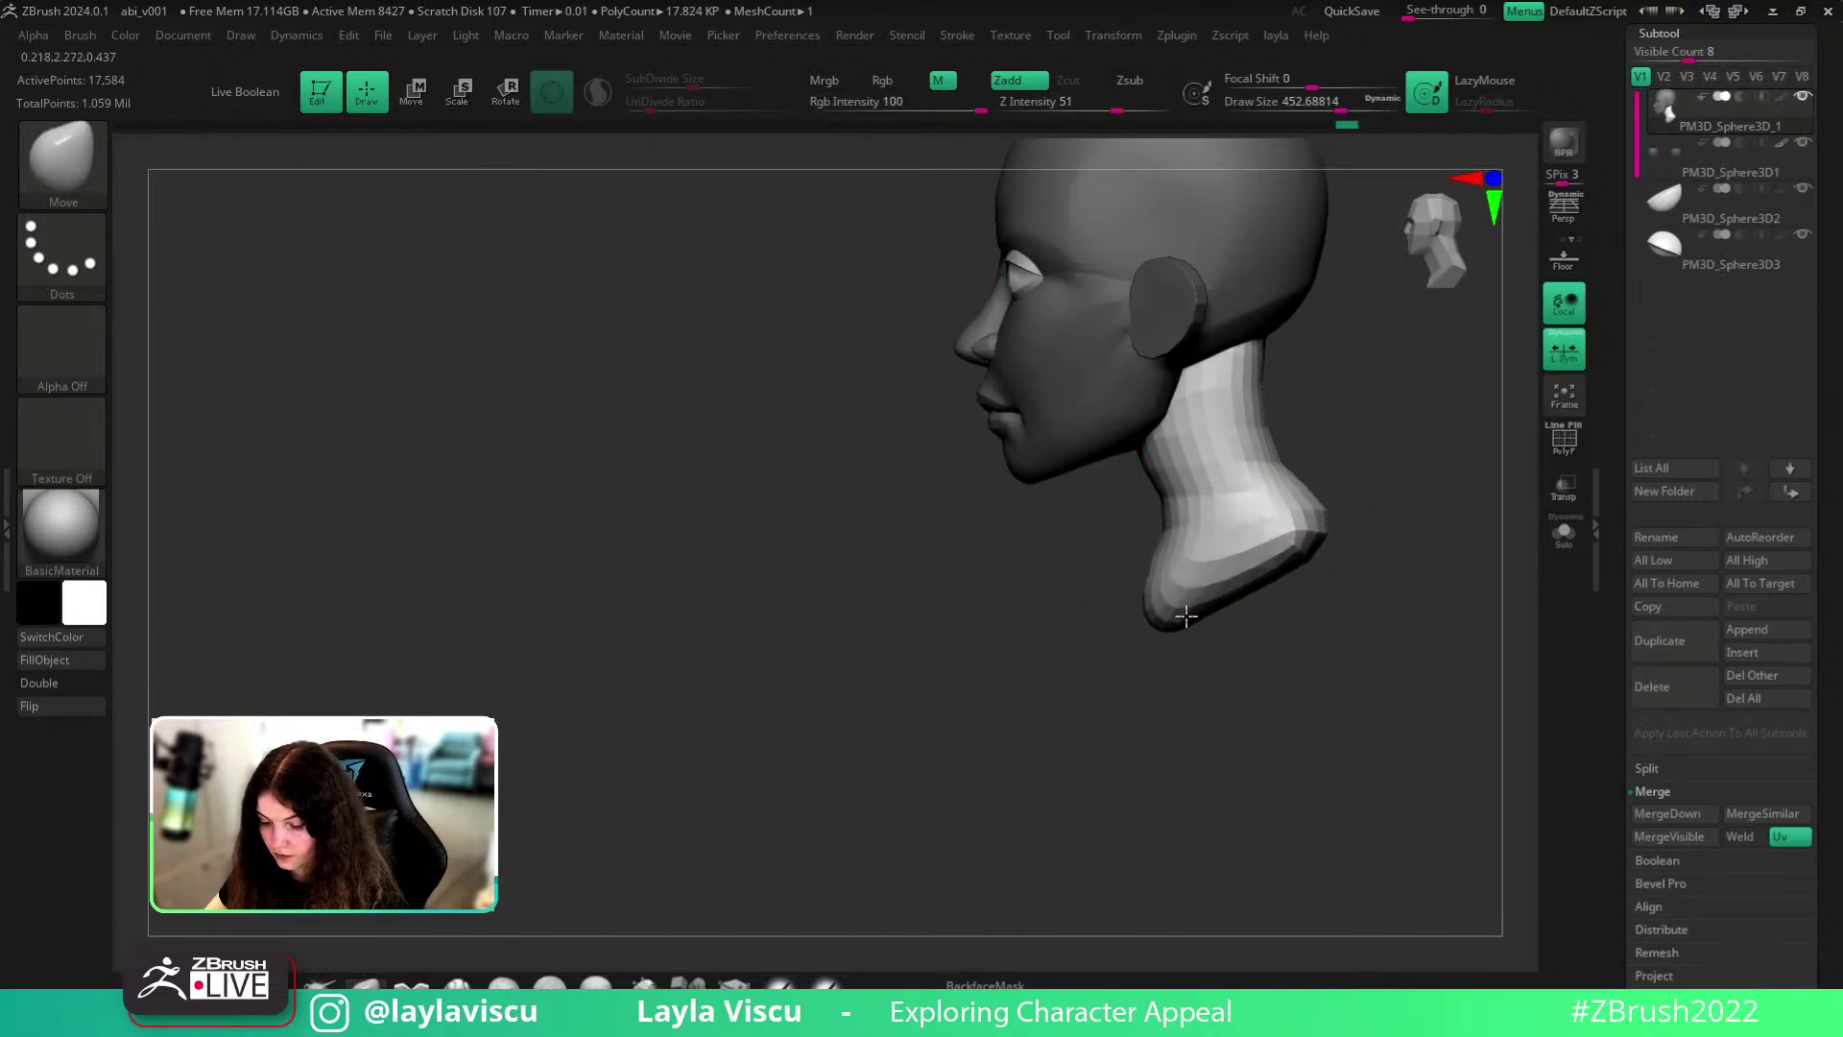
pyautogui.press('s')
pyautogui.click(1166, 536)
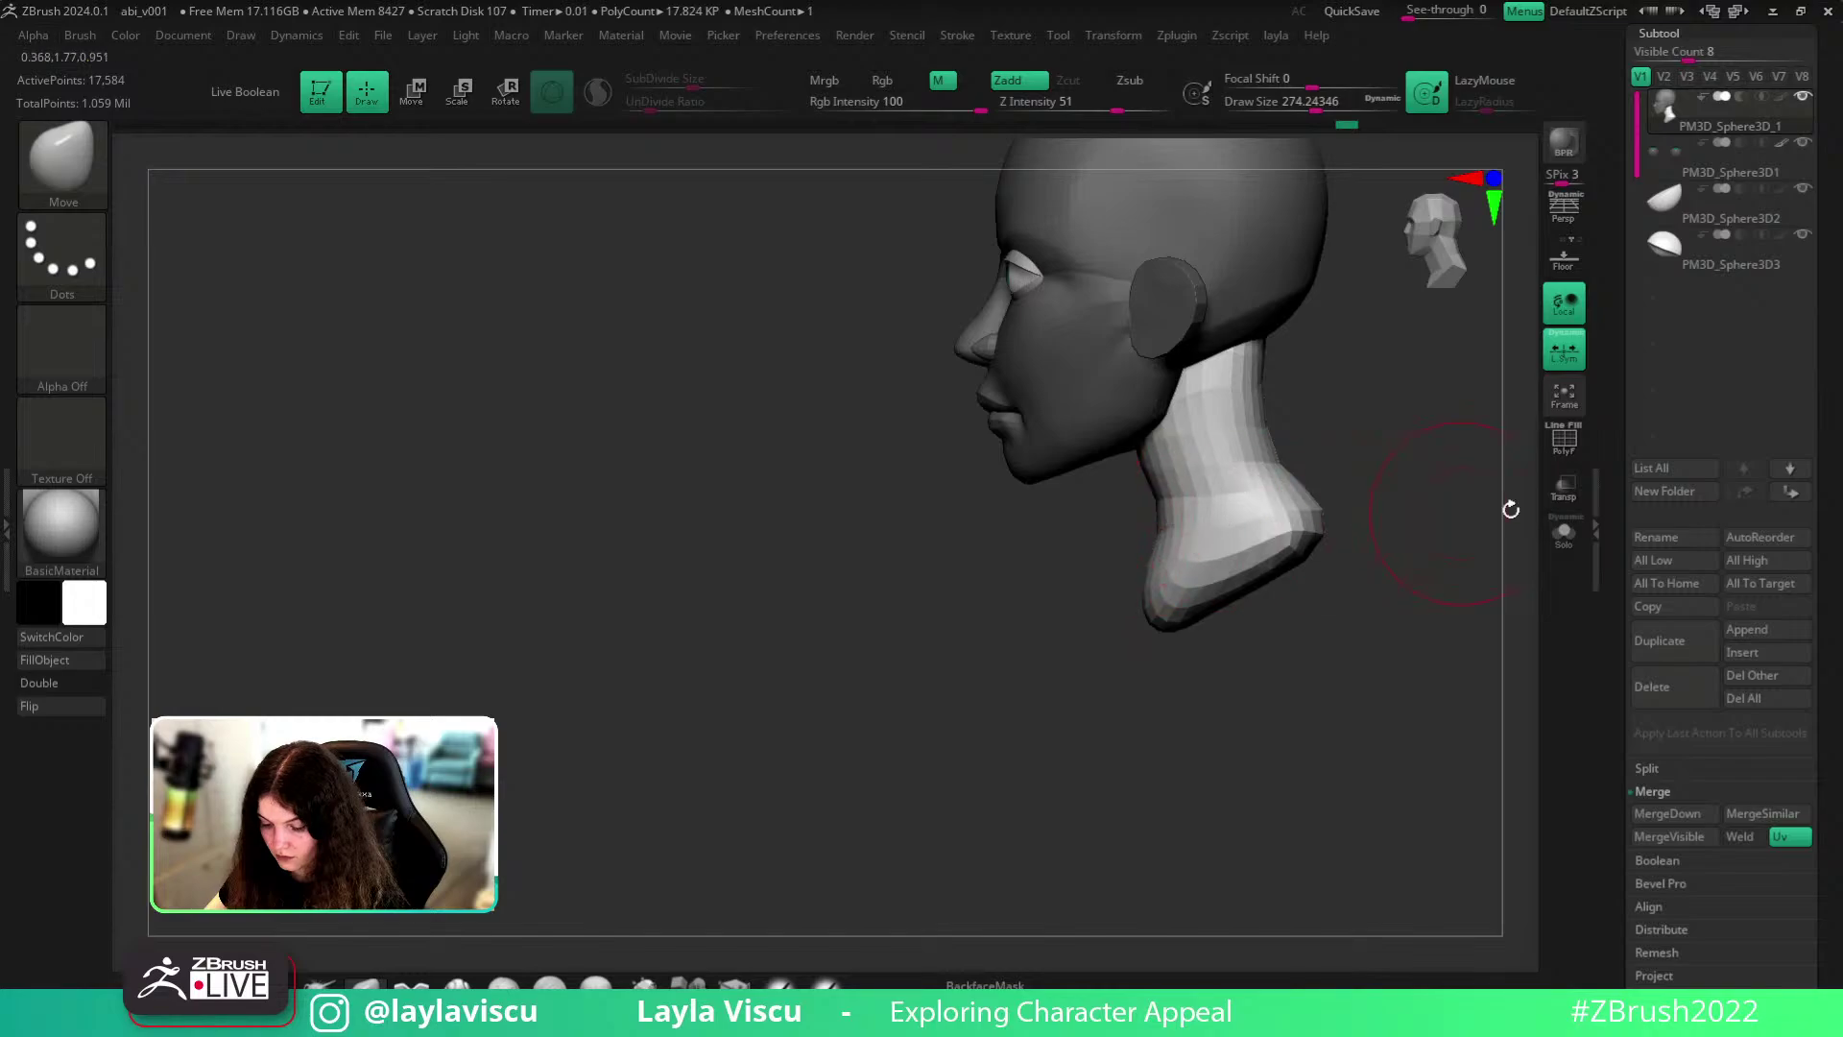
# - Isolate the neck, pull its upper front forward to sit under the jaw, and show the head again
pyautogui.keyDown('ctrl'); pyautogui.keyDown('shift'); pyautogui.click(1234, 508); pyautogui.keyUp('shift'); pyautogui.keyUp('ctrl')
pyautogui.press('s')
pyautogui.click(1096, 416)
pyautogui.moveTo(1125, 399); pyautogui.dragTo(1067, 407)
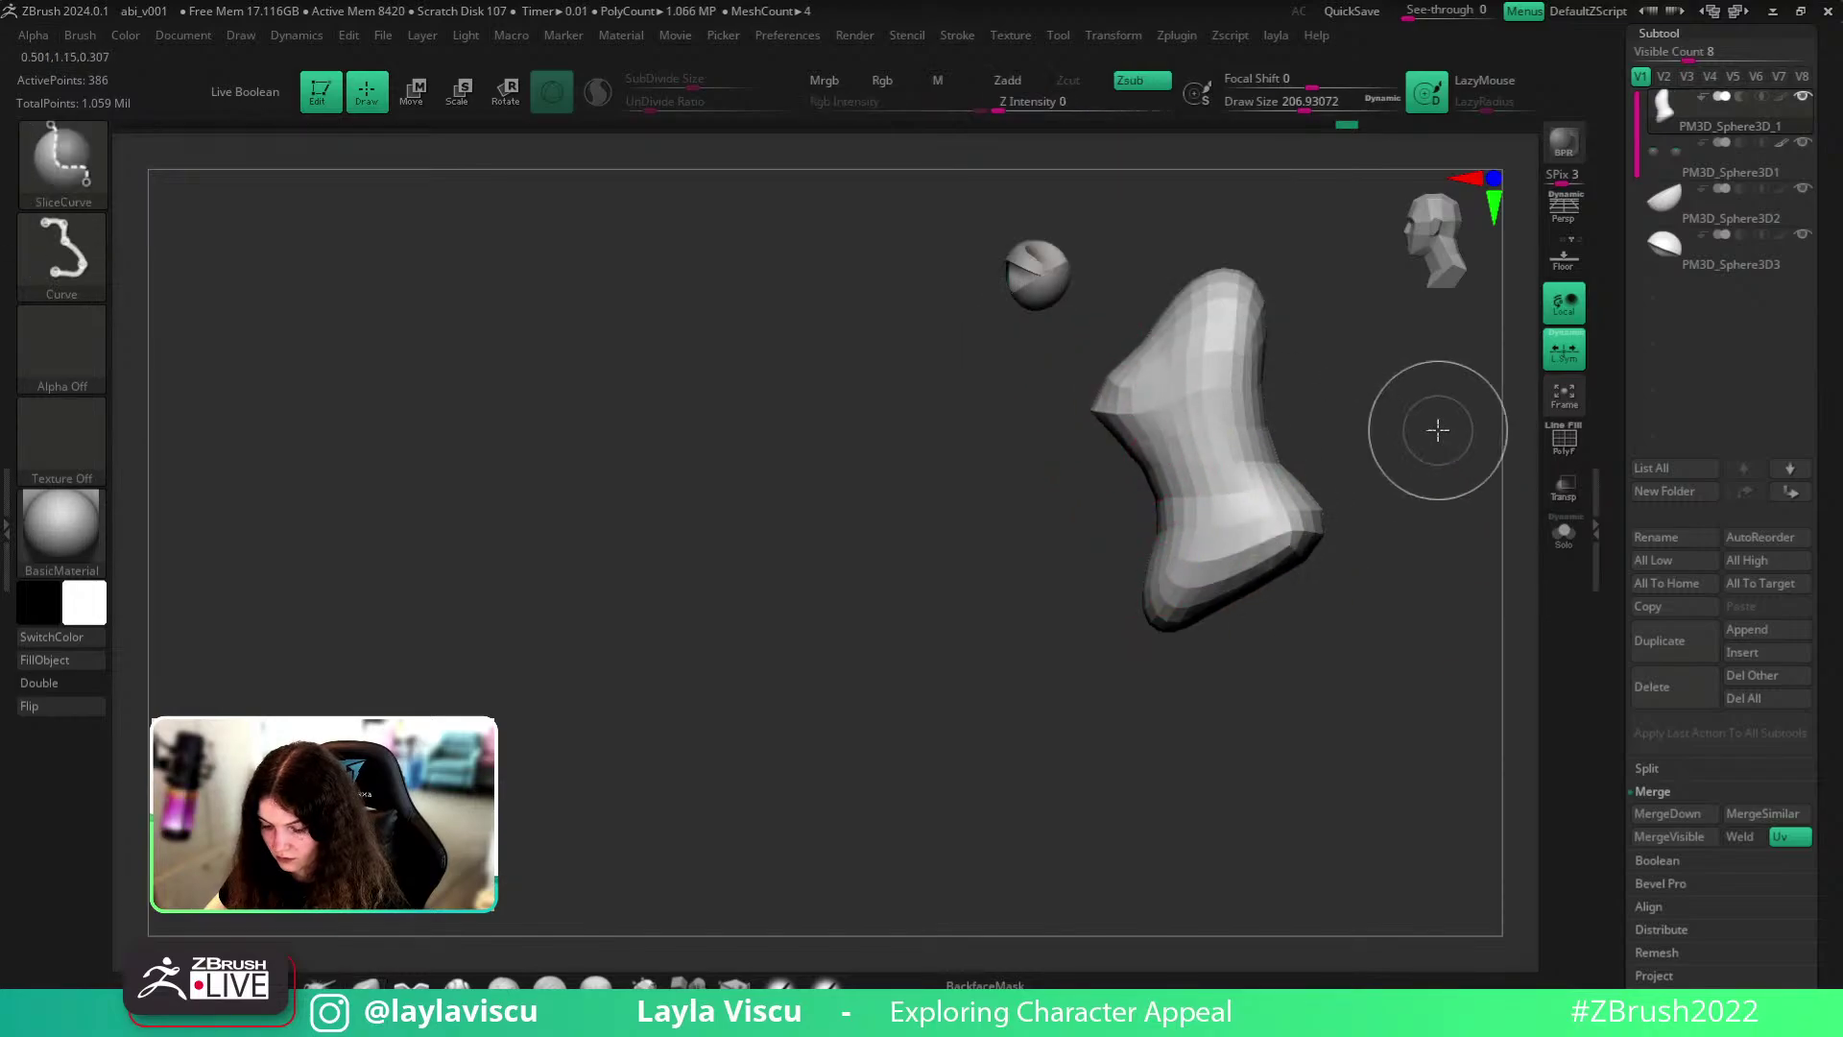
pyautogui.keyDown('ctrl'); pyautogui.keyDown('shift'); pyautogui.click(1437, 429); pyautogui.keyUp('shift'); pyautogui.keyUp('ctrl')
# - Adjust the sides of the neck from the front with the Move brush at a draw size of about 350
pyautogui.moveTo(1316, 460)
pyautogui.keyDown('shift'); pyautogui.mouseDown()
pyautogui.moveTo(1263, 460)
pyautogui.moveTo(1321, 461)
pyautogui.moveTo(1372, 507)
pyautogui.mouseUp(); pyautogui.keyUp('shift')
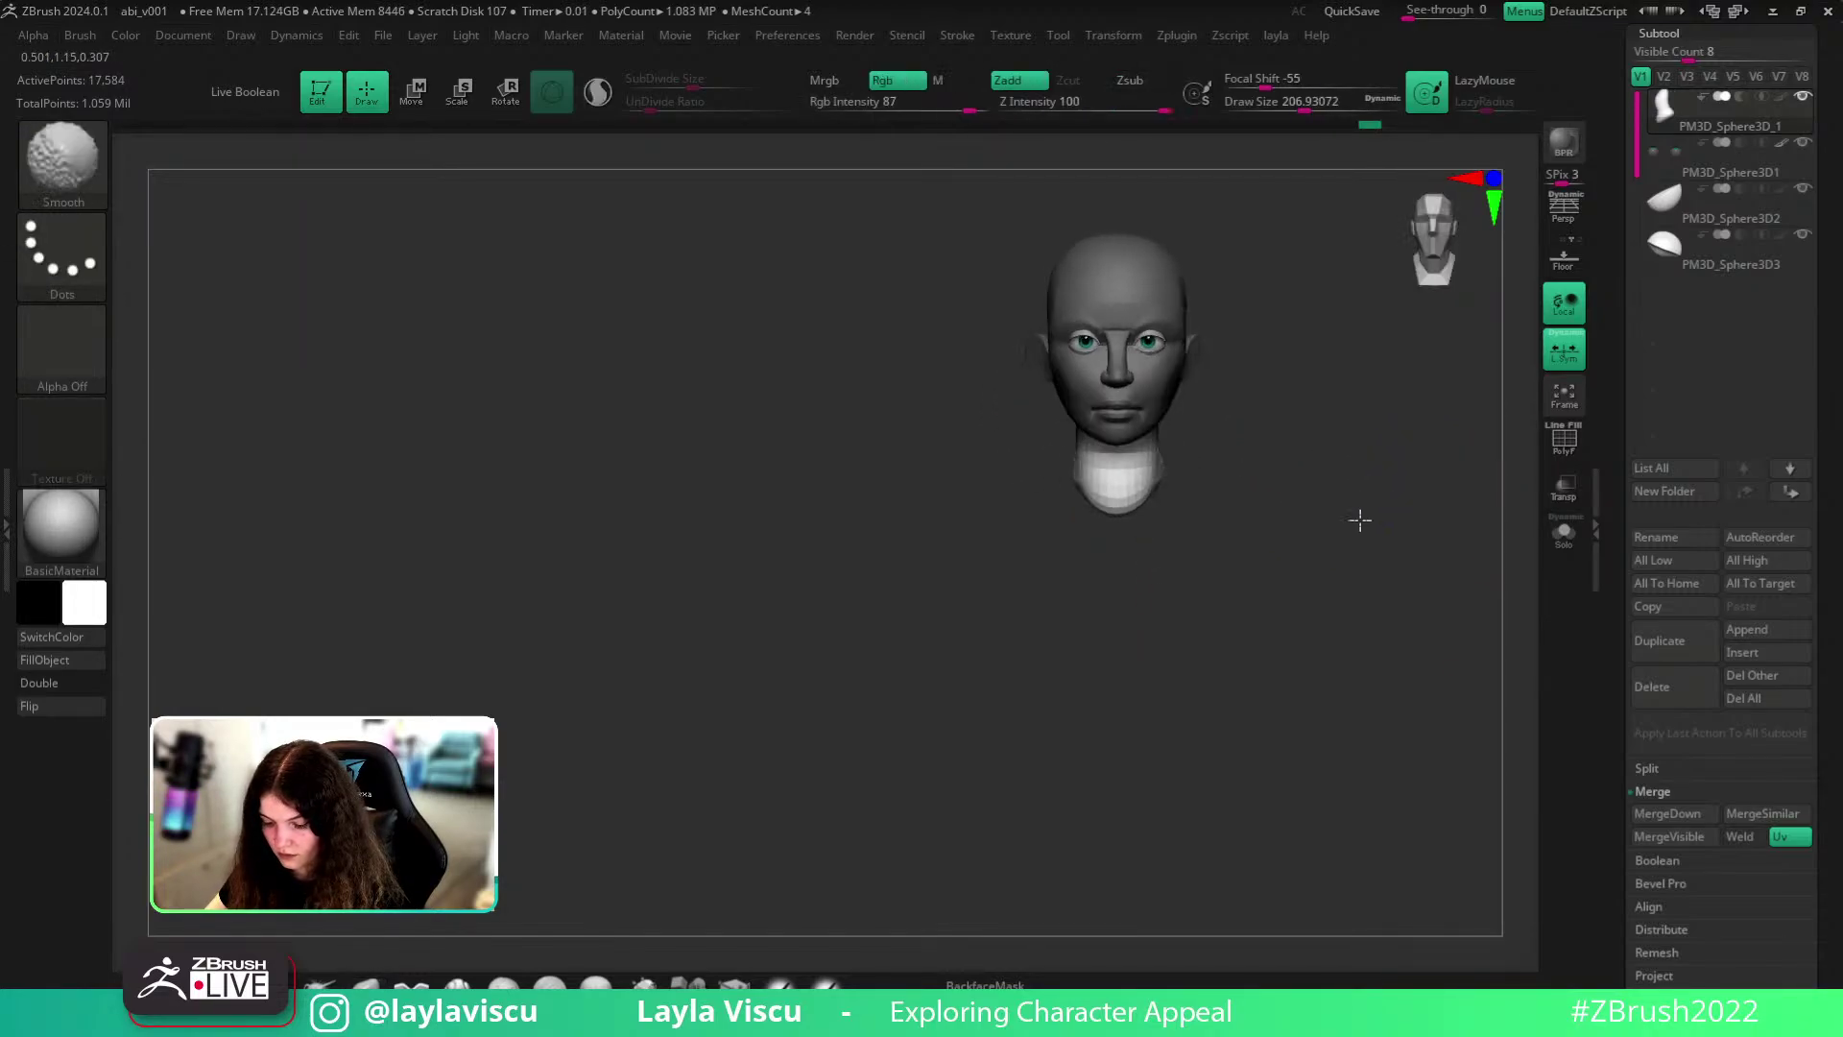
pyautogui.keyDown('ctrl'); pyautogui.moveTo(1124, 453); pyautogui.dragTo(1138, 492, button='right'); pyautogui.keyUp('ctrl')
pyautogui.press('s')
pyautogui.click(1164, 489)
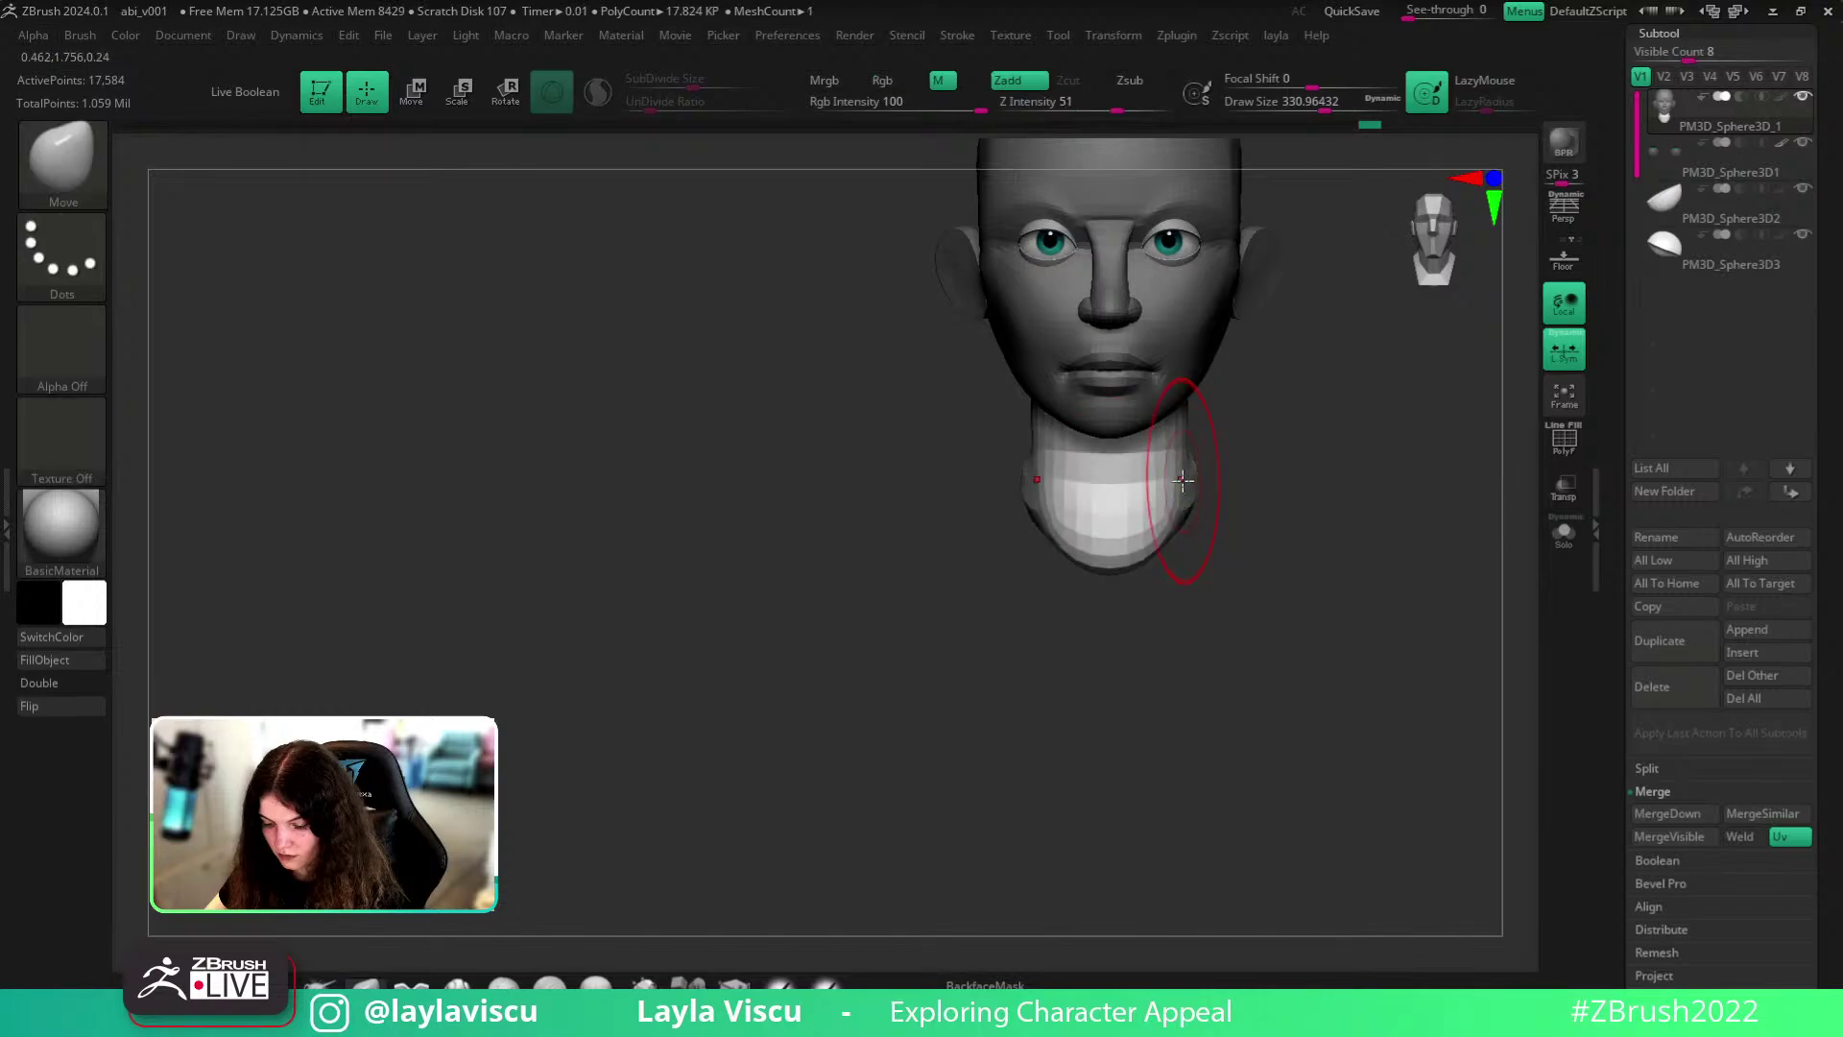
pyautogui.moveTo(1343, 510)
pyautogui.mouseDown()
pyautogui.moveTo(1296, 502)
pyautogui.moveTo(1259, 580)
pyautogui.moveTo(1238, 581)
pyautogui.mouseUp()
pyautogui.moveTo(1131, 519); pyautogui.dragTo(1090, 585, button='right')
pyautogui.moveTo(1311, 619)
pyautogui.keyDown('ctrl'); pyautogui.mouseDown(button='right')
pyautogui.moveTo(1287, 580)
pyautogui.moveTo(1386, 609)
pyautogui.mouseUp(button='right'); pyautogui.keyUp('ctrl')
pyautogui.keyDown('ctrl'); pyautogui.moveTo(1144, 573); pyautogui.dragTo(1106, 596, button='right'); pyautogui.keyUp('ctrl')
pyautogui.press('s')
pyautogui.click(1116, 596)
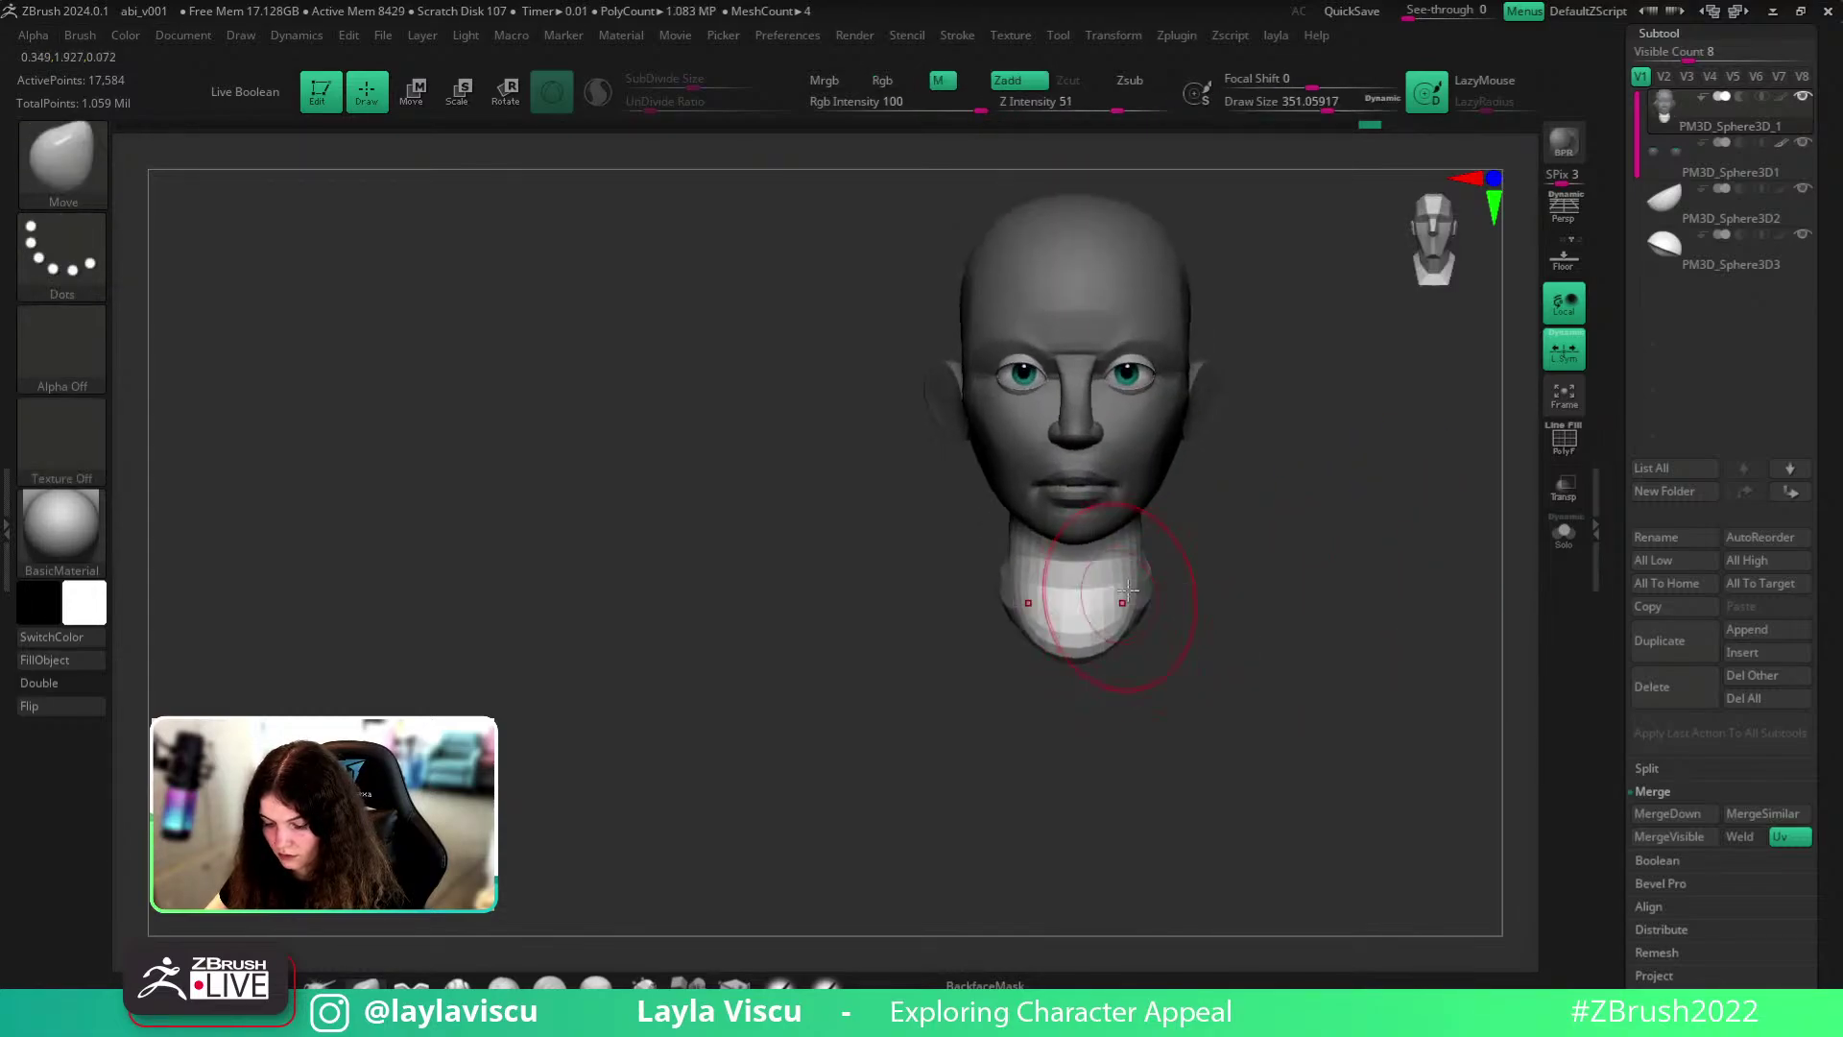
# - Refine the neck's front silhouette, narrowing it under the jaw and flaring the sides of its base
pyautogui.moveTo(1283, 608); pyautogui.dragTo(1217, 583, button='right')
pyautogui.moveTo(1142, 528); pyautogui.dragTo(1145, 380, button='right')
pyautogui.press('s')
pyautogui.moveTo(1163, 459); pyautogui.dragTo(1180, 457)
pyautogui.moveTo(1142, 451)
pyautogui.keyDown('ctrl'); pyautogui.mouseDown(button='right')
pyautogui.moveTo(781, 514)
pyautogui.moveTo(1358, 603)
pyautogui.moveTo(1193, 607)
pyautogui.mouseUp(button='right'); pyautogui.keyUp('ctrl')
pyautogui.press('s')
pyautogui.moveTo(1192, 608); pyautogui.dragTo(1191, 556)
pyautogui.press('s')
pyautogui.keyDown('alt'); pyautogui.moveTo(1331, 581); pyautogui.dragTo(1235, 601, button='right'); pyautogui.keyUp('alt')
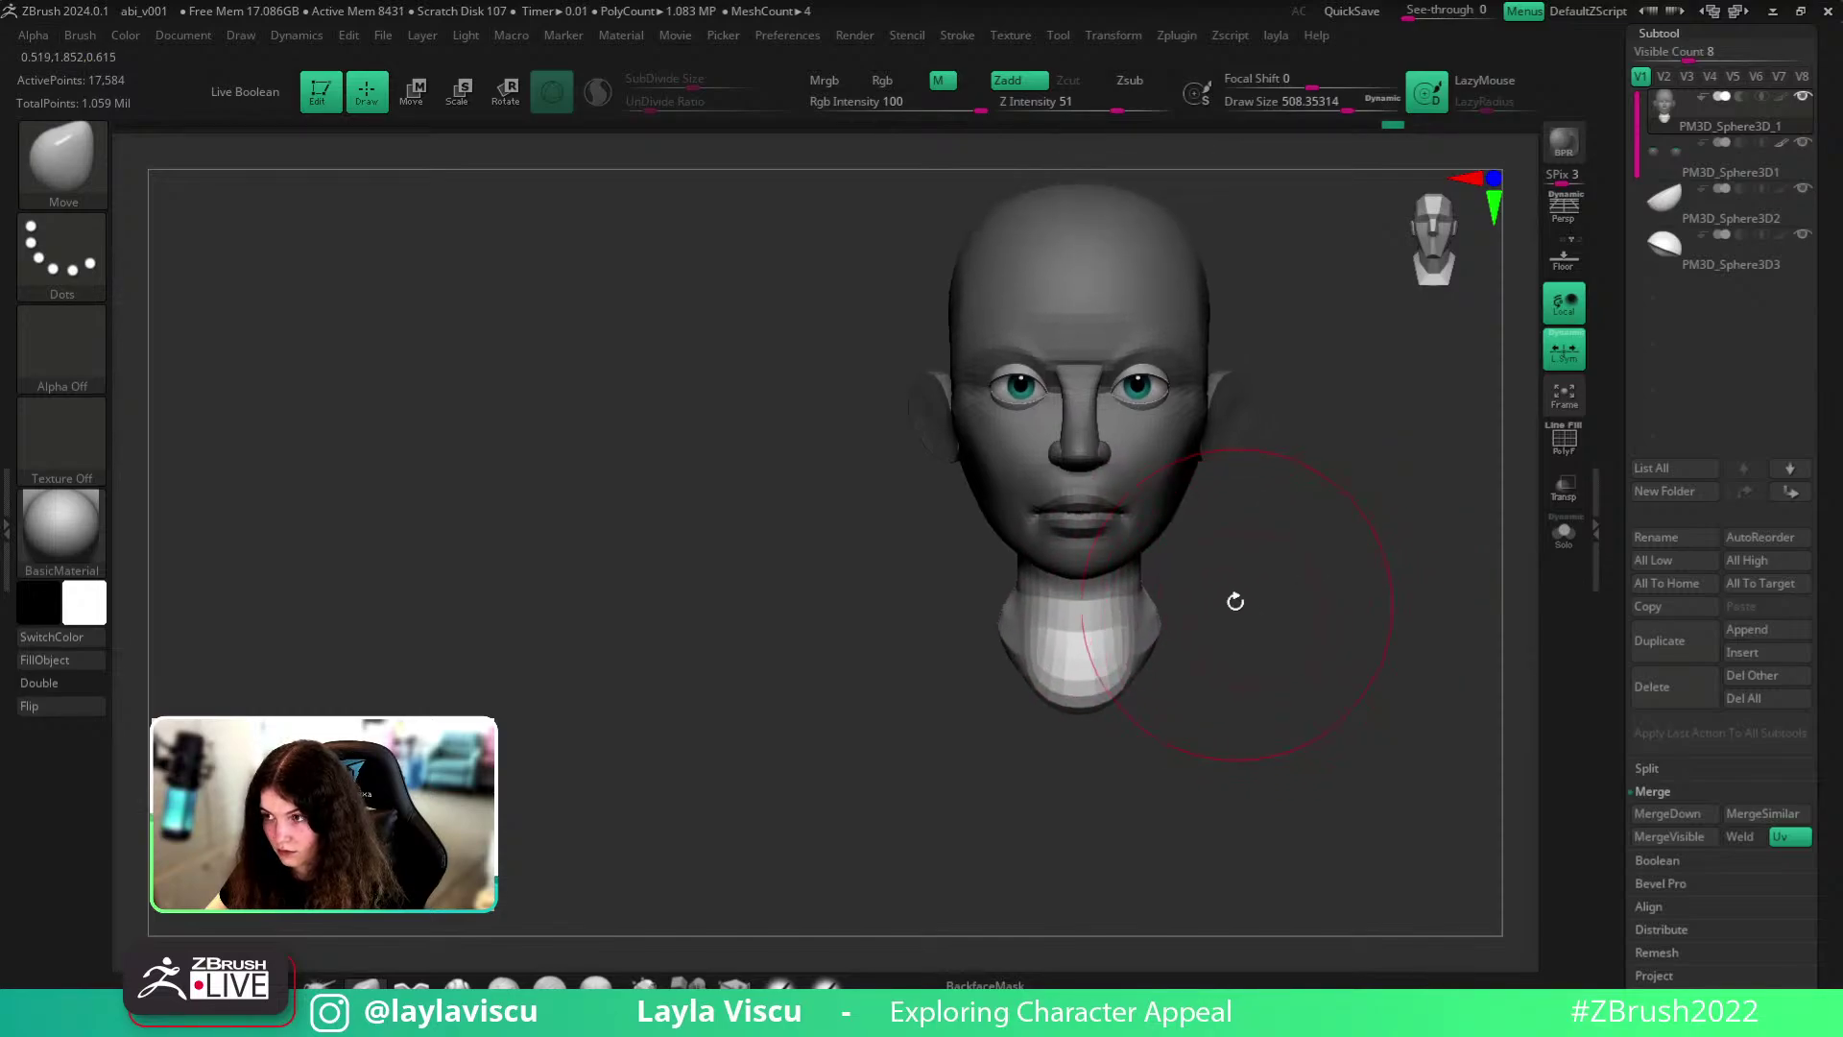
# - Select the eyeball subtool, create a folder named "eyes" for it, and add the remaining eye subtools to the folder
pyautogui.hotkey('shift', 'f')
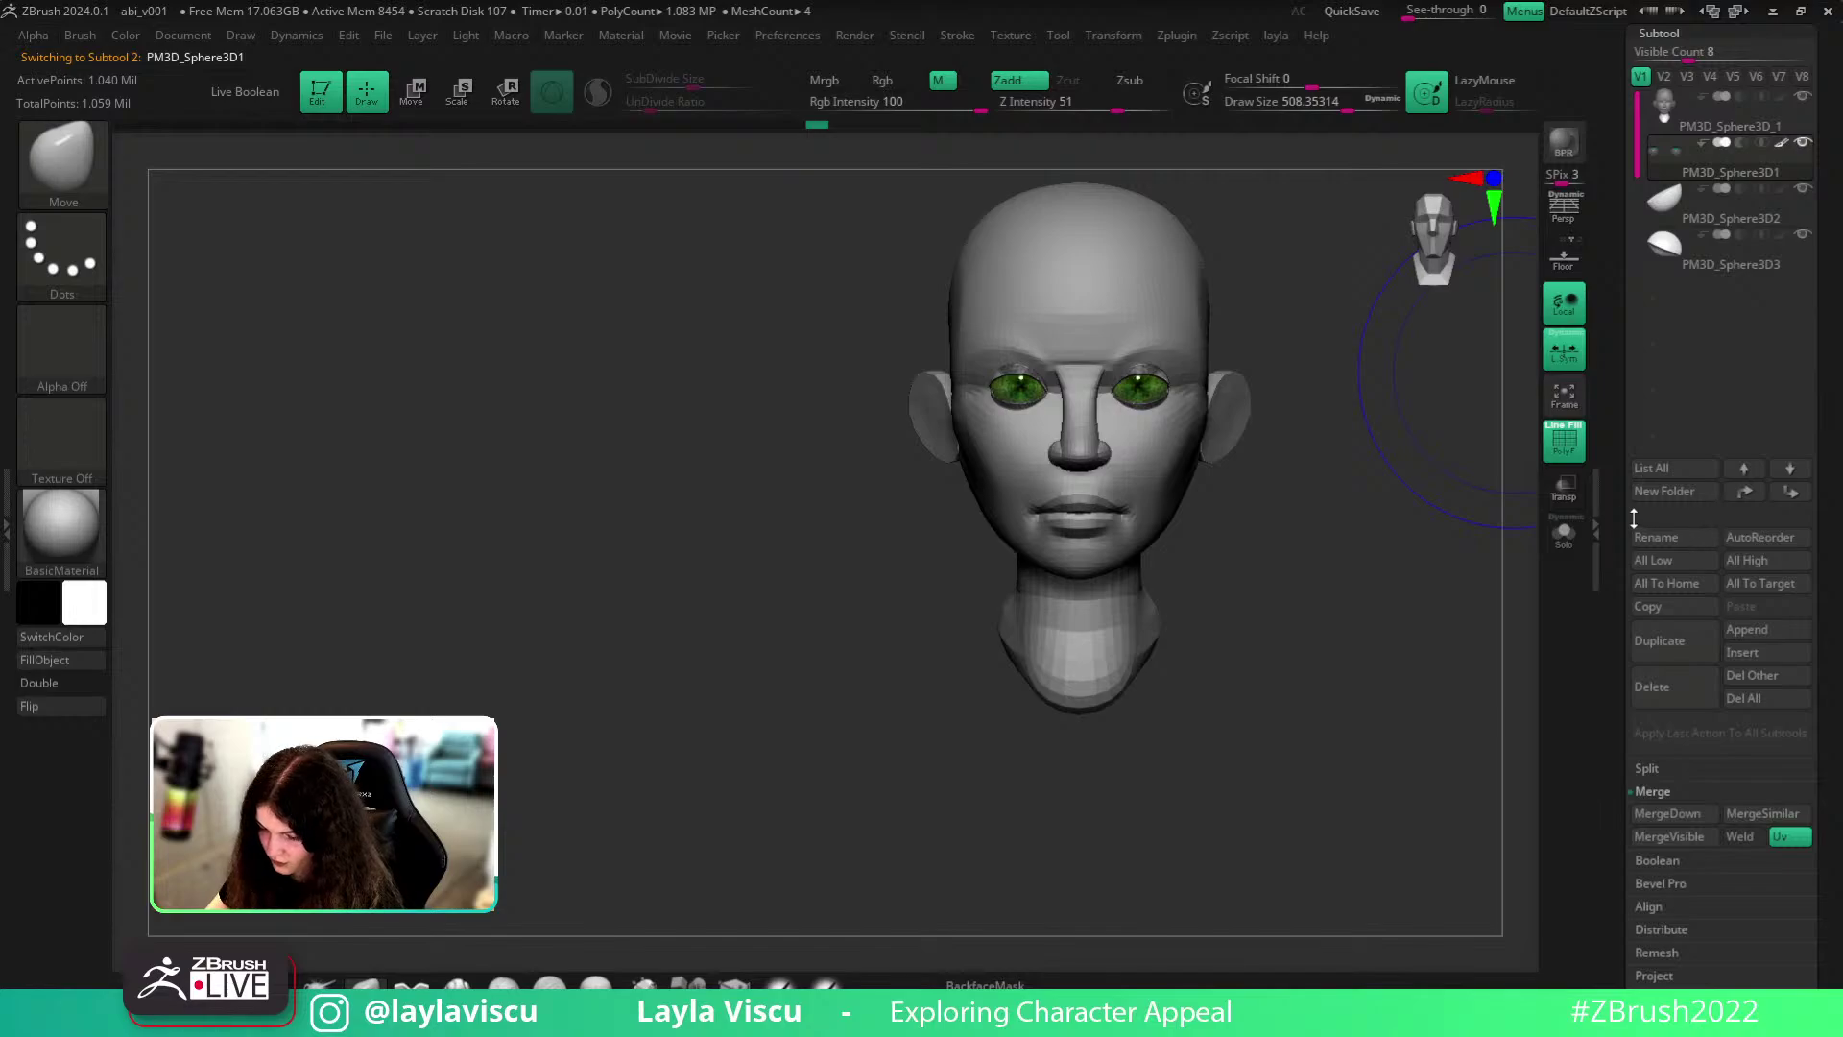
pyautogui.click(1710, 499)
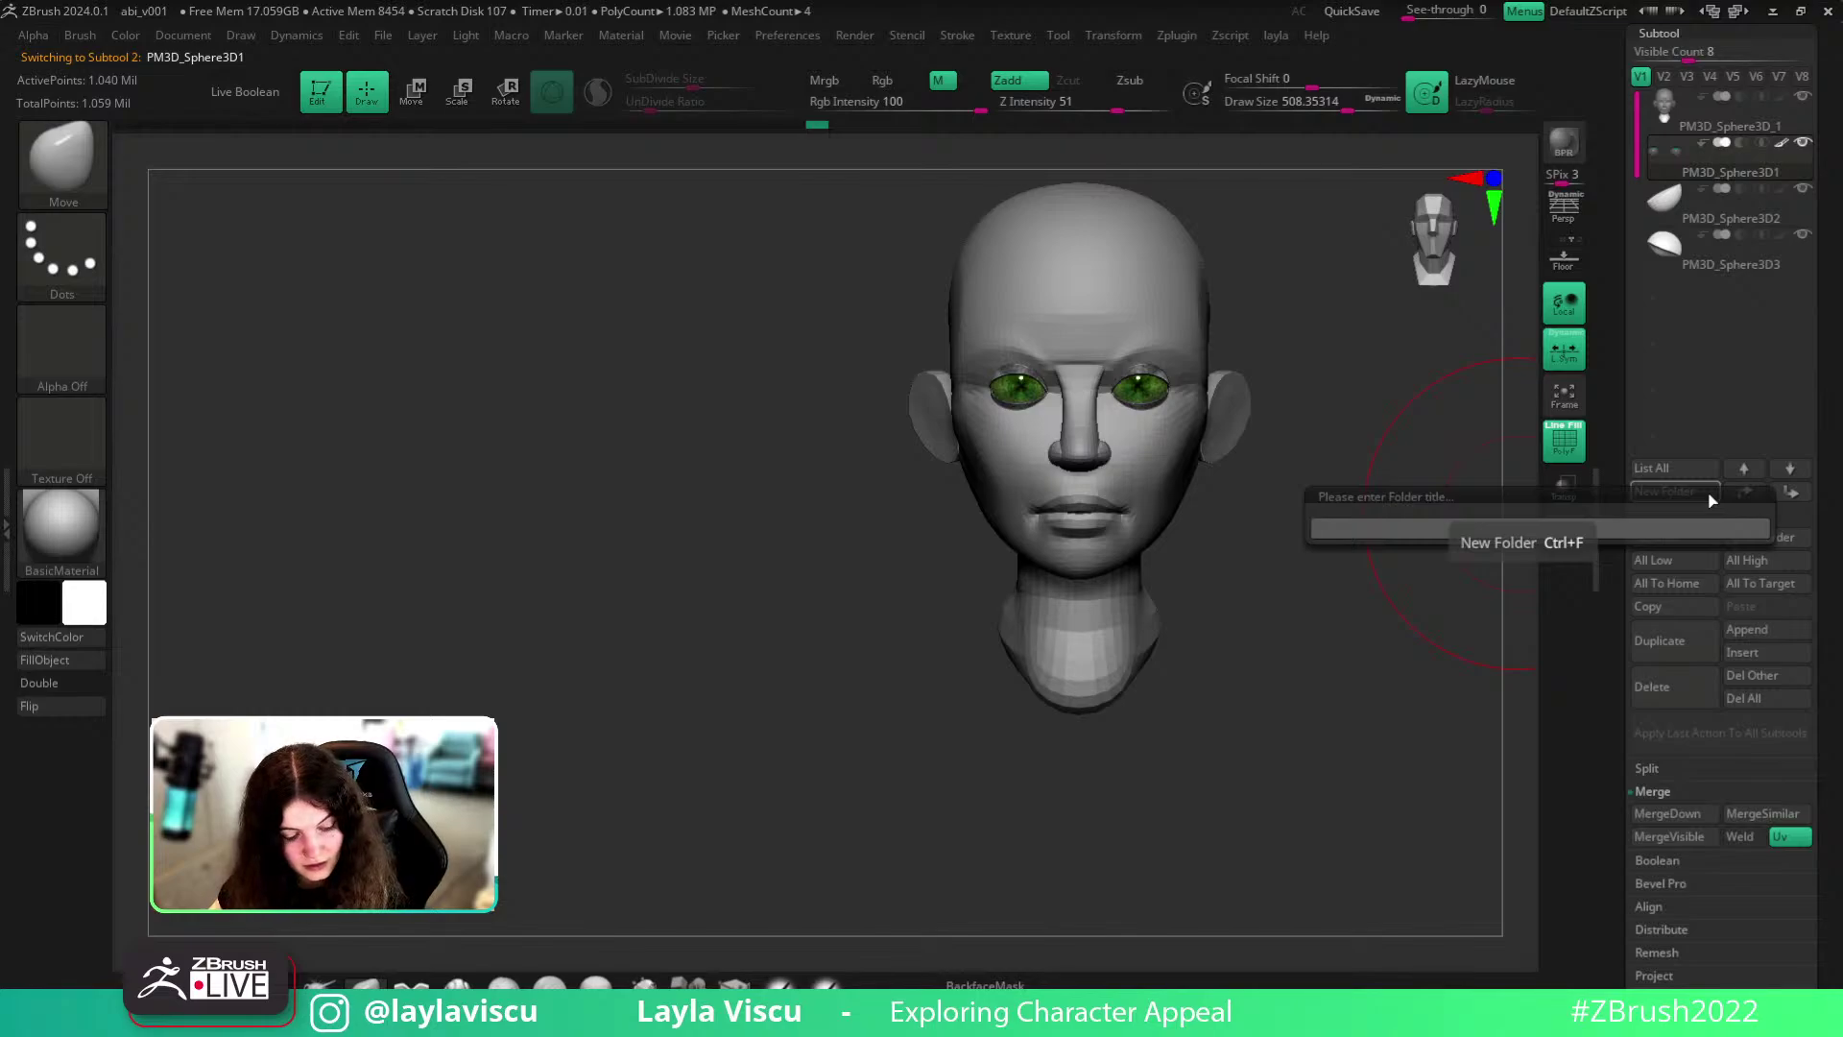
pyautogui.write('eyes')
pyautogui.press('Return')
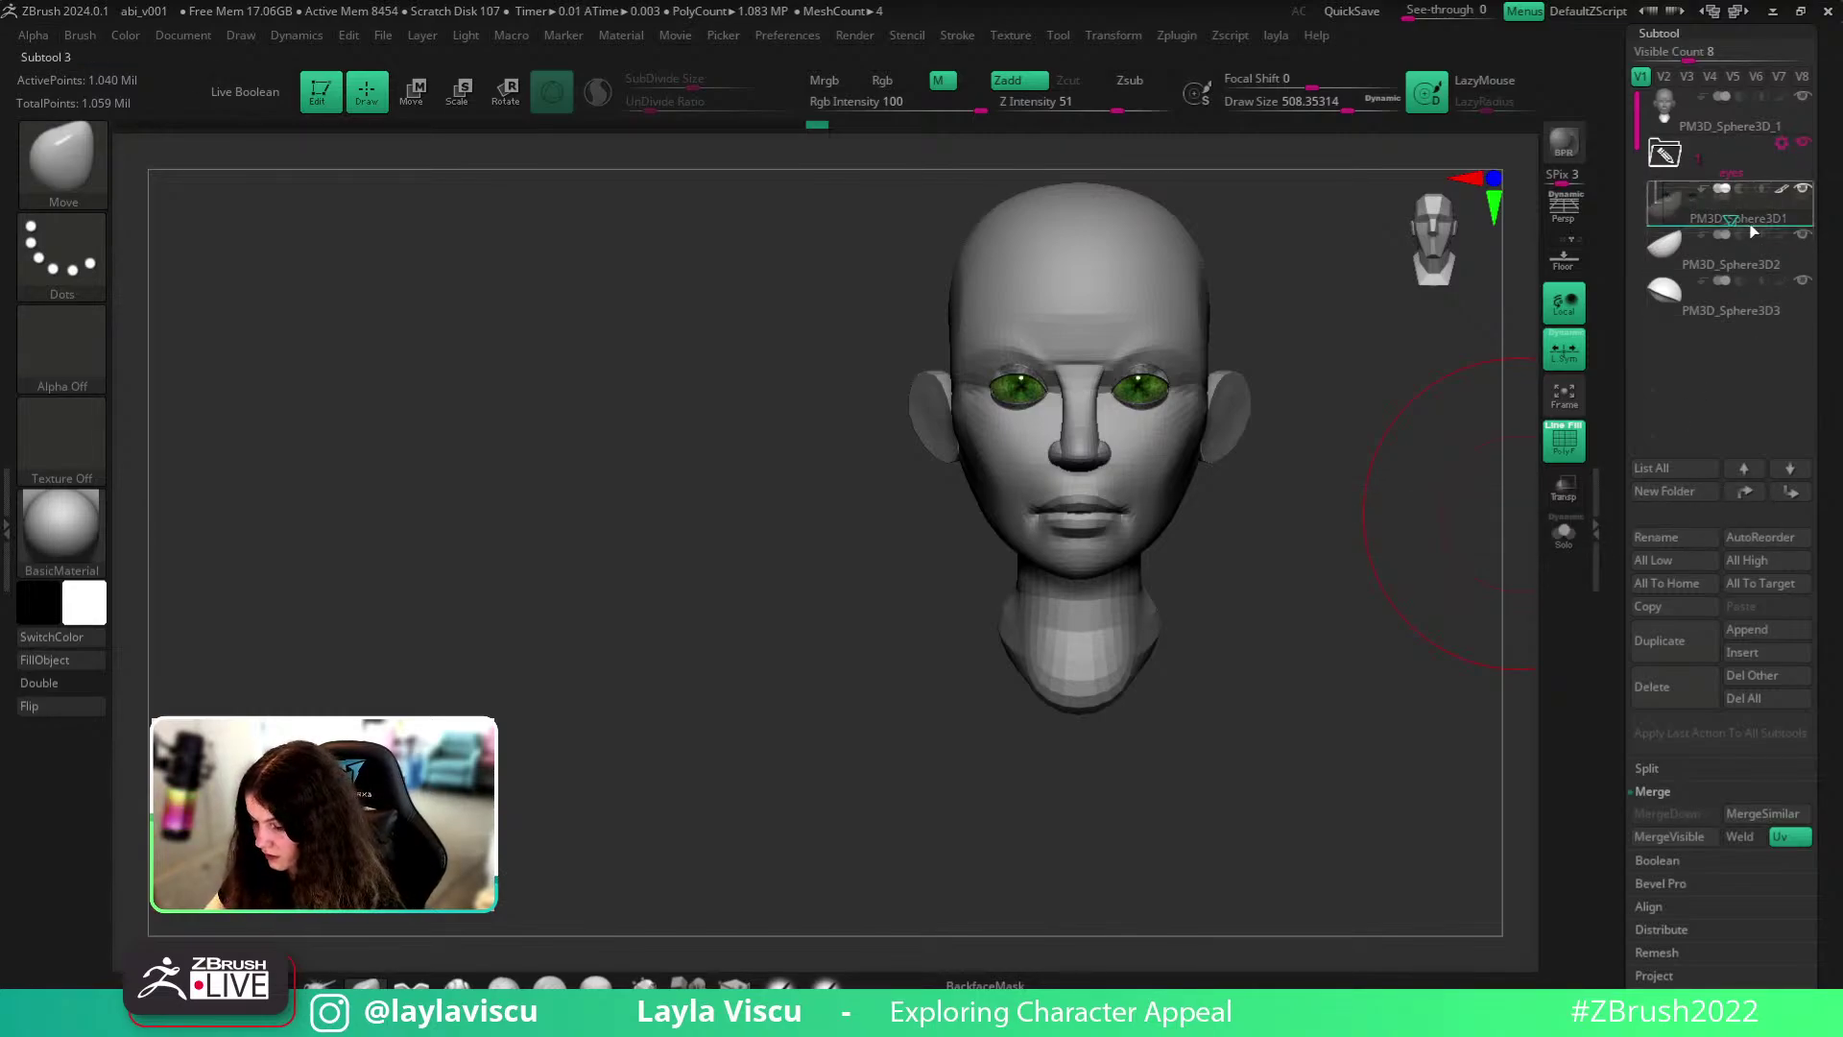
pyautogui.moveTo(1753, 265); pyautogui.dragTo(1732, 228)
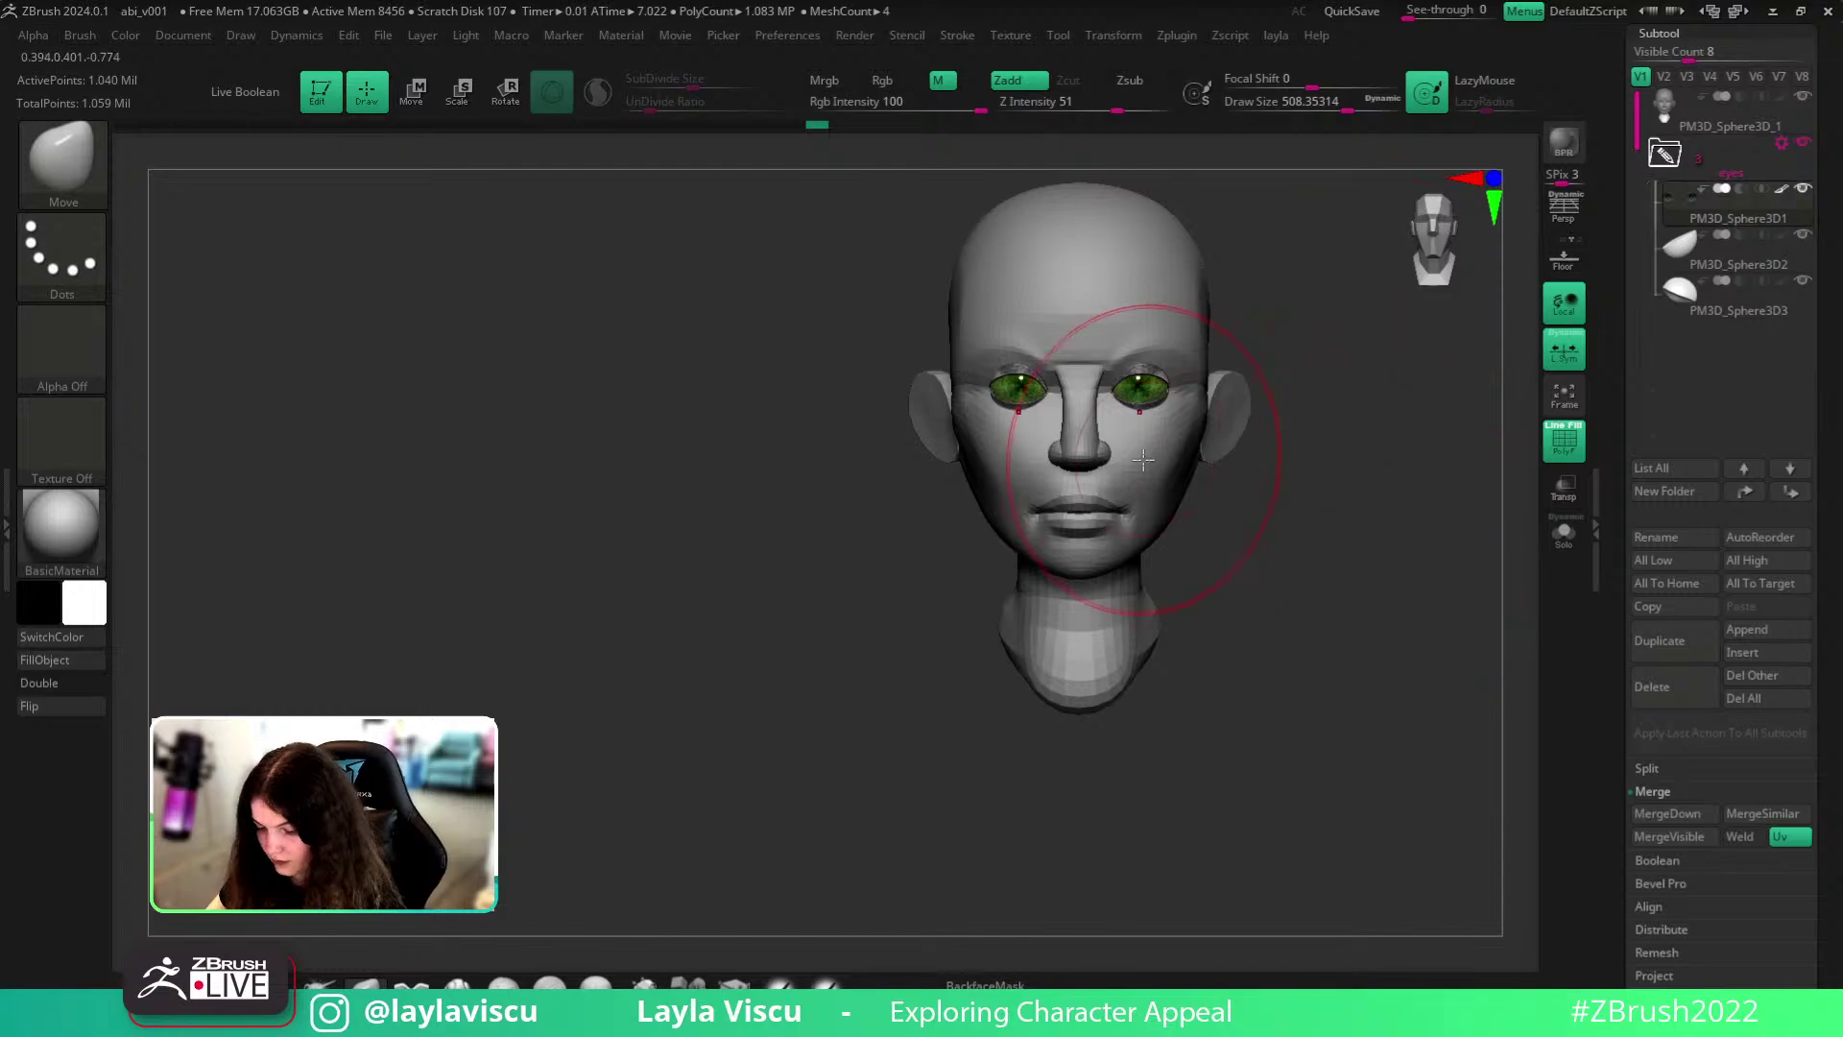
# - Bring up the transform gizmo on the eyeball subtool, reset its orientation and centre it on the eye
pyautogui.press('w')
pyautogui.keyDown('ctrl'); pyautogui.moveTo(1155, 369); pyautogui.dragTo(1152, 485, button='right'); pyautogui.keyUp('ctrl')
pyautogui.moveTo(1124, 434); pyautogui.dragTo(1138, 445)
pyautogui.keyDown('ctrl'); pyautogui.moveTo(1138, 445); pyautogui.dragTo(1062, 692, button='right'); pyautogui.keyUp('ctrl')
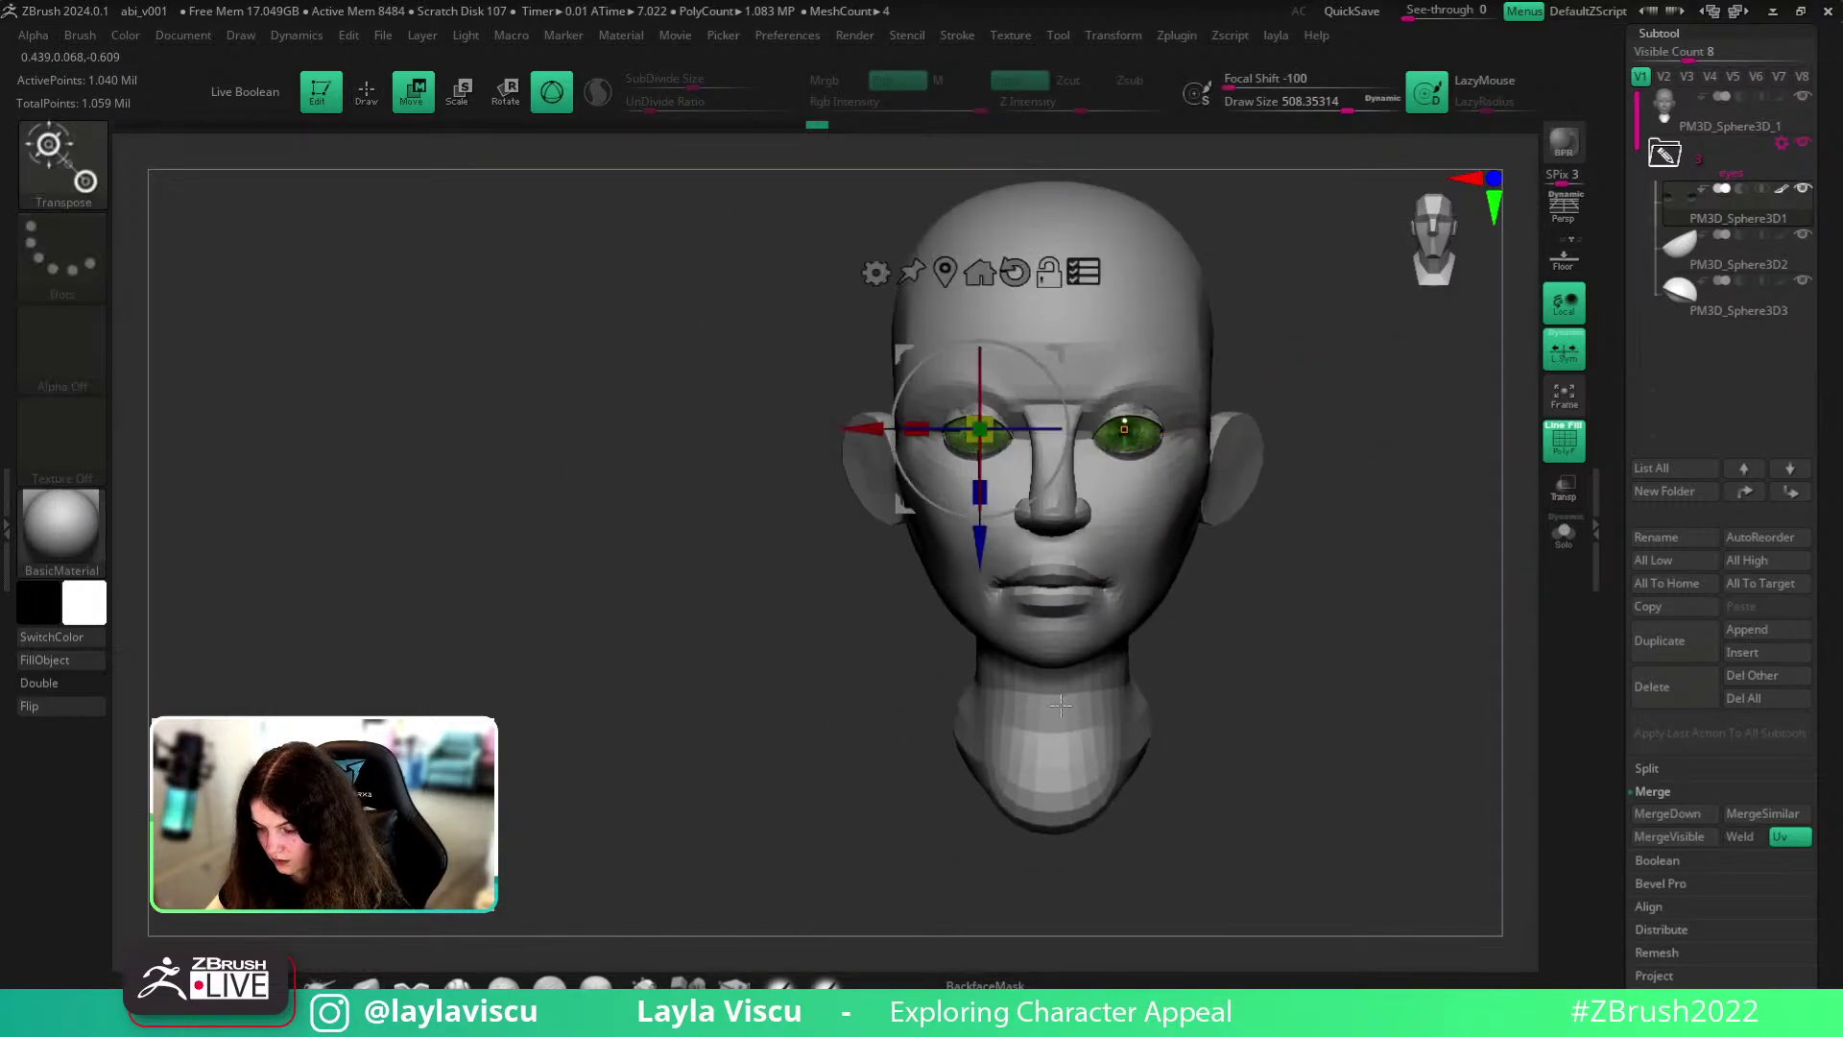
pyautogui.keyDown('alt'); pyautogui.click(1060, 705); pyautogui.keyUp('alt')
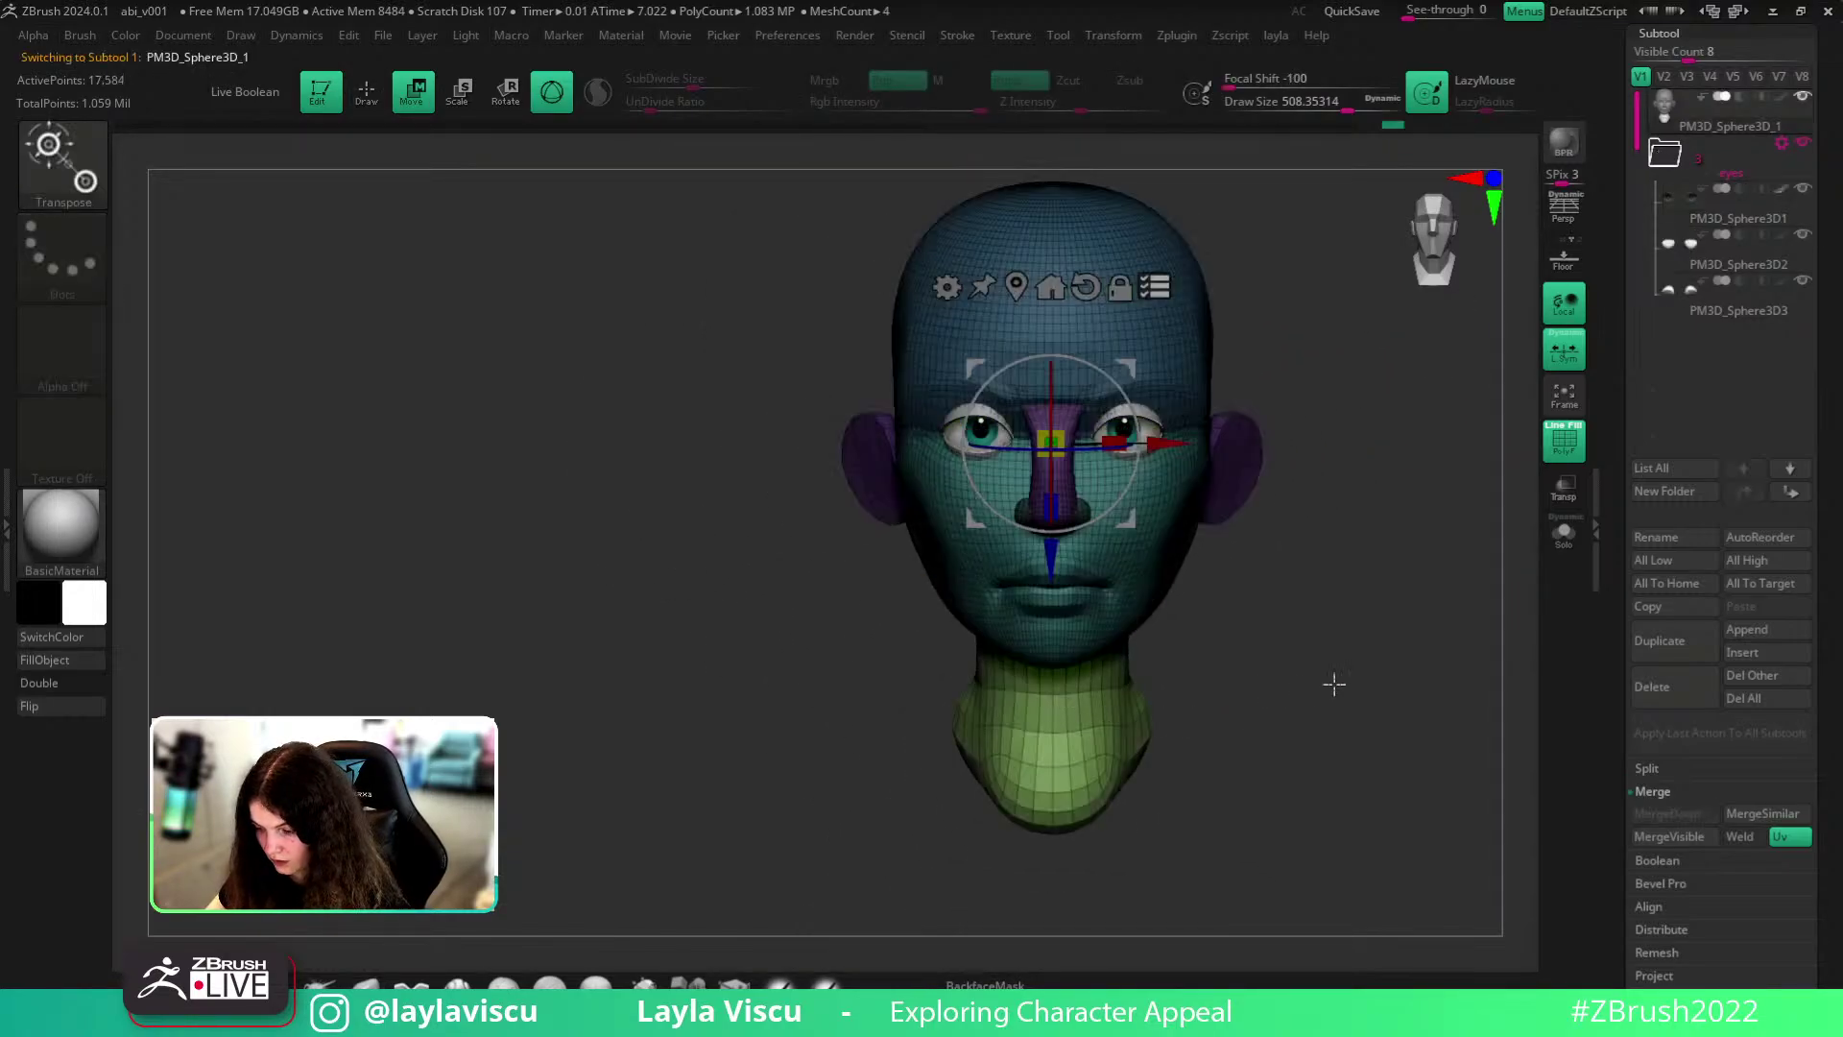
pyautogui.click(1739, 218)
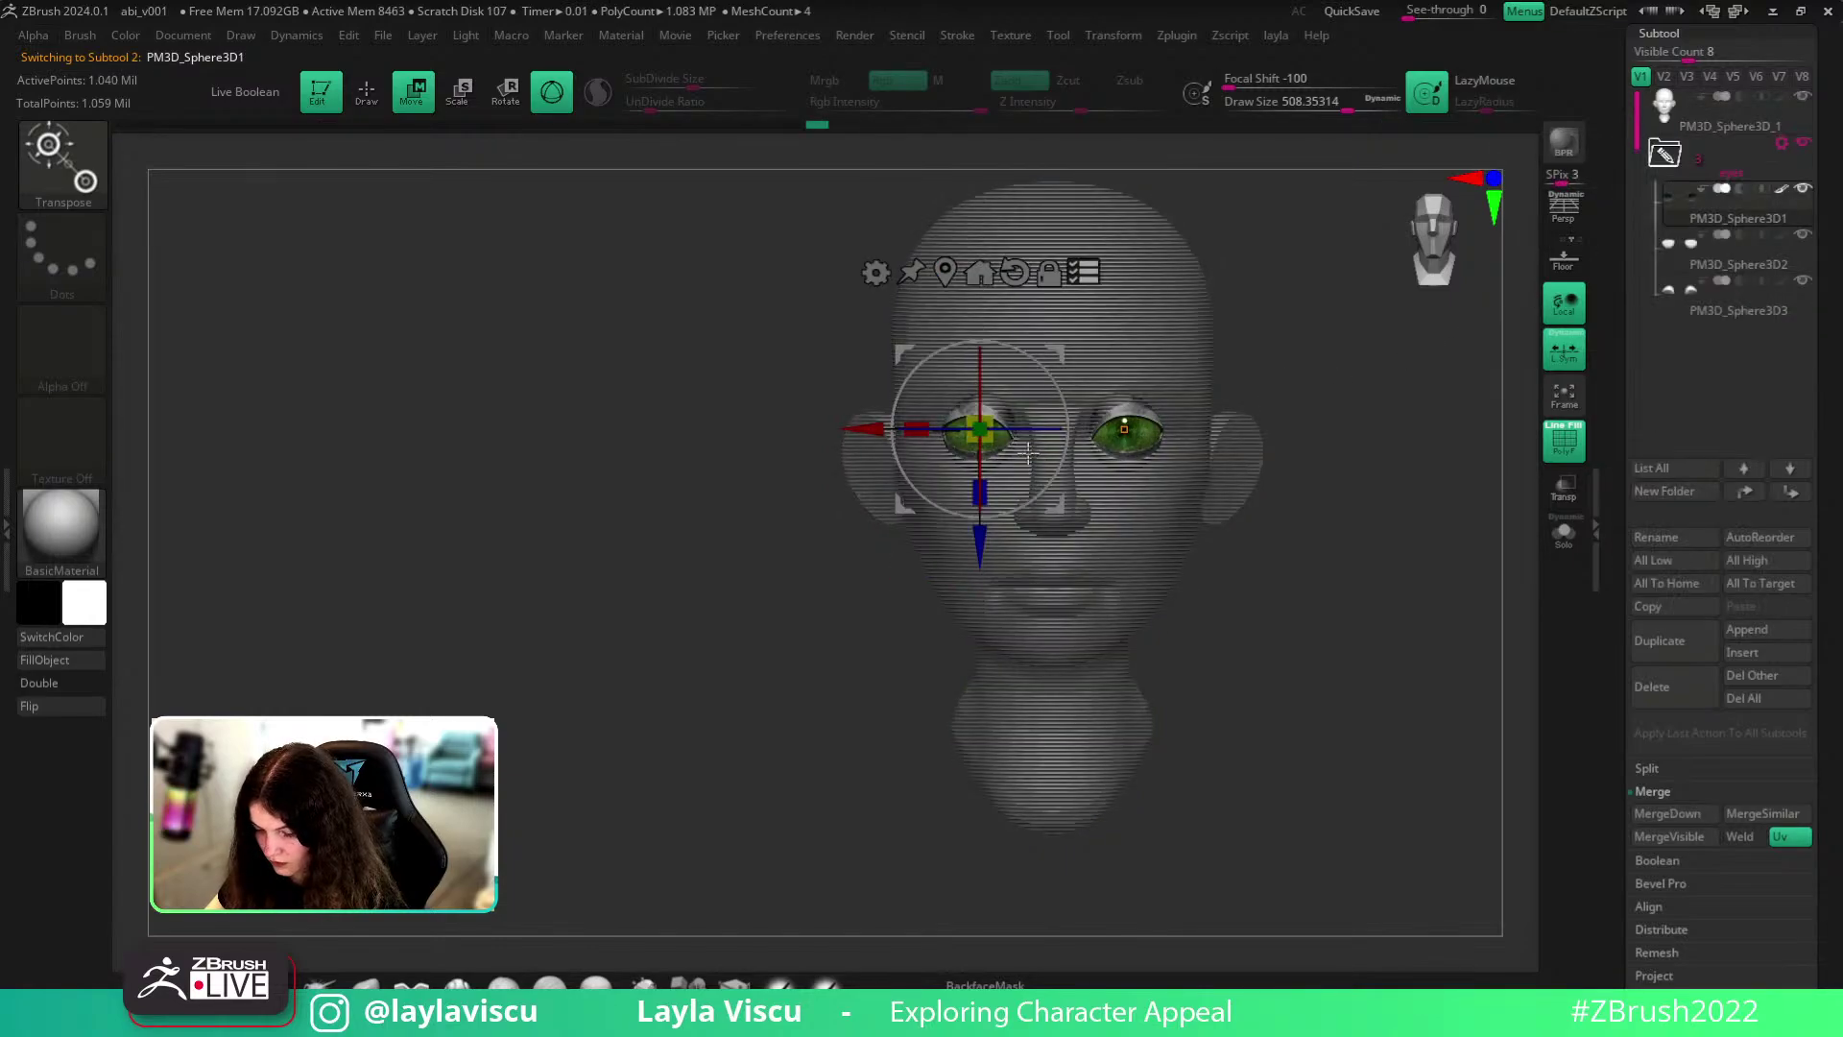
pyautogui.moveTo(998, 436); pyautogui.dragTo(1009, 439)
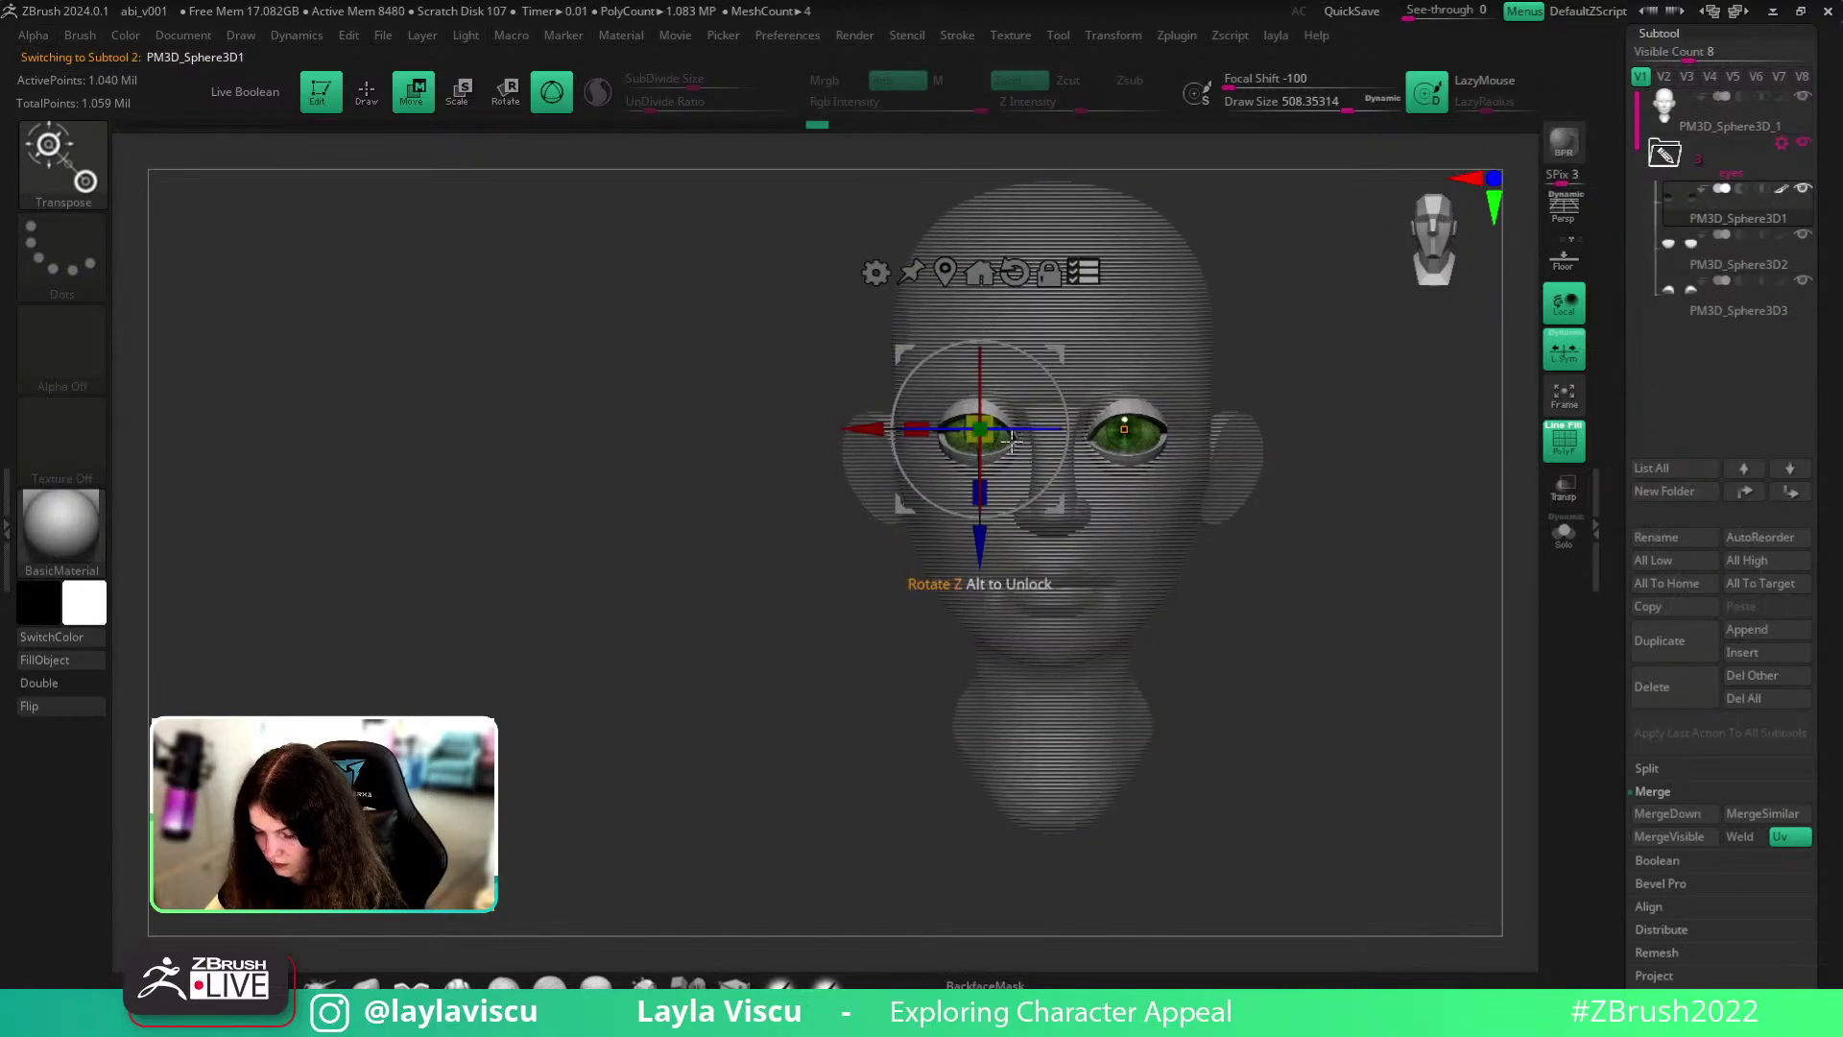
pyautogui.keyDown('ctrl'); pyautogui.moveTo(1185, 487); pyautogui.dragTo(1227, 550, button='right'); pyautogui.keyUp('ctrl')
pyautogui.click(761, 426)
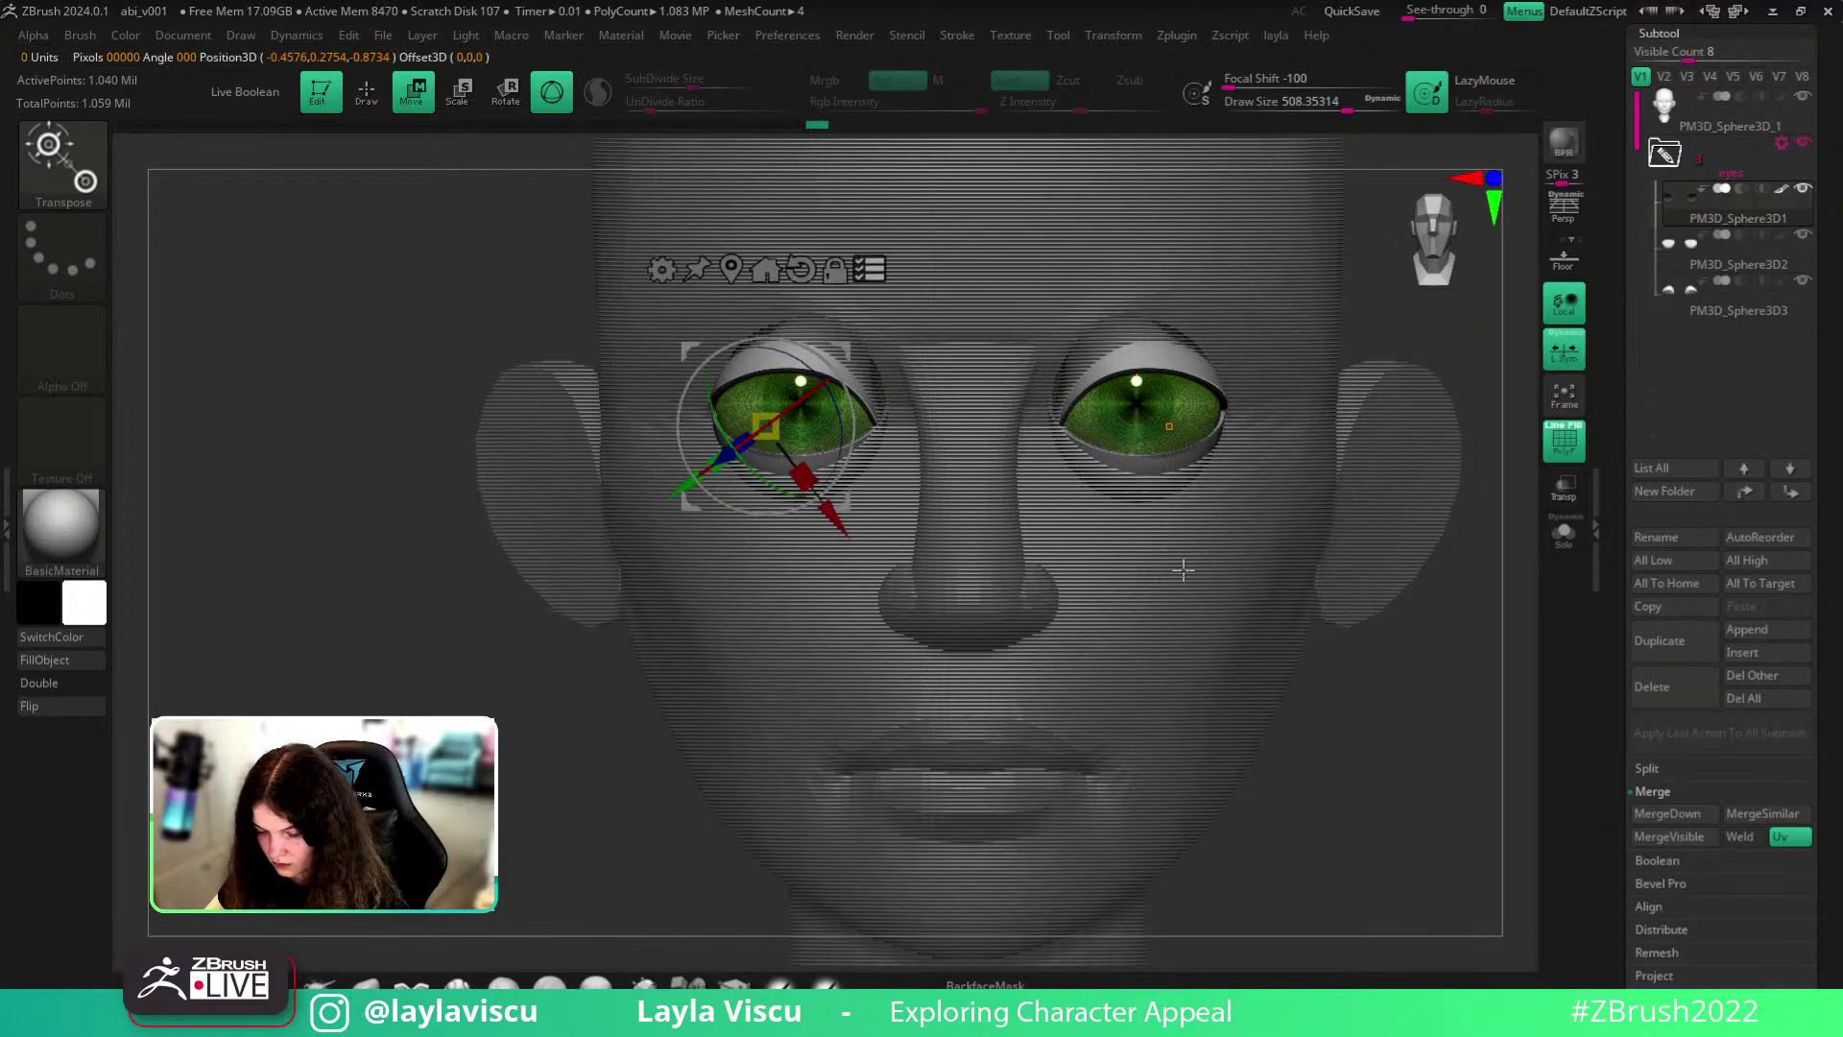
pyautogui.click(791, 270)
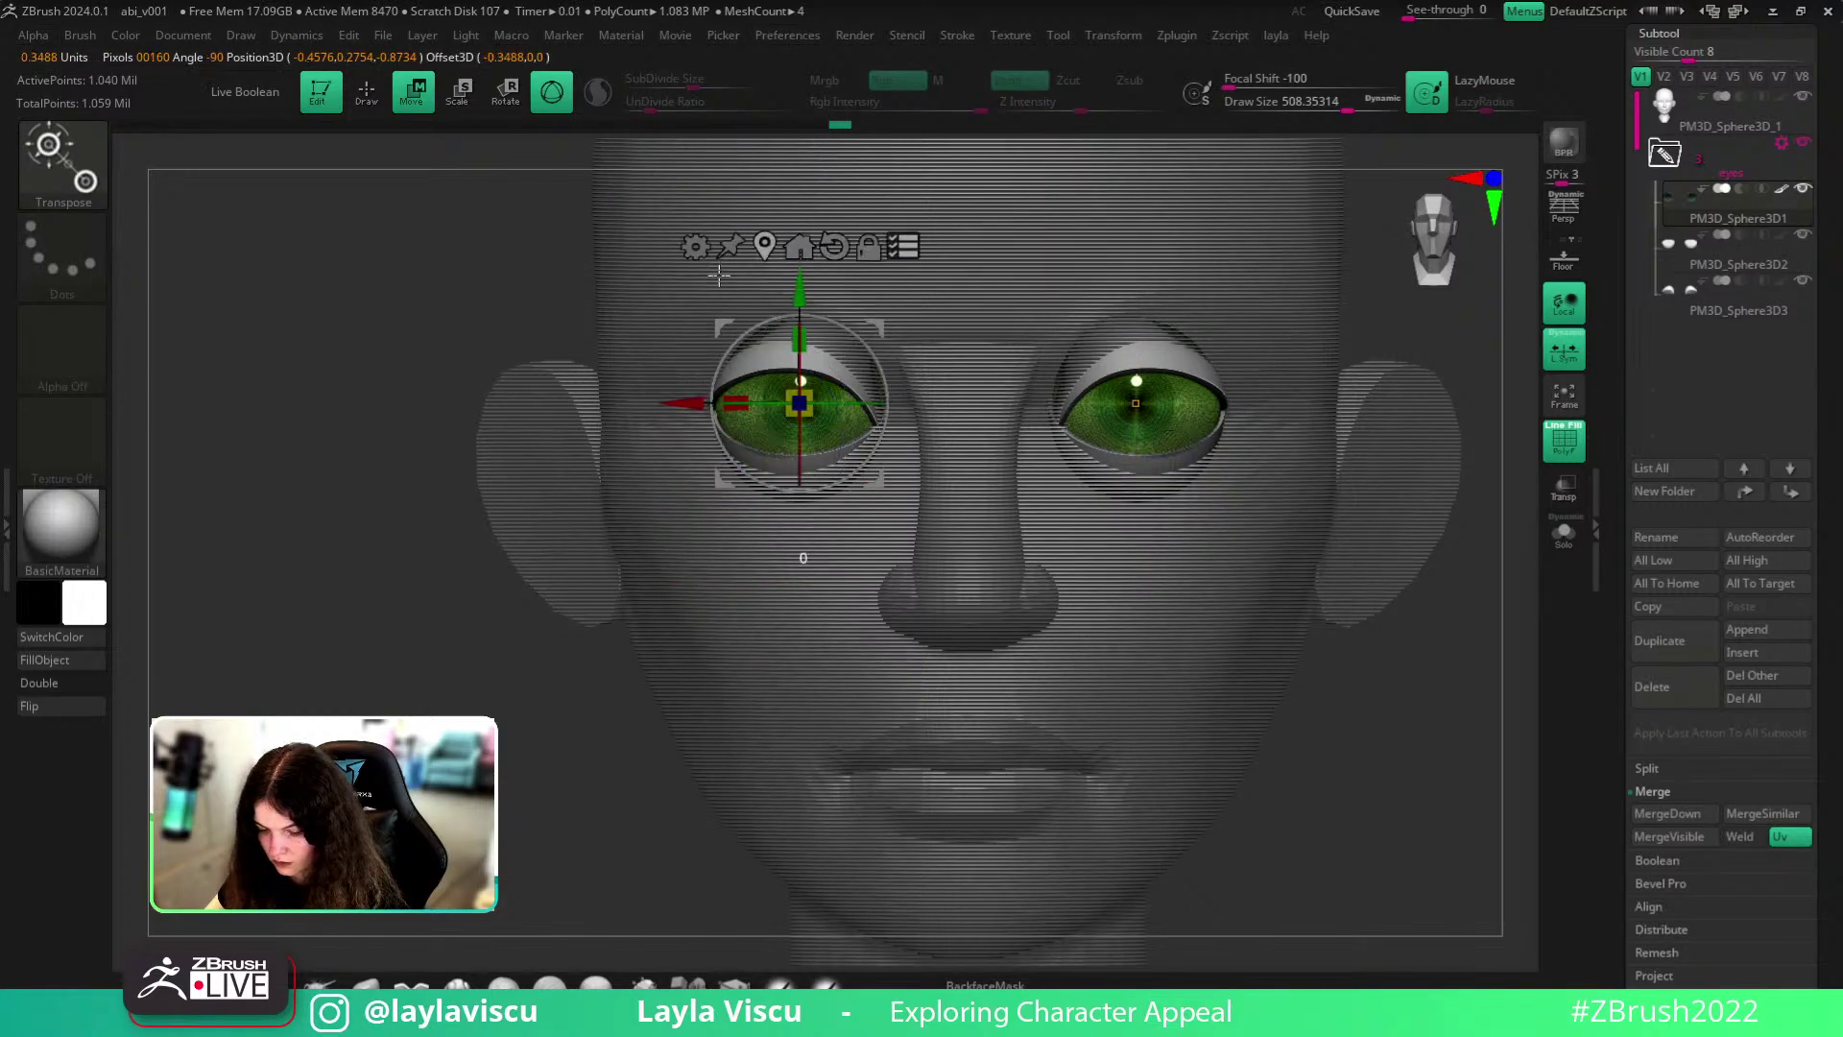
# - Scale the eyeballs and eyelids together as a set, then turn off transforming of all selected subtools
pyautogui.moveTo(798, 405); pyautogui.dragTo(835, 420)
pyautogui.moveTo(834, 420)
pyautogui.keyDown('ctrl'); pyautogui.mouseDown(button='right')
pyautogui.moveTo(830, 365)
pyautogui.moveTo(833, 402)
pyautogui.mouseUp(button='right'); pyautogui.keyUp('ctrl')
pyautogui.hotkey('ctrl', 'z')
pyautogui.hotkey('ctrl', 'z')
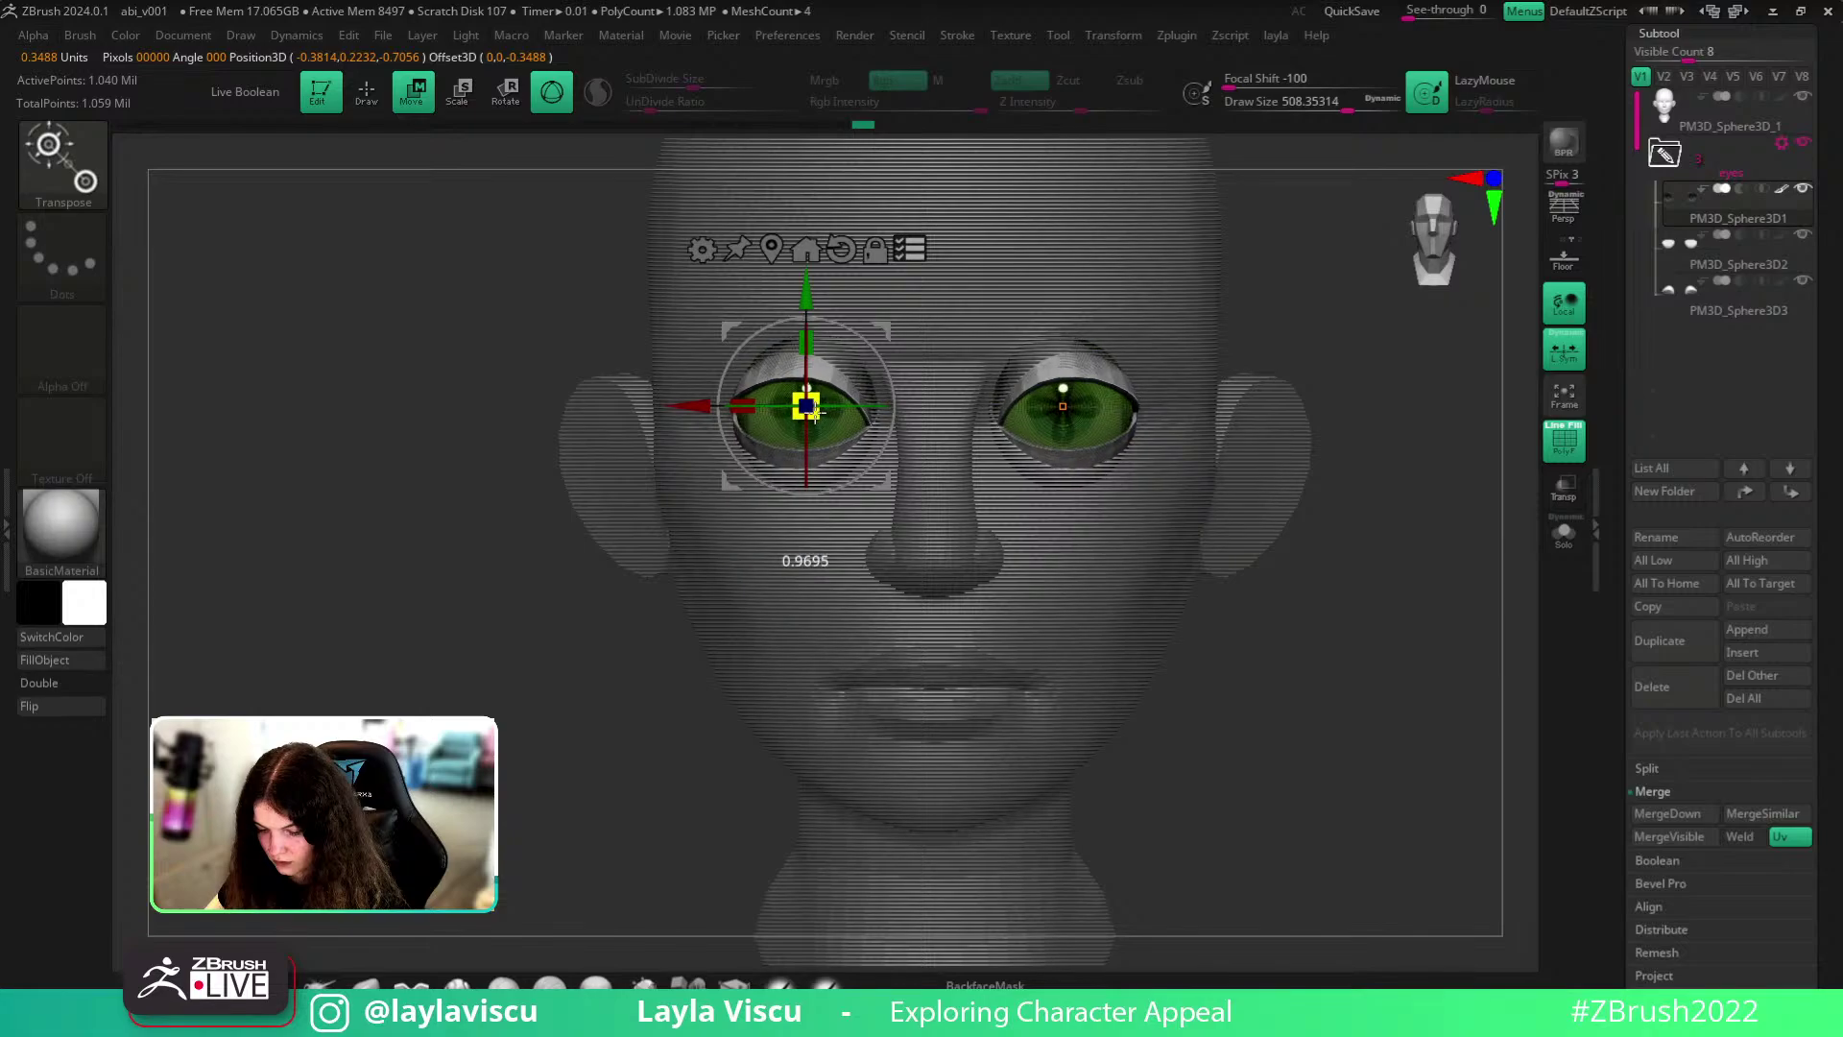
pyautogui.click(907, 250)
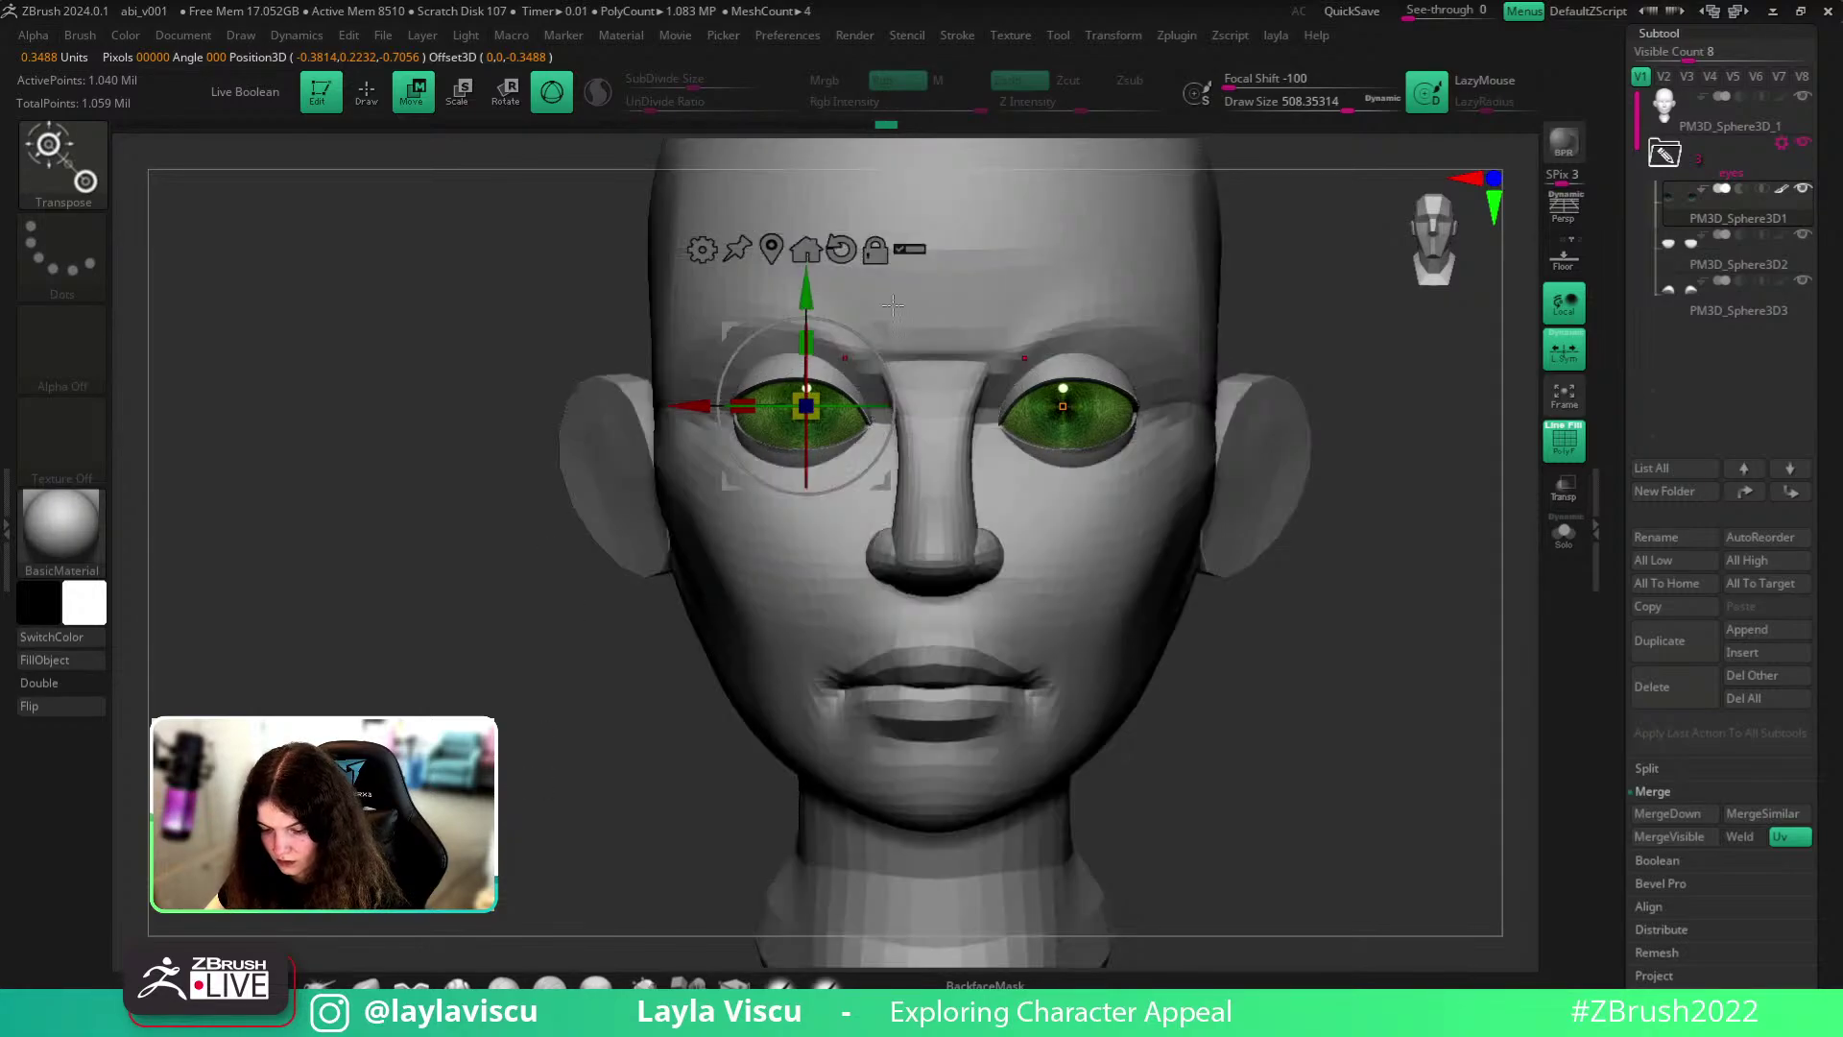
# - Turn off the polyframe display and return to the Move brush to view the whole head
pyautogui.keyDown('ctrl'); pyautogui.moveTo(1303, 618); pyautogui.dragTo(1197, 611, button='right'); pyautogui.keyUp('ctrl')
pyautogui.hotkey('shift', 'f')
pyautogui.press('q')
pyautogui.moveTo(1223, 654)
pyautogui.mouseDown()
pyautogui.moveTo(1193, 649)
pyautogui.moveTo(1267, 648)
pyautogui.moveTo(1164, 637)
pyautogui.moveTo(1189, 700)
pyautogui.moveTo(1279, 658)
pyautogui.moveTo(1041, 587)
pyautogui.mouseUp()
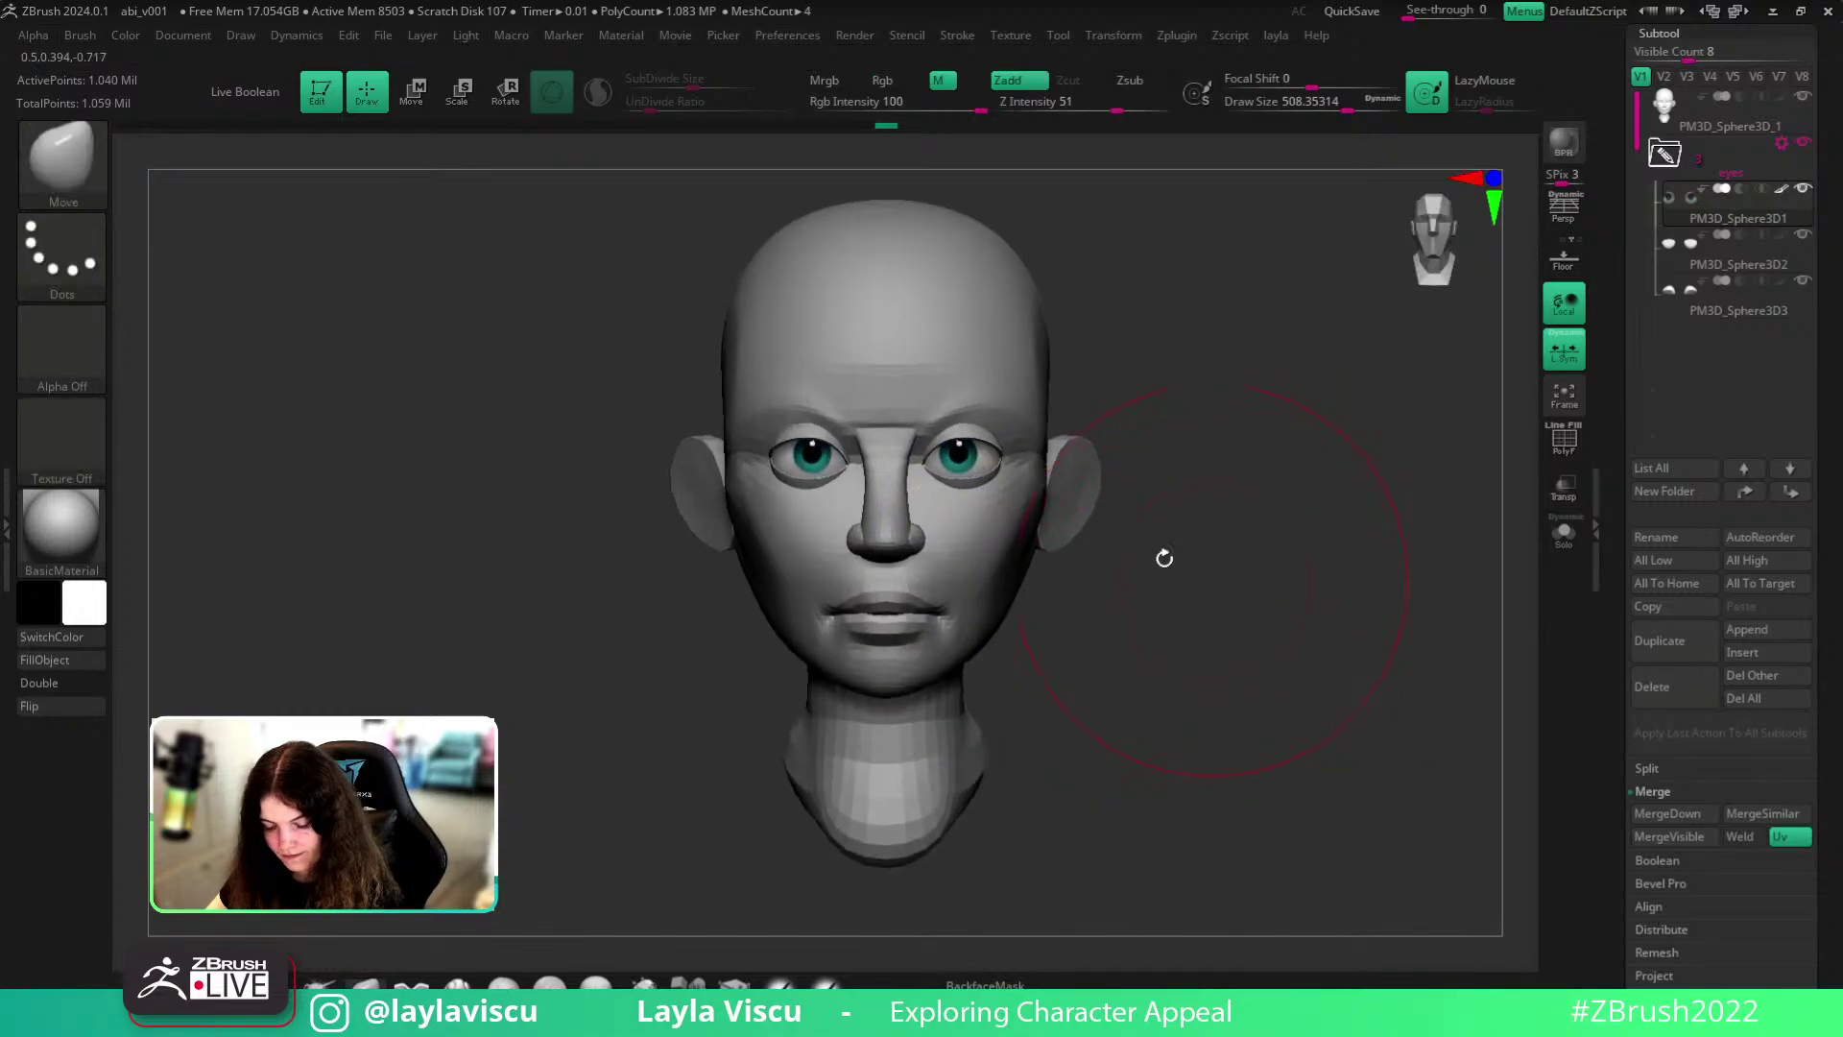
# - Rescale the eyeballs and eyelids together, push them slightly back into the head from the side, and return to the Move brush
pyautogui.press('e')
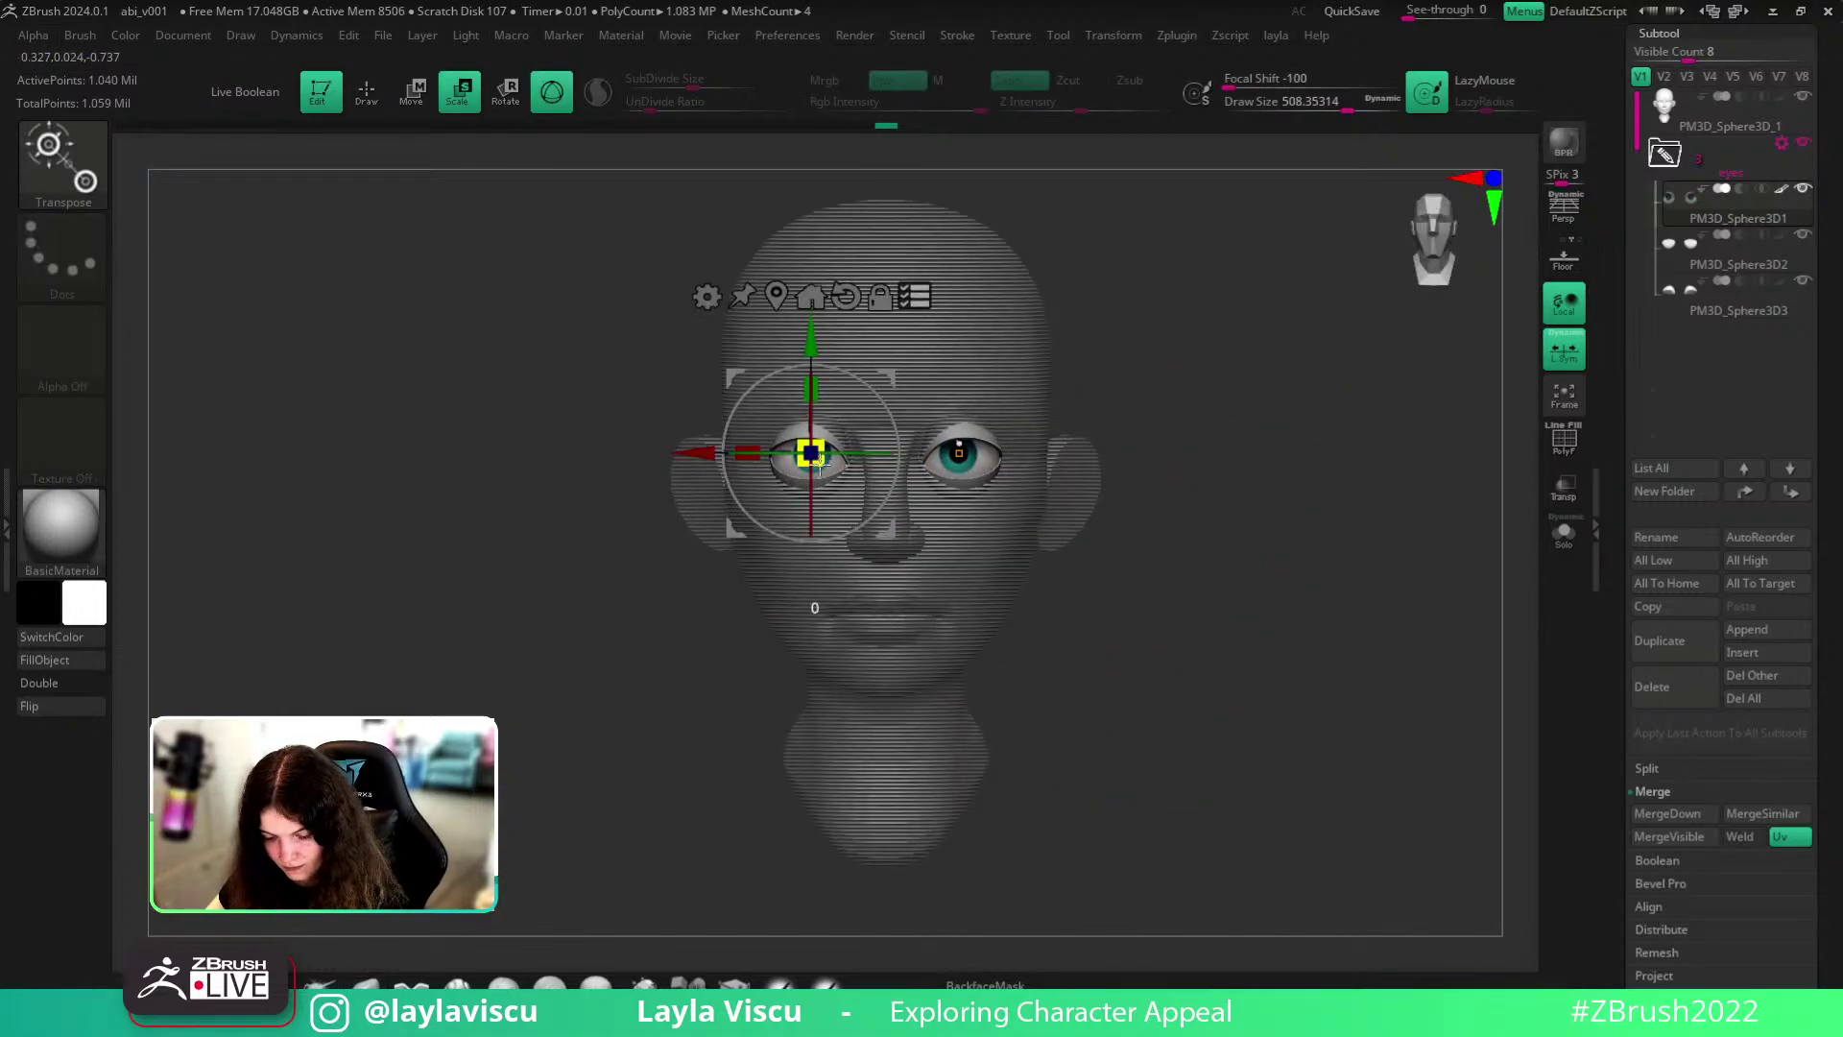
pyautogui.keyDown('shift'); pyautogui.moveTo(1132, 662); pyautogui.dragTo(1316, 691); pyautogui.keyUp('shift')
pyautogui.keyDown('ctrl'); pyautogui.moveTo(1316, 691); pyautogui.dragTo(942, 481, button='right'); pyautogui.keyUp('ctrl')
pyautogui.moveTo(924, 454); pyautogui.dragTo(918, 454)
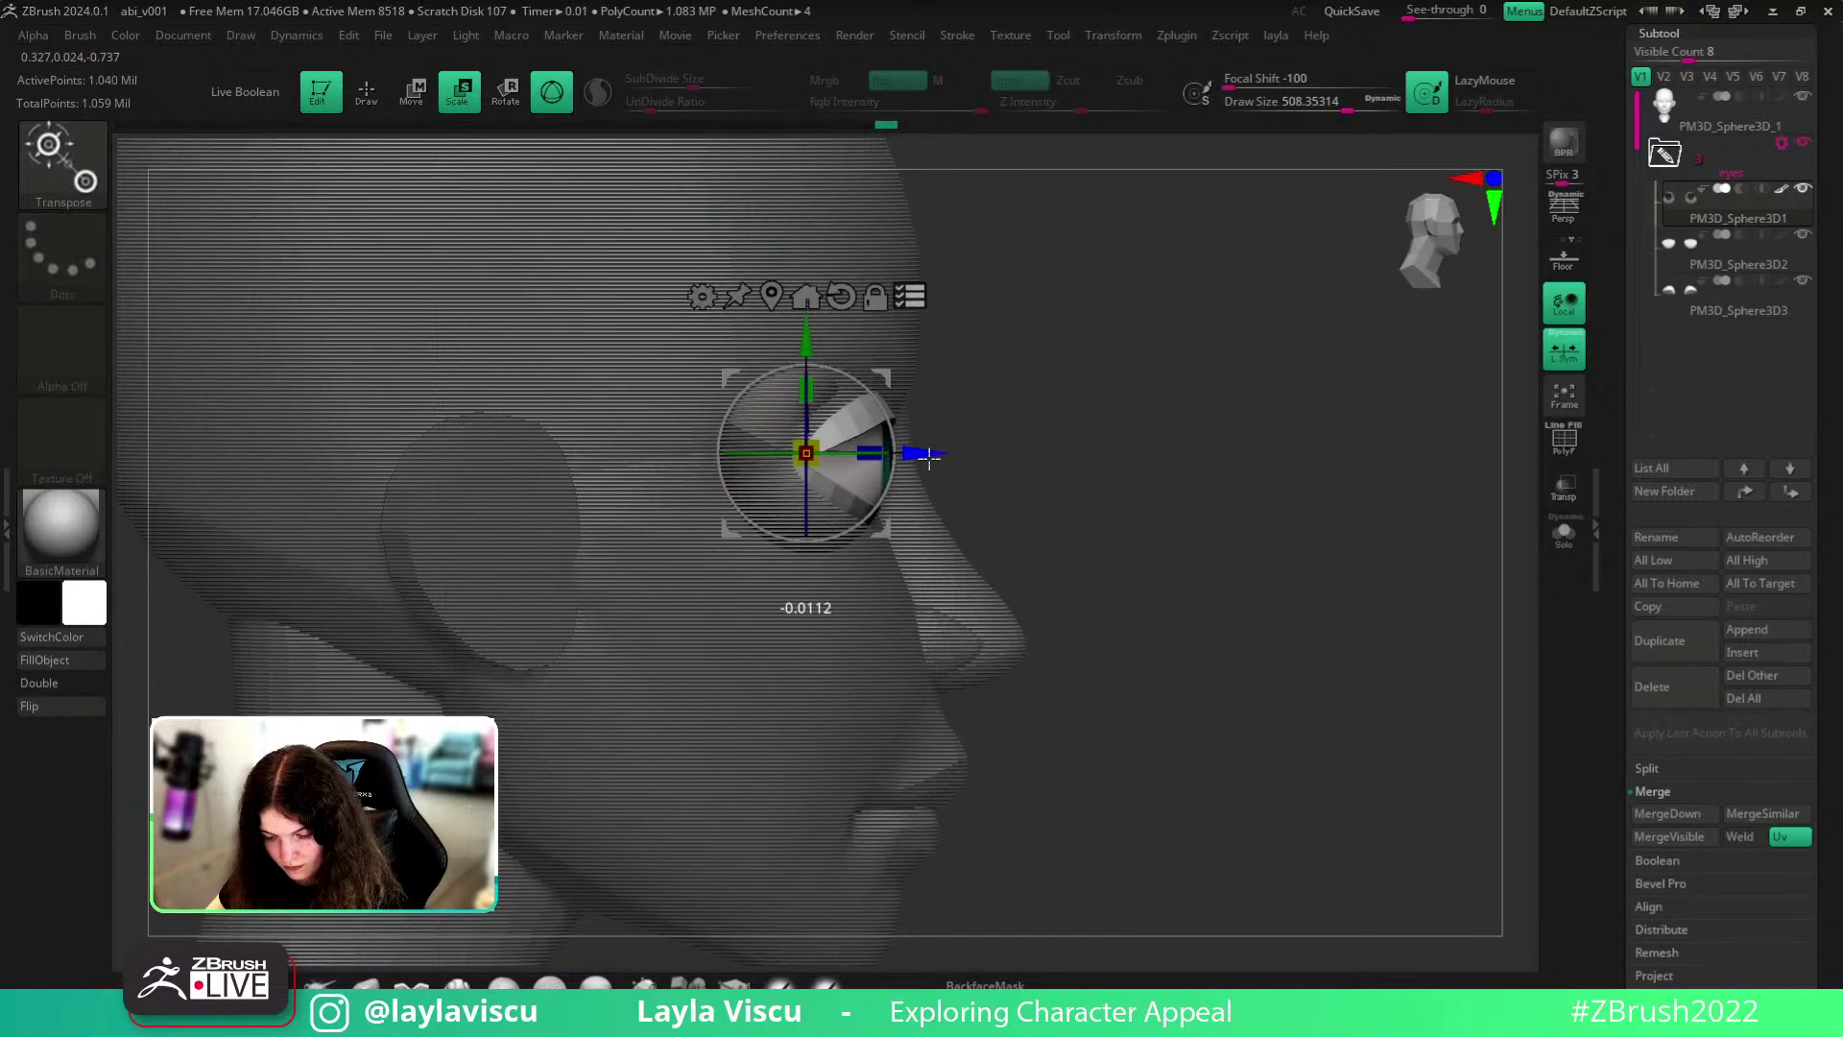
pyautogui.keyDown('ctrl'); pyautogui.moveTo(921, 332); pyautogui.dragTo(1171, 605, button='right'); pyautogui.keyUp('ctrl')
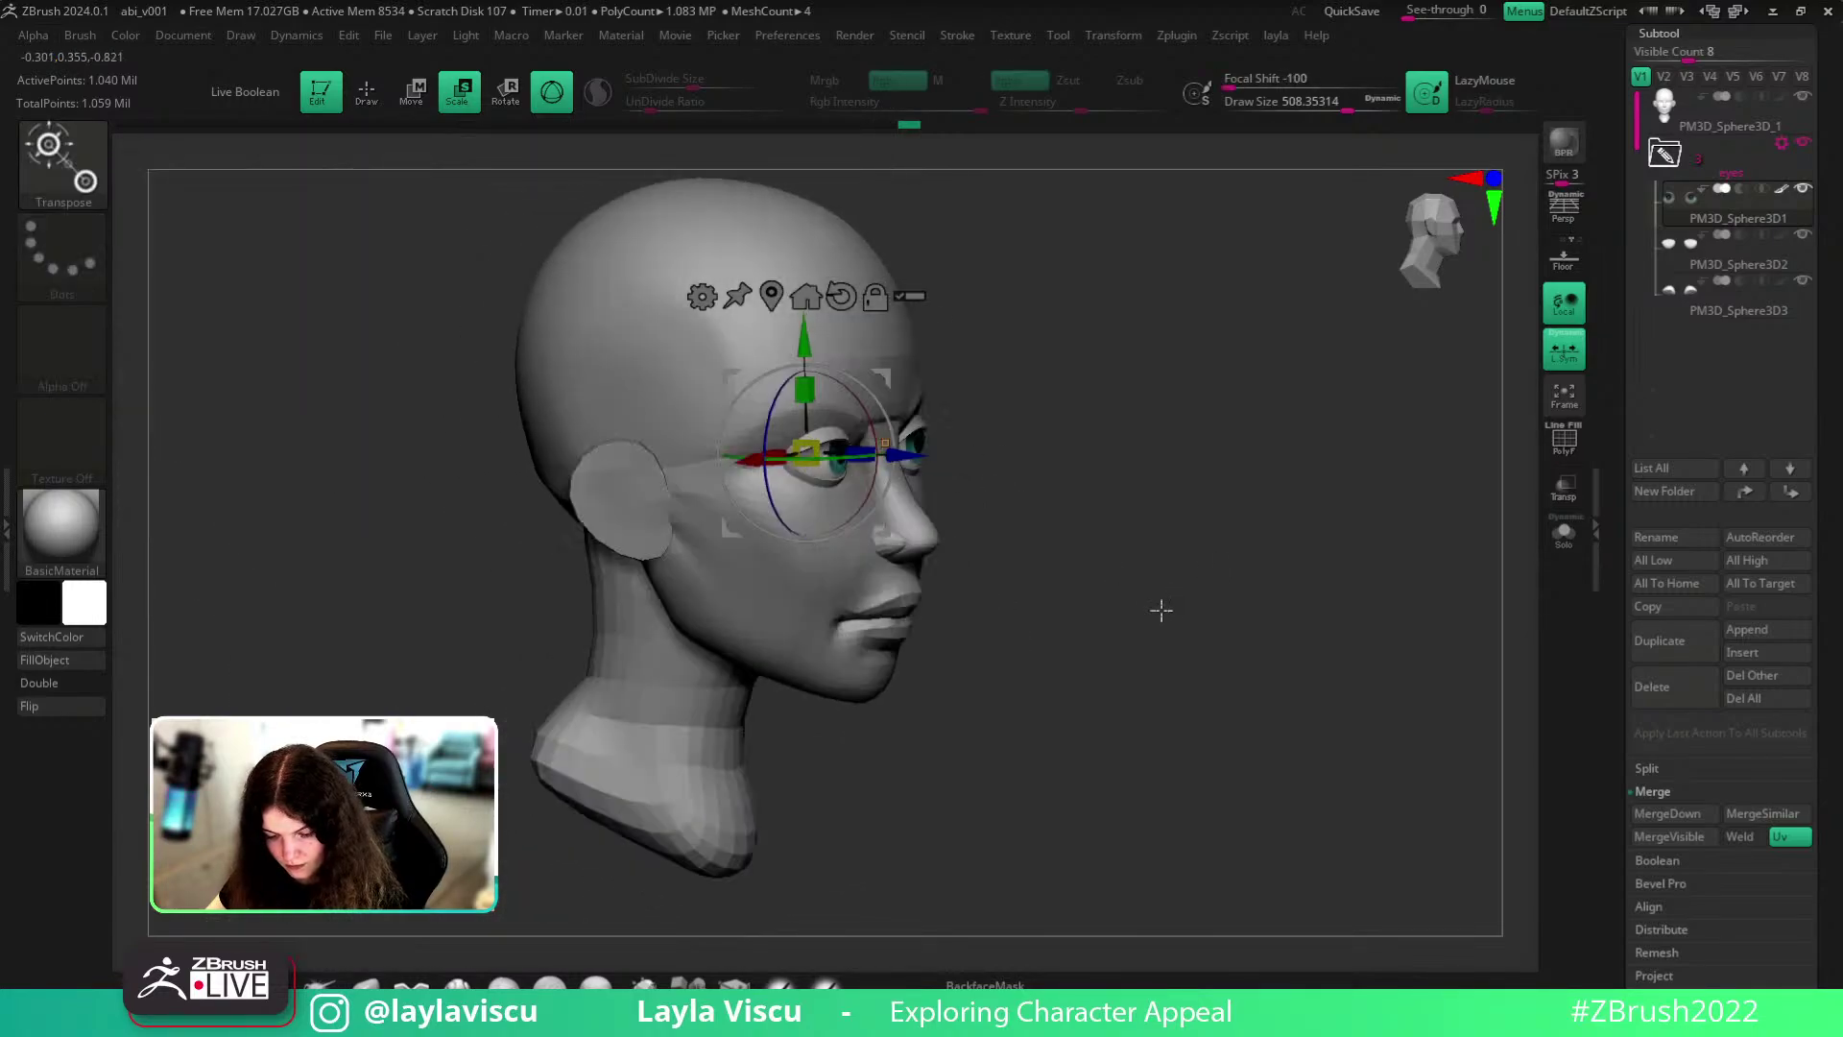
pyautogui.keyDown('shift'); pyautogui.moveTo(1172, 605); pyautogui.dragTo(960, 653); pyautogui.keyUp('shift')
pyautogui.click(366, 983)
# - Select the head and adjust the surface around the eyes with the Move brush at a draw size of about 104
pyautogui.moveTo(1181, 567); pyautogui.dragTo(1184, 484)
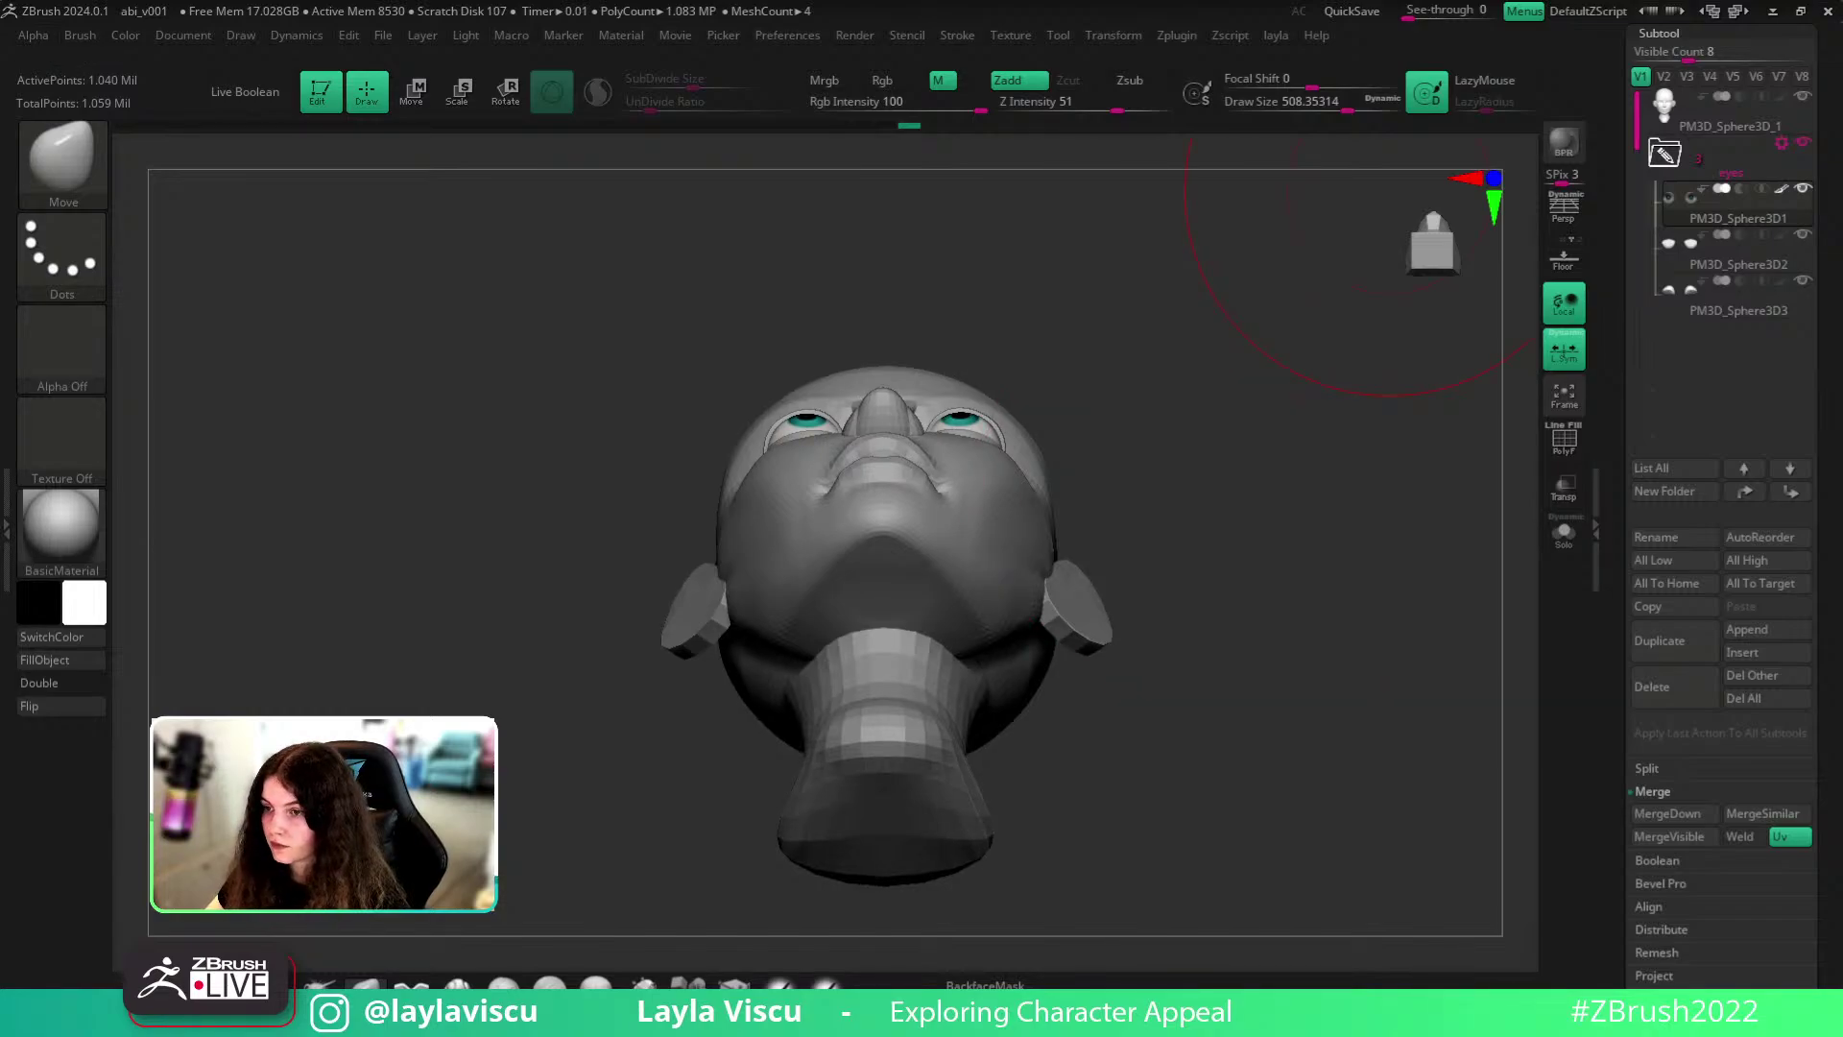
pyautogui.keyDown('shift'); pyautogui.moveTo(1332, 607); pyautogui.dragTo(1249, 629); pyautogui.keyUp('shift')
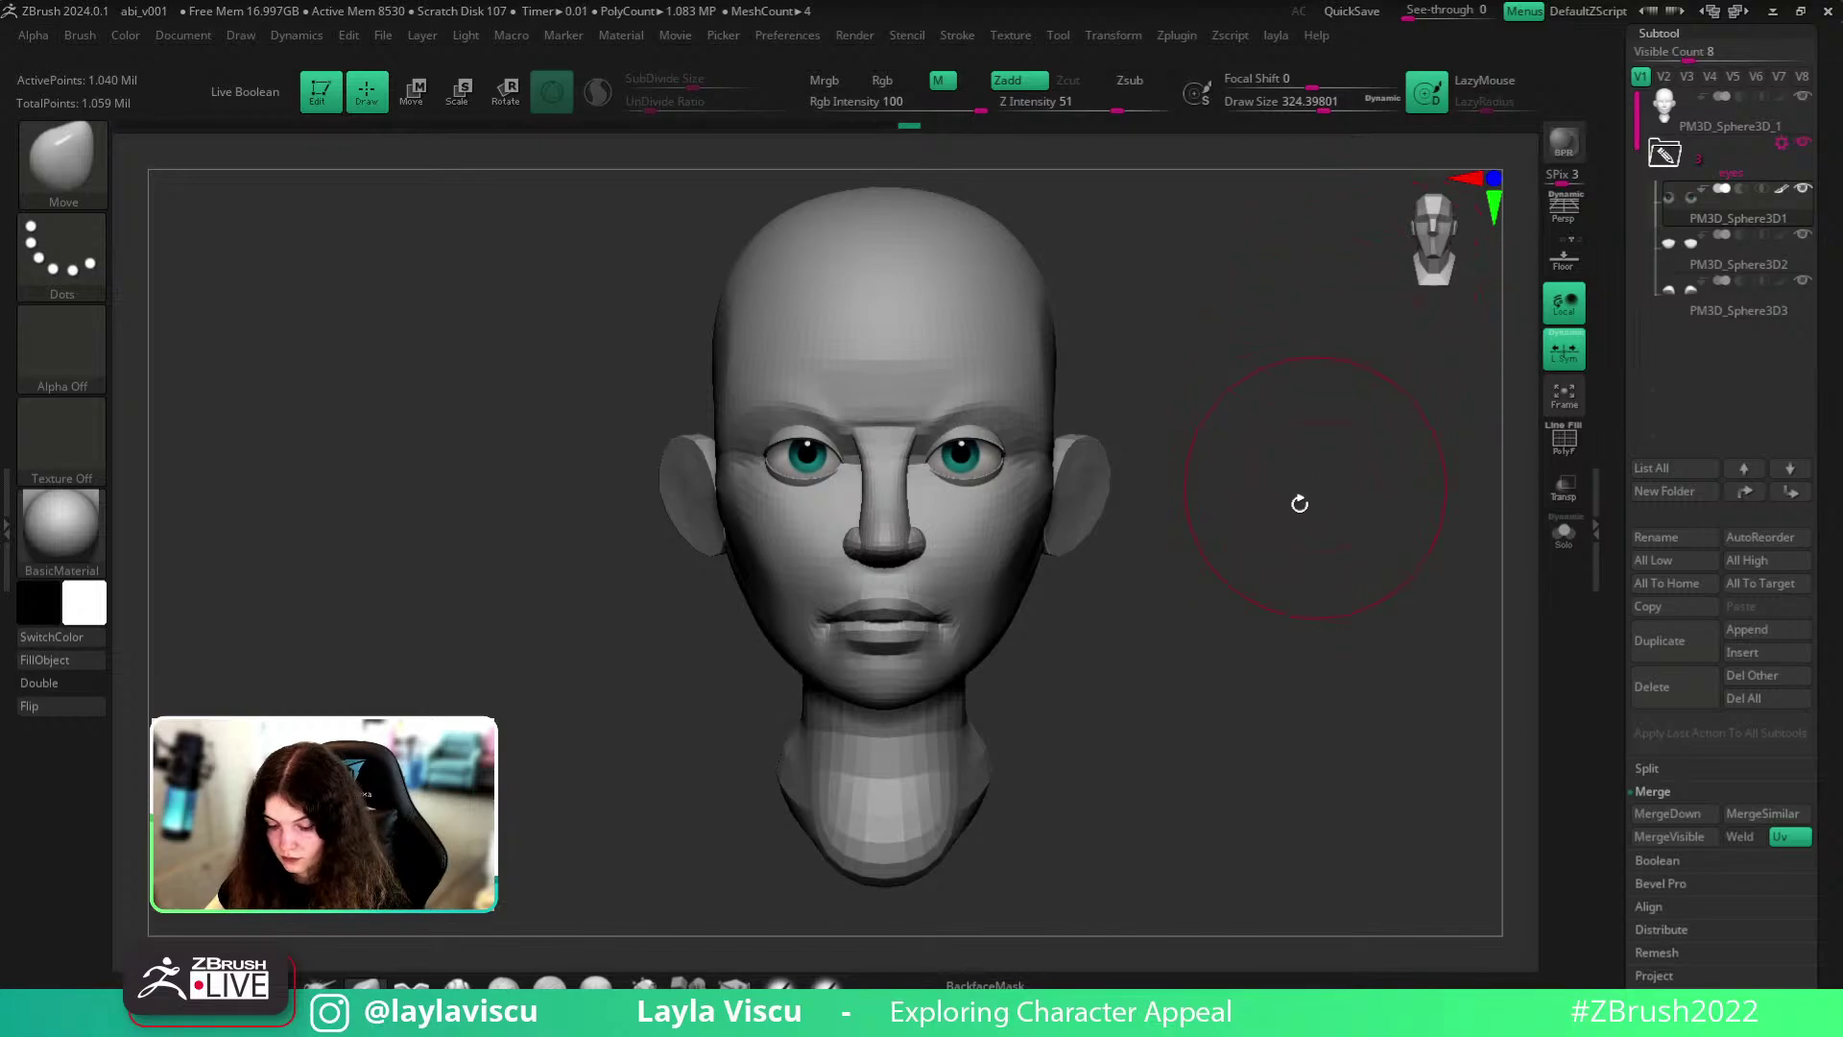
pyautogui.keyDown('alt'); pyautogui.moveTo(1299, 501); pyautogui.dragTo(1363, 481, button='right'); pyautogui.keyUp('alt')
pyautogui.keyDown('ctrl'); pyautogui.moveTo(929, 556); pyautogui.dragTo(1015, 616, button='right'); pyautogui.keyUp('ctrl')
pyautogui.keyDown('alt'); pyautogui.click(1056, 466); pyautogui.keyUp('alt')
pyautogui.press('s')
pyautogui.moveTo(1027, 483); pyautogui.dragTo(1008, 443)
pyautogui.press('s')
# - Scale the eyeballs and eyelids together slightly and move them about 0.04 outward, farther from the nose
pyautogui.keyDown('alt'); pyautogui.click(1056, 432); pyautogui.keyUp('alt')
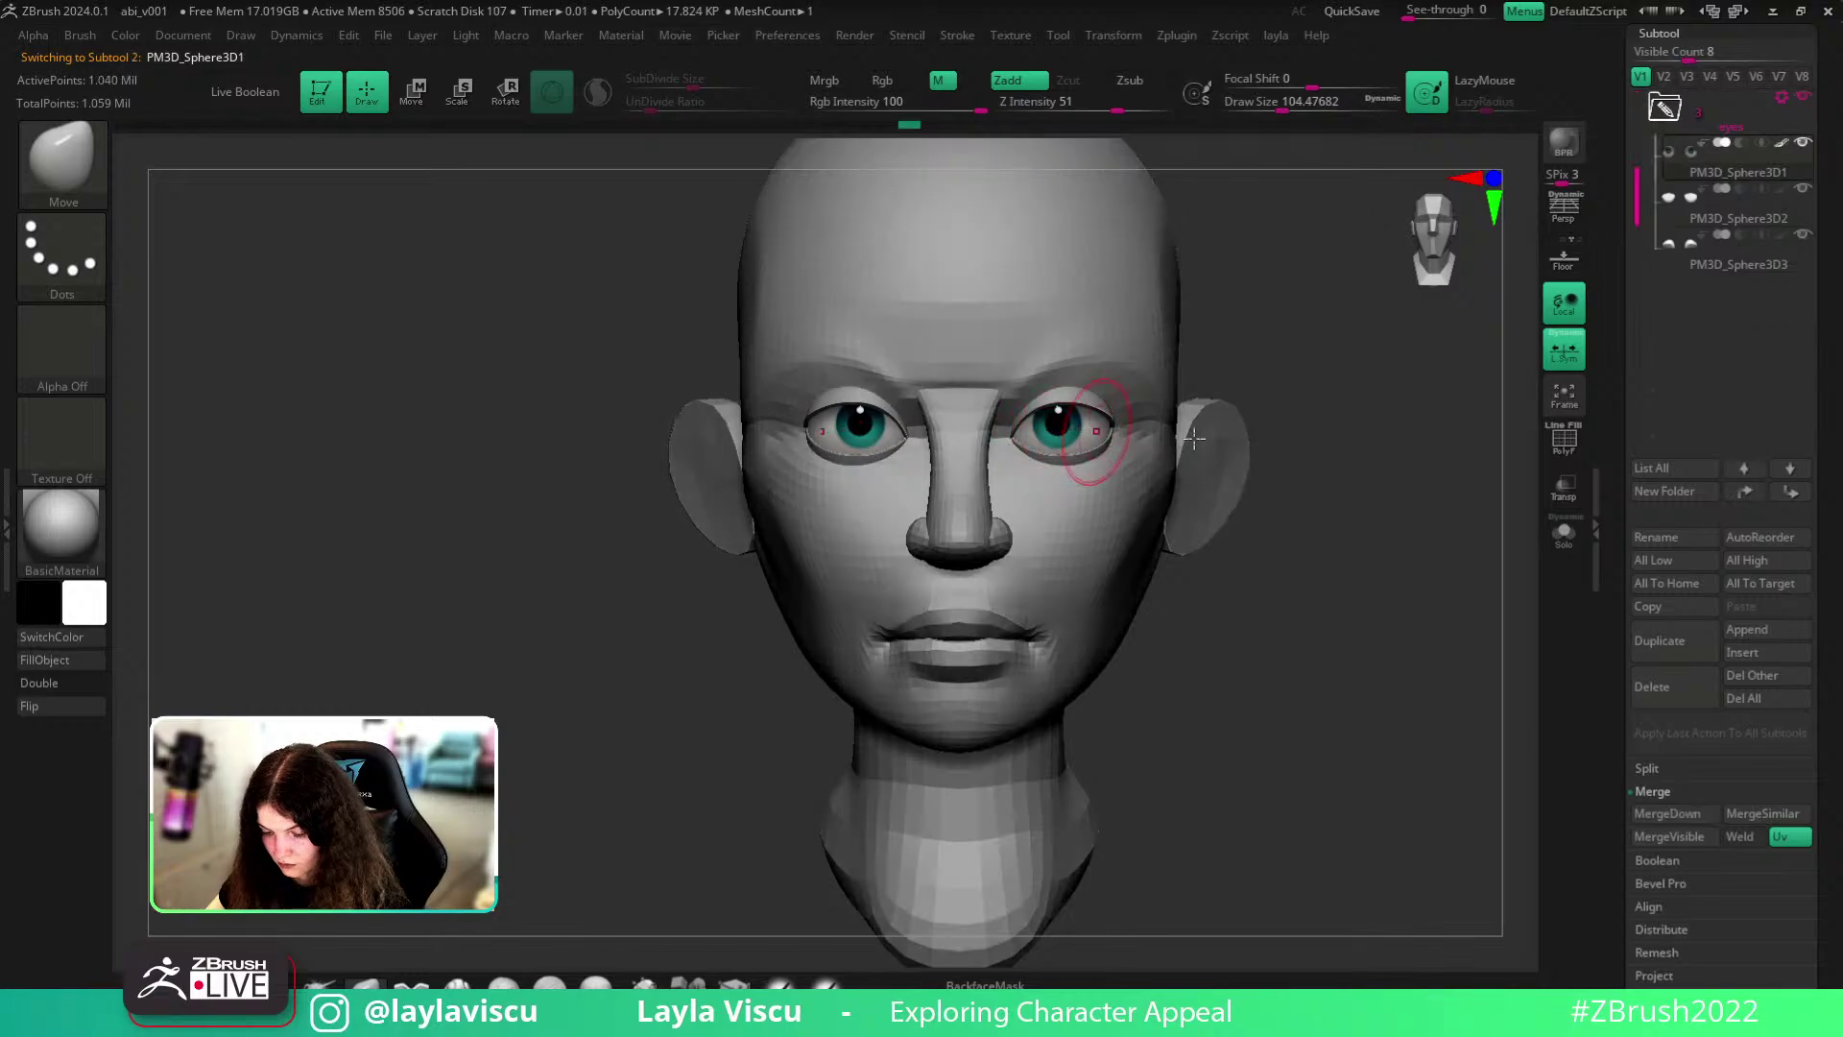
pyautogui.press('w')
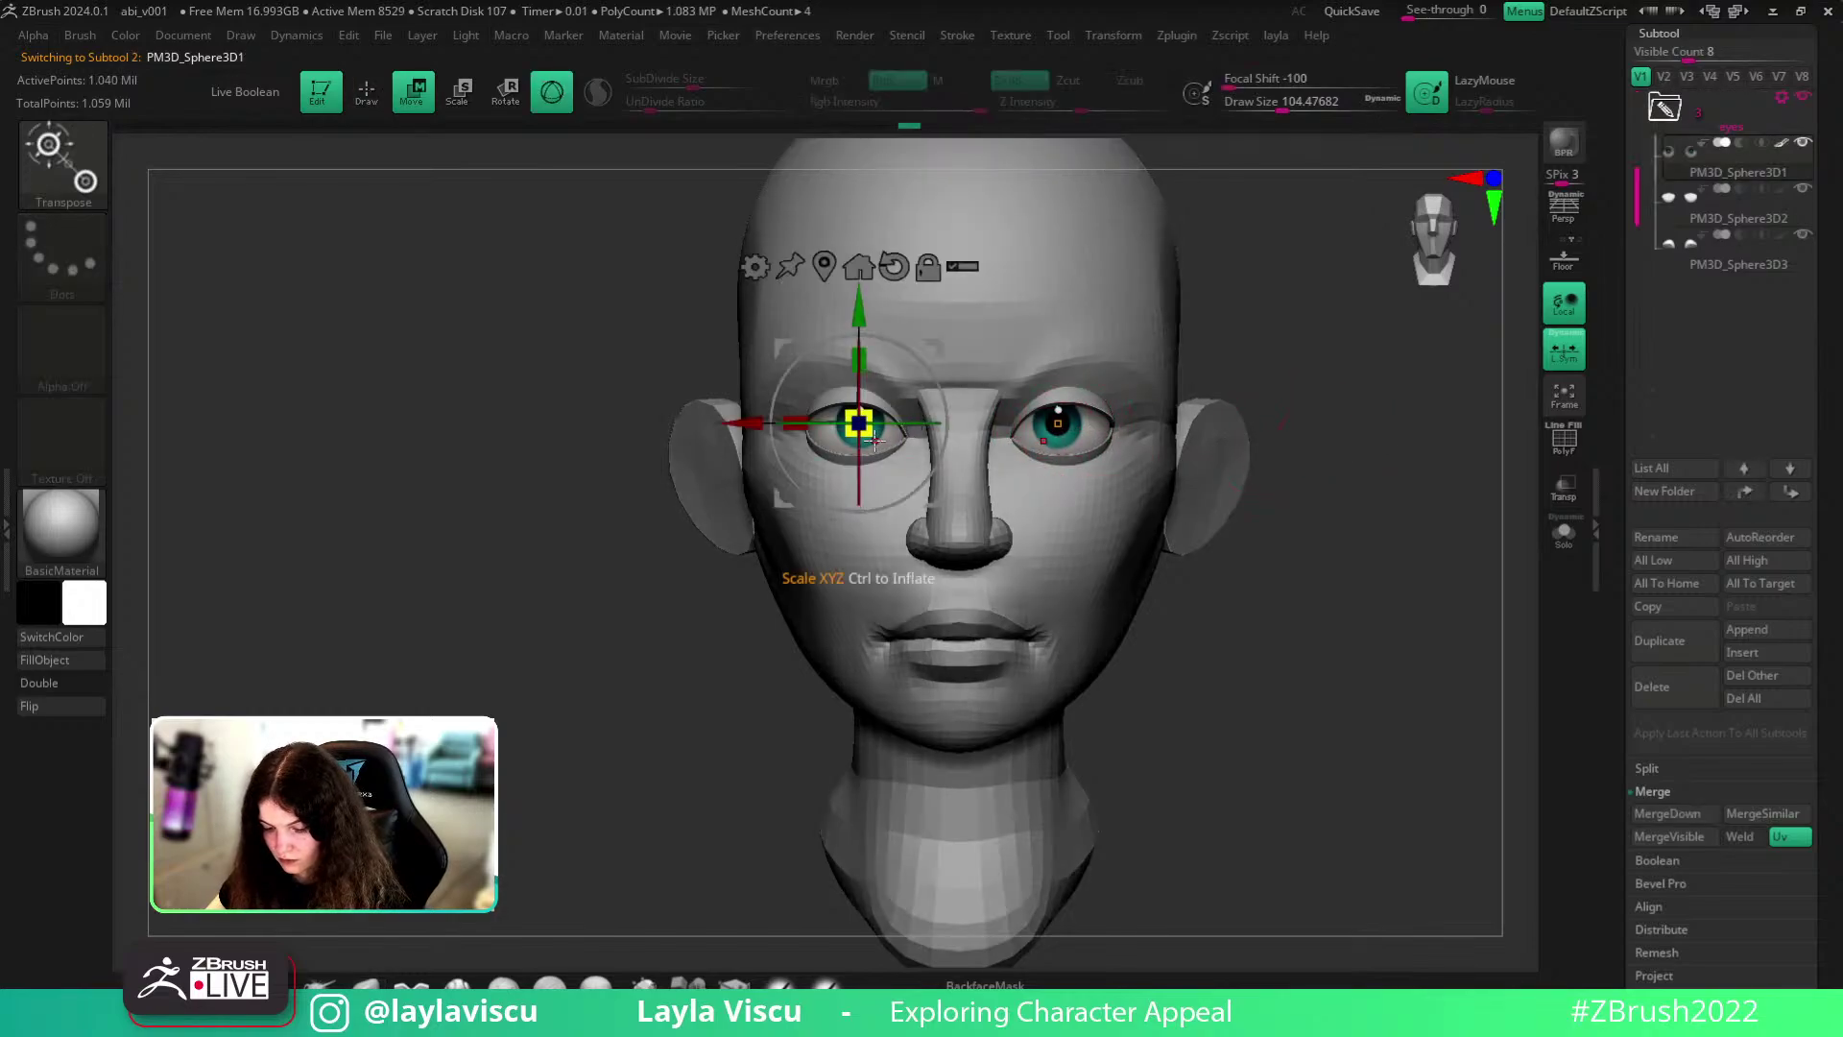
pyautogui.click(963, 267)
pyautogui.moveTo(873, 434); pyautogui.dragTo(880, 433)
pyautogui.moveTo(758, 423); pyautogui.dragTo(735, 420)
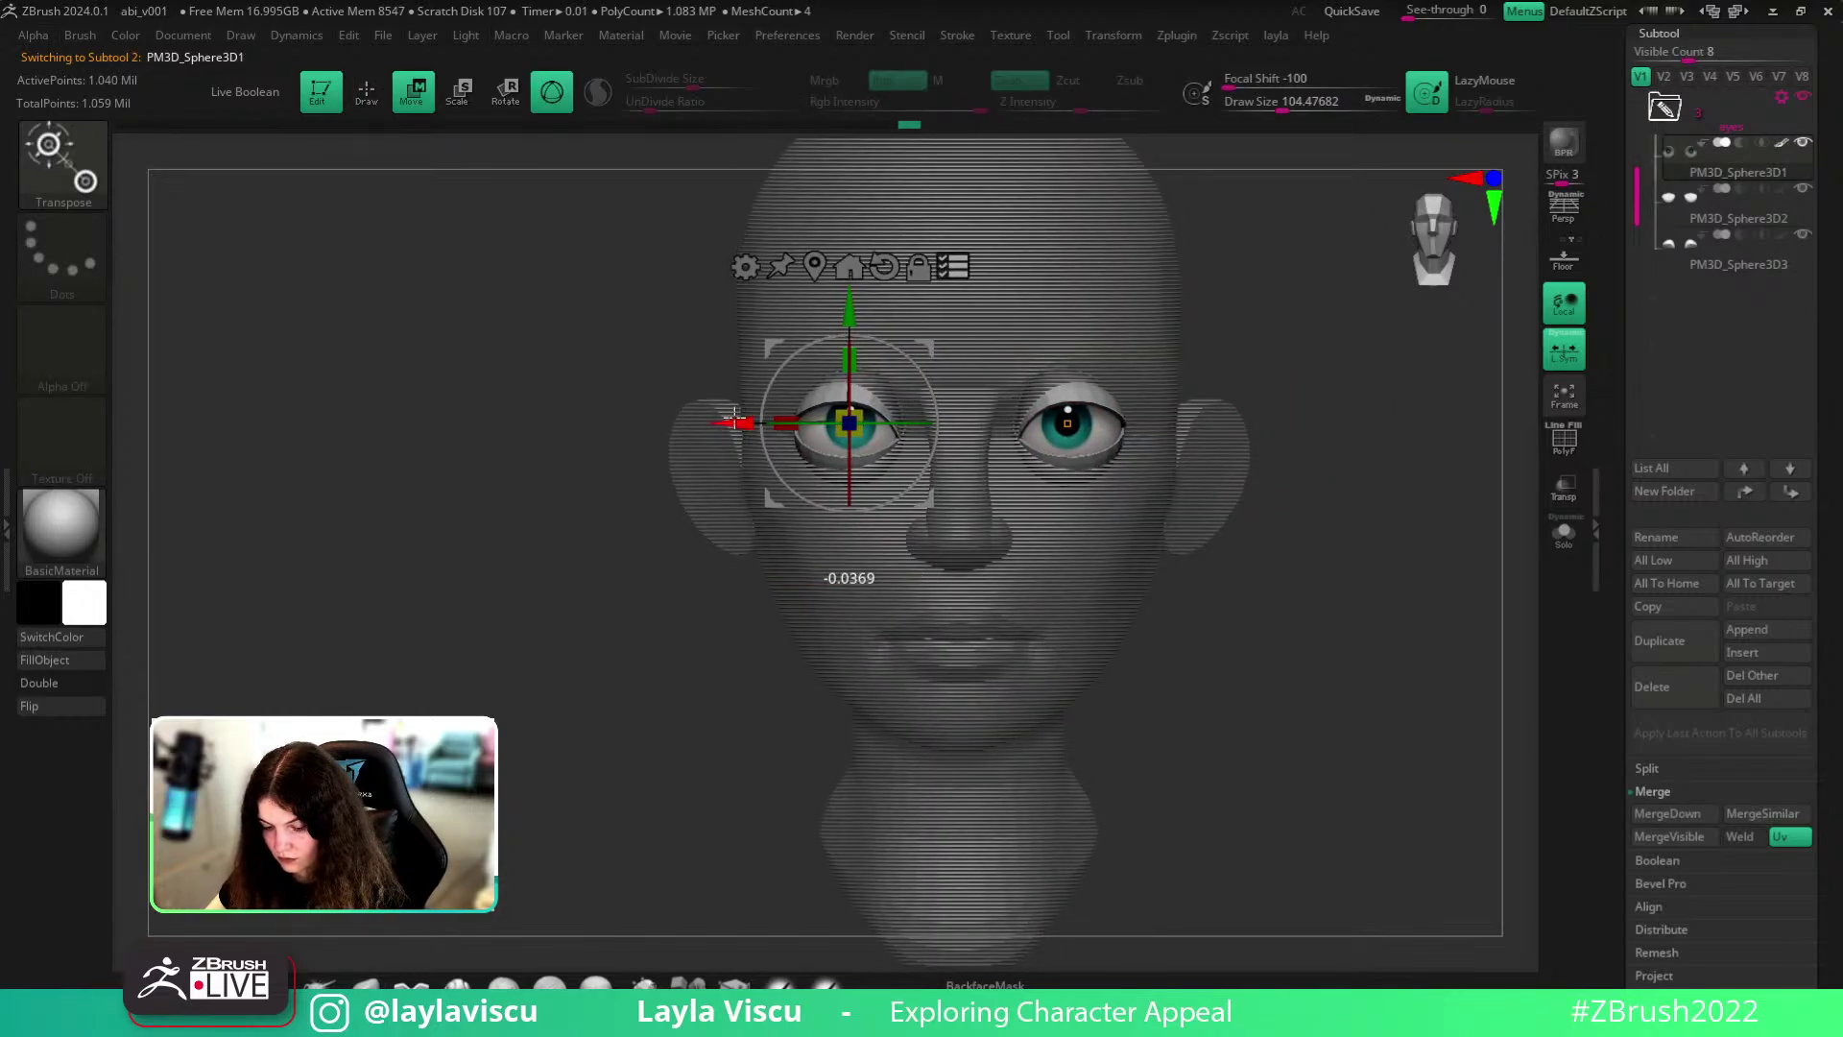
pyautogui.click(953, 267)
# - Select the upper eyelids and adjust their outer corners with the Move brush at a draw size of about 207
pyautogui.press('q')
pyautogui.keyDown('alt'); pyautogui.click(1070, 392); pyautogui.keyUp('alt')
pyautogui.moveTo(1333, 608); pyautogui.dragTo(1195, 586)
pyautogui.press('s')
pyautogui.moveTo(1131, 435); pyautogui.dragTo(1182, 437)
pyautogui.moveTo(711, 704); pyautogui.dragTo(763, 666)
pyautogui.moveTo(1425, 677); pyautogui.dragTo(1373, 704)
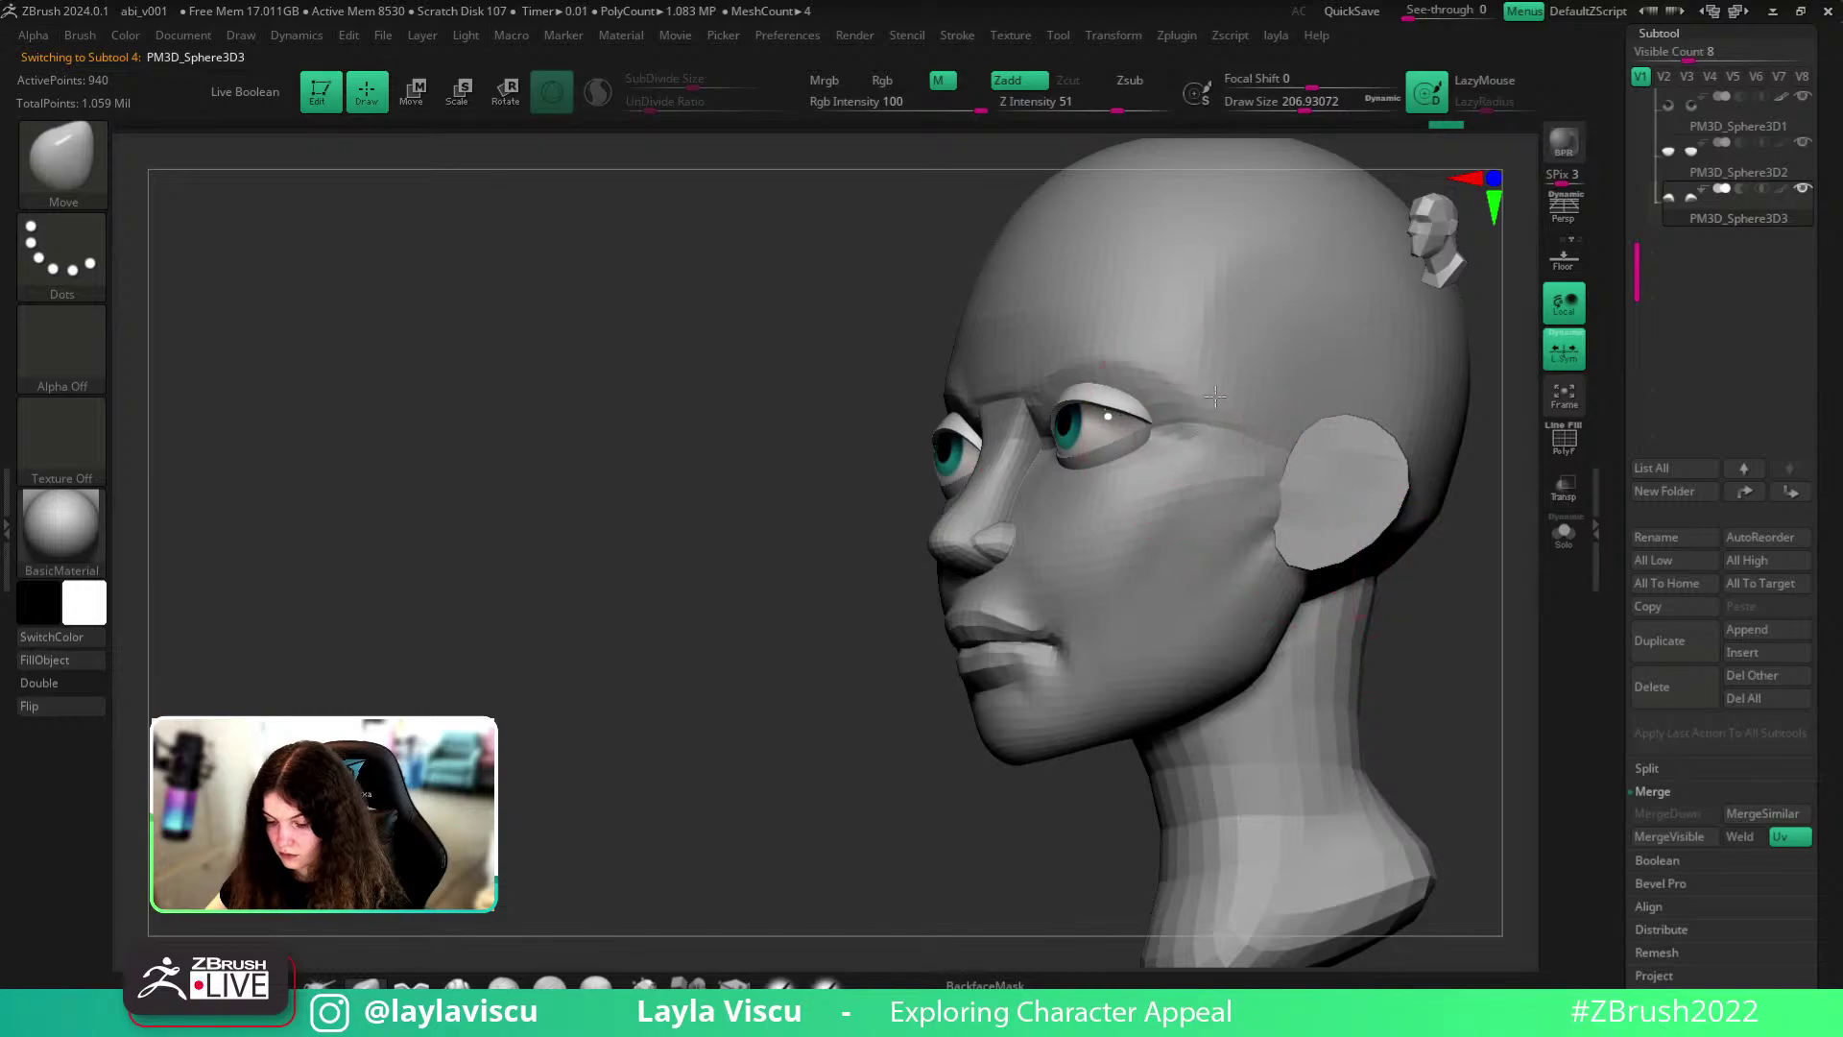
# - Refine the outer ends and edge of the upper eyelids from several angles with the Move brush
pyautogui.press('s')
pyautogui.moveTo(1211, 396); pyautogui.dragTo(1108, 399)
pyautogui.moveTo(767, 564); pyautogui.dragTo(1215, 507)
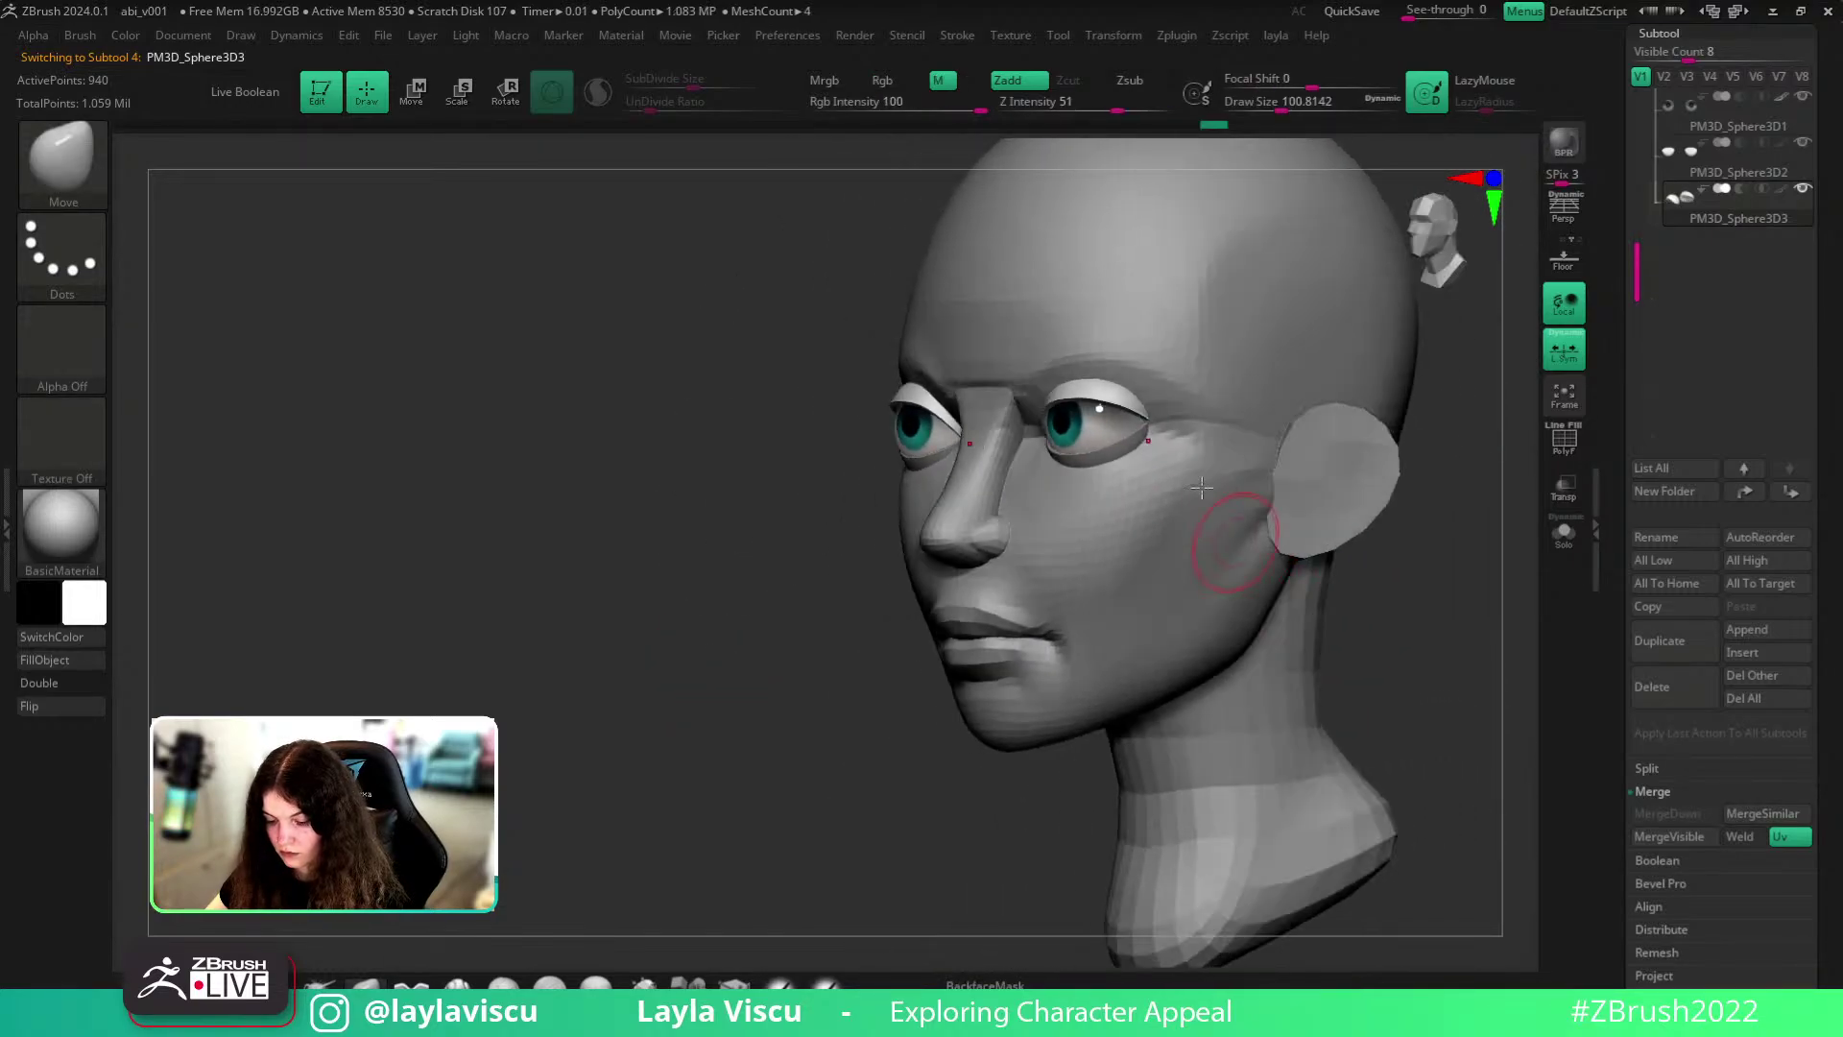
pyautogui.moveTo(1392, 624)
pyautogui.mouseDown()
pyautogui.moveTo(1420, 527)
pyautogui.moveTo(1391, 452)
pyautogui.mouseUp()
pyautogui.press('s')
pyautogui.moveTo(1148, 423)
pyautogui.mouseDown()
pyautogui.moveTo(1177, 423)
pyautogui.moveTo(1117, 377)
pyautogui.mouseUp()
pyautogui.moveTo(1267, 316)
pyautogui.mouseDown()
pyautogui.moveTo(1172, 355)
pyautogui.moveTo(1188, 382)
pyautogui.mouseUp()
pyautogui.moveTo(1382, 336)
pyautogui.keyDown('alt'); pyautogui.mouseDown()
pyautogui.moveTo(1321, 278)
pyautogui.moveTo(1441, 392)
pyautogui.moveTo(1436, 579)
pyautogui.moveTo(1370, 637)
pyautogui.mouseUp(); pyautogui.keyUp('alt')
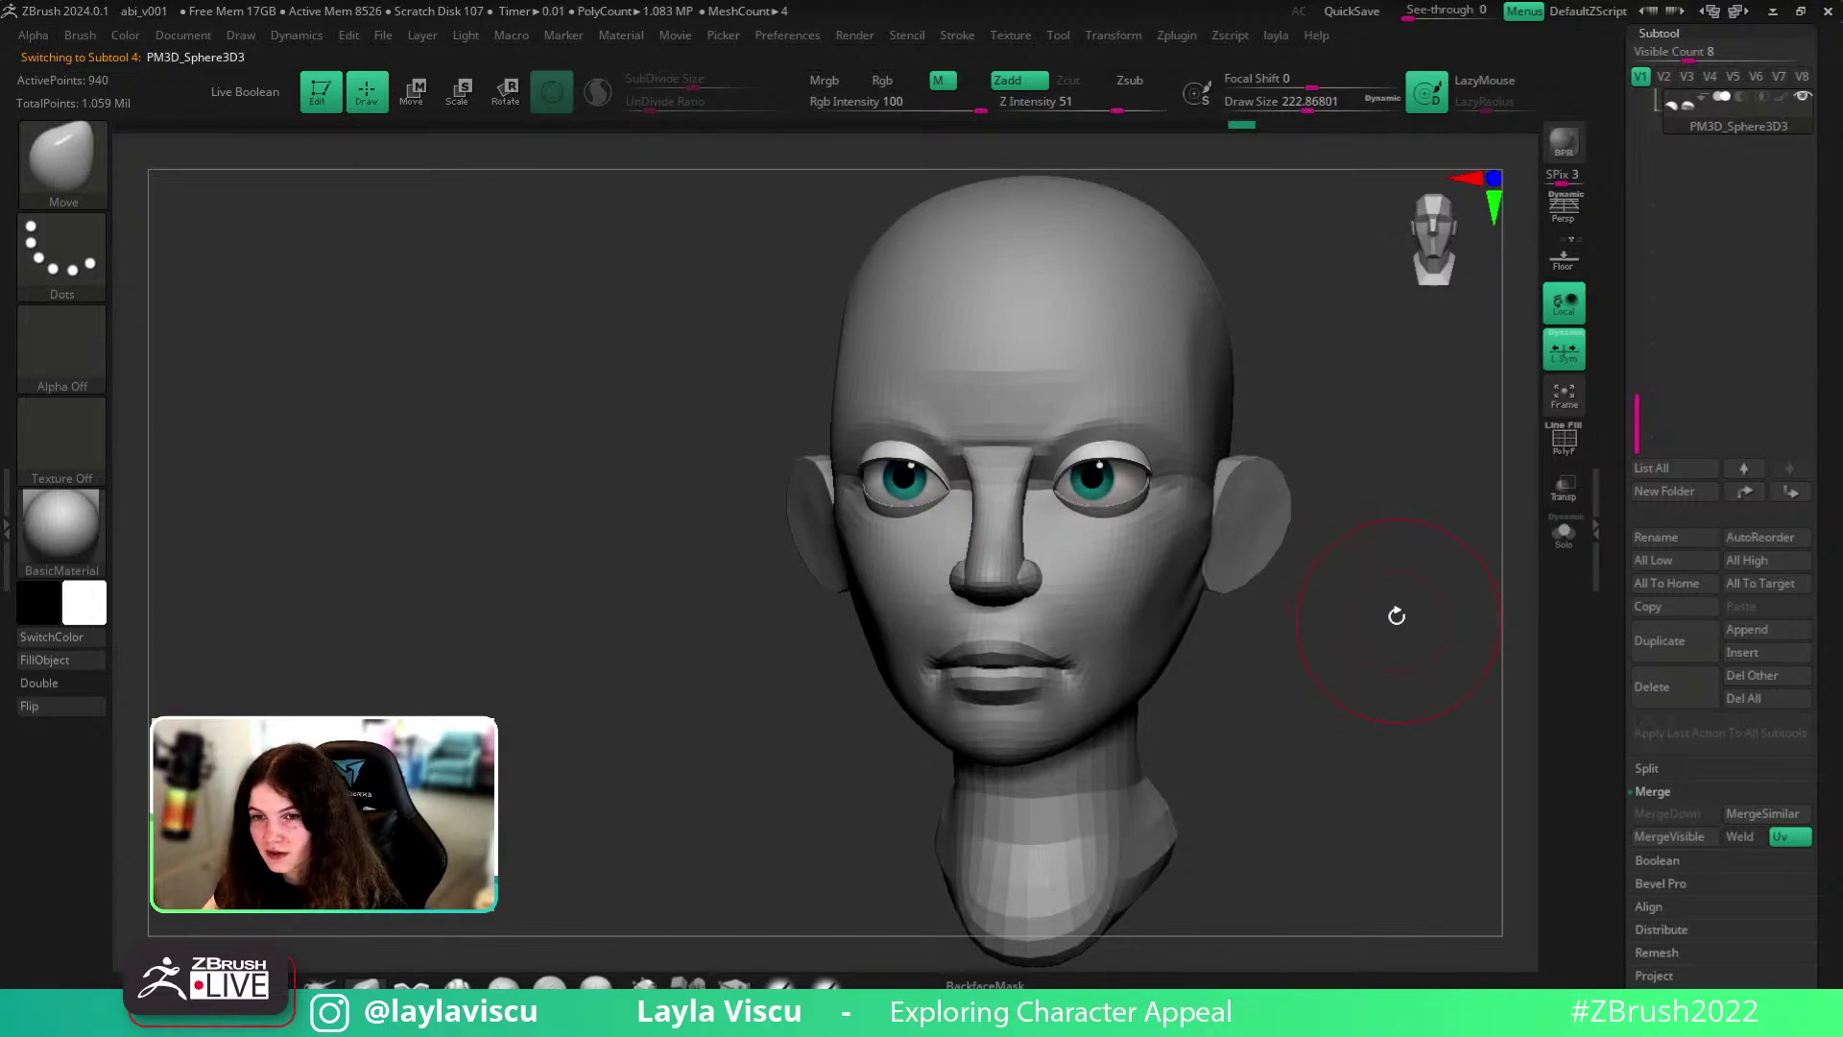
# - Select the lower eyelids and reshape their outer corners and lower curve with the Move brush at draw sizes of about 167 and 187
pyautogui.keyDown('alt'); pyautogui.click(1141, 498); pyautogui.keyUp('alt')
pyautogui.keyDown('ctrl'); pyautogui.moveTo(1148, 485); pyautogui.dragTo(1222, 515, button='right'); pyautogui.keyUp('ctrl')
pyautogui.press('s')
pyautogui.moveTo(1172, 492); pyautogui.dragTo(1160, 490)
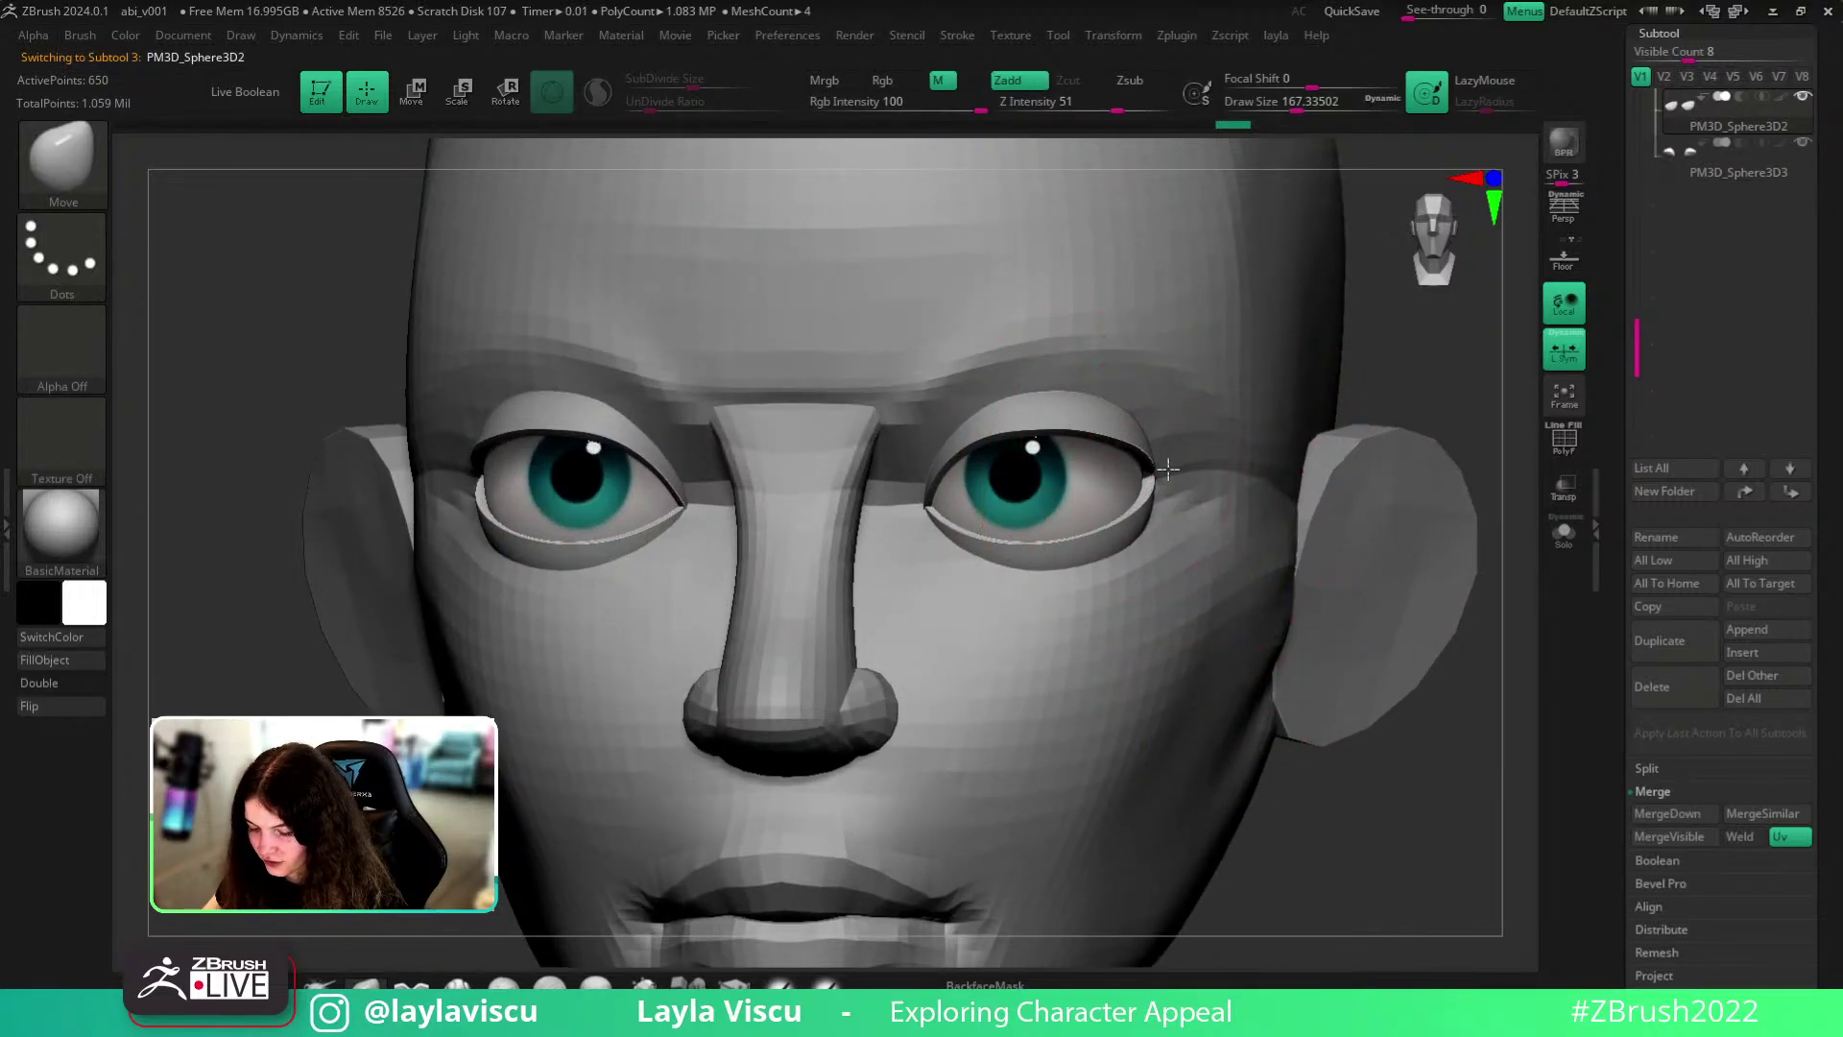
pyautogui.moveTo(1402, 889); pyautogui.dragTo(1397, 960)
pyautogui.press('s')
pyautogui.moveTo(1045, 609); pyautogui.dragTo(1054, 606)
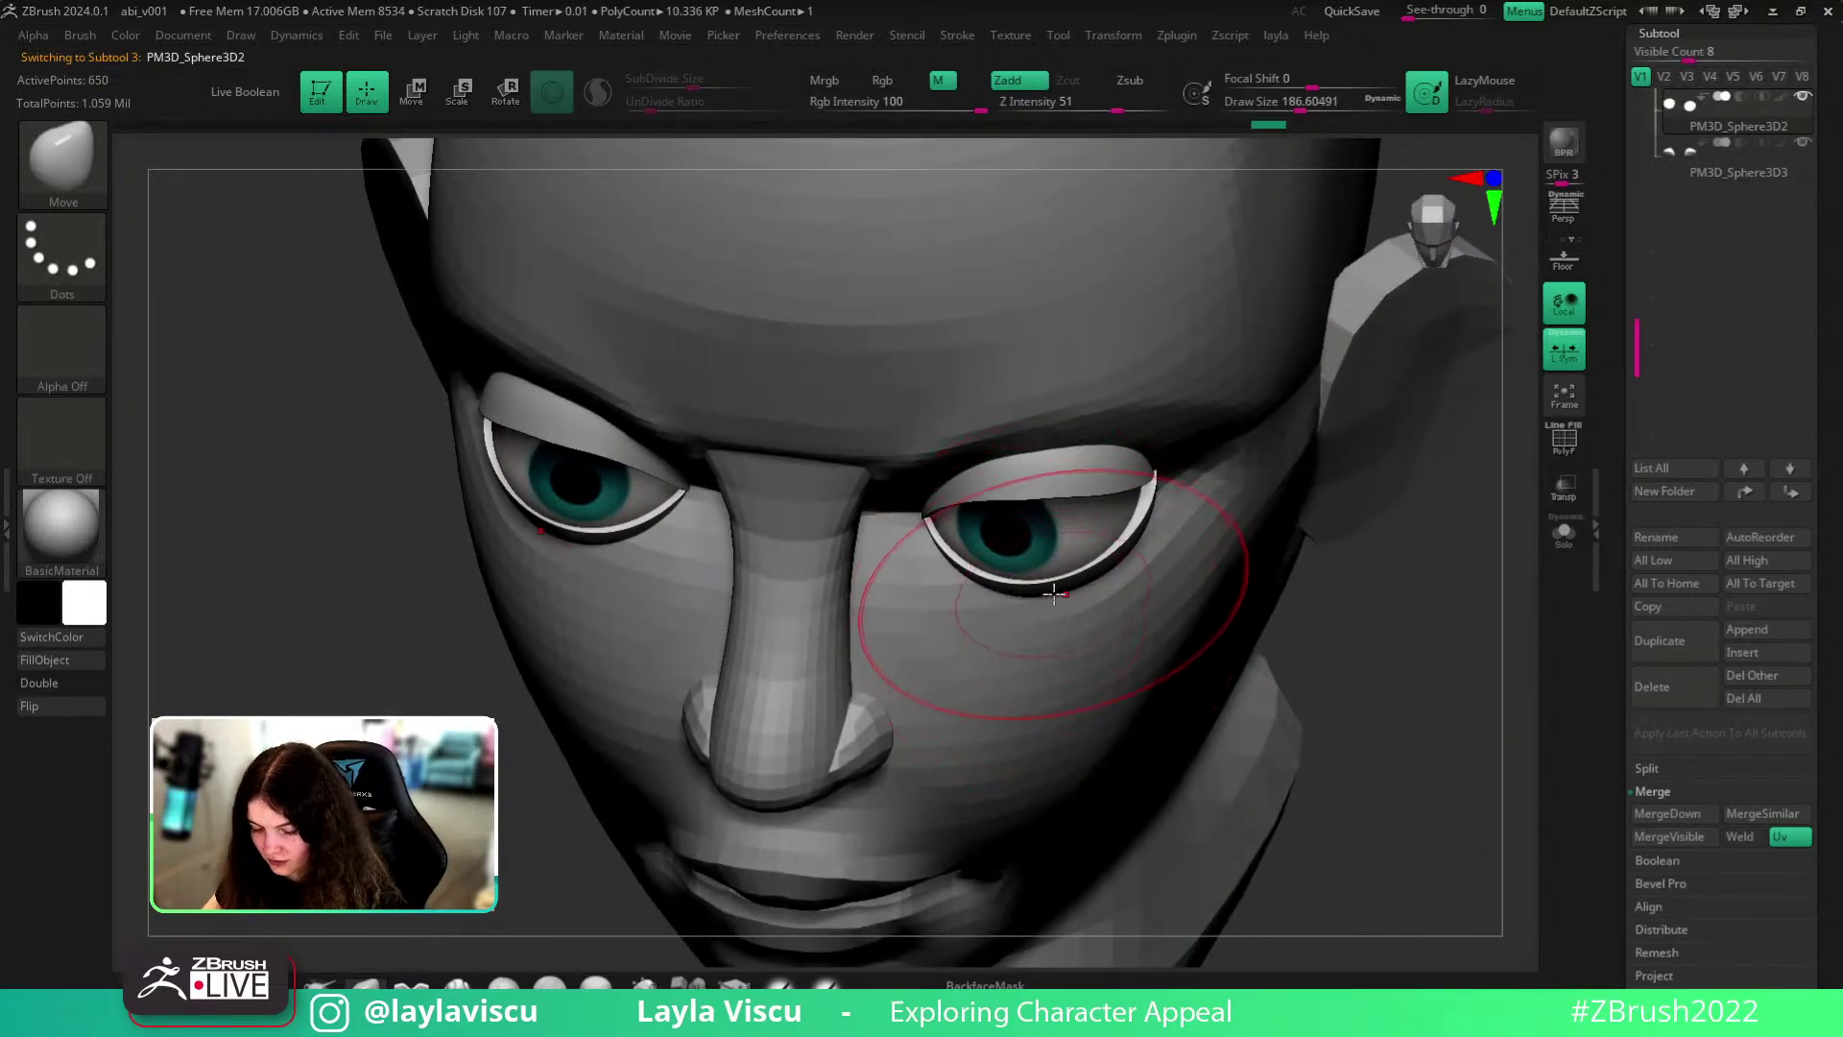
pyautogui.moveTo(945, 557); pyautogui.dragTo(949, 545)
pyautogui.moveTo(1400, 744)
pyautogui.mouseDown()
pyautogui.moveTo(1424, 601)
pyautogui.moveTo(1468, 711)
pyautogui.moveTo(1349, 707)
pyautogui.moveTo(1350, 656)
pyautogui.mouseUp()
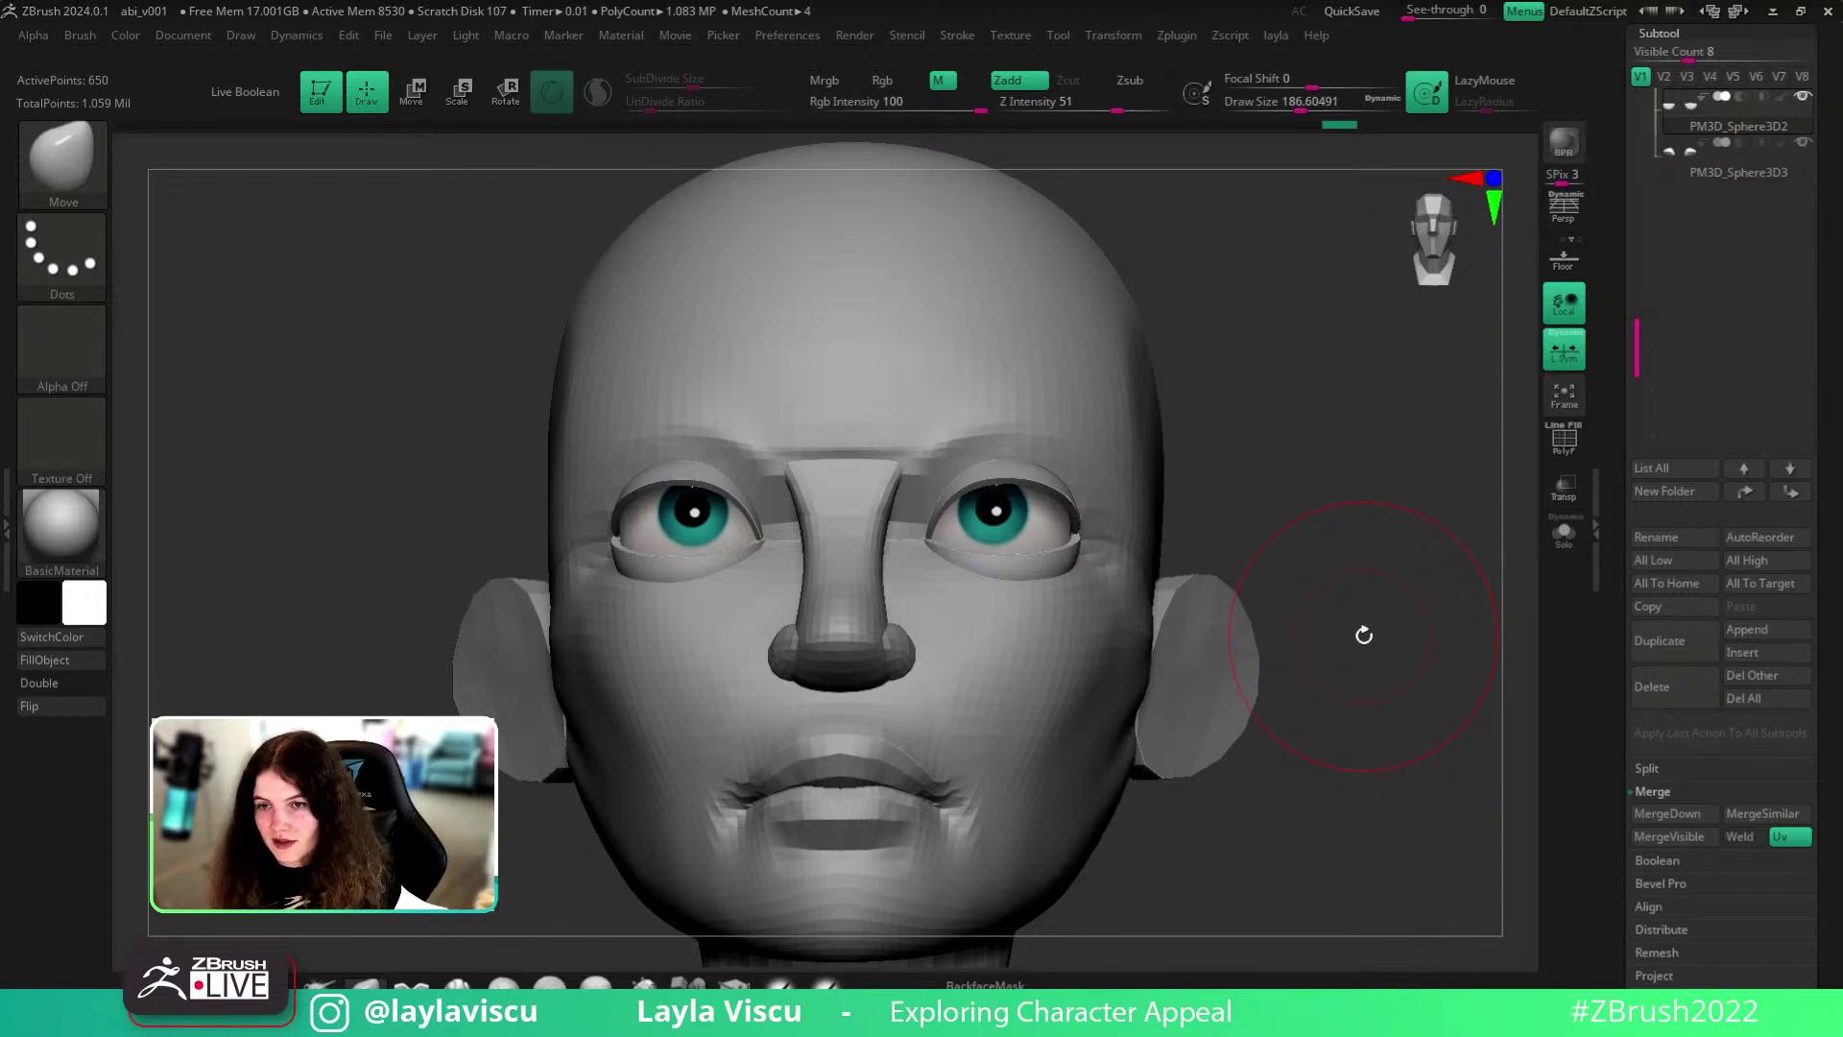
# - Adjust the rim of the lower eyelids from above with the Move brush at a draw size of about 128
pyautogui.press('w')
pyautogui.press('s')
pyautogui.click(1345, 603)
pyautogui.click(366, 983)
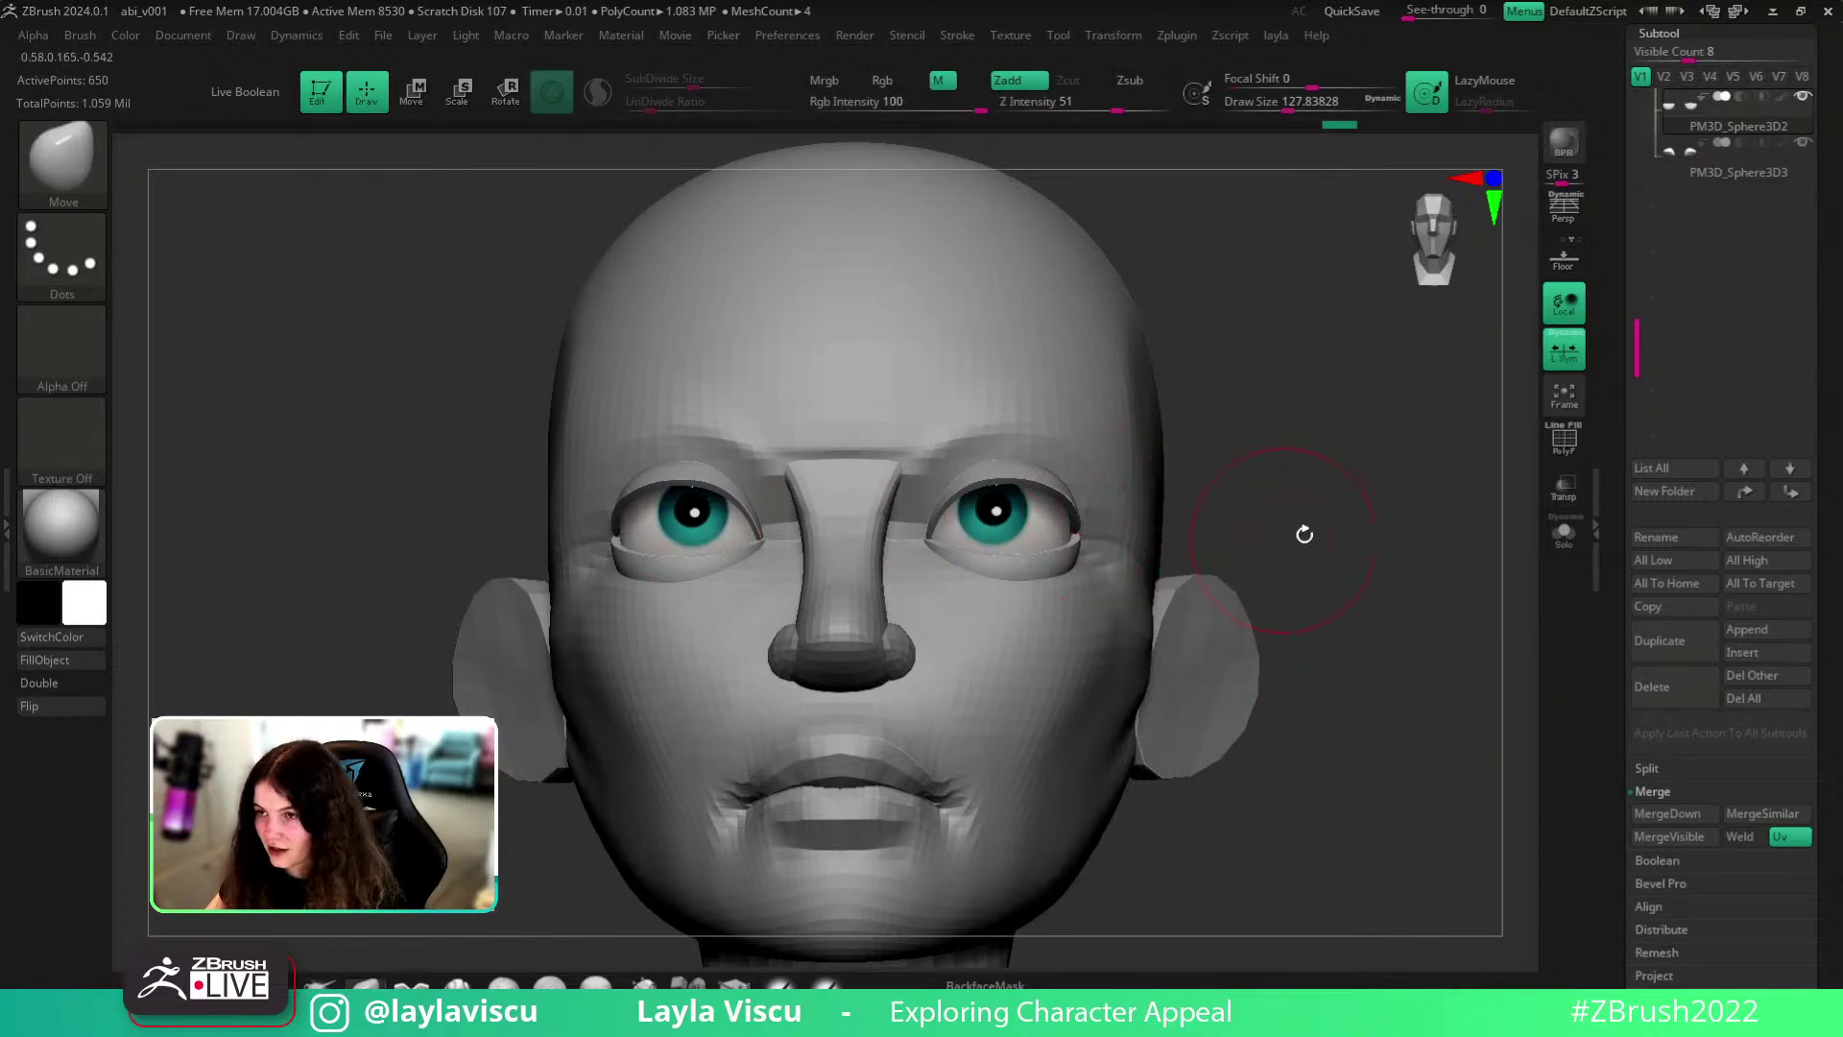
pyautogui.moveTo(1318, 516); pyautogui.dragTo(1309, 641)
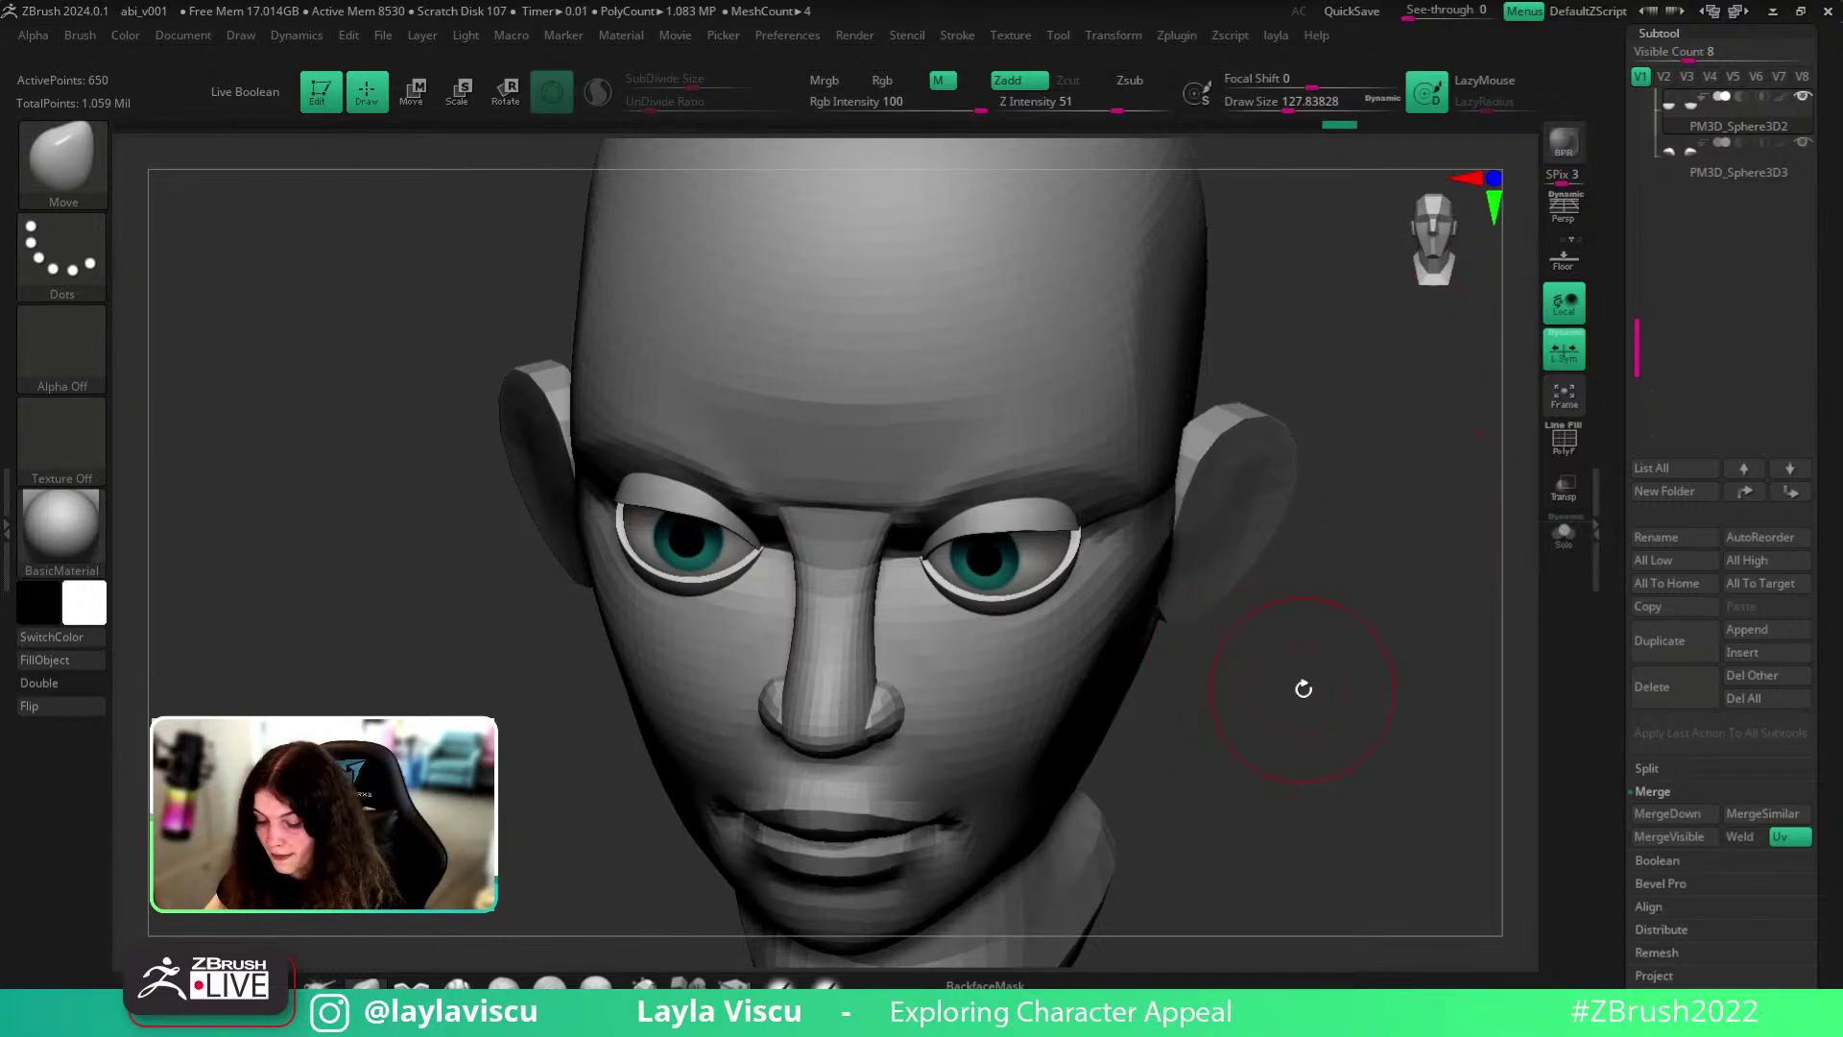
pyautogui.moveTo(1304, 687); pyautogui.dragTo(1296, 758)
pyautogui.moveTo(1043, 596); pyautogui.dragTo(1045, 606)
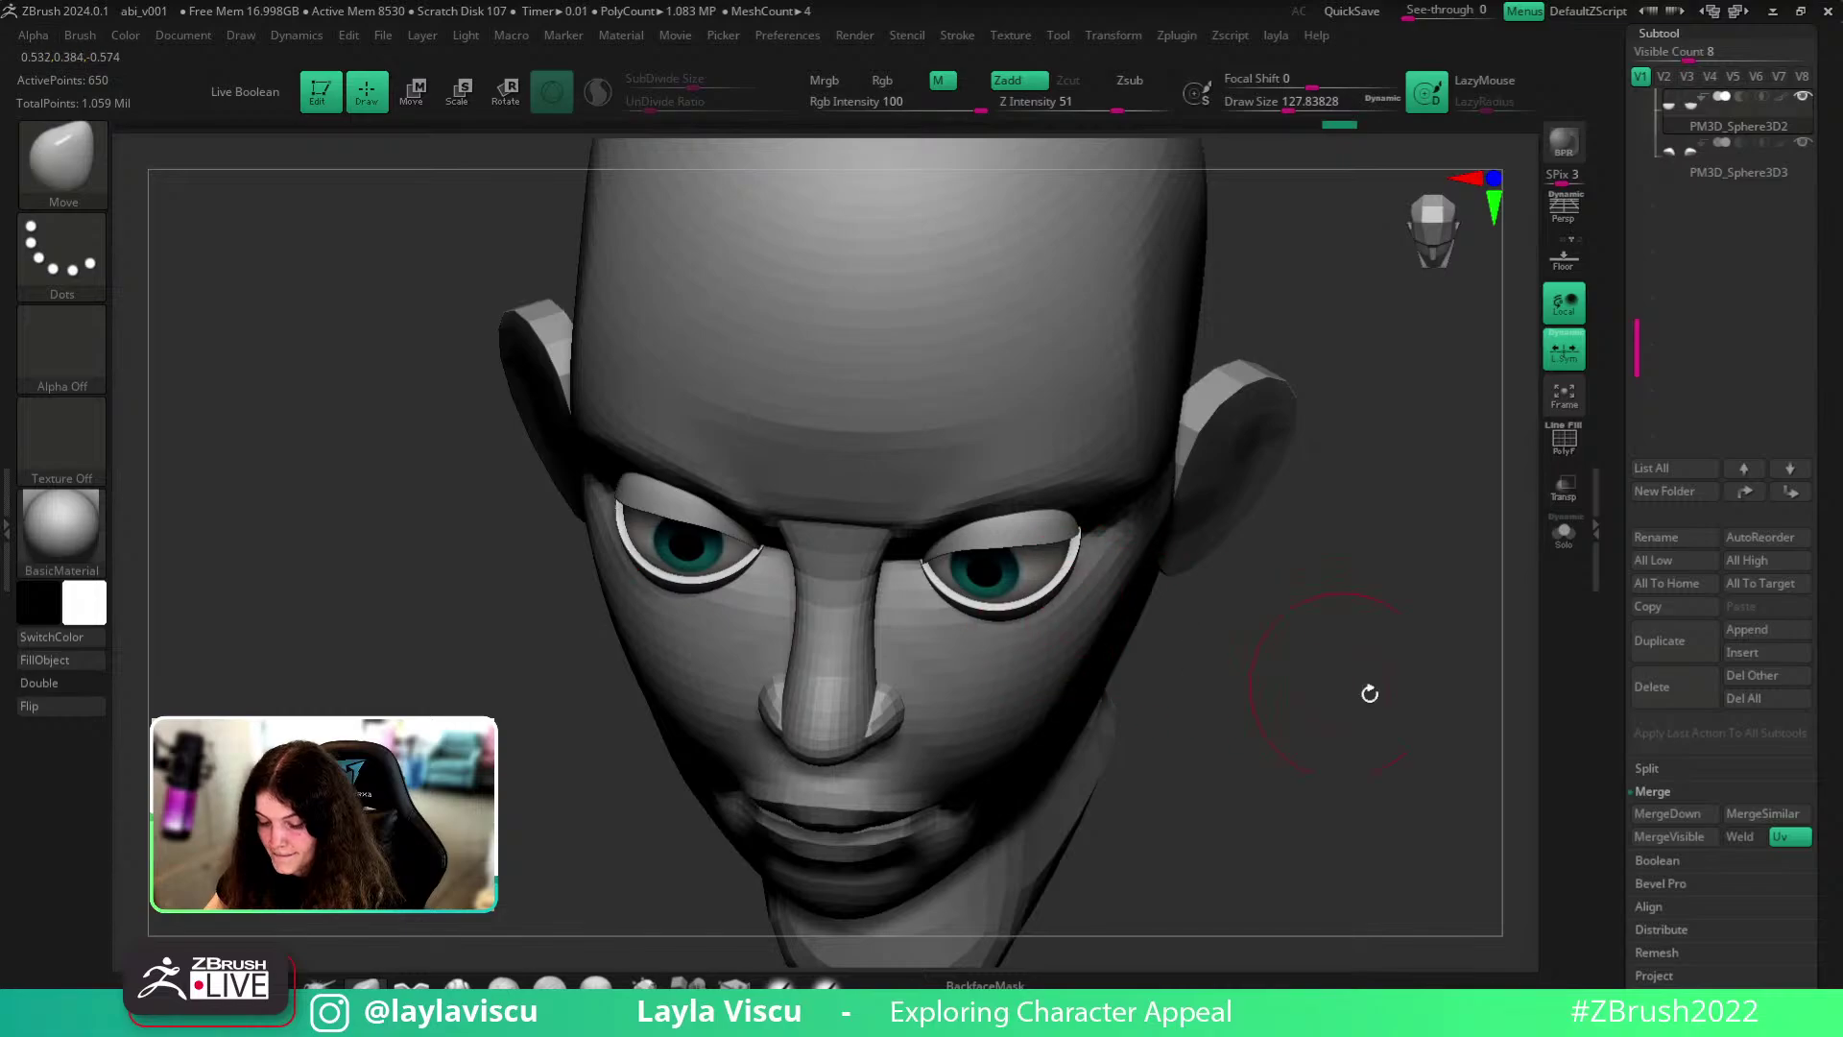
pyautogui.keyDown('shift'); pyautogui.moveTo(1367, 692); pyautogui.dragTo(1370, 613); pyautogui.keyUp('shift')
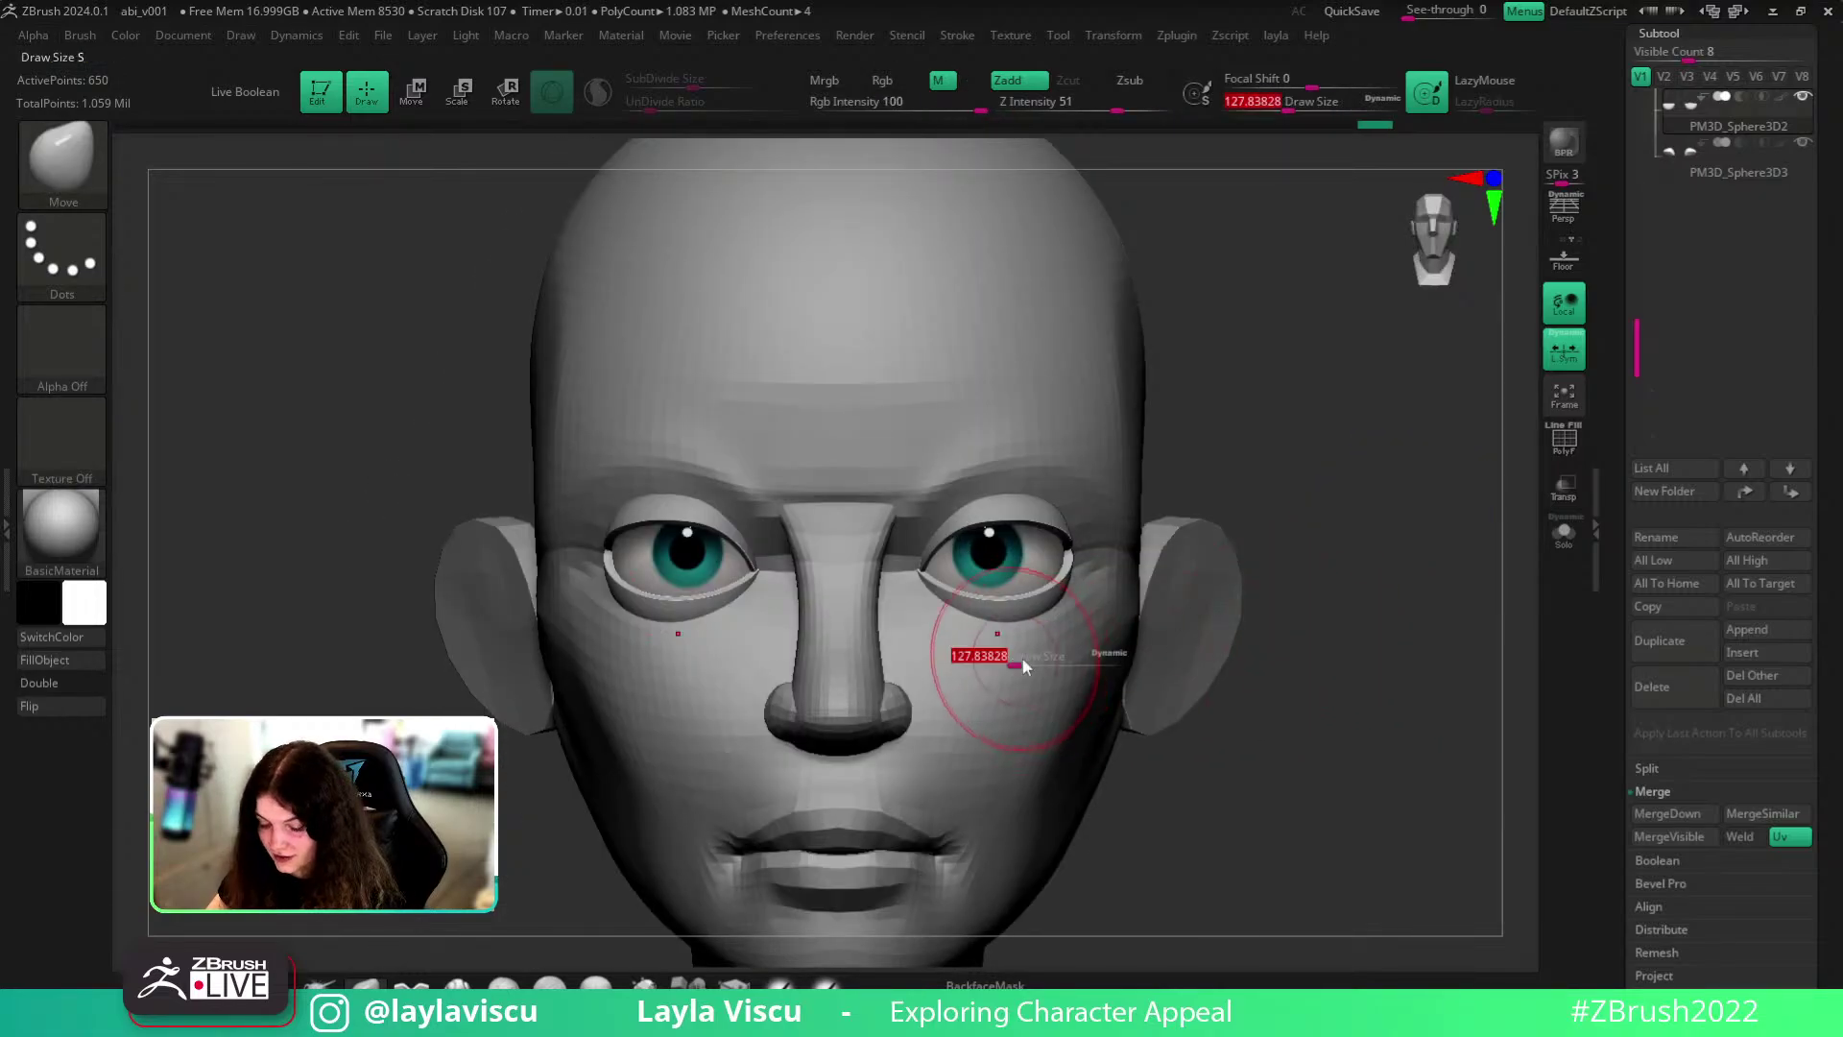
# - Examine how the lower eyelids fit the face, isolating them briefly before showing the full head from the front
pyautogui.keyDown('alt'); pyautogui.click(1018, 662); pyautogui.keyUp('alt')
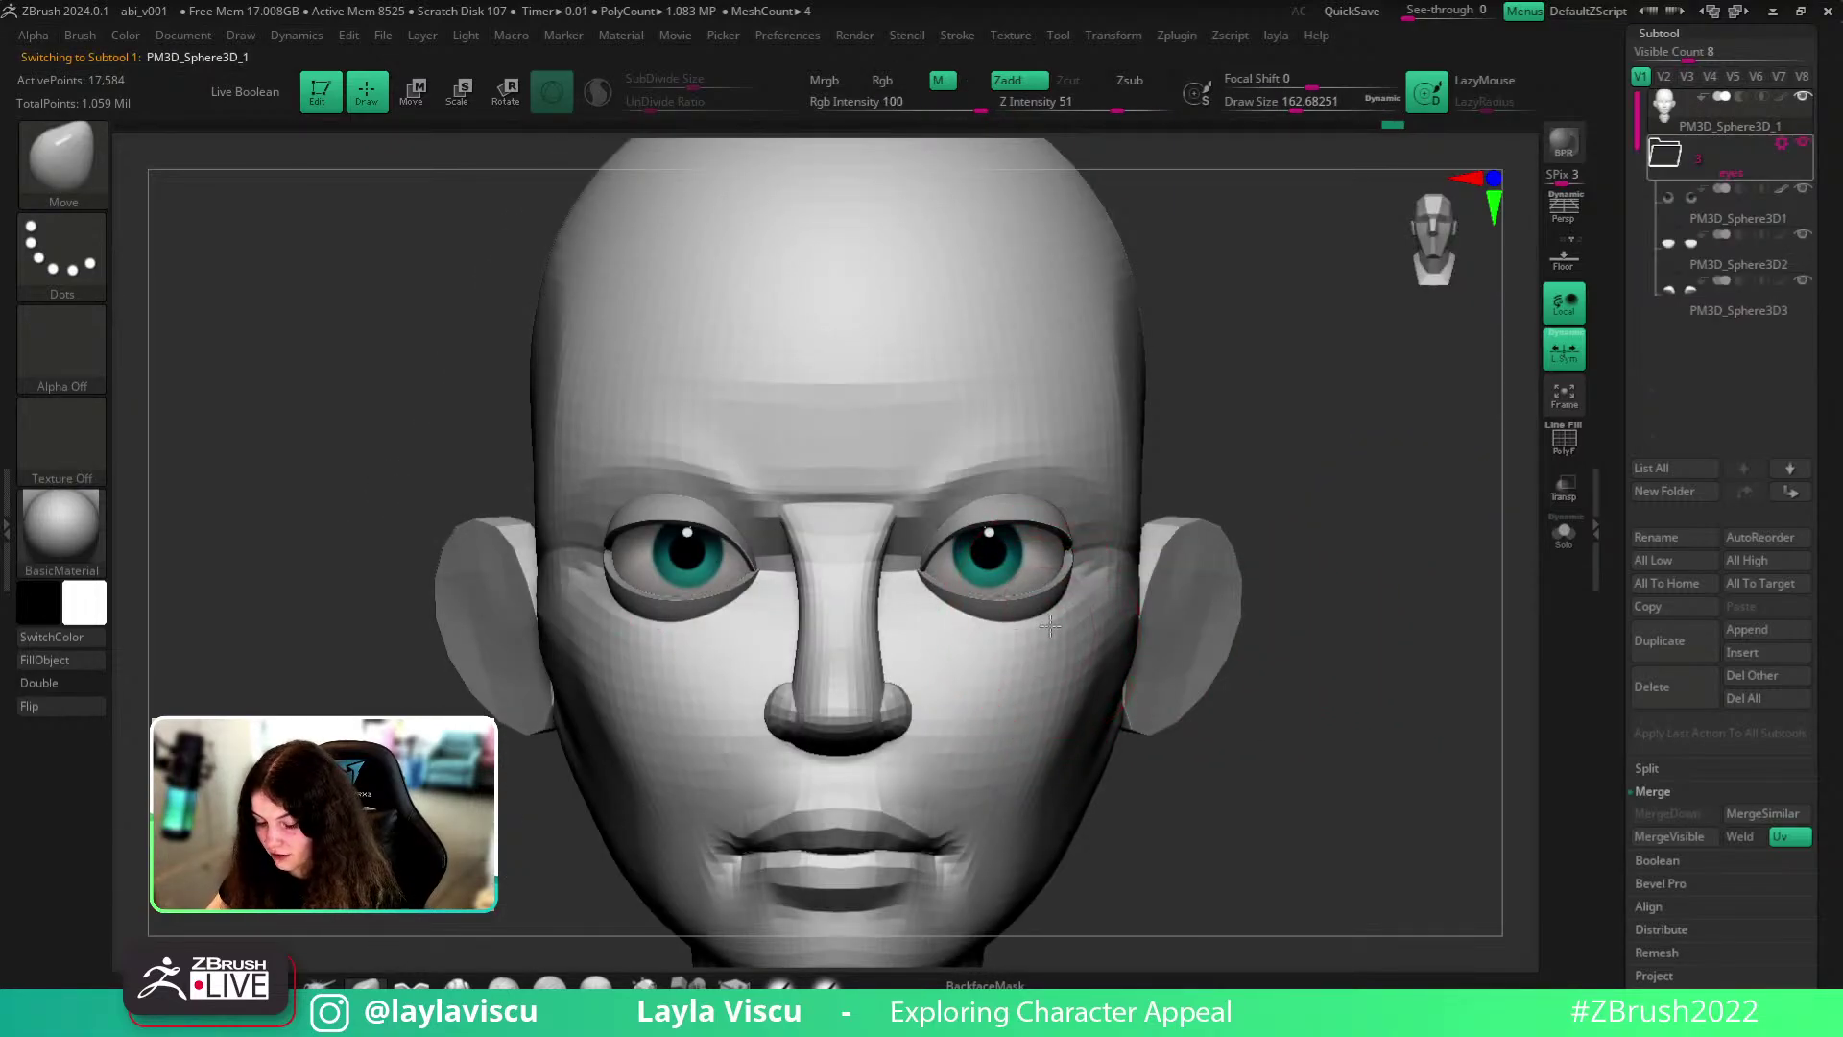
pyautogui.keyDown('ctrl'); pyautogui.moveTo(1067, 633); pyautogui.dragTo(1259, 588, button='right'); pyautogui.keyUp('ctrl')
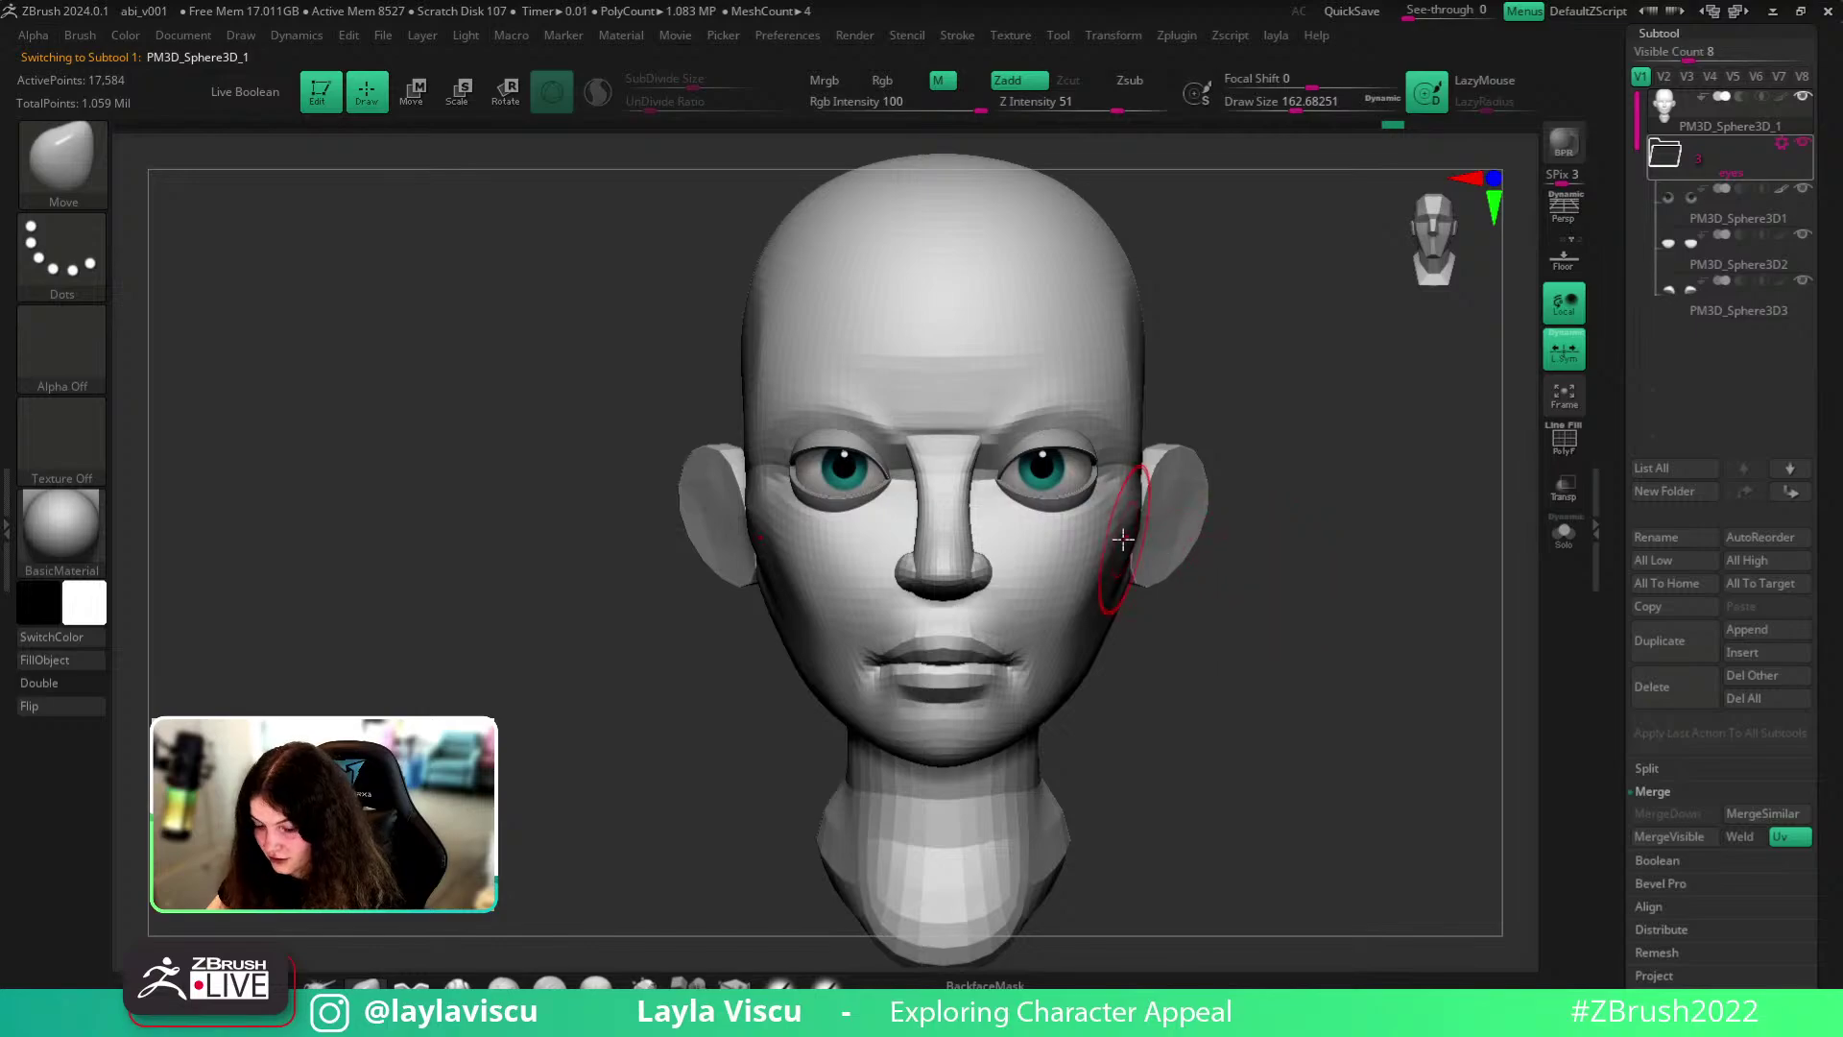
pyautogui.keyDown('ctrl'); pyautogui.moveTo(999, 498); pyautogui.dragTo(1037, 593, button='right'); pyautogui.keyUp('ctrl')
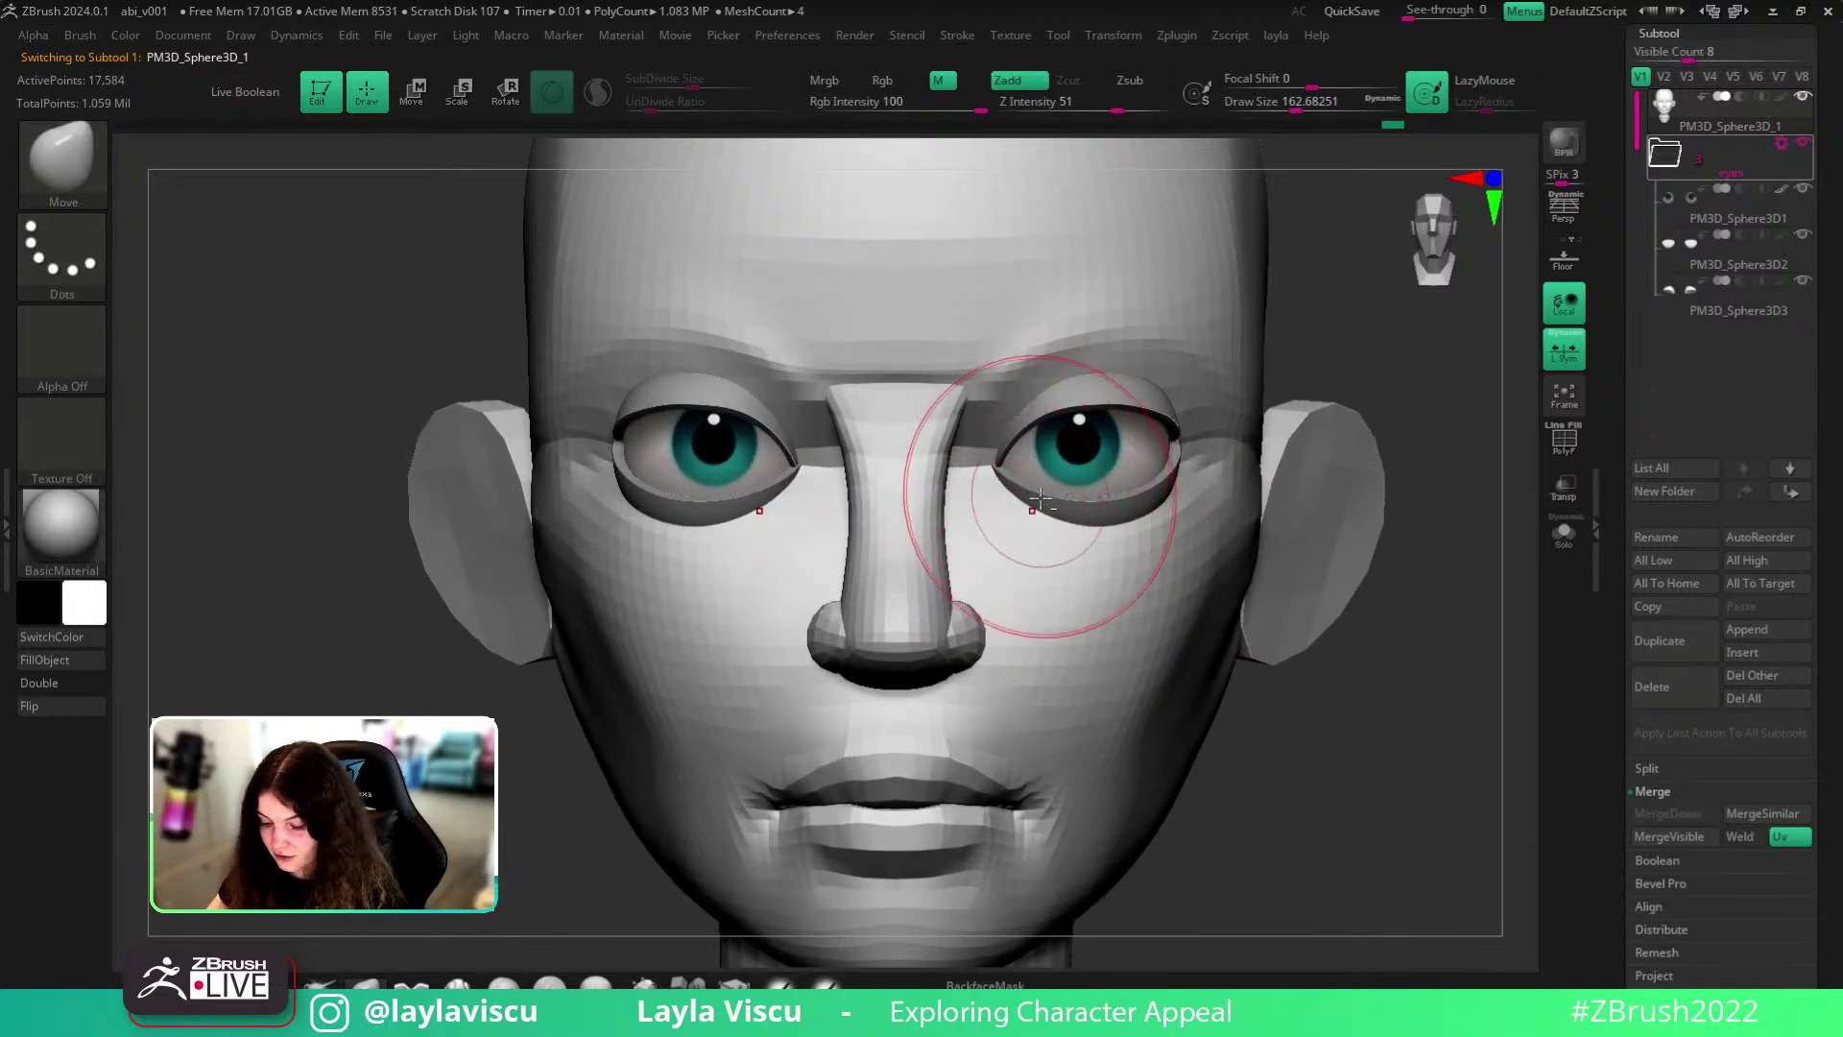
pyautogui.keyDown('alt'); pyautogui.click(1040, 498); pyautogui.keyUp('alt')
pyautogui.moveTo(1041, 498); pyautogui.dragTo(1008, 515, button='right')
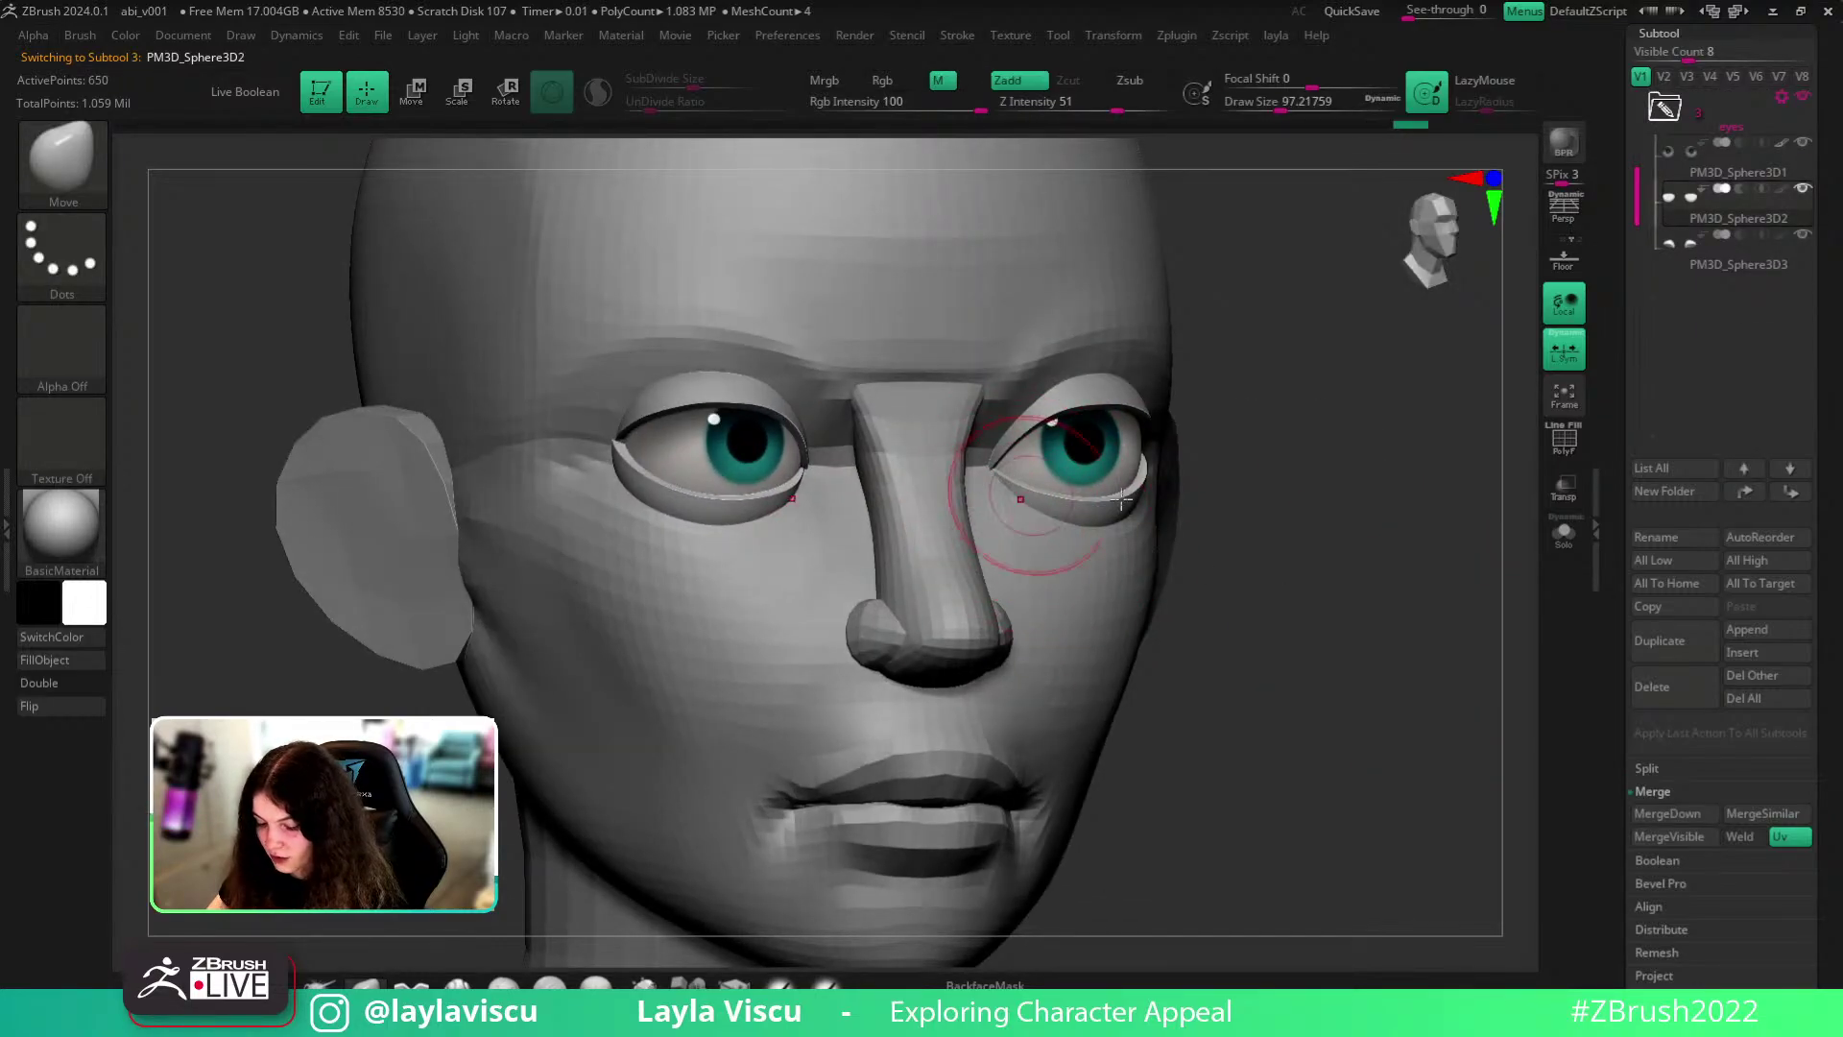
pyautogui.click(1567, 545)
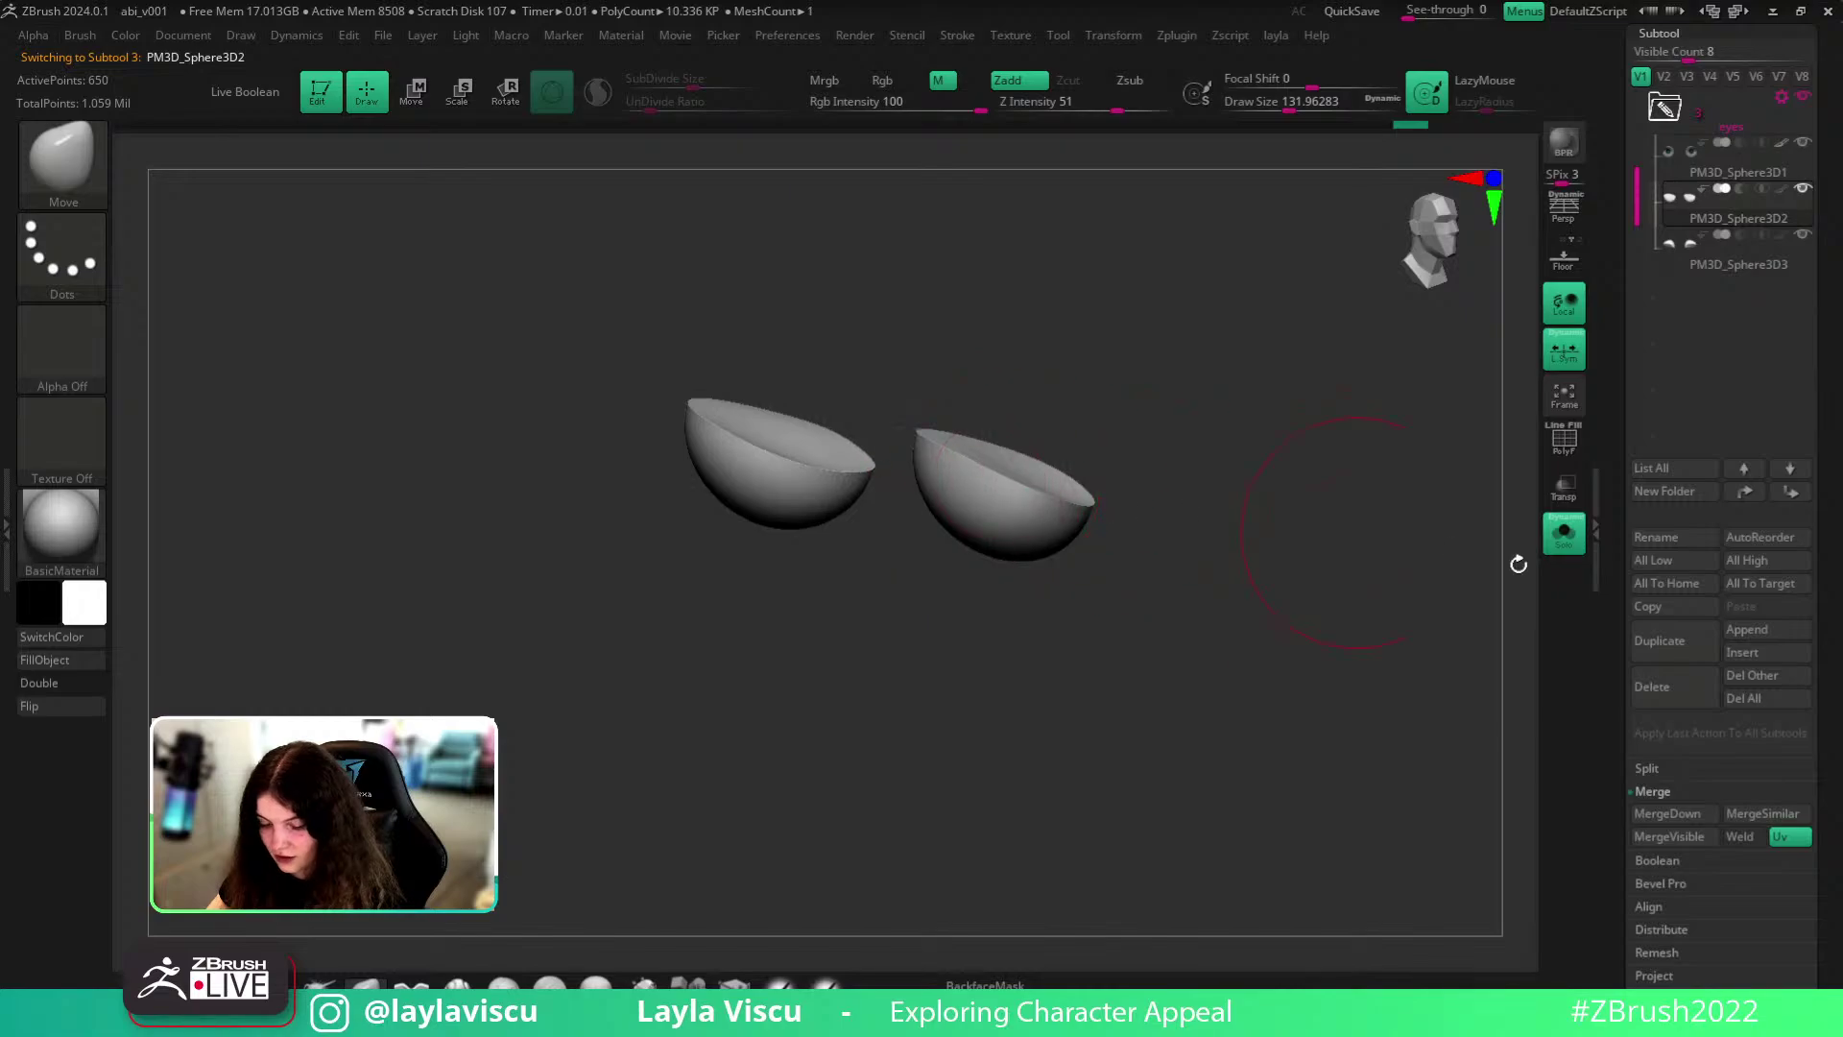
pyautogui.click(1564, 540)
pyautogui.keyDown('shift'); pyautogui.moveTo(1510, 577); pyautogui.dragTo(1418, 671); pyautogui.keyUp('shift')
# - Pull the inner corners of the lower eyelids toward the nose with the Move brush at a draw size of about 37
pyautogui.press('s')
pyautogui.click(1030, 634)
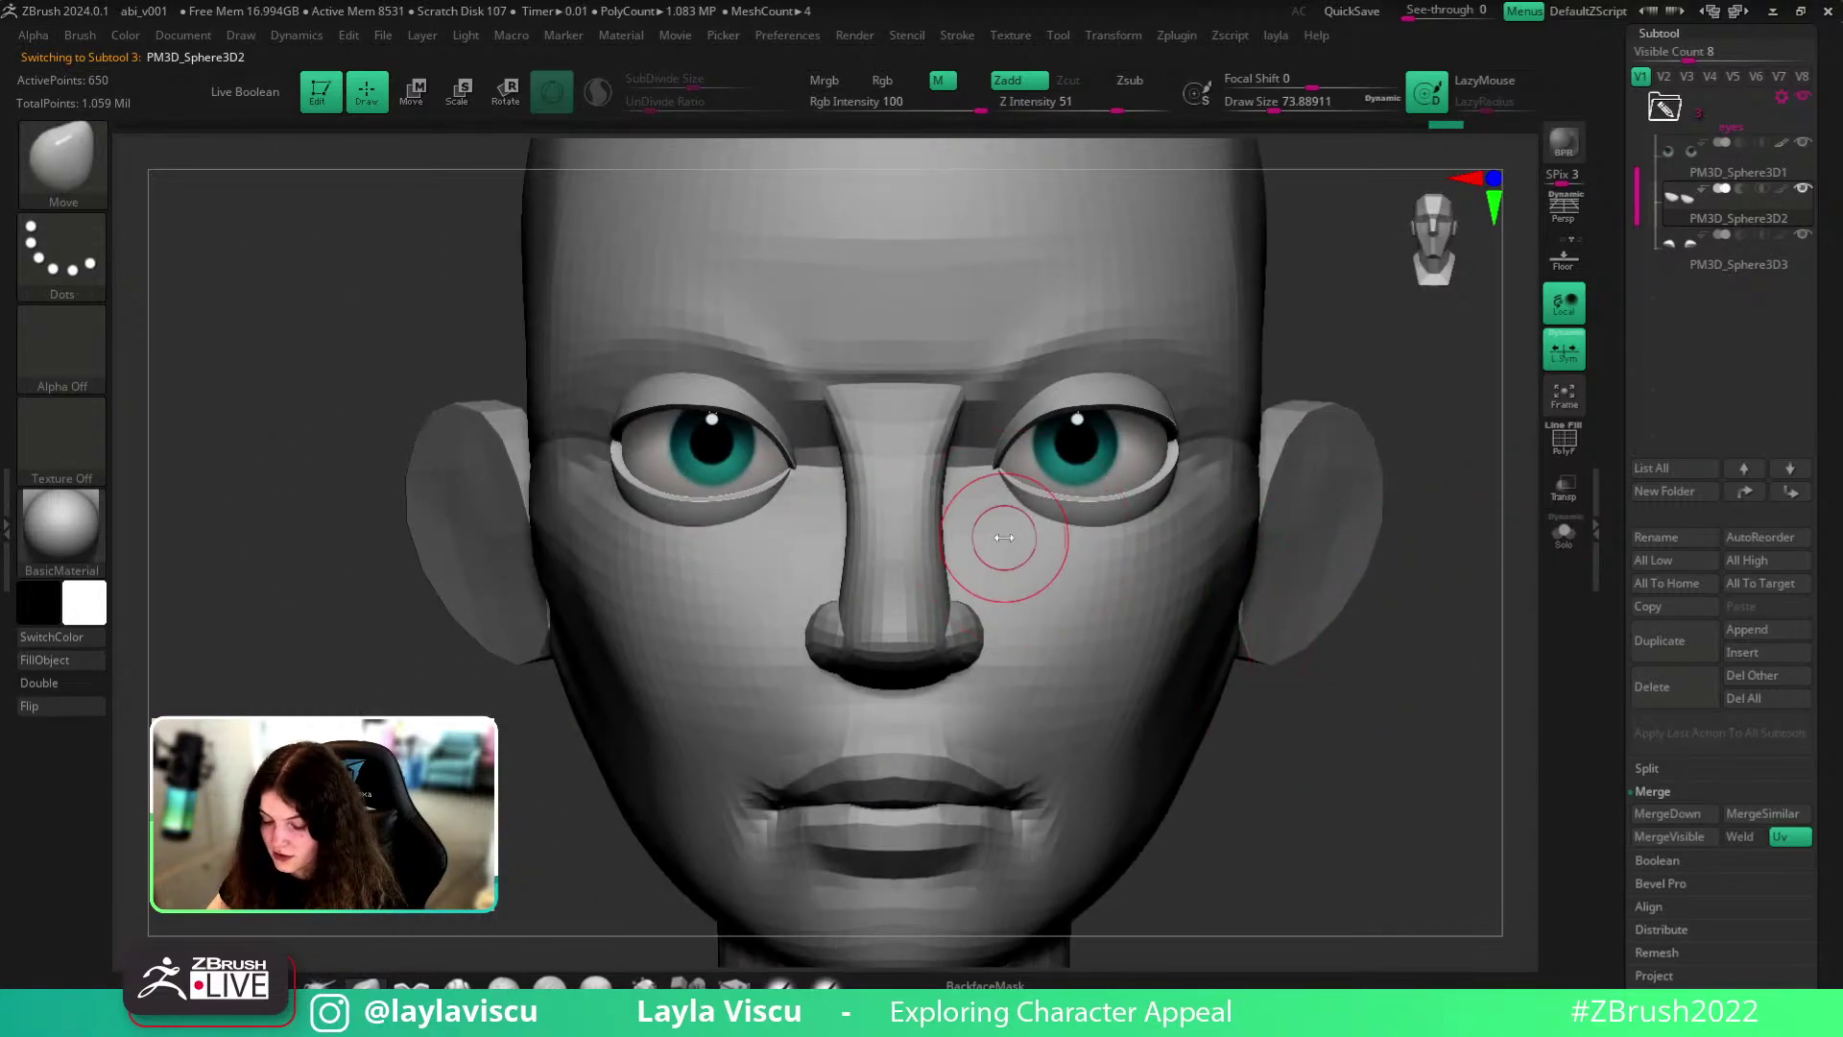
pyautogui.press('s')
pyautogui.click(989, 500)
pyautogui.moveTo(995, 483); pyautogui.dragTo(978, 488)
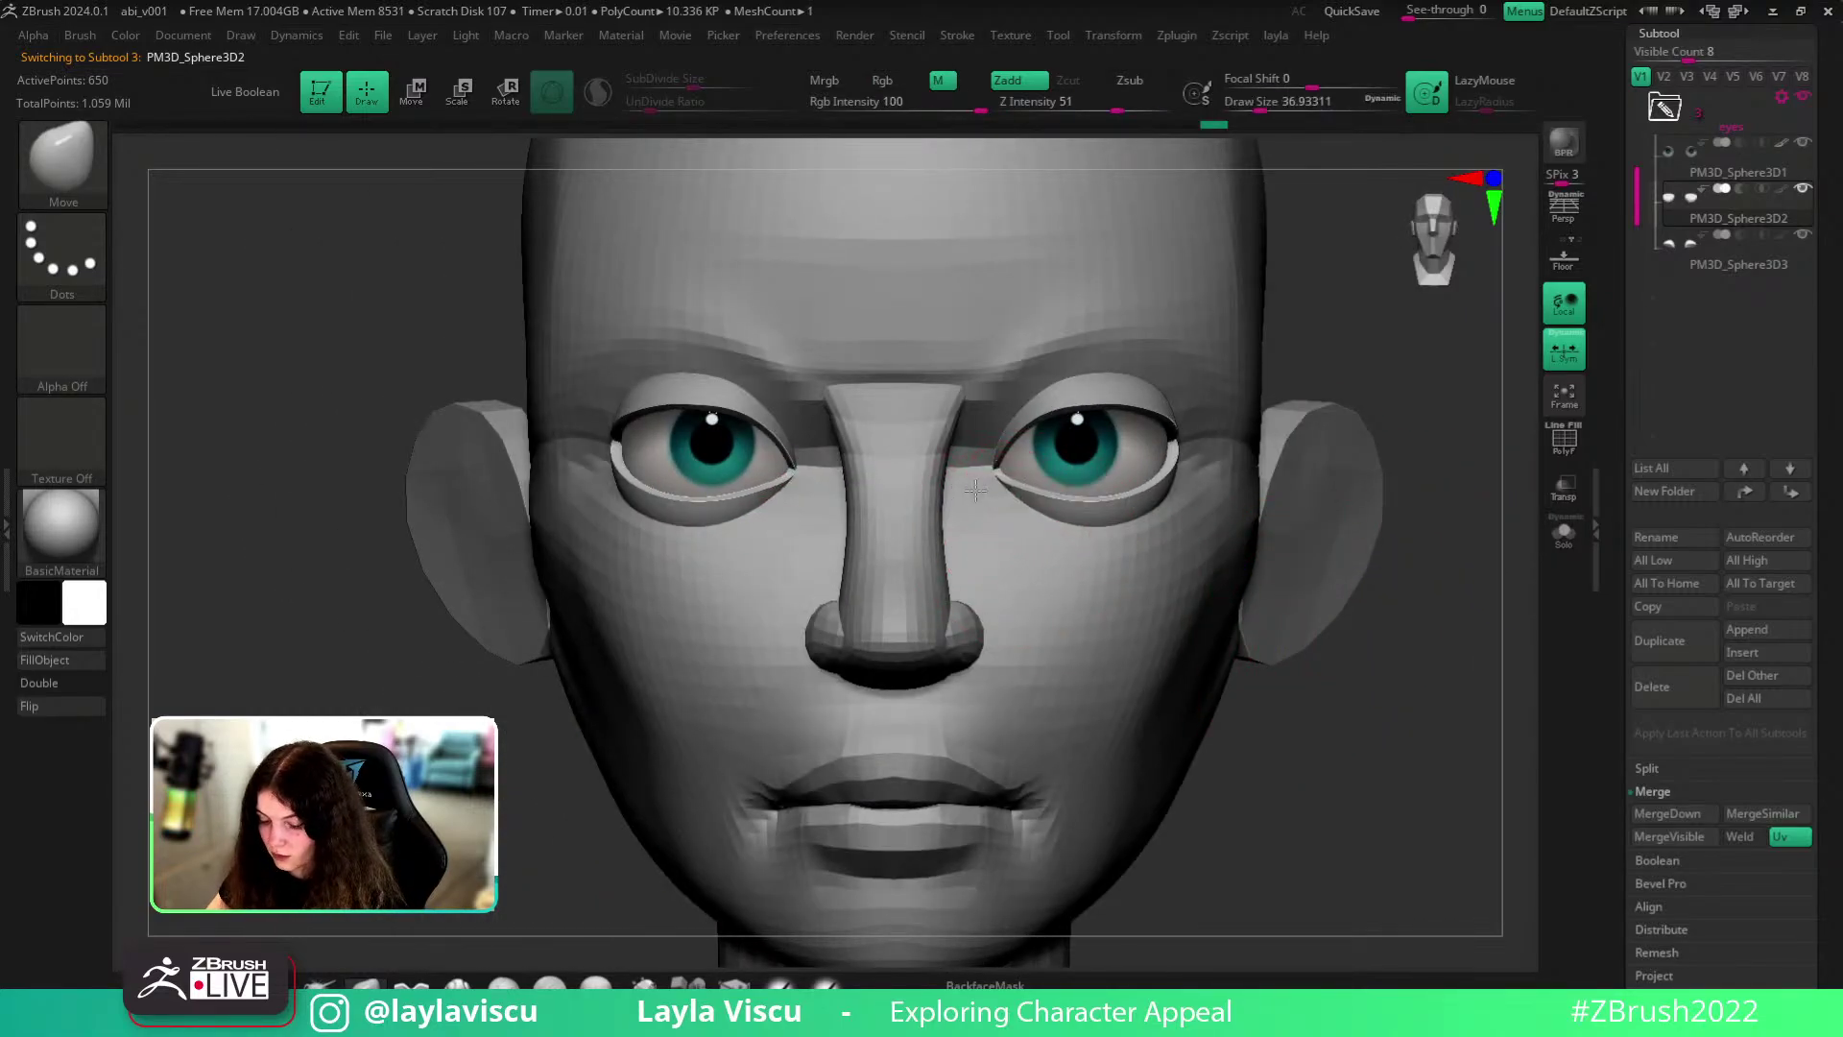
# - Select the upper eyelids and adjust their shape with the Move brush at a draw size of about 87
pyautogui.keyDown('ctrl'); pyautogui.moveTo(1017, 471); pyautogui.dragTo(700, 453, button='right'); pyautogui.keyUp('ctrl')
pyautogui.keyDown('alt'); pyautogui.click(1002, 461); pyautogui.keyUp('alt')
pyautogui.moveTo(1358, 638)
pyautogui.mouseDown(button='right')
pyautogui.moveTo(1201, 637)
pyautogui.moveTo(1361, 485)
pyautogui.mouseUp(button='right')
pyautogui.press('s')
pyautogui.moveTo(1025, 451); pyautogui.dragTo(1028, 451)
pyautogui.moveTo(1297, 574); pyautogui.dragTo(1003, 470, button='right')
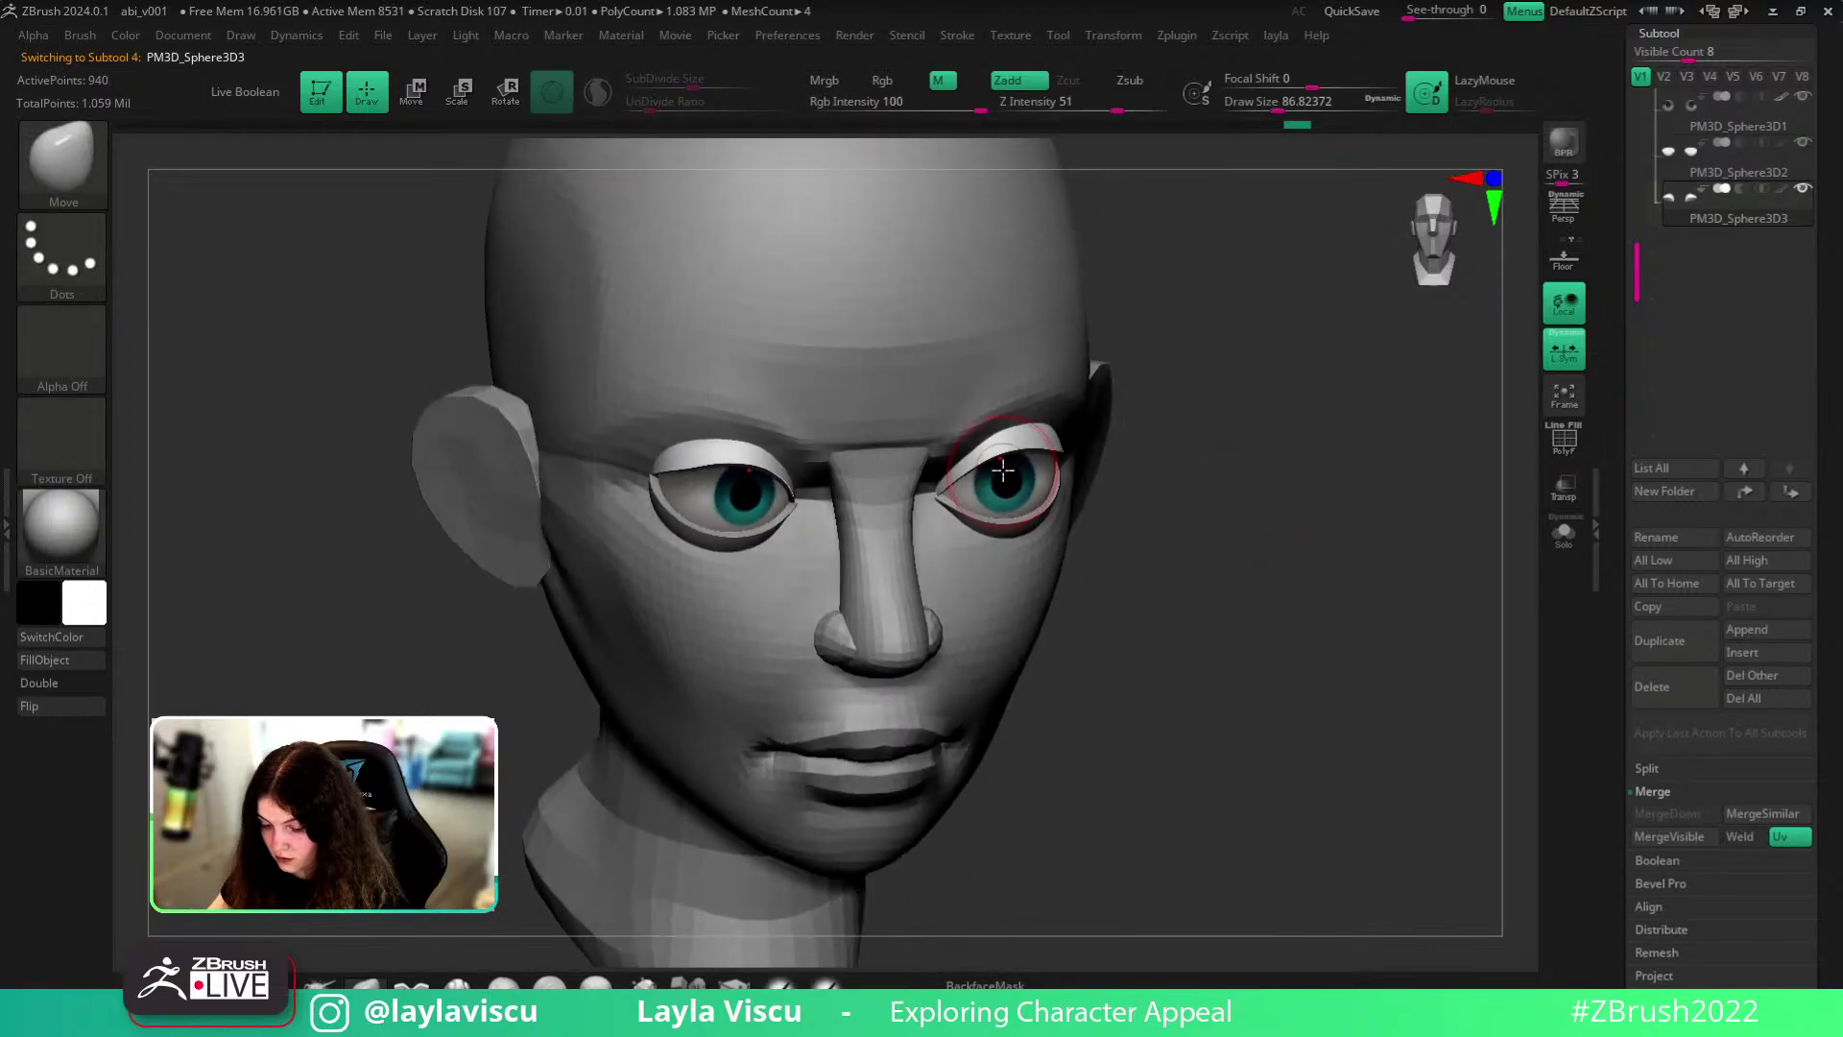
pyautogui.moveTo(1297, 566)
pyautogui.keyDown('shift'); pyautogui.mouseDown(button='right')
pyautogui.moveTo(1407, 619)
pyautogui.moveTo(1399, 635)
pyautogui.moveTo(998, 576)
pyautogui.mouseUp(button='right'); pyautogui.keyUp('shift')
# - Refine the front rim of the upper eyelids from the side with the Move brush at a draw size of about 41
pyautogui.press('s')
pyautogui.moveTo(1042, 455); pyautogui.dragTo(1037, 455)
pyautogui.keyDown('shift'); pyautogui.moveTo(692, 568); pyautogui.dragTo(663, 568, button='right'); pyautogui.keyUp('shift')
pyautogui.hotkey('shift', 'f')
pyautogui.keyDown('ctrl'); pyautogui.moveTo(1184, 608); pyautogui.dragTo(1119, 553, button='right'); pyautogui.keyUp('ctrl')
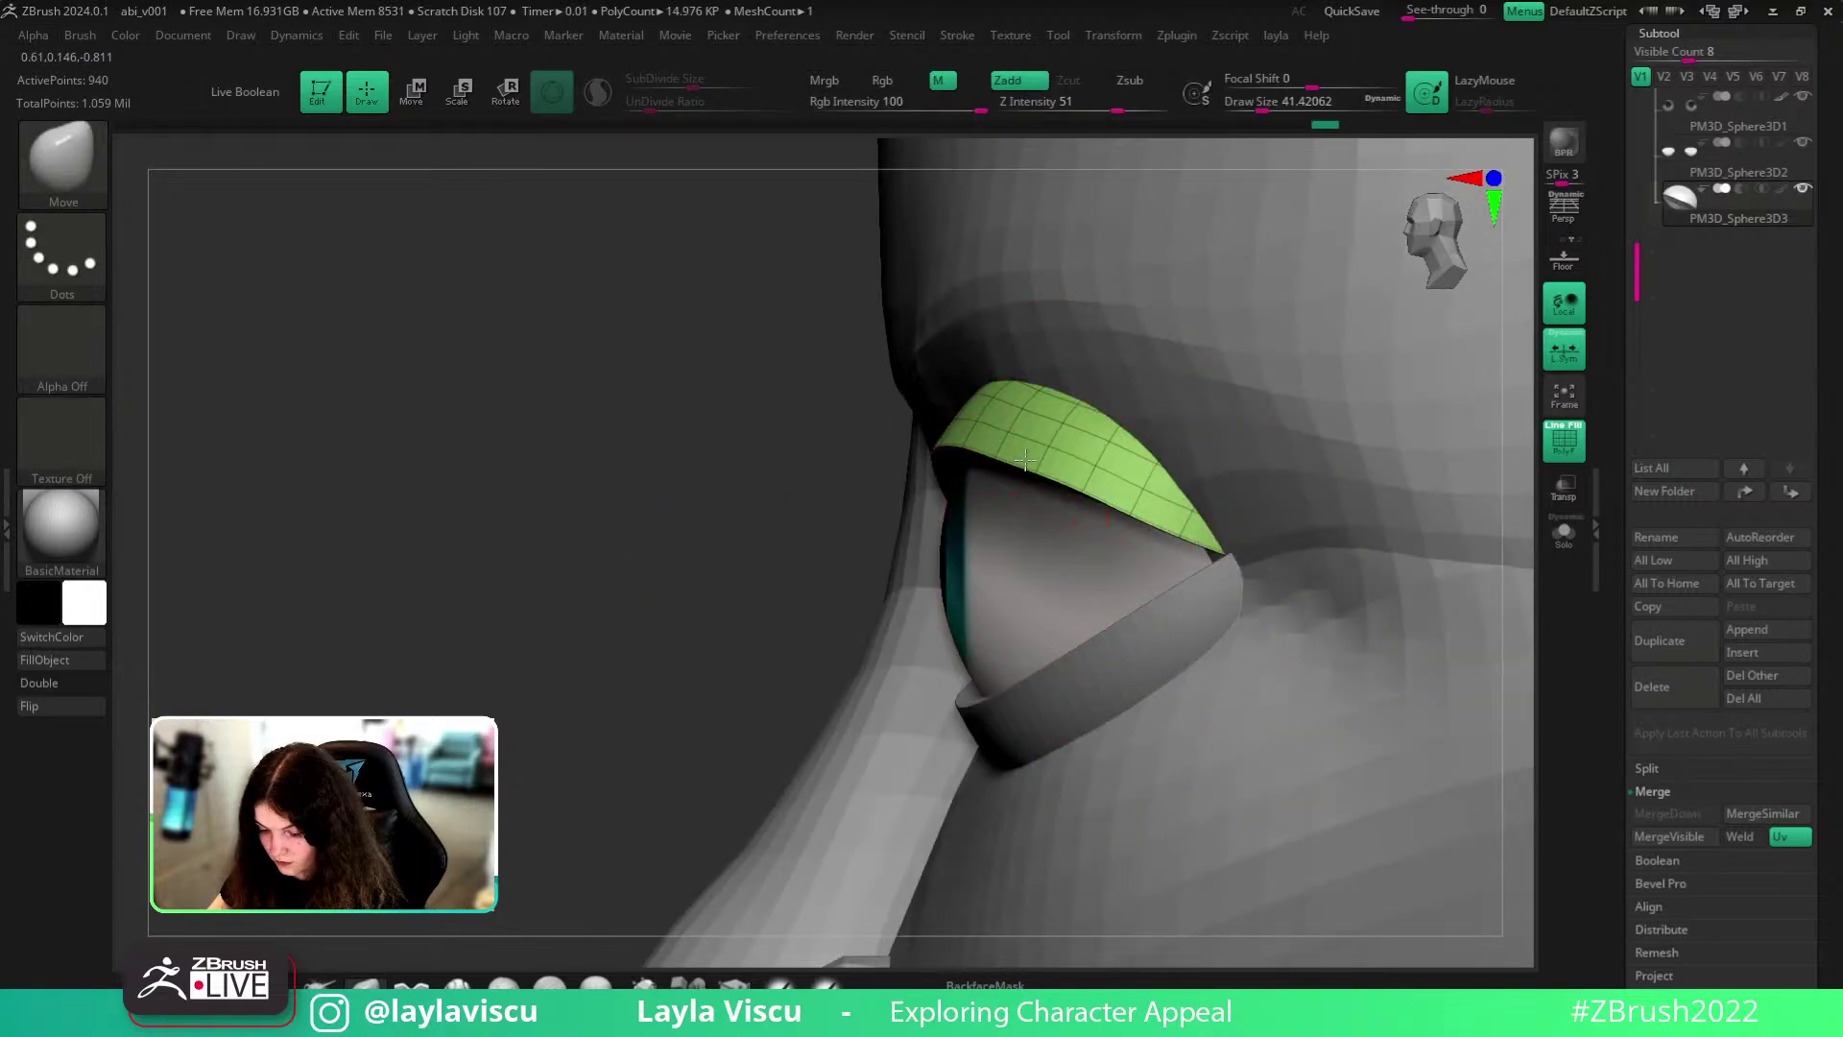
pyautogui.hotkey('shift', 'f')
pyautogui.press('s')
pyautogui.moveTo(1068, 463); pyautogui.dragTo(1078, 481)
pyautogui.keyDown('ctrl'); pyautogui.moveTo(739, 446); pyautogui.dragTo(922, 614, button='right'); pyautogui.keyUp('ctrl')
pyautogui.moveTo(922, 614)
pyautogui.mouseDown(button='right')
pyautogui.moveTo(1287, 614)
pyautogui.moveTo(1281, 699)
pyautogui.moveTo(1139, 596)
pyautogui.mouseUp(button='right')
pyautogui.keyDown('alt'); pyautogui.moveTo(1232, 683); pyautogui.dragTo(1201, 632, button='right'); pyautogui.keyUp('alt')
# - Select the head mesh and switch to the ClayBuildup brush at a draw size of about 167
pyautogui.keyDown('alt'); pyautogui.click(1120, 564); pyautogui.keyUp('alt')
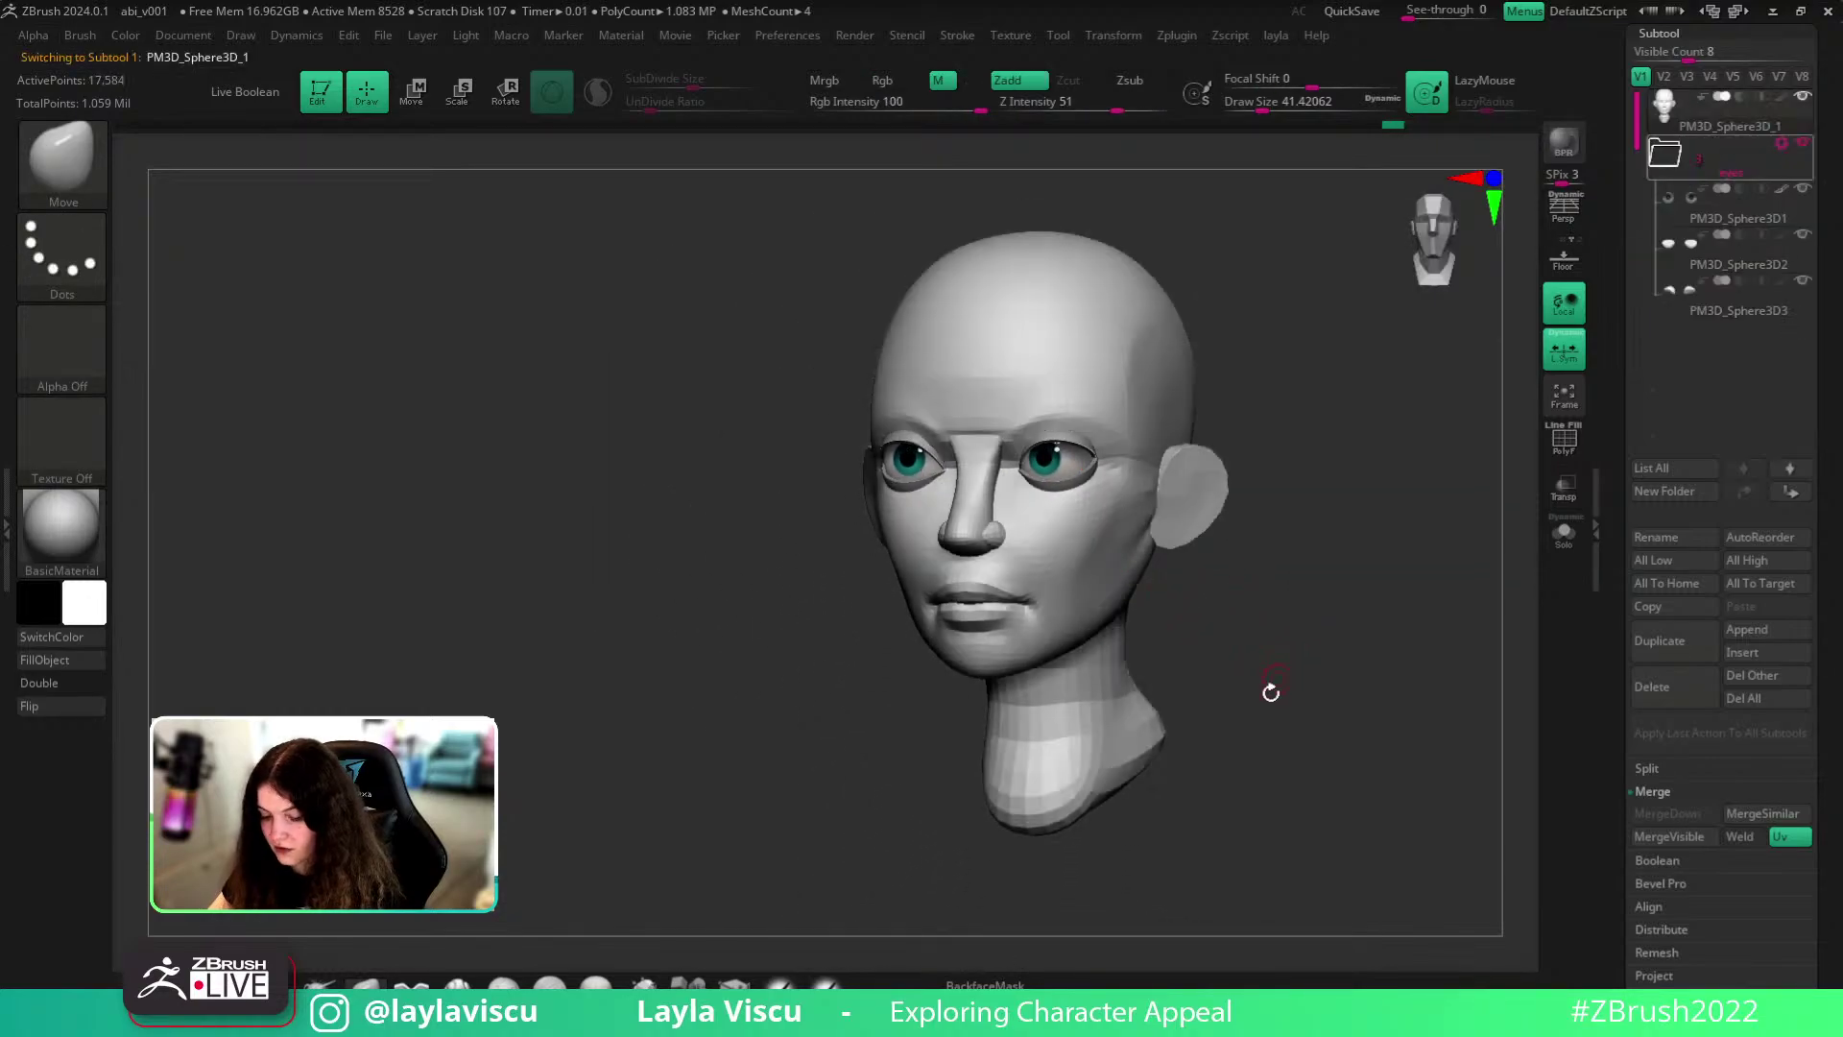
pyautogui.press('s')
pyautogui.moveTo(1083, 614); pyautogui.dragTo(1125, 615)
pyautogui.press('b')
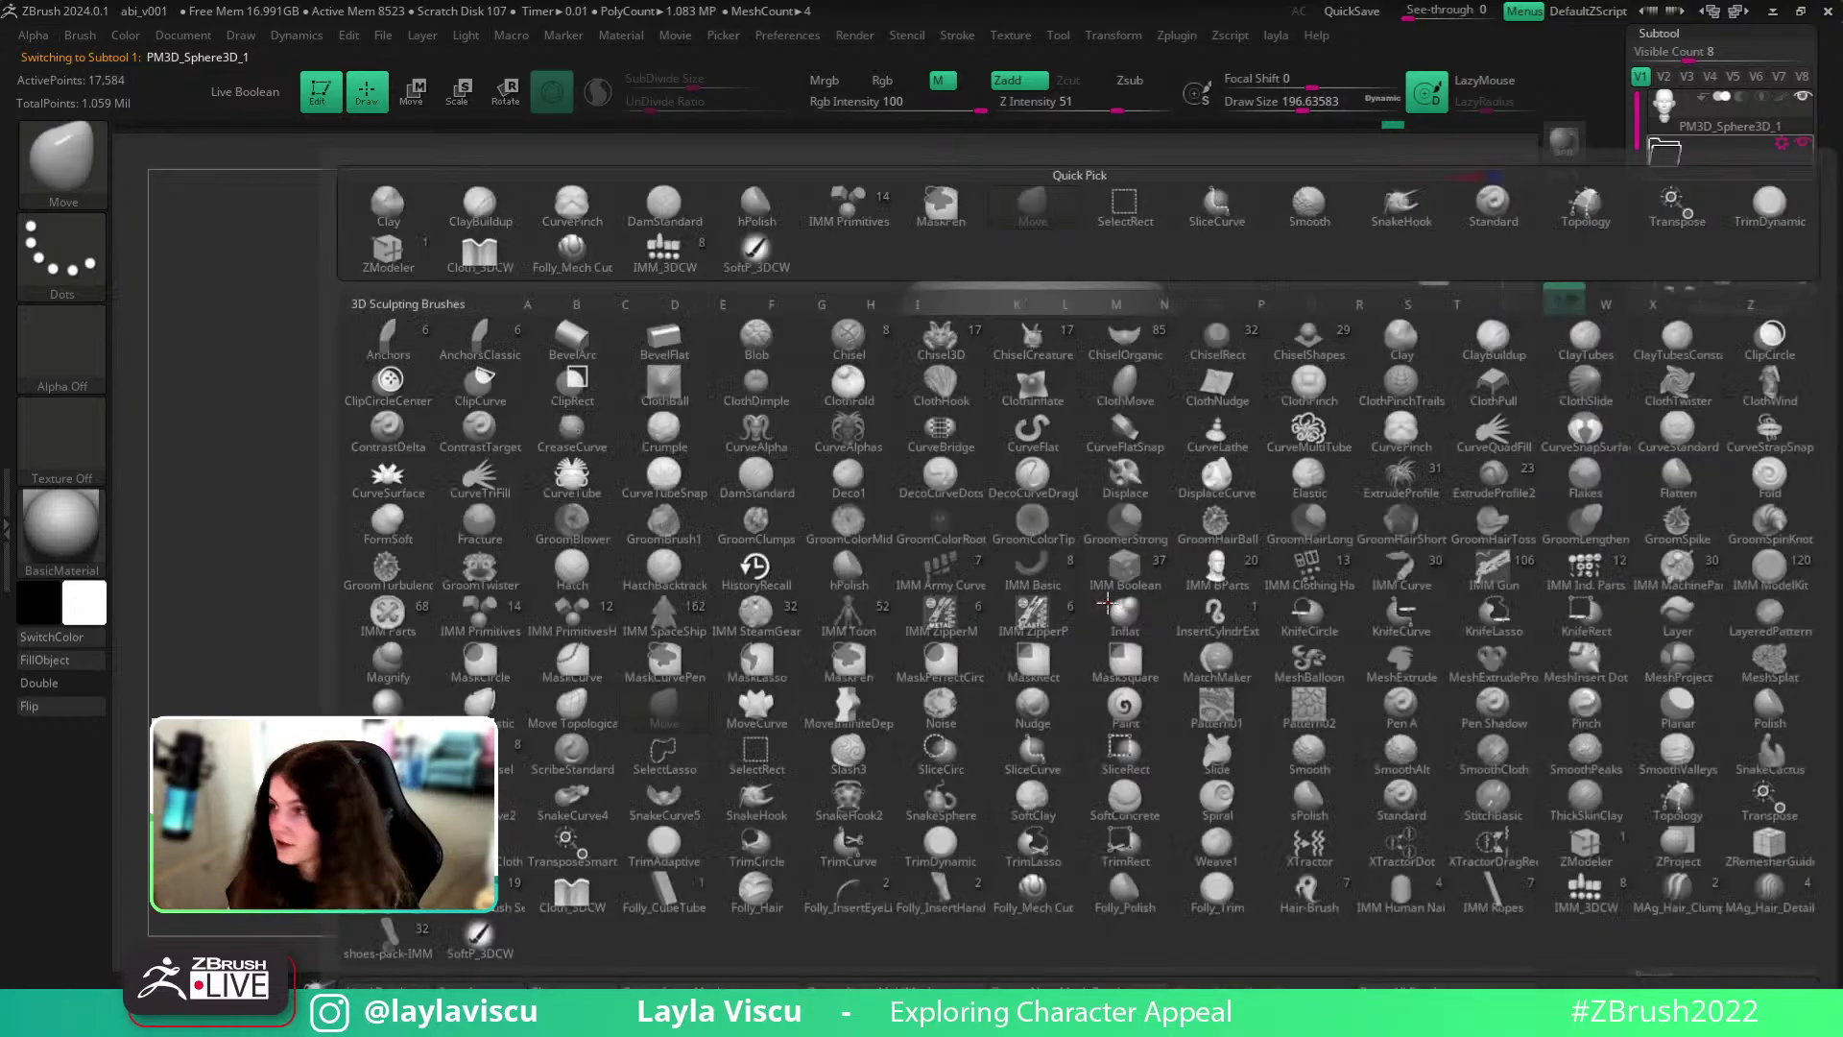
pyautogui.press('c')
pyautogui.press('b')
pyautogui.press('s')
pyautogui.moveTo(1132, 586); pyautogui.dragTo(1125, 586)
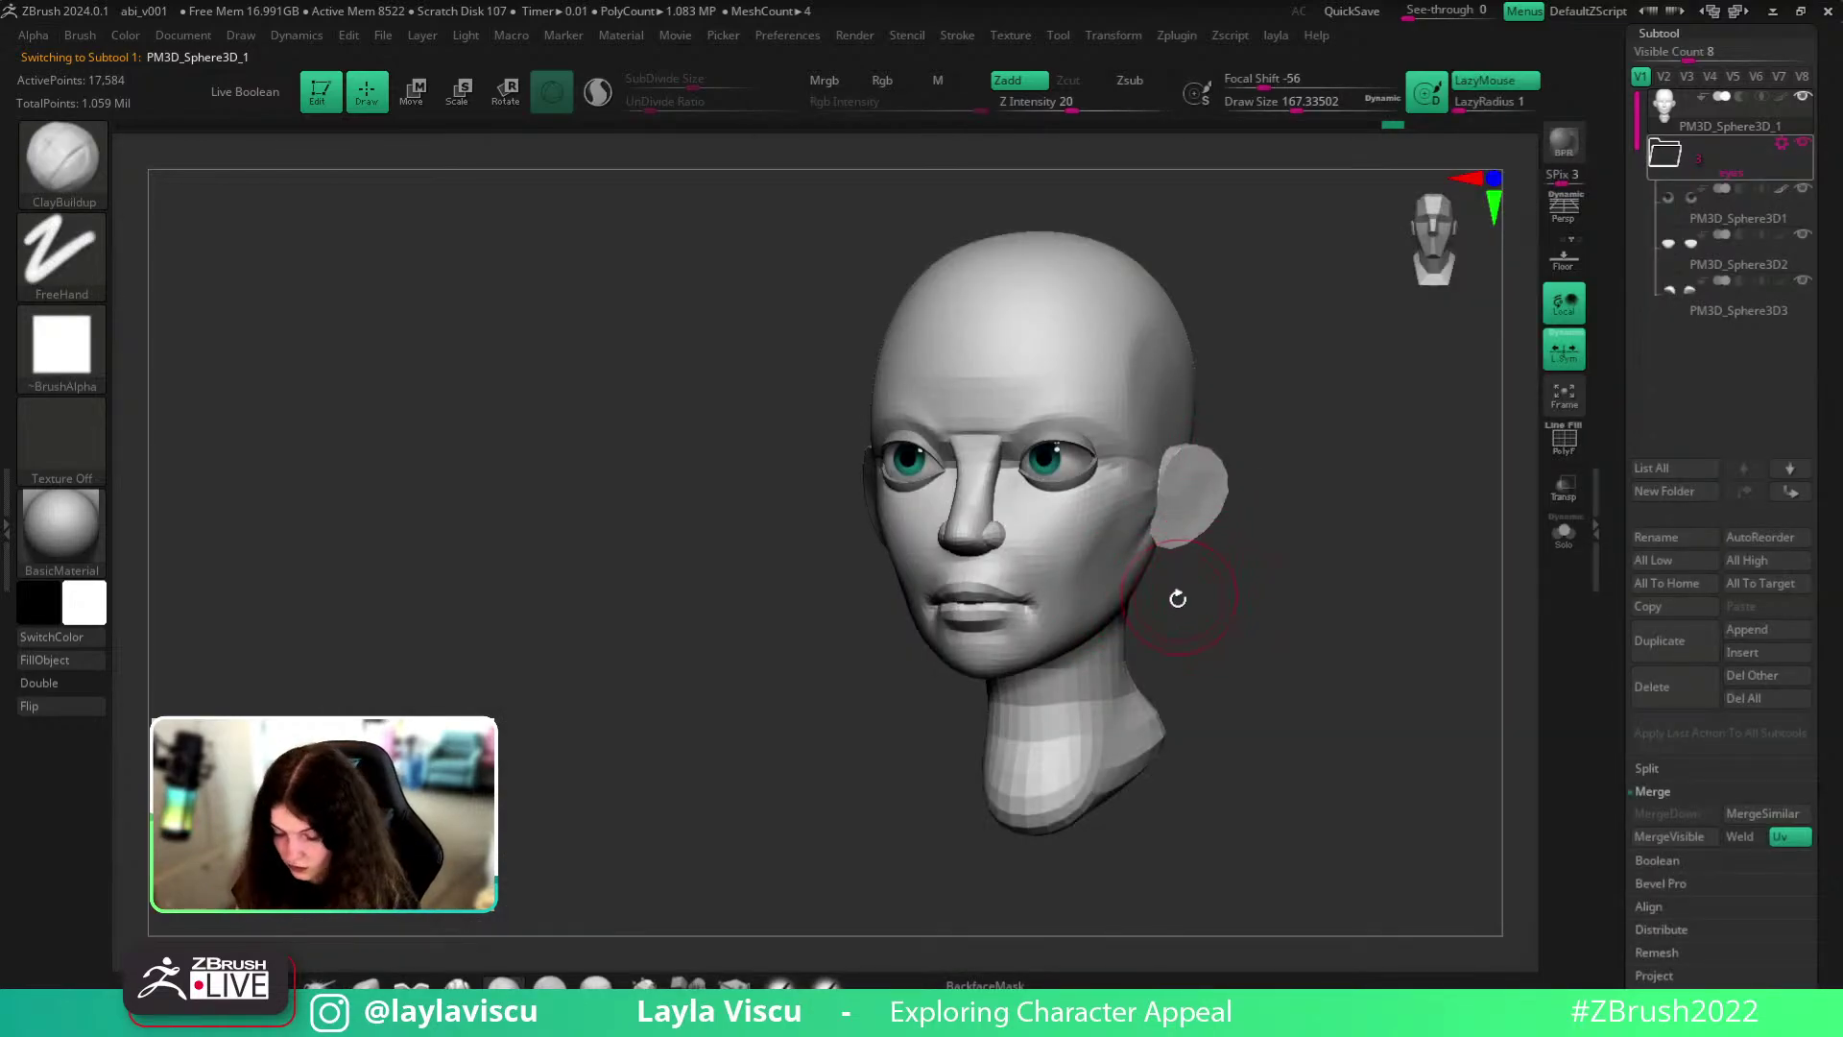
# - Flatten the plane of the cheek and side of the jaw with the hPolish brush
pyautogui.press('b')
pyautogui.press('h')
pyautogui.press('Escape')
pyautogui.press('Escape')
pyautogui.press('b')
pyautogui.press('h')
pyautogui.press('p')
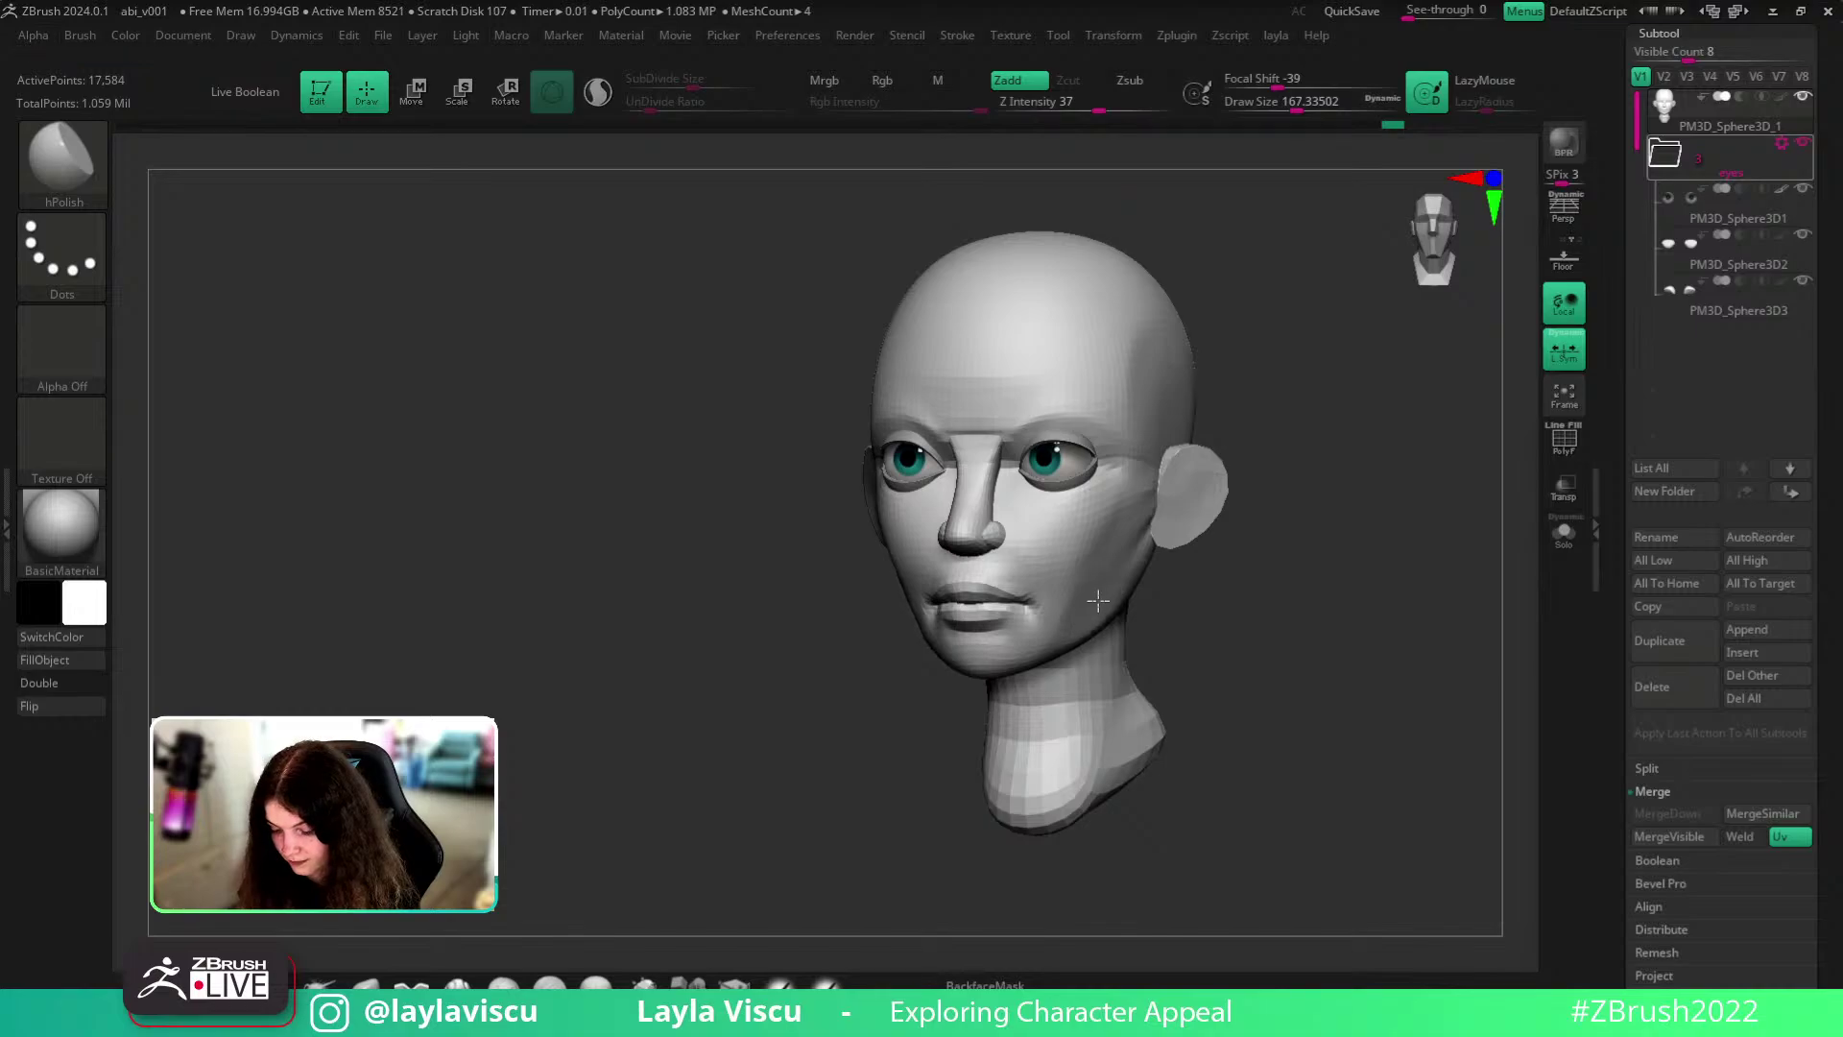
pyautogui.moveTo(1091, 600)
pyautogui.mouseDown(button='right')
pyautogui.moveTo(1210, 596)
pyautogui.moveTo(1045, 631)
pyautogui.mouseUp(button='right')
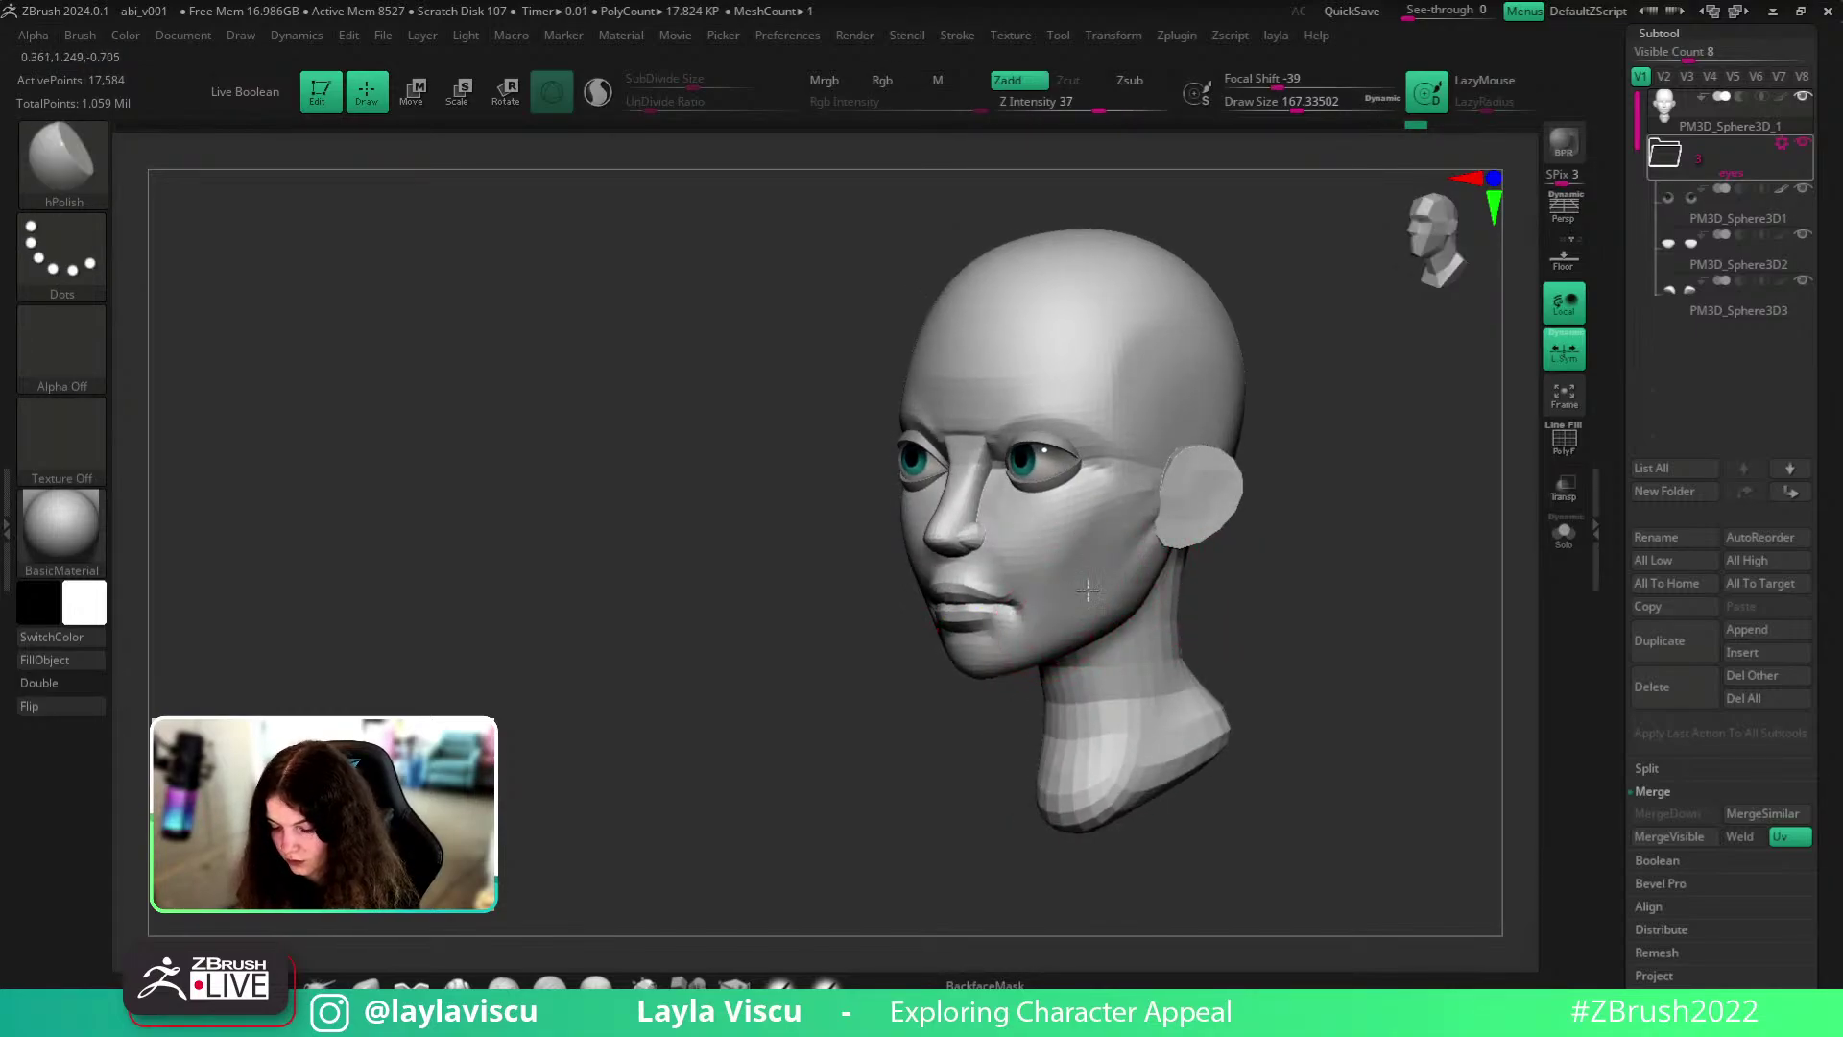
pyautogui.moveTo(1261, 581); pyautogui.dragTo(1098, 601)
# - Isolate the face section, flatten the underside of the jaw with hPolish at a draw size of about 280, and show the whole head mesh again
pyautogui.moveTo(1015, 757)
pyautogui.mouseDown()
pyautogui.moveTo(1436, 531)
pyautogui.moveTo(1299, 632)
pyautogui.moveTo(1308, 600)
pyautogui.mouseUp()
pyautogui.keyDown('ctrl'); pyautogui.keyDown('shift'); pyautogui.click(1119, 645); pyautogui.keyUp('shift'); pyautogui.keyUp('ctrl')
pyautogui.press(']')
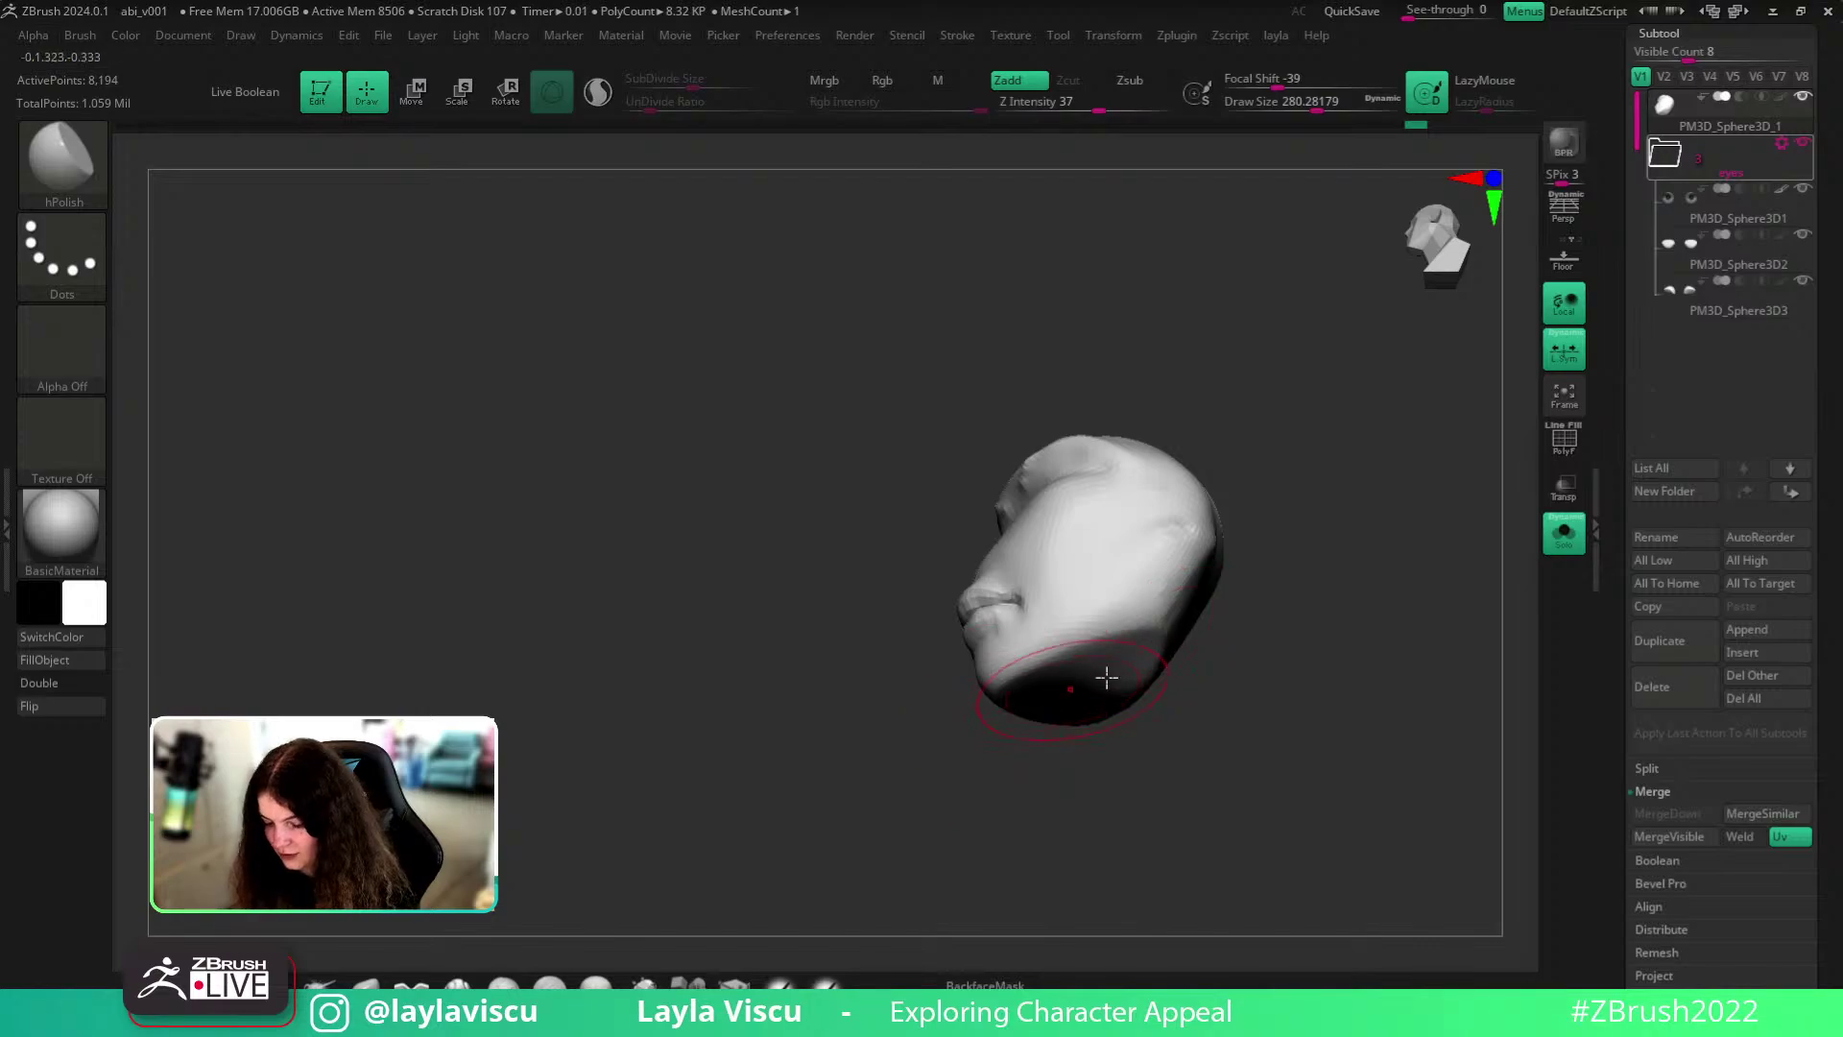
pyautogui.moveTo(1211, 686); pyautogui.dragTo(1206, 635)
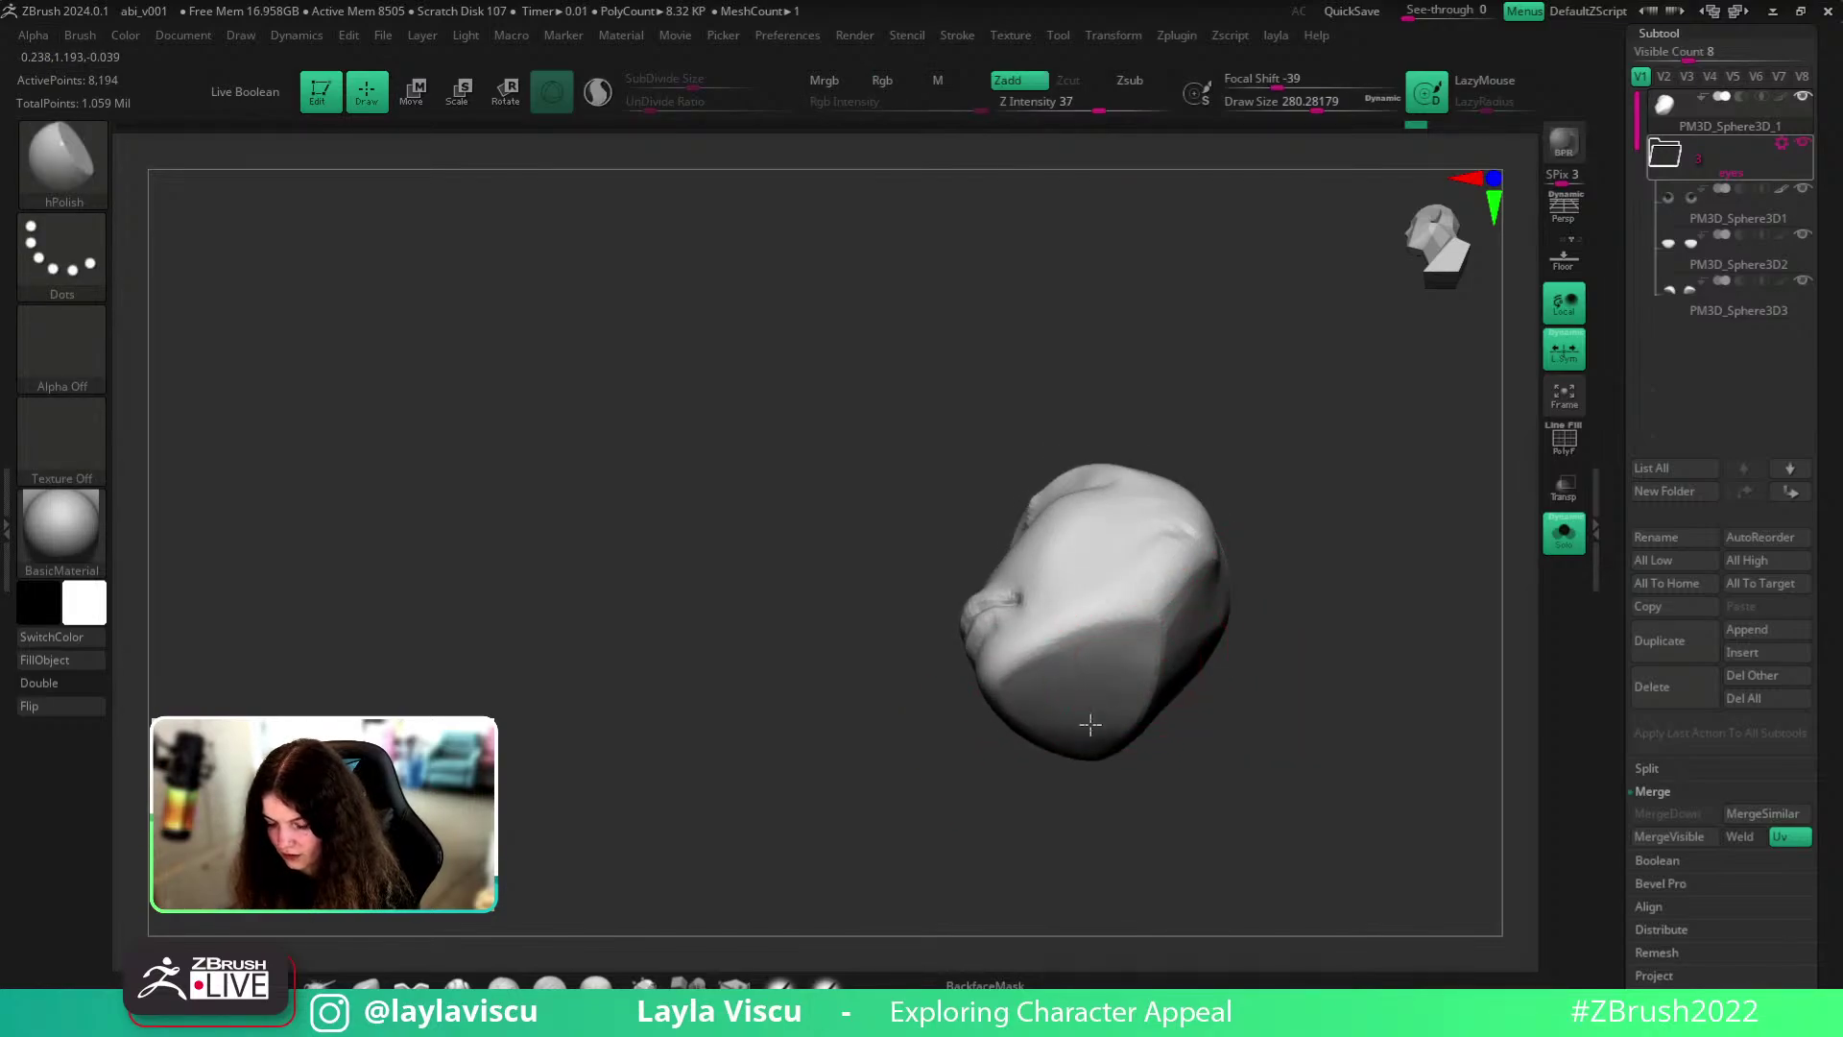
pyautogui.click(1549, 546)
pyautogui.moveTo(1499, 568)
pyautogui.mouseDown()
pyautogui.moveTo(1489, 666)
pyautogui.moveTo(1320, 669)
pyautogui.moveTo(1366, 663)
pyautogui.mouseUp()
pyautogui.click(1553, 553)
pyautogui.keyDown('ctrl'); pyautogui.keyDown('shift'); pyautogui.click(1429, 633); pyautogui.keyUp('shift'); pyautogui.keyUp('ctrl')
pyautogui.press('s')
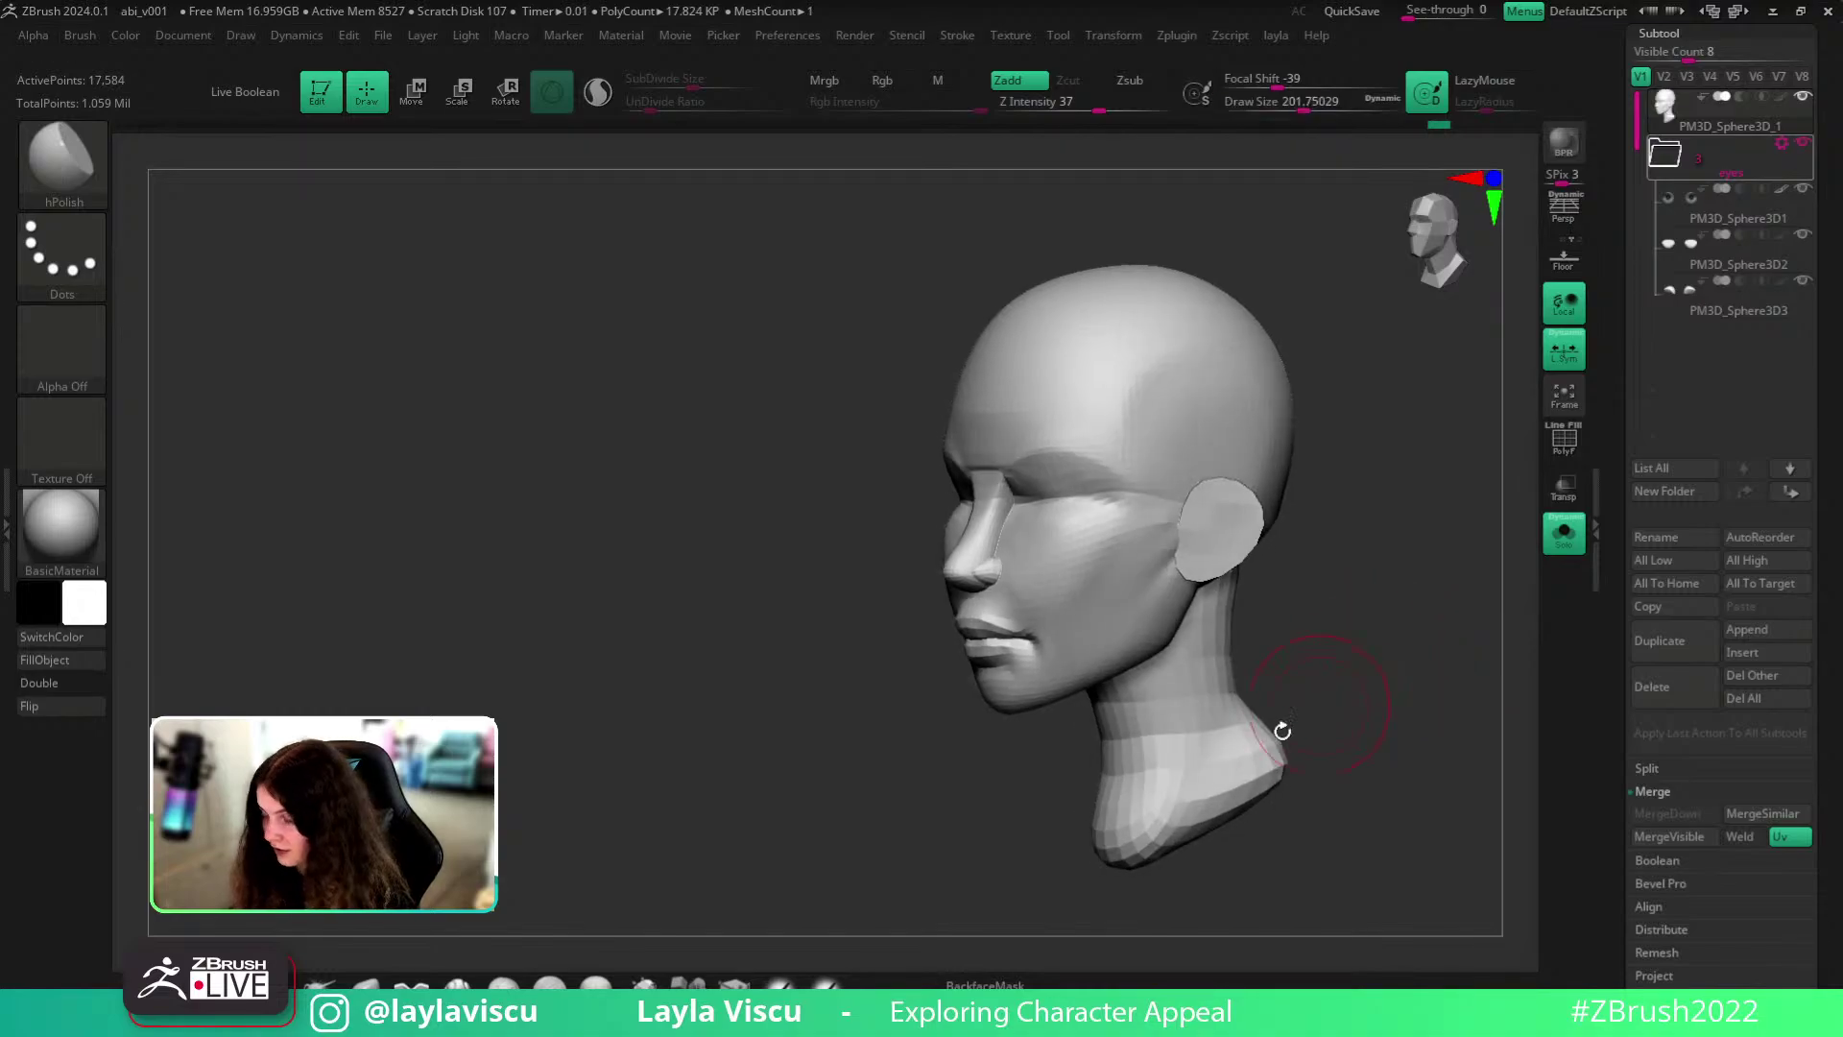
# - Isolate the face, build up and smooth the jaw corner with ClayBuildup at a draw size of about 77, and restore the full head with eyes
pyautogui.press('b')
pyautogui.press('c')
pyautogui.press('b')
pyautogui.keyDown('ctrl'); pyautogui.keyDown('shift'); pyautogui.click(1149, 630); pyautogui.keyUp('shift'); pyautogui.keyUp('ctrl')
pyautogui.press('s')
pyautogui.moveTo(1189, 591); pyautogui.dragTo(1161, 592)
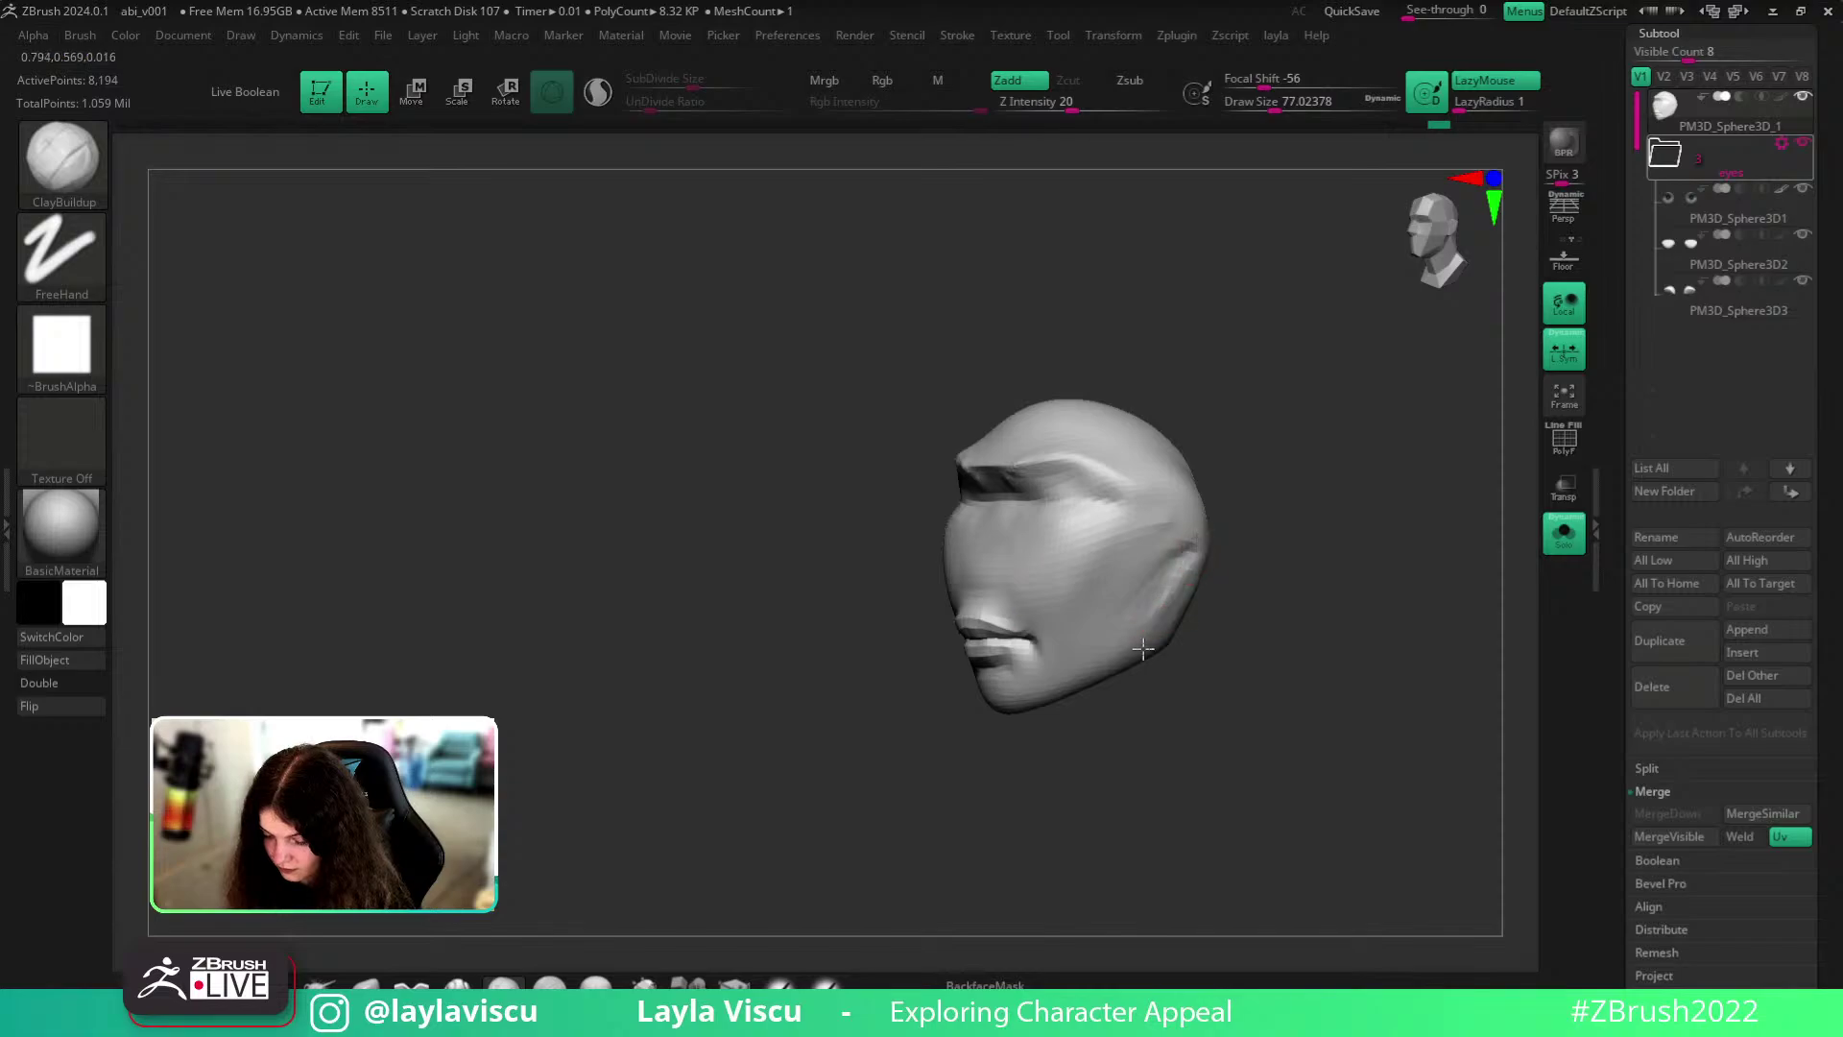
pyautogui.press('shift')
pyautogui.keyDown('ctrl'); pyautogui.keyDown('shift'); pyautogui.click(1349, 572); pyautogui.keyUp('shift'); pyautogui.keyUp('ctrl')
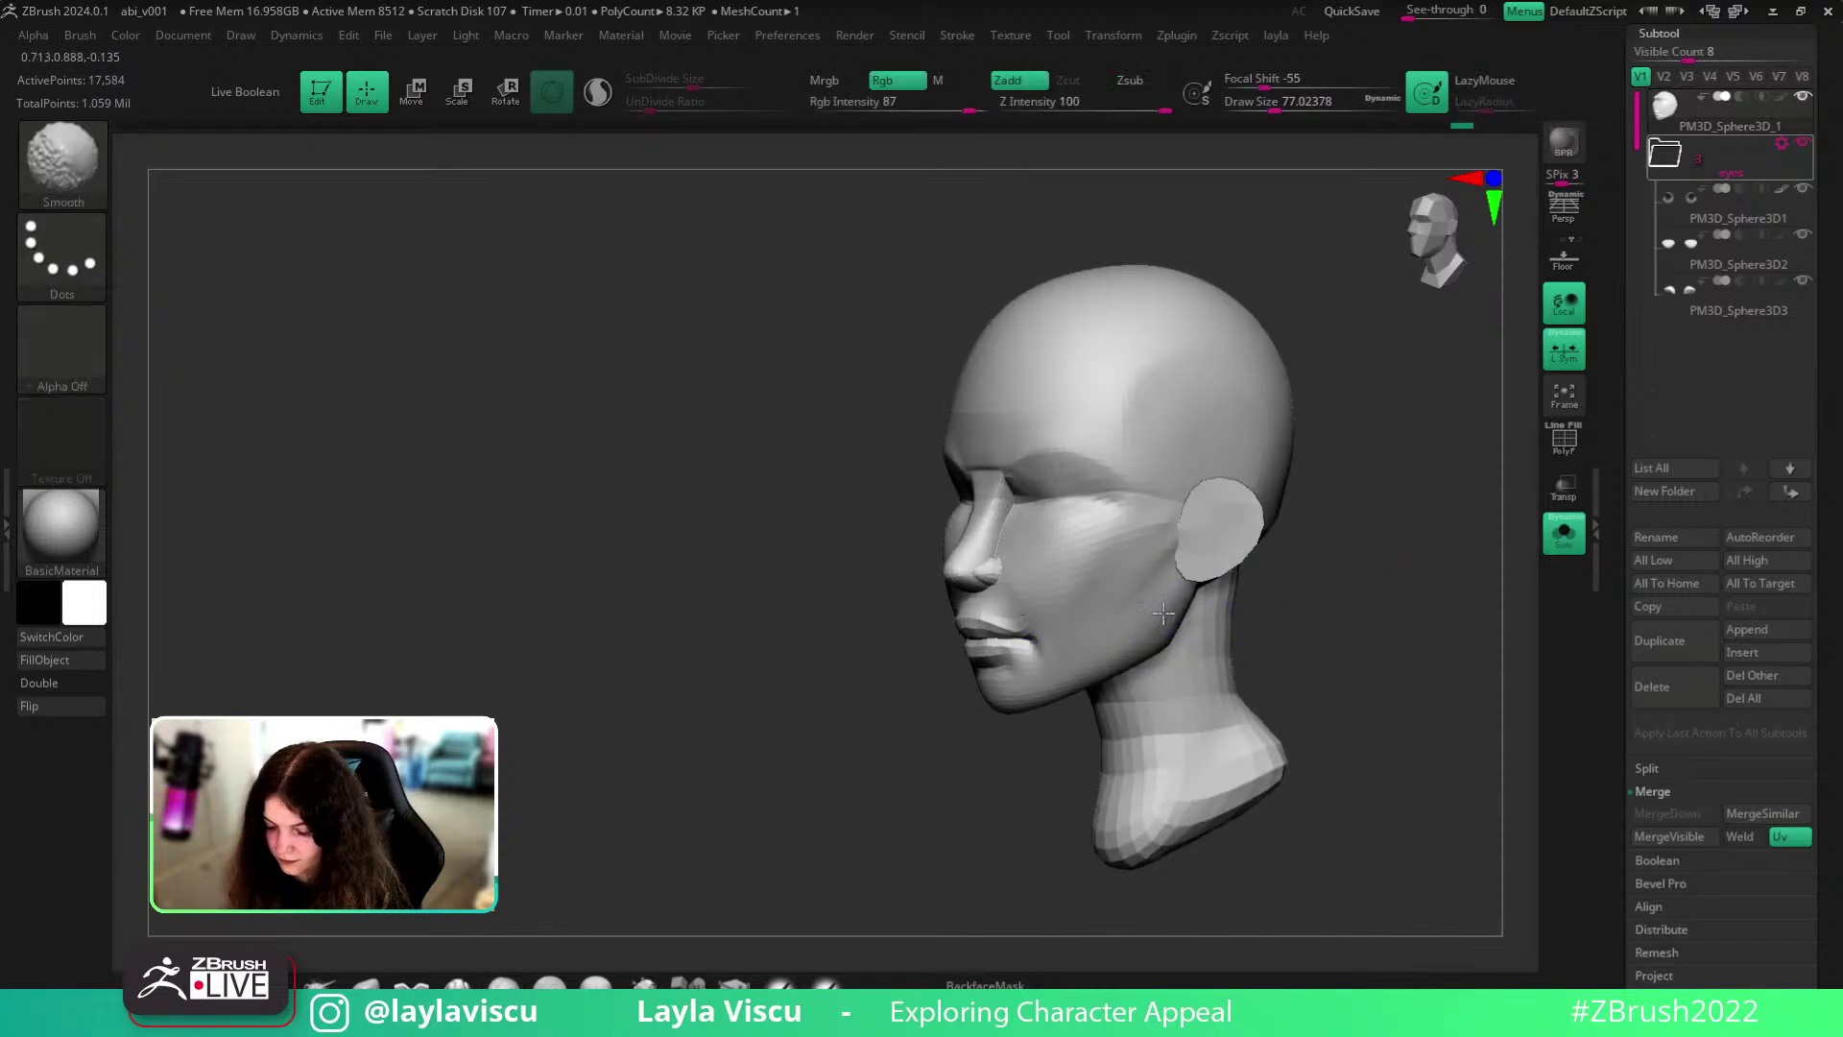
pyautogui.keyDown('ctrl'); pyautogui.moveTo(1370, 598); pyautogui.dragTo(1402, 724, button='right'); pyautogui.keyUp('ctrl')
pyautogui.click(1563, 531)
pyautogui.moveTo(1401, 724); pyautogui.dragTo(1365, 745)
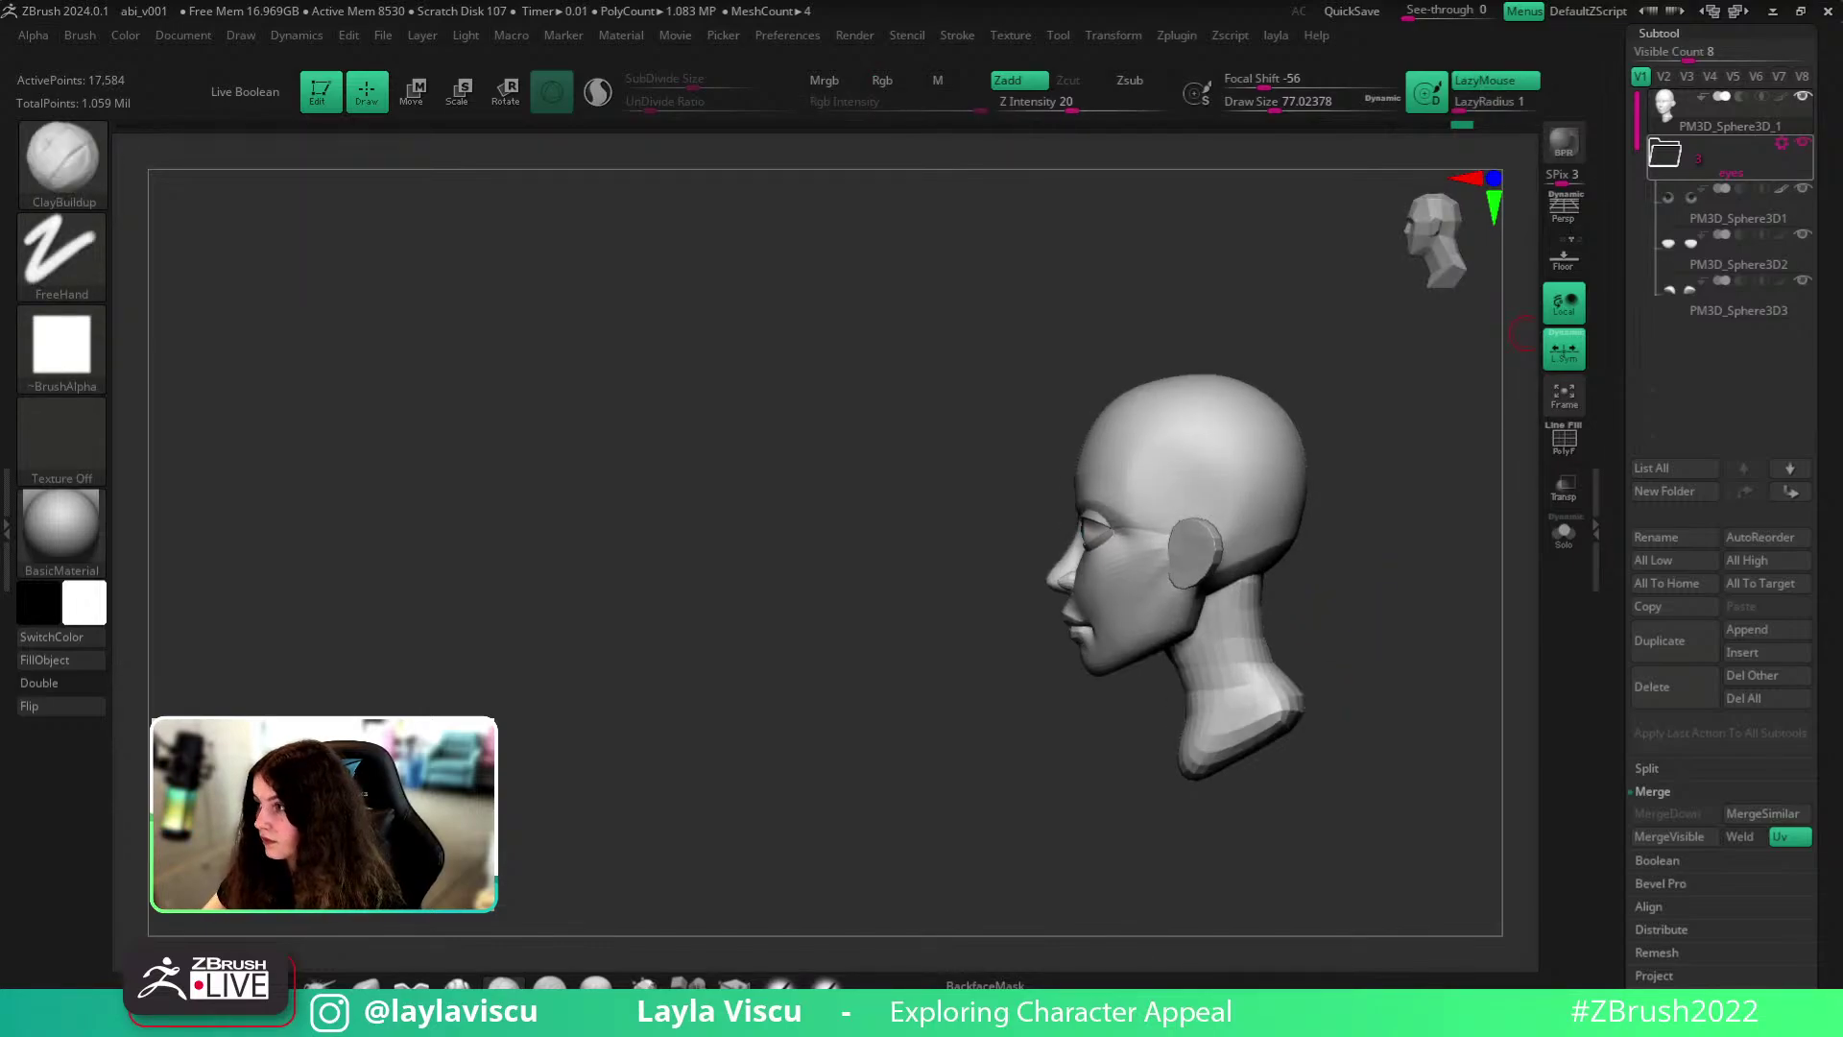
pyautogui.keyDown('shift'); pyautogui.moveTo(1336, 649); pyautogui.dragTo(1357, 745, button='right'); pyautogui.keyUp('shift')
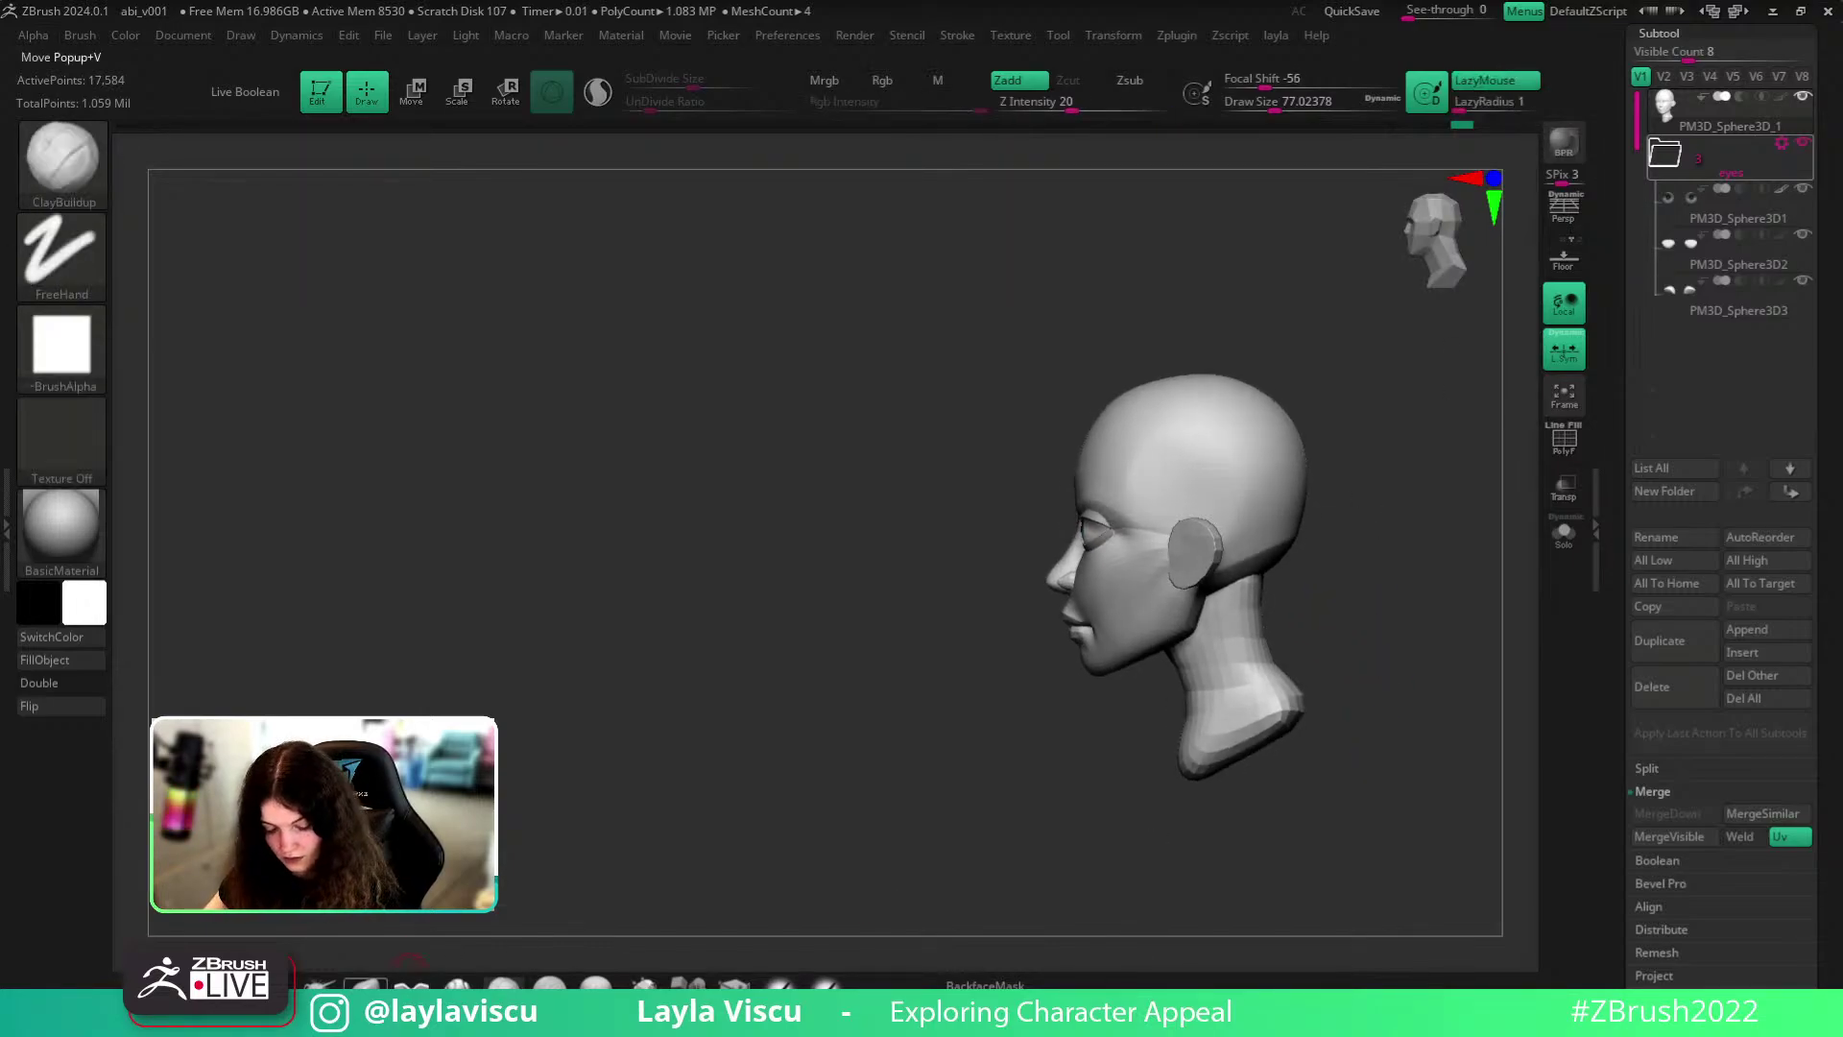
# - Switch to the Move brush, isolate the neck, reshape its front and lower edge, and bring back the whole head
pyautogui.click(365, 994)
pyautogui.keyDown('alt'); pyautogui.moveTo(1357, 652); pyautogui.dragTo(1219, 560, button='right'); pyautogui.keyUp('alt')
pyautogui.press('s')
pyautogui.moveTo(1075, 574); pyautogui.dragTo(1114, 576)
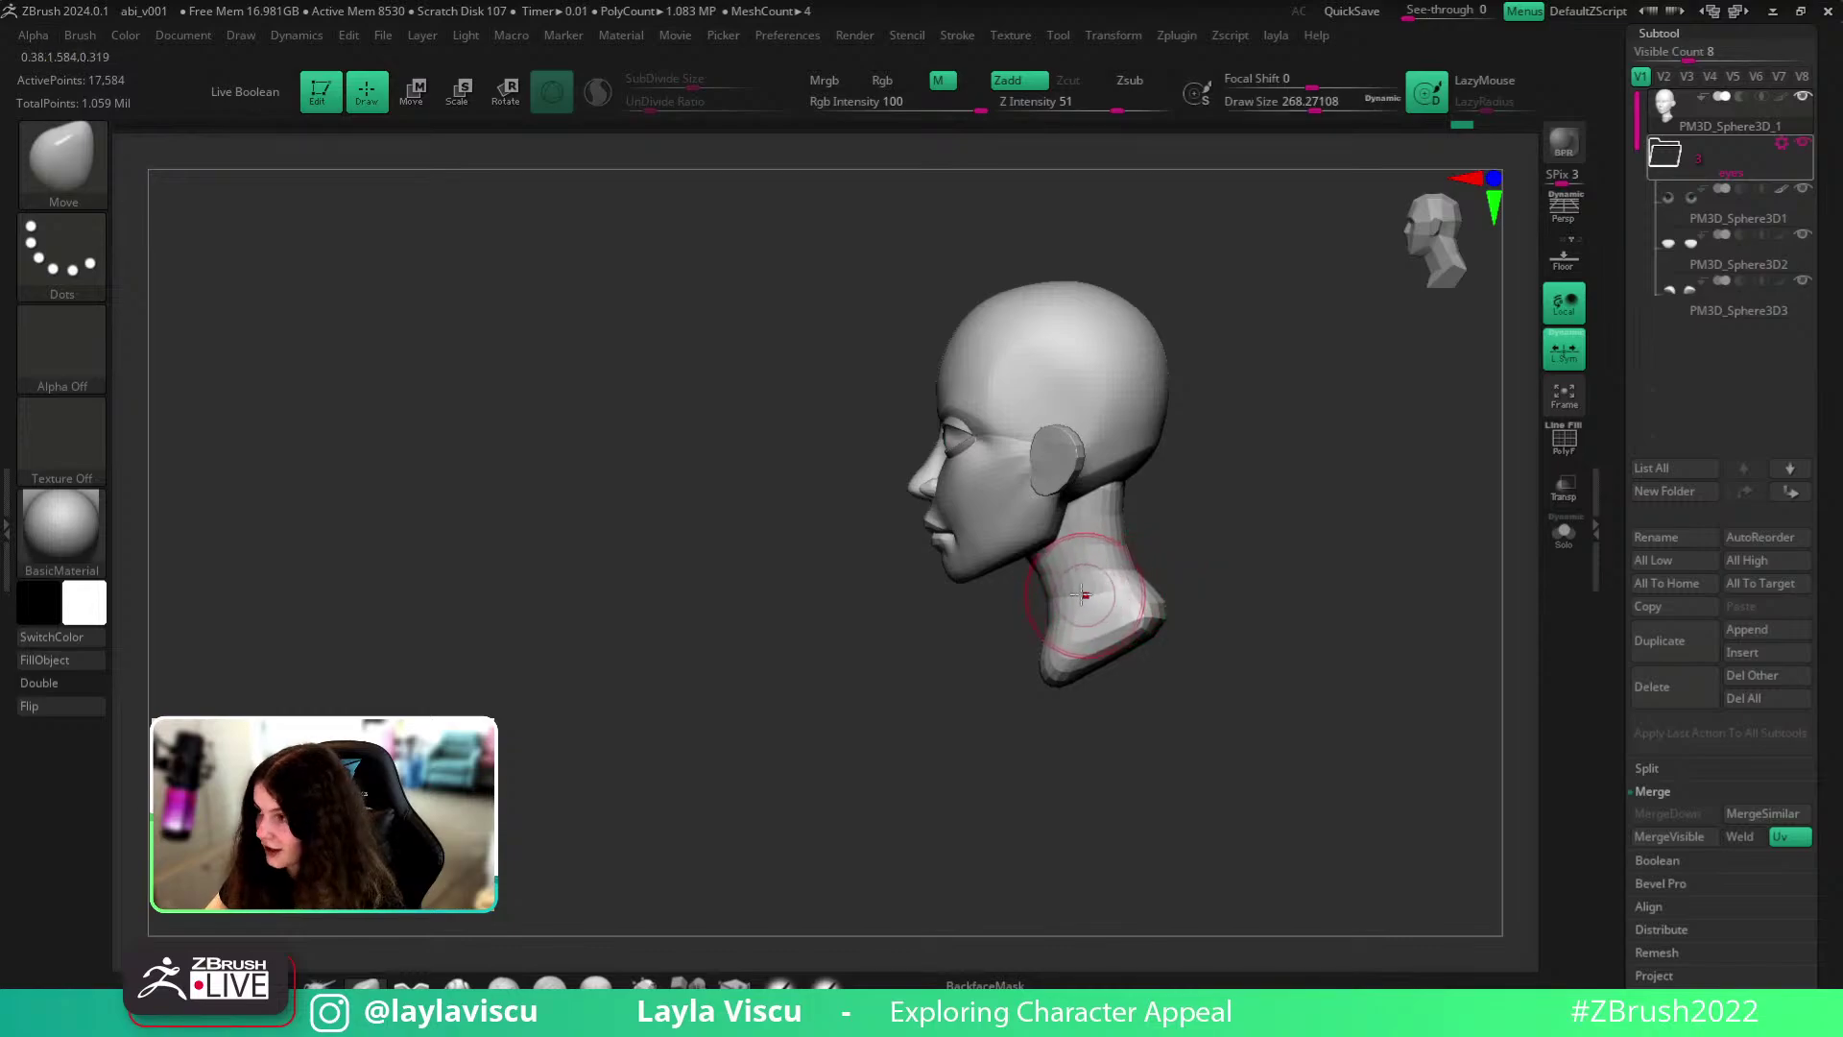
pyautogui.keyDown('ctrl'); pyautogui.moveTo(1090, 588); pyautogui.dragTo(1098, 622, button='right'); pyautogui.keyUp('ctrl')
pyautogui.keyDown('ctrl'); pyautogui.keyDown('shift'); pyautogui.click(1098, 622); pyautogui.keyUp('shift'); pyautogui.keyUp('ctrl')
pyautogui.press('s')
pyautogui.moveTo(1022, 572); pyautogui.dragTo(999, 578)
pyautogui.press('s')
pyautogui.moveTo(1017, 656)
pyautogui.mouseDown()
pyautogui.moveTo(1039, 657)
pyautogui.moveTo(1043, 699)
pyautogui.mouseUp()
pyautogui.keyDown('ctrl'); pyautogui.keyDown('shift'); pyautogui.click(1319, 559); pyautogui.keyUp('shift'); pyautogui.keyUp('ctrl')
# - Reshape the back and base of the neck in profile with the Move brush, starting at a draw size of about 492
pyautogui.press('s')
pyautogui.moveTo(1230, 545); pyautogui.dragTo(1256, 545)
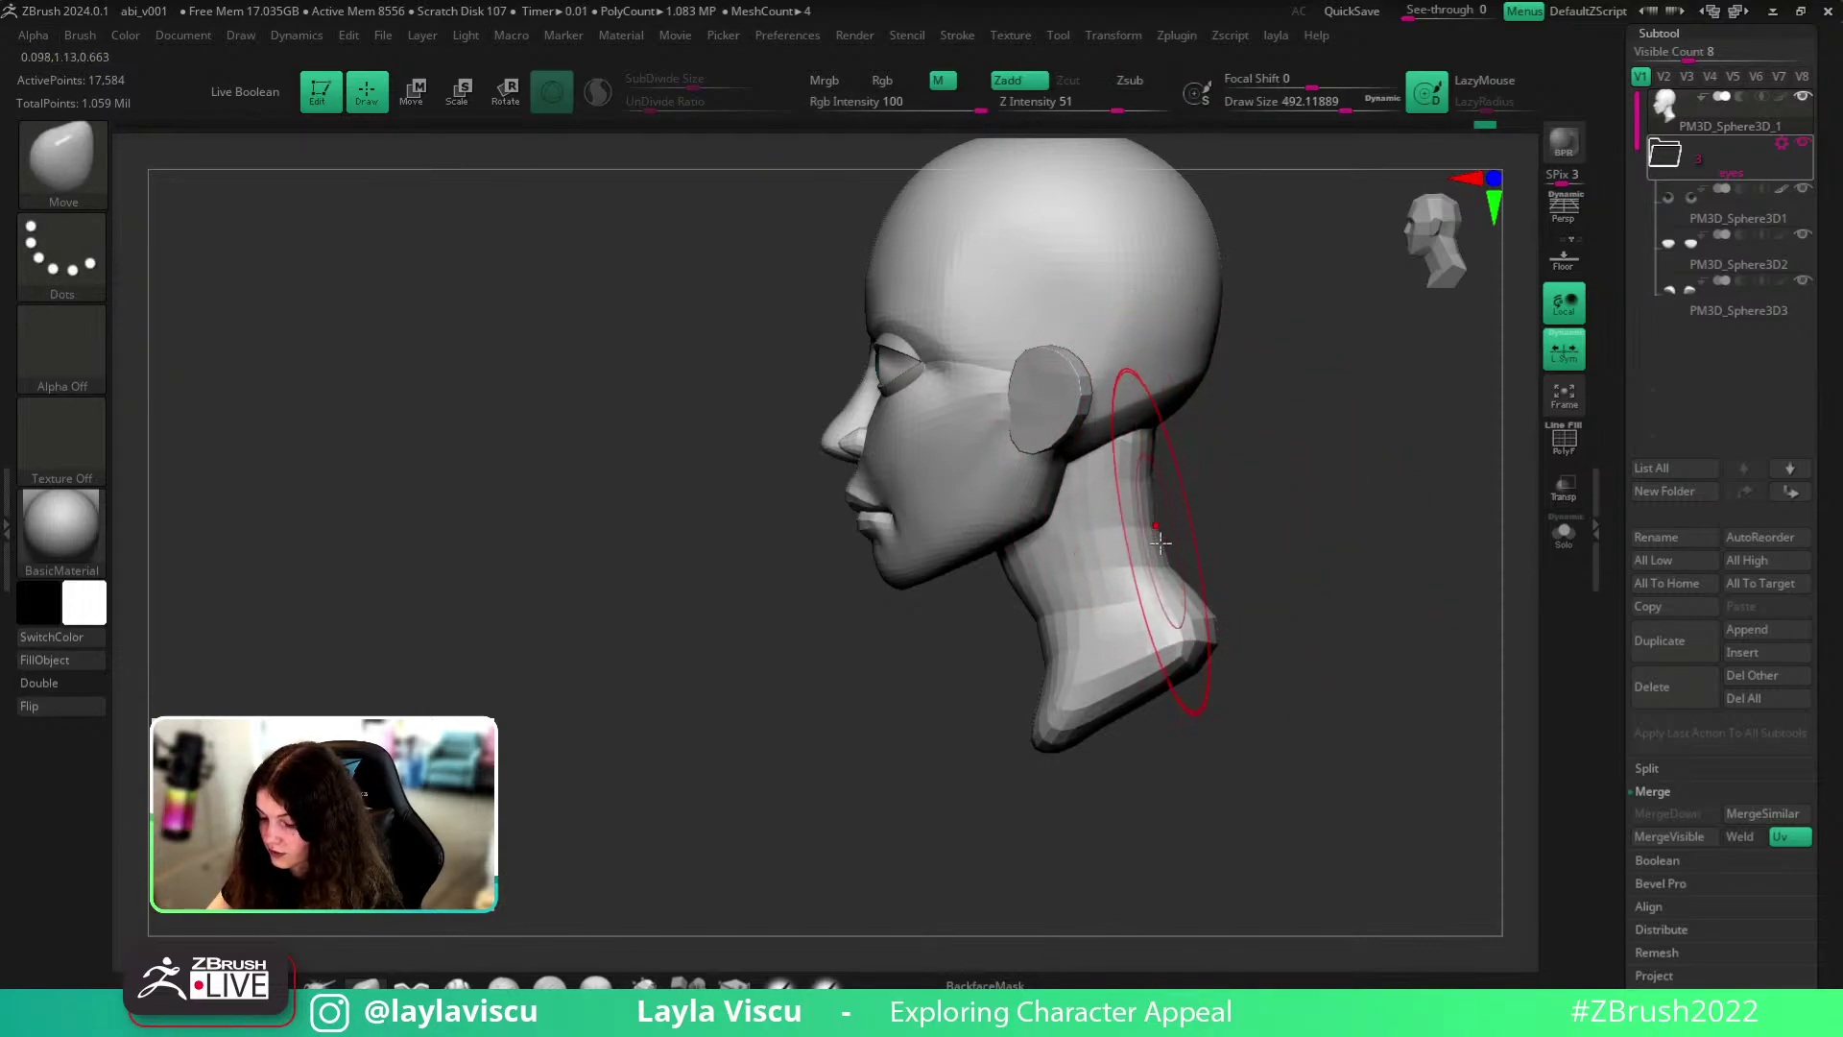
pyautogui.moveTo(1155, 460); pyautogui.dragTo(1149, 456)
pyautogui.press('s')
pyautogui.moveTo(1149, 552); pyautogui.dragTo(1161, 553)
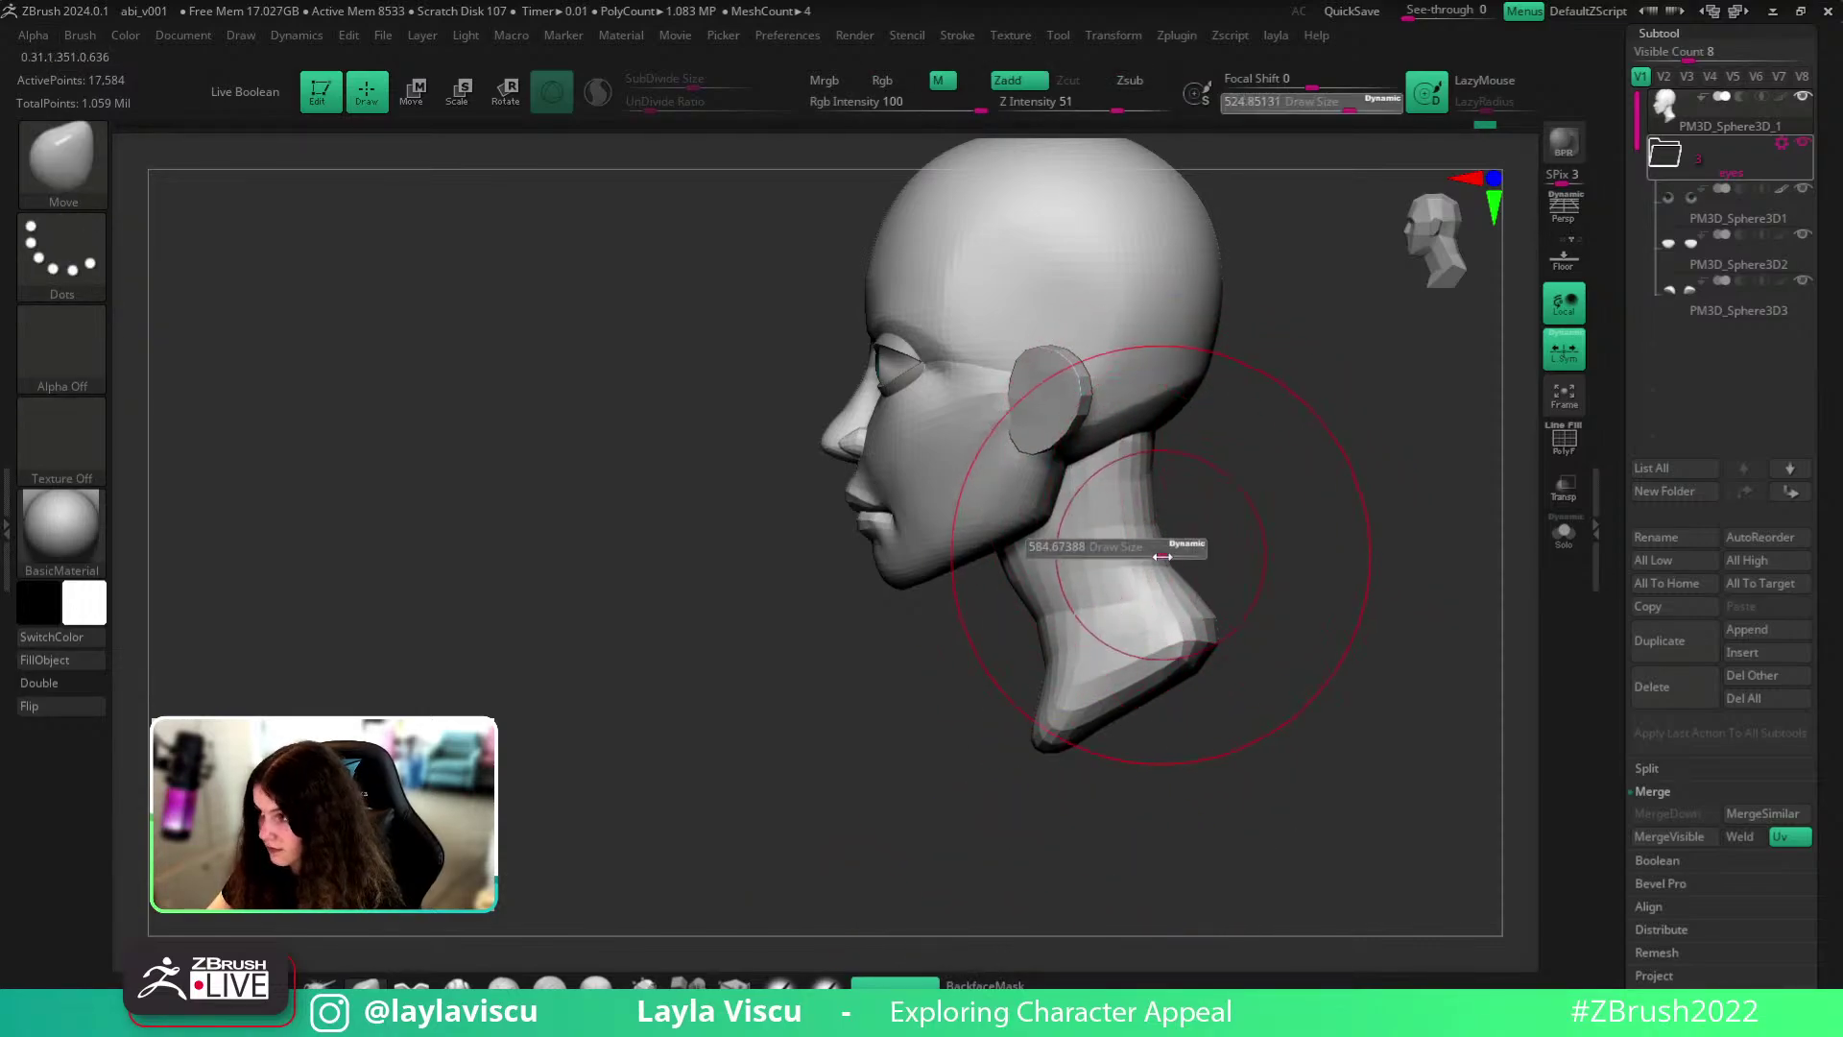
pyautogui.moveTo(1200, 645)
pyautogui.mouseDown()
pyautogui.moveTo(1190, 678)
pyautogui.moveTo(1073, 683)
pyautogui.mouseUp()
pyautogui.press('s')
pyautogui.moveTo(1037, 743); pyautogui.dragTo(1022, 753)
# - Adjust the neck's silhouette in profile with the Move brush at a draw size of about 393 and check the head from the front
pyautogui.keyDown('ctrl'); pyautogui.moveTo(1074, 703); pyautogui.dragTo(1103, 615, button='right'); pyautogui.keyUp('ctrl')
pyautogui.press('s')
pyautogui.moveTo(1105, 615); pyautogui.dragTo(1116, 602)
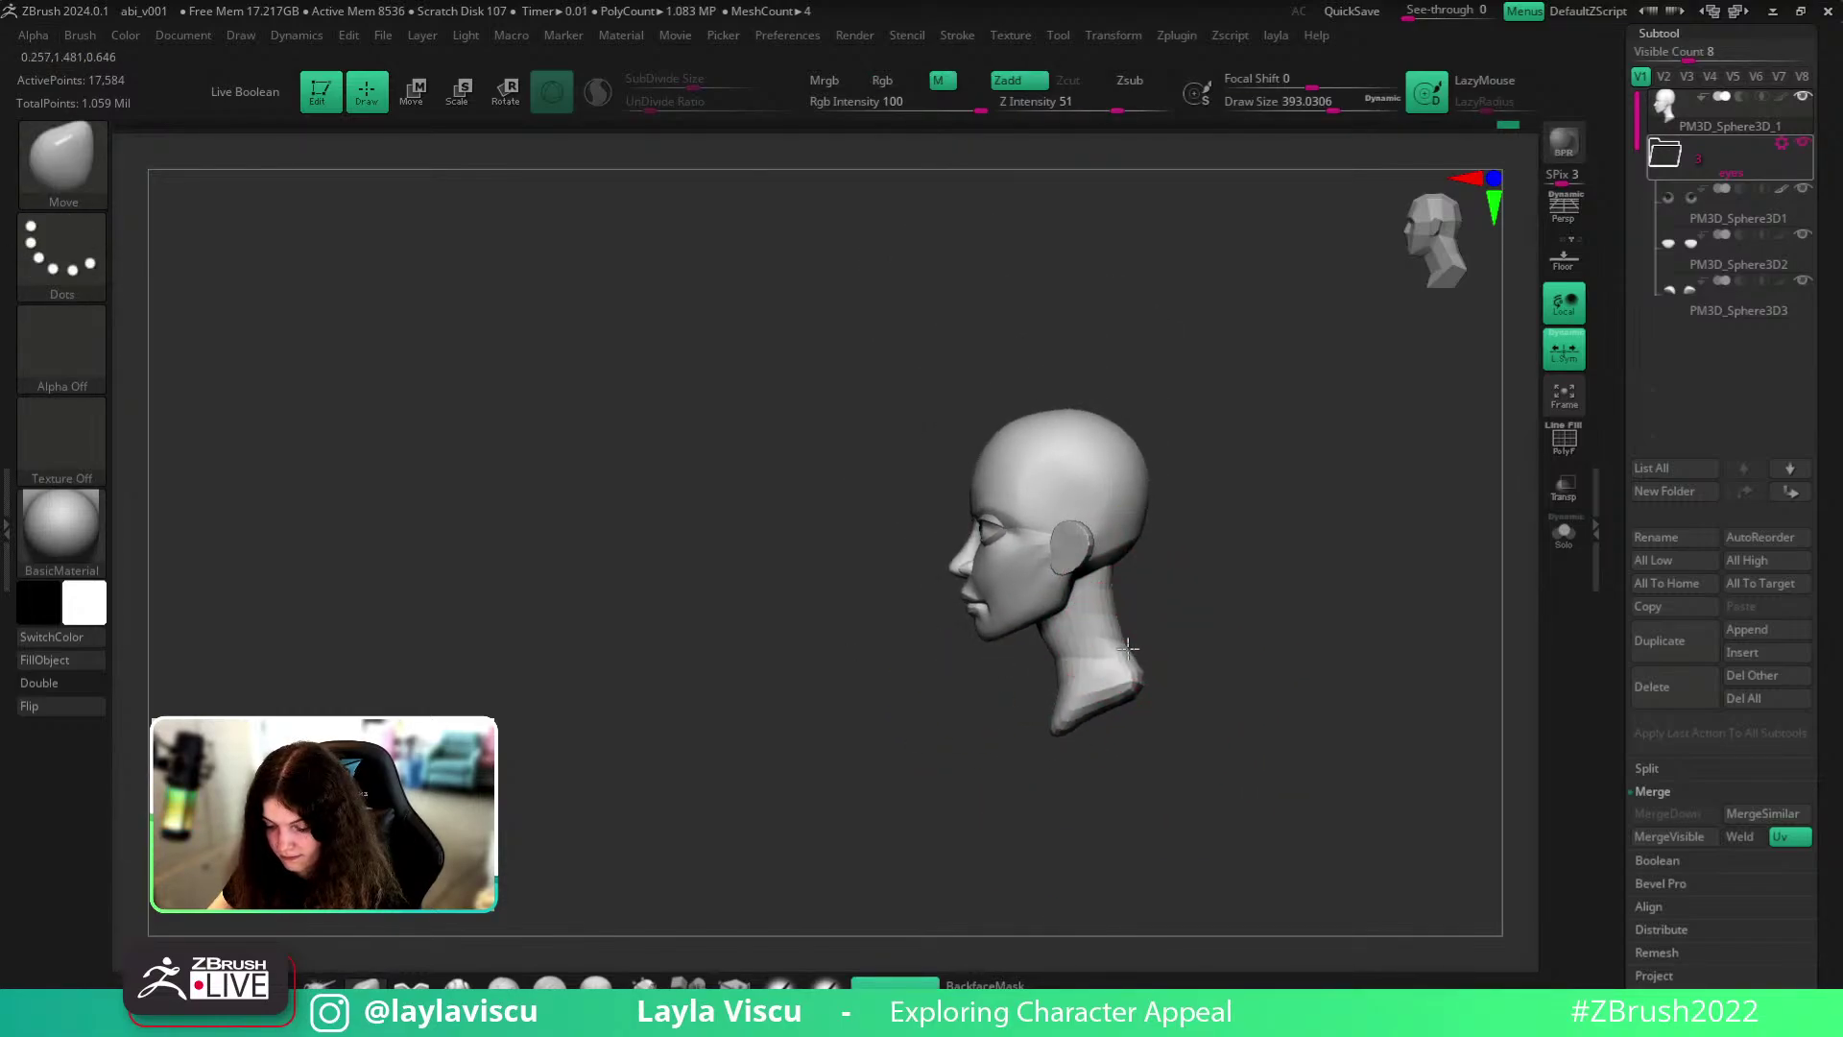
pyautogui.moveTo(1236, 658)
pyautogui.keyDown('shift'); pyautogui.mouseDown()
pyautogui.moveTo(1266, 716)
pyautogui.moveTo(1248, 679)
pyautogui.mouseUp(); pyautogui.keyUp('shift')
pyautogui.press('d')
pyautogui.click(1271, 688)
pyautogui.keyDown('ctrl'); pyautogui.moveTo(1139, 601); pyautogui.dragTo(1175, 667, button='right'); pyautogui.keyUp('ctrl')
pyautogui.keyDown('alt'); pyautogui.moveTo(1302, 617); pyautogui.dragTo(1258, 572, button='right'); pyautogui.keyUp('alt')
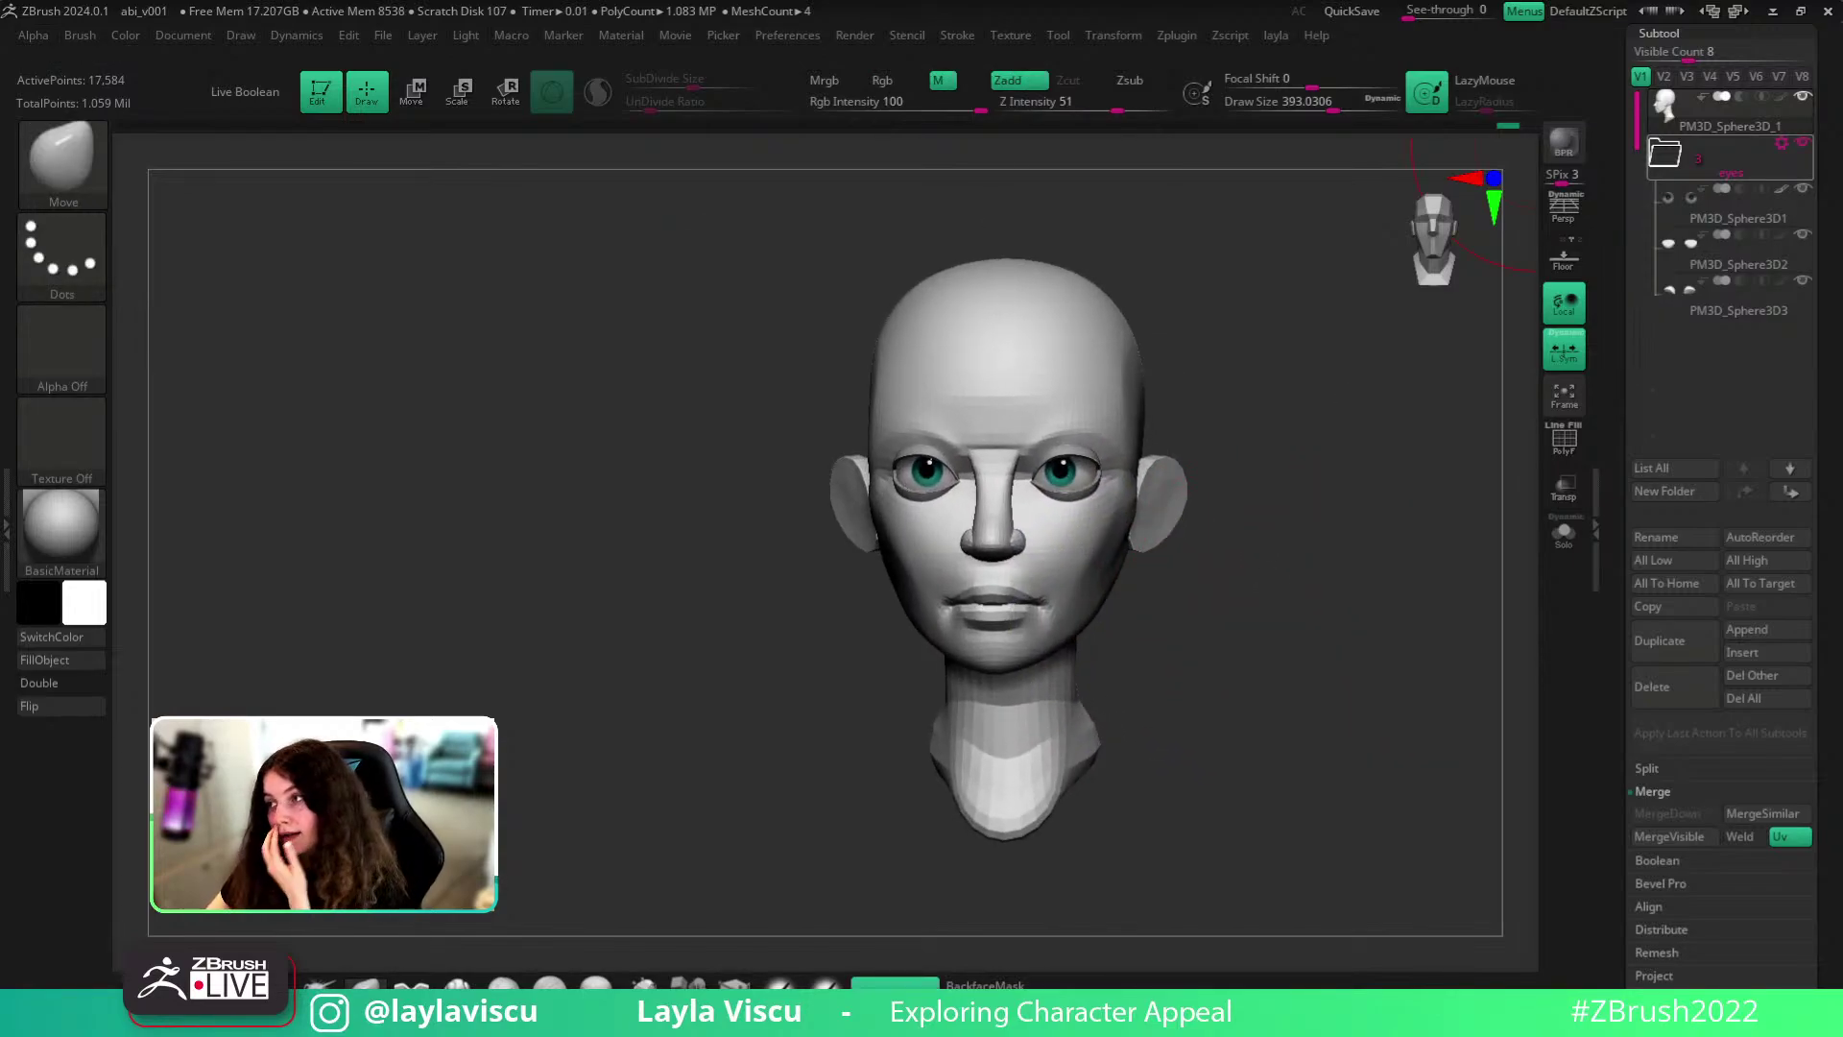
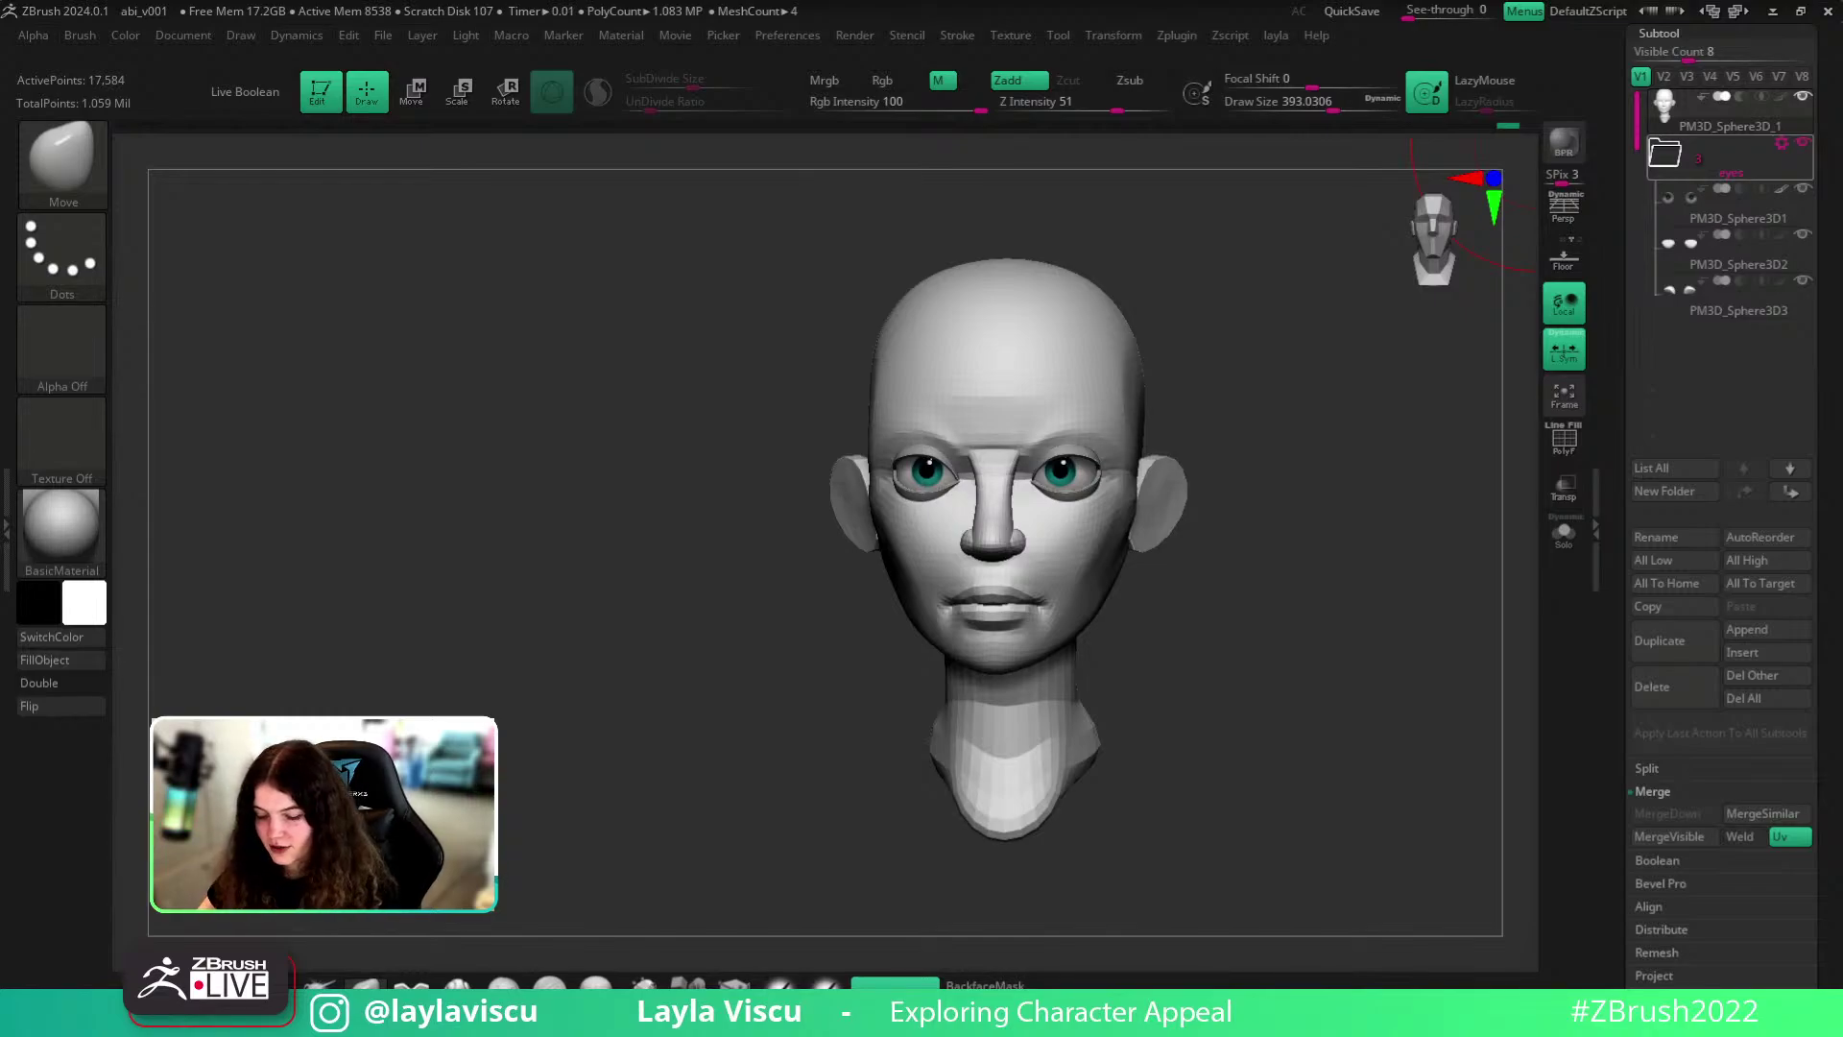
# - Pull the neck base to a point at the centre and widen its sides with the Move brush at a draw size of about 234
pyautogui.moveTo(1243, 677); pyautogui.dragTo(1212, 682)
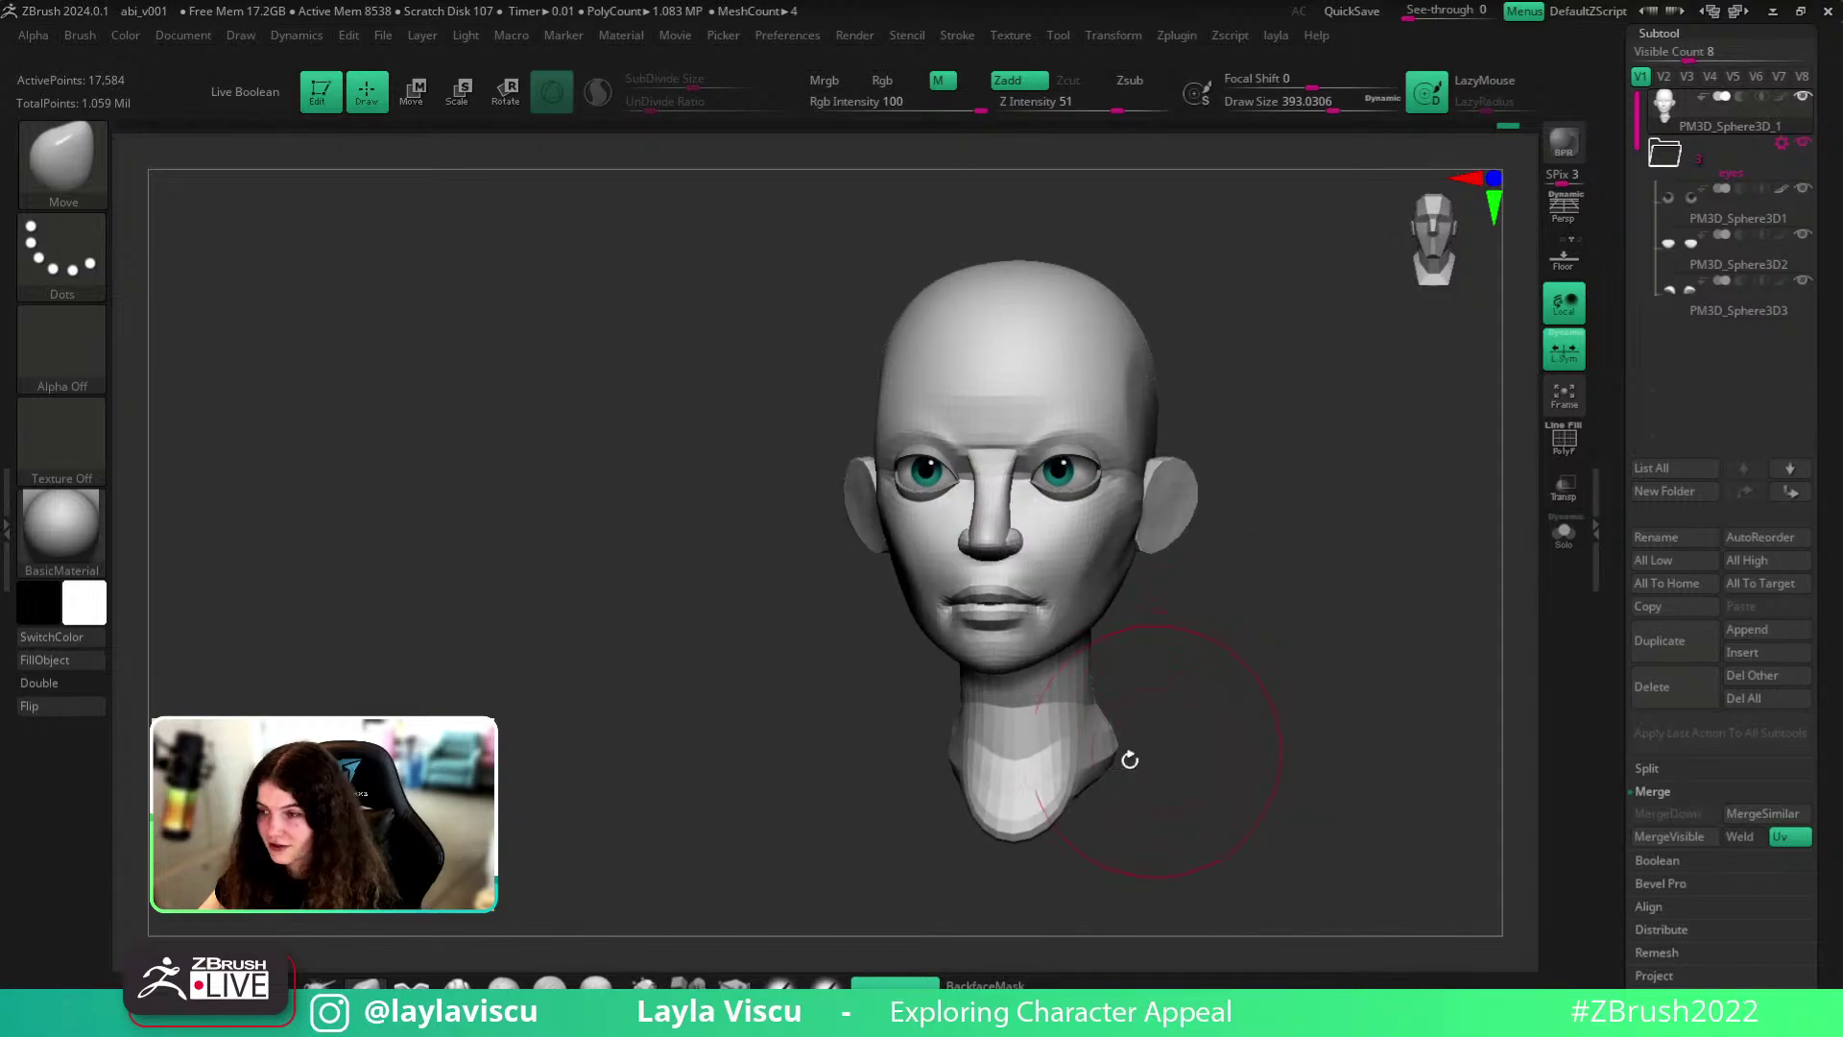
pyautogui.press('s')
pyautogui.moveTo(1062, 781)
pyautogui.mouseDown()
pyautogui.moveTo(1043, 781)
pyautogui.moveTo(1050, 808)
pyautogui.moveTo(1164, 810)
pyautogui.mouseUp()
pyautogui.moveTo(1047, 817); pyautogui.dragTo(1025, 833)
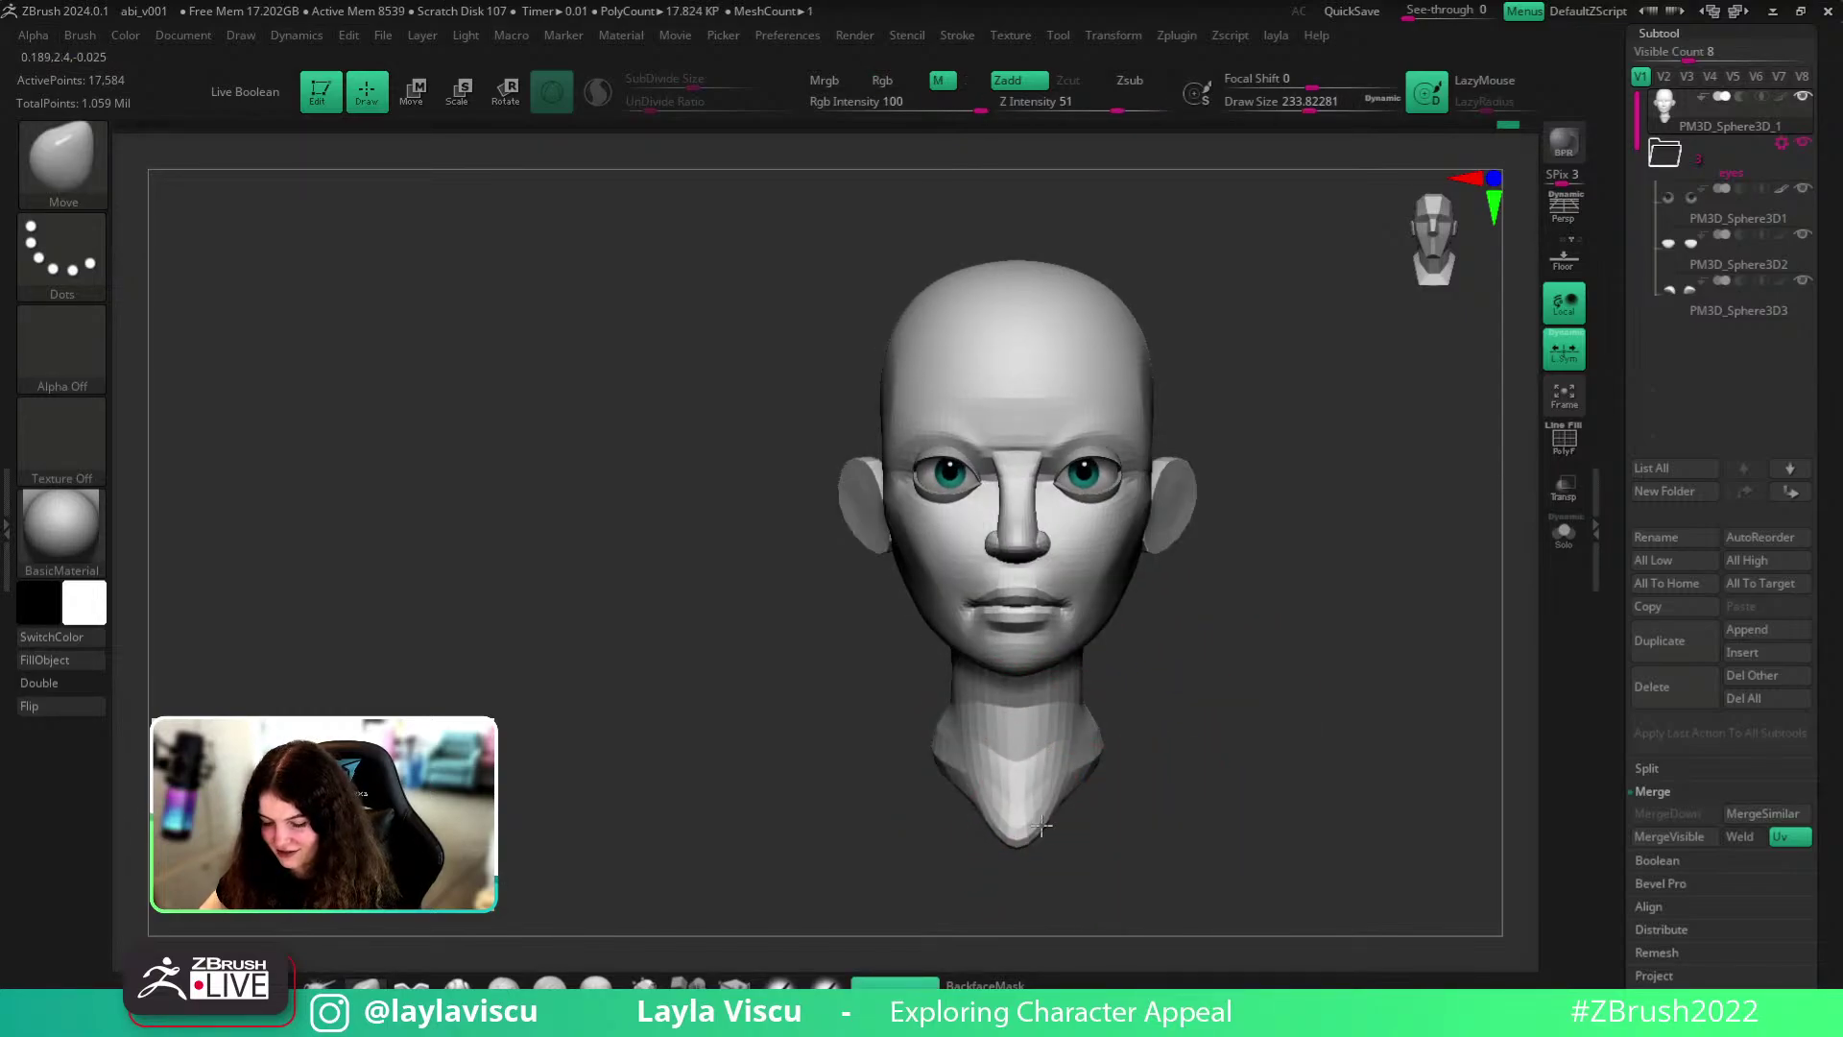
pyautogui.moveTo(1165, 754)
pyautogui.mouseDown()
pyautogui.moveTo(1119, 748)
pyautogui.moveTo(1165, 782)
pyautogui.moveTo(1114, 744)
pyautogui.moveTo(1224, 923)
pyautogui.mouseUp()
pyautogui.moveTo(1102, 737)
pyautogui.mouseDown()
pyautogui.moveTo(1083, 745)
pyautogui.moveTo(1111, 714)
pyautogui.moveTo(1206, 810)
pyautogui.moveTo(1308, 819)
pyautogui.moveTo(1235, 823)
pyautogui.mouseUp()
# - Insert a QuadSphere-2 from the IMM_3DCW brush at the underside of the neck
pyautogui.keyDown('alt'); pyautogui.moveTo(1196, 749); pyautogui.dragTo(1200, 640, button='right'); pyautogui.keyUp('alt')
pyautogui.hotkey('shift', 'f')
pyautogui.hotkey('shift', 'f')
pyautogui.keyDown('alt'); pyautogui.moveTo(1200, 640); pyautogui.dragTo(1093, 549); pyautogui.keyUp('alt')
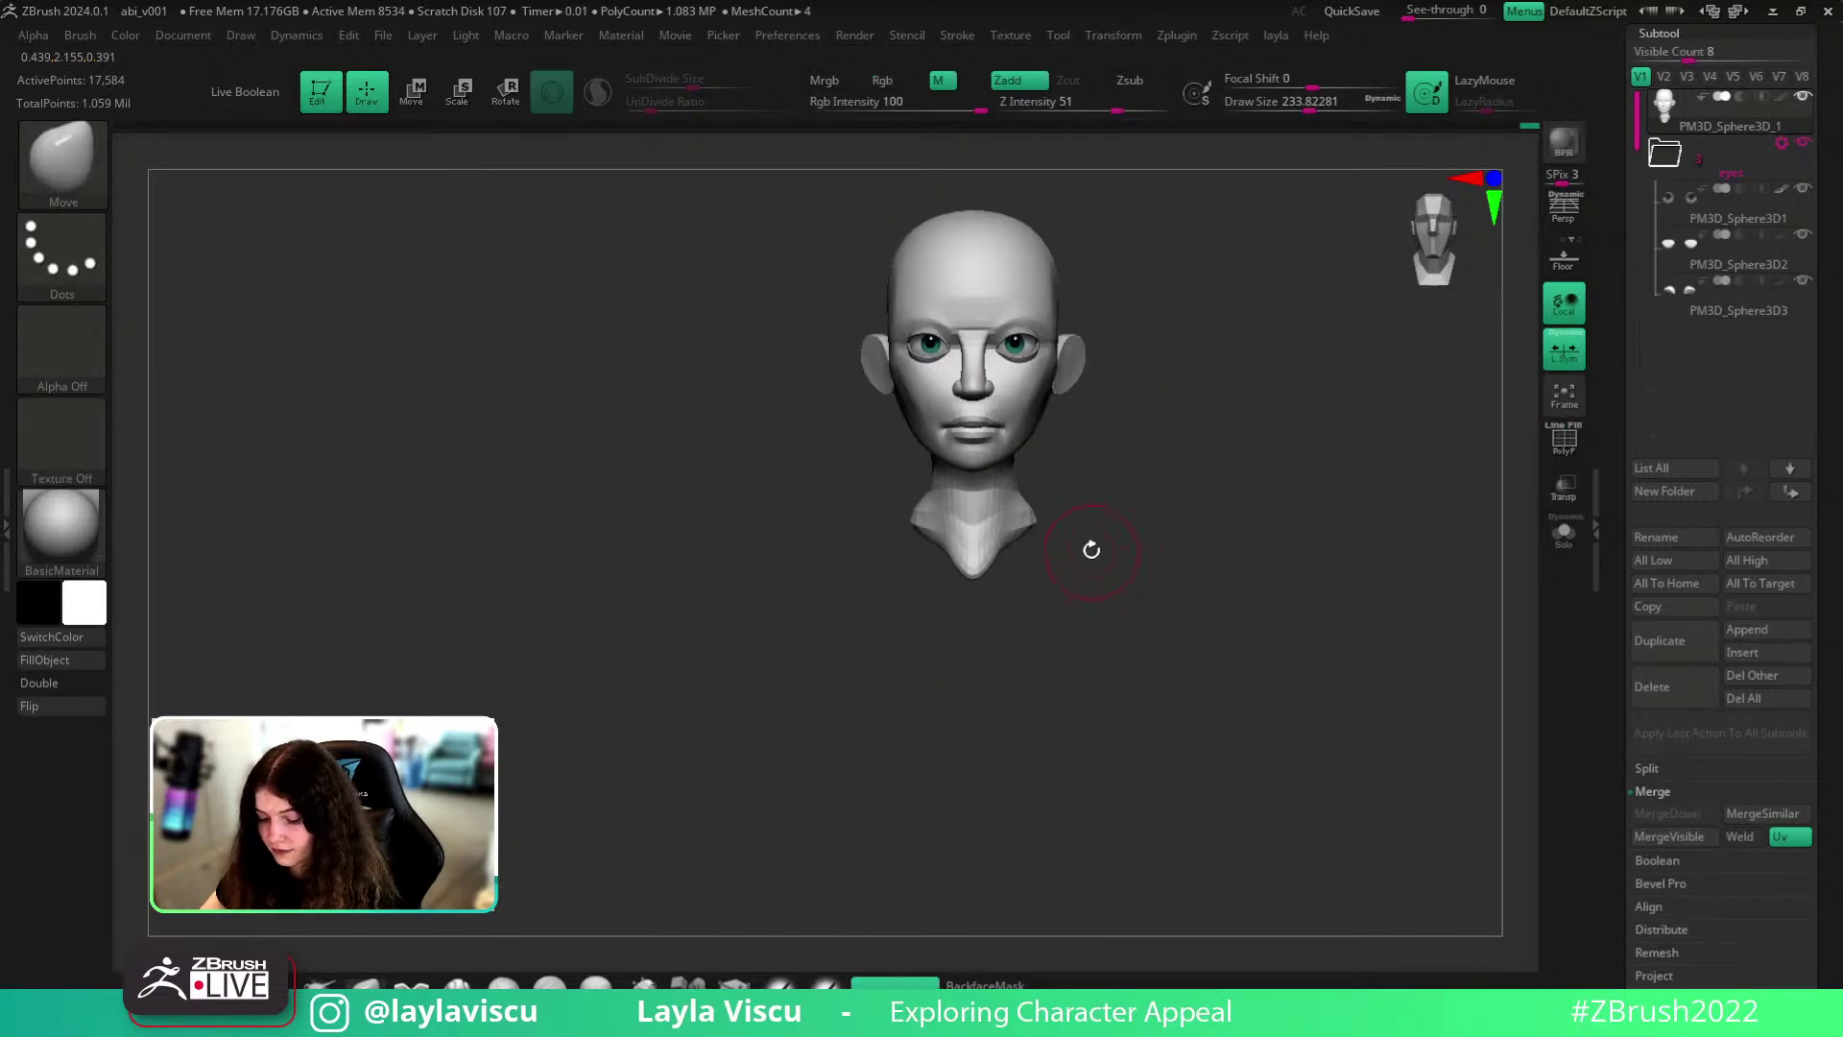
pyautogui.press('b')
pyautogui.press('i')
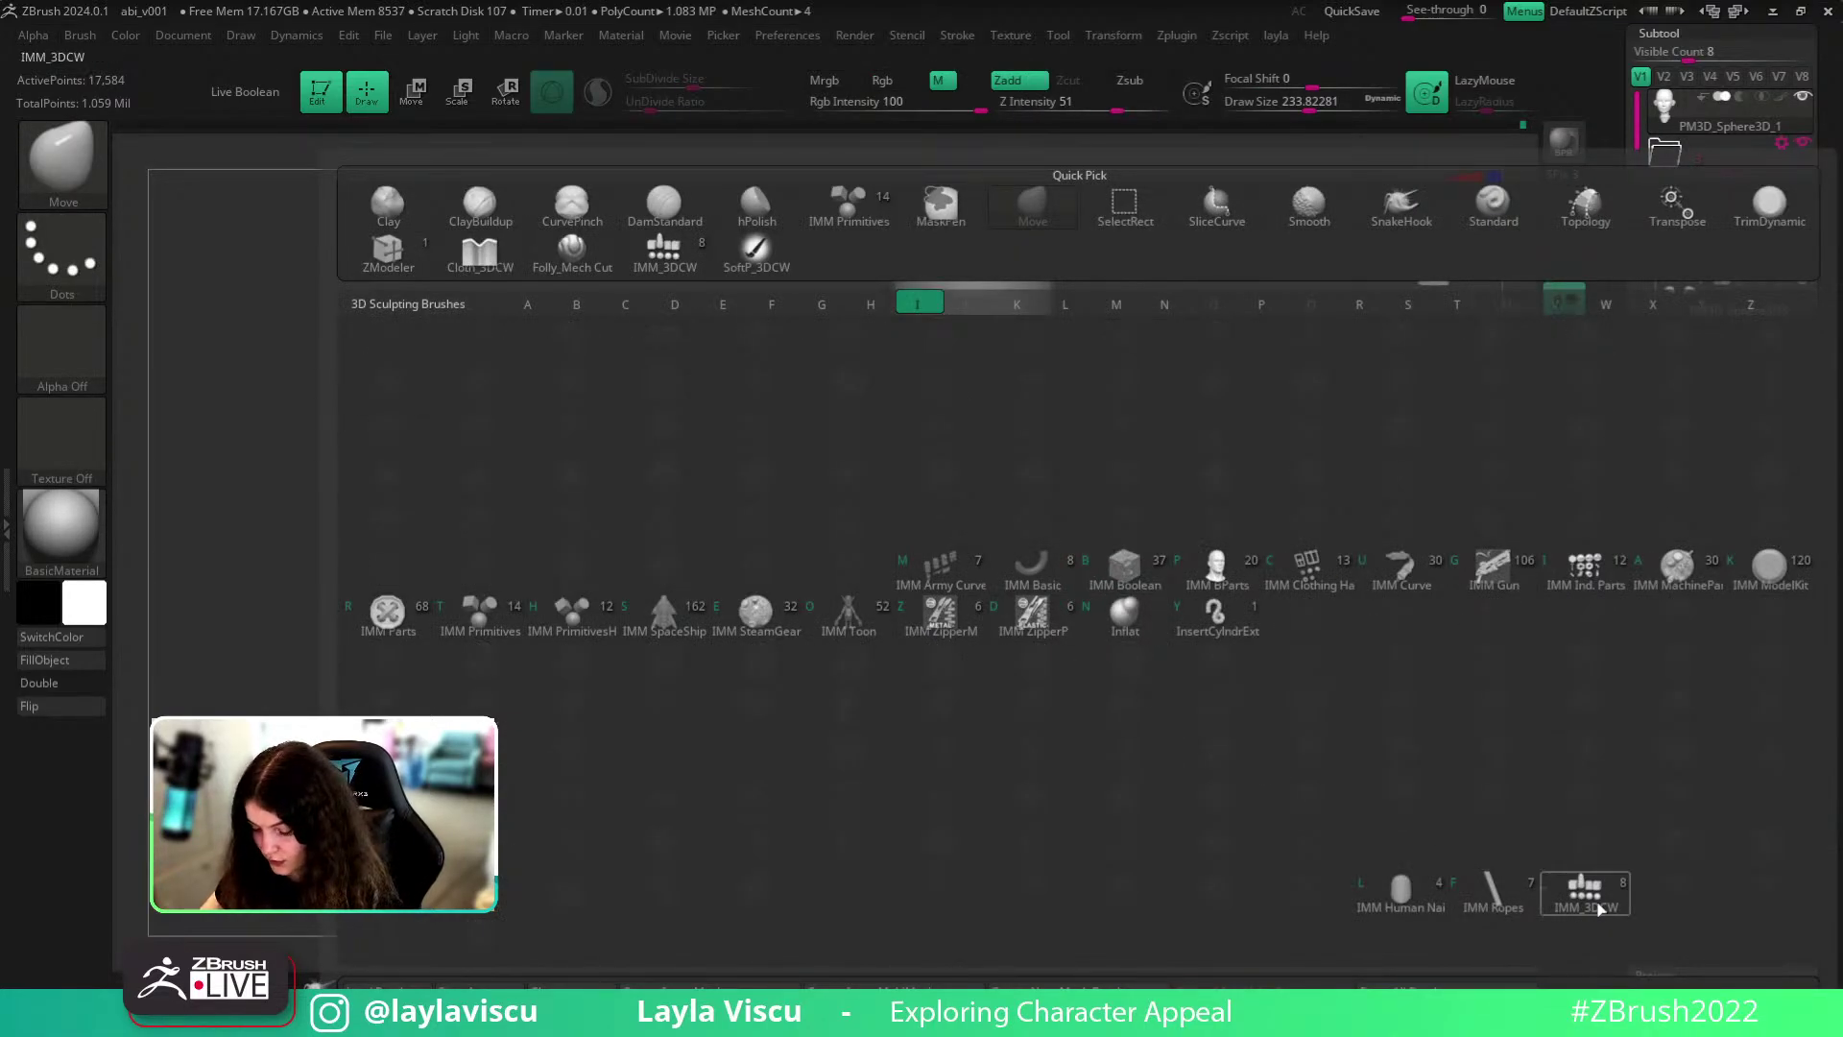
pyautogui.click(1597, 907)
pyautogui.click(343, 165)
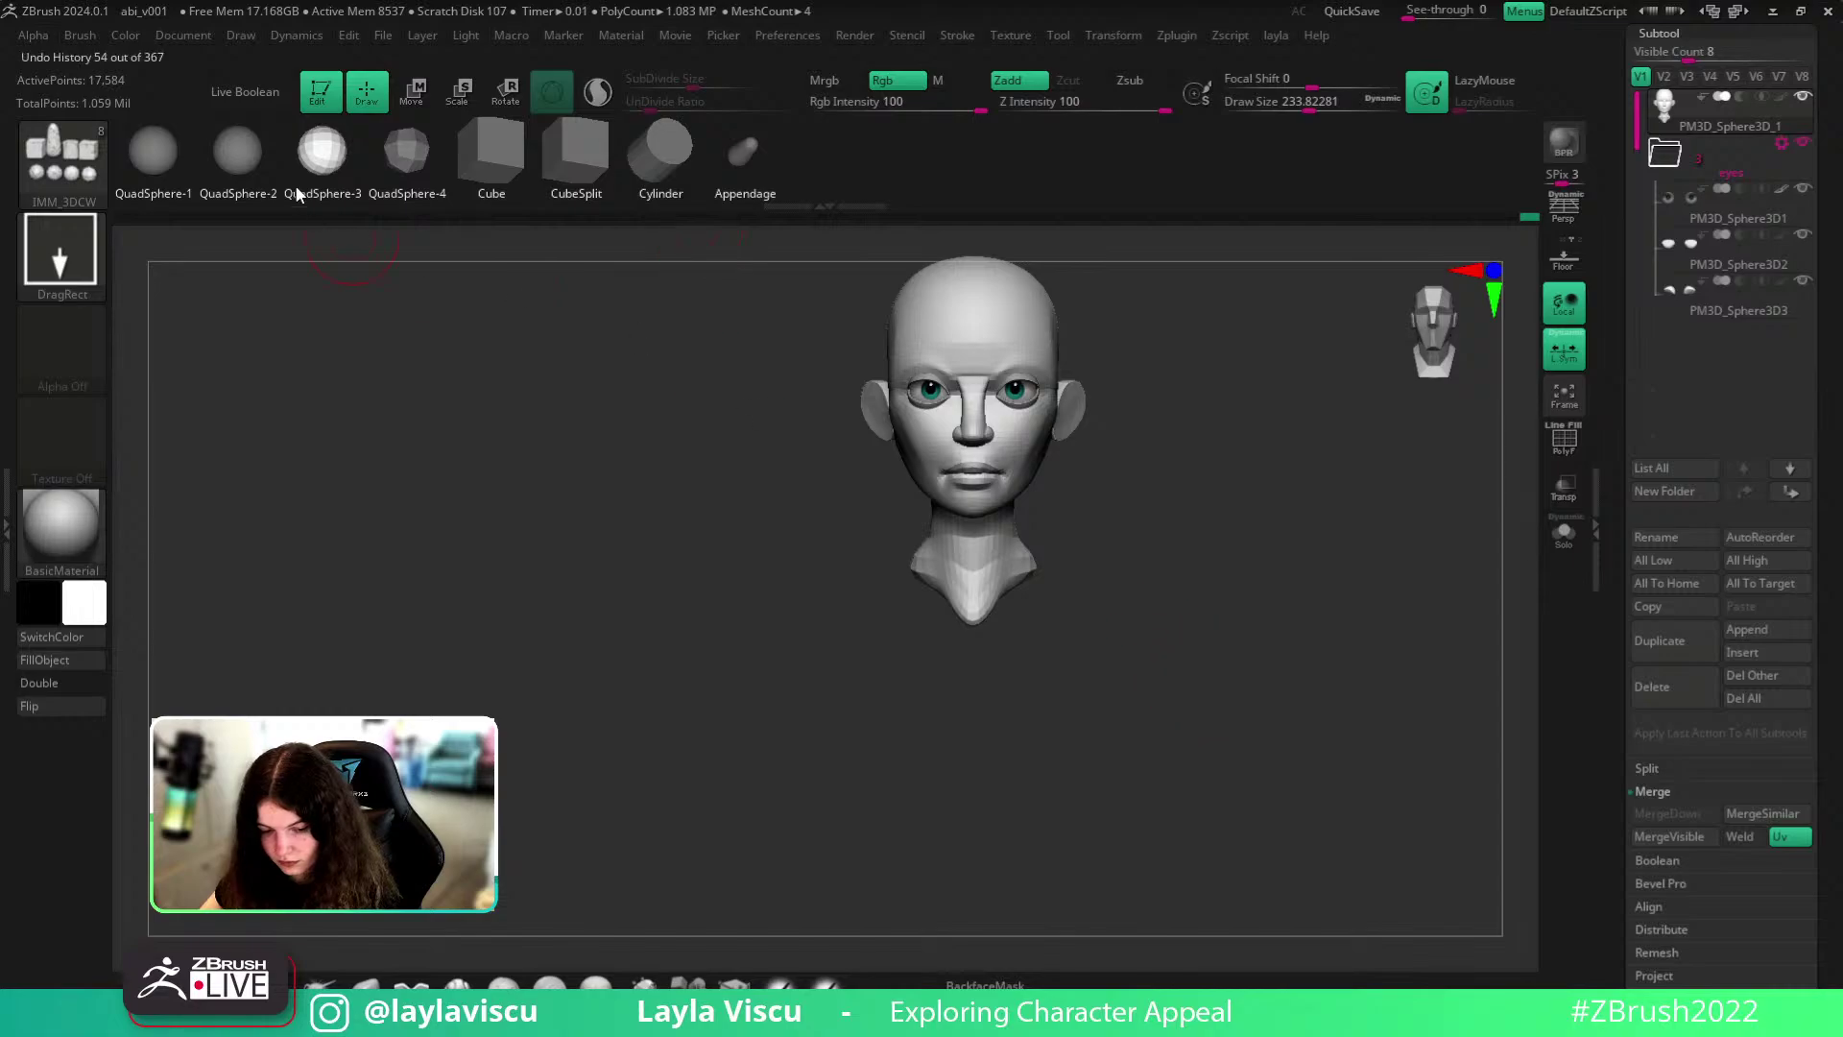
pyautogui.click(238, 152)
pyautogui.moveTo(1166, 691)
pyautogui.mouseDown()
pyautogui.moveTo(1113, 480)
pyautogui.moveTo(1148, 563)
pyautogui.mouseUp()
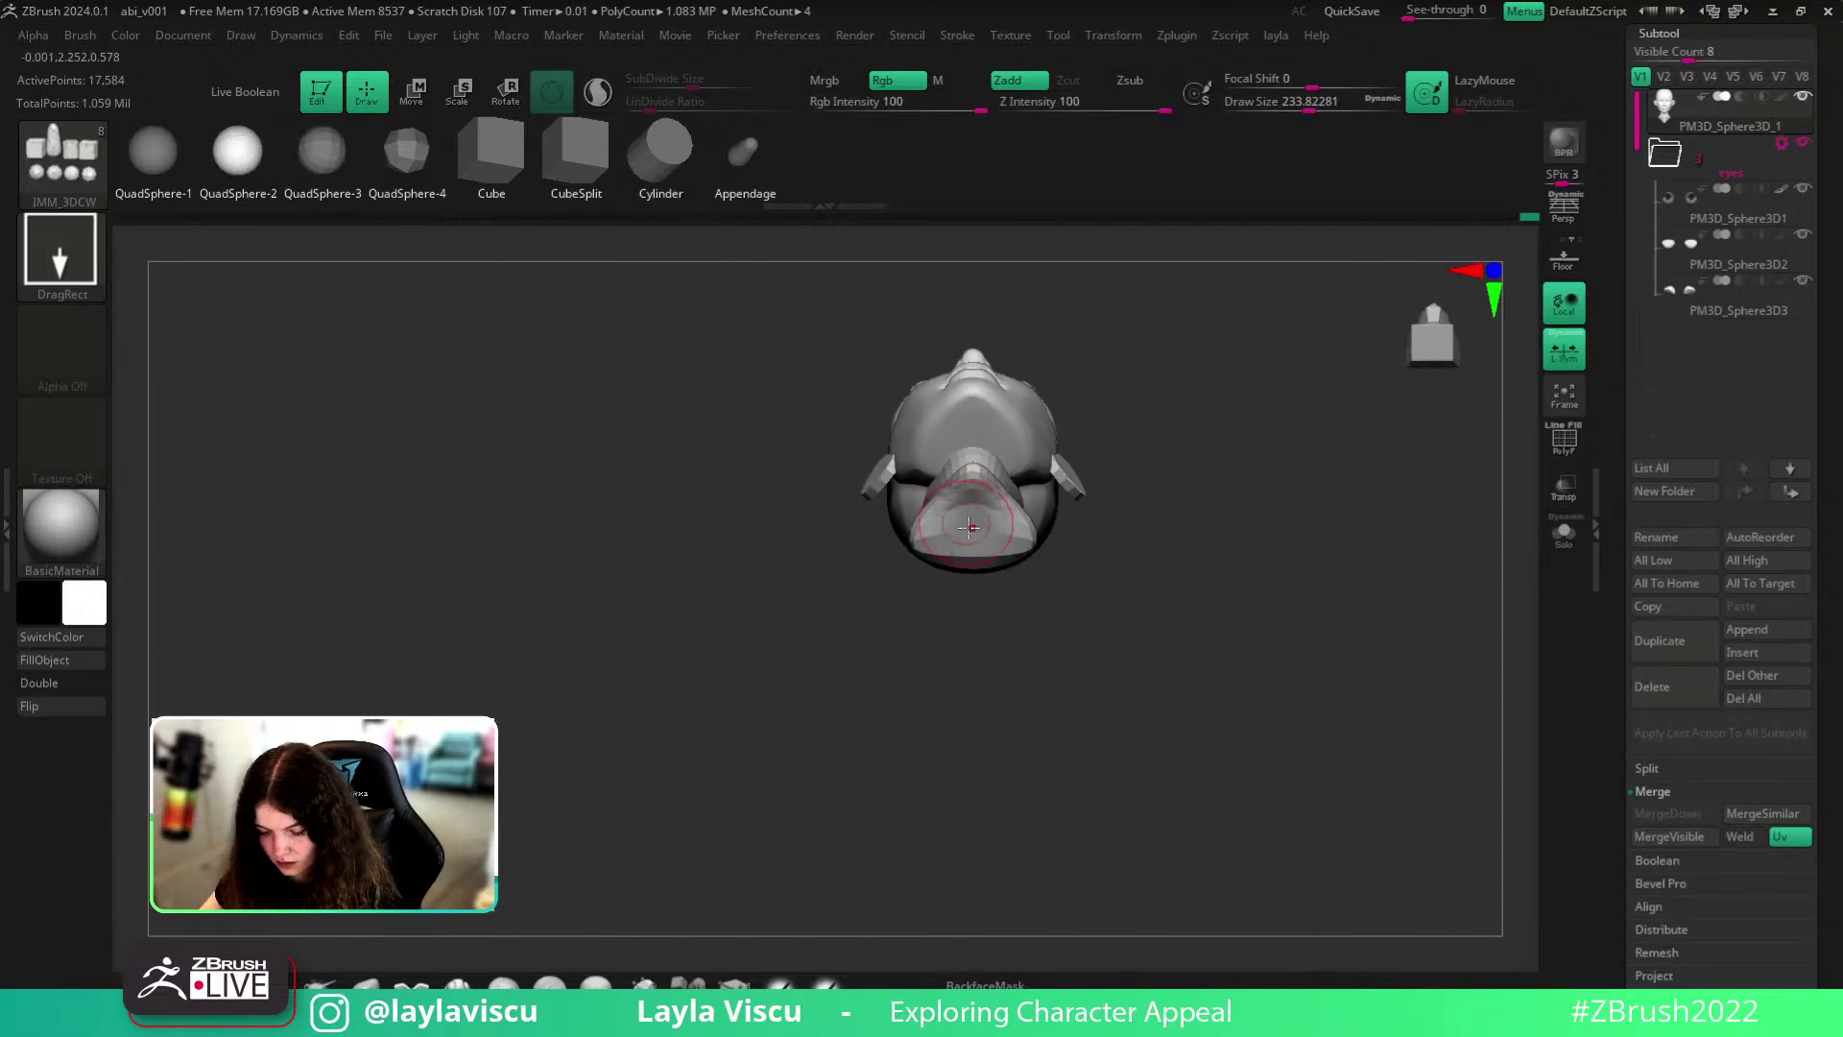
pyautogui.hotkey('shift', 'f')
pyautogui.moveTo(973, 527)
pyautogui.mouseDown()
pyautogui.moveTo(963, 679)
pyautogui.moveTo(1386, 634)
pyautogui.moveTo(1205, 659)
pyautogui.mouseUp()
# - Scale down the inserted sphere and position it against the base of the neck
pyautogui.press('w')
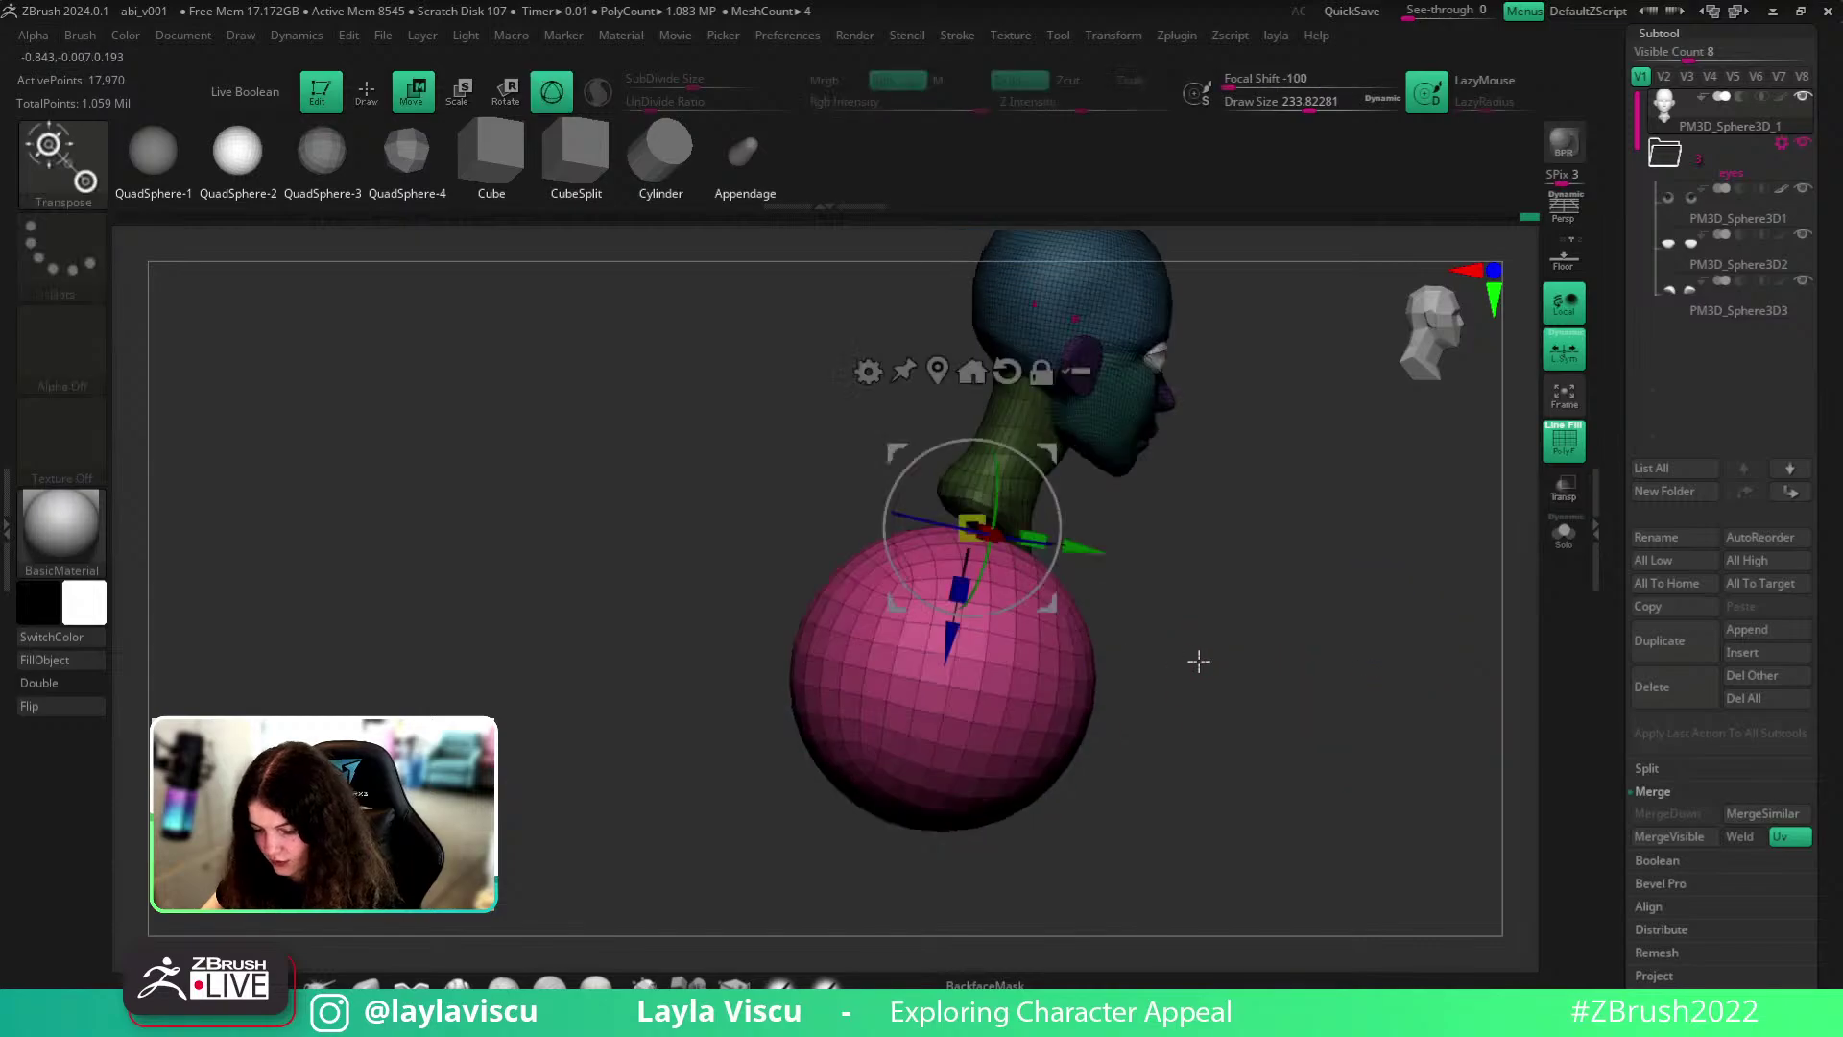
pyautogui.moveTo(972, 528); pyautogui.dragTo(916, 527)
pyautogui.moveTo(972, 645); pyautogui.dragTo(972, 597)
pyautogui.keyDown('shift'); pyautogui.moveTo(1155, 599); pyautogui.dragTo(1271, 666); pyautogui.keyUp('shift')
pyautogui.press('q')
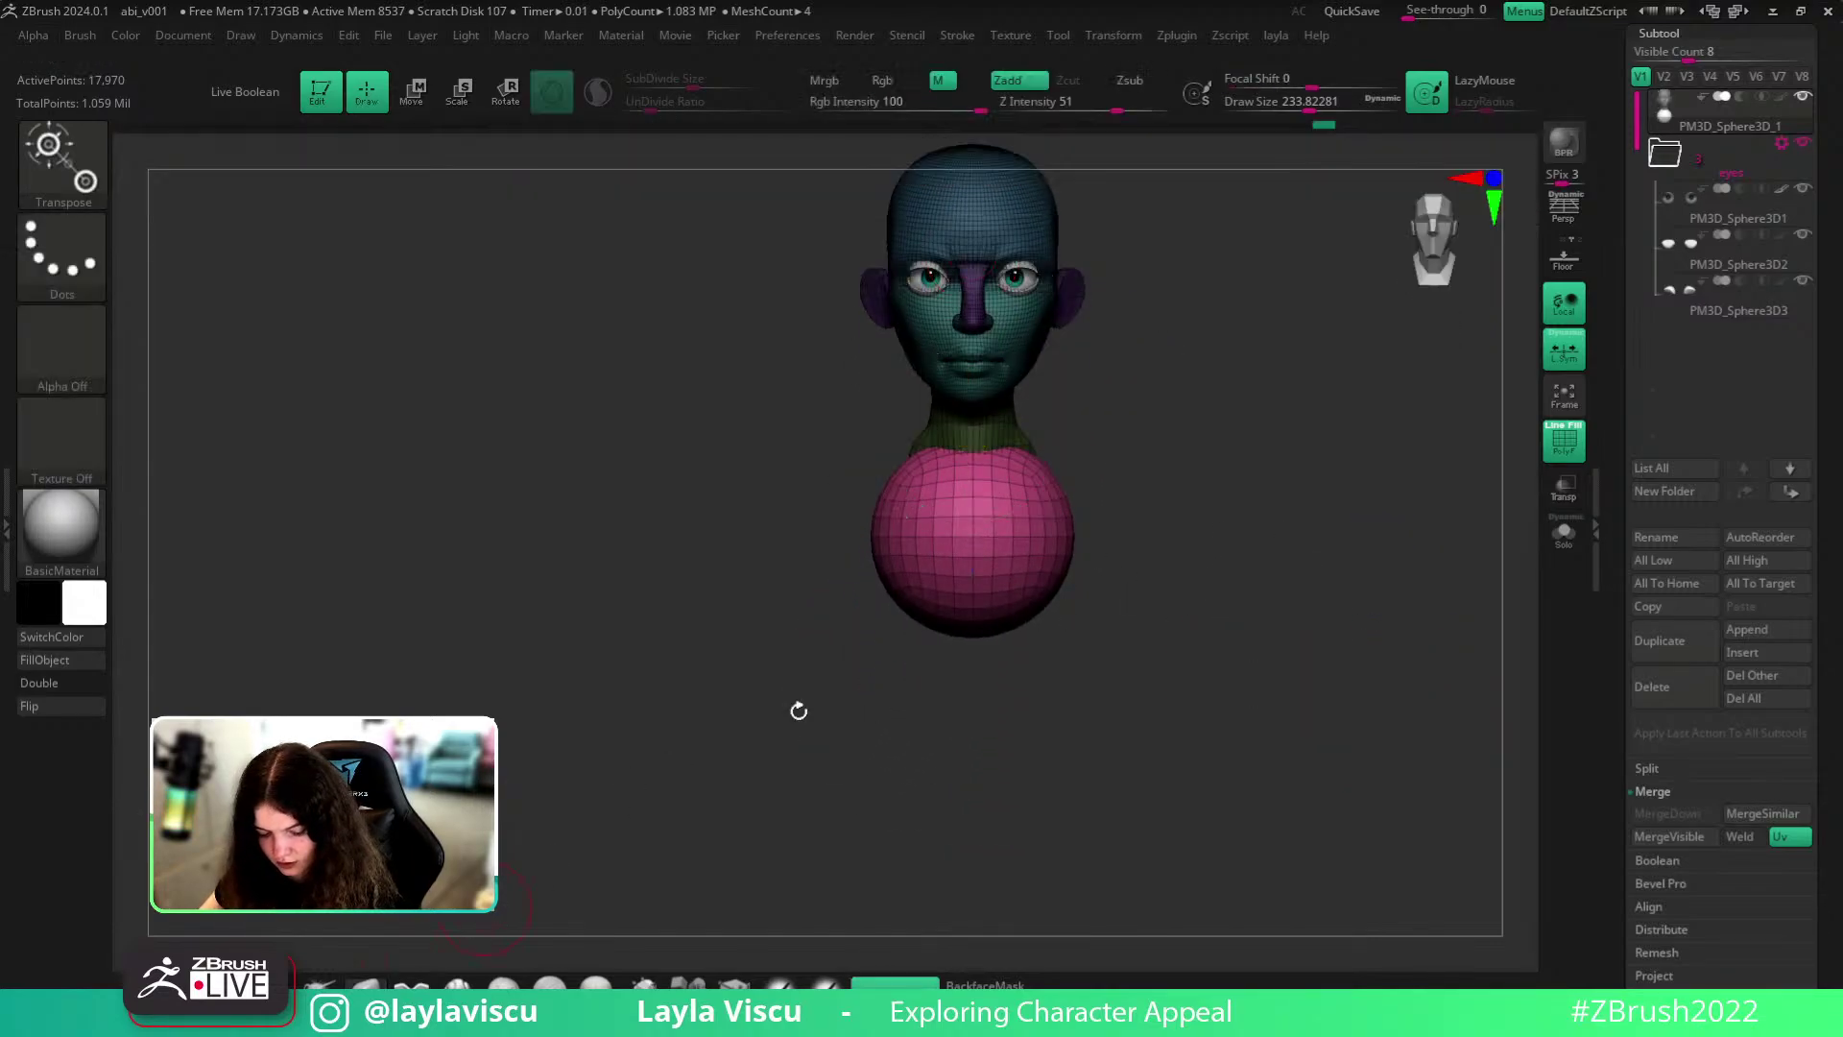
# - Begin shaping the sphere into a chest with the Move brush at draw sizes of about 867 and 724
pyautogui.press('s')
pyautogui.keyDown('shift'); pyautogui.moveTo(1205, 499); pyautogui.dragTo(1345, 514); pyautogui.keyUp('shift')
pyautogui.press('s')
pyautogui.moveTo(1000, 509); pyautogui.dragTo(1015, 512)
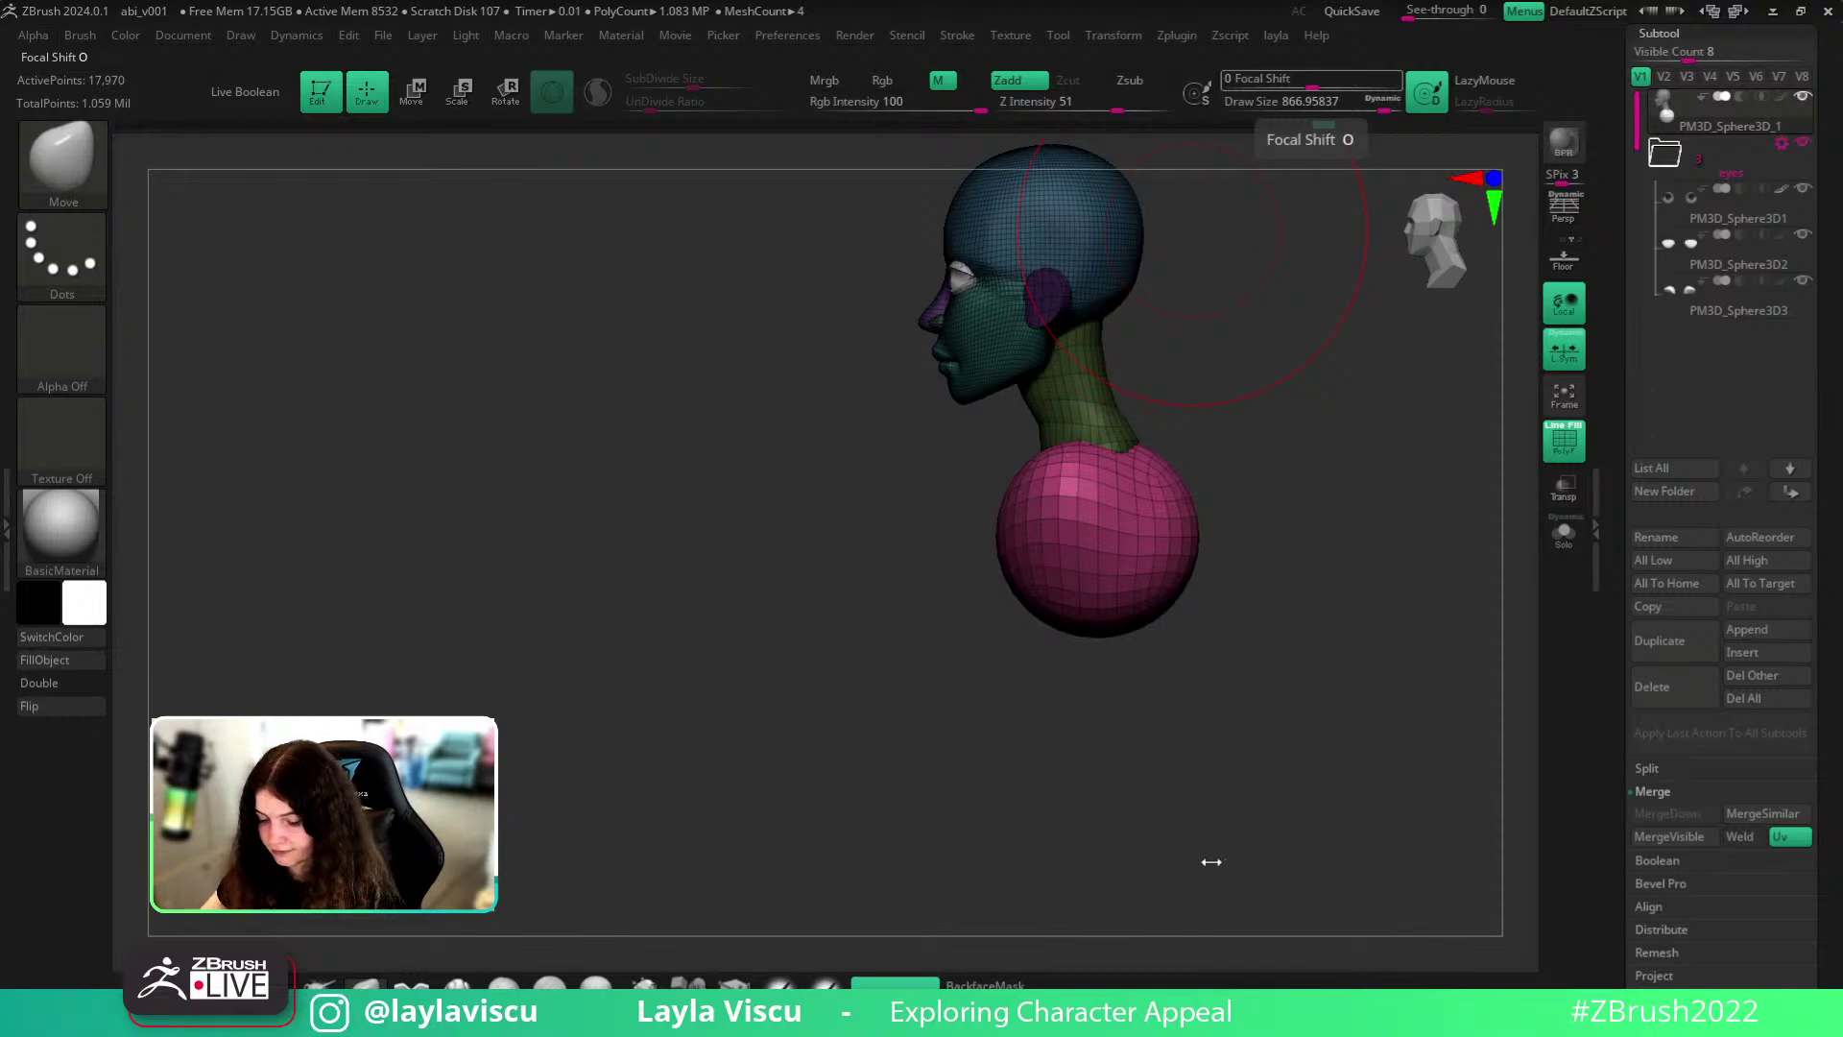
pyautogui.keyDown('shift'); pyautogui.moveTo(1217, 859); pyautogui.dragTo(1312, 777); pyautogui.keyUp('shift')
pyautogui.press('s')
pyautogui.moveTo(1130, 625); pyautogui.dragTo(1140, 625)
pyautogui.press('s')
pyautogui.moveTo(1048, 527); pyautogui.dragTo(1029, 534)
pyautogui.moveTo(945, 593)
pyautogui.mouseDown()
pyautogui.moveTo(992, 589)
pyautogui.moveTo(1015, 555)
pyautogui.moveTo(1031, 567)
pyautogui.mouseUp()
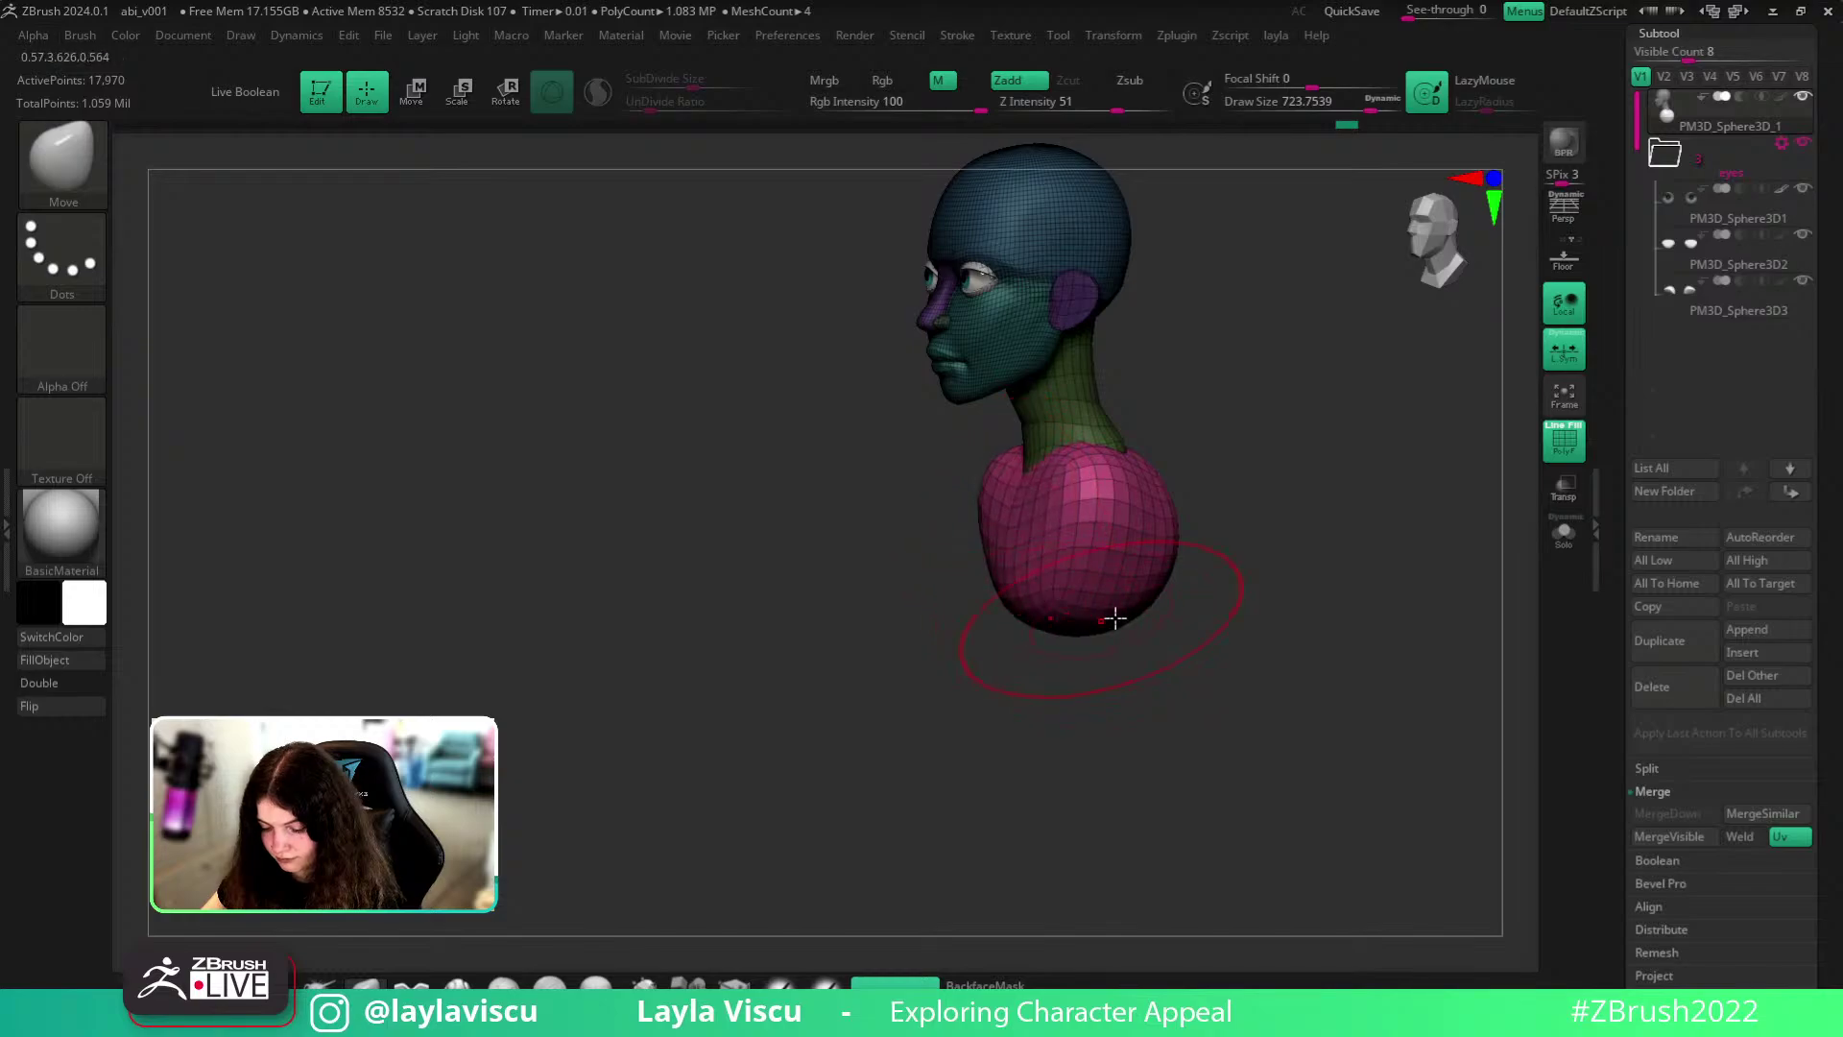
# - Widen the shoulders, lengthen and taper the torso, and smooth it, using a draw size of about 585
pyautogui.keyDown('shift'); pyautogui.moveTo(1163, 660); pyautogui.dragTo(1131, 671); pyautogui.keyUp('shift')
pyautogui.press(']')
pyautogui.moveTo(1143, 600); pyautogui.dragTo(1110, 614)
pyautogui.moveTo(1143, 516); pyautogui.dragTo(1132, 517)
pyautogui.moveTo(1091, 637)
pyautogui.mouseDown()
pyautogui.moveTo(1098, 678)
pyautogui.moveTo(1043, 685)
pyautogui.mouseUp()
pyautogui.moveTo(1123, 700); pyautogui.dragTo(1207, 697)
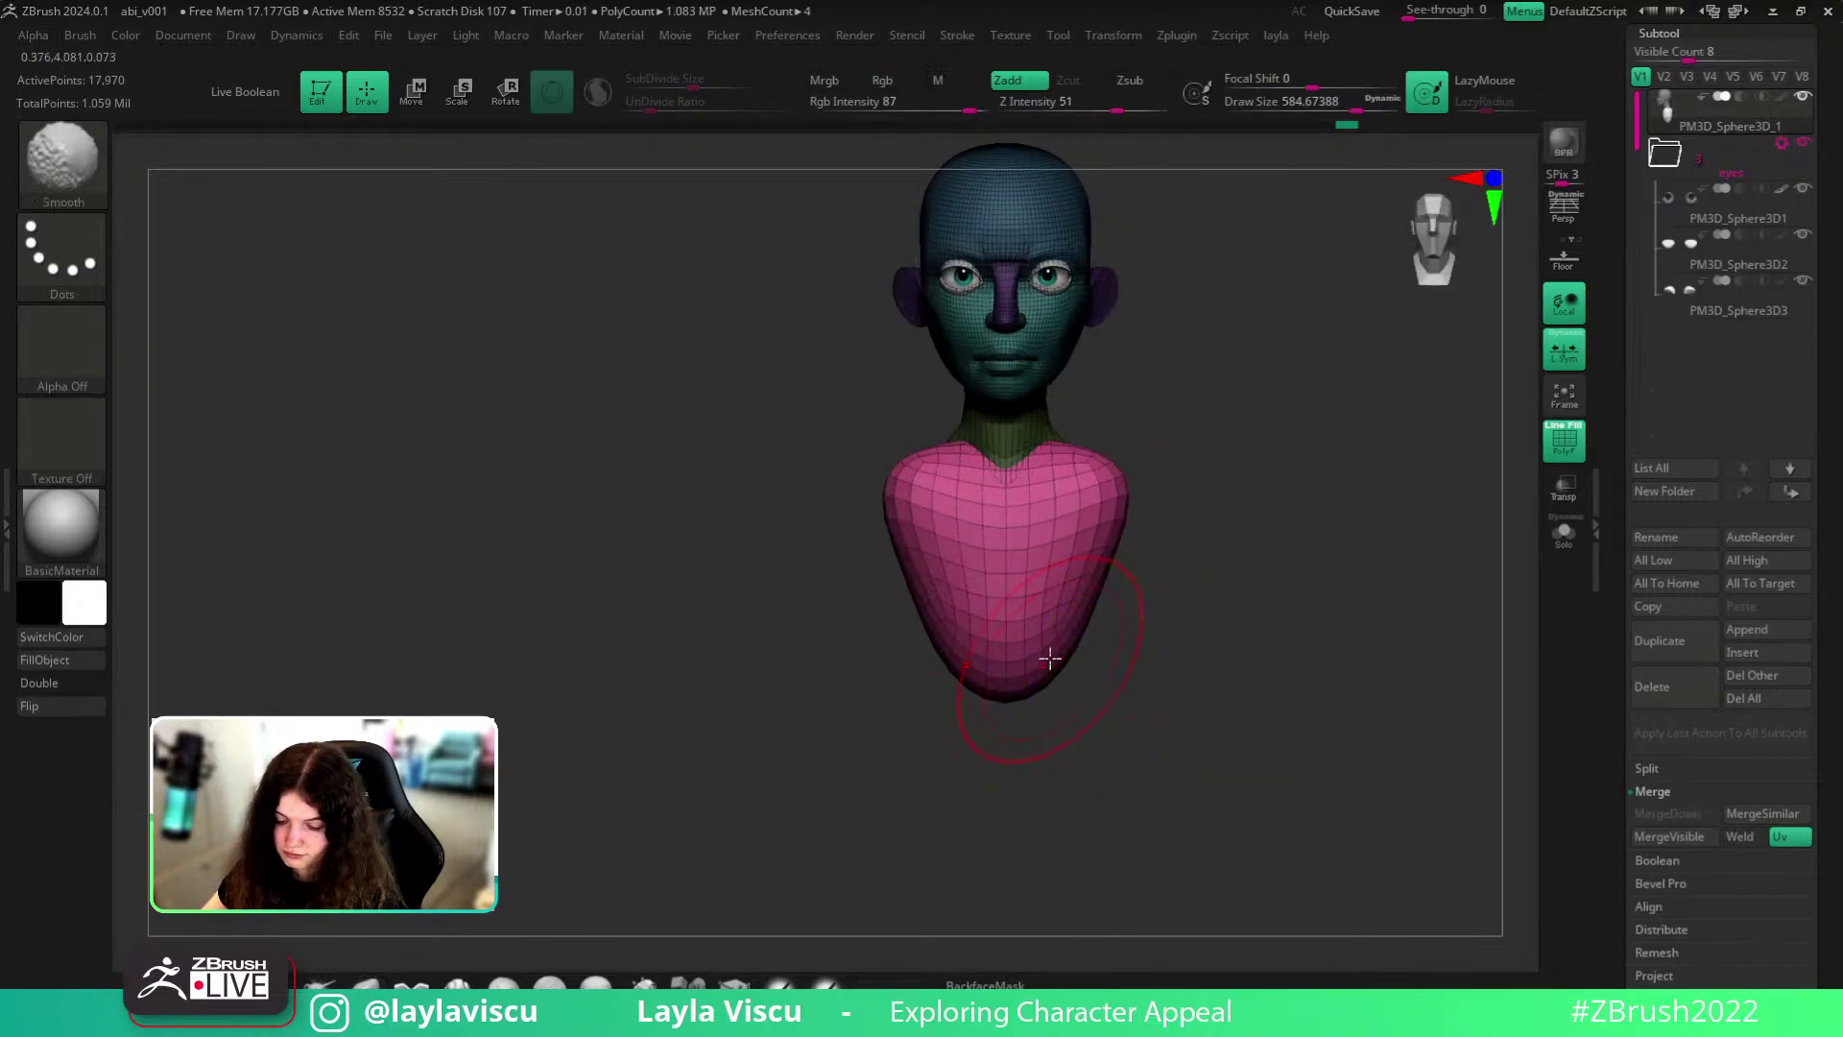
pyautogui.keyDown('shift'); pyautogui.moveTo(1062, 617); pyautogui.dragTo(1034, 531, button='right'); pyautogui.keyUp('shift')
# - Adjust the upper torso from the front with the Move brush at a draw size of about 685 and turn to the side view
pyautogui.hotkey('shift', 'f')
pyautogui.press(']')
pyautogui.press(']')
pyautogui.moveTo(995, 534)
pyautogui.mouseDown()
pyautogui.moveTo(1070, 538)
pyautogui.moveTo(1017, 530)
pyautogui.mouseUp()
pyautogui.keyDown('shift'); pyautogui.moveTo(1353, 581); pyautogui.dragTo(1282, 590); pyautogui.keyUp('shift')
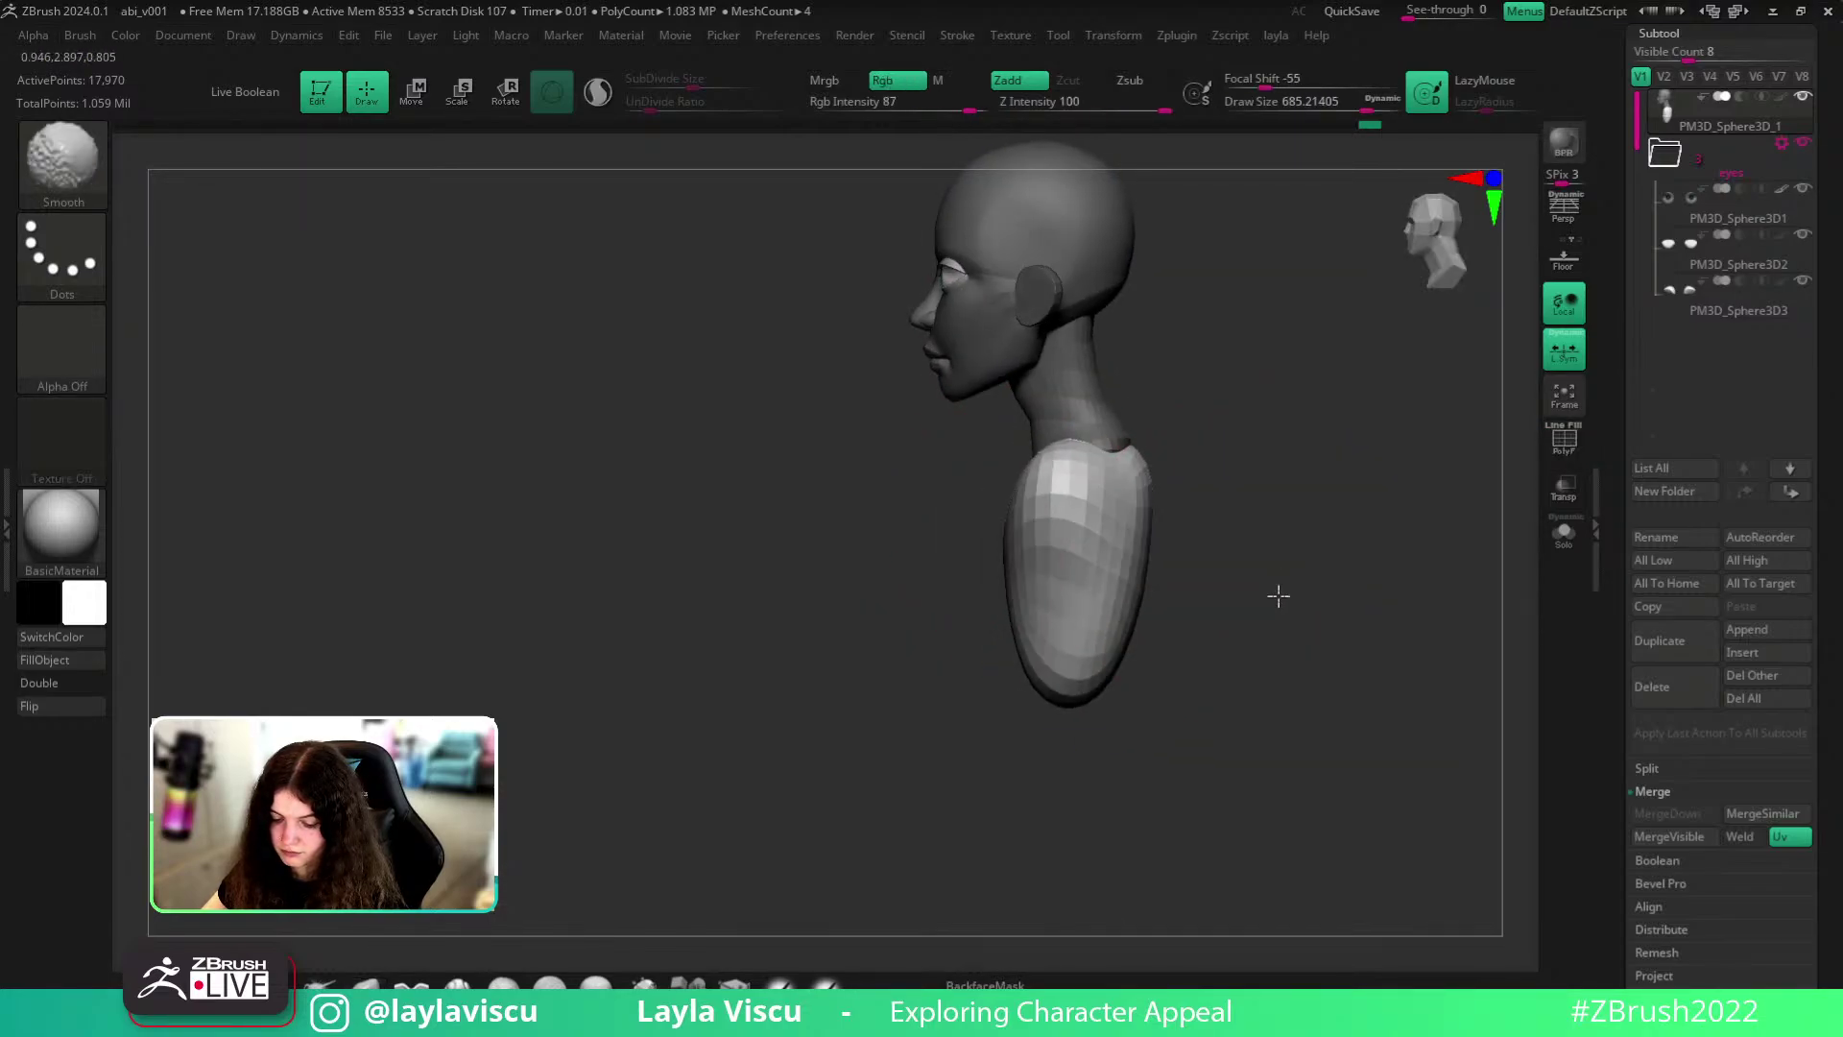
# - Reshape the upper back and lower torso in profile with the Move brush at a draw size of about 593
pyautogui.press('[')
pyautogui.press('[')
pyautogui.moveTo(1135, 507); pyautogui.dragTo(1159, 491)
pyautogui.moveTo(1140, 607)
pyautogui.mouseDown()
pyautogui.moveTo(1091, 708)
pyautogui.moveTo(1052, 701)
pyautogui.moveTo(1107, 679)
pyautogui.moveTo(1137, 701)
pyautogui.moveTo(1299, 695)
pyautogui.moveTo(1180, 745)
pyautogui.moveTo(971, 936)
pyautogui.mouseUp()
pyautogui.press('s')
pyautogui.moveTo(1035, 883); pyautogui.dragTo(993, 953)
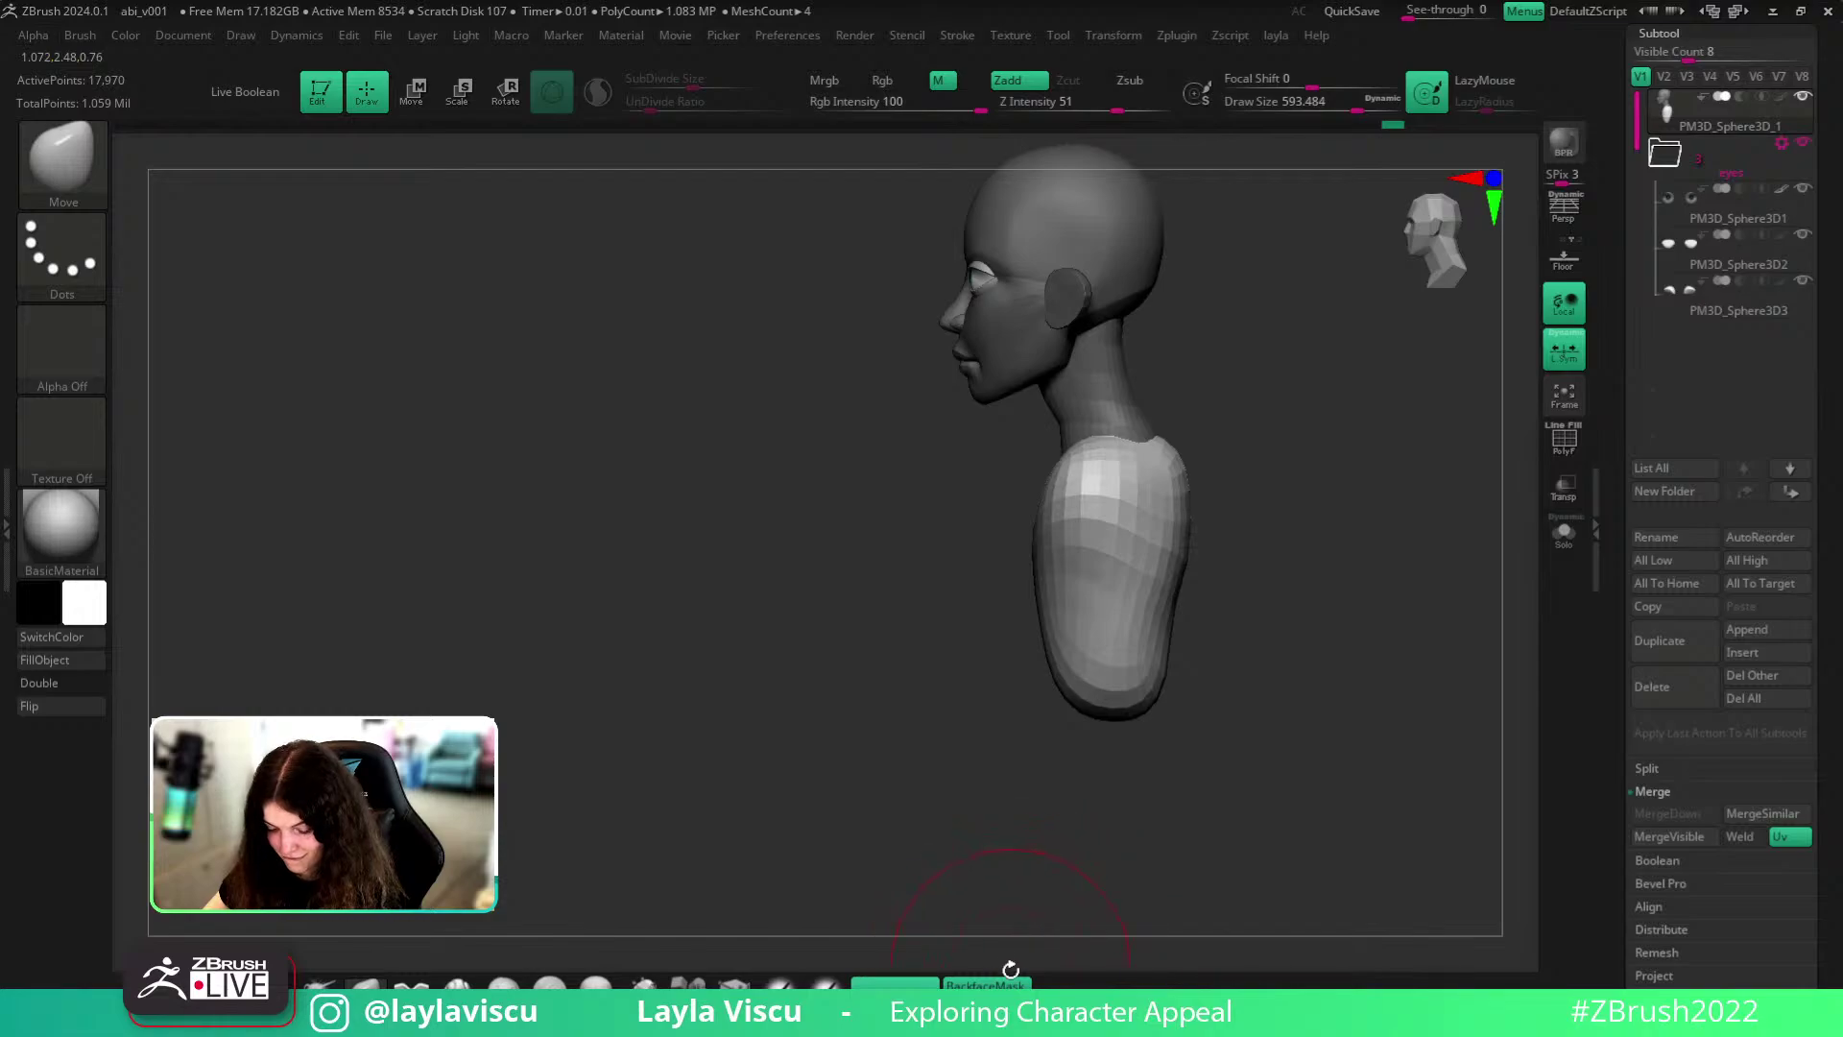
# - Refine the torso's profile and upper back with the Move brush at draw sizes of about 559 and 324
pyautogui.moveTo(965, 595); pyautogui.dragTo(1091, 515)
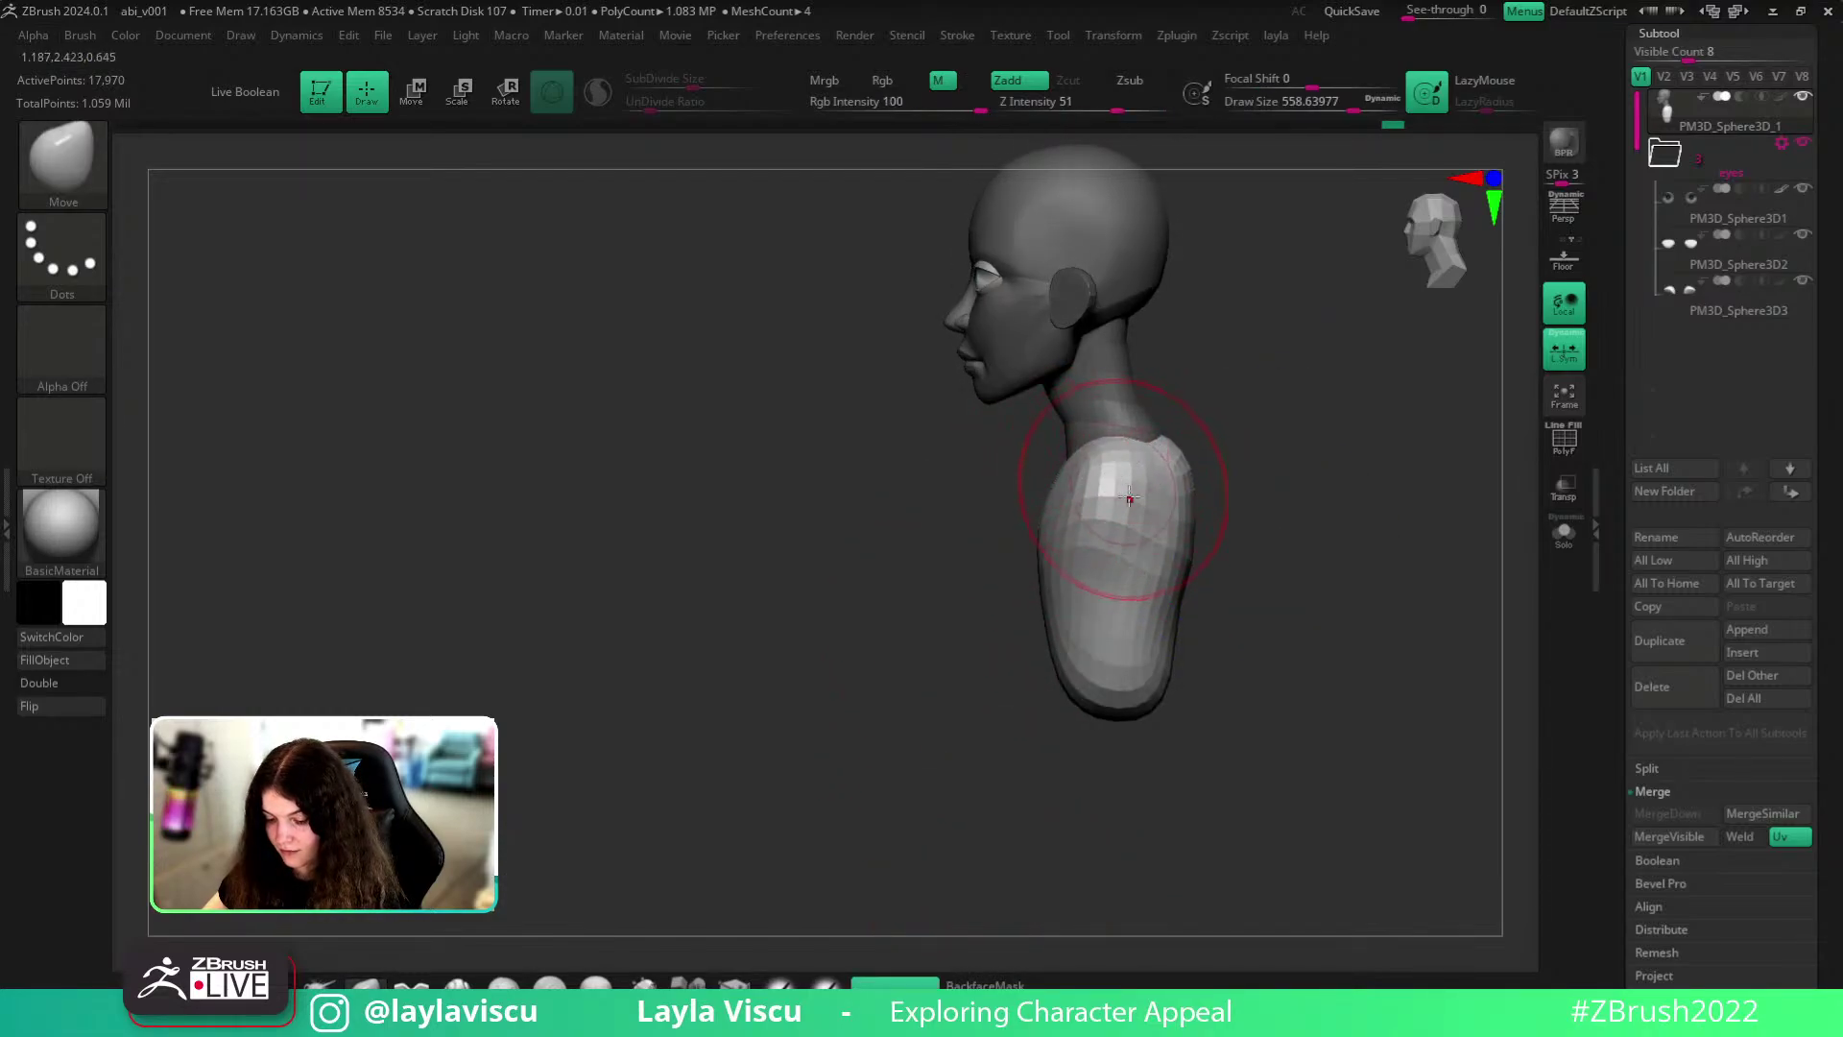
pyautogui.press('s')
pyautogui.moveTo(1151, 477); pyautogui.dragTo(1135, 477)
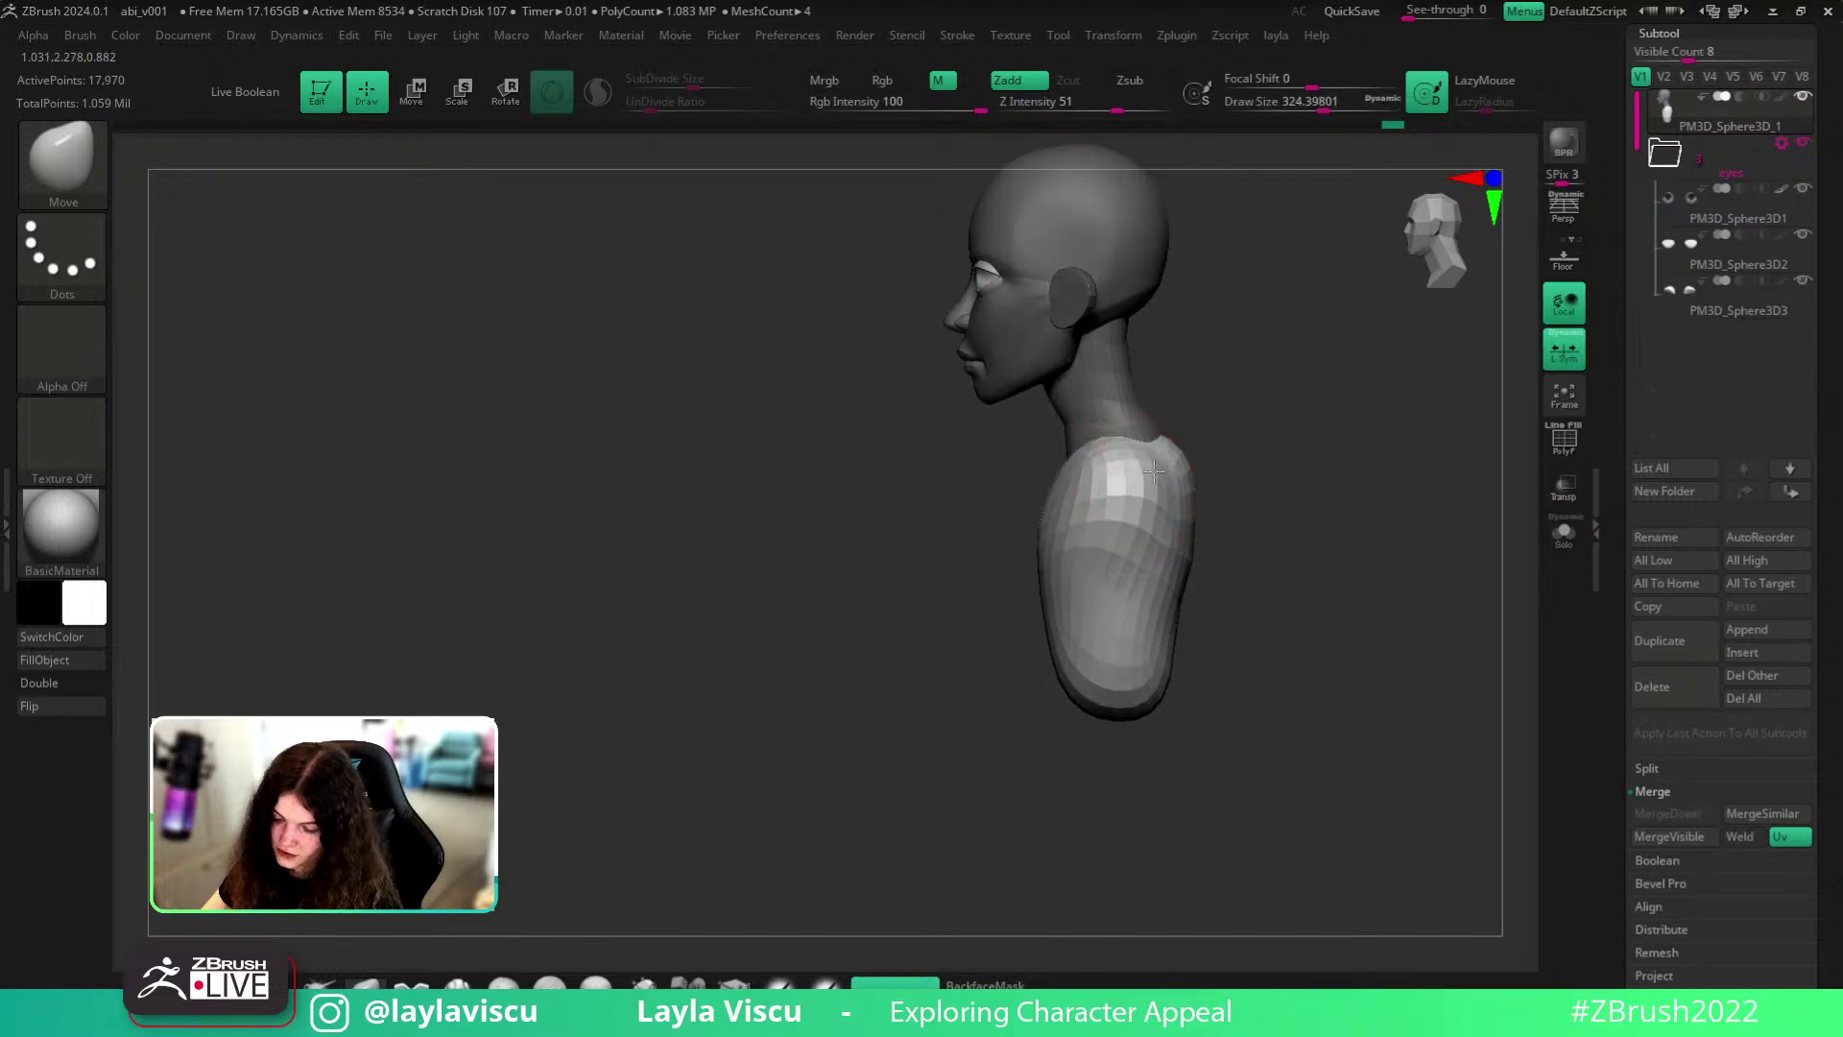
pyautogui.moveTo(1281, 542)
pyautogui.mouseDown()
pyautogui.moveTo(1267, 465)
pyautogui.moveTo(1229, 432)
pyautogui.mouseUp()
# - Reshape the chest and shoulder area with the Move brush at draw sizes of about 386 and 476, and face the bust frontally
pyautogui.press('s')
pyautogui.moveTo(1063, 532); pyautogui.dragTo(1072, 533)
pyautogui.keyDown('shift'); pyautogui.moveTo(1312, 489); pyautogui.dragTo(1343, 538); pyautogui.keyUp('shift')
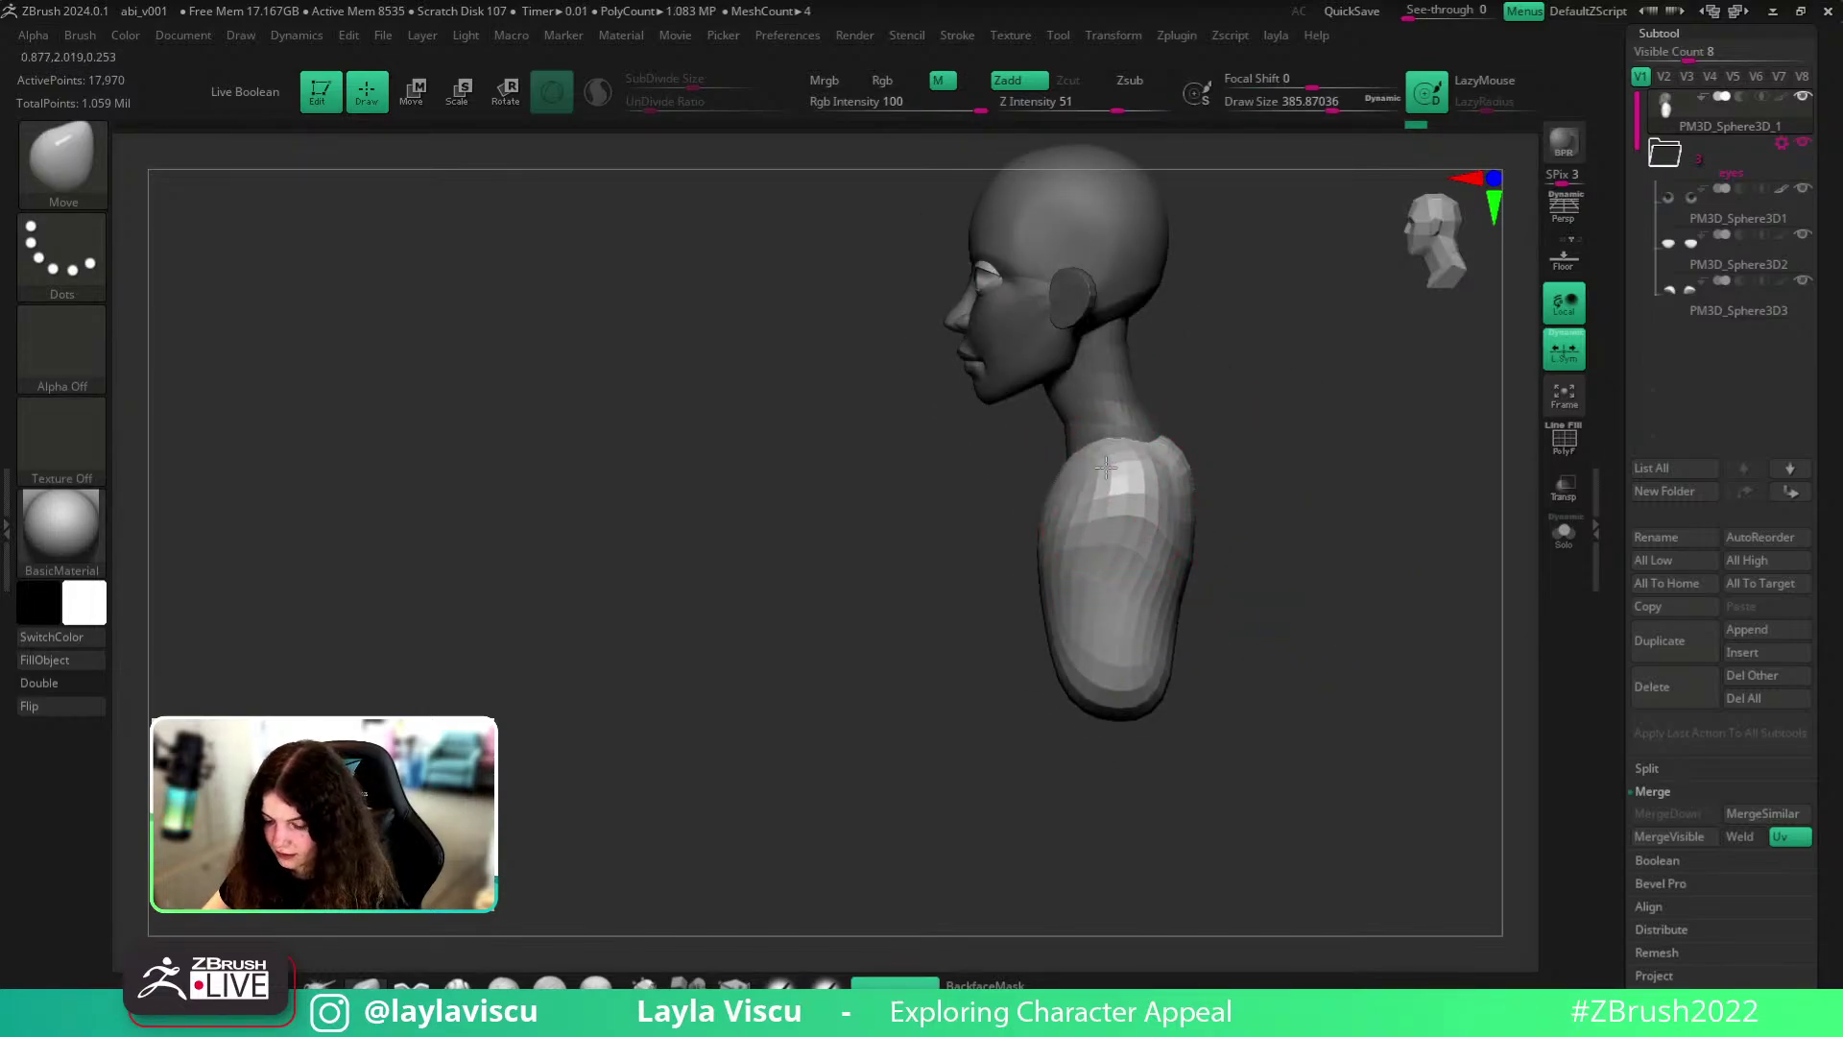
pyautogui.press('s')
pyautogui.moveTo(1056, 526); pyautogui.dragTo(1080, 526)
pyautogui.moveTo(958, 527); pyautogui.dragTo(1014, 564)
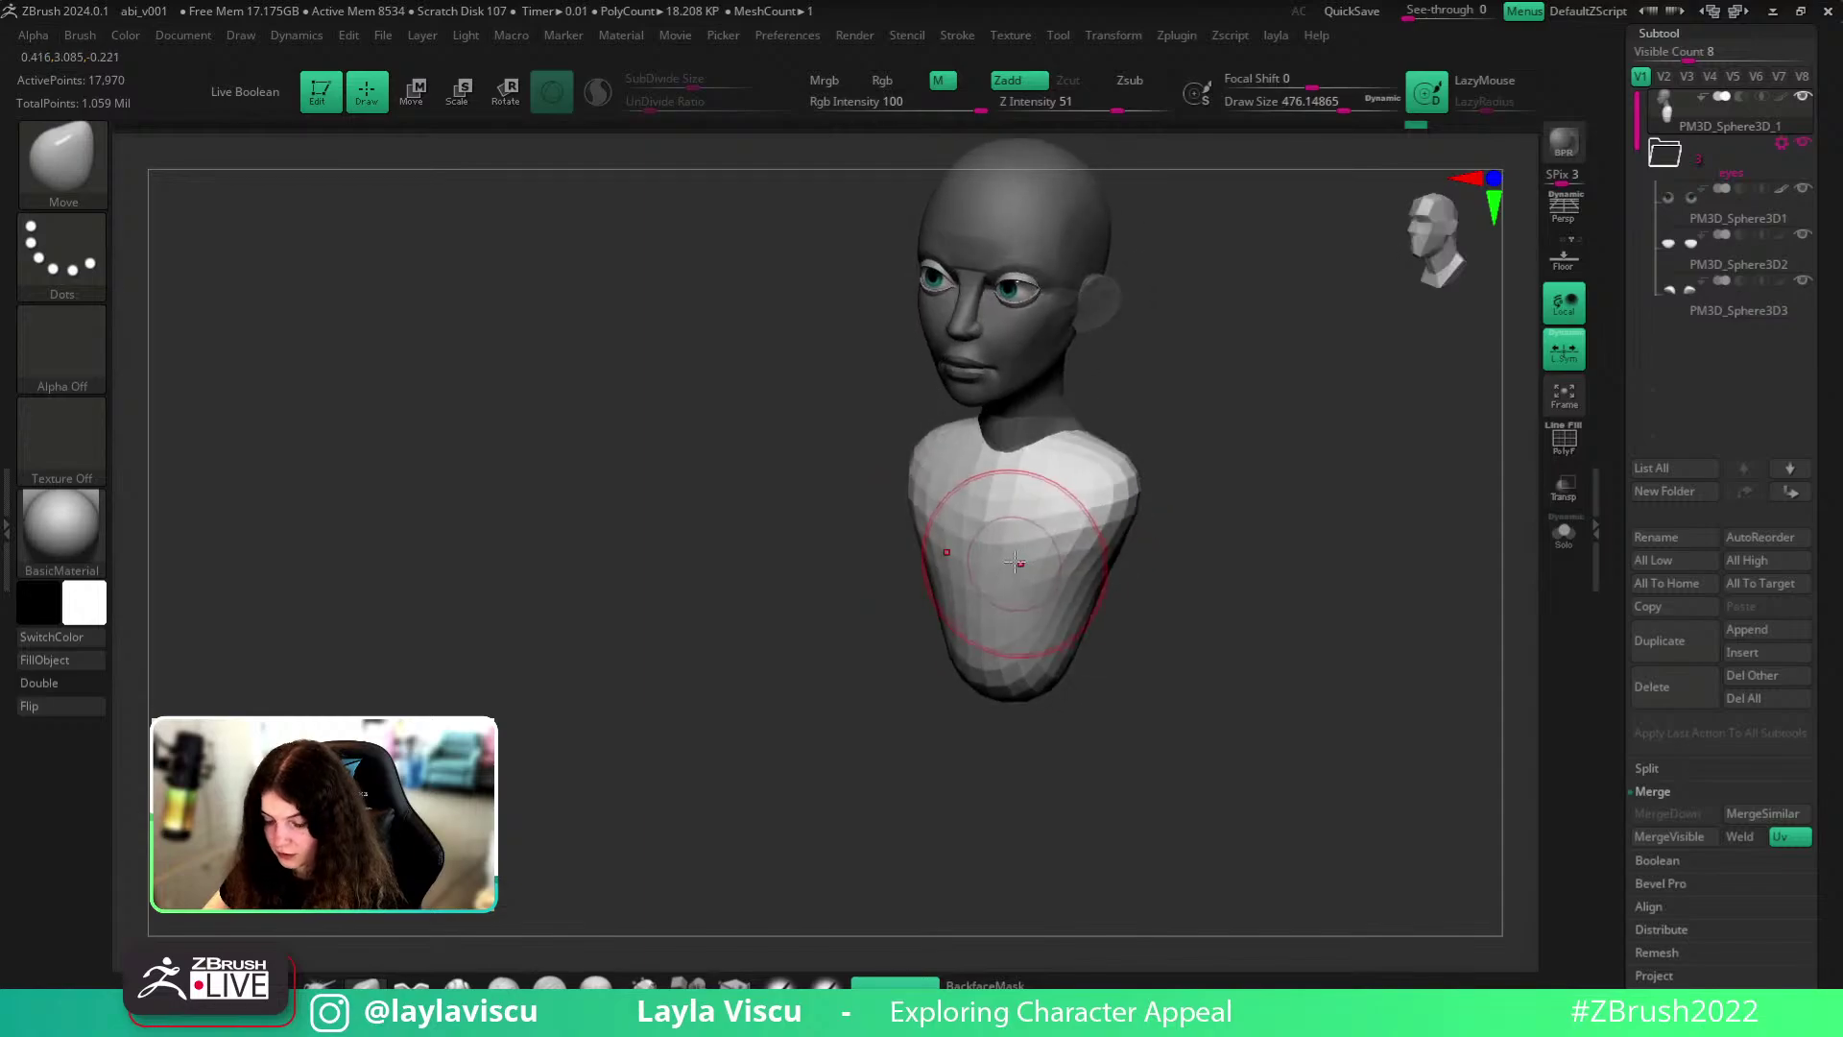
pyautogui.moveTo(1199, 576)
pyautogui.mouseDown()
pyautogui.moveTo(1276, 671)
pyautogui.moveTo(1377, 676)
pyautogui.mouseUp()
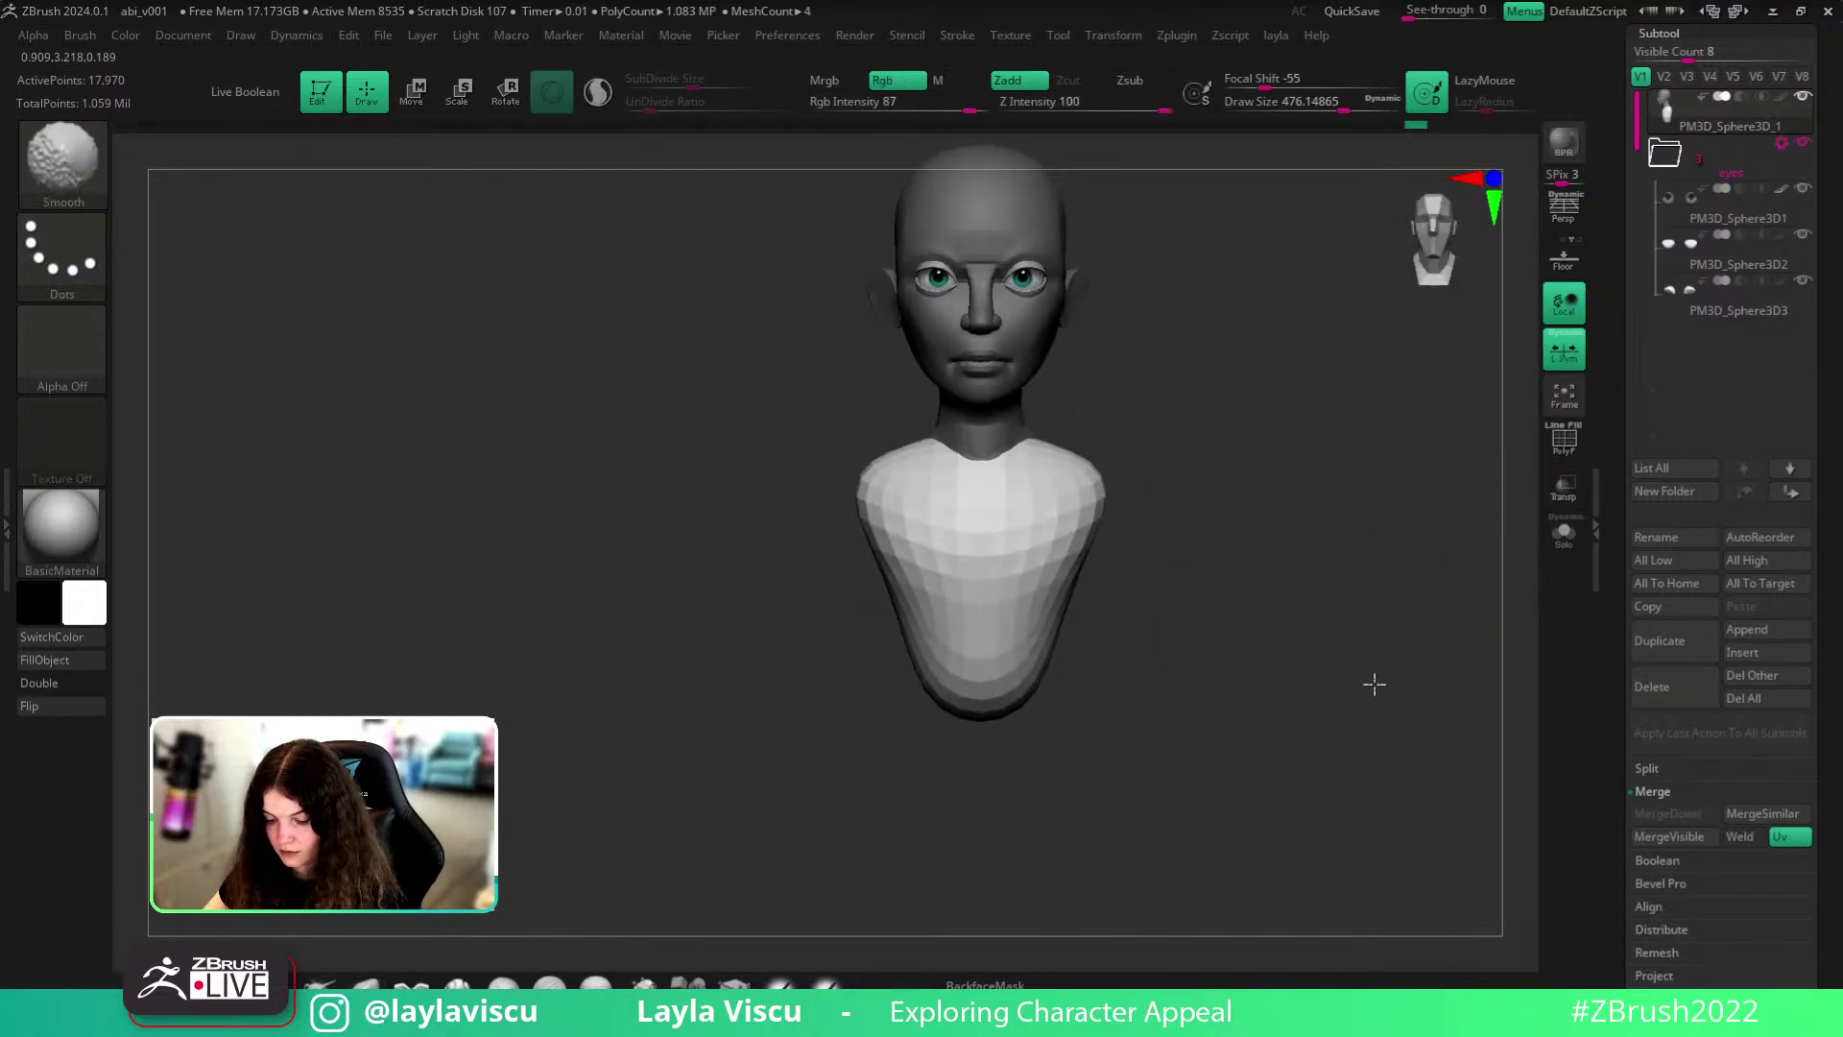
# - Clear the mask from the head, reduce the draw size to about 257 and review the whole bust from the front
pyautogui.keyDown('ctrl'); pyautogui.moveTo(1254, 545); pyautogui.dragTo(1351, 660); pyautogui.keyUp('ctrl')
pyautogui.moveTo(1351, 661); pyautogui.dragTo(1297, 698)
pyautogui.keyDown('ctrl'); pyautogui.moveTo(1092, 443); pyautogui.dragTo(1276, 533, button='right'); pyautogui.keyUp('ctrl')
pyautogui.keyDown('alt'); pyautogui.moveTo(1396, 545); pyautogui.dragTo(1404, 610); pyautogui.keyUp('alt')
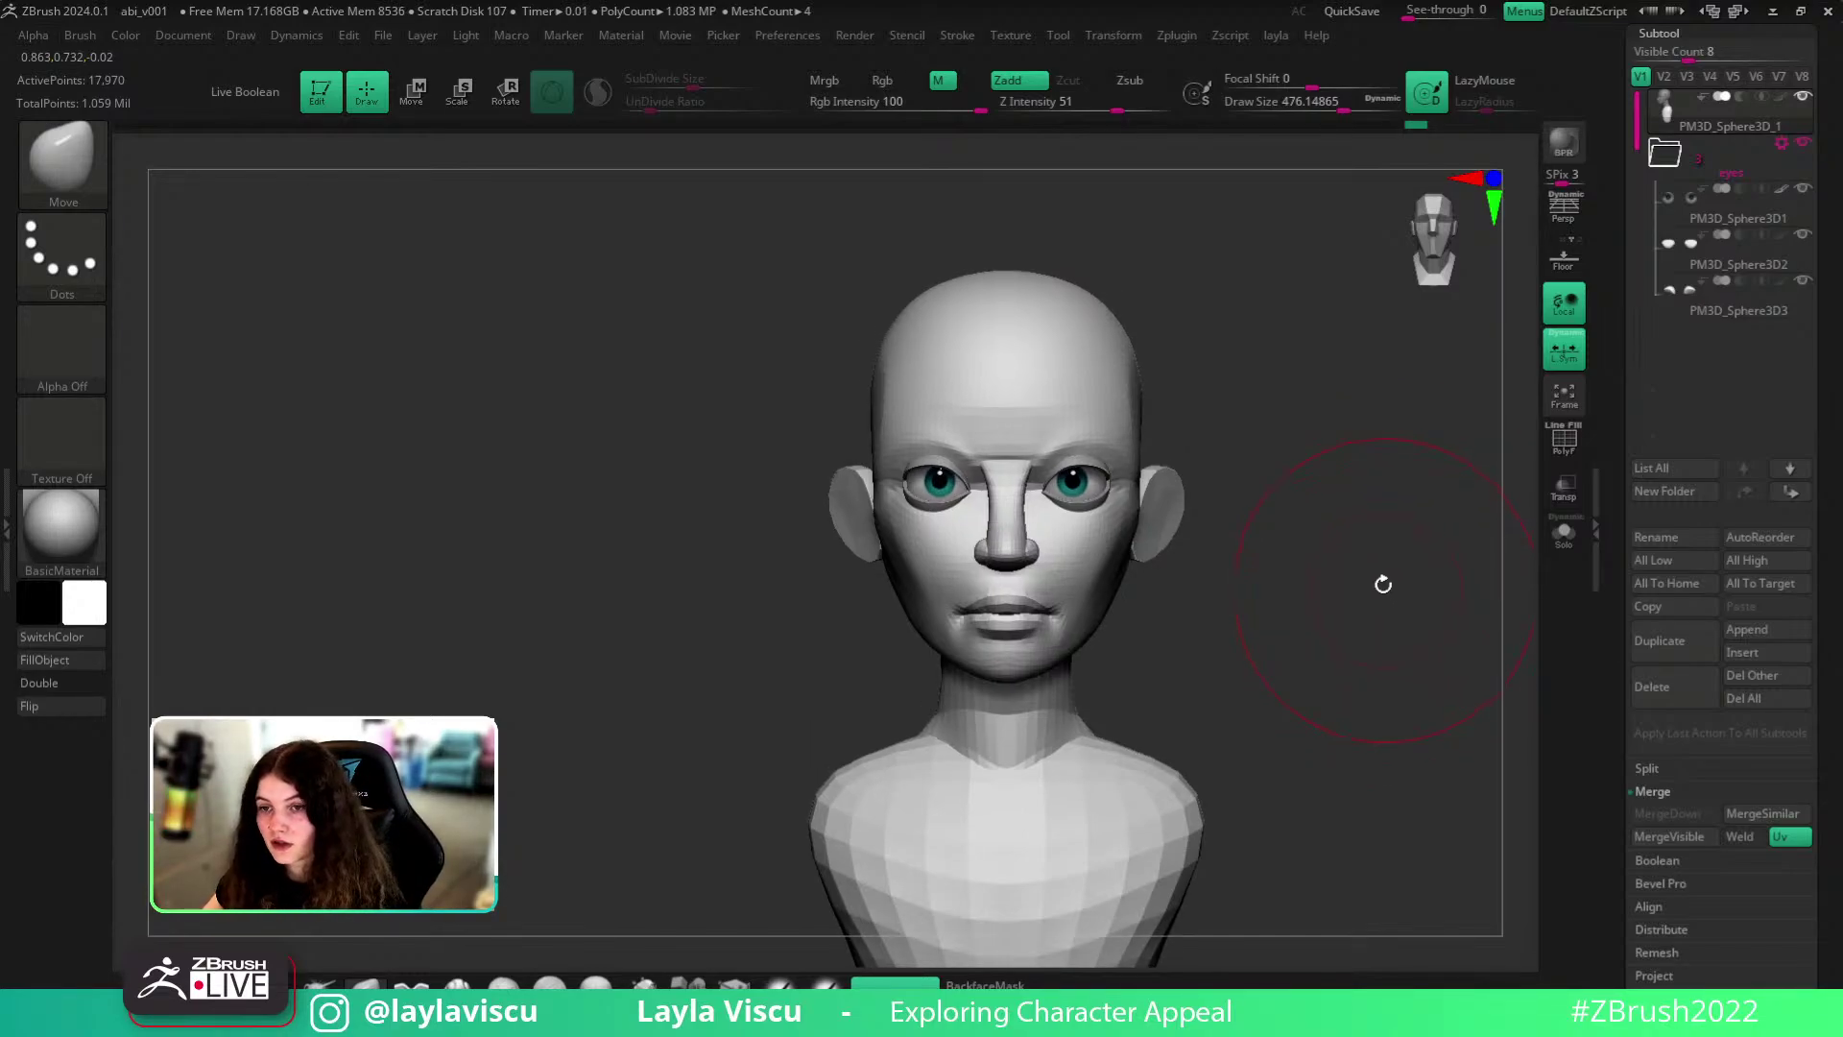
pyautogui.press('s')
pyautogui.moveTo(1369, 567)
pyautogui.mouseDown()
pyautogui.moveTo(1341, 575)
pyautogui.moveTo(1340, 504)
pyautogui.mouseUp()
pyautogui.moveTo(1249, 560)
pyautogui.mouseDown()
pyautogui.moveTo(1234, 547)
pyautogui.moveTo(1256, 550)
pyautogui.mouseUp()
pyautogui.keyDown('ctrl'); pyautogui.moveTo(1313, 515); pyautogui.dragTo(1216, 521, button='right'); pyautogui.keyUp('ctrl')
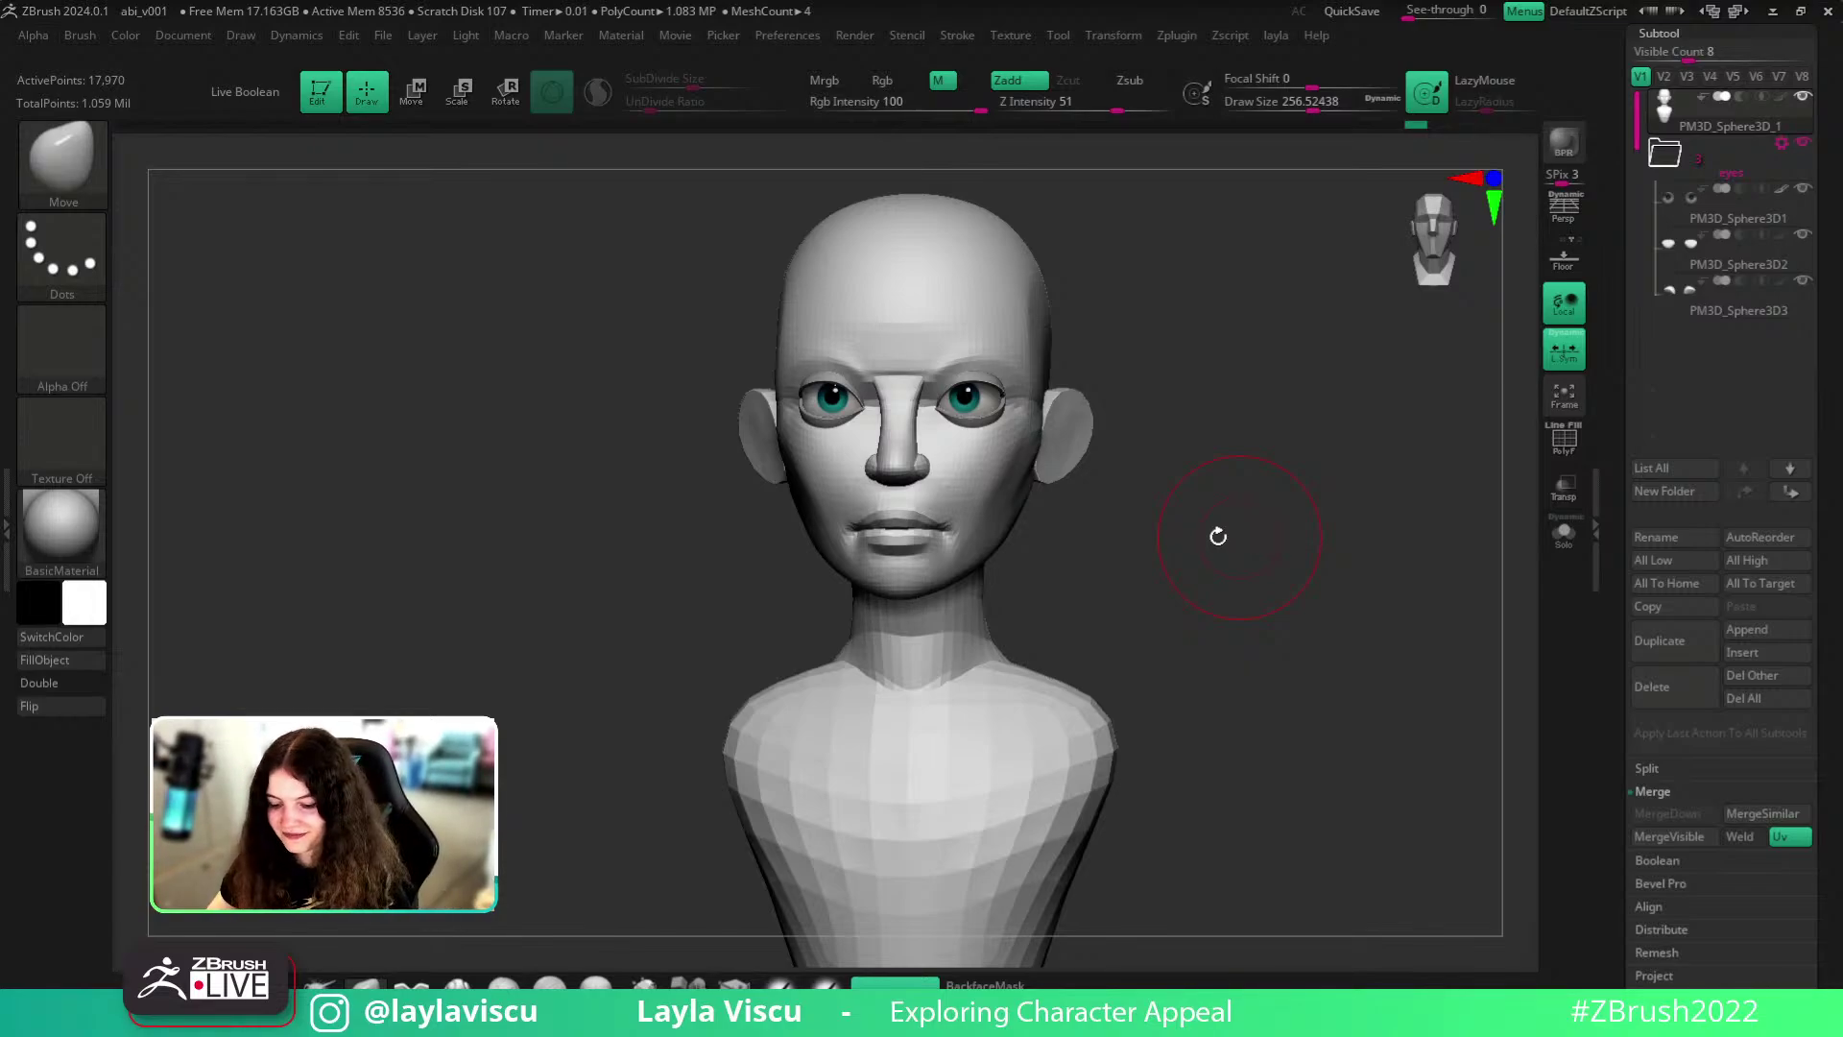
# - Select the eyeballs subtool, isolate it and reduce the draw size to about 27
pyautogui.keyDown('alt'); pyautogui.click(956, 399); pyautogui.keyUp('alt')
pyautogui.click(1551, 539)
pyautogui.keyDown('ctrl'); pyautogui.moveTo(944, 428); pyautogui.dragTo(1120, 589, button='right'); pyautogui.keyUp('ctrl')
pyautogui.press('s')
pyautogui.moveTo(1048, 510); pyautogui.dragTo(991, 510)
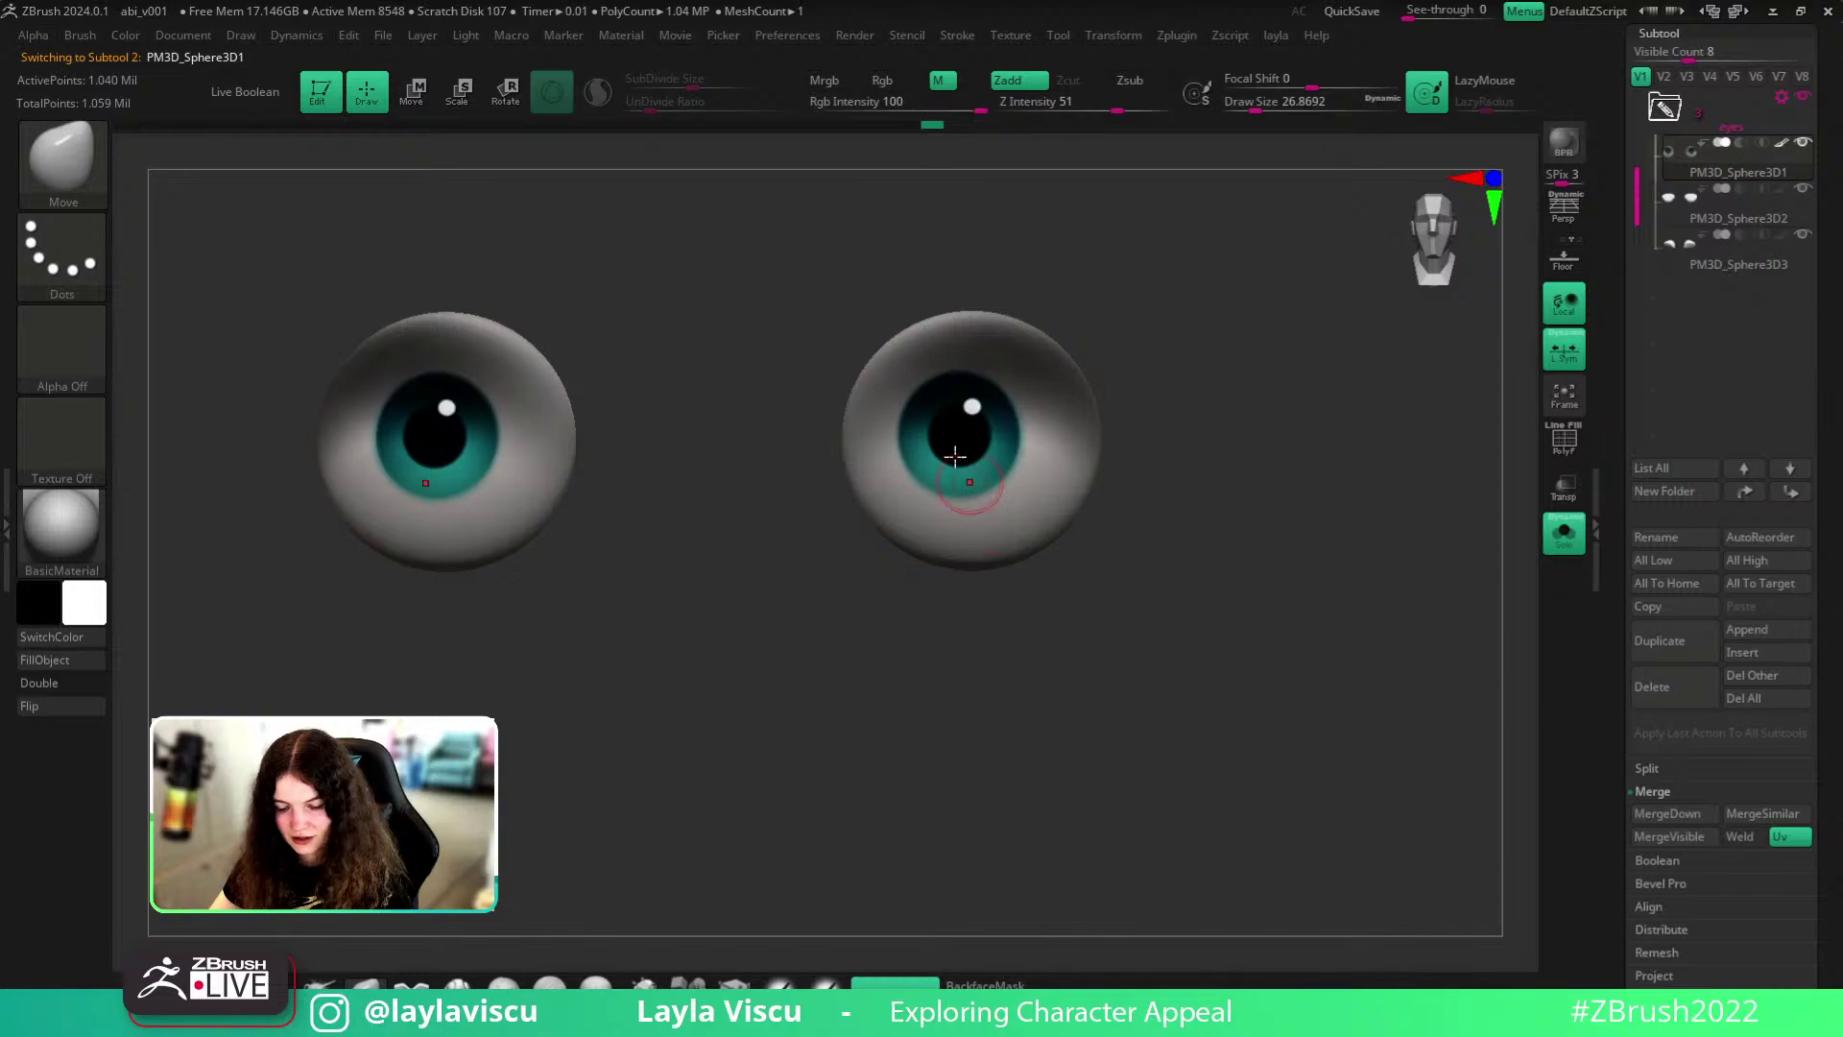
pyautogui.moveTo(954, 436)
pyautogui.keyDown('ctrl'); pyautogui.mouseDown()
pyautogui.moveTo(987, 407)
pyautogui.moveTo(926, 461)
pyautogui.moveTo(963, 437)
pyautogui.moveTo(948, 435)
pyautogui.mouseUp(); pyautogui.keyUp('ctrl')
pyautogui.hotkey('ctrl', 'z')
pyautogui.press('s')
pyautogui.hotkey('ctrl', 'z')
# - Mask a round spot on the lower outer part of the eyeballs at a draw size of about 33 and invert the mask
pyautogui.press('s')
pyautogui.keyDown('ctrl'); pyautogui.moveTo(1008, 518); pyautogui.dragTo(1008, 527); pyautogui.keyUp('ctrl')
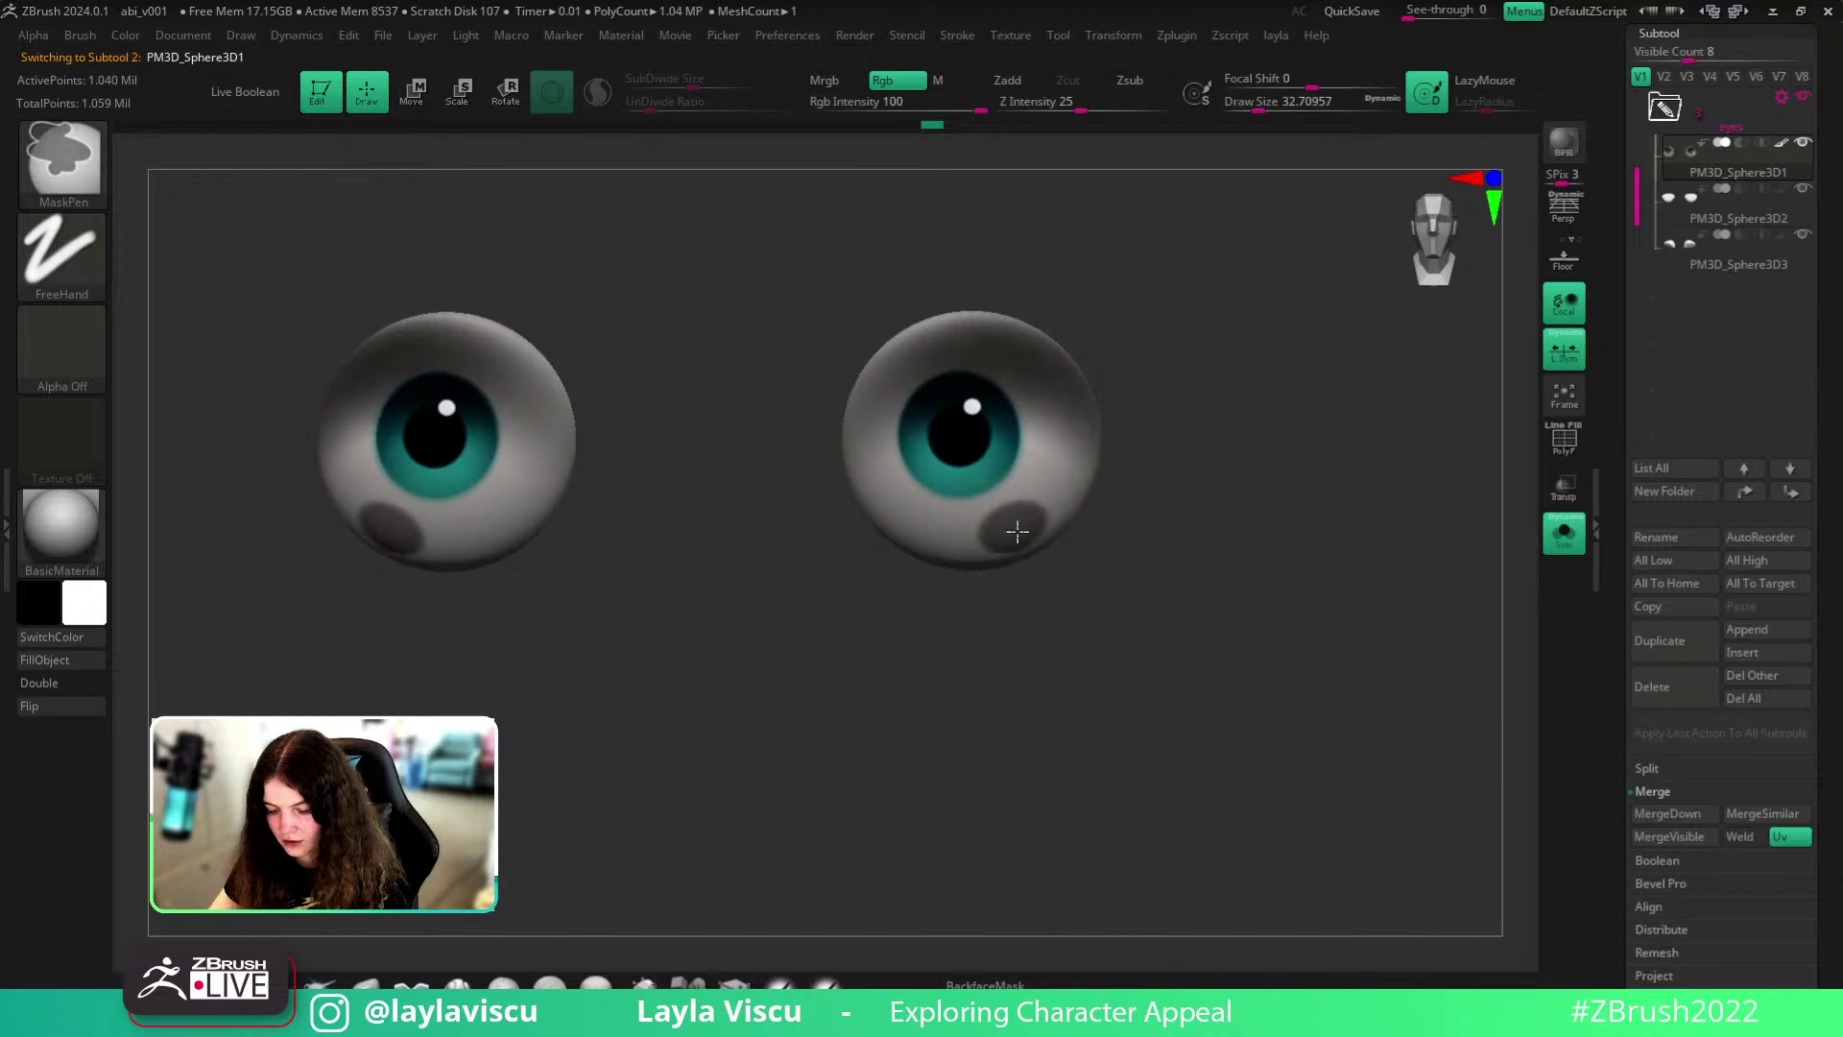
pyautogui.moveTo(1110, 617); pyautogui.dragTo(1006, 540)
pyautogui.keyDown('ctrl'); pyautogui.moveTo(1006, 541); pyautogui.dragTo(1265, 598, button='right'); pyautogui.keyUp('ctrl')
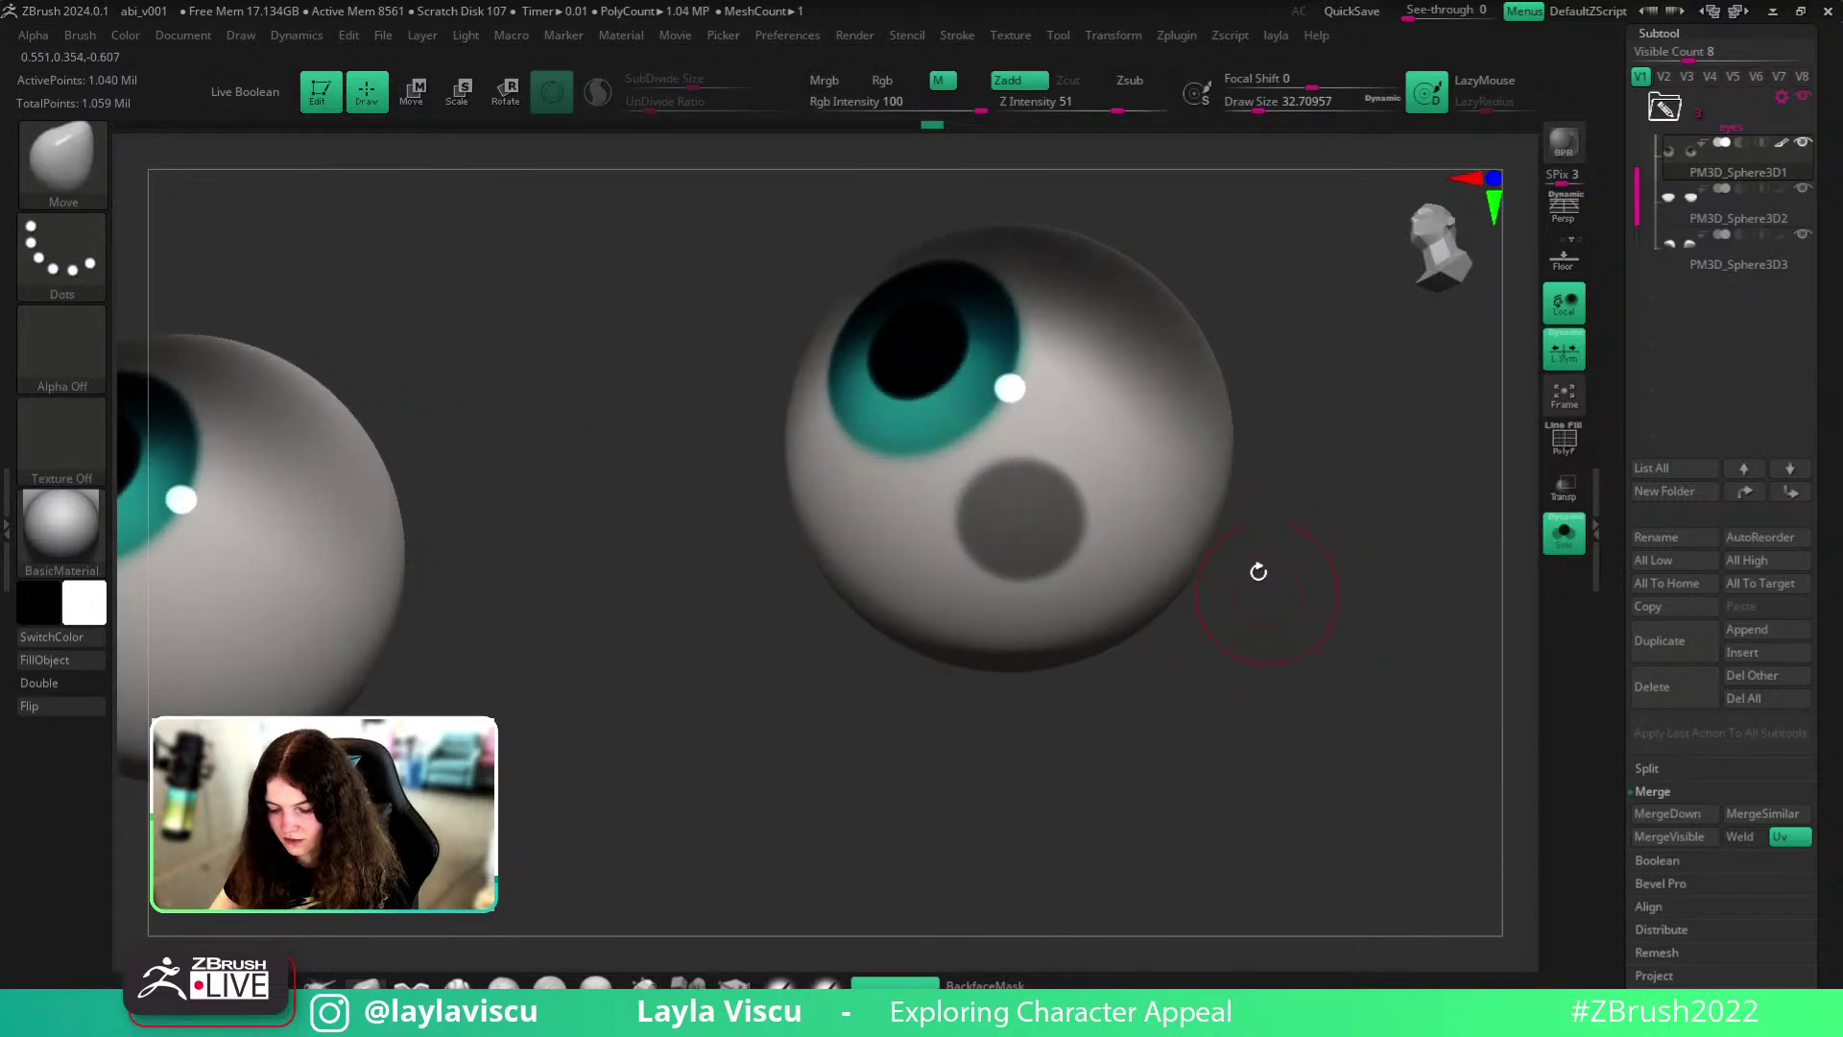
pyautogui.hotkey('ctrl', 'z')
pyautogui.keyDown('ctrl'); pyautogui.moveTo(1076, 519); pyautogui.dragTo(1078, 525); pyautogui.keyUp('ctrl')
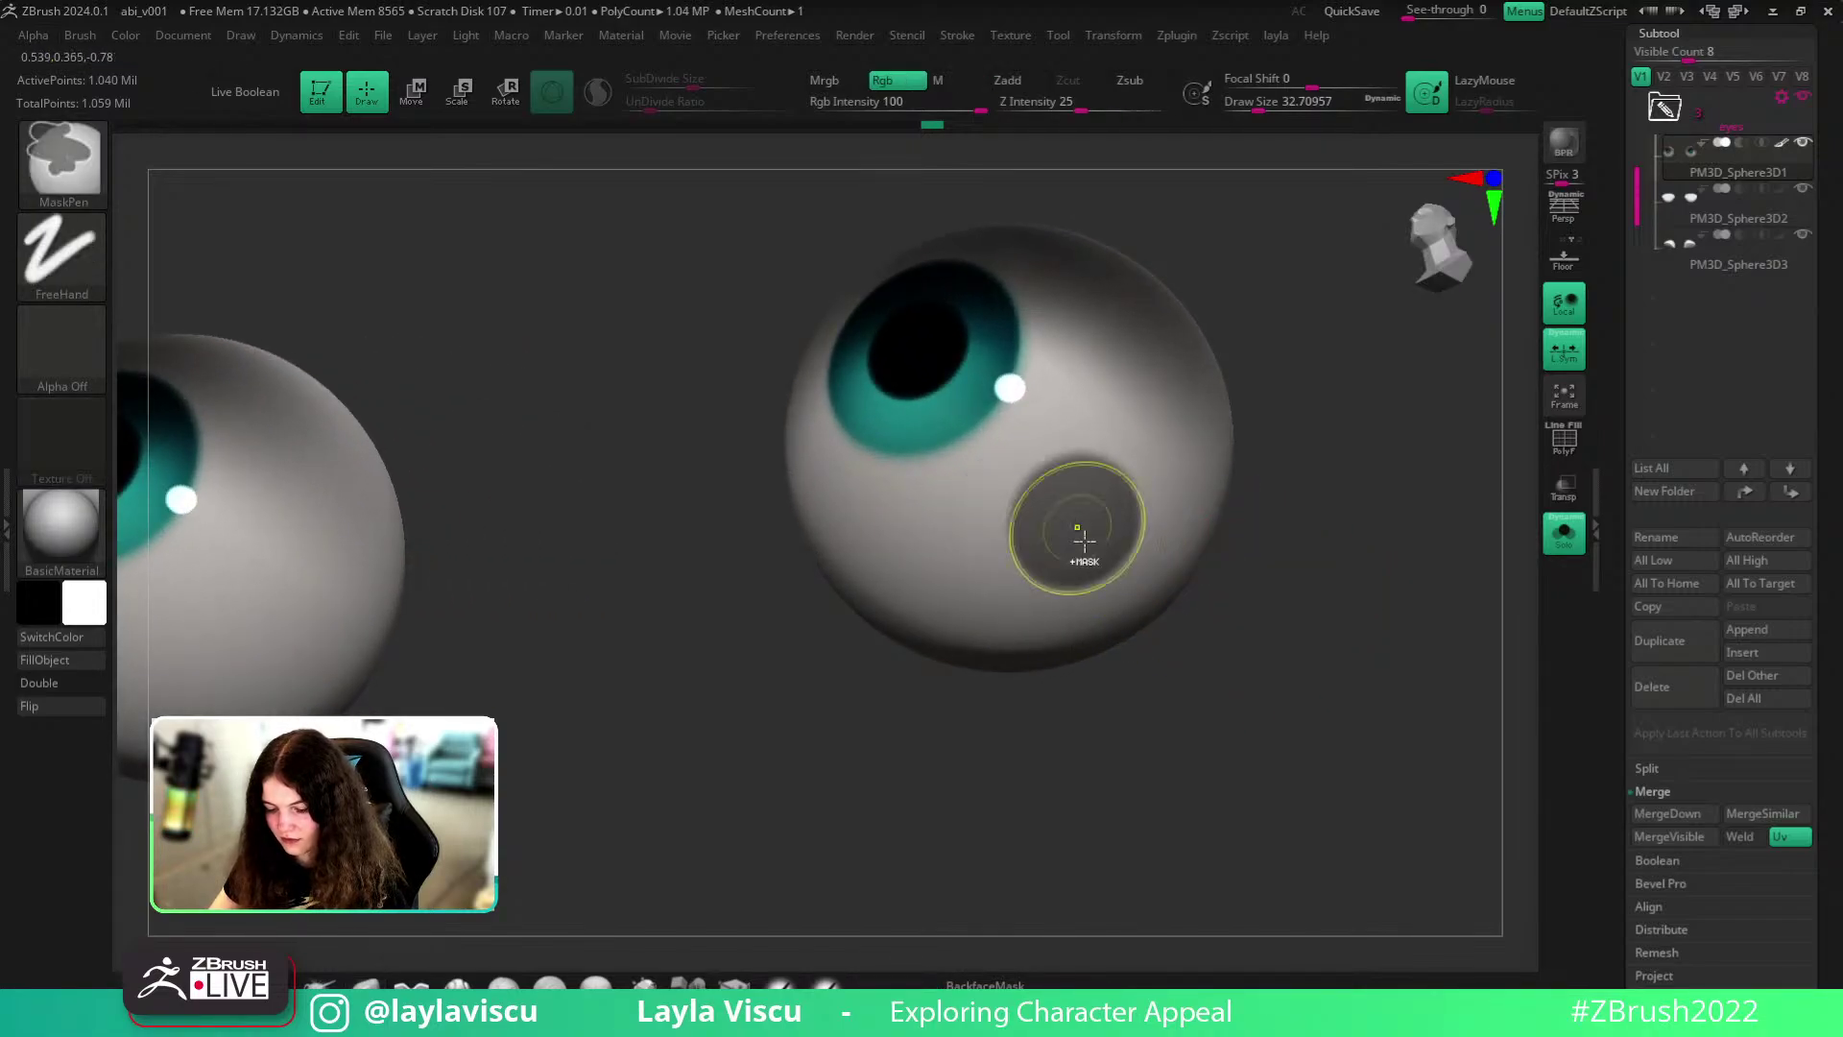
pyautogui.keyDown('ctrl'); pyautogui.click(1298, 576); pyautogui.keyUp('ctrl')
pyautogui.moveTo(1360, 587); pyautogui.dragTo(1360, 557)
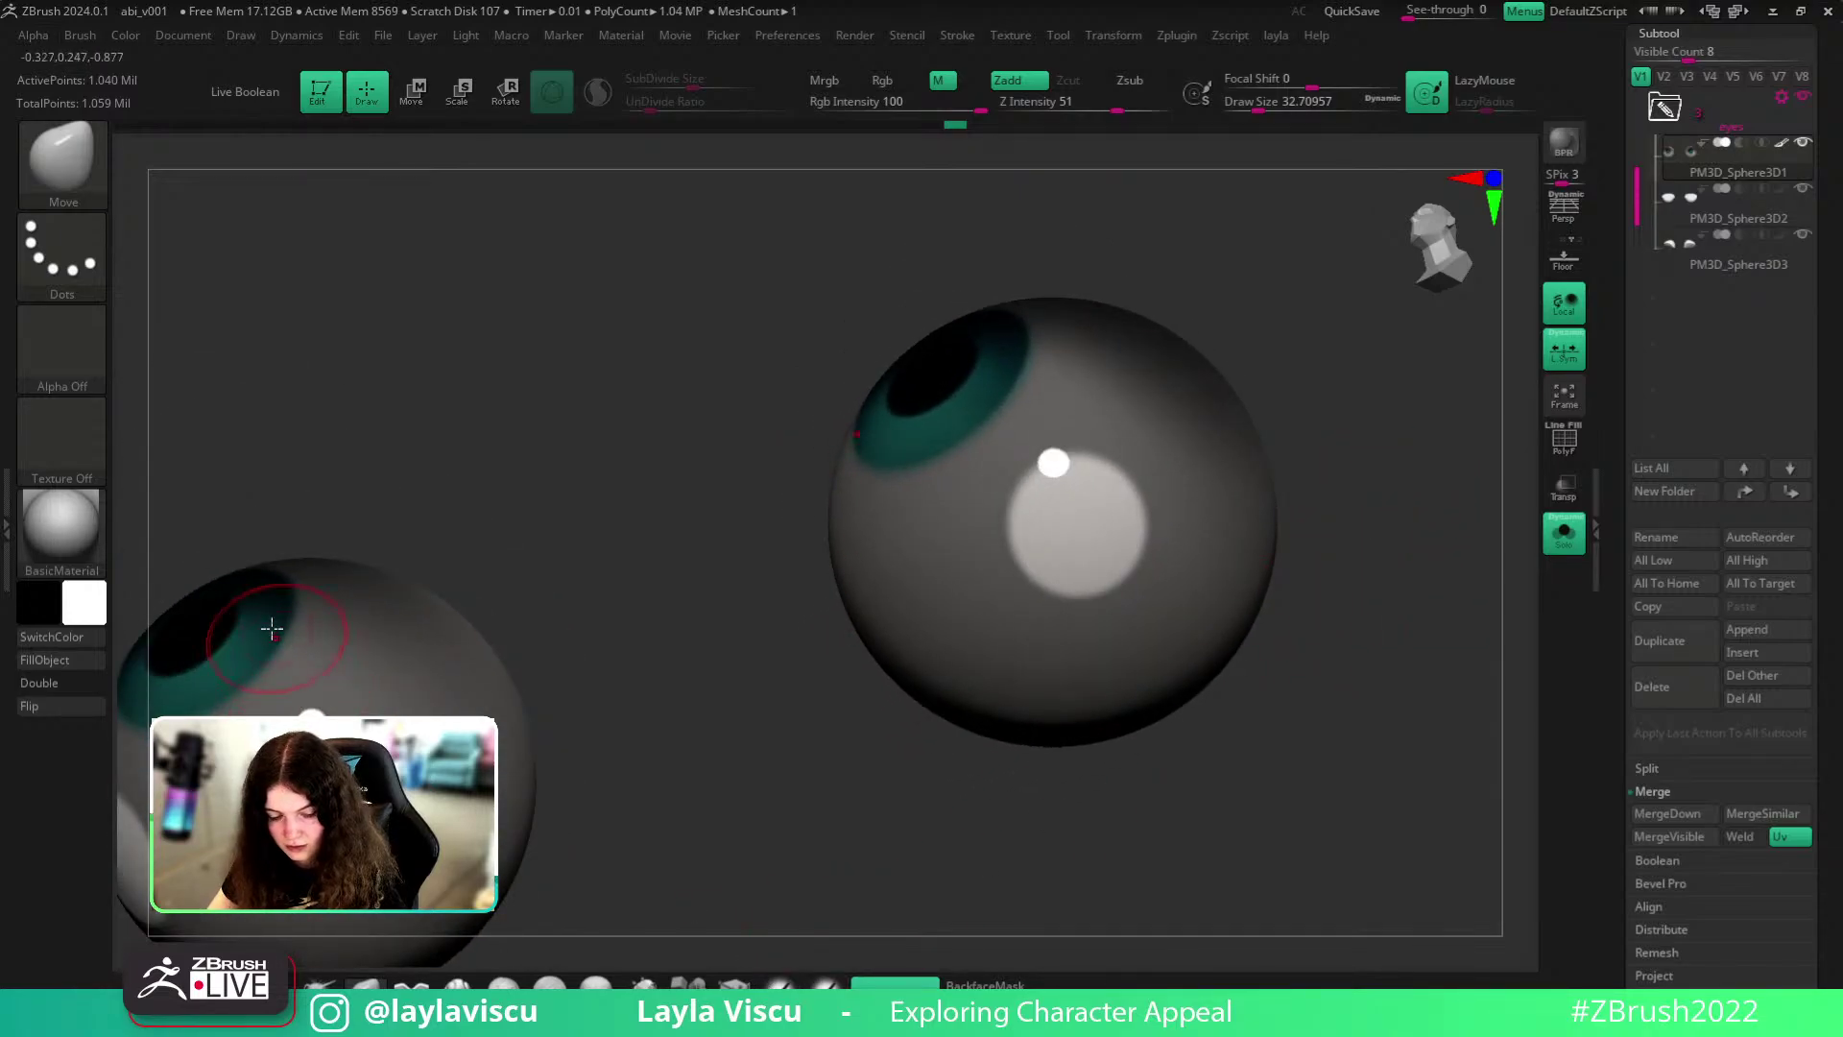
# - Sample the dark teal iris colour, add a new sculpt layer and paint the unmasked eyeball spot with the SoftP_3DCW brush
pyautogui.press('c')
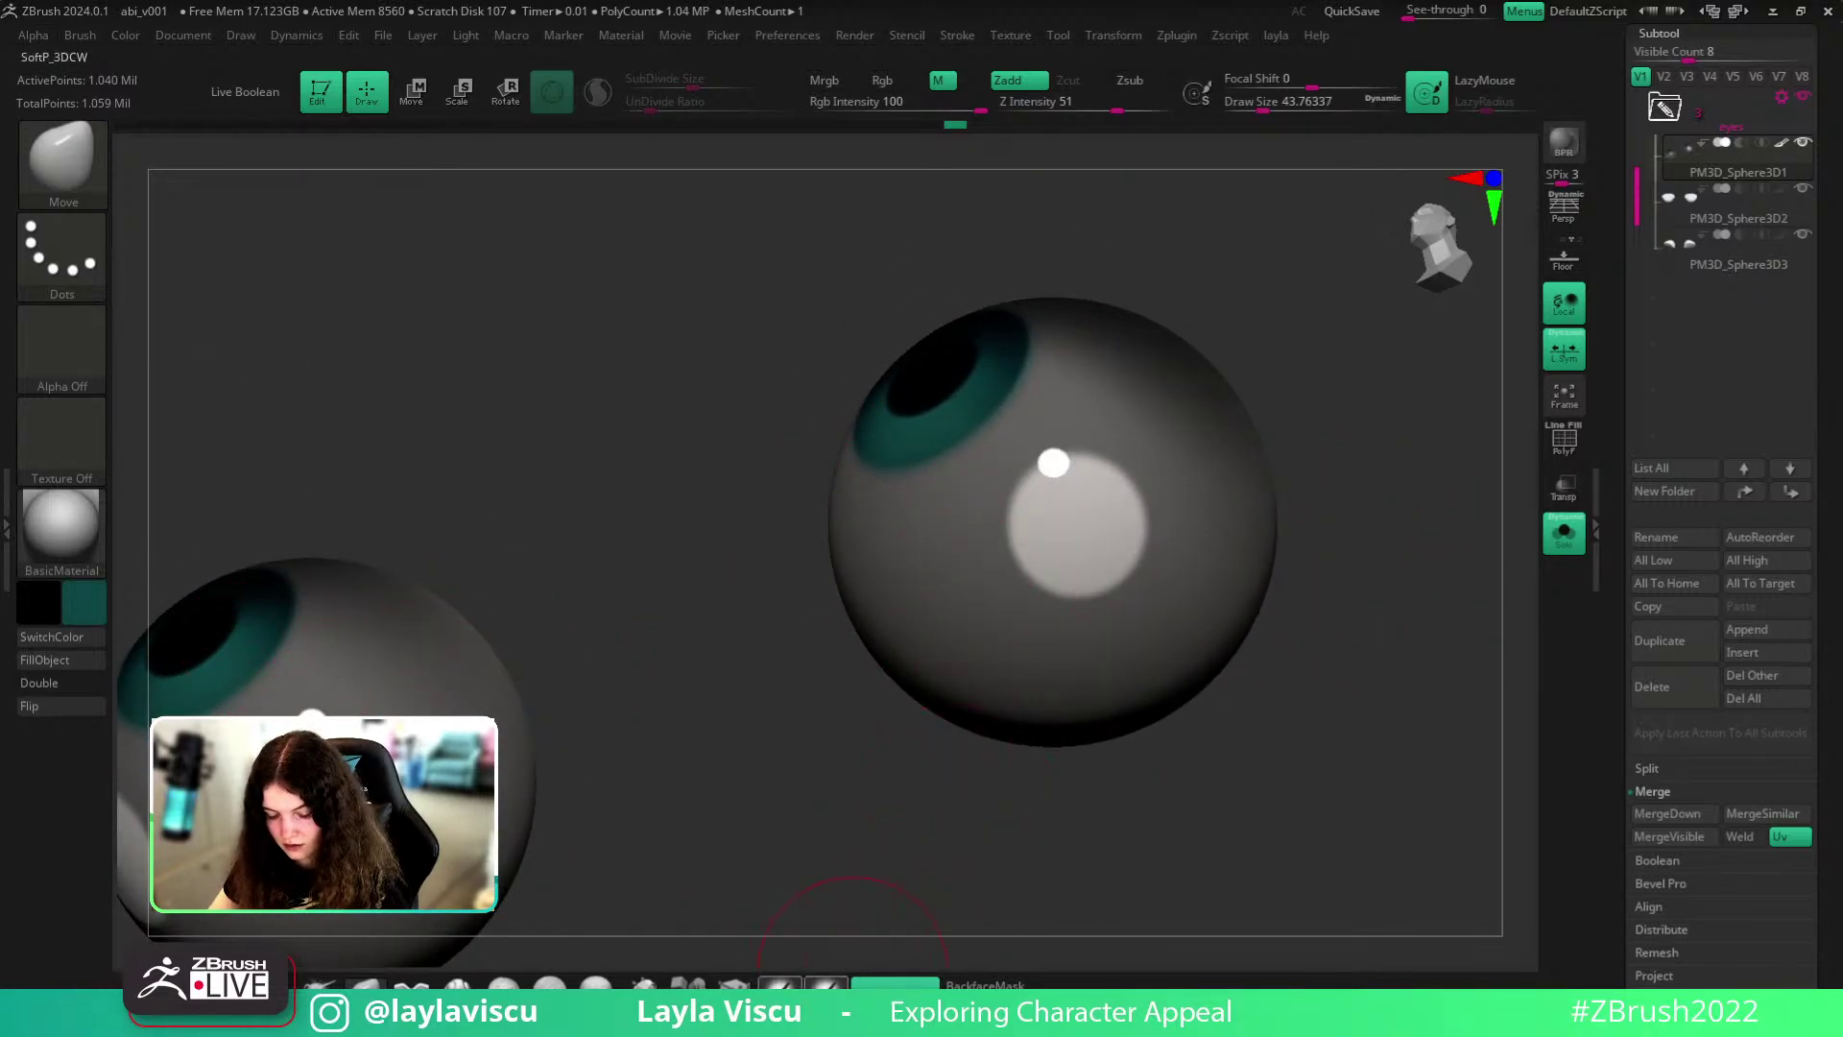
pyautogui.click(827, 986)
pyautogui.click(1070, 523)
pyautogui.moveTo(1836, 962); pyautogui.dragTo(1838, 782)
pyautogui.scroll(-4, 1691, 669)
pyautogui.click(1659, 586)
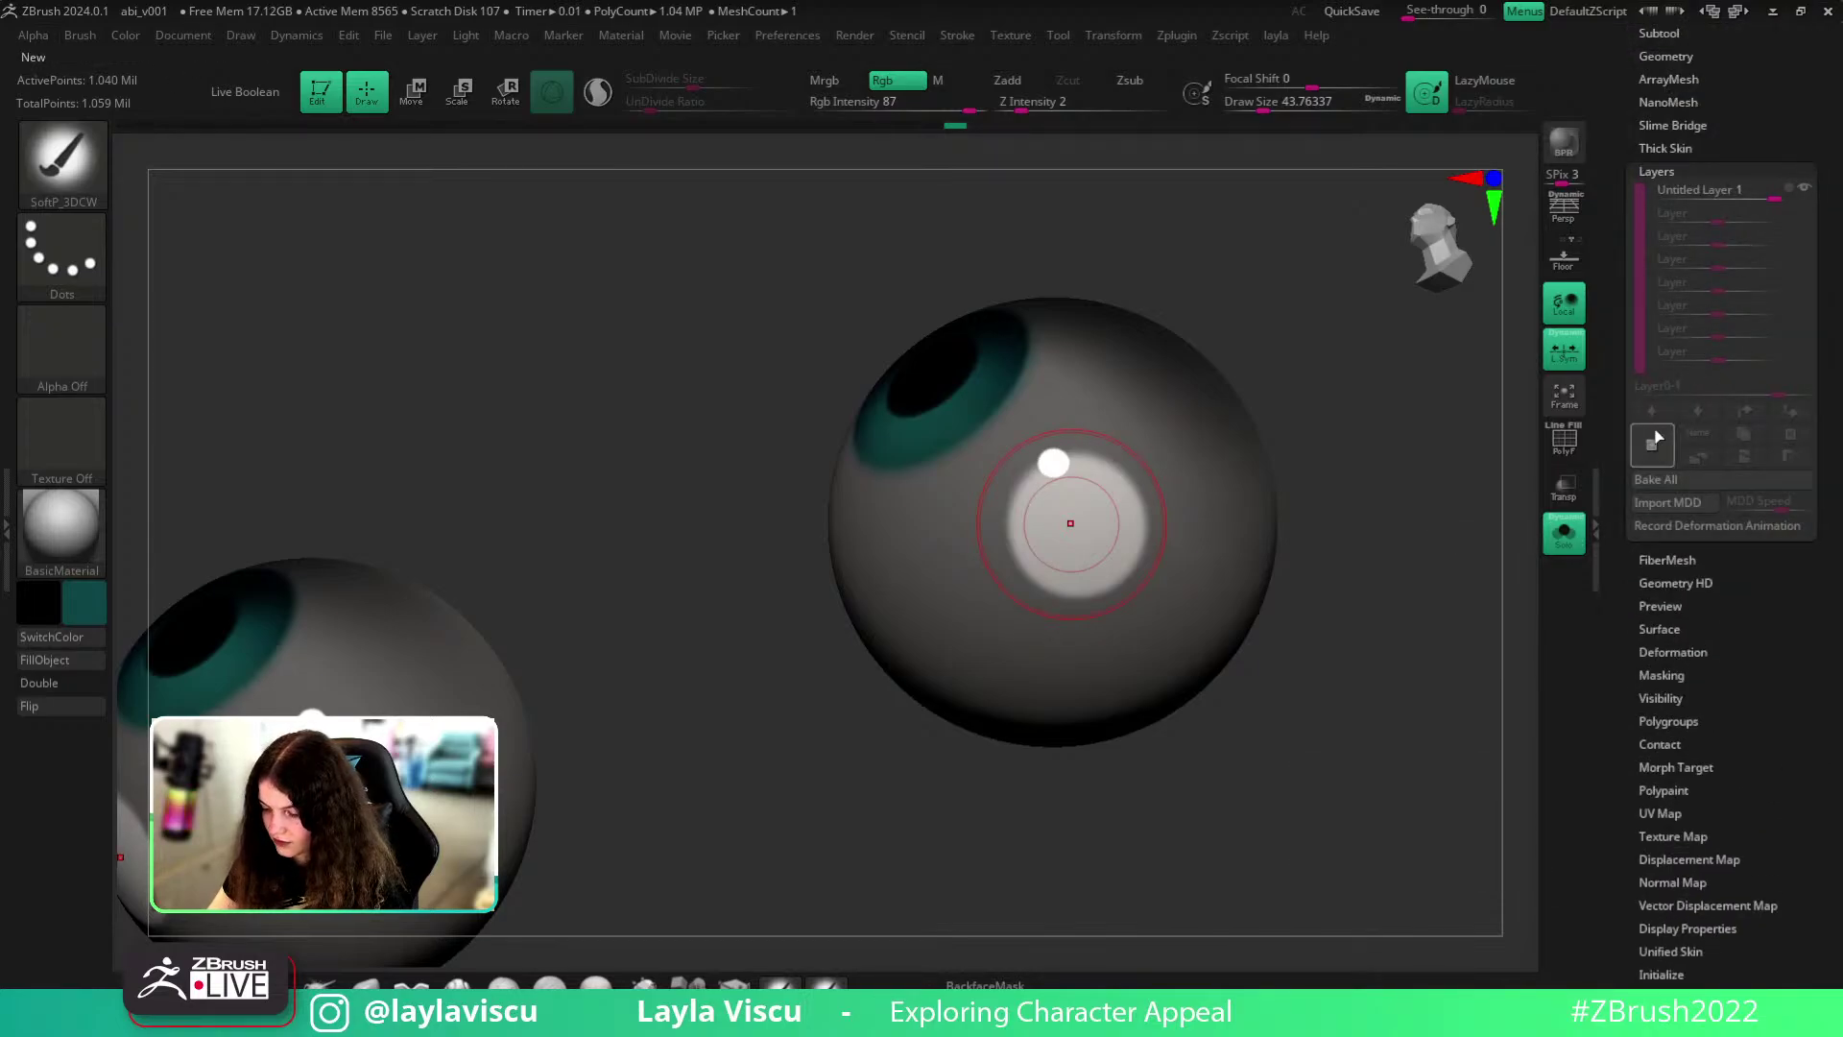
pyautogui.click(1653, 441)
pyautogui.click(1075, 526)
# - Undo the last changes on the eyeballs, clear the mask and leave the isolated view
pyautogui.moveTo(1332, 637)
pyautogui.mouseDown()
pyautogui.moveTo(1340, 745)
pyautogui.moveTo(1341, 700)
pyautogui.moveTo(1276, 753)
pyautogui.moveTo(1325, 749)
pyautogui.moveTo(1247, 729)
pyautogui.moveTo(1212, 677)
pyautogui.mouseUp()
pyautogui.press('ctrl')
pyautogui.hotkey('ctrl', 'z')
pyautogui.hotkey('ctrl', 'z')
pyautogui.keyDown('ctrl'); pyautogui.moveTo(1245, 606); pyautogui.dragTo(1277, 634); pyautogui.keyUp('ctrl')
pyautogui.click(1563, 533)
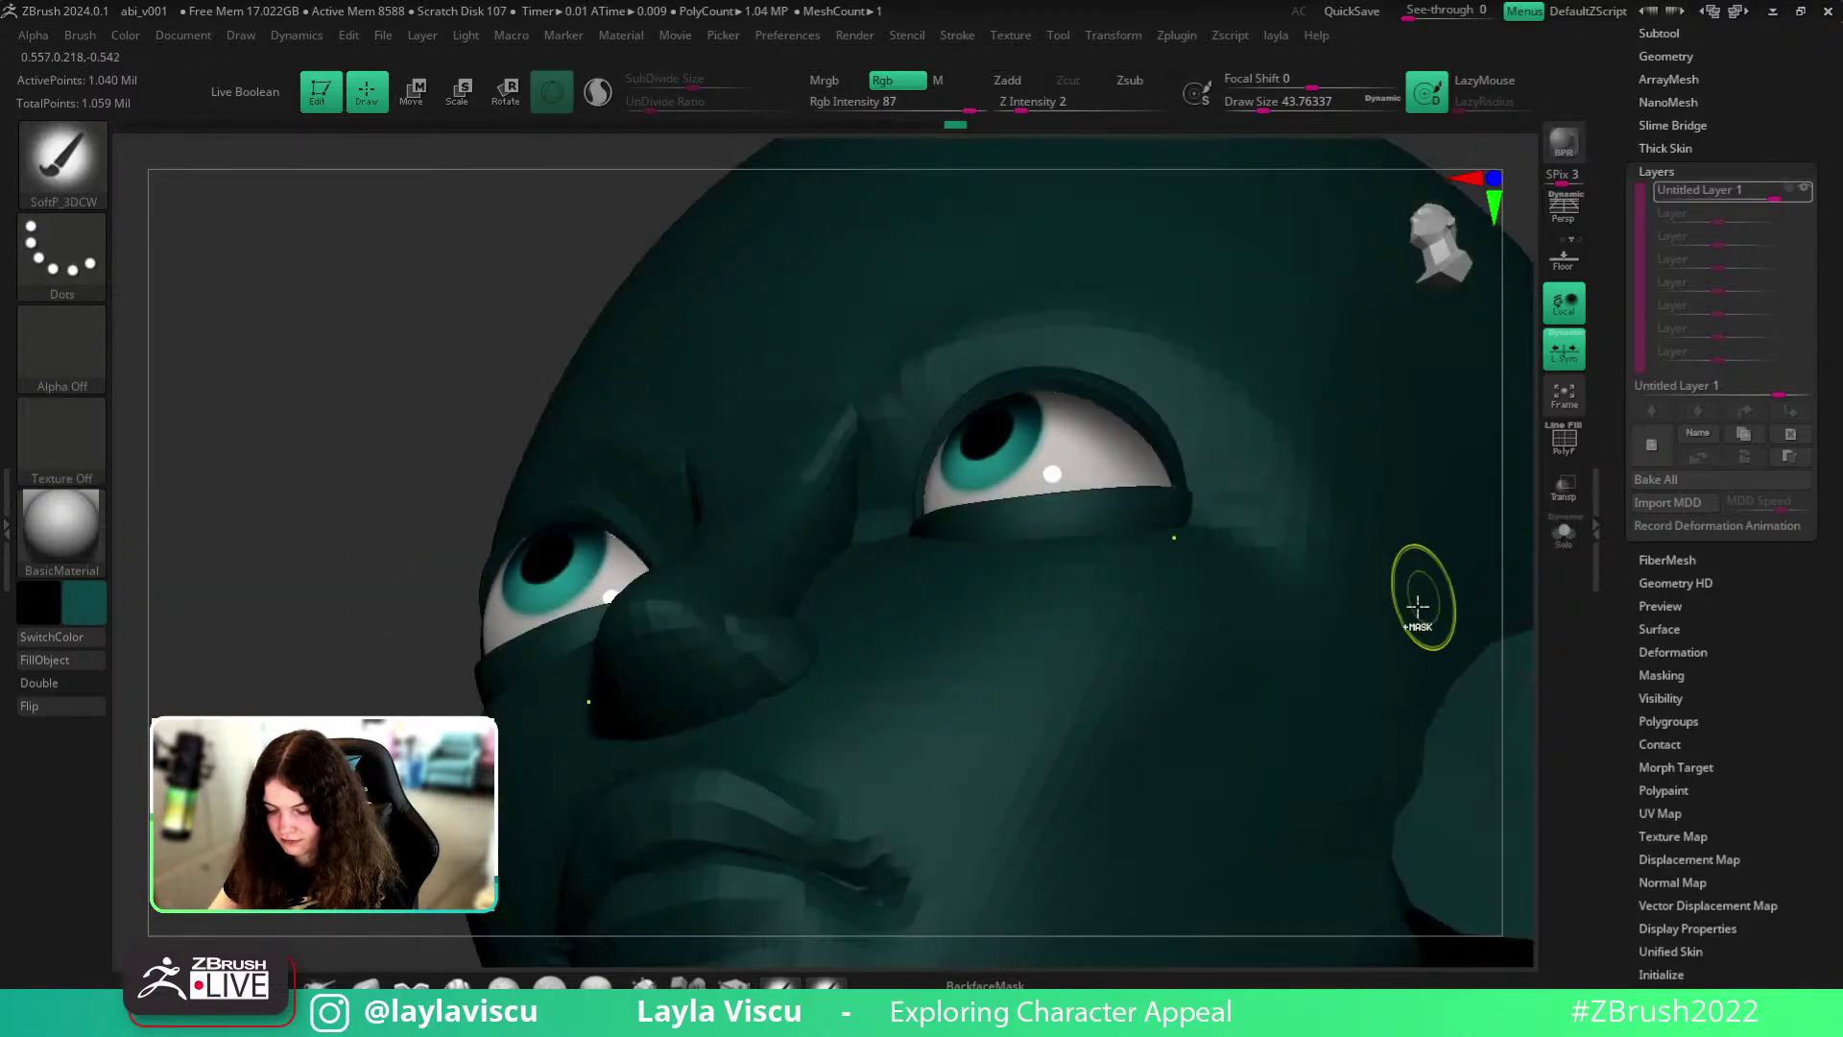
# - Set the main colour back to white and bring the whole bust into view
pyautogui.click(93, 599)
pyautogui.click(116, 518)
pyautogui.keyDown('ctrl'); pyautogui.moveTo(1123, 533); pyautogui.dragTo(1119, 567, button='right'); pyautogui.keyUp('ctrl')
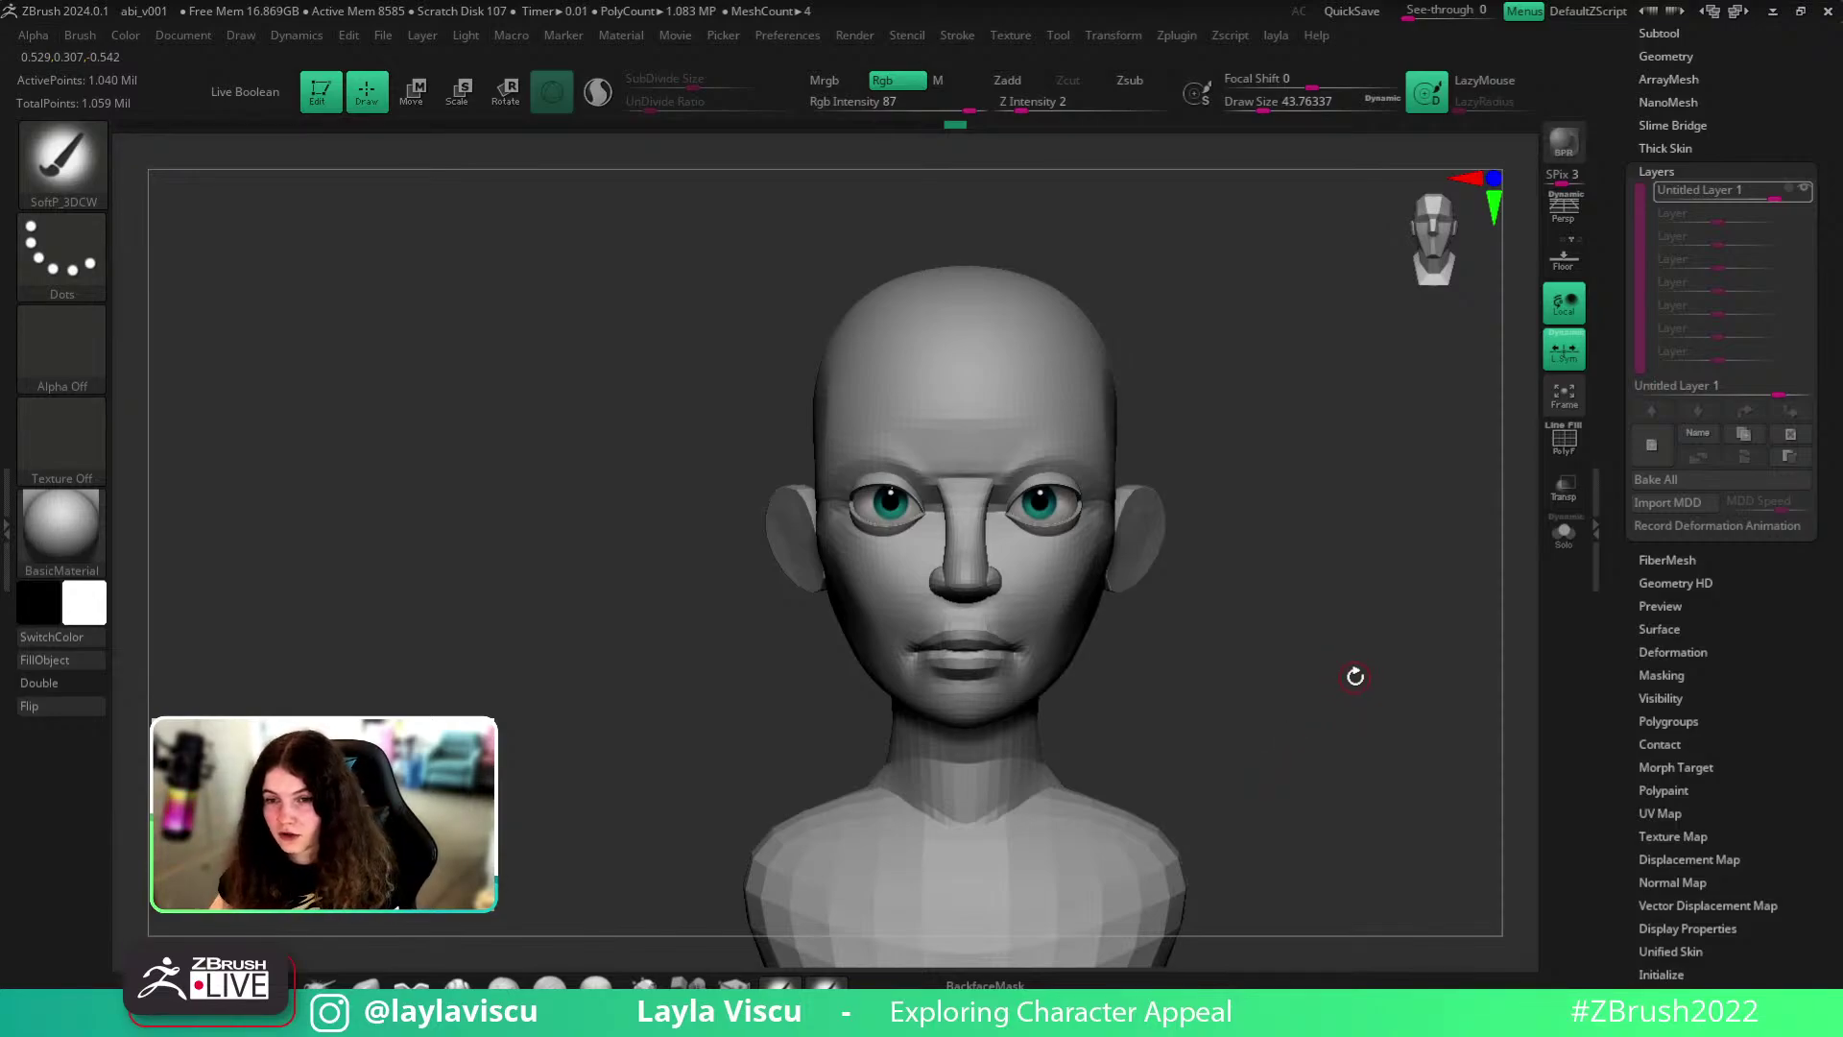
# - Select the head and torso subtool and nudge the front of the neck in profile with the Move brush at a draw size of about 172
pyautogui.moveTo(1541, 708)
pyautogui.mouseDown()
pyautogui.moveTo(1419, 748)
pyautogui.moveTo(1493, 782)
pyautogui.moveTo(1240, 414)
pyautogui.mouseUp()
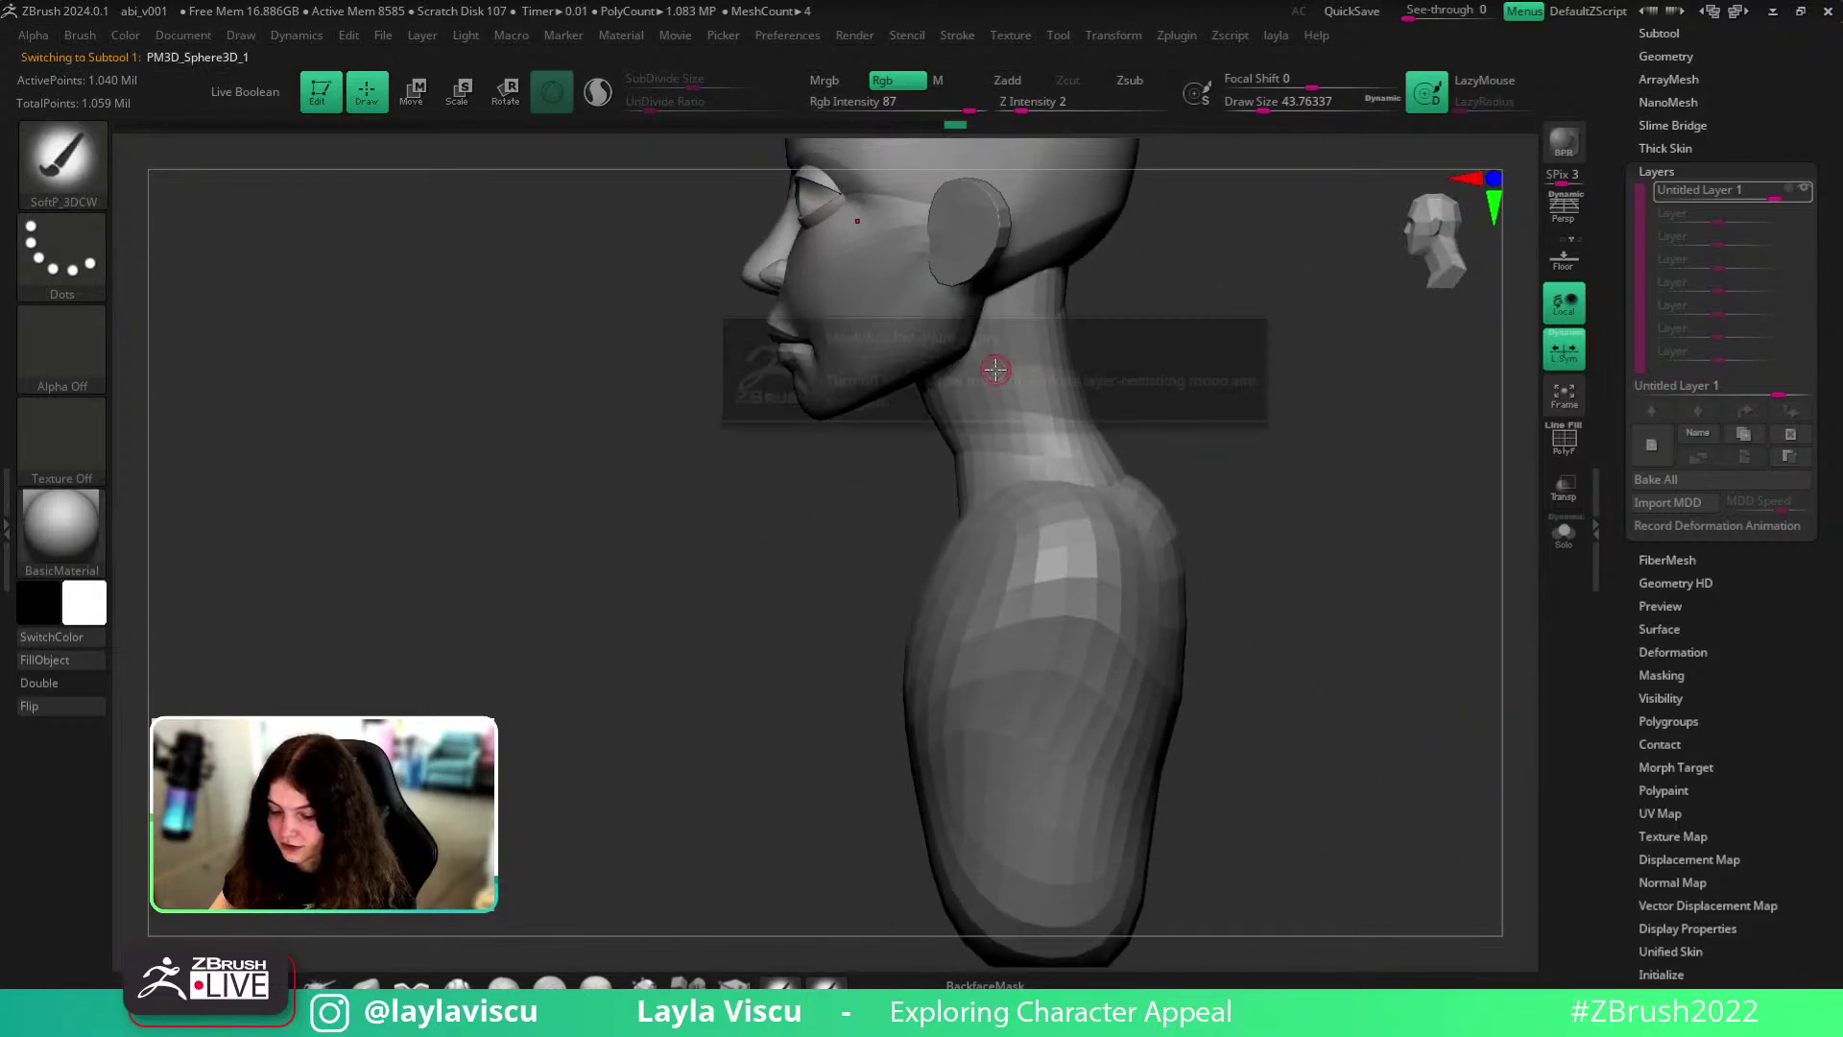
pyautogui.press('b')
pyautogui.press('m')
pyautogui.press('v')
pyautogui.press('s')
pyautogui.moveTo(925, 416); pyautogui.dragTo(958, 415)
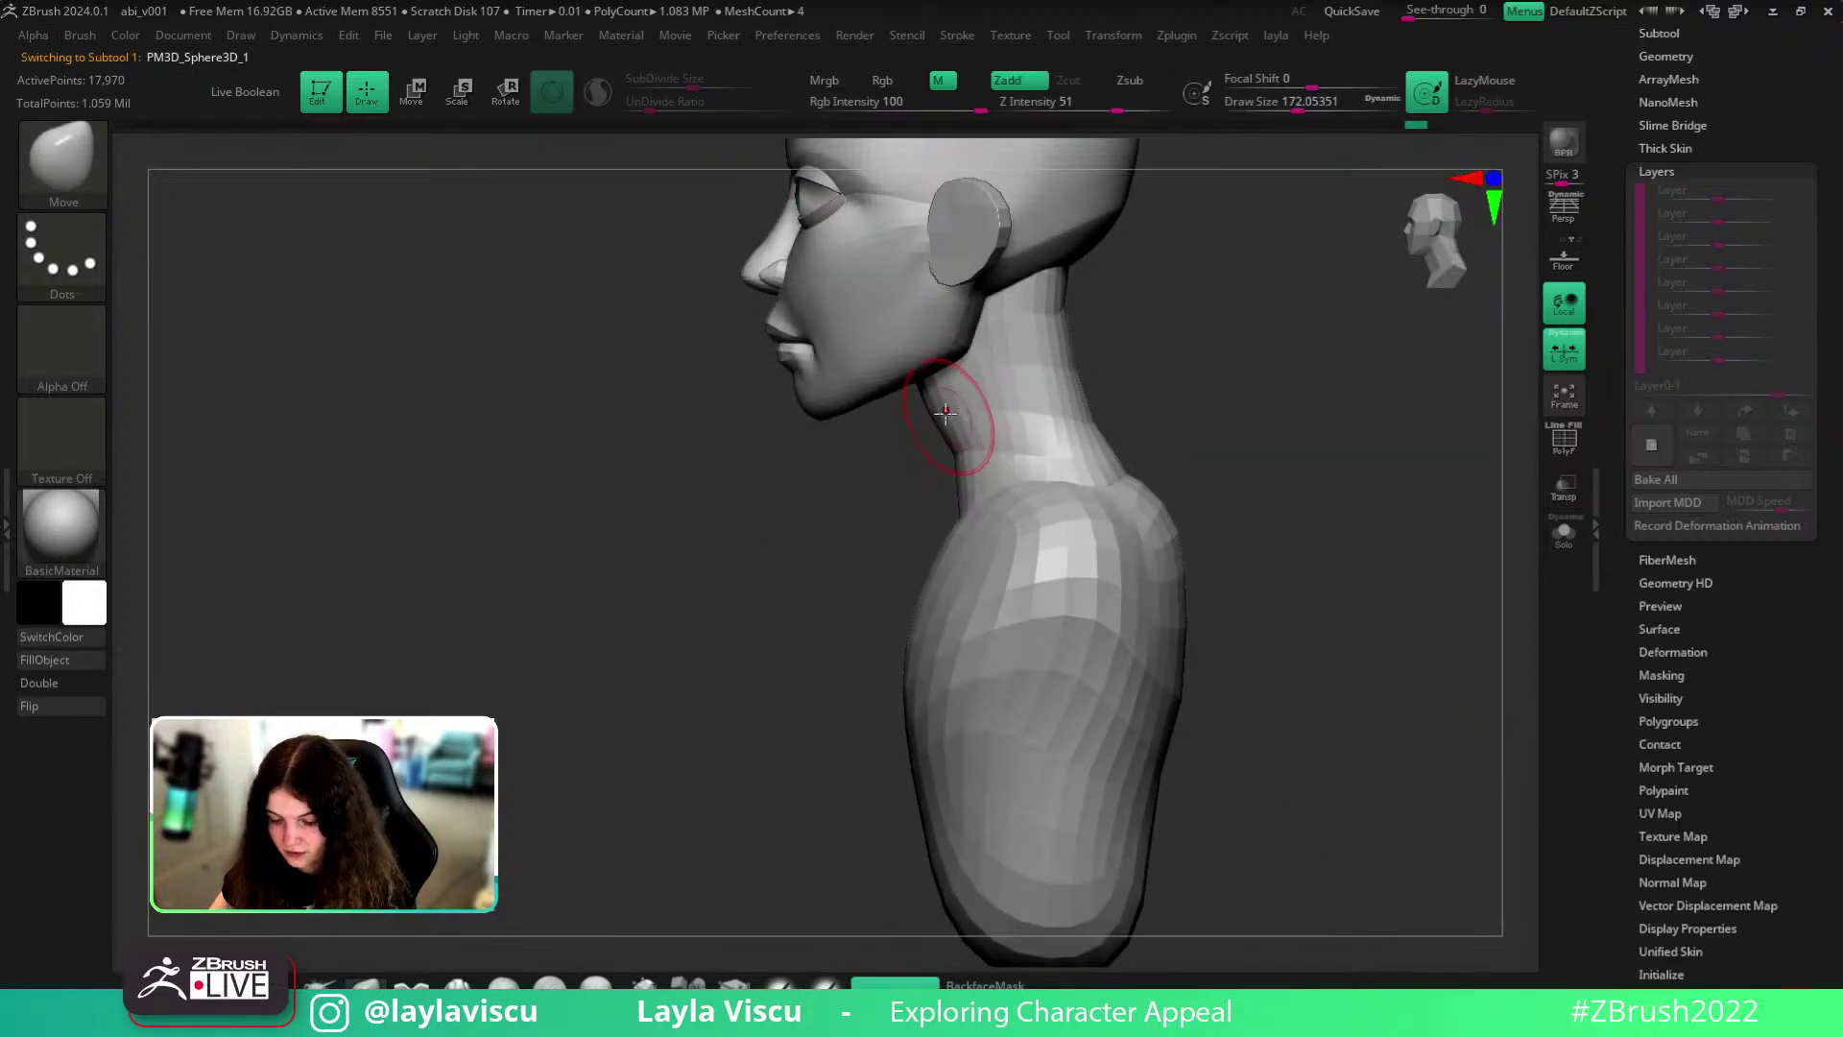
pyautogui.hotkey('shift', 'f')
pyautogui.hotkey('shift', 'f')
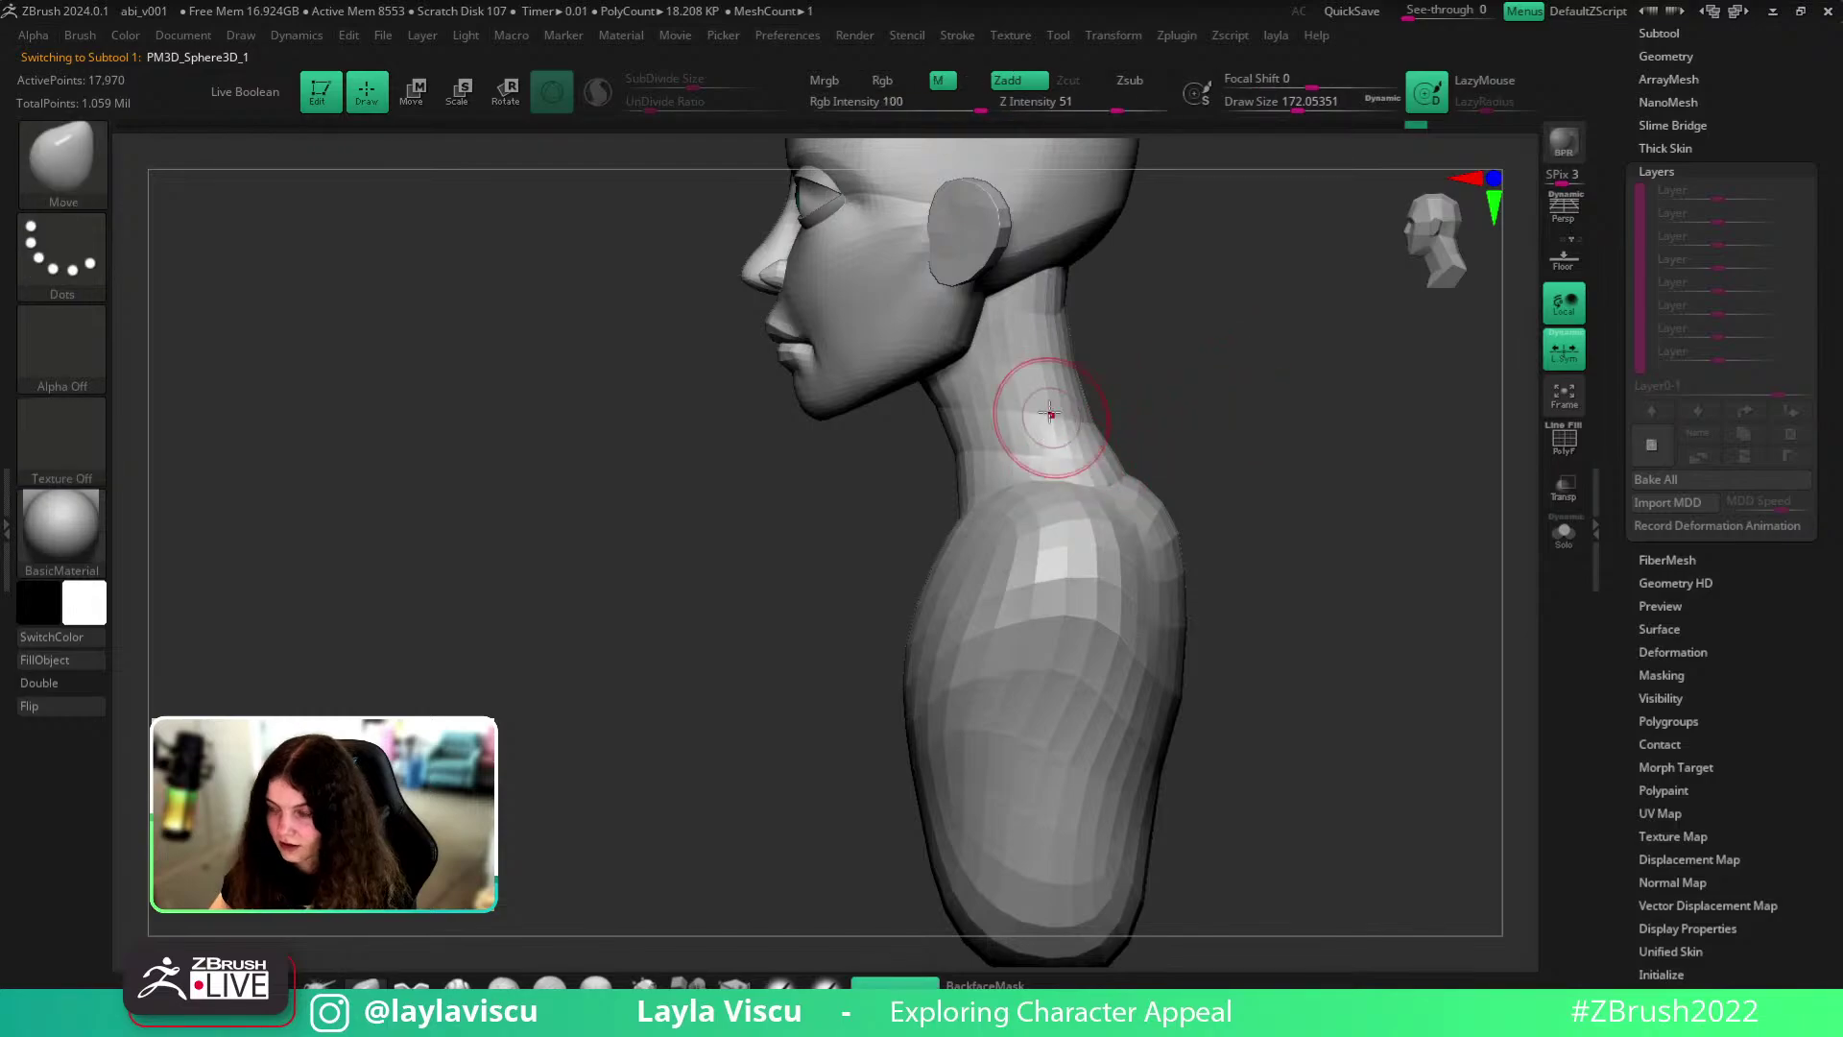
# - Display the polygroup wireframe, switch to the ZModeler brush and choose an action for editing the neck's topology
pyautogui.hotkey('shift', 'f')
pyautogui.moveTo(959, 945); pyautogui.dragTo(776, 981)
pyautogui.press('b')
pyautogui.press('i')
pyautogui.press('p')
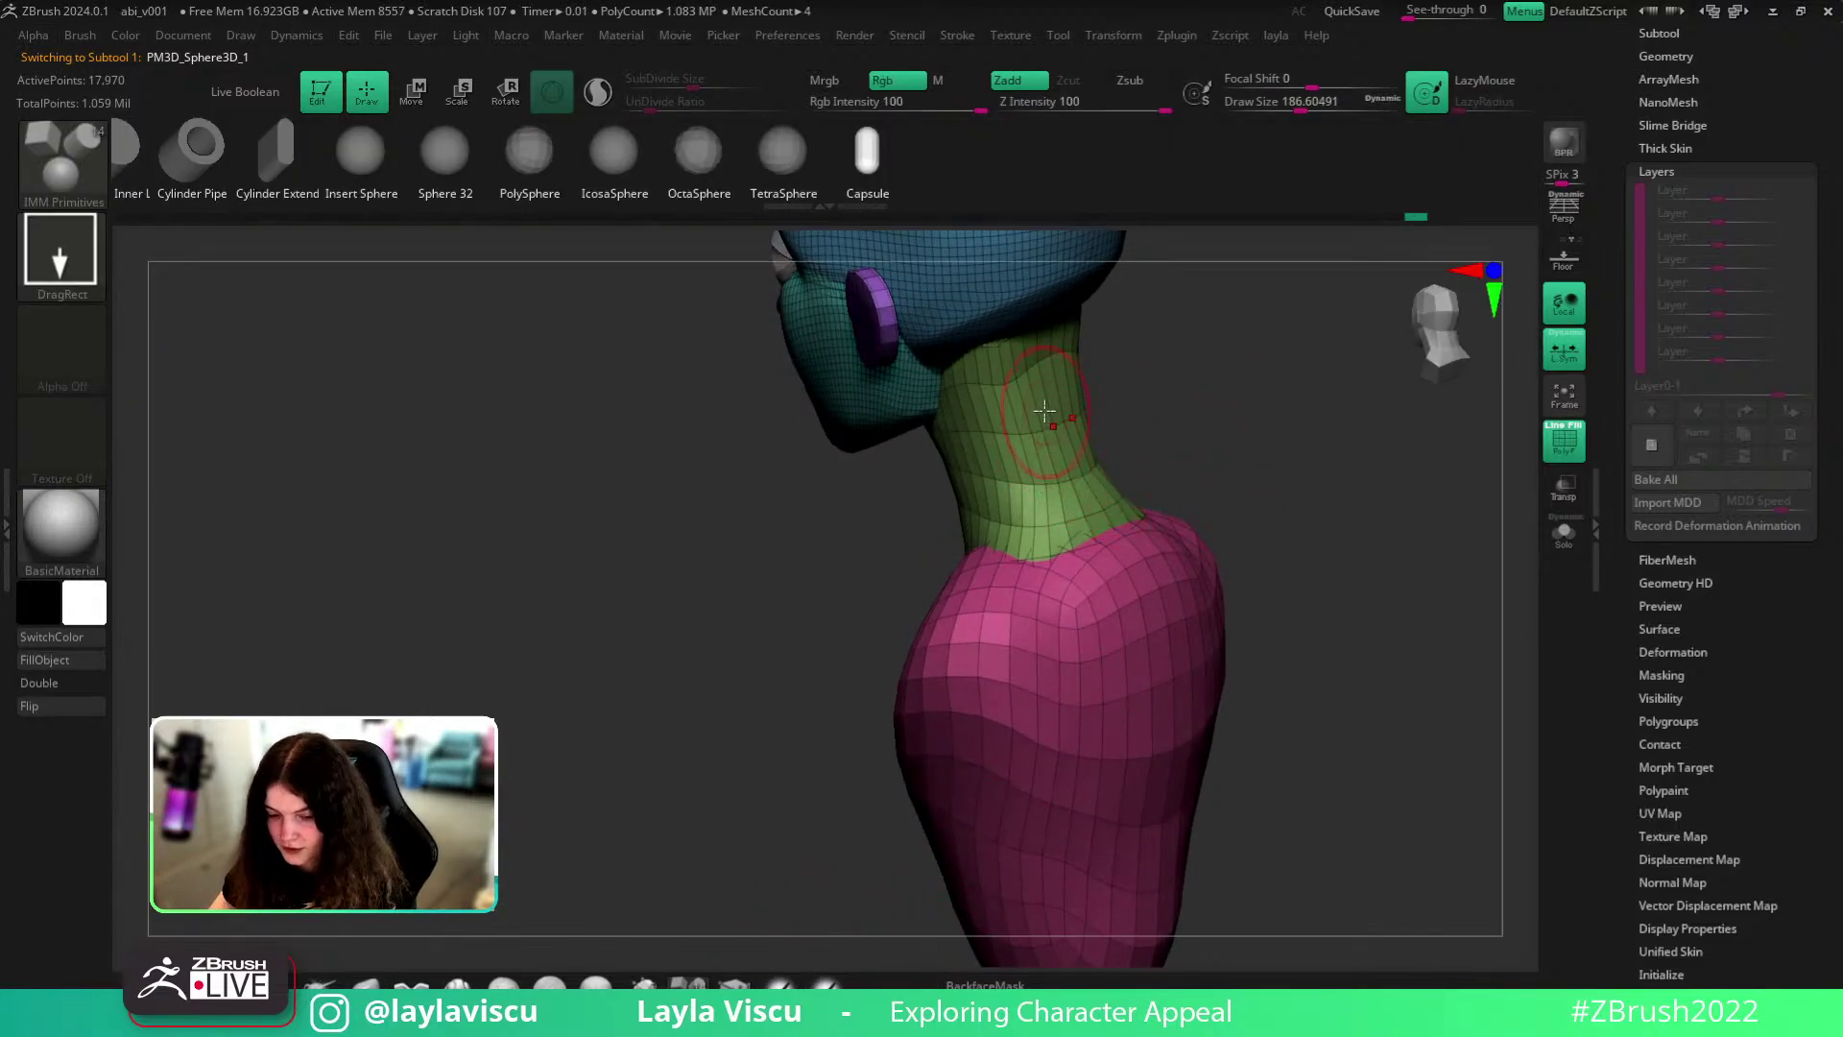
pyautogui.click(734, 985)
pyautogui.keyDown('ctrl'); pyautogui.moveTo(1068, 429); pyautogui.dragTo(1103, 516, button='right'); pyautogui.keyUp('ctrl')
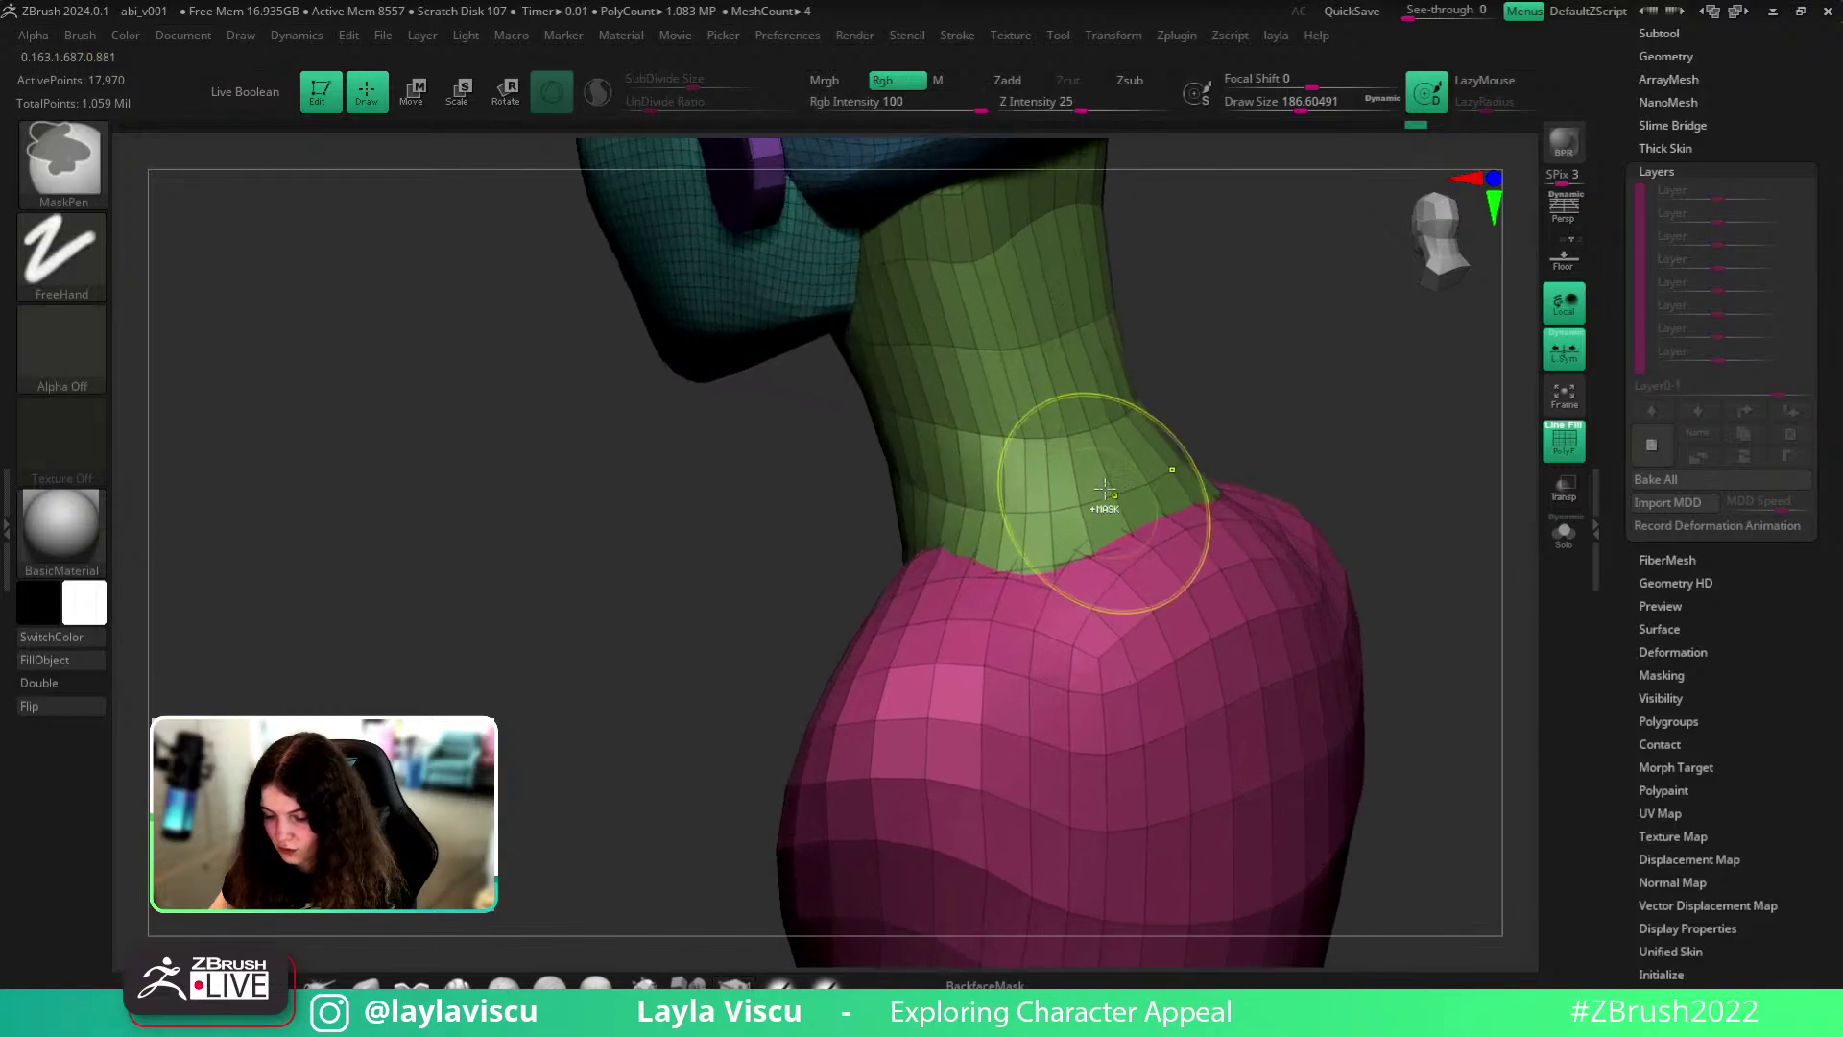
pyautogui.press('space')
pyautogui.click(1248, 408)
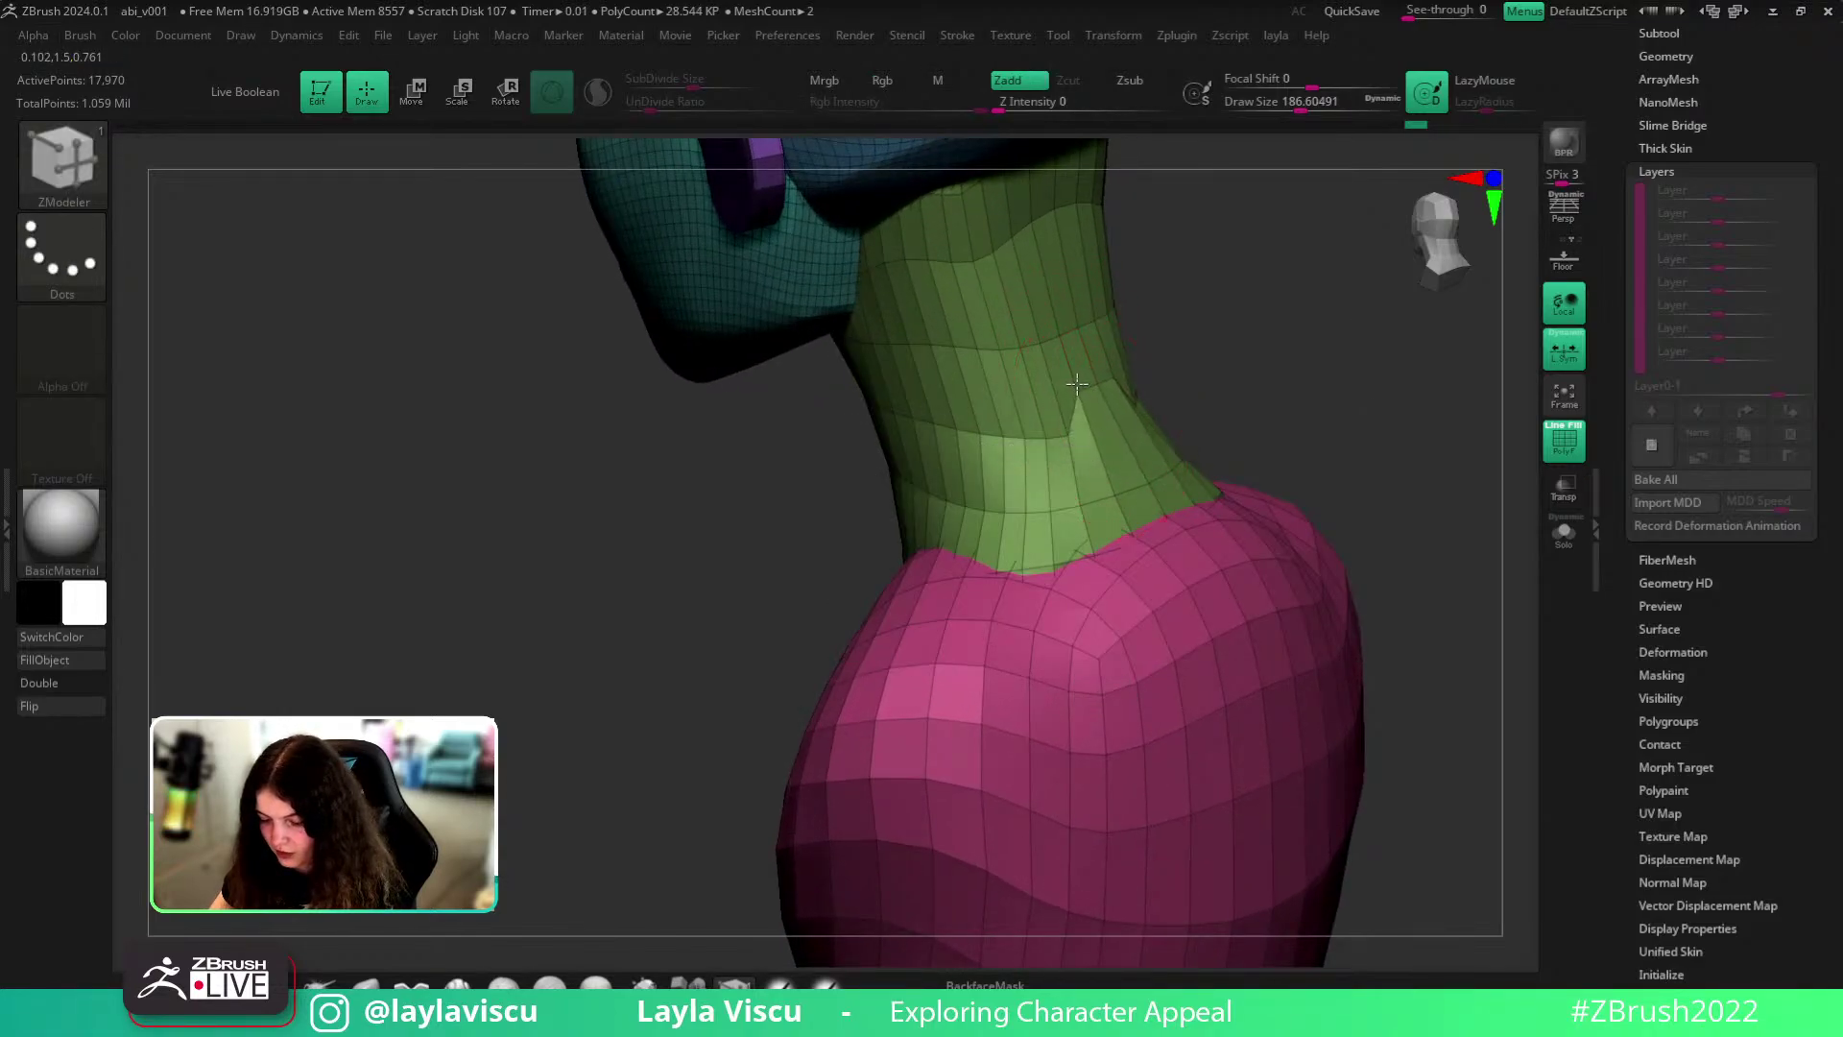
# - Move points around the back, side and front of the neck to even its edge loops, reducing the draw size to about 41
pyautogui.moveTo(1190, 397)
pyautogui.mouseDown(button='right')
pyautogui.moveTo(1334, 403)
pyautogui.moveTo(1334, 480)
pyautogui.mouseUp(button='right')
pyautogui.moveTo(998, 415); pyautogui.dragTo(957, 390)
pyautogui.moveTo(1188, 390); pyautogui.dragTo(1230, 392, button='right')
pyautogui.press('[')
pyautogui.press('[')
pyautogui.press('[')
pyautogui.moveTo(896, 420); pyautogui.dragTo(895, 387)
pyautogui.moveTo(1211, 414); pyautogui.dragTo(1262, 450, button='right')
pyautogui.press('[')
pyautogui.press('[')
pyautogui.moveTo(825, 419); pyautogui.dragTo(821, 401)
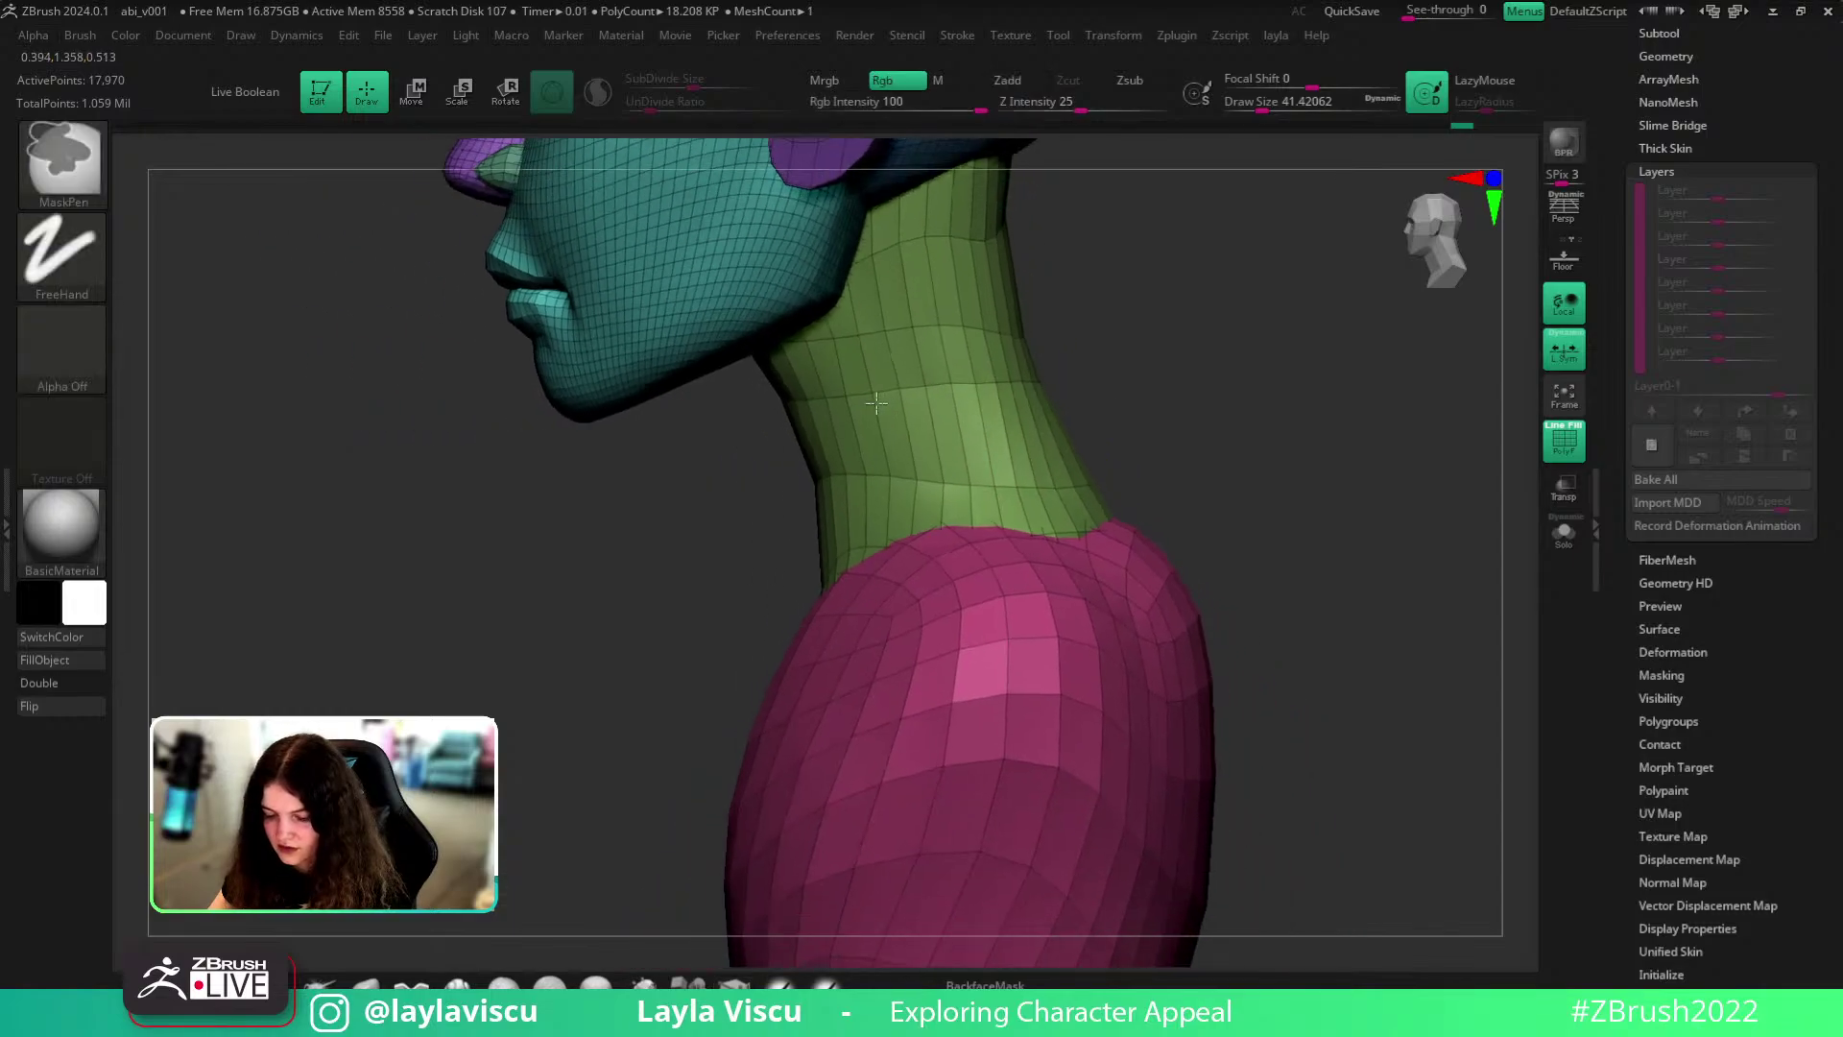
# - Even out the upper neck's edge loops below the ear and at the nape, and check the profile
pyautogui.keyDown('alt'); pyautogui.moveTo(1161, 336); pyautogui.dragTo(1162, 459, button='right'); pyautogui.keyUp('alt')
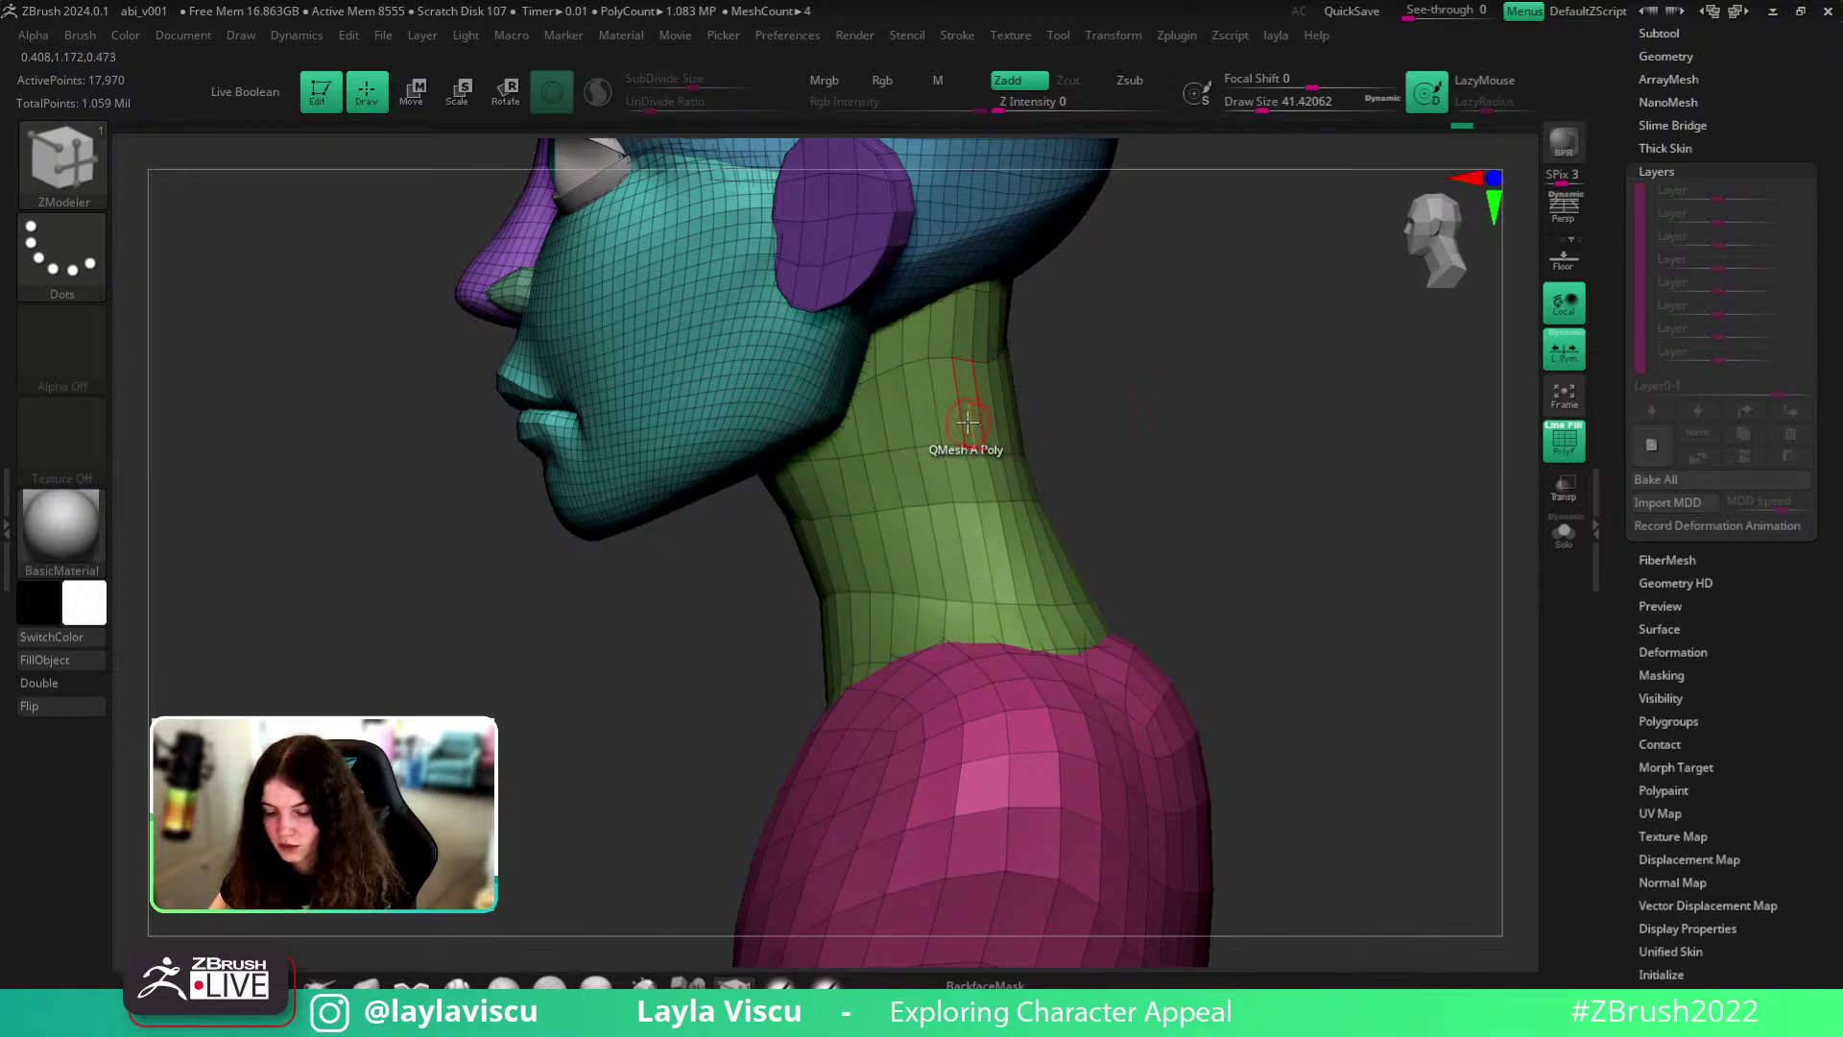
pyautogui.keyDown('ctrl'); pyautogui.moveTo(1148, 580); pyautogui.dragTo(1008, 590, button='right'); pyautogui.keyUp('ctrl')
pyautogui.moveTo(1103, 606); pyautogui.dragTo(1032, 581)
pyautogui.moveTo(1029, 583); pyautogui.dragTo(1043, 605, button='right')
pyautogui.moveTo(1006, 604); pyautogui.dragTo(977, 606)
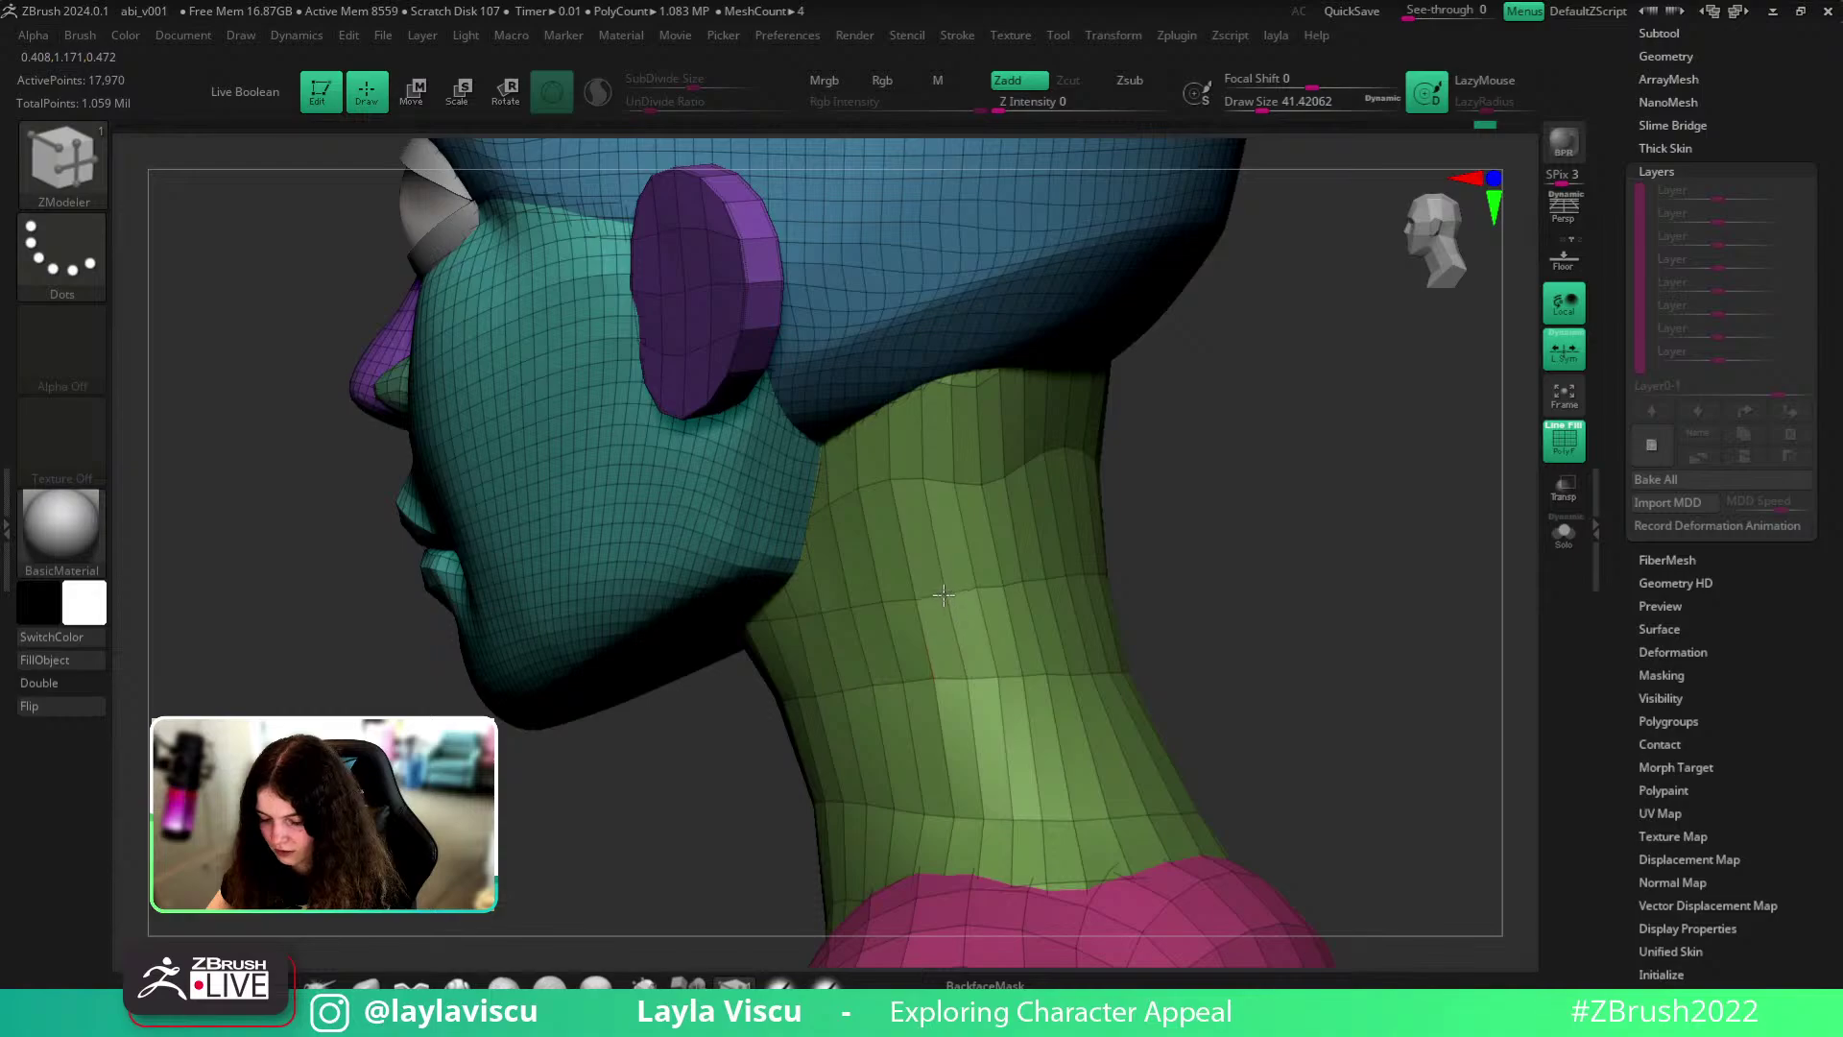
pyautogui.moveTo(1184, 435); pyautogui.dragTo(1090, 485, button='right')
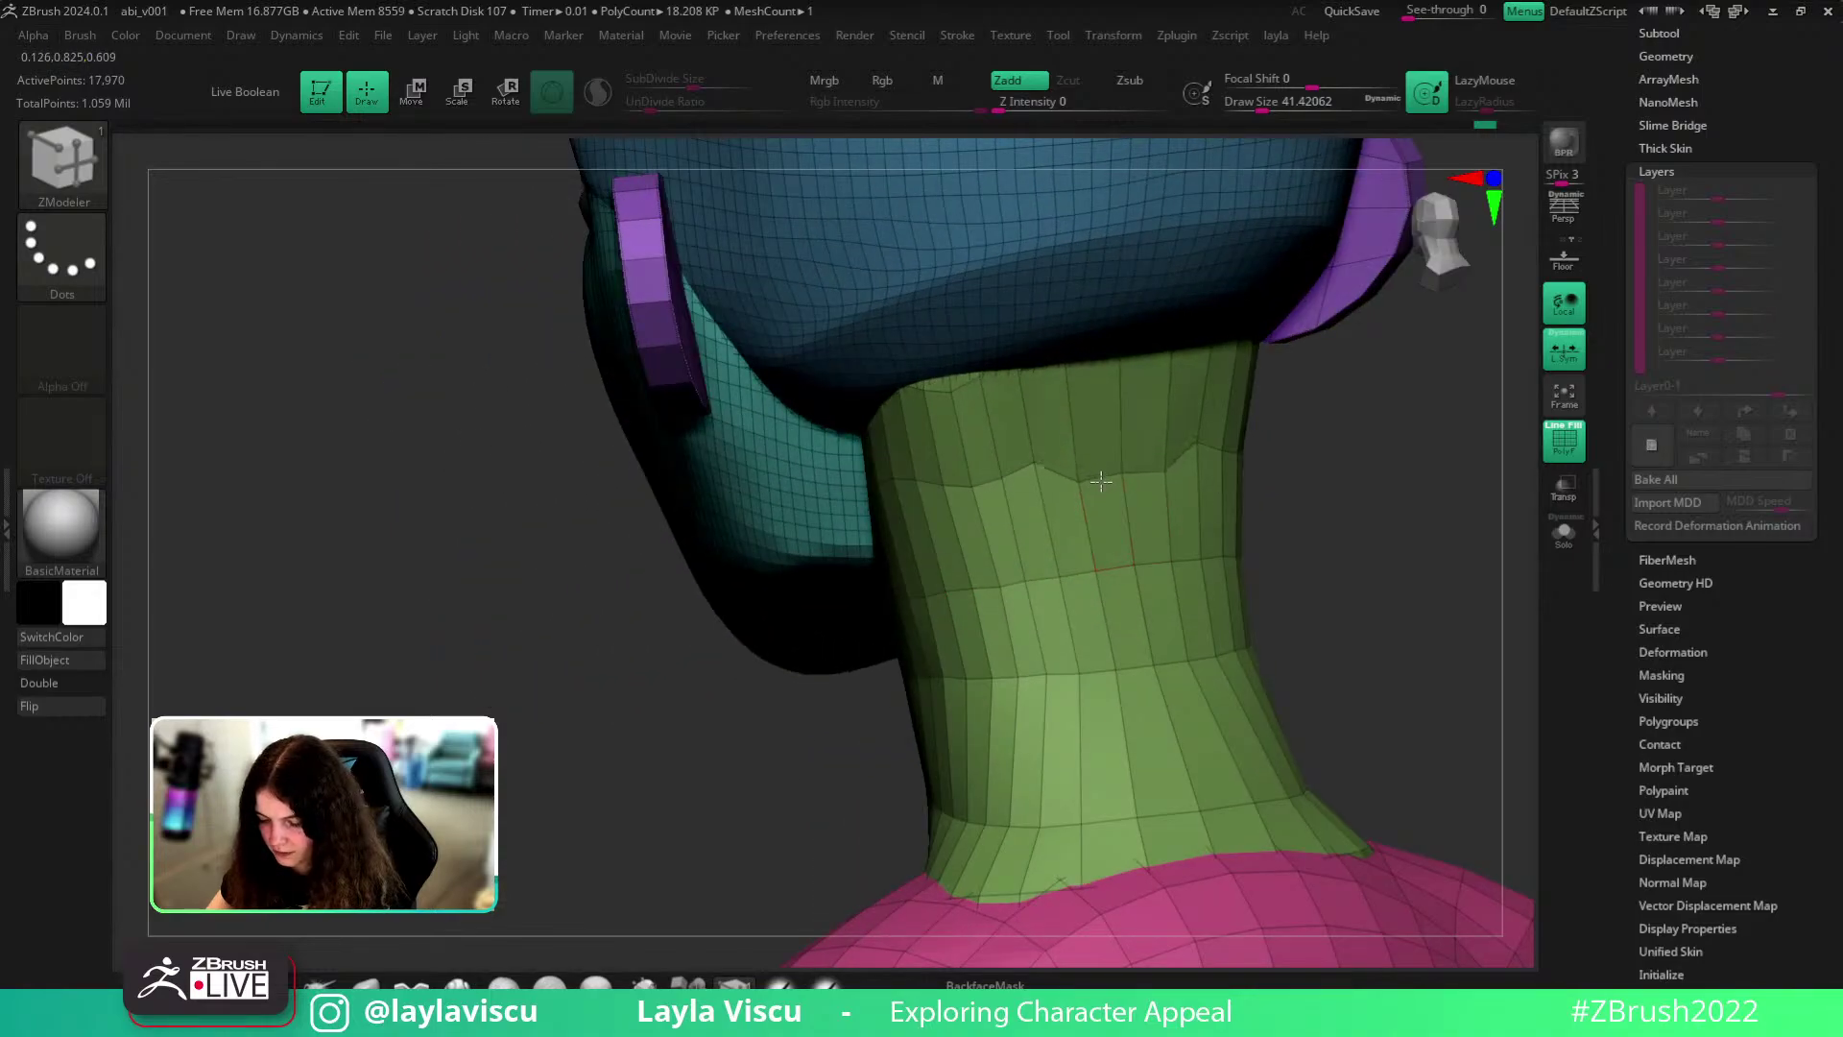
pyautogui.moveTo(1035, 461); pyautogui.dragTo(1004, 495)
pyautogui.moveTo(1192, 533); pyautogui.dragTo(1119, 556, button='right')
pyautogui.hotkey('shift', 'f')
pyautogui.hotkey('shift', 'f')
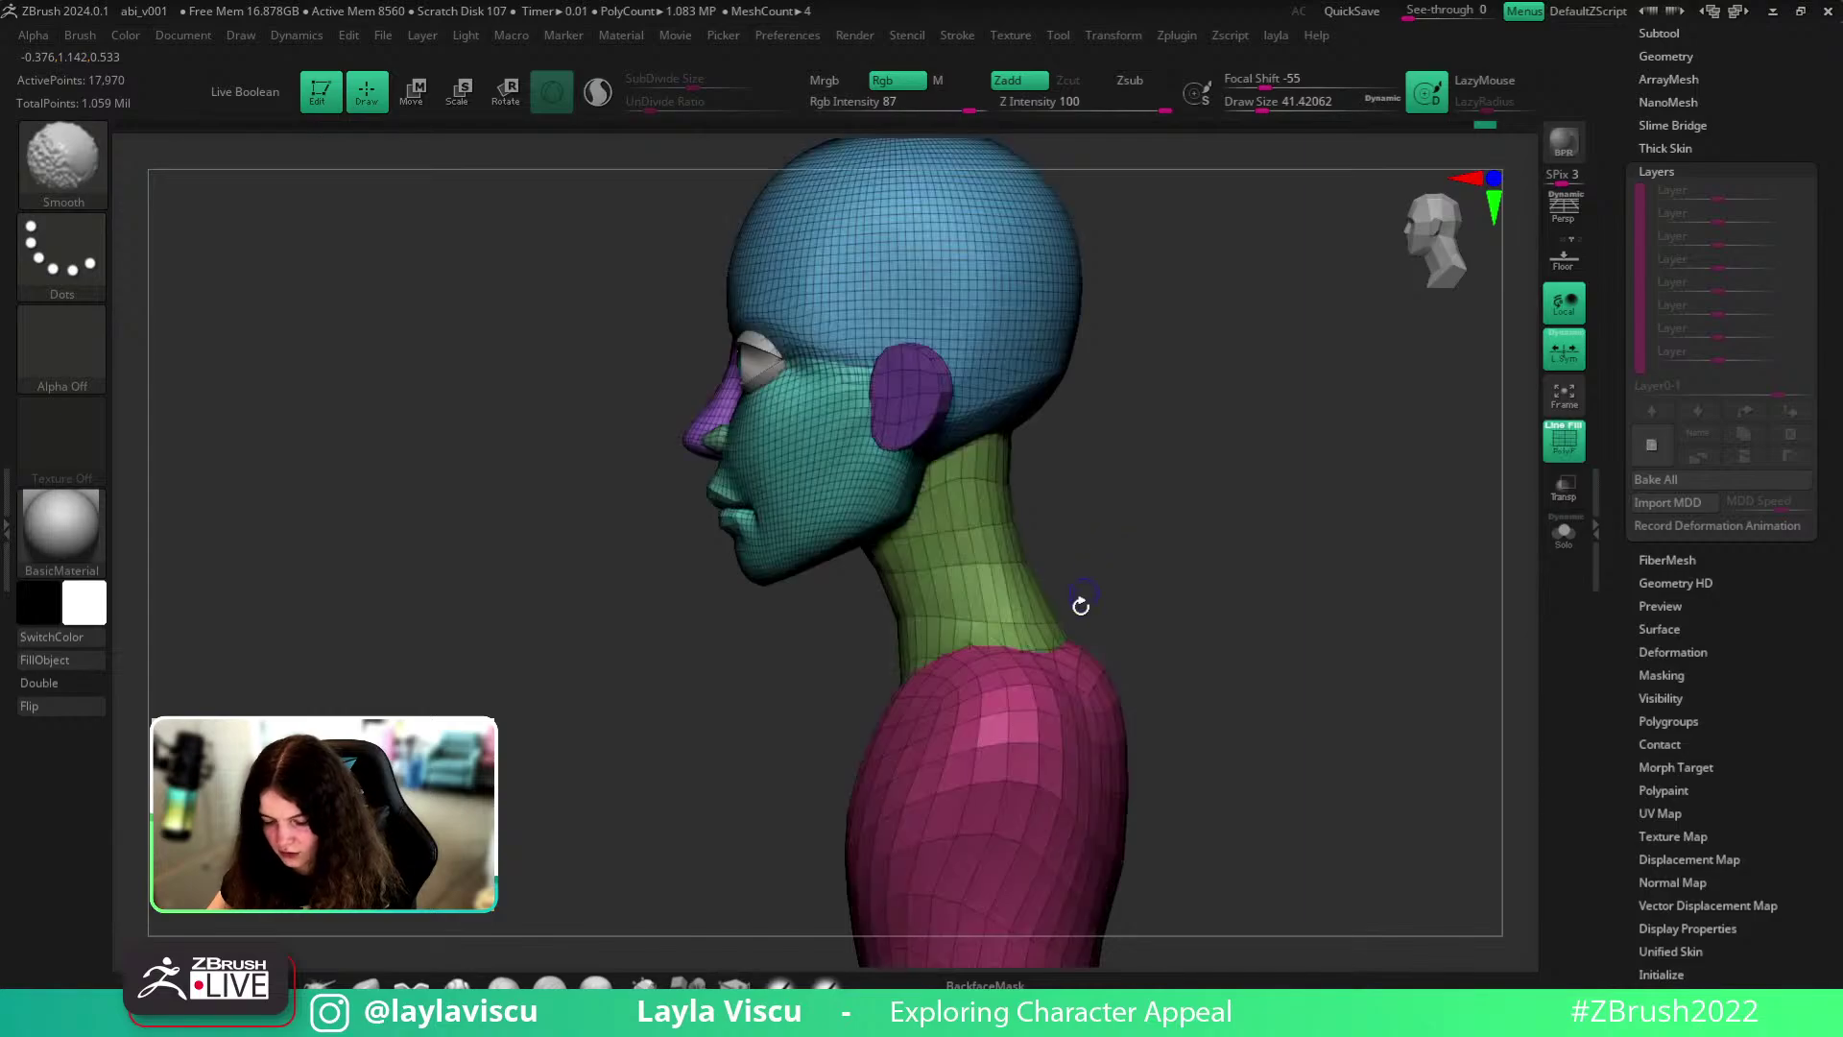
# - Adjust the lower neck's points by brush radius at the back and side, just above the shoulders
pyautogui.keyDown('ctrl'); pyautogui.moveTo(999, 646); pyautogui.dragTo(1176, 624, button='right'); pyautogui.keyUp('ctrl')
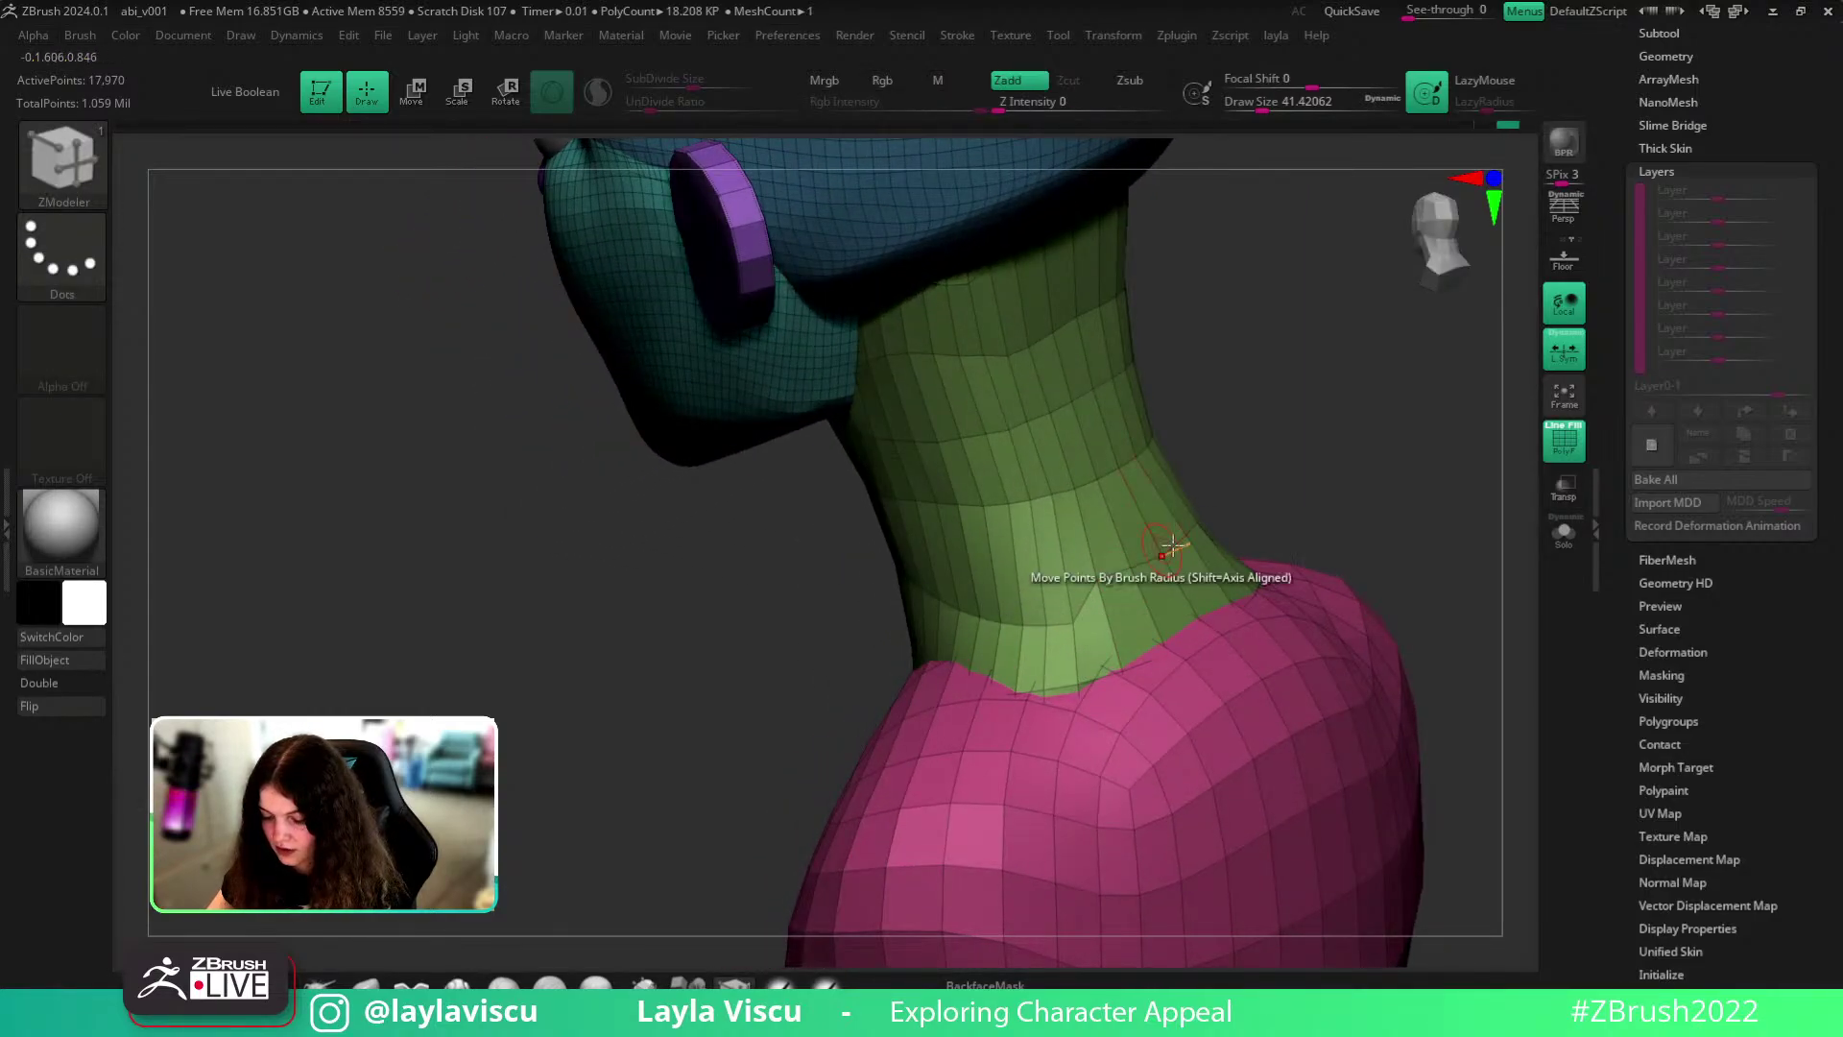
pyautogui.moveTo(1162, 548); pyautogui.dragTo(1234, 556, button='right')
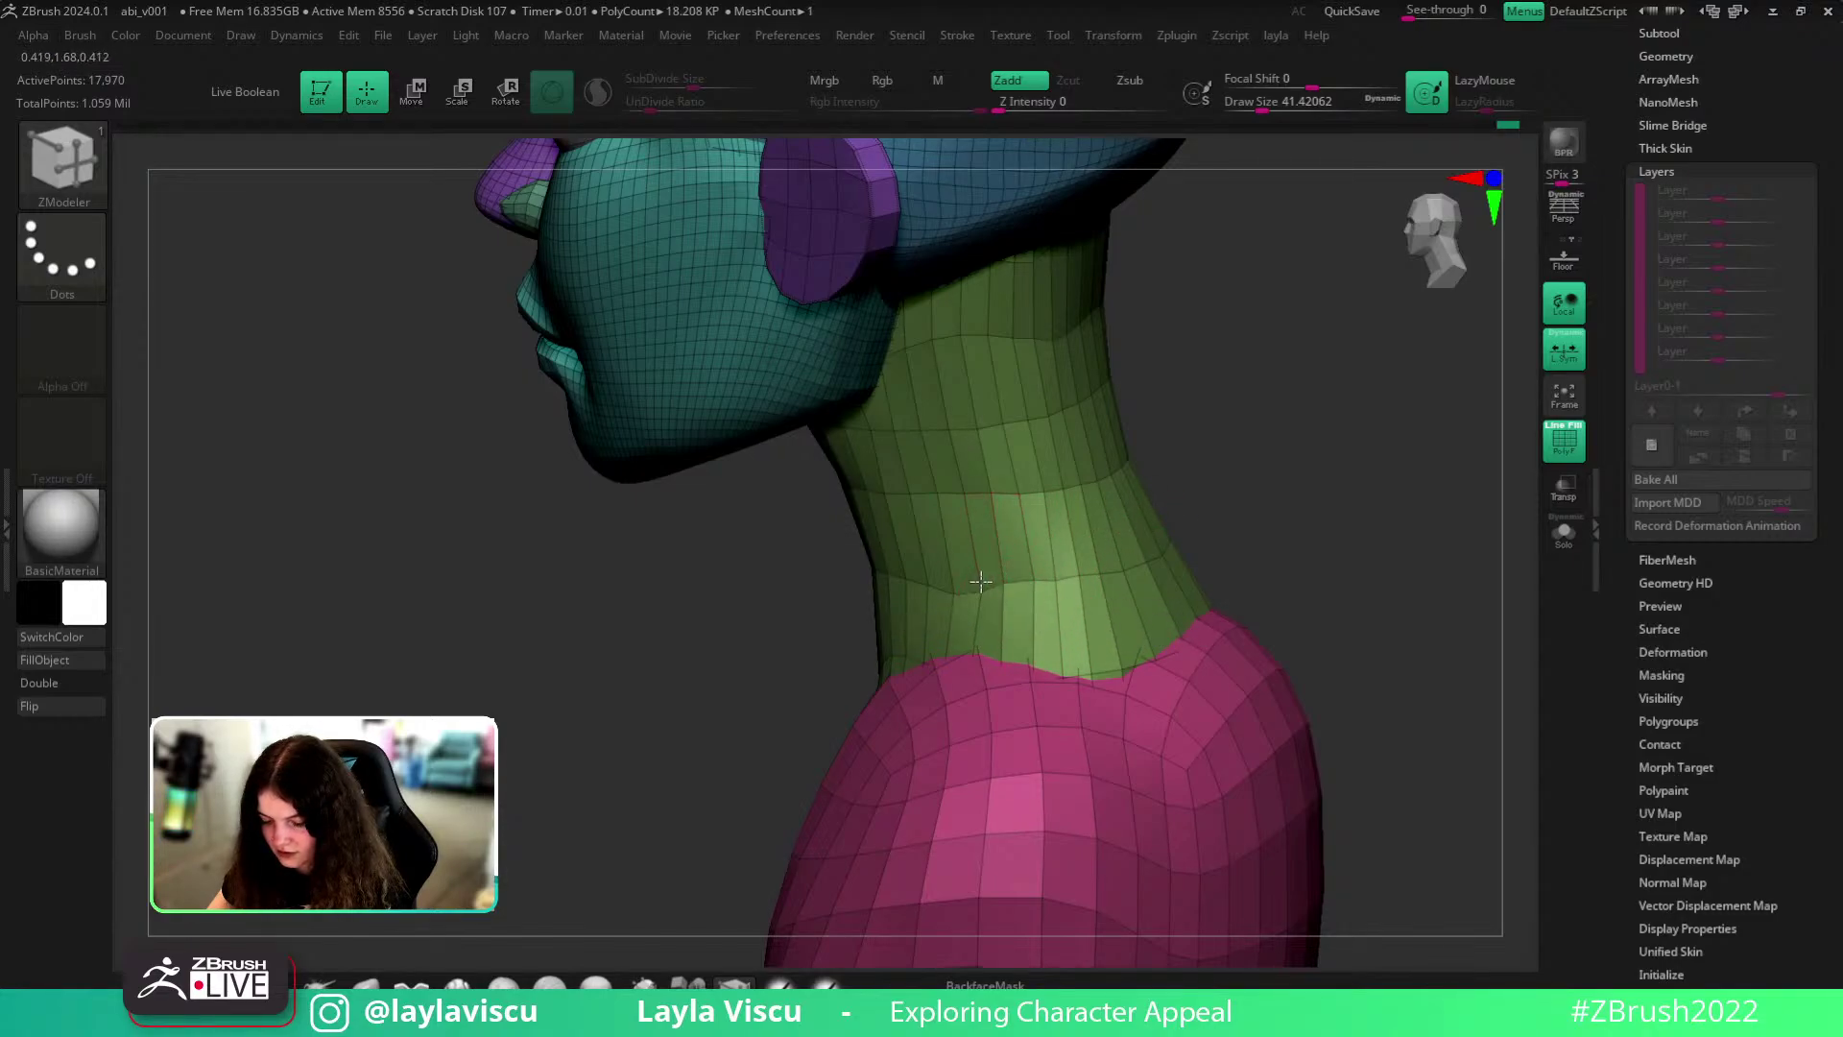
pyautogui.moveTo(1328, 531); pyautogui.dragTo(938, 587, button='right')
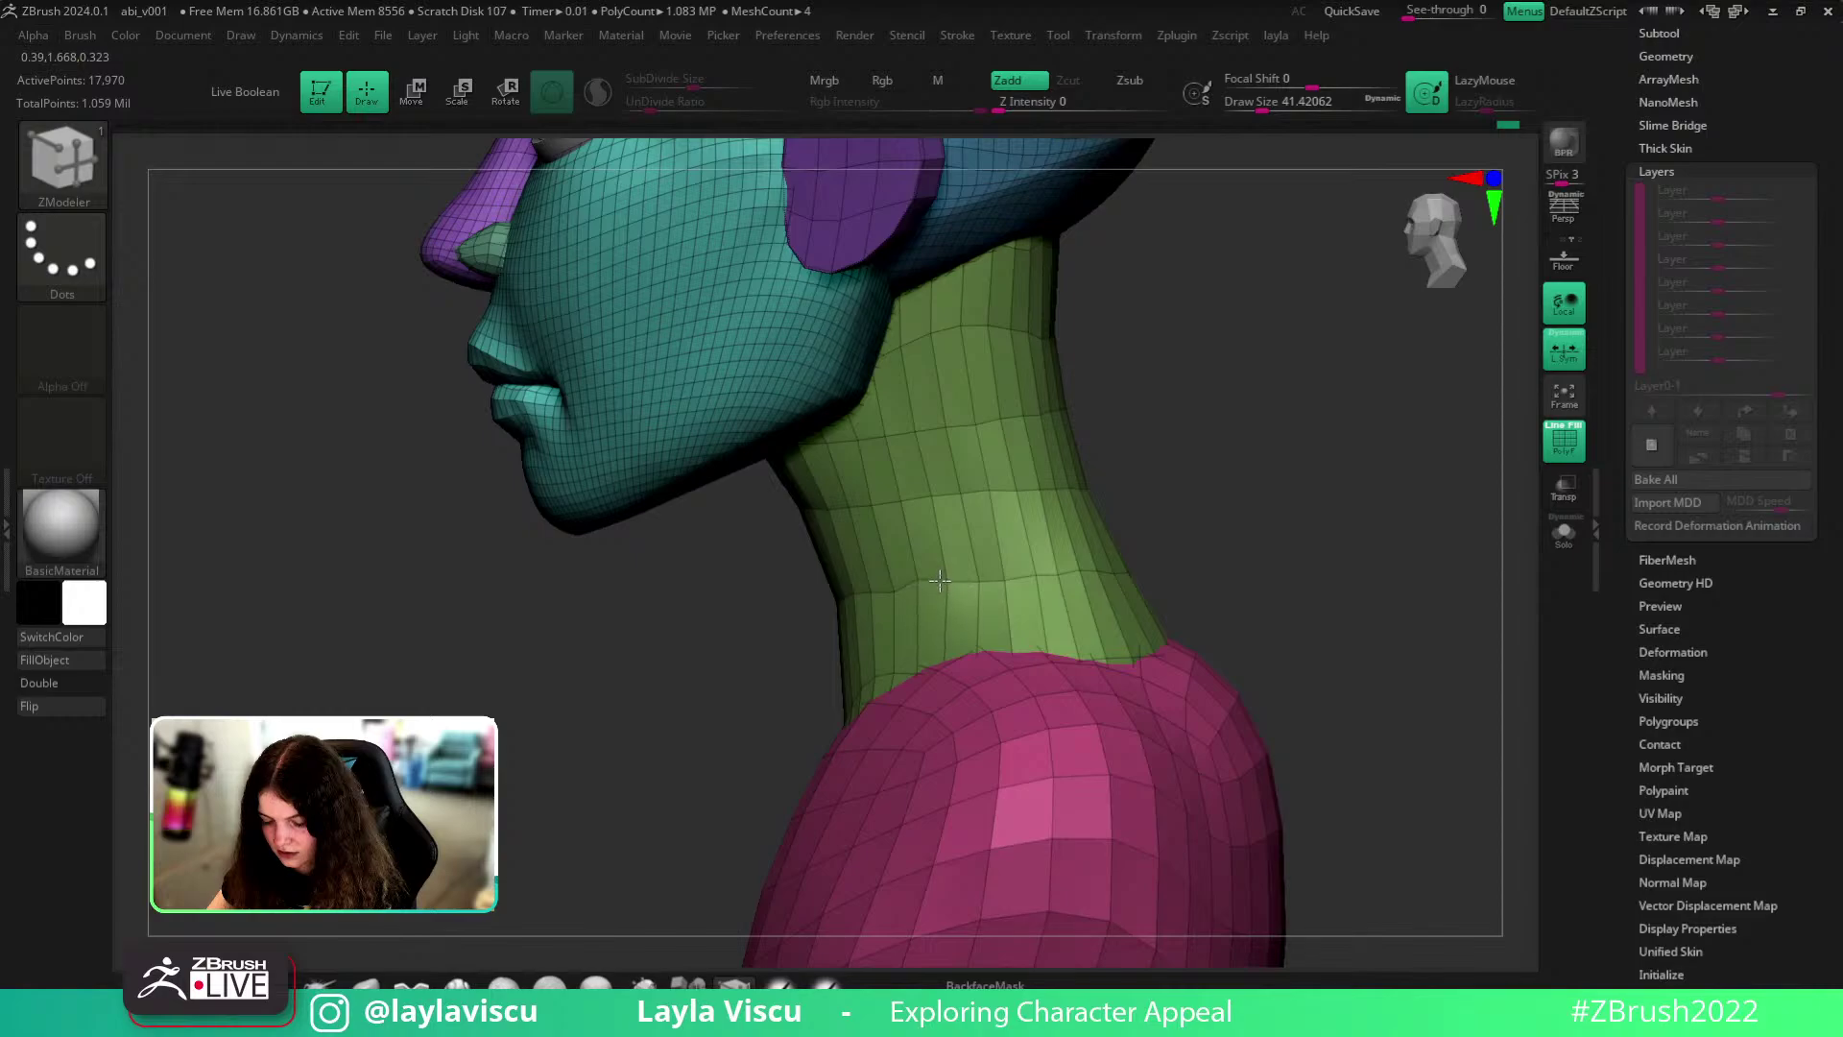
pyautogui.moveTo(1251, 530); pyautogui.dragTo(1329, 538, button='right')
pyautogui.moveTo(1298, 471); pyautogui.dragTo(1286, 422, button='right')
# - Lower the points of the bottom edge loop at the front and side of the neck to straighten it
pyautogui.moveTo(876, 574); pyautogui.dragTo(938, 658, button='right')
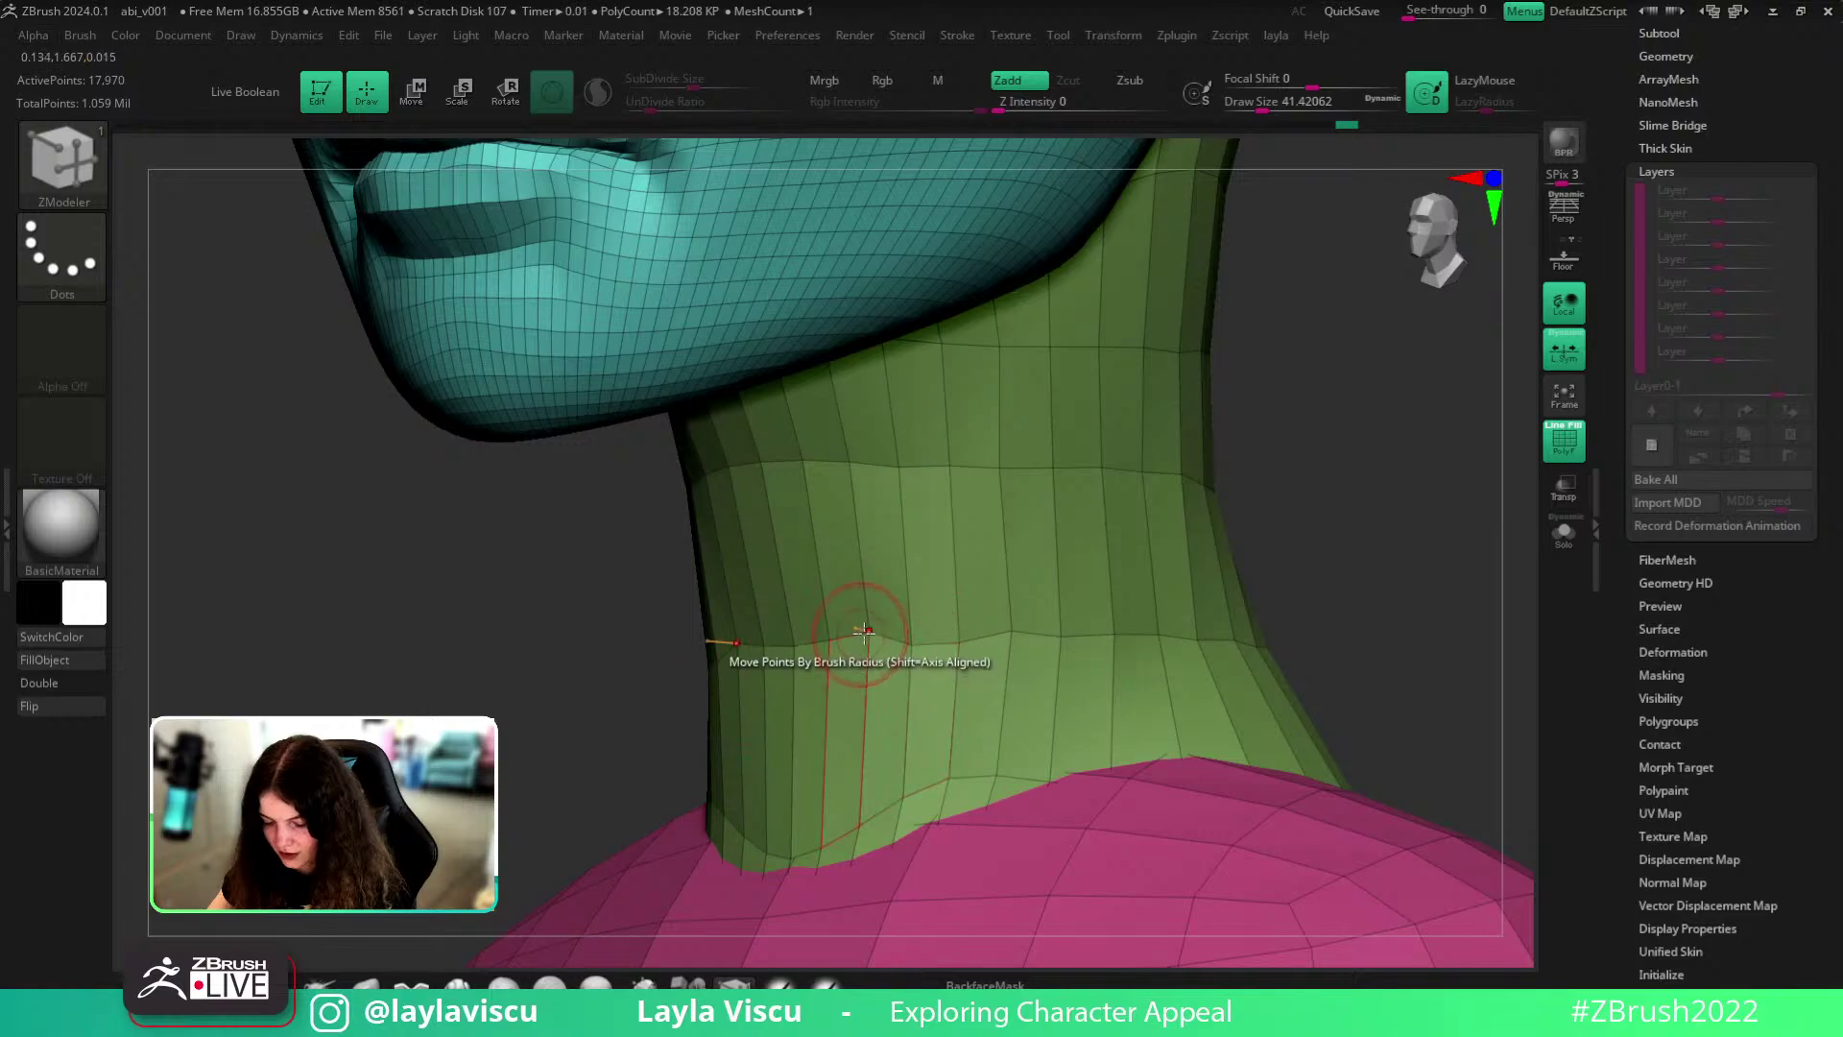
pyautogui.moveTo(831, 640); pyautogui.dragTo(797, 655)
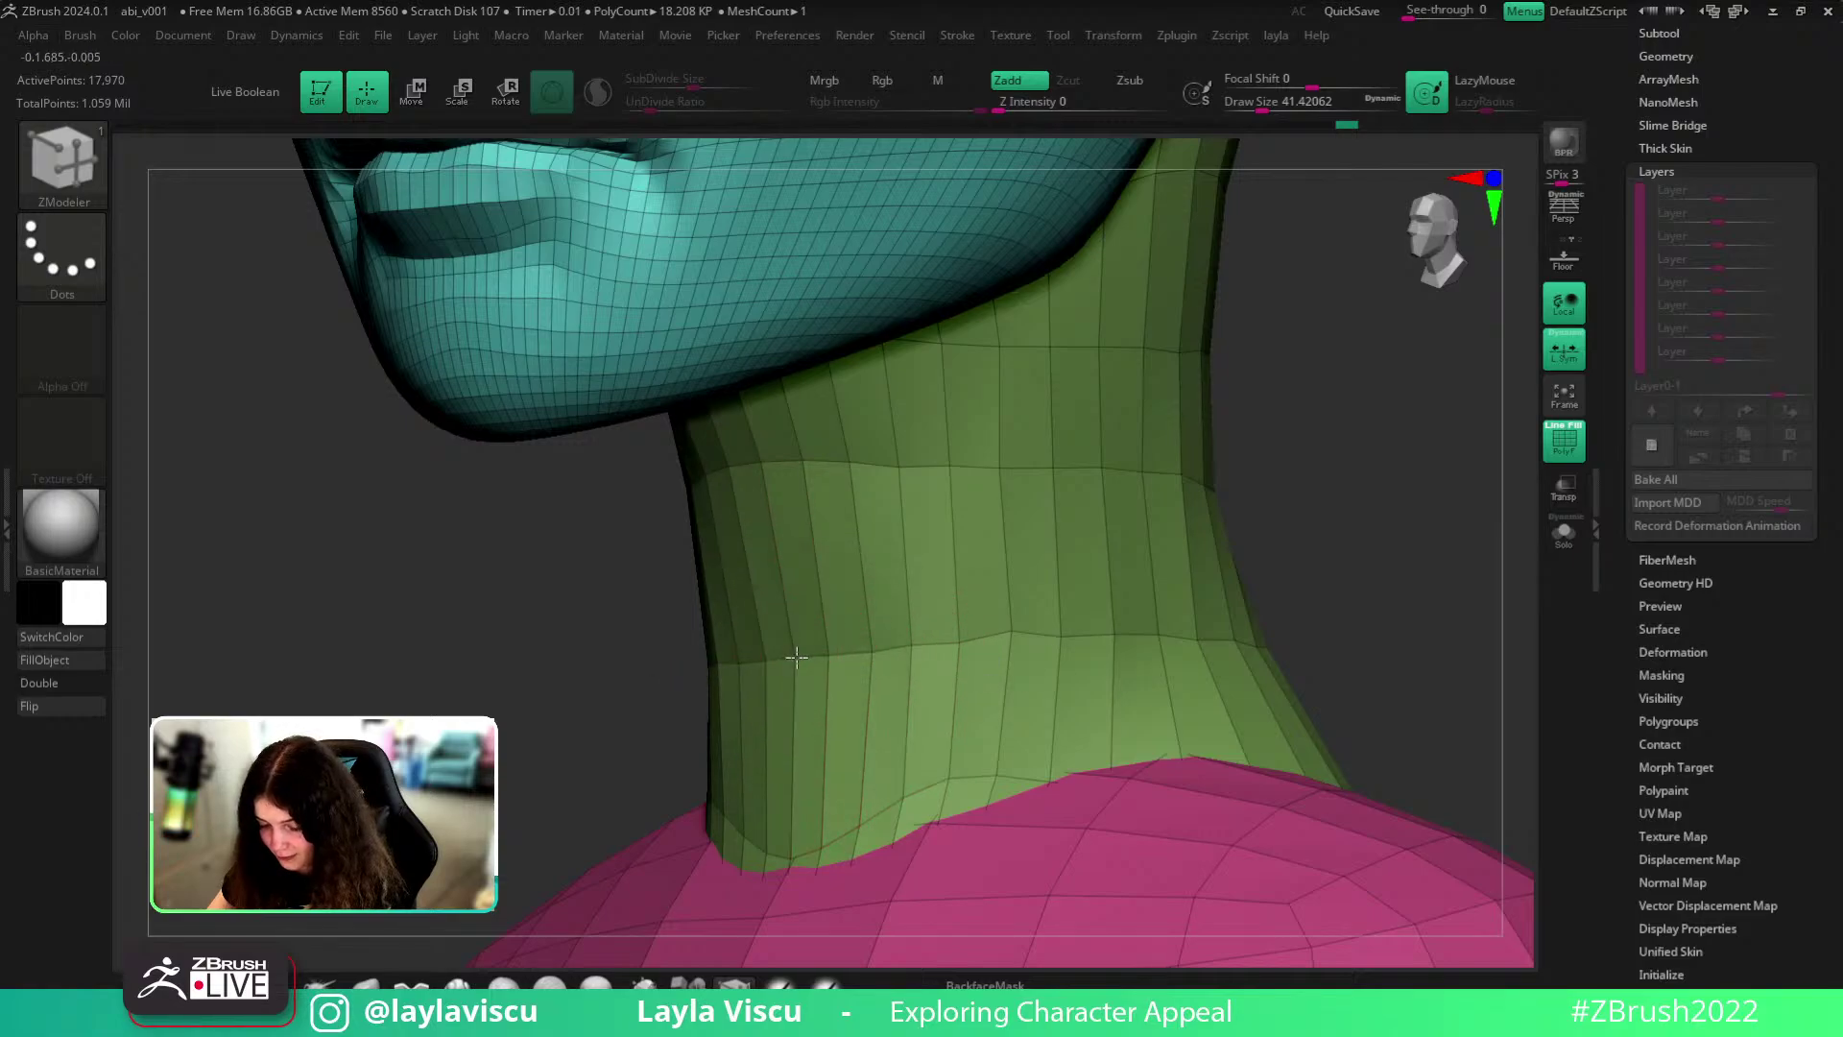
pyautogui.moveTo(1014, 636); pyautogui.dragTo(1006, 647)
# - Set the ZModeler edge action to Slide with EdgeLoop Complete and slide the middle neck loop downward
pyautogui.moveTo(992, 650)
pyautogui.keyDown('ctrl'); pyautogui.mouseDown(button='right')
pyautogui.moveTo(1217, 650)
pyautogui.moveTo(1268, 684)
pyautogui.mouseUp(button='right'); pyautogui.keyUp('ctrl')
pyautogui.keyDown('ctrl'); pyautogui.moveTo(1064, 600); pyautogui.dragTo(1040, 574, button='right'); pyautogui.keyUp('ctrl')
pyautogui.press('space')
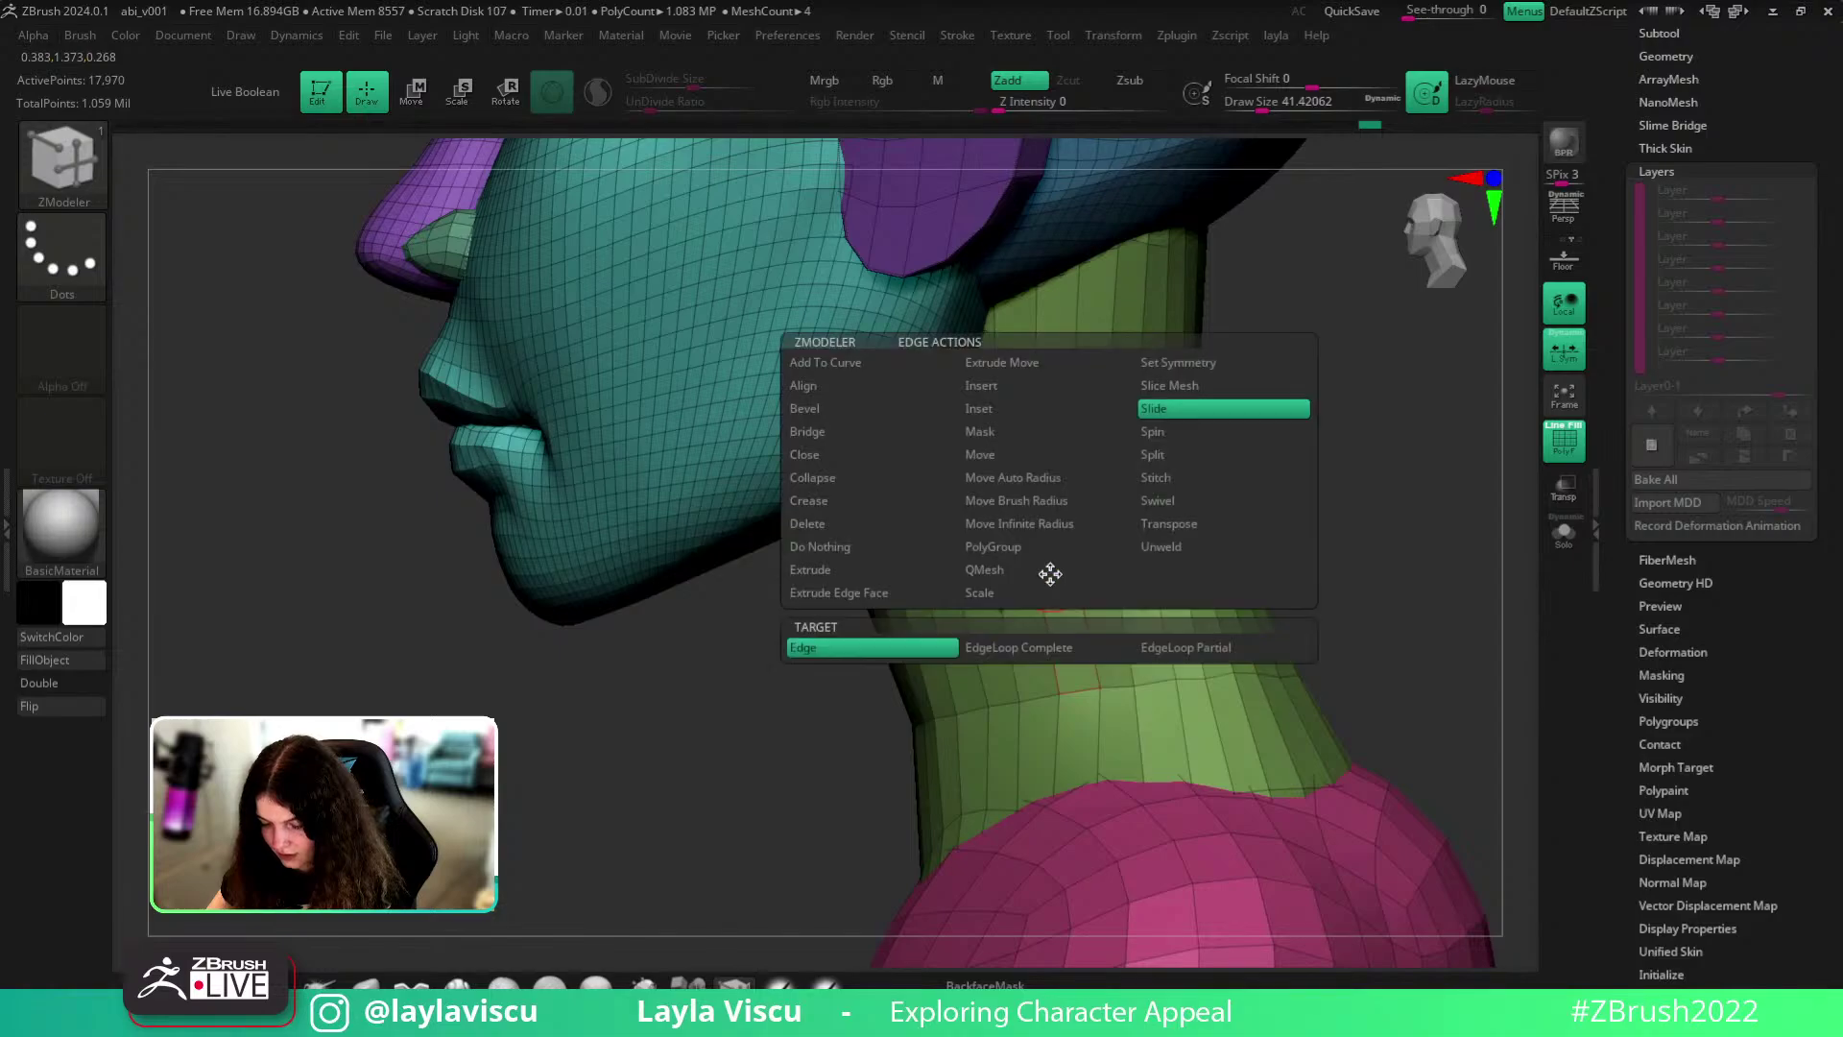
pyautogui.click(1000, 657)
pyautogui.moveTo(1031, 571); pyautogui.dragTo(1054, 589)
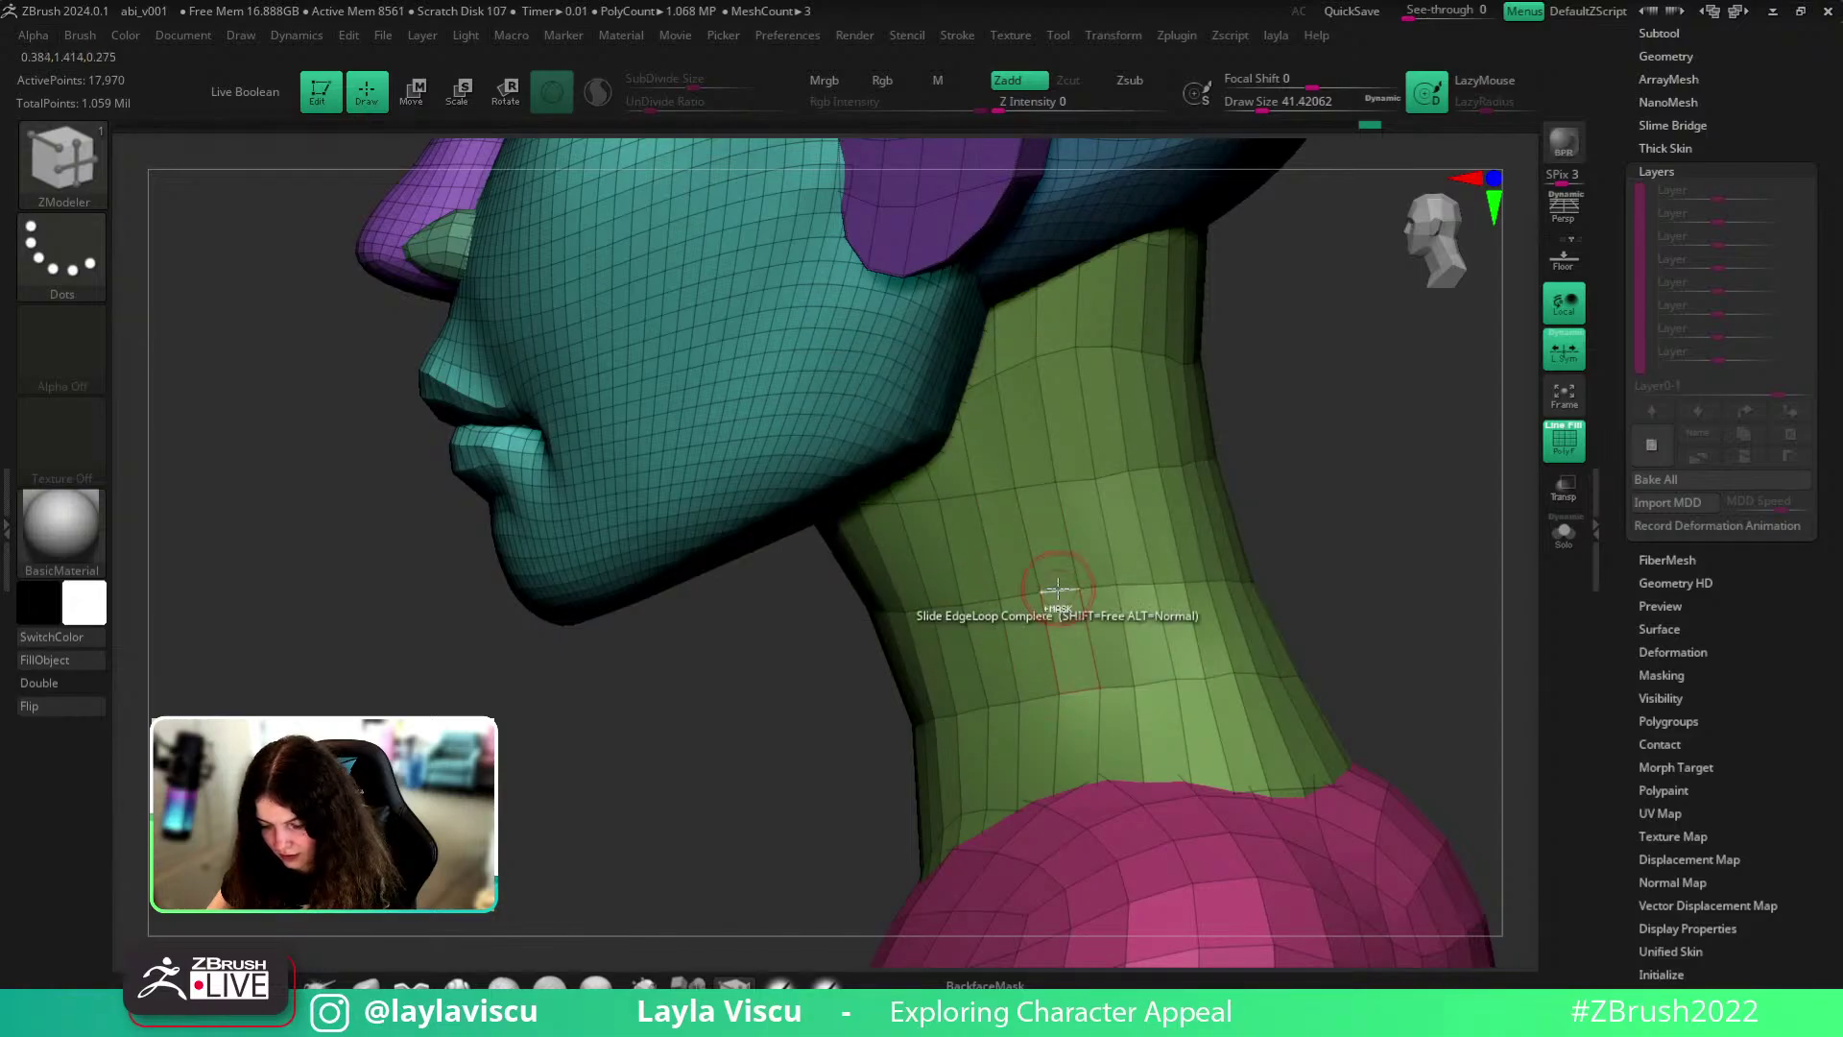
pyautogui.keyDown('ctrl'); pyautogui.moveTo(1059, 591); pyautogui.dragTo(1136, 651, button='right'); pyautogui.keyUp('ctrl')
pyautogui.scroll(4, 1134, 651)
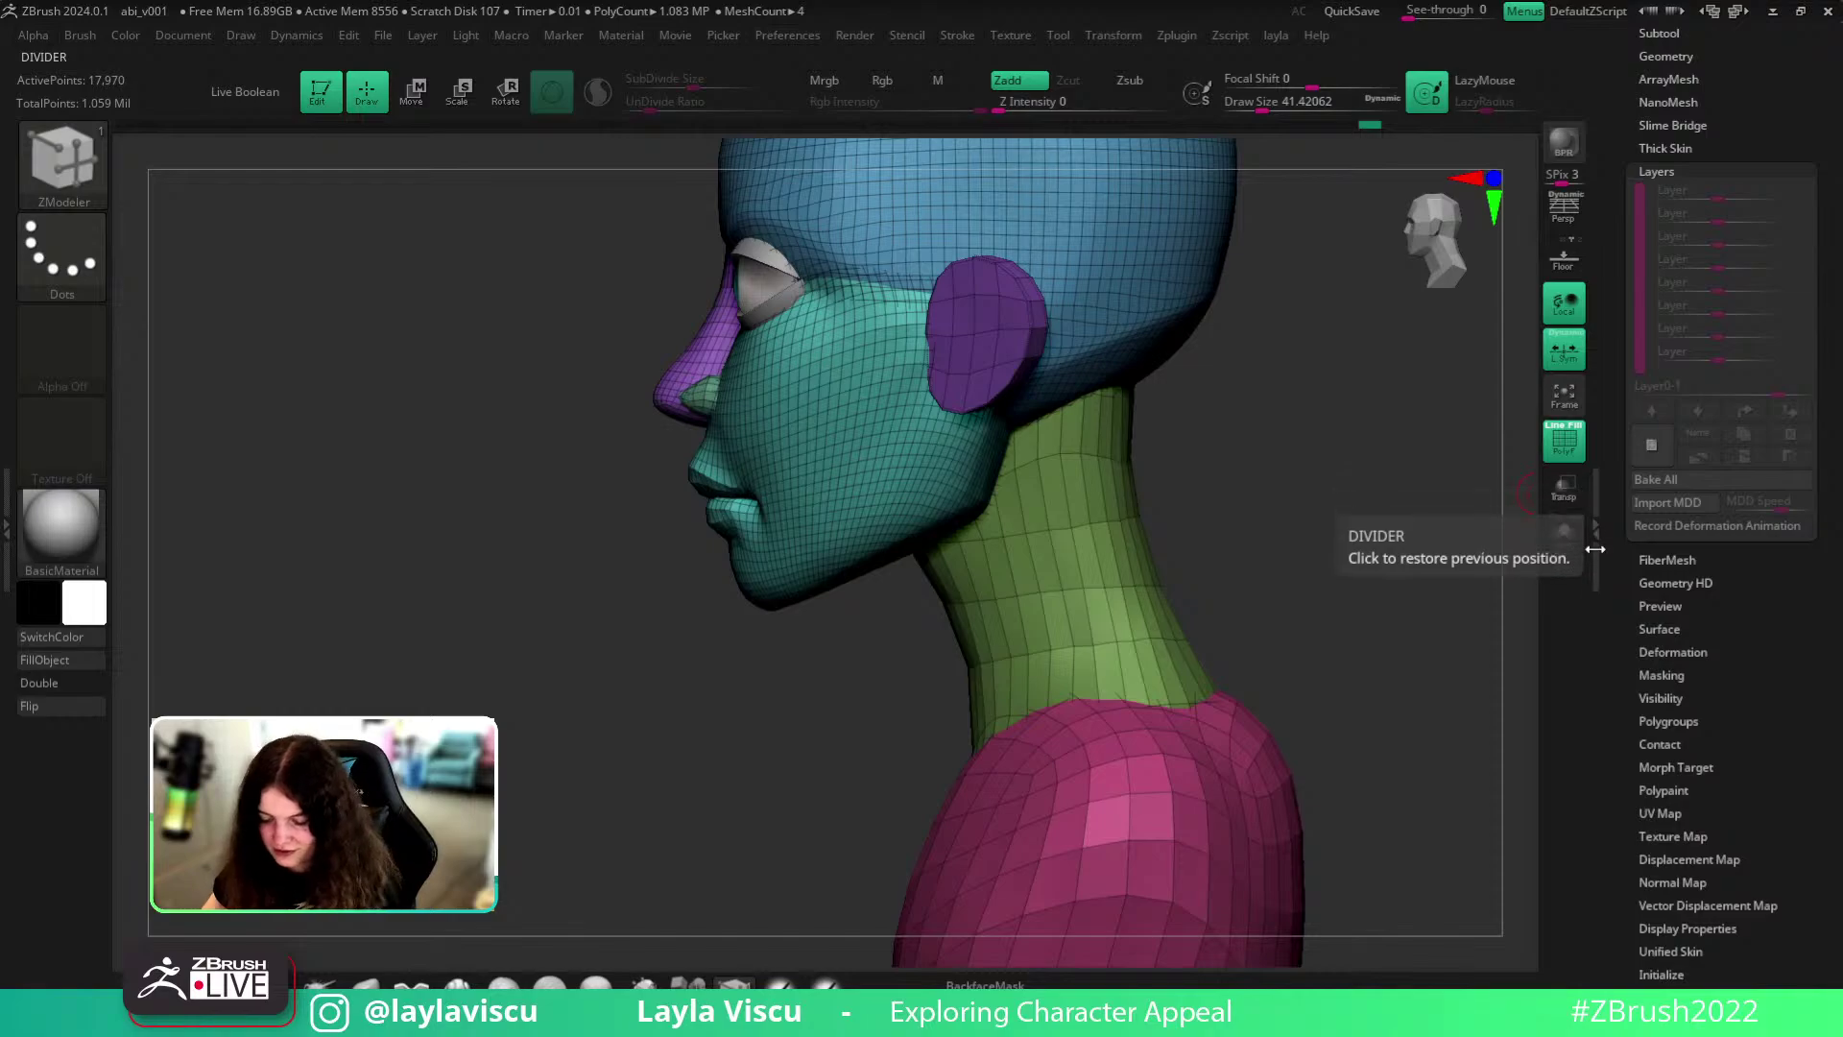
# - Isolate the neck polygroup and lower the raised side section of its upper edge loop with the ZModeler brush
pyautogui.keyDown('ctrl'); pyautogui.keyDown('shift'); pyautogui.click(1161, 520); pyautogui.keyUp('shift'); pyautogui.keyUp('ctrl')
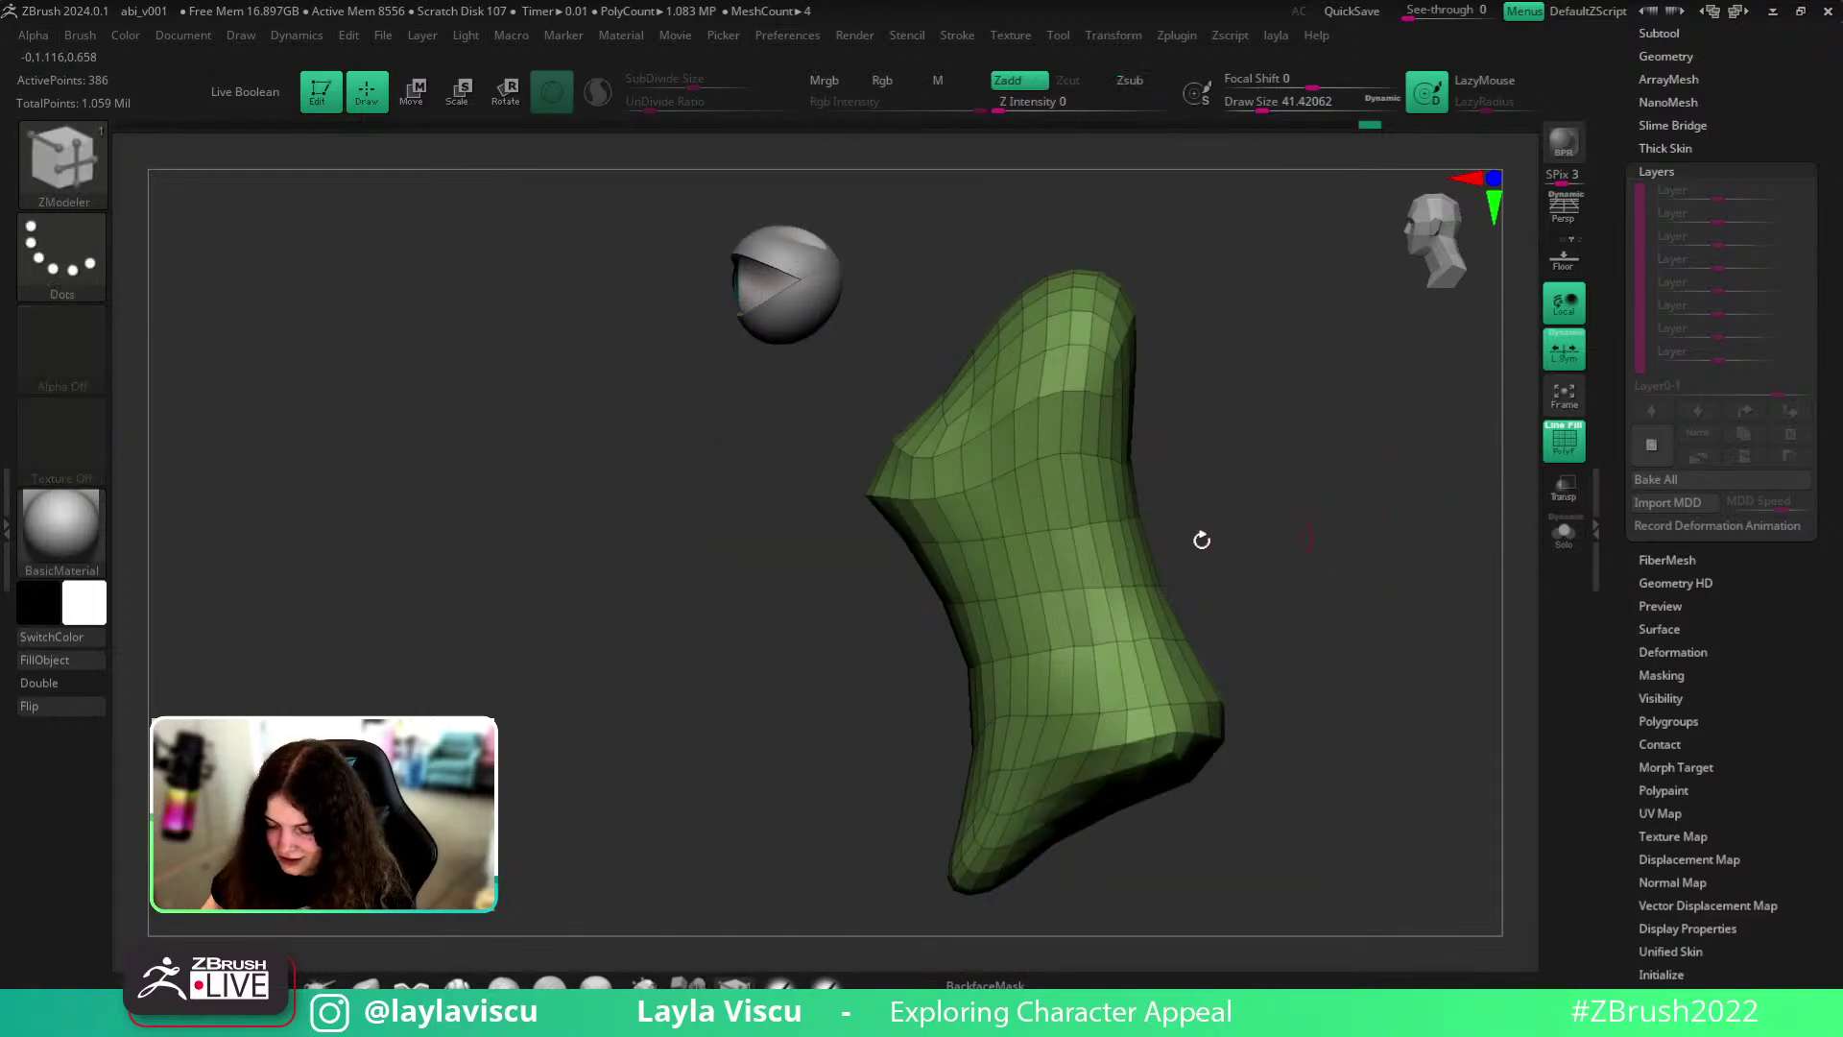
pyautogui.scroll(4, 1064, 494)
pyautogui.press('b')
pyautogui.press('z')
pyautogui.press('m')
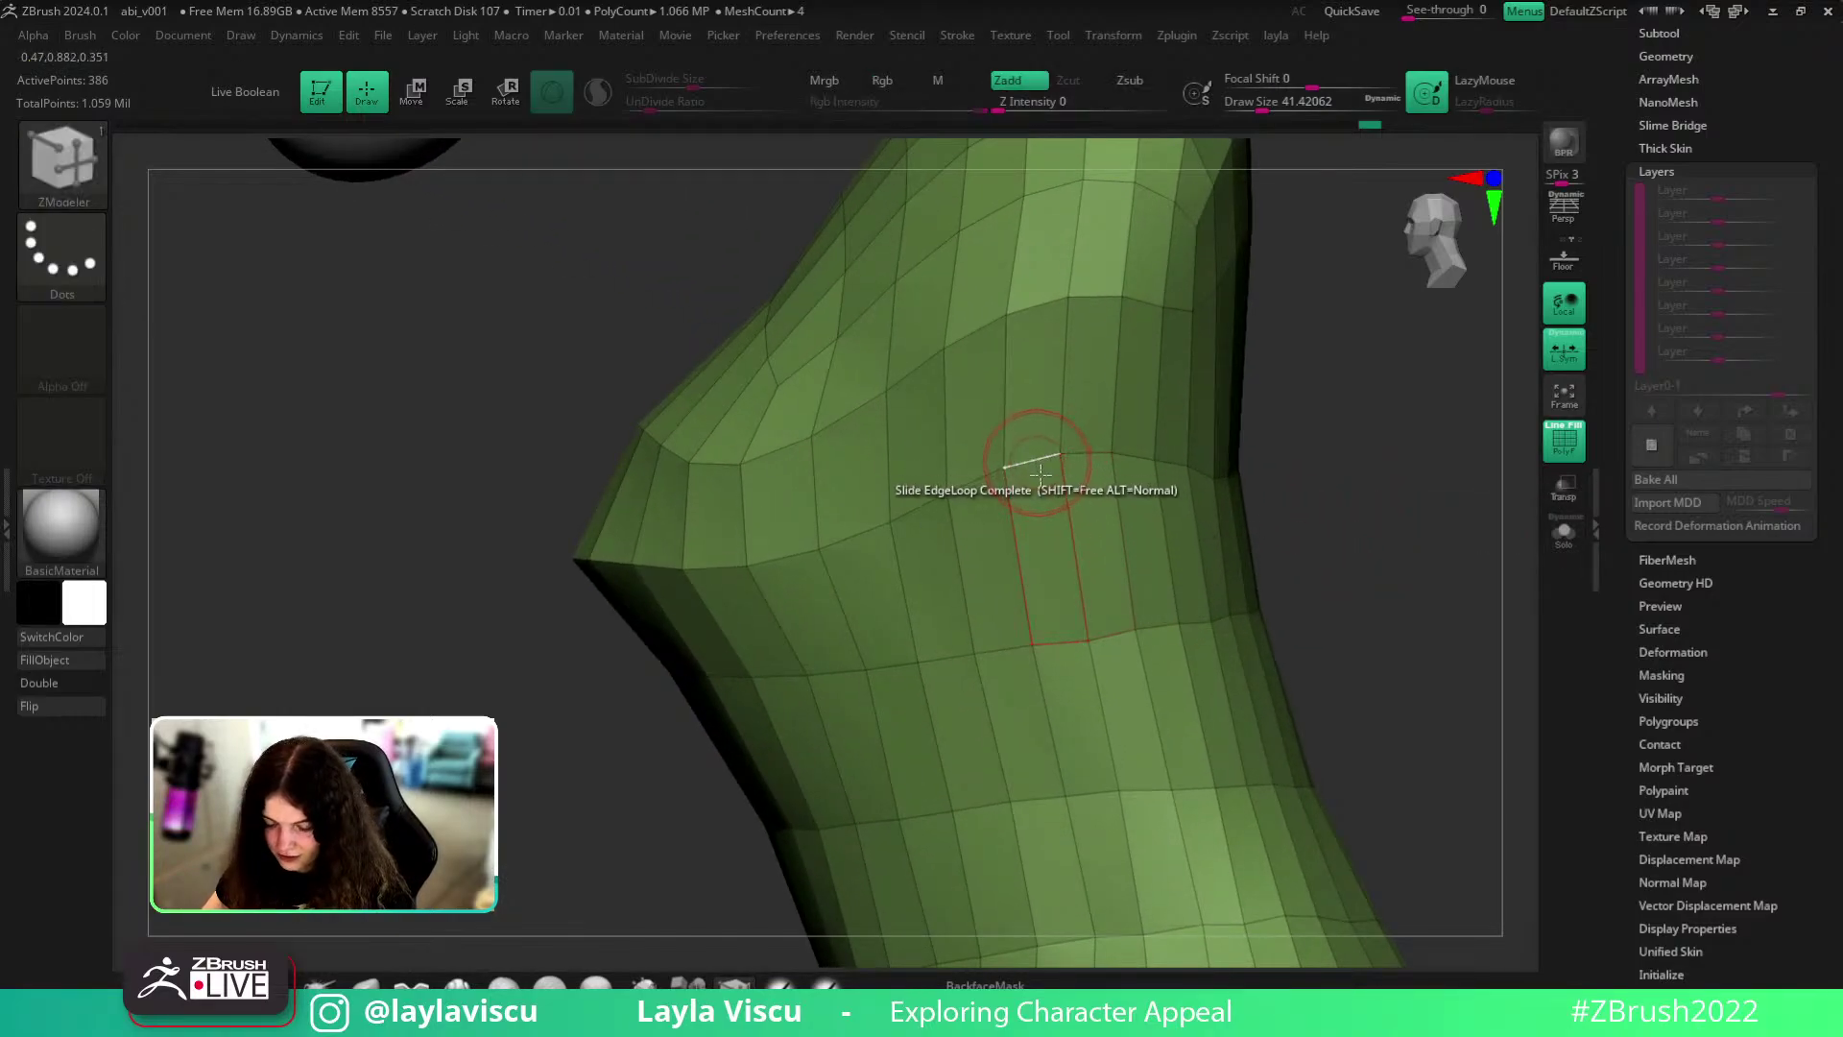
pyautogui.press('space')
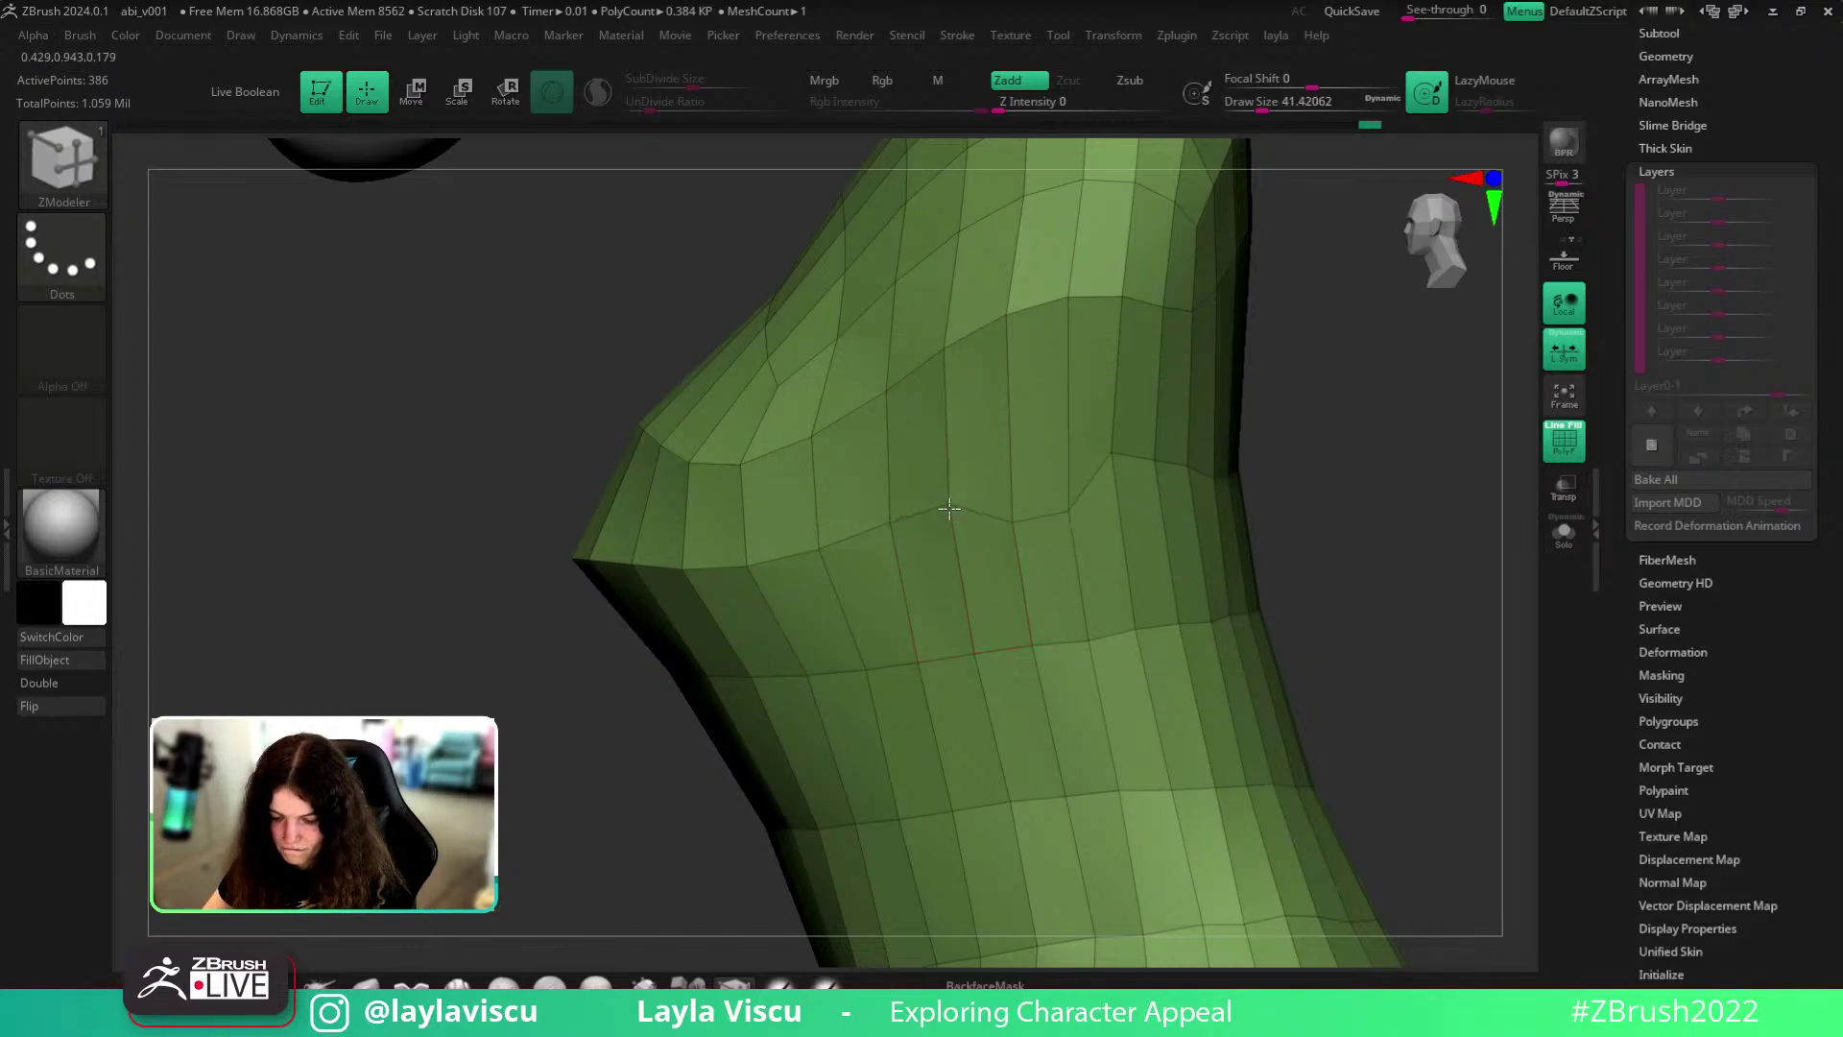
pyautogui.moveTo(1367, 518); pyautogui.dragTo(1075, 451)
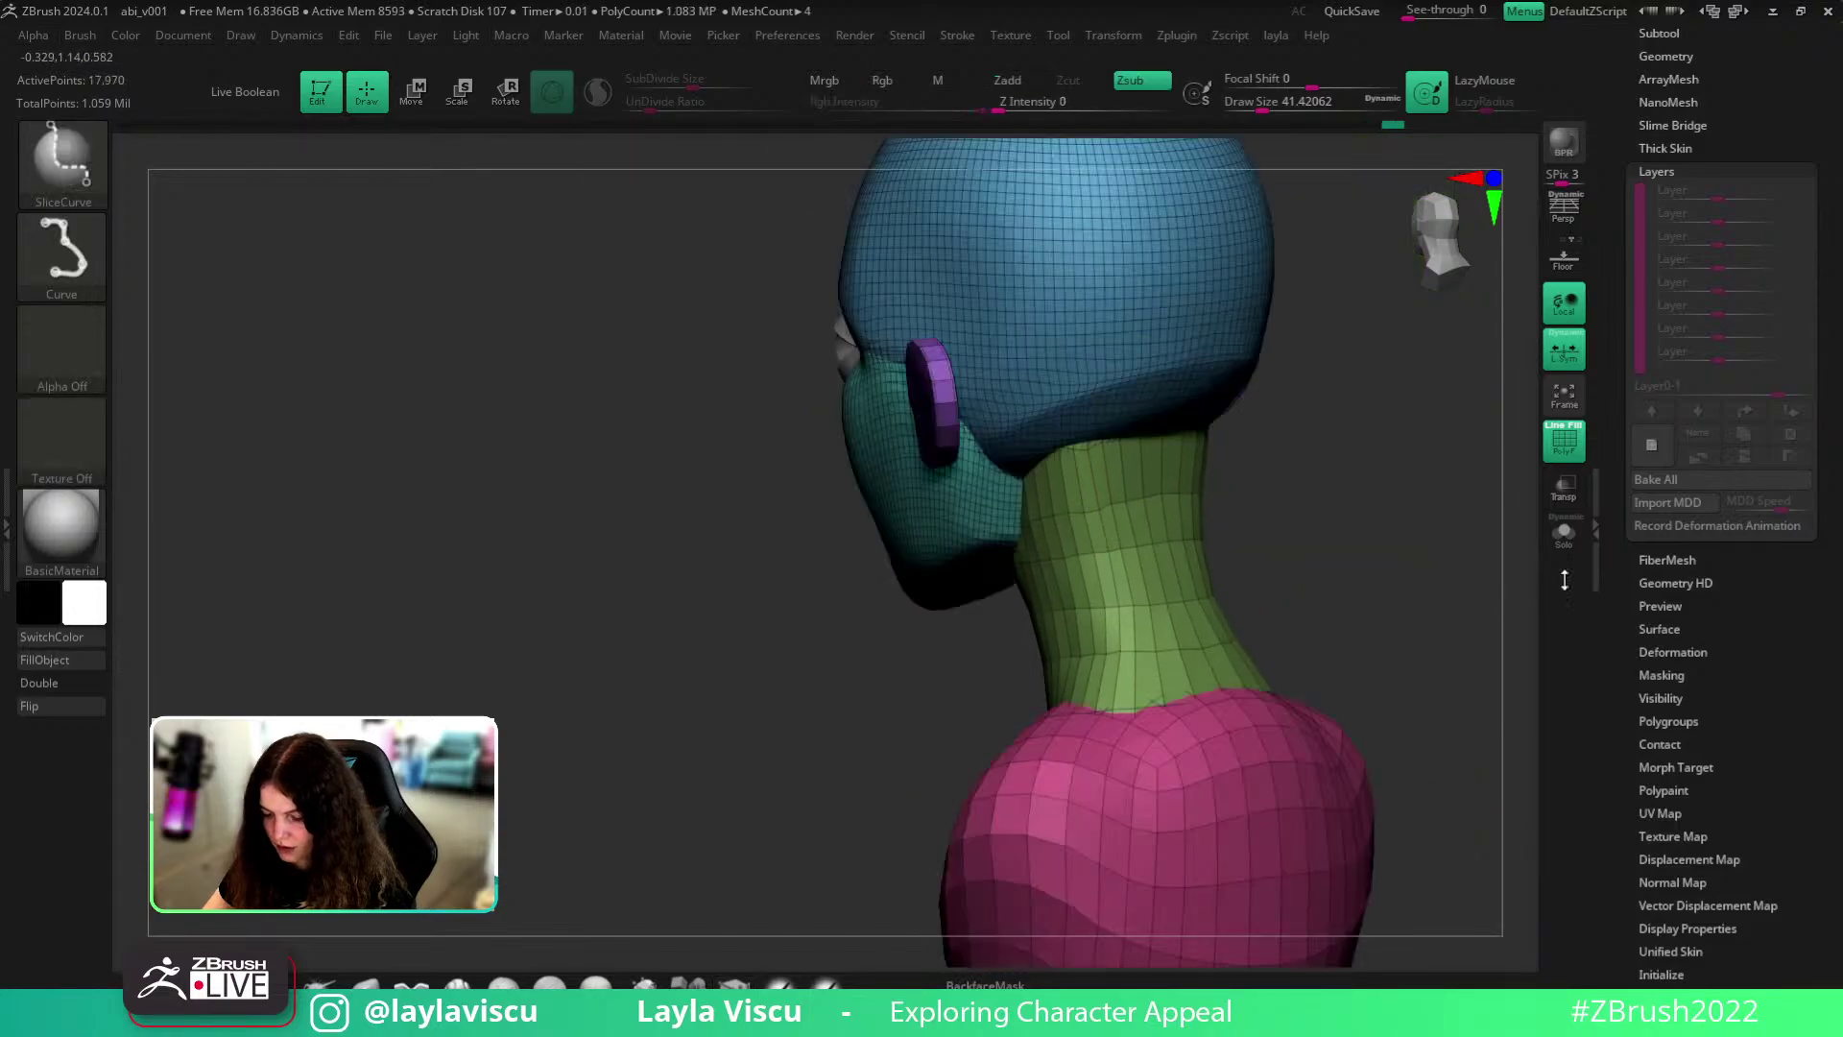
# - Switch to the Move brush at a large size, hide the polyframe and reshape the front of the neck in profile
pyautogui.moveTo(1363, 570); pyautogui.dragTo(1500, 568)
pyautogui.click(366, 987)
pyautogui.hotkey('shift', 'f')
pyautogui.moveTo(1205, 588)
pyautogui.keyDown('ctrl'); pyautogui.mouseDown(button='right')
pyautogui.moveTo(1209, 605)
pyautogui.moveTo(1206, 467)
pyautogui.mouseUp(button='right'); pyautogui.keyUp('ctrl')
pyautogui.keyDown('ctrl'); pyautogui.moveTo(1012, 546); pyautogui.dragTo(999, 522, button='right'); pyautogui.keyUp('ctrl')
pyautogui.press(']')
pyautogui.press(']')
pyautogui.press(']')
pyautogui.press(']')
pyautogui.press(']')
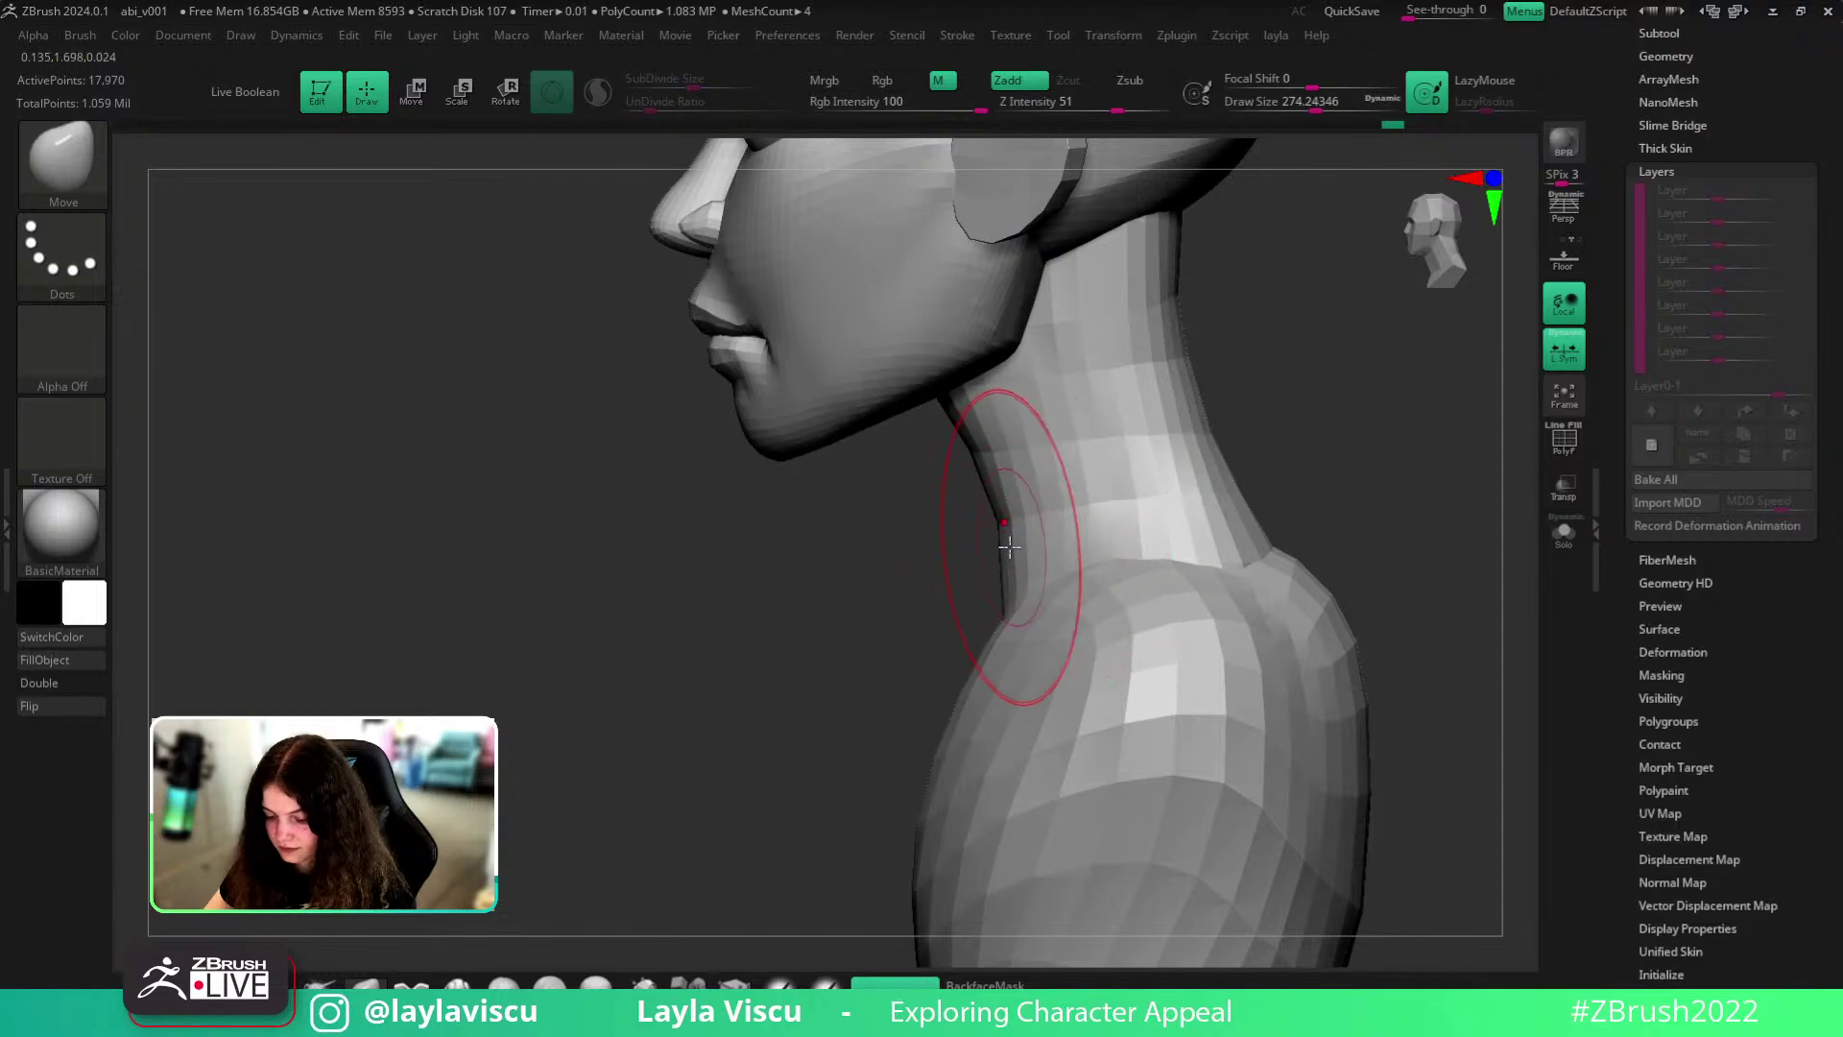
# - Show the polyframe and refine the front base of the neck above the collar with a smaller Move brush
pyautogui.press('[')
pyautogui.press('[')
pyautogui.hotkey('shift', 'f')
pyautogui.moveTo(1015, 564); pyautogui.dragTo(984, 607)
pyautogui.press('[')
pyautogui.press('[')
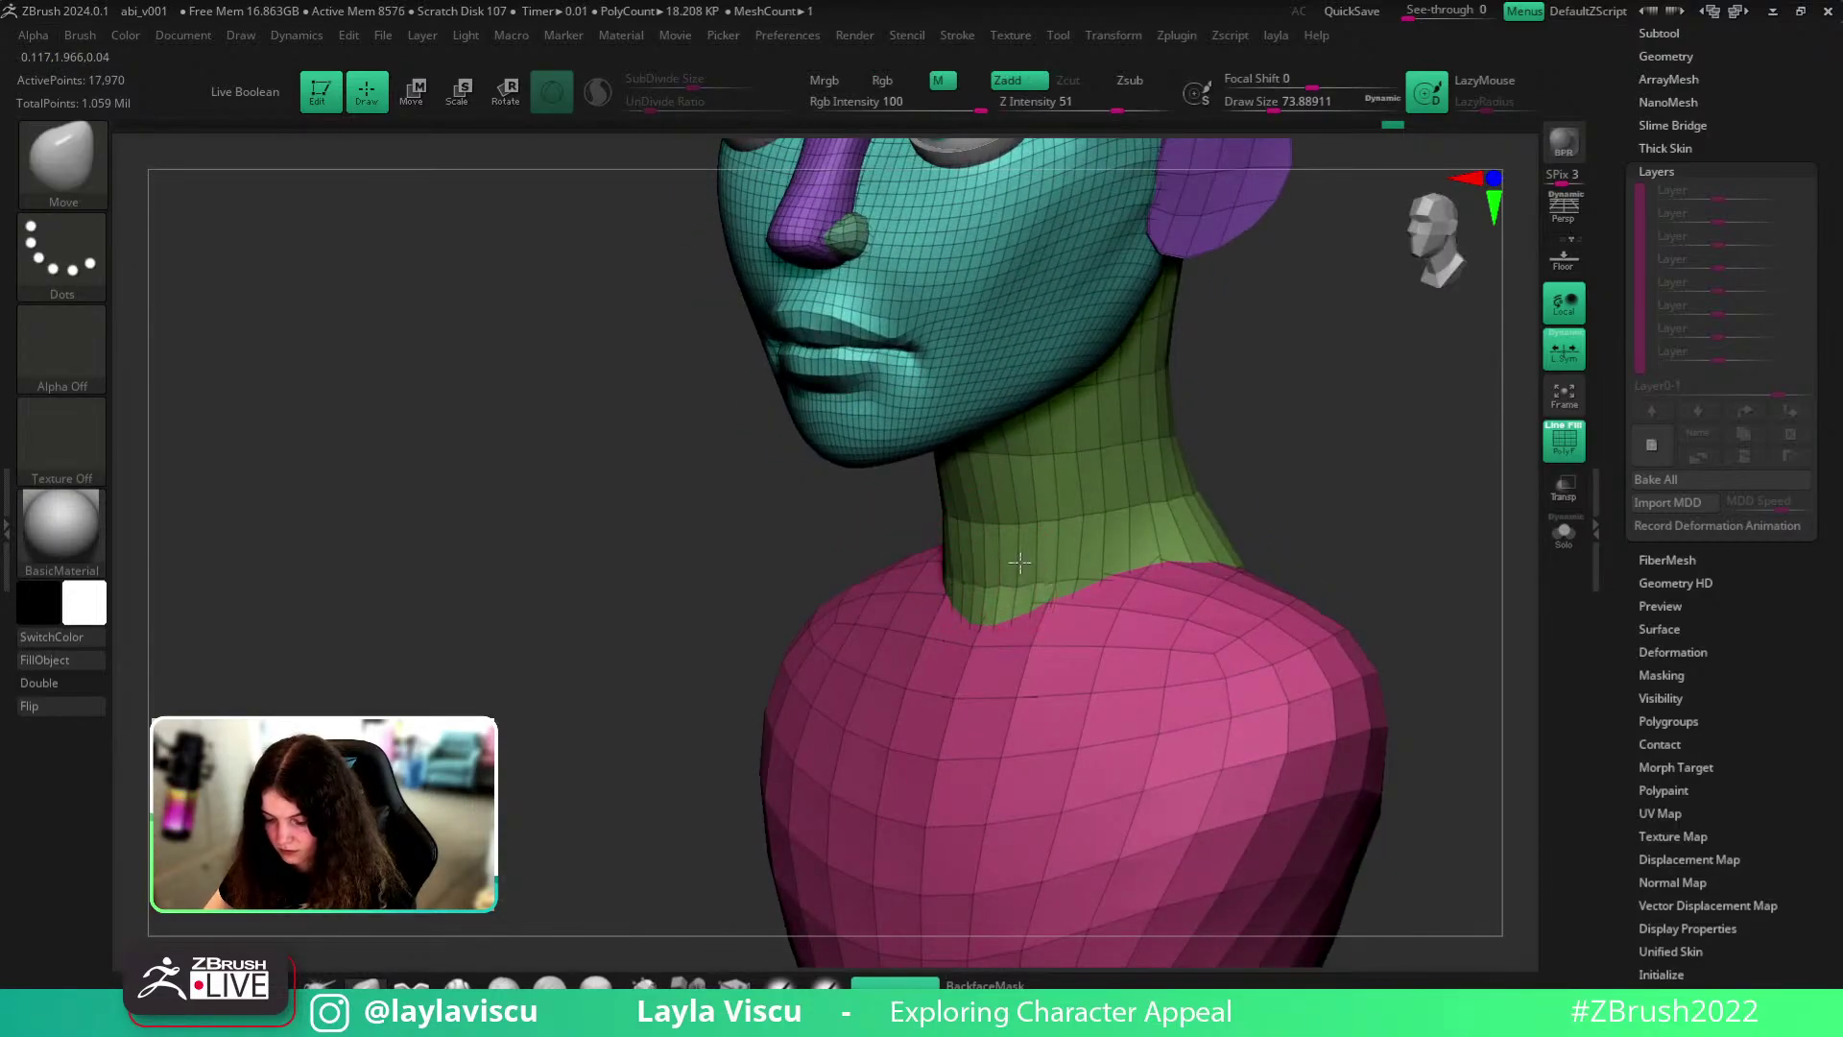
pyautogui.press('[')
pyautogui.moveTo(1487, 500); pyautogui.dragTo(1423, 494)
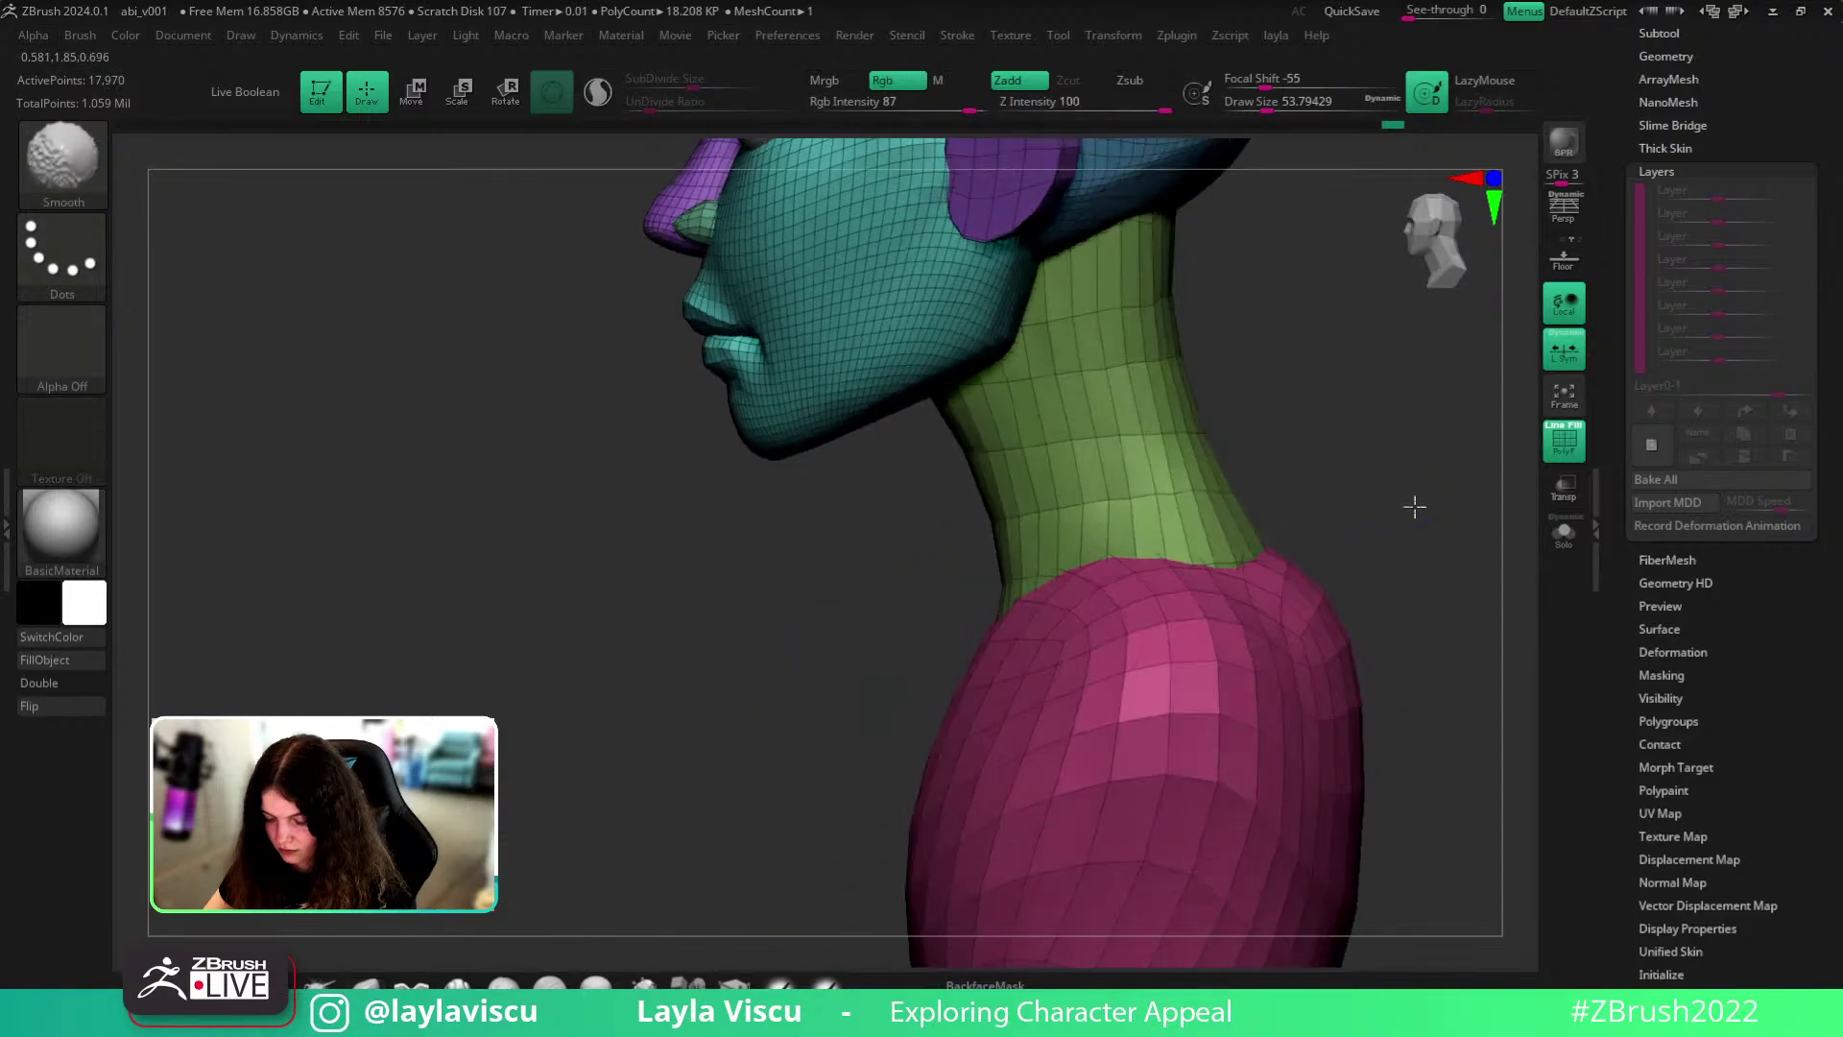
# - Hide the polyframe and reshape the shoulders and torso in profile with a progressively larger Move brush
pyautogui.keyDown('ctrl'); pyautogui.moveTo(1424, 495); pyautogui.dragTo(1181, 521, button='right'); pyautogui.keyUp('ctrl')
pyautogui.hotkey('shift', 'f')
pyautogui.moveTo(1169, 558)
pyautogui.mouseDown()
pyautogui.moveTo(1156, 646)
pyautogui.moveTo(1036, 641)
pyautogui.mouseUp()
pyautogui.press(']')
pyautogui.press(']')
pyautogui.moveTo(1152, 624); pyautogui.dragTo(1247, 602)
pyautogui.press(']')
pyautogui.press(']')
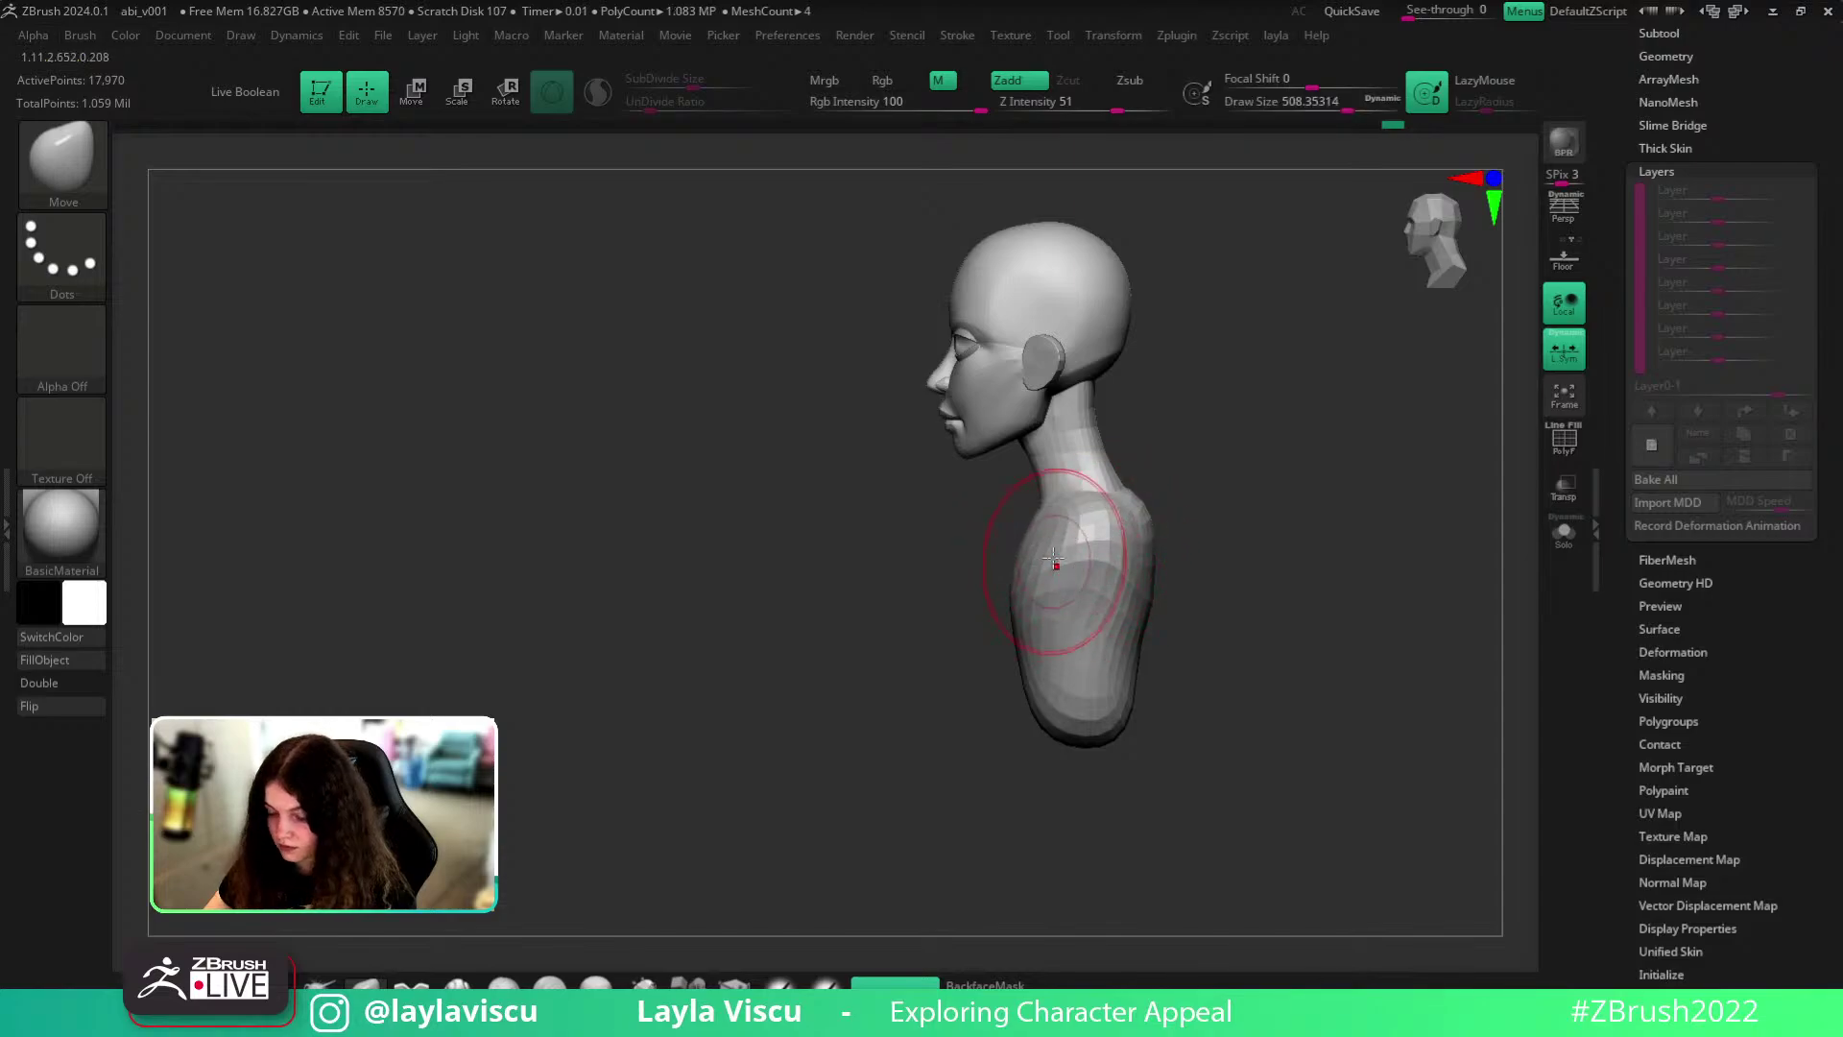
pyautogui.moveTo(1253, 516); pyautogui.dragTo(1255, 567)
pyautogui.moveTo(1238, 486); pyautogui.dragTo(1140, 558)
pyautogui.press(']')
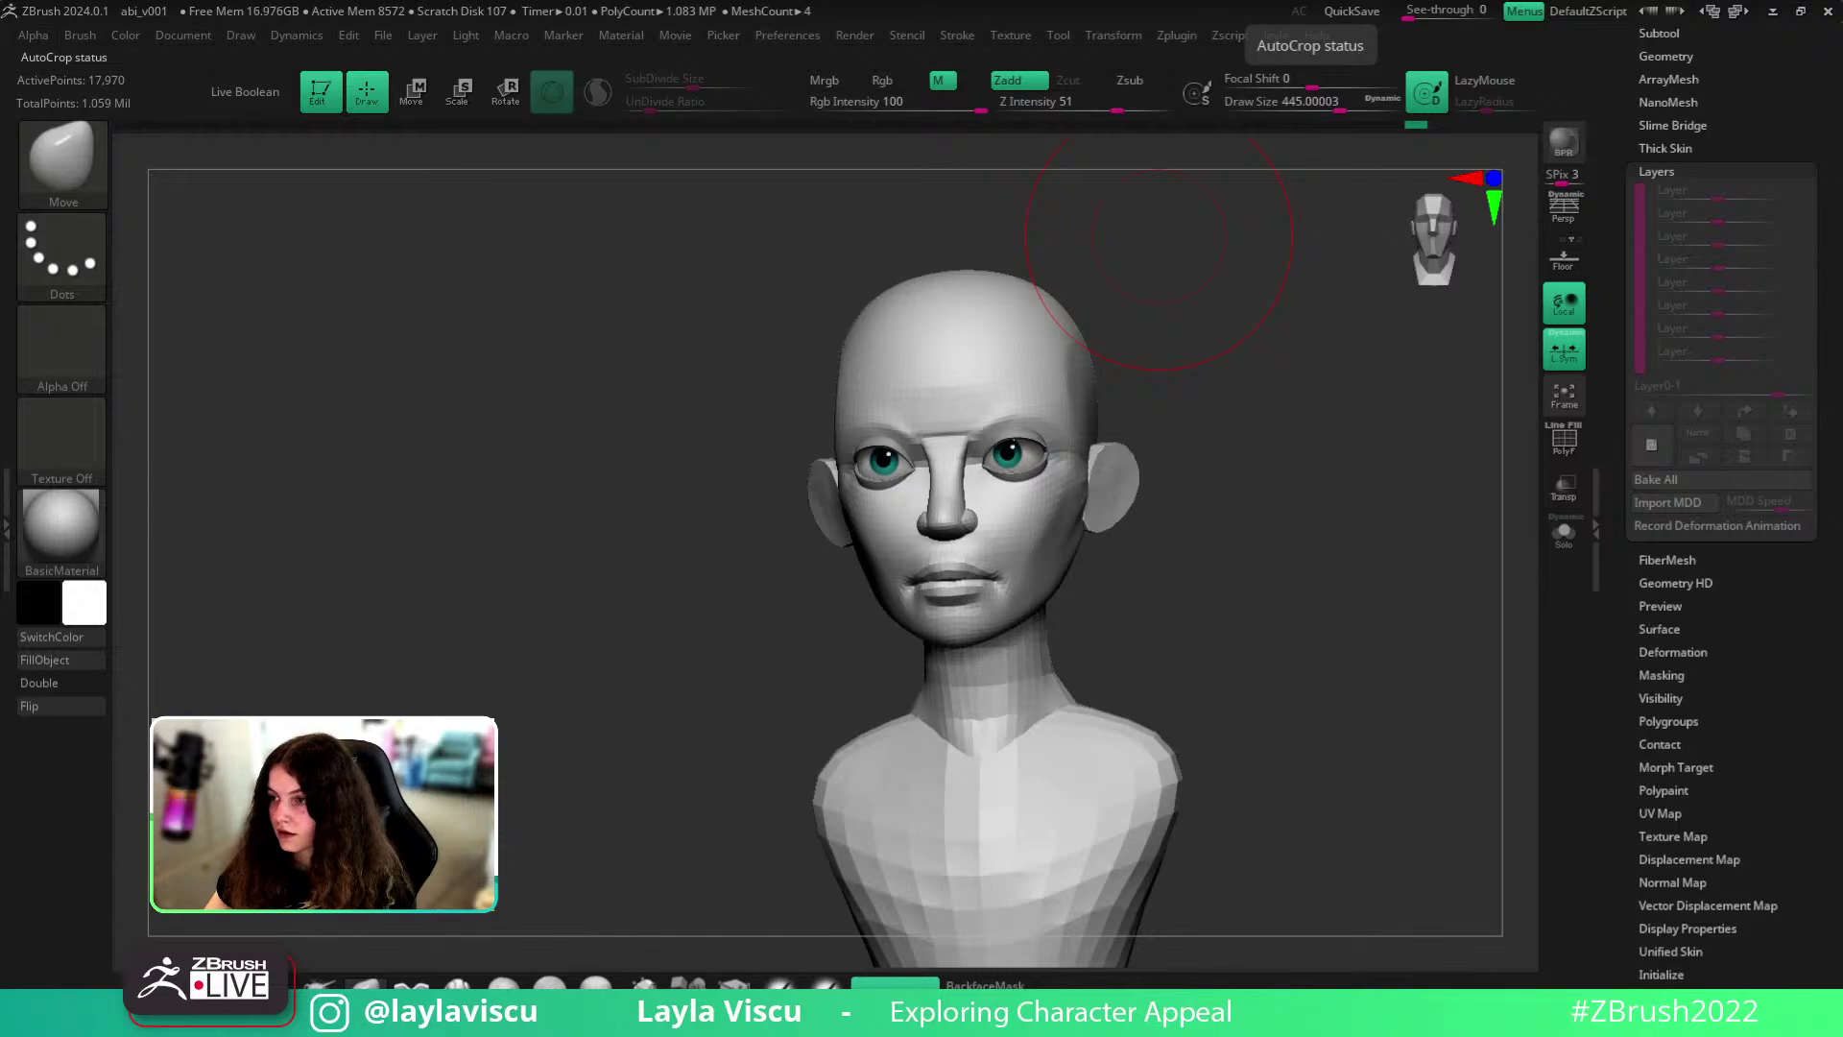
# - Turn on perspective from the front view and set the camera focal length to 85 mm
pyautogui.moveTo(1436, 597); pyautogui.dragTo(1324, 596)
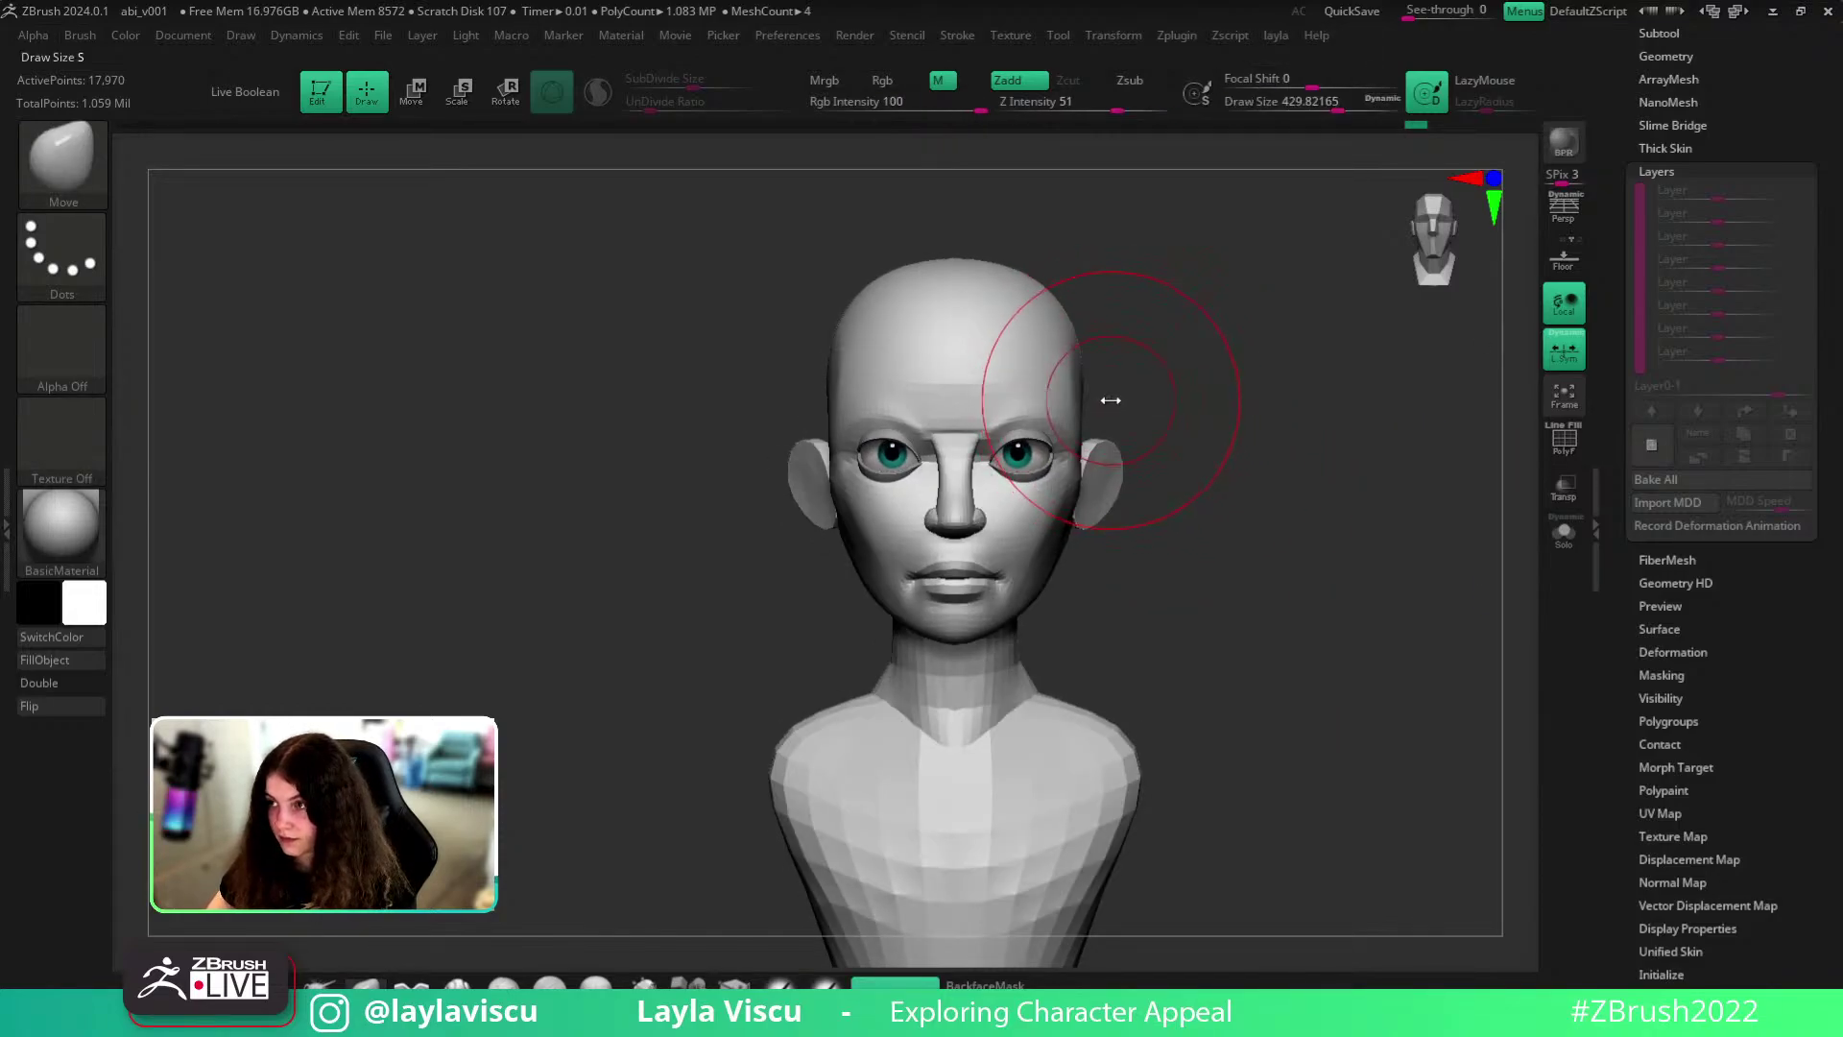
pyautogui.press('s')
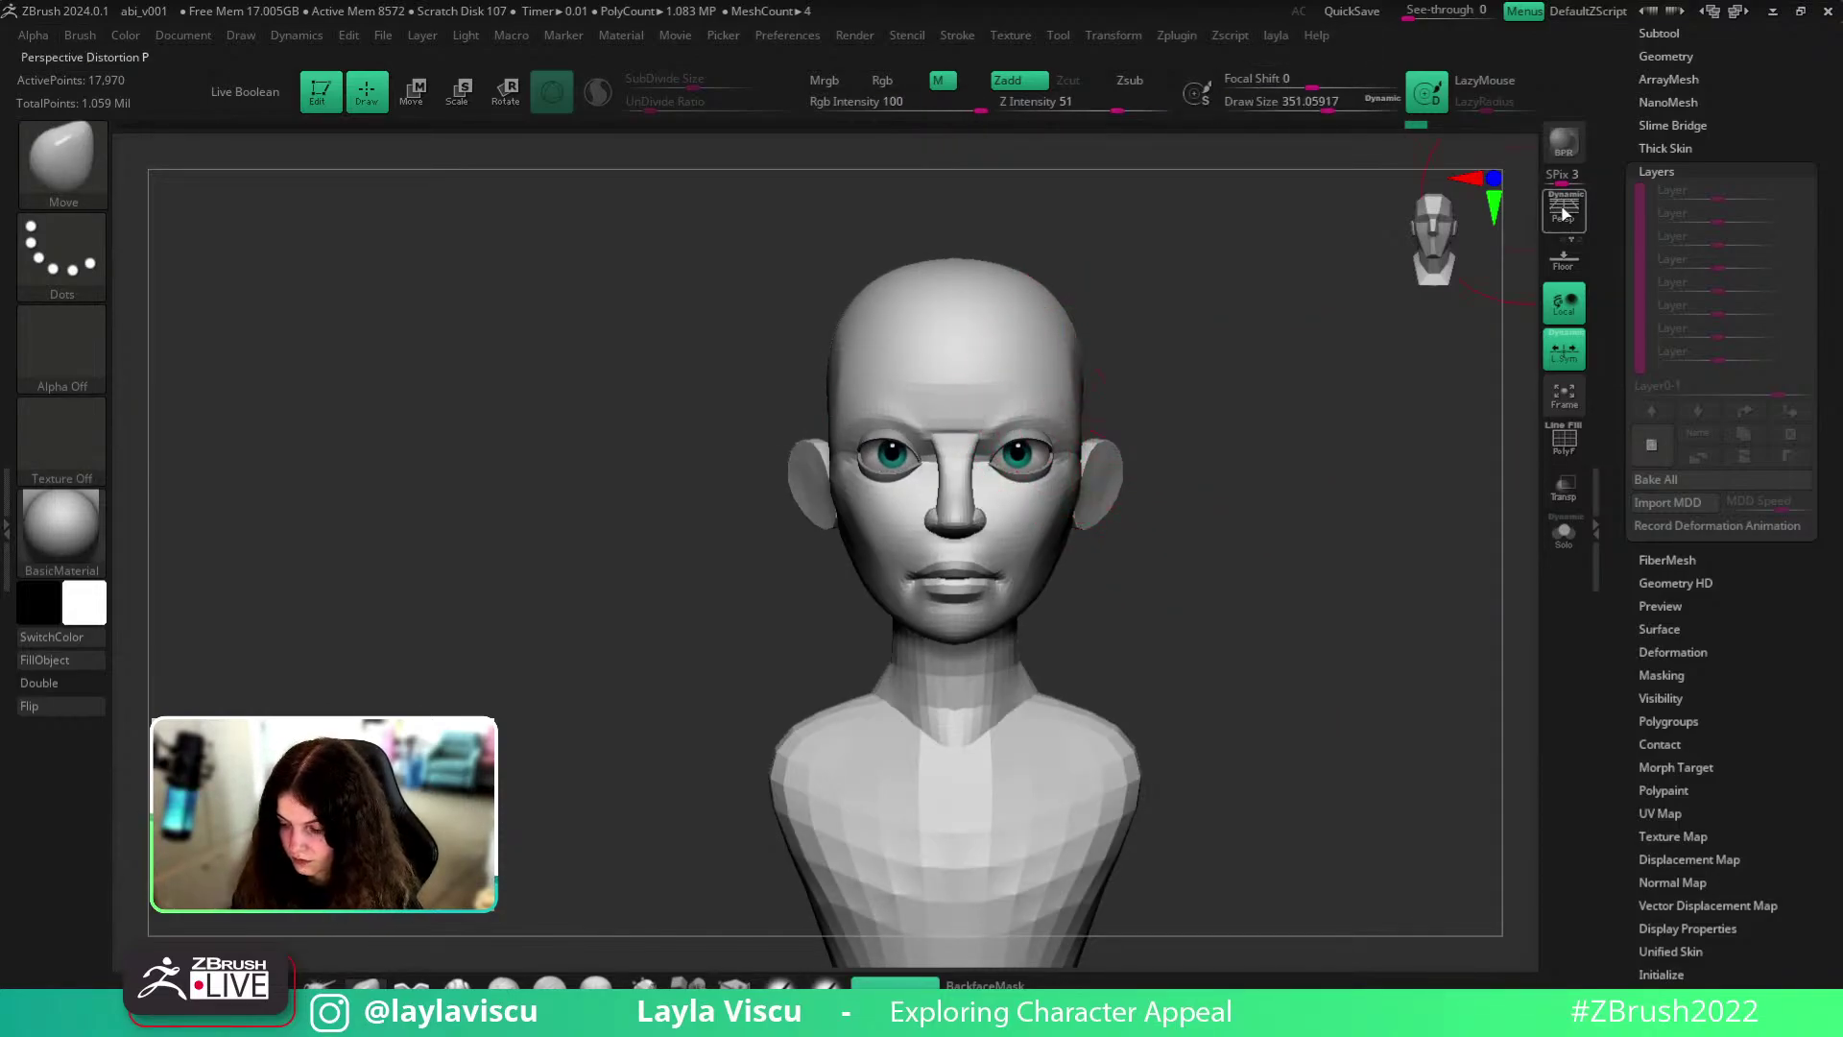
pyautogui.click(1562, 213)
pyautogui.moveTo(241, 35)
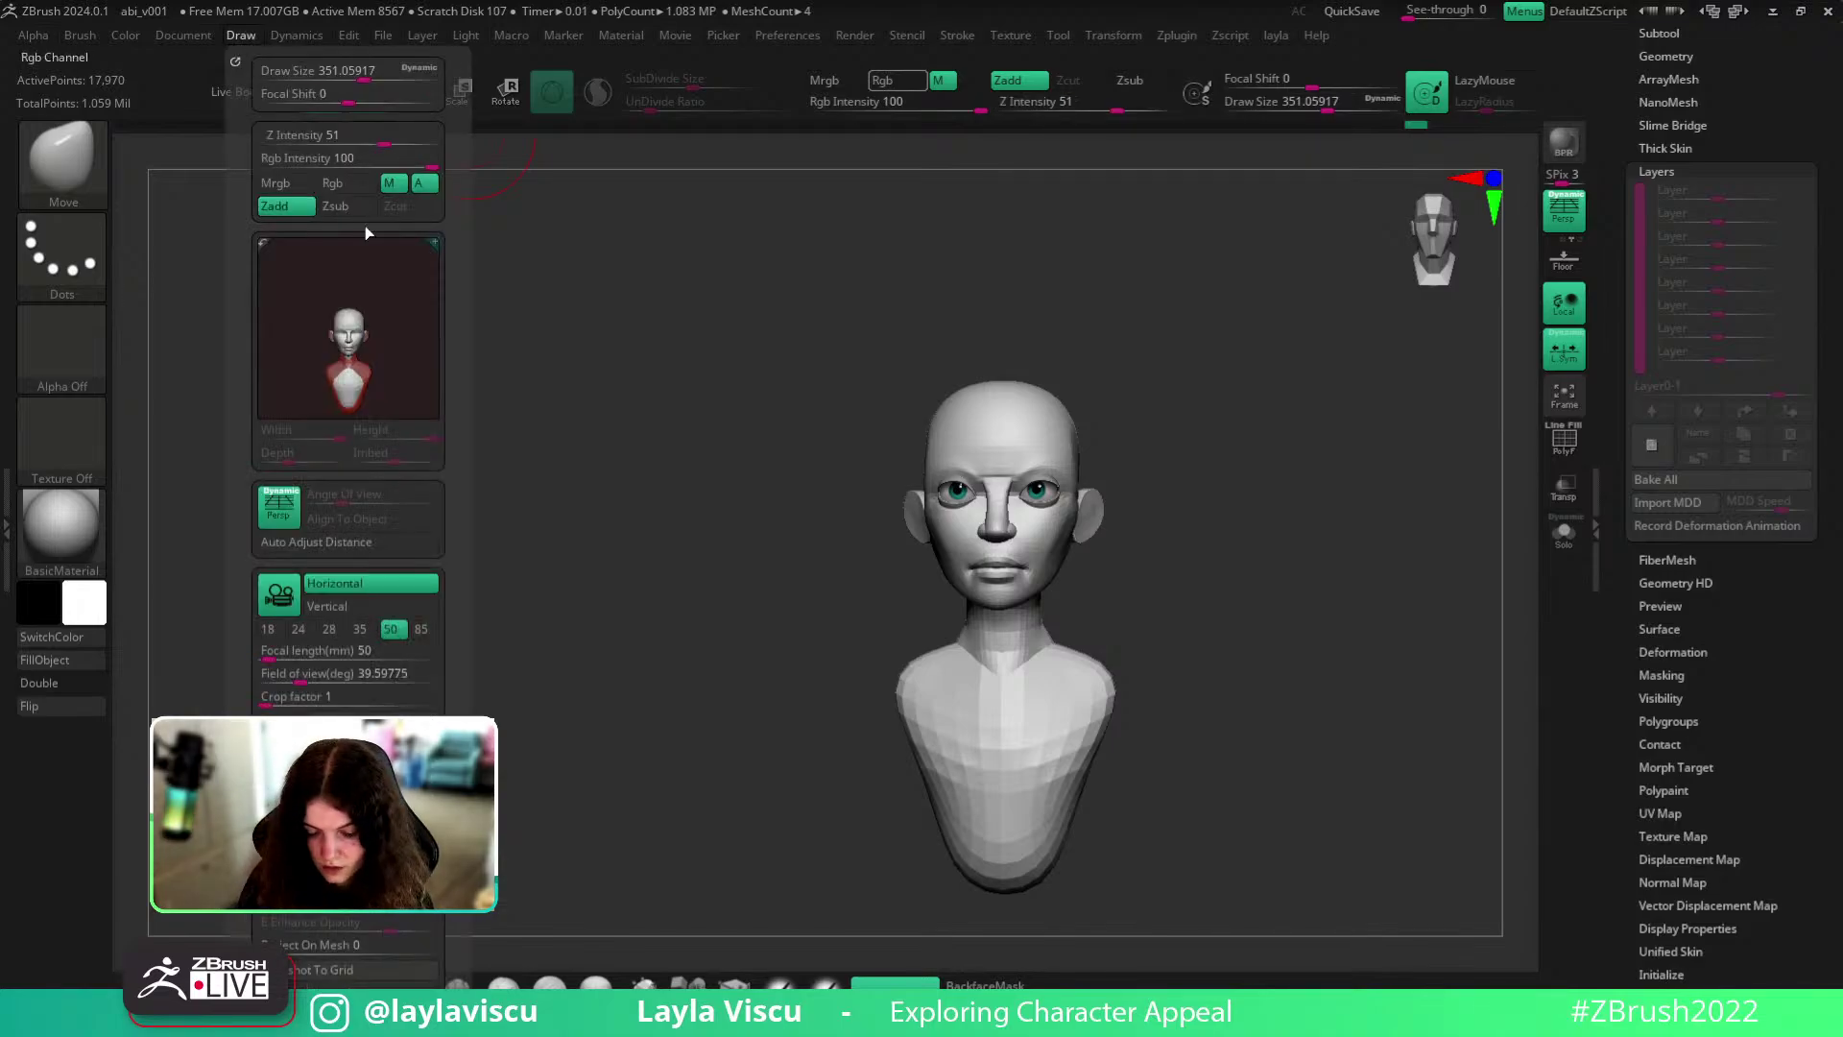
pyautogui.click(422, 628)
# - Refine the side contours of the upper head with the Move brush at varying sizes
pyautogui.press('s')
pyautogui.moveTo(1087, 447)
pyautogui.mouseDown()
pyautogui.moveTo(1085, 391)
pyautogui.moveTo(1079, 423)
pyautogui.mouseUp()
pyautogui.press('s')
pyautogui.moveTo(1203, 462)
pyautogui.keyDown('shift'); pyautogui.mouseDown()
pyautogui.moveTo(1220, 465)
pyautogui.moveTo(1208, 491)
pyautogui.mouseUp(); pyautogui.keyUp('shift')
pyautogui.moveTo(1116, 392); pyautogui.dragTo(1235, 419)
pyautogui.keyDown('ctrl'); pyautogui.moveTo(1235, 418); pyautogui.dragTo(1218, 391, button='right'); pyautogui.keyUp('ctrl')
pyautogui.moveTo(1218, 391); pyautogui.dragTo(1215, 398)
pyautogui.press('s')
pyautogui.moveTo(1135, 346); pyautogui.dragTo(1108, 366)
pyautogui.keyDown('shift'); pyautogui.moveTo(1157, 386); pyautogui.dragTo(1172, 395); pyautogui.keyUp('shift')
pyautogui.moveTo(1200, 463)
pyautogui.keyDown('alt'); pyautogui.mouseDown()
pyautogui.moveTo(1176, 407)
pyautogui.moveTo(1165, 440)
pyautogui.mouseUp(); pyautogui.keyUp('alt')
# - Refine the lower face around the cheek and mouth with the Move brush, adjusting its size for each area
pyautogui.press('s')
pyautogui.moveTo(1063, 523); pyautogui.dragTo(1054, 523)
pyautogui.keyDown('ctrl'); pyautogui.moveTo(1065, 524); pyautogui.dragTo(1060, 564, button='right'); pyautogui.keyUp('ctrl')
pyautogui.press('s')
pyautogui.moveTo(1063, 539); pyautogui.dragTo(1051, 539)
pyautogui.keyDown('ctrl'); pyautogui.moveTo(1039, 522); pyautogui.dragTo(1010, 570, button='right'); pyautogui.keyUp('ctrl')
pyautogui.press('s')
pyautogui.moveTo(998, 564)
pyautogui.mouseDown()
pyautogui.moveTo(975, 564)
pyautogui.moveTo(992, 562)
pyautogui.mouseUp()
pyautogui.keyDown('ctrl'); pyautogui.moveTo(1102, 511); pyautogui.dragTo(1110, 451, button='right'); pyautogui.keyUp('ctrl')
pyautogui.press('s')
pyautogui.moveTo(1102, 524); pyautogui.dragTo(1116, 524)
pyautogui.moveTo(1234, 588); pyautogui.dragTo(1044, 509)
pyautogui.keyDown('shift'); pyautogui.moveTo(1004, 645); pyautogui.dragTo(988, 671); pyautogui.keyUp('shift')
pyautogui.keyDown('ctrl'); pyautogui.moveTo(1047, 480); pyautogui.dragTo(1065, 552, button='right'); pyautogui.keyUp('ctrl')
# - Solo the head with its face polygroup isolated, carve a nasolabial crease with the DamStandard brush and smooth it
pyautogui.press('s')
pyautogui.press('b')
pyautogui.press('d')
pyautogui.press('s')
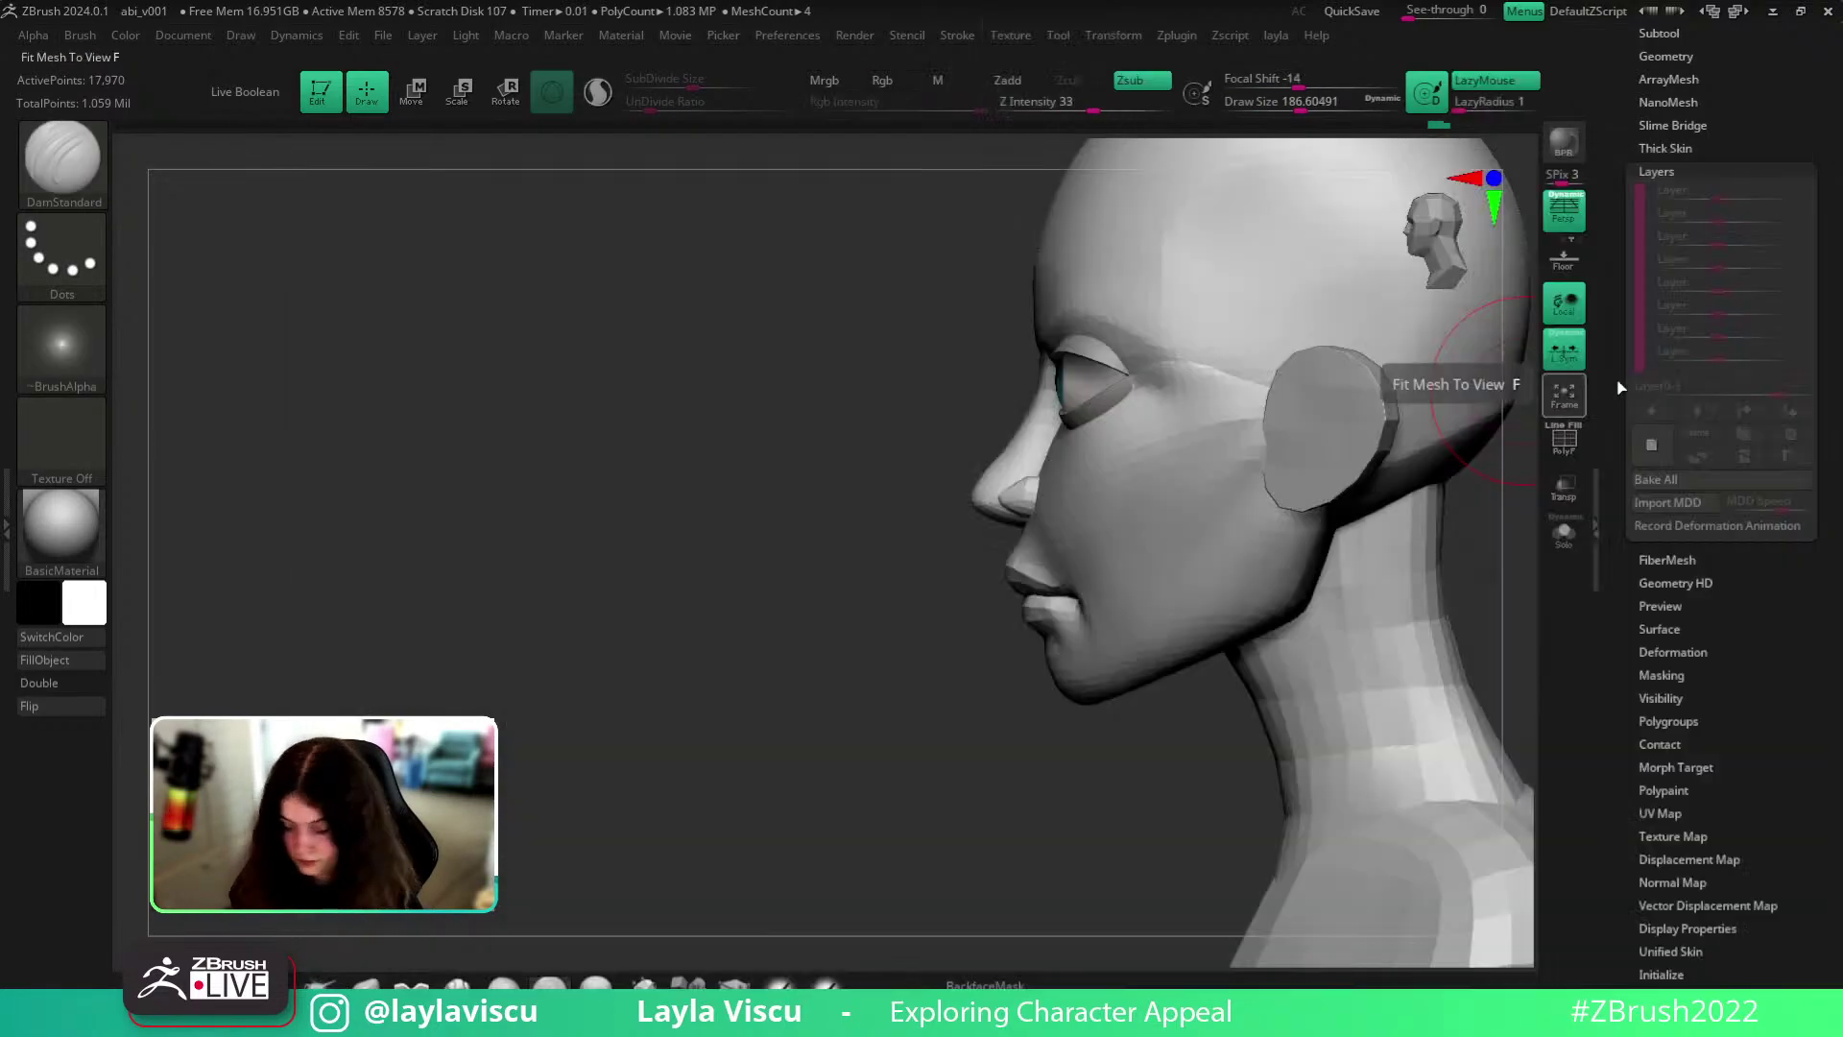
pyautogui.click(1563, 531)
pyautogui.press('s')
pyautogui.moveTo(1498, 549)
pyautogui.mouseDown()
pyautogui.moveTo(1489, 528)
pyautogui.moveTo(1334, 532)
pyautogui.mouseUp()
pyautogui.press('s')
pyautogui.keyDown('ctrl'); pyautogui.keyDown('shift'); pyautogui.click(1047, 490); pyautogui.keyUp('shift'); pyautogui.keyUp('ctrl')
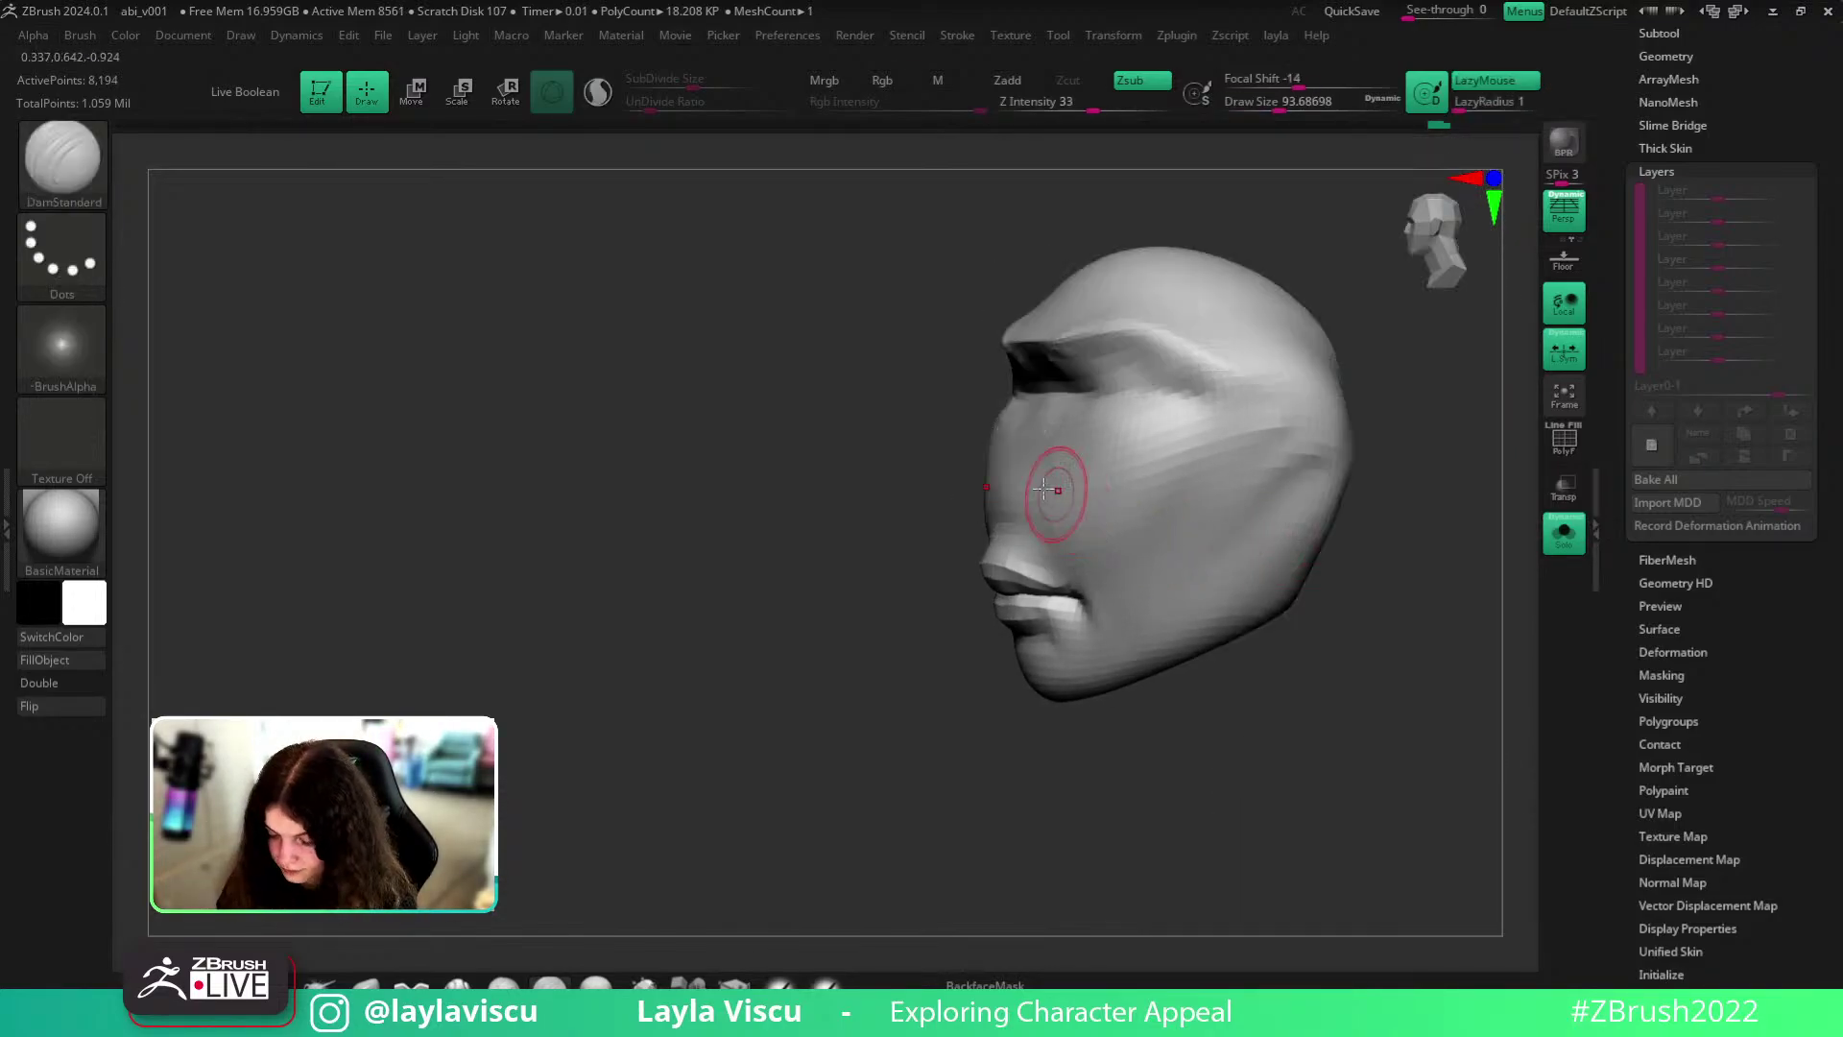
pyautogui.keyDown('shift'); pyautogui.moveTo(1049, 494); pyautogui.dragTo(1044, 520); pyautogui.keyUp('shift')
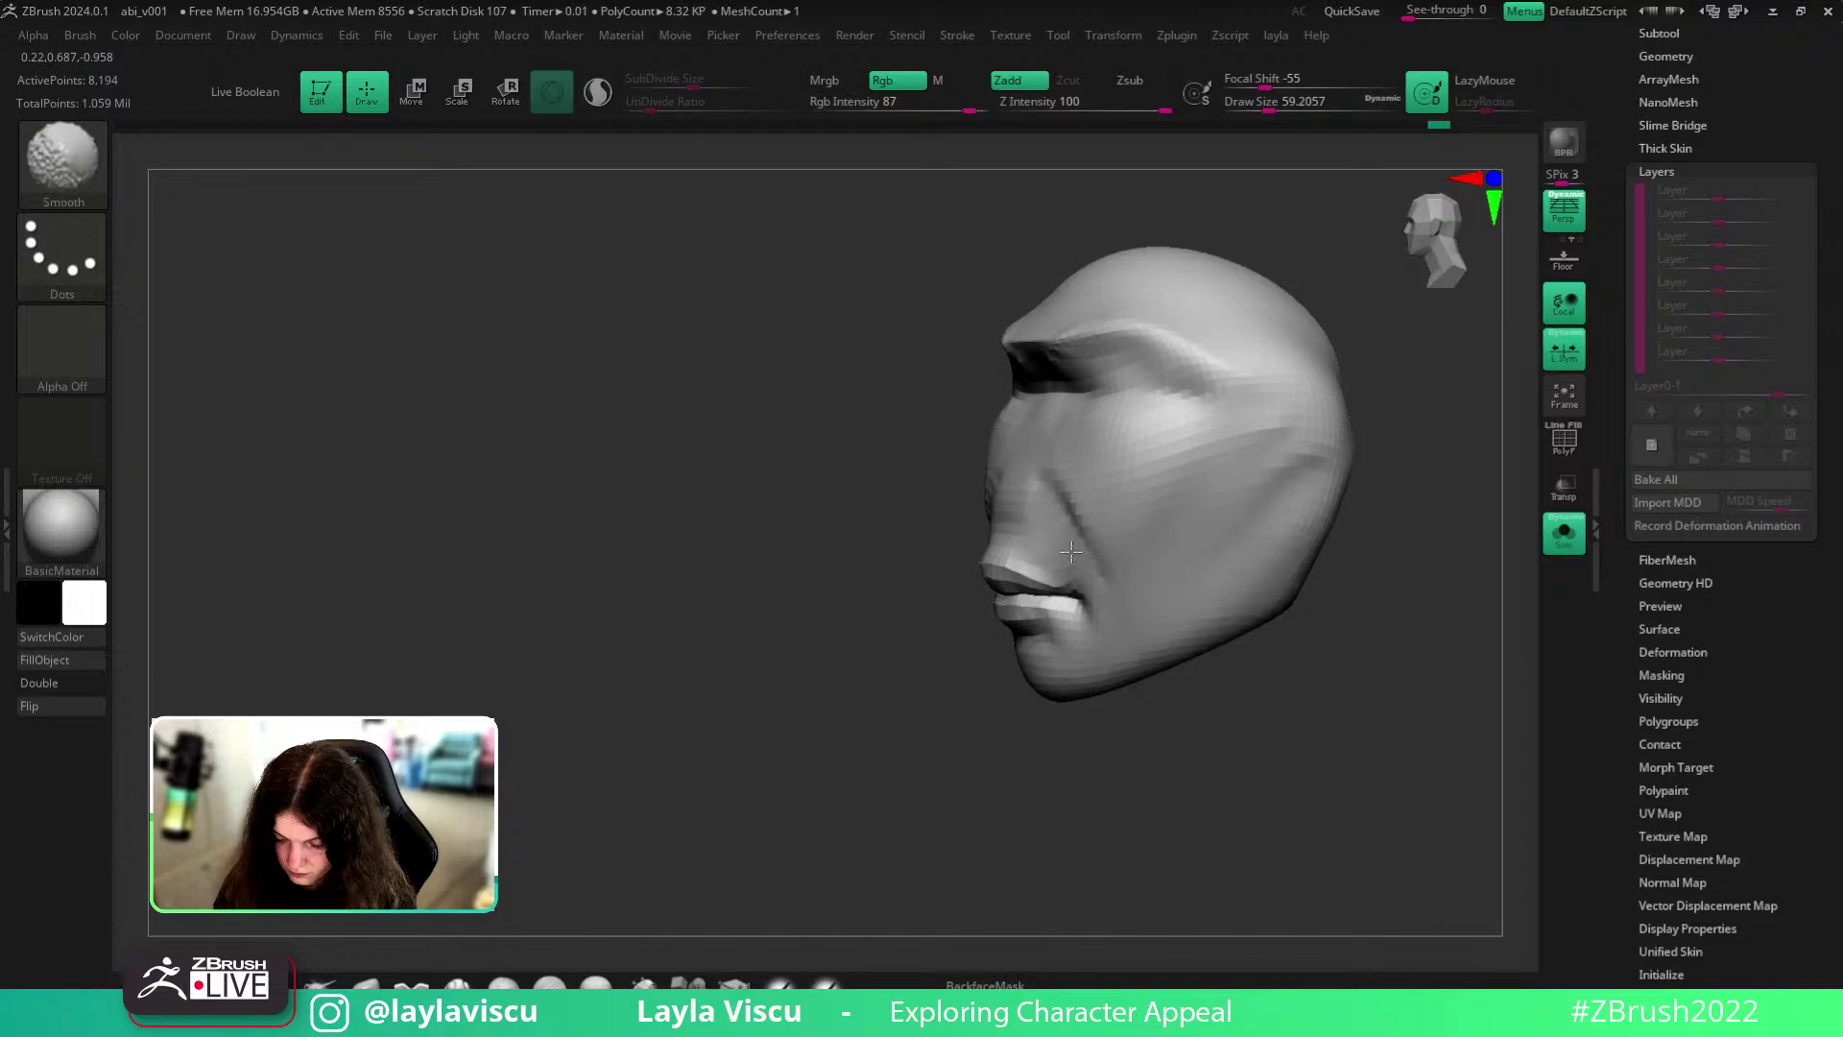
# - Redraw the nasolabial crease with the DamStandard brush at draw size 112 on the isolated face and soften it
pyautogui.keyDown('ctrl'); pyautogui.keyDown('shift'); pyautogui.click(1384, 669); pyautogui.keyUp('shift'); pyautogui.keyUp('ctrl')
pyautogui.moveTo(1488, 624); pyautogui.dragTo(1453, 630)
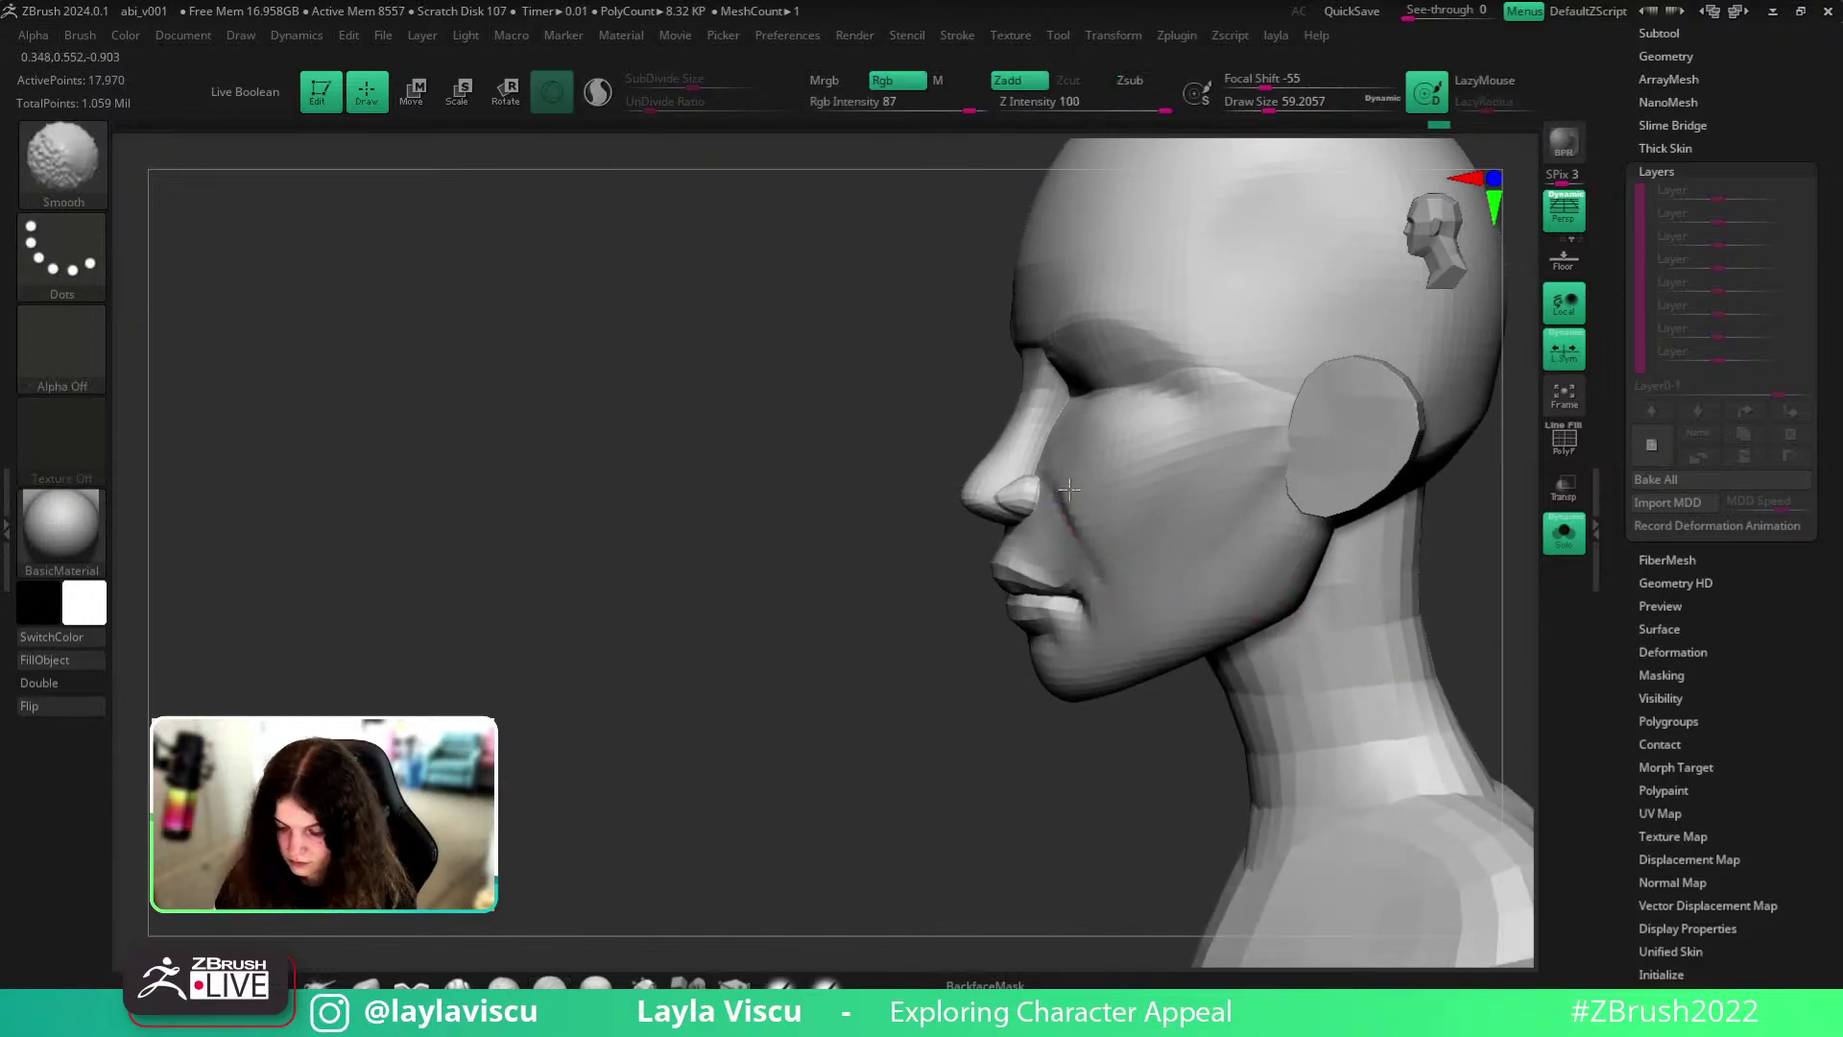
pyautogui.press('s')
pyautogui.moveTo(1109, 514); pyautogui.dragTo(1121, 512)
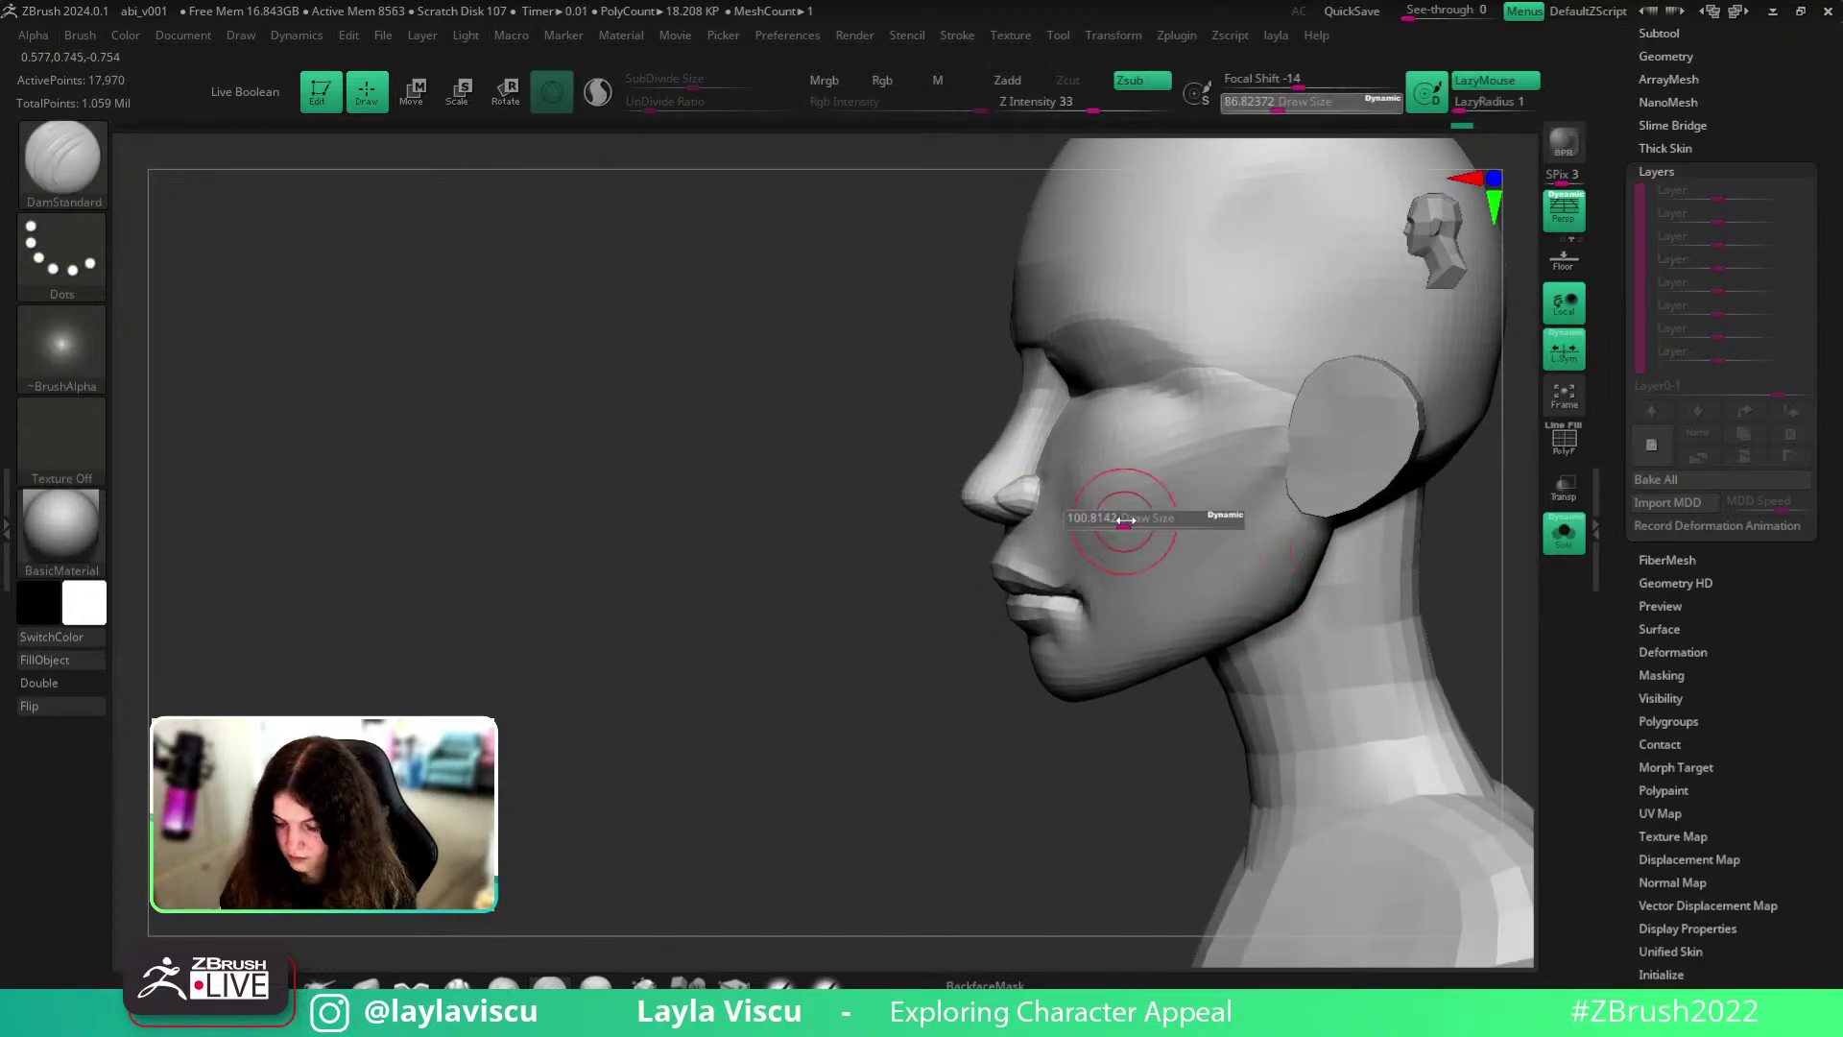
pyautogui.keyDown('shift'); pyautogui.moveTo(1478, 653); pyautogui.dragTo(1450, 654); pyautogui.keyUp('shift')
pyautogui.keyDown('ctrl'); pyautogui.keyDown('shift'); pyautogui.click(1086, 547); pyautogui.keyUp('shift'); pyautogui.keyUp('ctrl')
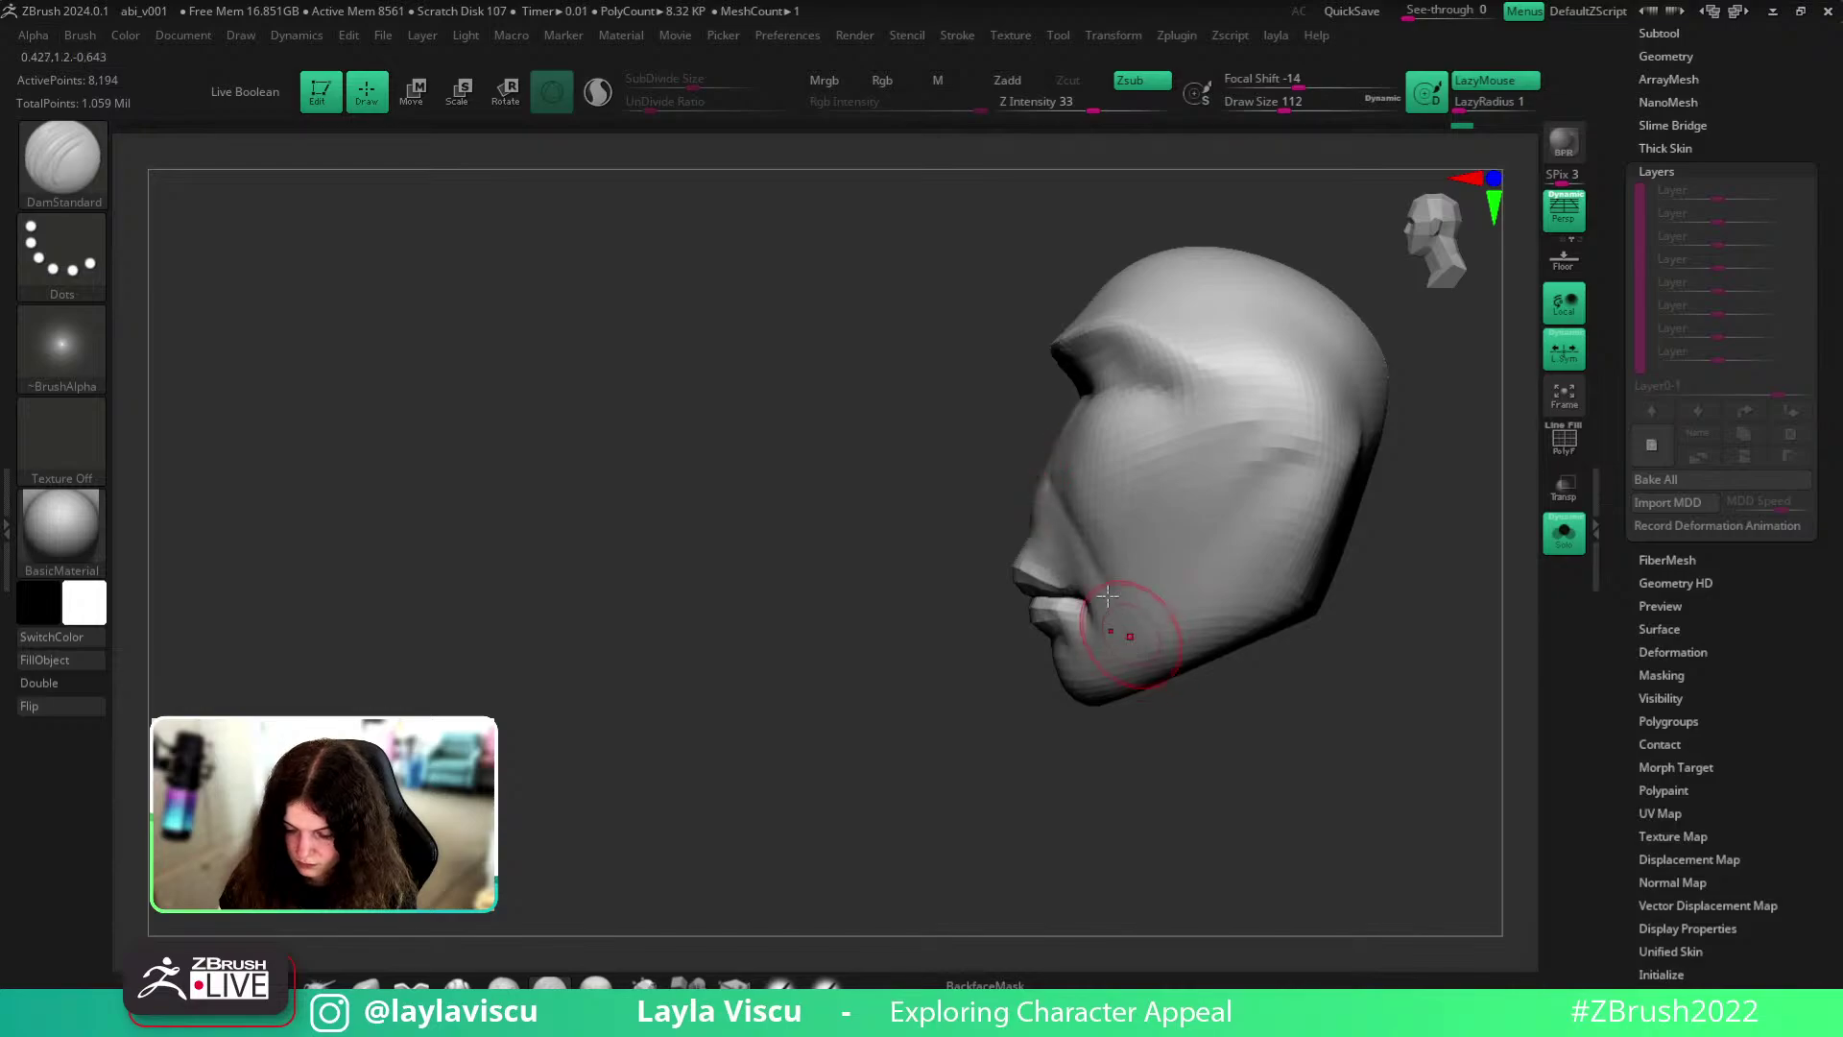
pyautogui.press('shift')
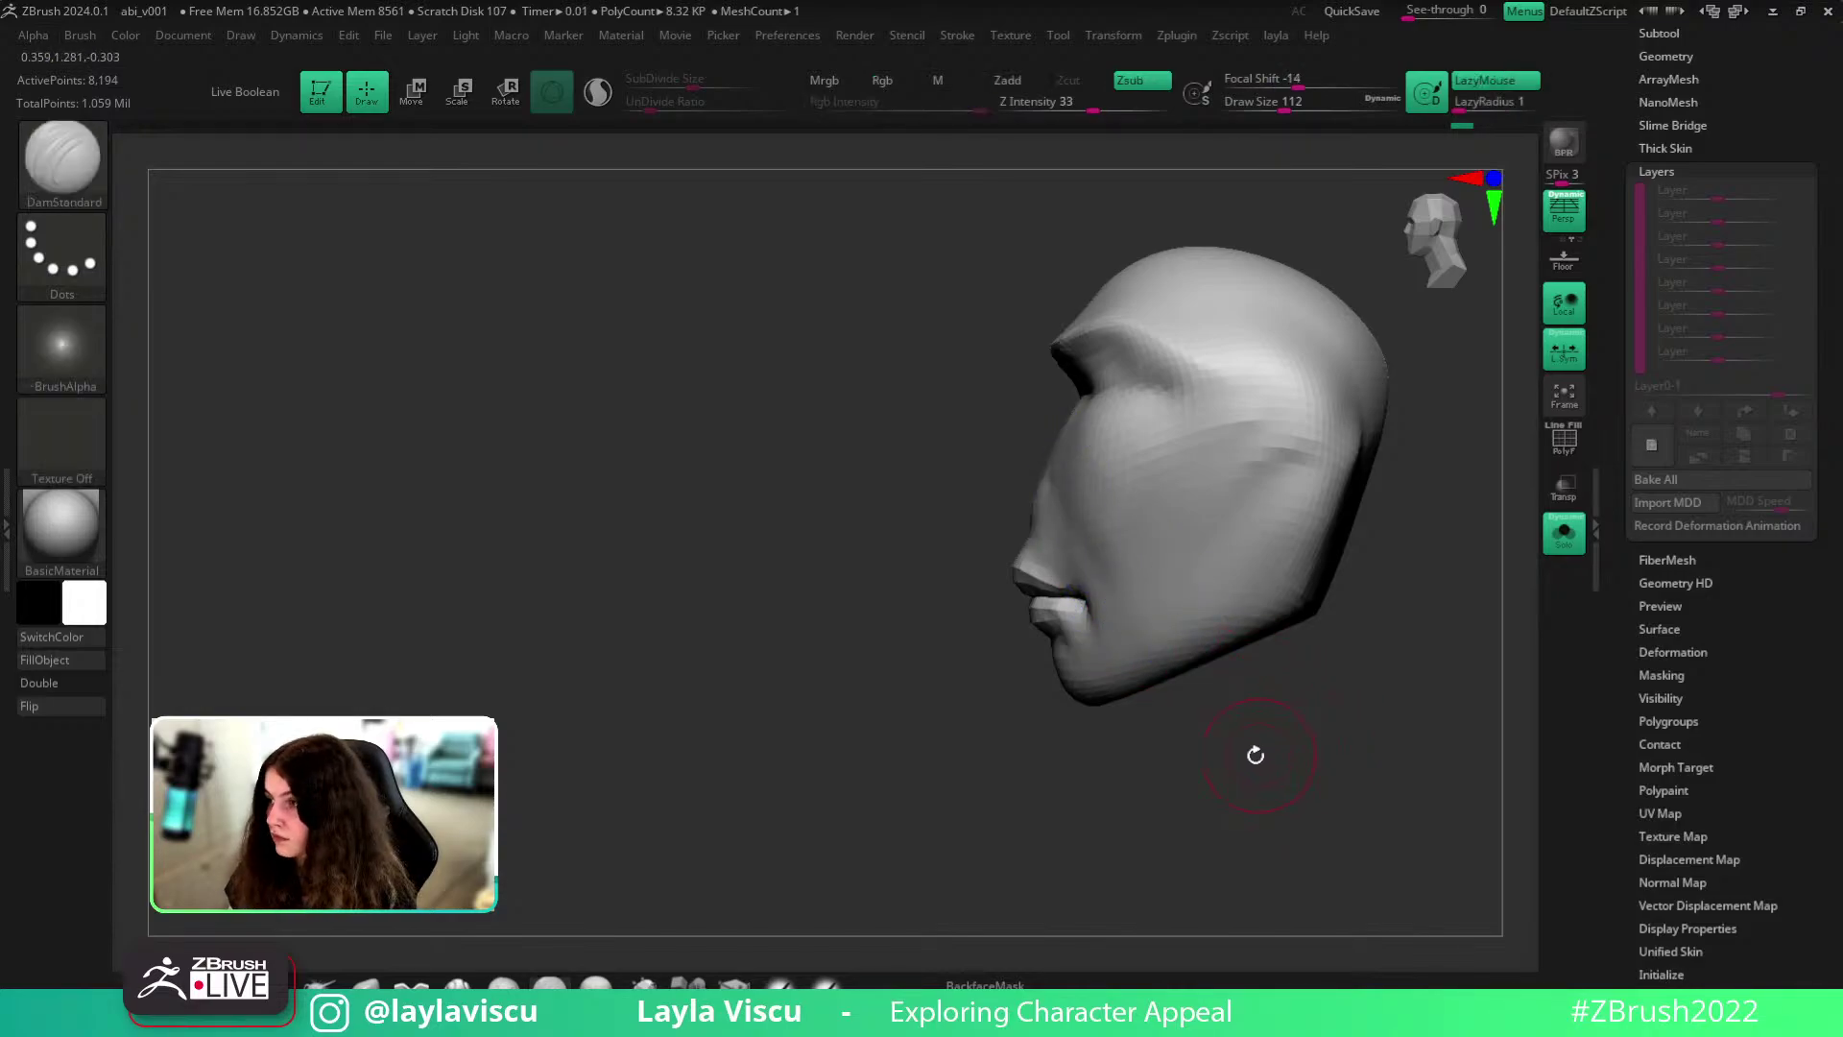
# - Turn off Solo, strengthen the crease from the nose toward the mouth corner and smooth it on the isolated face
pyautogui.moveTo(1254, 744); pyautogui.dragTo(1247, 724)
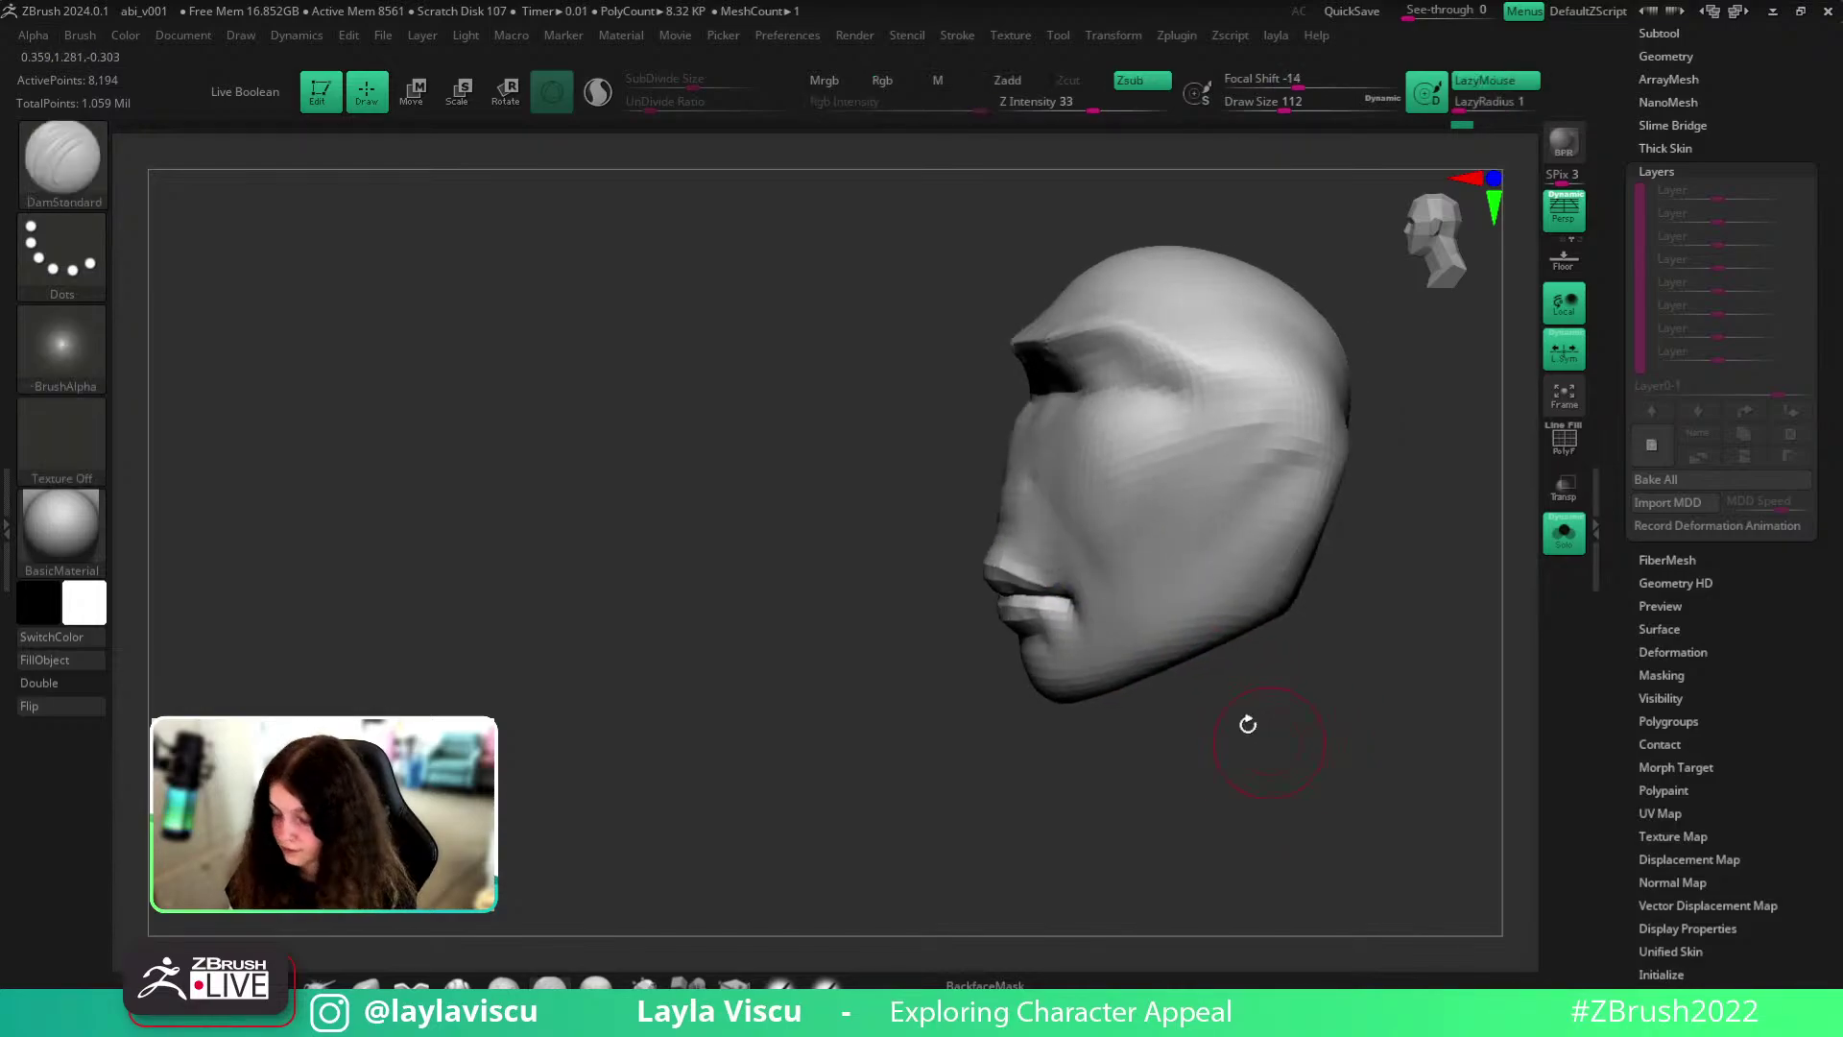
pyautogui.click(1565, 545)
pyautogui.moveTo(1328, 659); pyautogui.dragTo(1311, 660)
pyautogui.click(1566, 535)
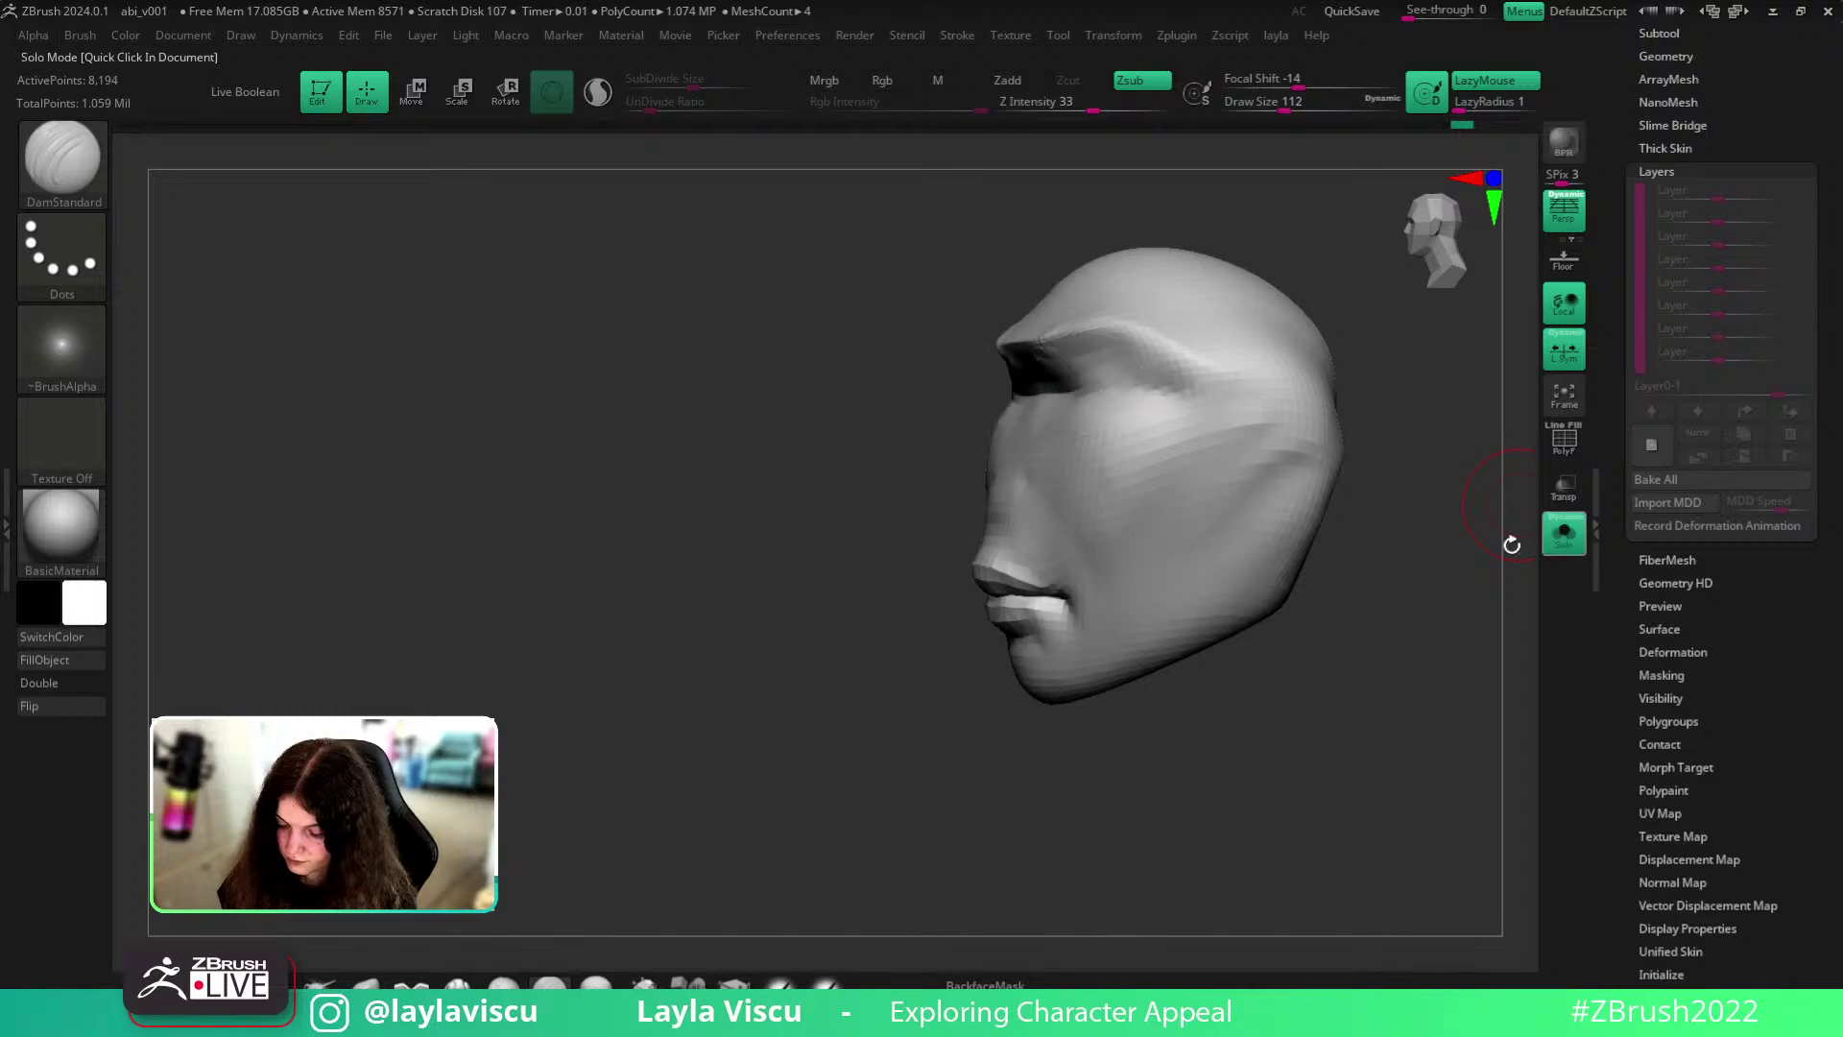
pyautogui.click(1572, 530)
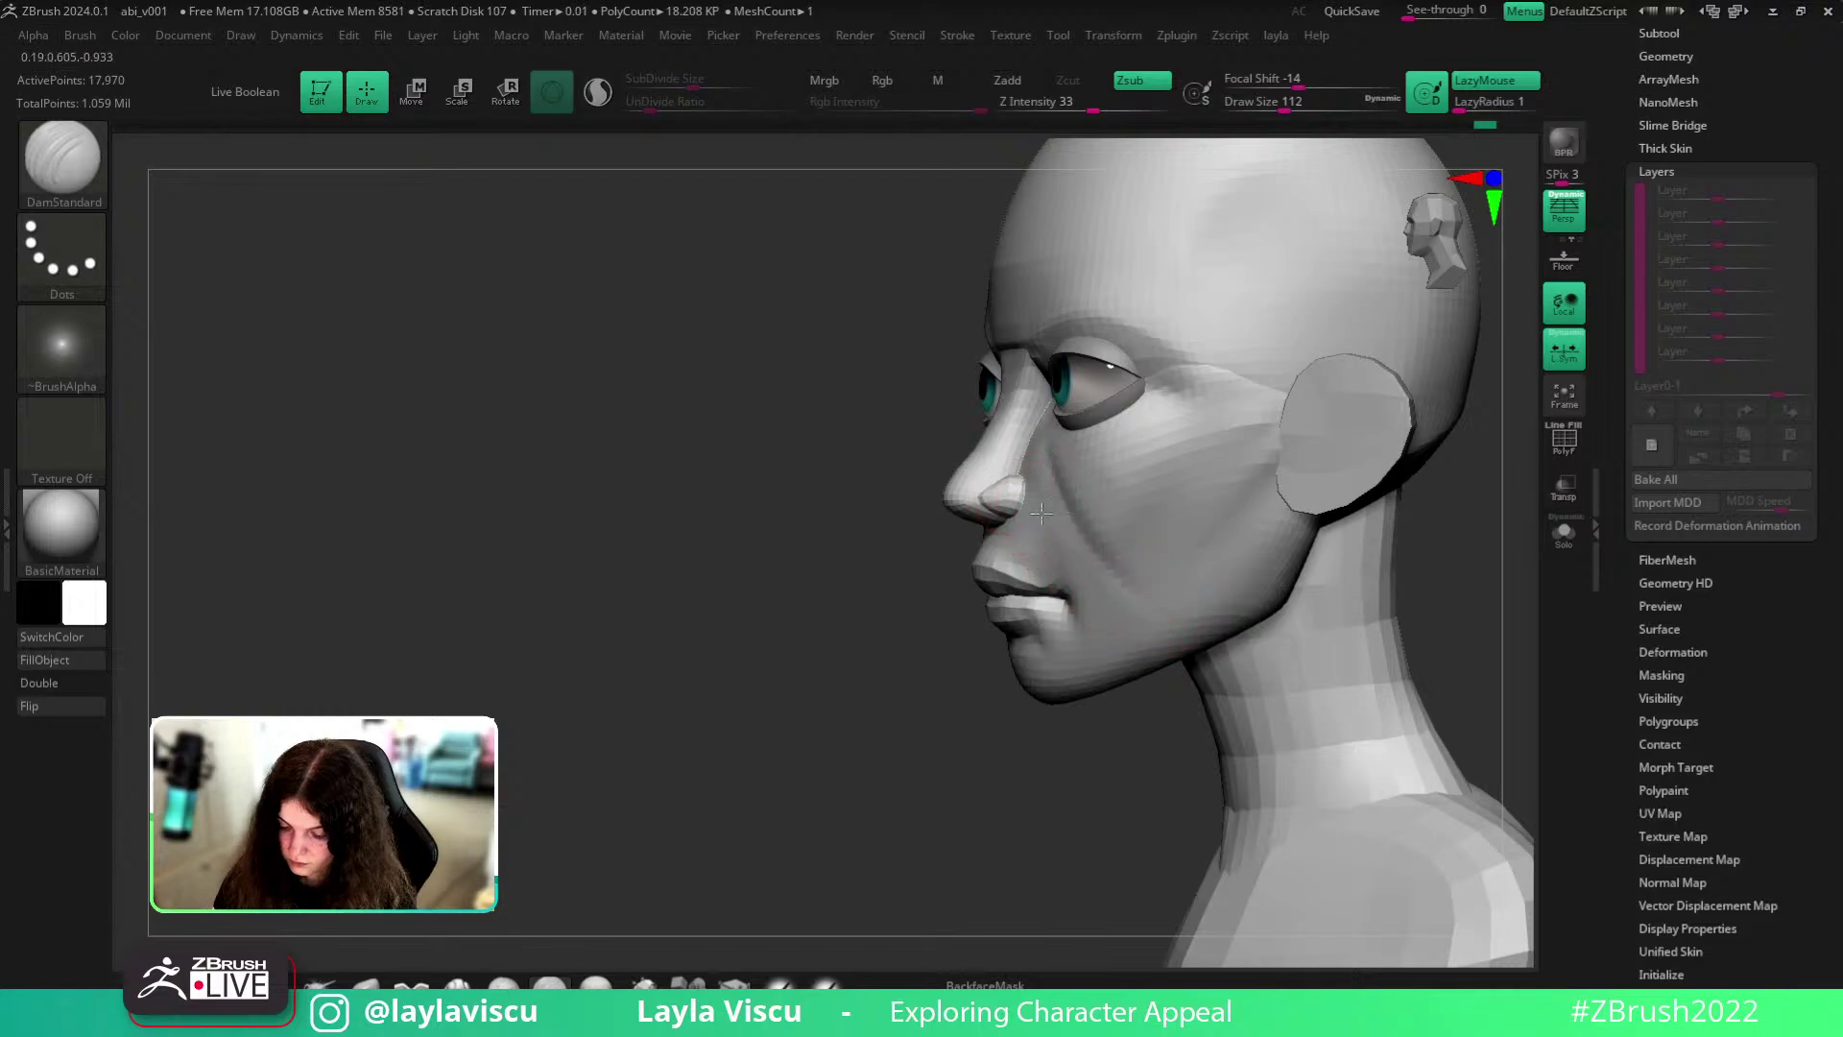
pyautogui.keyDown('ctrl'); pyautogui.keyDown('shift'); pyautogui.click(1060, 538); pyautogui.keyUp('shift'); pyautogui.keyUp('ctrl')
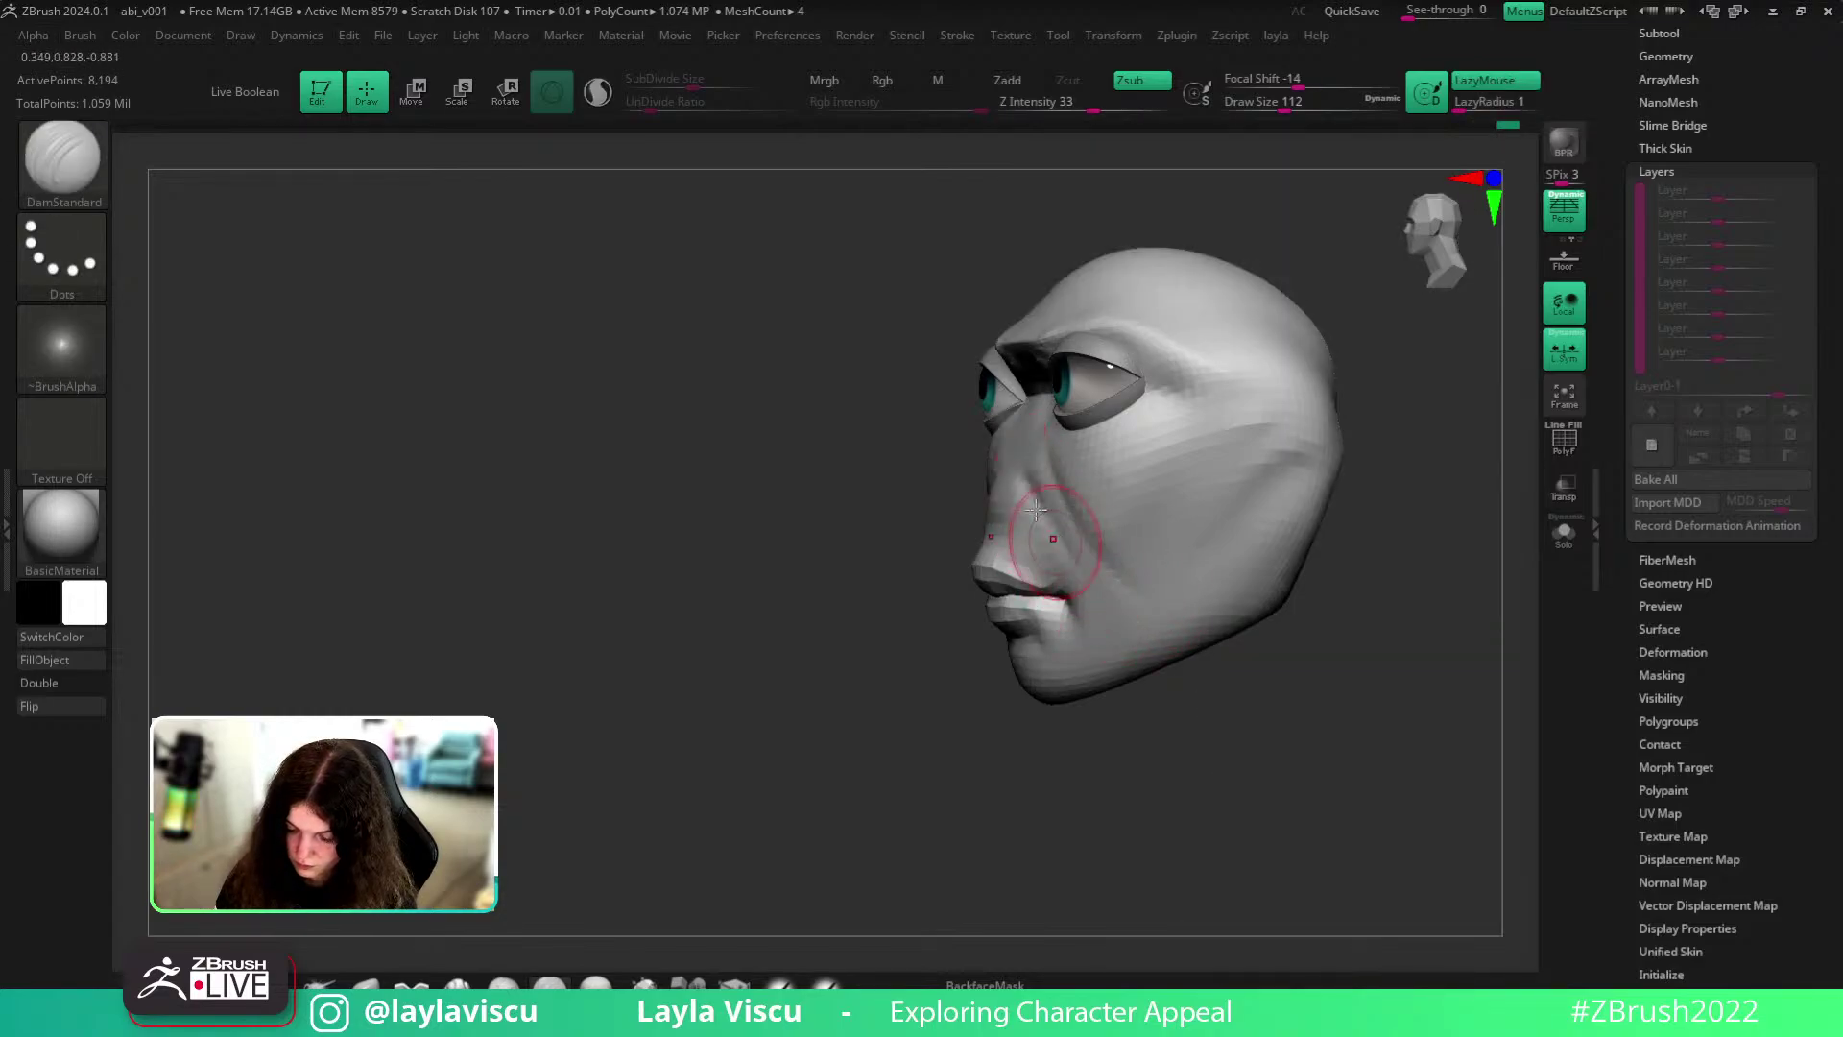
pyautogui.press('shift')
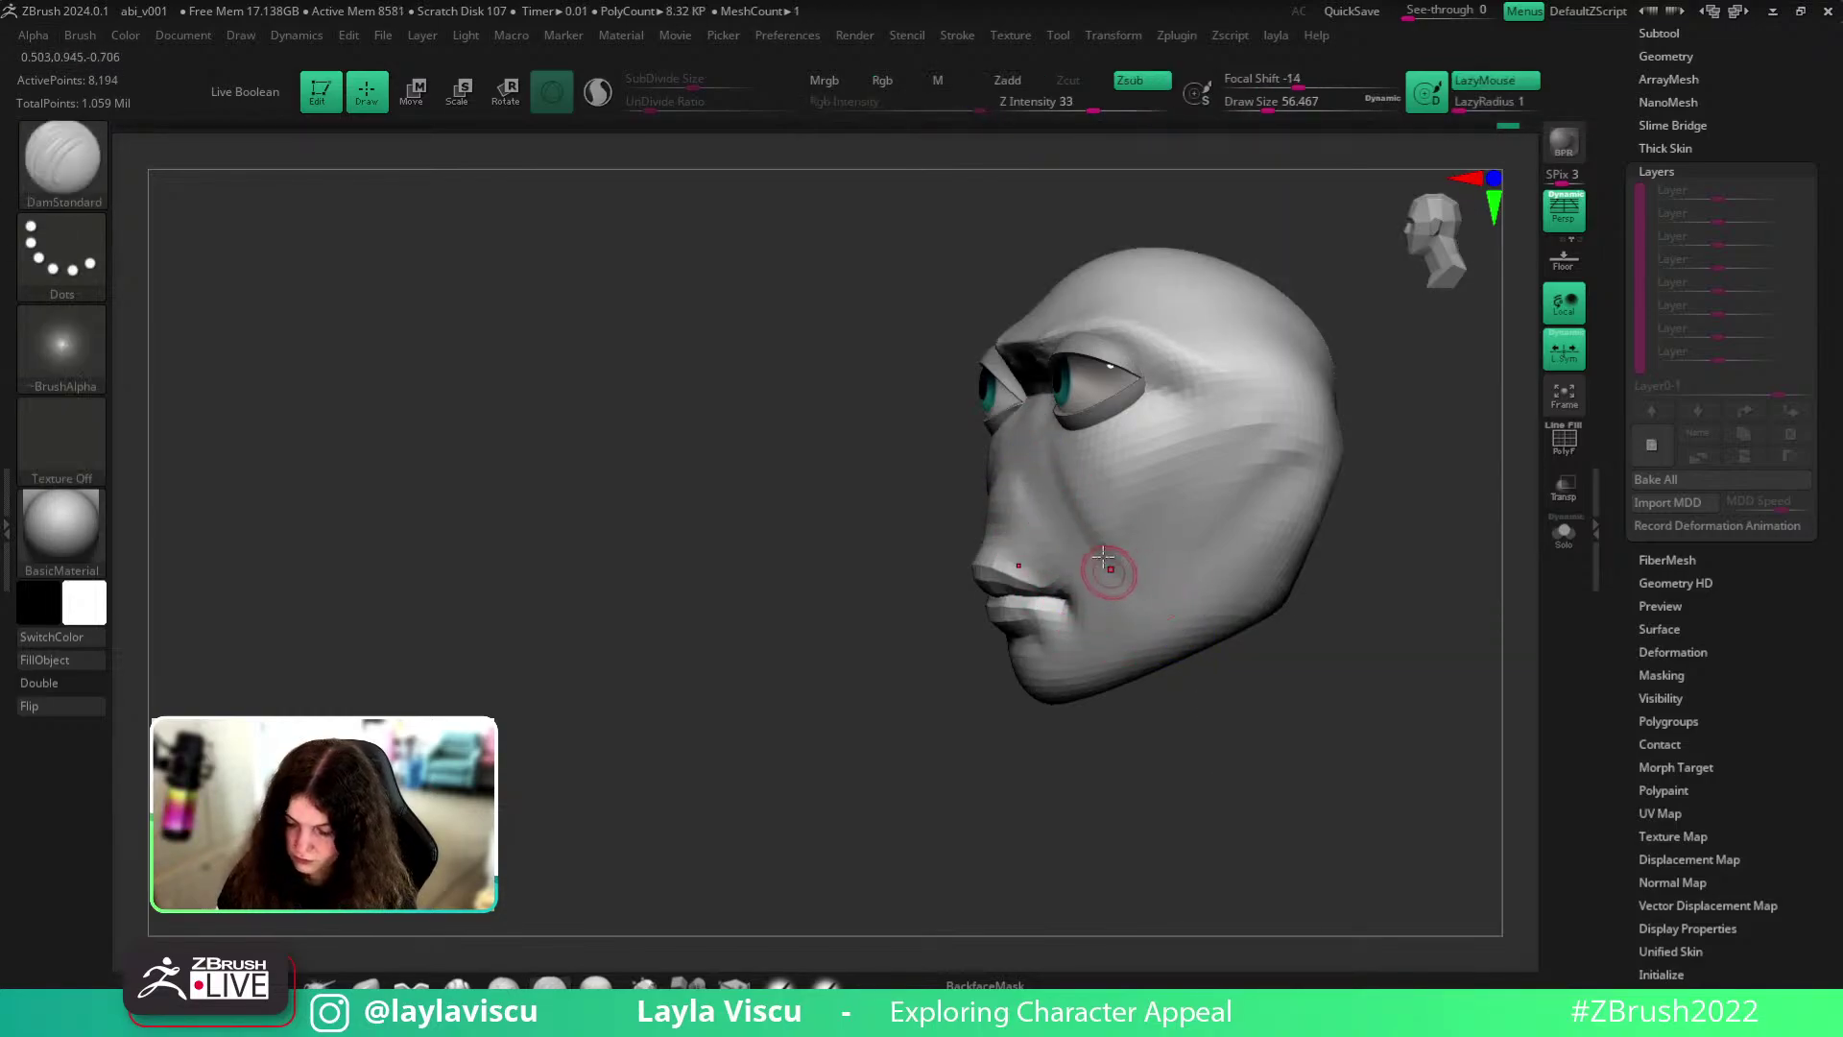
# - Show the whole bust again and enlarge the DamStandard brush to about 132 for the area beside the nose
pyautogui.moveTo(1420, 612)
pyautogui.mouseDown()
pyautogui.moveTo(1536, 598)
pyautogui.moveTo(1439, 675)
pyautogui.moveTo(1341, 589)
pyautogui.mouseUp()
pyautogui.click(1563, 533)
pyautogui.keyDown('ctrl'); pyautogui.keyDown('shift'); pyautogui.click(1451, 617); pyautogui.keyUp('shift'); pyautogui.keyUp('ctrl')
pyautogui.click(1569, 544)
pyautogui.press('s')
pyautogui.moveTo(1082, 500); pyautogui.dragTo(1094, 498)
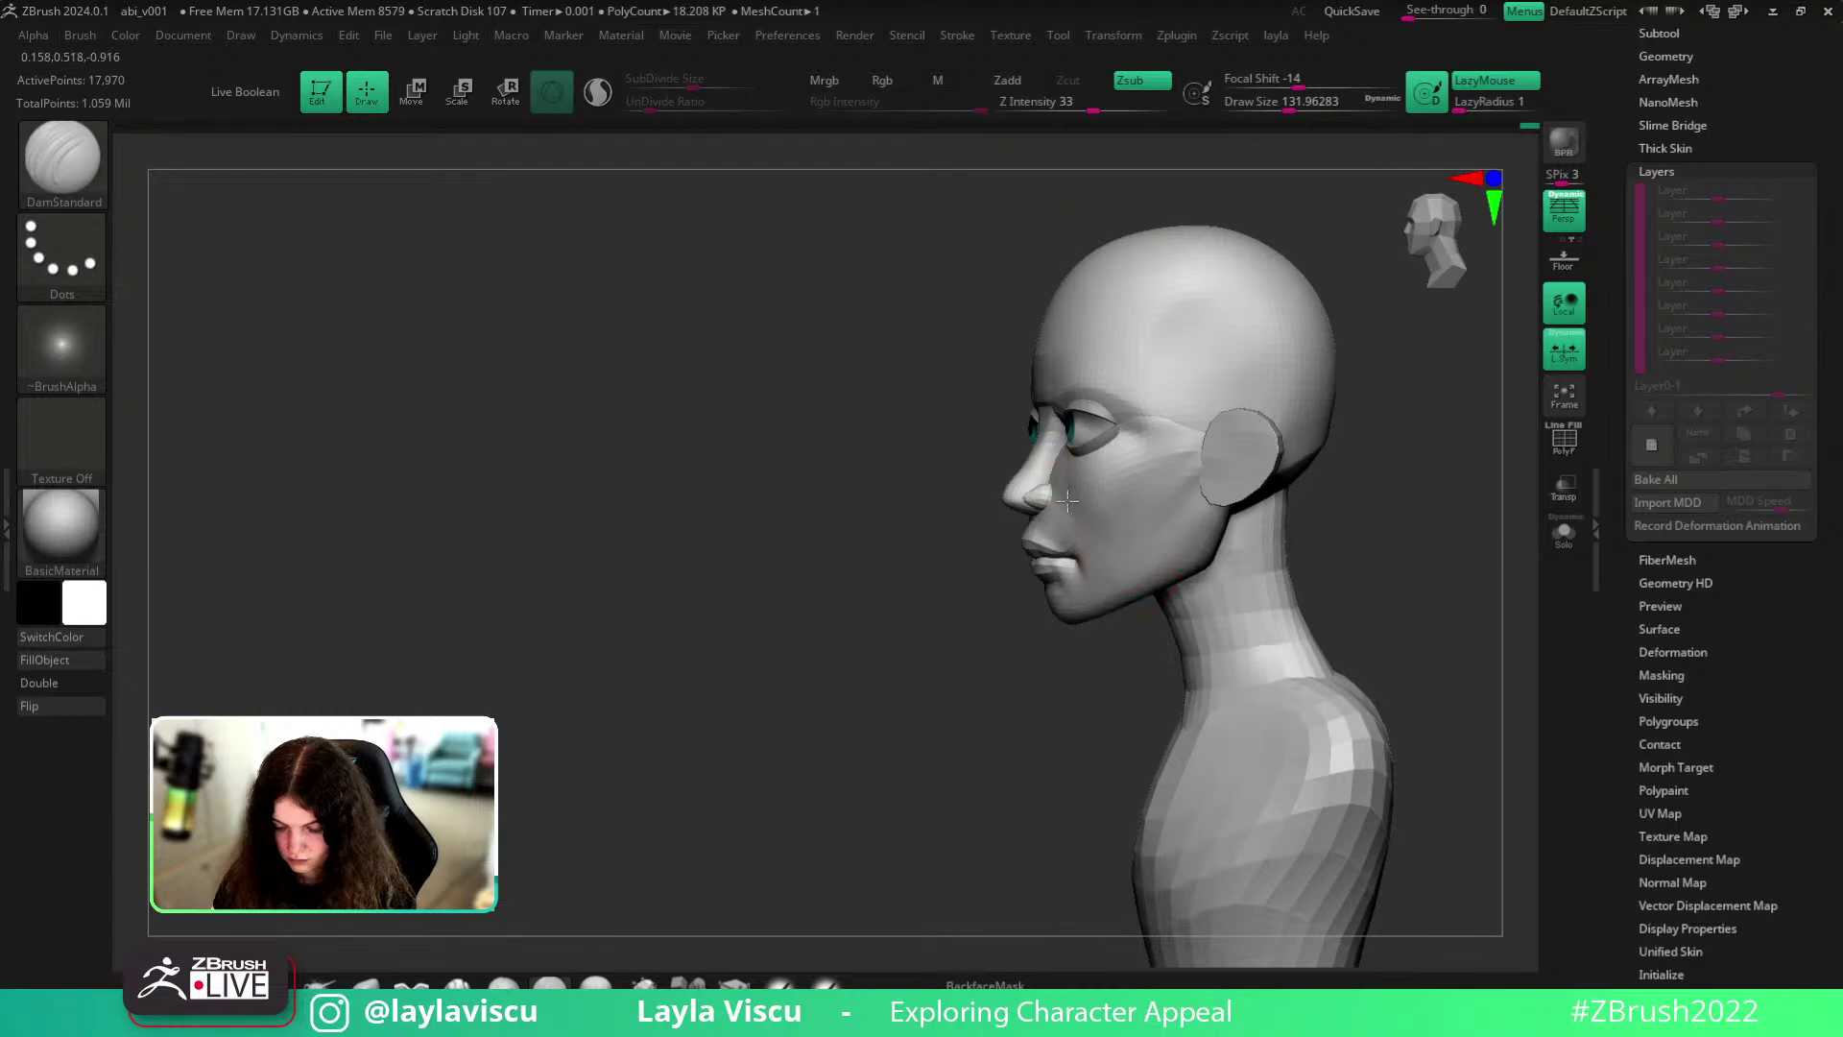
# - Work on the chin below the lower lip with the DamStandard brush at draw size about 59
pyautogui.moveTo(1363, 597)
pyautogui.mouseDown()
pyautogui.moveTo(1398, 650)
pyautogui.moveTo(1292, 594)
pyautogui.moveTo(1453, 580)
pyautogui.moveTo(1309, 621)
pyautogui.moveTo(1386, 608)
pyautogui.moveTo(1323, 561)
pyautogui.moveTo(1309, 522)
pyautogui.mouseUp()
pyautogui.keyDown('ctrl'); pyautogui.moveTo(1284, 596); pyautogui.dragTo(1317, 589, button='right'); pyautogui.keyUp('ctrl')
pyautogui.moveTo(1285, 588); pyautogui.dragTo(1397, 590)
pyautogui.press('s')
pyautogui.moveTo(1080, 628); pyautogui.dragTo(1058, 627)
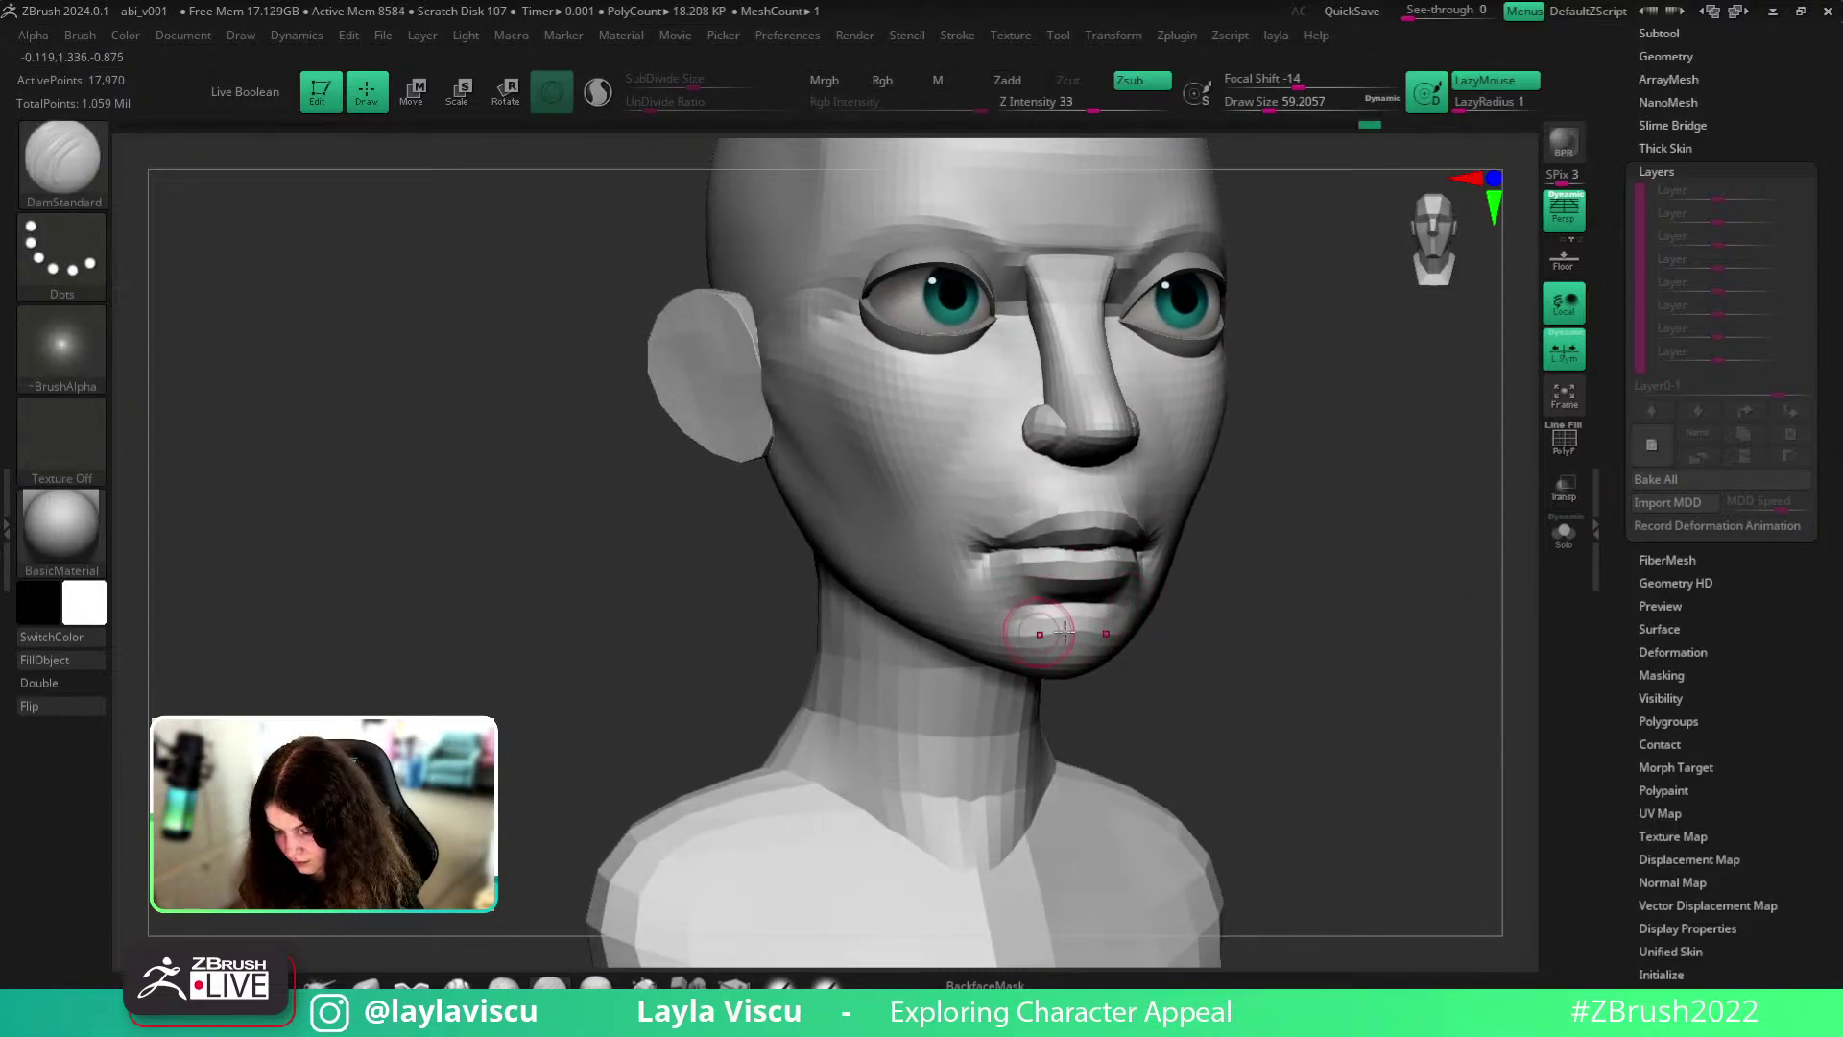
# - Try to reshape the chin from the front with the Move brush at draw size about 120
pyautogui.moveTo(1398, 614); pyautogui.dragTo(1321, 617)
pyautogui.keyDown('ctrl'); pyautogui.moveTo(1320, 617); pyautogui.dragTo(1349, 609, button='right'); pyautogui.keyUp('ctrl')
pyautogui.keyDown('alt'); pyautogui.moveTo(1337, 624); pyautogui.dragTo(1300, 597); pyautogui.keyUp('alt')
pyautogui.click(365, 984)
pyautogui.press('s')
pyautogui.moveTo(1042, 586)
pyautogui.mouseDown()
pyautogui.moveTo(1065, 587)
pyautogui.moveTo(1017, 605)
pyautogui.mouseUp()
pyautogui.press('s')
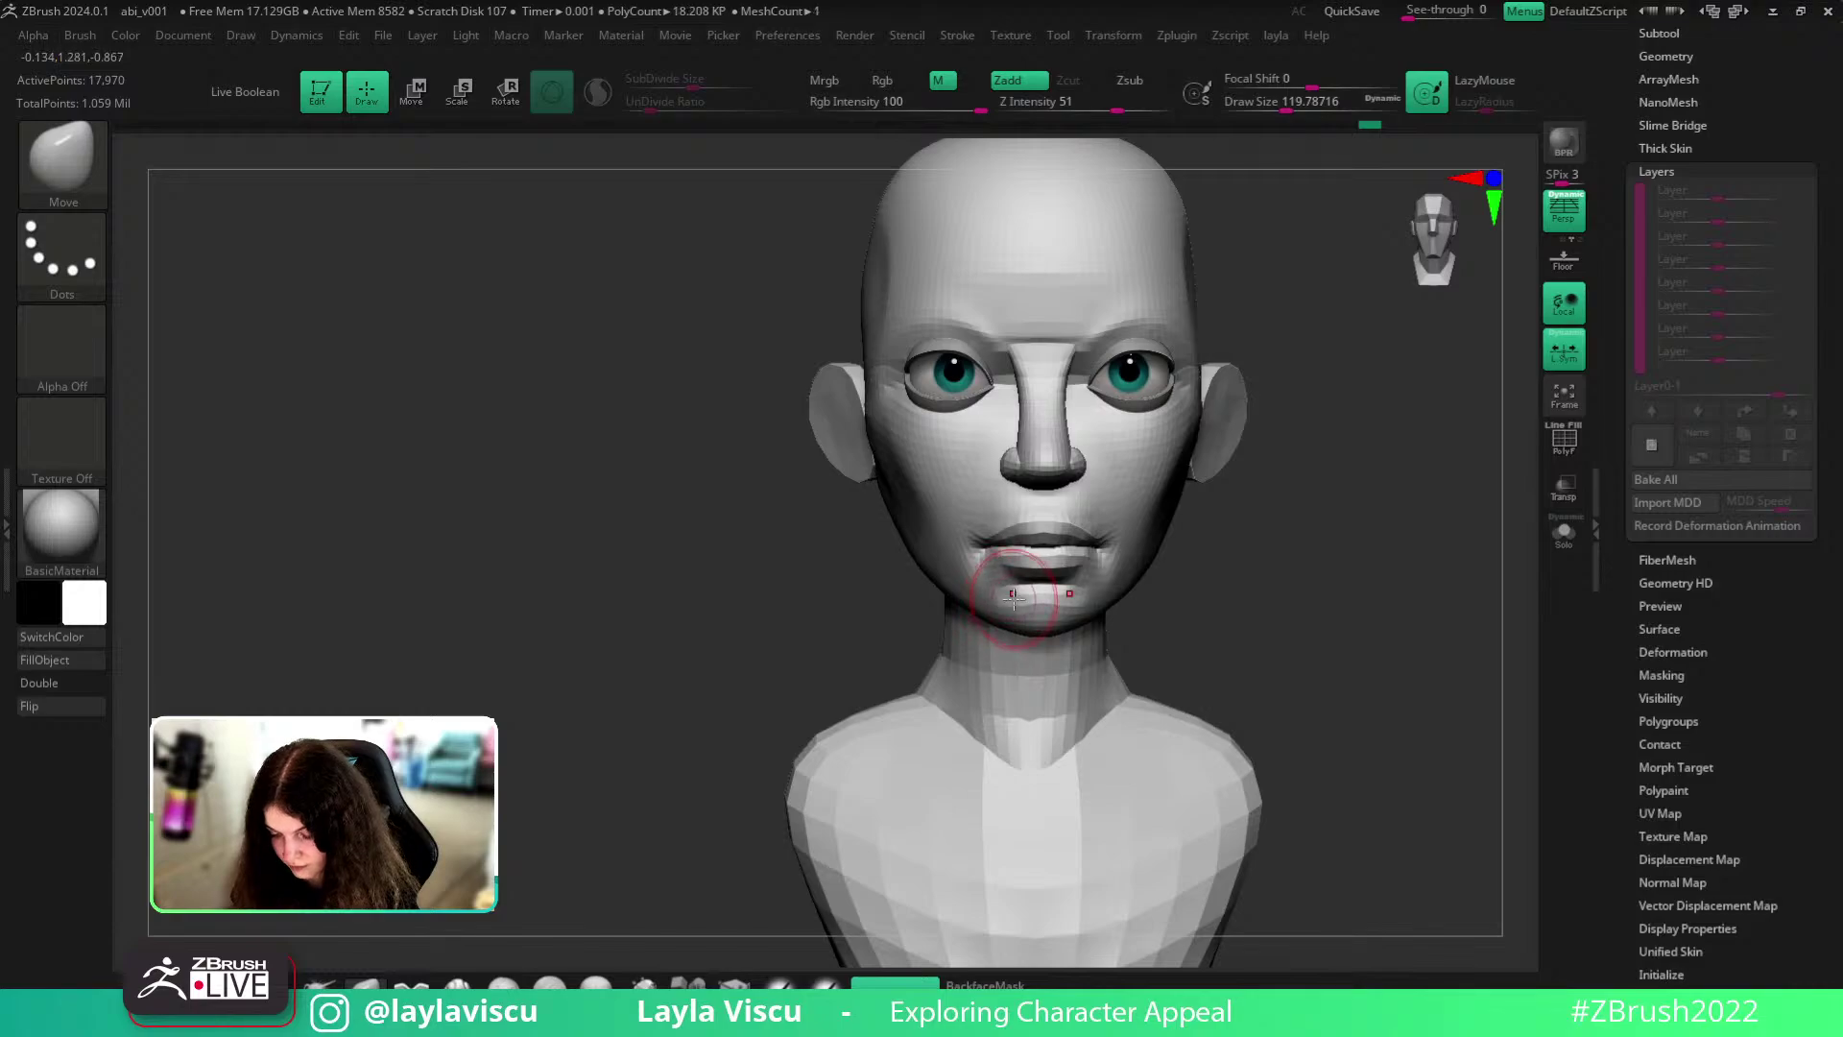
pyautogui.hotkey('ctrl', 'z')
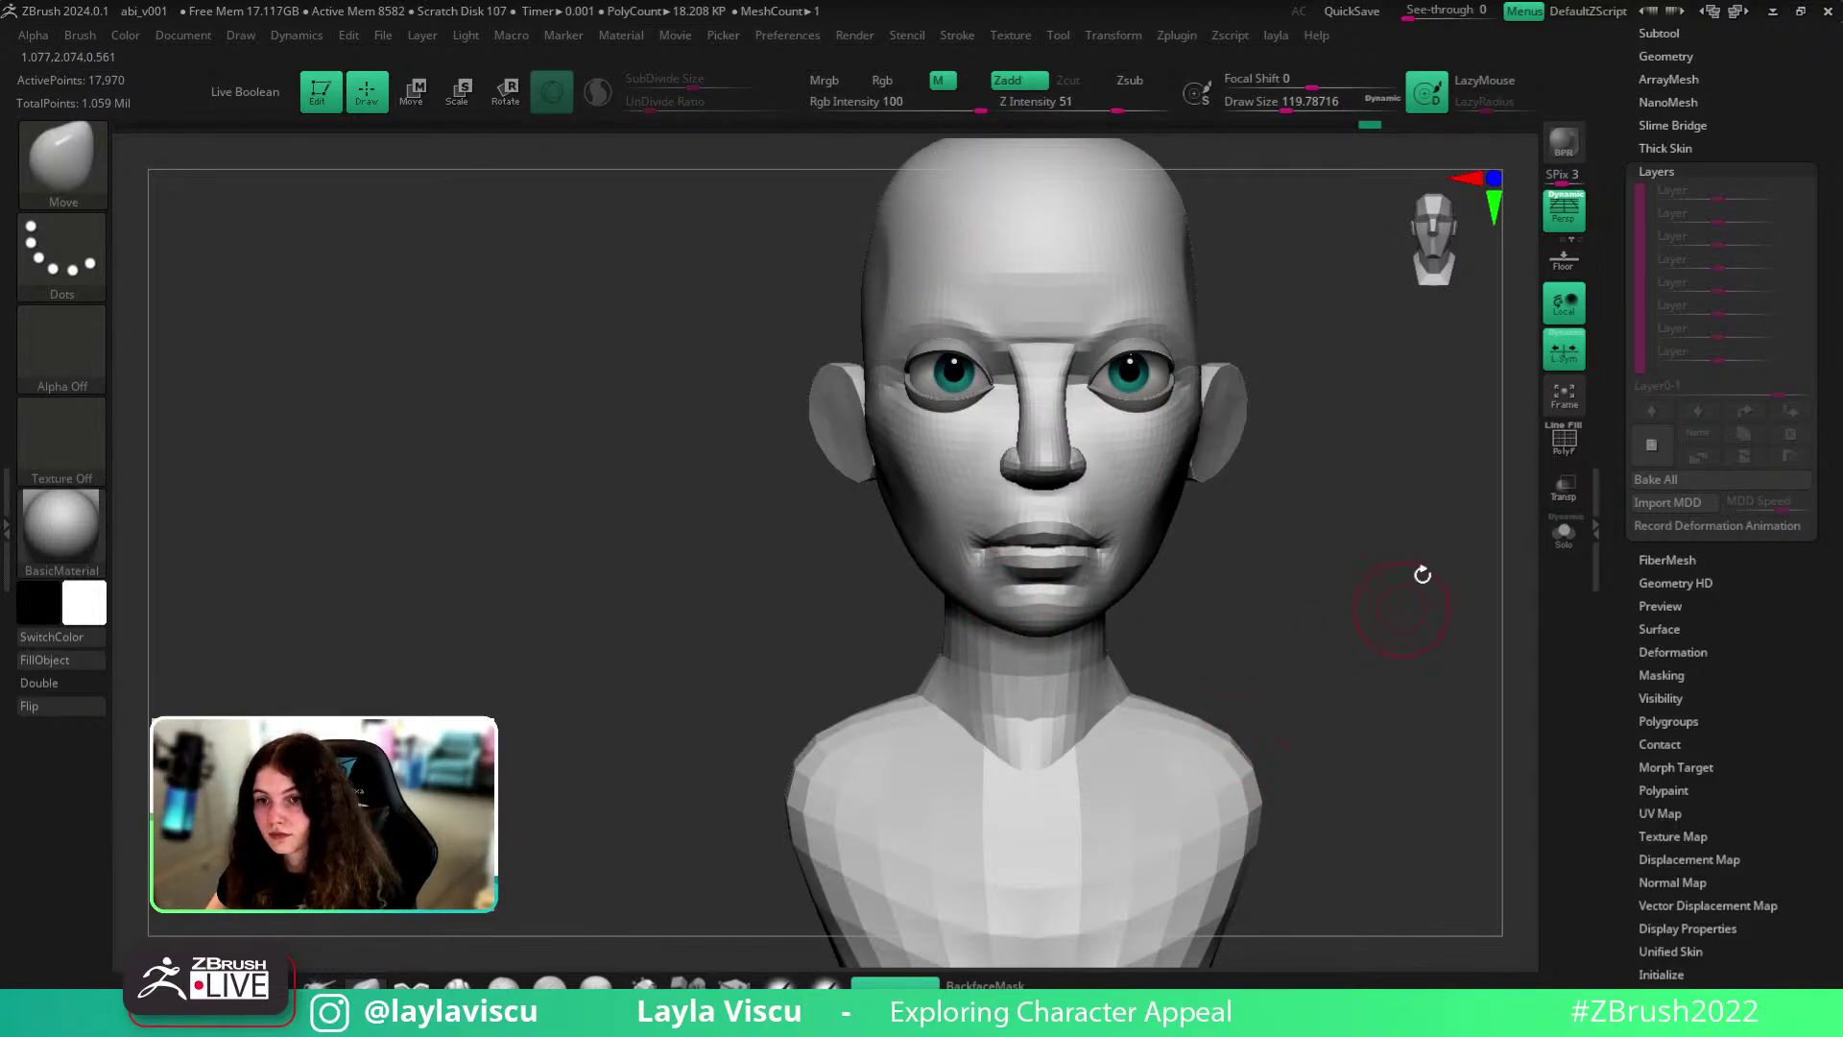
# - Move the selected eye subtools slightly back into the head in profile using Transpose All Selected Subtools
pyautogui.moveTo(1300, 658); pyautogui.dragTo(1395, 638)
pyautogui.keyDown('alt'); pyautogui.click(1099, 514); pyautogui.keyUp('alt')
pyautogui.press('w')
pyautogui.click(1057, 360)
pyautogui.keyDown('ctrl'); pyautogui.moveTo(1053, 517); pyautogui.dragTo(1055, 605, button='right'); pyautogui.keyUp('ctrl')
pyautogui.moveTo(1060, 516); pyautogui.dragTo(1054, 517)
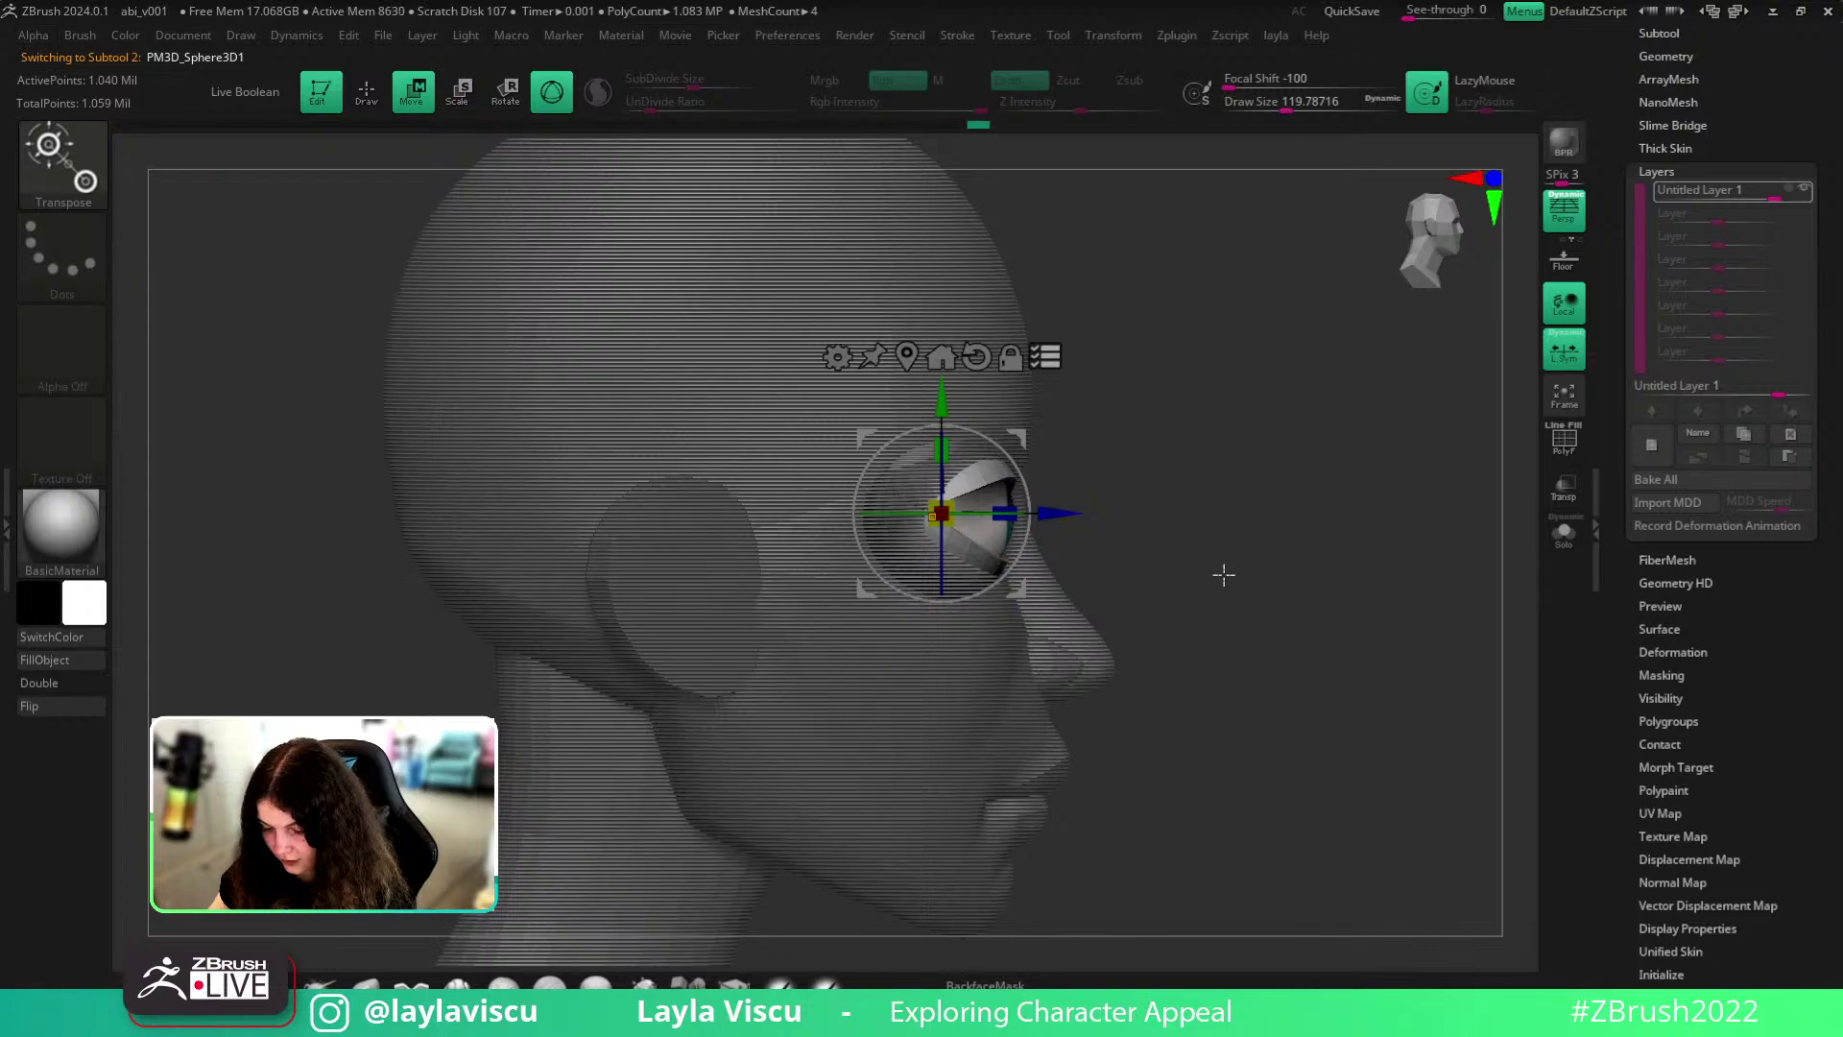
pyautogui.keyDown('shift'); pyautogui.moveTo(1360, 611); pyautogui.dragTo(1377, 609); pyautogui.keyUp('shift')
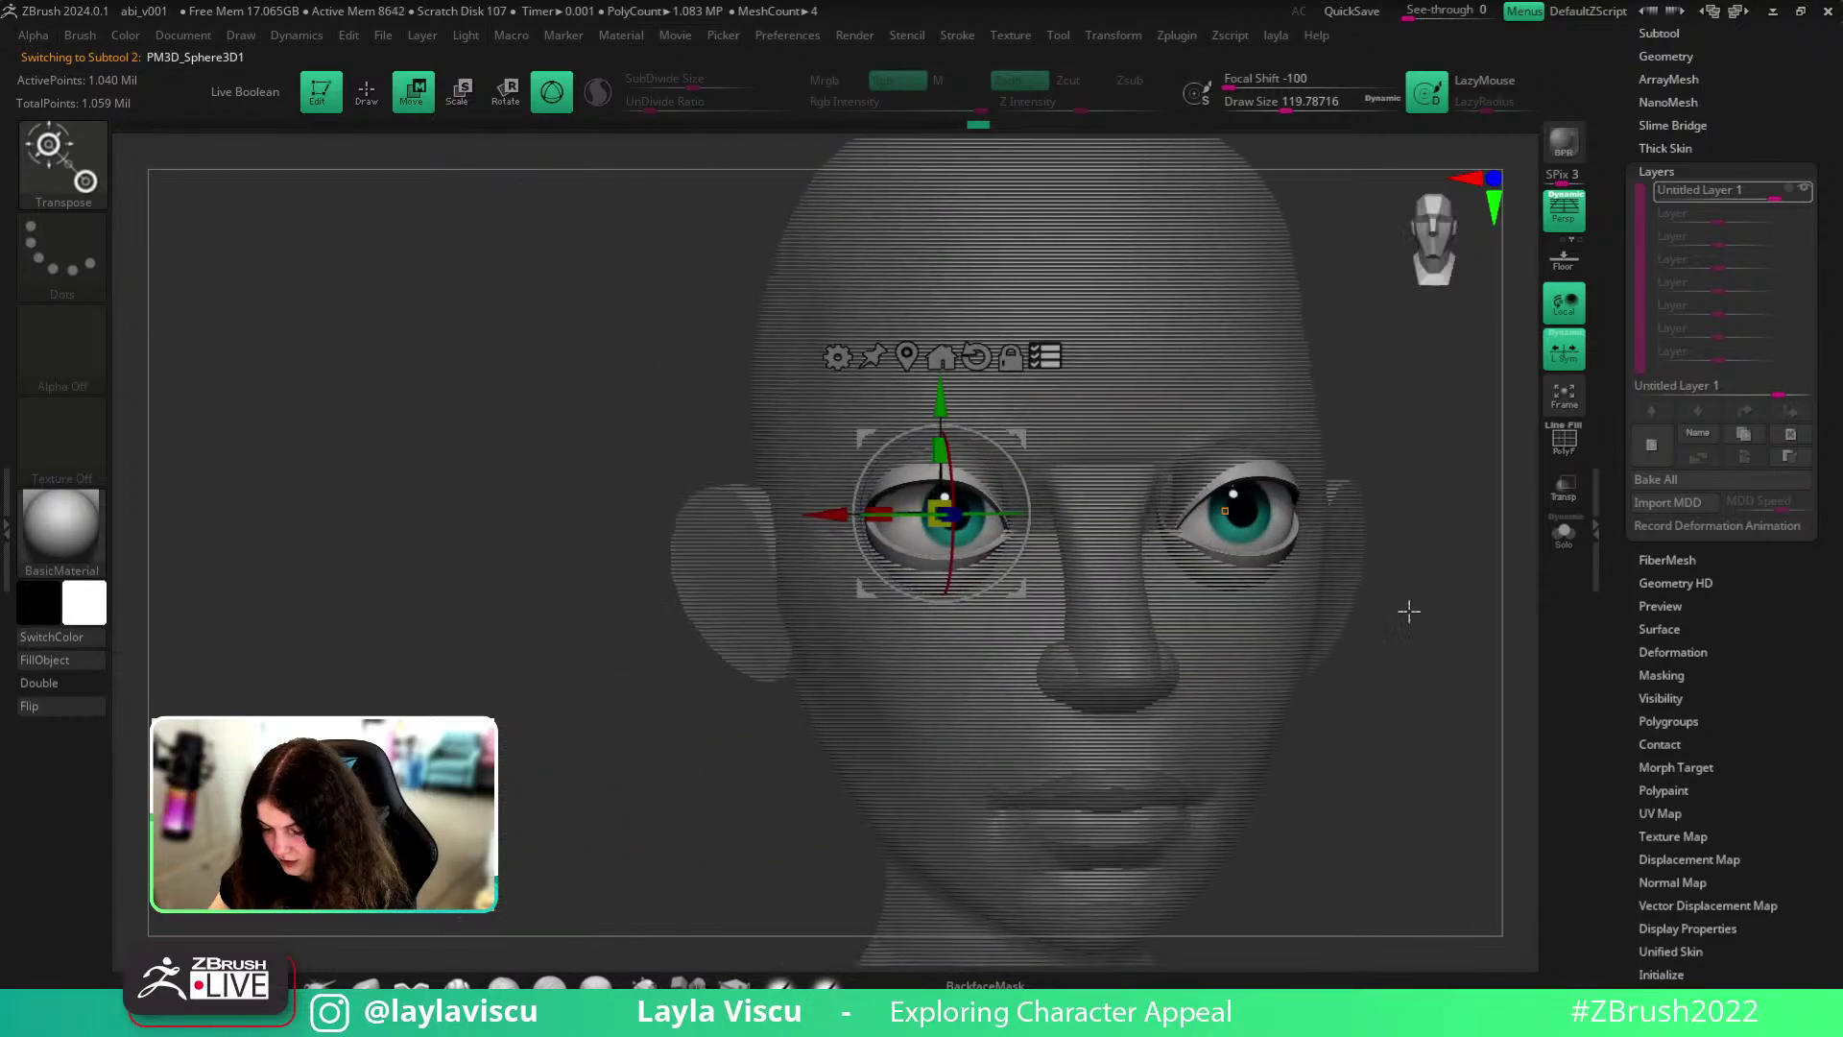
pyautogui.click(1048, 368)
pyautogui.keyDown('ctrl'); pyautogui.moveTo(1378, 637); pyautogui.dragTo(1363, 548, button='right'); pyautogui.keyUp('ctrl')
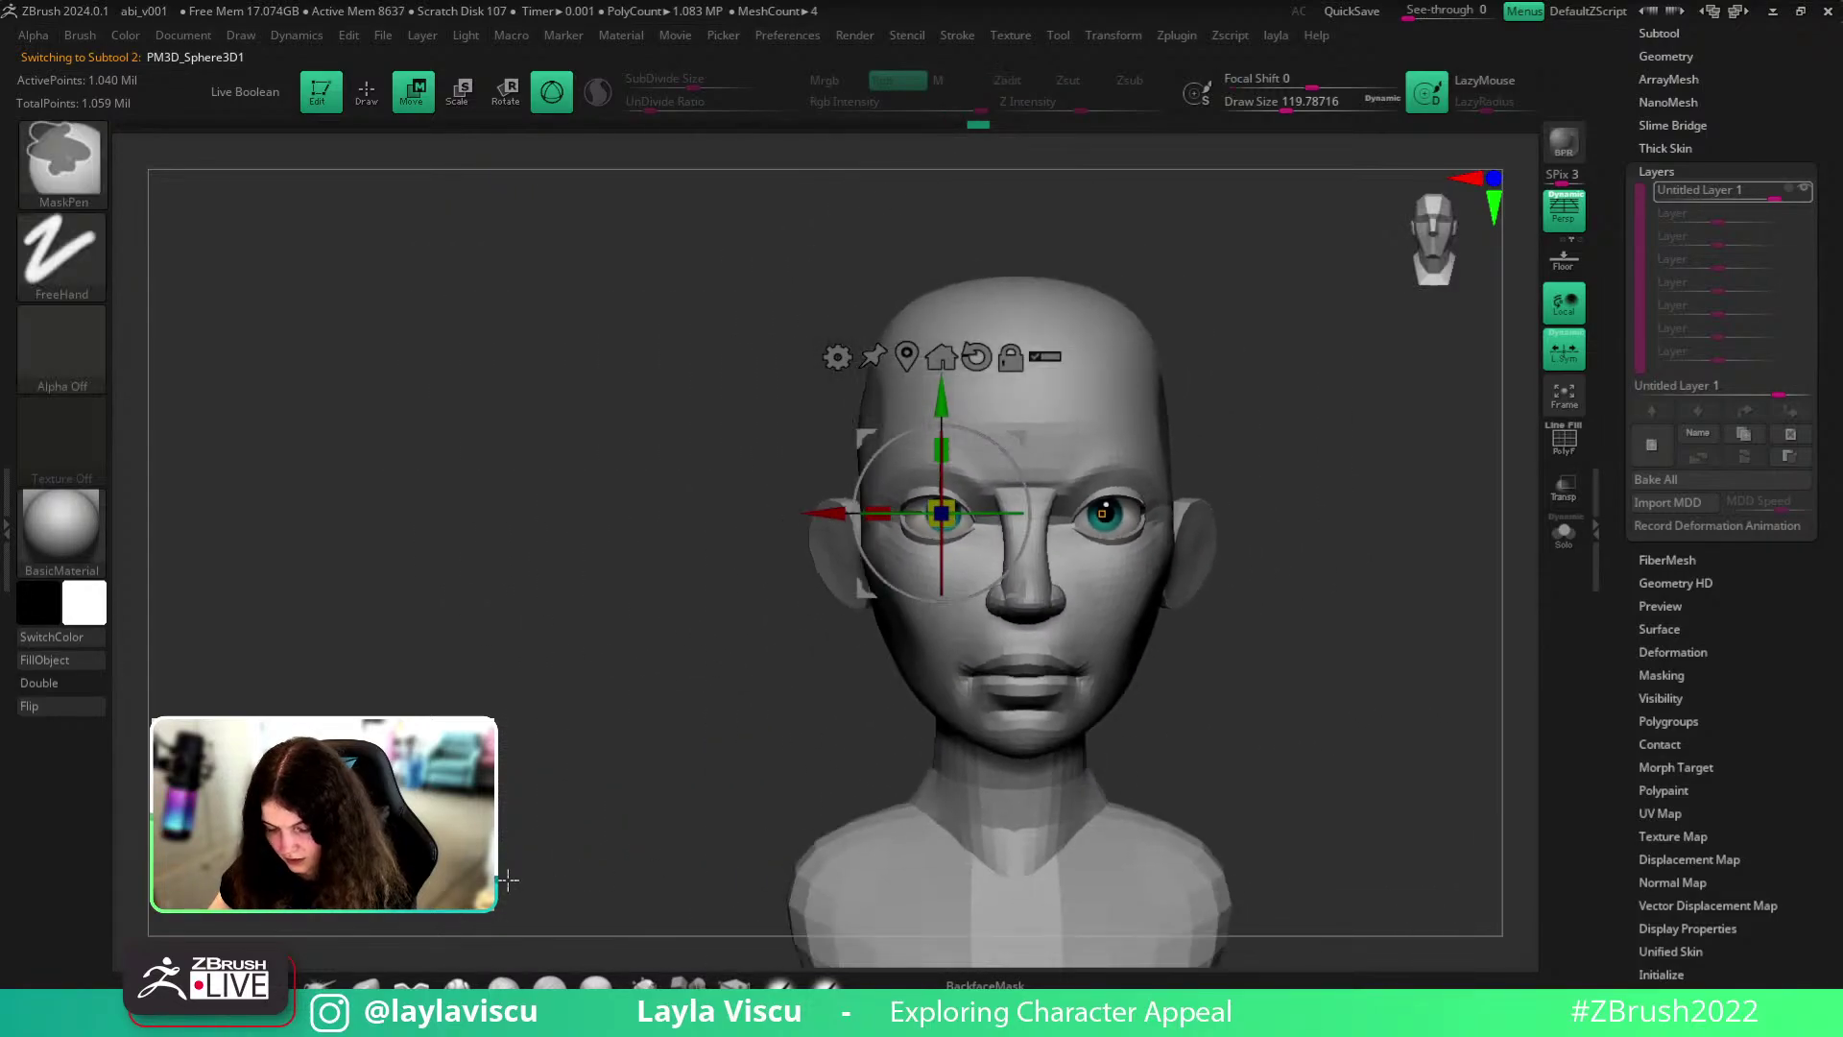
pyautogui.click(365, 983)
pyautogui.keyDown('alt'); pyautogui.moveTo(1204, 744); pyautogui.dragTo(1189, 724, button='right'); pyautogui.keyUp('alt')
pyautogui.press('w')
pyautogui.moveTo(1143, 568)
pyautogui.mouseDown()
pyautogui.moveTo(1188, 586)
pyautogui.moveTo(1168, 576)
pyautogui.mouseUp()
pyautogui.click(976, 282)
pyautogui.click(983, 286)
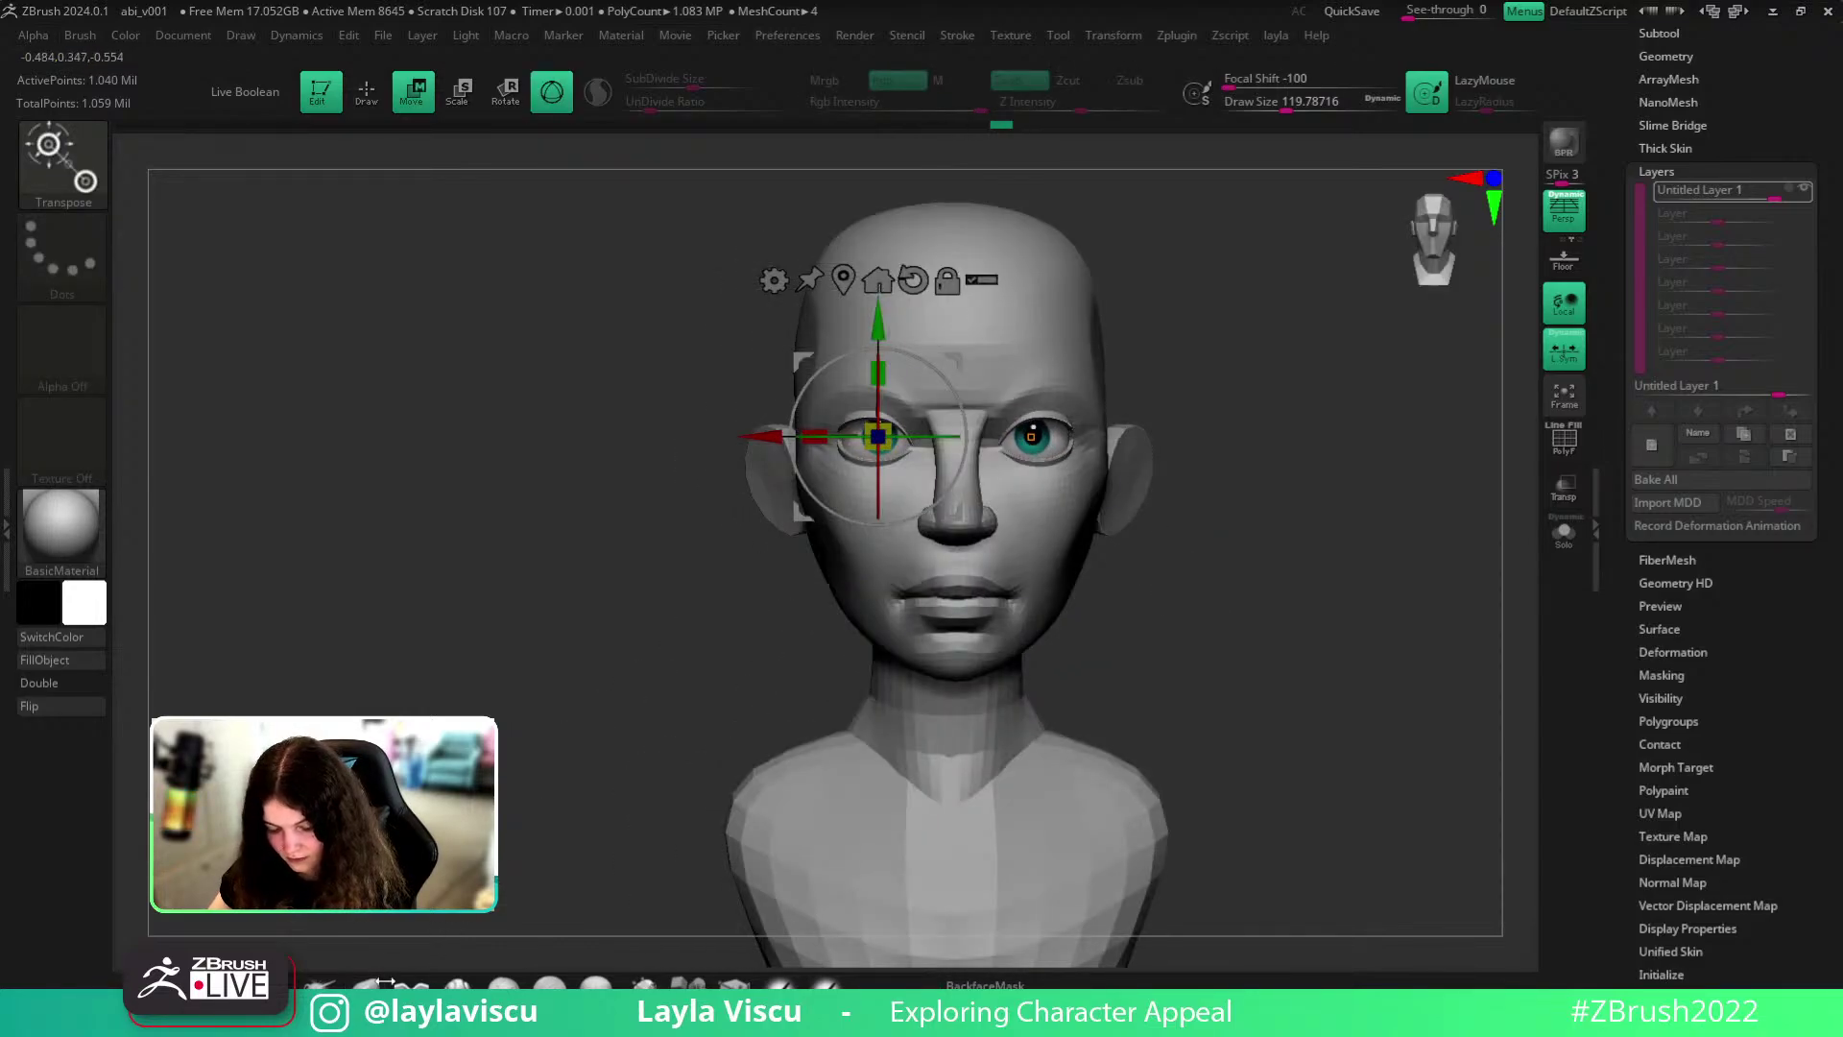
# - Leave the eye Transpose mode and make the head the active subtool for shaping around the eye with the Move brush
pyautogui.press('q')
pyautogui.moveTo(1292, 601)
pyautogui.keyDown('ctrl'); pyautogui.mouseDown(button='right')
pyautogui.moveTo(1020, 484)
pyautogui.moveTo(1209, 548)
pyautogui.mouseUp(button='right'); pyautogui.keyUp('ctrl')
pyautogui.moveTo(1210, 547)
pyautogui.mouseDown()
pyautogui.moveTo(1214, 394)
pyautogui.moveTo(1242, 502)
pyautogui.moveTo(740, 423)
pyautogui.moveTo(398, 493)
pyautogui.moveTo(761, 412)
pyautogui.mouseUp()
pyautogui.click(823, 403)
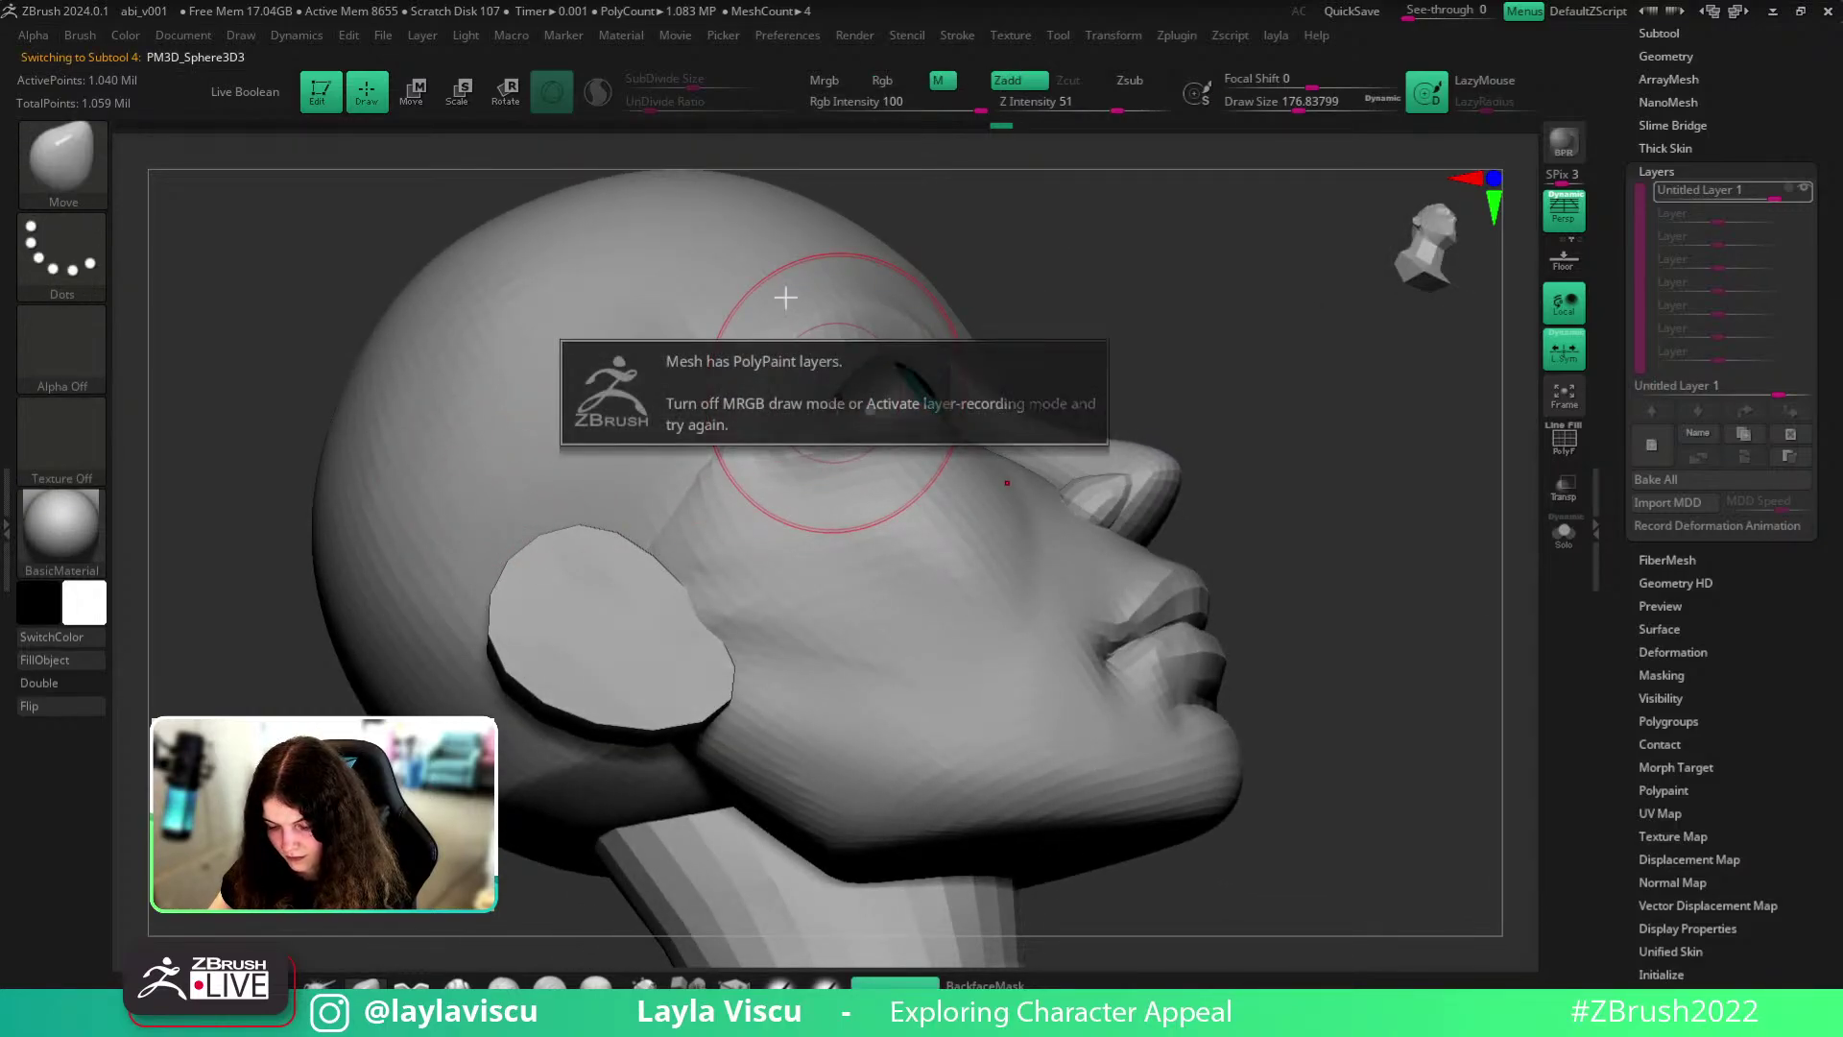
pyautogui.keyDown('alt'); pyautogui.click(833, 393); pyautogui.keyUp('alt')
pyautogui.keyDown('alt'); pyautogui.click(800, 423); pyautogui.keyUp('alt')
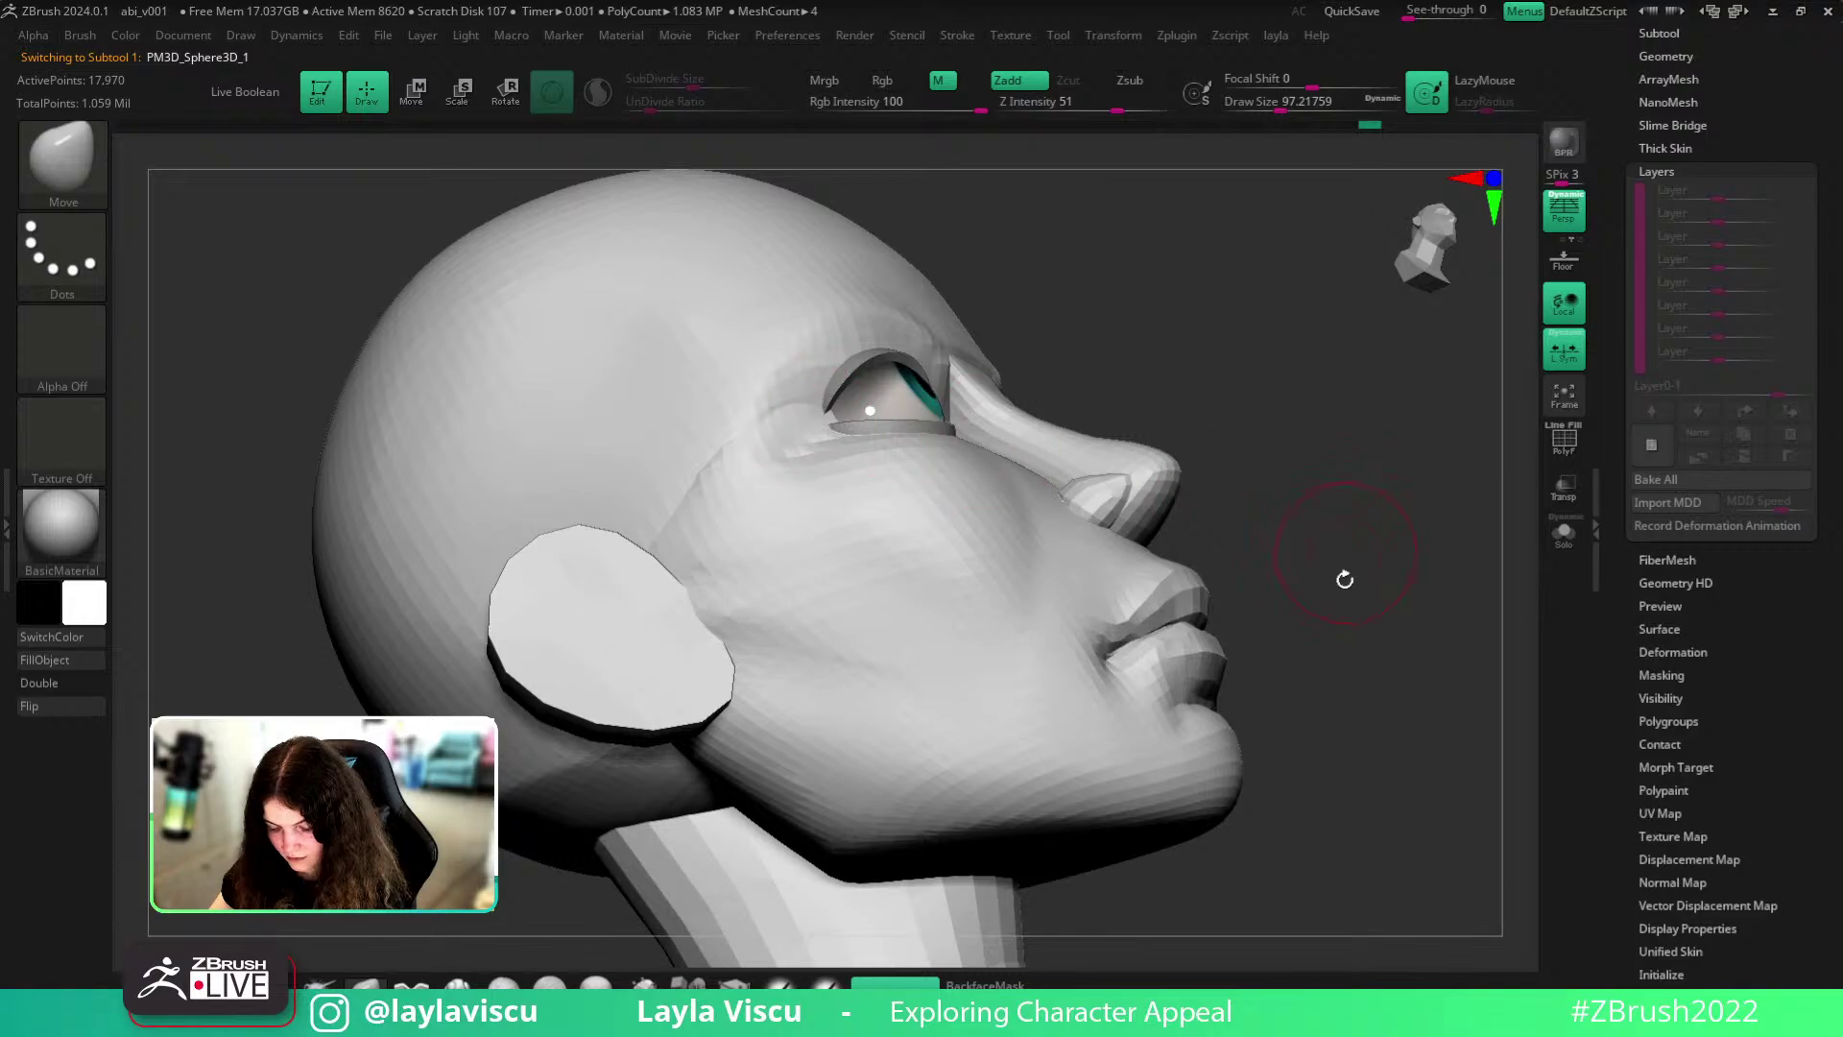
pyautogui.moveTo(1349, 556); pyautogui.dragTo(1306, 552)
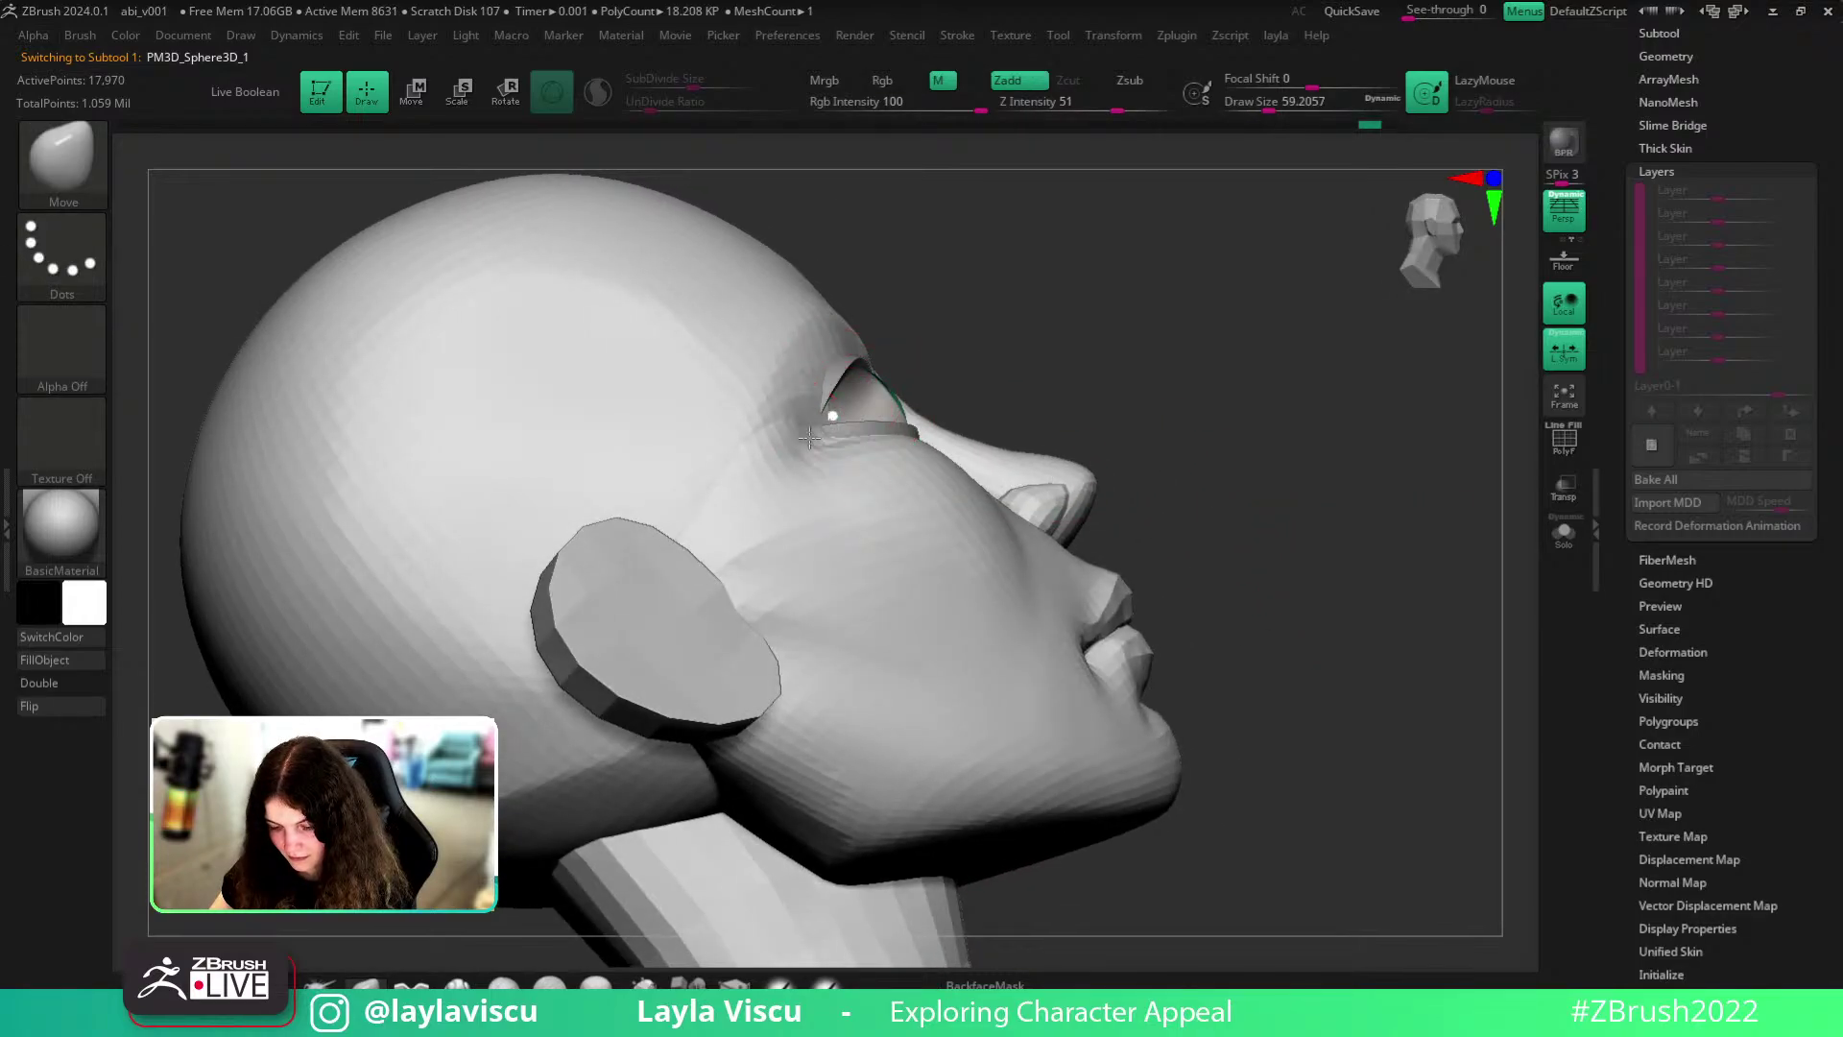
# - Isolate the face polygroup to inspect the cheek and temple edge from the side, and show the whole head again
pyautogui.moveTo(1401, 422)
pyautogui.mouseDown()
pyautogui.moveTo(1448, 432)
pyautogui.moveTo(1290, 573)
pyautogui.moveTo(1229, 560)
pyautogui.mouseUp()
pyautogui.press('s')
pyautogui.moveTo(1129, 439); pyautogui.dragTo(1136, 438)
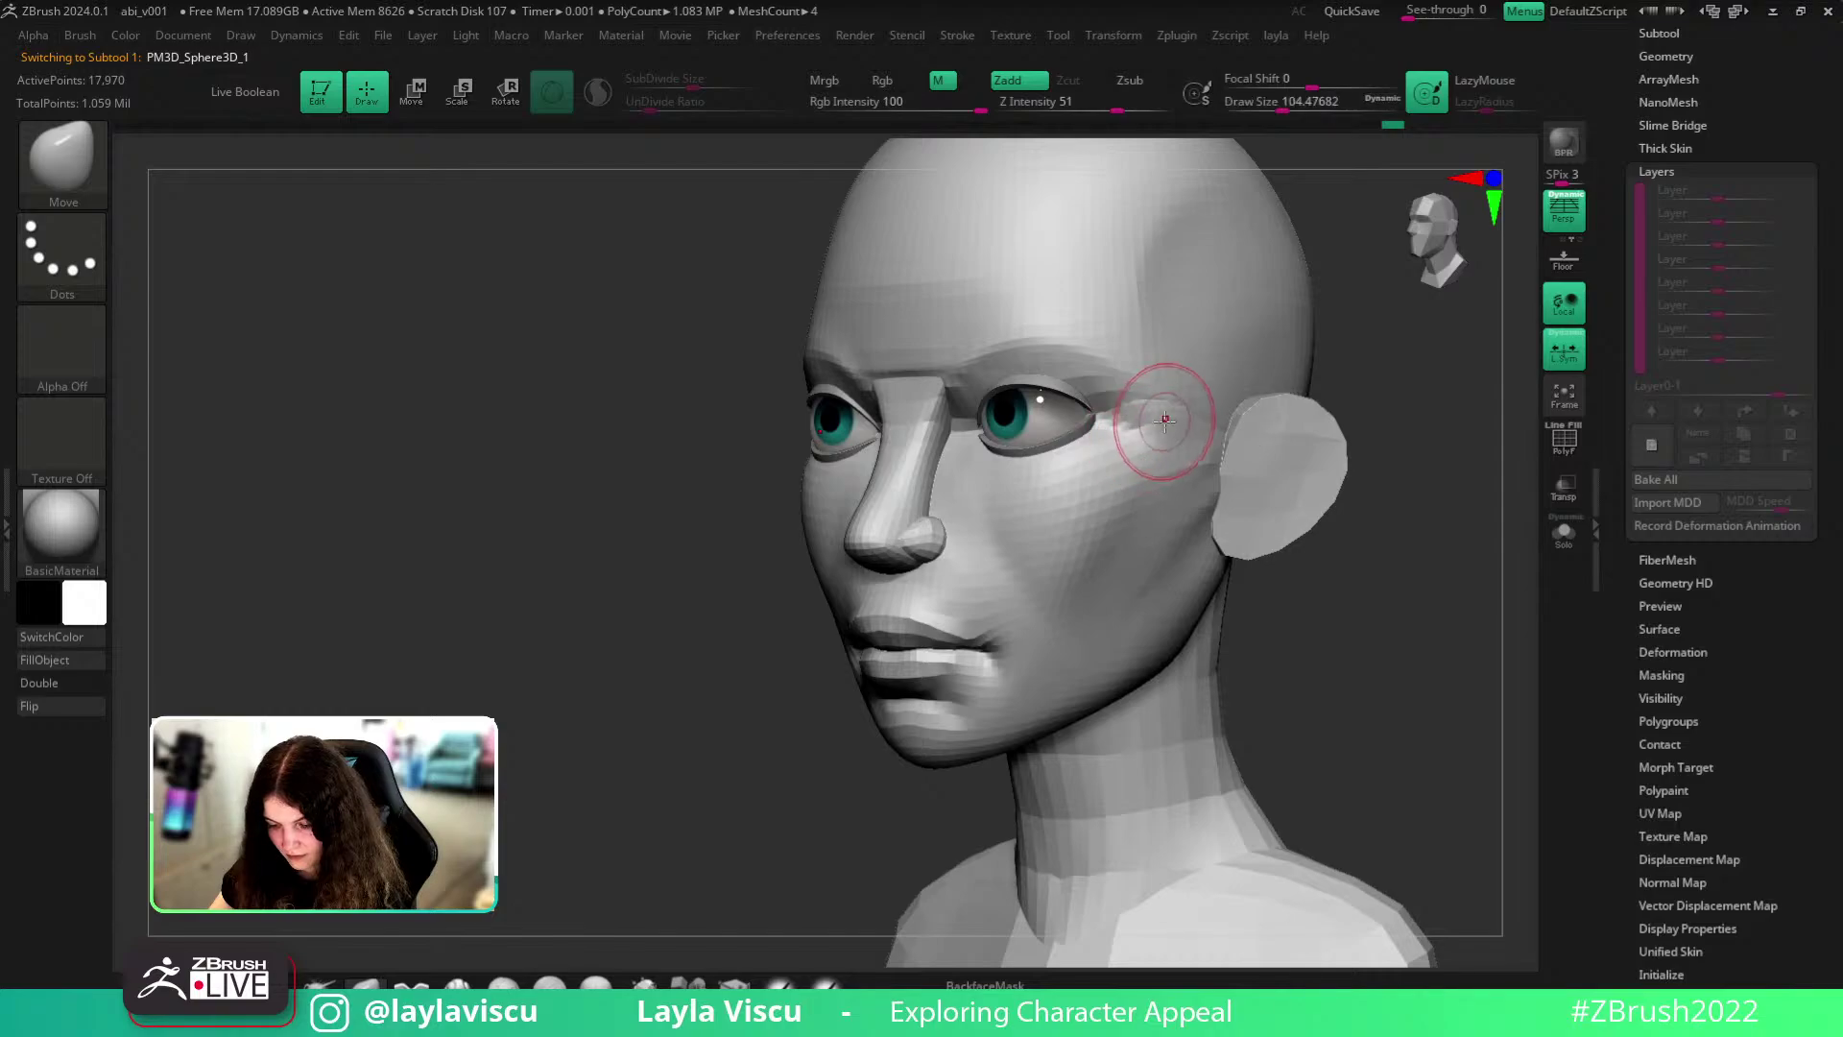
pyautogui.keyDown('ctrl'); pyautogui.keyDown('shift'); pyautogui.click(1166, 418); pyautogui.keyUp('shift'); pyautogui.keyUp('ctrl')
pyautogui.moveTo(1424, 487); pyautogui.dragTo(1473, 522)
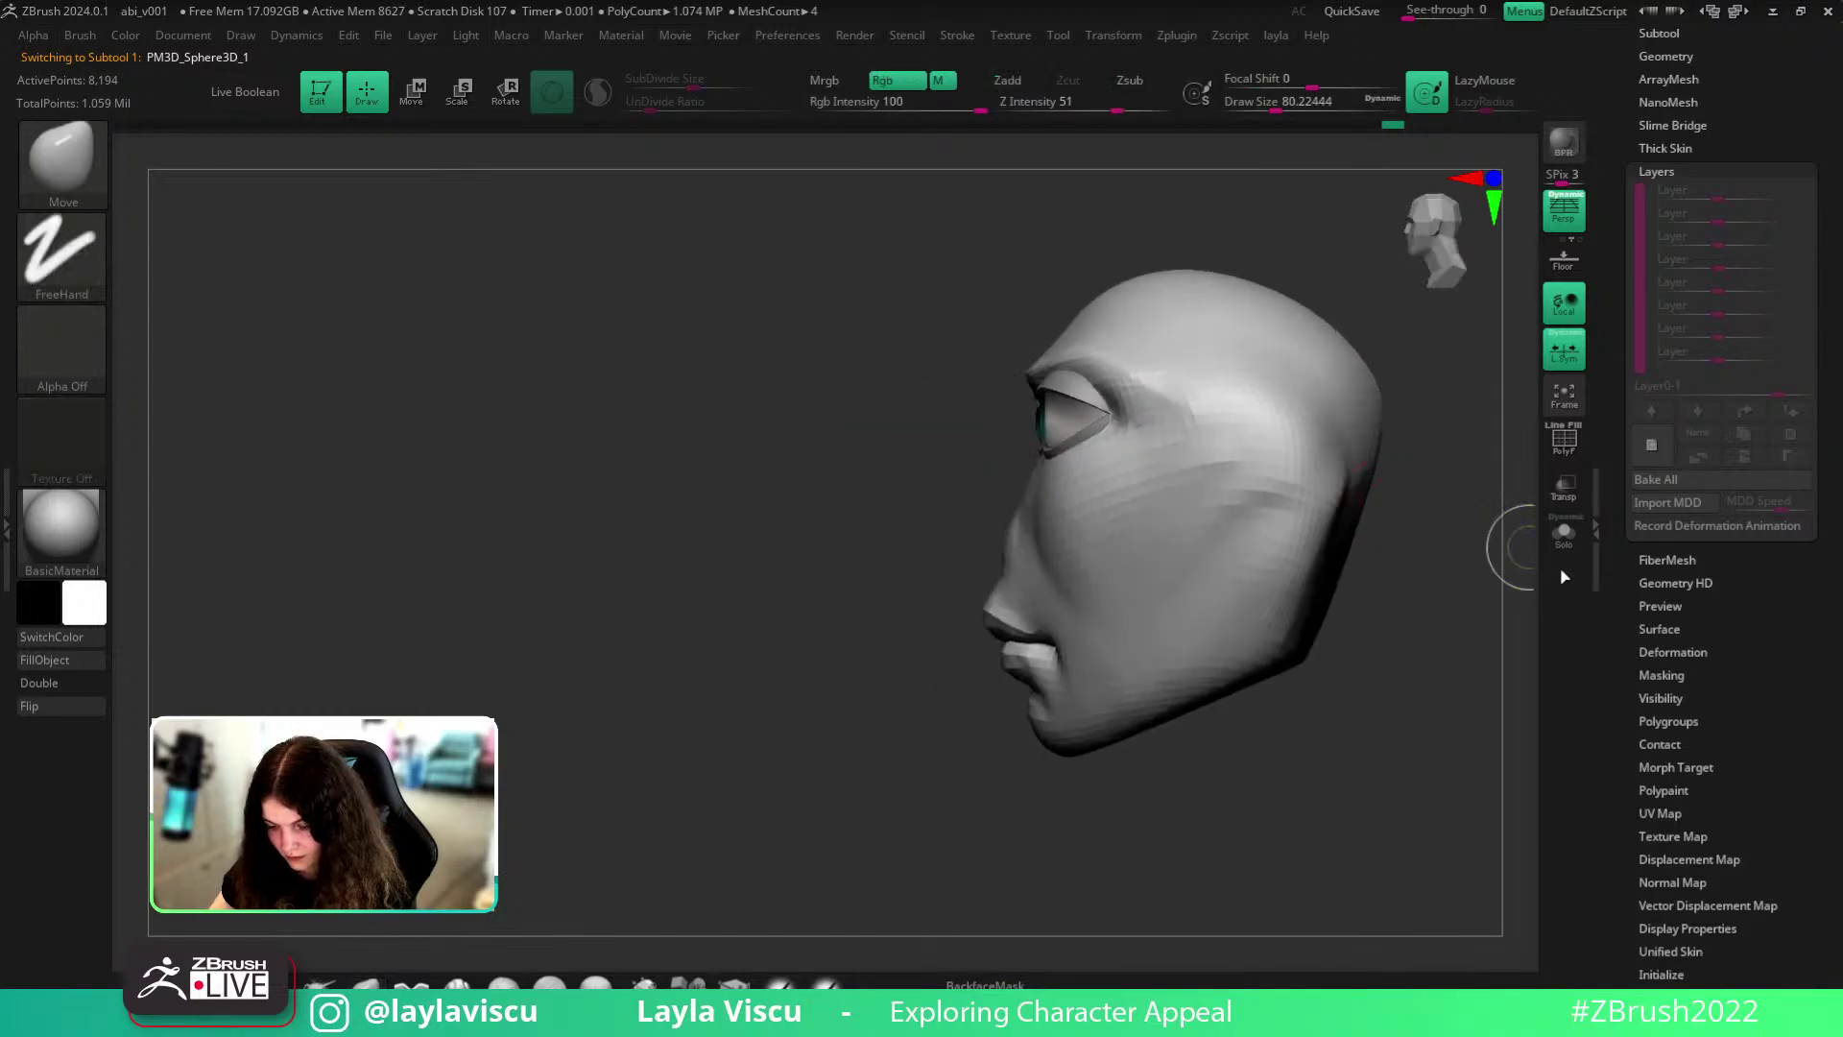
pyautogui.keyDown('ctrl'); pyautogui.keyDown('shift'); pyautogui.click(1468, 734); pyautogui.keyUp('shift'); pyautogui.keyUp('ctrl')
pyautogui.keyDown('alt'); pyautogui.moveTo(1526, 596); pyautogui.dragTo(1439, 630); pyautogui.keyUp('alt')
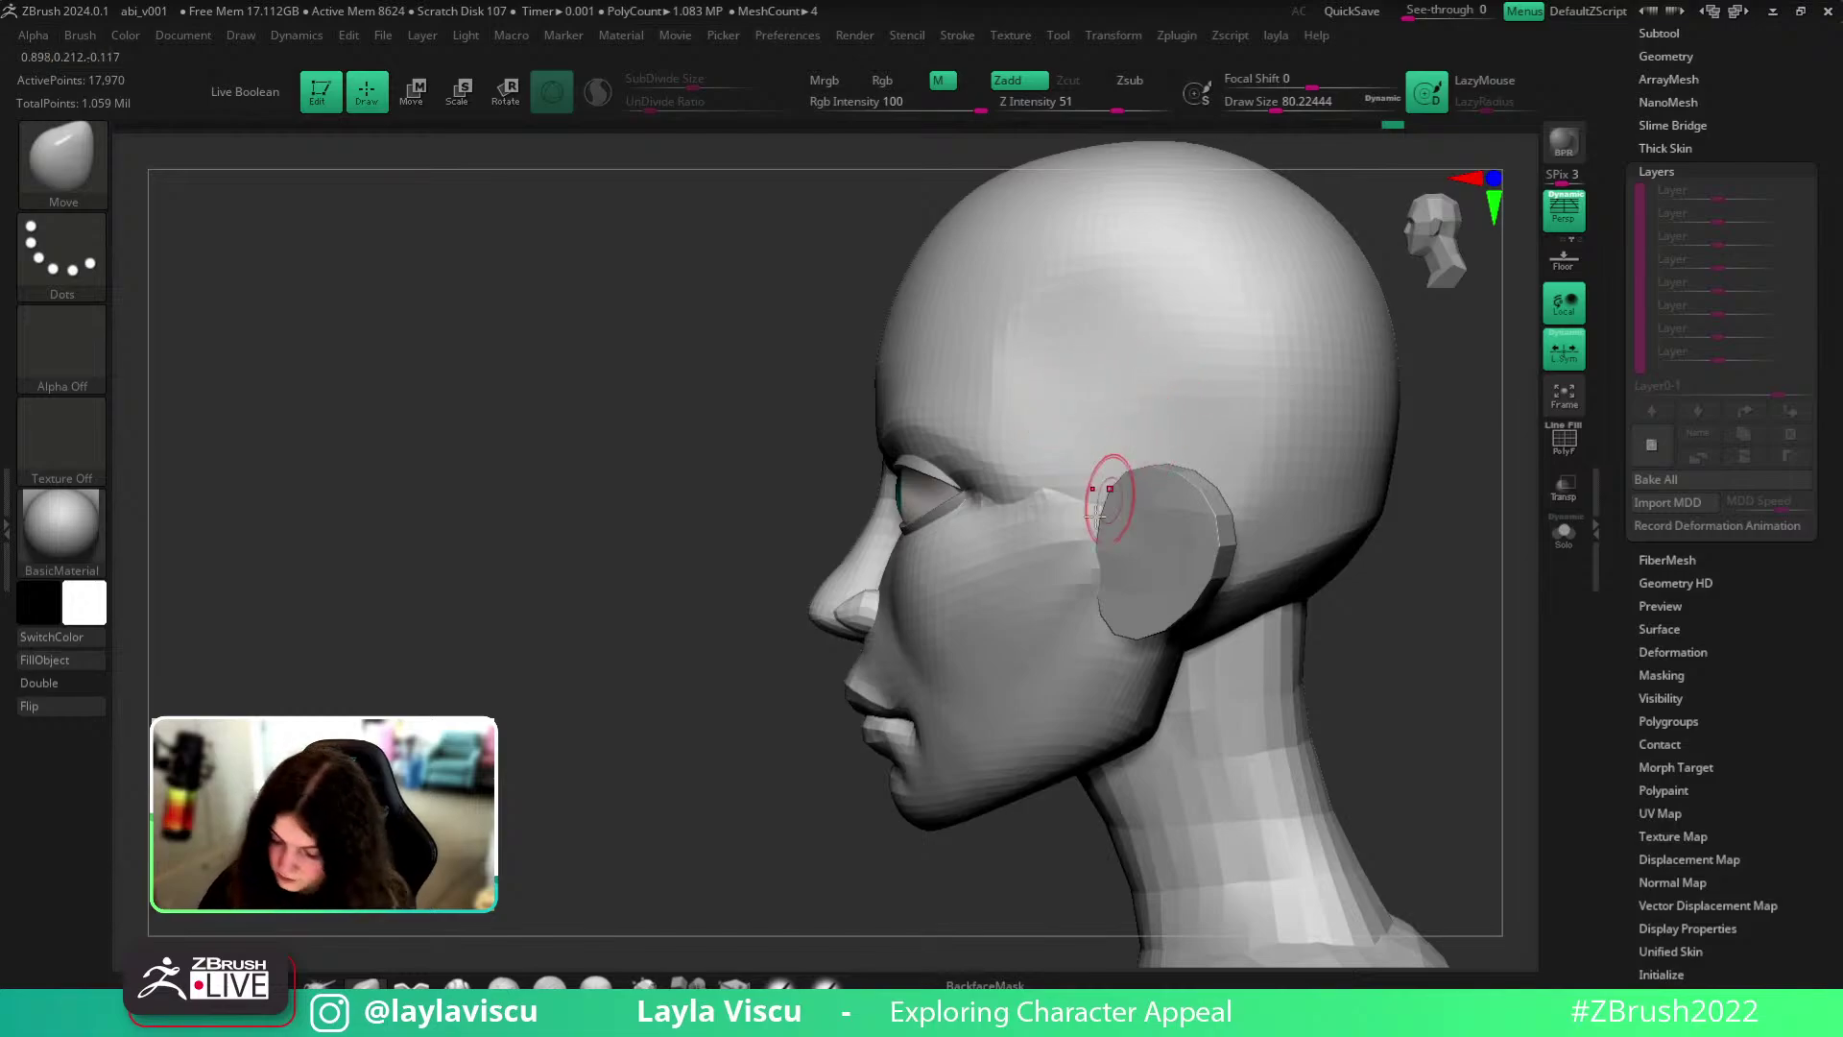
# - Isolate the skull polygroup, adjust its edge behind the outer eye corner with the Move brush at draw size about 74, and show everything again
pyautogui.press('s')
pyautogui.moveTo(994, 501); pyautogui.dragTo(1001, 501)
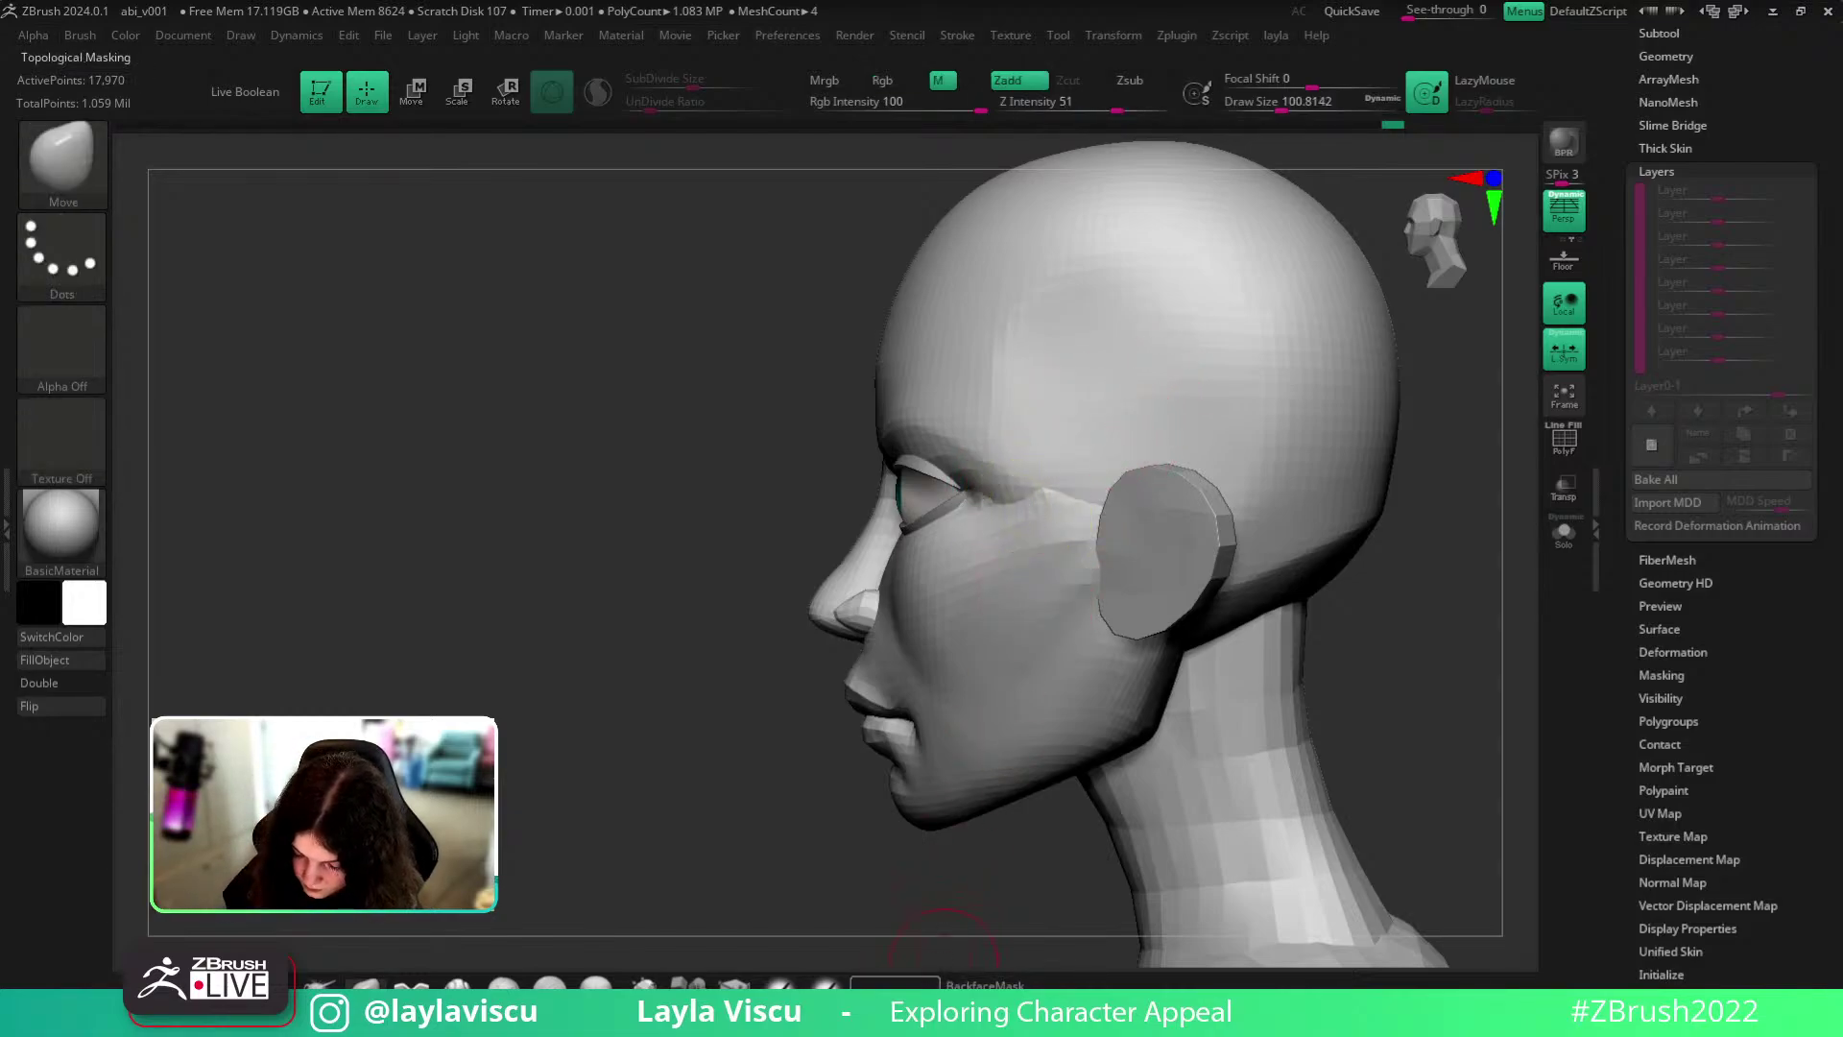
pyautogui.keyDown('ctrl'); pyautogui.keyDown('shift'); pyautogui.click(999, 494); pyautogui.keyUp('shift'); pyautogui.keyUp('ctrl')
pyautogui.press('s')
pyautogui.moveTo(999, 494); pyautogui.dragTo(1002, 496)
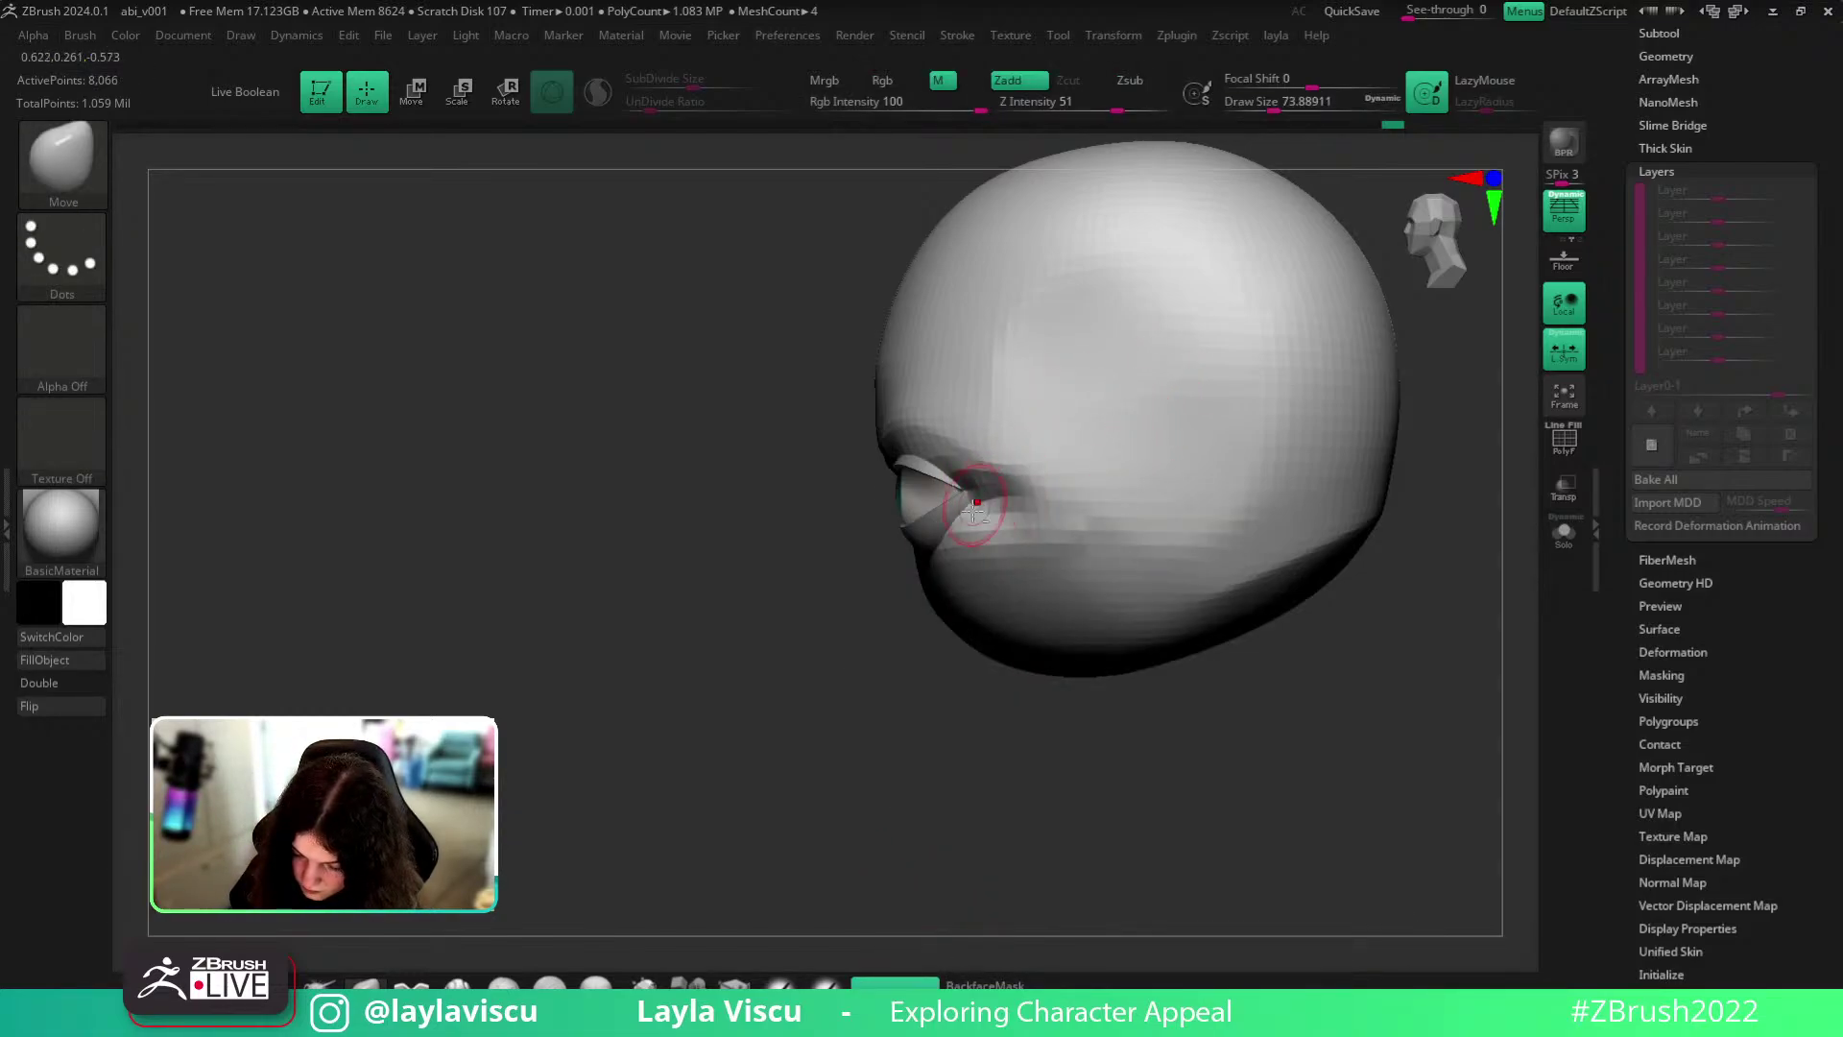
pyautogui.keyDown('ctrl'); pyautogui.keyDown('shift'); pyautogui.click(975, 504); pyautogui.keyUp('shift'); pyautogui.keyUp('ctrl')
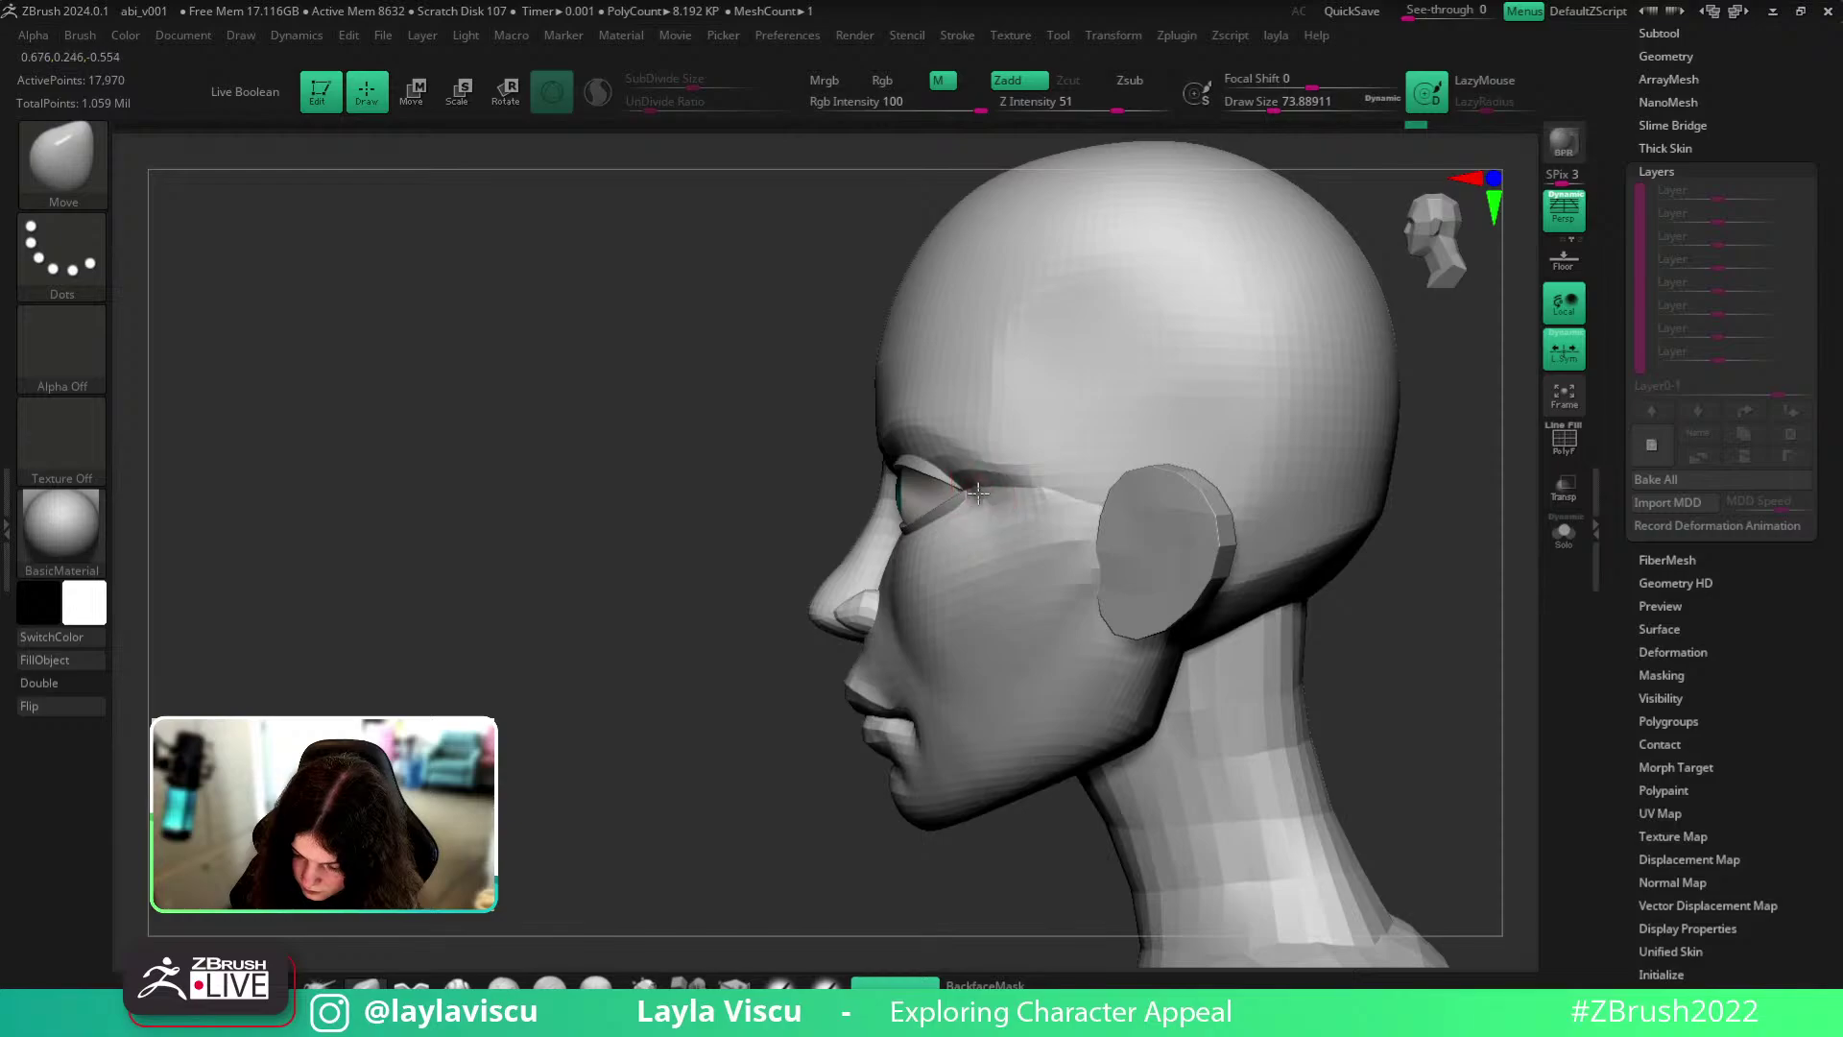
# - Try to smooth the crease just behind the outer eye corner and undo the stroke
pyautogui.press('shift')
pyautogui.keyDown('shift'); pyautogui.moveTo(986, 482); pyautogui.dragTo(998, 483); pyautogui.keyUp('shift')
pyautogui.hotkey('ctrl', 'z')
pyautogui.moveTo(1428, 534); pyautogui.dragTo(1373, 523)
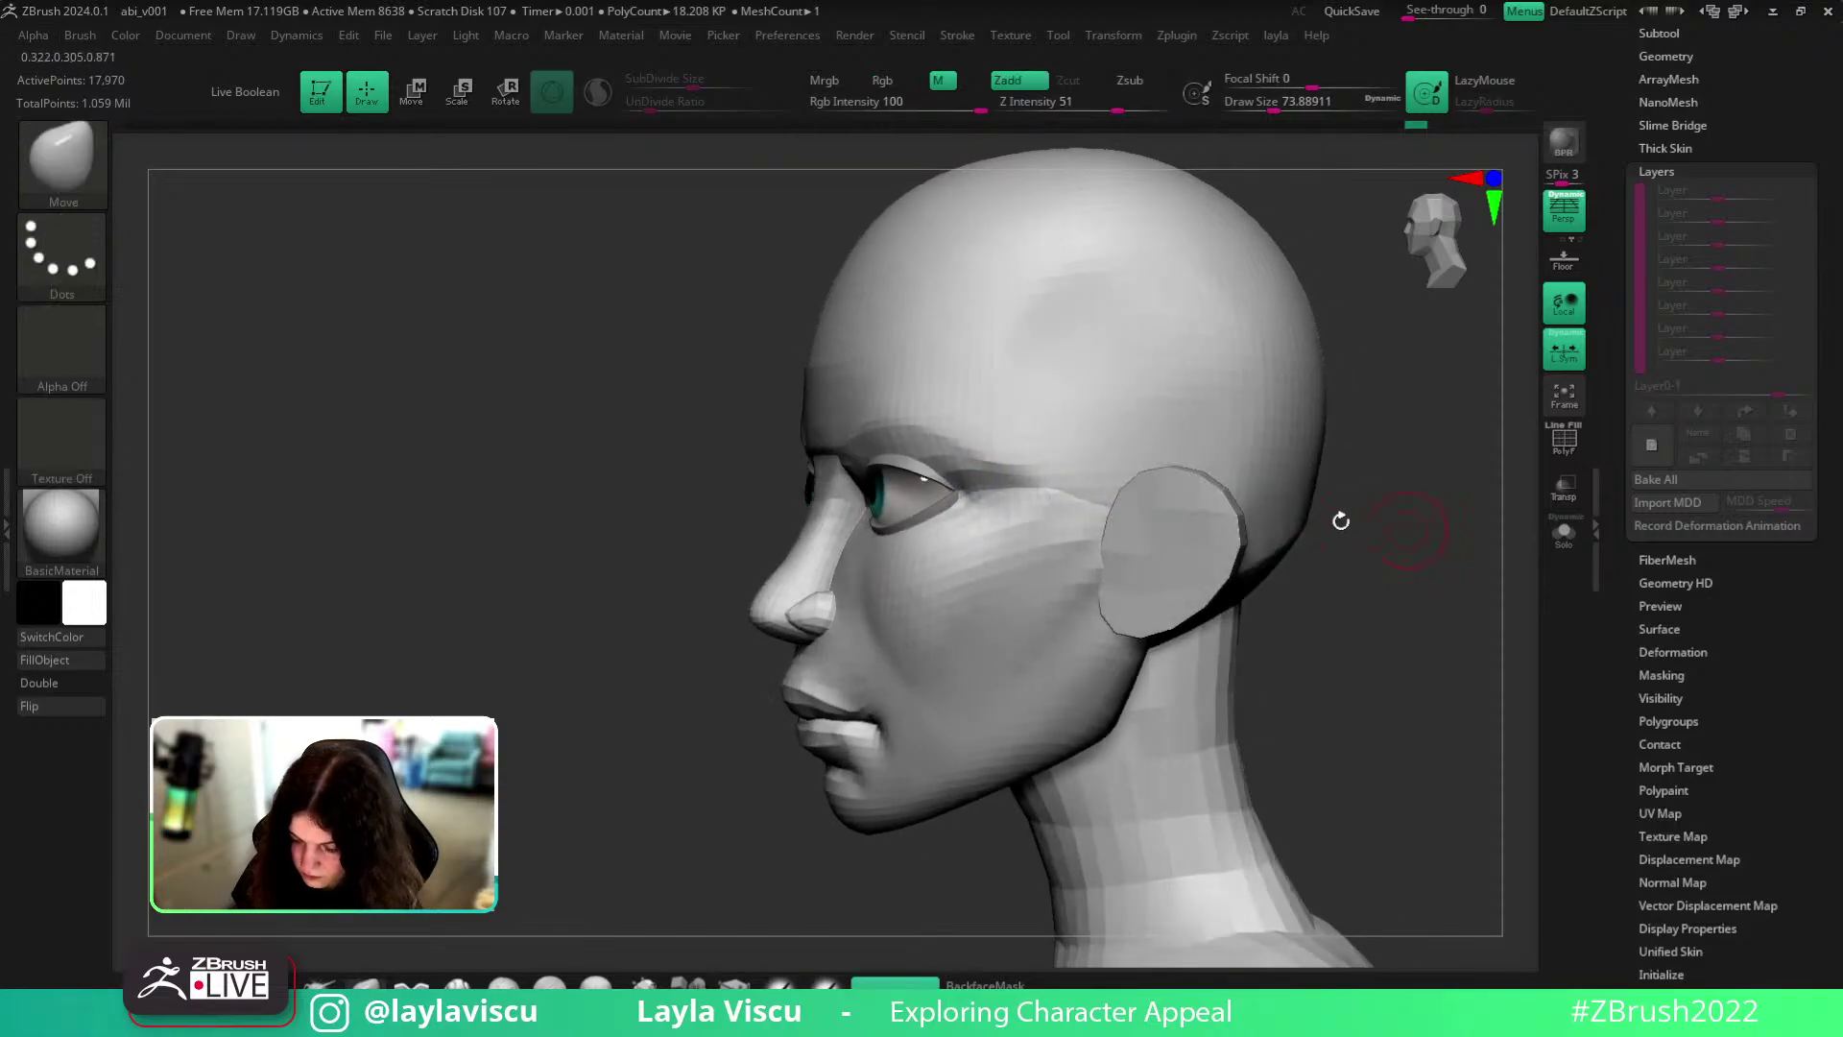
# - Smooth the outer brow and temple above the eye corner with the Smooth brush at draw size about 94
pyautogui.hotkey('shift', 'f')
pyautogui.hotkey('shift', 'f')
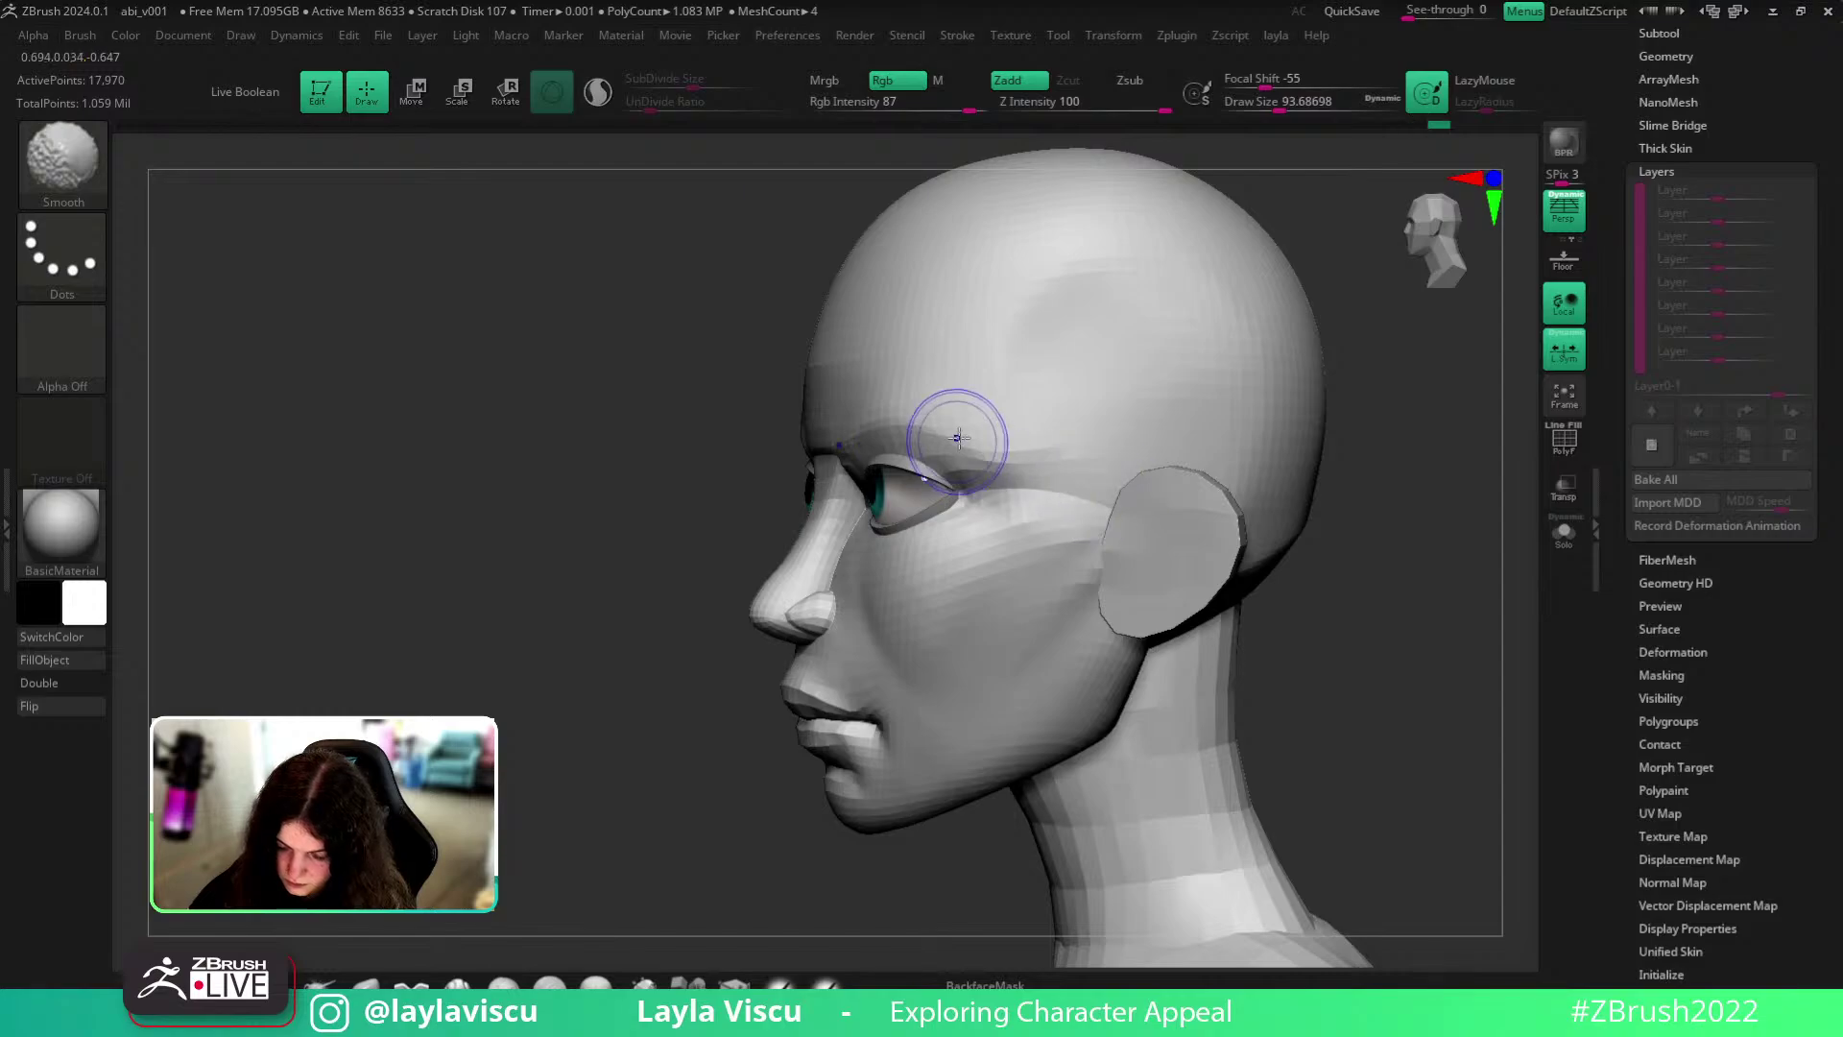
pyautogui.keyDown('shift'); pyautogui.moveTo(1466, 660); pyautogui.dragTo(1439, 654); pyautogui.keyUp('shift')
pyautogui.press(']')
pyautogui.press(']')
pyautogui.press(']')
pyautogui.press(']')
pyautogui.press(']')
pyautogui.press(']')
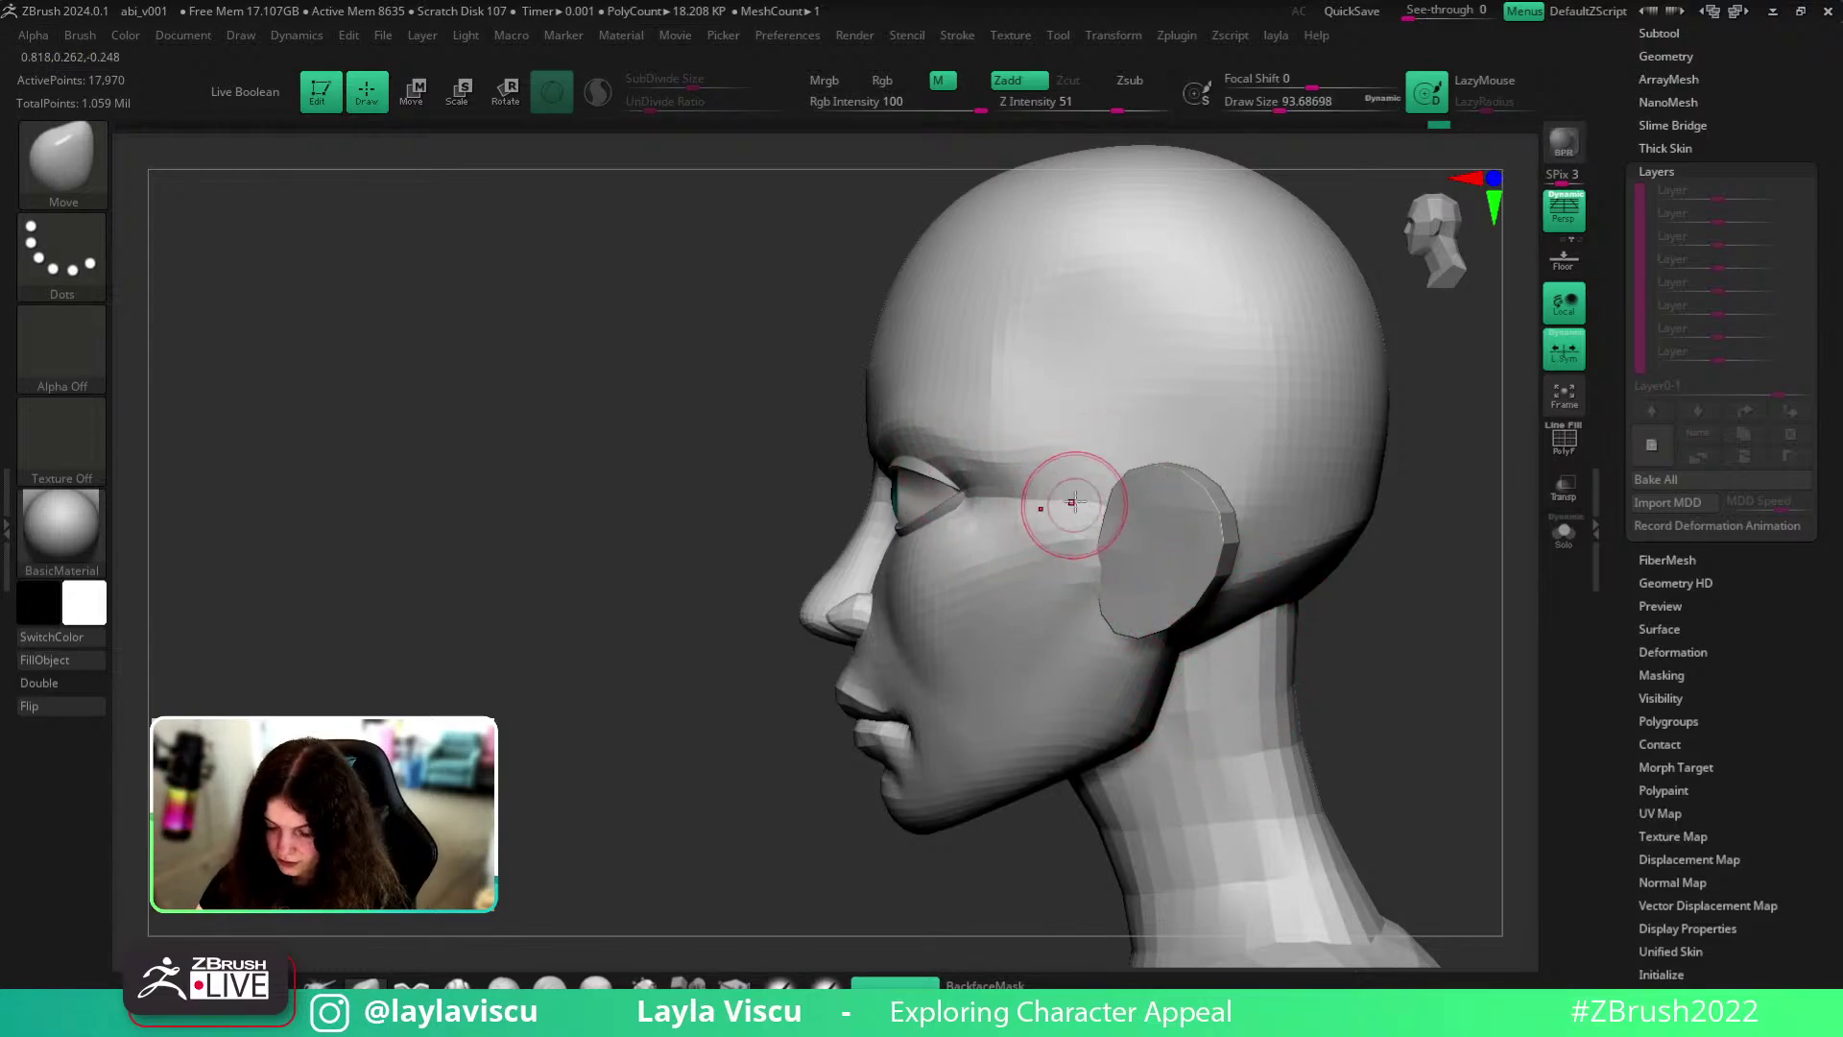
# - Display the polygroup colours on the bust without the wireframe lines
pyautogui.hotkey('shift', 'f')
pyautogui.hotkey('shift', 'f')
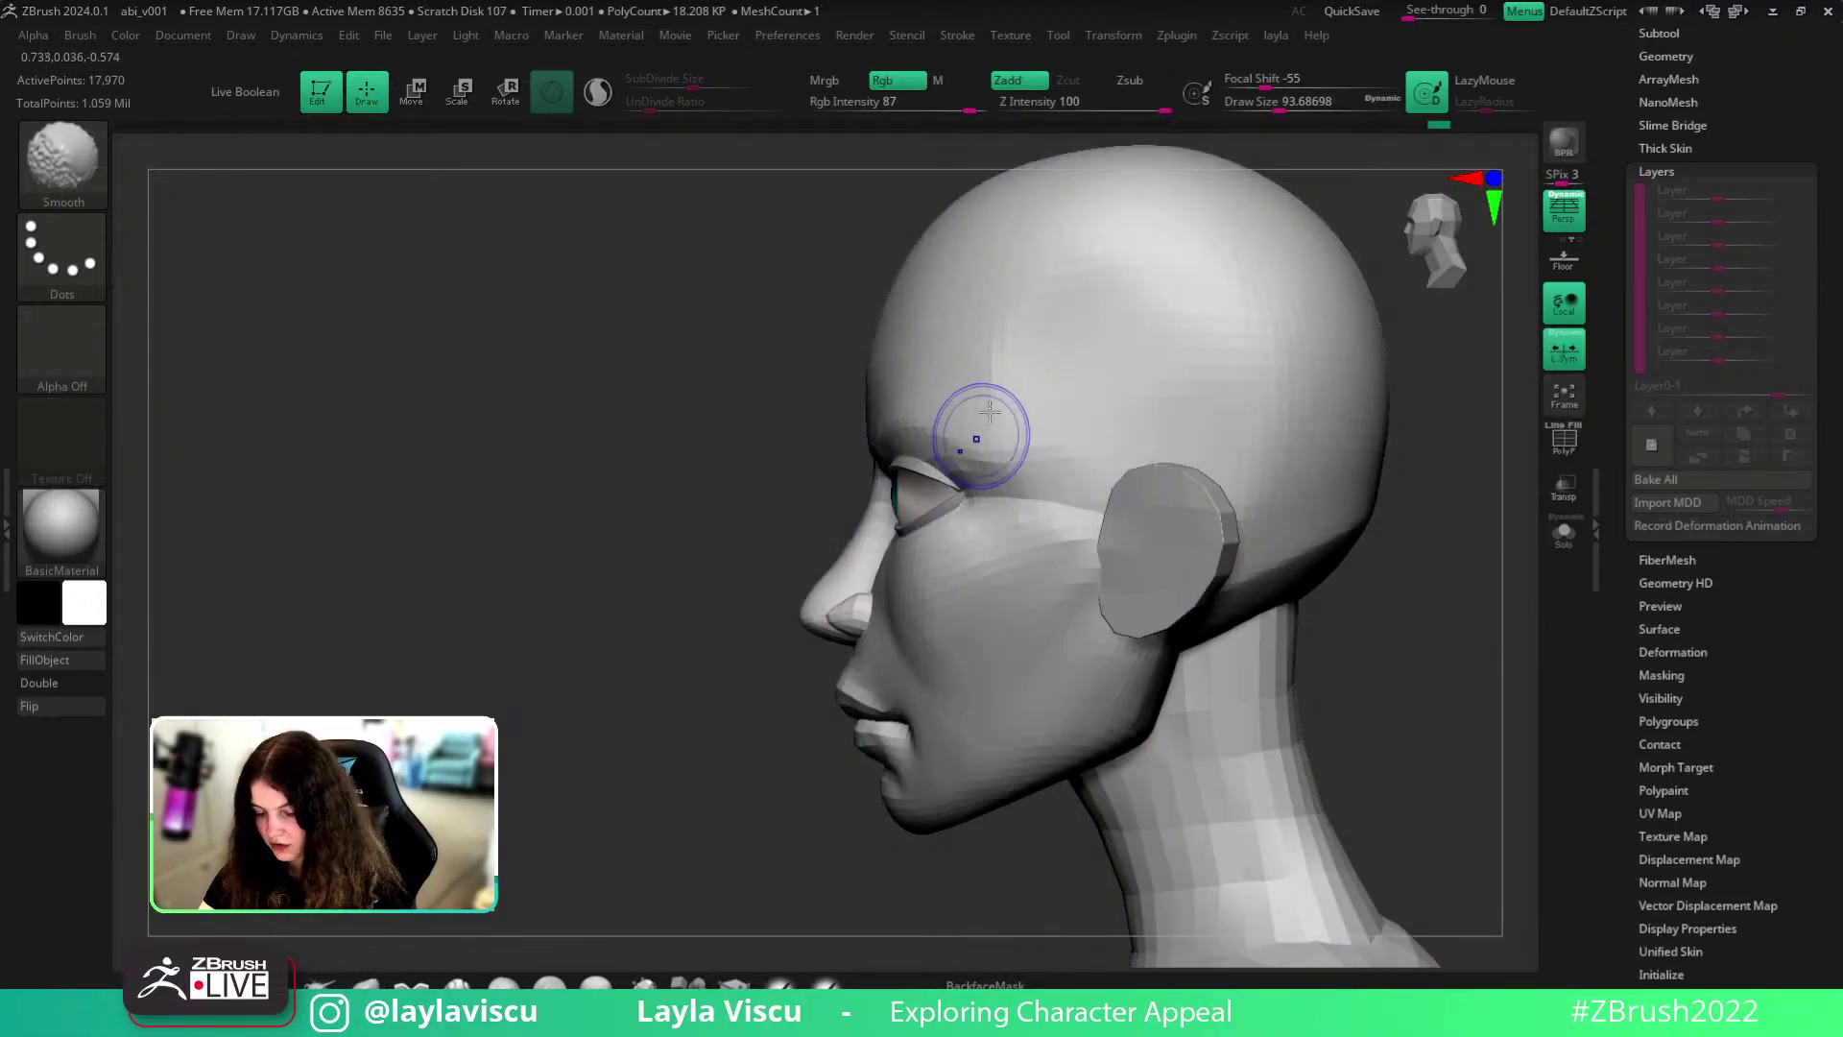
pyautogui.hotkey('shift', 'f')
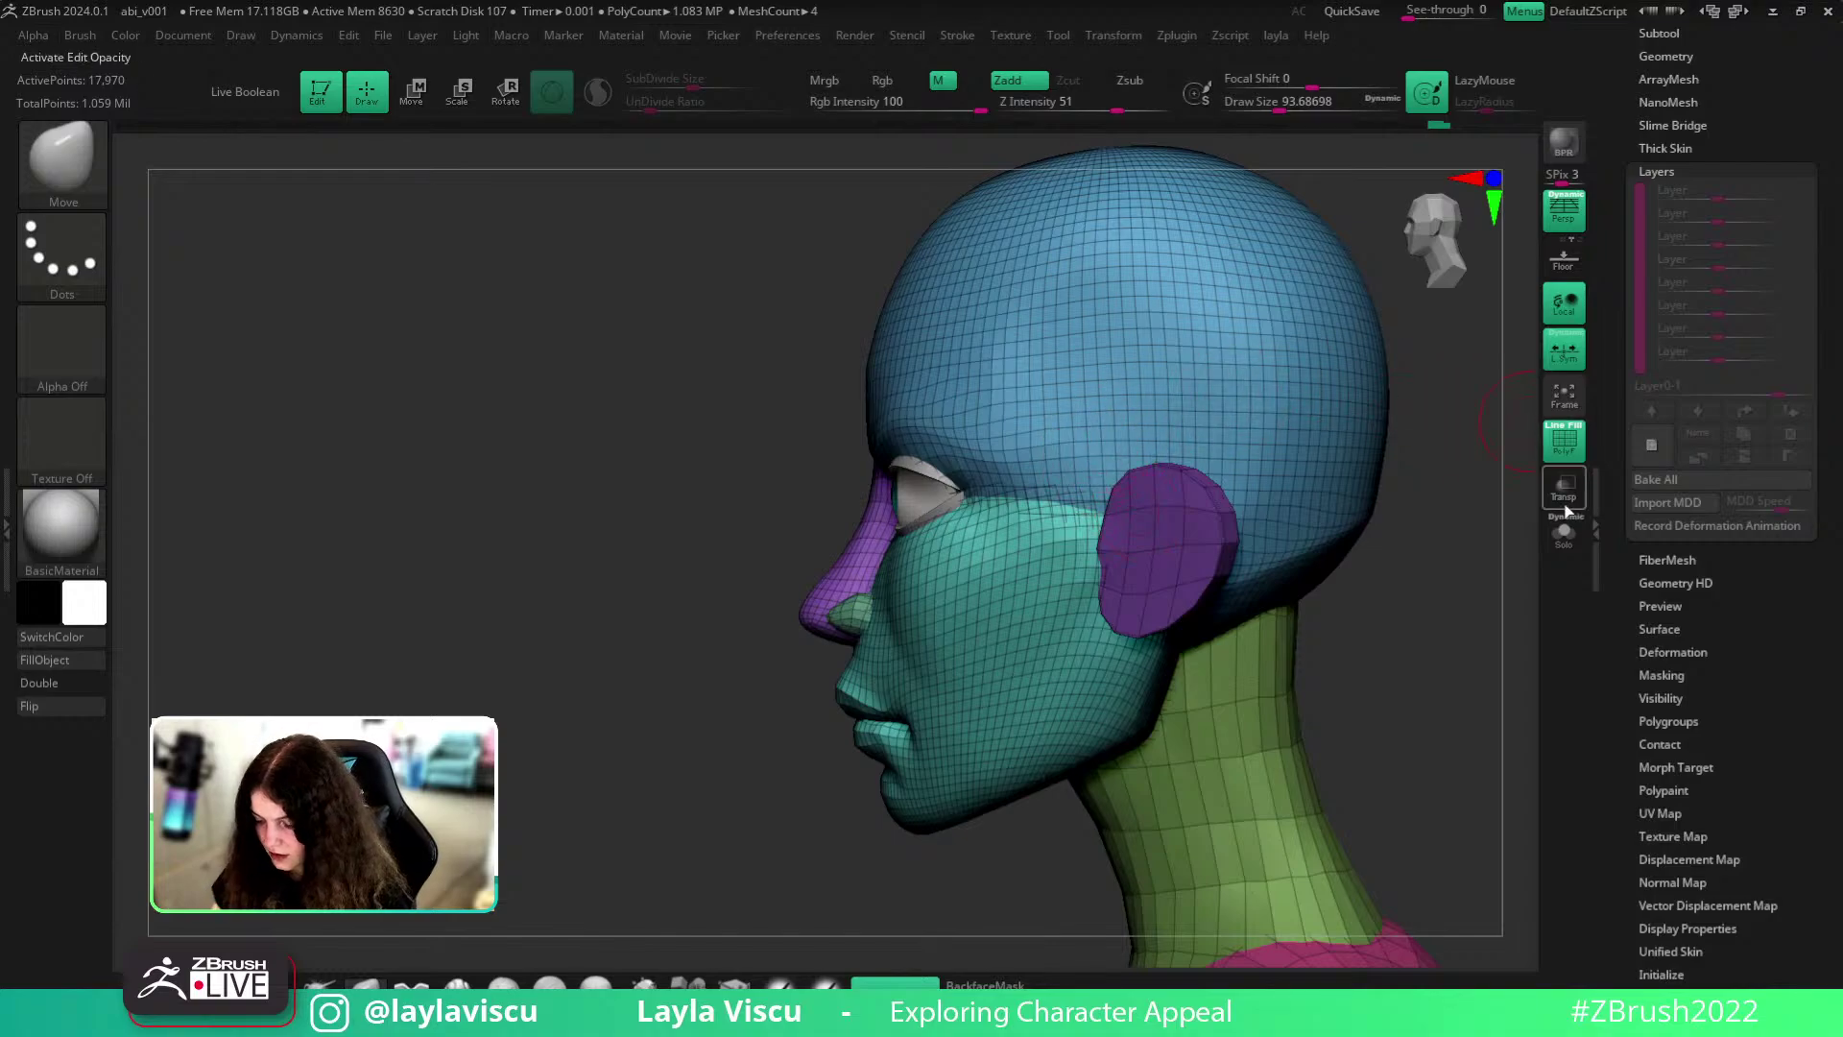
pyautogui.click(1563, 434)
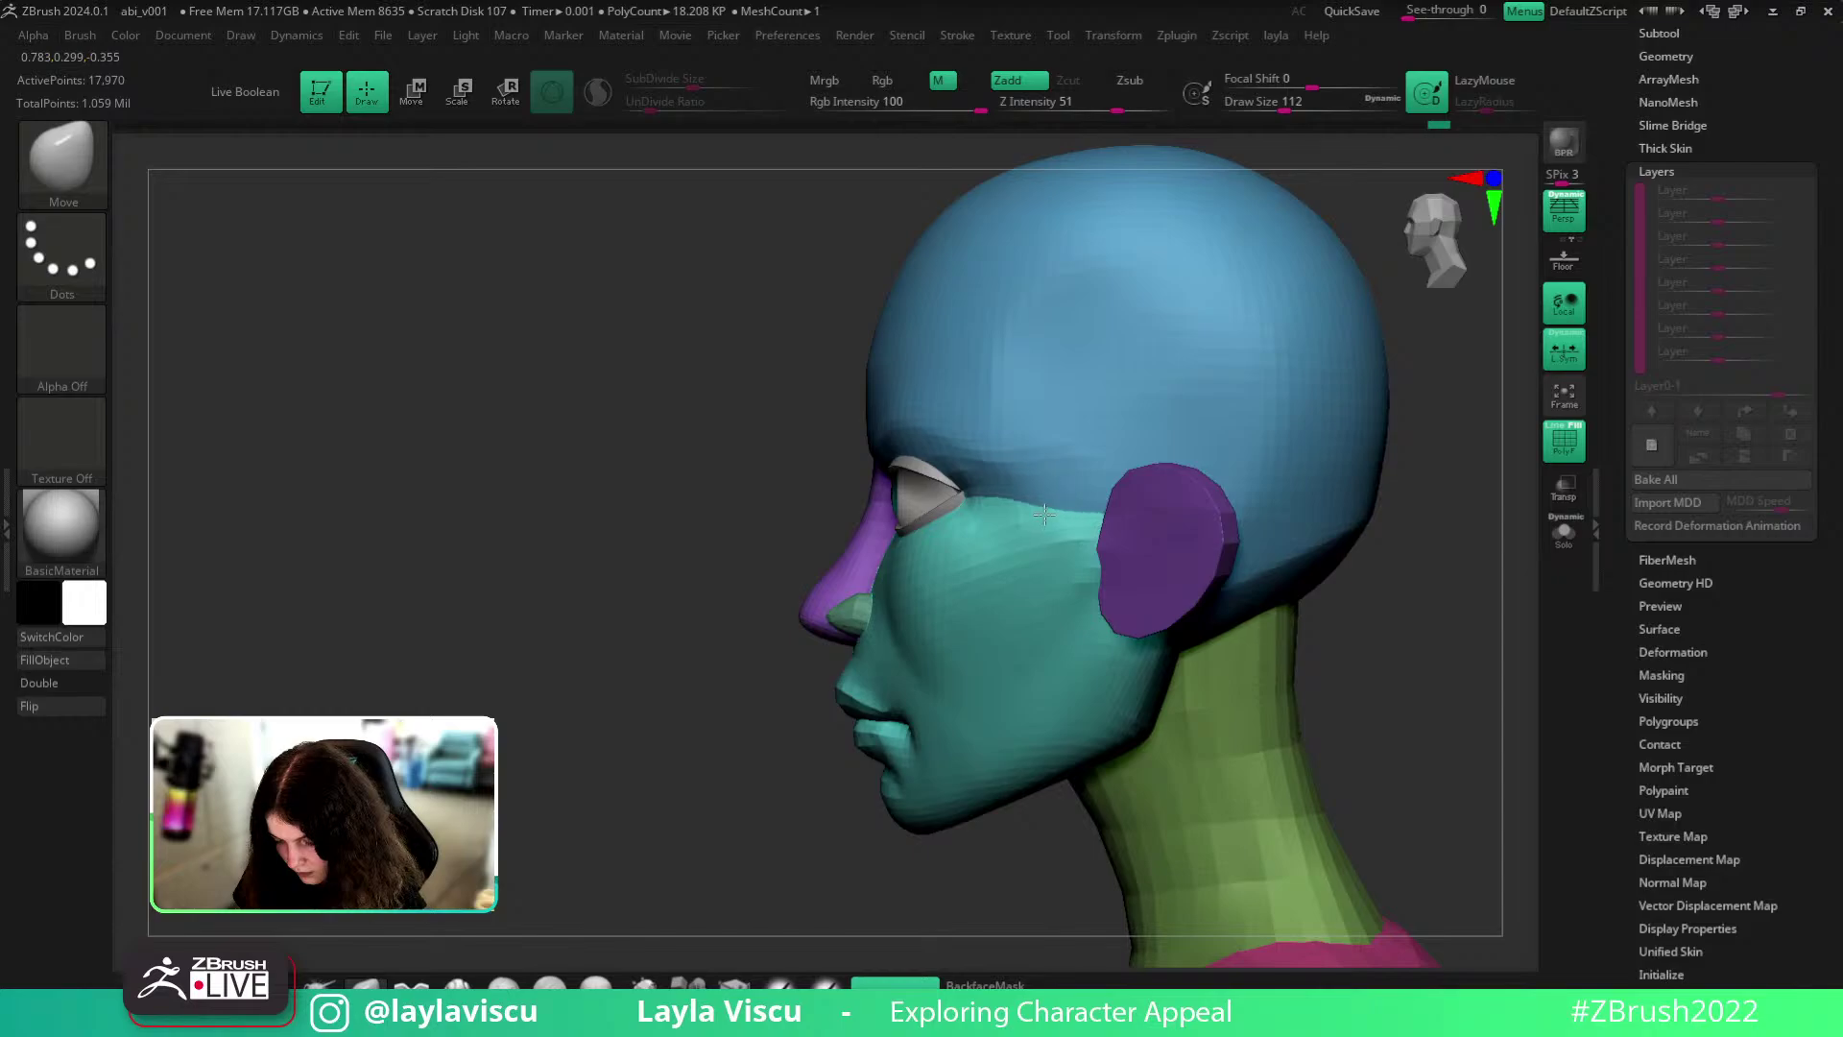
# - Refine the skull and face border between eye and ear at draw size about 104, and hide the polygroup colours again
pyautogui.moveTo(1407, 641); pyautogui.dragTo(1386, 596, button='right')
pyautogui.keyDown('ctrl'); pyautogui.moveTo(1190, 523); pyautogui.dragTo(1182, 568, button='right'); pyautogui.keyUp('ctrl')
pyautogui.press('[')
pyautogui.keyDown('ctrl'); pyautogui.moveTo(1158, 512); pyautogui.dragTo(1303, 522, button='right'); pyautogui.keyUp('ctrl')
pyautogui.press('s')
pyautogui.moveTo(1101, 497); pyautogui.dragTo(1115, 498)
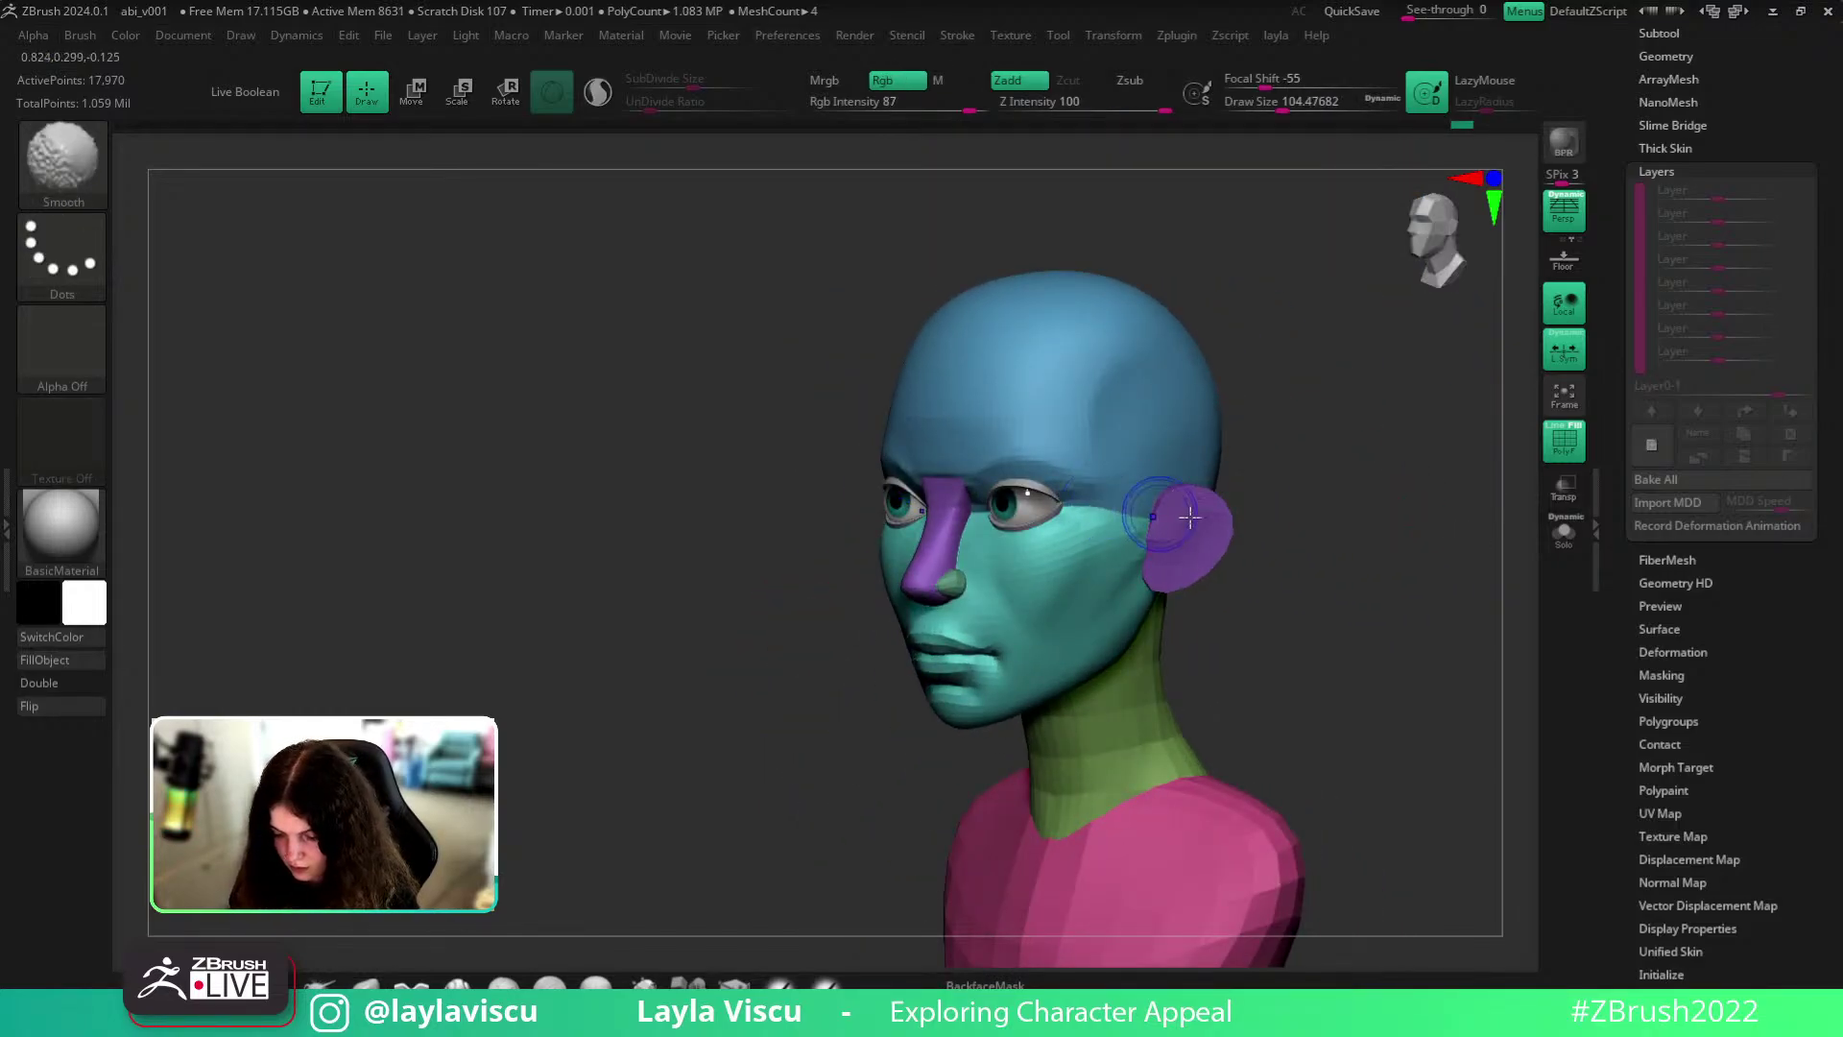
pyautogui.click(1552, 426)
pyautogui.keyDown('shift'); pyautogui.moveTo(1374, 584); pyautogui.dragTo(1398, 596); pyautogui.keyUp('shift')
pyautogui.hotkey('shift', 'f')
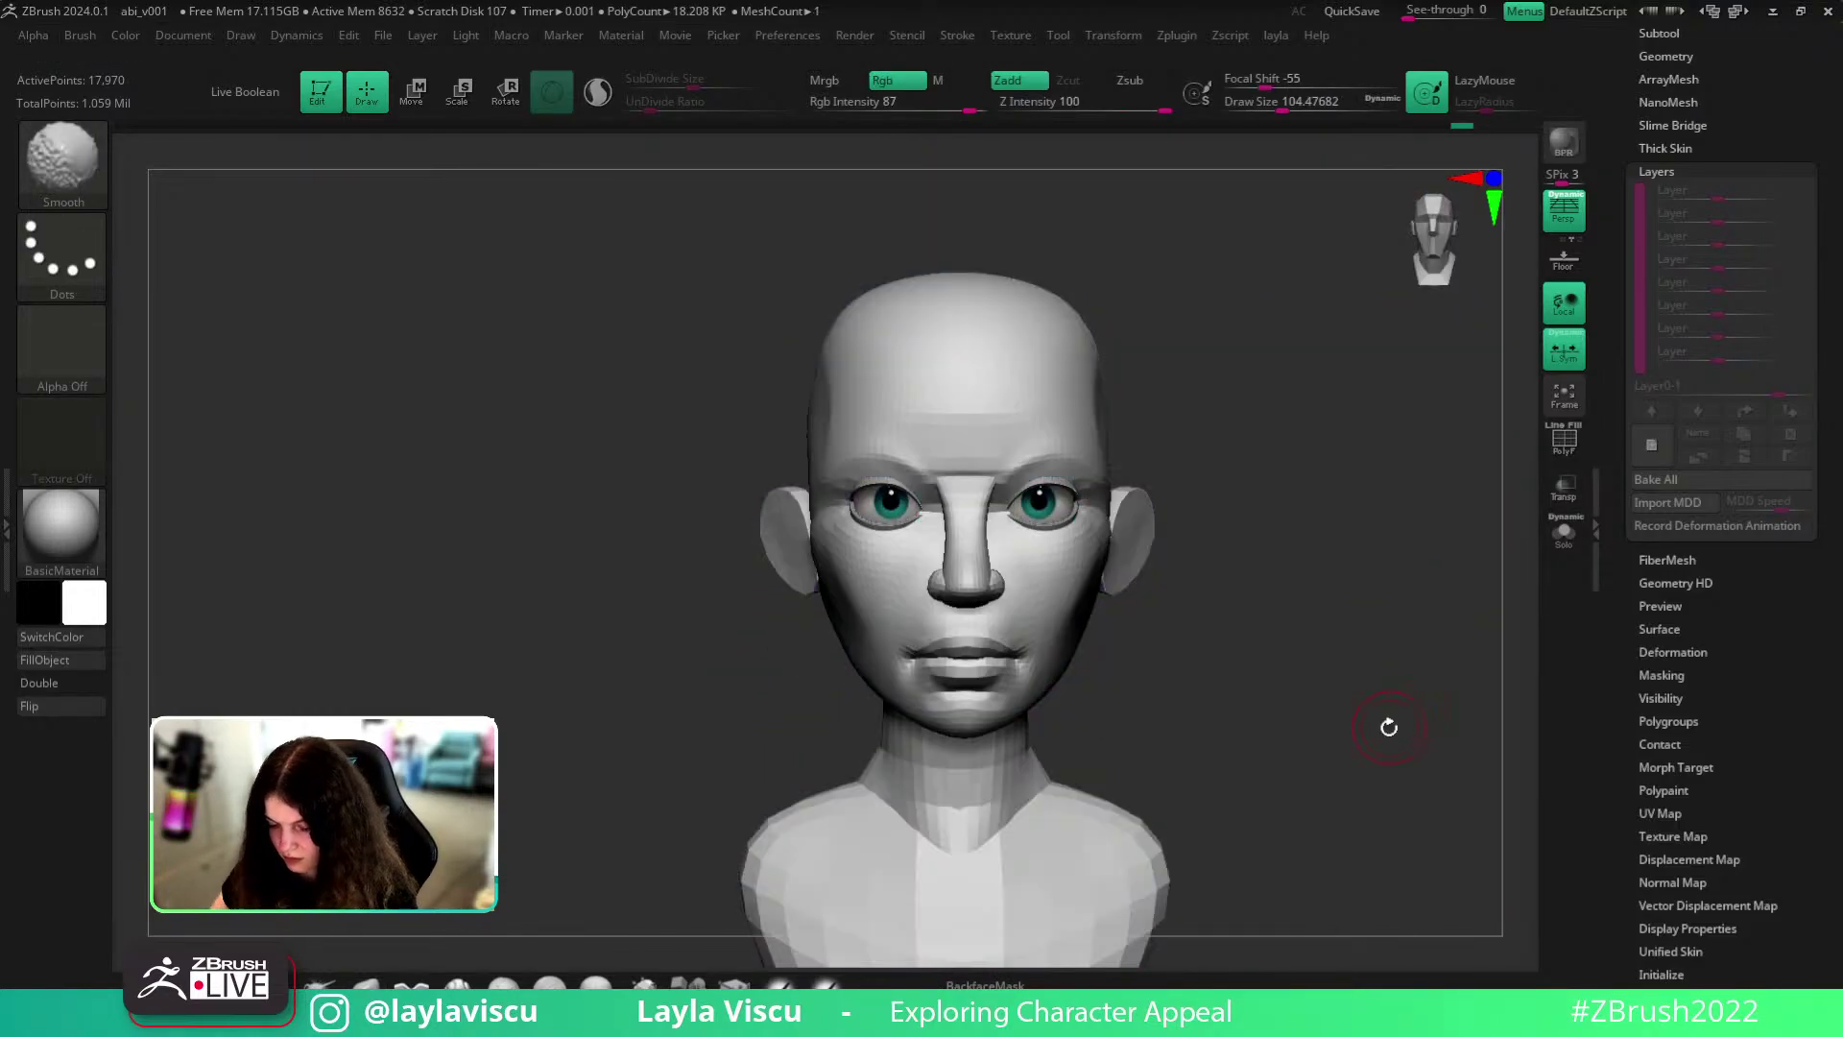
# - Adjust the inner corners of the upper and lower eyelid subtools with the Move brush at draw size about 104
pyautogui.keyDown('ctrl'); pyautogui.moveTo(1040, 628); pyautogui.dragTo(826, 499, button='right'); pyautogui.keyUp('ctrl')
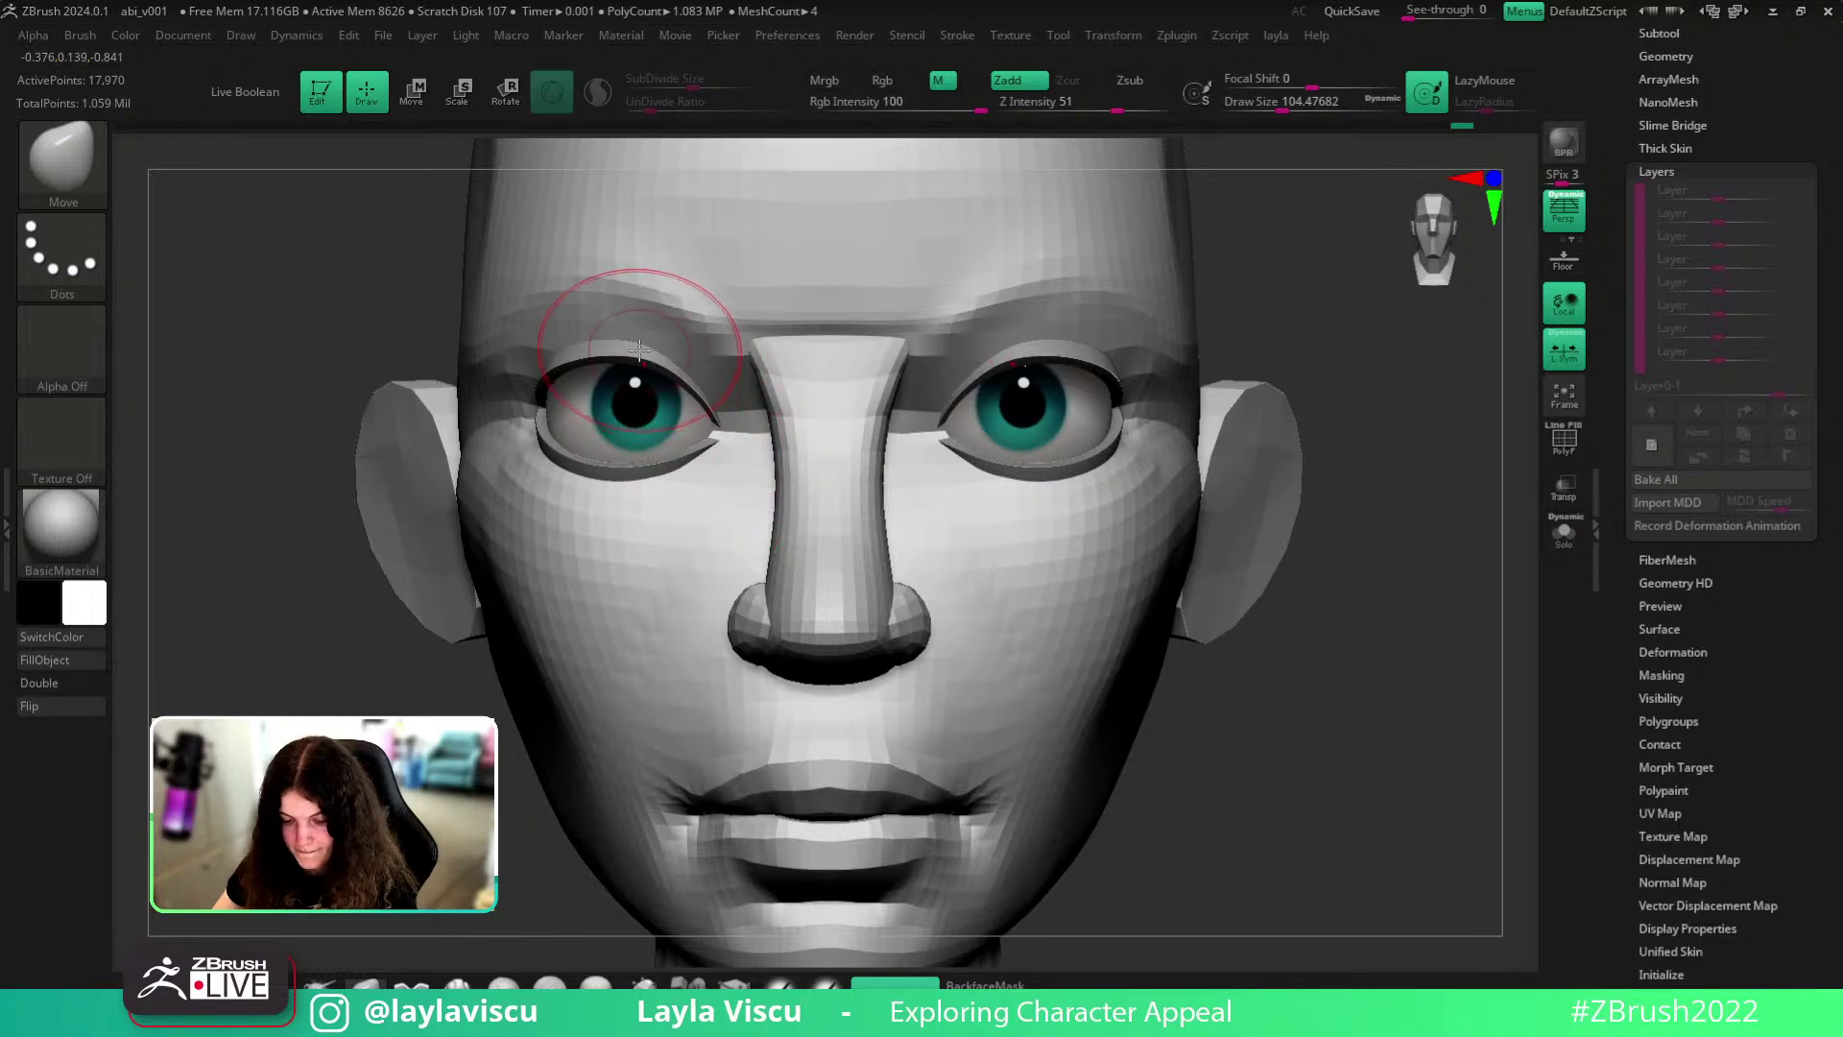
pyautogui.keyDown('alt'); pyautogui.click(638, 370); pyautogui.keyUp('alt')
pyautogui.keyDown('alt'); pyautogui.moveTo(1336, 638); pyautogui.dragTo(1473, 690); pyautogui.keyUp('alt')
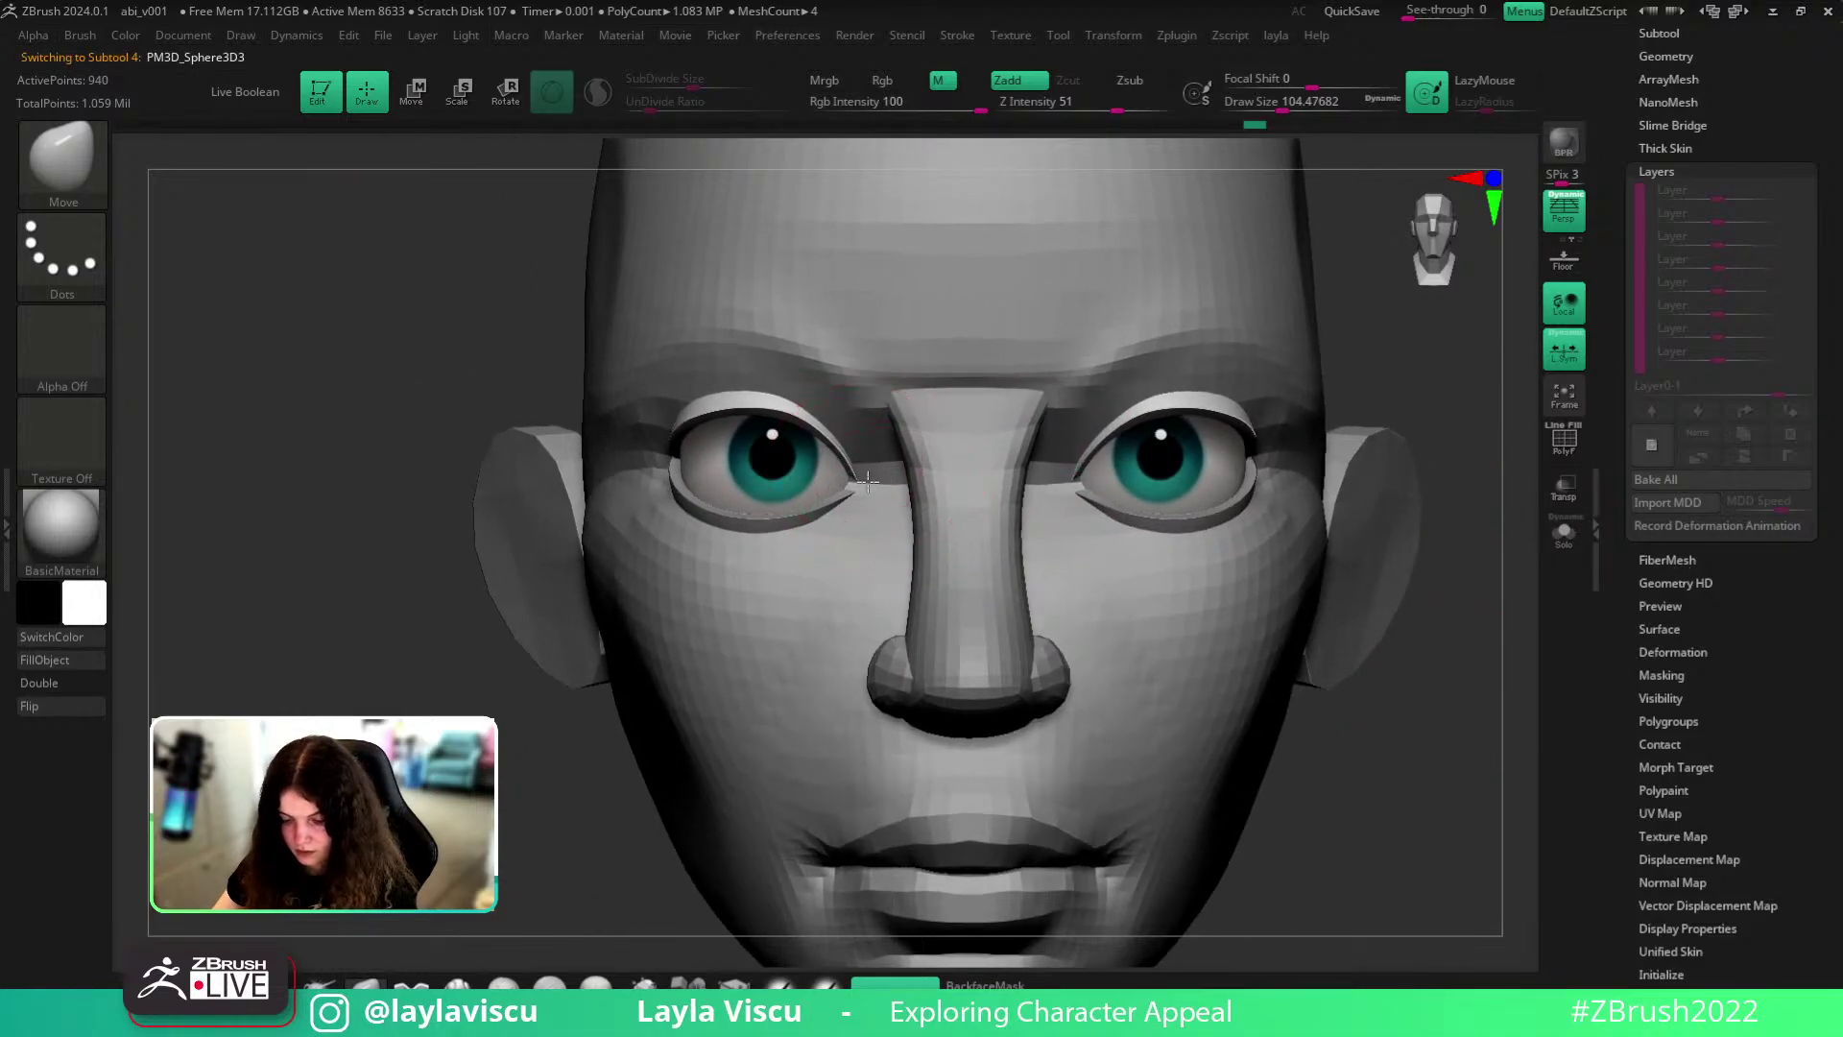
pyautogui.keyDown('alt'); pyautogui.click(850, 495); pyautogui.keyUp('alt')
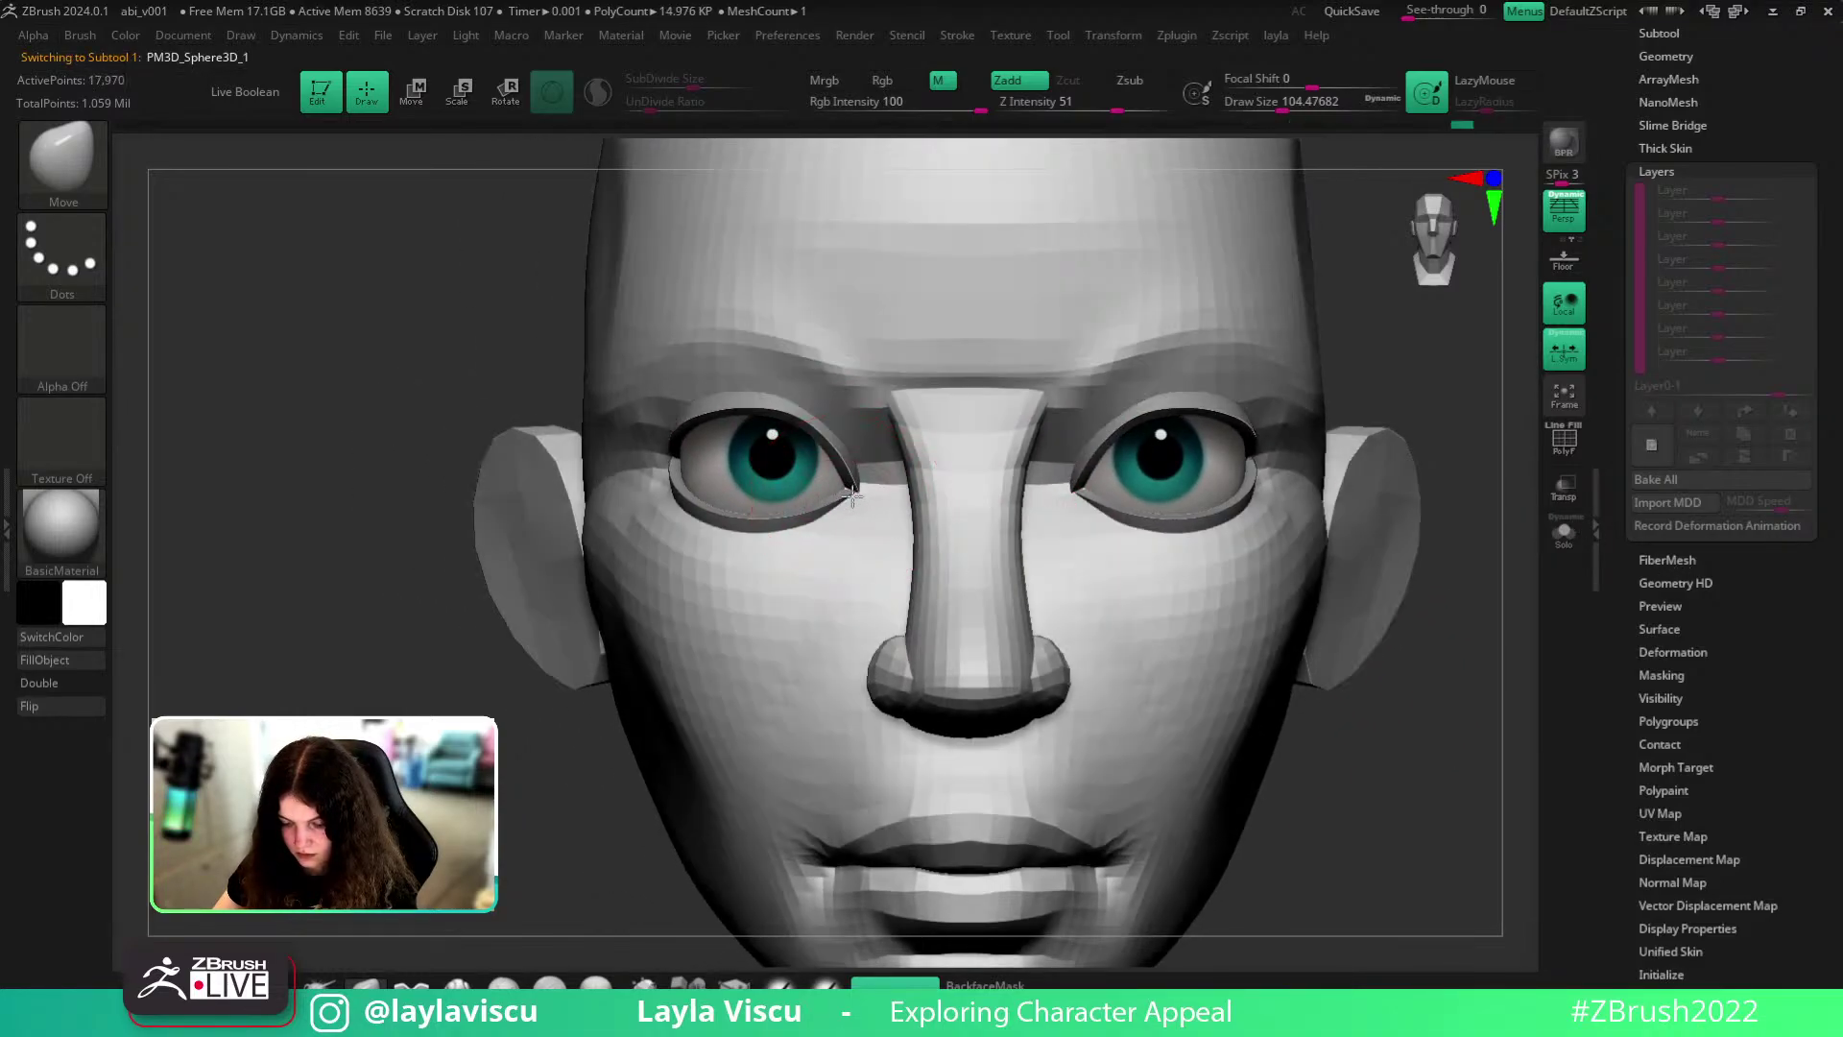
pyautogui.keyDown('alt'); pyautogui.click(853, 489); pyautogui.keyUp('alt')
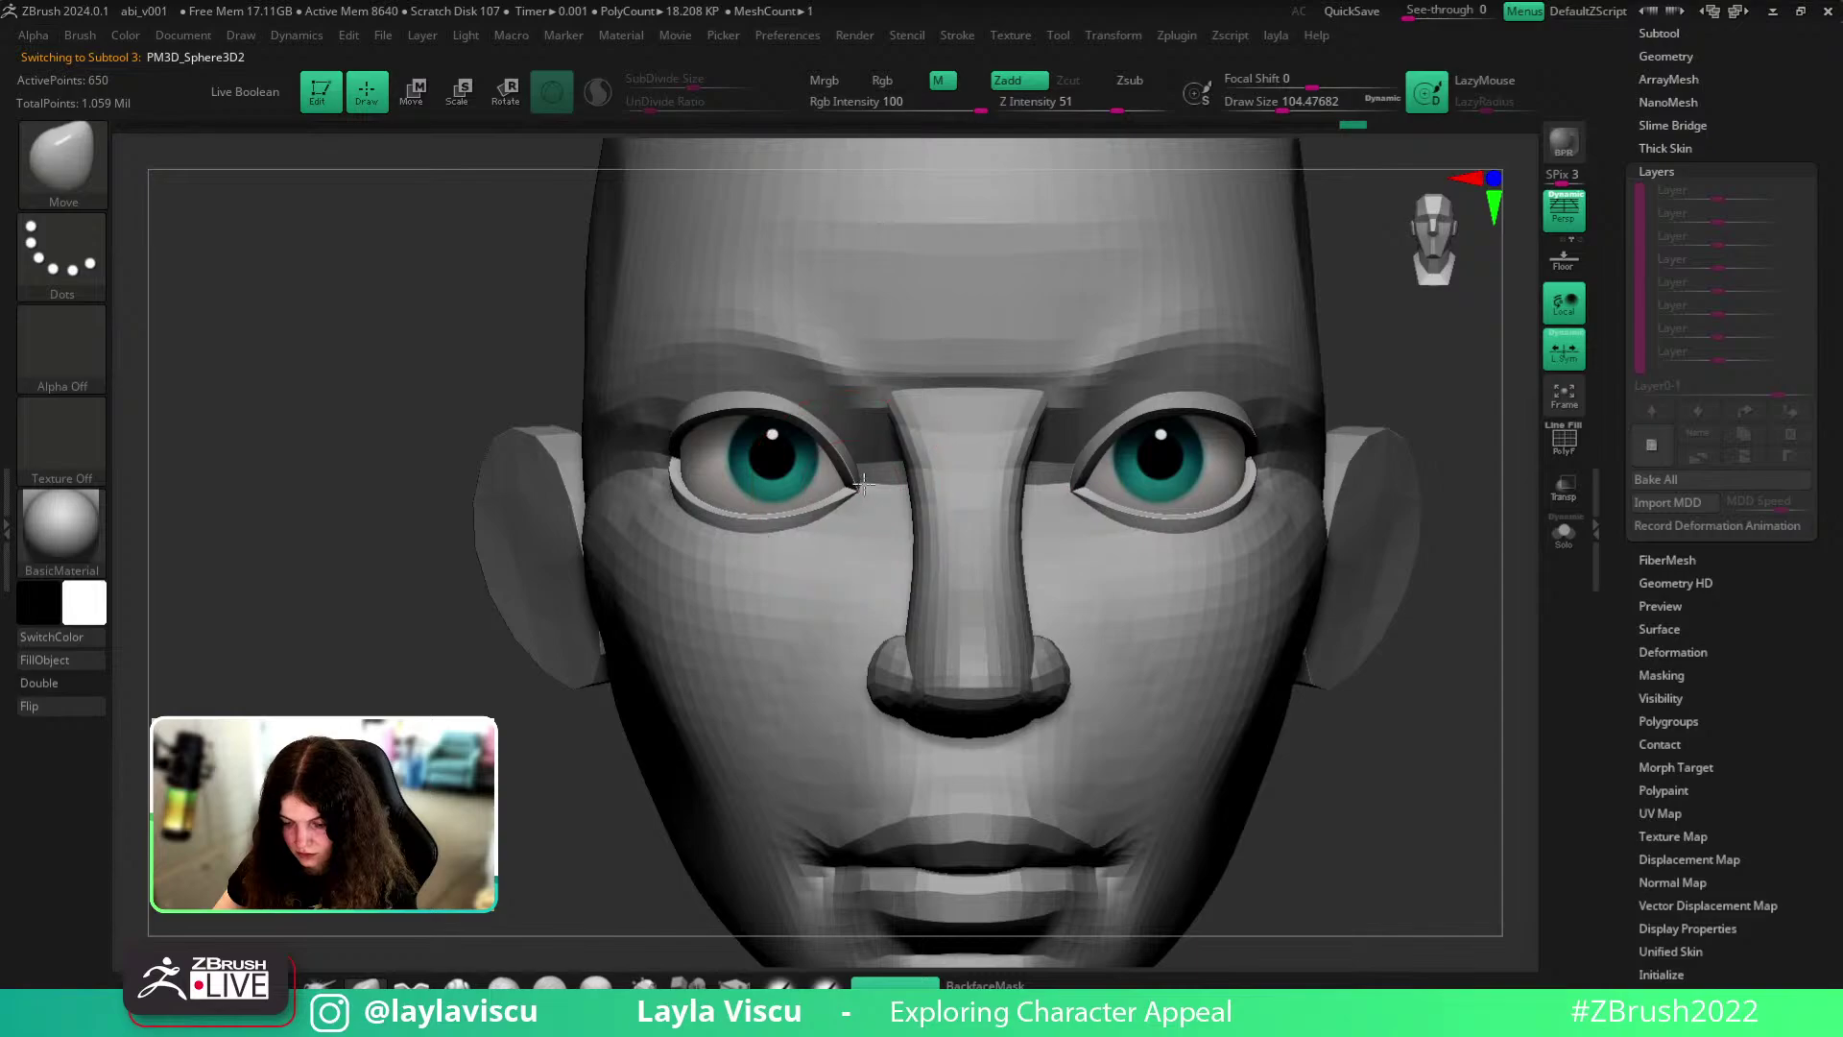
pyautogui.keyDown('ctrl'); pyautogui.moveTo(884, 534); pyautogui.dragTo(892, 451, button='right'); pyautogui.keyUp('ctrl')
pyautogui.moveTo(1299, 659); pyautogui.dragTo(1296, 597)
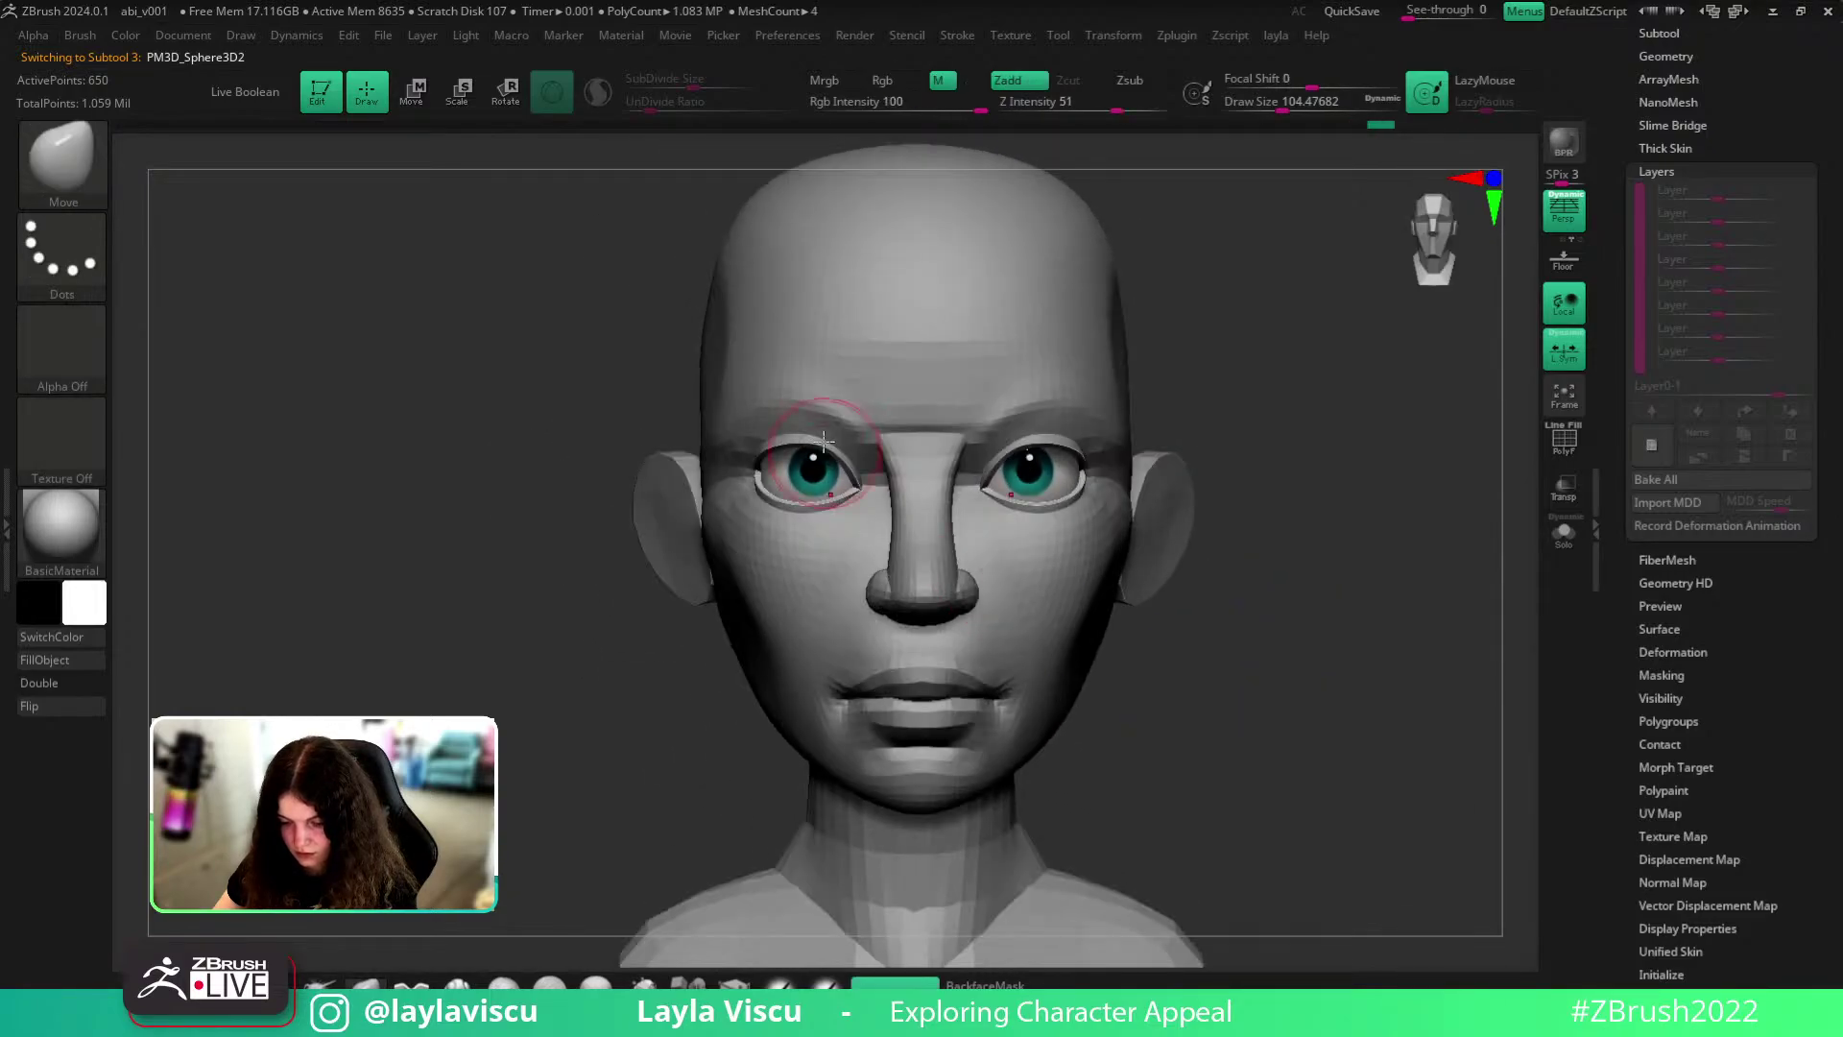
# - Reactivate the head subtool and shape the brow area above the nose with the Move brush at draw size about 167
pyautogui.keyDown('alt'); pyautogui.click(846, 424); pyautogui.keyUp('alt')
pyautogui.keyDown('ctrl'); pyautogui.moveTo(846, 424); pyautogui.dragTo(790, 445, button='right'); pyautogui.keyUp('ctrl')
pyautogui.moveTo(1336, 526); pyautogui.dragTo(1312, 530)
pyautogui.keyDown('ctrl'); pyautogui.moveTo(1312, 530); pyautogui.dragTo(1246, 539, button='right'); pyautogui.keyUp('ctrl')
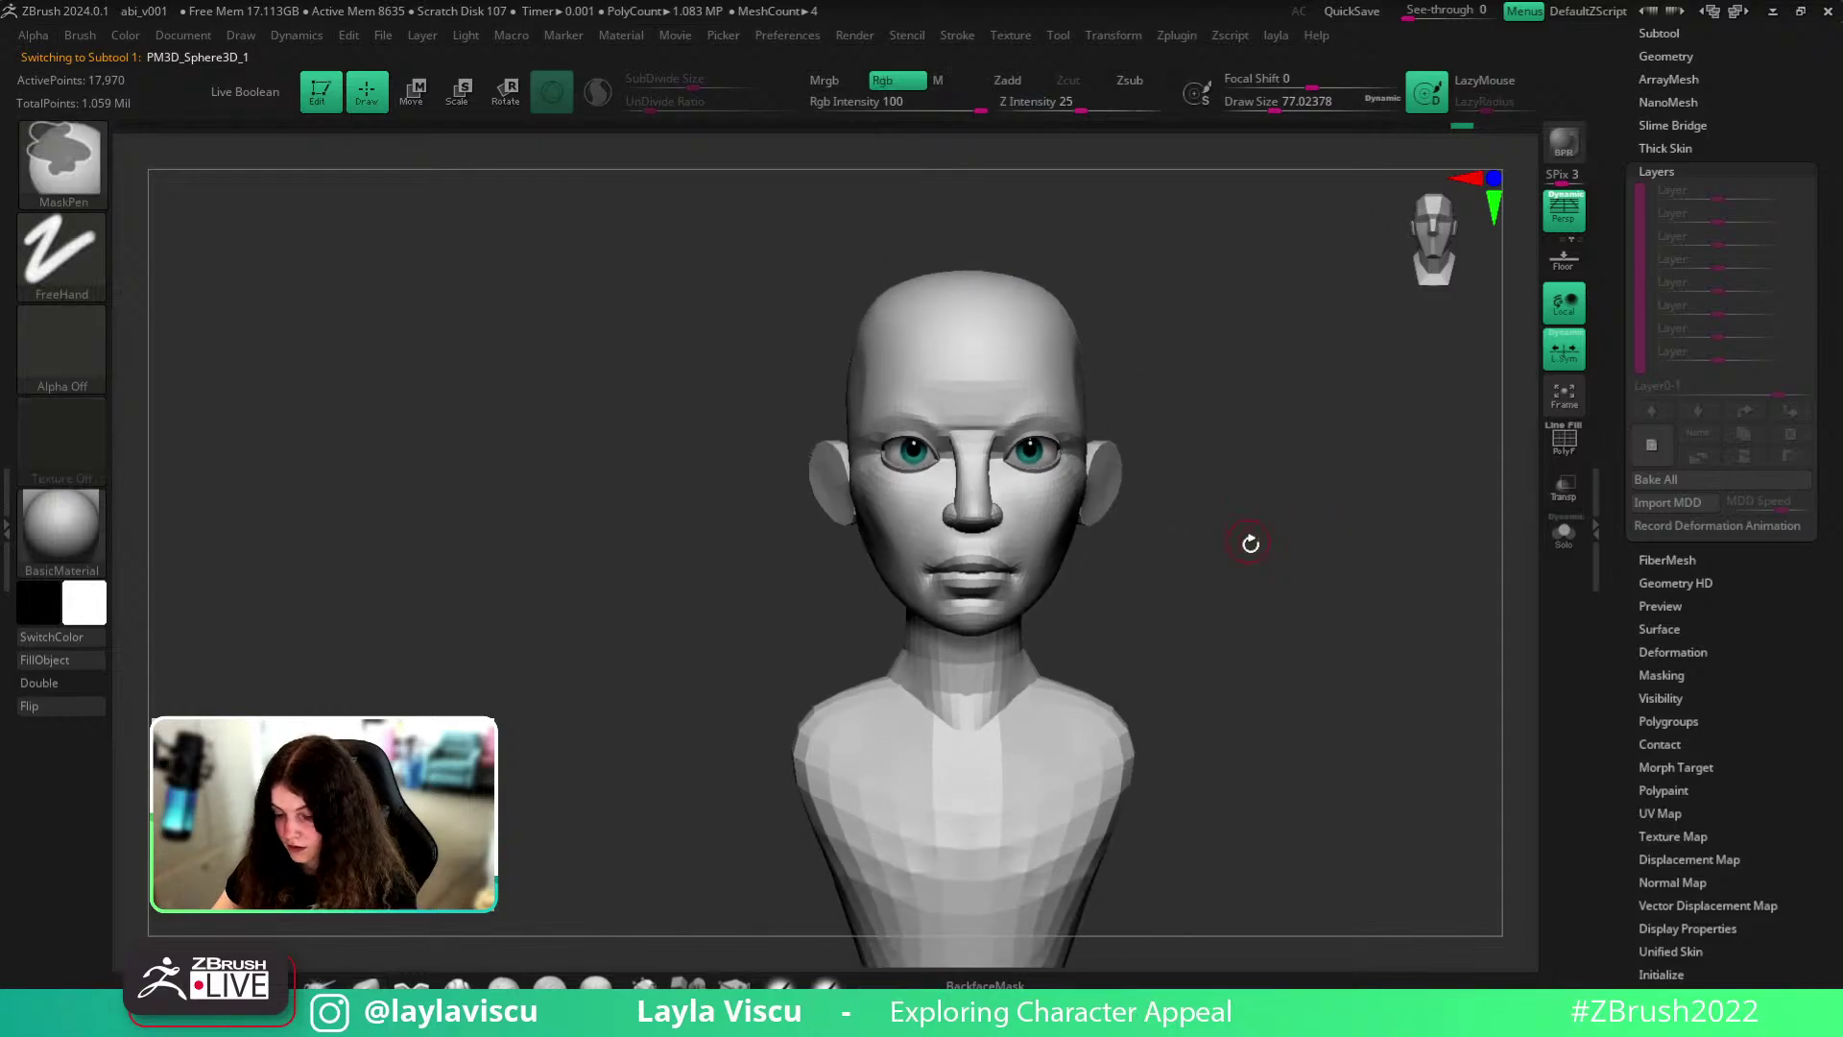
pyautogui.moveTo(1247, 539); pyautogui.dragTo(1176, 537)
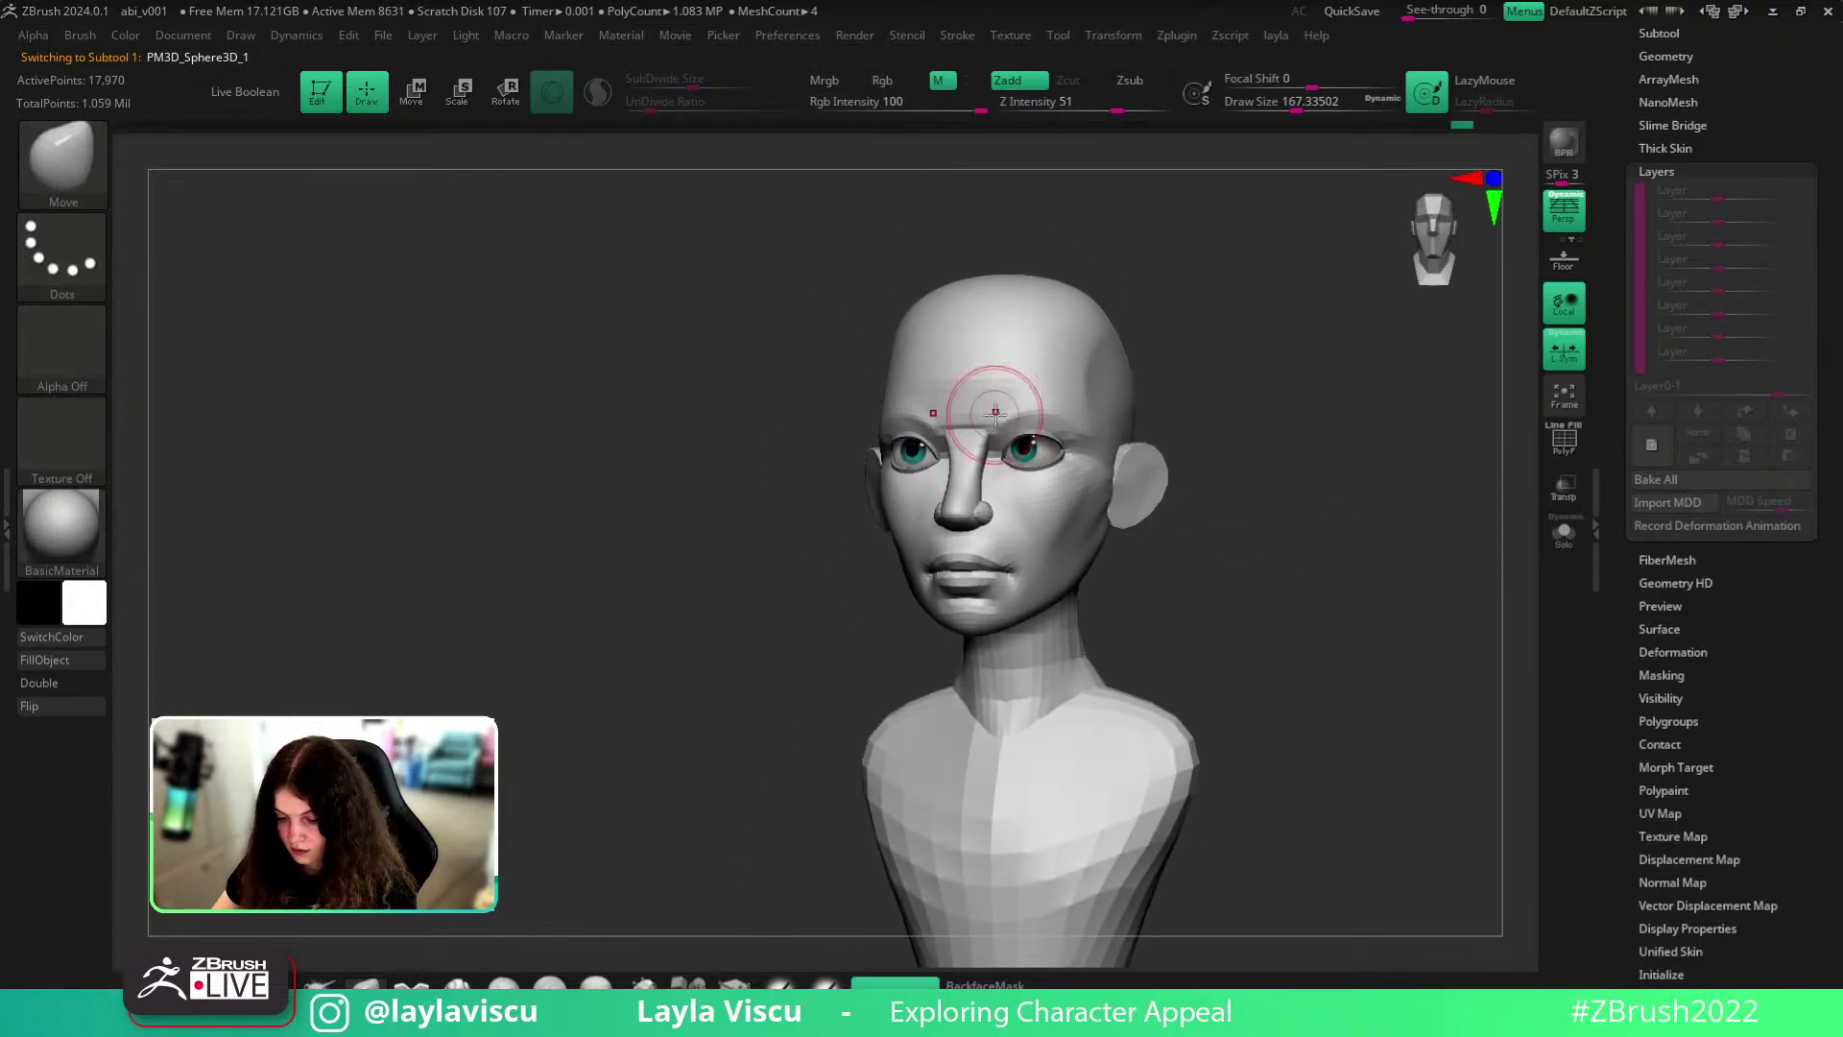
pyautogui.keyDown('shift'); pyautogui.moveTo(1284, 570); pyautogui.dragTo(1317, 572); pyautogui.keyUp('shift')
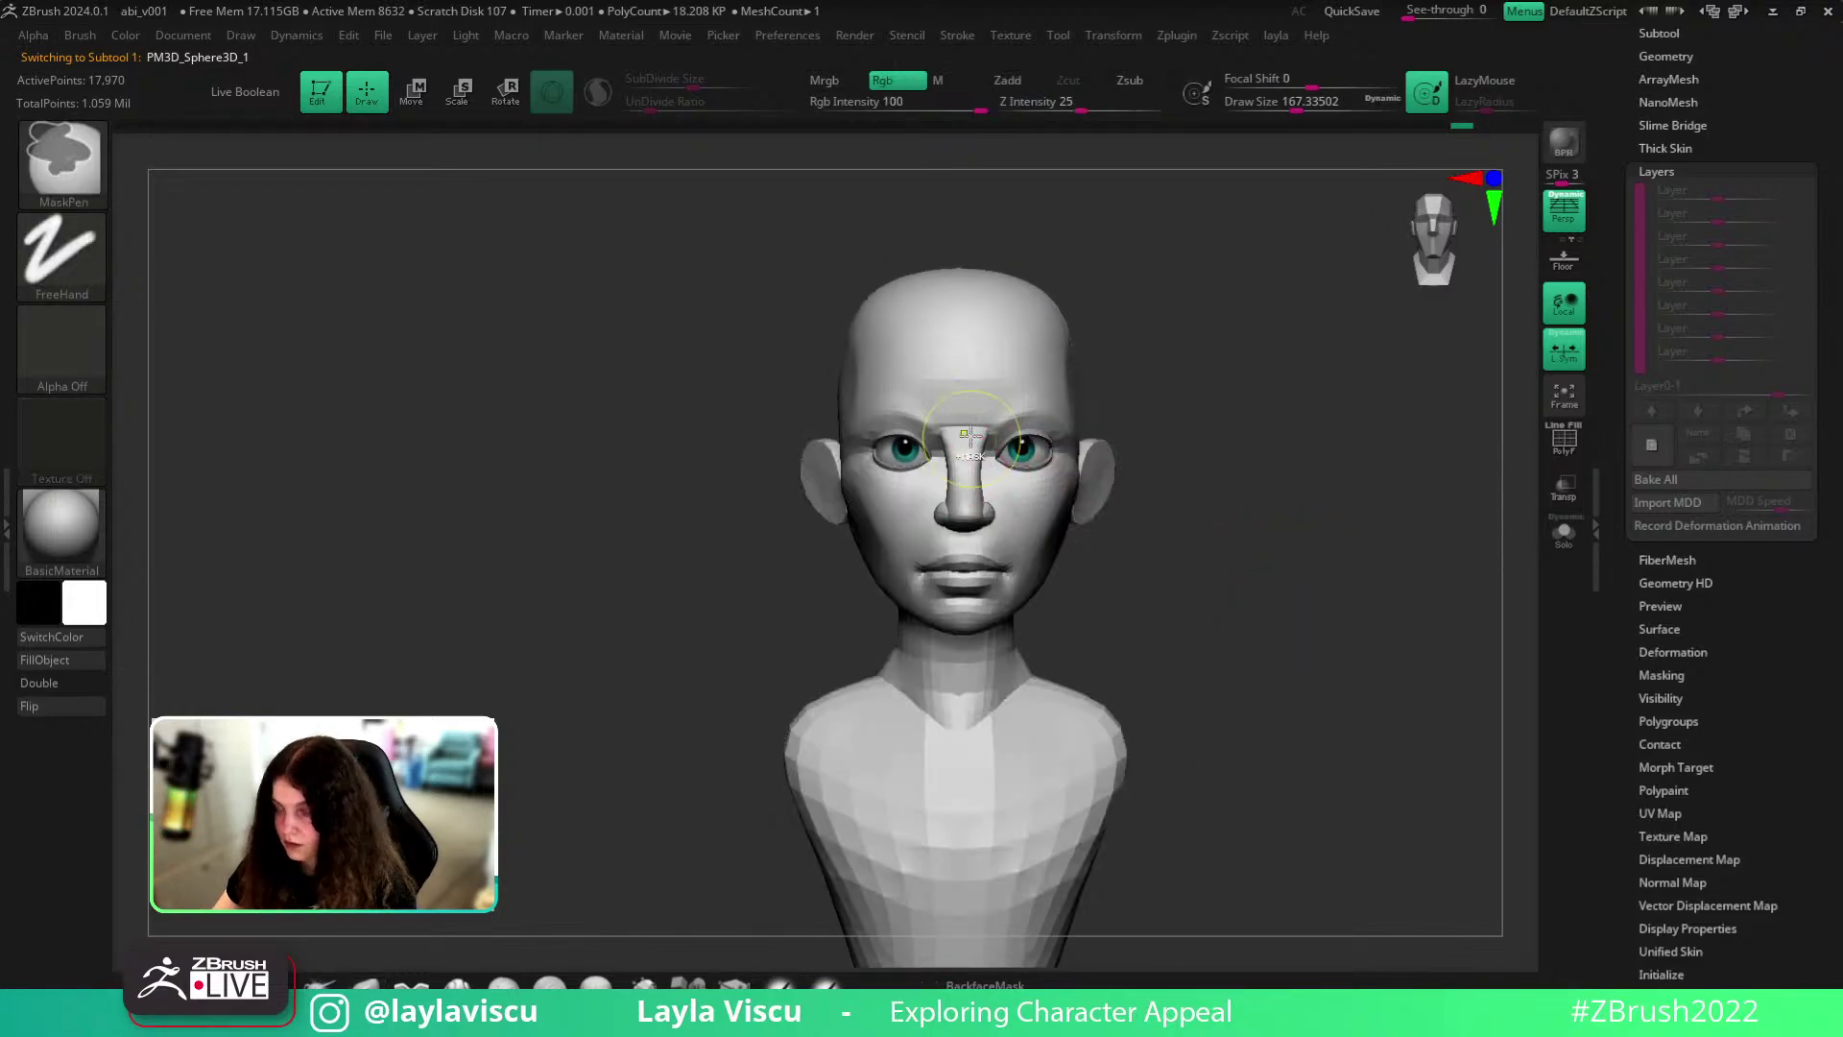
# - Switch to the DamStandard brush and isolate the nose bridge polygroup to check it, restoring the whole head's visibility
pyautogui.keyDown('ctrl'); pyautogui.moveTo(1317, 572); pyautogui.dragTo(1341, 592, button='right'); pyautogui.keyUp('ctrl')
pyautogui.moveTo(1340, 592); pyautogui.dragTo(1272, 588)
pyautogui.press('b')
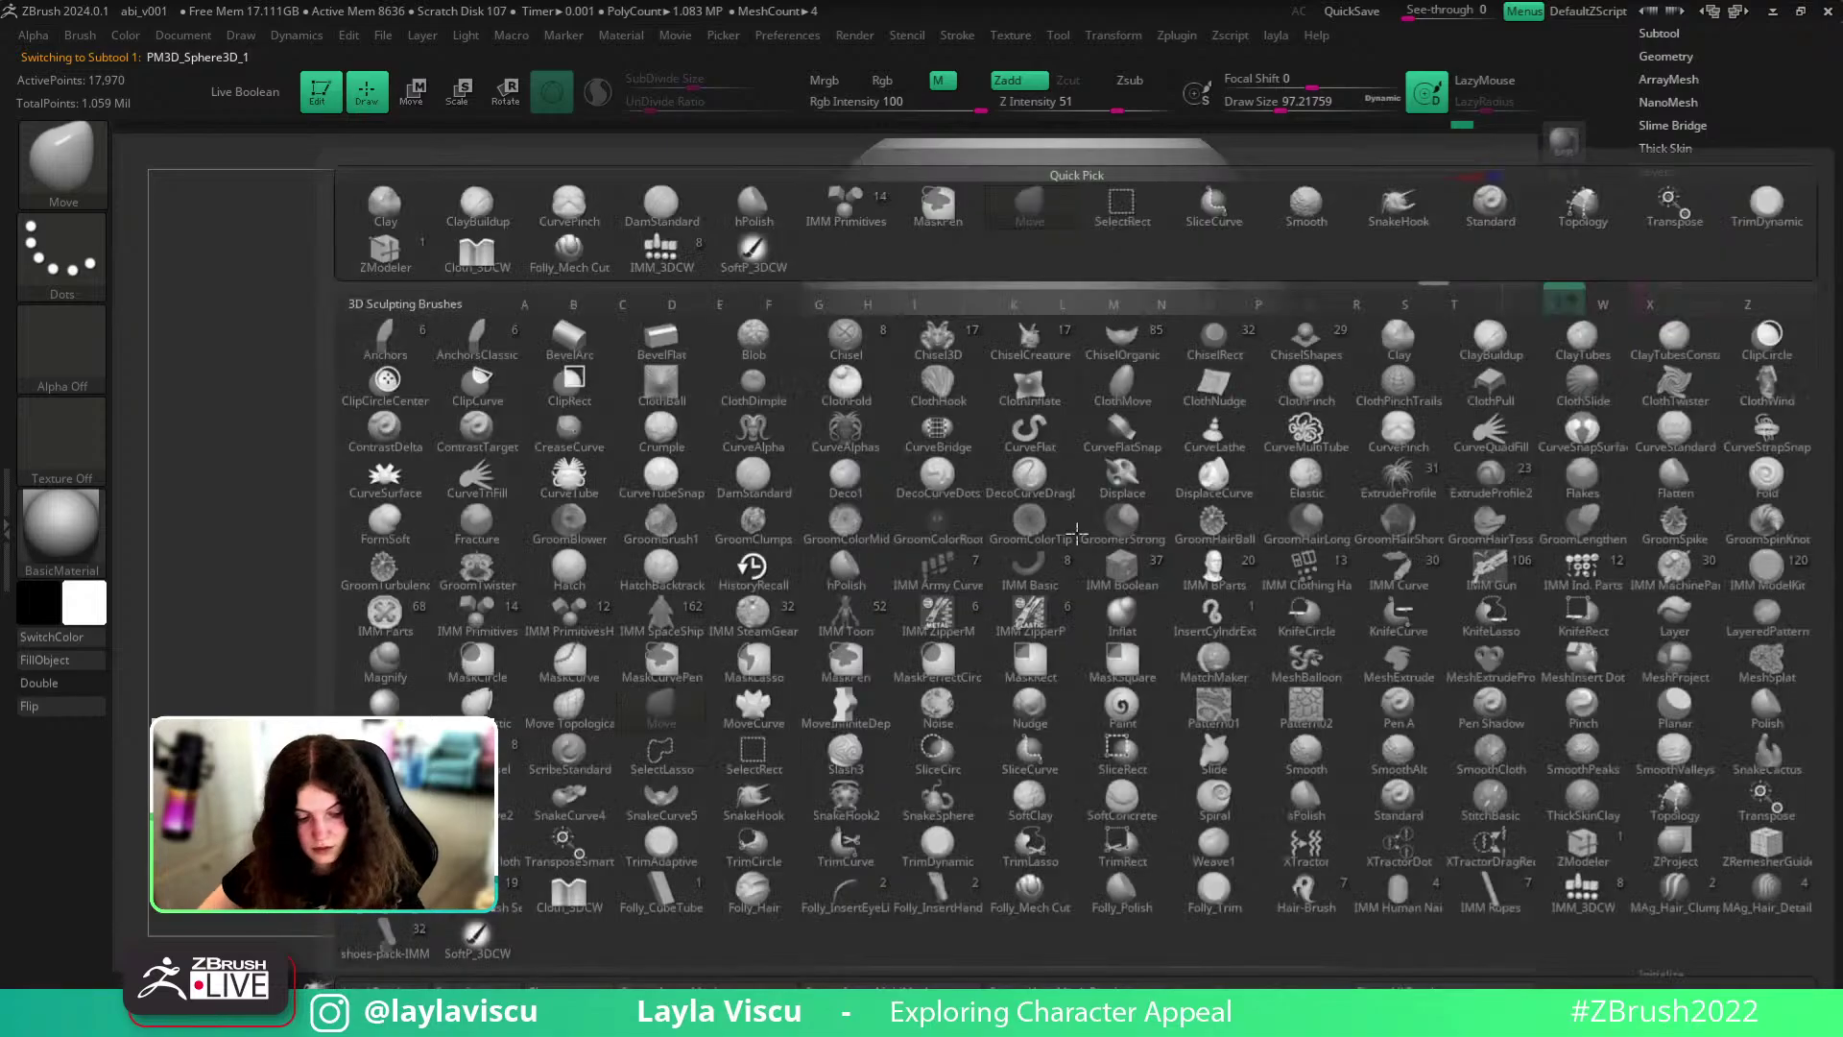
pyautogui.press('d')
pyautogui.press('s')
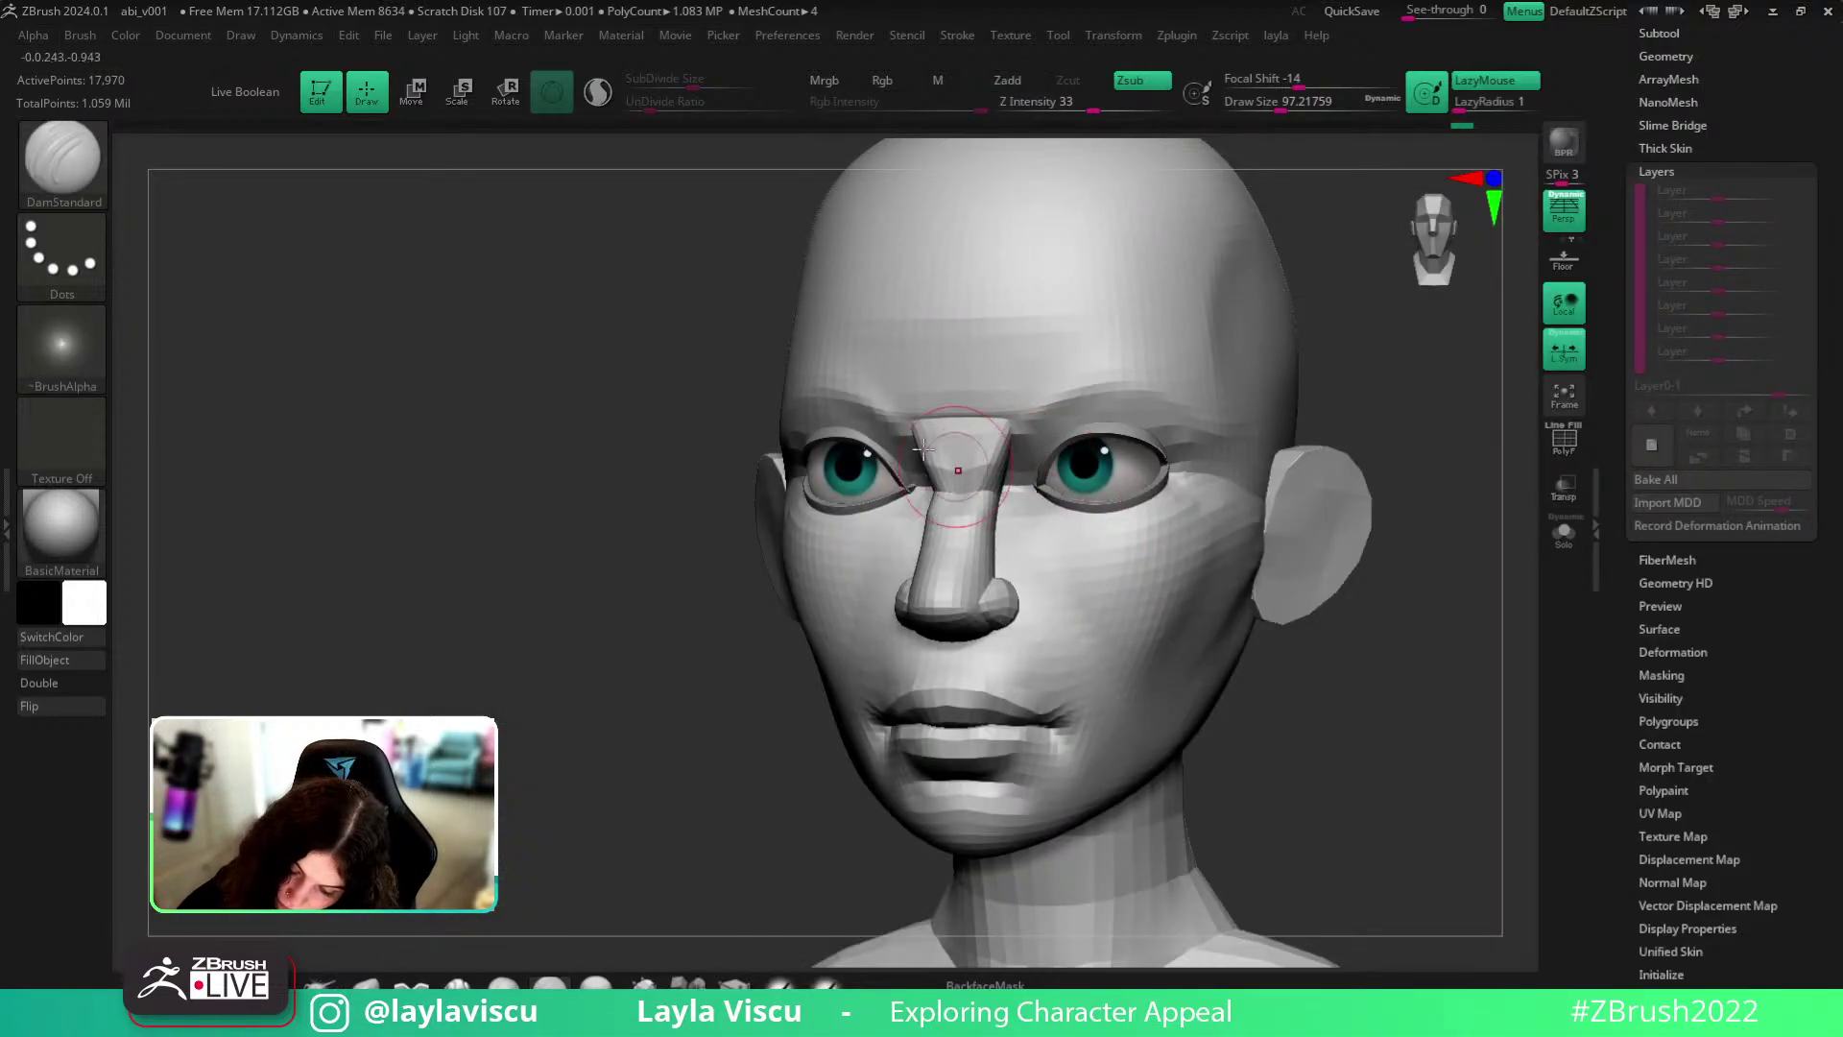
pyautogui.keyDown('shift'); pyautogui.moveTo(744, 288); pyautogui.dragTo(789, 360); pyautogui.keyUp('shift')
pyautogui.keyDown('ctrl'); pyautogui.keyDown('shift'); pyautogui.click(954, 486); pyautogui.keyUp('shift'); pyautogui.keyUp('ctrl')
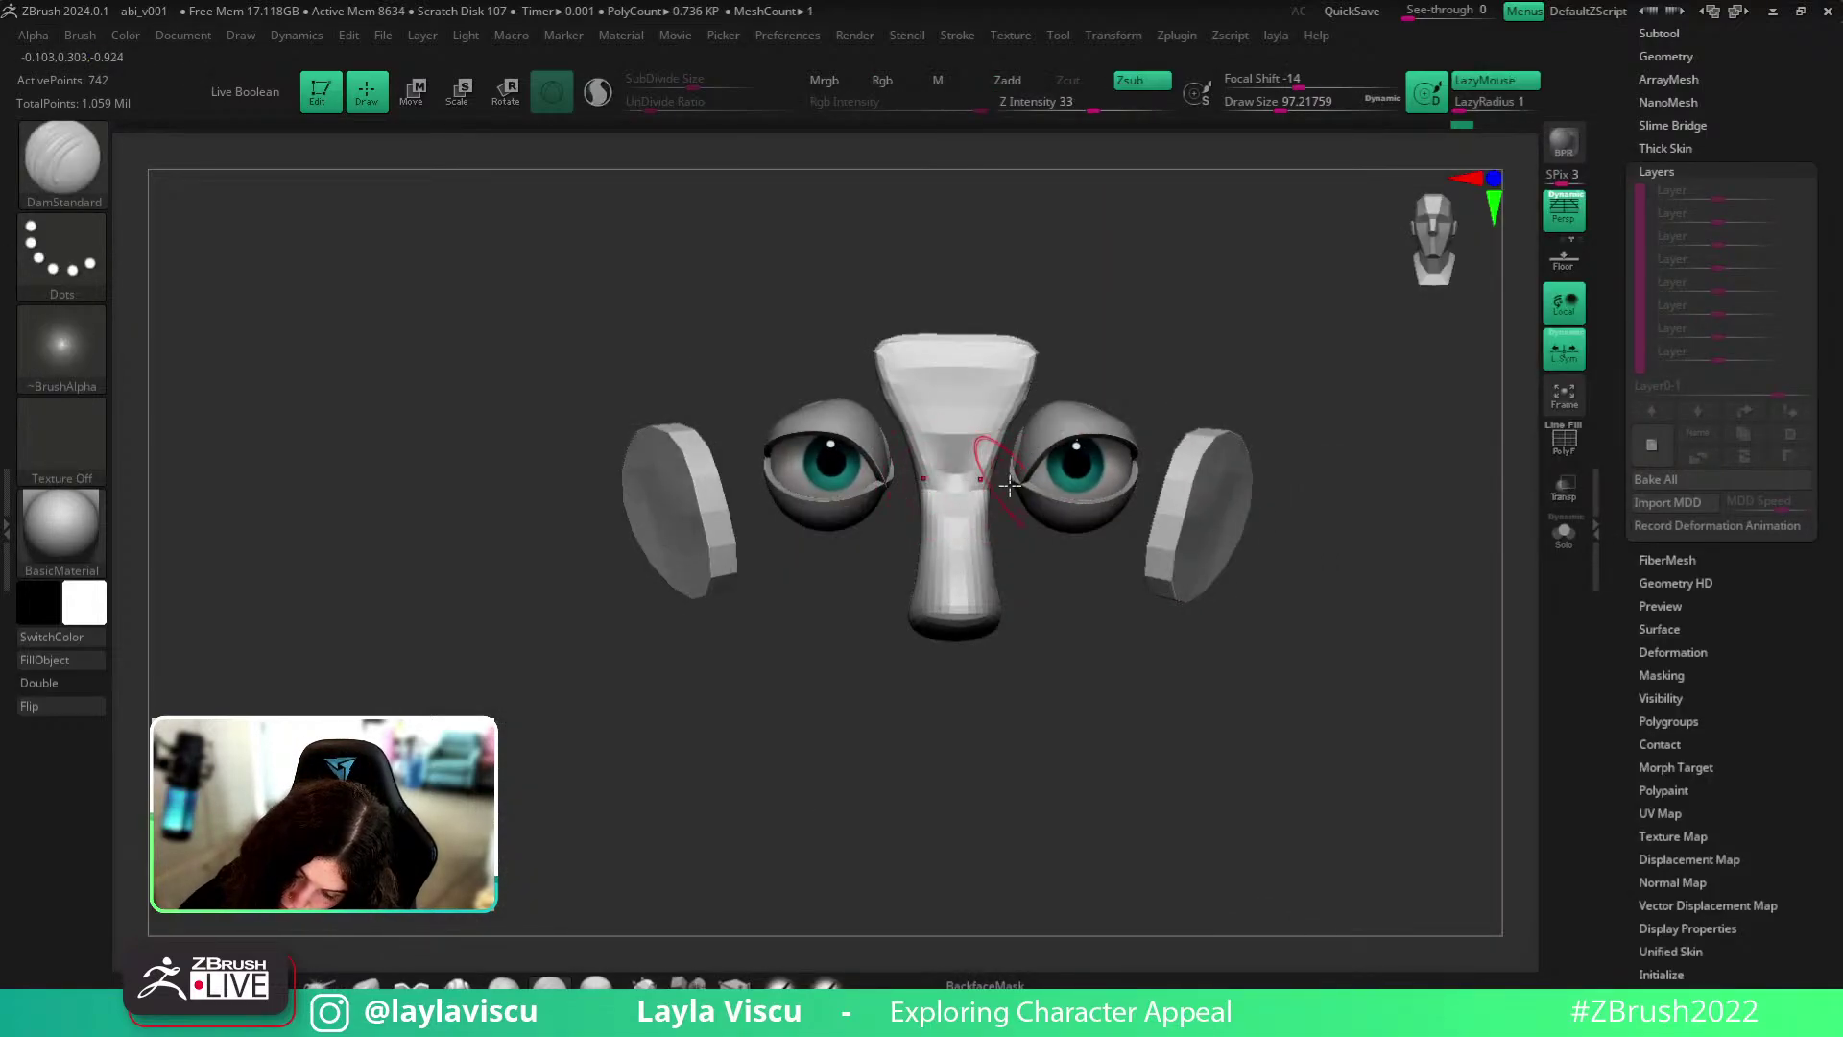
pyautogui.keyDown('ctrl'); pyautogui.keyDown('shift'); pyautogui.click(802, 255); pyautogui.keyUp('shift'); pyautogui.keyUp('ctrl')
# - Work on the upper nose bridge between the eyes with the DamStandard brush at draw size about 56
pyautogui.moveTo(1398, 556); pyautogui.dragTo(1202, 539)
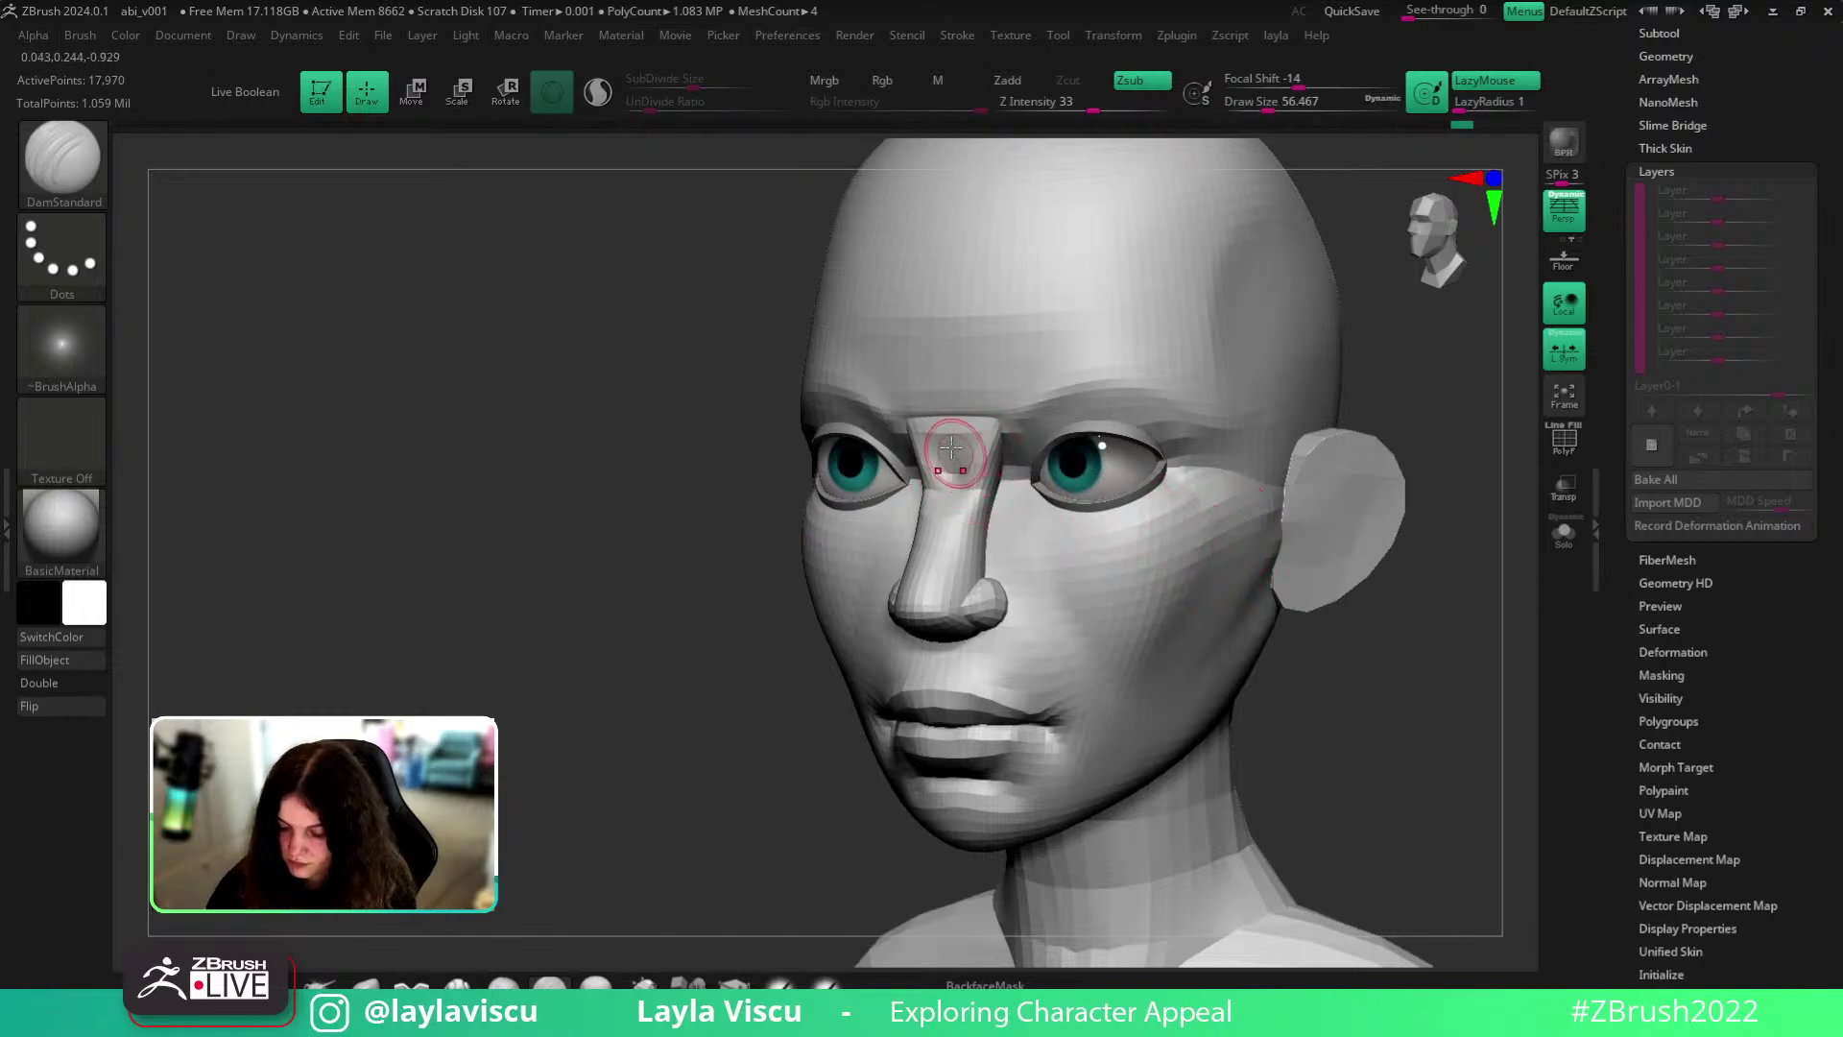
pyautogui.moveTo(1344, 712)
pyautogui.keyDown('shift'); pyautogui.mouseDown()
pyautogui.moveTo(1420, 724)
pyautogui.moveTo(1349, 623)
pyautogui.mouseUp(); pyautogui.keyUp('shift')
pyautogui.moveTo(1348, 624); pyautogui.dragTo(1245, 599)
pyautogui.moveTo(787, 588)
pyautogui.keyDown('alt'); pyautogui.mouseDown()
pyautogui.moveTo(783, 695)
pyautogui.moveTo(688, 695)
pyautogui.mouseUp(); pyautogui.keyUp('alt')
# - Smooth the transition from the nose bridge into the inner brow with the Smooth brush at draw size about 68
pyautogui.press('s')
pyautogui.keyDown('shift'); pyautogui.moveTo(855, 523); pyautogui.dragTo(1329, 519); pyautogui.keyUp('shift')
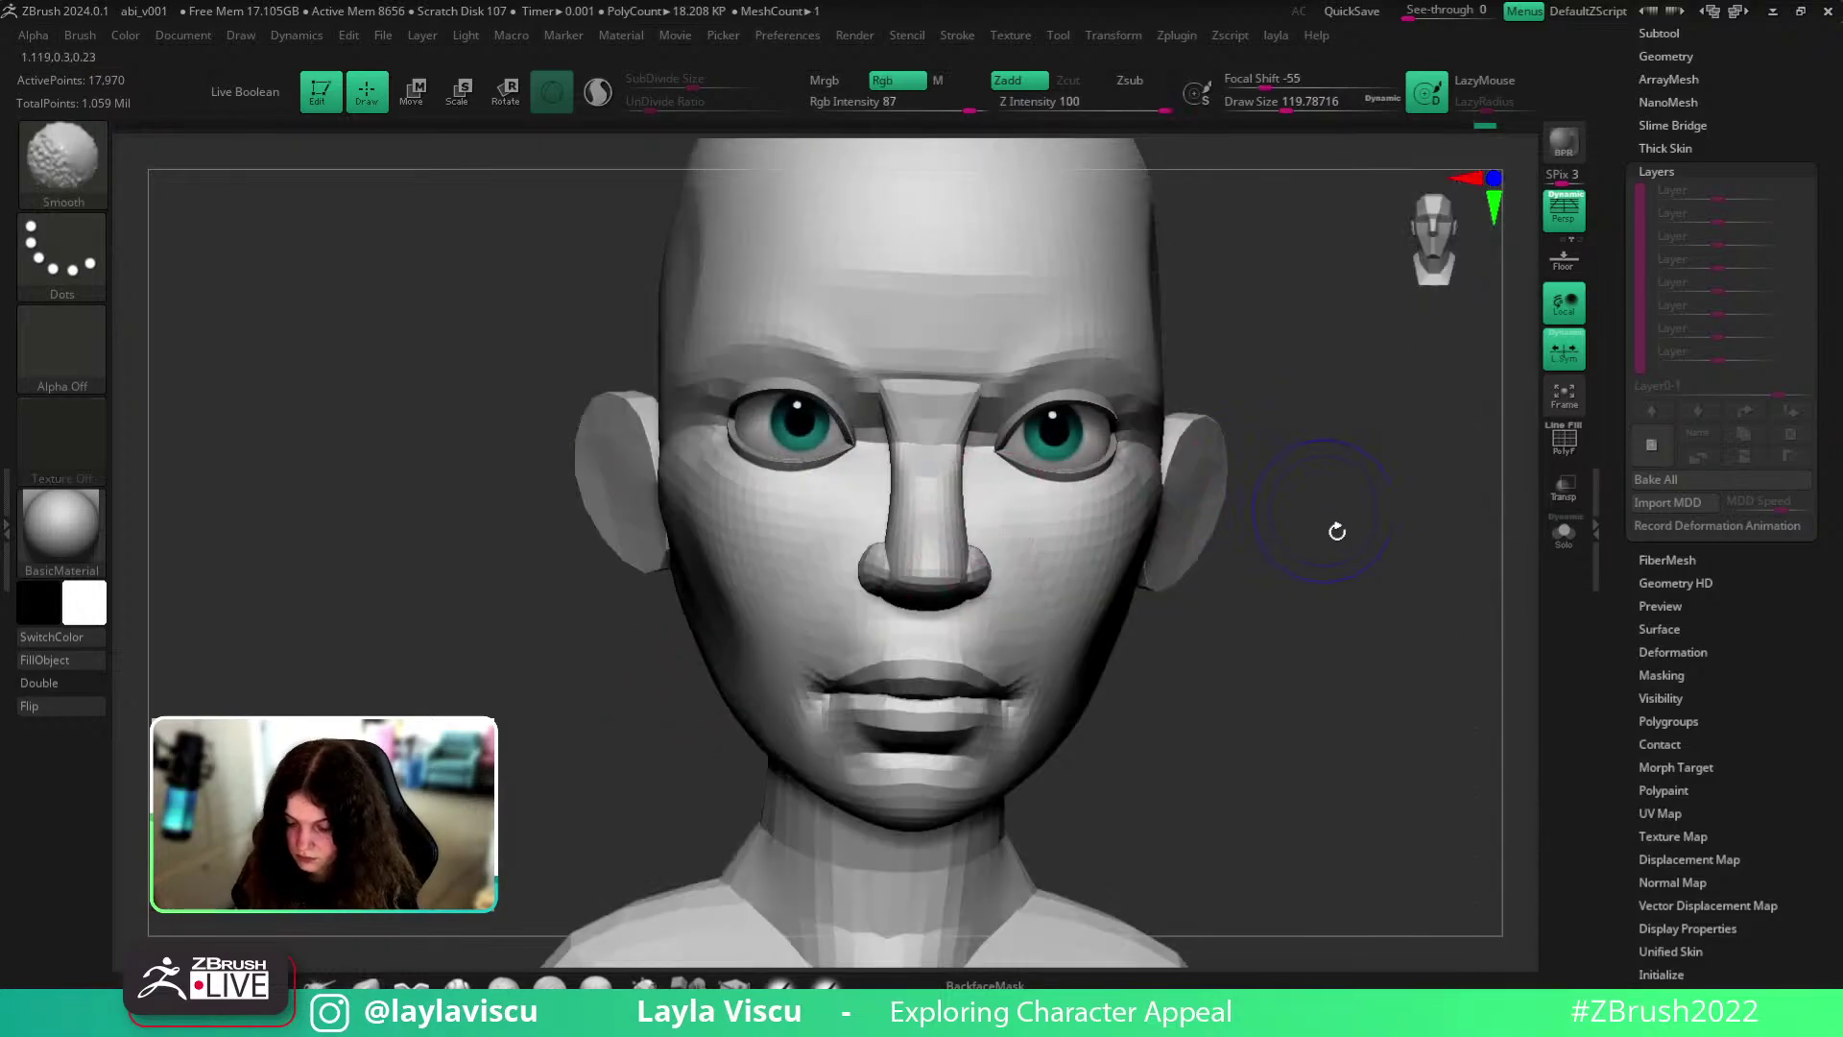
pyautogui.press('shift')
pyautogui.moveTo(1014, 518); pyautogui.dragTo(1089, 453, button='right')
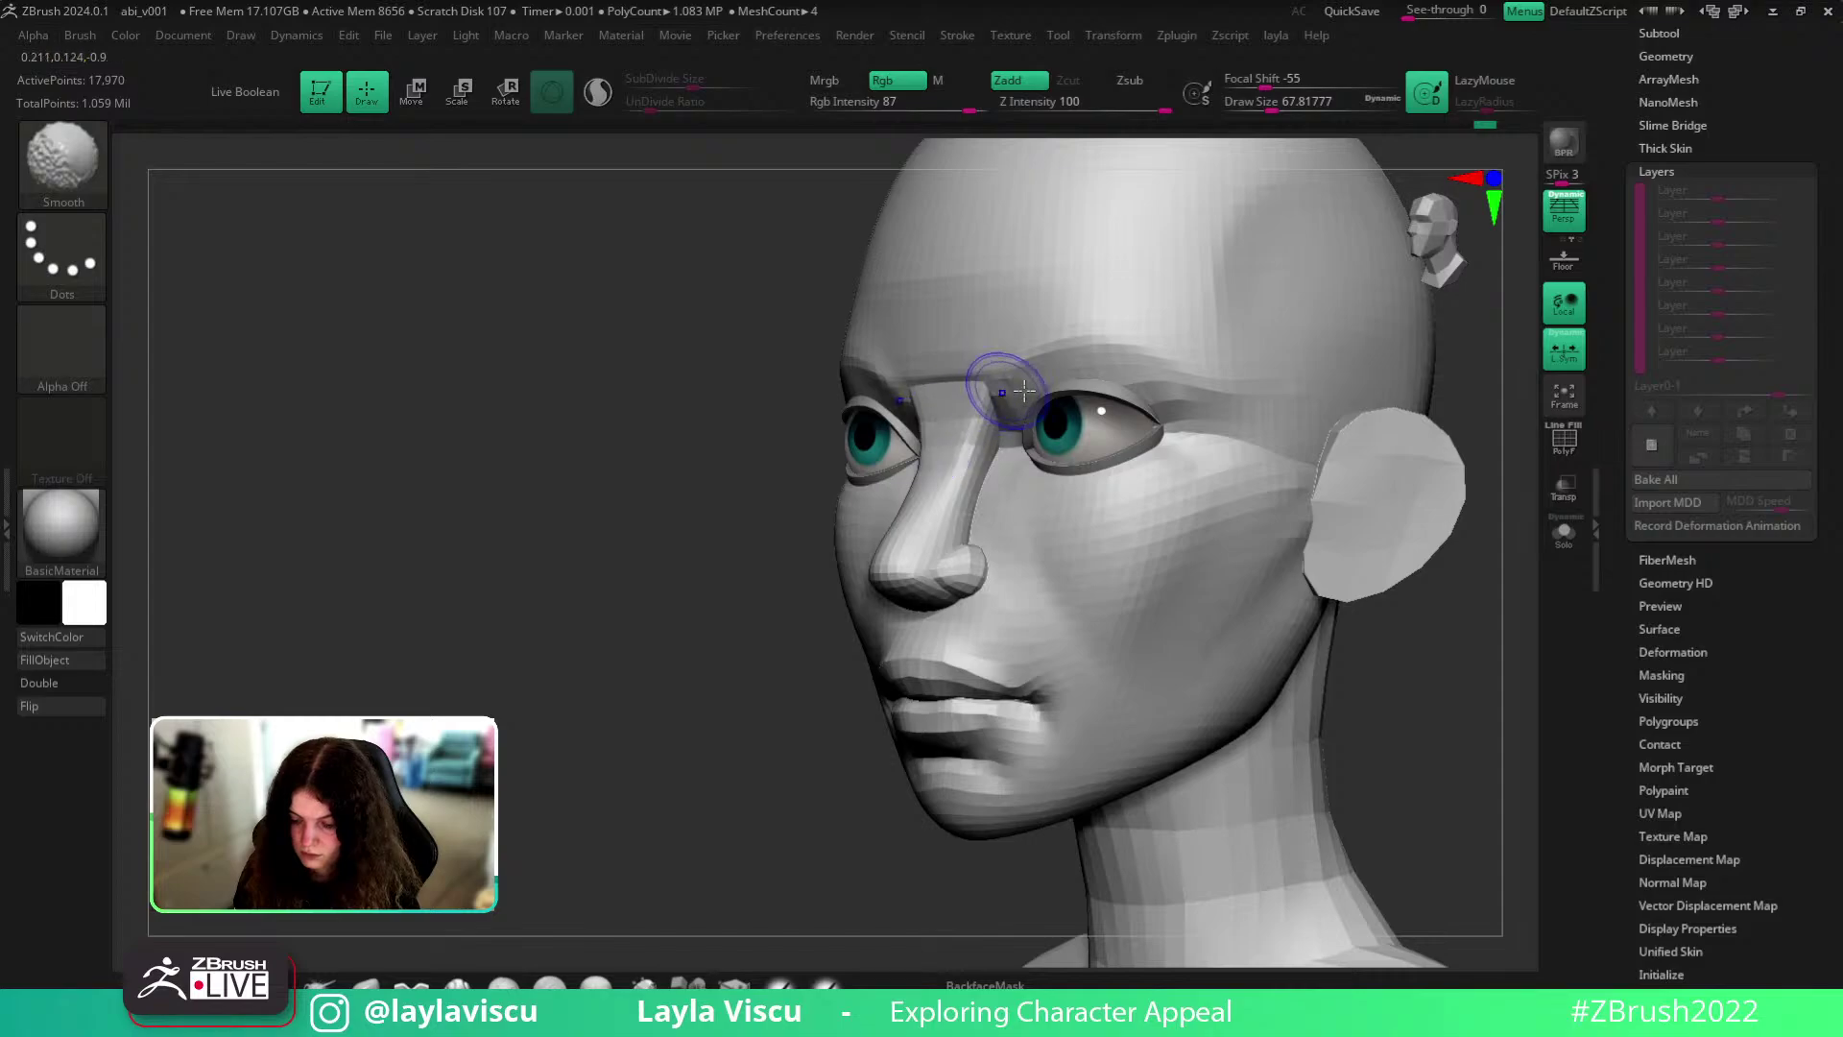
pyautogui.press('ctrl')
pyautogui.moveTo(1480, 779)
pyautogui.keyDown('ctrl'); pyautogui.mouseDown(button='right')
pyautogui.moveTo(1370, 592)
pyautogui.moveTo(1391, 687)
pyautogui.moveTo(1517, 646)
pyautogui.moveTo(1444, 645)
pyautogui.mouseUp(button='right'); pyautogui.keyUp('ctrl')
pyautogui.moveTo(1301, 486); pyautogui.dragTo(1274, 504, button='right')
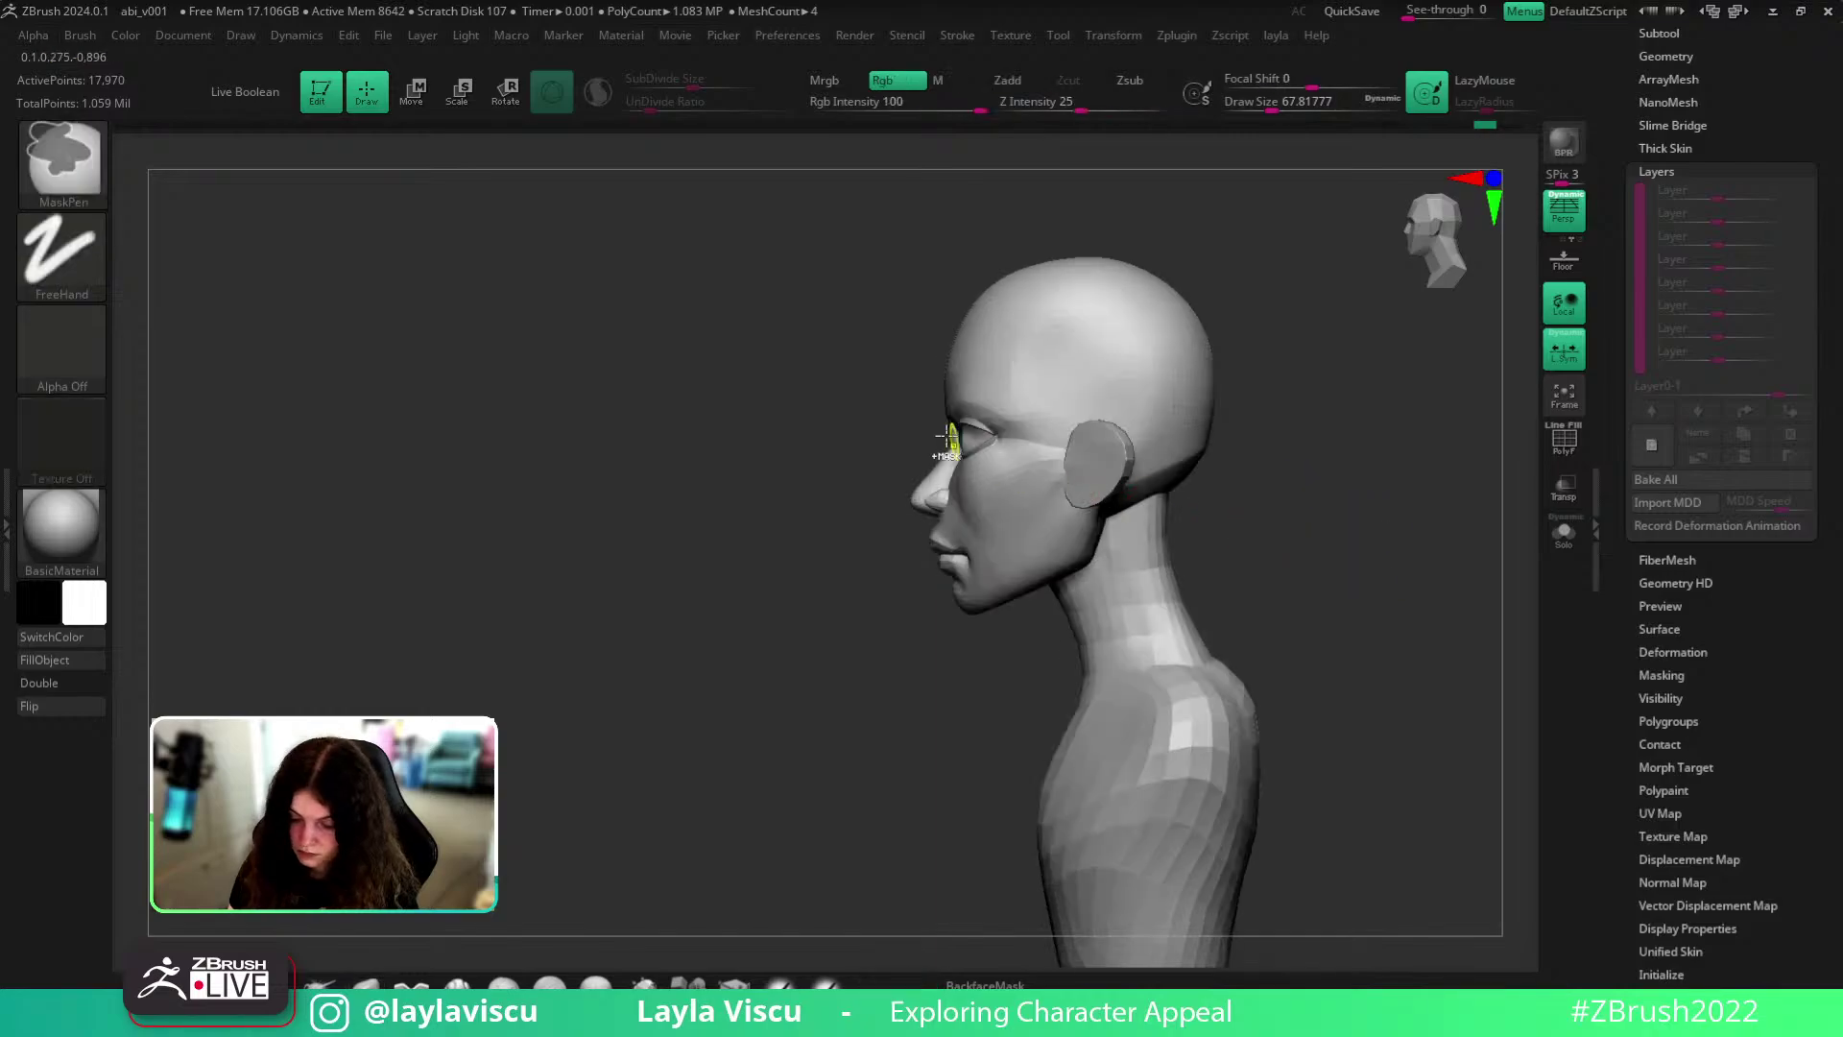
# - Reshape the nose bridge and the side of the nose in profile with the Move brush at draw size about 177
pyautogui.keyDown('ctrl'); pyautogui.moveTo(959, 445); pyautogui.dragTo(1018, 561, button='right'); pyautogui.keyUp('ctrl')
pyautogui.press('s')
pyautogui.moveTo(938, 475); pyautogui.dragTo(902, 481)
pyautogui.moveTo(901, 481)
pyautogui.keyDown('shift'); pyautogui.mouseDown(button='right')
pyautogui.moveTo(1373, 682)
pyautogui.moveTo(1339, 579)
pyautogui.moveTo(1304, 700)
pyautogui.moveTo(1011, 575)
pyautogui.moveTo(967, 523)
pyautogui.moveTo(979, 579)
pyautogui.mouseUp(button='right'); pyautogui.keyUp('shift')
pyautogui.press('s')
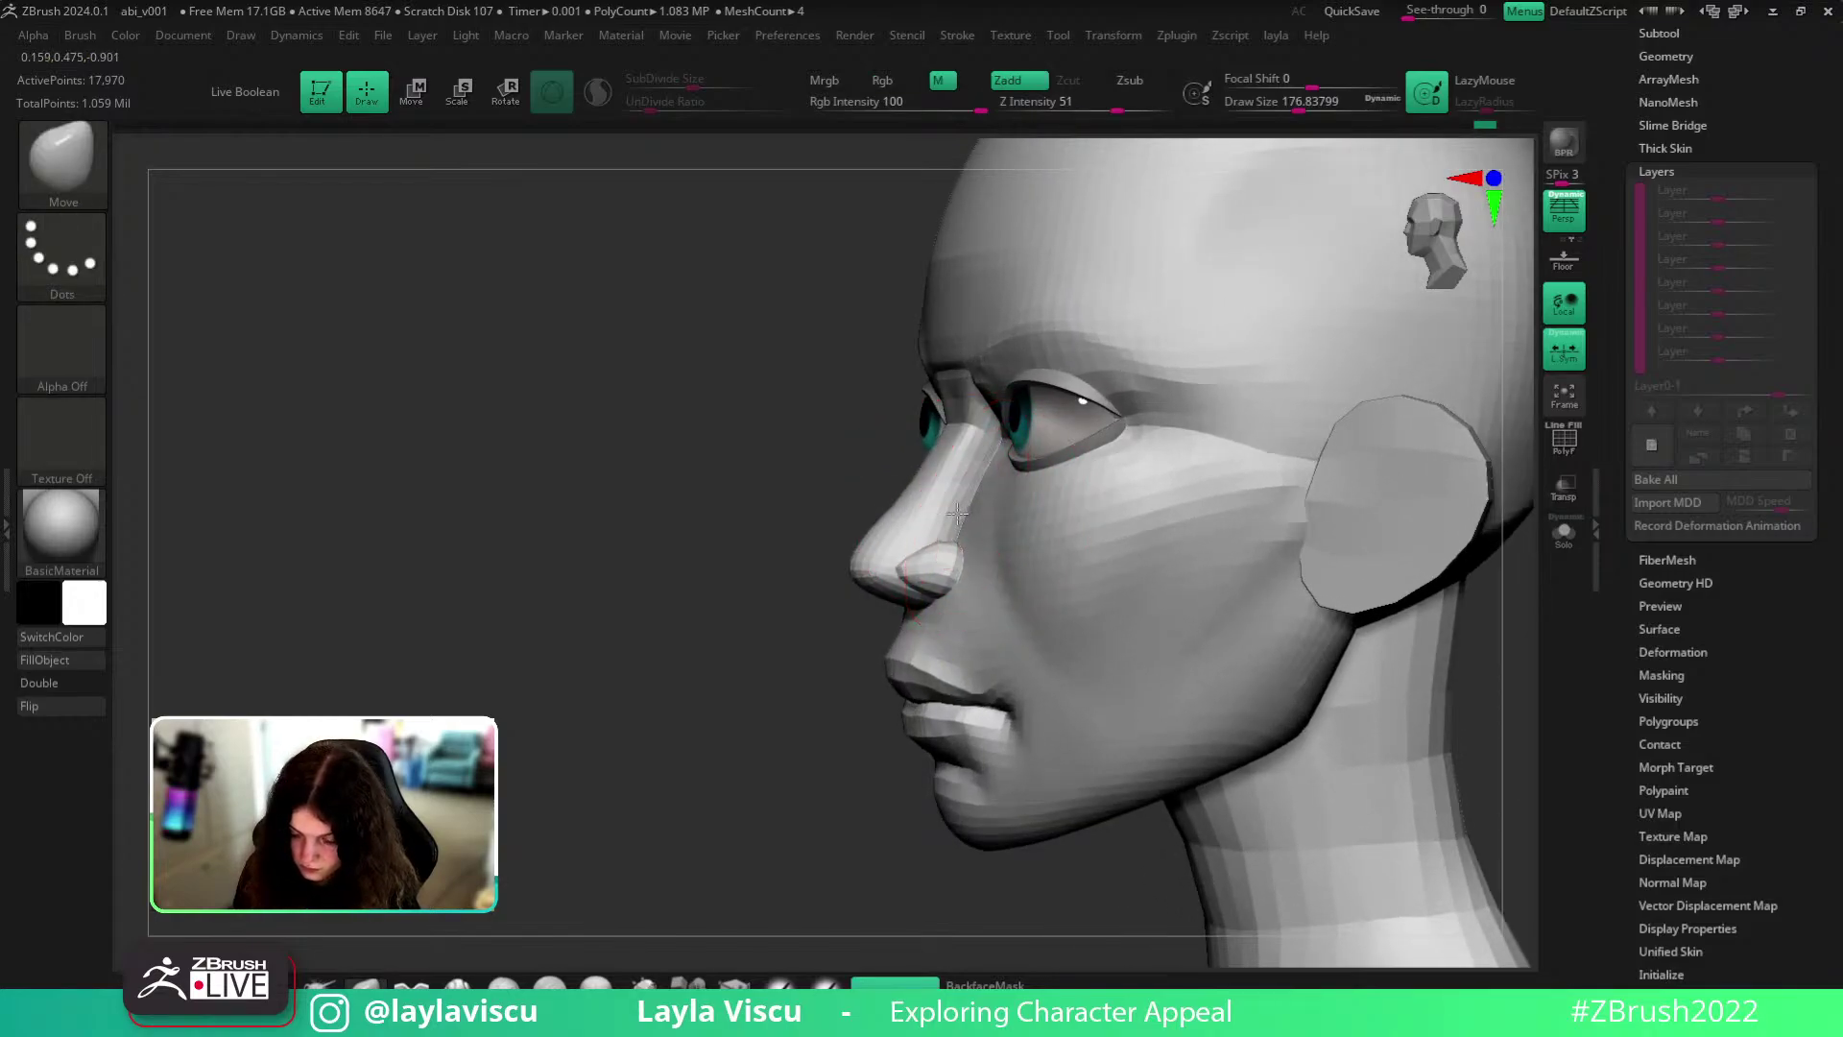
pyautogui.keyDown('ctrl'); pyautogui.moveTo(991, 469); pyautogui.dragTo(1024, 401, button='right'); pyautogui.keyUp('ctrl')
pyautogui.moveTo(1372, 658); pyautogui.dragTo(1296, 658, button='right')
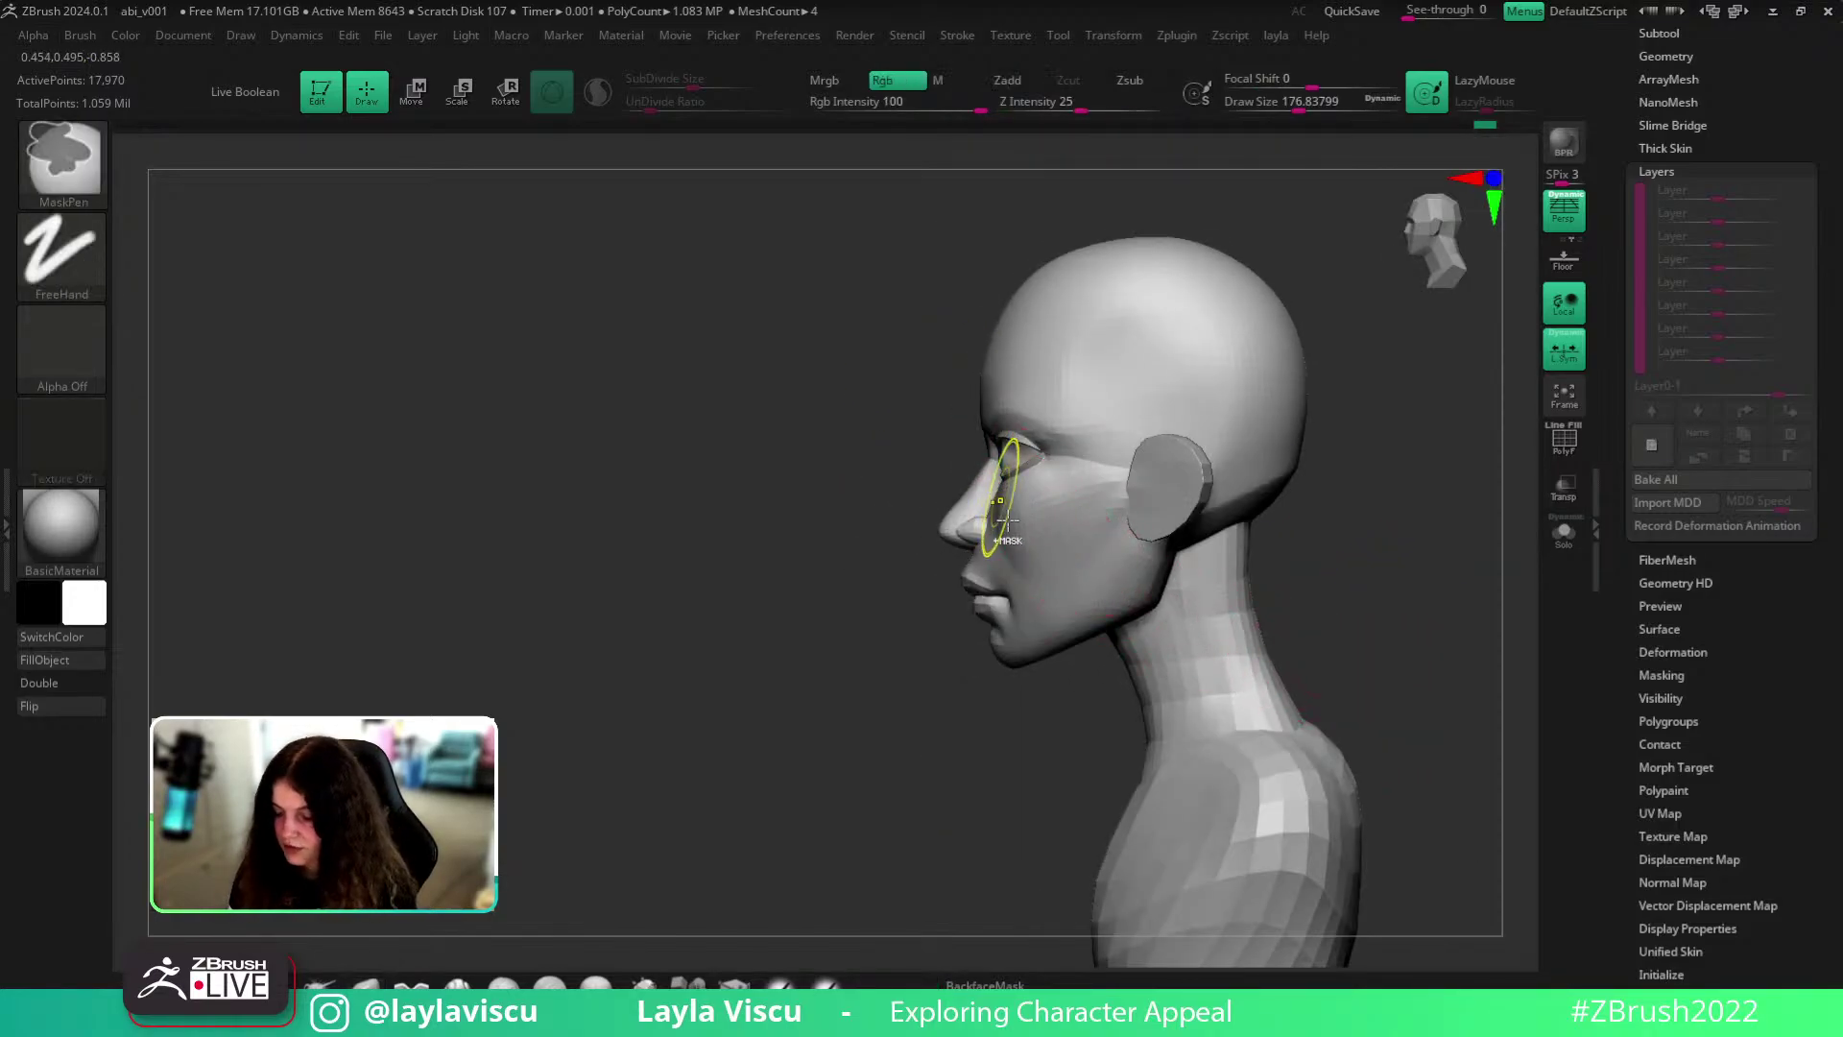
pyautogui.keyDown('ctrl'); pyautogui.moveTo(999, 501); pyautogui.dragTo(1002, 539, button='right'); pyautogui.keyUp('ctrl')
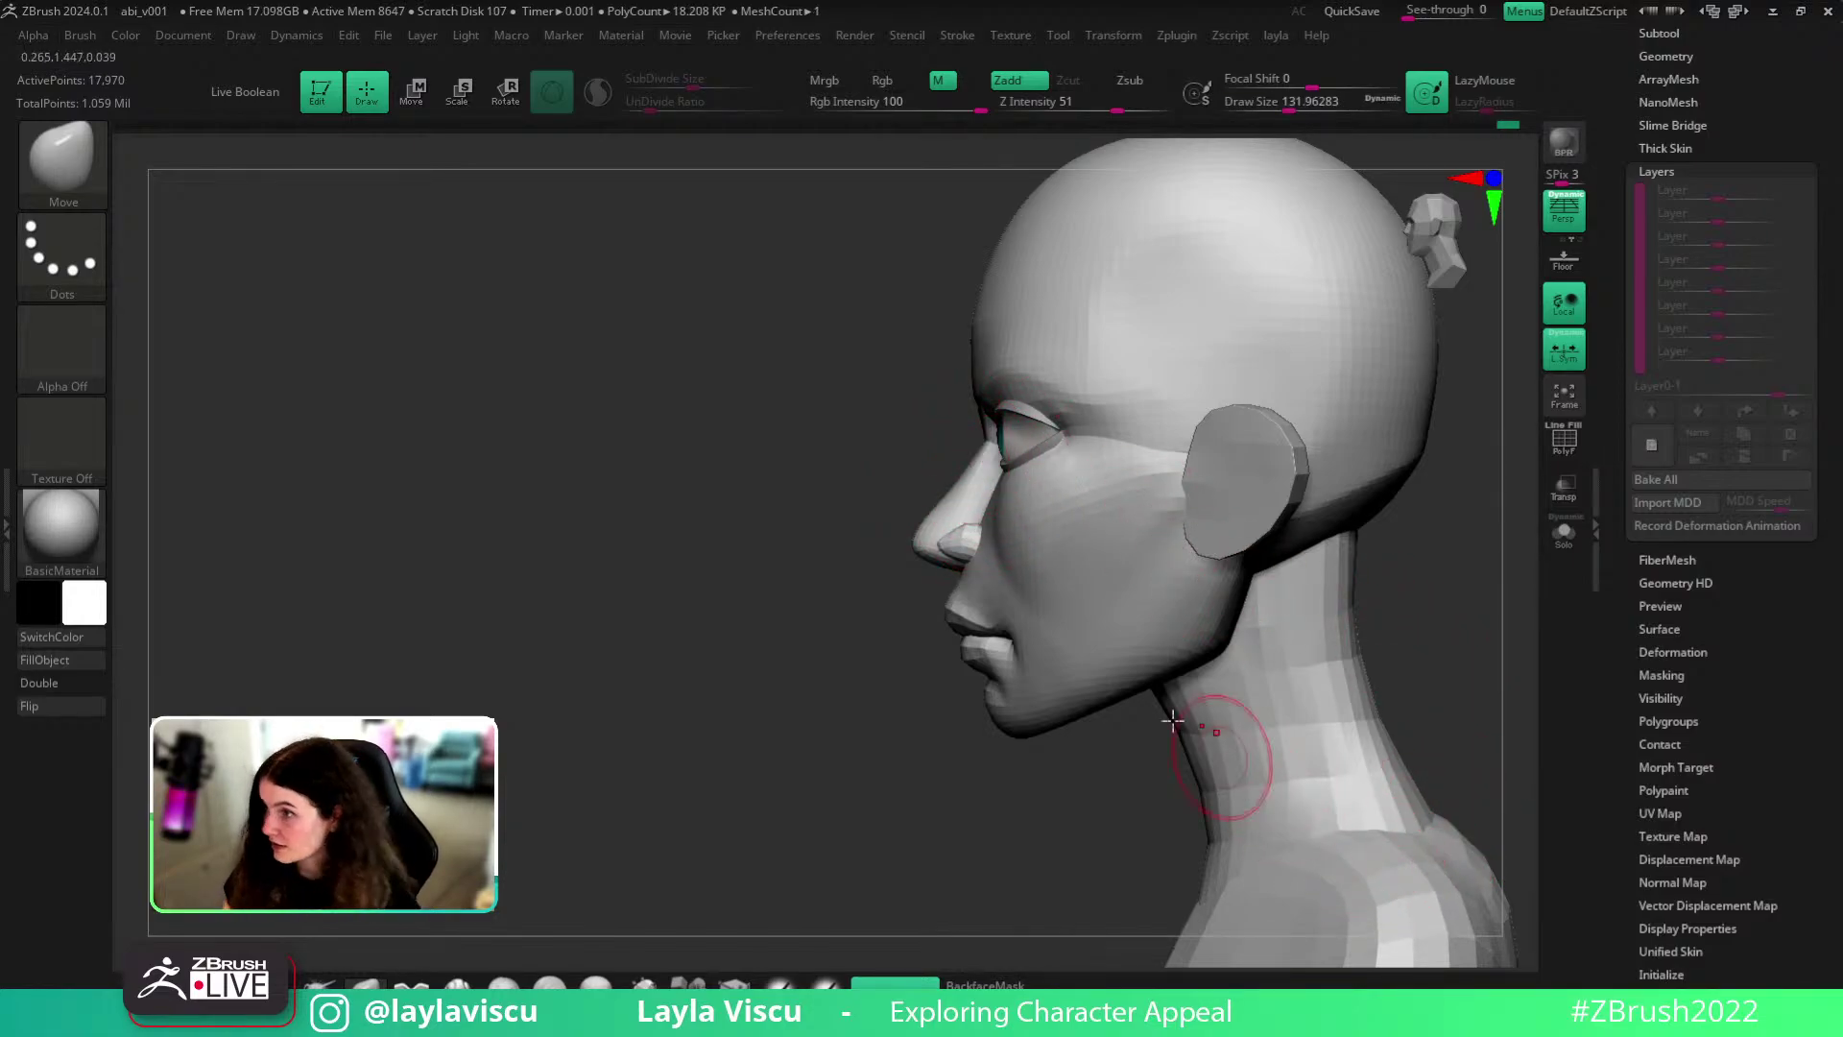
# - Reshape the nose tip and its underside with the Move brush, stepping the draw size down to about 112 and about 74
pyautogui.moveTo(921, 530); pyautogui.dragTo(912, 532)
pyautogui.moveTo(902, 538); pyautogui.dragTo(947, 587, button='right')
pyautogui.press('s')
pyautogui.moveTo(934, 554); pyautogui.dragTo(927, 555)
pyautogui.moveTo(893, 510); pyautogui.dragTo(936, 513, button='right')
pyautogui.press('s')
pyautogui.moveTo(931, 569); pyautogui.dragTo(938, 583)
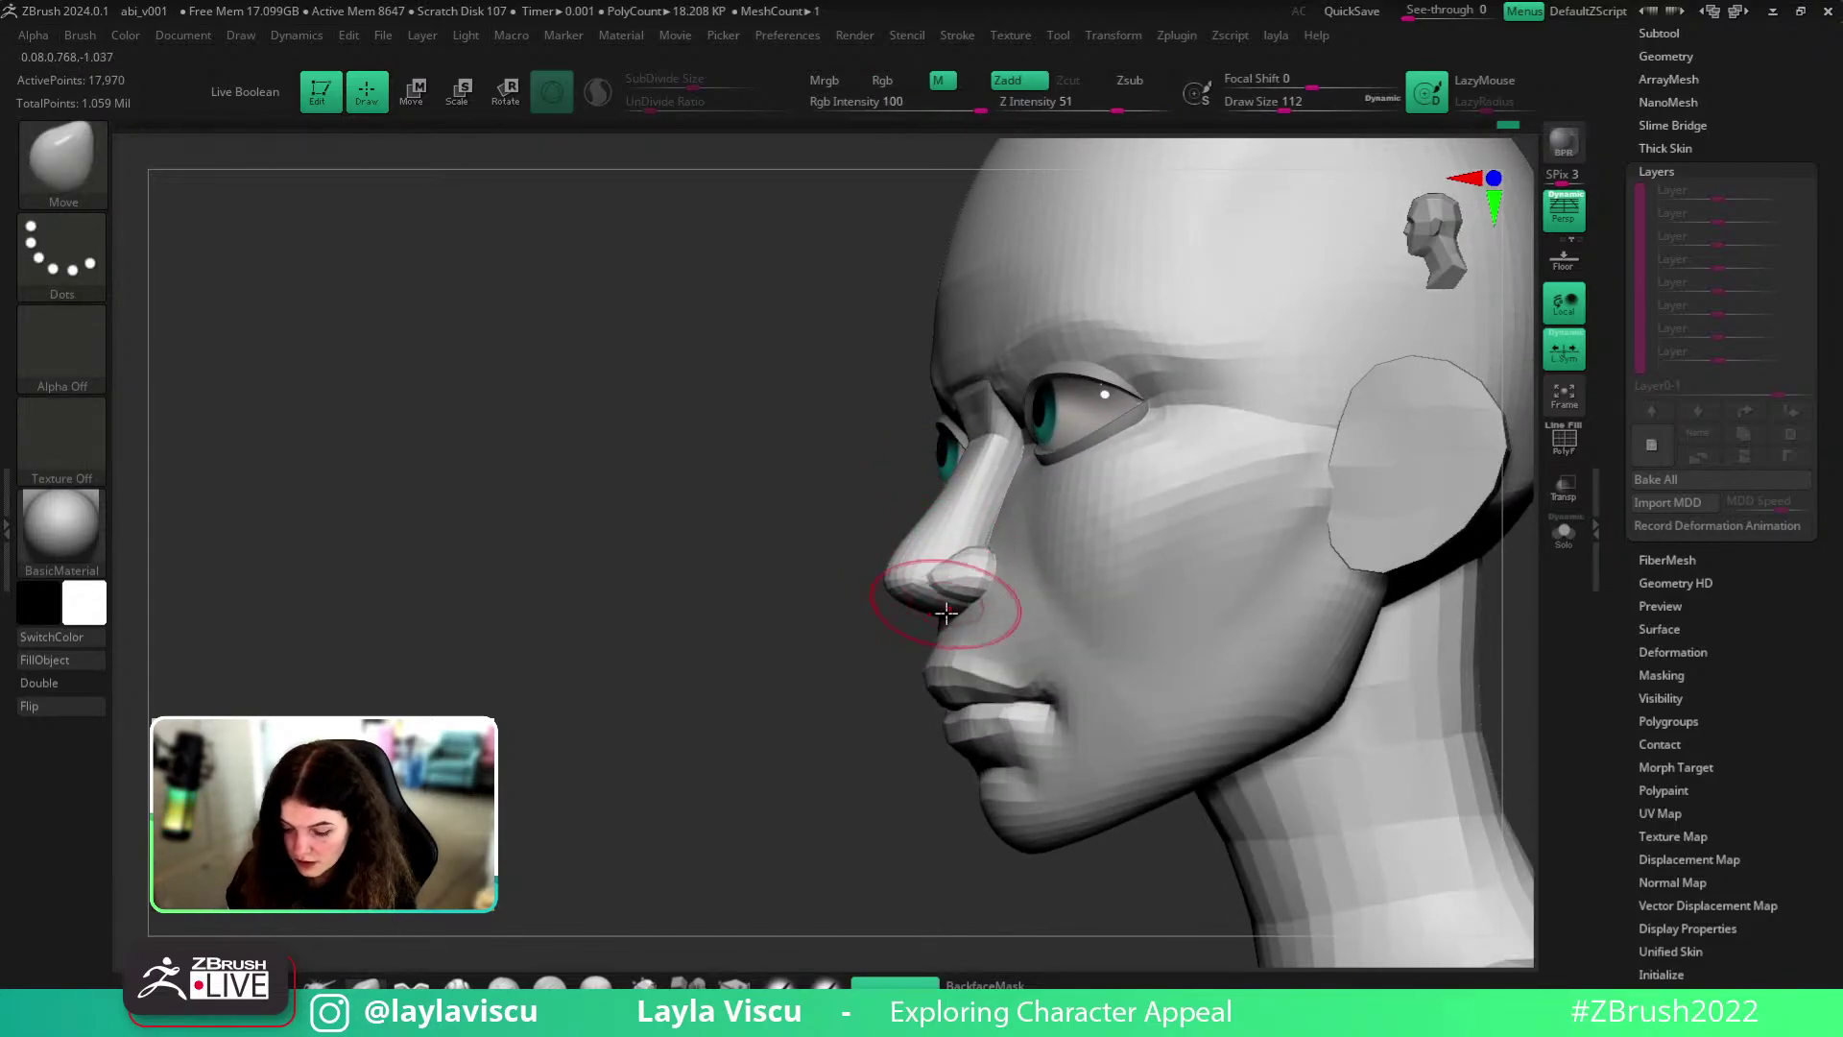
pyautogui.moveTo(925, 643); pyautogui.dragTo(892, 654, button='right')
pyautogui.press('s')
pyautogui.moveTo(931, 637); pyautogui.dragTo(917, 639)
pyautogui.moveTo(917, 639)
pyautogui.mouseDown(button='right')
pyautogui.moveTo(1286, 540)
pyautogui.moveTo(1373, 481)
pyautogui.moveTo(1360, 467)
pyautogui.mouseUp(button='right')
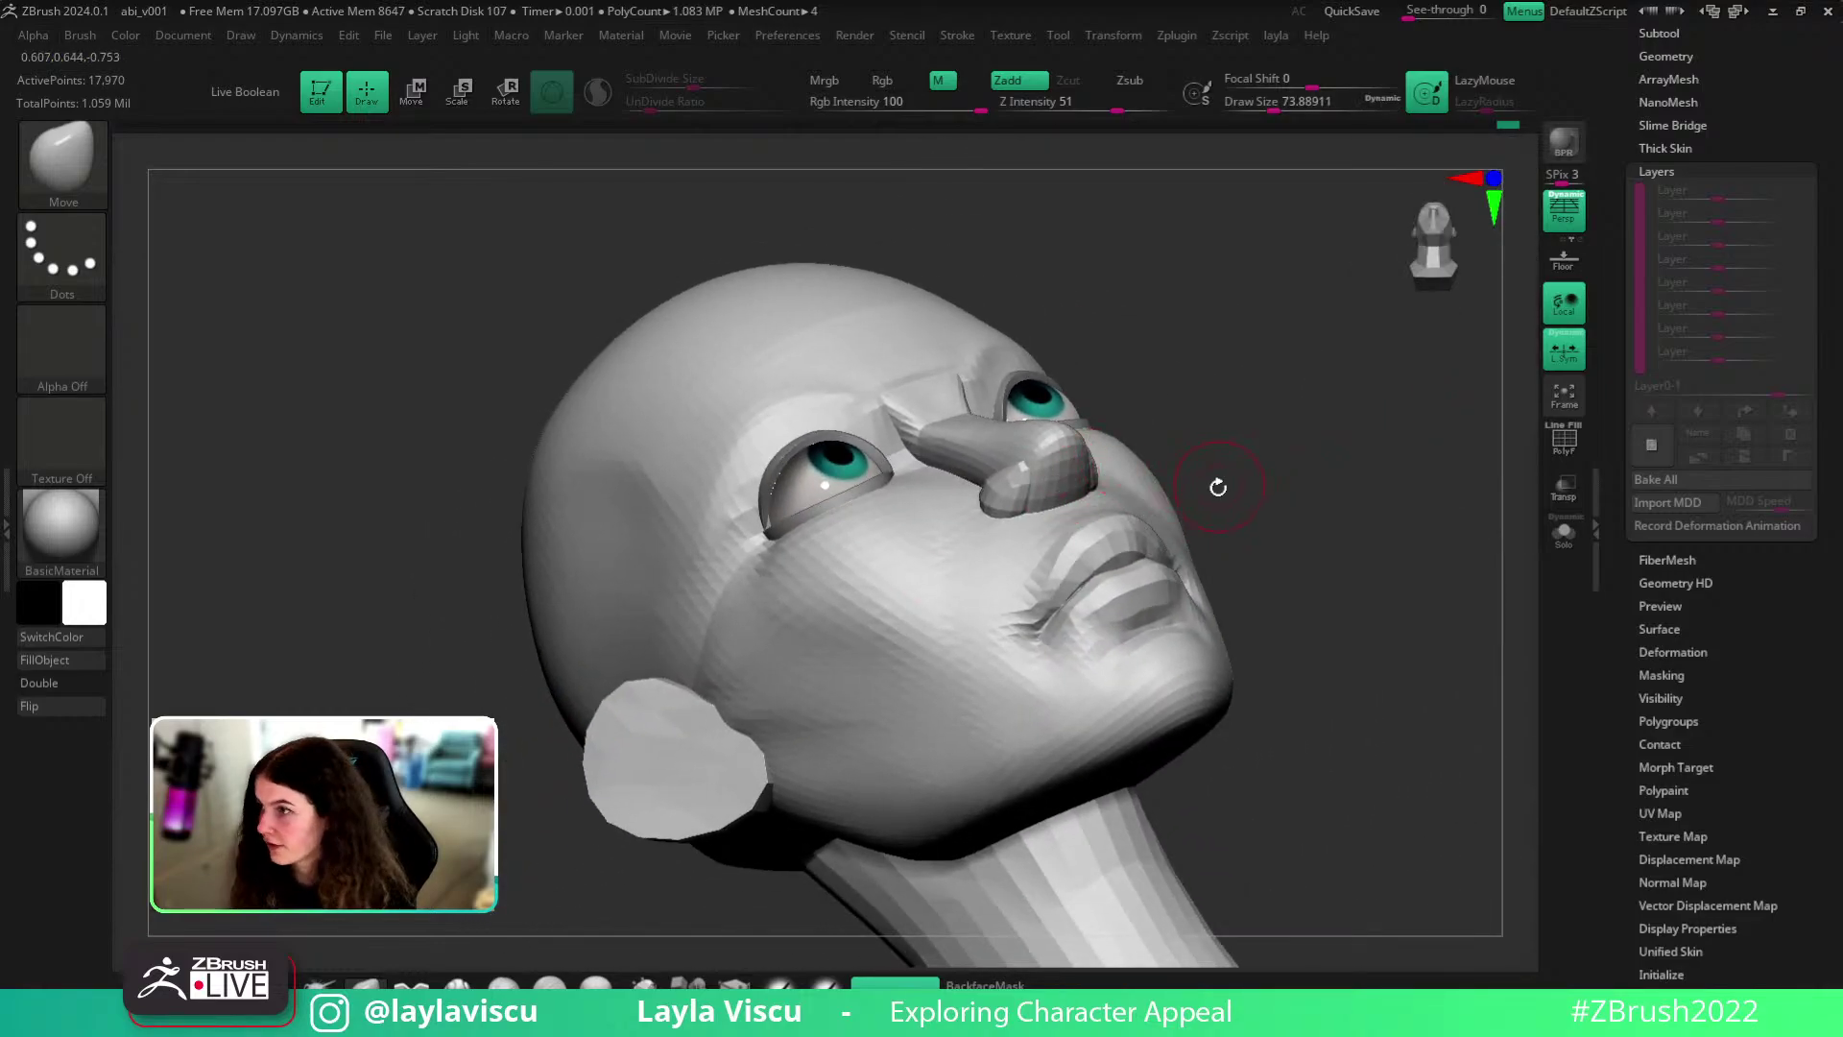
# - Isolate the nose polygroup and try marking two nostril patches on its underside with the ZModeler brush at draw size about 23
pyautogui.hotkey('shift', 'f')
pyautogui.keyDown('ctrl'); pyautogui.keyDown('shift'); pyautogui.click(1064, 468); pyautogui.keyUp('shift'); pyautogui.keyUp('ctrl')
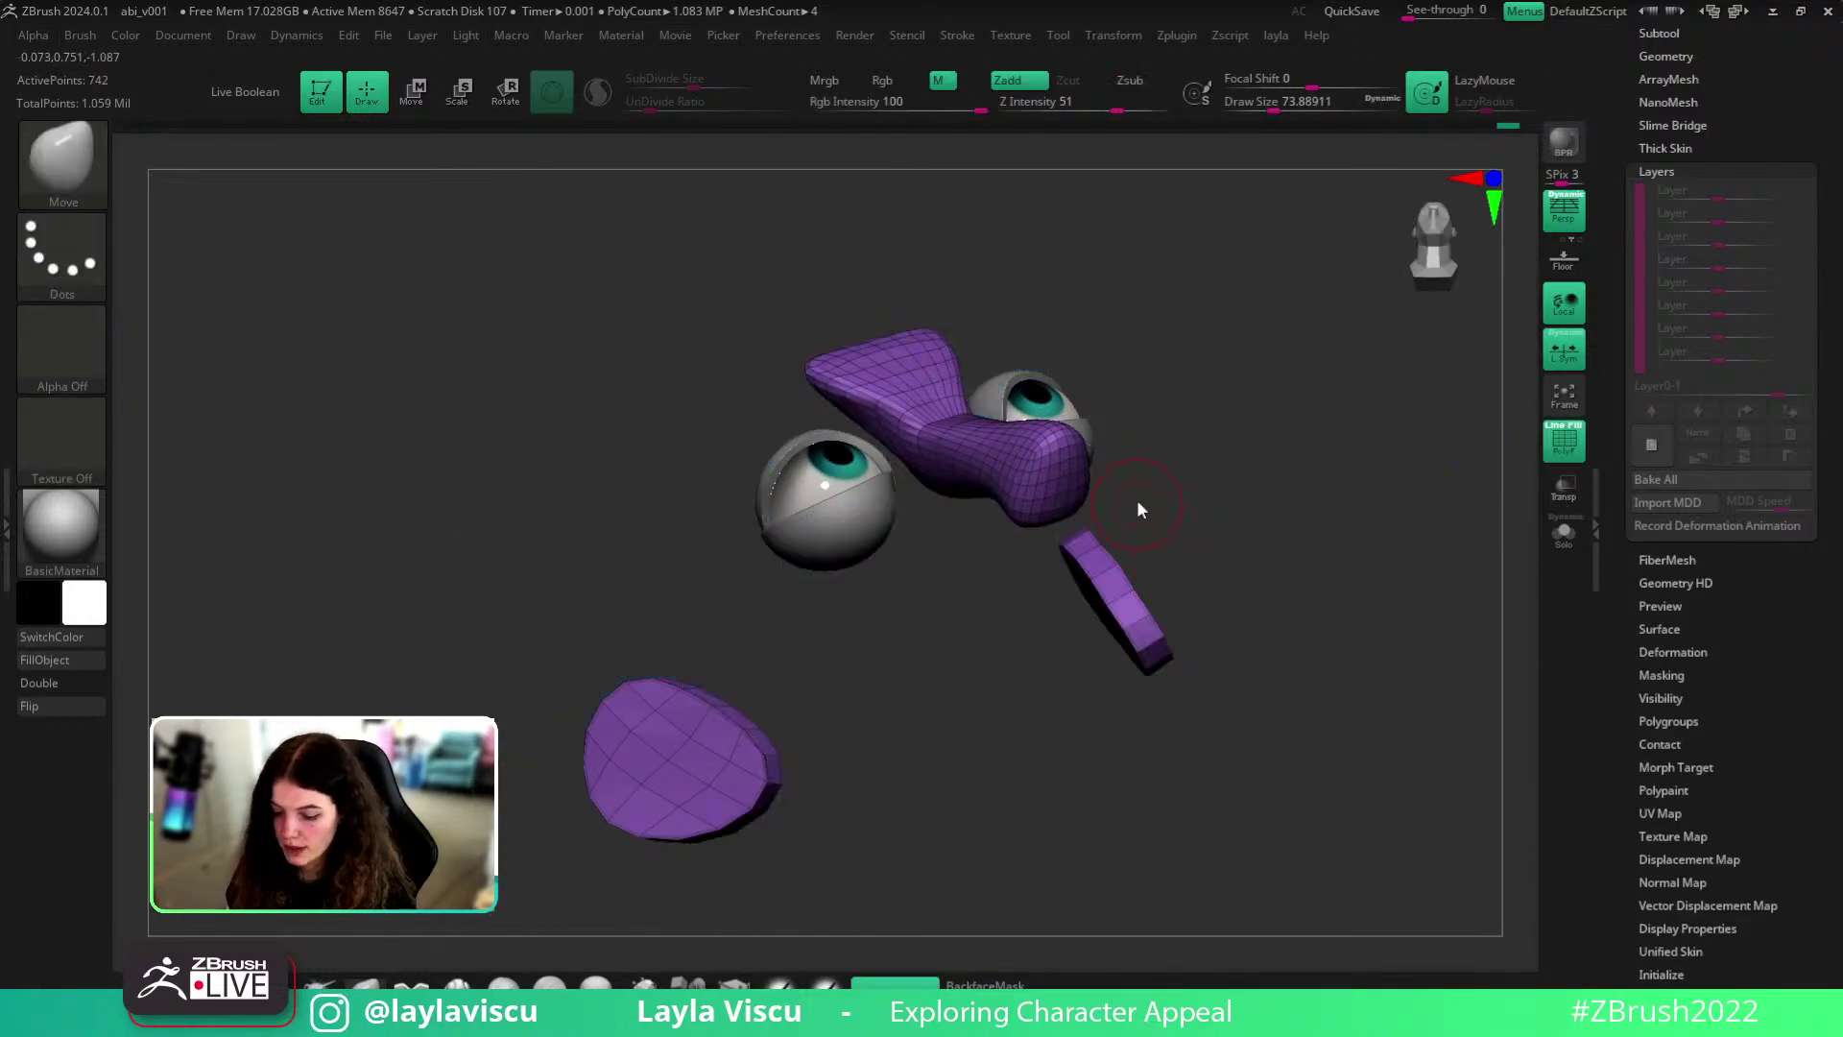
pyautogui.click(735, 989)
pyautogui.moveTo(1152, 471)
pyautogui.keyDown('ctrl'); pyautogui.mouseDown(button='right')
pyautogui.moveTo(1238, 530)
pyautogui.moveTo(1202, 509)
pyautogui.mouseUp(button='right'); pyautogui.keyUp('ctrl')
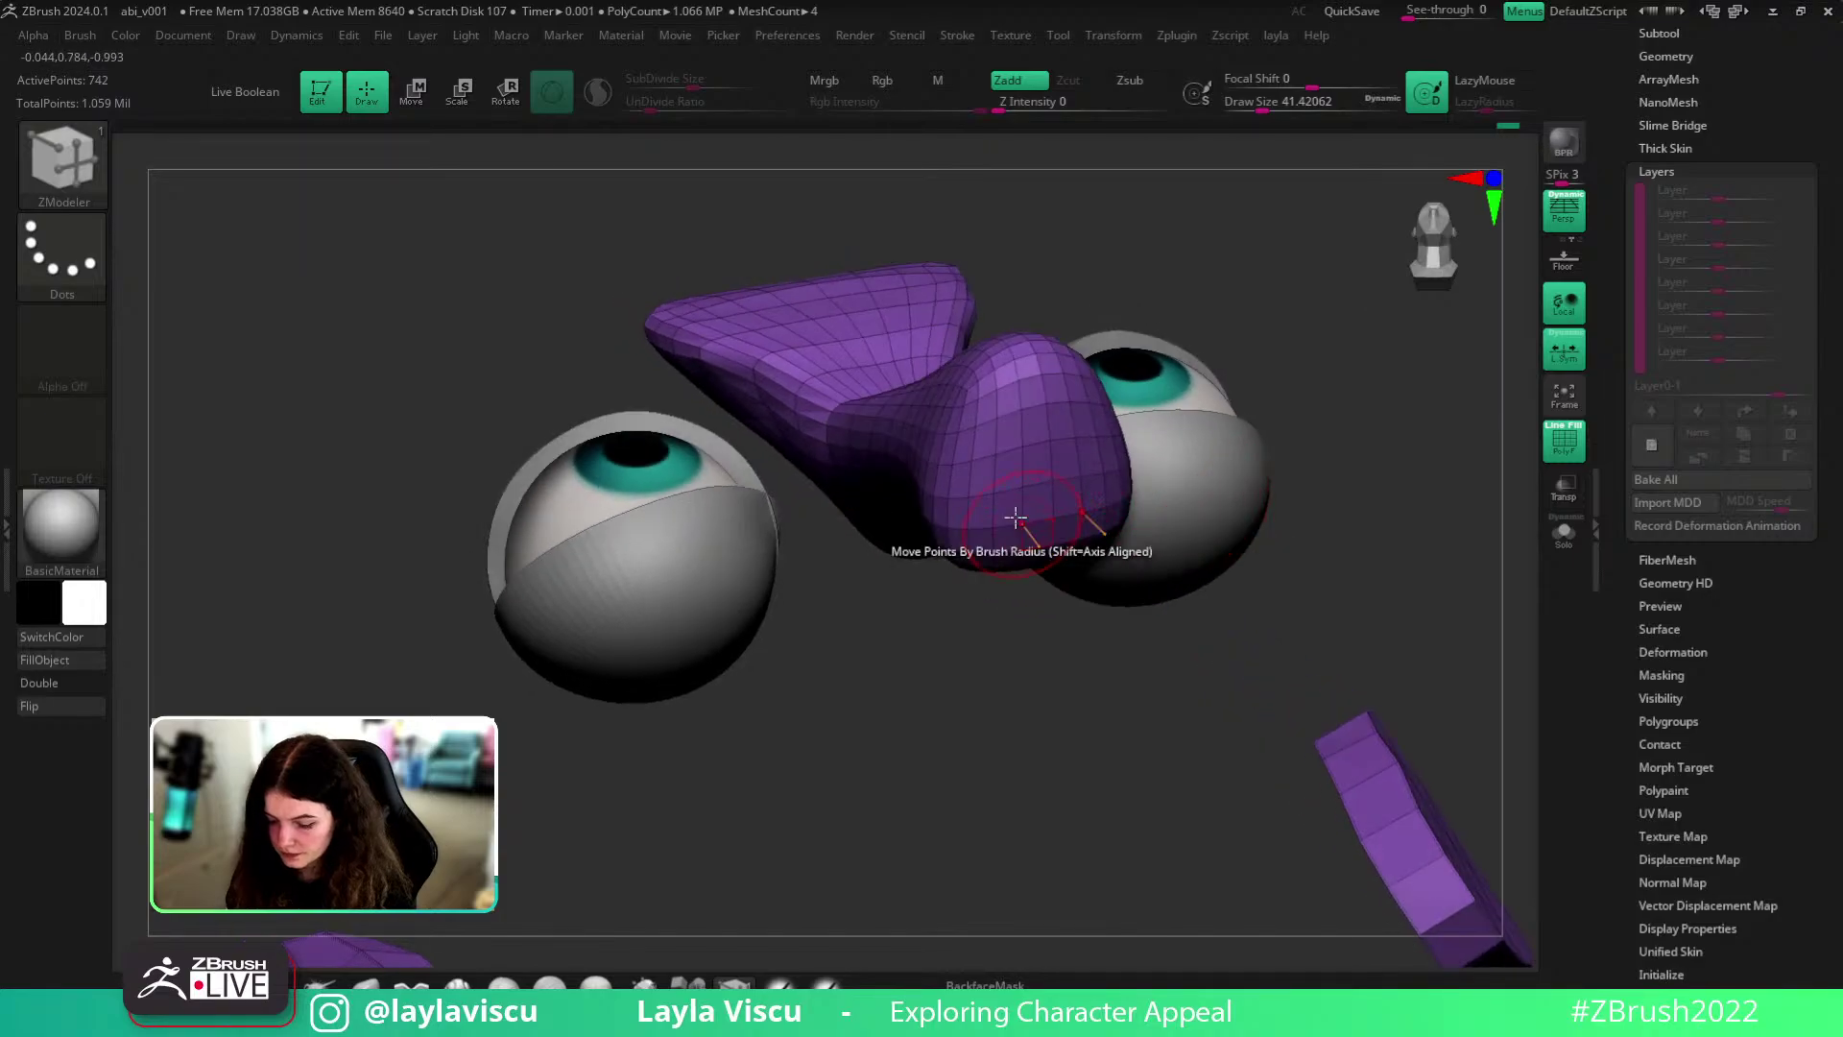
pyautogui.moveTo(1360, 480); pyautogui.dragTo(1533, 564, button='right')
pyautogui.press('s')
pyautogui.moveTo(1494, 560); pyautogui.dragTo(1484, 560)
pyautogui.moveTo(1481, 448); pyautogui.dragTo(1493, 574, button='right')
pyautogui.keyDown('ctrl'); pyautogui.keyDown('shift'); pyautogui.click(1496, 573); pyautogui.keyUp('shift'); pyautogui.keyUp('ctrl')
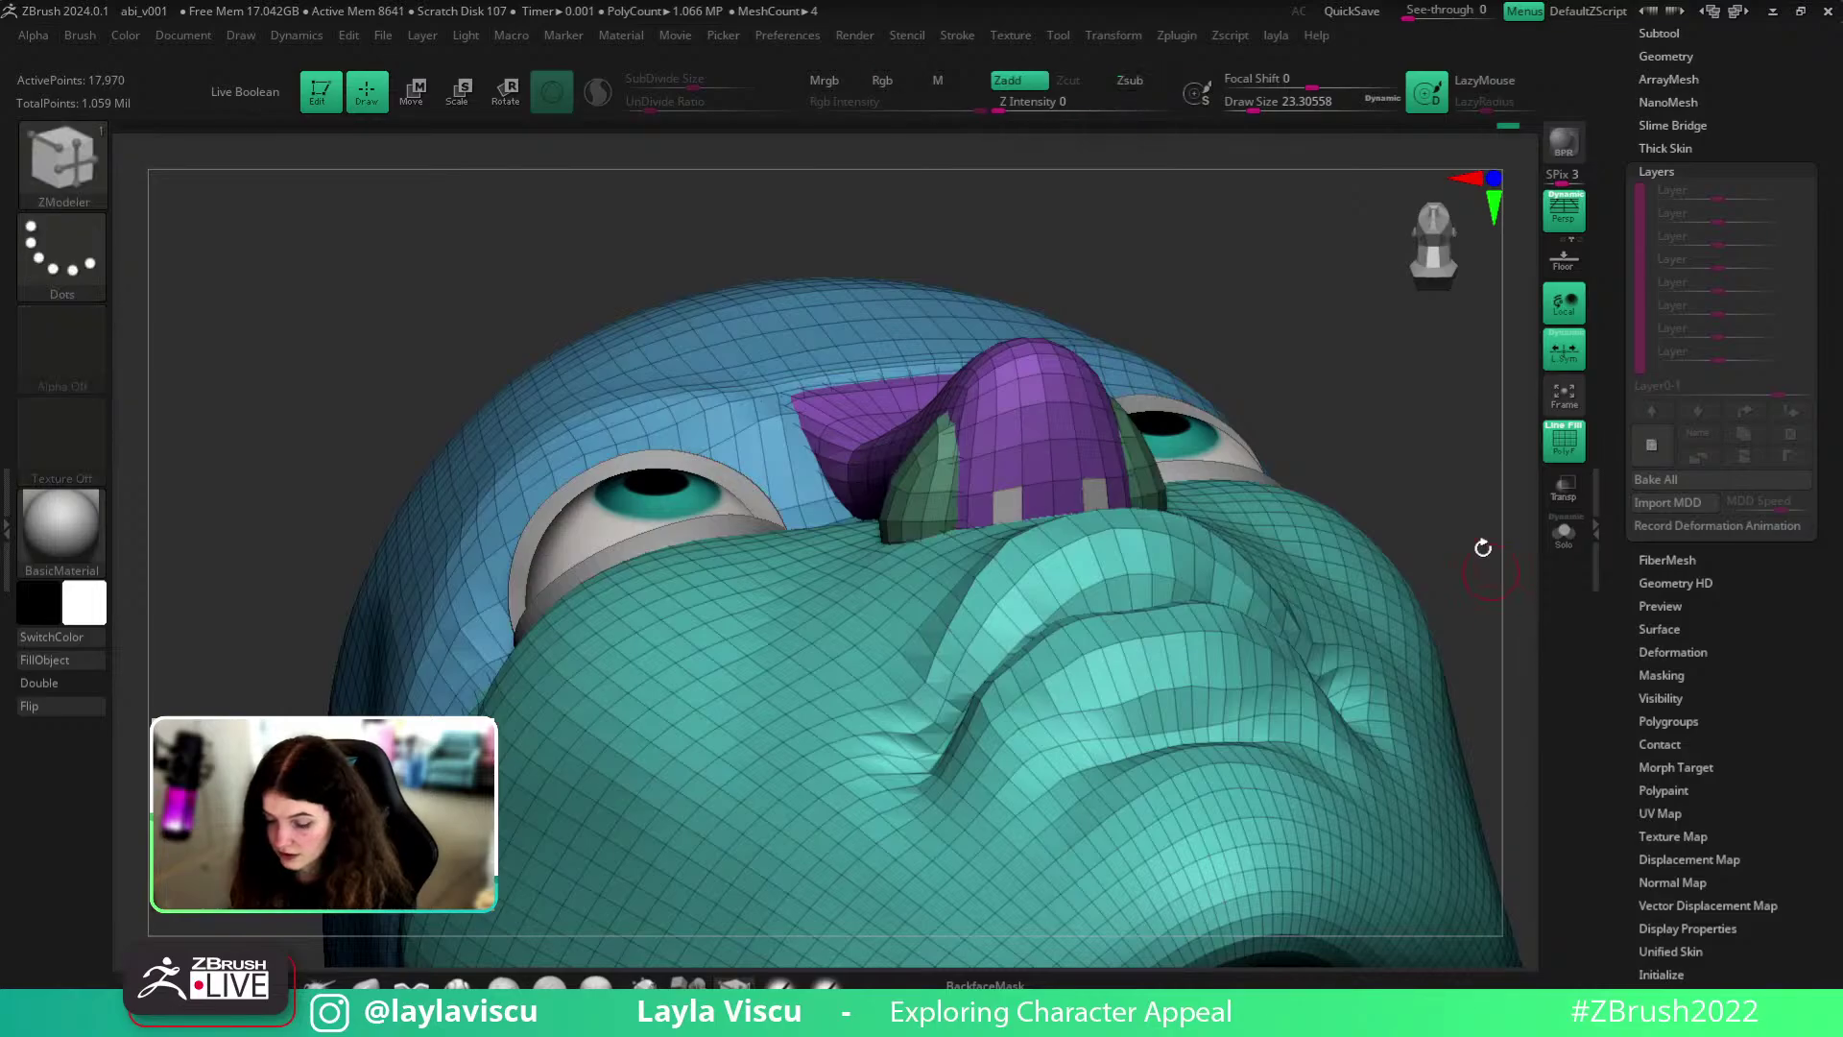
# - Undo the nostril marking on the nose's underside and return to the Move brush at draw size about 39
pyautogui.hotkey('ctrl', 'z')
pyautogui.hotkey('ctrl', 'z')
pyautogui.press('b')
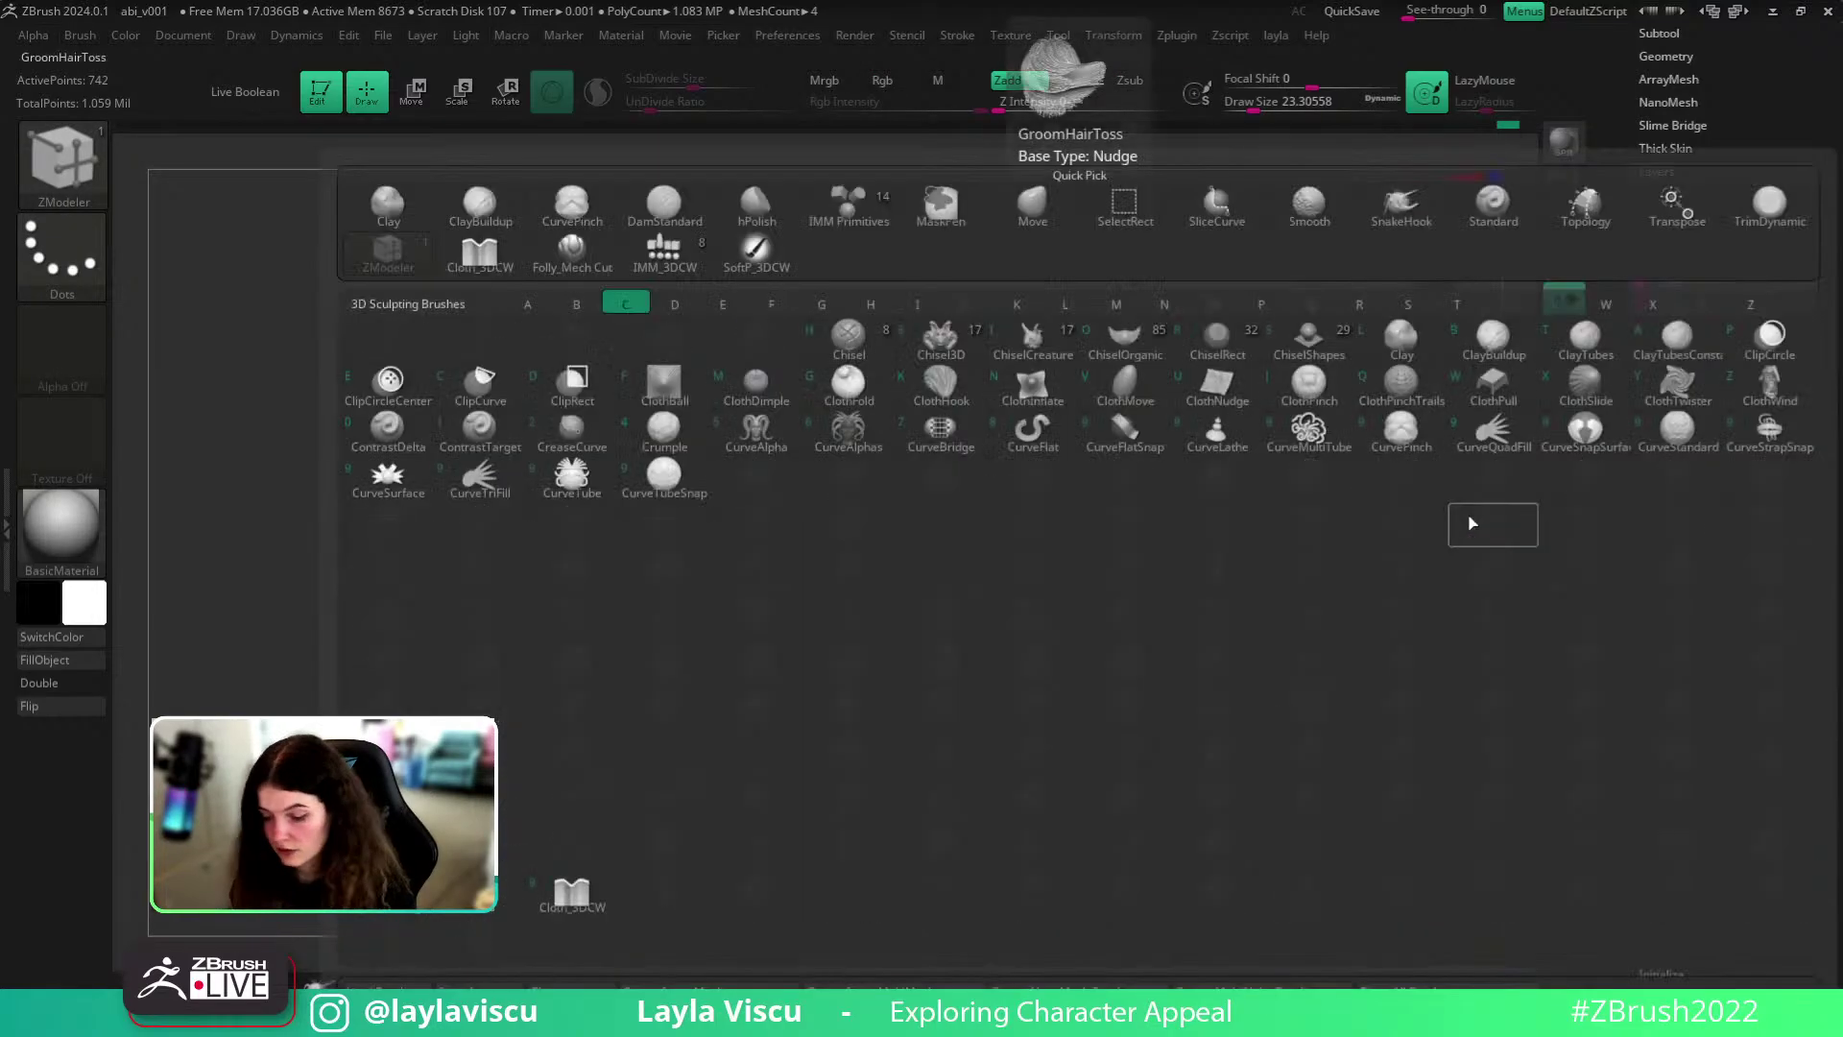
pyautogui.click(366, 984)
pyautogui.hotkey('ctrl', 'shift', 'z')
pyautogui.hotkey('ctrl', 'shift', 'z')
pyautogui.press('s')
pyautogui.moveTo(1008, 506); pyautogui.dragTo(1028, 464)
pyautogui.moveTo(1382, 331); pyautogui.dragTo(1369, 432, button='right')
pyautogui.hotkey('ctrl', 'z')
pyautogui.keyDown('ctrl'); pyautogui.moveTo(1142, 578); pyautogui.dragTo(1147, 461, button='right'); pyautogui.keyUp('ctrl')
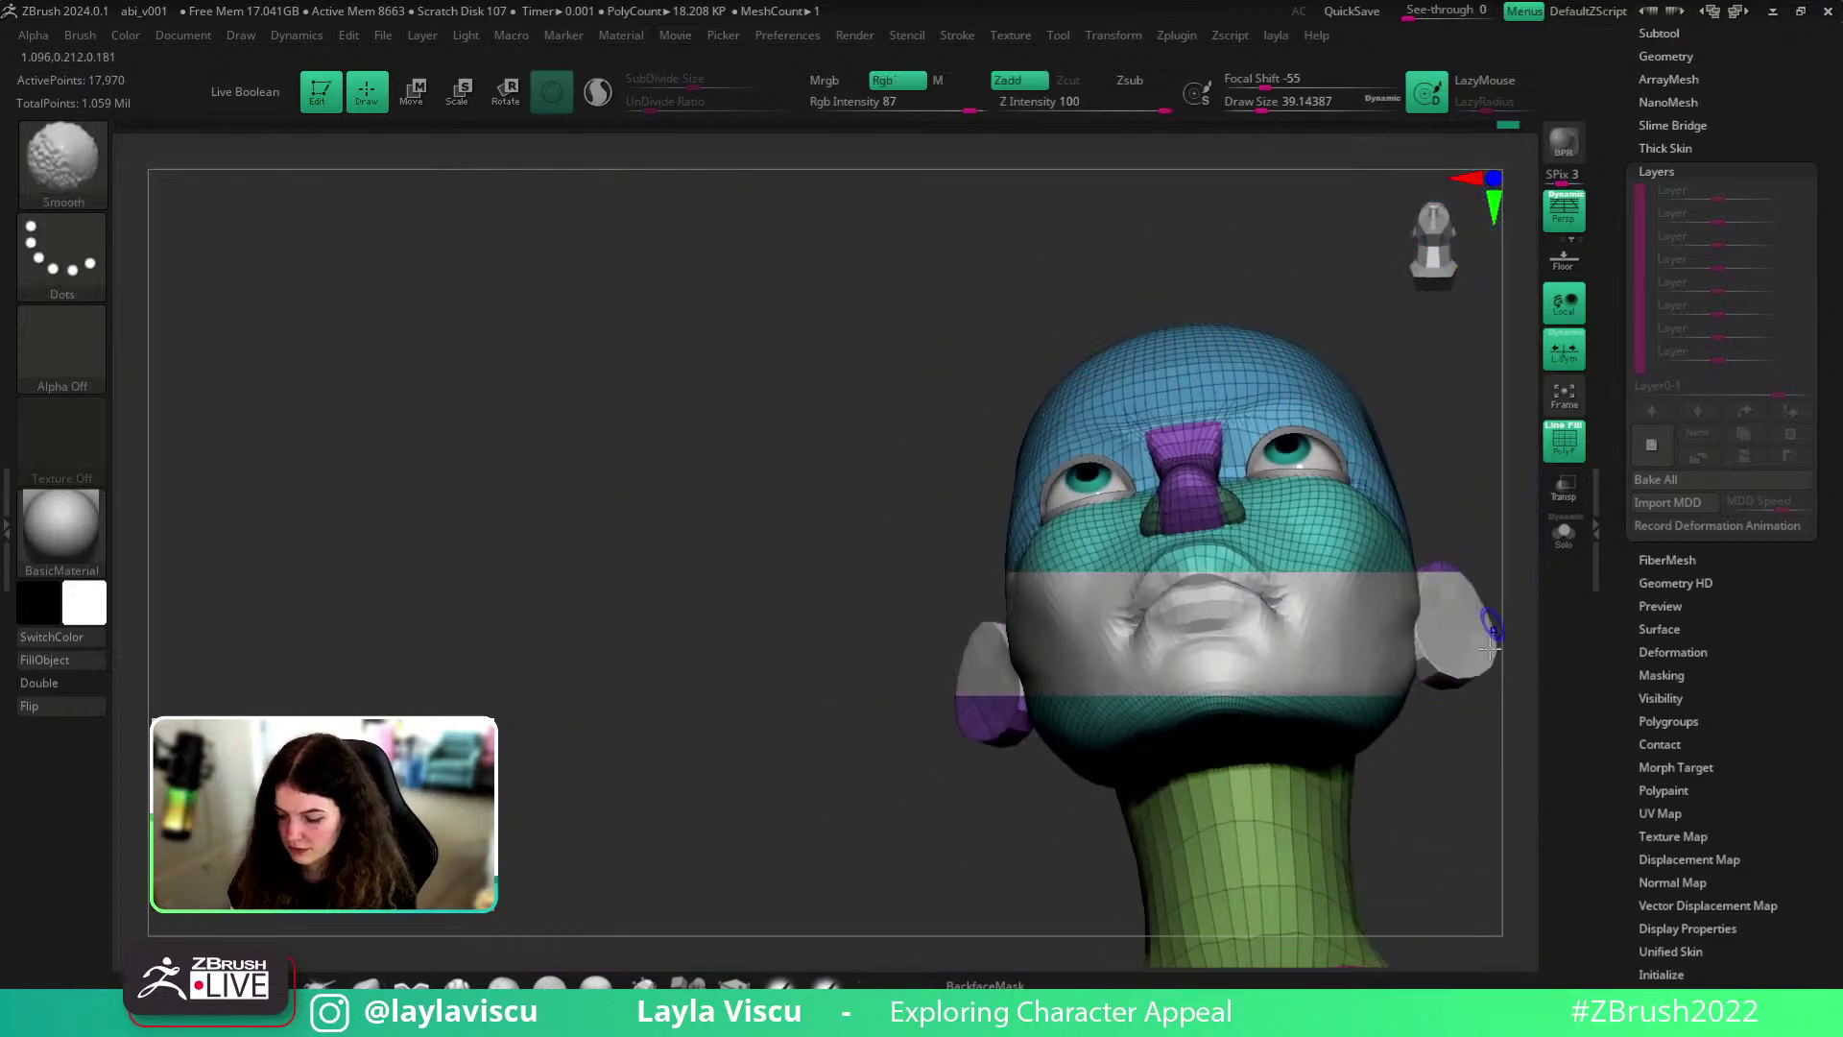
# - Hide the polyframe and refine the nostril wing and mouth area with the Move and Smooth brushes at draw size about 39
pyautogui.hotkey('shift', 'f')
pyautogui.moveTo(1483, 790); pyautogui.dragTo(1257, 852, button='right')
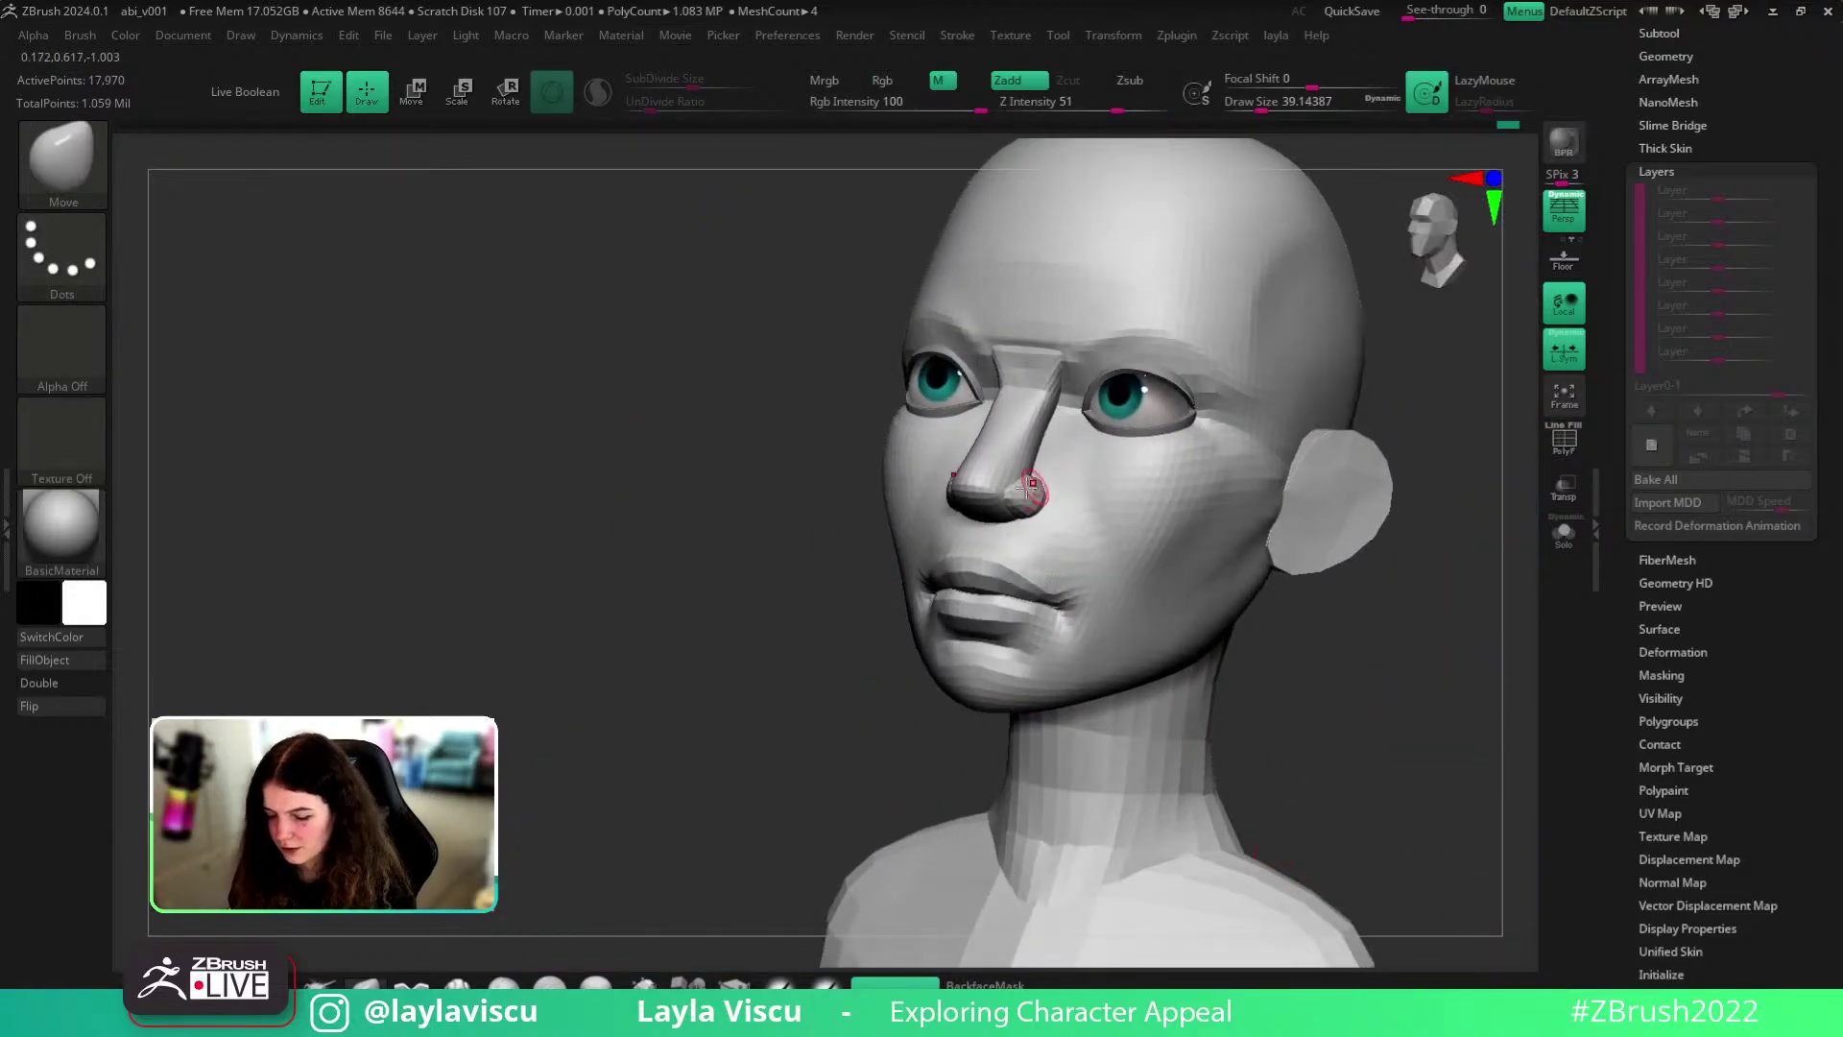
pyautogui.moveTo(1337, 553); pyautogui.dragTo(1315, 687, button='right')
pyautogui.moveTo(845, 638)
pyautogui.mouseDown(button='right')
pyautogui.moveTo(662, 720)
pyautogui.moveTo(884, 562)
pyautogui.moveTo(1234, 477)
pyautogui.moveTo(1370, 646)
pyautogui.moveTo(1309, 666)
pyautogui.moveTo(1351, 678)
pyautogui.moveTo(1329, 659)
pyautogui.moveTo(1407, 711)
pyautogui.moveTo(1391, 601)
pyautogui.moveTo(1028, 633)
pyautogui.mouseUp(button='right')
pyautogui.press('shift')
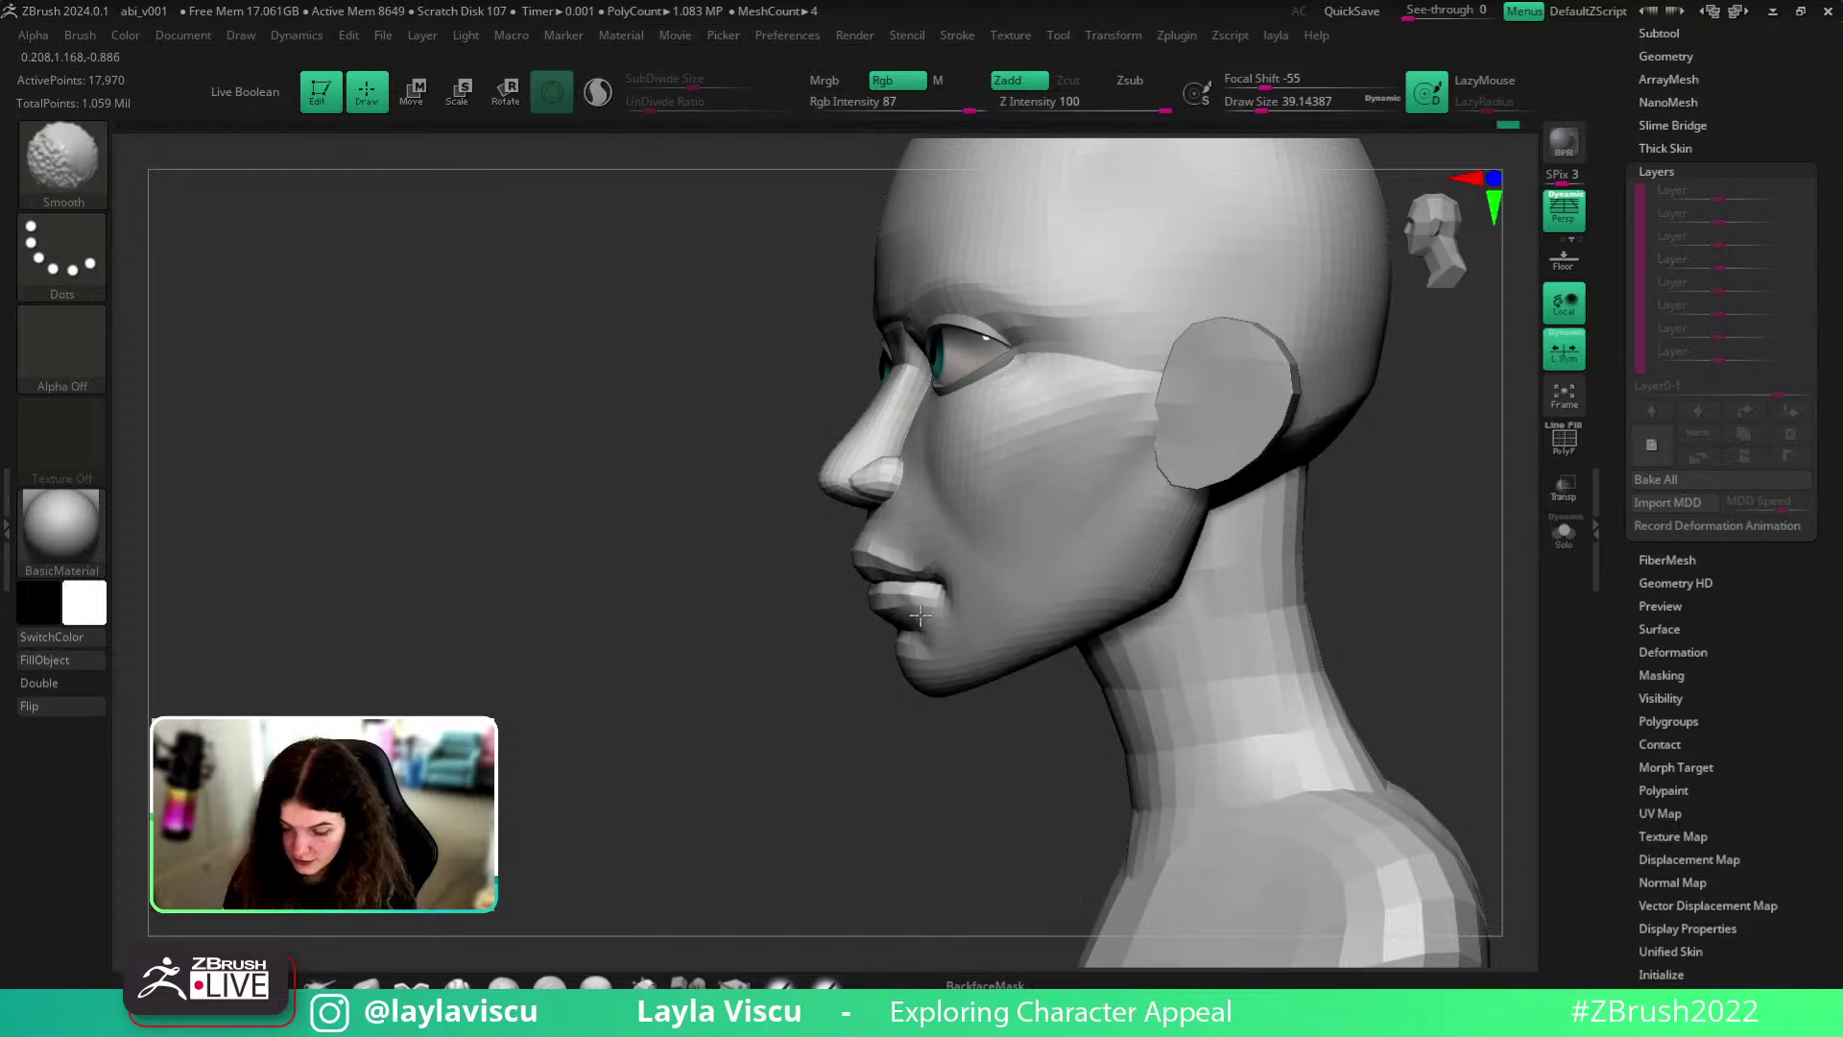
# - Define the lips with the DamStandard brush at draw size about 39
pyautogui.keyDown('ctrl'); pyautogui.moveTo(1435, 662); pyautogui.dragTo(1405, 543, button='right'); pyautogui.keyUp('ctrl')
pyautogui.moveTo(1395, 614)
pyautogui.mouseDown(button='right')
pyautogui.moveTo(1366, 617)
pyautogui.moveTo(1374, 749)
pyautogui.mouseUp(button='right')
pyautogui.press('b')
pyautogui.press('d')
pyautogui.press('s')
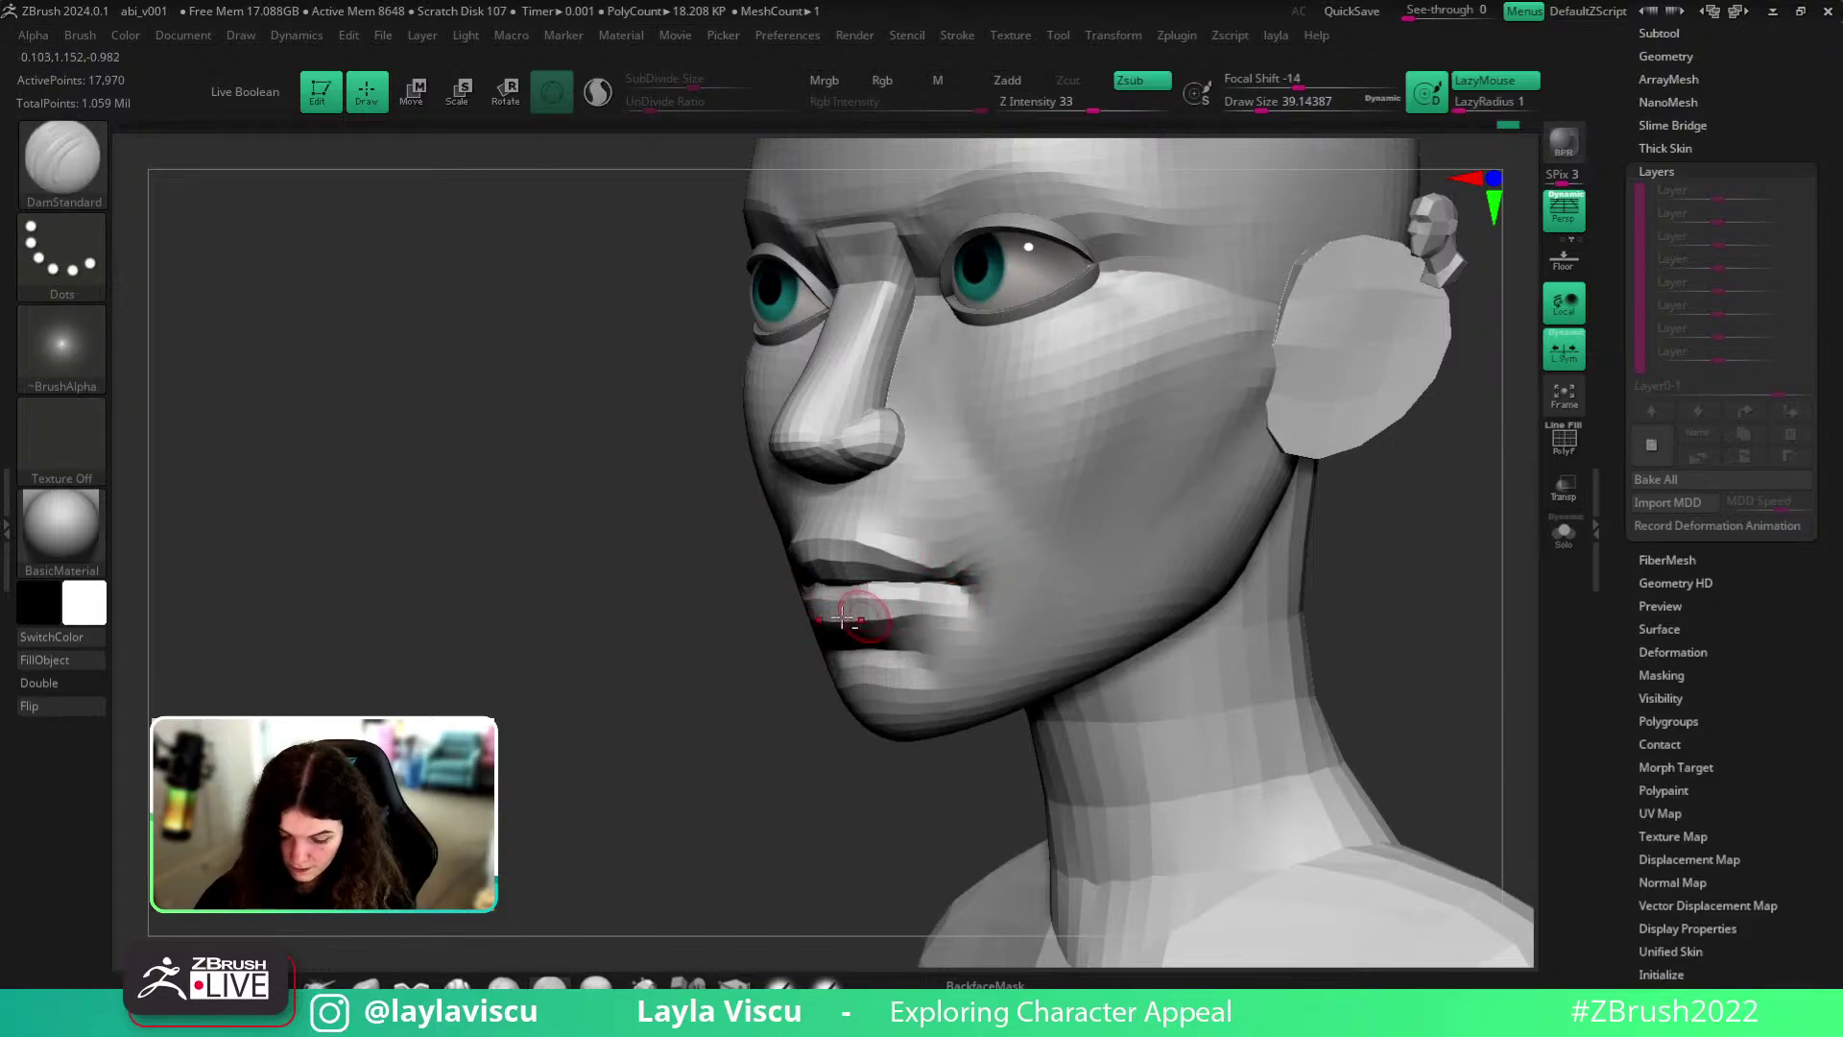
pyautogui.moveTo(929, 574)
pyautogui.mouseDown(button='right')
pyautogui.moveTo(1229, 624)
pyautogui.moveTo(1325, 596)
pyautogui.moveTo(1460, 650)
pyautogui.moveTo(1498, 708)
pyautogui.moveTo(1292, 704)
pyautogui.moveTo(1309, 624)
pyautogui.mouseUp(button='right')
pyautogui.moveTo(1309, 624)
pyautogui.mouseDown(button='right')
pyautogui.moveTo(1316, 645)
pyautogui.moveTo(1287, 613)
pyautogui.moveTo(1325, 662)
pyautogui.moveTo(1265, 761)
pyautogui.mouseUp(button='right')
# - Adjust the back of the jaw and upper neck from behind with the Move brush at draw size about 299
pyautogui.moveTo(1200, 267)
pyautogui.mouseDown(button='right')
pyautogui.moveTo(1345, 522)
pyautogui.moveTo(1341, 608)
pyautogui.moveTo(1287, 621)
pyautogui.moveTo(1007, 451)
pyautogui.moveTo(1370, 518)
pyautogui.moveTo(1456, 680)
pyautogui.moveTo(1345, 632)
pyautogui.mouseUp(button='right')
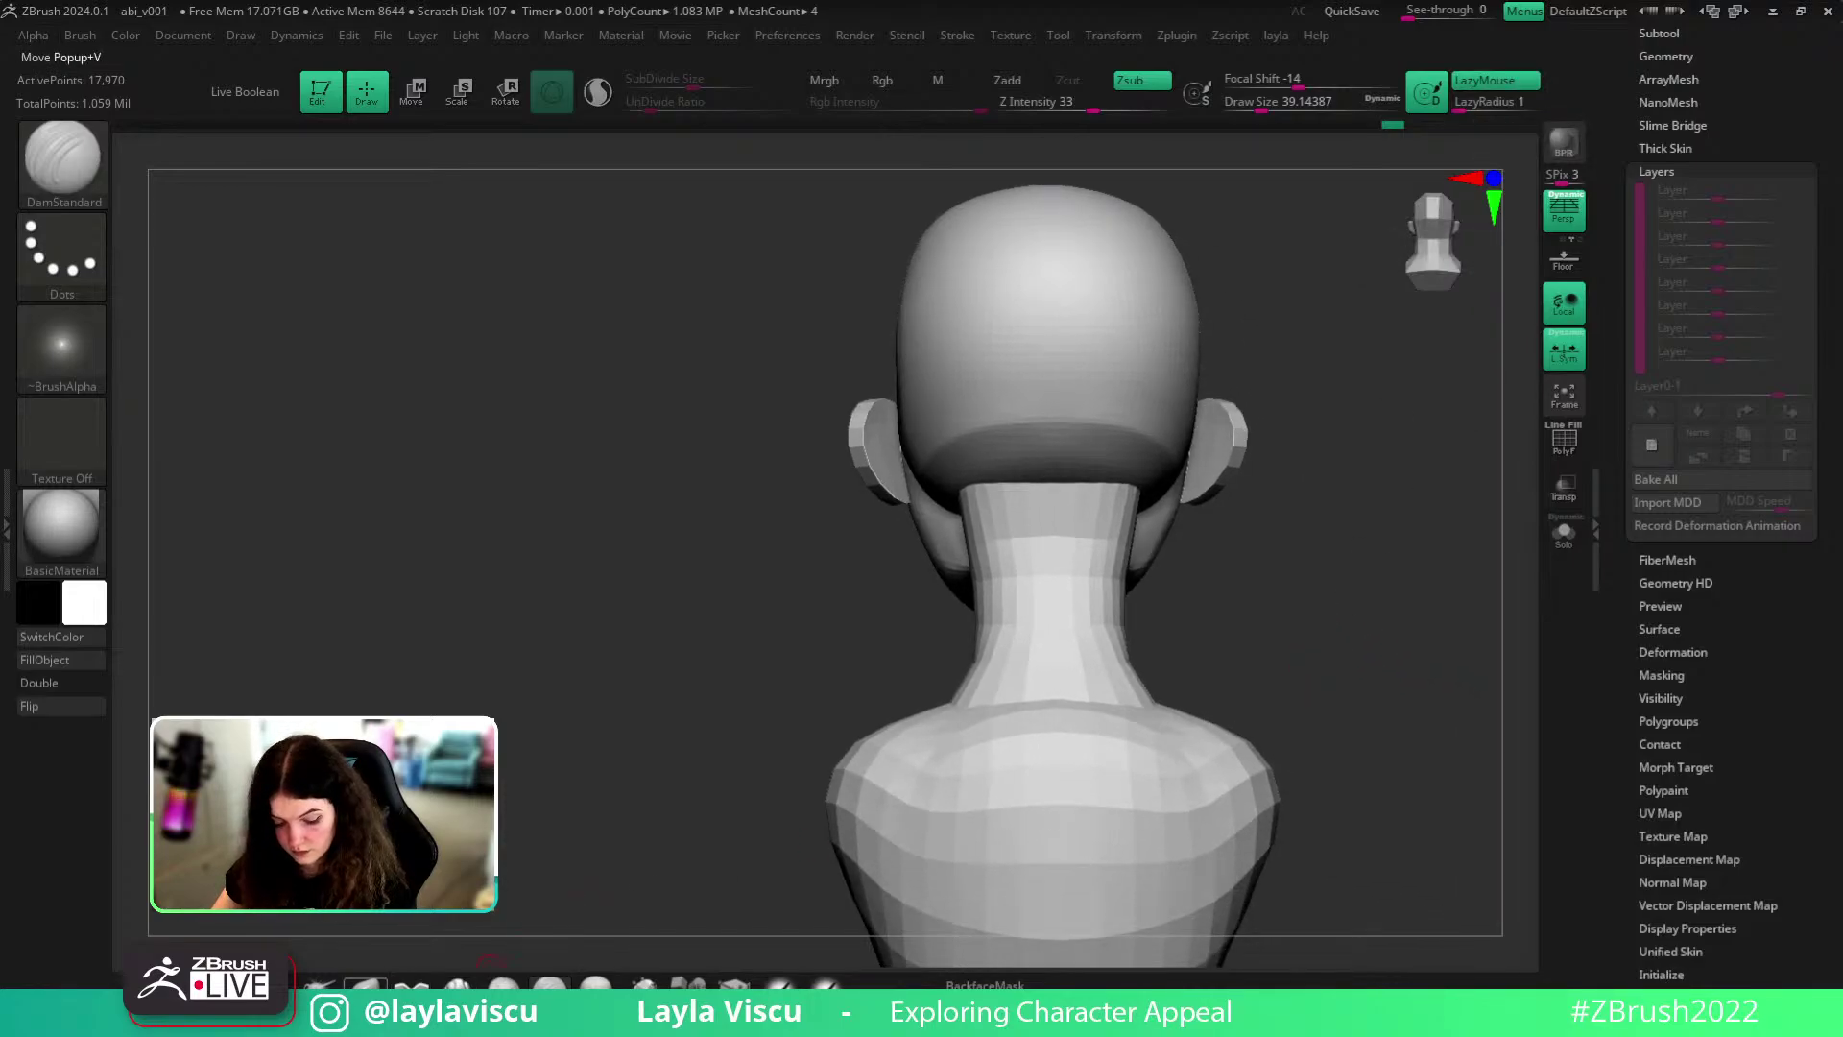
pyautogui.click(366, 984)
pyautogui.press('s')
pyautogui.moveTo(834, 466)
pyautogui.mouseDown()
pyautogui.moveTo(955, 471)
pyautogui.moveTo(919, 401)
pyautogui.mouseUp()
pyautogui.press('s')
pyautogui.moveTo(931, 398); pyautogui.dragTo(916, 405)
pyautogui.moveTo(1269, 590)
pyautogui.mouseDown()
pyautogui.moveTo(1325, 629)
pyautogui.moveTo(1286, 619)
pyautogui.mouseUp()
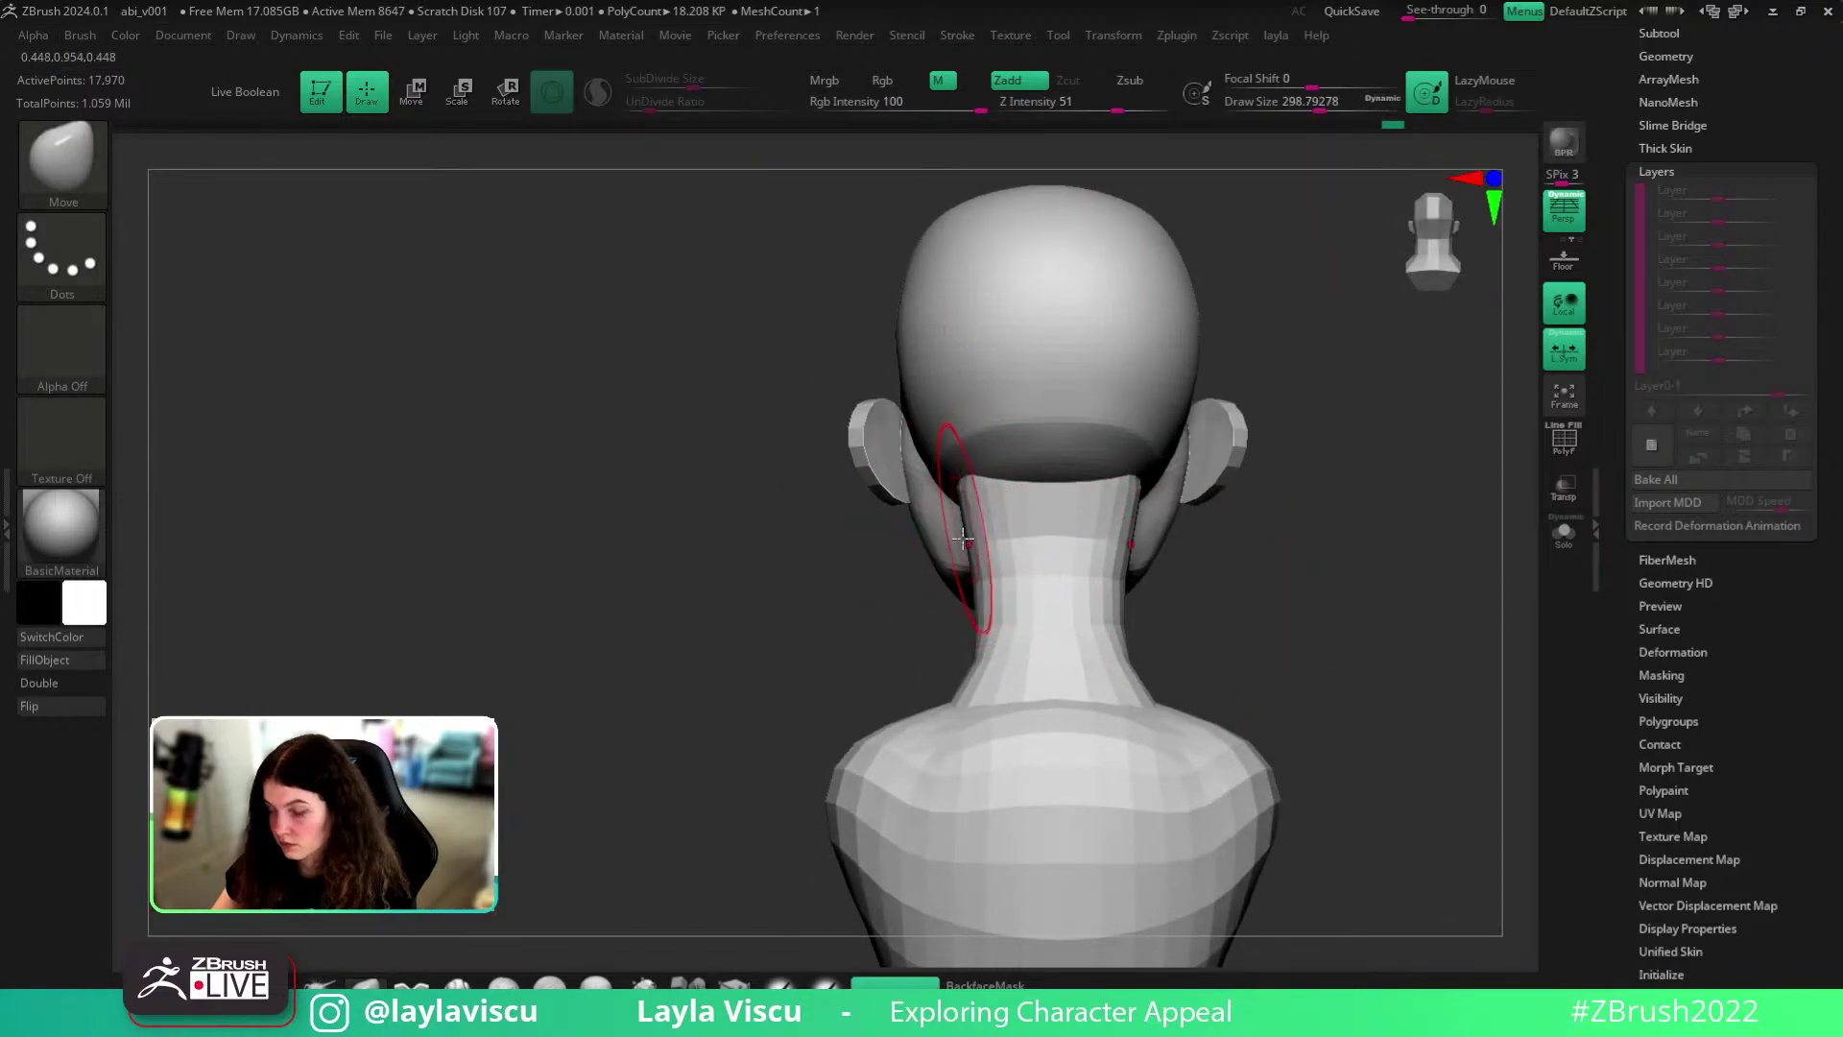
pyautogui.moveTo(798, 566)
pyautogui.mouseDown()
pyautogui.moveTo(1032, 590)
pyautogui.moveTo(777, 629)
pyautogui.mouseUp()
# - Adjust the ears' angle against the head from behind with the Move brush at draw sizes of about 324 and 239
pyautogui.press('s')
pyautogui.moveTo(914, 522); pyautogui.dragTo(898, 522)
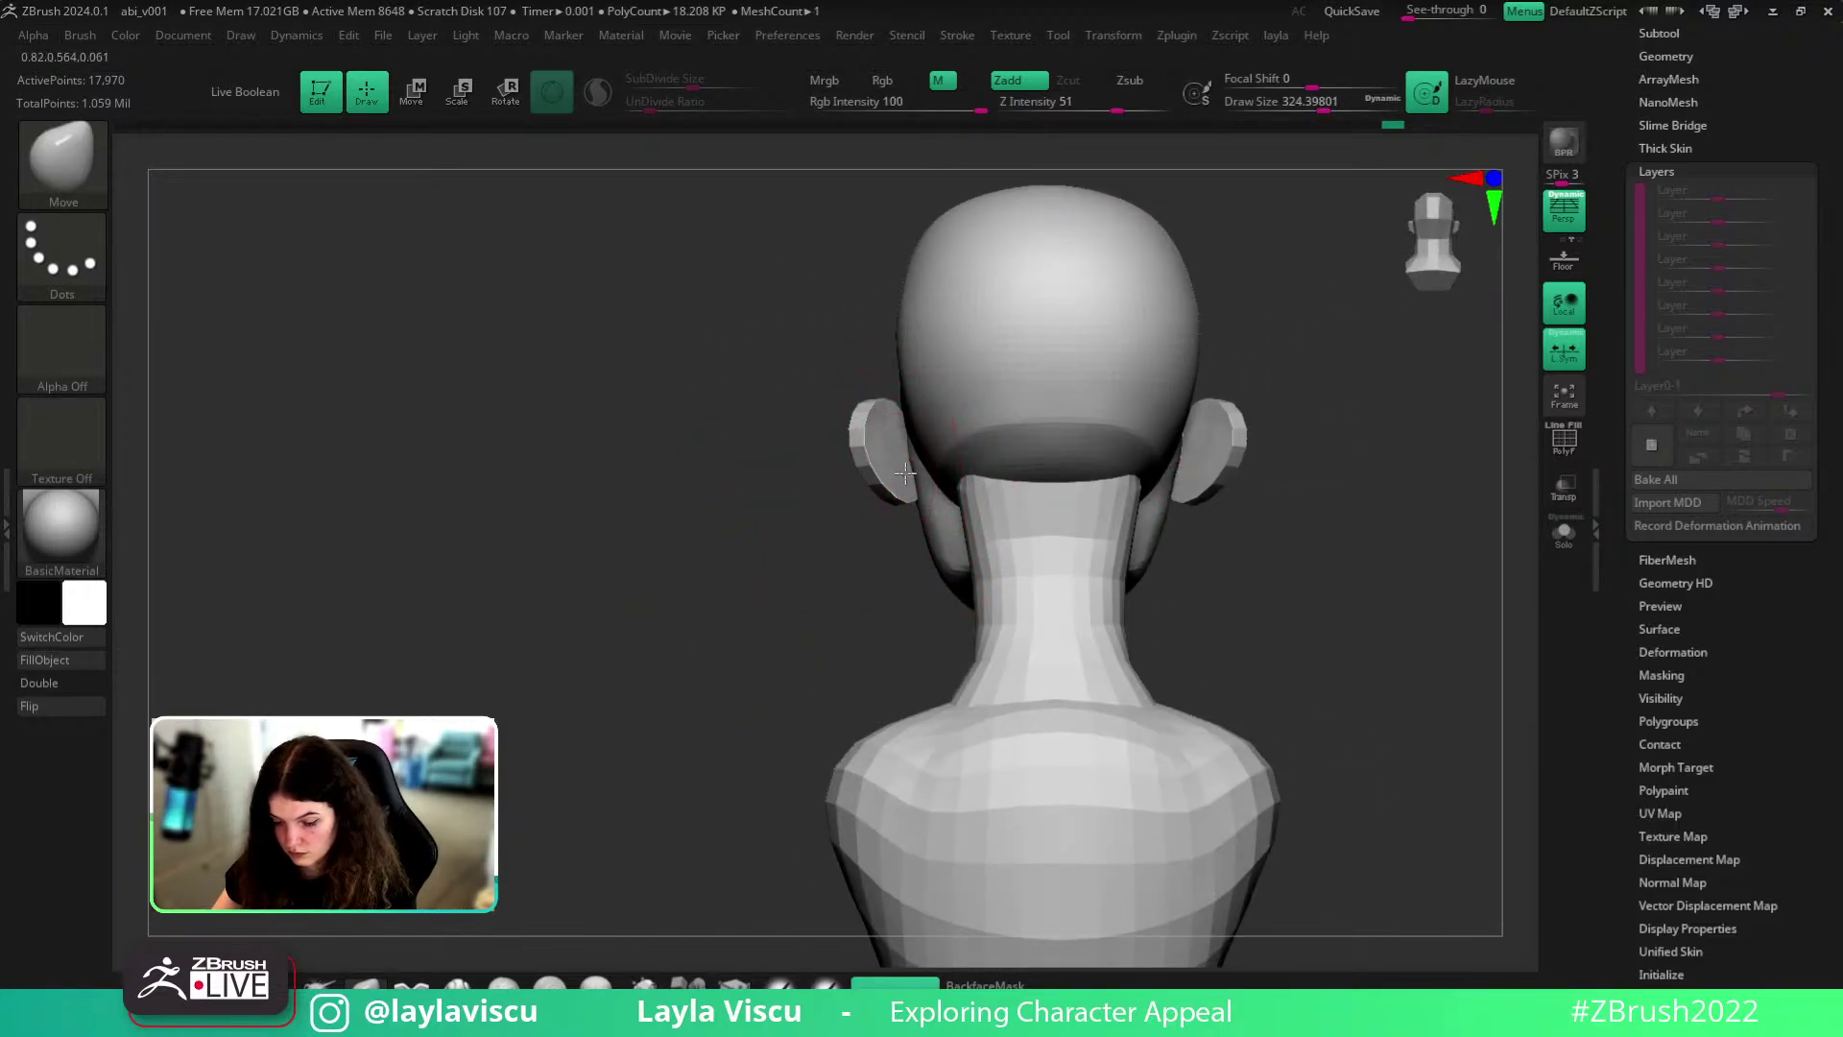
pyautogui.press('s')
pyautogui.moveTo(903, 467); pyautogui.dragTo(940, 467)
pyautogui.moveTo(841, 580)
pyautogui.mouseDown()
pyautogui.moveTo(1132, 547)
pyautogui.moveTo(1206, 509)
pyautogui.moveTo(847, 625)
pyautogui.mouseUp()
pyautogui.press('s')
pyautogui.moveTo(897, 545); pyautogui.dragTo(866, 543)
pyautogui.keyDown('ctrl'); pyautogui.moveTo(938, 483); pyautogui.dragTo(954, 493, button='right'); pyautogui.keyUp('ctrl')
pyautogui.moveTo(753, 595); pyautogui.dragTo(946, 477)
pyautogui.moveTo(775, 535); pyautogui.dragTo(826, 394)
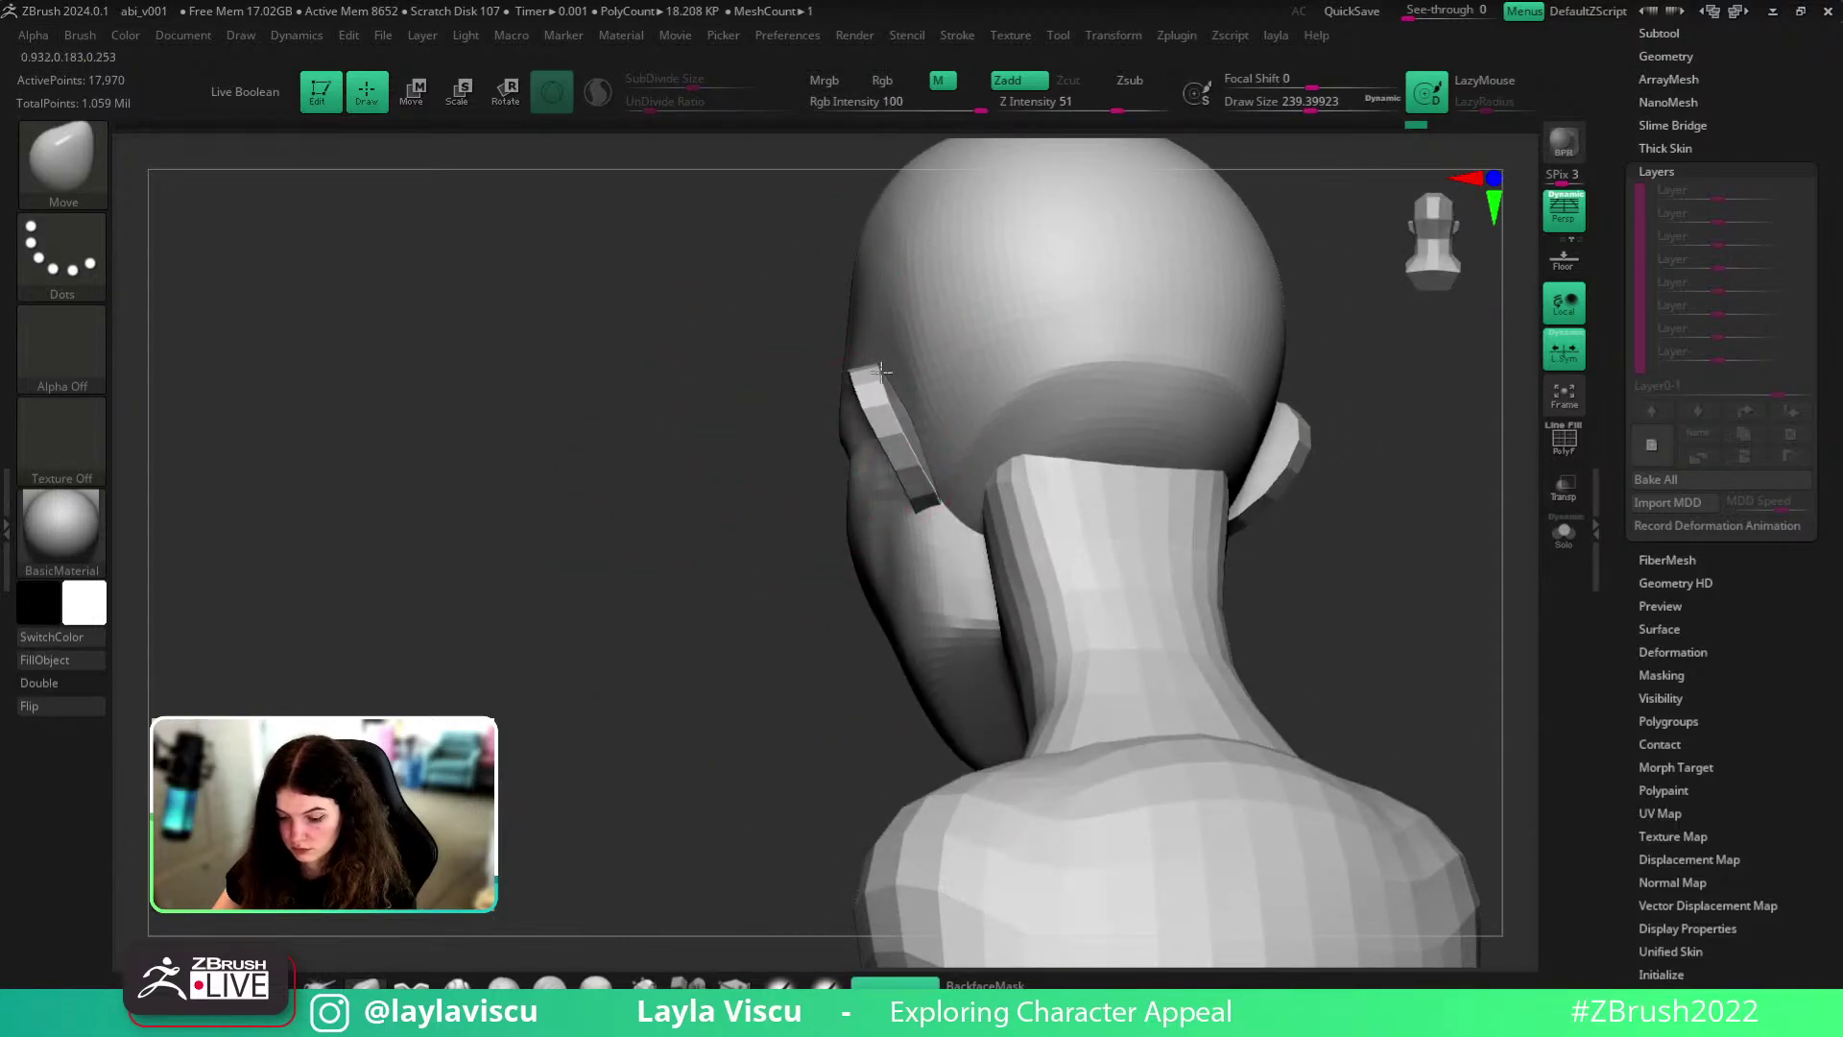
# - Isolate the polygroup containing the ears and reshape the ear with the Move brush at draw size about 182
pyautogui.moveTo(1386, 600)
pyautogui.mouseDown()
pyautogui.moveTo(1254, 559)
pyautogui.moveTo(1152, 498)
pyautogui.moveTo(1110, 510)
pyautogui.moveTo(1259, 581)
pyautogui.mouseUp()
pyautogui.keyDown('ctrl'); pyautogui.keyDown('shift'); pyautogui.click(964, 471); pyautogui.keyUp('shift'); pyautogui.keyUp('ctrl')
pyautogui.press('s')
pyautogui.moveTo(942, 506); pyautogui.dragTo(931, 506)
pyautogui.moveTo(933, 512); pyautogui.dragTo(953, 518)
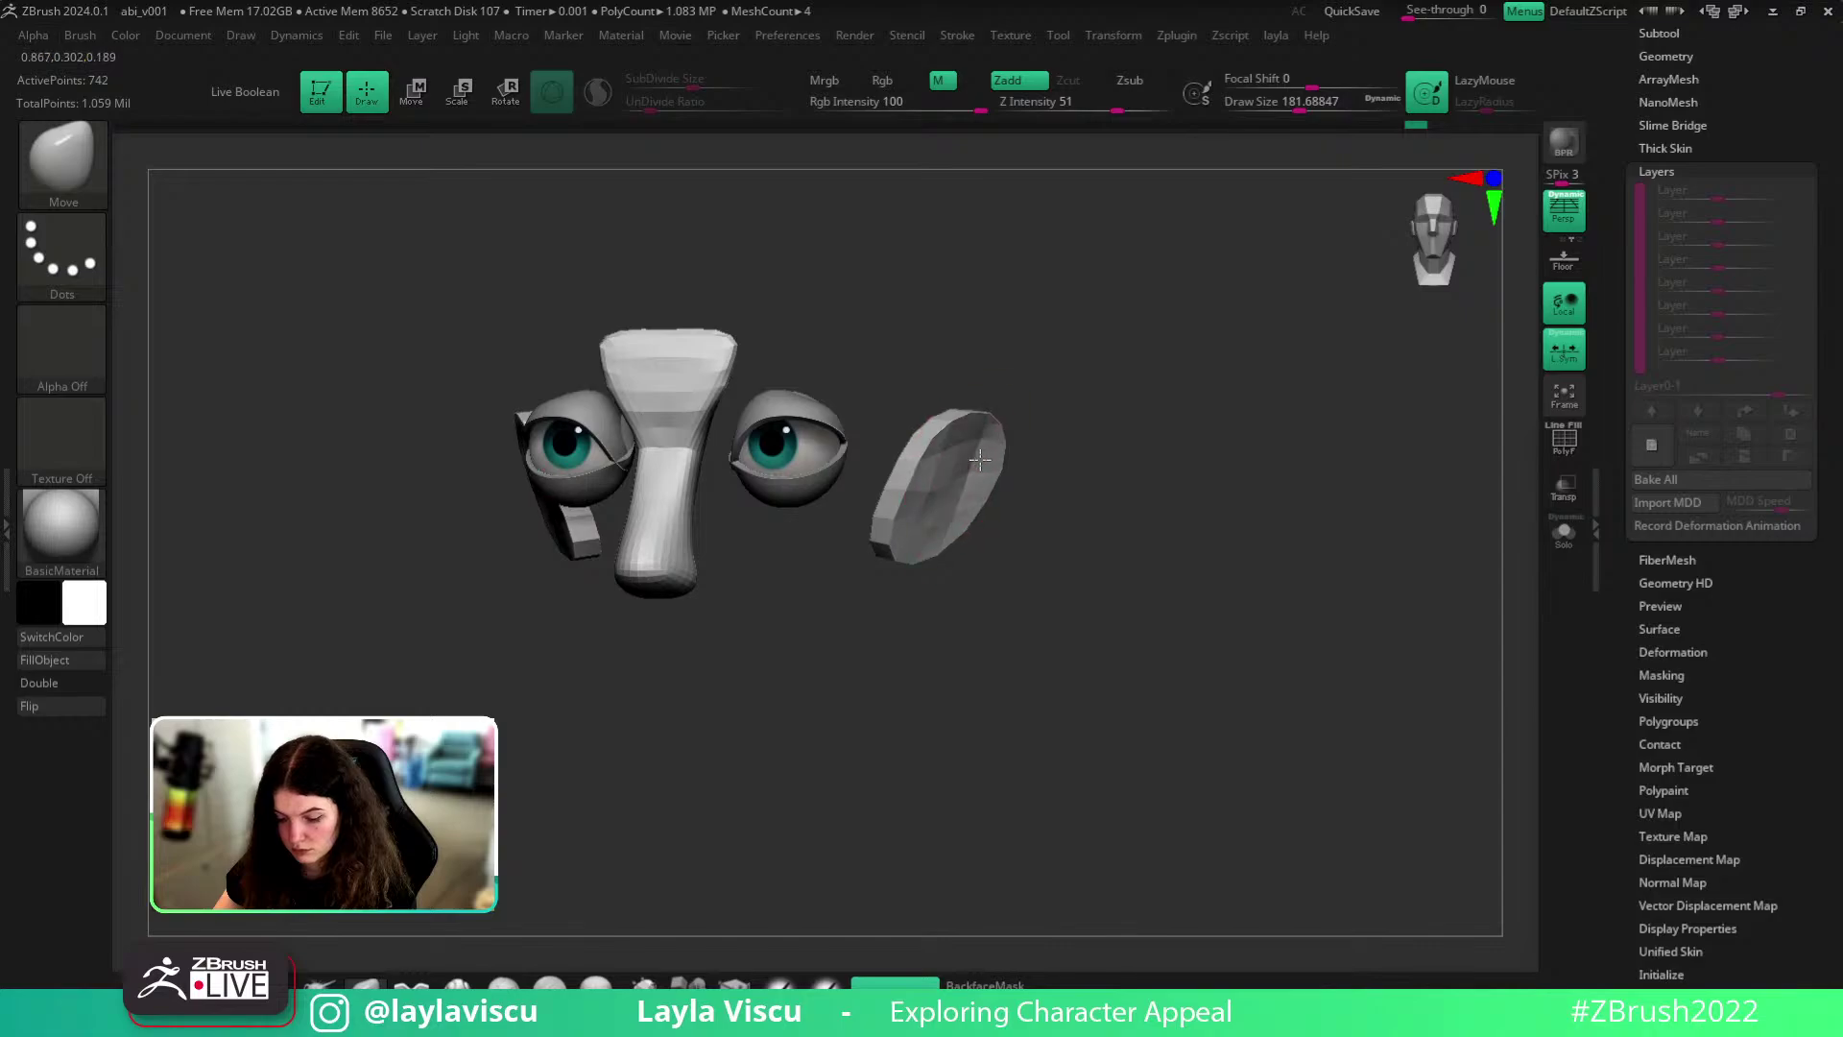
pyautogui.keyDown('ctrl'); pyautogui.keyDown('shift'); pyautogui.click(1130, 509); pyautogui.keyUp('shift'); pyautogui.keyUp('ctrl')
# - Refine the isolated ear's outline with the Move brush at draw size about 192, restoring the whole head's visibility
pyautogui.moveTo(1193, 555); pyautogui.dragTo(1171, 534)
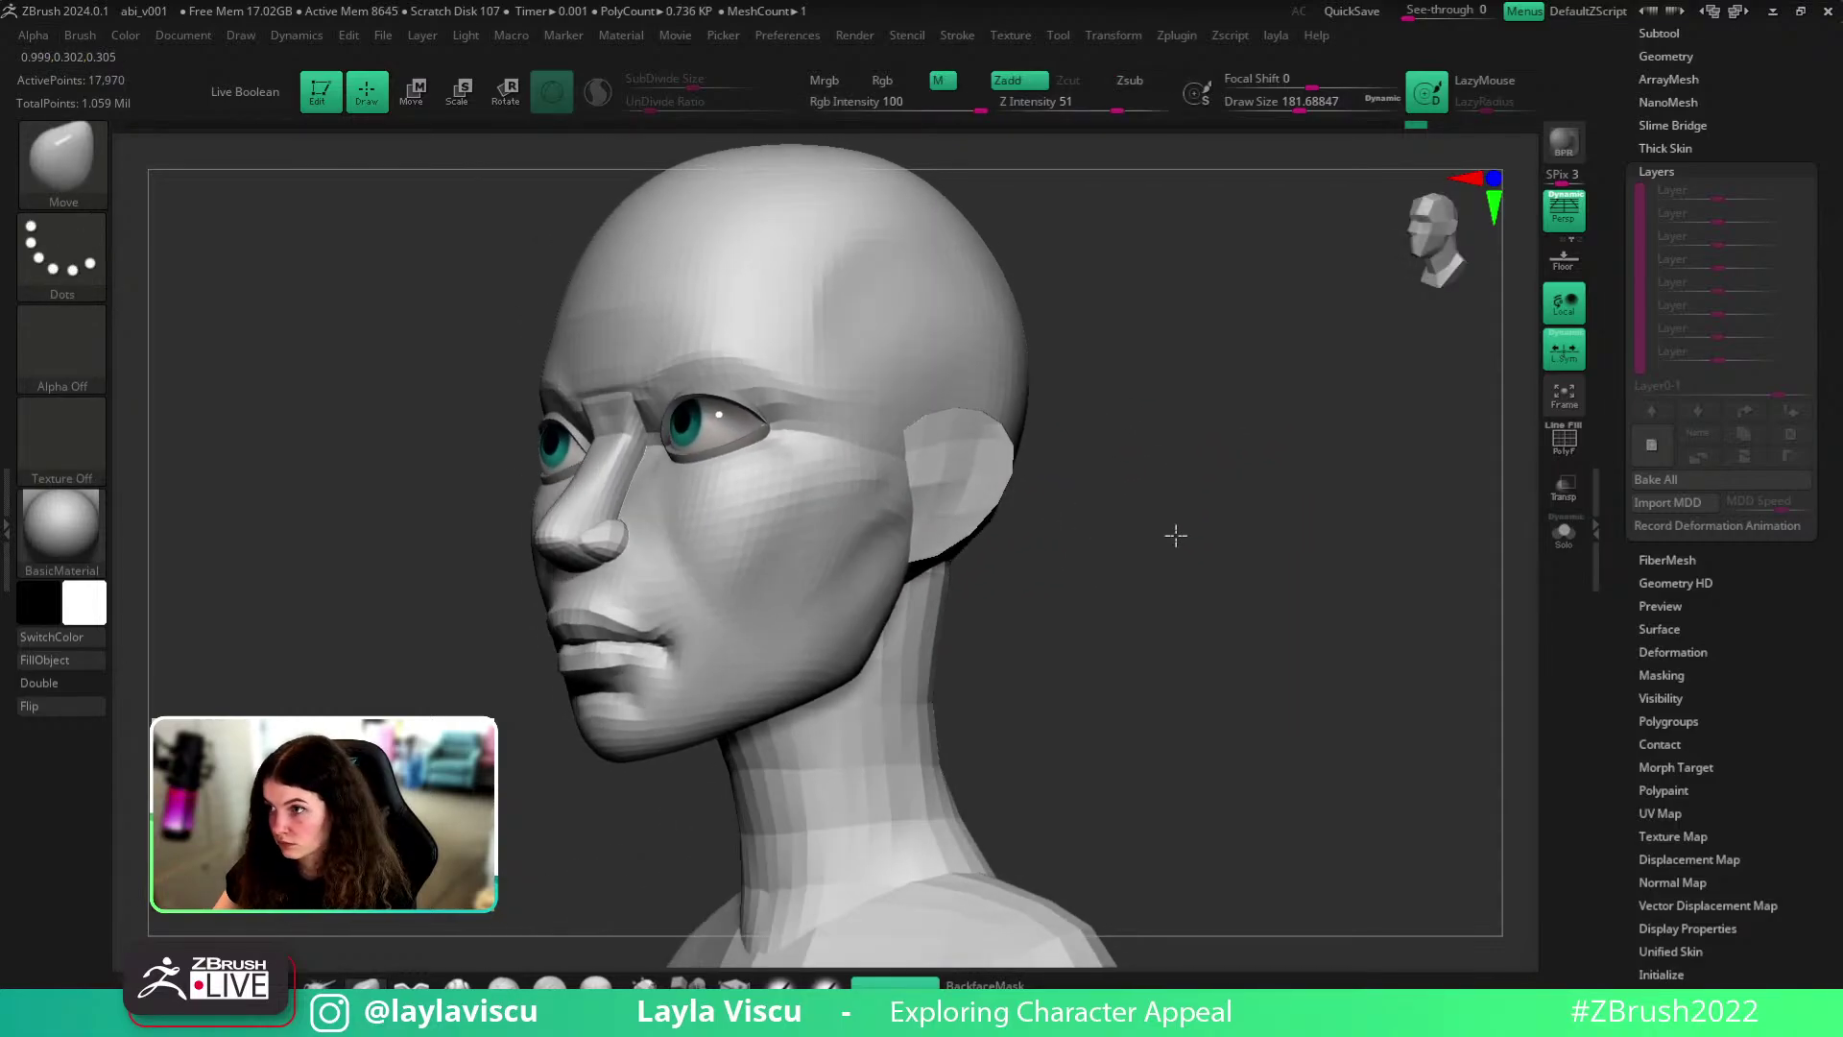
pyautogui.keyDown('ctrl'); pyautogui.keyDown('shift'); pyautogui.click(934, 534); pyautogui.keyUp('shift'); pyautogui.keyUp('ctrl')
pyautogui.moveTo(876, 576)
pyautogui.mouseDown()
pyautogui.moveTo(905, 527)
pyautogui.moveTo(1145, 508)
pyautogui.moveTo(1230, 630)
pyautogui.mouseUp()
pyautogui.keyDown('ctrl'); pyautogui.keyDown('shift'); pyautogui.click(1145, 509); pyautogui.keyUp('shift'); pyautogui.keyUp('ctrl')
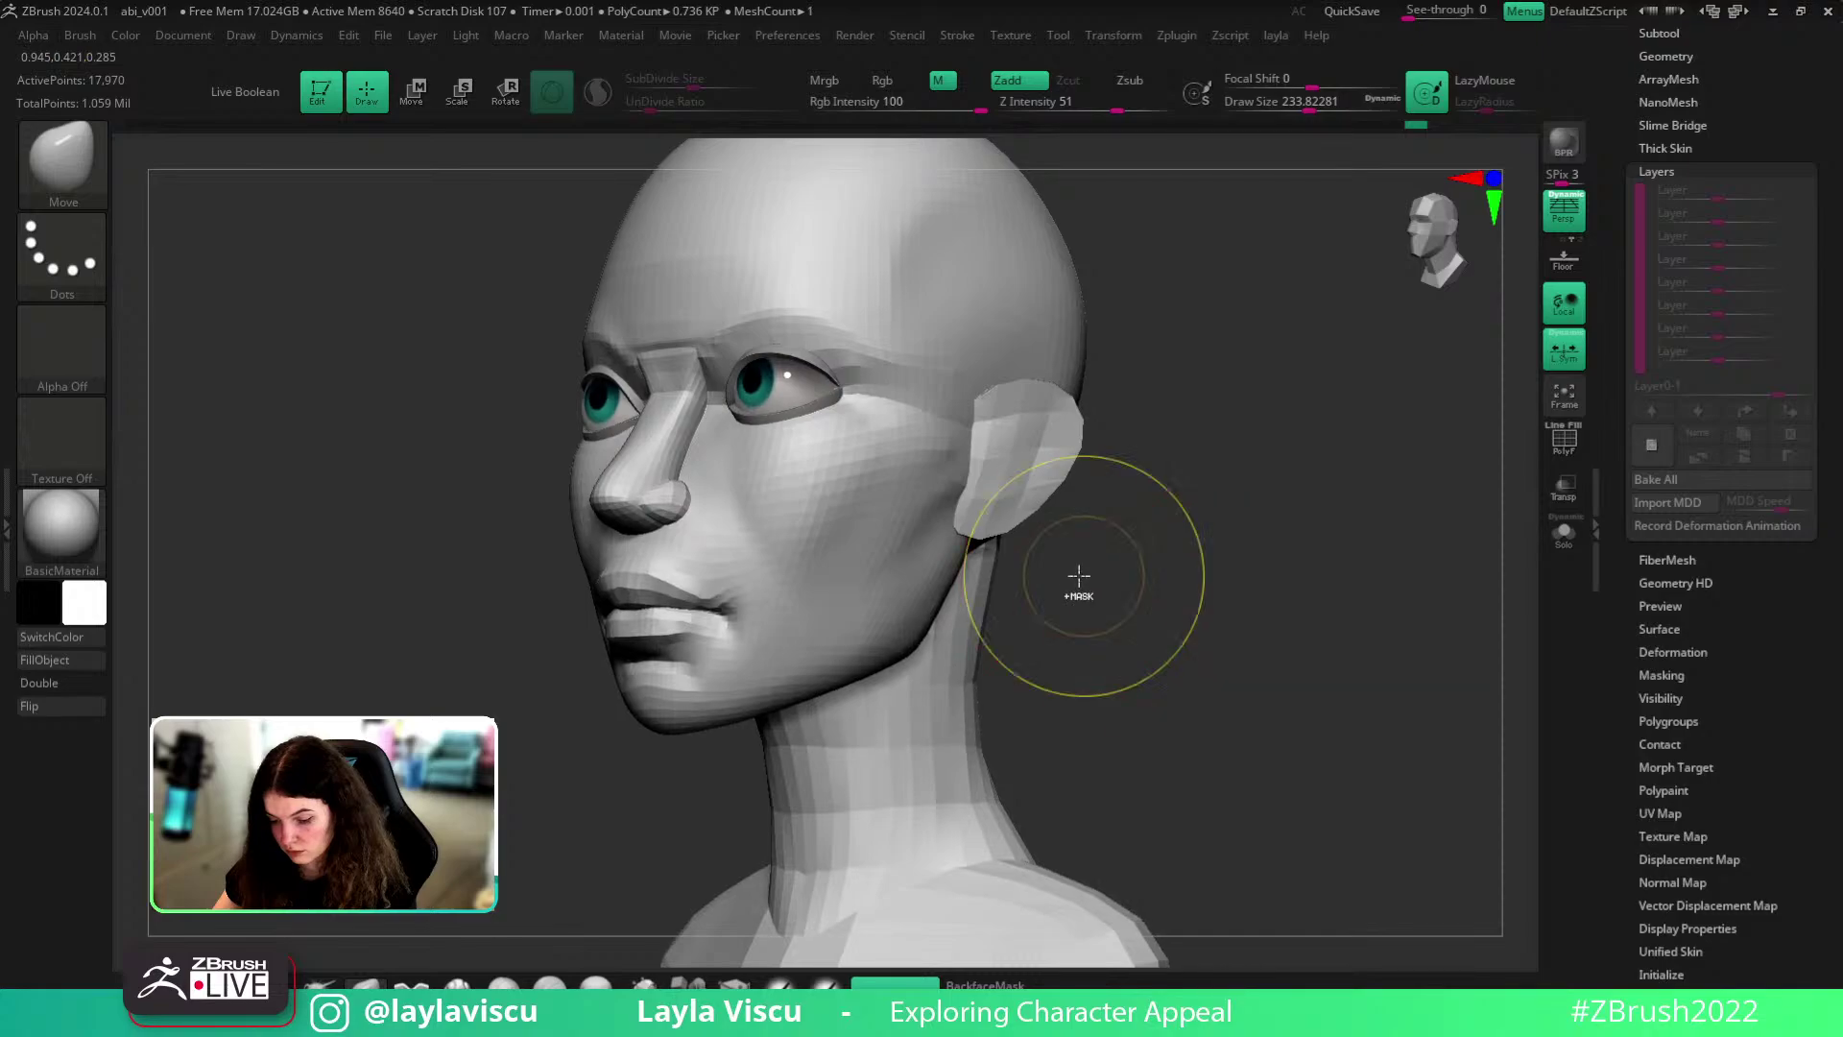
pyautogui.keyDown('ctrl'); pyautogui.keyDown('shift'); pyautogui.click(1082, 579); pyautogui.keyUp('shift'); pyautogui.keyUp('ctrl')
pyautogui.press('s')
pyautogui.moveTo(951, 444); pyautogui.dragTo(941, 444)
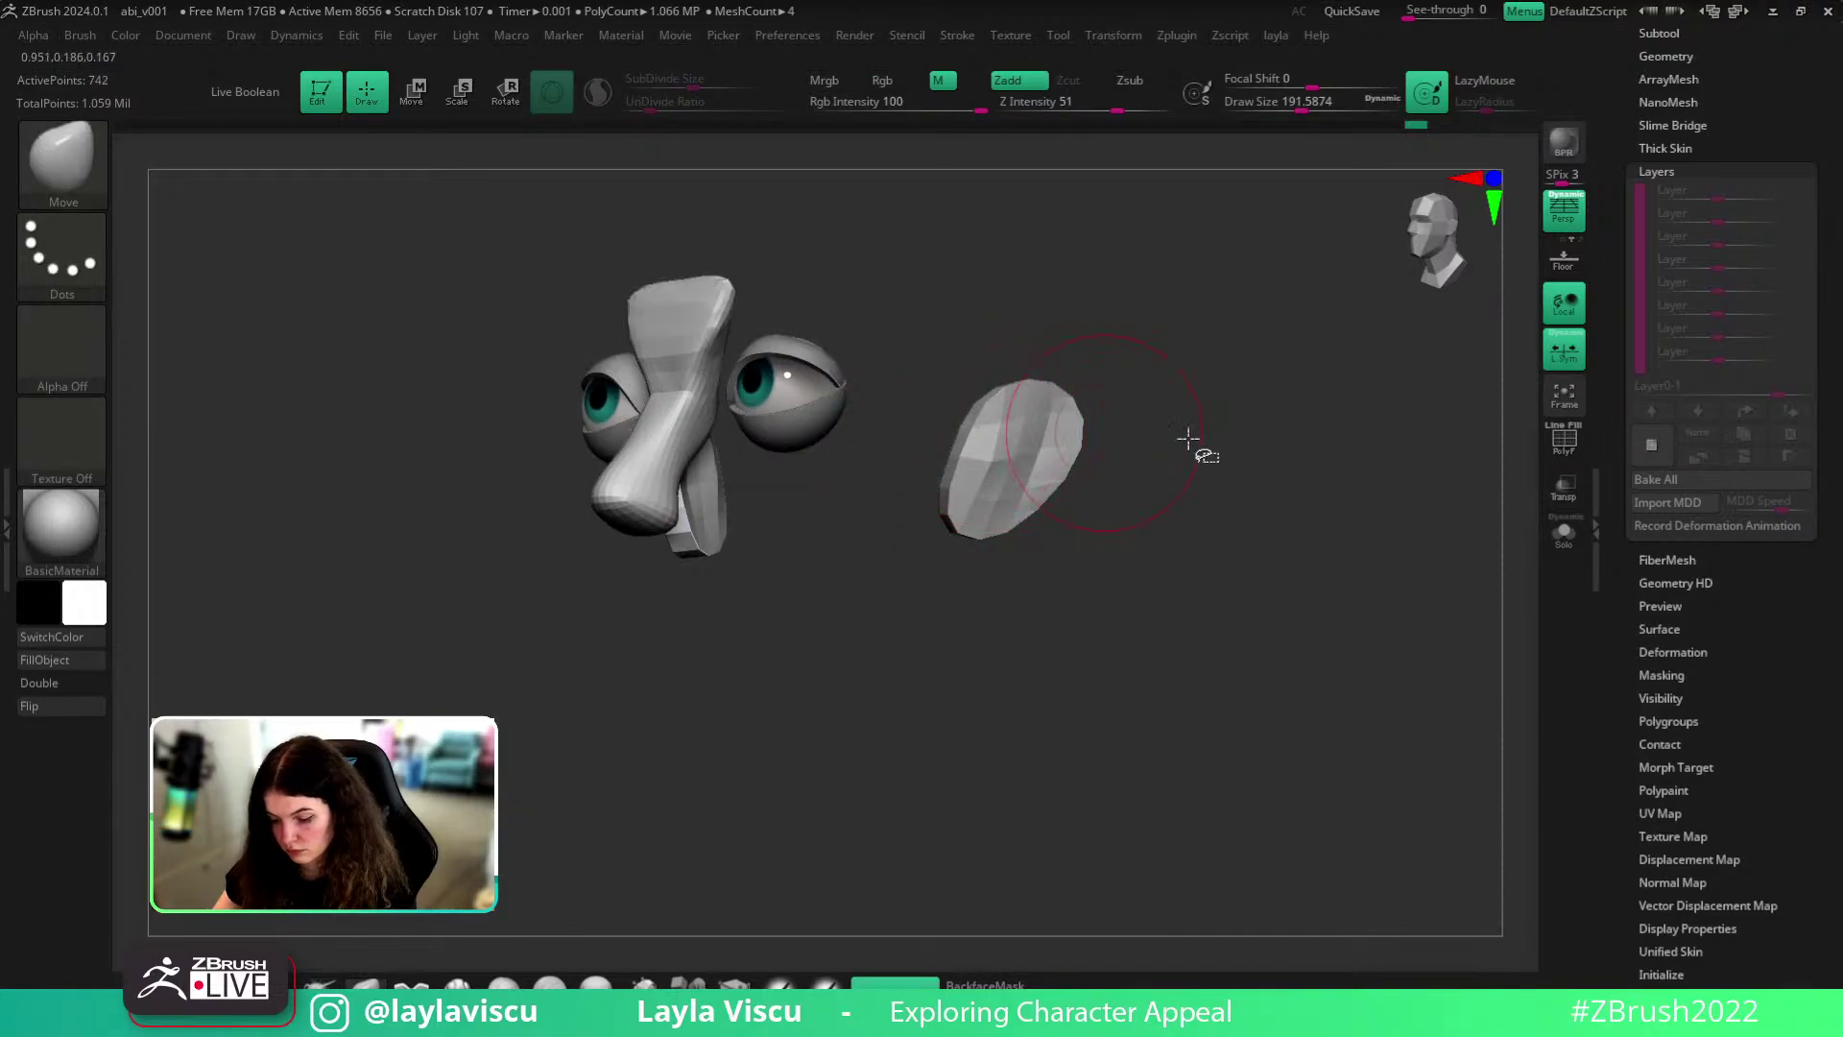
pyautogui.keyDown('ctrl'); pyautogui.keyDown('shift'); pyautogui.click(1270, 561); pyautogui.keyUp('shift'); pyautogui.keyUp('ctrl')
# - Smooth the isolated ear at draw size about 140 and separate the ear and nose pieces into polygroups with Auto Groups
pyautogui.moveTo(1270, 561); pyautogui.dragTo(1295, 527)
pyautogui.keyDown('ctrl'); pyautogui.keyDown('shift'); pyautogui.click(1001, 449); pyautogui.keyUp('shift'); pyautogui.keyUp('ctrl')
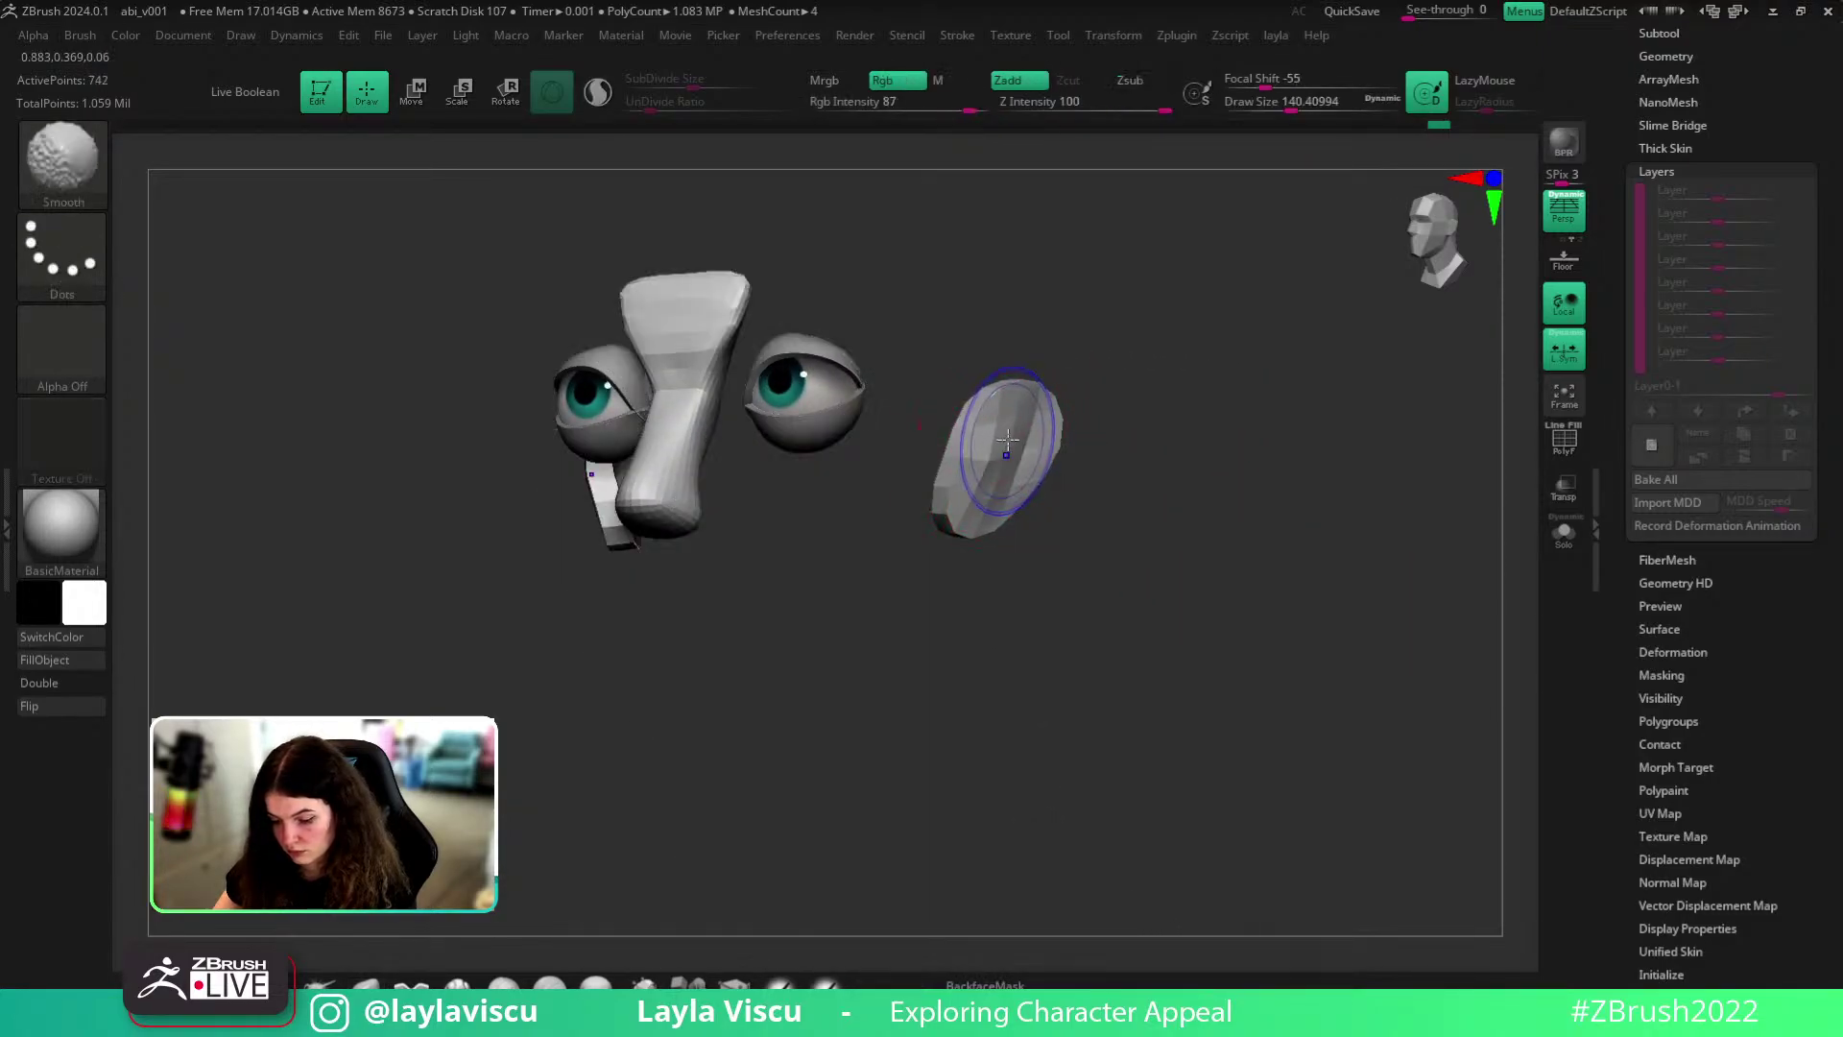
pyautogui.hotkey('shift', 'f')
pyautogui.press('l')
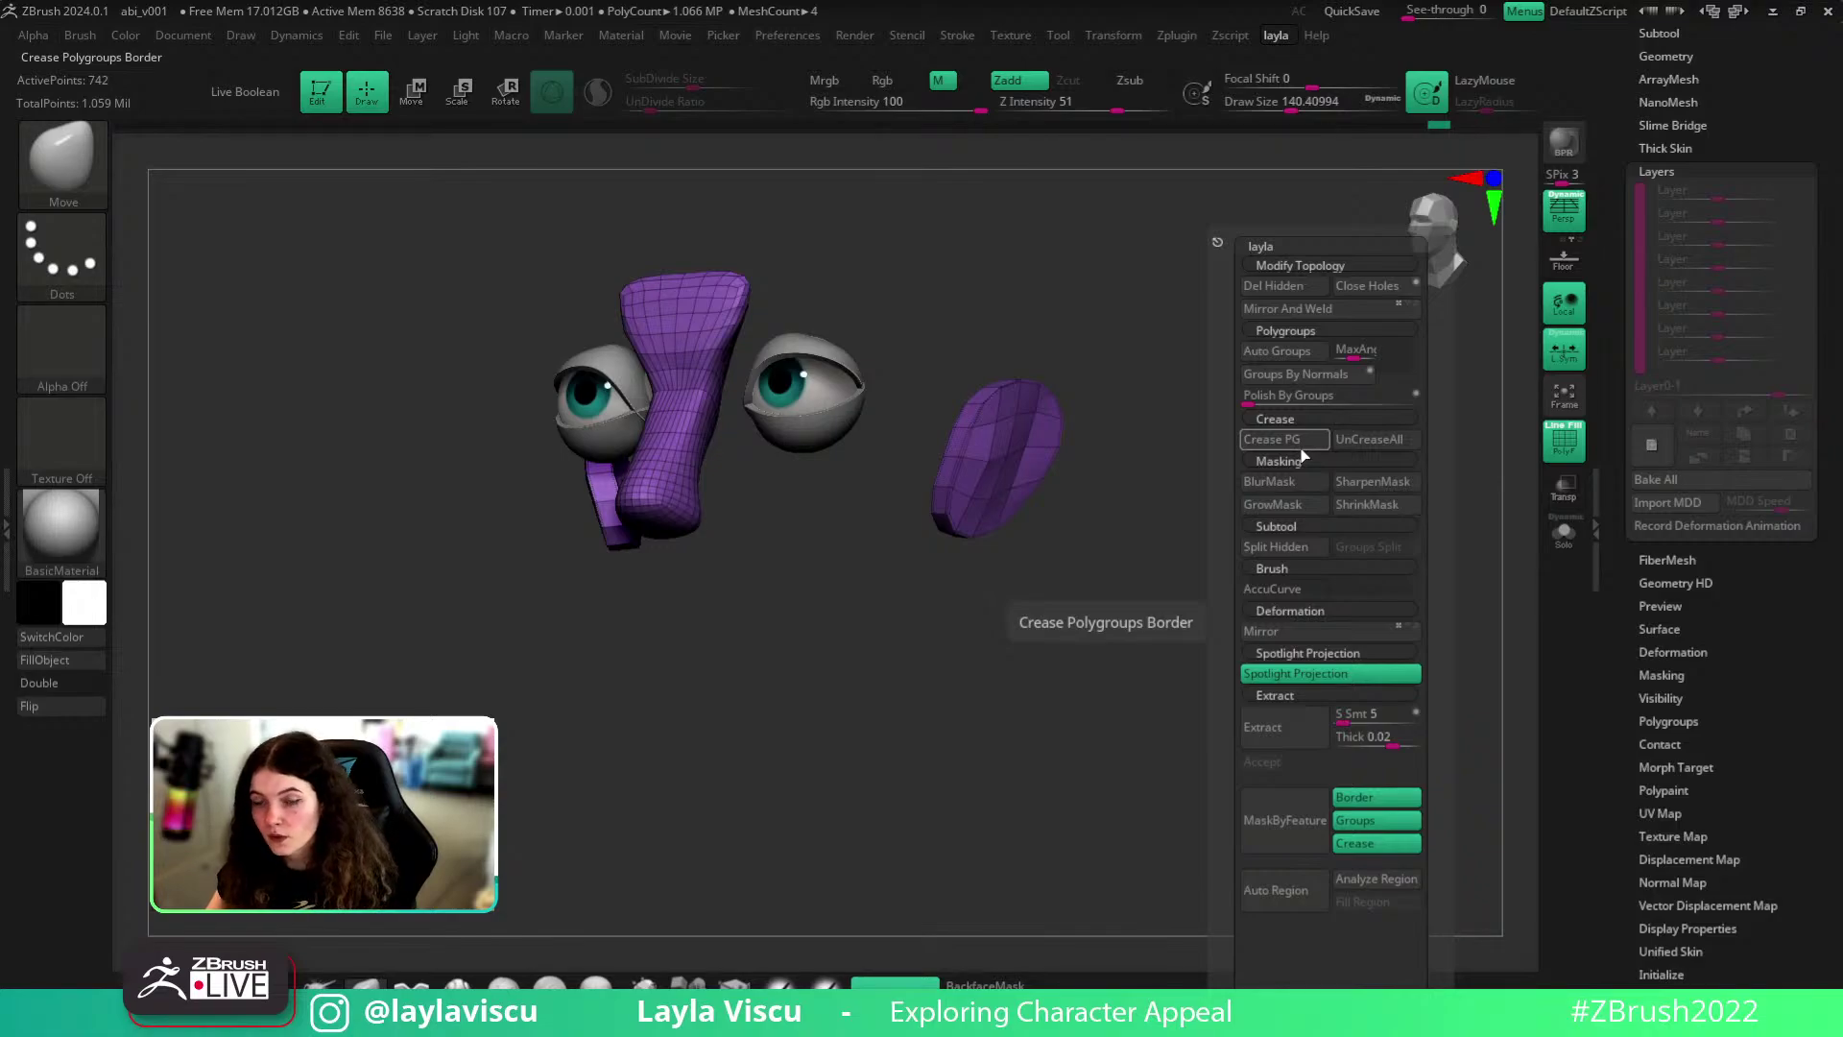
pyautogui.click(1277, 351)
pyautogui.keyDown('ctrl'); pyautogui.keyDown('shift'); pyautogui.click(1174, 524); pyautogui.keyUp('shift'); pyautogui.keyUp('ctrl')
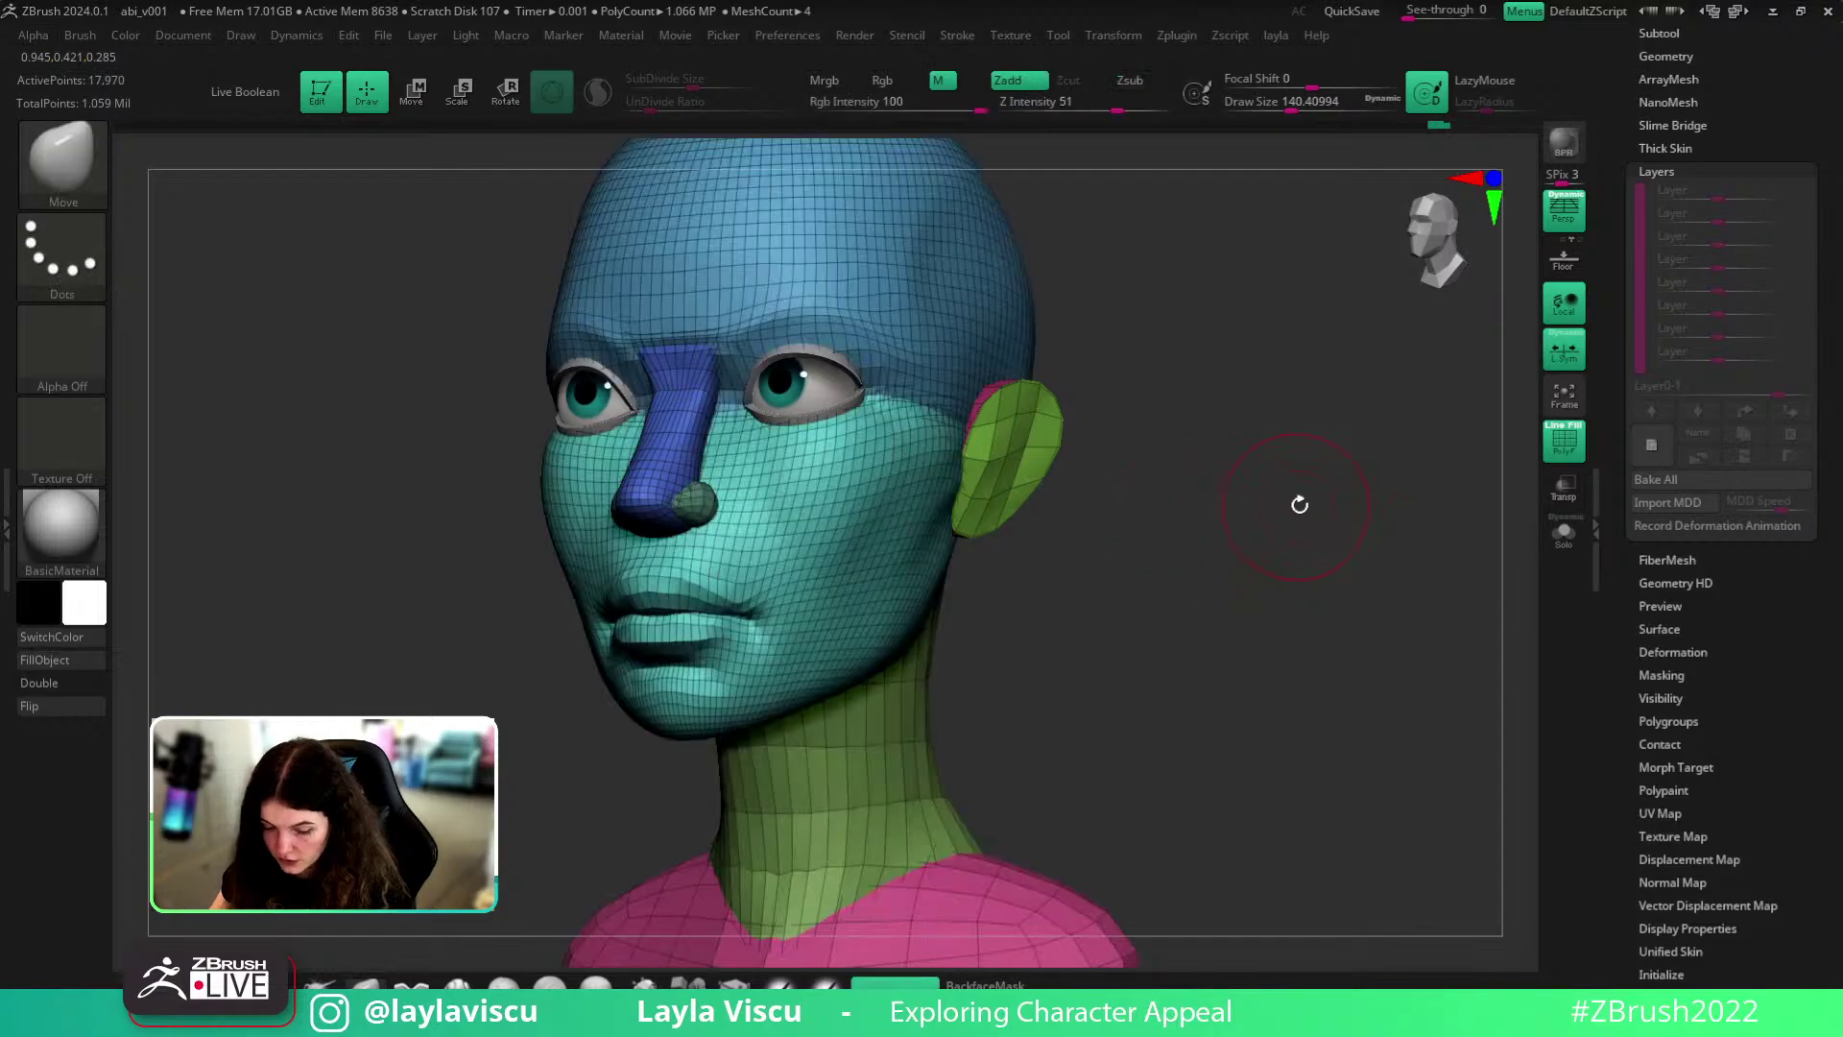
# - Compare the bust's proportions from the front and three-quarter views with perspective distortion on and off
pyautogui.keyDown('shift'); pyautogui.moveTo(1320, 492); pyautogui.dragTo(1313, 556); pyautogui.keyUp('shift')
pyautogui.keyDown('ctrl'); pyautogui.moveTo(1247, 481); pyautogui.dragTo(1169, 458, button='right'); pyautogui.keyUp('ctrl')
pyautogui.hotkey('shift', 'f')
pyautogui.click(1569, 222)
pyautogui.click(1569, 221)
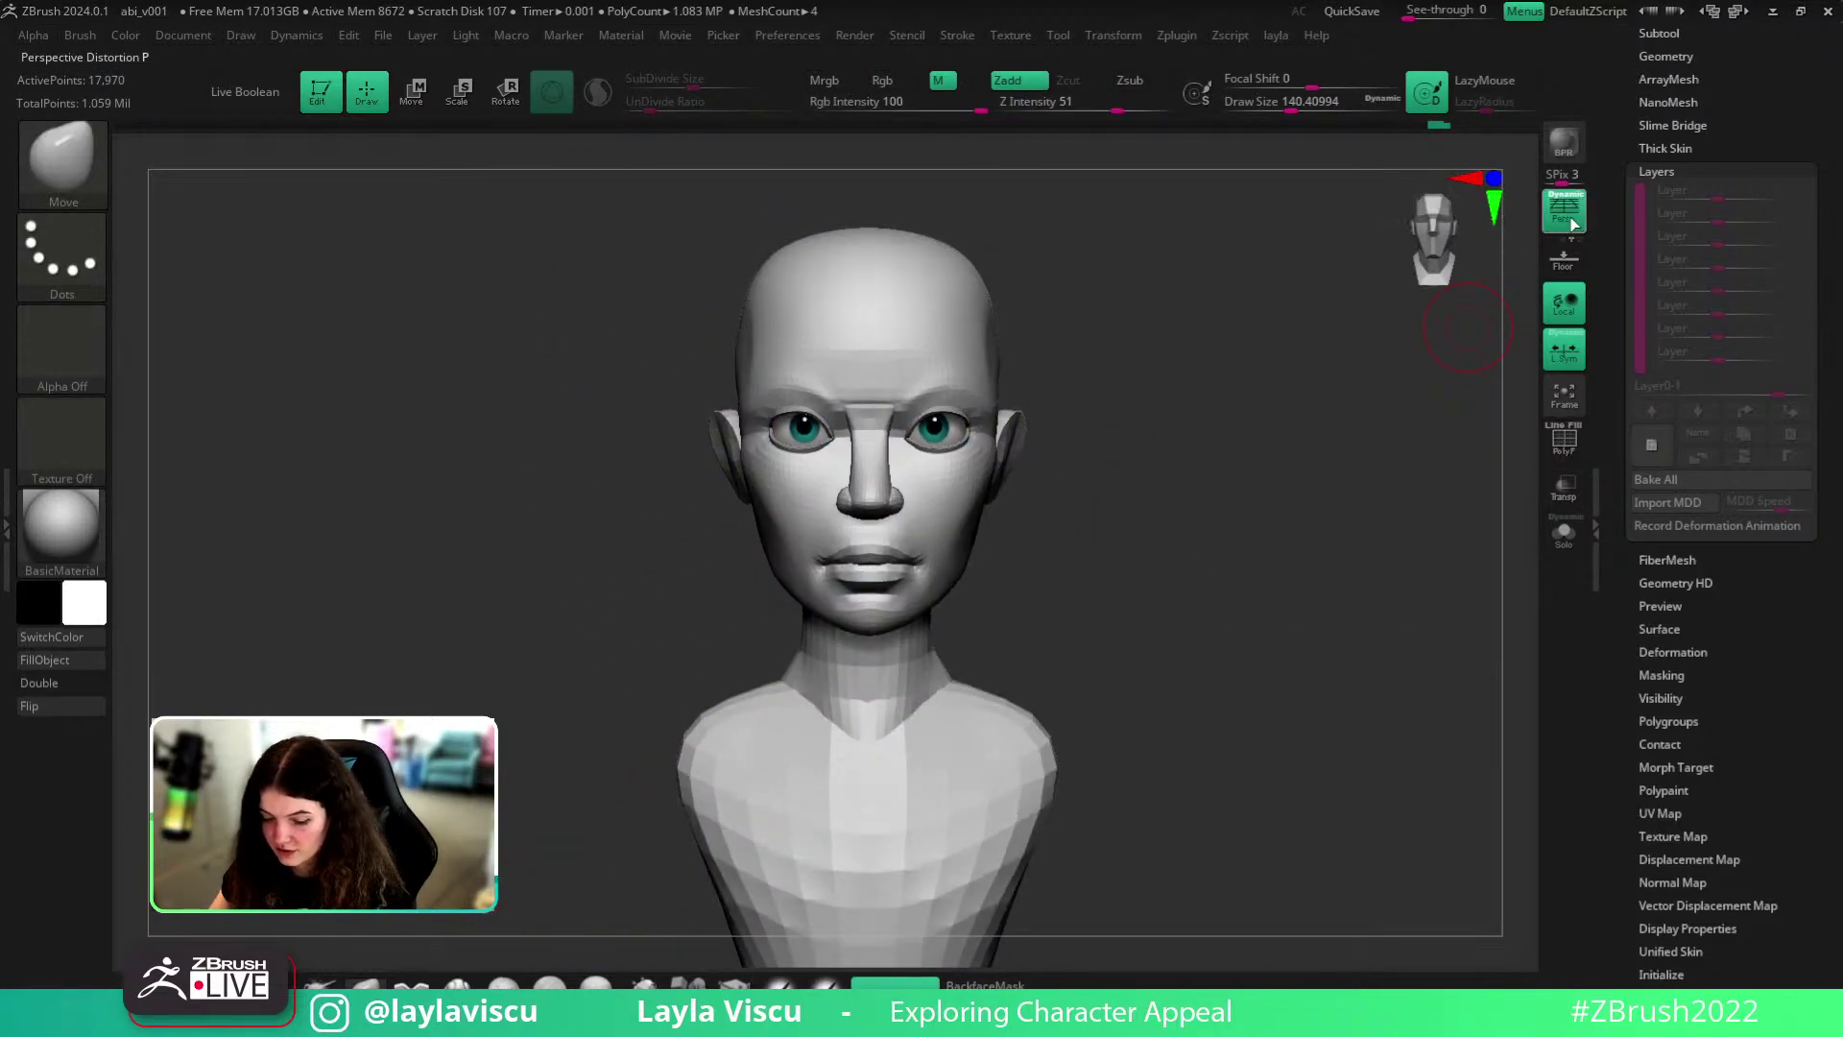
pyautogui.click(1570, 222)
pyautogui.click(1569, 223)
pyautogui.moveTo(1248, 484); pyautogui.dragTo(1188, 499)
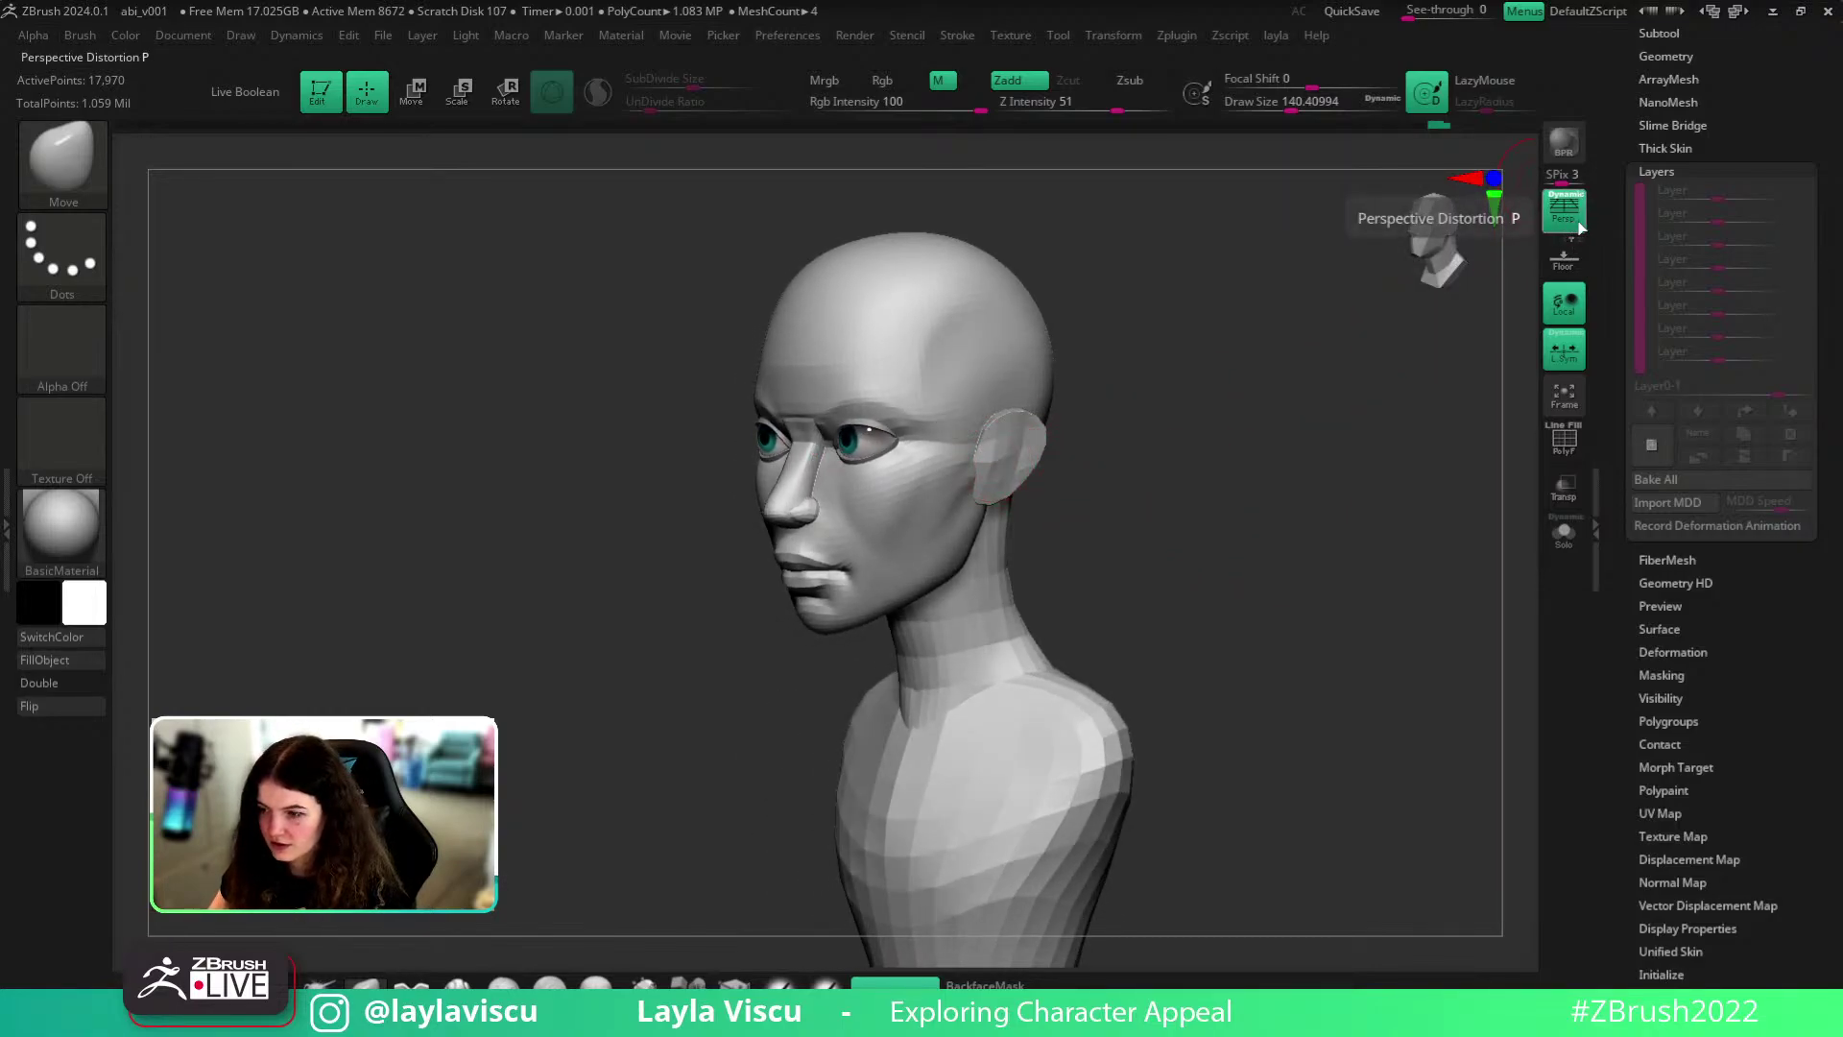
pyautogui.moveTo(1286, 434)
pyautogui.mouseDown()
pyautogui.moveTo(1242, 596)
pyautogui.moveTo(1390, 535)
pyautogui.moveTo(1373, 562)
pyautogui.mouseUp()
pyautogui.hotkey('shift', 'f')
pyautogui.hotkey('shift', 'f')
pyautogui.press('p')
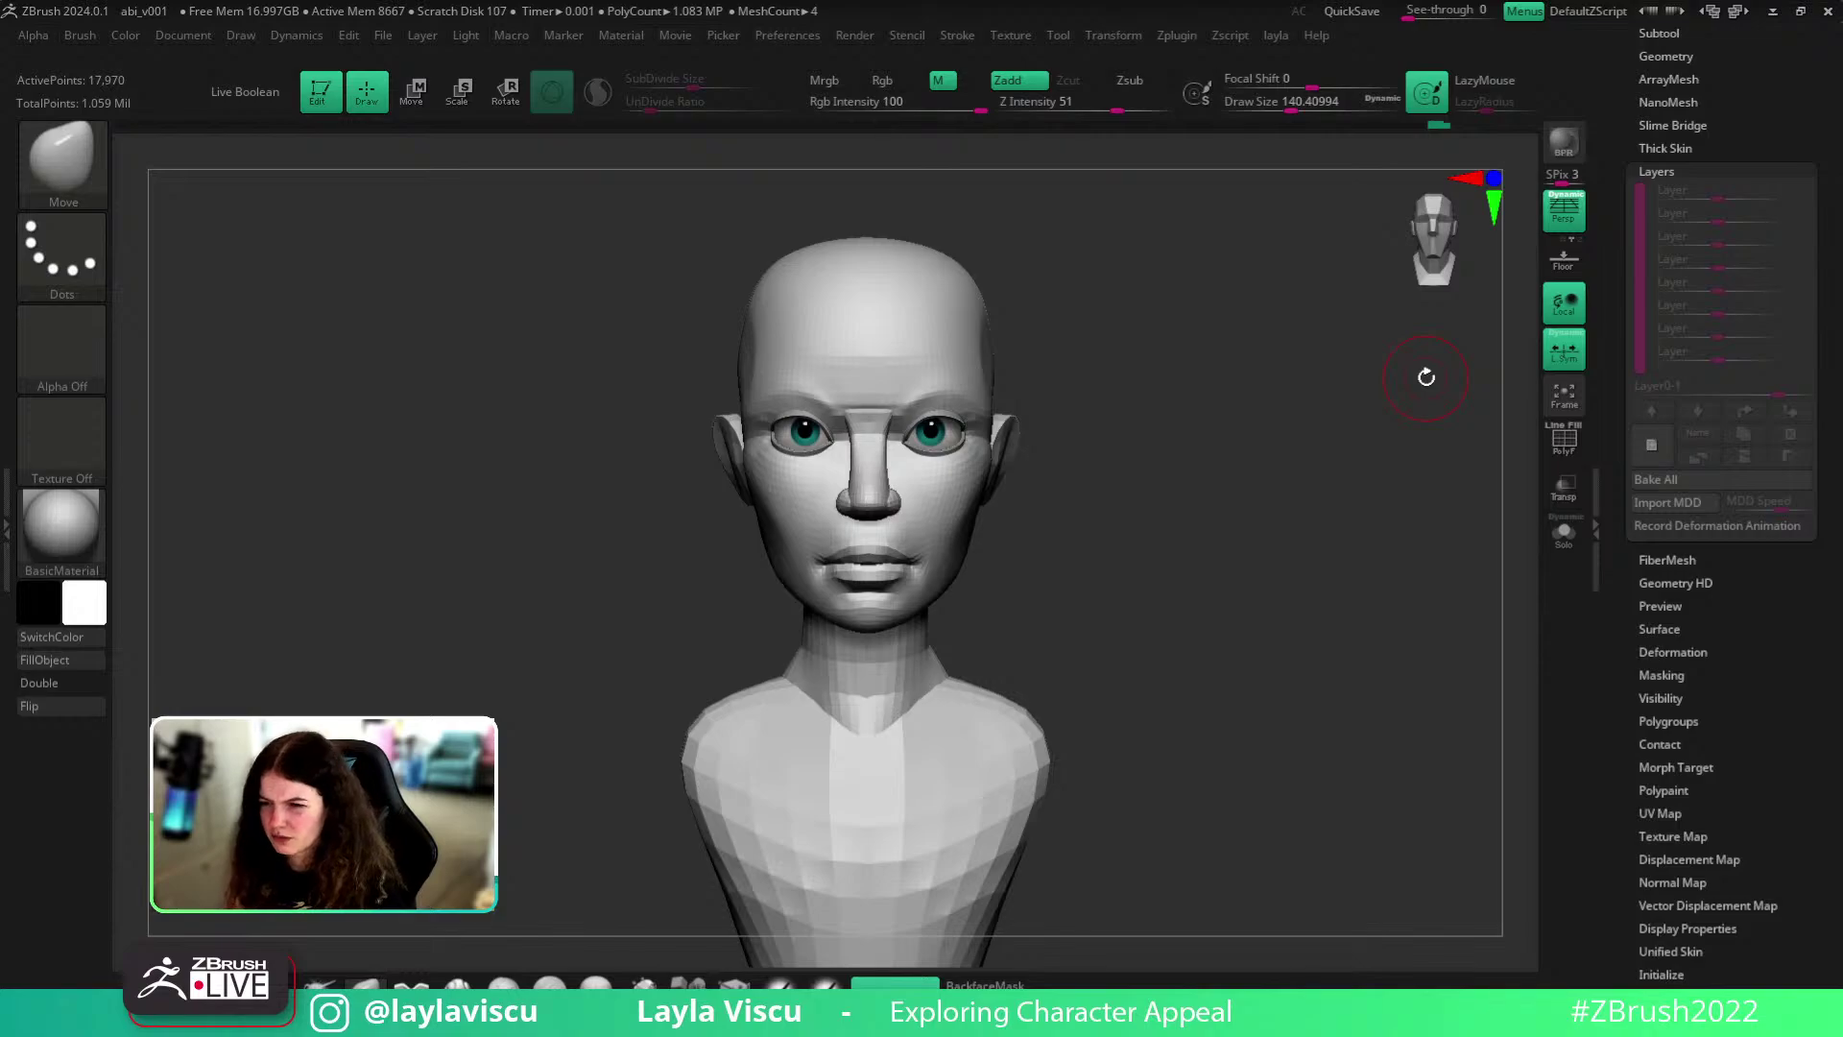
# - Isolate the ear's front face and smooth it at draw size about 97, bringing the whole head back
pyautogui.moveTo(1129, 506)
pyautogui.mouseDown()
pyautogui.moveTo(1078, 486)
pyautogui.moveTo(1067, 537)
pyautogui.mouseUp()
pyautogui.keyDown('ctrl'); pyautogui.keyDown('shift'); pyautogui.click(1004, 507); pyautogui.keyUp('shift'); pyautogui.keyUp('ctrl')
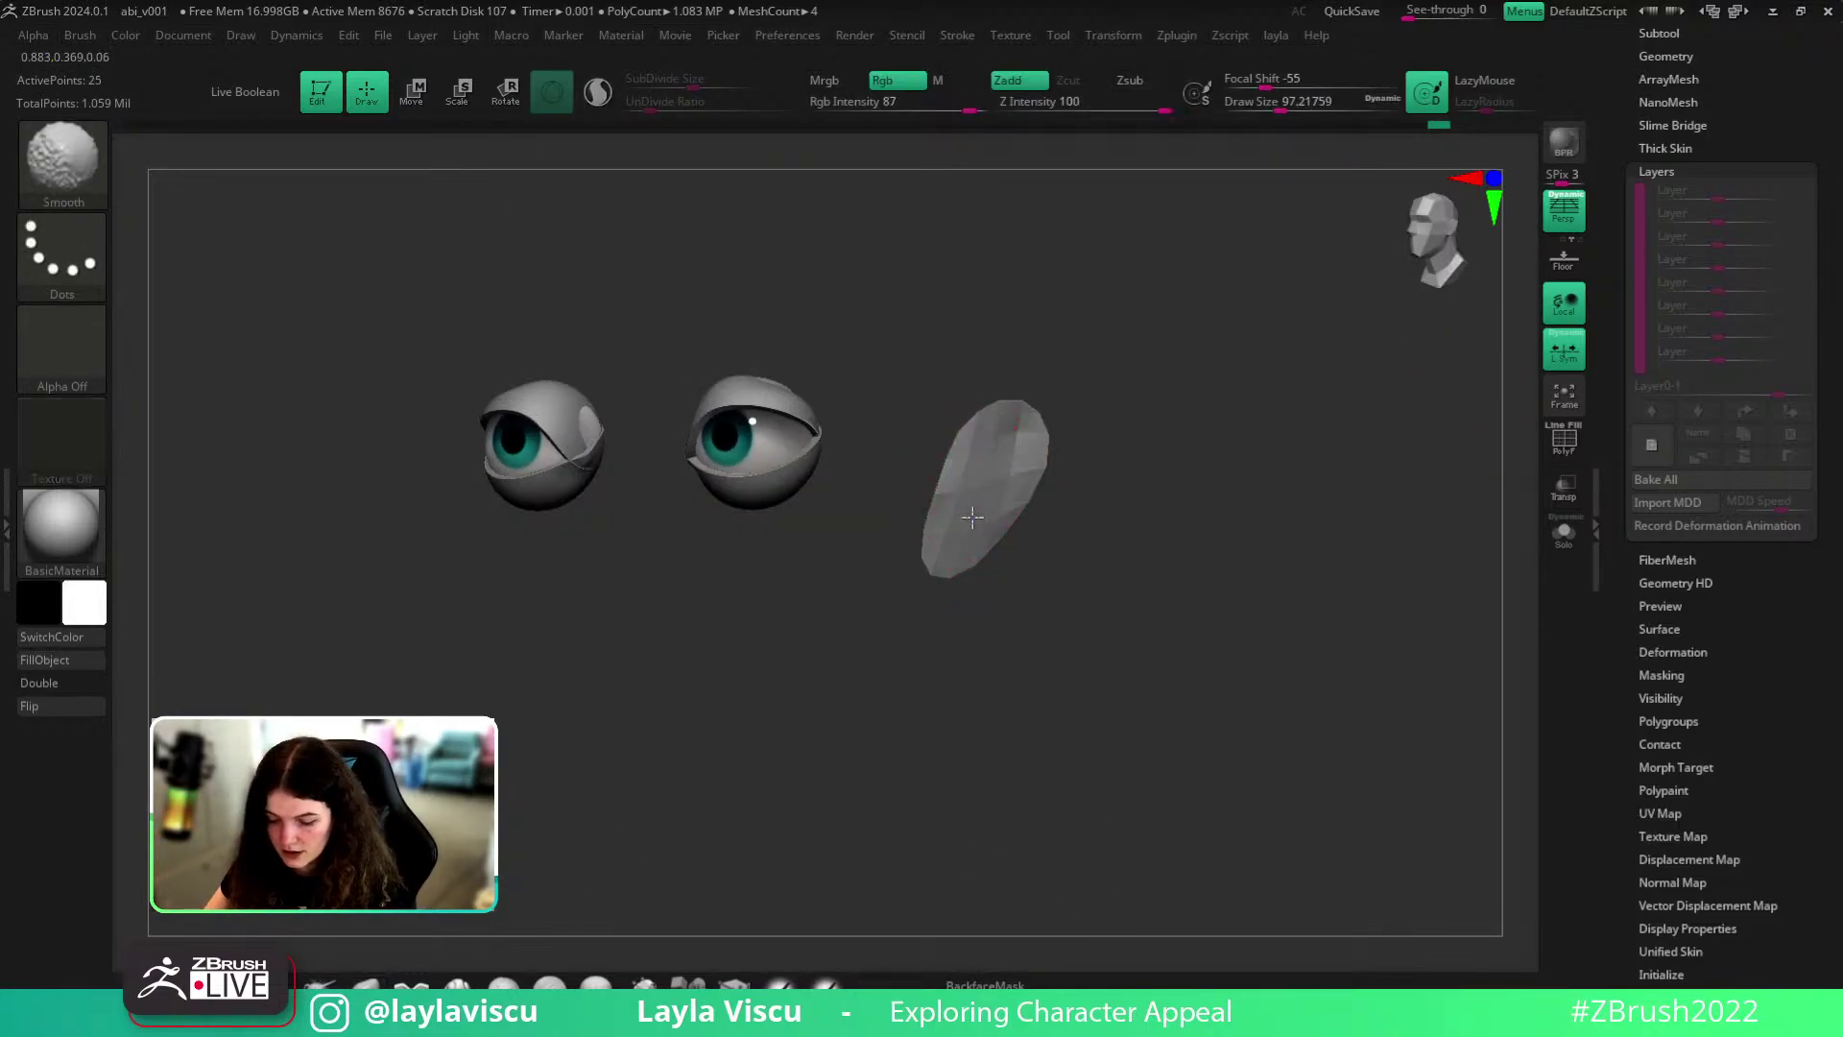
pyautogui.keyDown('ctrl'); pyautogui.keyDown('shift'); pyautogui.click(1163, 625); pyautogui.keyUp('shift'); pyautogui.keyUp('ctrl')
pyautogui.moveTo(1164, 625); pyautogui.dragTo(1069, 596)
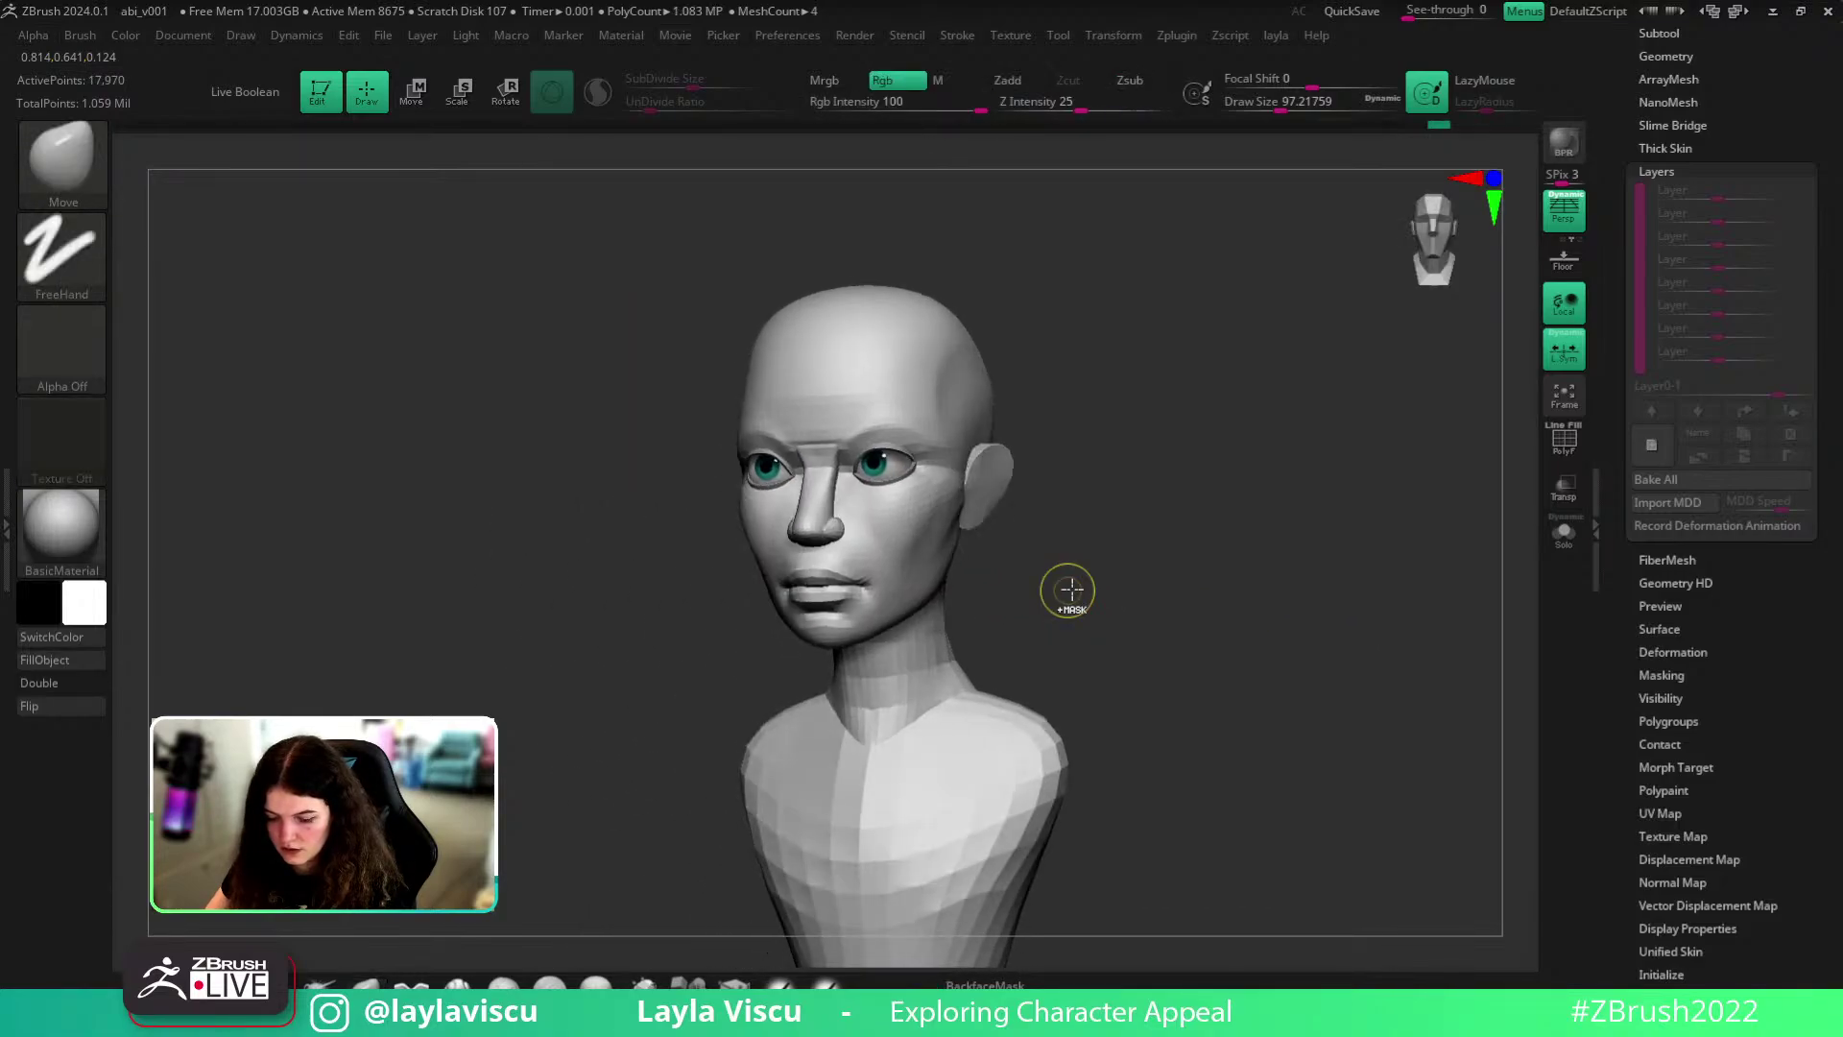
# - Switch the visibility selection brush from SliceCurve to SelectRect and isolate the ear faces
pyautogui.keyDown('ctrl'); pyautogui.keyDown('shift'); pyautogui.click(1069, 596); pyautogui.keyUp('shift'); pyautogui.keyUp('ctrl')
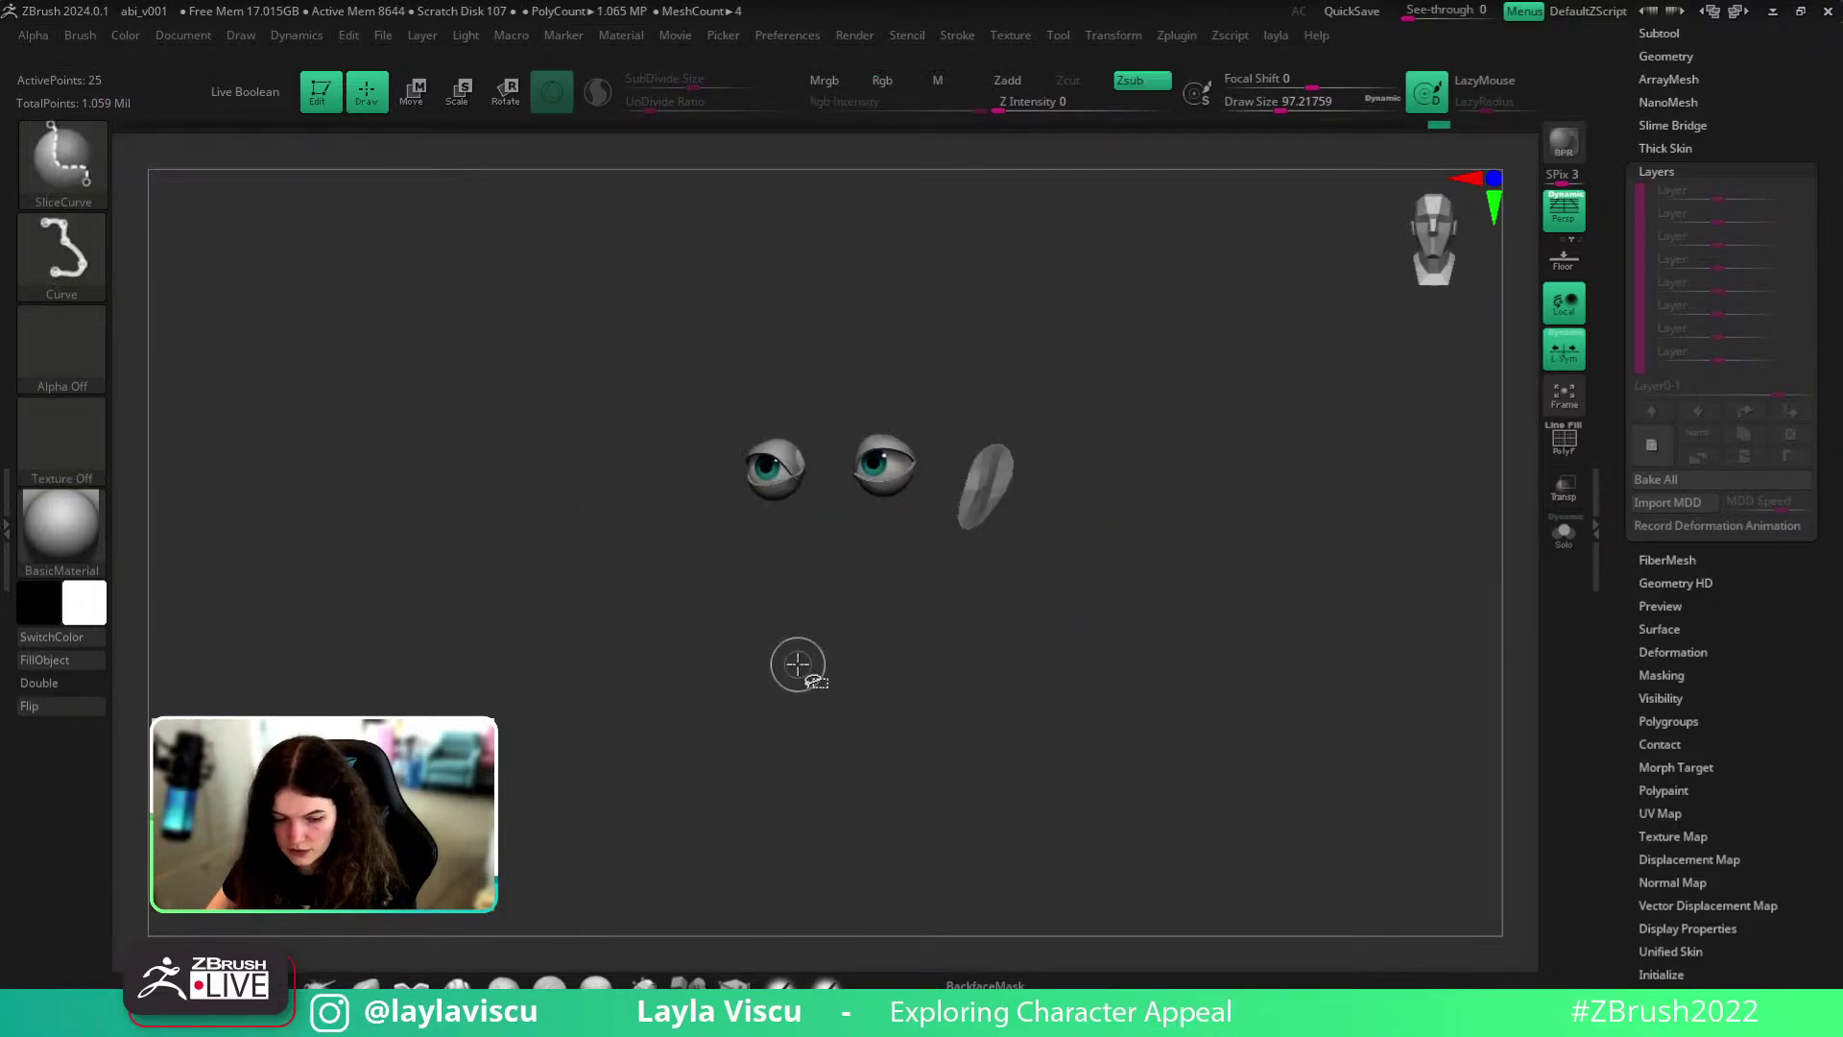
pyautogui.press('b')
pyautogui.keyDown('ctrl'); pyautogui.keyDown('shift'); pyautogui.click(192, 198); pyautogui.keyUp('shift'); pyautogui.keyUp('ctrl')
pyautogui.keyDown('ctrl'); pyautogui.keyDown('shift'); pyautogui.moveTo(423, 576); pyautogui.dragTo(643, 566); pyautogui.keyUp('shift'); pyautogui.keyUp('ctrl')
pyautogui.keyDown('ctrl'); pyautogui.keyDown('shift'); pyautogui.click(742, 491); pyautogui.keyUp('shift'); pyautogui.keyUp('ctrl')
pyautogui.keyDown('ctrl'); pyautogui.keyDown('shift'); pyautogui.moveTo(1147, 526); pyautogui.dragTo(983, 600); pyautogui.keyUp('shift'); pyautogui.keyUp('ctrl')
pyautogui.keyDown('ctrl'); pyautogui.keyDown('shift'); pyautogui.click(1255, 509); pyautogui.keyUp('shift'); pyautogui.keyUp('ctrl')
# - Turn on the polyframe, isolate the rear faces of both ears and group them into one polygroup
pyautogui.keyDown('alt'); pyautogui.moveTo(815, 520); pyautogui.dragTo(983, 646); pyautogui.keyUp('alt')
pyautogui.hotkey('shift', 'f')
pyautogui.keyDown('ctrl'); pyautogui.keyDown('shift'); pyautogui.click(983, 494); pyautogui.keyUp('shift'); pyautogui.keyUp('ctrl')
pyautogui.keyDown('ctrl'); pyautogui.keyDown('shift'); pyautogui.click(983, 494); pyautogui.keyUp('shift'); pyautogui.keyUp('ctrl')
pyautogui.keyDown('ctrl'); pyautogui.keyDown('shift'); pyautogui.click(446, 499); pyautogui.keyUp('shift'); pyautogui.keyUp('ctrl')
pyautogui.keyDown('ctrl'); pyautogui.keyDown('shift'); pyautogui.moveTo(1085, 395); pyautogui.dragTo(1163, 512); pyautogui.keyUp('shift'); pyautogui.keyUp('ctrl')
pyautogui.hotkey('ctrl', 'w')
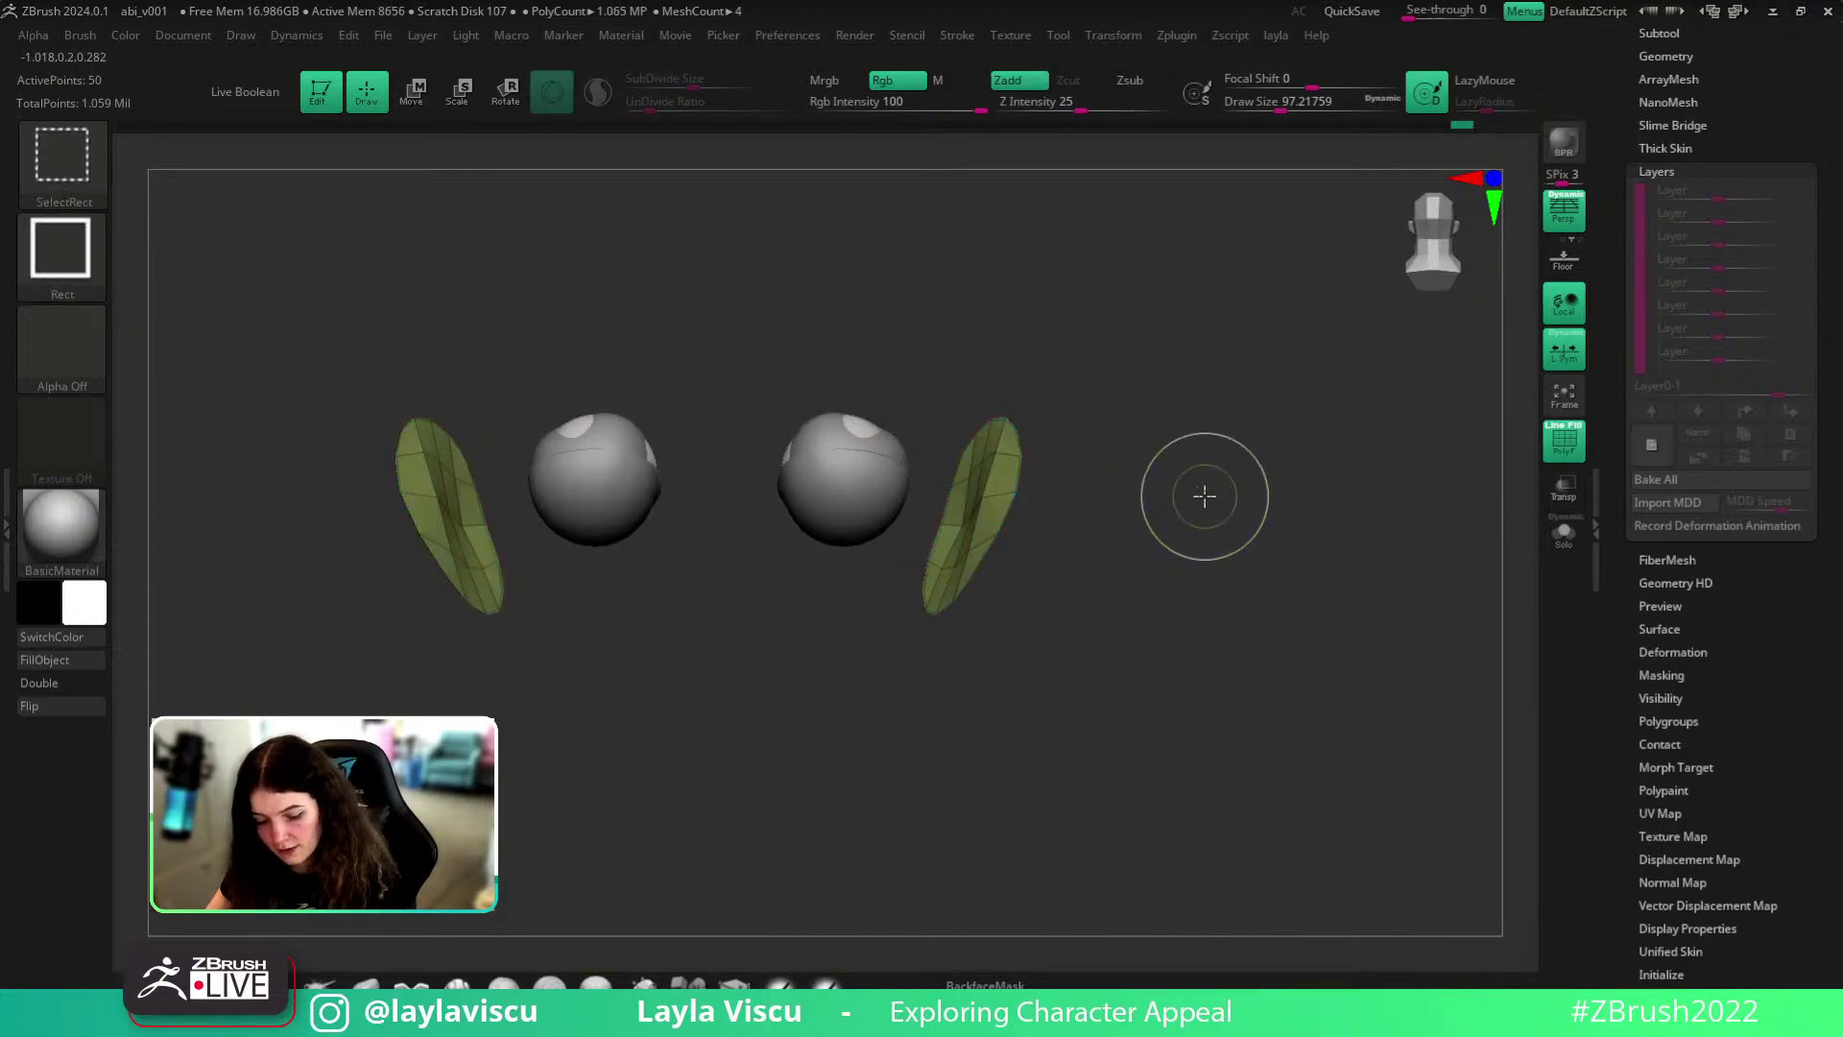
# - Isolate the ear's outer rim to check the ear polygroups, restoring the whole head's visibility
pyautogui.keyDown('ctrl'); pyautogui.keyDown('shift'); pyautogui.click(1205, 498); pyautogui.keyUp('shift'); pyautogui.keyUp('ctrl')
pyautogui.keyDown('ctrl'); pyautogui.keyDown('shift'); pyautogui.click(1027, 491); pyautogui.keyUp('shift'); pyautogui.keyUp('ctrl')
pyautogui.keyDown('ctrl'); pyautogui.keyDown('alt'); pyautogui.keyDown('shift'); pyautogui.click(974, 485); pyautogui.keyUp('shift'); pyautogui.keyUp('alt'); pyautogui.keyUp('ctrl')
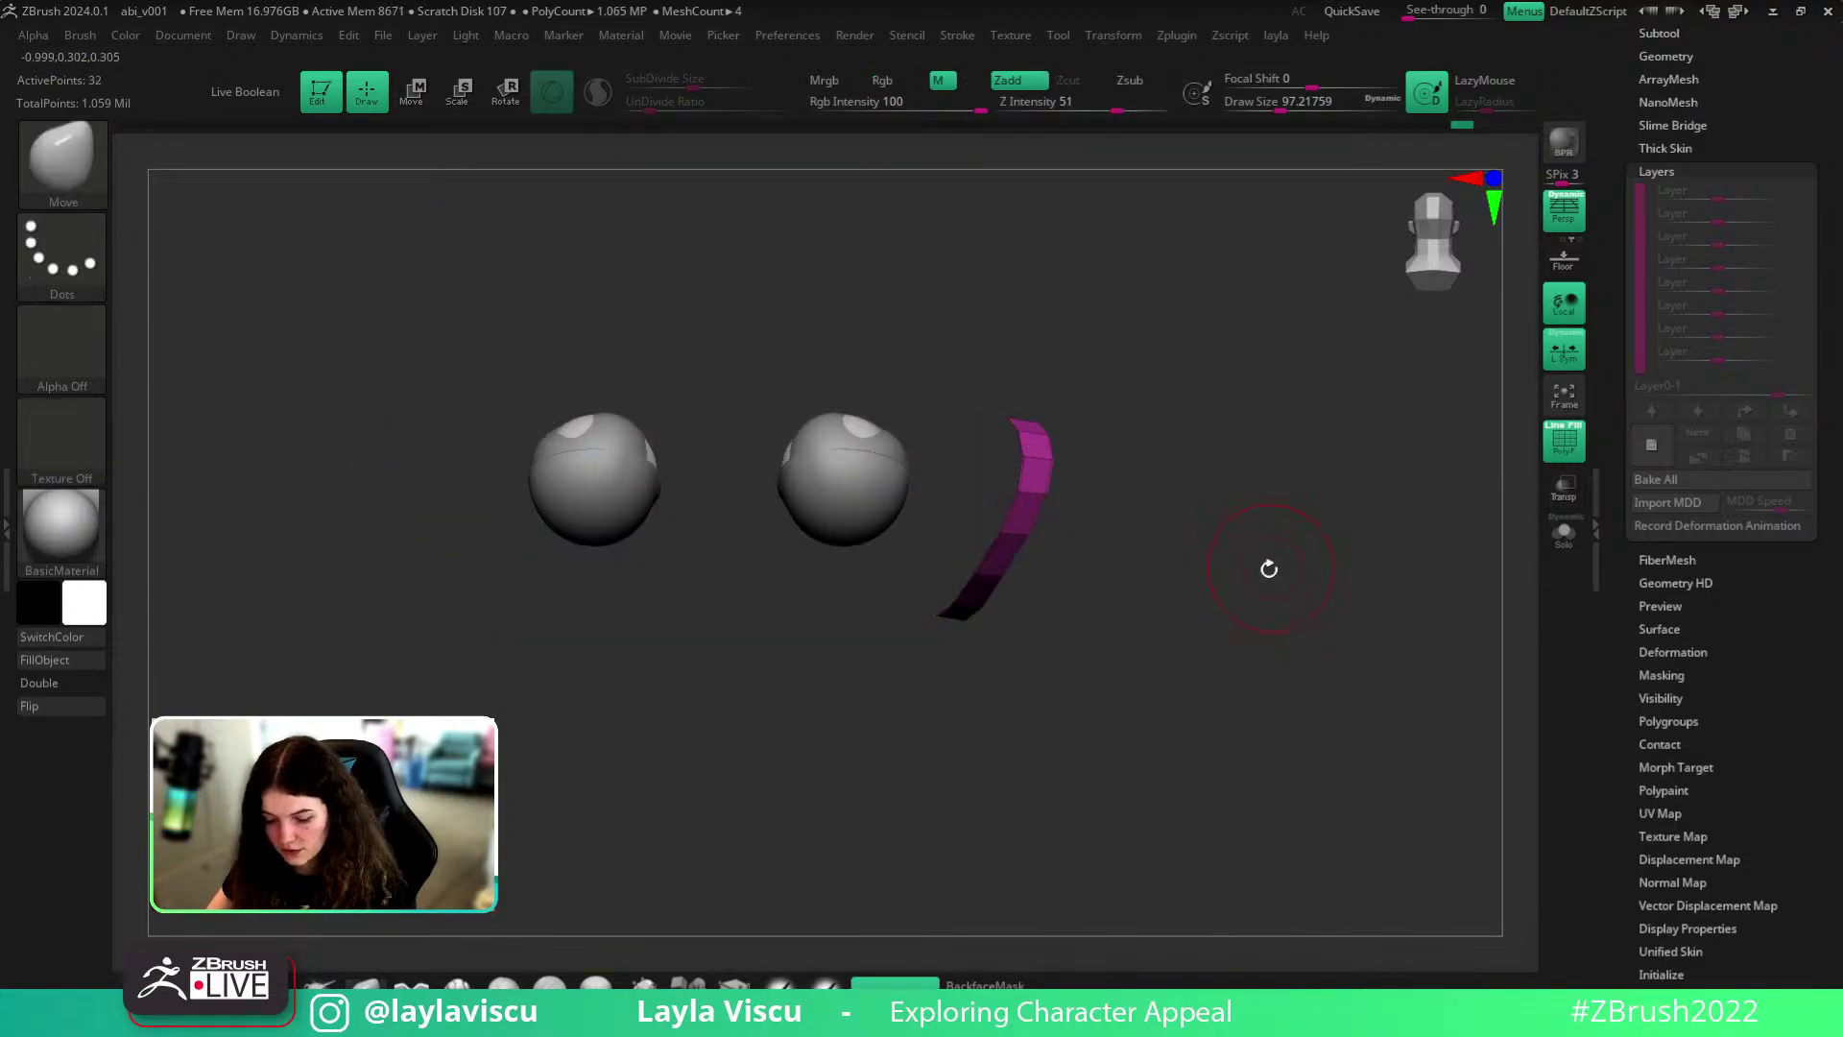
pyautogui.keyDown('ctrl'); pyautogui.keyDown('shift'); pyautogui.click(1247, 609); pyautogui.keyUp('shift'); pyautogui.keyUp('ctrl')
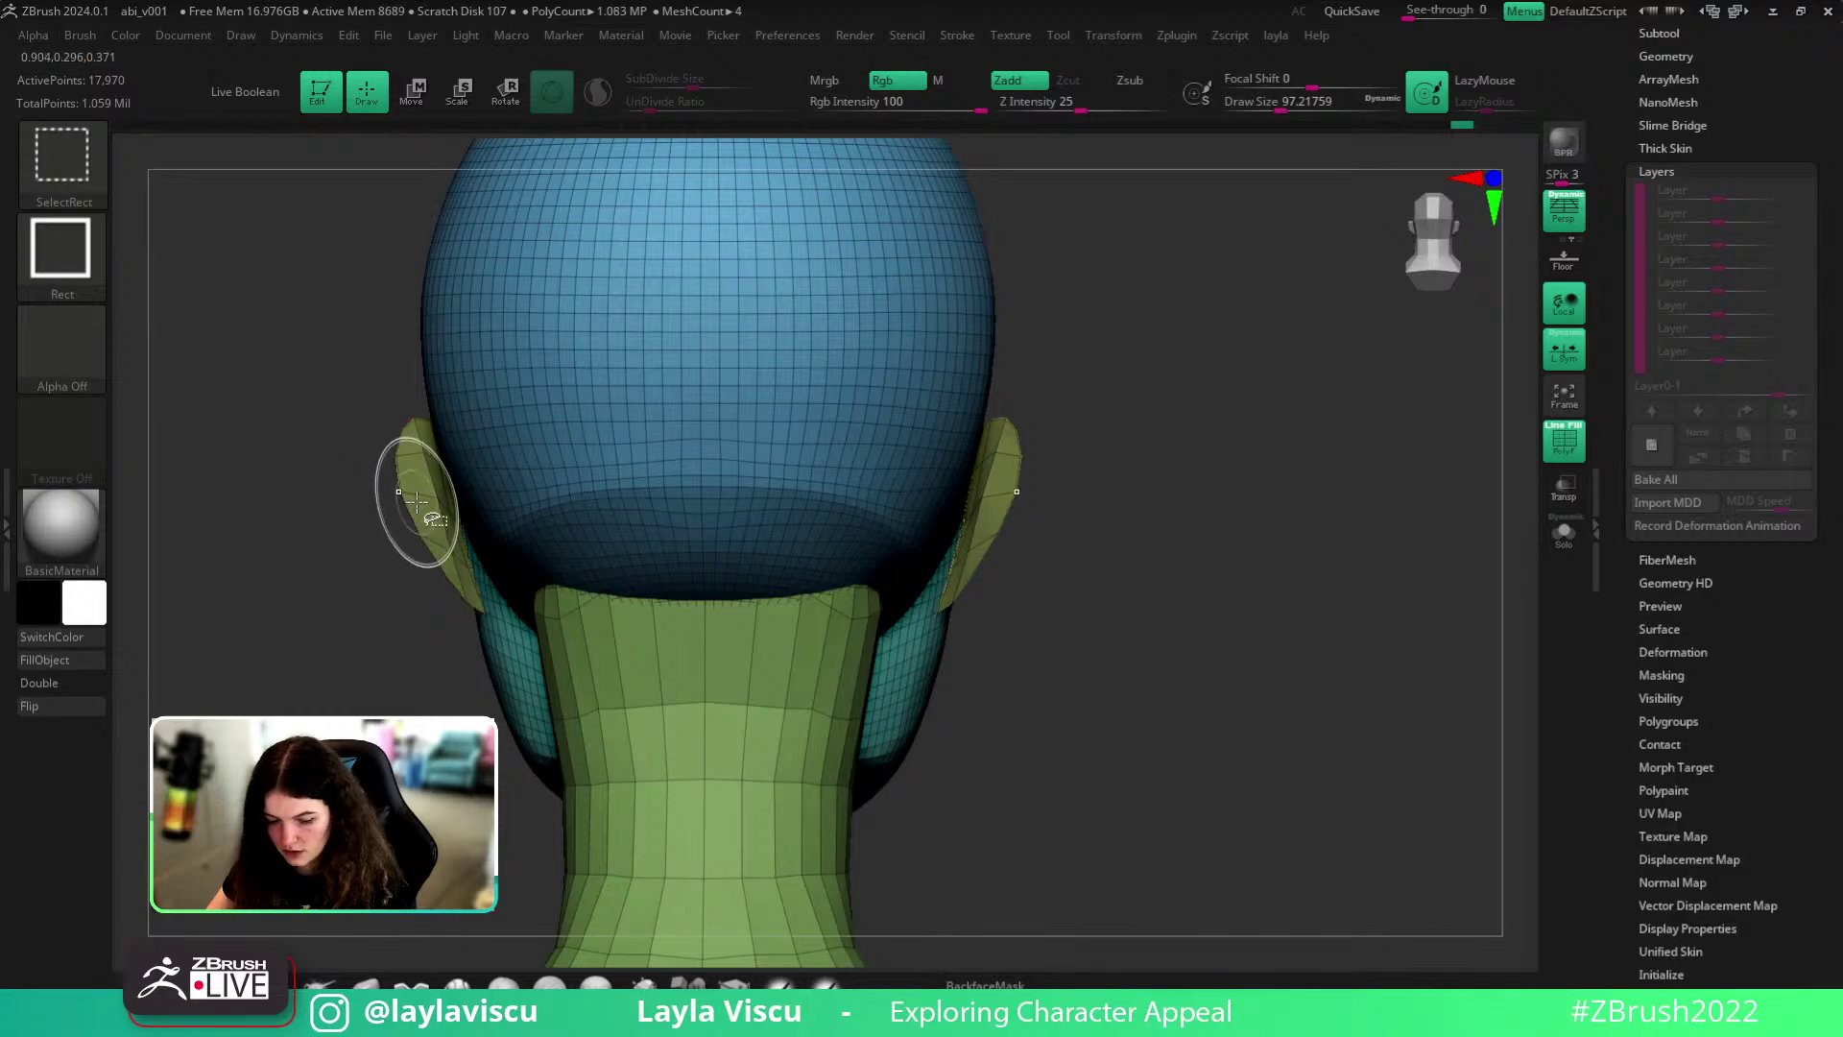
pyautogui.moveTo(1136, 576)
pyautogui.mouseDown()
pyautogui.moveTo(1270, 567)
pyautogui.moveTo(1234, 572)
pyautogui.moveTo(1204, 539)
pyautogui.mouseUp()
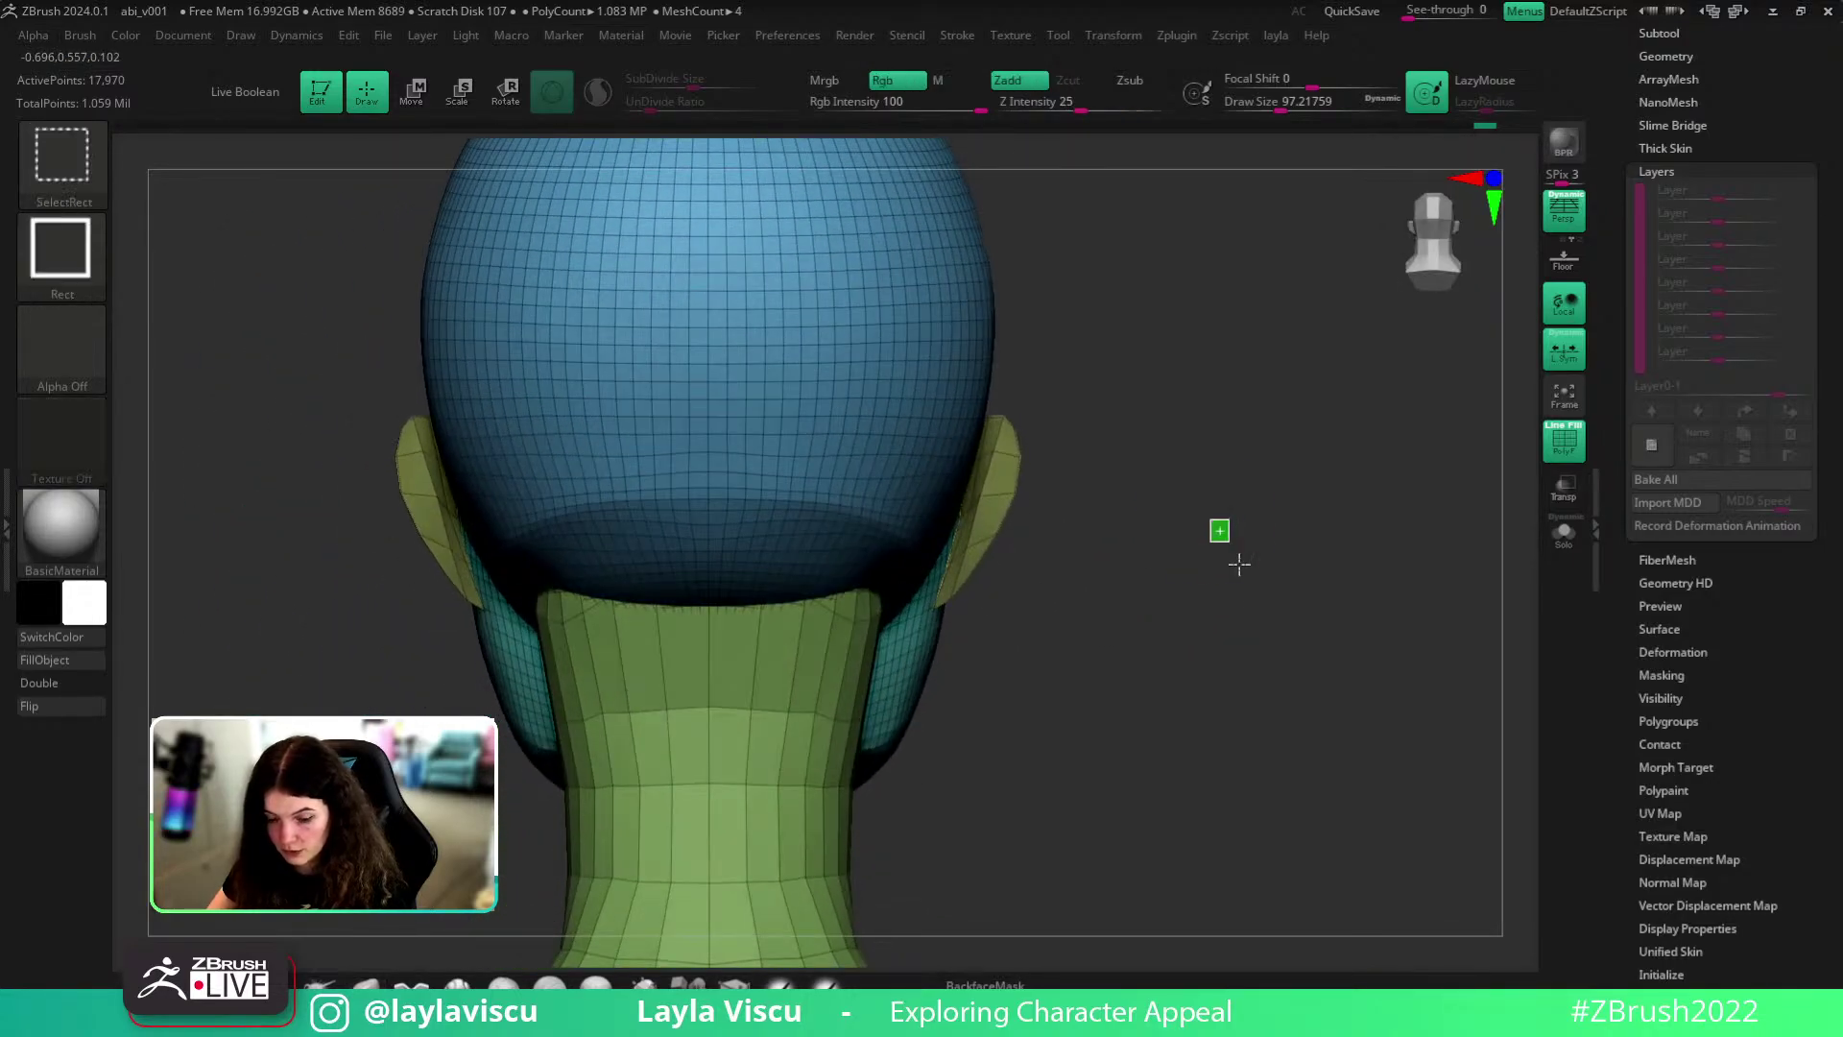
pyautogui.keyDown('ctrl'); pyautogui.keyDown('shift'); pyautogui.click(1226, 576); pyautogui.keyUp('shift'); pyautogui.keyUp('ctrl')
pyautogui.keyDown('ctrl'); pyautogui.keyDown('shift'); pyautogui.click(1286, 604); pyautogui.keyUp('shift'); pyautogui.keyUp('ctrl')
# - Isolate the front and rear ear faces in turn and smooth them with the Smooth brush at draw size about 97
pyautogui.moveTo(1300, 624); pyautogui.dragTo(1344, 526)
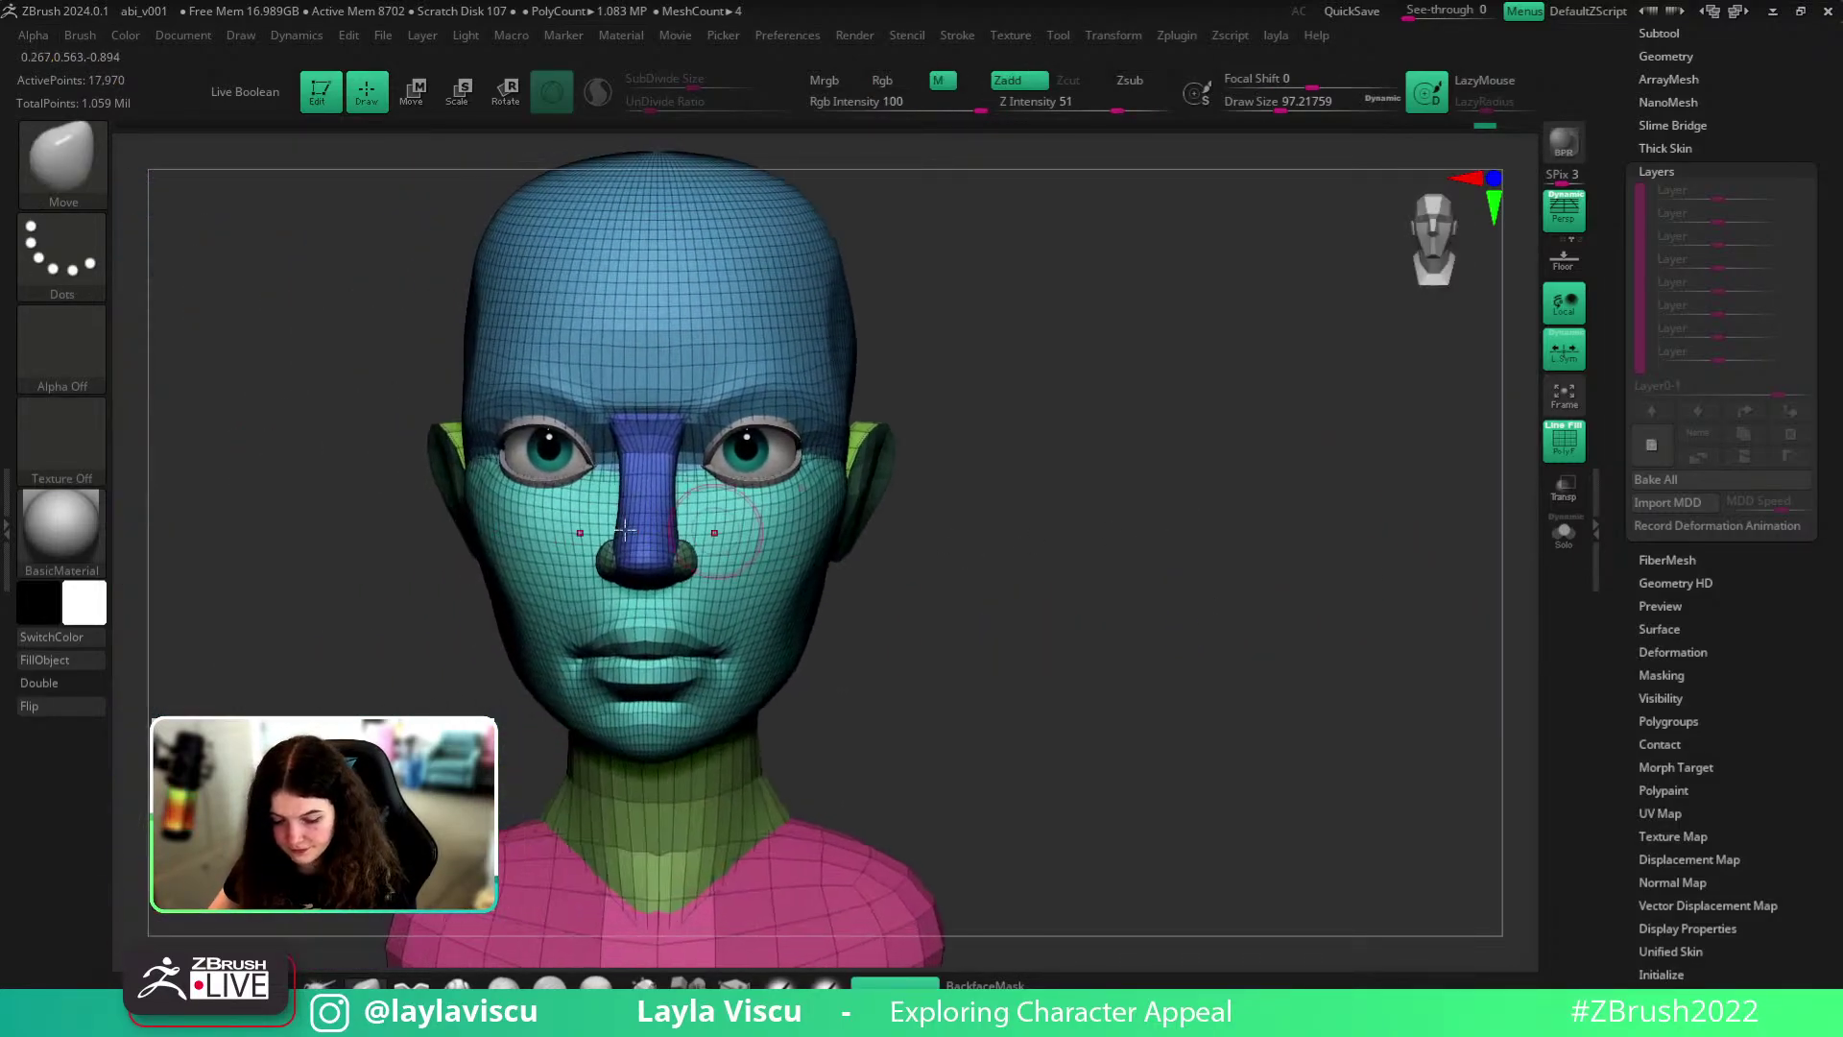
pyautogui.keyDown('ctrl'); pyautogui.moveTo(773, 518); pyautogui.dragTo(675, 609, button='right'); pyautogui.keyUp('ctrl')
pyautogui.keyDown('ctrl'); pyautogui.keyDown('shift'); pyautogui.click(713, 586); pyautogui.keyUp('shift'); pyautogui.keyUp('ctrl')
pyautogui.keyDown('ctrl'); pyautogui.keyDown('shift'); pyautogui.click(927, 596); pyautogui.keyUp('shift'); pyautogui.keyUp('ctrl')
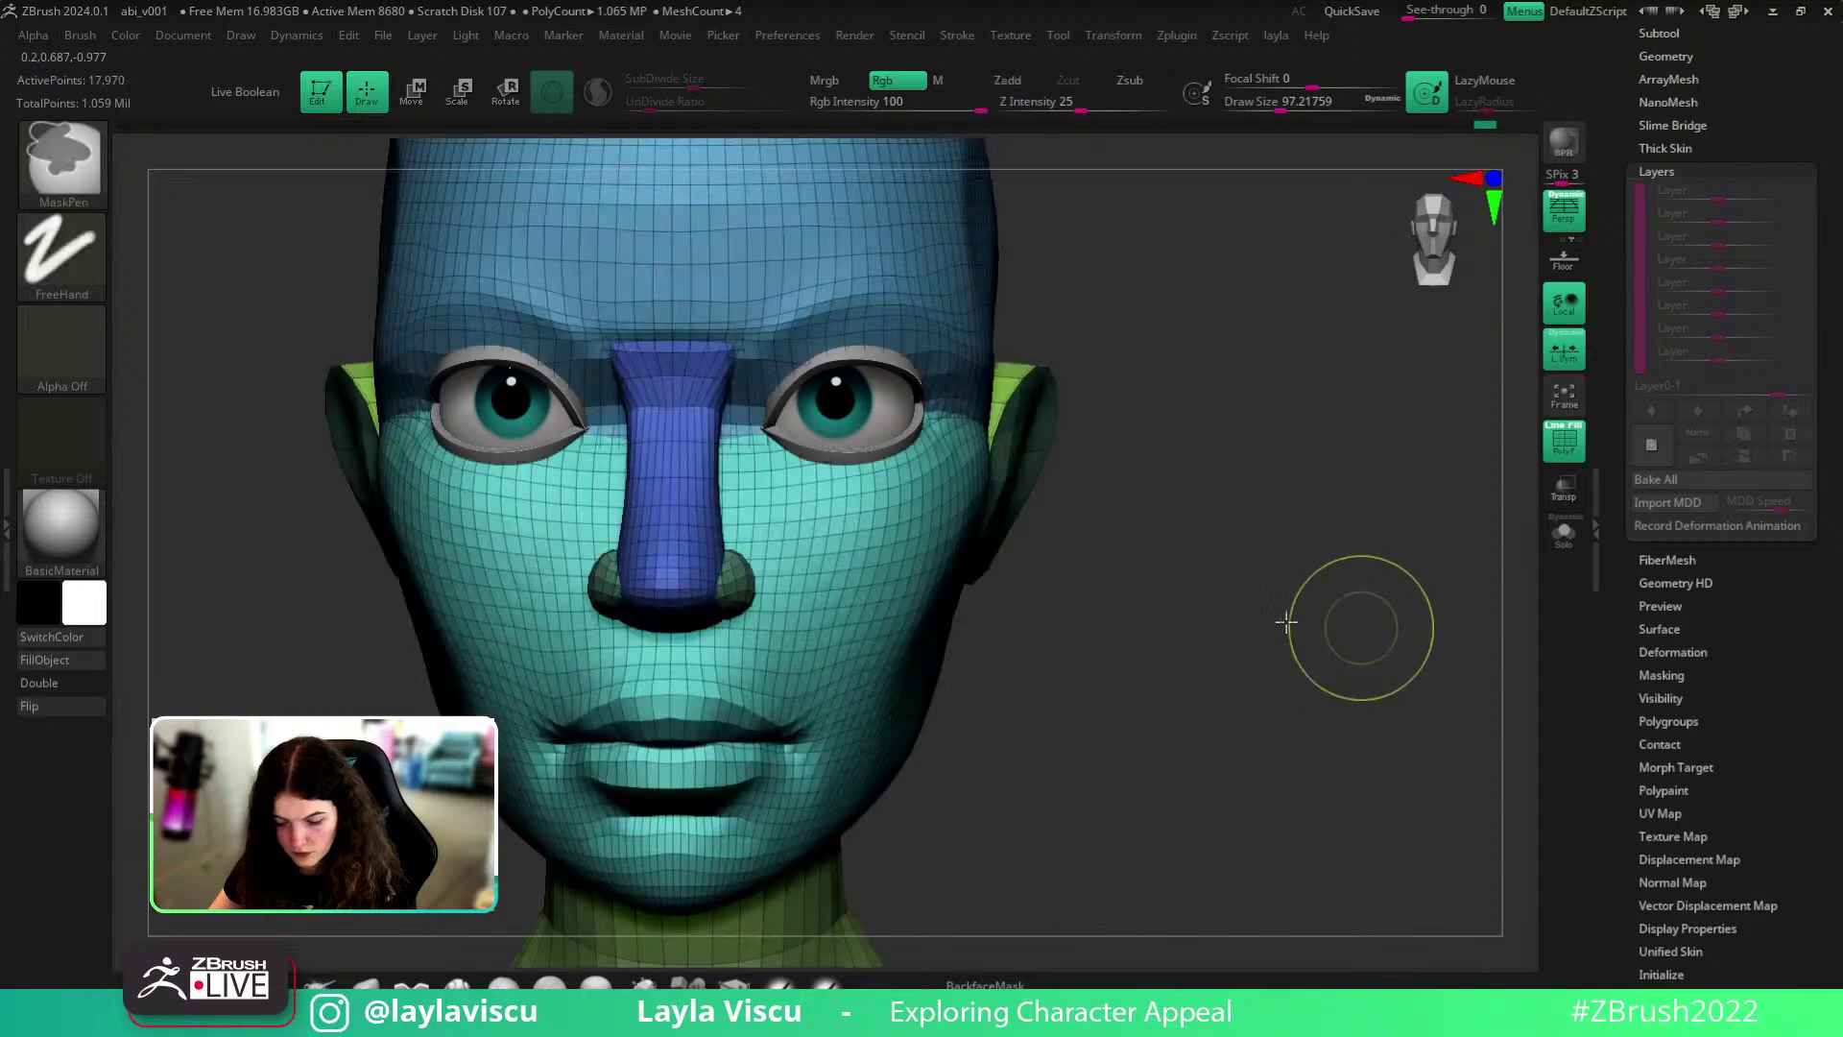
pyautogui.moveTo(1308, 624); pyautogui.dragTo(1139, 618)
pyautogui.keyDown('ctrl'); pyautogui.keyDown('shift'); pyautogui.click(970, 535); pyautogui.keyUp('shift'); pyautogui.keyUp('ctrl')
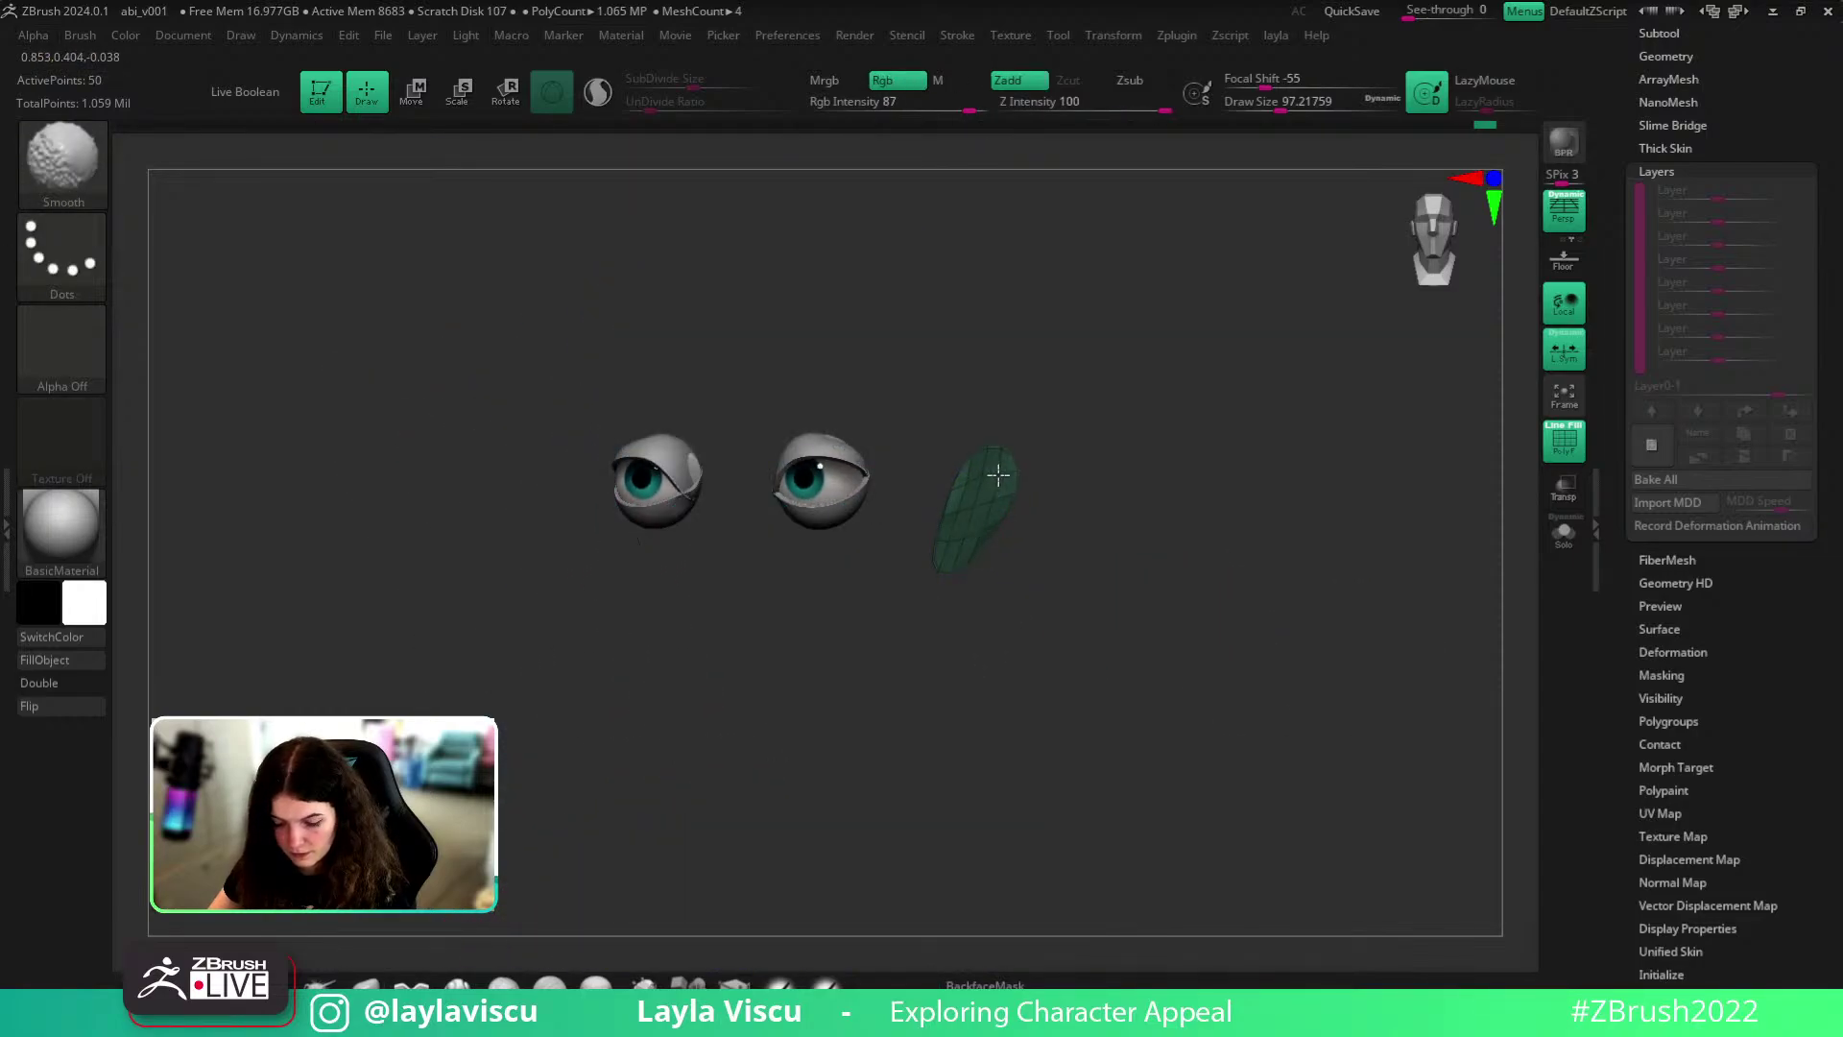
pyautogui.keyDown('ctrl'); pyautogui.keyDown('shift'); pyautogui.click(1234, 560); pyautogui.keyUp('shift'); pyautogui.keyUp('ctrl')
pyautogui.moveTo(1234, 559); pyautogui.dragTo(1036, 576)
pyautogui.keyDown('ctrl'); pyautogui.keyDown('shift'); pyautogui.click(988, 494); pyautogui.keyUp('shift'); pyautogui.keyUp('ctrl')
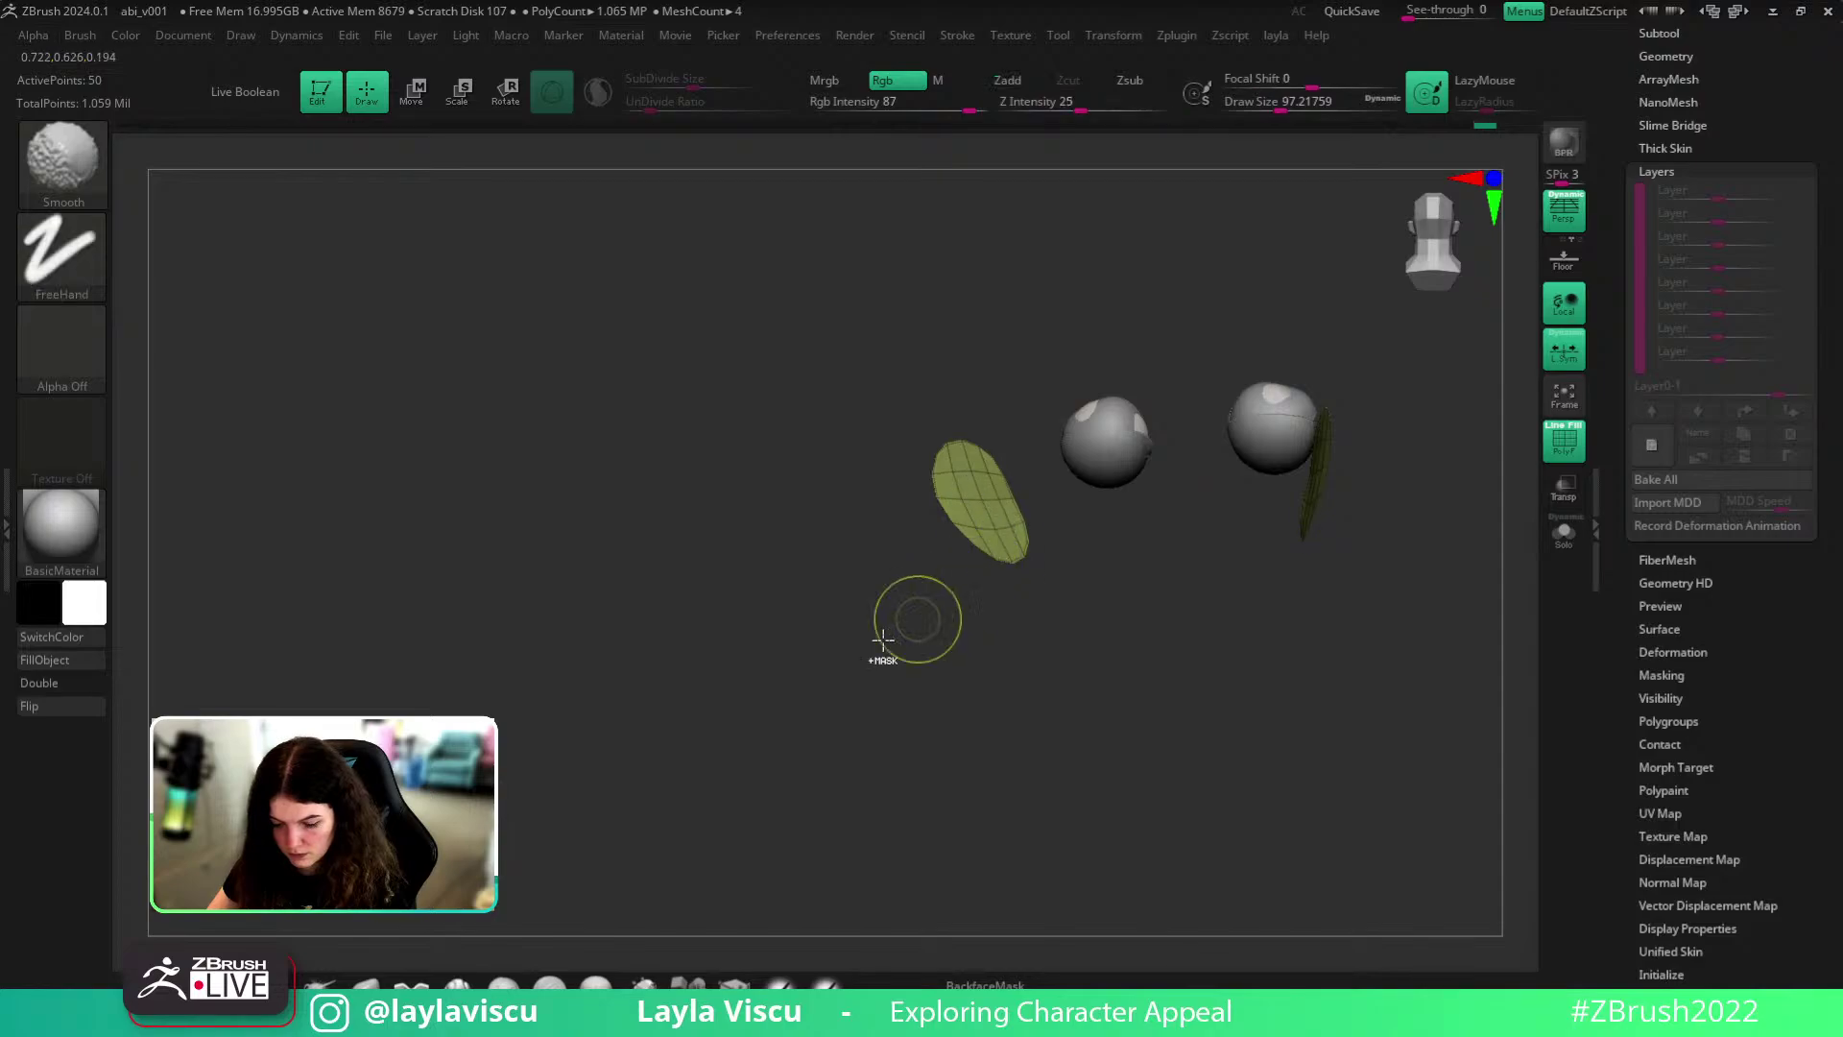
# - Restore the whole head's visibility and turn off the polyframe display
pyautogui.keyDown('ctrl'); pyautogui.keyDown('shift'); pyautogui.click(897, 630); pyautogui.keyUp('shift'); pyautogui.keyUp('ctrl')
pyautogui.moveTo(811, 691); pyautogui.dragTo(1193, 654)
pyautogui.hotkey('shift', 'f')
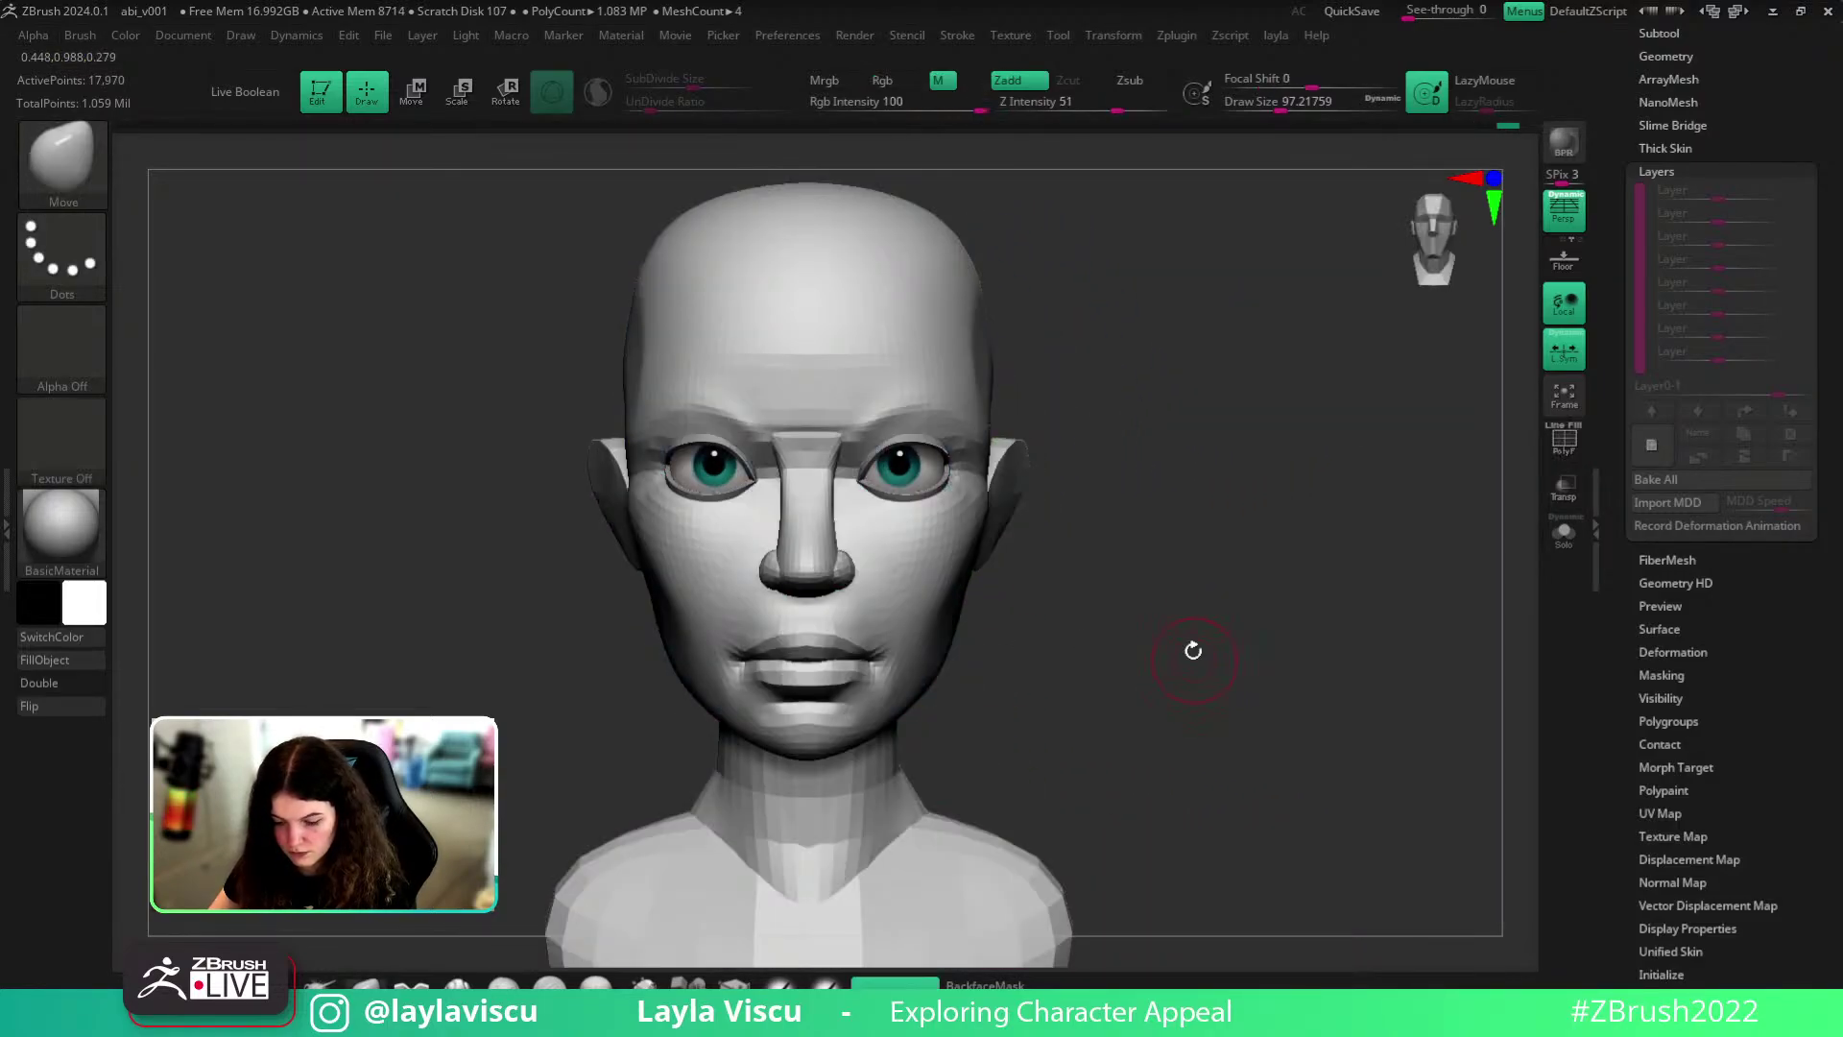
pyautogui.moveTo(1087, 642); pyautogui.dragTo(1114, 633, button='right')
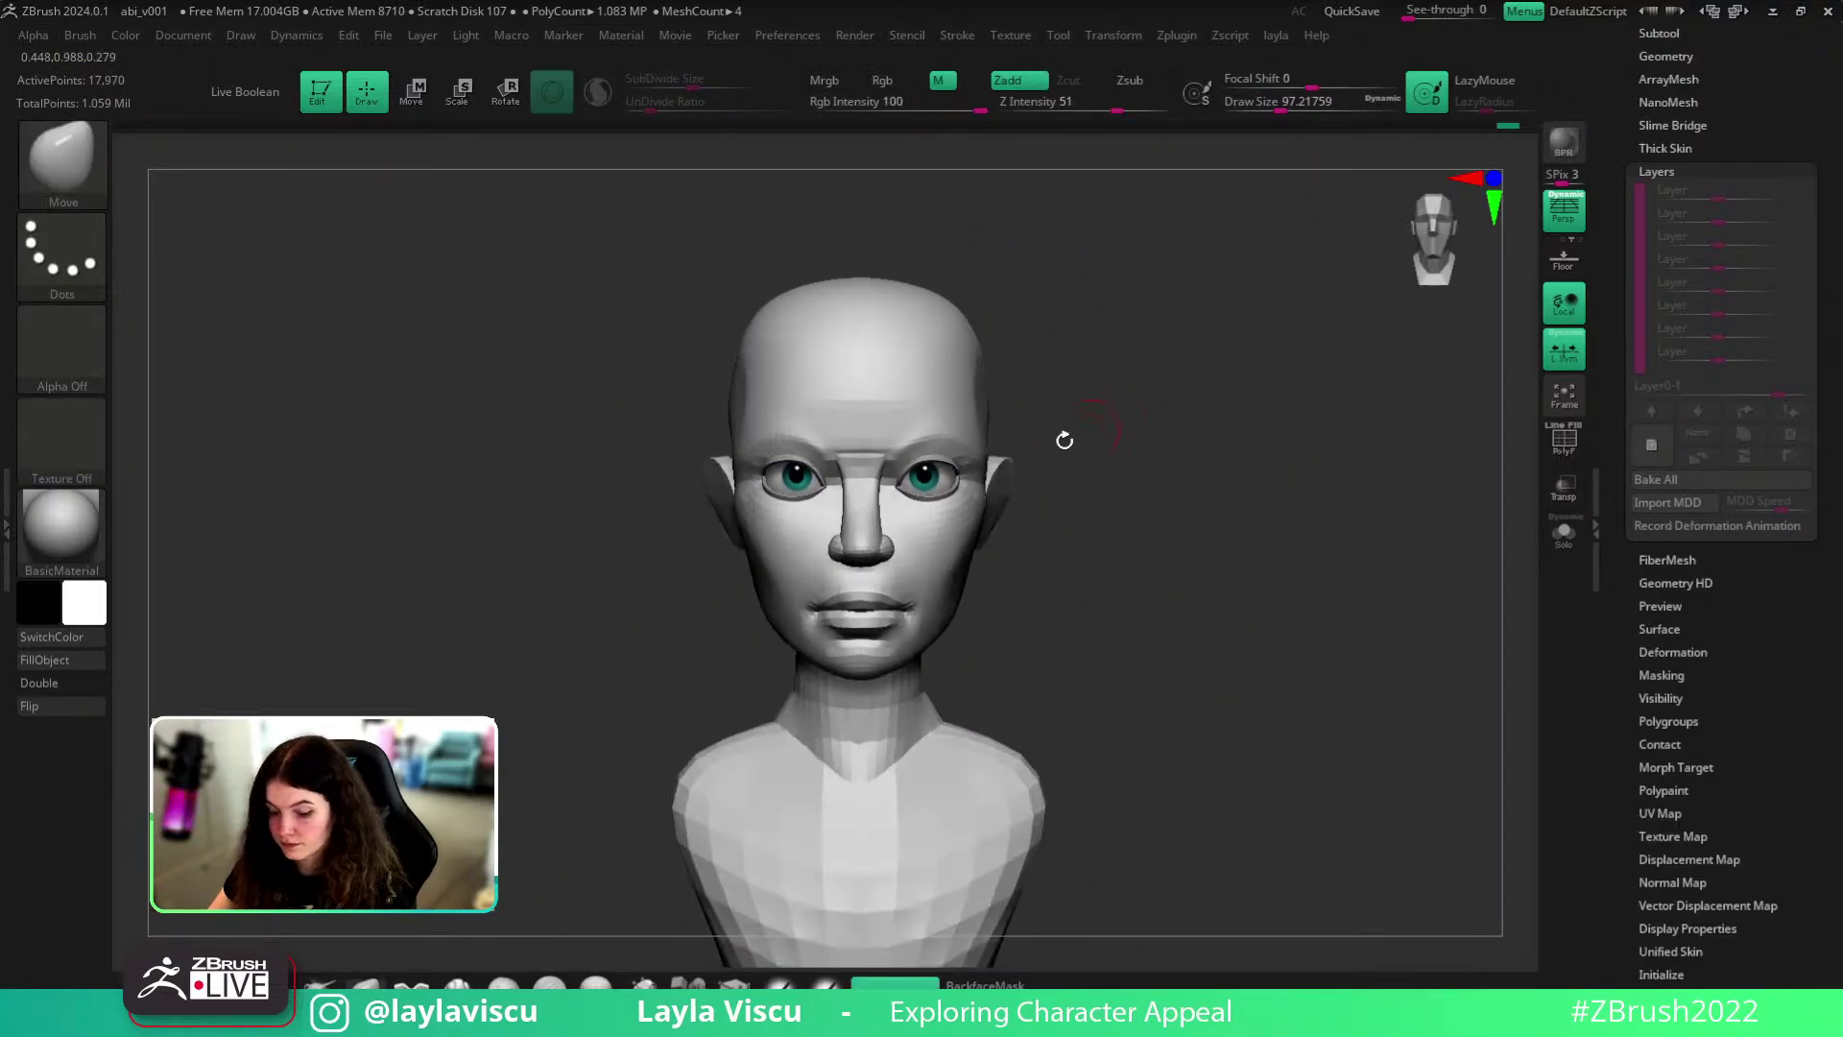
pyautogui.keyDown('ctrl'); pyautogui.moveTo(995, 489); pyautogui.dragTo(1012, 551, button='right'); pyautogui.keyUp('ctrl')
# - Adjust the skull's outline from above with the Move brush at draw size about 400
pyautogui.press('s')
pyautogui.moveTo(998, 525)
pyautogui.mouseDown()
pyautogui.moveTo(1196, 440)
pyautogui.moveTo(1078, 391)
pyautogui.mouseUp()
pyautogui.moveTo(1255, 391); pyautogui.dragTo(1234, 576)
pyautogui.press('o')
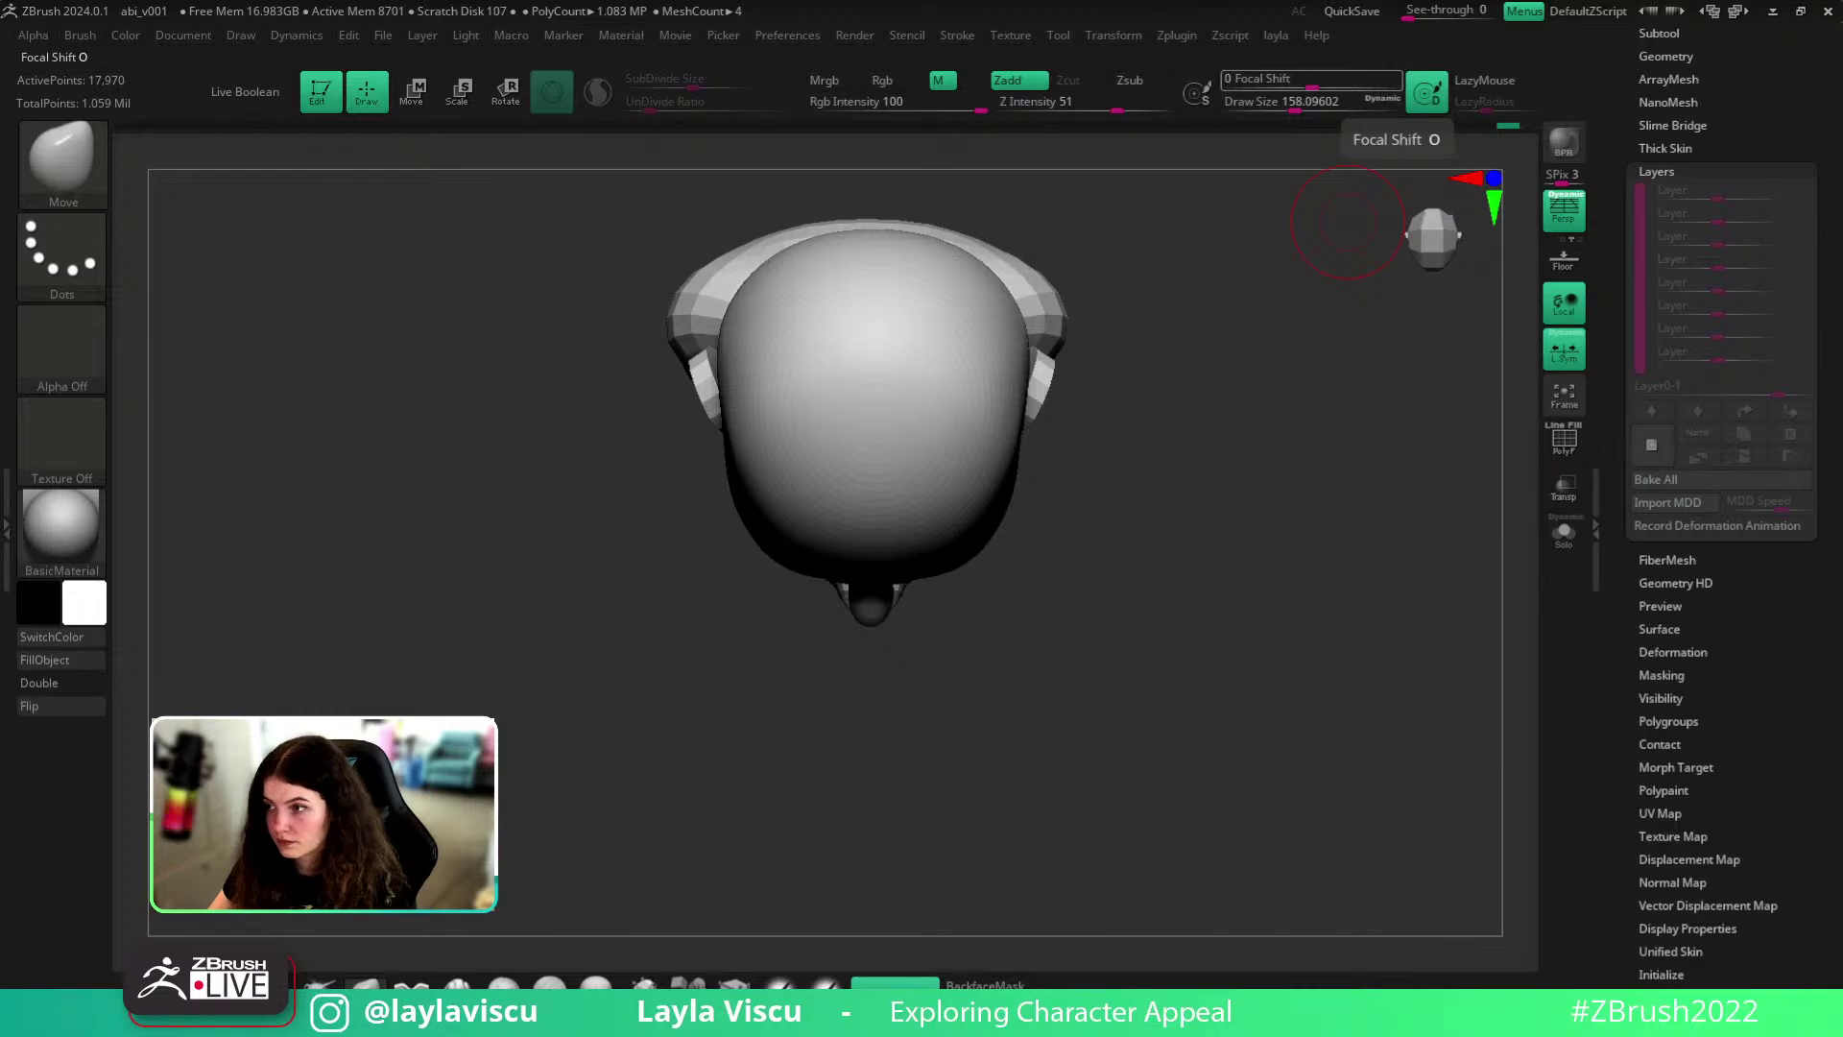
pyautogui.press('s')
pyautogui.moveTo(779, 295)
pyautogui.mouseDown()
pyautogui.moveTo(815, 300)
pyautogui.moveTo(769, 271)
pyautogui.mouseUp()
pyautogui.moveTo(1200, 336); pyautogui.dragTo(1113, 480)
pyautogui.keyDown('ctrl'); pyautogui.moveTo(1150, 478); pyautogui.dragTo(1171, 268, button='right'); pyautogui.keyUp('ctrl')
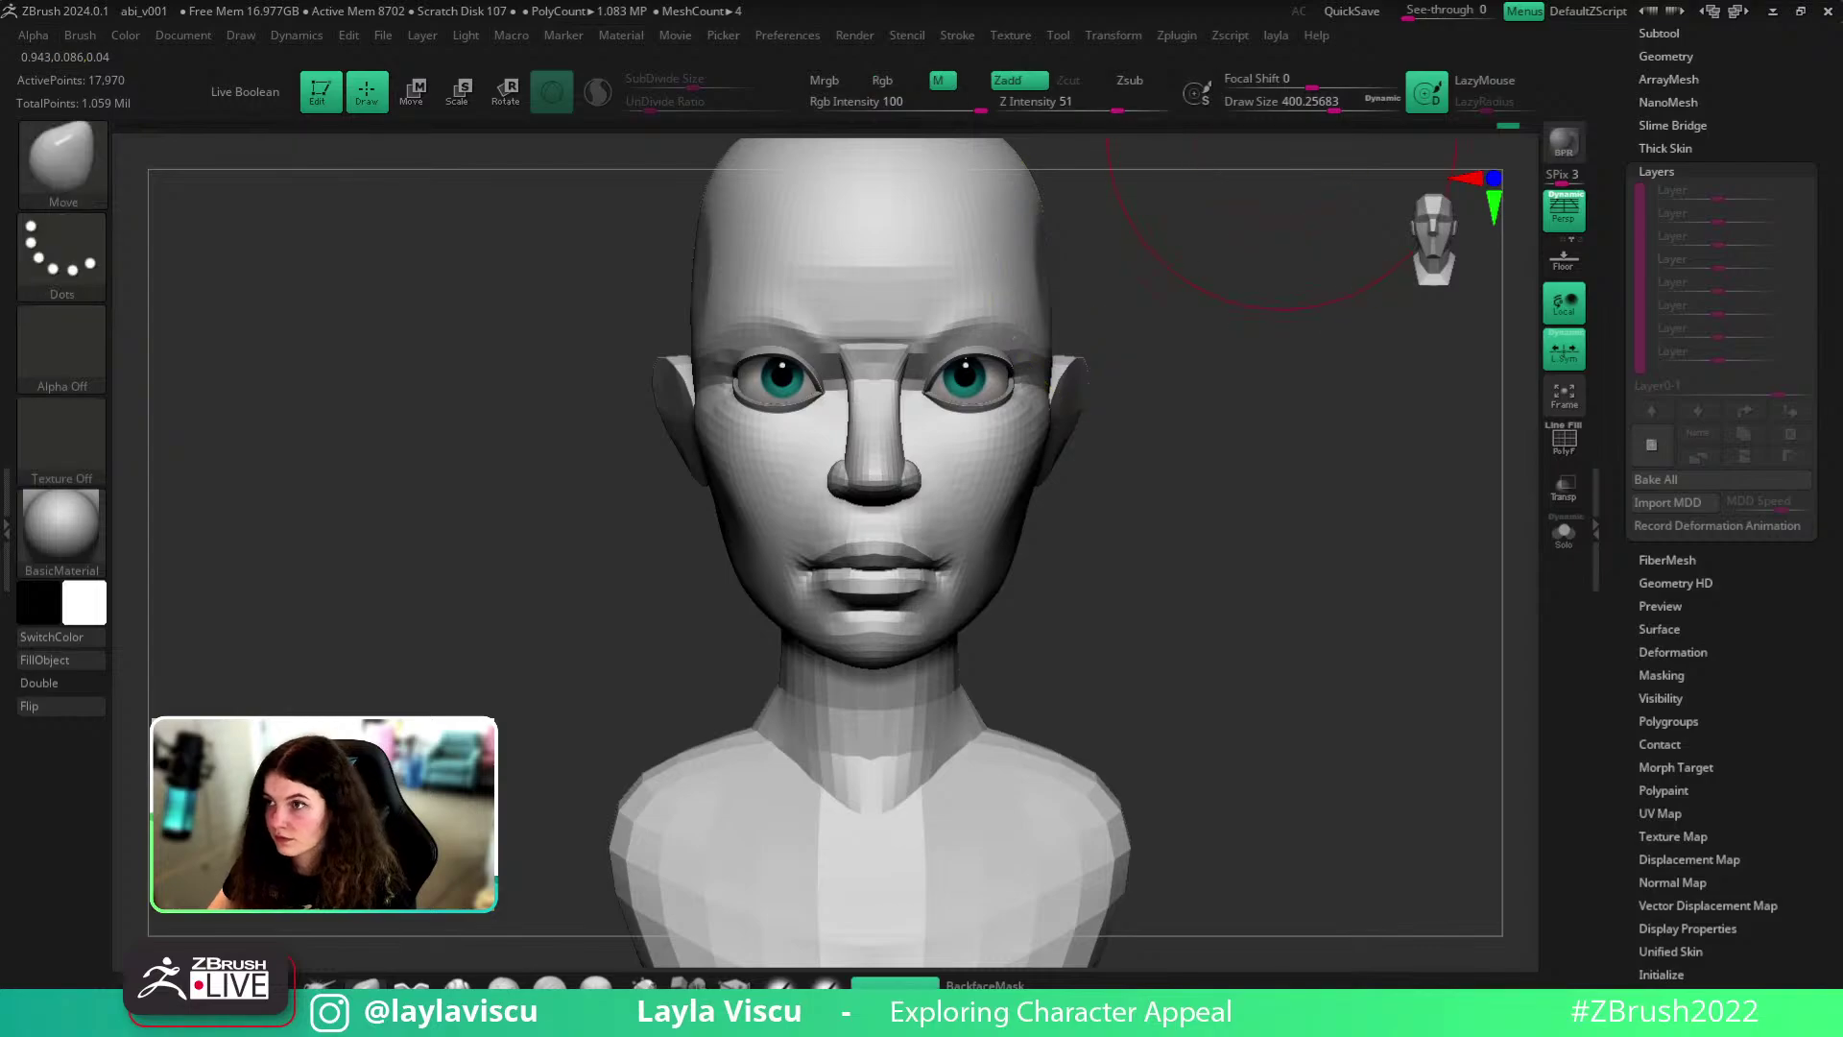
# - Reshape the upper back of the skull with the Move brush at draw size about 460
pyautogui.press('[')
pyautogui.press('[')
pyautogui.press('[')
pyautogui.keyDown('ctrl'); pyautogui.moveTo(953, 462); pyautogui.dragTo(1103, 559, button='right'); pyautogui.keyUp('ctrl')
pyautogui.moveTo(1104, 560); pyautogui.dragTo(1168, 560, button='right')
pyautogui.hotkey('shift', 'f')
pyautogui.hotkey('shift', 'f')
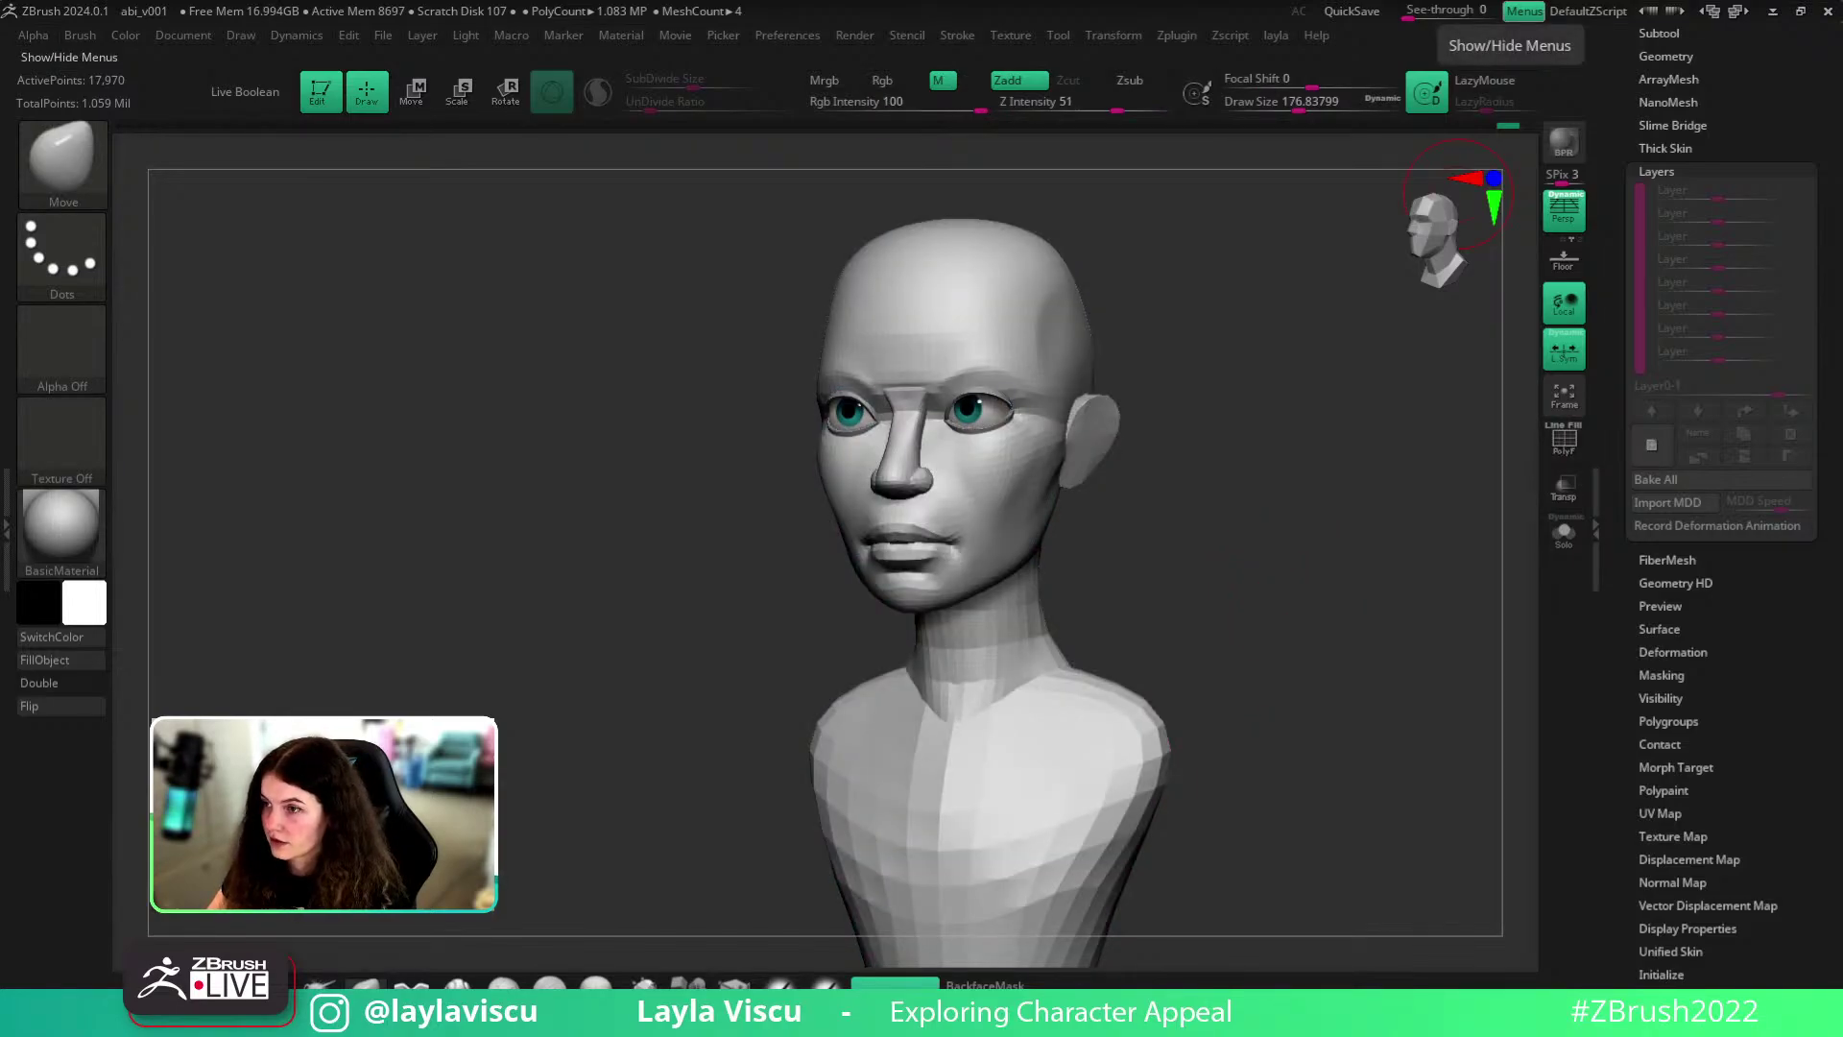
pyautogui.moveTo(1275, 537)
pyautogui.mouseDown(button='right')
pyautogui.moveTo(1238, 538)
pyautogui.moveTo(1374, 510)
pyautogui.moveTo(1324, 480)
pyautogui.mouseUp(button='right')
pyautogui.press('s')
pyautogui.moveTo(1159, 247); pyautogui.dragTo(1174, 247)
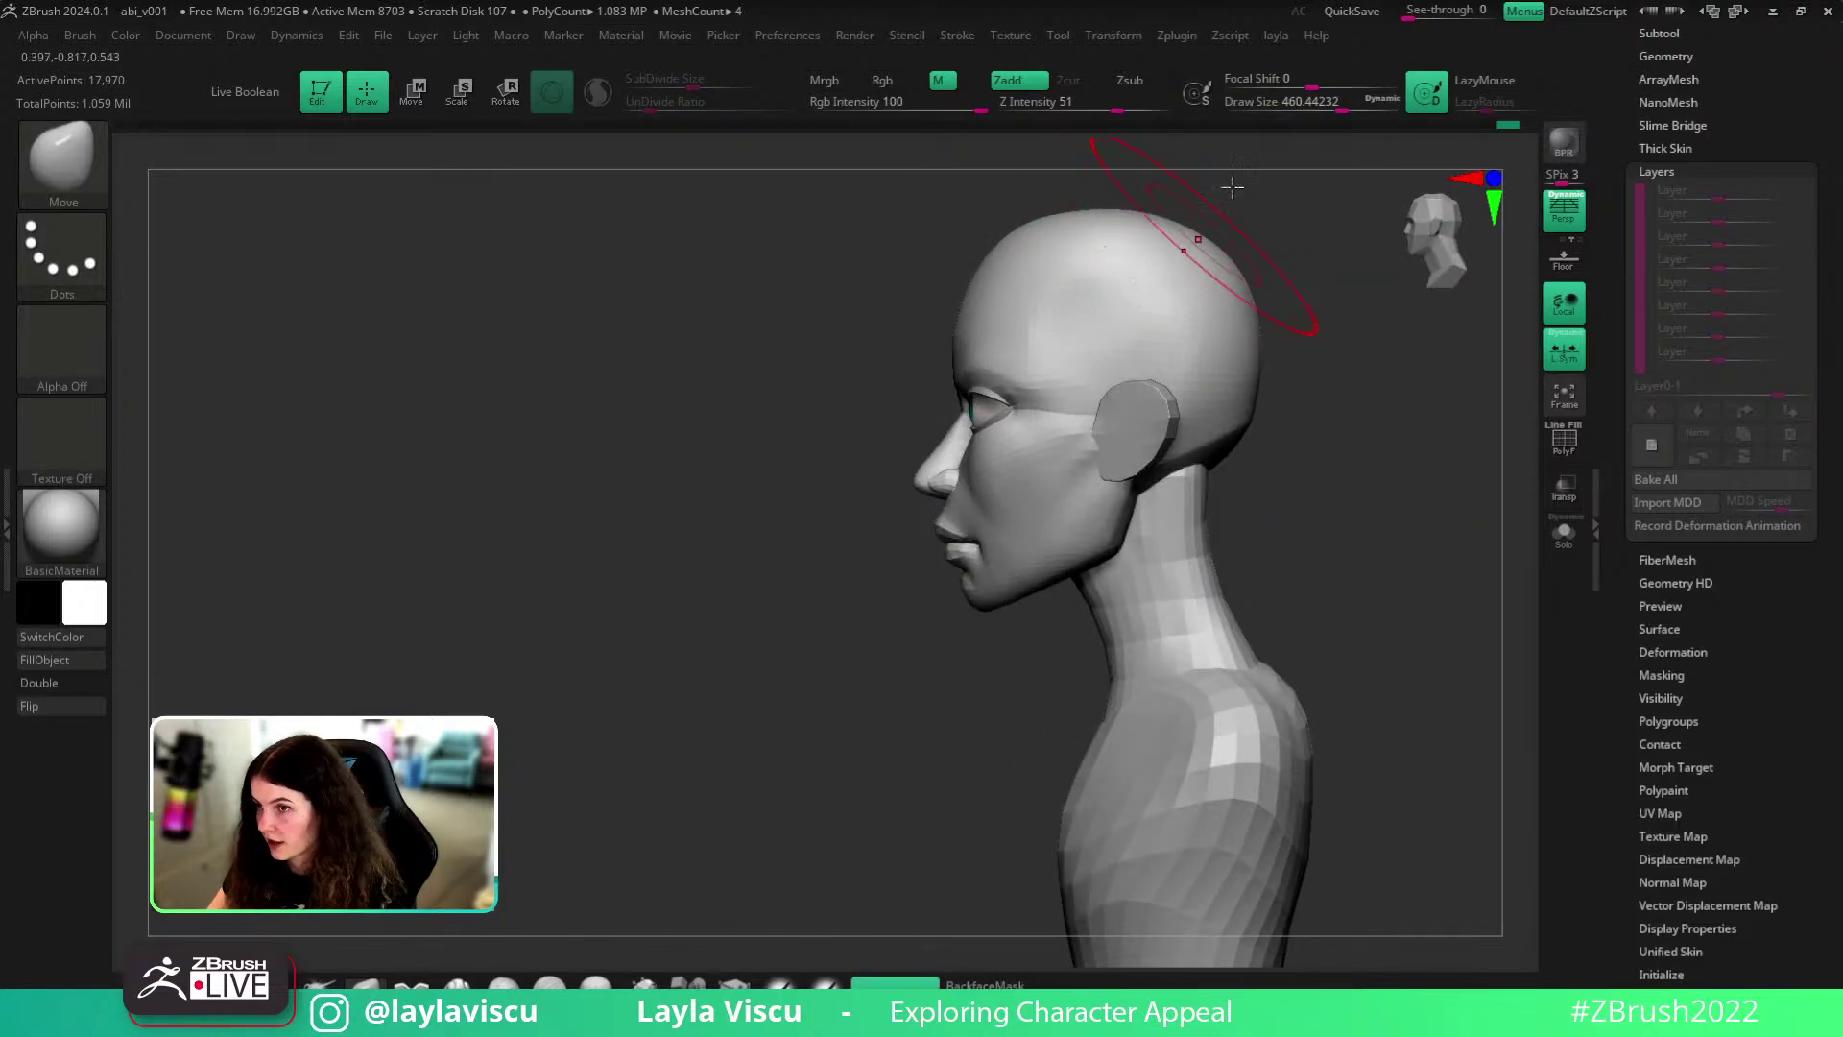
pyautogui.moveTo(1471, 505); pyautogui.dragTo(1150, 467, button='right')
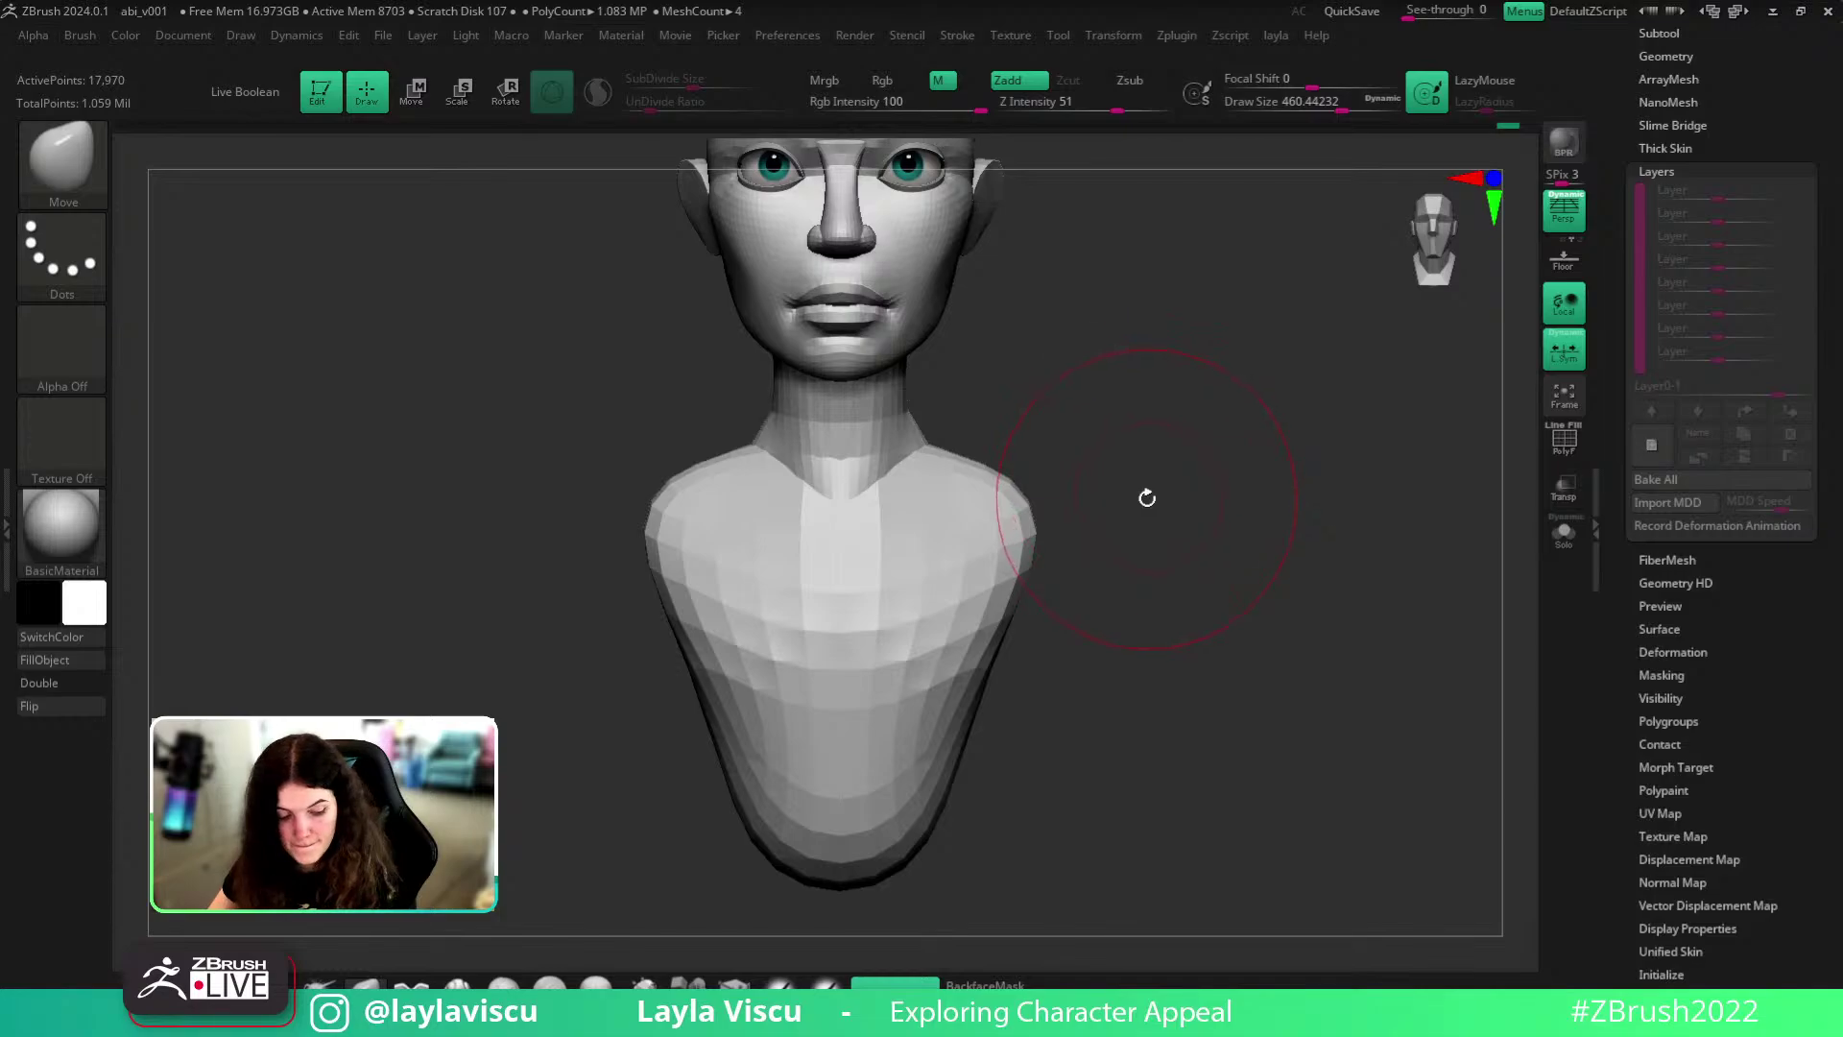
# - Insert a mirrored pair of QuadSphere-3 meshes from the IMM_3DCW brush beside the torso's shoulders
pyautogui.press('b')
pyautogui.press('i')
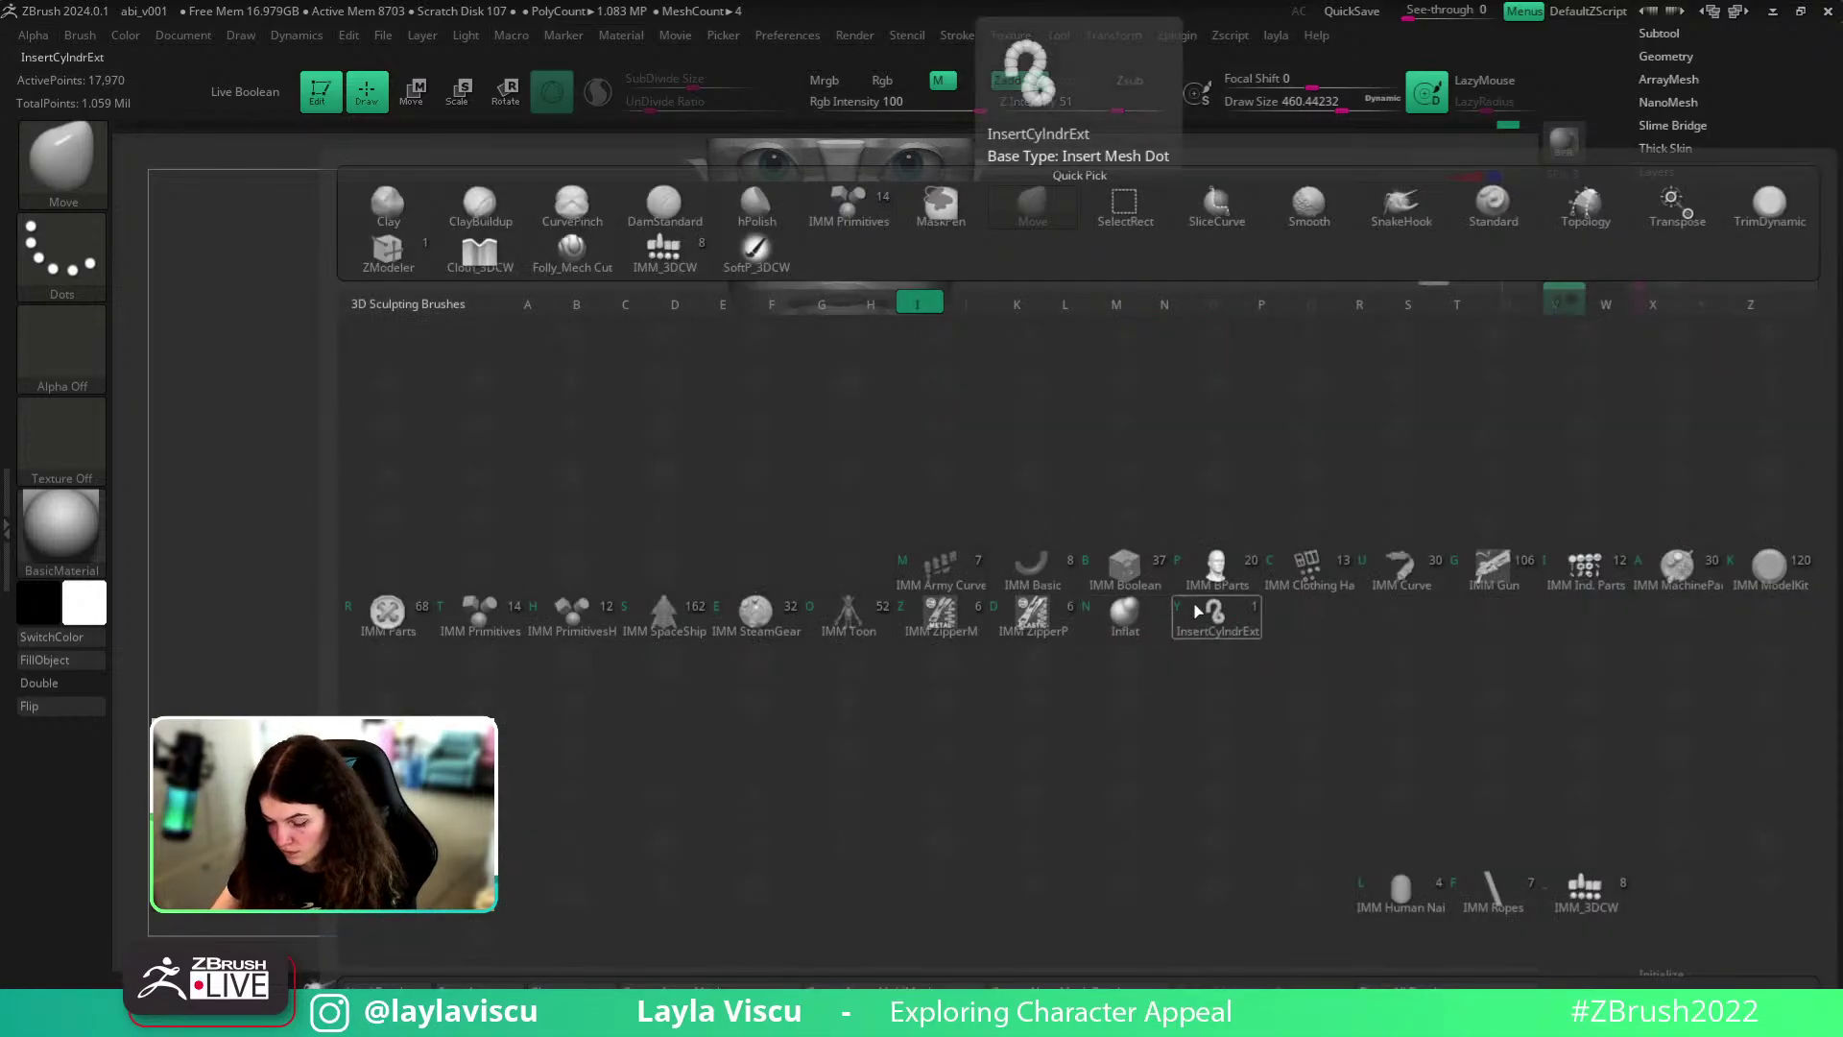
pyautogui.click(1584, 890)
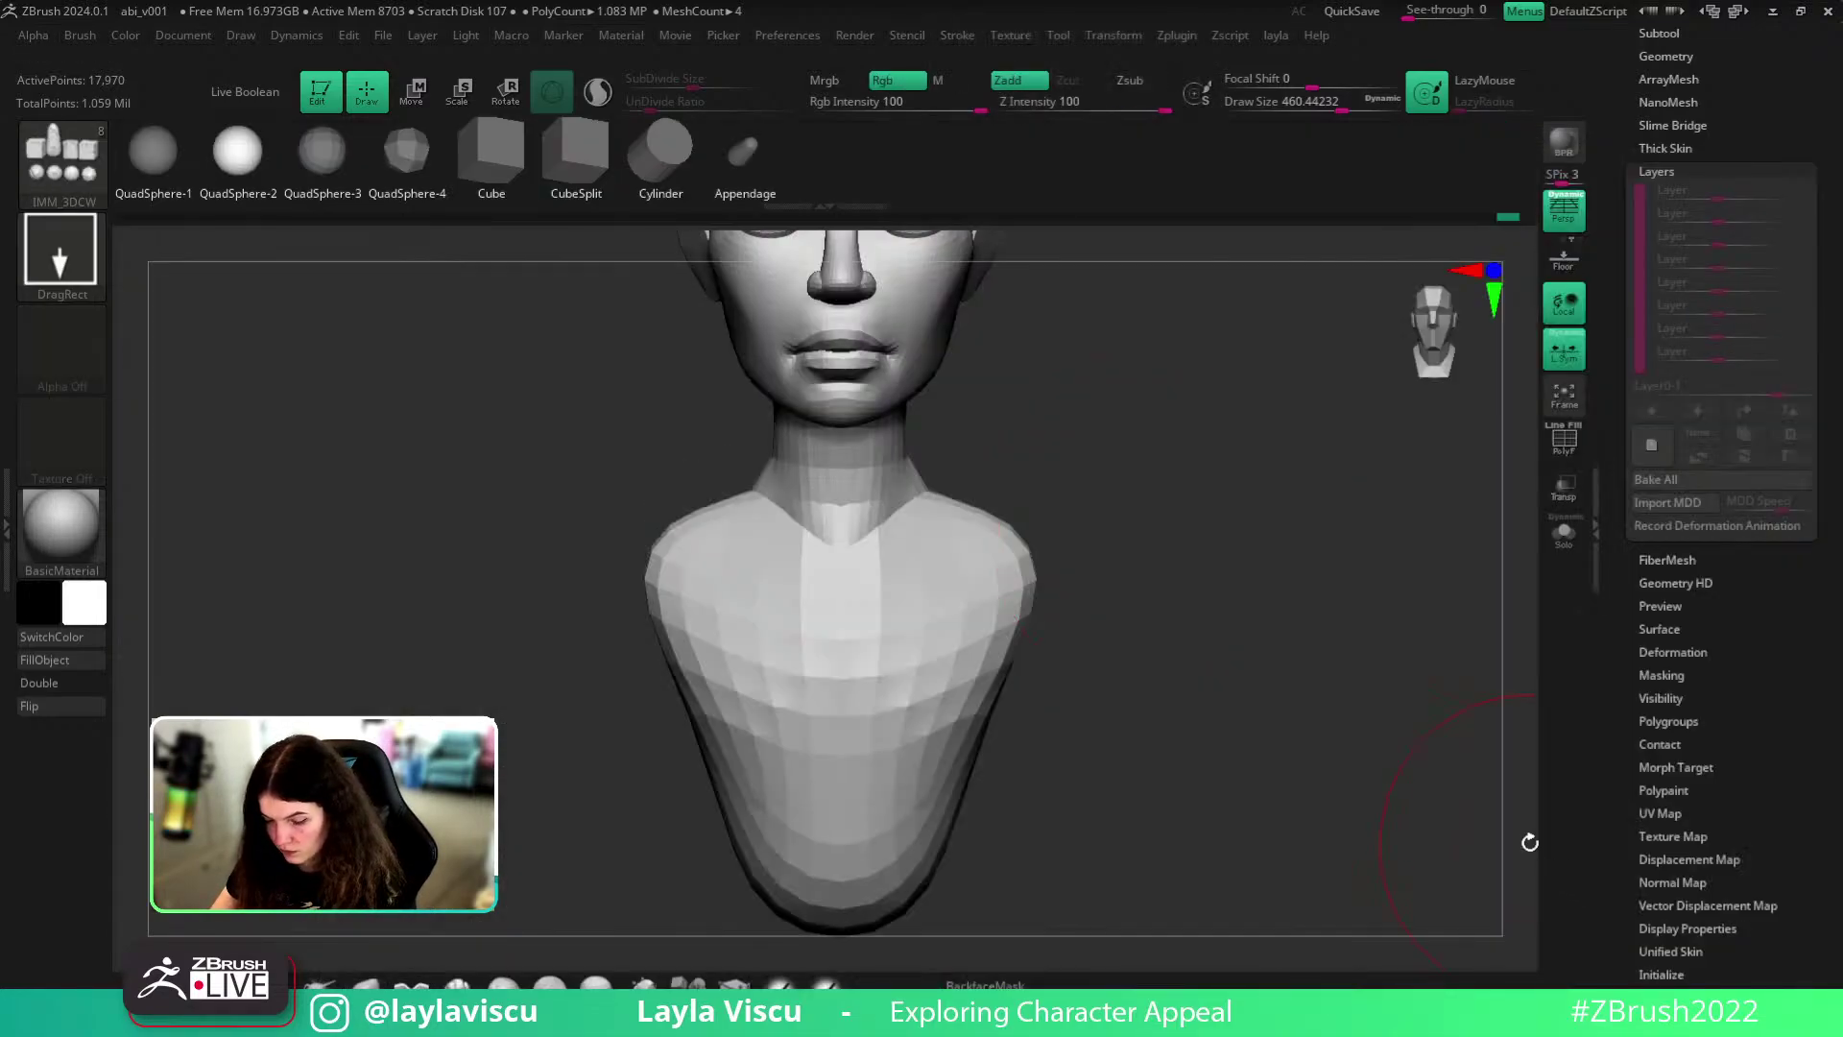
pyautogui.moveTo(1264, 481); pyautogui.dragTo(1156, 645, button='right')
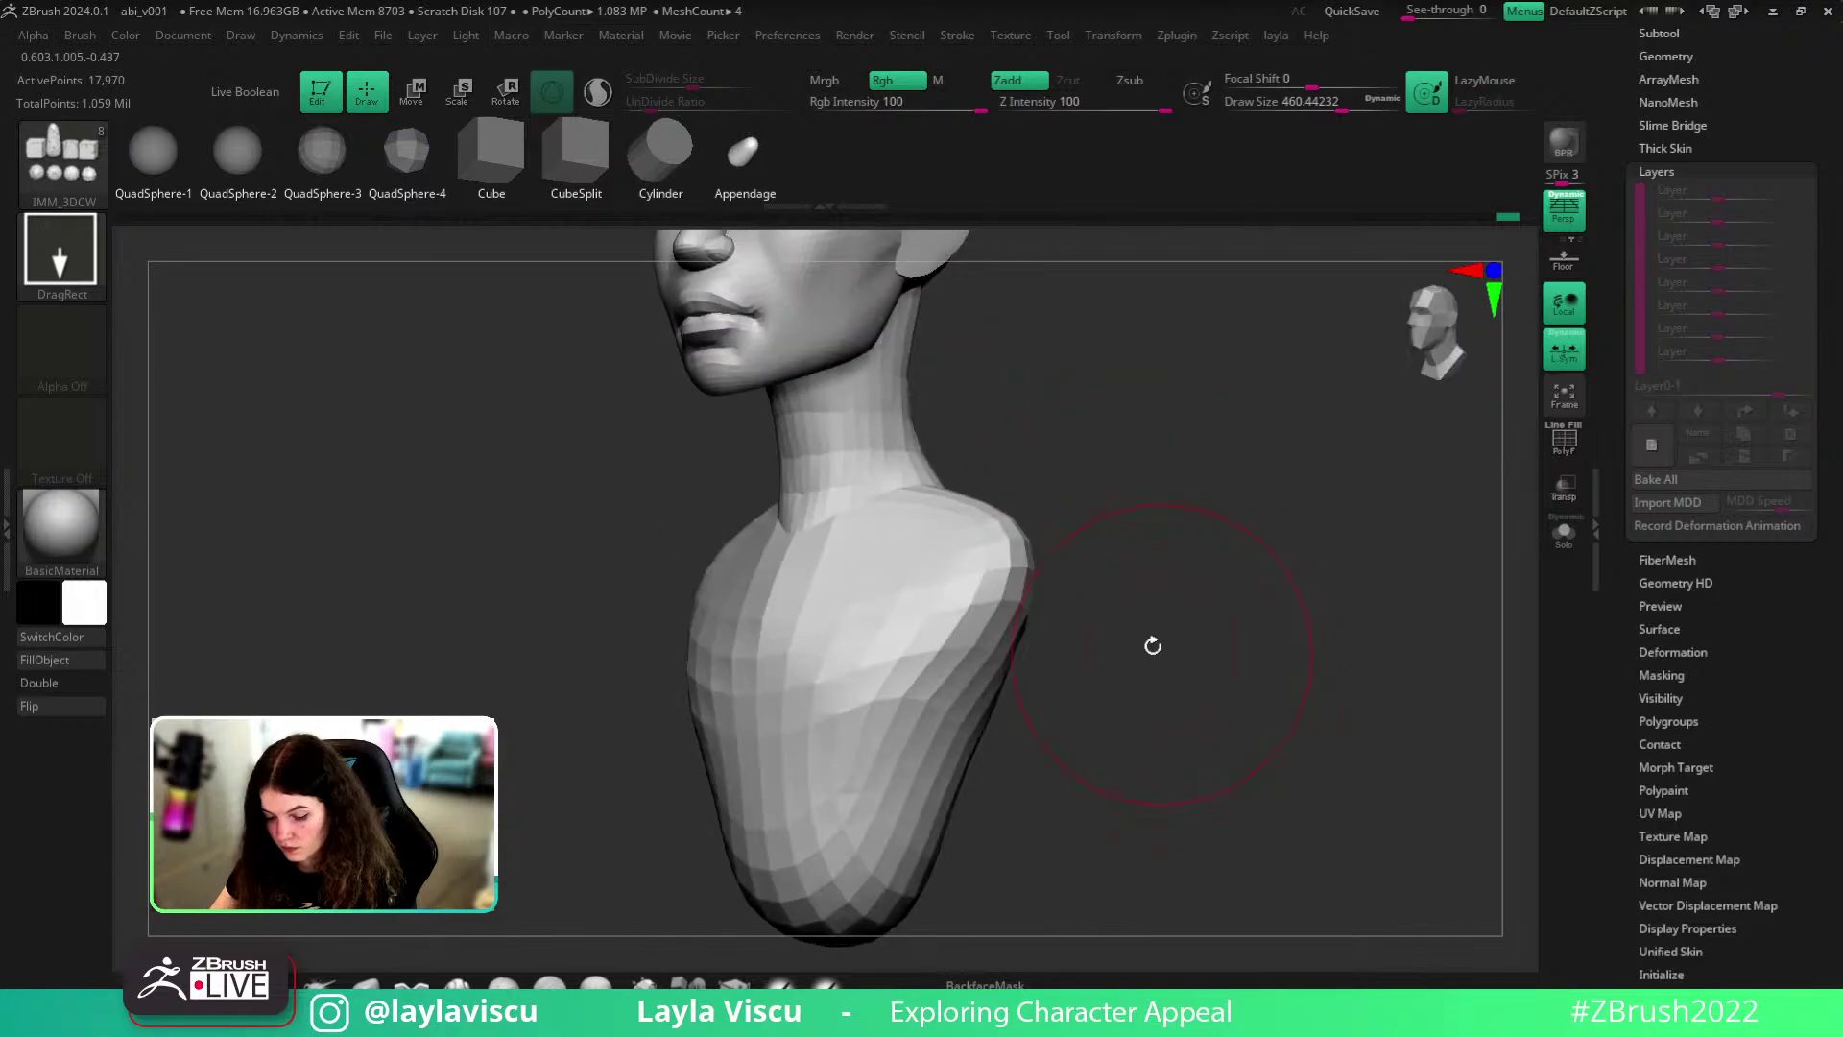
pyautogui.moveTo(638, 333); pyautogui.dragTo(1056, 567, button='right')
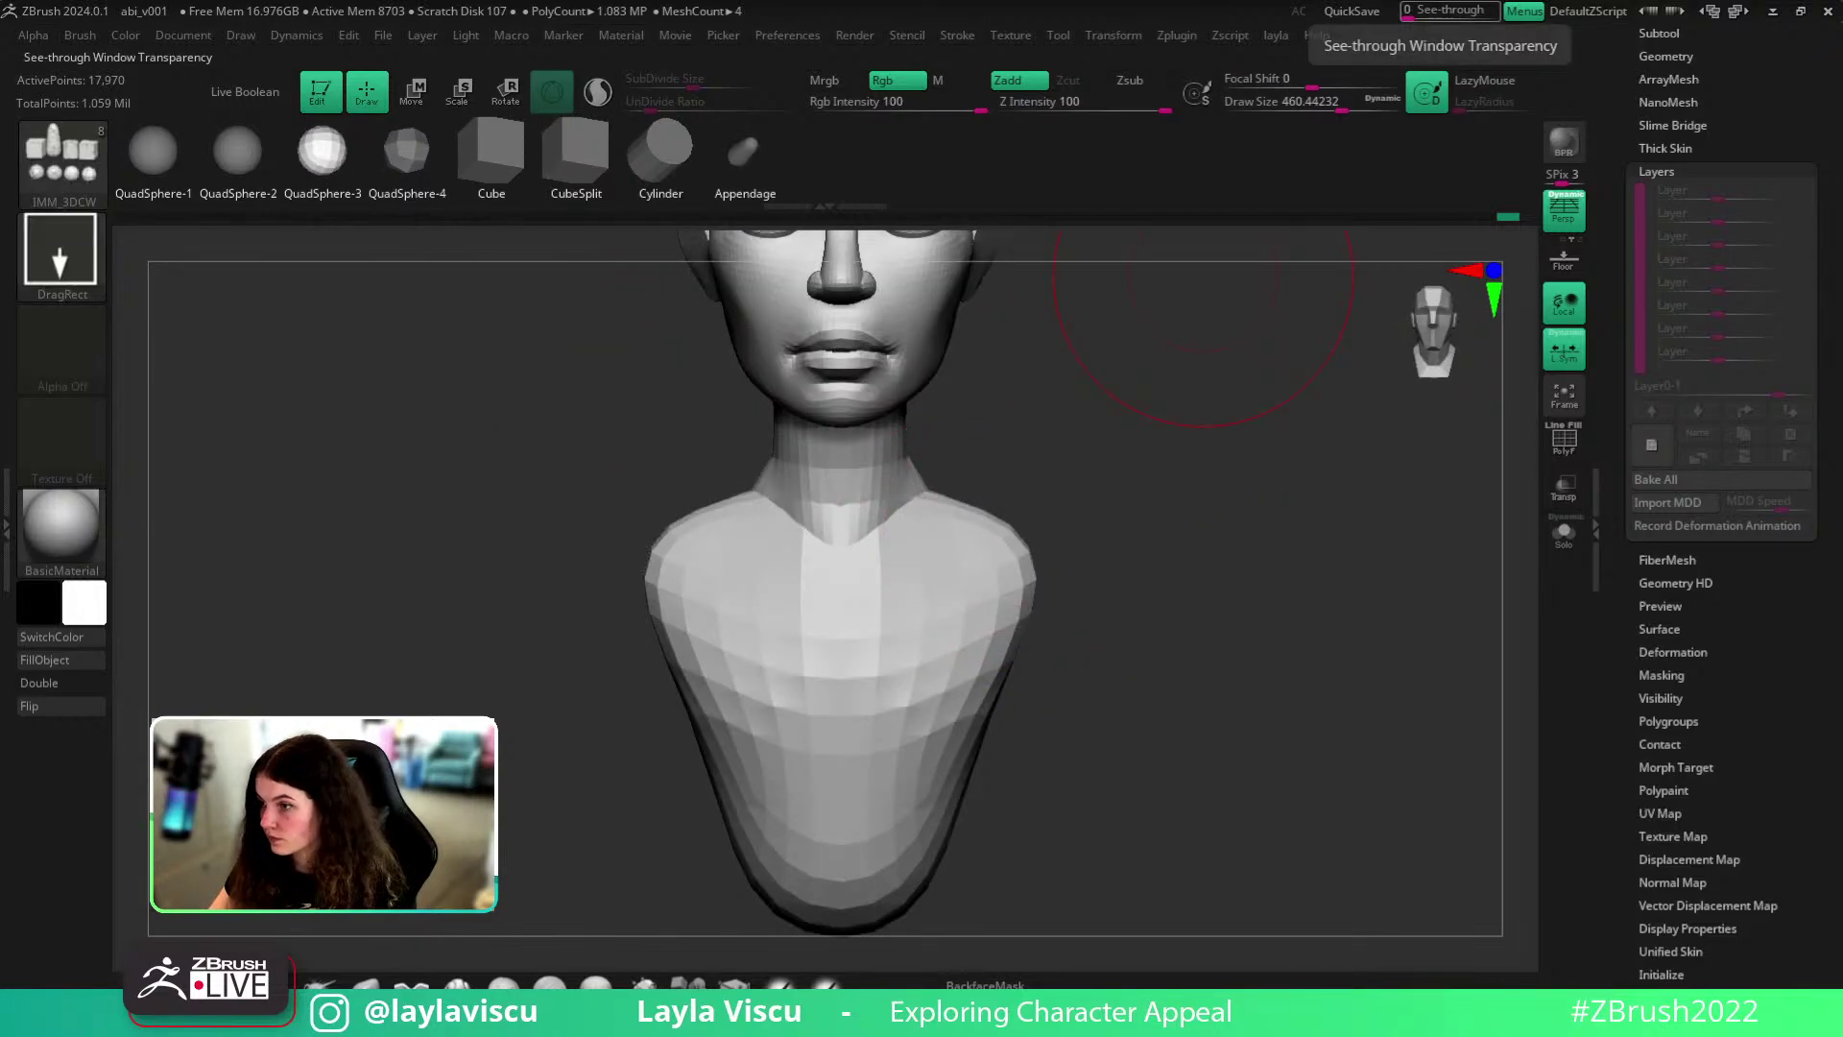
pyautogui.moveTo(1452, 475); pyautogui.dragTo(1351, 556)
pyautogui.moveTo(1079, 507); pyautogui.dragTo(1144, 548)
pyautogui.moveTo(1144, 548); pyautogui.dragTo(1234, 634, button='right')
# - Move the two spheres inward and down onto the torso's shoulders with the gizmo and adjust their fit
pyautogui.press('e')
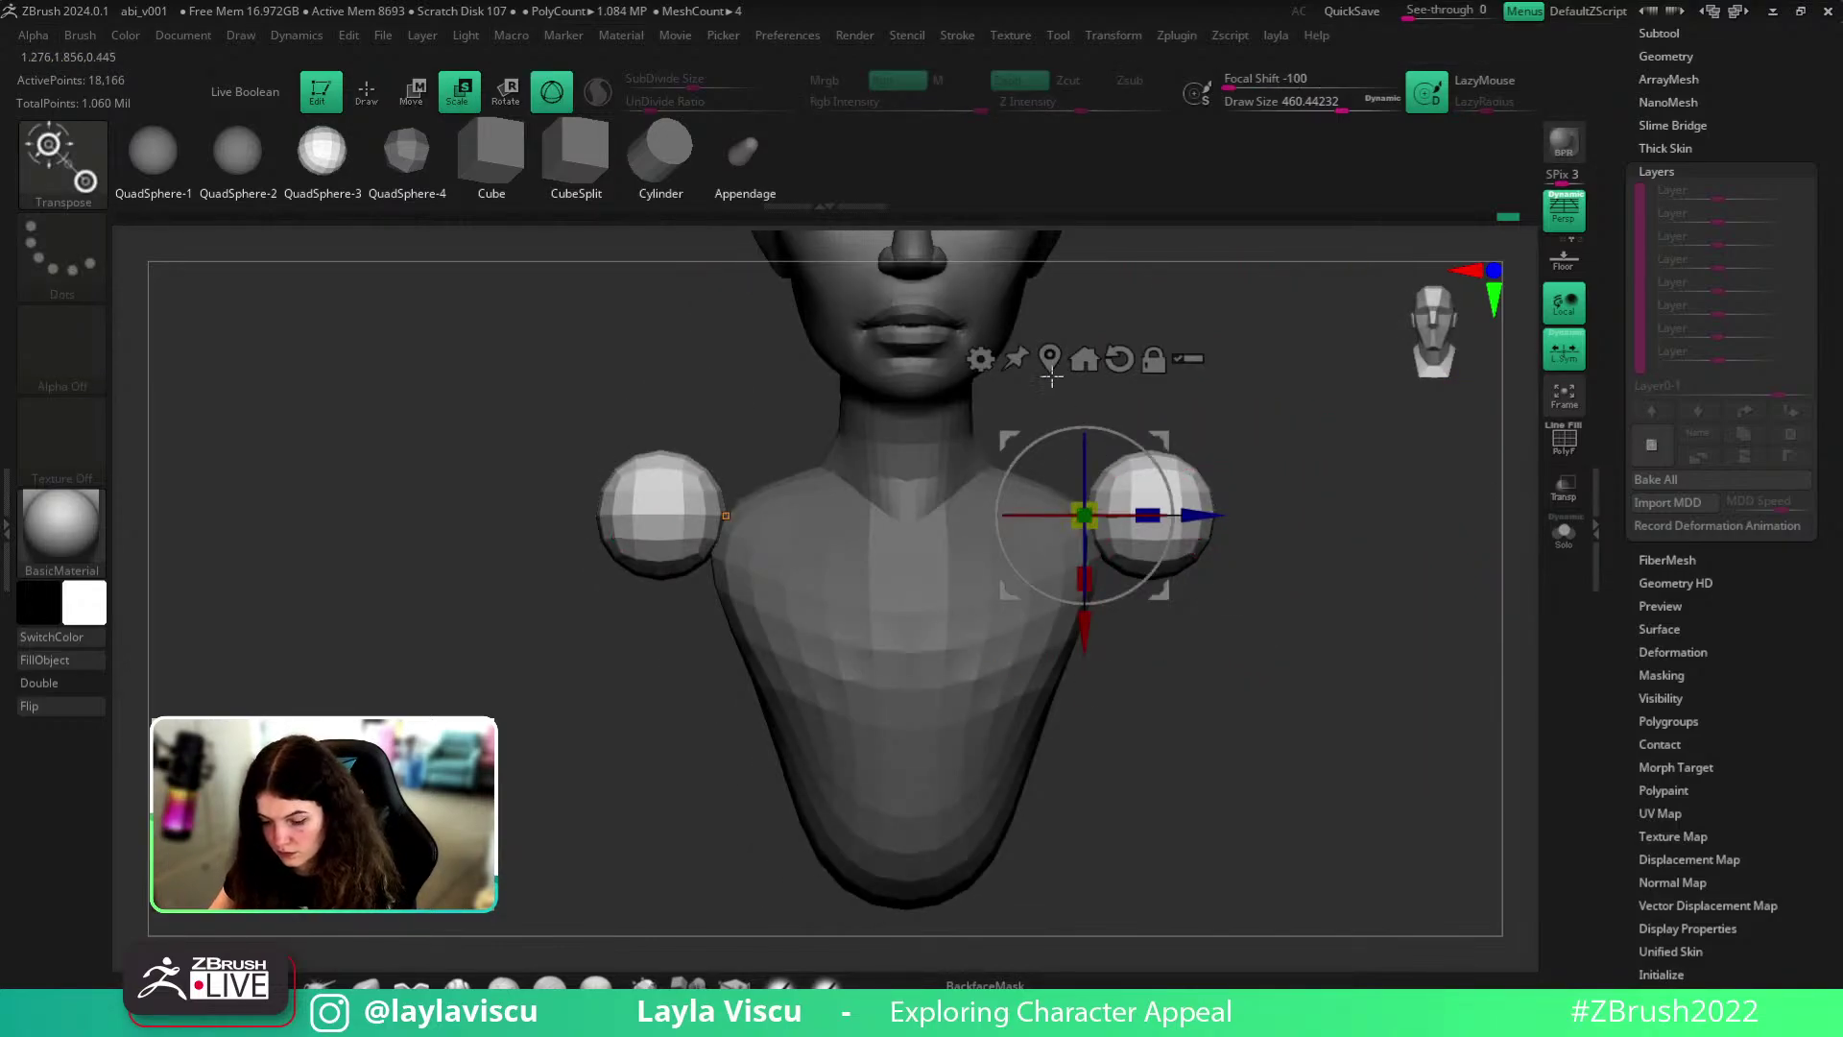
pyautogui.moveTo(1207, 516); pyautogui.dragTo(1178, 516)
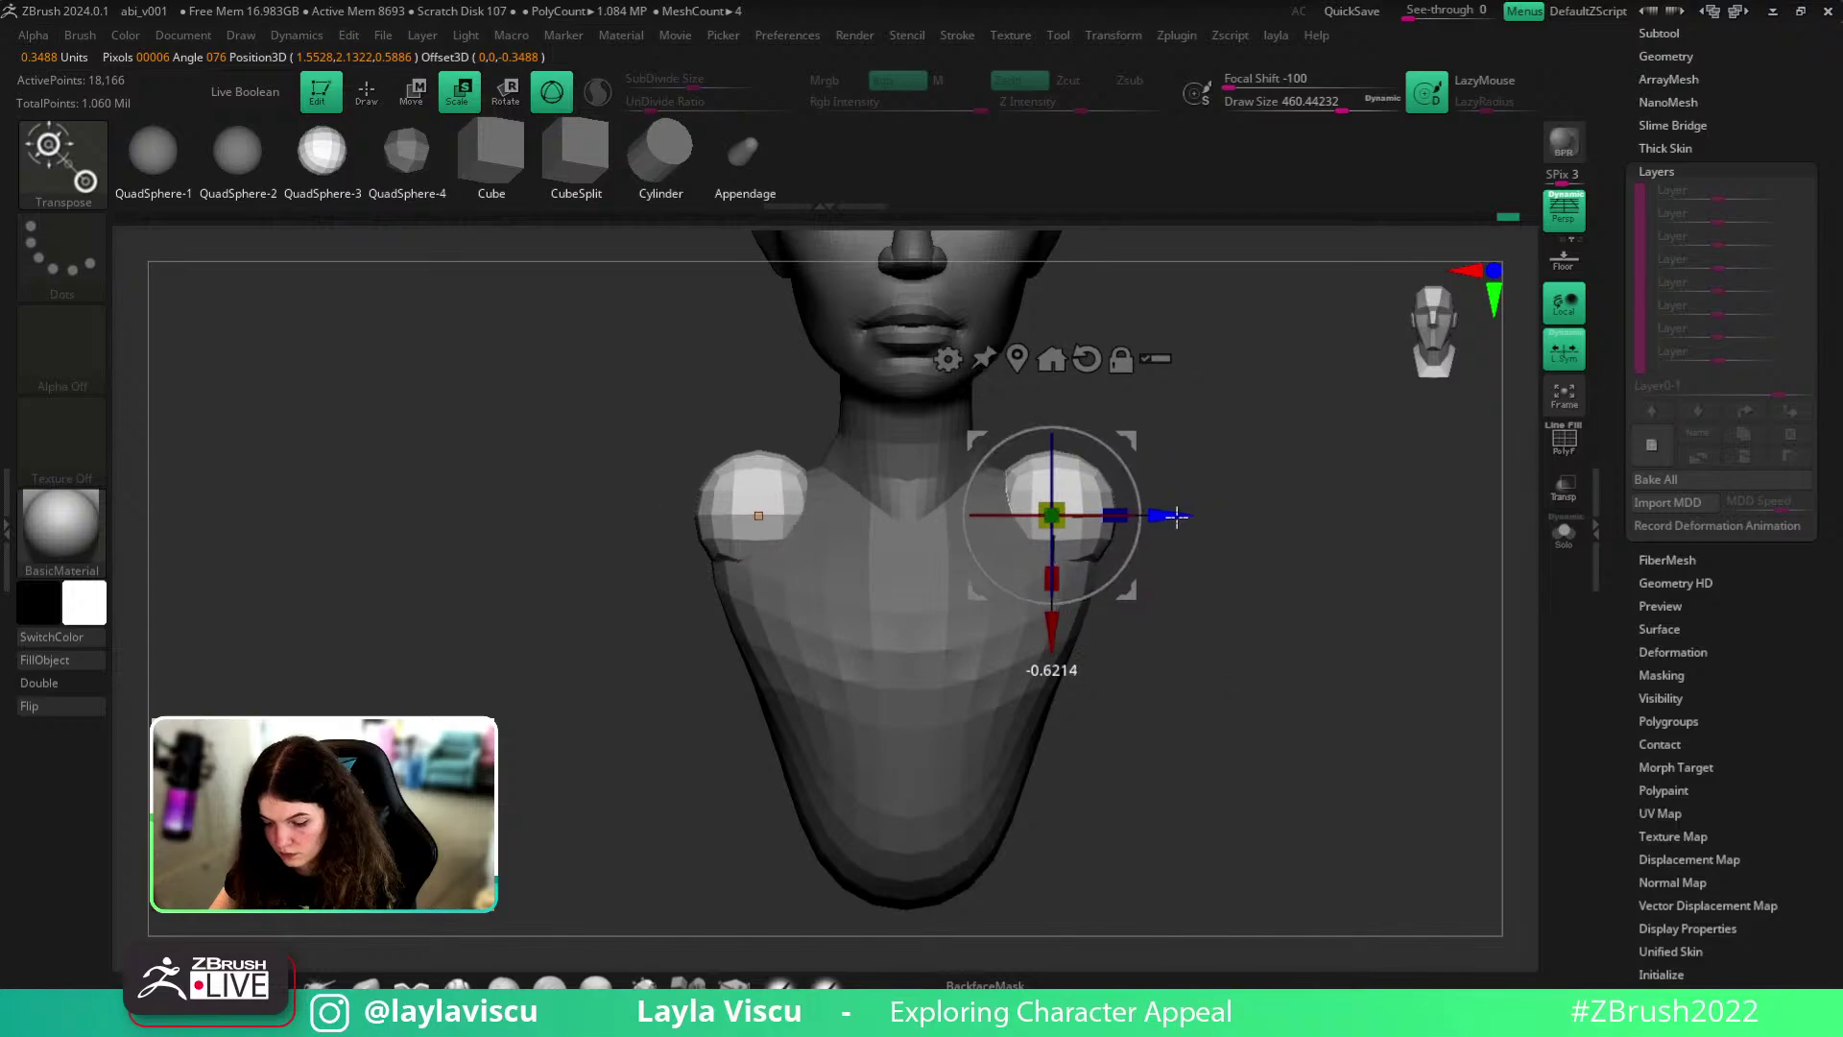
pyautogui.moveTo(1148, 588); pyautogui.dragTo(1146, 589, button='right')
pyautogui.moveTo(1058, 632); pyautogui.dragTo(1056, 656)
pyautogui.moveTo(1459, 623); pyautogui.dragTo(1281, 629, button='right')
pyautogui.moveTo(1050, 540); pyautogui.dragTo(1067, 537)
pyautogui.moveTo(933, 538); pyautogui.dragTo(937, 538)
pyautogui.moveTo(1173, 573); pyautogui.dragTo(1387, 572, button='right')
# - Pull the shoulder spheres outward and down into sloping shapes with the Move brush at draw size about 318
pyautogui.press('q')
pyautogui.keyDown('ctrl'); pyautogui.moveTo(1217, 495); pyautogui.dragTo(1063, 602, button='right'); pyautogui.keyUp('ctrl')
pyautogui.keyDown('ctrl'); pyautogui.moveTo(954, 576); pyautogui.dragTo(988, 625, button='right'); pyautogui.keyUp('ctrl')
pyautogui.press('s')
pyautogui.moveTo(1031, 604); pyautogui.dragTo(1013, 604)
pyautogui.moveTo(1015, 590); pyautogui.dragTo(1112, 648)
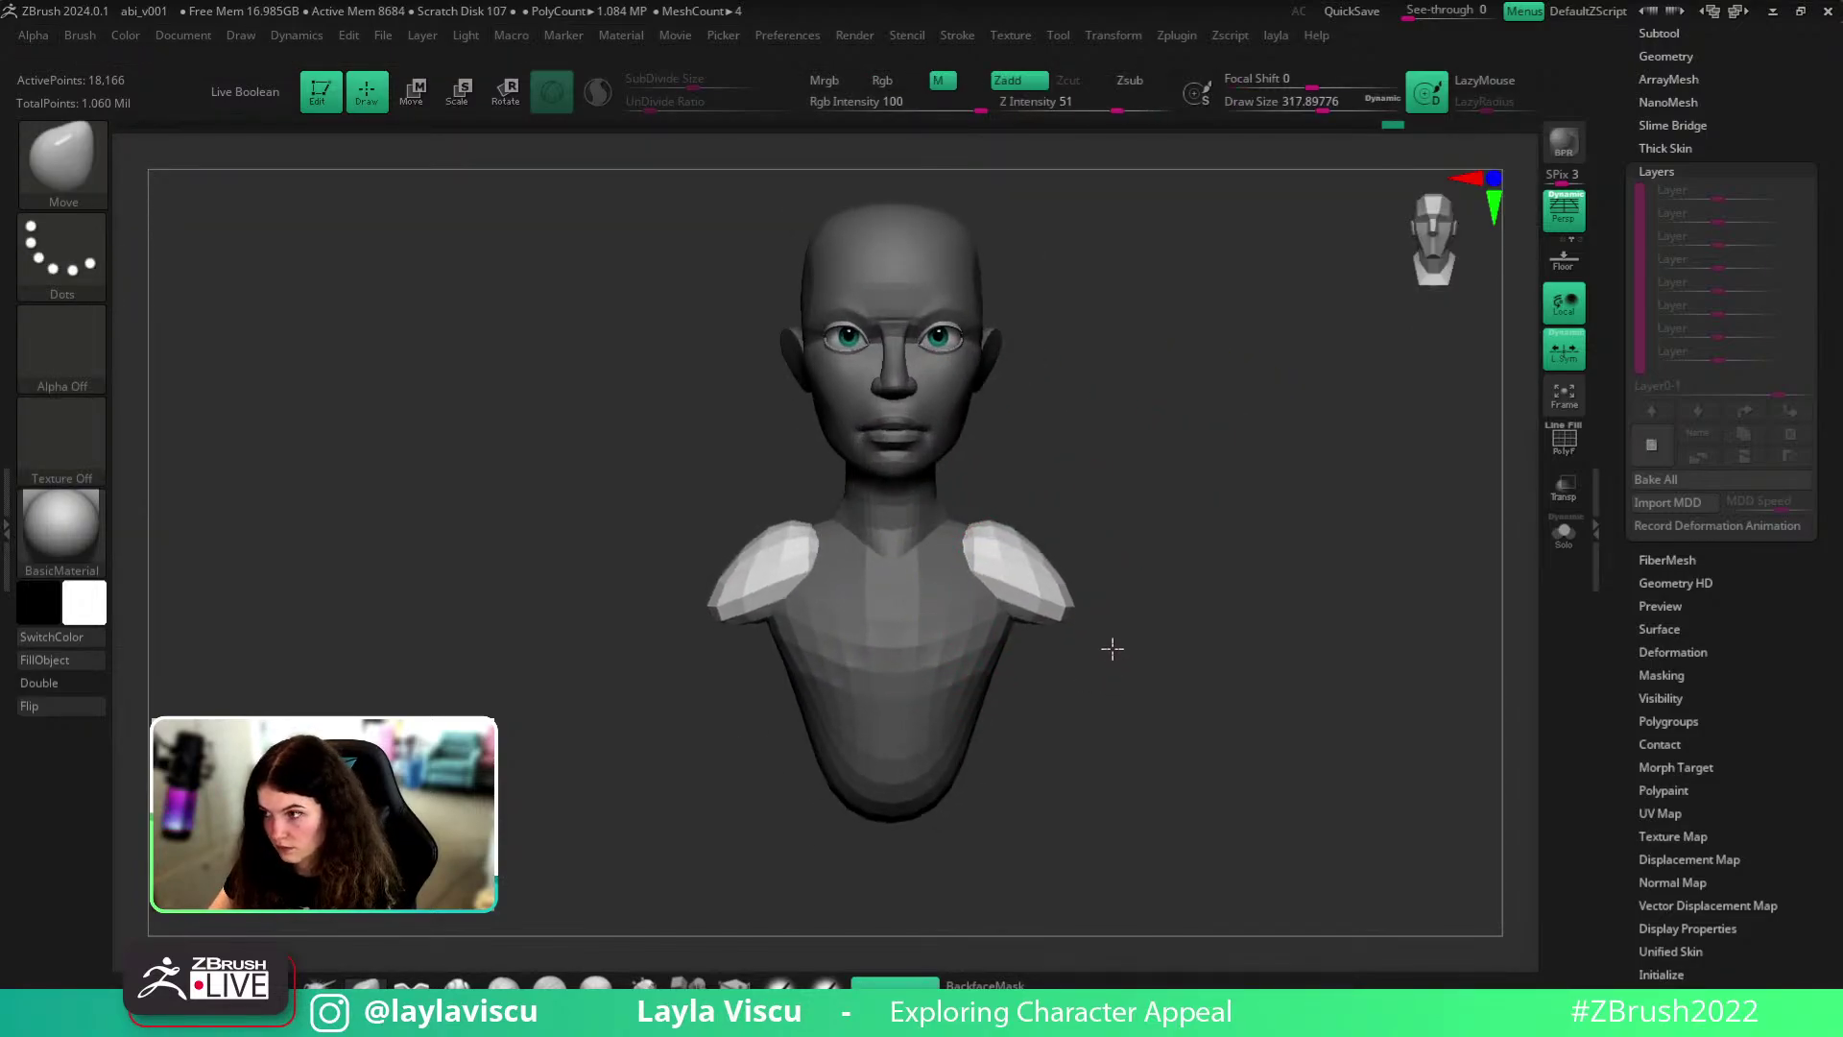
# - Bend the outer ends of the shoulder pieces downward with the Move brush at draw size about 445, undoing the last stroke
pyautogui.moveTo(1014, 542)
pyautogui.mouseDown()
pyautogui.moveTo(1092, 536)
pyautogui.moveTo(1110, 616)
pyautogui.moveTo(1287, 572)
pyautogui.moveTo(1320, 538)
pyautogui.moveTo(1312, 627)
pyautogui.mouseUp()
pyautogui.moveTo(1118, 615); pyautogui.dragTo(1102, 675)
pyautogui.moveTo(1180, 653)
pyautogui.mouseDown()
pyautogui.moveTo(1148, 683)
pyautogui.moveTo(1176, 657)
pyautogui.mouseUp()
pyautogui.moveTo(1119, 583)
pyautogui.mouseDown()
pyautogui.moveTo(1092, 578)
pyautogui.moveTo(1114, 641)
pyautogui.mouseUp()
pyautogui.hotkey('ctrl', 'z')
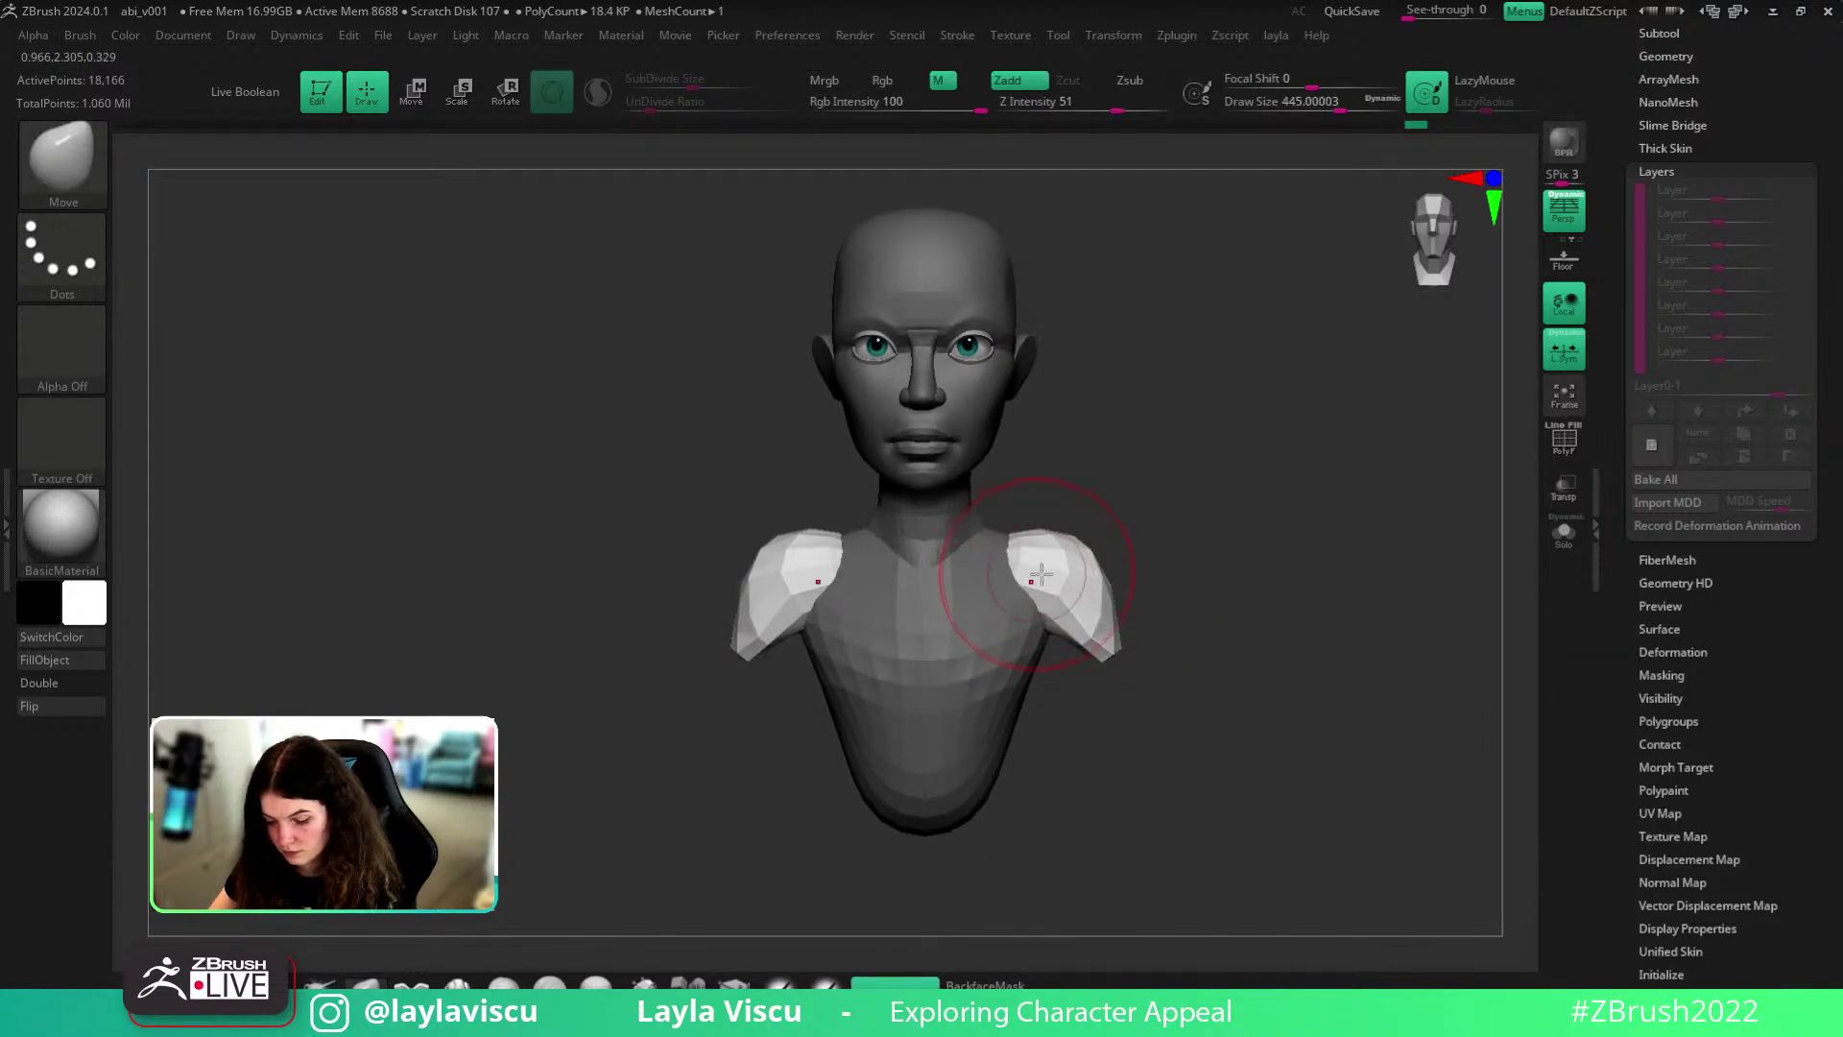
# - Shift the shoulder pieces outward with the gizmo and refine their outline with the Move brush at draw size about 492
pyautogui.press('w')
pyautogui.moveTo(1159, 578); pyautogui.dragTo(1190, 589)
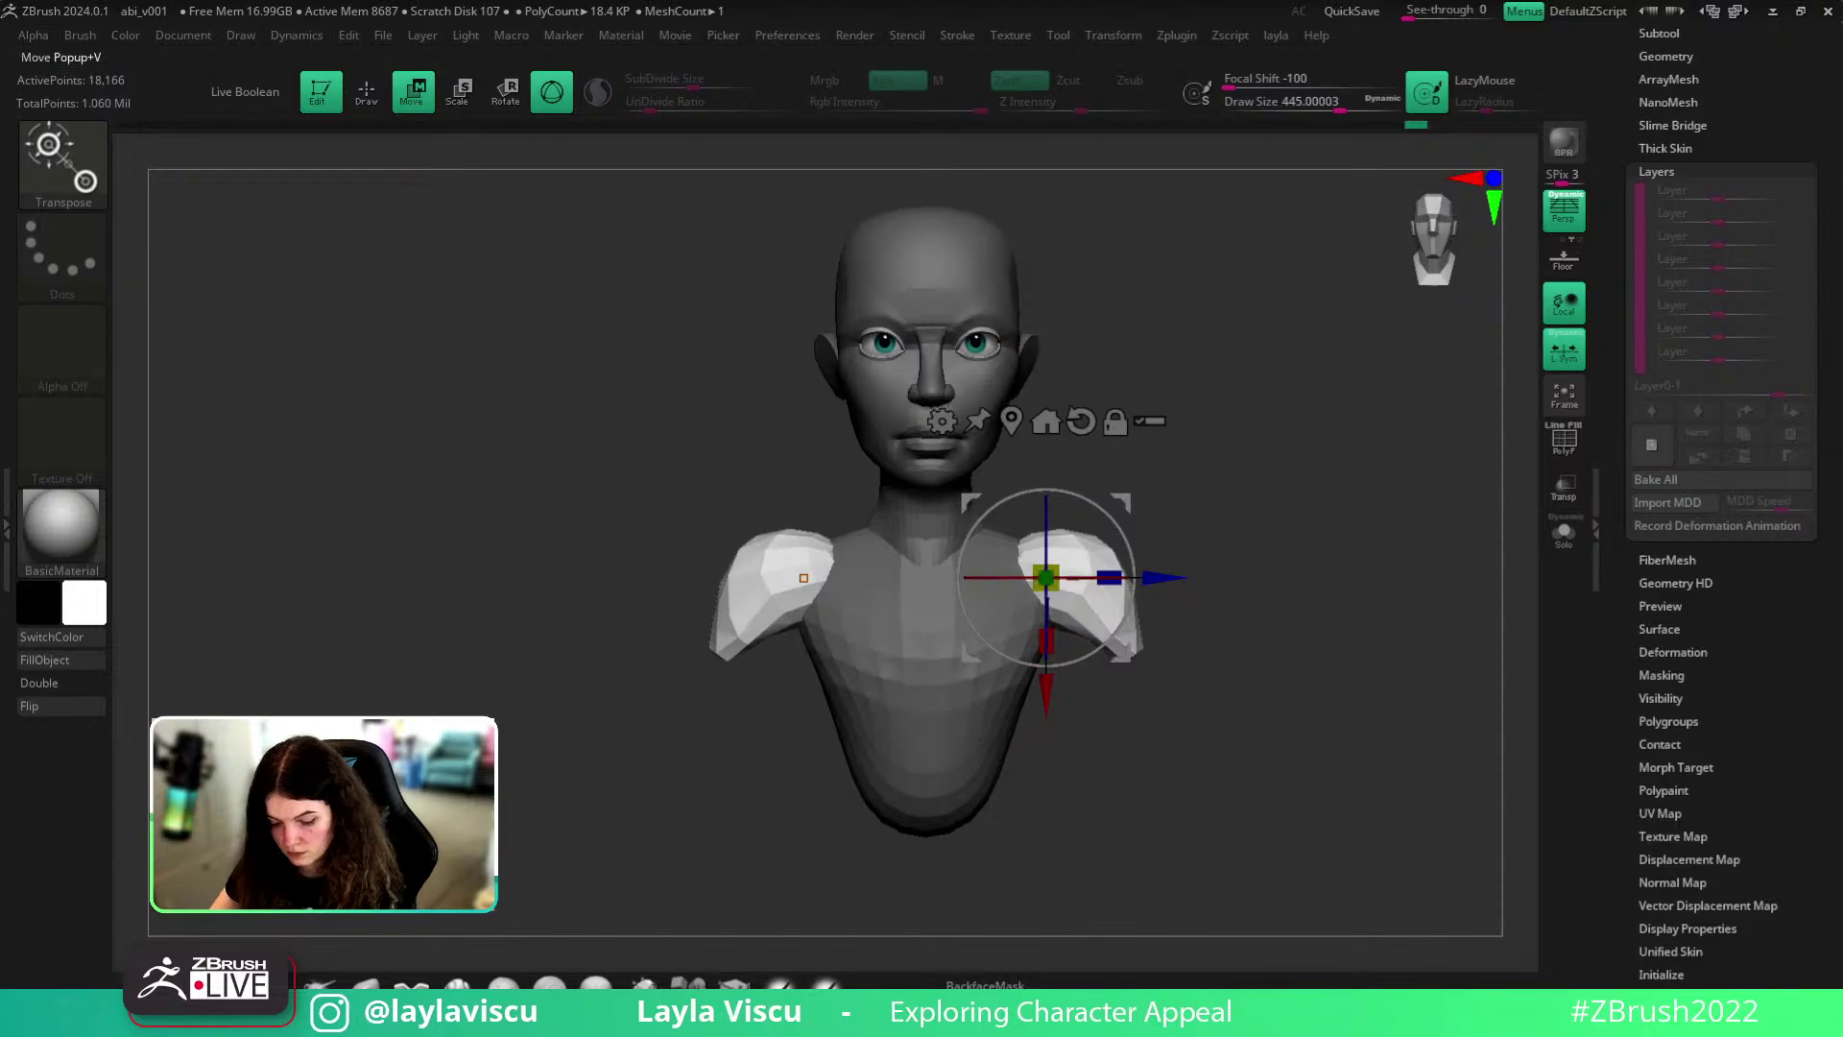
pyautogui.press('q')
pyautogui.moveTo(785, 537); pyautogui.dragTo(747, 563)
pyautogui.moveTo(716, 655); pyautogui.dragTo(729, 661)
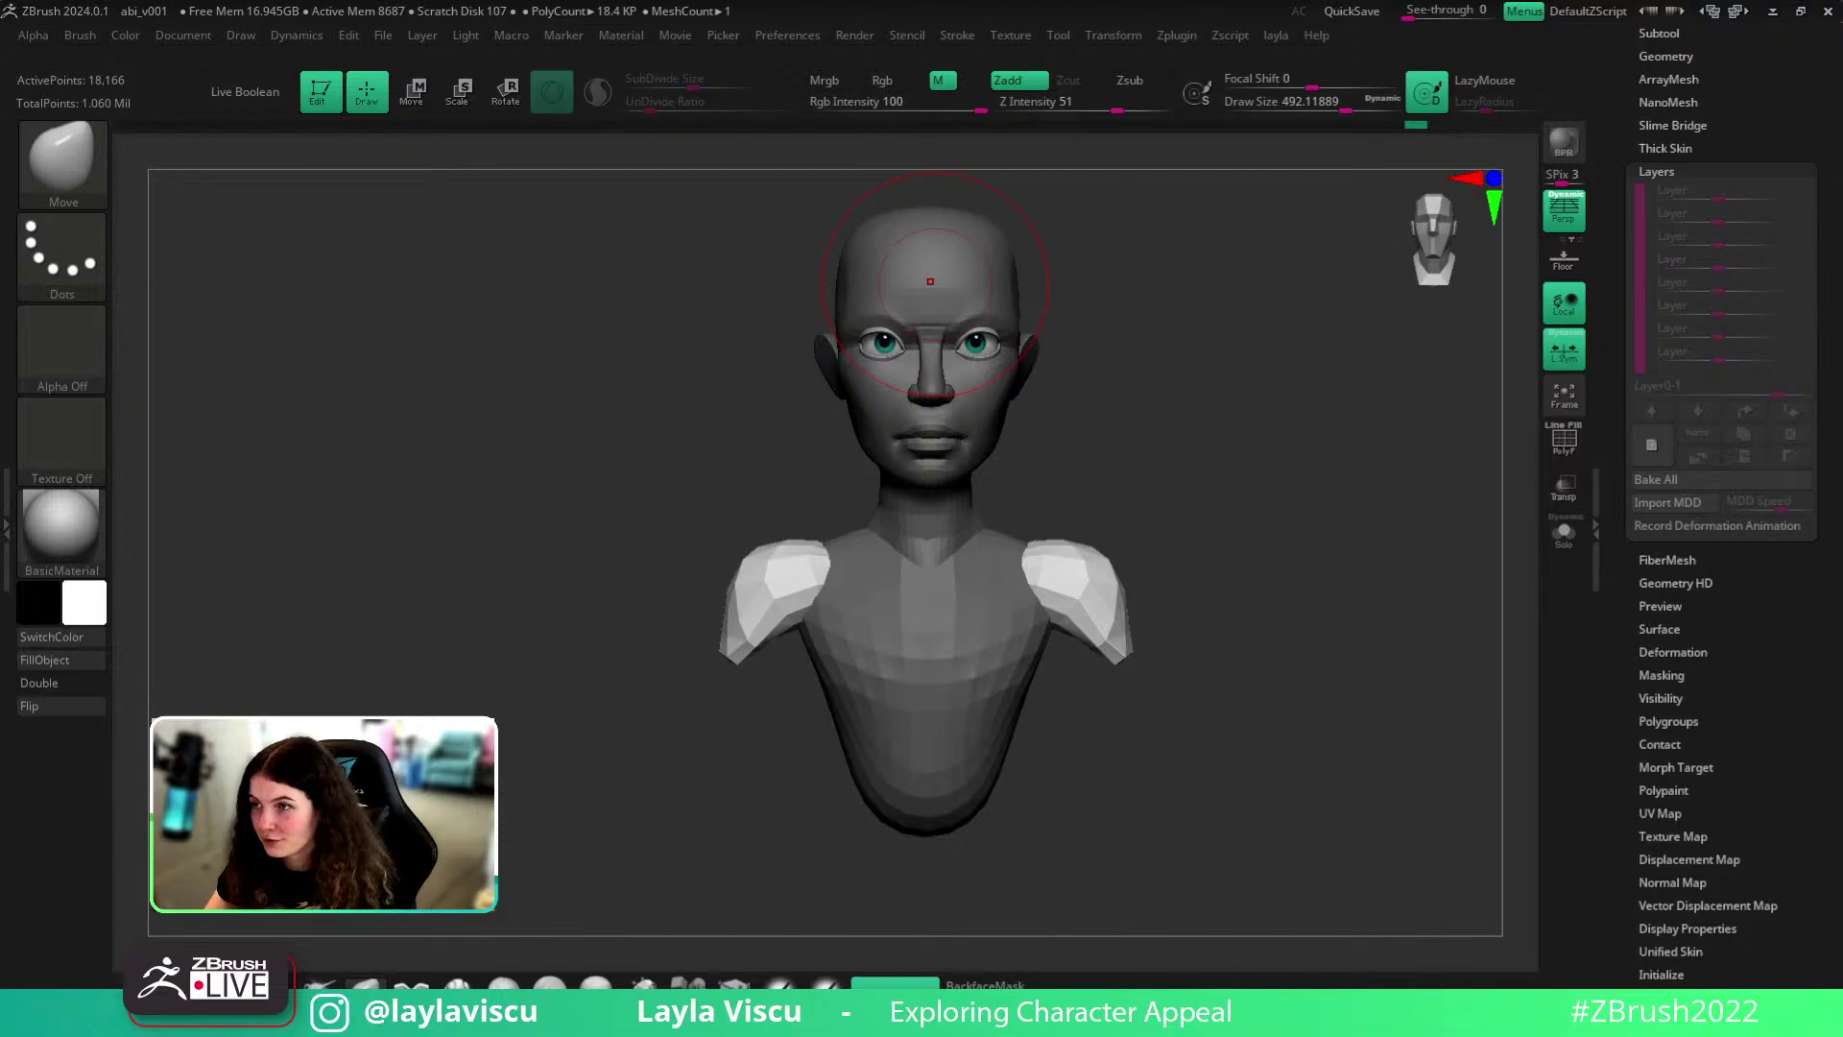
pyautogui.moveTo(1167, 595)
pyautogui.mouseDown()
pyautogui.moveTo(1224, 532)
pyautogui.moveTo(975, 555)
pyautogui.moveTo(1106, 496)
pyautogui.moveTo(1189, 538)
pyautogui.mouseUp()
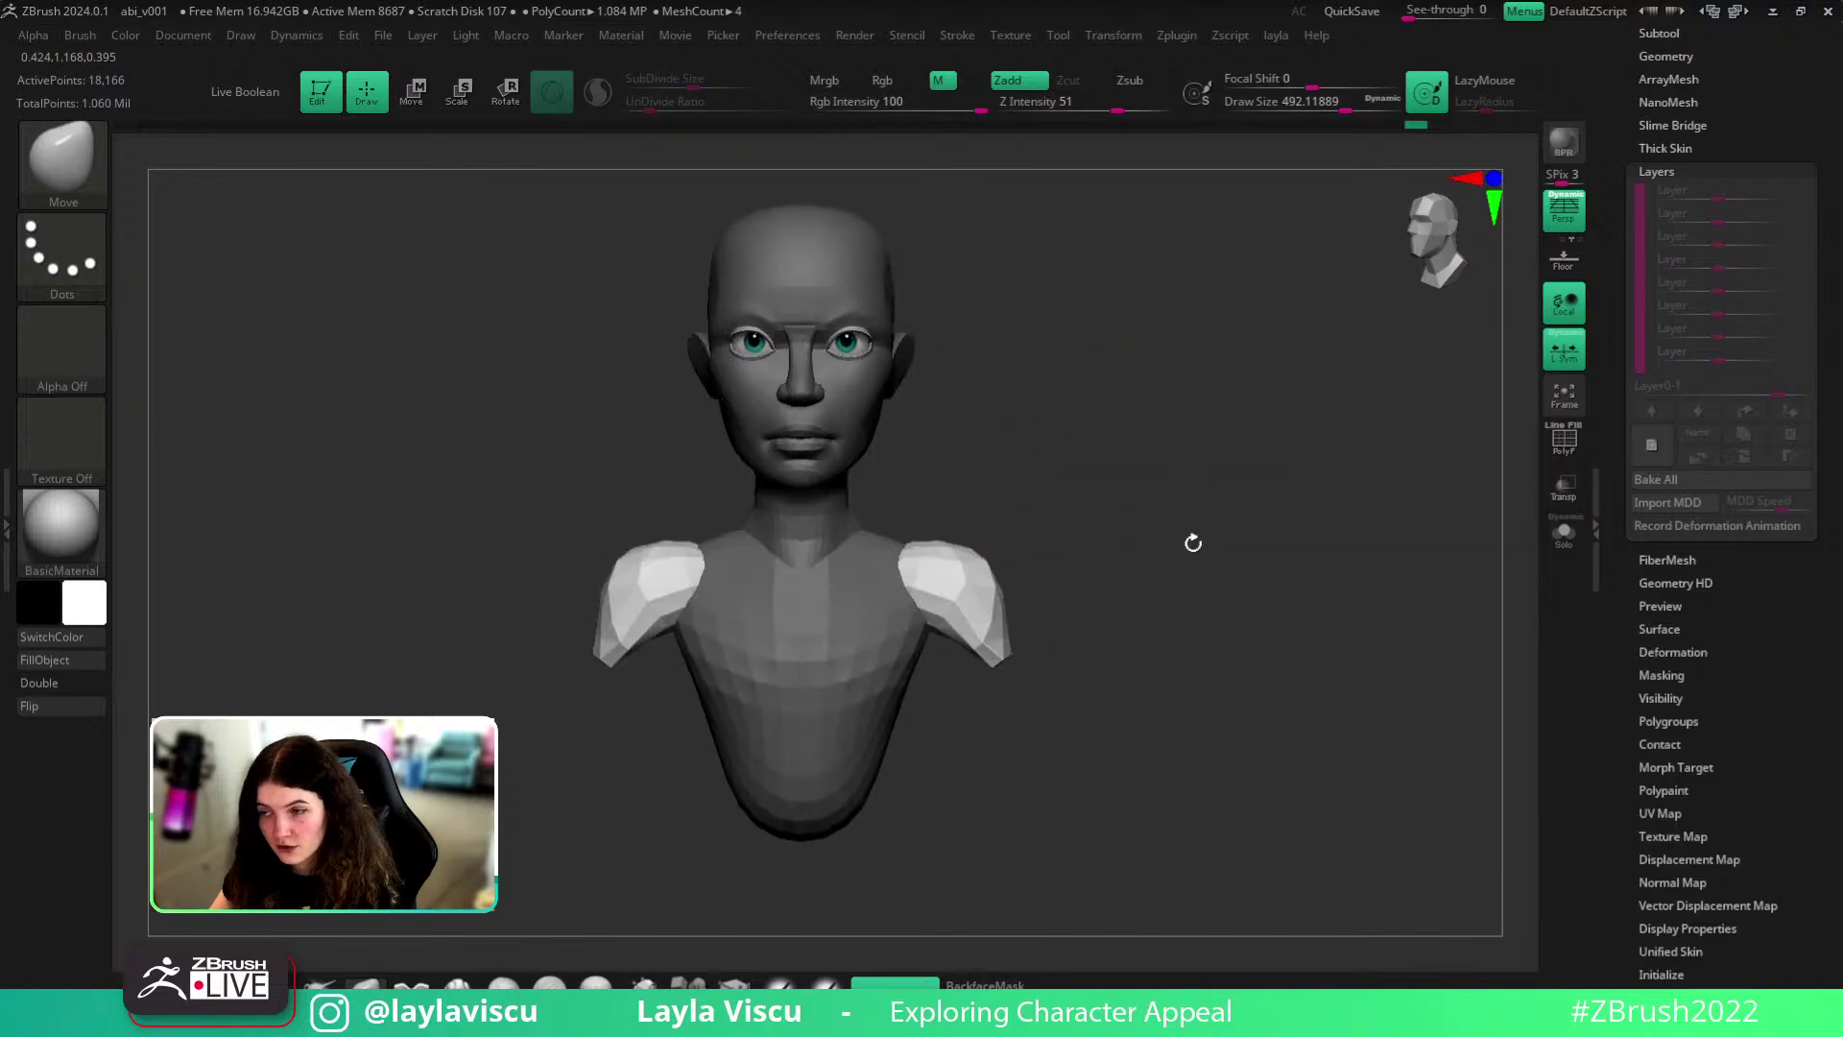
# - Shape the shoulder pieces' blend with the torso from several angles with the Move brush at draw size about 331
pyautogui.keyDown('ctrl'); pyautogui.moveTo(926, 599); pyautogui.dragTo(966, 666, button='right'); pyautogui.keyUp('ctrl')
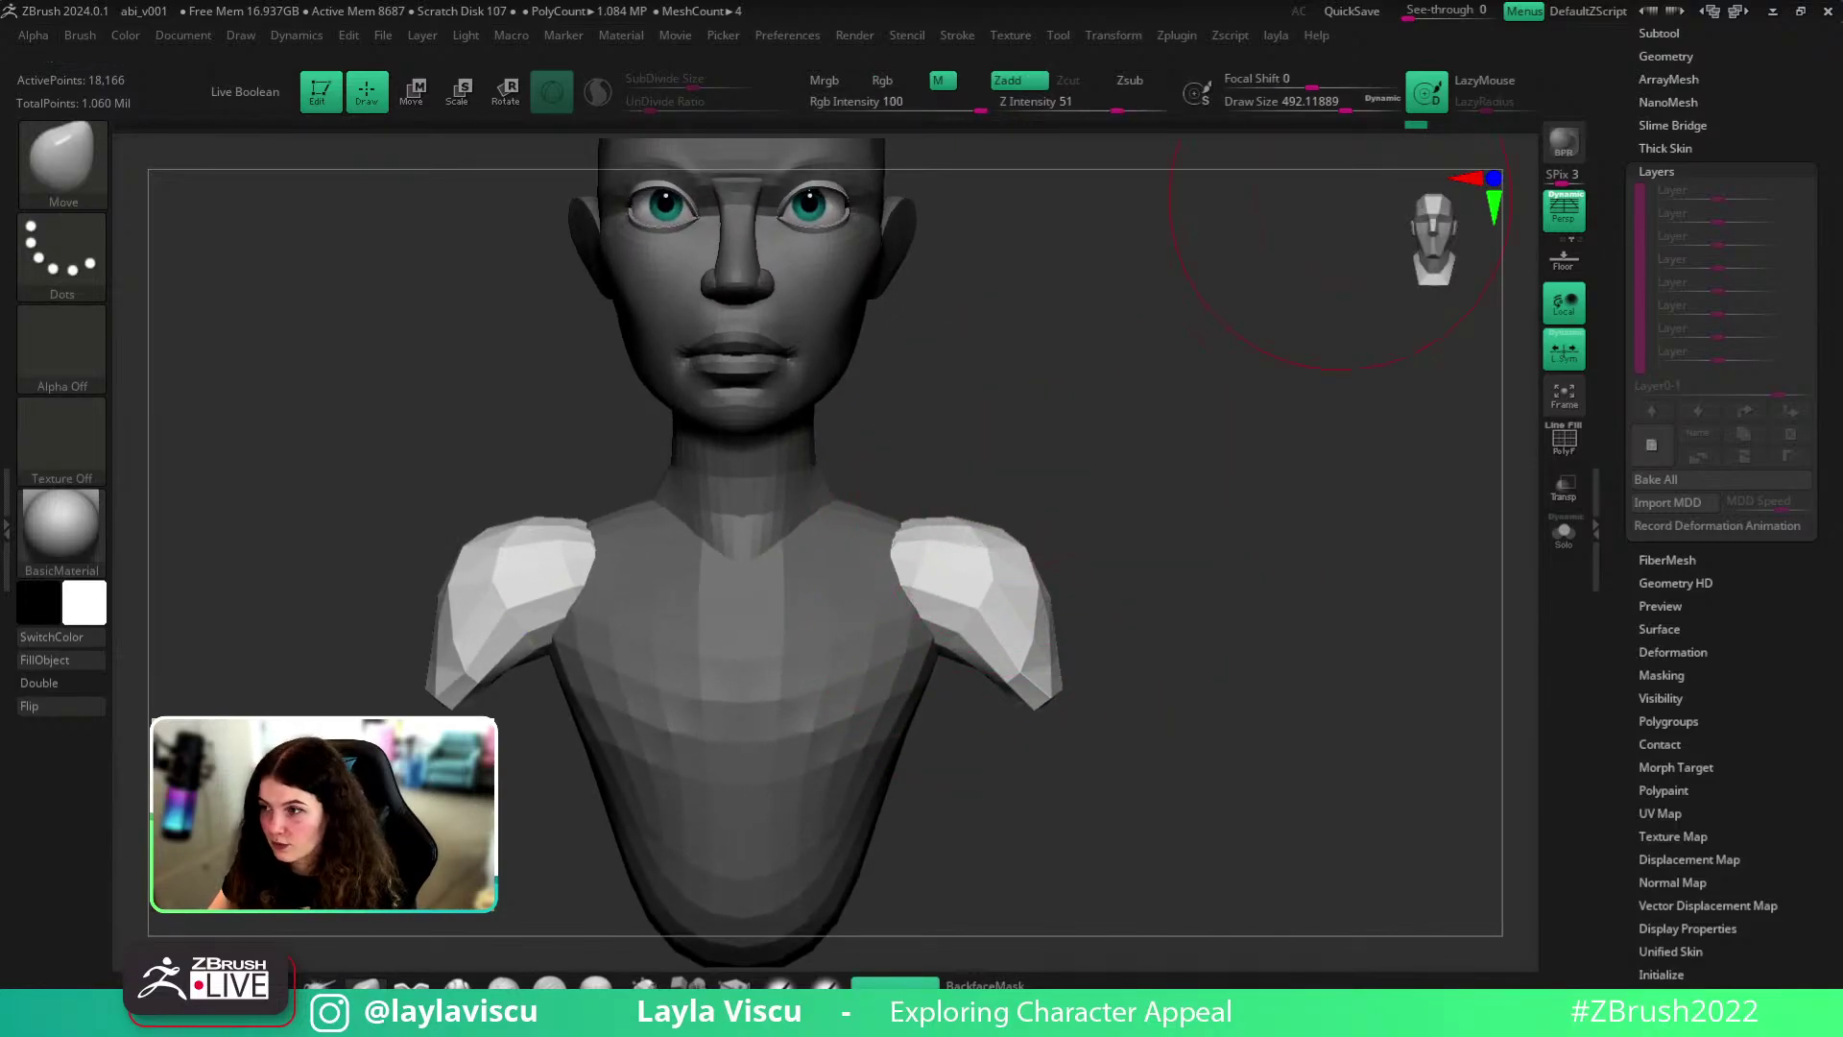
pyautogui.press('s')
pyautogui.moveTo(968, 562); pyautogui.dragTo(945, 561)
pyautogui.moveTo(1111, 510); pyautogui.dragTo(964, 576)
pyautogui.press('s')
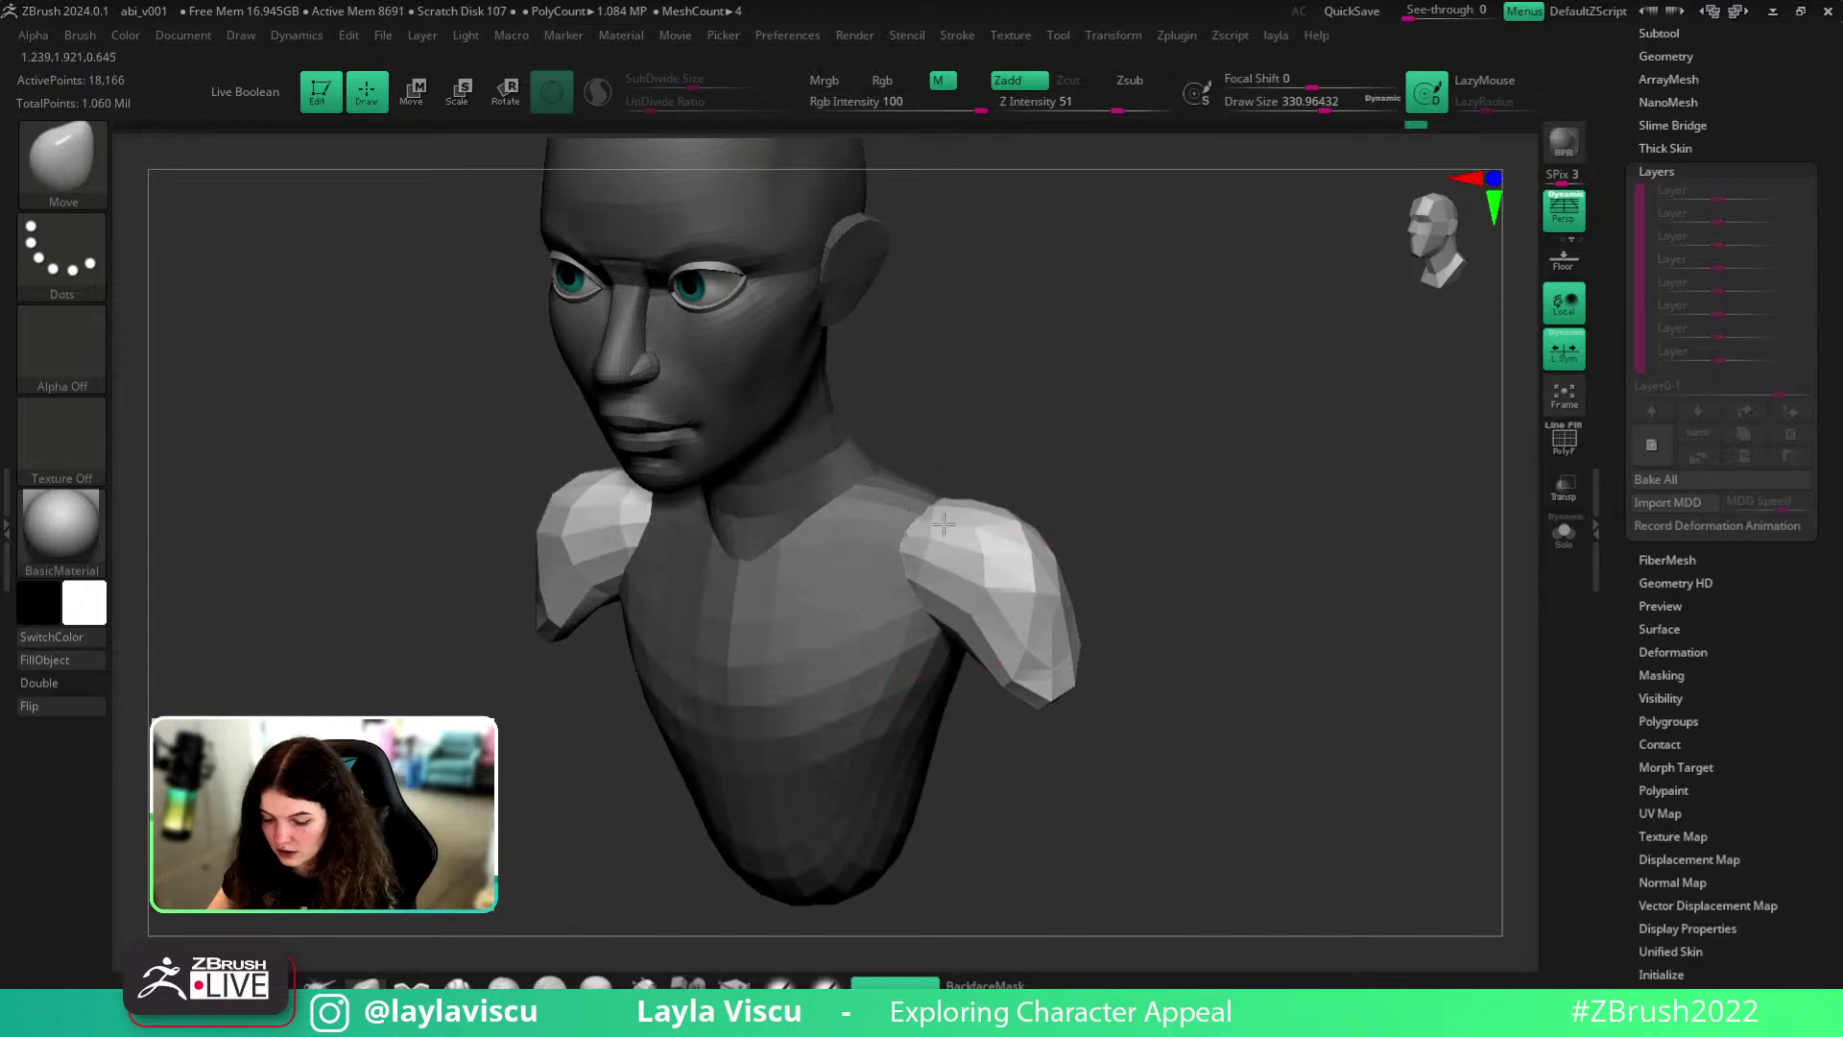
pyautogui.moveTo(1094, 484); pyautogui.dragTo(1005, 452)
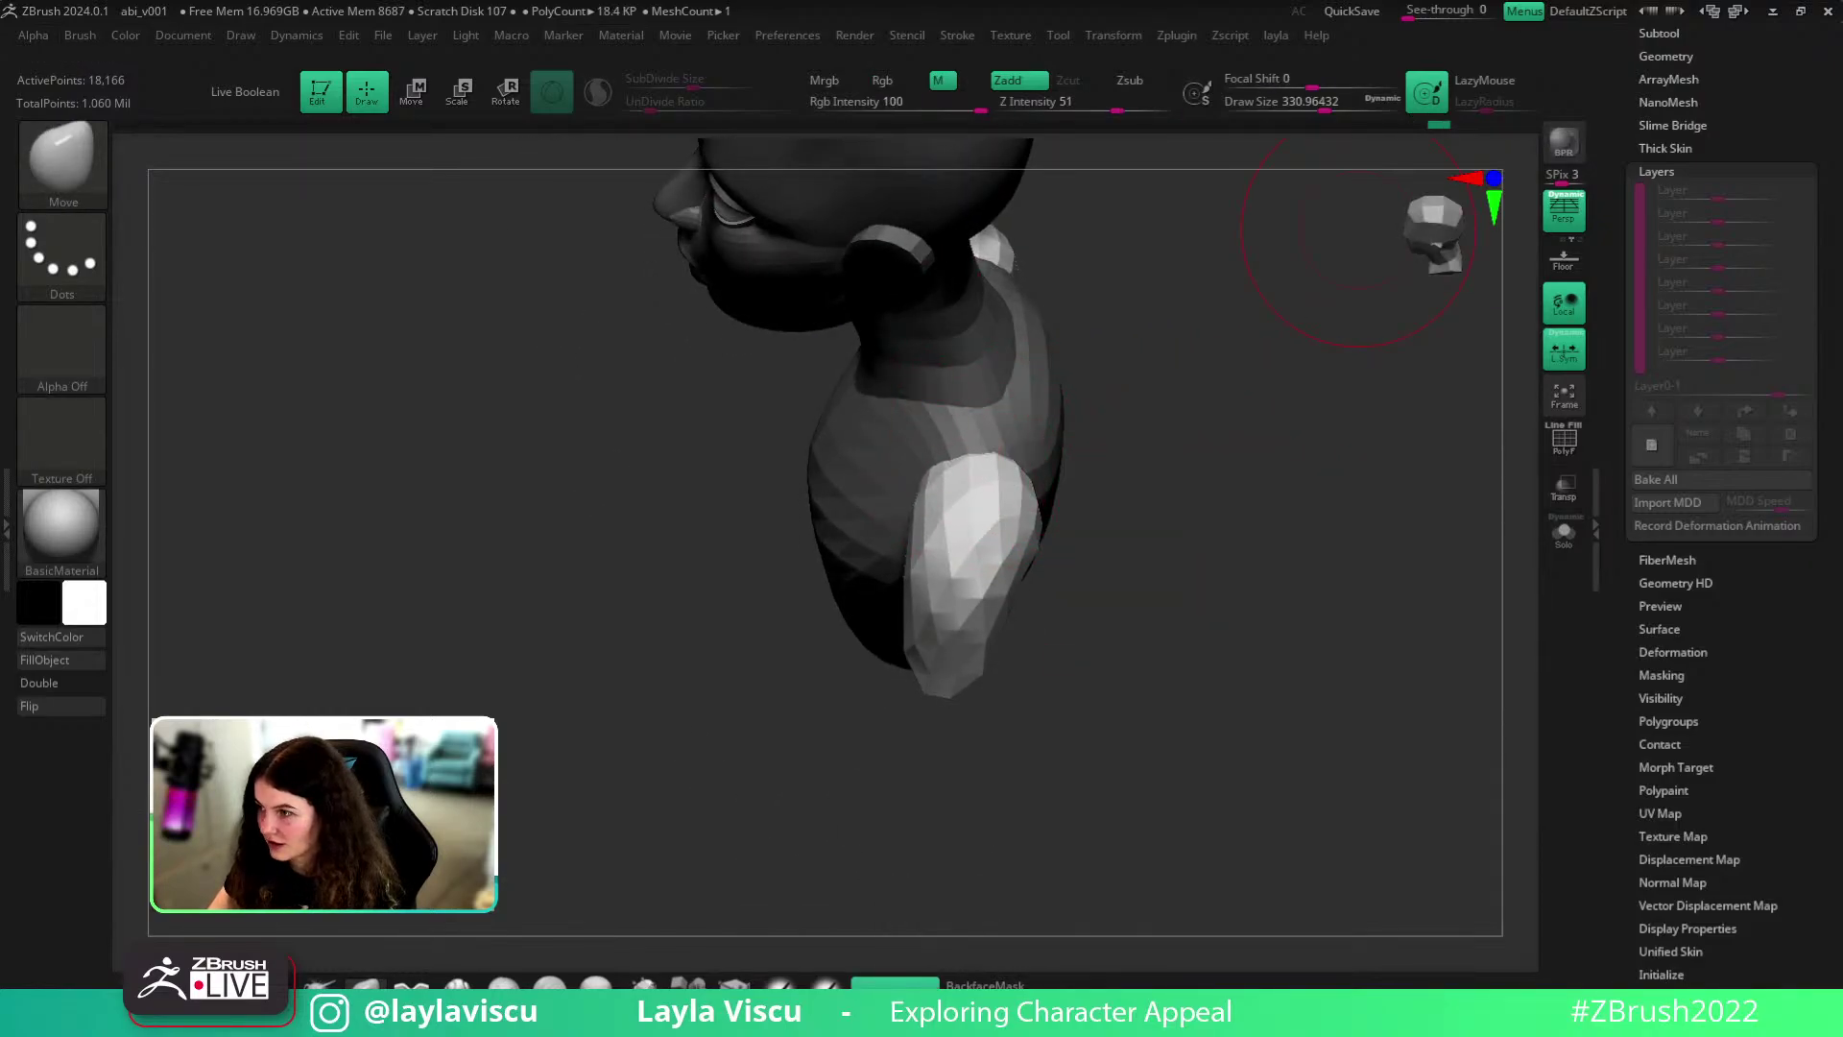
pyautogui.moveTo(1217, 533)
pyautogui.mouseDown()
pyautogui.moveTo(1153, 631)
pyautogui.moveTo(1017, 595)
pyautogui.mouseUp()
pyautogui.moveTo(1075, 484); pyautogui.dragTo(1104, 354)
pyautogui.moveTo(1142, 614)
pyautogui.mouseDown()
pyautogui.moveTo(1453, 502)
pyautogui.moveTo(1182, 597)
pyautogui.mouseUp()
pyautogui.moveTo(1096, 556)
pyautogui.mouseDown()
pyautogui.moveTo(1127, 555)
pyautogui.moveTo(1200, 638)
pyautogui.mouseUp()
# - Reposition the unlocked gizmo along the shoulder piece, rotate both pieces slightly from above and return to sculpting
pyautogui.press('w')
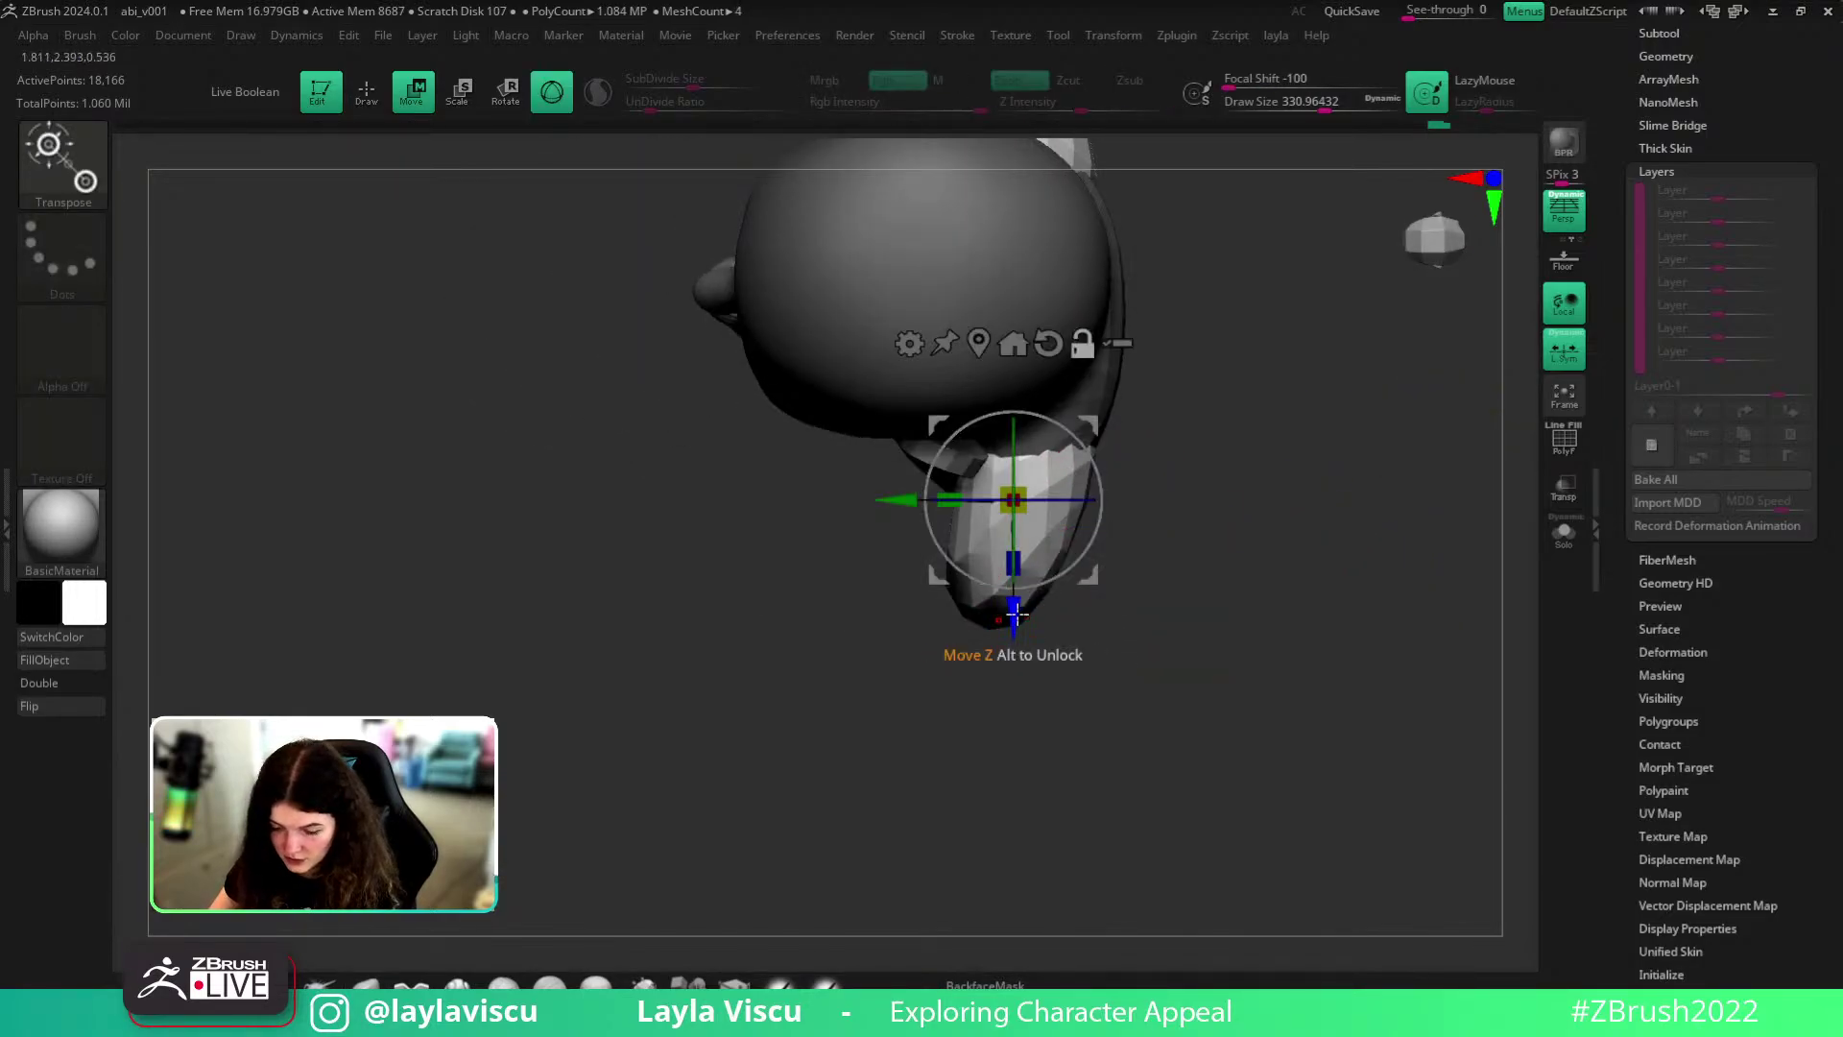
pyautogui.keyDown('alt'); pyautogui.moveTo(1016, 615); pyautogui.dragTo(1016, 575); pyautogui.keyUp('alt')
pyautogui.moveTo(1079, 519); pyautogui.dragTo(1088, 506)
pyautogui.click(366, 987)
pyautogui.press('q')
# - Refine the shoulder pieces' side and back profile with the Move brush at draw size about 251
pyautogui.moveTo(1123, 686)
pyautogui.mouseDown()
pyautogui.moveTo(1098, 576)
pyautogui.moveTo(1312, 628)
pyautogui.mouseUp()
pyautogui.press('s')
pyautogui.moveTo(1236, 563); pyautogui.dragTo(1185, 654)
pyautogui.moveTo(1065, 515); pyautogui.dragTo(1078, 547)
pyautogui.moveTo(1310, 513); pyautogui.dragTo(1107, 547)
pyautogui.moveTo(1246, 646); pyautogui.dragTo(854, 399)
pyautogui.keyDown('alt'); pyautogui.moveTo(1159, 423); pyautogui.dragTo(1109, 582); pyautogui.keyUp('alt')
# - Turn on the polyframe, switch the visibility brush from SelectRect to SliceCurve, and undo a trial slice across the lower face
pyautogui.hotkey('shift', 'f')
pyautogui.keyDown('ctrl'); pyautogui.keyDown('shift'); pyautogui.click(61, 156); pyautogui.keyUp('shift'); pyautogui.keyUp('ctrl')
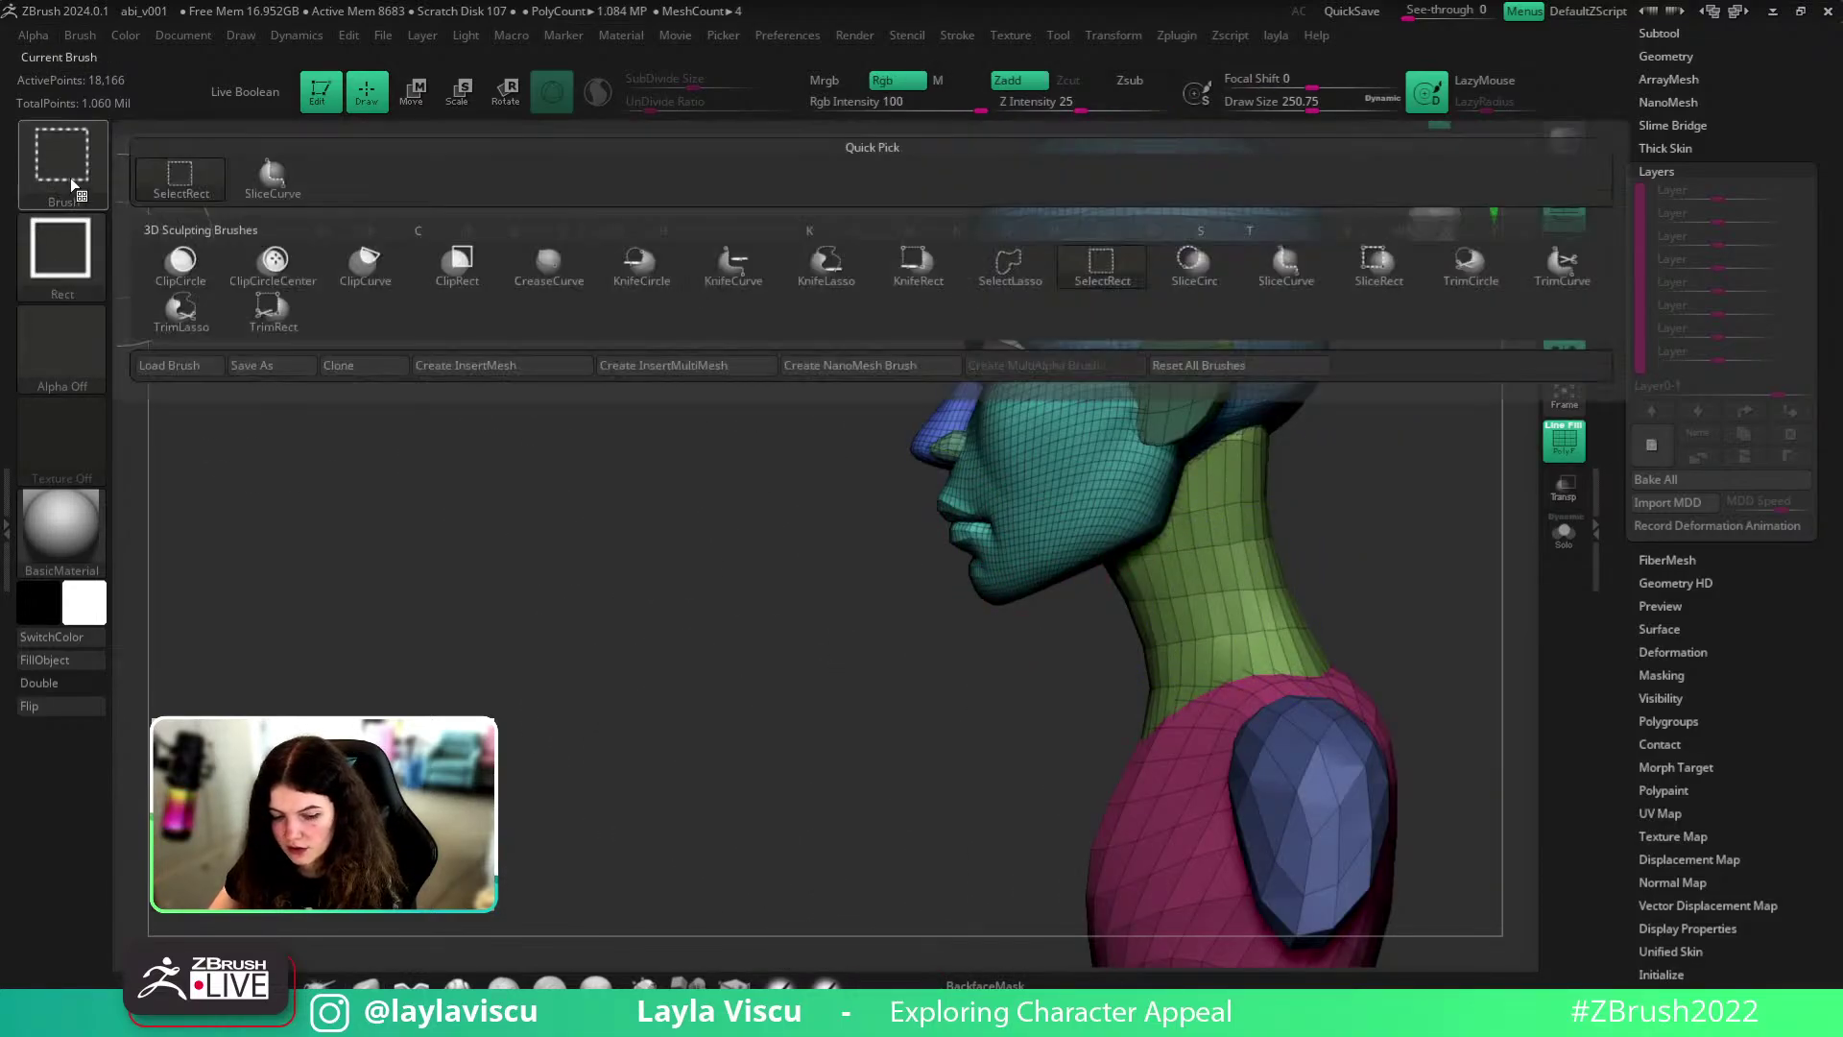
pyautogui.click(1283, 266)
pyautogui.moveTo(1151, 480)
pyautogui.keyDown('ctrl'); pyautogui.keyDown('shift'); pyautogui.mouseDown()
pyautogui.moveTo(823, 566)
pyautogui.moveTo(857, 582)
pyautogui.mouseUp(); pyautogui.keyUp('shift'); pyautogui.keyUp('ctrl')
pyautogui.hotkey('ctrl', 'z')
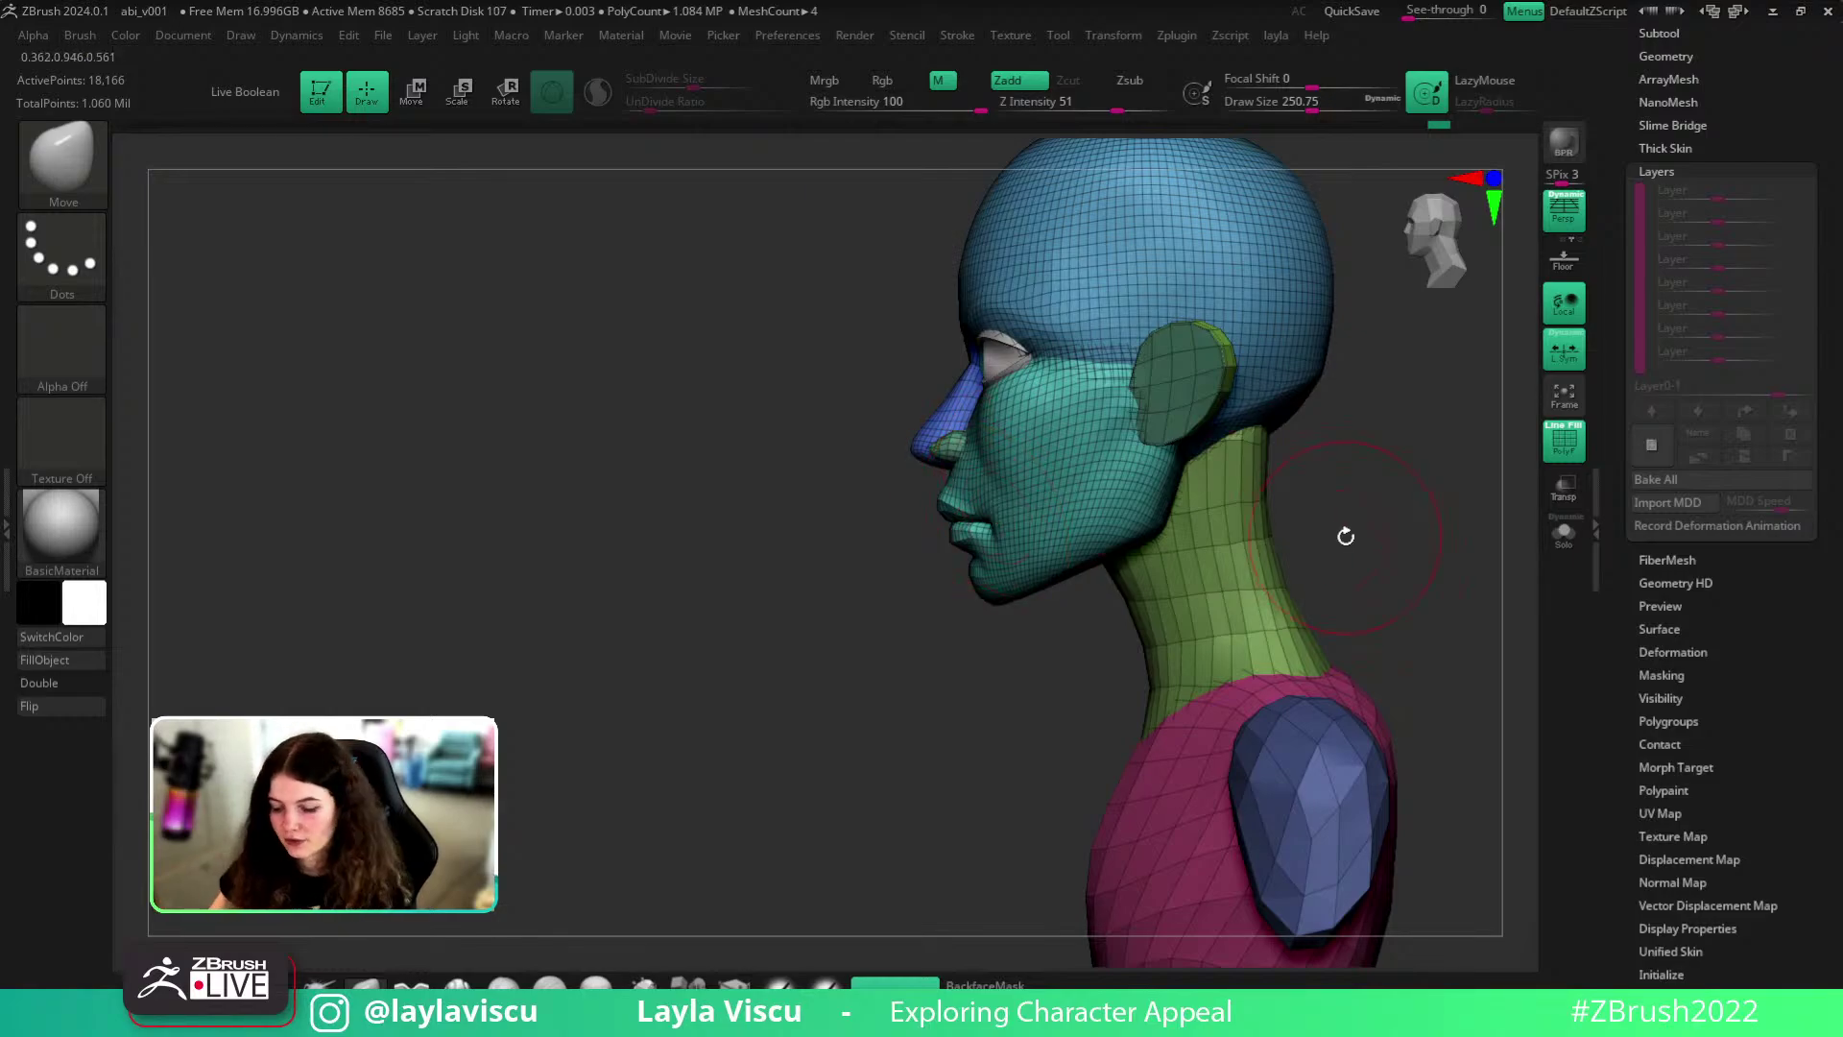
pyautogui.keyDown('shift'); pyautogui.moveTo(1355, 489); pyautogui.dragTo(1150, 528, button='right'); pyautogui.keyUp('shift')
pyautogui.moveTo(1150, 528)
pyautogui.mouseDown()
pyautogui.moveTo(1094, 522)
pyautogui.moveTo(1137, 562)
pyautogui.moveTo(1045, 426)
pyautogui.mouseUp()
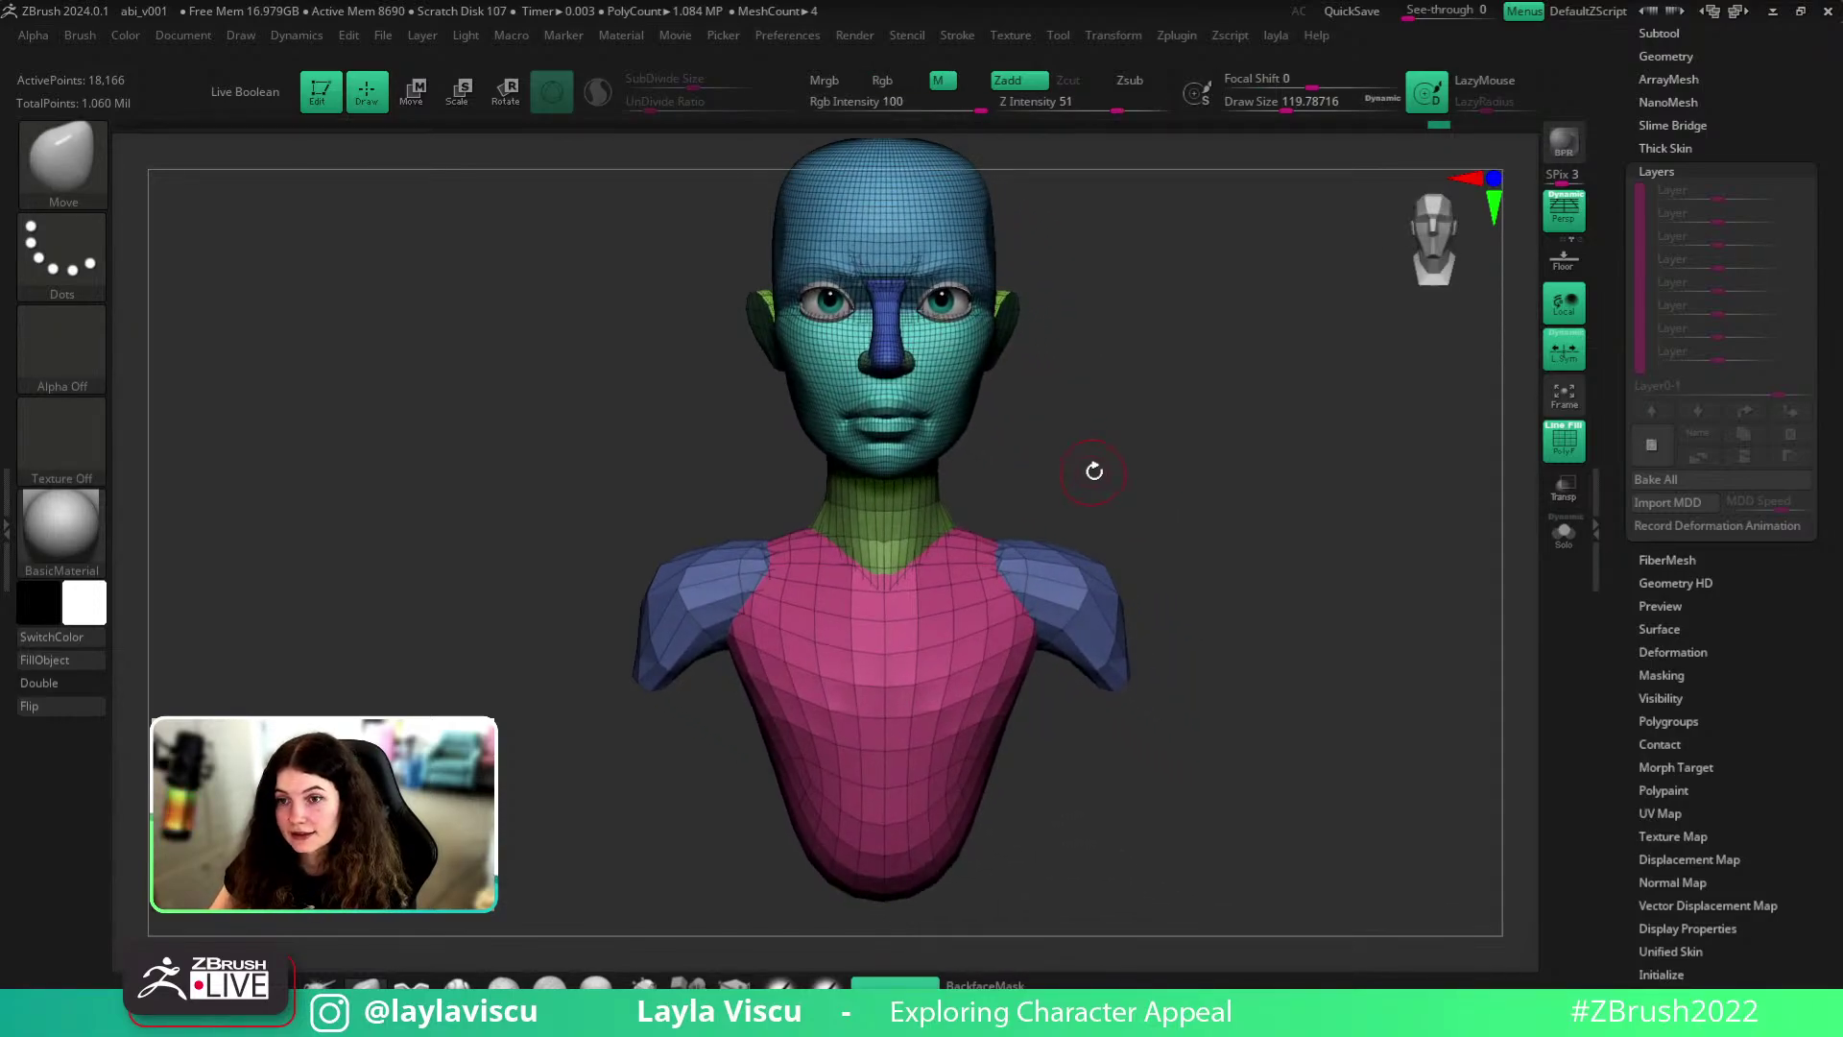
pyautogui.press('o')
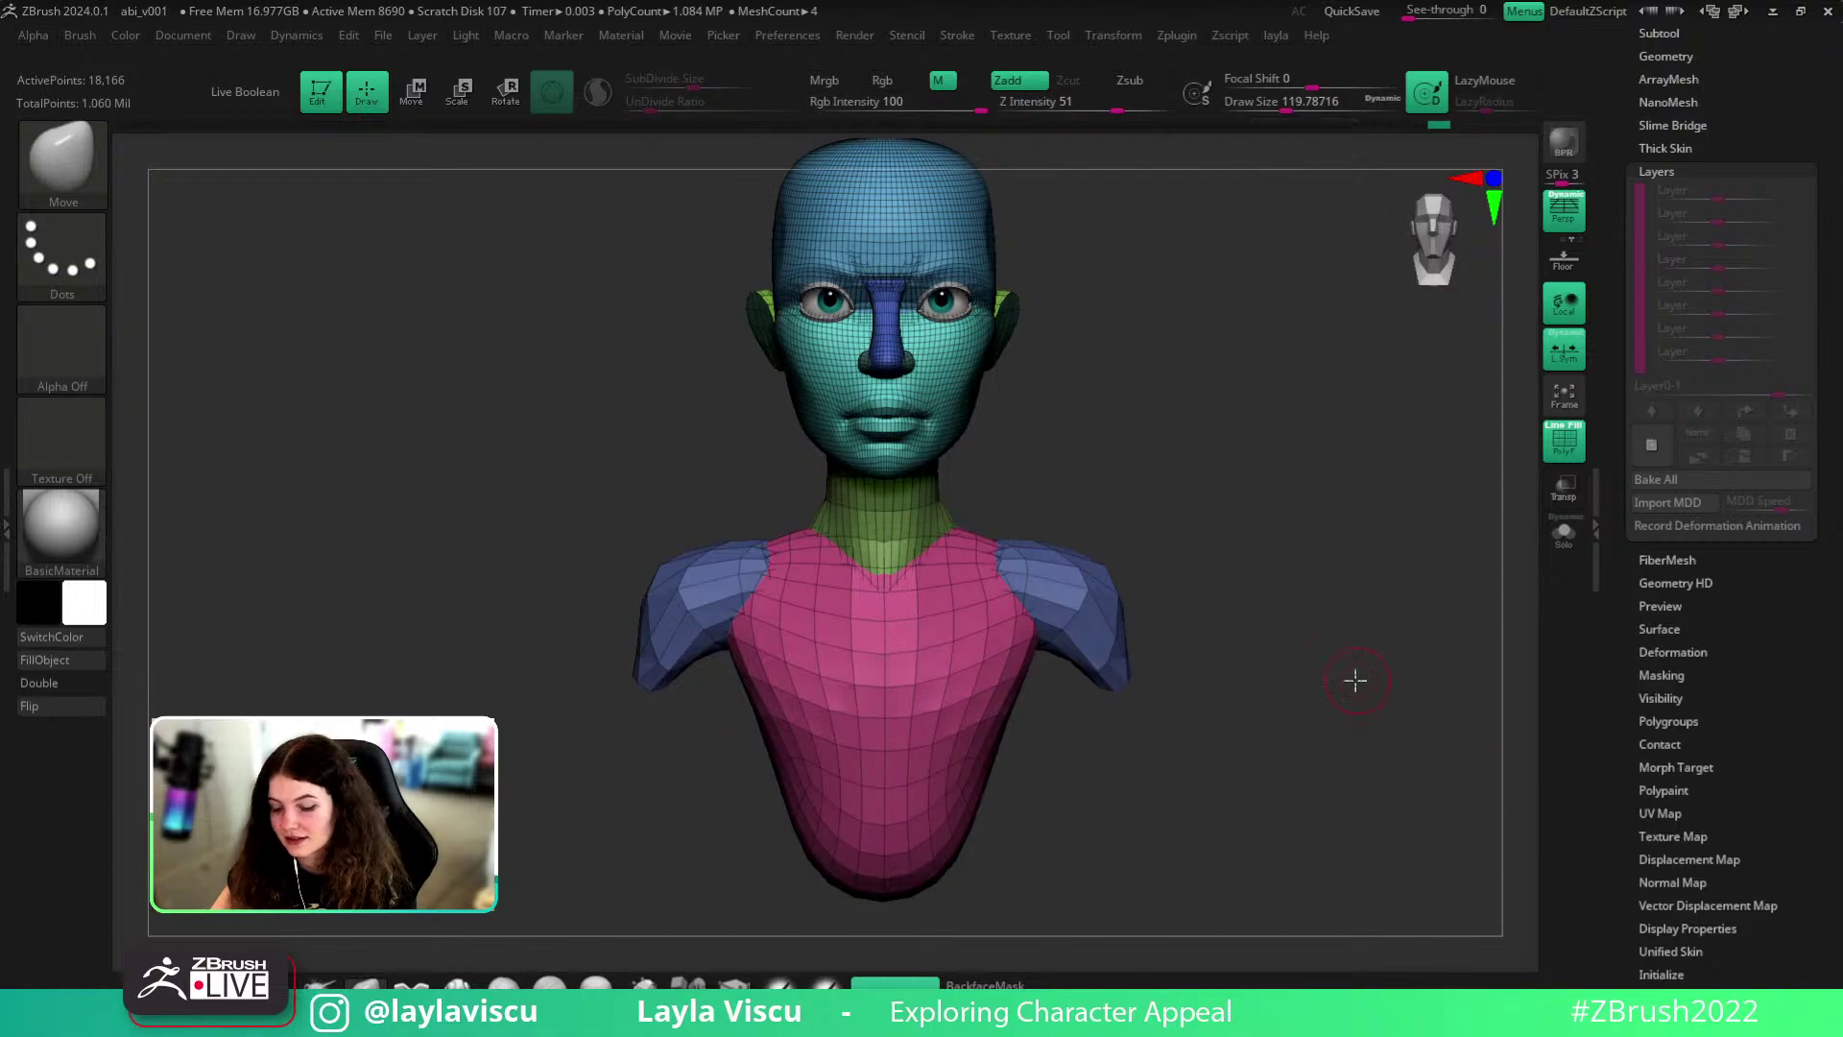
pyautogui.moveTo(1358, 679); pyautogui.dragTo(1355, 676)
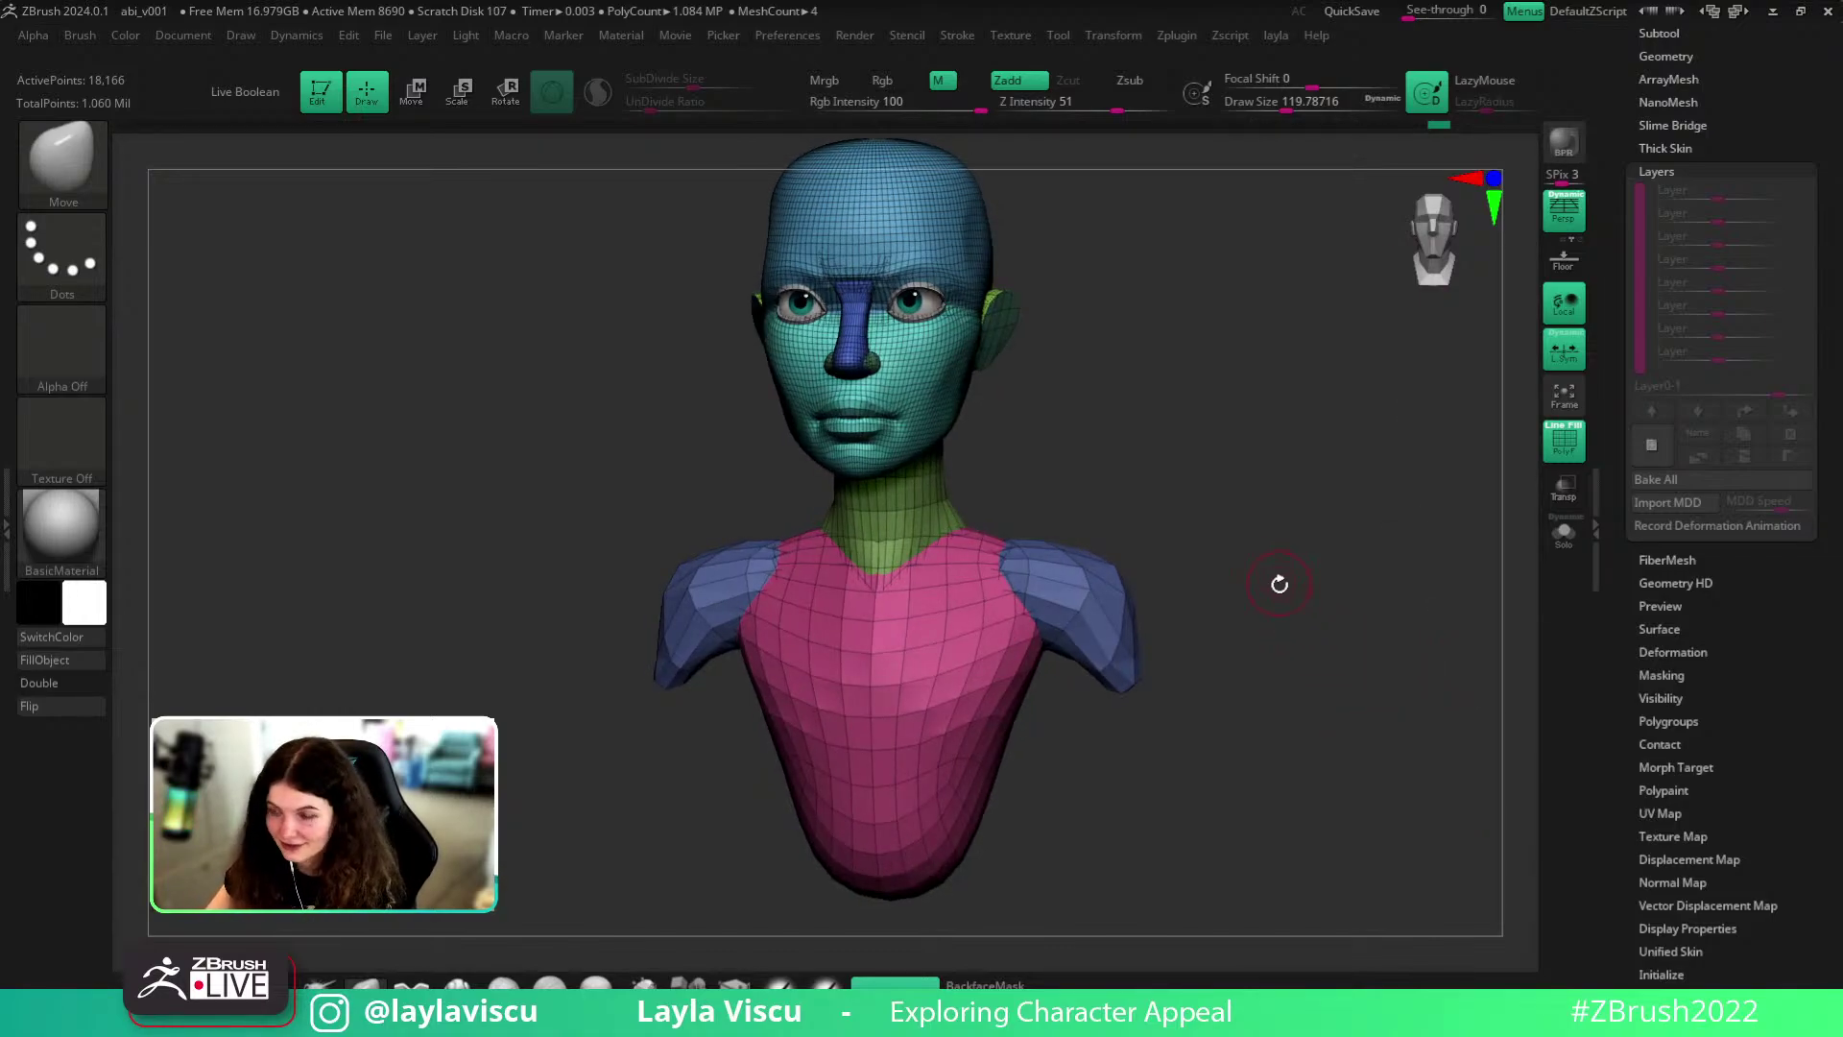
pyautogui.moveTo(1279, 584)
pyautogui.mouseDown()
pyautogui.moveTo(1222, 567)
pyautogui.moveTo(1172, 601)
pyautogui.mouseUp()
pyautogui.hotkey('ctrl', 'shift')
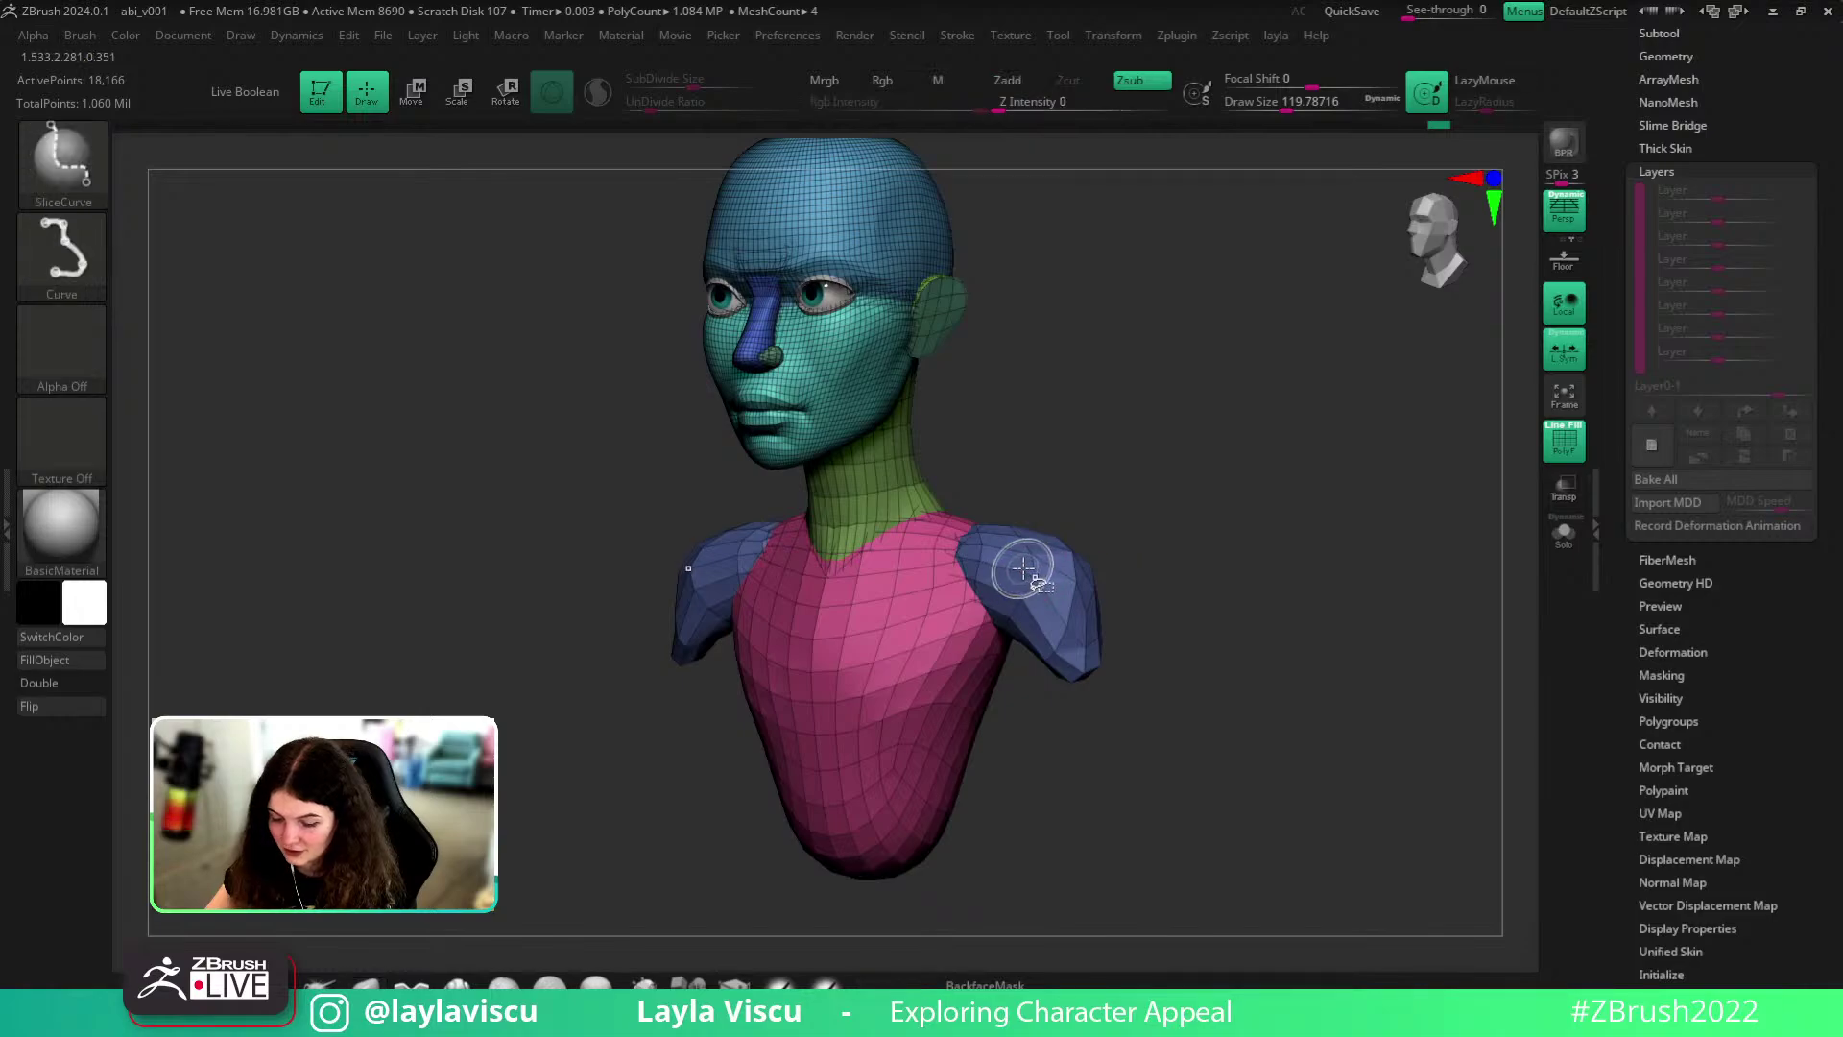
# - Switch to the ZModeler brush and set its edge action target to EdgeLoop Complete
pyautogui.scroll(3, 1012, 672)
pyautogui.press('b')
pyautogui.press('z')
pyautogui.press('m')
pyautogui.press('space')
pyautogui.press('space')
pyautogui.click(1057, 649)
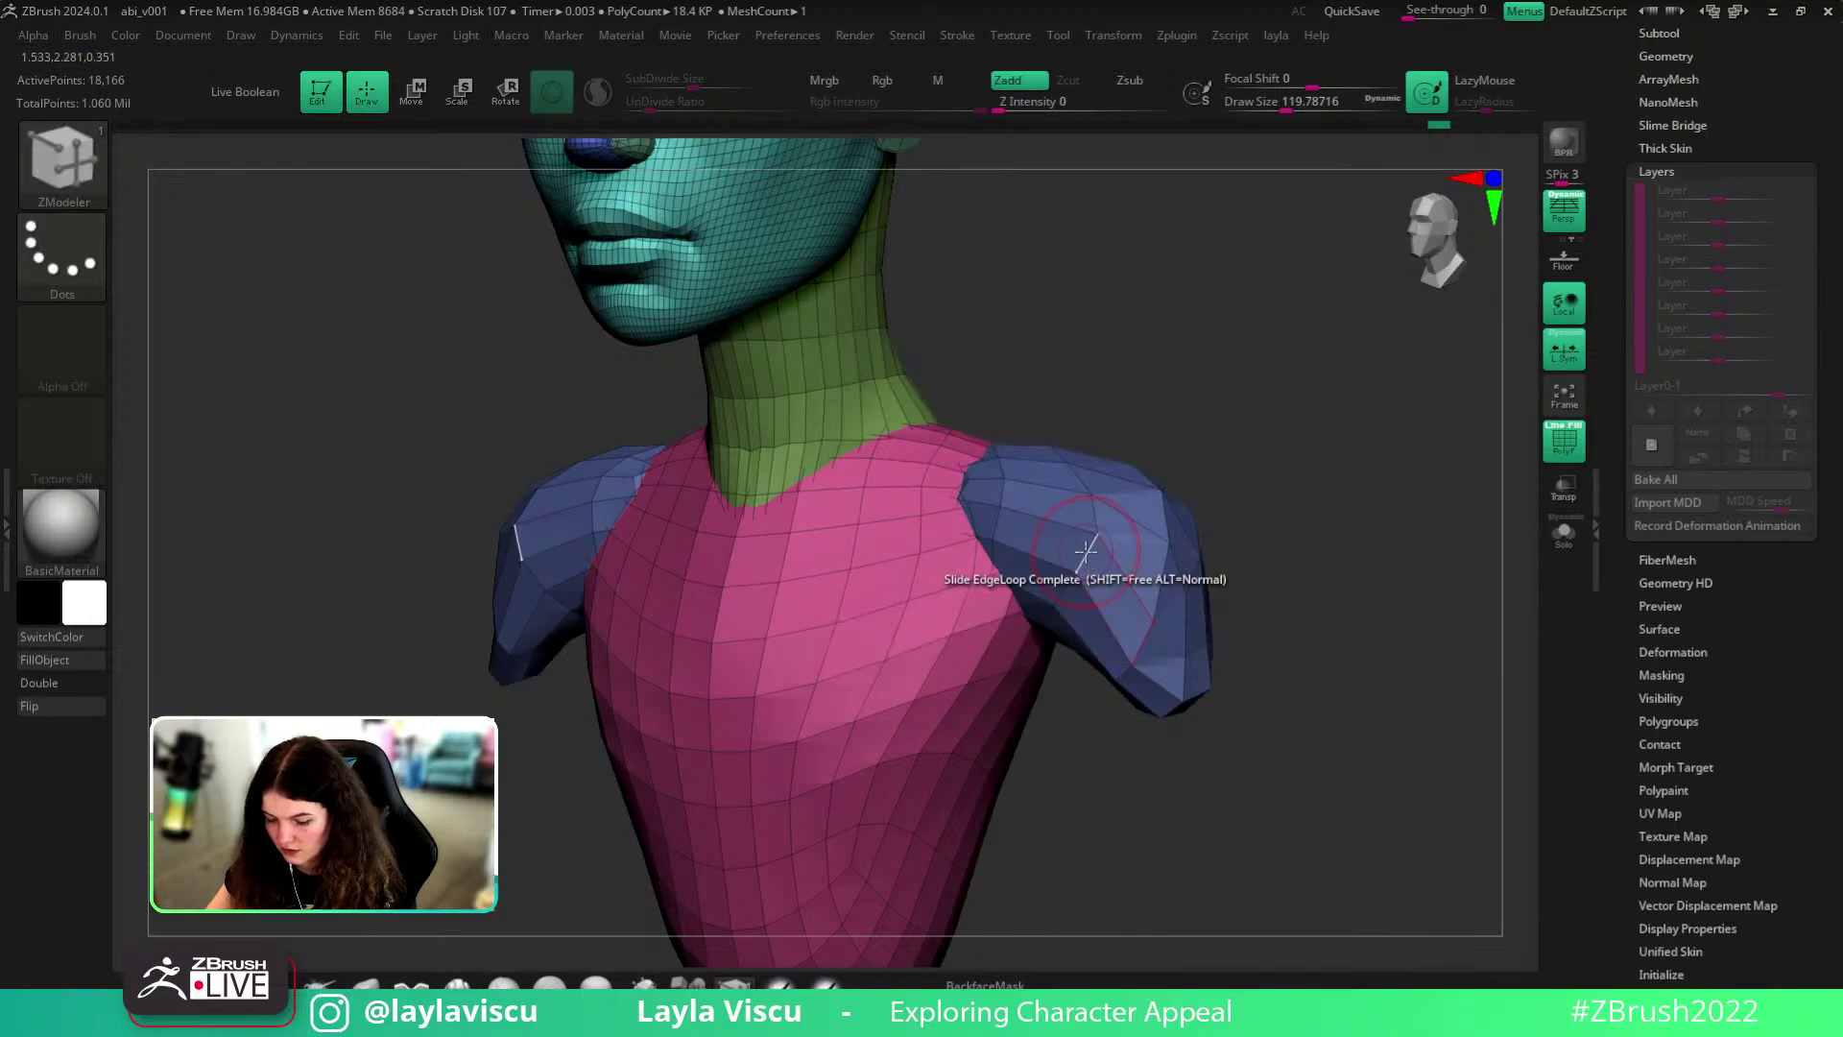
# - Change the ZModeler edge action to Insert and add extra edge loops around the shoulder pieces
pyautogui.press('space')
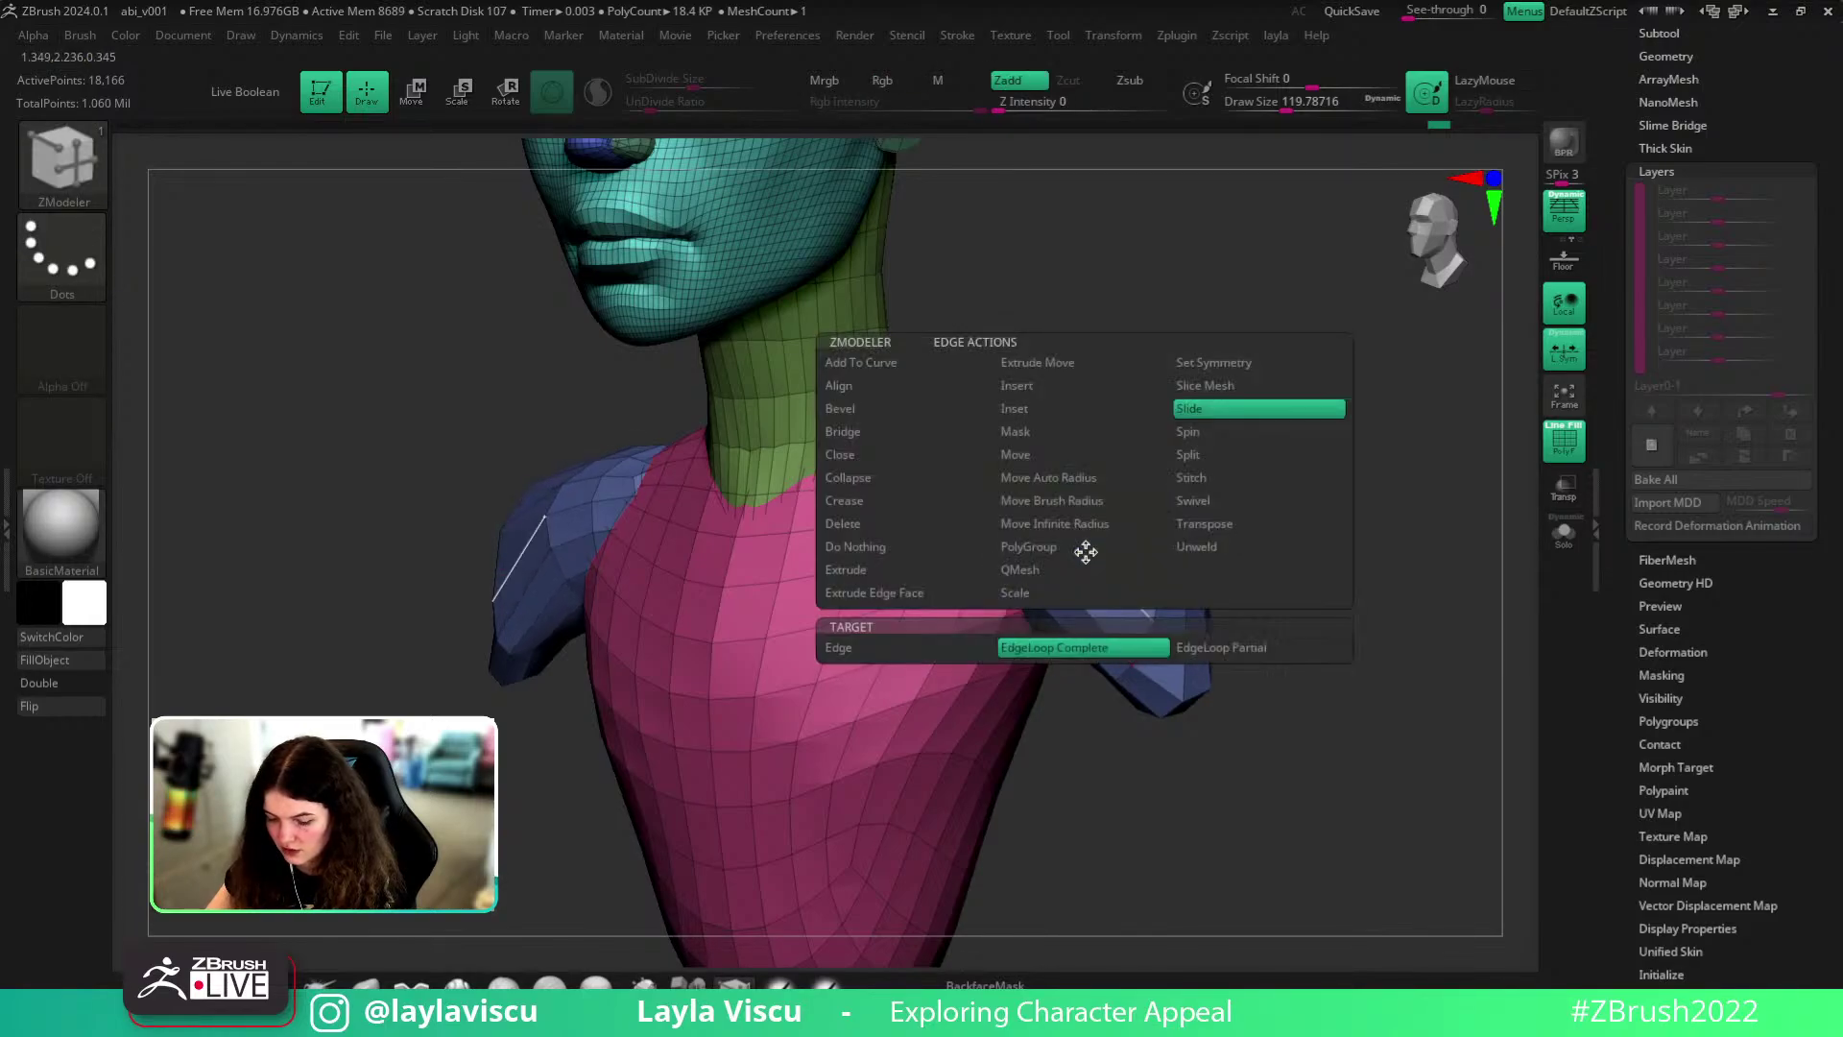
pyautogui.click(1016, 392)
pyautogui.click(1115, 576)
pyautogui.moveTo(1128, 582); pyautogui.dragTo(1300, 687, button='right')
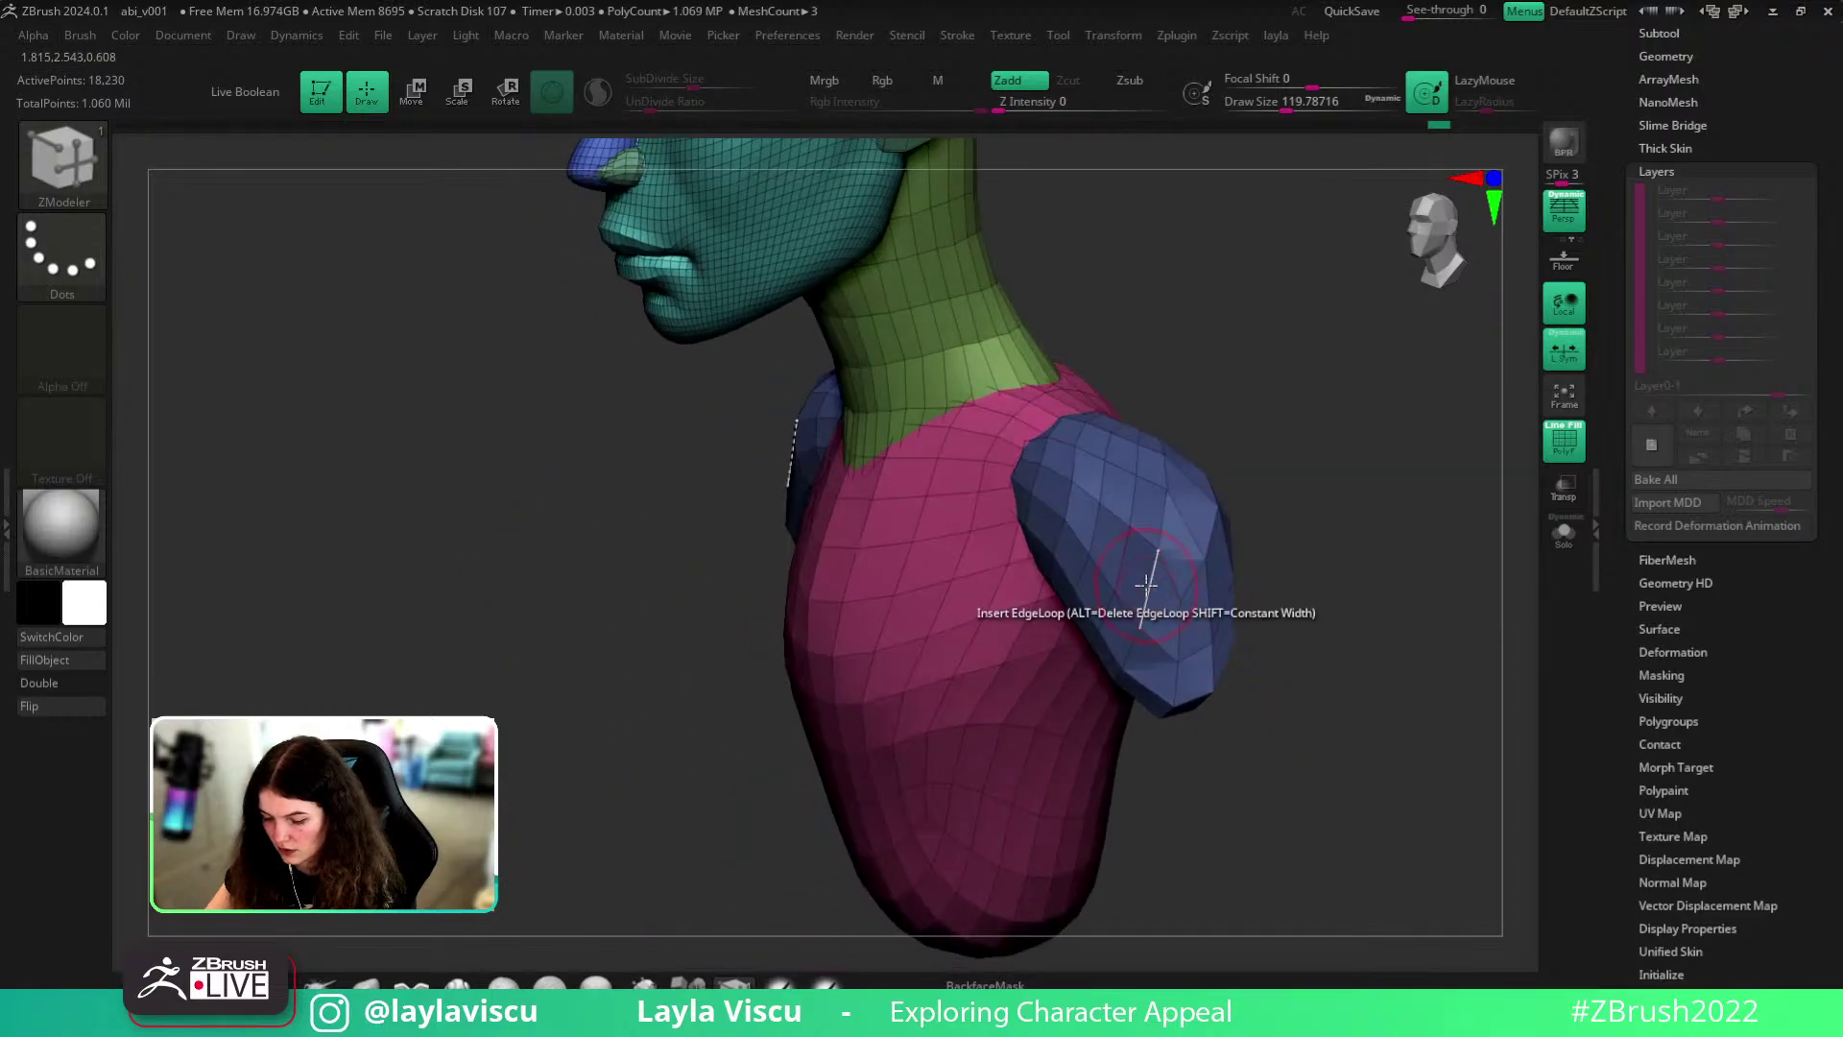
pyautogui.click(1147, 583)
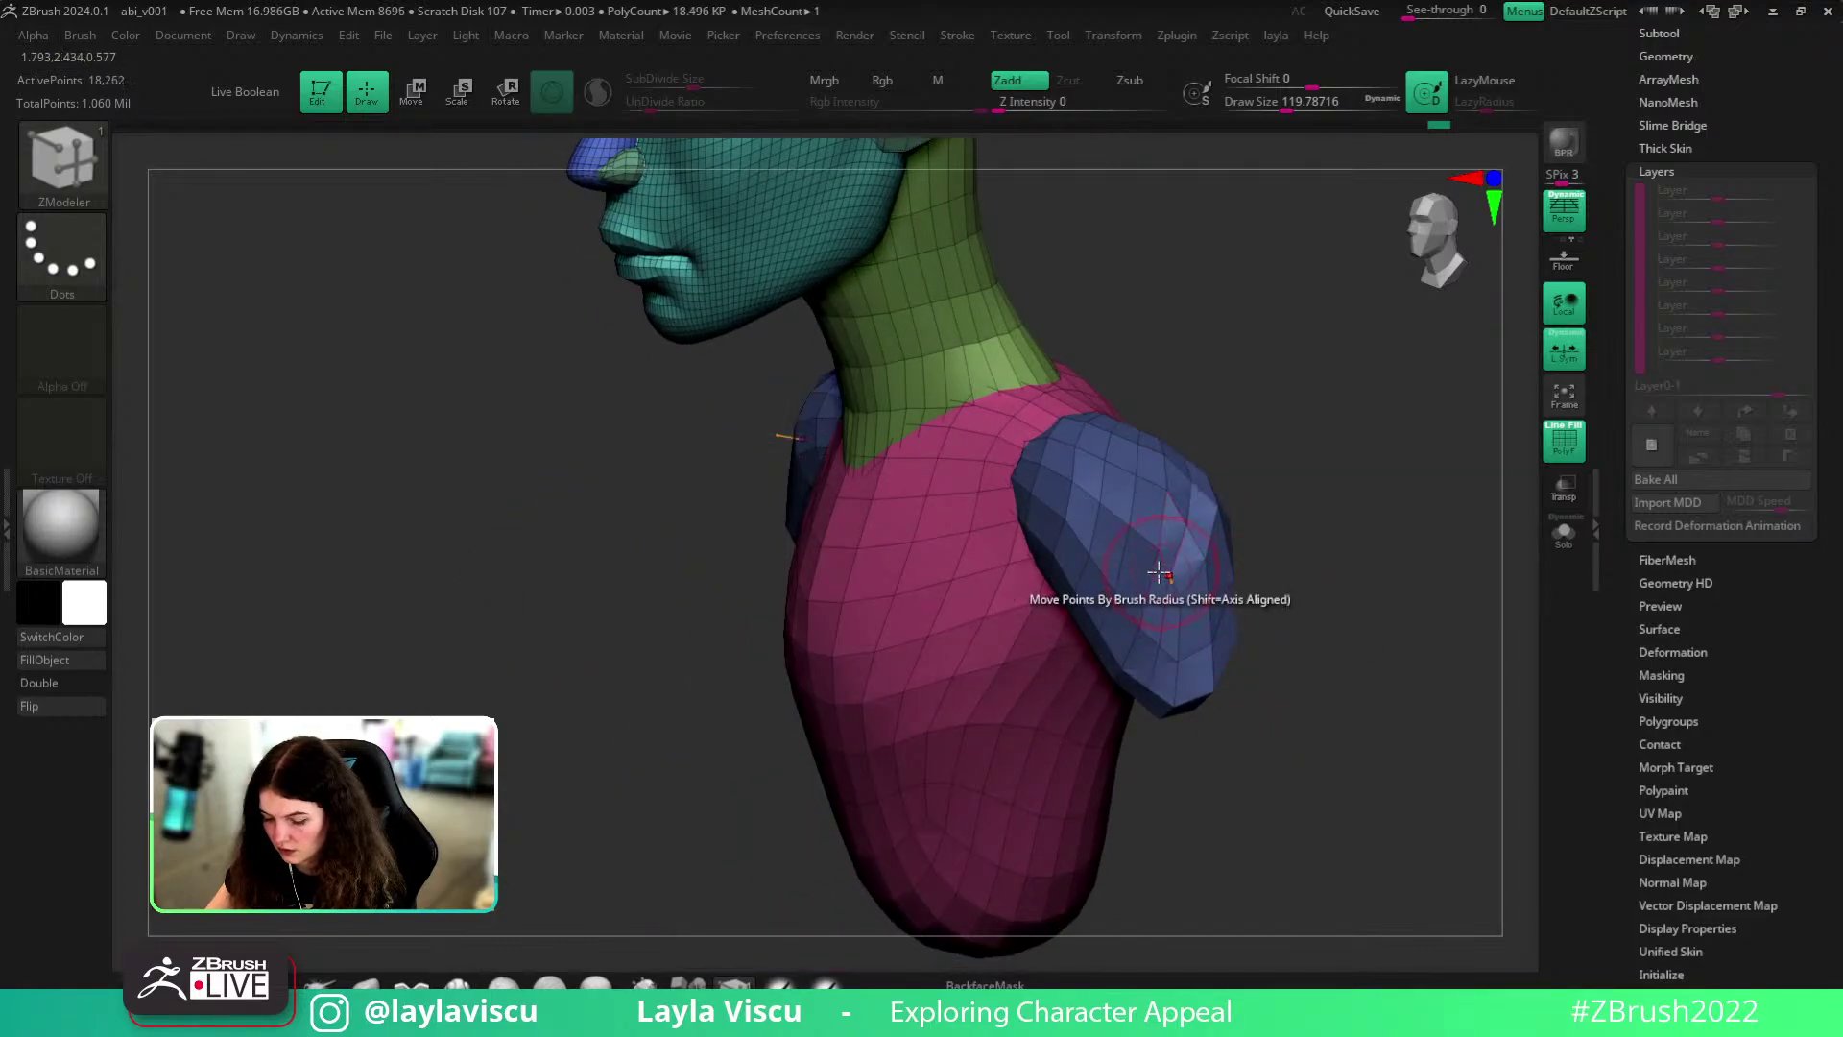
# - Set the ZModeler edge action to Slide for complete edge loops on the shoulder pieces
pyautogui.press('space')
pyautogui.click(1248, 411)
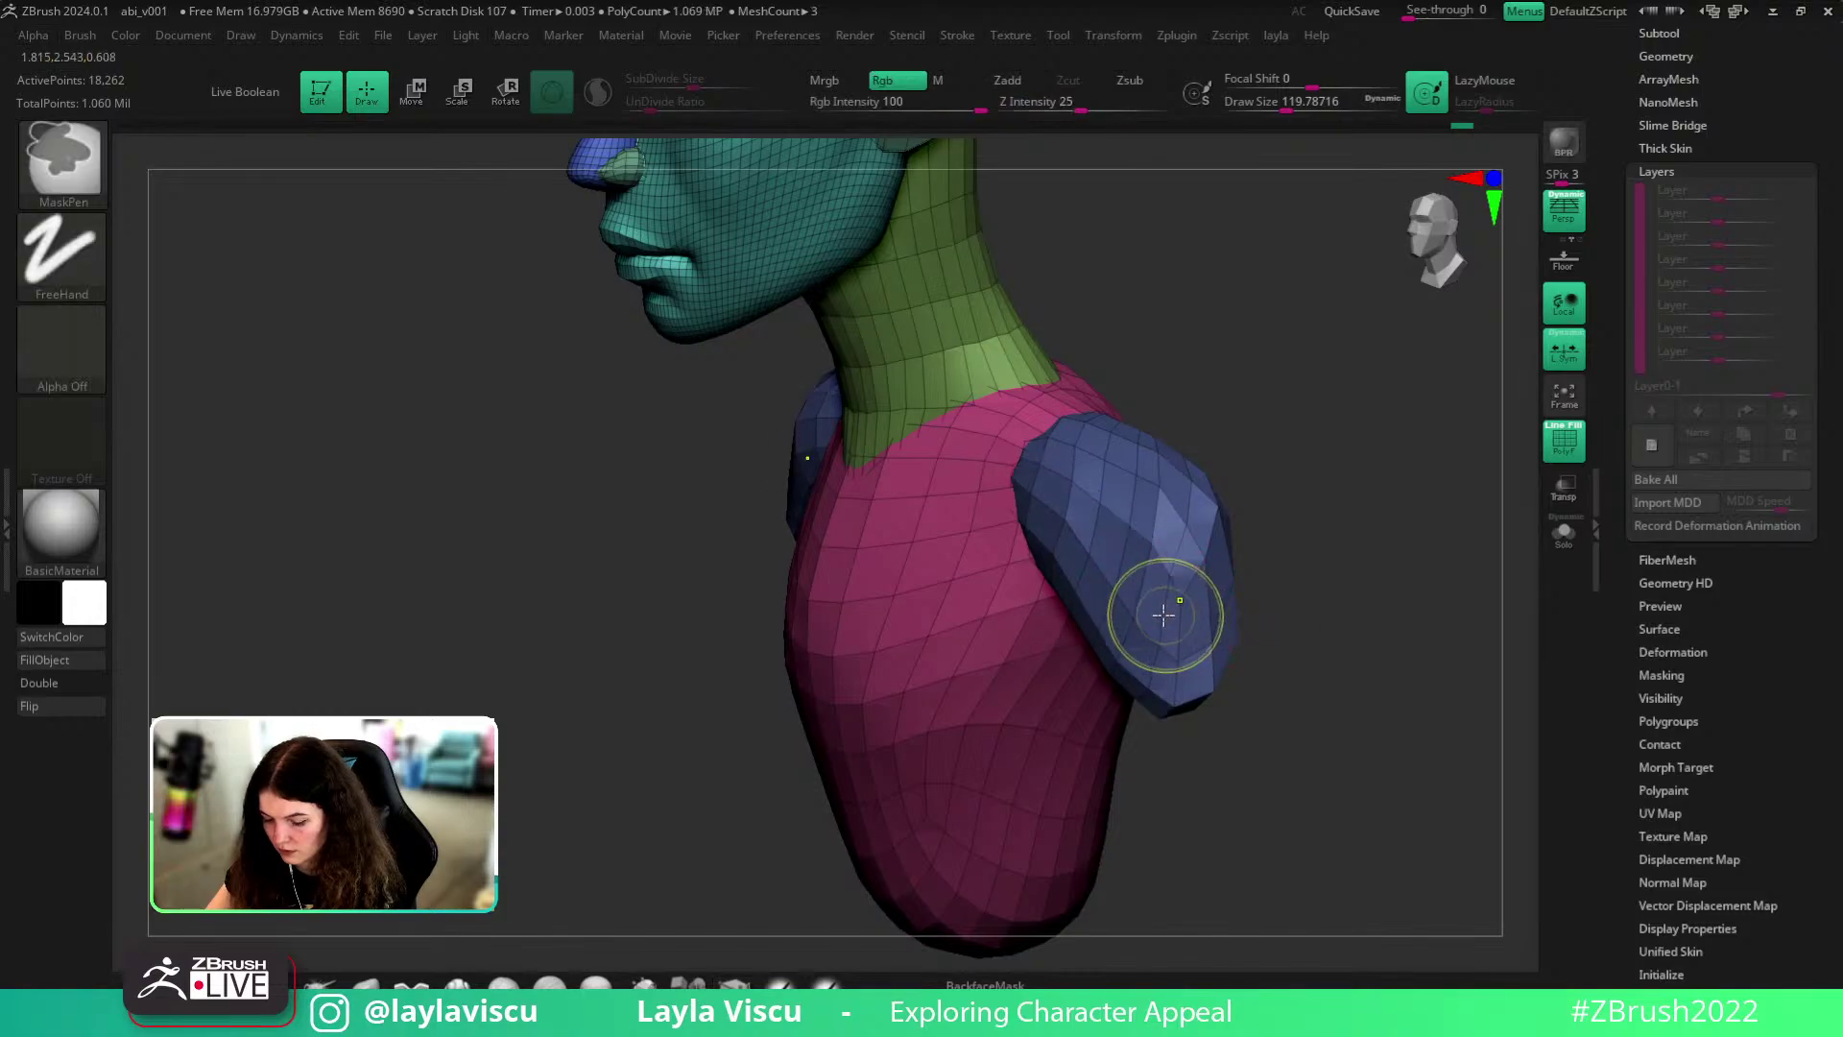
pyautogui.moveTo(1172, 614)
pyautogui.mouseDown(button='right')
pyautogui.moveTo(1311, 613)
pyautogui.moveTo(1312, 592)
pyautogui.moveTo(1300, 790)
pyautogui.moveTo(1013, 567)
pyautogui.mouseUp(button='right')
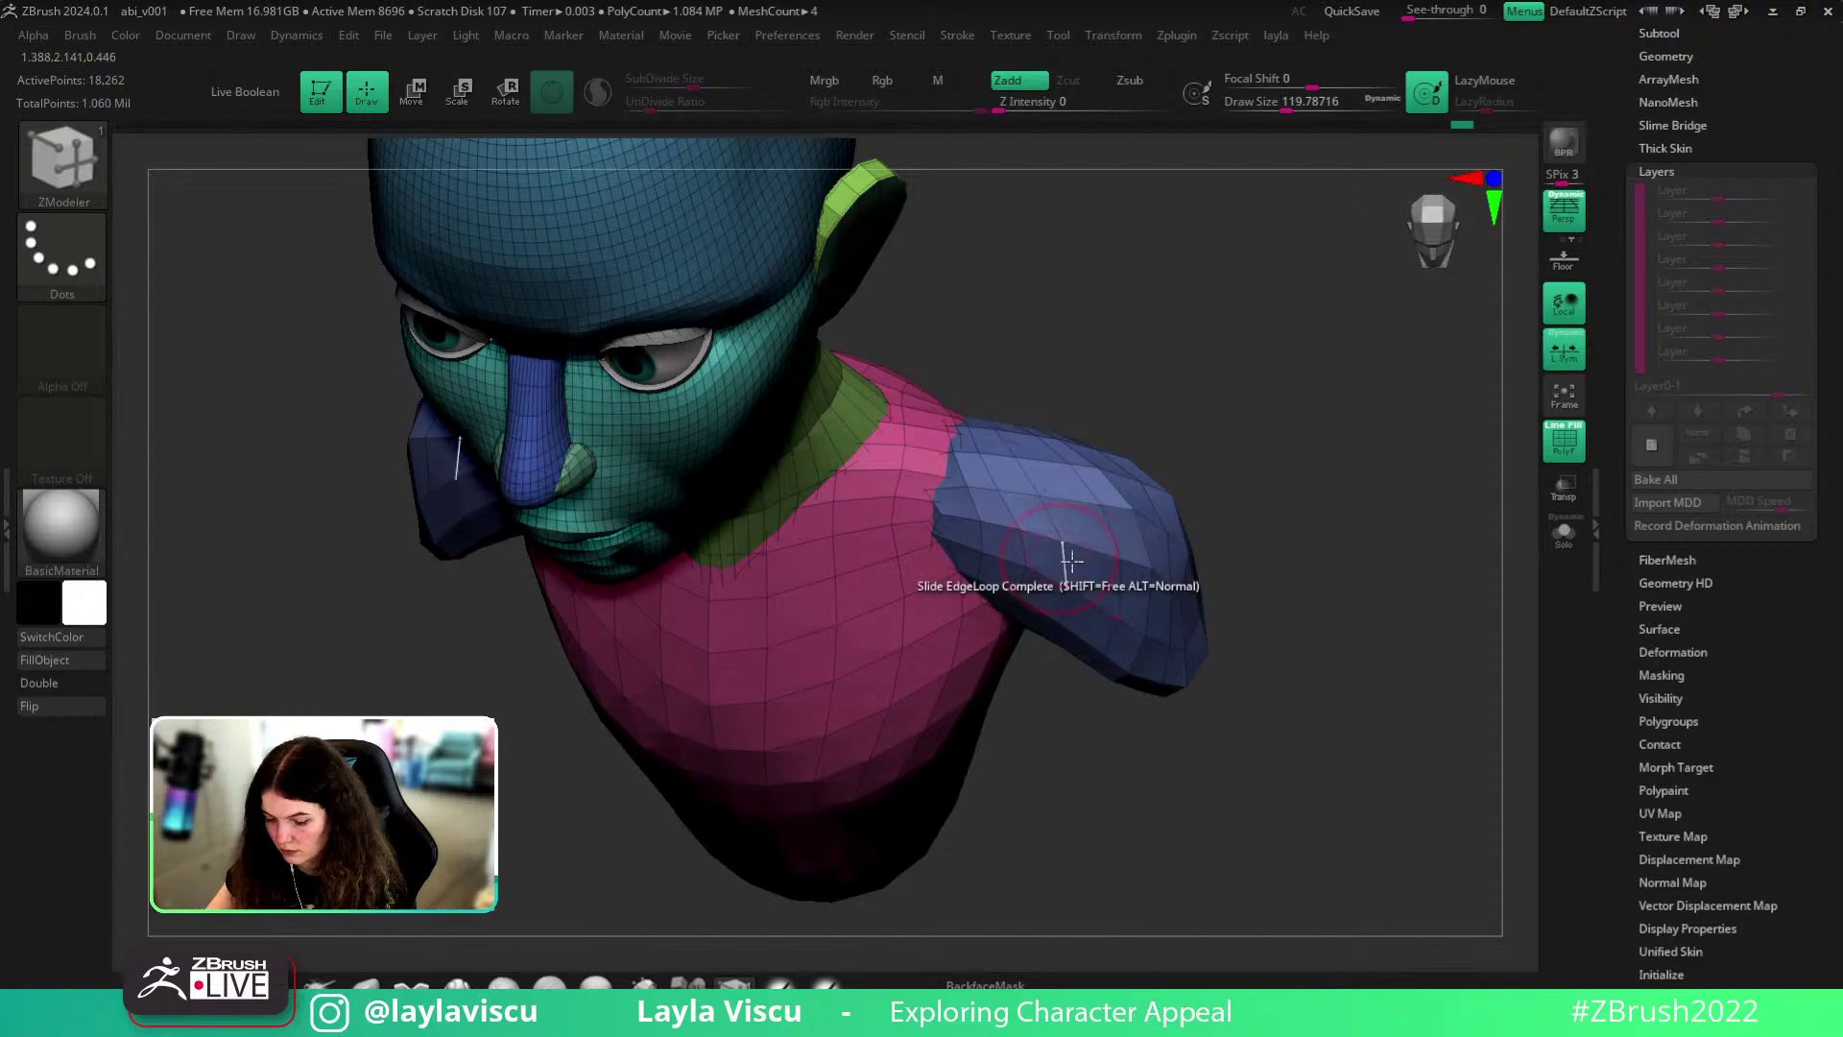
pyautogui.moveTo(1136, 588); pyautogui.dragTo(1151, 883, button='right')
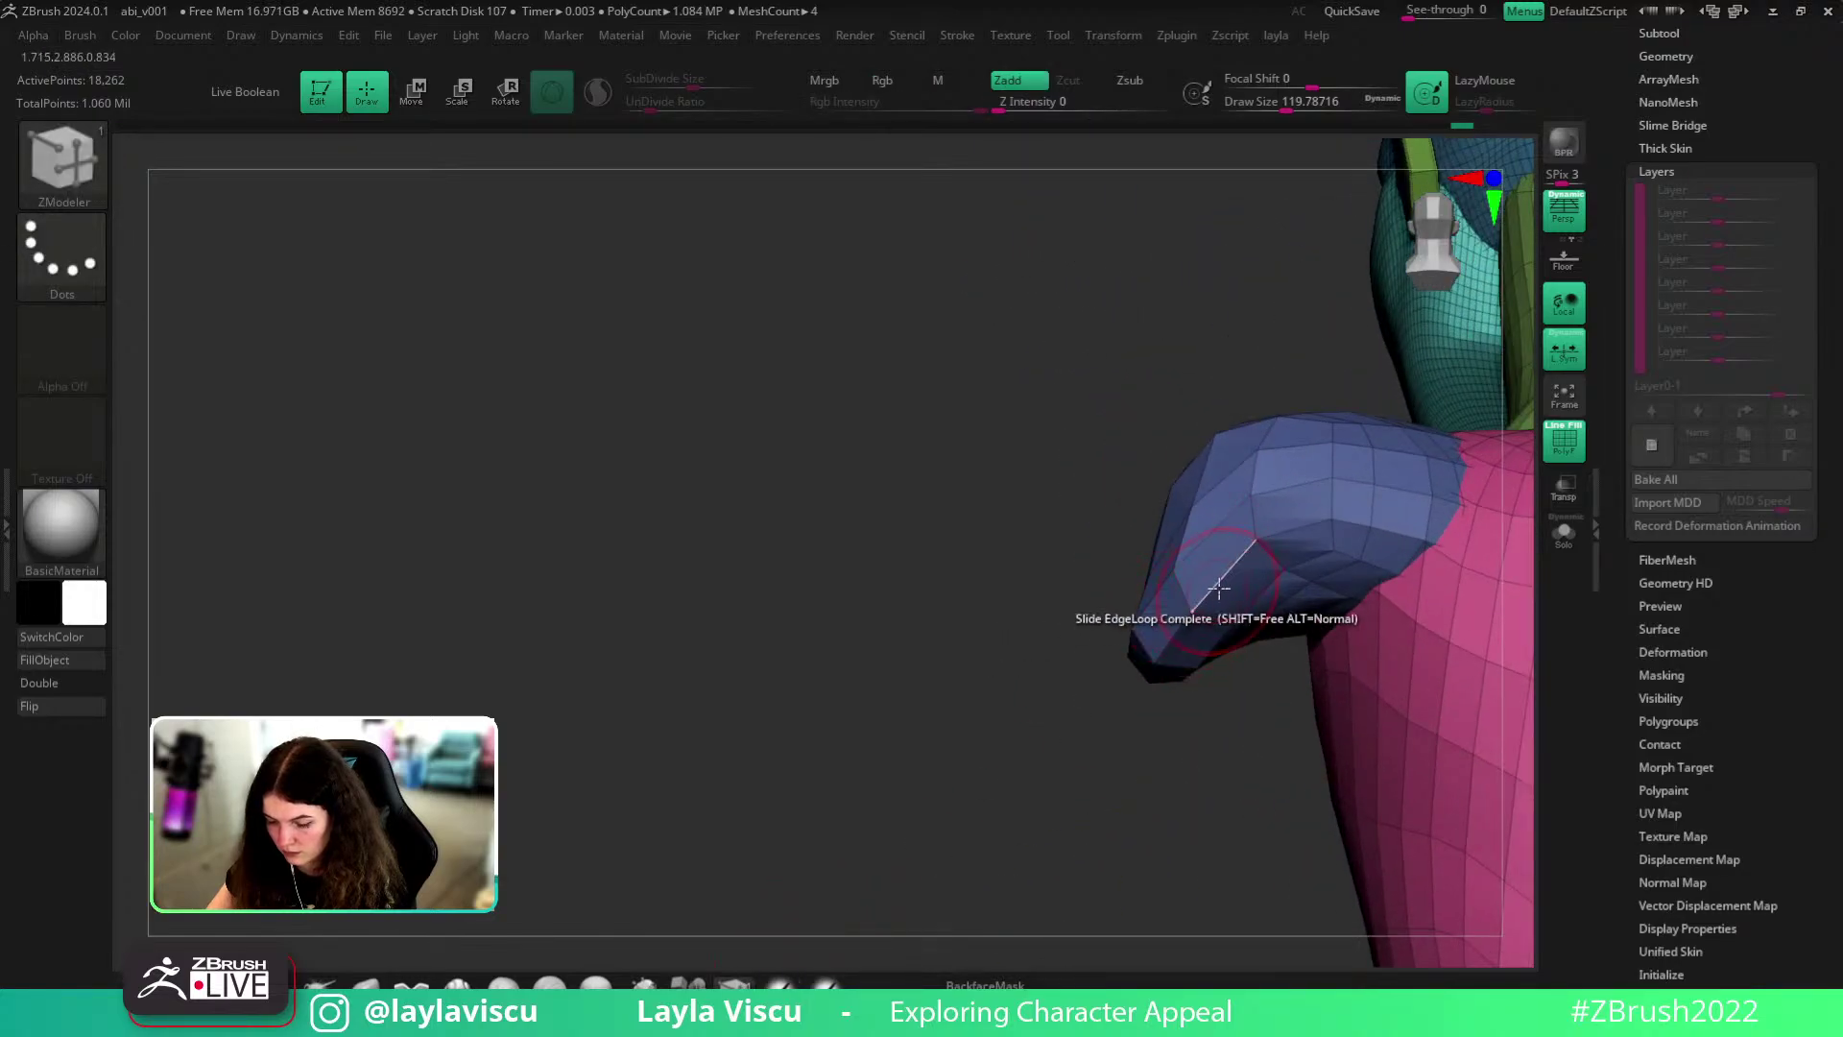
# - Insert another edge loop near the lower end of the upper arms and set the edge action to Slide to adjust its placement
pyautogui.press('space')
pyautogui.click(1159, 392)
pyautogui.click(1227, 575)
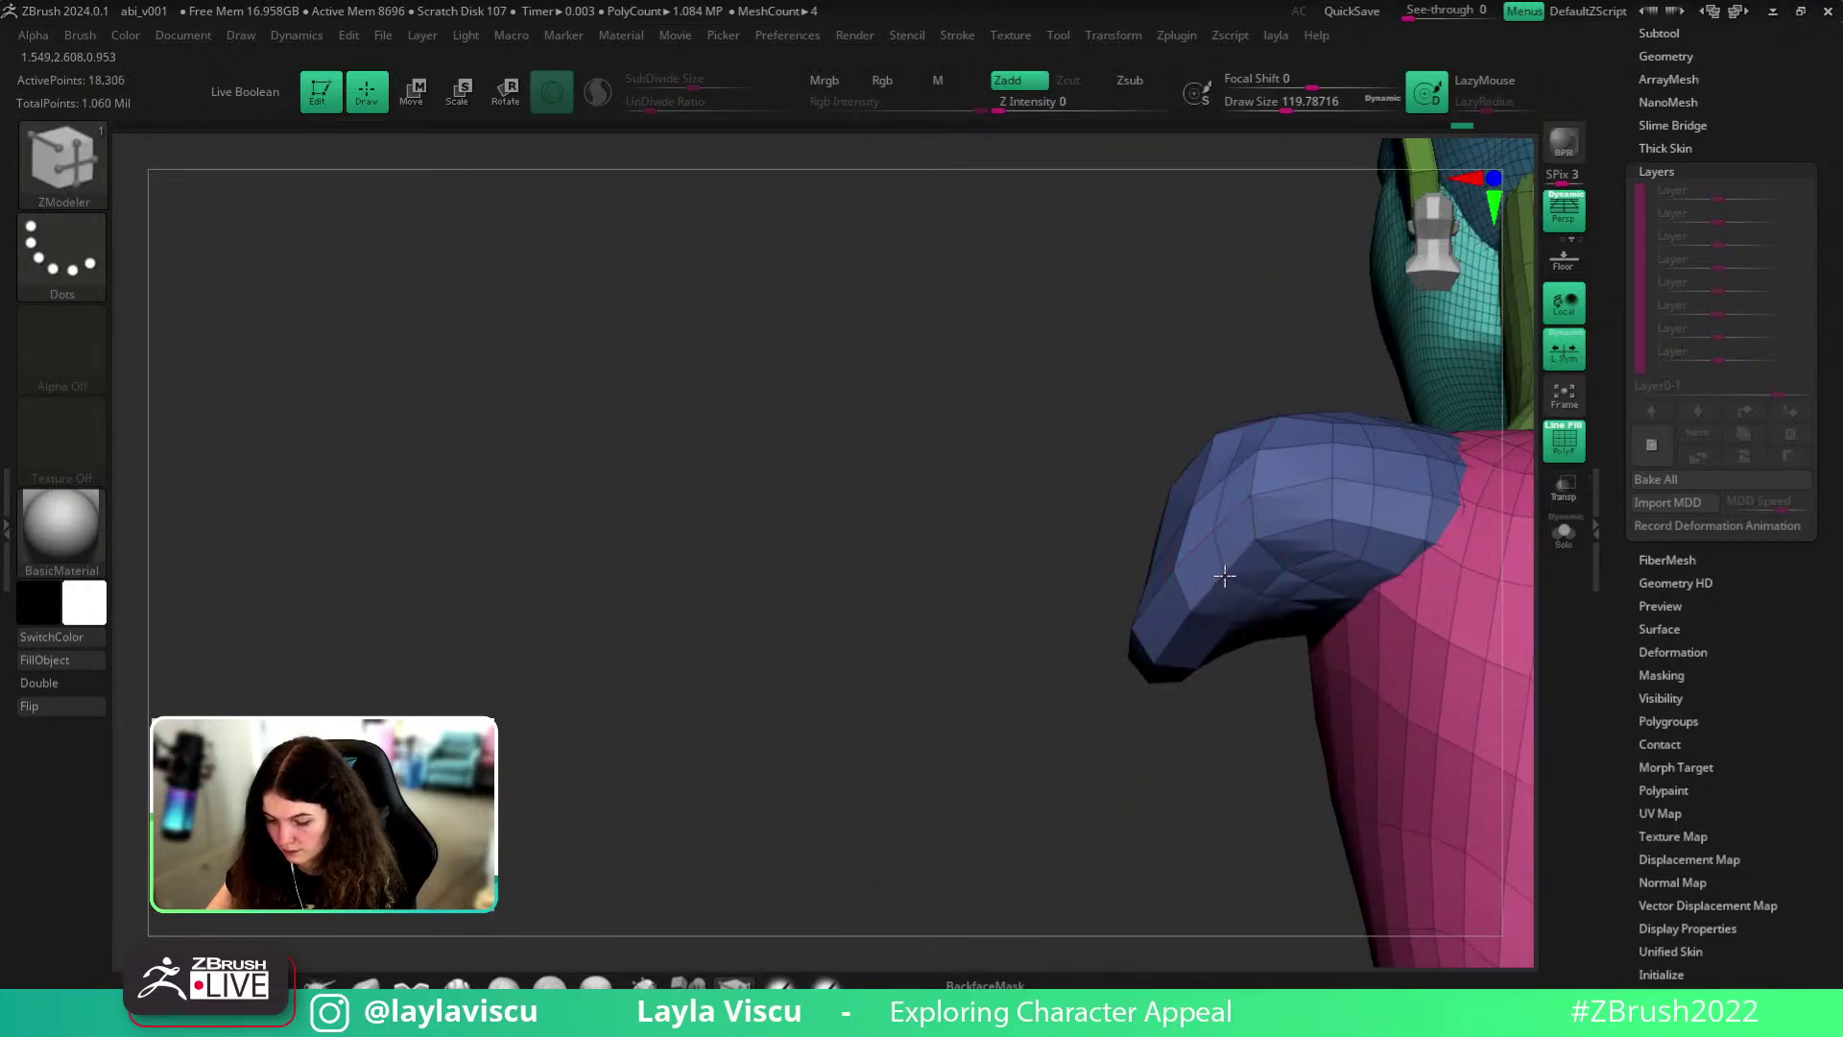
pyautogui.press('space')
pyautogui.click(1294, 410)
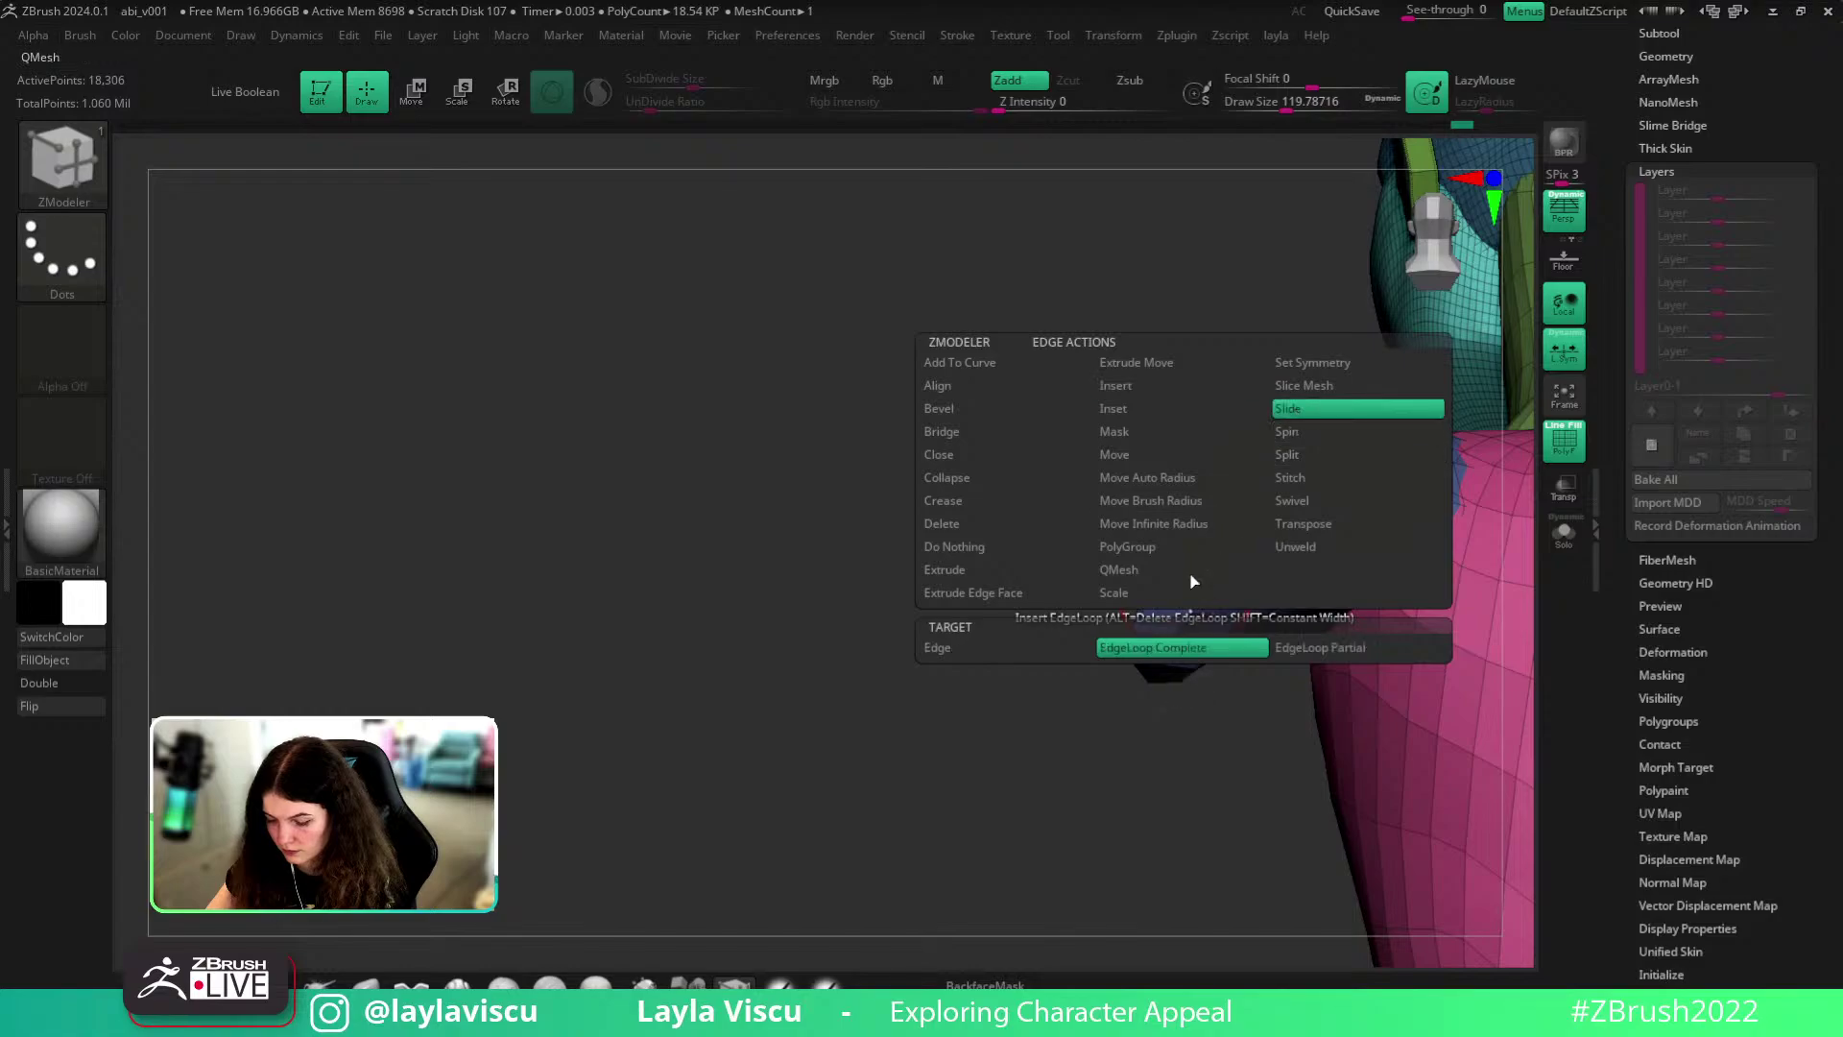
pyautogui.moveTo(1169, 642); pyautogui.dragTo(1133, 681, button='right')
pyautogui.moveTo(1133, 680); pyautogui.dragTo(1219, 576)
# - Switch to the Move brush and turn off the polyframe
pyautogui.moveTo(1214, 557)
pyautogui.keyDown('ctrl'); pyautogui.mouseDown(button='right')
pyautogui.moveTo(877, 567)
pyautogui.moveTo(1172, 551)
pyautogui.moveTo(1206, 506)
pyautogui.moveTo(912, 540)
pyautogui.mouseUp(button='right'); pyautogui.keyUp('ctrl')
pyautogui.moveTo(912, 539); pyautogui.dragTo(1387, 549, button='right')
pyautogui.click(367, 985)
pyautogui.keyDown('ctrl'); pyautogui.moveTo(1003, 711); pyautogui.dragTo(1099, 629, button='right'); pyautogui.keyUp('ctrl')
pyautogui.hotkey('shift', 'f')
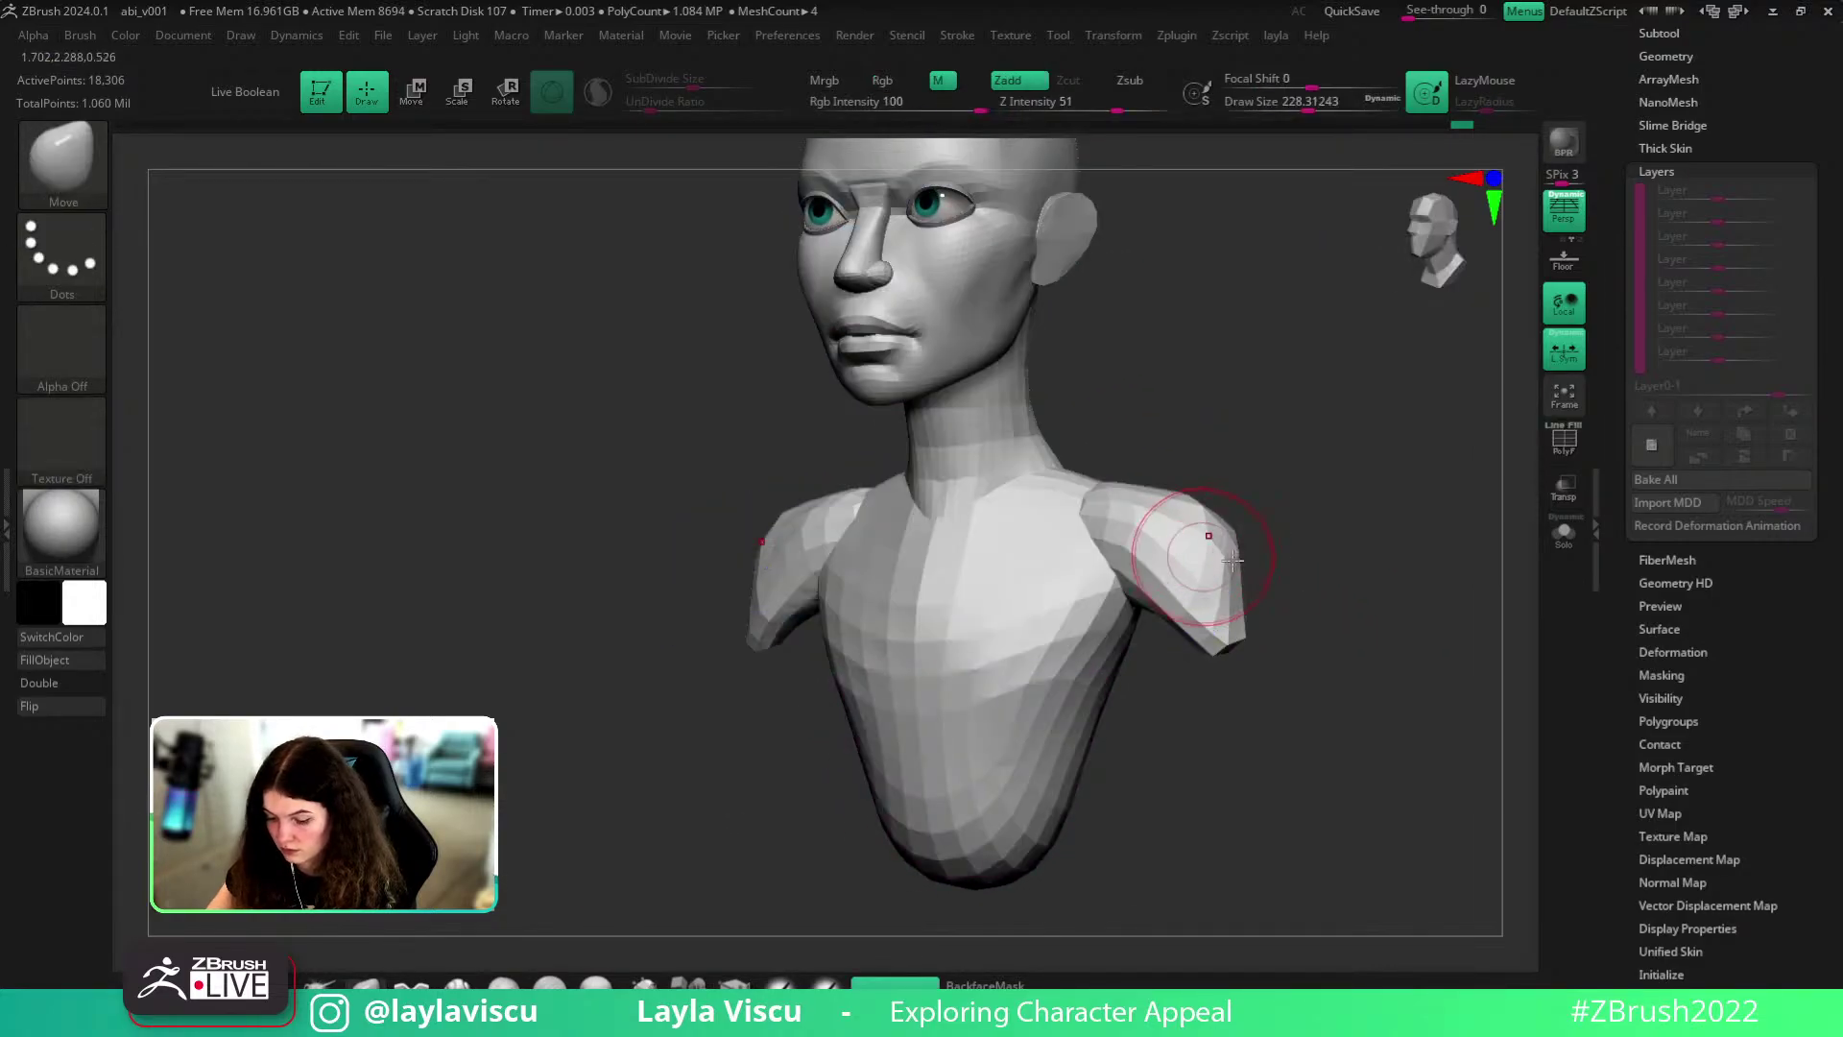
# - Reshape the shoulders and upper arms from several angles with the Move brush, raising the draw size to about 324
pyautogui.moveTo(1214, 559); pyautogui.dragTo(1177, 545, button='right')
pyautogui.moveTo(1285, 512); pyautogui.dragTo(1296, 723, button='right')
pyautogui.press('s')
pyautogui.moveTo(1215, 522); pyautogui.dragTo(1223, 522)
pyautogui.moveTo(1287, 591); pyautogui.dragTo(1277, 634, button='right')
pyautogui.press('s')
pyautogui.moveTo(1250, 408); pyautogui.dragTo(1305, 428)
pyautogui.moveTo(1345, 546); pyautogui.dragTo(1287, 559, button='right')
pyautogui.moveTo(1248, 502); pyautogui.dragTo(1271, 504)
pyautogui.moveTo(1281, 557); pyautogui.dragTo(1172, 543, button='right')
pyautogui.moveTo(1241, 494); pyautogui.dragTo(1240, 489, button='right')
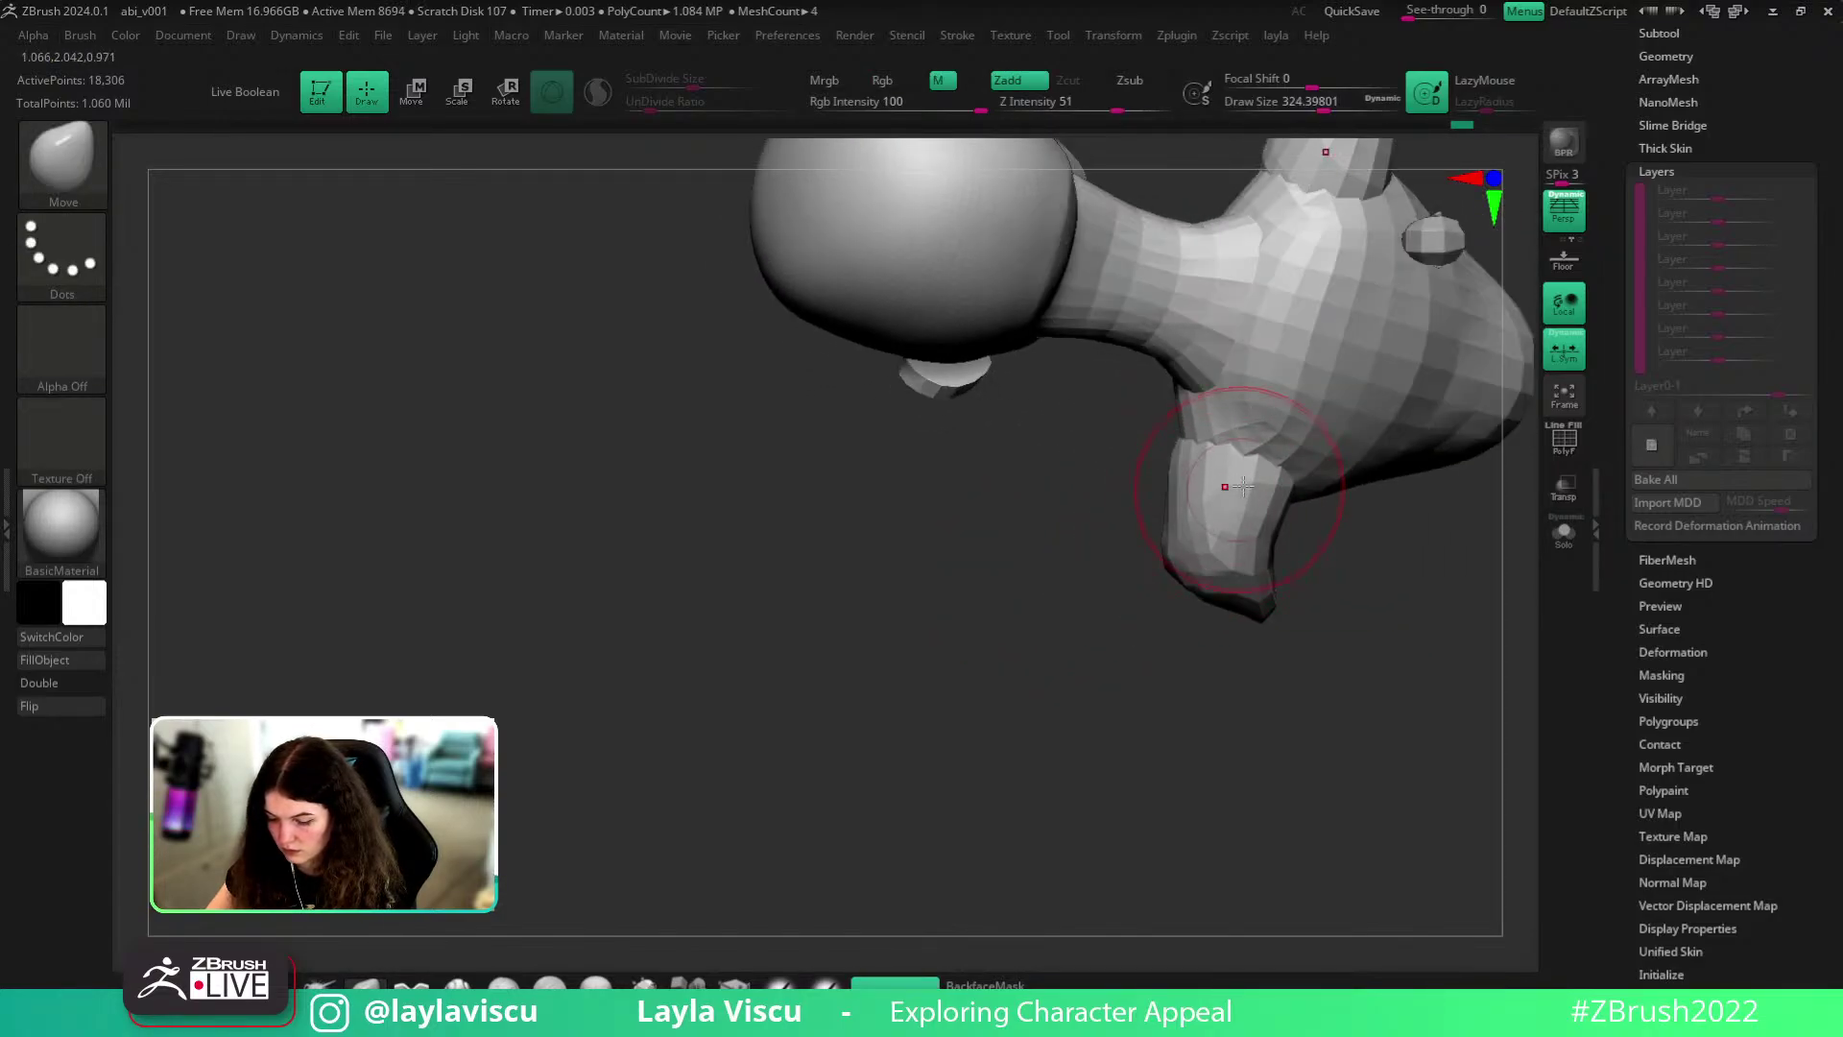
pyautogui.moveTo(1285, 546)
pyautogui.mouseDown()
pyautogui.moveTo(1132, 477)
pyautogui.moveTo(1144, 463)
pyautogui.mouseUp()
pyautogui.moveTo(1312, 538)
pyautogui.mouseDown()
pyautogui.moveTo(1312, 485)
pyautogui.moveTo(1373, 523)
pyautogui.mouseUp()
# - Isolate the torso polygroup to examine its form and bring back the hidden parts of the bust
pyautogui.hotkey('ctrl', 'shift')
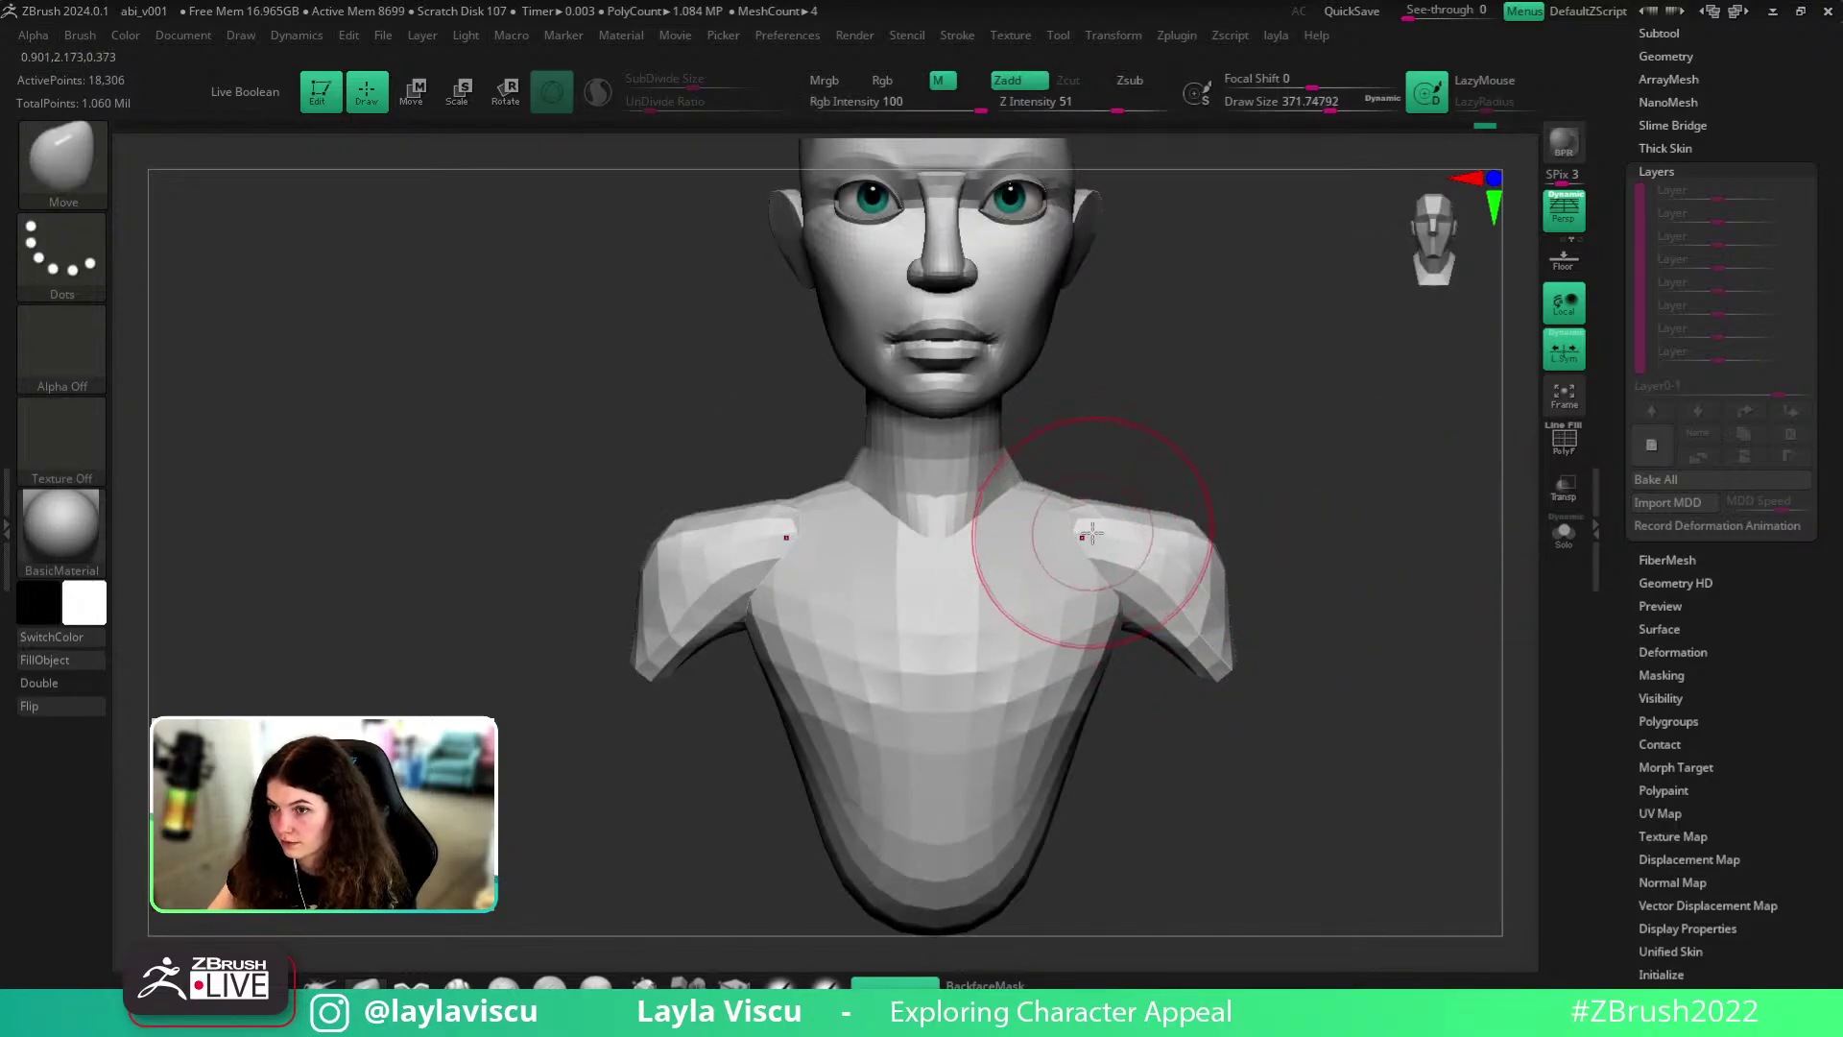
pyautogui.keyDown('ctrl'); pyautogui.keyDown('shift'); pyautogui.click(1035, 547); pyautogui.keyUp('shift'); pyautogui.keyUp('ctrl')
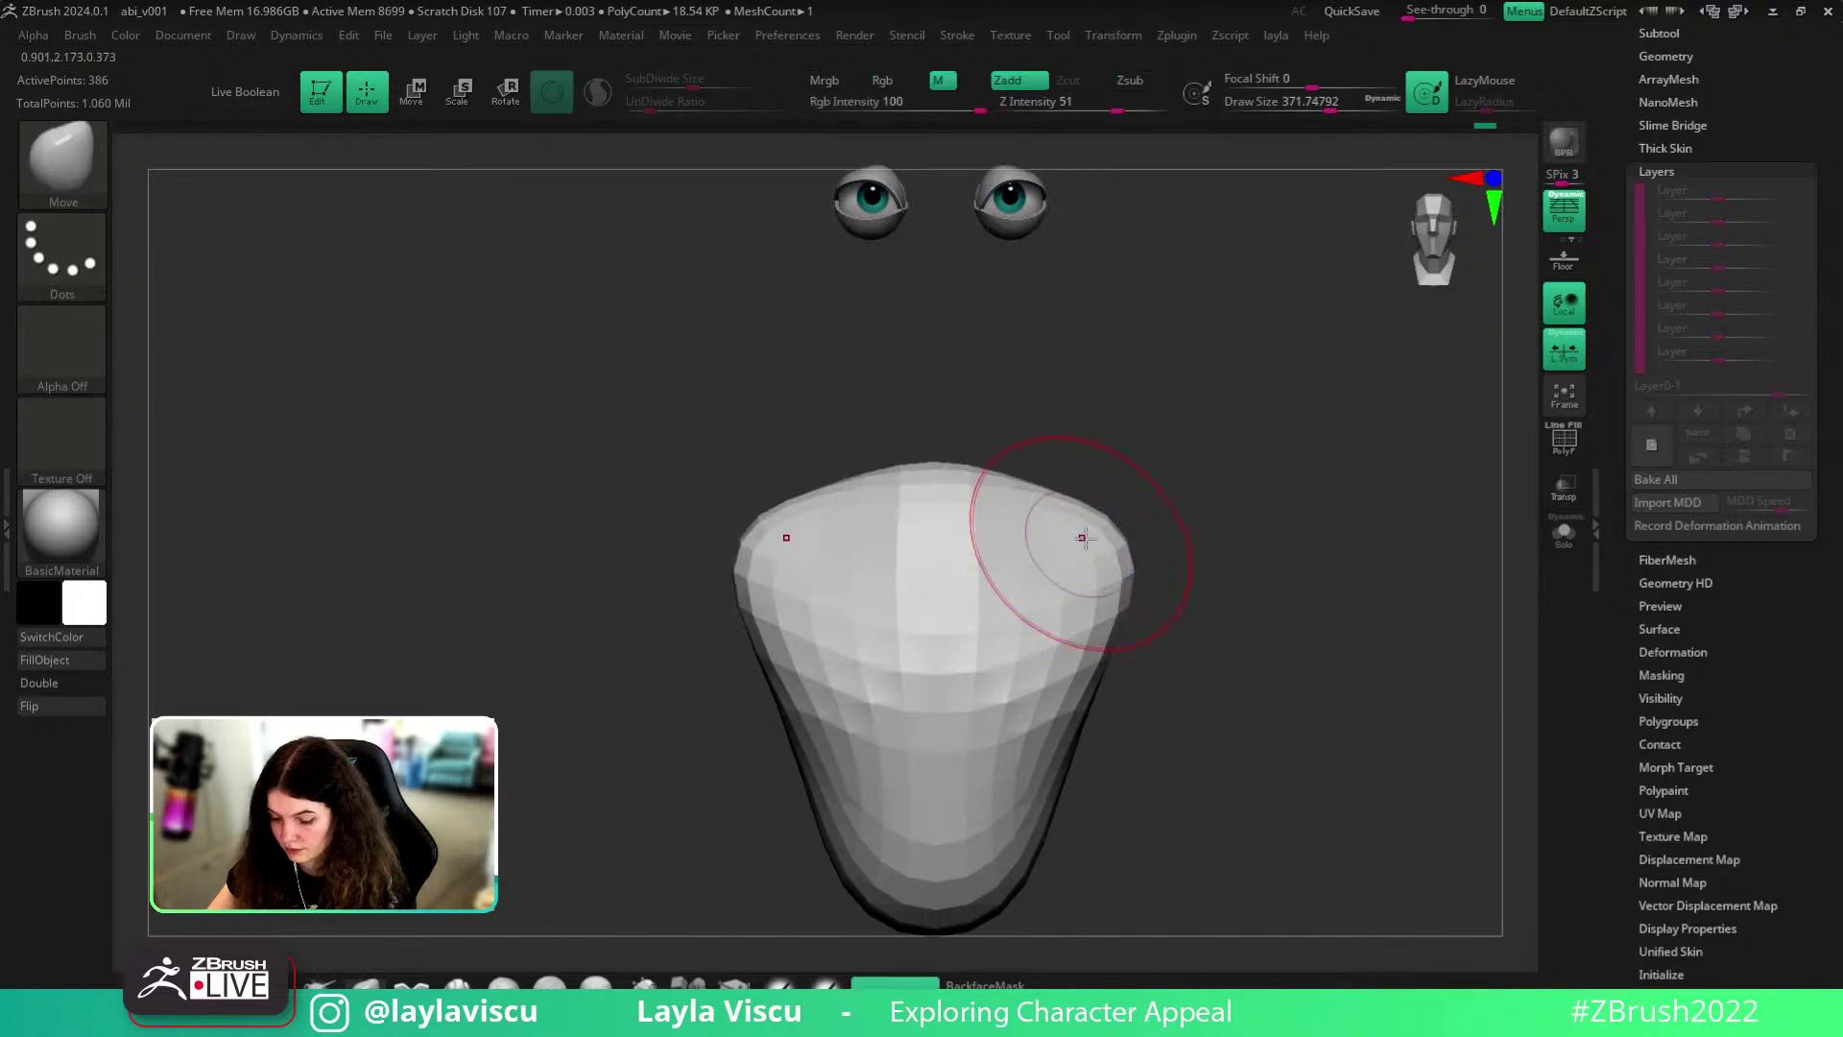
pyautogui.keyDown('ctrl'); pyautogui.keyDown('shift'); pyautogui.click(1289, 547); pyautogui.keyUp('shift'); pyautogui.keyUp('ctrl')
pyautogui.moveTo(1289, 547)
pyautogui.mouseDown()
pyautogui.moveTo(1325, 618)
pyautogui.moveTo(1008, 535)
pyautogui.mouseUp()
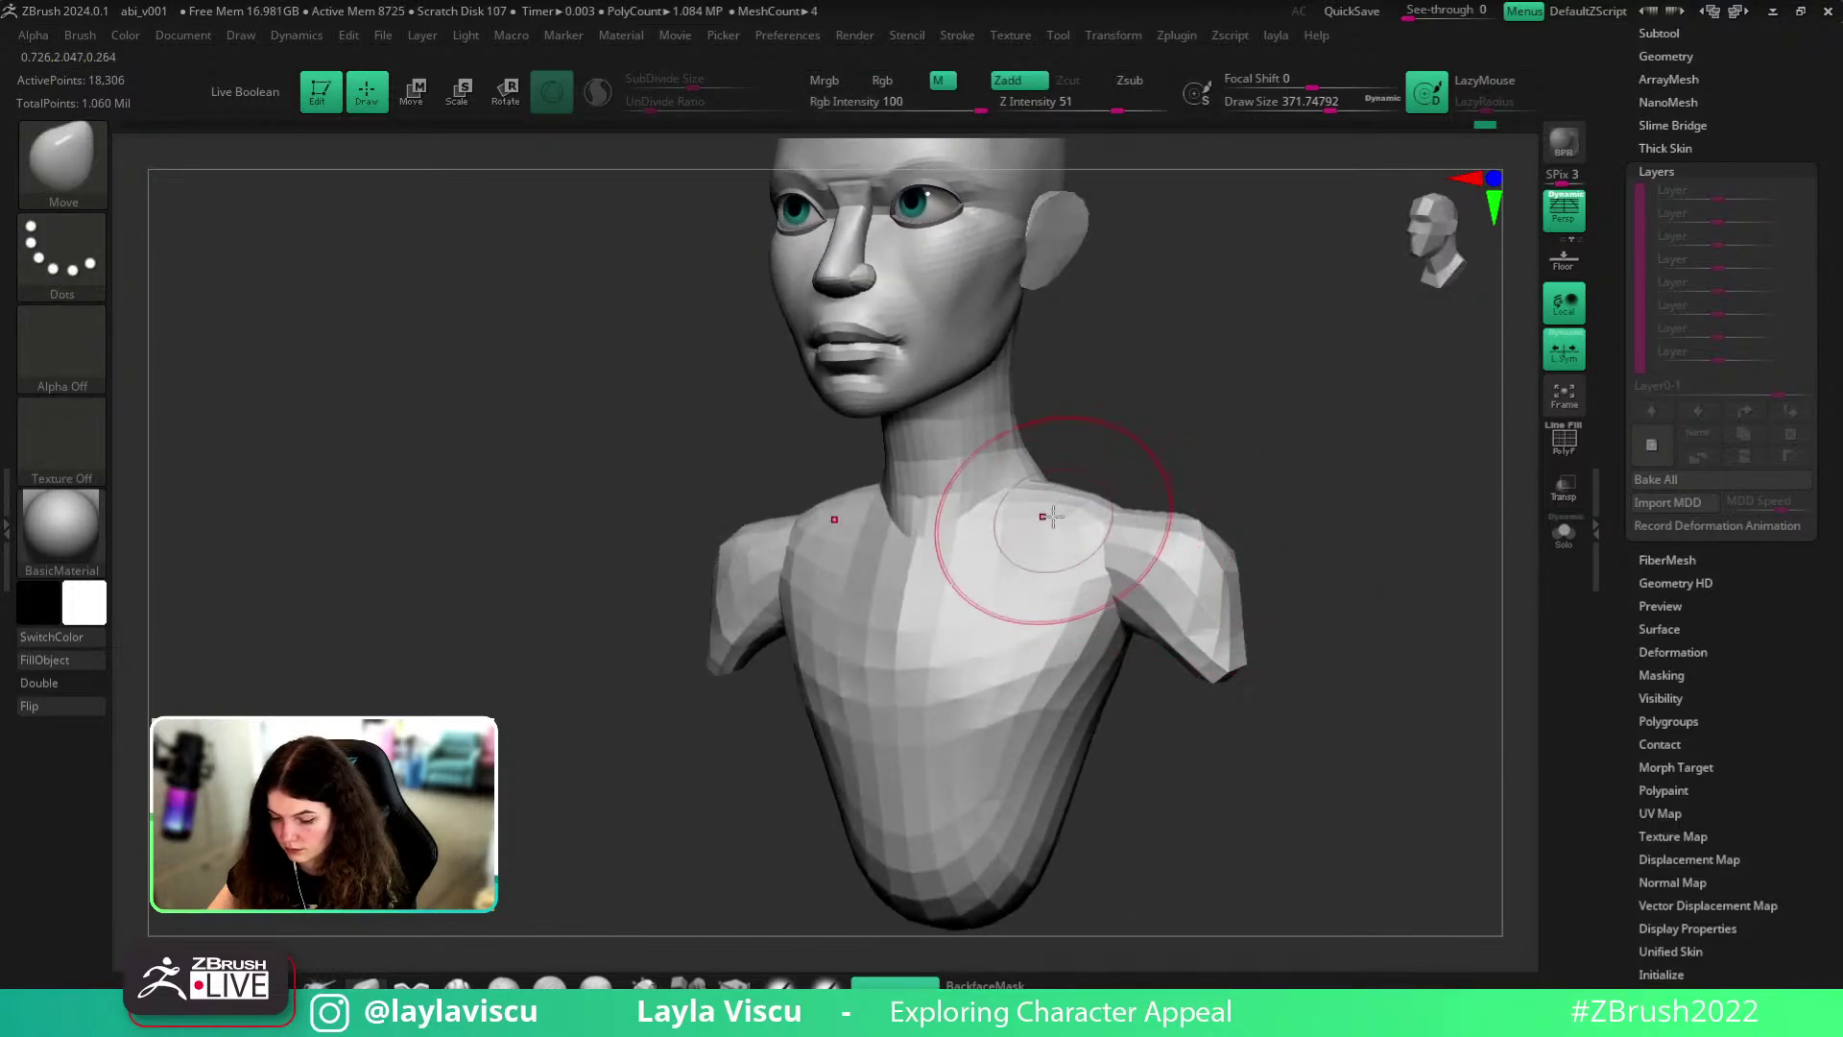
# - Adjust the sides and front of the torso with the Move brush at draw size about 508
pyautogui.moveTo(1189, 463); pyautogui.dragTo(1176, 500)
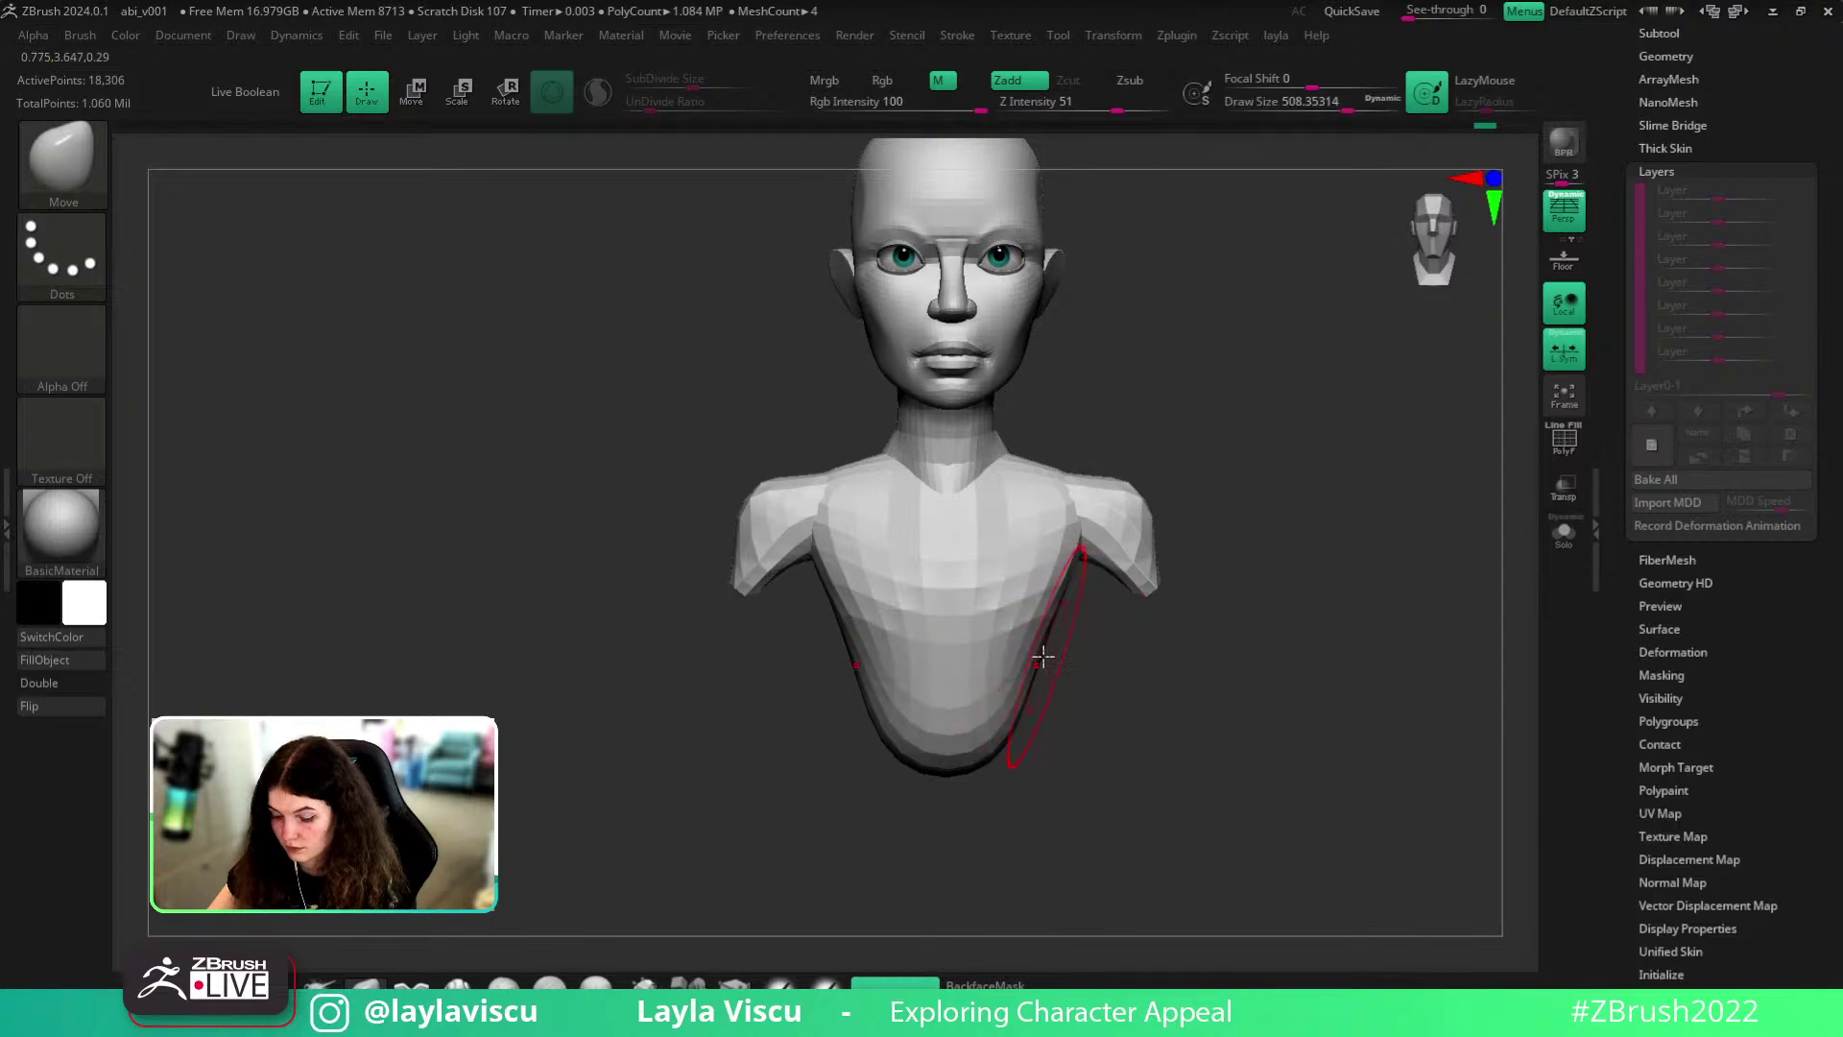
pyautogui.moveTo(1033, 663)
pyautogui.mouseDown()
pyautogui.moveTo(1106, 659)
pyautogui.moveTo(1129, 693)
pyautogui.moveTo(1127, 672)
pyautogui.mouseUp()
pyautogui.moveTo(1197, 691)
pyautogui.mouseDown()
pyautogui.moveTo(1071, 693)
pyautogui.moveTo(1160, 668)
pyautogui.mouseUp()
pyautogui.moveTo(1211, 676); pyautogui.dragTo(1291, 682)
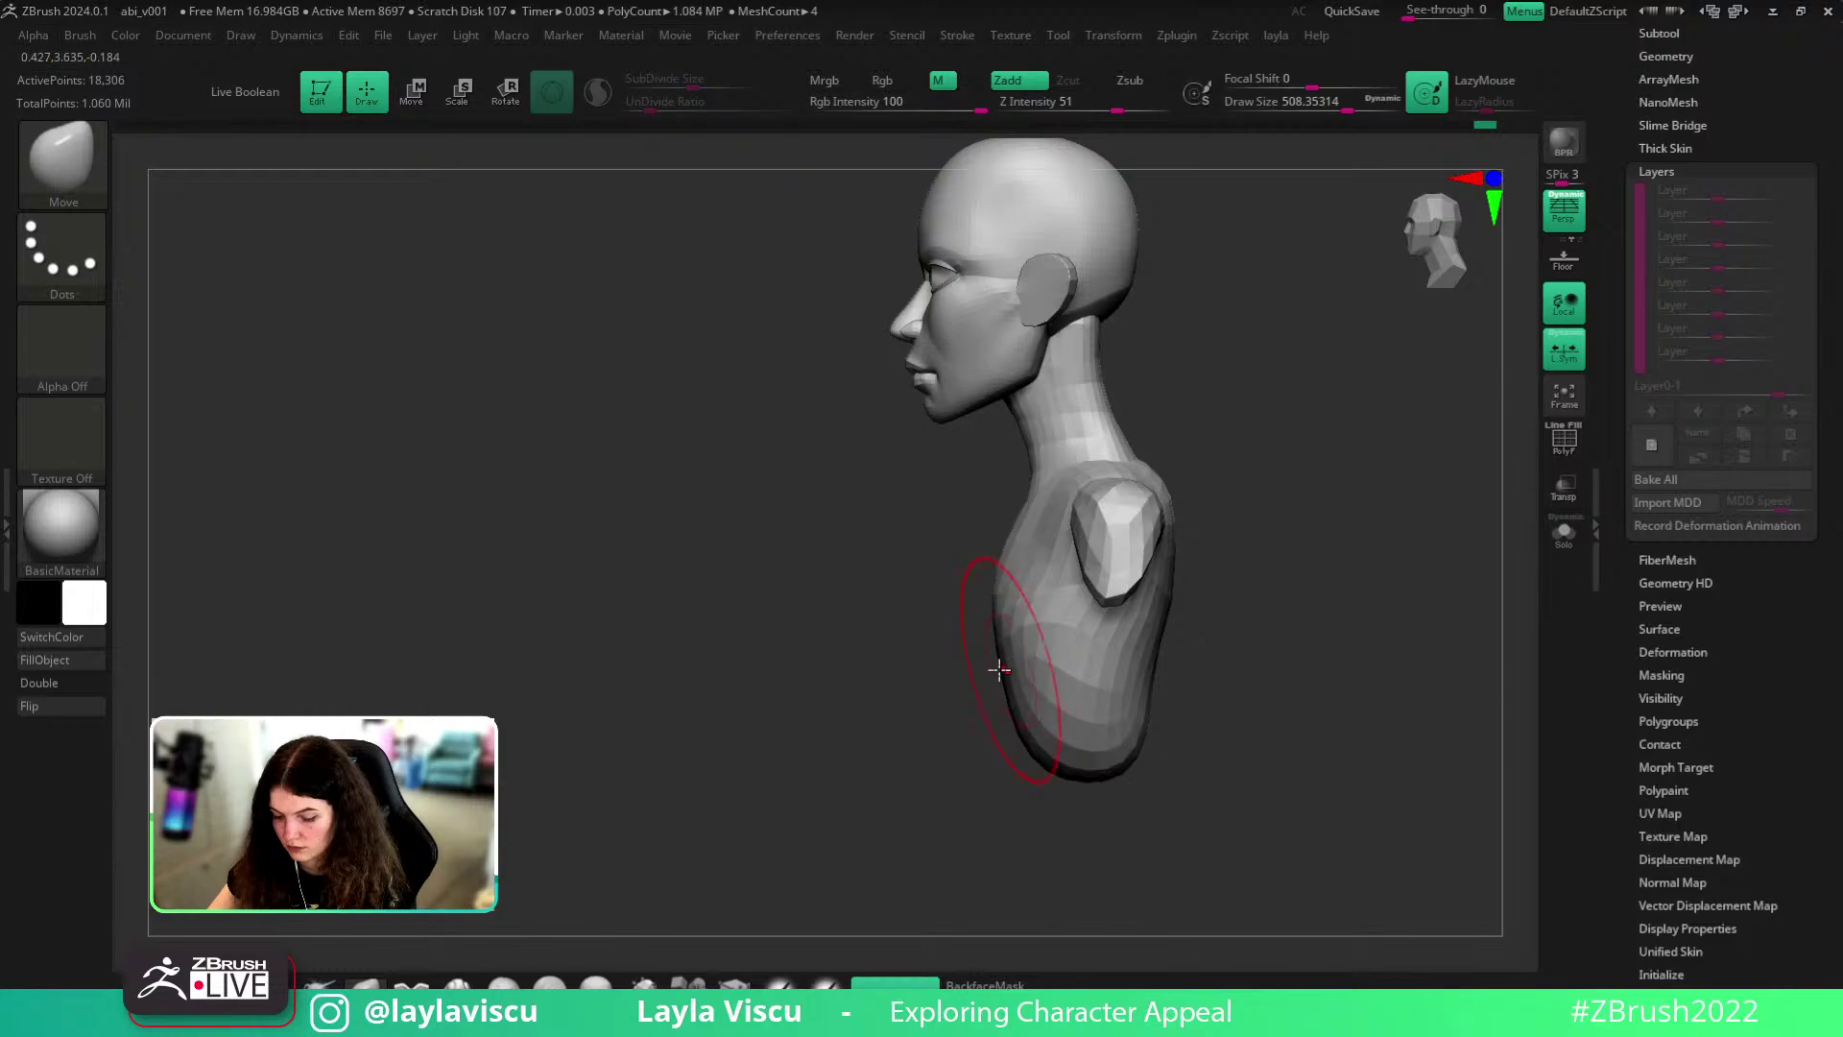
pyautogui.moveTo(980, 631); pyautogui.dragTo(1027, 635)
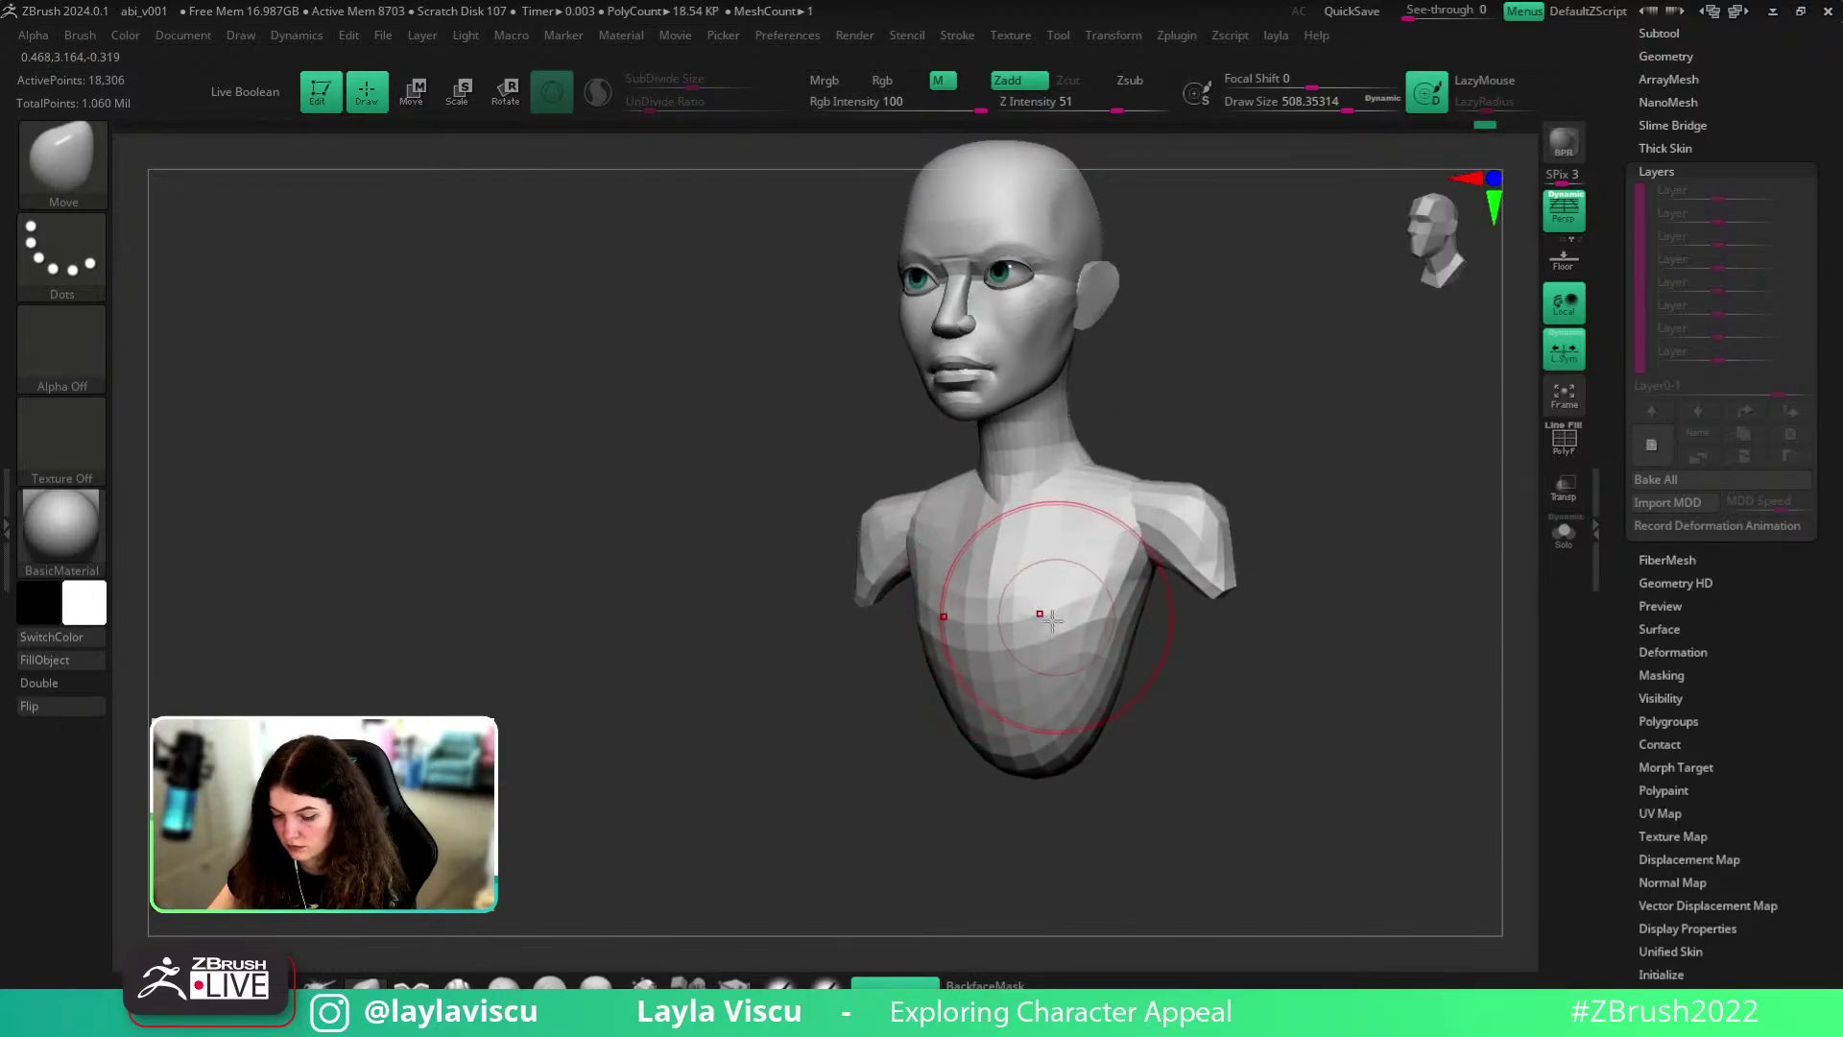
# - Refine the side profile of the chest and torso with the Move brush, using draw sizes of about 393 and 476
pyautogui.moveTo(1307, 691); pyautogui.dragTo(1191, 682)
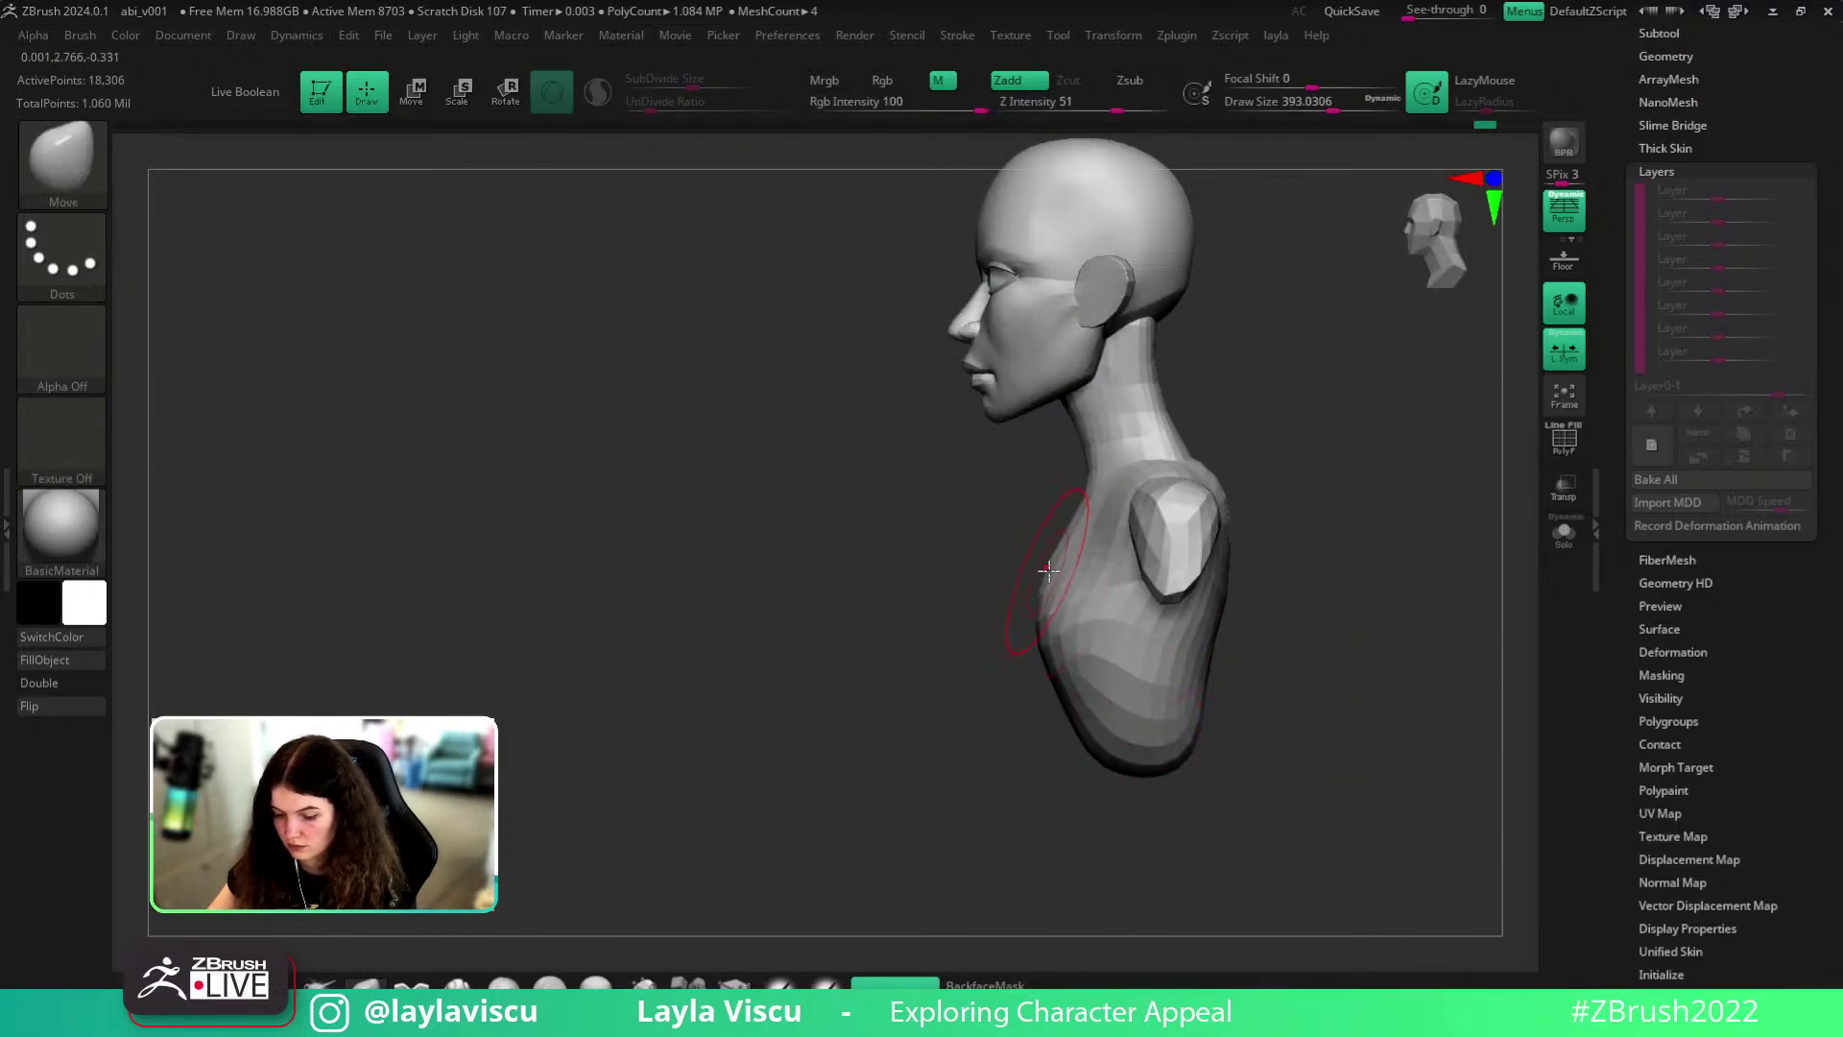
pyautogui.keyDown('alt'); pyautogui.moveTo(961, 627); pyautogui.dragTo(932, 575); pyautogui.keyUp('alt')
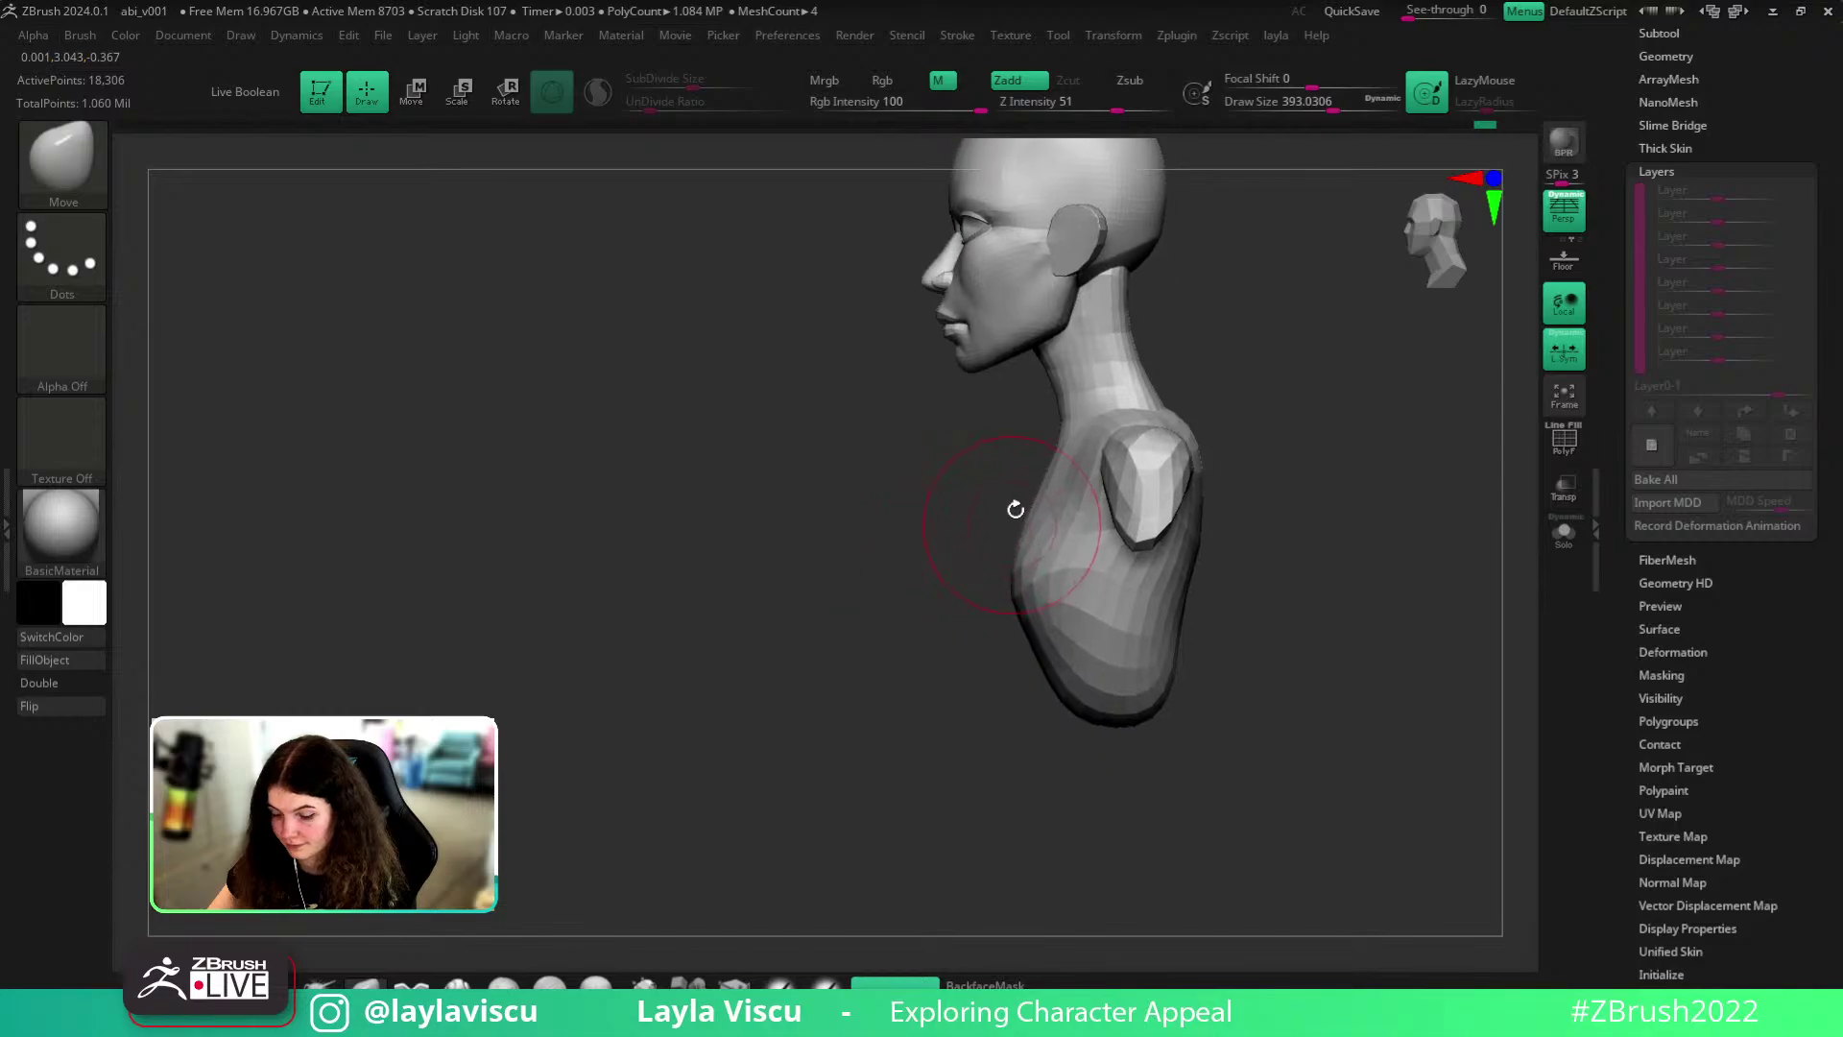
pyautogui.press('s')
pyautogui.moveTo(1042, 466); pyautogui.dragTo(1052, 466)
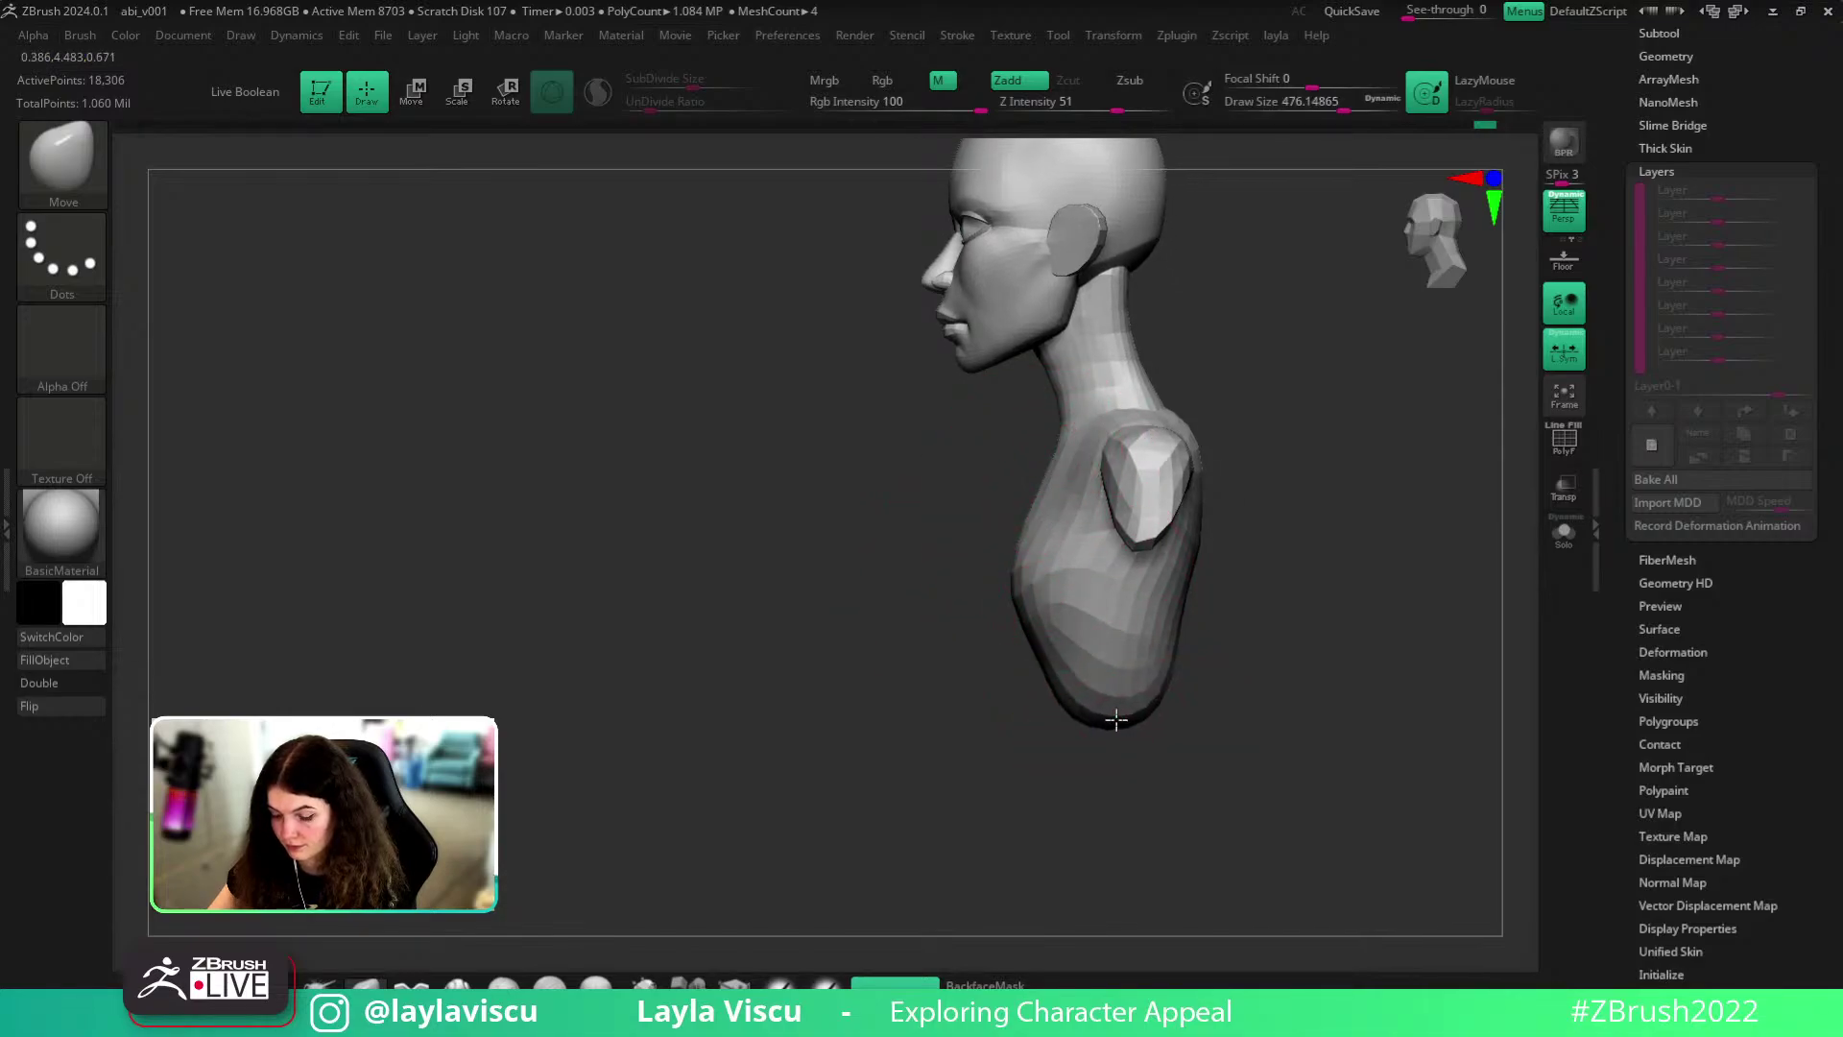
pyautogui.moveTo(1177, 742); pyautogui.dragTo(1189, 827)
pyautogui.press('w')
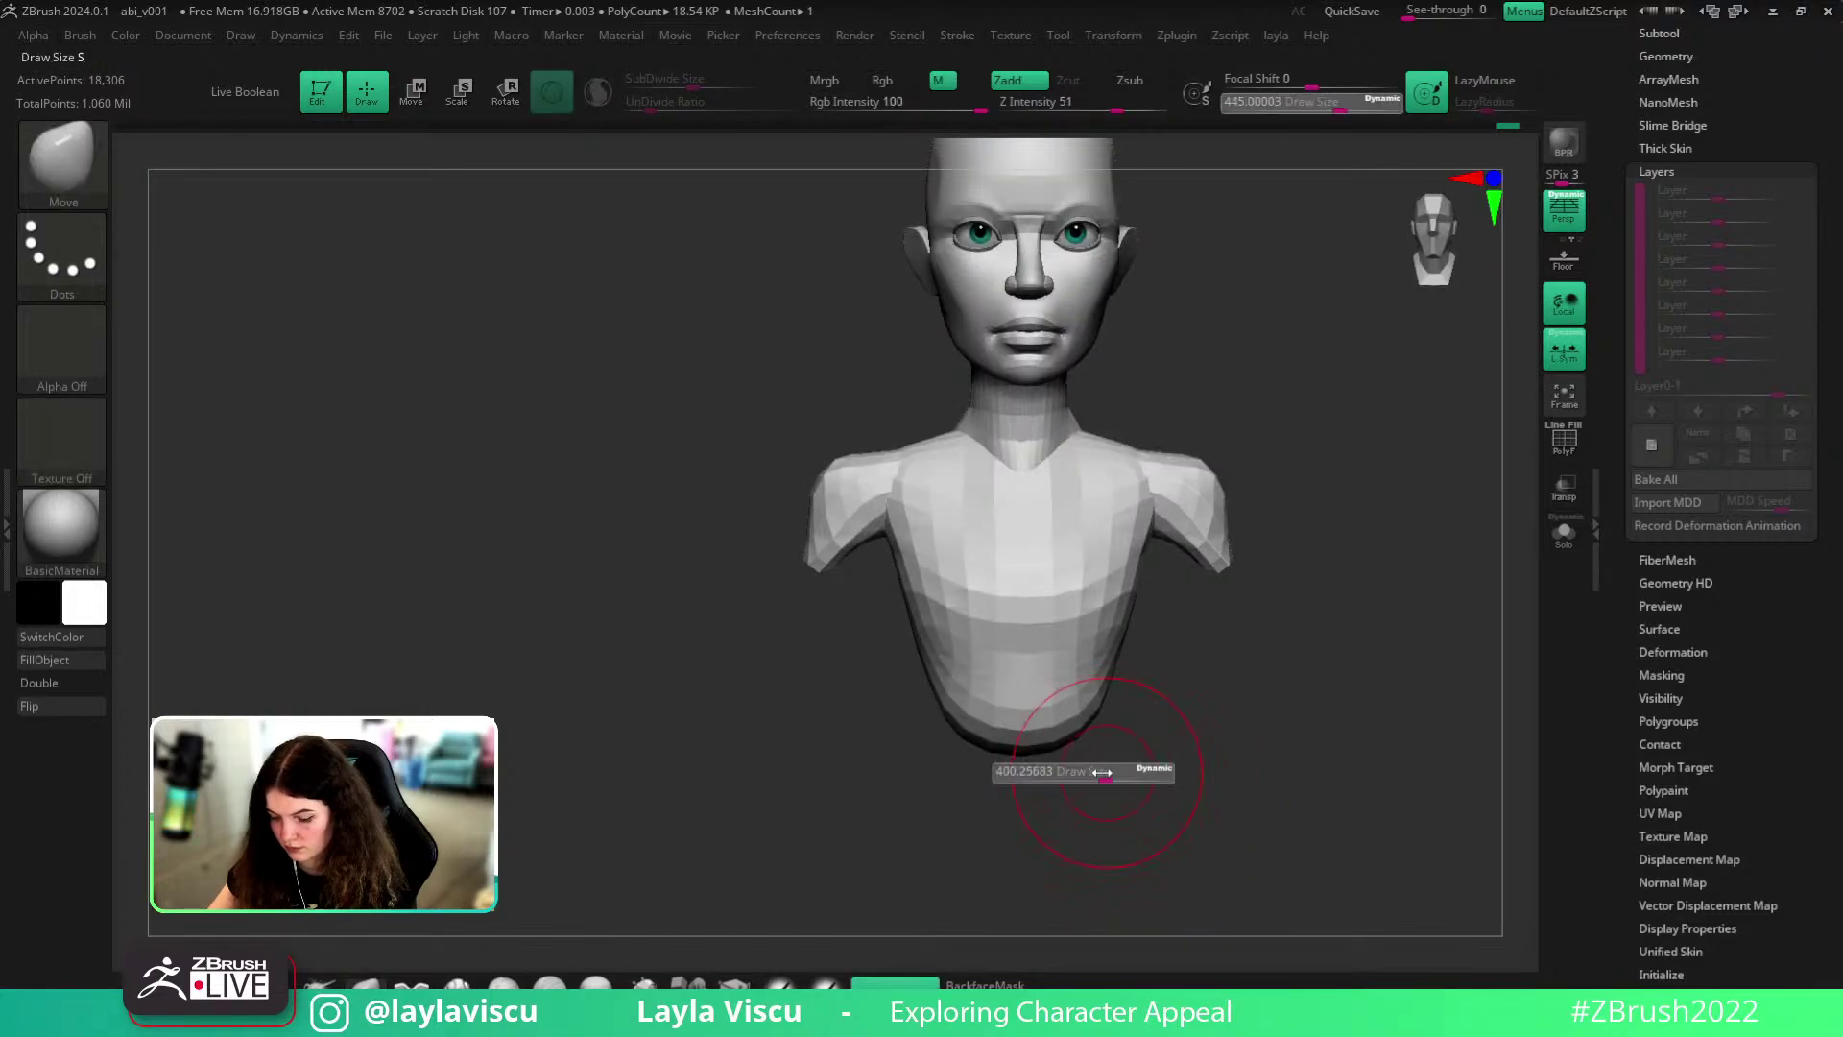
pyautogui.moveTo(1125, 544)
pyautogui.keyDown('ctrl'); pyautogui.mouseDown()
pyautogui.moveTo(1128, 516)
pyautogui.moveTo(1110, 535)
pyautogui.mouseUp(); pyautogui.keyUp('ctrl')
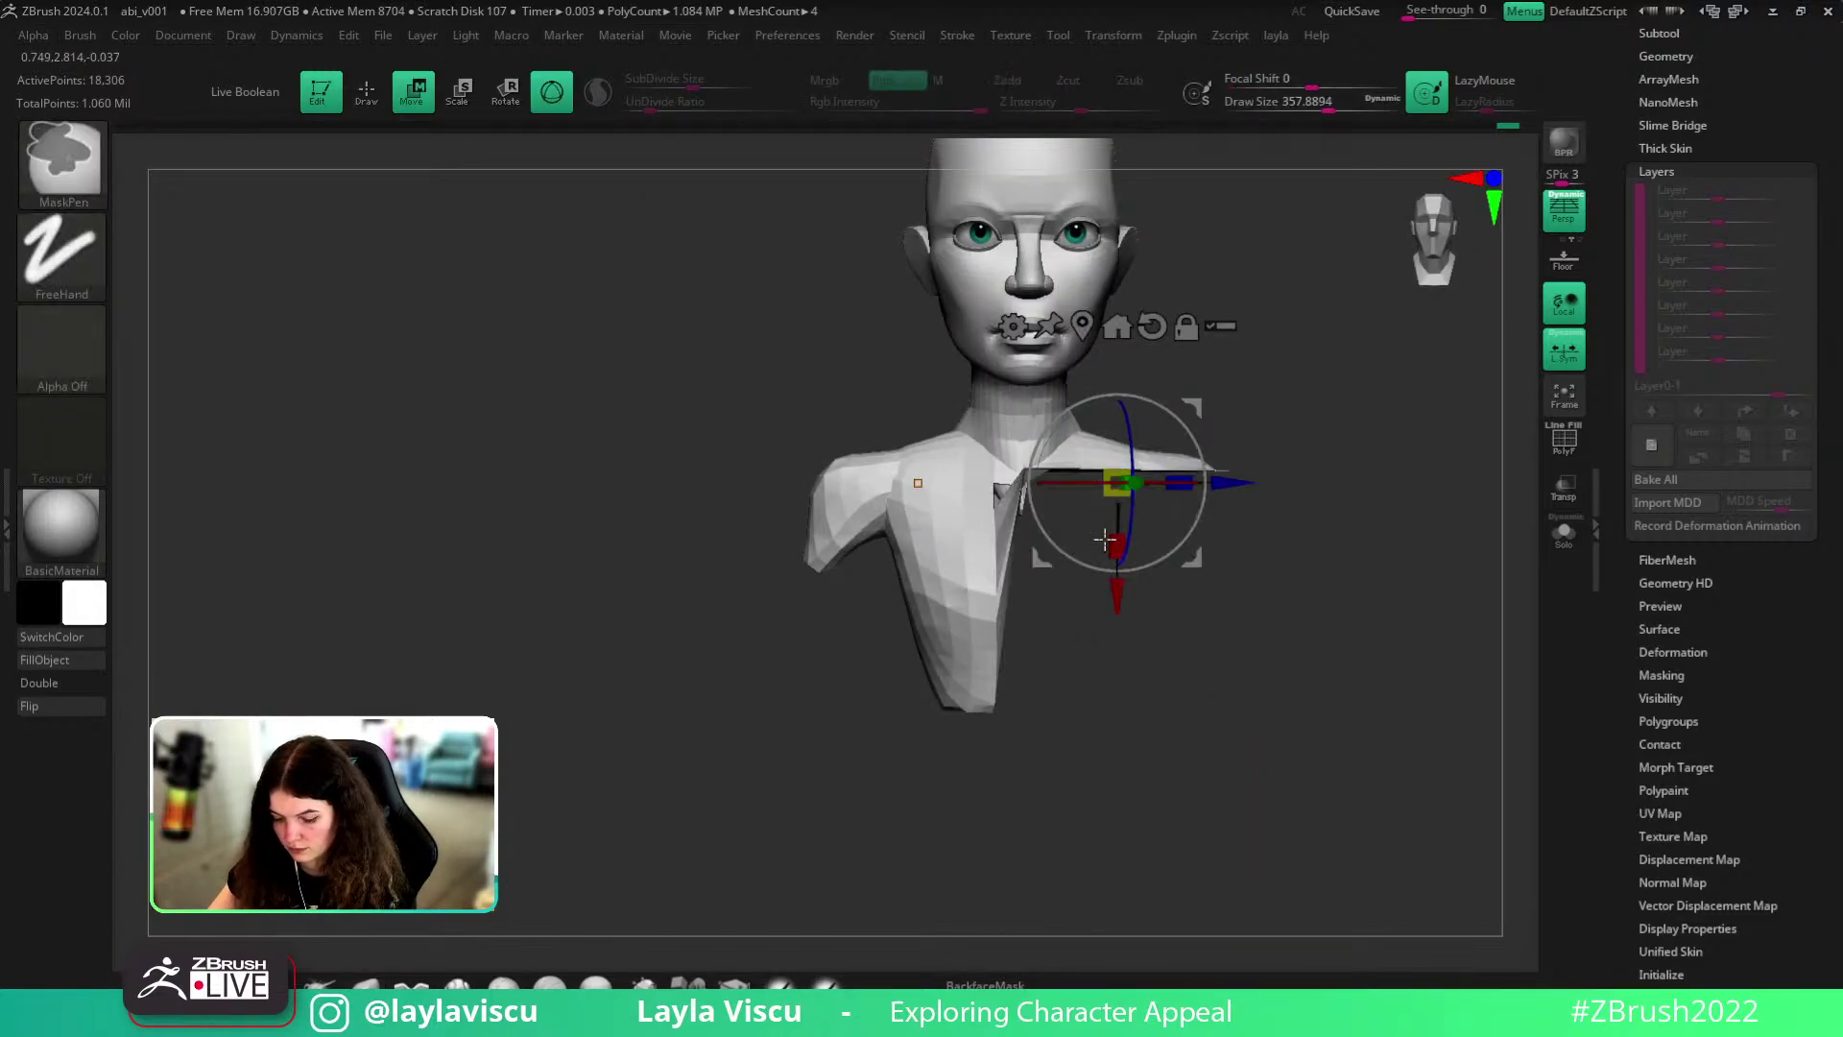
pyautogui.keyDown('ctrl'); pyautogui.moveTo(879, 844); pyautogui.dragTo(906, 871); pyautogui.keyUp('ctrl')
pyautogui.press('q')
# - Flatten the underside of the torso with the TrimDynamic brush at draw size about 358
pyautogui.moveTo(783, 605)
pyautogui.mouseDown()
pyautogui.moveTo(1077, 761)
pyautogui.moveTo(1058, 704)
pyautogui.mouseUp()
pyautogui.press('b')
pyautogui.press('t')
pyautogui.press('d')
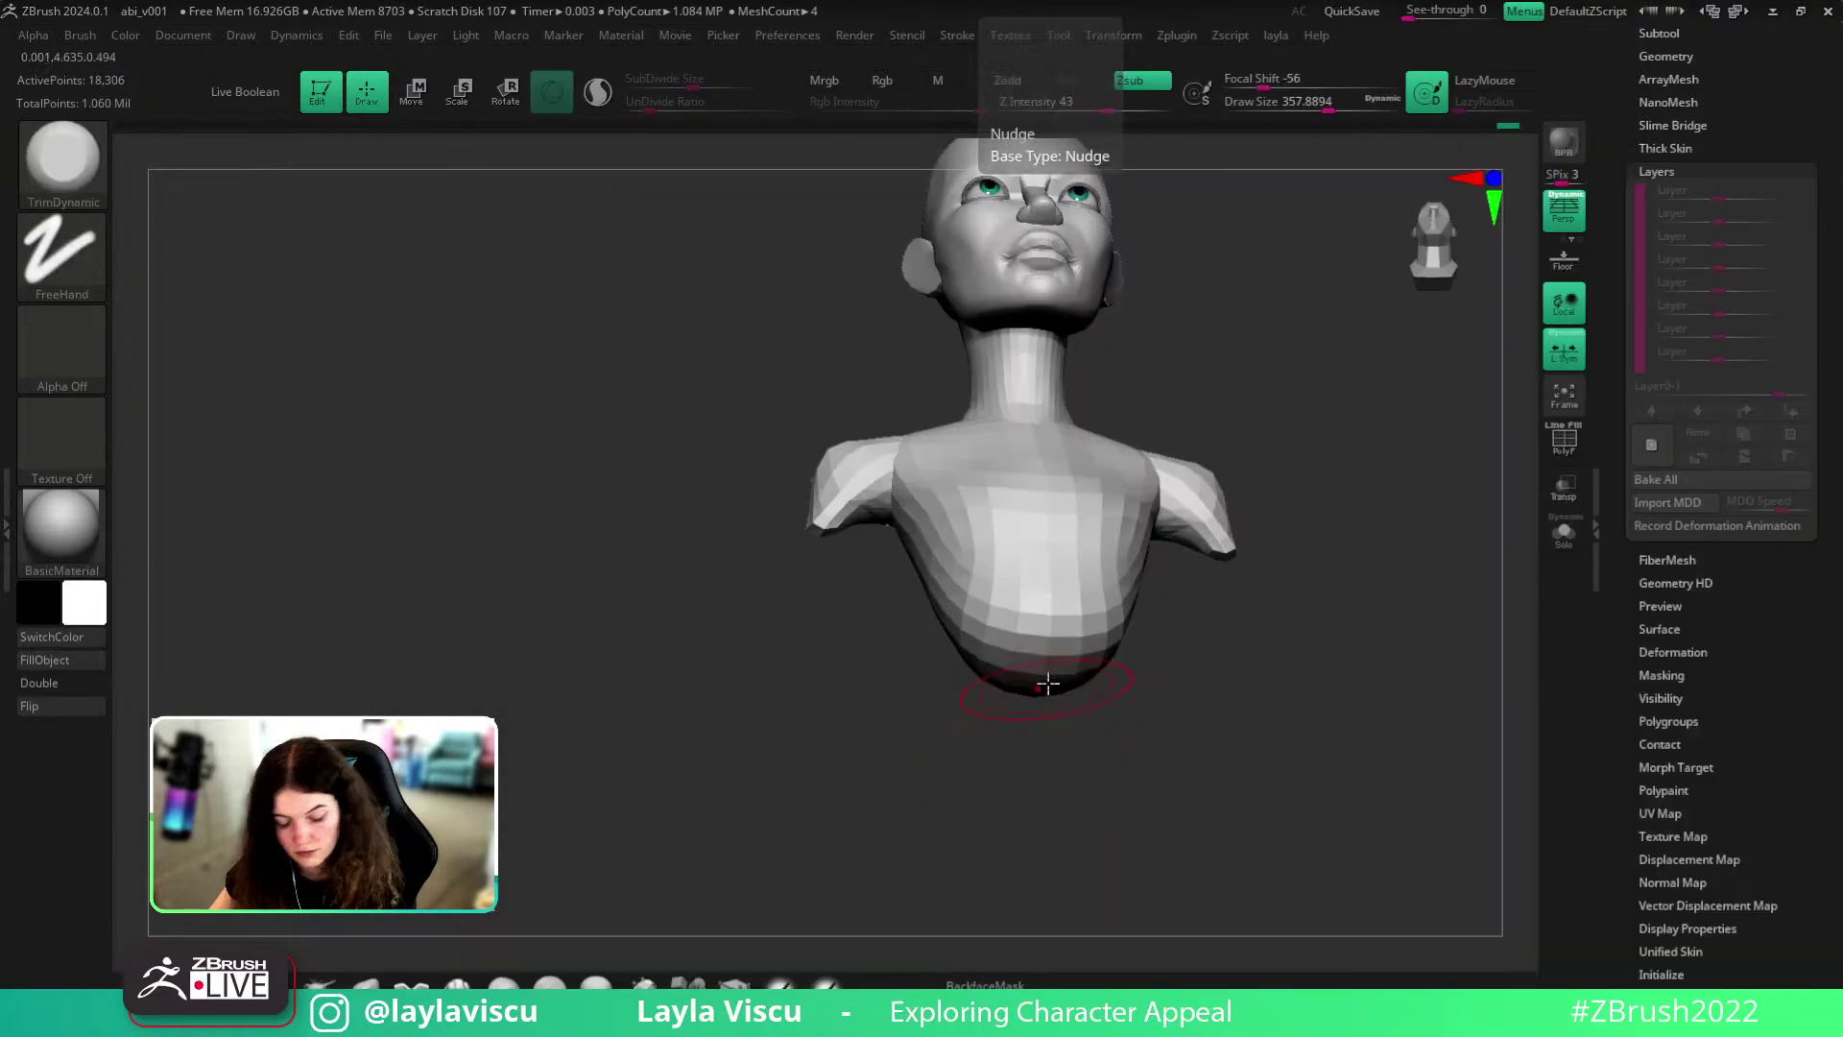
pyautogui.moveTo(1113, 756)
pyautogui.mouseDown()
pyautogui.moveTo(945, 441)
pyautogui.moveTo(847, 484)
pyautogui.mouseUp()
pyautogui.moveTo(1227, 684)
pyautogui.mouseDown()
pyautogui.moveTo(1196, 769)
pyautogui.moveTo(1239, 773)
pyautogui.moveTo(1115, 806)
pyautogui.moveTo(1058, 706)
pyautogui.moveTo(1053, 640)
pyautogui.moveTo(1091, 660)
pyautogui.mouseUp()
pyautogui.moveTo(1162, 747); pyautogui.dragTo(1102, 799)
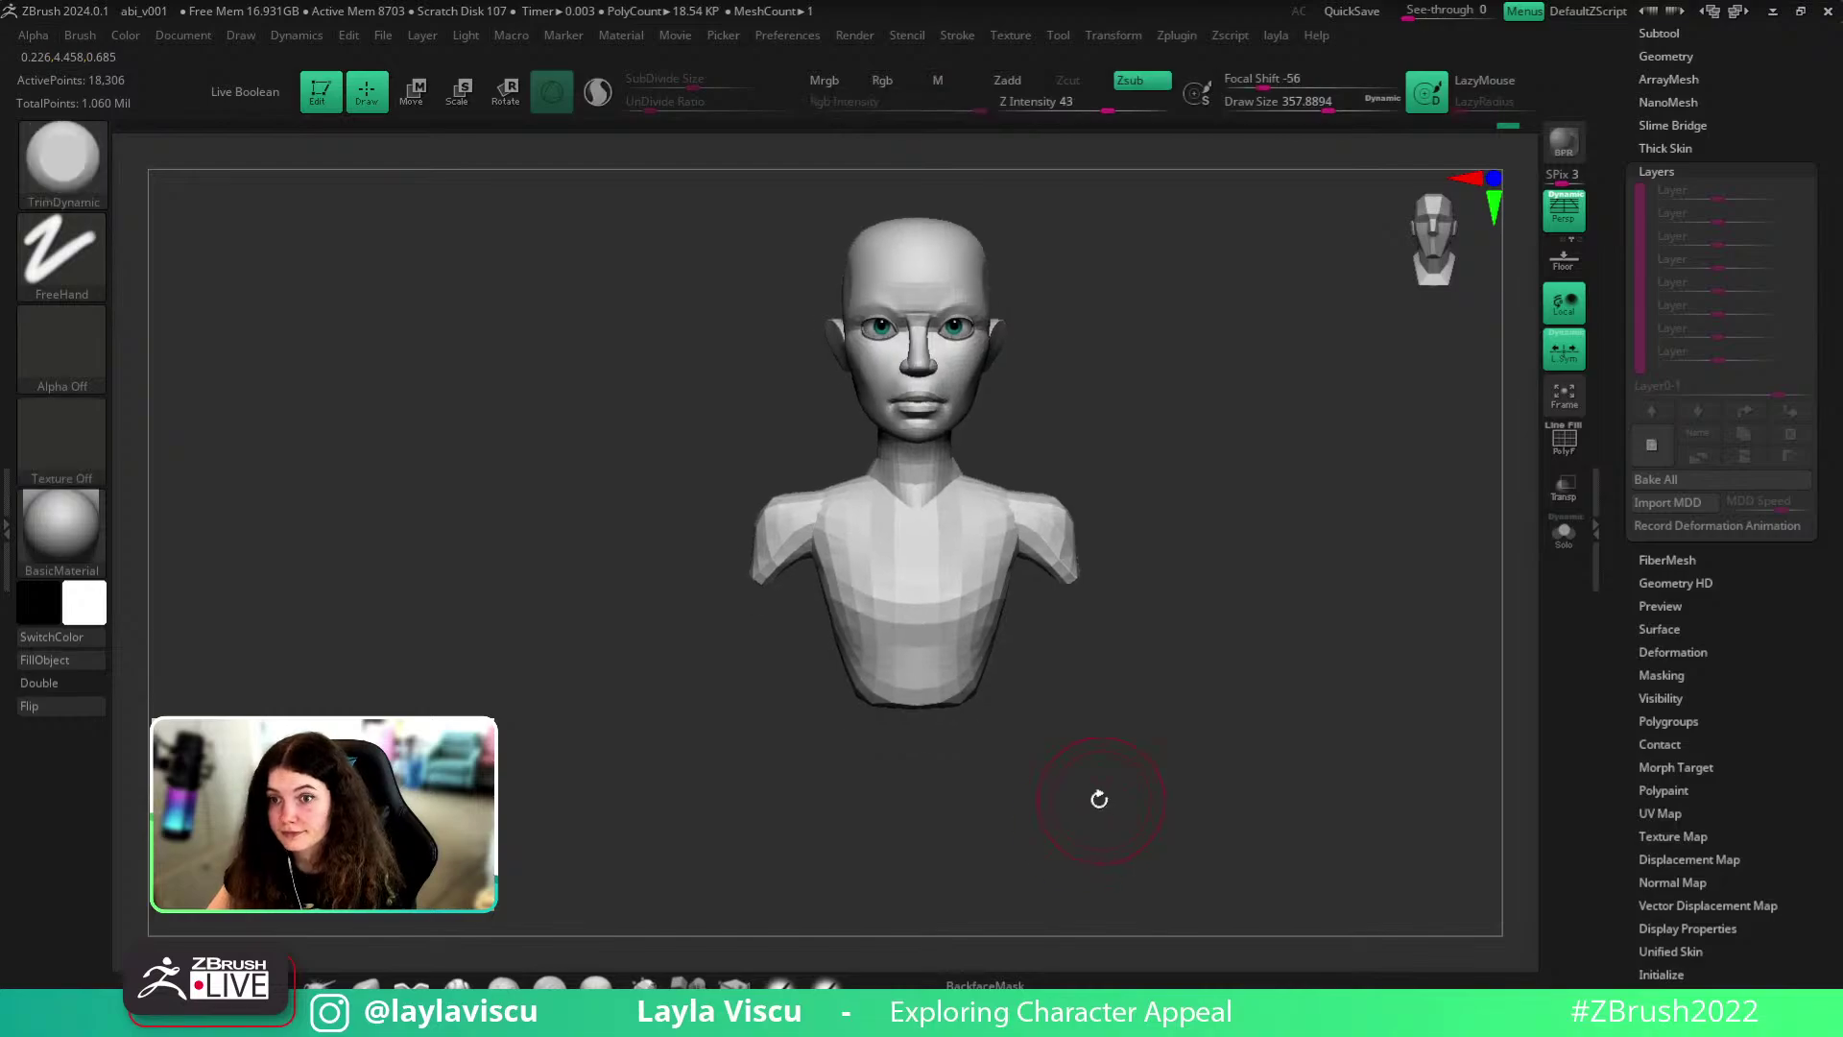
pyautogui.moveTo(1184, 612)
pyautogui.mouseDown()
pyautogui.moveTo(1164, 736)
pyautogui.moveTo(1229, 682)
pyautogui.moveTo(1264, 731)
pyautogui.mouseUp()
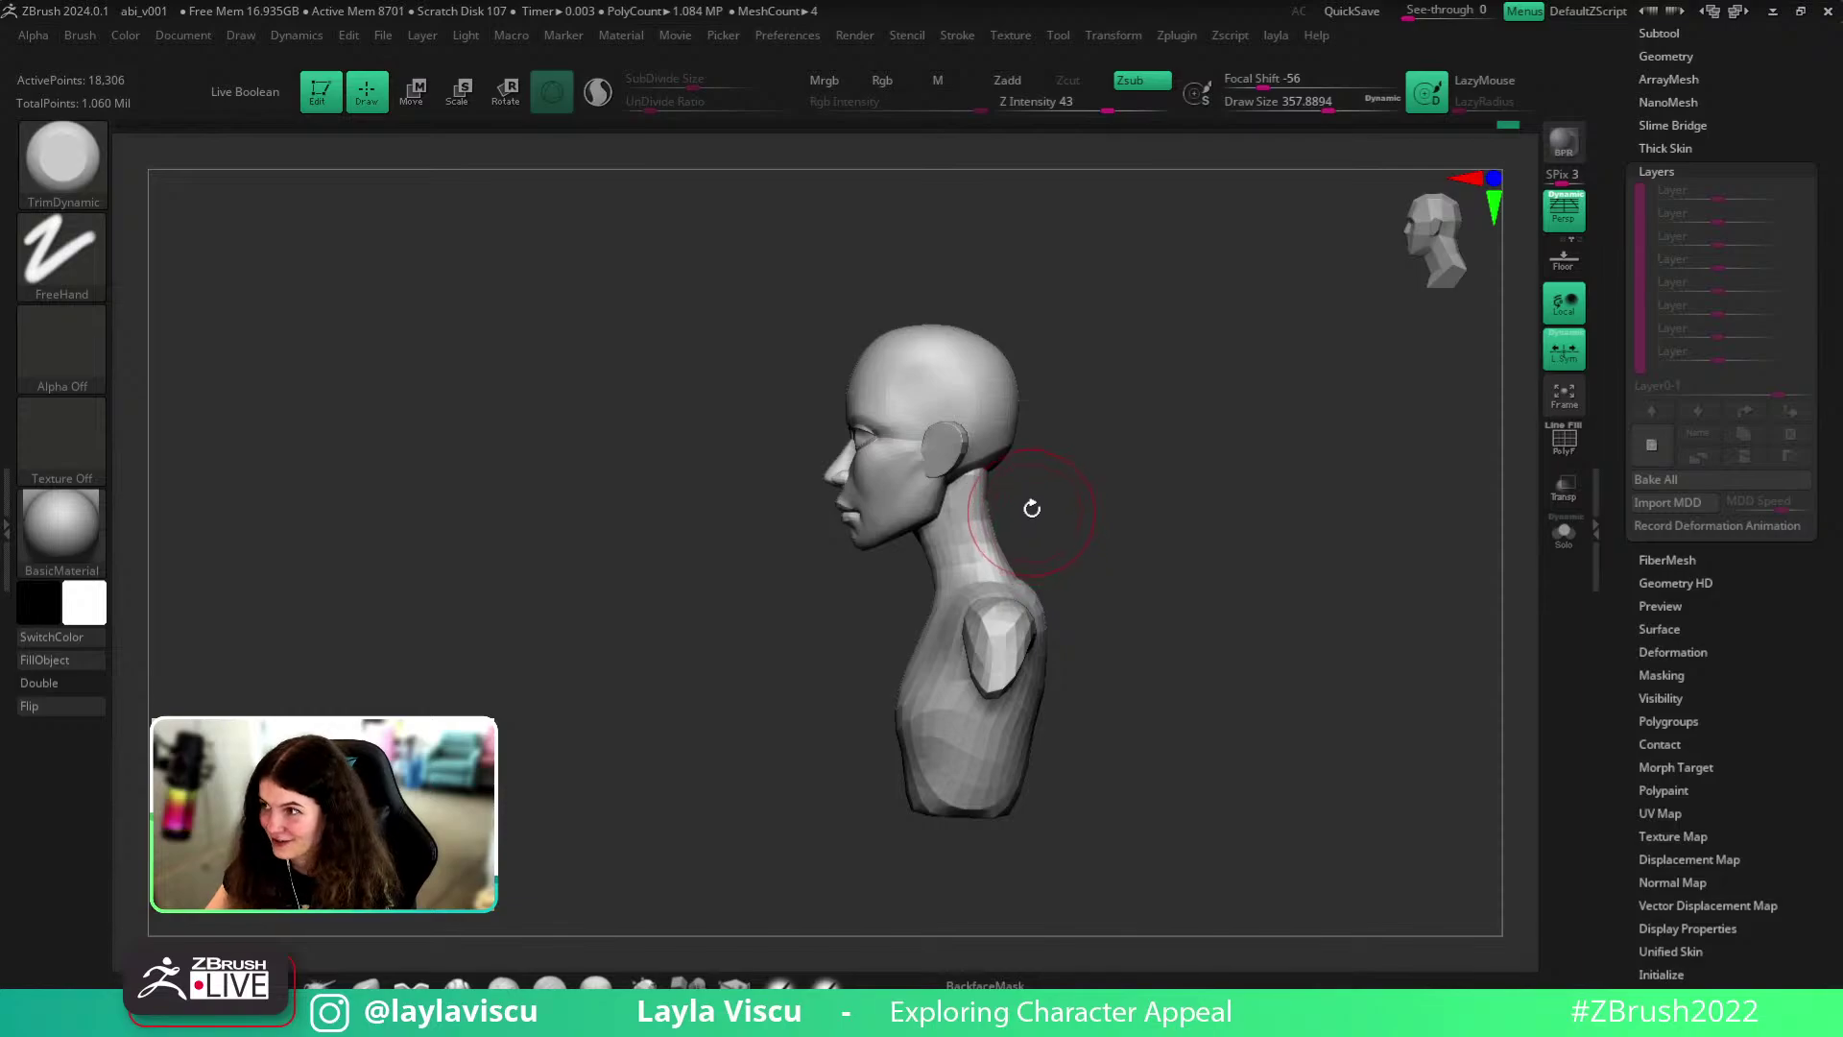
pyautogui.keyDown('ctrl'); pyautogui.moveTo(948, 445); pyautogui.dragTo(1181, 209, button='right'); pyautogui.keyUp('ctrl')
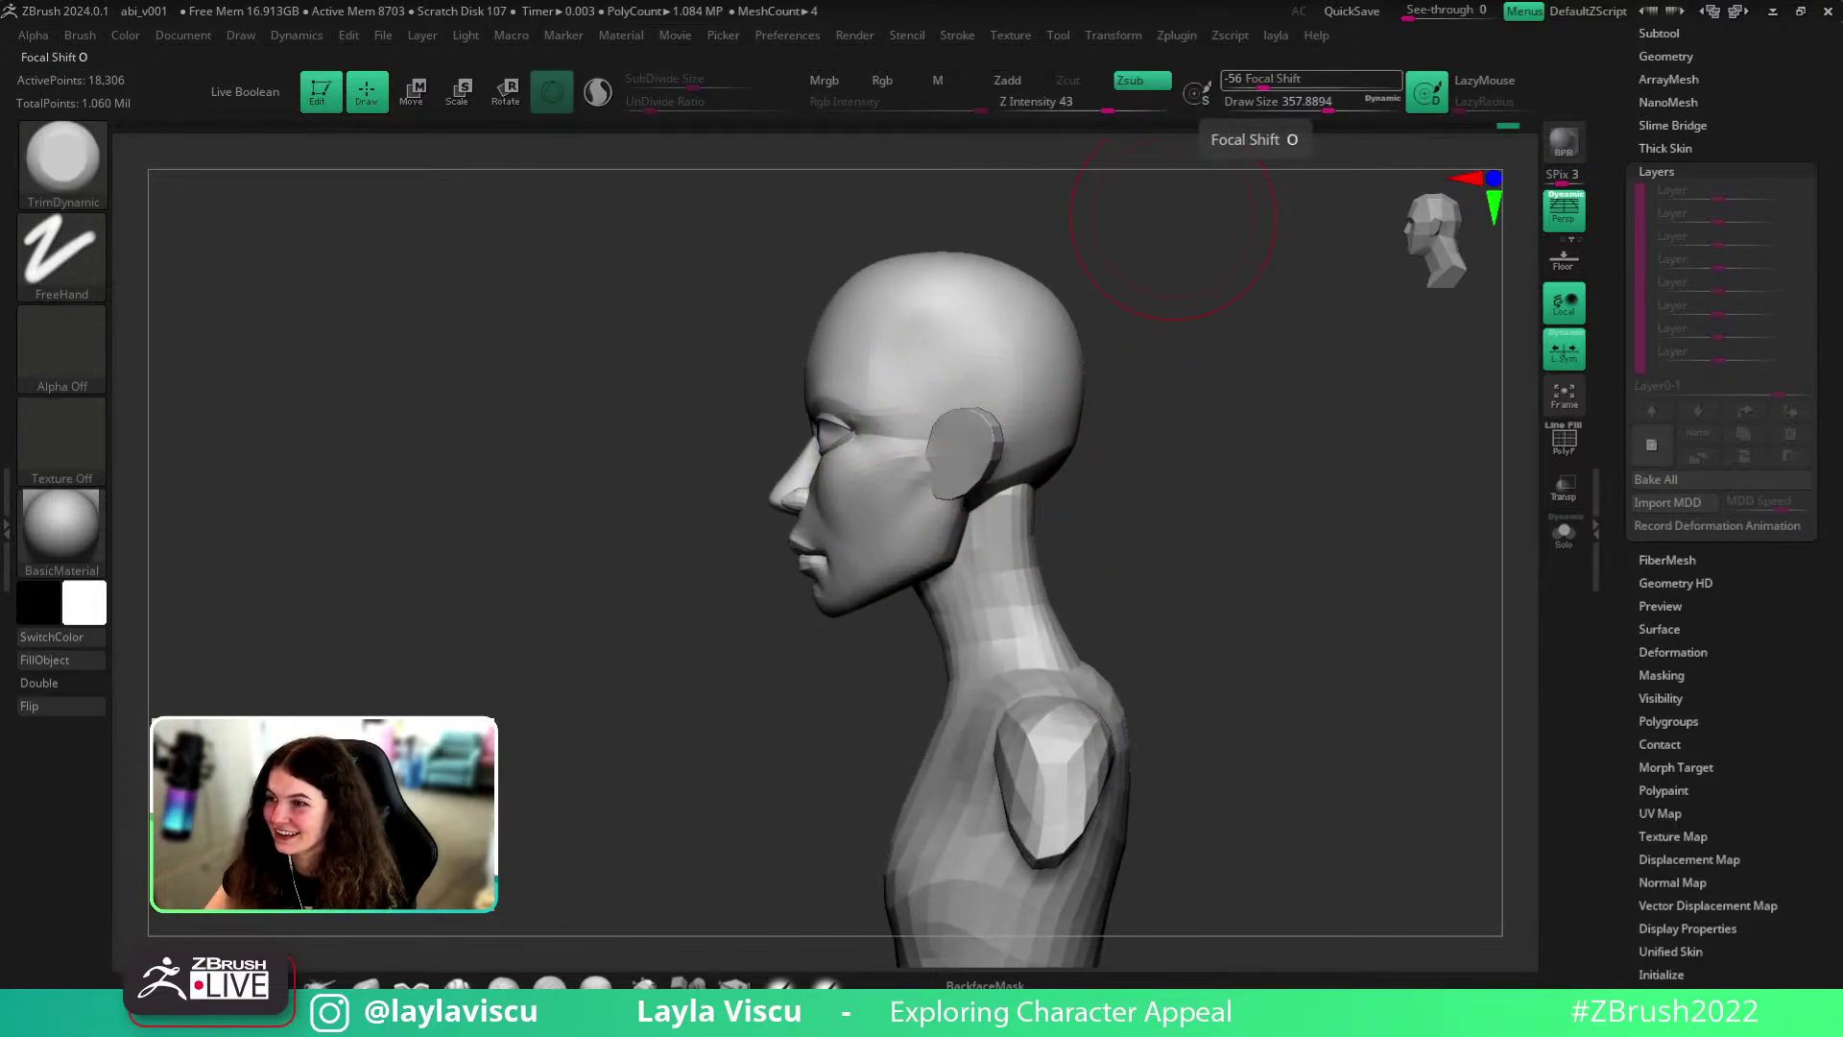
# - Switch to the Move brush with a draw size of about 228 for work around the eyes
pyautogui.moveTo(1331, 588)
pyautogui.mouseDown()
pyautogui.moveTo(1379, 592)
pyautogui.moveTo(1343, 587)
pyautogui.mouseUp()
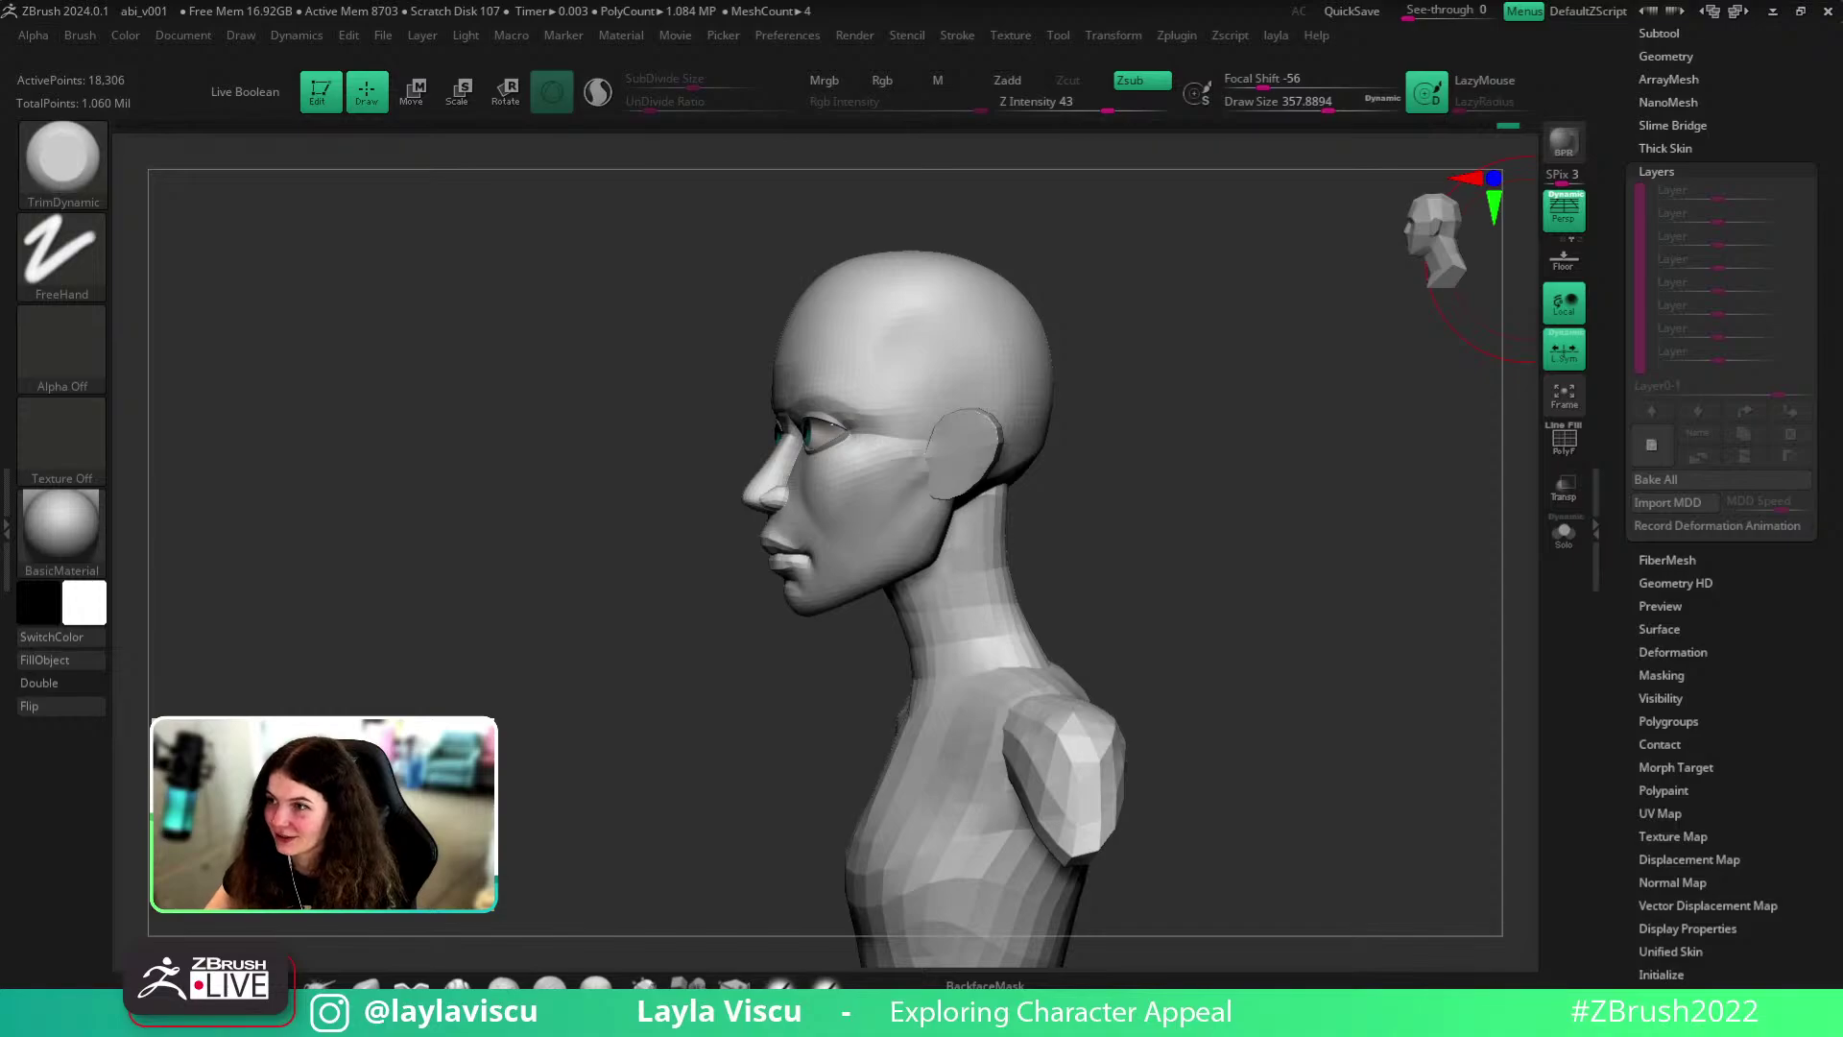
pyautogui.moveTo(1240, 615); pyautogui.dragTo(1298, 594)
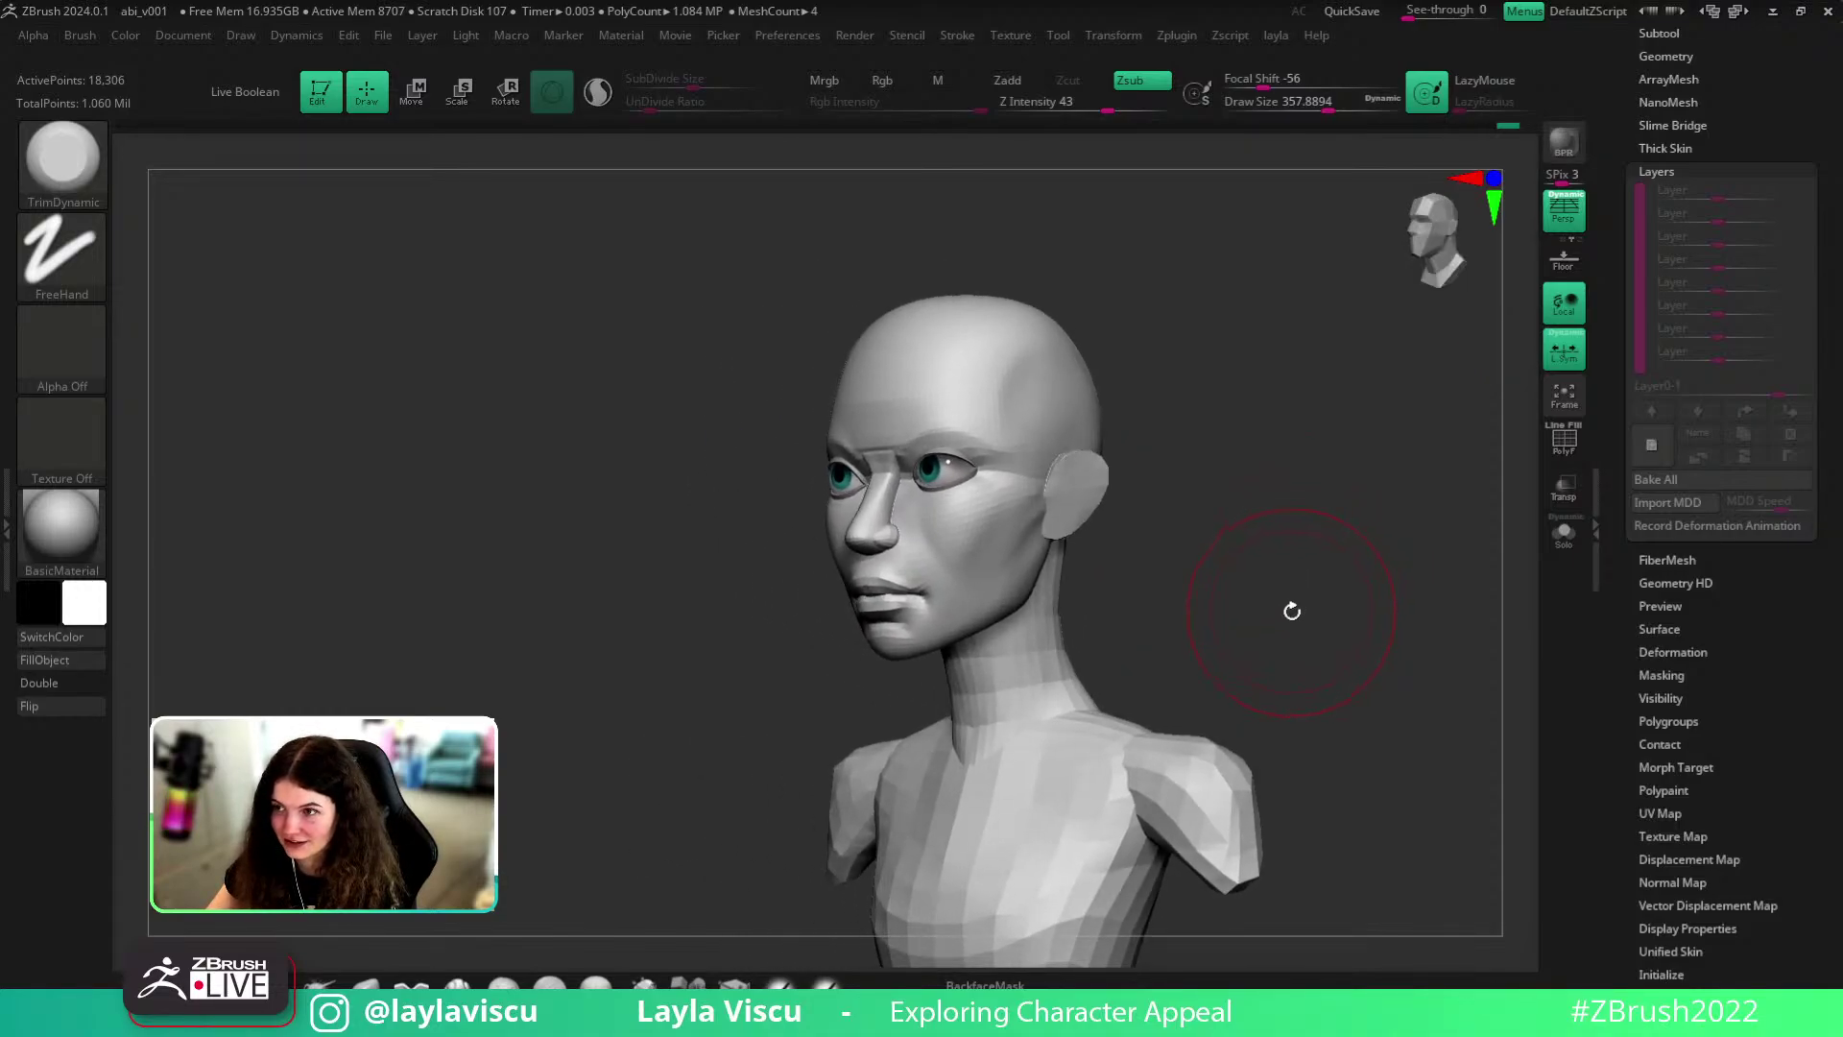
pyautogui.click(548, 973)
pyautogui.keyDown('ctrl'); pyautogui.moveTo(970, 459); pyautogui.dragTo(994, 518, button='right'); pyautogui.keyUp('ctrl')
pyautogui.moveTo(994, 518); pyautogui.dragTo(985, 506)
pyautogui.moveTo(1358, 687)
pyautogui.mouseDown()
pyautogui.moveTo(1411, 703)
pyautogui.moveTo(1336, 697)
pyautogui.moveTo(1351, 695)
pyautogui.mouseUp()
pyautogui.press('s')
pyautogui.moveTo(1022, 667); pyautogui.dragTo(1001, 666)
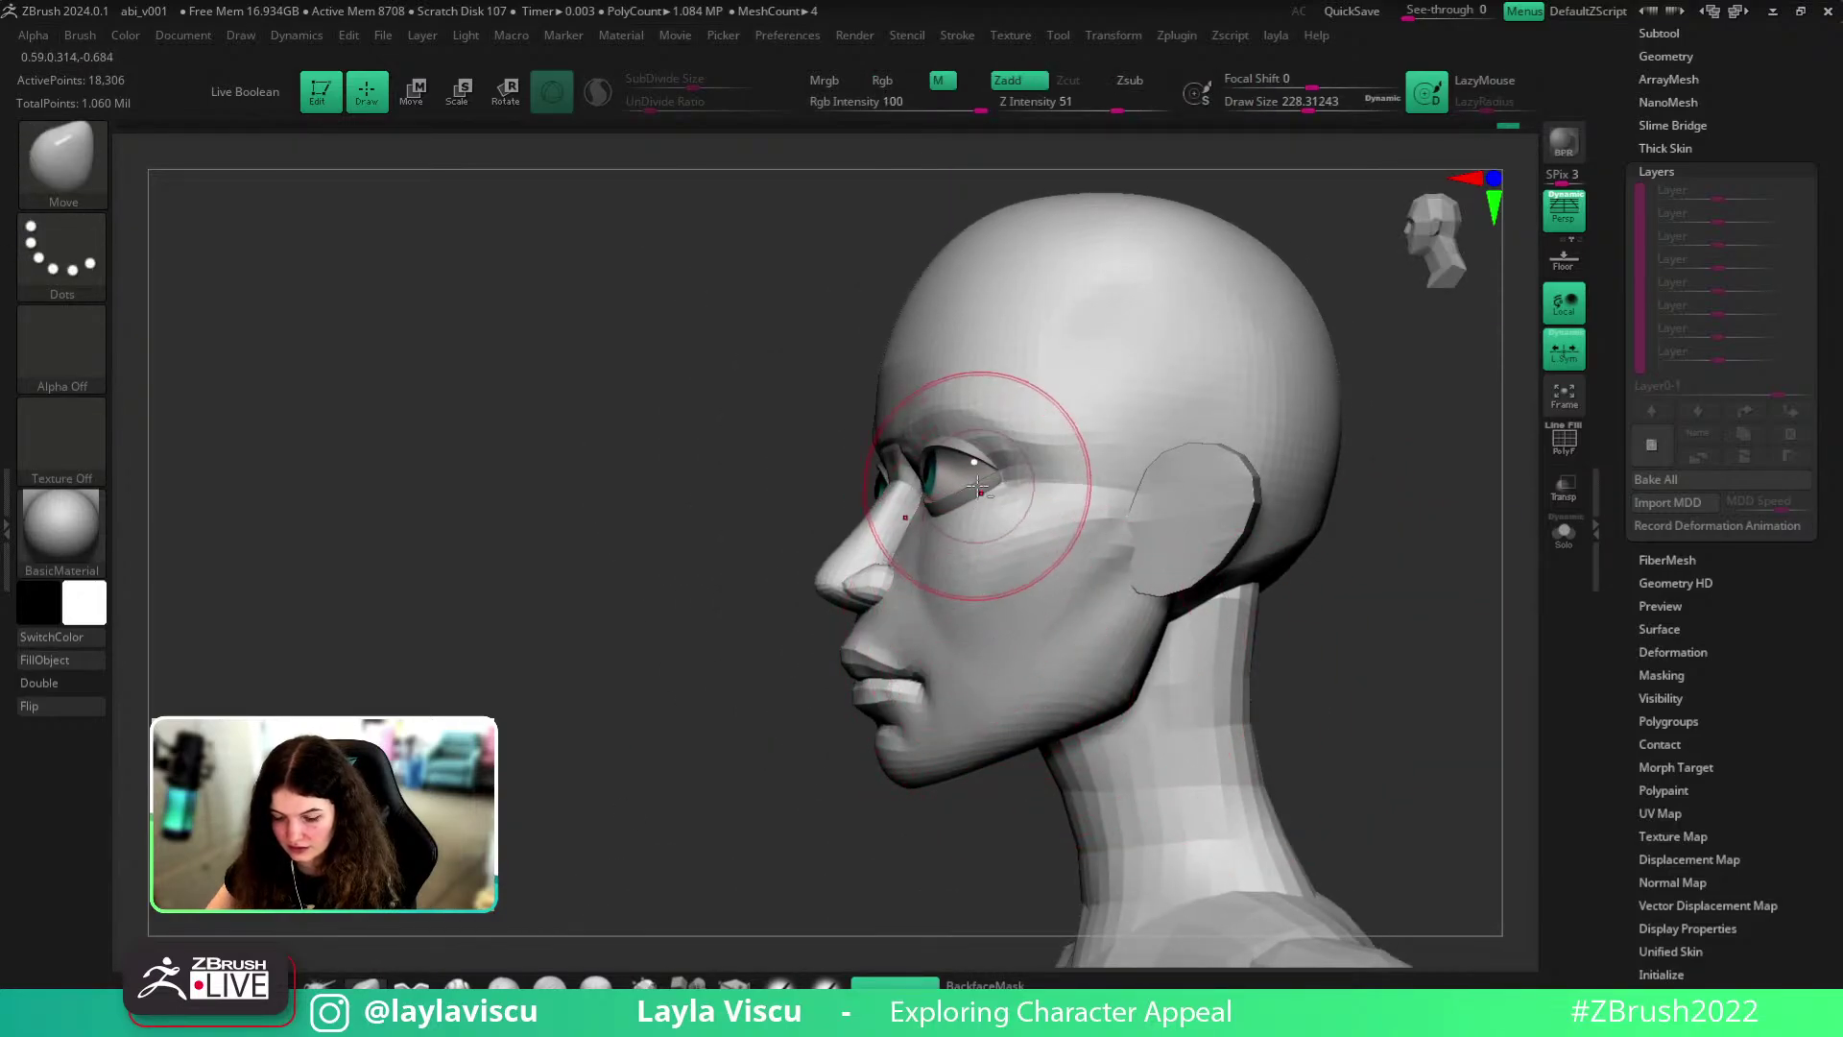
# - Select the two eyelid subtools in turn and examine the outer eye corners from the side and front
pyautogui.keyDown('alt'); pyautogui.click(999, 478); pyautogui.keyUp('alt')
pyautogui.keyDown('ctrl'); pyautogui.moveTo(1004, 463); pyautogui.dragTo(1023, 495, button='right'); pyautogui.keyUp('ctrl')
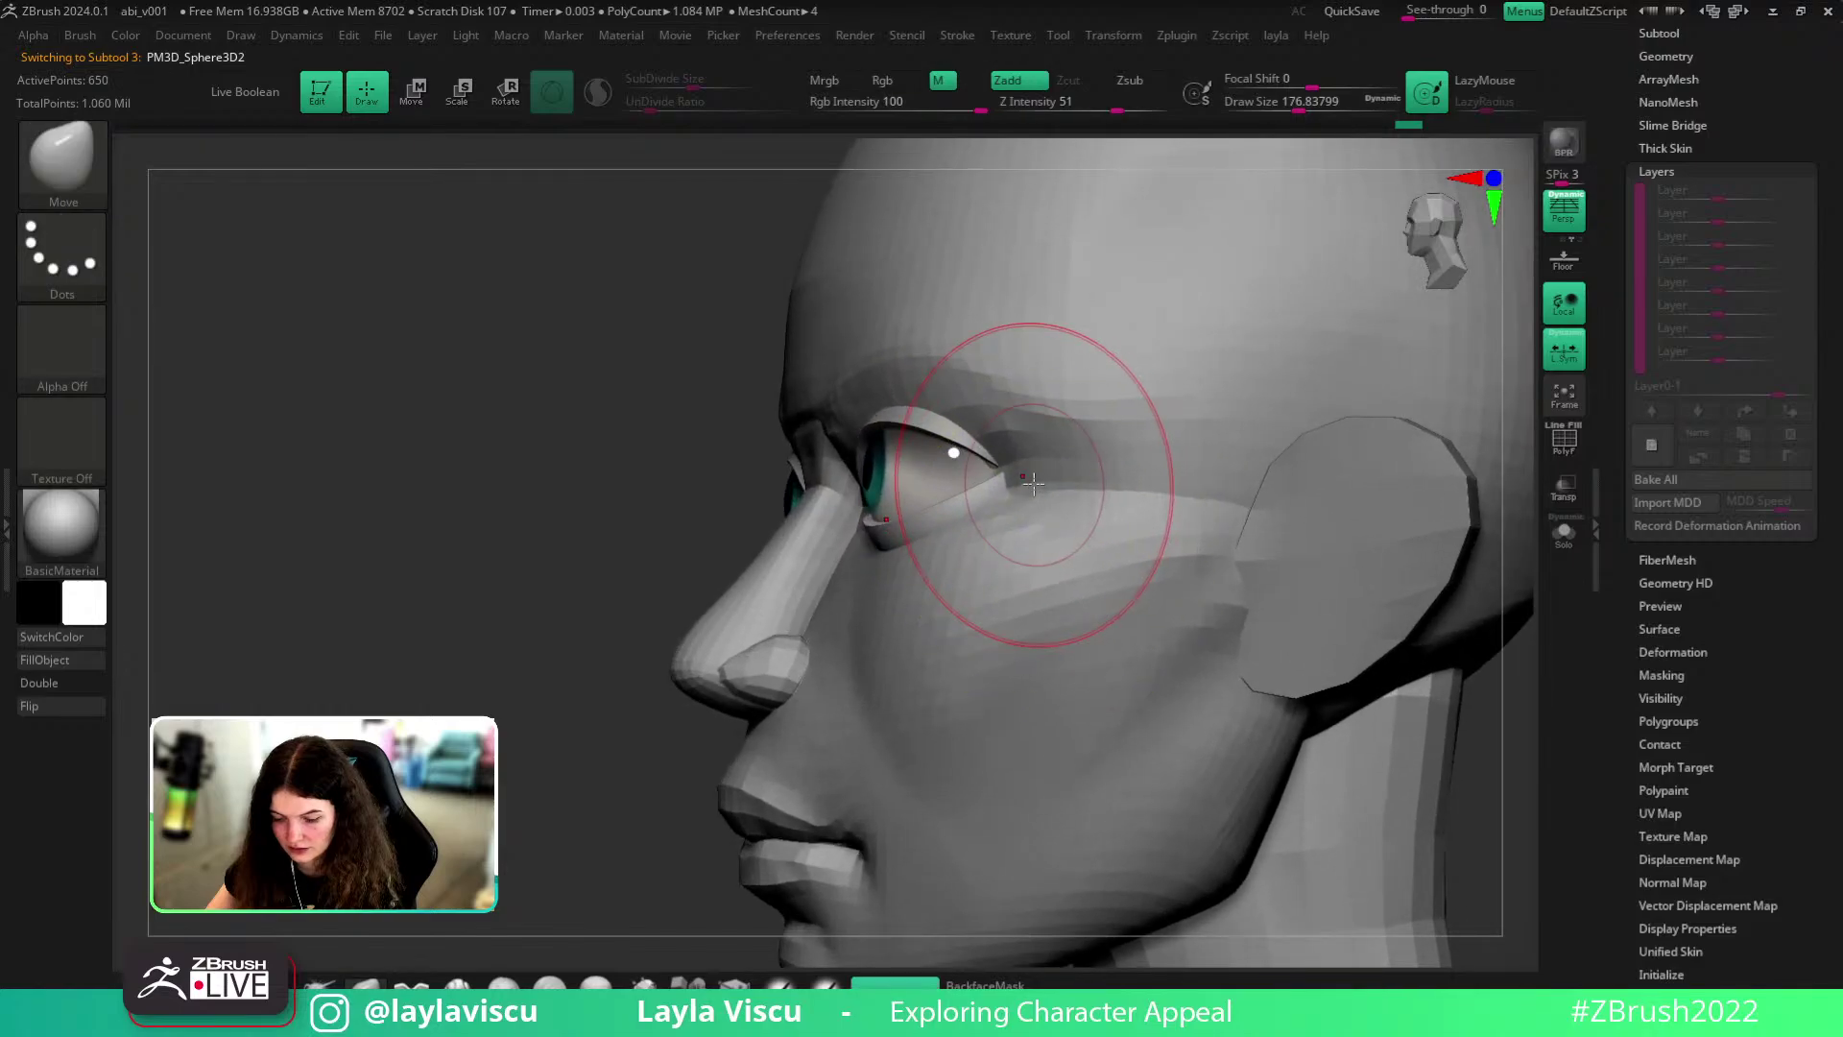
pyautogui.keyDown('alt'); pyautogui.click(1000, 465); pyautogui.keyUp('alt')
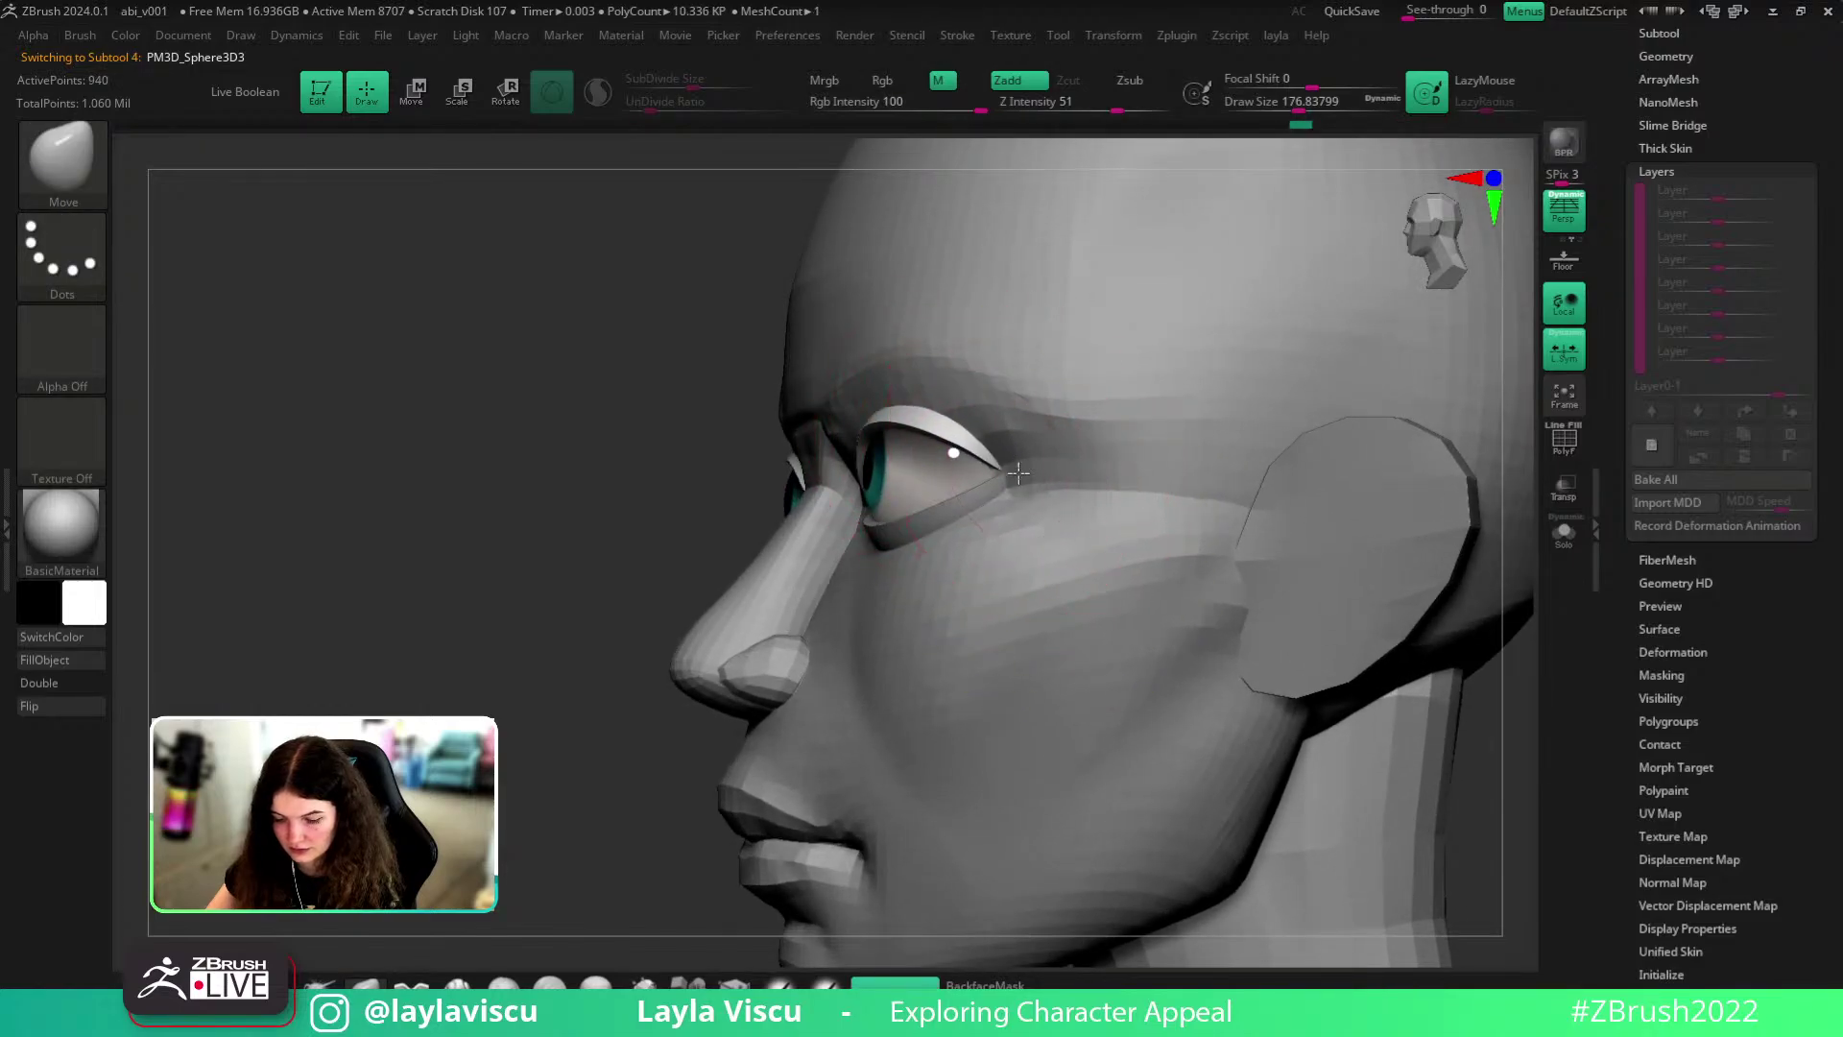
pyautogui.keyDown('ctrl'); pyautogui.moveTo(999, 486); pyautogui.dragTo(634, 547, button='right'); pyautogui.keyUp('ctrl')
pyautogui.moveTo(633, 547); pyautogui.dragTo(752, 589, button='right')
pyautogui.keyDown('shift'); pyautogui.moveTo(1344, 639); pyautogui.dragTo(1125, 612, button='right'); pyautogui.keyUp('shift')
pyautogui.keyDown('ctrl'); pyautogui.moveTo(1015, 522); pyautogui.dragTo(1270, 625, button='right'); pyautogui.keyUp('ctrl')
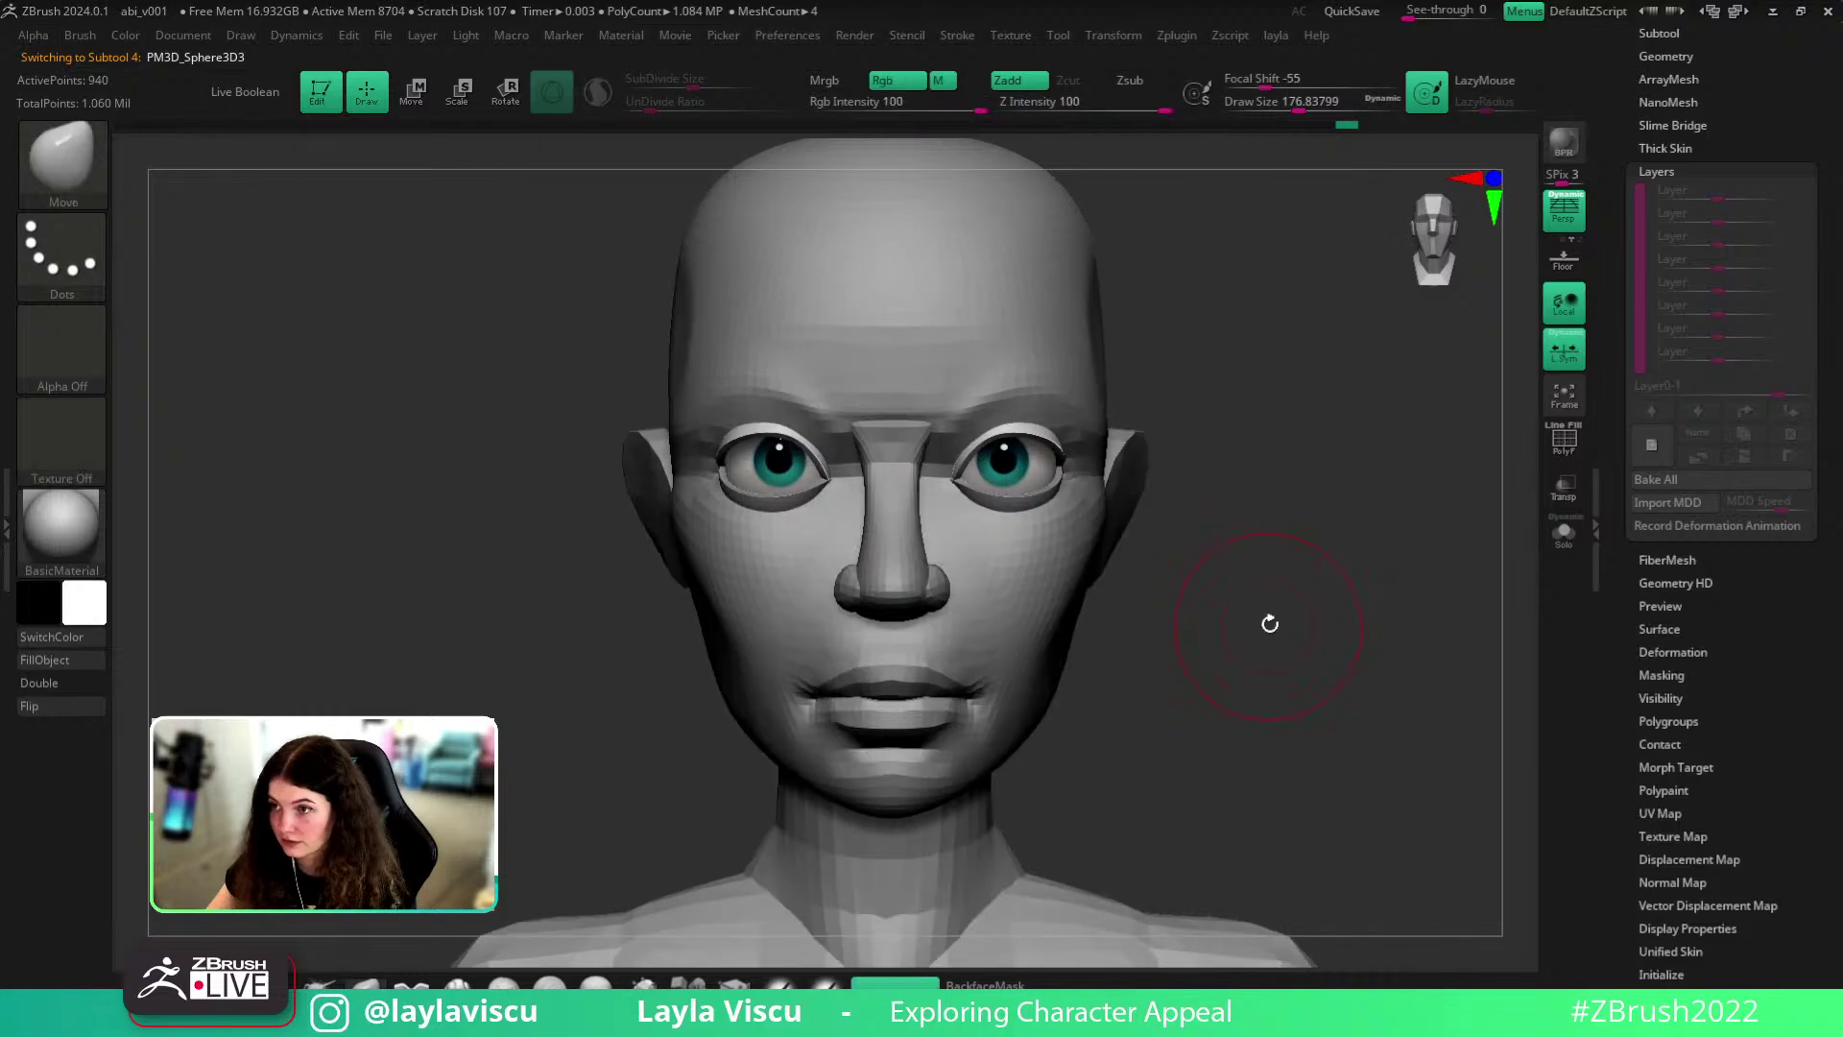
# - Select the head subtool and reshape the flat ears into tilted, tapering ovals with the Move brush
pyautogui.keyDown('alt'); pyautogui.click(985, 421); pyautogui.keyUp('alt')
pyautogui.keyDown('ctrl'); pyautogui.moveTo(1250, 535); pyautogui.dragTo(1221, 552, button='right'); pyautogui.keyUp('ctrl')
pyautogui.moveTo(1221, 552); pyautogui.dragTo(1160, 578, button='right')
pyautogui.moveTo(1143, 452); pyautogui.dragTo(1171, 455, button='right')
pyautogui.moveTo(1171, 456); pyautogui.dragTo(1263, 496)
pyautogui.press('b')
pyautogui.press('m')
pyautogui.press('v')
# - Display the polyframe and isolate the ear polygroups from the rest of the head
pyautogui.hotkey('shift', 'f')
pyautogui.keyDown('ctrl'); pyautogui.keyDown('shift'); pyautogui.click(1164, 450); pyautogui.keyUp('shift'); pyautogui.keyUp('ctrl')
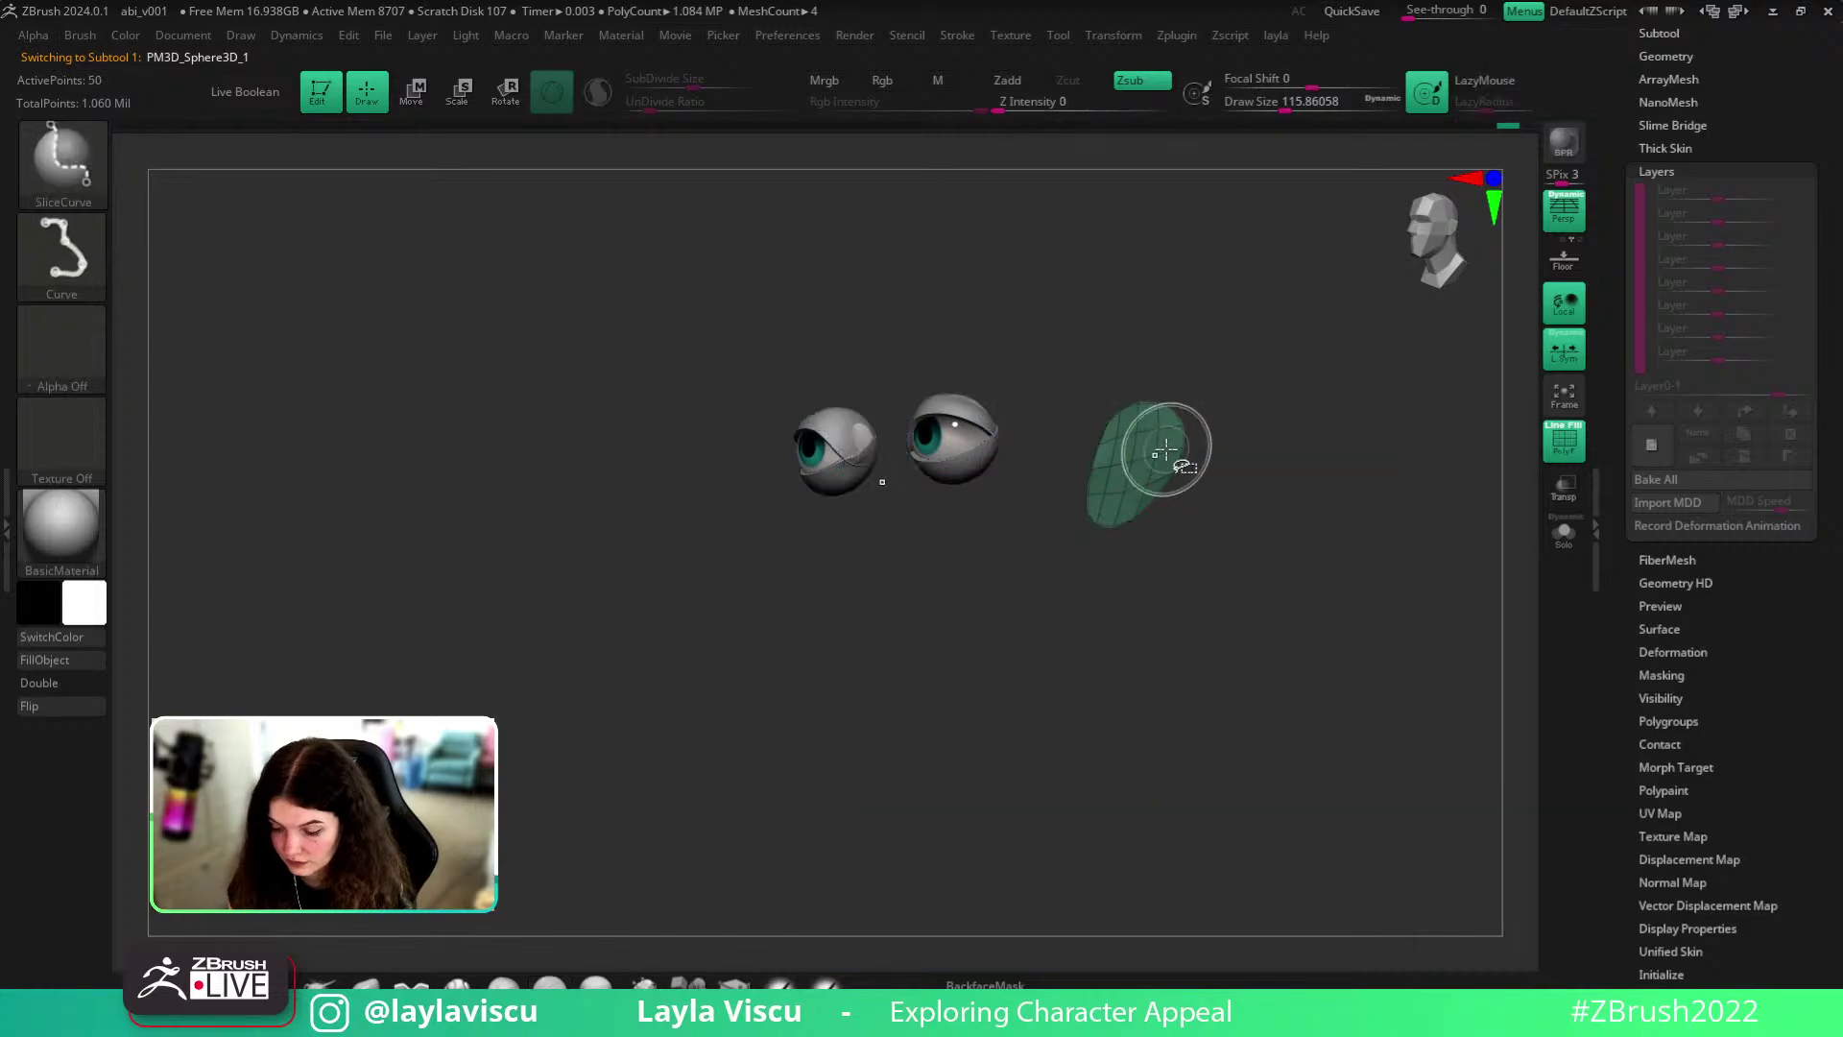
pyautogui.moveTo(1234, 449)
pyautogui.mouseDown()
pyautogui.moveTo(1168, 539)
pyautogui.moveTo(1185, 773)
pyautogui.moveTo(1164, 547)
pyautogui.moveTo(1180, 504)
pyautogui.mouseUp()
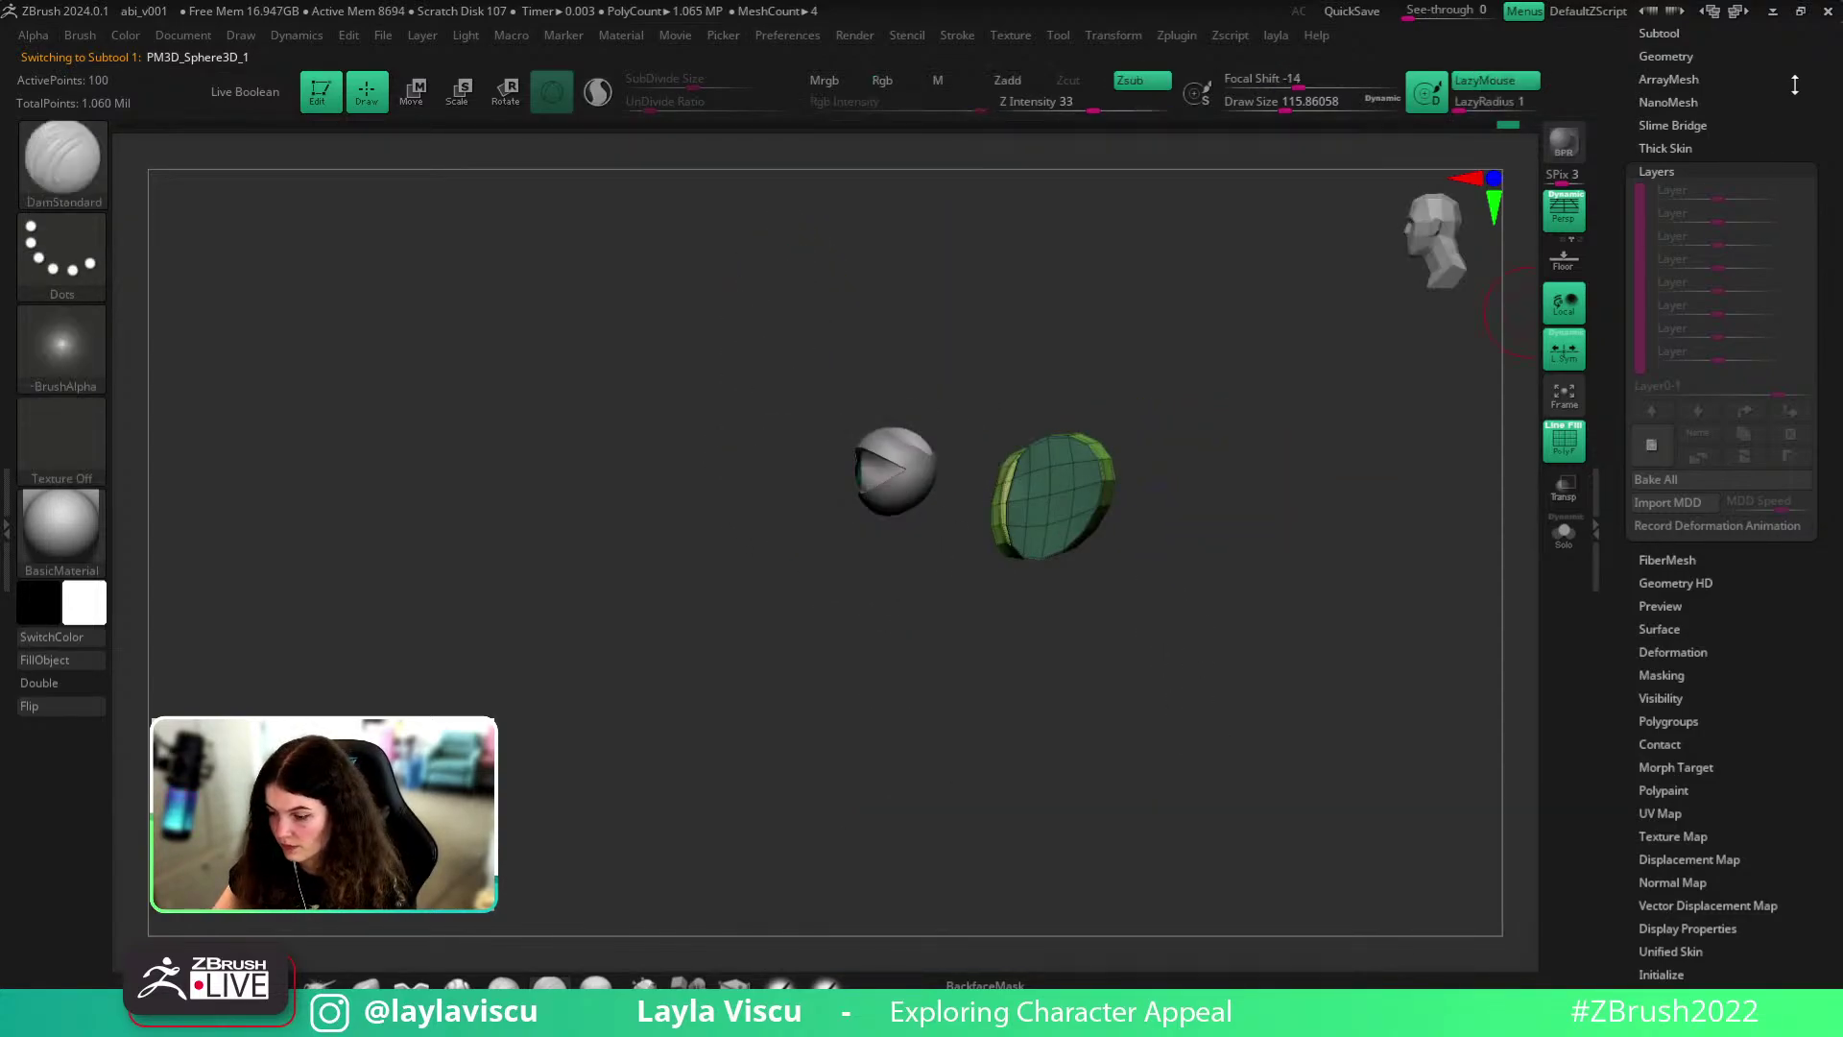
# - Remesh the isolated ears with DynaMesh at resolution 128 and show the whole head with its polyframe
pyautogui.moveTo(1798, 76); pyautogui.dragTo(1768, 178)
pyautogui.click(1684, 161)
pyautogui.moveTo(1340, 539); pyautogui.dragTo(1397, 562)
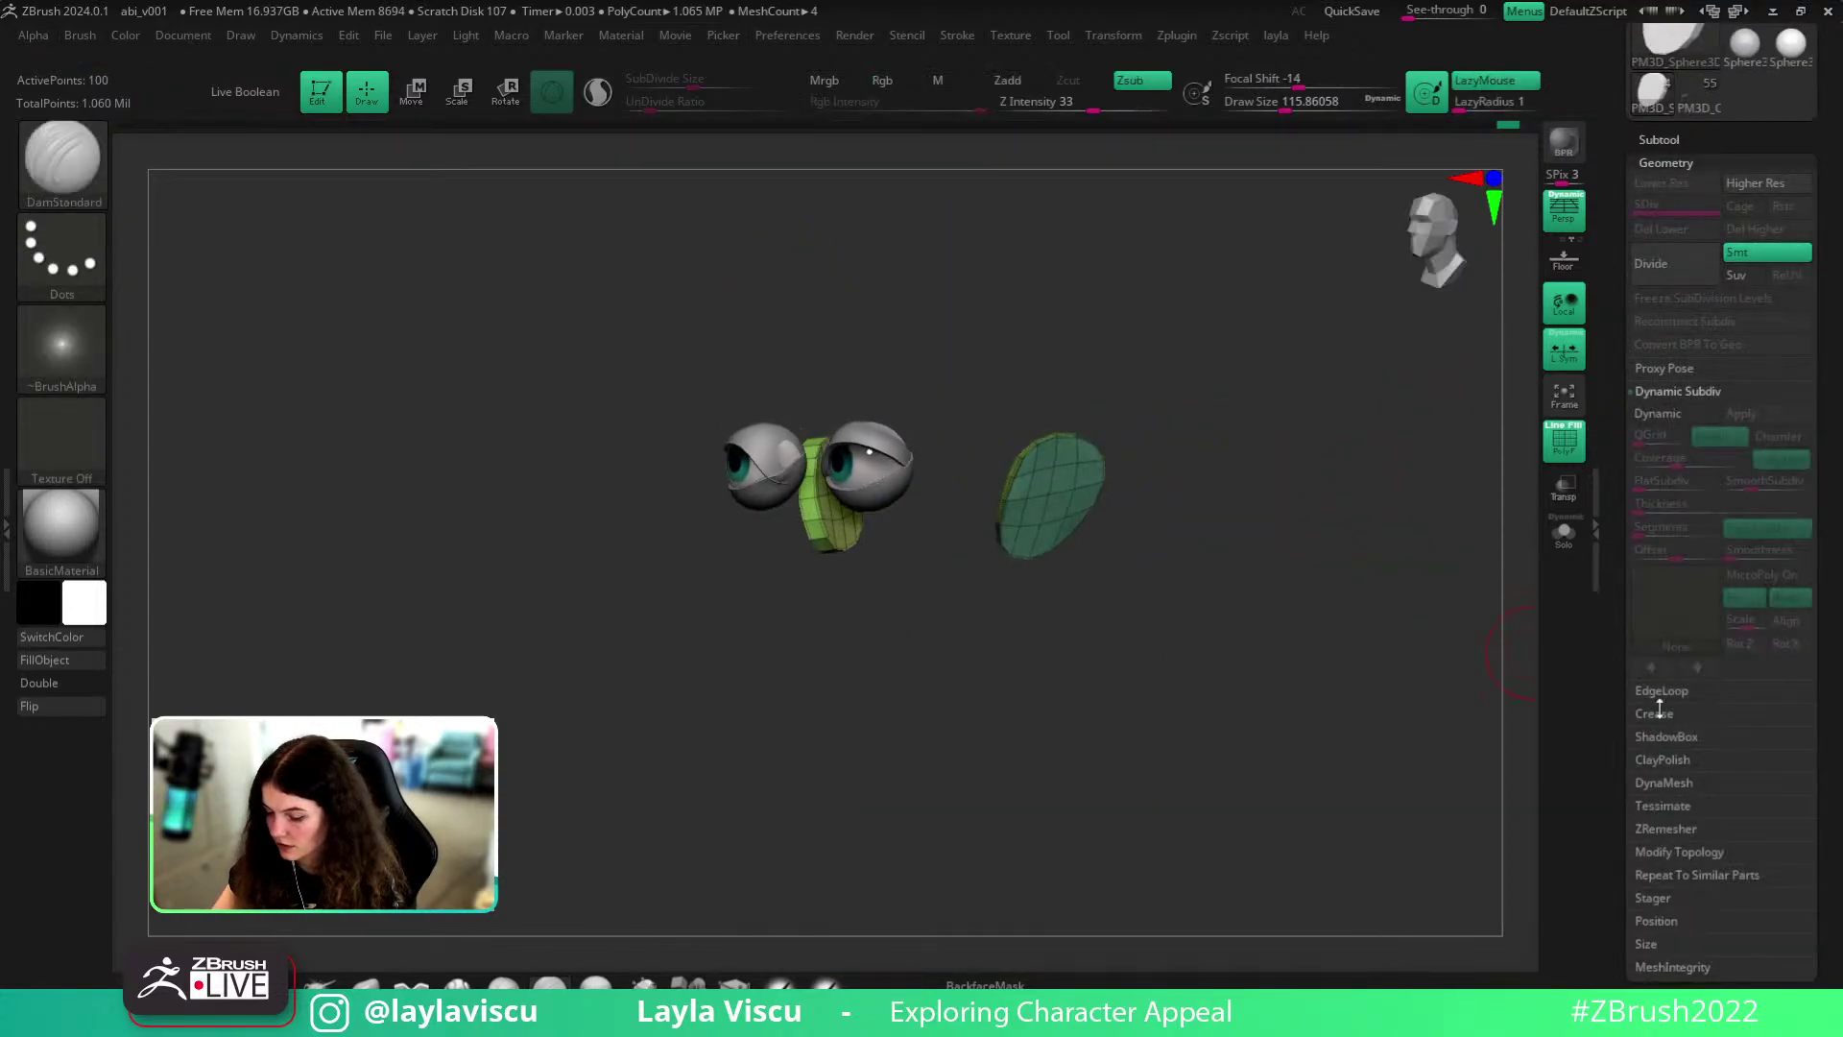
pyautogui.click(1663, 779)
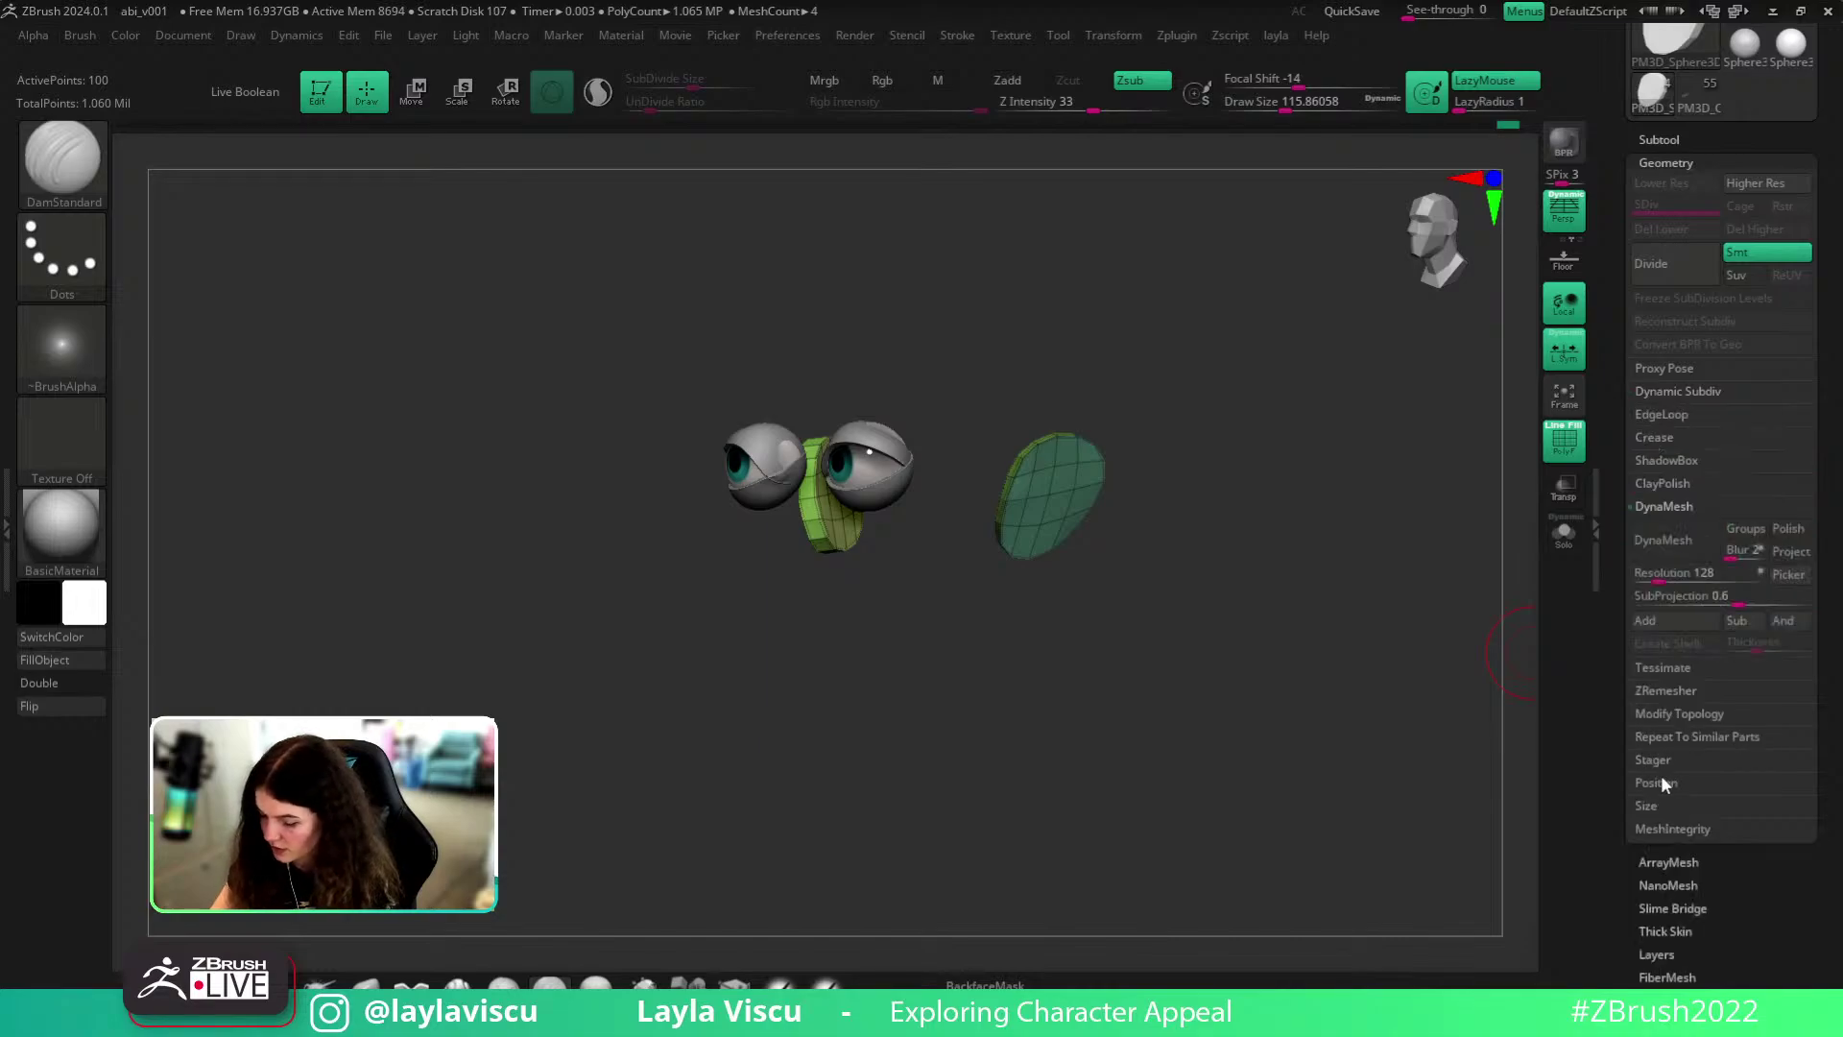
pyautogui.click(1660, 555)
pyautogui.hotkey('ctrl', 'z')
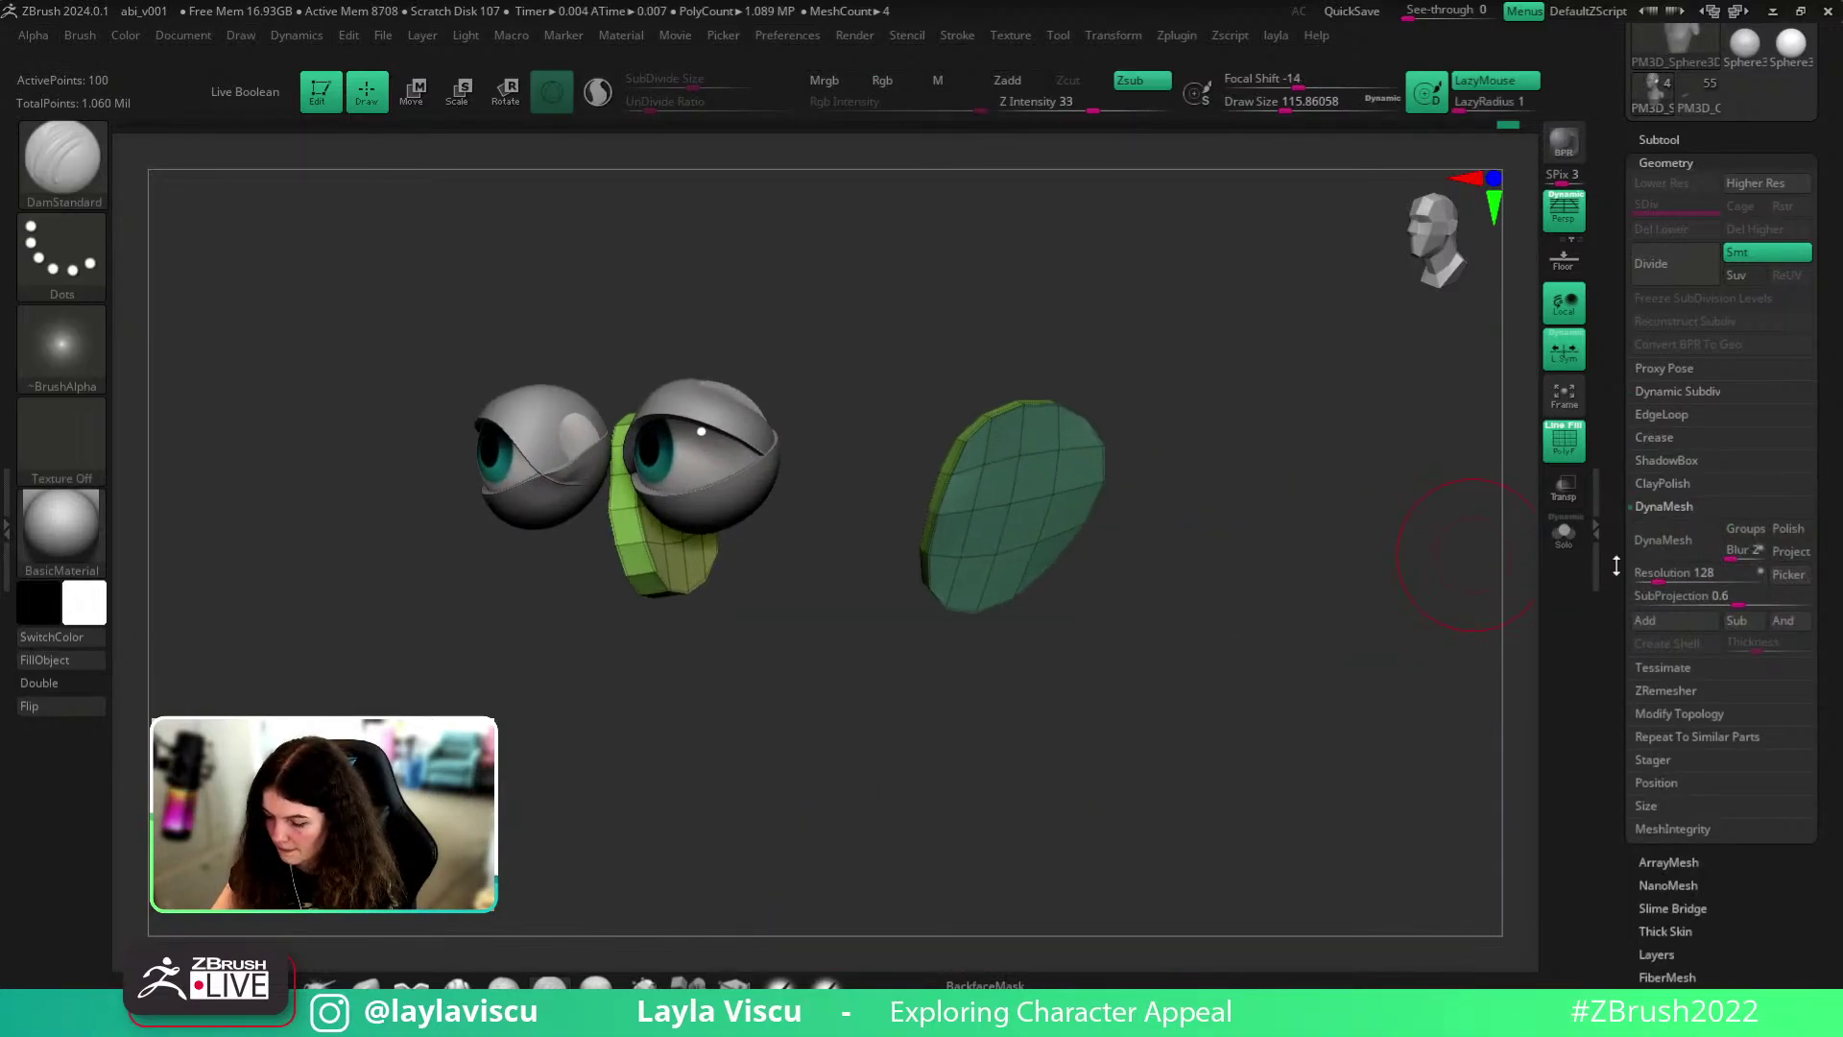
pyautogui.click(1659, 550)
pyautogui.moveTo(1282, 526); pyautogui.dragTo(1148, 539)
pyautogui.hotkey('shift', 'f')
pyautogui.hotkey('shift', 'f')
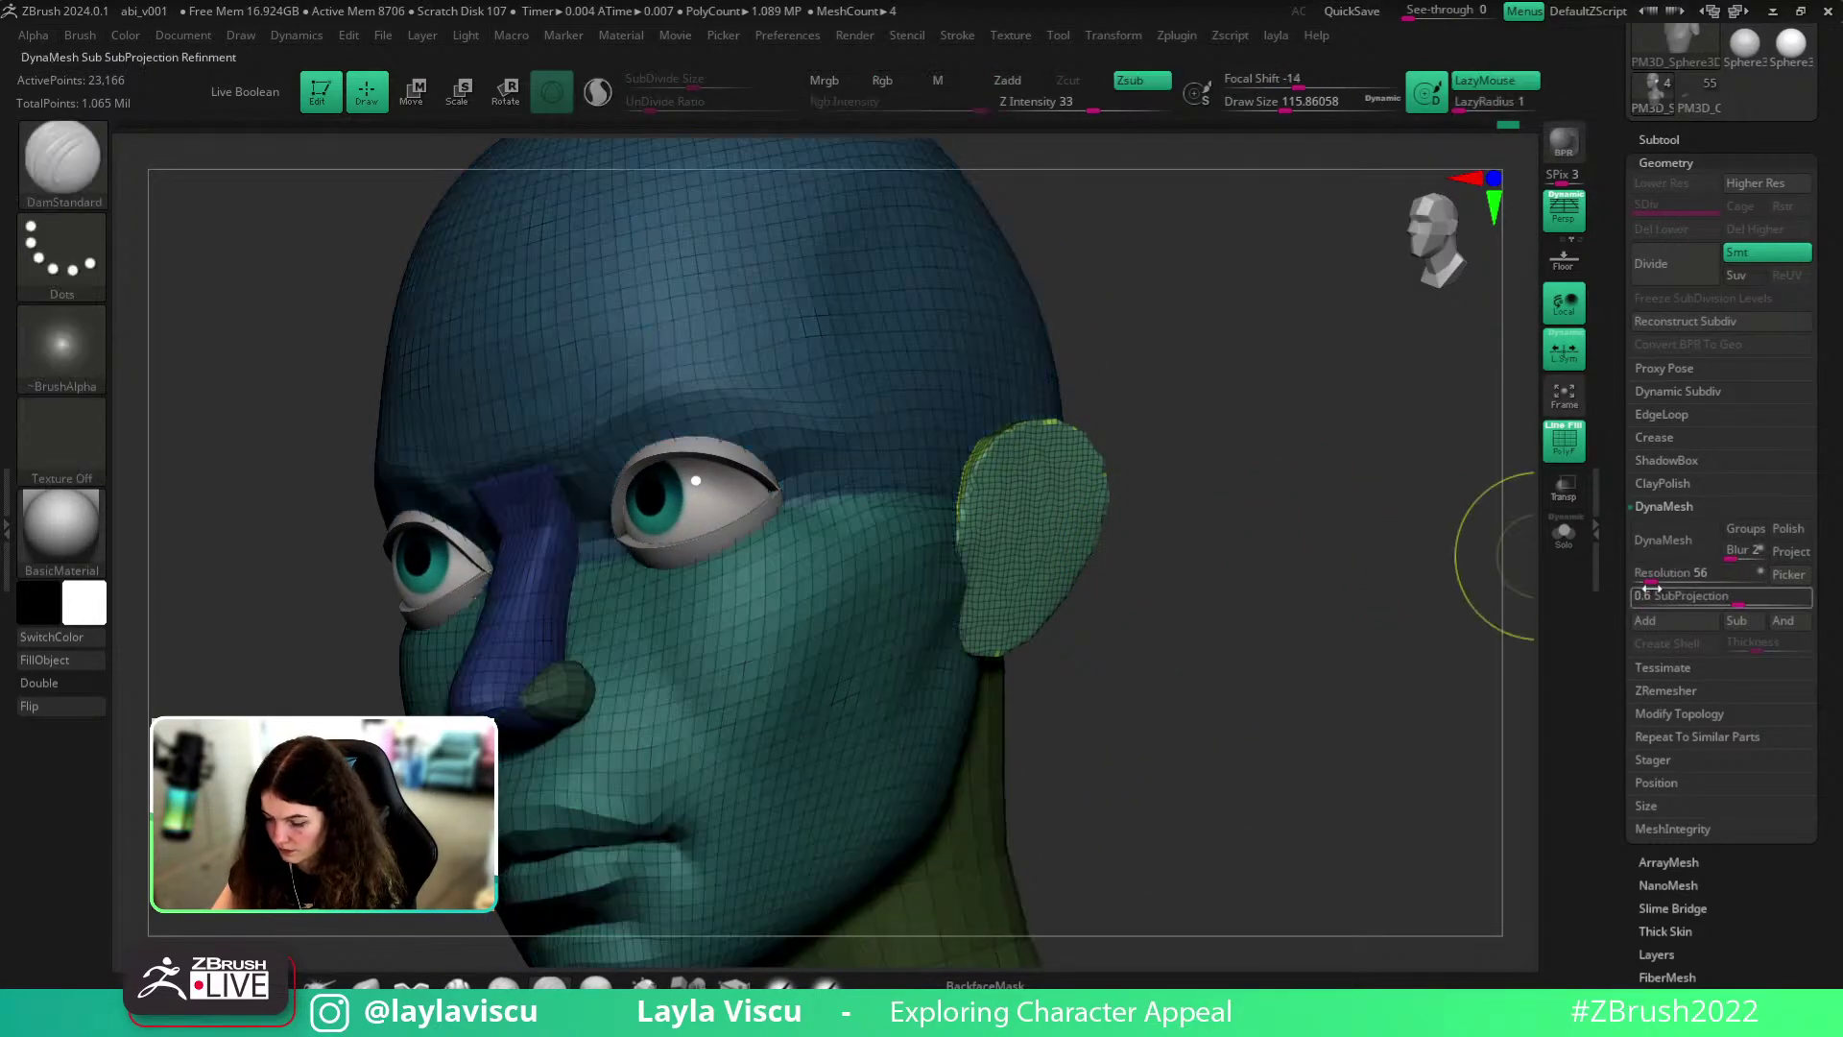
# - Try remeshing the ears with DynaMesh at resolution 1696
pyautogui.hotkey('ctrl', 'z')
pyautogui.moveTo(1652, 577); pyautogui.dragTo(1714, 577)
pyautogui.click(1657, 550)
pyautogui.hotkey('ctrl', 'z')
pyautogui.click(1667, 551)
pyautogui.hotkey('ctrl', 'z')
pyautogui.click(1673, 553)
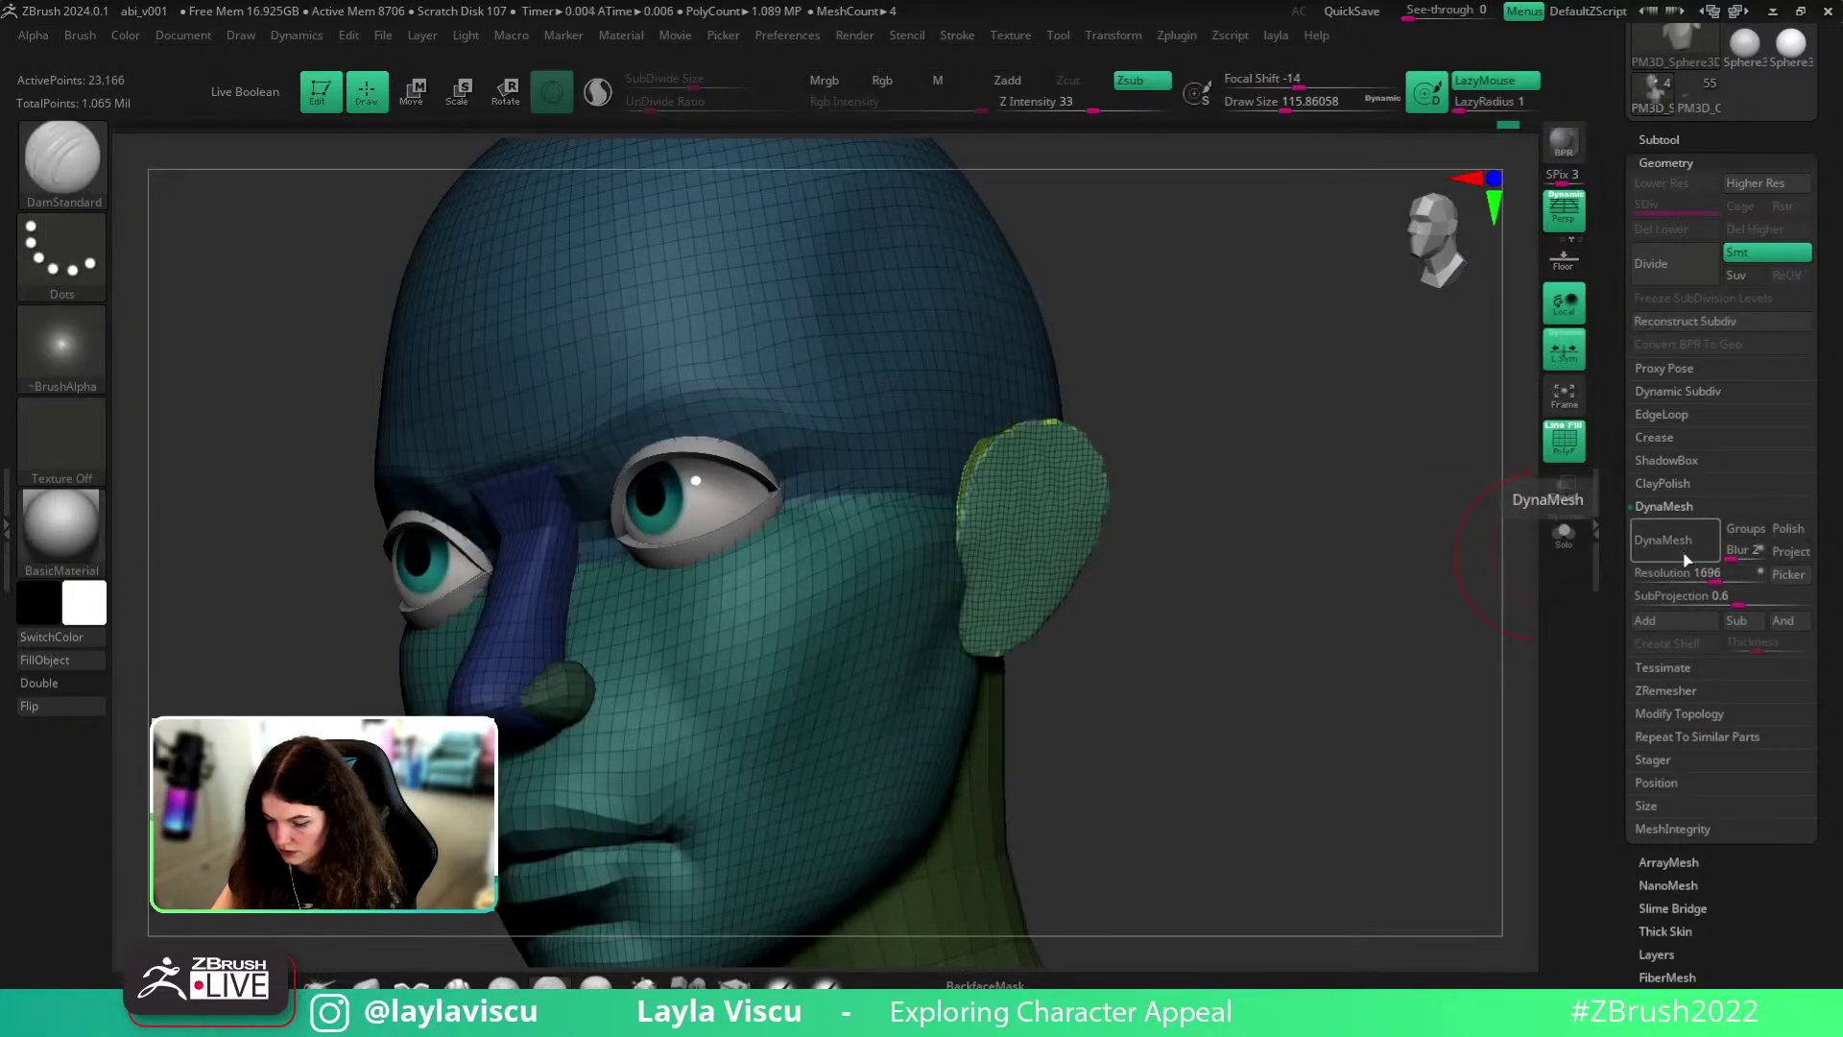
pyautogui.hotkey('ctrl', 'z')
# - Set the DynaMesh resolution back to 128 and apply DynaMesh again
pyautogui.write('128')
pyautogui.press('Return')
pyautogui.click(1658, 552)
# - Try to isolate the remeshed ears through their polygroups
pyautogui.moveTo(1202, 568)
pyautogui.mouseDown()
pyautogui.moveTo(1229, 667)
pyautogui.moveTo(1121, 807)
pyautogui.moveTo(1264, 671)
pyautogui.moveTo(1210, 613)
pyautogui.mouseUp()
pyautogui.keyDown('ctrl'); pyautogui.keyDown('shift'); pyautogui.click(1031, 475); pyautogui.keyUp('shift'); pyautogui.keyUp('ctrl')
pyautogui.keyDown('ctrl'); pyautogui.keyDown('shift'); pyautogui.click(1032, 475); pyautogui.keyUp('shift'); pyautogui.keyUp('ctrl')
pyautogui.moveTo(1310, 557); pyautogui.dragTo(1084, 566)
pyautogui.keyDown('ctrl'); pyautogui.keyDown('shift'); pyautogui.click(1082, 510); pyautogui.keyUp('shift'); pyautogui.keyUp('ctrl')
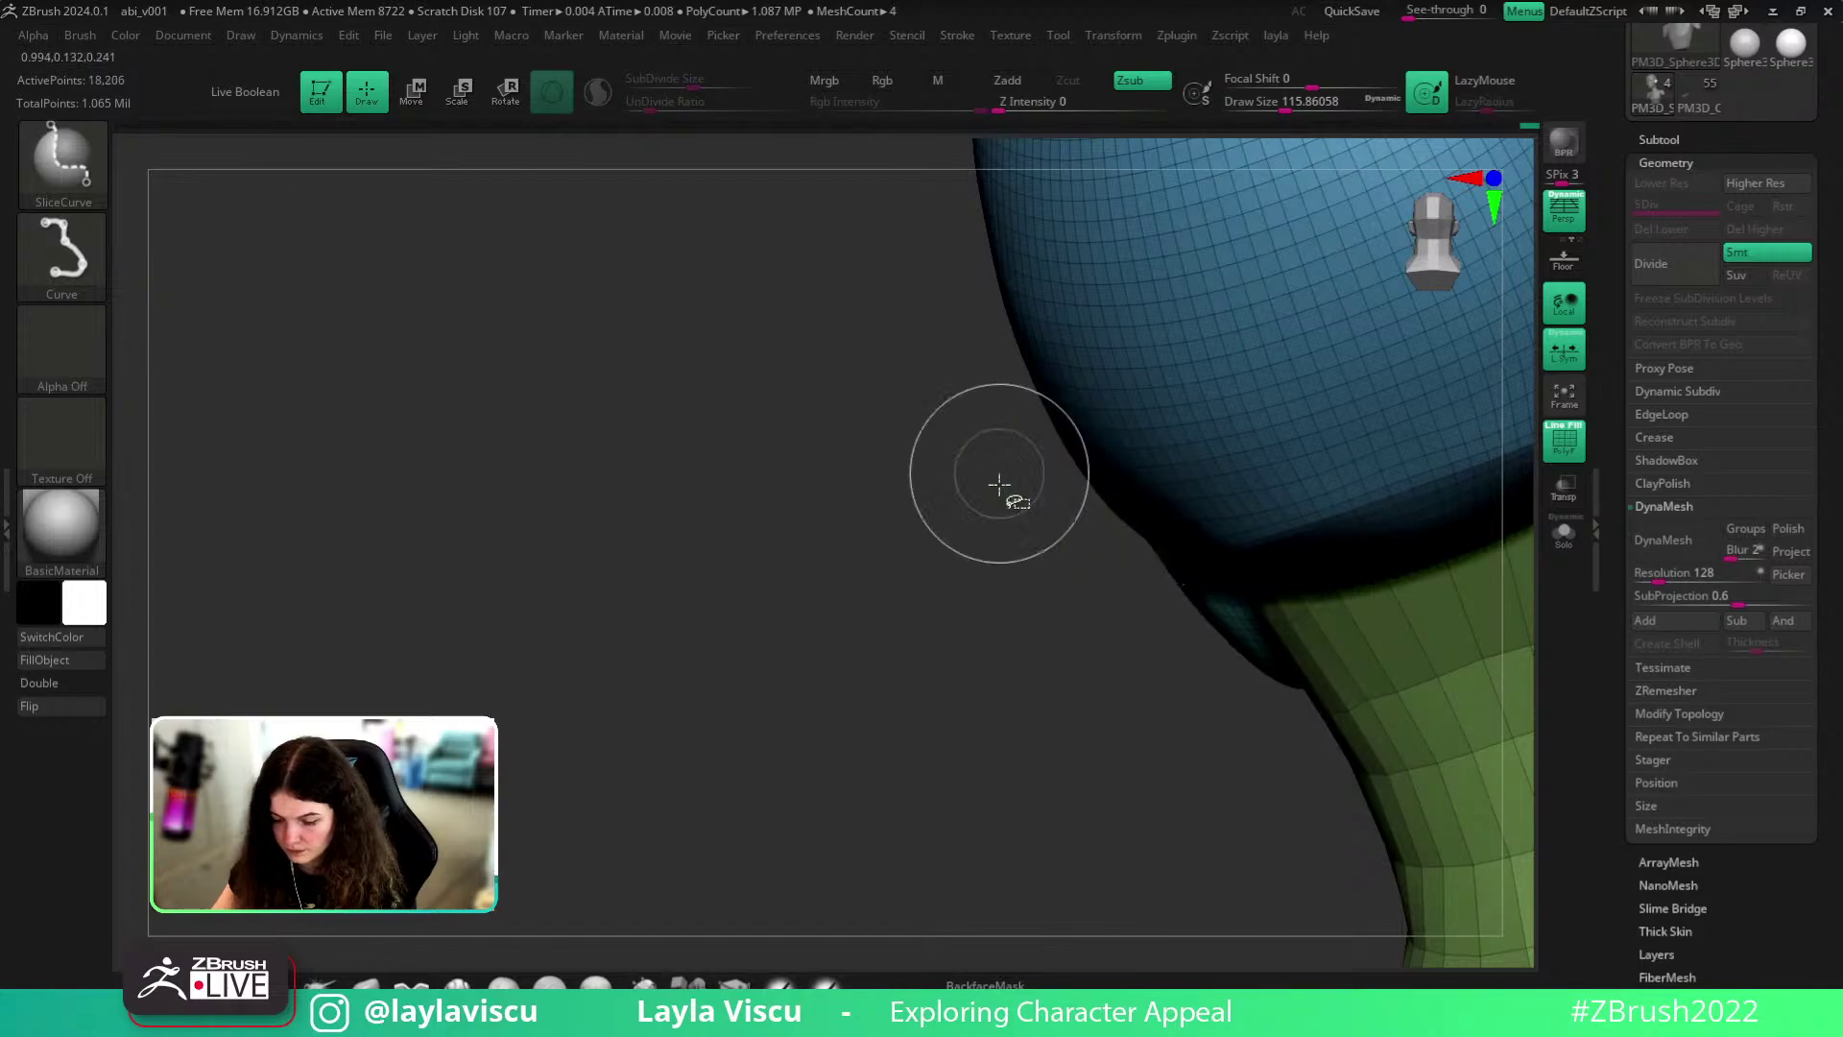
pyautogui.keyDown('ctrl'); pyautogui.keyDown('shift'); pyautogui.click(999, 473); pyautogui.keyUp('shift'); pyautogui.keyUp('ctrl')
pyautogui.moveTo(926, 704); pyautogui.dragTo(1132, 715)
pyautogui.press('f')
# - Change the selection brush and isolate both remeshed ears, leaving the head hidden
pyautogui.keyDown('ctrl'); pyautogui.keyDown('shift'); pyautogui.click(62, 173); pyautogui.keyUp('shift'); pyautogui.keyUp('ctrl')
pyautogui.click(182, 180)
pyautogui.keyDown('ctrl'); pyautogui.moveTo(1177, 736); pyautogui.dragTo(1200, 682, button='right'); pyautogui.keyUp('ctrl')
pyautogui.moveTo(1200, 681); pyautogui.dragTo(1166, 634, button='right')
pyautogui.keyDown('ctrl'); pyautogui.keyDown('shift'); pyautogui.moveTo(1206, 508); pyautogui.dragTo(1233, 557); pyautogui.keyUp('shift'); pyautogui.keyUp('ctrl')
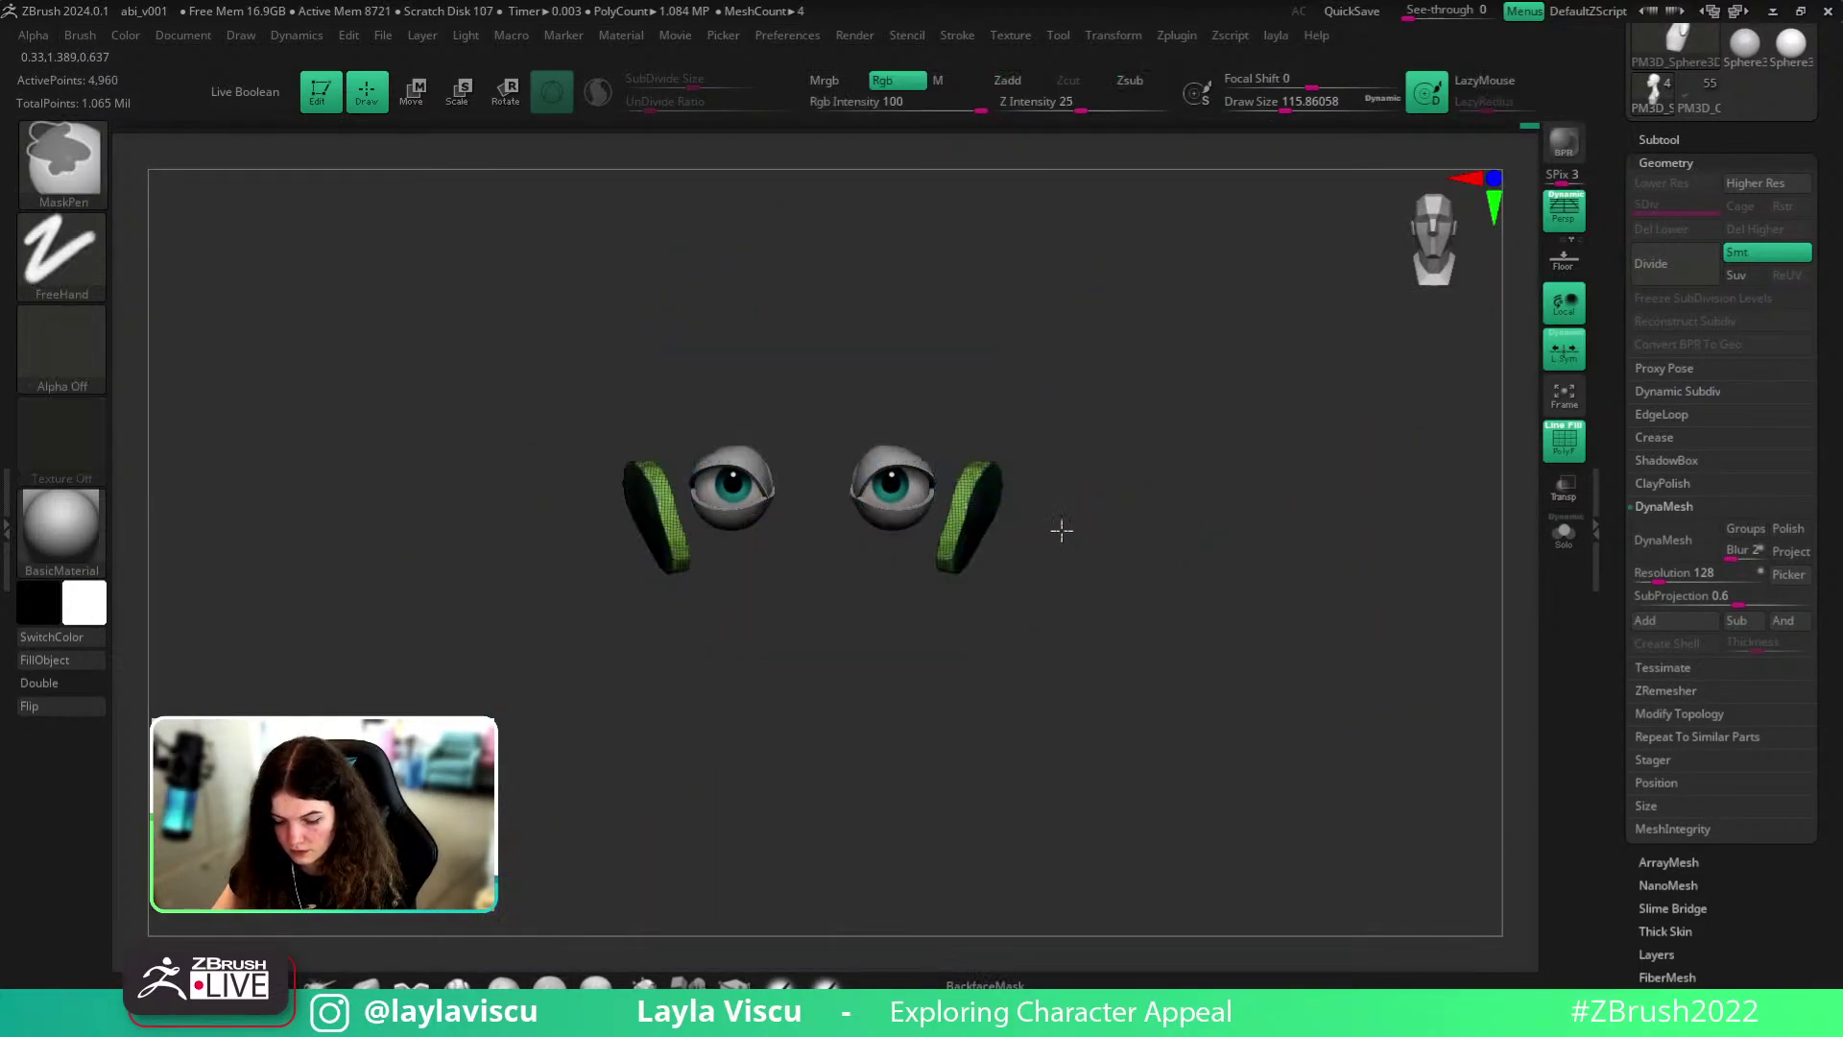
pyautogui.keyDown('ctrl'); pyautogui.moveTo(1054, 523); pyautogui.dragTo(1104, 609, button='right'); pyautogui.keyUp('ctrl')
# - Try polishing the isolated ears with the Deformation settings, then undo it
pyautogui.moveTo(1703, 1004); pyautogui.dragTo(1703, 782)
pyautogui.click(1692, 845)
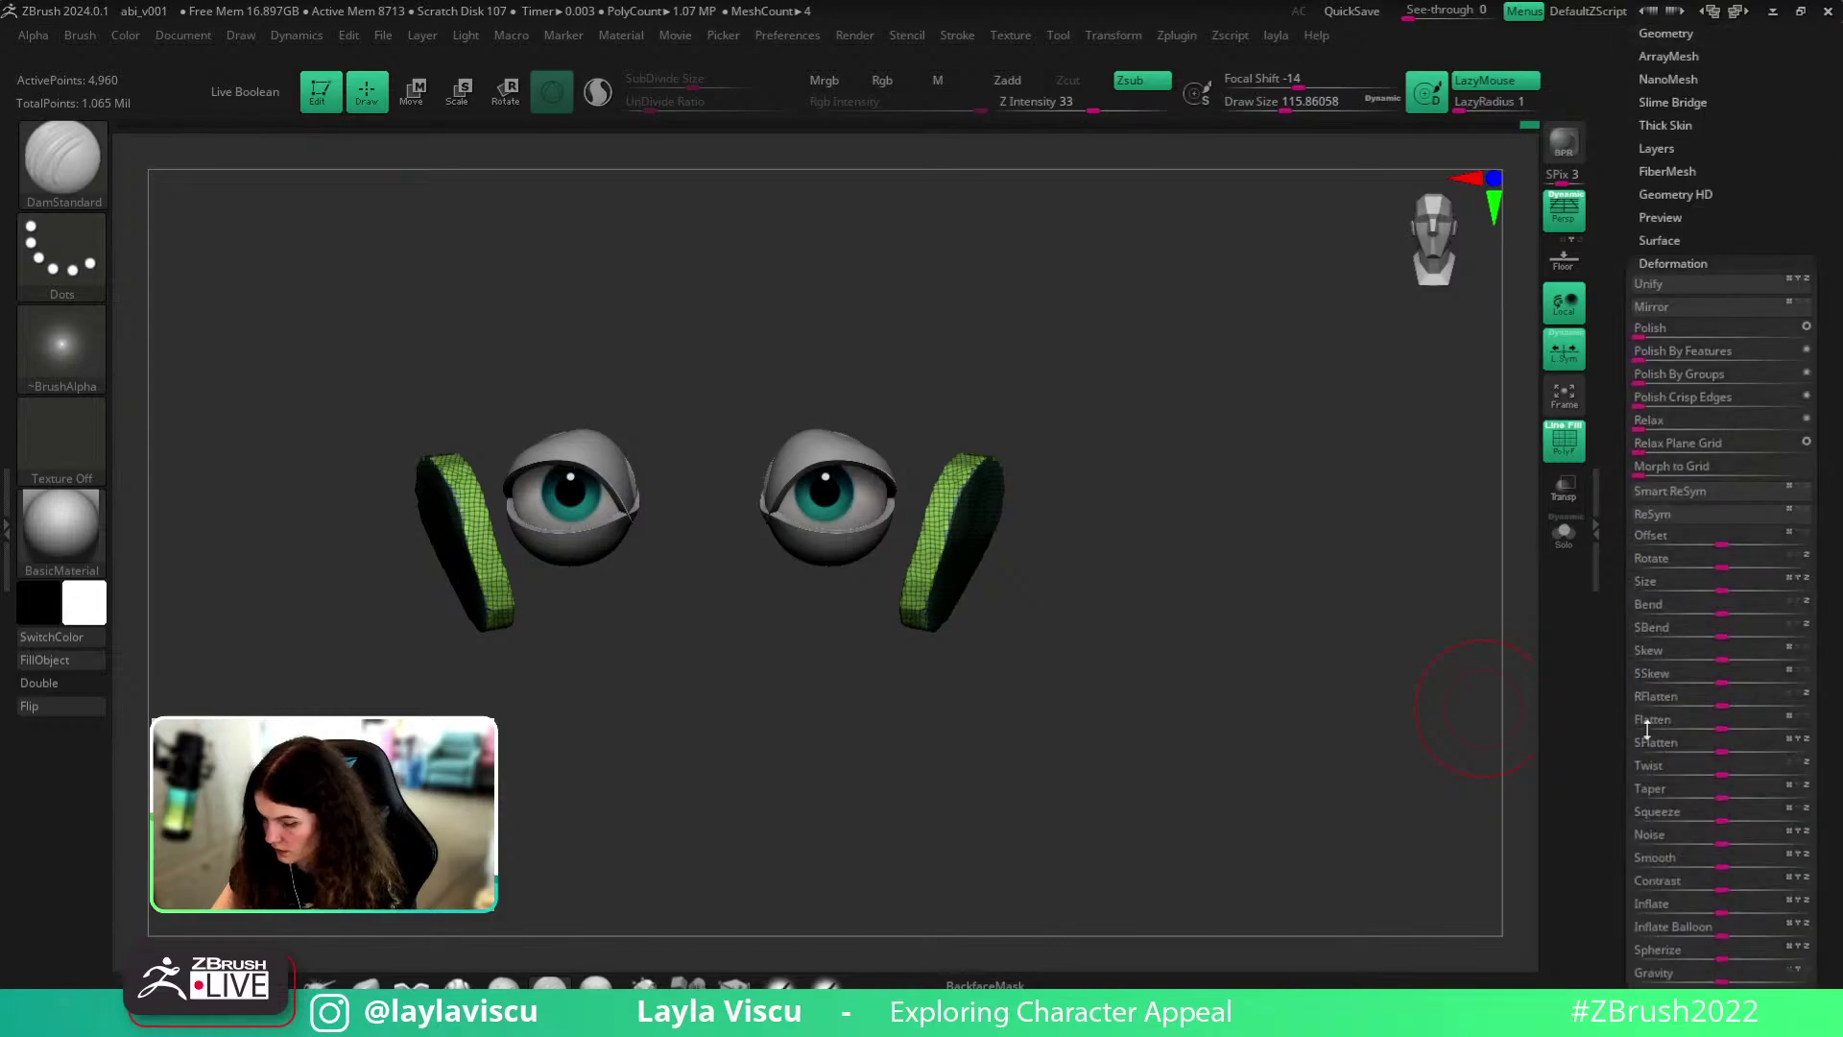
pyautogui.moveTo(1692, 298); pyautogui.dragTo(1707, 299)
pyautogui.moveTo(972, 440)
pyautogui.mouseDown()
pyautogui.moveTo(1090, 452)
pyautogui.moveTo(1148, 605)
pyautogui.moveTo(1148, 572)
pyautogui.moveTo(1200, 549)
pyautogui.moveTo(1136, 559)
pyautogui.moveTo(1201, 534)
pyautogui.mouseUp()
pyautogui.press('ctrl')
pyautogui.hotkey('ctrl', 'z')
# - Bring the whole head back into view and turn off the polyframe
pyautogui.keyDown('alt'); pyautogui.moveTo(1385, 557); pyautogui.dragTo(1561, 568); pyautogui.keyUp('alt')
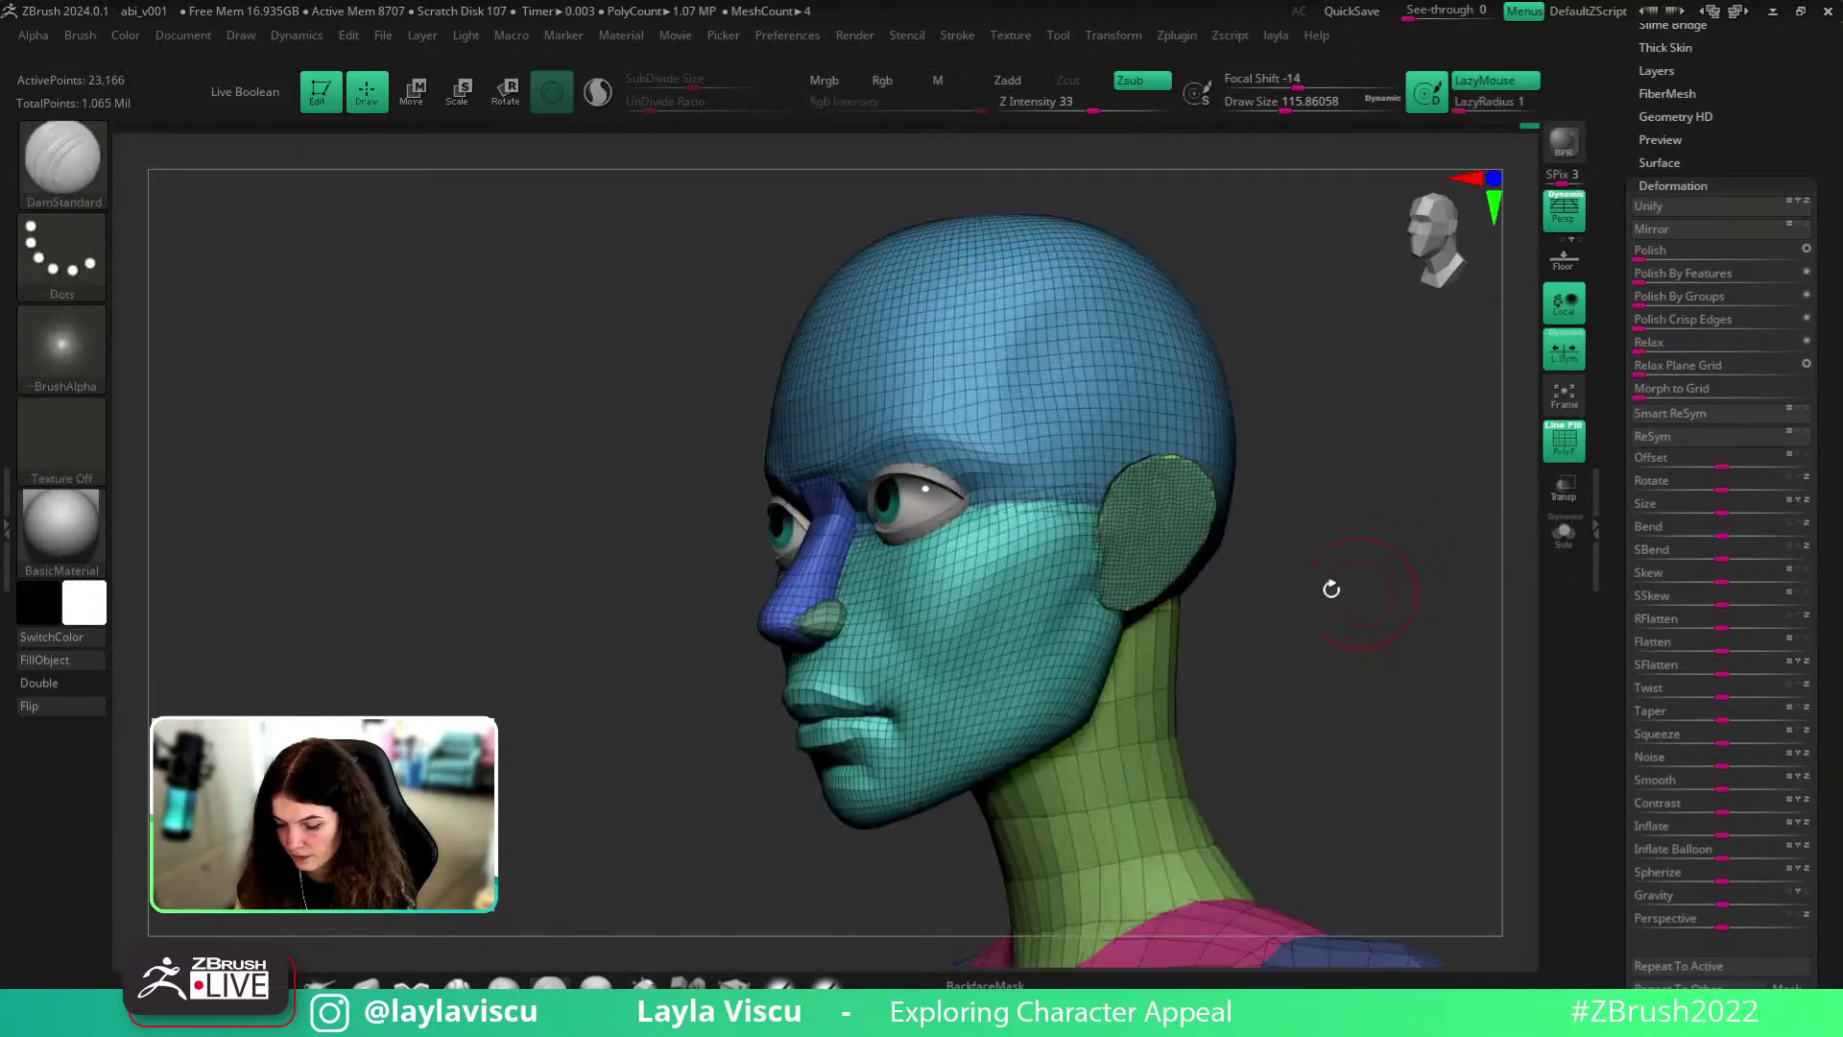
pyautogui.hotkey('shift', 'f')
pyautogui.moveTo(1363, 510); pyautogui.dragTo(1367, 514)
# - Enable BackfaceMask and carve the groove inside the ear's outer rim with the DamStandard brush at draw size about 59
pyautogui.click(986, 983)
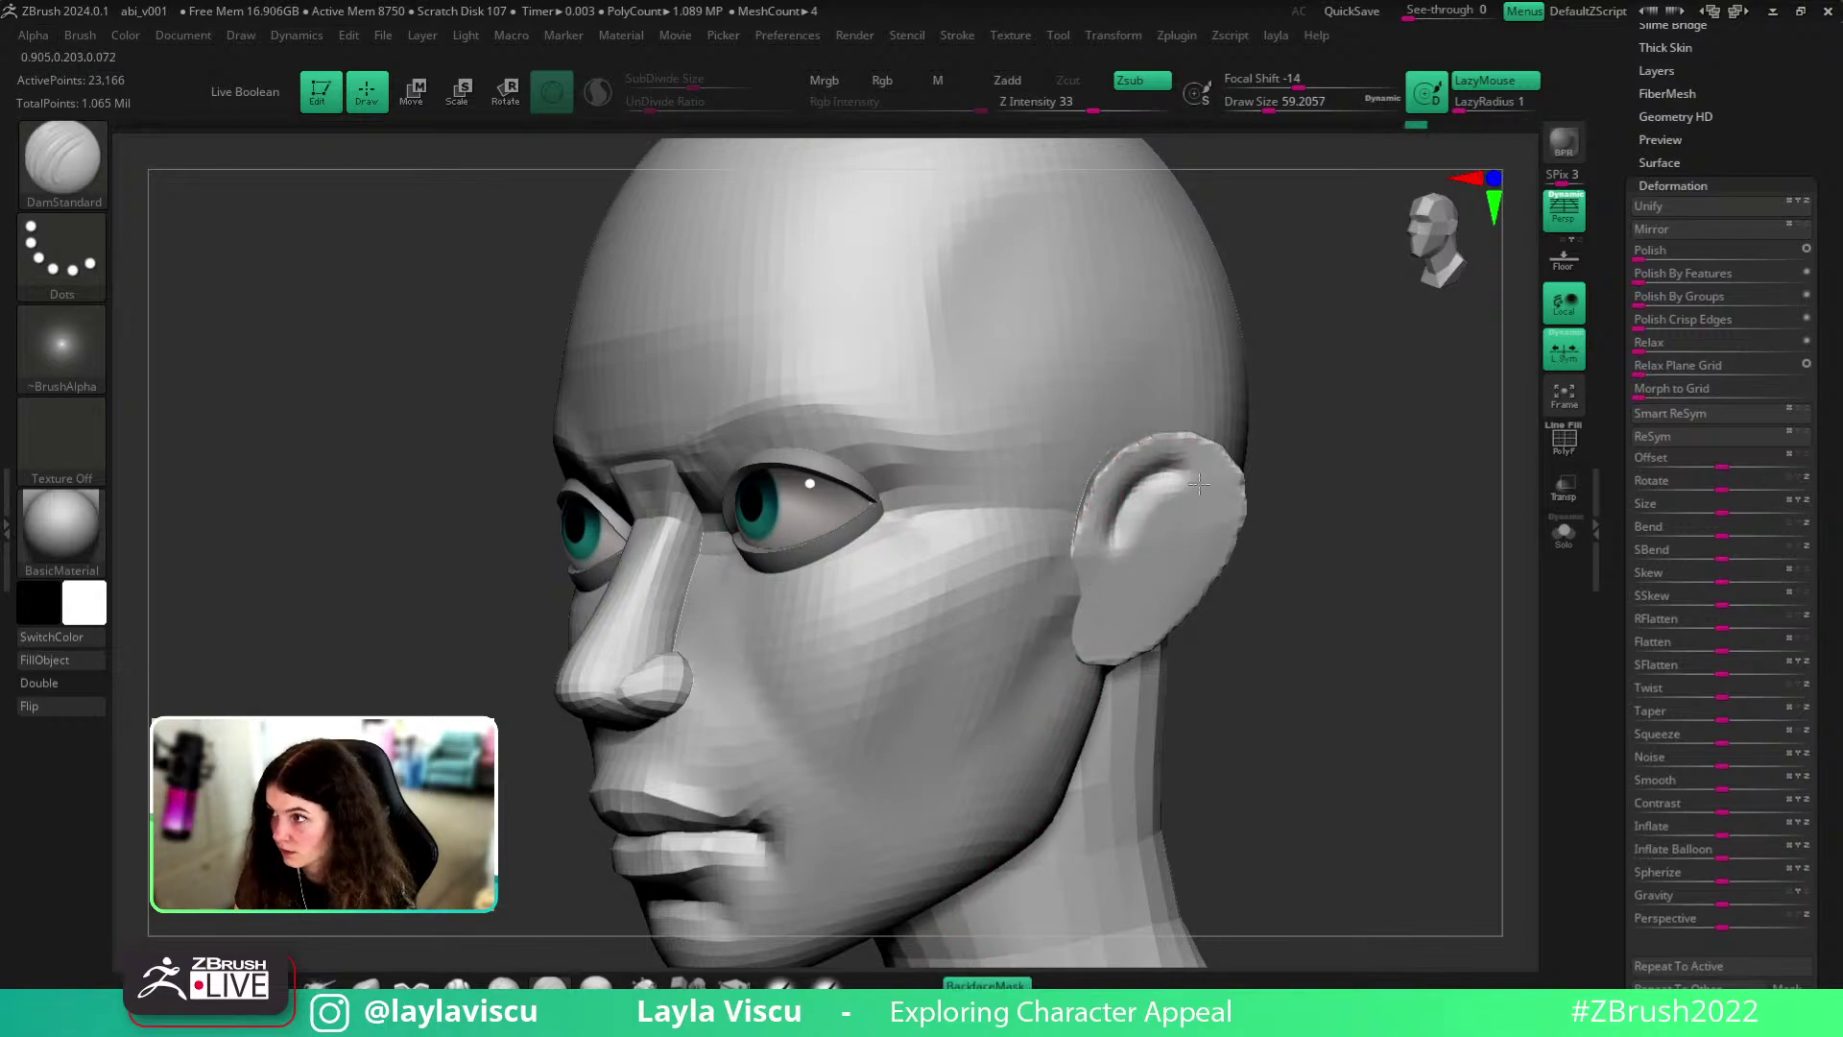
pyautogui.moveTo(1214, 508); pyautogui.dragTo(1215, 528)
pyautogui.moveTo(1340, 560); pyautogui.dragTo(1303, 567)
# - Hollow out the bowl of the ear with the ClayBuildup brush at draw size about 59
pyautogui.press('b')
pyautogui.press('c')
pyautogui.press('b')
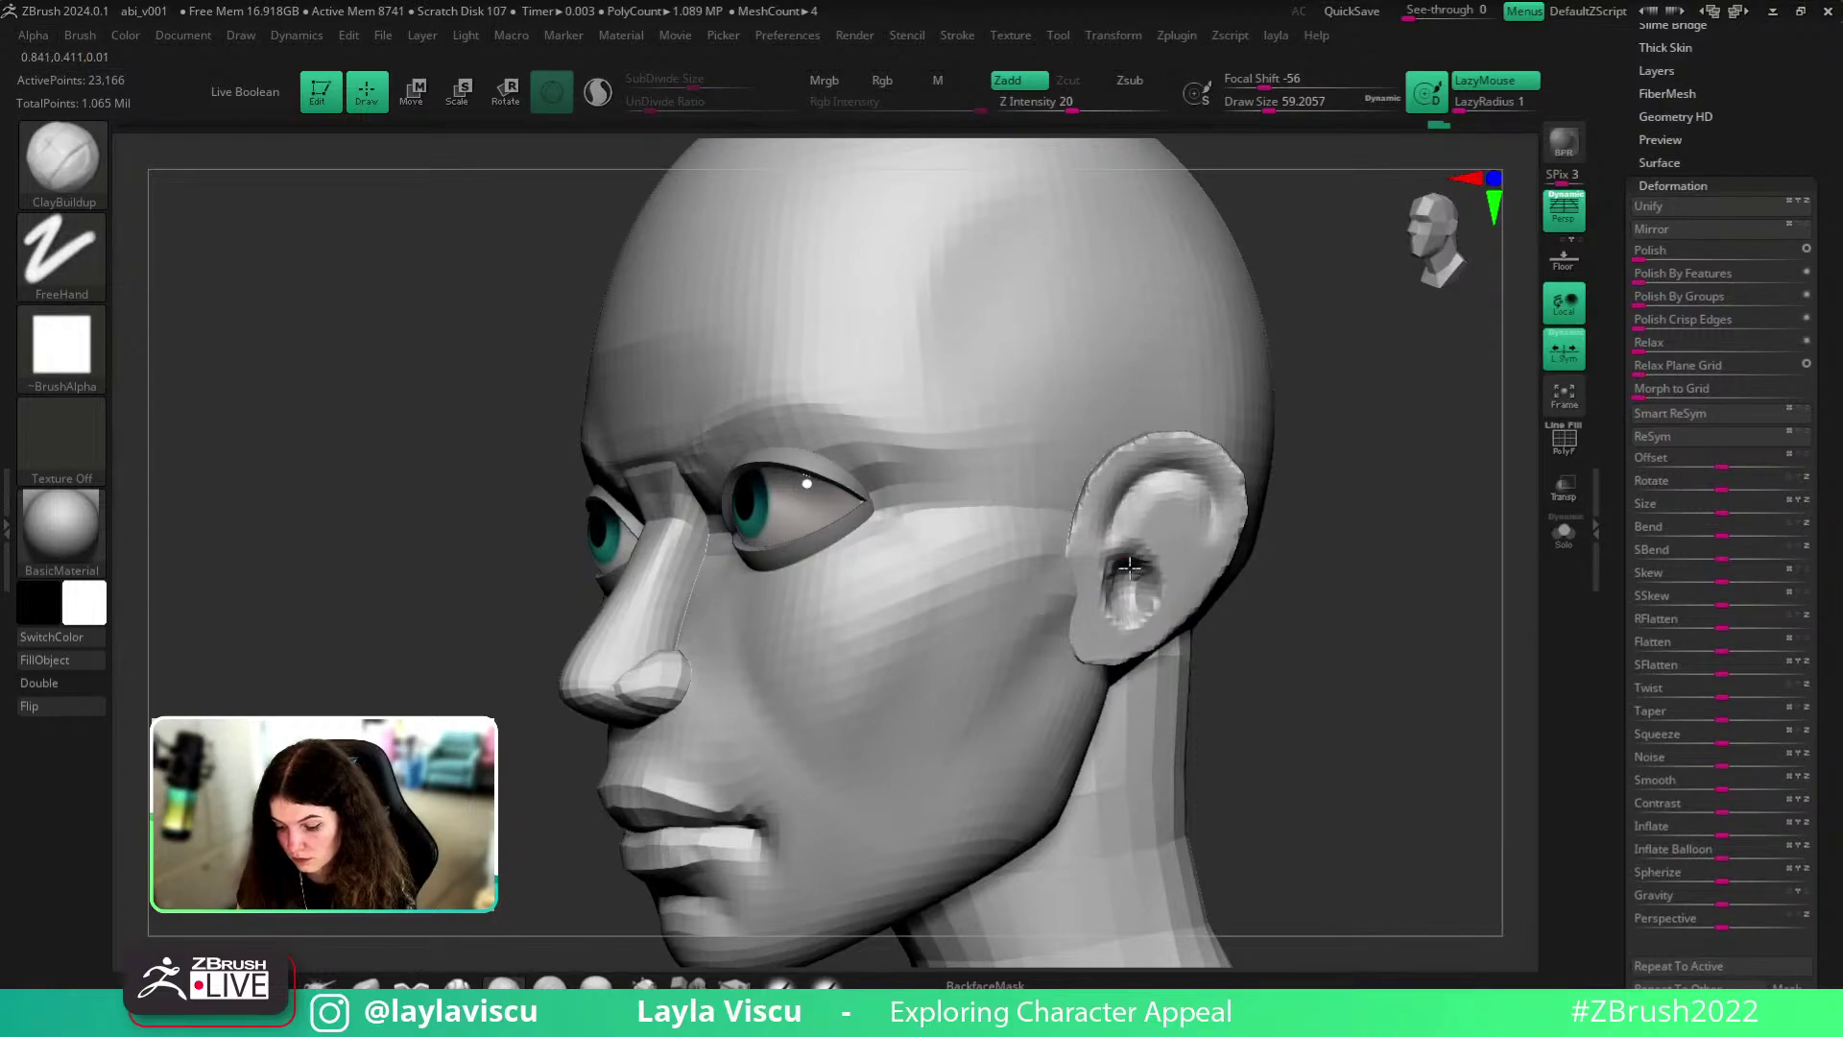
pyautogui.moveTo(1342, 559)
pyautogui.mouseDown()
pyautogui.moveTo(1353, 547)
pyautogui.moveTo(1286, 562)
pyautogui.moveTo(1300, 596)
pyautogui.mouseUp()
pyautogui.hotkey('shift', 'f')
pyautogui.hotkey('shift', 'f')
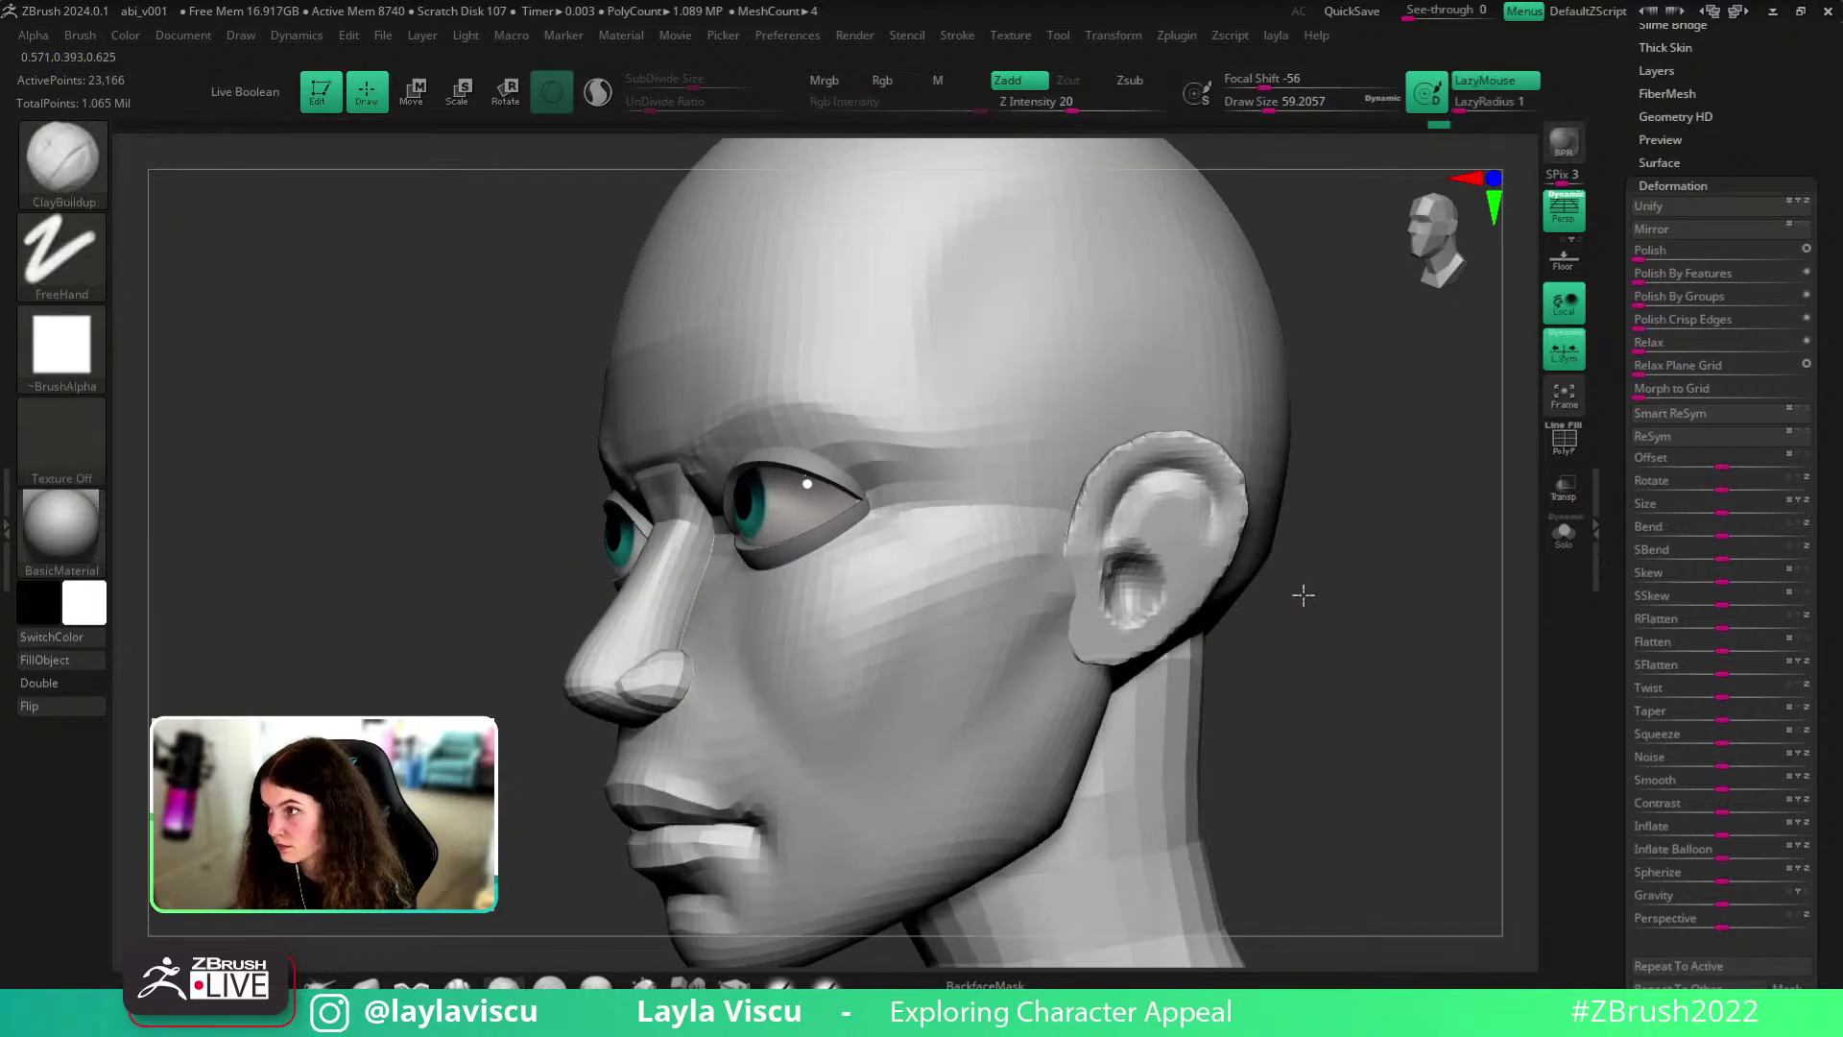
# - Carve the inner folds of the upper ear with the DamStandard brush at draw size about 51
pyautogui.press('b')
pyautogui.press('d')
pyautogui.press('s')
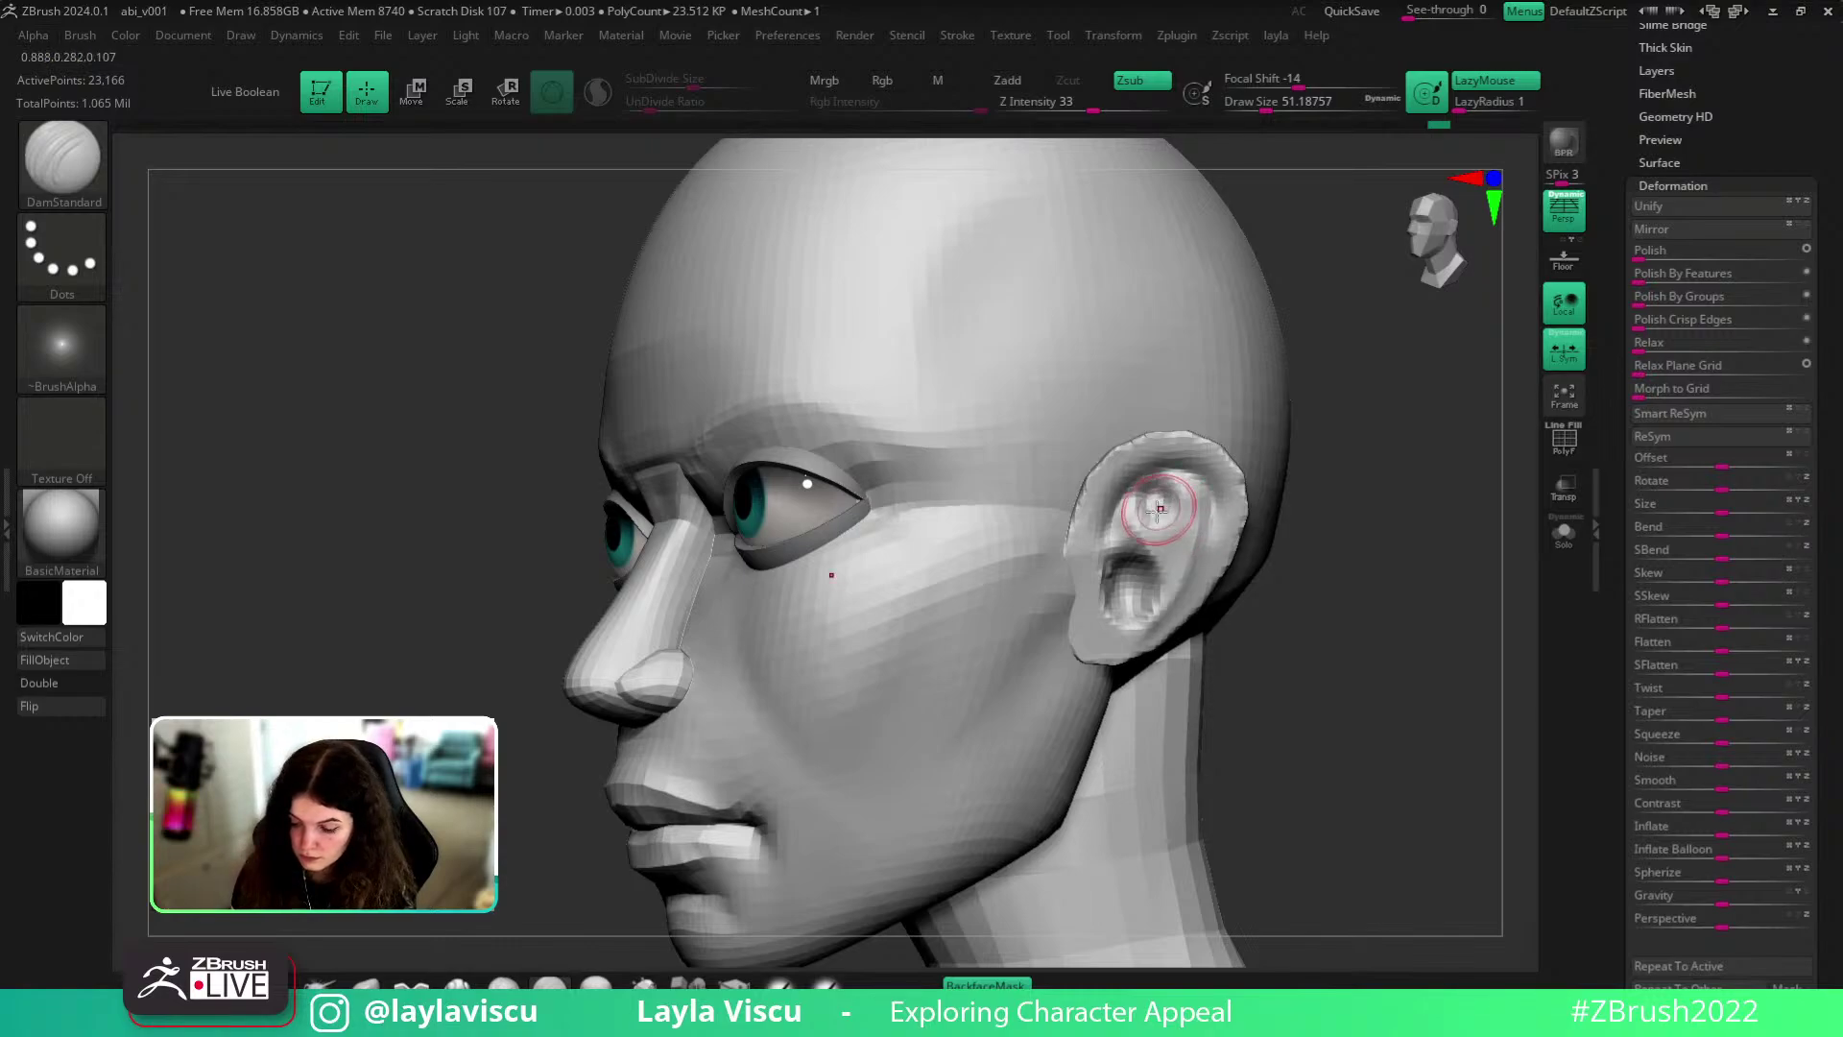
pyautogui.moveTo(1146, 658); pyautogui.dragTo(1202, 495)
pyautogui.moveTo(1359, 612)
pyautogui.mouseDown()
pyautogui.moveTo(1386, 621)
pyautogui.moveTo(1293, 600)
pyautogui.mouseUp()
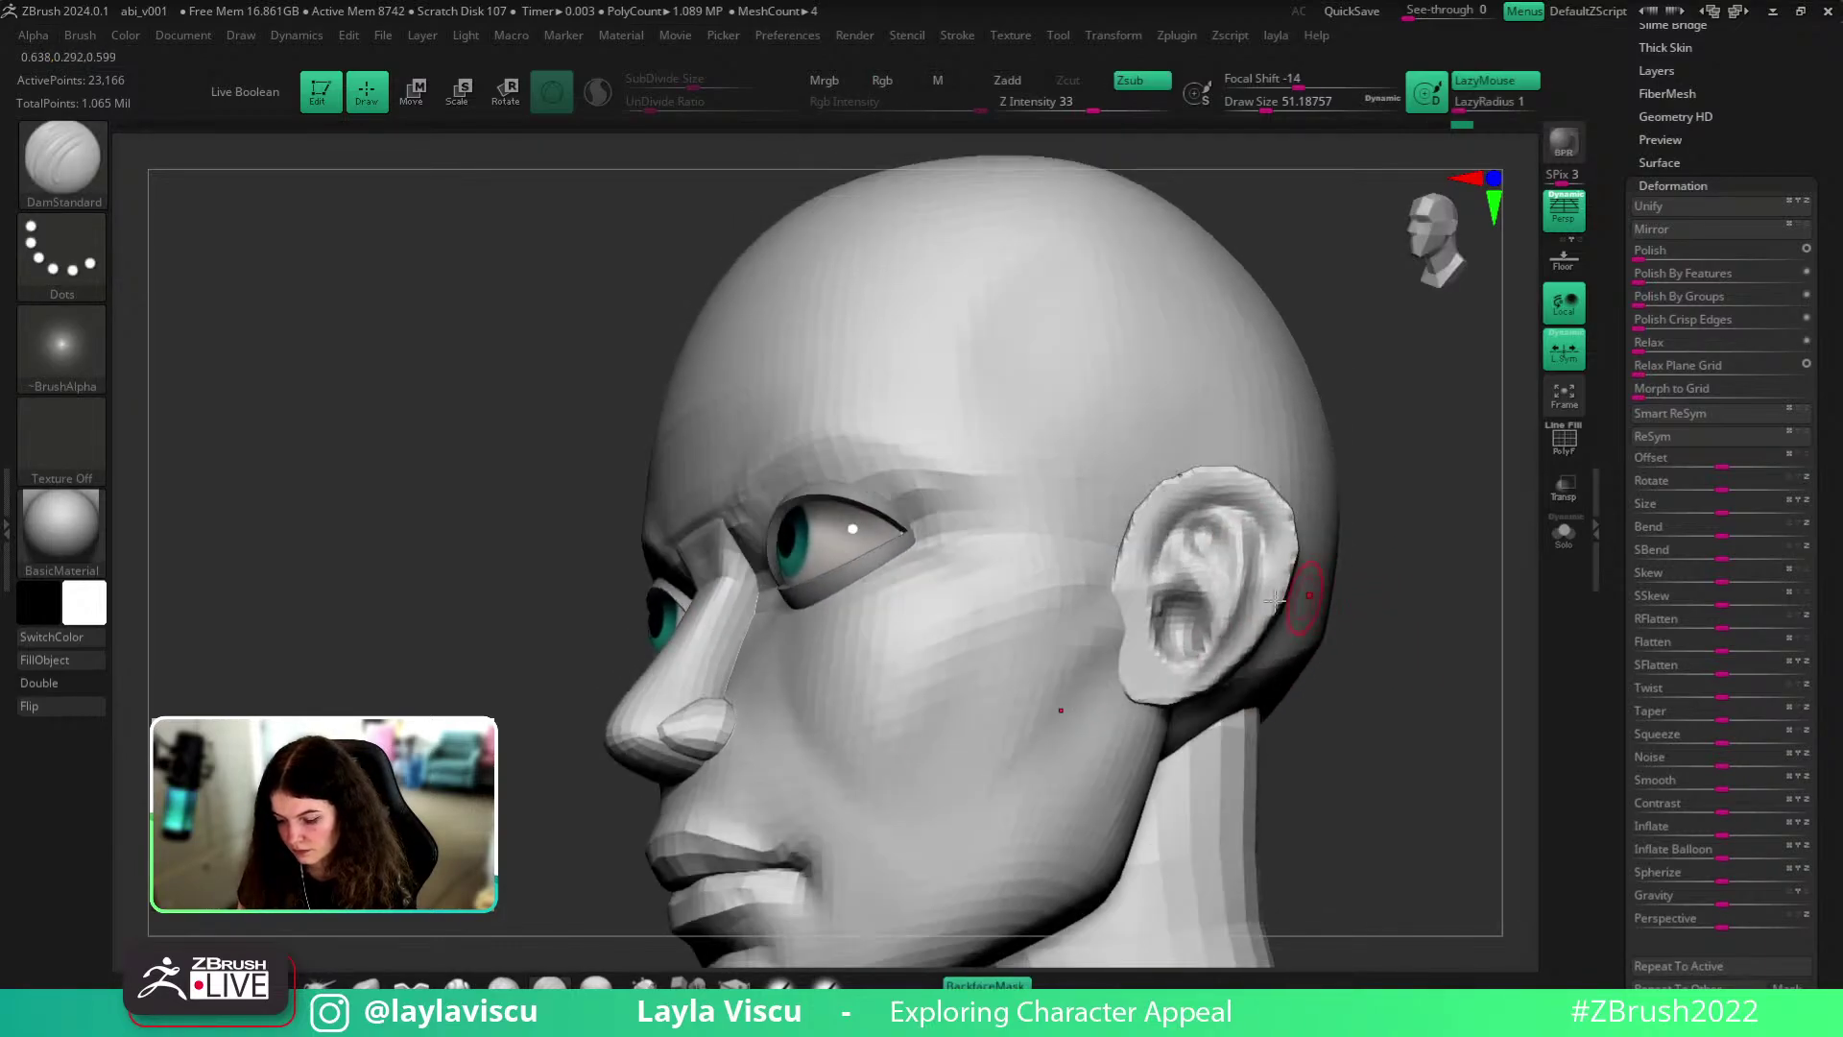
# - Build up the small flap at the front of the ear opening with ClayBuildup at draw size about 33
pyautogui.press('b')
pyautogui.press('c')
pyautogui.press('b')
pyautogui.press('s')
pyautogui.moveTo(1155, 611); pyautogui.dragTo(1128, 602)
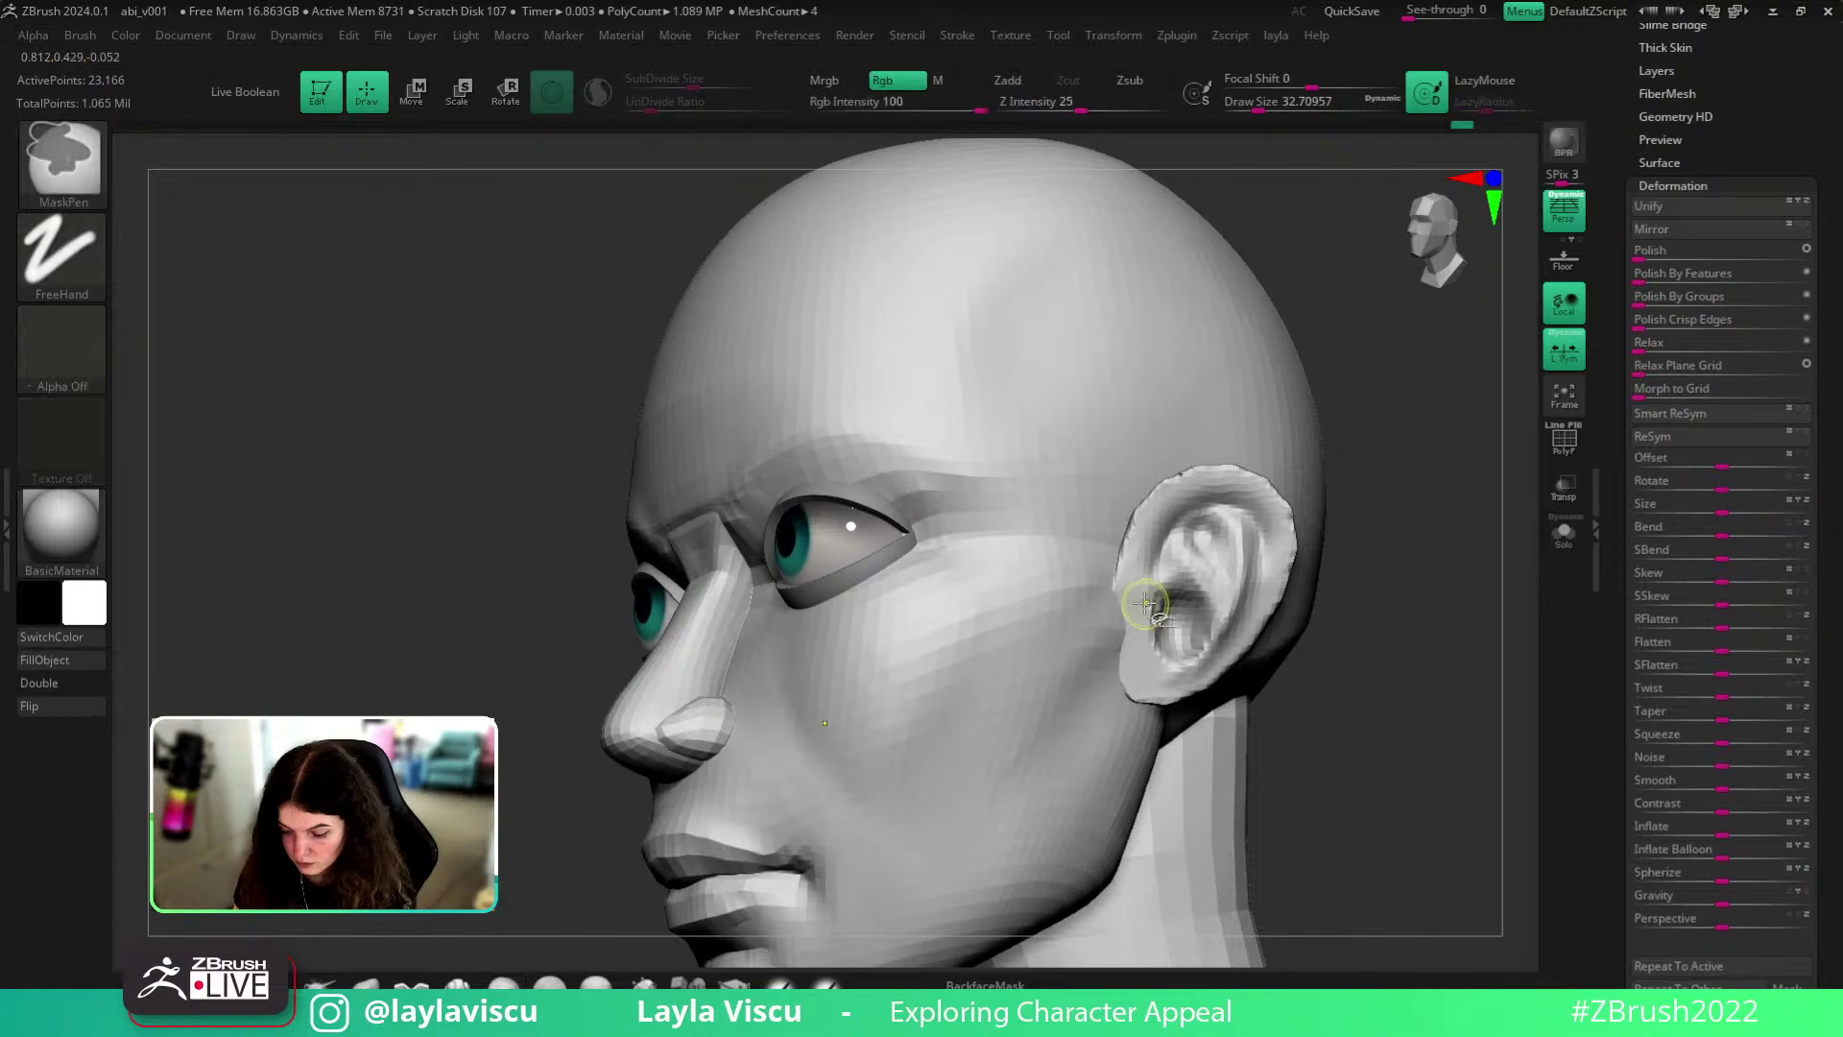
# - Isolate the ears and fill out the front edge and lobe with ClayBuildup at draw size about 65
pyautogui.keyDown('ctrl'); pyautogui.keyDown('shift'); pyautogui.click(1138, 608); pyautogui.keyUp('shift'); pyautogui.keyUp('ctrl')
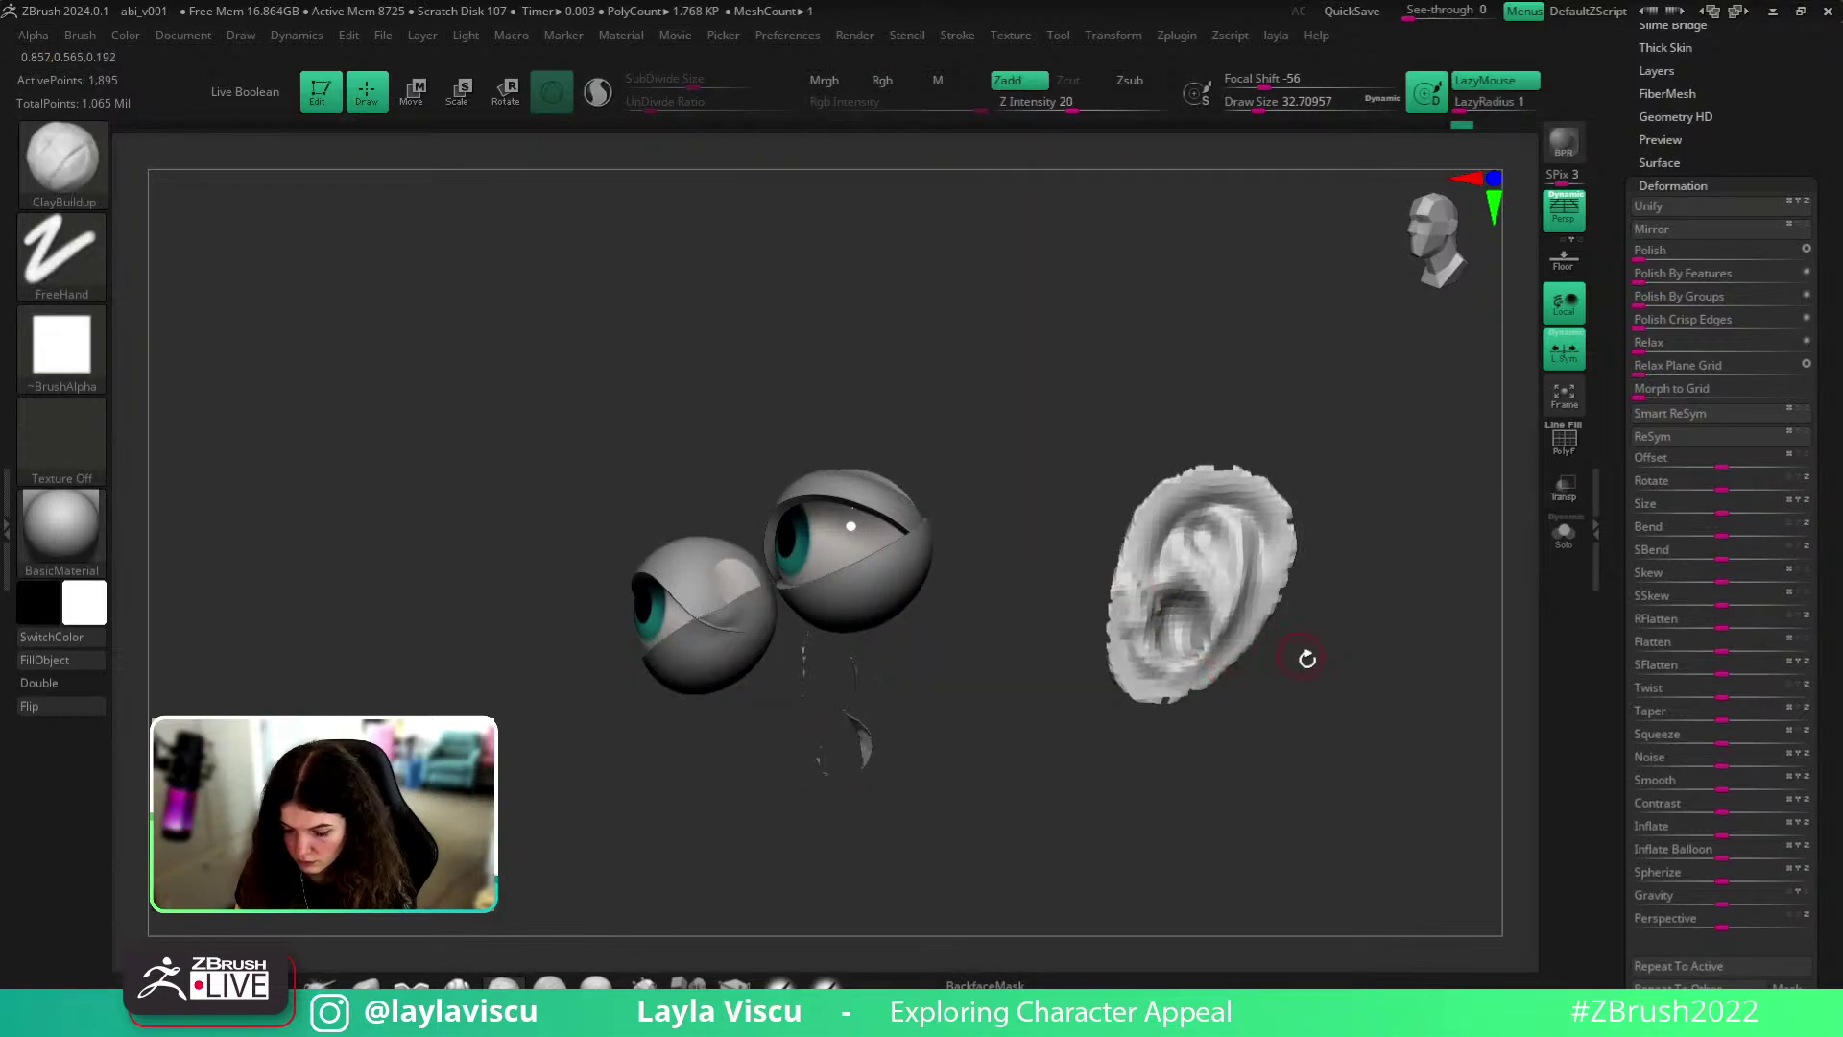
pyautogui.keyDown('ctrl'); pyautogui.keyDown('shift'); pyautogui.click(1159, 661); pyautogui.keyUp('shift'); pyautogui.keyUp('ctrl')
pyautogui.keyDown('ctrl'); pyautogui.keyDown('shift'); pyautogui.click(1152, 652); pyautogui.keyUp('shift'); pyautogui.keyUp('ctrl')
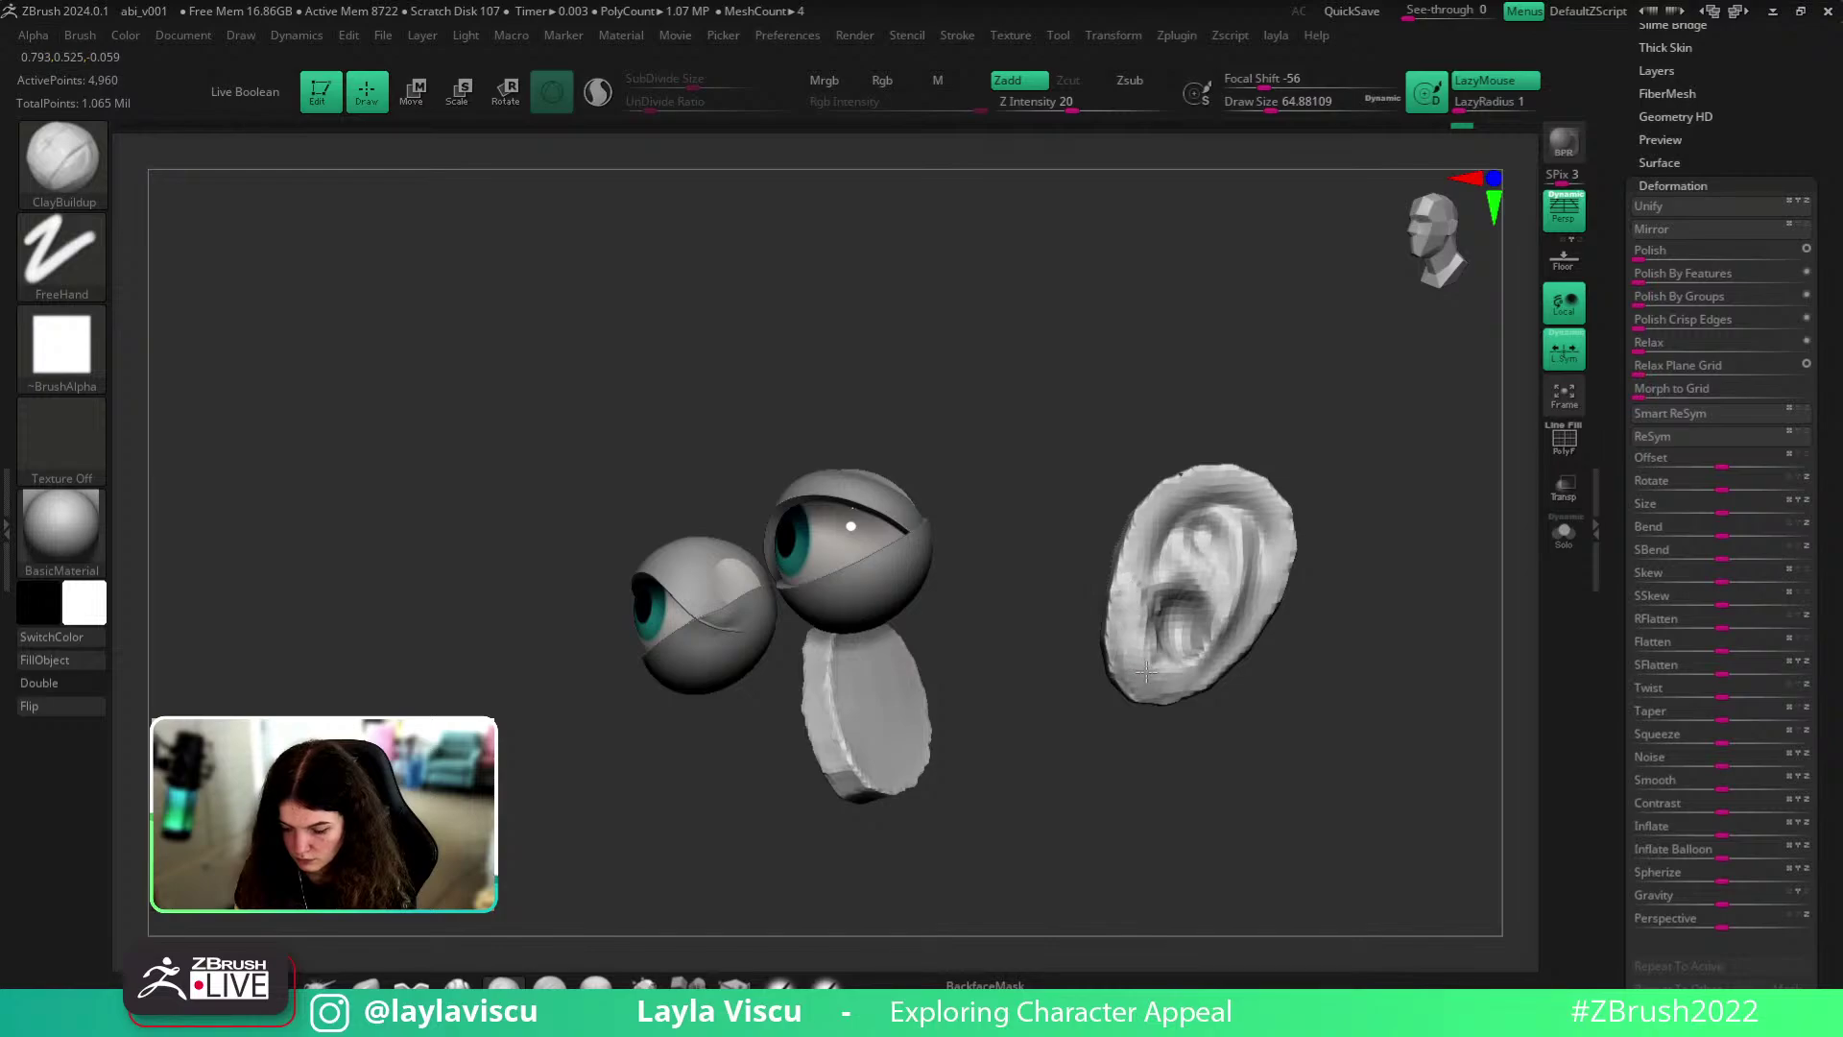
pyautogui.keyDown('ctrl'); pyautogui.keyDown('shift'); pyautogui.click(1382, 643); pyautogui.keyUp('shift'); pyautogui.keyUp('ctrl')
# - Isolate the ears again and flatten the outer side of the rim with TrimDynamic at draw size about 51
pyautogui.keyDown('ctrl'); pyautogui.moveTo(1384, 637); pyautogui.dragTo(1370, 510, button='right'); pyautogui.keyUp('ctrl')
pyautogui.moveTo(1438, 562); pyautogui.dragTo(1374, 591, button='right')
pyautogui.moveTo(1374, 591); pyautogui.dragTo(1330, 586)
pyautogui.press('b')
pyautogui.press('t')
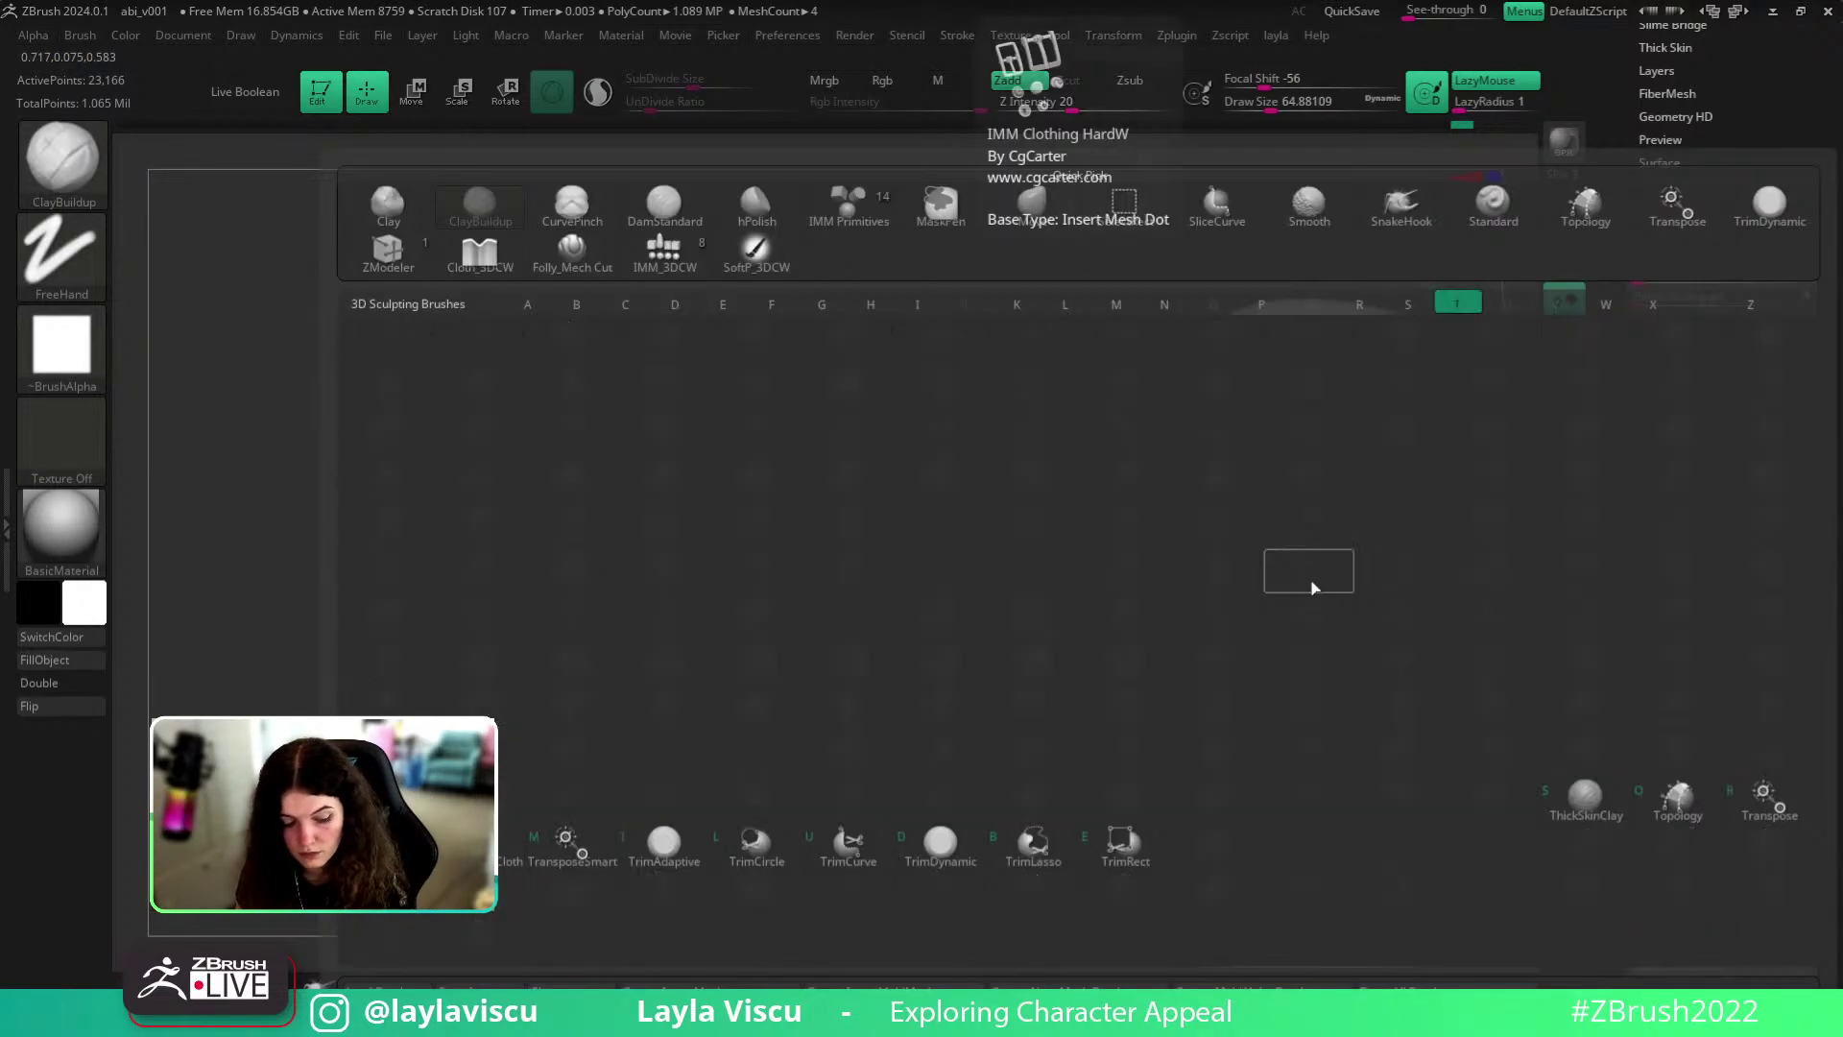
pyautogui.press('d')
pyautogui.keyDown('ctrl'); pyautogui.keyDown('shift'); pyautogui.click(1205, 605); pyautogui.keyUp('shift'); pyautogui.keyUp('ctrl')
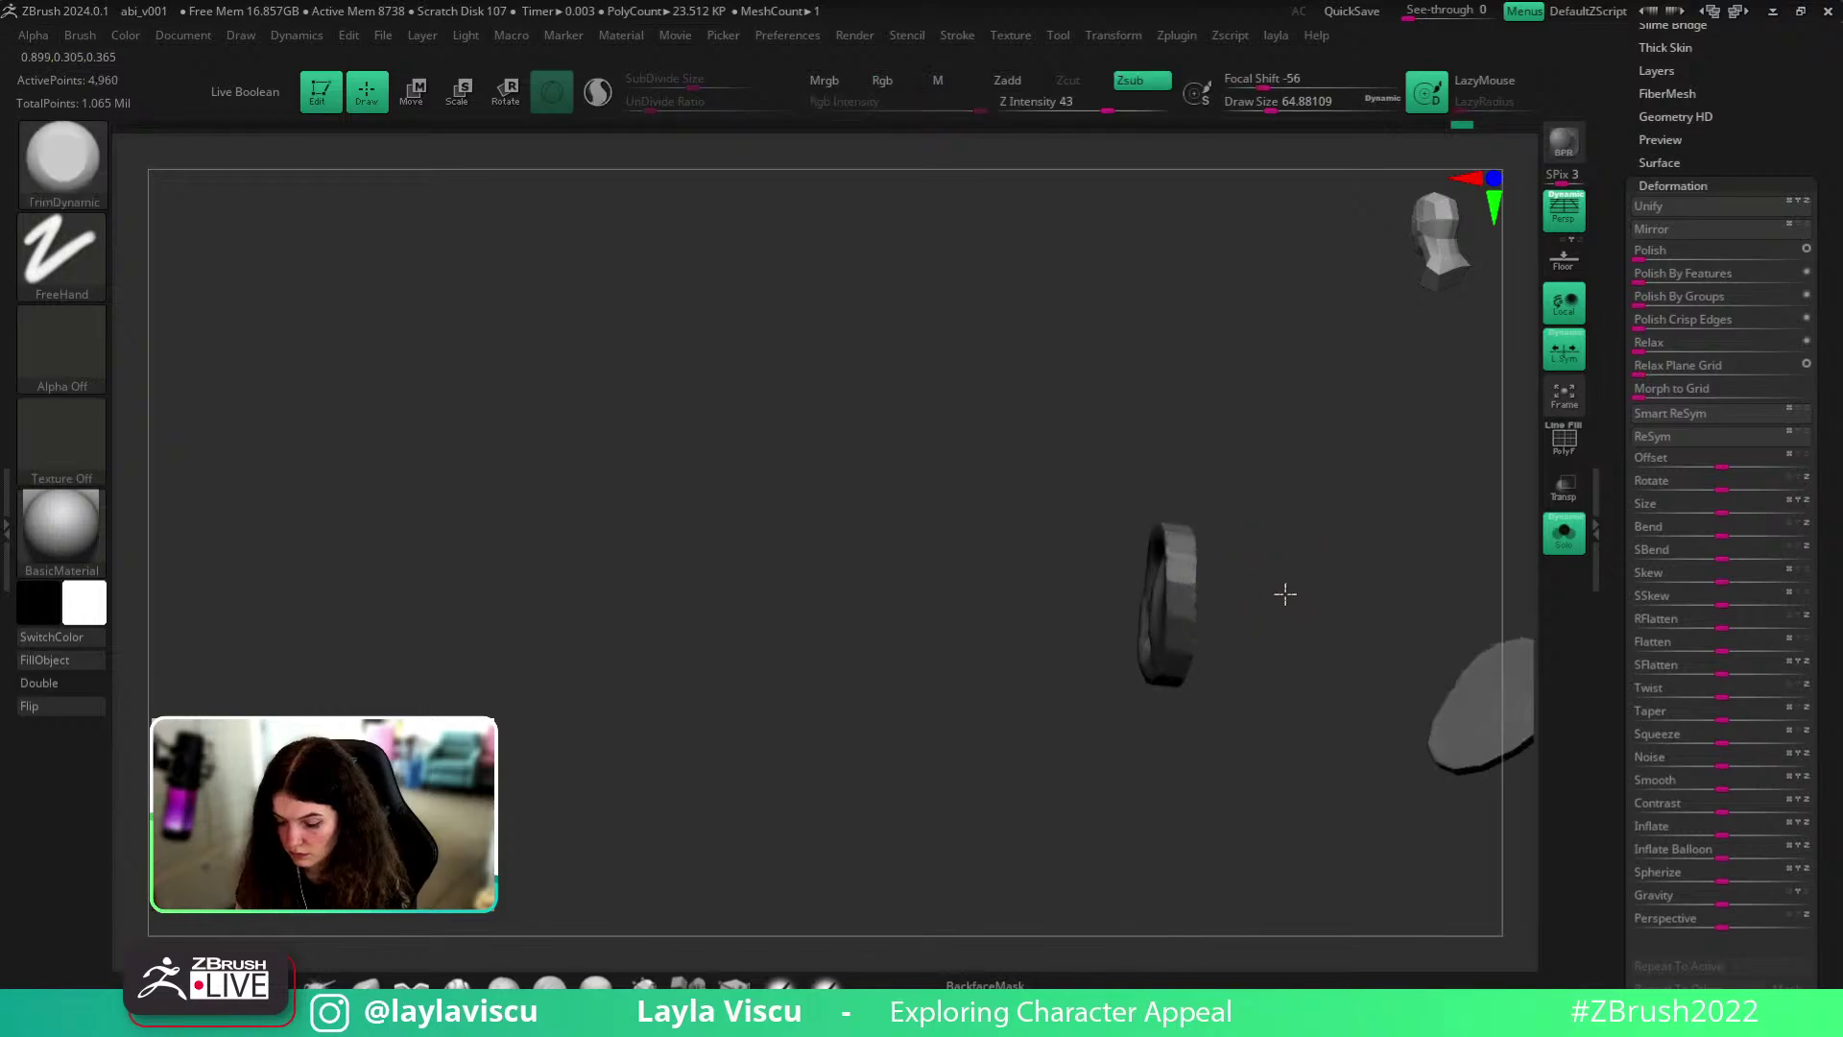
pyautogui.keyDown('shift'); pyautogui.moveTo(1287, 592); pyautogui.dragTo(1276, 659); pyautogui.keyUp('shift')
pyautogui.press('s')
pyautogui.moveTo(1168, 545); pyautogui.dragTo(1161, 545)
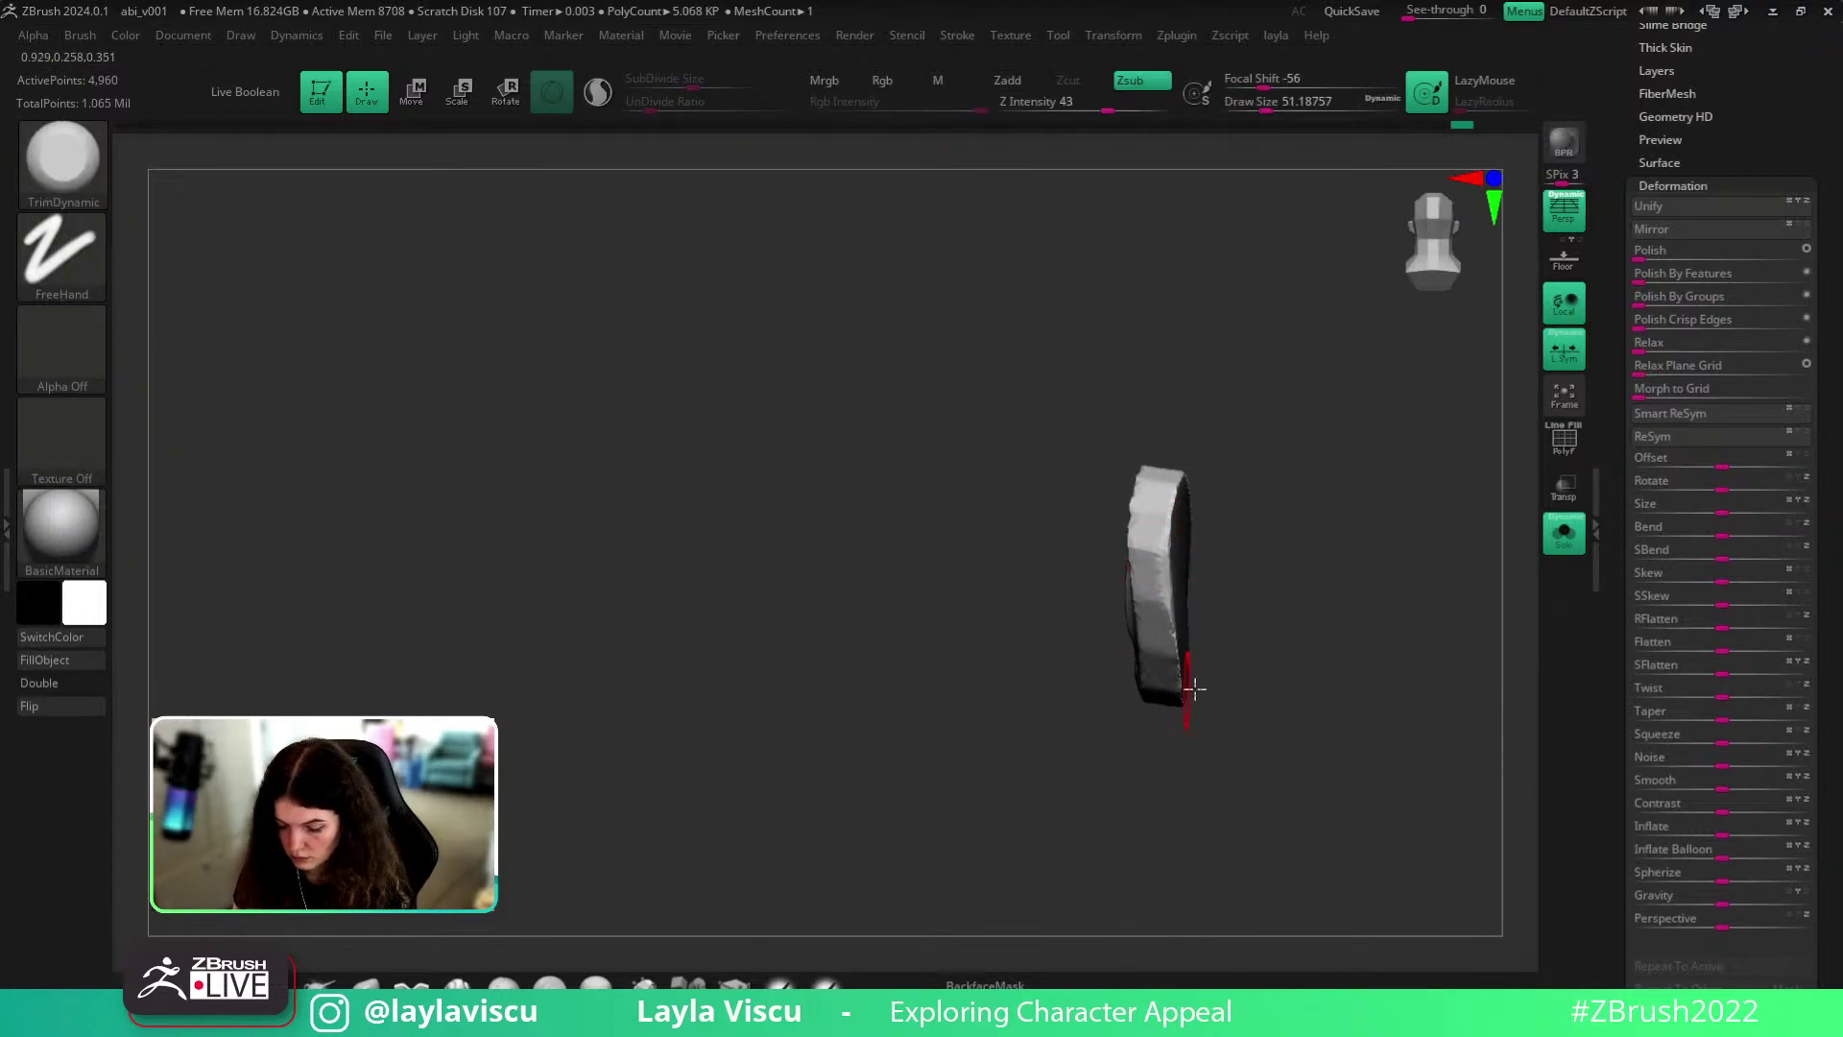
# - Smooth the rest of the ear's outer rim with TrimDynamic at draw size about 71
pyautogui.moveTo(1284, 663); pyautogui.dragTo(1240, 664)
pyautogui.moveTo(1262, 457)
pyautogui.mouseDown()
pyautogui.moveTo(1269, 539)
pyautogui.moveTo(1177, 544)
pyautogui.mouseUp()
pyautogui.press('s')
pyautogui.moveTo(1301, 463); pyautogui.dragTo(1203, 491)
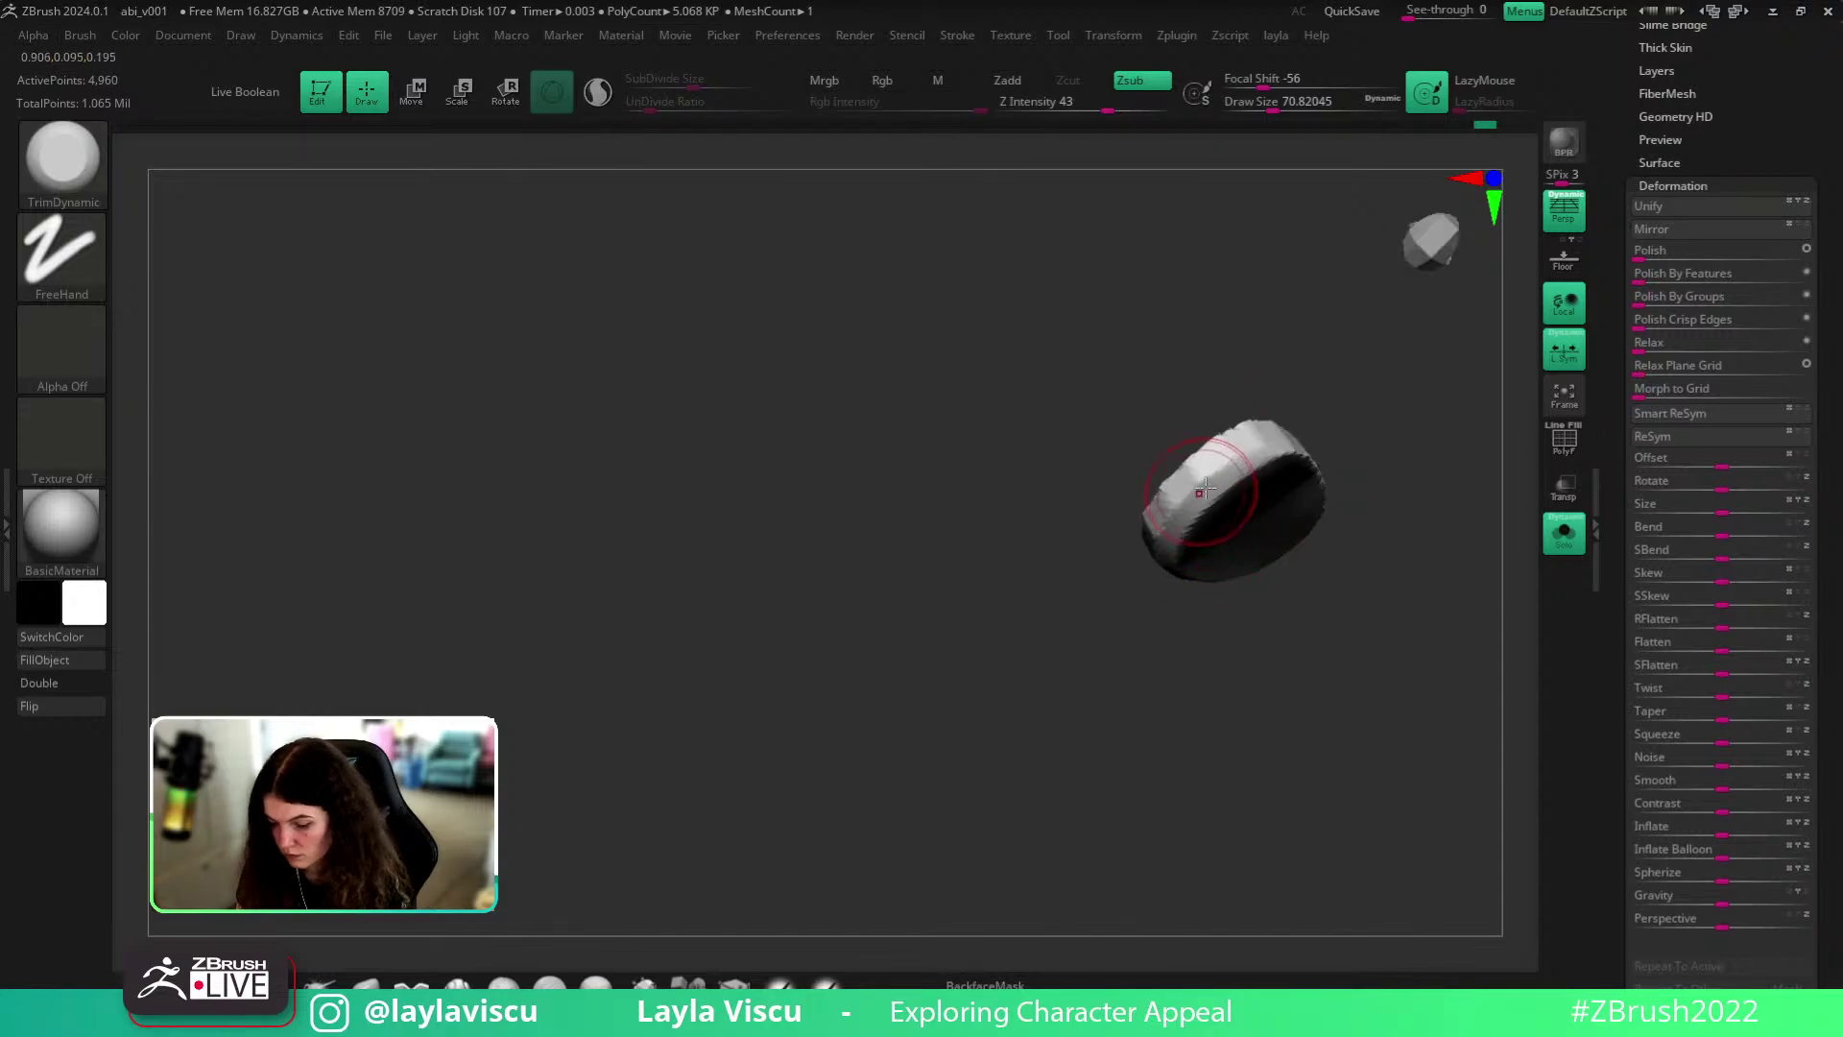
pyautogui.moveTo(1391, 479); pyautogui.dragTo(1382, 622)
pyautogui.moveTo(1346, 511)
pyautogui.mouseDown()
pyautogui.moveTo(1398, 637)
pyautogui.moveTo(1375, 397)
pyautogui.moveTo(1219, 425)
pyautogui.mouseUp()
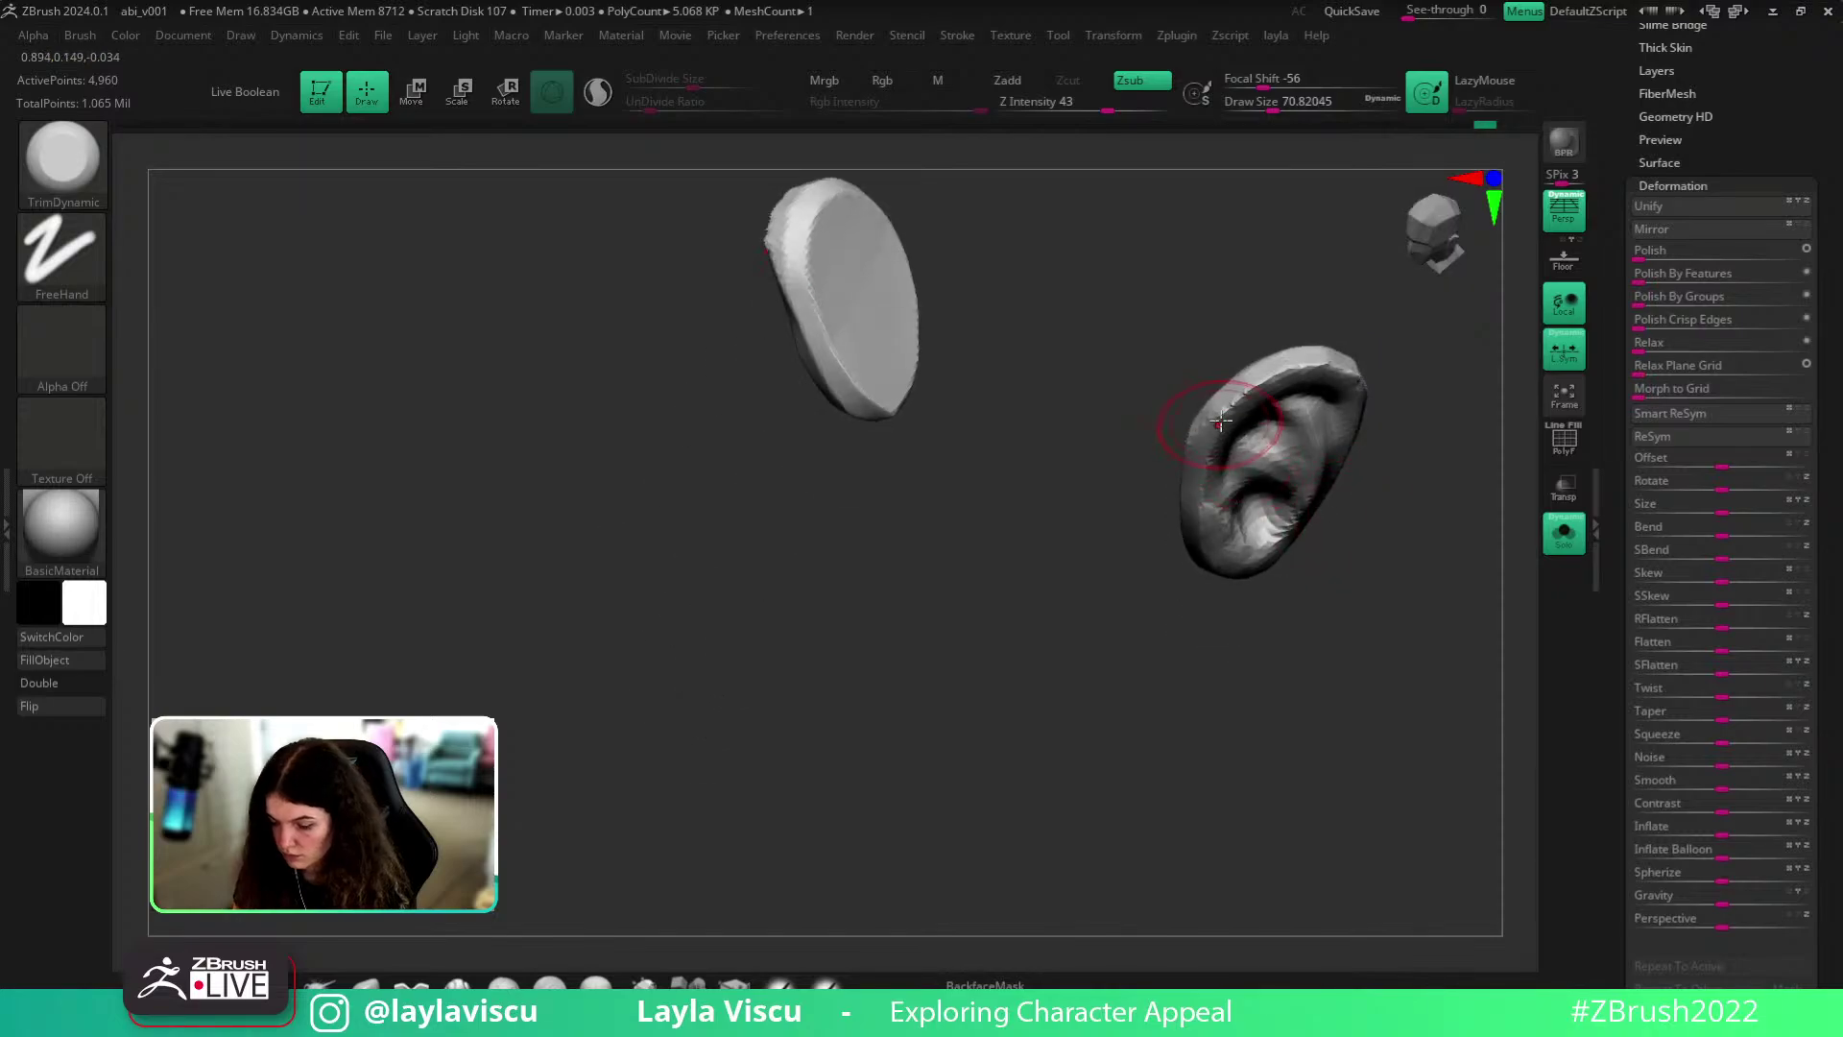
# - Unhide the whole head, turn off Solo and view the bust in side profile
pyautogui.moveTo(1389, 419); pyautogui.dragTo(1407, 374)
pyautogui.keyDown('ctrl'); pyautogui.keyDown('shift'); pyautogui.click(1404, 378); pyautogui.keyUp('shift'); pyautogui.keyUp('ctrl')
pyautogui.keyDown('ctrl'); pyautogui.moveTo(1397, 384); pyautogui.dragTo(1452, 498, button='right'); pyautogui.keyUp('ctrl')
pyautogui.moveTo(1452, 499); pyautogui.dragTo(1460, 557)
pyautogui.click(1560, 536)
pyautogui.keyDown('ctrl'); pyautogui.moveTo(1445, 533); pyautogui.dragTo(1407, 601, button='right'); pyautogui.keyUp('ctrl')
pyautogui.moveTo(1407, 601)
pyautogui.keyDown('shift'); pyautogui.mouseDown()
pyautogui.moveTo(1423, 559)
pyautogui.moveTo(1373, 625)
pyautogui.moveTo(1357, 588)
pyautogui.moveTo(1392, 736)
pyautogui.mouseUp(); pyautogui.keyUp('shift')
# - Turn off the polypaint display of the eye subtools and view the bust from the front
pyautogui.scroll(10, 1785, 91)
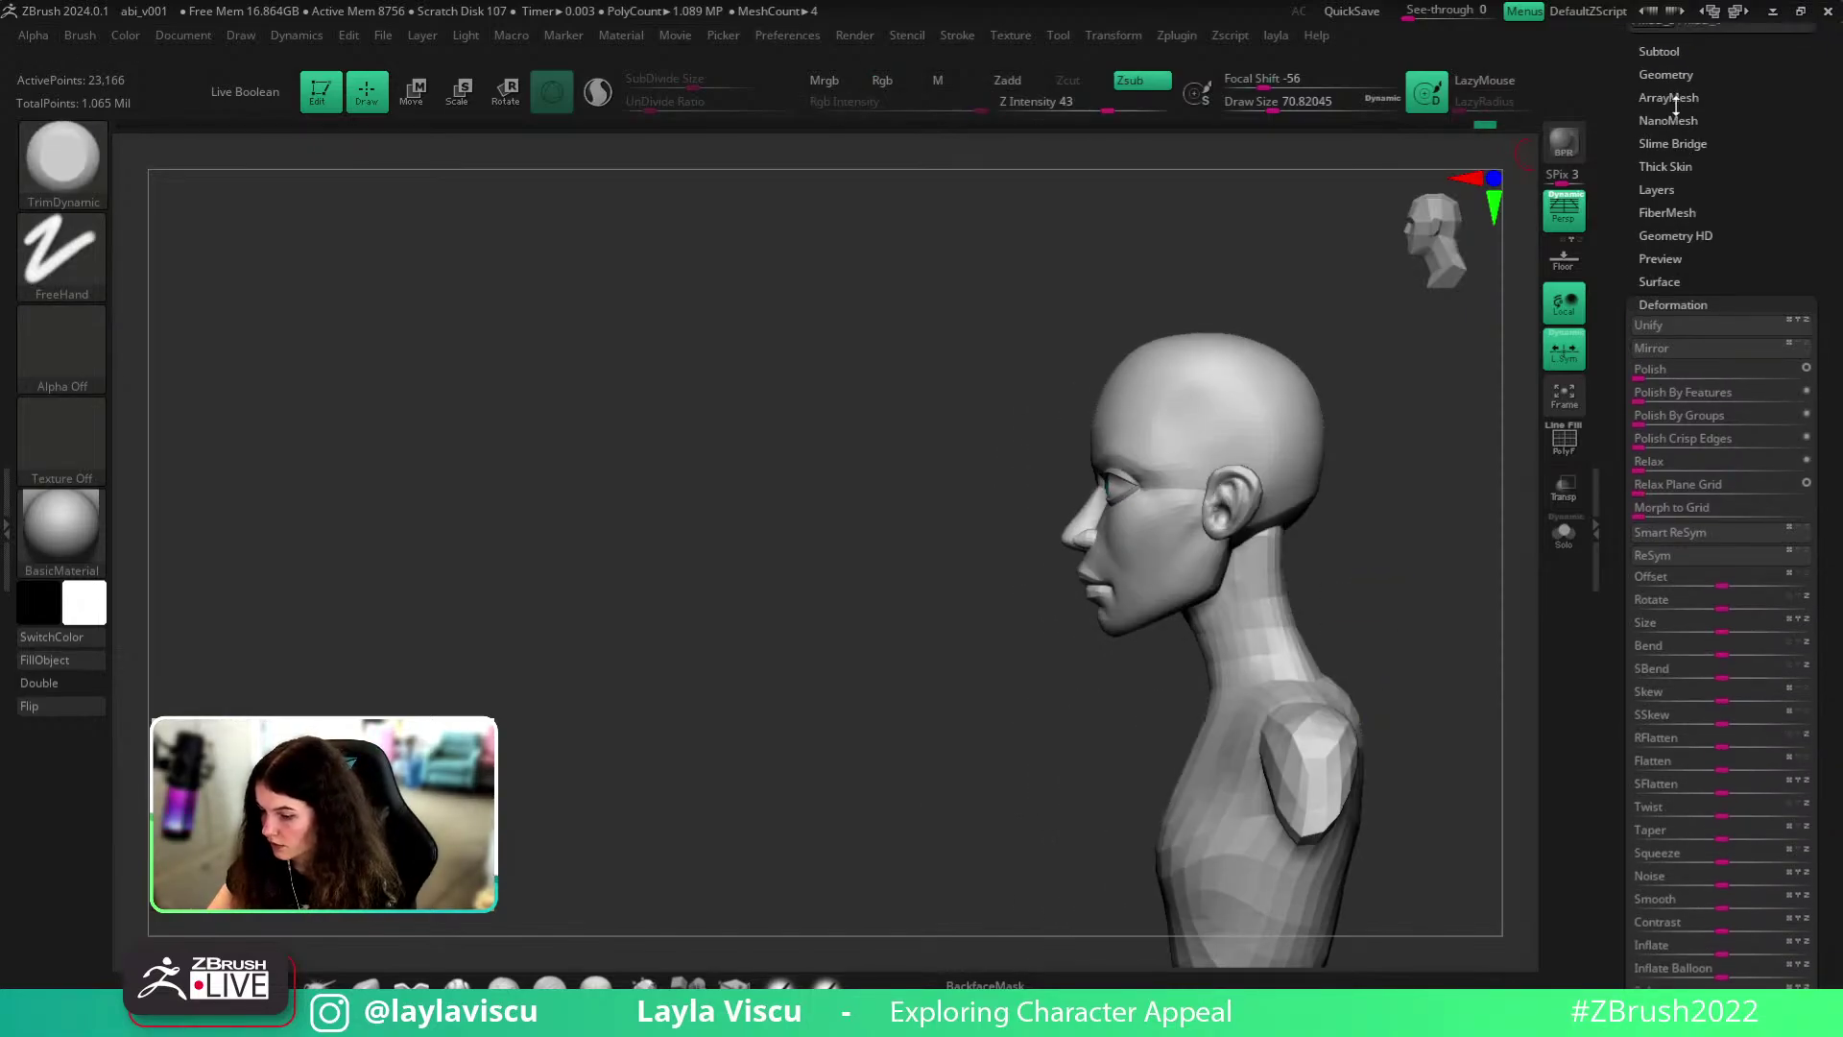
pyautogui.keyDown('ctrl'); pyautogui.keyDown('shift'); pyautogui.click(1782, 97); pyautogui.keyUp('shift'); pyautogui.keyUp('ctrl')
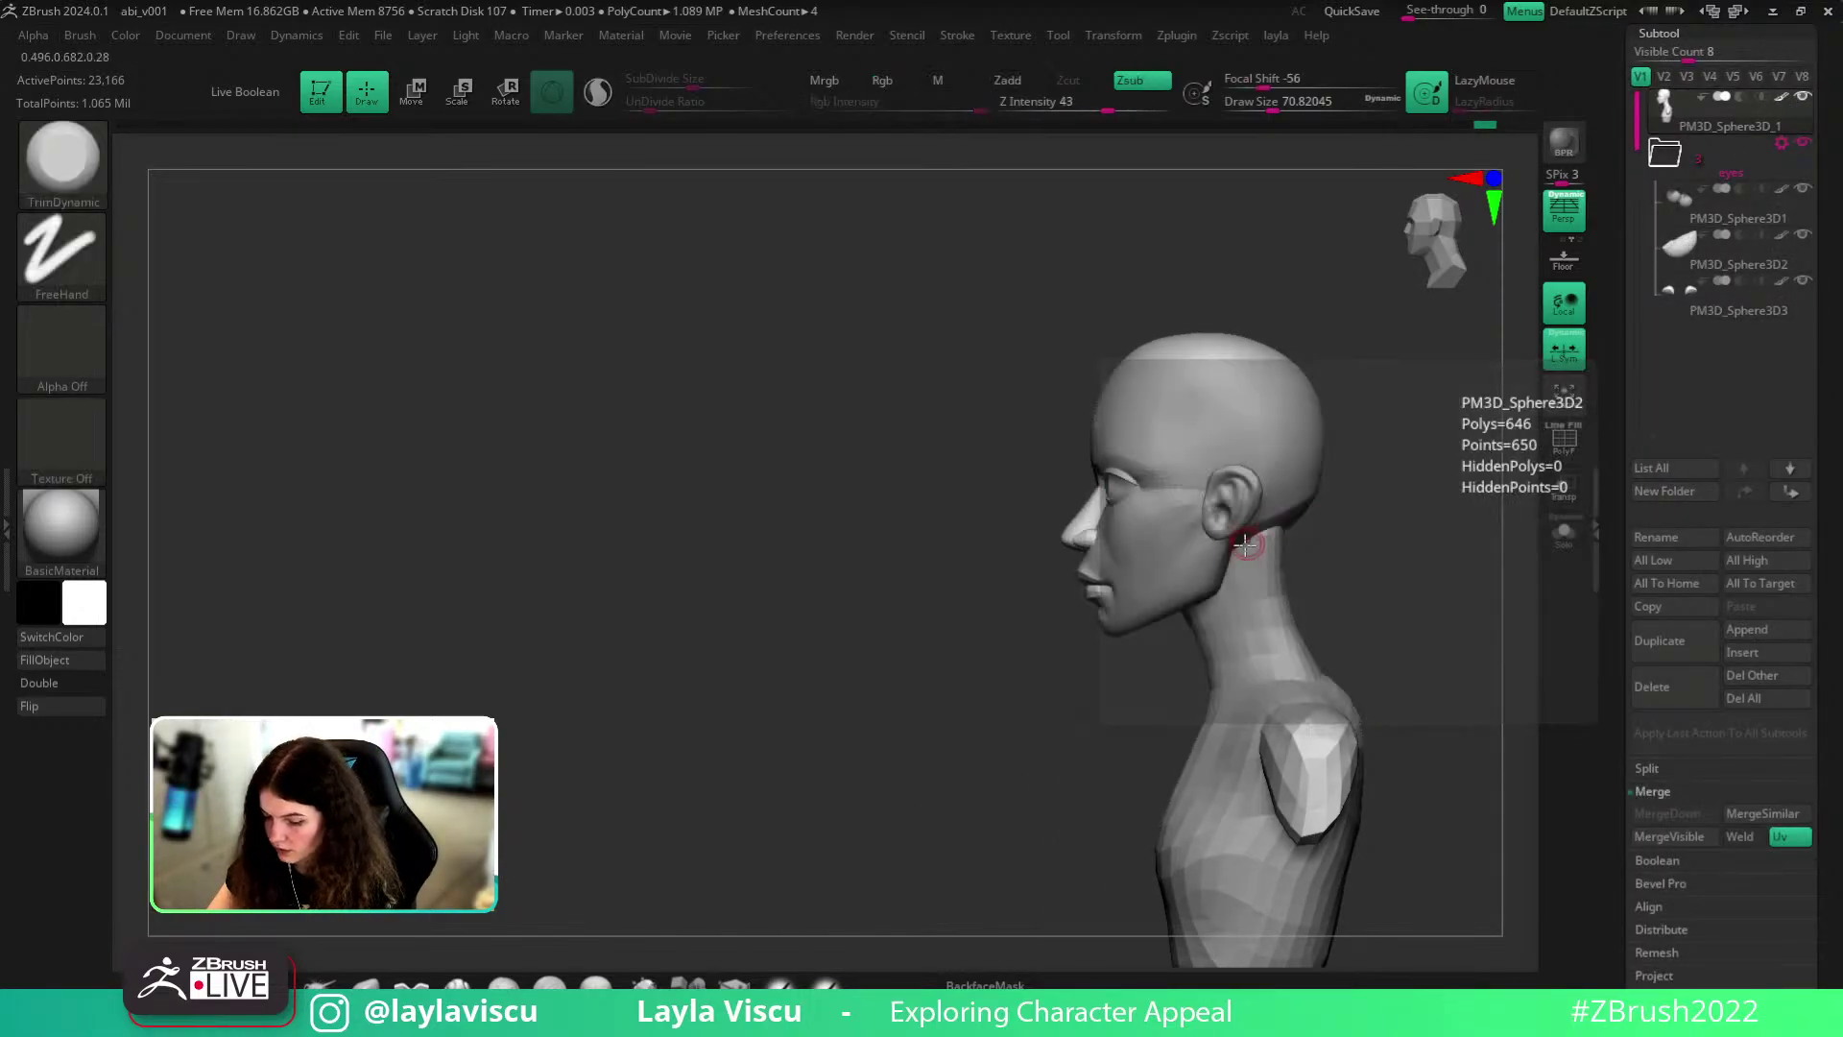
pyautogui.keyDown('ctrl'); pyautogui.keyDown('shift'); pyautogui.click(1777, 192); pyautogui.keyUp('shift'); pyautogui.keyUp('ctrl')
pyautogui.moveTo(1357, 514)
pyautogui.keyDown('shift'); pyautogui.mouseDown()
pyautogui.moveTo(1251, 490)
pyautogui.moveTo(1341, 490)
pyautogui.moveTo(1261, 577)
pyautogui.moveTo(1187, 538)
pyautogui.mouseUp(); pyautogui.keyUp('shift')
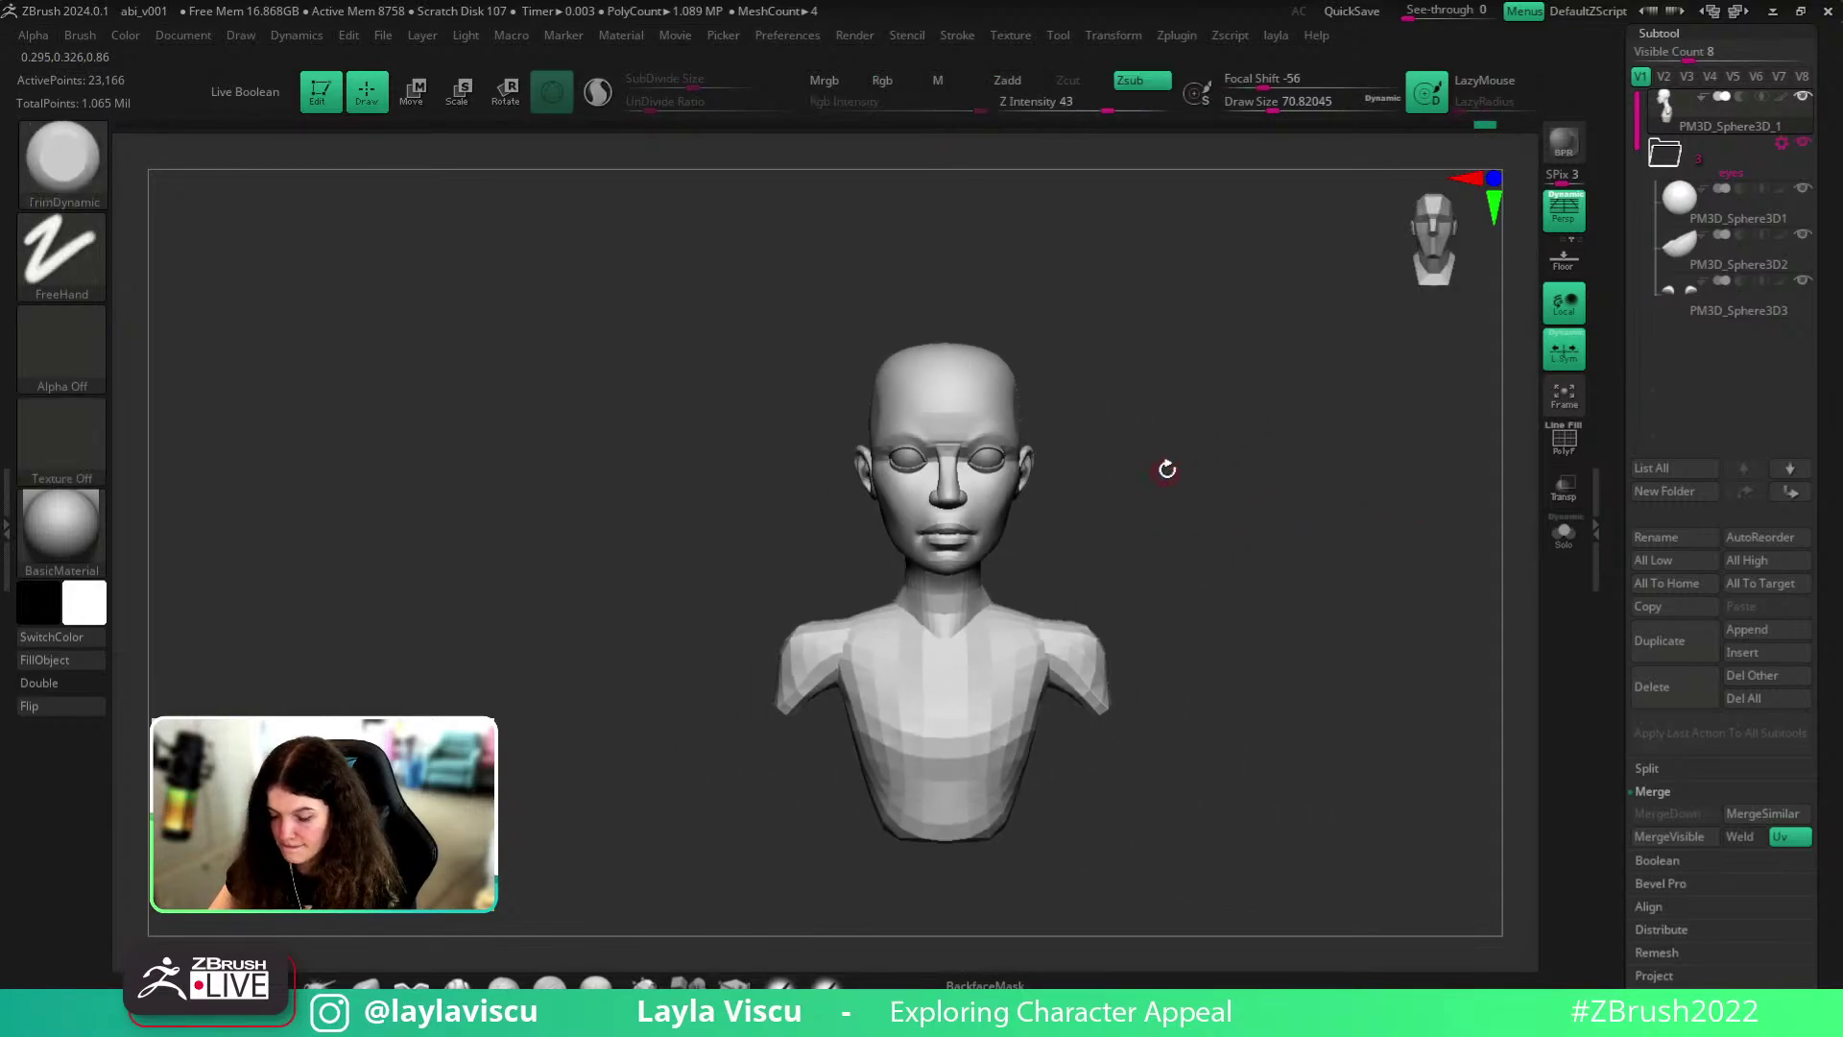
# - Adjust the proportions of the lower face with the Move brush at draw size about 393
pyautogui.keyDown('alt'); pyautogui.moveTo(1165, 469); pyautogui.dragTo(1191, 489); pyautogui.keyUp('alt')
pyautogui.press('b')
pyautogui.press('m')
pyautogui.press('v')
pyautogui.moveTo(758, 240)
pyautogui.keyDown('alt'); pyautogui.mouseDown()
pyautogui.moveTo(815, 305)
pyautogui.moveTo(866, 294)
pyautogui.moveTo(848, 327)
pyautogui.moveTo(872, 334)
pyautogui.mouseUp(); pyautogui.keyUp('alt')
pyautogui.press('s')
pyautogui.moveTo(1197, 297)
pyautogui.keyDown('shift'); pyautogui.mouseDown()
pyautogui.moveTo(1189, 407)
pyautogui.moveTo(1160, 428)
pyautogui.mouseUp(); pyautogui.keyUp('shift')
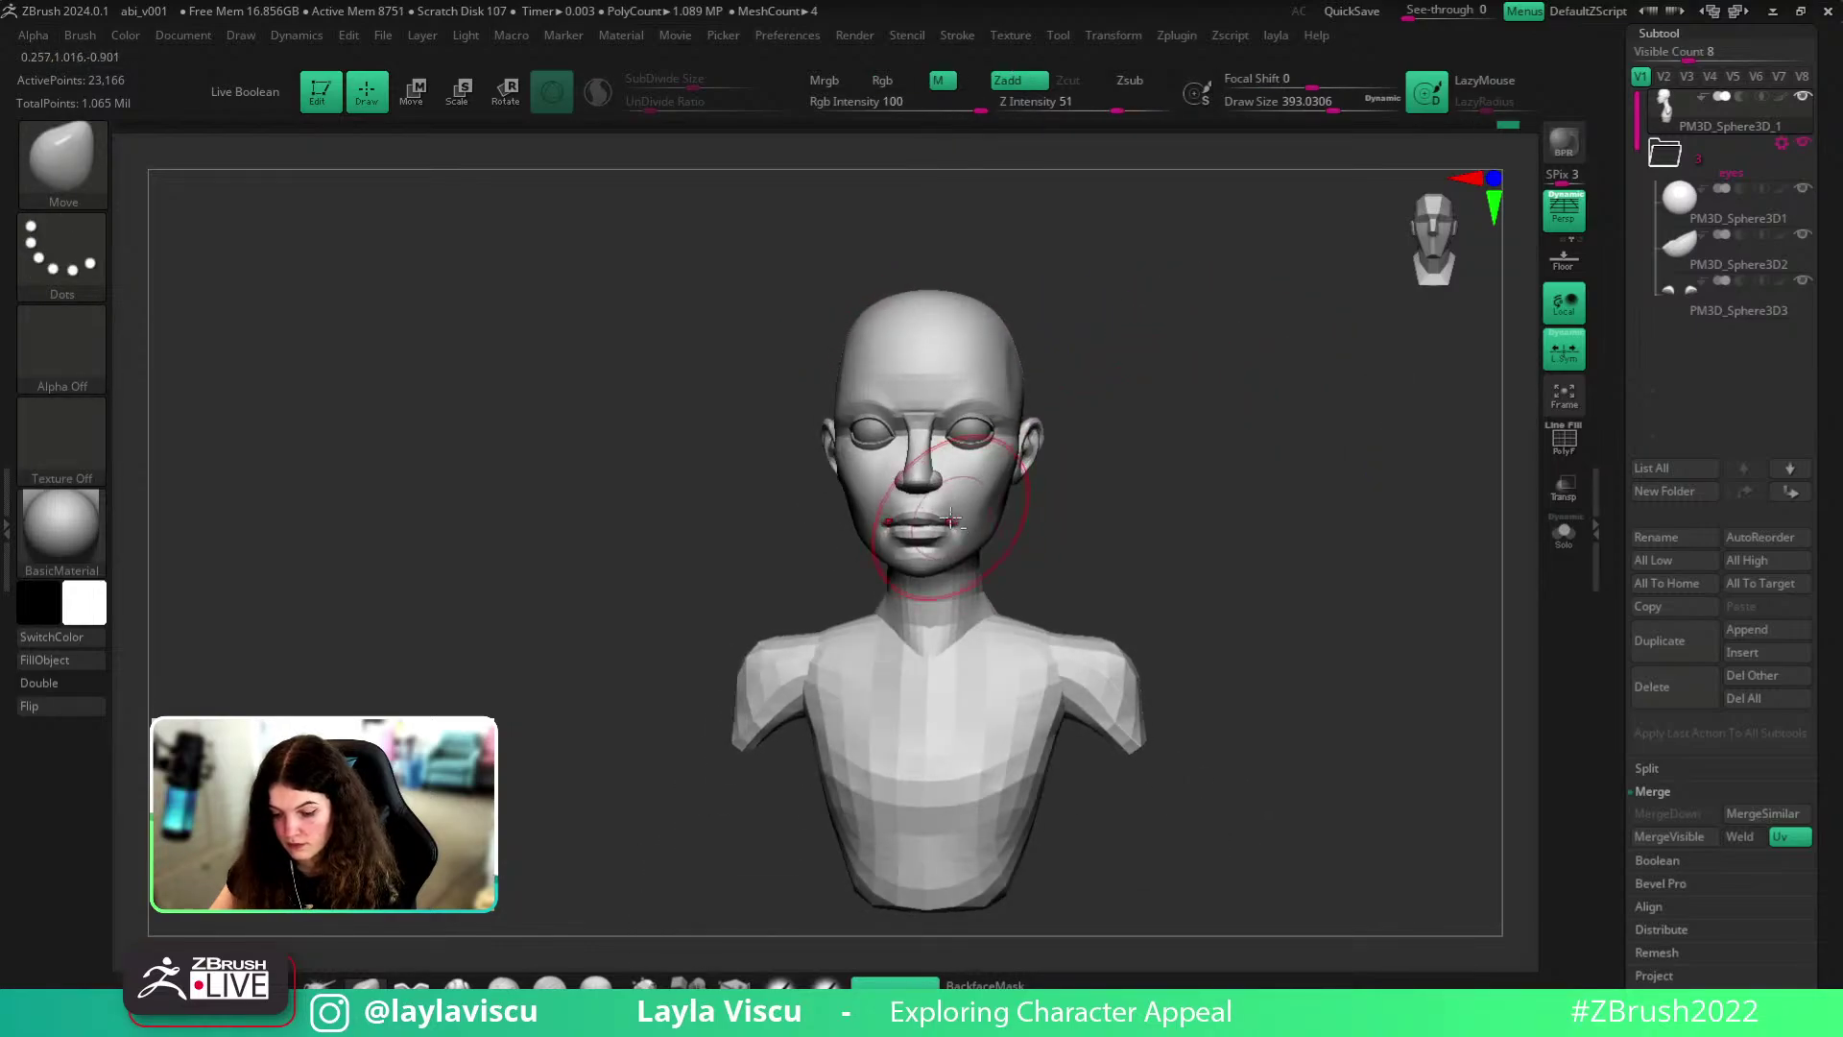
pyautogui.keyDown('alt'); pyautogui.moveTo(1134, 515); pyautogui.dragTo(1172, 507); pyautogui.keyUp('alt')
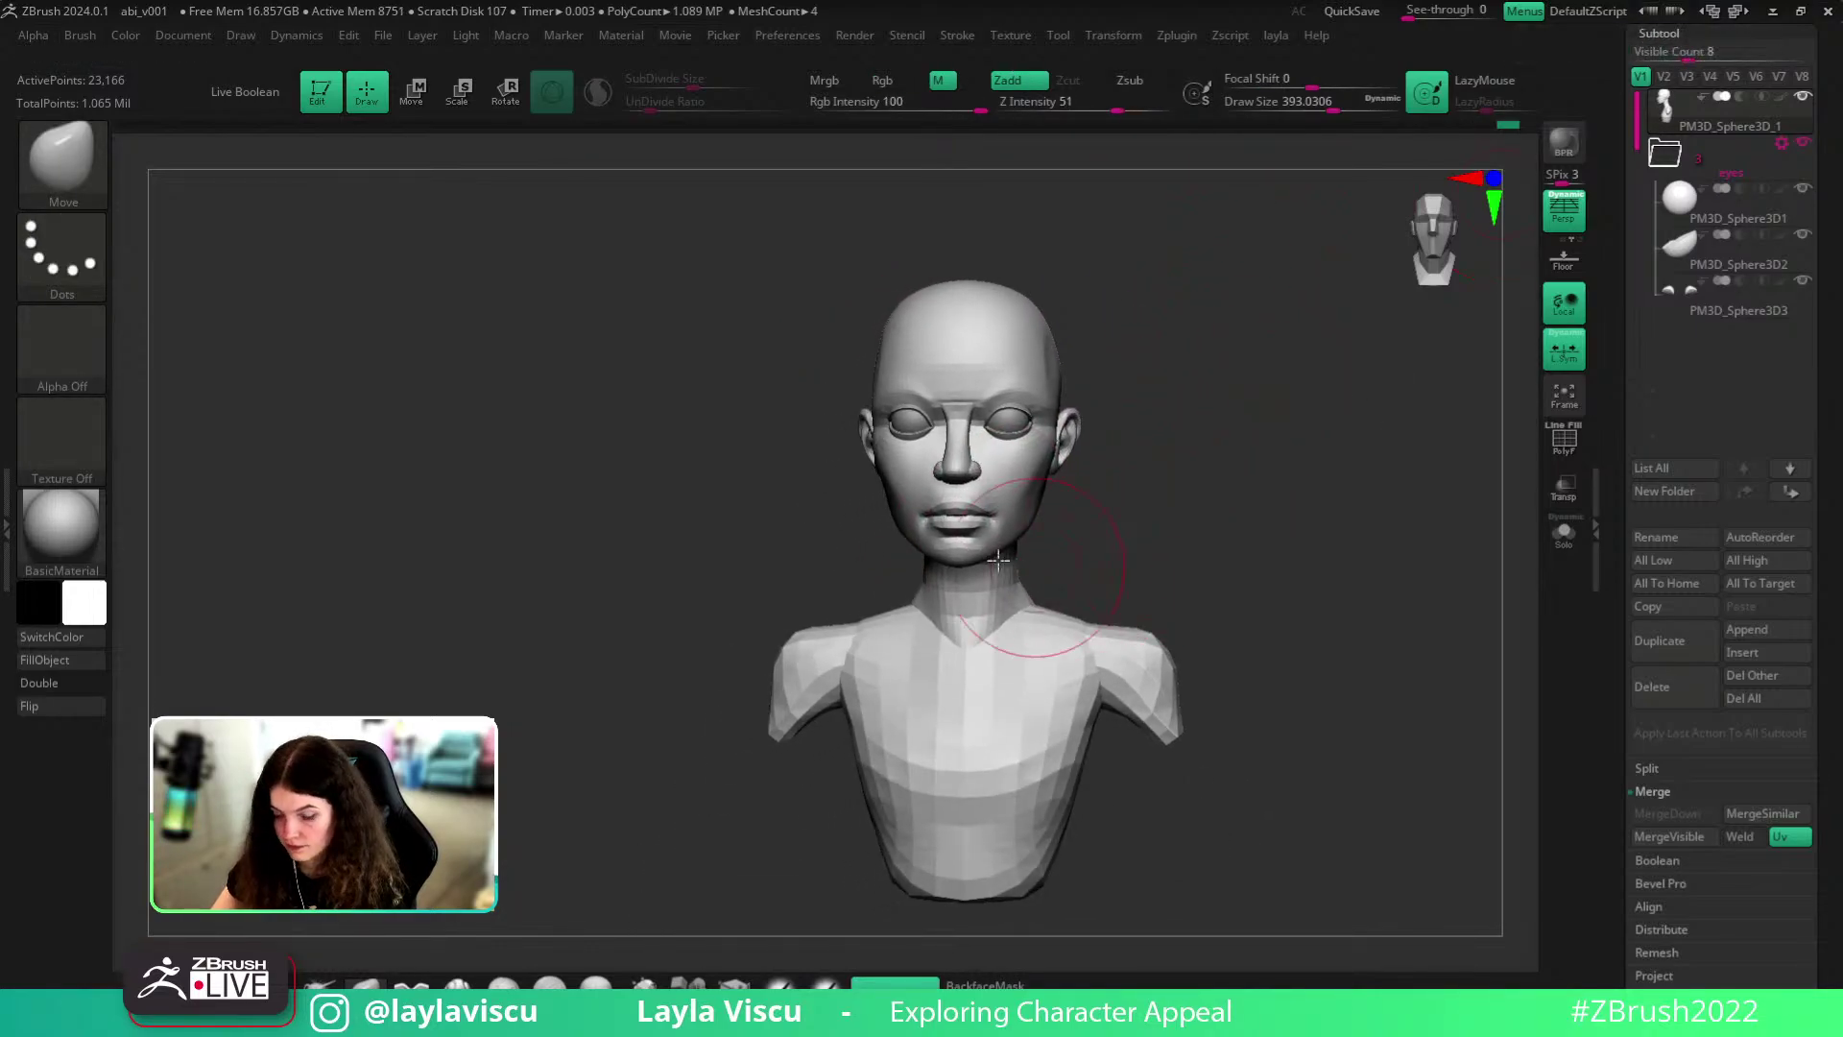
# - Mask everything except the nose and reshape its underside with the Move brush at draw size about 223
pyautogui.keyDown('alt'); pyautogui.moveTo(1015, 560); pyautogui.dragTo(1099, 652); pyautogui.keyUp('alt')
pyautogui.moveTo(1283, 572); pyautogui.dragTo(1276, 488)
pyautogui.press('s')
pyautogui.moveTo(1098, 464); pyautogui.dragTo(1068, 472)
pyautogui.click(897, 981)
pyautogui.keyDown('ctrl'); pyautogui.keyDown('shift'); pyautogui.click(1014, 472); pyautogui.keyUp('shift'); pyautogui.keyUp('ctrl')
pyautogui.keyDown('ctrl'); pyautogui.keyDown('shift'); pyautogui.click(1012, 473); pyautogui.keyUp('shift'); pyautogui.keyUp('ctrl')
pyautogui.keyDown('ctrl'); pyautogui.keyDown('shift'); pyautogui.click(986, 469); pyautogui.keyUp('shift'); pyautogui.keyUp('ctrl')
pyautogui.keyDown('ctrl'); pyautogui.click(614, 700); pyautogui.keyUp('ctrl')
pyautogui.keyDown('ctrl'); pyautogui.keyDown('shift'); pyautogui.click(613, 694); pyautogui.keyUp('shift'); pyautogui.keyUp('ctrl')
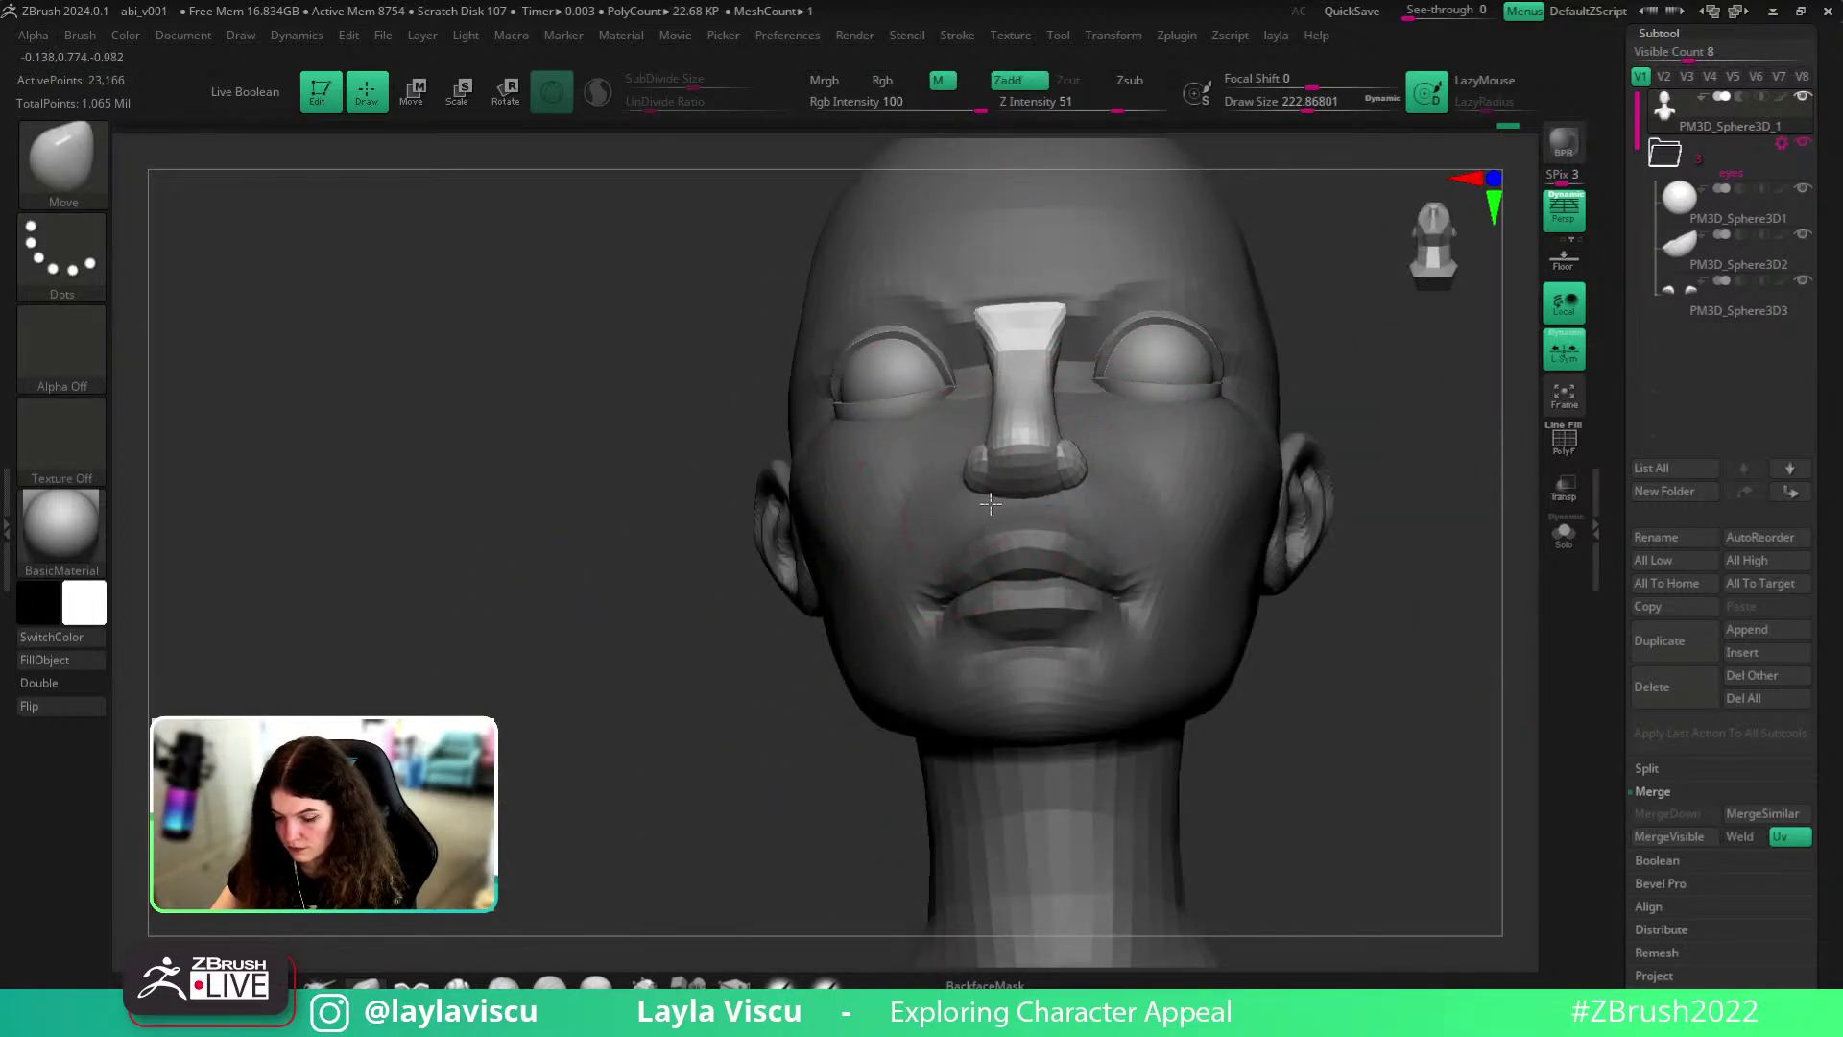
pyautogui.moveTo(1002, 498); pyautogui.dragTo(1006, 471)
# - Refine the nose bridge and tip in side profile with the Move brush, reducing the draw size to about 77
pyautogui.moveTo(1411, 595)
pyautogui.mouseDown()
pyautogui.moveTo(1230, 679)
pyautogui.moveTo(940, 566)
pyautogui.mouseUp()
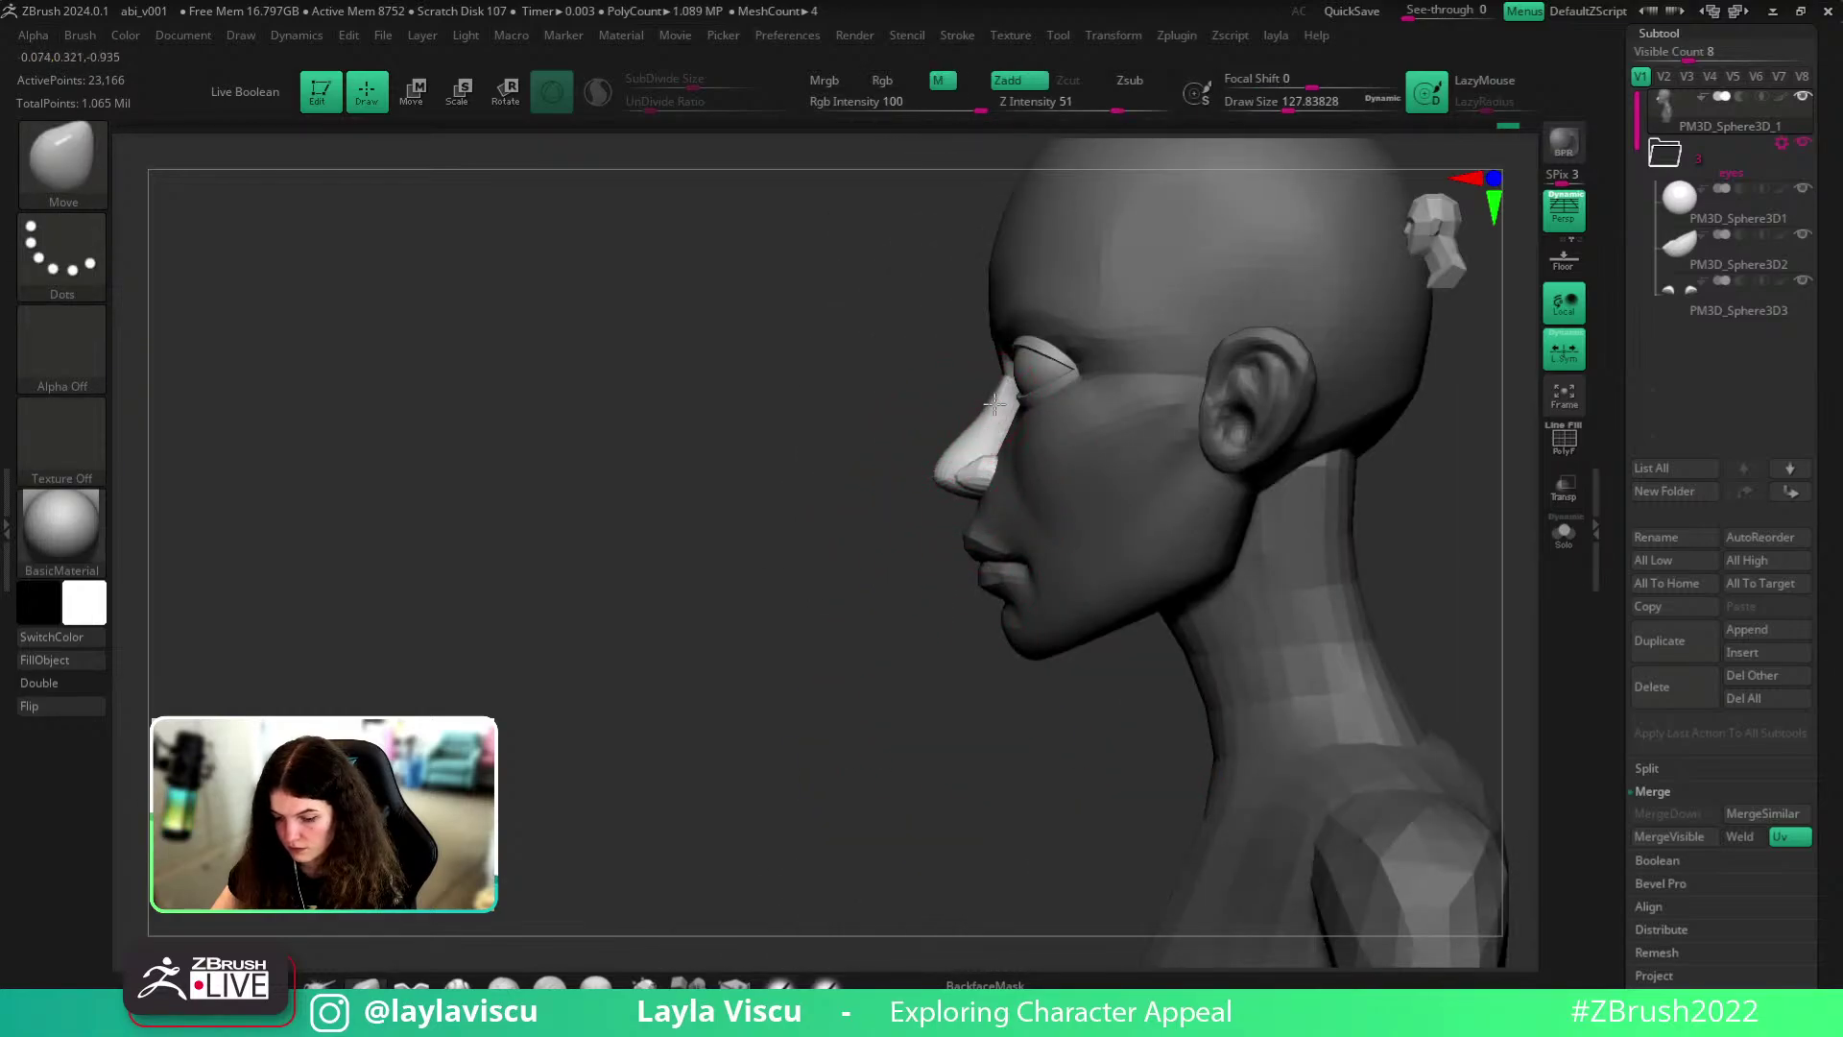
pyautogui.press('s')
pyautogui.click(957, 439)
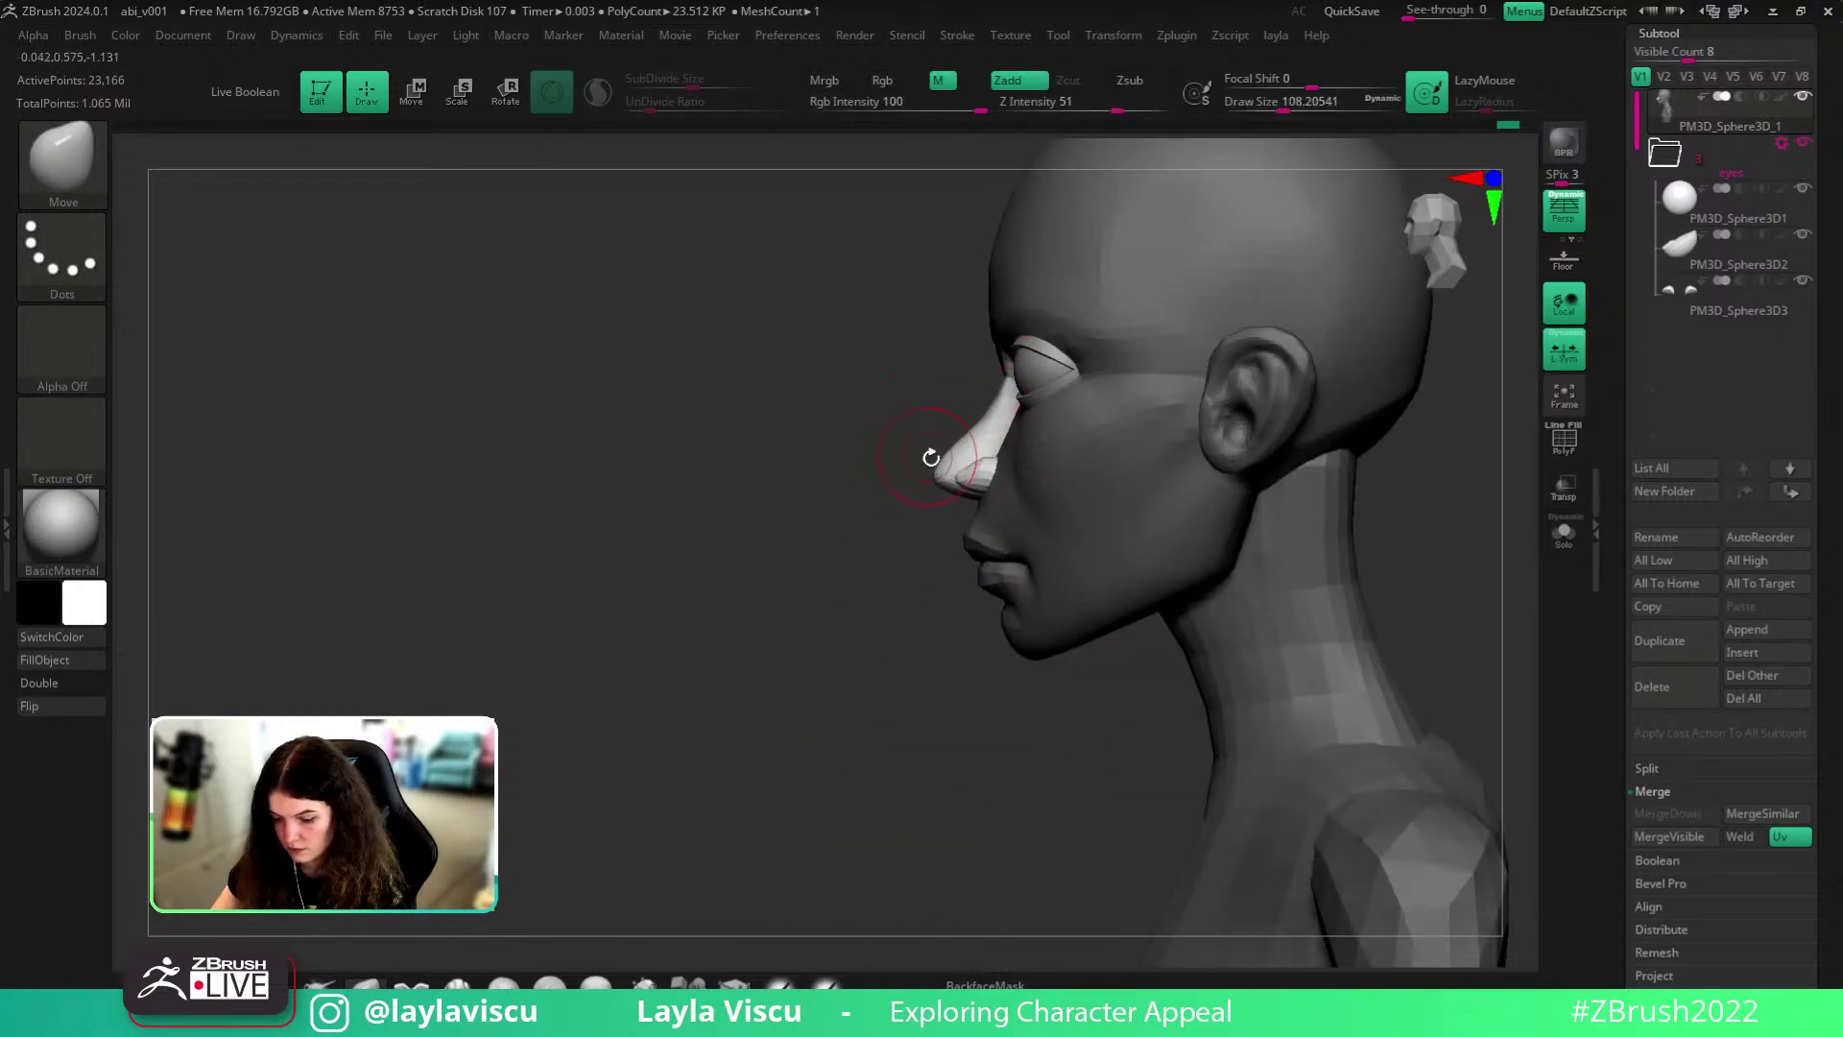
pyautogui.keyDown('ctrl'); pyautogui.moveTo(942, 458); pyautogui.dragTo(989, 522, button='right'); pyautogui.keyUp('ctrl')
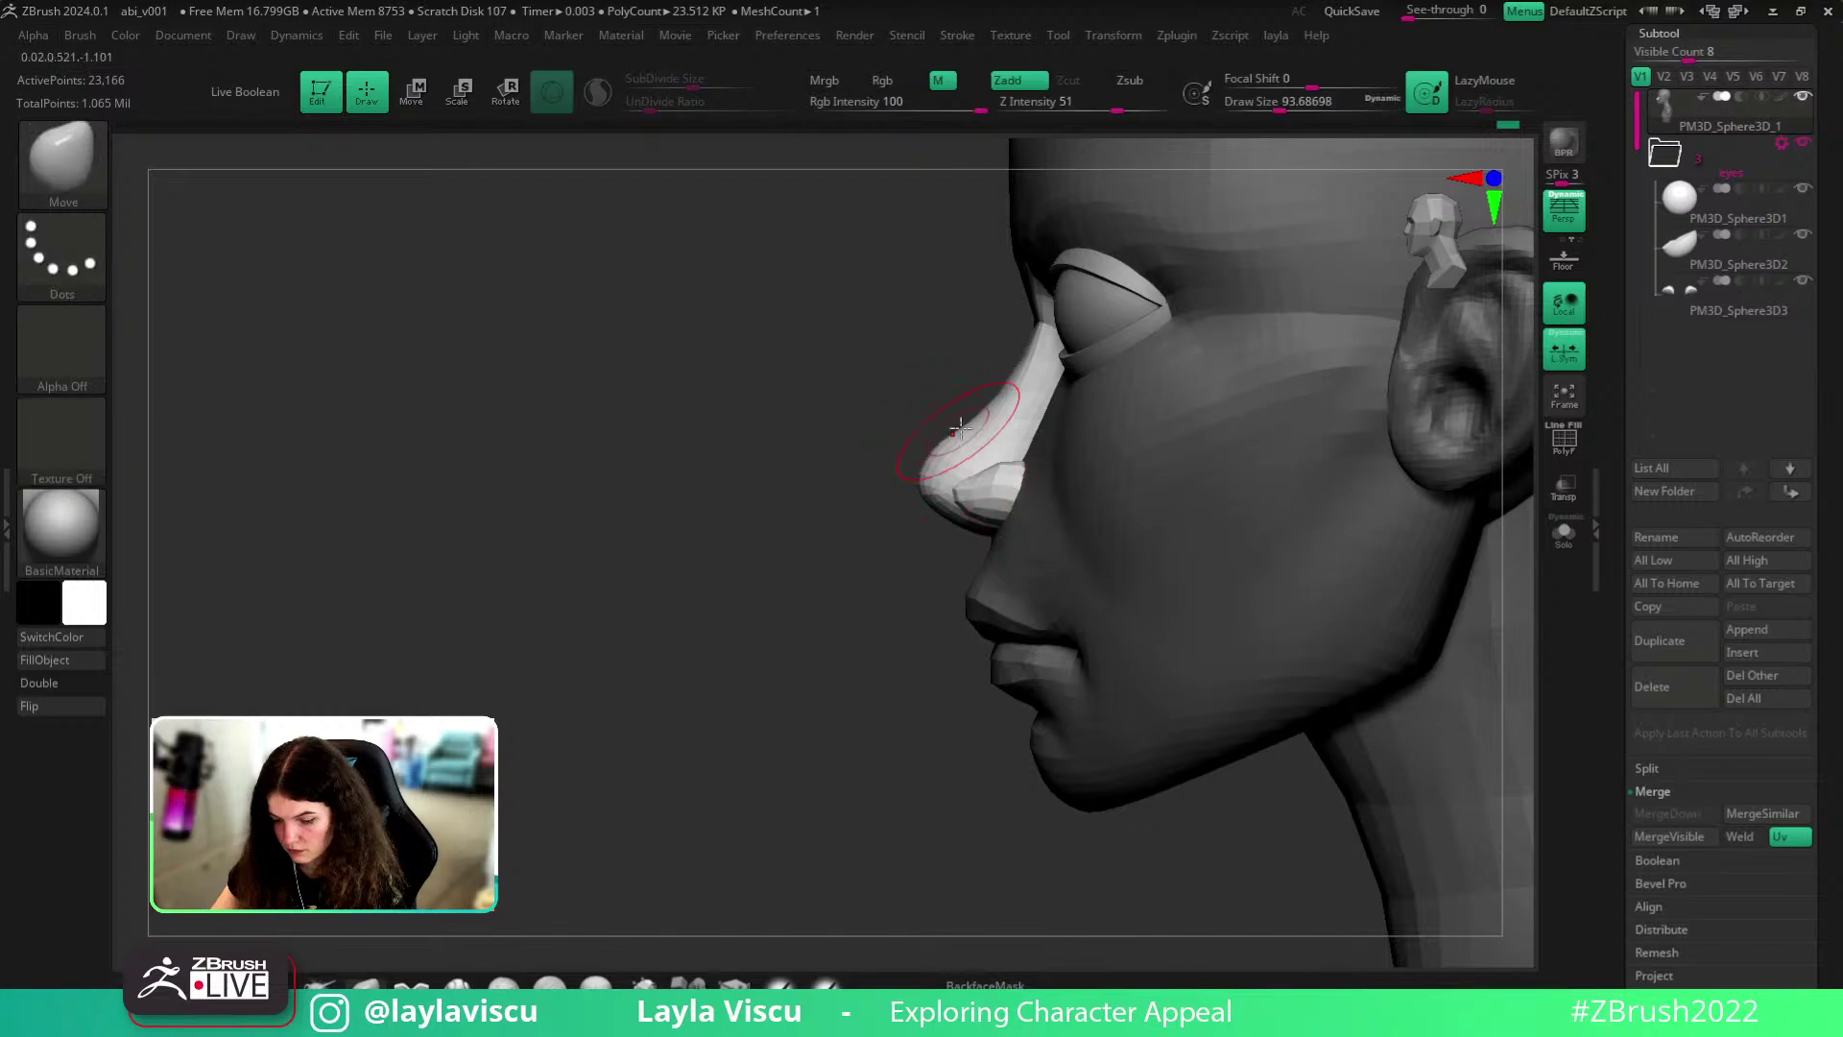
pyautogui.moveTo(997, 411)
pyautogui.keyDown('ctrl'); pyautogui.mouseDown(button='right')
pyautogui.moveTo(839, 428)
pyautogui.moveTo(977, 403)
pyautogui.mouseUp(button='right'); pyautogui.keyUp('ctrl')
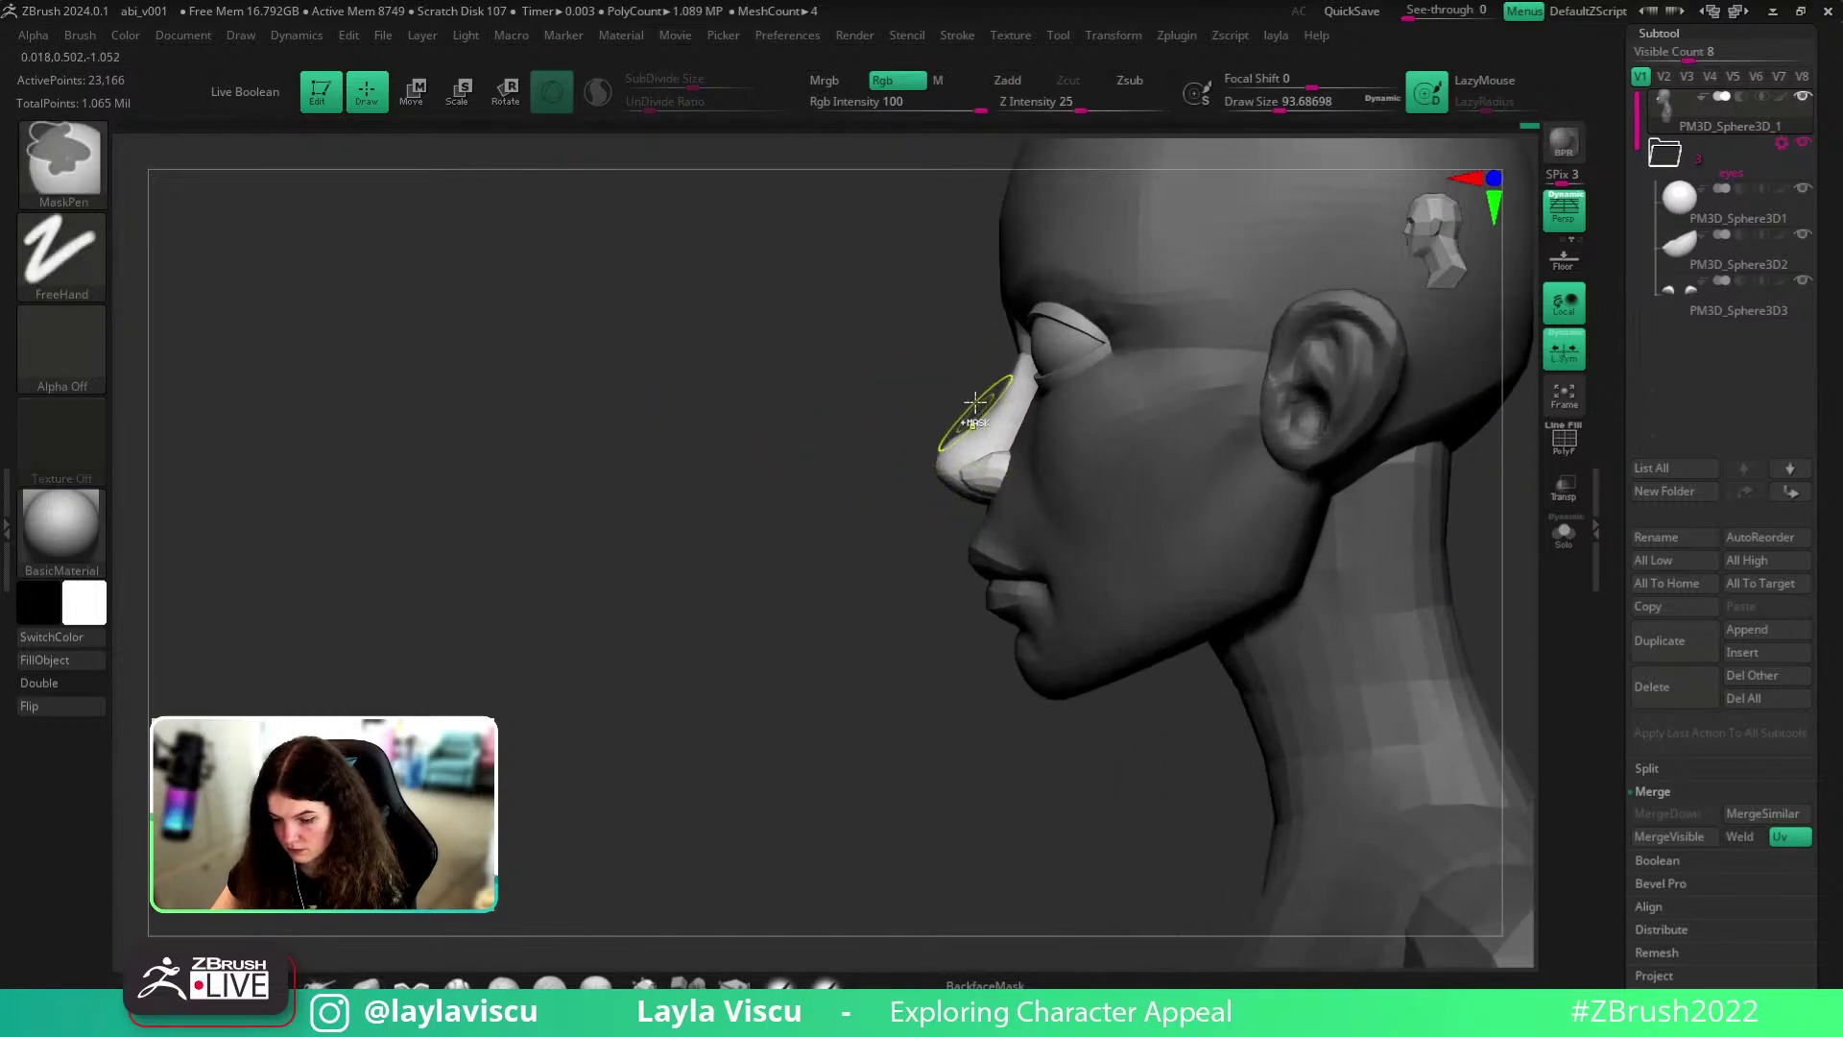
pyautogui.keyDown('ctrl'); pyautogui.keyDown('shift'); pyautogui.click(964, 420); pyautogui.keyUp('shift'); pyautogui.keyUp('ctrl')
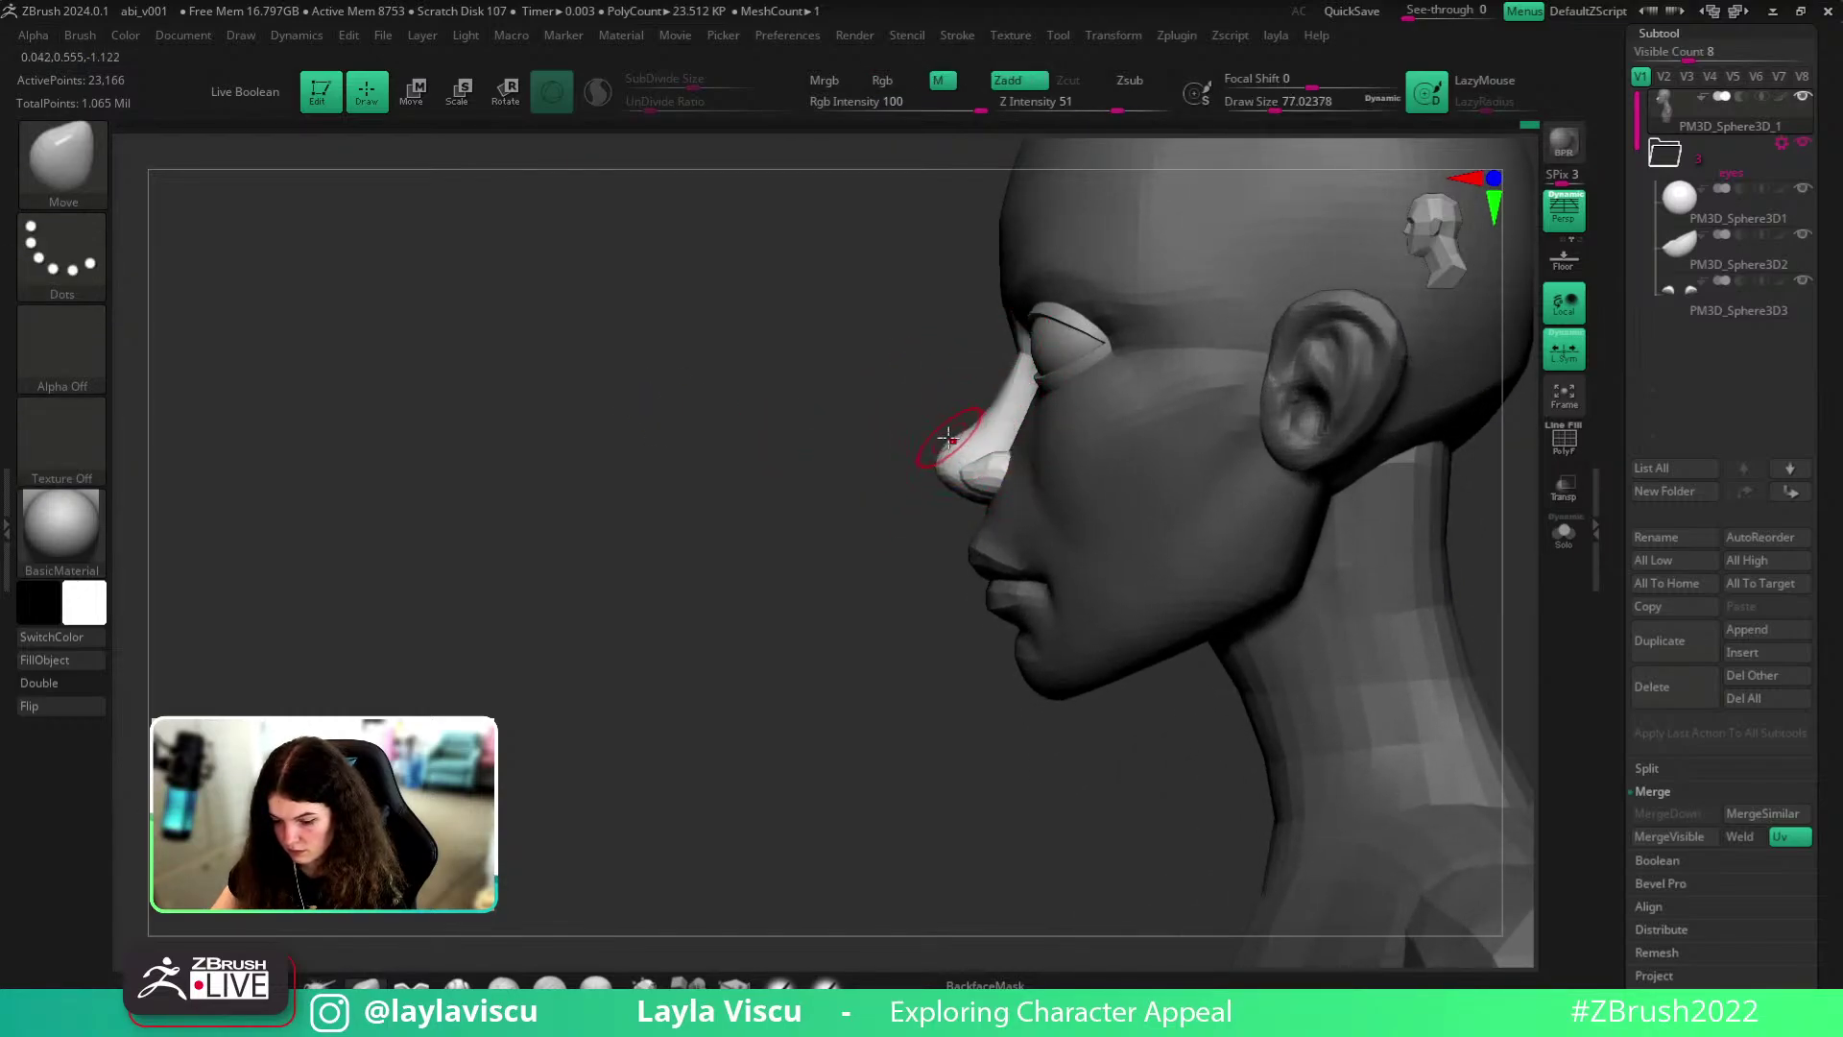
pyautogui.keyDown('ctrl'); pyautogui.moveTo(878, 613); pyautogui.dragTo(768, 566, button='right'); pyautogui.keyUp('ctrl')
pyautogui.keyDown('shift'); pyautogui.moveTo(768, 567); pyautogui.dragTo(1158, 495, button='right'); pyautogui.keyUp('shift')
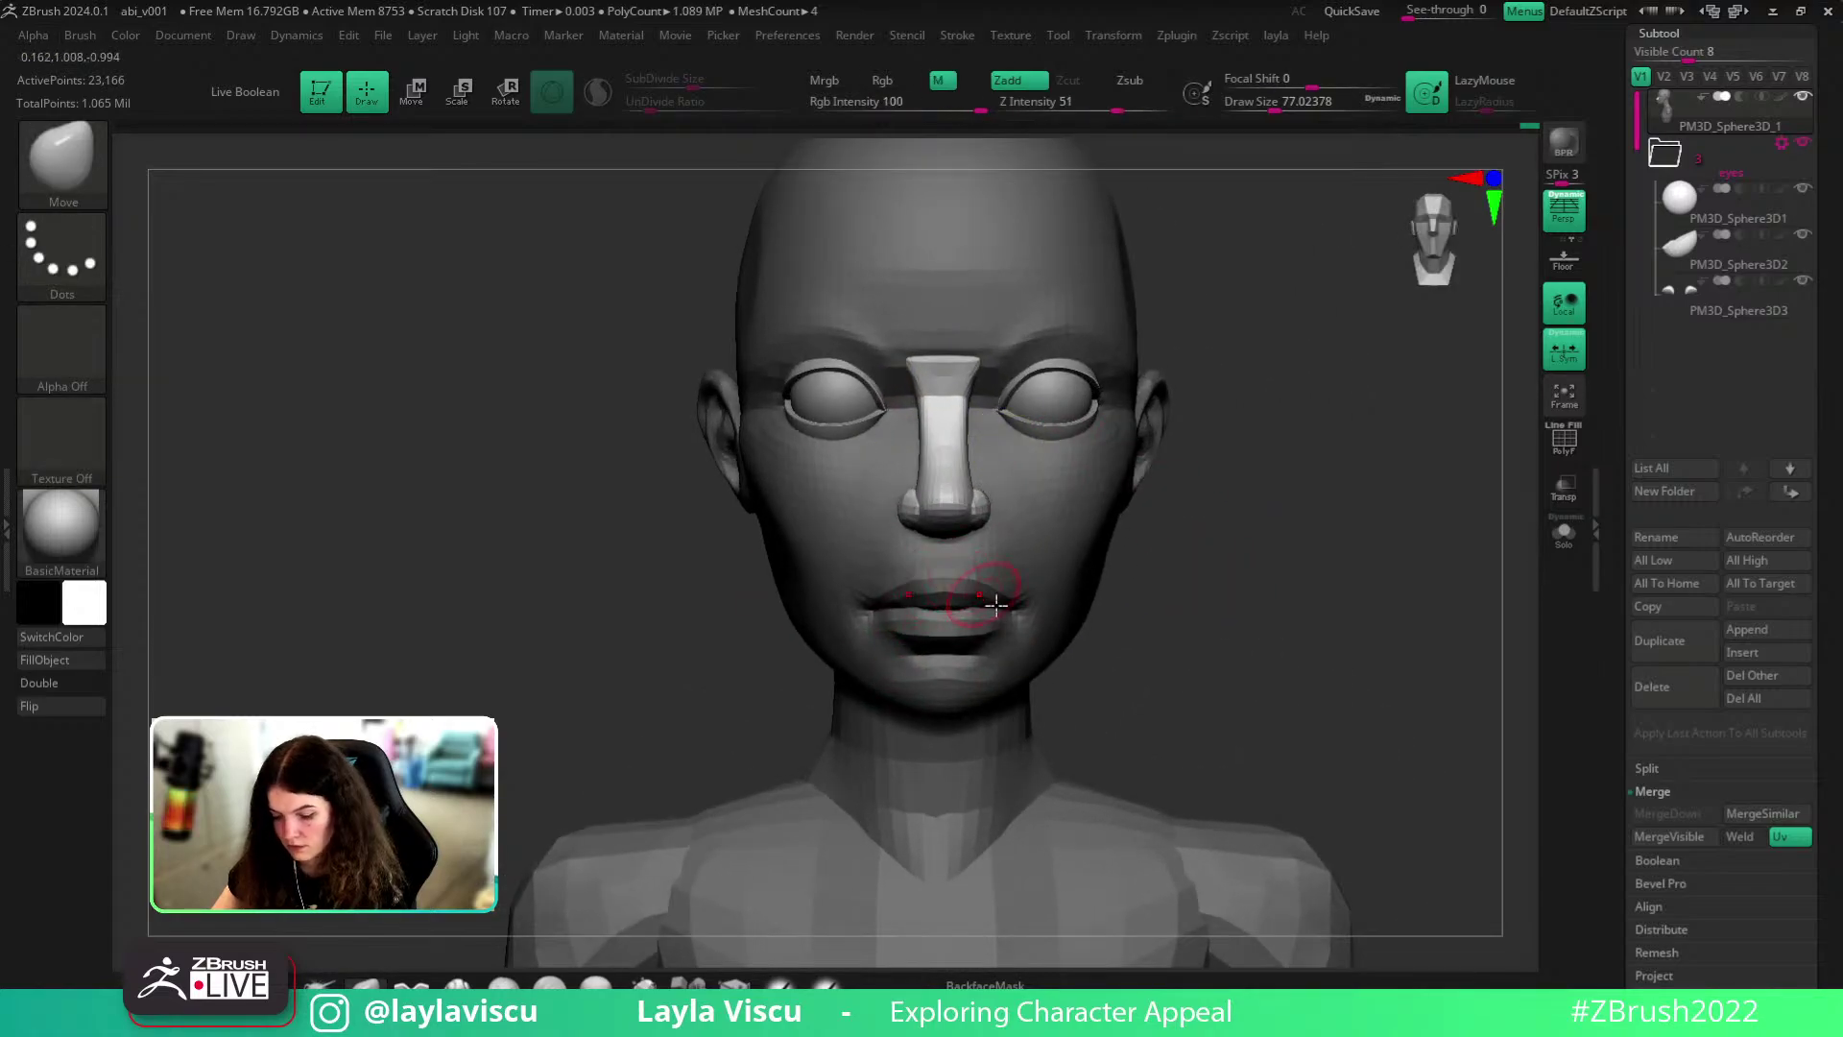
# - Carve the philtrum between nose and upper lip with DamStandard at draw size about 77, and clear the mask
pyautogui.press('b')
pyautogui.press('d')
pyautogui.press('s')
pyautogui.keyDown('ctrl'); pyautogui.moveTo(1091, 653); pyautogui.dragTo(1108, 657, button='right'); pyautogui.keyUp('ctrl')
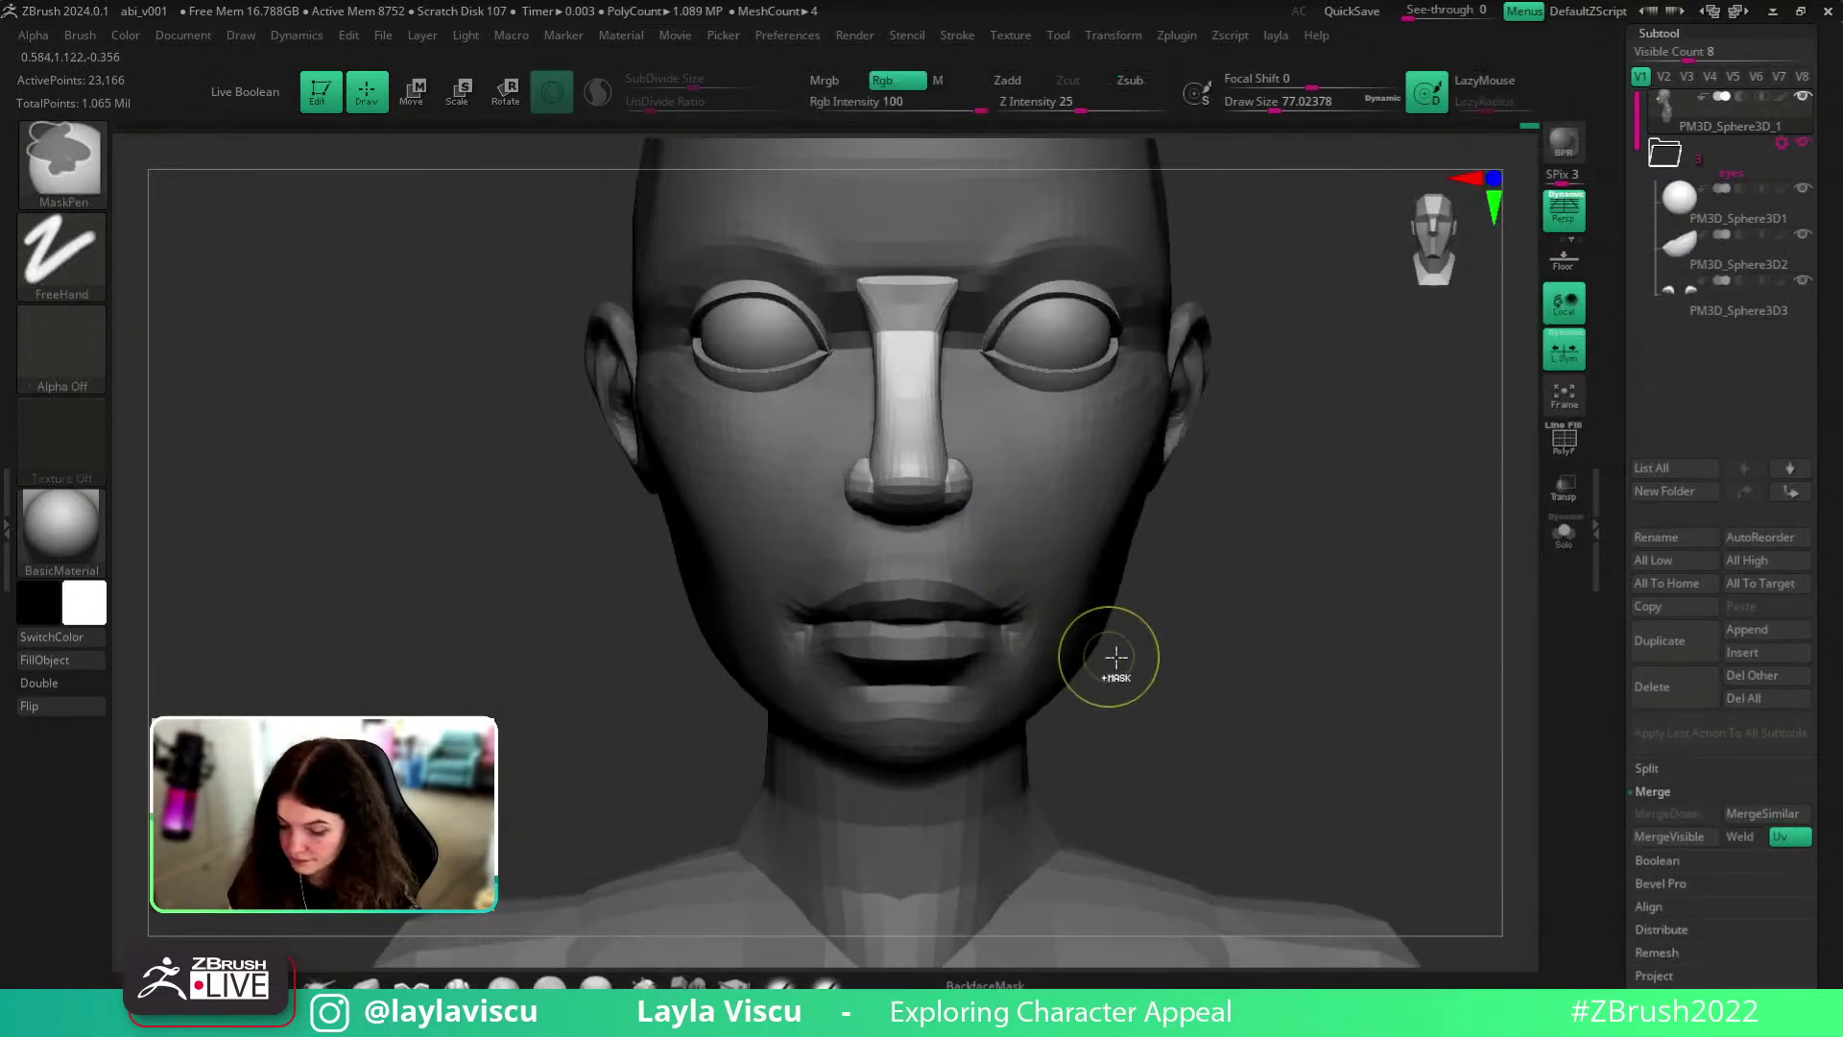
pyautogui.keyDown('alt'); pyautogui.click(1101, 650); pyautogui.keyUp('alt')
pyautogui.moveTo(937, 530); pyautogui.dragTo(939, 568, button='right')
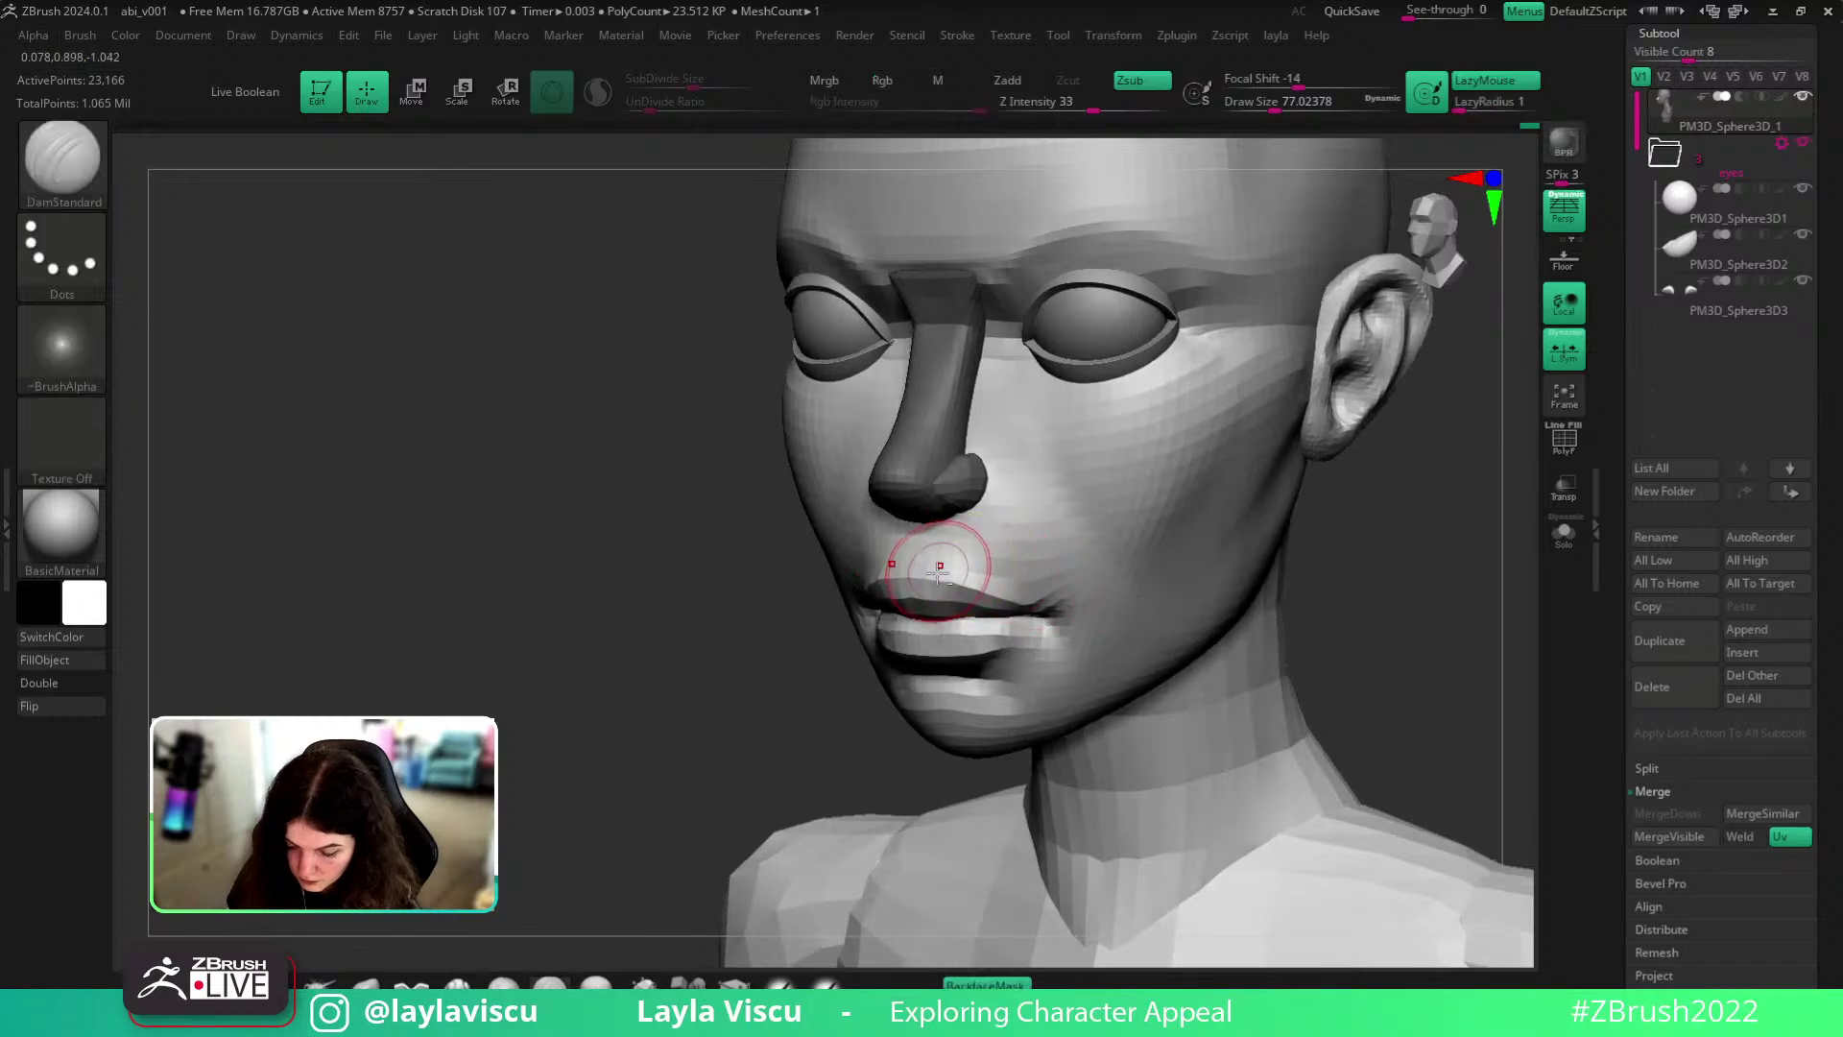
pyautogui.moveTo(951, 498); pyautogui.dragTo(937, 577, button='right')
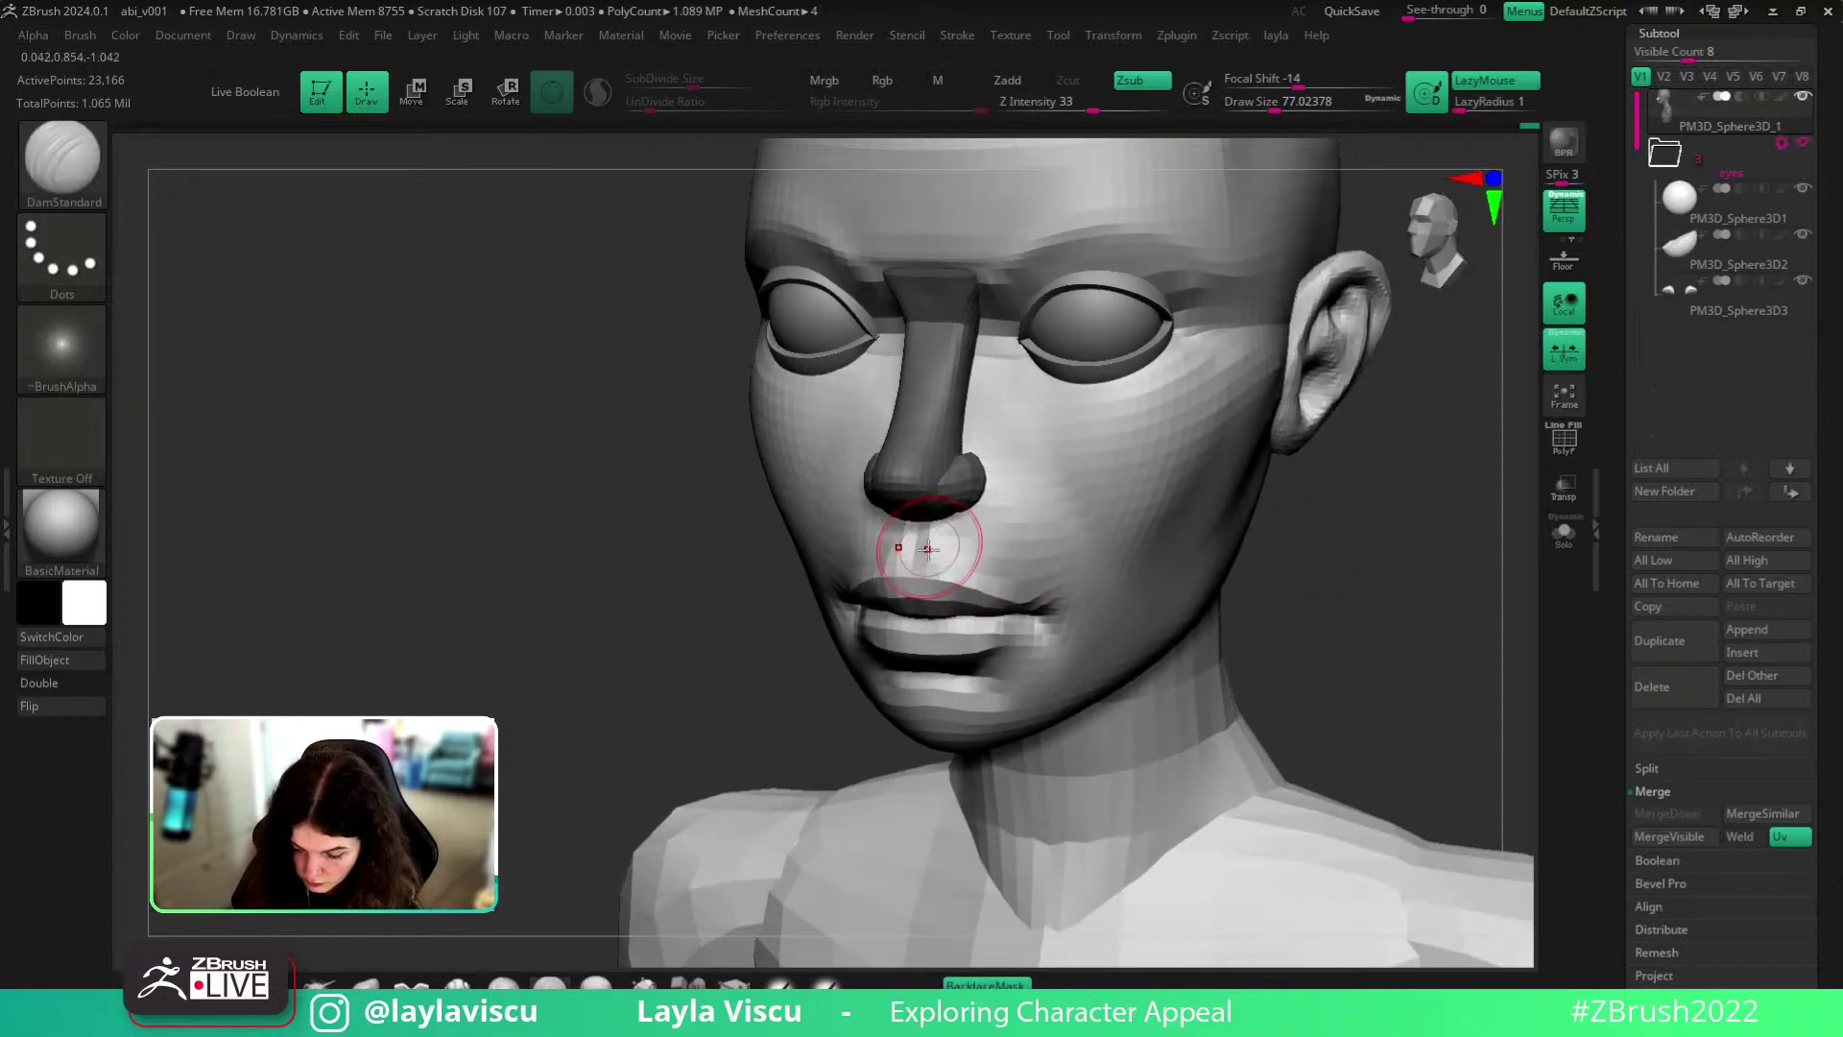
pyautogui.moveTo(1080, 558)
pyautogui.keyDown('shift'); pyautogui.mouseDown(button='right')
pyautogui.moveTo(1369, 617)
pyautogui.moveTo(1367, 574)
pyautogui.mouseUp(button='right'); pyautogui.keyUp('shift')
pyautogui.moveTo(1368, 574); pyautogui.dragTo(1263, 577, button='right')
pyautogui.moveTo(940, 564)
pyautogui.mouseDown(button='right')
pyautogui.moveTo(1350, 608)
pyautogui.moveTo(1411, 827)
pyautogui.mouseUp(button='right')
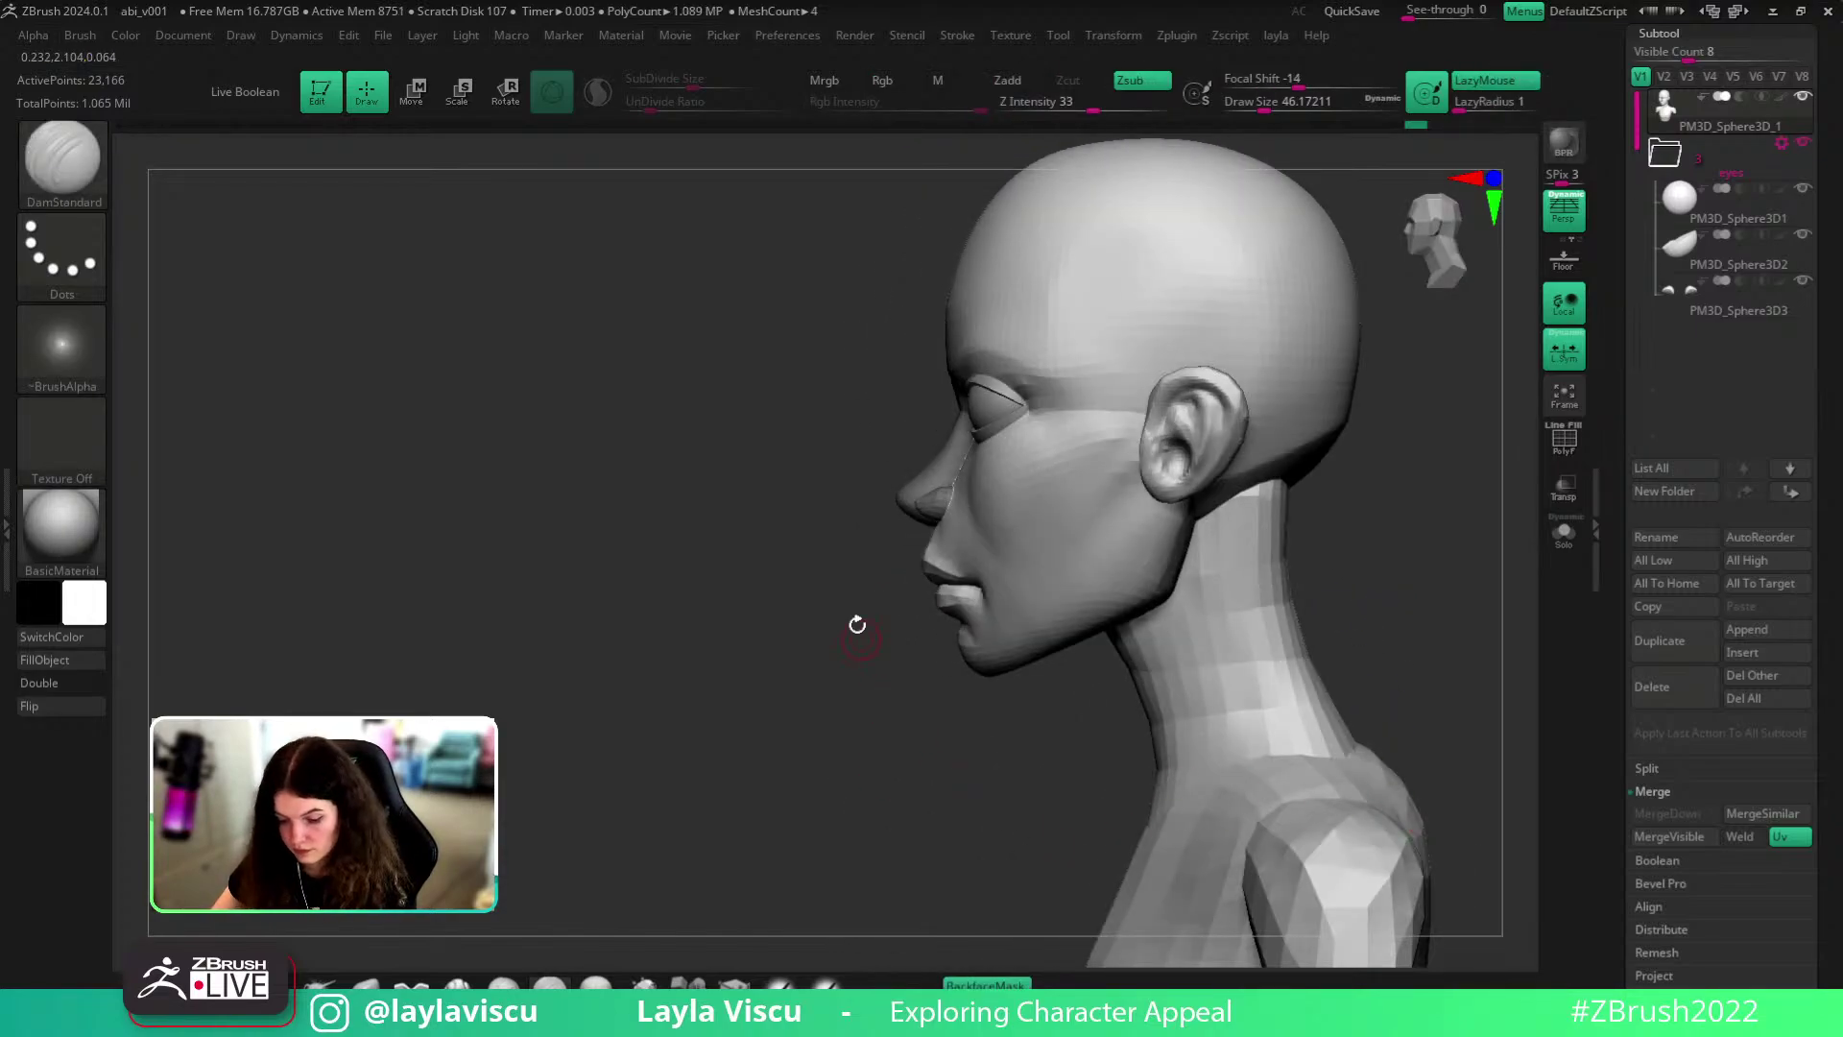
pyautogui.moveTo(787, 594)
pyautogui.mouseDown(button='right')
pyautogui.moveTo(844, 666)
pyautogui.moveTo(901, 667)
pyautogui.moveTo(973, 588)
pyautogui.moveTo(1361, 572)
pyautogui.mouseUp(button='right')
# - Isolate the nose polygroup, subdivide only that part once and unhide the rest of the head
pyautogui.press('ctrl')
pyautogui.keyDown('ctrl'); pyautogui.moveTo(1307, 611); pyautogui.dragTo(1313, 619); pyautogui.keyUp('ctrl')
pyautogui.keyDown('ctrl'); pyautogui.keyDown('shift'); pyautogui.click(1041, 533); pyautogui.keyUp('shift'); pyautogui.keyUp('ctrl')
pyautogui.keyDown('ctrl'); pyautogui.moveTo(1065, 531); pyautogui.dragTo(1308, 527, button='right'); pyautogui.keyUp('ctrl')
pyautogui.hotkey('ctrl', 'd')
pyautogui.keyDown('ctrl'); pyautogui.keyDown('shift'); pyautogui.click(1324, 536); pyautogui.keyUp('shift'); pyautogui.keyUp('ctrl')
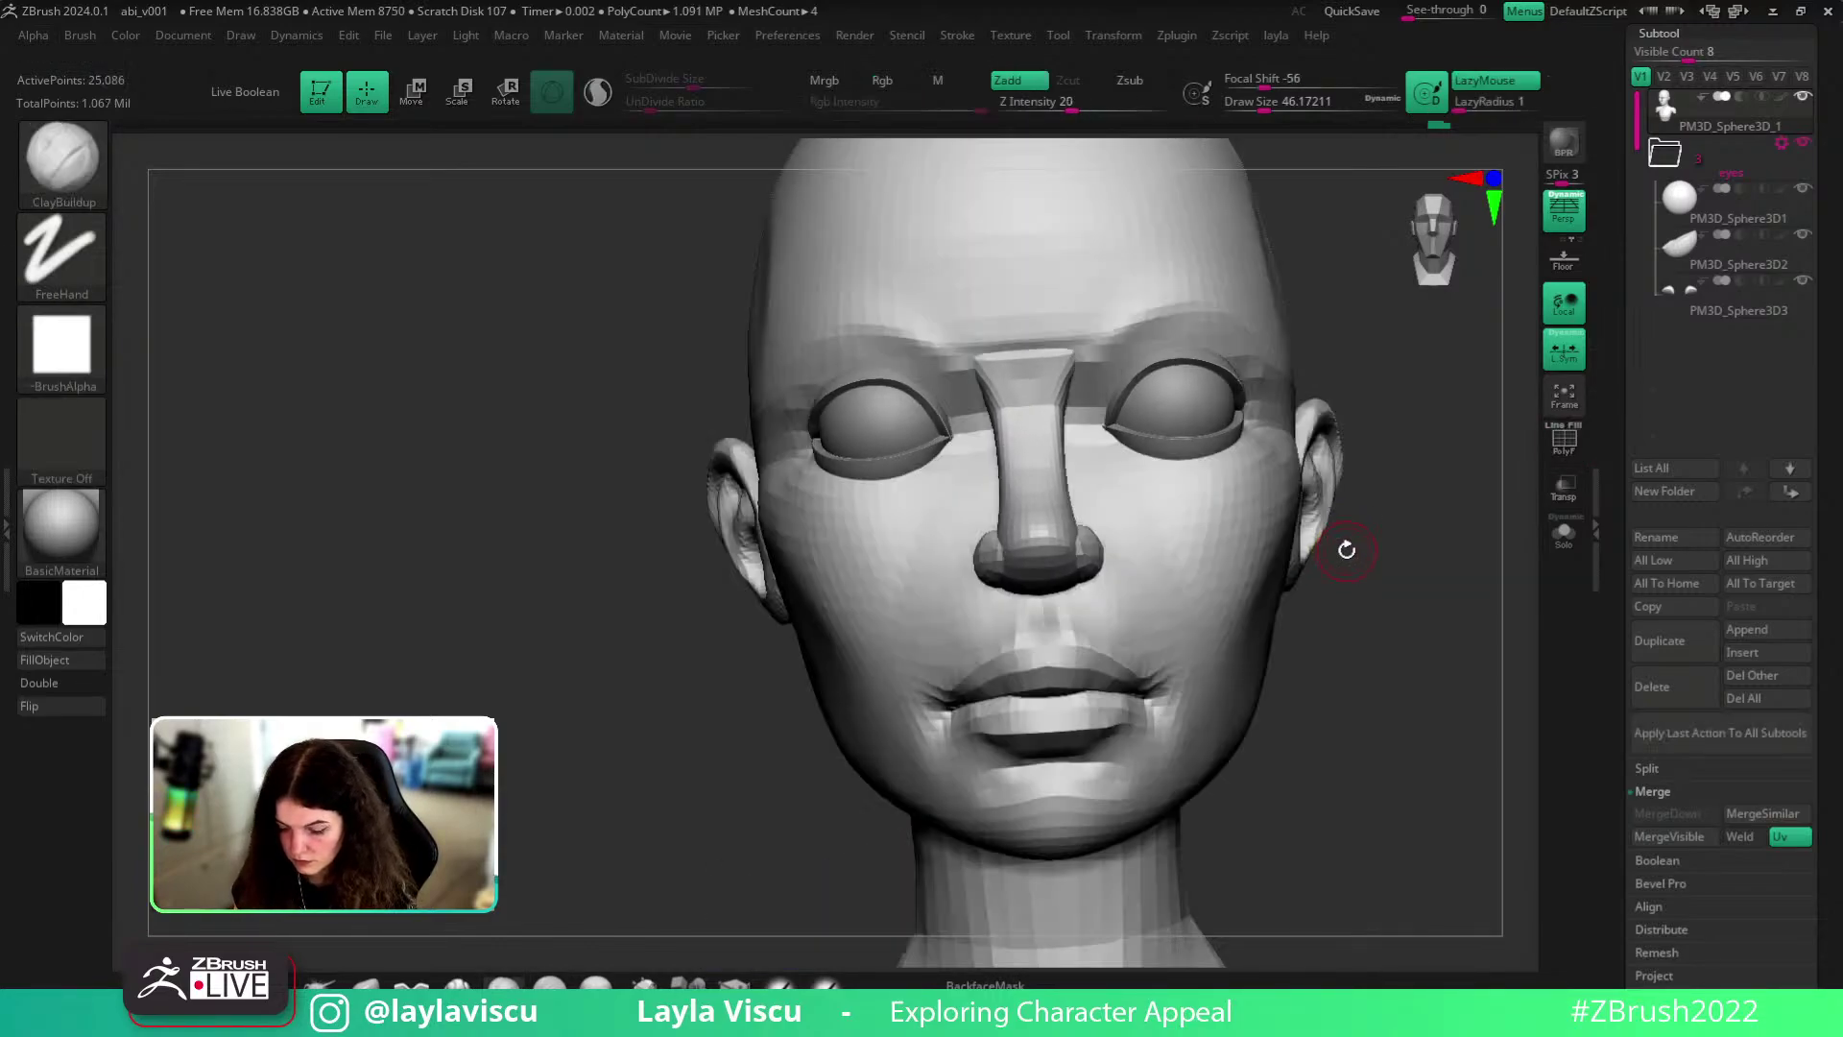
# - Isolate the subdivided nose with the polyframe shown, smooth its surface, and unhide the whole head
pyautogui.hotkey('shift', 'f')
pyautogui.keyDown('ctrl'); pyautogui.keyDown('shift'); pyautogui.click(1049, 535); pyautogui.keyUp('shift'); pyautogui.keyUp('ctrl')
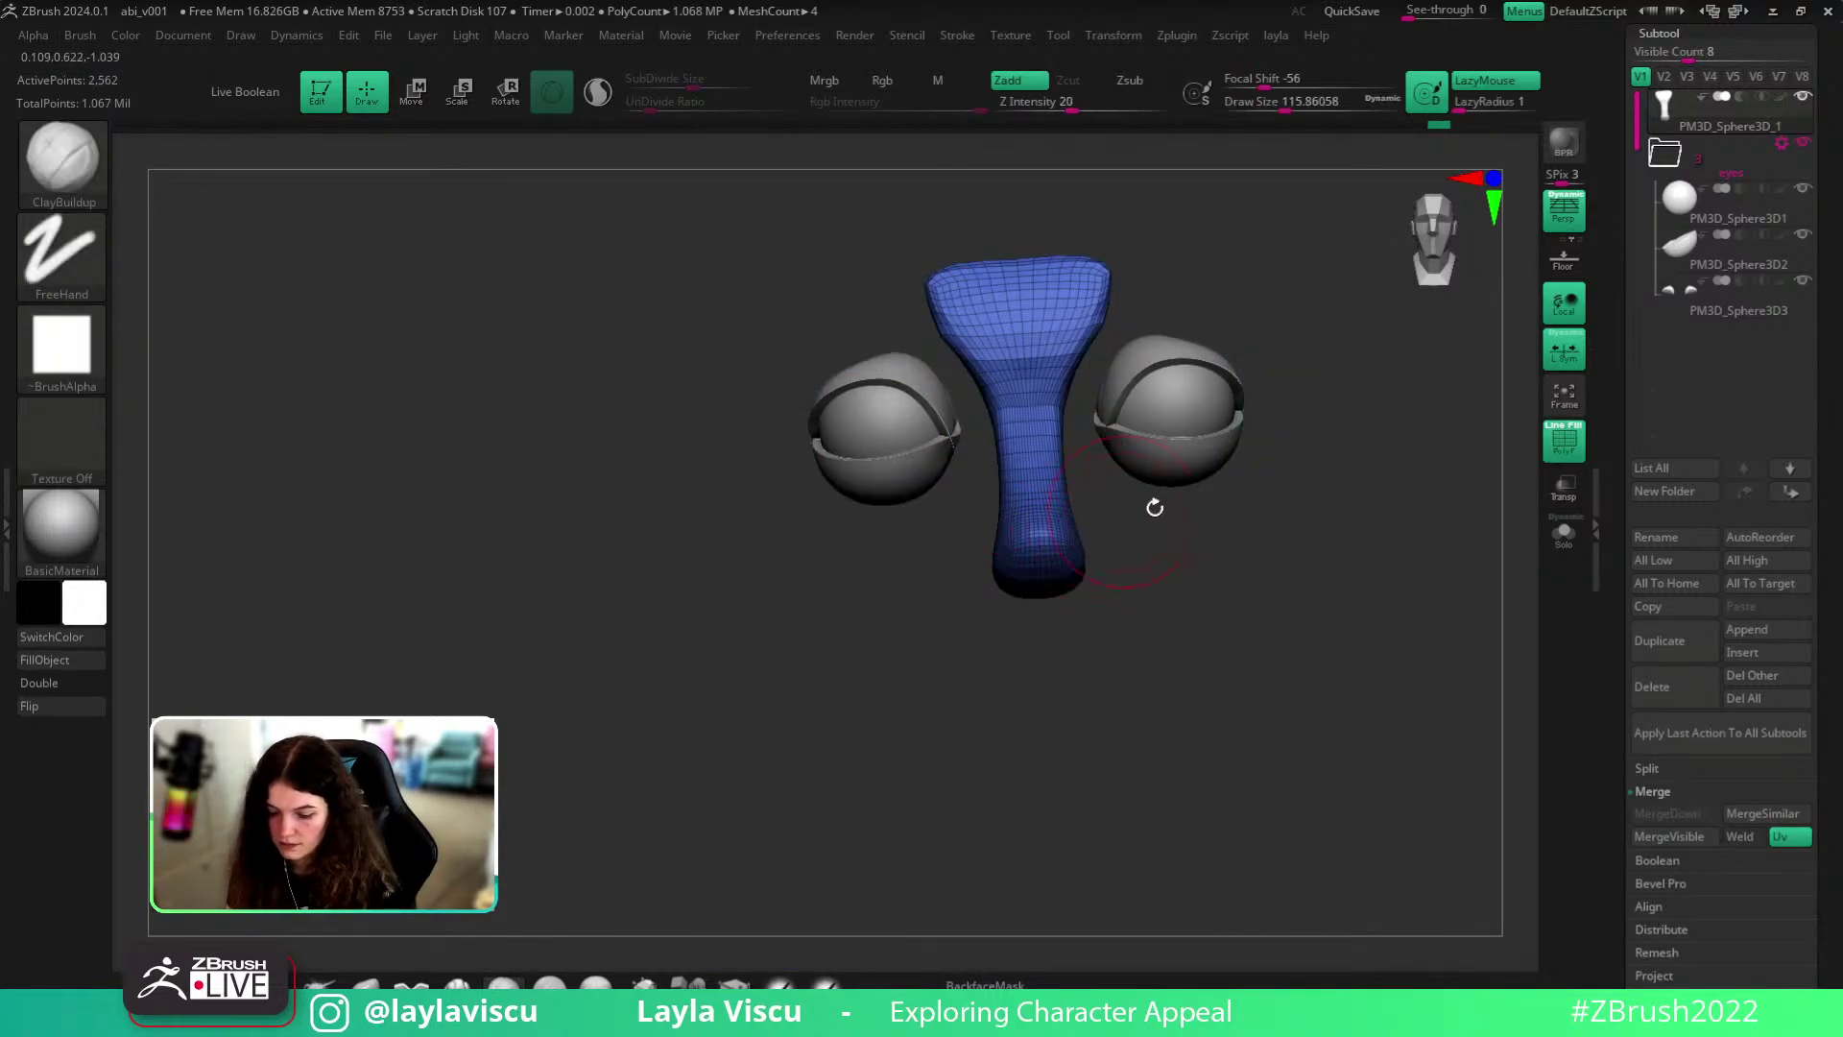
pyautogui.keyDown('ctrl'); pyautogui.keyDown('shift'); pyautogui.click(1405, 663); pyautogui.keyUp('shift'); pyautogui.keyUp('ctrl')
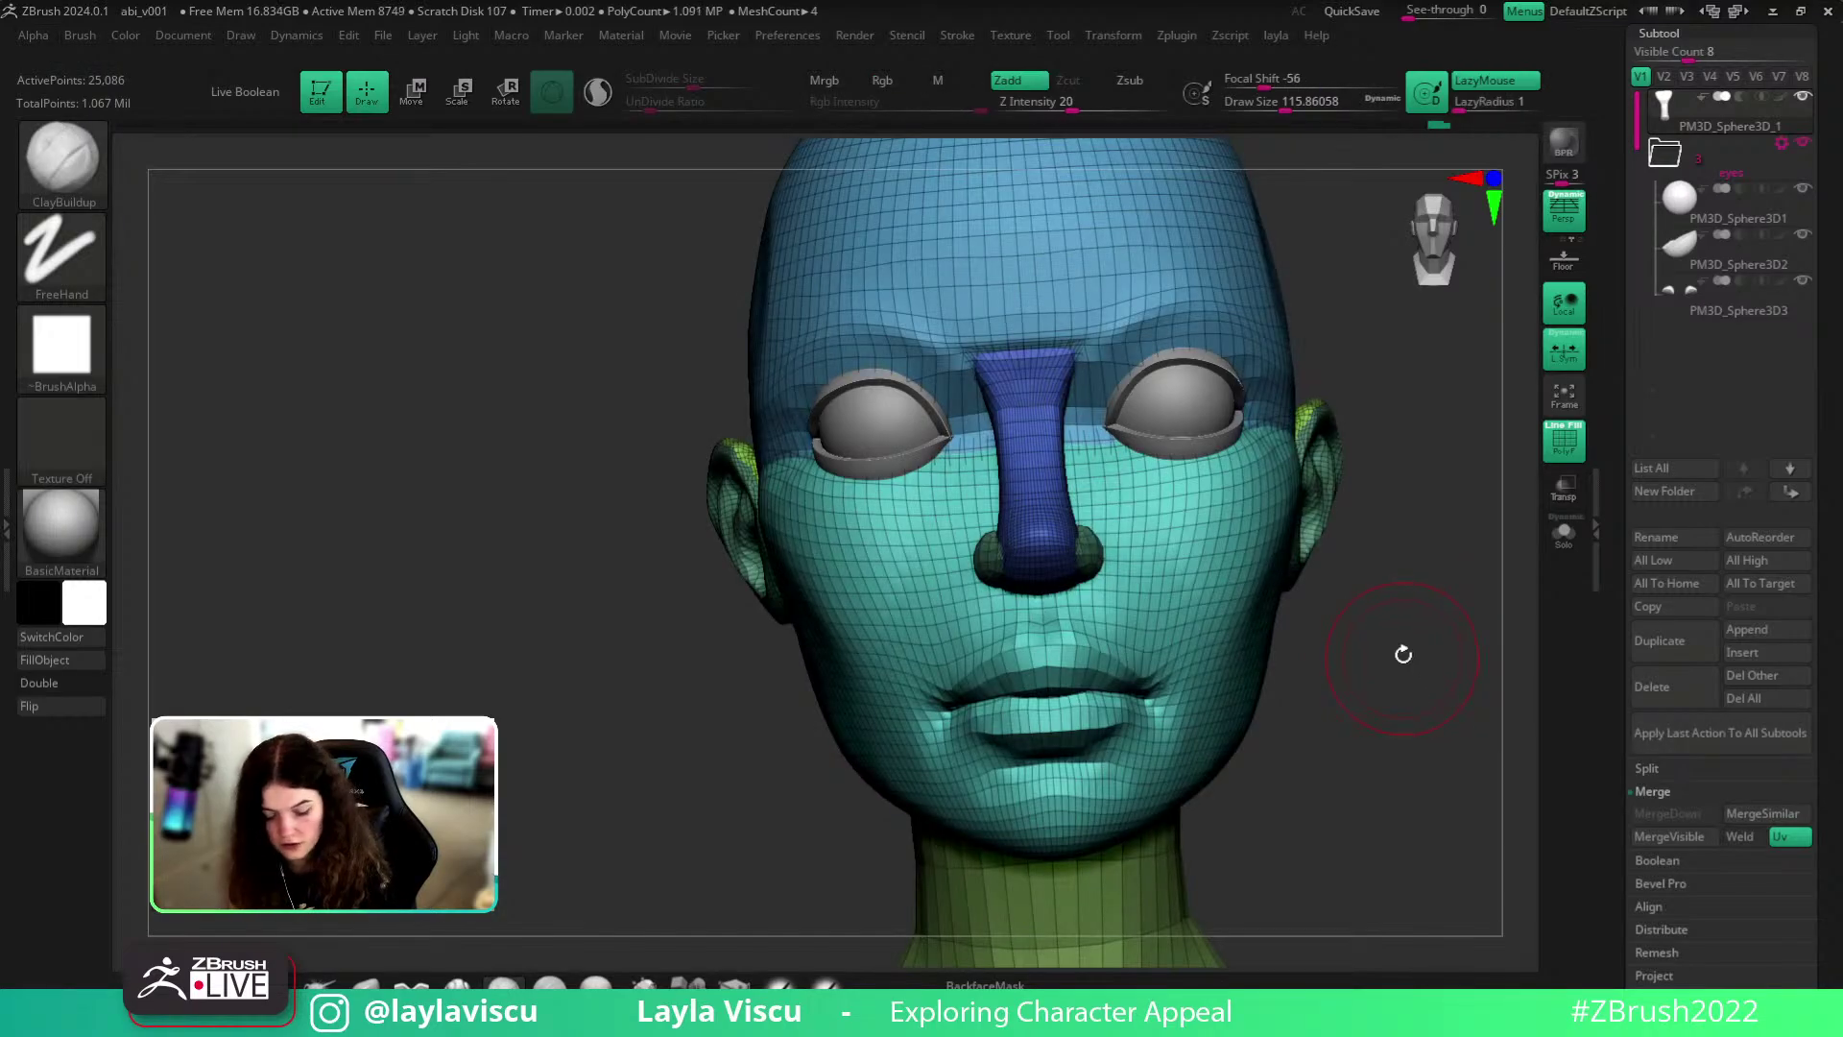
pyautogui.keyDown('ctrl'); pyautogui.keyDown('shift'); pyautogui.click(1049, 567); pyautogui.keyUp('shift'); pyautogui.keyUp('ctrl')
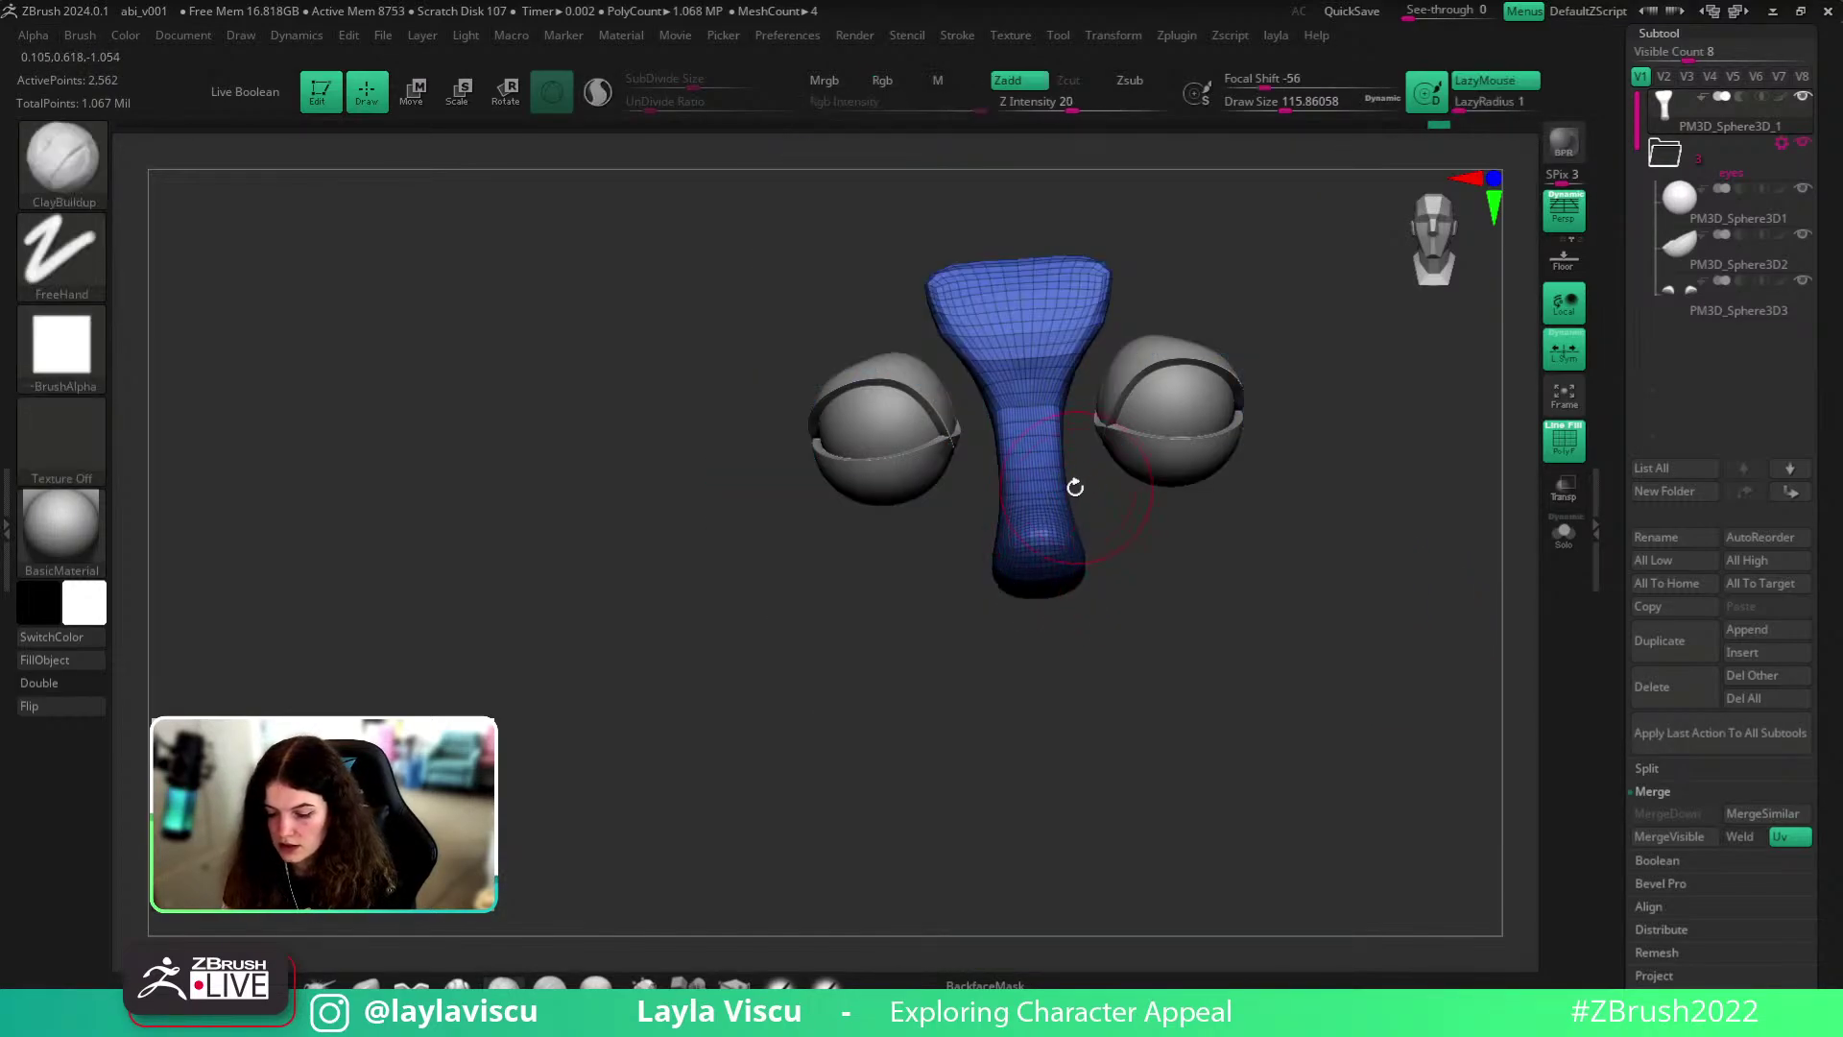
pyautogui.hotkey('shift', 'f')
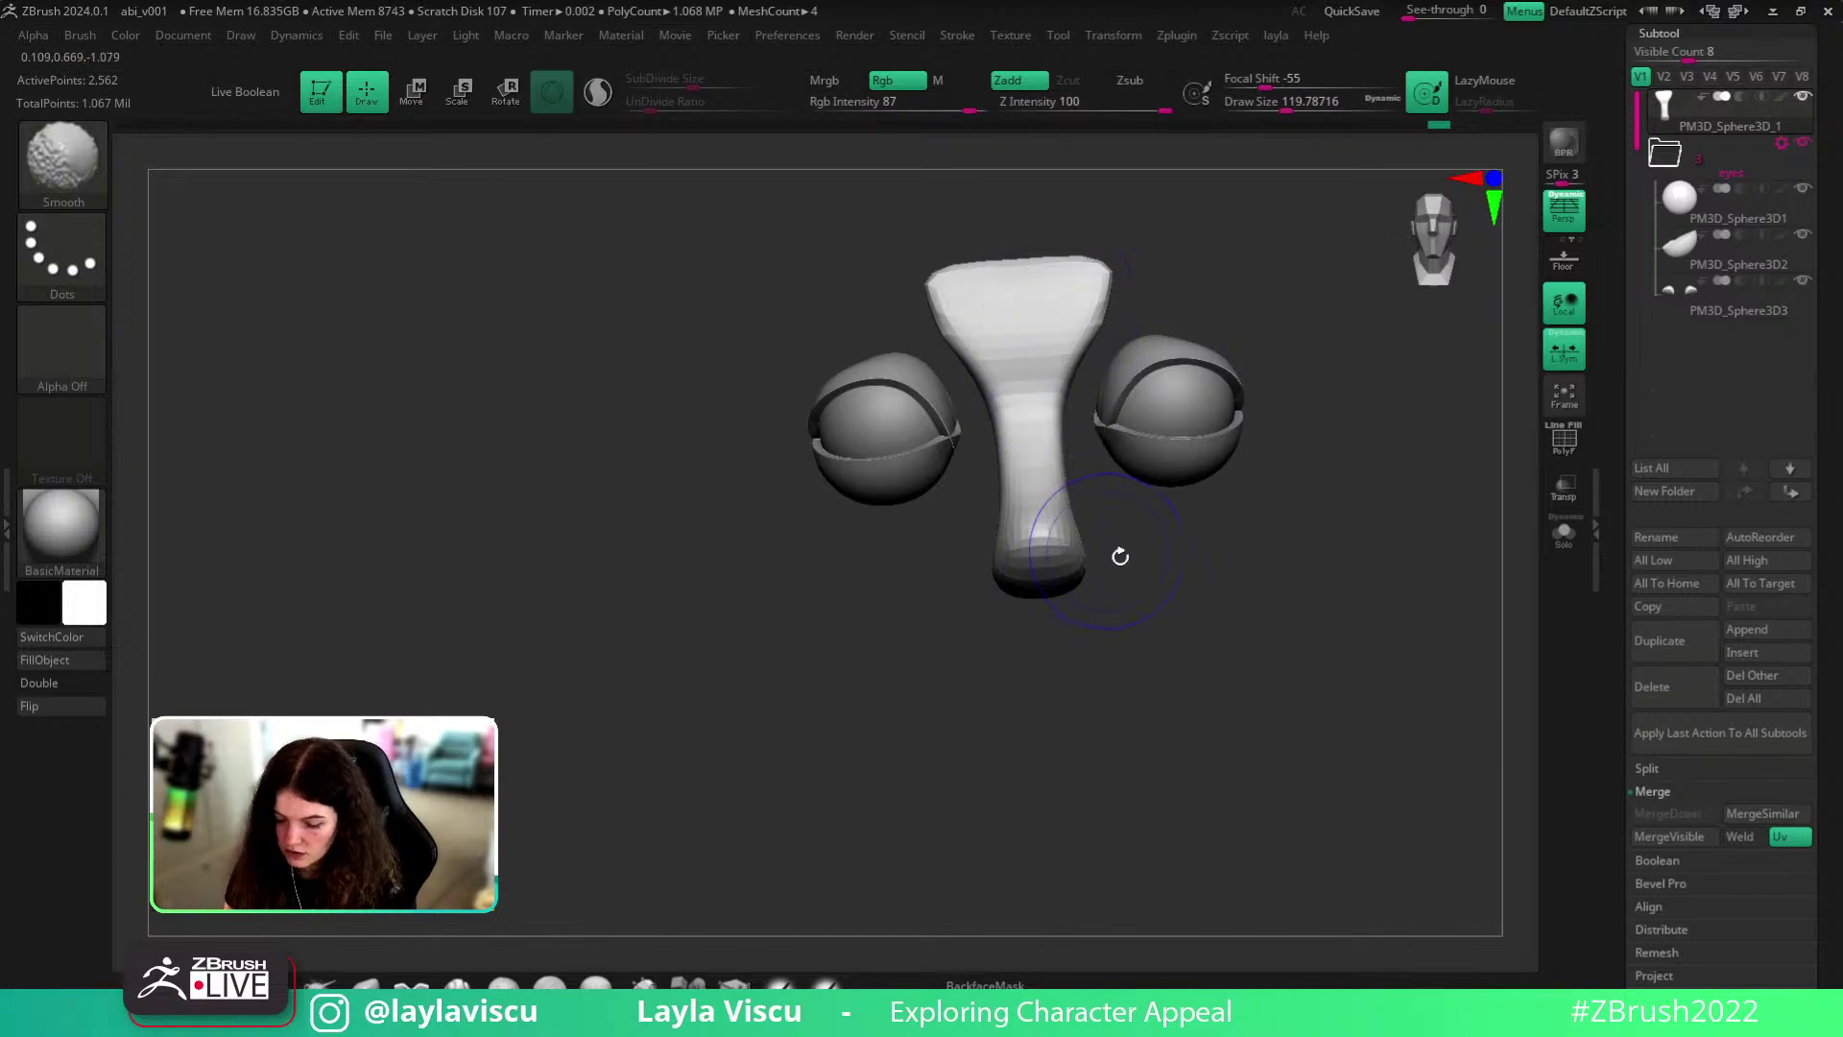
pyautogui.hotkey('shift', 'f')
pyautogui.keyDown('ctrl'); pyautogui.keyDown('shift'); pyautogui.click(1435, 580); pyautogui.keyUp('shift'); pyautogui.keyUp('ctrl')
# - Flatten the planes of the nose tip with TrimDynamic at draw size about 54
pyautogui.keyDown('ctrl'); pyautogui.moveTo(1441, 605); pyautogui.dragTo(1366, 518, button='right'); pyautogui.keyUp('ctrl')
pyautogui.moveTo(1365, 519)
pyautogui.mouseDown()
pyautogui.moveTo(1372, 629)
pyautogui.moveTo(1366, 564)
pyautogui.moveTo(1362, 625)
pyautogui.moveTo(1324, 585)
pyautogui.mouseUp()
pyautogui.press('b')
pyautogui.press('m')
pyautogui.press('v')
pyautogui.keyDown('ctrl'); pyautogui.moveTo(1324, 585); pyautogui.dragTo(1329, 662, button='right'); pyautogui.keyUp('ctrl')
pyautogui.hotkey('shift', 'f')
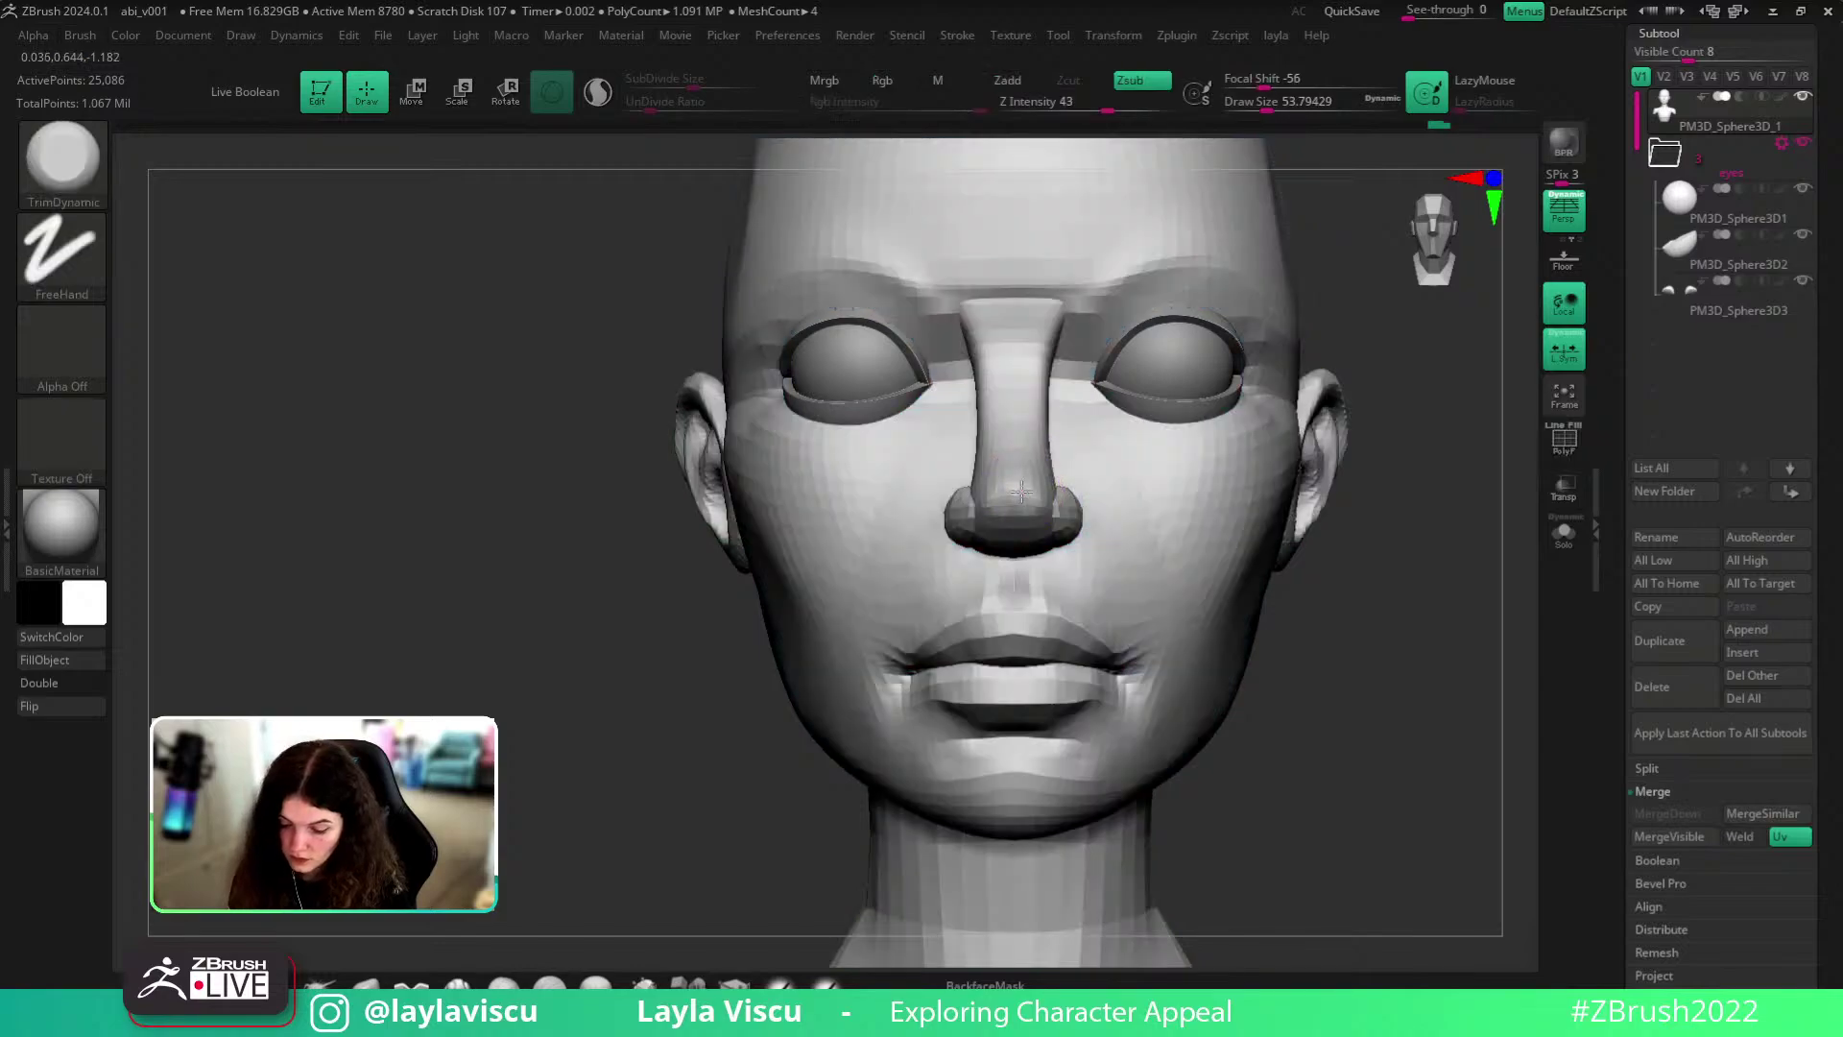
pyautogui.moveTo(1367, 552); pyautogui.dragTo(1366, 580)
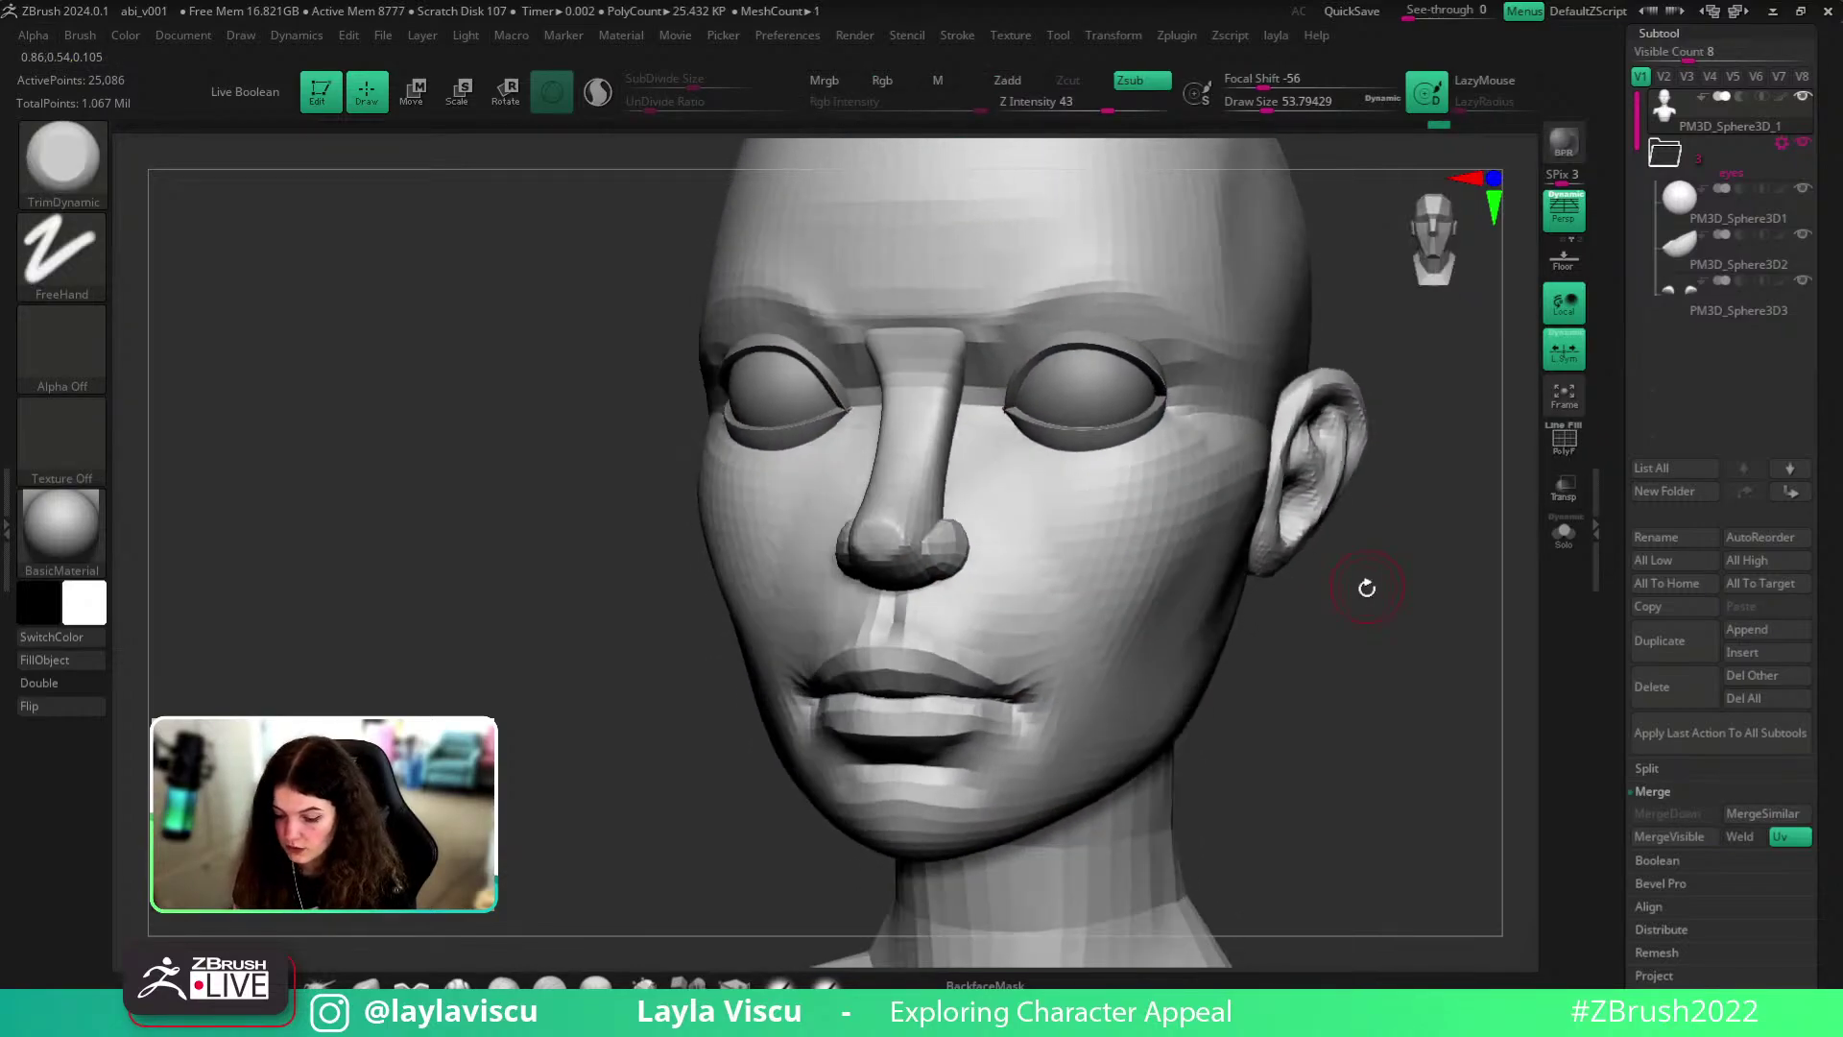
# - Adjust the shape of the nose tip with the Move brush at draw size about 41
pyautogui.hotkey('shift', 'f')
pyautogui.hotkey('shift', 'f')
pyautogui.click(365, 985)
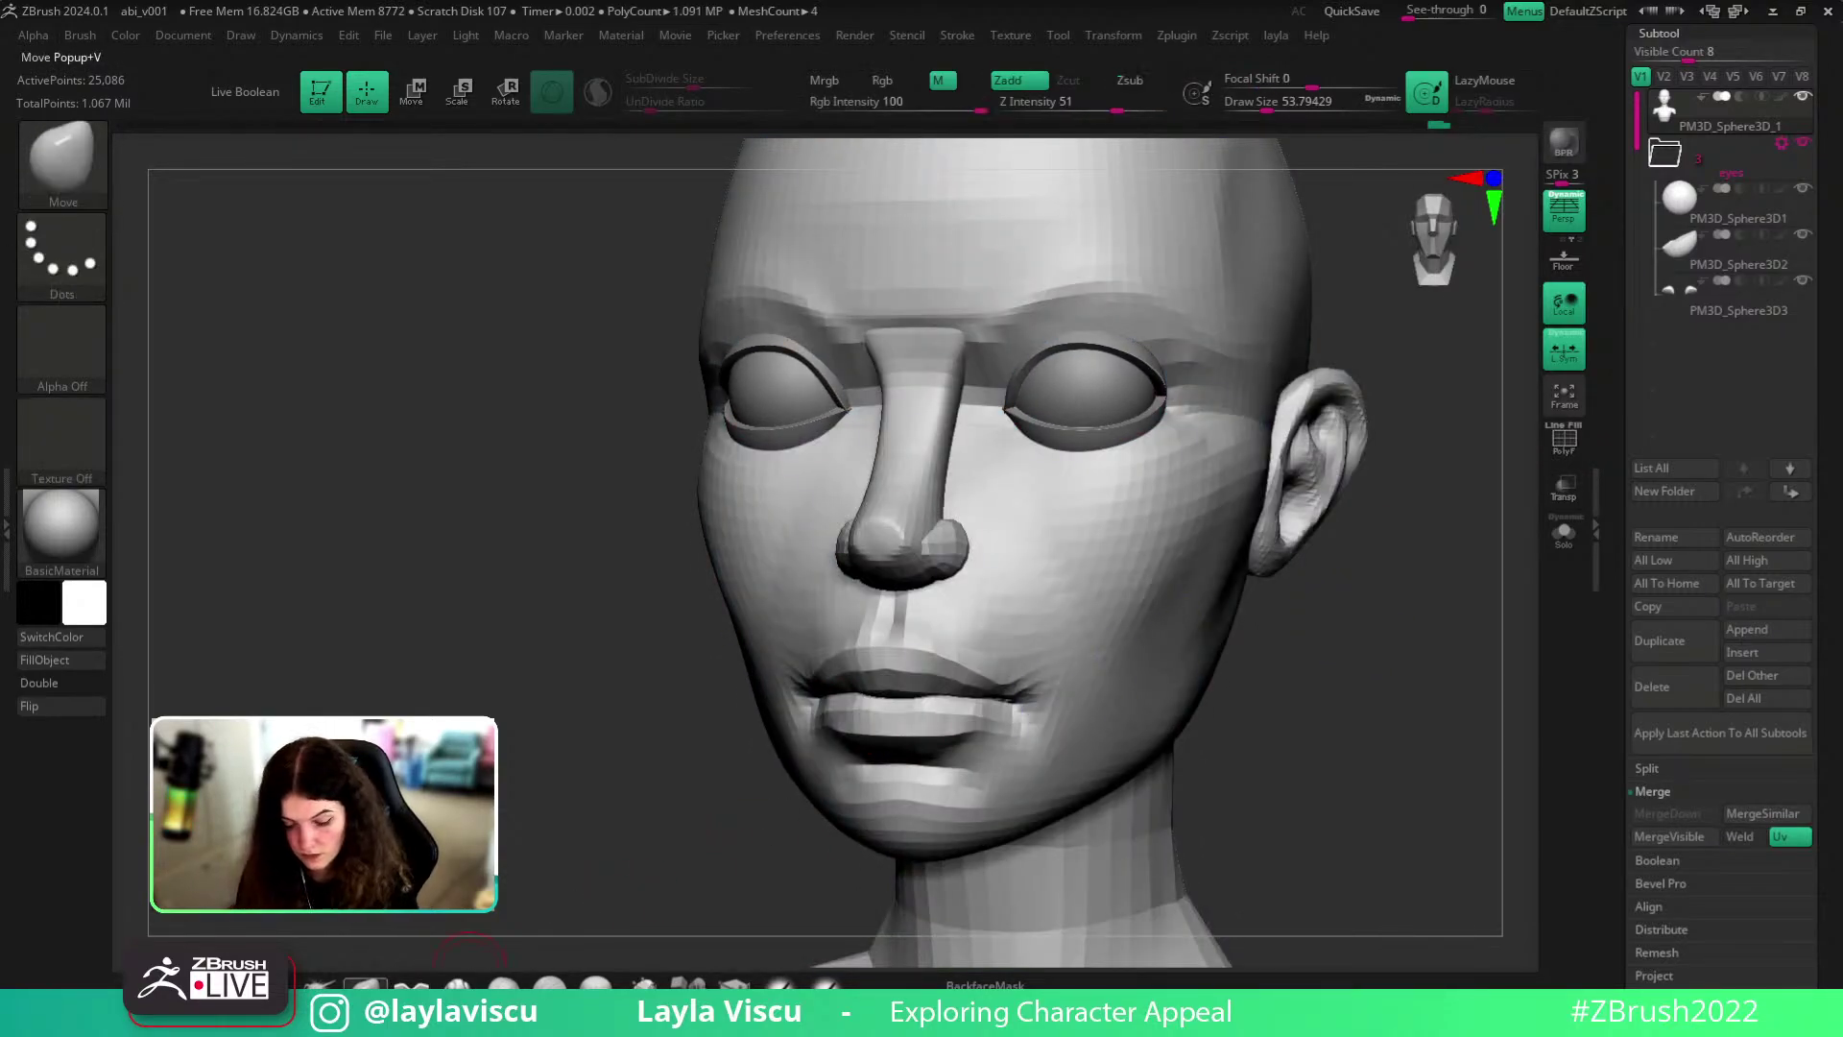
pyautogui.press('s')
pyautogui.moveTo(900, 533); pyautogui.dragTo(896, 533)
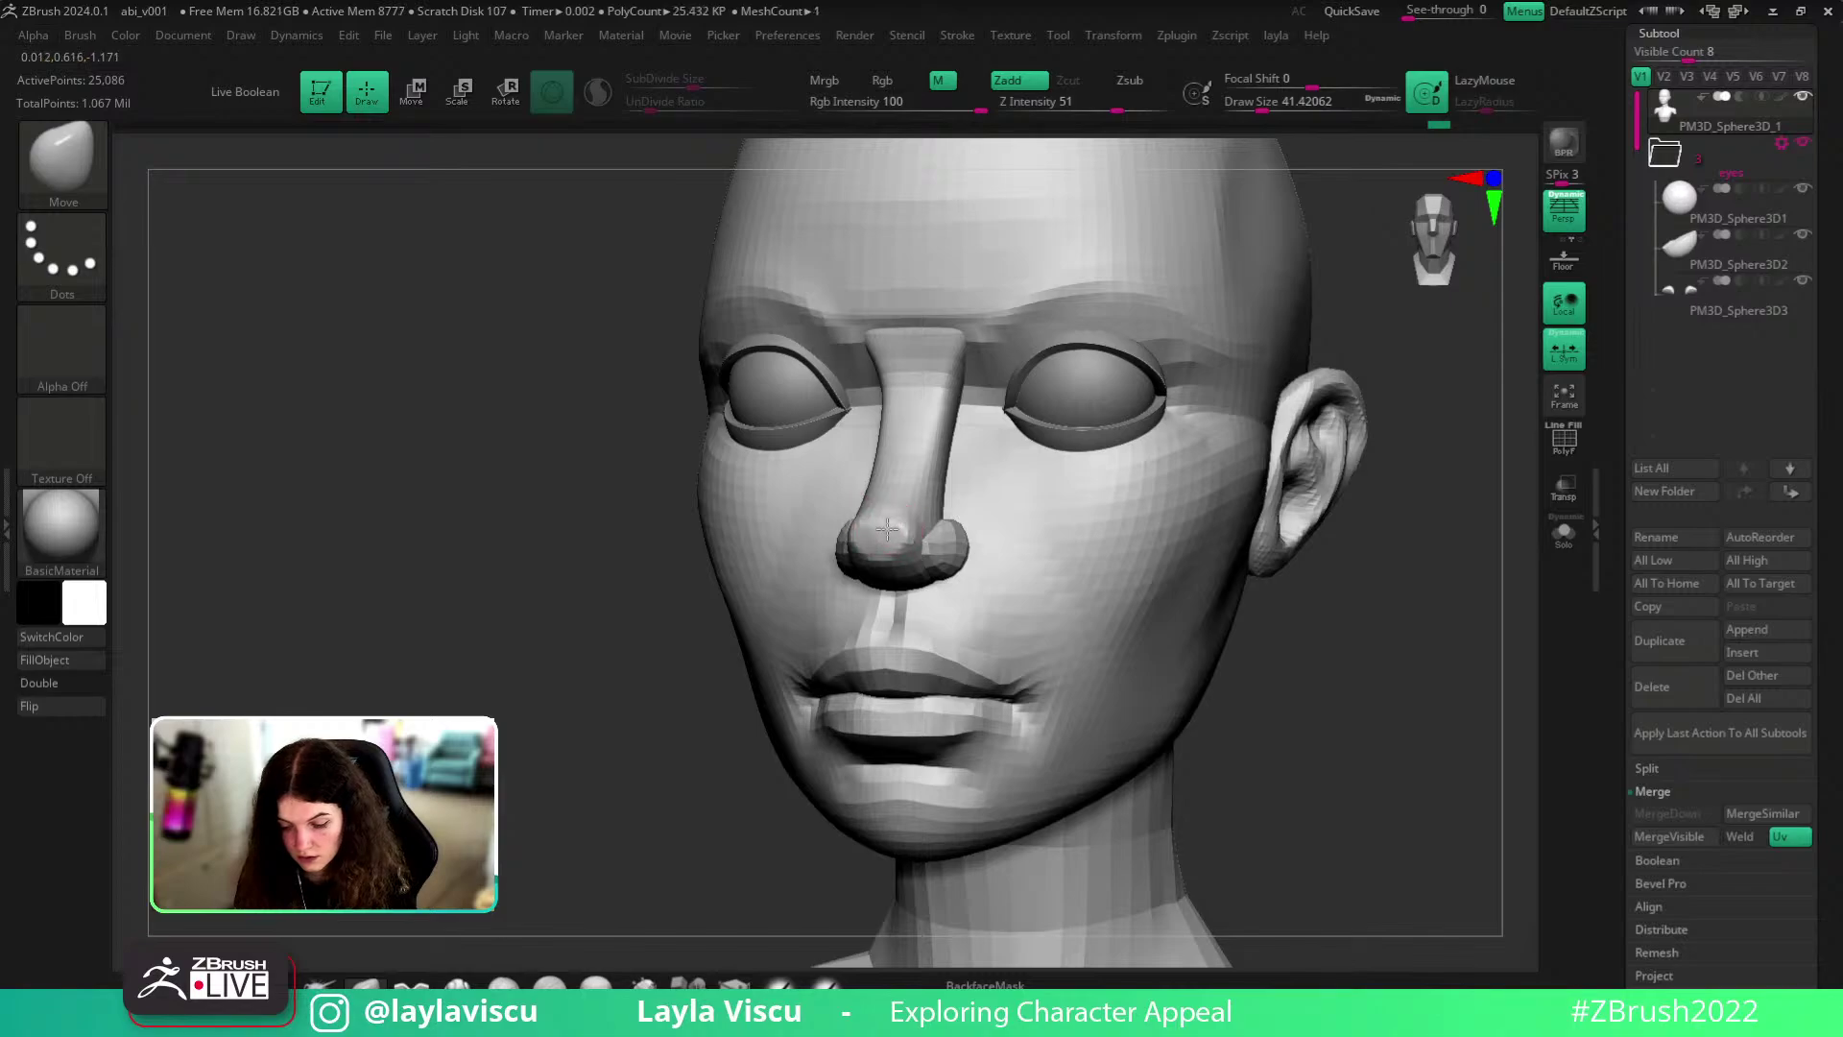
pyautogui.keyDown('ctrl'); pyautogui.moveTo(1000, 488); pyautogui.dragTo(998, 418, button='right'); pyautogui.keyUp('ctrl')
pyautogui.moveTo(1238, 667)
pyautogui.keyDown('shift'); pyautogui.mouseDown()
pyautogui.moveTo(1304, 674)
pyautogui.moveTo(1328, 633)
pyautogui.moveTo(1304, 638)
pyautogui.mouseUp(); pyautogui.keyUp('shift')
# - Undo the nose subdivision together with the smoothing, trimming and moving done on it, and view the full bust from the front
pyautogui.hotkey('shift', 'f')
pyautogui.keyDown('ctrl'); pyautogui.moveTo(1318, 702); pyautogui.dragTo(1287, 538, button='right'); pyautogui.keyUp('ctrl')
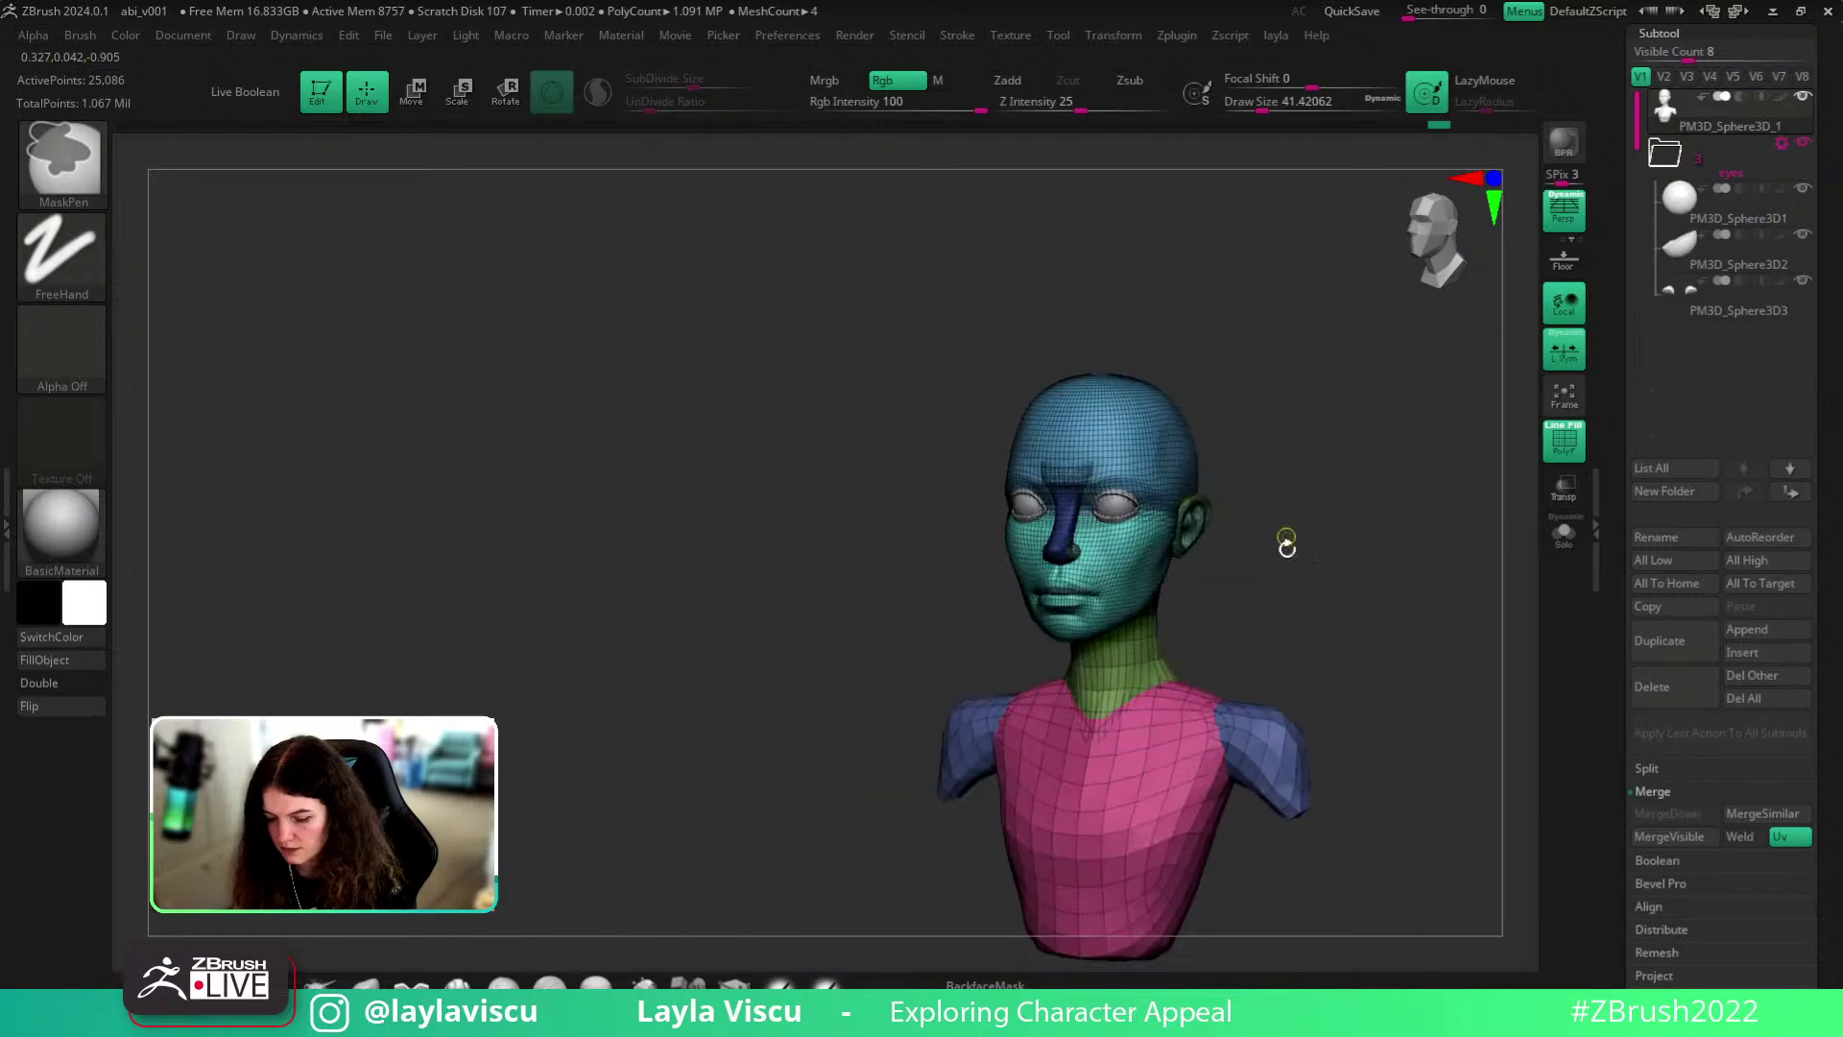
pyautogui.keyDown('alt'); pyautogui.moveTo(1317, 663); pyautogui.dragTo(1279, 568); pyautogui.keyUp('alt')
pyautogui.hotkey('ctrl', 'z')
pyautogui.hotkey('ctrl', 'z')
pyautogui.hotkey('ctrl', 'z')
pyautogui.hotkey('ctrl', 'z')
pyautogui.hotkey('ctrl', 'z')
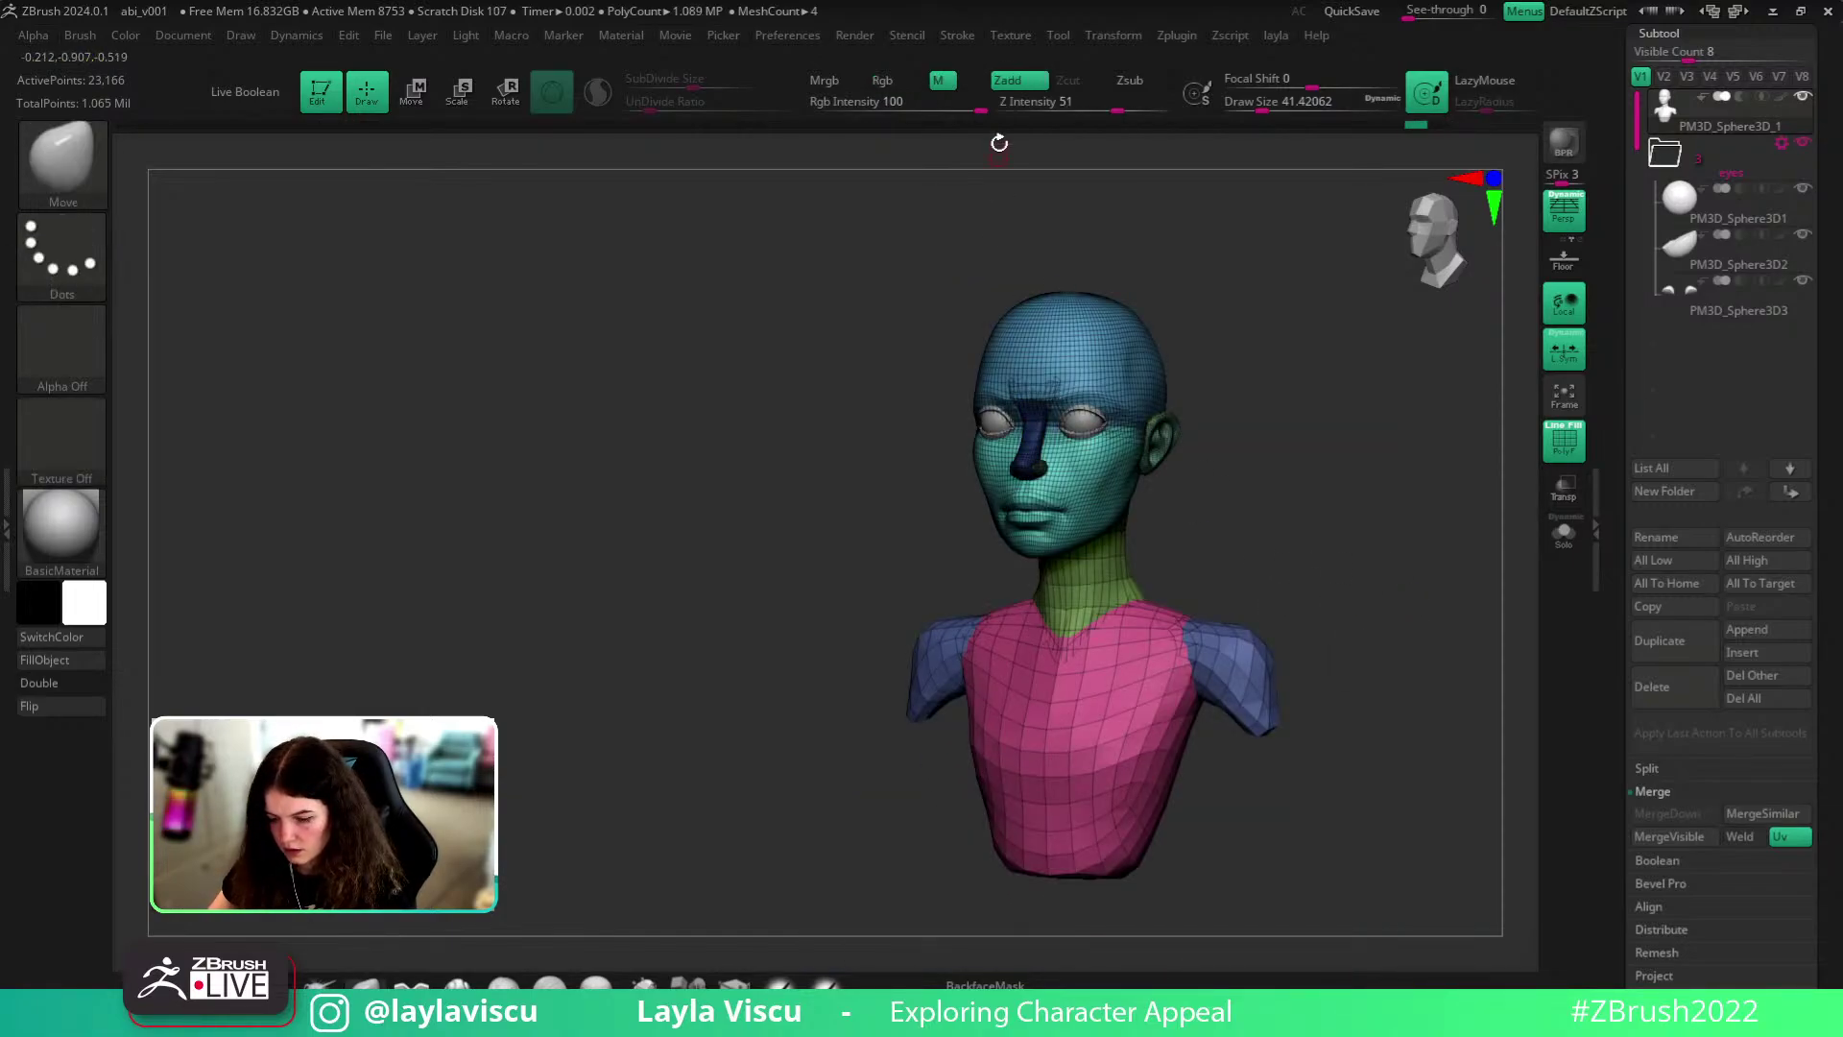
pyautogui.click(1430, 124)
pyautogui.keyDown('ctrl'); pyautogui.moveTo(1363, 538); pyautogui.dragTo(1403, 686, button='right'); pyautogui.keyUp('ctrl')
pyautogui.hotkey('ctrl', 'z')
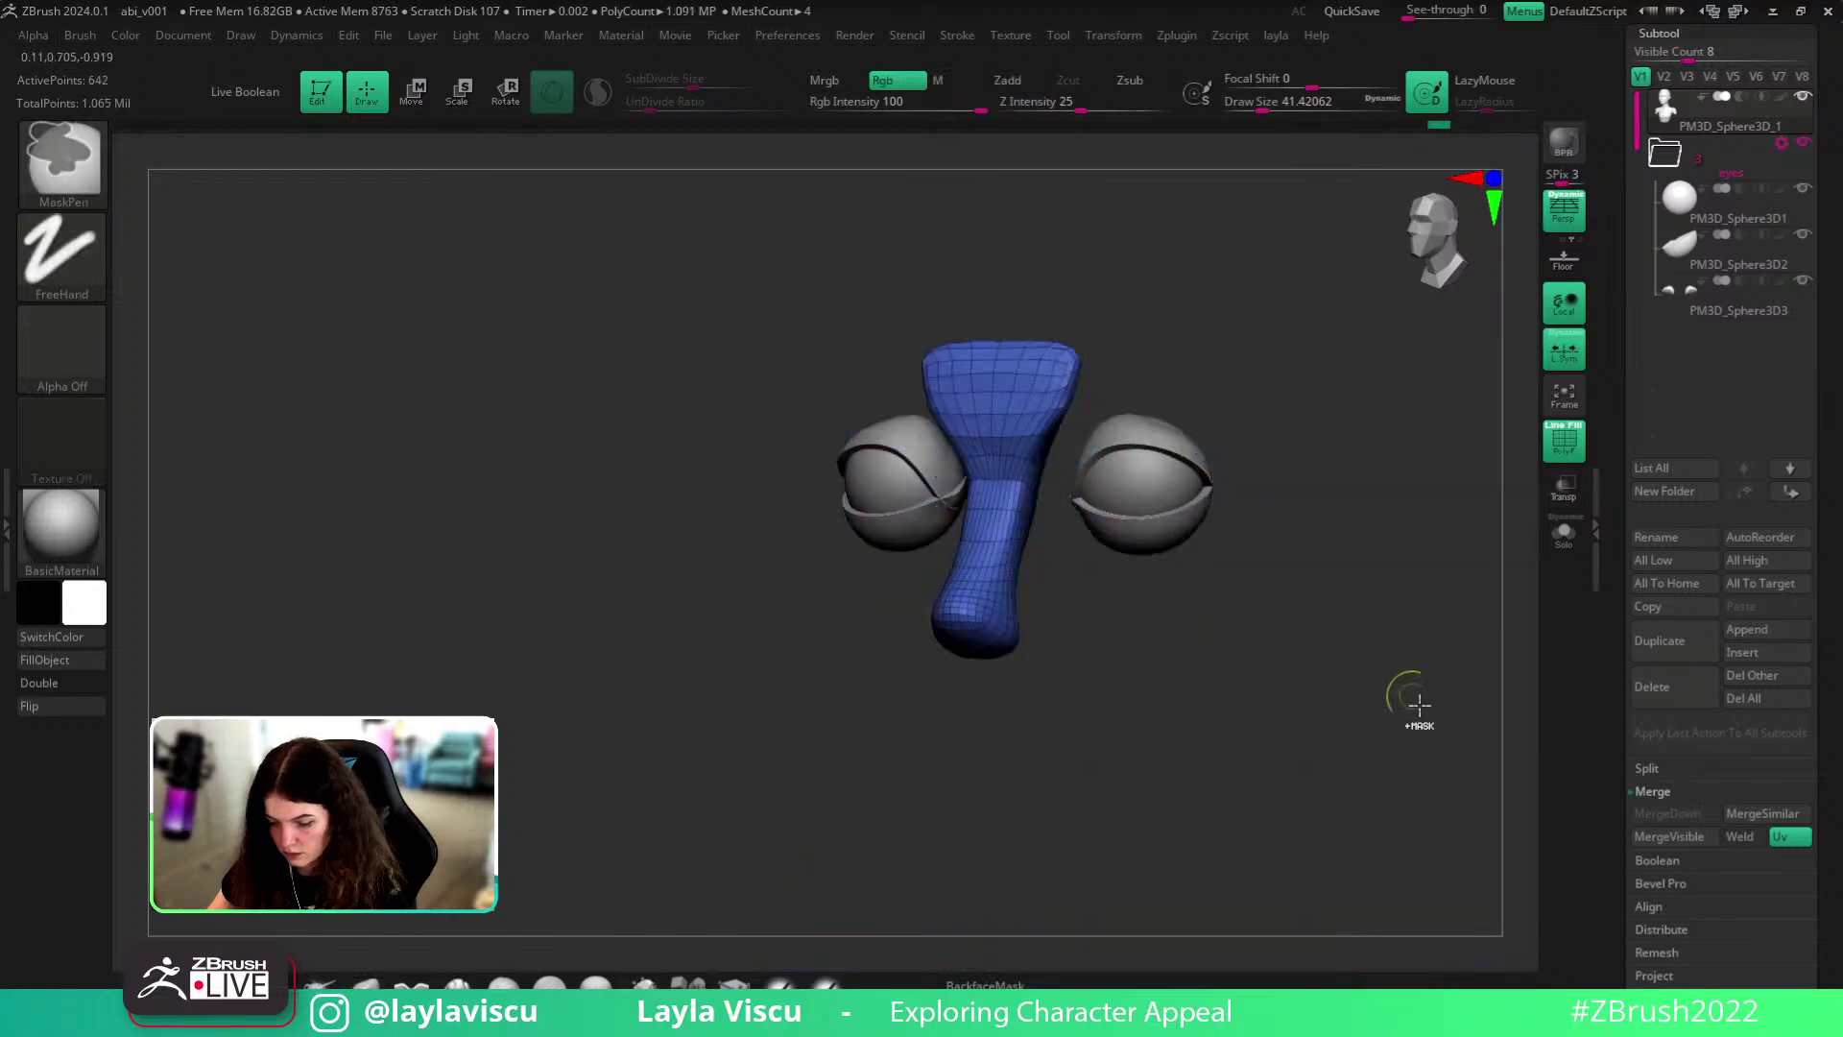
pyautogui.hotkey('ctrl', 'z')
pyautogui.press('f')
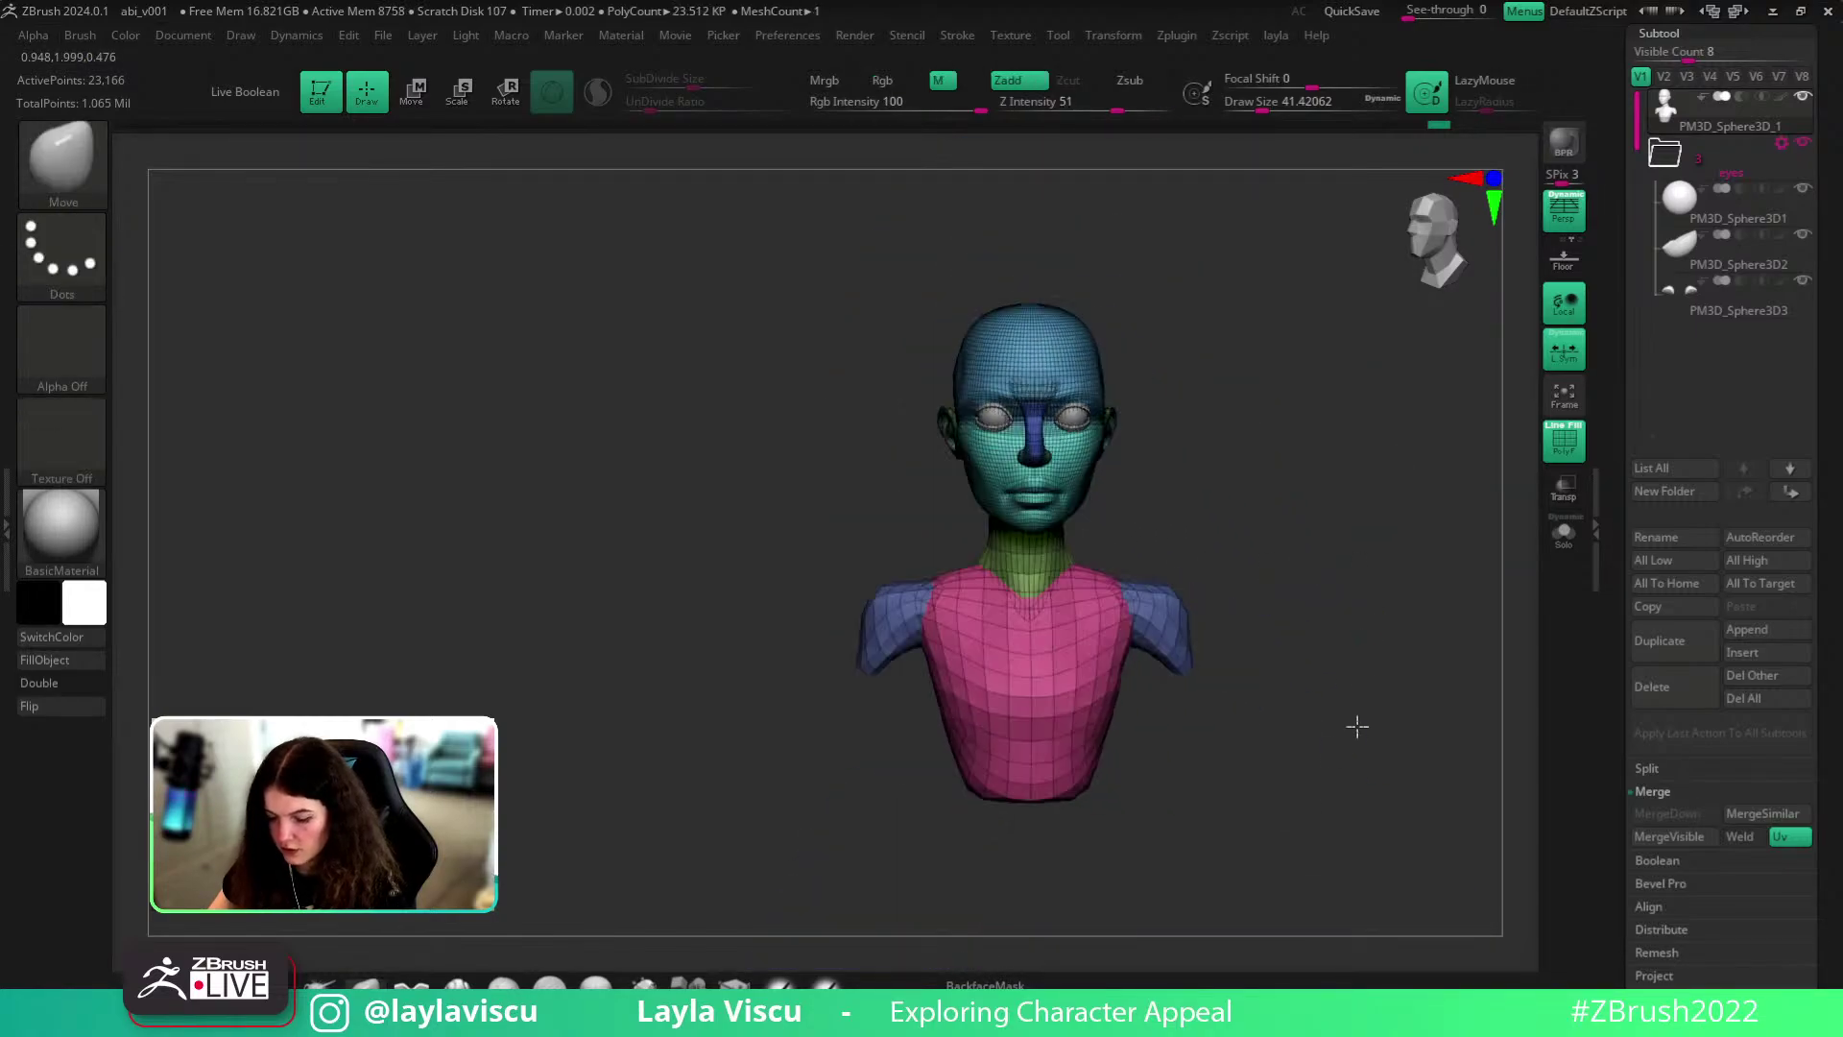
pyautogui.hotkey('shift', 'f')
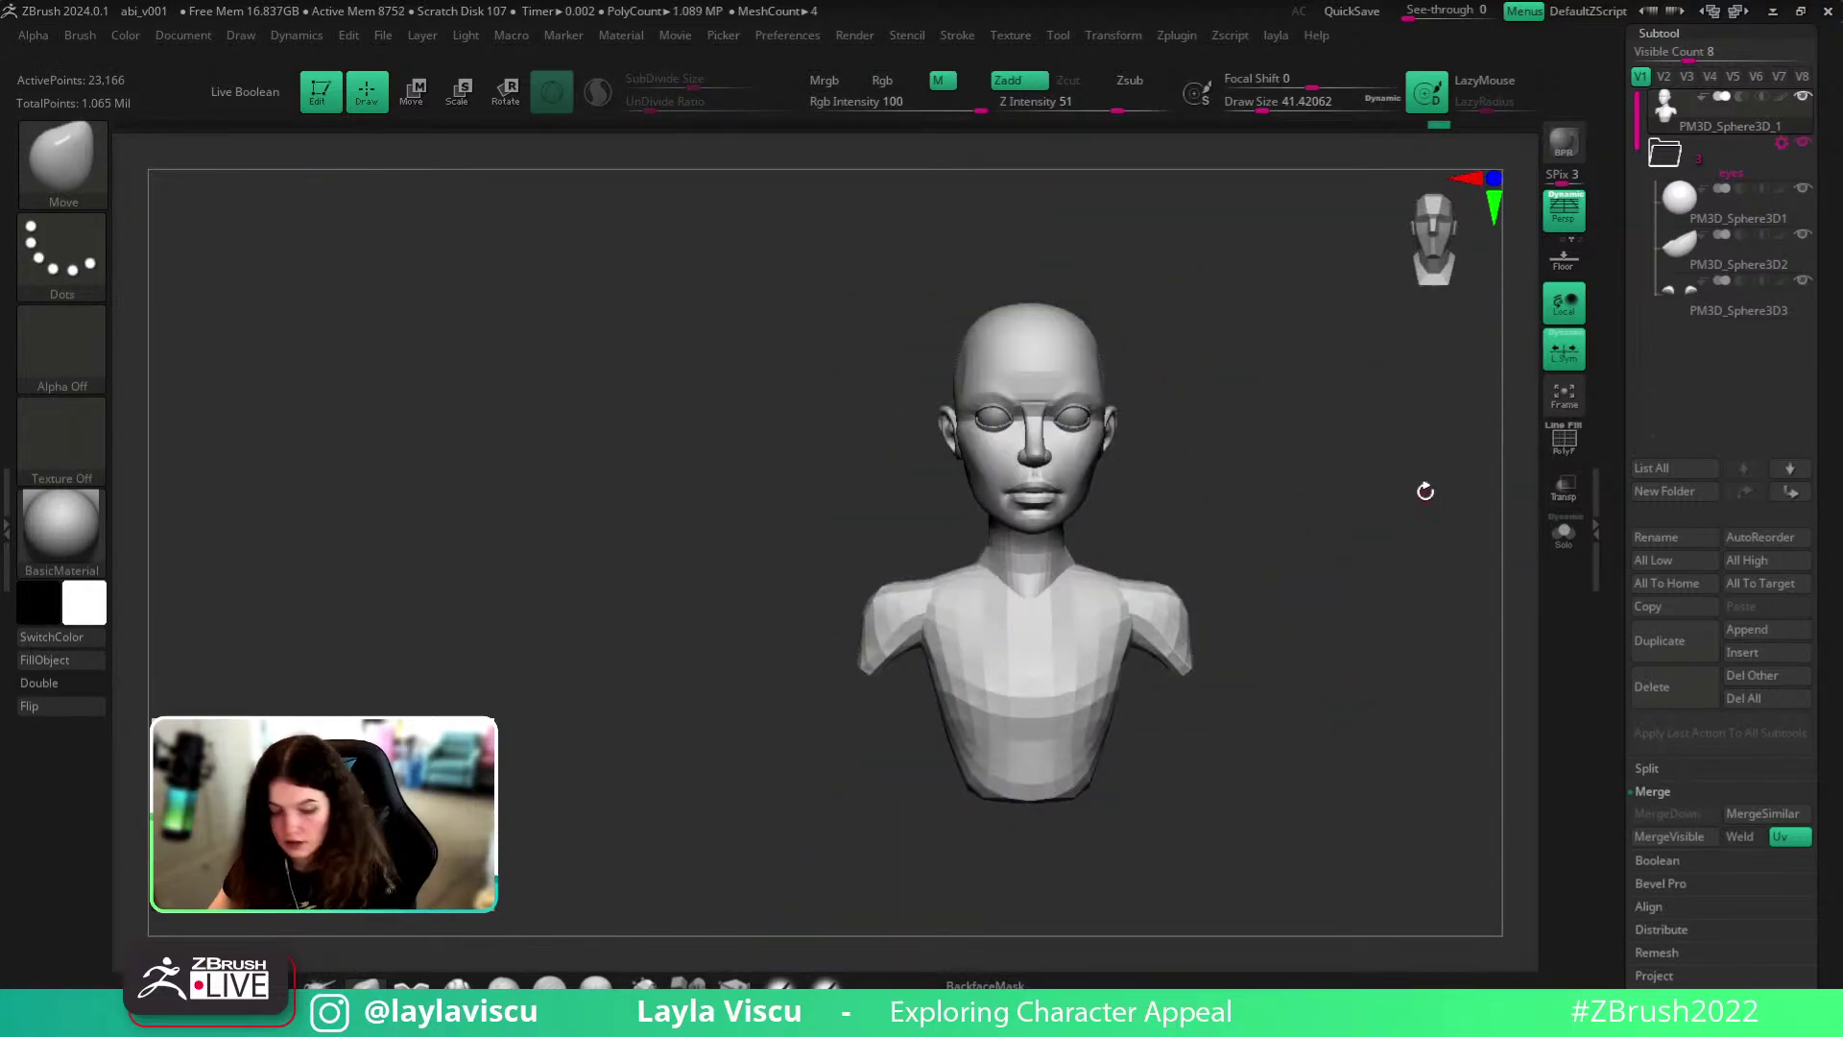
# - Insert the Female Full Arm part from the IMM BParts brush beside the shoulders with symmetry
pyautogui.press('b')
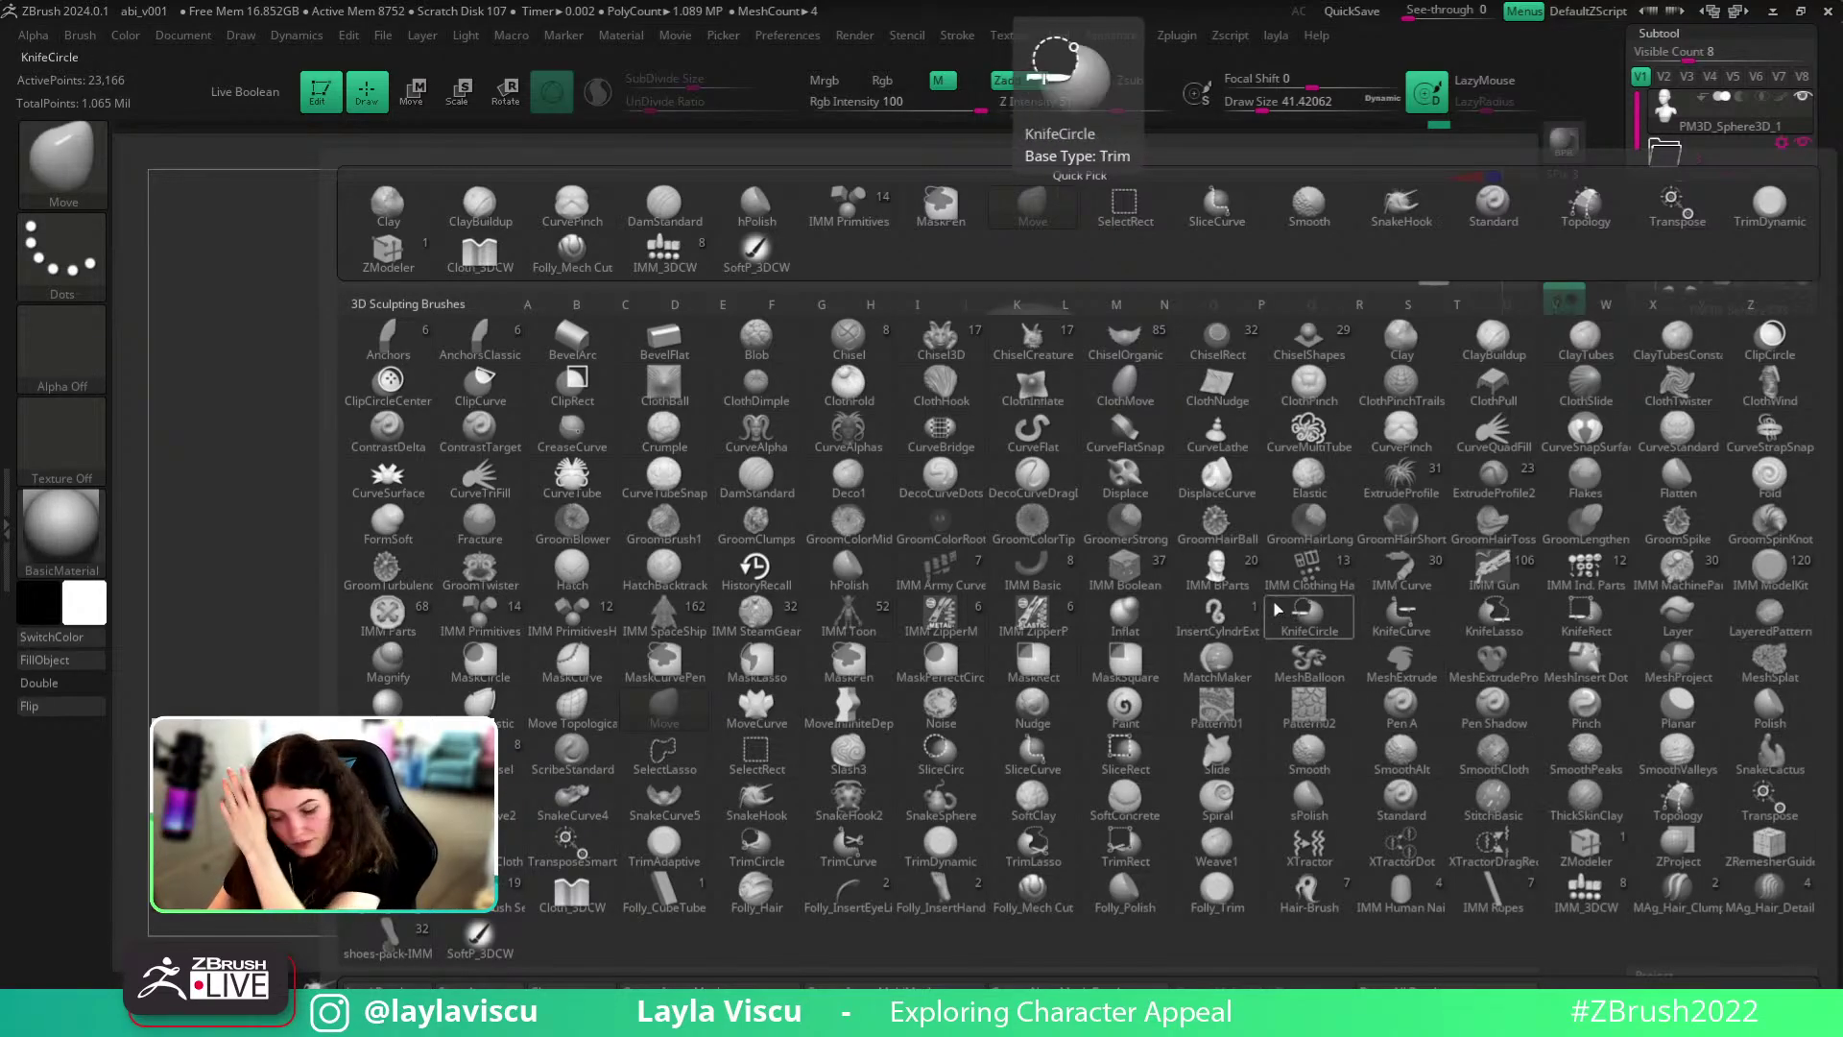
pyautogui.click(1238, 581)
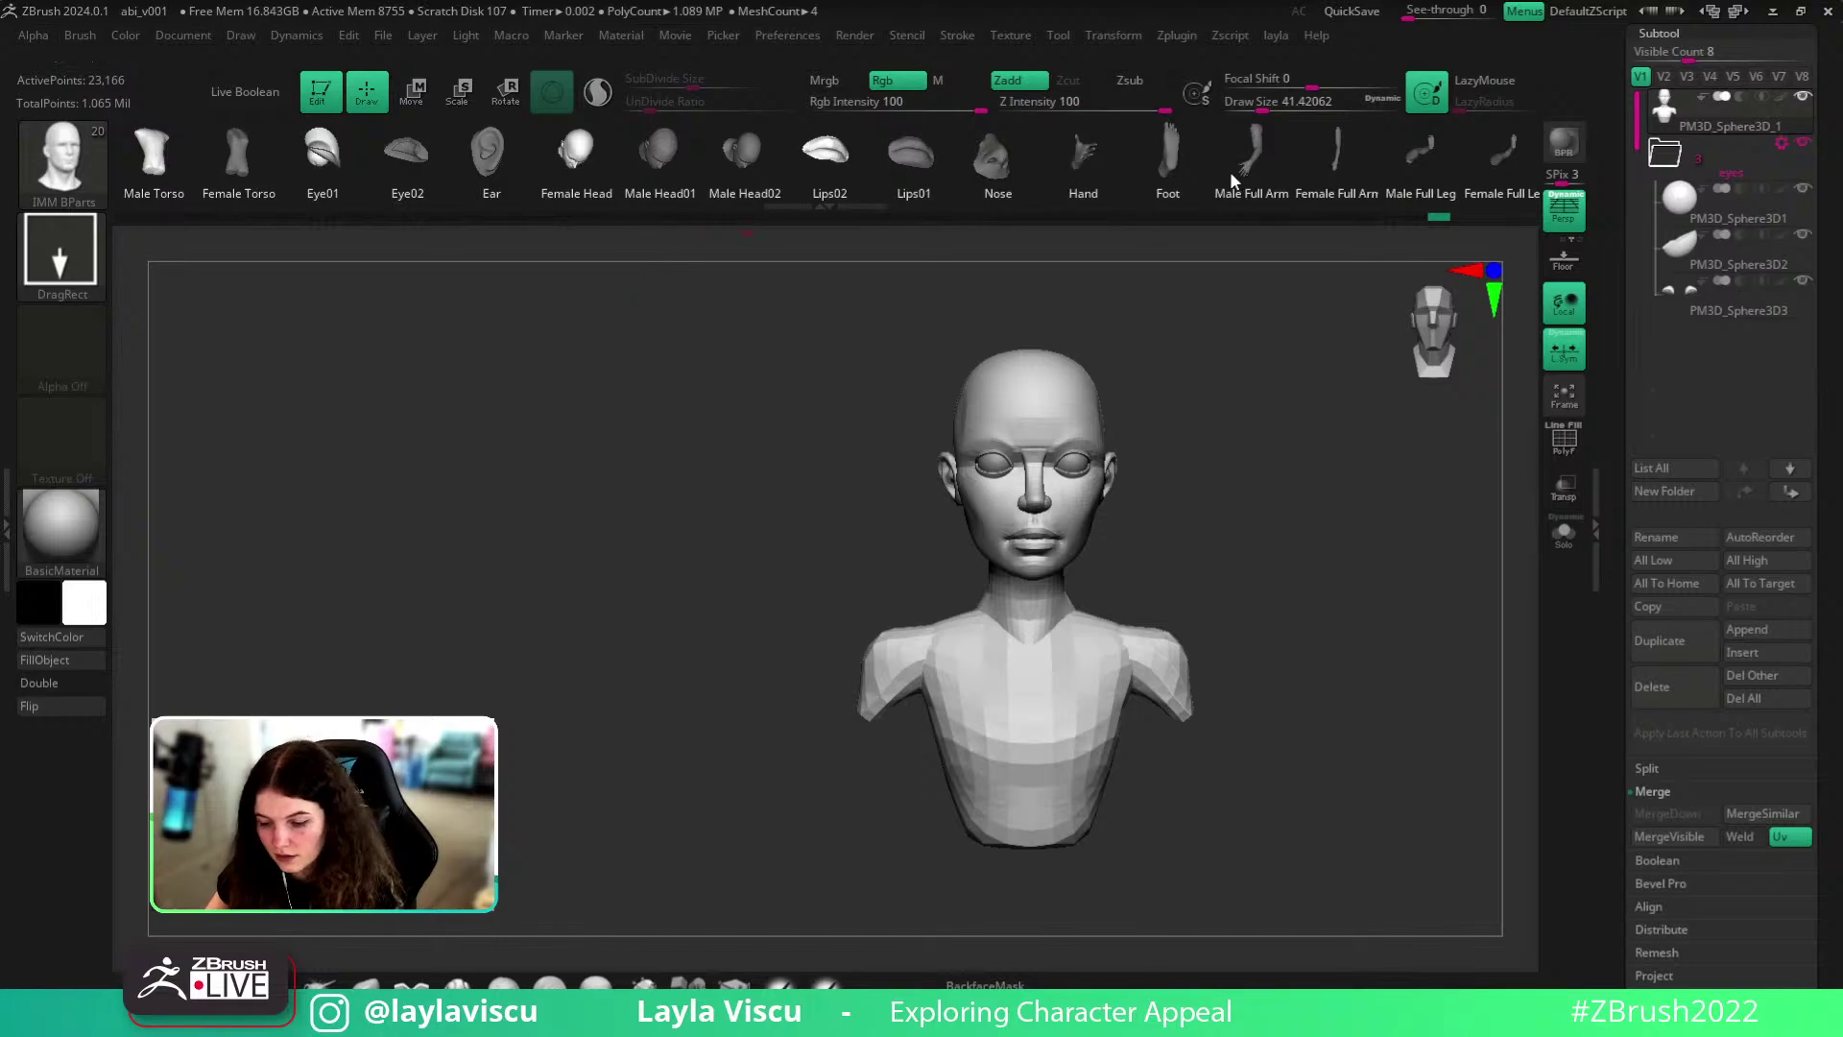
pyautogui.moveTo(1306, 695); pyautogui.dragTo(1277, 925)
pyautogui.keyDown('shift'); pyautogui.moveTo(1407, 835); pyautogui.dragTo(1144, 610); pyautogui.keyUp('shift')
# - Move the inserted arms onto the shoulders with the Gizmo and line them up with the torso
pyautogui.press('w')
pyautogui.keyDown('alt'); pyautogui.click(1139, 401); pyautogui.keyUp('alt')
pyautogui.keyDown('alt'); pyautogui.click(1070, 410); pyautogui.keyUp('alt')
pyautogui.keyDown('alt'); pyautogui.moveTo(1310, 758); pyautogui.dragTo(1152, 648); pyautogui.keyUp('alt')
pyautogui.moveTo(1083, 545); pyautogui.dragTo(1116, 556)
pyautogui.moveTo(1161, 568); pyautogui.dragTo(1311, 595, button='right')
pyautogui.keyDown('ctrl'); pyautogui.moveTo(1150, 606); pyautogui.dragTo(1151, 680, button='right'); pyautogui.keyUp('ctrl')
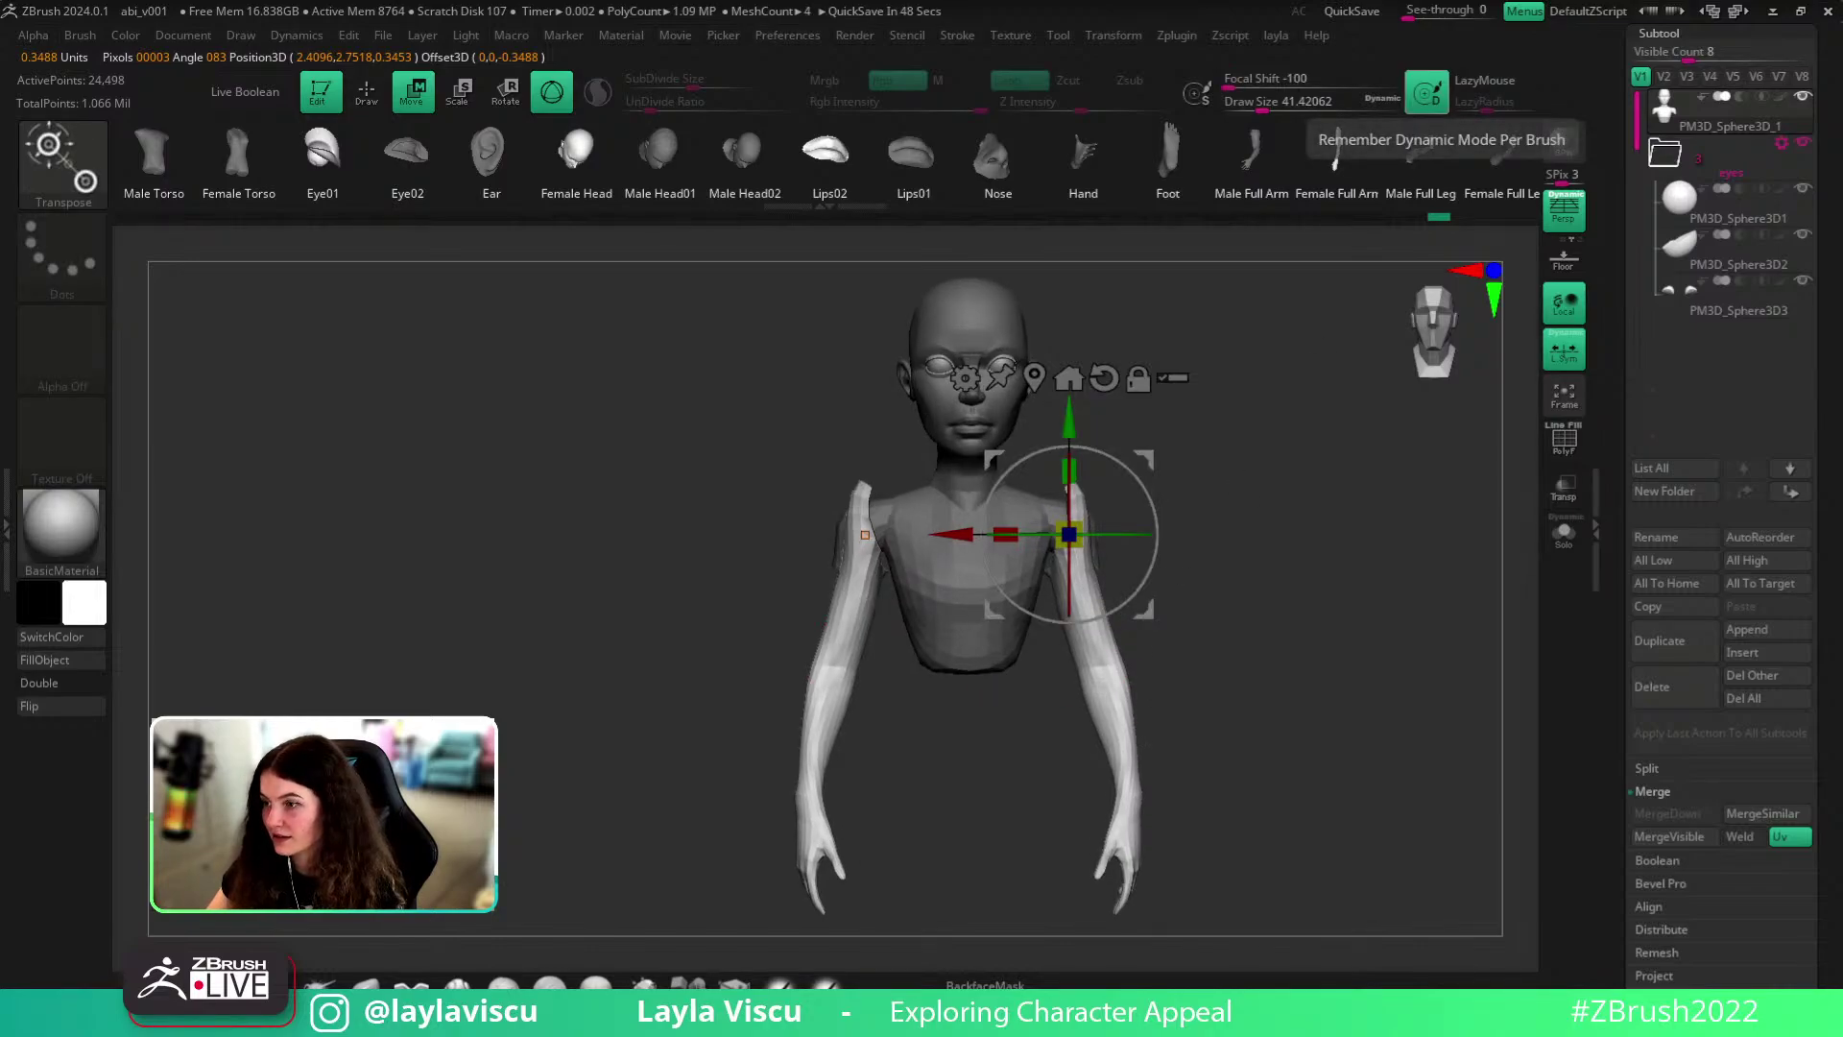
pyautogui.moveTo(1327, 571); pyautogui.dragTo(1355, 604, button='right')
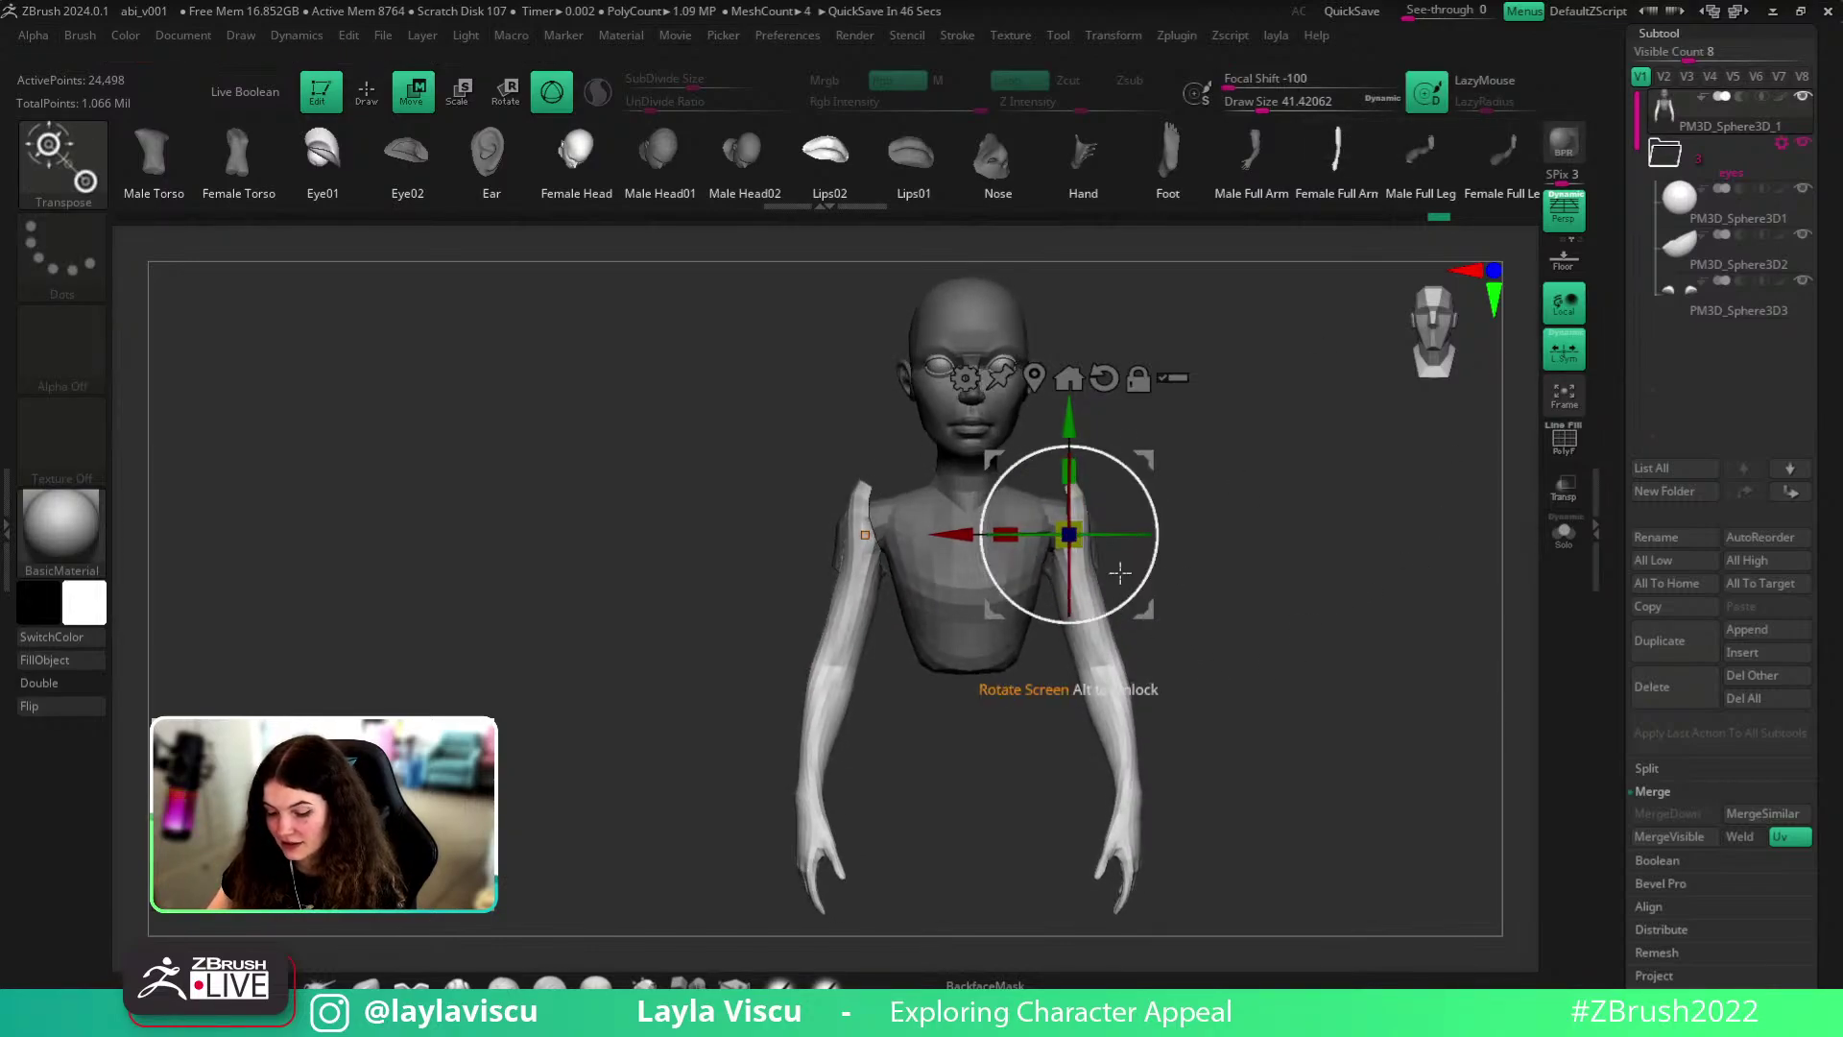
# - Fine-tune the height and uniform scale of the arms with the Gizmo, checking them in side profile
pyautogui.moveTo(1070, 428); pyautogui.dragTo(1072, 435)
pyautogui.keyDown('ctrl'); pyautogui.moveTo(1223, 715); pyautogui.dragTo(1238, 653, button='right'); pyautogui.keyUp('ctrl')
pyautogui.hotkey('ctrl', 'shift', 'z')
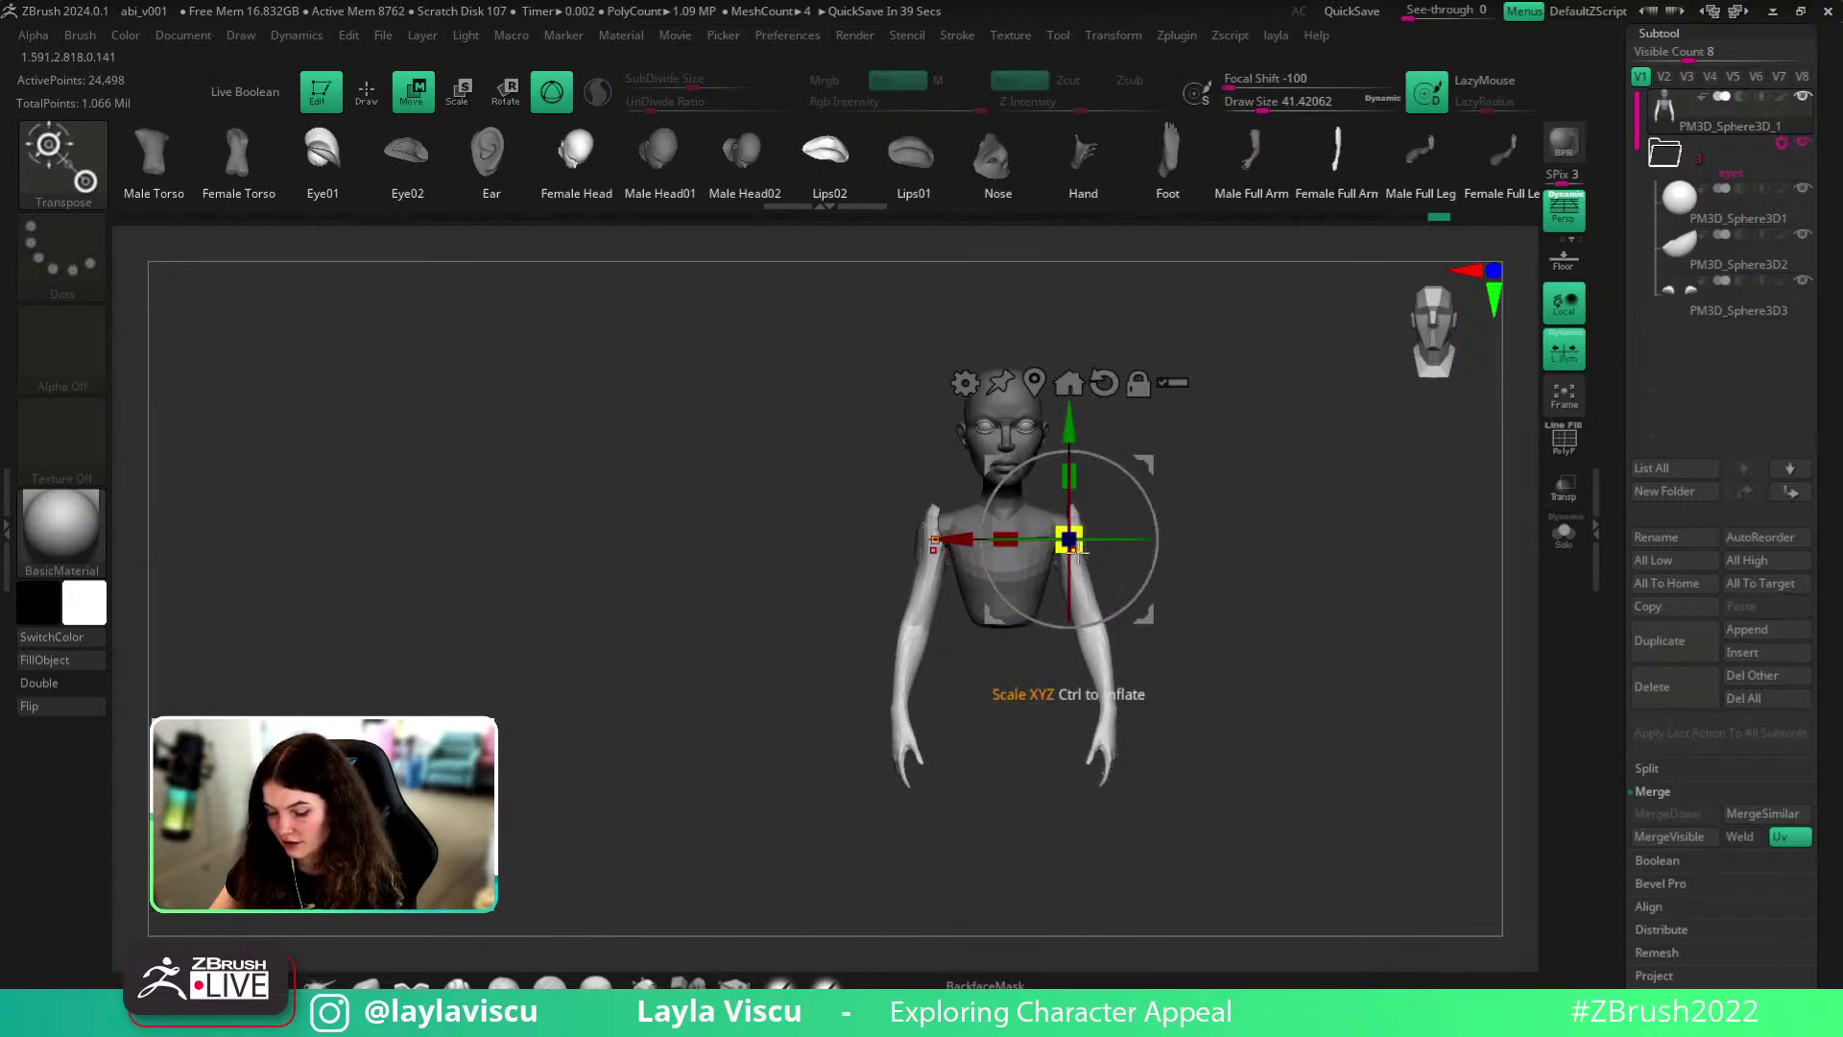
pyautogui.moveTo(1069, 540); pyautogui.dragTo(1091, 552)
pyautogui.moveTo(1411, 576); pyautogui.dragTo(1305, 593, button='right')
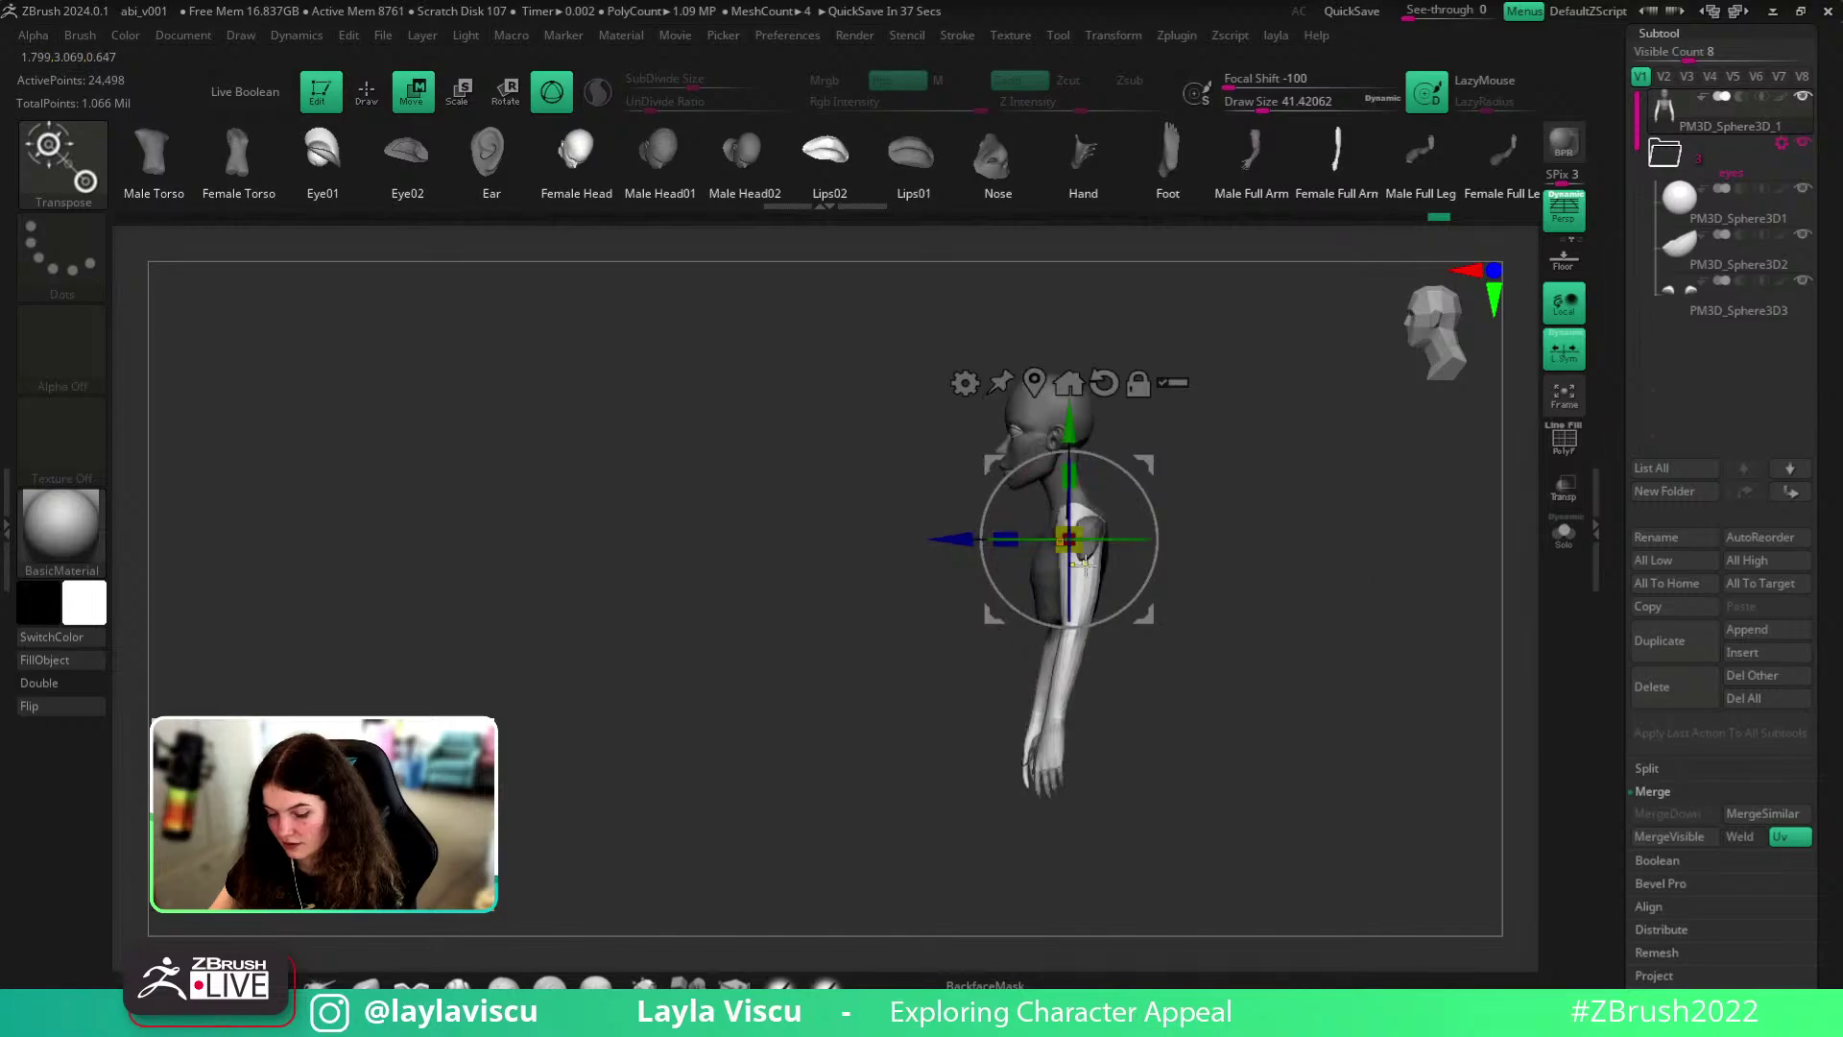
pyautogui.keyDown('ctrl'); pyautogui.moveTo(1082, 566); pyautogui.dragTo(1148, 622, button='right'); pyautogui.keyUp('ctrl')
pyautogui.moveTo(1295, 574); pyautogui.dragTo(1429, 599, button='right')
# - Return to Draw mode, show the polyframe and isolate the arm polygroup
pyautogui.press('q')
pyautogui.hotkey('shift', 'f')
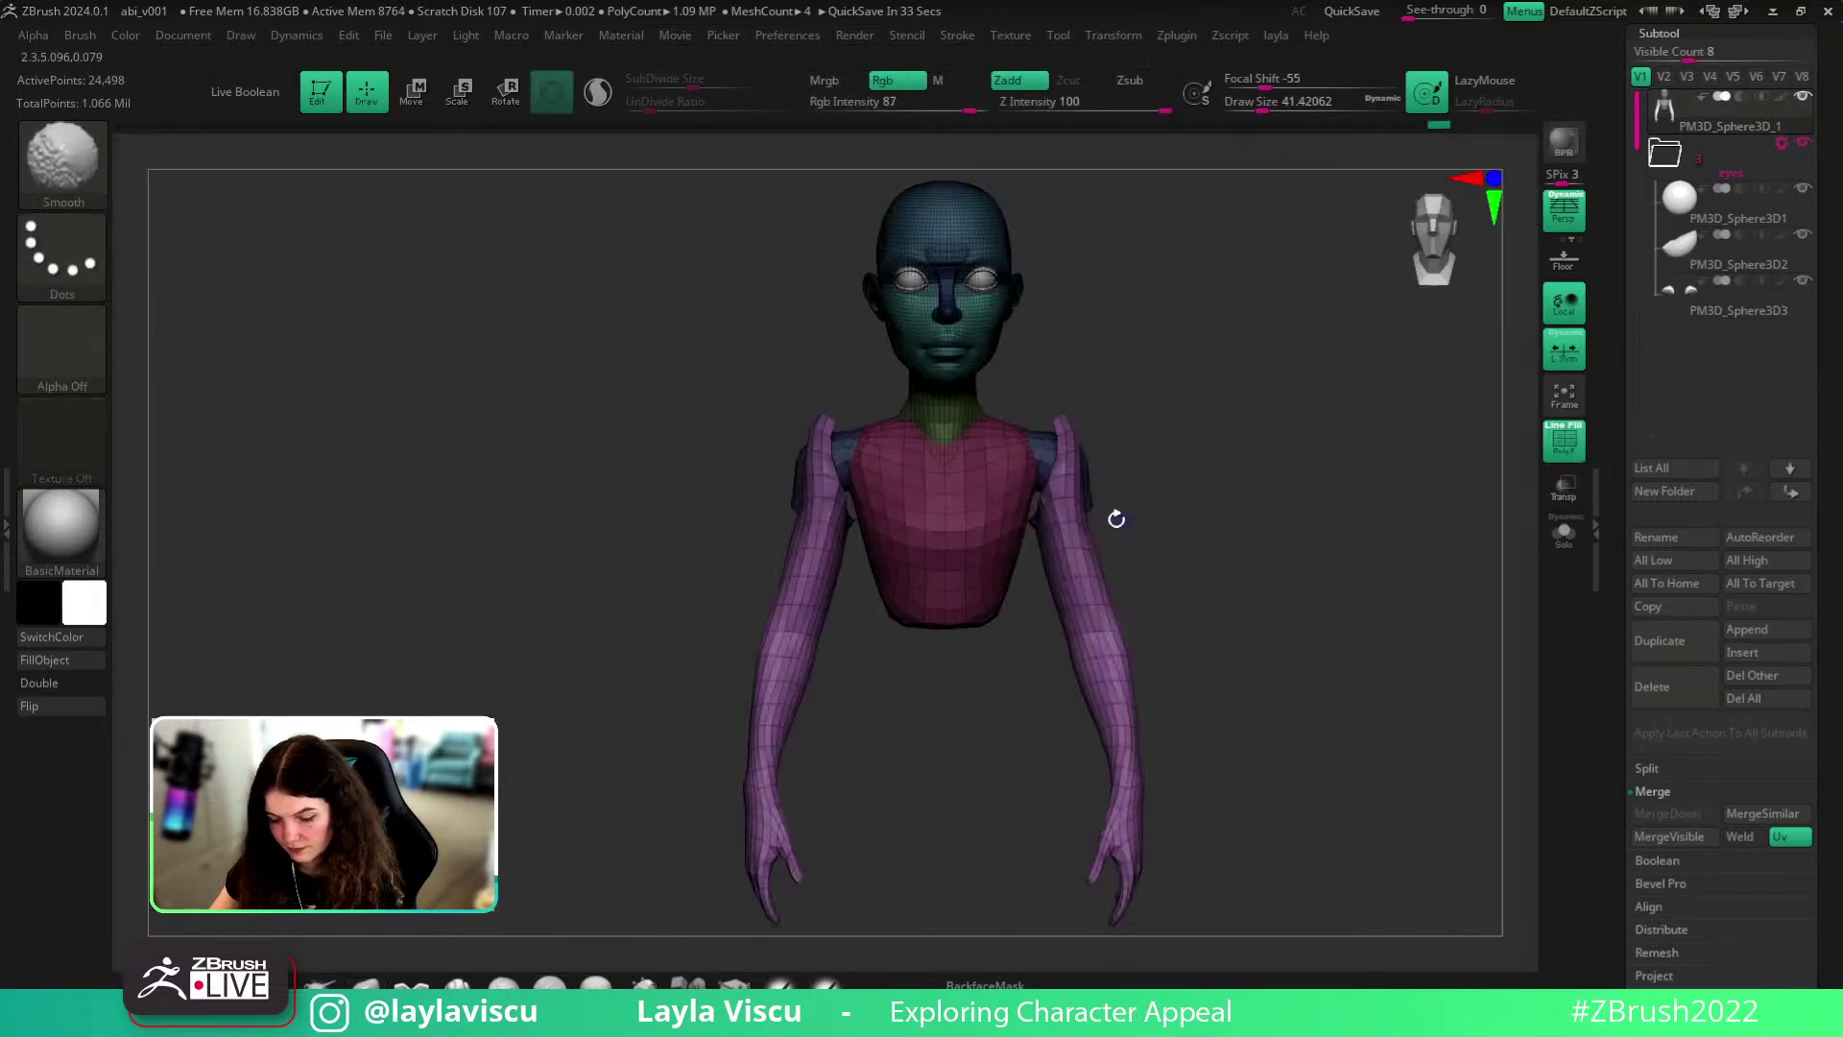
pyautogui.keyDown('ctrl'); pyautogui.moveTo(1090, 527); pyautogui.dragTo(1081, 572, button='right'); pyautogui.keyUp('ctrl')
pyautogui.keyDown('ctrl'); pyautogui.keyDown('shift'); pyautogui.click(1064, 536); pyautogui.keyUp('shift'); pyautogui.keyUp('ctrl')
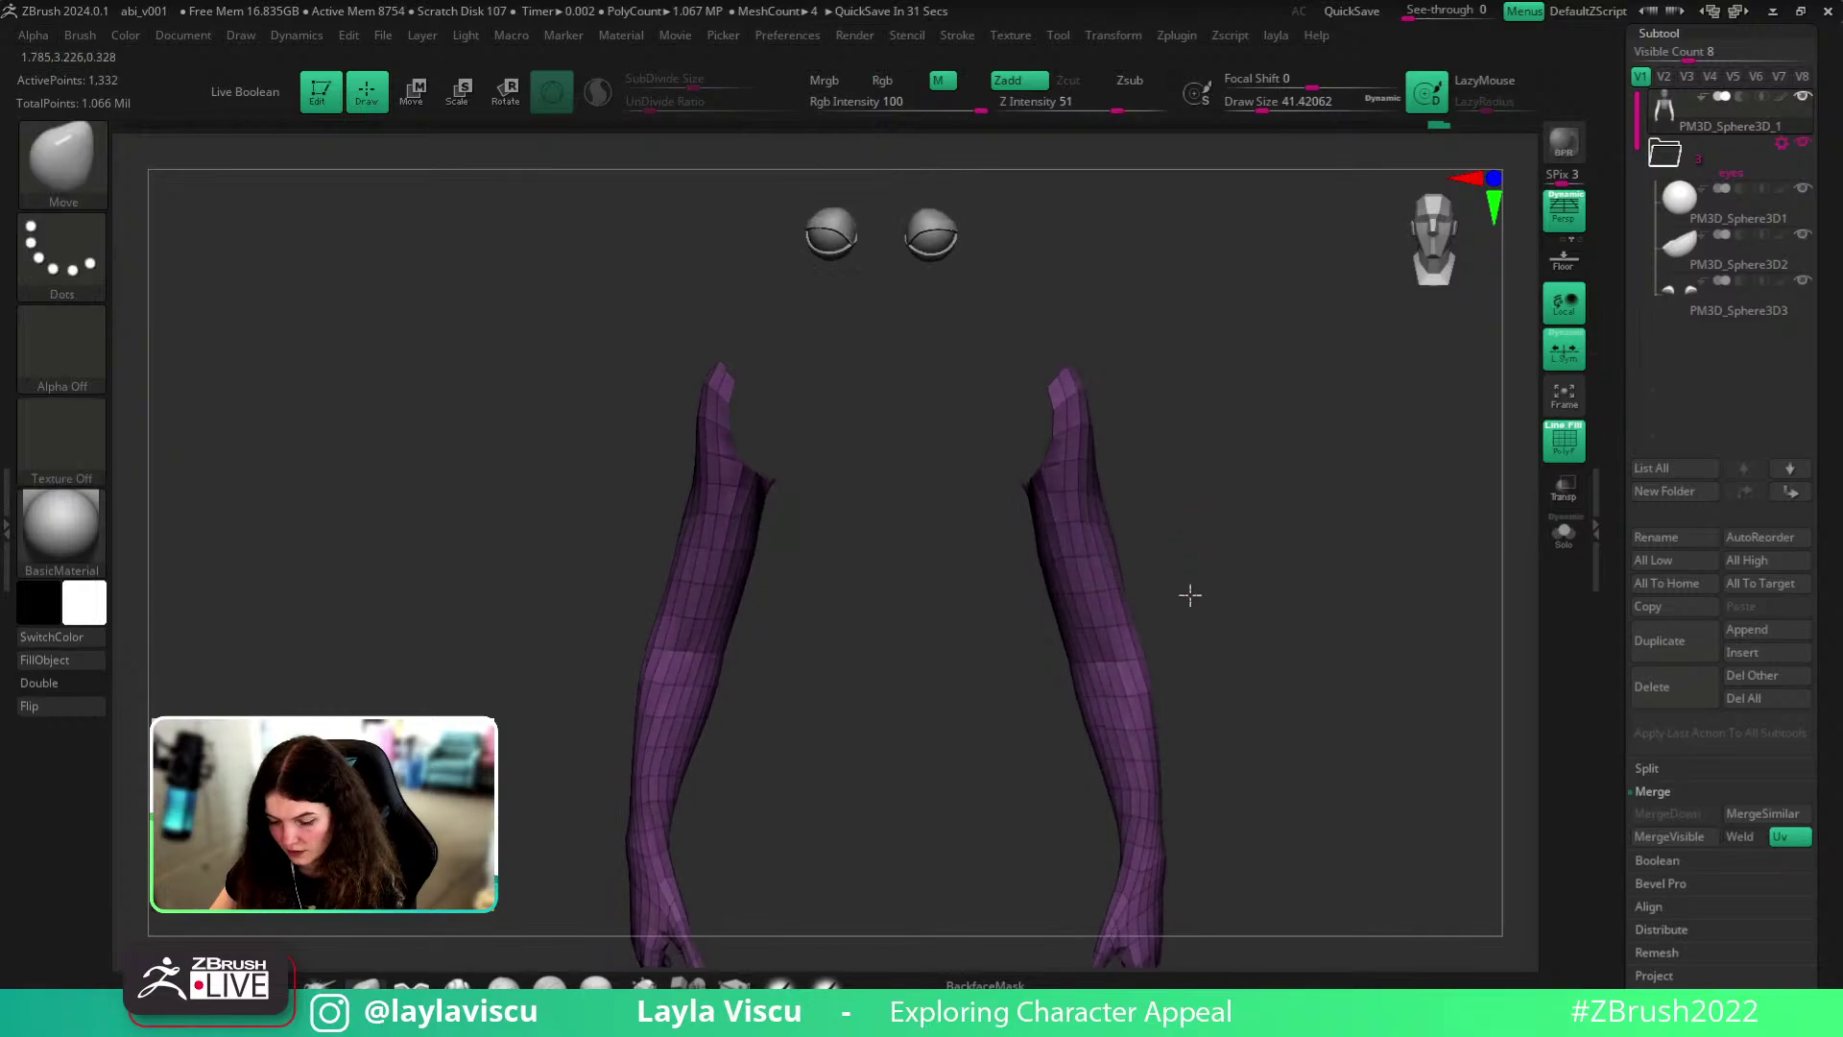
# - Unhide the whole model, turn off the polyframe and frame the bust with both arms from the front
pyautogui.keyDown('ctrl'); pyautogui.keyDown('shift'); pyautogui.click(1215, 542); pyautogui.keyUp('shift'); pyautogui.keyUp('ctrl')
pyautogui.keyDown('ctrl'); pyautogui.moveTo(1218, 521); pyautogui.dragTo(968, 480, button='right'); pyautogui.keyUp('ctrl')
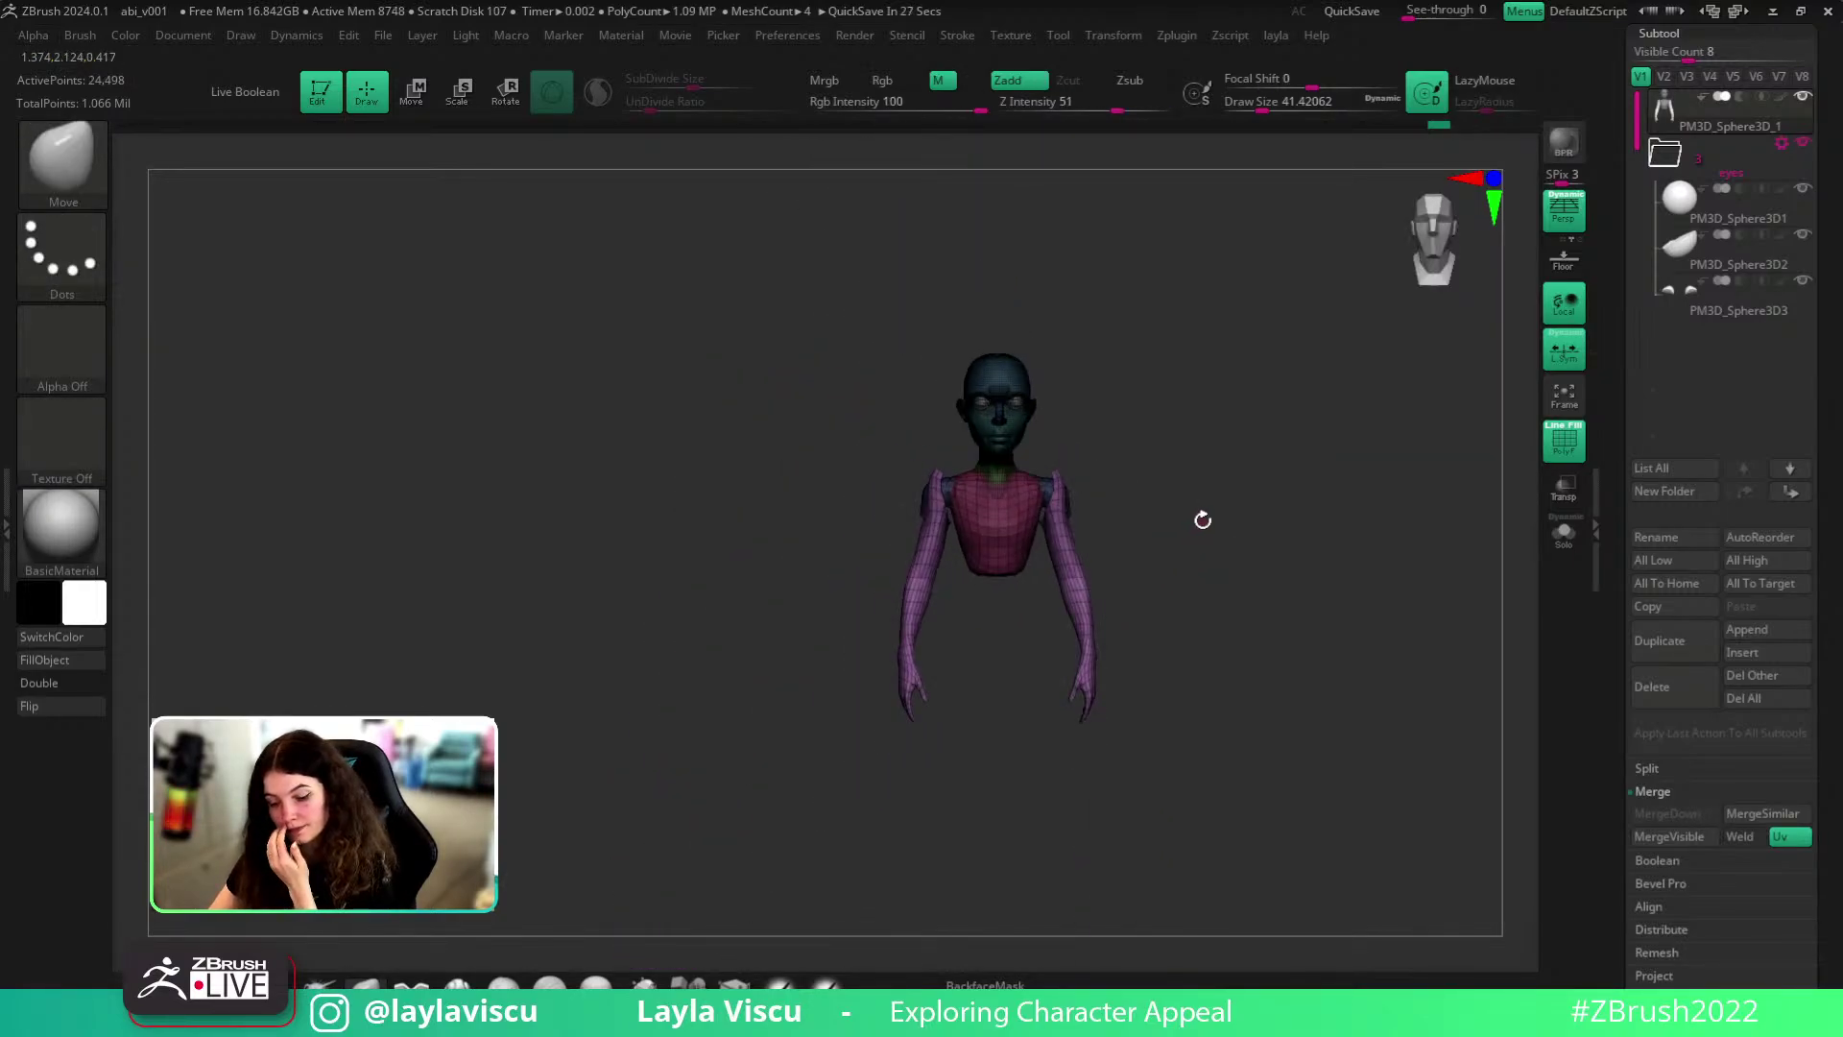
pyautogui.keyDown('ctrl'); pyautogui.moveTo(1114, 526); pyautogui.dragTo(1281, 633, button='right'); pyautogui.keyUp('ctrl')
pyautogui.hotkey('shift', 'f')
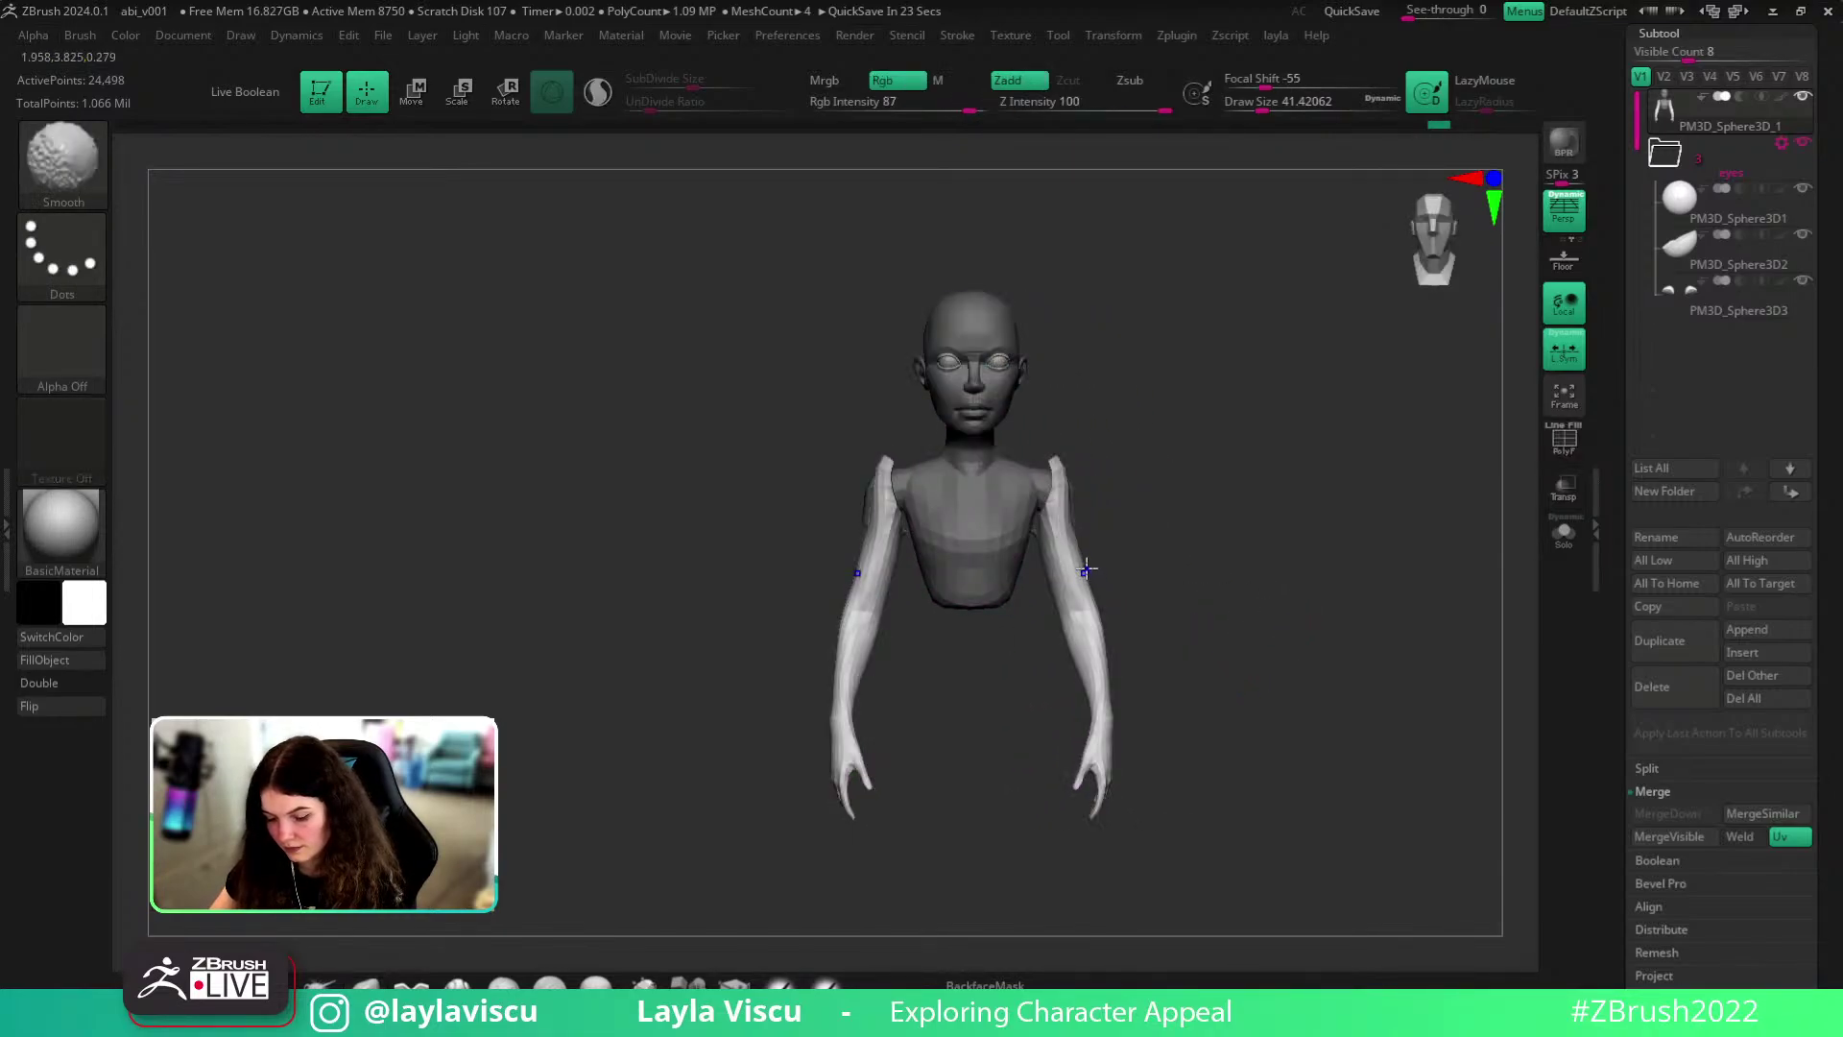
pyautogui.press('shift')
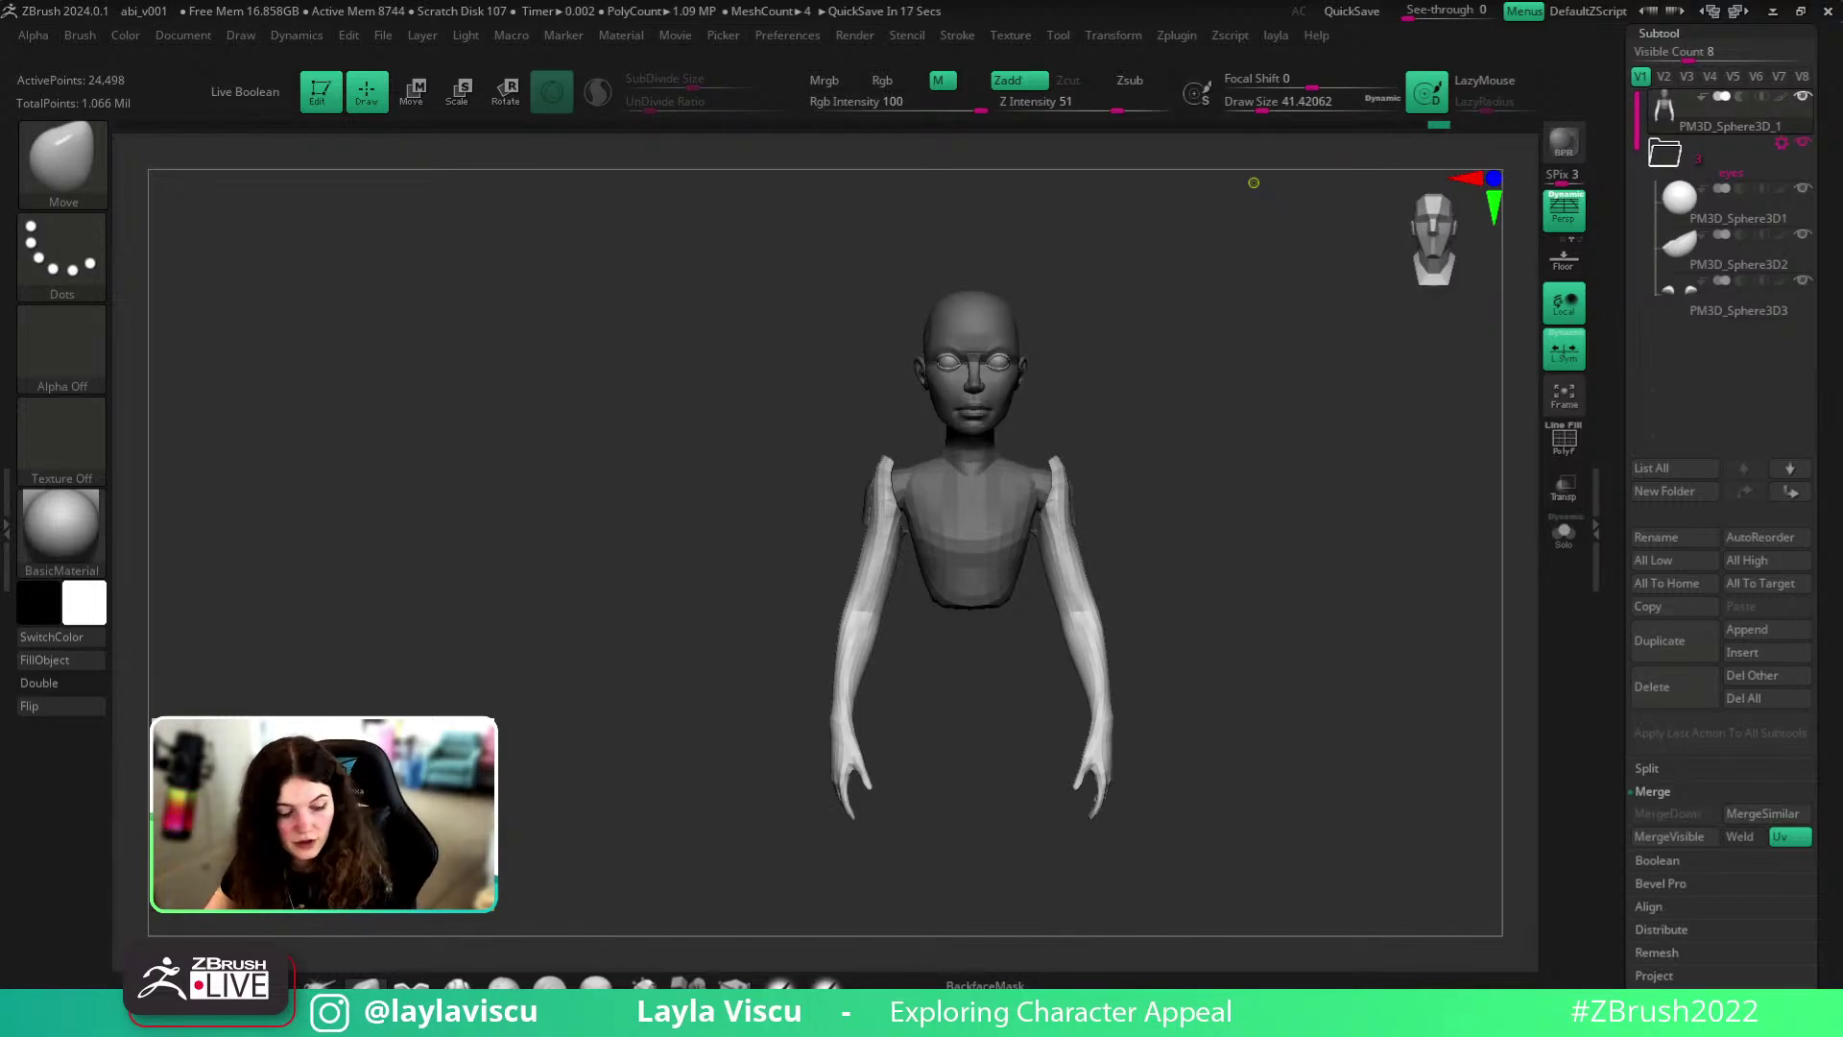
# - Bring up the reference board and examine the arms, poses and proportions in the purple-haired character images before returning to the sculpt
pyautogui.hotkey('ctrl', 'shift', 'b')
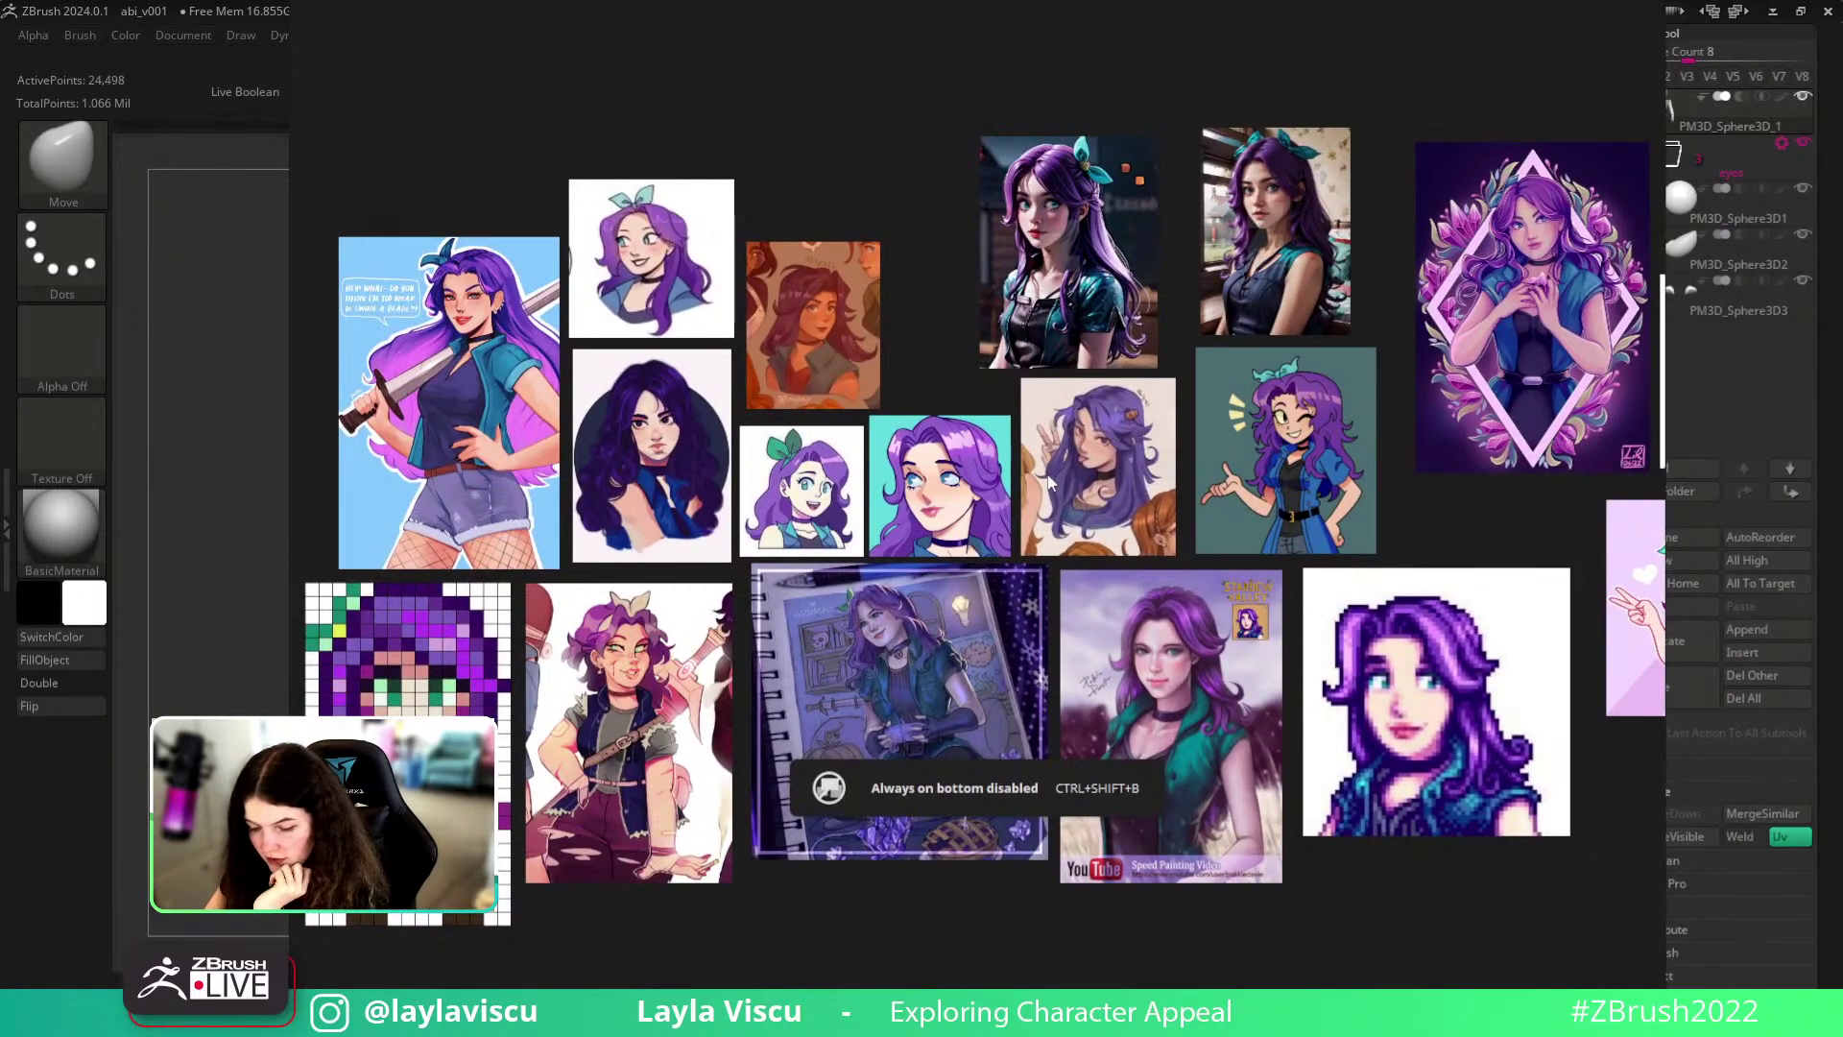
pyautogui.hotkey('ctrl', 'shift', 'a')
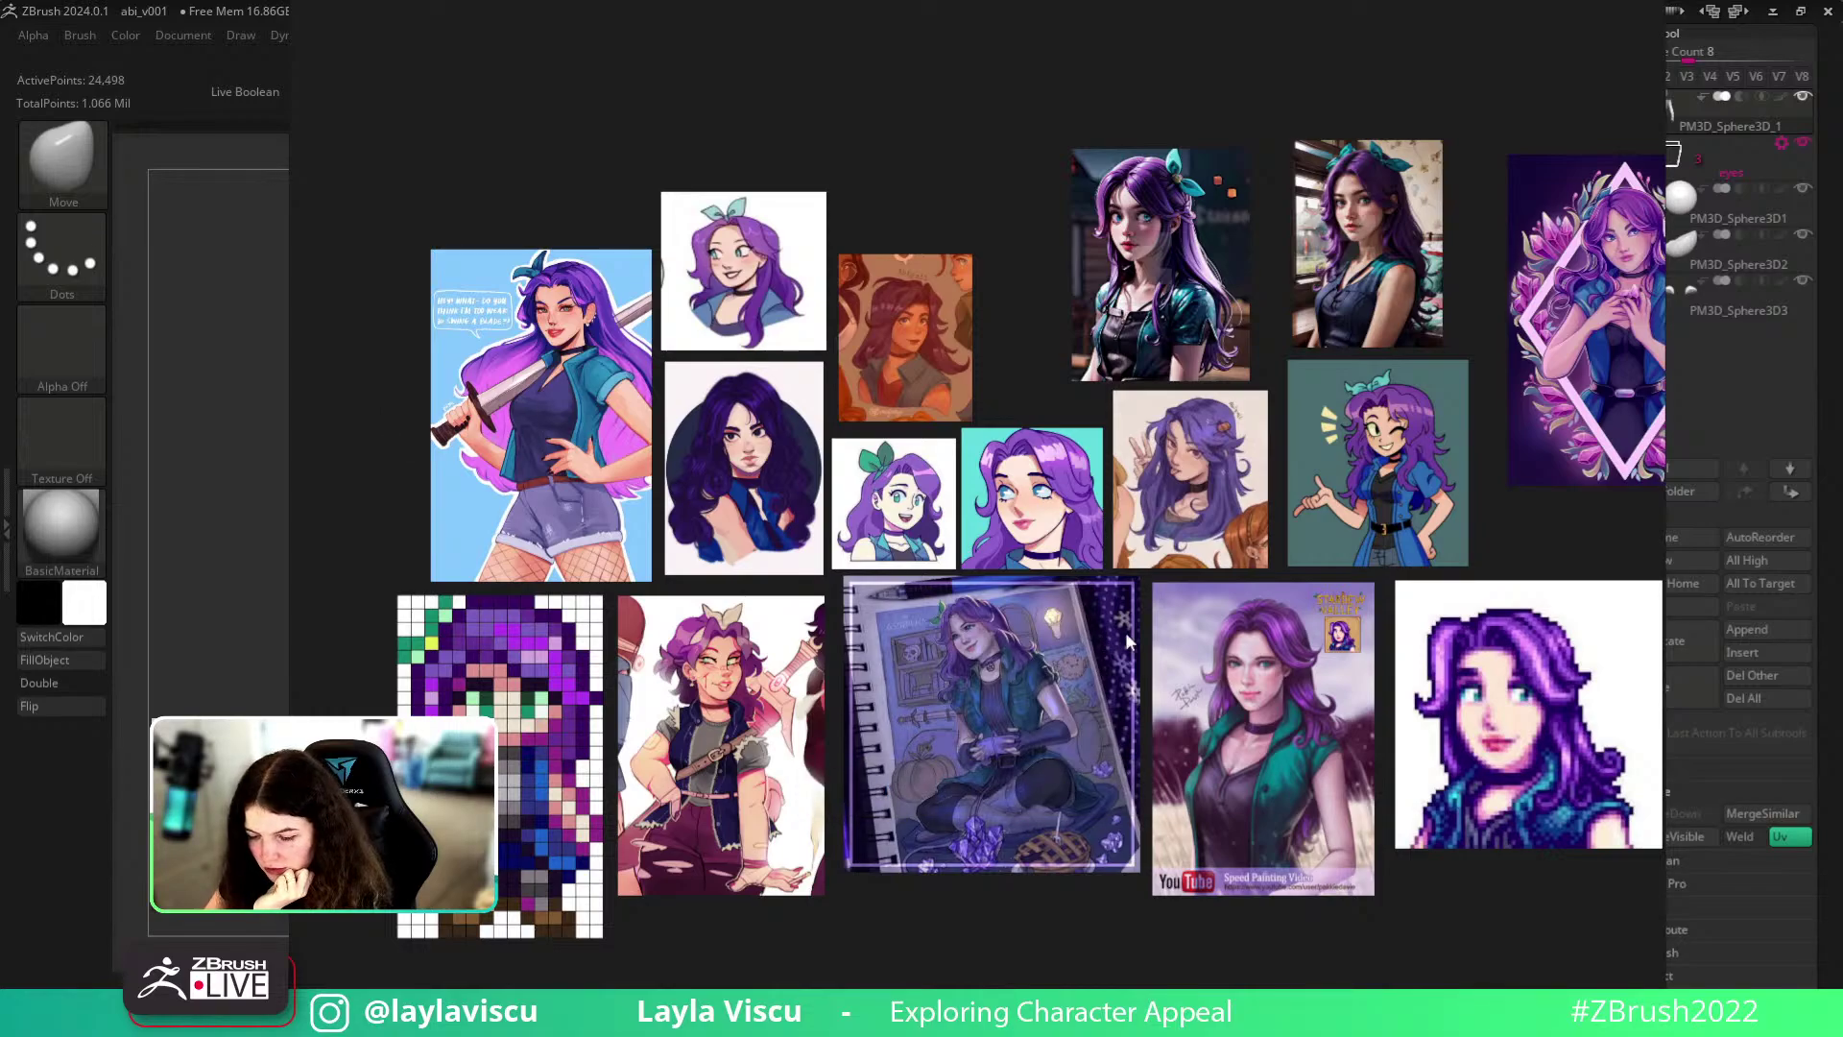
pyautogui.moveTo(1128, 641); pyautogui.dragTo(838, 619, button='middle')
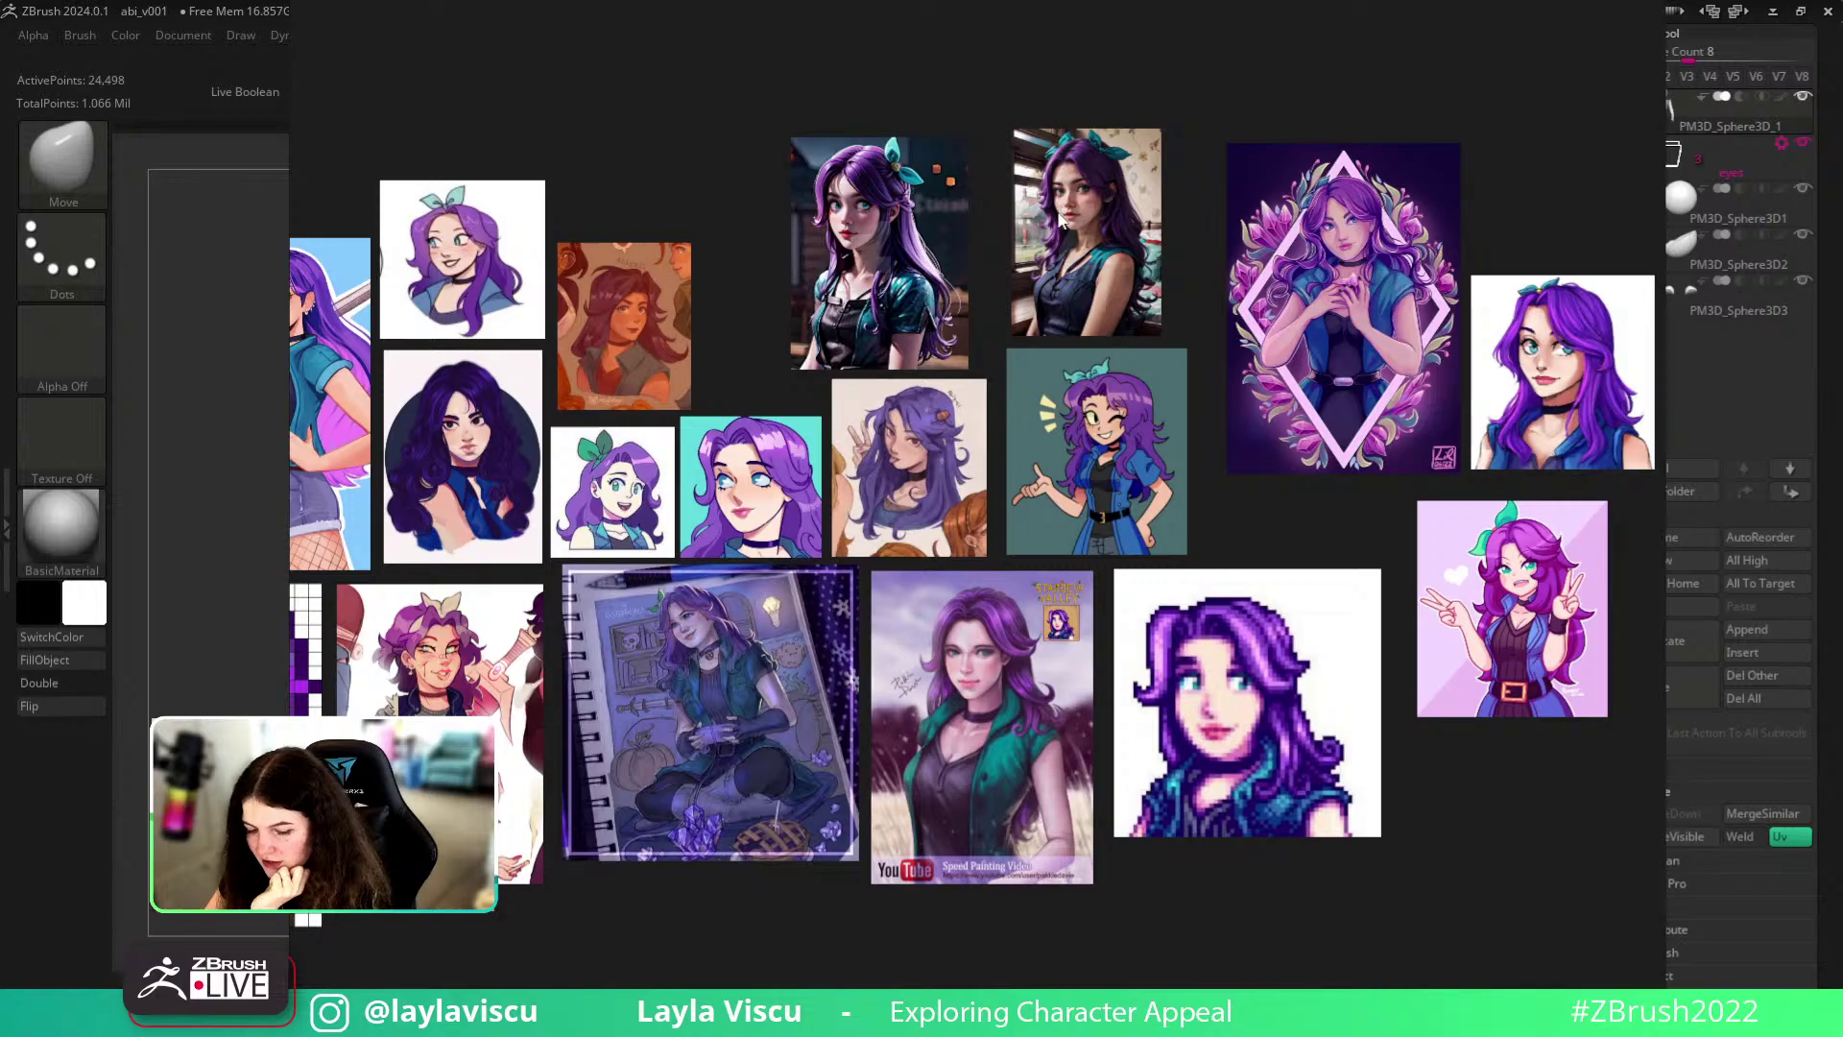
pyautogui.moveTo(1289, 411); pyautogui.dragTo(1287, 469, button='middle')
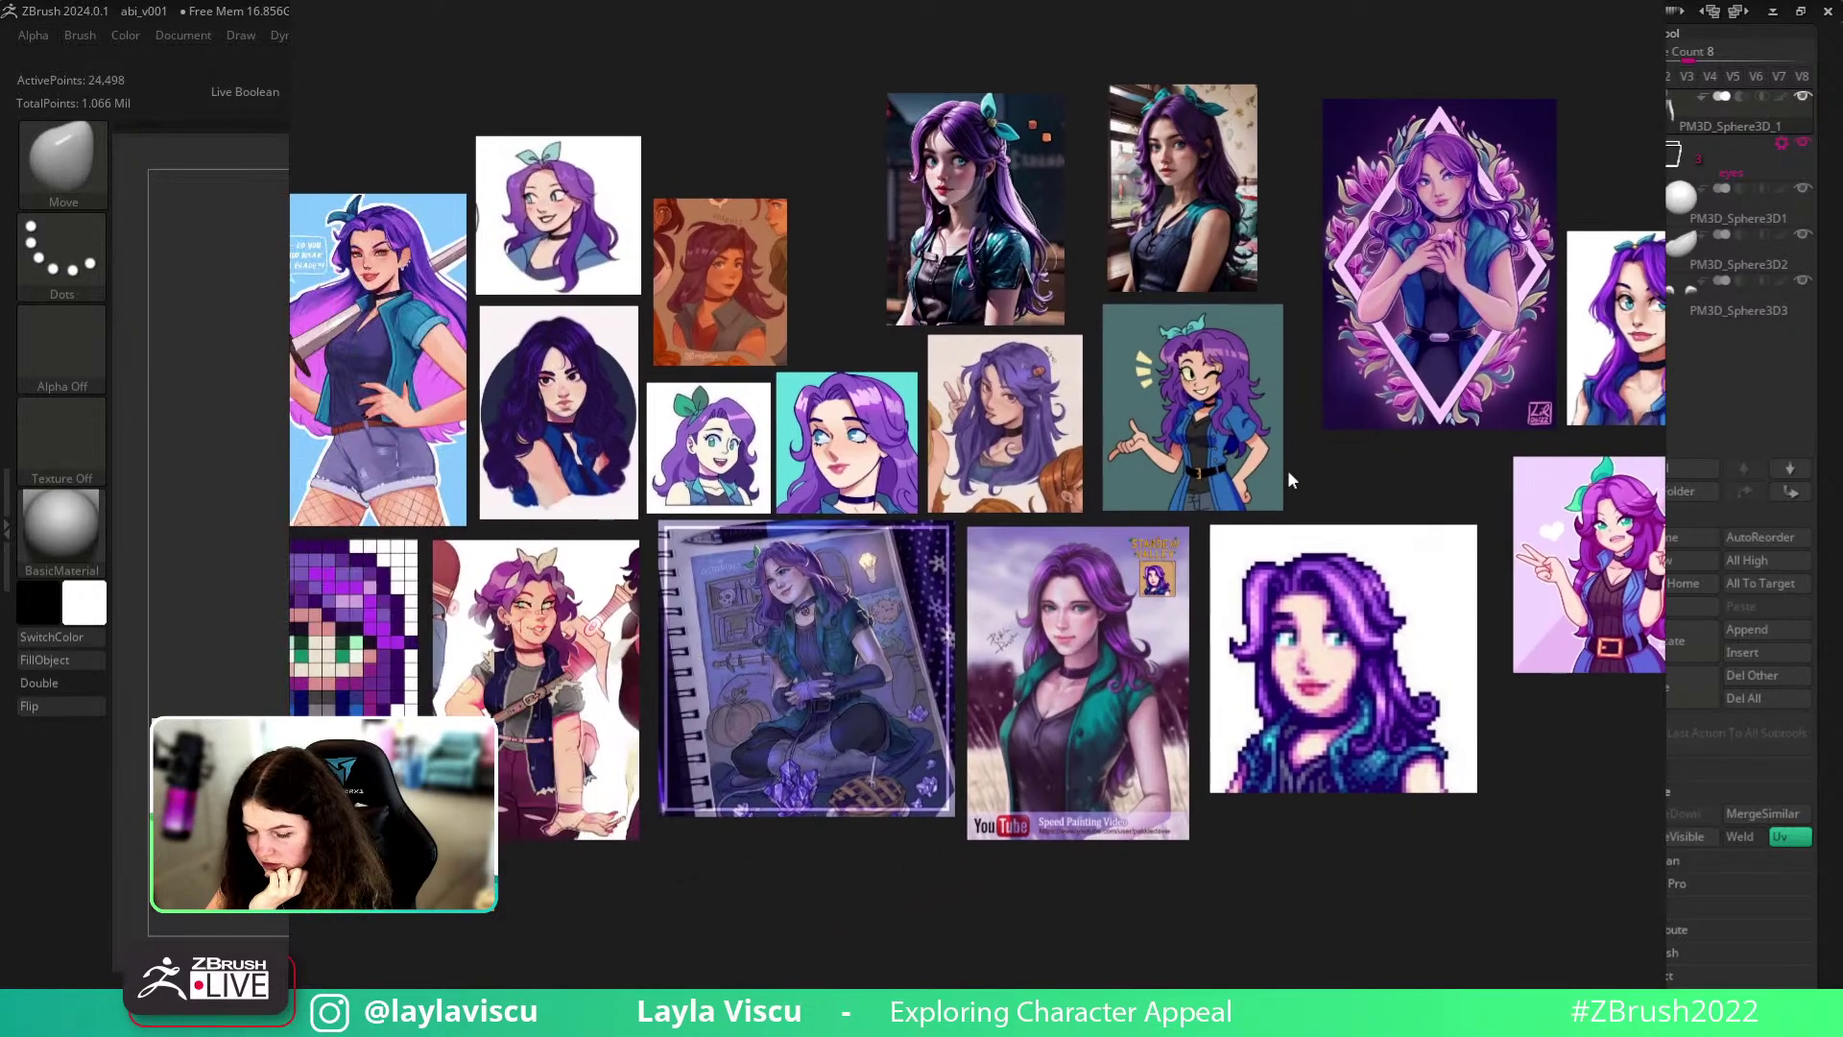
pyautogui.moveTo(1134, 480); pyautogui.dragTo(1361, 490, button='middle')
pyautogui.scroll(2, 1190, 454)
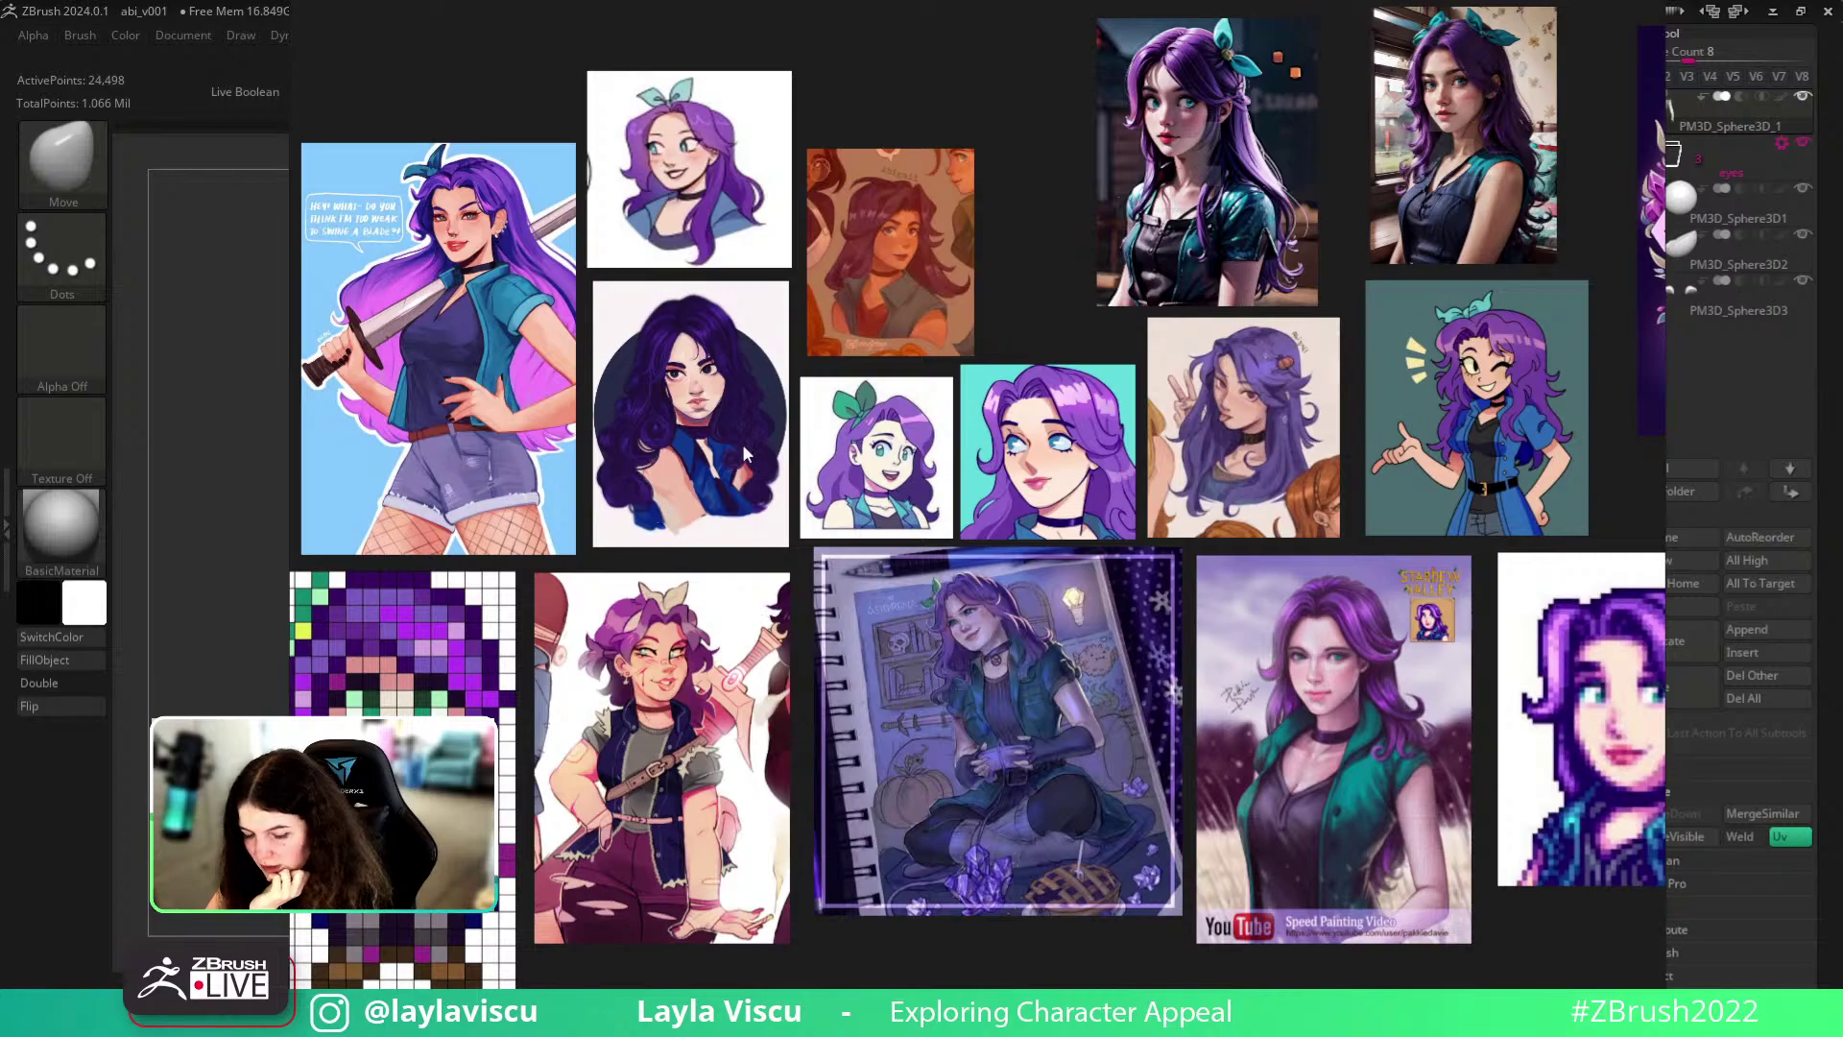
pyautogui.scroll(-1, 826, 574)
pyautogui.scroll(1, 1042, 728)
pyautogui.scroll(1, 1004, 718)
pyautogui.scroll(-1, 988, 684)
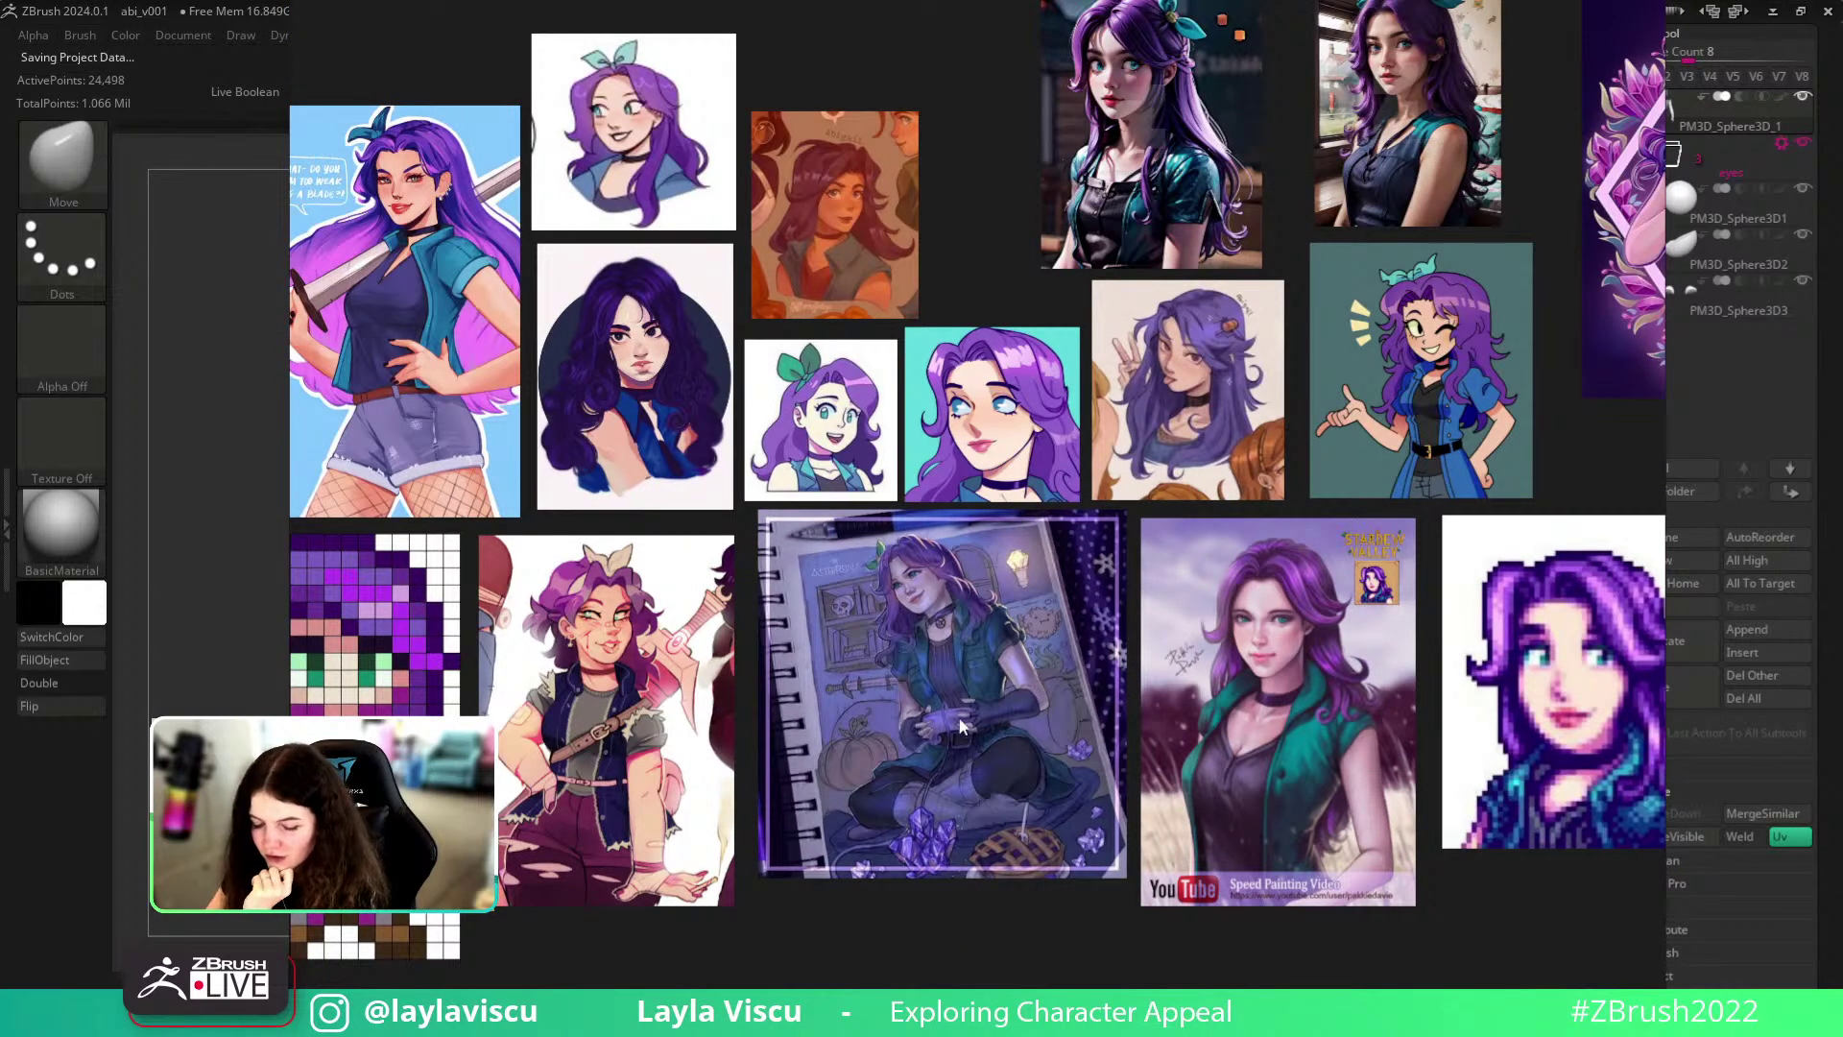
pyautogui.scroll(1, 953, 775)
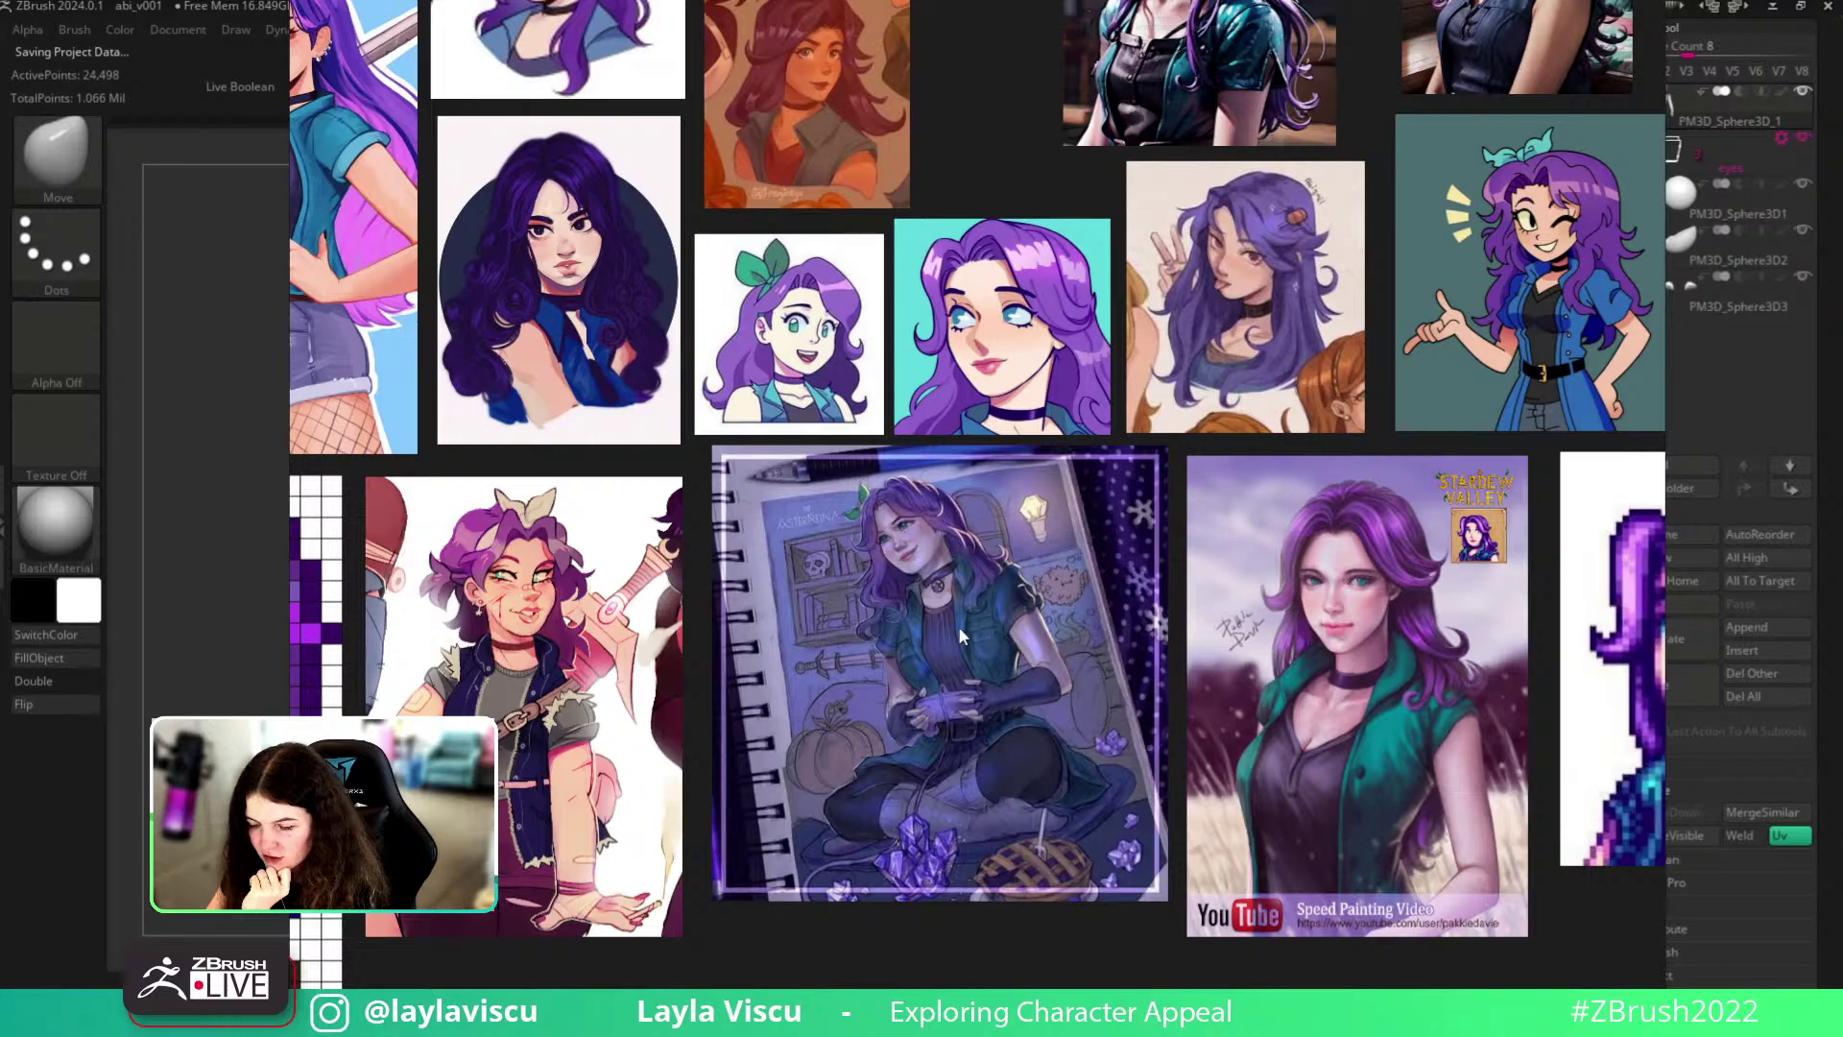
pyautogui.scroll(-2, 946, 626)
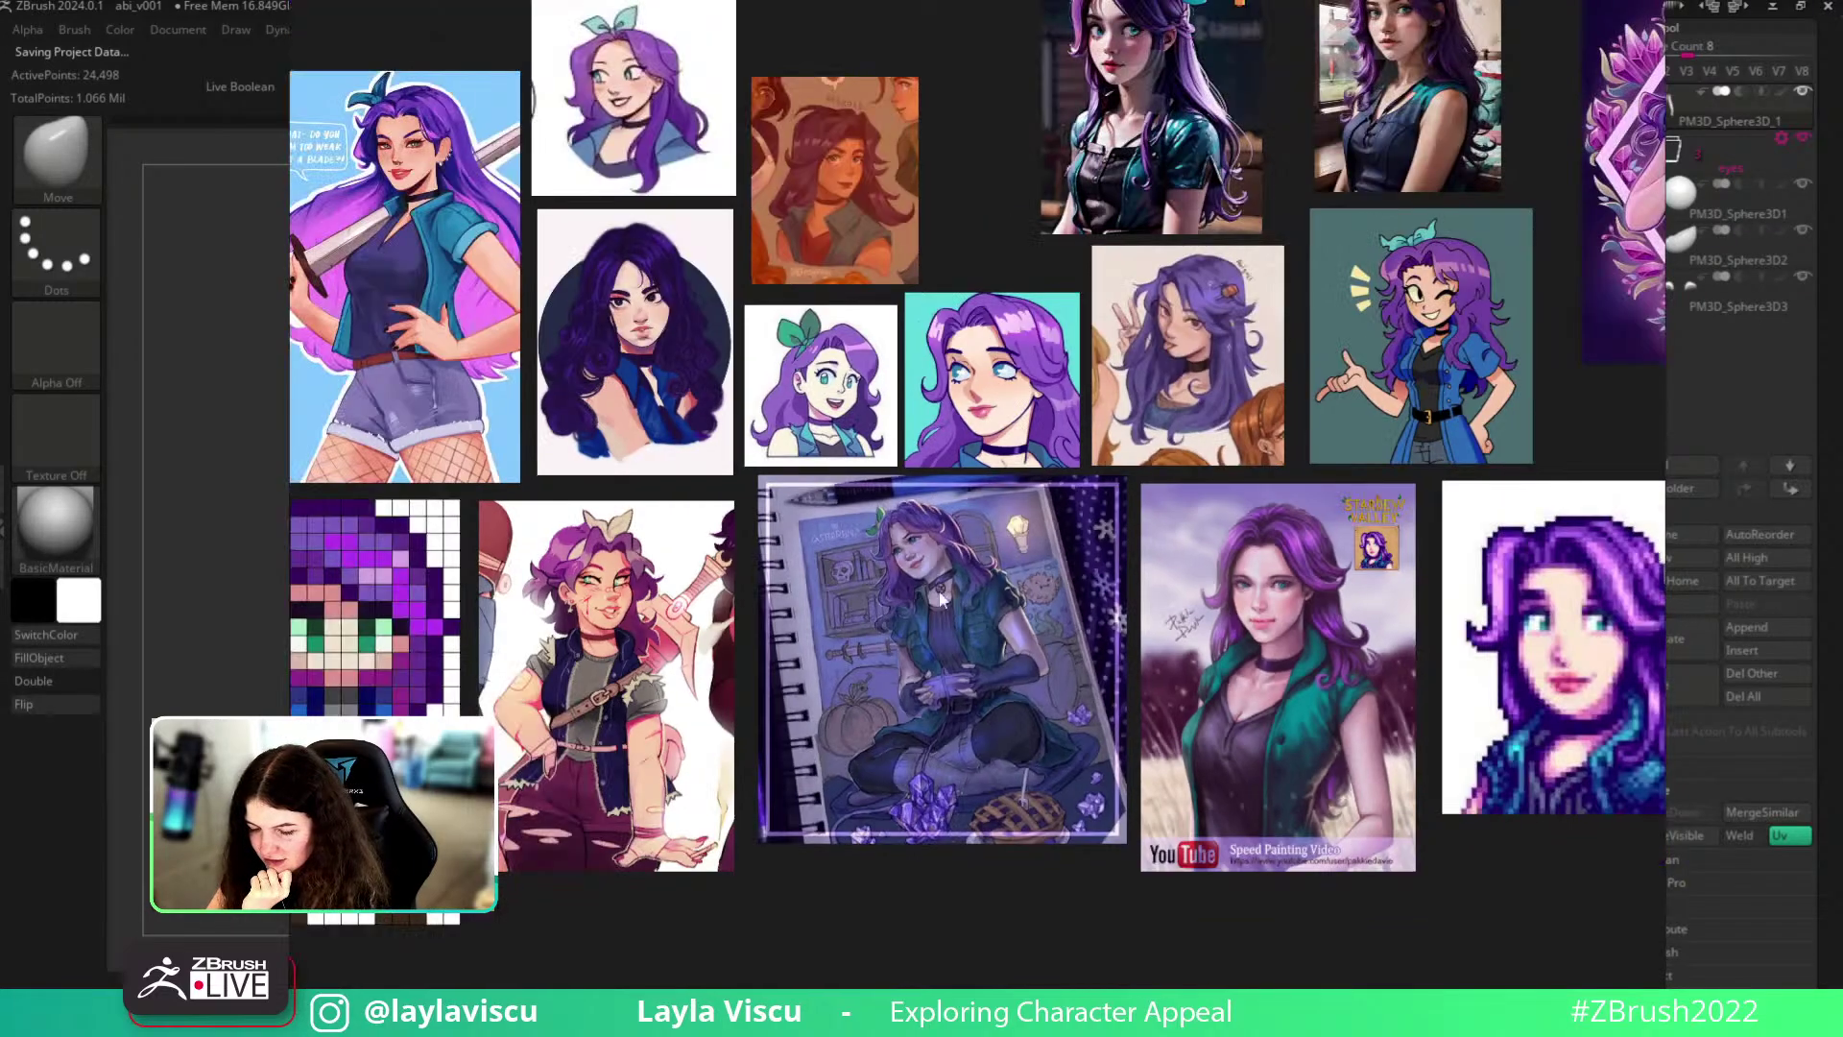
pyautogui.scroll(-2, 958, 589)
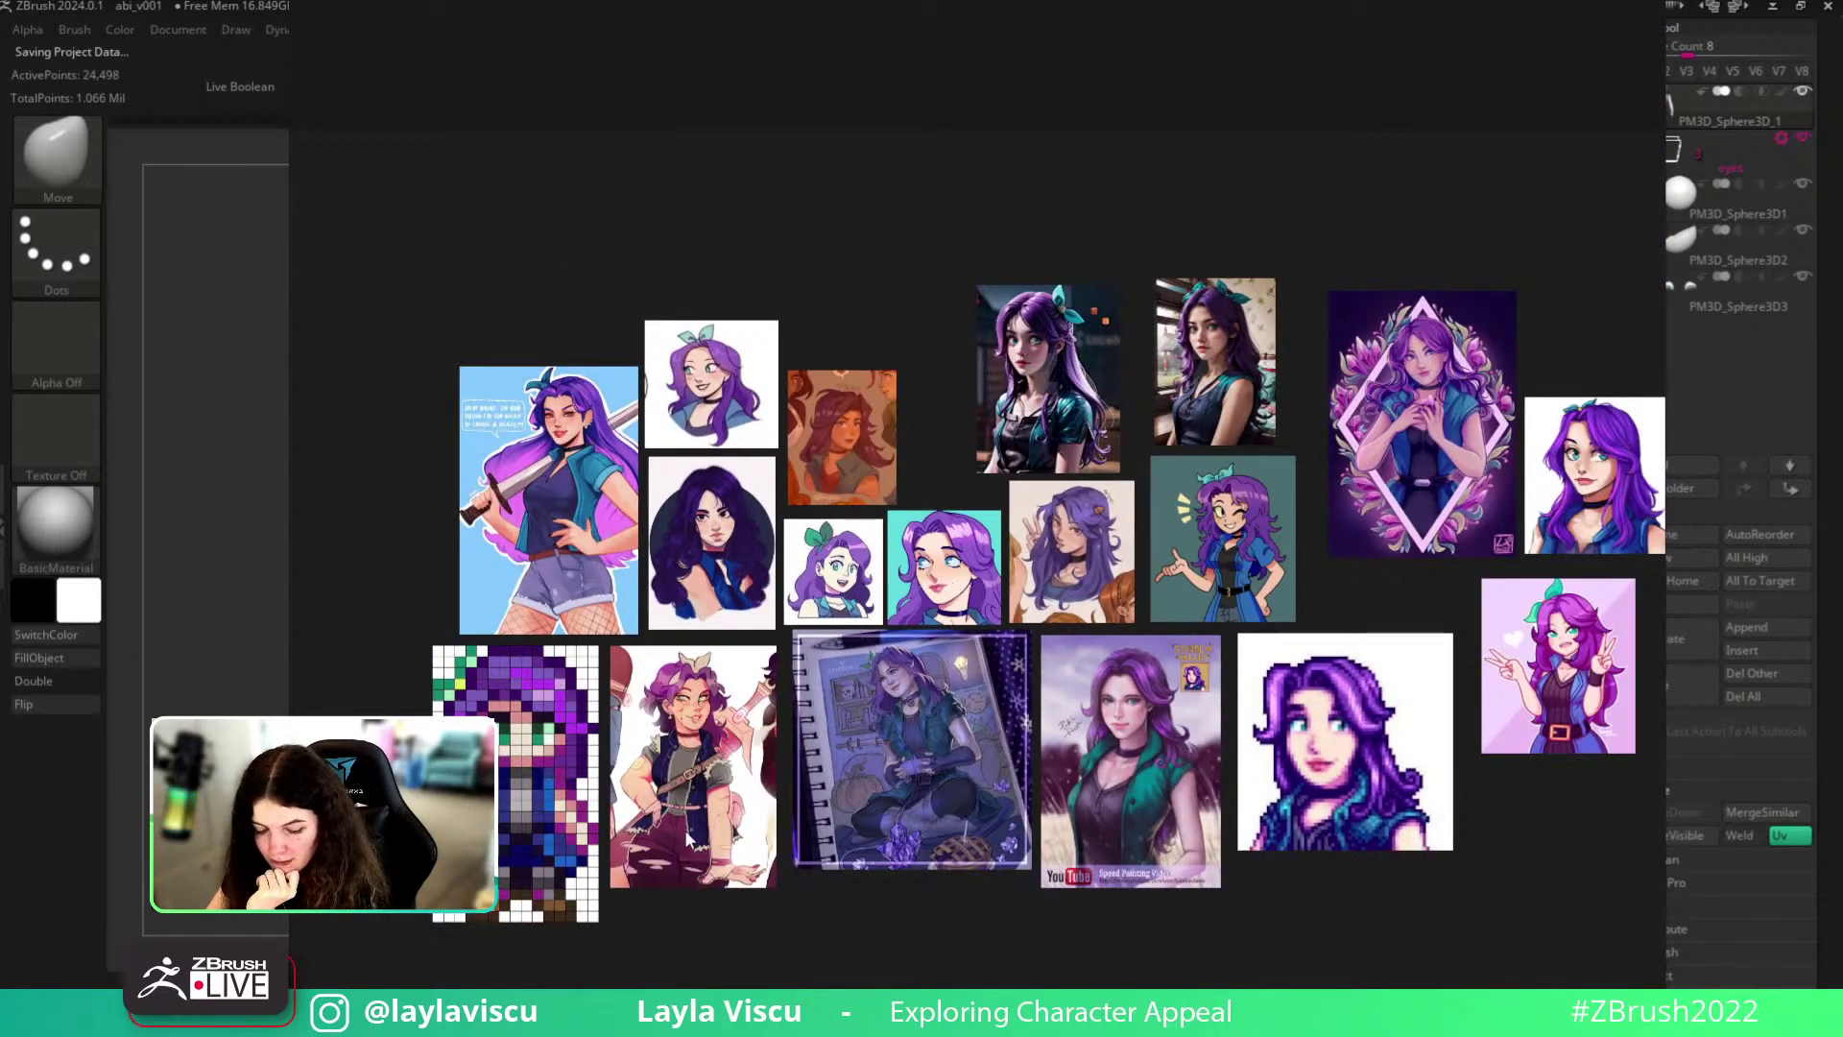
pyautogui.scroll(1, 1320, 729)
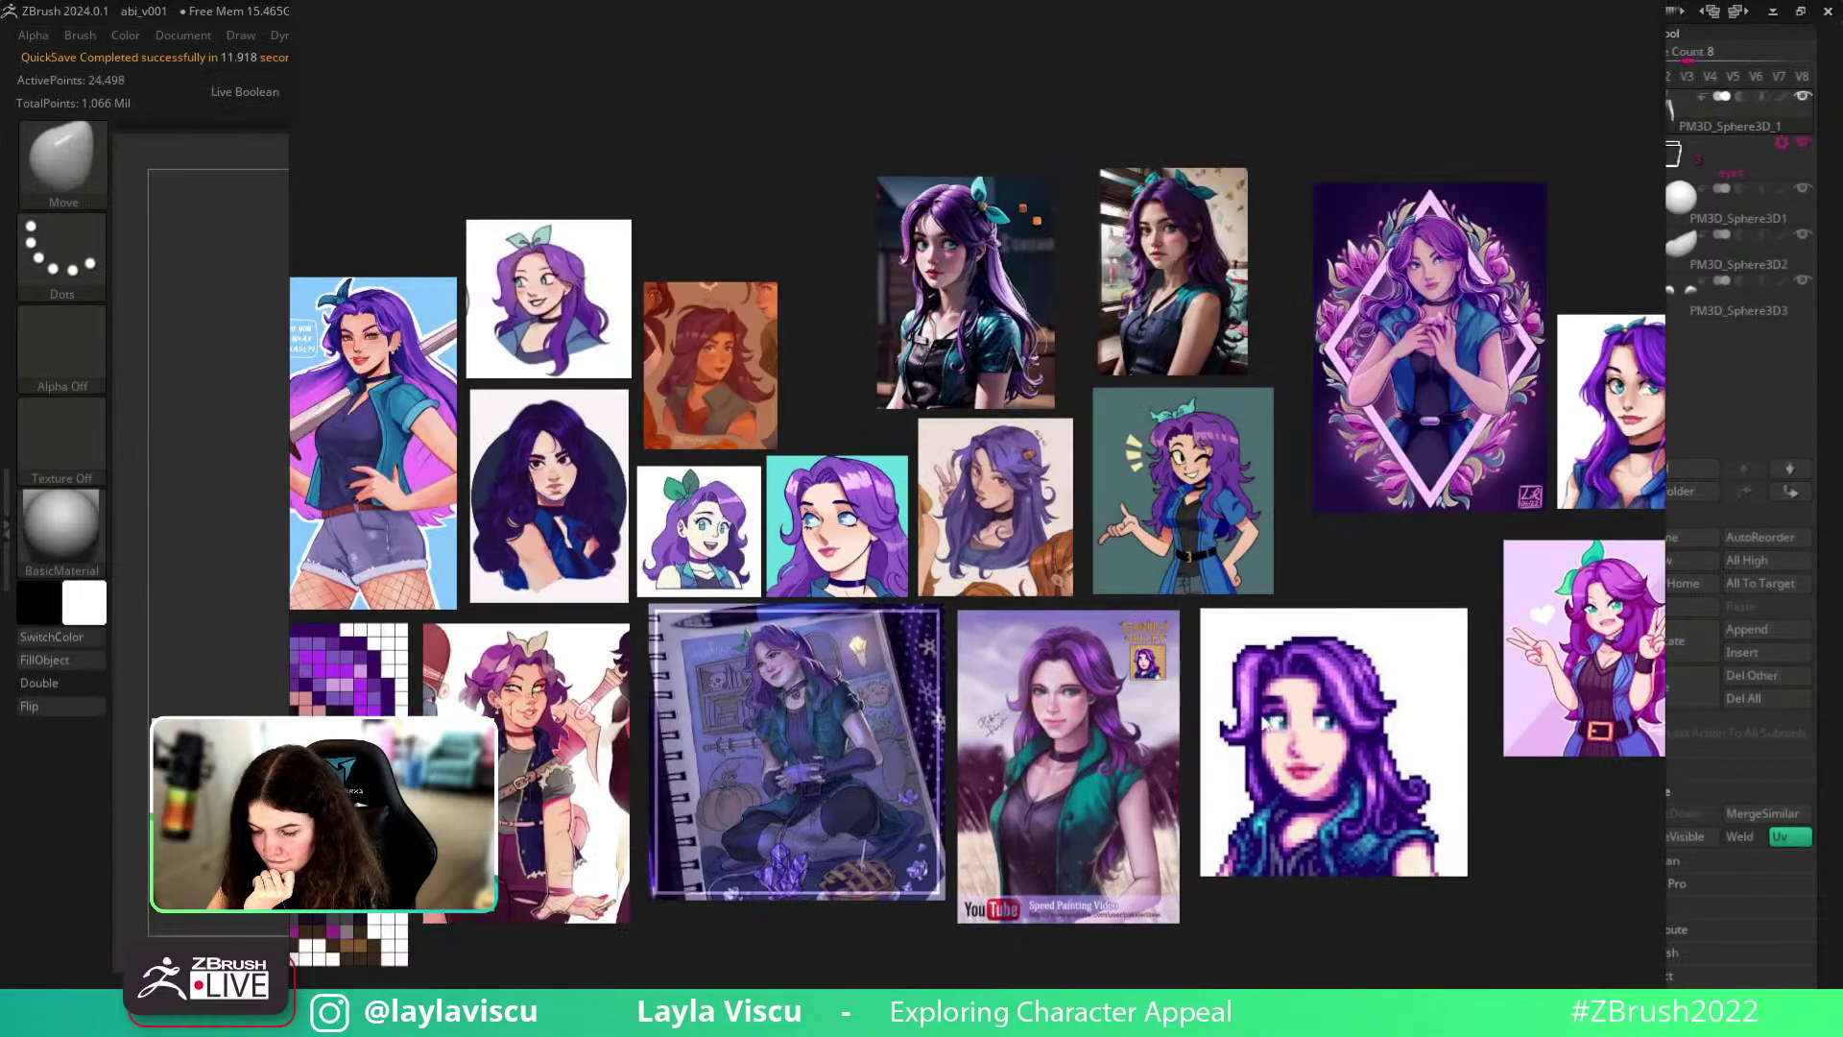
pyautogui.moveTo(1265, 722); pyautogui.dragTo(1104, 713, button='middle')
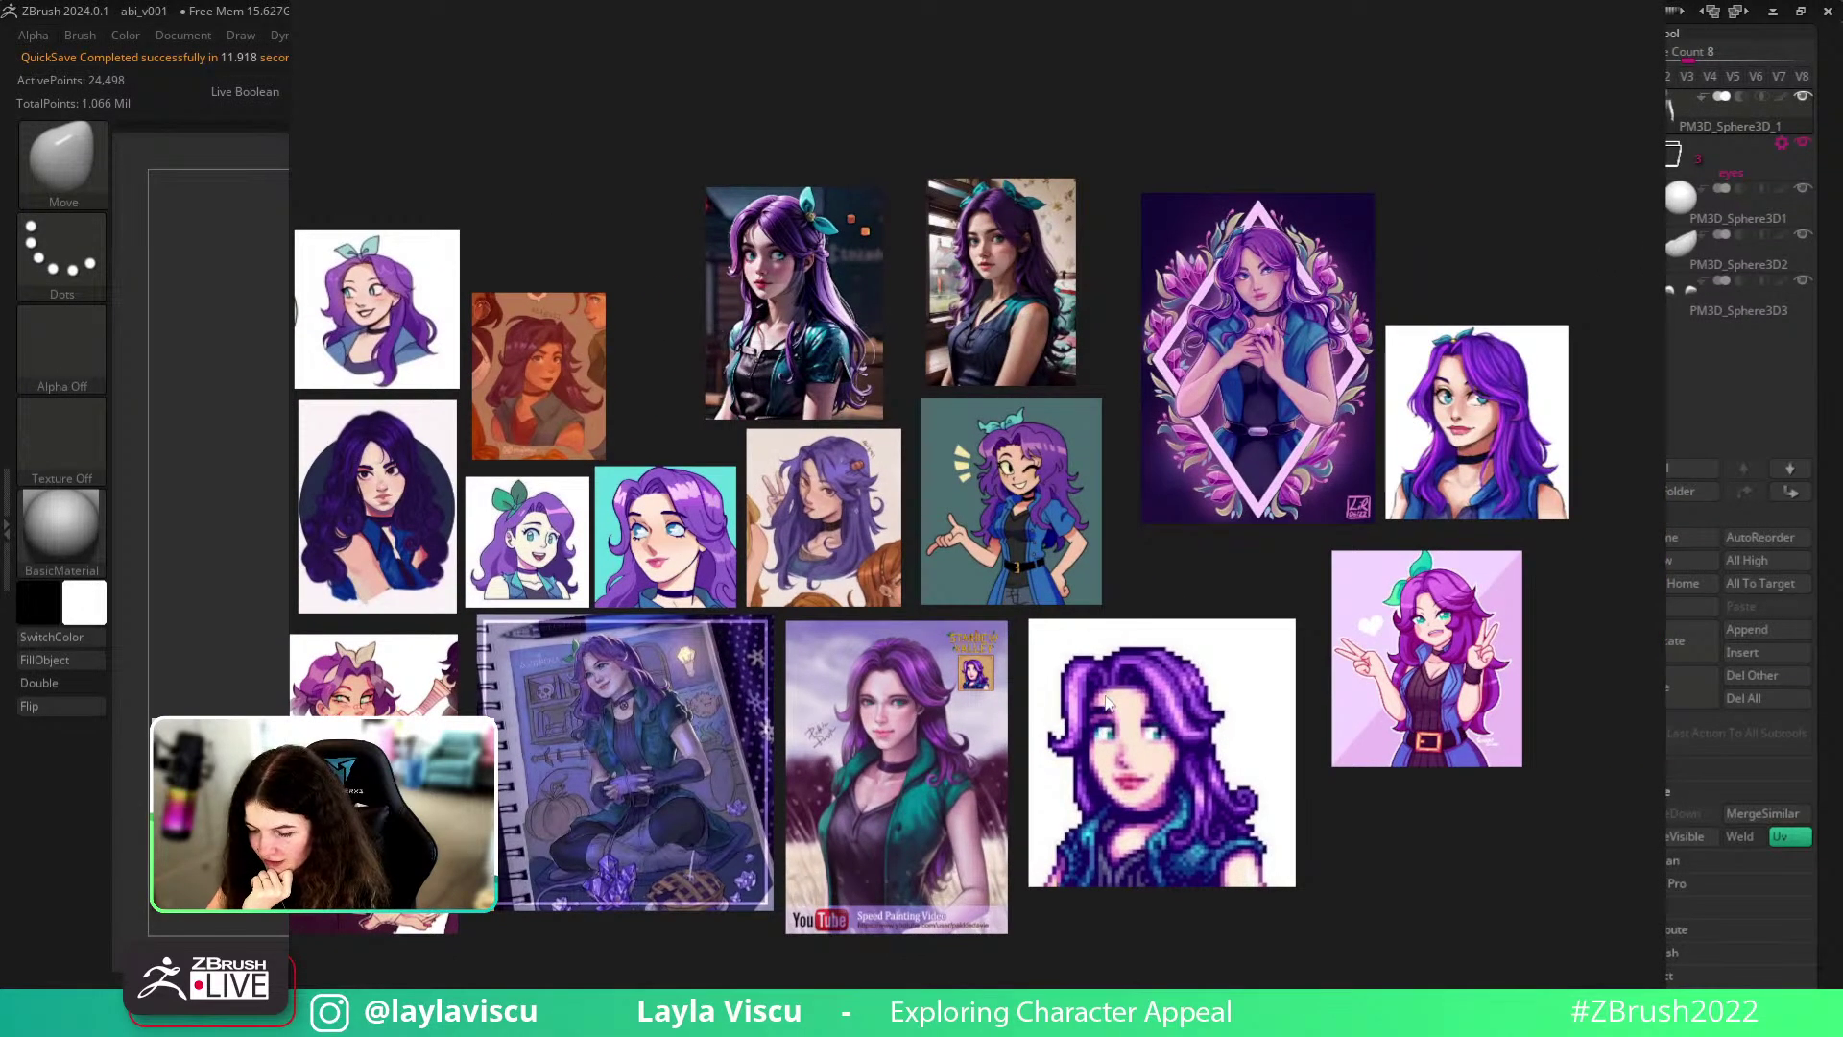
pyautogui.moveTo(489, 724); pyautogui.dragTo(843, 678, button='middle')
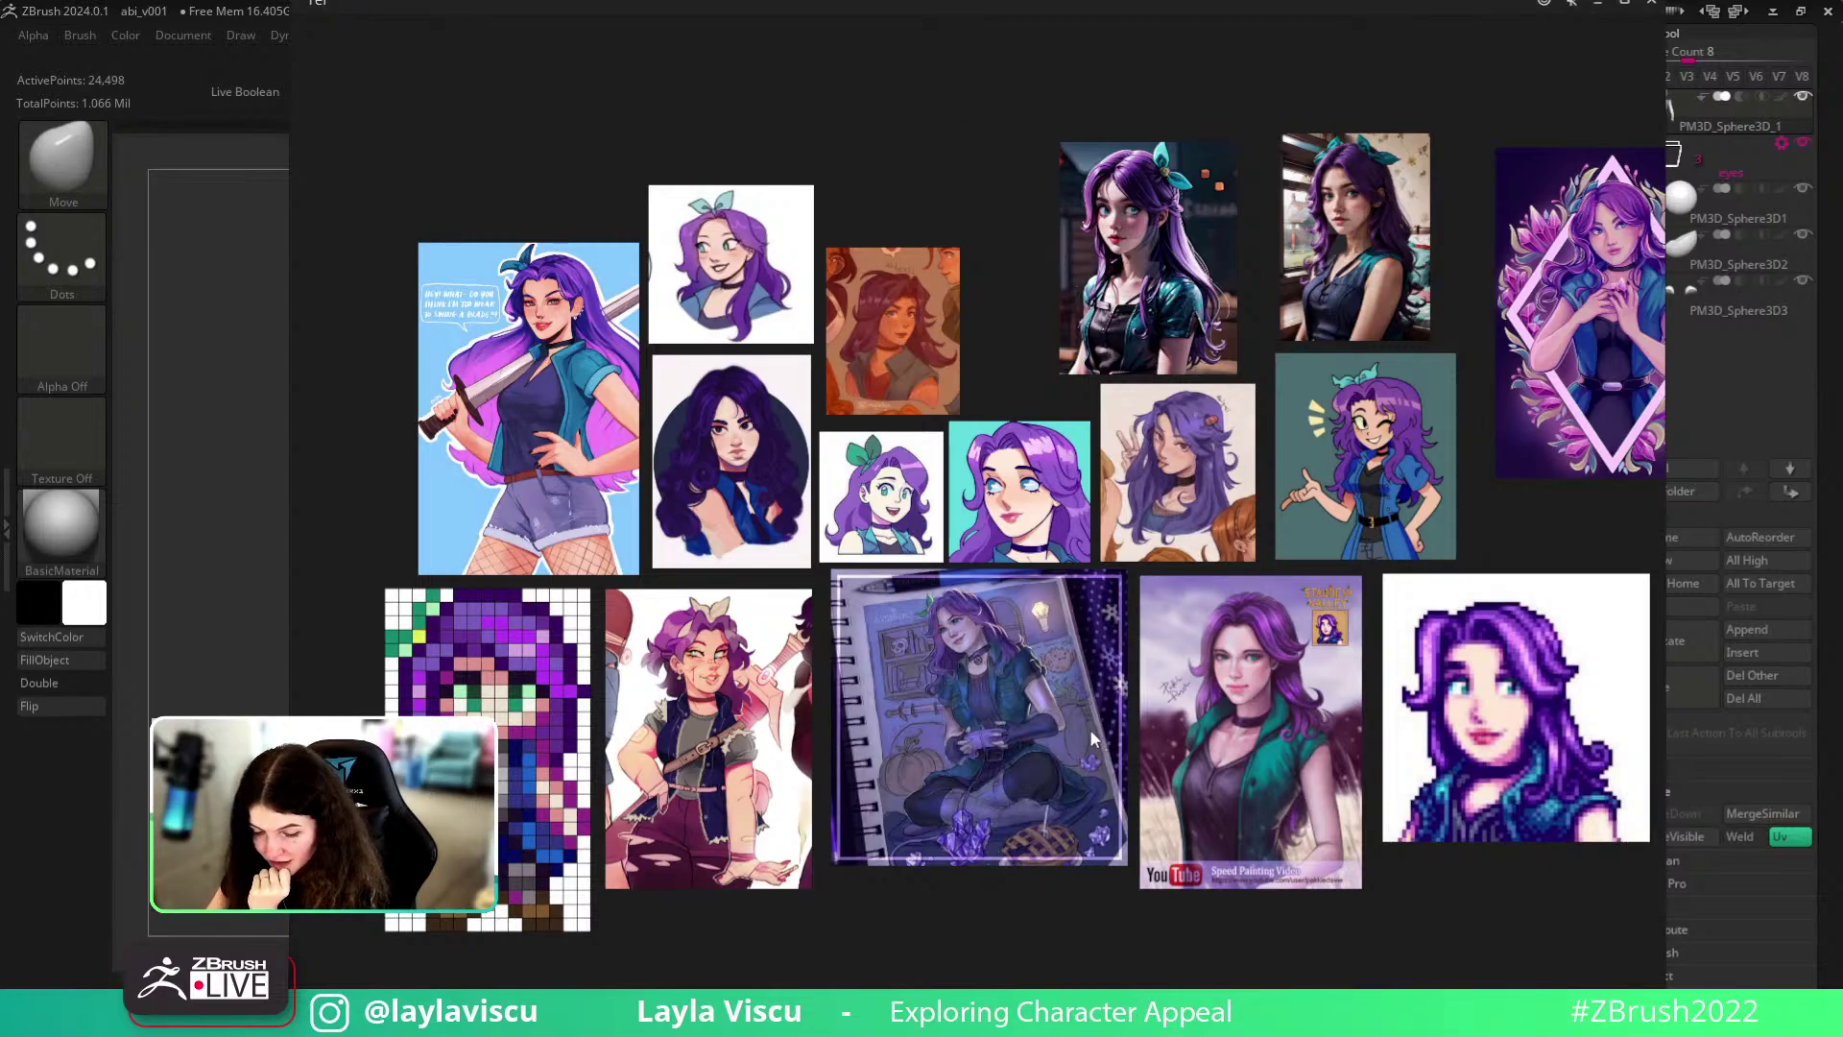
pyautogui.moveTo(1250, 662); pyautogui.dragTo(1160, 687, button='middle')
pyautogui.moveTo(1161, 687); pyautogui.dragTo(1372, 2, button='right')
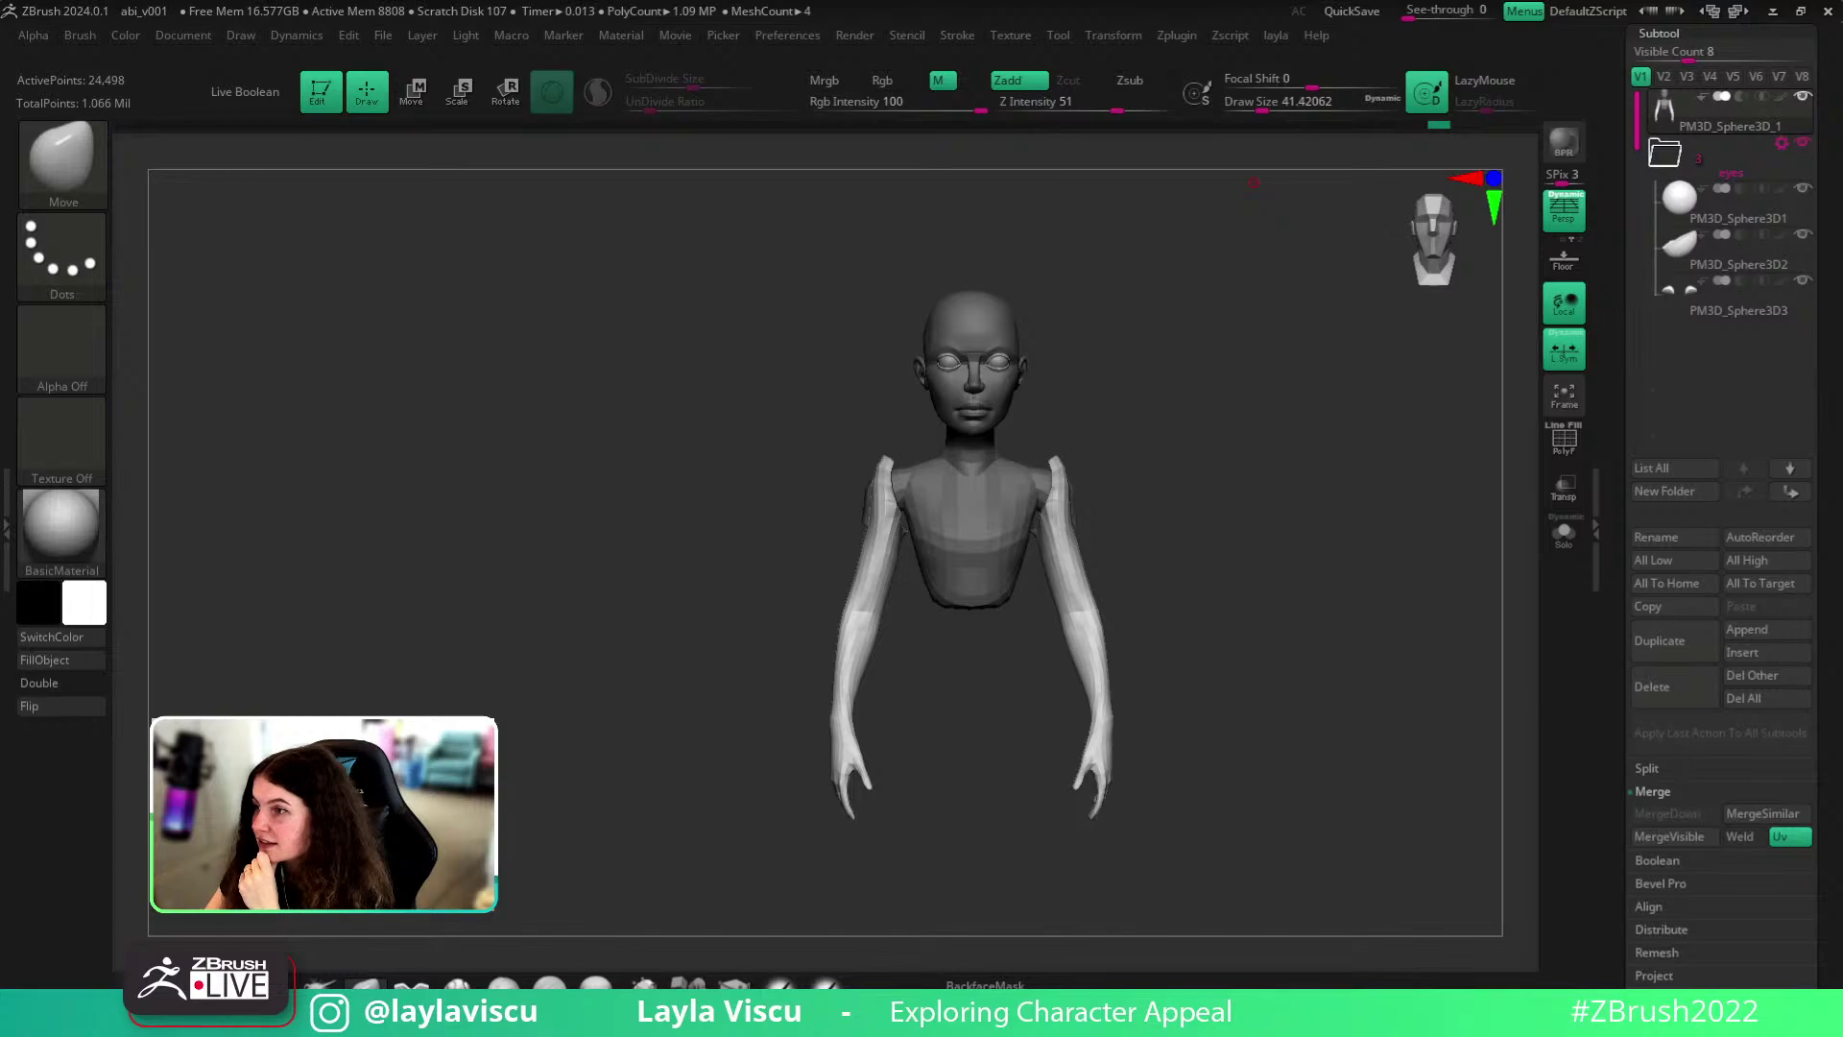
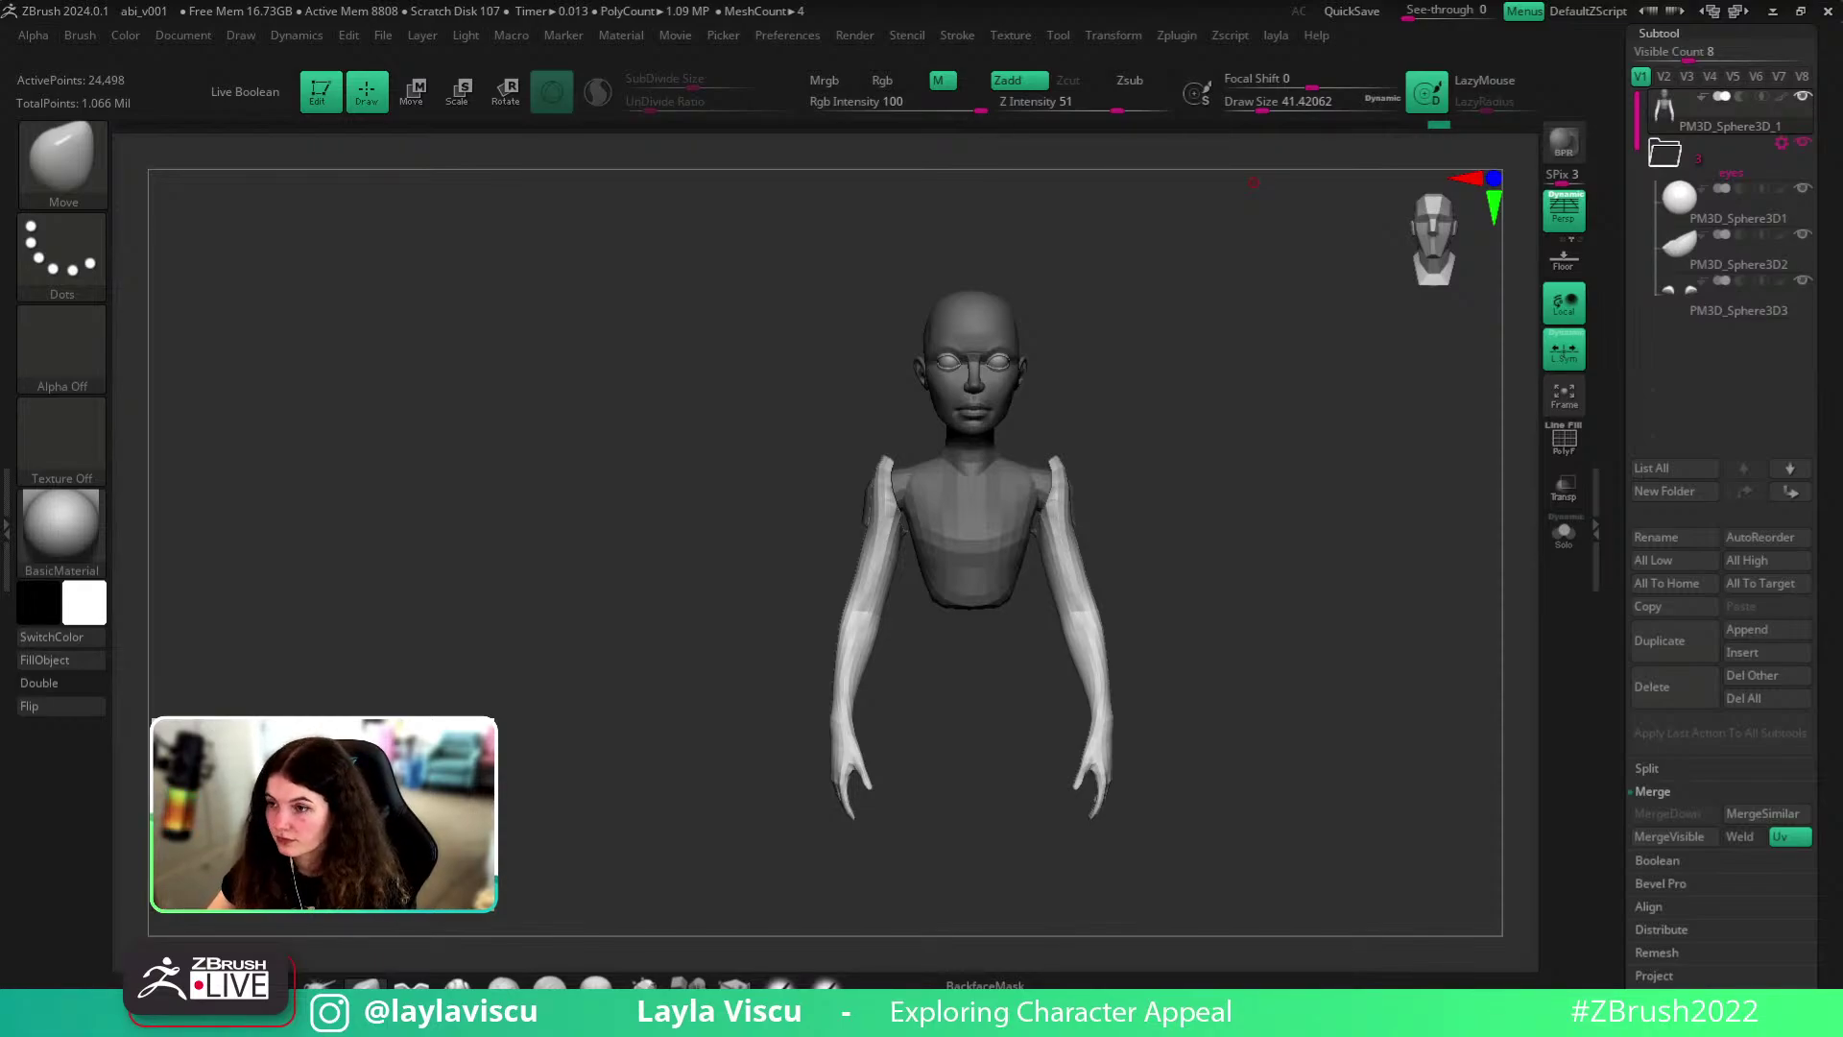
# - Try to scale up the inserted arms uniformly with the Gizmo
pyautogui.moveTo(1218, 592); pyautogui.dragTo(1183, 594)
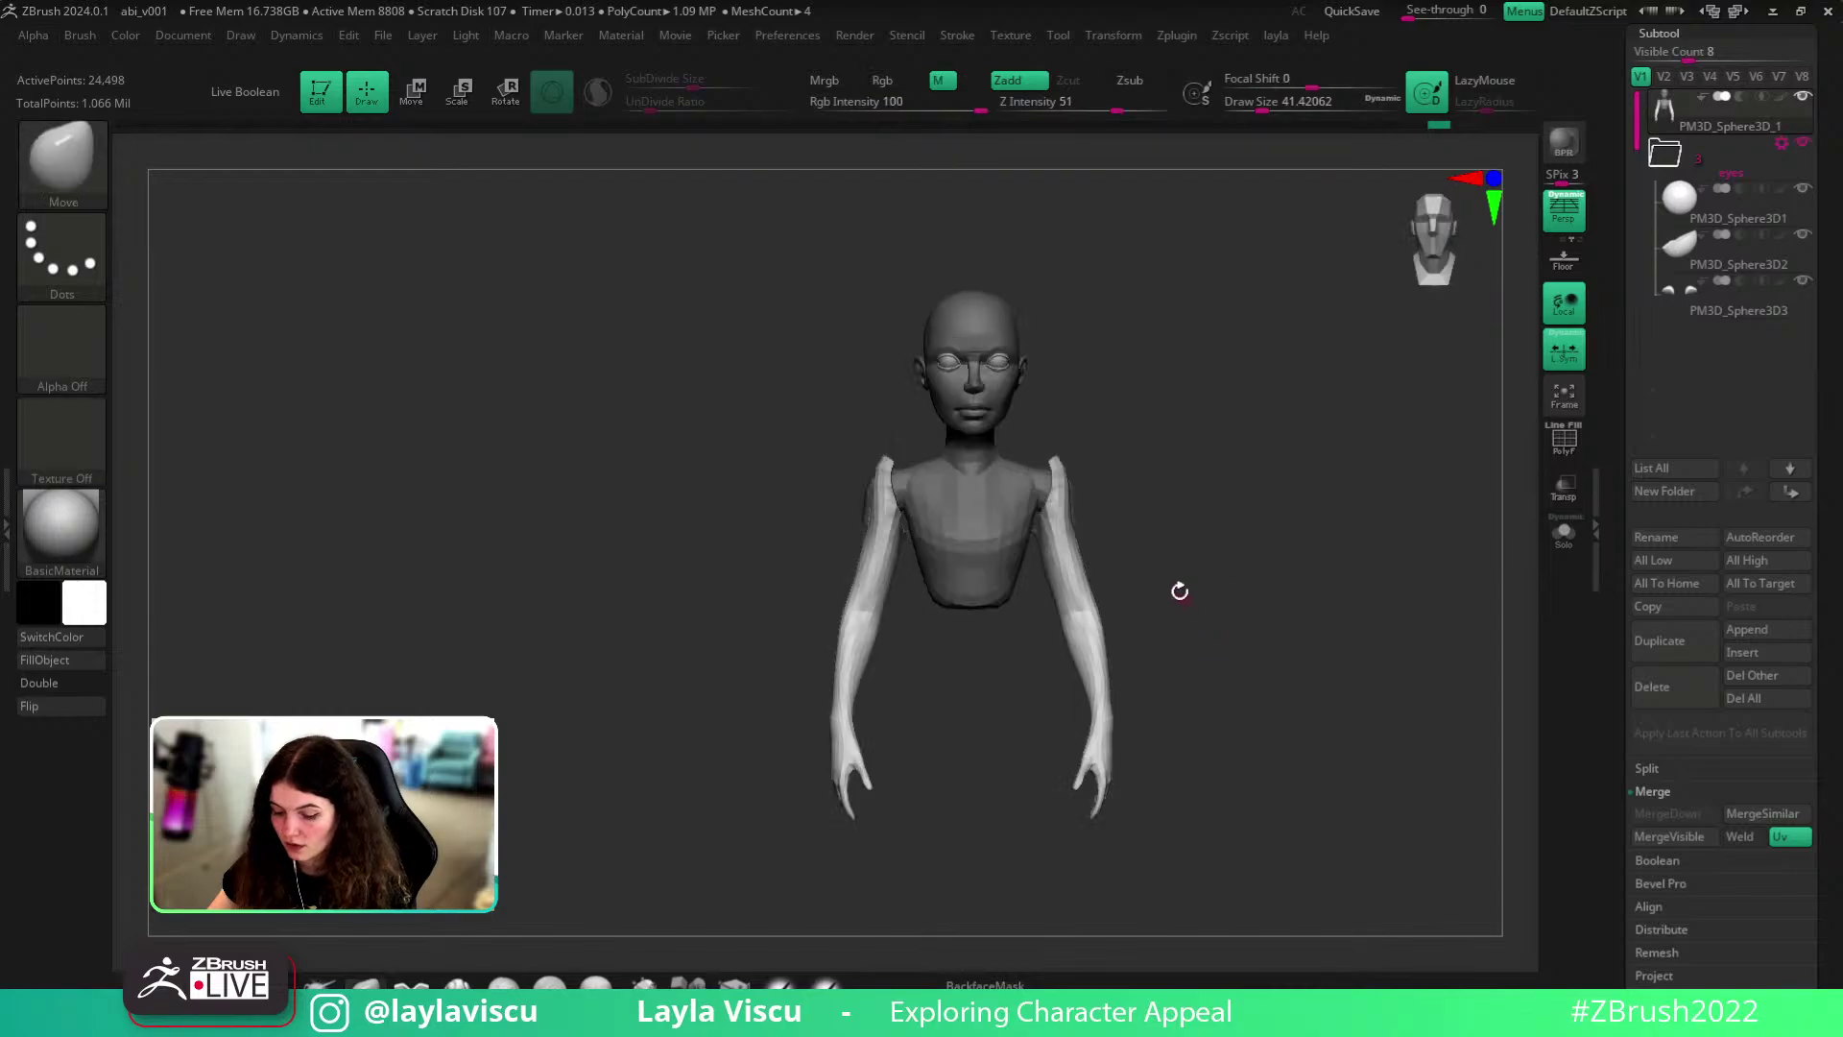
pyautogui.press('w')
pyautogui.moveTo(1052, 500); pyautogui.dragTo(1082, 519)
pyautogui.press('ctrl')
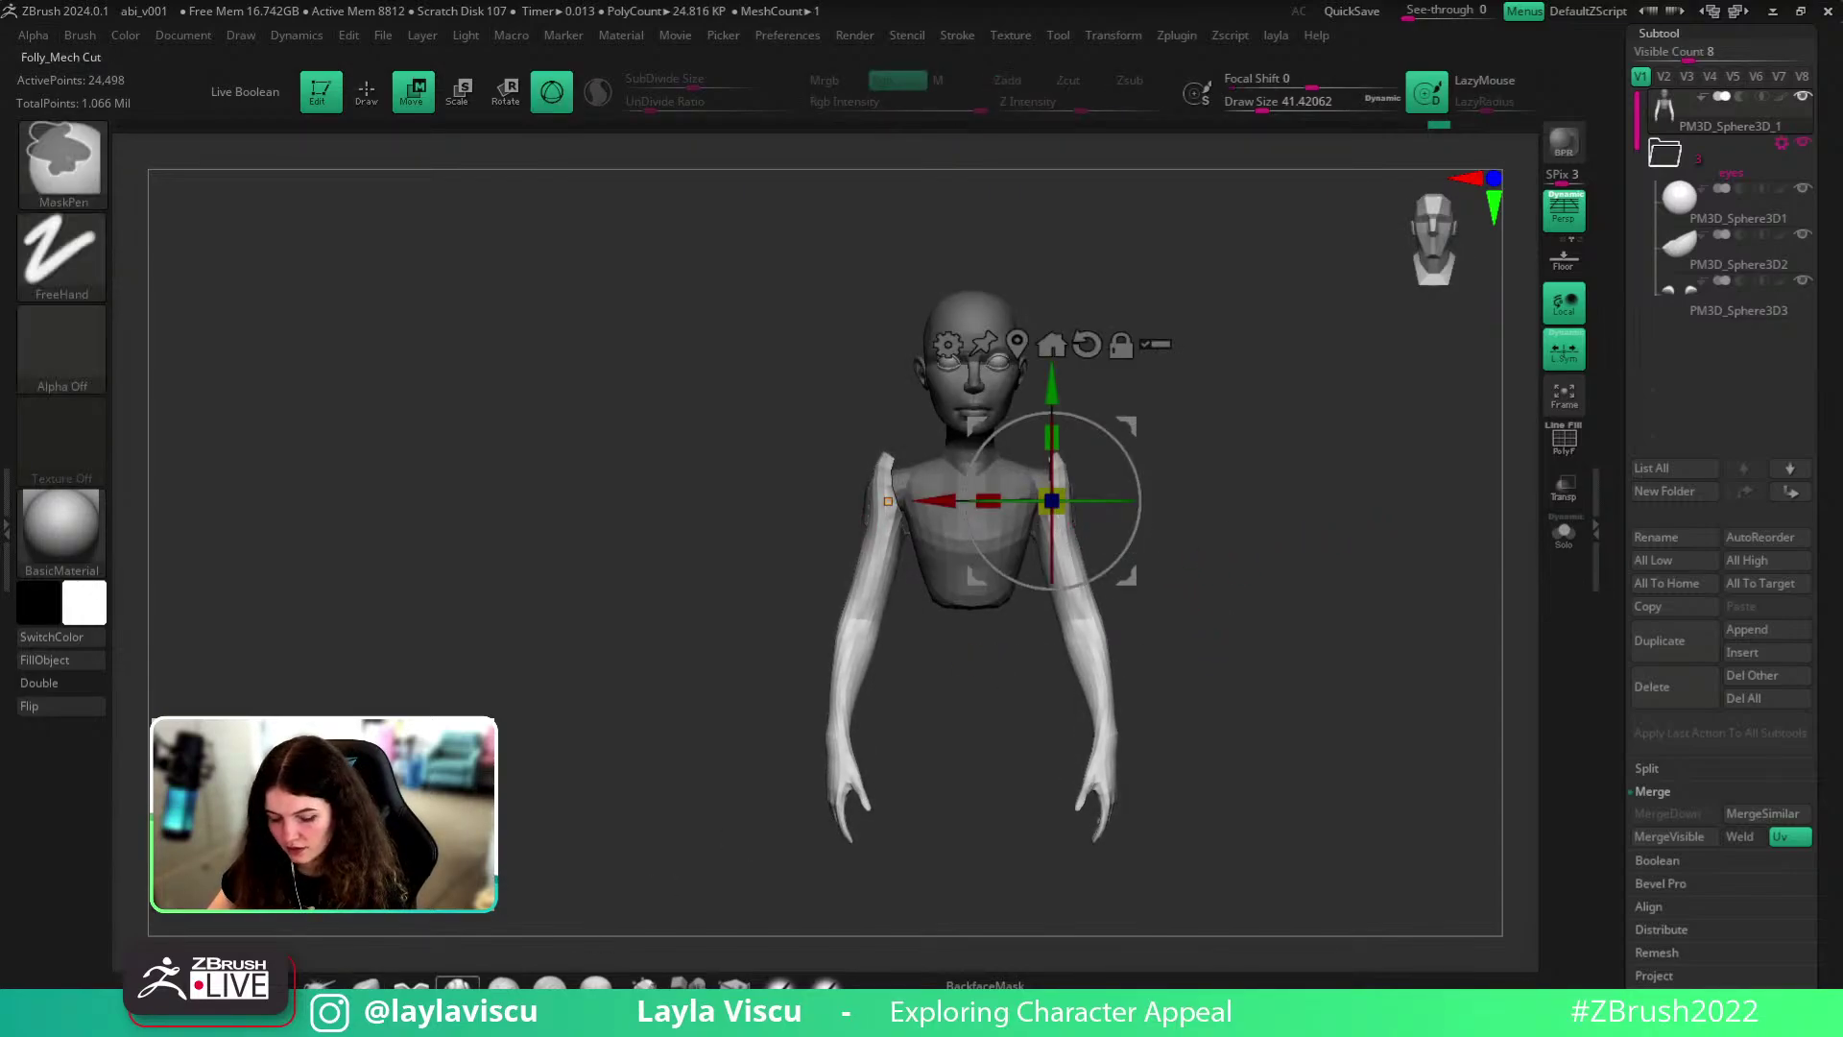
# - Step back through the undo history to before the full arm parts were inserted, leaving only the bust
pyautogui.hotkey('ctrl', 'z')
pyautogui.hotkey('ctrl', 'z')
pyautogui.hotkey('ctrl', 'z')
pyautogui.hotkey('ctrl', 'z')
pyautogui.hotkey('ctrl', 'z')
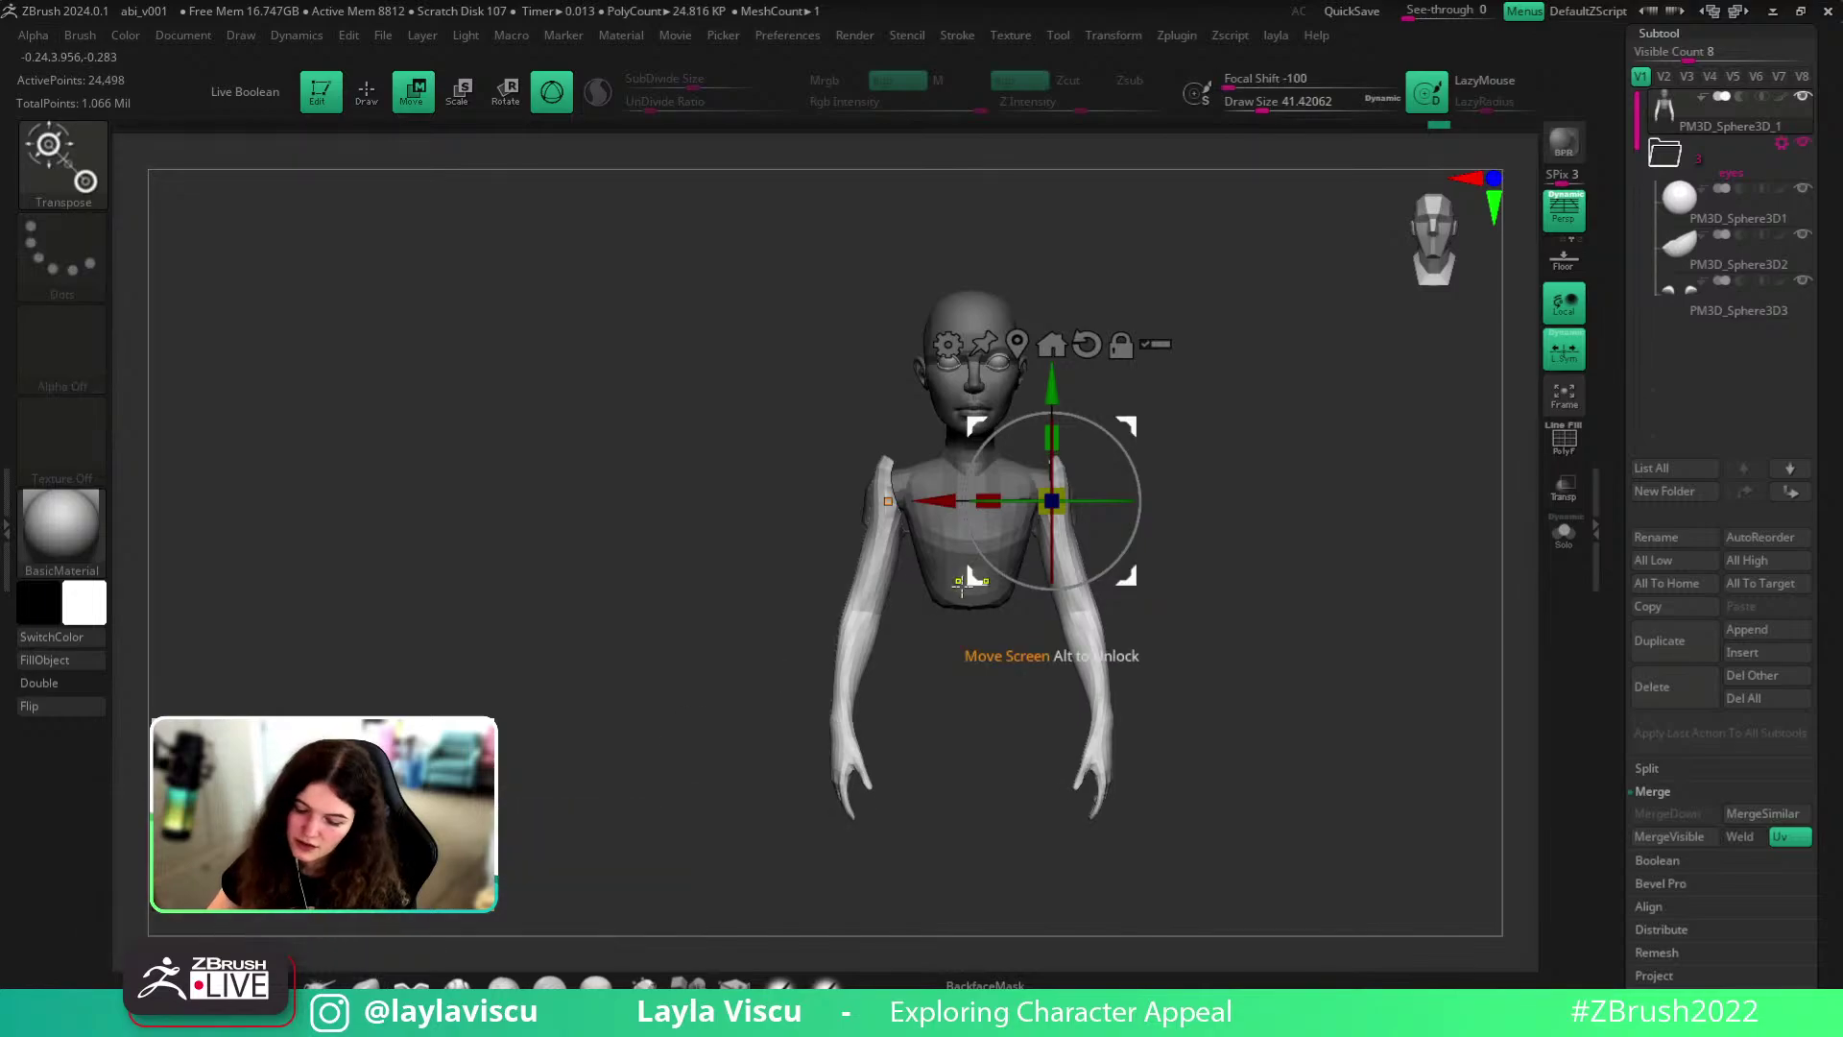
pyautogui.hotkey('ctrl', 'z')
pyautogui.hotkey('ctrl', 'z')
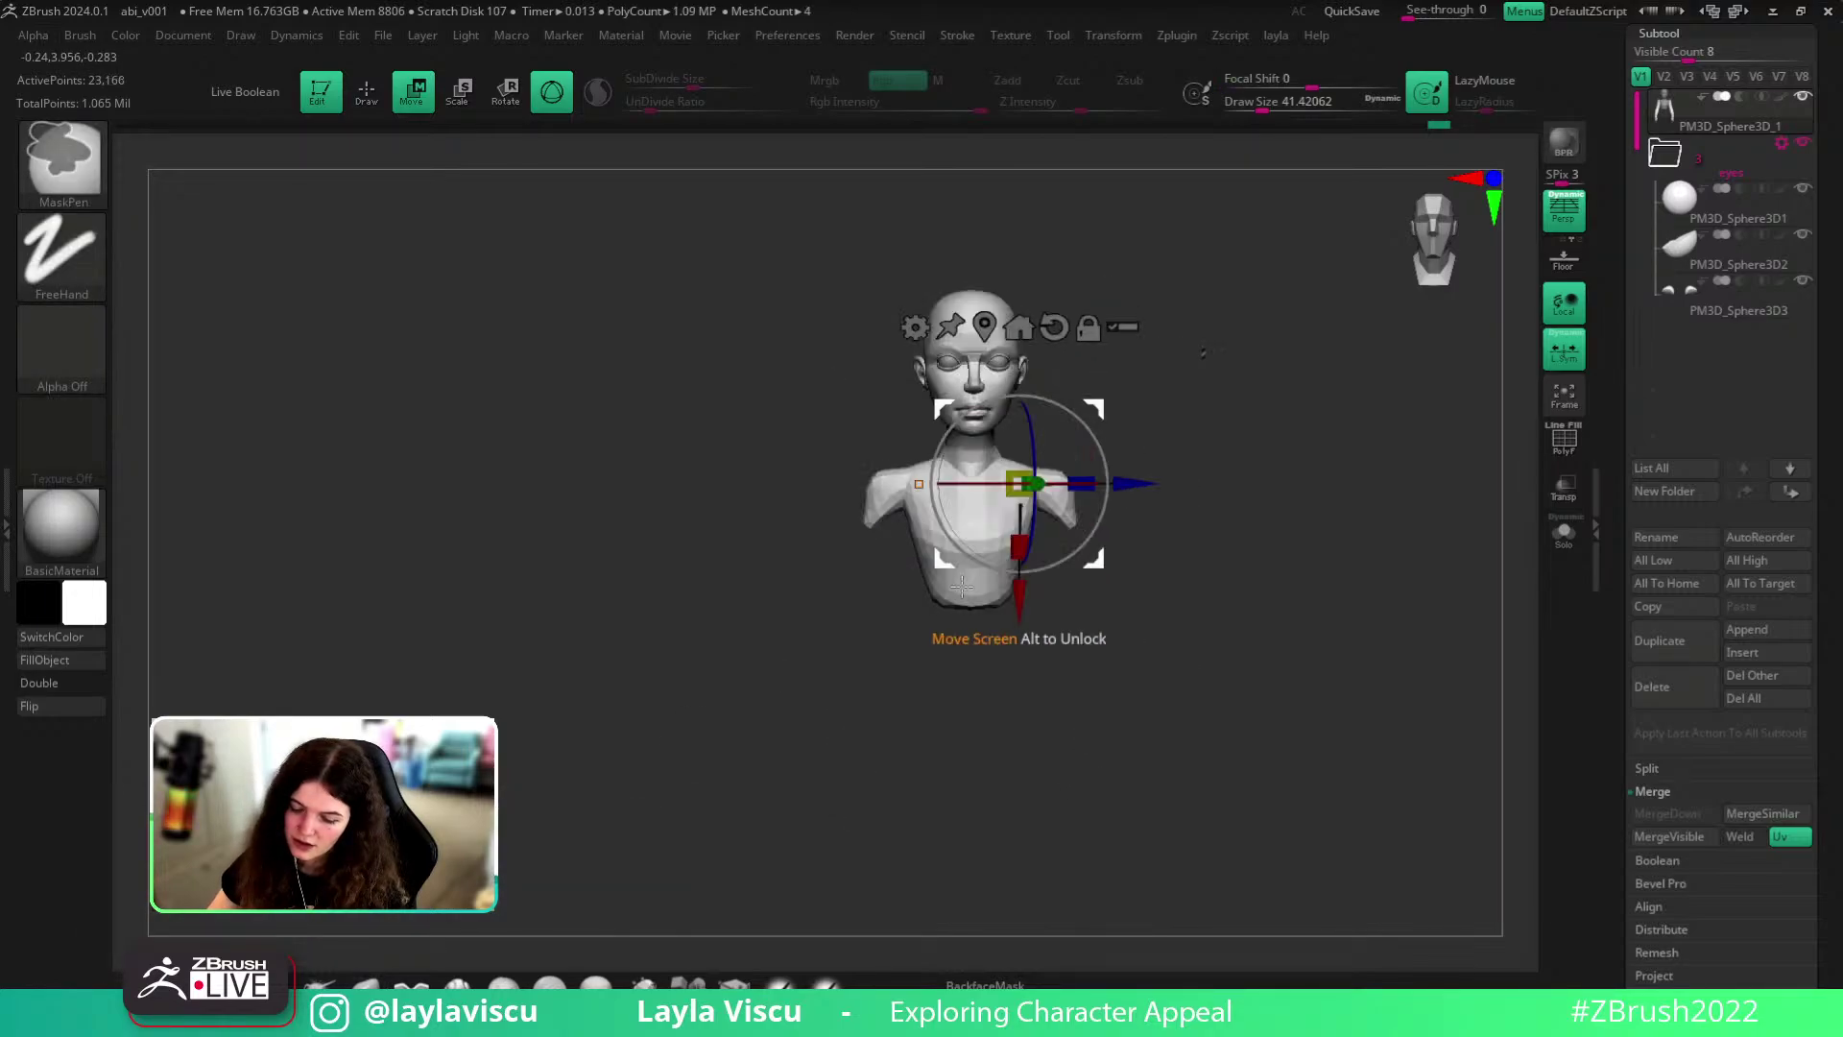
pyautogui.click(1419, 129)
pyautogui.click(1420, 128)
pyautogui.click(1432, 129)
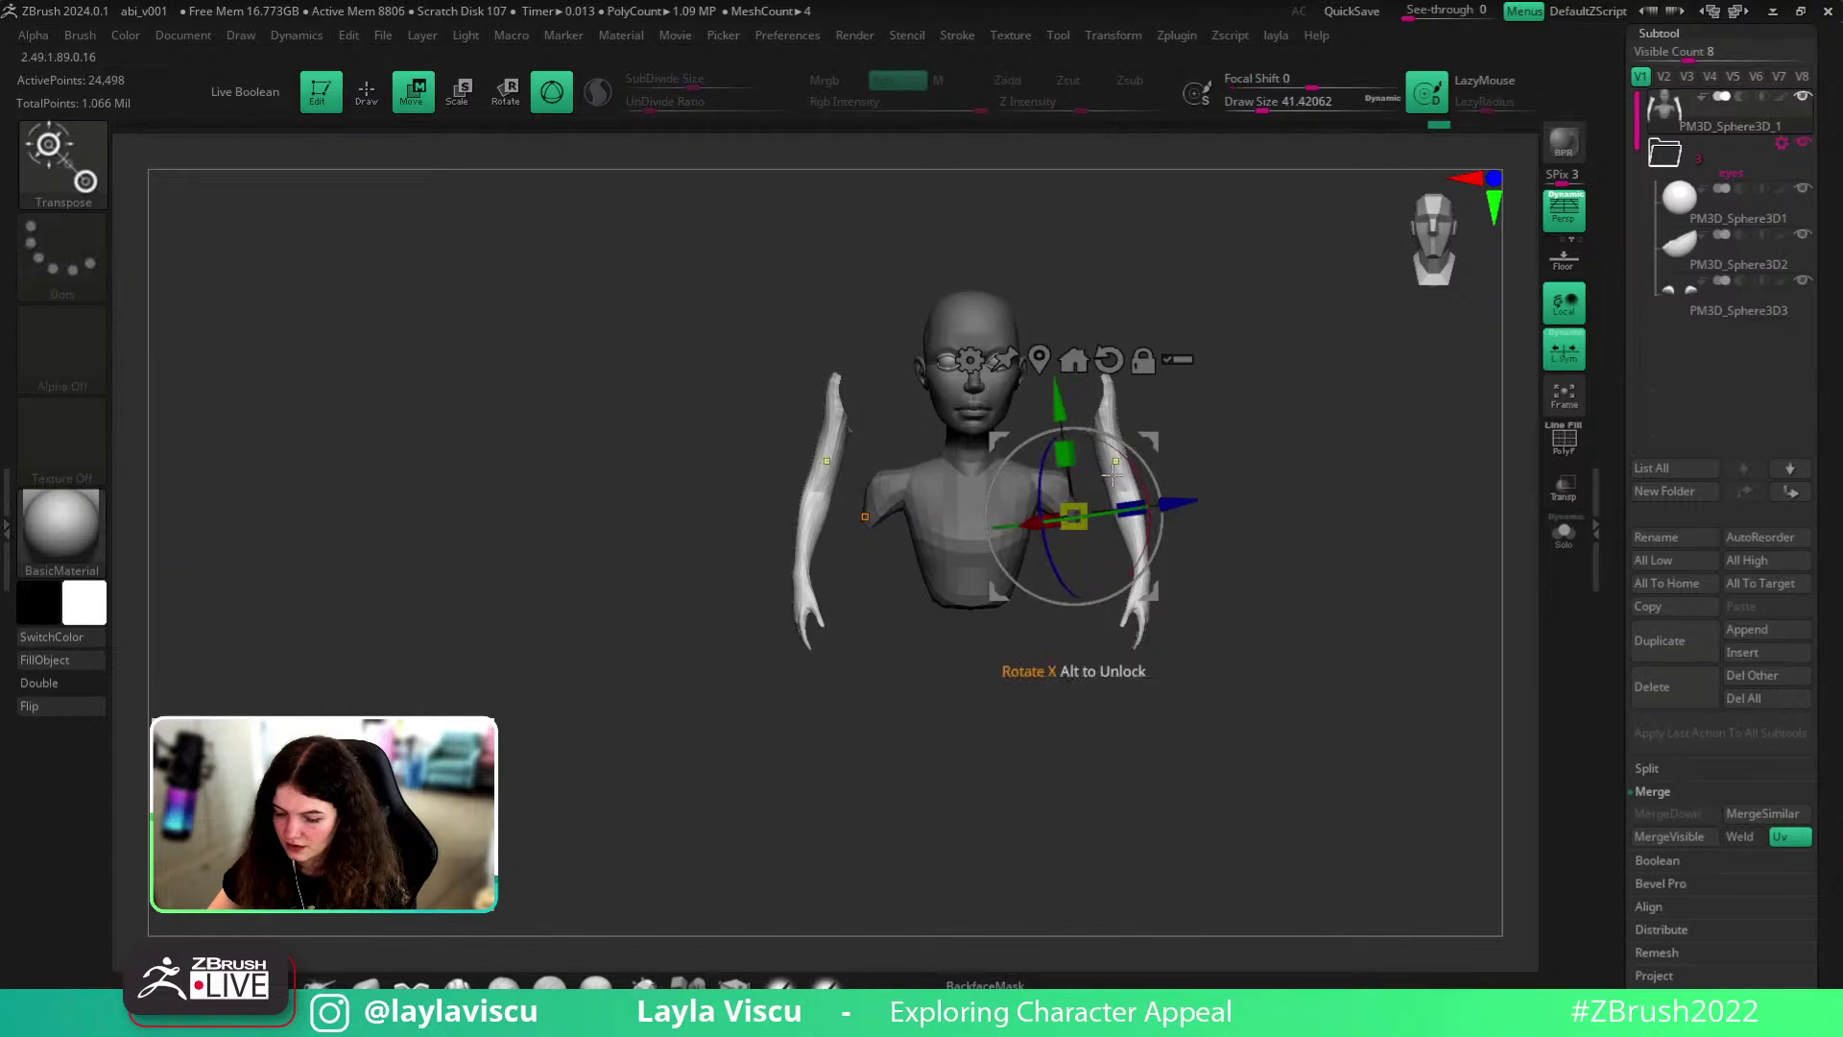
pyautogui.hotkey('ctrl', 'z')
# - Insert a PolySphere from the IMM Primitives brush below each shoulder stub with symmetry, with the polyframe shown
pyautogui.click(366, 985)
pyautogui.click(688, 985)
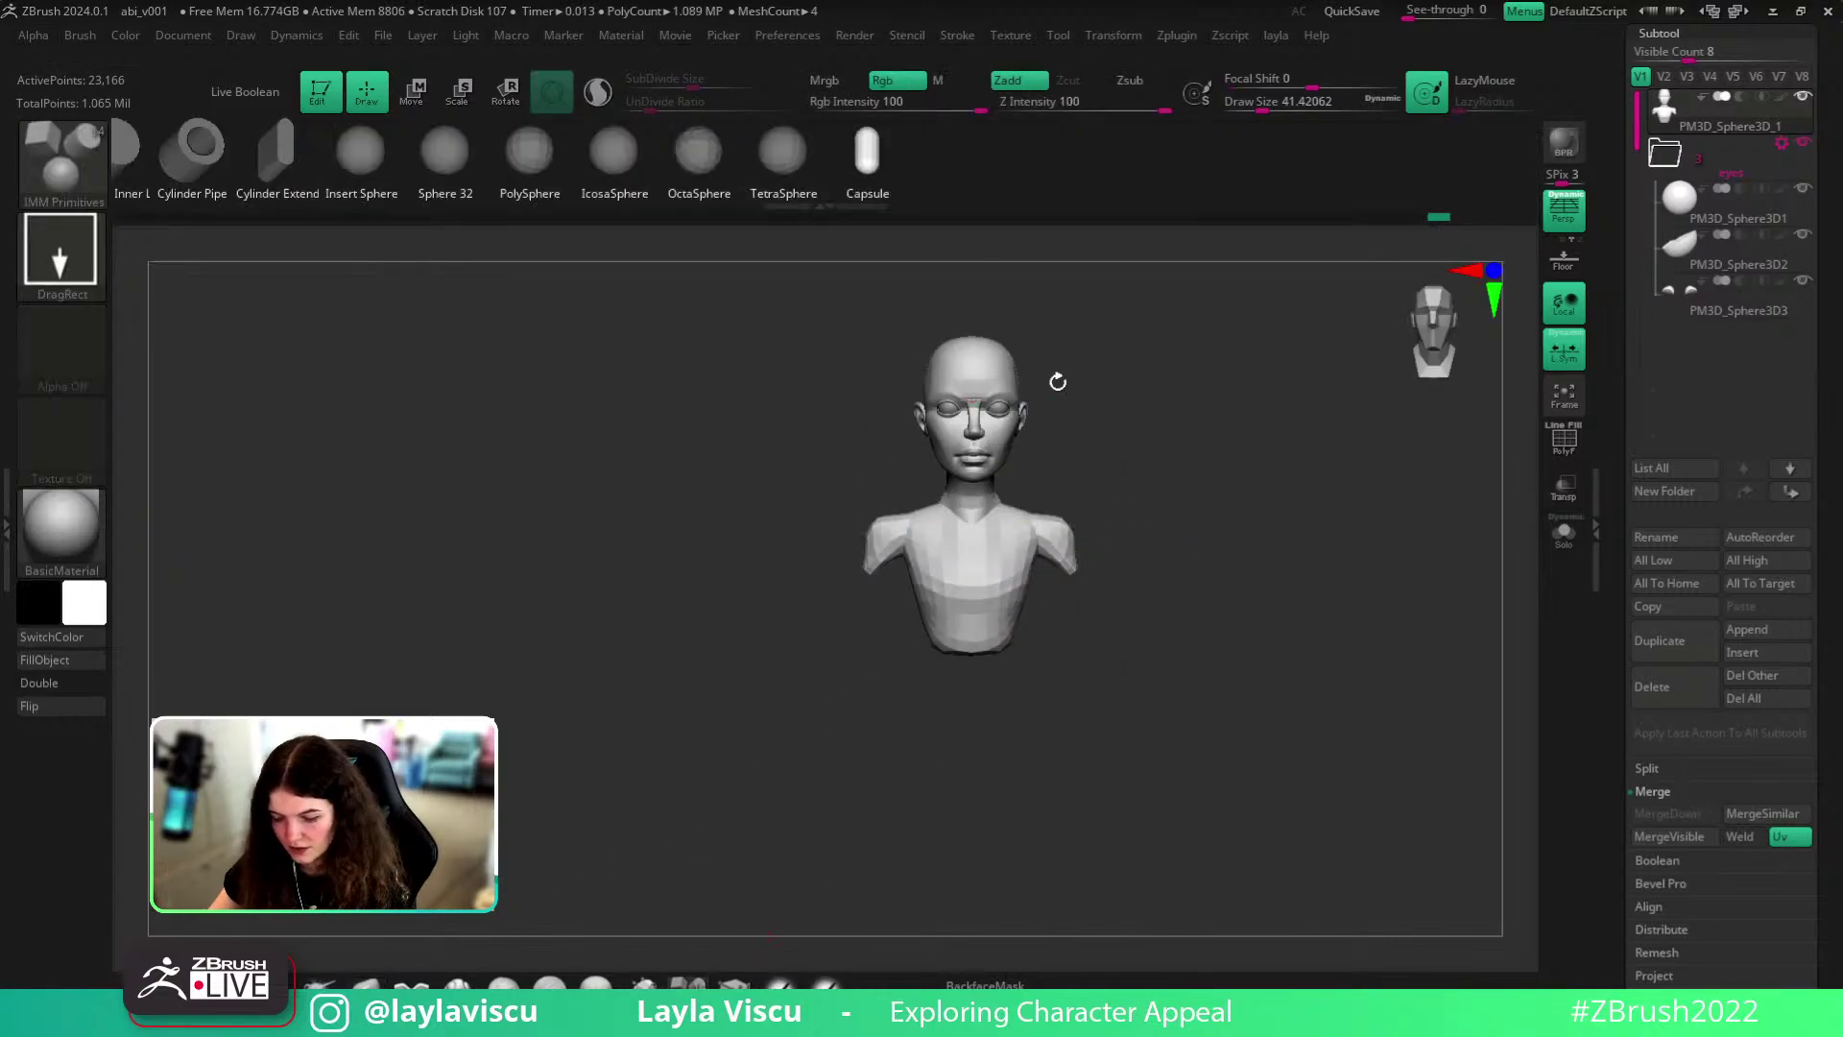
pyautogui.press('f')
pyautogui.hotkey('shift', 'f')
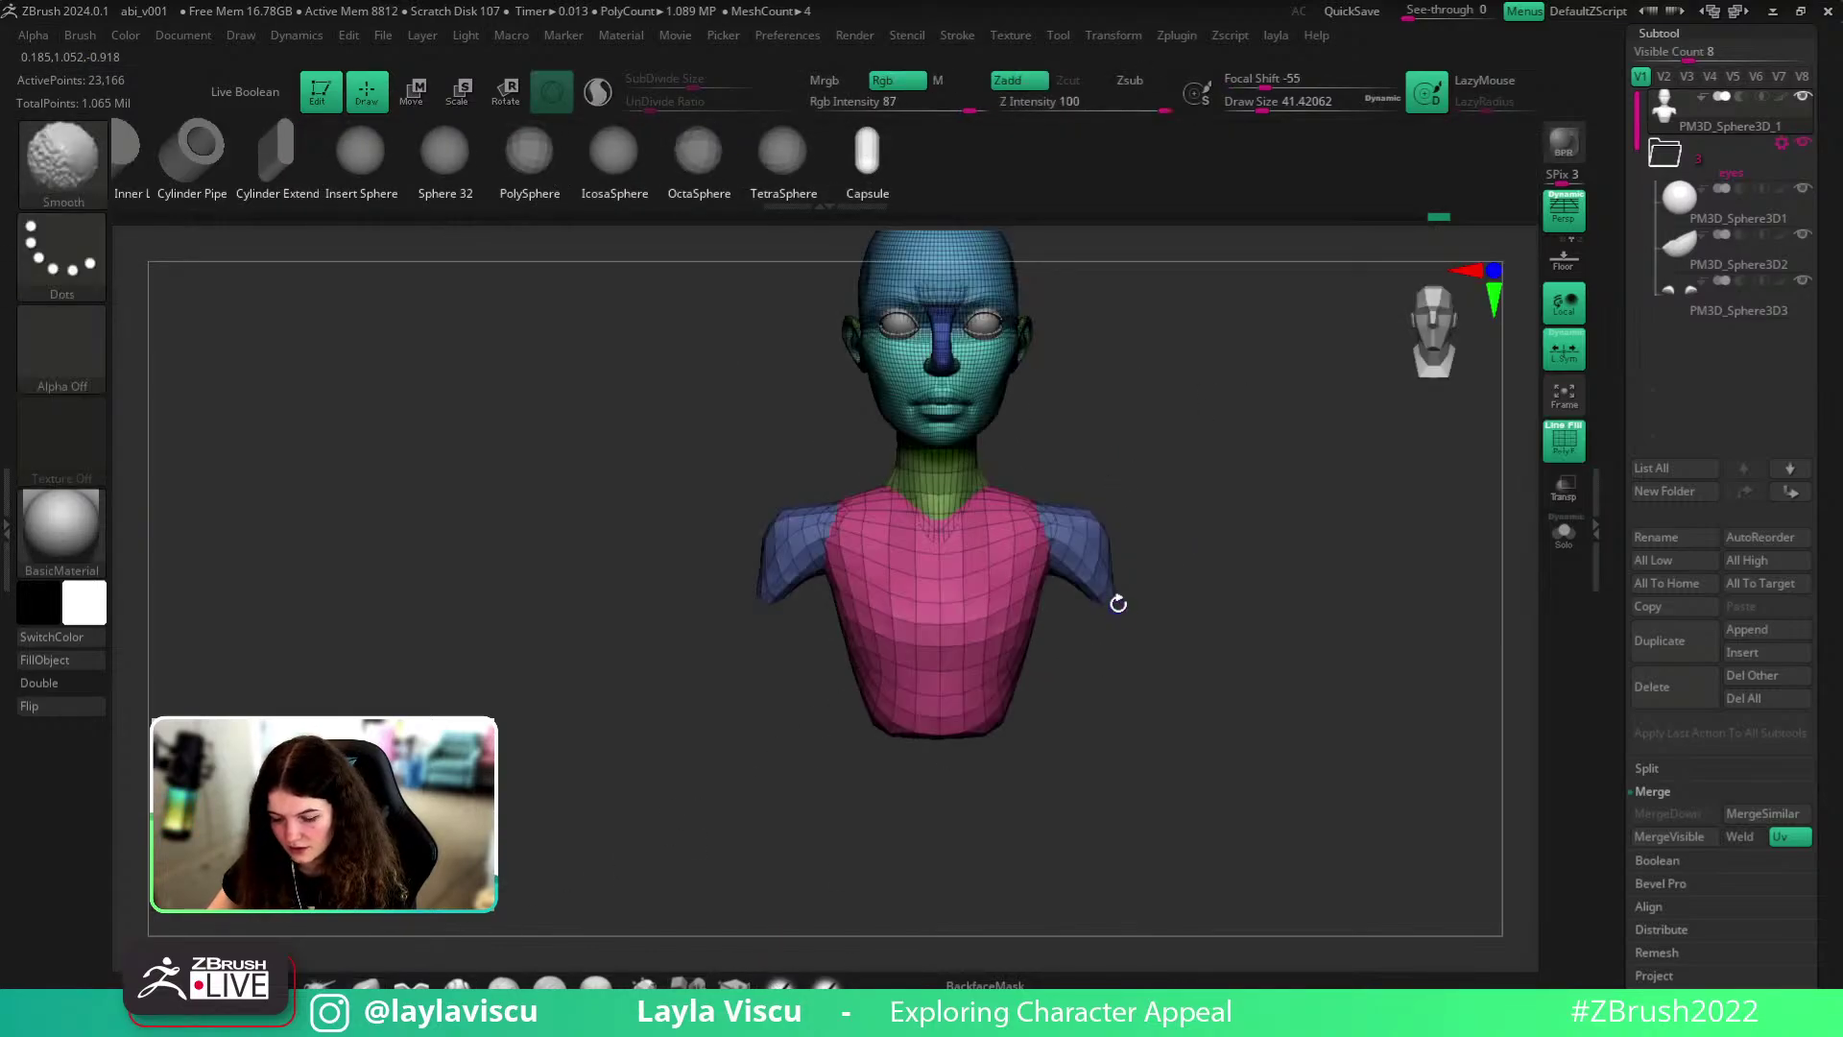
pyautogui.click(534, 157)
pyautogui.moveTo(1099, 608)
pyautogui.mouseDown()
pyautogui.moveTo(1098, 477)
pyautogui.moveTo(1107, 621)
pyautogui.mouseUp()
pyautogui.moveTo(1355, 547); pyautogui.dragTo(1258, 704)
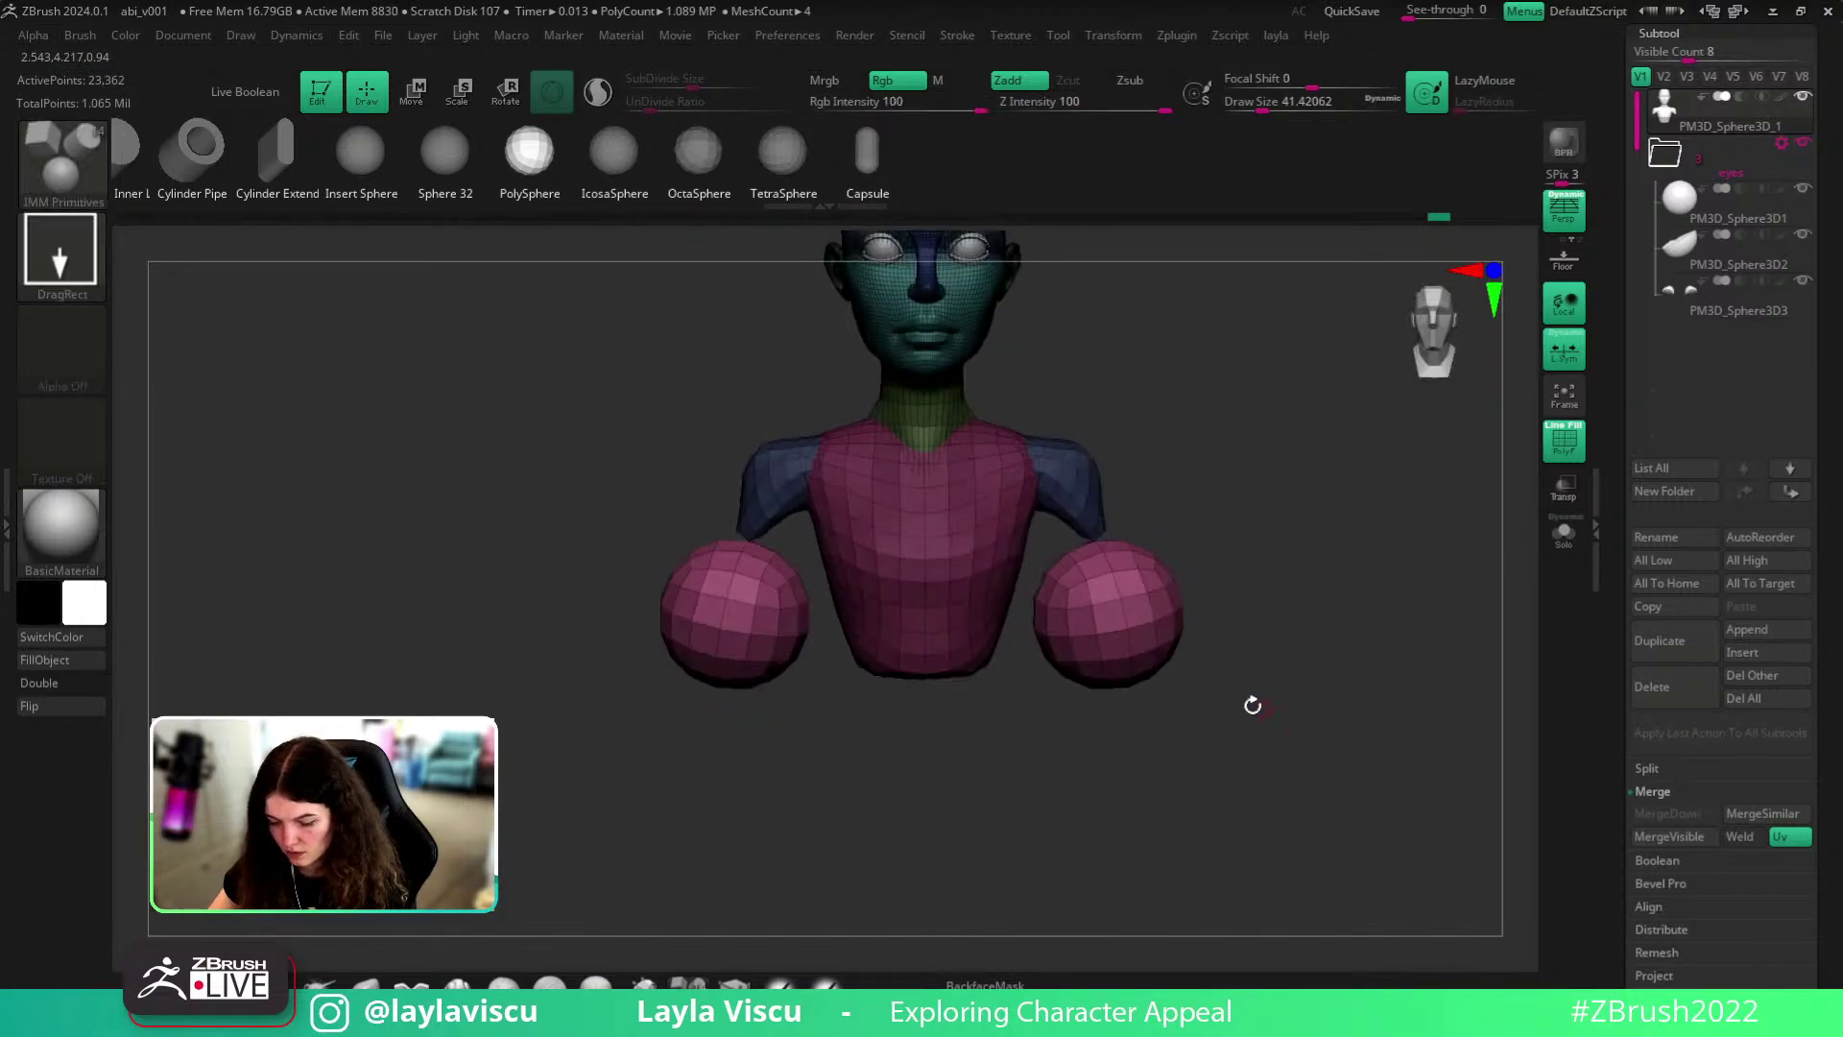
# - Stretch and scale the spheres into elongated upper arms with the Gizmo and seat them under the shoulders in front and side views
pyautogui.press('w')
pyautogui.moveTo(1105, 600); pyautogui.dragTo(1176, 739)
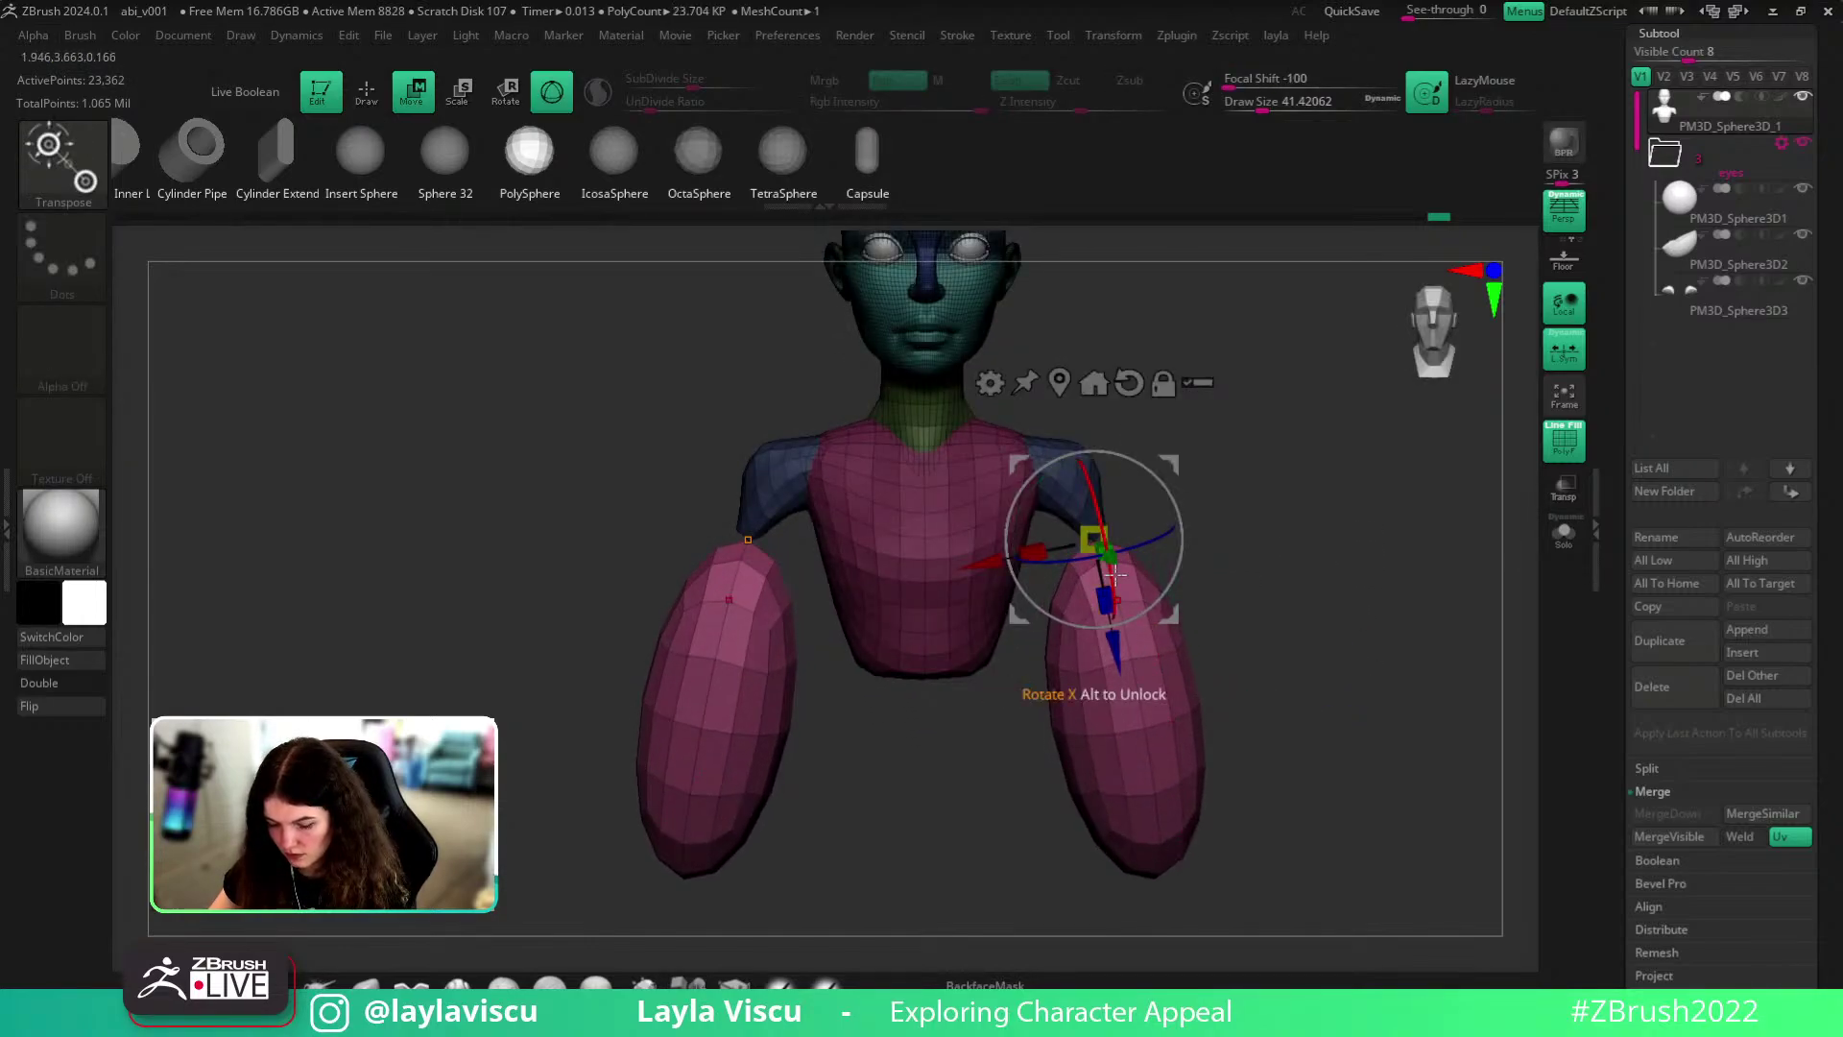
pyautogui.moveTo(1092, 537); pyautogui.dragTo(918, 363)
pyautogui.moveTo(1114, 653); pyautogui.dragTo(1139, 564)
pyautogui.moveTo(1179, 574); pyautogui.dragTo(1262, 393, button='right')
pyautogui.moveTo(1080, 524); pyautogui.dragTo(1083, 503)
pyautogui.moveTo(1258, 477); pyautogui.dragTo(1185, 652, button='right')
pyautogui.moveTo(958, 447); pyautogui.dragTo(991, 455)
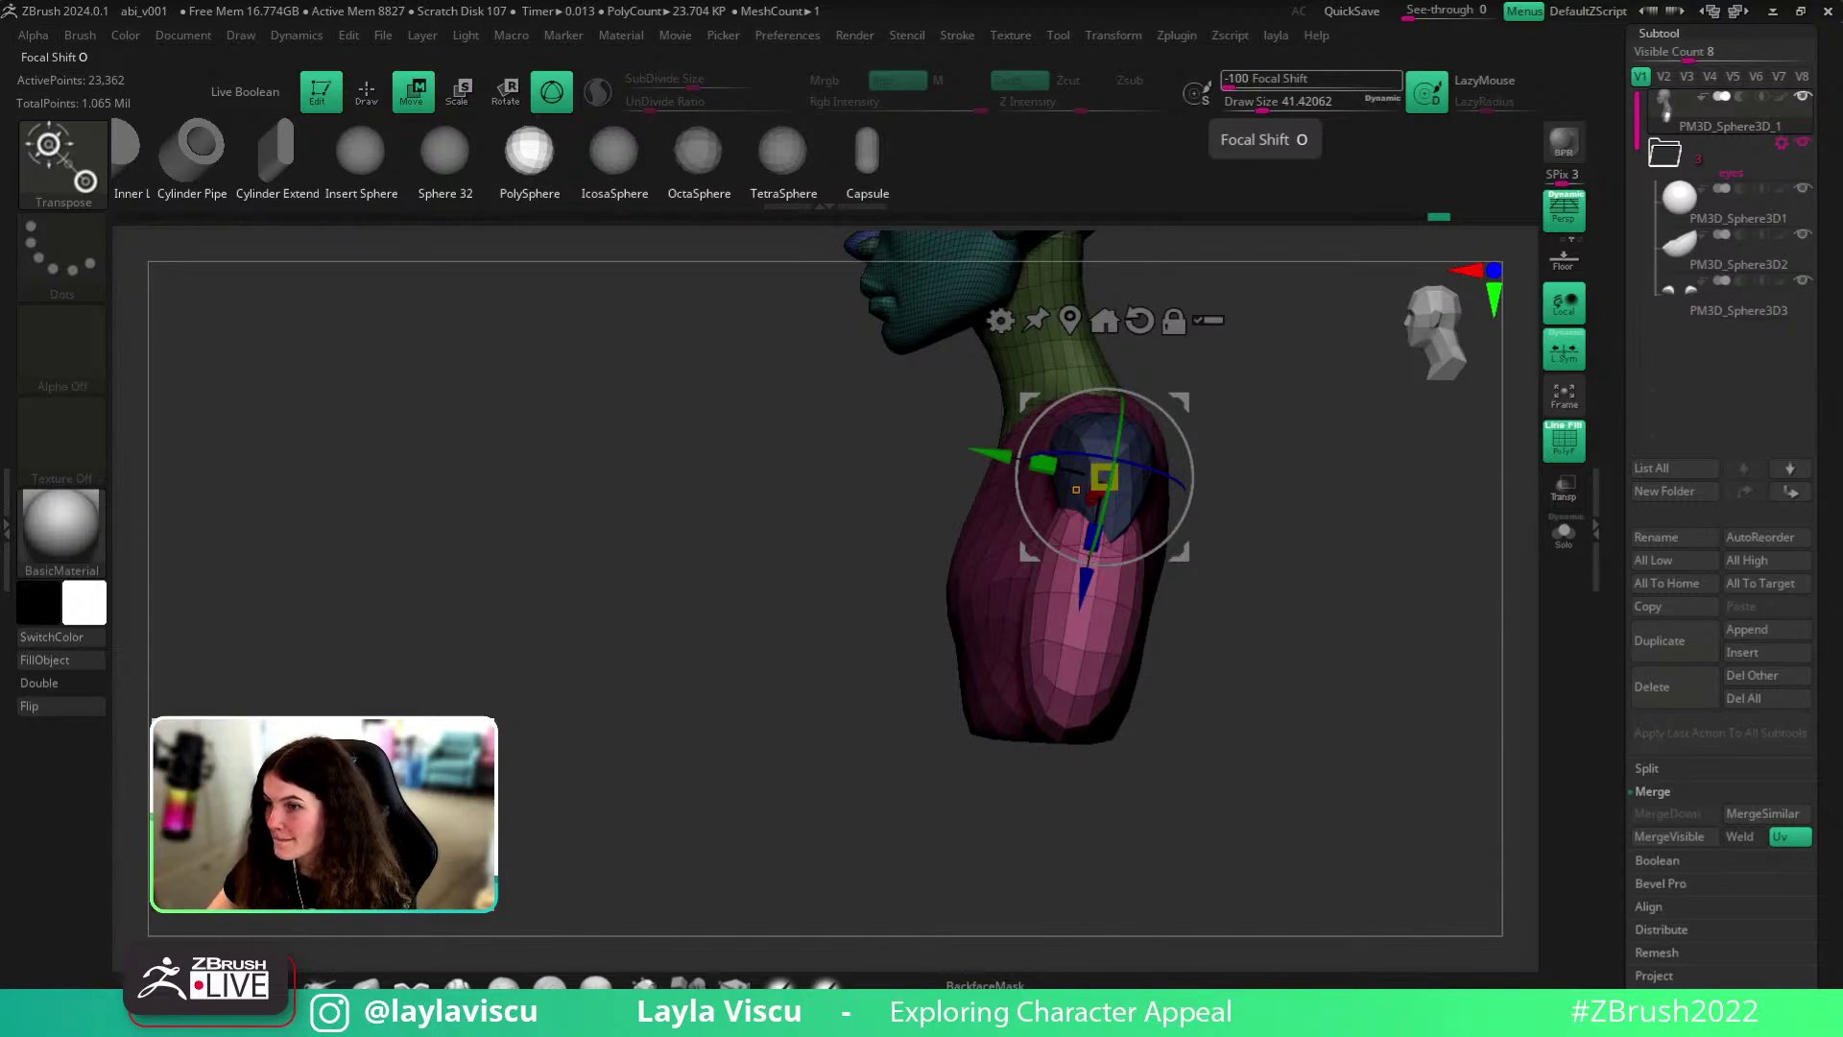
# - Refine the placement and thickness of the upper arms with the Gizmo, checking them in side and front views without the polyframe
pyautogui.moveTo(1221, 884); pyautogui.dragTo(1344, 645)
pyautogui.moveTo(1167, 549)
pyautogui.mouseDown()
pyautogui.moveTo(1123, 571)
pyautogui.moveTo(1189, 529)
pyautogui.mouseUp()
pyautogui.press('q')
pyautogui.press('w')
pyautogui.moveTo(1052, 417)
pyautogui.mouseDown()
pyautogui.moveTo(1000, 428)
pyautogui.moveTo(1069, 414)
pyautogui.mouseUp()
pyautogui.press('q')
pyautogui.hotkey('shift', 'f')
pyautogui.moveTo(1242, 685)
pyautogui.keyDown('ctrl'); pyautogui.mouseDown(button='right')
pyautogui.moveTo(1378, 630)
pyautogui.moveTo(1291, 590)
pyautogui.mouseUp(button='right'); pyautogui.keyUp('ctrl')
pyautogui.press('w')
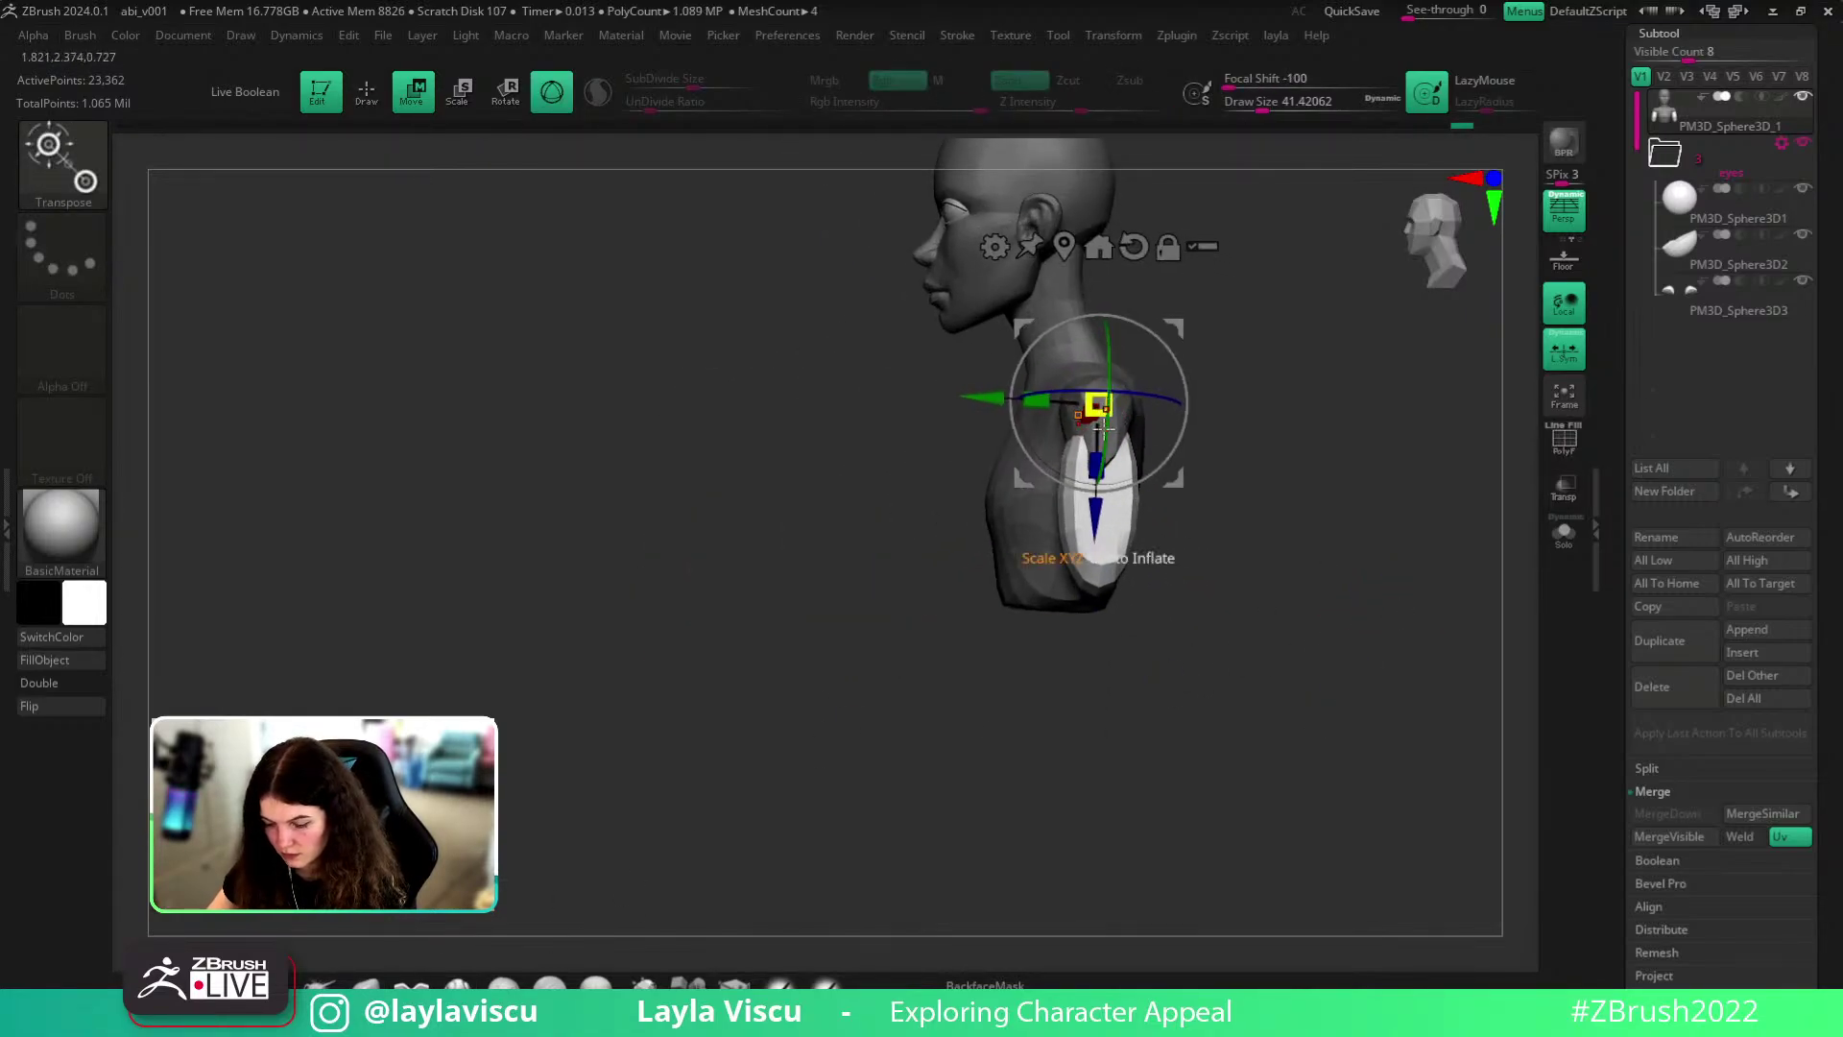
pyautogui.keyDown('shift'); pyautogui.moveTo(1357, 572); pyautogui.dragTo(1067, 705); pyautogui.keyUp('shift')
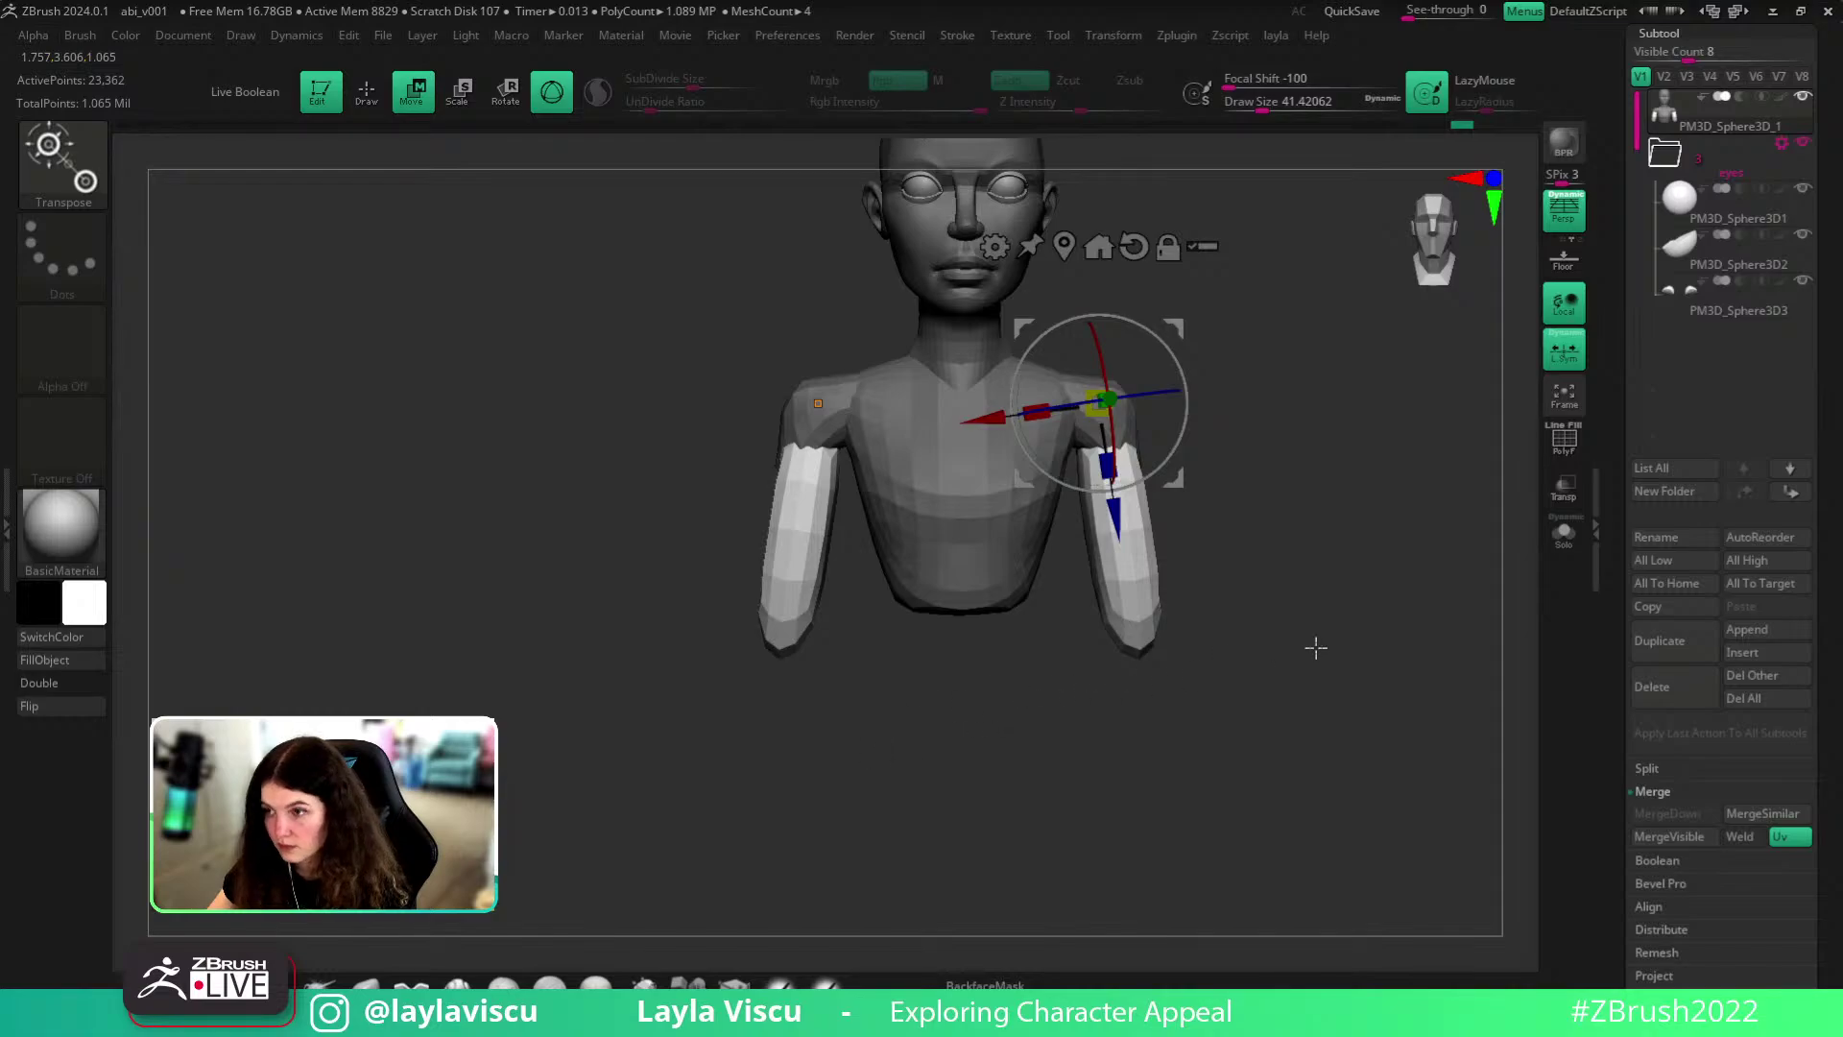
pyautogui.keyDown('alt'); pyautogui.moveTo(1200, 678); pyautogui.dragTo(1168, 688); pyautogui.keyUp('alt')
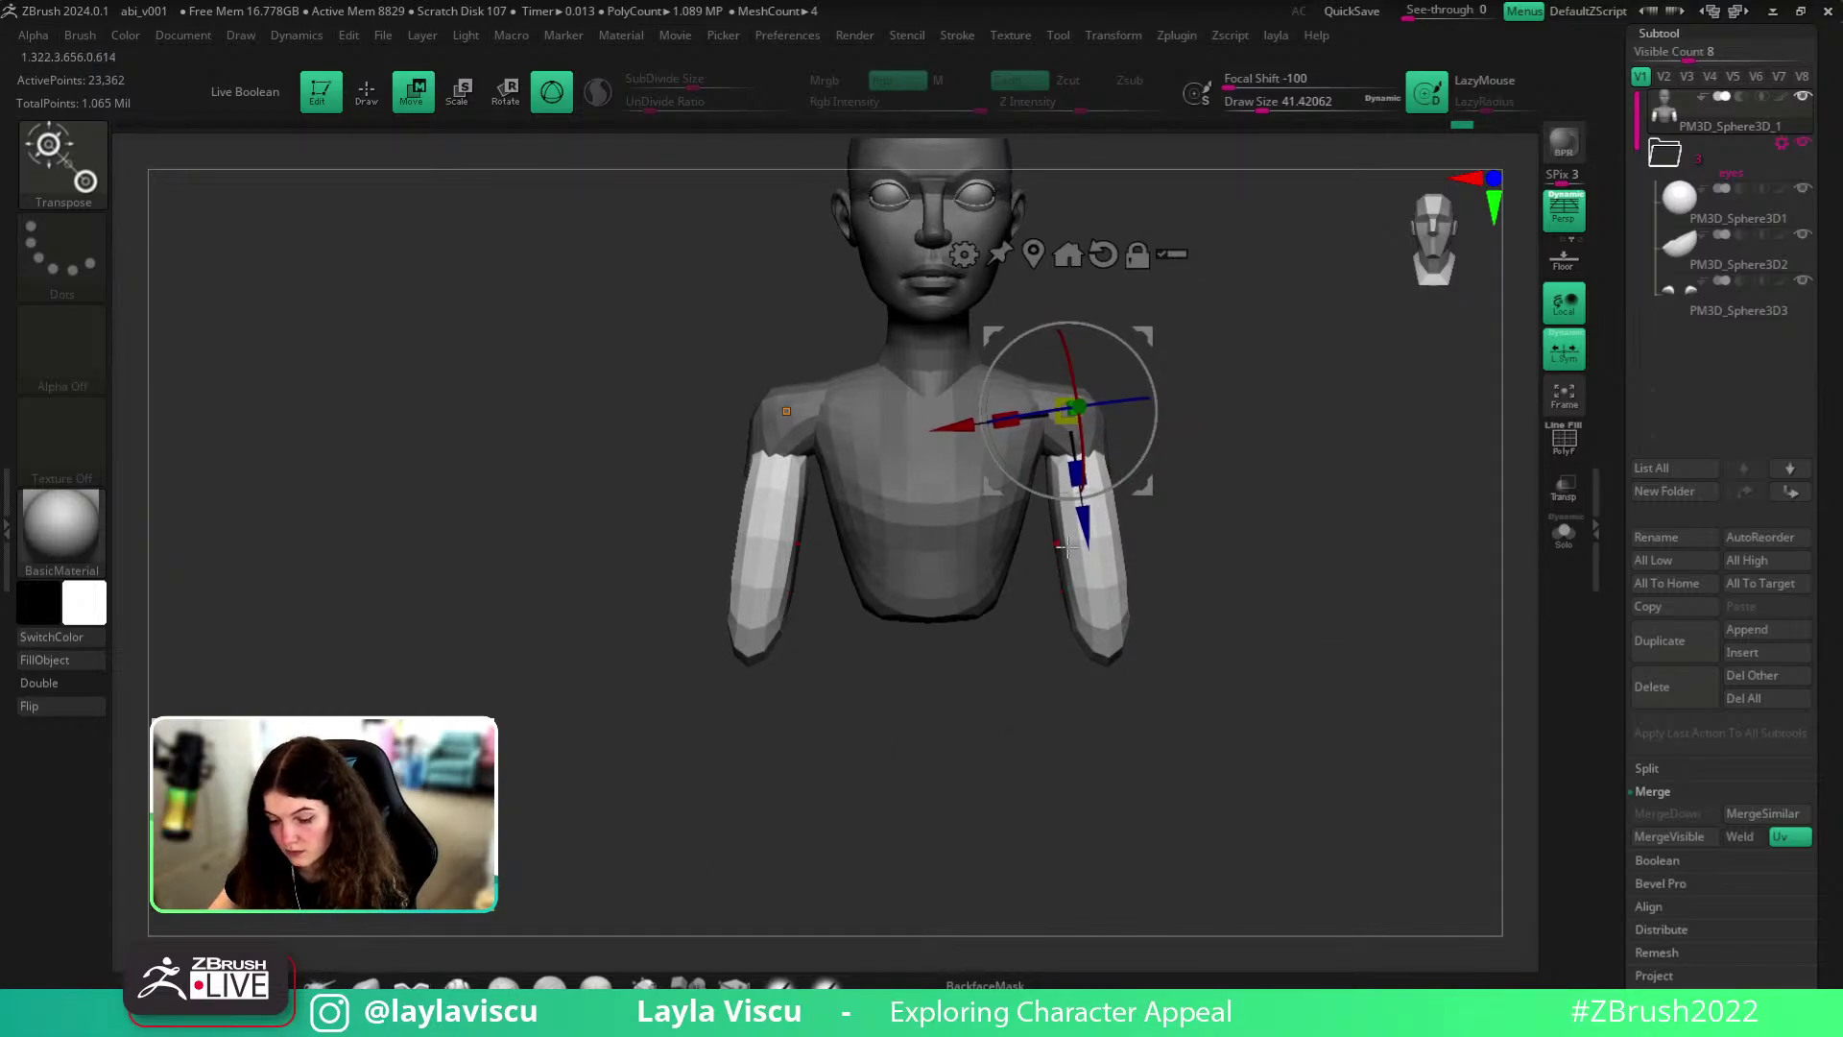
# - Duplicate the upper arms downward with the Gizmo to form the forearms, and shift the pivot to the elbows
pyautogui.moveTo(1113, 487); pyautogui.dragTo(1116, 509)
pyautogui.keyDown('ctrl'); pyautogui.moveTo(1117, 509); pyautogui.dragTo(1109, 466, button='right'); pyautogui.keyUp('ctrl')
pyautogui.moveTo(1082, 569); pyautogui.dragTo(1119, 720)
pyautogui.keyDown('ctrl'); pyautogui.moveTo(1151, 675); pyautogui.dragTo(1259, 729, button='right'); pyautogui.keyUp('ctrl')
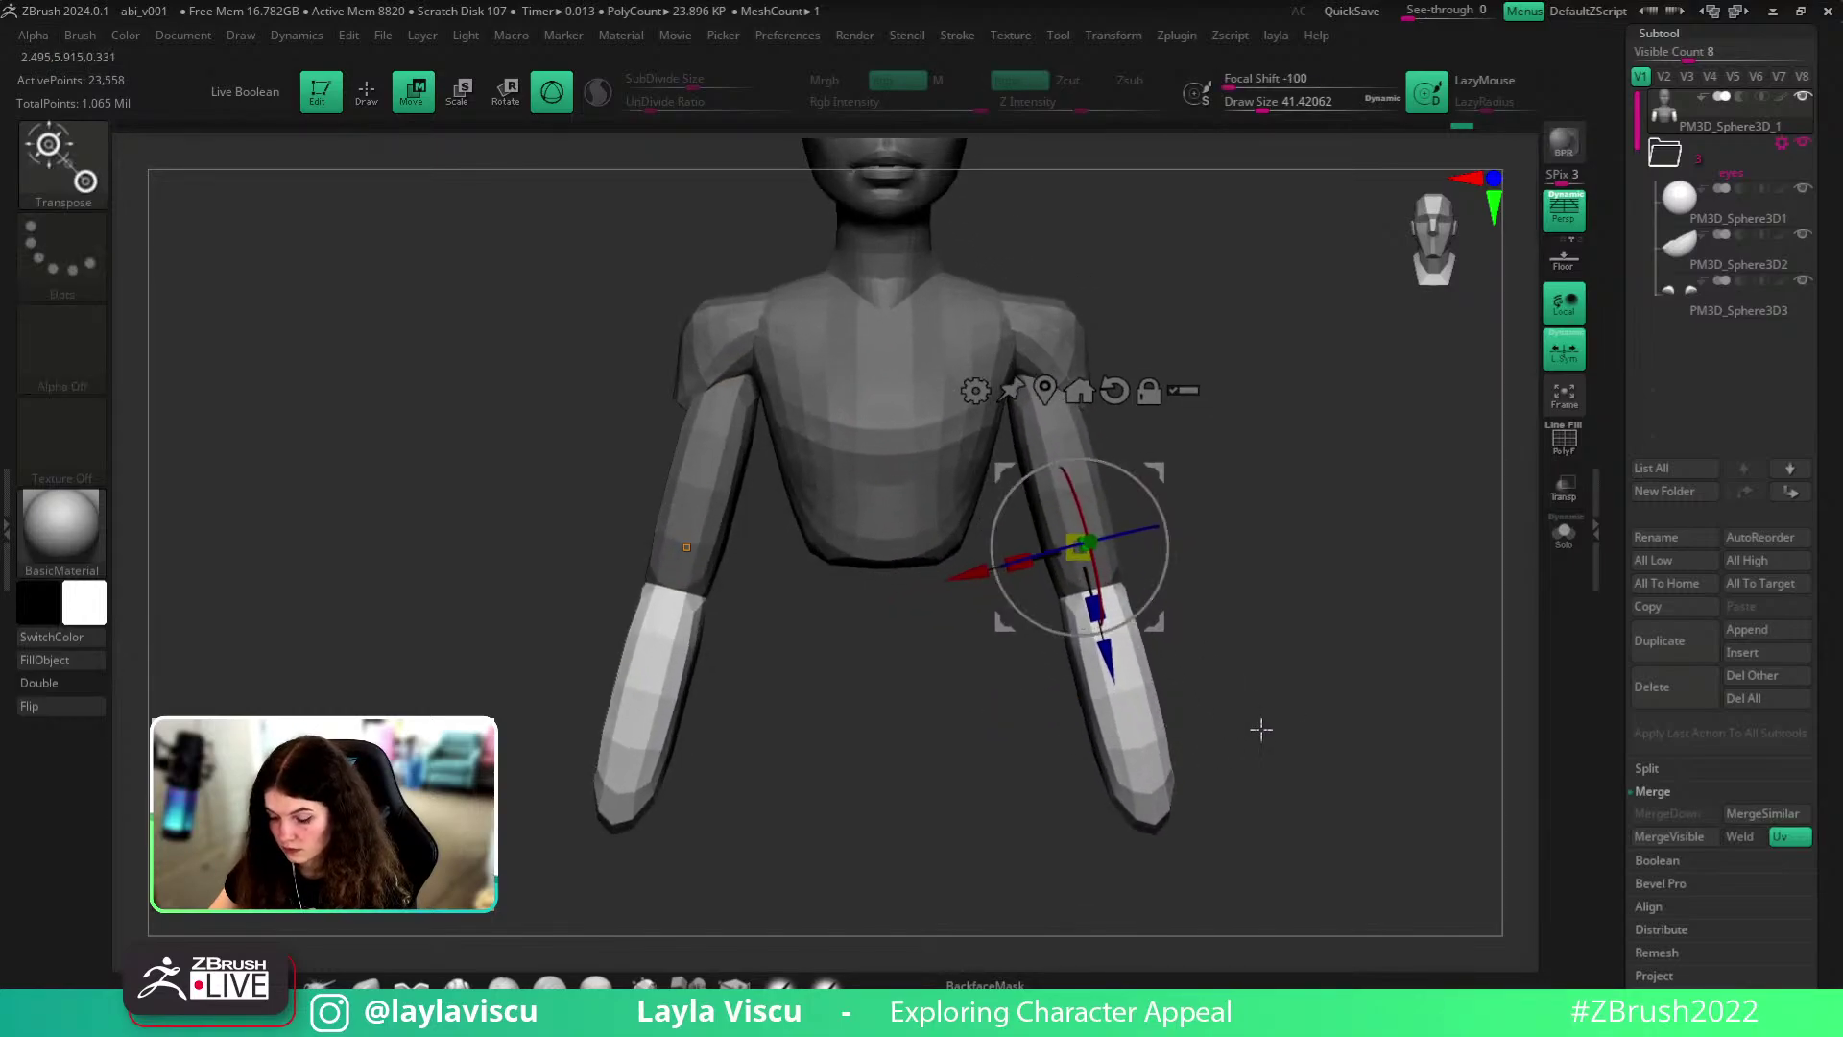
pyautogui.keyDown('alt'); pyautogui.moveTo(1116, 673); pyautogui.dragTo(1125, 712); pyautogui.keyUp('alt')
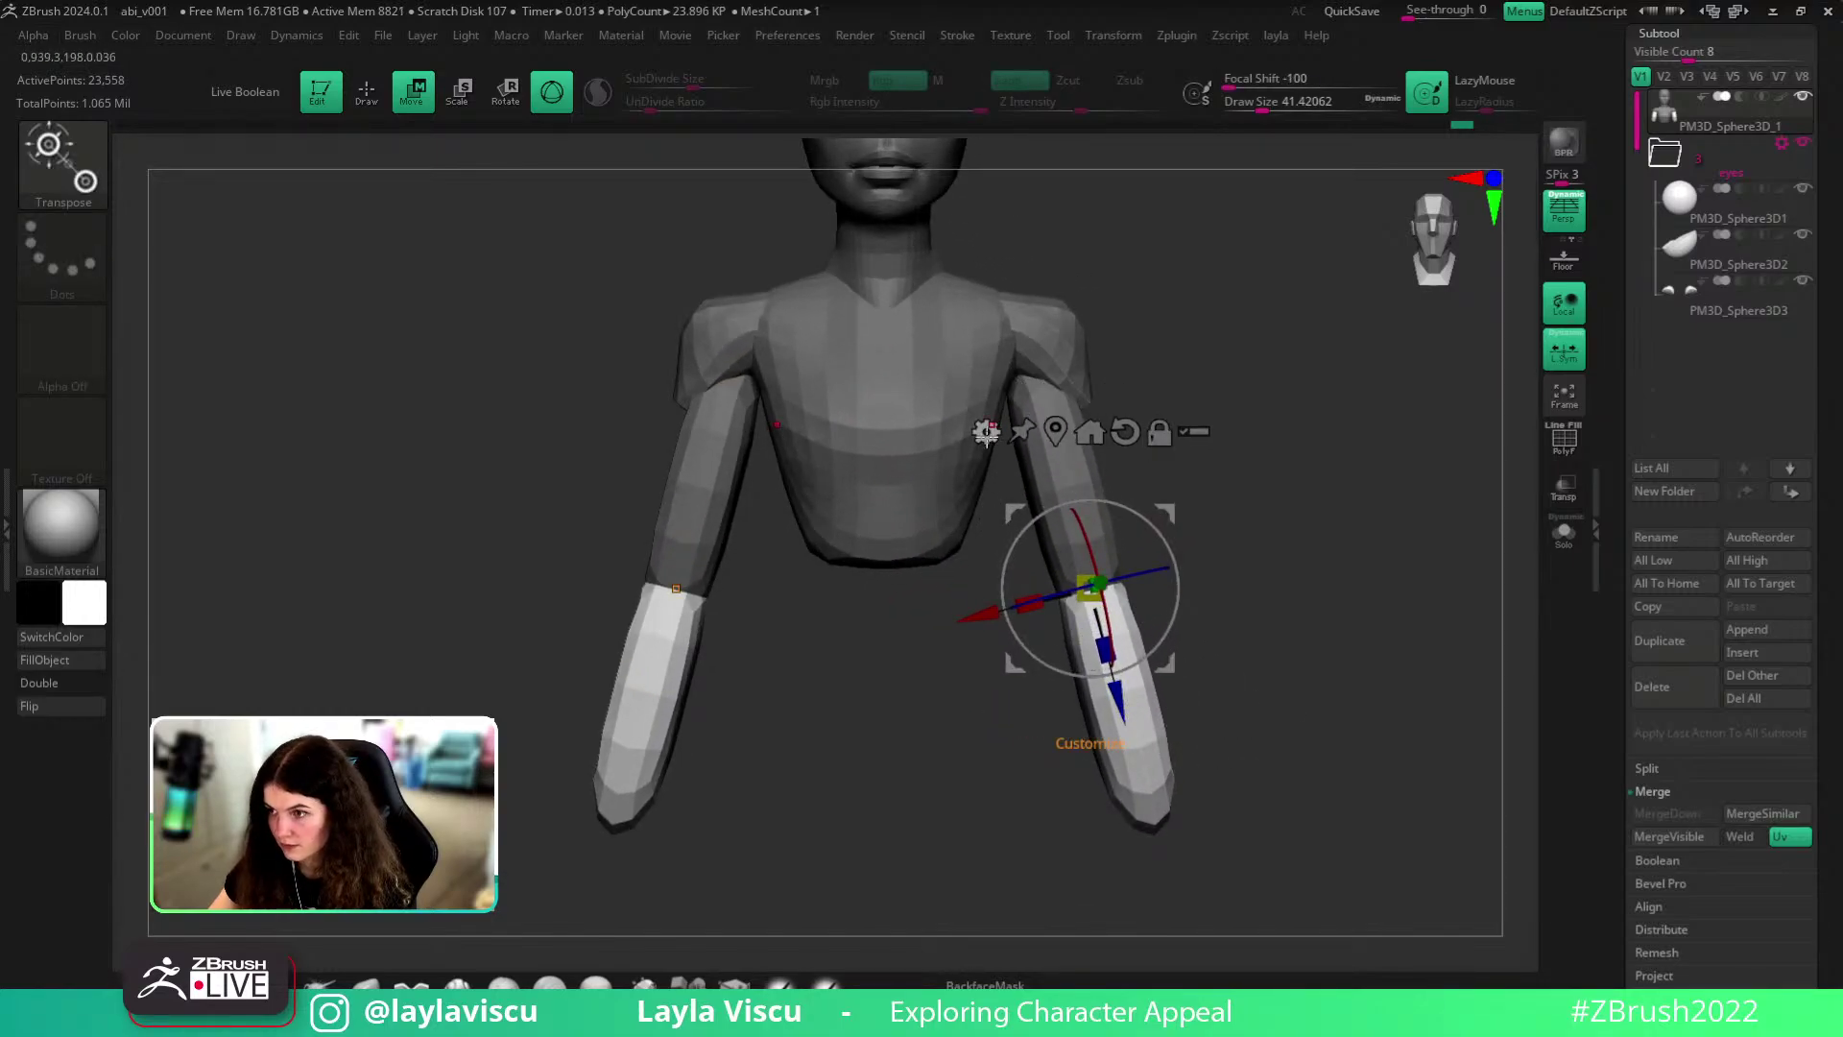
# - Taper the forearms toward the wrists with a Gizmo deformer, accept the change and show the polyframe
pyautogui.click(989, 434)
pyautogui.click(1205, 611)
pyautogui.moveTo(1156, 851); pyautogui.dragTo(1142, 789)
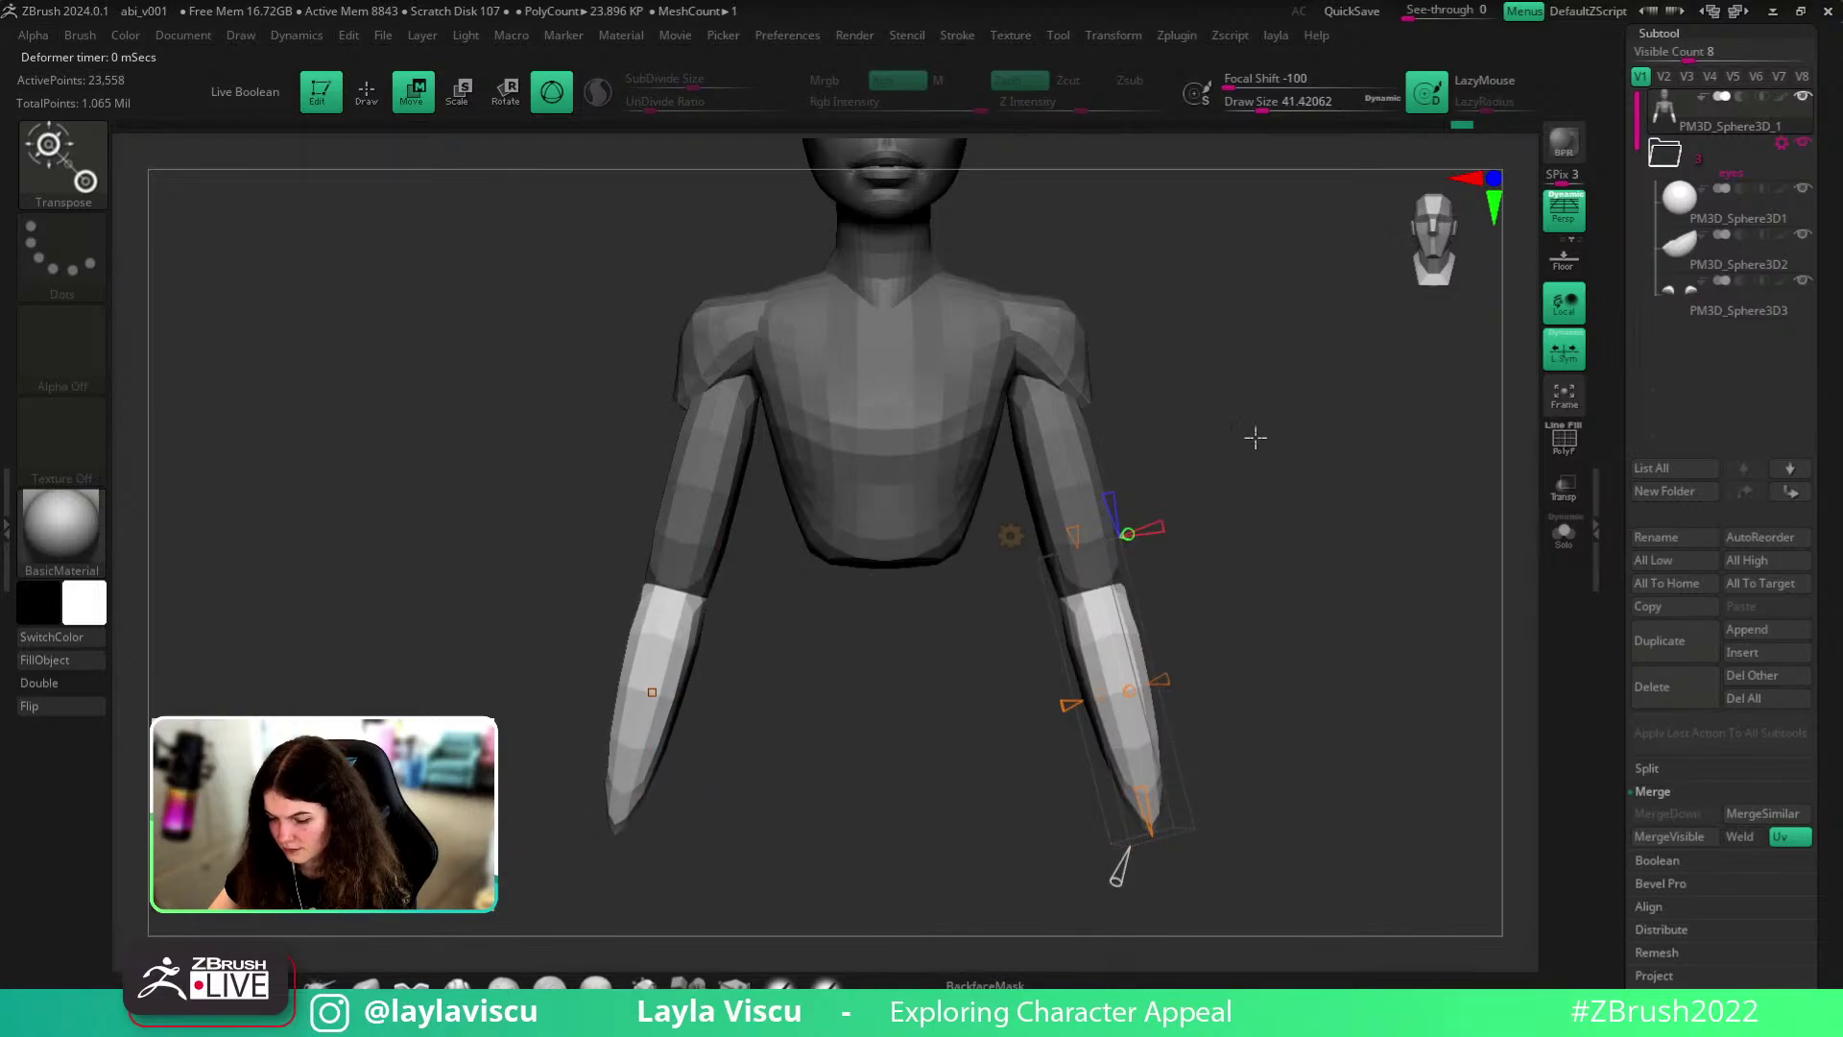
pyautogui.click(1010, 535)
pyautogui.click(1320, 529)
pyautogui.hotkey('shift', 'f')
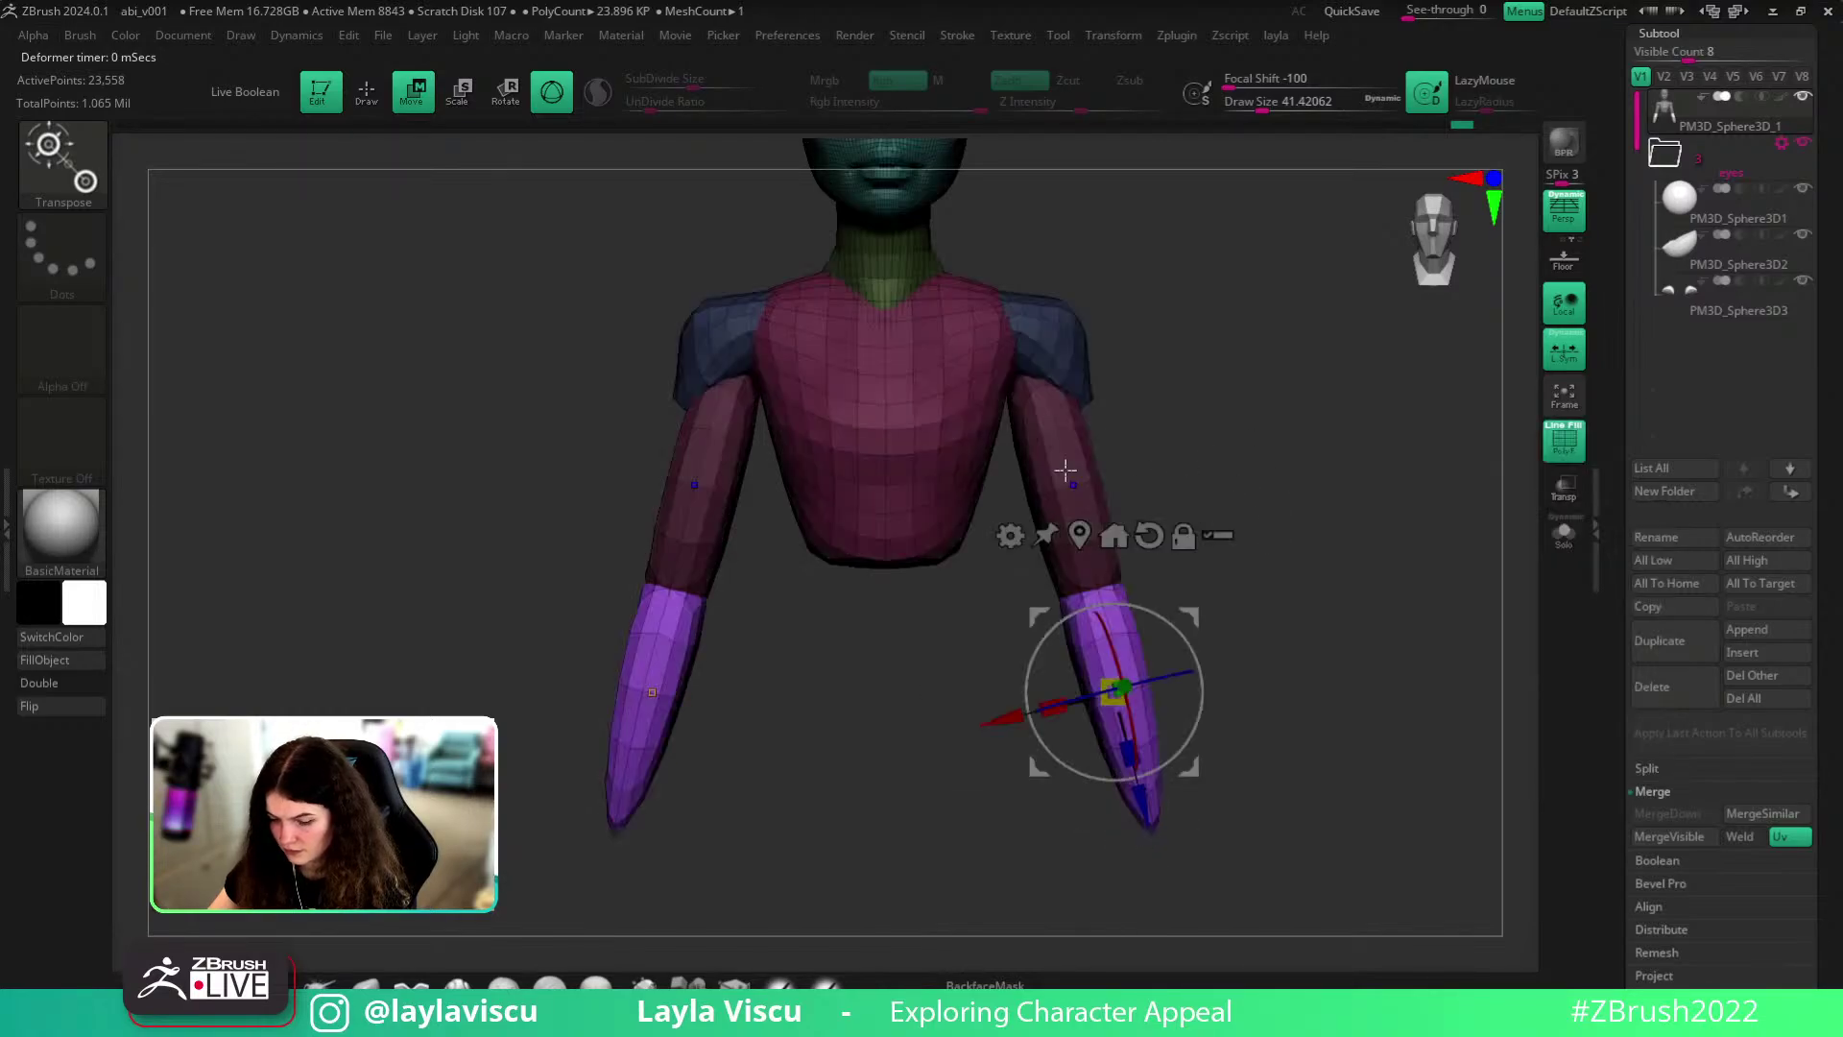
pyautogui.moveTo(1259, 317)
pyautogui.keyDown('alt'); pyautogui.mouseDown()
pyautogui.moveTo(1308, 604)
pyautogui.moveTo(1255, 428)
pyautogui.mouseUp(); pyautogui.keyUp('alt')
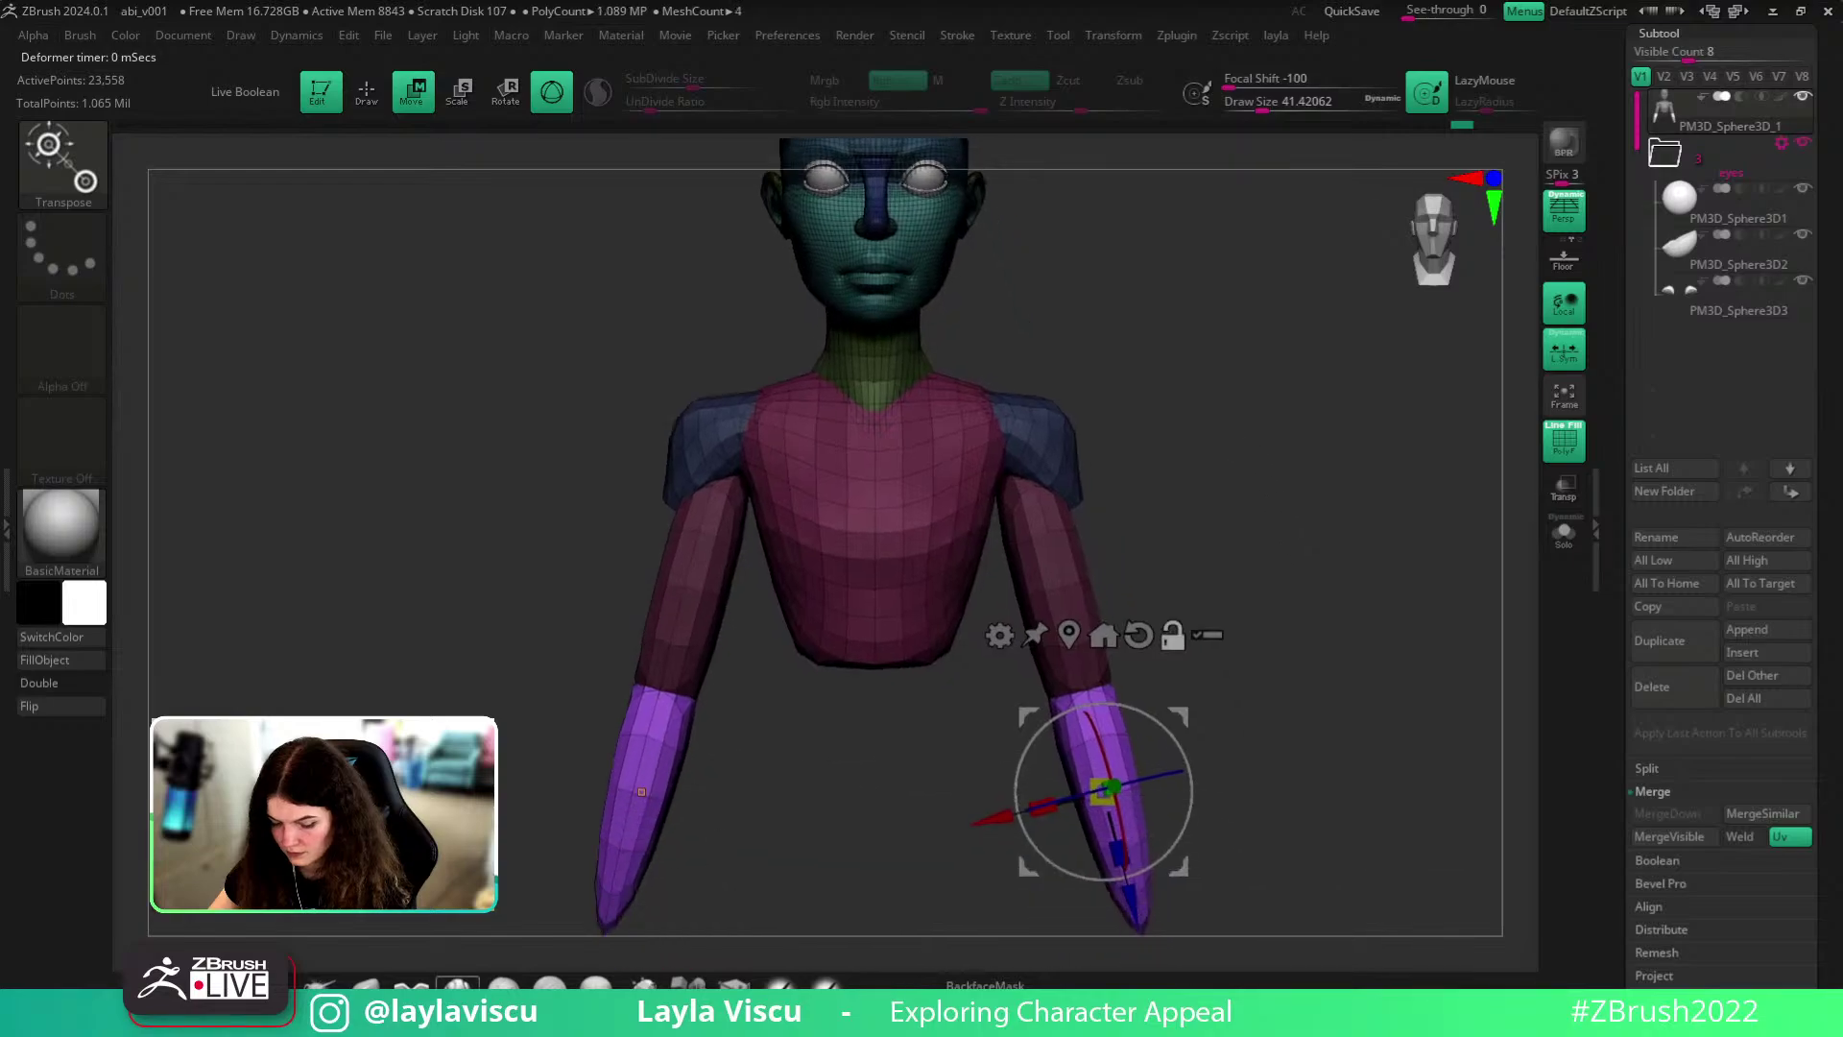
# - Check the tapered forearms from the side and the front, with and without the polyframe
pyautogui.click(367, 983)
pyautogui.keyDown('shift'); pyautogui.moveTo(1193, 699); pyautogui.dragTo(1300, 740); pyautogui.keyUp('shift')
pyautogui.hotkey('shift', 'f')
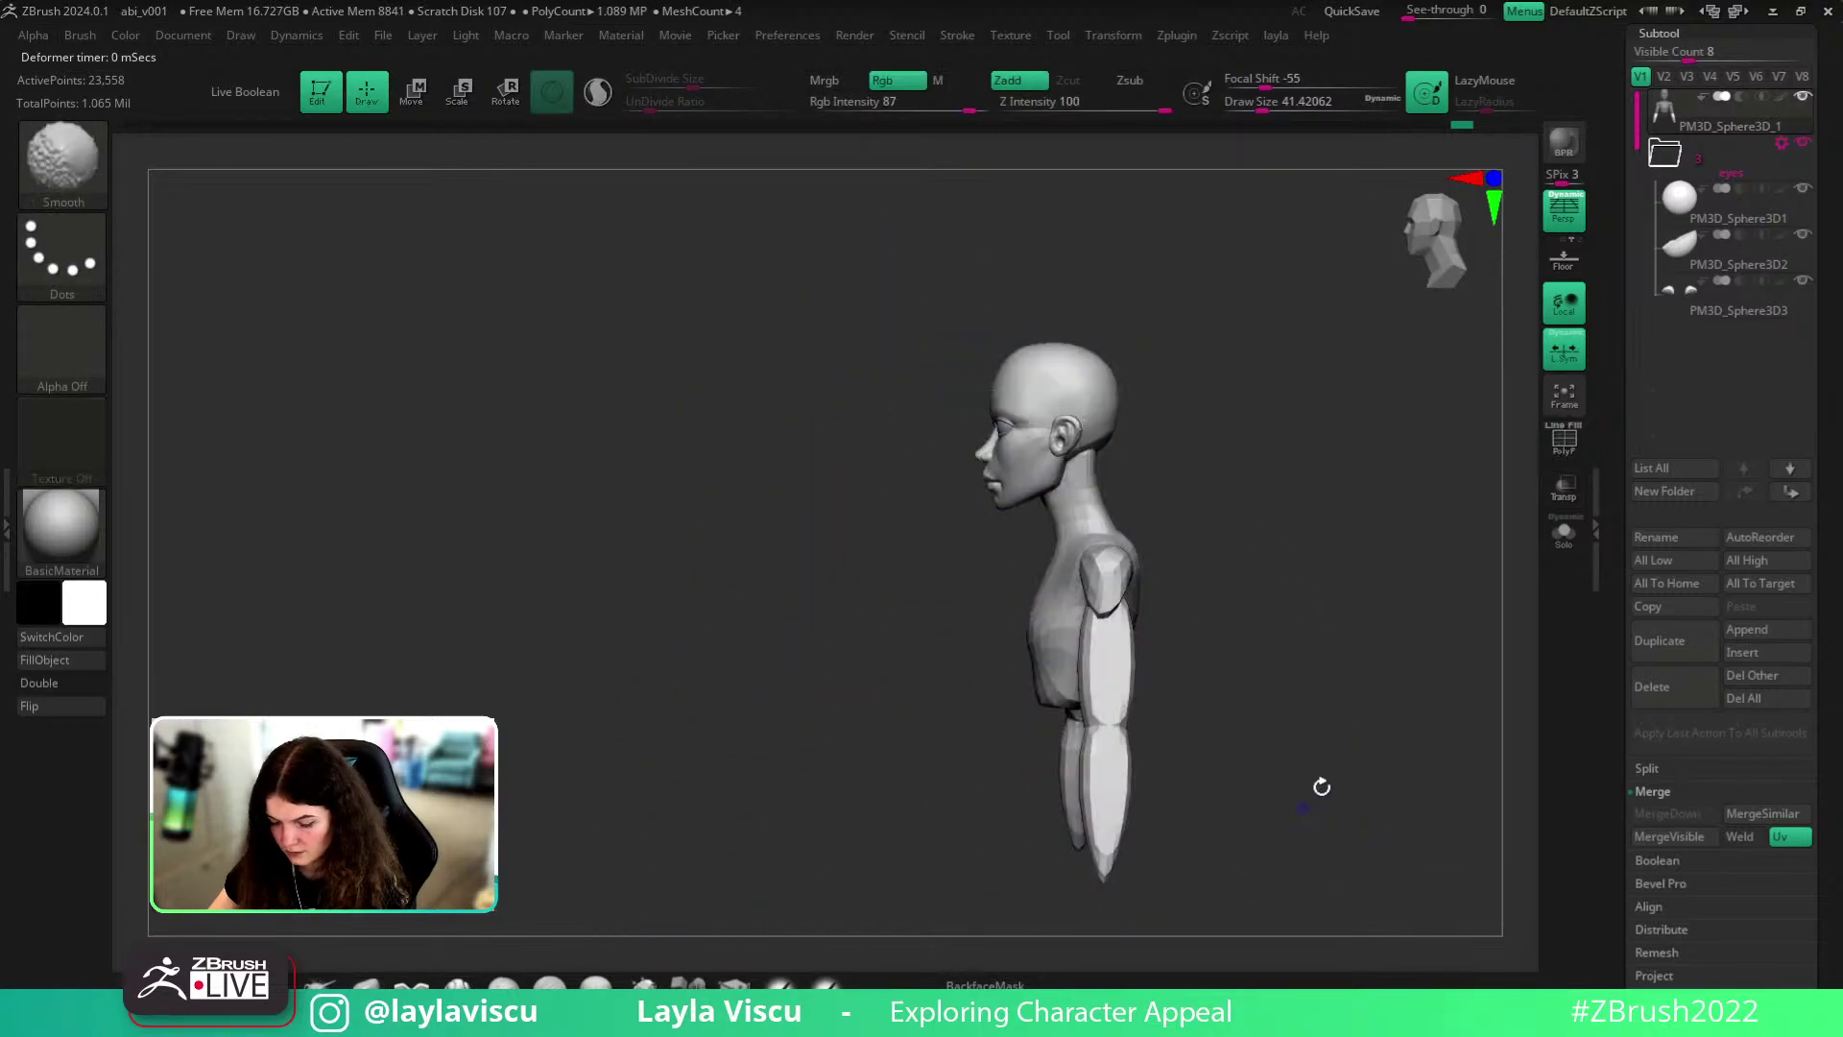
pyautogui.hotkey('shift', 'f')
pyautogui.keyDown('shift'); pyautogui.moveTo(1225, 691); pyautogui.dragTo(1098, 691); pyautogui.keyUp('shift')
pyautogui.keyDown('ctrl'); pyautogui.moveTo(1171, 696); pyautogui.dragTo(1185, 762, button='right'); pyautogui.keyUp('ctrl')
pyautogui.keyDown('alt'); pyautogui.moveTo(1186, 761); pyautogui.dragTo(1216, 712); pyautogui.keyUp('alt')
pyautogui.moveTo(1216, 712); pyautogui.dragTo(1317, 724)
# - Try to clip off the pointed tips of the forearms in the front view
pyautogui.press('w')
pyautogui.moveTo(1025, 714)
pyautogui.keyDown('ctrl'); pyautogui.mouseDown()
pyautogui.moveTo(1003, 590)
pyautogui.moveTo(1041, 820)
pyautogui.mouseUp(); pyautogui.keyUp('ctrl')
pyautogui.press('ctrl')
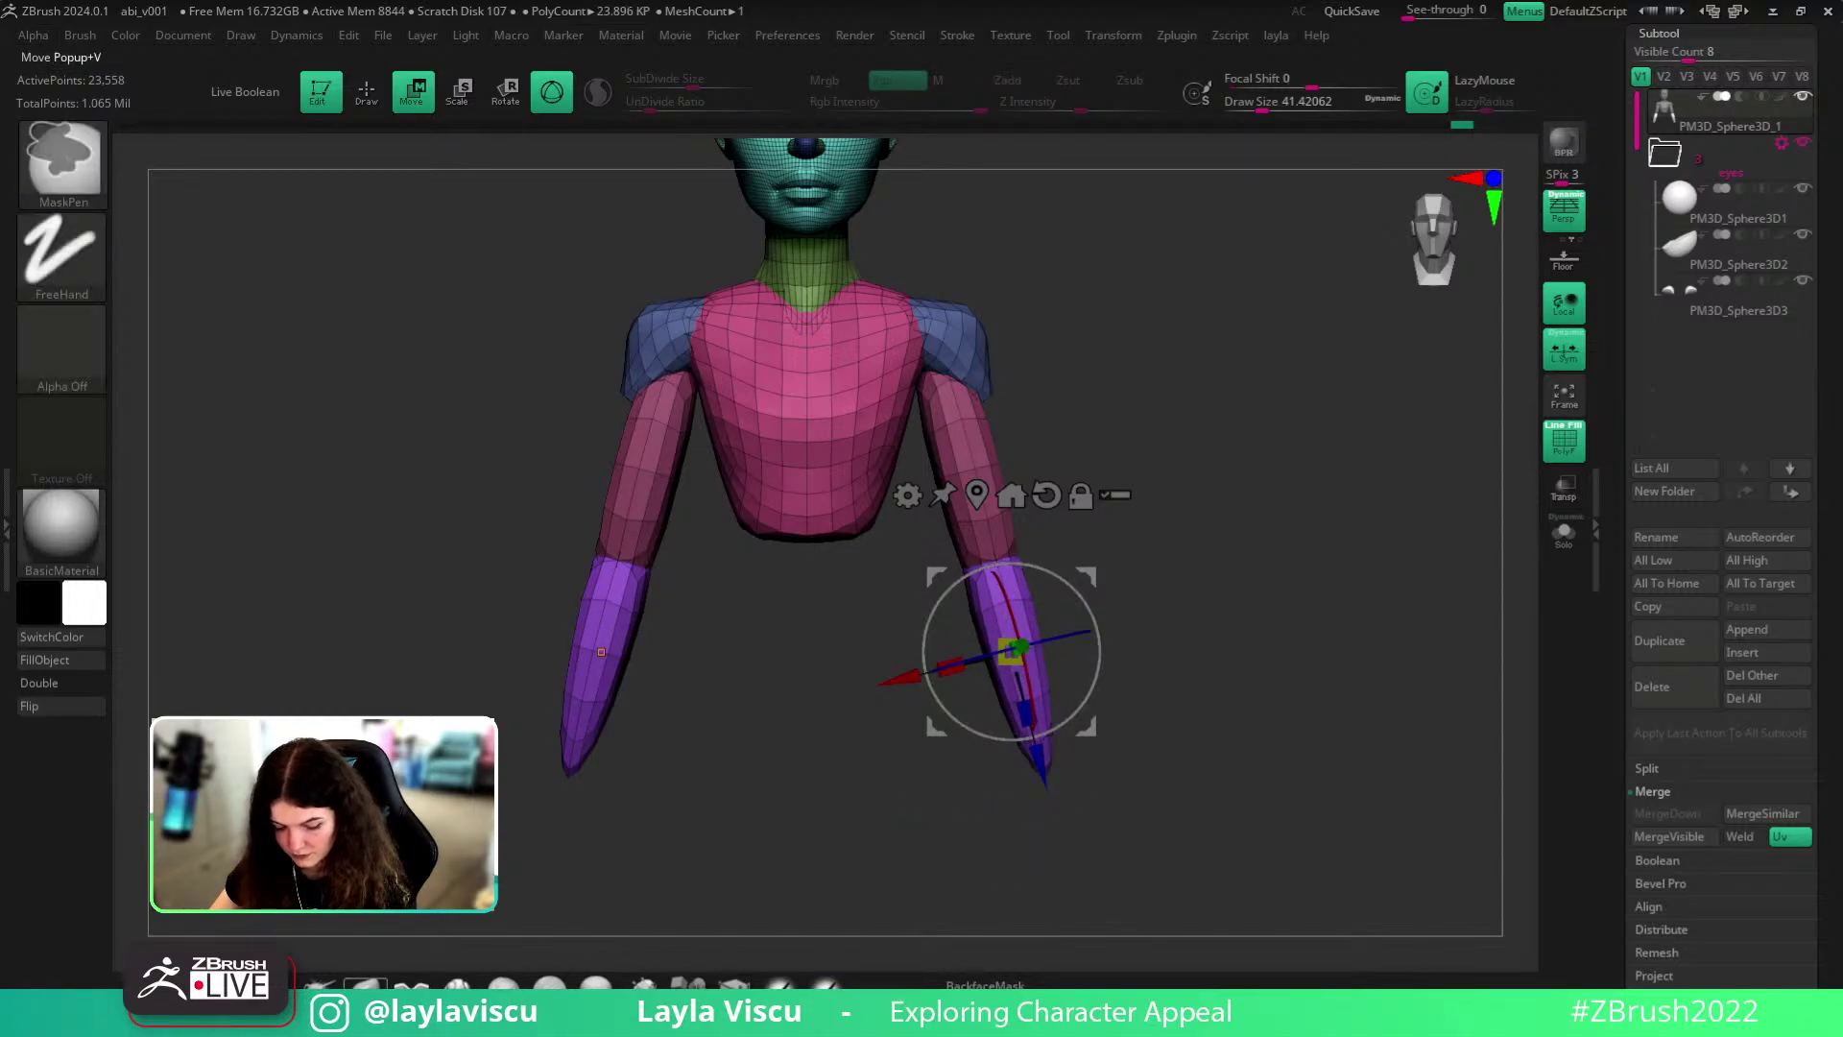
pyautogui.press('q')
pyautogui.keyDown('ctrl'); pyautogui.moveTo(1371, 698); pyautogui.dragTo(1373, 703); pyautogui.keyUp('ctrl')
pyautogui.keyDown('alt'); pyautogui.moveTo(1198, 635); pyautogui.dragTo(1249, 719); pyautogui.keyUp('alt')
pyautogui.press('w')
pyautogui.moveTo(1077, 809)
pyautogui.keyDown('ctrl'); pyautogui.mouseDown()
pyautogui.moveTo(996, 608)
pyautogui.moveTo(1120, 707)
pyautogui.mouseUp(); pyautogui.keyUp('ctrl')
pyautogui.click(365, 985)
# - Try Mirror And Weld to even out the clipped forearms, and undo the mirroring and the cut
pyautogui.press('2')
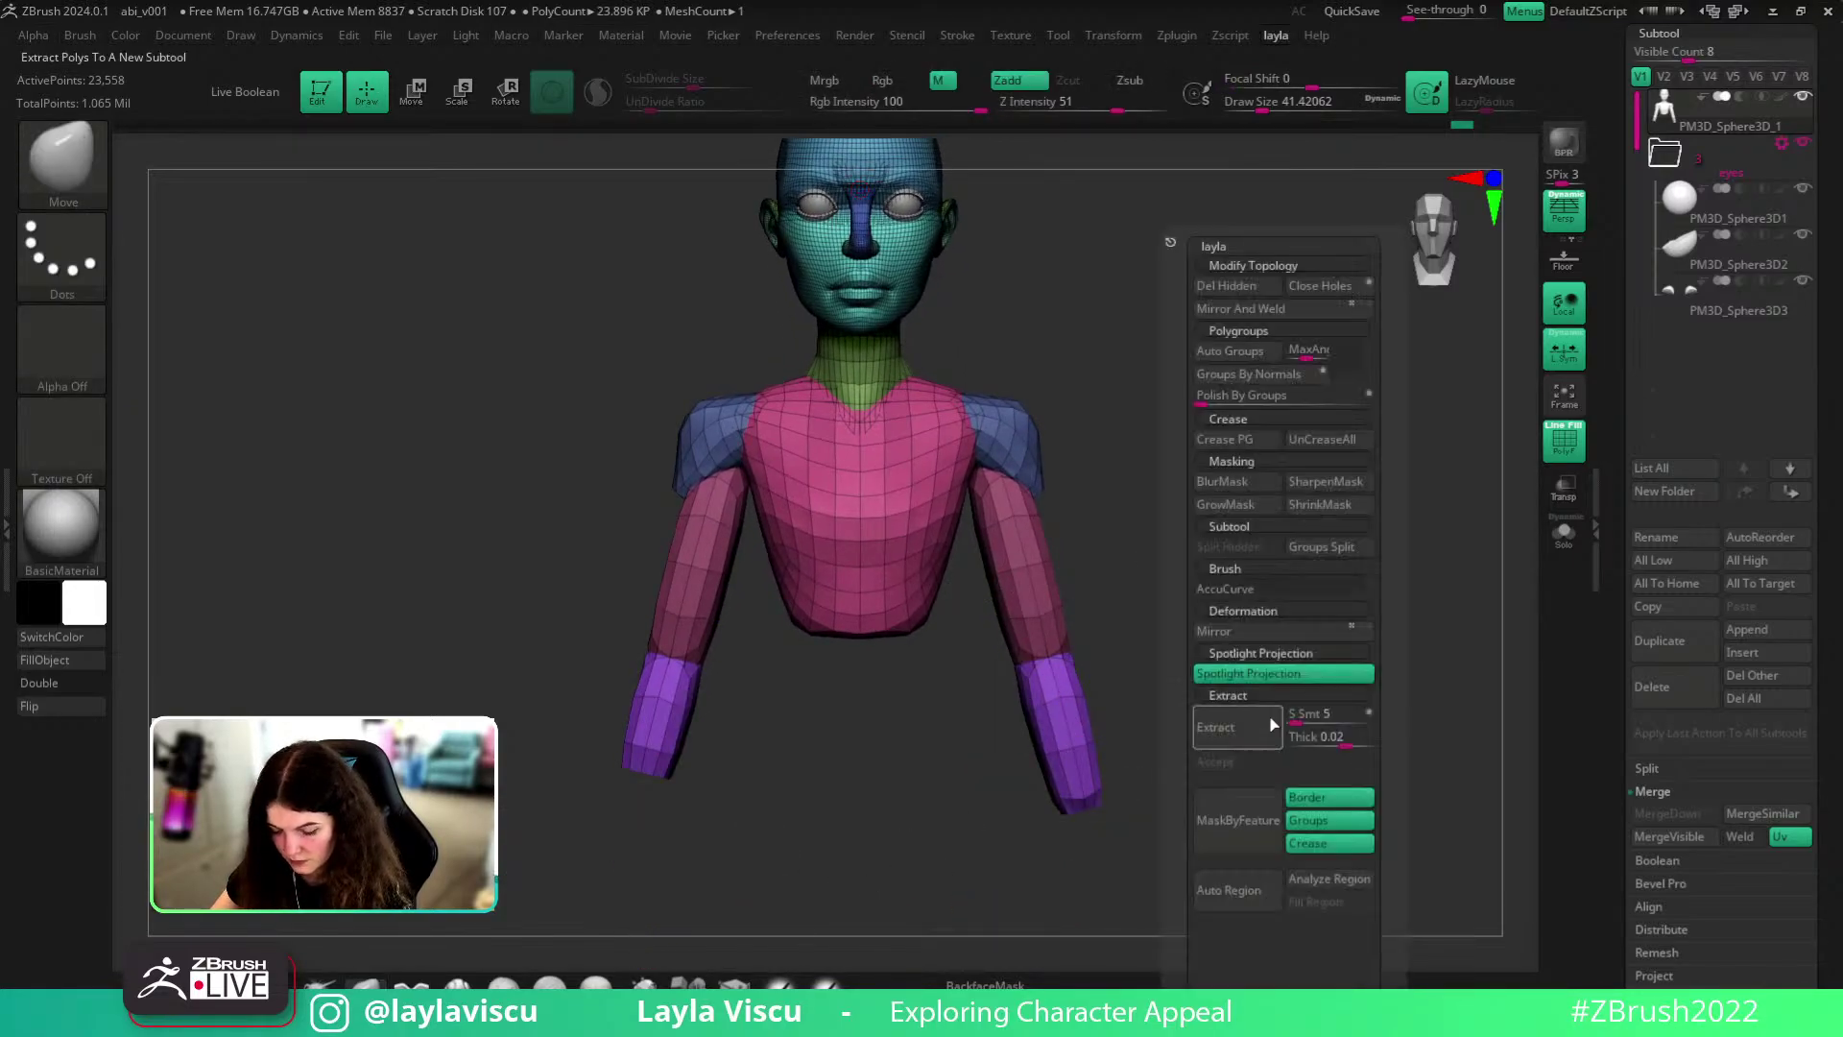
pyautogui.click(1267, 631)
pyautogui.click(1255, 350)
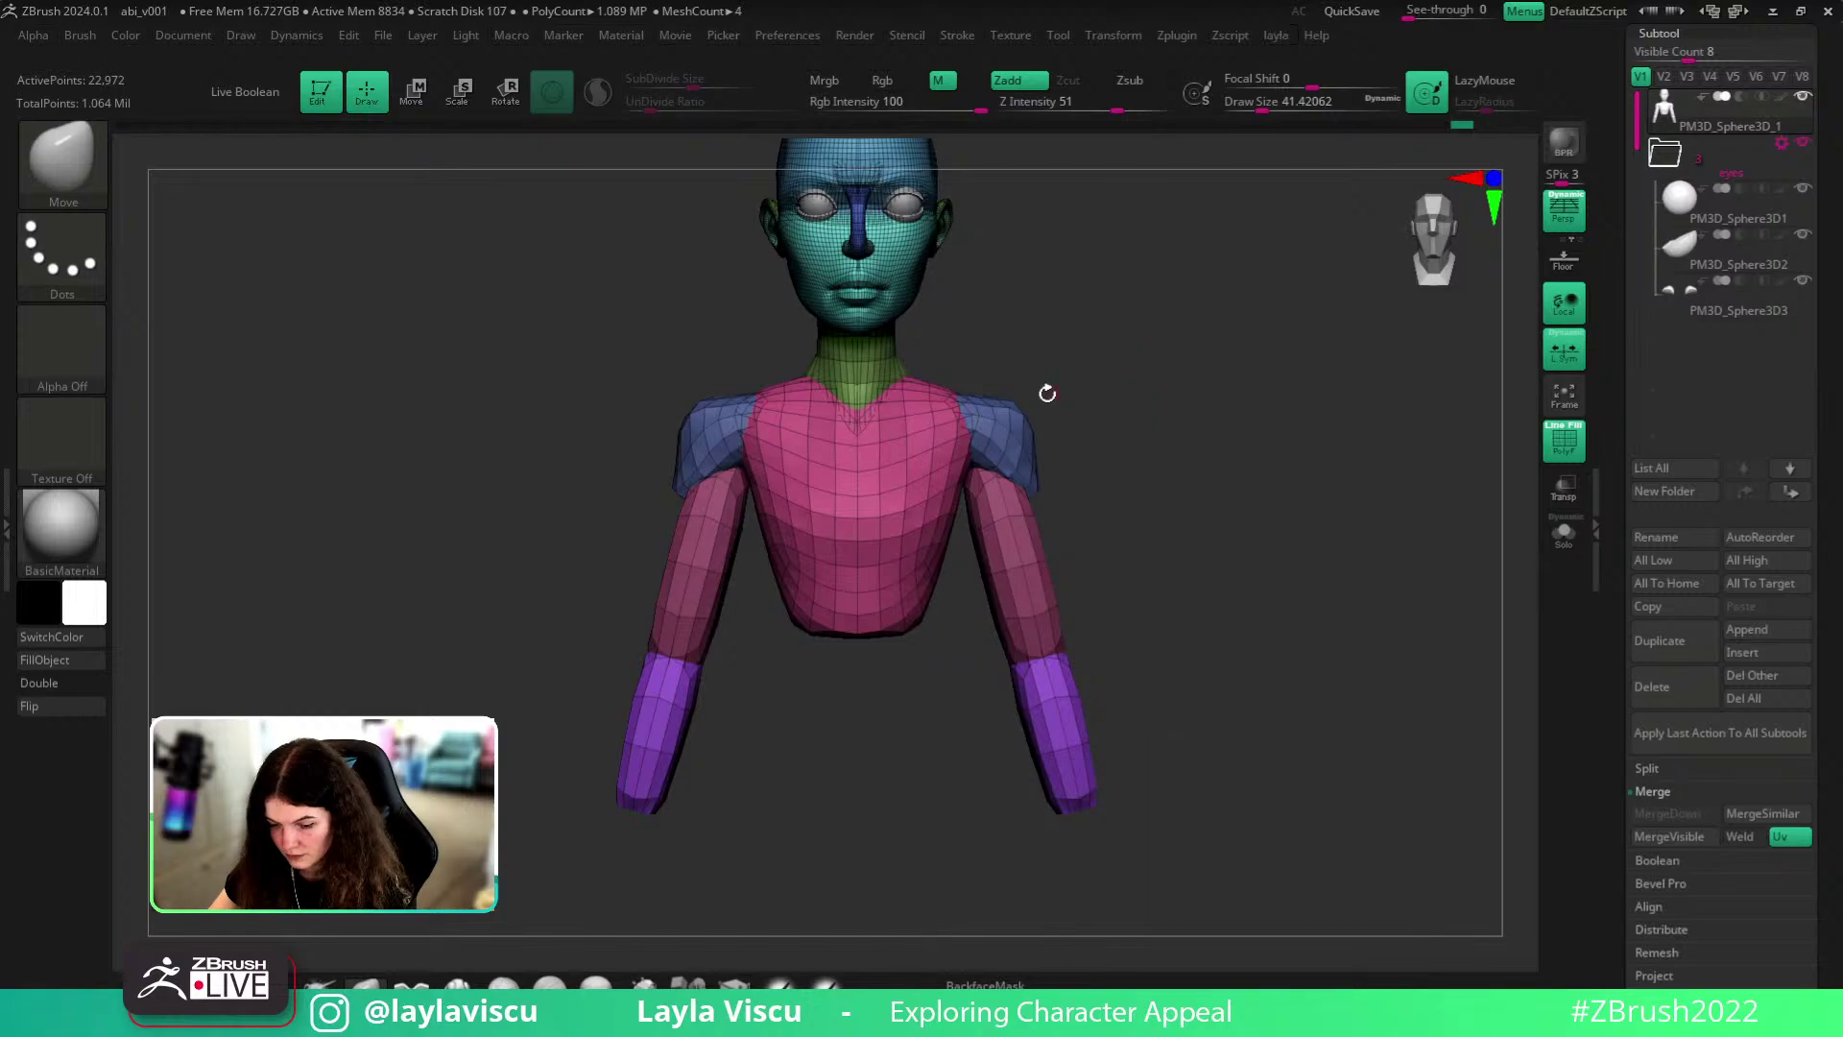
pyautogui.press('2')
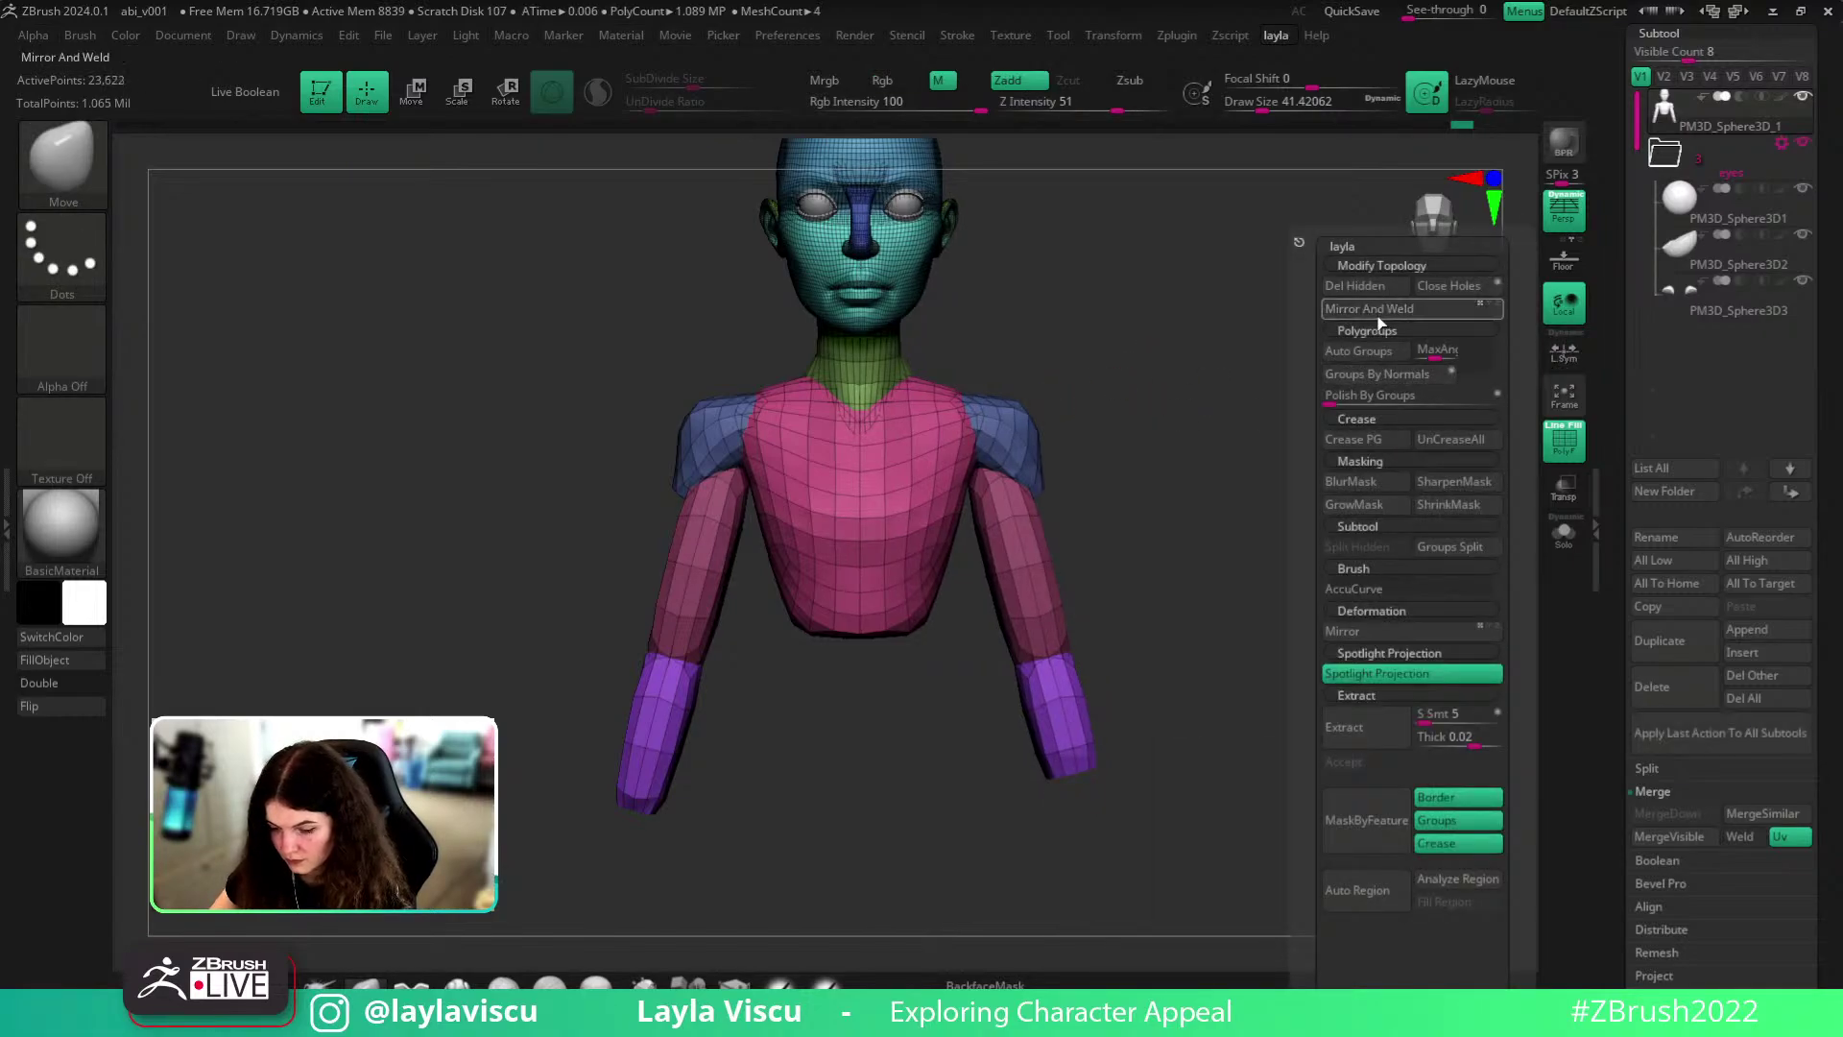
pyautogui.click(1379, 312)
pyautogui.hotkey('ctrl', 'z')
pyautogui.hotkey('ctrl', 'z')
pyautogui.hotkey('ctrl', 'z')
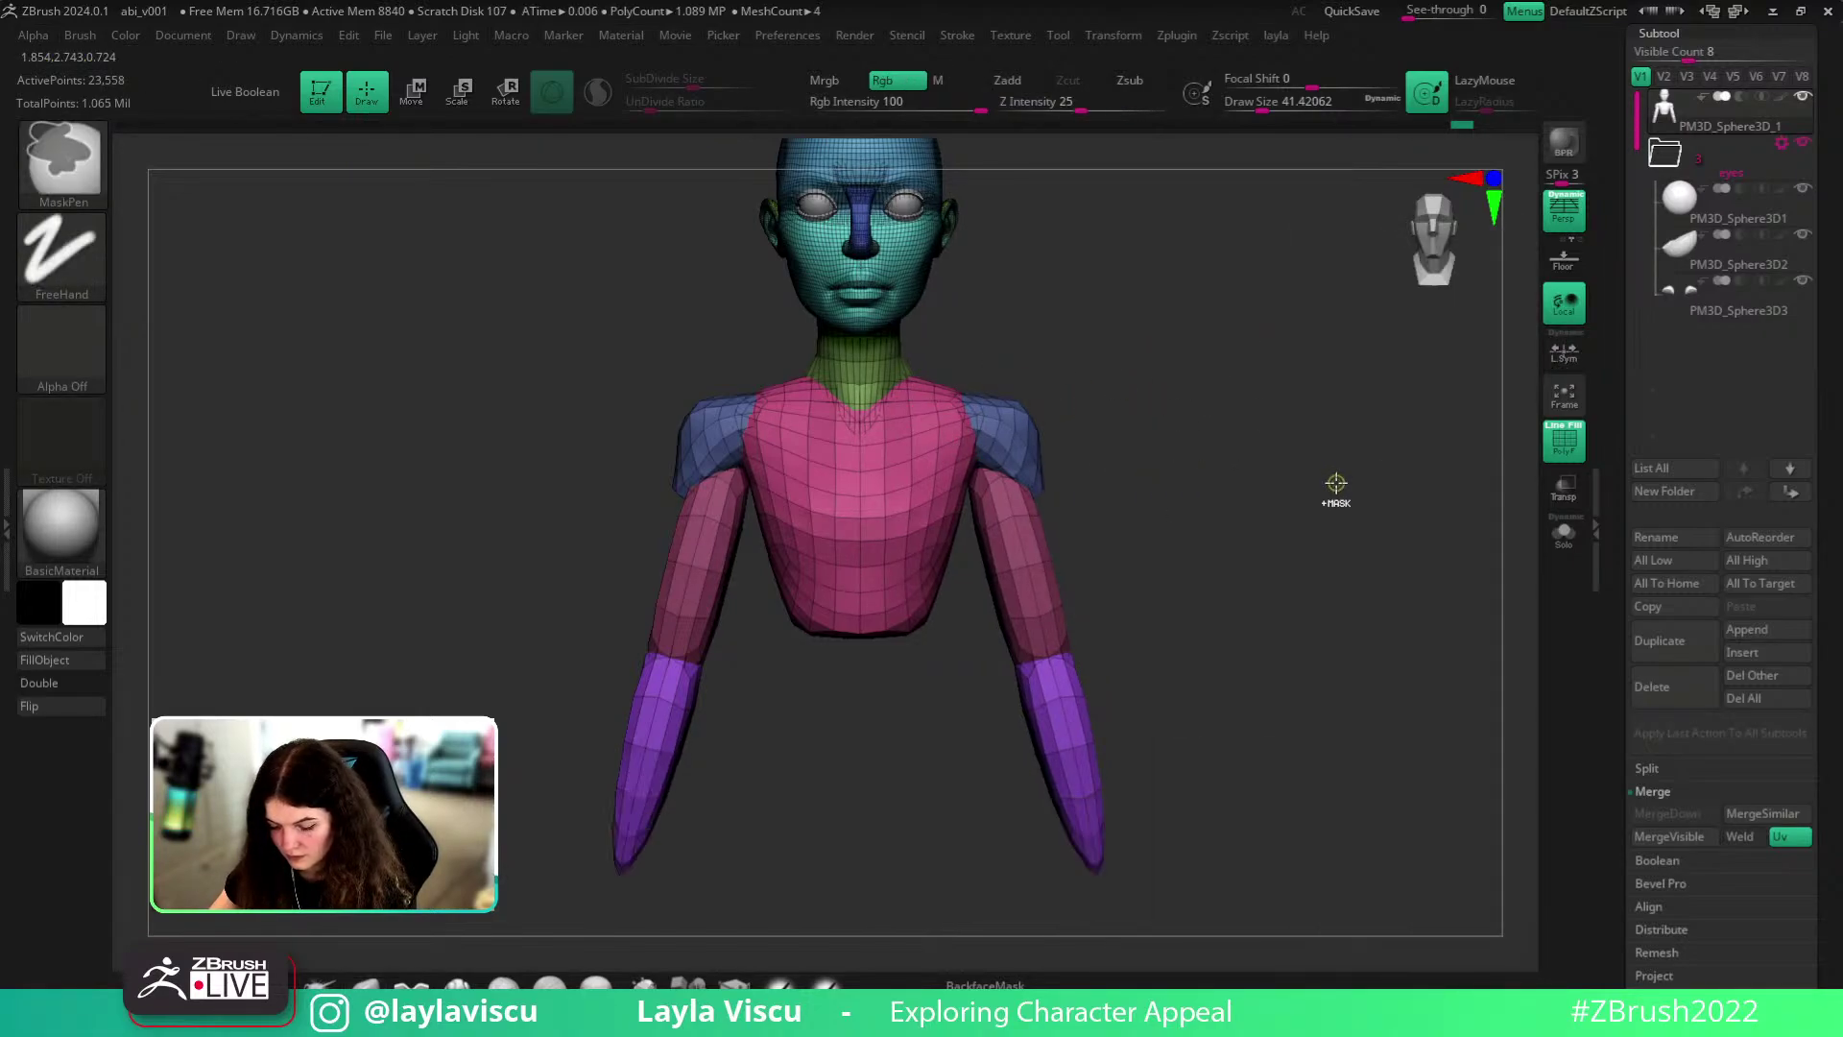
# - Save the project and return to the front view of the bust
pyautogui.keyDown('ctrl'); pyautogui.keyDown('shift'); pyautogui.click(95, 186); pyautogui.keyUp('shift'); pyautogui.keyUp('ctrl')
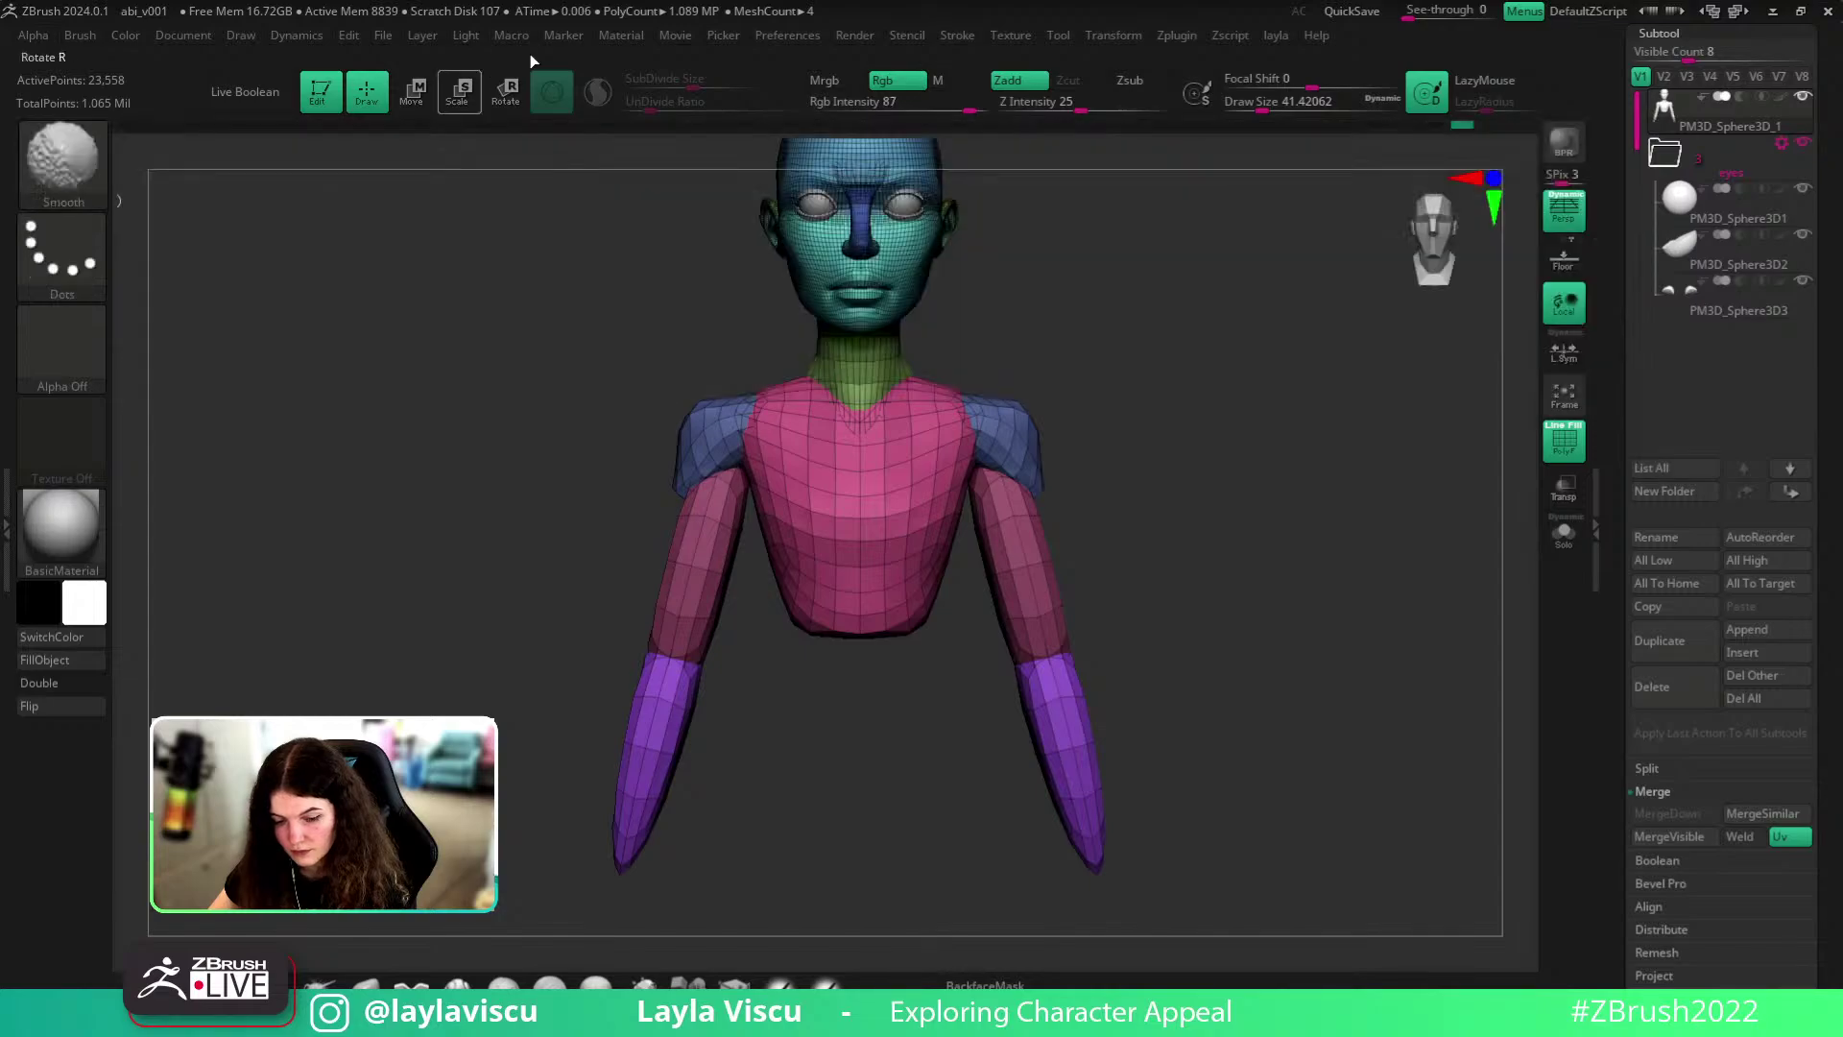
pyautogui.click(384, 35)
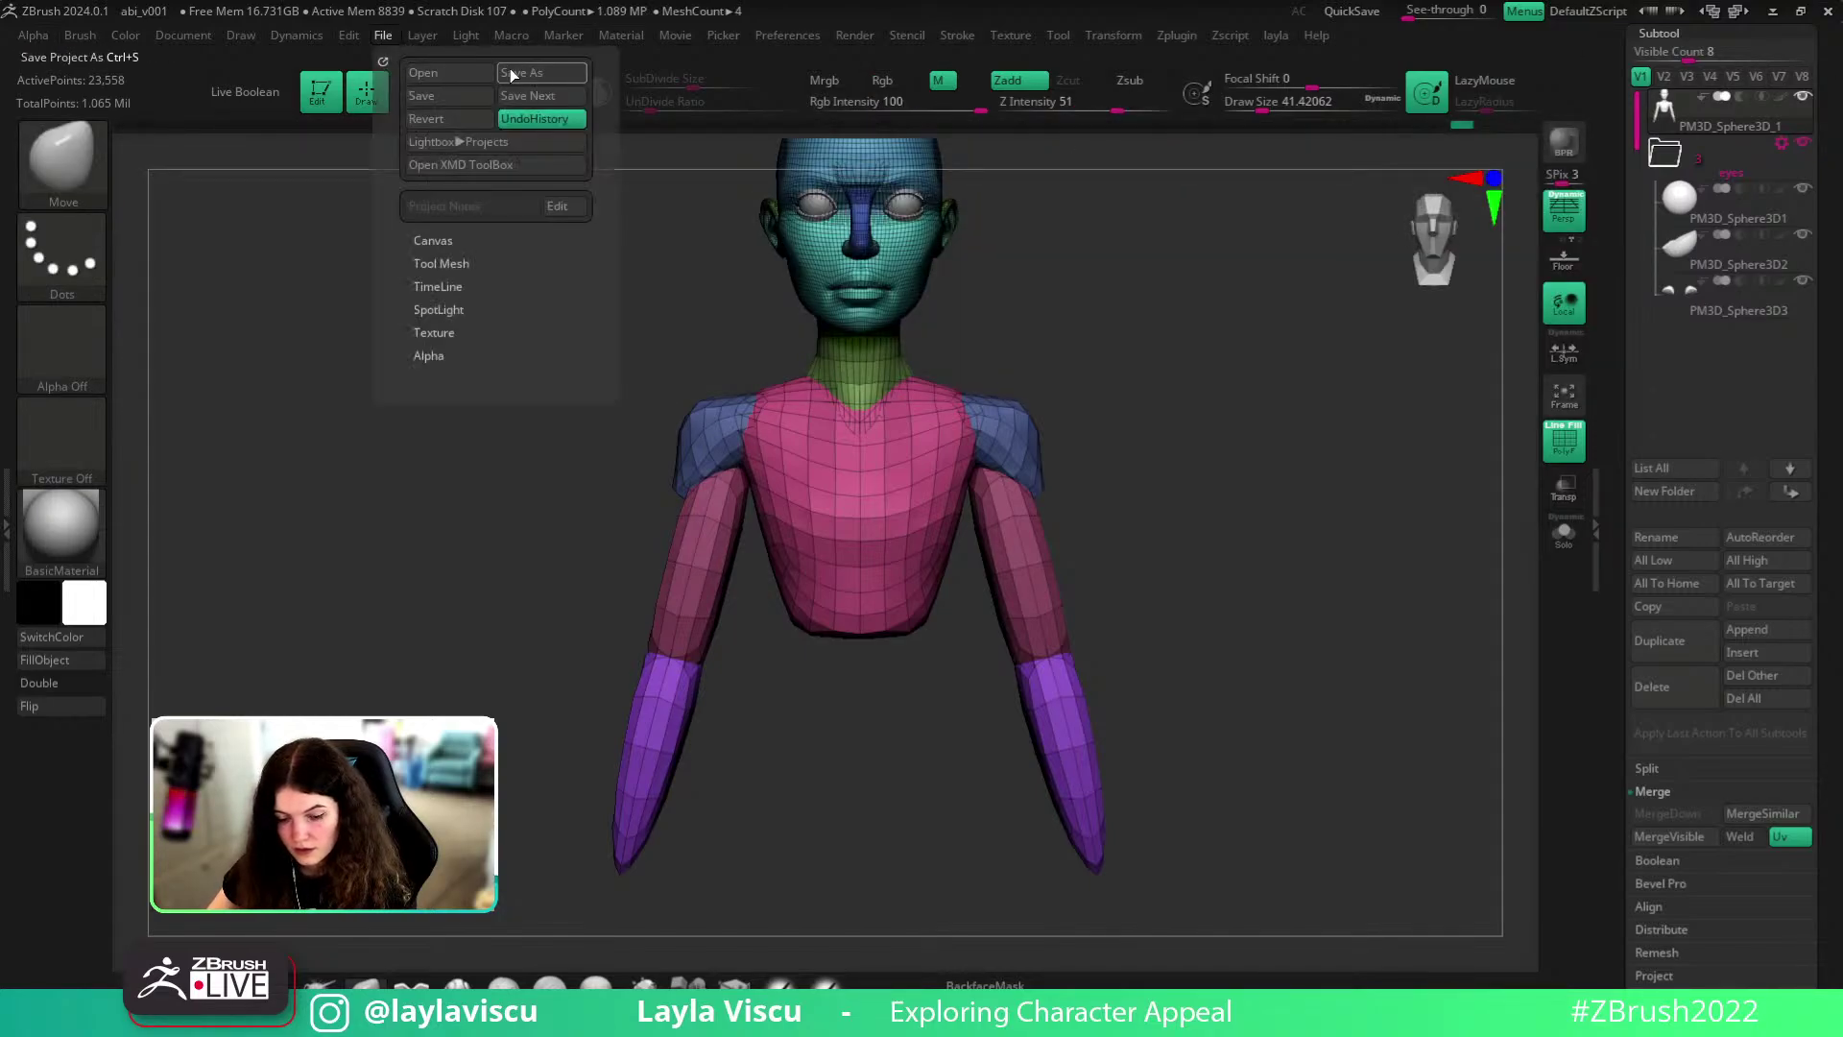
pyautogui.click(469, 96)
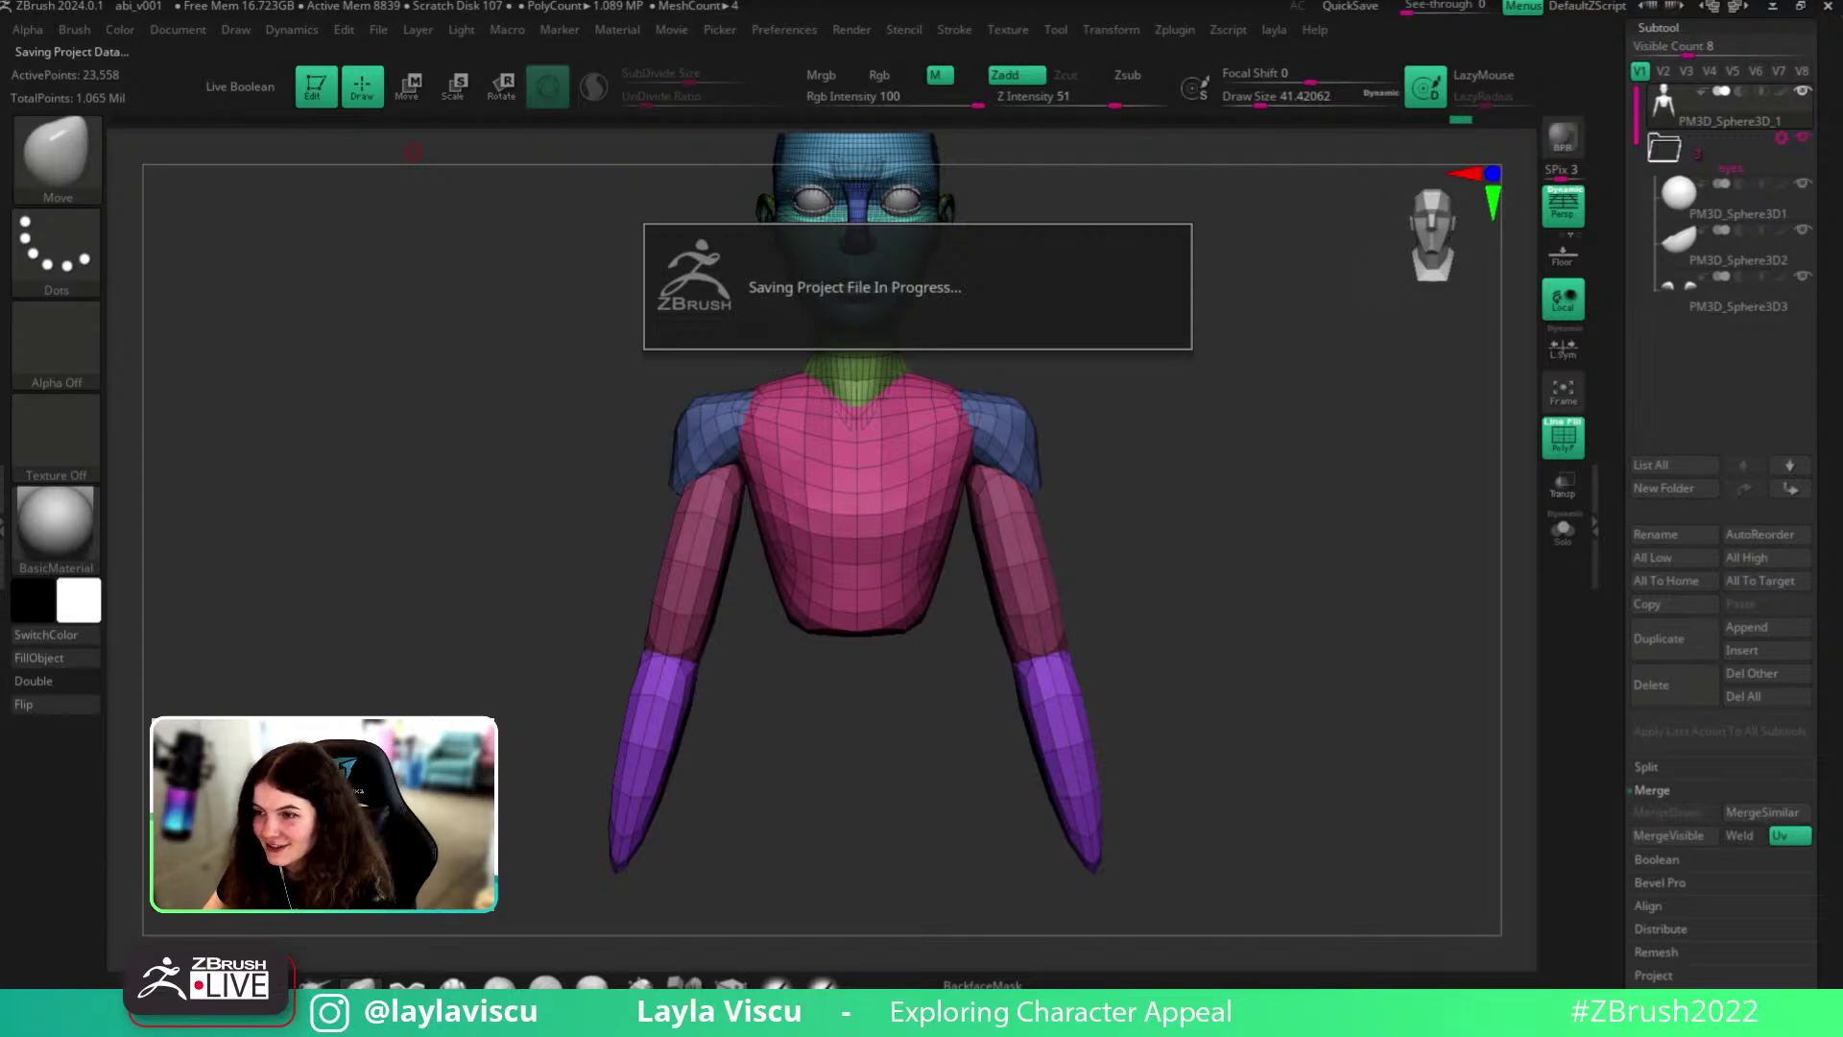
pyautogui.moveTo(1286, 723)
pyautogui.mouseDown()
pyautogui.moveTo(1258, 723)
pyautogui.moveTo(1277, 727)
pyautogui.mouseUp()
pyautogui.keyDown('shift'); pyautogui.moveTo(1287, 617); pyautogui.dragTo(1329, 685); pyautogui.keyUp('shift')
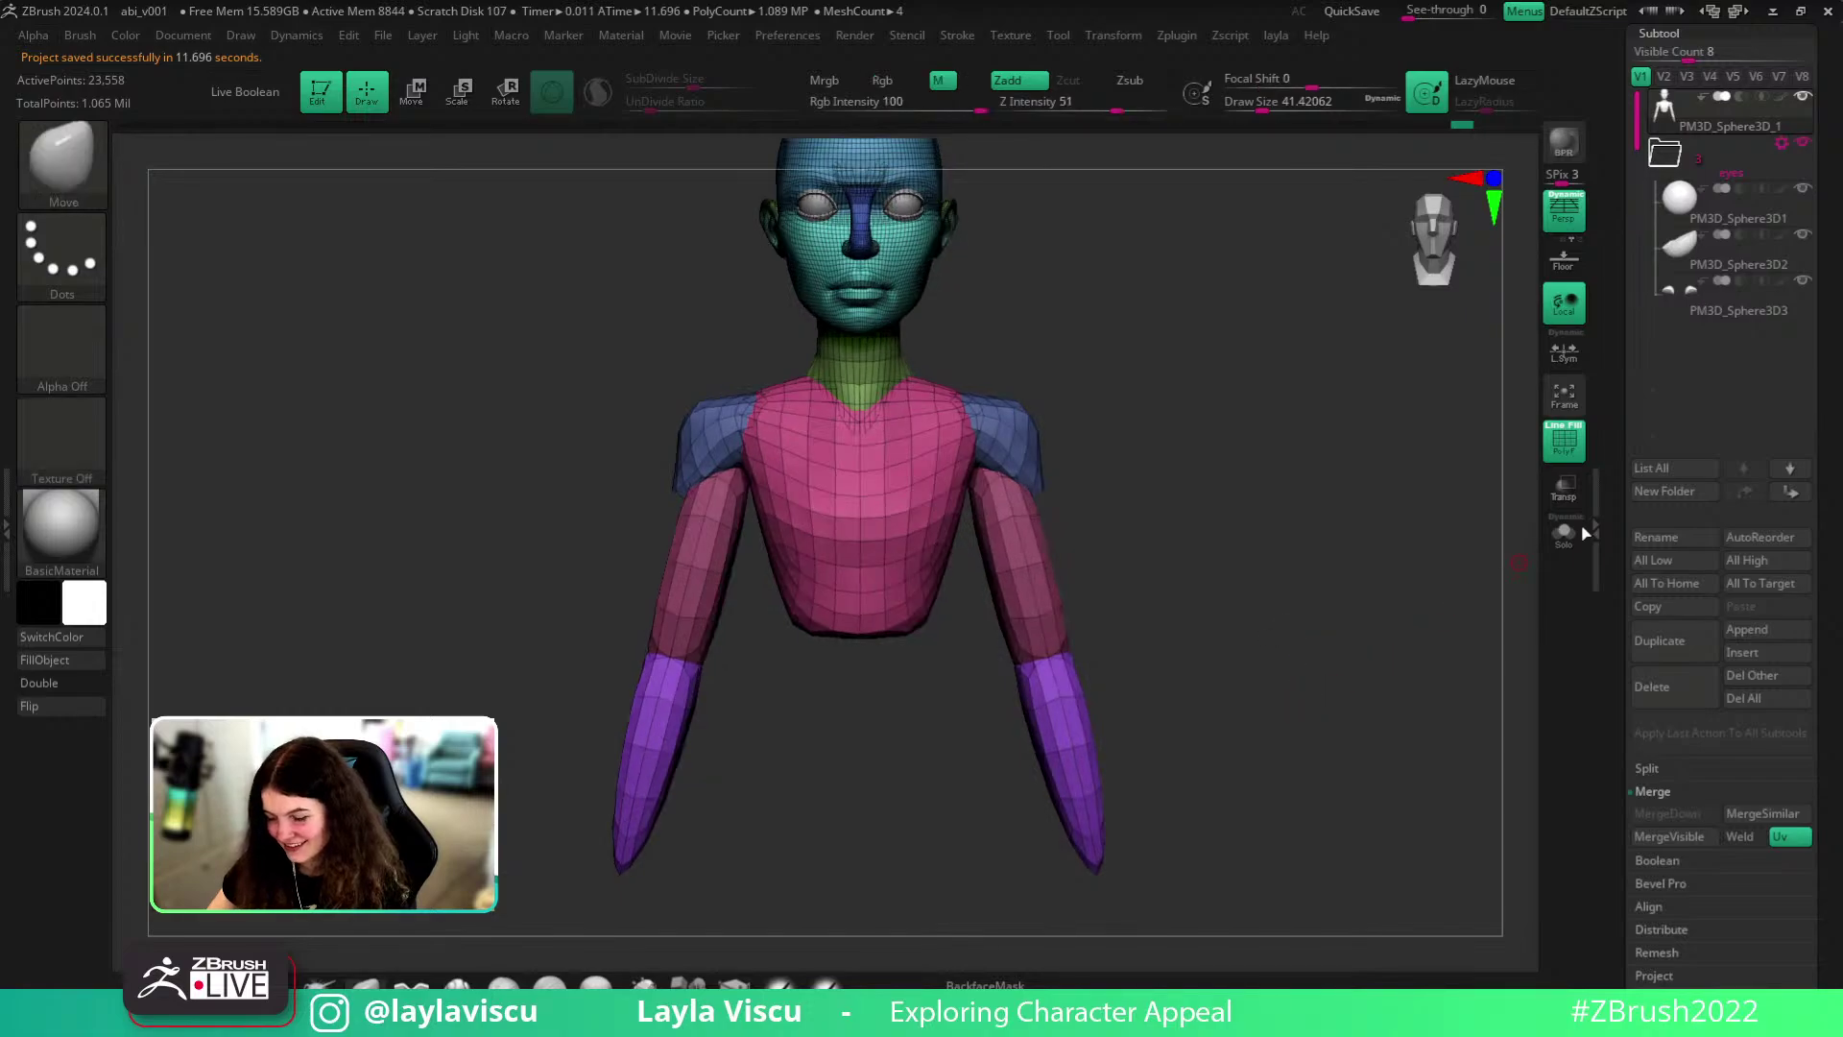
# - Isolate the body subtool with Solo and cut the pointed forearm ends flat at the wrists with ClipCurve
pyautogui.click(1566, 535)
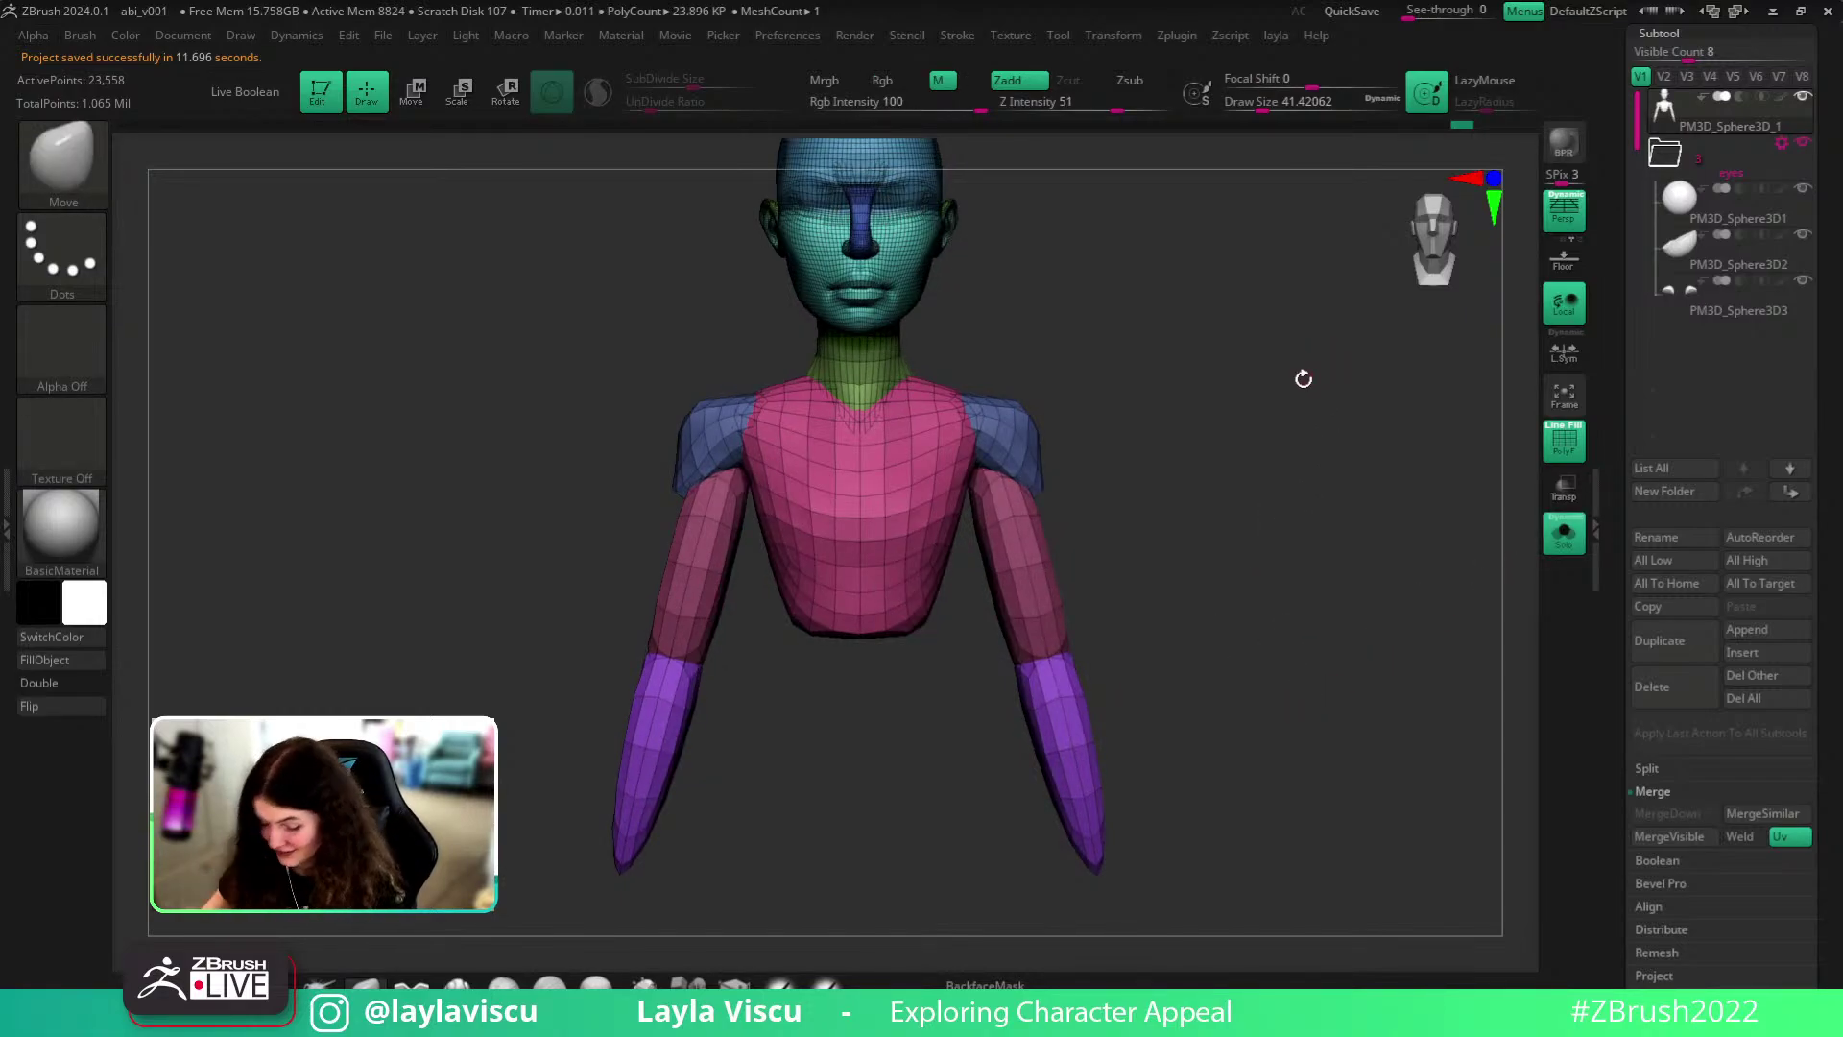
pyautogui.keyDown('alt'); pyautogui.moveTo(1308, 556); pyautogui.dragTo(1237, 461); pyautogui.keyUp('alt')
pyautogui.hotkey('shift', 'f')
pyautogui.hotkey('shift', 'f')
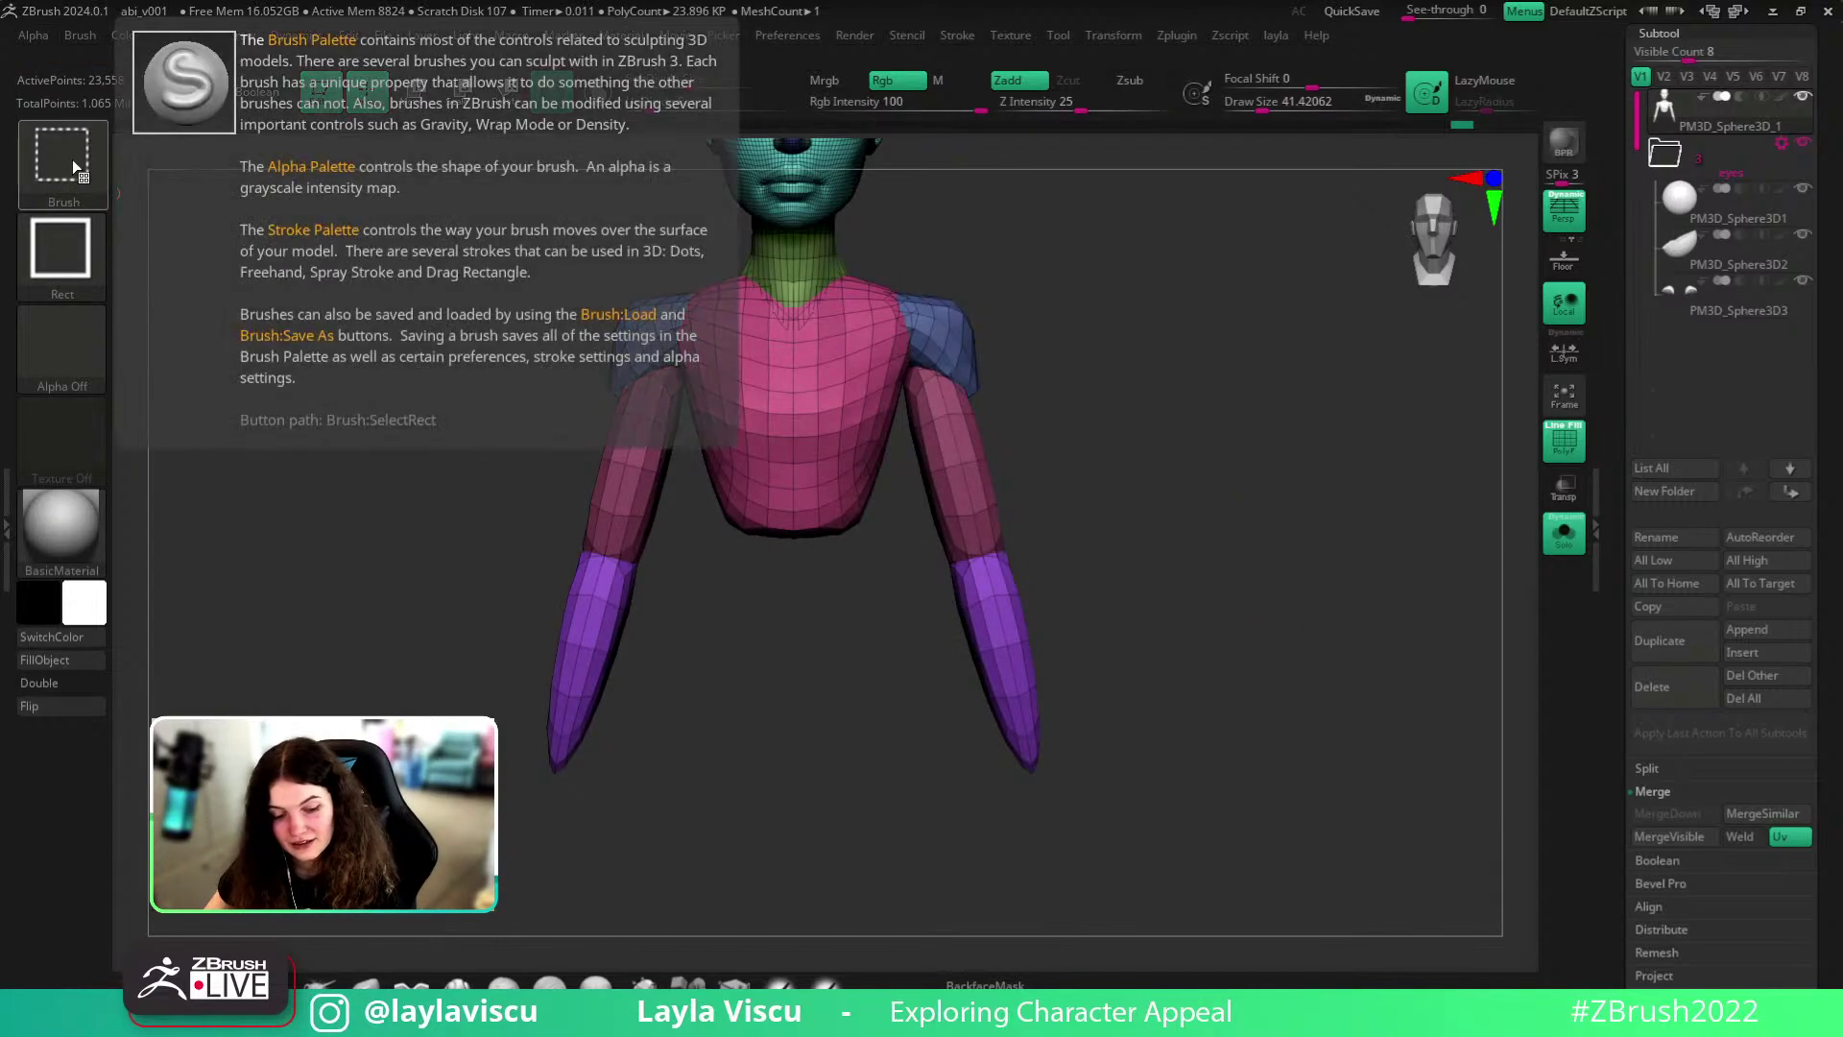
pyautogui.keyDown('ctrl'); pyautogui.keyDown('shift'); pyautogui.click(69, 159); pyautogui.keyUp('shift'); pyautogui.keyUp('ctrl')
pyautogui.click(273, 176)
pyautogui.keyDown('ctrl'); pyautogui.keyDown('shift'); pyautogui.click(43, 164); pyautogui.keyUp('shift'); pyautogui.keyUp('ctrl')
pyautogui.keyDown('ctrl'); pyautogui.keyDown('shift'); pyautogui.moveTo(1069, 692); pyautogui.dragTo(823, 758); pyautogui.keyUp('shift'); pyautogui.keyUp('ctrl')
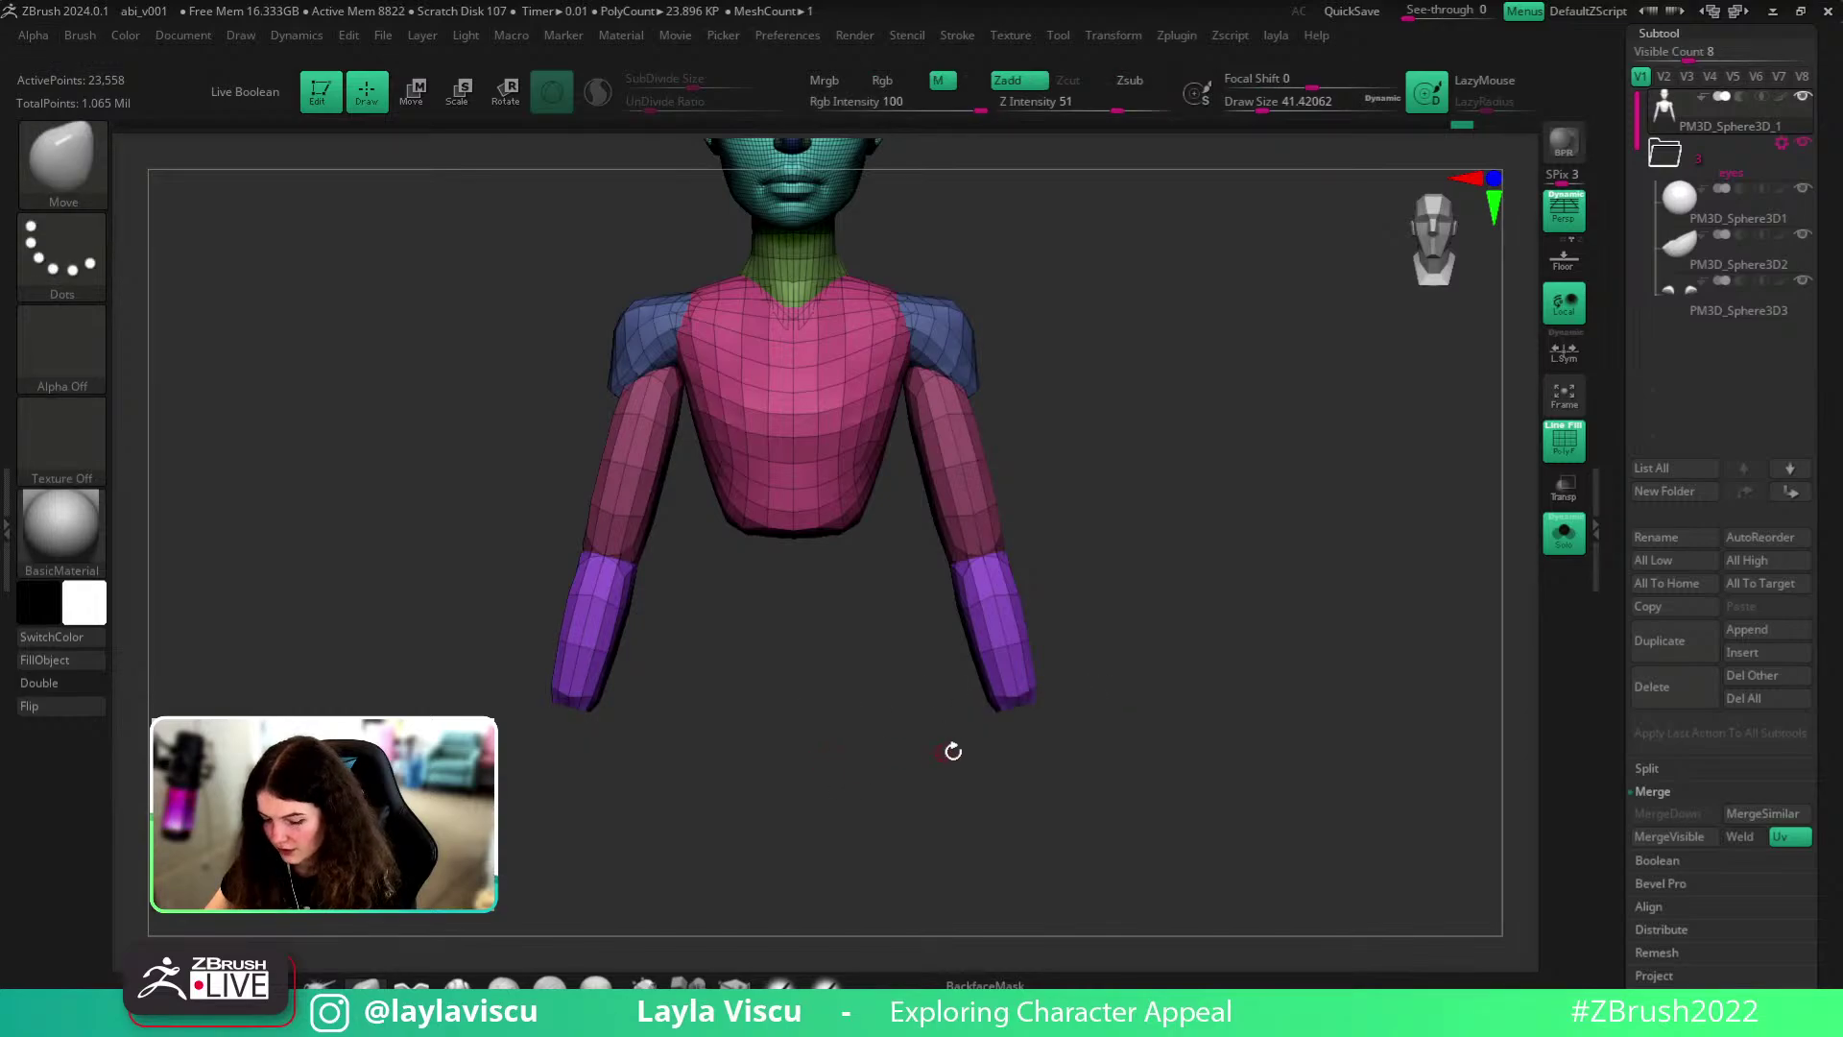
pyautogui.hotkey('ctrl', 'z')
pyautogui.keyDown('ctrl'); pyautogui.keyDown('shift'); pyautogui.moveTo(1069, 690); pyautogui.dragTo(862, 738); pyautogui.keyUp('shift'); pyautogui.keyUp('ctrl')
pyautogui.moveTo(1222, 642); pyautogui.dragTo(1217, 728)
pyautogui.hotkey('shift', 'f')
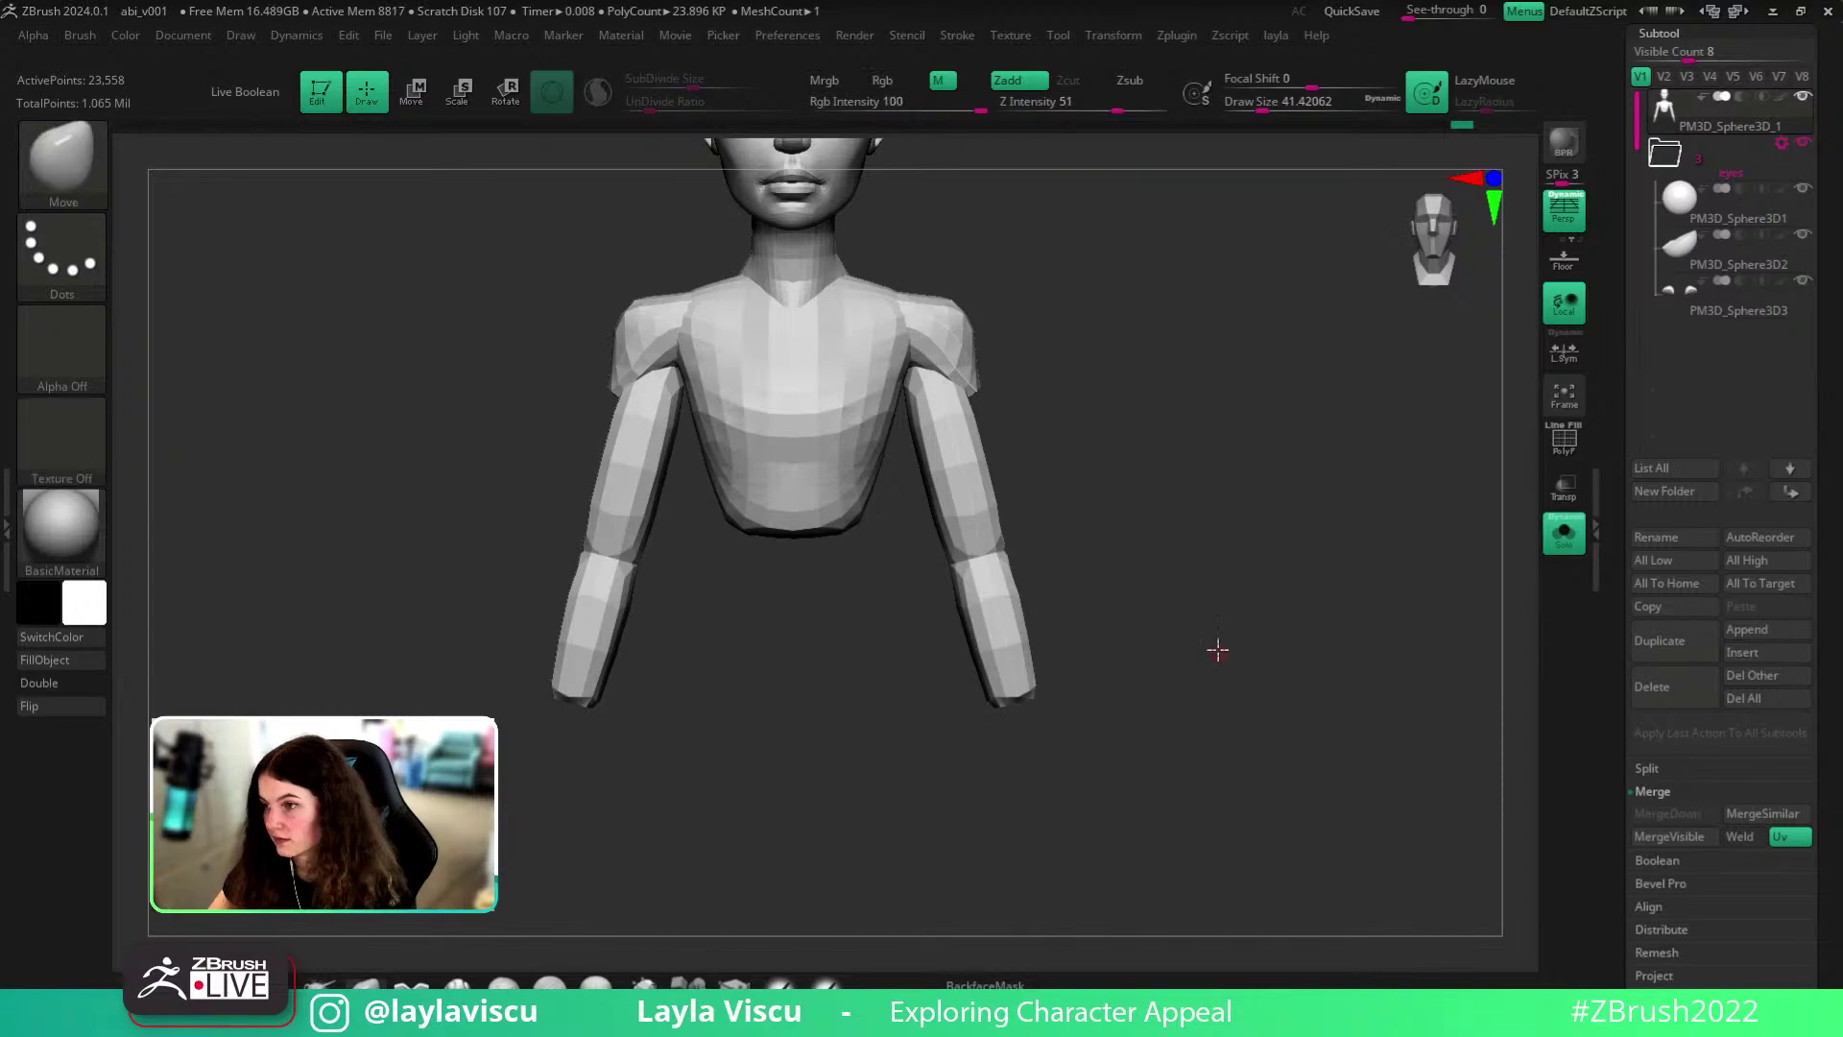
# - Mask everything on the body except the two forearms
pyautogui.press('w')
pyautogui.moveTo(1015, 789); pyautogui.dragTo(998, 715)
pyautogui.press('q')
pyautogui.keyDown('ctrl'); pyautogui.keyDown('shift'); pyautogui.click(1030, 667); pyautogui.keyUp('shift'); pyautogui.keyUp('ctrl')
pyautogui.keyDown('ctrl'); pyautogui.click(1257, 592); pyautogui.keyUp('ctrl')
pyautogui.keyDown('ctrl'); pyautogui.keyDown('shift'); pyautogui.click(1346, 590); pyautogui.keyUp('shift'); pyautogui.keyUp('ctrl')
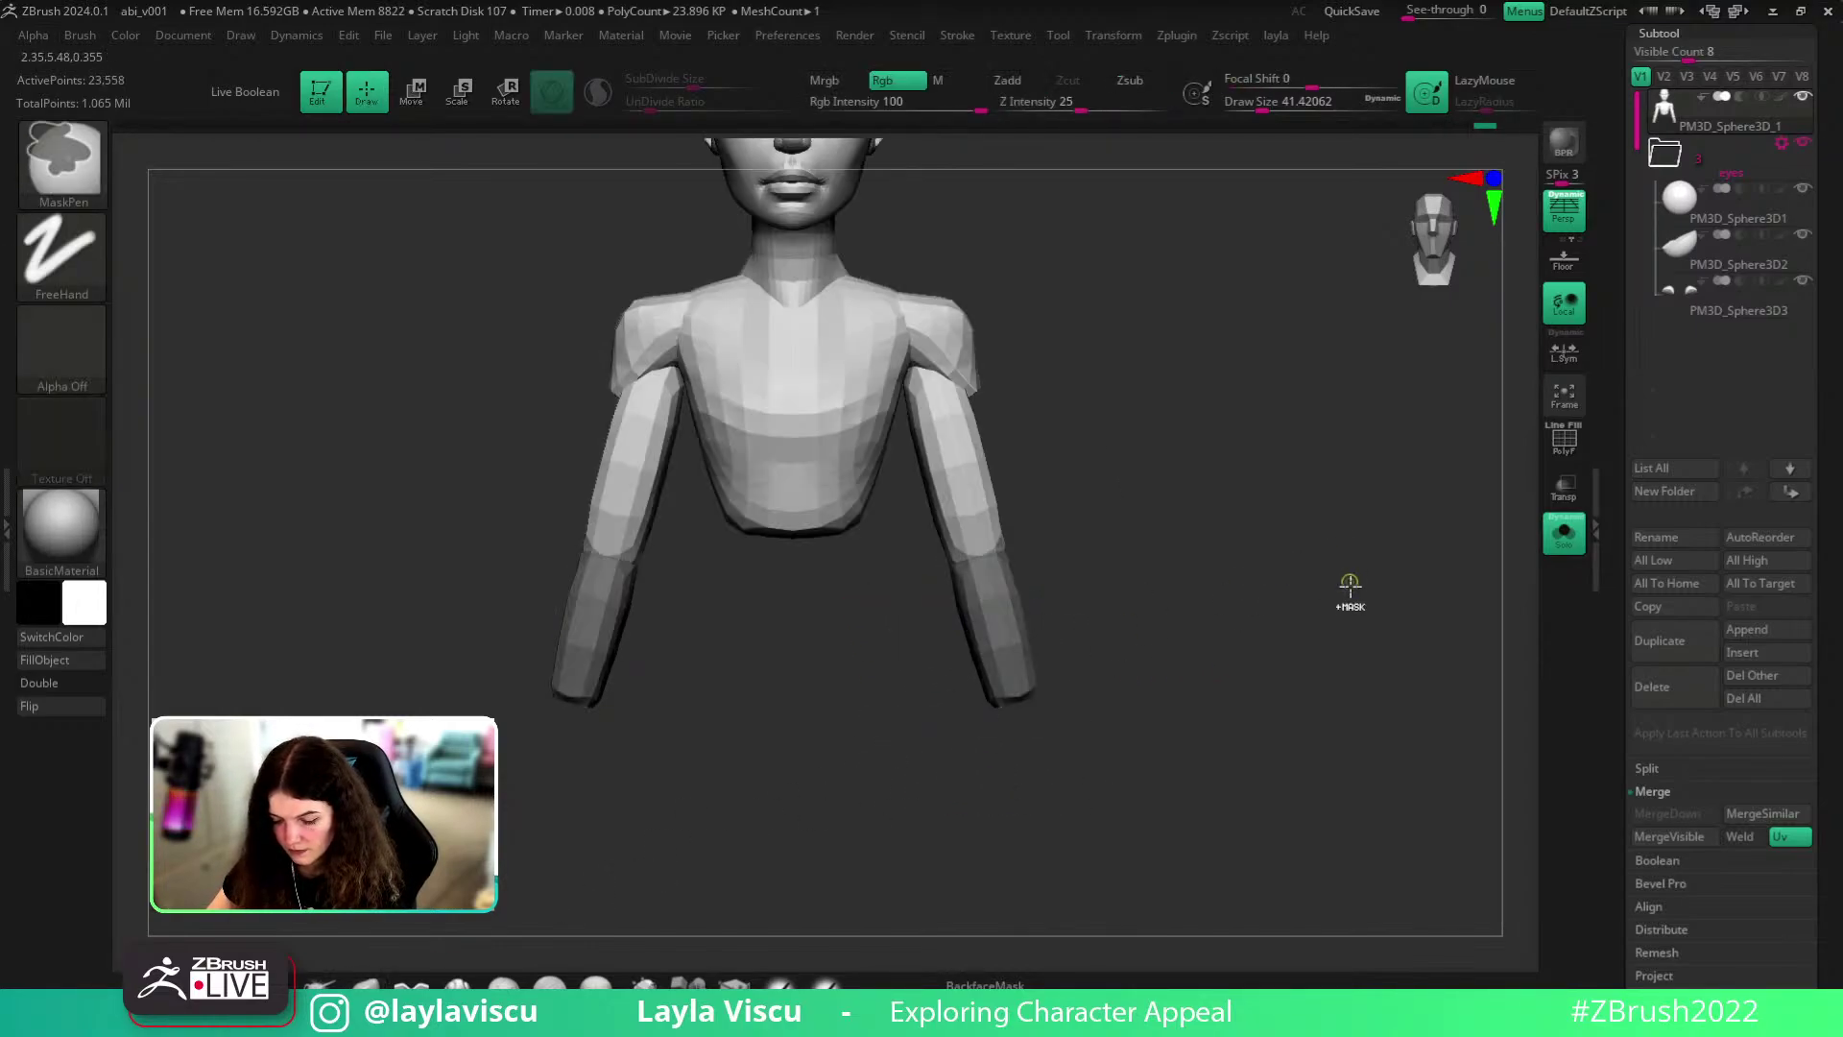
pyautogui.keyDown('ctrl'); pyautogui.click(1284, 561); pyautogui.keyUp('ctrl')
# - Lengthen both forearms from the elbows with the Gizmo using local symmetry, and clear the mask
pyautogui.press('w')
pyautogui.moveTo(995, 632); pyautogui.dragTo(1018, 720)
pyautogui.hotkey('ctrl', 'z')
pyautogui.click(1566, 350)
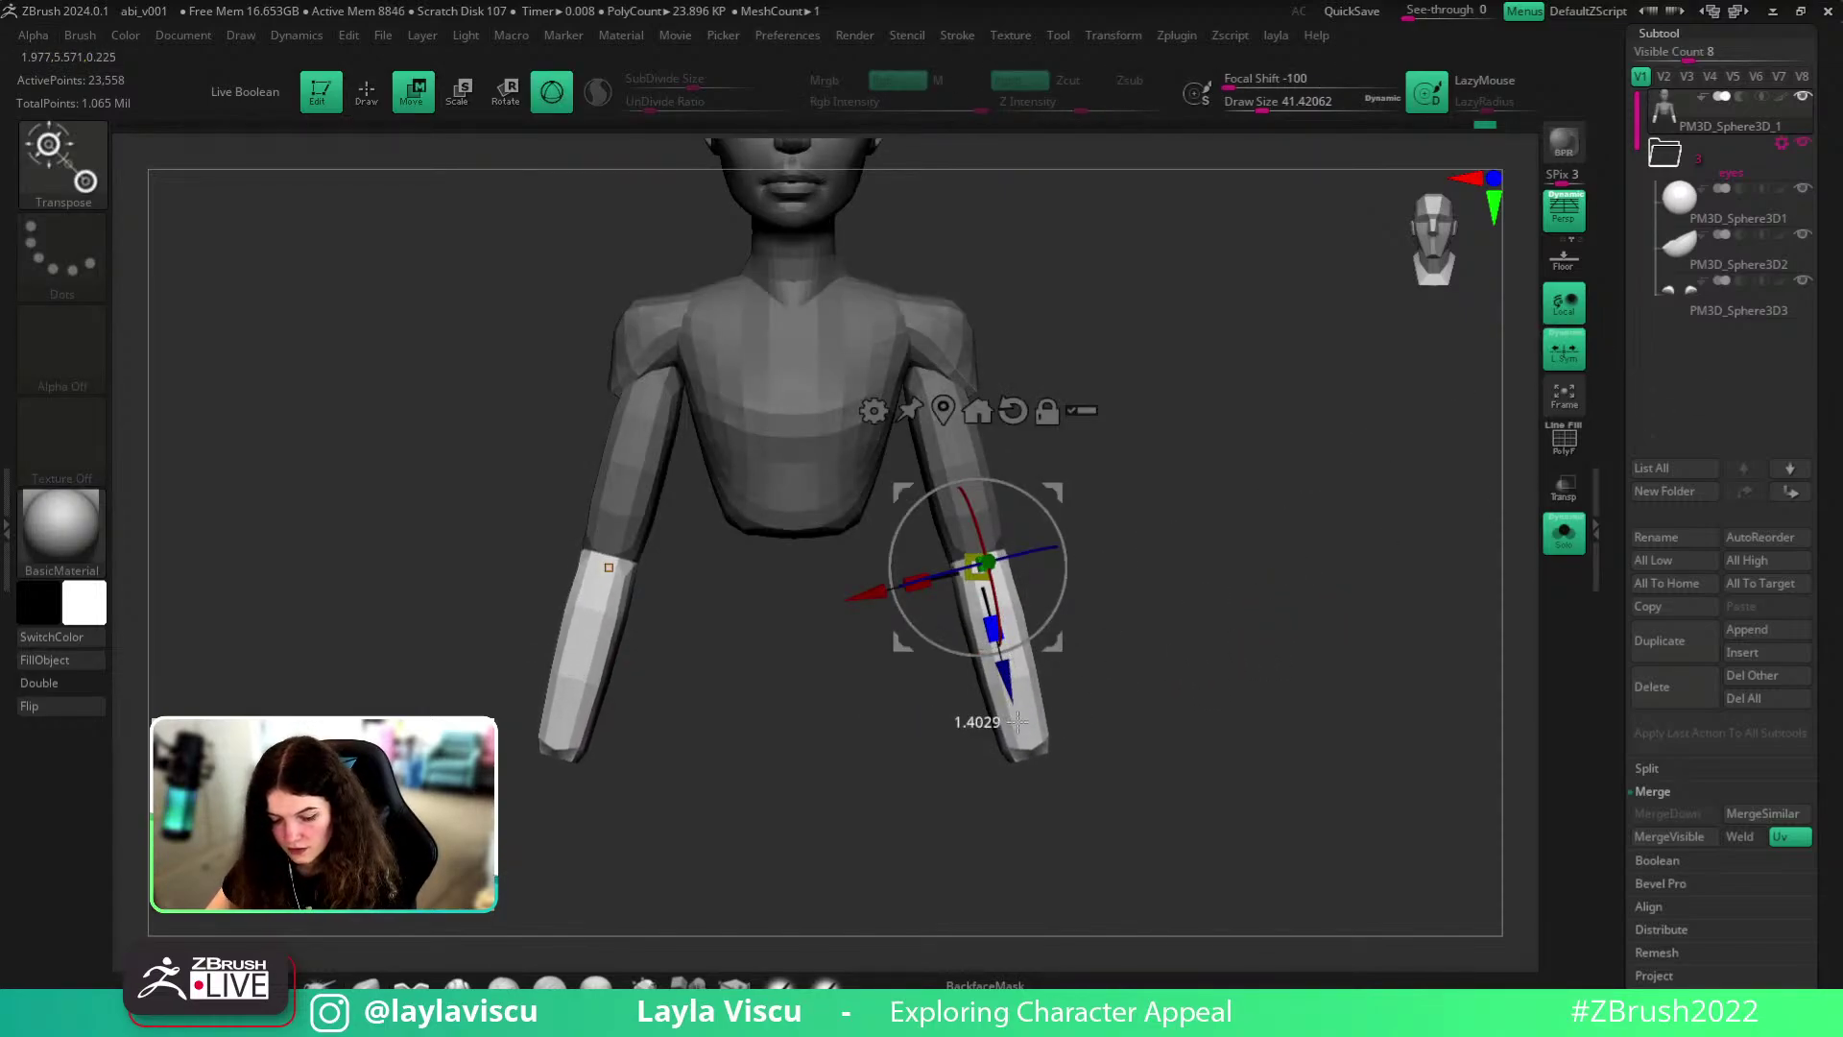
pyautogui.press('q')
pyautogui.keyDown('ctrl'); pyautogui.moveTo(1078, 711); pyautogui.dragTo(1087, 645, button='right'); pyautogui.keyUp('ctrl')
pyautogui.keyDown('ctrl'); pyautogui.moveTo(1034, 584); pyautogui.dragTo(1108, 673, button='right'); pyautogui.keyUp('ctrl')
pyautogui.keyDown('ctrl'); pyautogui.moveTo(1154, 575); pyautogui.dragTo(1148, 592); pyautogui.keyUp('ctrl')
pyautogui.keyDown('alt'); pyautogui.moveTo(1075, 531); pyautogui.dragTo(1095, 597, button='right'); pyautogui.keyUp('alt')
# - Adjust the elbow ends of the forearms with the Move brush, undoing the last stroke
pyautogui.press('s')
pyautogui.moveTo(1022, 625); pyautogui.dragTo(1053, 635)
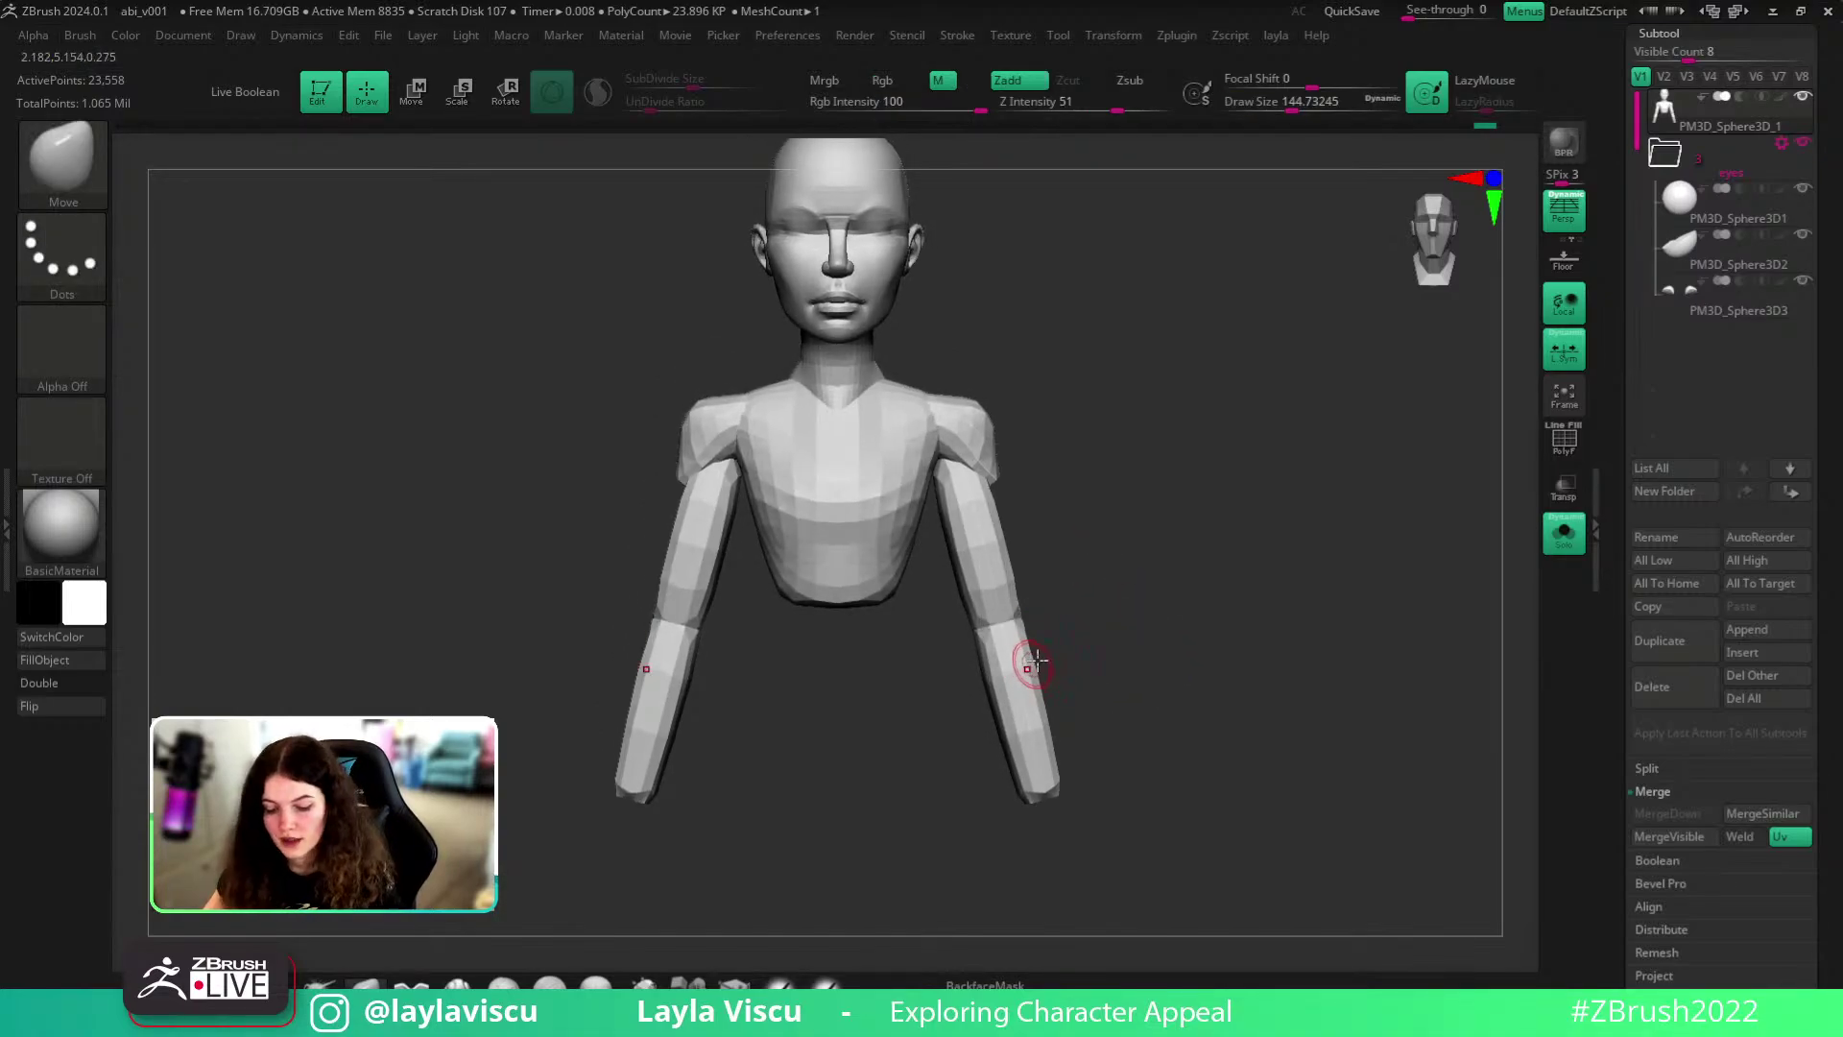
pyautogui.keyDown('ctrl'); pyautogui.keyDown('shift'); pyautogui.click(1025, 648); pyautogui.keyUp('shift'); pyautogui.keyUp('ctrl')
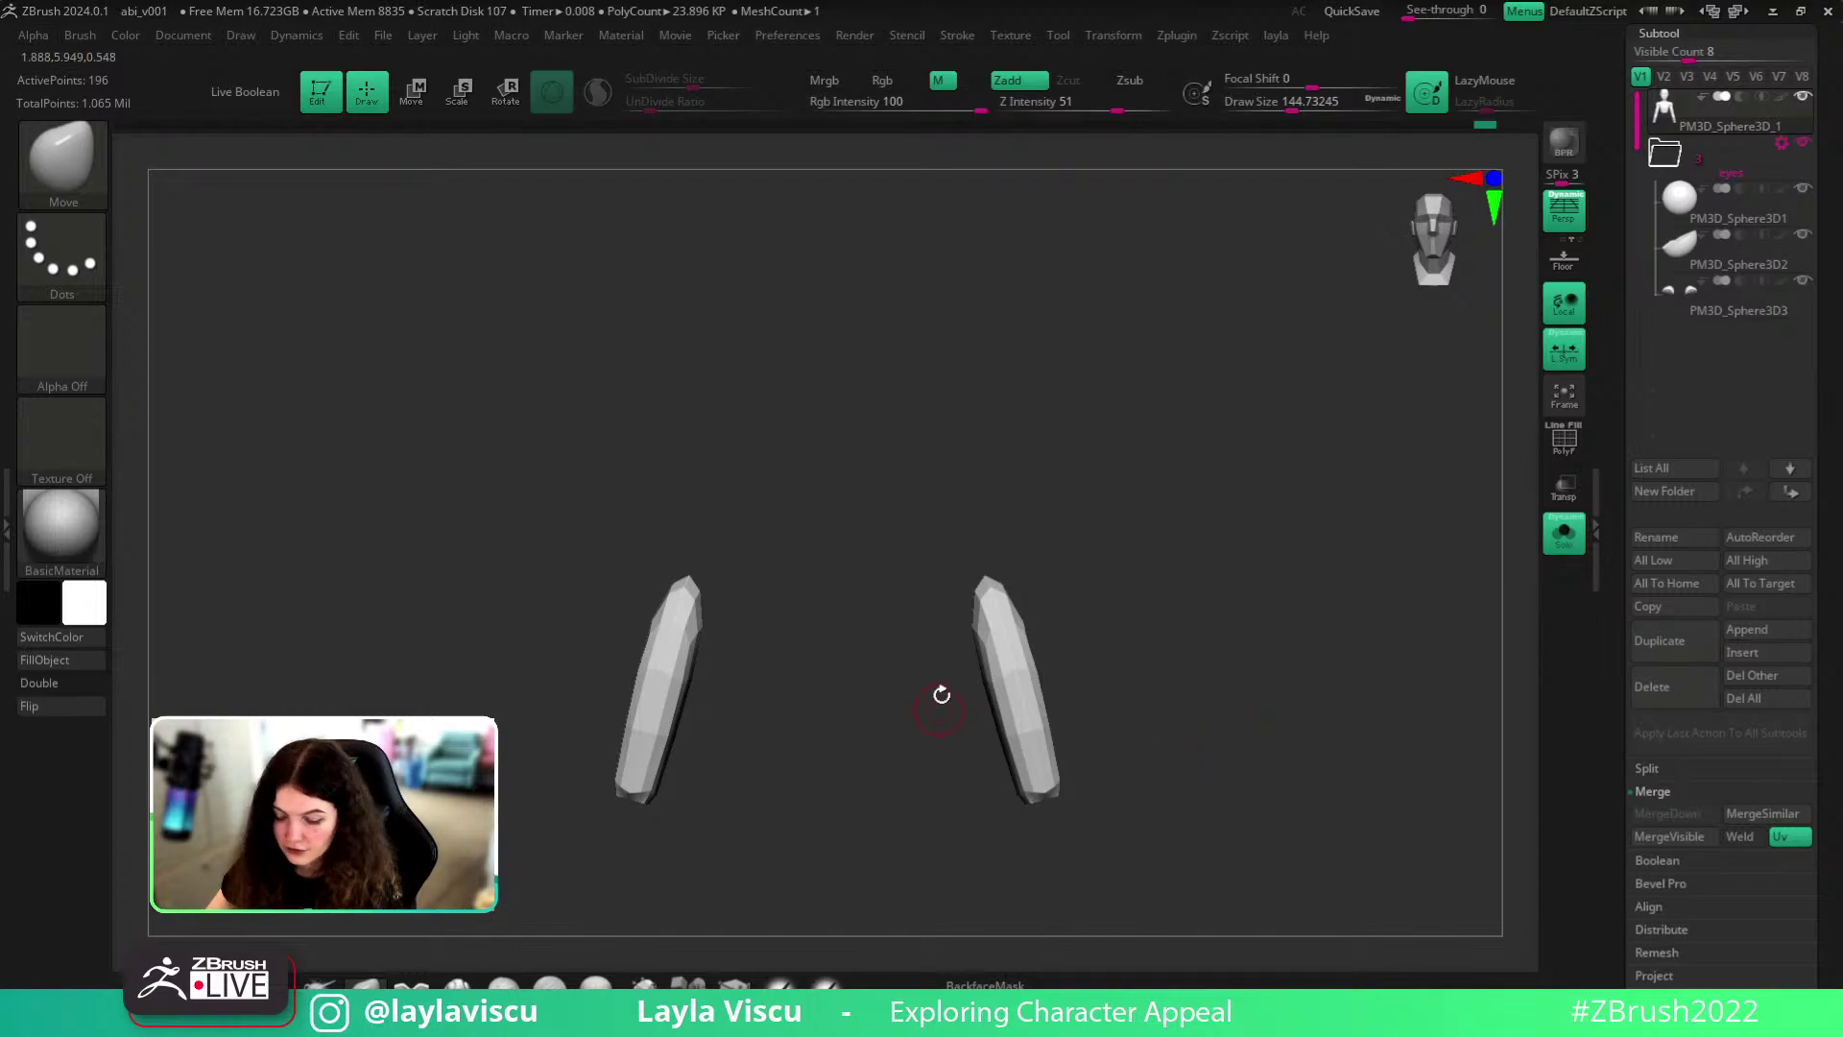
pyautogui.keyDown('ctrl'); pyautogui.keyDown('shift'); pyautogui.click(1235, 685); pyautogui.keyUp('shift'); pyautogui.keyUp('ctrl')
pyautogui.press('s')
pyautogui.moveTo(973, 639)
pyautogui.mouseDown()
pyautogui.moveTo(1021, 637)
pyautogui.moveTo(917, 679)
pyautogui.moveTo(879, 738)
pyautogui.mouseUp()
pyautogui.hotkey('ctrl', 'z')
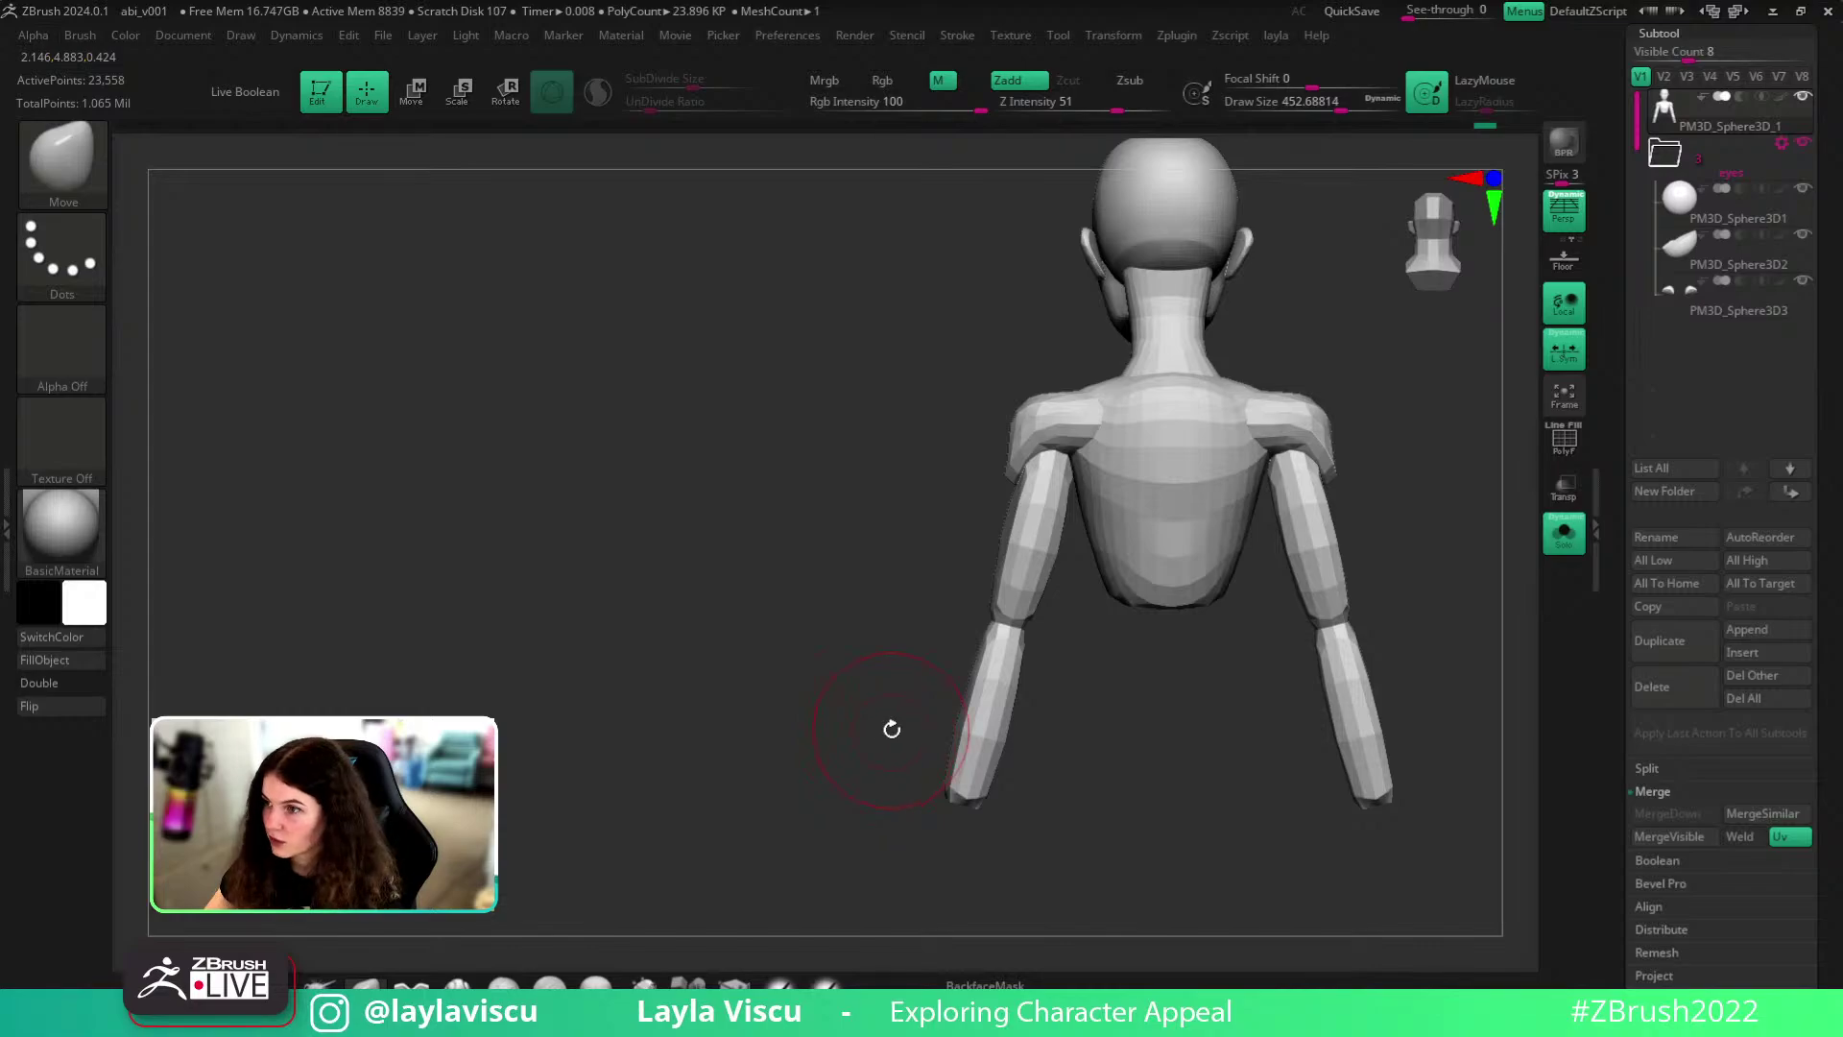
# - Turn on topological masking and reshape the upper arms from behind with the Move brush
pyautogui.keyDown('alt'); pyautogui.moveTo(1122, 746); pyautogui.dragTo(1039, 757); pyautogui.keyUp('alt')
pyautogui.hotkey('shift', 'f')
pyautogui.press('s')
pyautogui.moveTo(1000, 499)
pyautogui.mouseDown()
pyautogui.moveTo(968, 500)
pyautogui.moveTo(1002, 427)
pyautogui.mouseUp()
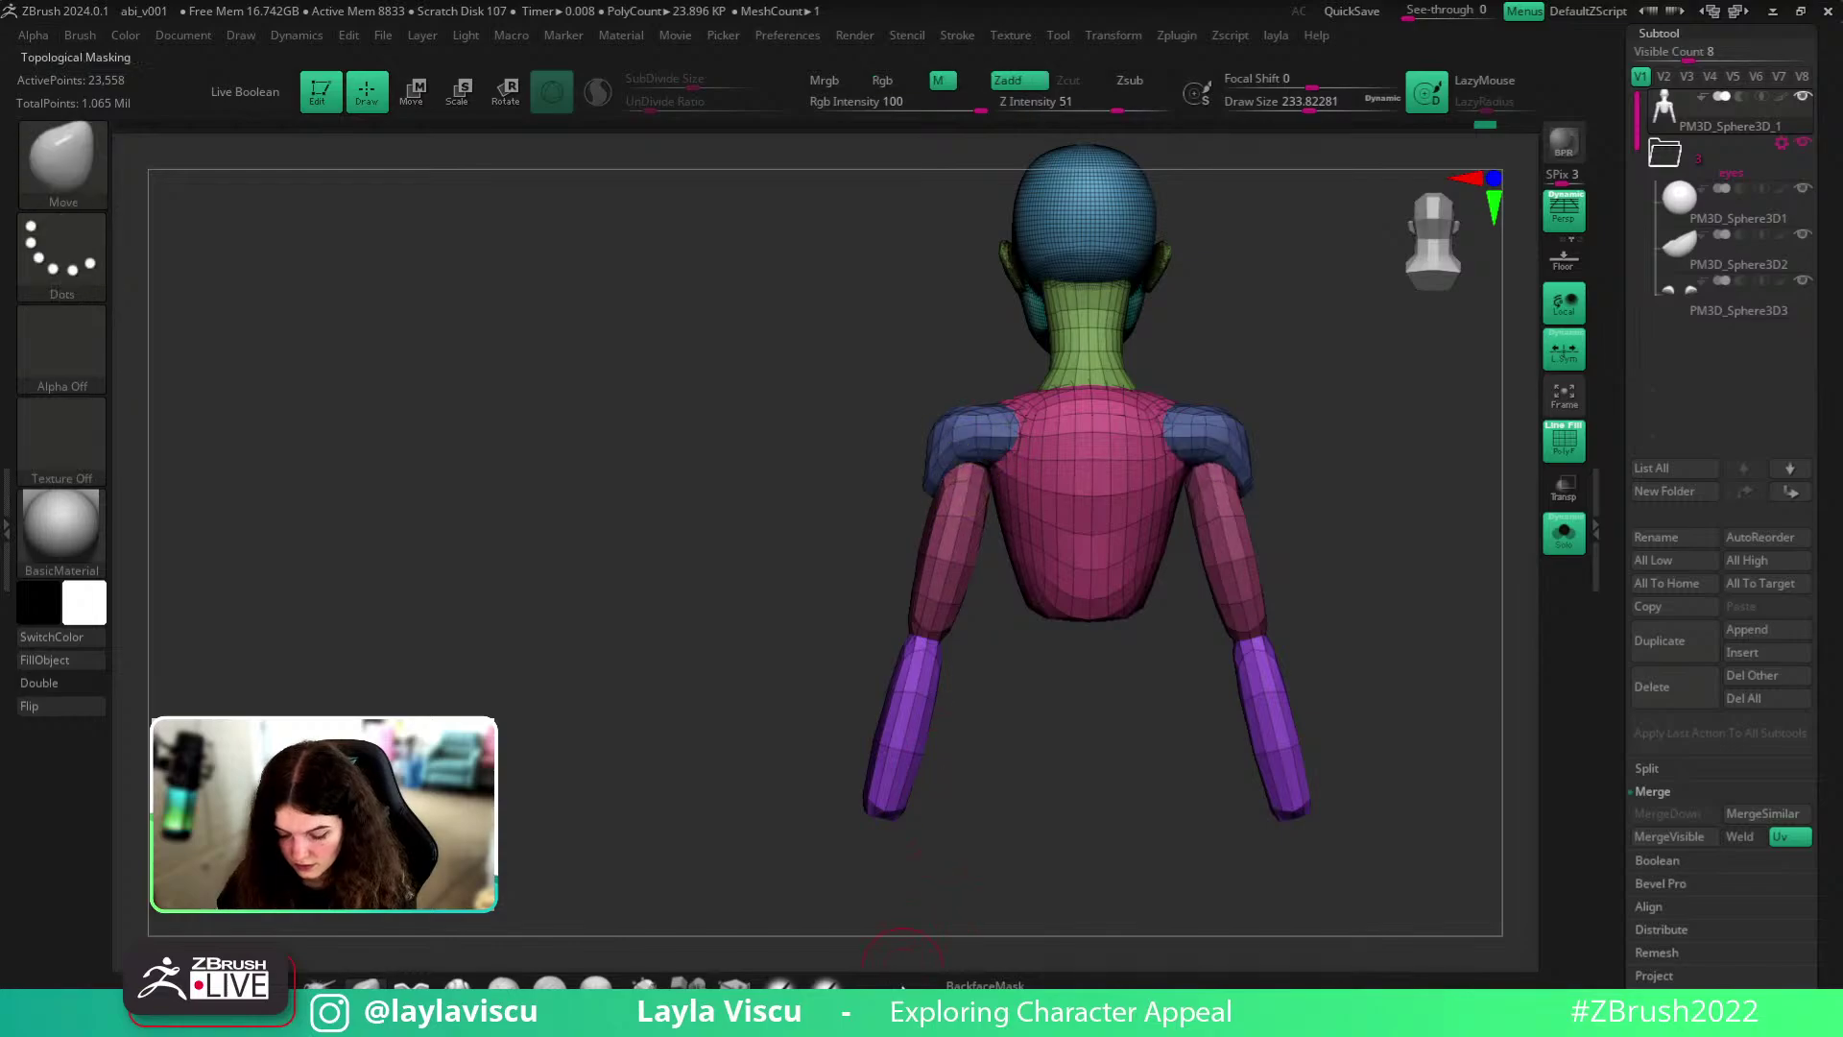
pyautogui.press('s')
pyautogui.moveTo(974, 506); pyautogui.dragTo(991, 508)
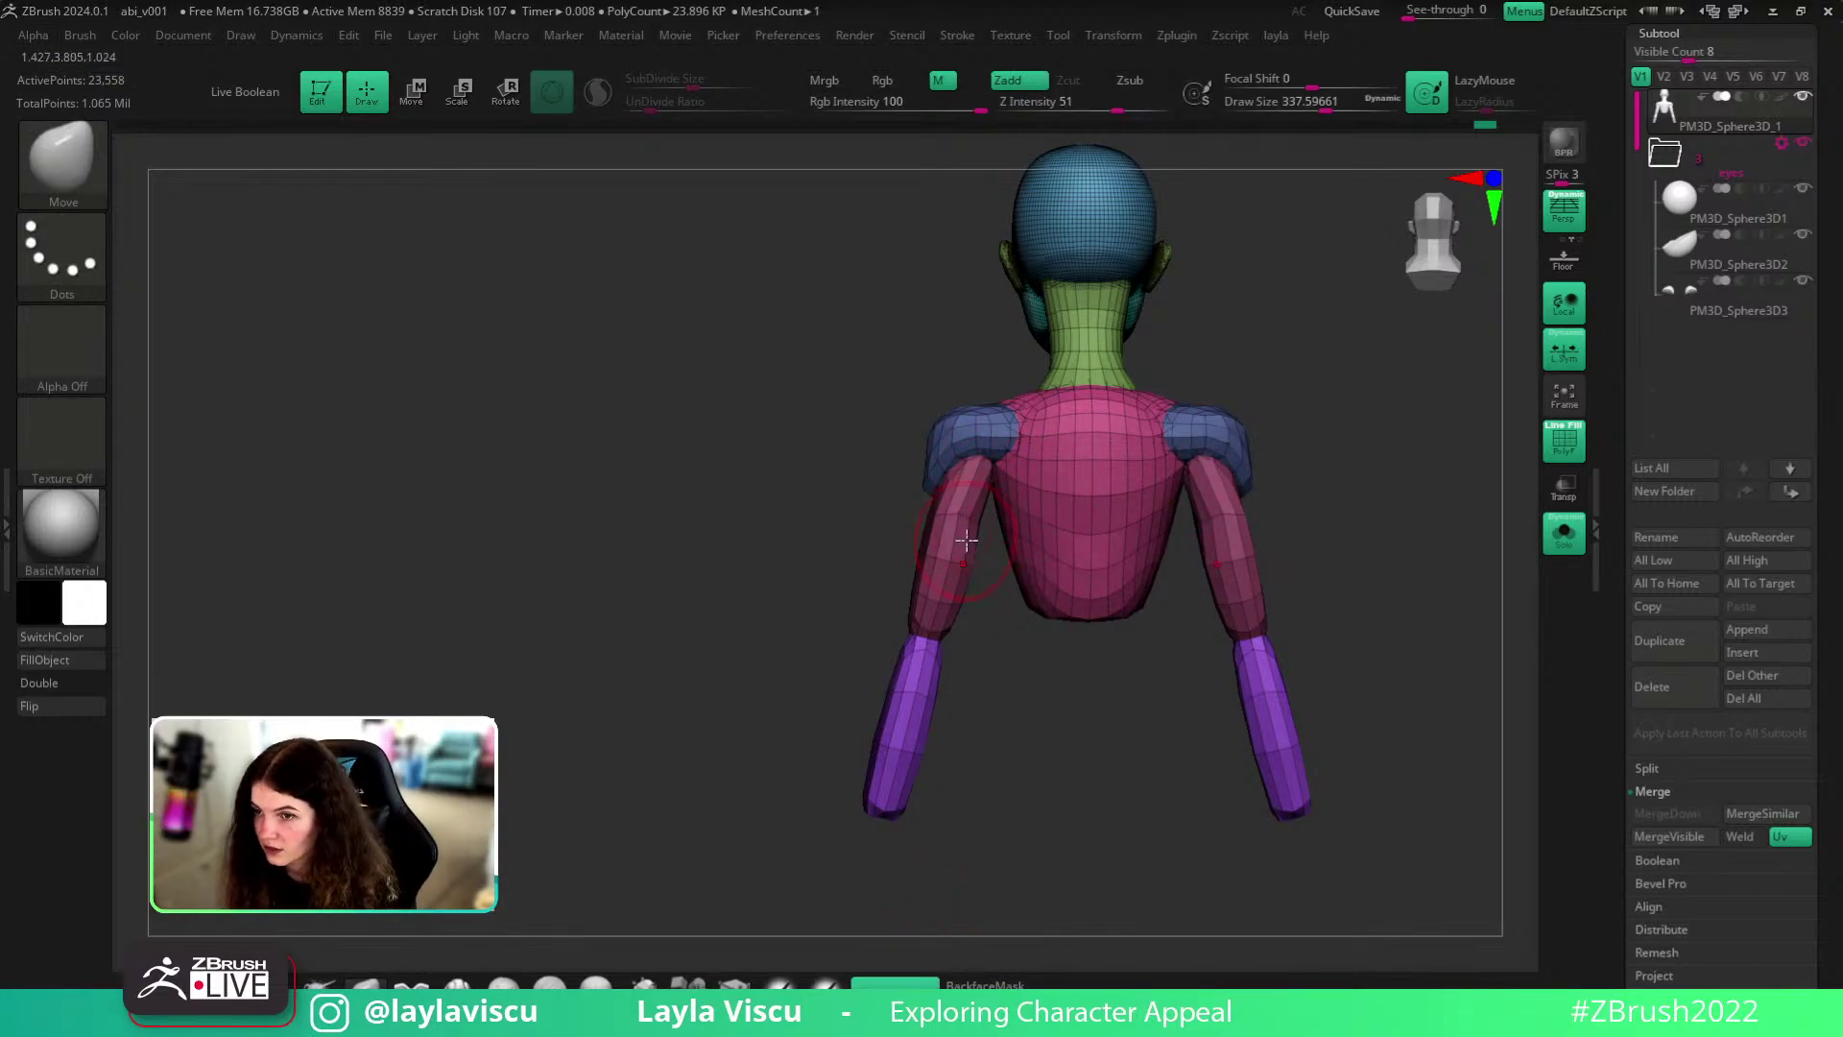
pyautogui.press('s')
pyautogui.moveTo(985, 583)
pyautogui.mouseDown()
pyautogui.moveTo(975, 543)
pyautogui.moveTo(914, 554)
pyautogui.mouseUp()
pyautogui.press('s')
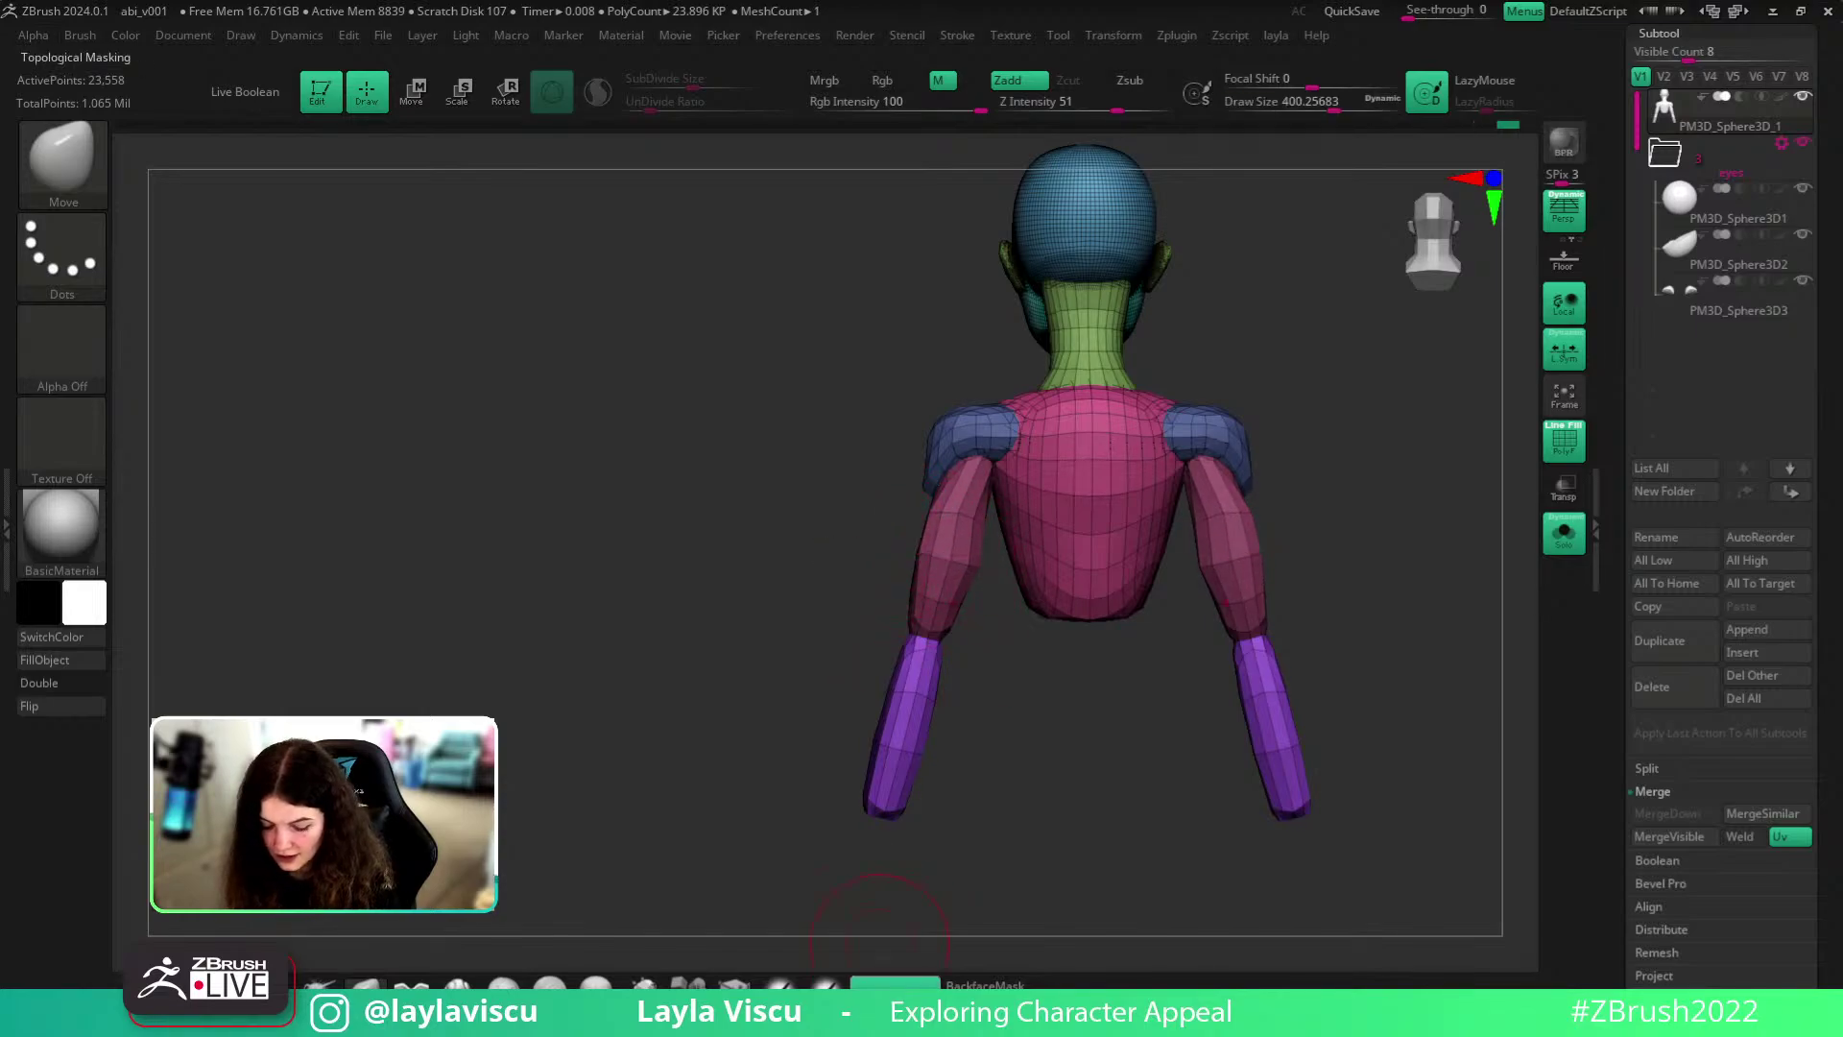
# - Widen the forearms below the elbows with the Move brush, isolating them for the front view and unhiding the body
pyautogui.press('s')
pyautogui.moveTo(955, 649); pyautogui.dragTo(950, 710)
pyautogui.hotkey('ctrl', 'z')
pyautogui.press('s')
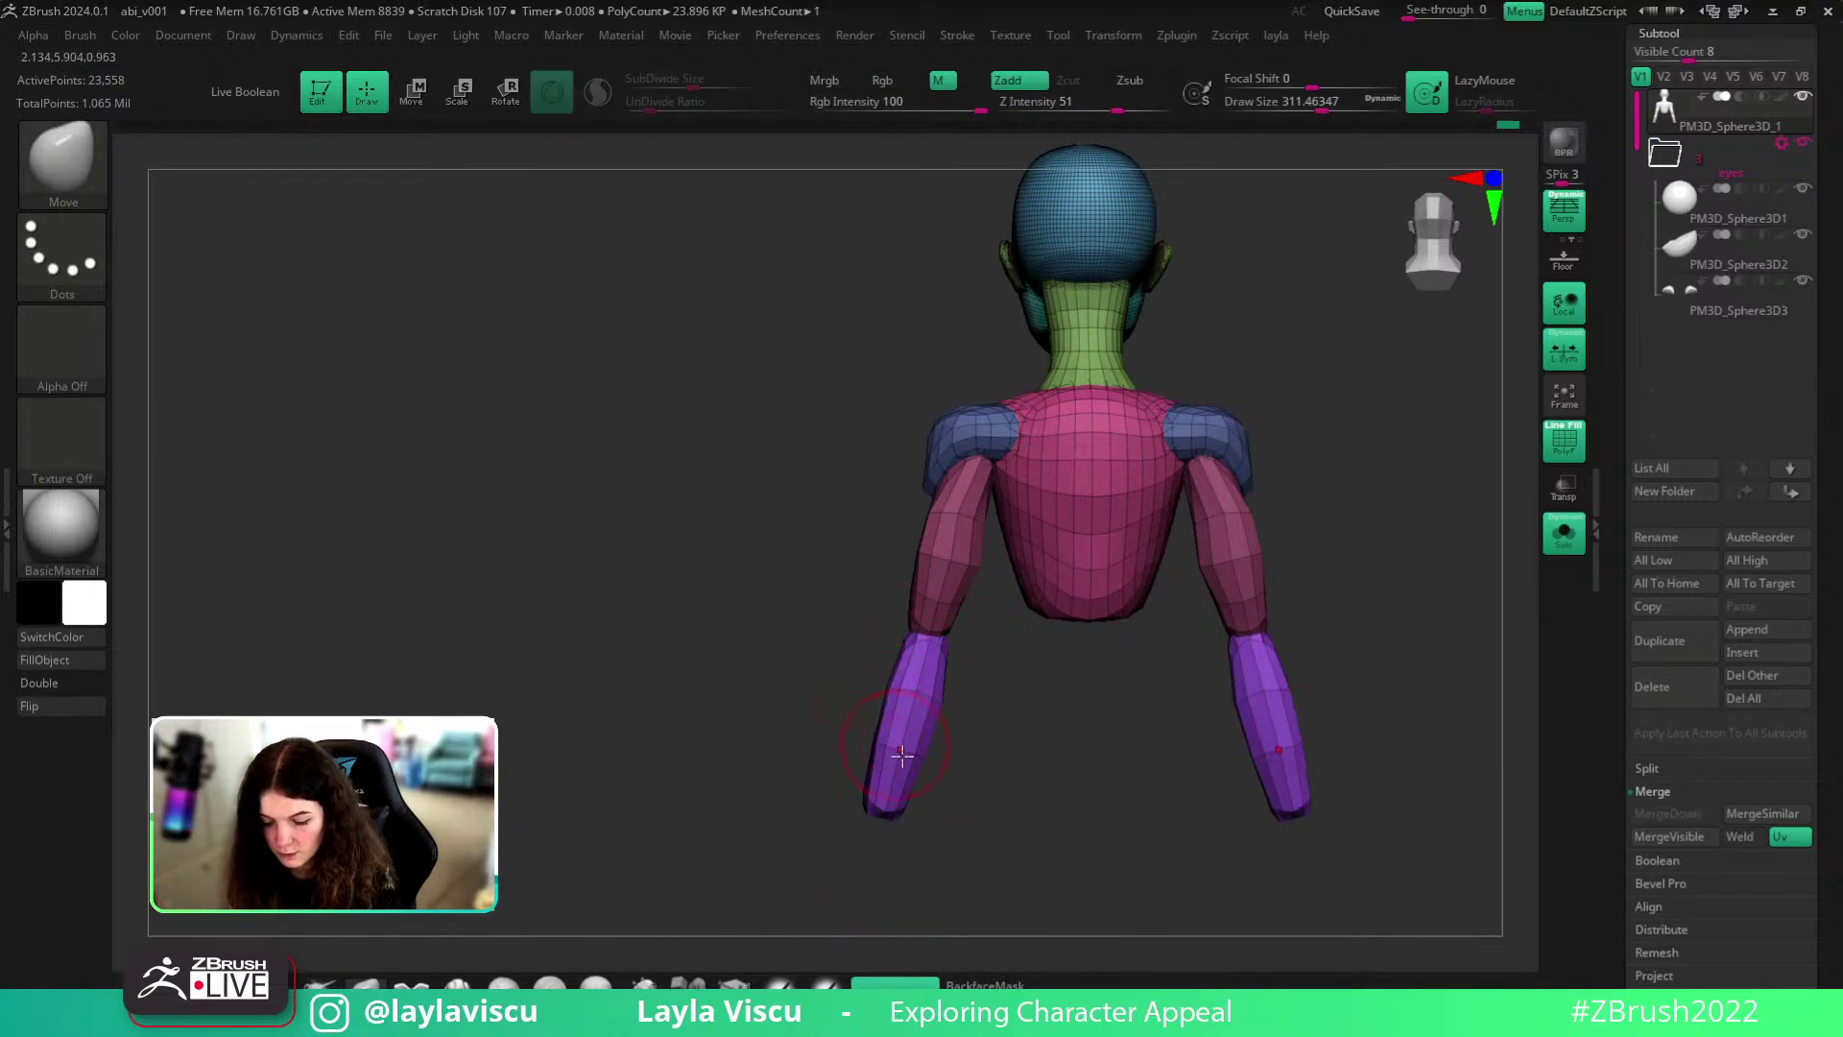
pyautogui.moveTo(1057, 704); pyautogui.dragTo(1049, 765)
pyautogui.keyDown('ctrl'); pyautogui.keyDown('shift'); pyautogui.click(857, 742); pyautogui.keyUp('shift'); pyautogui.keyUp('ctrl')
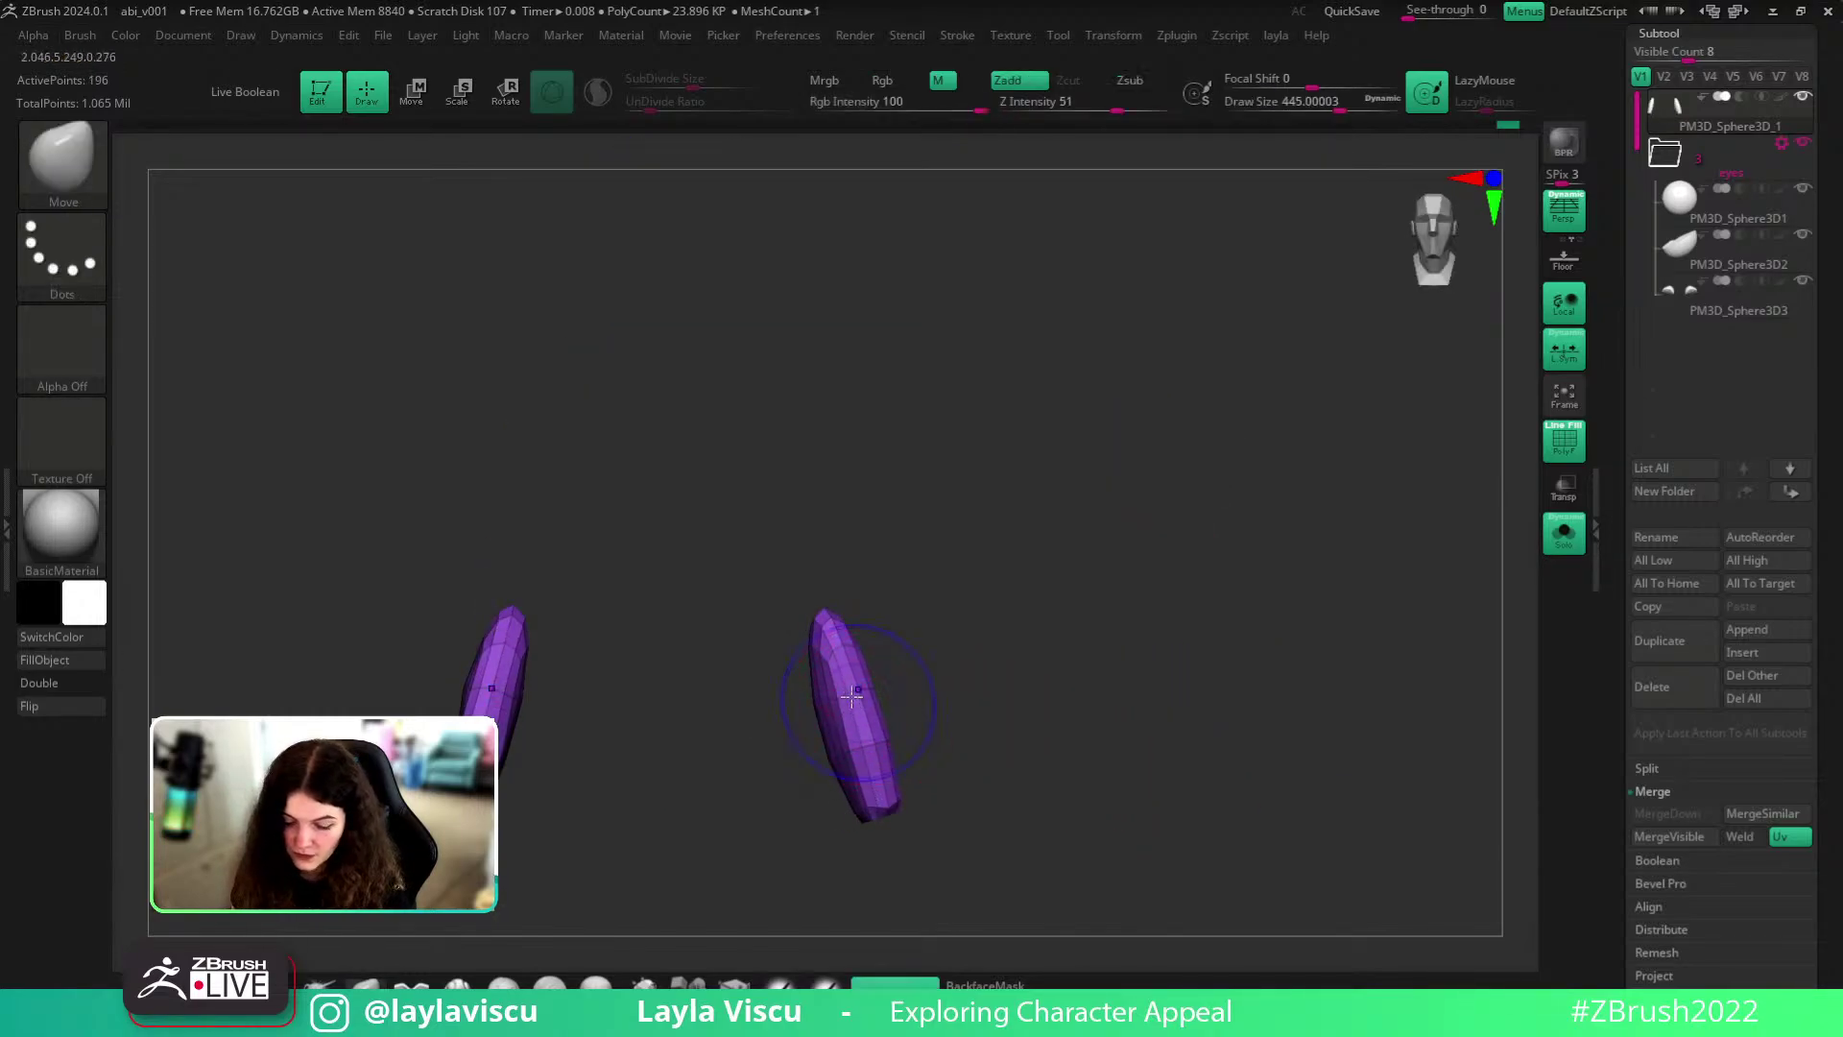
pyautogui.moveTo(988, 699)
pyautogui.mouseDown()
pyautogui.moveTo(1003, 649)
pyautogui.moveTo(863, 684)
pyautogui.mouseUp()
pyautogui.moveTo(944, 741)
pyautogui.mouseDown()
pyautogui.moveTo(880, 705)
pyautogui.moveTo(1127, 682)
pyautogui.moveTo(1172, 652)
pyautogui.mouseUp()
pyautogui.keyDown('ctrl'); pyautogui.keyDown('shift'); pyautogui.click(1173, 653); pyautogui.keyUp('shift'); pyautogui.keyUp('ctrl')
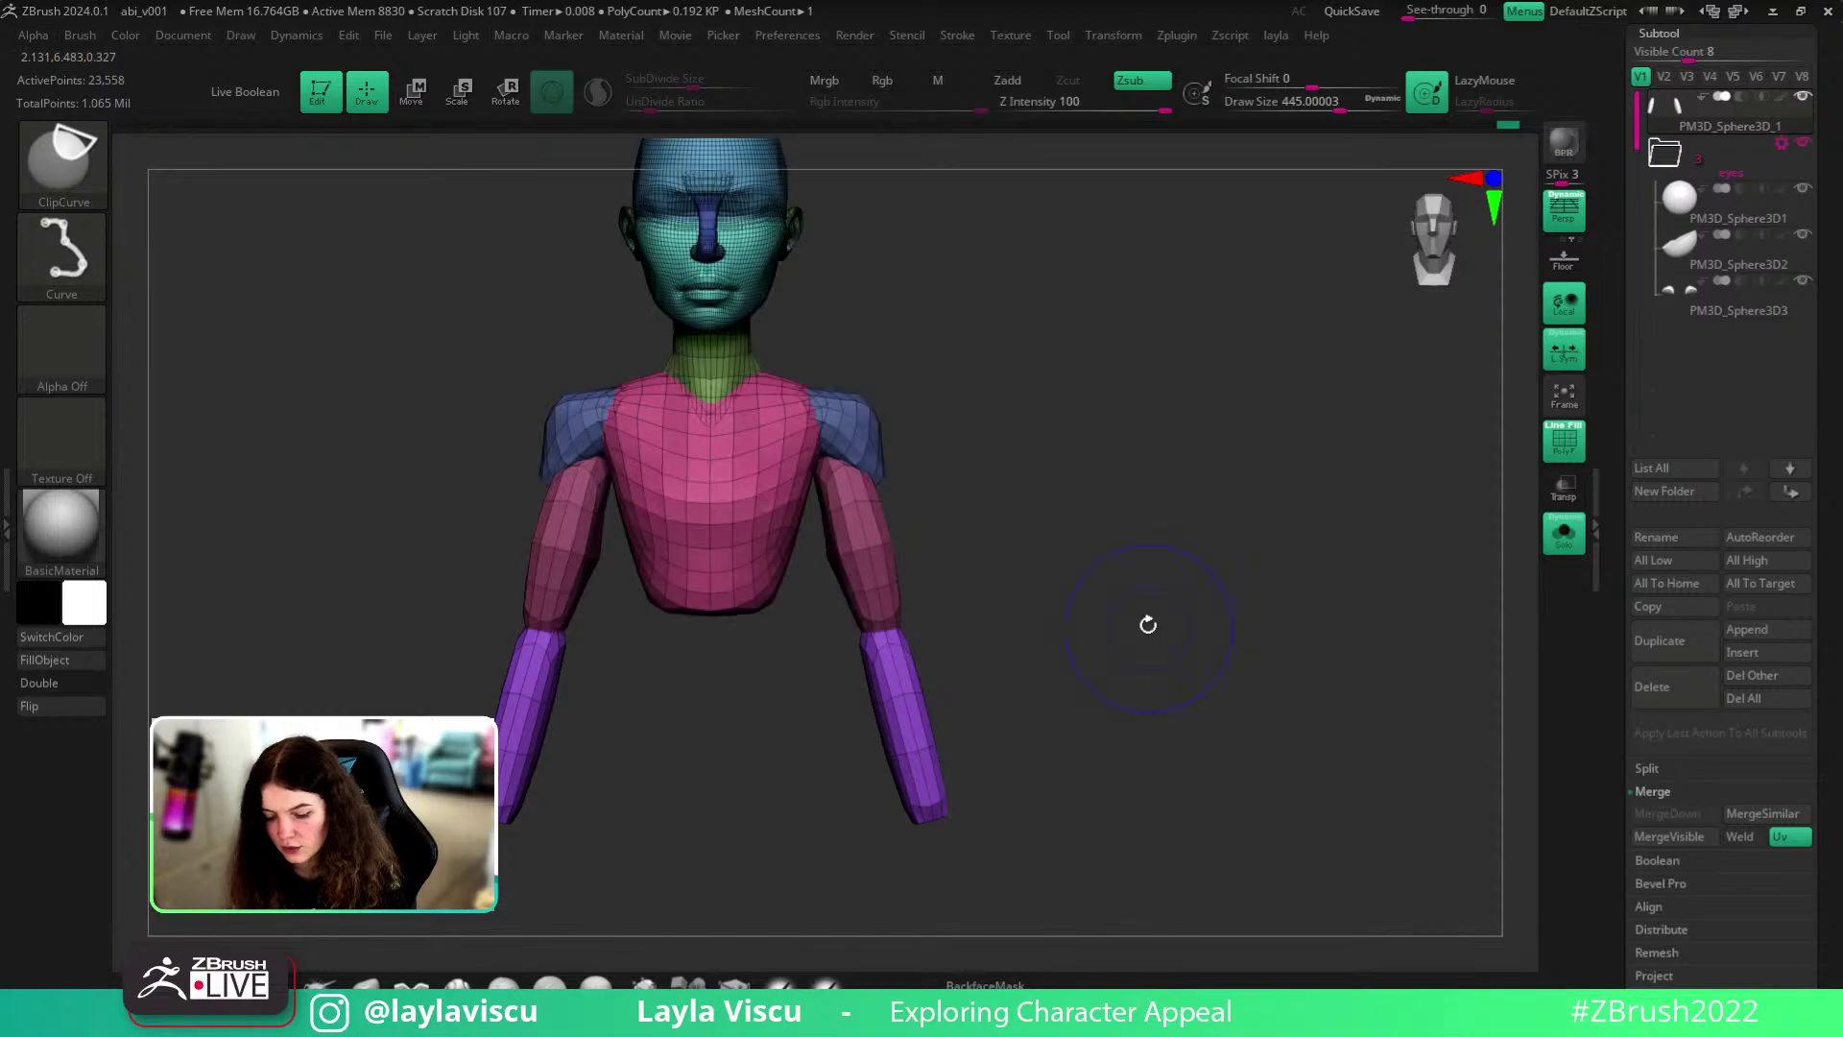
# - Examine the upper arms on their own and the whole body from the front without the polyframe
pyautogui.moveTo(1132, 740)
pyautogui.keyDown('ctrl'); pyautogui.mouseDown(button='right')
pyautogui.moveTo(1024, 633)
pyautogui.moveTo(1168, 641)
pyautogui.mouseUp(button='right'); pyautogui.keyUp('ctrl')
pyautogui.moveTo(1168, 640); pyautogui.dragTo(1011, 575)
pyautogui.keyDown('ctrl'); pyautogui.keyDown('shift'); pyautogui.click(1013, 602); pyautogui.keyUp('shift'); pyautogui.keyUp('ctrl')
pyautogui.moveTo(1132, 604); pyautogui.dragTo(1197, 625)
pyautogui.keyDown('ctrl'); pyautogui.keyDown('shift'); pyautogui.click(1329, 592); pyautogui.keyUp('shift'); pyautogui.keyUp('ctrl')
pyautogui.keyDown('ctrl'); pyautogui.keyDown('shift'); pyautogui.click(1037, 567); pyautogui.keyUp('shift'); pyautogui.keyUp('ctrl')
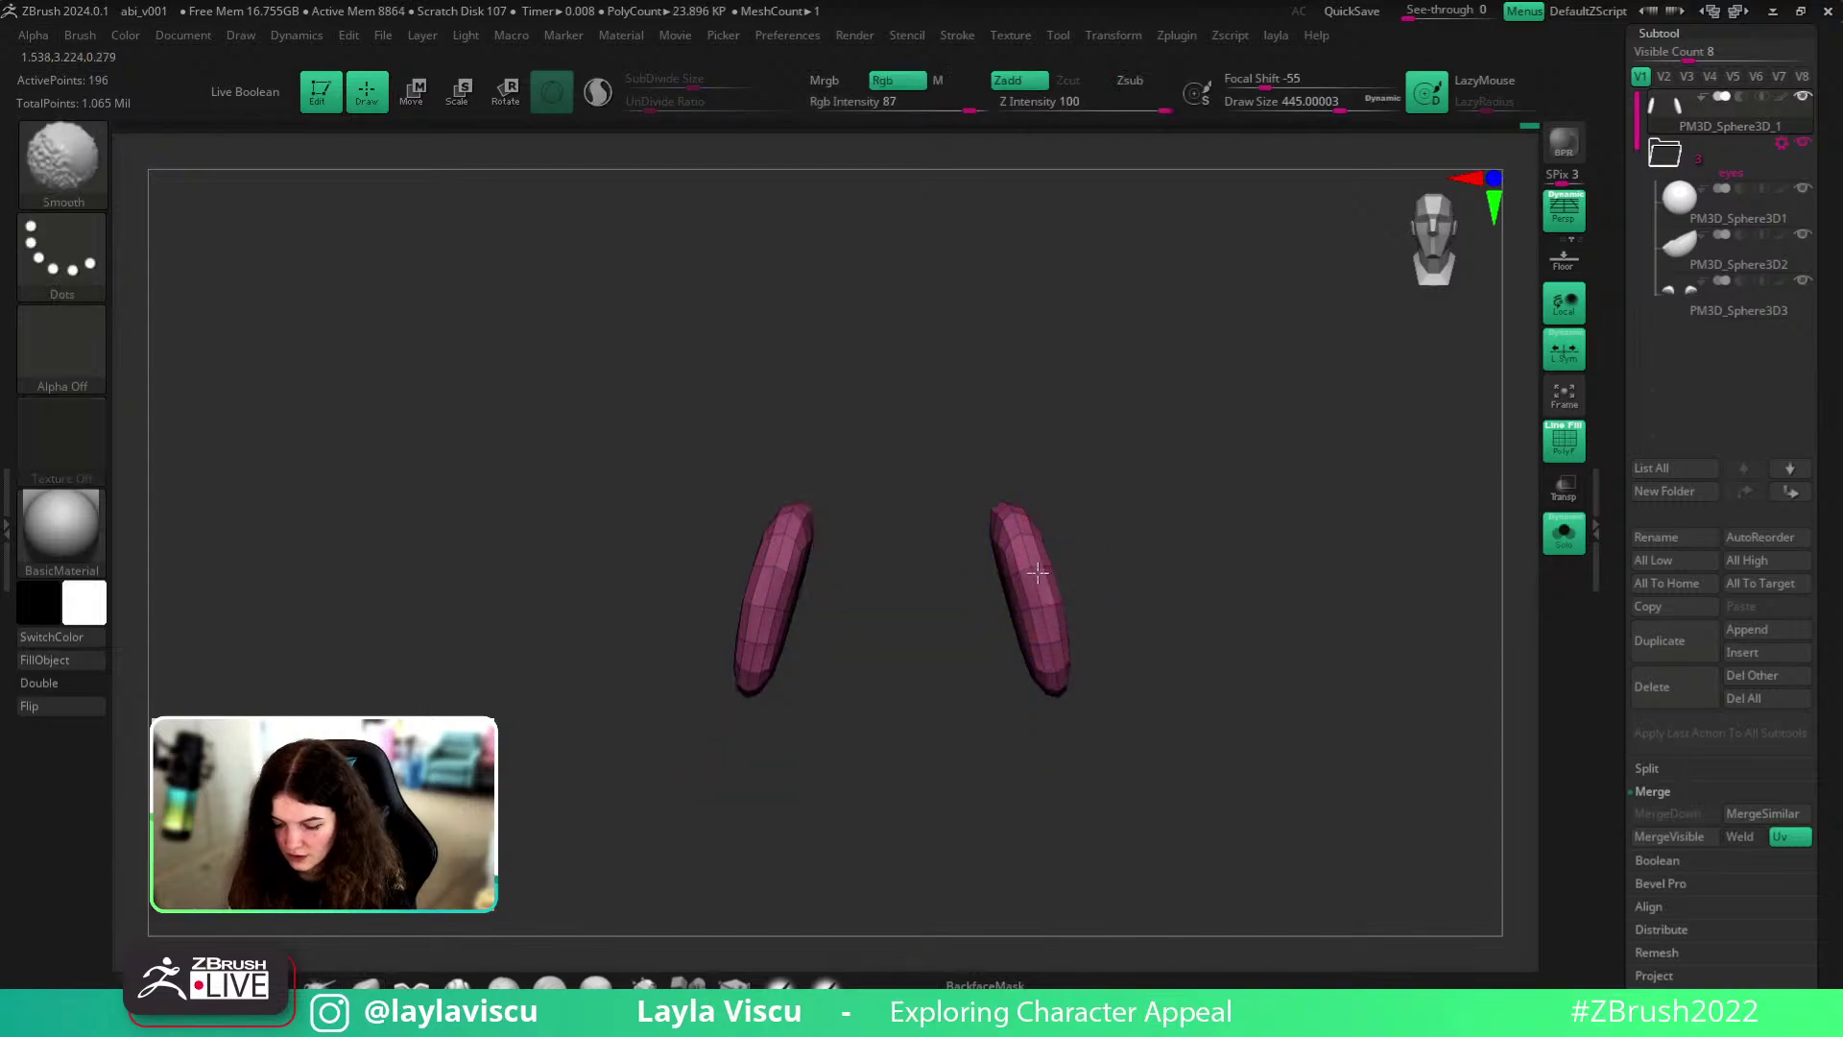
pyautogui.keyDown('ctrl'); pyautogui.keyDown('shift'); pyautogui.click(1181, 585); pyautogui.keyUp('shift'); pyautogui.keyUp('ctrl')
pyautogui.hotkey('shift', 'f')
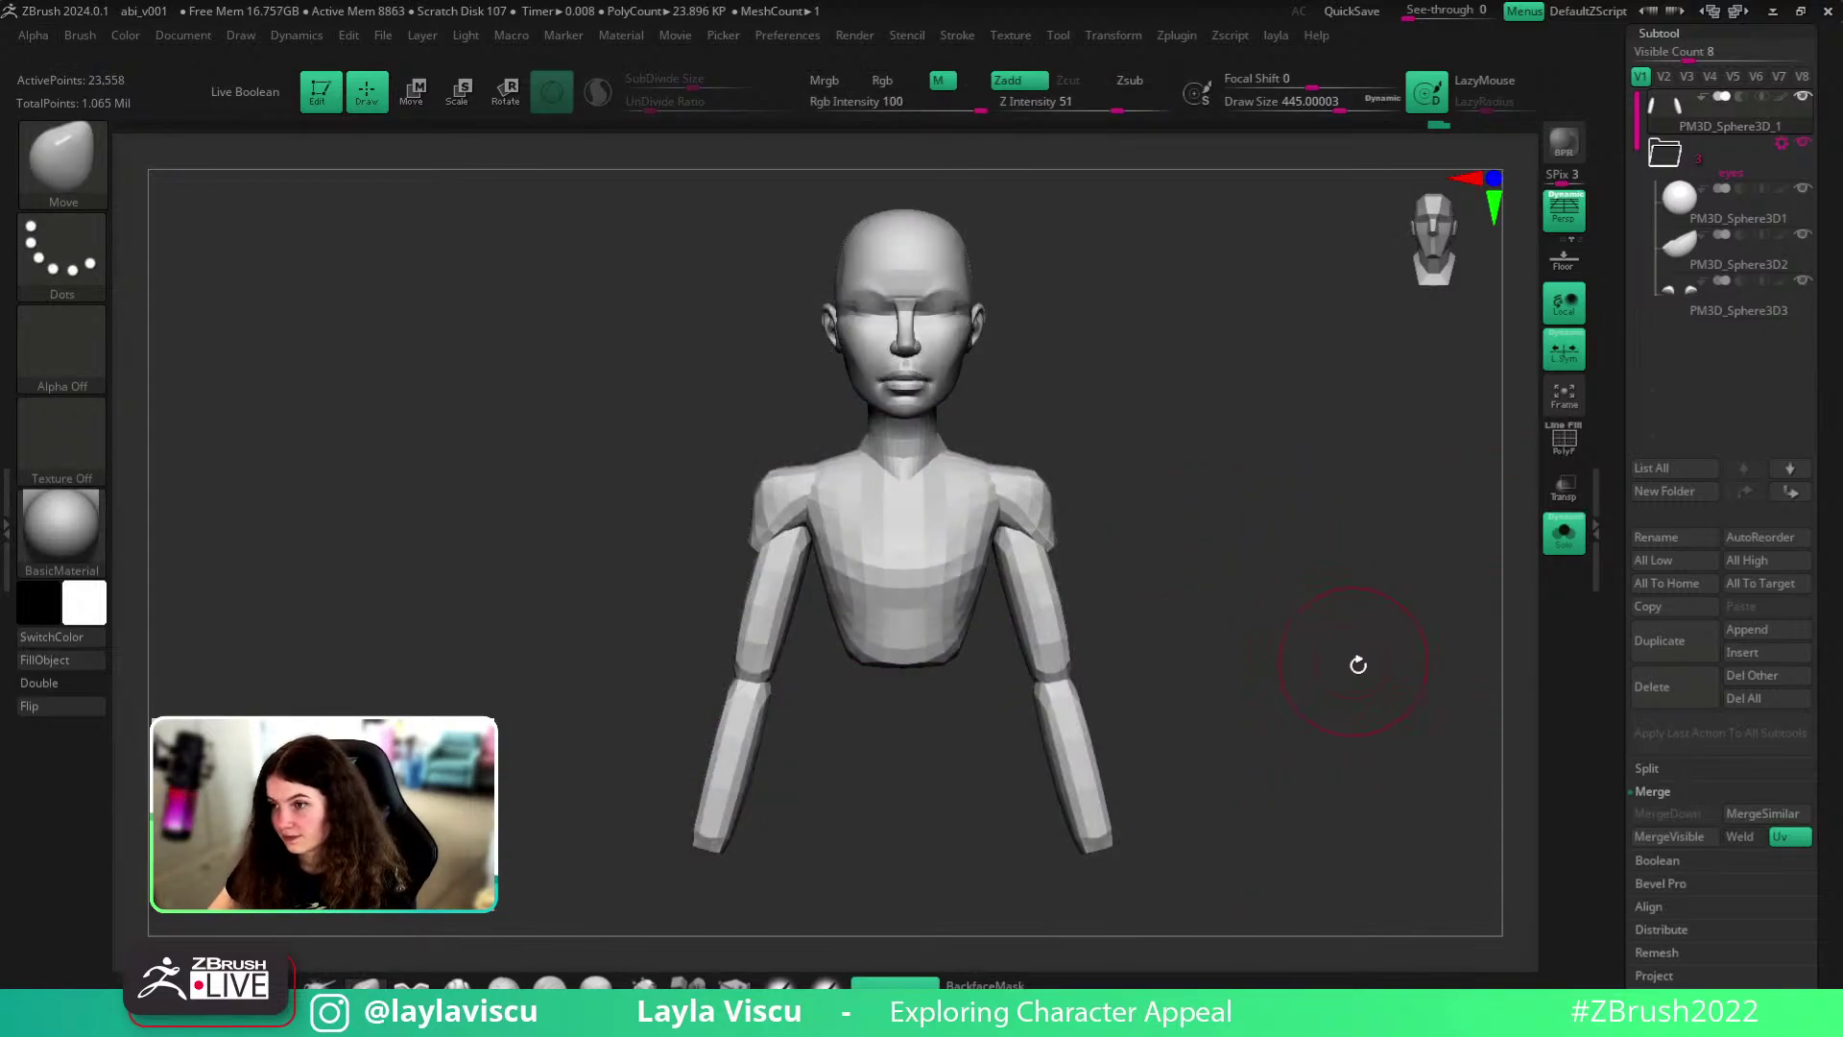
# - Resize the Move brush and shape the forearms fuller below the elbows and narrower toward the wrists
pyautogui.keyDown('alt'); pyautogui.moveTo(1164, 767); pyautogui.dragTo(1193, 680, button='right'); pyautogui.keyUp('alt')
pyautogui.keyDown('ctrl'); pyautogui.moveTo(1065, 623); pyautogui.dragTo(1070, 816, button='right'); pyautogui.keyUp('ctrl')
pyautogui.press('s')
pyautogui.moveTo(1038, 614)
pyautogui.mouseDown()
pyautogui.moveTo(1057, 630)
pyautogui.moveTo(1043, 634)
pyautogui.mouseUp()
pyautogui.press('s')
pyautogui.press('s')
pyautogui.moveTo(1067, 648); pyautogui.dragTo(1054, 650)
pyautogui.moveTo(1062, 653); pyautogui.dragTo(1047, 653)
pyautogui.moveTo(1242, 704); pyautogui.dragTo(1071, 690)
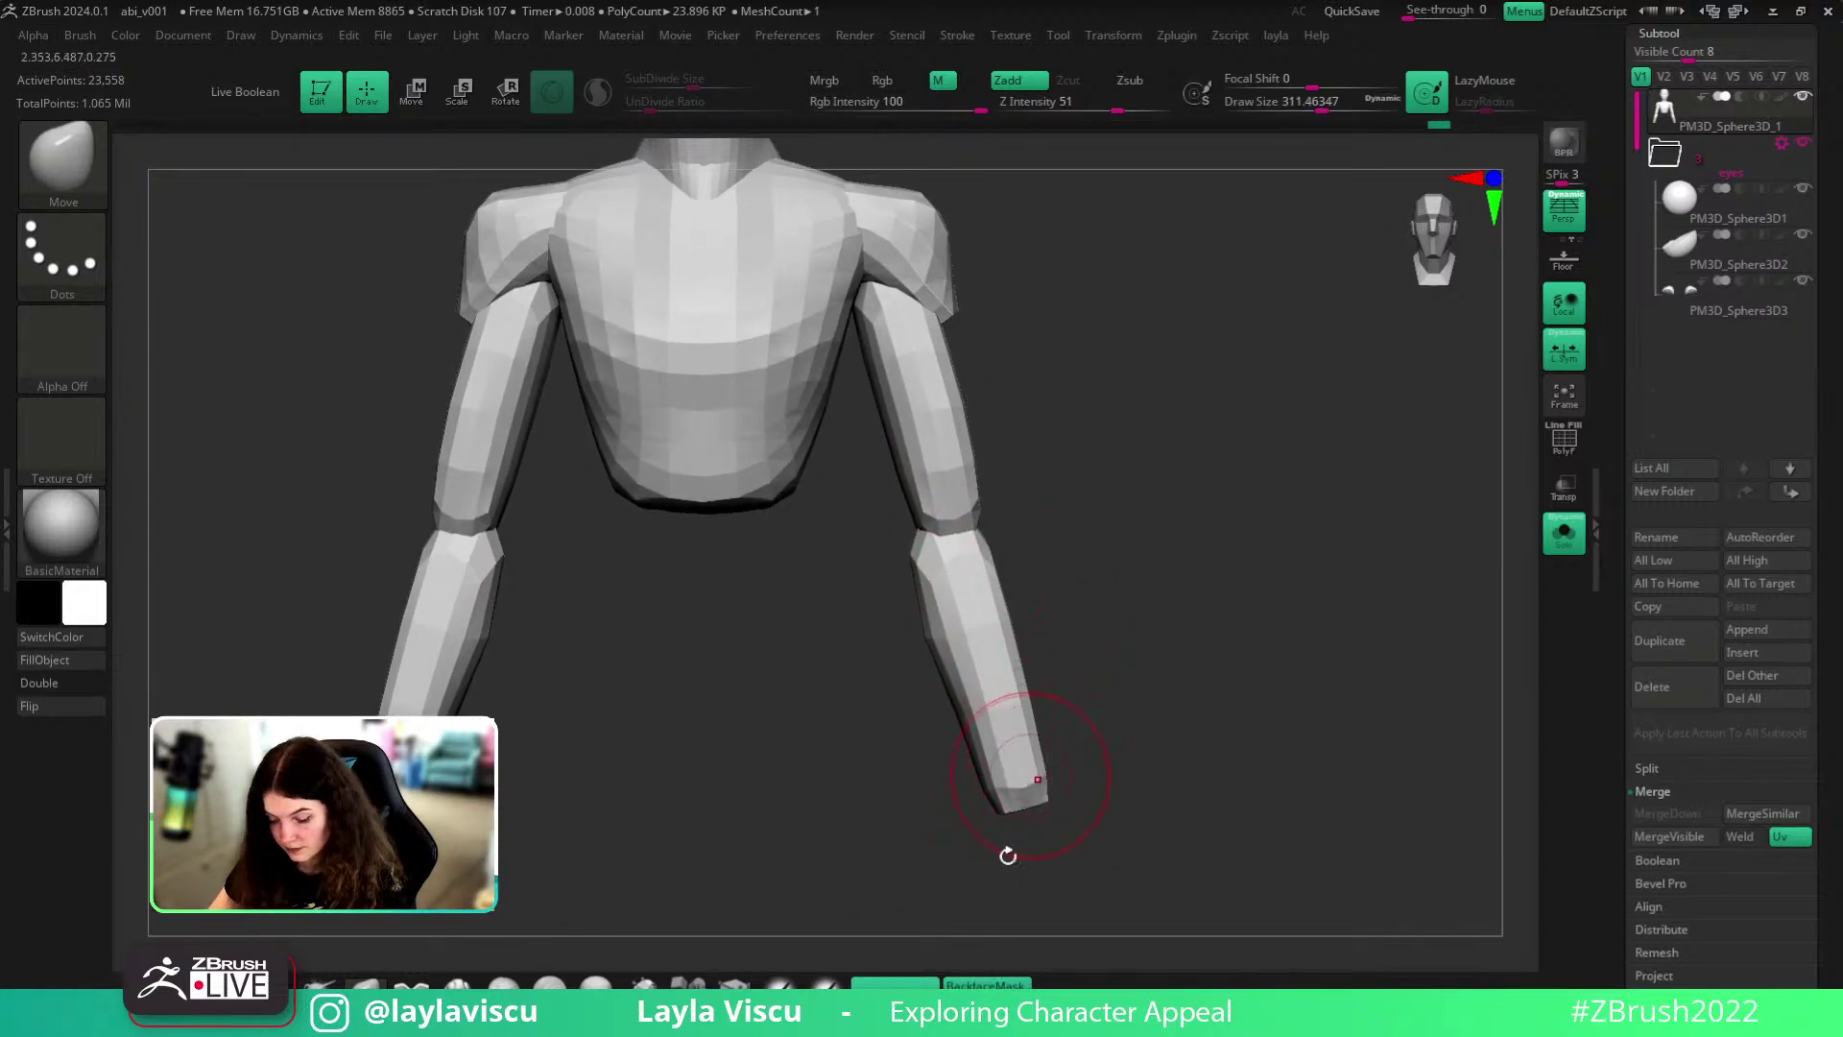
# - Turn off backface masking and refine the contours of the wrists, forearms and elbows with the Move brush
pyautogui.click(986, 983)
pyautogui.moveTo(974, 754); pyautogui.dragTo(1031, 744)
pyautogui.press('s')
pyautogui.press('s')
pyautogui.moveTo(979, 564); pyautogui.dragTo(999, 564)
pyautogui.moveTo(959, 501); pyautogui.dragTo(951, 513)
pyautogui.keyDown('alt'); pyautogui.moveTo(988, 440); pyautogui.dragTo(981, 532); pyautogui.keyUp('alt')
# - Reduce the brush size and refine the inner upper arms beside the torso with the Move brush
pyautogui.press('[')
pyautogui.press('[')
pyautogui.press('[')
pyautogui.moveTo(876, 504); pyautogui.dragTo(869, 576)
pyautogui.moveTo(857, 463)
pyautogui.mouseDown()
pyautogui.moveTo(863, 509)
pyautogui.moveTo(893, 452)
pyautogui.moveTo(851, 489)
pyautogui.mouseUp()
pyautogui.press('s')
pyautogui.keyDown('ctrl'); pyautogui.moveTo(1004, 538); pyautogui.dragTo(864, 509, button='right'); pyautogui.keyUp('ctrl')
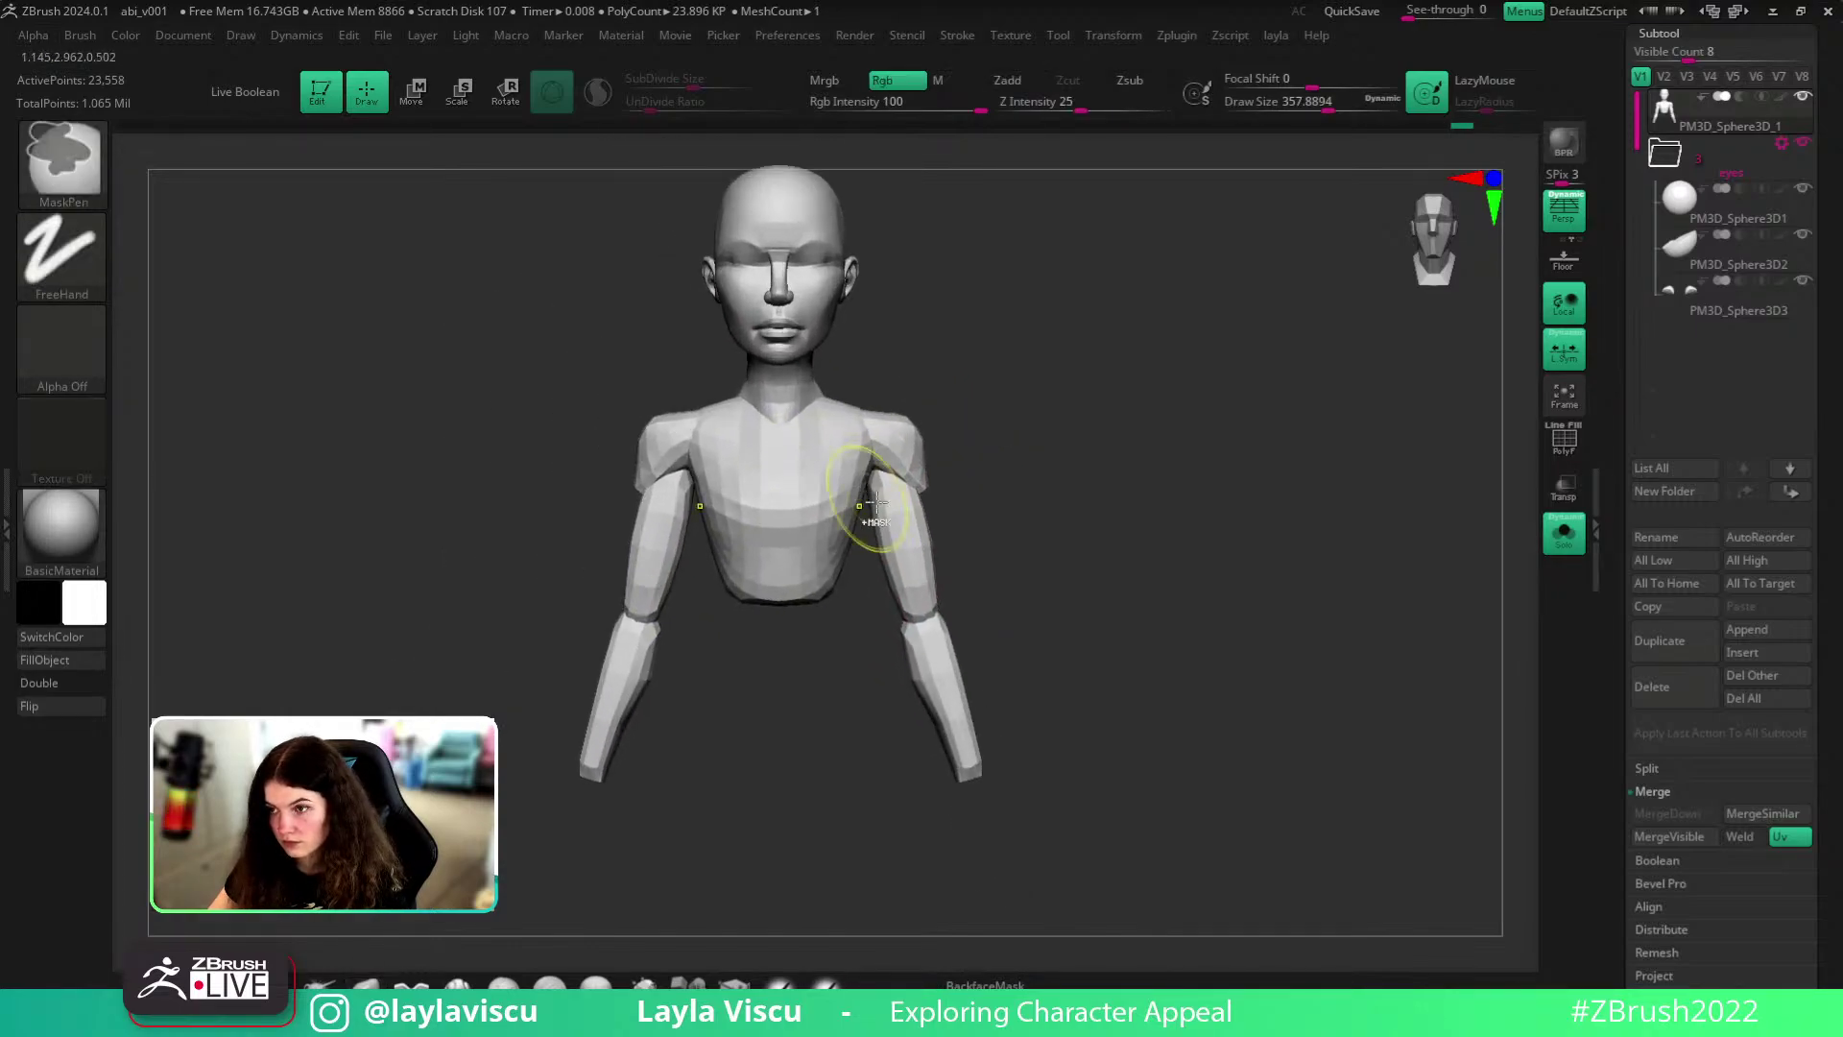
# - Mask everything except the forearms and scale them up from the elbows with the Gizmo
pyautogui.press('s')
pyautogui.moveTo(962, 757)
pyautogui.mouseDown()
pyautogui.moveTo(989, 757)
pyautogui.moveTo(949, 725)
pyautogui.mouseUp()
pyautogui.keyDown('ctrl'); pyautogui.keyDown('shift'); pyautogui.click(958, 720); pyautogui.keyUp('shift'); pyautogui.keyUp('ctrl')
pyautogui.keyDown('ctrl'); pyautogui.click(1173, 604); pyautogui.keyUp('ctrl')
pyautogui.keyDown('ctrl'); pyautogui.keyDown('shift'); pyautogui.click(1291, 588); pyautogui.keyUp('shift'); pyautogui.keyUp('ctrl')
pyautogui.keyDown('ctrl'); pyautogui.click(1295, 590); pyautogui.keyUp('ctrl')
pyautogui.press('w')
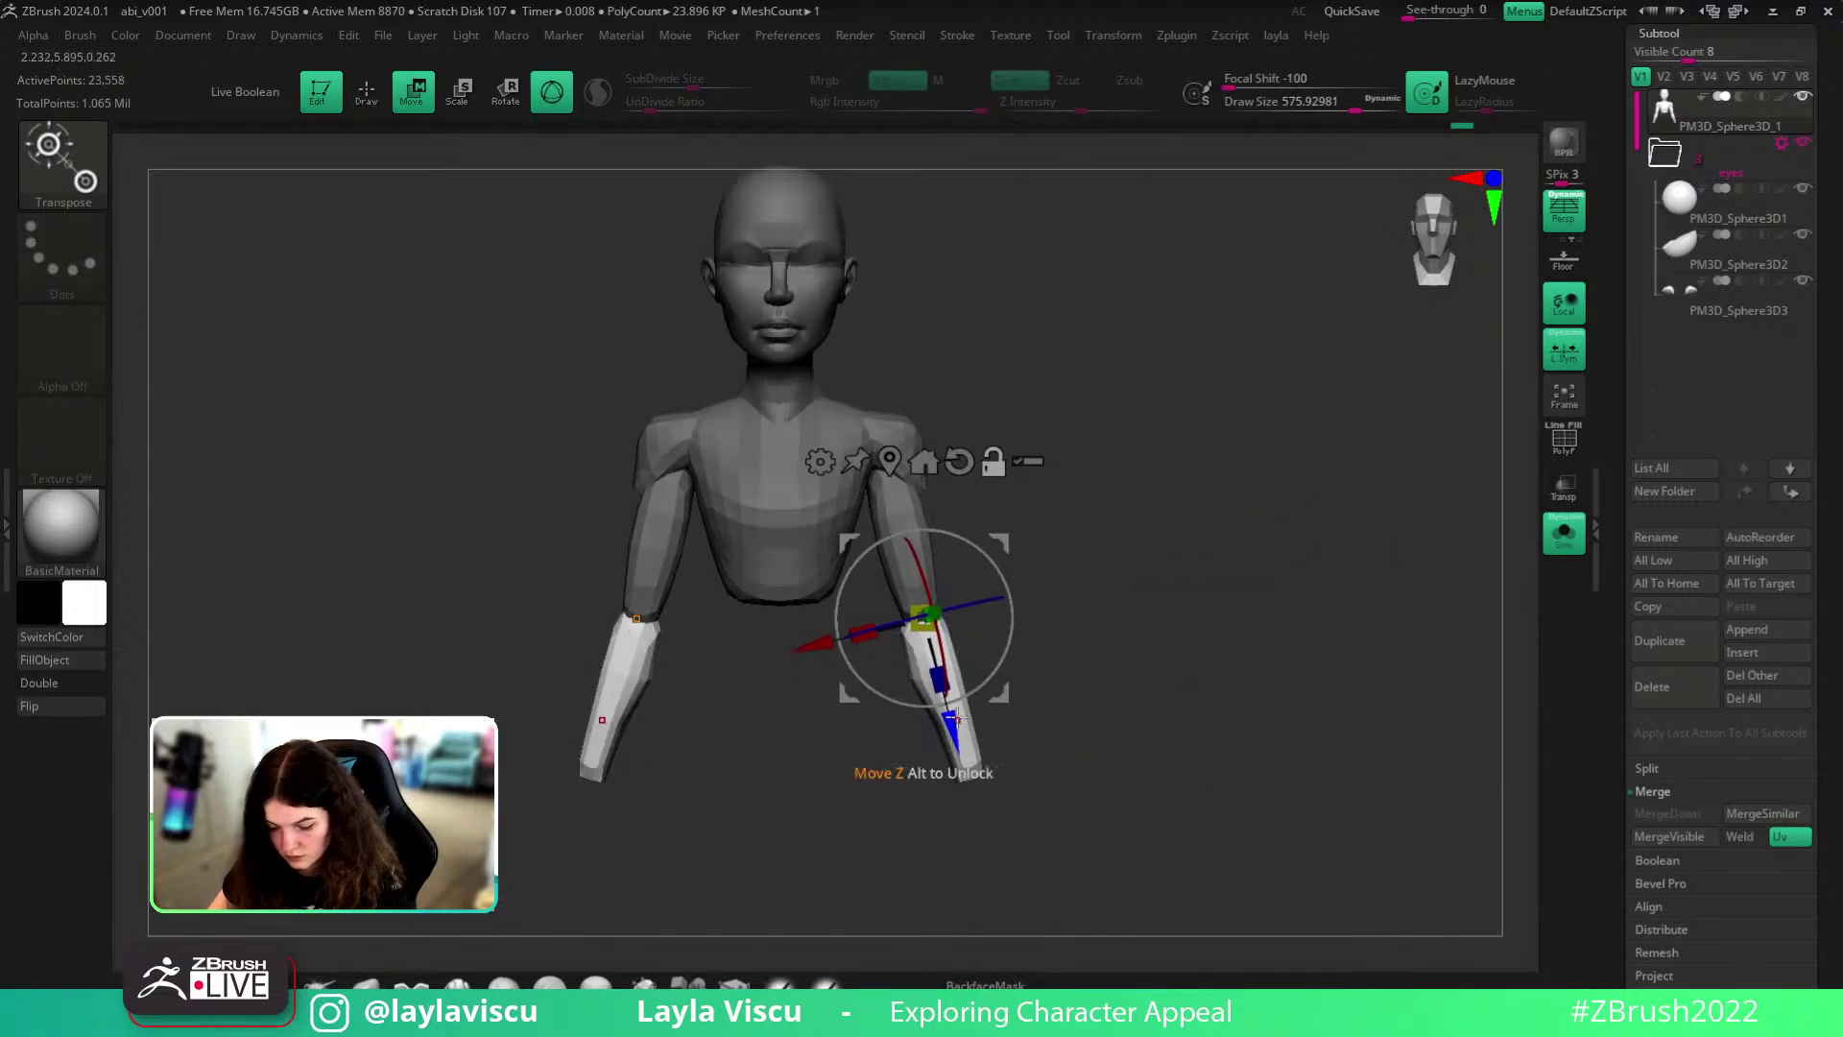
pyautogui.moveTo(922, 619); pyautogui.dragTo(942, 645)
pyautogui.press('q')
pyautogui.moveTo(1160, 699)
pyautogui.keyDown('ctrl'); pyautogui.mouseDown(button='right')
pyautogui.moveTo(1119, 691)
pyautogui.moveTo(1191, 657)
pyautogui.mouseUp(button='right'); pyautogui.keyUp('ctrl')
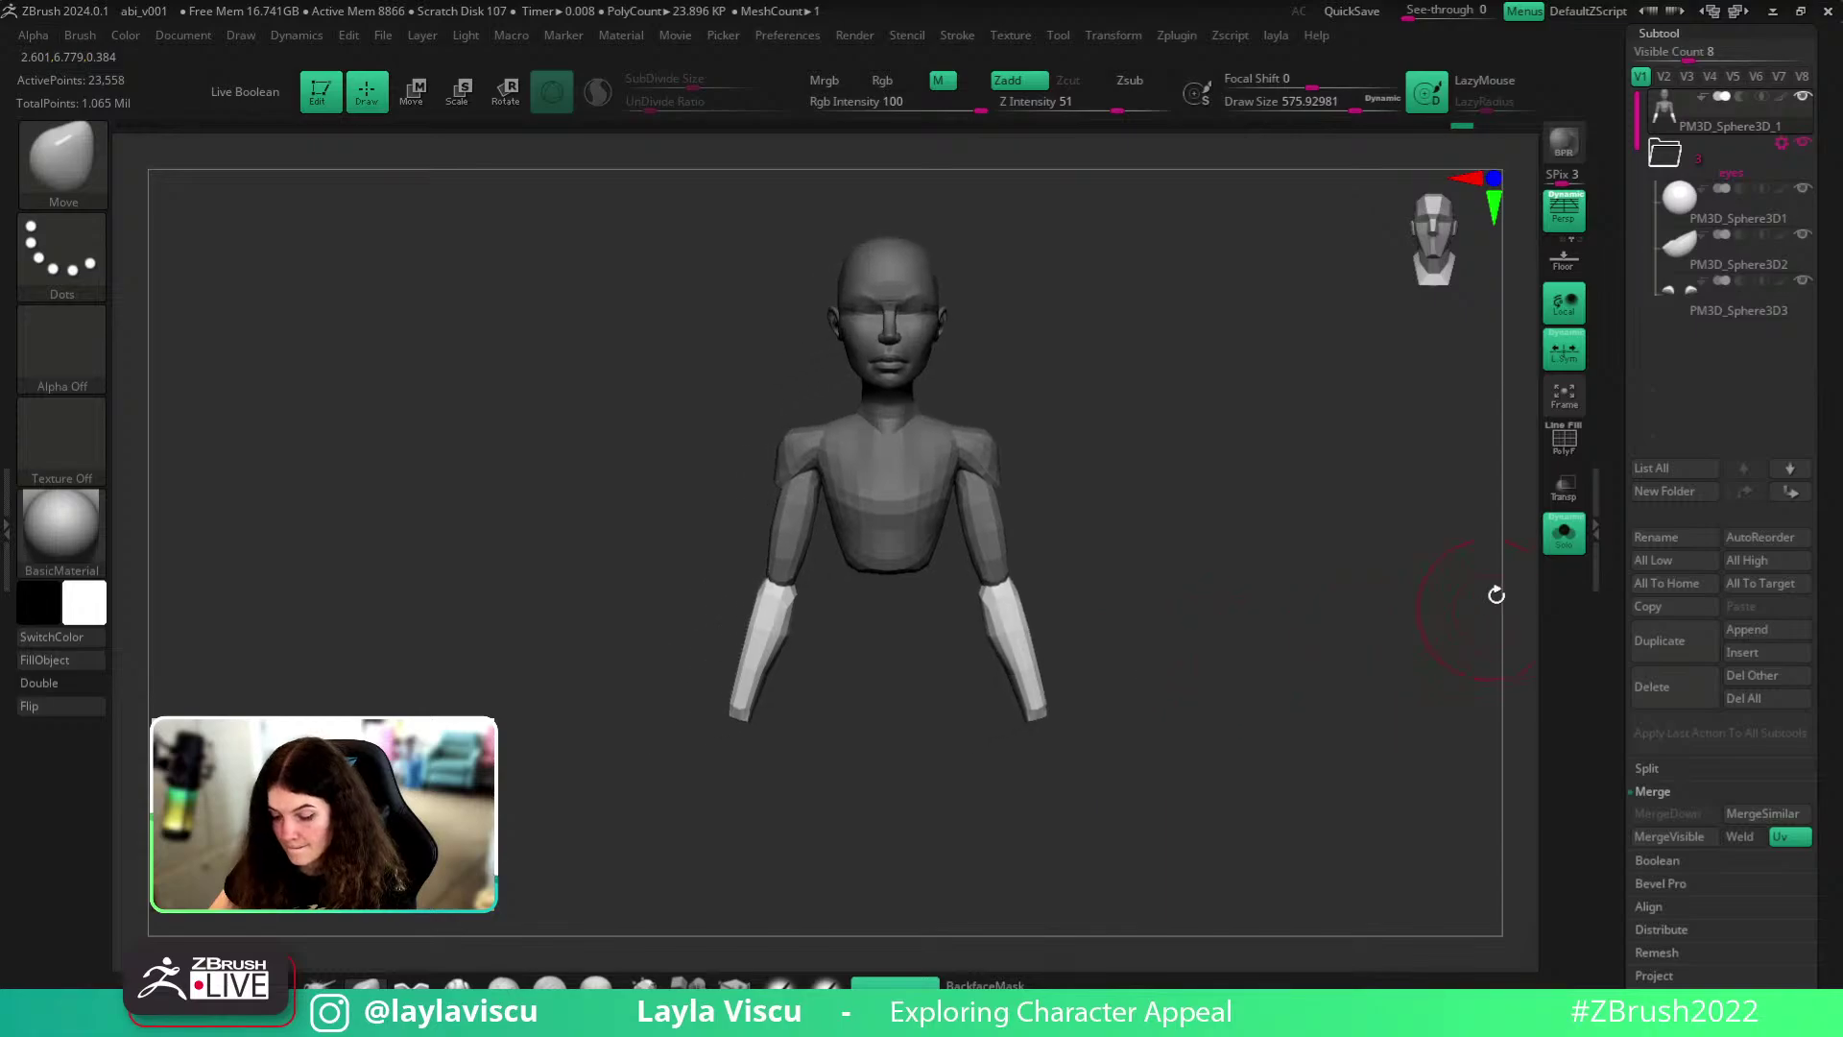
# - Turn off Solo and insert QuadSphere-3 primitives at the elbows with the IMM_3DCW brush in the side view
pyautogui.click(1563, 533)
pyautogui.moveTo(1452, 617); pyautogui.dragTo(1135, 637)
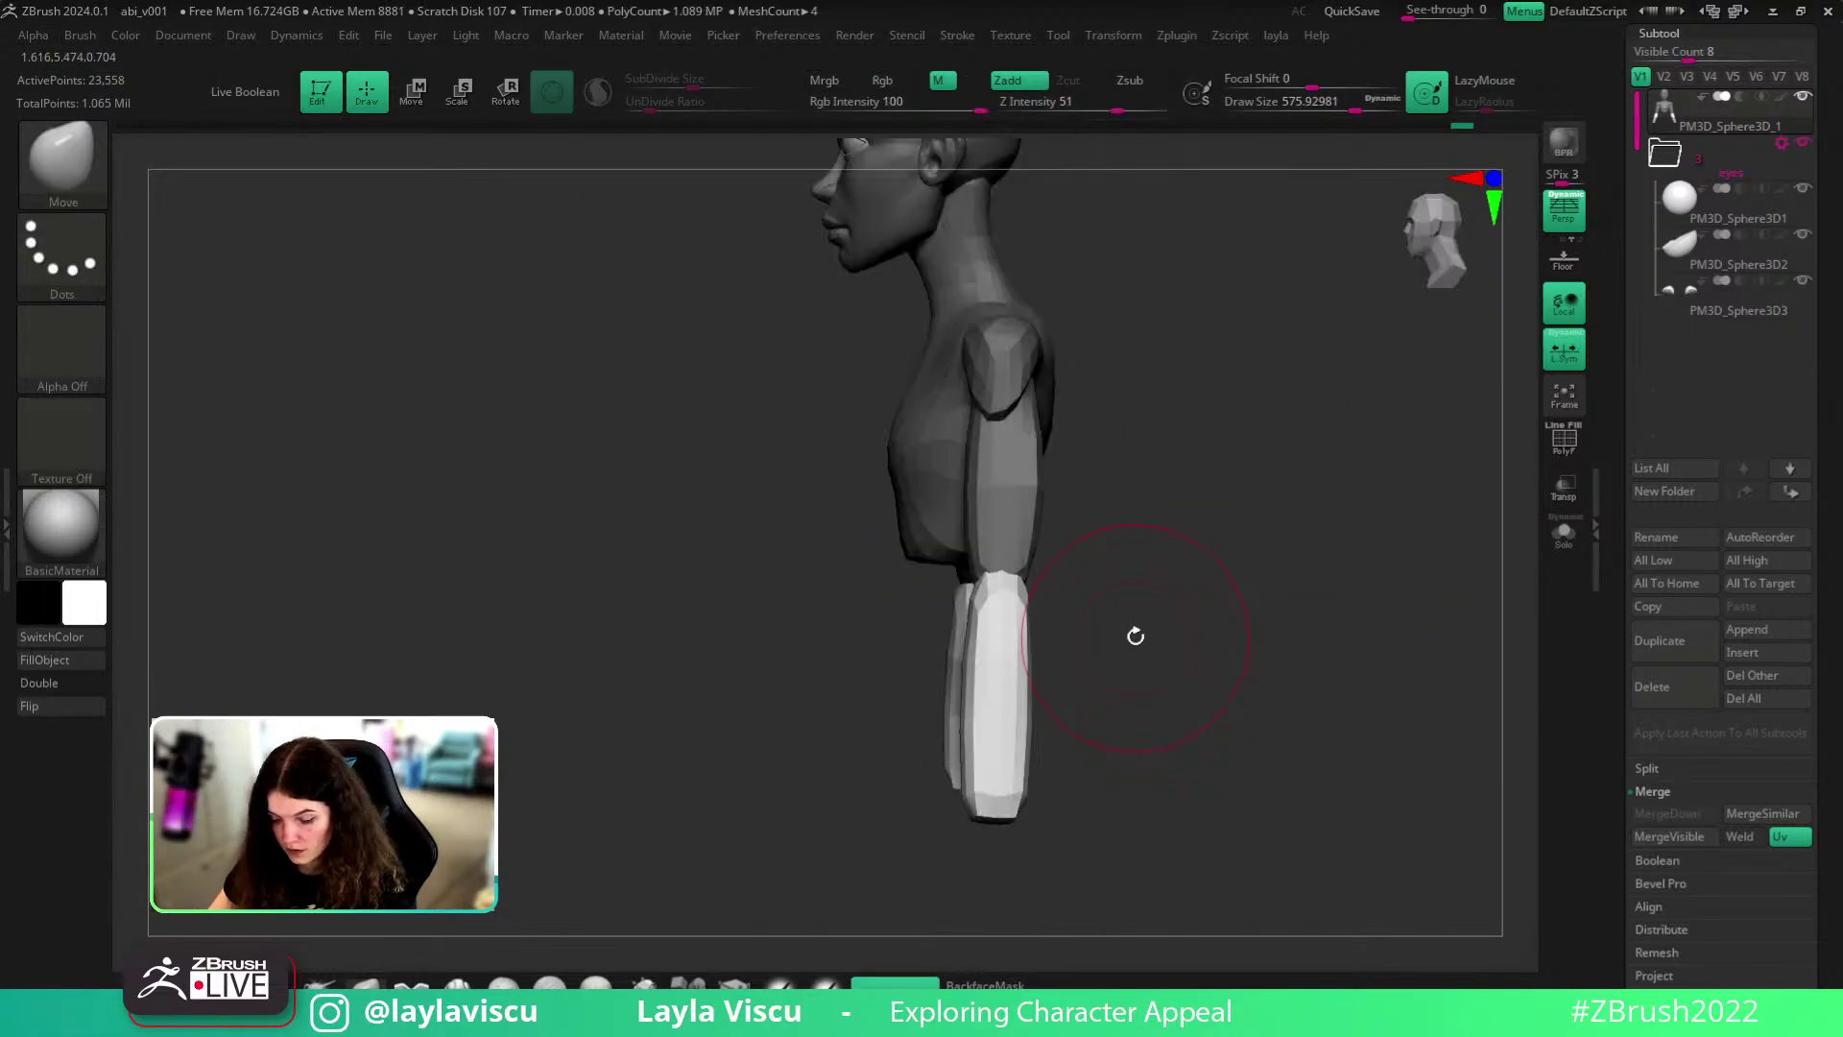
pyautogui.press('b')
pyautogui.press('i')
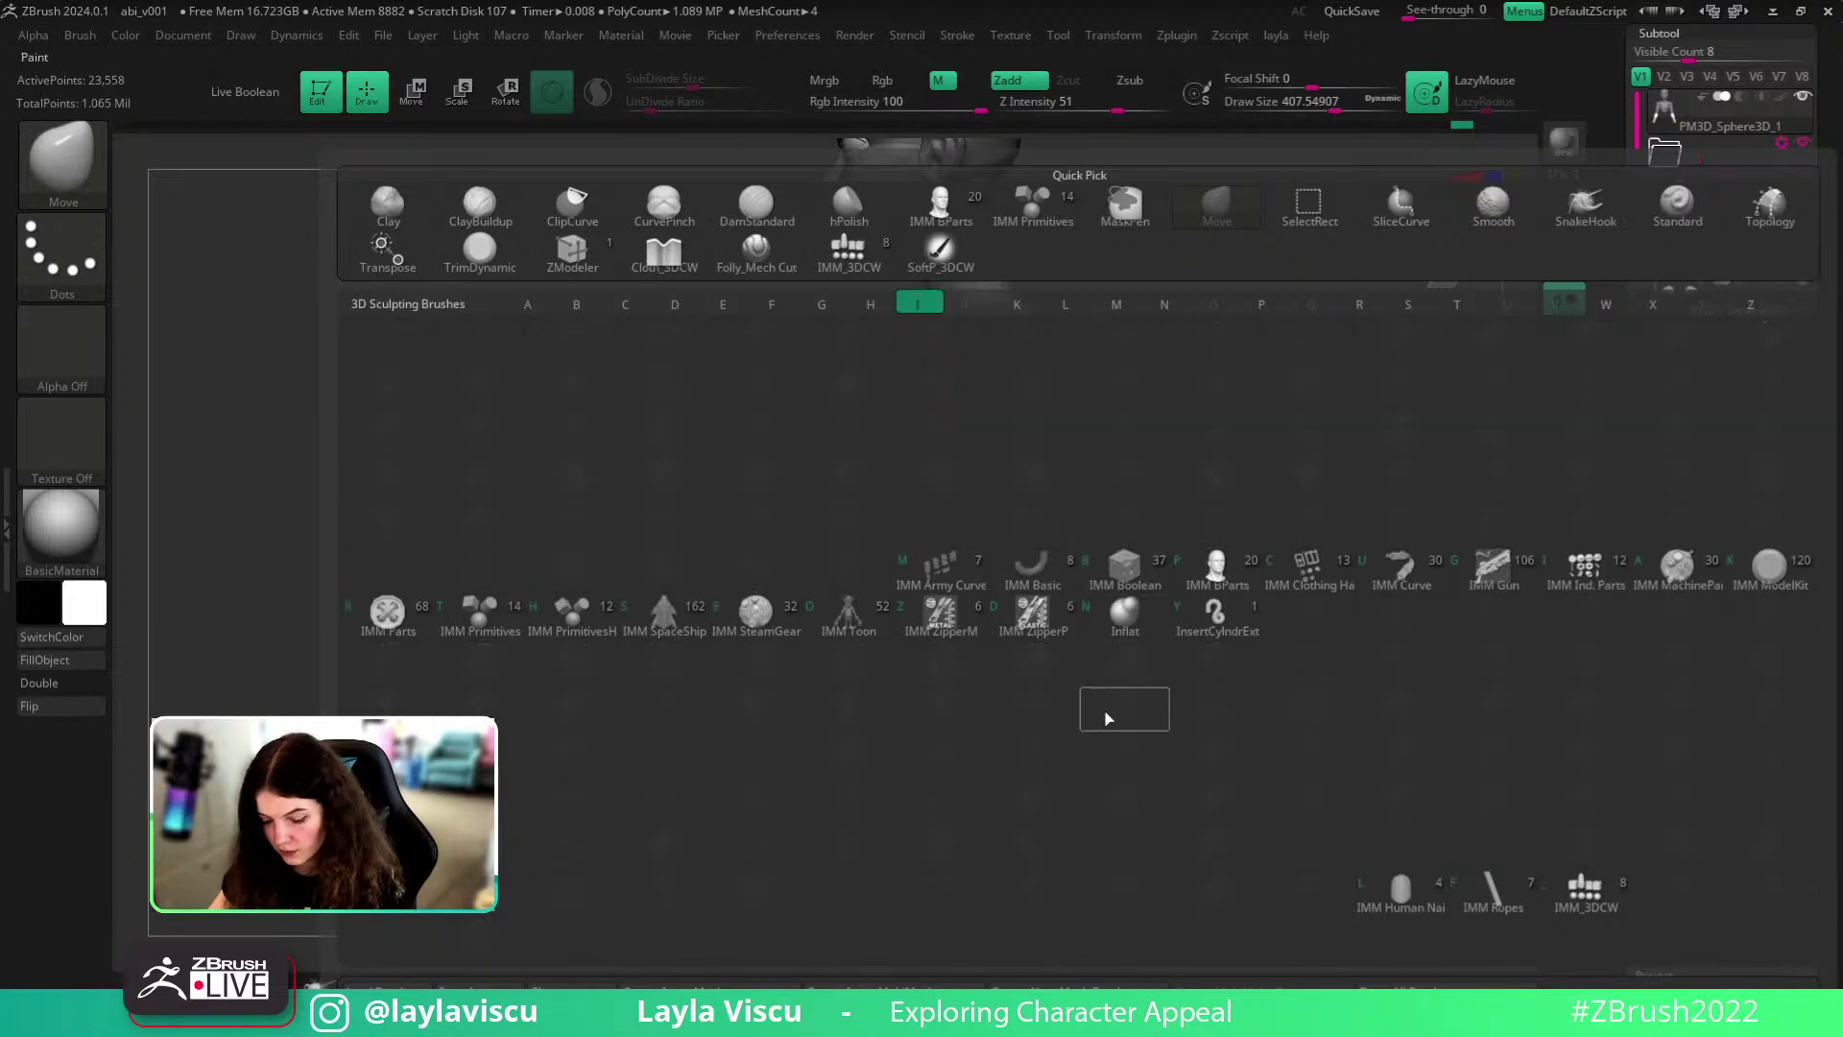
pyautogui.click(1559, 910)
pyautogui.moveTo(973, 512); pyautogui.dragTo(1075, 693, button='right')
pyautogui.moveTo(1015, 635); pyautogui.dragTo(996, 665)
pyautogui.keyDown('shift'); pyautogui.moveTo(1119, 757); pyautogui.dragTo(1184, 808, button='right'); pyautogui.keyUp('shift')
# - Position the elbow spheres between the upper arms and forearms with the Gizmo, and check them from behind
pyautogui.press('w')
pyautogui.moveTo(1040, 664); pyautogui.dragTo(999, 631)
pyautogui.moveTo(1124, 645); pyautogui.dragTo(1103, 645)
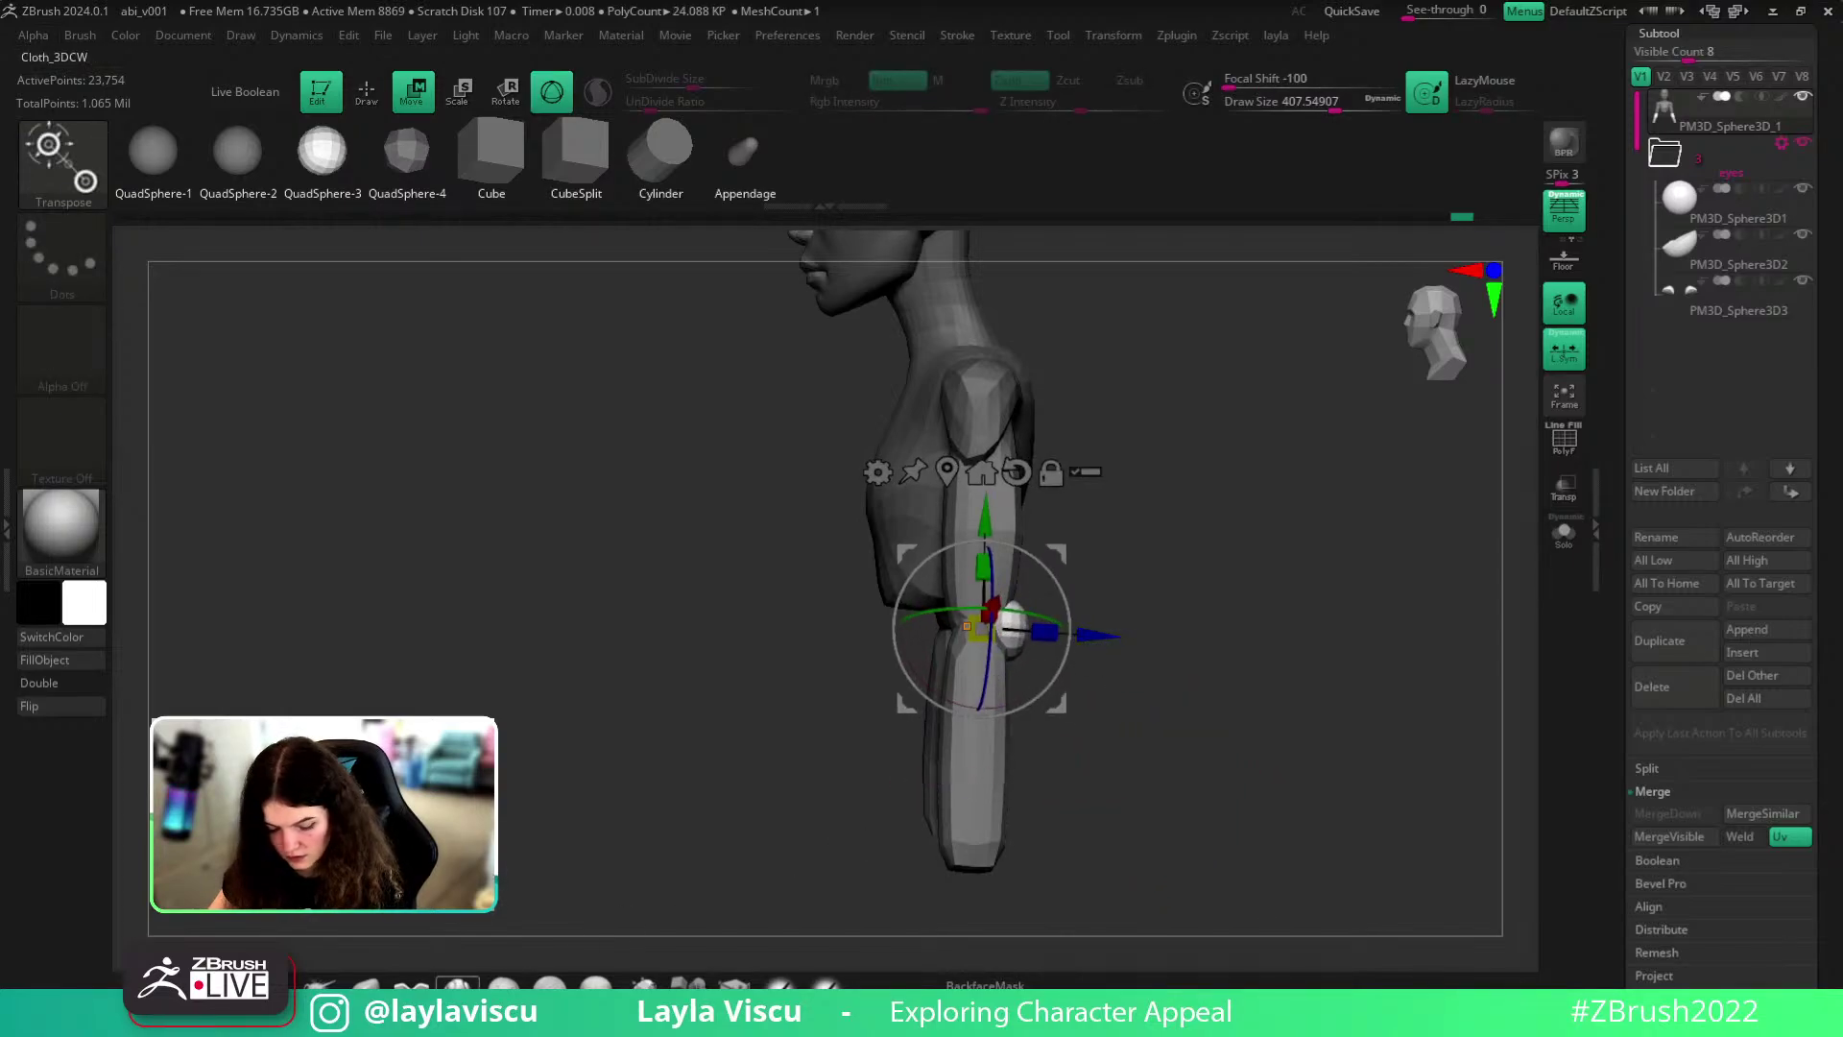
pyautogui.press('q')
pyautogui.moveTo(1126, 769)
pyautogui.mouseDown()
pyautogui.moveTo(1250, 720)
pyautogui.moveTo(1081, 740)
pyautogui.moveTo(1086, 620)
pyautogui.mouseUp()
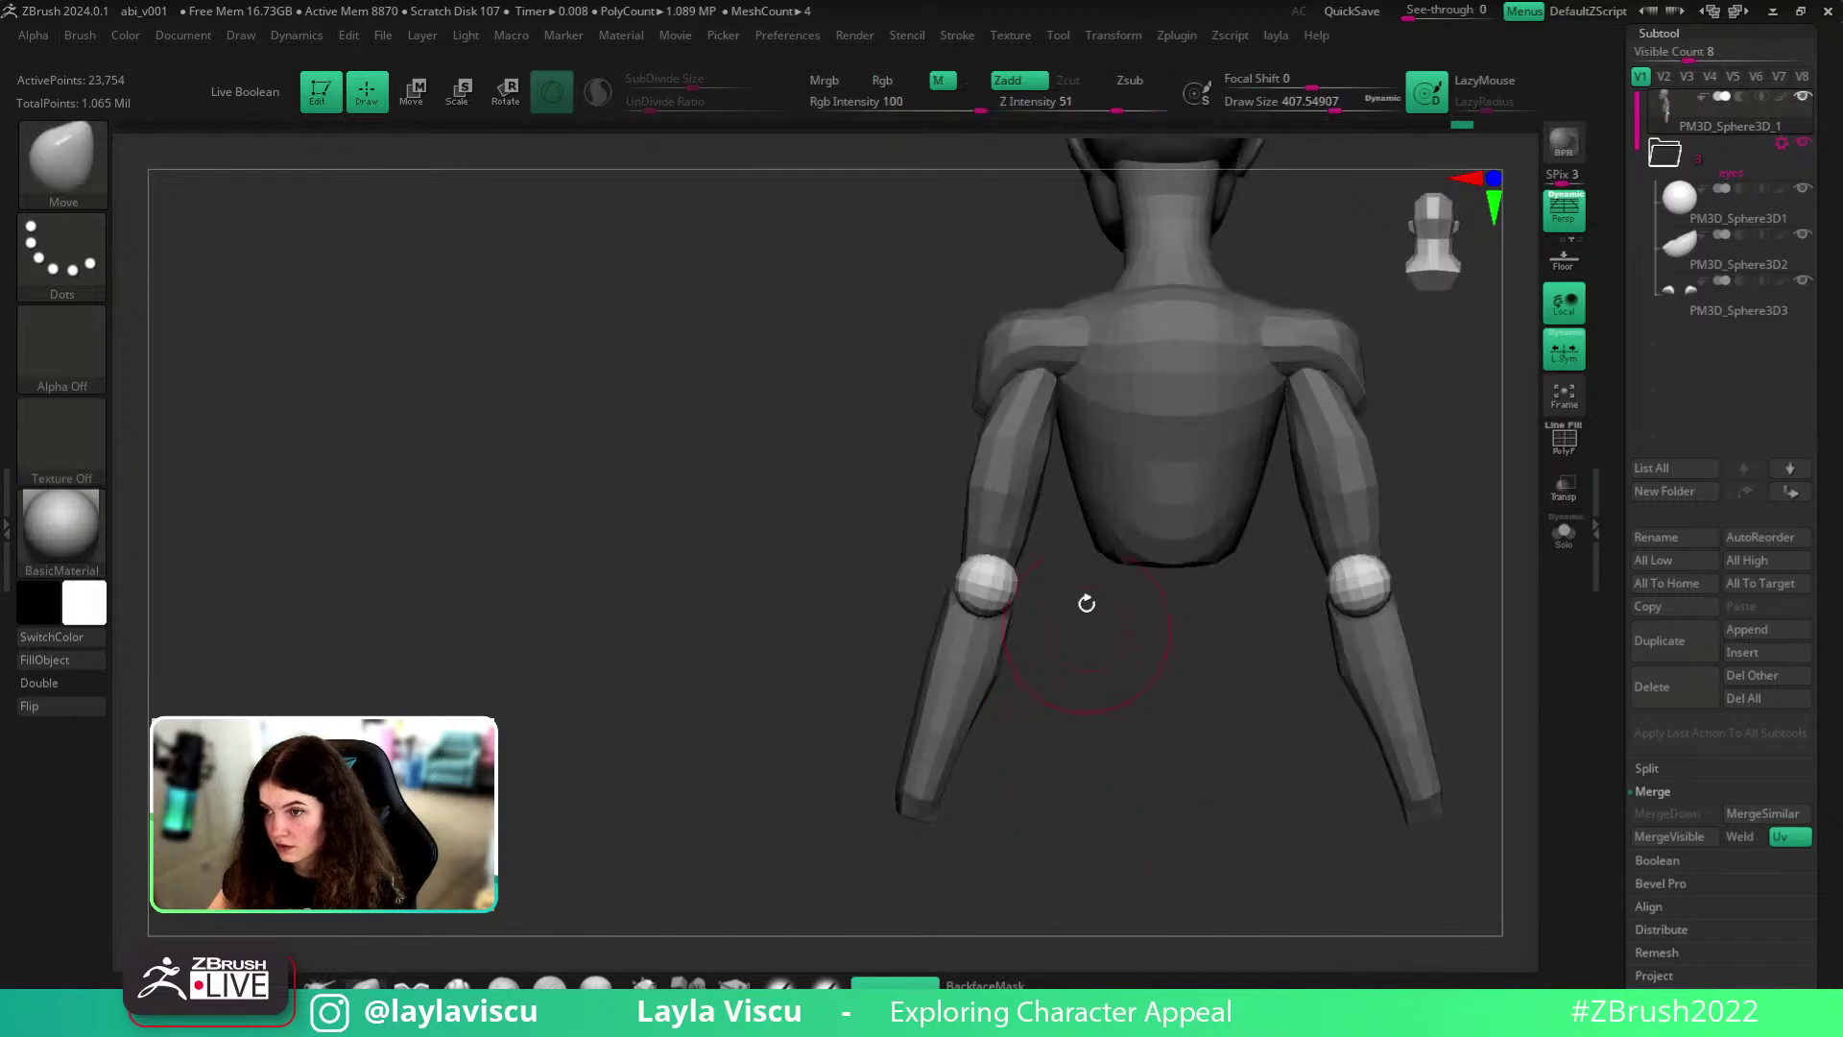
# - Stretch the elbow spheres upward along the backs of the upper arms with the Move brush, varying the brush size
pyautogui.keyDown('ctrl'); pyautogui.moveTo(1085, 527); pyautogui.dragTo(1098, 580, button='right'); pyautogui.keyUp('ctrl')
pyautogui.press('s')
pyautogui.click(1014, 538)
pyautogui.moveTo(1011, 555); pyautogui.dragTo(1041, 357)
pyautogui.press('s')
pyautogui.moveTo(1054, 597)
pyautogui.mouseDown()
pyautogui.moveTo(1075, 595)
pyautogui.moveTo(1019, 559)
pyautogui.mouseUp()
pyautogui.click(1047, 588)
pyautogui.press('s')
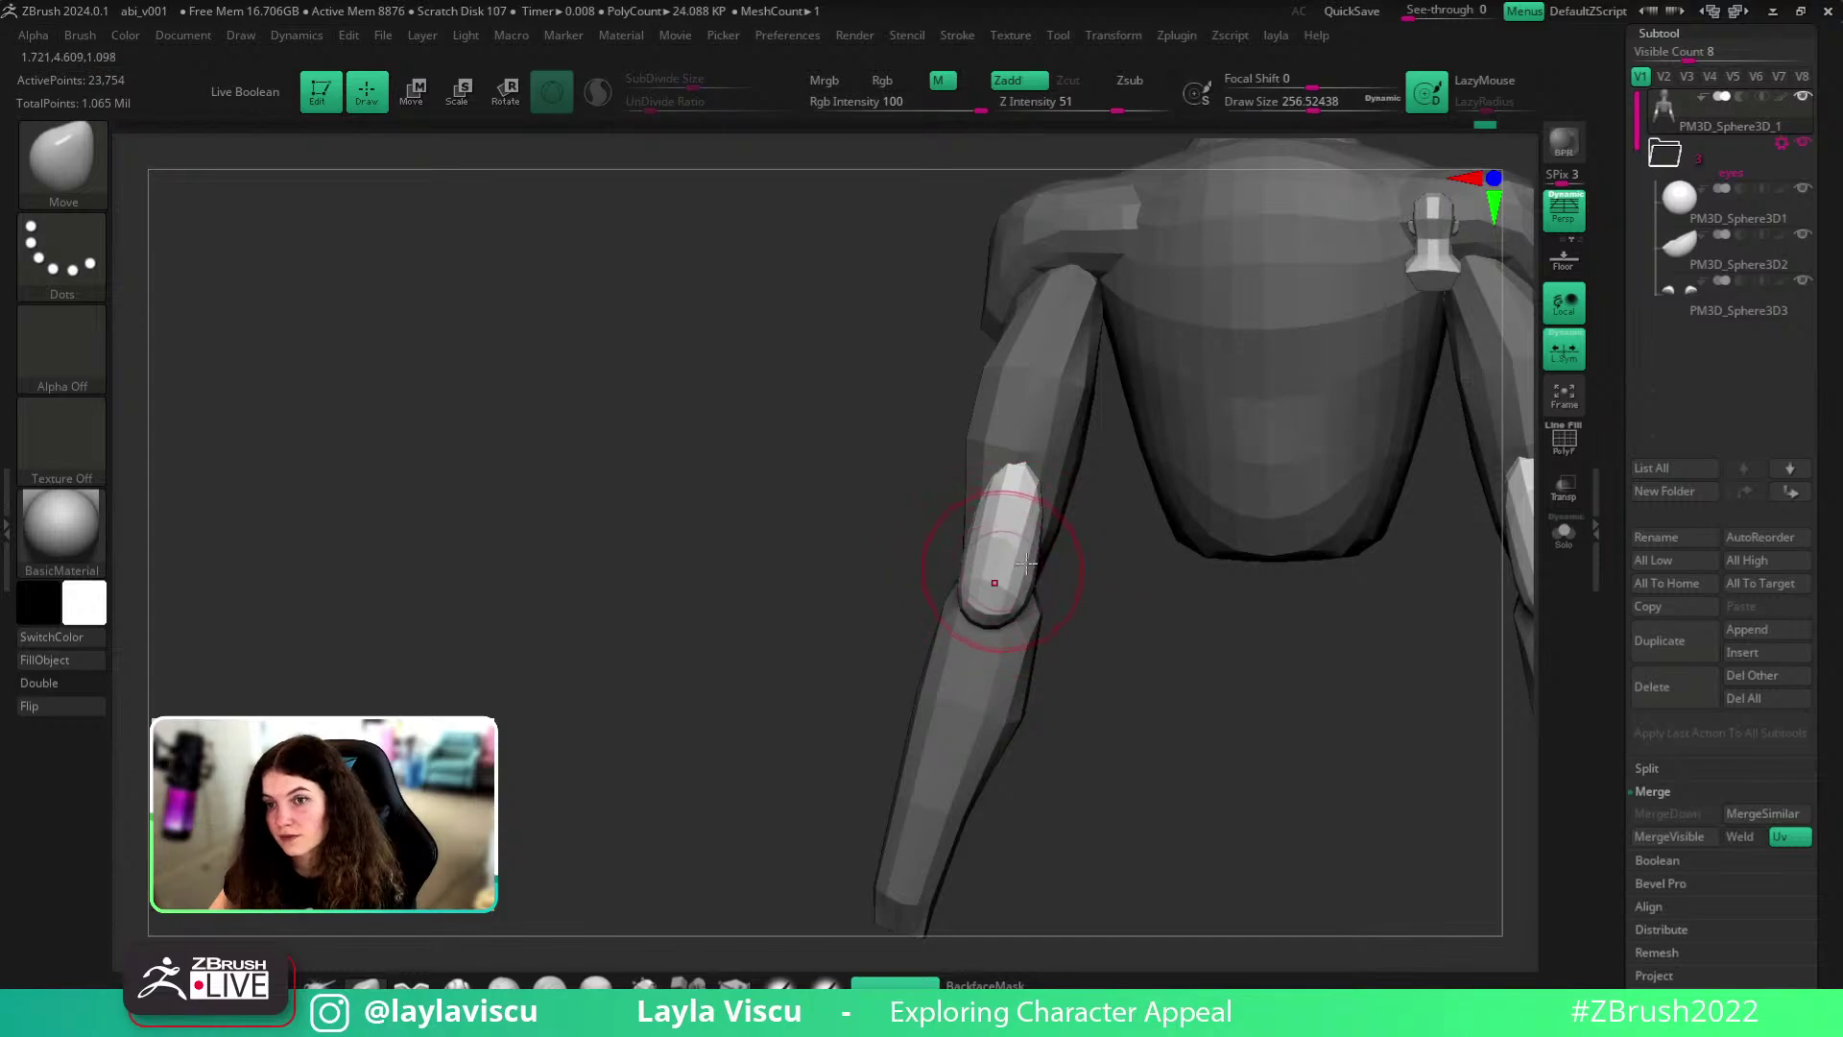
# - Taper the upper ends of the stretched elbow shapes to a point with the Pinch brush
pyautogui.press('b')
pyautogui.press('p')
pyautogui.press('i')
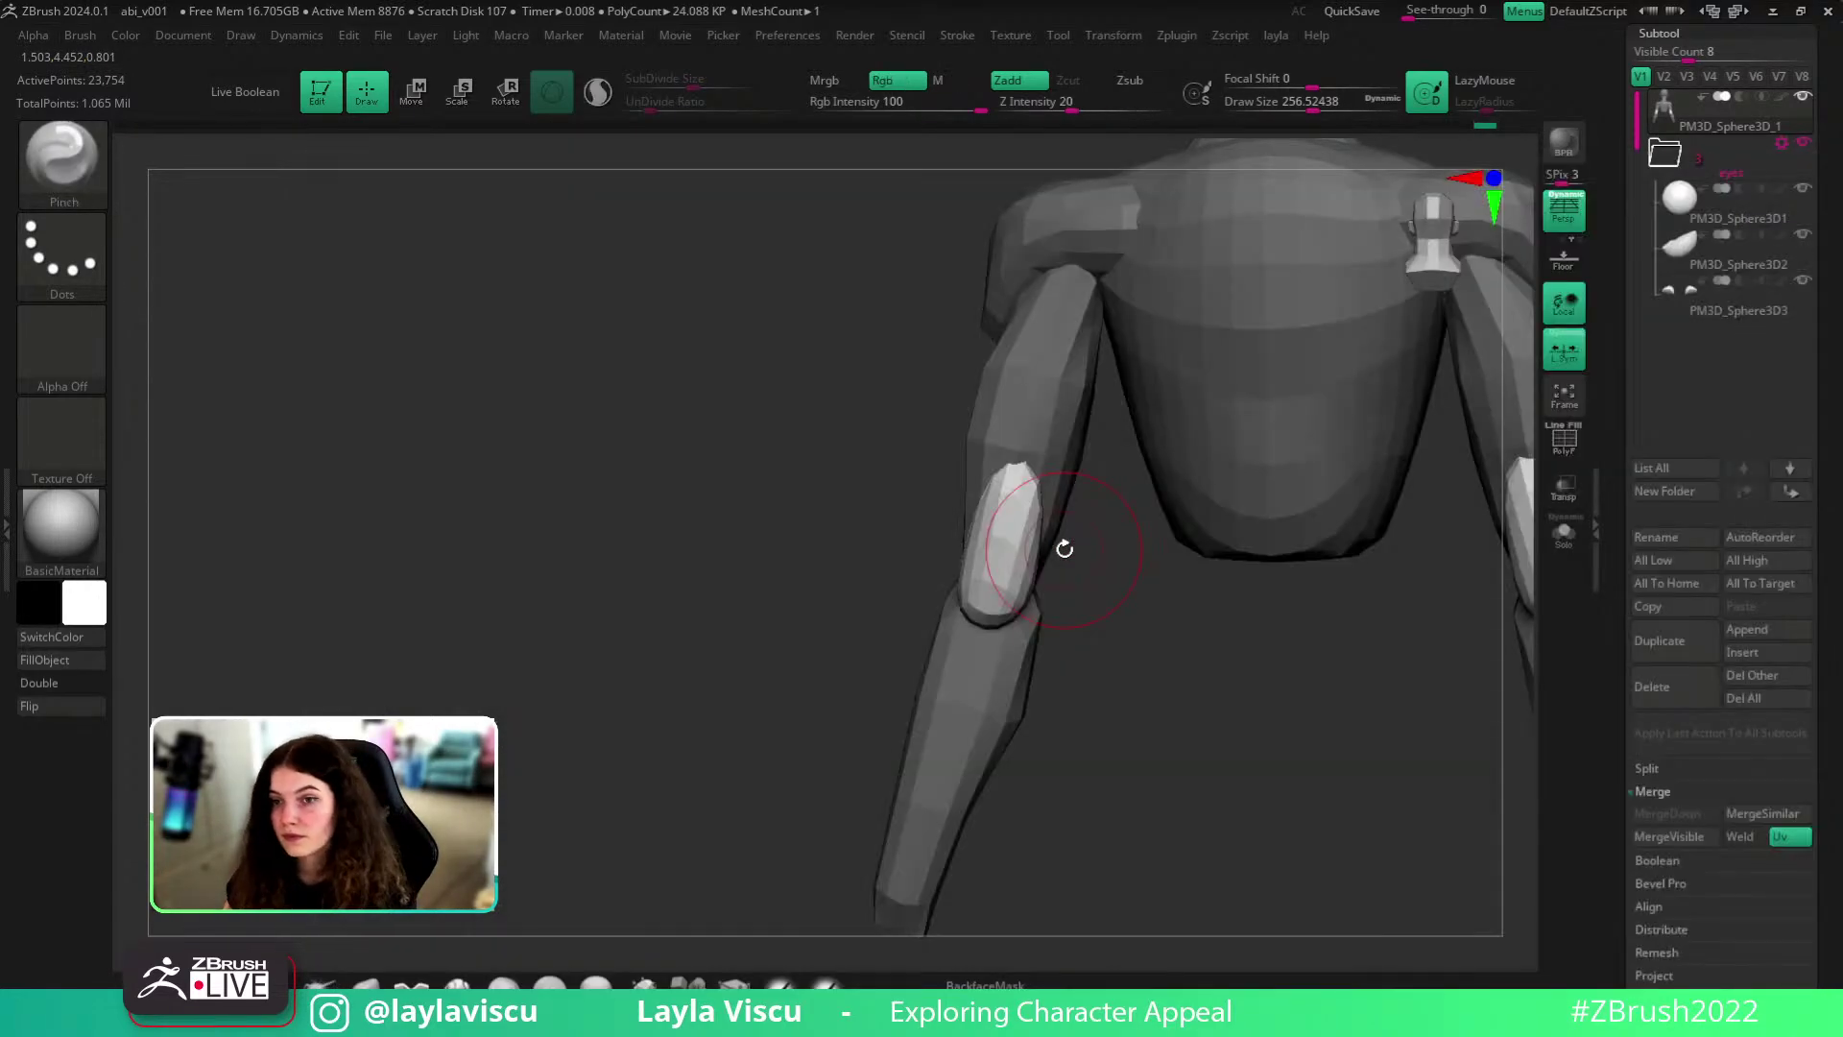
pyautogui.moveTo(1212, 690); pyautogui.dragTo(1251, 748)
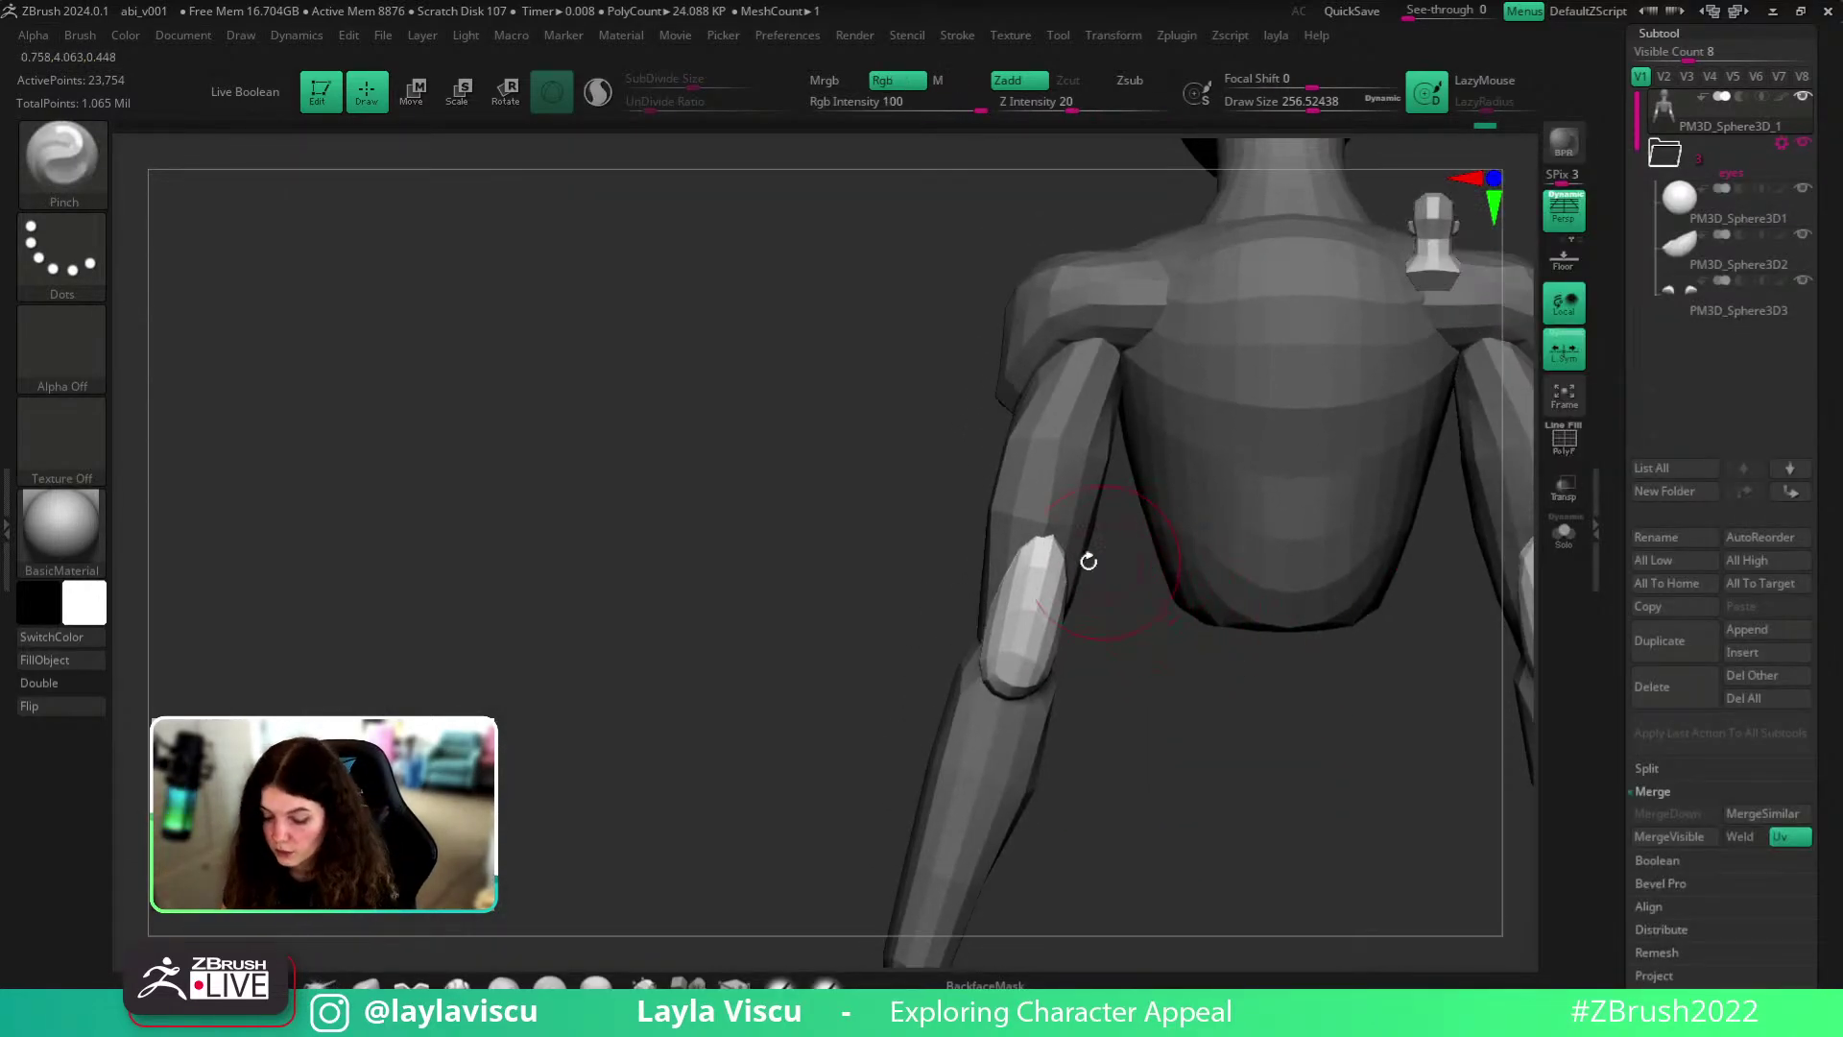
pyautogui.moveTo(1063, 520); pyautogui.dragTo(1033, 597)
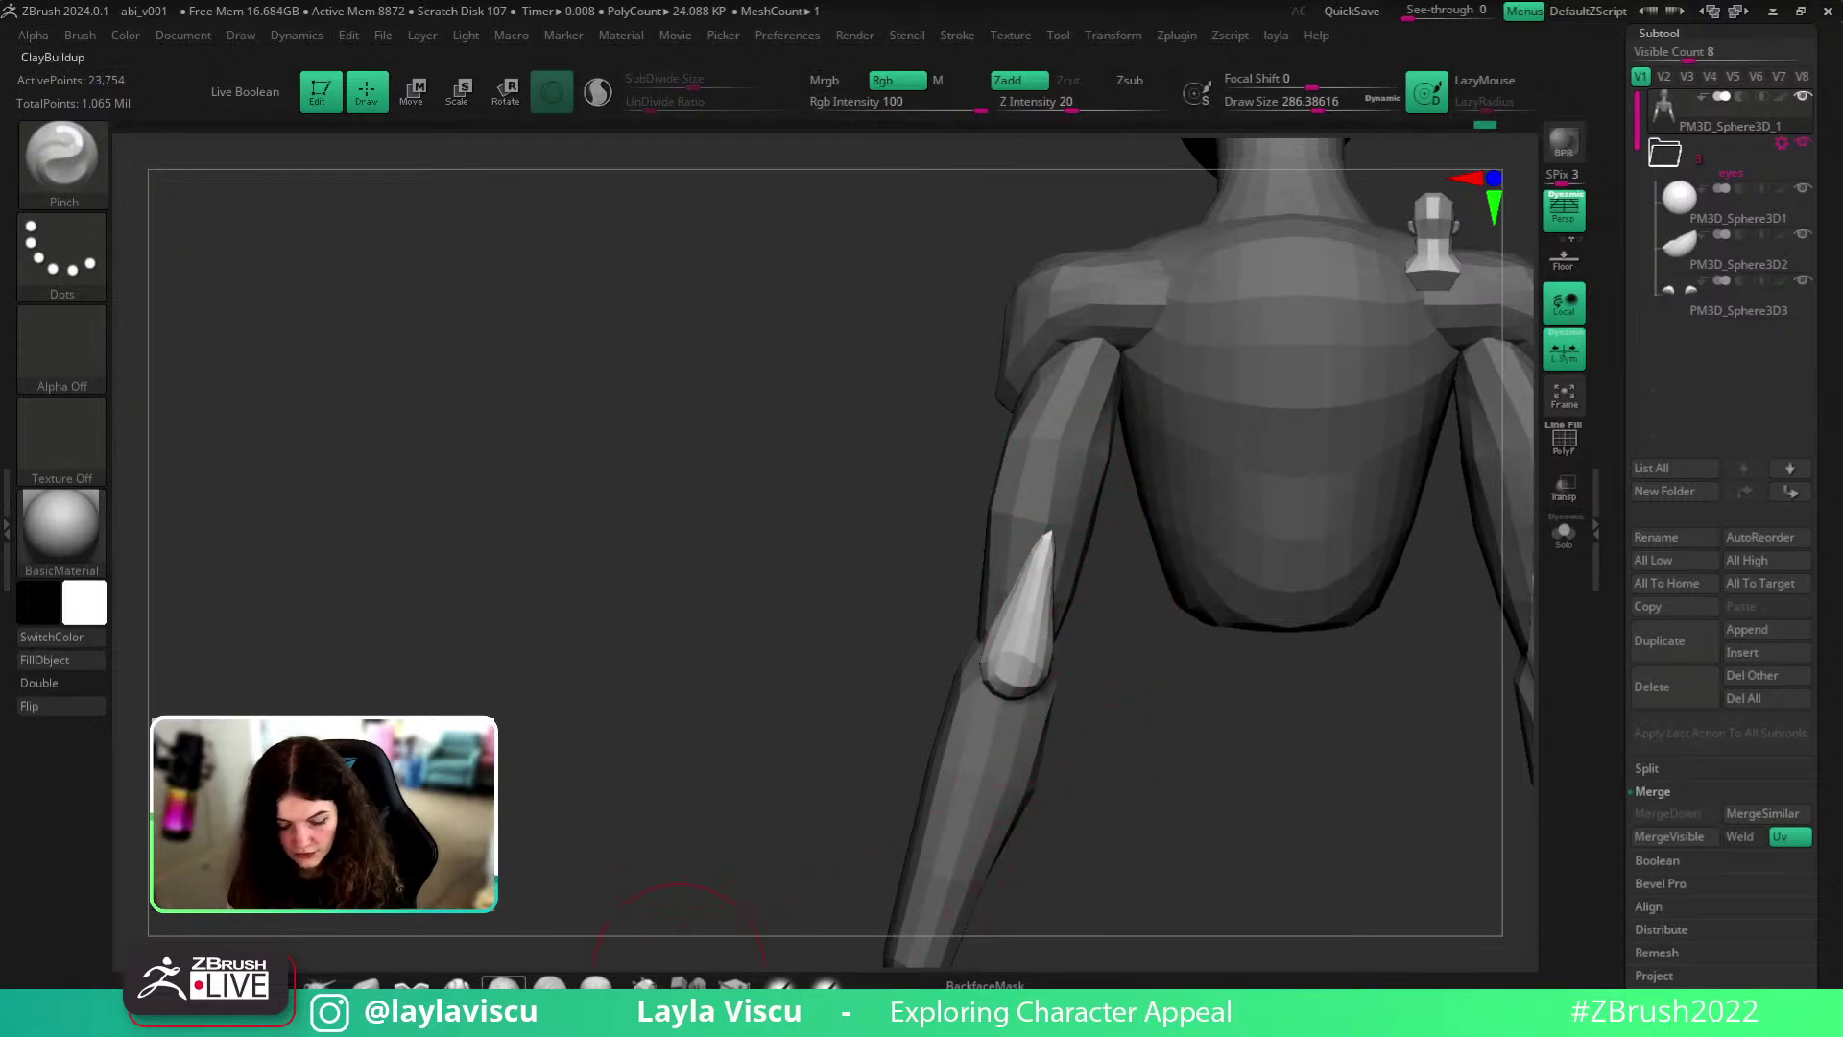
# - Adjust the lower ends of the tapered elbow shapes from behind with the Move brush
pyautogui.press('b')
pyautogui.press('m')
pyautogui.press('v')
pyautogui.press('s')
pyautogui.press('s')
pyautogui.moveTo(1000, 707); pyautogui.dragTo(1008, 656)
pyautogui.moveTo(1125, 679)
pyautogui.mouseDown()
pyautogui.moveTo(1184, 720)
pyautogui.moveTo(1209, 707)
pyautogui.mouseUp()
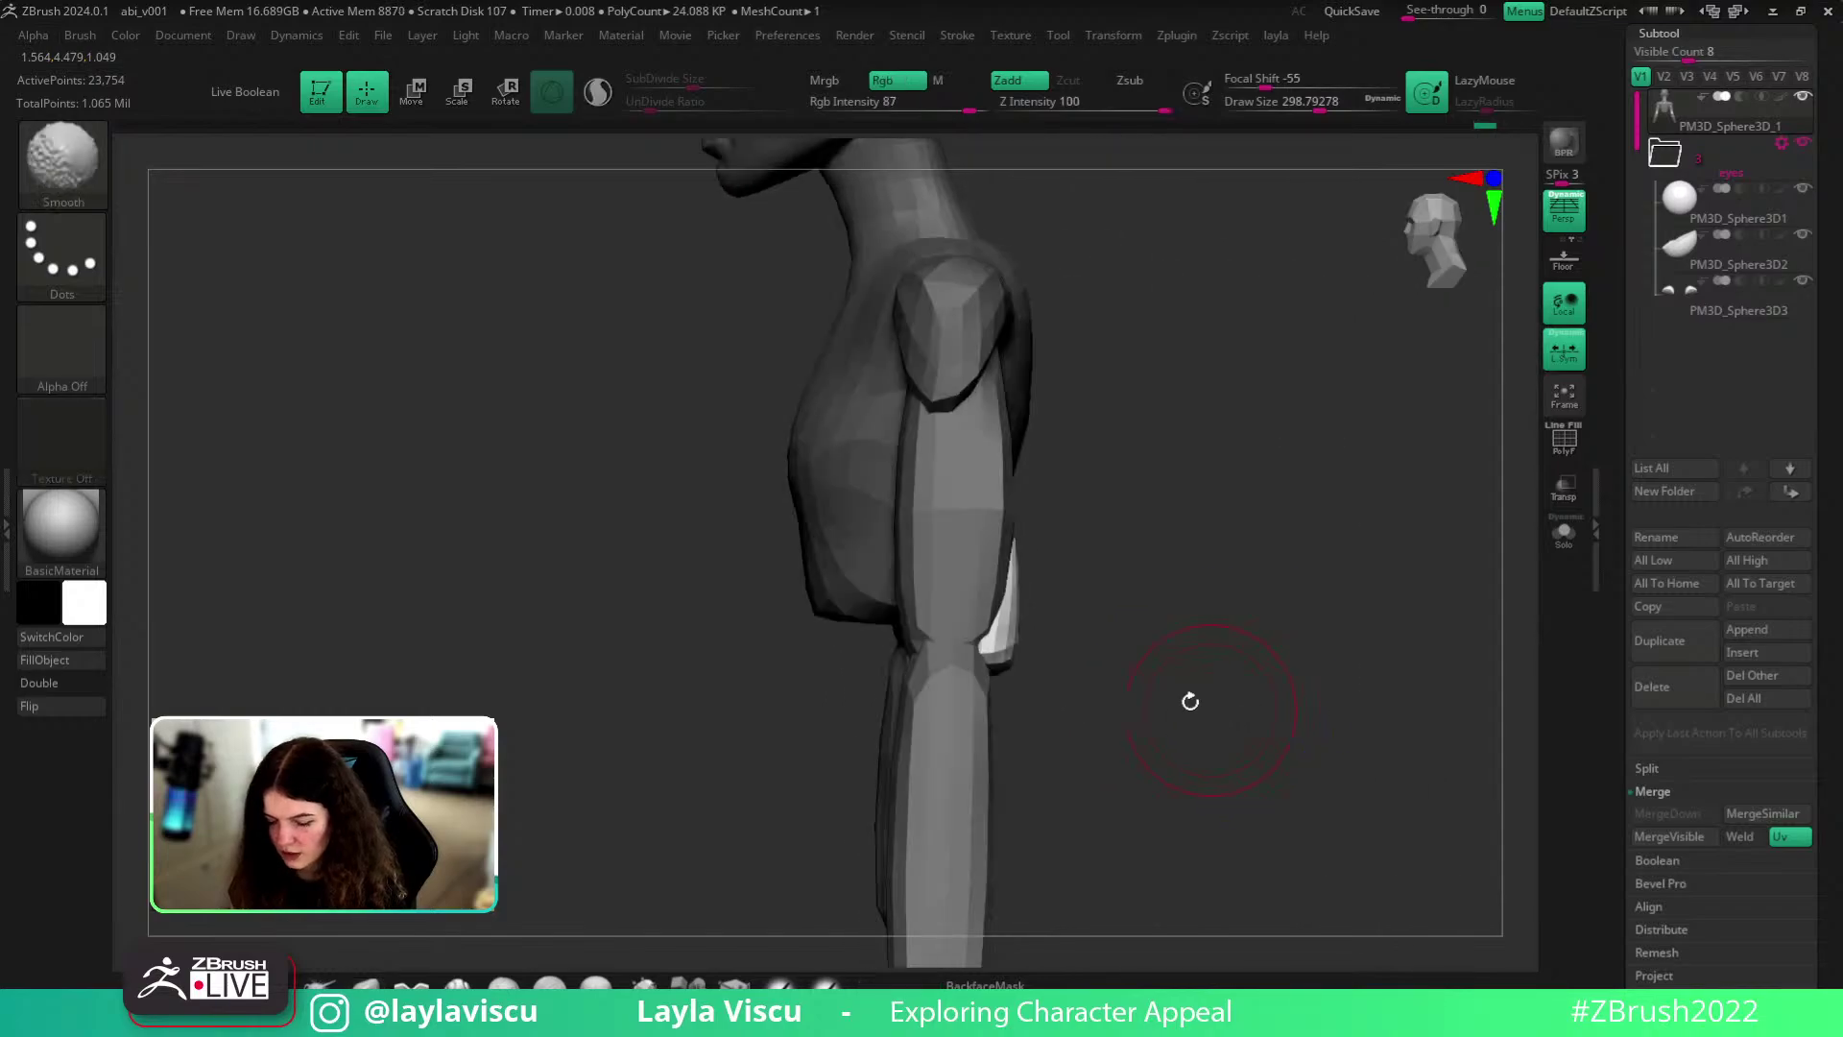
# - Refine the profile of the elbow shapes in the side view with a resized Move brush
pyautogui.press('s')
pyautogui.moveTo(1085, 628)
pyautogui.mouseDown()
pyautogui.moveTo(1053, 671)
pyautogui.moveTo(1036, 782)
pyautogui.moveTo(1098, 658)
pyautogui.moveTo(1039, 642)
pyautogui.mouseUp()
pyautogui.moveTo(1208, 686)
pyautogui.mouseDown()
pyautogui.moveTo(1205, 596)
pyautogui.moveTo(1082, 658)
pyautogui.moveTo(1029, 648)
pyautogui.moveTo(1030, 603)
pyautogui.mouseUp()
pyautogui.press('s')
pyautogui.keyDown('shift'); pyautogui.moveTo(1035, 537); pyautogui.dragTo(1033, 522); pyautogui.keyUp('shift')
pyautogui.hotkey('ctrl', 'z')
pyautogui.keyDown('ctrl'); pyautogui.moveTo(1147, 689); pyautogui.dragTo(1131, 640, button='right'); pyautogui.keyUp('ctrl')
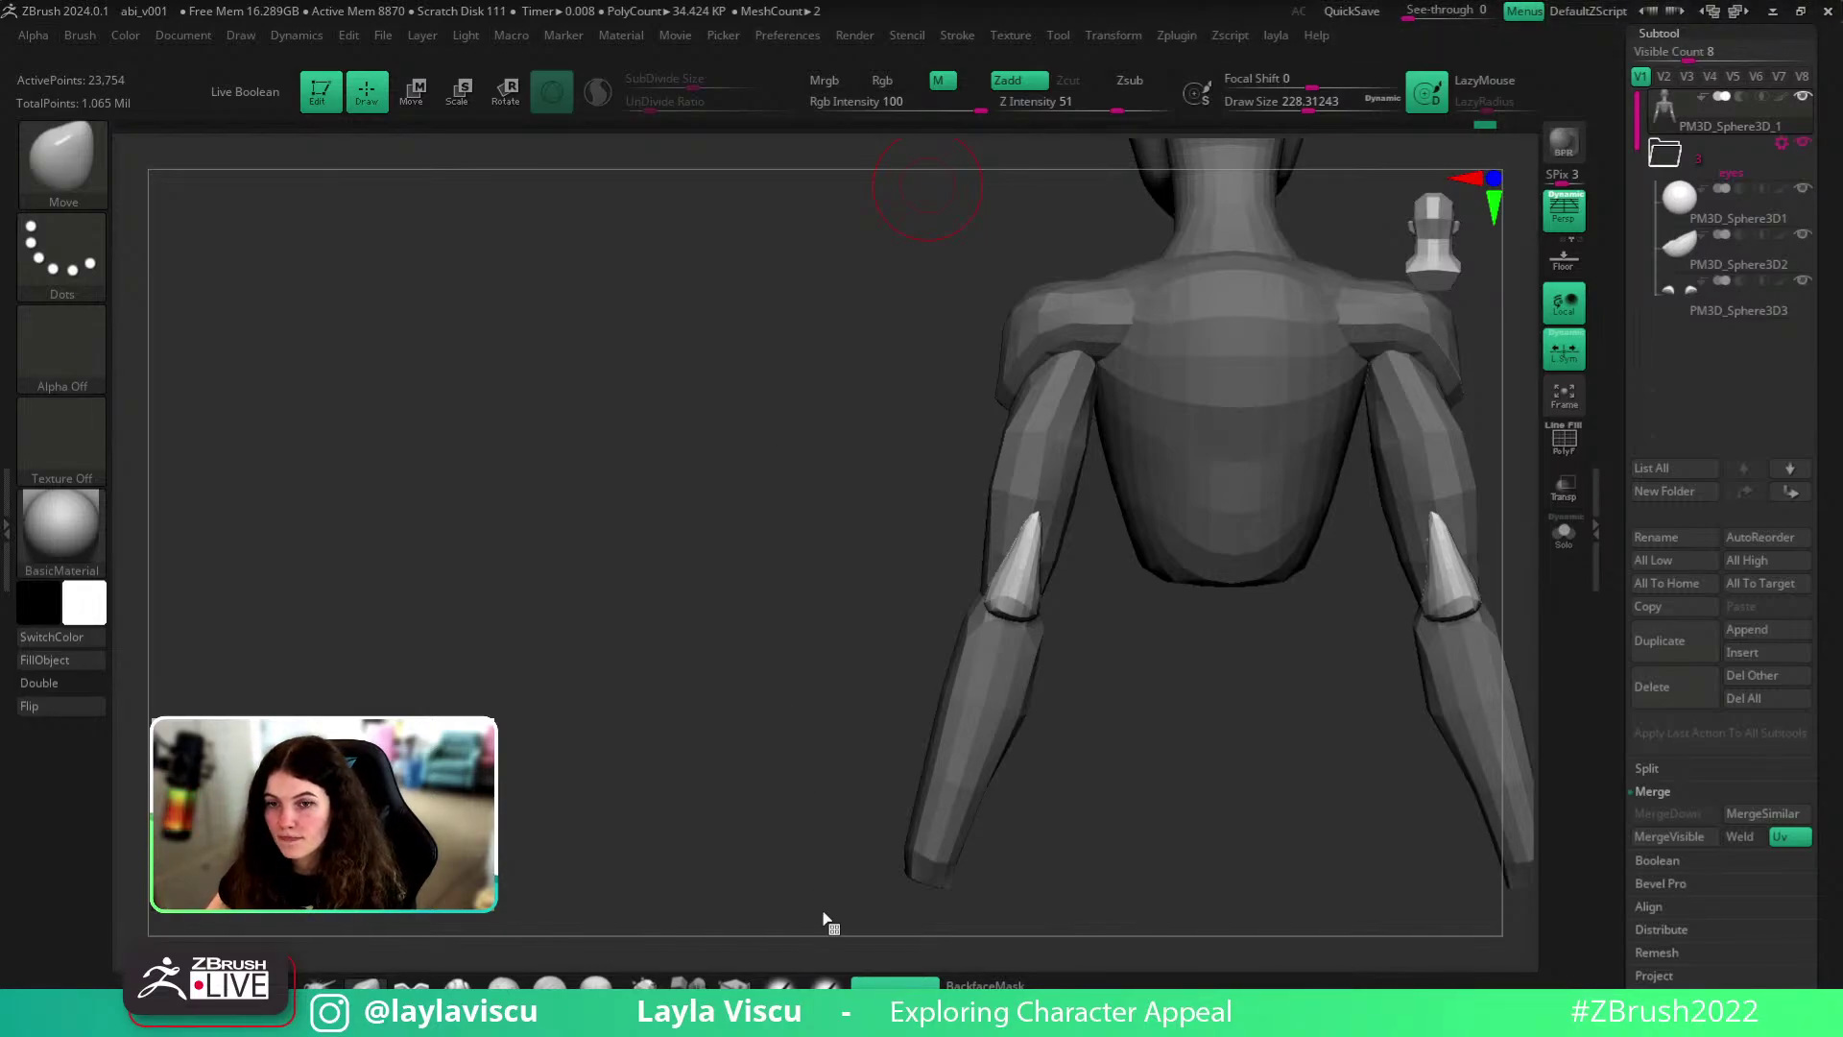
# - Turn on PolyFrame and fit the elbow shapes closer to the arms with the Move brush from the side and back
pyautogui.press('ctrl')
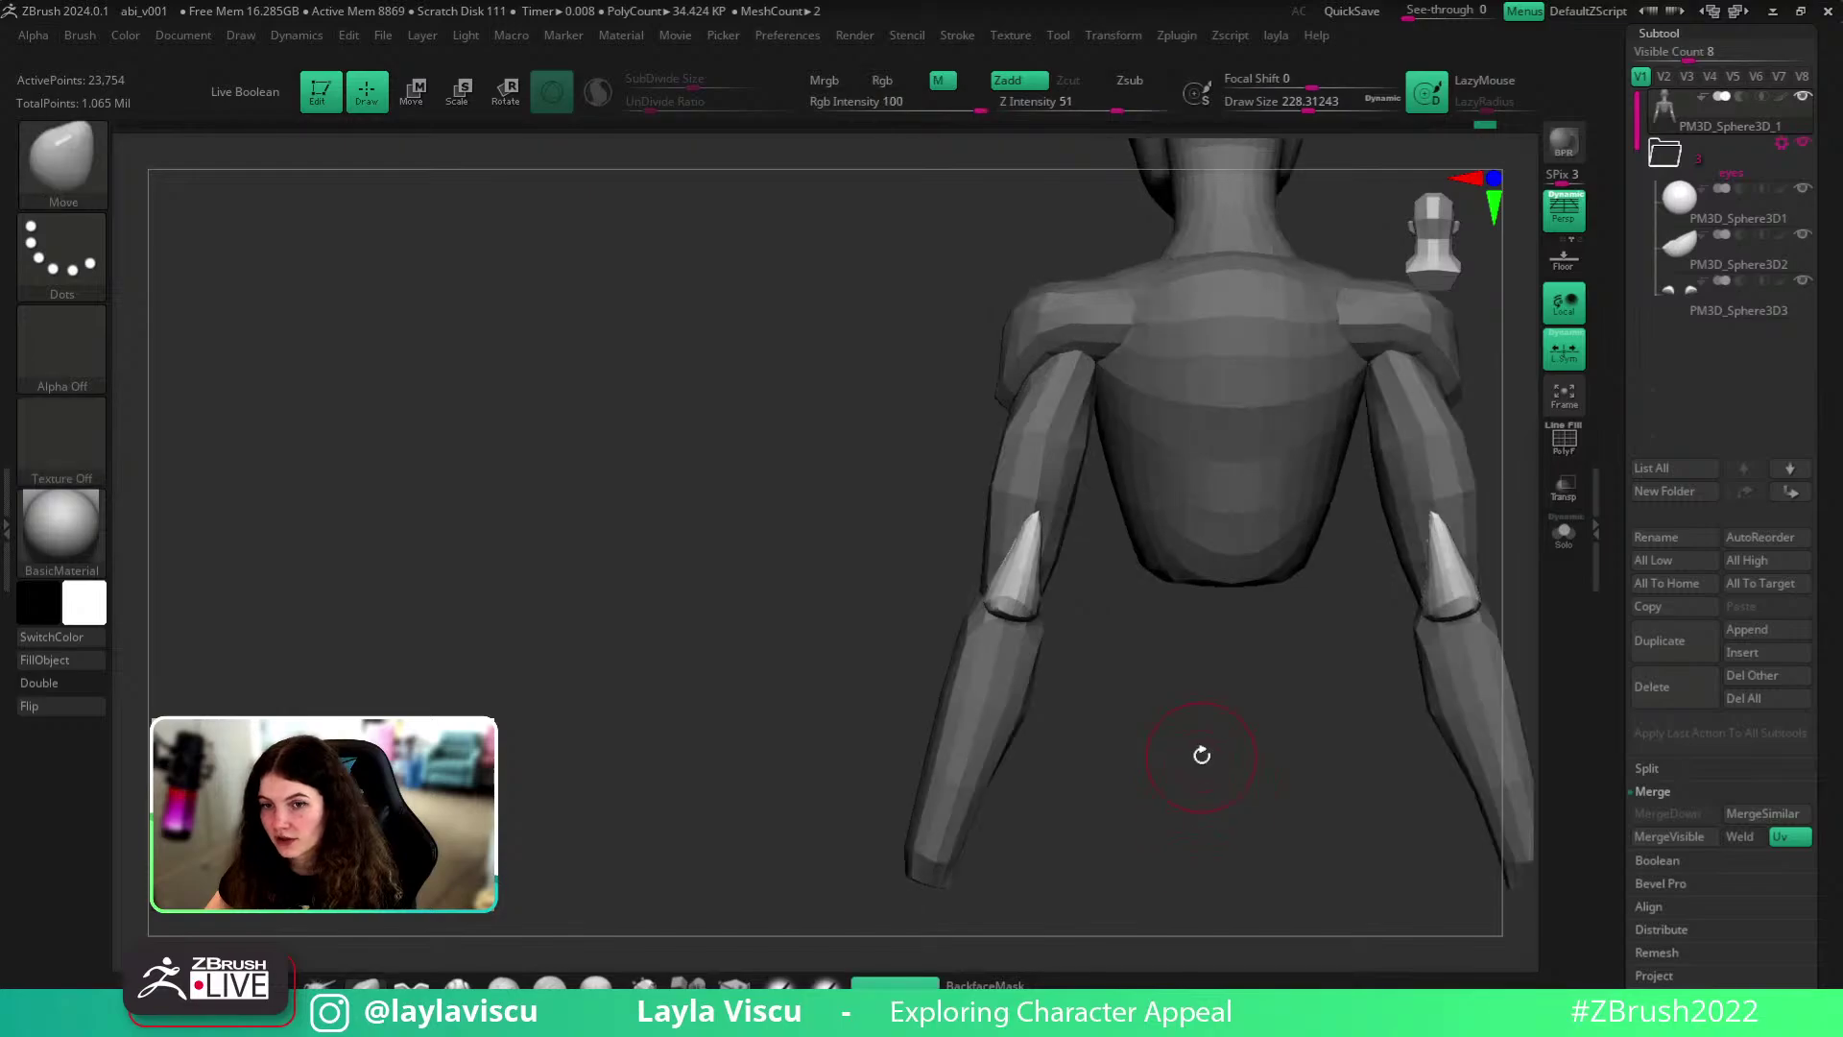
pyautogui.keyDown('ctrl'); pyautogui.moveTo(1182, 758); pyautogui.dragTo(1216, 792); pyautogui.keyUp('ctrl')
pyautogui.hotkey('shift', 'f')
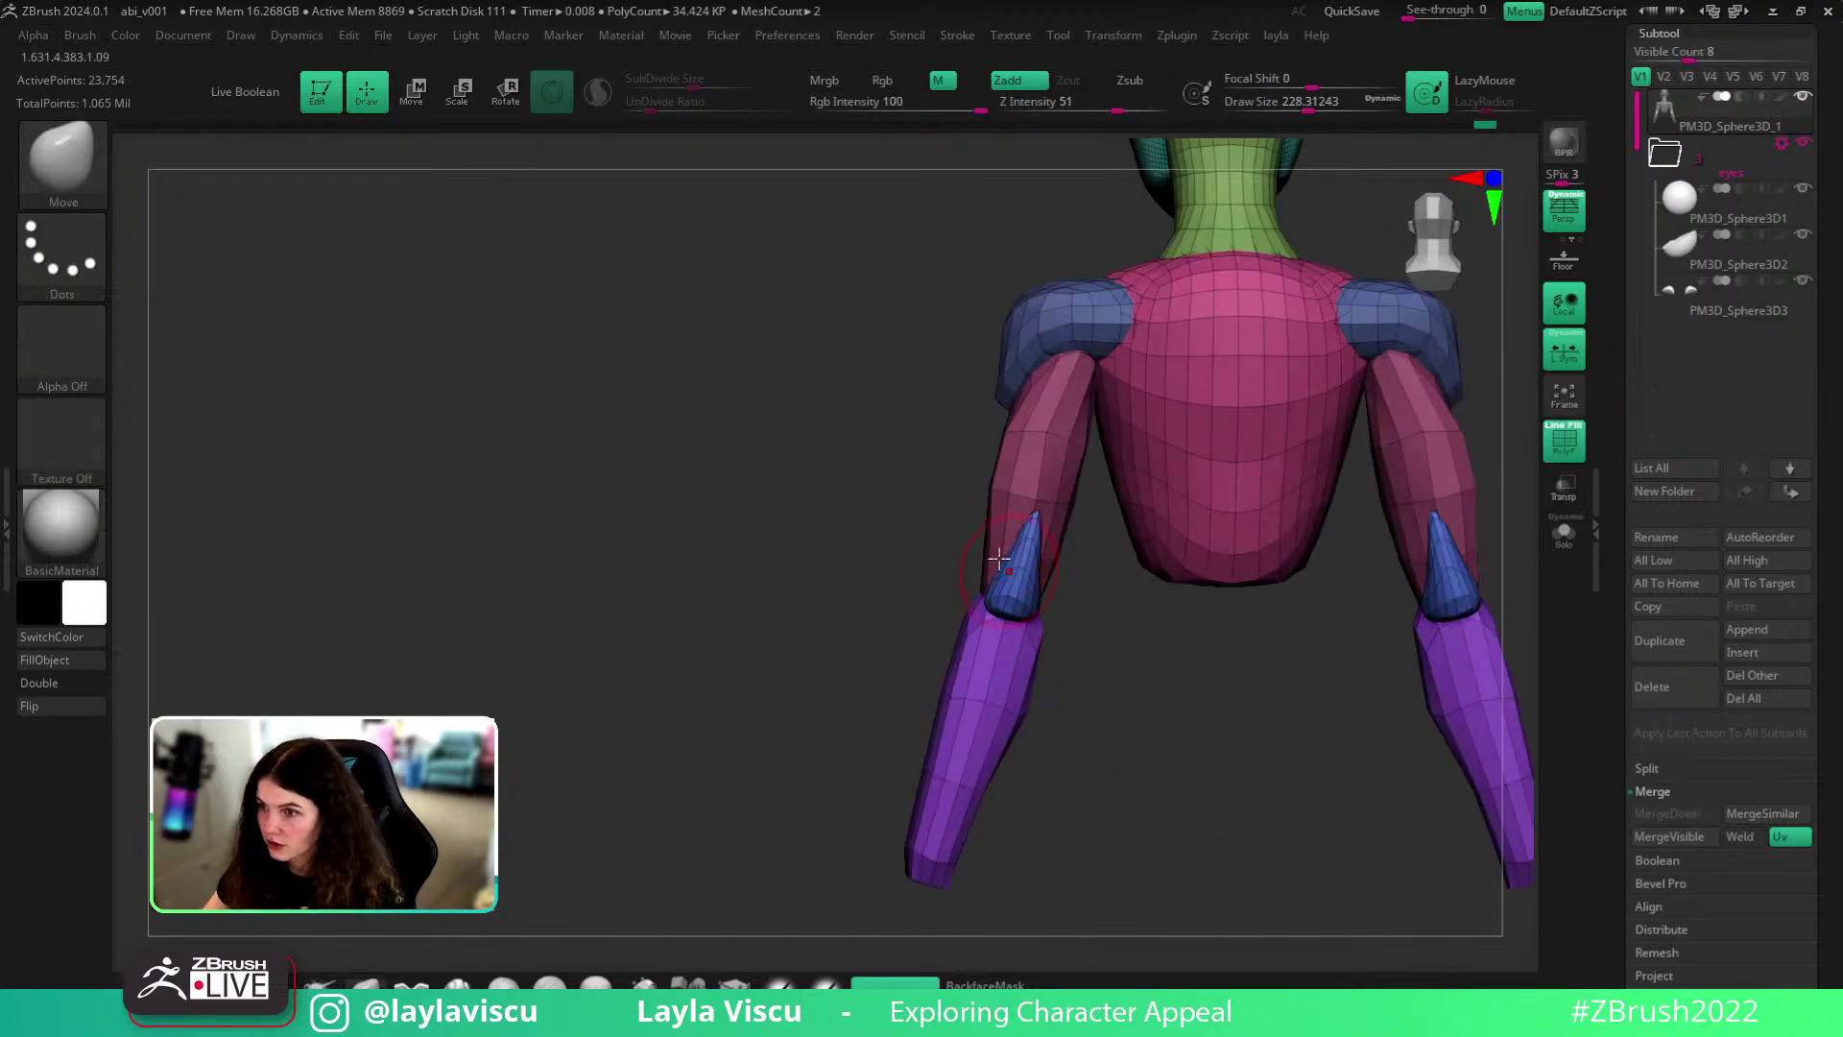
pyautogui.keyDown('ctrl'); pyautogui.moveTo(998, 549); pyautogui.dragTo(1119, 663, button='right'); pyautogui.keyUp('ctrl')
pyautogui.moveTo(1119, 660)
pyautogui.mouseDown()
pyautogui.moveTo(1200, 723)
pyautogui.moveTo(1382, 637)
pyautogui.moveTo(1024, 477)
pyautogui.mouseUp()
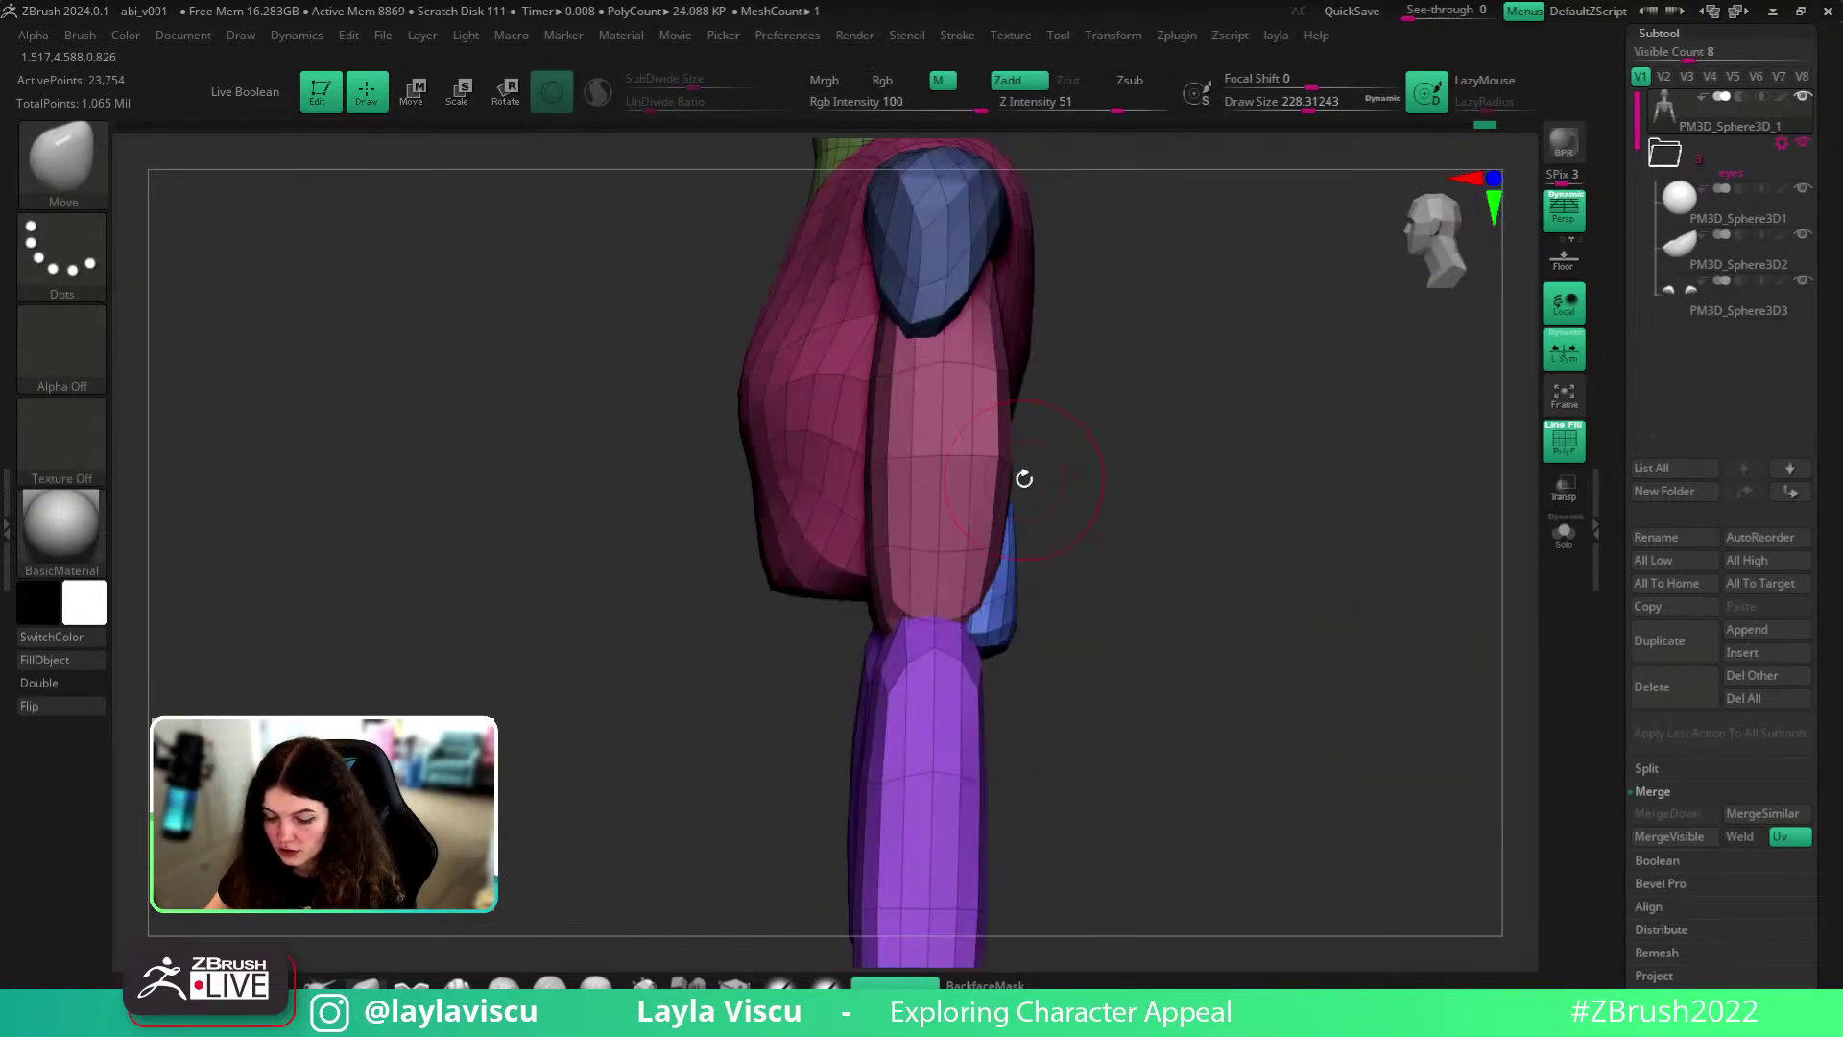
pyautogui.press('[')
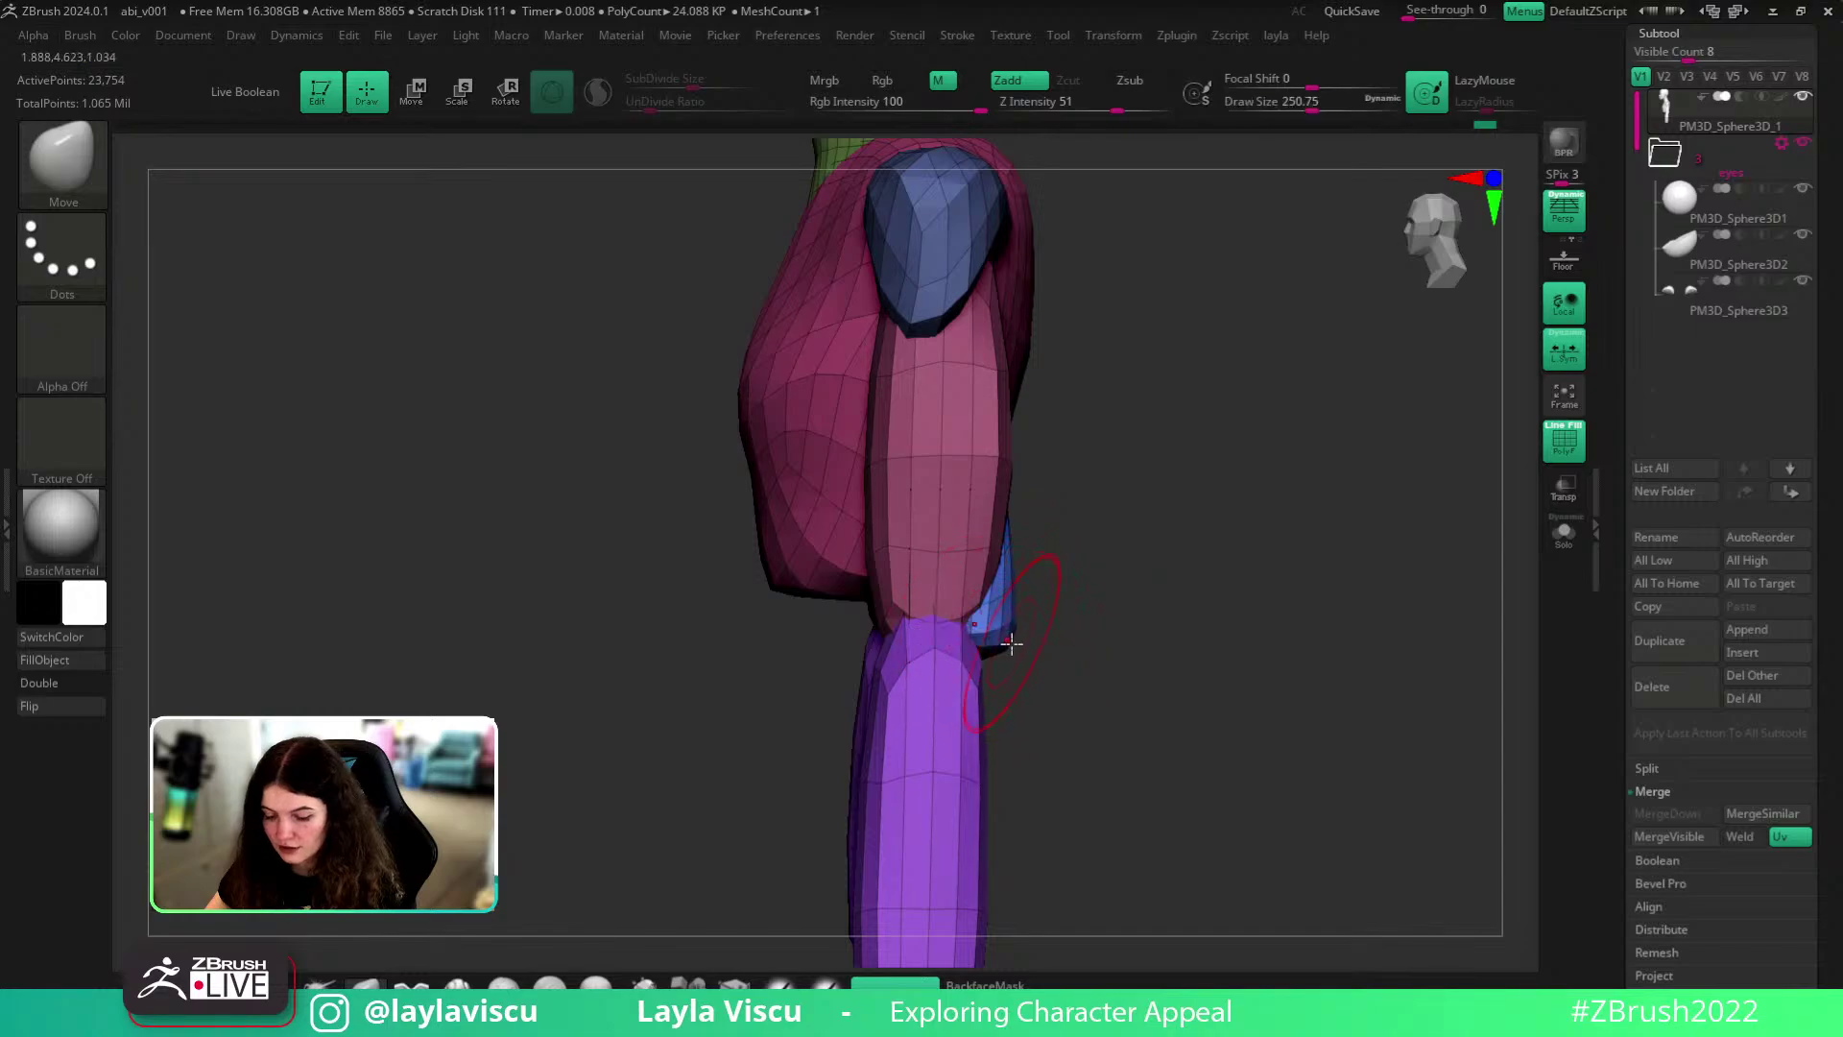
pyautogui.moveTo(1028, 647); pyautogui.dragTo(1017, 638)
pyautogui.moveTo(1123, 683); pyautogui.dragTo(1077, 437)
pyautogui.press('s')
pyautogui.moveTo(1052, 665); pyautogui.dragTo(1035, 665)
pyautogui.moveTo(1113, 509); pyautogui.dragTo(1182, 783)
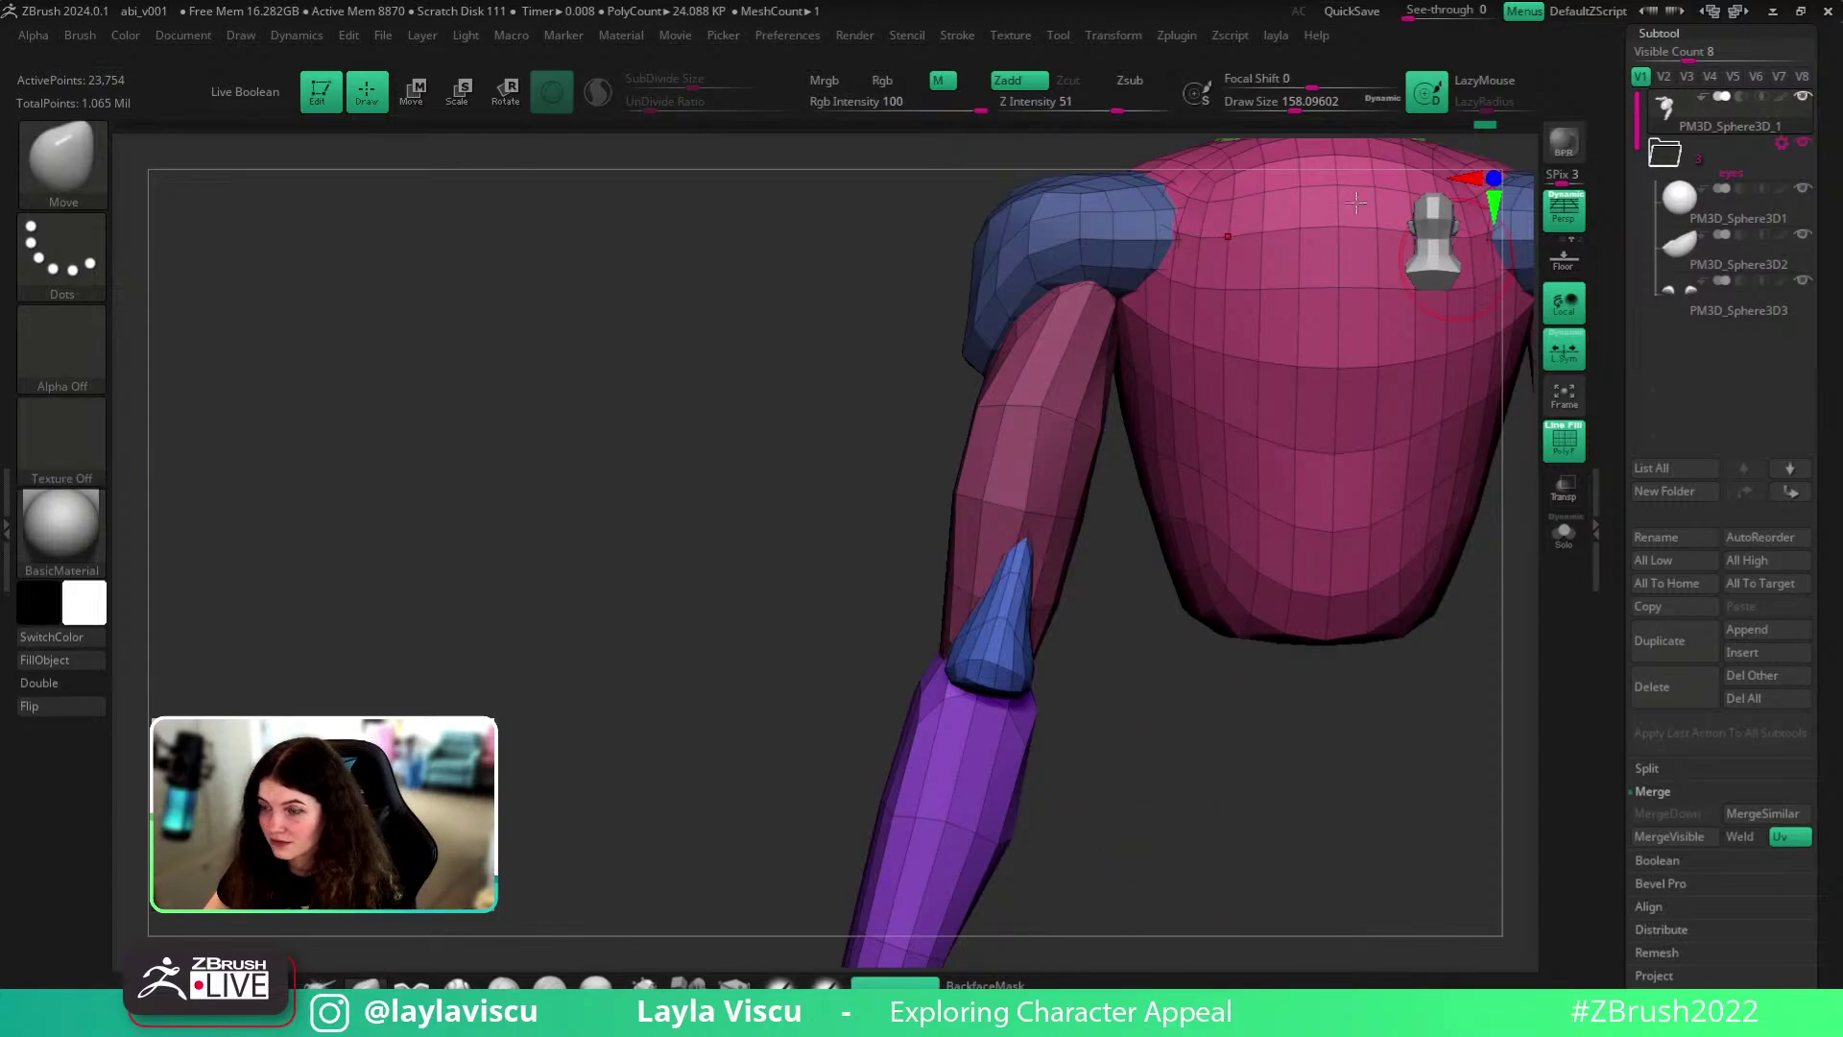
# - Set the ZModeler edge action to Insert and add edge loops around the forearms
pyautogui.press('b')
pyautogui.press('z')
pyautogui.press('m')
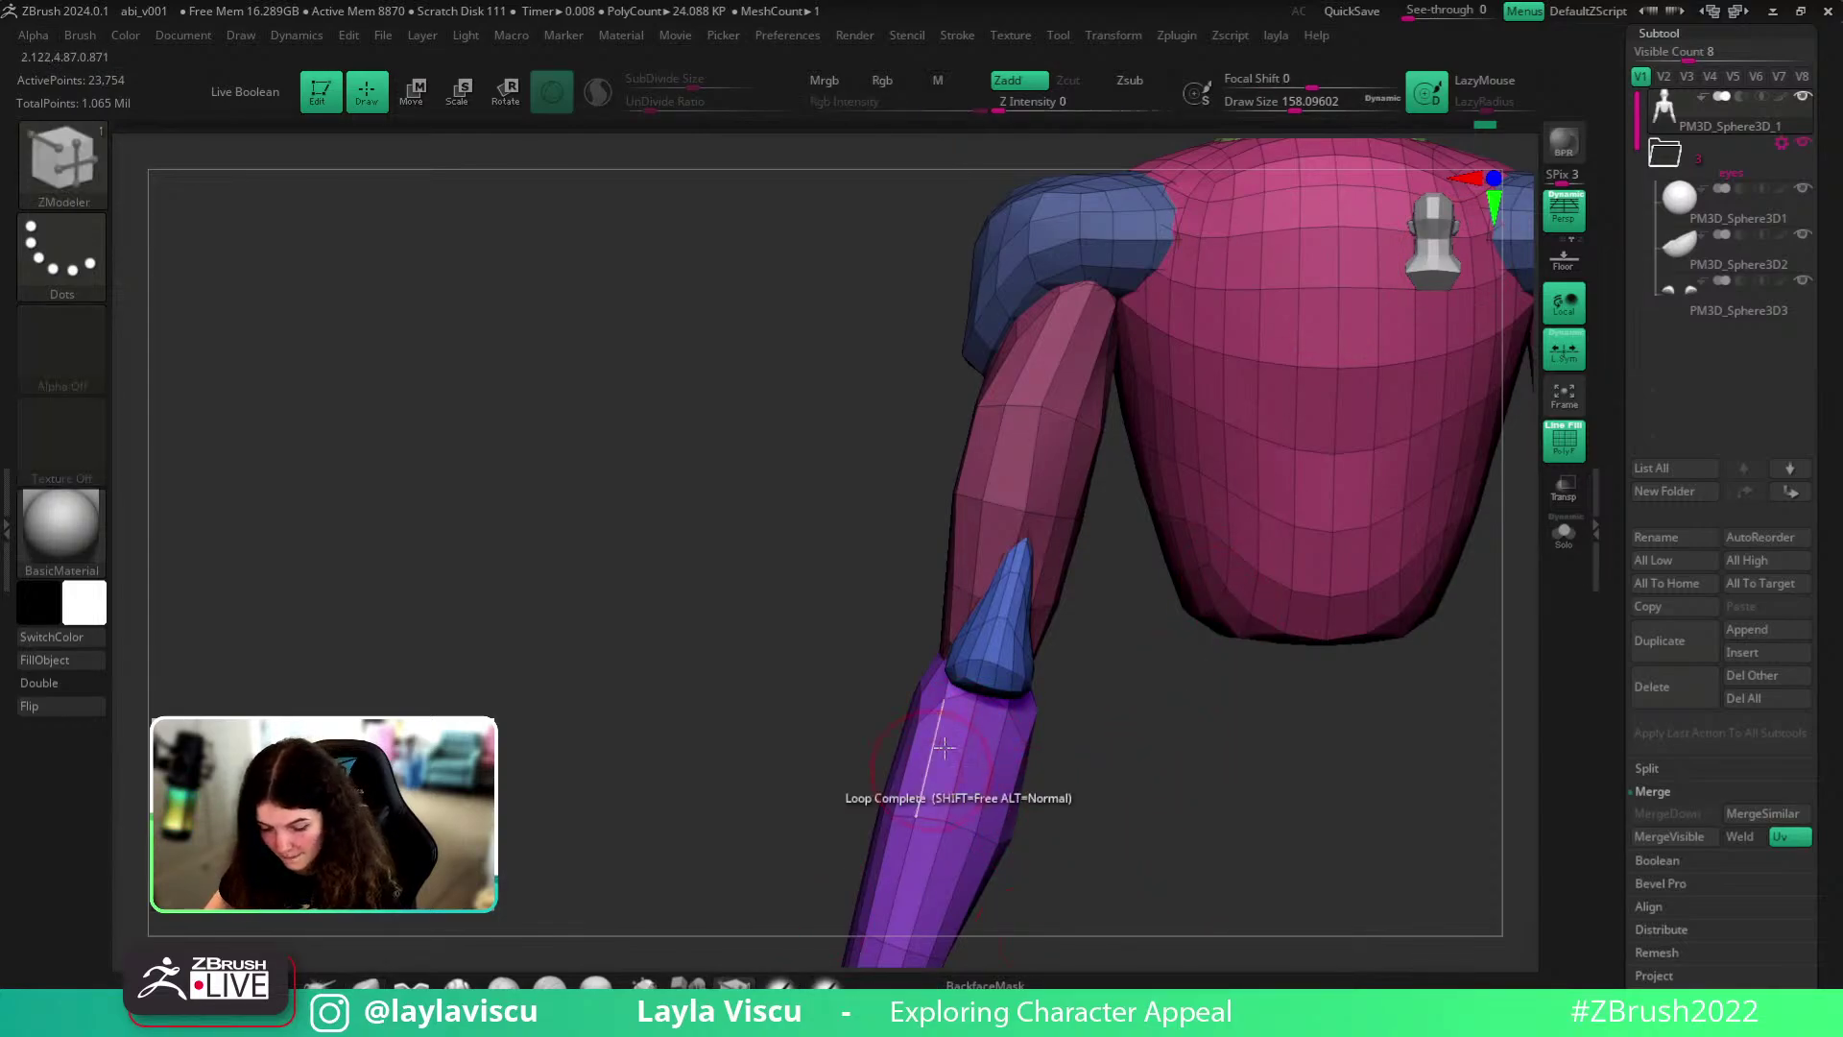
pyautogui.press('space')
pyautogui.click(907, 385)
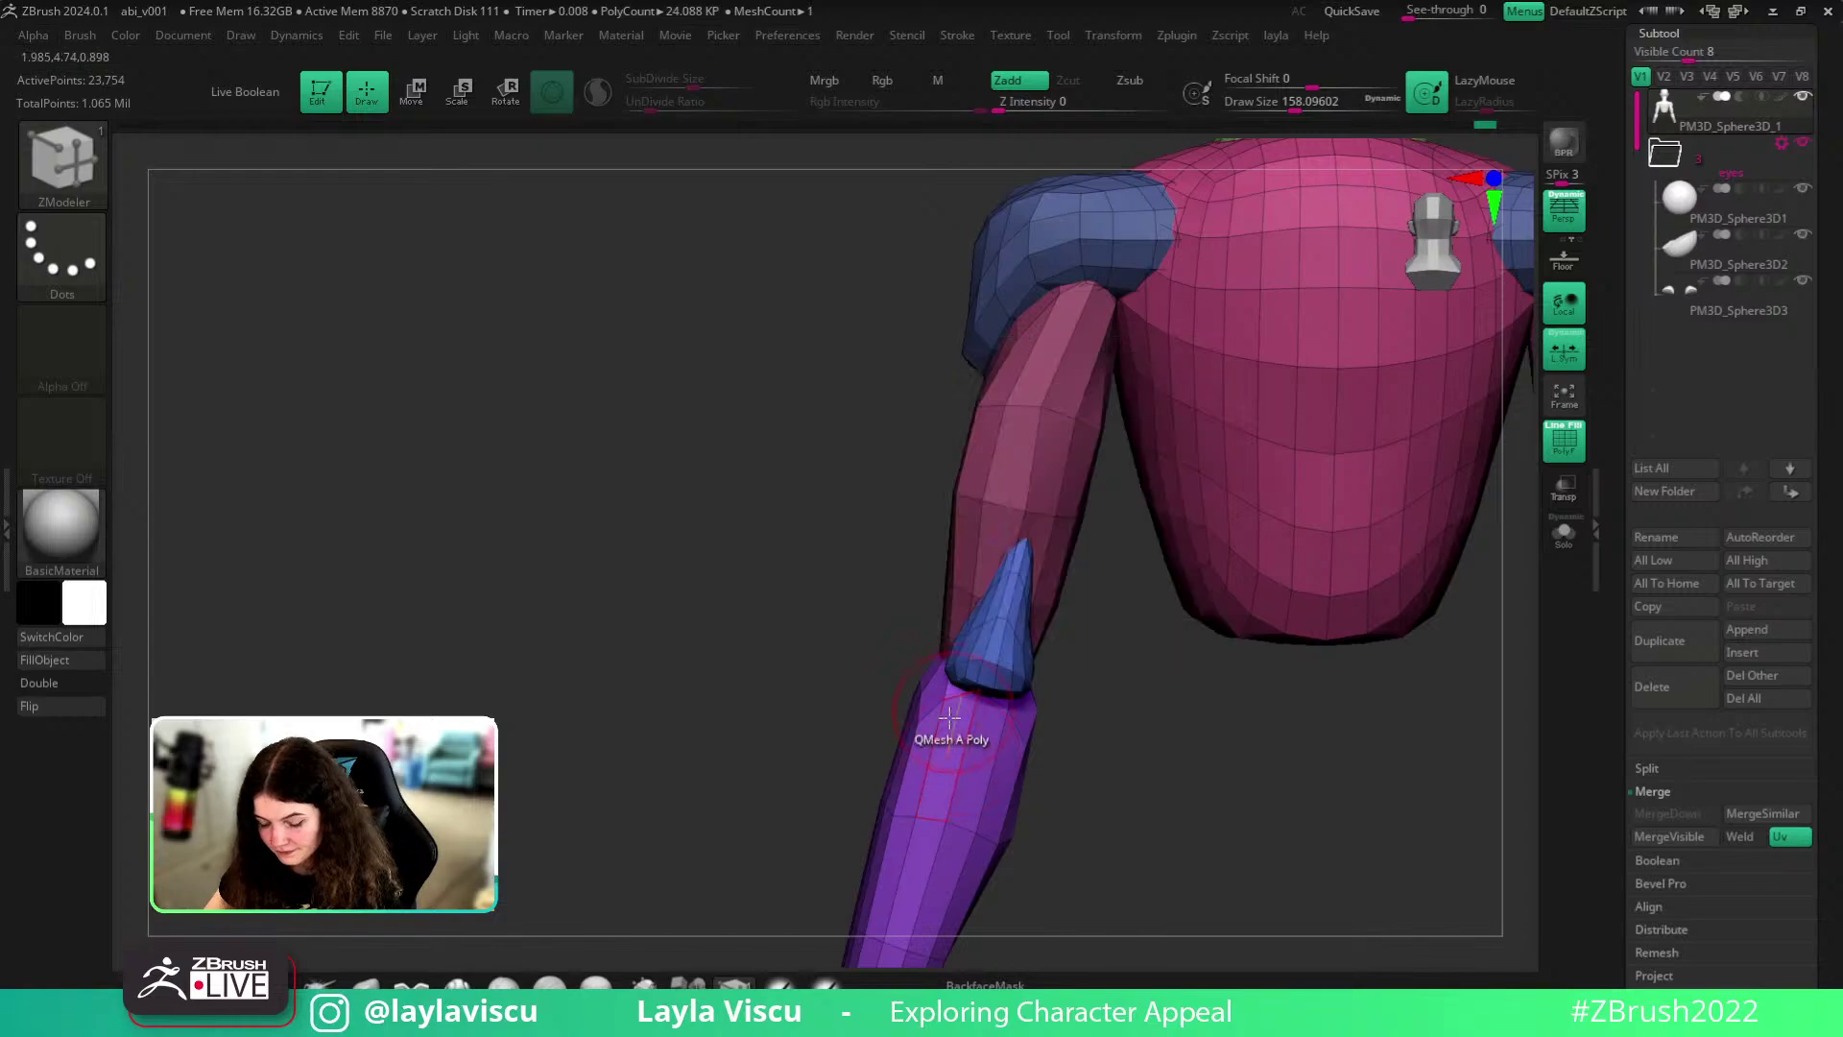
pyautogui.click(961, 754)
pyautogui.keyDown('alt'); pyautogui.moveTo(1119, 801); pyautogui.dragTo(1112, 612); pyautogui.keyUp('alt')
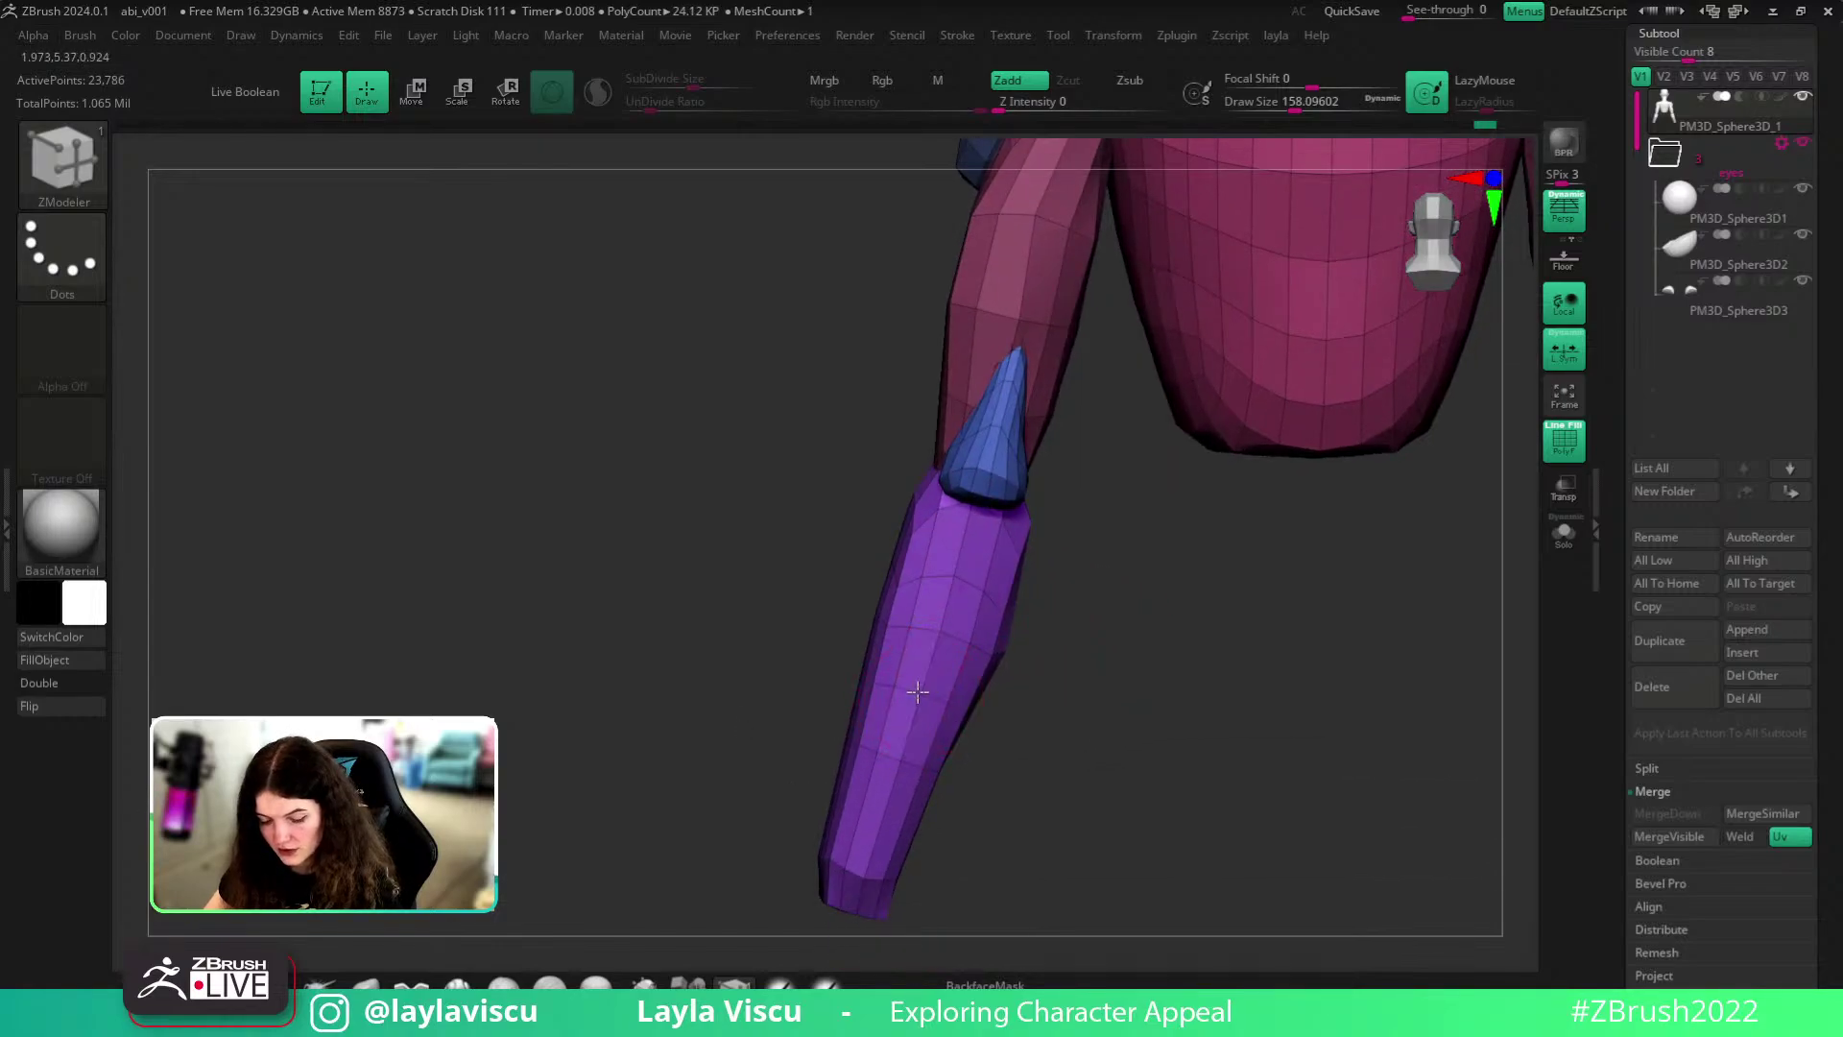
pyautogui.click(876, 803)
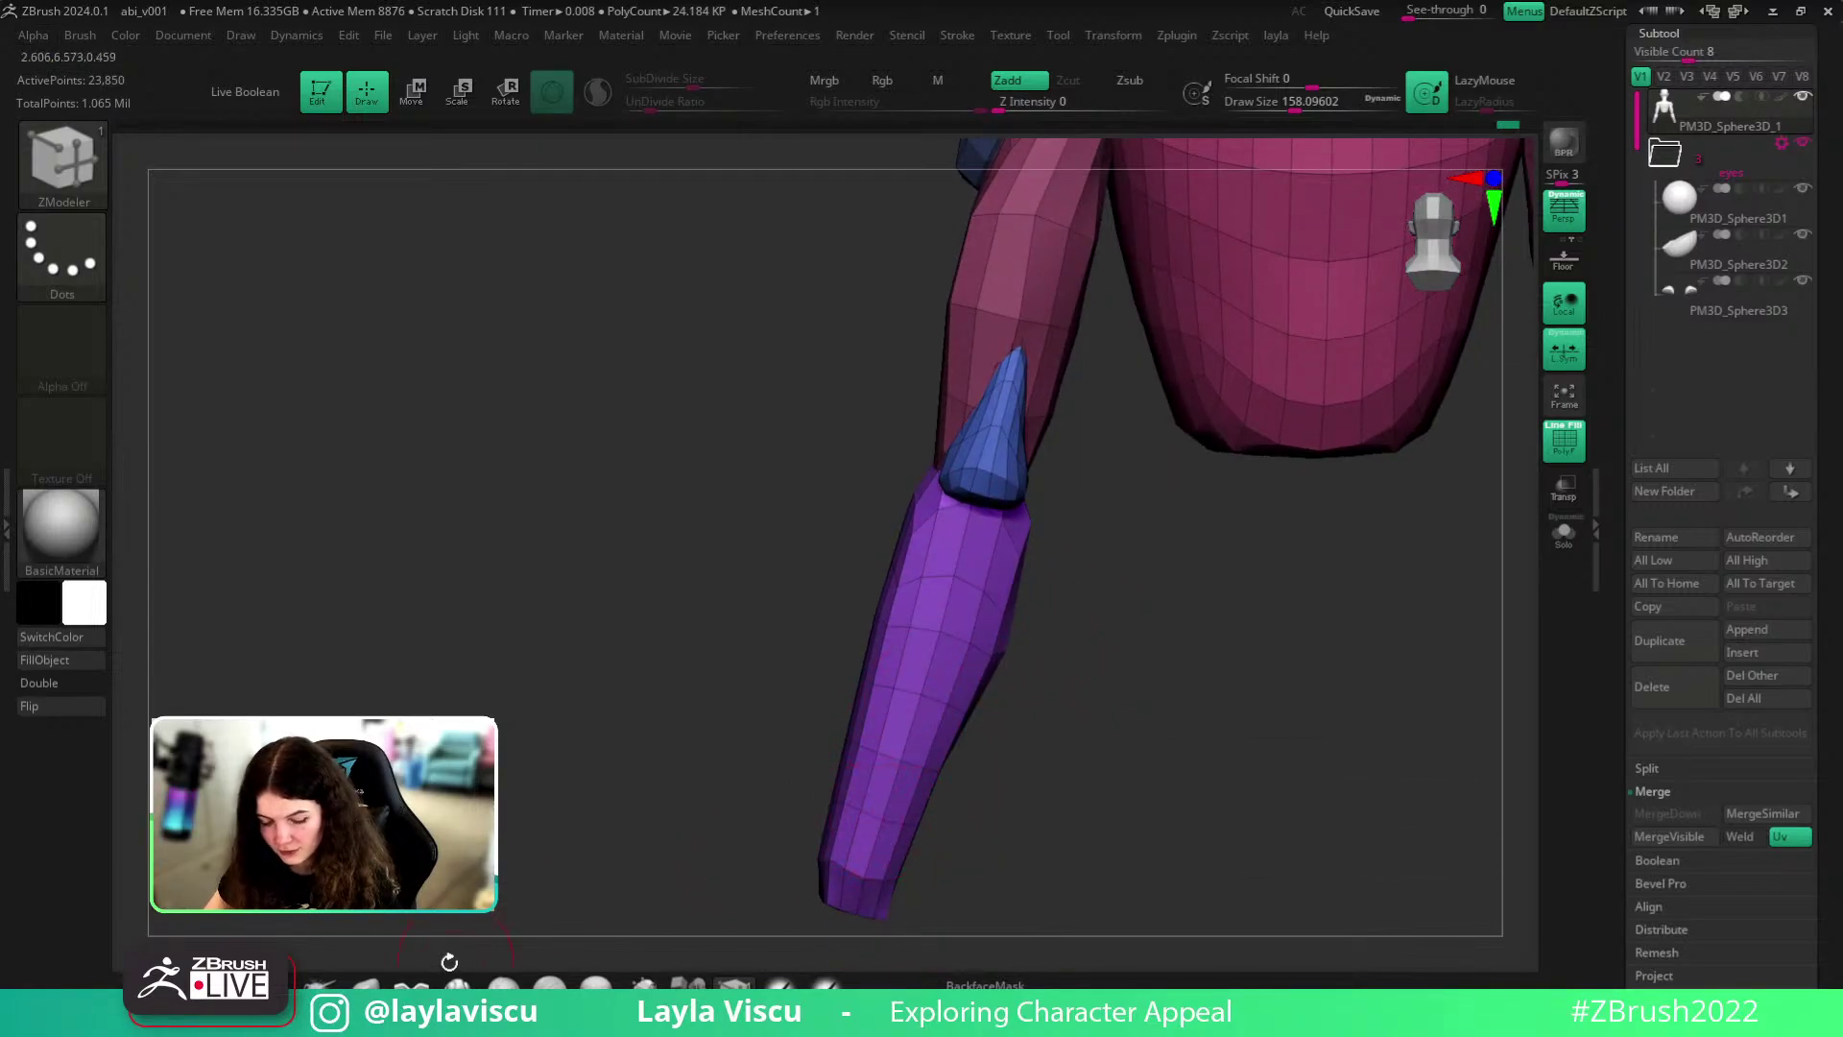
# - Adjust the upper forearms beside the elbows with the Move brush
pyautogui.press('b')
pyautogui.press('m')
pyautogui.press('v')
pyautogui.moveTo(760, 824); pyautogui.dragTo(1033, 535)
pyautogui.moveTo(1075, 749); pyautogui.dragTo(1087, 921)
# - Insert additional edge loops from the elbow to the wrist of the forearms with ZModeler
pyautogui.press('b')
pyautogui.press('z')
pyautogui.press('m')
pyautogui.click(964, 538)
pyautogui.click(946, 606)
pyautogui.click(927, 662)
pyautogui.click(891, 775)
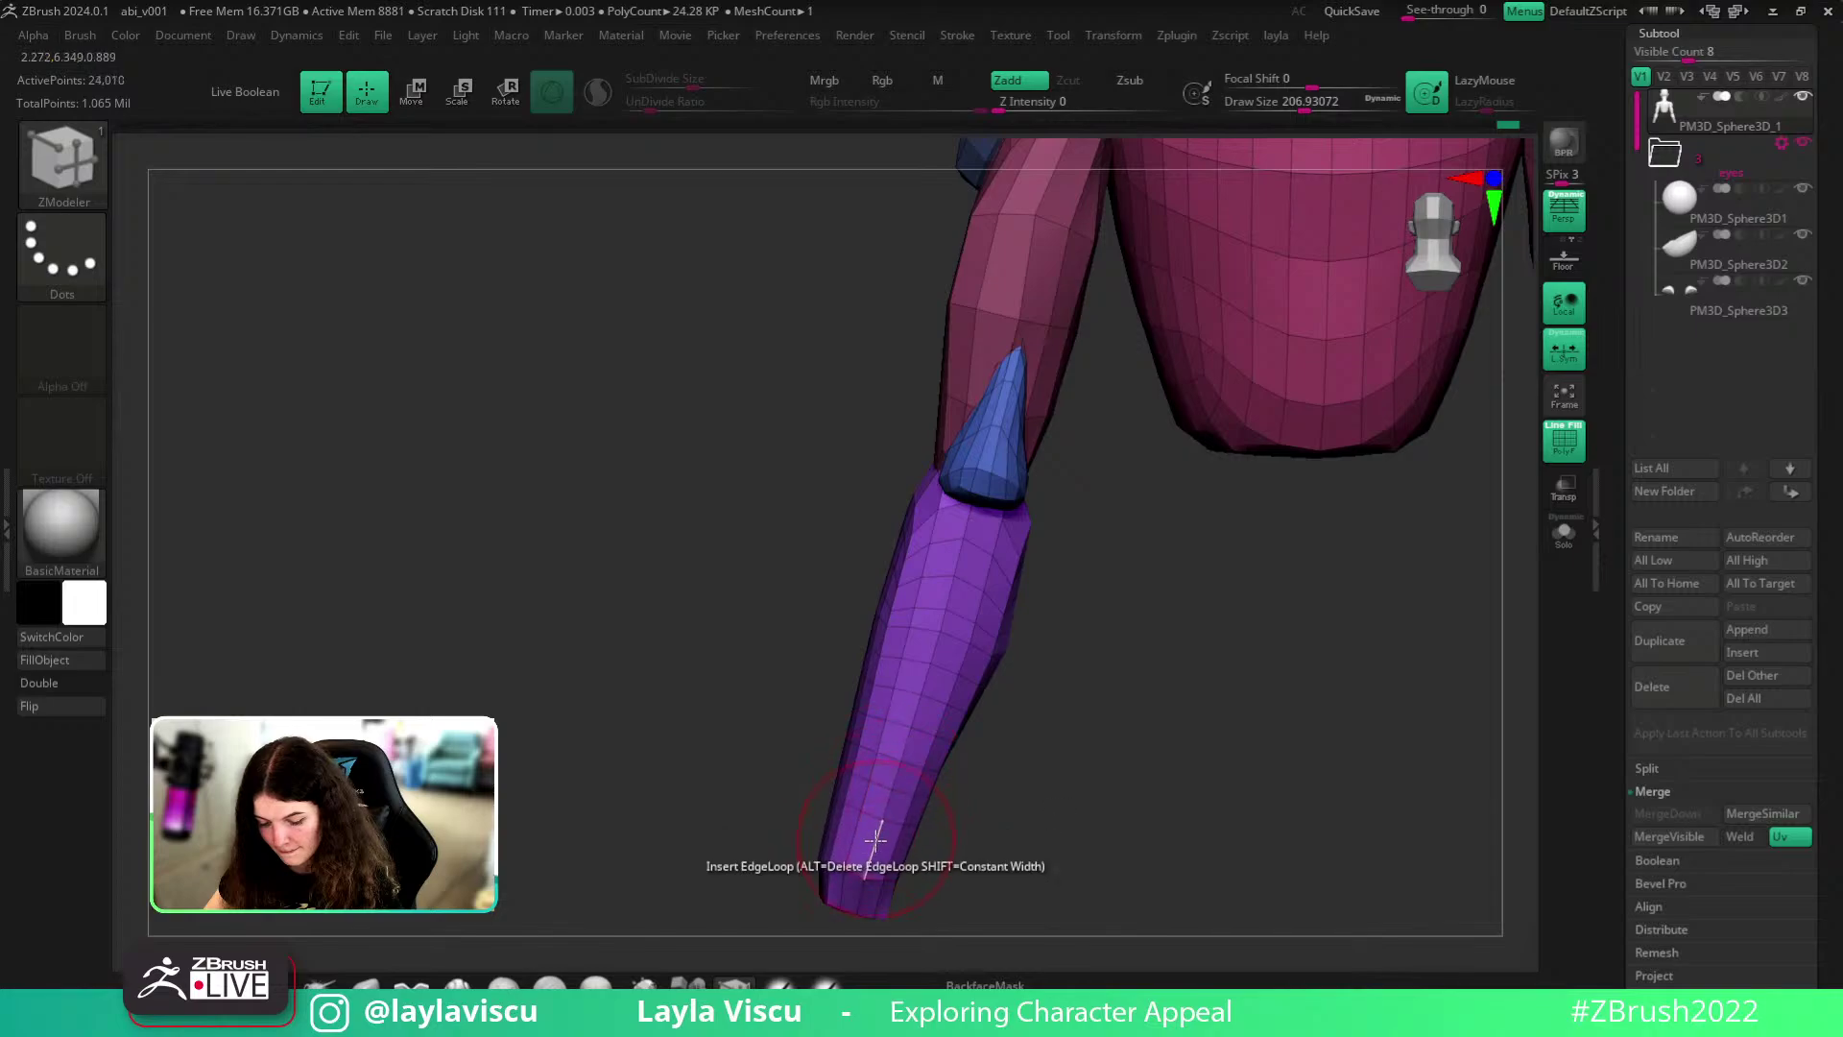
# - Shape the upper forearms just below the elbows with the Move brush and turn off PolyFrame
pyautogui.moveTo(1057, 721); pyautogui.dragTo(966, 583)
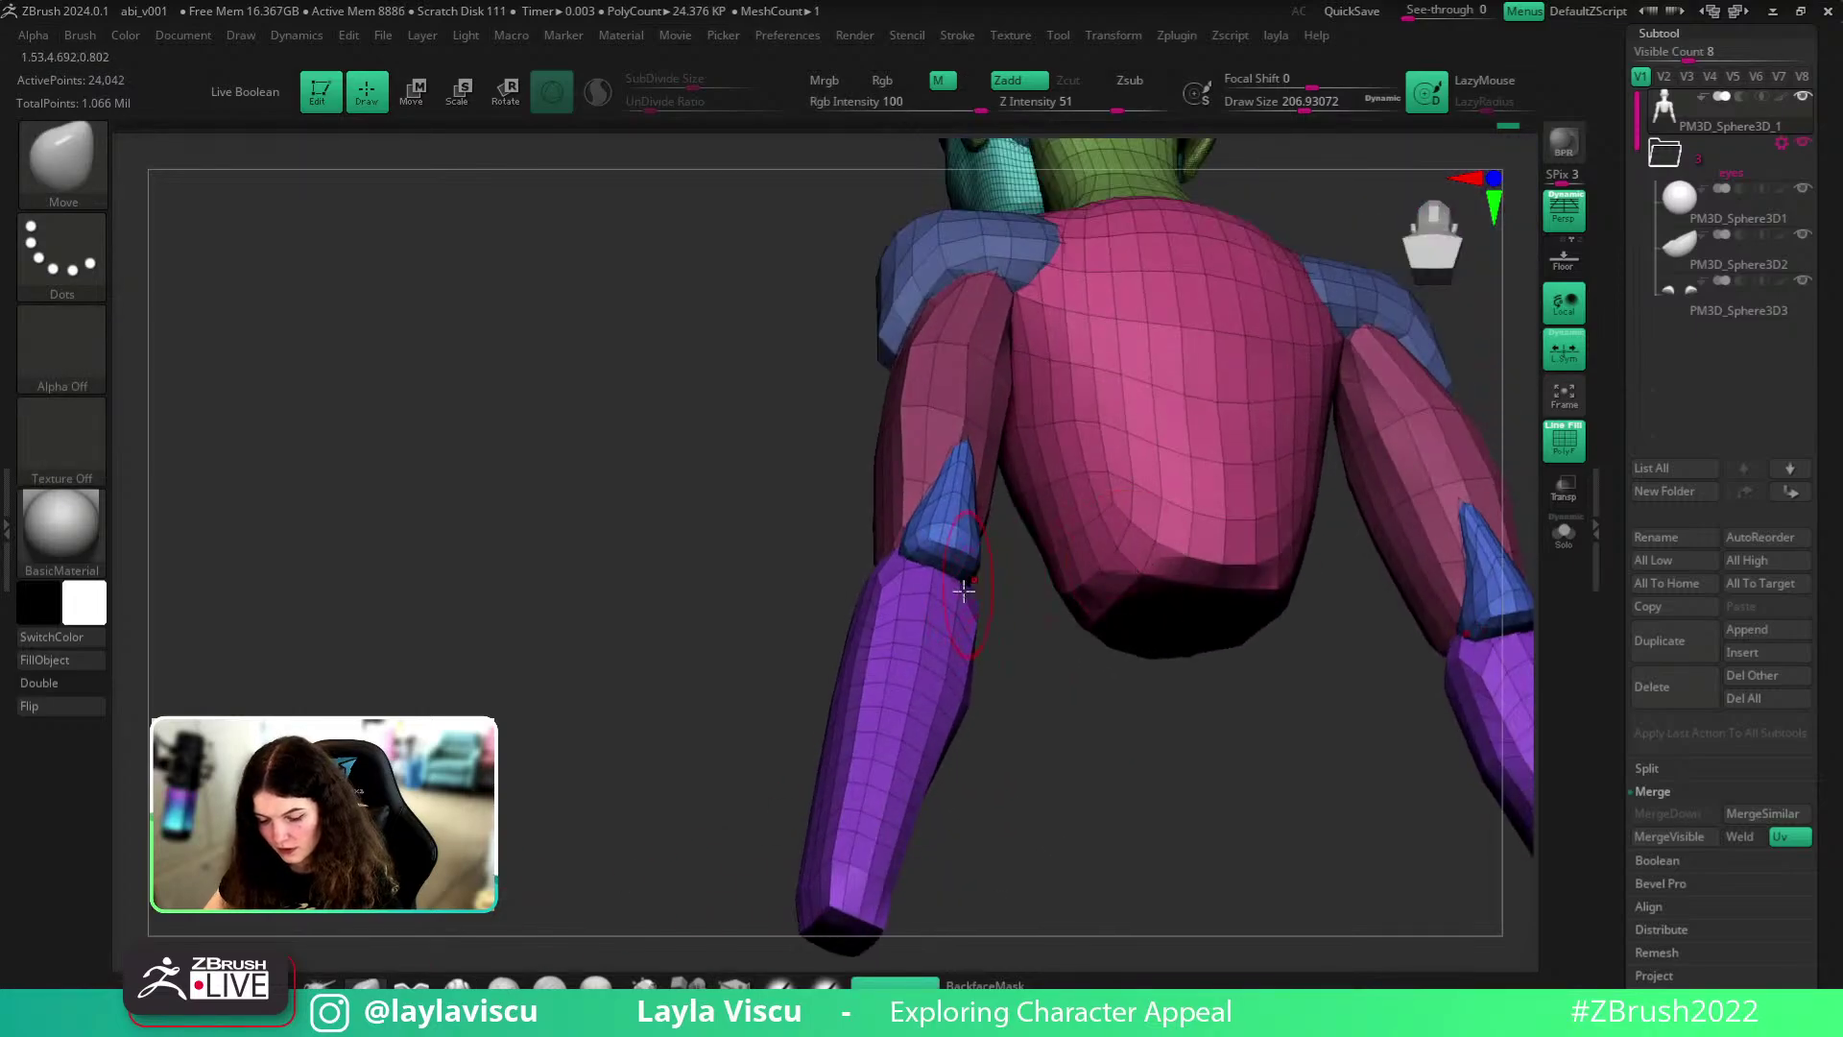
pyautogui.moveTo(1081, 747)
pyautogui.mouseDown()
pyautogui.moveTo(1103, 729)
pyautogui.moveTo(986, 597)
pyautogui.mouseUp()
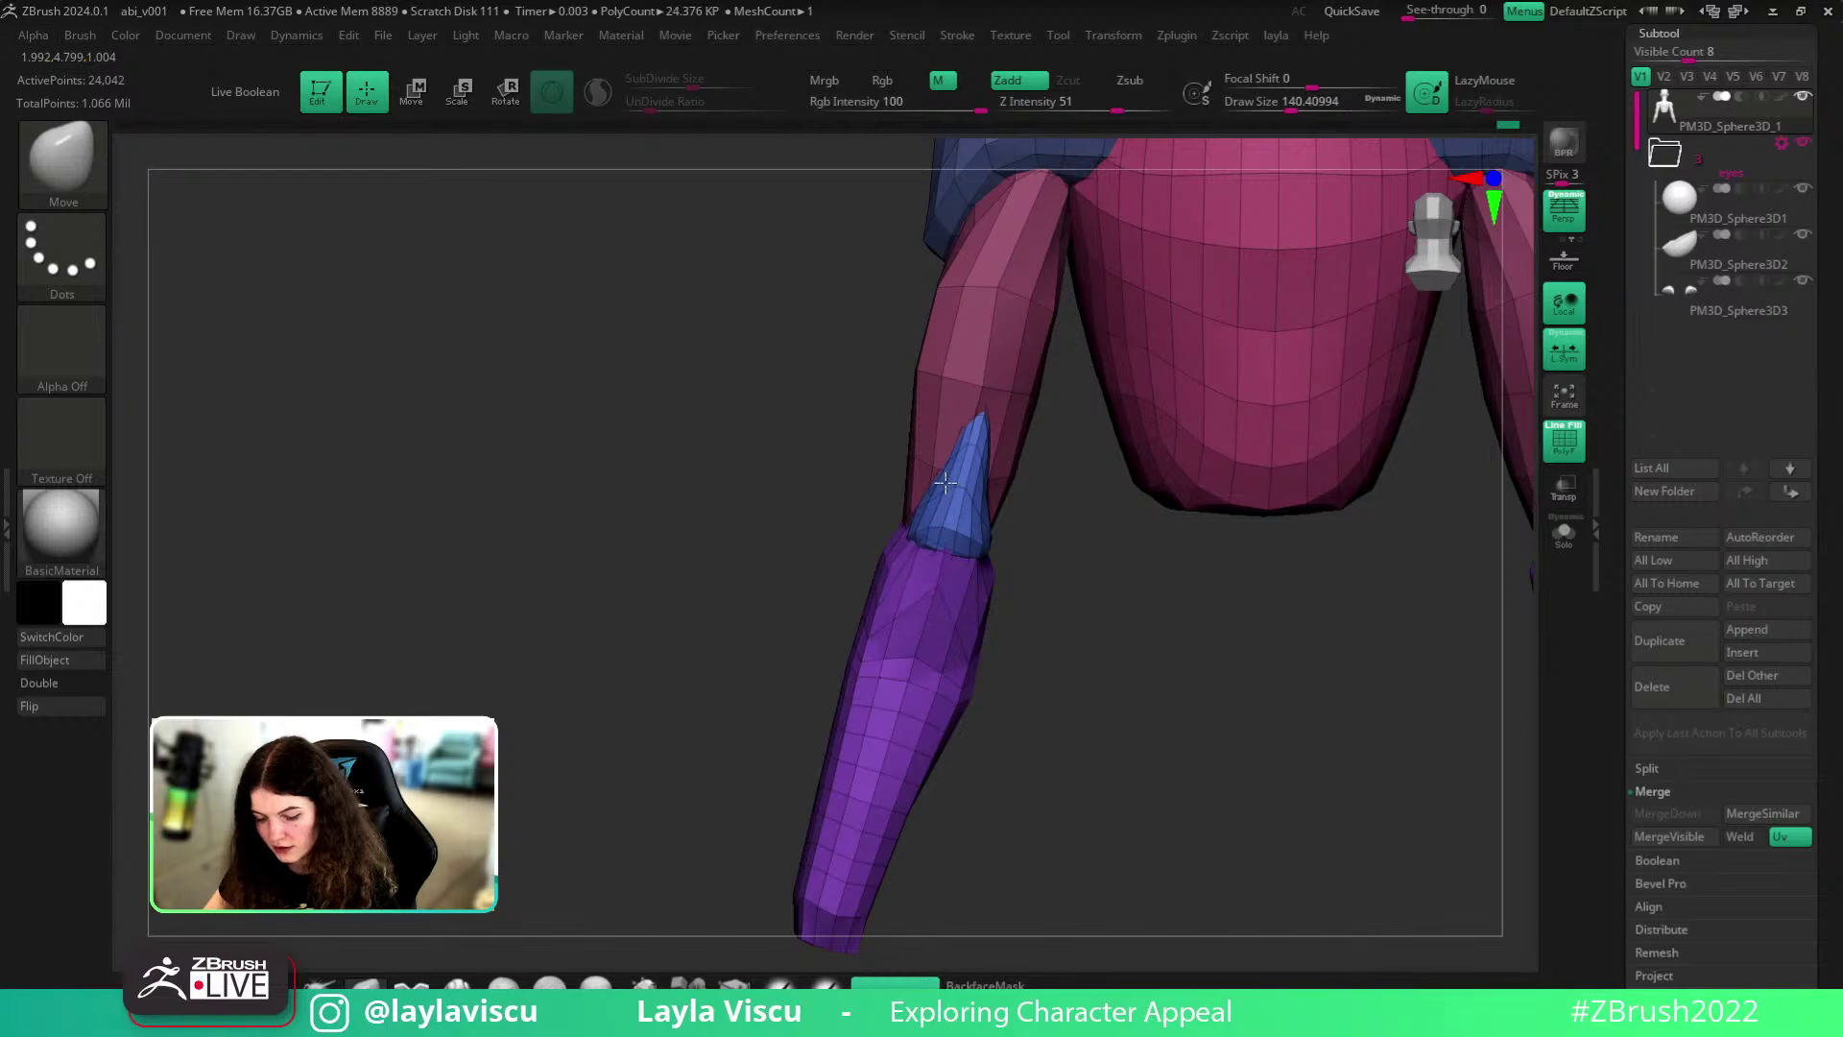
pyautogui.press('s')
pyautogui.moveTo(896, 622); pyautogui.dragTo(938, 601)
pyautogui.hotkey('shift', 'f')
pyautogui.moveTo(1131, 667)
pyautogui.keyDown('alt'); pyautogui.mouseDown()
pyautogui.moveTo(1000, 674)
pyautogui.moveTo(1075, 660)
pyautogui.mouseUp(); pyautogui.keyUp('alt')
# - Tighten the forearms in the side view with an enlarged Pinch brush and check the whole figure from the front
pyautogui.keyDown('ctrl'); pyautogui.moveTo(930, 630); pyautogui.dragTo(1020, 683, button='right'); pyautogui.keyUp('ctrl')
pyautogui.moveTo(1078, 671)
pyautogui.mouseDown()
pyautogui.moveTo(1066, 728)
pyautogui.moveTo(1021, 748)
pyautogui.moveTo(954, 625)
pyautogui.moveTo(1172, 679)
pyautogui.moveTo(995, 628)
pyautogui.mouseUp()
pyautogui.press('shift')
pyautogui.press(']')
pyautogui.press(']')
pyautogui.press('b')
pyautogui.press('p')
pyautogui.press('i')
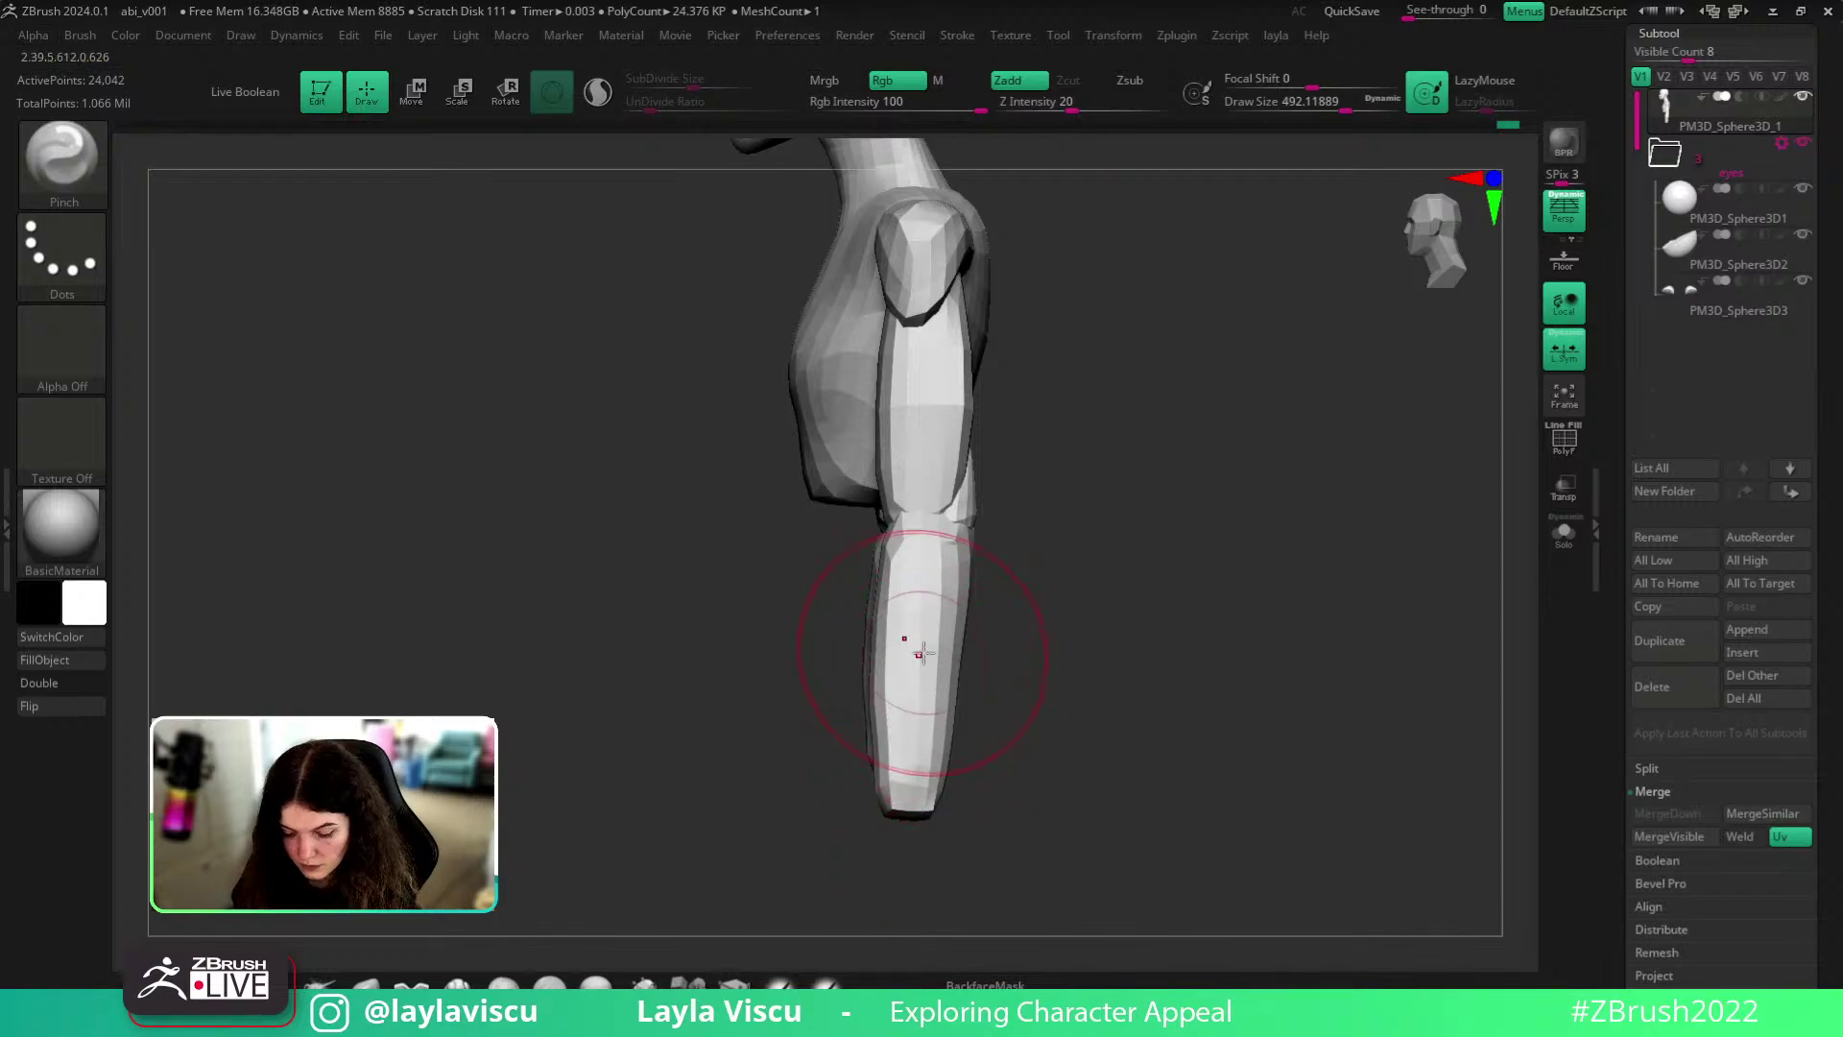
pyautogui.moveTo(993, 680); pyautogui.dragTo(999, 716, button='right')
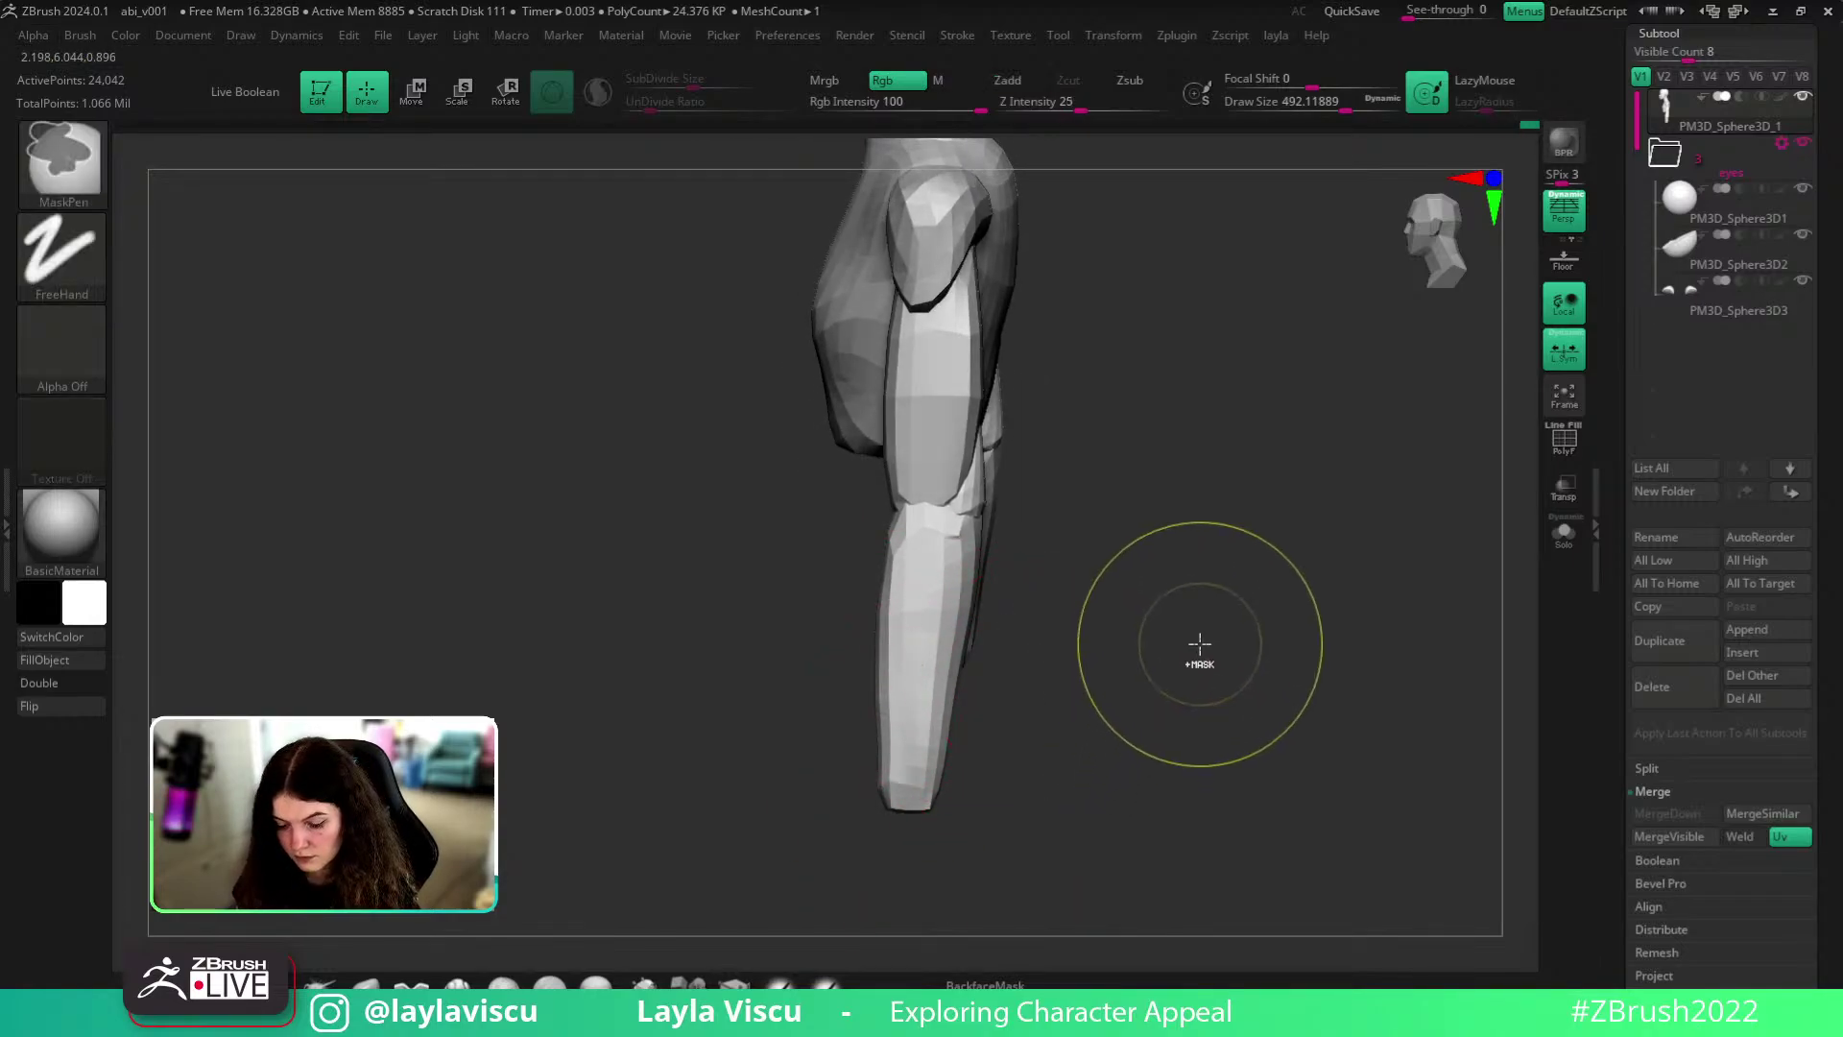
pyautogui.keyDown('ctrl'); pyautogui.moveTo(1199, 643); pyautogui.dragTo(1195, 536, button='right'); pyautogui.keyUp('ctrl')
pyautogui.moveTo(1195, 534)
pyautogui.keyDown('shift'); pyautogui.mouseDown()
pyautogui.moveTo(1148, 646)
pyautogui.moveTo(1180, 704)
pyautogui.mouseUp(); pyautogui.keyUp('shift')
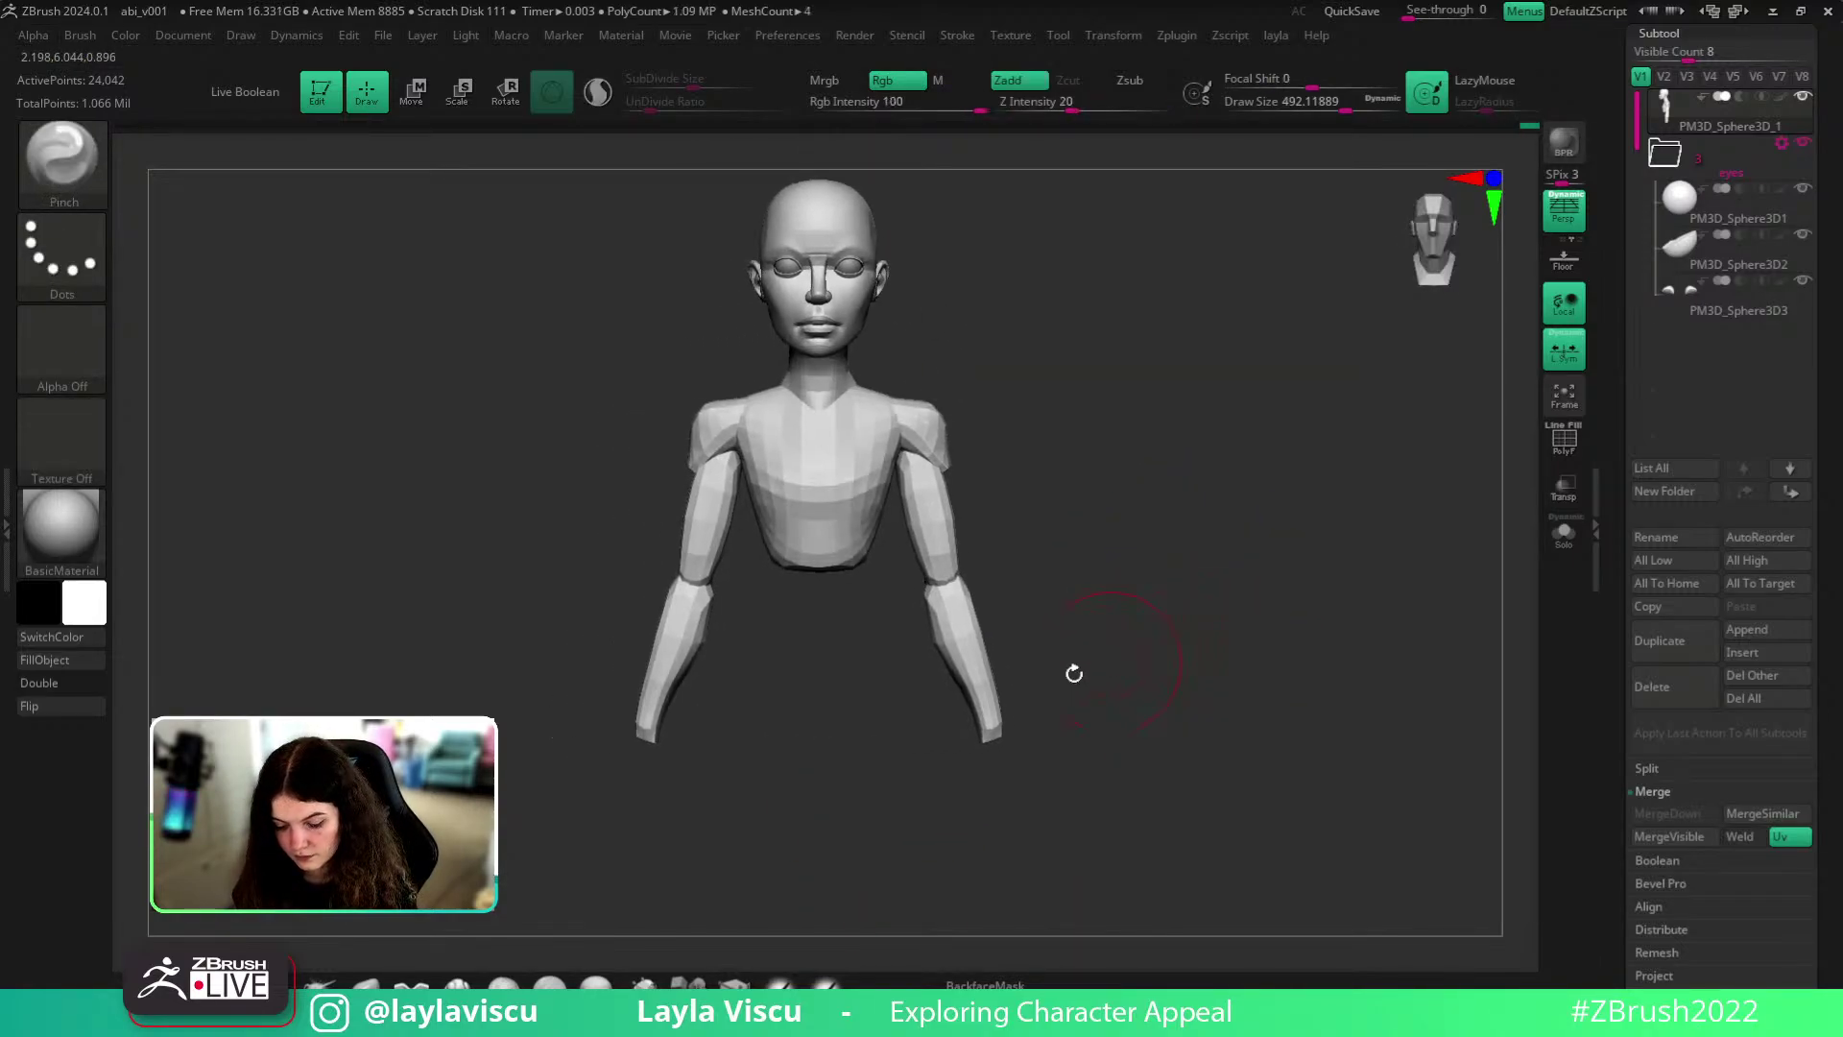
# - Refine the outer contour of the lower forearms in the front view with the Move brush
pyautogui.press('b')
pyautogui.press('m')
pyautogui.press('v')
pyautogui.press('s')
pyautogui.moveTo(997, 693); pyautogui.dragTo(988, 697)
pyautogui.moveTo(1049, 629)
pyautogui.keyDown('ctrl'); pyautogui.mouseDown(button='right')
pyautogui.moveTo(1123, 590)
pyautogui.moveTo(1055, 587)
pyautogui.moveTo(1176, 588)
pyautogui.moveTo(1216, 650)
pyautogui.mouseUp(button='right'); pyautogui.keyUp('ctrl')
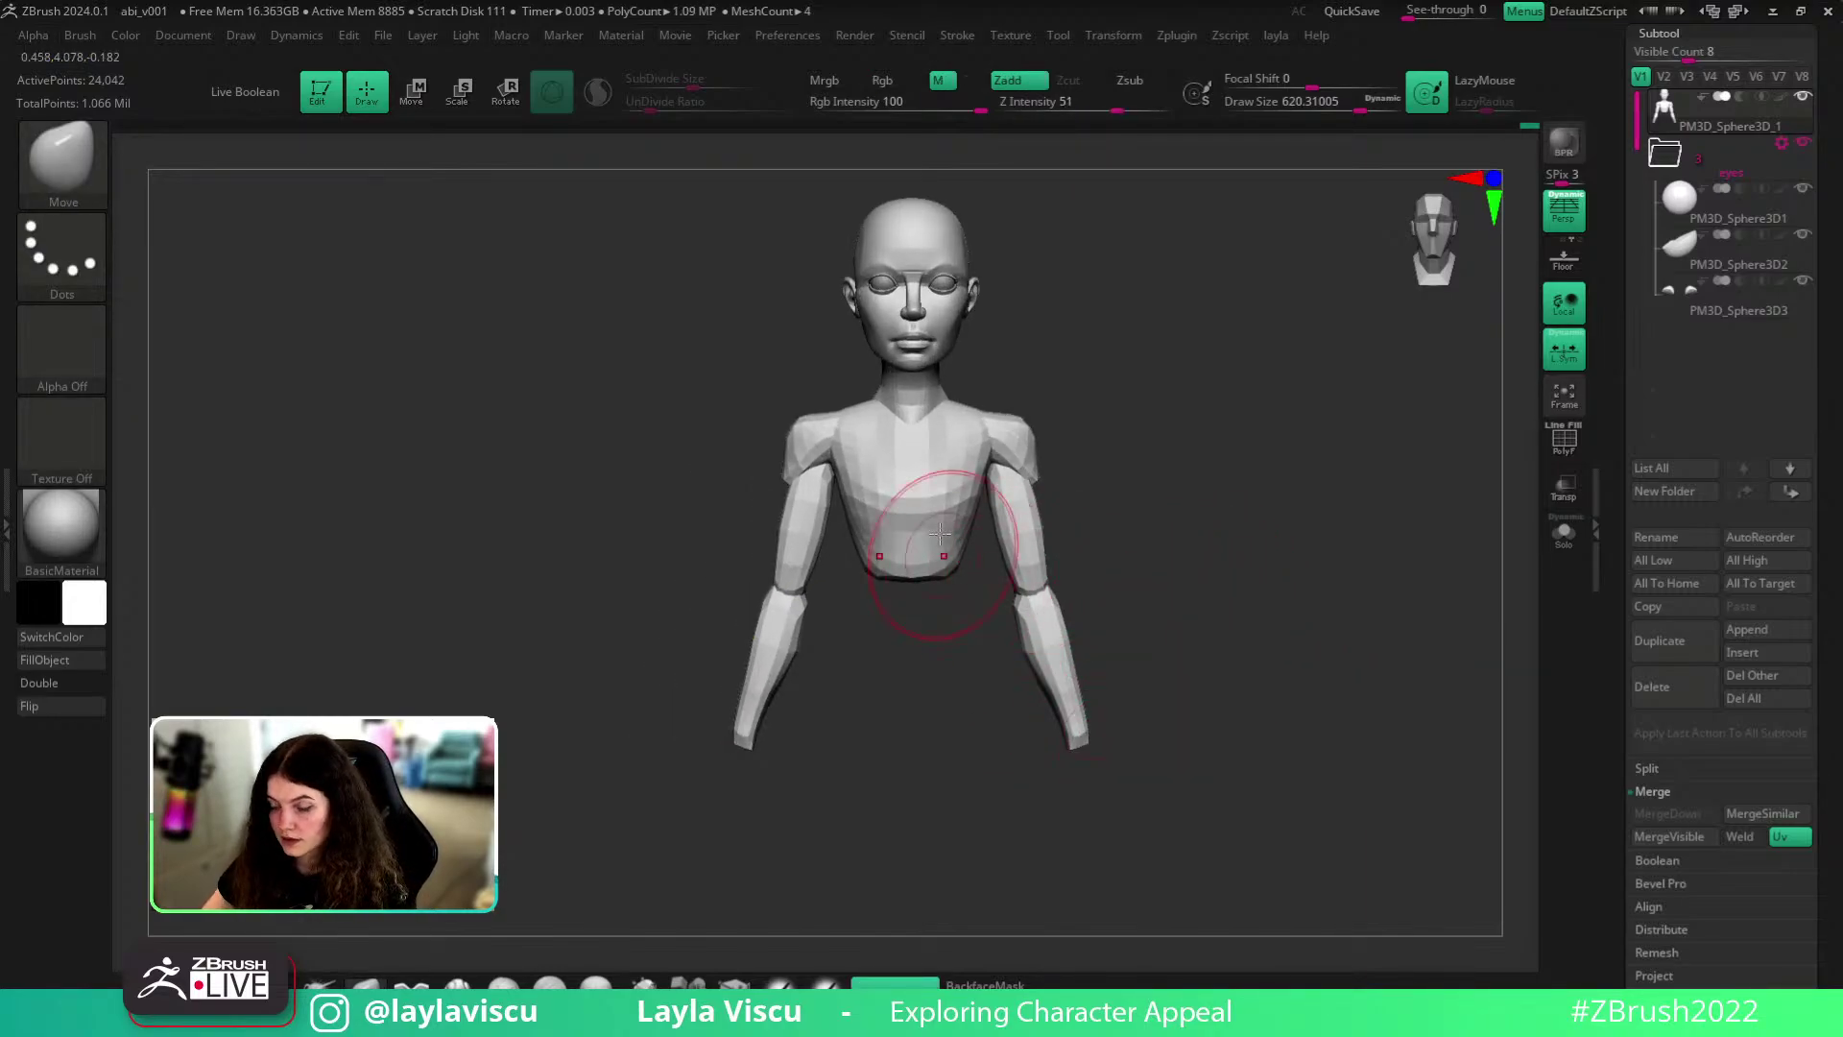
# - Widen the bottom of the ribcage in the front view with a large Move brush
pyautogui.moveTo(1135, 541); pyautogui.dragTo(1131, 544, button='right')
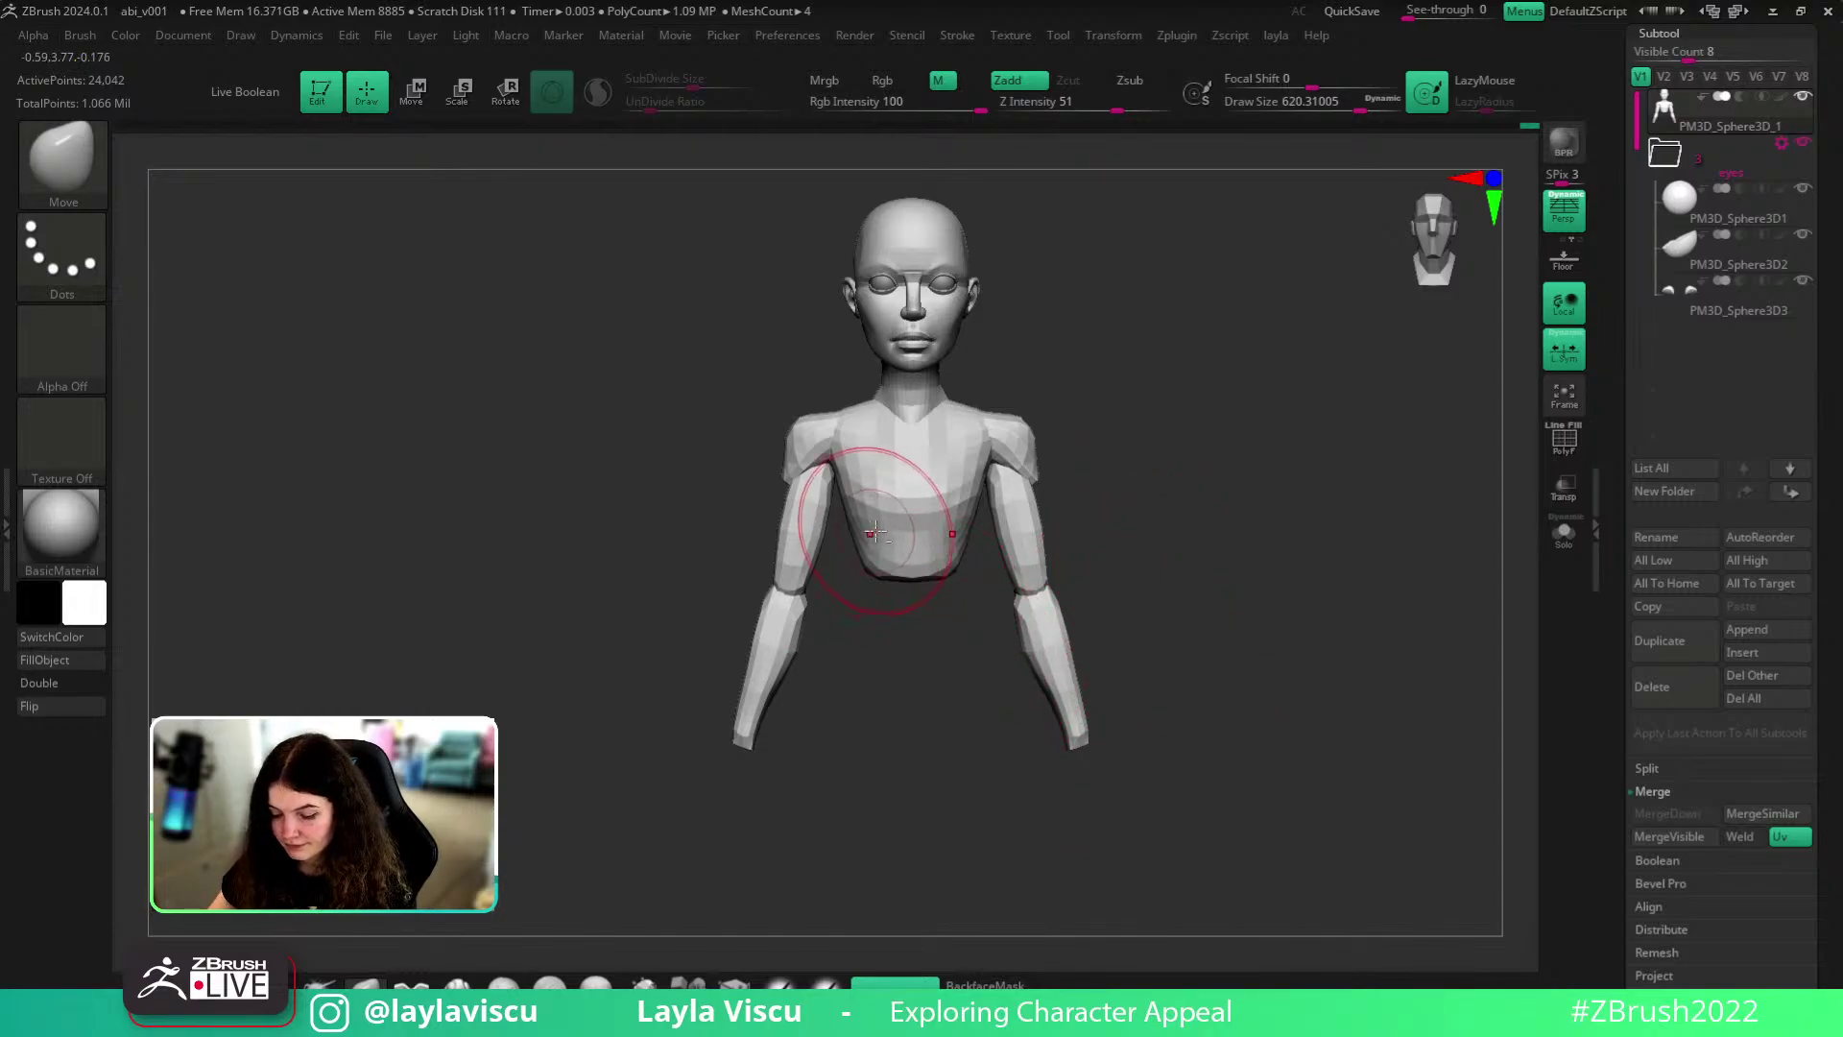
pyautogui.press('s')
pyautogui.keyDown('ctrl'); pyautogui.moveTo(879, 530); pyautogui.dragTo(918, 556, button='right'); pyautogui.keyUp('ctrl')
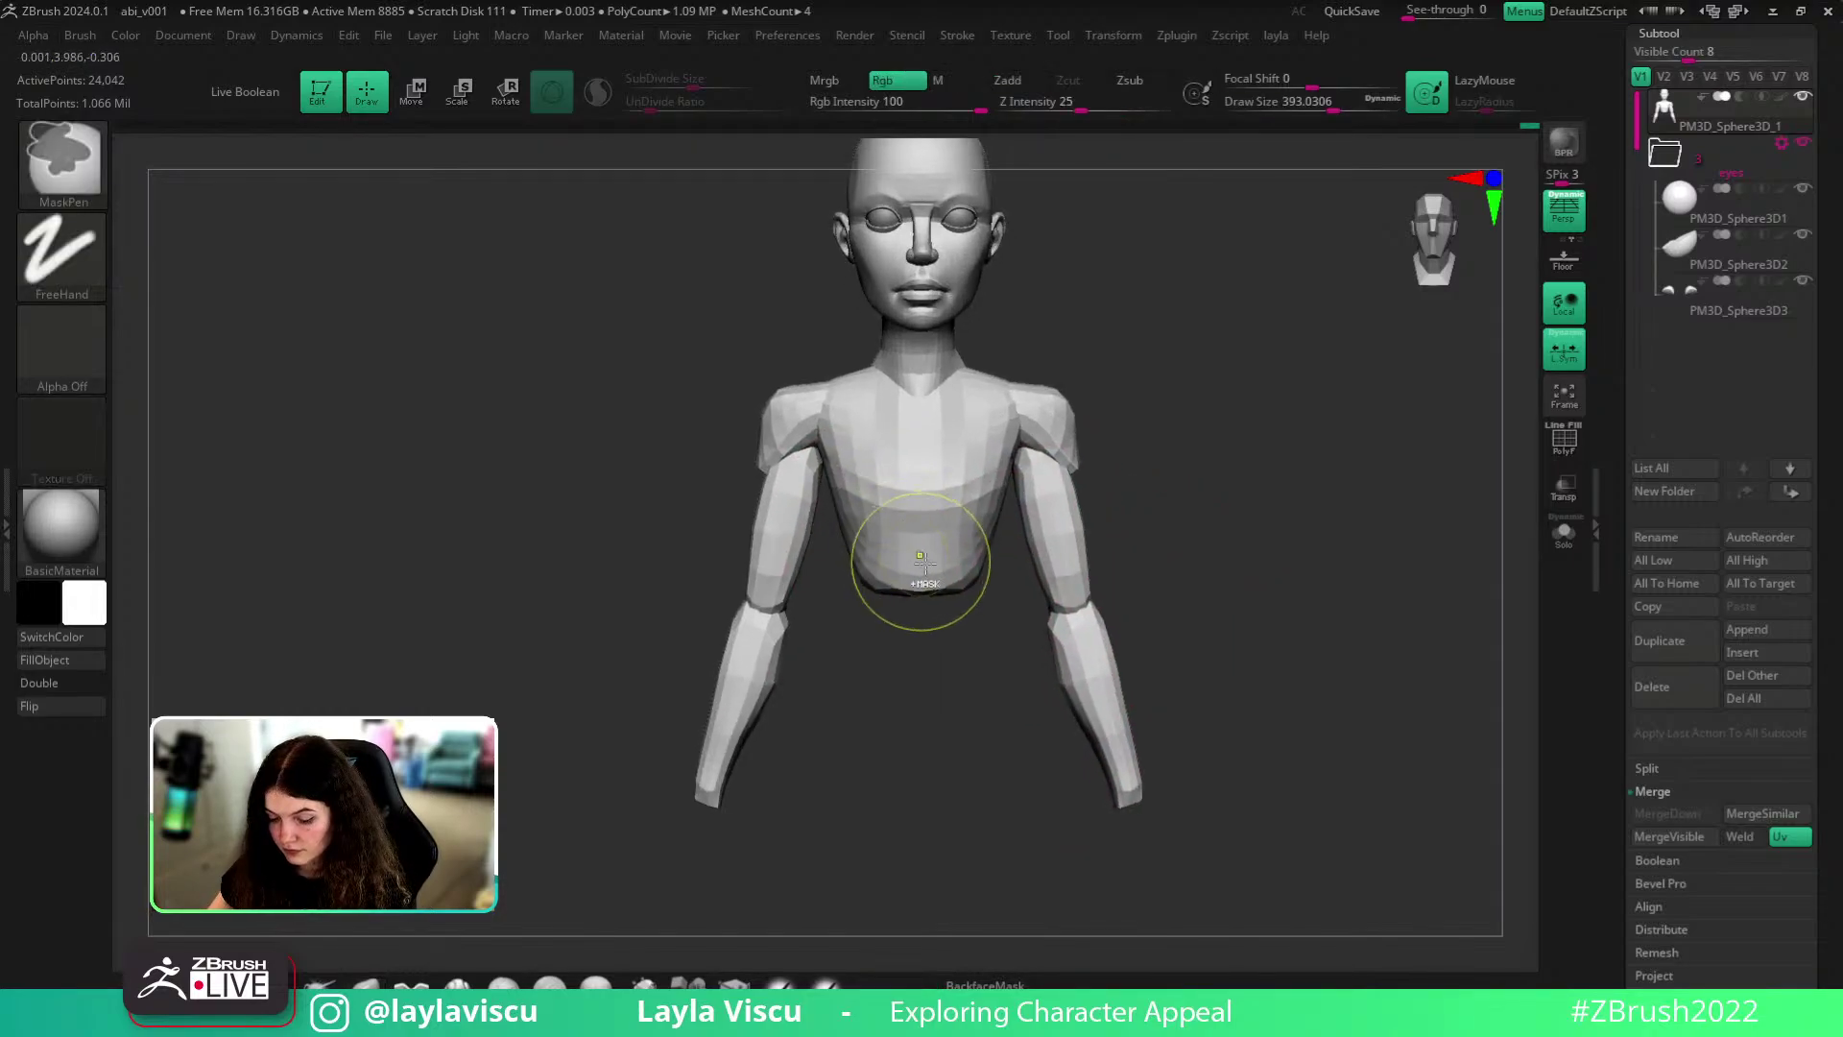
pyautogui.press('s')
pyautogui.moveTo(988, 573); pyautogui.dragTo(985, 573)
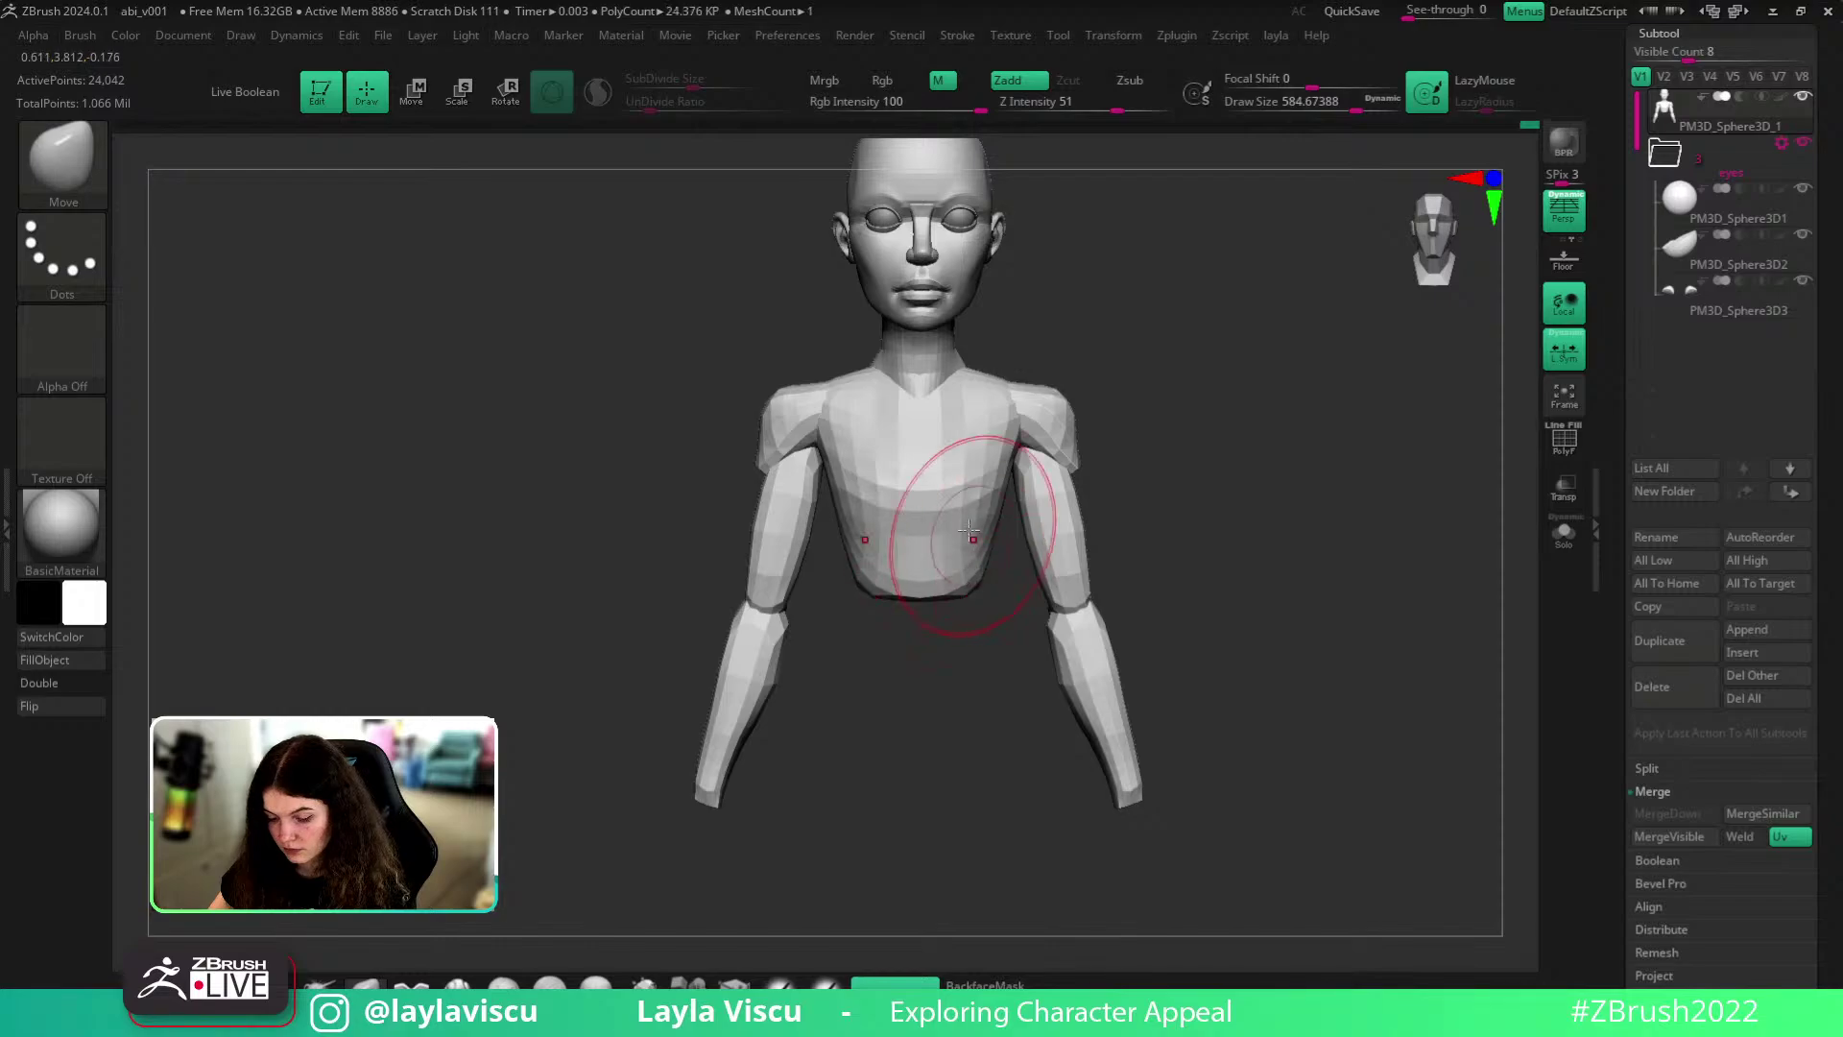
# - Adjust the contour of the neck in the side view with the Move brush
pyautogui.moveTo(1061, 490)
pyautogui.mouseDown(button='right')
pyautogui.moveTo(1201, 564)
pyautogui.moveTo(1164, 538)
pyautogui.moveTo(1110, 551)
pyautogui.moveTo(1191, 597)
pyautogui.mouseUp(button='right')
pyautogui.keyDown('ctrl'); pyautogui.moveTo(915, 471); pyautogui.dragTo(968, 499, button='right'); pyautogui.keyUp('ctrl')
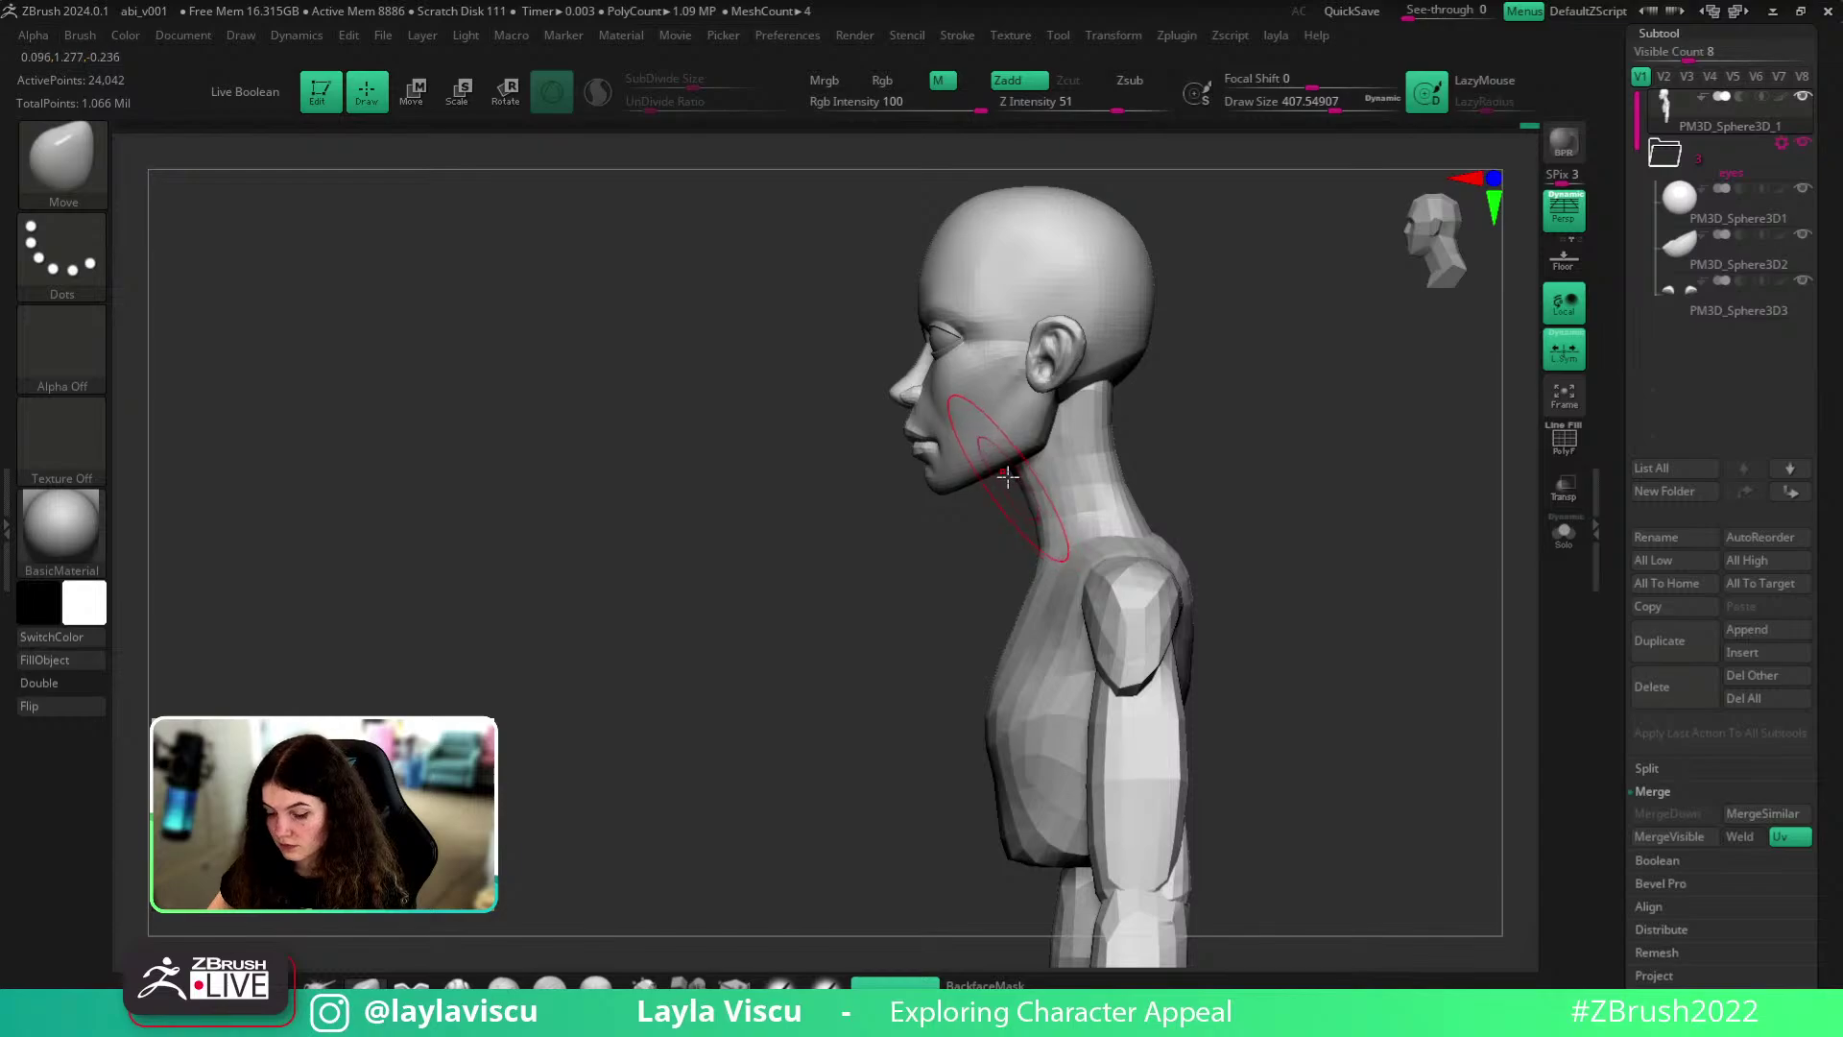
pyautogui.press('ctrl')
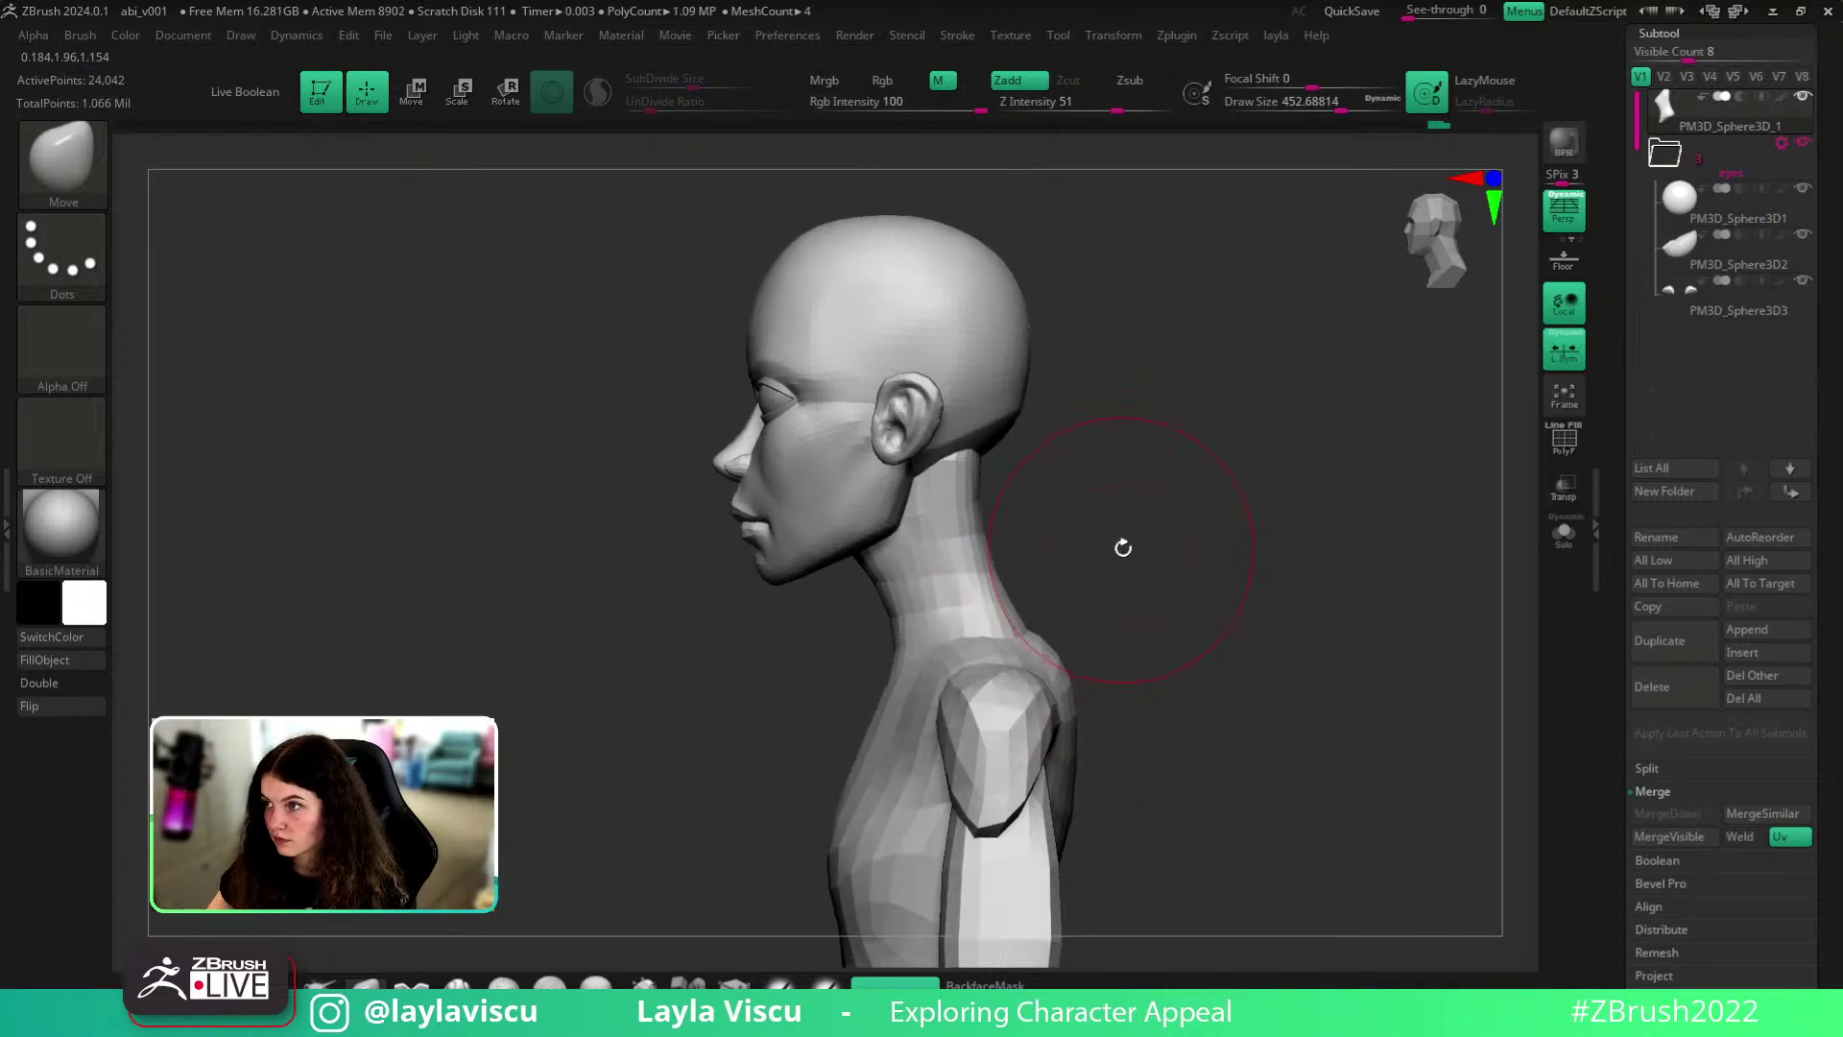
pyautogui.press('s')
pyautogui.moveTo(1119, 543); pyautogui.dragTo(1108, 535)
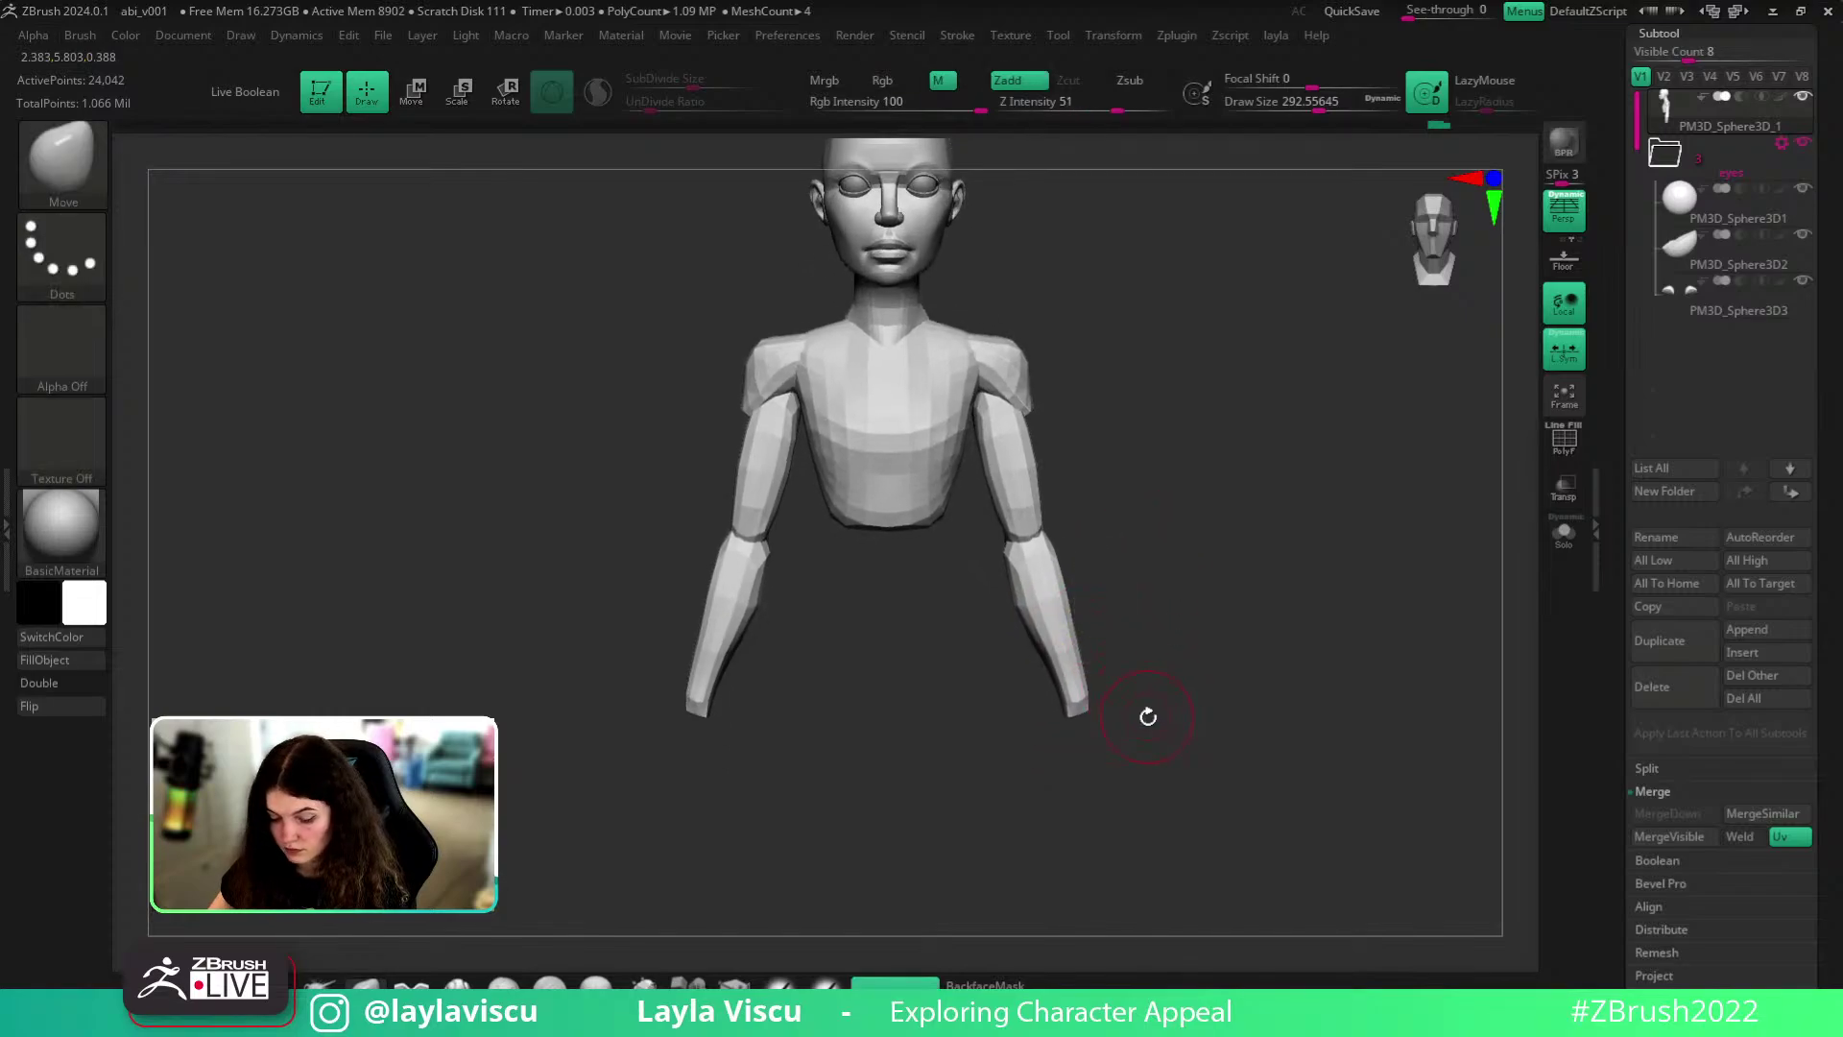
# - Insert Cube primitives at the wrists with the IMM_3DCW brush and turn on PolyFrame
pyautogui.press('b')
pyautogui.press('i')
pyautogui.click(1586, 888)
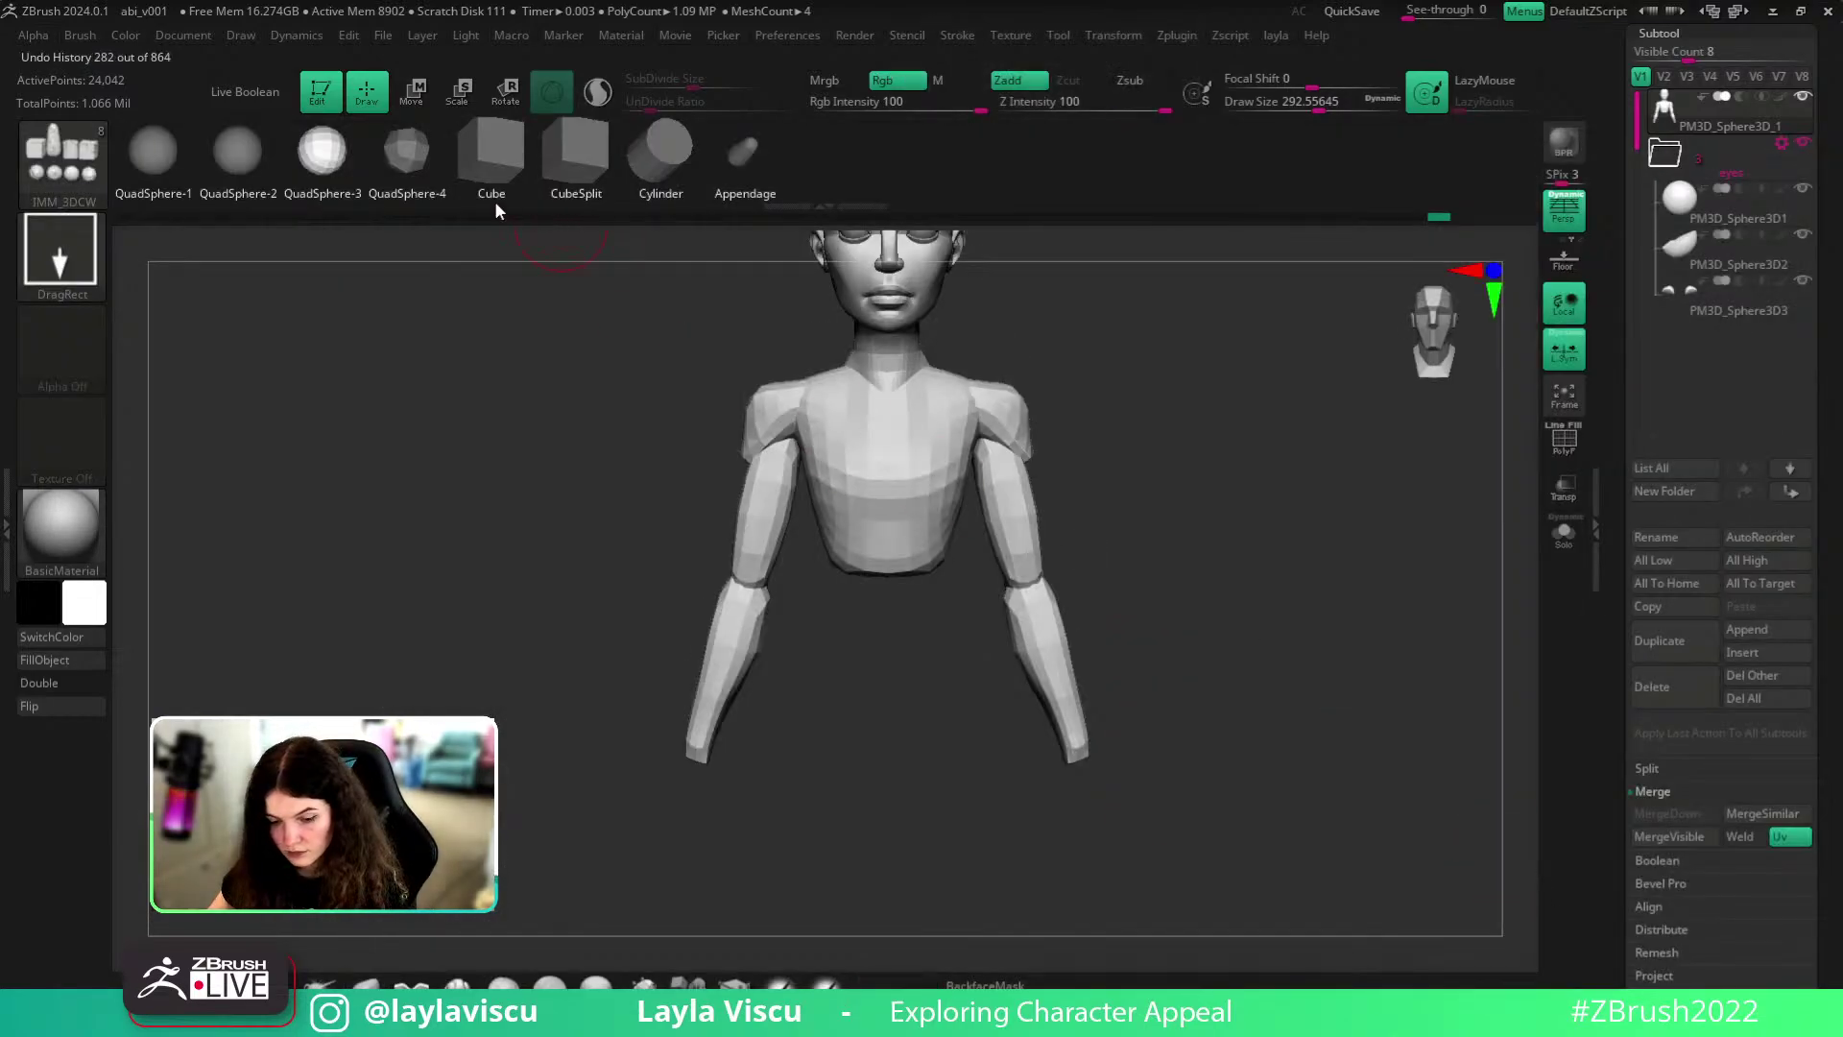
pyautogui.moveTo(1166, 710); pyautogui.dragTo(1110, 491)
pyautogui.hotkey('shift', 'f')
pyautogui.moveTo(1310, 542); pyautogui.dragTo(1225, 637)
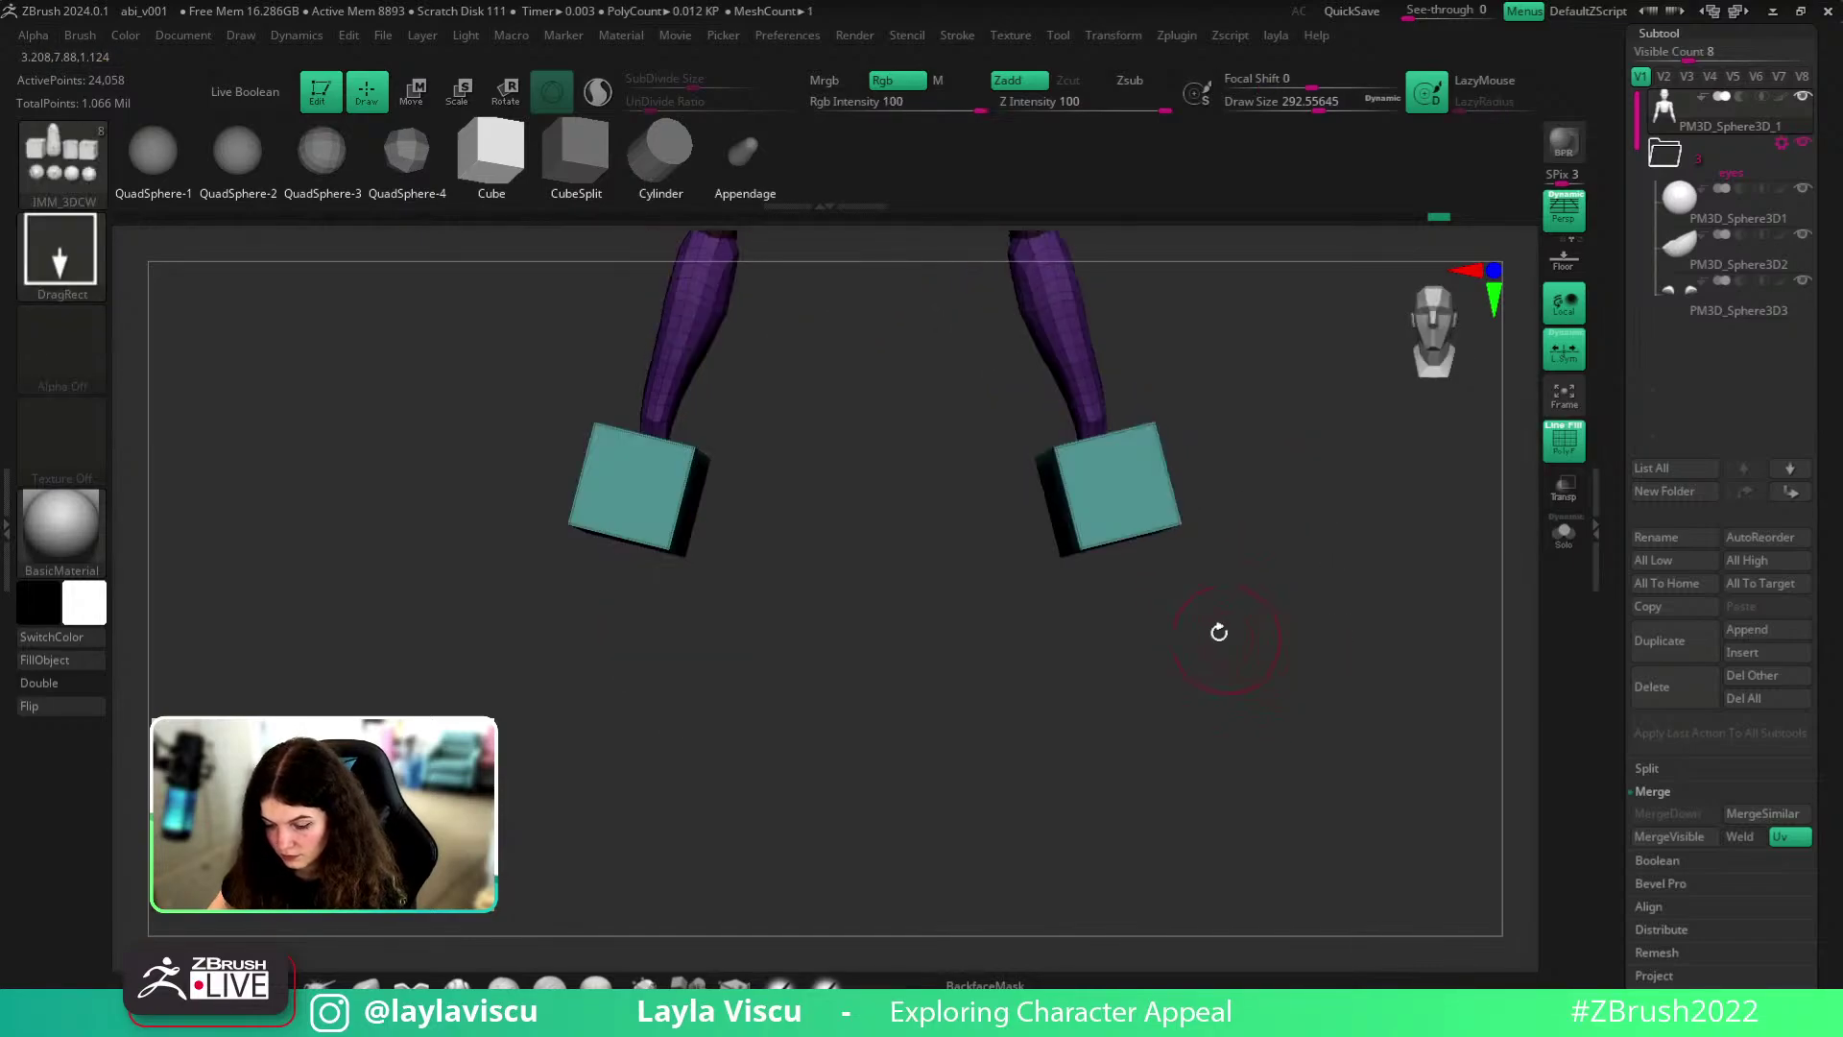
# - Flatten the wrist cubes into palm blocks and align them with the forearms using the Gizmo
pyautogui.press('w')
pyautogui.moveTo(1042, 460); pyautogui.dragTo(1267, 455)
pyautogui.keyDown('ctrl'); pyautogui.moveTo(1276, 457); pyautogui.dragTo(1411, 604, button='right'); pyautogui.keyUp('ctrl')
pyautogui.moveTo(1032, 454); pyautogui.dragTo(1107, 438)
pyautogui.moveTo(1341, 498); pyautogui.dragTo(1184, 530)
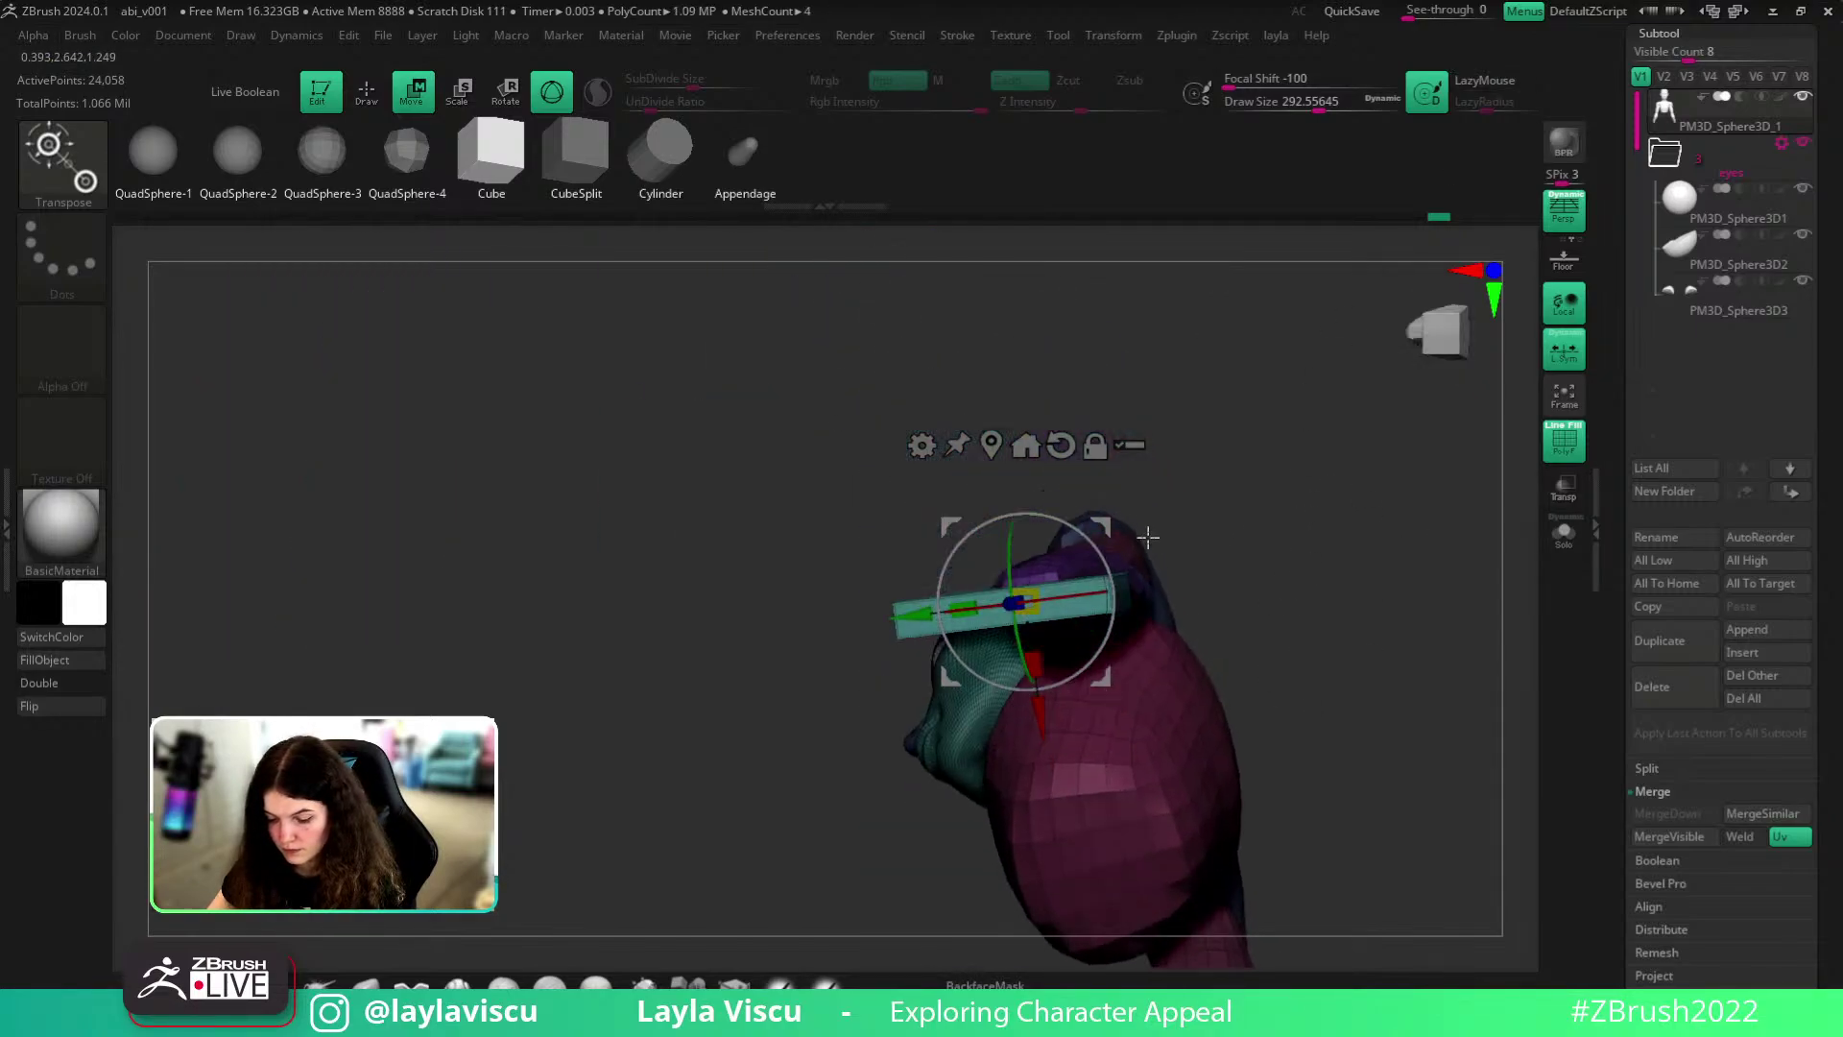
pyautogui.moveTo(1039, 526); pyautogui.dragTo(1033, 524)
# - Adjust the palm blocks at the wrists with the Move brush and scale them slightly with the Gizmo
pyautogui.click(366, 984)
pyautogui.keyDown('alt'); pyautogui.moveTo(1289, 586); pyautogui.dragTo(1271, 317); pyautogui.keyUp('alt')
pyautogui.moveTo(1319, 547)
pyautogui.mouseDown()
pyautogui.moveTo(1379, 590)
pyautogui.moveTo(1283, 637)
pyautogui.mouseUp()
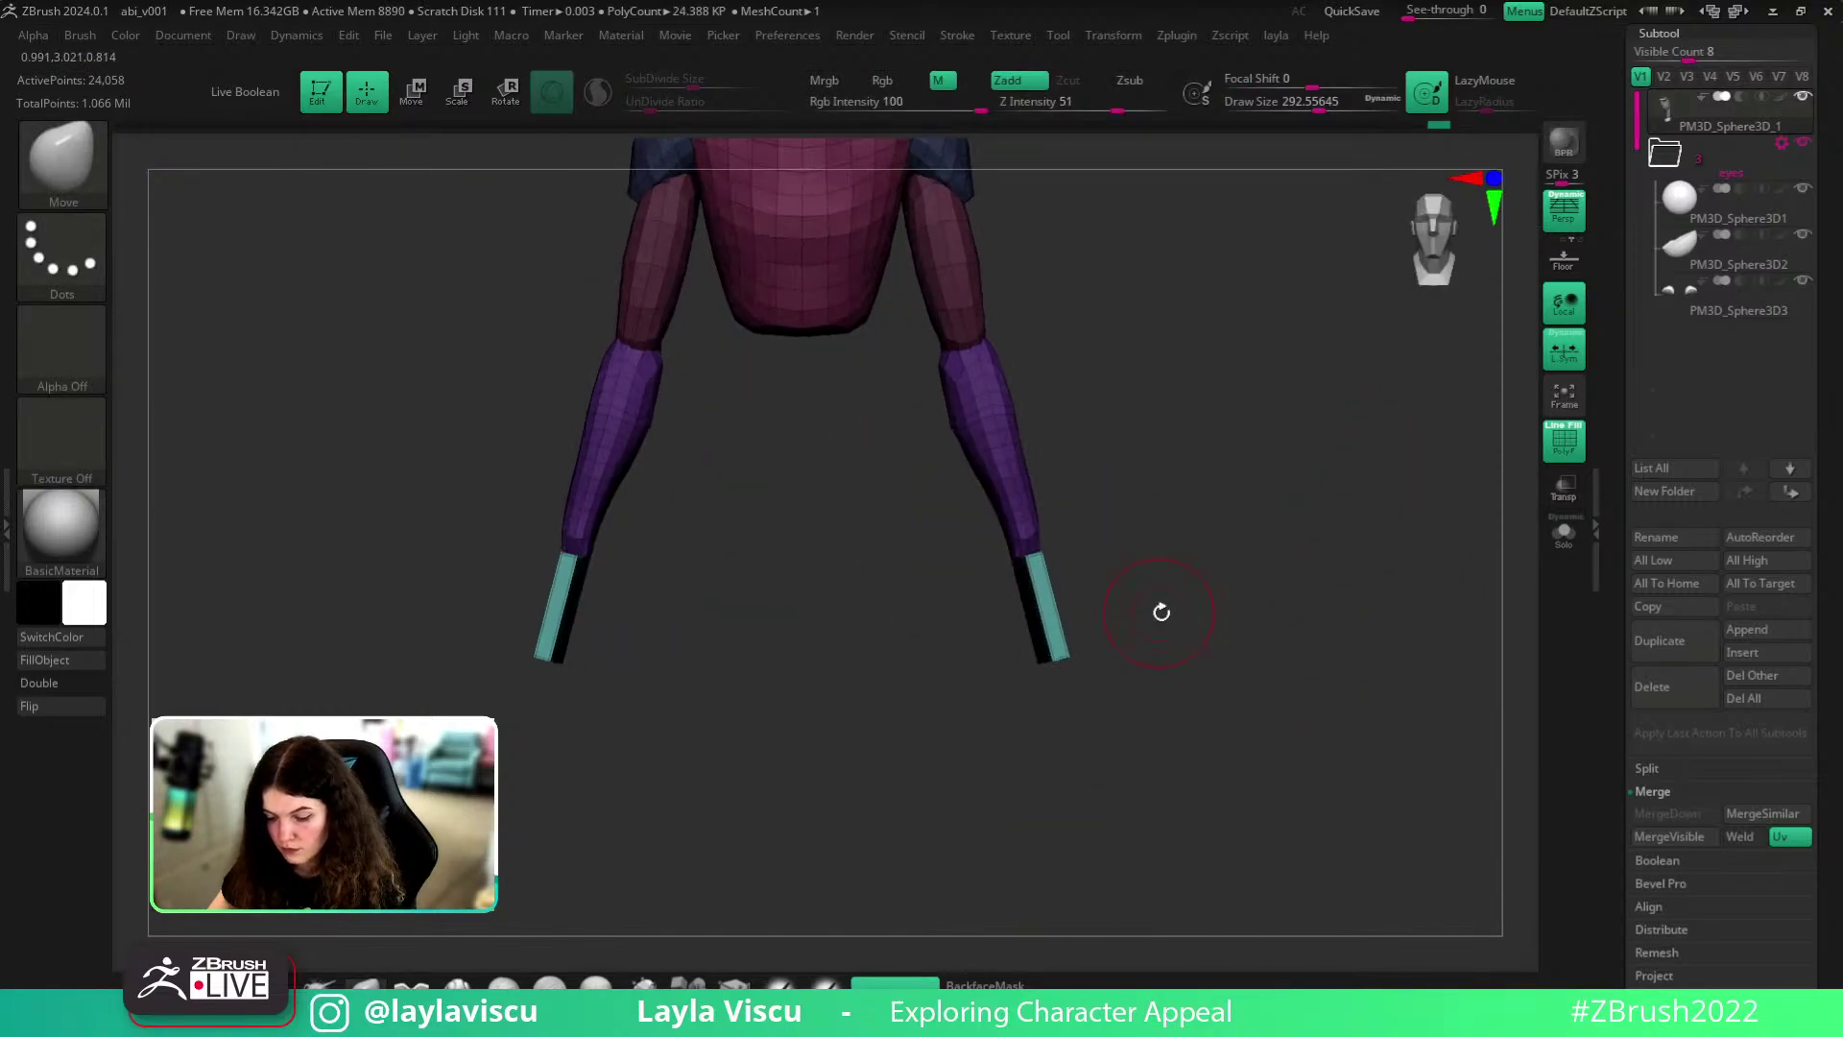
pyautogui.keyDown('ctrl'); pyautogui.moveTo(1028, 552); pyautogui.dragTo(1066, 615, button='right'); pyautogui.keyUp('ctrl')
pyautogui.moveTo(1167, 660); pyautogui.dragTo(1253, 734)
pyautogui.press('e')
pyautogui.moveTo(1050, 665); pyautogui.dragTo(1048, 647)
pyautogui.press('q')
# - Taper the palm blocks toward the wrists in the side view with the Move brush
pyautogui.moveTo(1238, 754)
pyautogui.mouseDown()
pyautogui.moveTo(1148, 695)
pyautogui.moveTo(1284, 765)
pyautogui.moveTo(967, 687)
pyautogui.mouseUp()
pyautogui.press('s')
pyautogui.click(978, 658)
pyautogui.press('s')
pyautogui.click(977, 582)
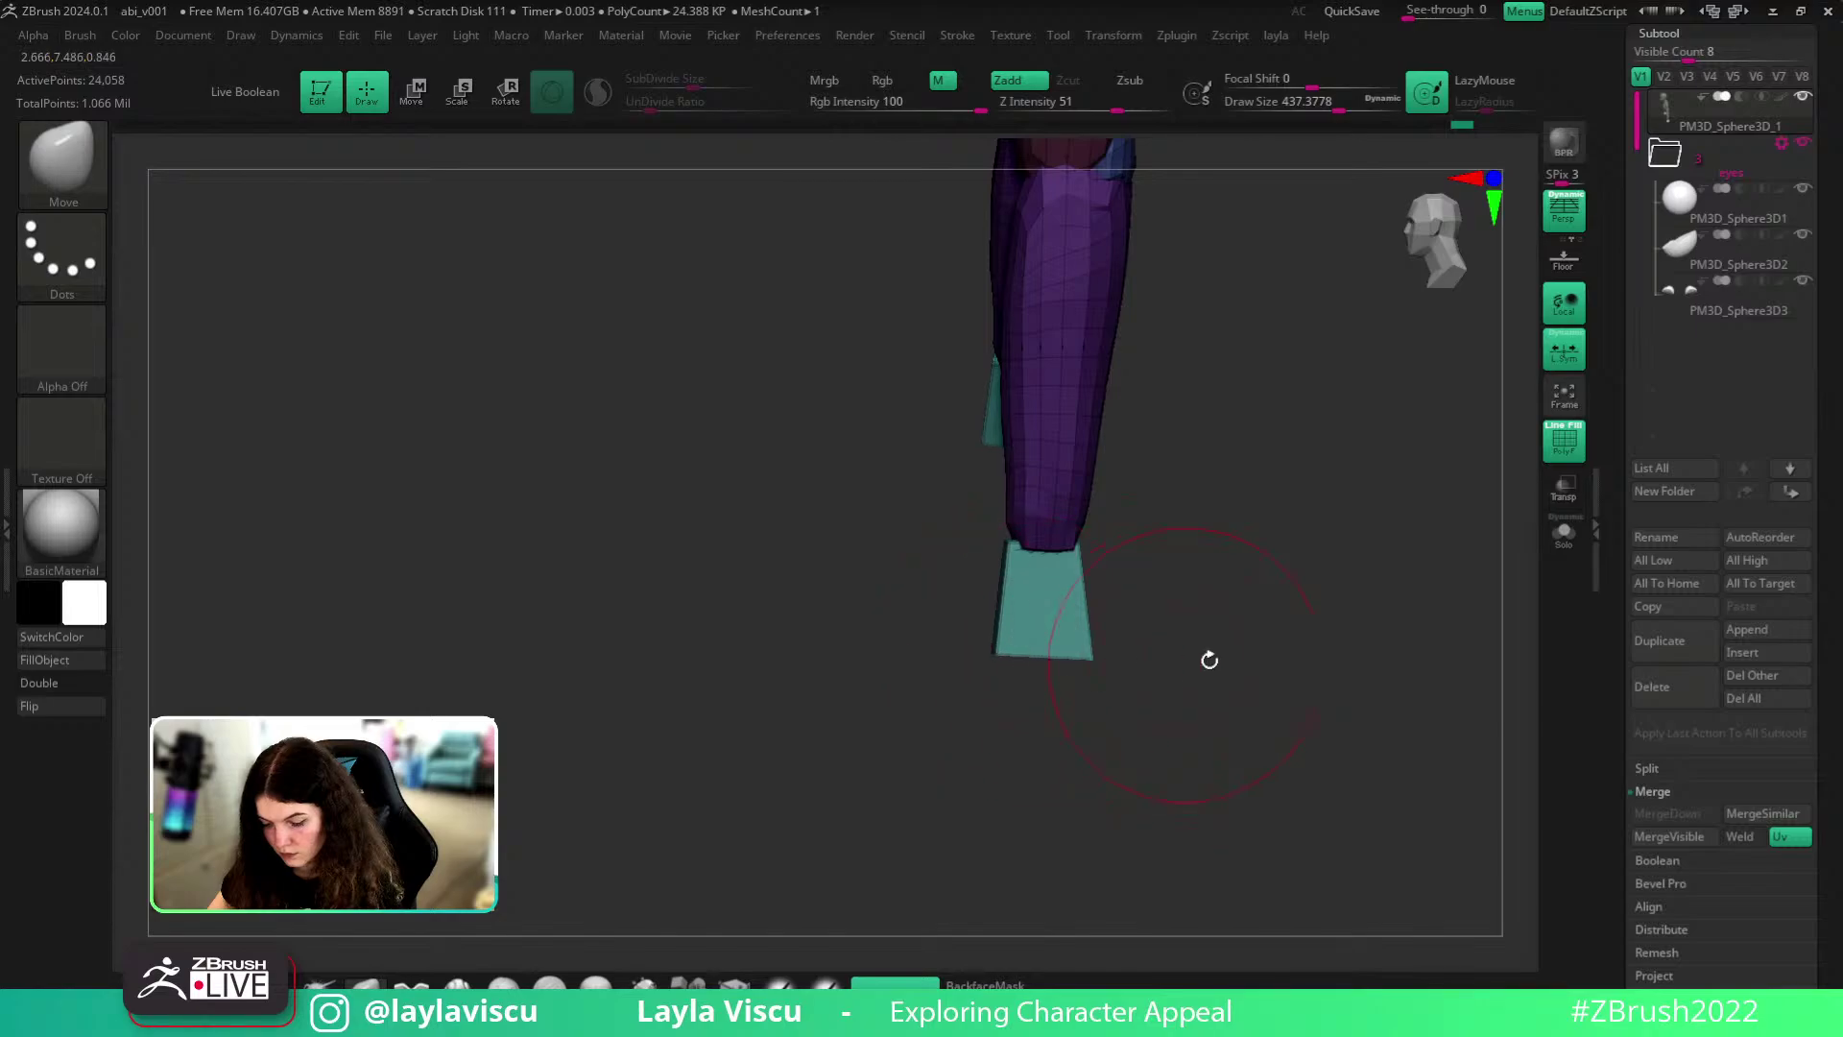
# - Duplicate the palm blocks with the Gizmo and scale the copies down for the thumb bases
pyautogui.press('w')
pyautogui.keyDown('ctrl'); pyautogui.moveTo(925, 532); pyautogui.dragTo(904, 532); pyautogui.keyUp('ctrl')
pyautogui.keyDown('shift'); pyautogui.moveTo(1233, 587); pyautogui.dragTo(1411, 585); pyautogui.keyUp('shift')
pyautogui.moveTo(1061, 525); pyautogui.dragTo(1004, 545)
pyautogui.keyDown('ctrl'); pyautogui.moveTo(1006, 543); pyautogui.dragTo(1008, 605, button='right'); pyautogui.keyUp('ctrl')
pyautogui.moveTo(1028, 530); pyautogui.dragTo(885, 487)
# - Rotate and position the thumb base blocks against the front edges of the palms with the Gizmo
pyautogui.moveTo(1037, 569); pyautogui.dragTo(1263, 806)
pyautogui.moveTo(1086, 586); pyautogui.dragTo(1075, 597)
pyautogui.moveTo(1119, 706); pyautogui.dragTo(955, 538)
pyautogui.moveTo(1206, 608); pyautogui.dragTo(1046, 556)
pyautogui.moveTo(936, 467); pyautogui.dragTo(929, 464)
pyautogui.moveTo(1253, 720); pyautogui.dragTo(1280, 763)
pyautogui.moveTo(1126, 498)
pyautogui.keyDown('alt'); pyautogui.mouseDown()
pyautogui.moveTo(1164, 499)
pyautogui.moveTo(1105, 505)
pyautogui.mouseUp(); pyautogui.keyUp('alt')
pyautogui.moveTo(960, 516); pyautogui.dragTo(947, 518)
# - Pull the thumb base blocks closer against the front edges of the palms with the Move brush
pyautogui.press('q')
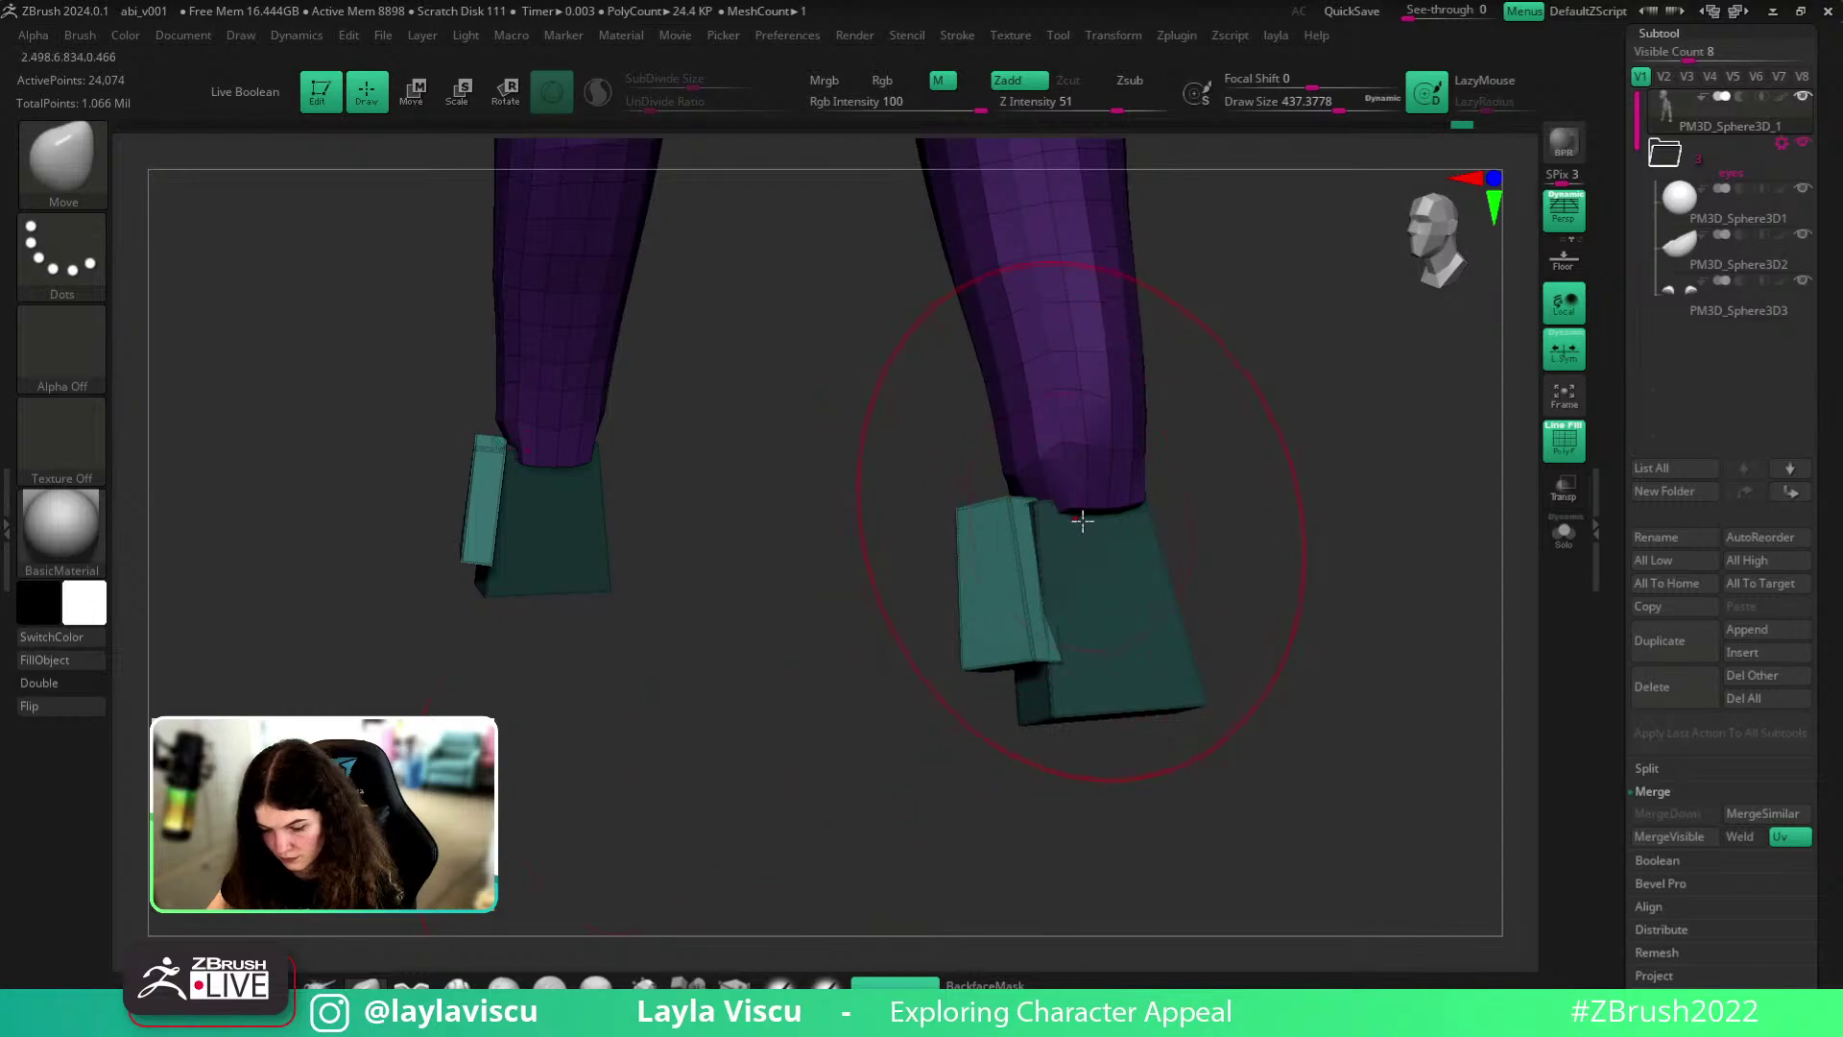
pyautogui.moveTo(1090, 512)
pyautogui.mouseDown()
pyautogui.moveTo(1292, 505)
pyautogui.moveTo(1096, 656)
pyautogui.moveTo(1341, 724)
pyautogui.moveTo(1046, 540)
pyautogui.moveTo(1440, 630)
pyautogui.moveTo(1366, 634)
pyautogui.moveTo(1058, 538)
pyautogui.mouseUp()
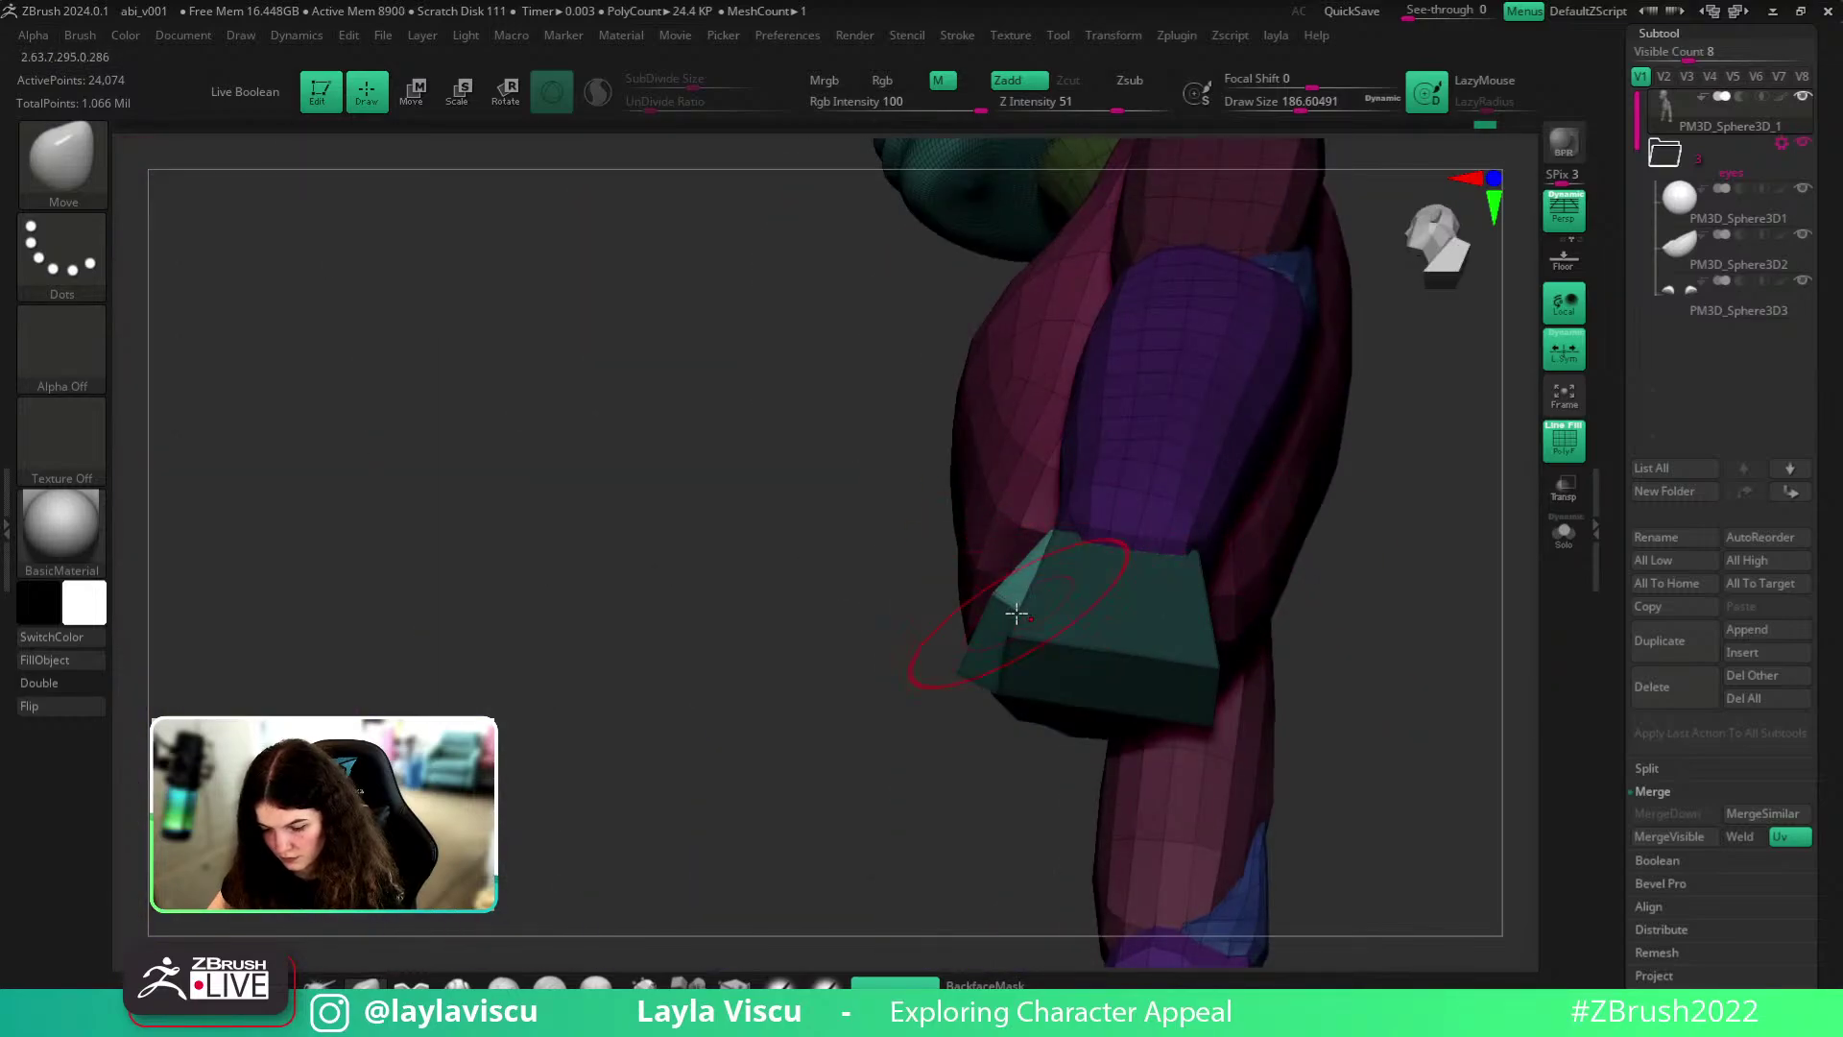
pyautogui.moveTo(1438, 684)
pyautogui.mouseDown()
pyautogui.moveTo(1391, 811)
pyautogui.moveTo(1100, 458)
pyautogui.moveTo(1135, 527)
pyautogui.moveTo(1472, 499)
pyautogui.moveTo(1358, 580)
pyautogui.moveTo(1365, 687)
pyautogui.moveTo(1221, 625)
pyautogui.moveTo(1213, 691)
pyautogui.moveTo(1138, 707)
pyautogui.moveTo(1173, 704)
pyautogui.mouseUp()
pyautogui.hotkey('shift', 'f')
pyautogui.moveTo(1277, 653)
pyautogui.keyDown('alt'); pyautogui.mouseDown()
pyautogui.moveTo(1316, 588)
pyautogui.moveTo(1307, 672)
pyautogui.mouseUp(); pyautogui.keyUp('alt')
pyautogui.moveTo(1032, 573)
pyautogui.mouseDown()
pyautogui.moveTo(1292, 563)
pyautogui.moveTo(1292, 642)
pyautogui.moveTo(1075, 518)
pyautogui.mouseUp()
# - Adjust the upper ends of the thumb base blocks near the wrists with the Move brush
pyautogui.moveTo(1140, 572); pyautogui.dragTo(1095, 573)
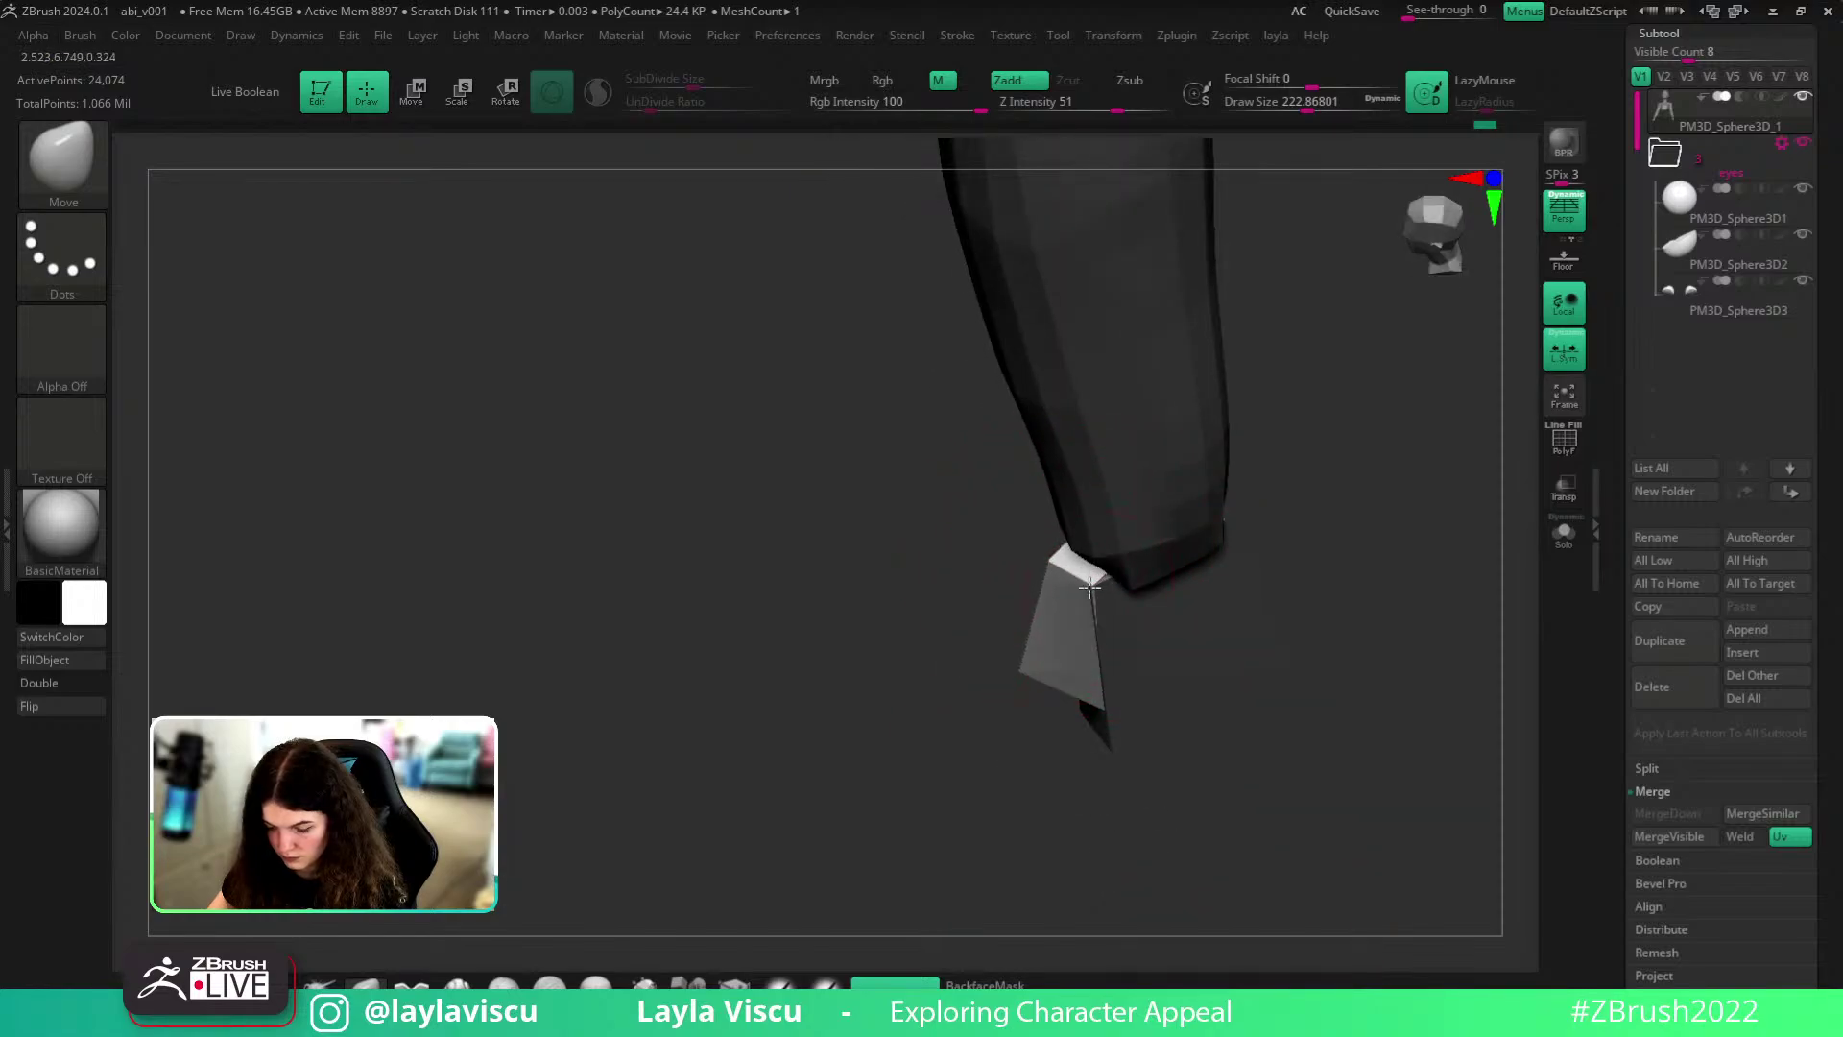
pyautogui.moveTo(1276, 625); pyautogui.dragTo(1255, 608)
pyautogui.moveTo(1081, 590); pyautogui.dragTo(1056, 595)
pyautogui.keyDown('ctrl'); pyautogui.moveTo(1226, 606); pyautogui.dragTo(1228, 739, button='right'); pyautogui.keyUp('ctrl')
pyautogui.keyDown('ctrl'); pyautogui.moveTo(1227, 739); pyautogui.dragTo(1248, 754); pyautogui.keyUp('ctrl')
pyautogui.keyDown('shift'); pyautogui.moveTo(1248, 753); pyautogui.dragTo(1325, 765); pyautogui.keyUp('shift')
pyautogui.keyDown('ctrl'); pyautogui.moveTo(1324, 765); pyautogui.dragTo(1148, 693, button='right'); pyautogui.keyUp('ctrl')
pyautogui.hotkey('shift', 'f')
pyautogui.hotkey('shift', 'f')
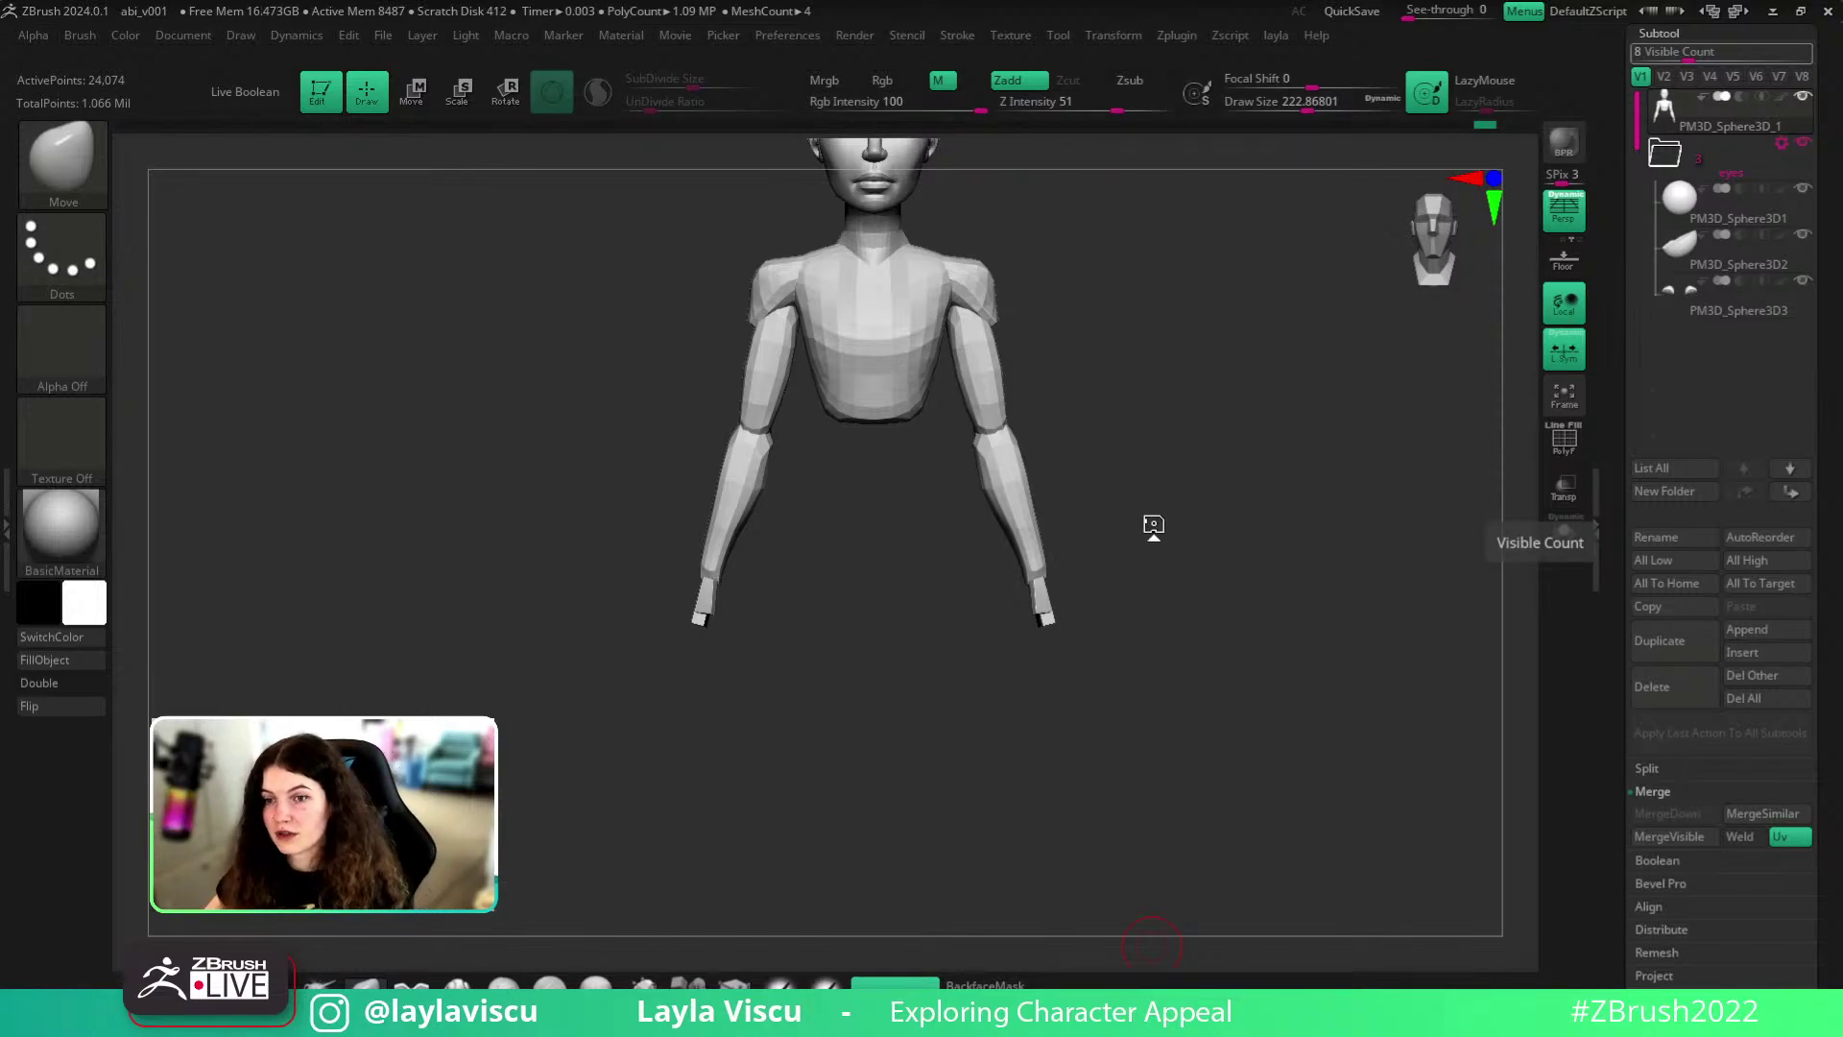
# - Isolate the palm and thumb blocks with a selection and mask the rest of the body
pyautogui.moveTo(1158, 493)
pyautogui.mouseDown()
pyautogui.moveTo(1172, 452)
pyautogui.moveTo(1062, 617)
pyautogui.moveTo(1287, 654)
pyautogui.mouseUp()
pyautogui.moveTo(879, 734)
pyautogui.keyDown('ctrl'); pyautogui.keyDown('shift'); pyautogui.mouseDown()
pyautogui.moveTo(1164, 608)
pyautogui.moveTo(1136, 569)
pyautogui.mouseUp(); pyautogui.keyUp('shift'); pyautogui.keyUp('ctrl')
pyautogui.hotkey('ctrl', 'z')
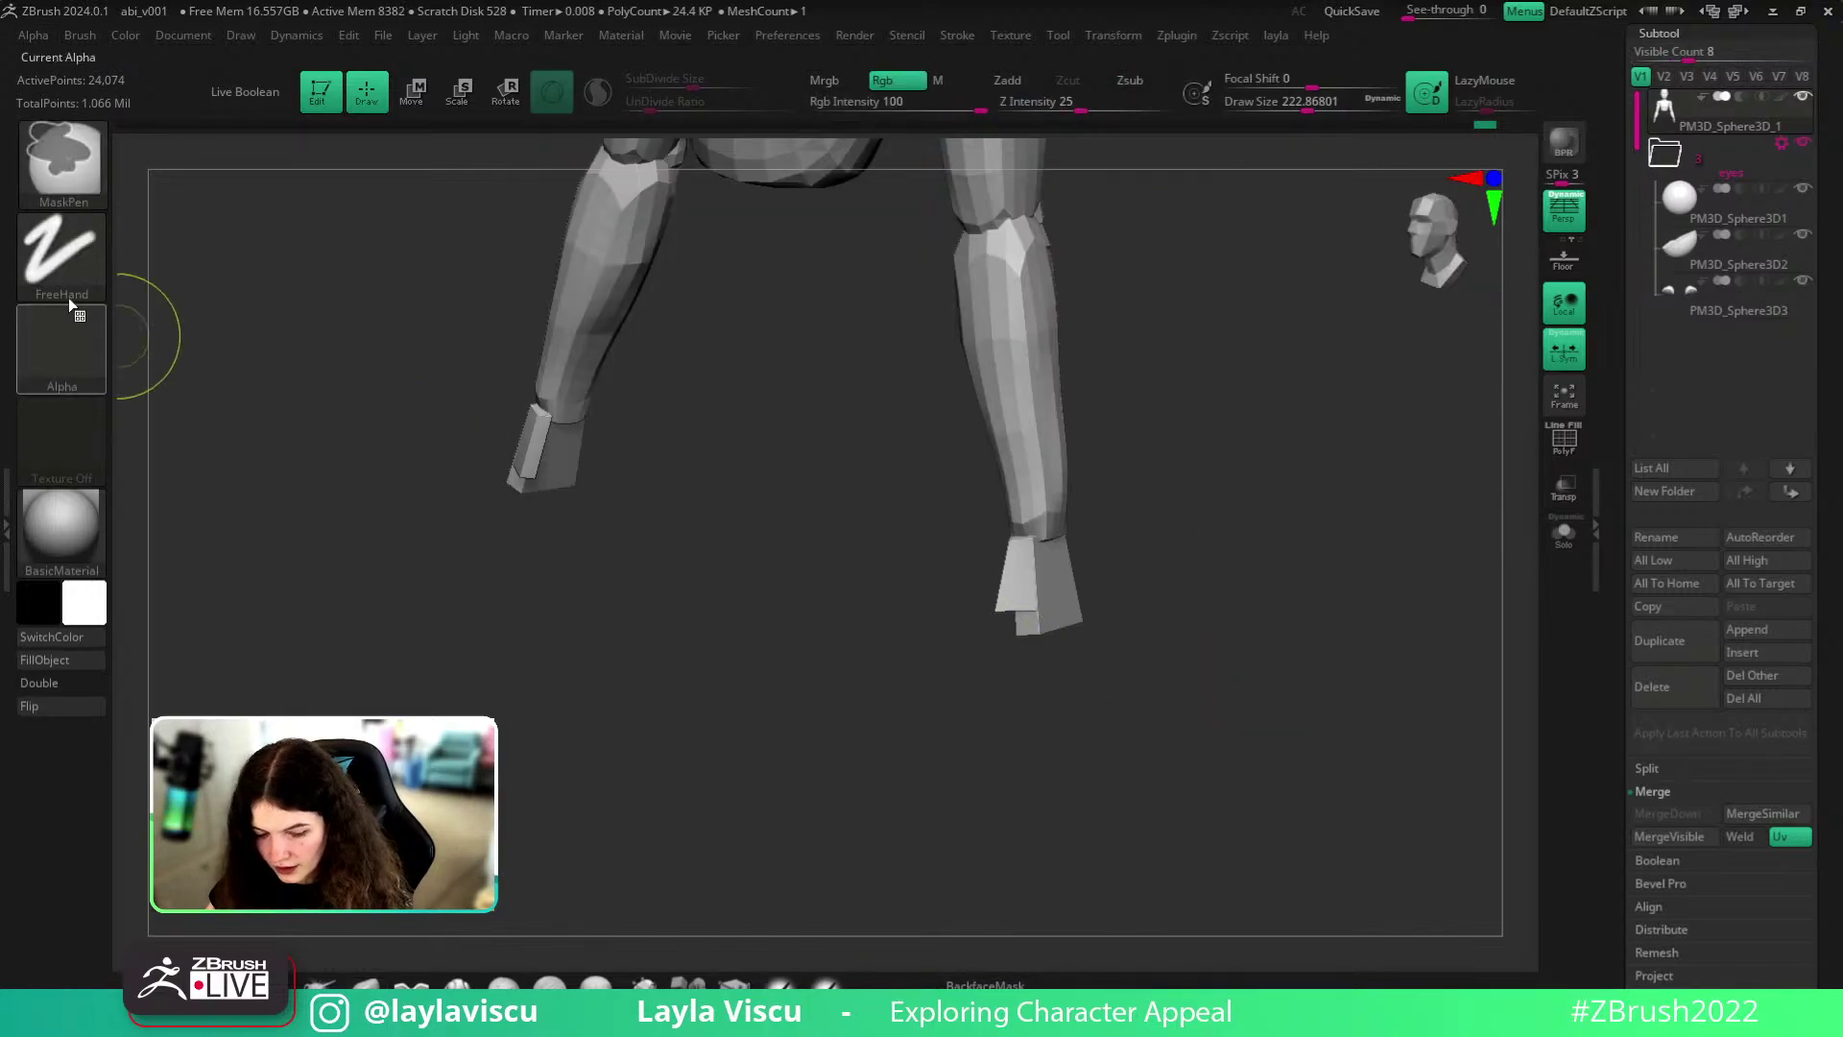
pyautogui.keyDown('ctrl'); pyautogui.keyDown('shift'); pyautogui.click(77, 179); pyautogui.keyUp('shift'); pyautogui.keyUp('ctrl')
pyautogui.keyDown('ctrl'); pyautogui.keyDown('shift'); pyautogui.click(276, 191); pyautogui.keyUp('shift'); pyautogui.keyUp('ctrl')
pyautogui.moveTo(808, 730)
pyautogui.keyDown('ctrl'); pyautogui.keyDown('shift'); pyautogui.mouseDown()
pyautogui.moveTo(1161, 681)
pyautogui.moveTo(1271, 576)
pyautogui.mouseUp(); pyautogui.keyUp('shift'); pyautogui.keyUp('ctrl')
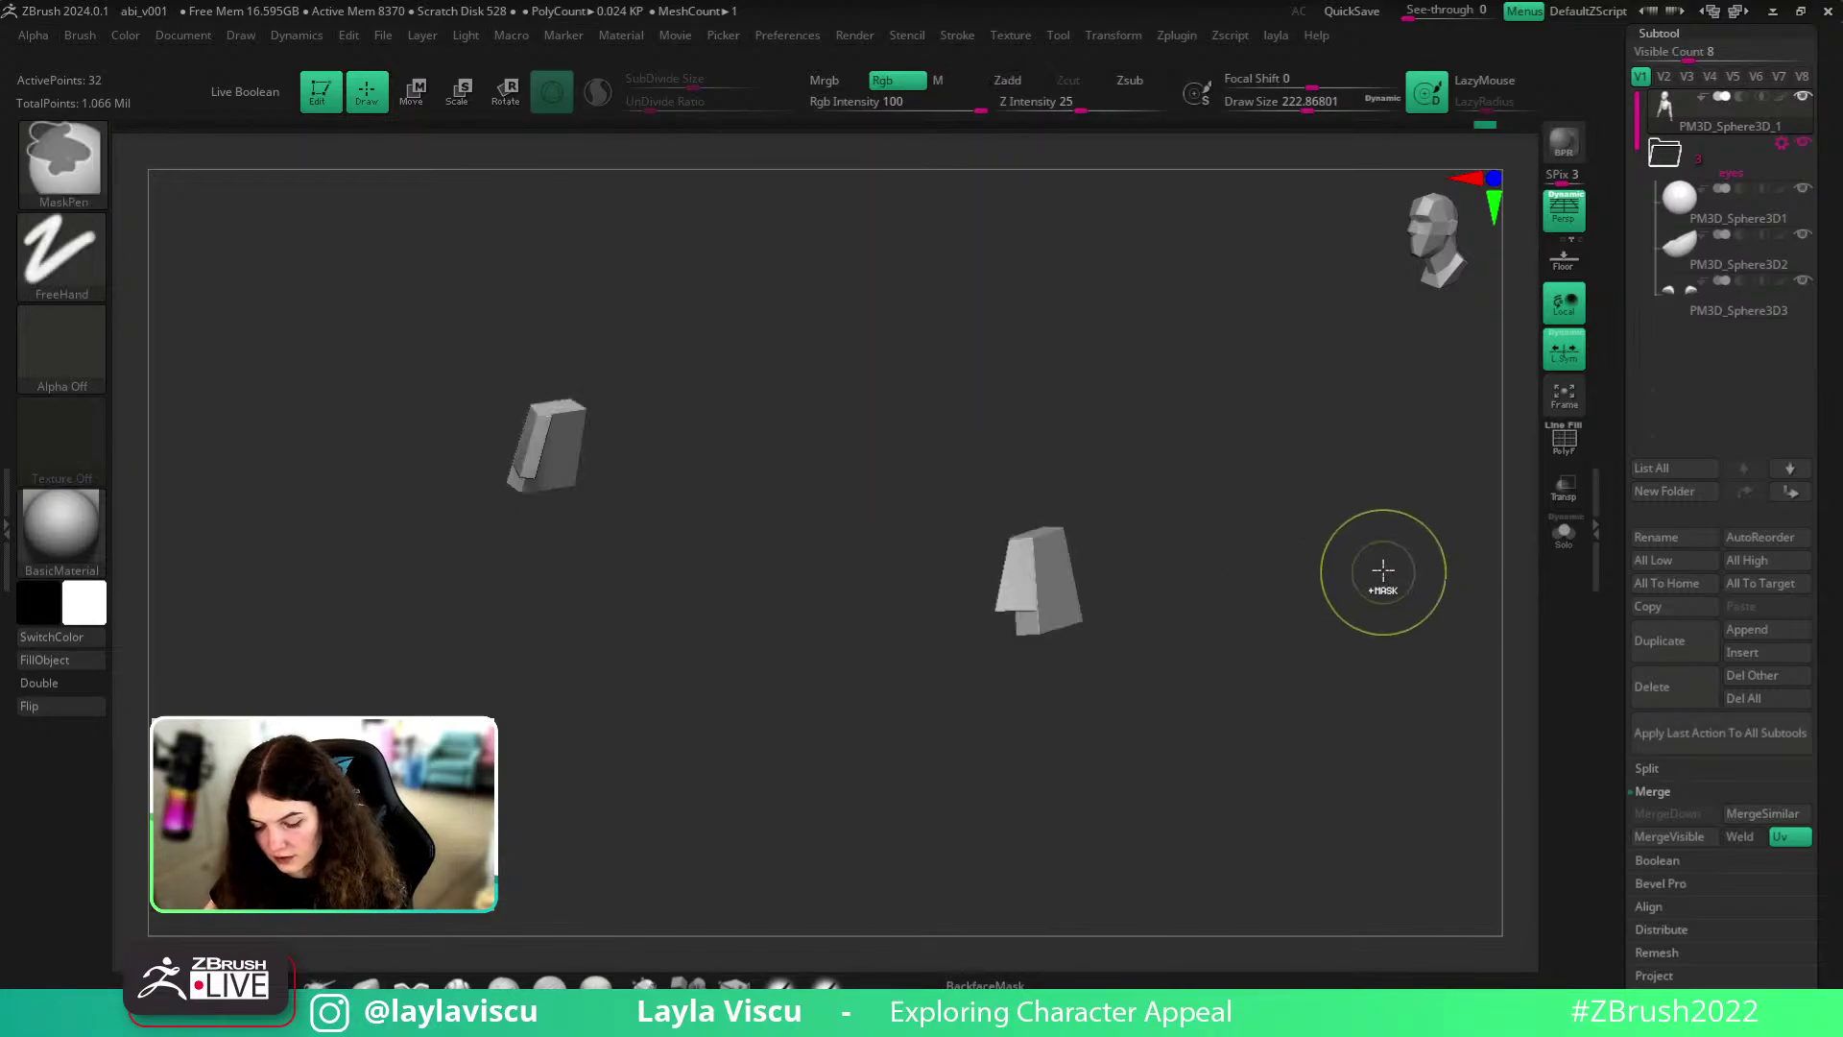
pyautogui.keyDown('ctrl'); pyautogui.keyDown('shift'); pyautogui.click(1348, 518); pyautogui.keyUp('shift'); pyautogui.keyUp('ctrl')
pyautogui.moveTo(1387, 578); pyautogui.dragTo(1345, 670)
# - Try to rotate and move the unmasked hand blocks at the wrists with the Gizmo
pyautogui.press('w')
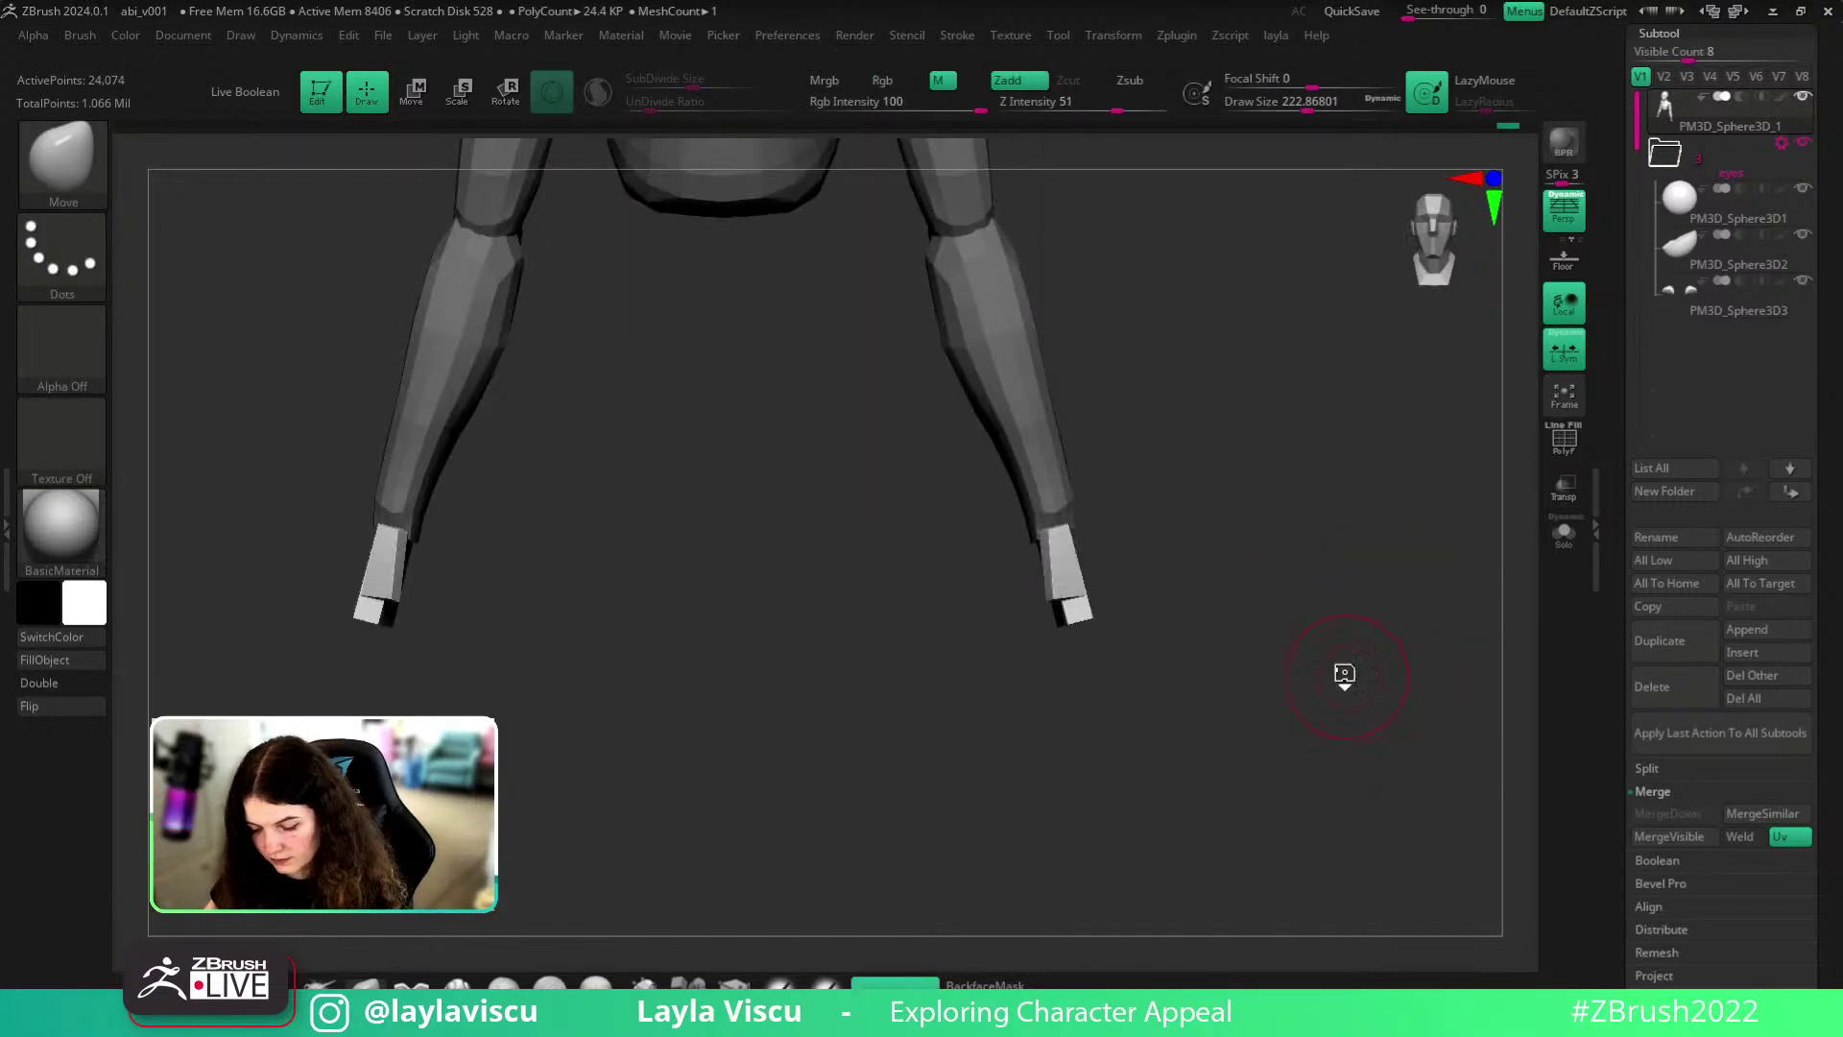
pyautogui.moveTo(1093, 504); pyautogui.dragTo(1065, 510)
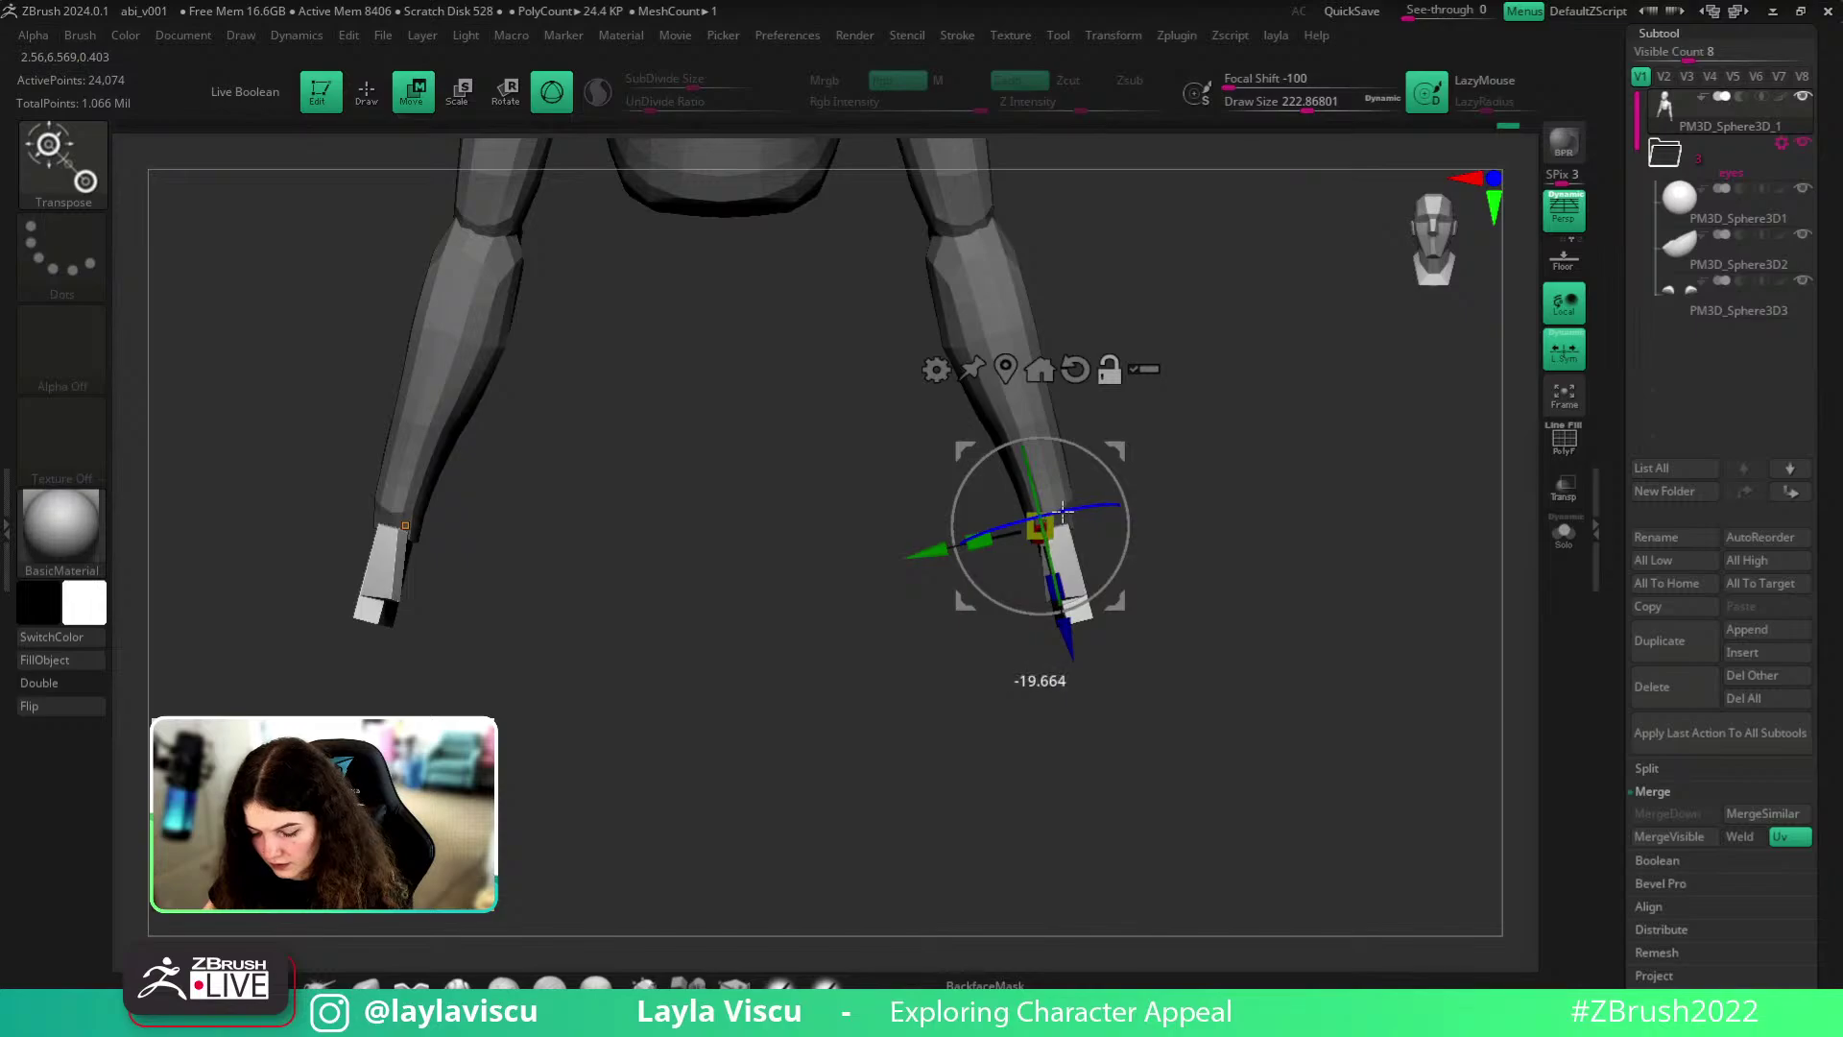
pyautogui.moveTo(1054, 574); pyautogui.dragTo(1069, 573)
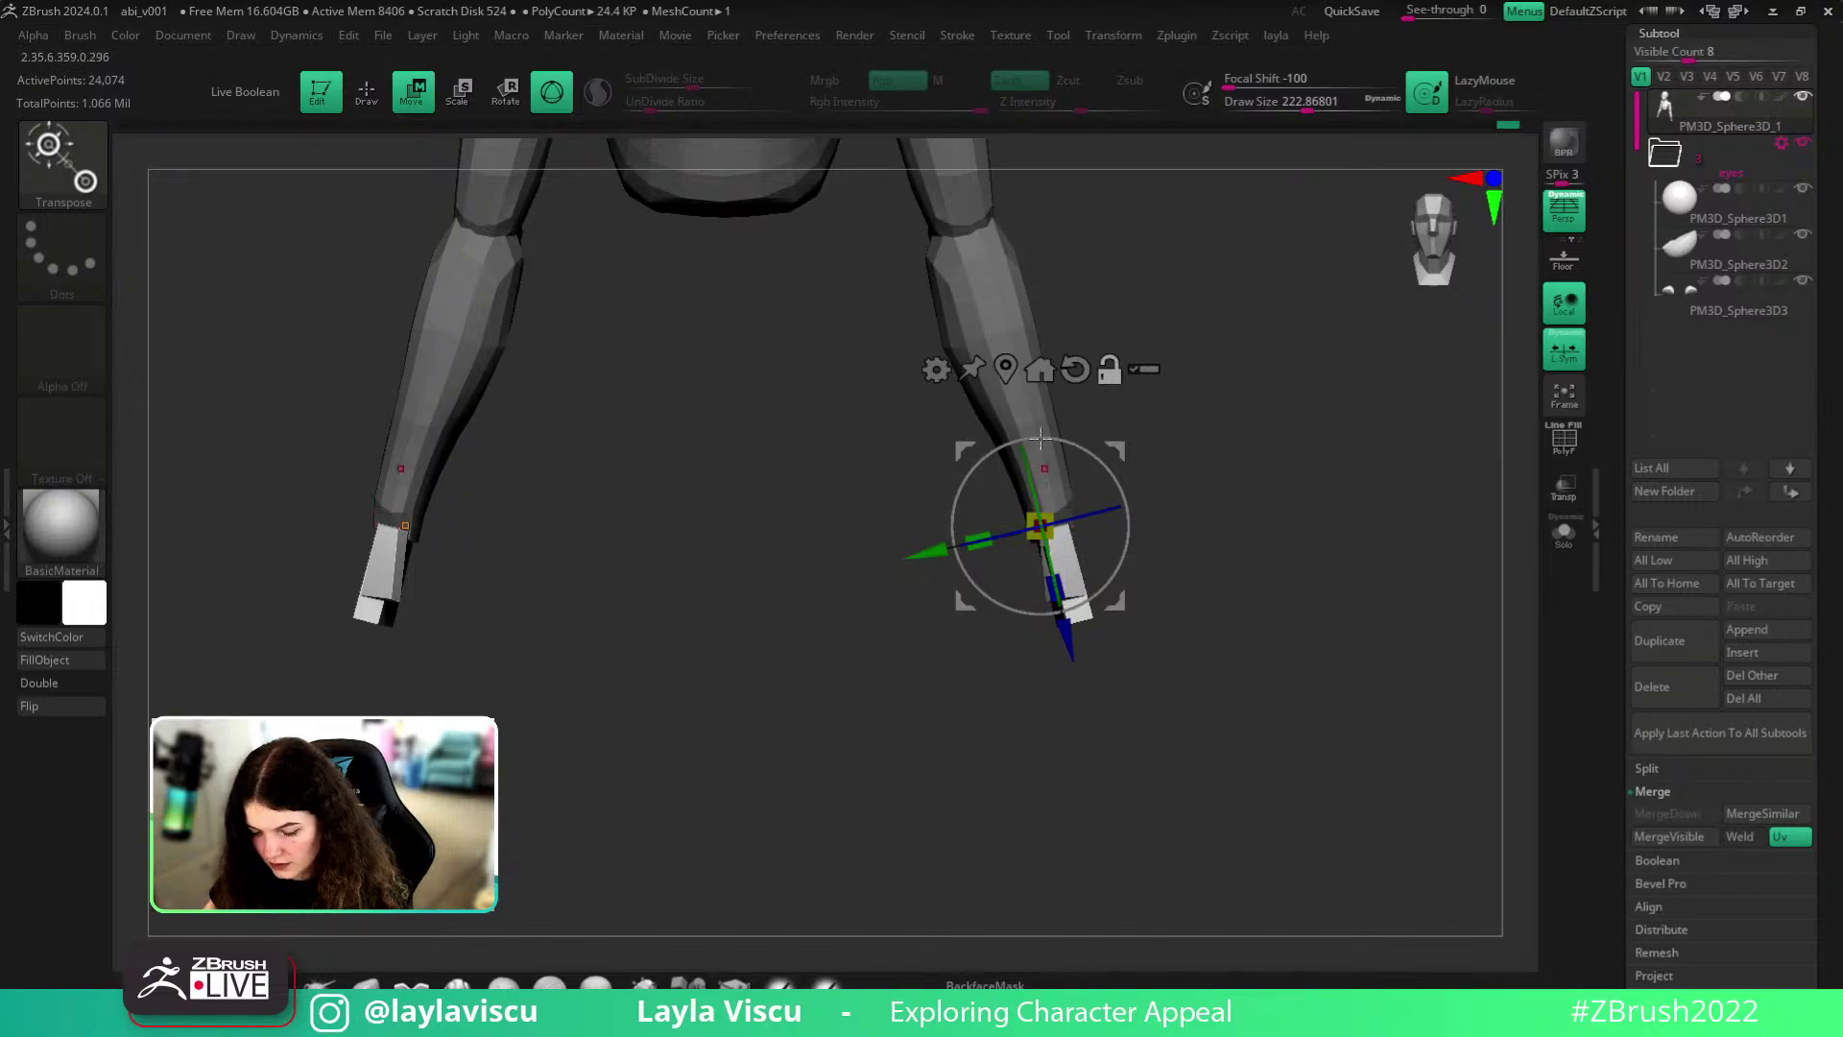
pyautogui.keyDown('alt'); pyautogui.click(1006, 369); pyautogui.keyUp('alt')
pyautogui.keyDown('alt'); pyautogui.moveTo(1091, 684); pyautogui.dragTo(1074, 632); pyautogui.keyUp('alt')
pyautogui.moveTo(1051, 525); pyautogui.dragTo(1075, 530)
pyautogui.press('q')
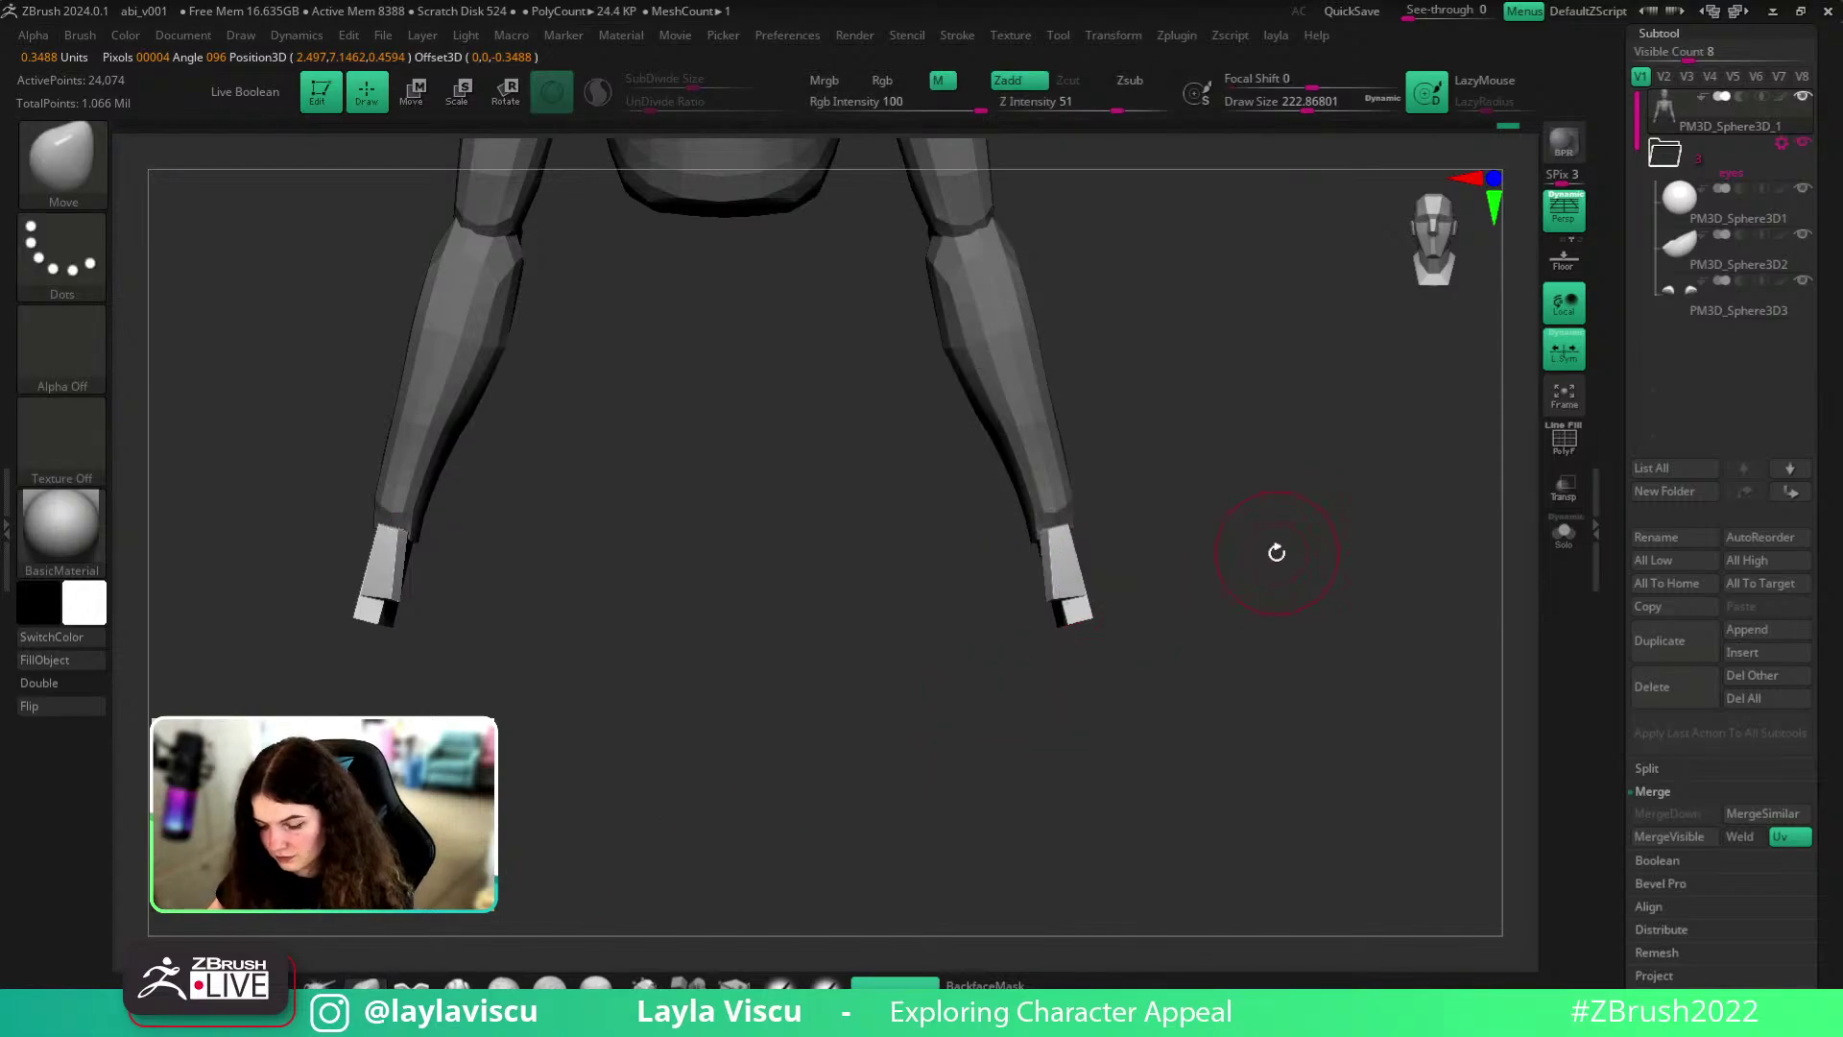
# - Split the palm and thumb blocks off the body into their own subtool and clear the mask
pyautogui.moveTo(1269, 574); pyautogui.dragTo(1202, 715)
pyautogui.hotkey('ctrl', 'shift')
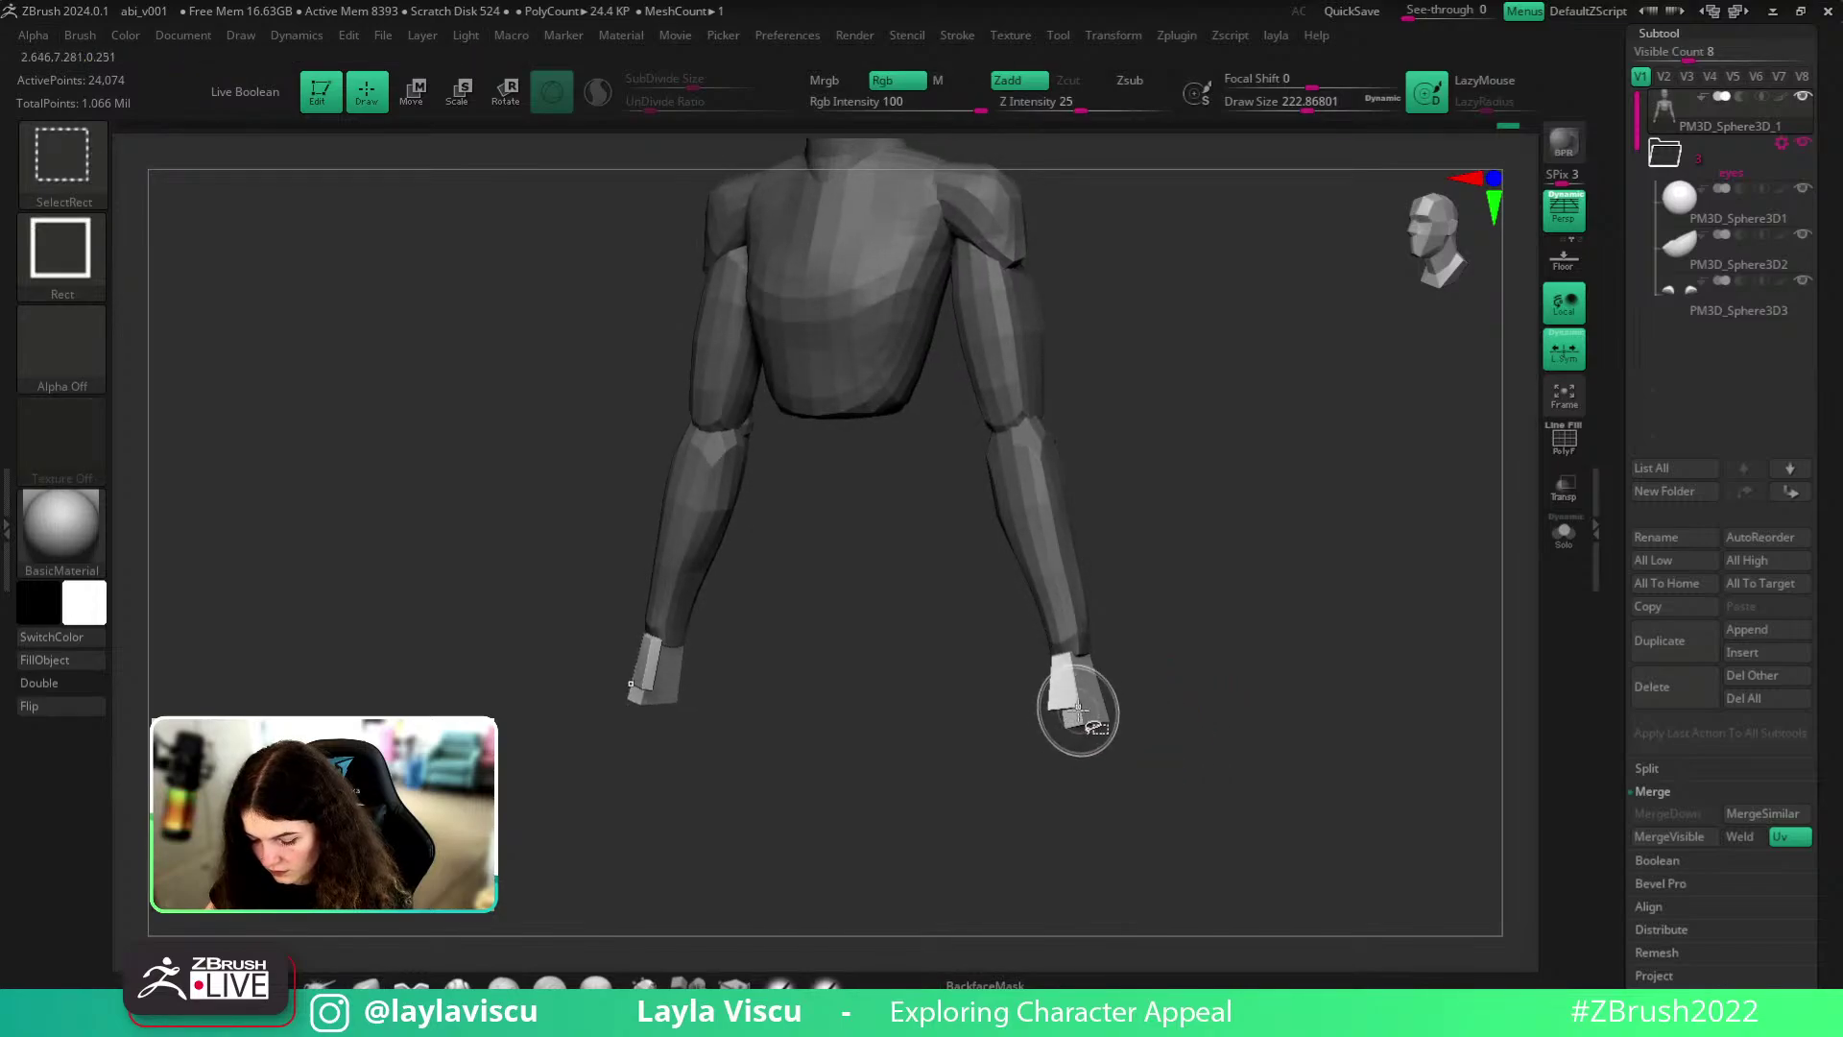
pyautogui.keyDown('ctrl'); pyautogui.keyDown('shift'); pyautogui.click(1078, 711); pyautogui.keyUp('shift'); pyautogui.keyUp('ctrl')
pyautogui.keyDown('ctrl'); pyautogui.keyDown('shift'); pyautogui.click(1078, 711); pyautogui.keyUp('shift'); pyautogui.keyUp('ctrl')
pyautogui.press('2')
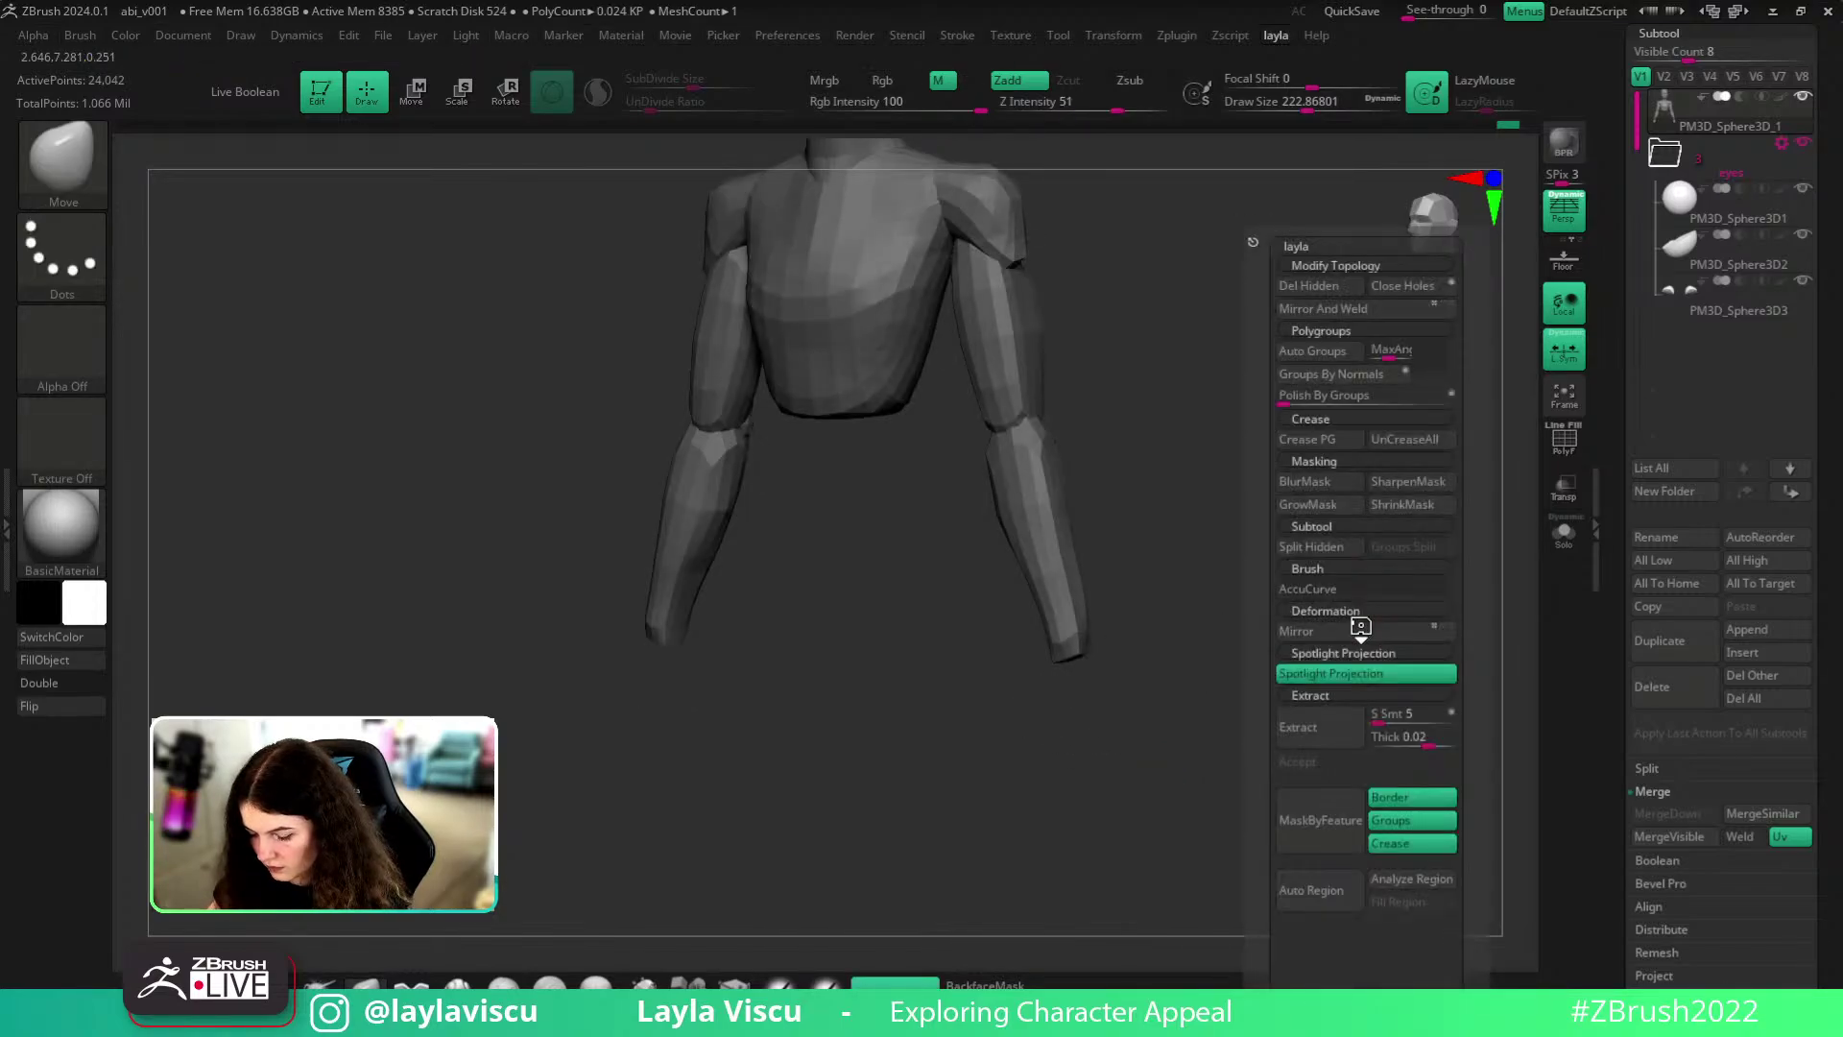
pyautogui.click(1312, 549)
pyautogui.moveTo(1173, 614)
pyautogui.keyDown('ctrl'); pyautogui.mouseDown()
pyautogui.moveTo(1254, 658)
pyautogui.moveTo(1230, 732)
pyautogui.moveTo(1291, 708)
pyautogui.mouseUp(); pyautogui.keyUp('ctrl')
# - Make the hand blocks the active subtool and turn off local symmetry
pyautogui.hotkey('shift', 'f')
pyautogui.keyDown('alt'); pyautogui.click(1062, 691); pyautogui.keyUp('alt')
pyautogui.press('w')
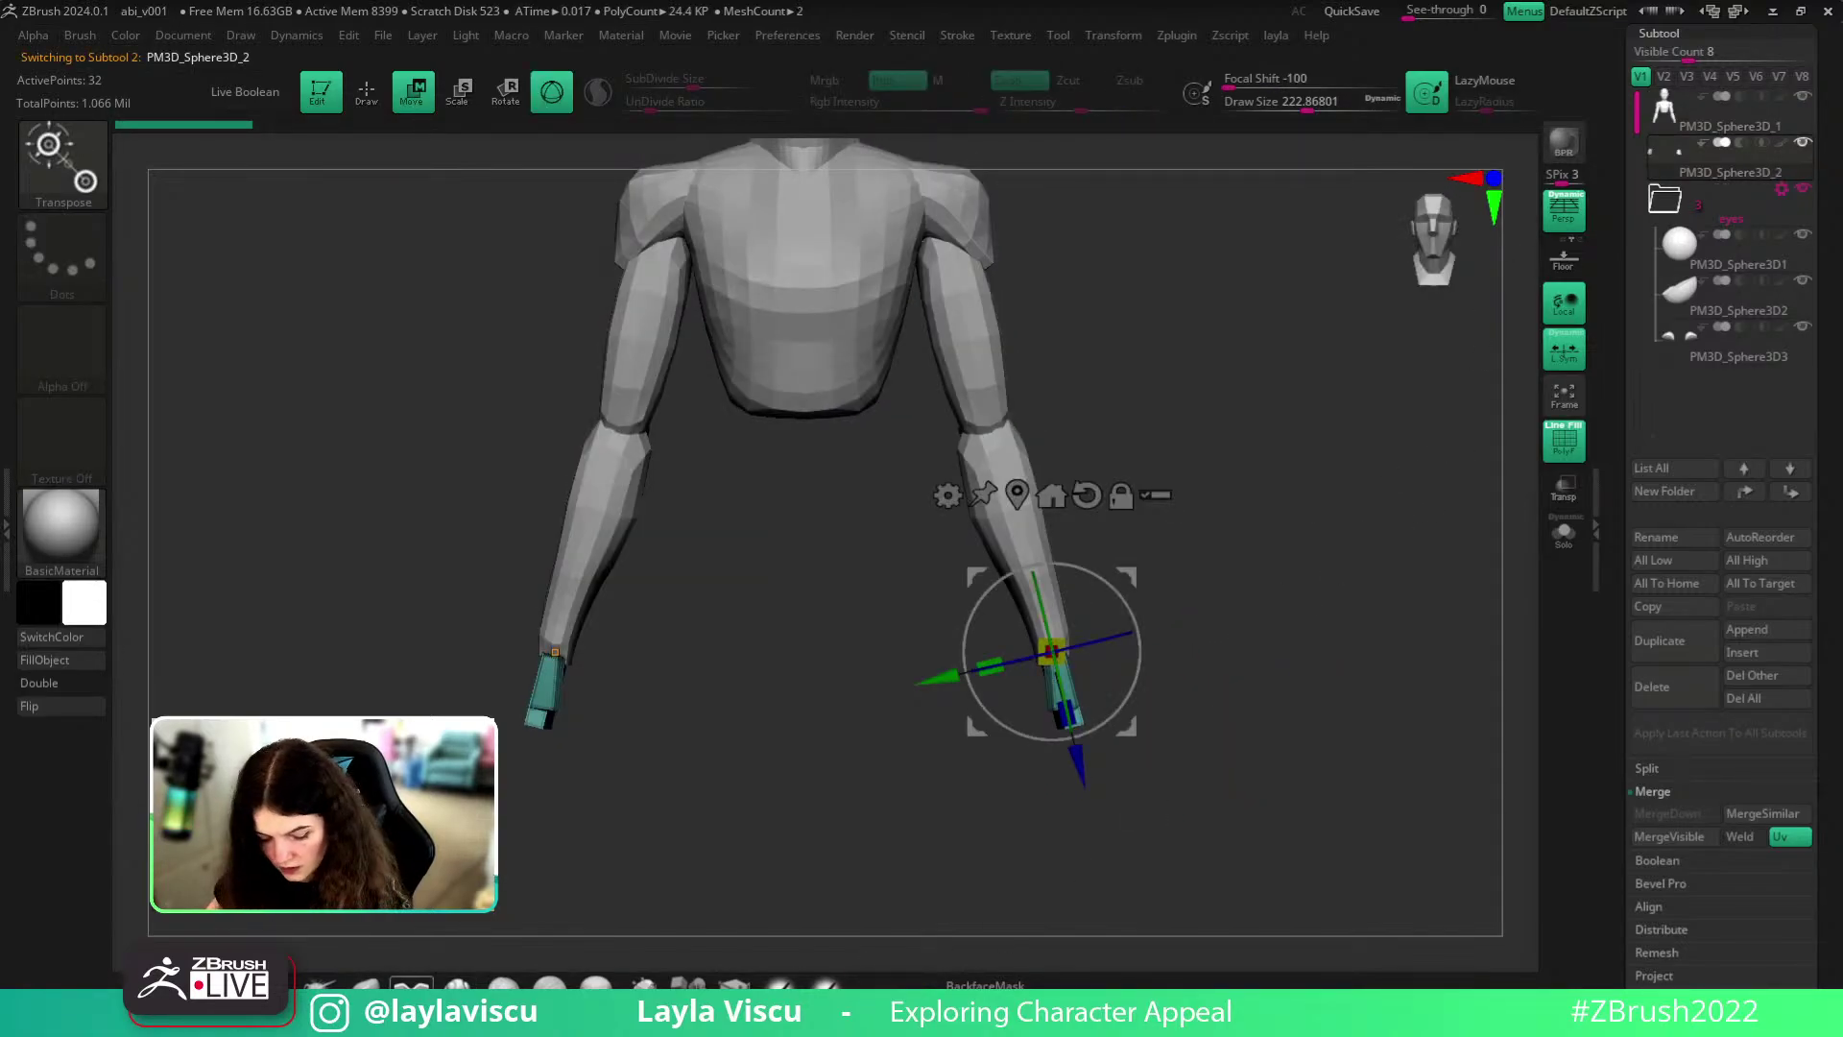
pyautogui.press('q')
pyautogui.press('space')
pyautogui.press('space')
pyautogui.click(1328, 316)
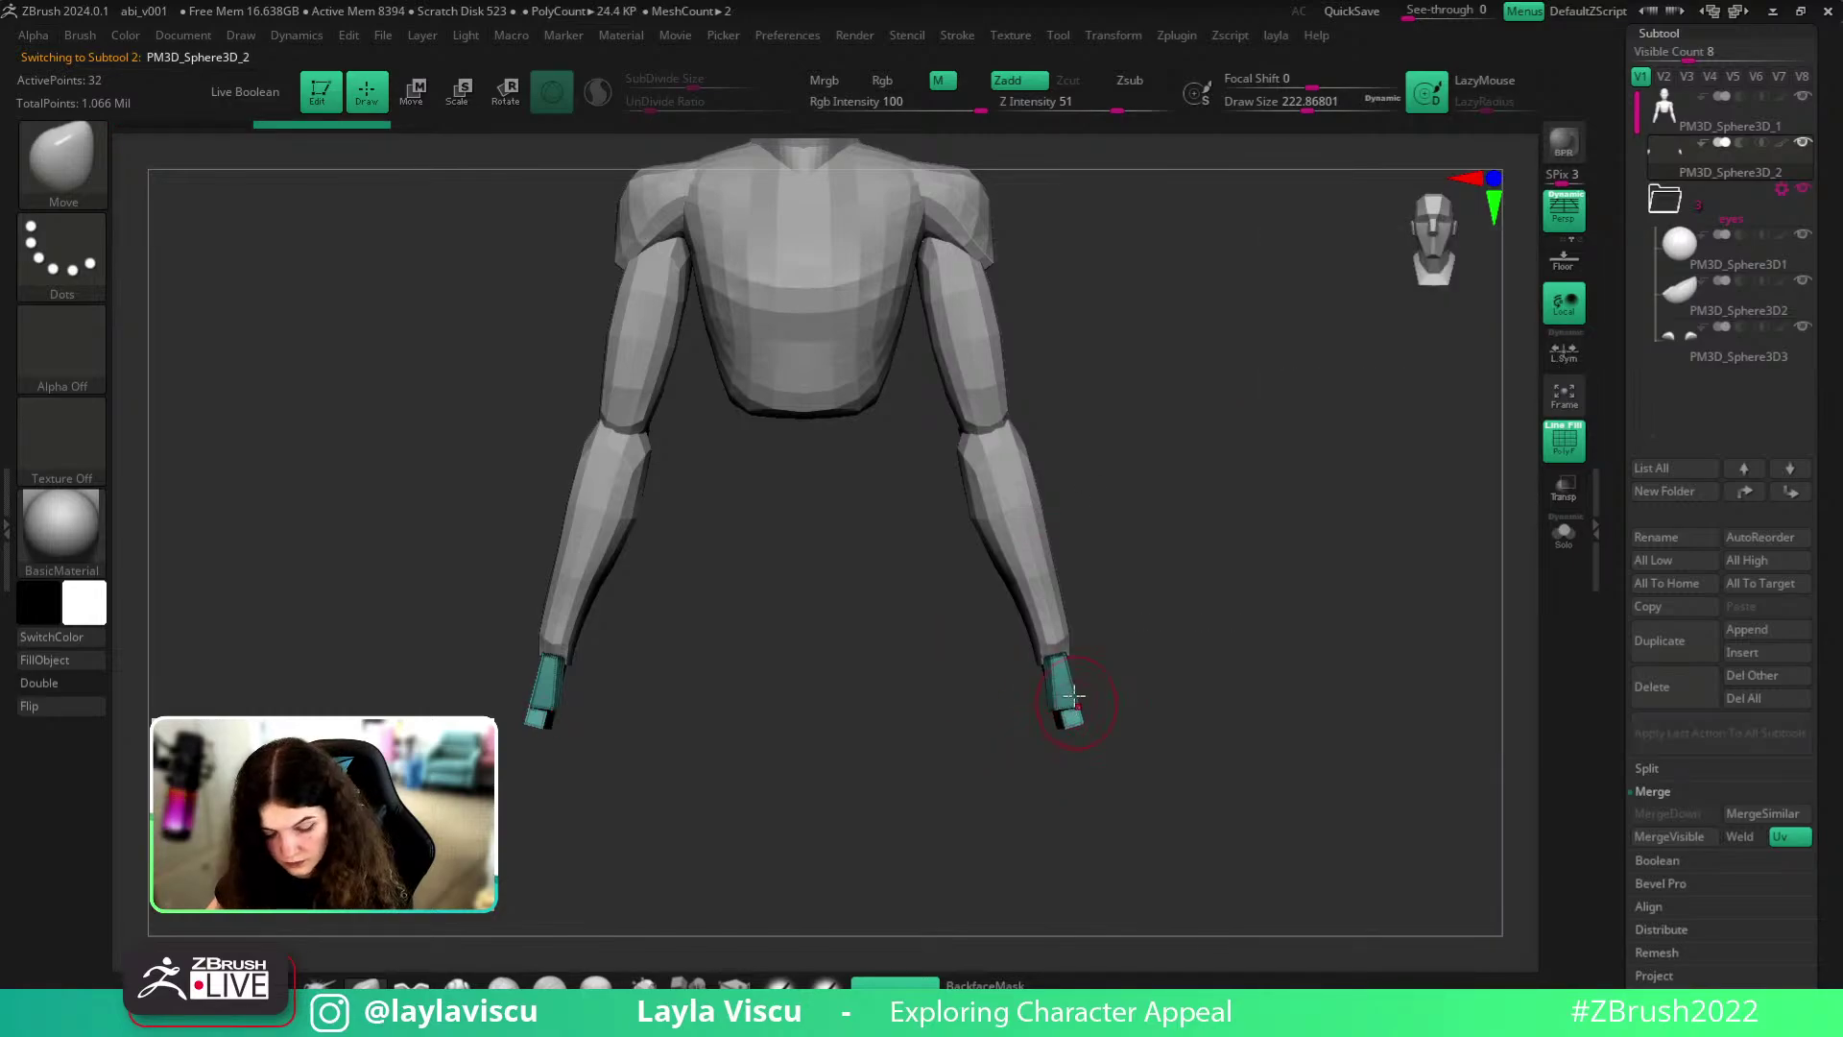
# - Enlarge the hand blocks uniformly from the wrists with the Gizmo, using local symmetry
pyautogui.press('w')
pyautogui.moveTo(1061, 666); pyautogui.dragTo(1082, 674)
pyautogui.keyDown('ctrl'); pyautogui.moveTo(1083, 674); pyautogui.dragTo(1019, 562, button='right'); pyautogui.keyUp('ctrl')
pyautogui.hotkey('ctrl', 'z')
pyautogui.keyDown('ctrl'); pyautogui.moveTo(1146, 581); pyautogui.dragTo(1212, 706, button='right'); pyautogui.keyUp('ctrl')
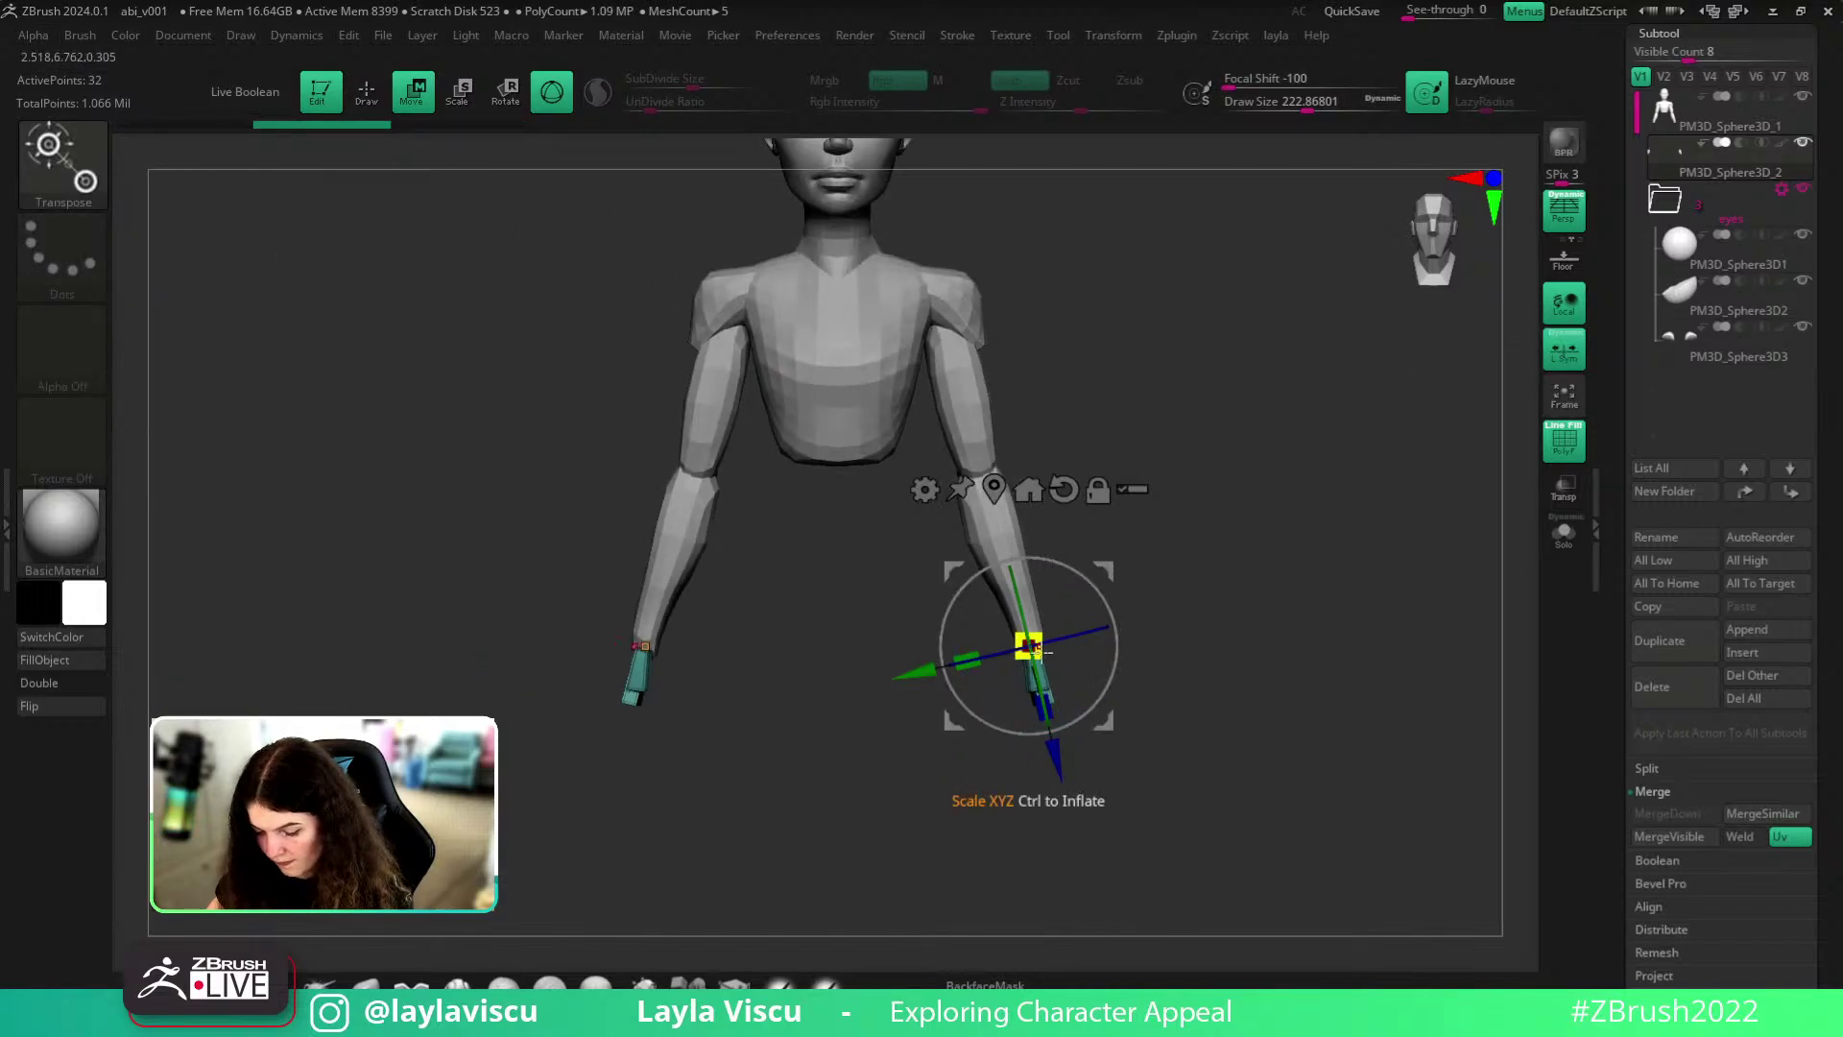
pyautogui.moveTo(1095, 686); pyautogui.dragTo(1098, 687)
# - Examine the size of the hand blocks against the head and arms from the front and side
pyautogui.moveTo(1373, 719); pyautogui.dragTo(1142, 718, button='right')
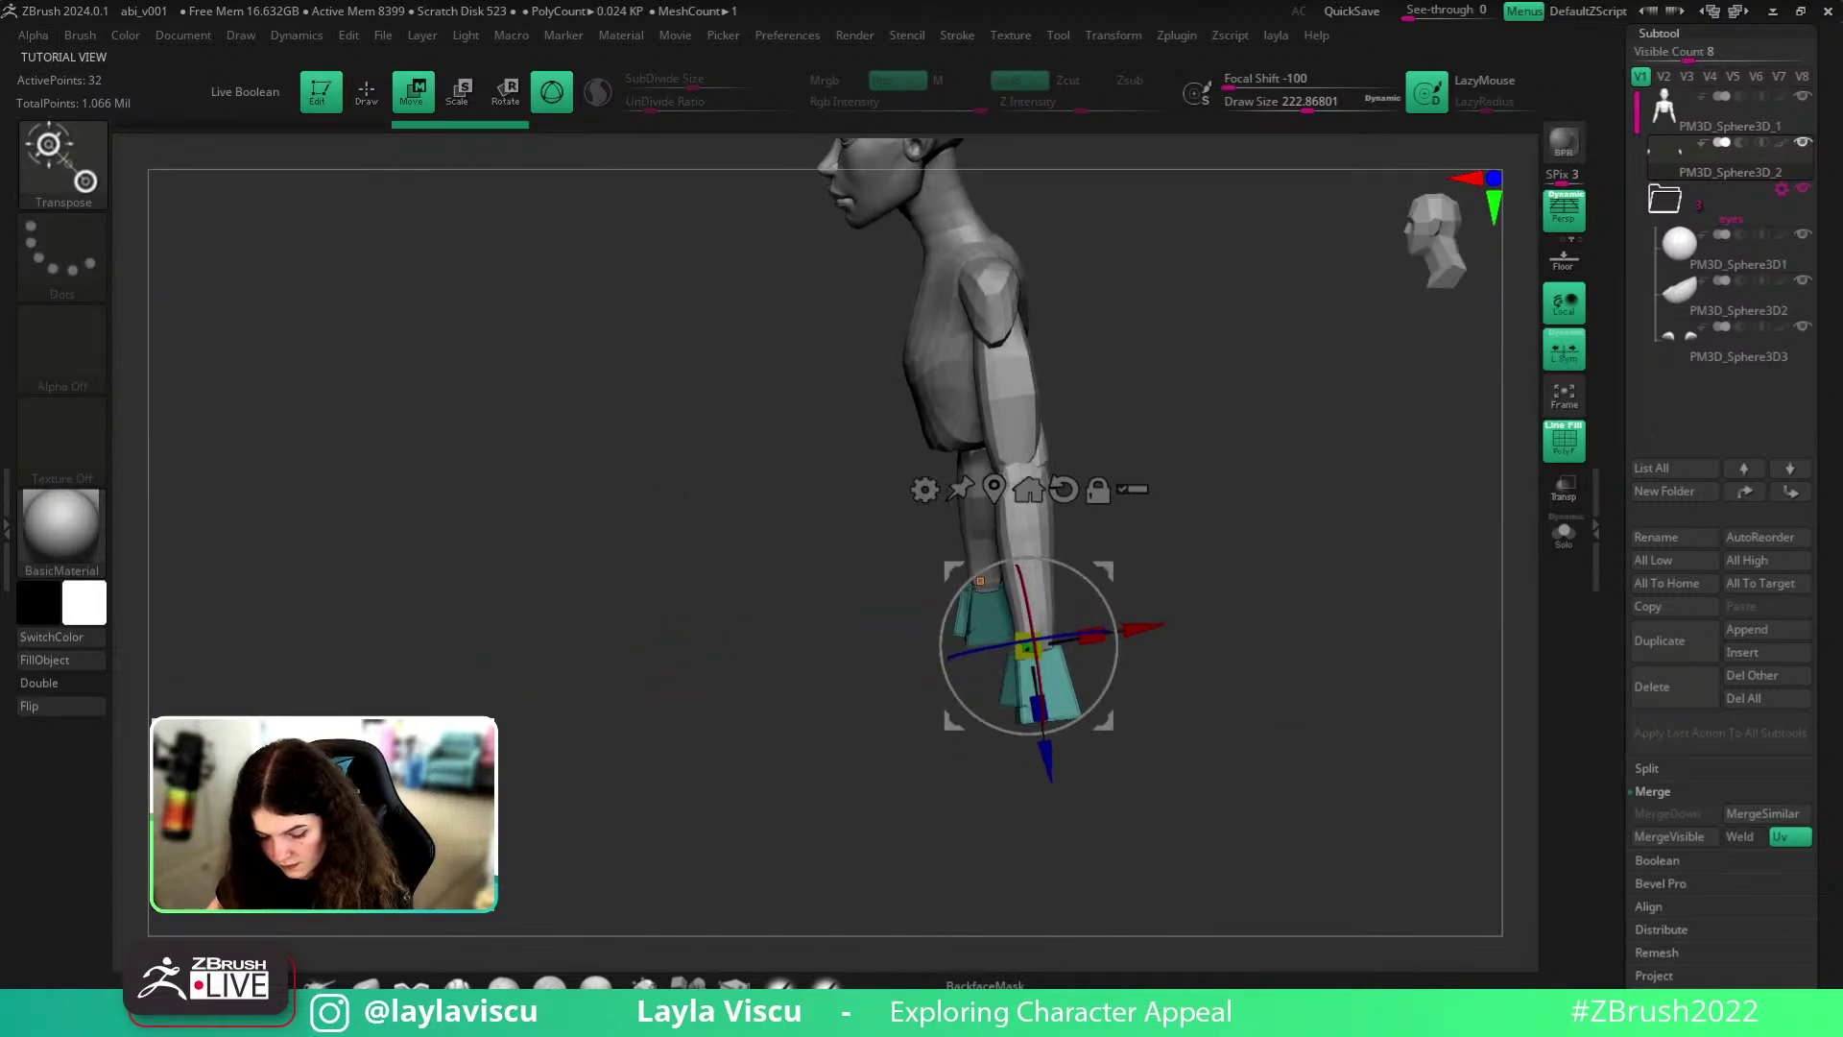
pyautogui.press('q')
pyautogui.hotkey('shift', 'f')
pyautogui.keyDown('shift'); pyautogui.moveTo(1260, 684); pyautogui.dragTo(1104, 766, button='right'); pyautogui.keyUp('shift')
pyautogui.press('w')
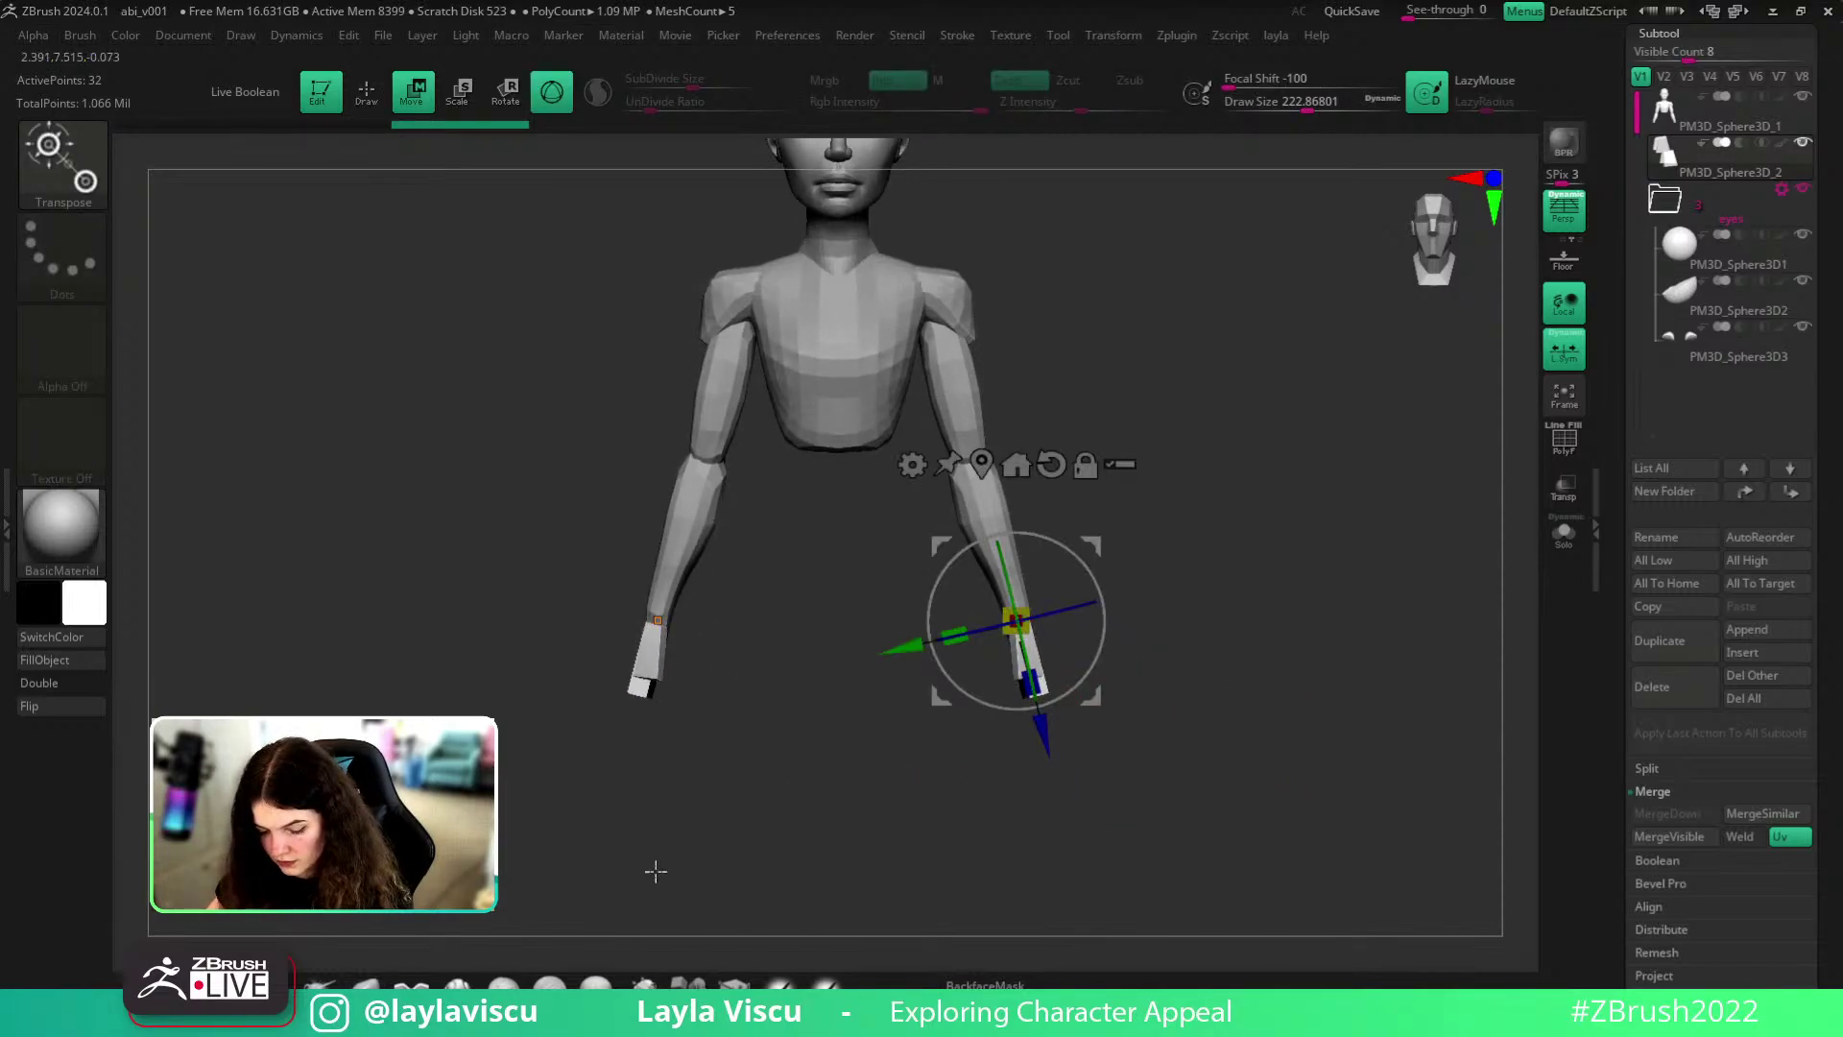
pyautogui.press('q')
pyautogui.scroll(-3, 1100, 707)
pyautogui.keyDown('shift'); pyautogui.moveTo(1100, 706); pyautogui.dragTo(1019, 684); pyautogui.keyUp('shift')
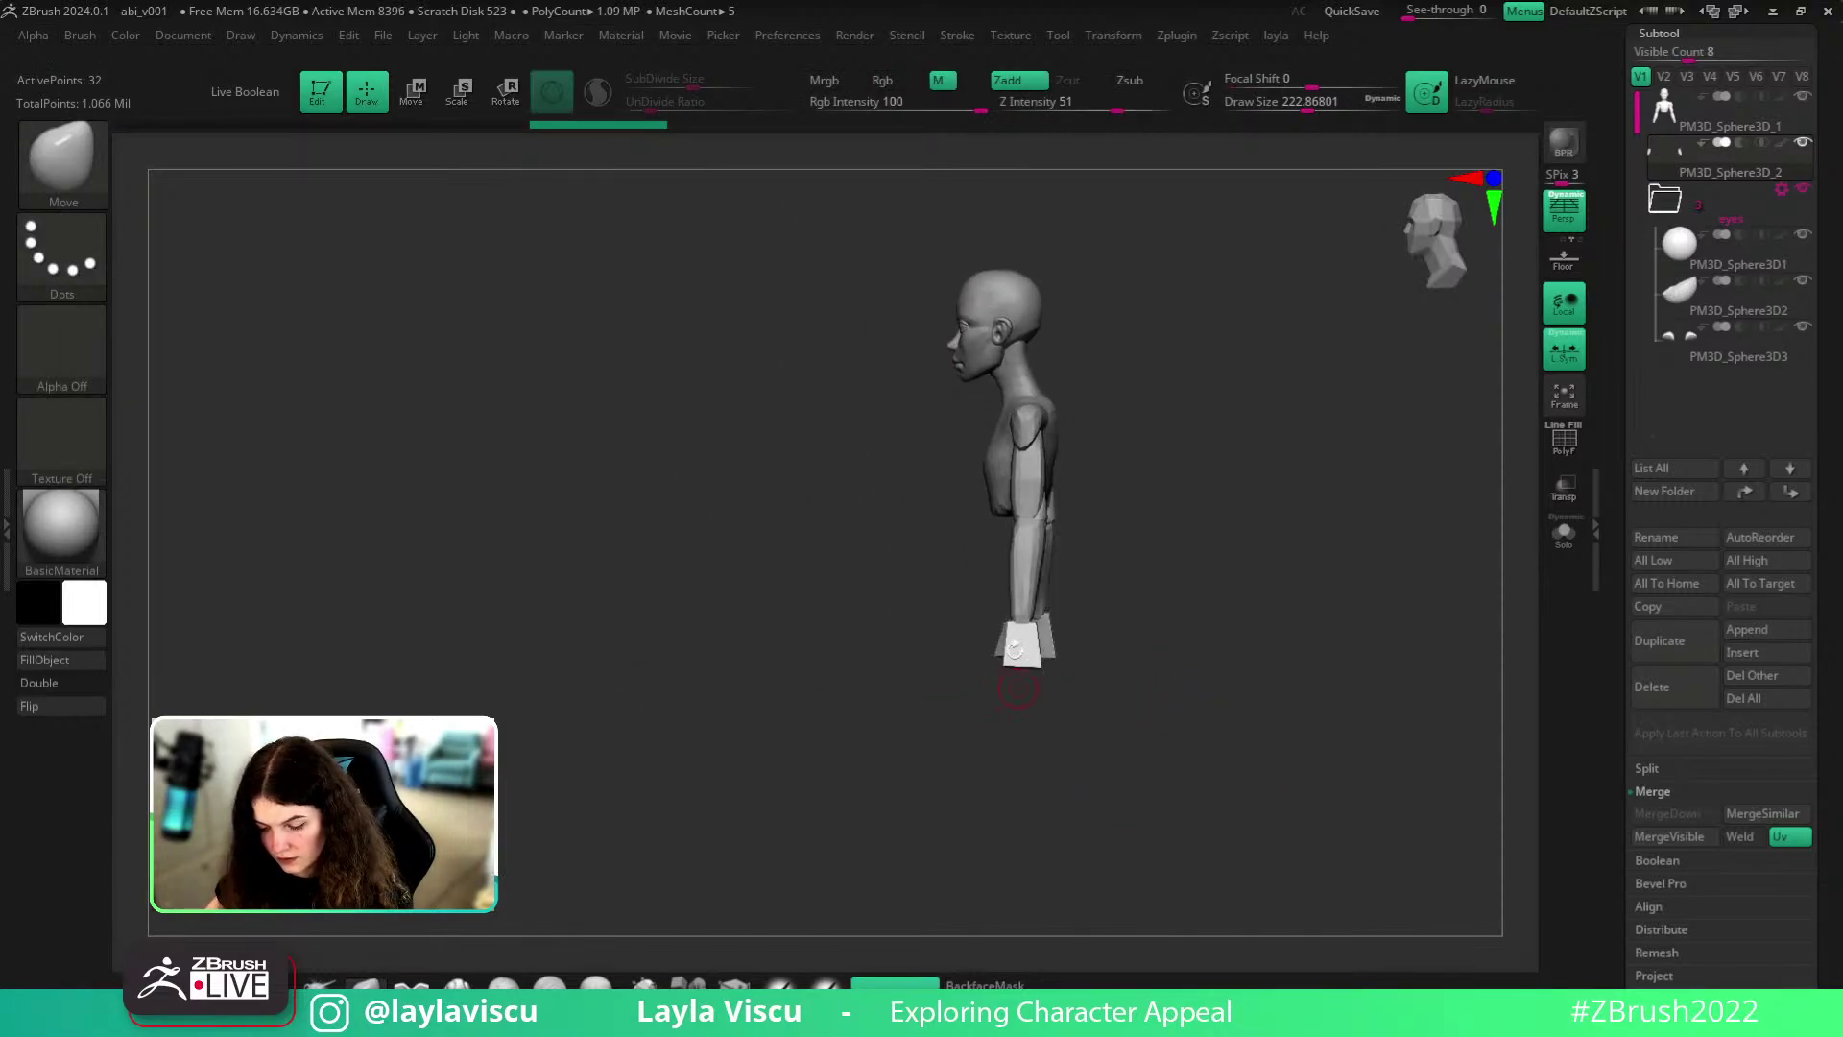
pyautogui.press('r')
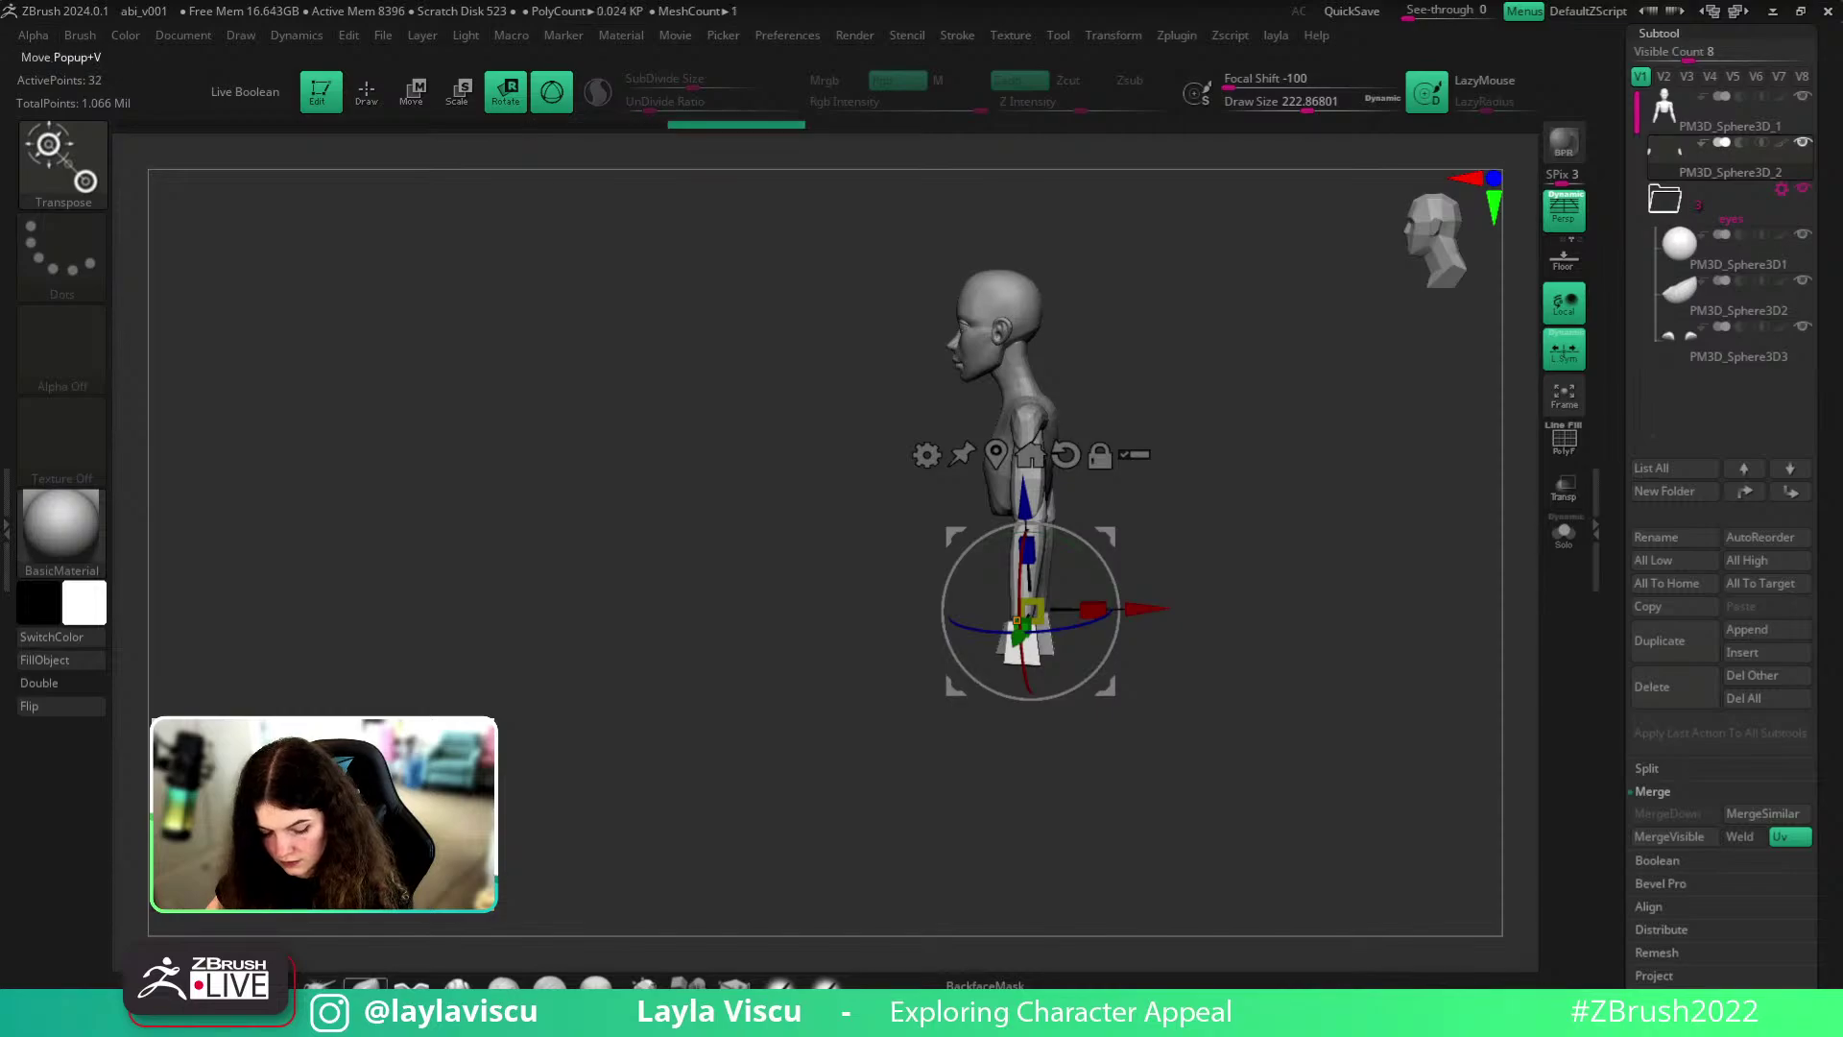
pyautogui.press('q')
pyautogui.moveTo(1148, 677); pyautogui.dragTo(1171, 679)
pyautogui.keyDown('alt'); pyautogui.moveTo(1246, 582); pyautogui.dragTo(1246, 668); pyautogui.keyUp('alt')
pyautogui.keyDown('ctrl'); pyautogui.moveTo(1072, 567); pyautogui.dragTo(1085, 749, button='right'); pyautogui.keyUp('ctrl')
# - Activate the body subtool and widen the shoulder caps in the side view with the Move brush
pyautogui.keyDown('alt'); pyautogui.click(1125, 254); pyautogui.keyUp('alt')
pyautogui.keyDown('alt'); pyautogui.moveTo(1234, 338); pyautogui.dragTo(1185, 416, button='right'); pyautogui.keyUp('alt')
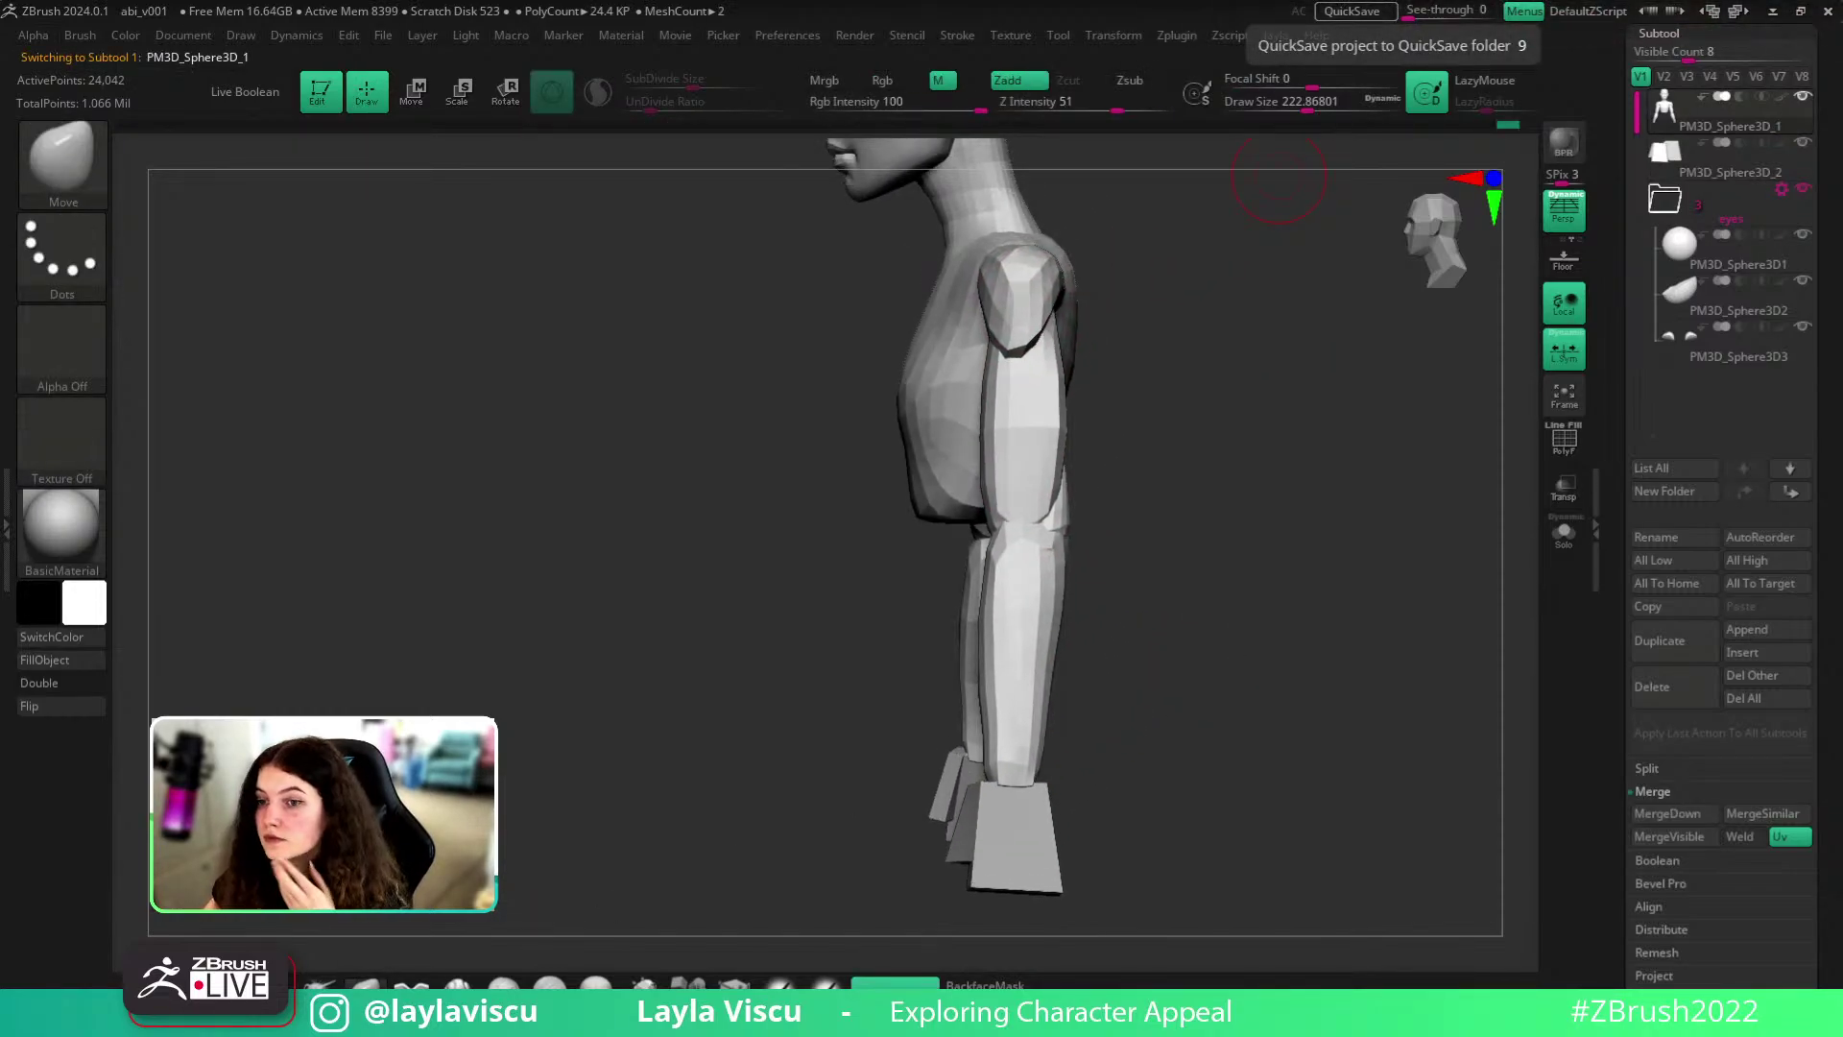
pyautogui.moveTo(1249, 360); pyautogui.dragTo(1153, 482)
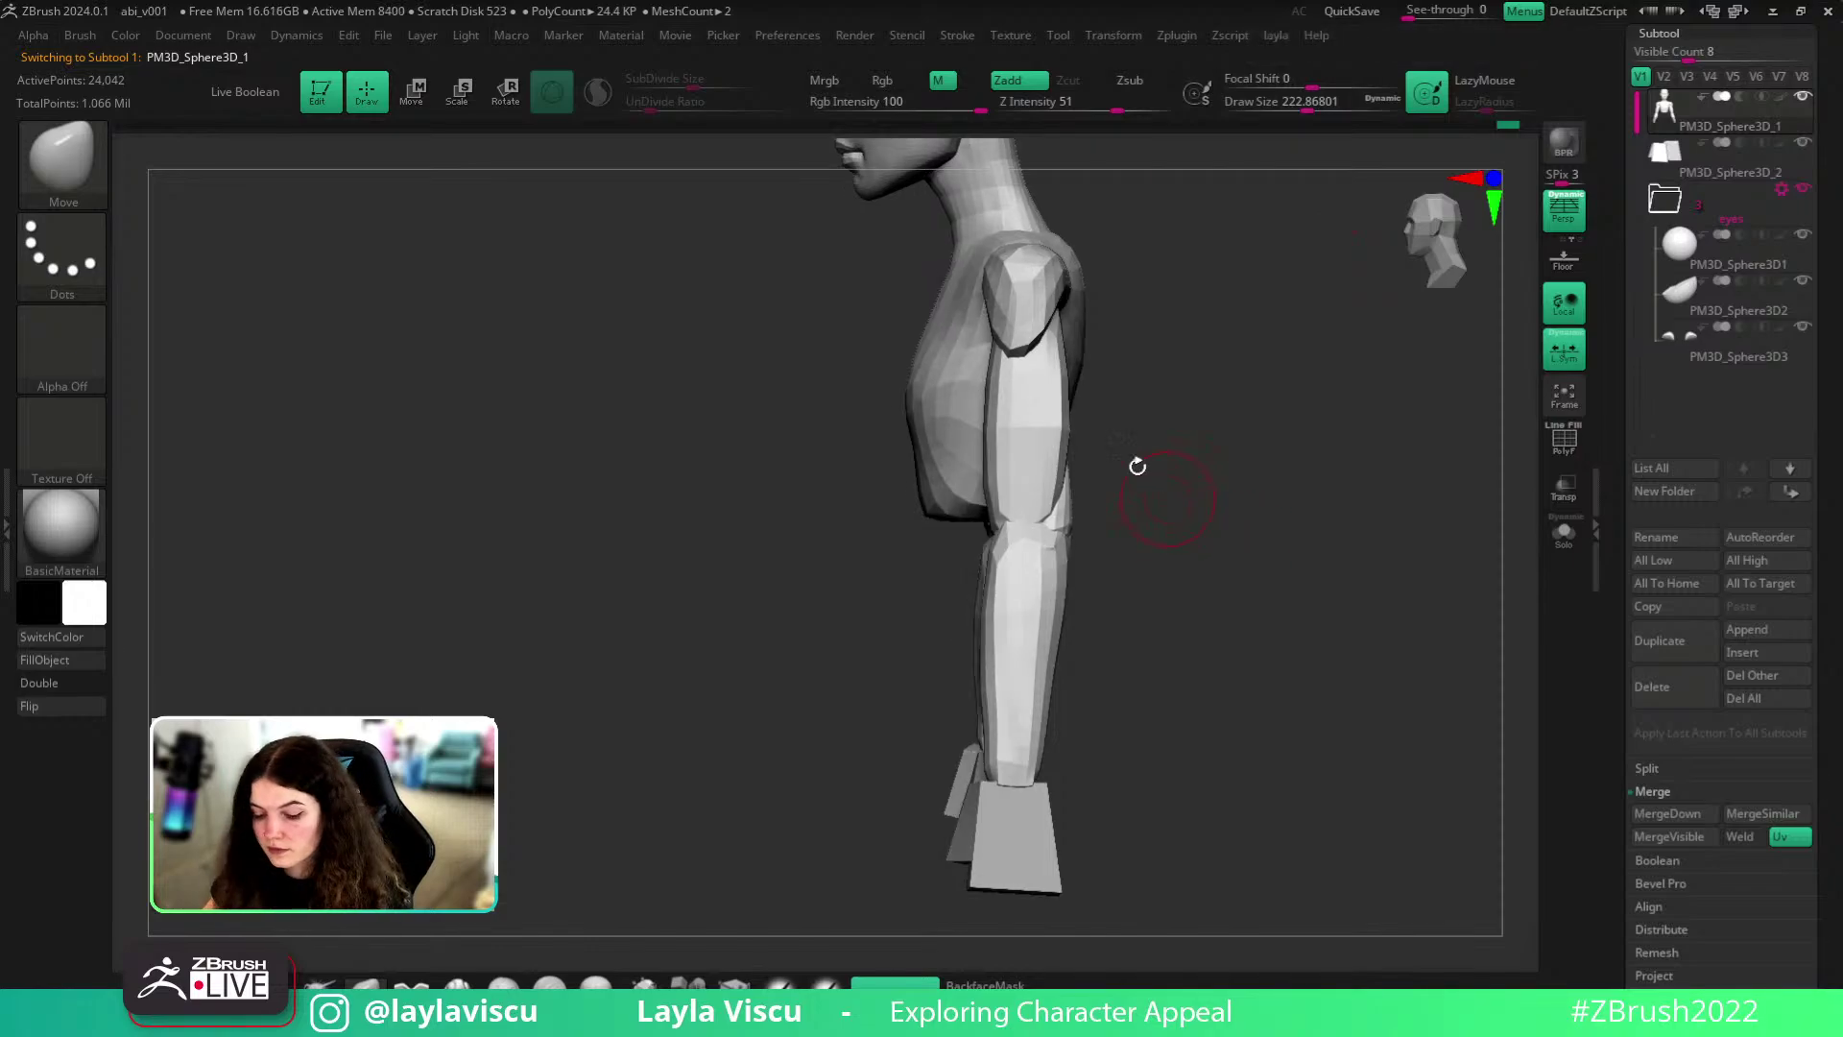
pyautogui.press('s')
pyautogui.moveTo(1005, 356); pyautogui.dragTo(1016, 356)
pyautogui.moveTo(1013, 348); pyautogui.dragTo(1024, 349)
pyautogui.moveTo(1154, 286)
pyautogui.mouseDown()
pyautogui.moveTo(1127, 502)
pyautogui.moveTo(1096, 523)
pyautogui.mouseUp()
pyautogui.press('s')
pyautogui.moveTo(1073, 391); pyautogui.dragTo(1090, 392)
pyautogui.moveTo(1083, 283); pyautogui.dragTo(1100, 274)
# - Reshape the front edges of the shoulder caps from below, isolating them briefly, and show the whole body again
pyautogui.moveTo(1204, 585)
pyautogui.mouseDown()
pyautogui.moveTo(1278, 448)
pyautogui.moveTo(1078, 445)
pyautogui.moveTo(1254, 489)
pyautogui.moveTo(1045, 361)
pyautogui.mouseUp()
pyautogui.moveTo(1232, 468); pyautogui.dragTo(993, 382)
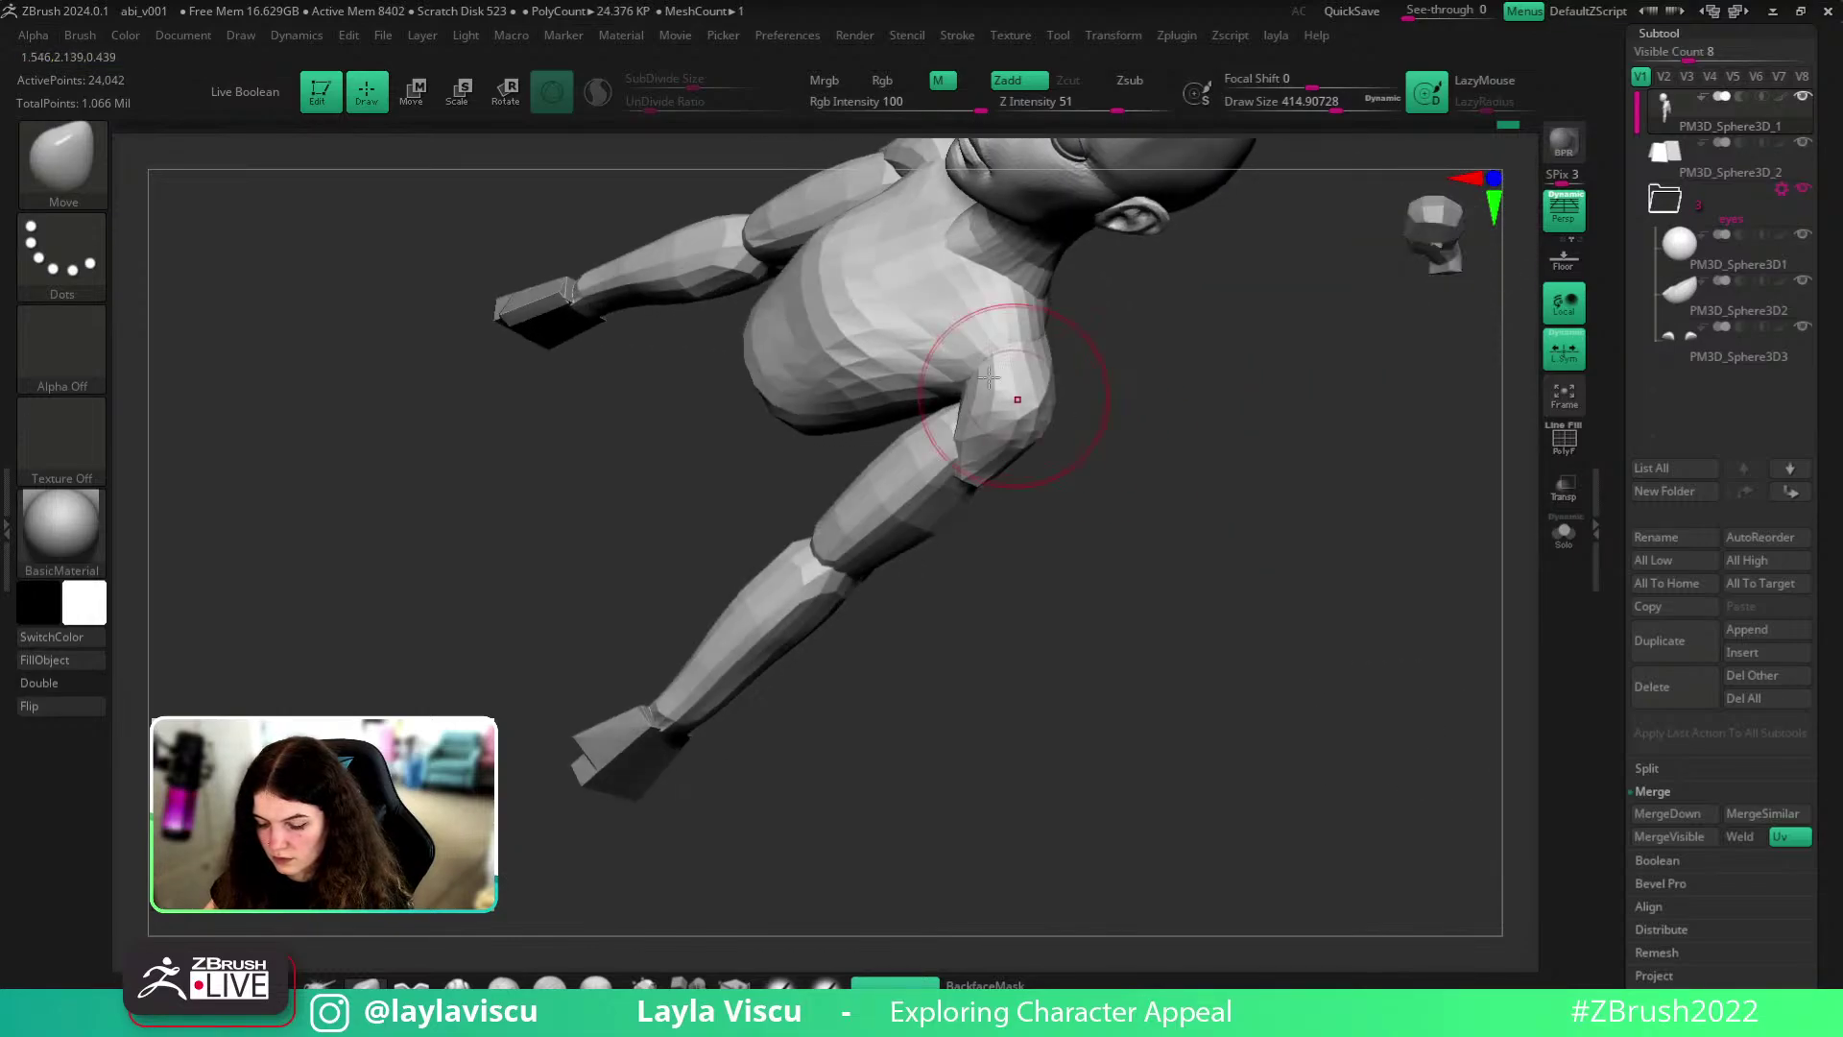
pyautogui.moveTo(1168, 449); pyautogui.dragTo(995, 411)
pyautogui.keyDown('ctrl'); pyautogui.keyDown('shift'); pyautogui.click(998, 403); pyautogui.keyUp('shift'); pyautogui.keyUp('ctrl')
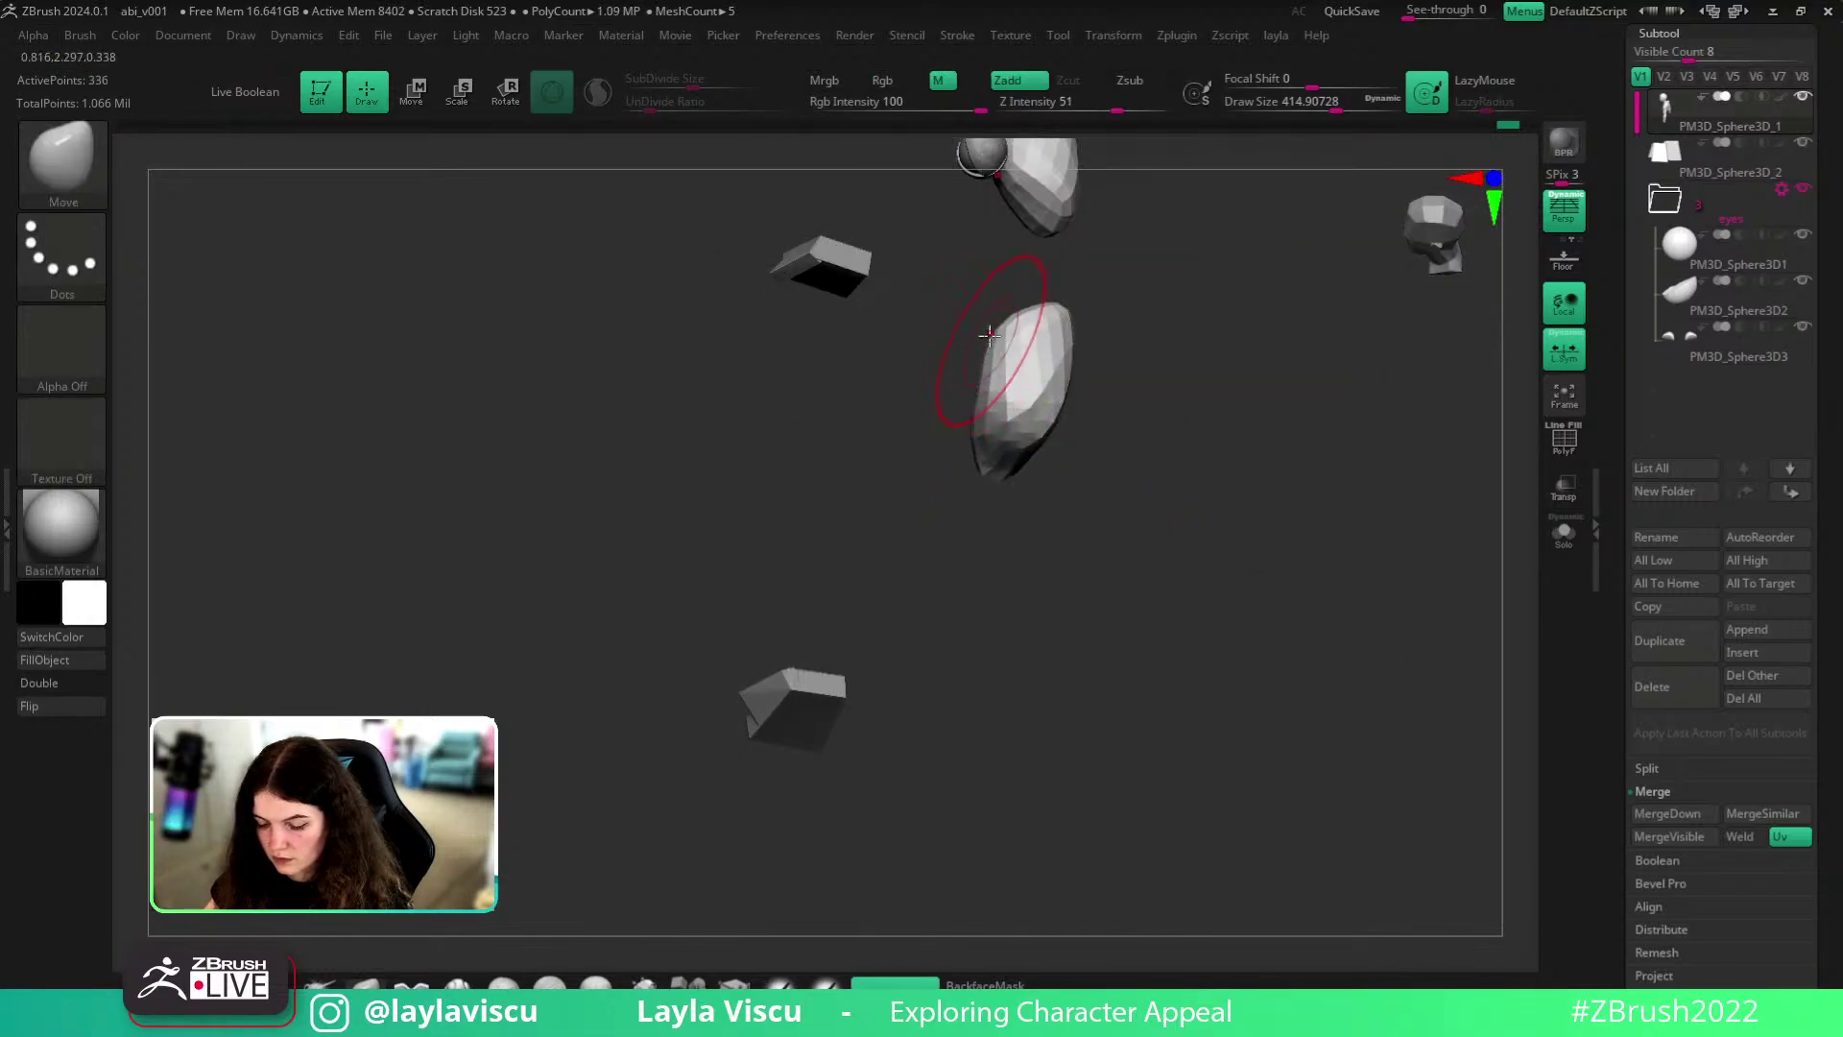
pyautogui.keyDown('ctrl'); pyautogui.keyDown('shift'); pyautogui.click(1336, 578); pyautogui.keyUp('shift'); pyautogui.keyUp('ctrl')
# - Refine the front and back contours of the shoulder caps in the side view with the Move brush and polyframe shown
pyautogui.keyDown('shift'); pyautogui.moveTo(1341, 581); pyautogui.dragTo(1254, 630); pyautogui.keyUp('shift')
pyautogui.moveTo(1259, 539)
pyautogui.keyDown('ctrl'); pyautogui.mouseDown(button='right')
pyautogui.moveTo(1292, 527)
pyautogui.moveTo(1286, 465)
pyautogui.moveTo(1241, 548)
pyautogui.mouseUp(button='right'); pyautogui.keyUp('ctrl')
pyautogui.keyDown('shift'); pyautogui.moveTo(1241, 548); pyautogui.dragTo(1228, 540); pyautogui.keyUp('shift')
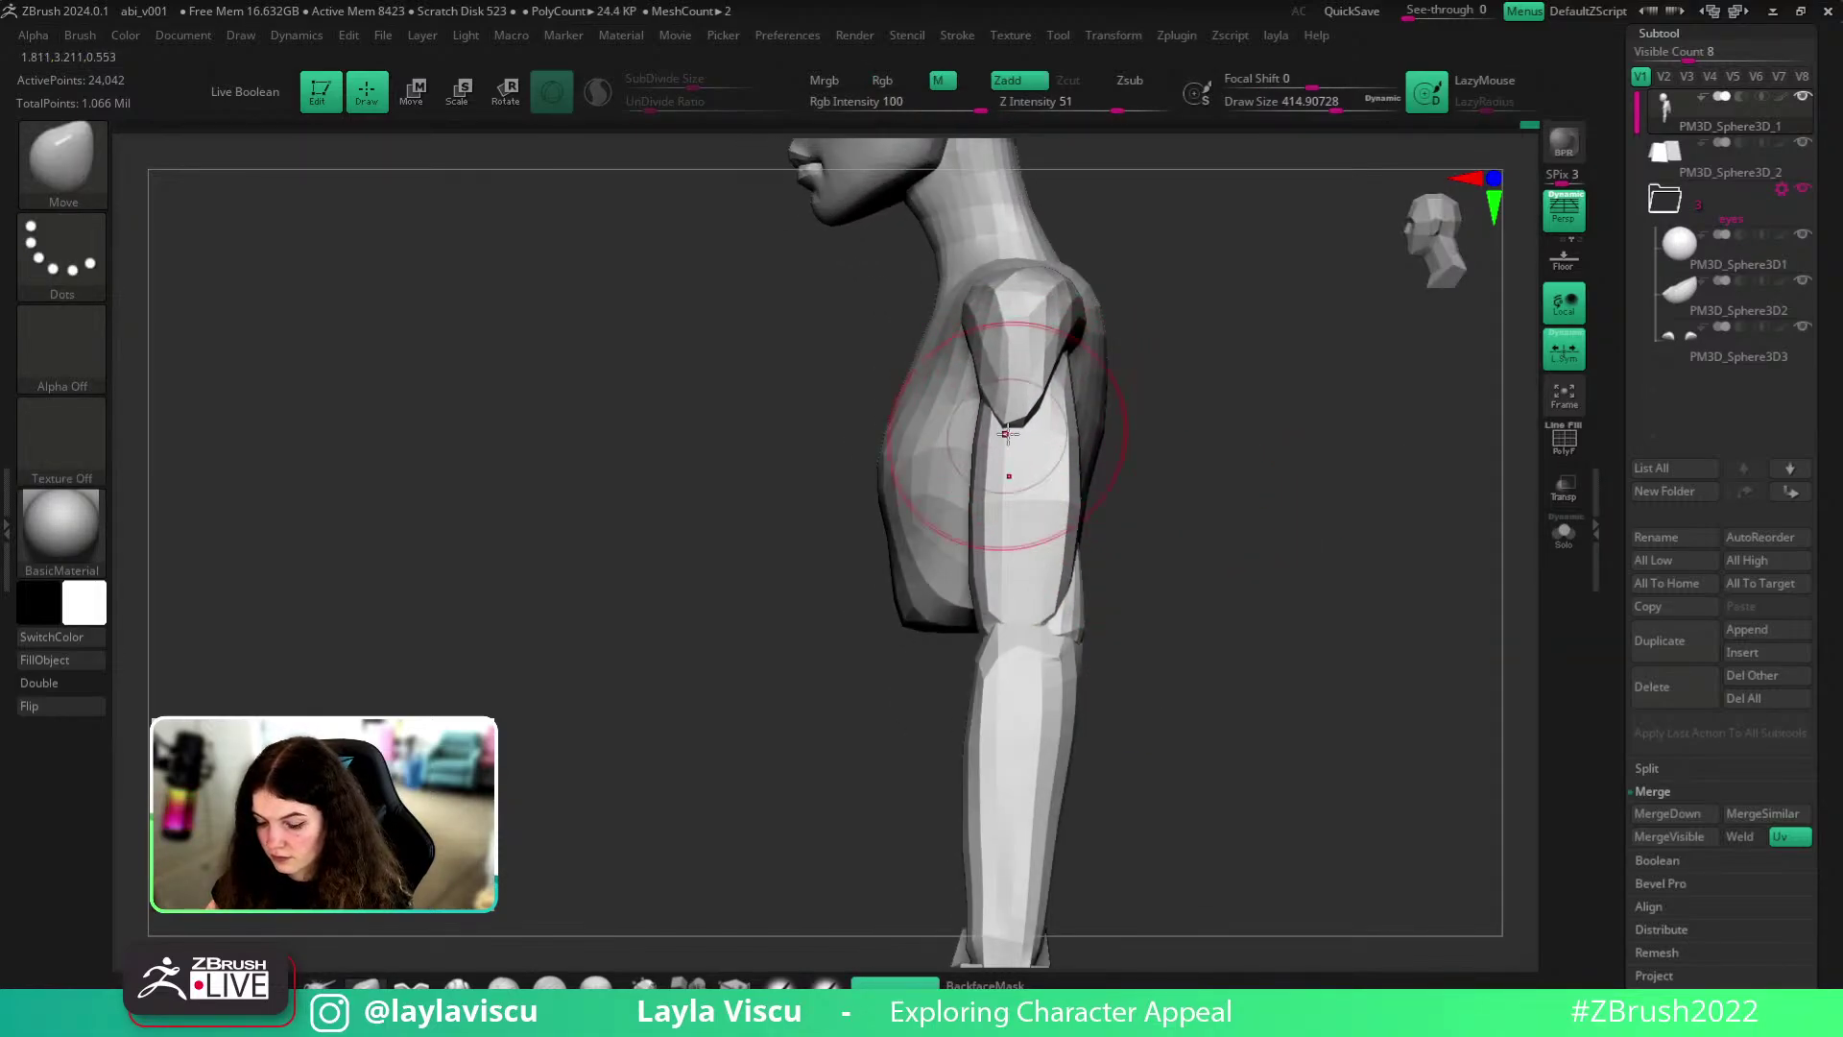
pyautogui.keyDown('ctrl'); pyautogui.moveTo(1160, 513); pyautogui.dragTo(1144, 439, button='right'); pyautogui.keyUp('ctrl')
pyautogui.keyDown('ctrl'); pyautogui.moveTo(1054, 345); pyautogui.dragTo(1049, 413, button='right'); pyautogui.keyUp('ctrl')
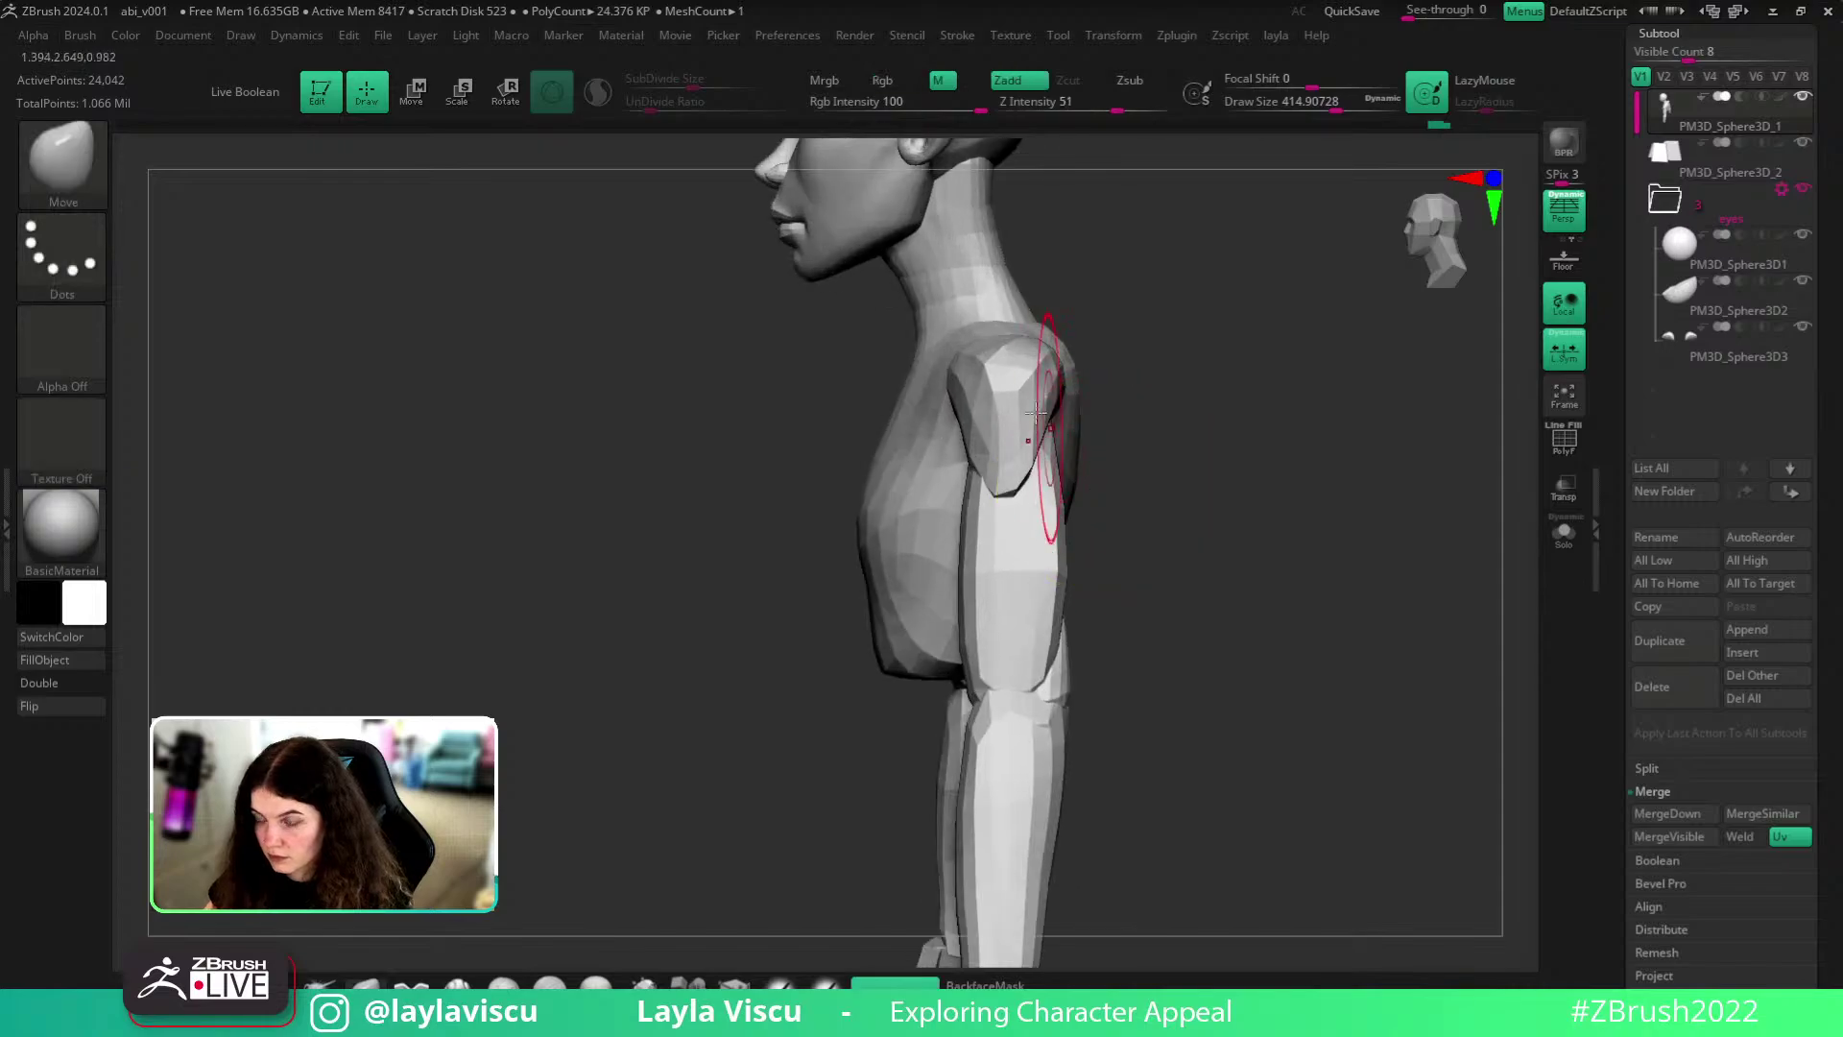
pyautogui.hotkey('shift', 'f')
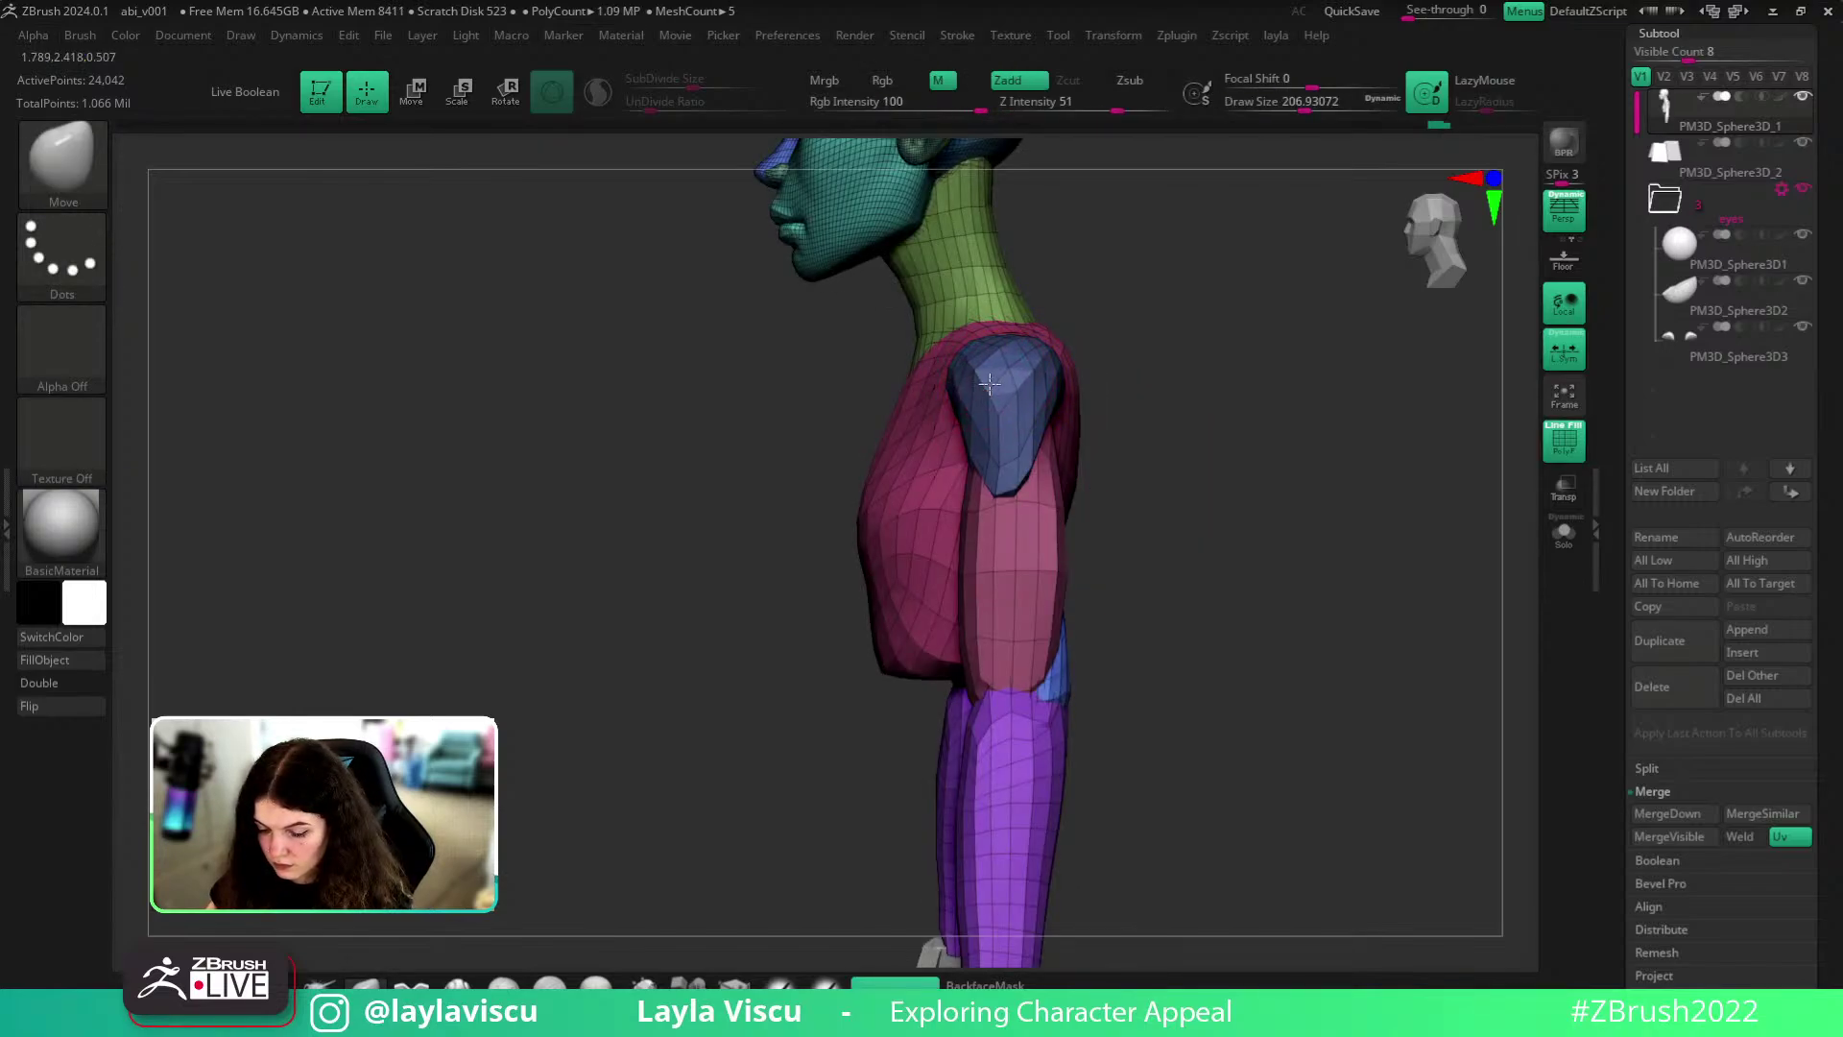
pyautogui.moveTo(1086, 360); pyautogui.dragTo(939, 351)
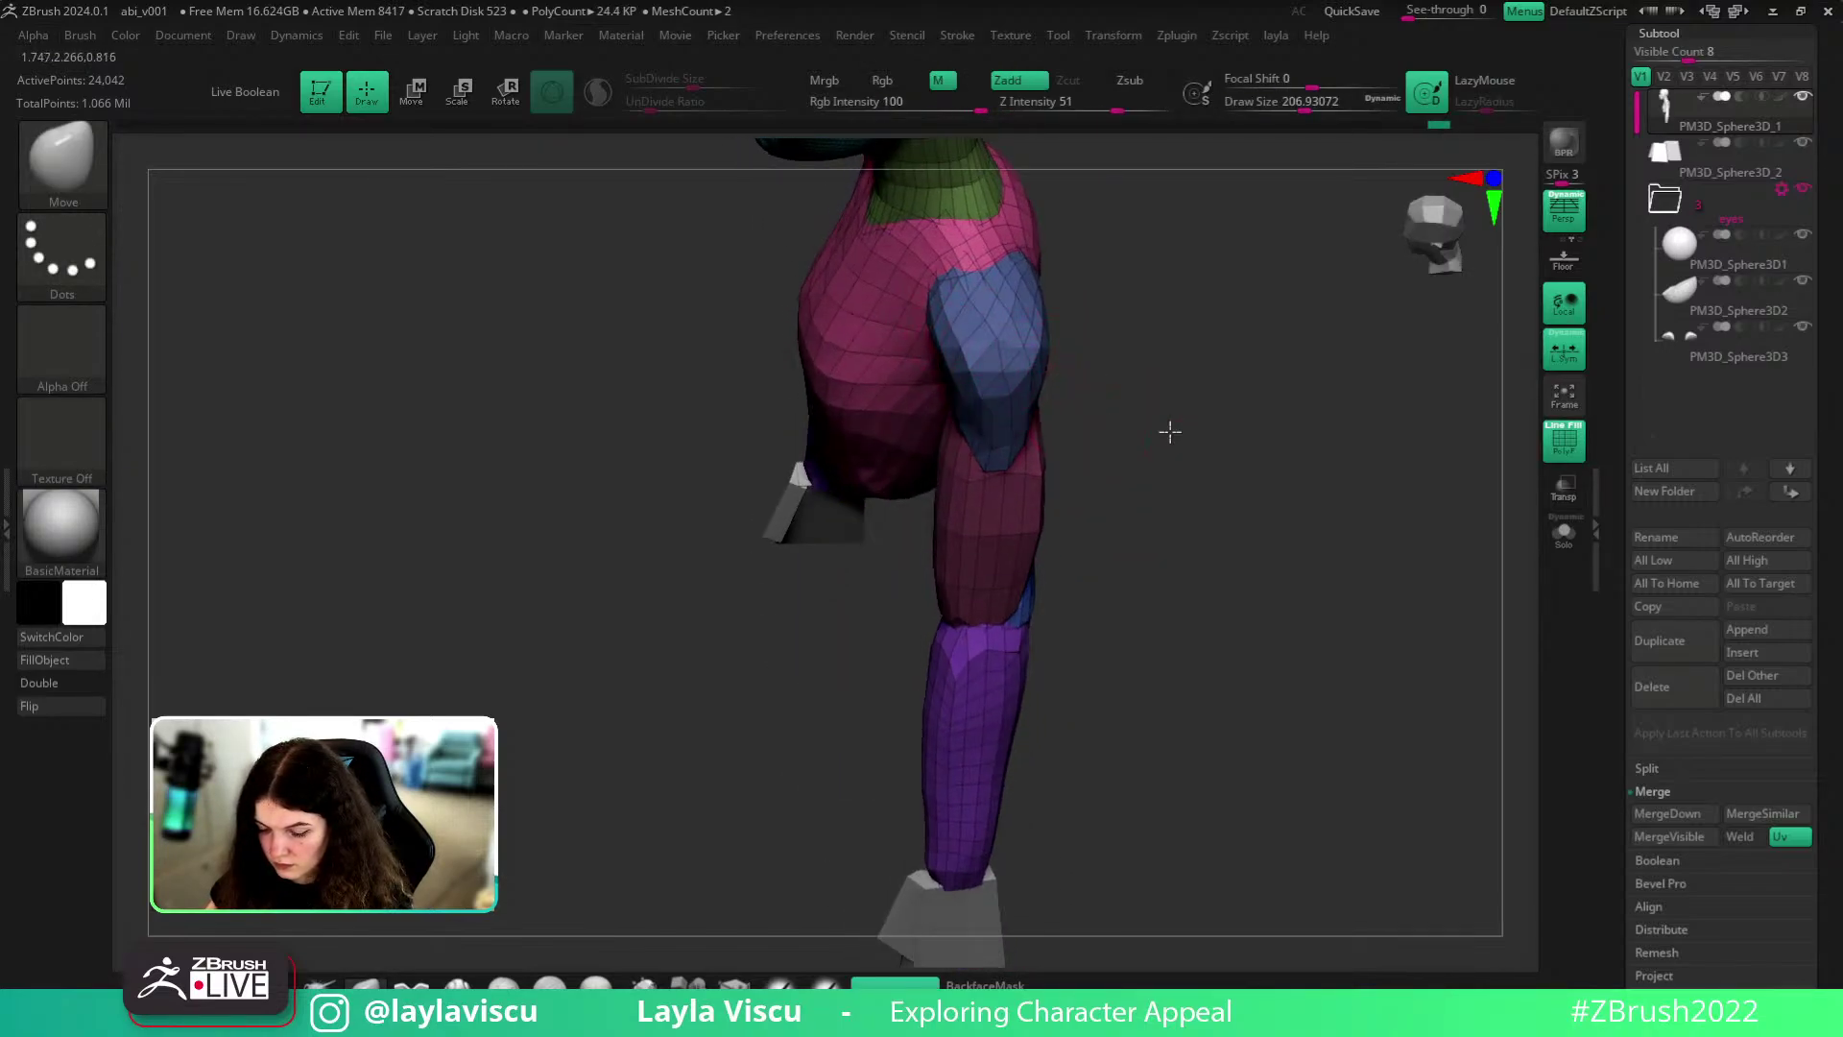
pyautogui.moveTo(1169, 437); pyautogui.dragTo(1048, 345)
# - Hide the polyframe and push the outer contour of the shoulders inward in the front view with the Move brush
pyautogui.moveTo(1322, 505); pyautogui.dragTo(1333, 395)
pyautogui.keyDown('ctrl'); pyautogui.moveTo(1333, 395); pyautogui.dragTo(1148, 440, button='right'); pyautogui.keyUp('ctrl')
pyautogui.hotkey('shift', 'f')
pyautogui.keyDown('shift'); pyautogui.moveTo(1248, 434); pyautogui.dragTo(1411, 423); pyautogui.keyUp('shift')
pyautogui.keyDown('ctrl'); pyautogui.moveTo(1130, 305); pyautogui.dragTo(1135, 358, button='right'); pyautogui.keyUp('ctrl')
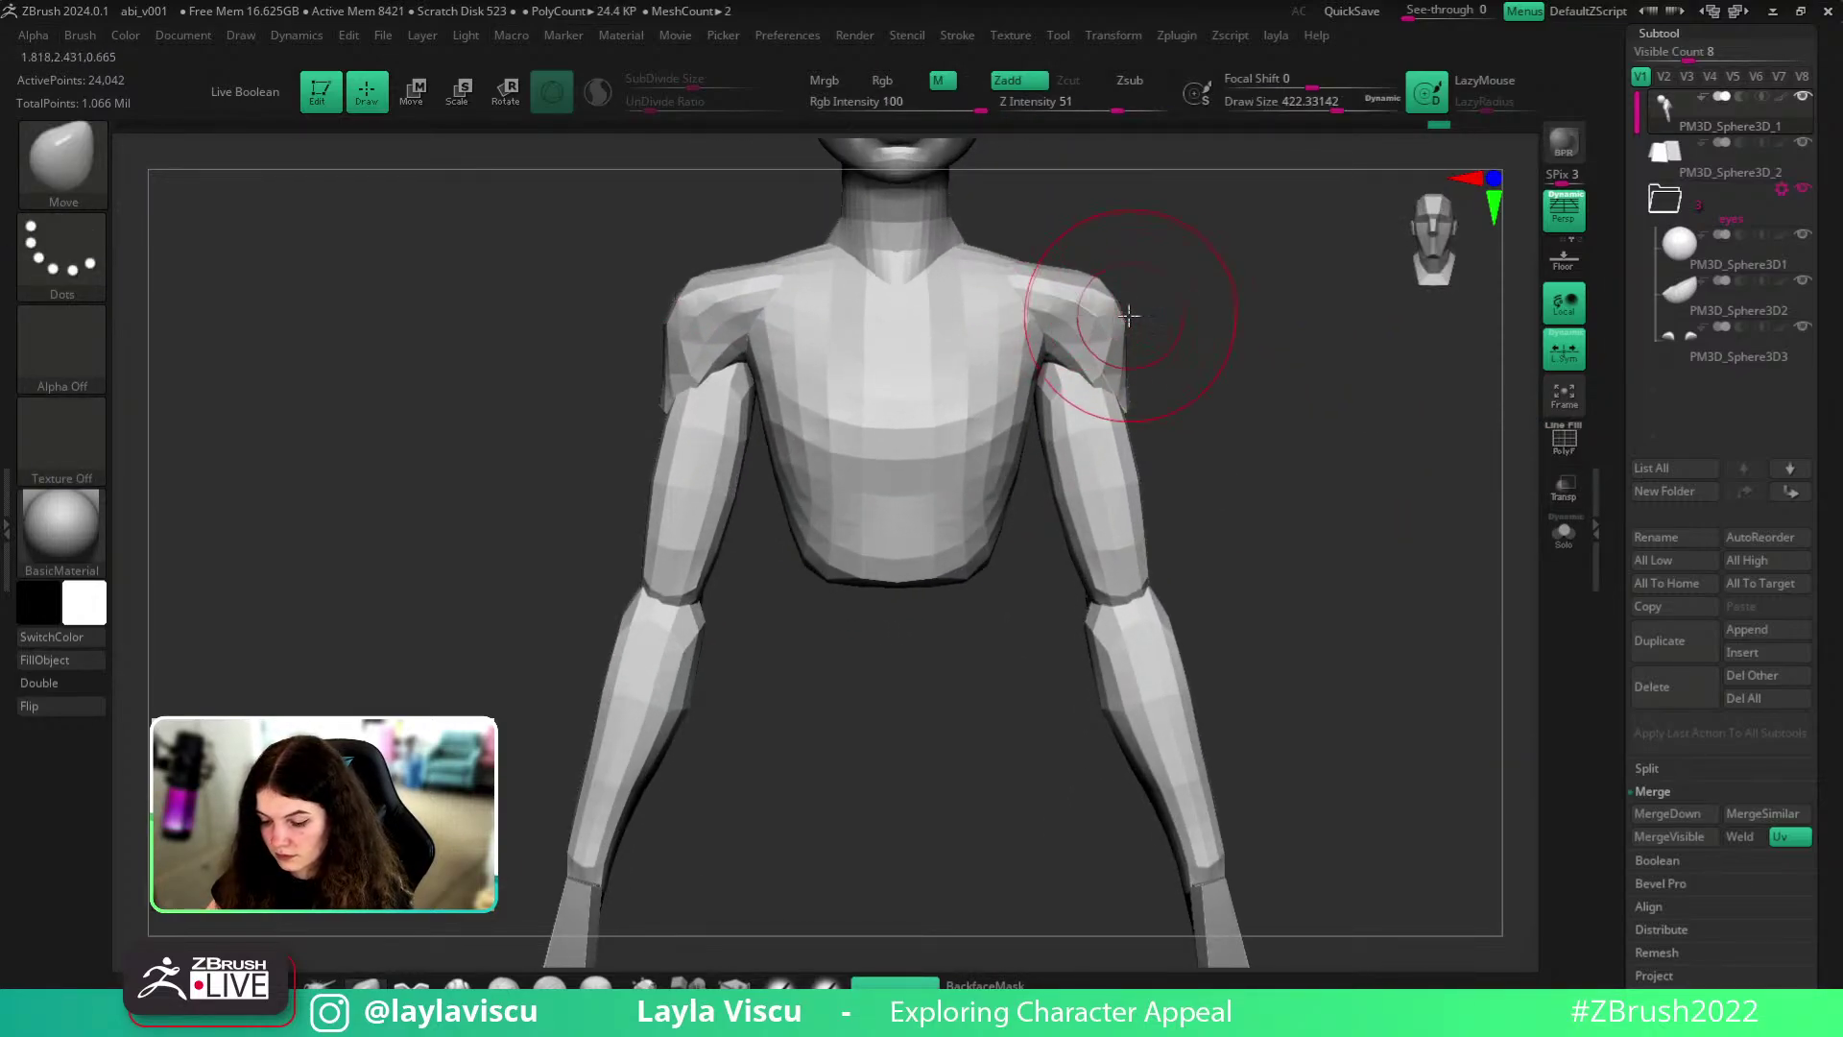
pyautogui.moveTo(1130, 315); pyautogui.dragTo(1100, 315)
# - Examine the overall proportions of the head, torso and arms from the front and three-quarter views
pyautogui.keyDown('ctrl'); pyautogui.moveTo(1221, 324); pyautogui.dragTo(1196, 418, button='right'); pyautogui.keyUp('ctrl')
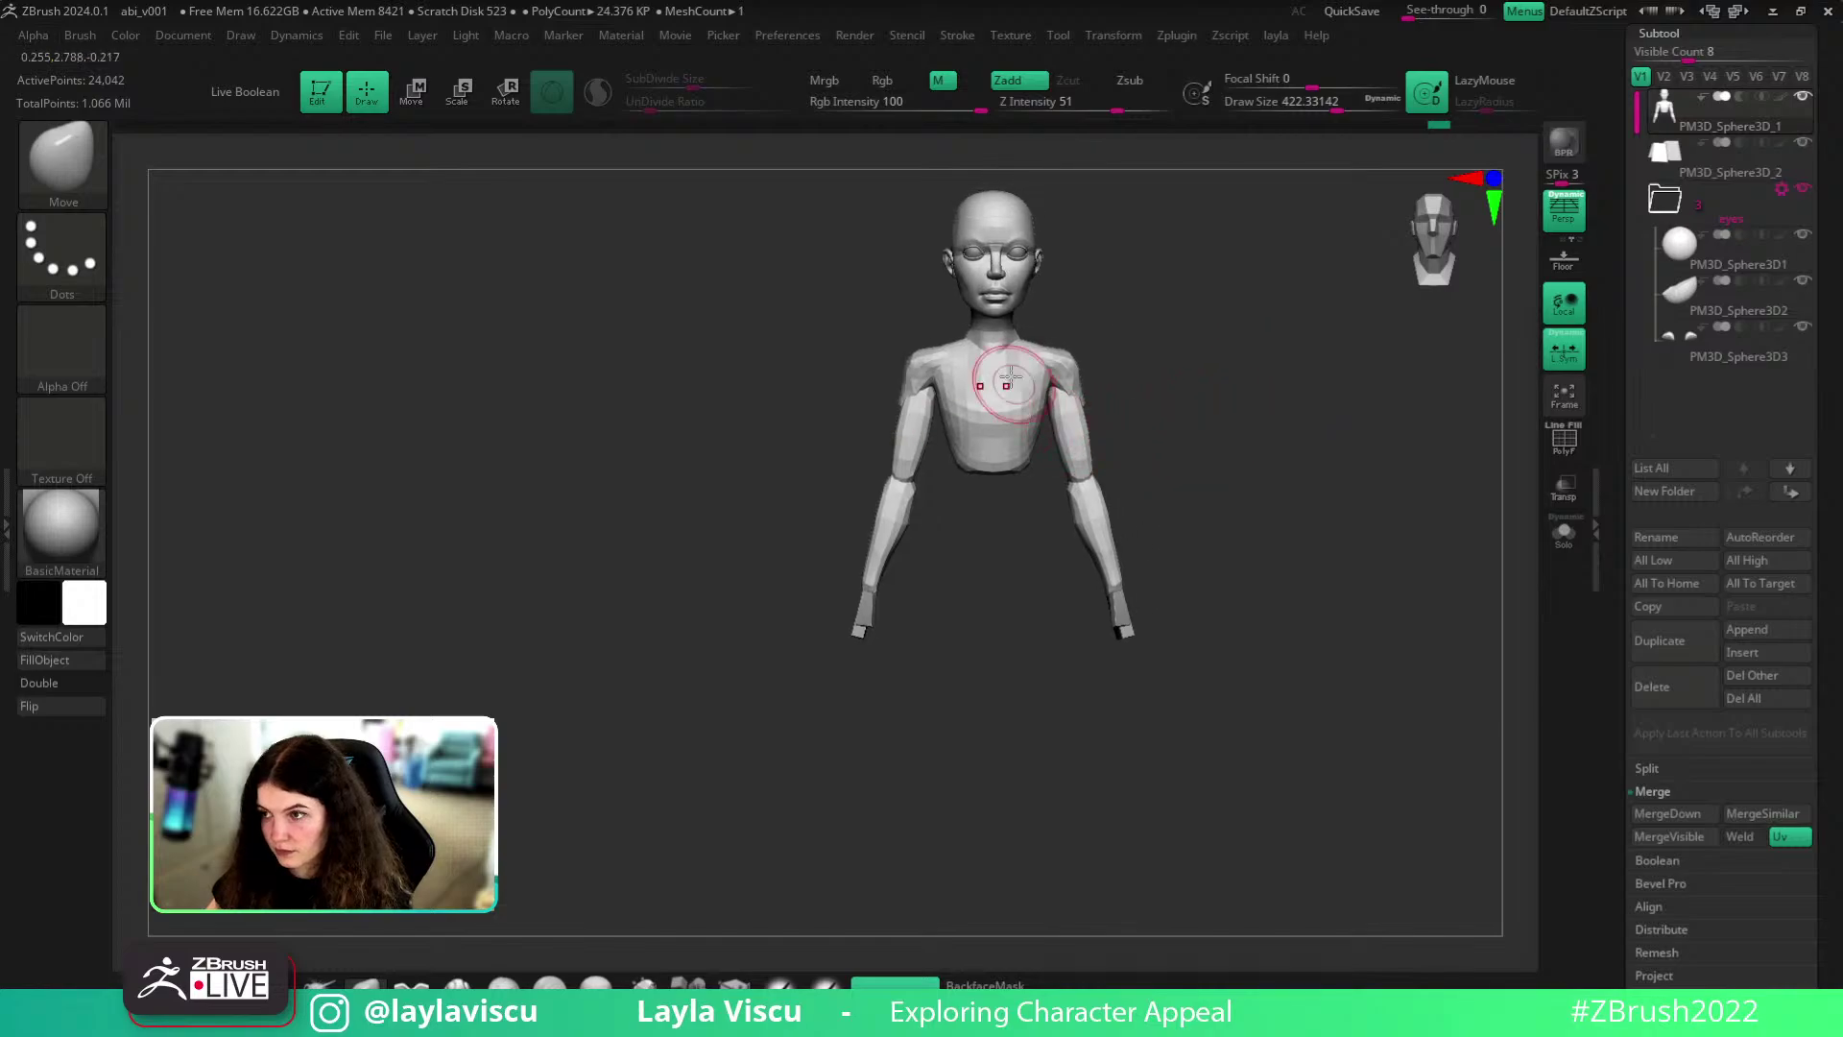
pyautogui.keyDown('ctrl'); pyautogui.moveTo(1008, 393); pyautogui.dragTo(1066, 452, button='right'); pyautogui.keyUp('ctrl')
pyautogui.moveTo(1199, 432); pyautogui.dragTo(1192, 543, button='right')
pyautogui.keyDown('alt'); pyautogui.moveTo(1213, 478); pyautogui.dragTo(1156, 482, button='right'); pyautogui.keyUp('alt')
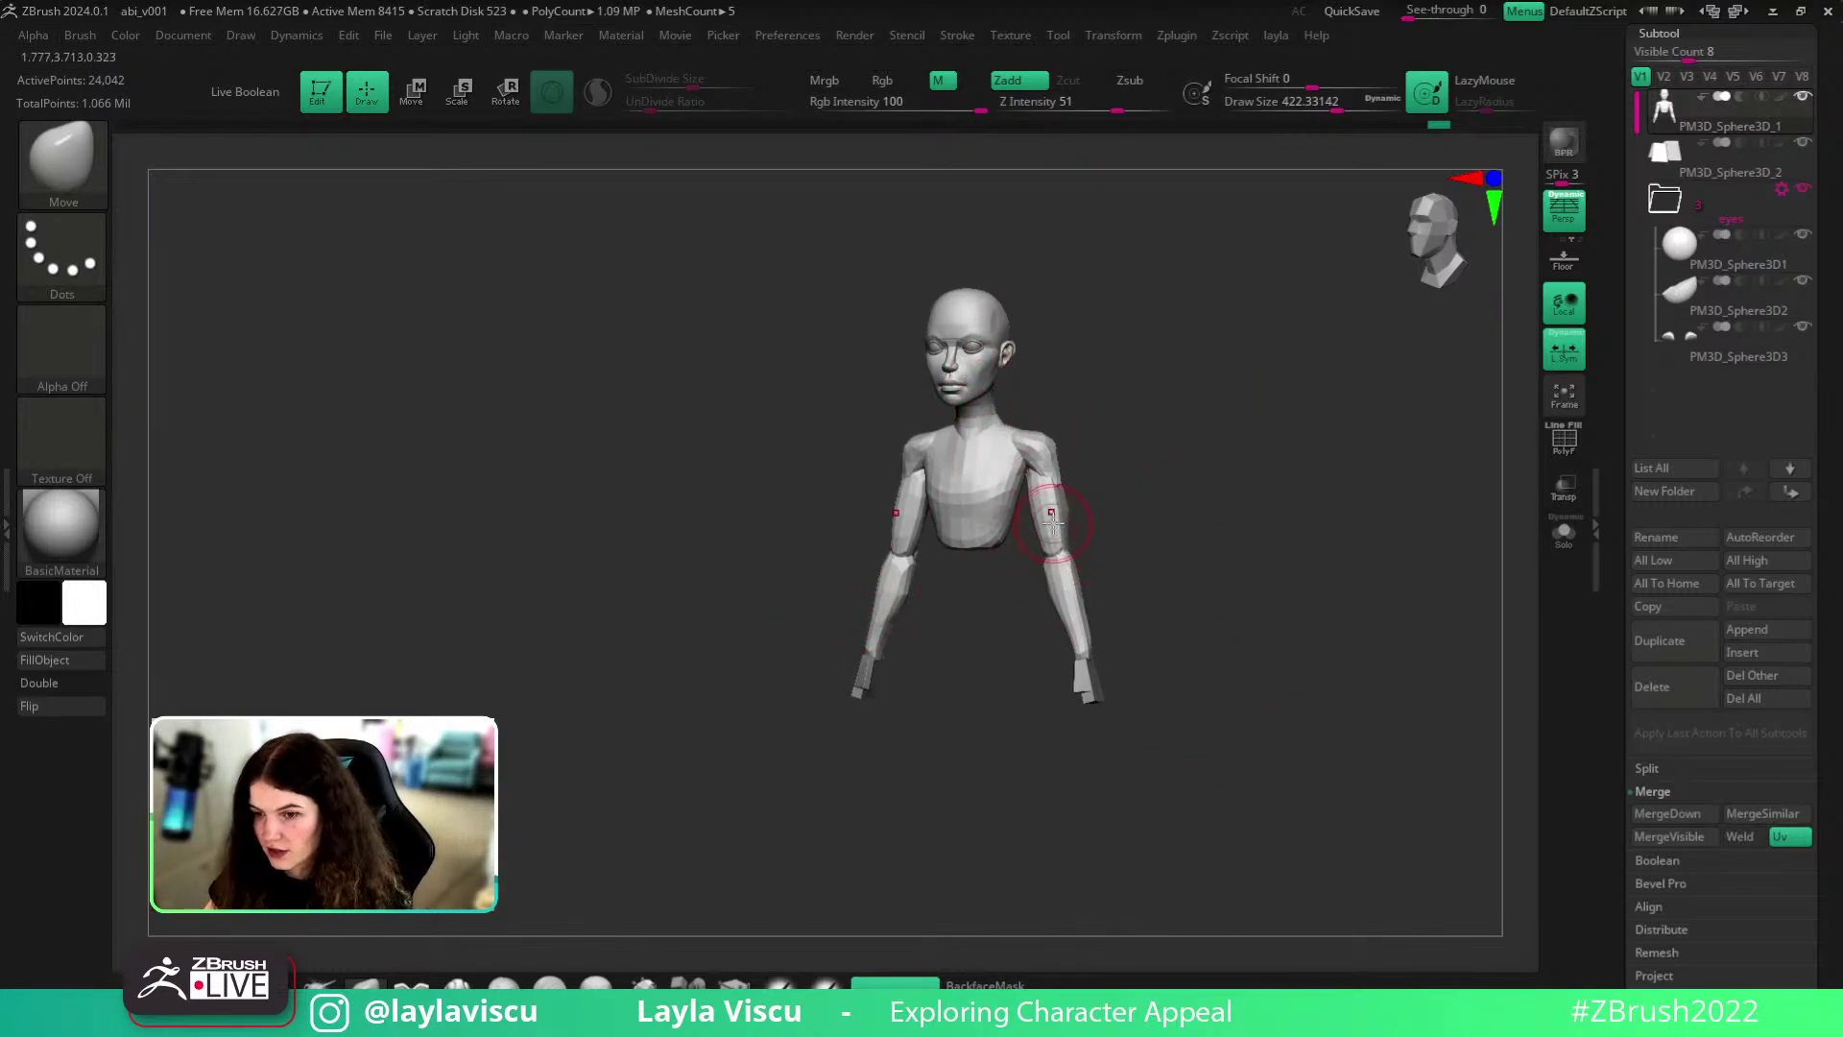
pyautogui.keyDown('ctrl'); pyautogui.moveTo(1043, 500); pyautogui.dragTo(1078, 498, button='right'); pyautogui.keyUp('ctrl')
pyautogui.keyDown('alt'); pyautogui.moveTo(1235, 365); pyautogui.dragTo(1185, 544, button='right'); pyautogui.keyUp('alt')
pyautogui.keyDown('ctrl'); pyautogui.moveTo(939, 415); pyautogui.dragTo(925, 382, button='right'); pyautogui.keyUp('ctrl')
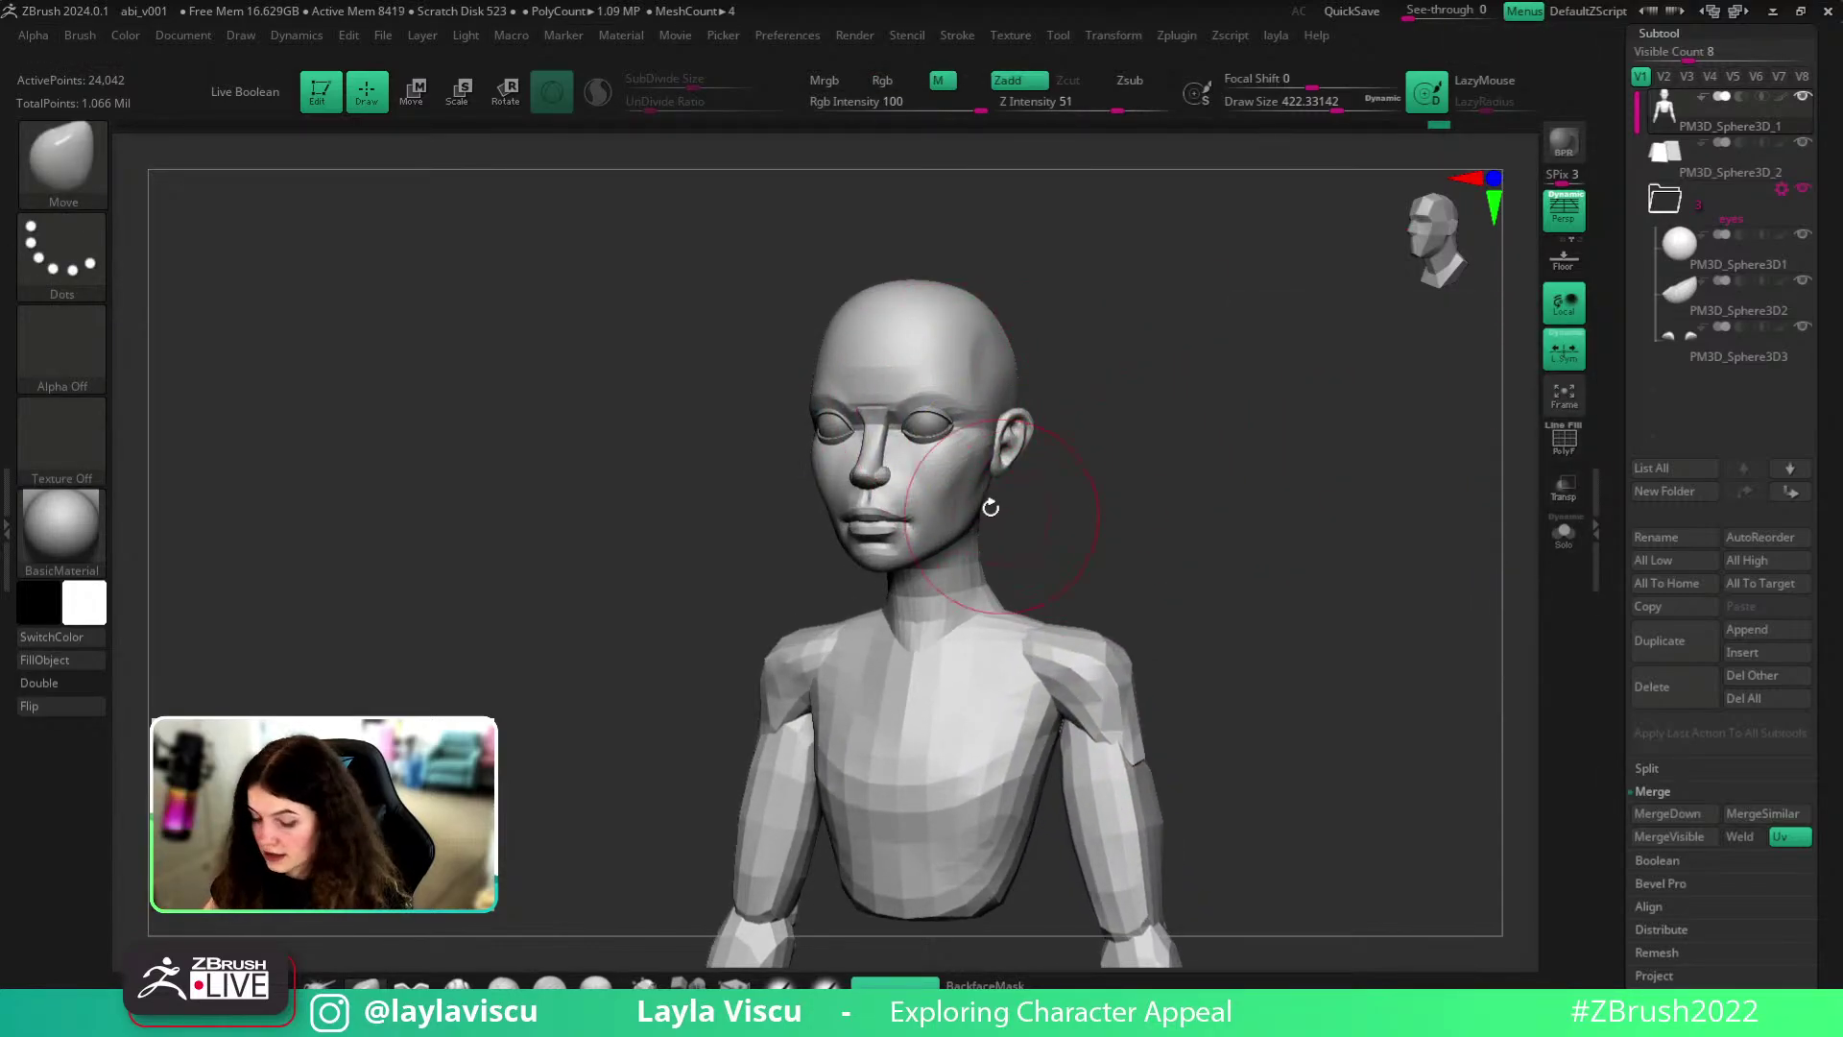
# - Select the eyes subtool, switch back to the head and body subtool, and reduce the Move brush's draw size
pyautogui.keyDown('alt'); pyautogui.click(931, 427); pyautogui.keyUp('alt')
pyautogui.keyDown('ctrl'); pyautogui.moveTo(948, 457); pyautogui.dragTo(1196, 653, button='right'); pyautogui.keyUp('ctrl')
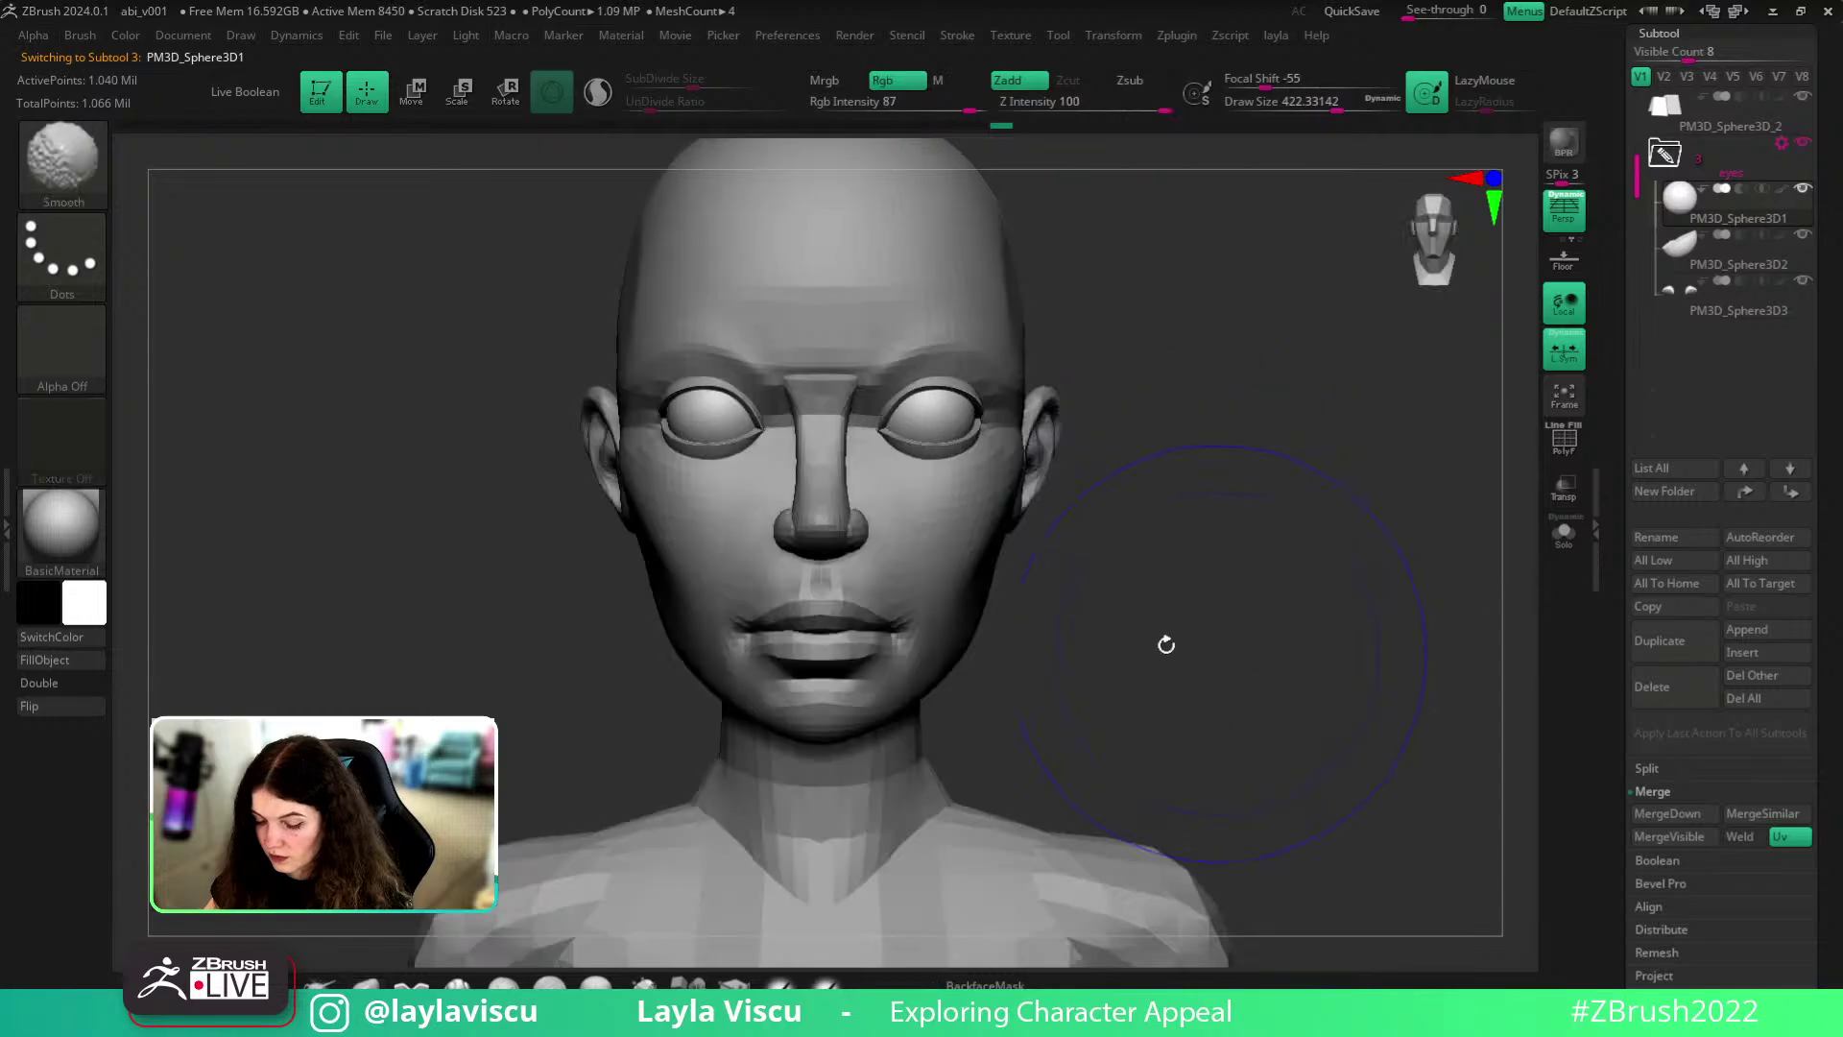
pyautogui.click(954, 485)
pyautogui.keyDown('alt'); pyautogui.click(979, 537); pyautogui.keyUp('alt')
pyautogui.moveTo(1219, 568); pyautogui.dragTo(1056, 557, button='right')
pyautogui.press('s')
pyautogui.moveTo(890, 464); pyautogui.dragTo(908, 468)
# - Examine the face and head shape from the side, three-quarter and front views
pyautogui.keyDown('shift'); pyautogui.moveTo(1263, 510); pyautogui.dragTo(1334, 542, button='right'); pyautogui.keyUp('shift')
pyautogui.moveTo(1334, 542)
pyautogui.keyDown('ctrl'); pyautogui.mouseDown(button='right')
pyautogui.moveTo(1107, 584)
pyautogui.moveTo(1103, 600)
pyautogui.moveTo(1090, 580)
pyautogui.moveTo(1132, 572)
pyautogui.mouseUp(button='right'); pyautogui.keyUp('ctrl')
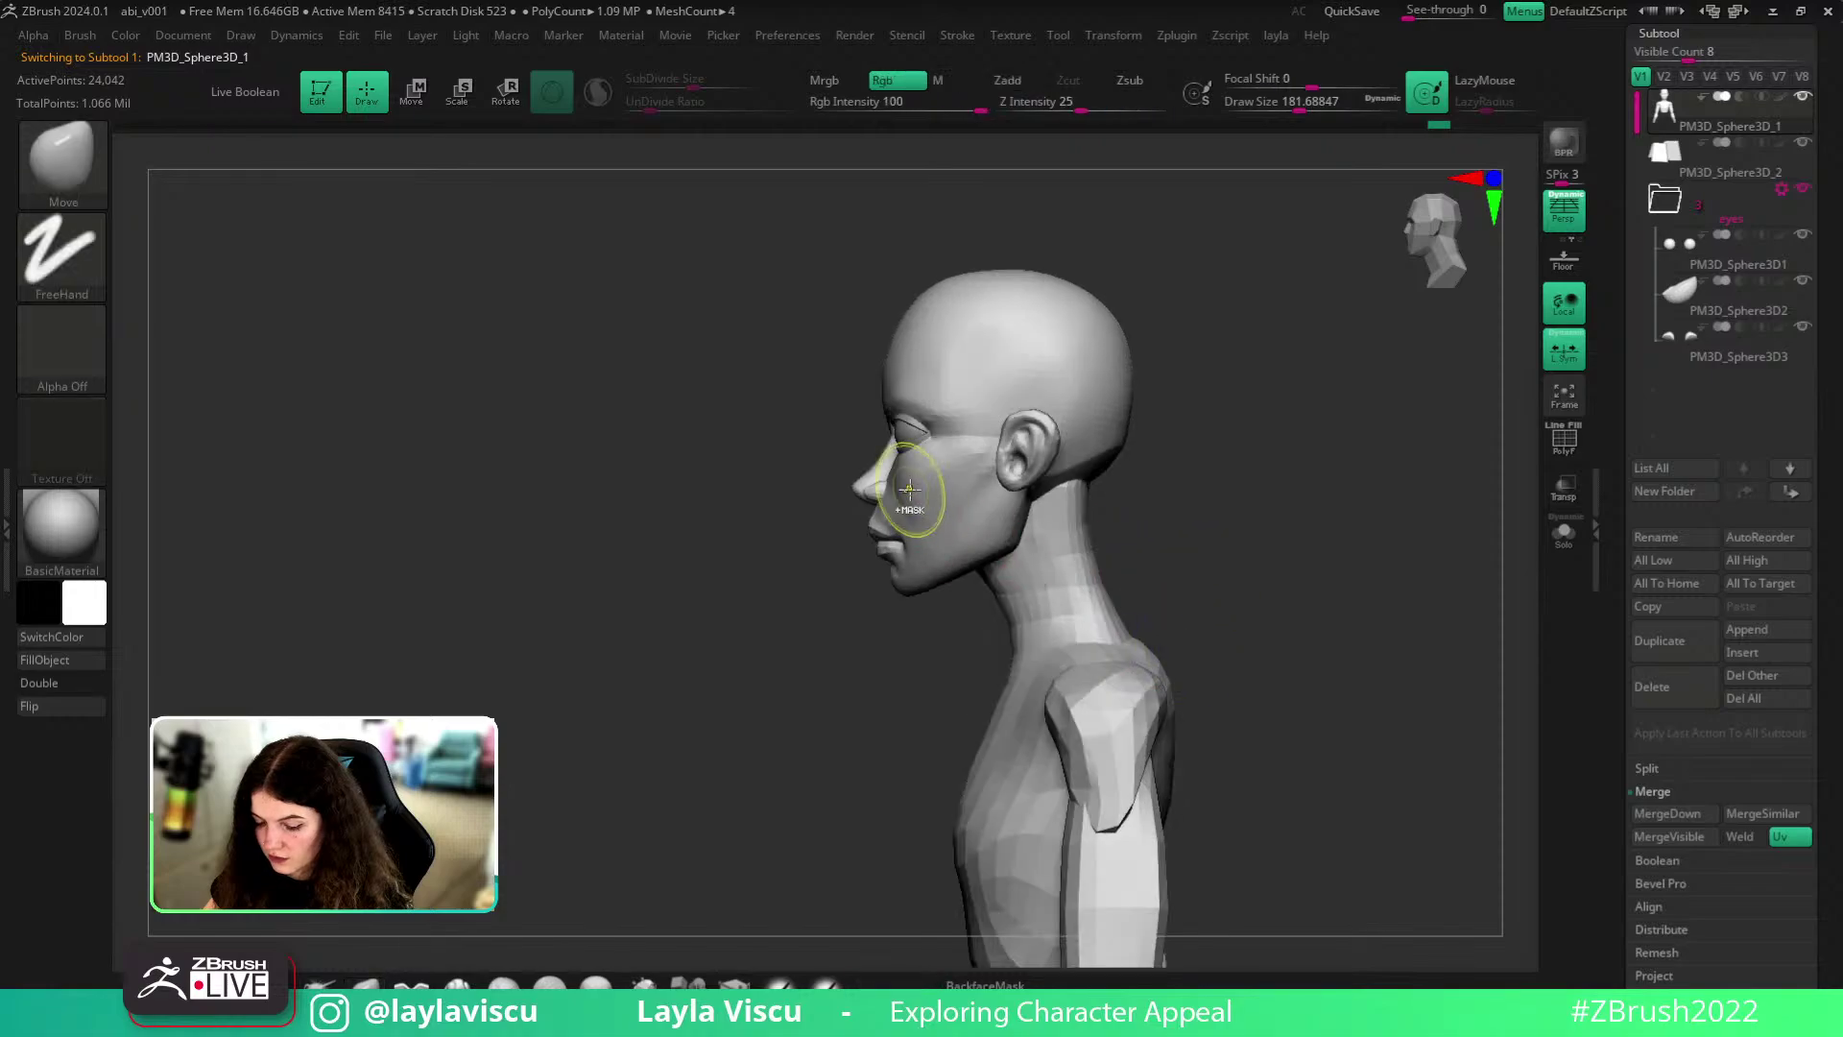
pyautogui.keyDown('ctrl'); pyautogui.moveTo(910, 489); pyautogui.dragTo(915, 531, button='right'); pyautogui.keyUp('ctrl')
pyautogui.moveTo(658, 573); pyautogui.dragTo(873, 527, button='right')
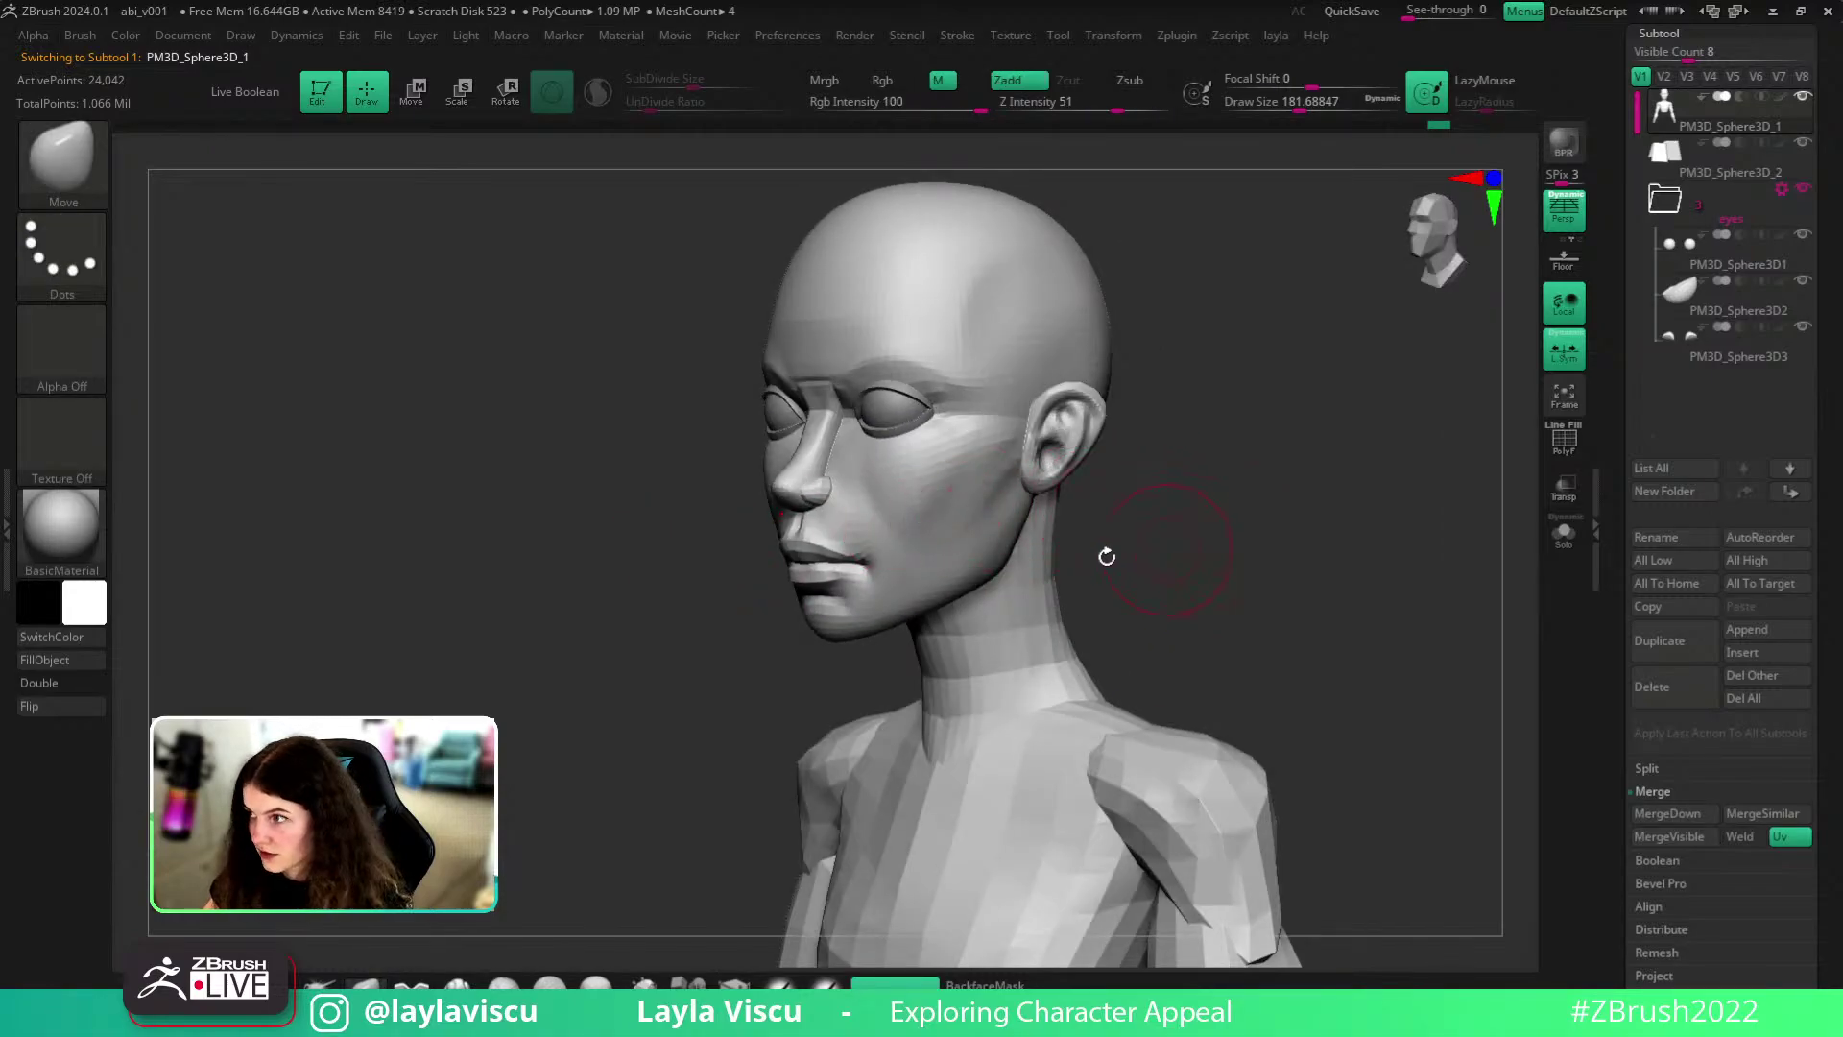
pyautogui.moveTo(1219, 525); pyautogui.dragTo(1056, 436, button='right')
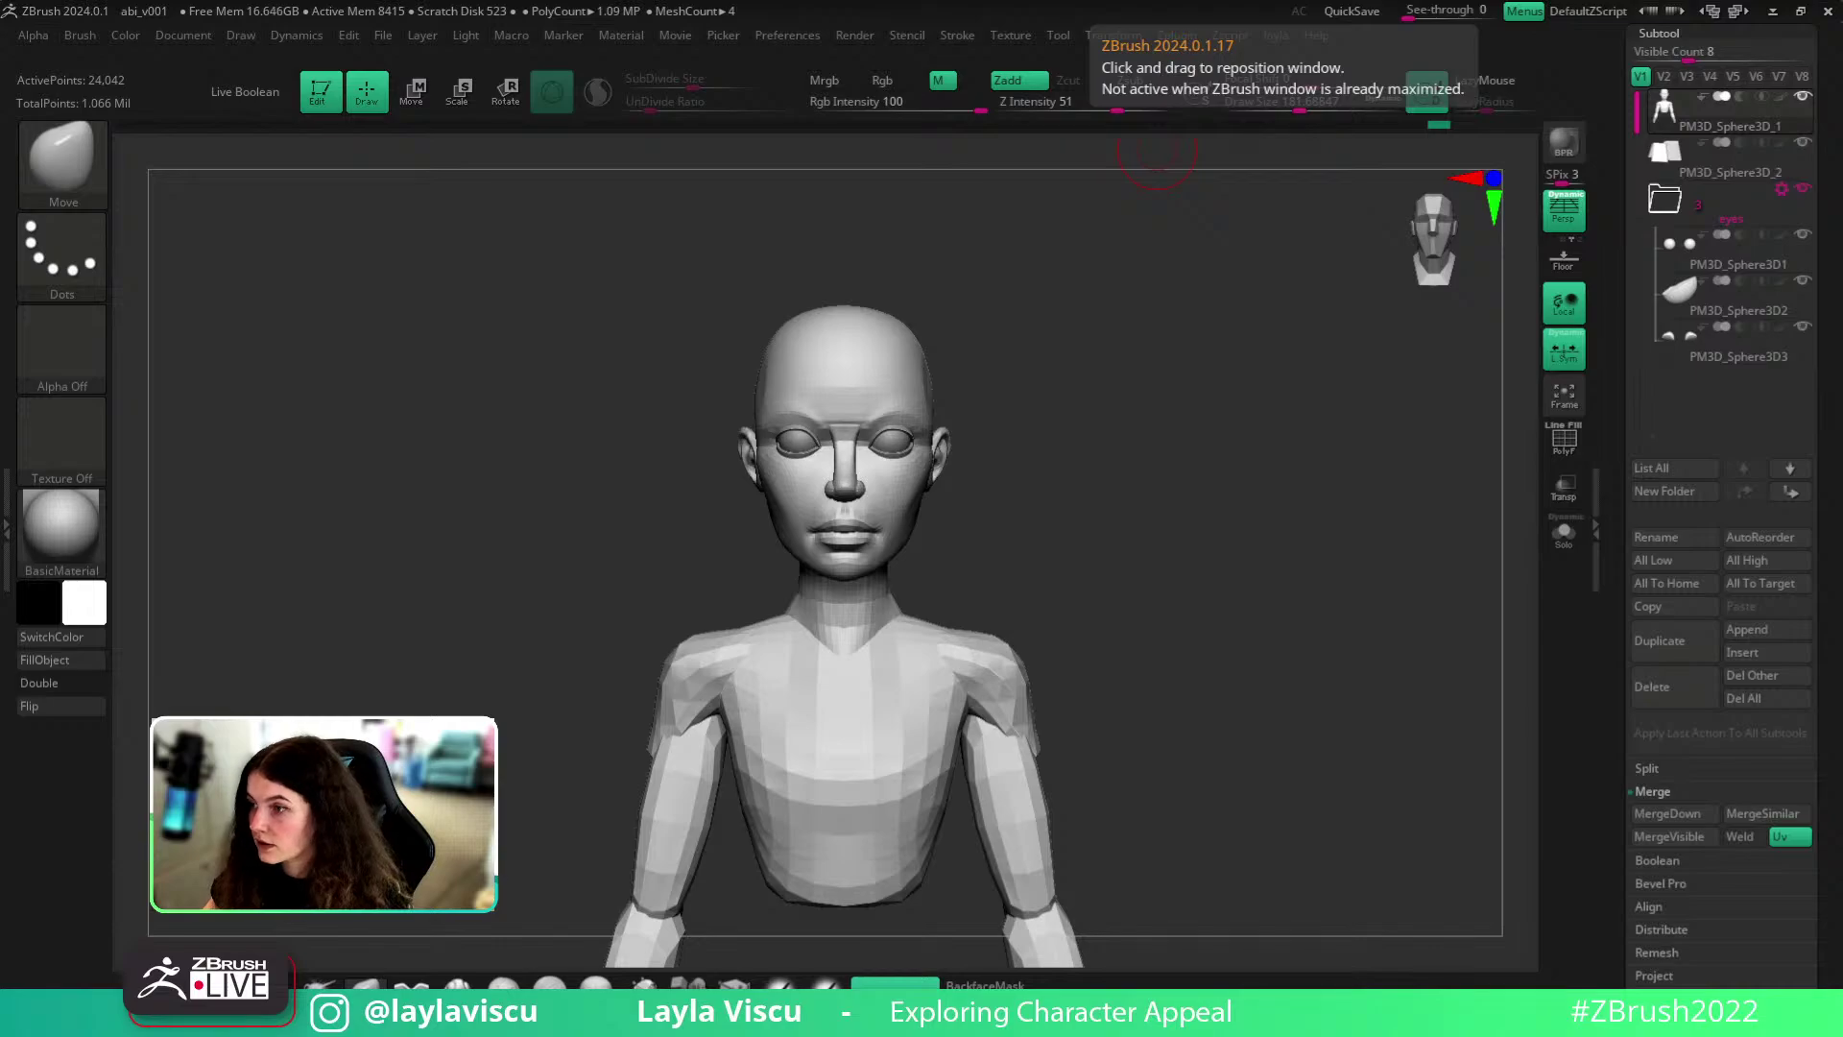
# - Display the polygroups, duplicate the head and body subtool, and show only the duplicate's skull polygroup in Solo mode
pyautogui.moveTo(1220, 370); pyautogui.dragTo(1033, 463, button='right')
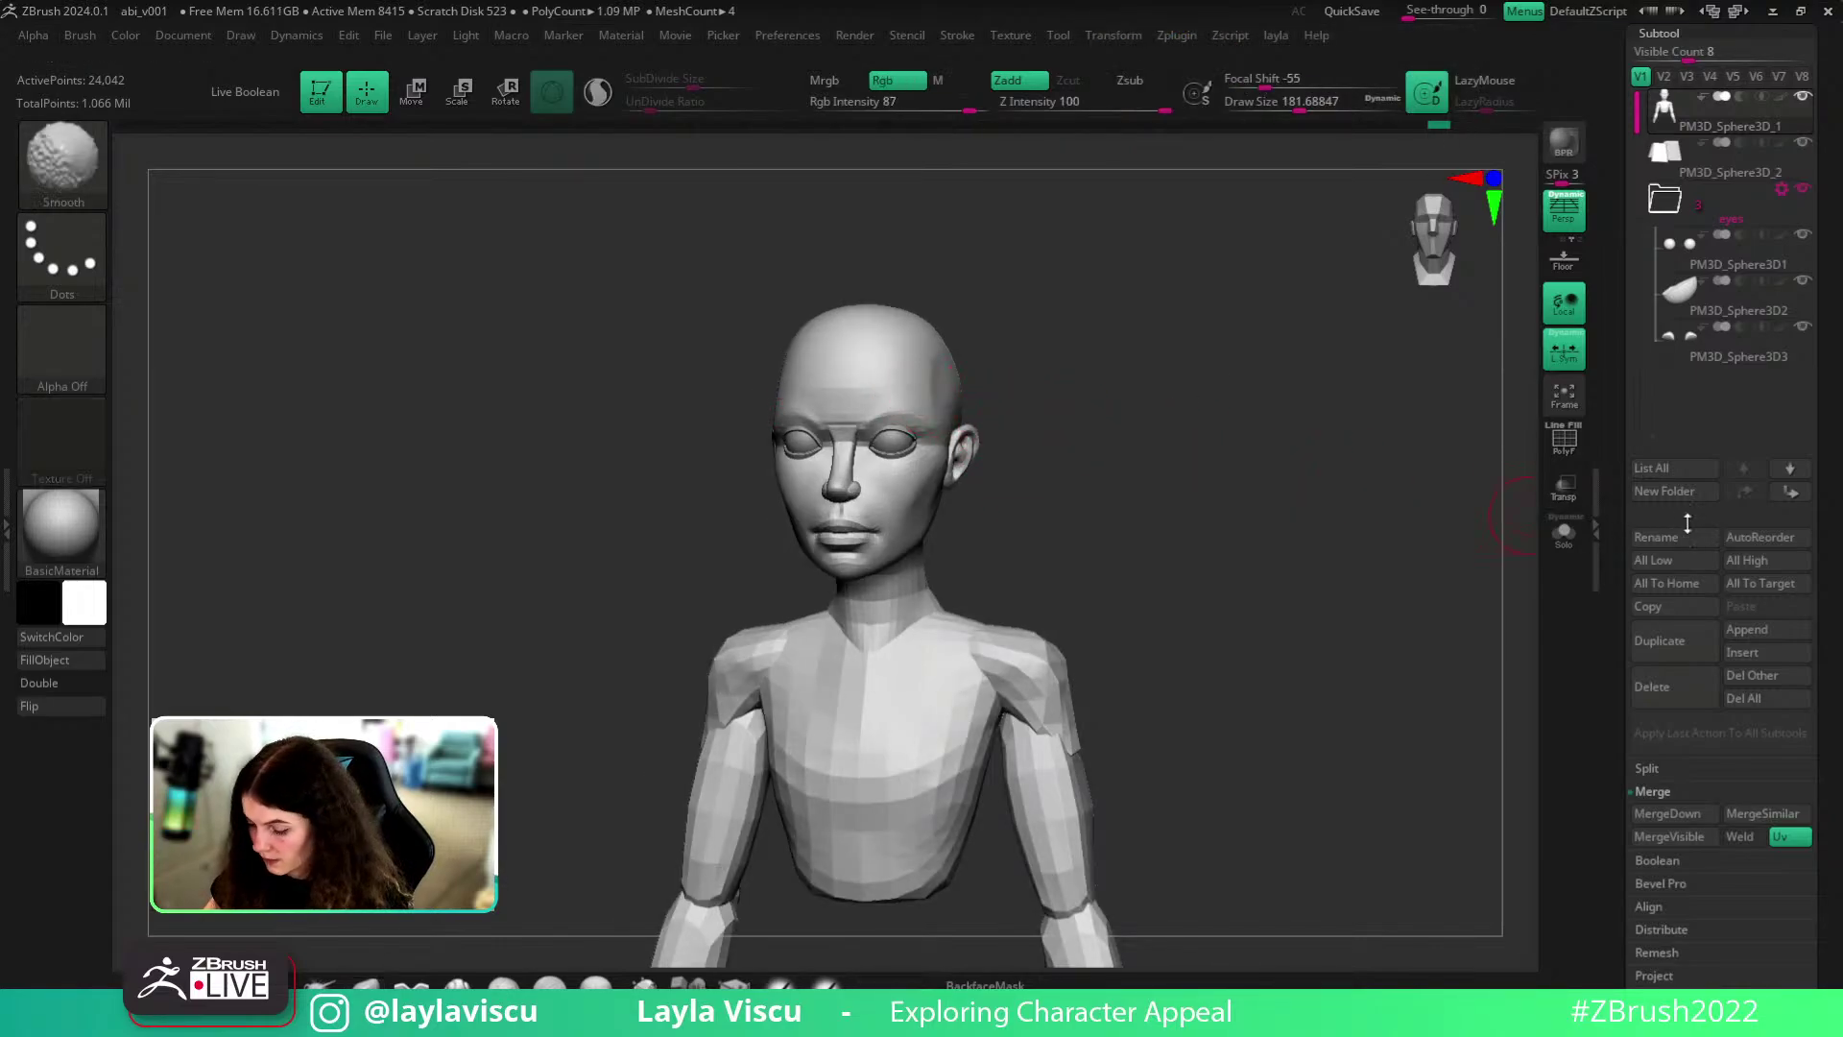
pyautogui.hotkey('shift', 'f')
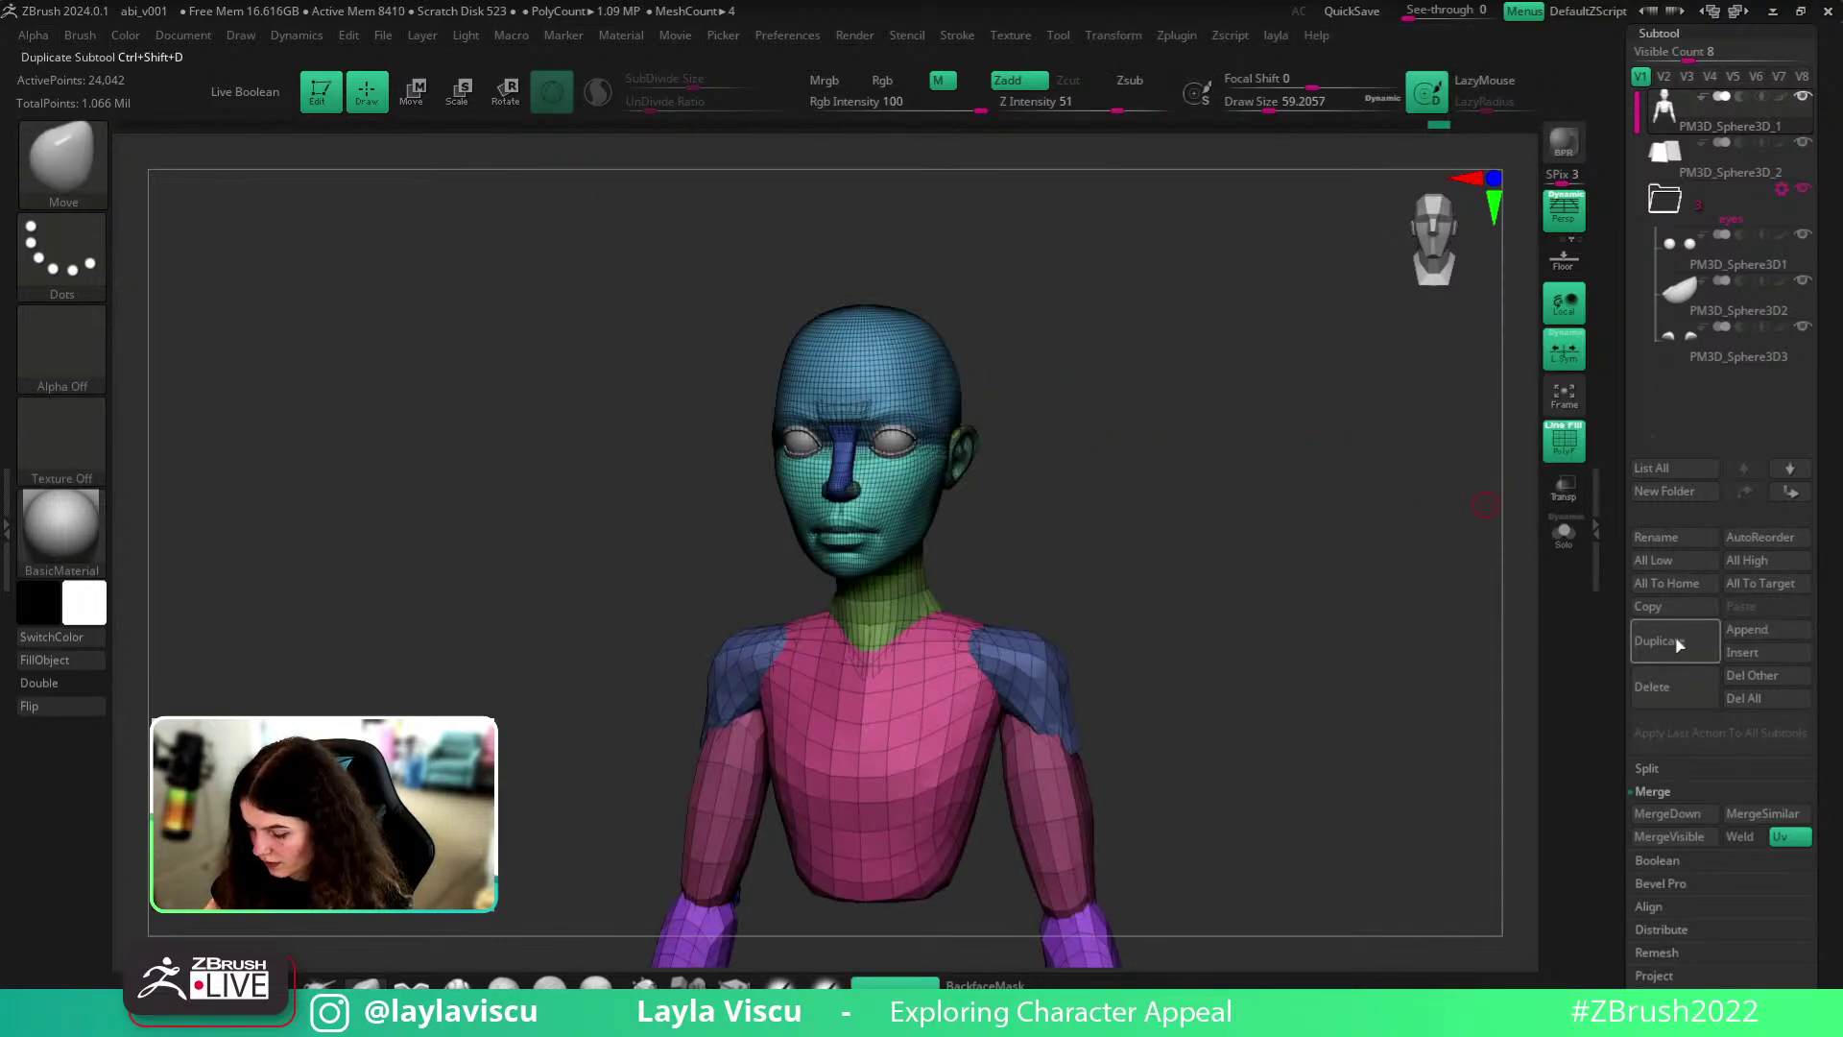
pyautogui.click(1677, 640)
pyautogui.scroll(-5, 1684, 750)
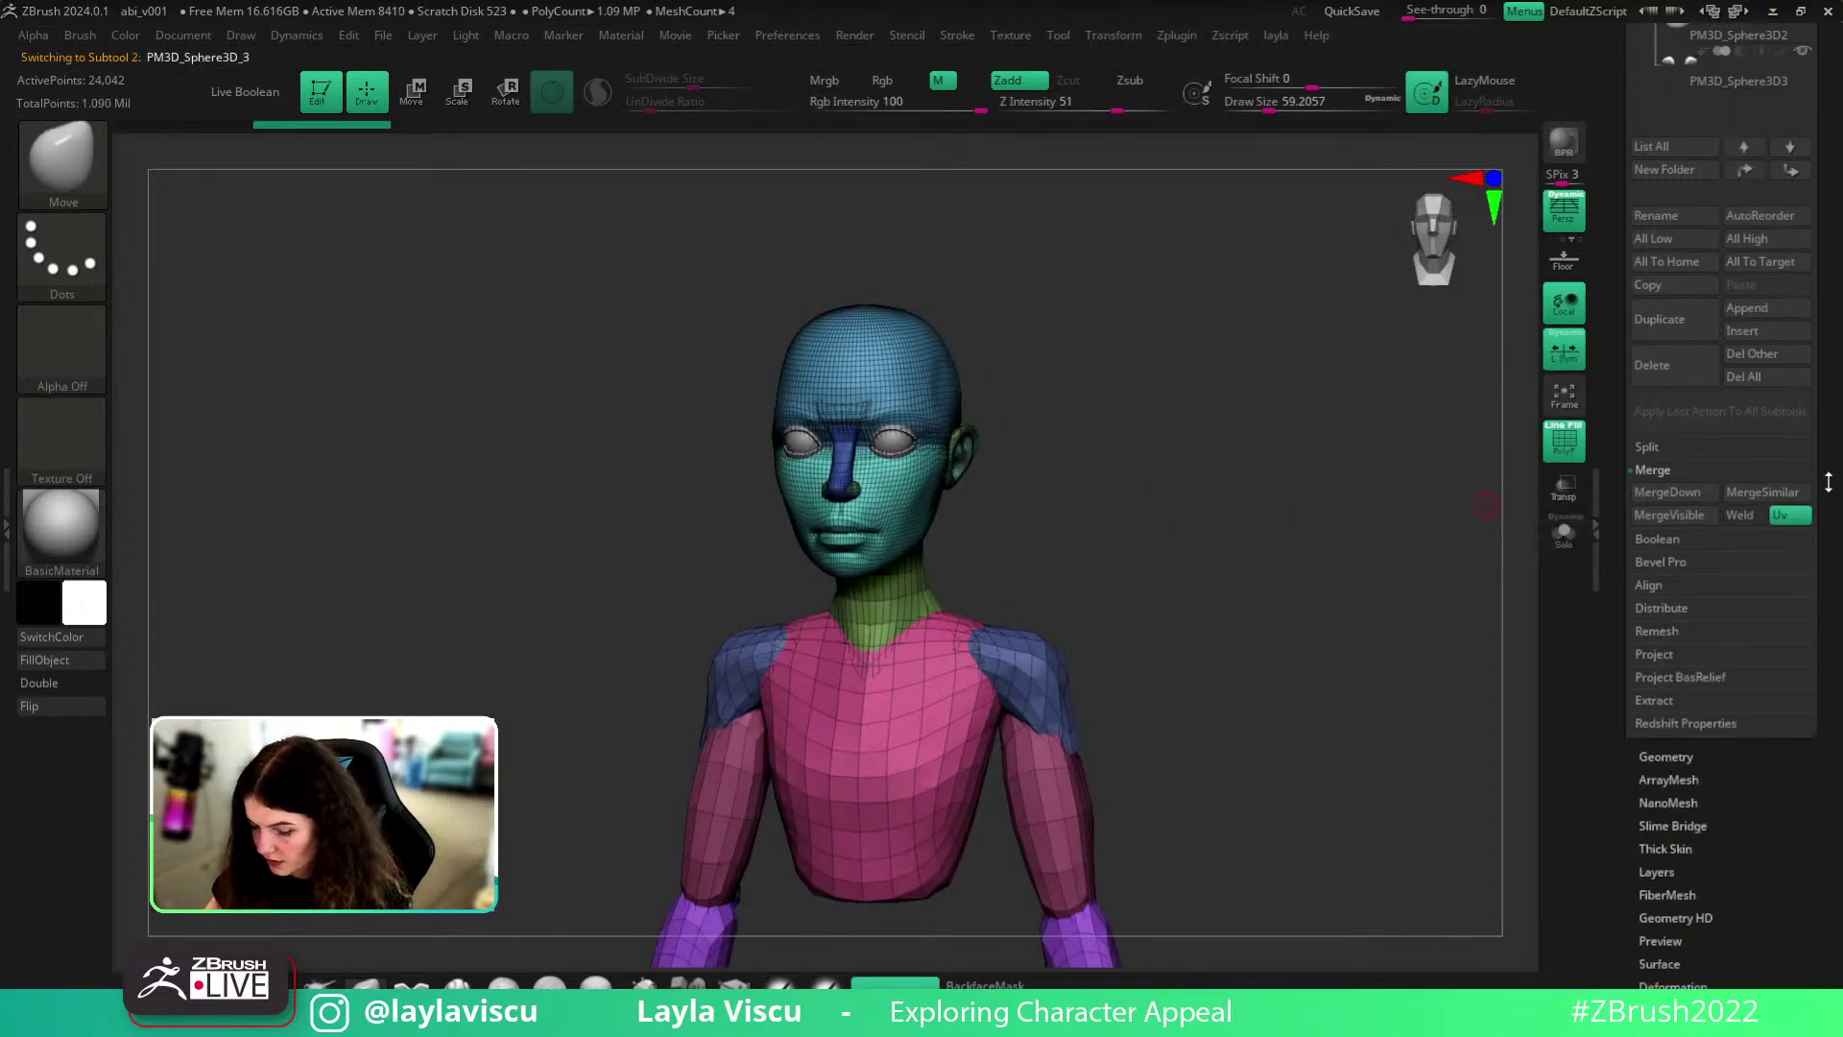
pyautogui.click(1684, 751)
pyautogui.click(1563, 531)
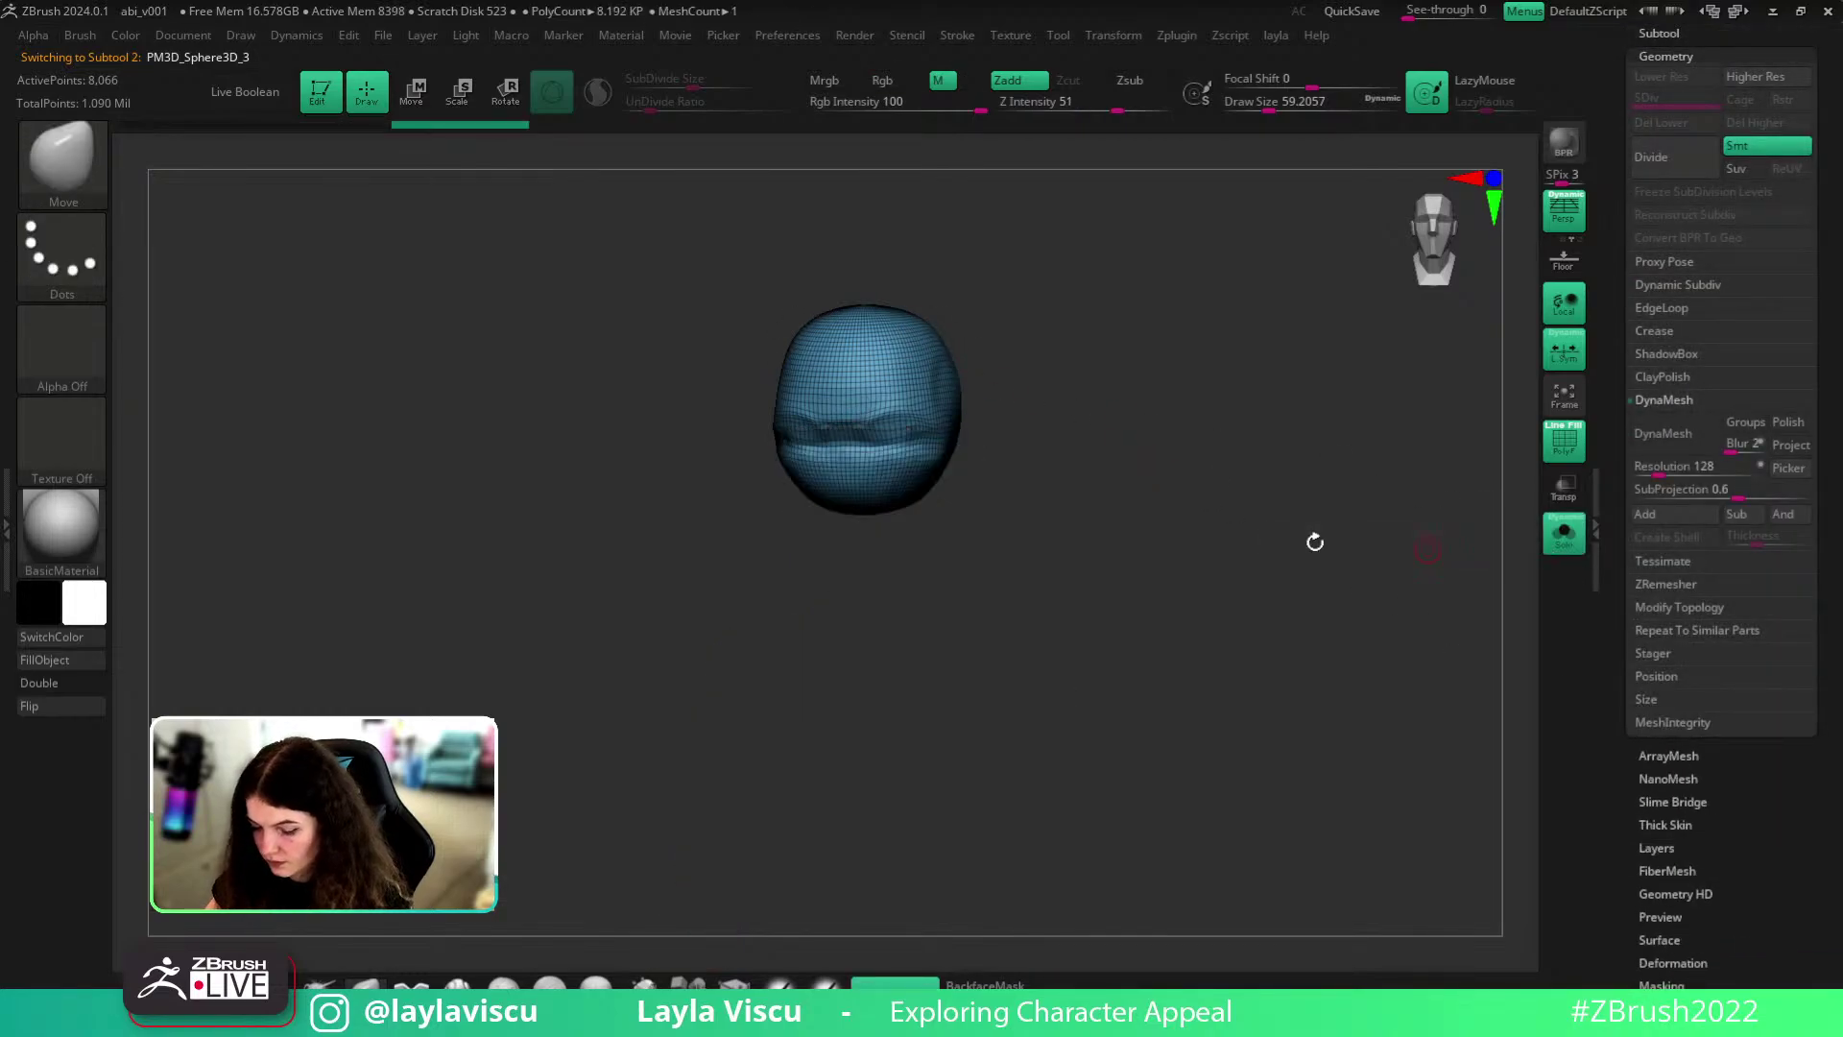
# - Delete the hidden geometry of the duplicated skull and subdivide it twice
pyautogui.moveTo(1222, 519); pyautogui.dragTo(1529, 516)
pyautogui.click(1563, 532)
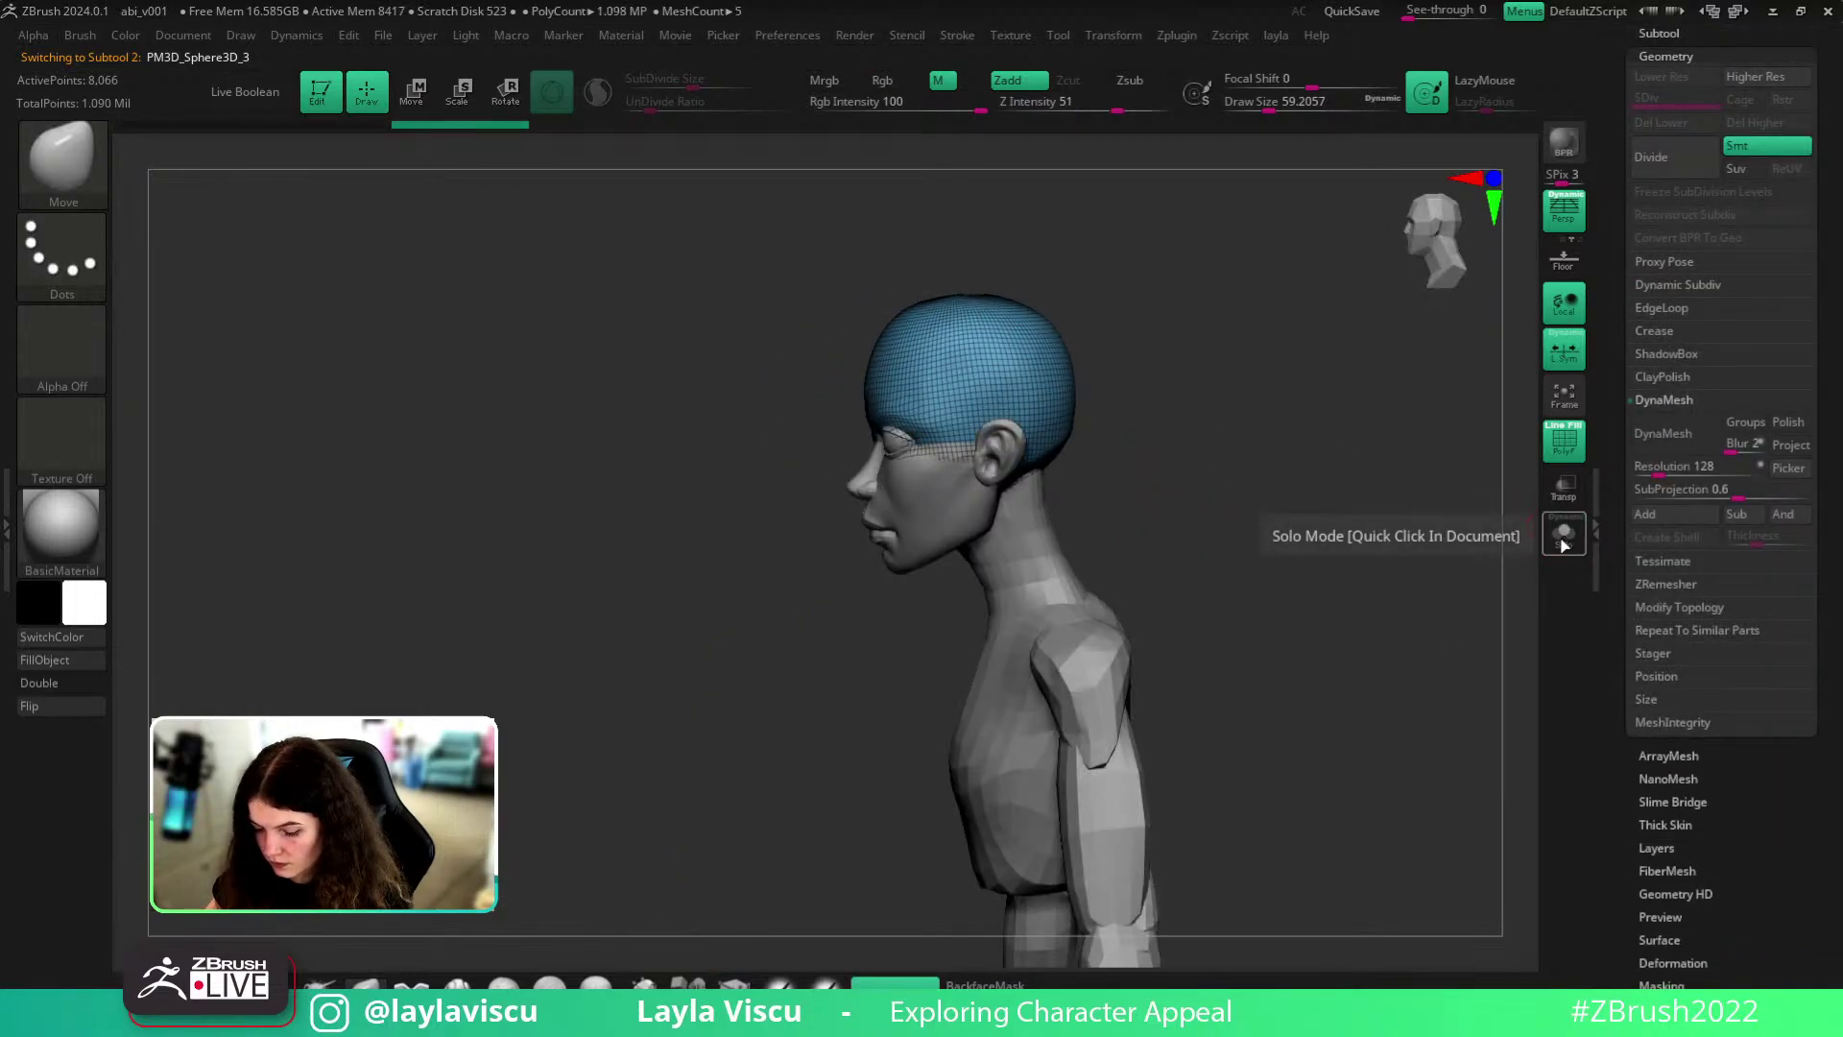
pyautogui.click(1563, 540)
pyautogui.press('l')
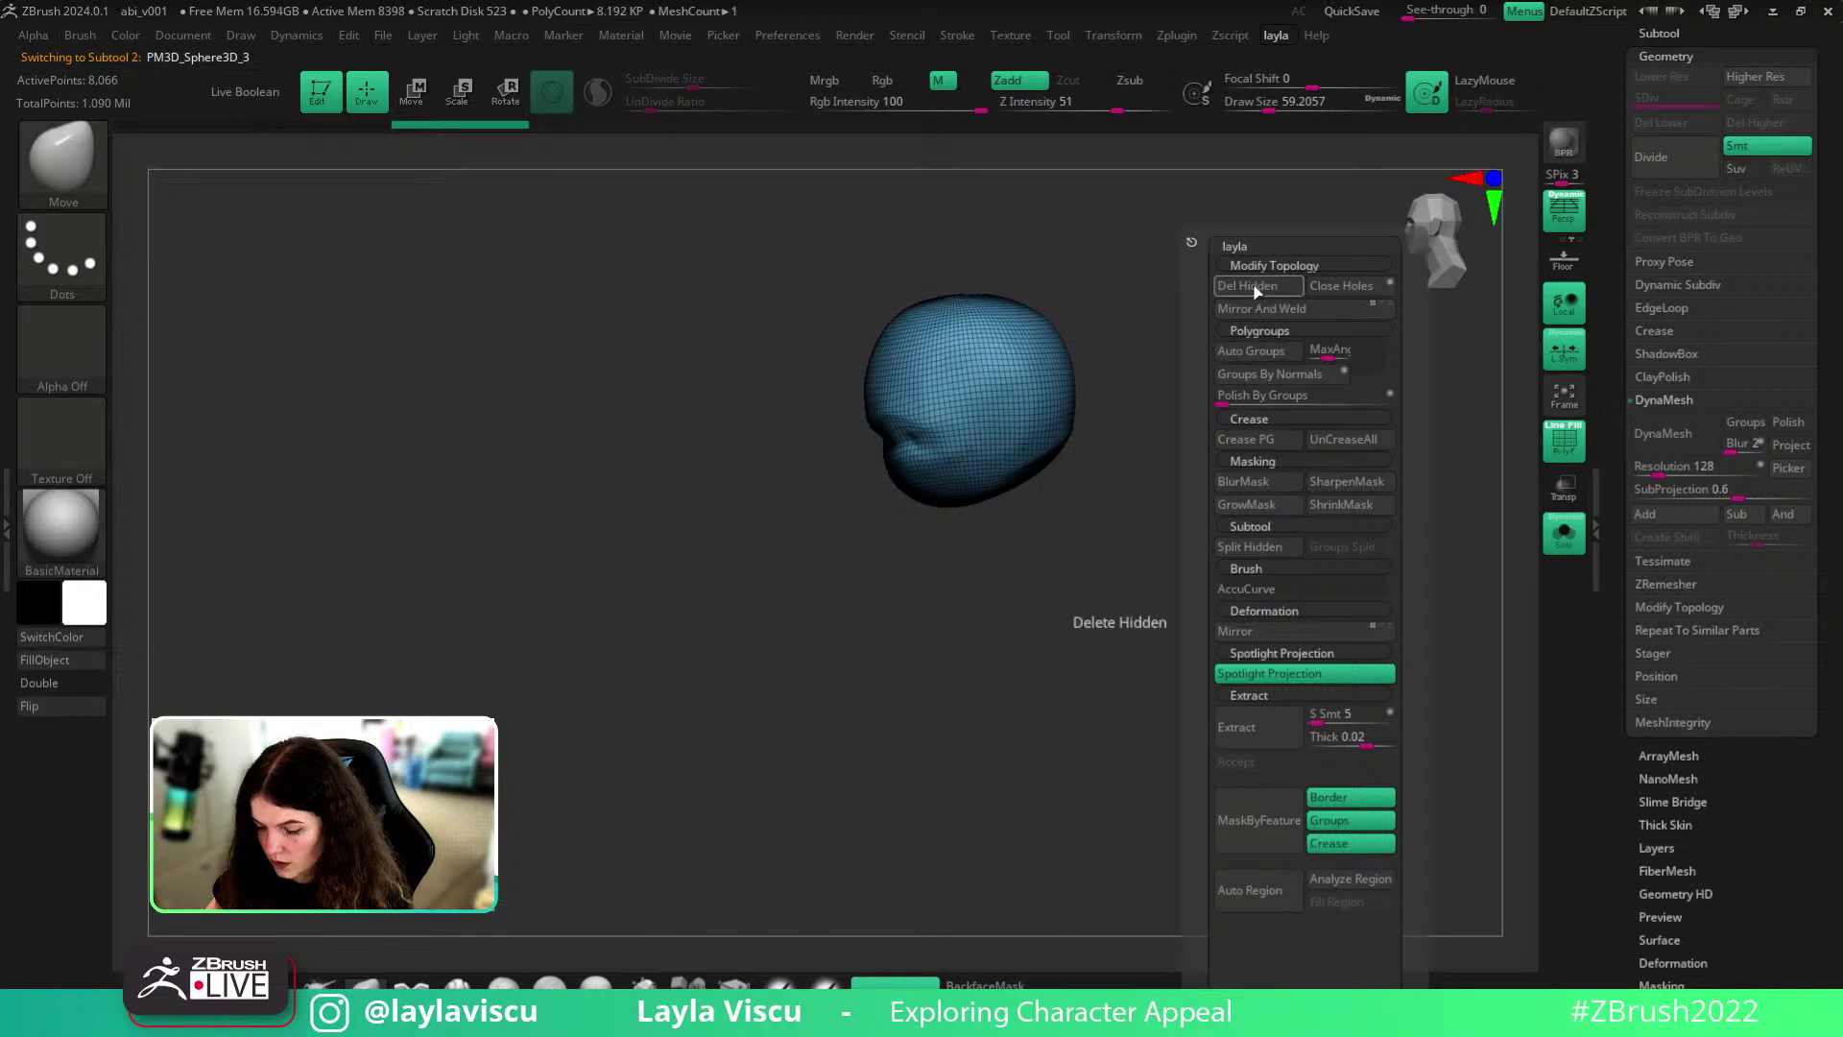
pyautogui.hotkey('ctrl', 'd')
pyautogui.hotkey('ctrl', 'd')
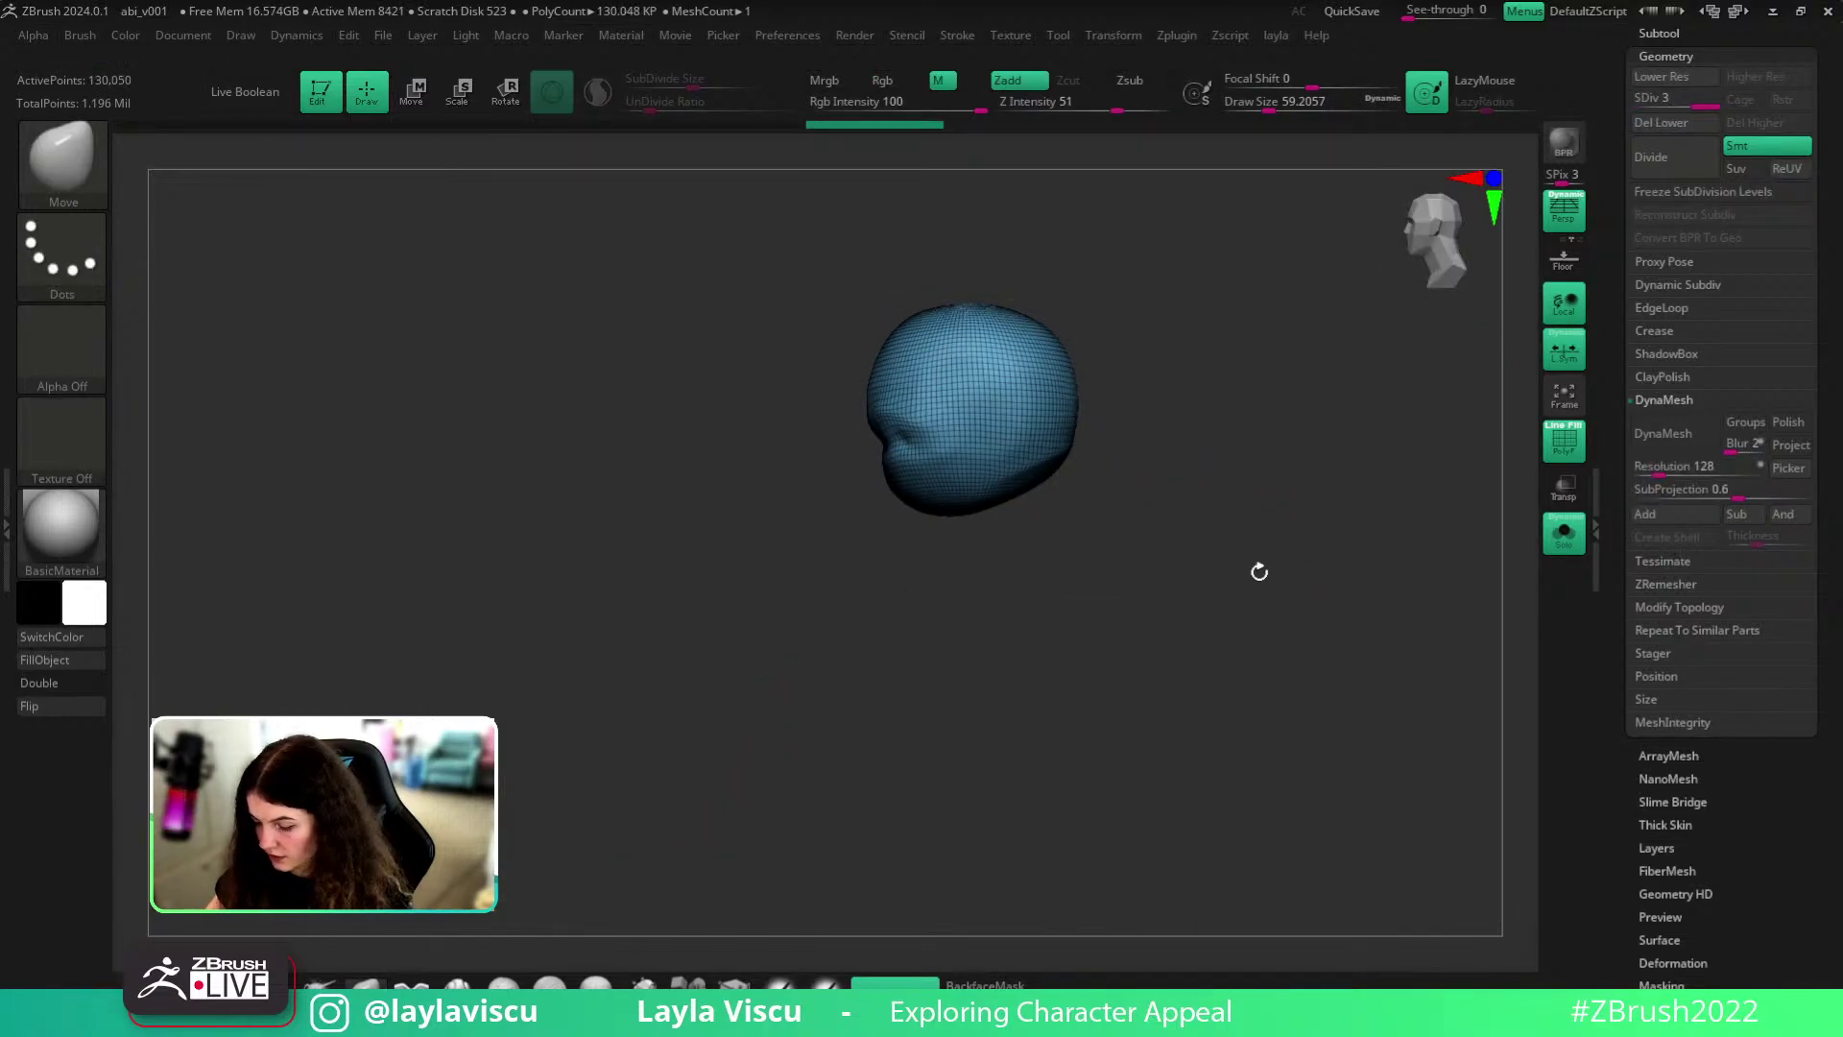
# - Turn off perspective and the polyframe, set the mask stroke to Lasso, and mask the skull's top and back from the side
pyautogui.moveTo(1282, 566); pyautogui.dragTo(1259, 593)
pyautogui.keyDown('alt'); pyautogui.moveTo(1050, 320); pyautogui.dragTo(995, 403); pyautogui.keyUp('alt')
pyautogui.keyDown('shift'); pyautogui.moveTo(1215, 411); pyautogui.dragTo(1206, 518); pyautogui.keyUp('shift')
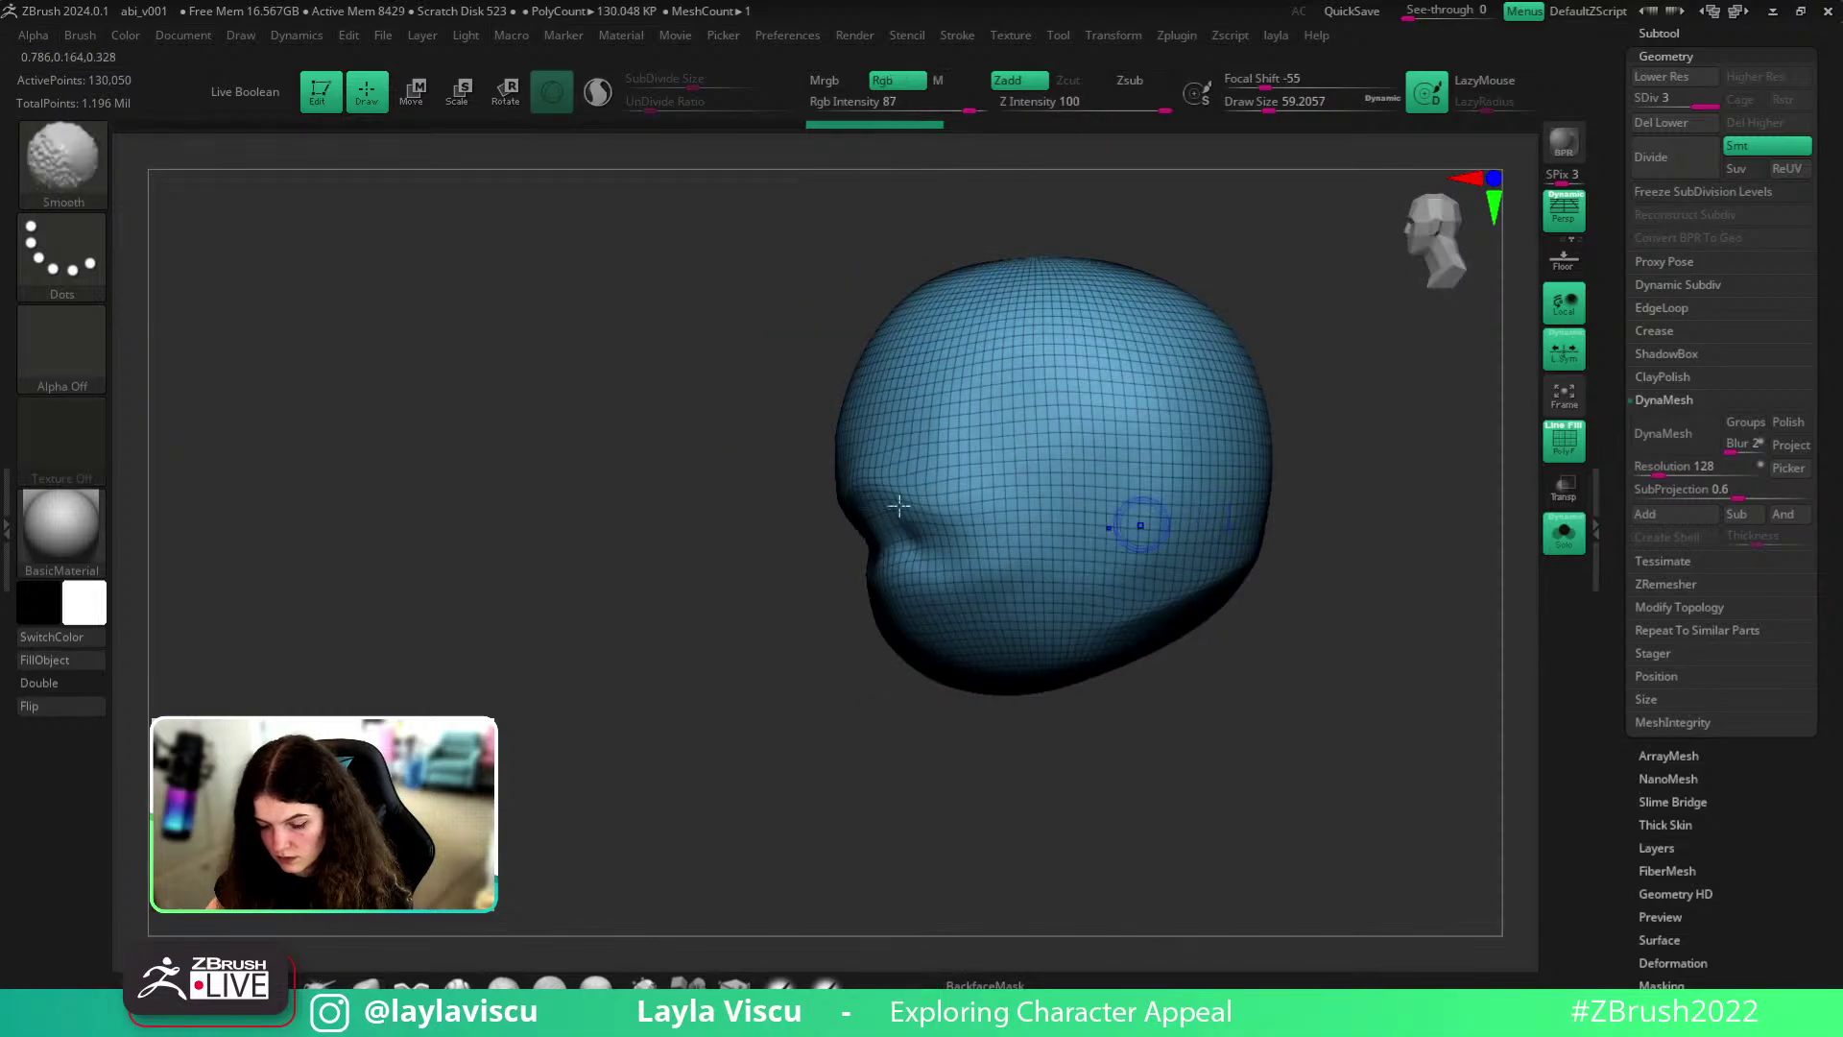
pyautogui.keyDown('ctrl'); pyautogui.click(63, 255); pyautogui.keyUp('ctrl')
pyautogui.keyDown('ctrl'); pyautogui.click(357, 331); pyautogui.keyUp('ctrl')
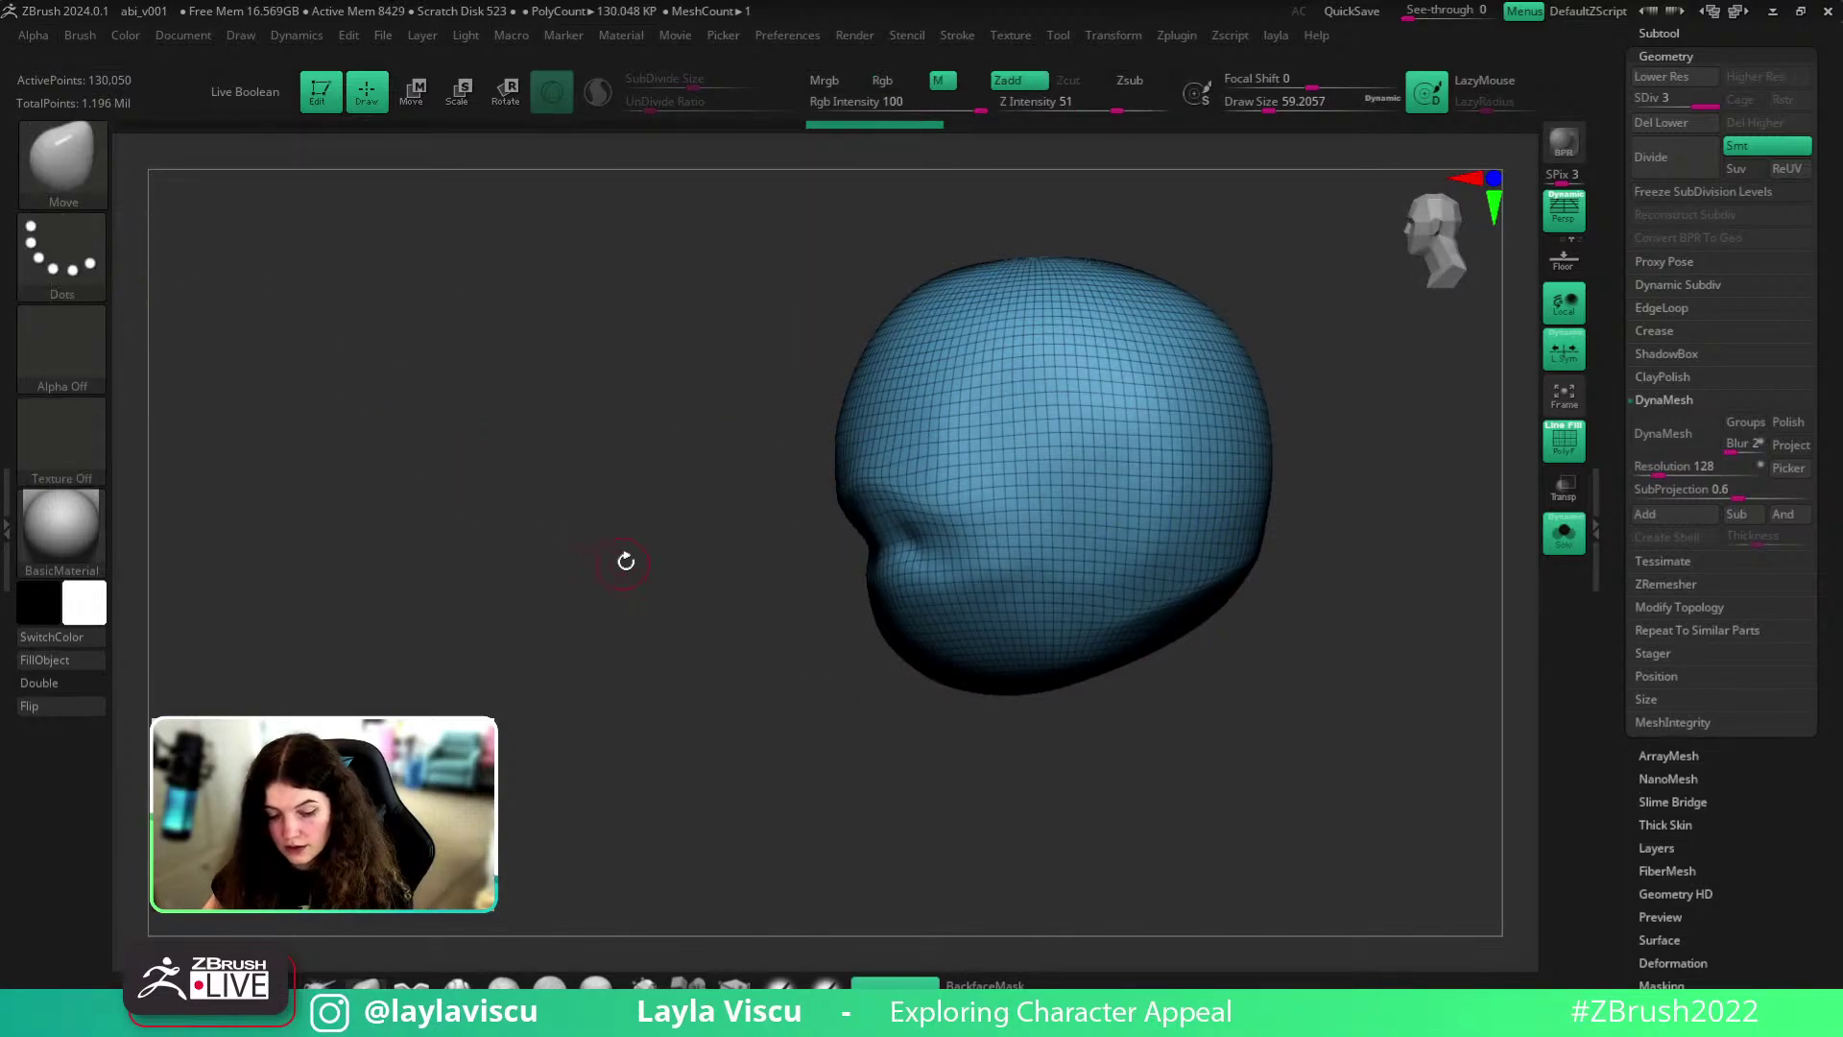
pyautogui.keyDown('alt'); pyautogui.moveTo(619, 559); pyautogui.dragTo(554, 536); pyautogui.keyUp('alt')
pyautogui.keyDown('alt'); pyautogui.moveTo(1246, 417); pyautogui.dragTo(1221, 324); pyautogui.keyUp('alt')
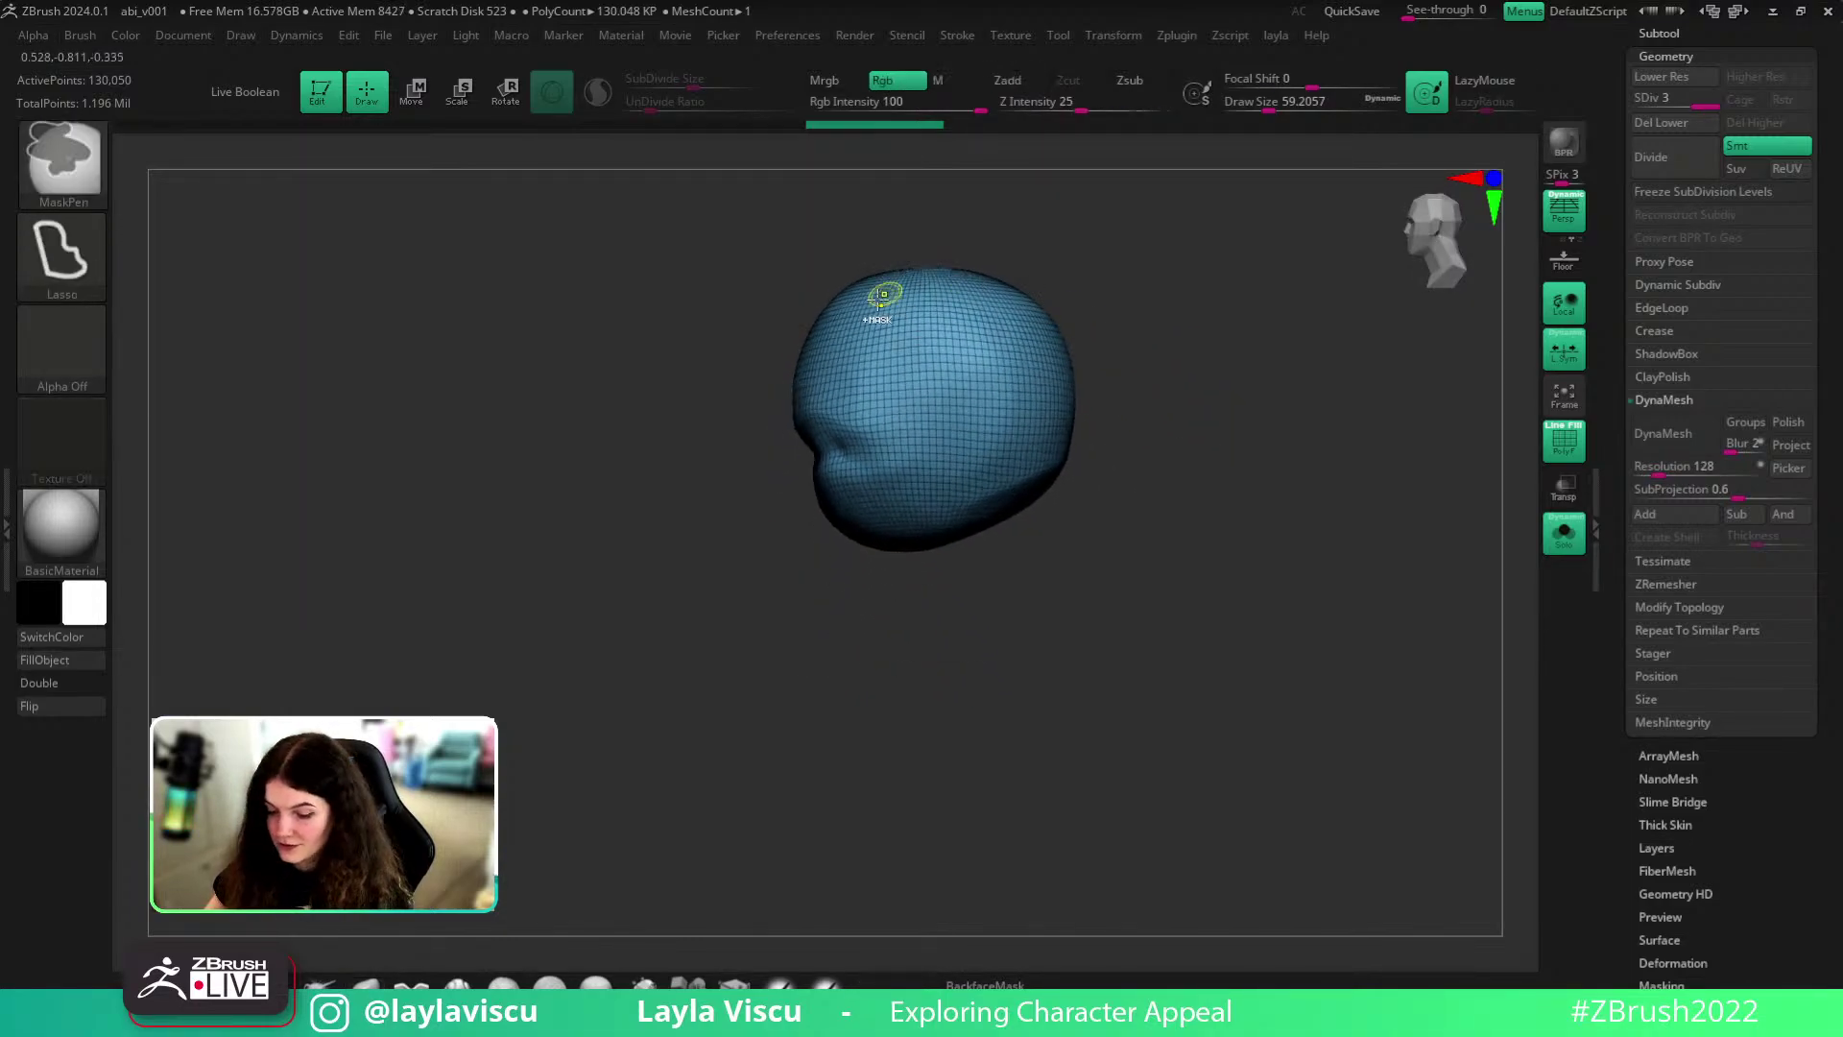
pyautogui.click(1564, 209)
pyautogui.hotkey('shift', 'f')
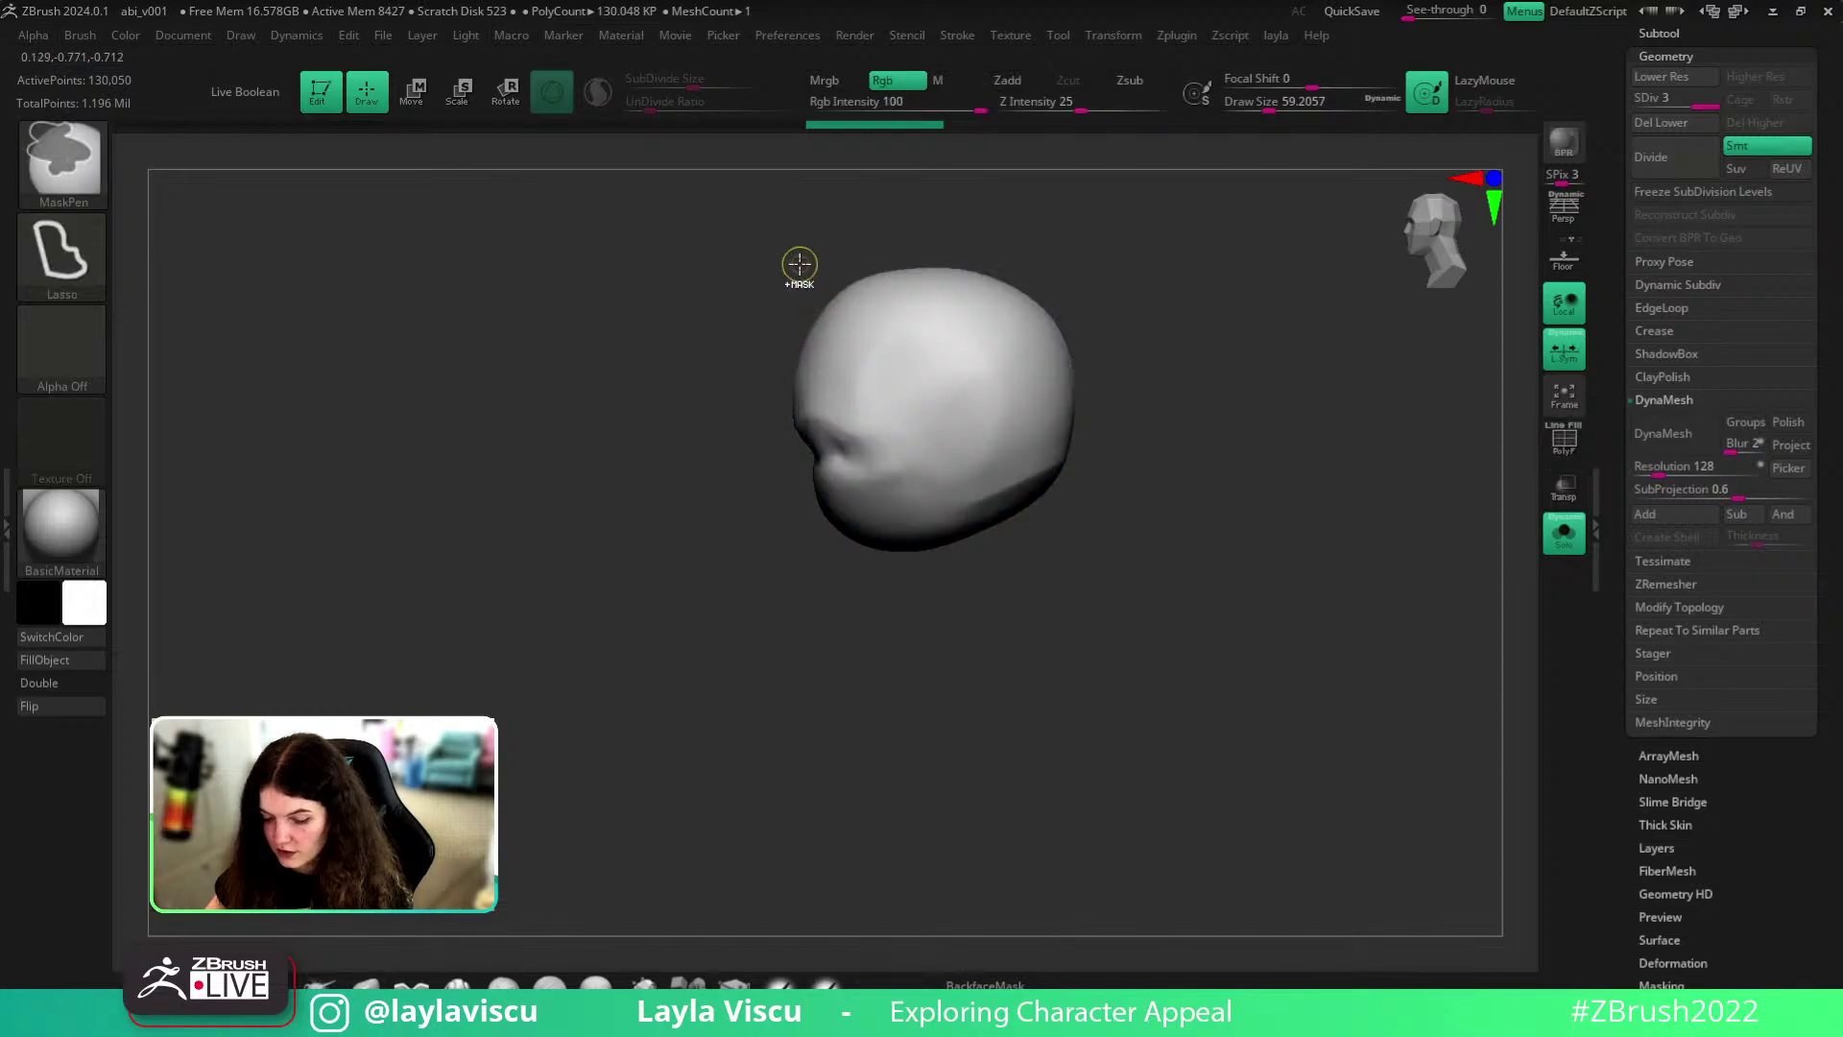
pyautogui.moveTo(865, 384)
pyautogui.keyDown('ctrl'); pyautogui.mouseDown()
pyautogui.moveTo(1033, 523)
pyautogui.moveTo(801, 197)
pyautogui.mouseUp(); pyautogui.keyUp('ctrl')
# - Switch the mask stroke to FreeHand and paint the front hairline into a heart-shaped curve across the forehead
pyautogui.moveTo(1176, 479)
pyautogui.mouseDown()
pyautogui.moveTo(1284, 487)
pyautogui.moveTo(1326, 520)
pyautogui.mouseUp()
pyautogui.click(1564, 538)
pyautogui.click(1564, 538)
pyautogui.keyDown('ctrl'); pyautogui.click(68, 281); pyautogui.keyUp('ctrl')
pyautogui.keyDown('ctrl'); pyautogui.click(359, 268); pyautogui.keyUp('ctrl')
pyautogui.moveTo(1080, 273)
pyautogui.mouseDown()
pyautogui.moveTo(1127, 320)
pyautogui.moveTo(1137, 422)
pyautogui.mouseUp()
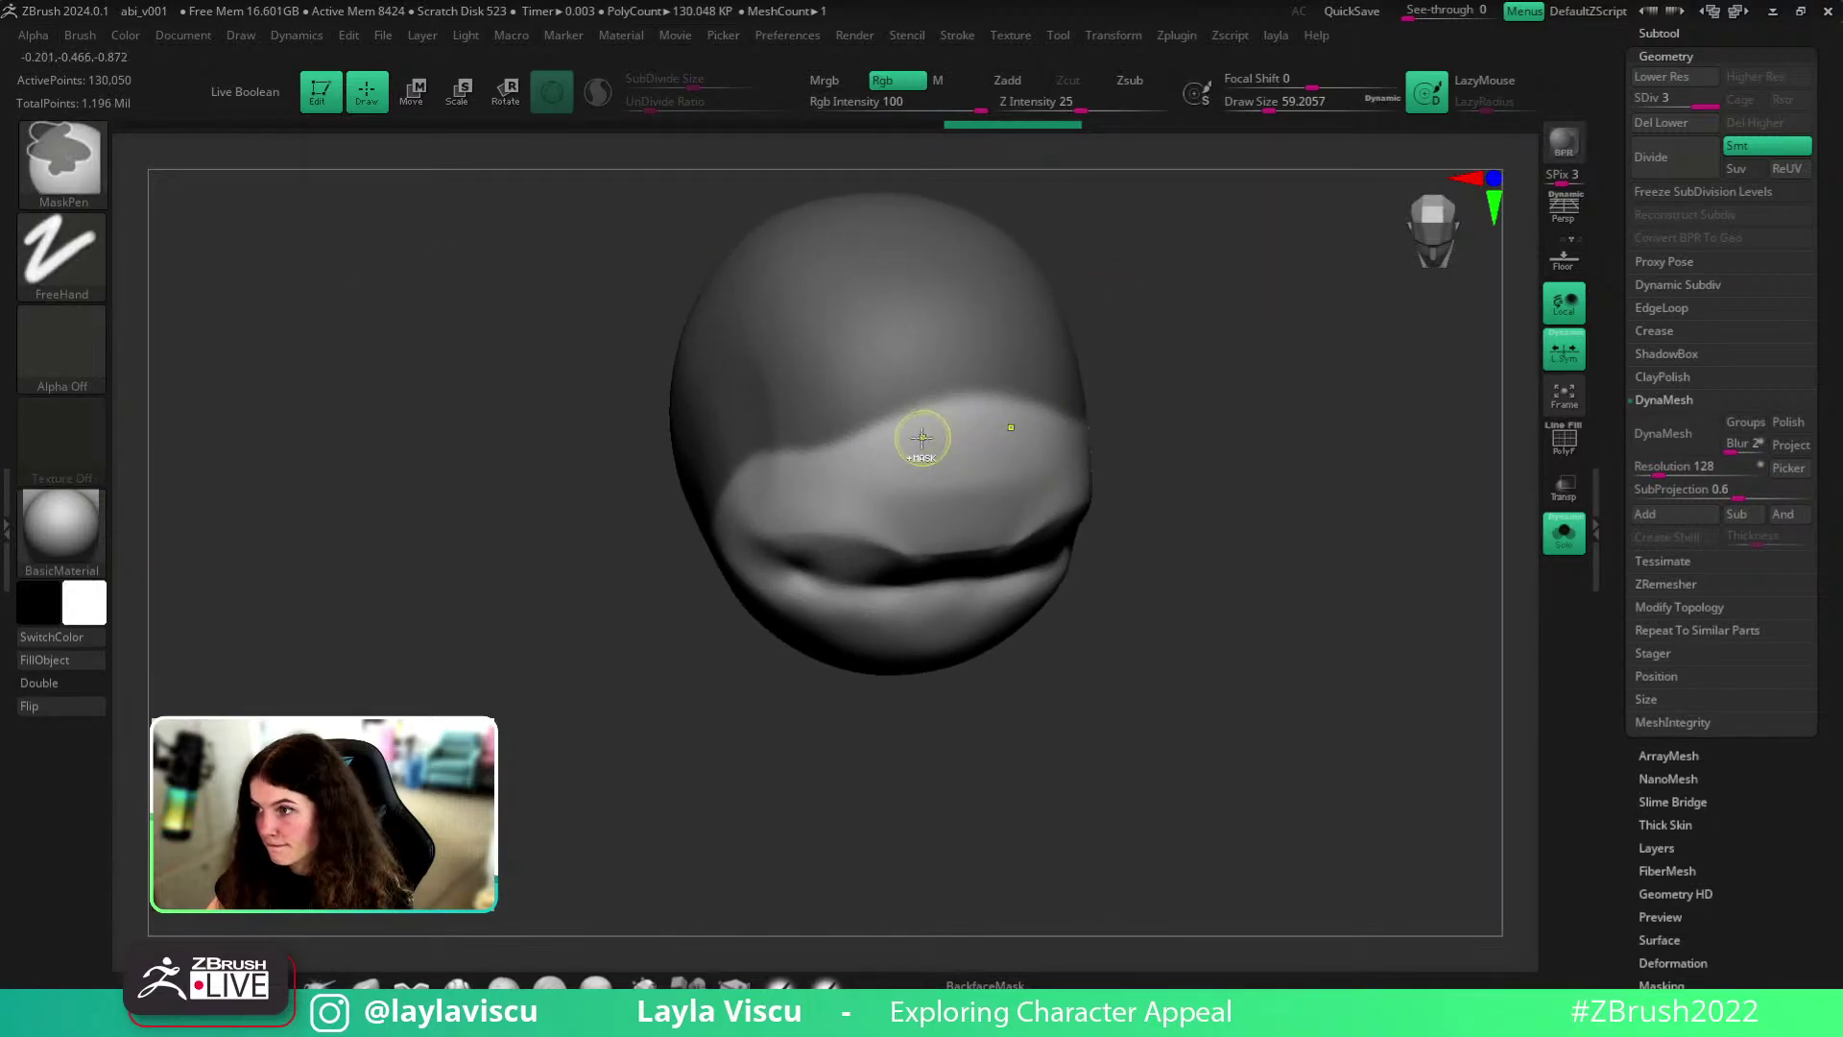
pyautogui.moveTo(838, 439)
pyautogui.keyDown('ctrl'); pyautogui.mouseDown()
pyautogui.moveTo(983, 394)
pyautogui.moveTo(903, 408)
pyautogui.moveTo(744, 485)
pyautogui.mouseUp(); pyautogui.keyUp('ctrl')
pyautogui.moveTo(1276, 436); pyautogui.dragTo(1195, 374)
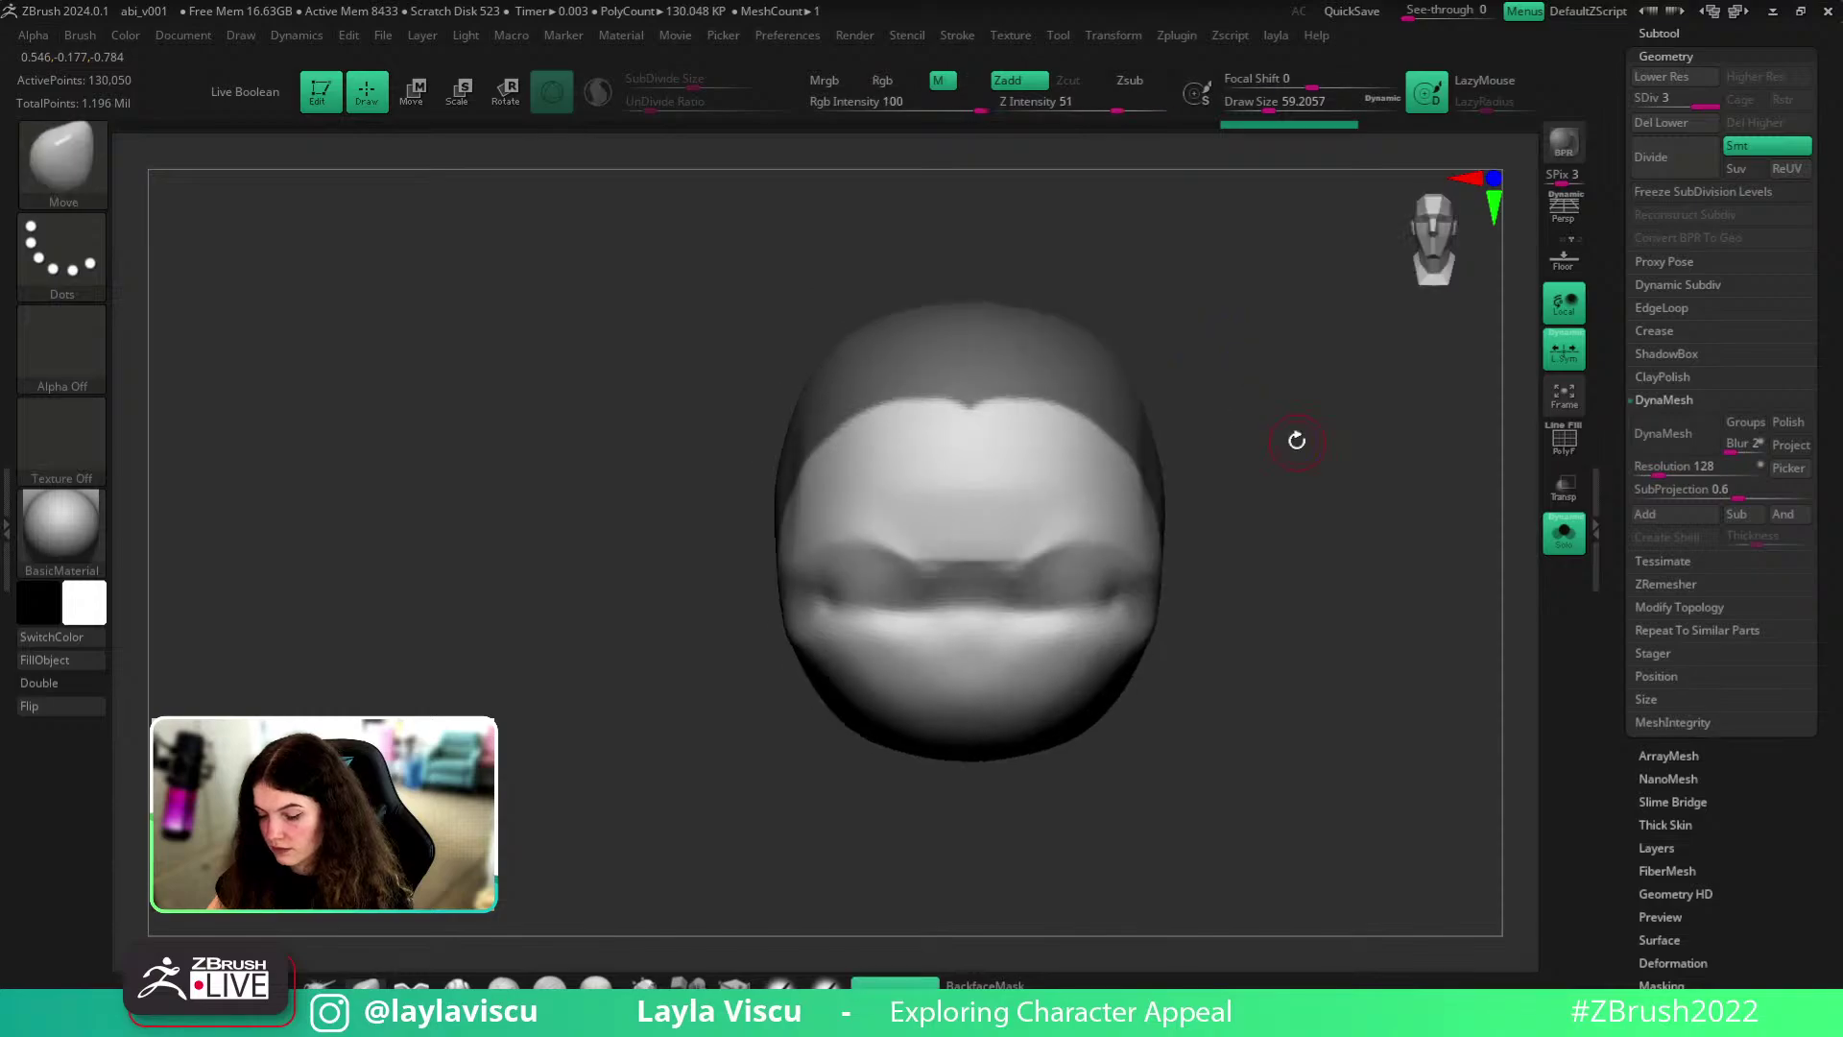
pyautogui.moveTo(970, 411)
pyautogui.keyDown('ctrl'); pyautogui.mouseDown()
pyautogui.moveTo(782, 415)
pyautogui.moveTo(1205, 432)
pyautogui.mouseUp(); pyautogui.keyUp('ctrl')
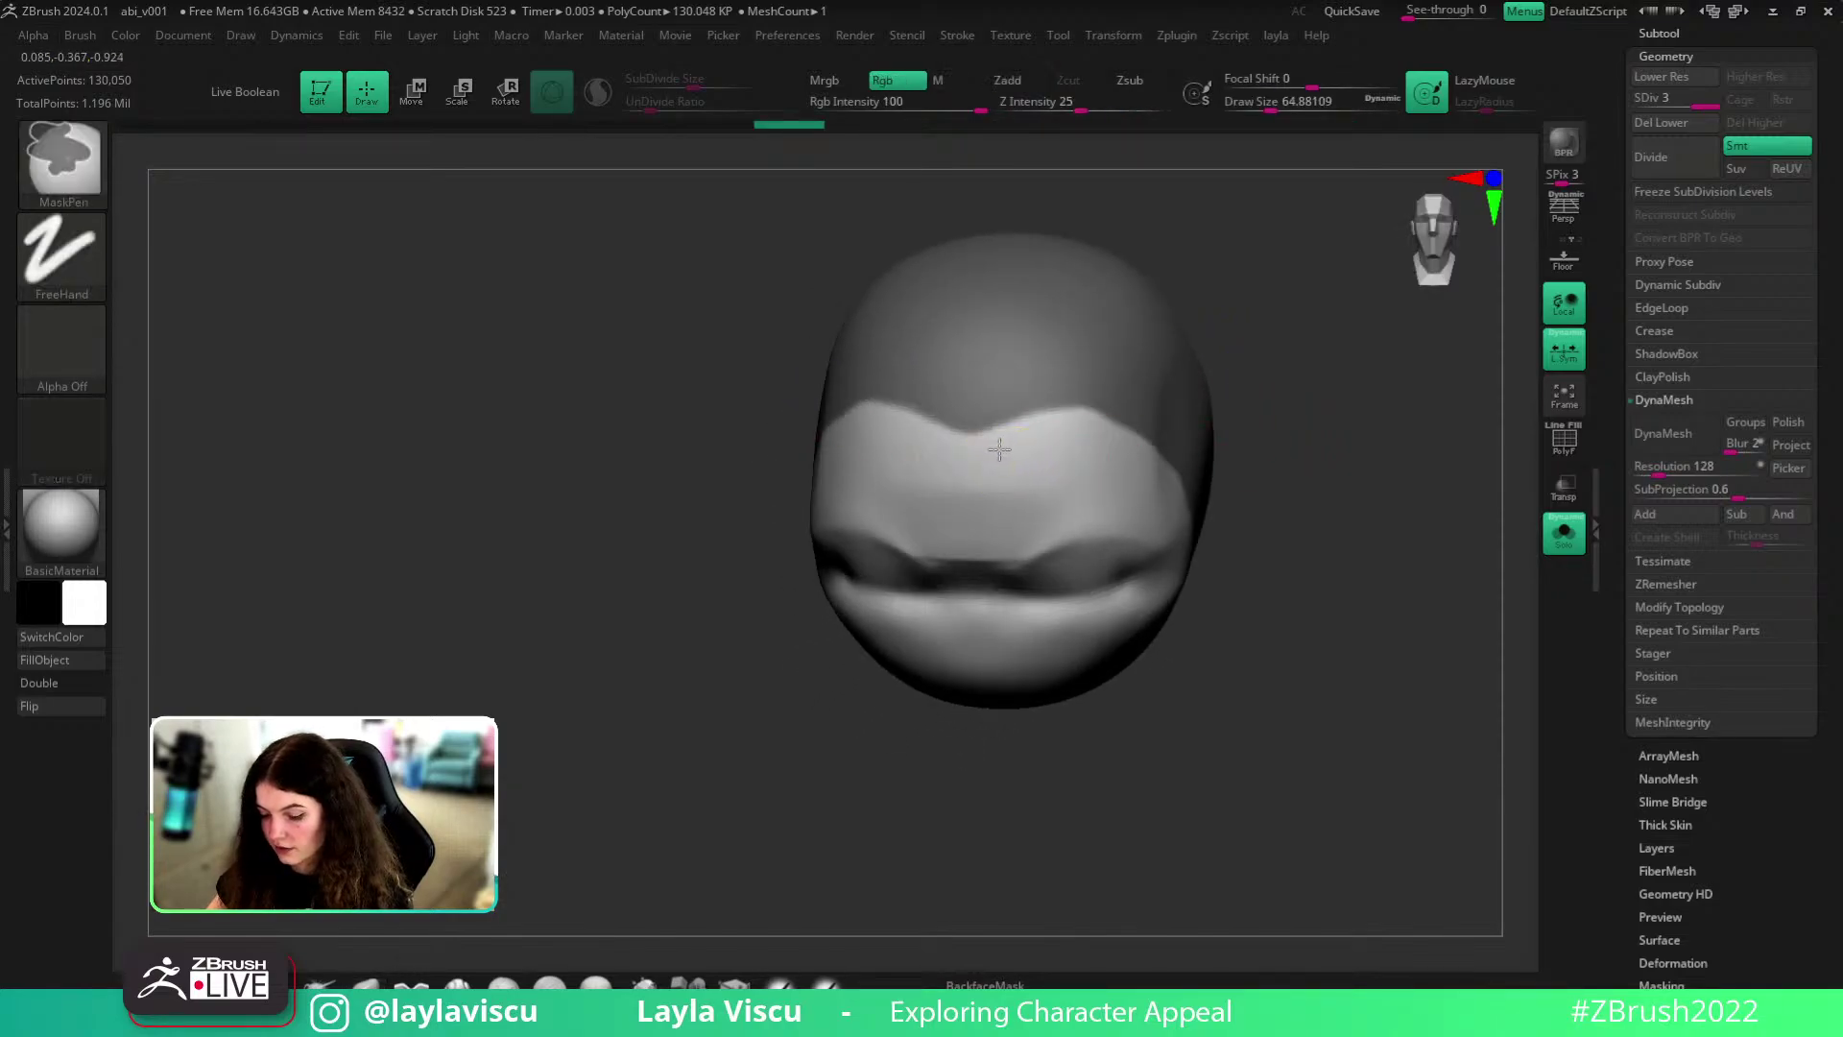
pyautogui.moveTo(1234, 518)
pyautogui.mouseDown()
pyautogui.moveTo(1309, 527)
pyautogui.moveTo(1238, 565)
pyautogui.mouseUp()
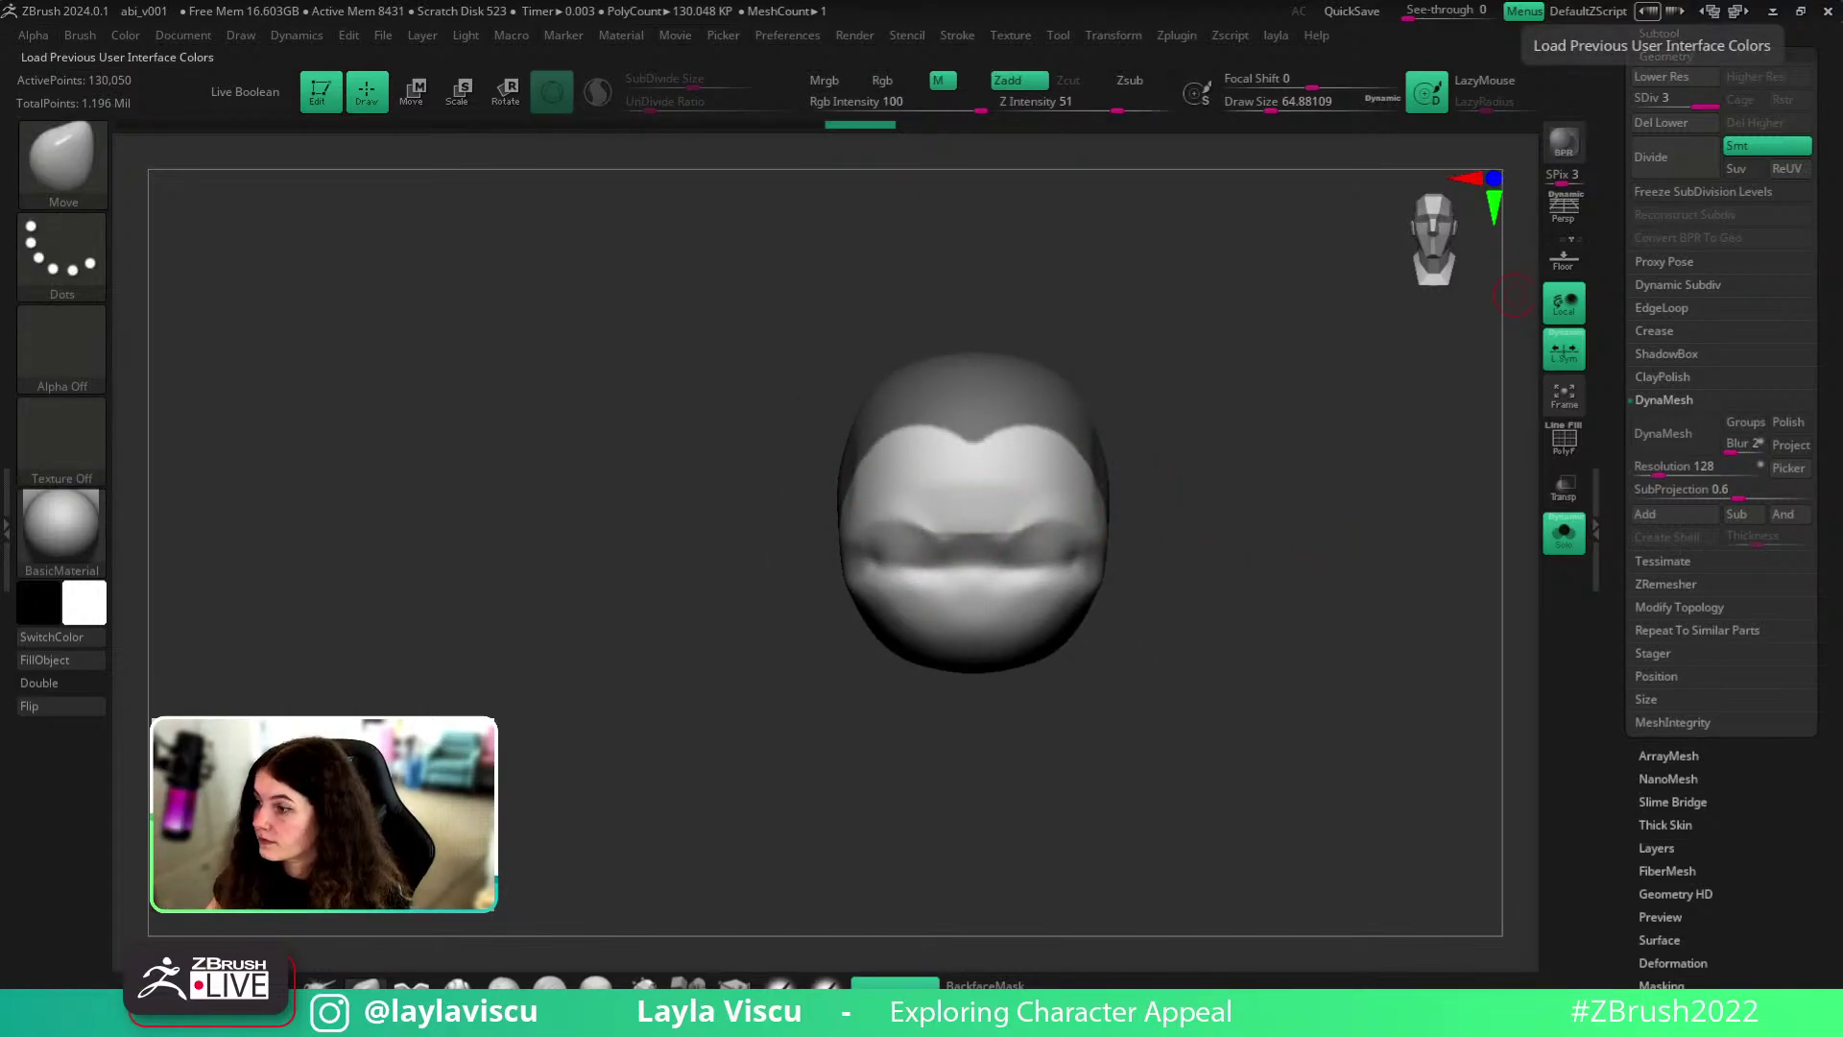
# - Refine the hair mask's edge at the temple and lower back, comparing it against the full character
pyautogui.moveTo(1172, 617)
pyautogui.mouseDown()
pyautogui.moveTo(1139, 650)
pyautogui.moveTo(1259, 638)
pyautogui.moveTo(1316, 464)
pyautogui.moveTo(1288, 484)
pyautogui.moveTo(977, 389)
pyautogui.mouseUp()
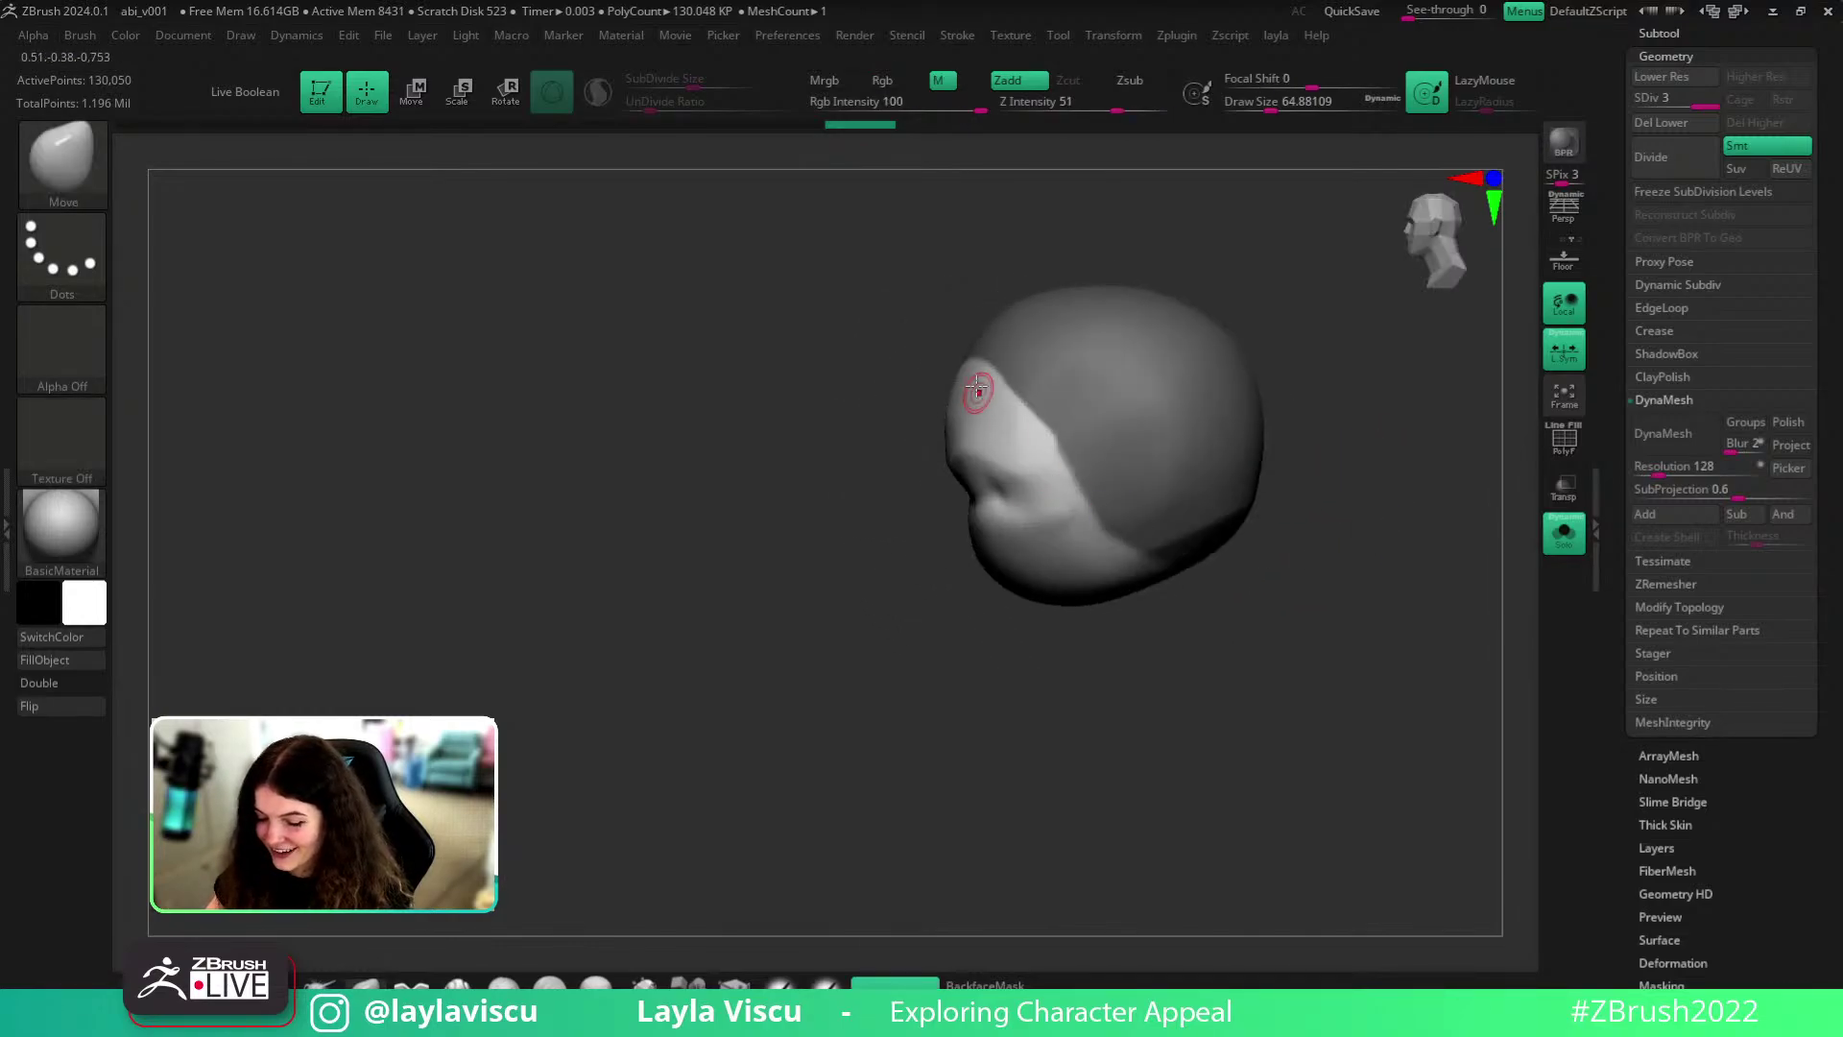
pyautogui.click(1562, 535)
pyautogui.click(1563, 534)
pyautogui.click(1560, 541)
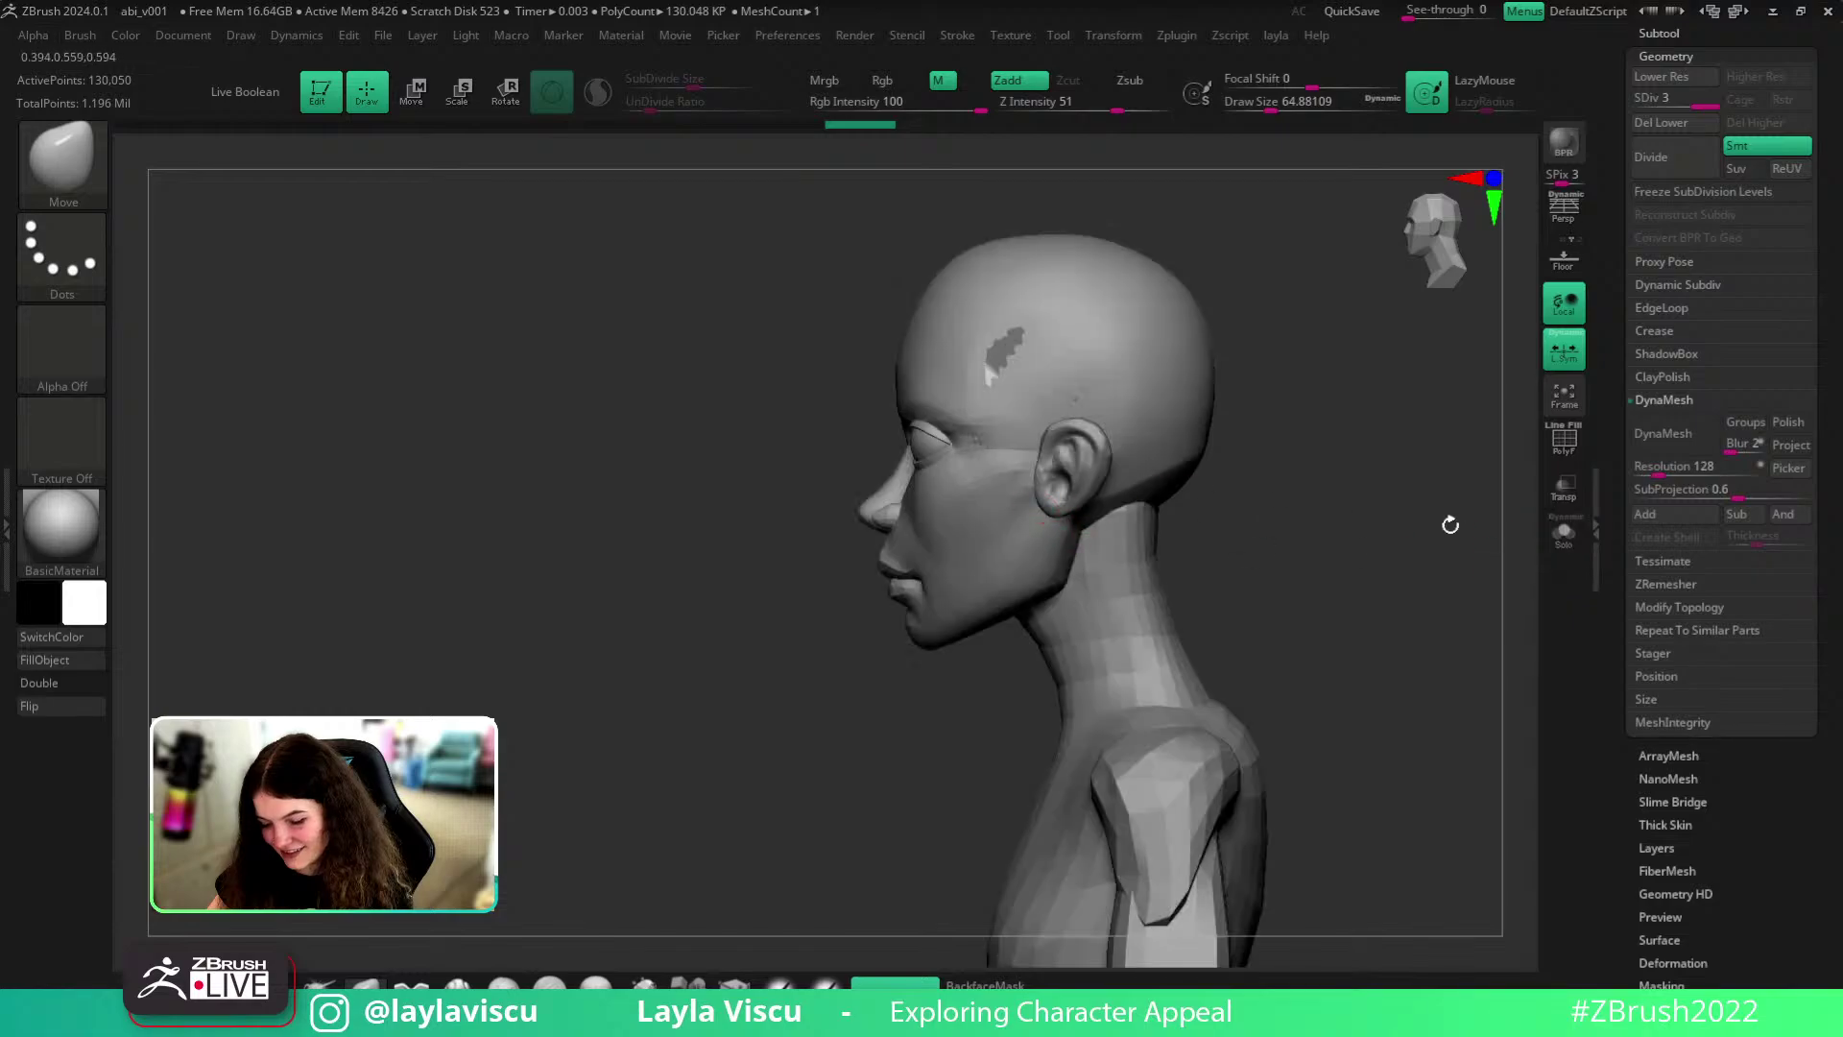
pyautogui.click(1564, 538)
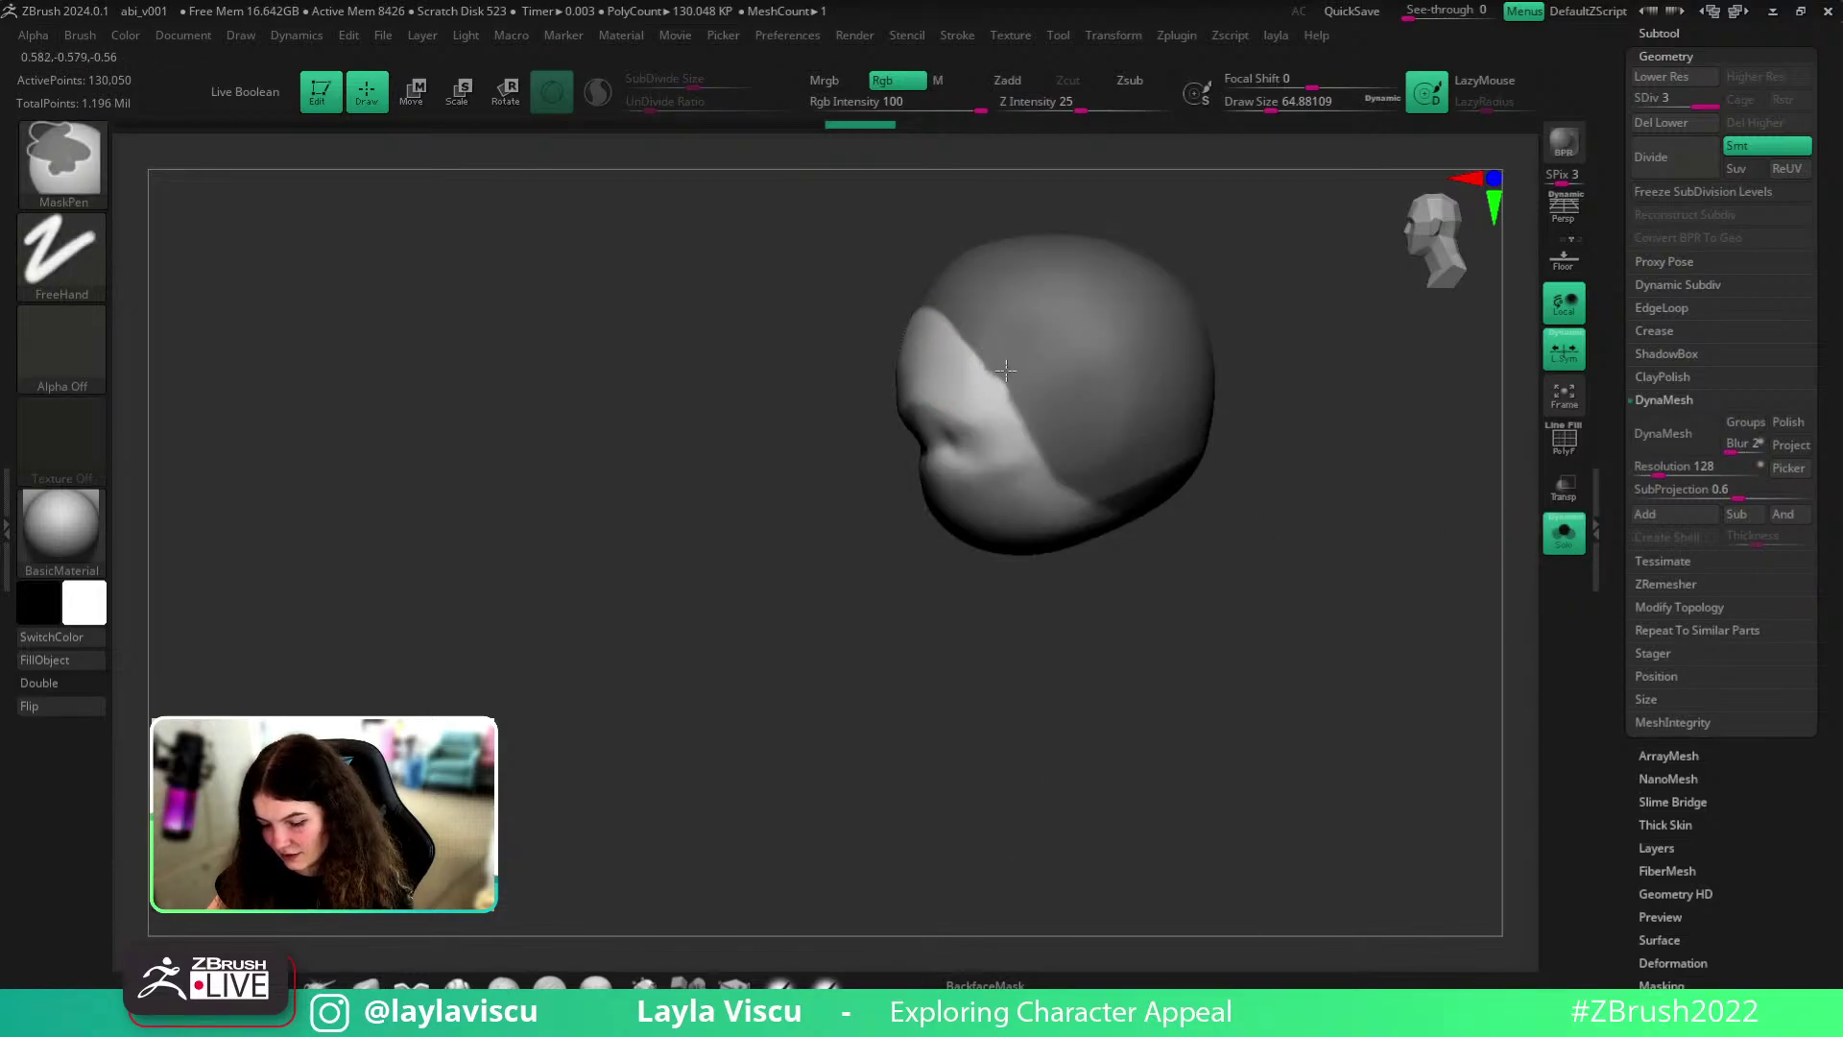
pyautogui.moveTo(1337, 564)
pyautogui.mouseDown()
pyautogui.moveTo(1253, 503)
pyautogui.moveTo(1177, 567)
pyautogui.mouseUp()
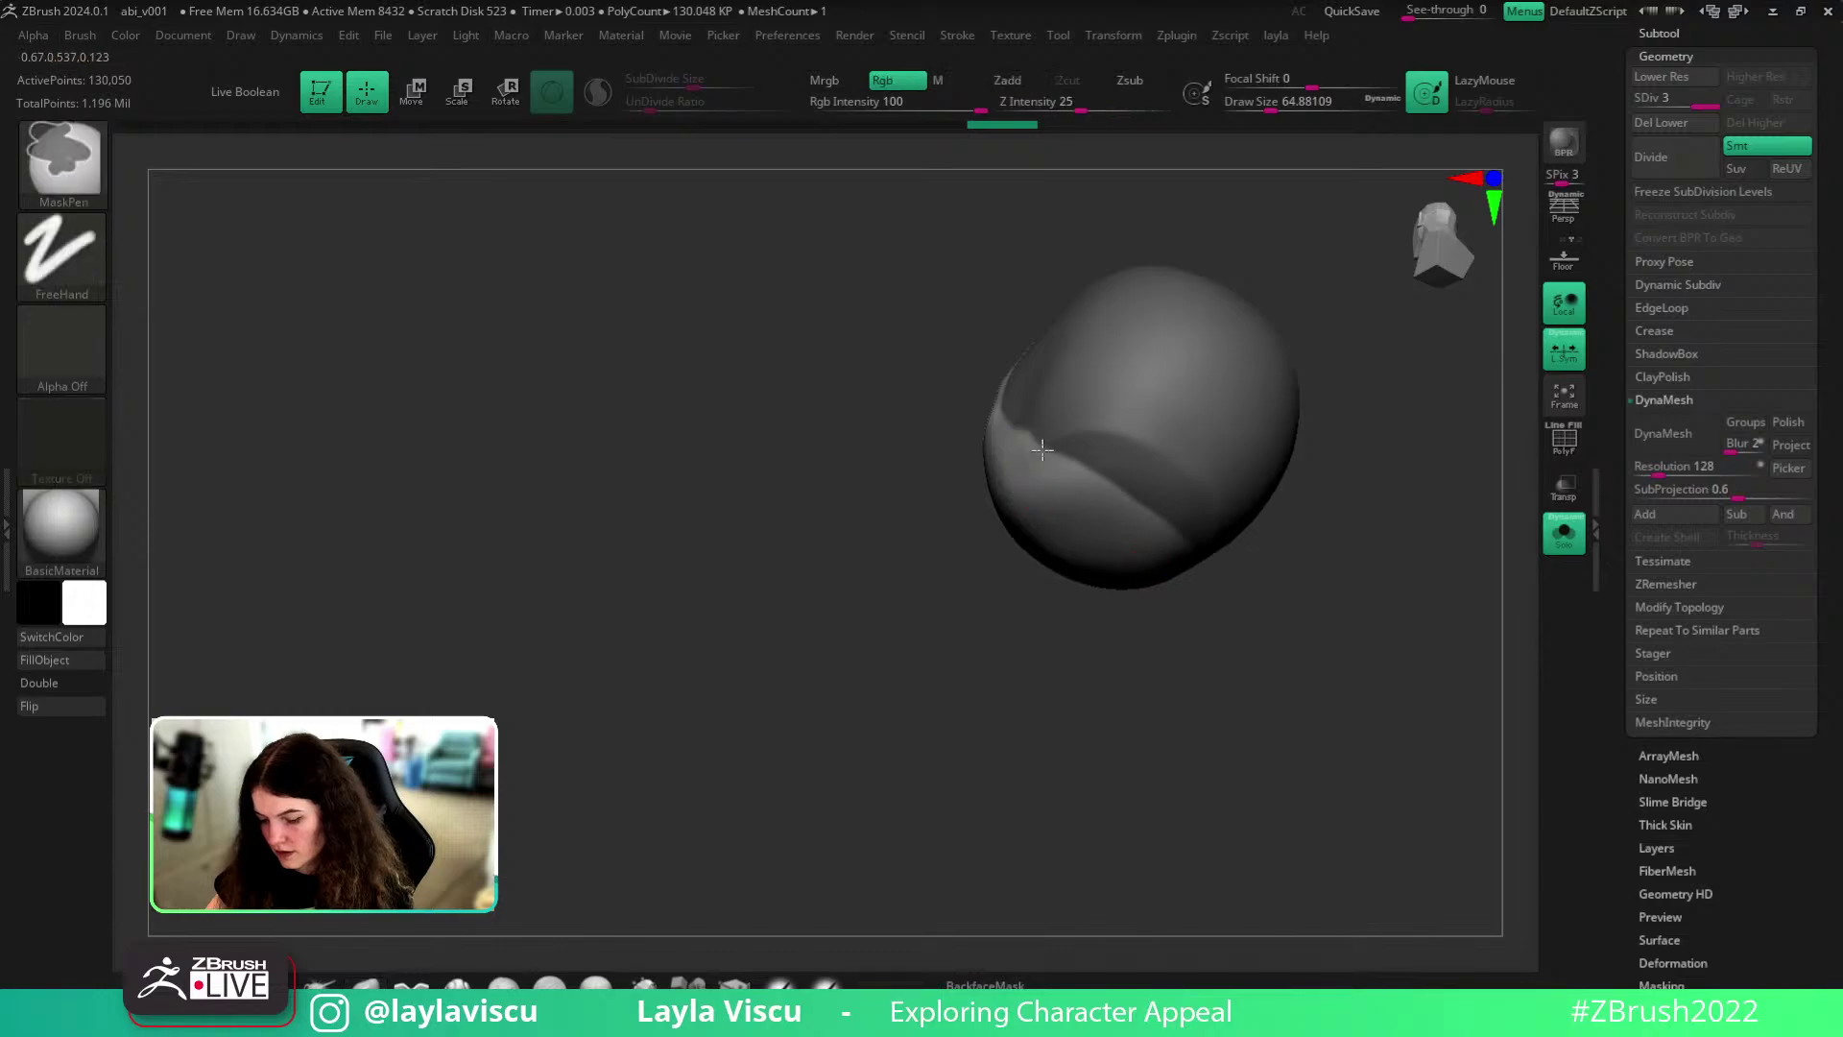
pyautogui.keyDown('ctrl'); pyautogui.keyDown('alt'); pyautogui.moveTo(1034, 453); pyautogui.dragTo(1164, 510); pyautogui.keyUp('alt'); pyautogui.keyUp('ctrl')
pyautogui.click(1564, 535)
pyautogui.moveTo(1460, 559); pyautogui.dragTo(1505, 599)
pyautogui.click(1563, 543)
# - Extract the masked area as a separate hair mesh with a thickness of 0.08146 and accept it
pyautogui.keyDown('shift'); pyautogui.moveTo(1137, 476); pyautogui.dragTo(1241, 515); pyautogui.keyUp('shift')
pyautogui.click(1664, 124)
pyautogui.scroll(-3, 1770, 405)
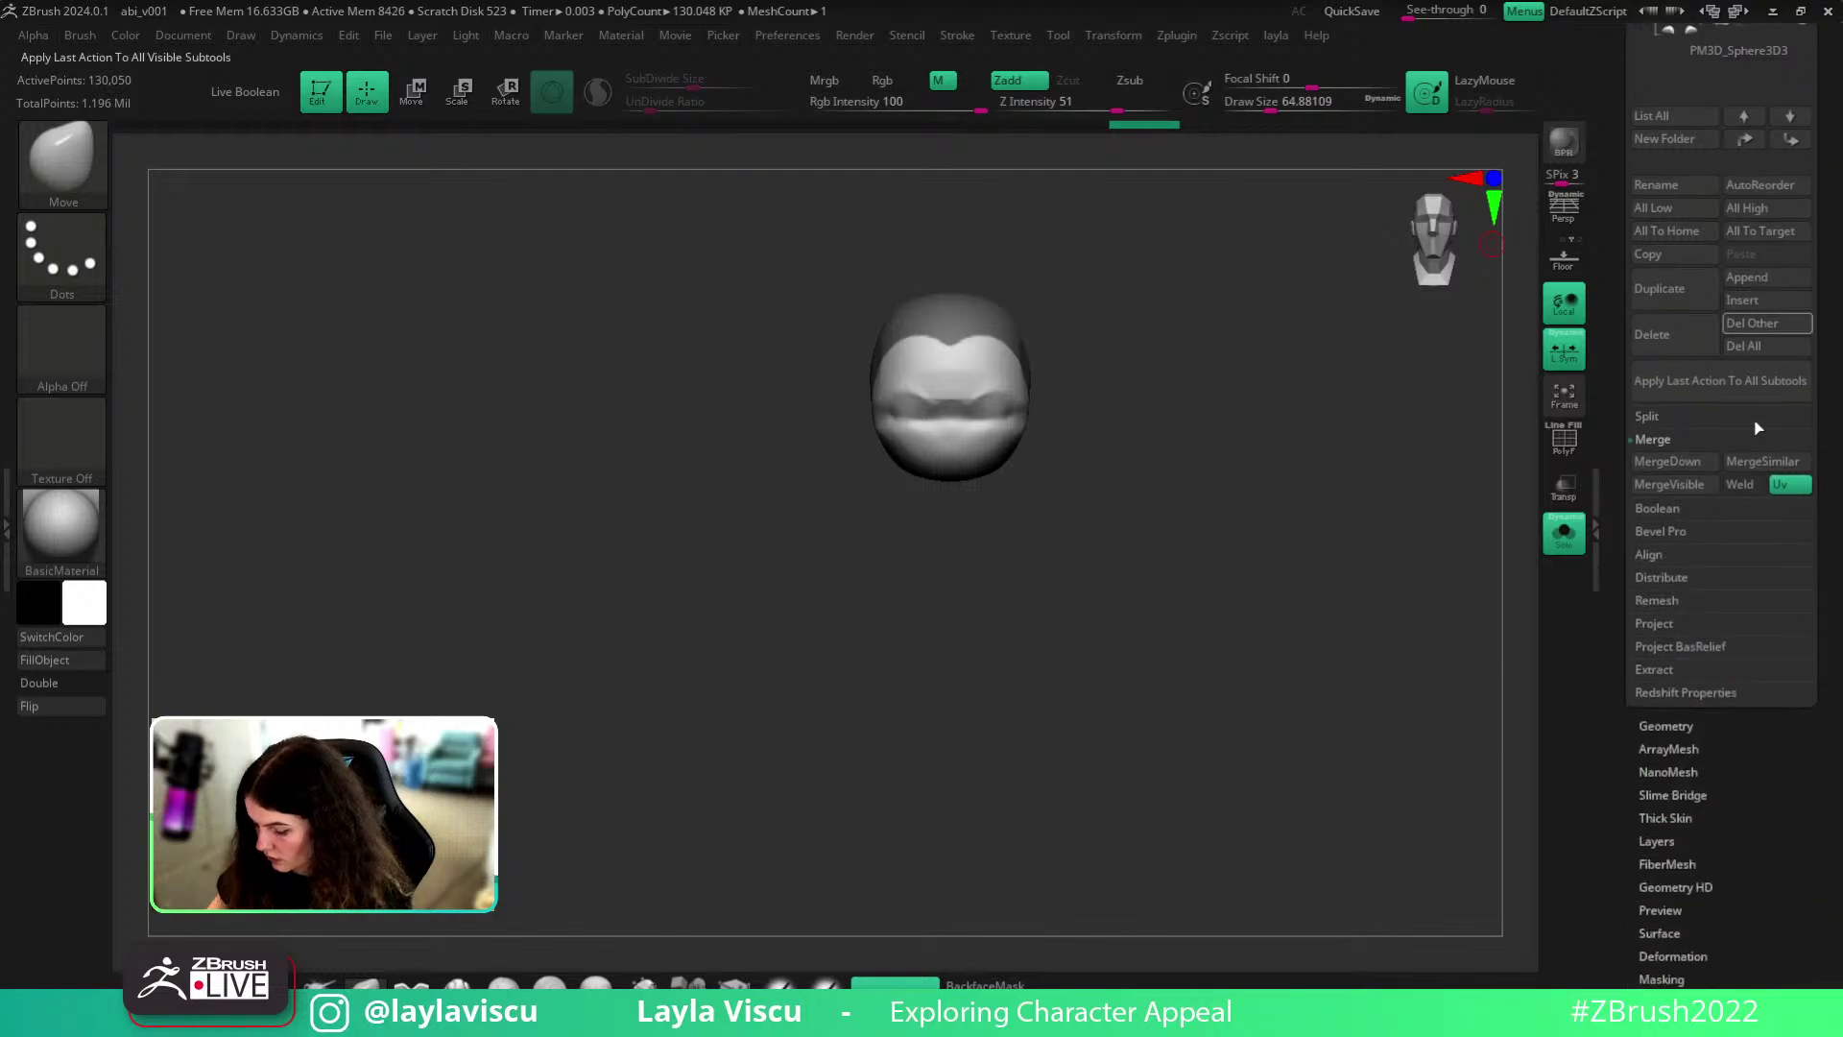
pyautogui.click(1655, 670)
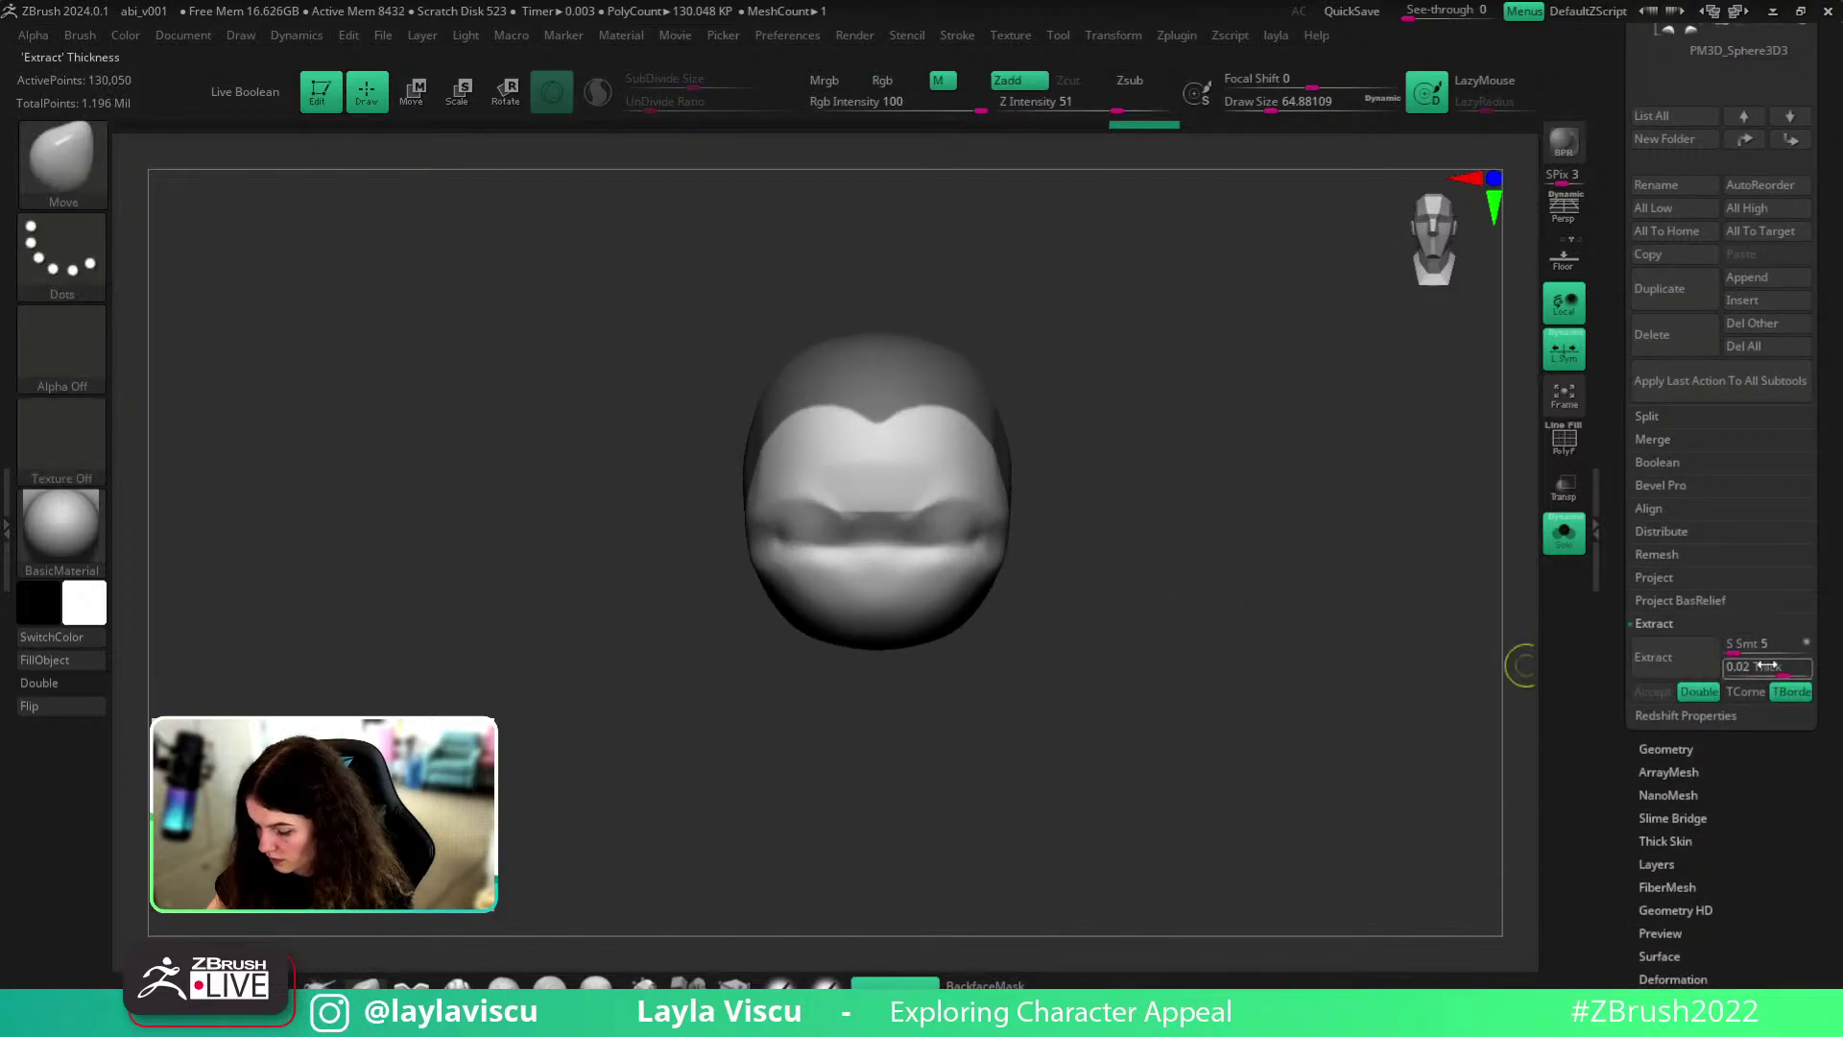
pyautogui.moveTo(1788, 668); pyautogui.dragTo(1804, 669)
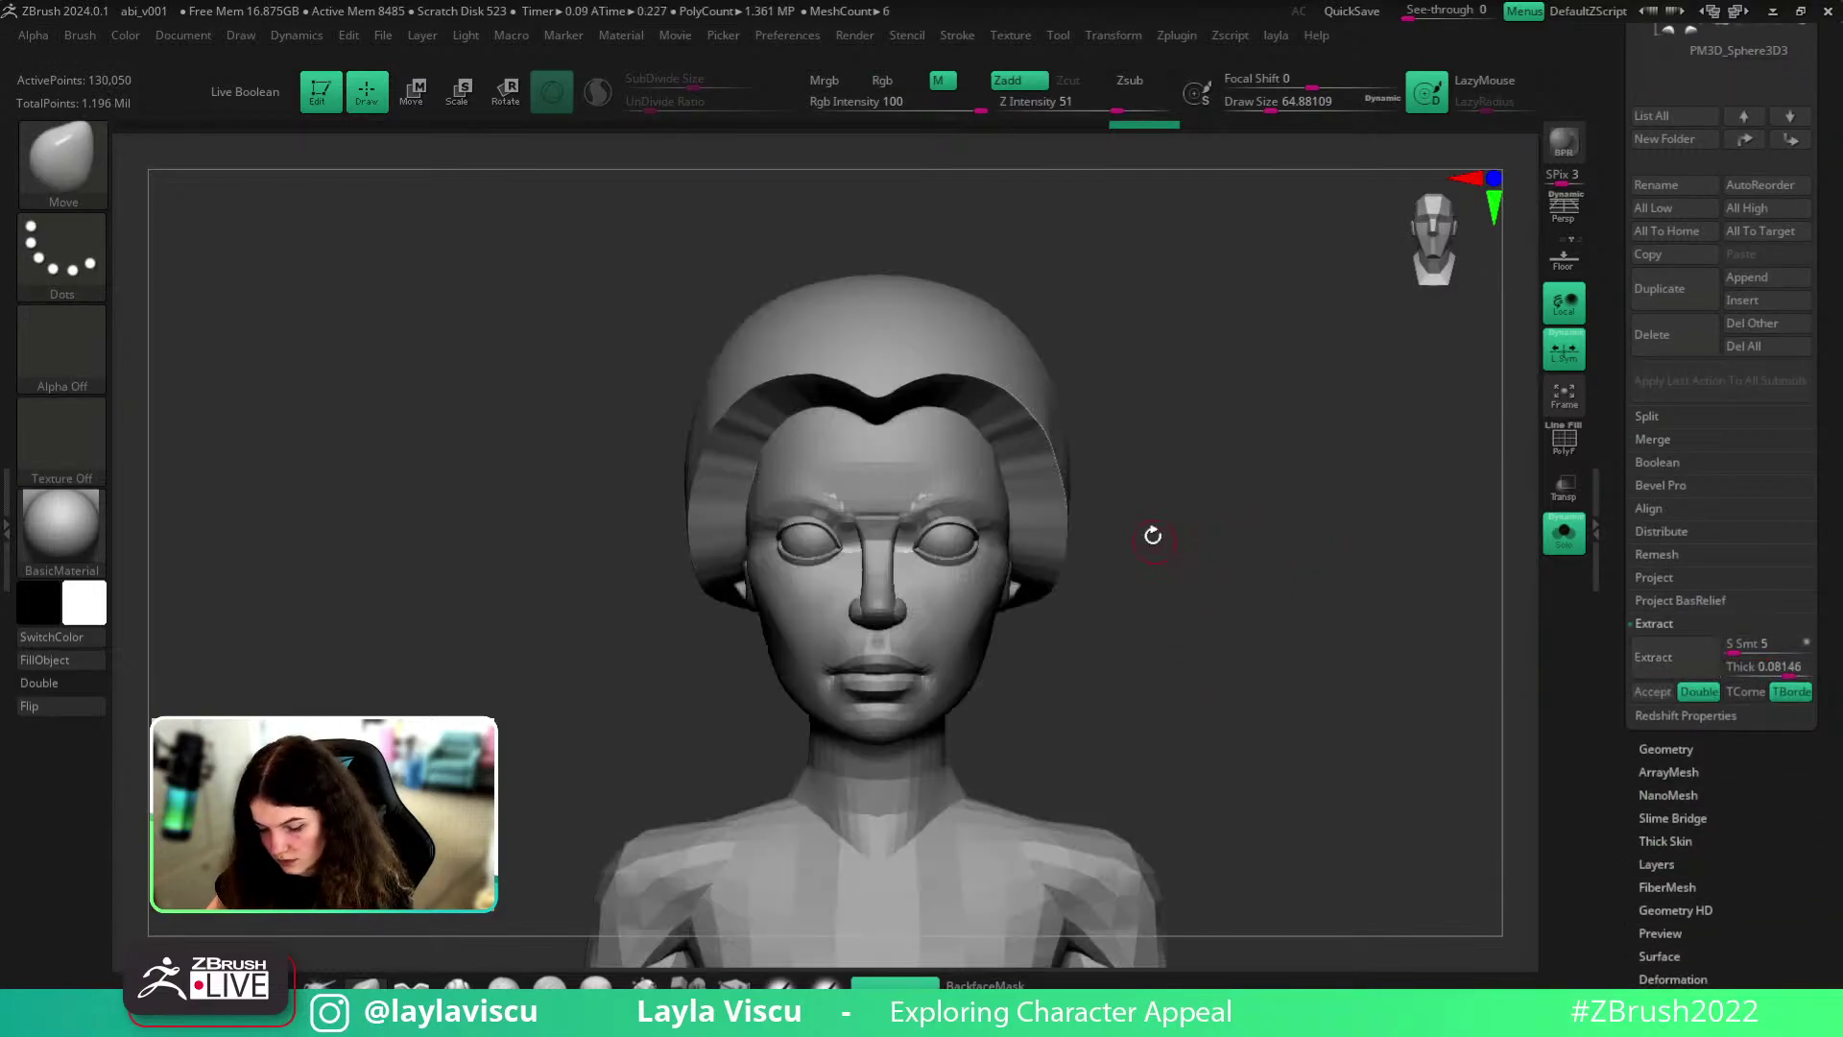
pyautogui.click(1653, 691)
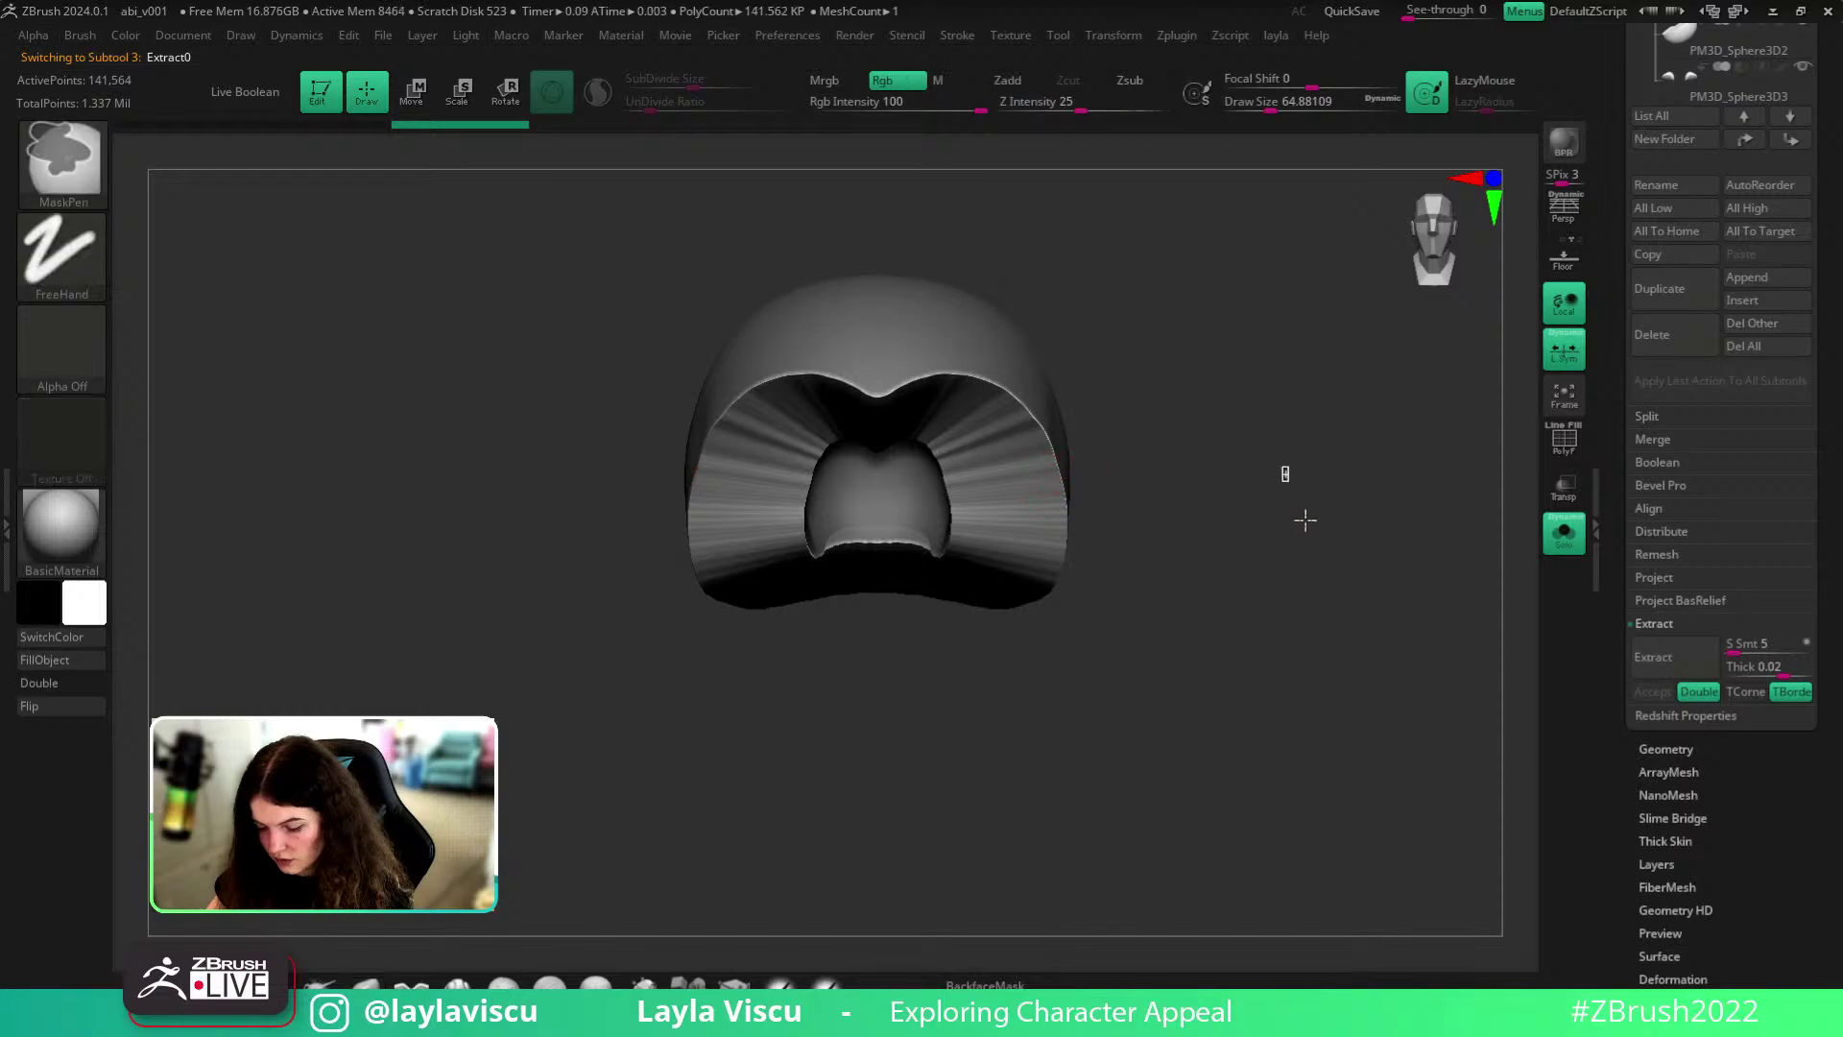
# - Clear the extracted hair's mask with all subtools shown, and DynaMesh the hair at resolution 40
pyautogui.click(1563, 533)
pyautogui.keyDown('ctrl'); pyautogui.moveTo(1068, 508); pyautogui.dragTo(1065, 484, button='right'); pyautogui.keyUp('ctrl')
pyautogui.moveTo(1066, 485); pyautogui.dragTo(1114, 528, button='right')
pyautogui.hotkey('shift', 'f')
pyautogui.click(1666, 749)
pyautogui.moveTo(1661, 465); pyautogui.dragTo(1647, 467)
pyautogui.click(1665, 433)
# - Select the TrimDynamic brush, adjust its draw size and hide the polyframe
pyautogui.press('b')
pyautogui.press('t')
pyautogui.press('d')
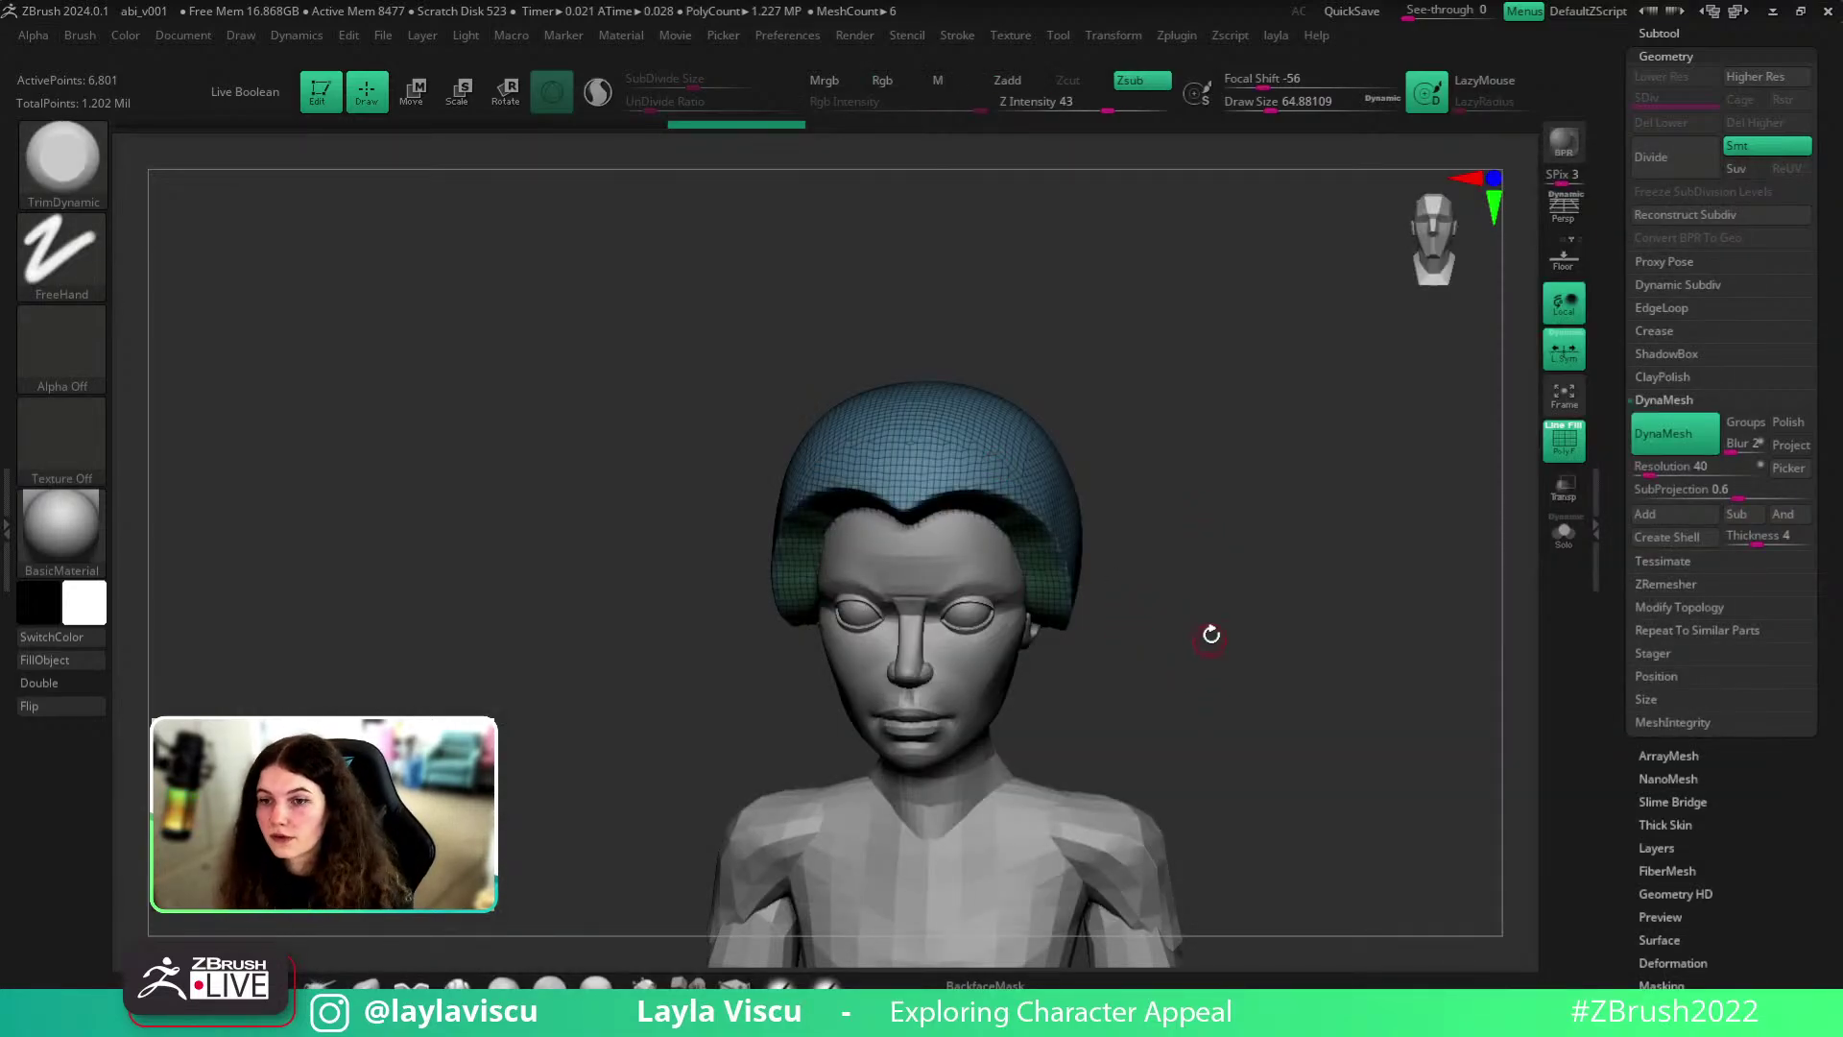
pyautogui.moveTo(1221, 566)
pyautogui.keyDown('alt'); pyautogui.mouseDown()
pyautogui.moveTo(1312, 609)
pyautogui.moveTo(1269, 559)
pyautogui.mouseUp(); pyautogui.keyUp('alt')
pyautogui.press('s')
pyautogui.click(1131, 511)
pyautogui.hotkey('shift', 'f')
# - Set the draw size to about 234 and flatten the hair's front rim along the side of the face
pyautogui.press('s')
pyautogui.click(1063, 499)
pyautogui.moveTo(1046, 504)
pyautogui.mouseDown()
pyautogui.moveTo(1004, 515)
pyautogui.moveTo(1022, 507)
pyautogui.moveTo(1159, 597)
pyautogui.mouseUp()
pyautogui.hotkey('ctrl', 'z')
pyautogui.moveTo(1272, 630)
pyautogui.mouseDown()
pyautogui.moveTo(1195, 626)
pyautogui.moveTo(1200, 670)
pyautogui.mouseUp()
pyautogui.press('s')
pyautogui.click(1139, 525)
pyautogui.moveTo(1116, 518); pyautogui.dragTo(1197, 664)
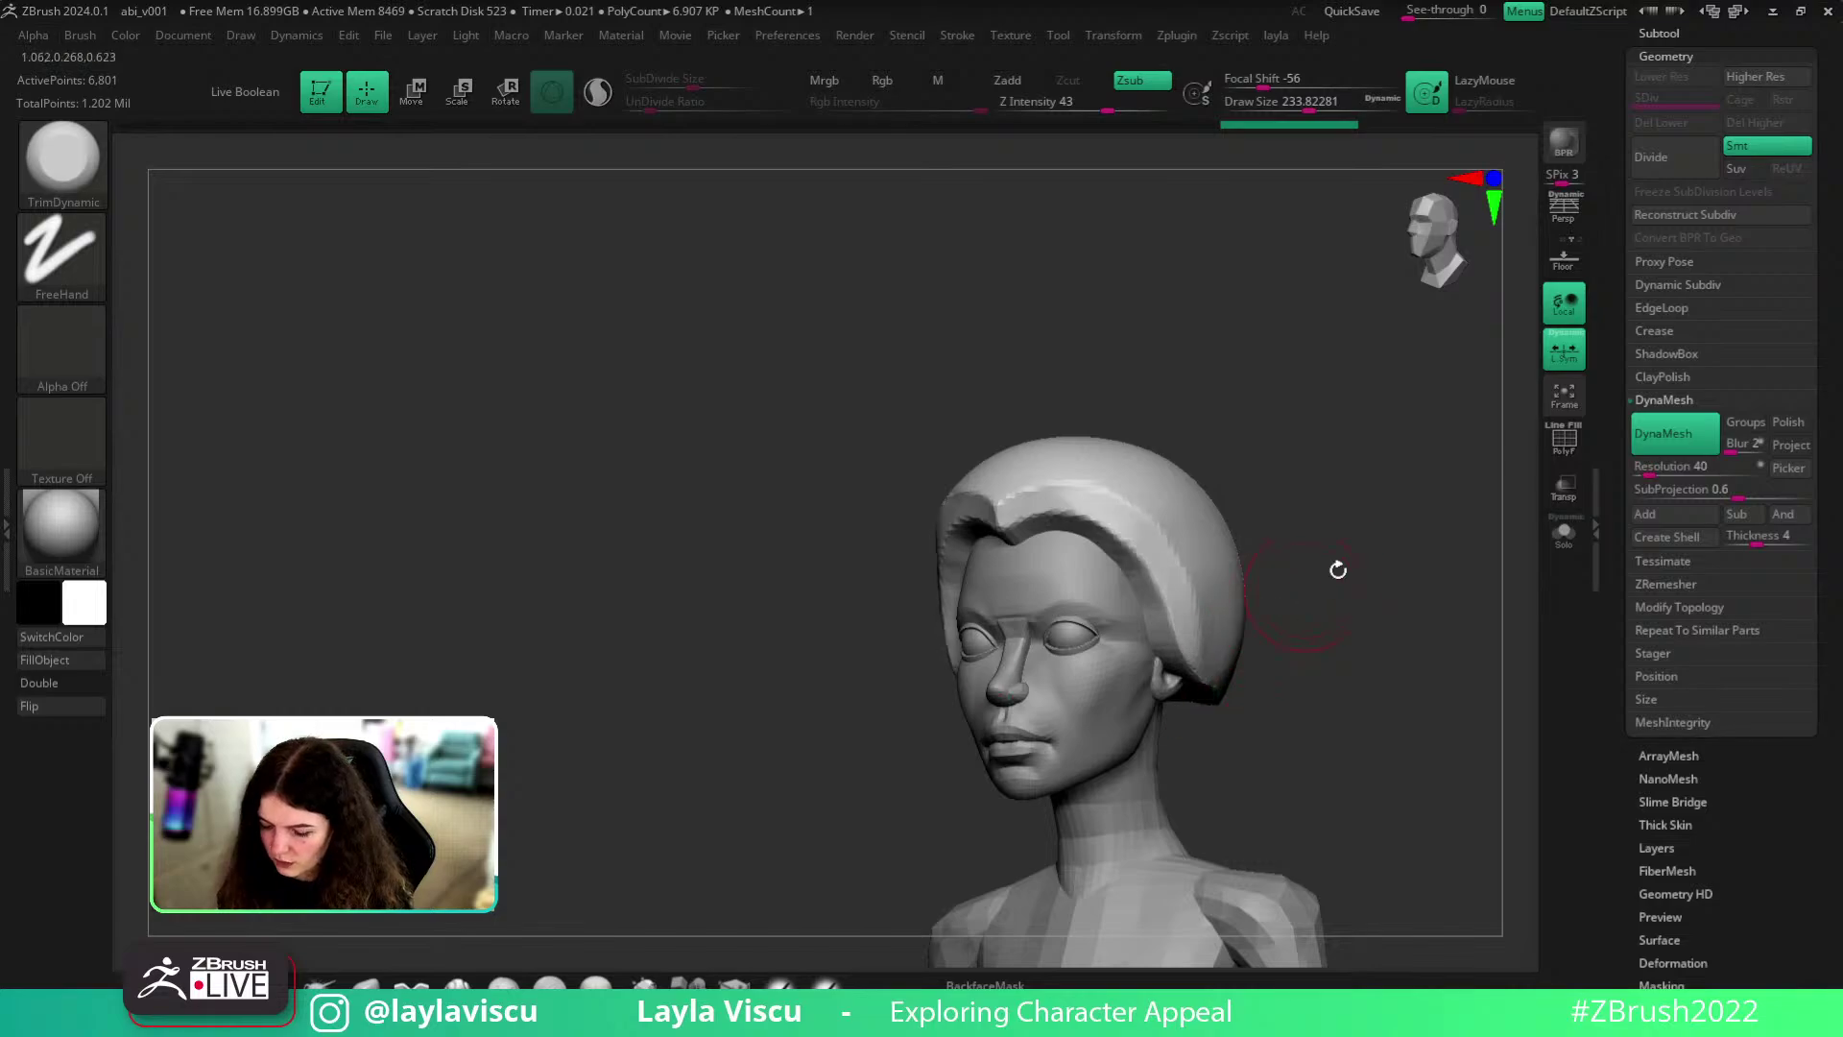
# - Check the hair's inner side in isolation, and flatten its front rim around the central hairline peak
pyautogui.moveTo(1326, 576); pyautogui.dragTo(1159, 543)
pyautogui.click(1563, 533)
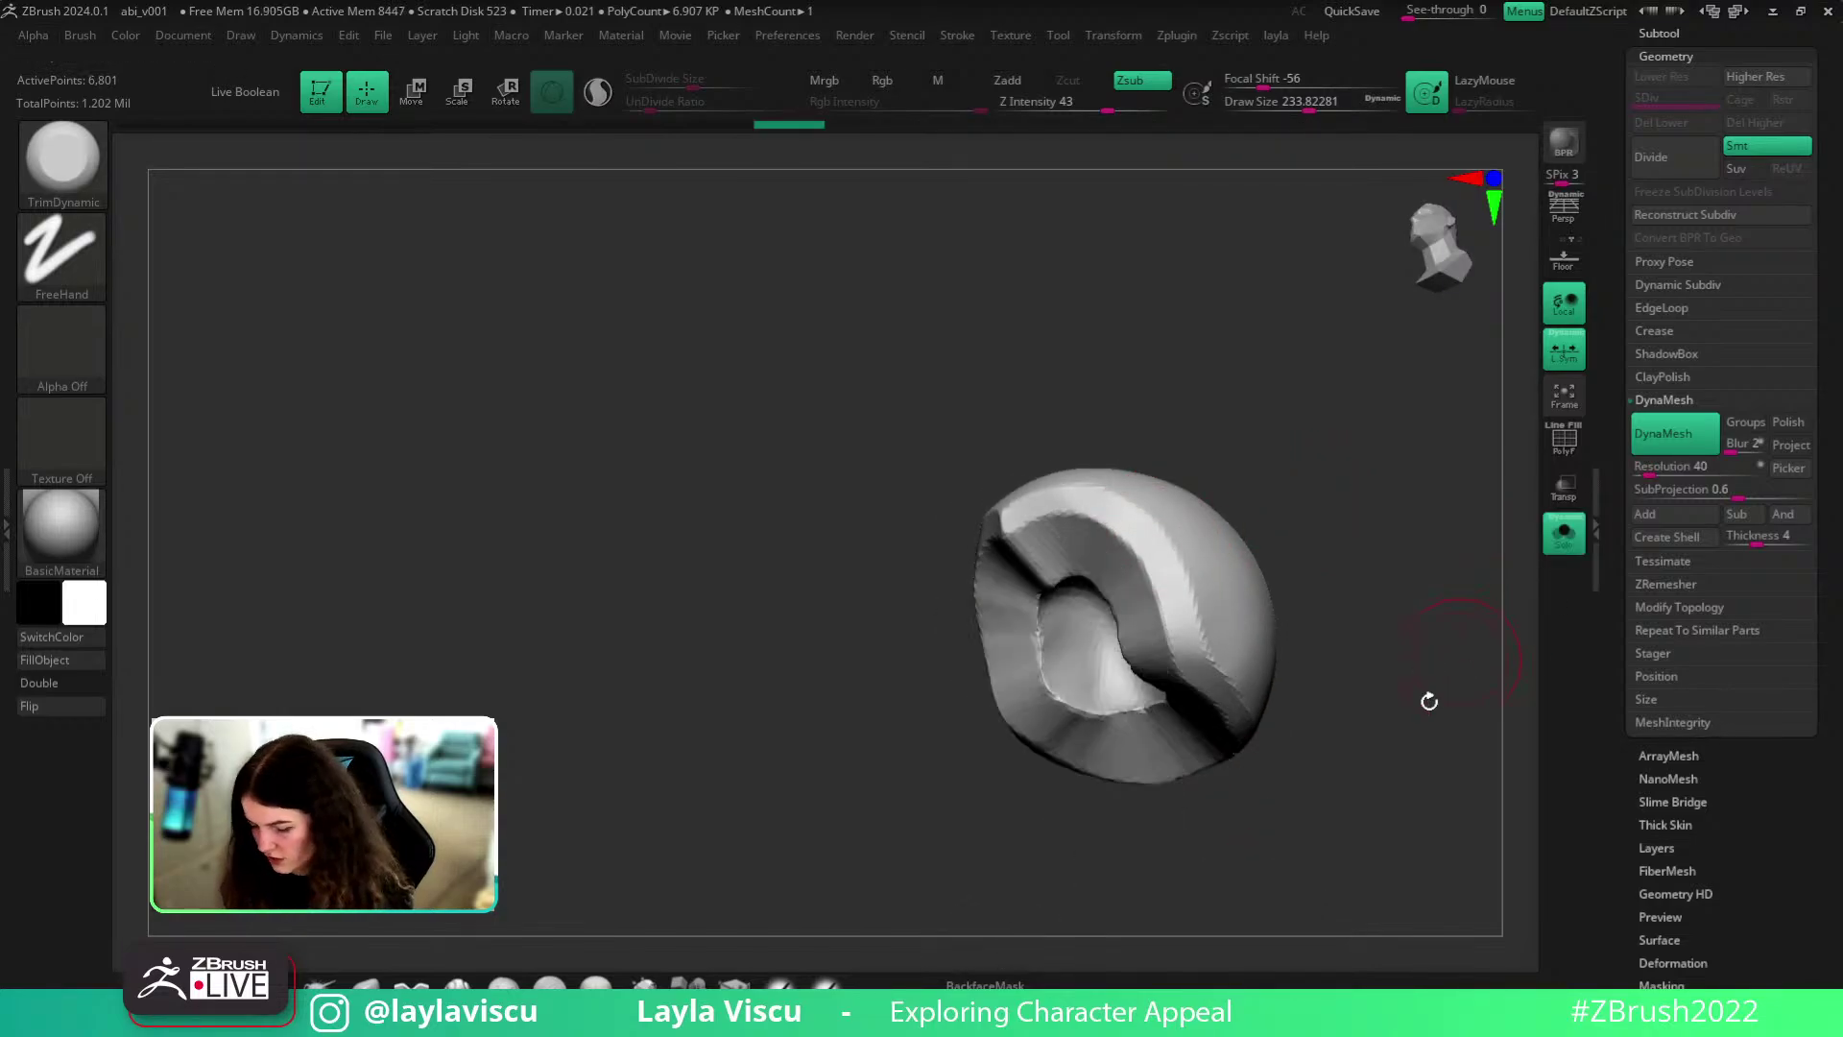
pyautogui.moveTo(1440, 684); pyautogui.dragTo(1377, 628)
pyautogui.click(1564, 533)
pyautogui.moveTo(1488, 691); pyautogui.dragTo(1304, 564)
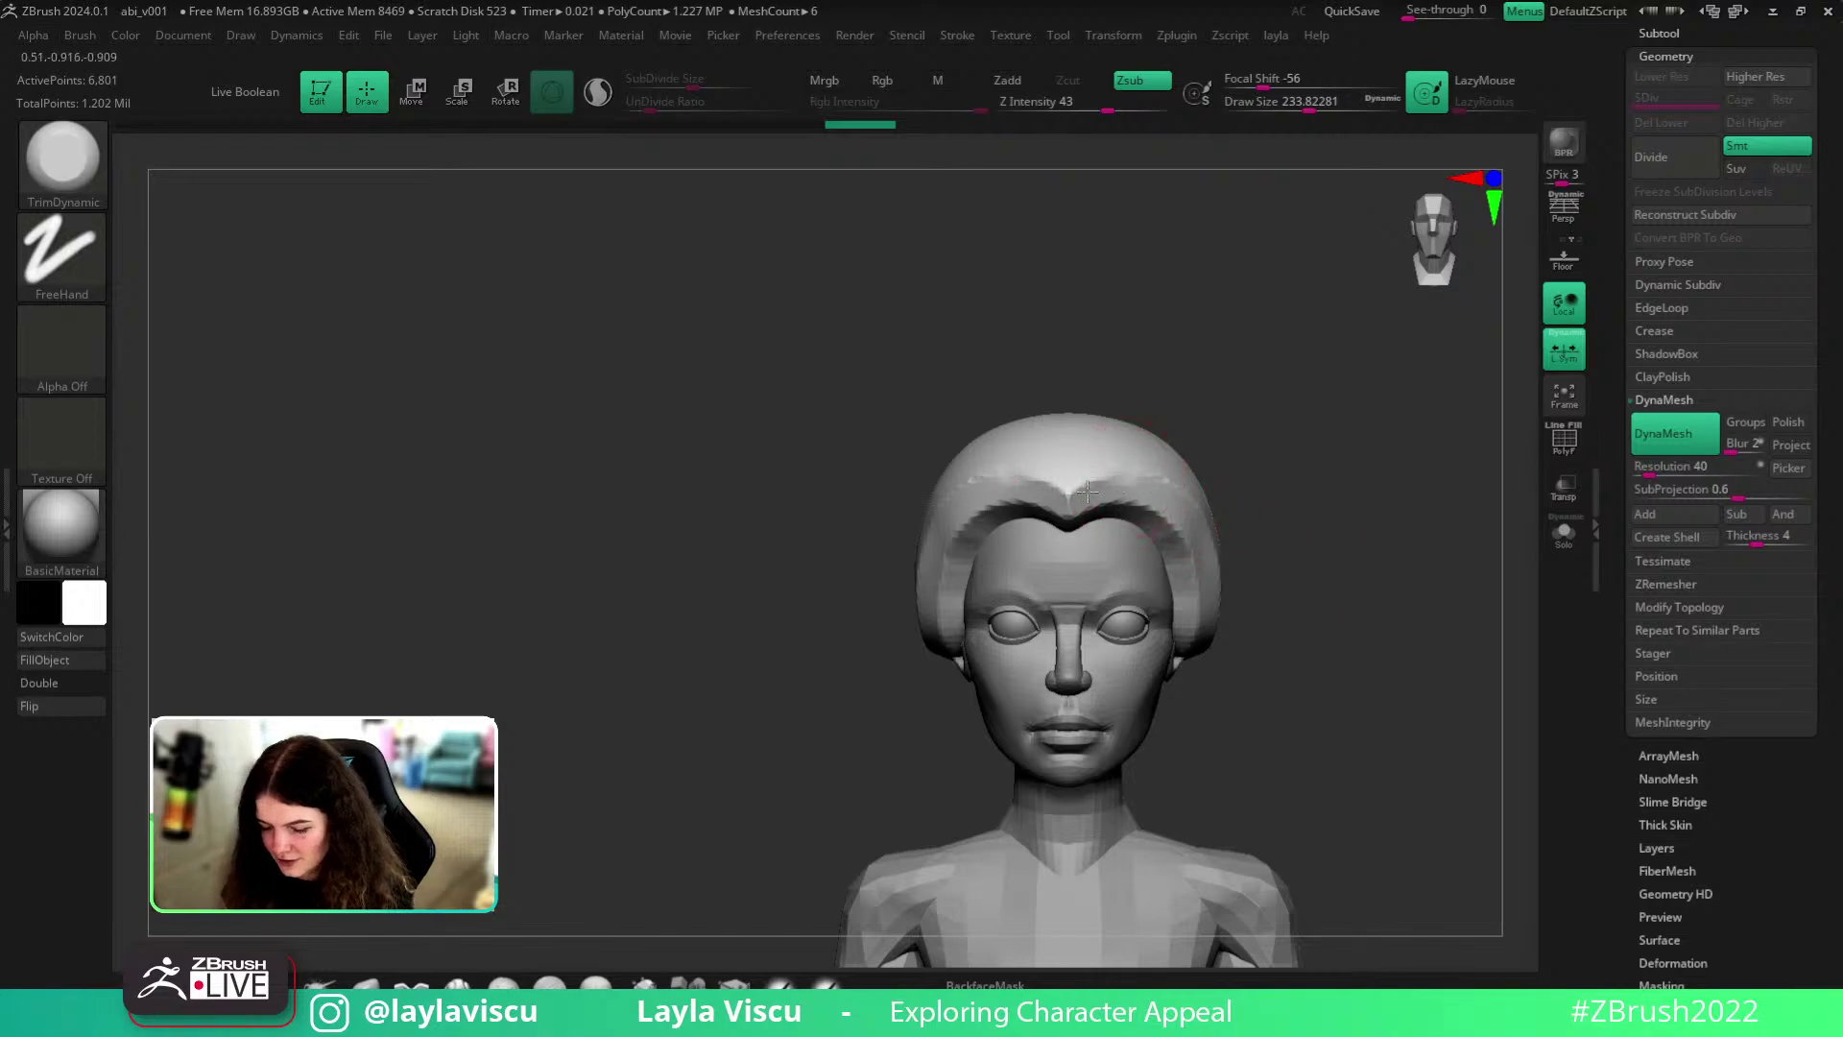
pyautogui.moveTo(1075, 502); pyautogui.dragTo(1166, 485)
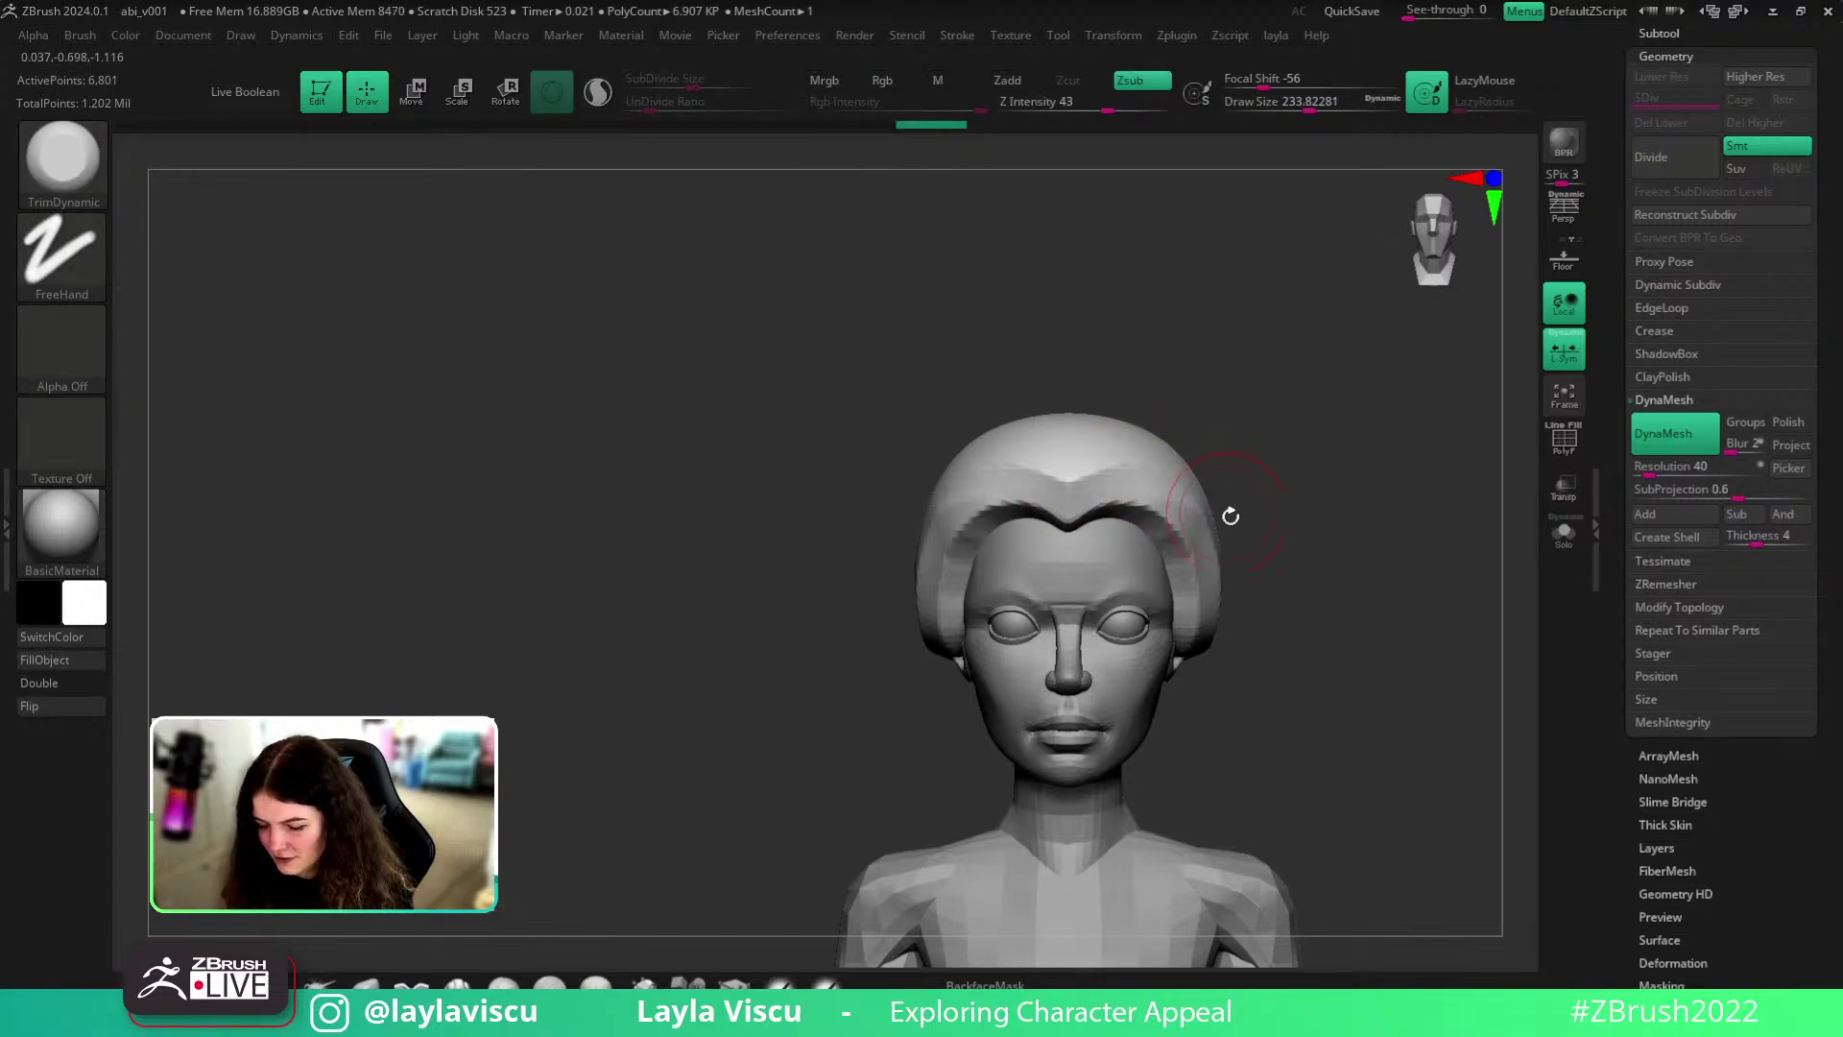
# - Trim the hair's front volume and the lower corner near the ear into cleaner planes
pyautogui.moveTo(1313, 506); pyautogui.dragTo(1240, 488)
pyautogui.moveTo(1283, 648)
pyautogui.mouseDown()
pyautogui.moveTo(1104, 478)
pyautogui.moveTo(1291, 633)
pyautogui.mouseUp()
pyautogui.moveTo(1163, 485); pyautogui.dragTo(1232, 559)
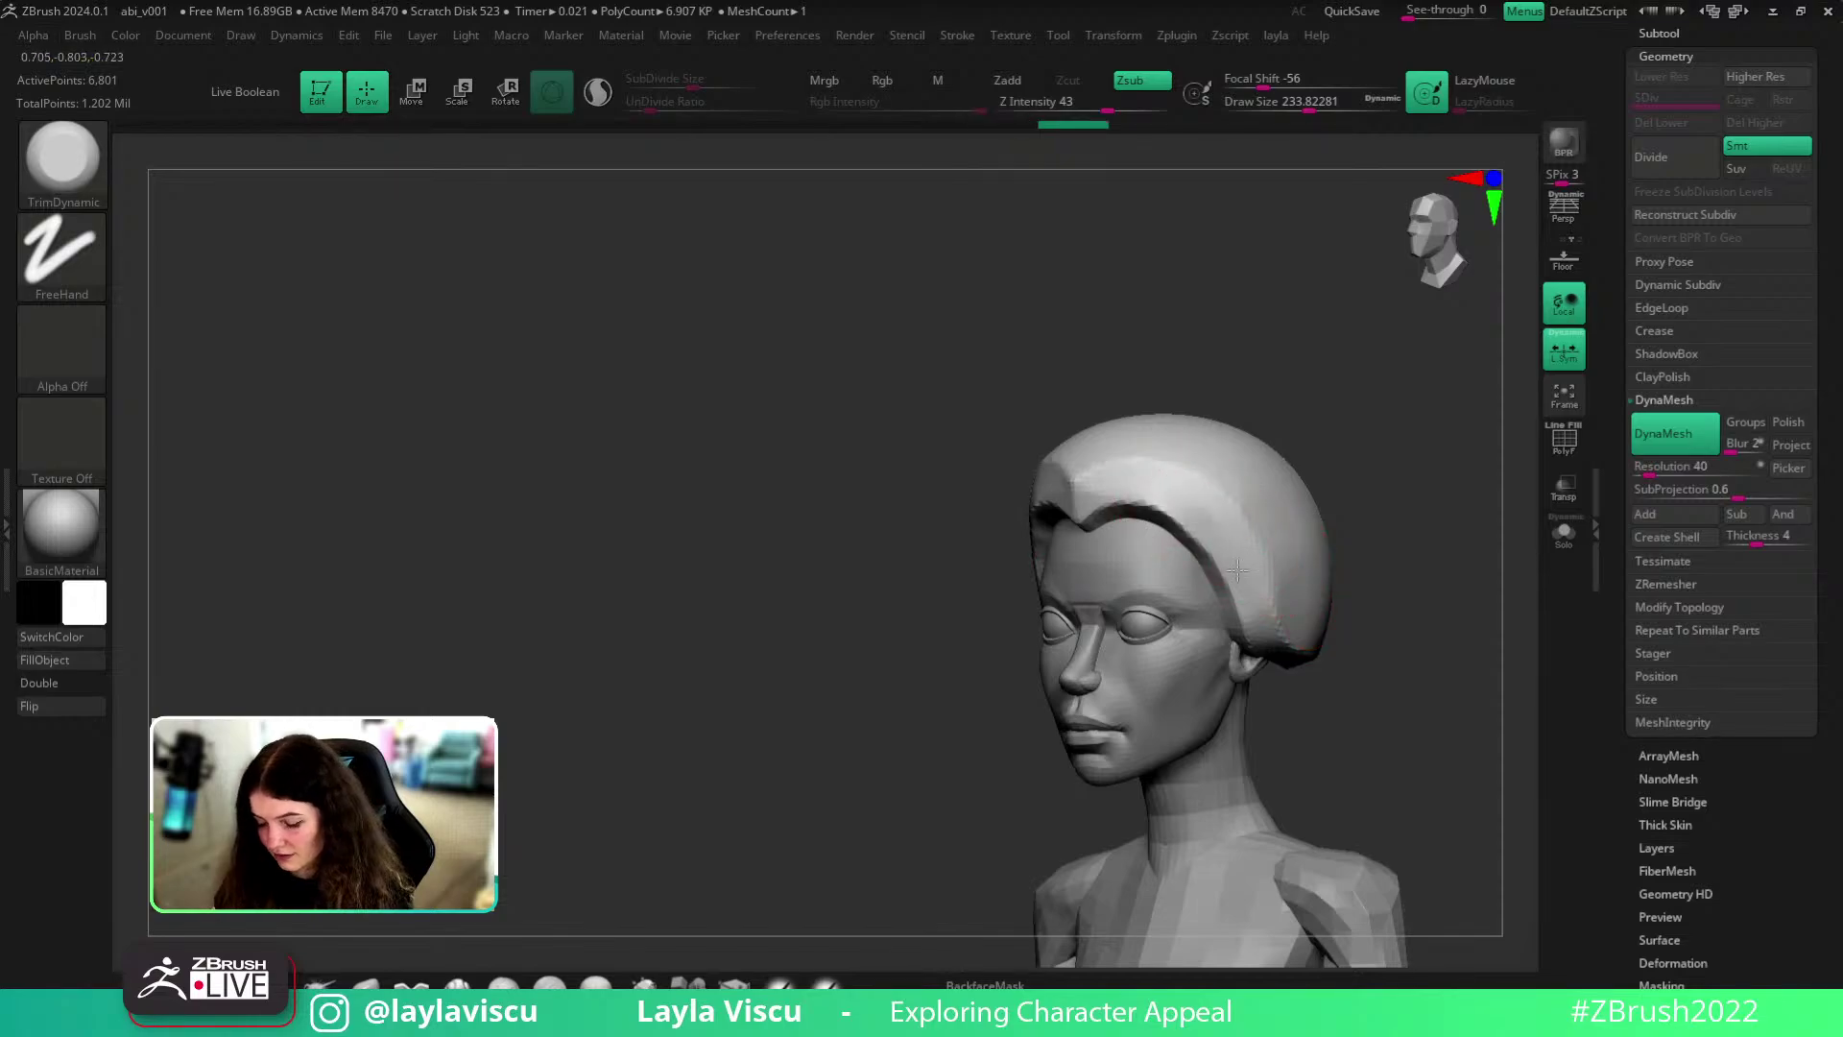
pyautogui.moveTo(1437, 577); pyautogui.dragTo(1187, 493)
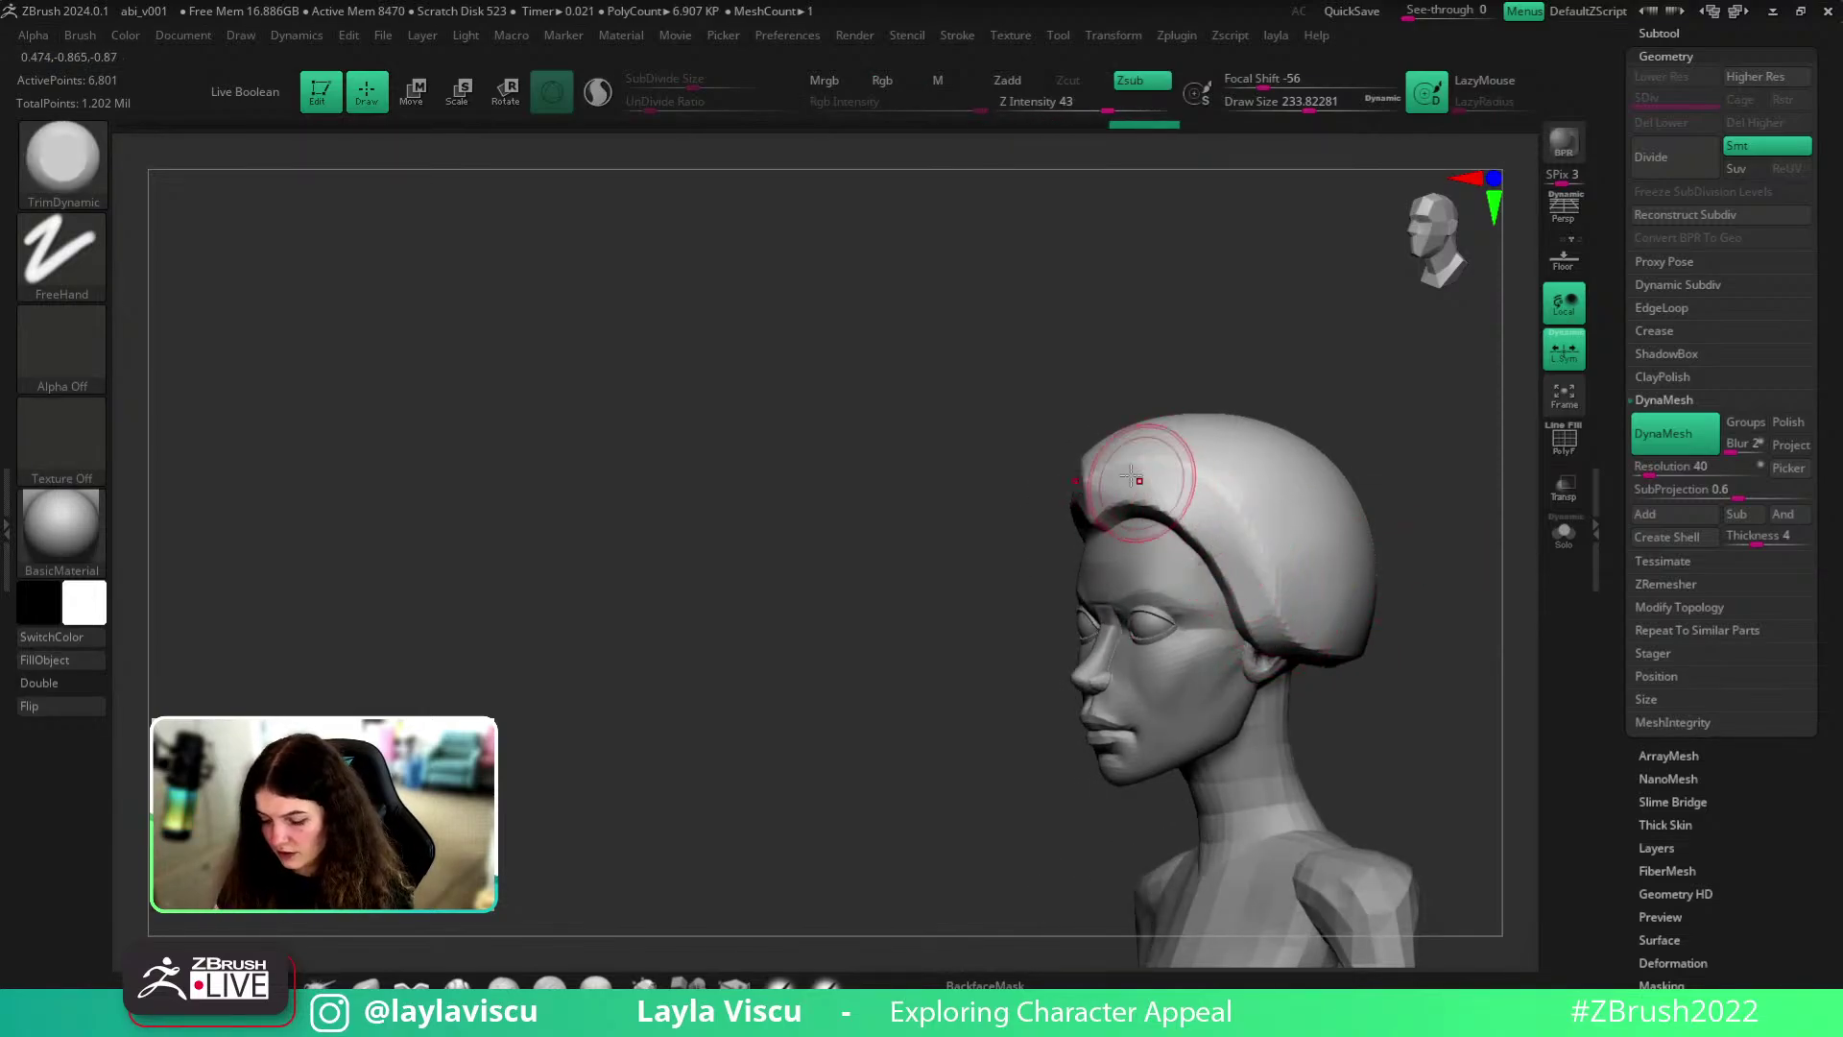
pyautogui.moveTo(1318, 641); pyautogui.dragTo(1303, 652)
pyautogui.moveTo(1449, 683)
pyautogui.mouseDown()
pyautogui.moveTo(1263, 605)
pyautogui.moveTo(1276, 642)
pyautogui.moveTo(1179, 614)
pyautogui.moveTo(1273, 720)
pyautogui.mouseUp()
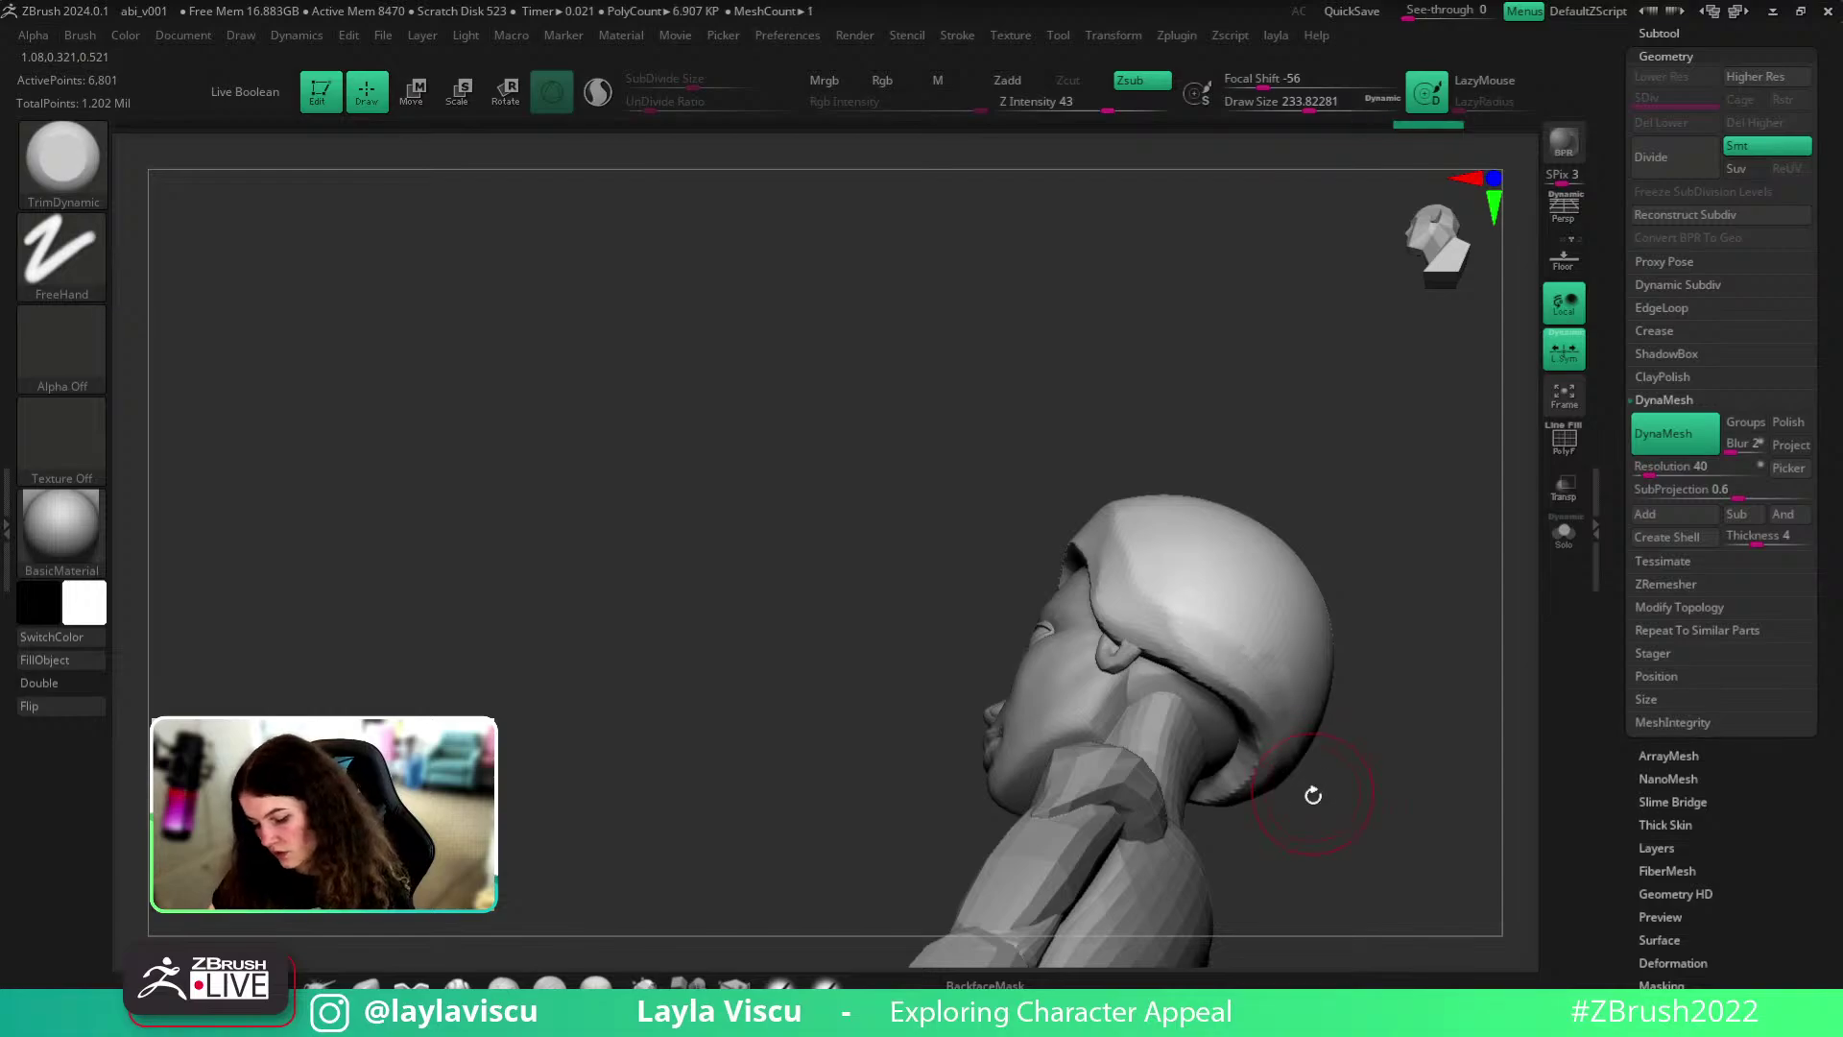
# - Pull the back of the hair down toward the nape with the Move brush, enlarging the draw size to about 695
pyautogui.click(407, 984)
pyautogui.moveTo(1373, 687)
pyautogui.keyDown('shift'); pyautogui.mouseDown()
pyautogui.moveTo(1391, 794)
pyautogui.moveTo(1345, 628)
pyautogui.mouseUp(); pyautogui.keyUp('shift')
pyautogui.press('s')
pyautogui.moveTo(1222, 595)
pyautogui.mouseDown()
pyautogui.moveTo(1265, 597)
pyautogui.moveTo(1210, 656)
pyautogui.moveTo(1211, 691)
pyautogui.mouseUp()
pyautogui.press('s')
pyautogui.click(1219, 570)
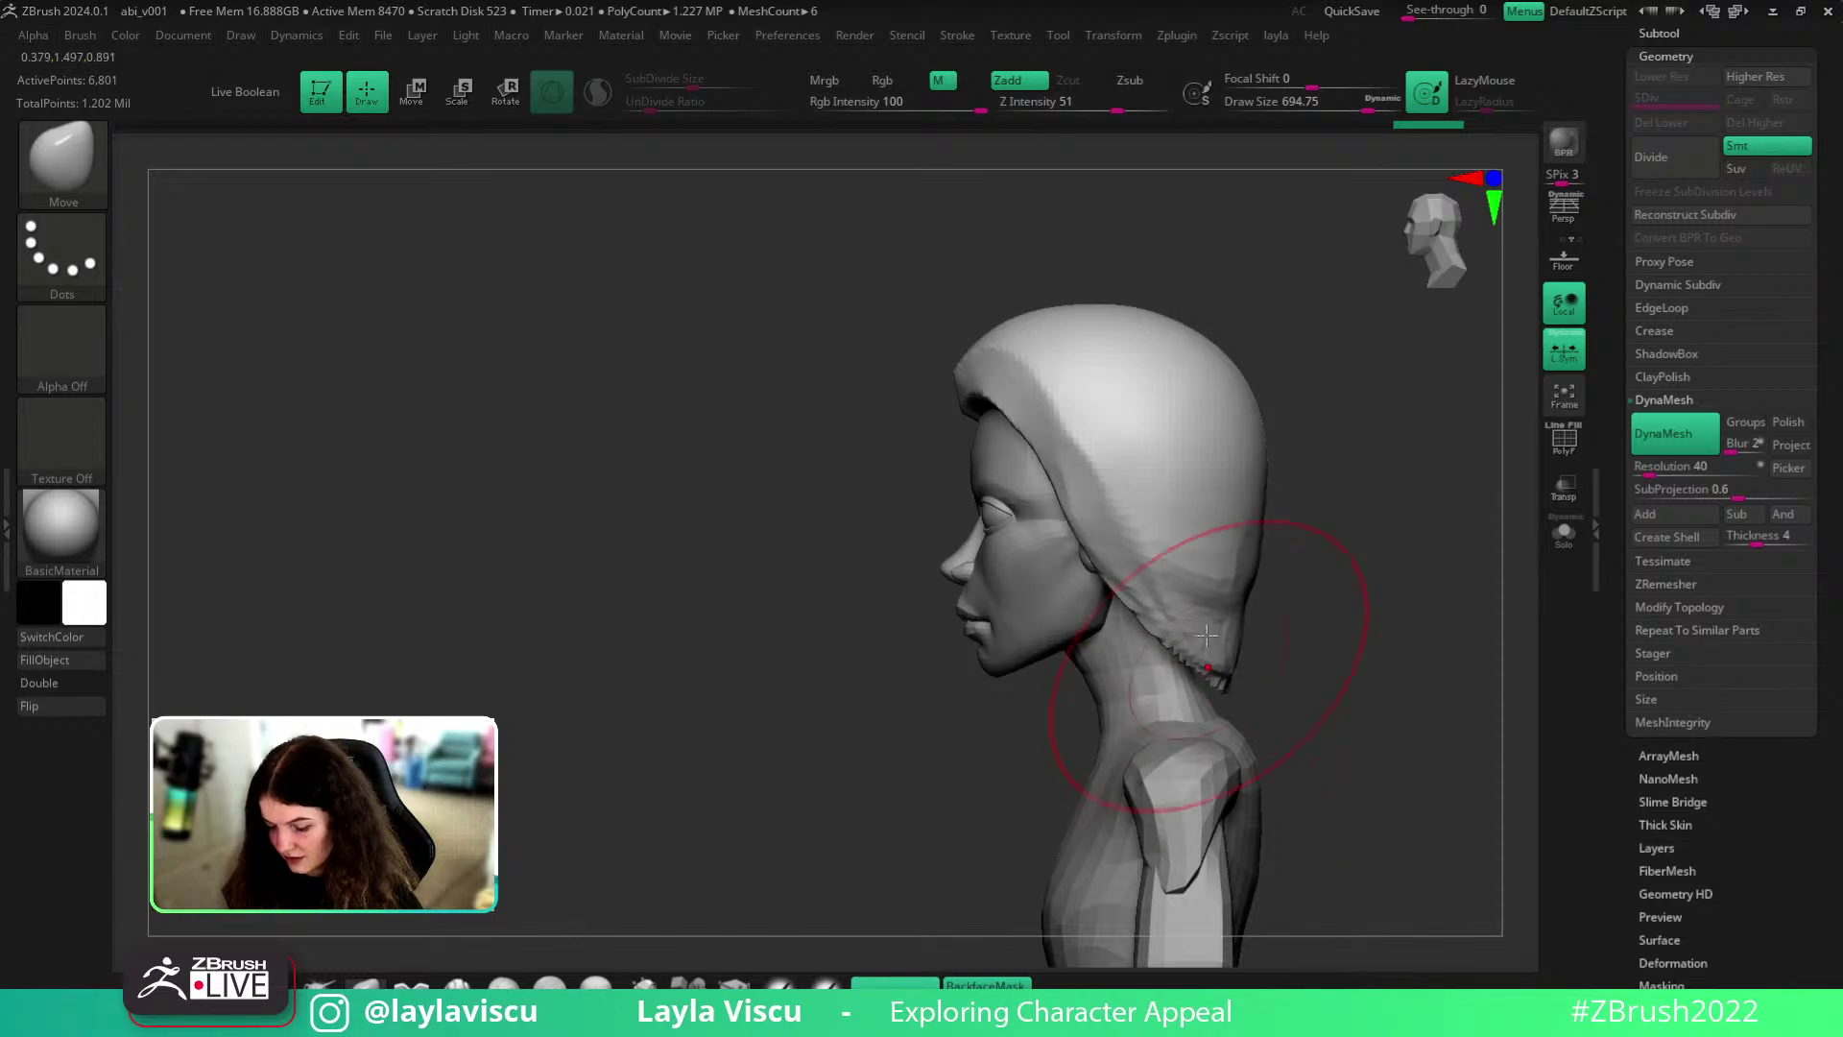
# - Shape the lower sides and back of the hair around the neck with the Move brush and update its DynaMesh
pyautogui.moveTo(1354, 648); pyautogui.dragTo(1451, 641)
pyautogui.moveTo(1154, 672); pyautogui.dragTo(1169, 662)
pyautogui.moveTo(1315, 663); pyautogui.dragTo(1217, 659)
pyautogui.moveTo(1240, 647); pyautogui.dragTo(1363, 674)
pyautogui.moveTo(1338, 603)
pyautogui.mouseDown()
pyautogui.moveTo(1382, 678)
pyautogui.moveTo(1449, 700)
pyautogui.mouseUp()
# - Select the DamStandard brush, set its draw size to about 234, and carve a center part over the top of the hair
pyautogui.press('b')
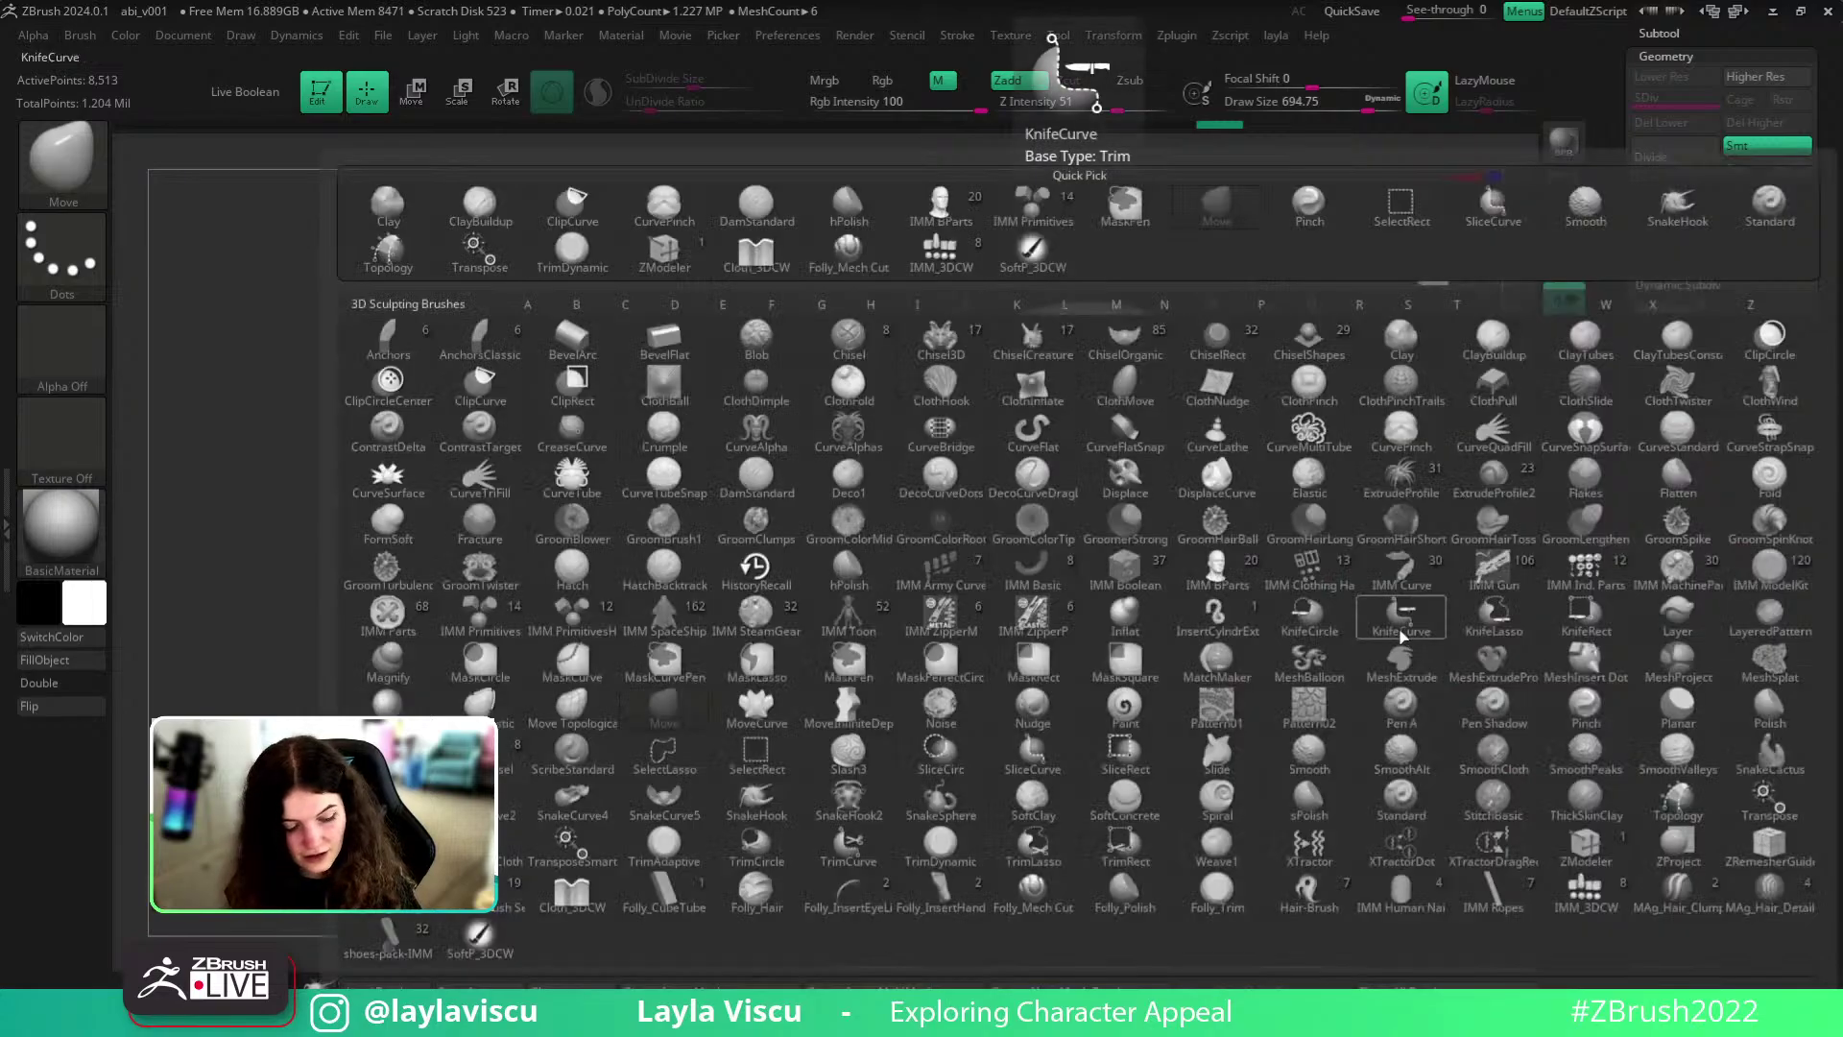
pyautogui.press('d')
pyautogui.press('s')
pyautogui.press('s')
pyautogui.moveTo(1398, 626); pyautogui.dragTo(1328, 624)
pyautogui.moveTo(1366, 496); pyautogui.dragTo(1379, 710)
pyautogui.press('s')
pyautogui.click(1085, 576)
pyautogui.moveTo(1088, 507); pyautogui.dragTo(1071, 697)
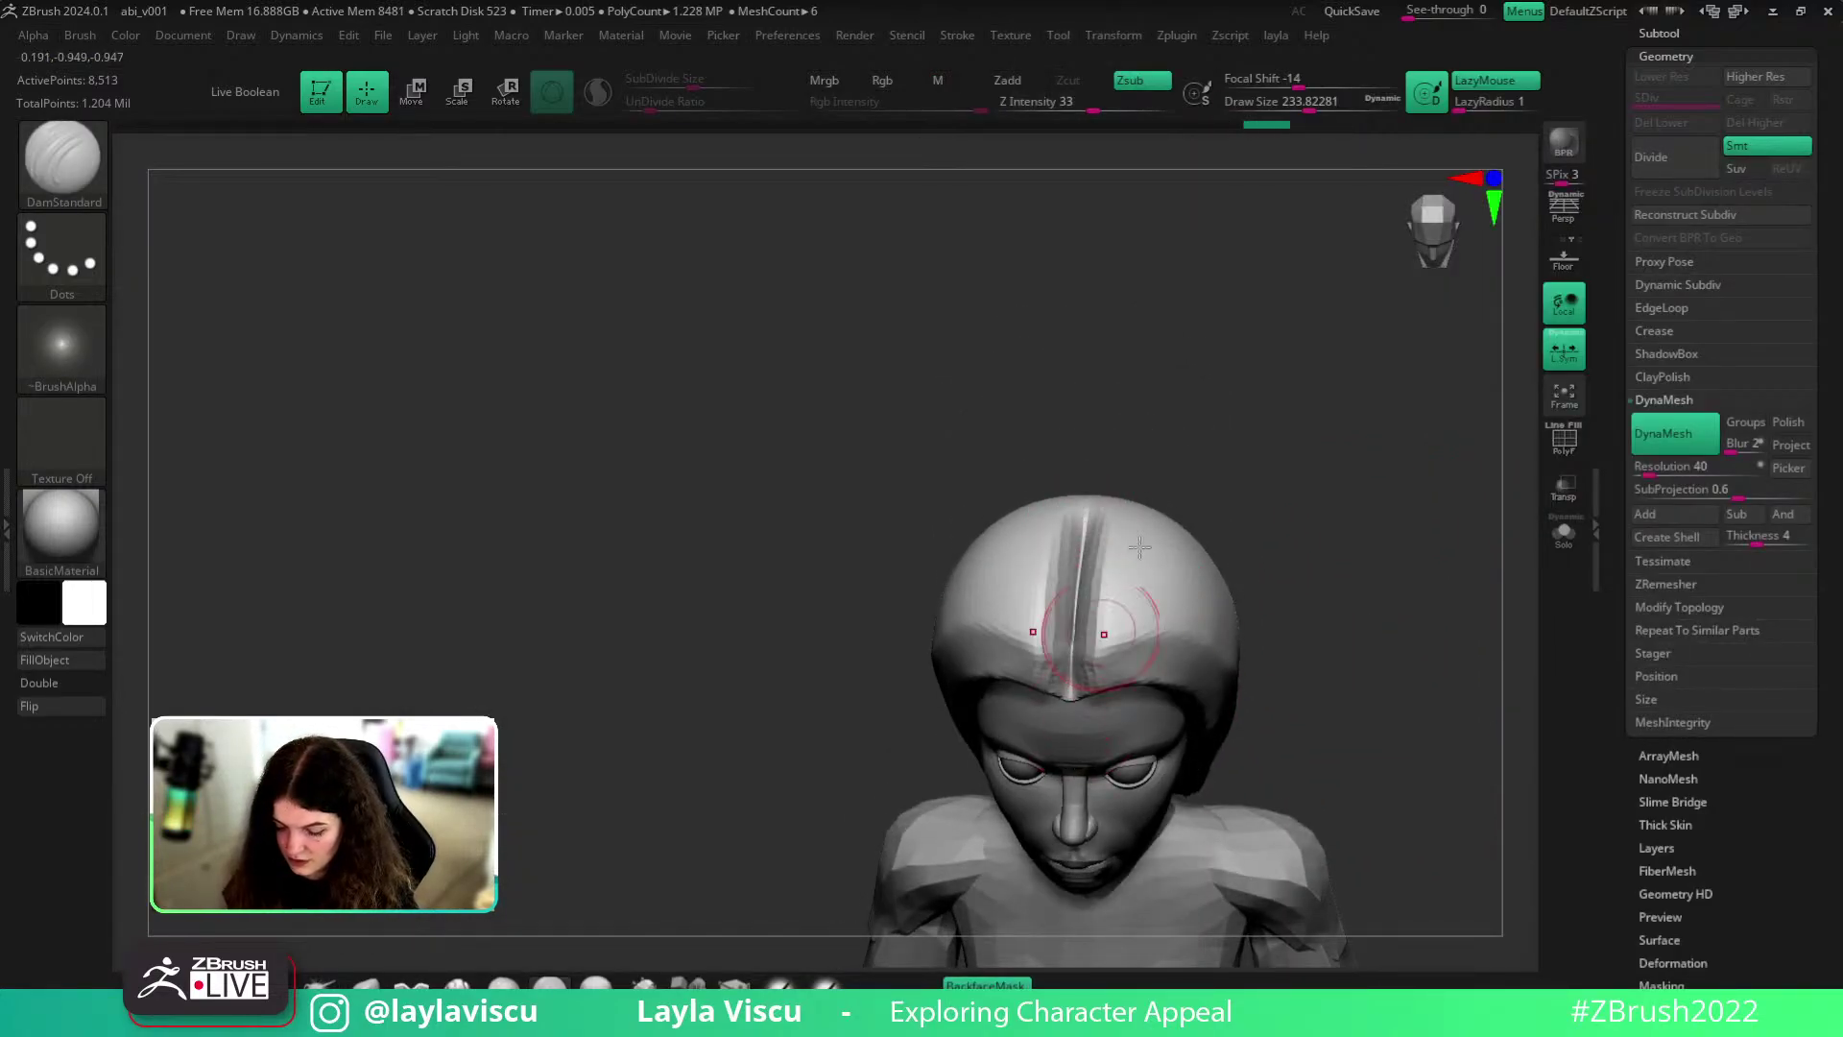
# - Deepen the center part down to the hairline, smooth the hair beside it, and switch to the Move brush
pyautogui.moveTo(1321, 518); pyautogui.dragTo(1323, 638)
pyautogui.moveTo(1092, 496); pyautogui.dragTo(1073, 722)
pyautogui.moveTo(1072, 615); pyautogui.dragTo(1040, 826, button='right')
pyautogui.moveTo(1089, 538)
pyautogui.keyDown('shift'); pyautogui.mouseDown()
pyautogui.moveTo(1104, 514)
pyautogui.moveTo(1124, 528)
pyautogui.moveTo(1121, 480)
pyautogui.mouseUp(); pyautogui.keyUp('shift')
pyautogui.moveTo(1207, 408); pyautogui.dragTo(1185, 566)
pyautogui.moveTo(1137, 509)
pyautogui.keyDown('shift'); pyautogui.mouseDown()
pyautogui.moveTo(1145, 406)
pyautogui.moveTo(1129, 491)
pyautogui.mouseUp(); pyautogui.keyUp('shift')
pyautogui.moveTo(1291, 562)
pyautogui.mouseDown()
pyautogui.moveTo(1238, 431)
pyautogui.moveTo(1158, 464)
pyautogui.mouseUp()
pyautogui.click(366, 983)
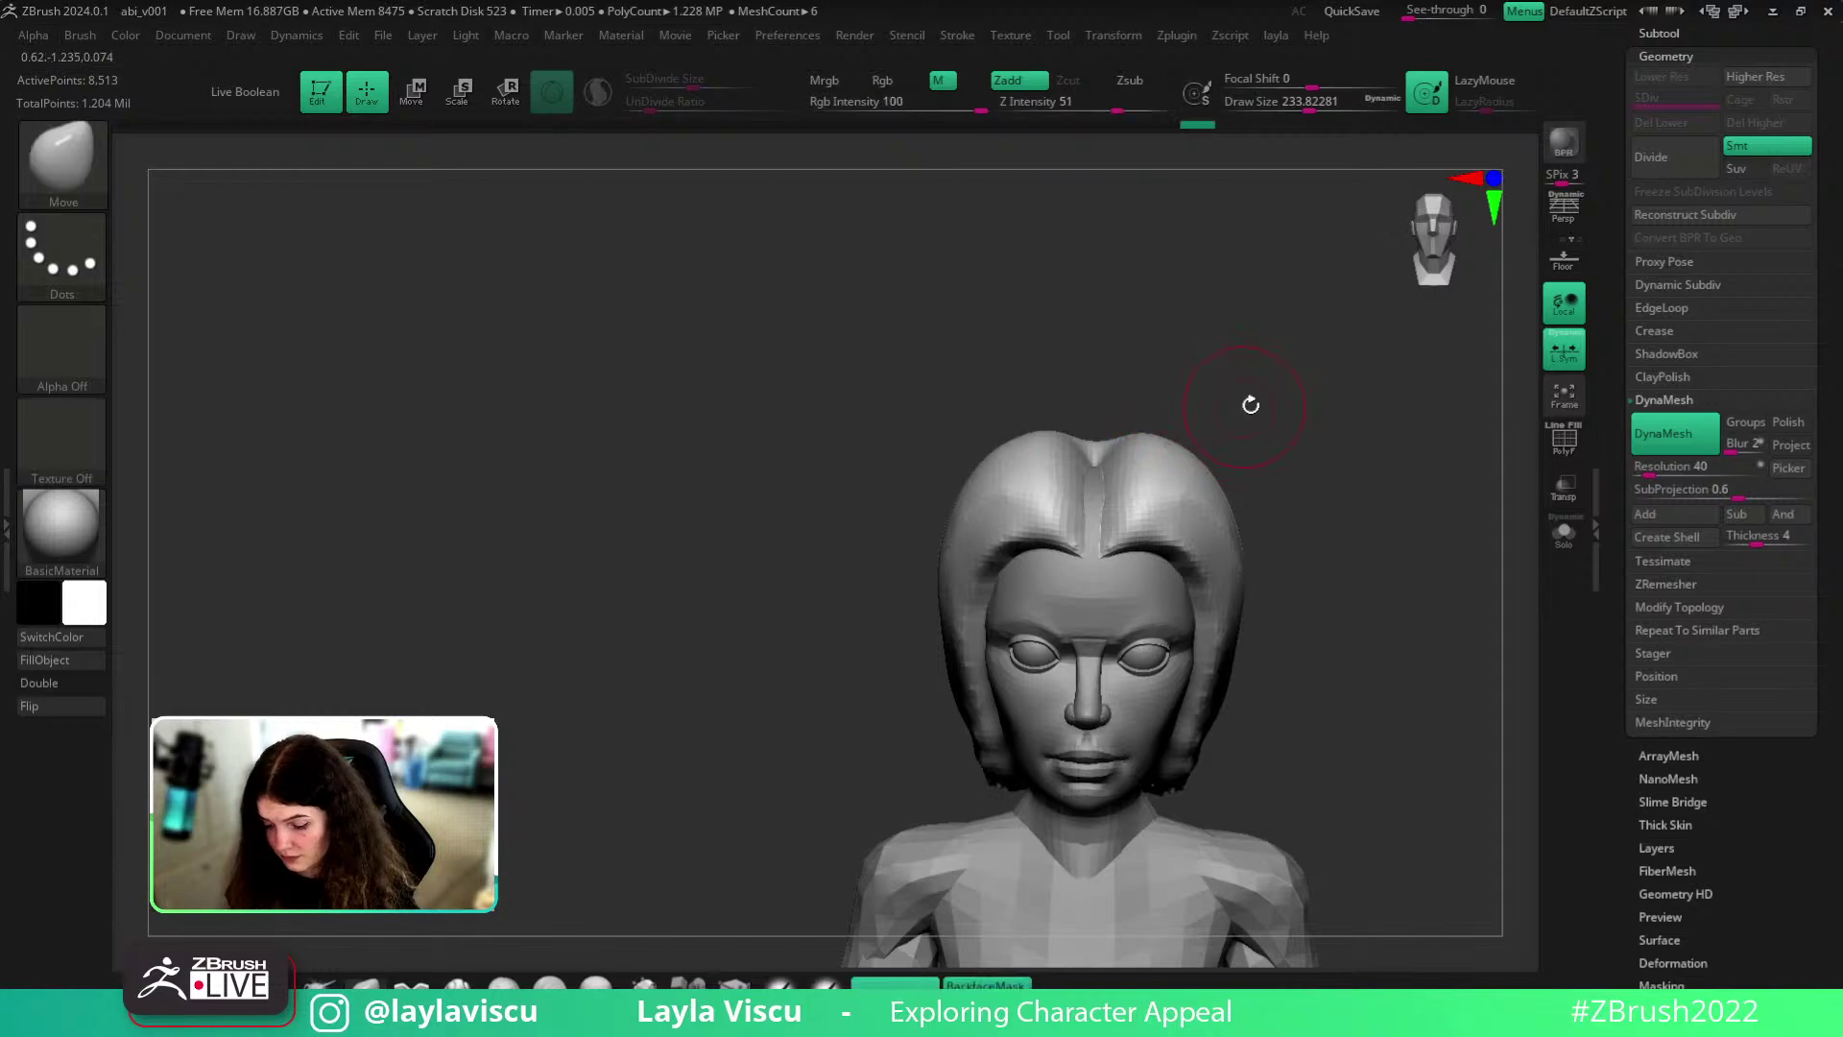
# - Adjust the Move brush's draw size and reshape the front of the hair beside the center part
pyautogui.keyDown('shift'); pyautogui.moveTo(1247, 403); pyautogui.dragTo(1244, 355); pyautogui.keyUp('shift')
pyautogui.press('s')
pyautogui.moveTo(1125, 489)
pyautogui.mouseDown()
pyautogui.moveTo(1157, 489)
pyautogui.moveTo(1101, 479)
pyautogui.mouseUp()
pyautogui.moveTo(1320, 422); pyautogui.dragTo(1332, 547)
pyautogui.moveTo(1157, 418); pyautogui.dragTo(1138, 419)
pyautogui.moveTo(1344, 451)
pyautogui.keyDown('shift'); pyautogui.mouseDown()
pyautogui.moveTo(1351, 491)
pyautogui.moveTo(1328, 483)
pyautogui.mouseUp(); pyautogui.keyUp('shift')
# - Select the TrimDynamic brush, set its draw size to about 280, and flatten the hair above the hairline
pyautogui.press('b')
pyautogui.press('t')
pyautogui.press('d')
pyautogui.press('s')
pyautogui.moveTo(1347, 428); pyautogui.dragTo(1330, 469, button='right')
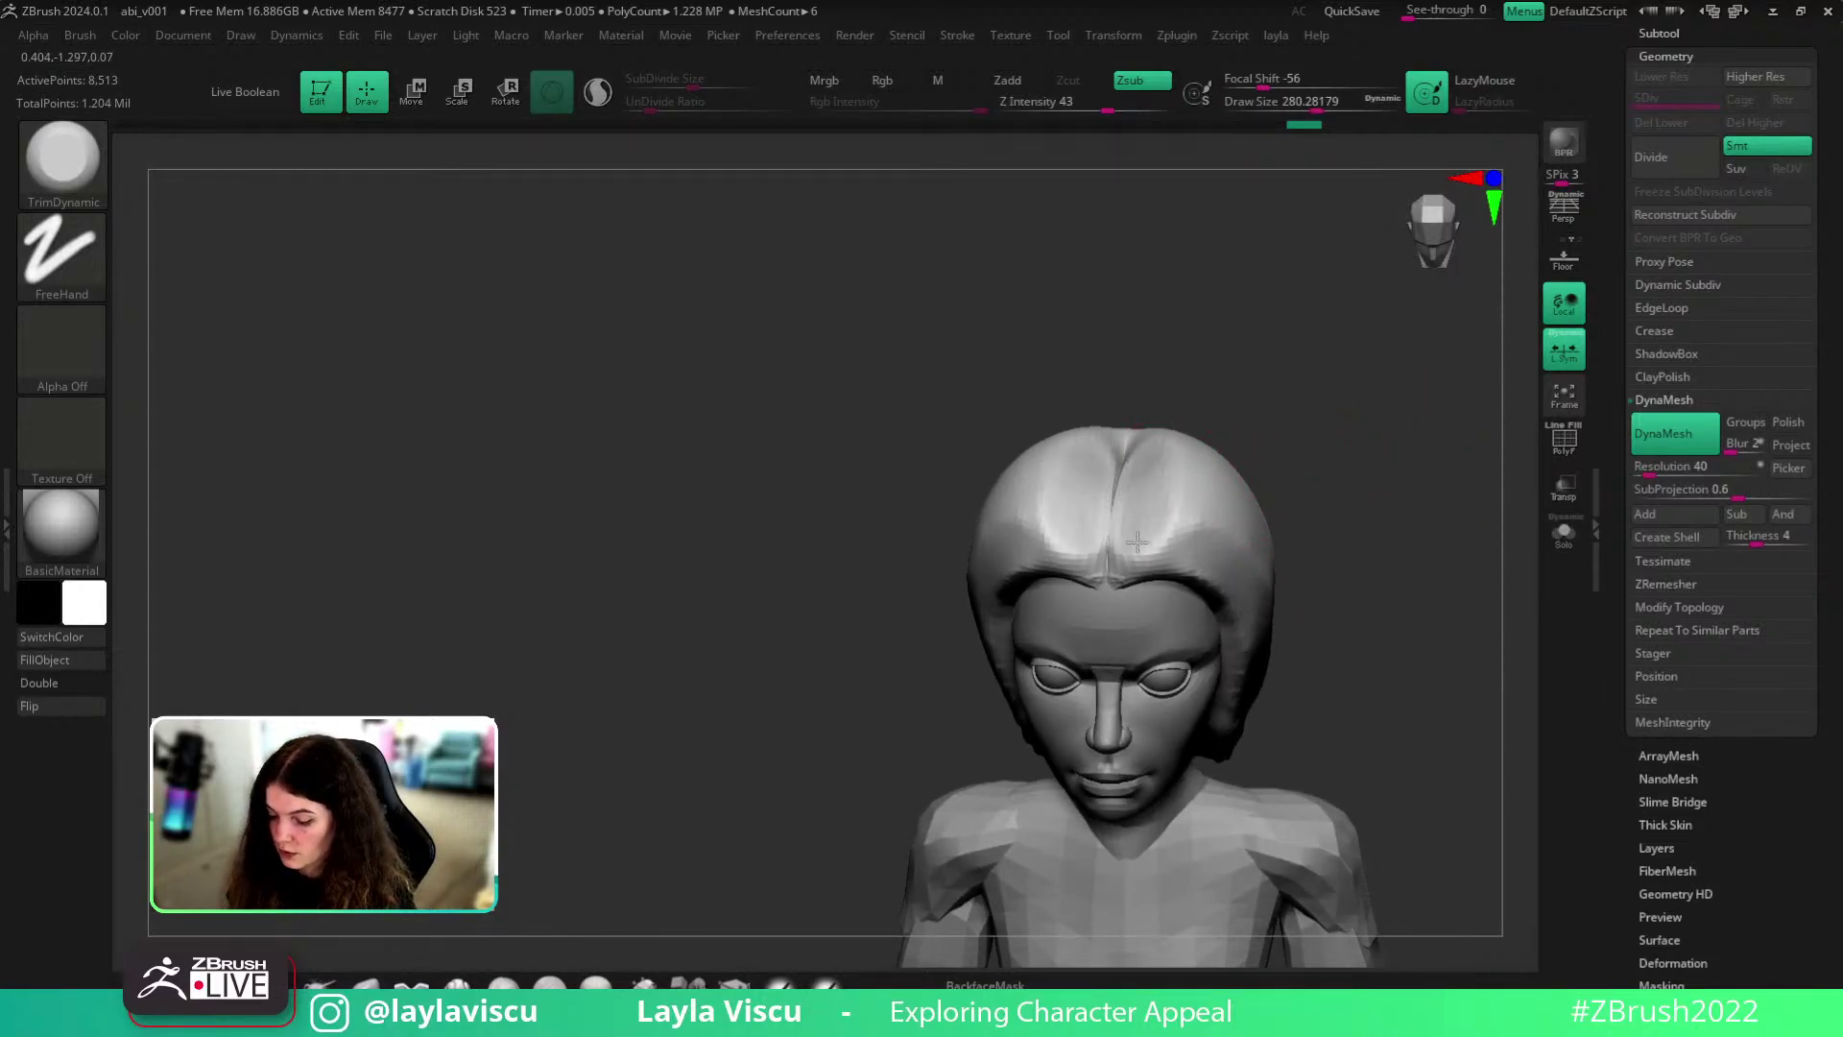
pyautogui.moveTo(1180, 544)
pyautogui.mouseDown()
pyautogui.moveTo(1143, 475)
pyautogui.moveTo(1147, 510)
pyautogui.moveTo(1136, 441)
pyautogui.moveTo(1158, 527)
pyautogui.mouseUp()
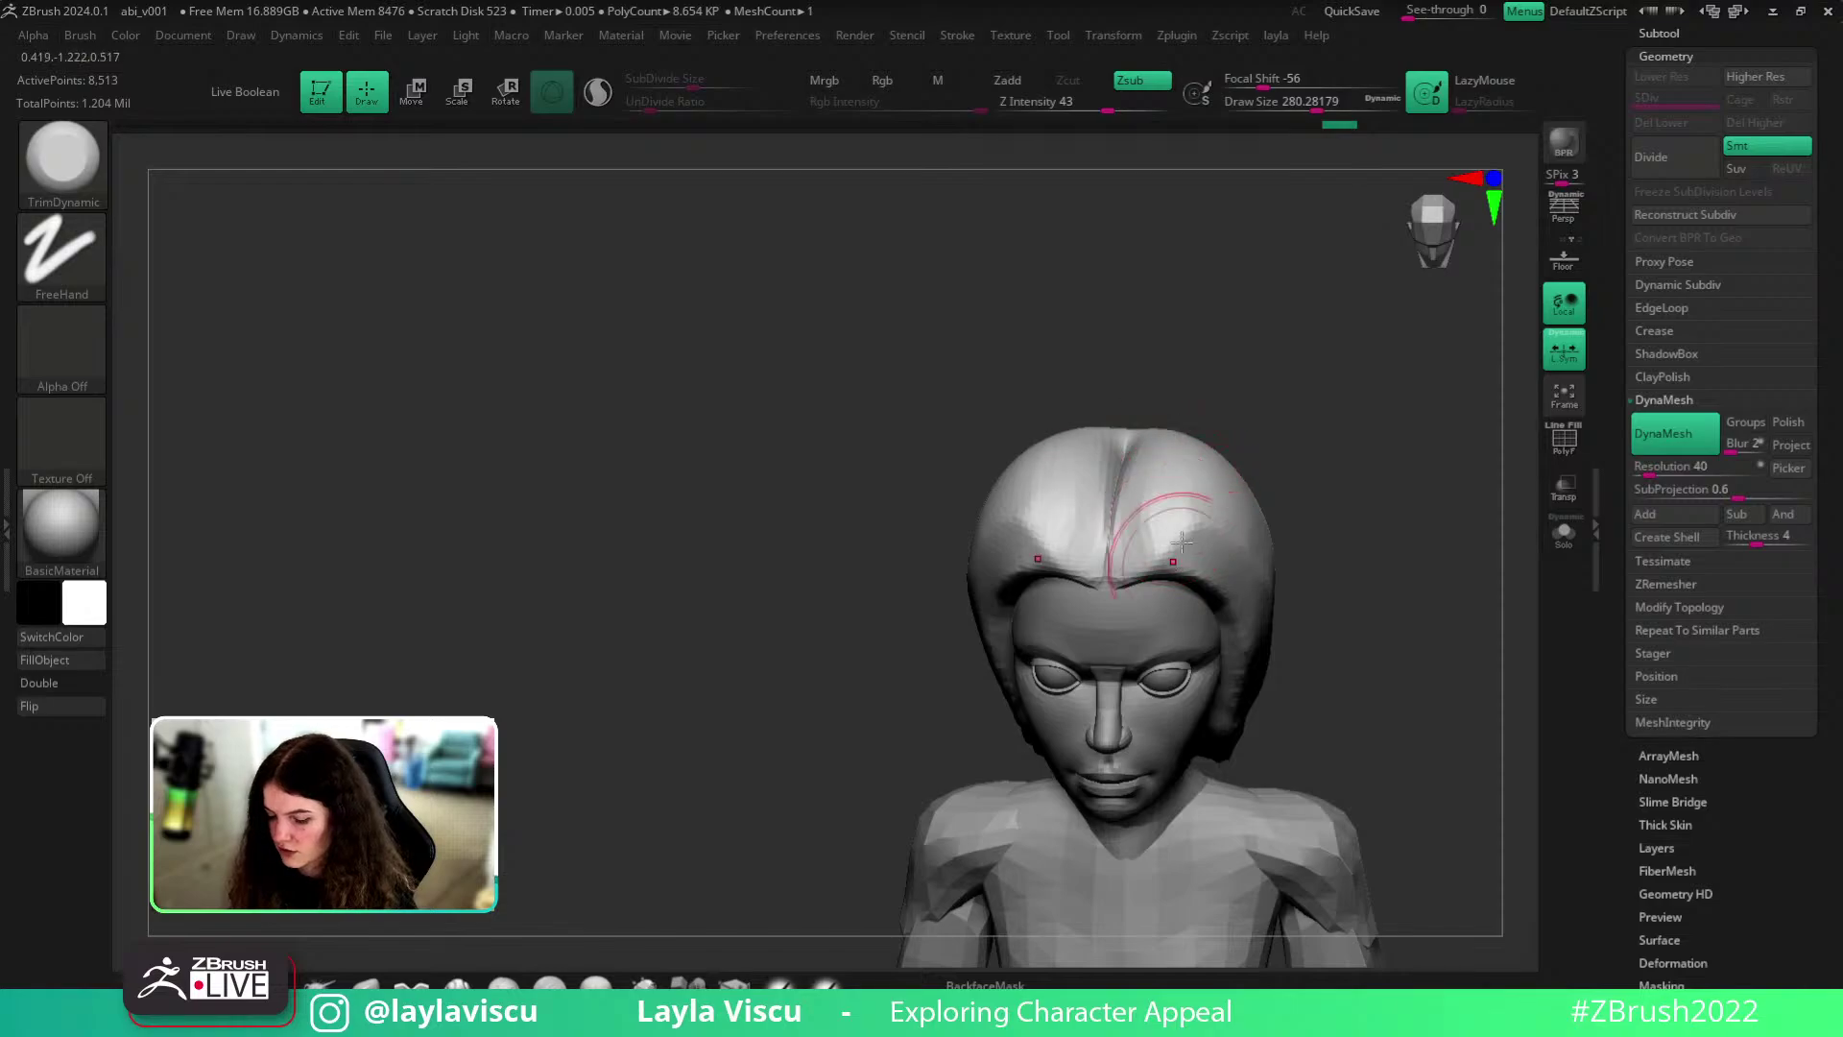
pyautogui.moveTo(1302, 463); pyautogui.dragTo(1309, 394)
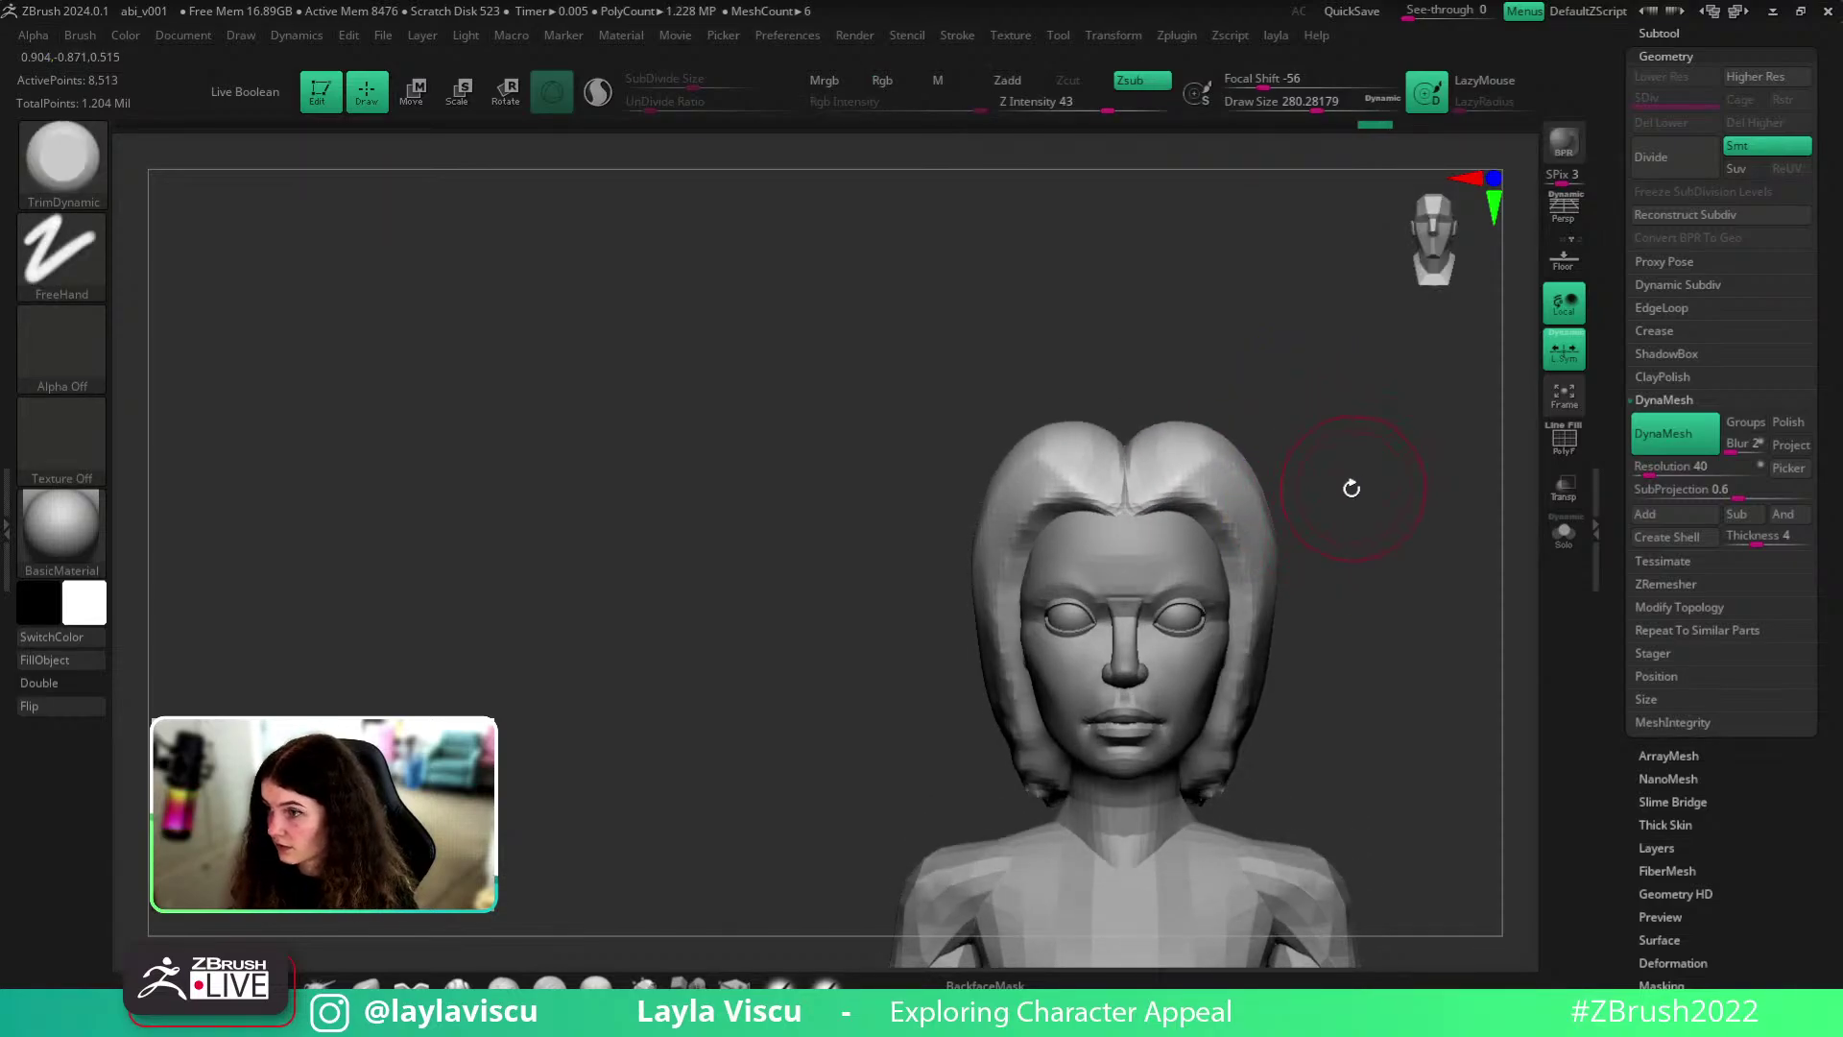
# - Enlarge the TrimDynamic draw size to about 338 and flatten the top and sides of the hair
pyautogui.moveTo(1095, 471); pyautogui.dragTo(1029, 494)
pyautogui.moveTo(1107, 372); pyautogui.dragTo(1127, 457)
pyautogui.press('s')
pyautogui.moveTo(1075, 432); pyautogui.dragTo(971, 517)
pyautogui.moveTo(878, 470); pyautogui.dragTo(936, 513)
pyautogui.moveTo(979, 366); pyautogui.dragTo(1032, 333)
pyautogui.moveTo(1321, 448)
pyautogui.keyDown('shift'); pyautogui.mouseDown()
pyautogui.moveTo(1330, 472)
pyautogui.moveTo(1354, 448)
pyautogui.moveTo(1348, 494)
pyautogui.mouseUp(); pyautogui.keyUp('shift')
pyautogui.moveTo(979, 411)
pyautogui.mouseDown()
pyautogui.moveTo(1041, 508)
pyautogui.moveTo(1058, 392)
pyautogui.mouseUp()
pyautogui.moveTo(1125, 445); pyautogui.dragTo(1109, 394)
pyautogui.moveTo(1248, 444)
pyautogui.mouseDown()
pyautogui.moveTo(1321, 395)
pyautogui.moveTo(1332, 432)
pyautogui.mouseUp()
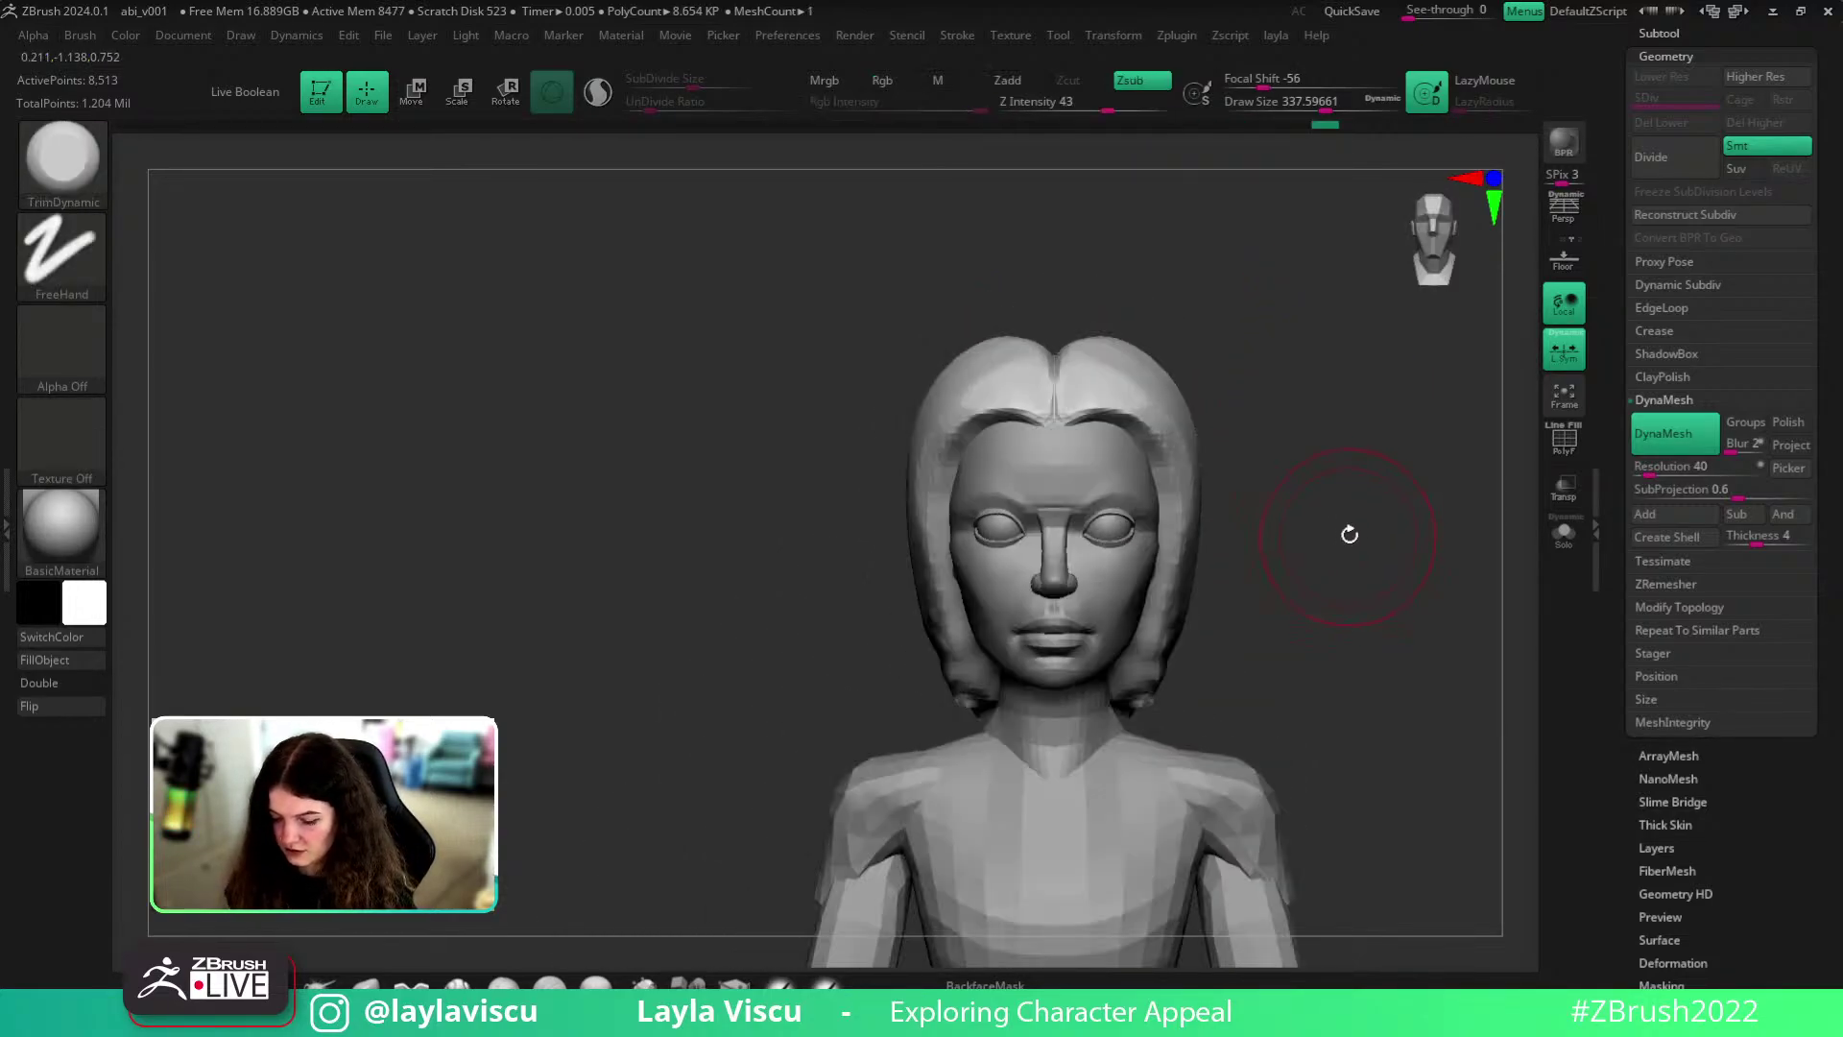
pyautogui.moveTo(1345, 560); pyautogui.dragTo(1337, 541)
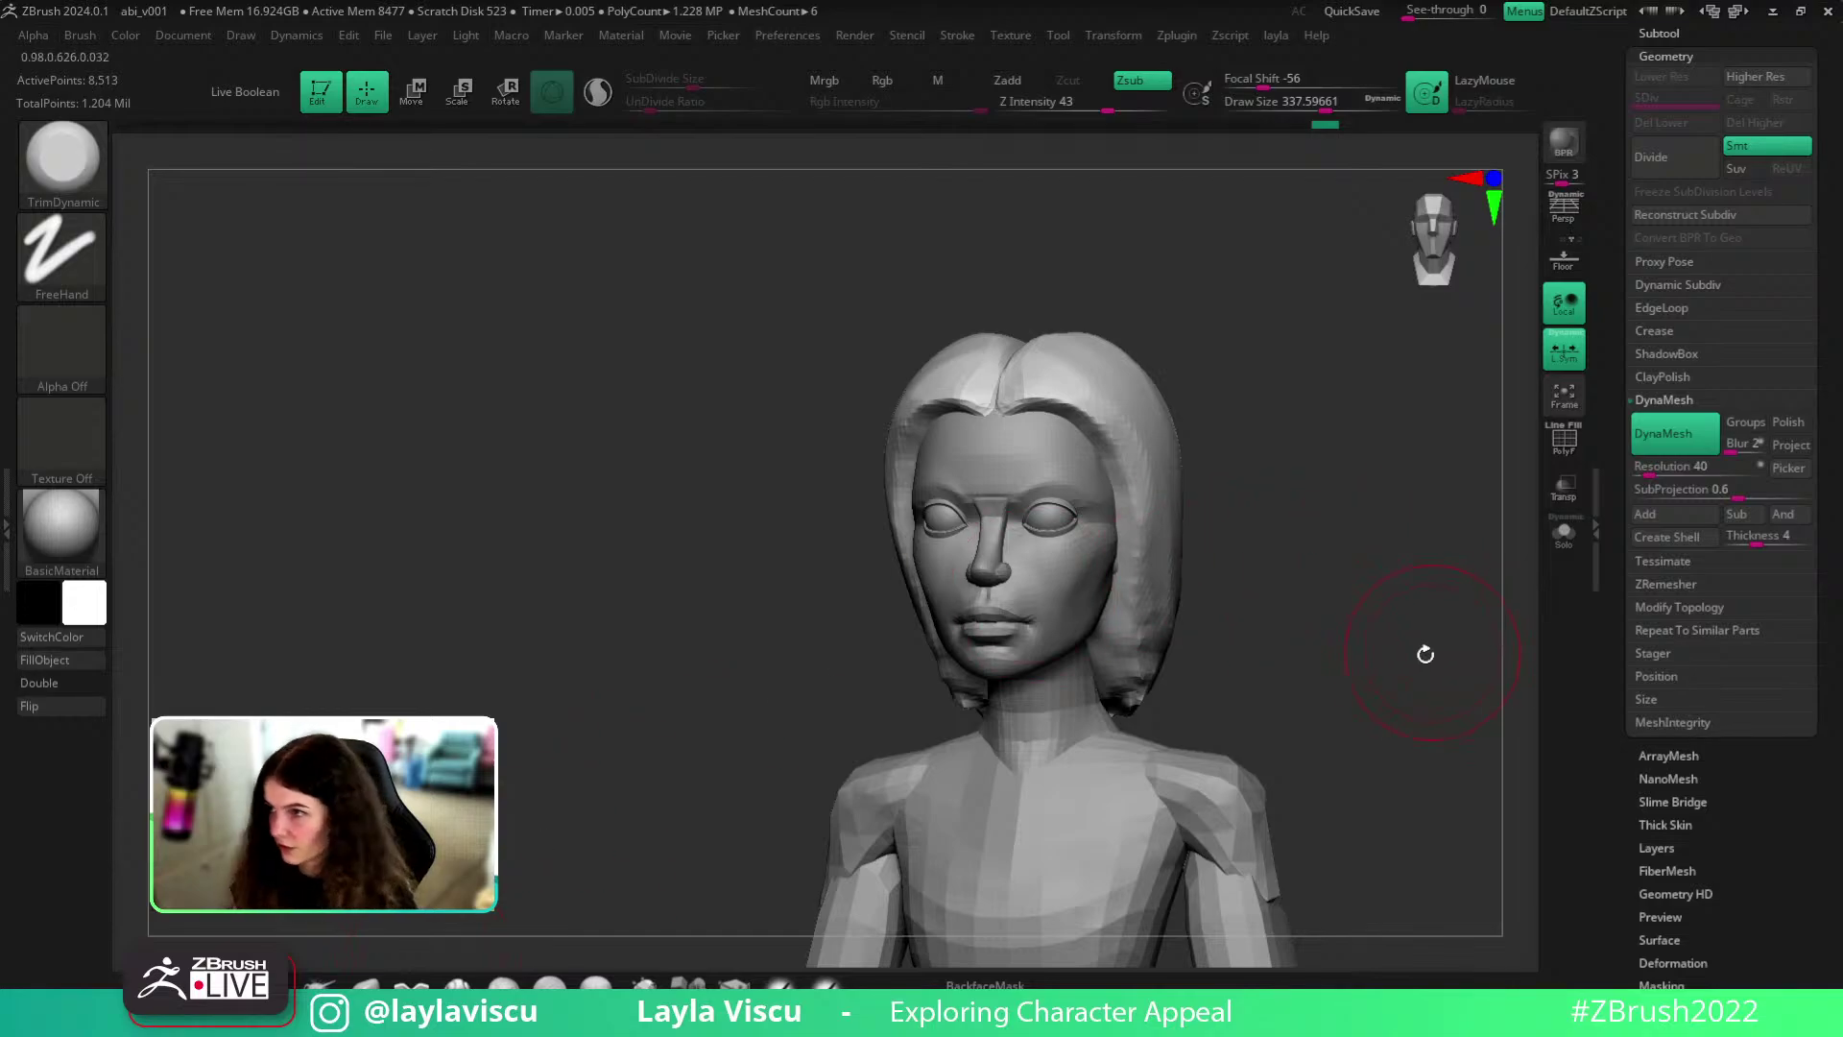
# - Reduce the TrimDynamic draw size to about 212 and flatten the hair edge framing the side of the face
pyautogui.keyDown('alt'); pyautogui.moveTo(1394, 645); pyautogui.dragTo(1391, 588); pyautogui.keyUp('alt')
pyautogui.press('s')
pyautogui.moveTo(1140, 414); pyautogui.dragTo(1121, 413)
pyautogui.moveTo(1015, 347); pyautogui.dragTo(1121, 404)
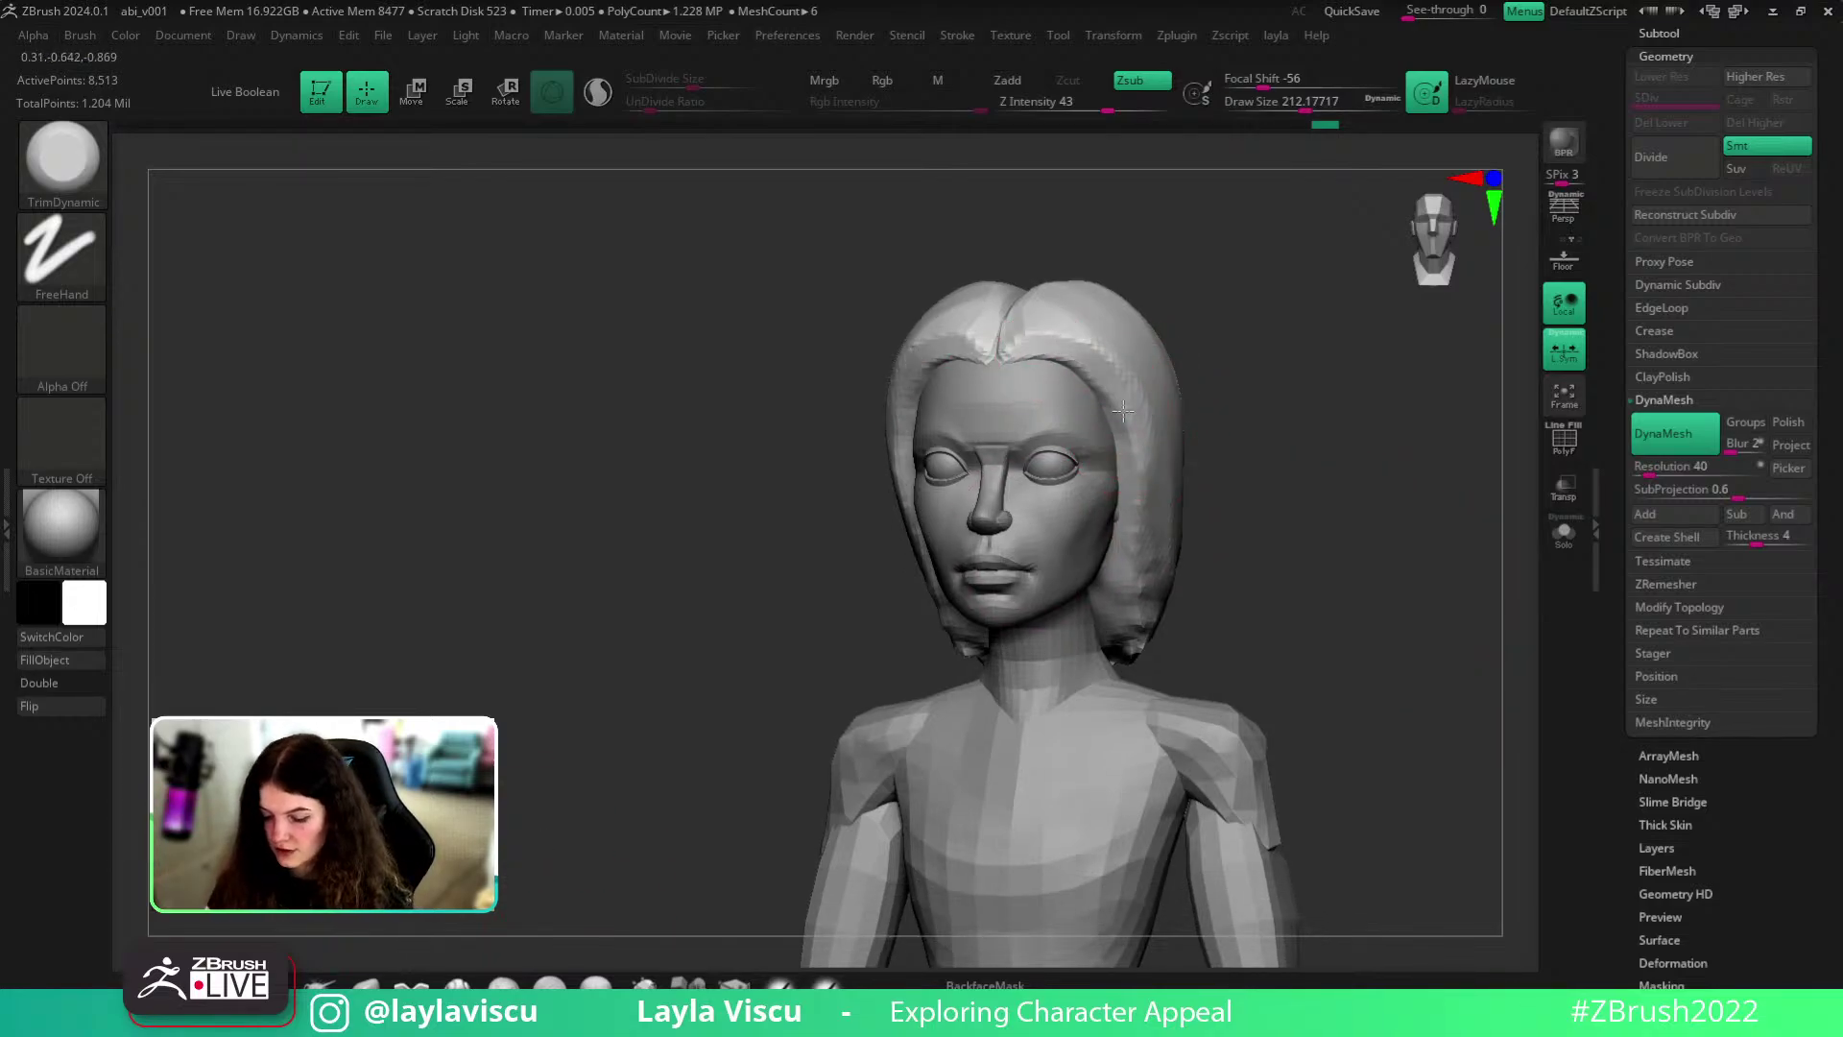
# - Switch to the Move brush and pull the hairline beside the center part down over the forehead
pyautogui.keyDown('alt'); pyautogui.moveTo(1375, 546); pyautogui.dragTo(1366, 623); pyautogui.keyUp('alt')
pyautogui.keyDown('alt'); pyautogui.moveTo(1281, 774); pyautogui.dragTo(1273, 747); pyautogui.keyUp('alt')
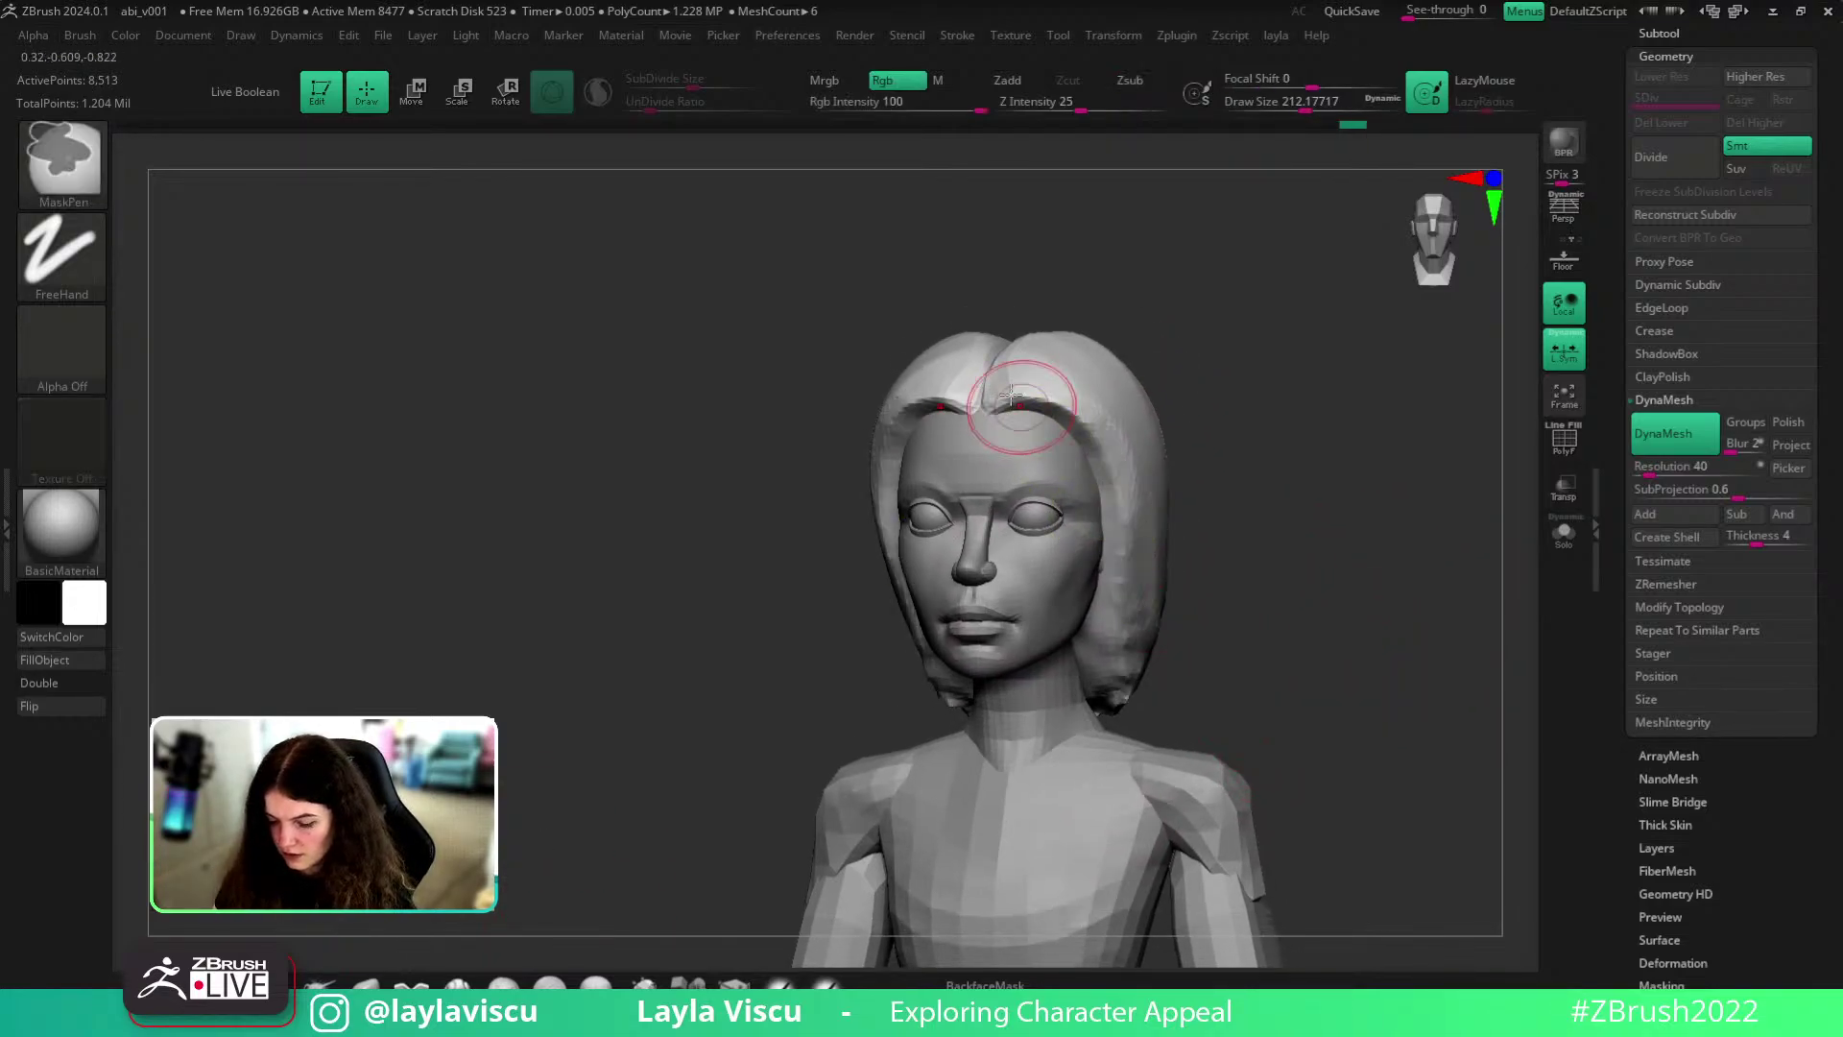
pyautogui.click(365, 983)
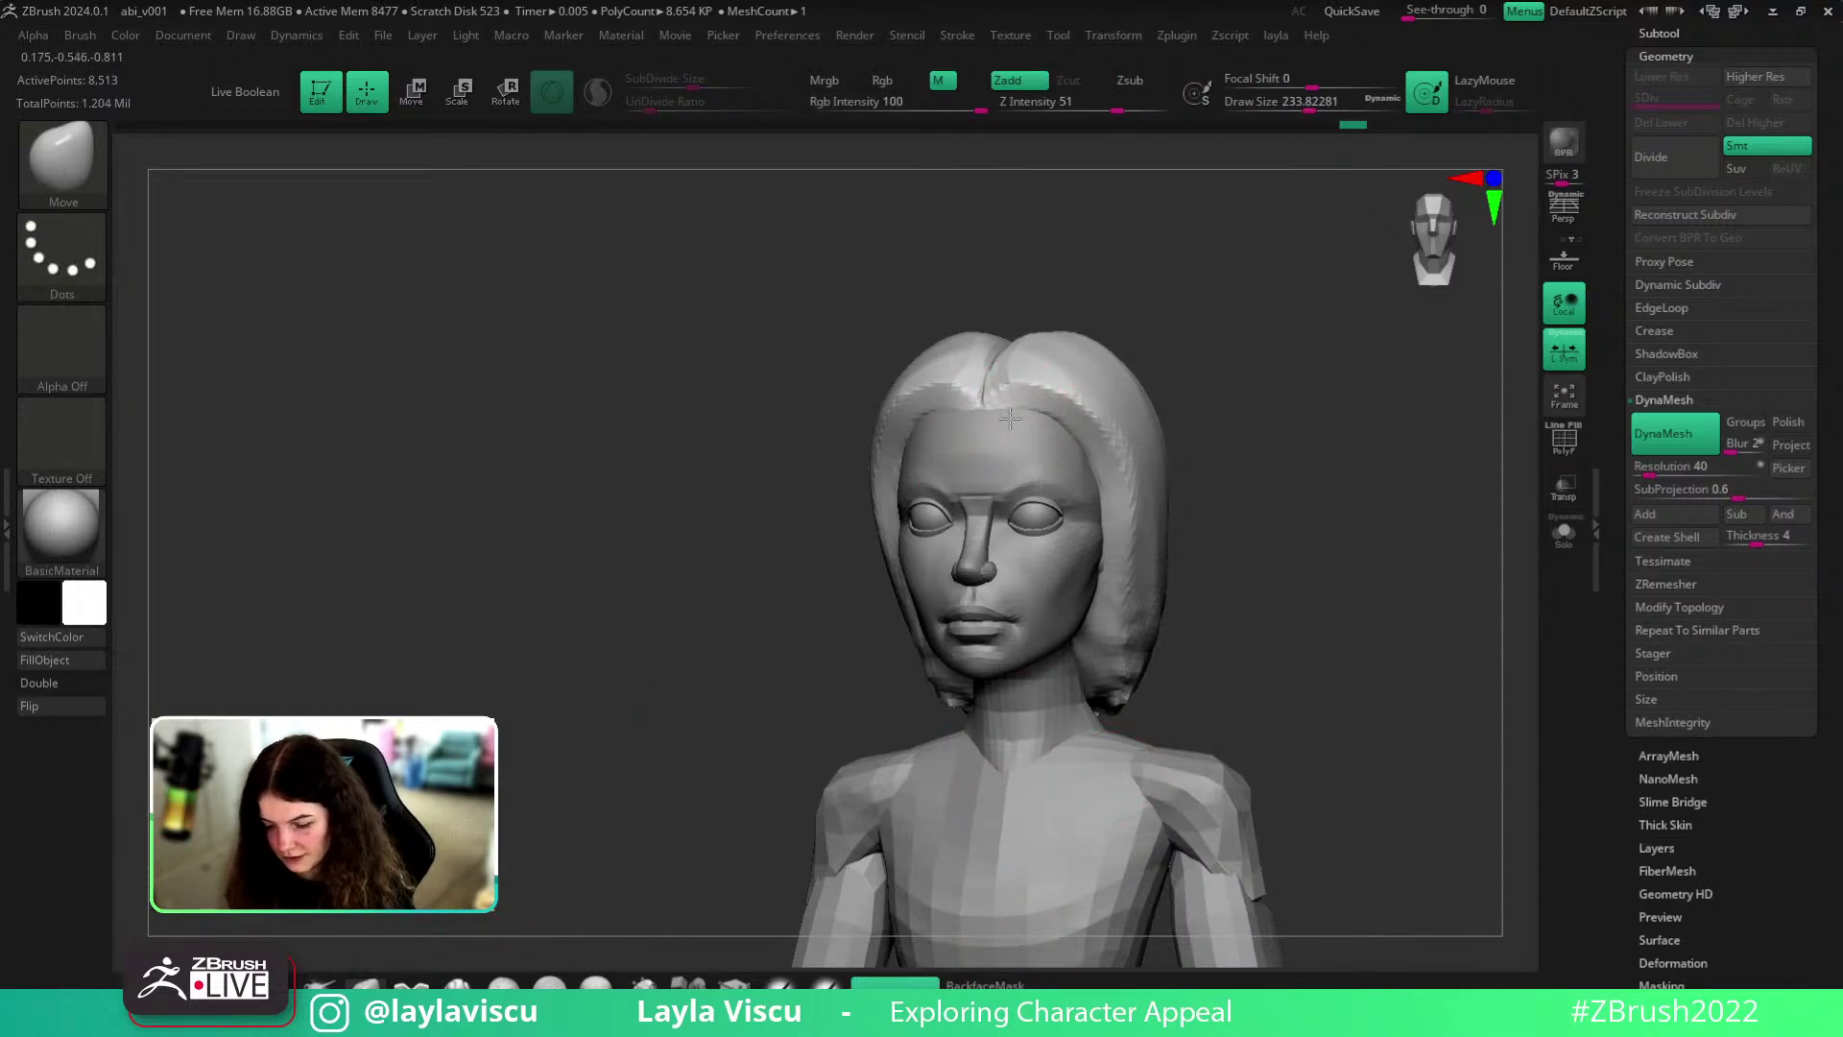
pyautogui.moveTo(1293, 634)
pyautogui.keyDown('shift'); pyautogui.mouseDown()
pyautogui.moveTo(1325, 642)
pyautogui.moveTo(1314, 568)
pyautogui.moveTo(1287, 644)
pyautogui.mouseUp(); pyautogui.keyUp('shift')
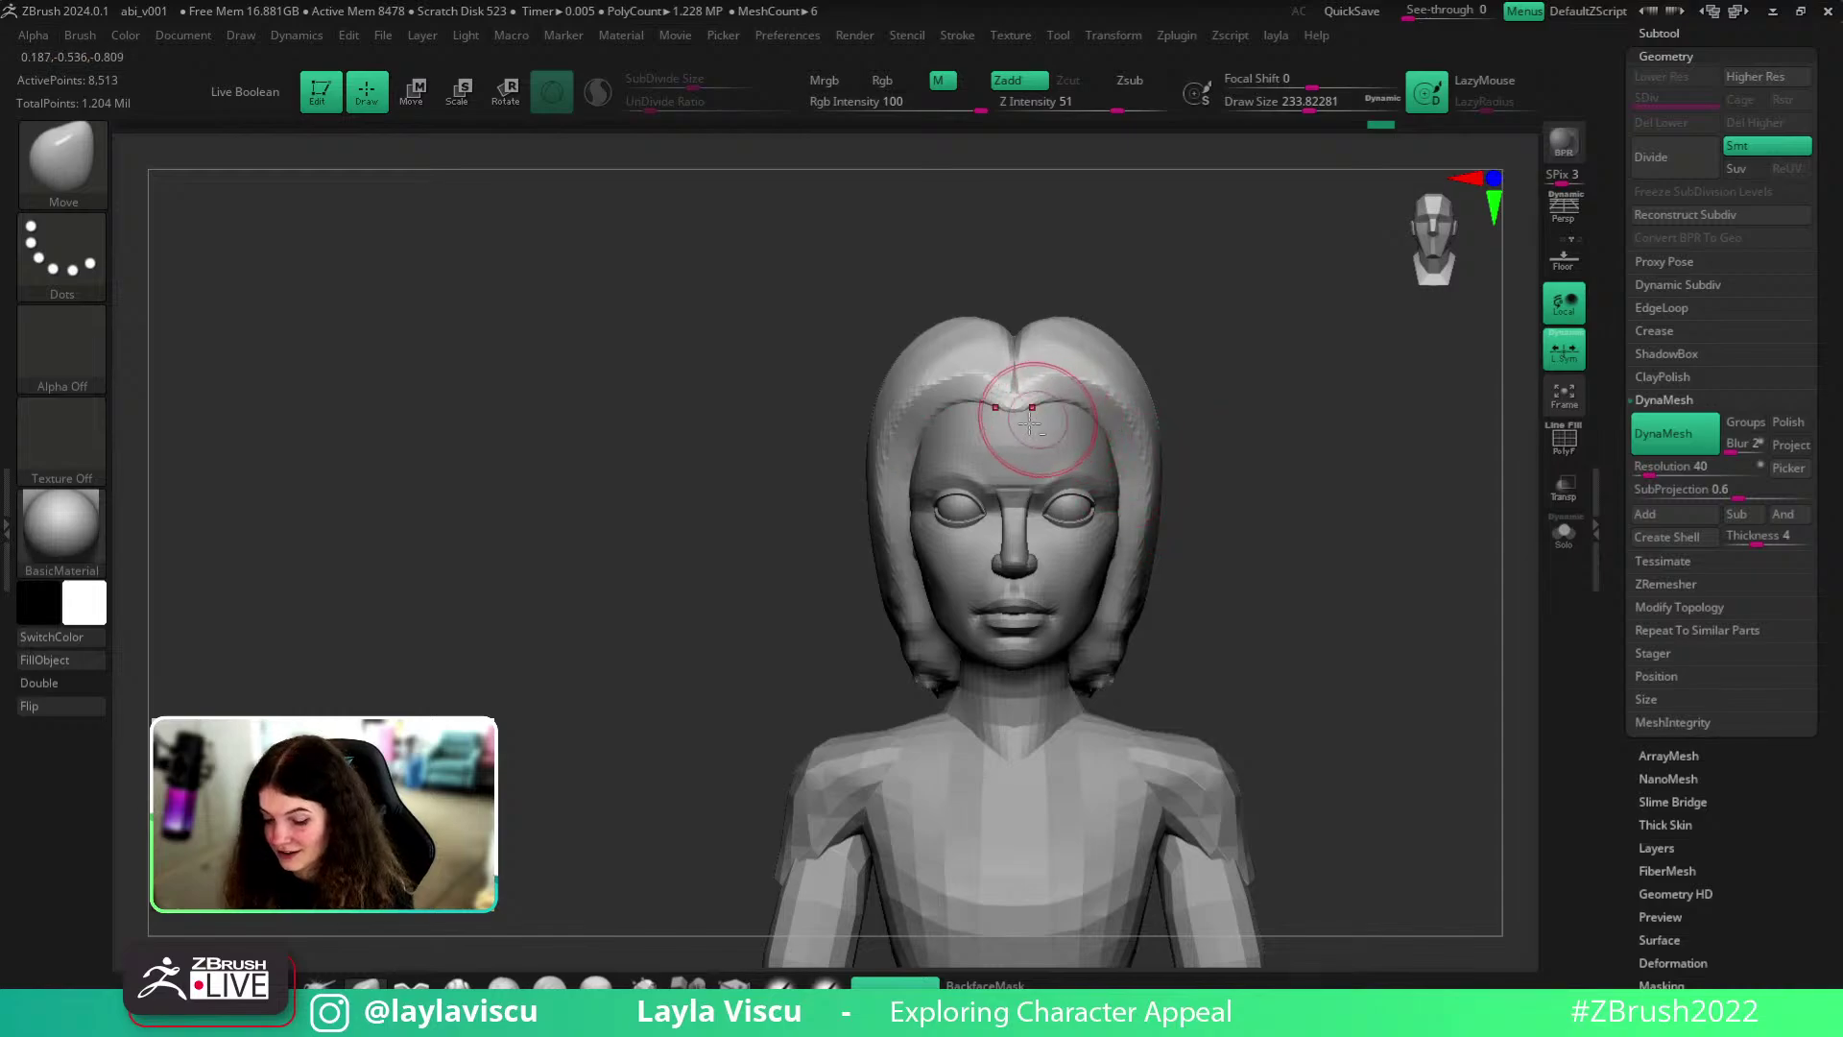
# - Enlarge the Move brush and pull the lower hair down over the neck toward the shoulders in side view
pyautogui.moveTo(1332, 560)
pyautogui.mouseDown()
pyautogui.moveTo(1312, 547)
pyautogui.moveTo(1177, 583)
pyautogui.moveTo(1201, 470)
pyautogui.mouseUp()
pyautogui.keyDown('shift'); pyautogui.moveTo(1311, 485); pyautogui.dragTo(1291, 487); pyautogui.keyUp('shift')
pyautogui.press('s')
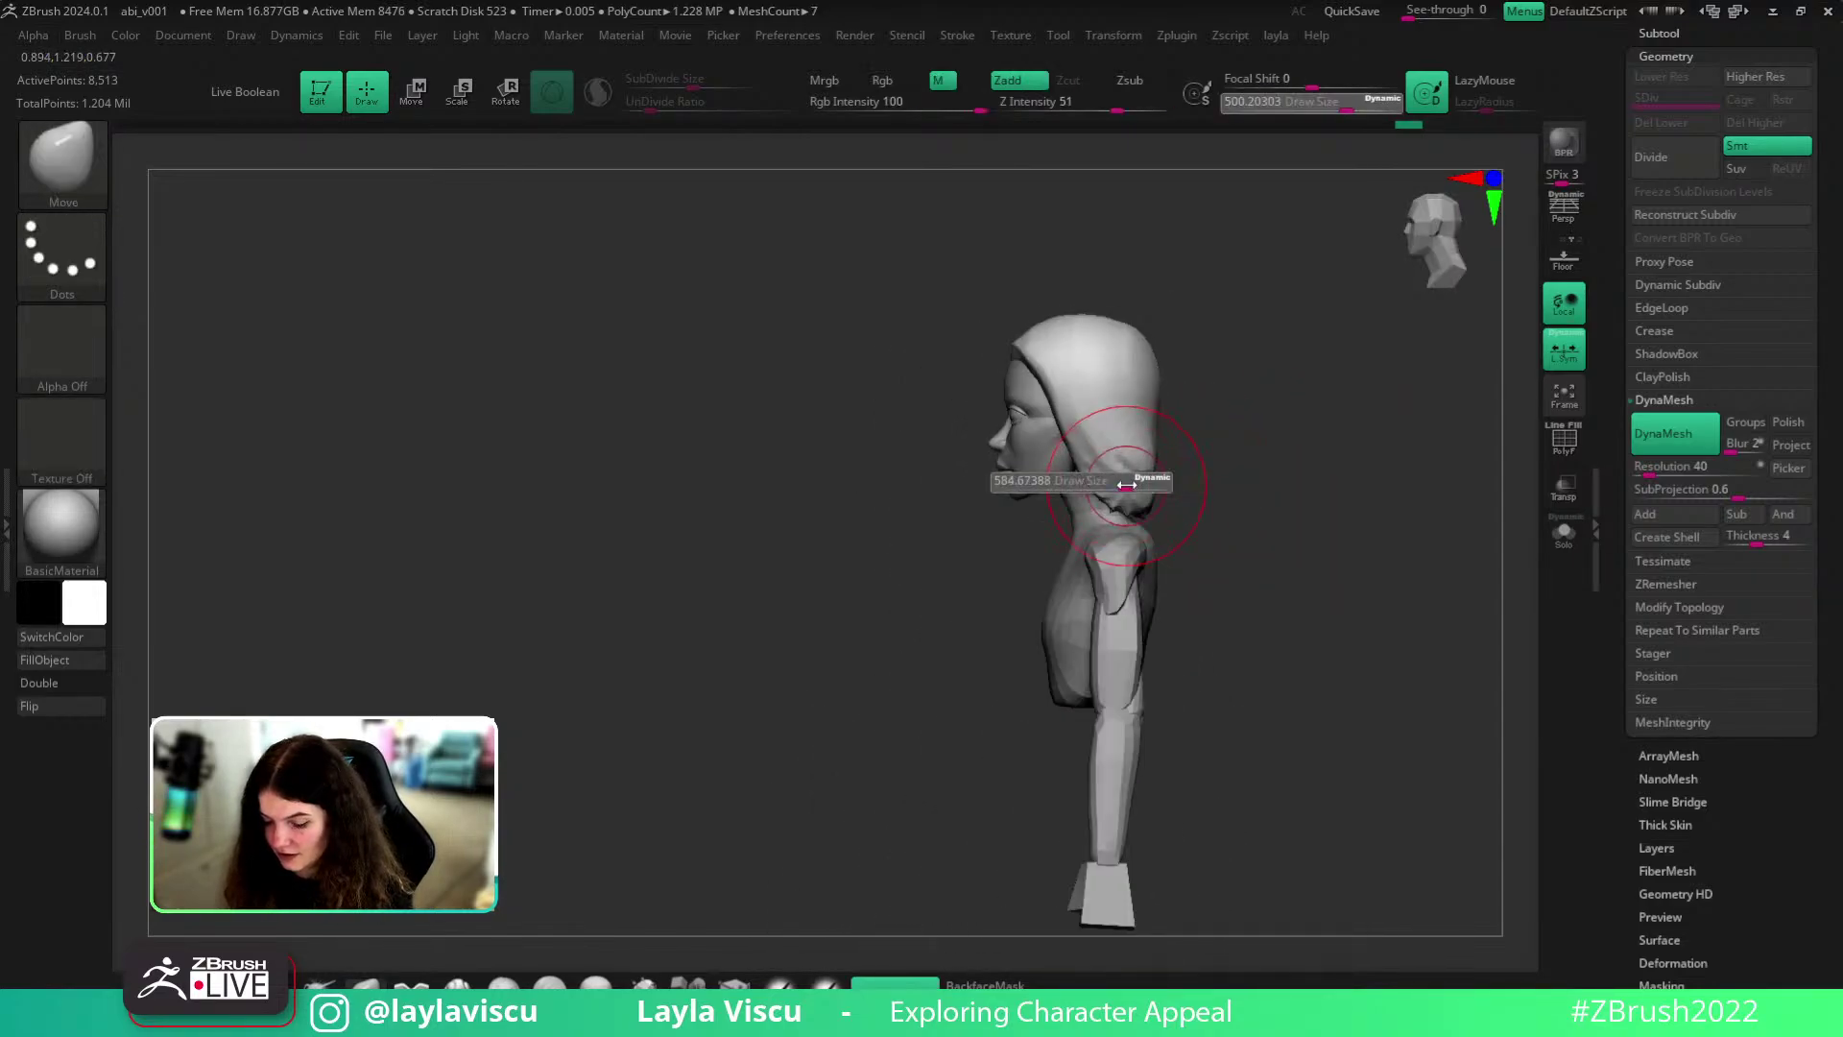
pyautogui.press('s')
pyautogui.moveTo(1131, 482)
pyautogui.mouseDown()
pyautogui.moveTo(1111, 488)
pyautogui.moveTo(1113, 540)
pyautogui.mouseUp()
pyautogui.moveTo(1239, 477)
pyautogui.mouseDown()
pyautogui.moveTo(1166, 480)
pyautogui.moveTo(1334, 514)
pyautogui.moveTo(1312, 436)
pyautogui.moveTo(1469, 465)
pyautogui.moveTo(1415, 477)
pyautogui.mouseUp()
pyautogui.press('s')
pyautogui.press('s')
pyautogui.moveTo(1214, 525); pyautogui.dragTo(1204, 525)
pyautogui.moveTo(1209, 524); pyautogui.dragTo(1188, 530)
pyautogui.moveTo(1300, 489); pyautogui.dragTo(1200, 494)
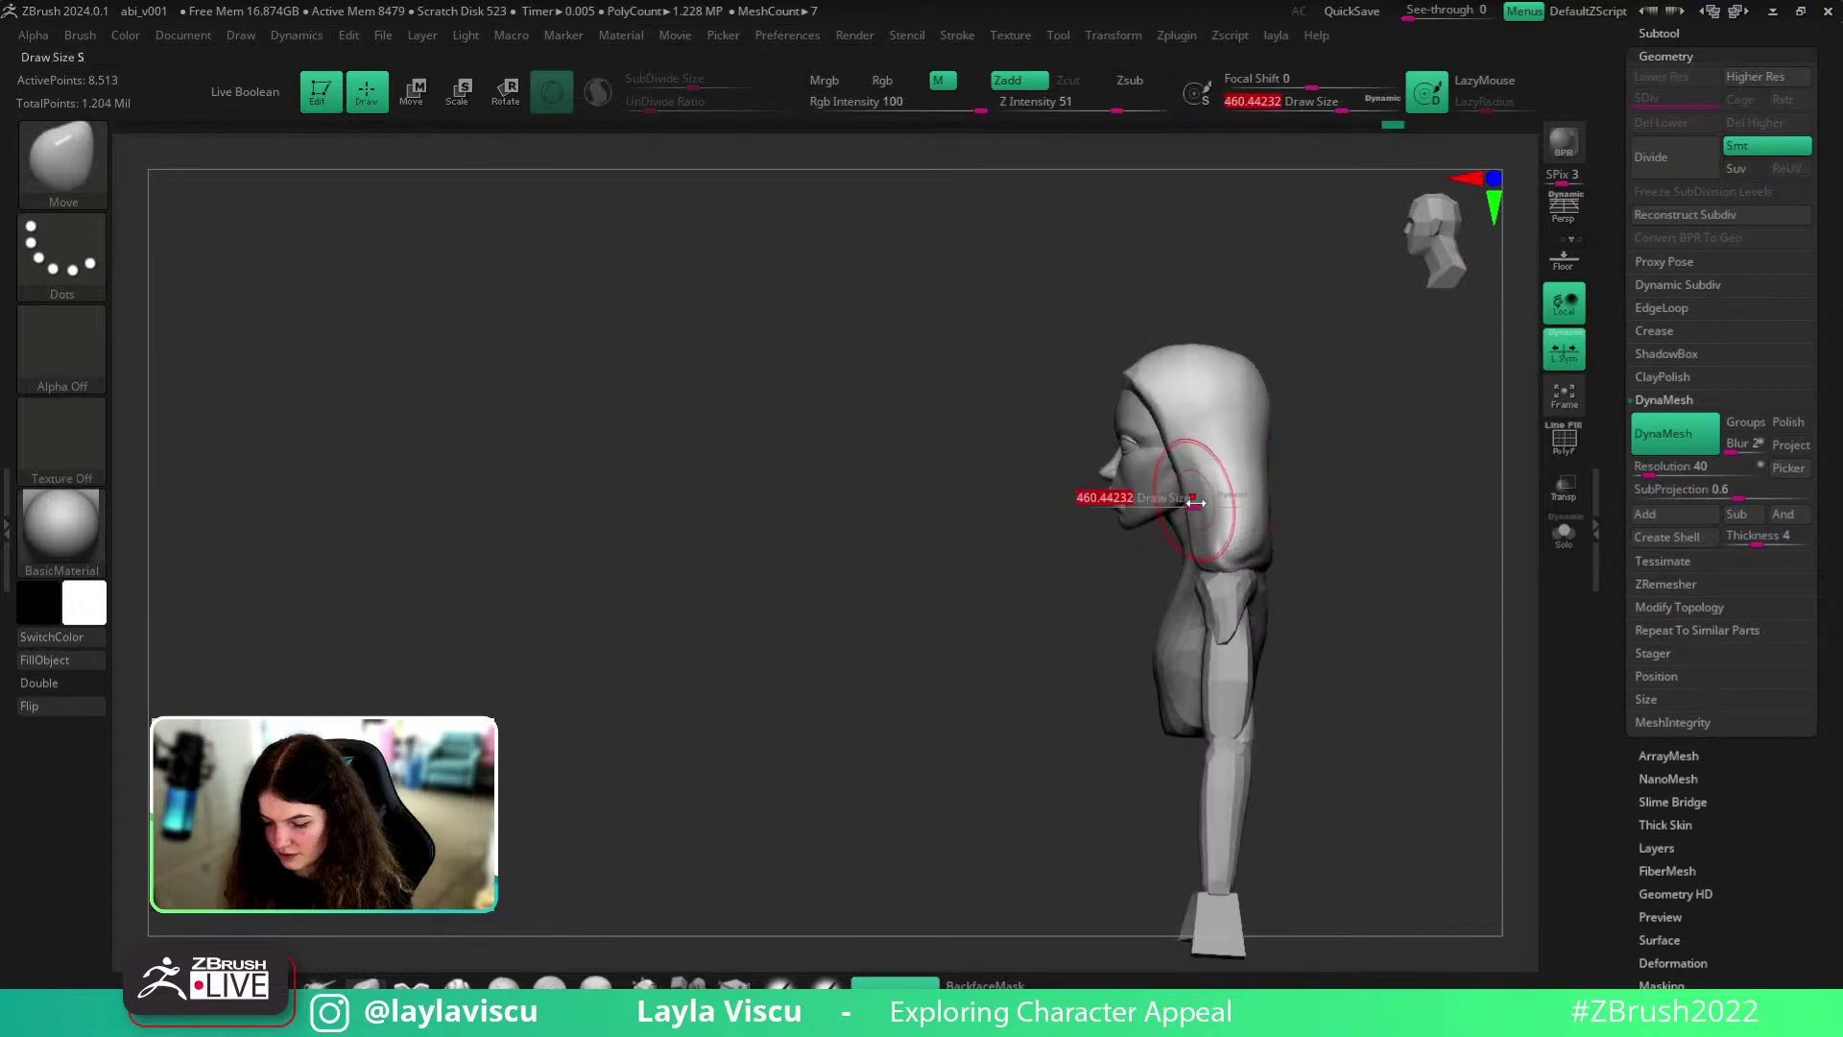
# - Lengthen the hair down behind the shoulders to the bottom of the torso with the Move brush at draw size about 784
pyautogui.press(']')
pyautogui.moveTo(1299, 461)
pyautogui.mouseDown()
pyautogui.moveTo(1354, 481)
pyautogui.moveTo(1422, 468)
pyautogui.mouseUp()
pyautogui.press('s')
pyautogui.moveTo(1180, 527); pyautogui.dragTo(1221, 527)
pyautogui.moveTo(1328, 479)
pyautogui.mouseDown()
pyautogui.moveTo(1284, 510)
pyautogui.moveTo(1399, 538)
pyautogui.mouseUp()
pyautogui.press('[')
pyautogui.moveTo(1314, 742); pyautogui.dragTo(1346, 739)
pyautogui.moveTo(1334, 645); pyautogui.dragTo(1383, 727)
pyautogui.keyDown('shift'); pyautogui.moveTo(1452, 576); pyautogui.dragTo(1486, 579); pyautogui.keyUp('shift')
pyautogui.moveTo(1361, 574)
pyautogui.mouseDown()
pyautogui.moveTo(1487, 637)
pyautogui.moveTo(1184, 555)
pyautogui.moveTo(1211, 581)
pyautogui.mouseUp()
pyautogui.press('[')
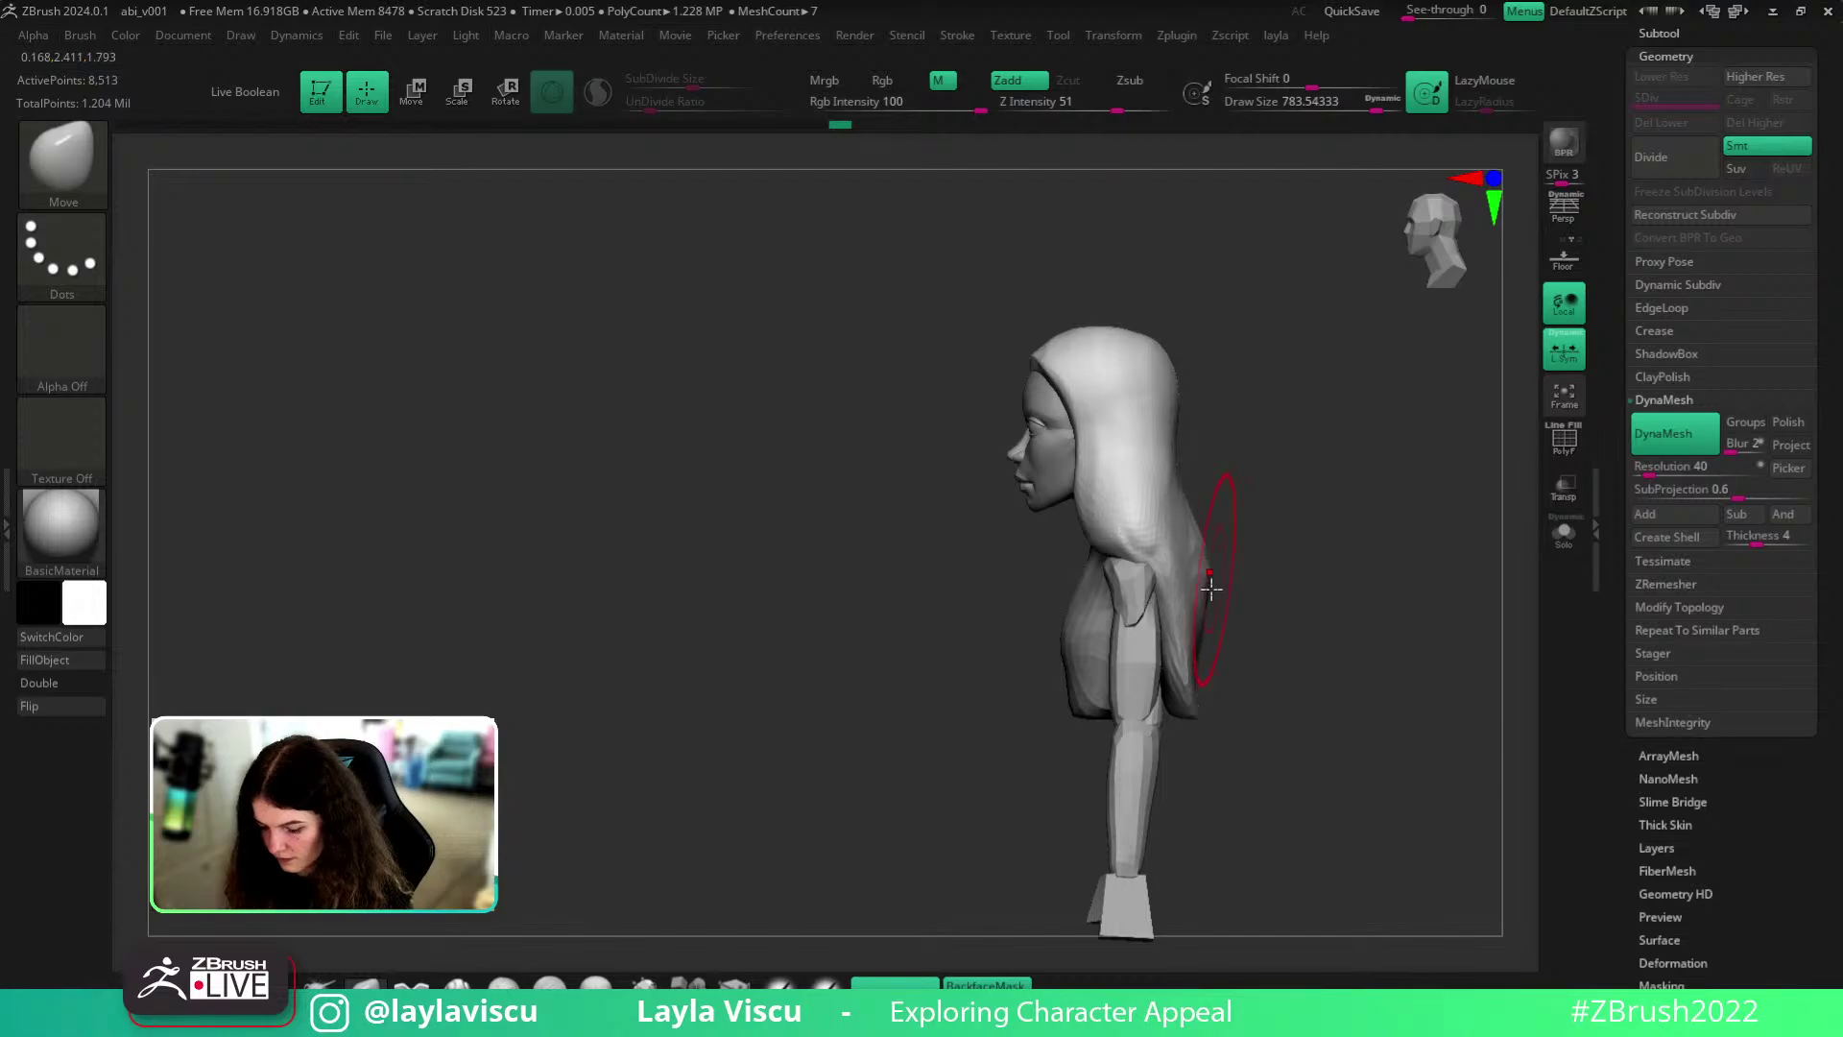
# - Update the lengthened hair's DynaMesh and smooth its back and sides
pyautogui.moveTo(1261, 472); pyautogui.dragTo(1209, 485)
pyautogui.moveTo(1179, 540)
pyautogui.mouseDown(button='right')
pyautogui.moveTo(1322, 542)
pyautogui.moveTo(1265, 547)
pyautogui.mouseUp(button='right')
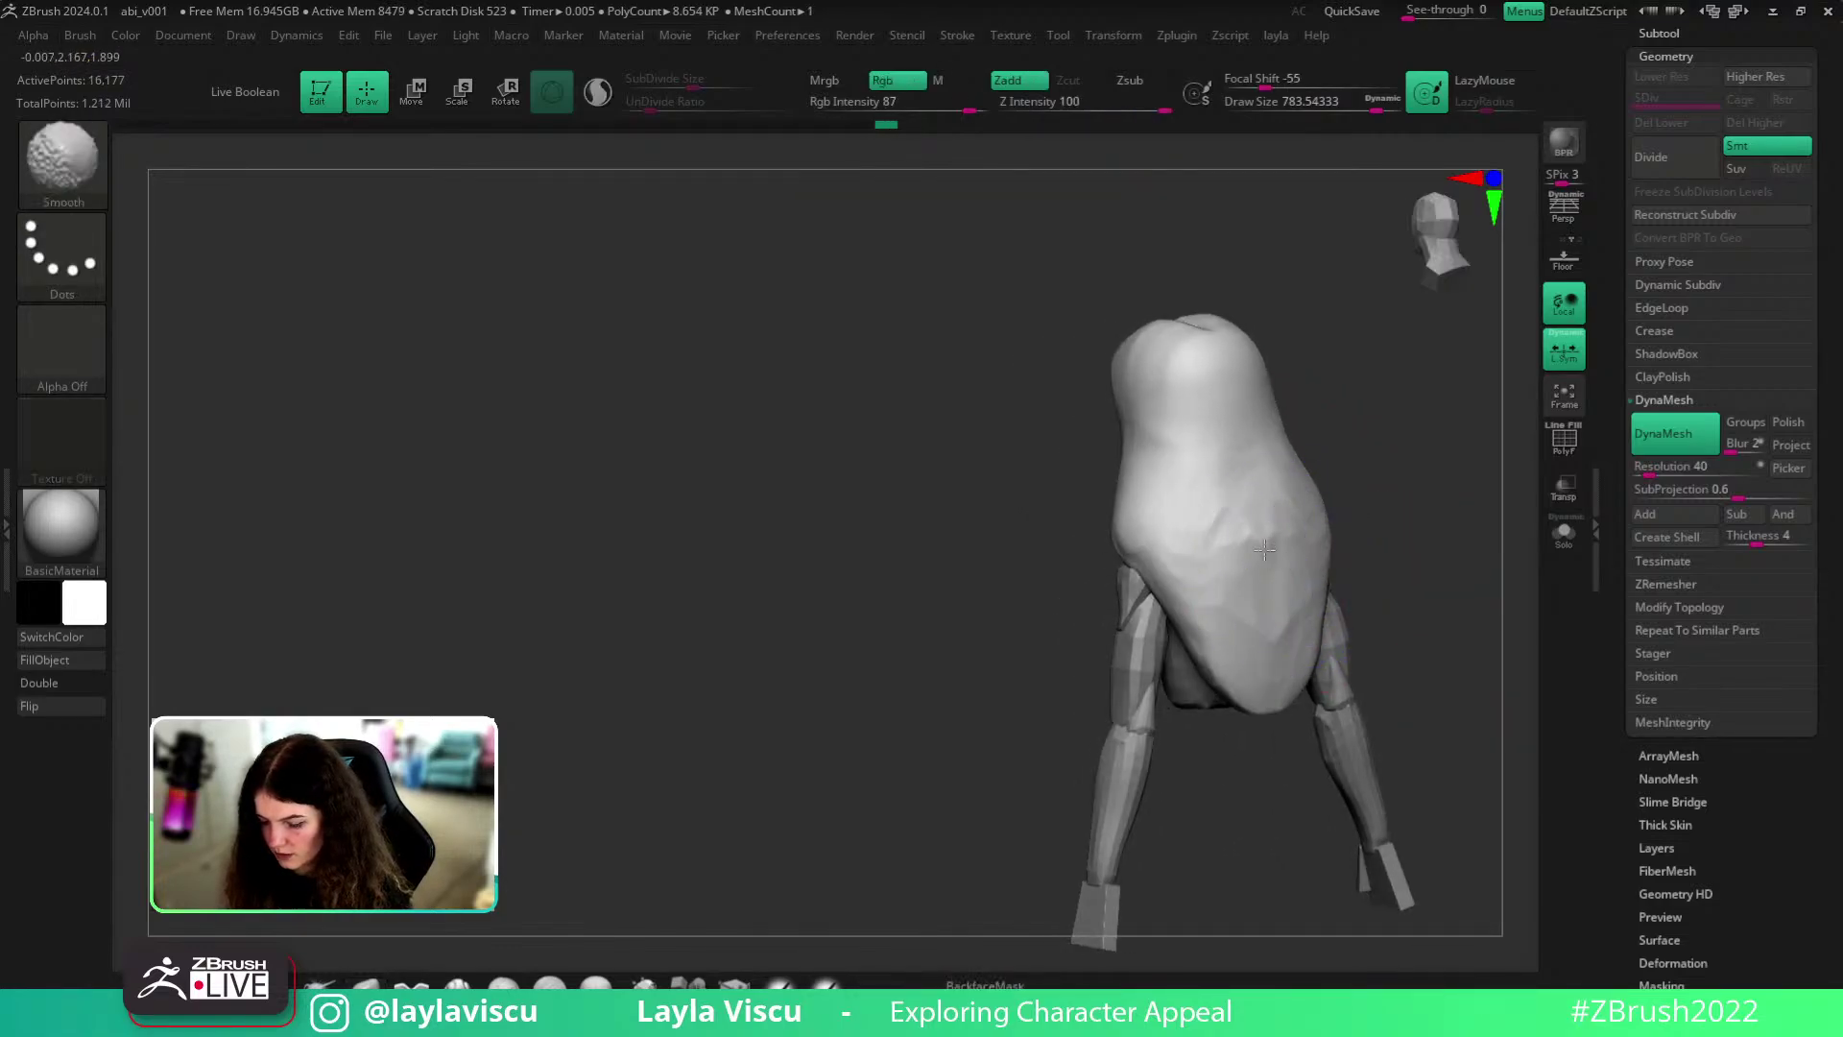
pyautogui.keyDown('shift'); pyautogui.moveTo(1303, 685); pyautogui.dragTo(1439, 625, button='right'); pyautogui.keyUp('shift')
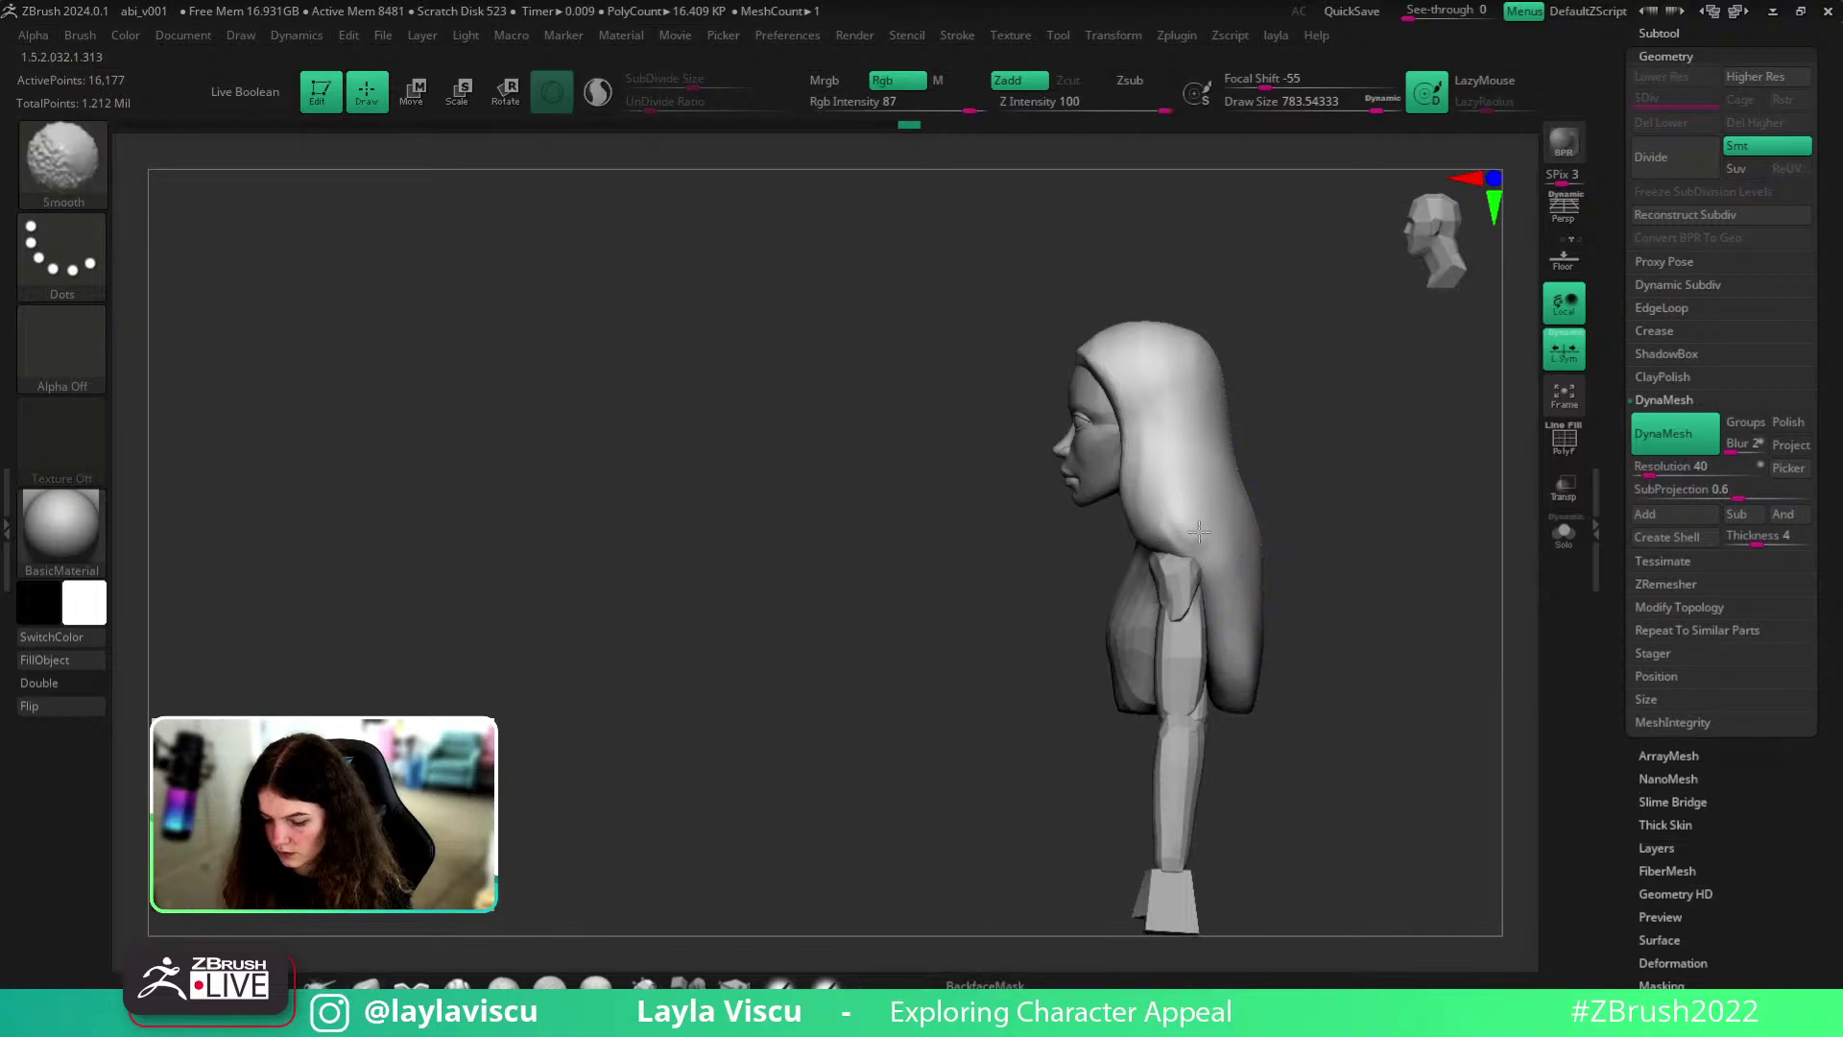
pyautogui.keyDown('shift'); pyautogui.moveTo(1276, 456); pyautogui.dragTo(1391, 477, button='right'); pyautogui.keyUp('shift')
pyautogui.press('s')
pyautogui.moveTo(1242, 401); pyautogui.dragTo(1210, 402)
# - Select the CurvePinch brush, set its draw size to about 108, and pinch the center part along the top of the hair
pyautogui.moveTo(1211, 384)
pyautogui.keyDown('ctrl'); pyautogui.mouseDown(button='right')
pyautogui.moveTo(1256, 479)
pyautogui.moveTo(1258, 446)
pyautogui.moveTo(1221, 489)
pyautogui.mouseUp(button='right'); pyautogui.keyUp('ctrl')
pyautogui.press('b')
pyautogui.press('c')
pyautogui.click(1399, 445)
pyautogui.press('s')
pyautogui.moveTo(1222, 492); pyautogui.dragTo(1167, 500)
pyautogui.moveTo(1175, 423); pyautogui.dragTo(1194, 445, button='right')
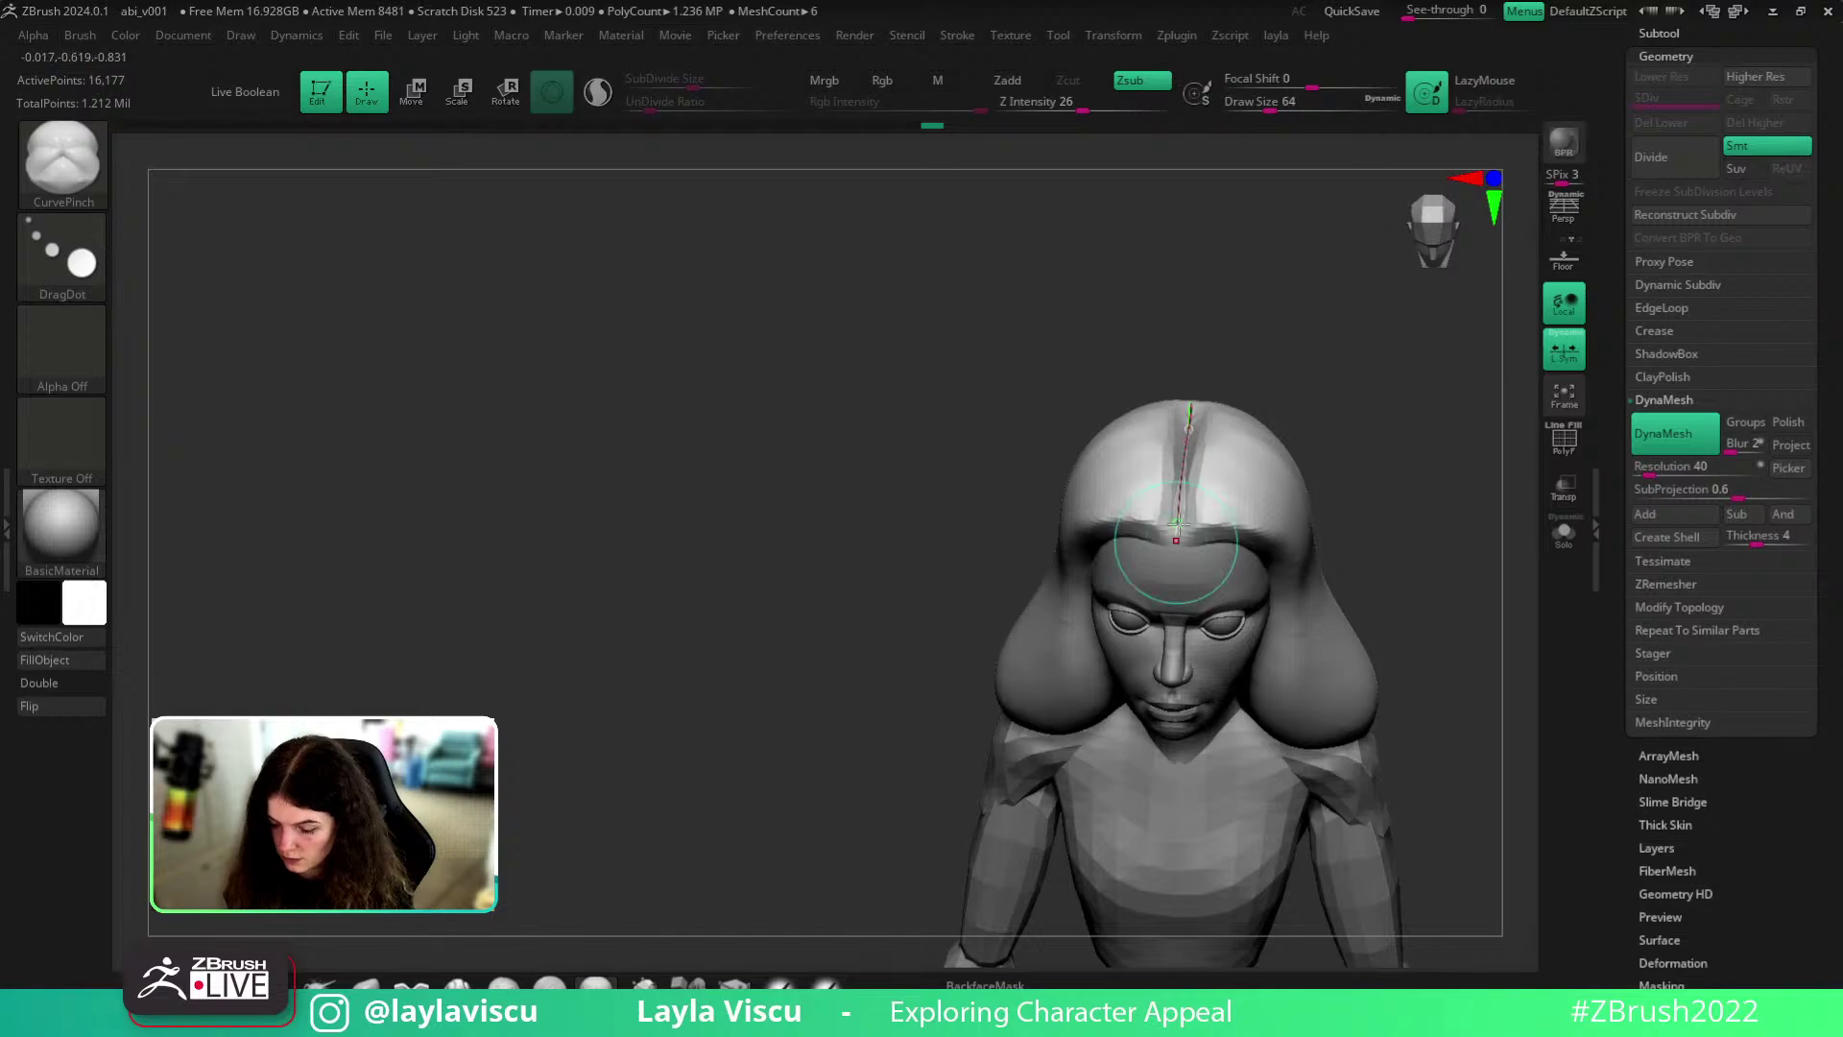
pyautogui.moveTo(1328, 404); pyautogui.dragTo(1174, 530)
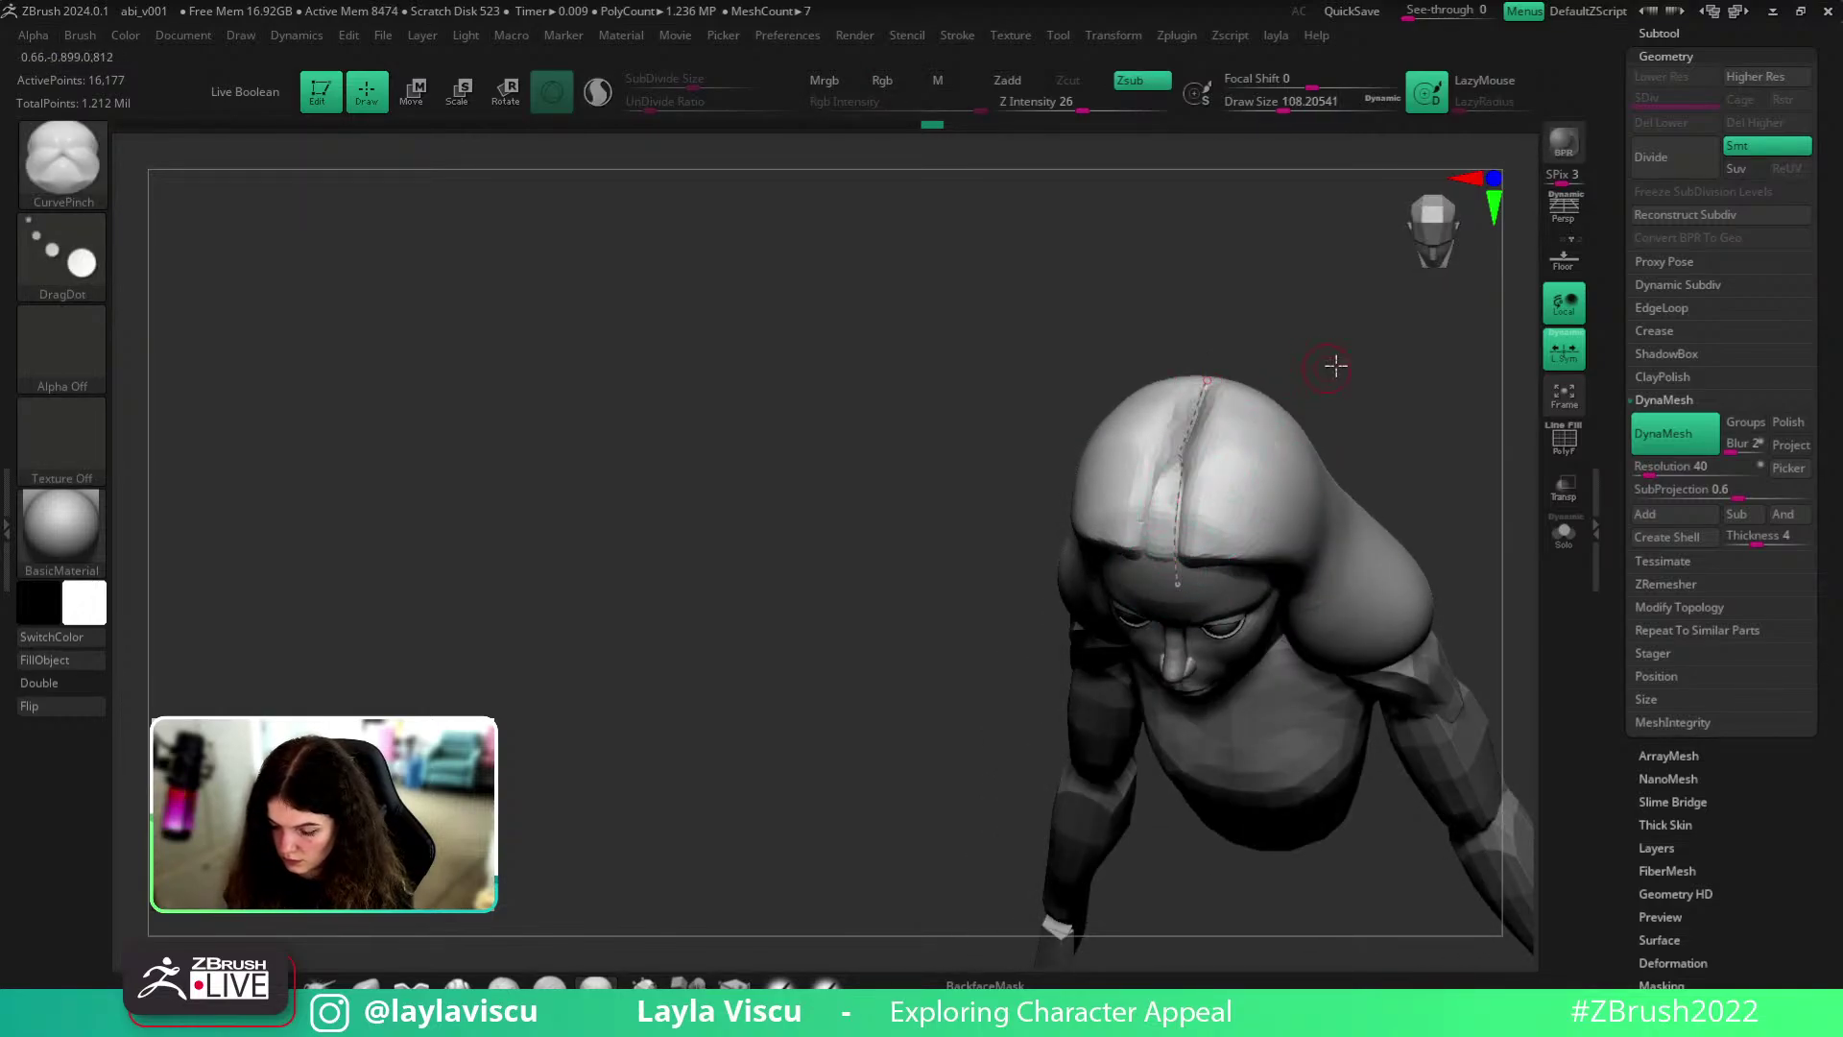
pyautogui.moveTo(1333, 366); pyautogui.dragTo(1203, 392)
pyautogui.click(1195, 555)
pyautogui.click(1272, 477)
pyautogui.keyDown('shift'); pyautogui.moveTo(1350, 384); pyautogui.dragTo(1366, 456); pyautogui.keyUp('shift')
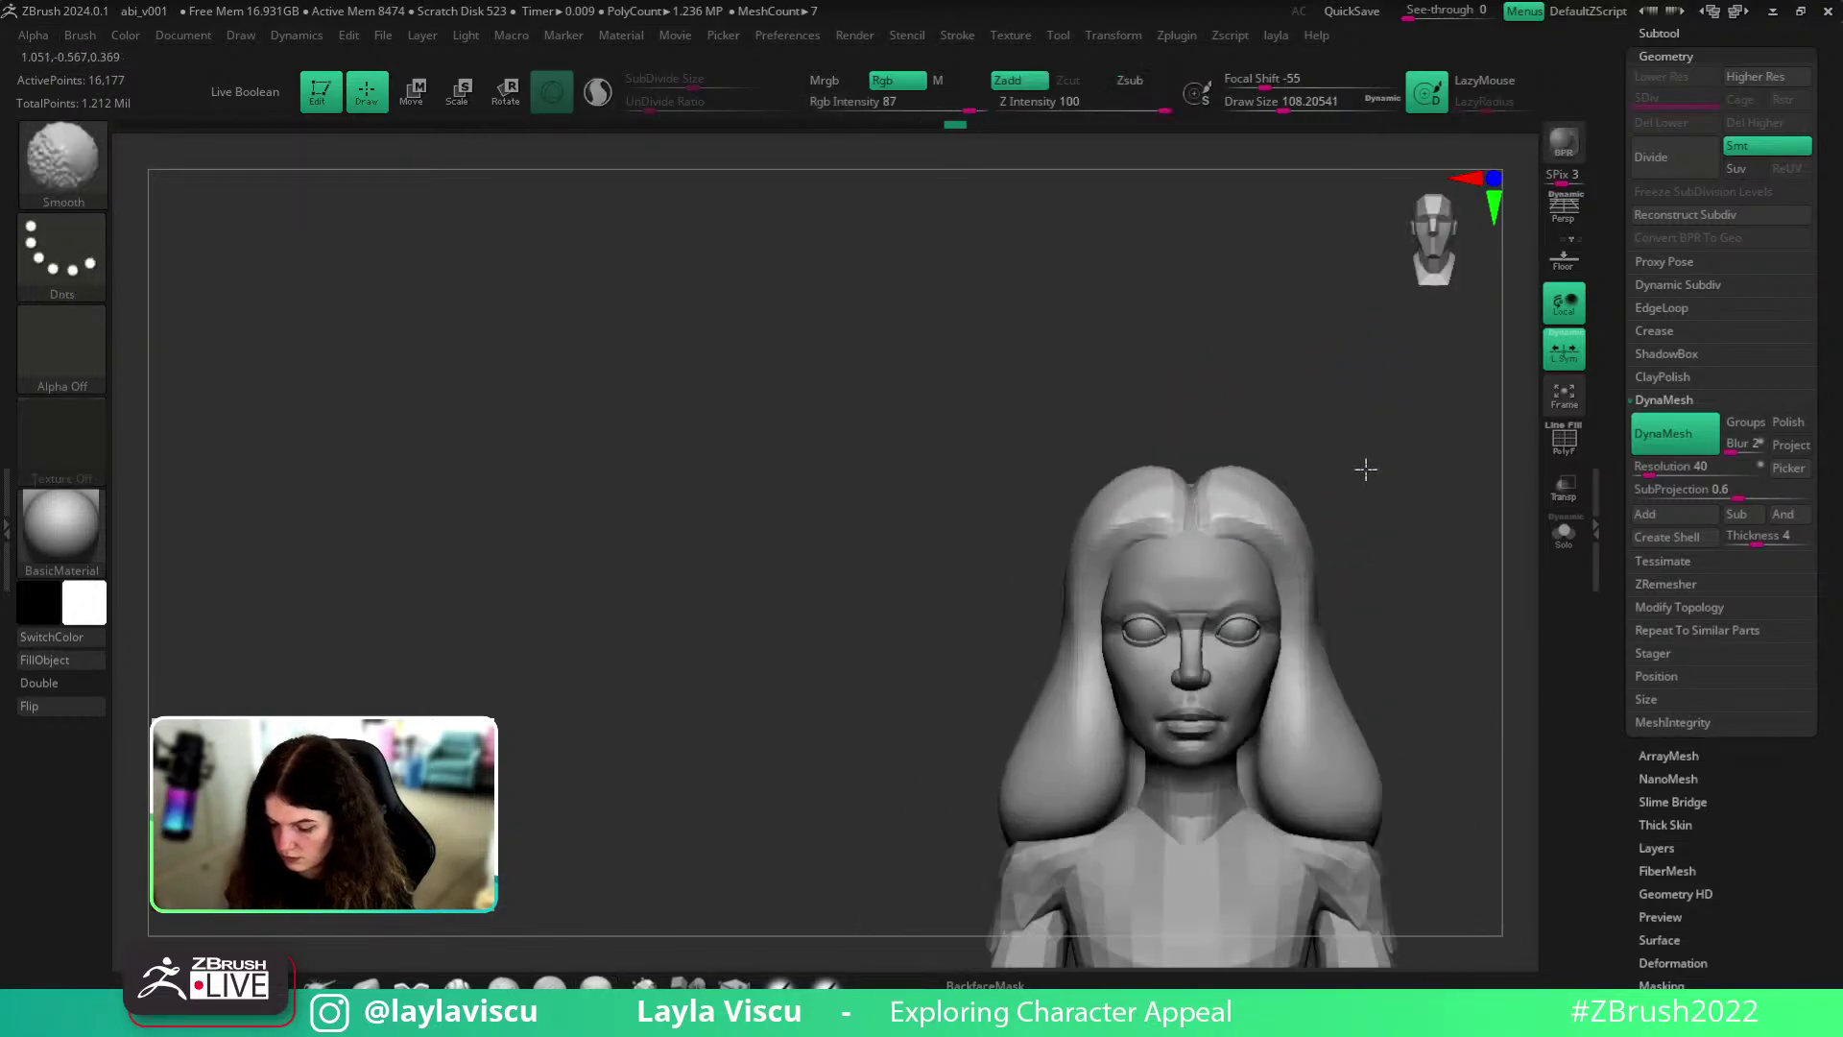
# - Switch to the Move brush, set its draw size to about 400, and reshape the hair around the crown
pyautogui.click(366, 985)
pyautogui.press('s')
pyautogui.moveTo(1201, 516); pyautogui.dragTo(1253, 513)
pyautogui.moveTo(1347, 434)
pyautogui.mouseDown()
pyautogui.moveTo(1298, 520)
pyautogui.moveTo(1219, 417)
pyautogui.mouseUp()
pyautogui.moveTo(1370, 400); pyautogui.dragTo(1381, 469)
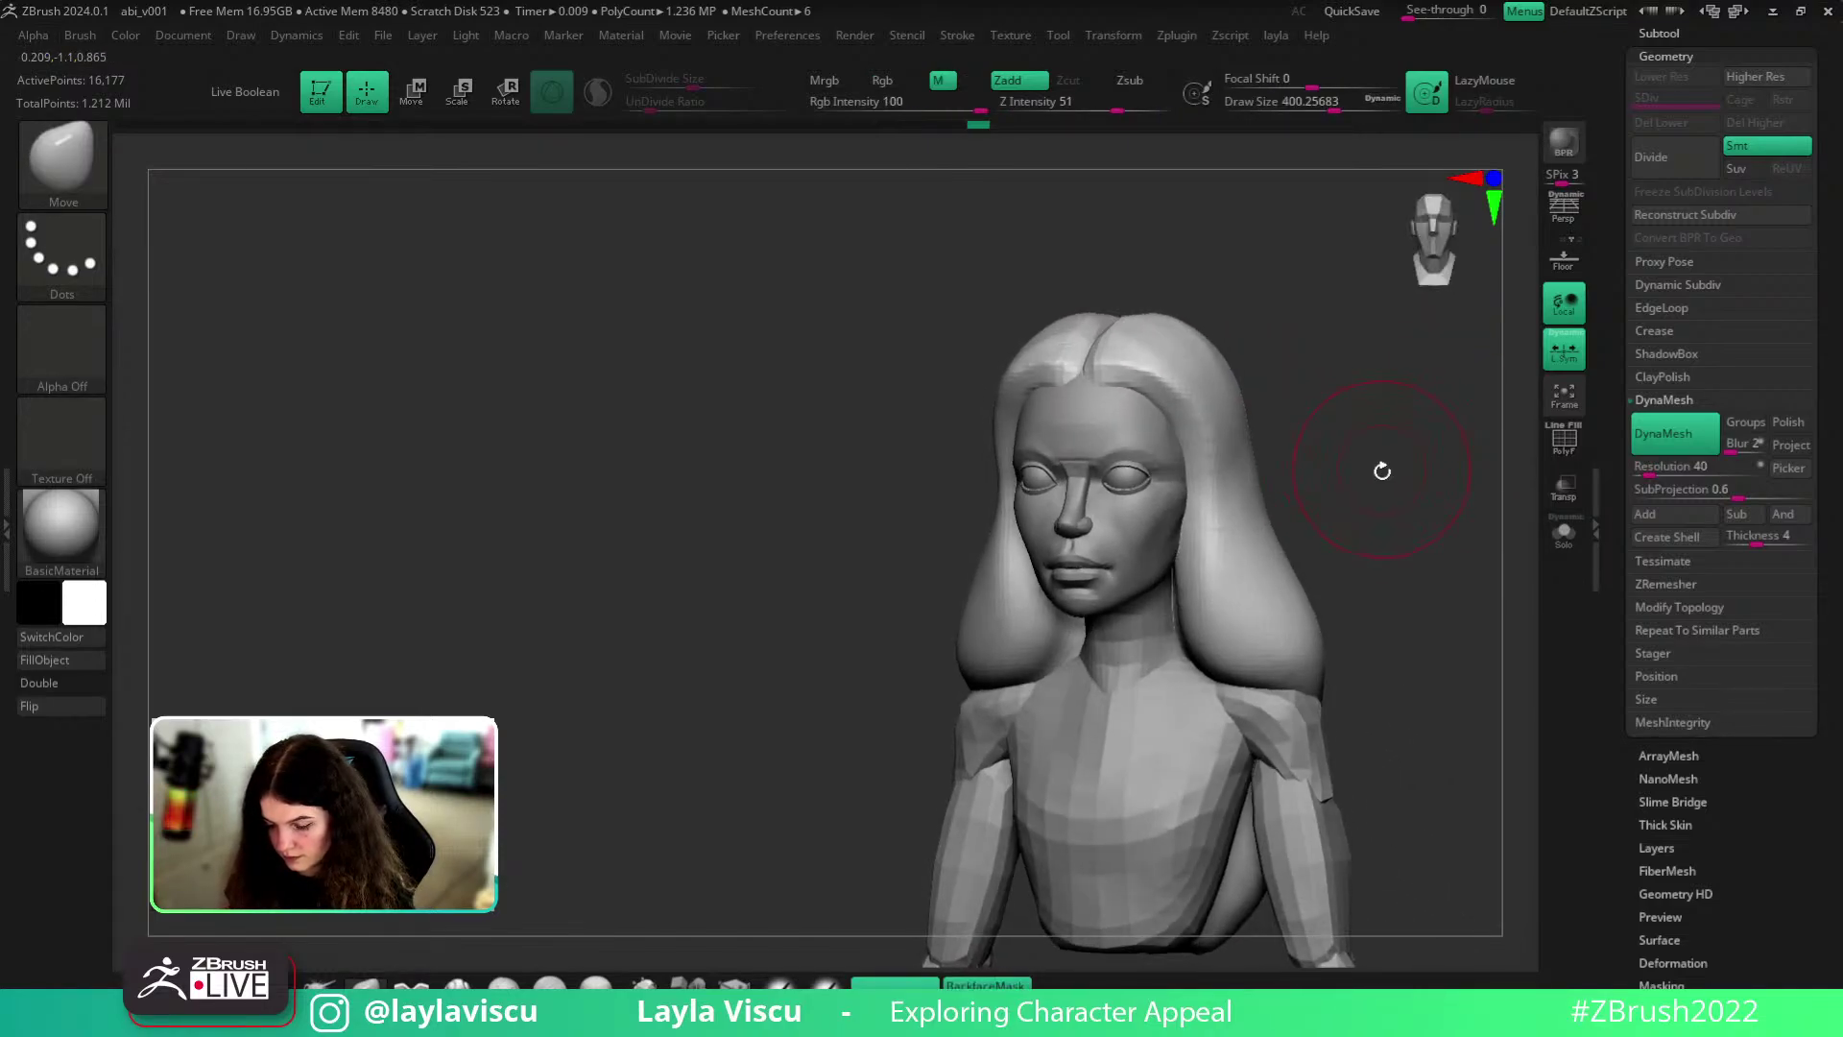
# - Turn on perspective view and reduce the Move brush's draw size to about 149
pyautogui.click(1563, 209)
pyautogui.keyDown('ctrl'); pyautogui.moveTo(1361, 515); pyautogui.dragTo(1281, 439, button='right'); pyautogui.keyUp('ctrl')
pyautogui.press('s')
pyautogui.moveTo(1282, 438); pyautogui.dragTo(1242, 435)
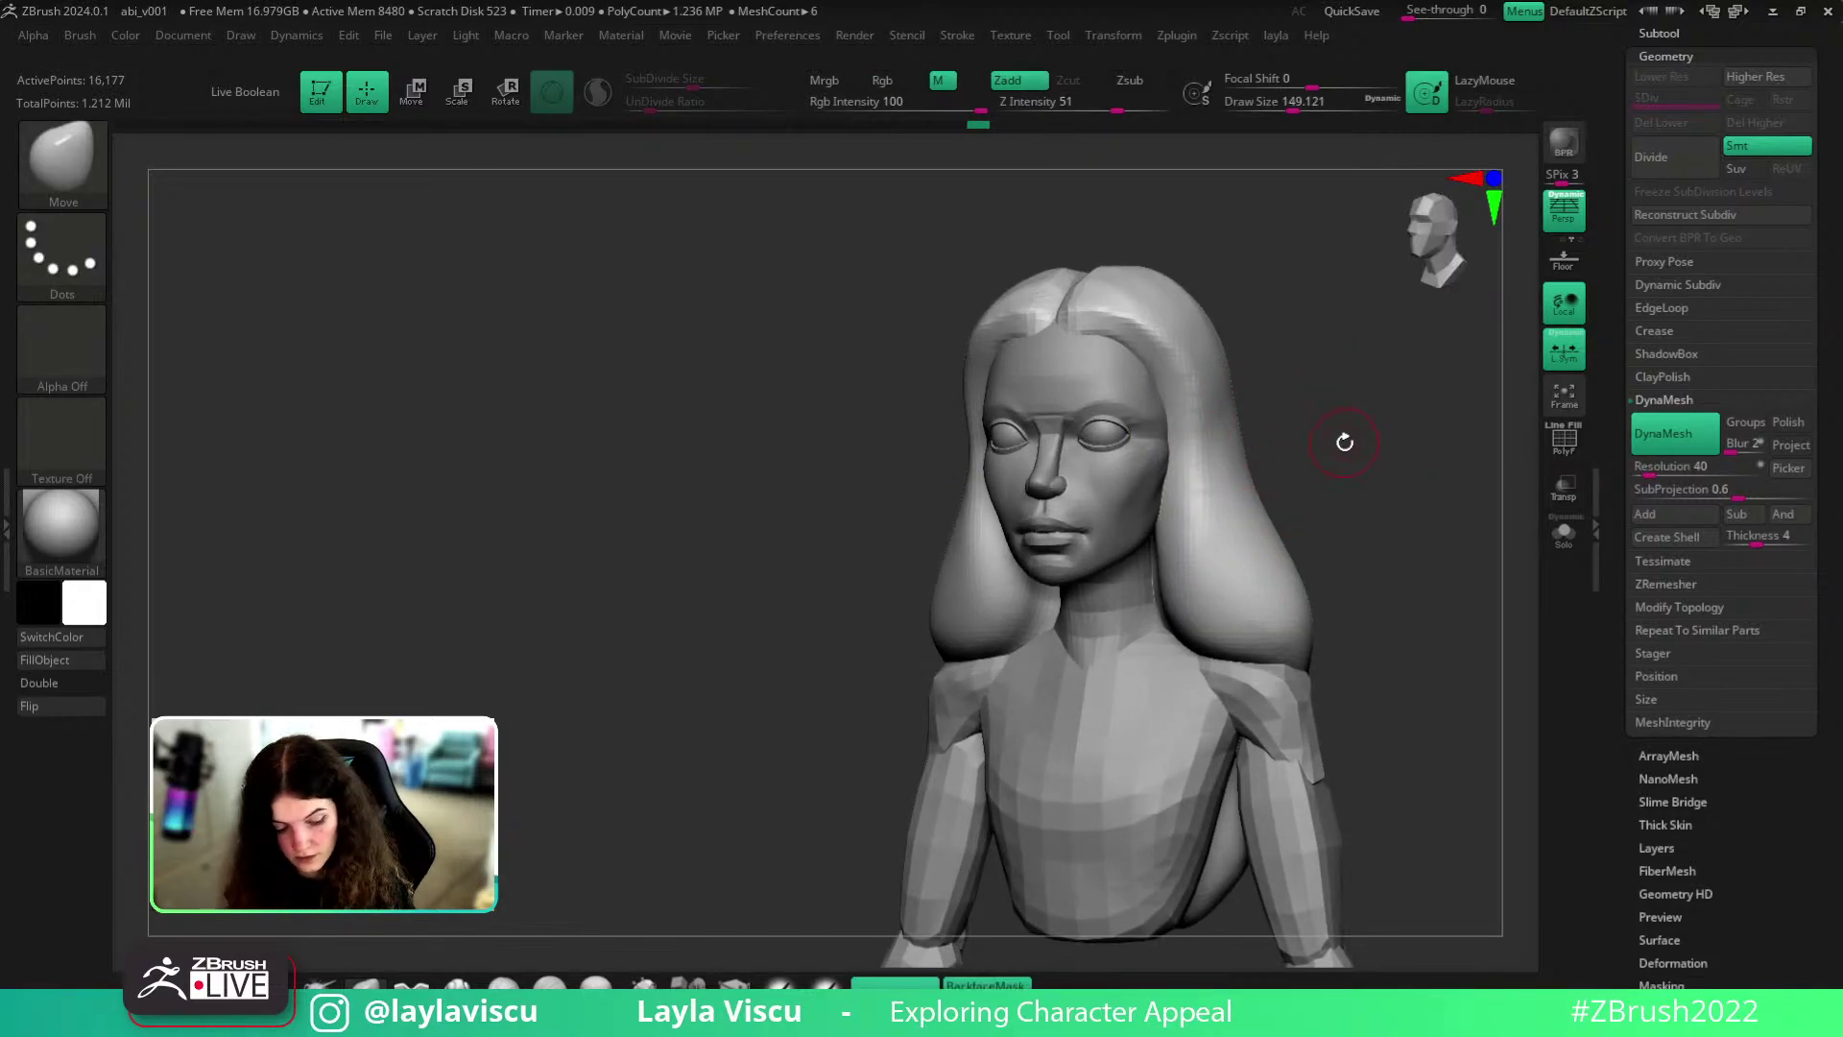
# - Select the Hair-Brush insert brush at draw size about 90 and try a strand from the center part down the side
pyautogui.press('b')
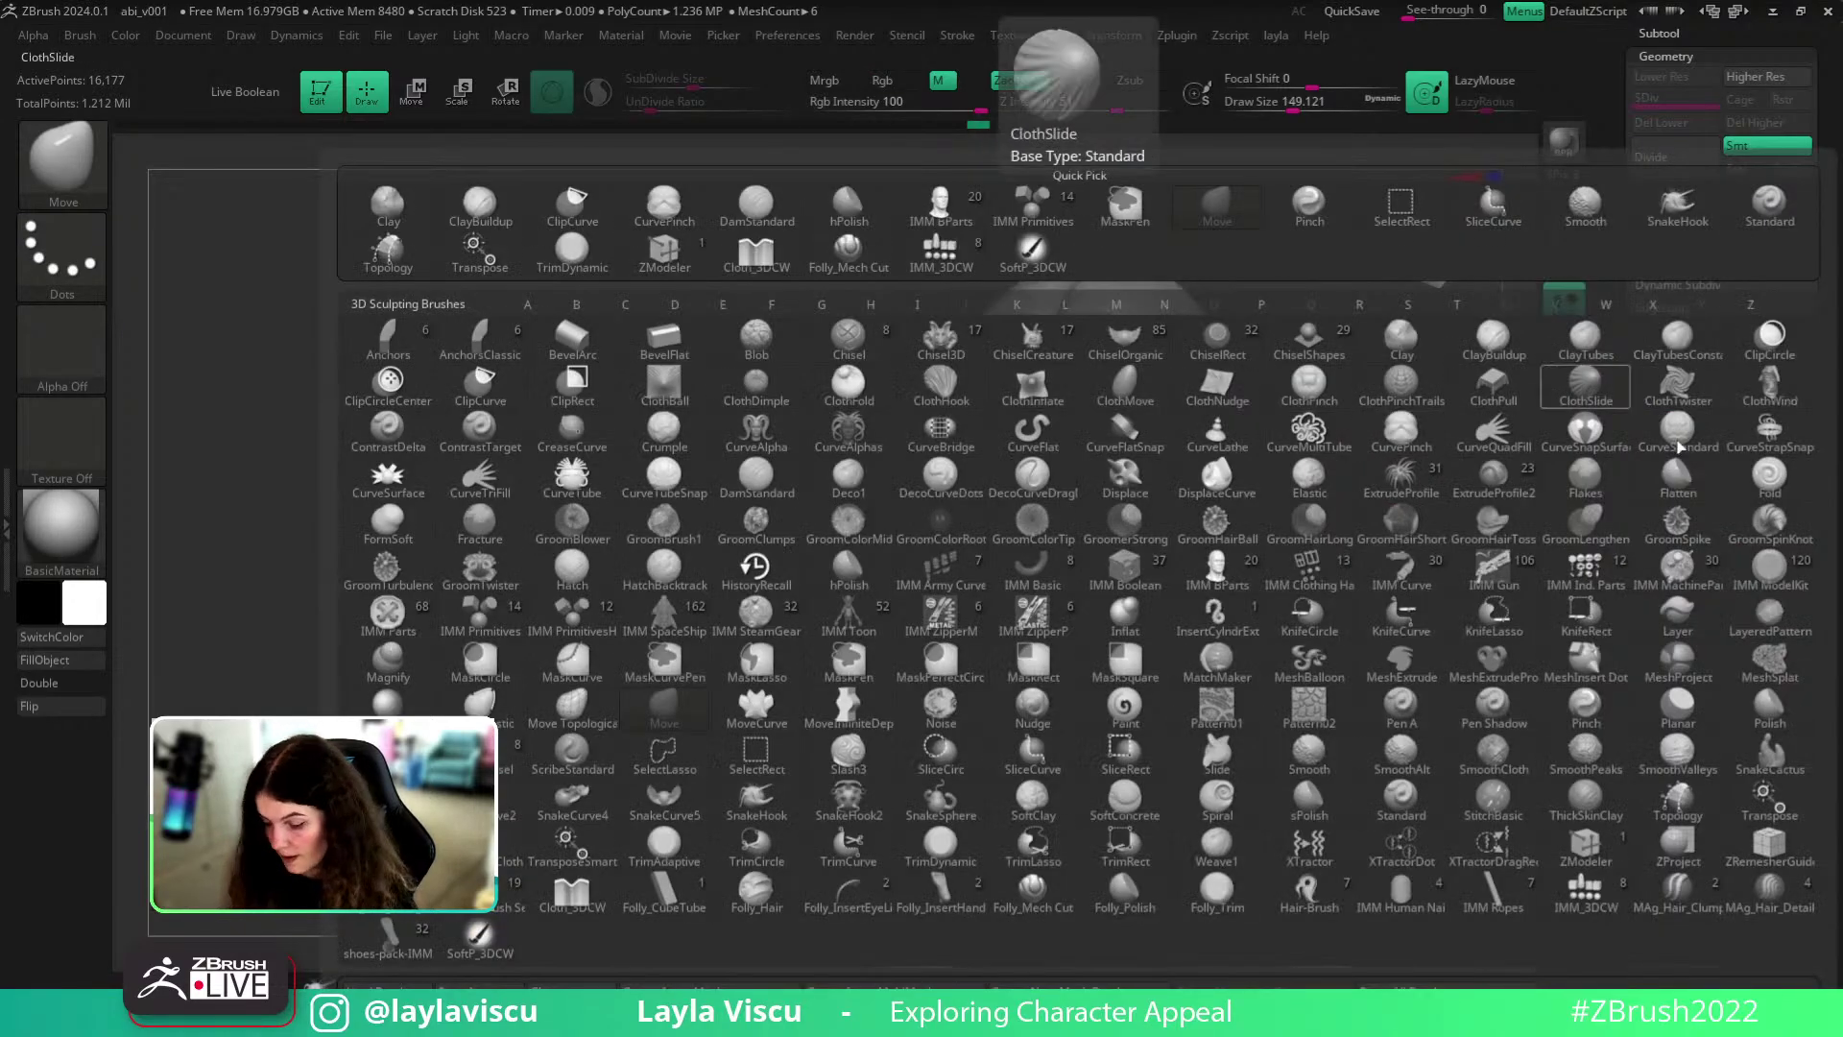
pyautogui.click(1309, 893)
pyautogui.press('s')
pyautogui.moveTo(1128, 370); pyautogui.dragTo(1112, 368)
pyautogui.moveTo(1257, 354); pyautogui.dragTo(1269, 352)
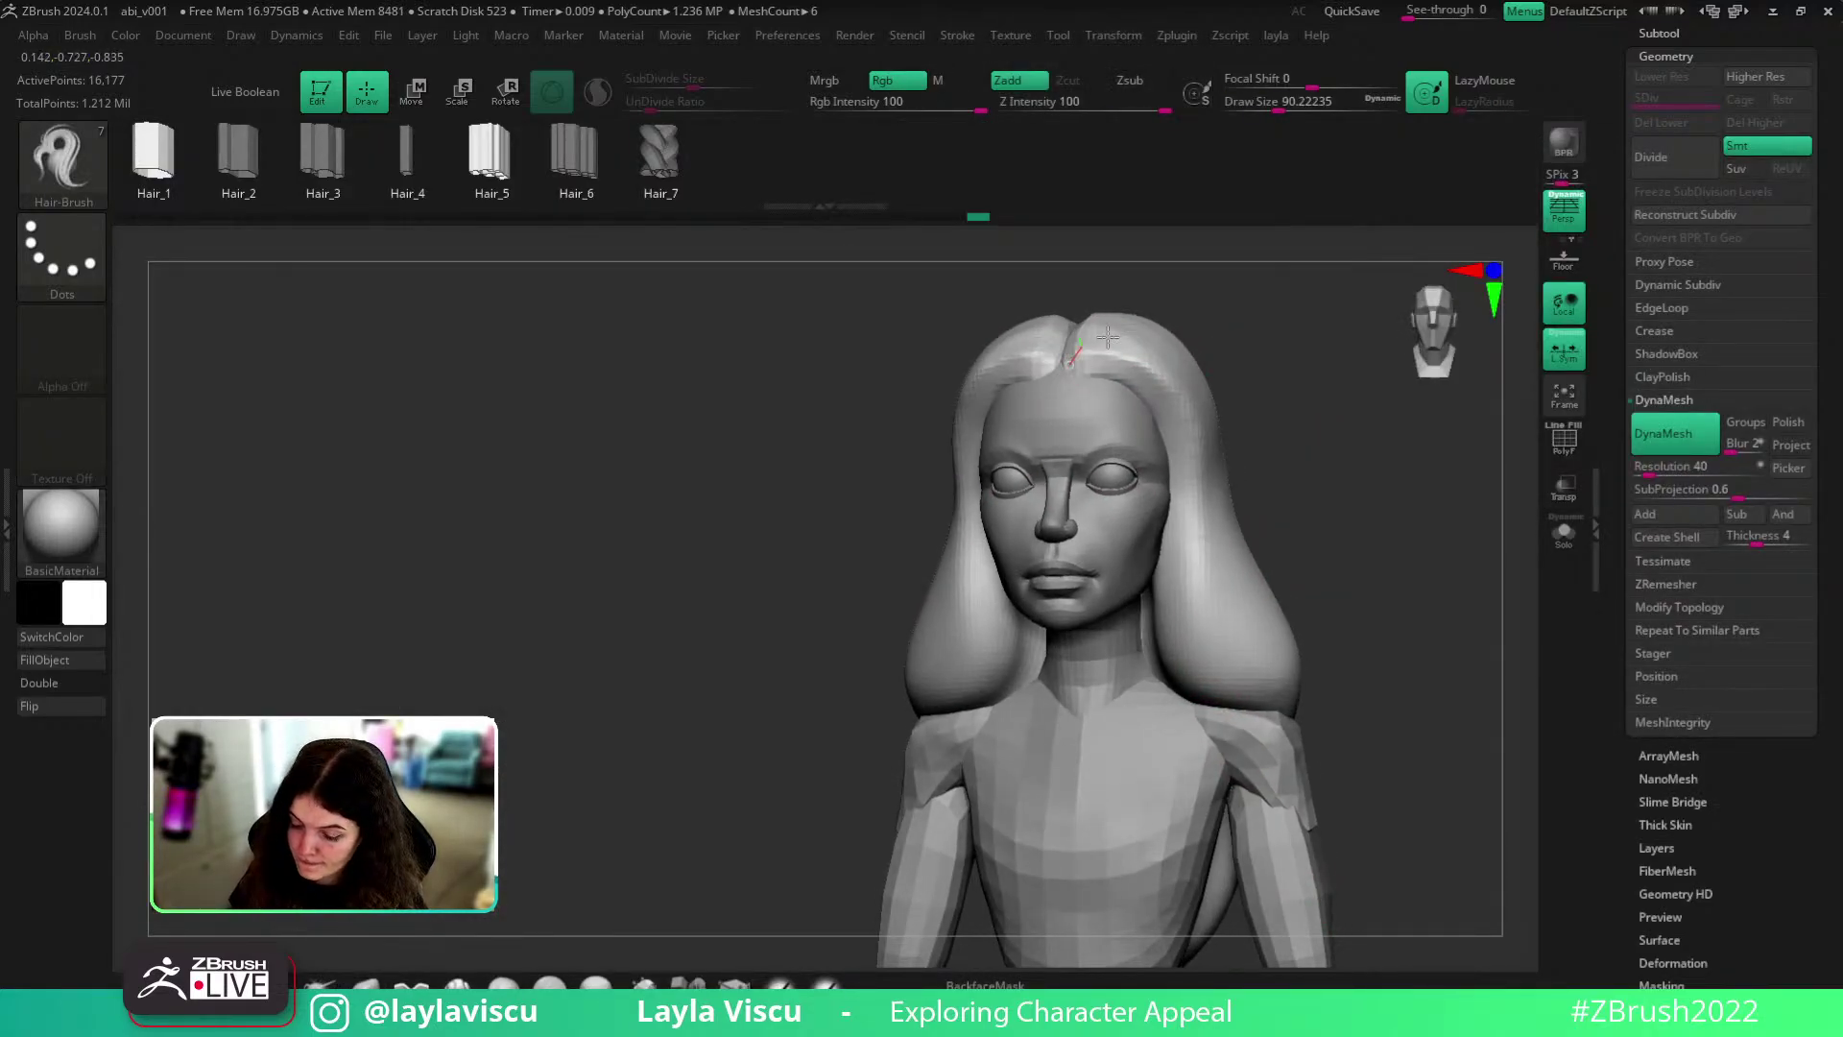
pyautogui.moveTo(1170, 508)
pyautogui.mouseDown()
pyautogui.moveTo(1224, 615)
pyautogui.moveTo(1240, 592)
pyautogui.mouseUp()
pyautogui.hotkey('ctrl', 'z')
# - Enlarge the draw size to about 187 and resize the inserted hair strand running from the center part past the cheek
pyautogui.press('s')
pyautogui.moveTo(1348, 503)
pyautogui.mouseDown()
pyautogui.moveTo(1348, 465)
pyautogui.moveTo(1512, 543)
pyautogui.mouseUp()
pyautogui.click(1181, 462)
pyautogui.press('s')
pyautogui.click(1181, 466)
pyautogui.hotkey('ctrl', 'z')
pyautogui.click(1173, 467)
pyautogui.moveTo(1442, 423)
pyautogui.mouseDown()
pyautogui.moveTo(1351, 415)
pyautogui.moveTo(1404, 465)
pyautogui.mouseUp()
# - Select the AH_hair_IMM_v2 brush and apply it to the existing strand curve
pyautogui.press('b')
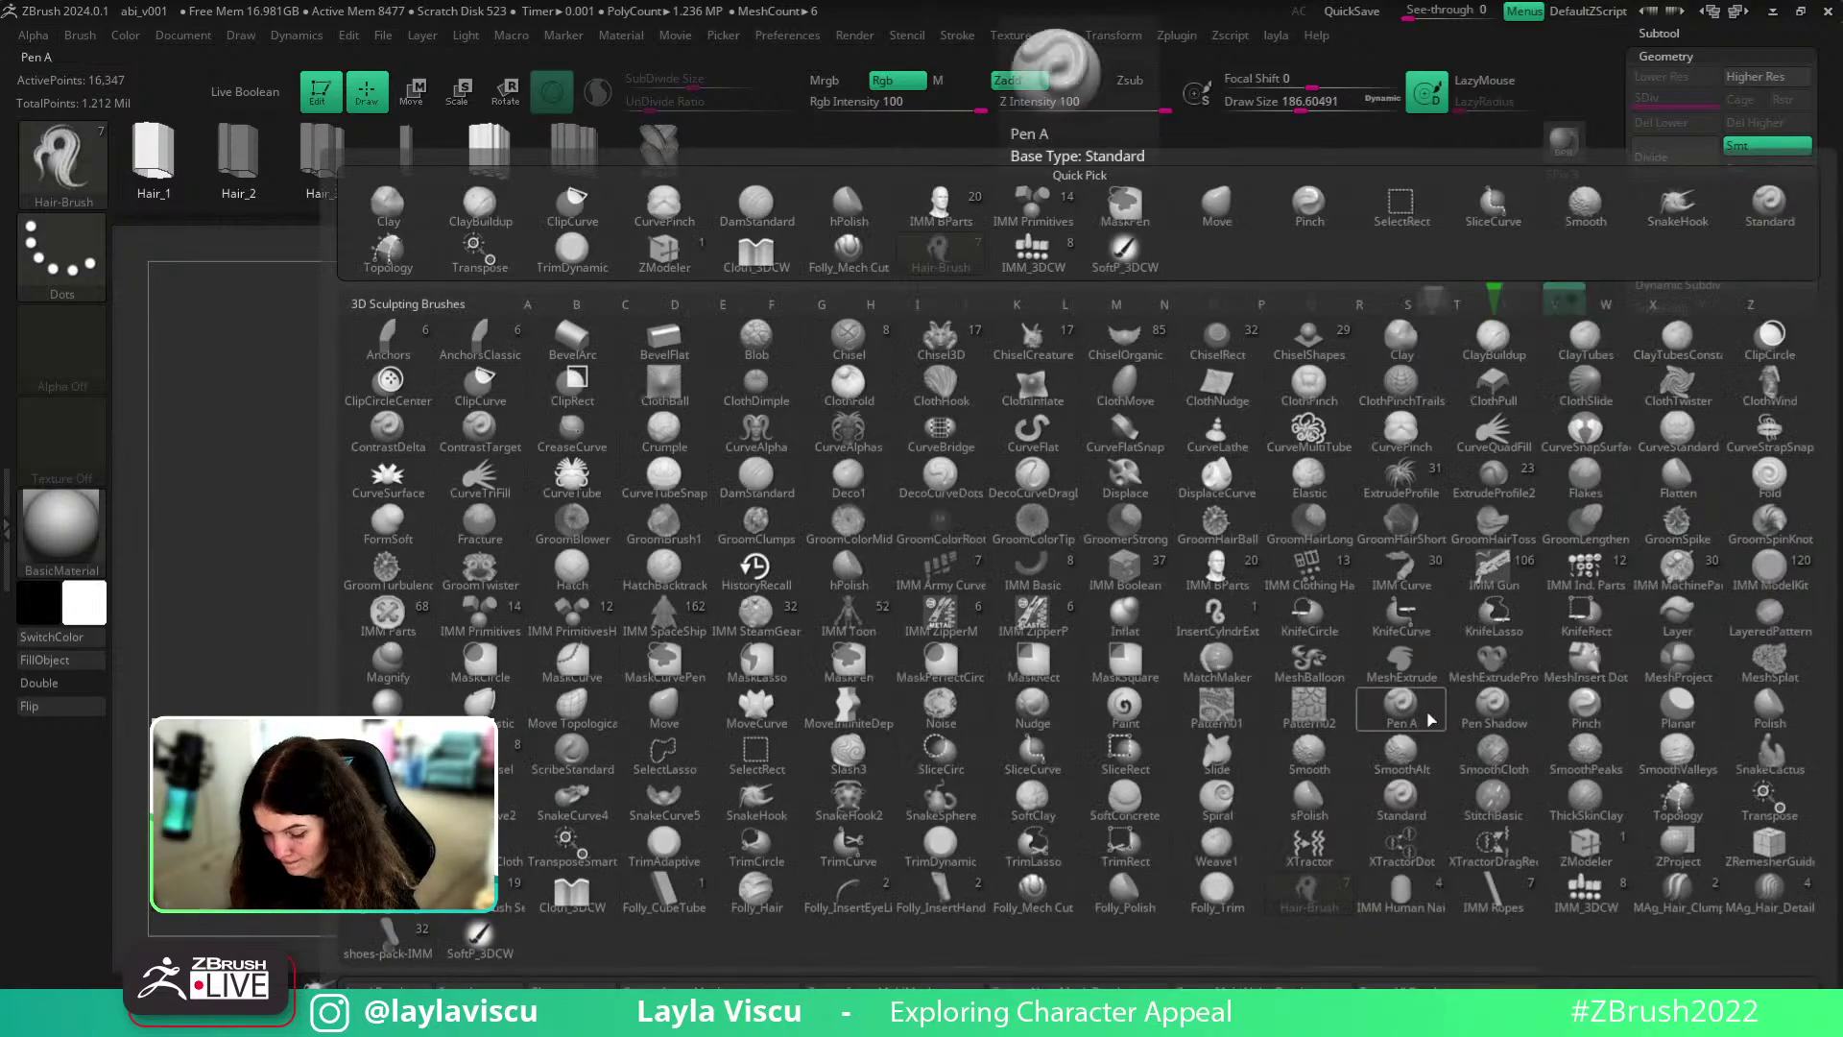
pyautogui.click(382, 933)
pyautogui.click(1233, 459)
pyautogui.moveTo(1383, 514)
pyautogui.mouseDown()
pyautogui.moveTo(1366, 514)
pyautogui.moveTo(1366, 423)
pyautogui.moveTo(1424, 522)
pyautogui.moveTo(1363, 518)
pyautogui.mouseUp()
# - Reshape the Curve Falloff in the stroke's curve modifiers into a convex slope to keep the strand thicker toward its tip
pyautogui.click(957, 35)
pyautogui.click(972, 58)
pyautogui.click(1701, 470)
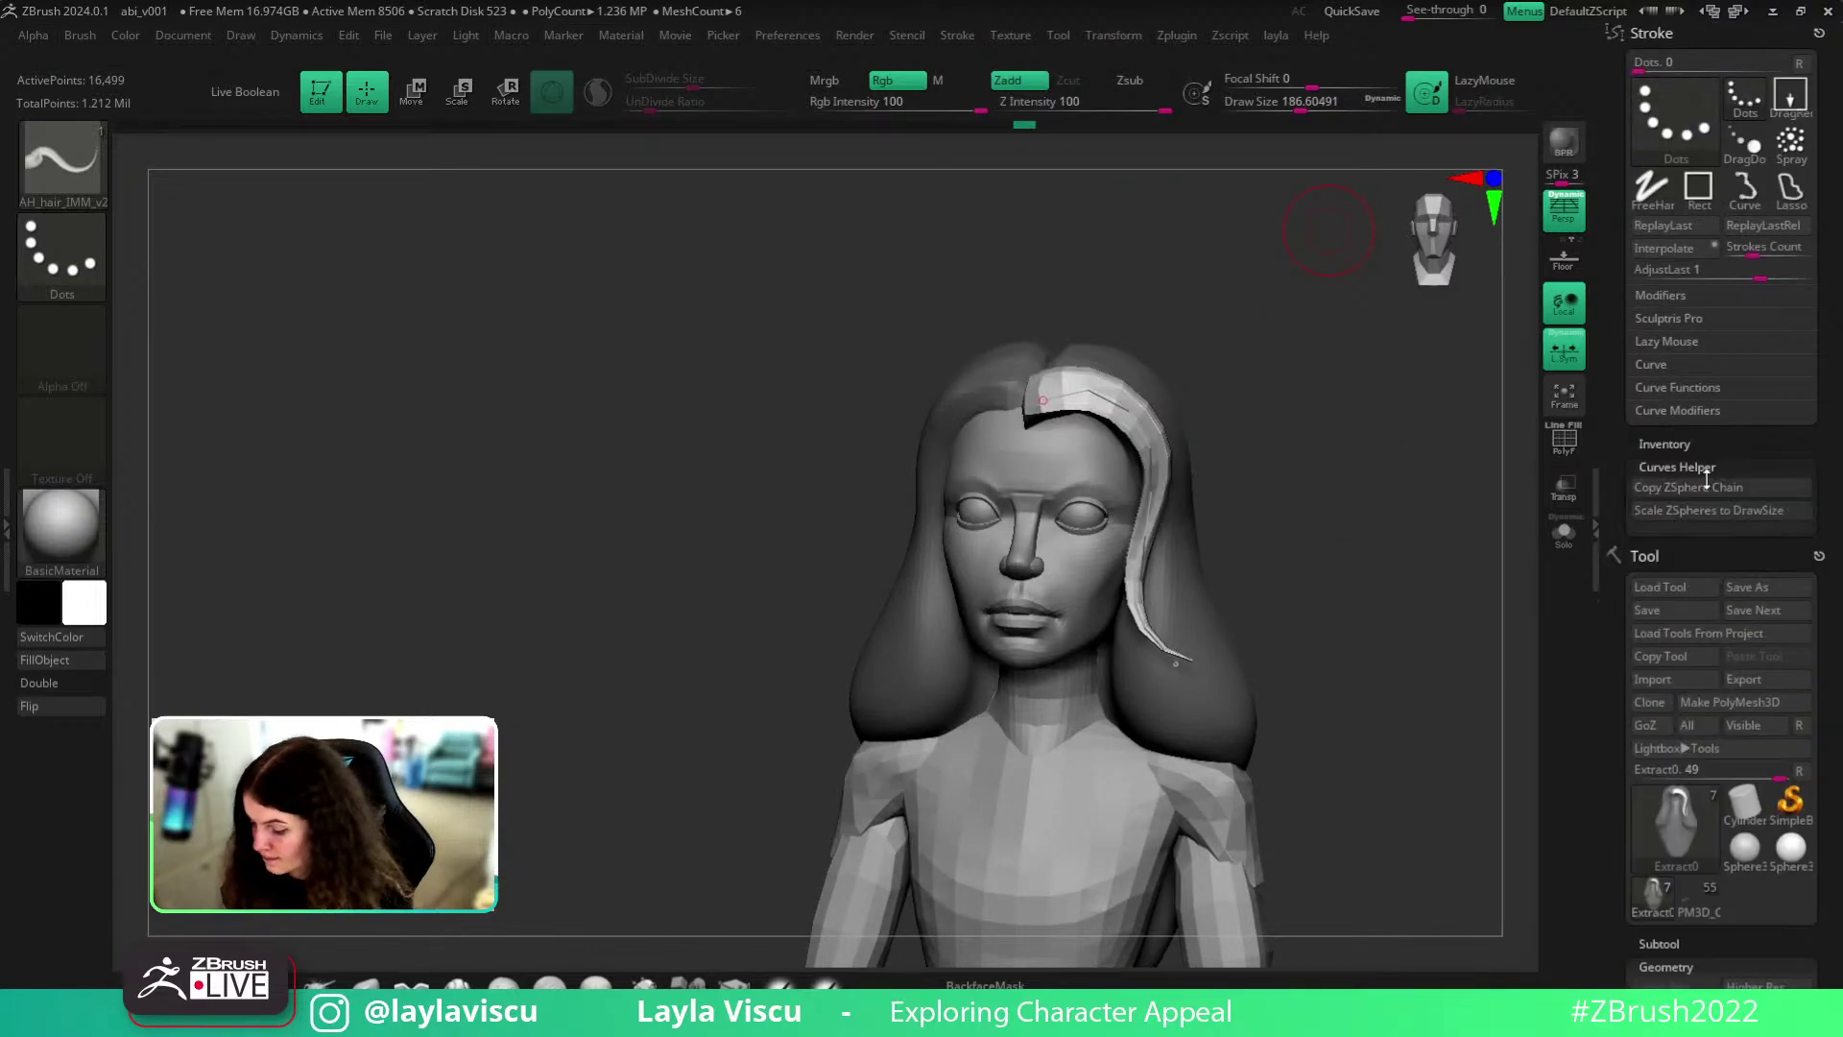
pyautogui.click(1695, 445)
pyautogui.click(1721, 447)
pyautogui.click(1696, 464)
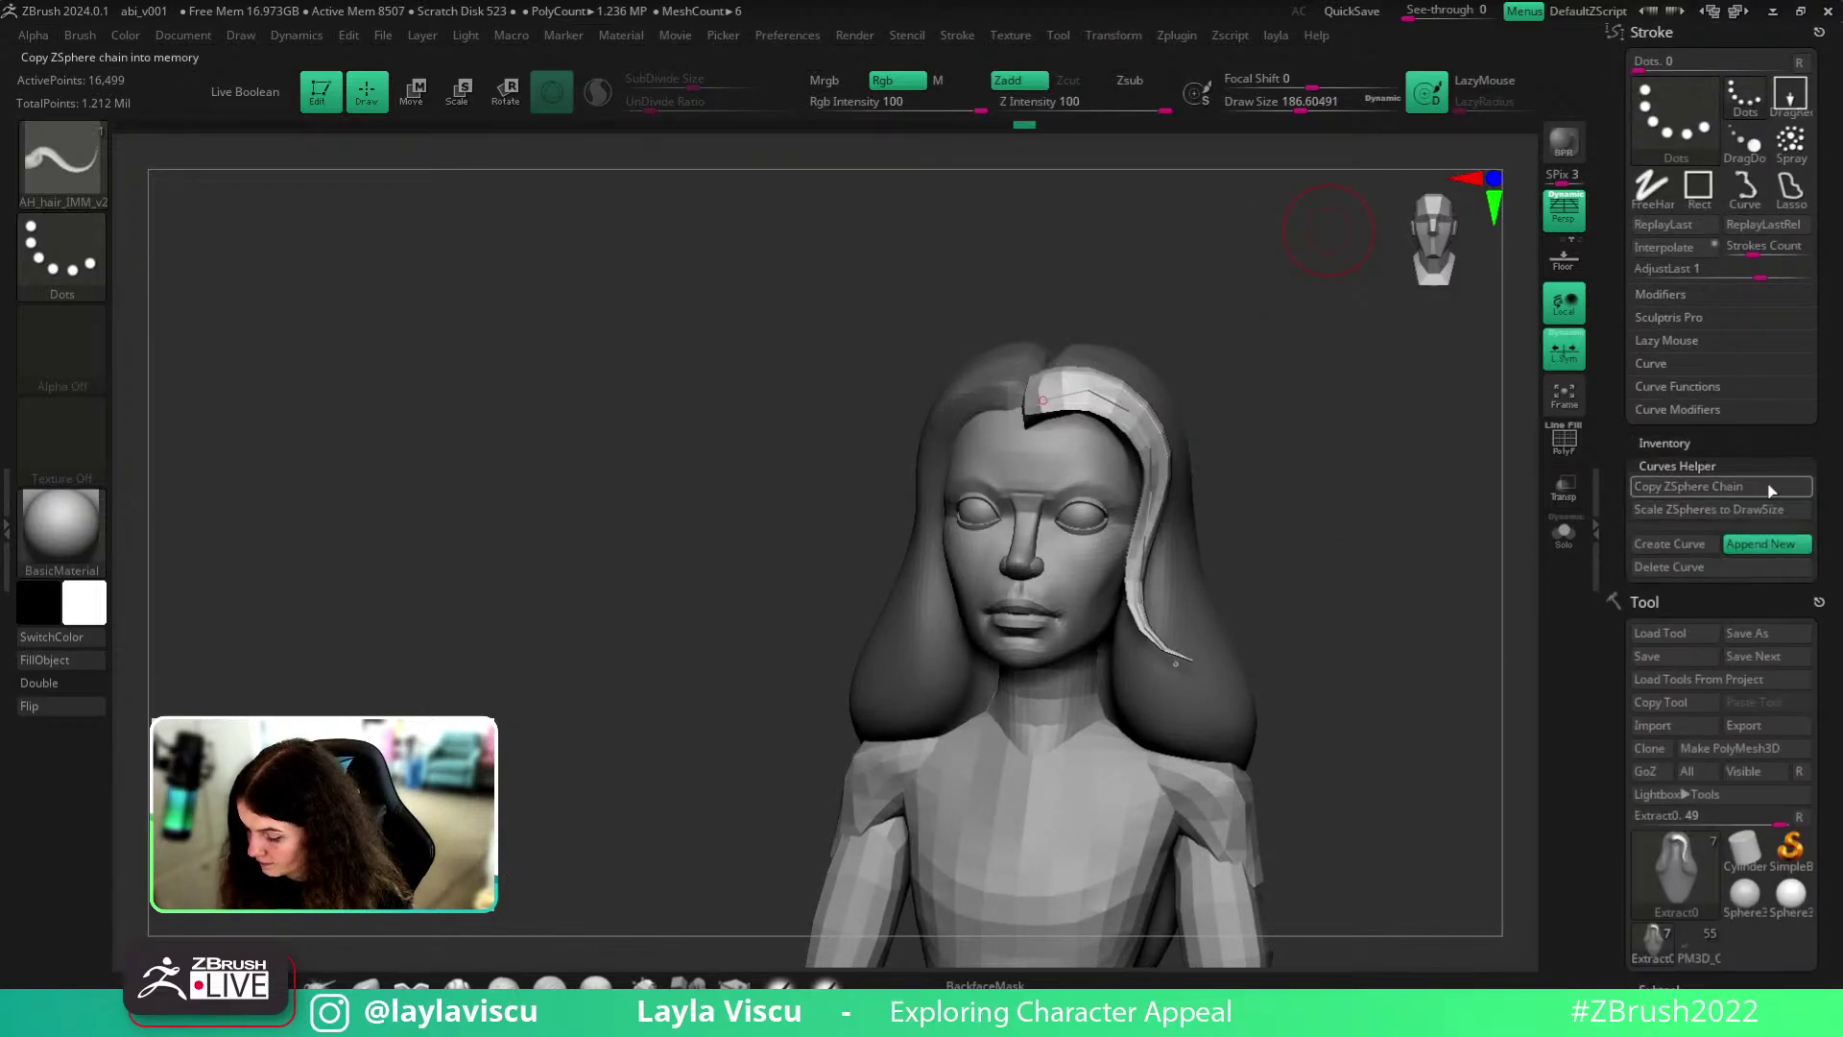
pyautogui.click(1671, 388)
pyautogui.click(1695, 388)
pyautogui.click(1689, 410)
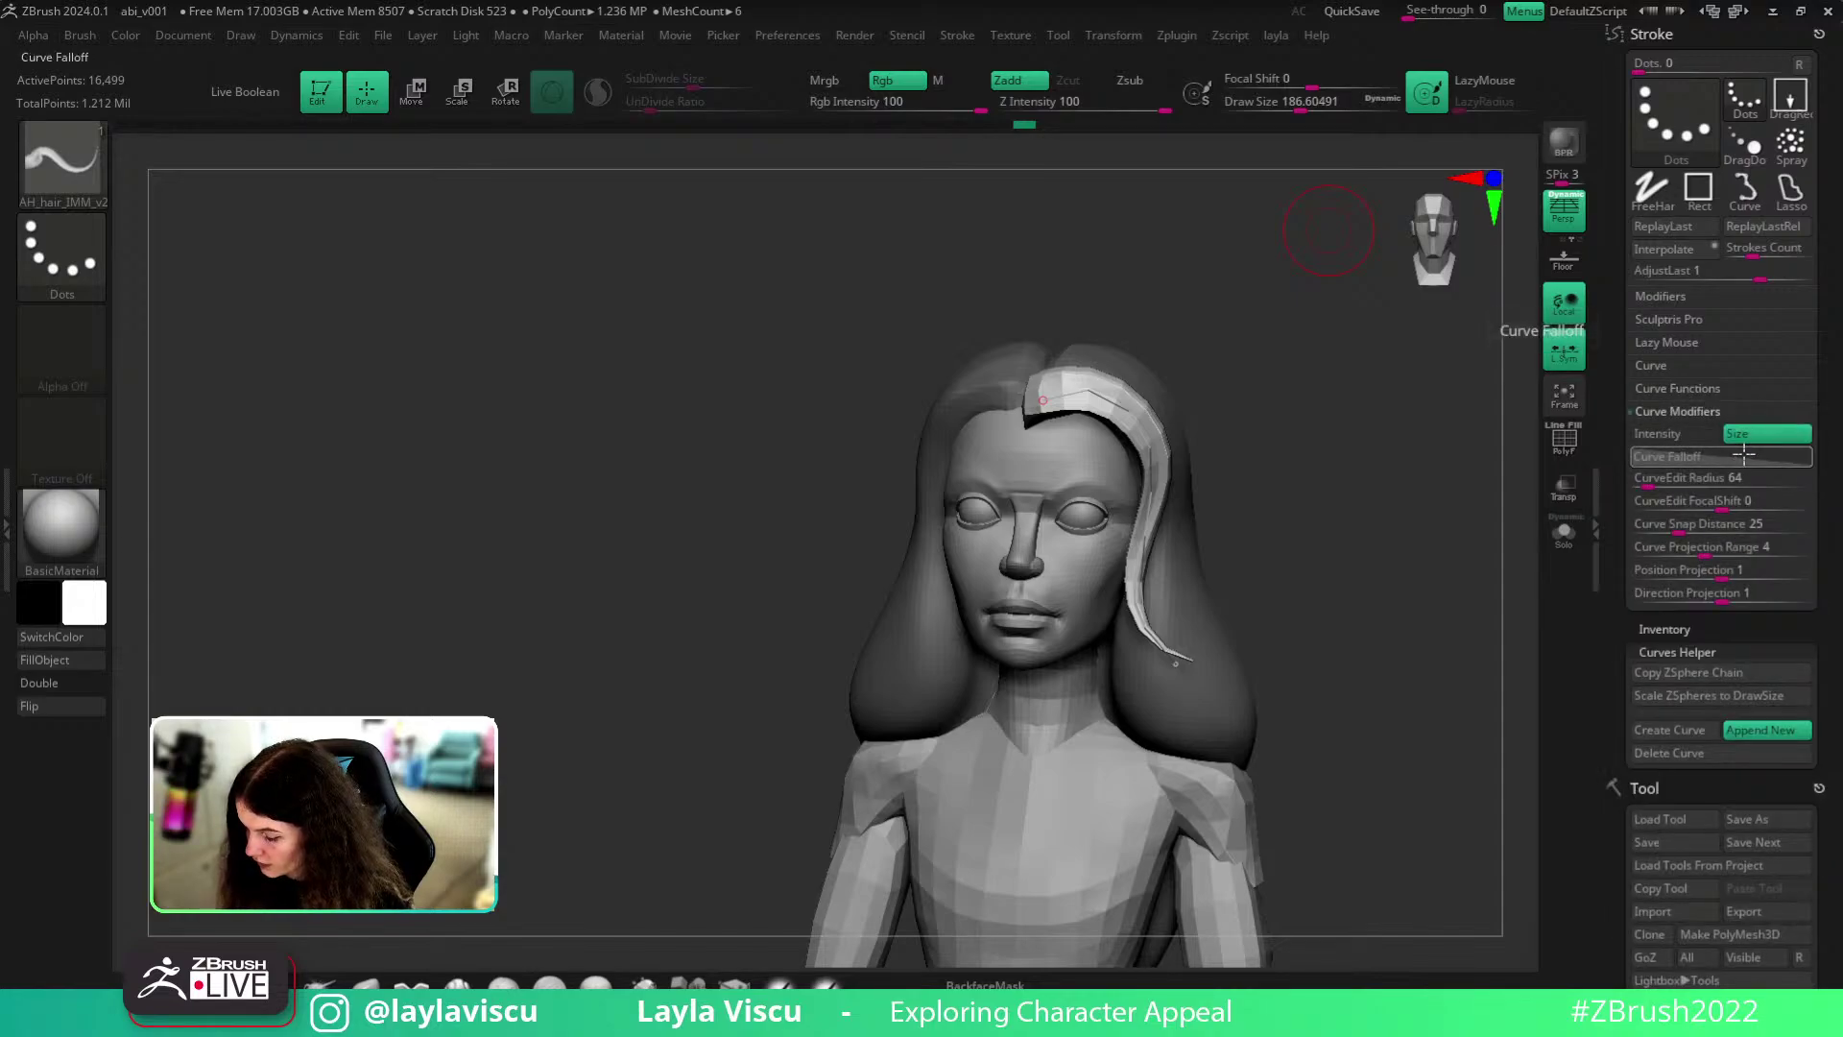
pyautogui.click(1718, 457)
pyautogui.moveTo(1786, 583); pyautogui.dragTo(1786, 555)
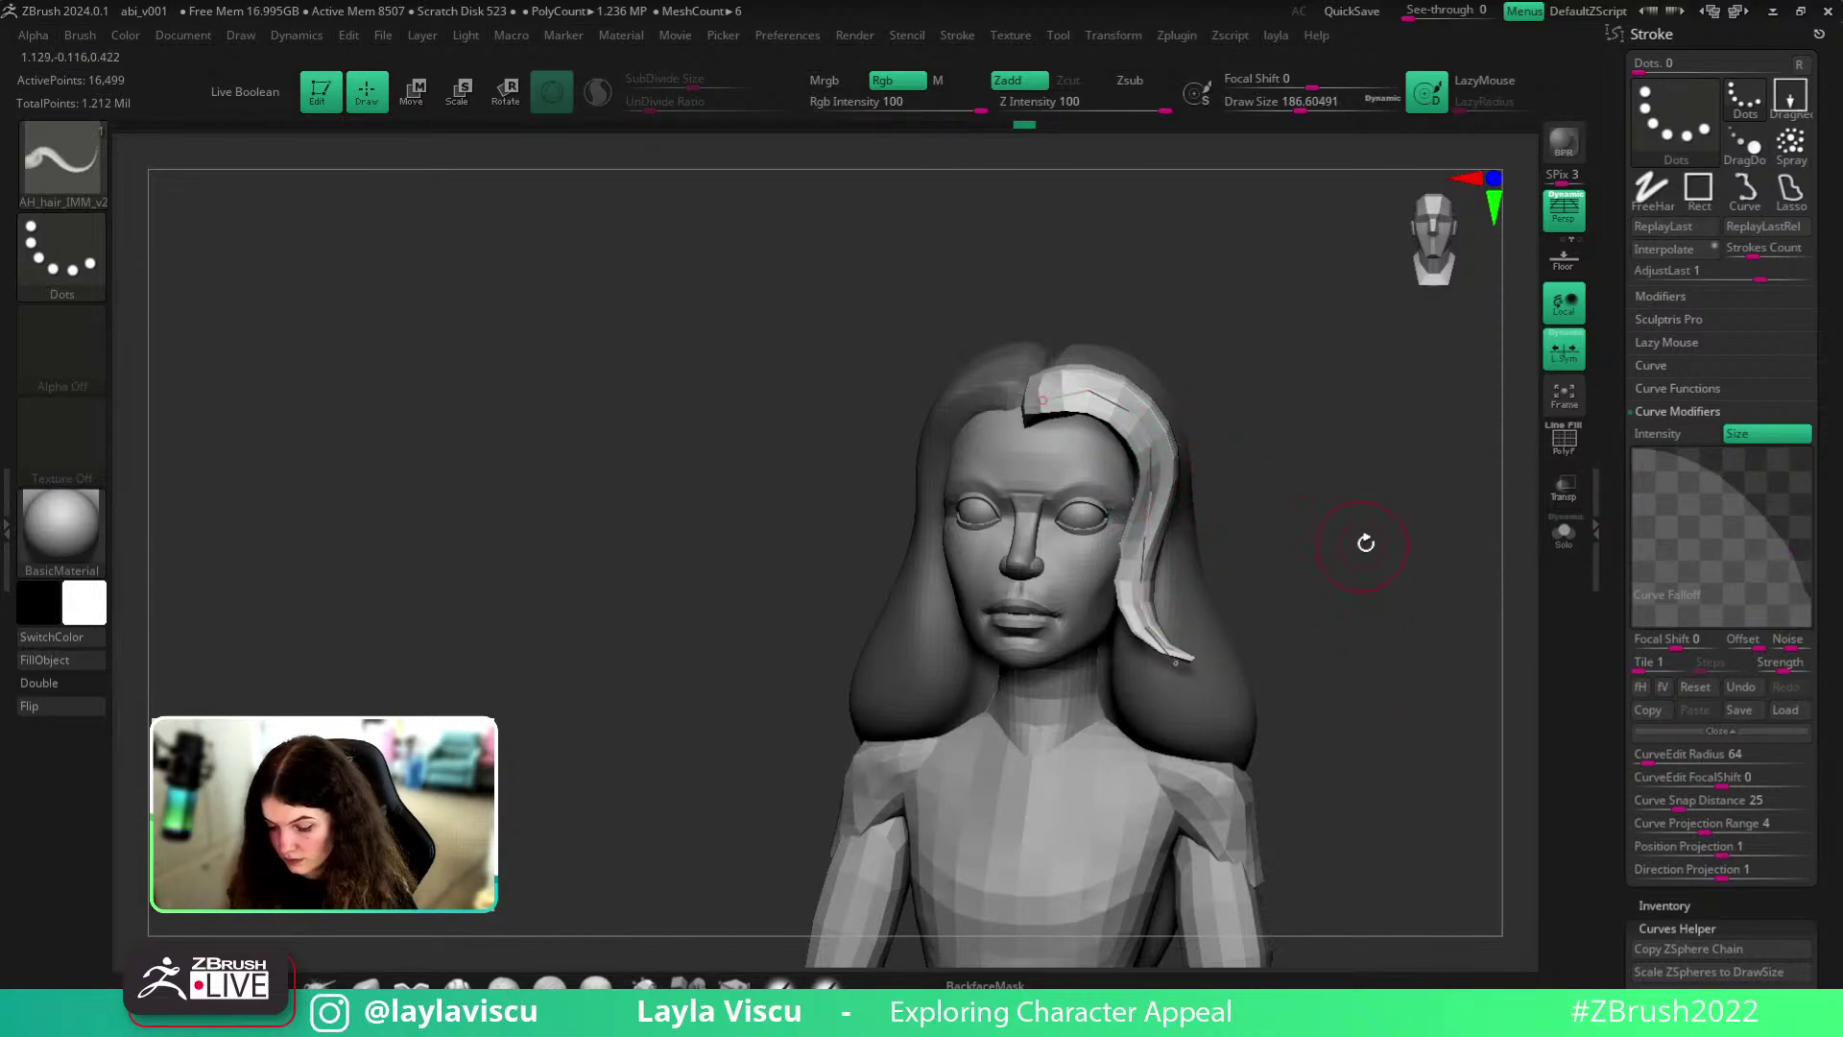
# - Adjust the strand's curve so its tip bends outward over the side hair
pyautogui.moveTo(1406, 613); pyautogui.dragTo(1386, 646)
pyautogui.moveTo(1194, 629); pyautogui.dragTo(1200, 619)
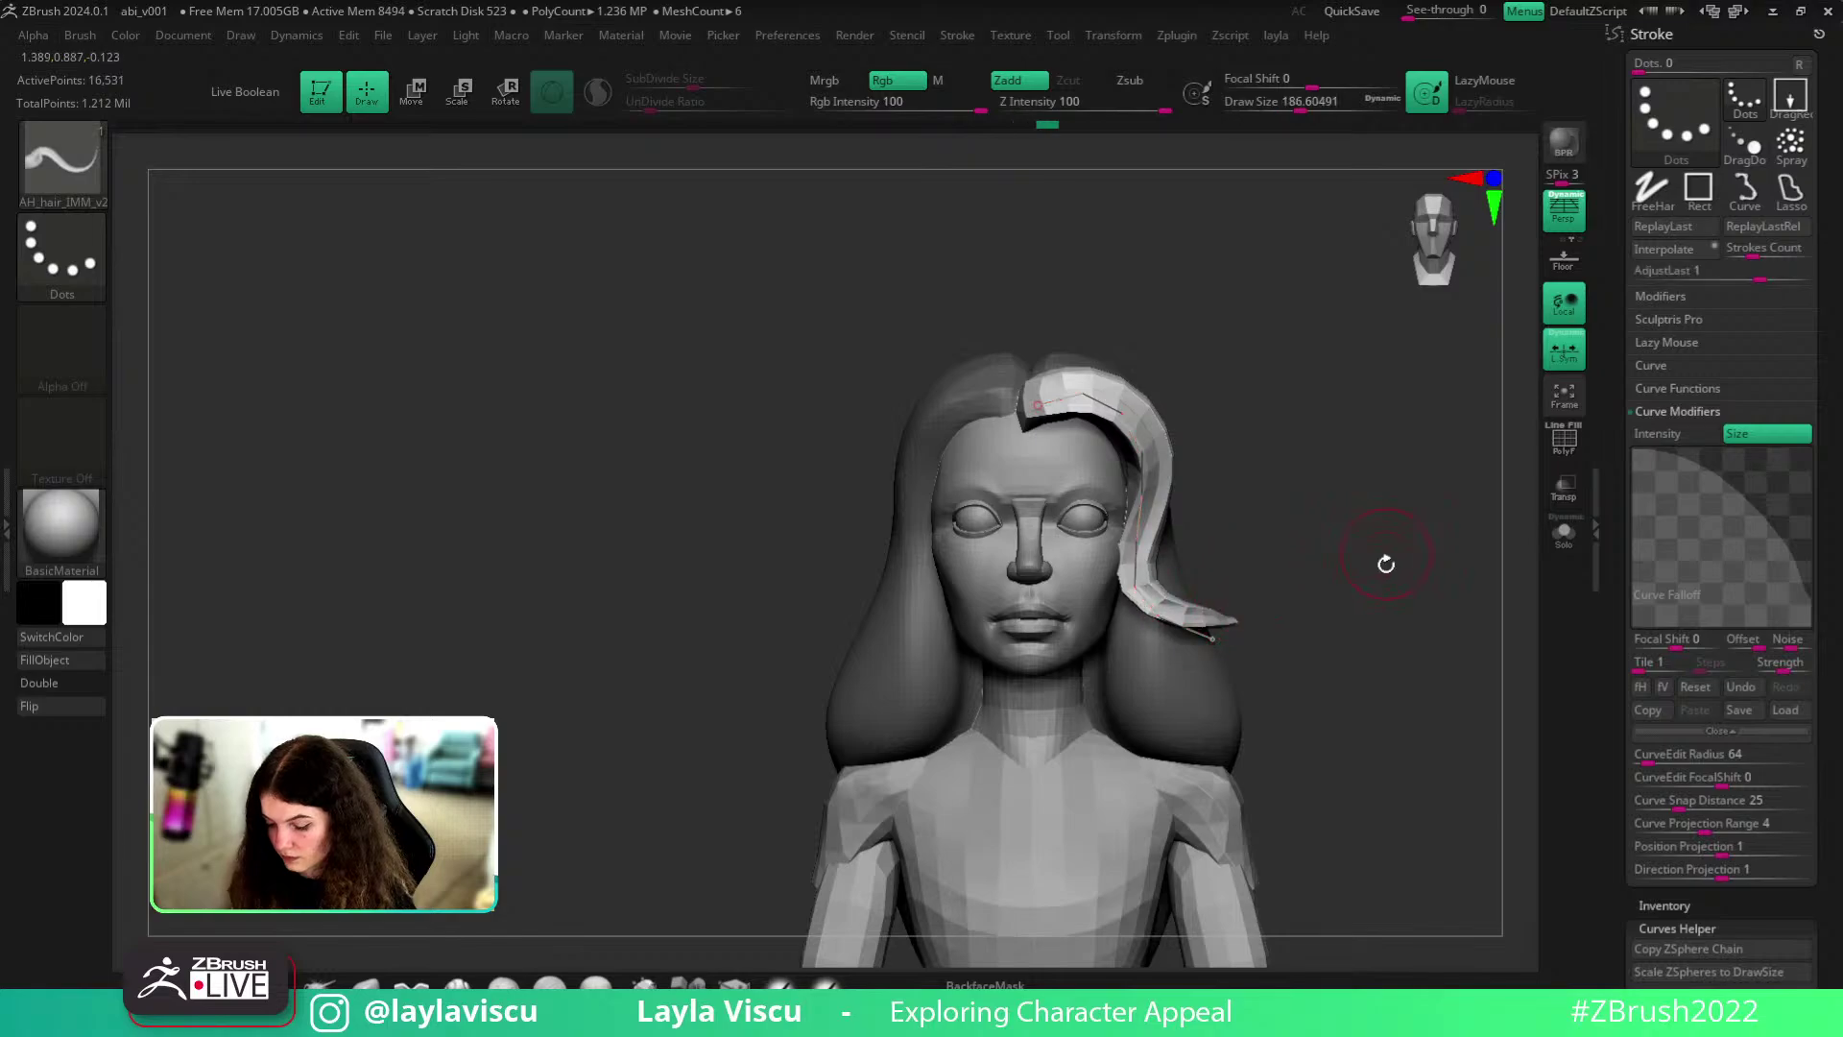
pyautogui.moveTo(1255, 547); pyautogui.dragTo(1237, 637)
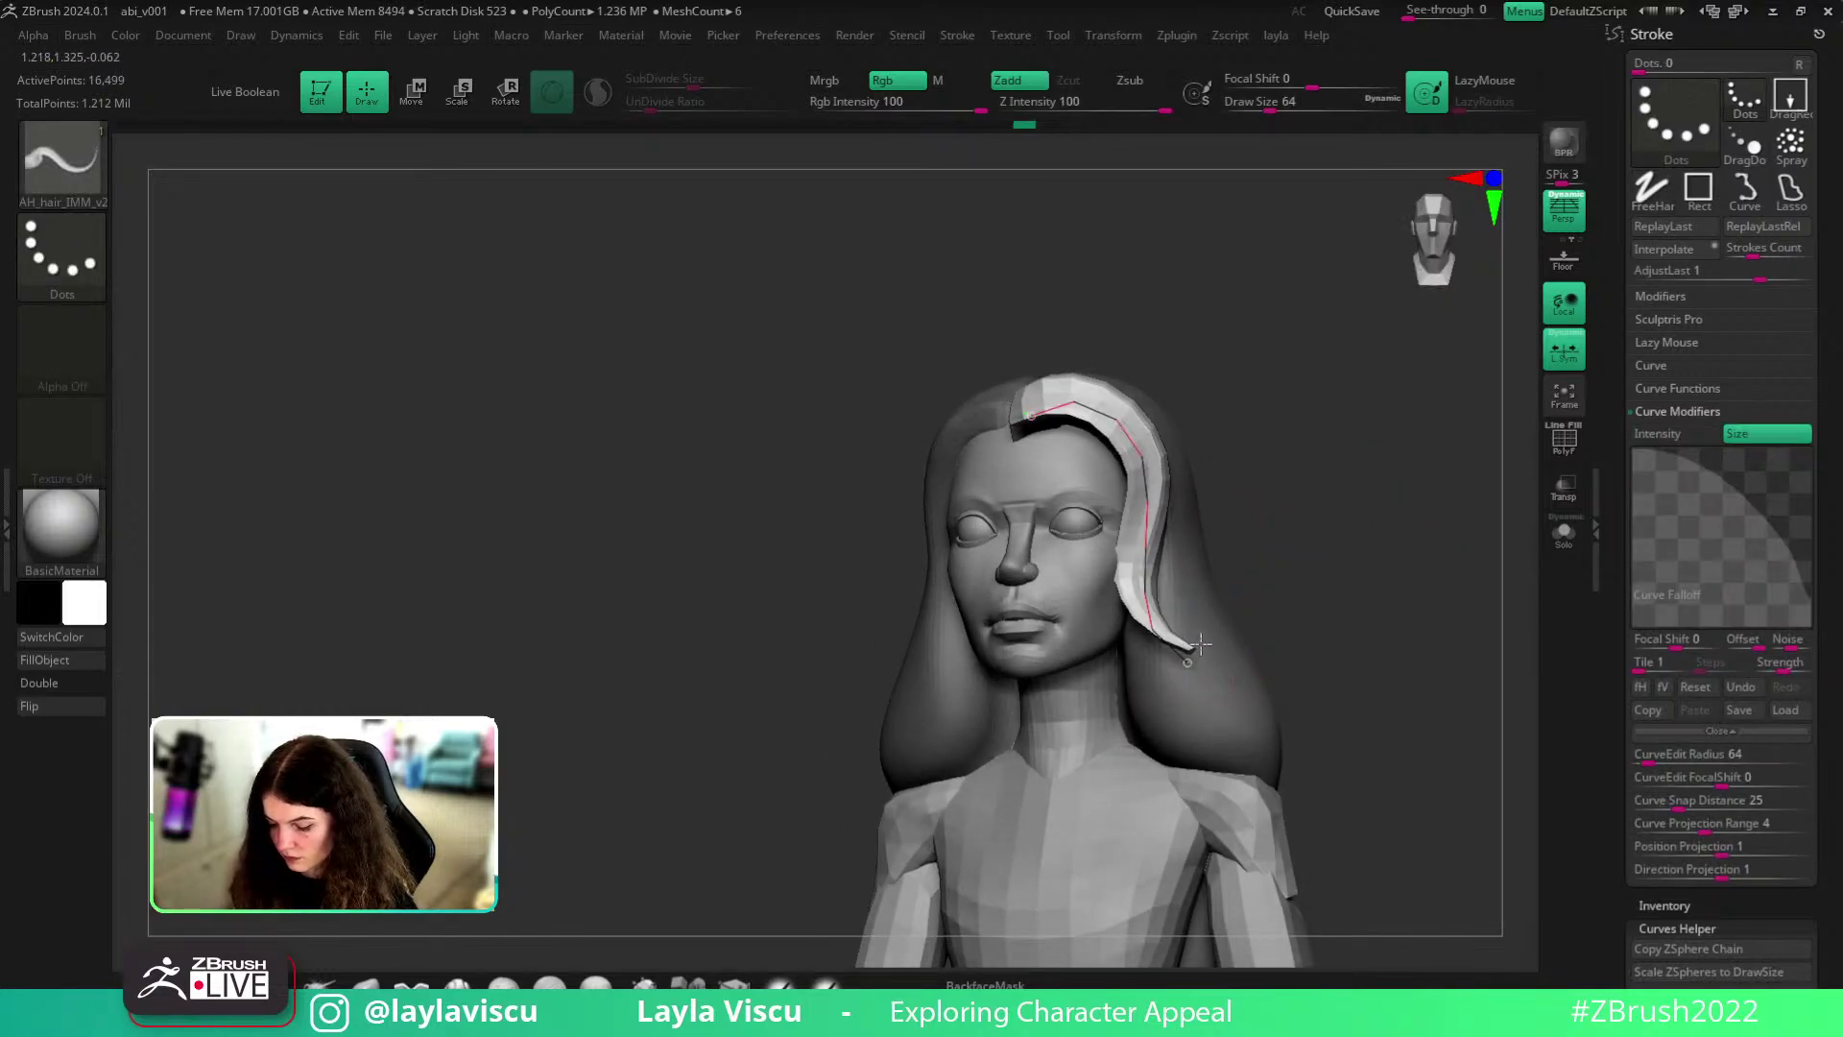
pyautogui.moveTo(1366, 534); pyautogui.dragTo(1118, 464)
pyautogui.moveTo(1339, 518)
pyautogui.mouseDown()
pyautogui.moveTo(1423, 512)
pyautogui.moveTo(1401, 521)
pyautogui.mouseUp()
pyautogui.hotkey('ctrl', 'z')
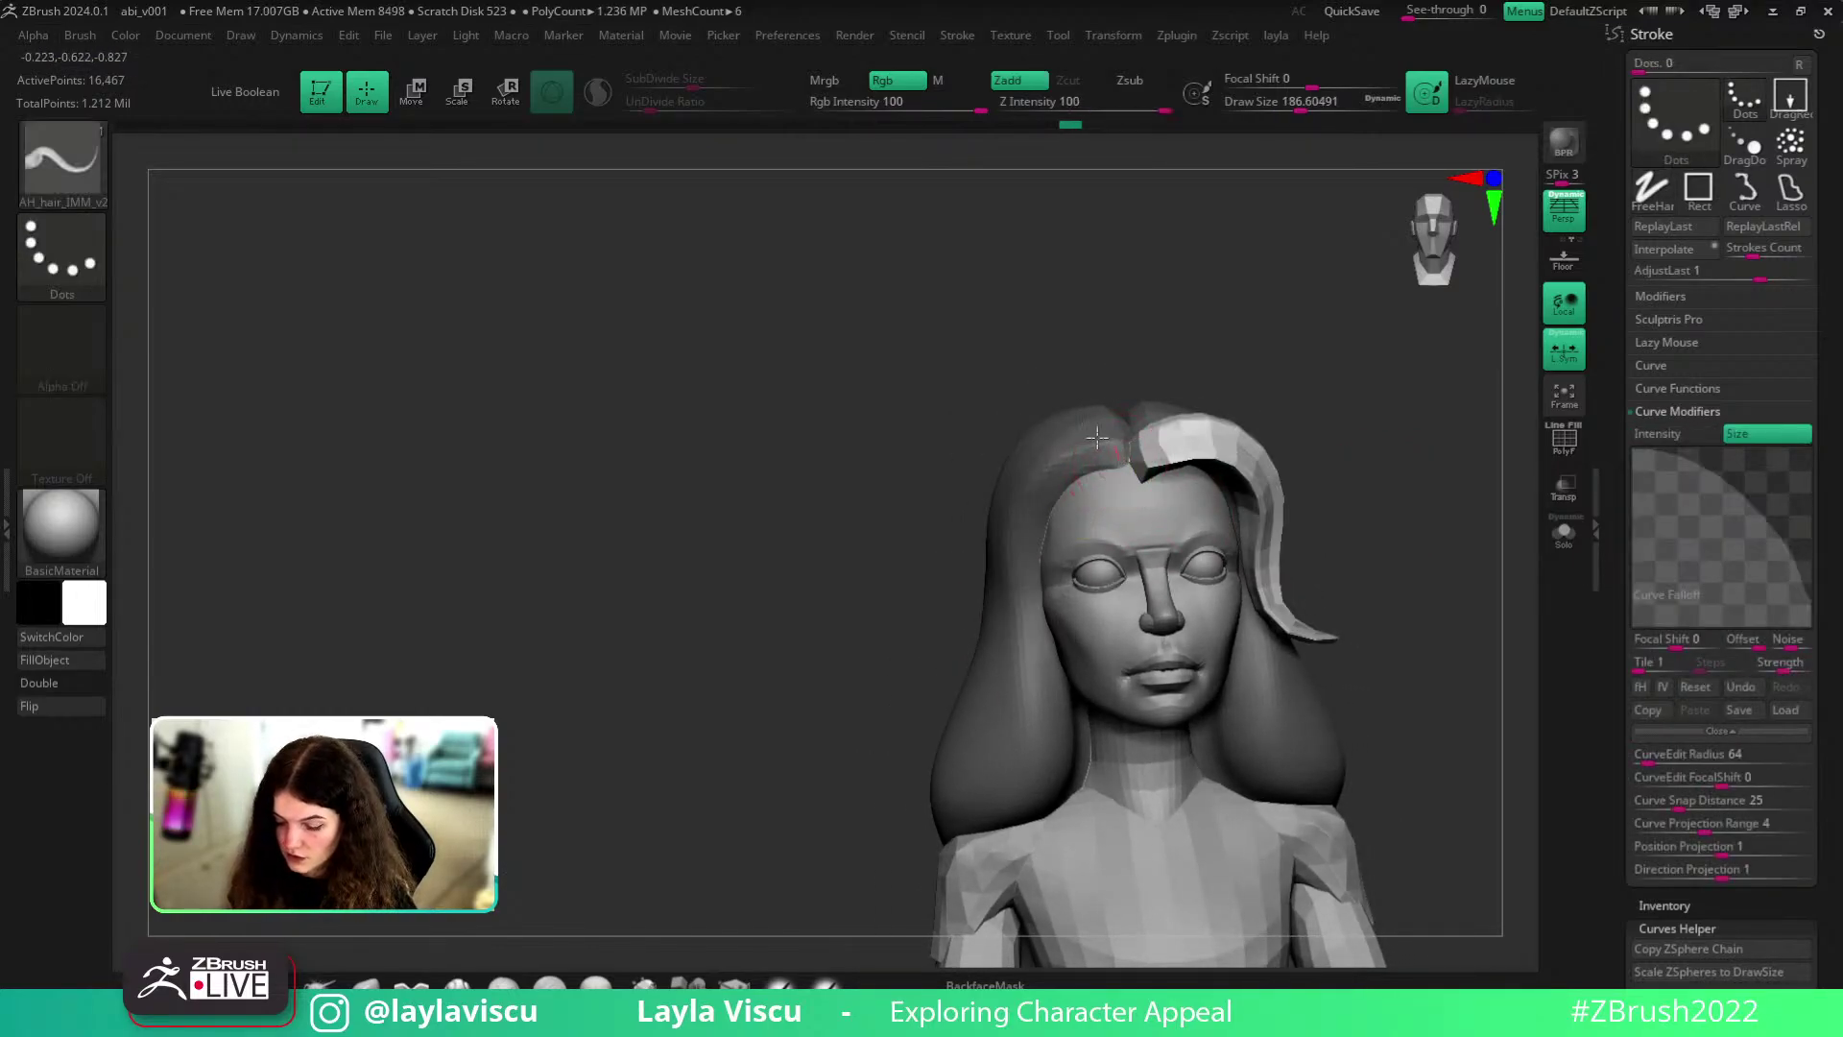
pyautogui.moveTo(1035, 629); pyautogui.dragTo(983, 659)
pyautogui.moveTo(1318, 537)
pyautogui.mouseDown()
pyautogui.moveTo(1431, 508)
pyautogui.moveTo(1416, 541)
pyautogui.mouseUp()
pyautogui.hotkey('ctrl', 'z')
# - Add a second hair strand from the center part down the opposite side of the face, with draw size about 158
pyautogui.press('s')
pyautogui.click(1091, 453)
pyautogui.moveTo(1118, 455); pyautogui.dragTo(1059, 441)
pyautogui.click(993, 631)
pyautogui.moveTo(1391, 485)
pyautogui.mouseDown()
pyautogui.moveTo(1354, 465)
pyautogui.moveTo(1453, 456)
pyautogui.mouseUp()
pyautogui.moveTo(1138, 432); pyautogui.dragTo(1109, 408)
pyautogui.moveTo(1305, 444); pyautogui.dragTo(1150, 534)
pyautogui.moveTo(951, 660); pyautogui.dragTo(1091, 514)
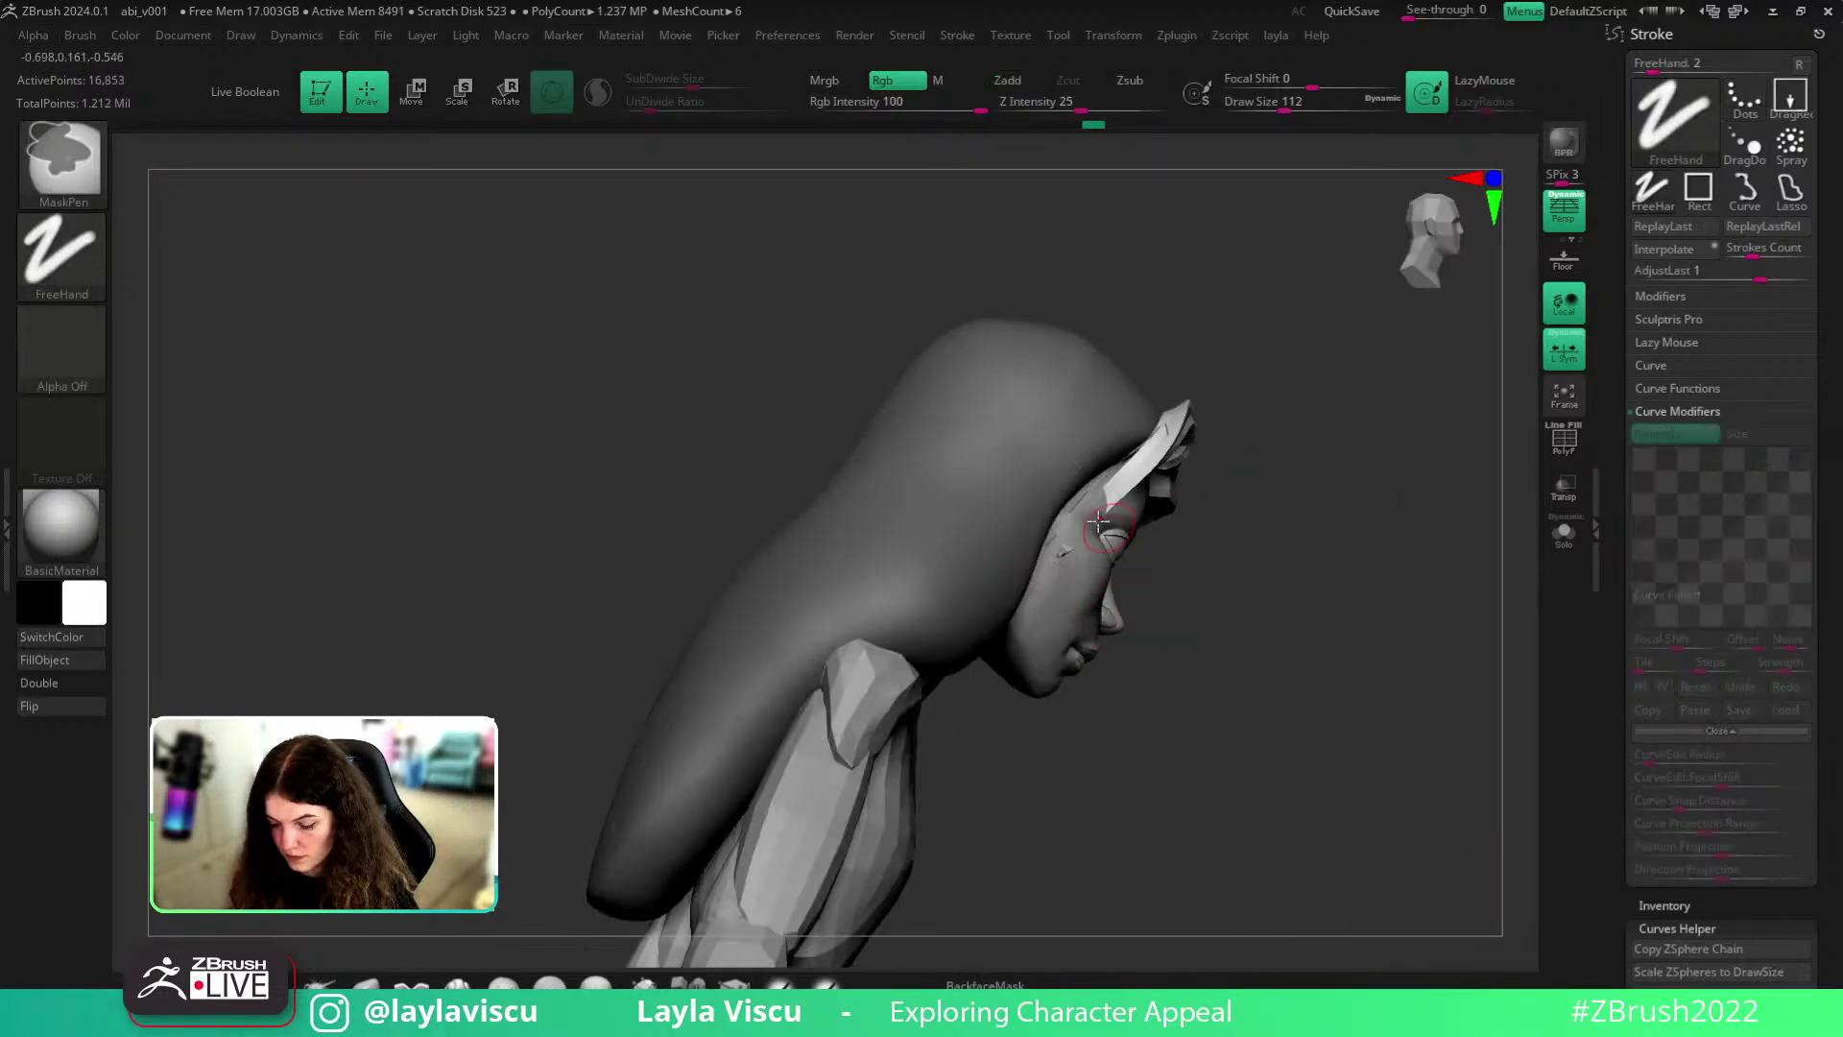
pyautogui.moveTo(1246, 530)
pyautogui.mouseDown()
pyautogui.moveTo(1091, 555)
pyautogui.moveTo(1398, 424)
pyautogui.moveTo(991, 605)
pyautogui.moveTo(1415, 538)
pyautogui.mouseUp()
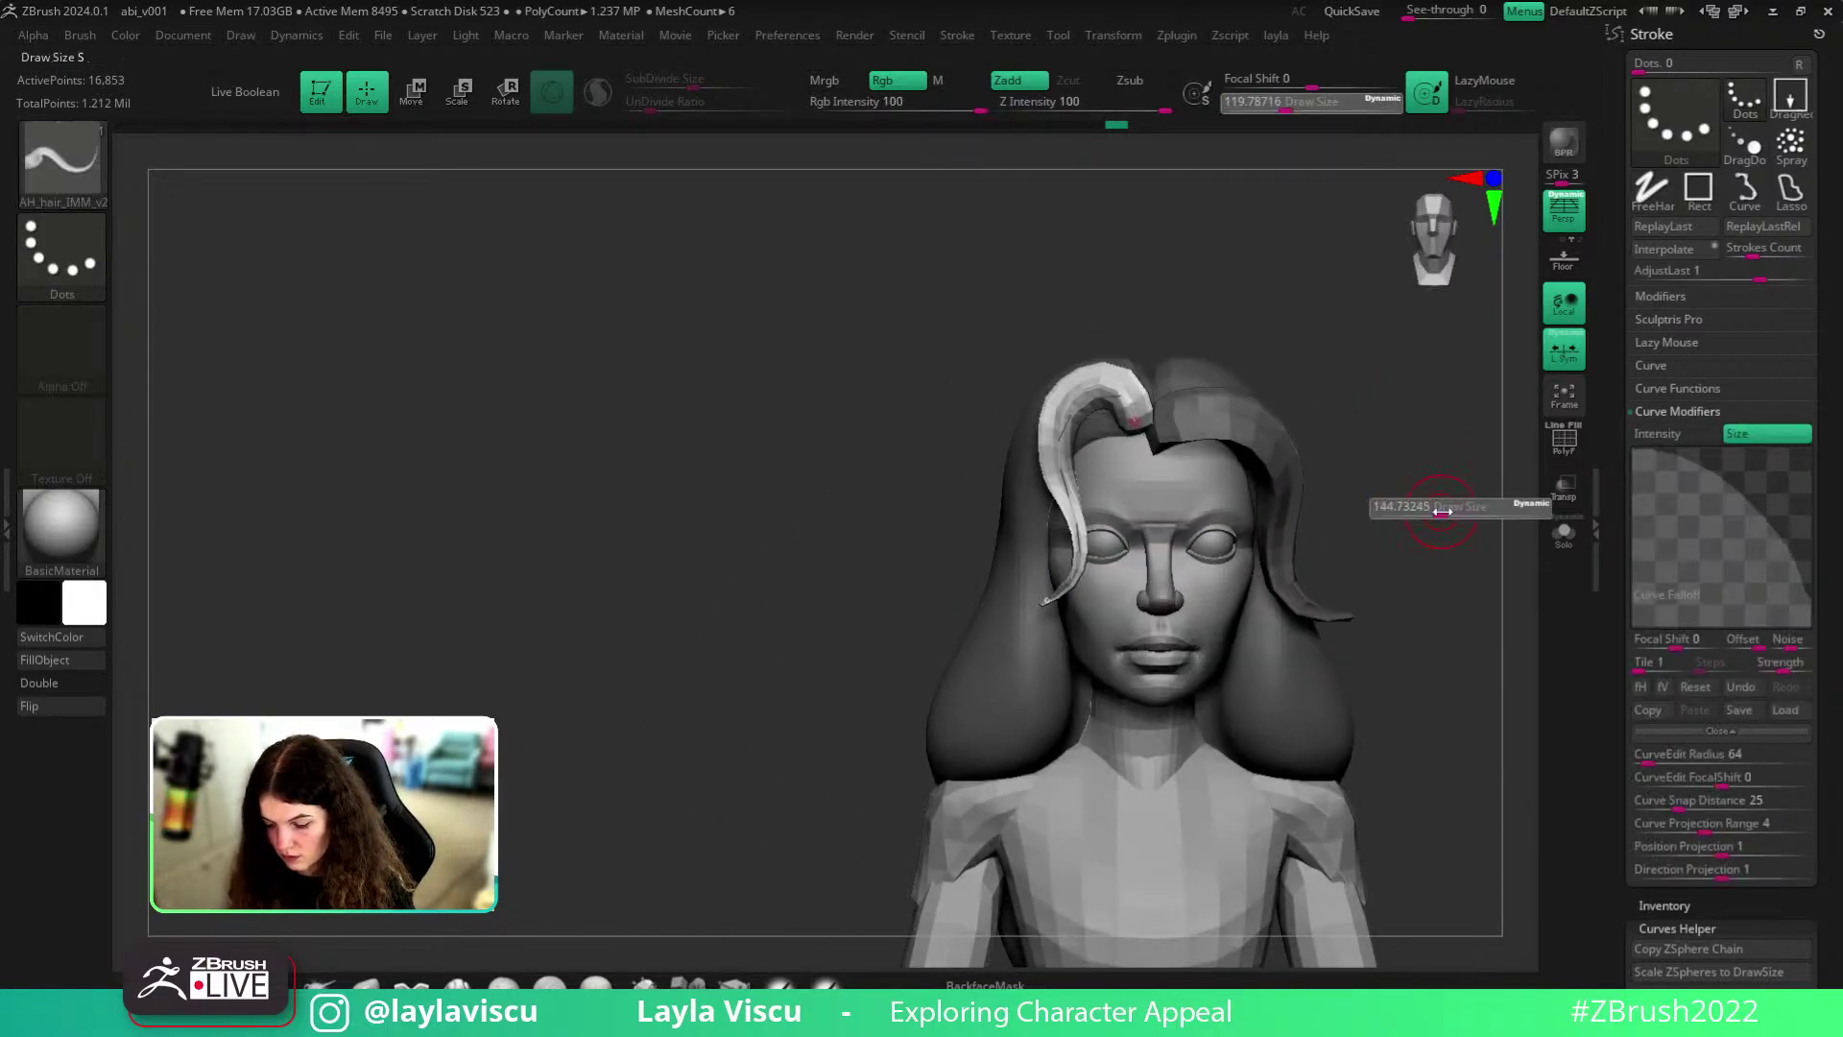
pyautogui.moveTo(1352, 422); pyautogui.dragTo(1407, 418)
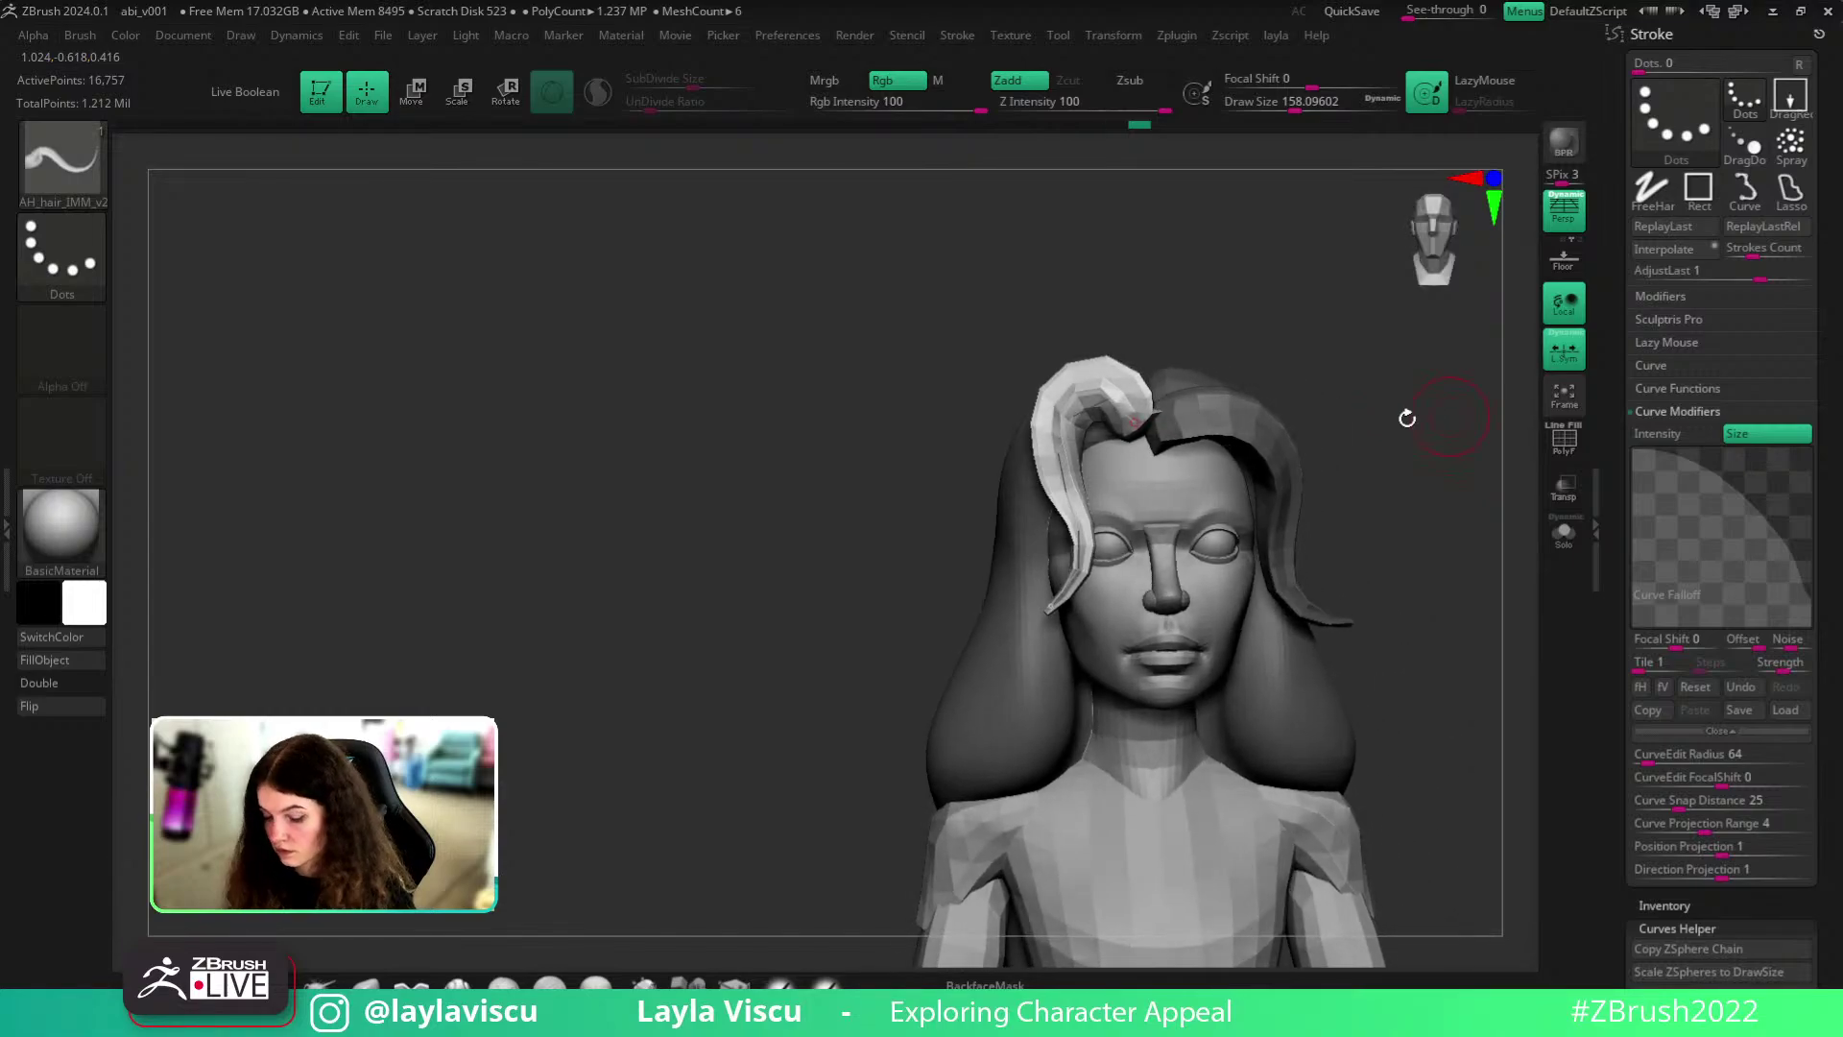
# - Try to bend the new strand's tip outward by adjusting its curve, then undo the attempts
pyautogui.click(1662, 411)
pyautogui.click(1716, 387)
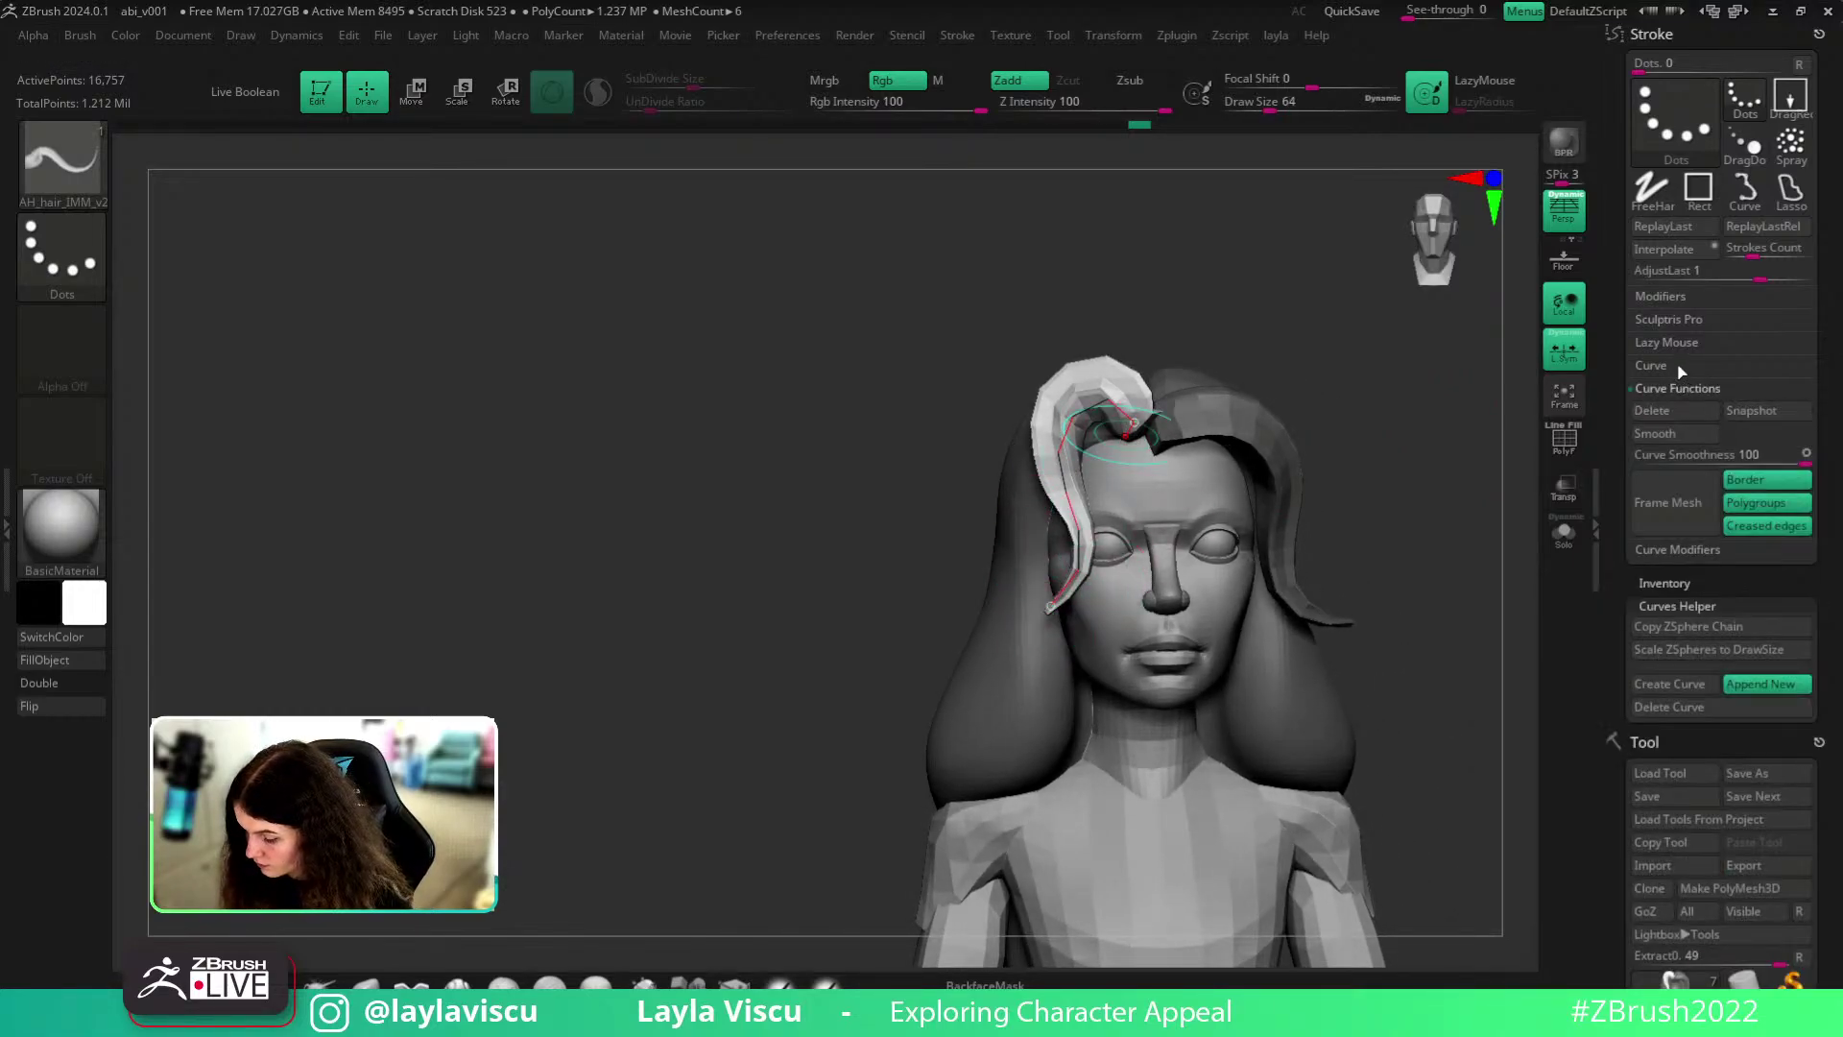
pyautogui.click(1677, 366)
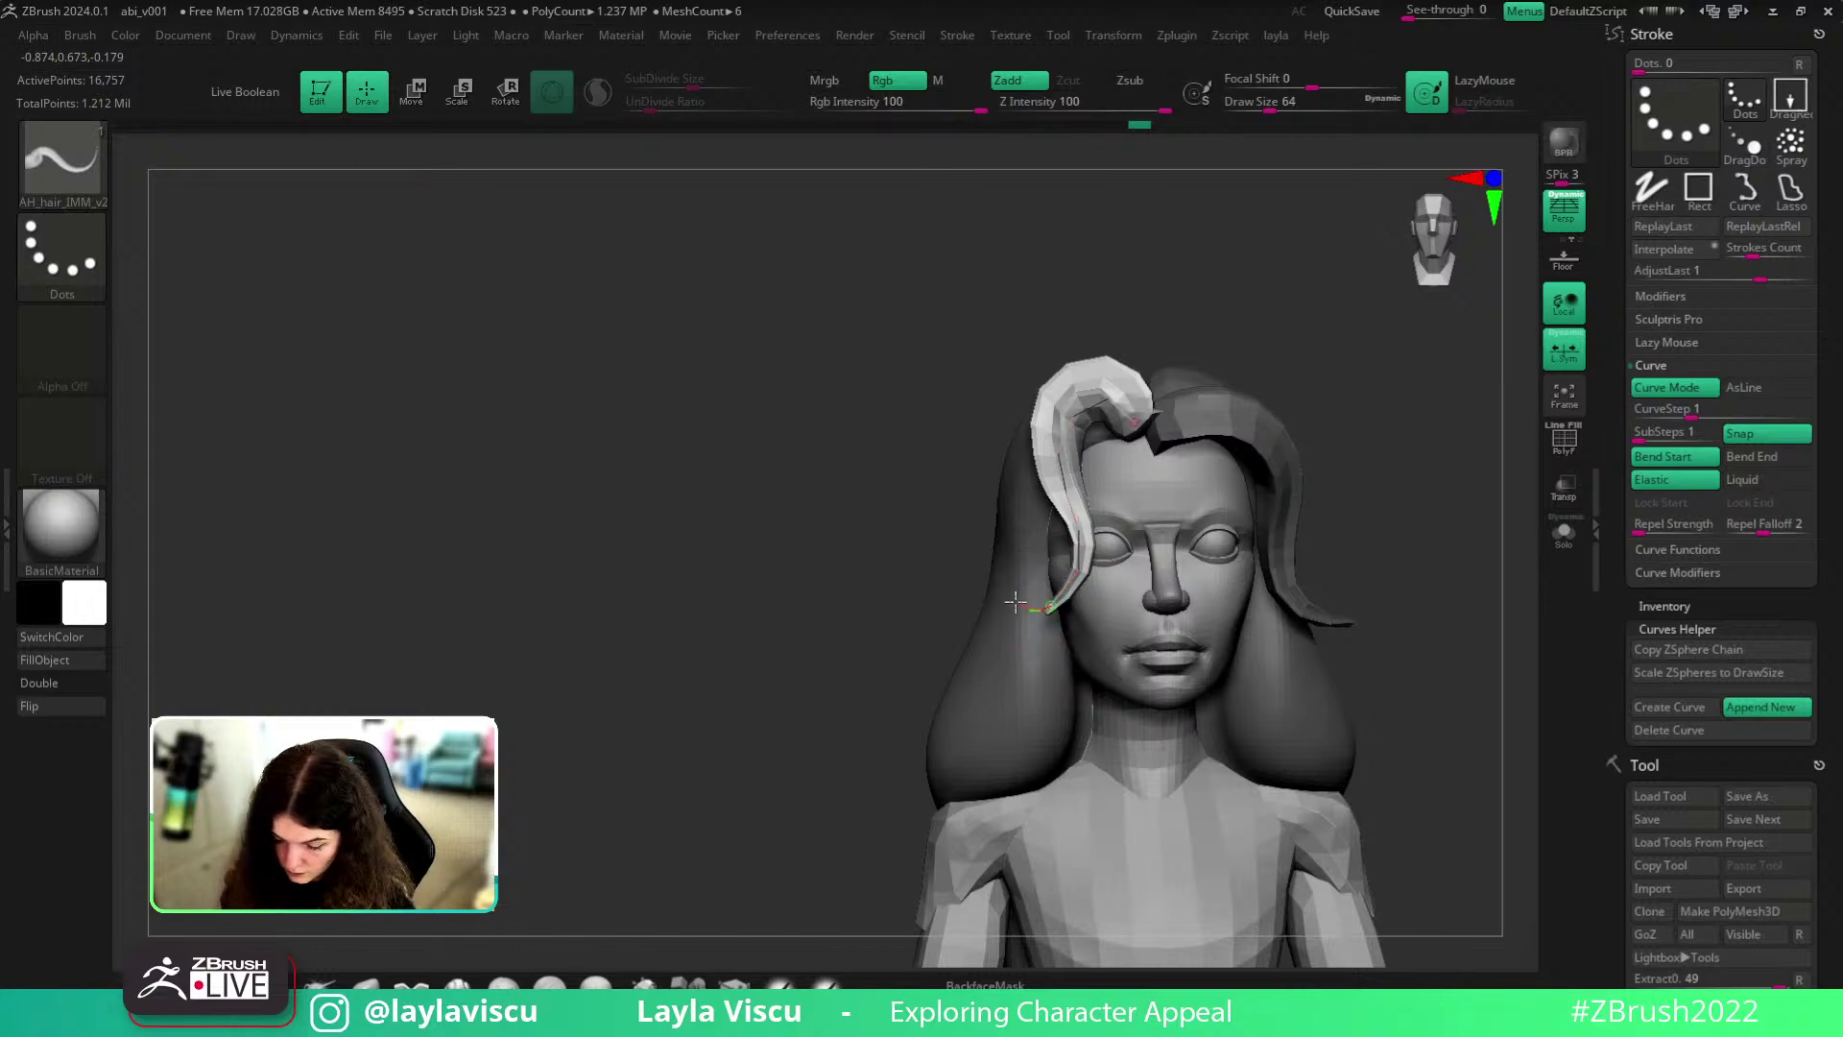
pyautogui.hotkey('ctrl', 'z')
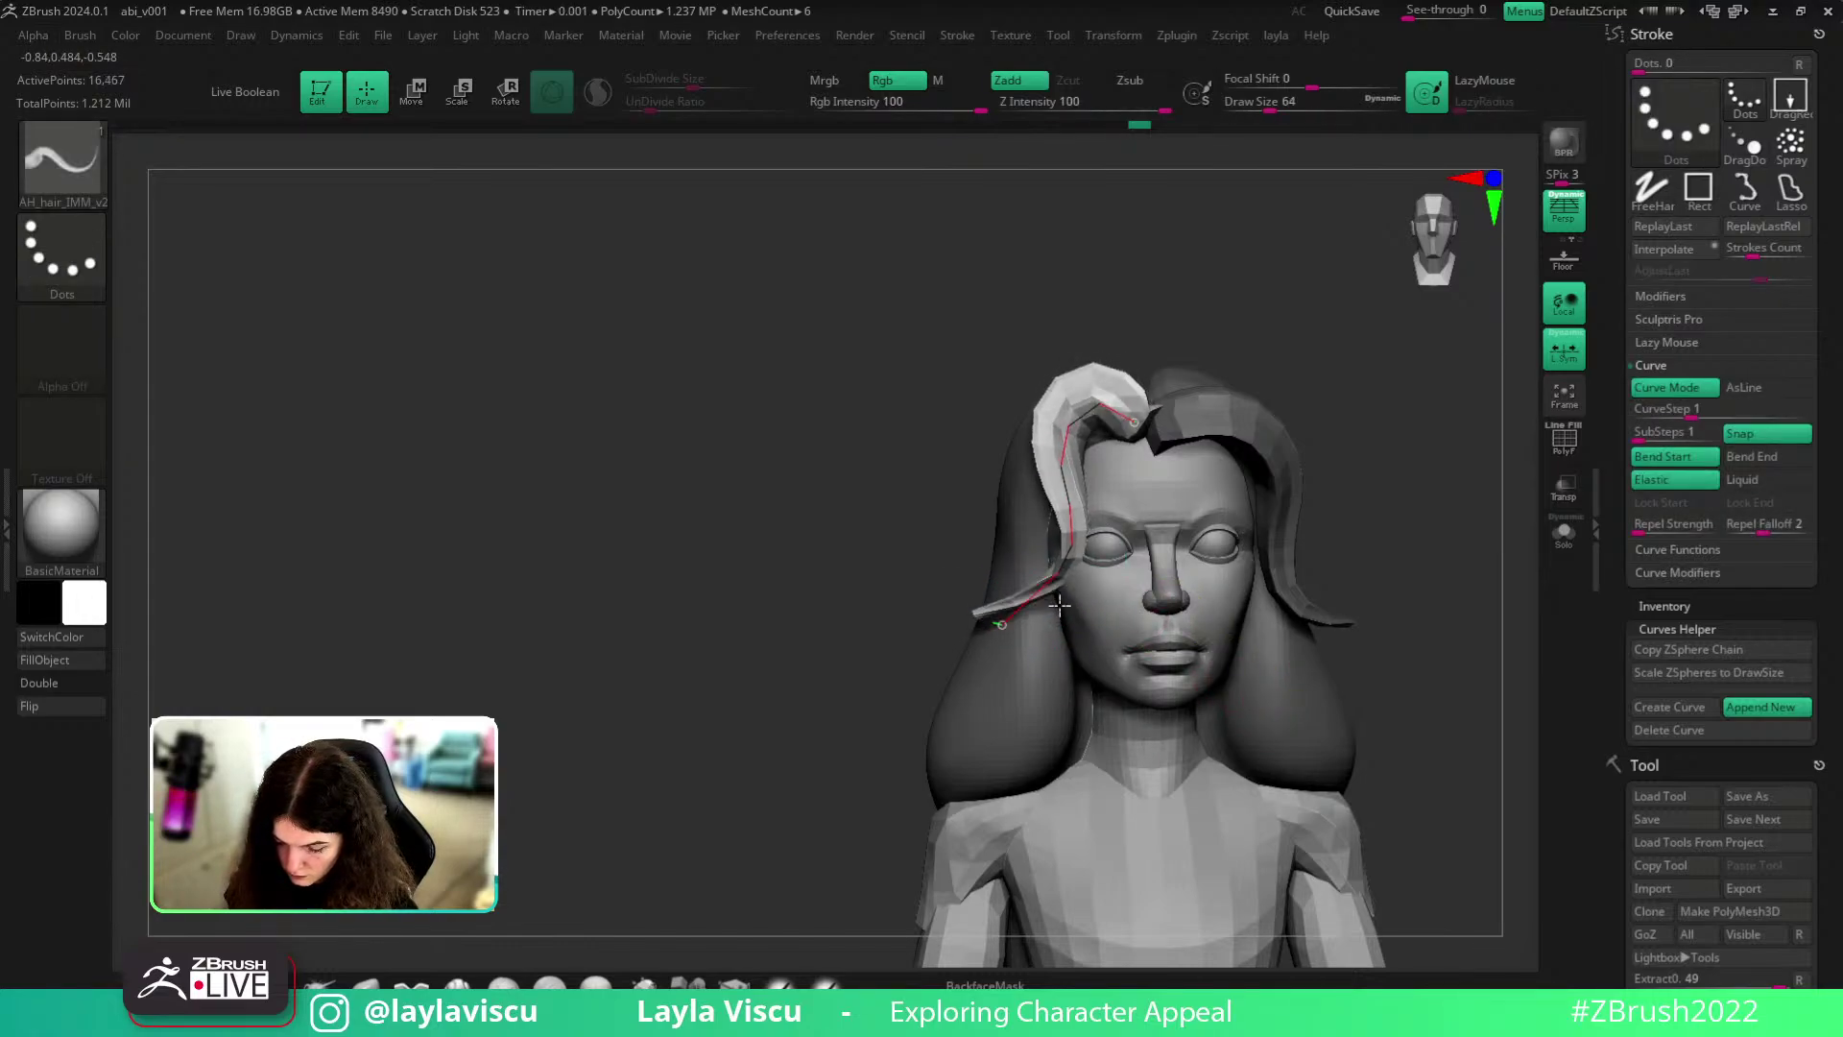
pyautogui.moveTo(1035, 606); pyautogui.dragTo(1067, 640)
pyautogui.hotkey('ctrl', 'z')
pyautogui.hotkey('ctrl', 'z')
# - Switch to the Move brush, turn off BackfaceMask and pull the new strand's lower part away from the face
pyautogui.moveTo(1406, 493)
pyautogui.mouseDown()
pyautogui.moveTo(1443, 506)
pyautogui.moveTo(1381, 492)
pyautogui.mouseUp()
pyautogui.press('b')
pyautogui.press('m')
pyautogui.press('v')
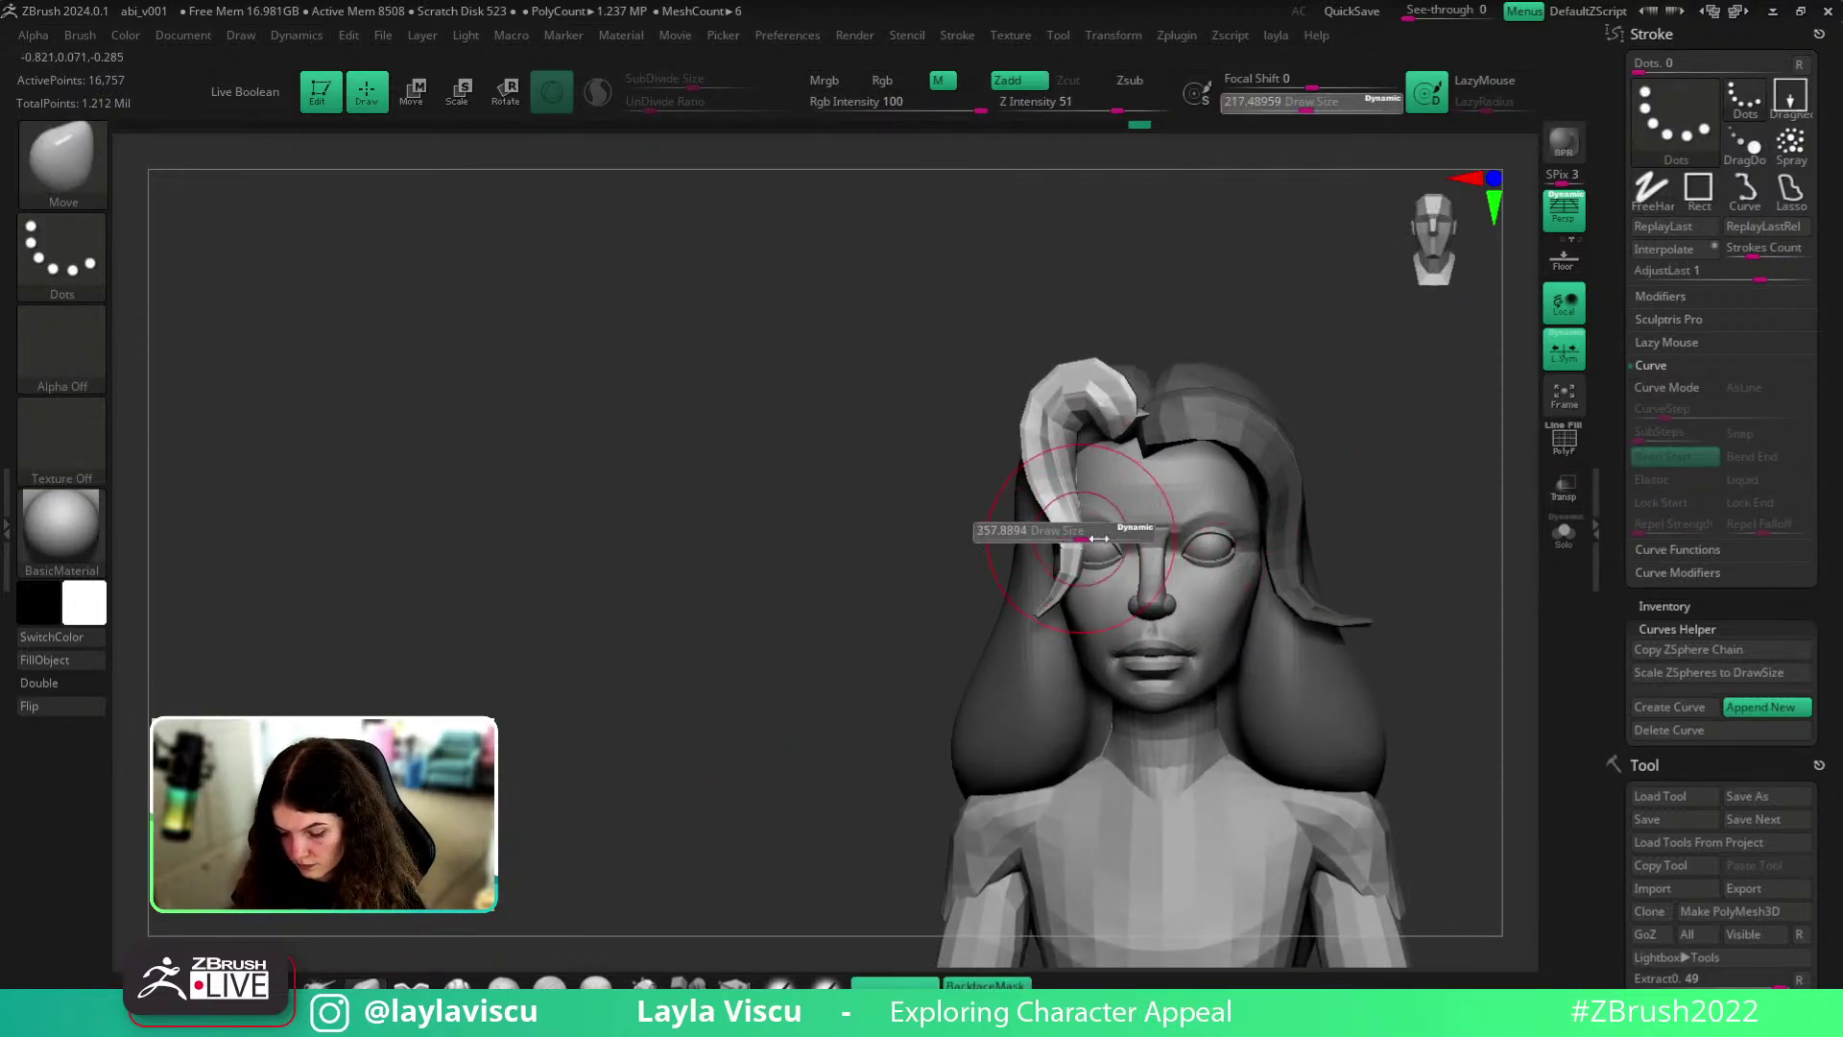
pyautogui.click(1028, 983)
pyautogui.moveTo(1076, 549); pyautogui.dragTo(1052, 548)
# - Reshape the new strand's root at the center part and its arch, with draw sizes of about 415 and 228
pyautogui.moveTo(1386, 498); pyautogui.dragTo(1368, 487)
pyautogui.press('s')
pyautogui.moveTo(1159, 445); pyautogui.dragTo(1137, 445)
pyautogui.moveTo(1300, 362); pyautogui.dragTo(1296, 305)
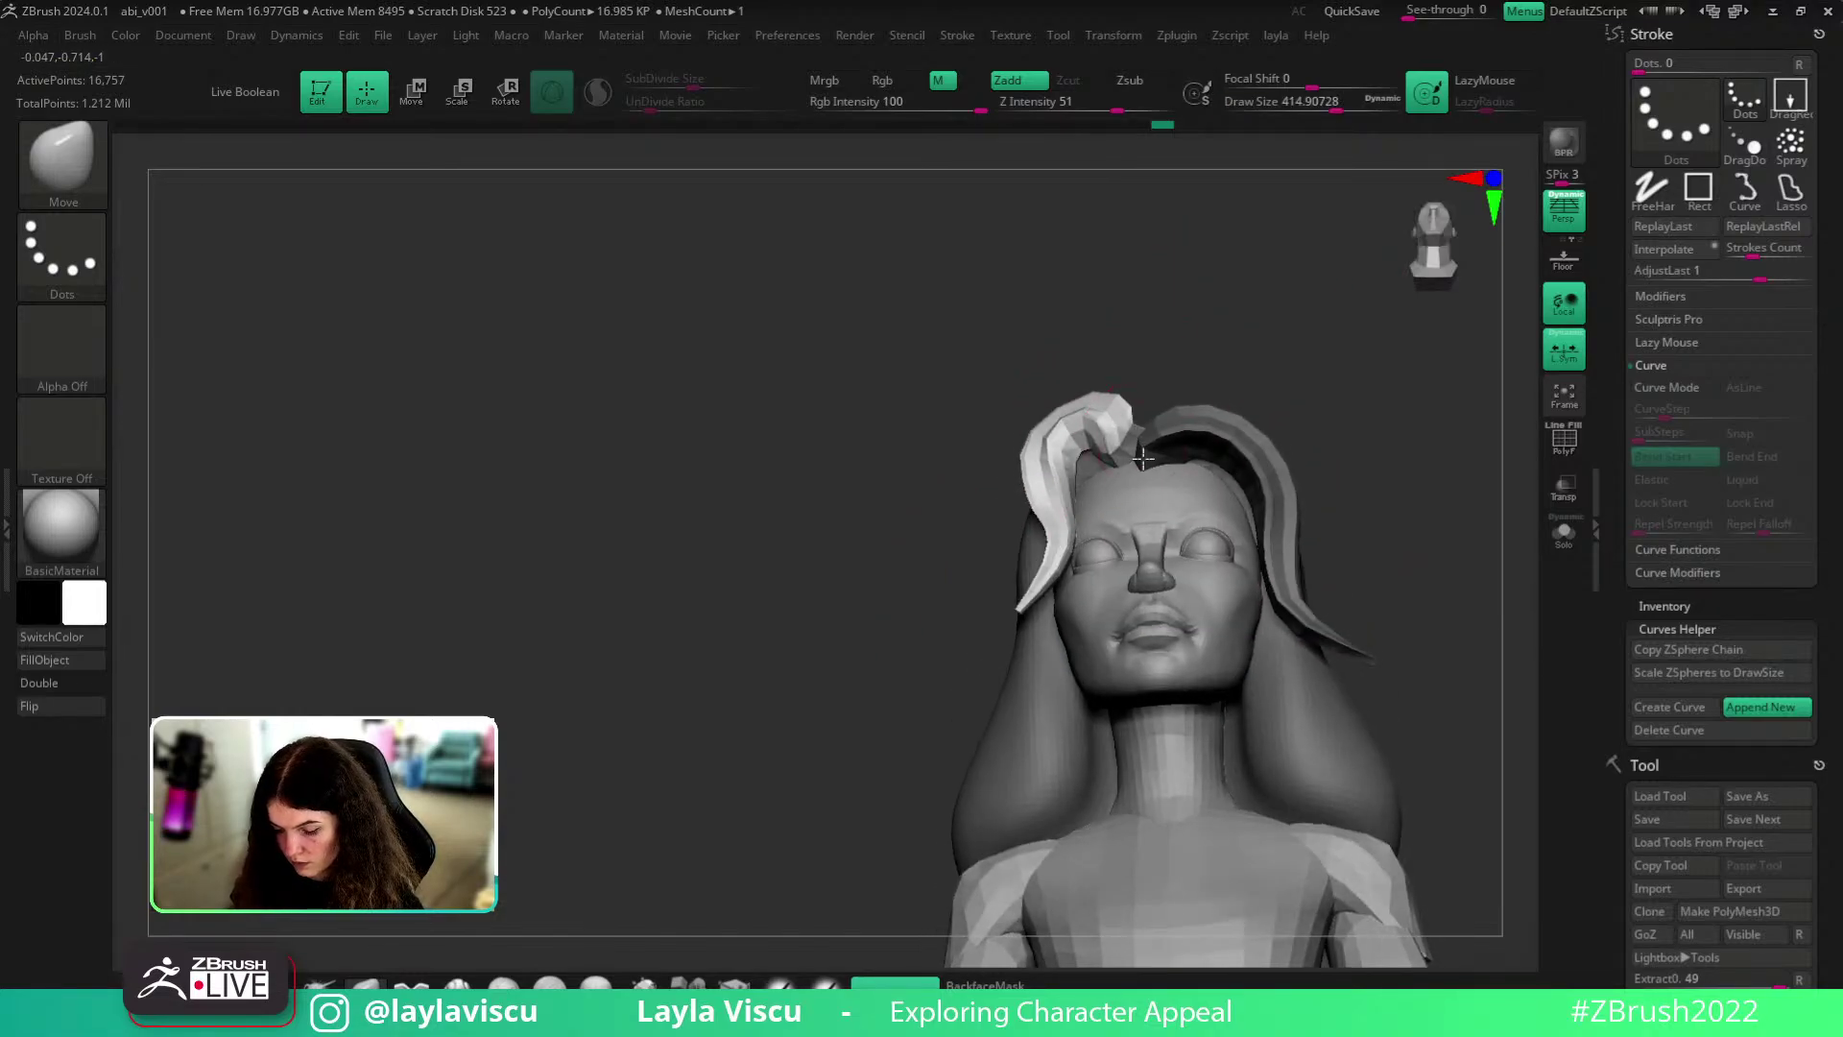
pyautogui.moveTo(1137, 436); pyautogui.dragTo(1146, 486)
pyautogui.moveTo(1317, 357)
pyautogui.mouseDown()
pyautogui.moveTo(1275, 401)
pyautogui.moveTo(1299, 423)
pyautogui.moveTo(1217, 420)
pyautogui.mouseUp()
pyautogui.press('s')
pyautogui.press('s')
pyautogui.moveTo(1106, 414)
pyautogui.mouseDown()
pyautogui.moveTo(1120, 385)
pyautogui.moveTo(1107, 408)
pyautogui.mouseUp()
pyautogui.press('s')
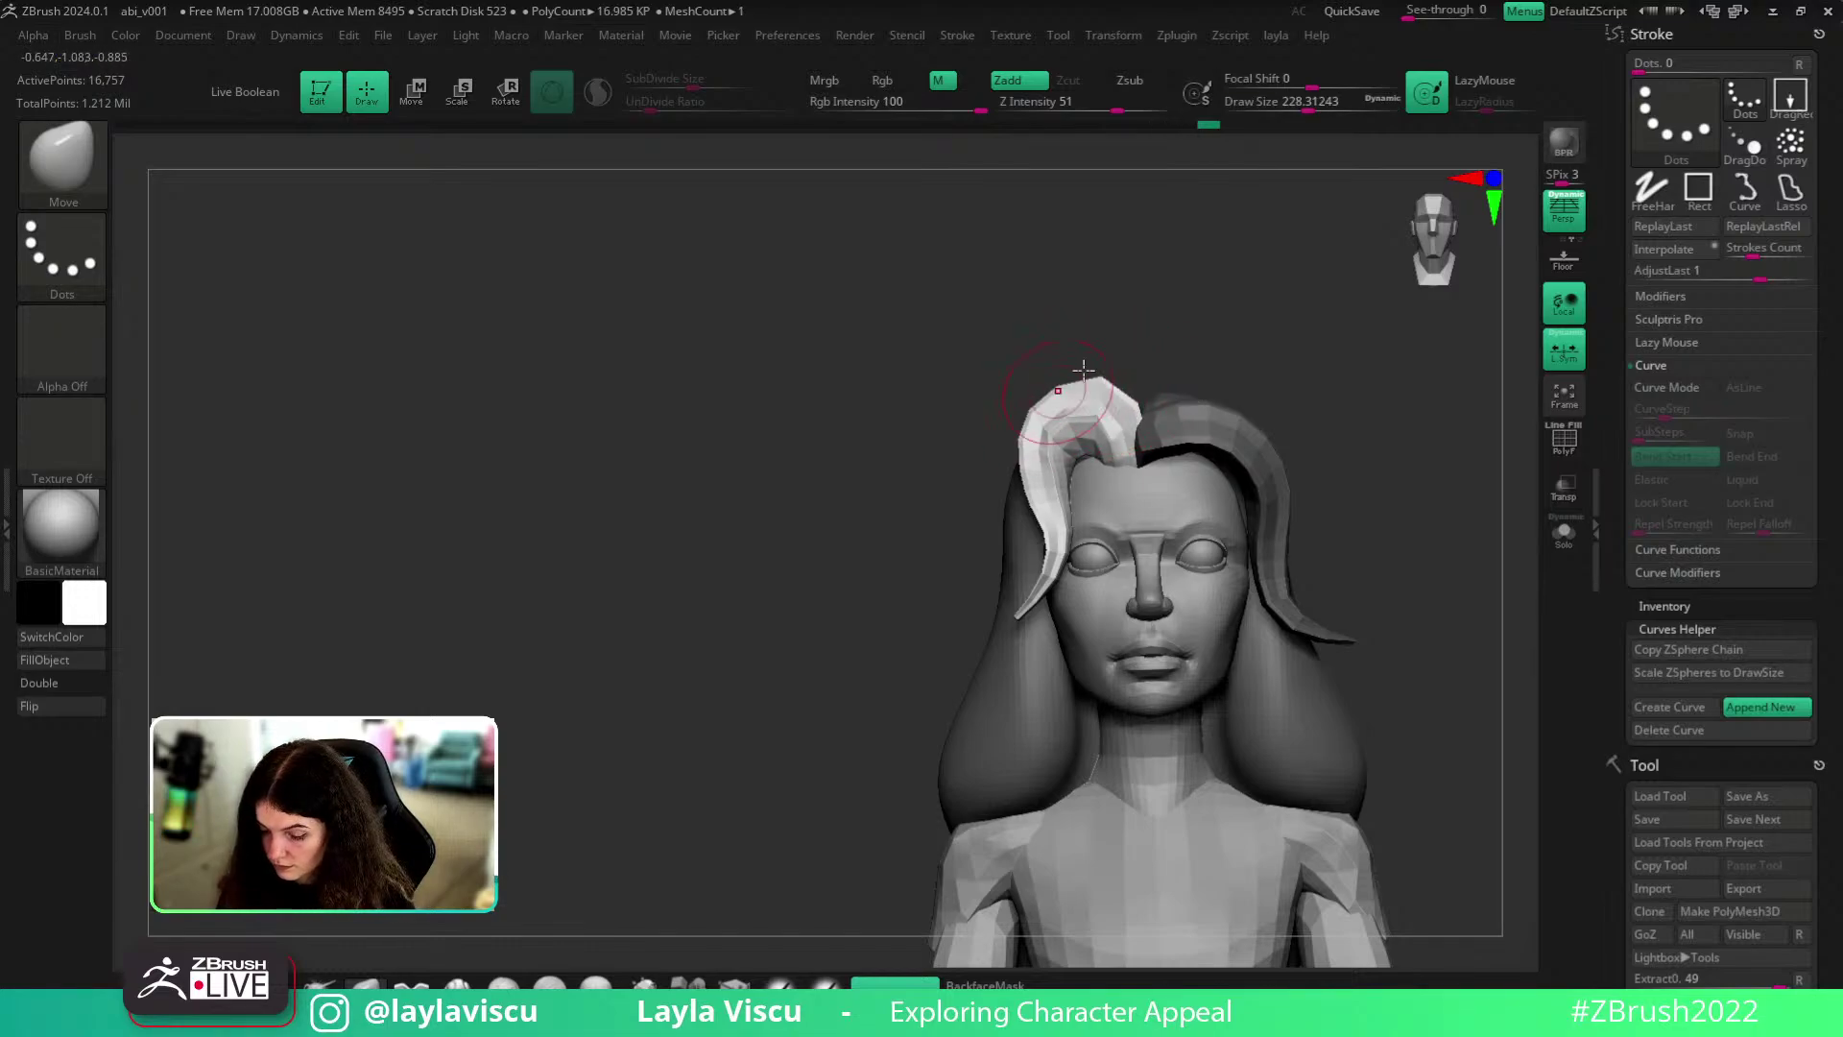
pyautogui.moveTo(1121, 321); pyautogui.dragTo(1077, 401, button='right')
# - Twist the new strand's tip outward with the Spiral brush at draw size about 228
pyautogui.press('b')
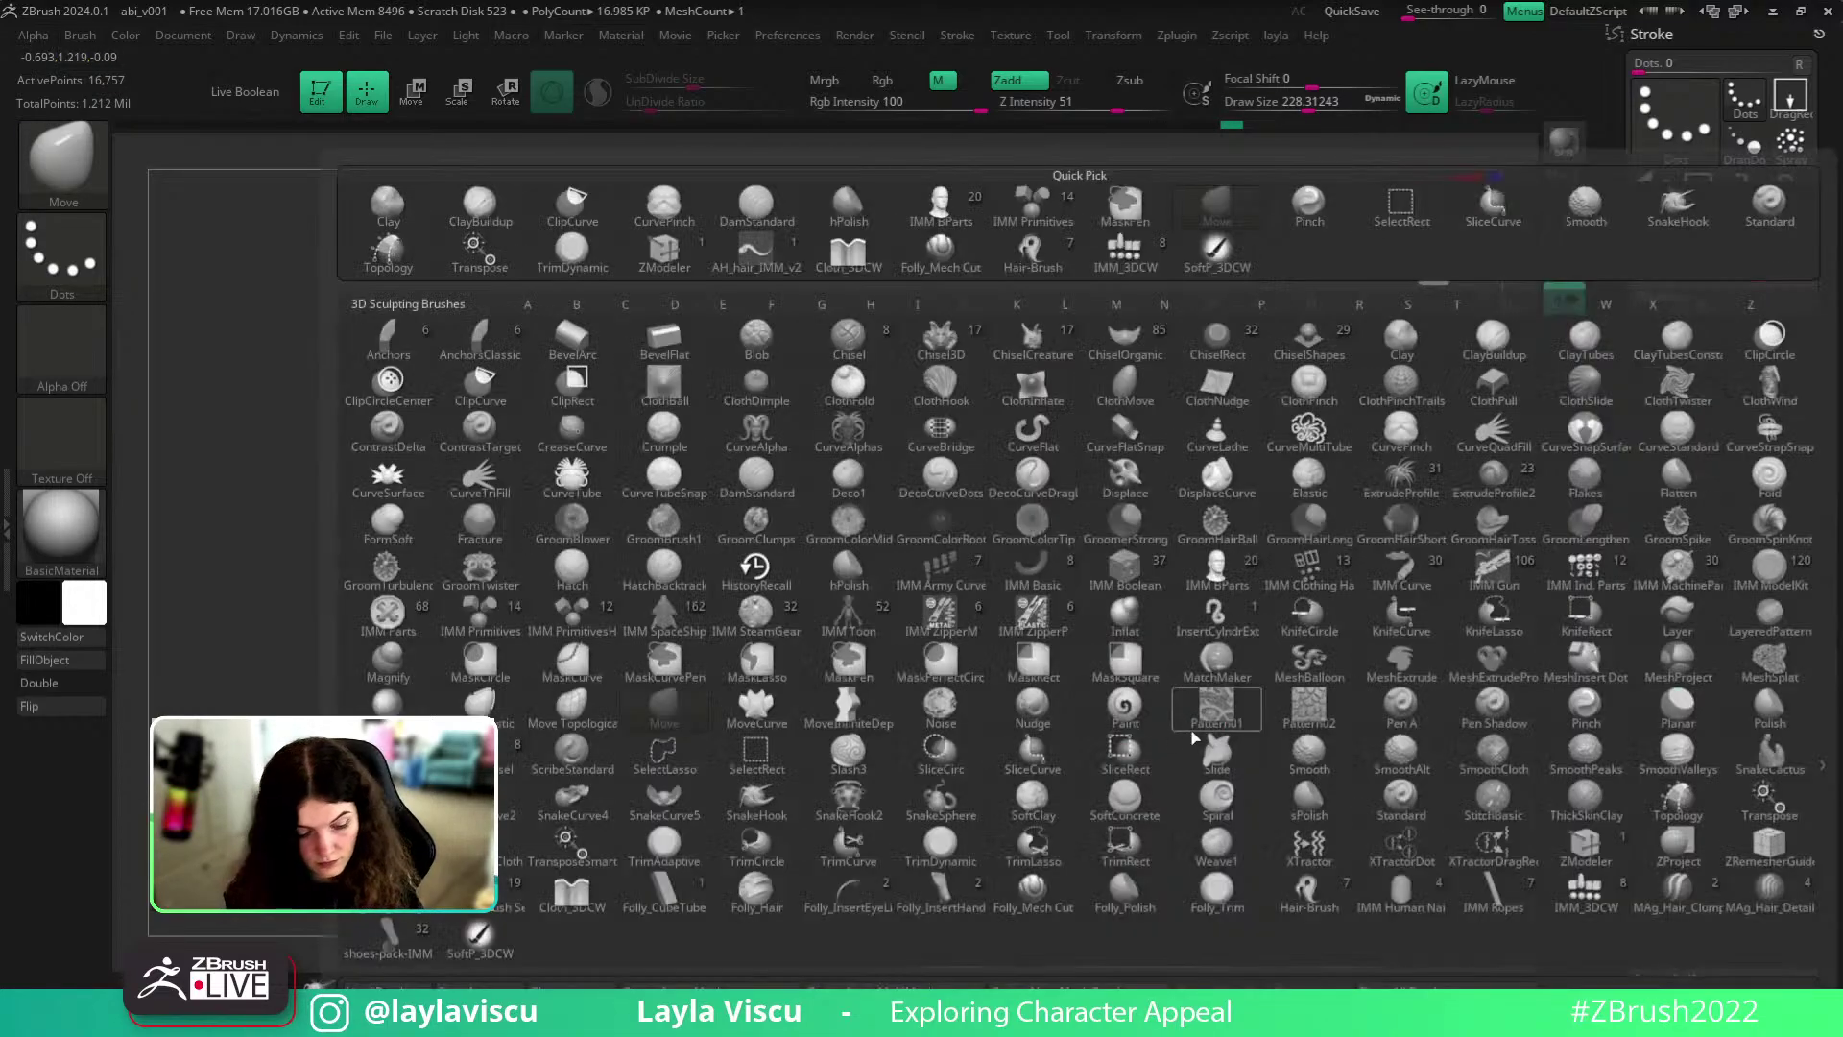
pyautogui.press('t')
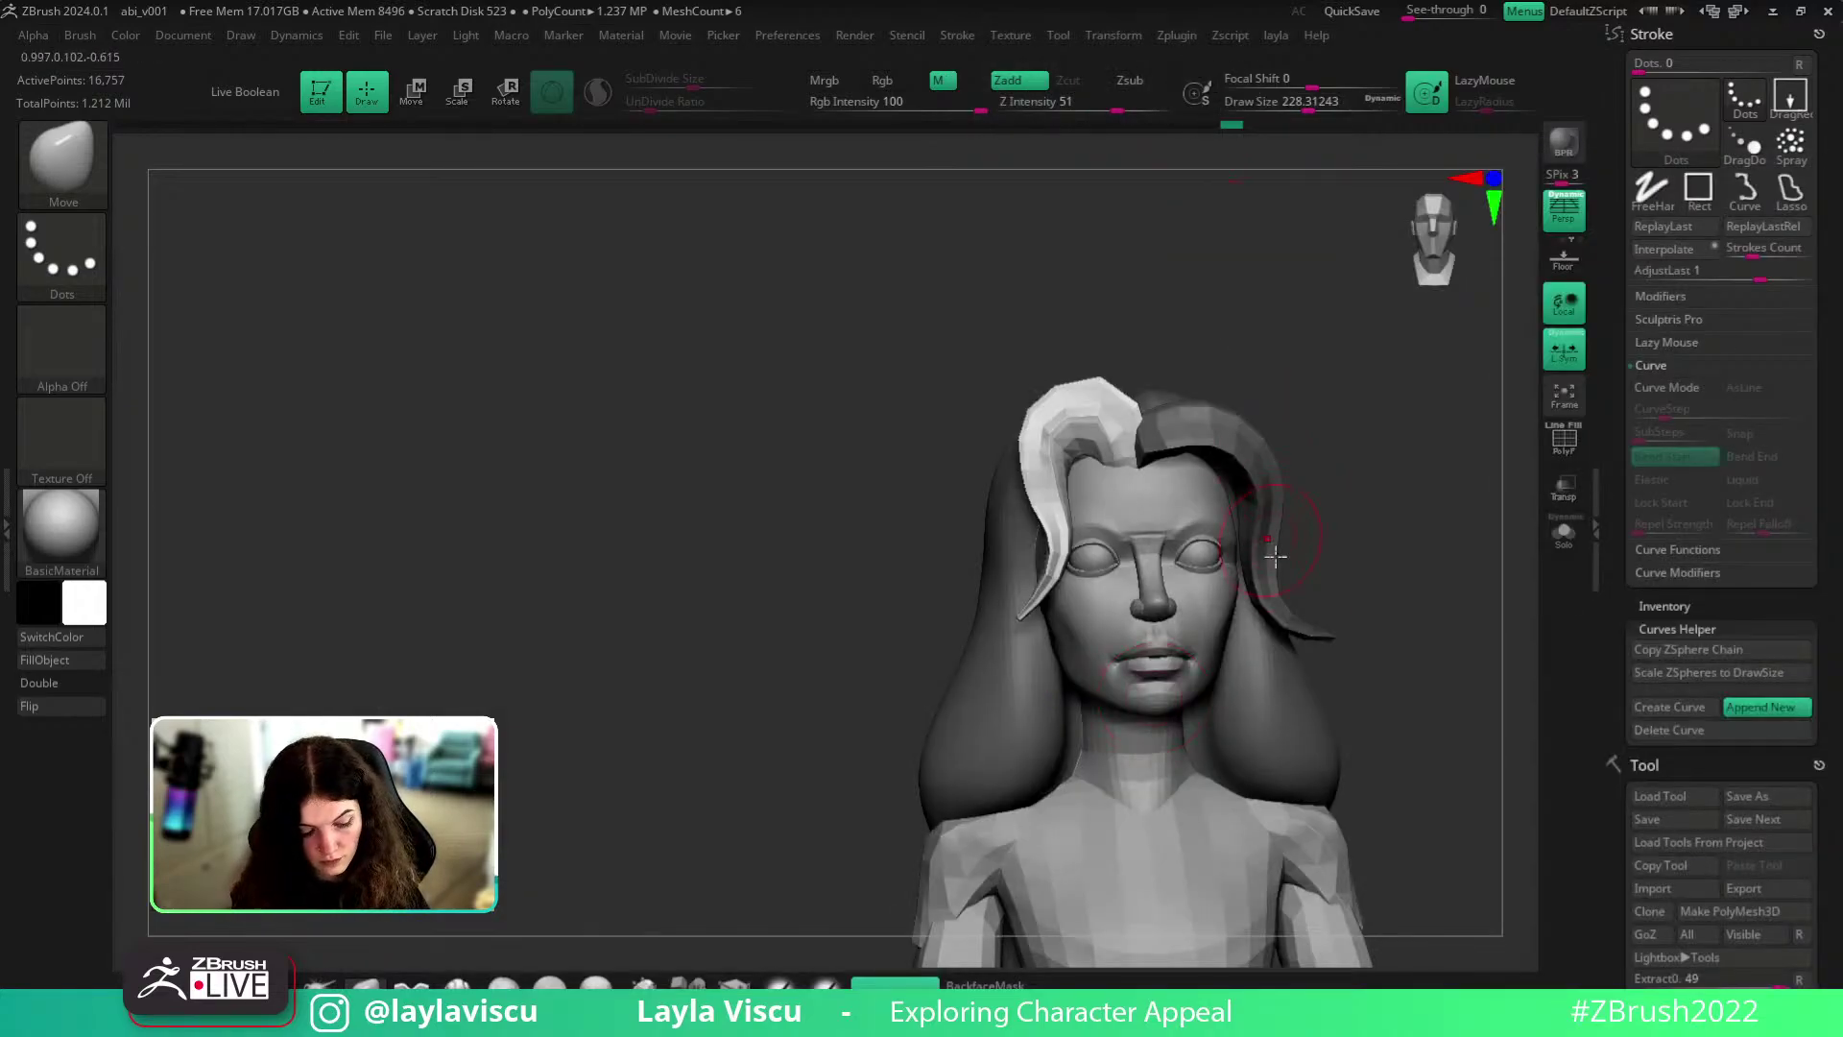
pyautogui.press('b')
pyautogui.press('s')
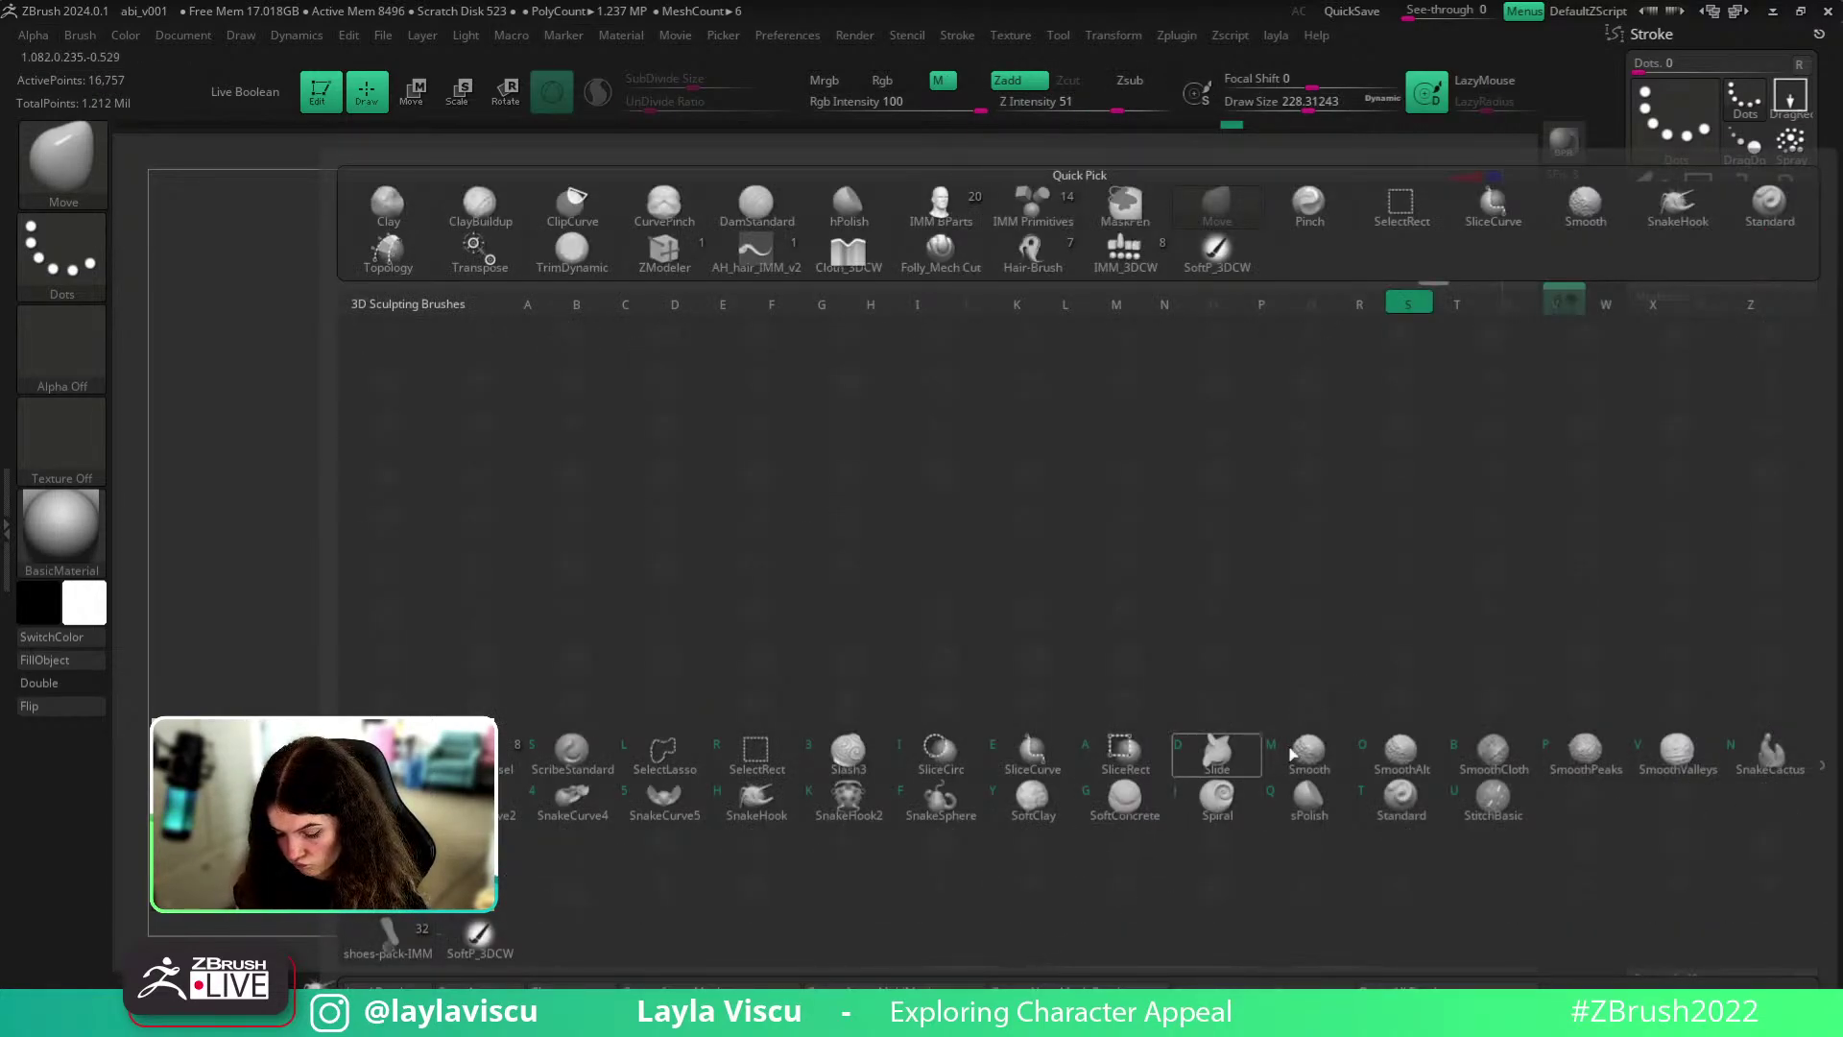
pyautogui.click(1218, 798)
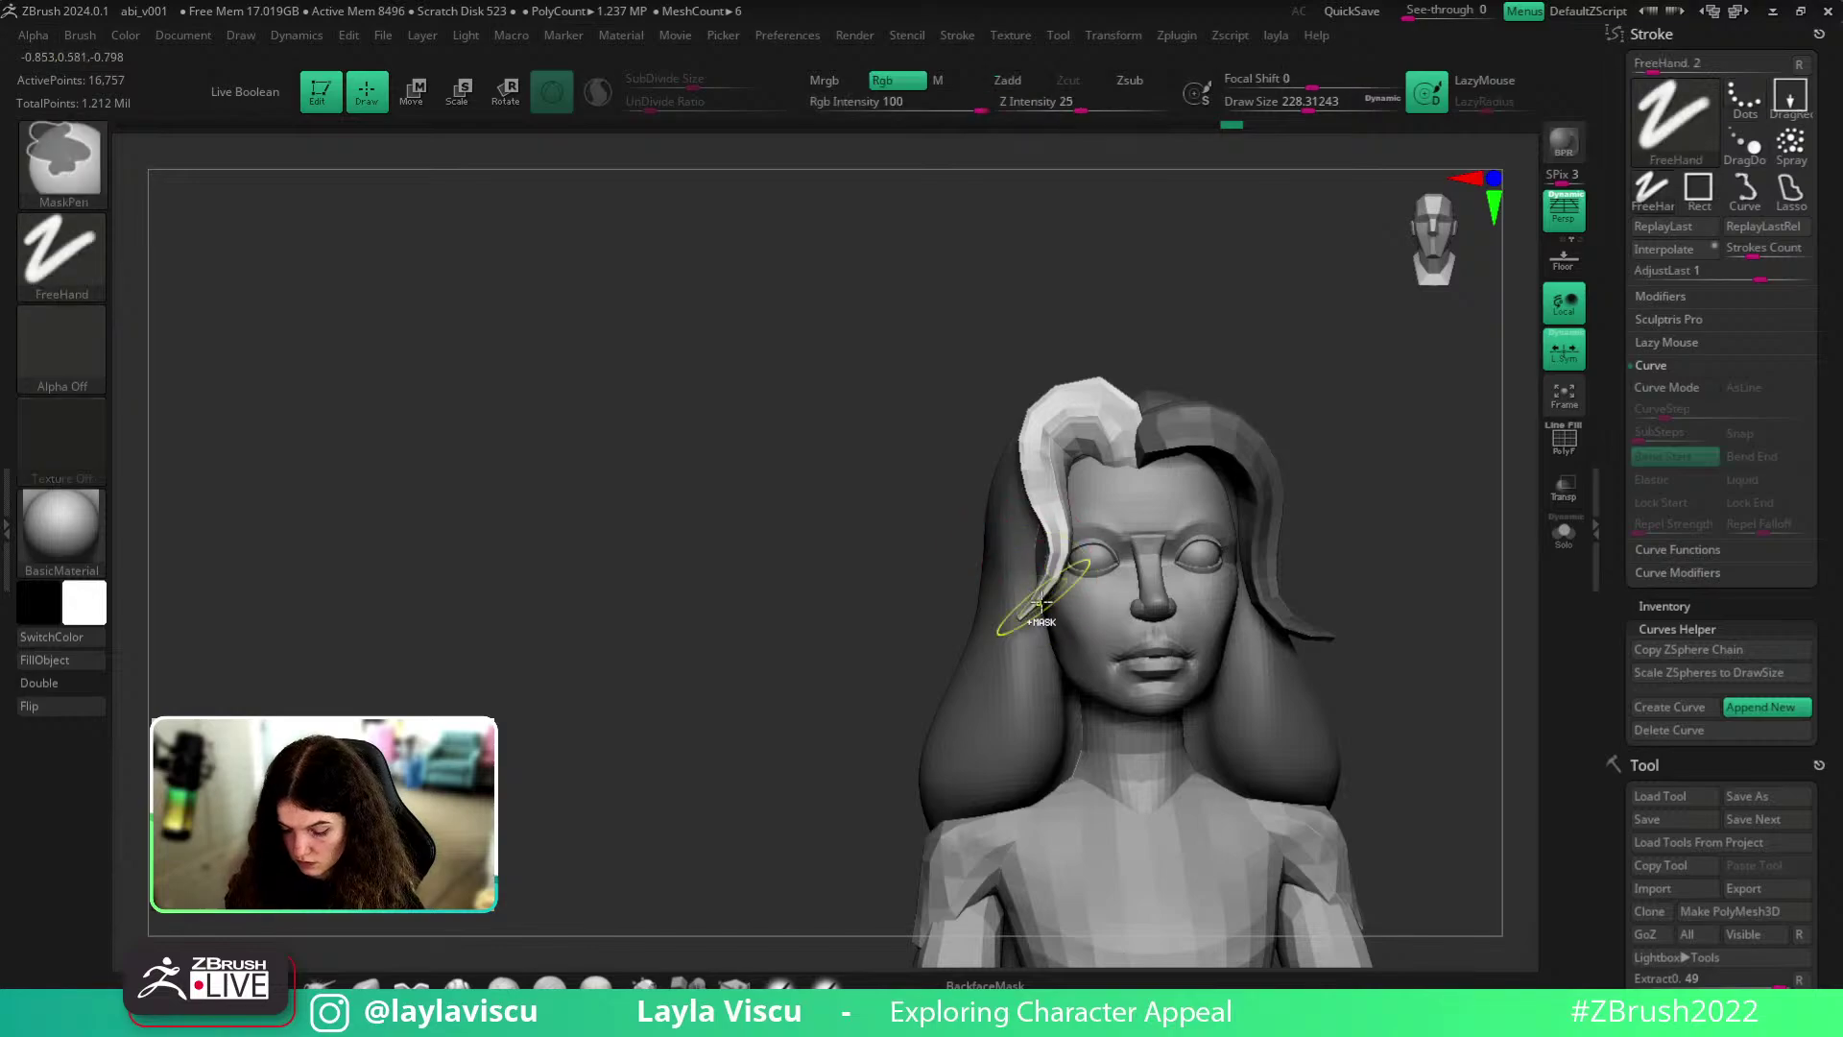
pyautogui.moveTo(1029, 606); pyautogui.dragTo(1032, 589)
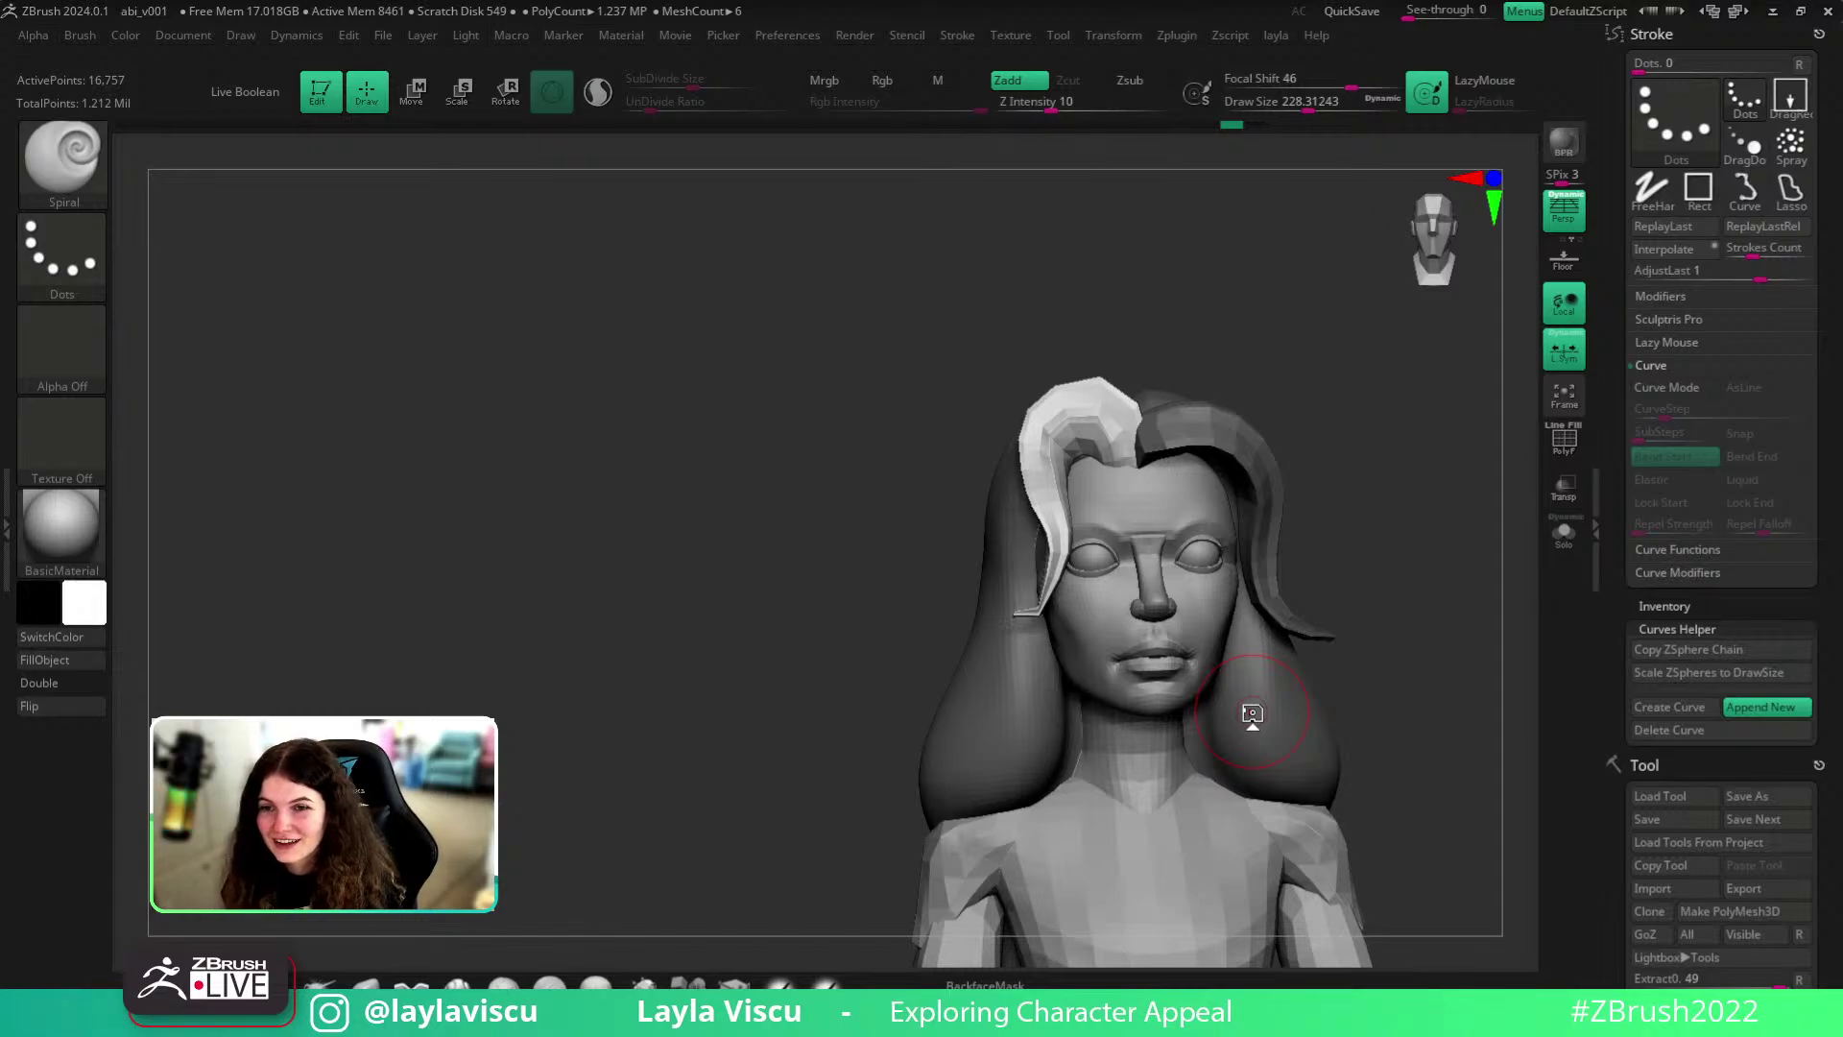
pyautogui.moveTo(1398, 559)
pyautogui.mouseDown()
pyautogui.moveTo(1421, 633)
pyautogui.moveTo(1402, 634)
pyautogui.moveTo(1411, 601)
pyautogui.moveTo(1451, 557)
pyautogui.moveTo(1431, 572)
pyautogui.moveTo(1431, 552)
pyautogui.moveTo(1437, 592)
pyautogui.moveTo(1399, 605)
pyautogui.moveTo(1391, 666)
pyautogui.moveTo(1410, 567)
pyautogui.moveTo(1514, 543)
pyautogui.moveTo(1386, 650)
pyautogui.mouseUp()
# - Push the new strand back toward the face from the side view using the Move brush at draw size about 257
pyautogui.click(366, 984)
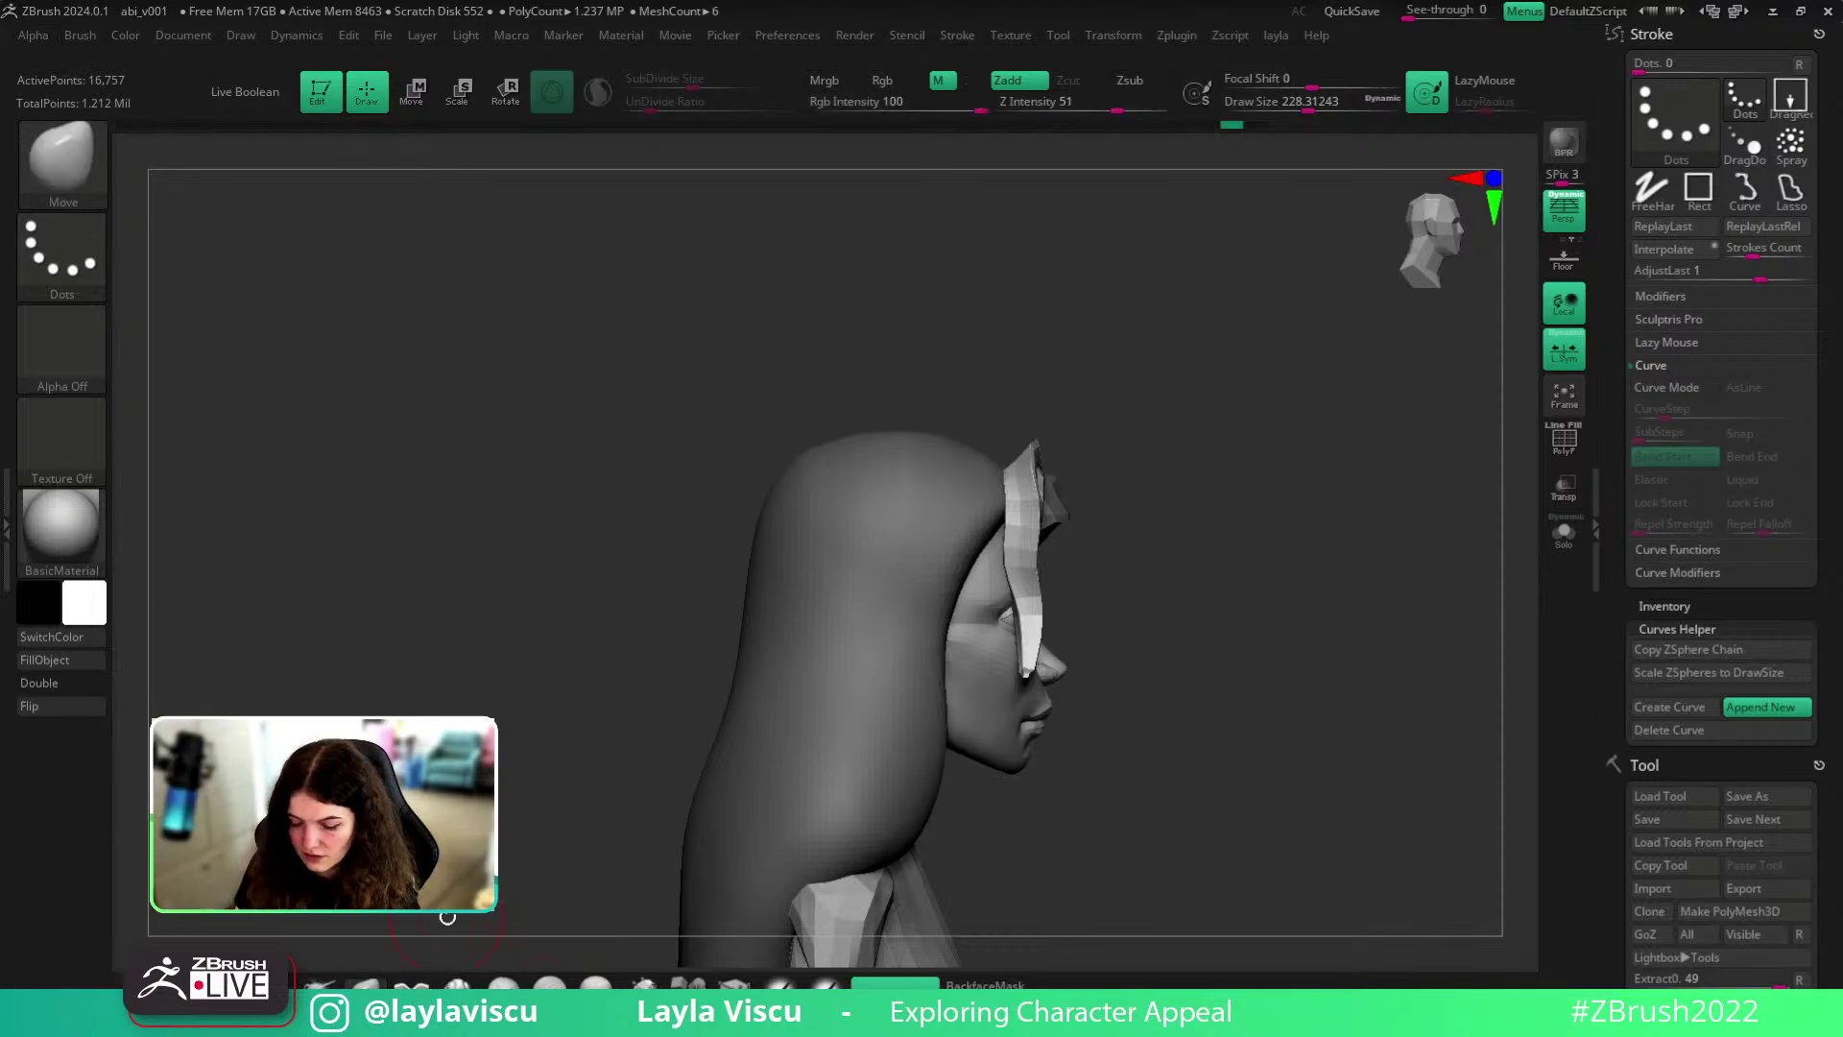
pyautogui.press('s')
pyautogui.press('s')
pyautogui.click(1028, 624)
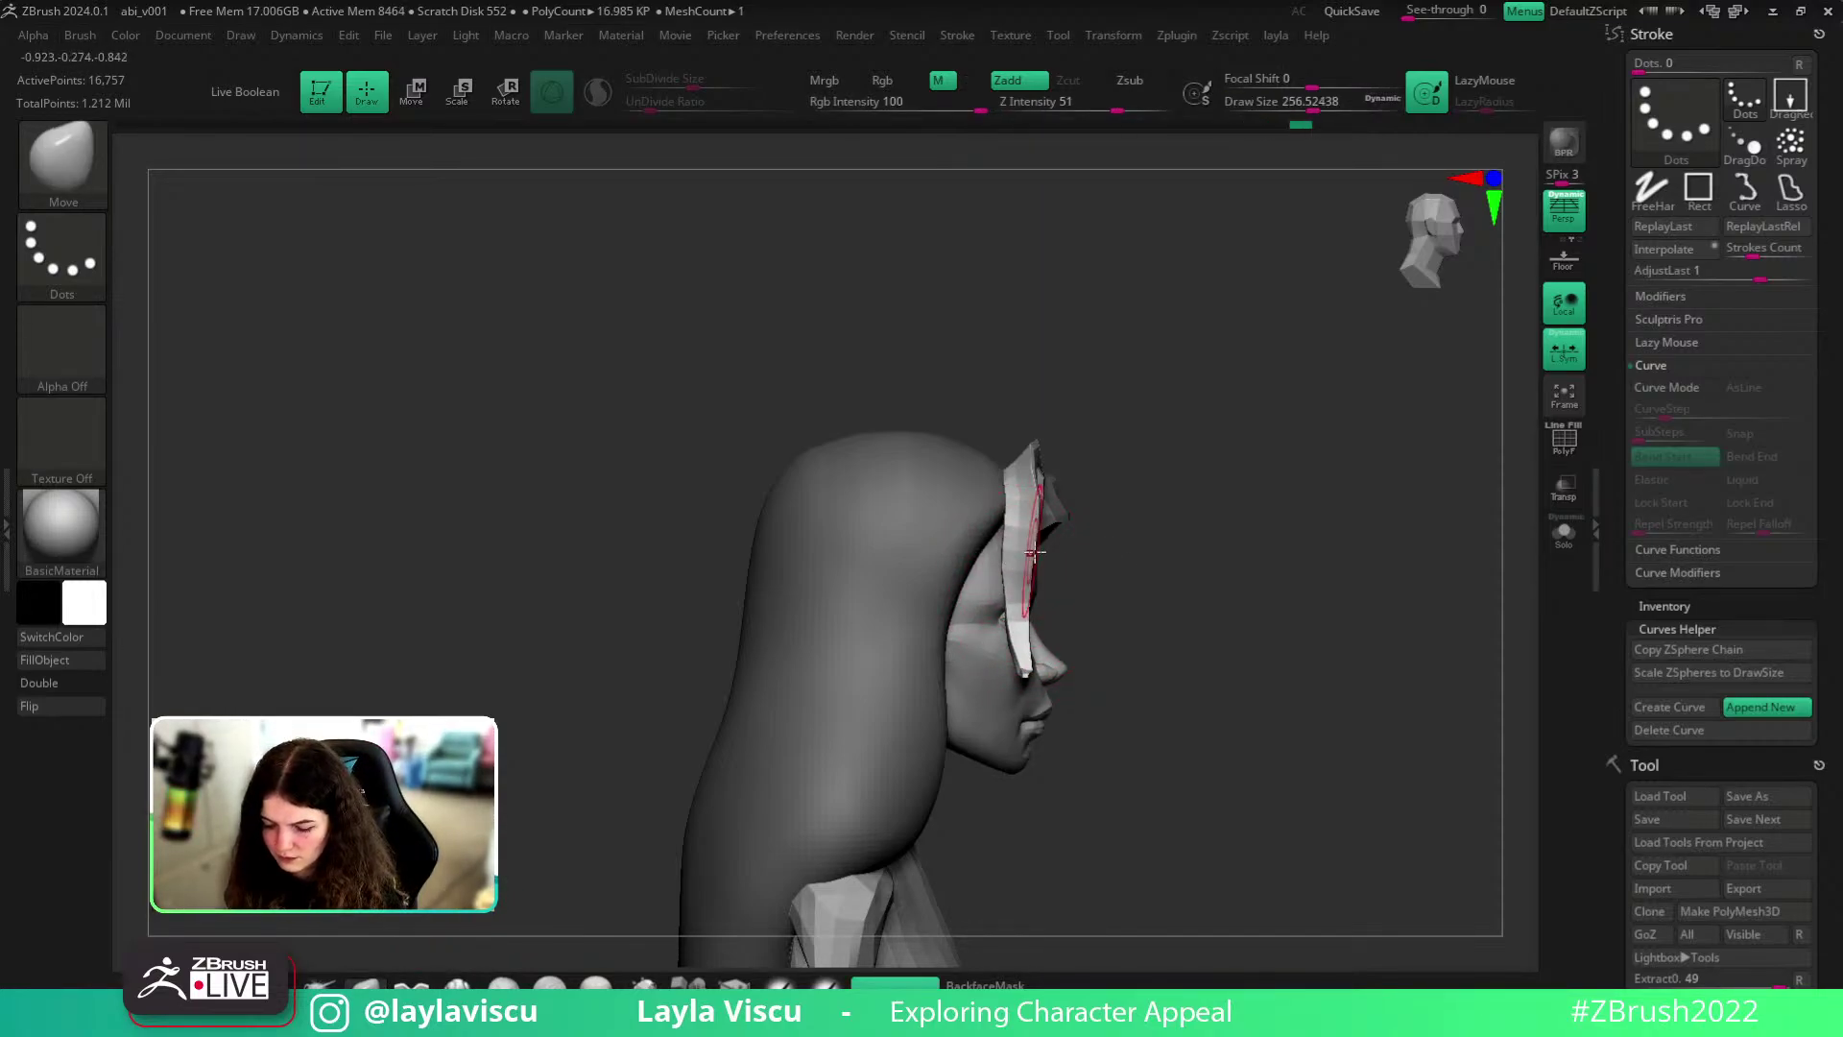
pyautogui.moveTo(1133, 524); pyautogui.dragTo(1353, 568)
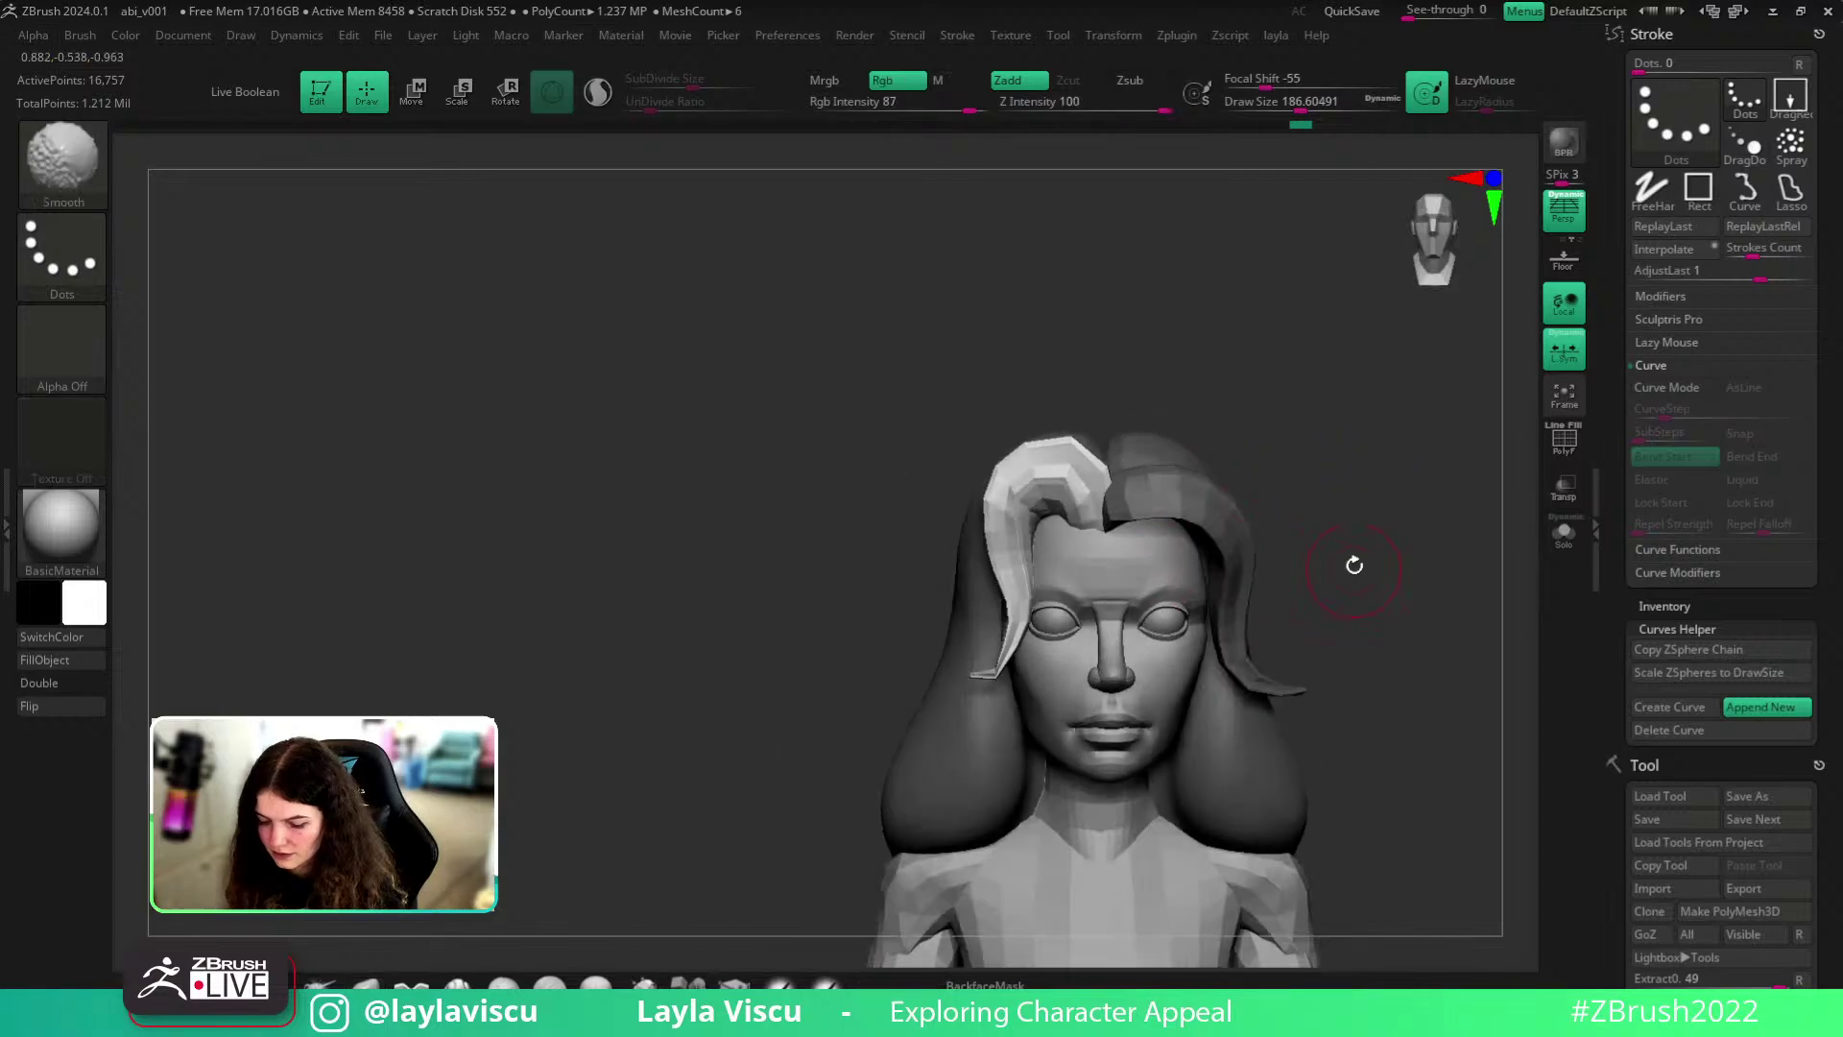
# - Raise the new strand's tip beside the eye, using the Move brush at draw size about 212
pyautogui.press('s')
pyautogui.moveTo(1026, 609)
pyautogui.mouseDown()
pyautogui.moveTo(1072, 610)
pyautogui.moveTo(996, 652)
pyautogui.moveTo(1008, 627)
pyautogui.mouseUp()
pyautogui.hotkey('ctrl', 'z')
pyautogui.press('s')
pyautogui.press('s')
pyautogui.click(1011, 614)
pyautogui.press('s')
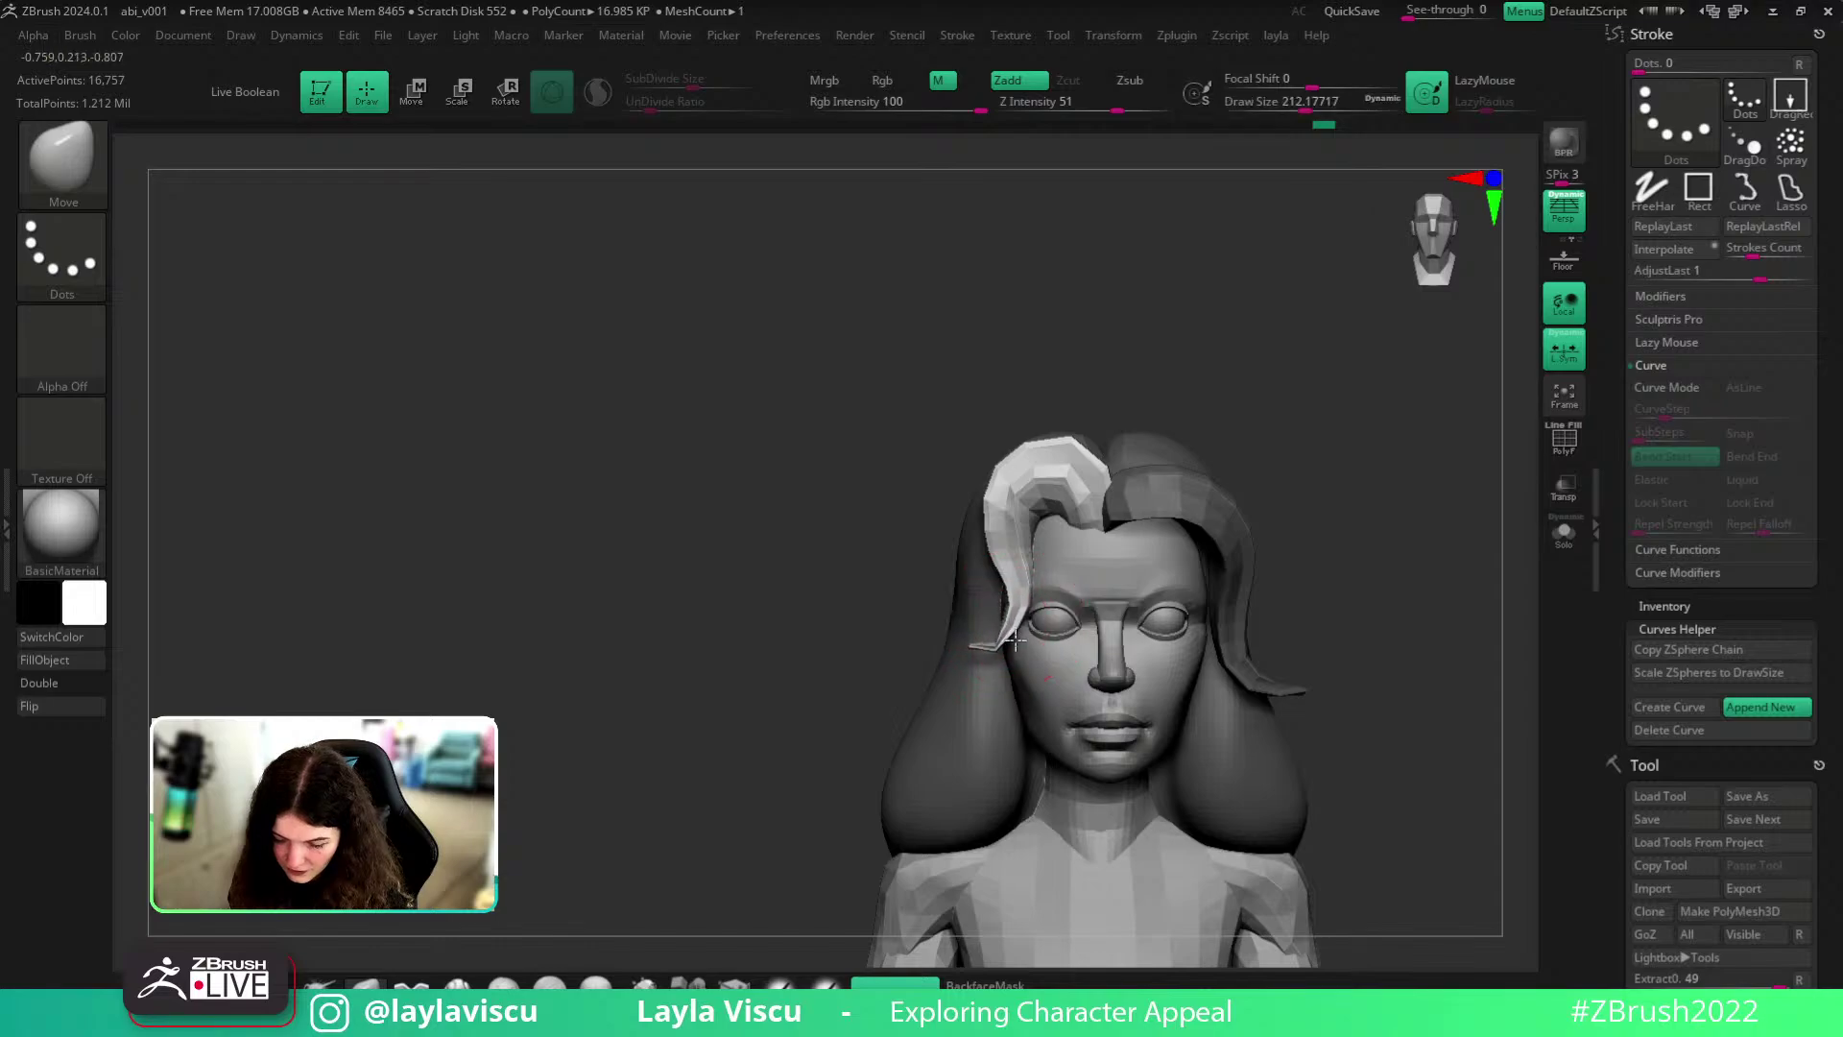
pyautogui.press('s')
pyautogui.moveTo(1130, 591); pyautogui.dragTo(1149, 590)
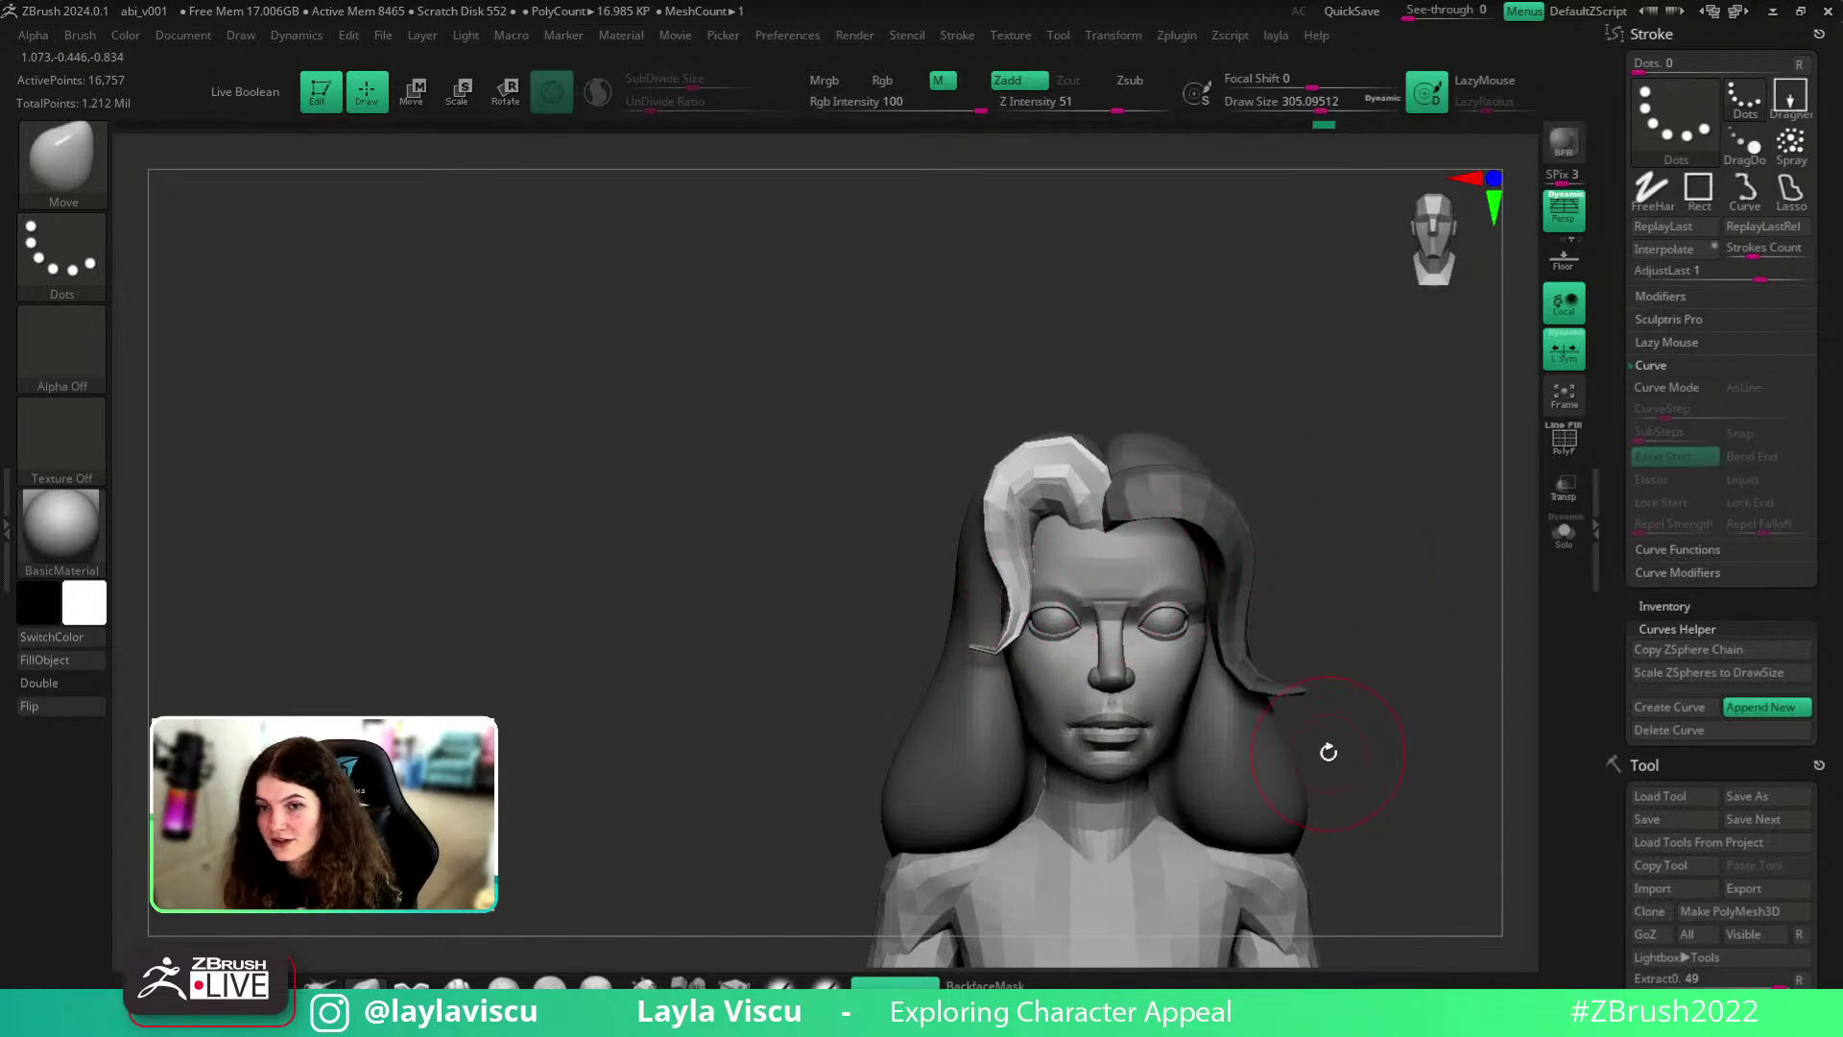
# - Adjust the new strand's arch above the forehead with the Move brush at draw size about 251
pyautogui.keyDown('alt'); pyautogui.moveTo(1351, 592); pyautogui.dragTo(1397, 561); pyautogui.keyUp('alt')
pyautogui.press('s')
pyautogui.moveTo(1084, 482)
pyautogui.mouseDown()
pyautogui.moveTo(1057, 463)
pyautogui.moveTo(1086, 438)
pyautogui.mouseUp()
pyautogui.press('s')
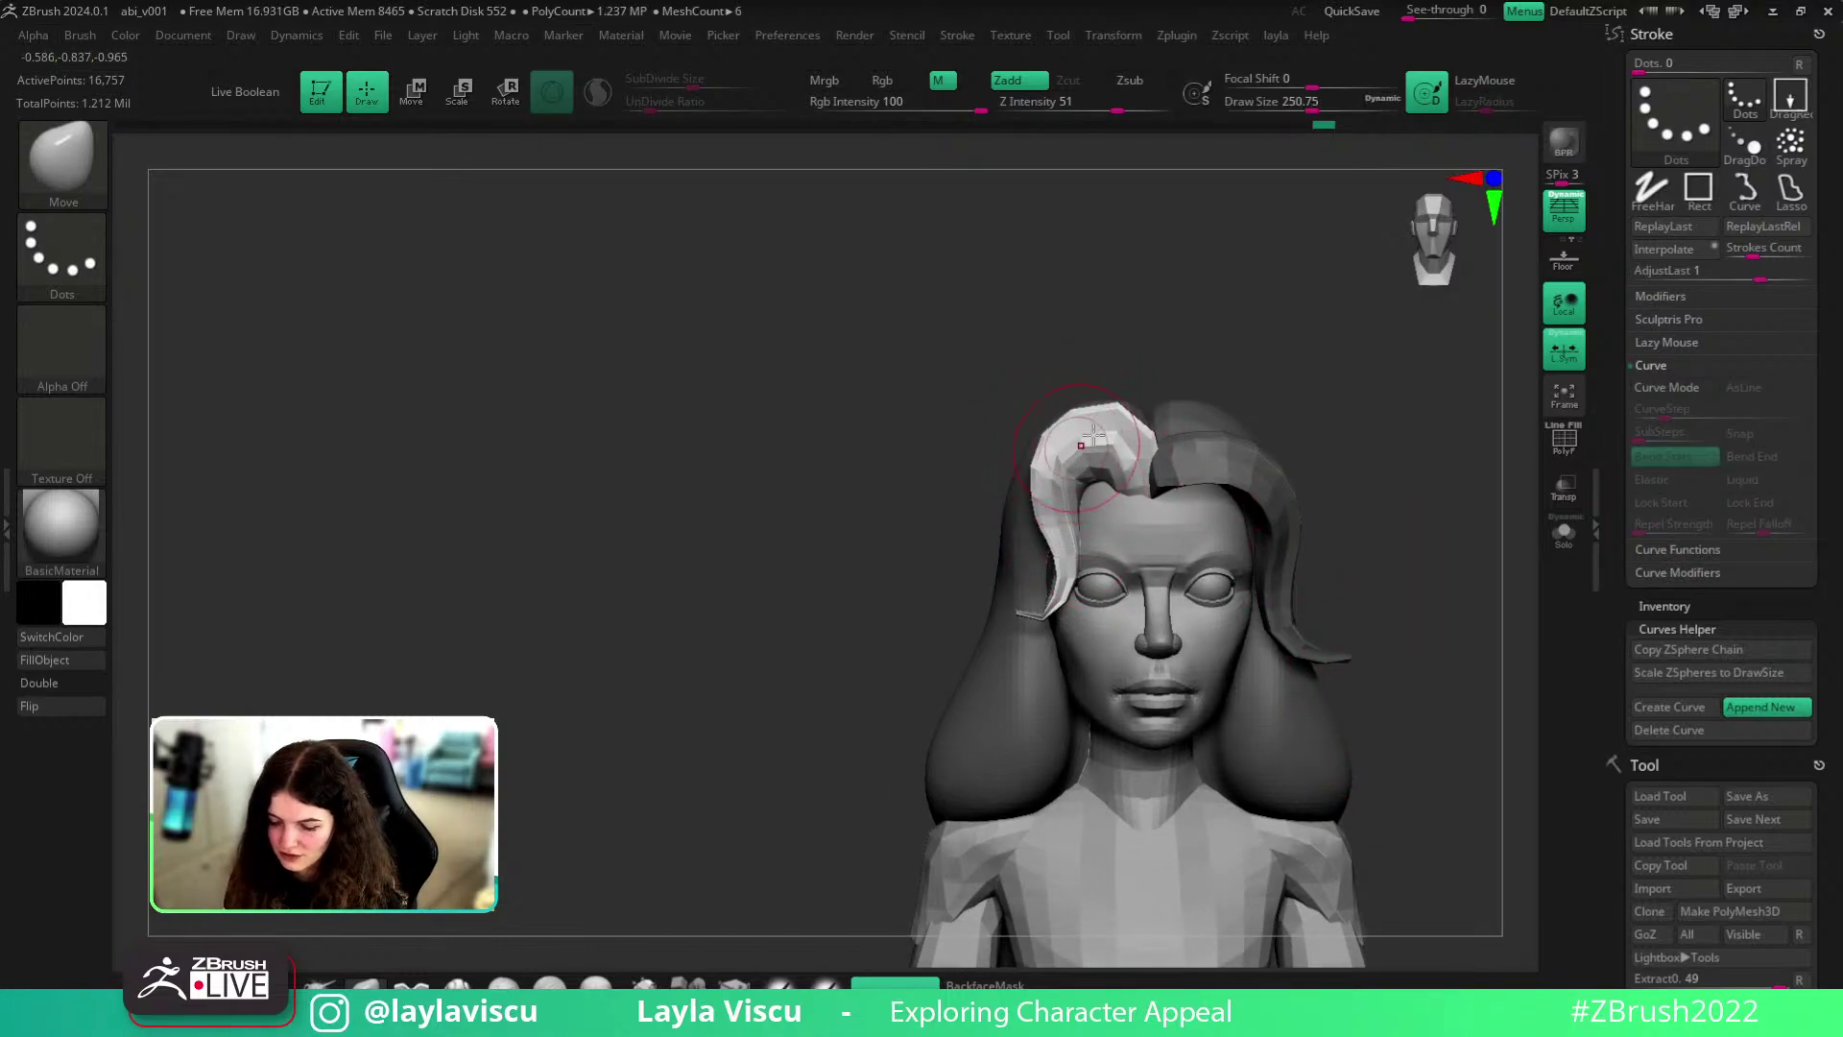
# - Fit the new strand's root to the center part with the Move brush, reducing the draw size to 112
pyautogui.moveTo(1383, 493); pyautogui.dragTo(1377, 455)
pyautogui.press('s')
pyautogui.moveTo(1161, 516)
pyautogui.mouseDown()
pyautogui.moveTo(1143, 518)
pyautogui.moveTo(1151, 499)
pyautogui.mouseUp()
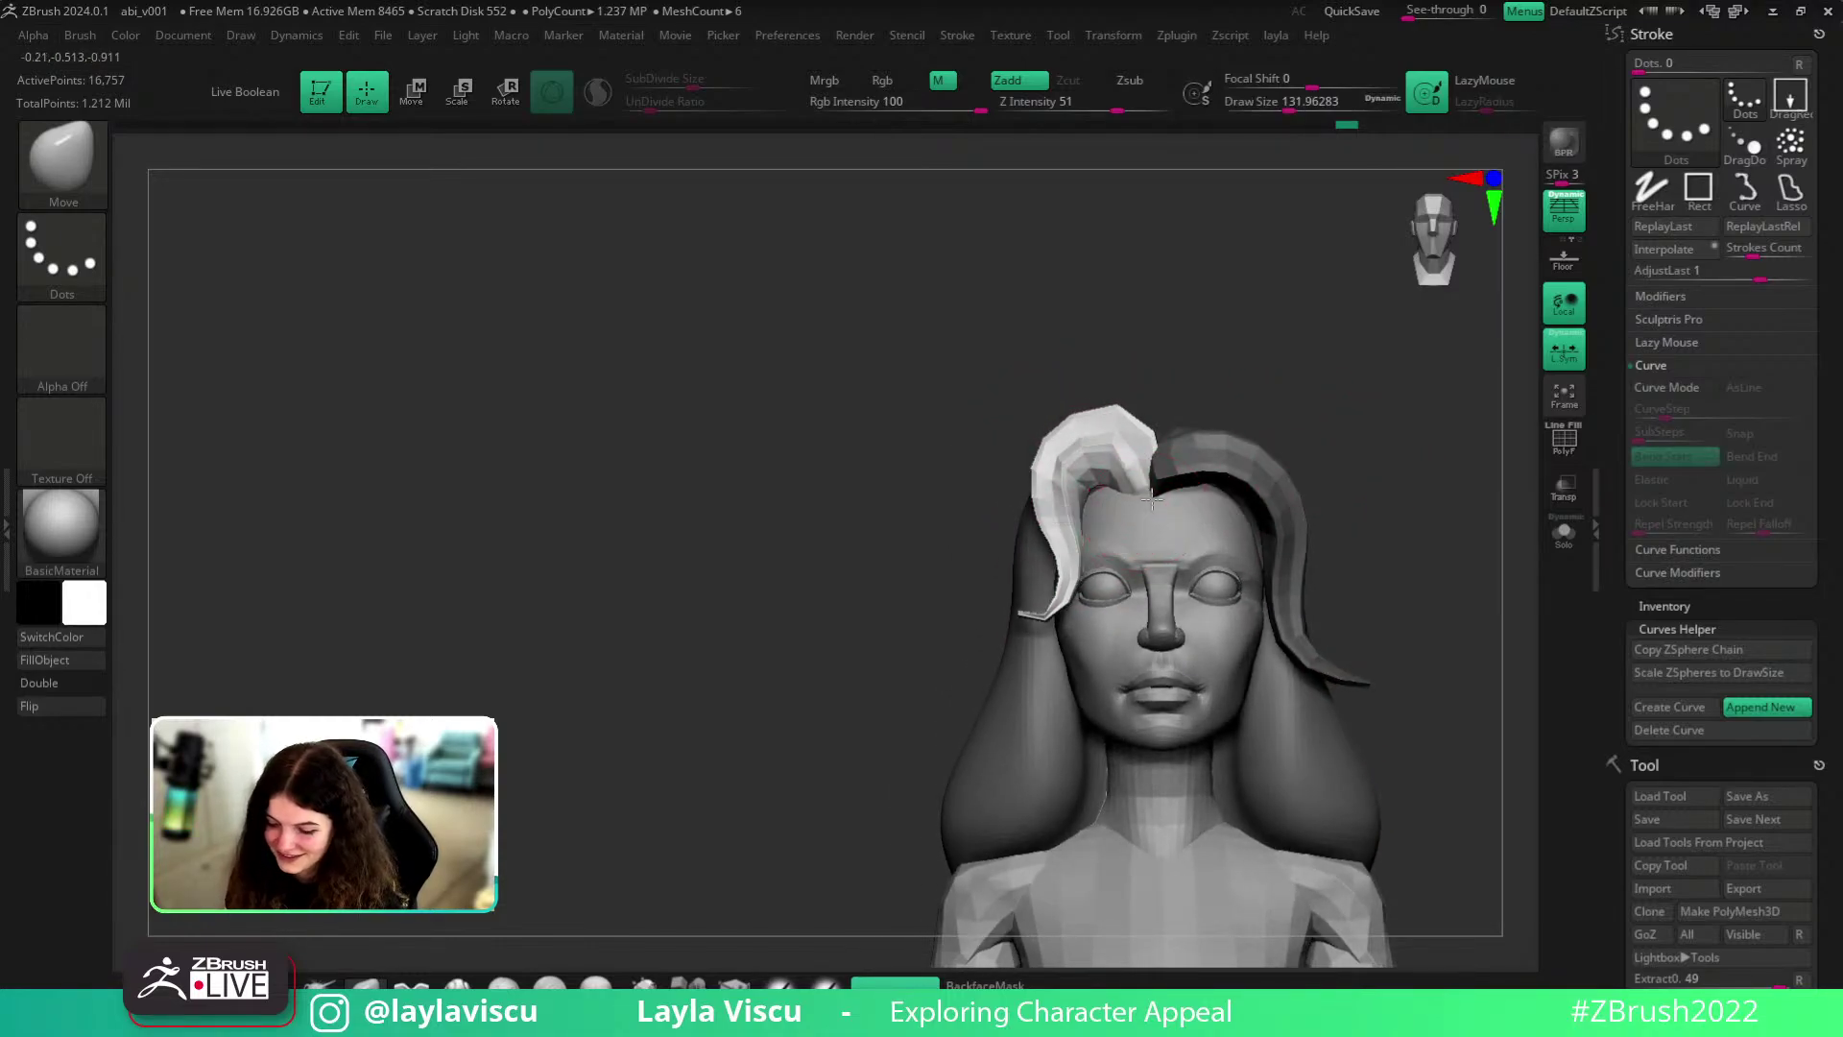
pyautogui.moveTo(1393, 422); pyautogui.dragTo(1324, 469)
pyautogui.press('[')
pyautogui.press('[')
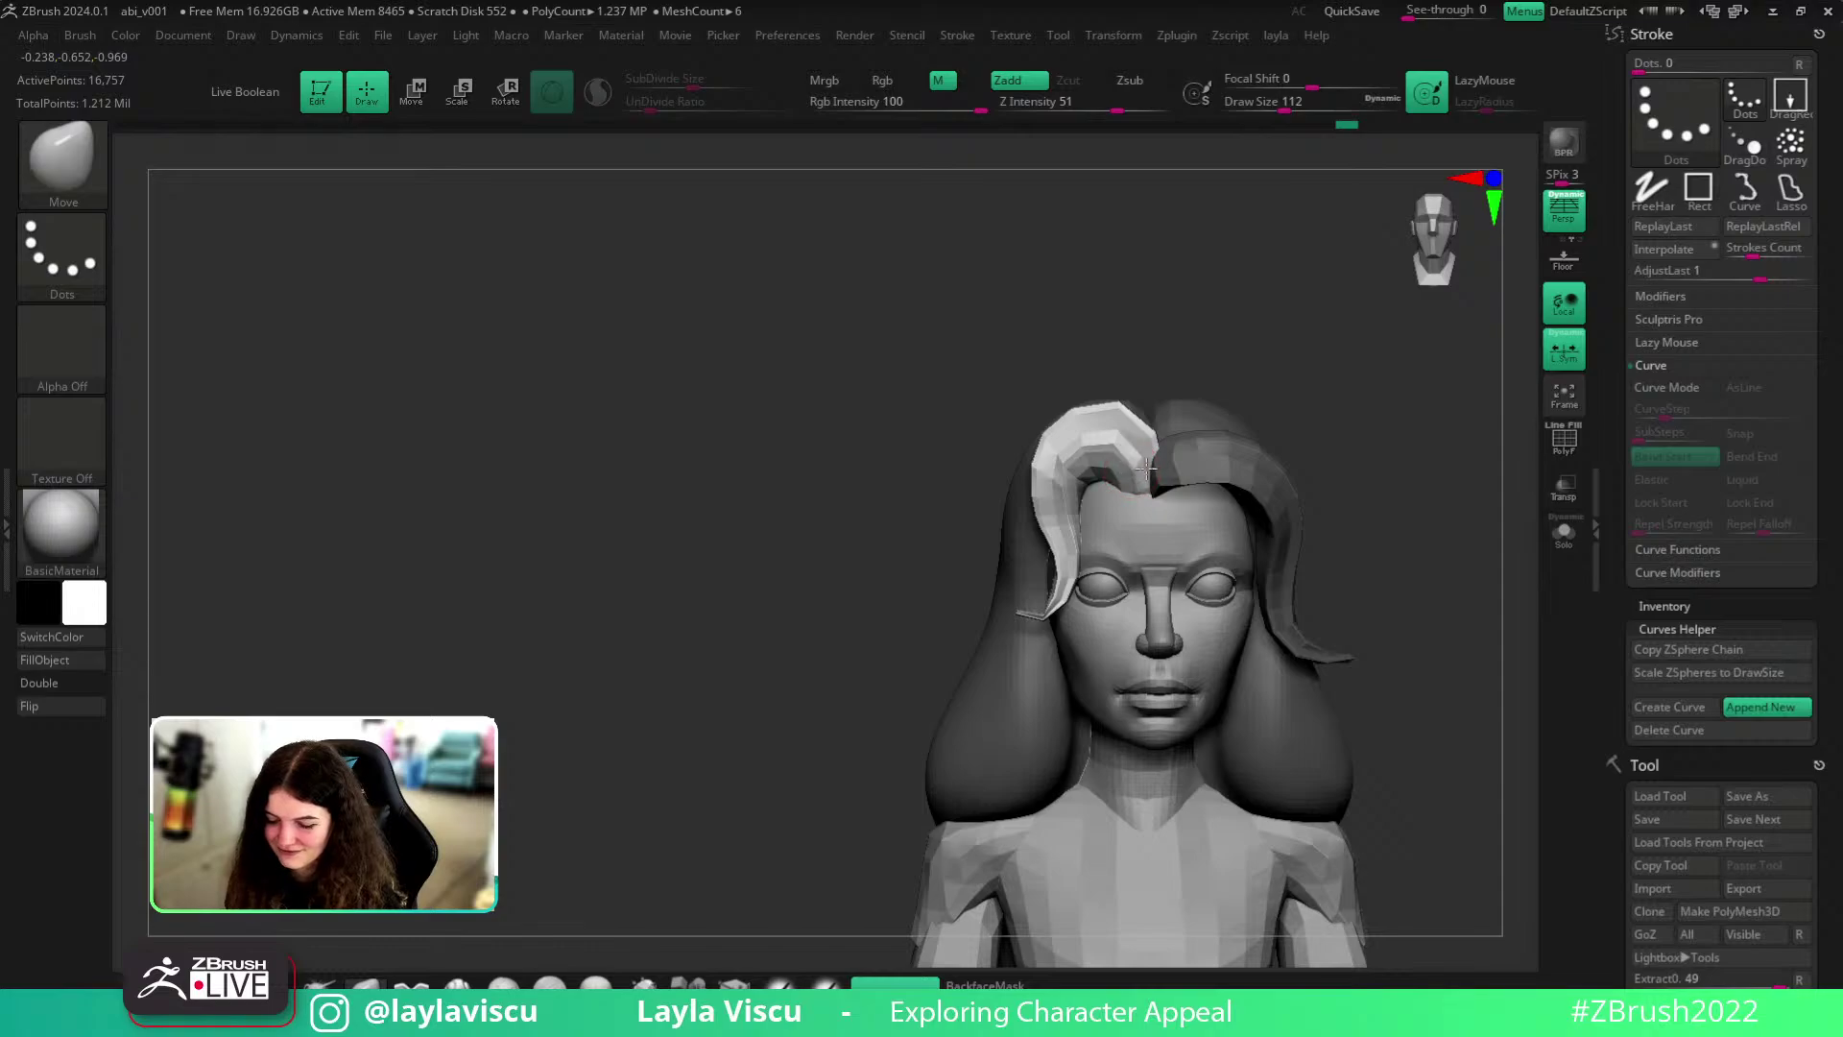
pyautogui.keyDown('alt'); pyautogui.click(1153, 421); pyautogui.keyUp('alt')
# - Smooth the new strand's tip and reshape its overall curve, with the Move brush enlarged to about 639
pyautogui.press('shift')
pyautogui.moveTo(1046, 612); pyautogui.dragTo(1037, 614)
pyautogui.press('shift')
pyautogui.moveTo(1400, 604)
pyautogui.mouseDown()
pyautogui.moveTo(1456, 580)
pyautogui.moveTo(1509, 586)
pyautogui.mouseUp()
pyautogui.press('s')
pyautogui.moveTo(1029, 596)
pyautogui.mouseDown()
pyautogui.moveTo(1104, 589)
pyautogui.moveTo(993, 587)
pyautogui.moveTo(1026, 546)
pyautogui.mouseUp()
pyautogui.press('s')
pyautogui.press('s')
pyautogui.moveTo(1045, 464)
pyautogui.mouseDown()
pyautogui.moveTo(1053, 399)
pyautogui.moveTo(1131, 395)
pyautogui.moveTo(1130, 422)
pyautogui.mouseUp()
pyautogui.press('s')
pyautogui.moveTo(1099, 590)
pyautogui.mouseDown()
pyautogui.moveTo(1142, 587)
pyautogui.moveTo(1096, 582)
pyautogui.mouseUp()
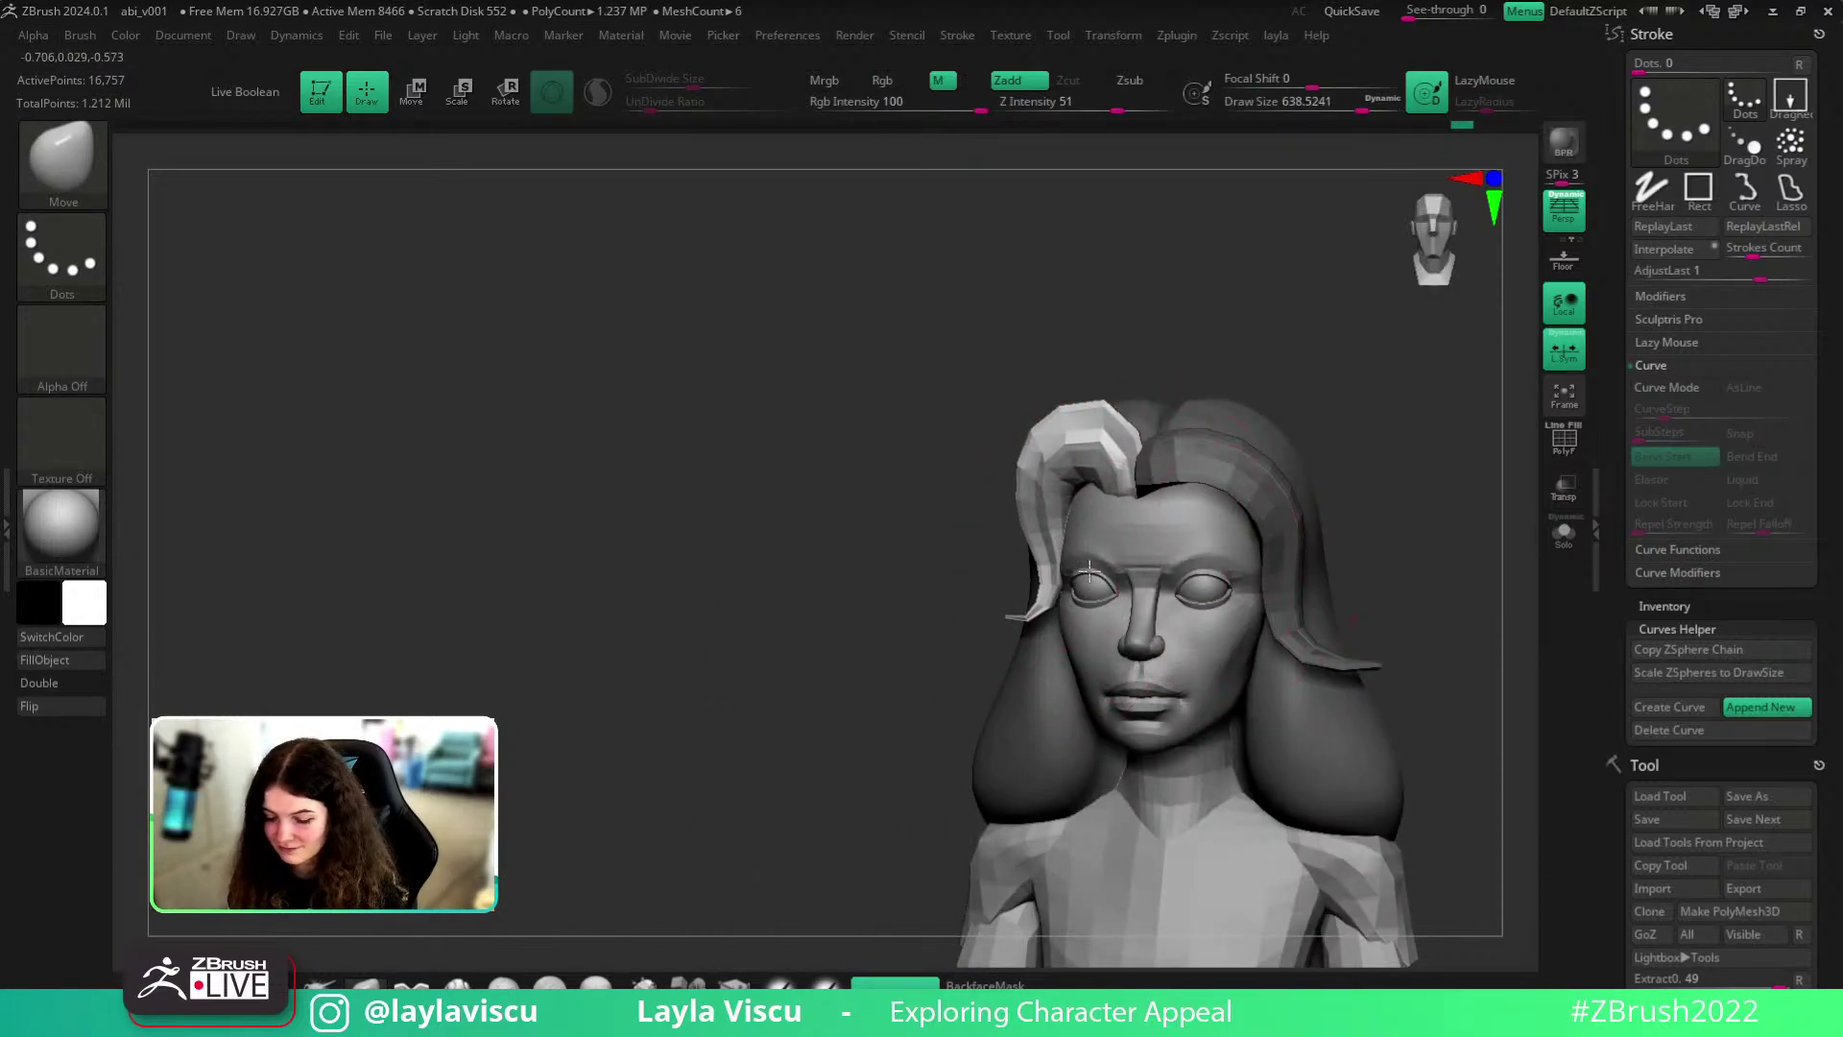
# - Refine the outer edge of the new strand's arch against the side hair, with draw size about 192
pyautogui.moveTo(1405, 446)
pyautogui.mouseDown()
pyautogui.moveTo(1385, 484)
pyautogui.moveTo(1336, 499)
pyautogui.moveTo(1338, 482)
pyautogui.mouseUp()
pyautogui.press('s')
pyautogui.press('s')
pyautogui.moveTo(1043, 387)
pyautogui.mouseDown()
pyautogui.moveTo(1201, 371)
pyautogui.moveTo(1053, 401)
pyautogui.mouseUp()
pyautogui.press('s')
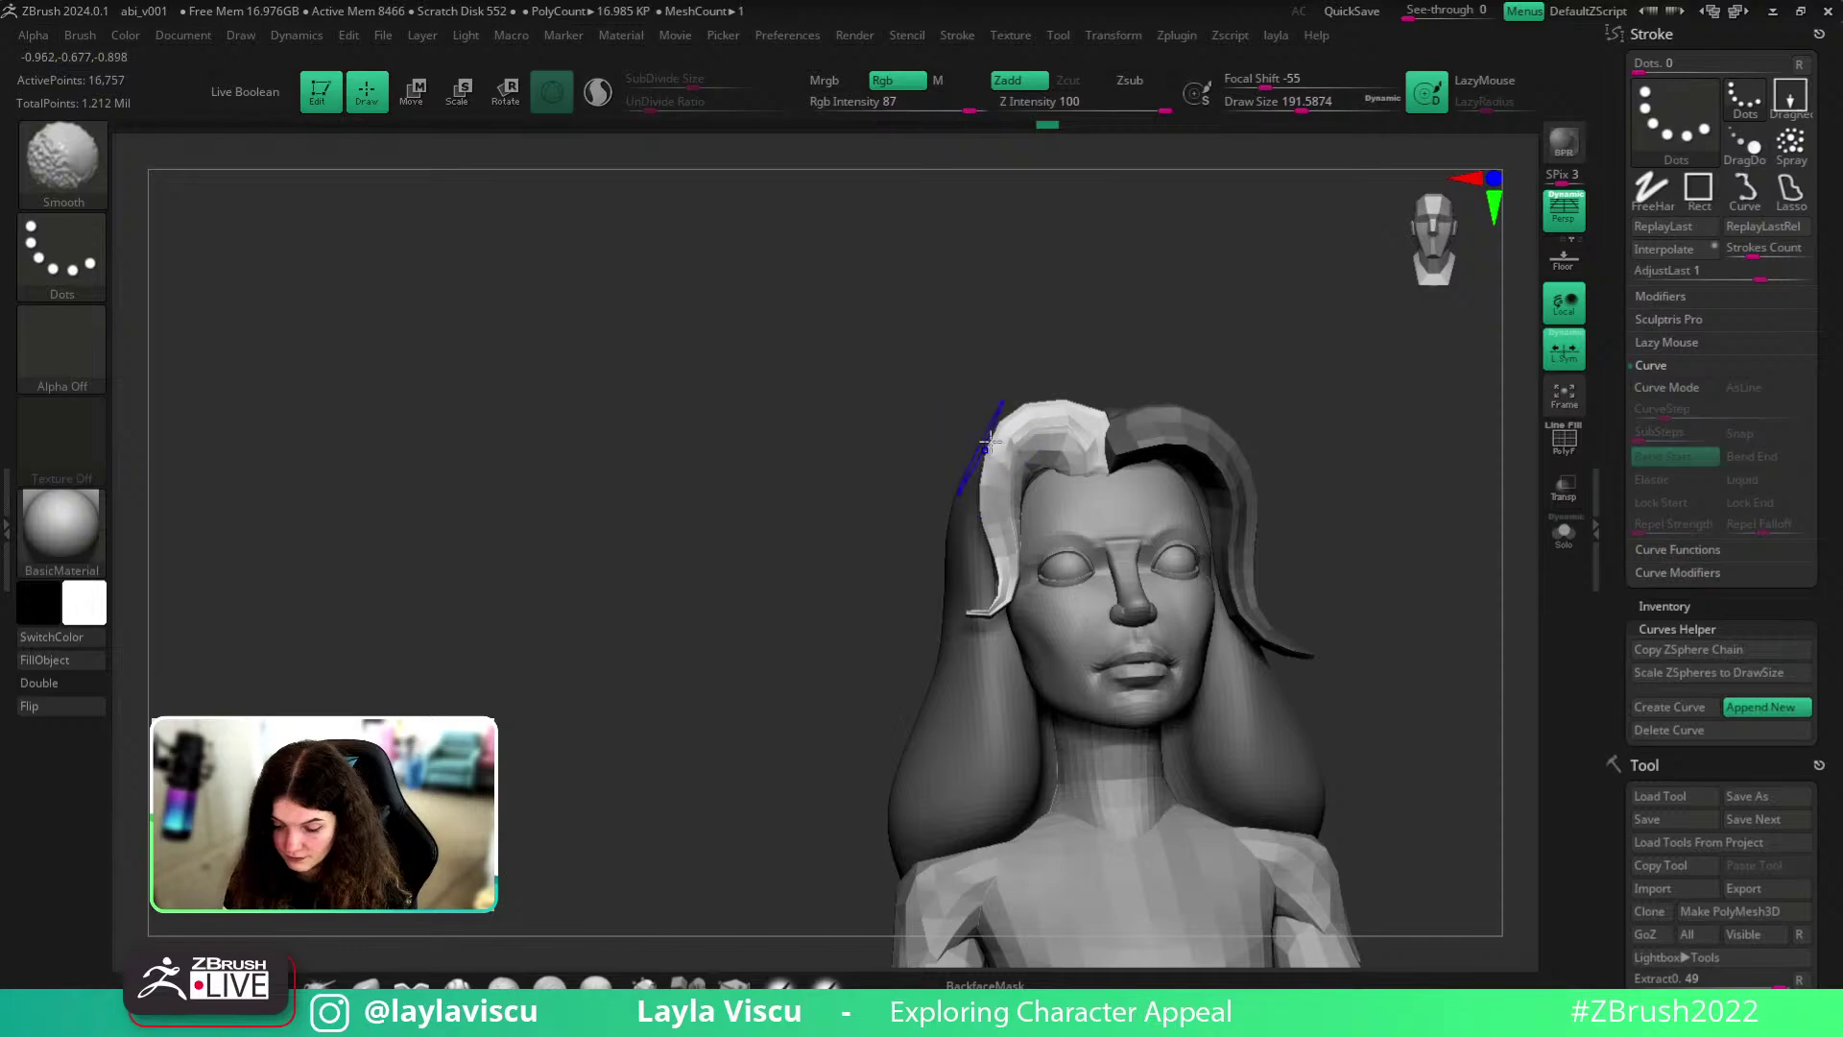
# - Adjust the new strand's root at the part with draw size 112, isolating the strand briefly to check it
pyautogui.moveTo(1357, 444)
pyautogui.mouseDown()
pyautogui.moveTo(1254, 411)
pyautogui.moveTo(1267, 302)
pyautogui.mouseUp()
pyautogui.press('s')
pyautogui.moveTo(1135, 423)
pyautogui.mouseDown()
pyautogui.moveTo(1113, 418)
pyautogui.moveTo(1146, 387)
pyautogui.mouseUp()
pyautogui.keyDown('ctrl'); pyautogui.keyDown('shift'); pyautogui.click(1098, 438); pyautogui.keyUp('shift'); pyautogui.keyUp('ctrl')
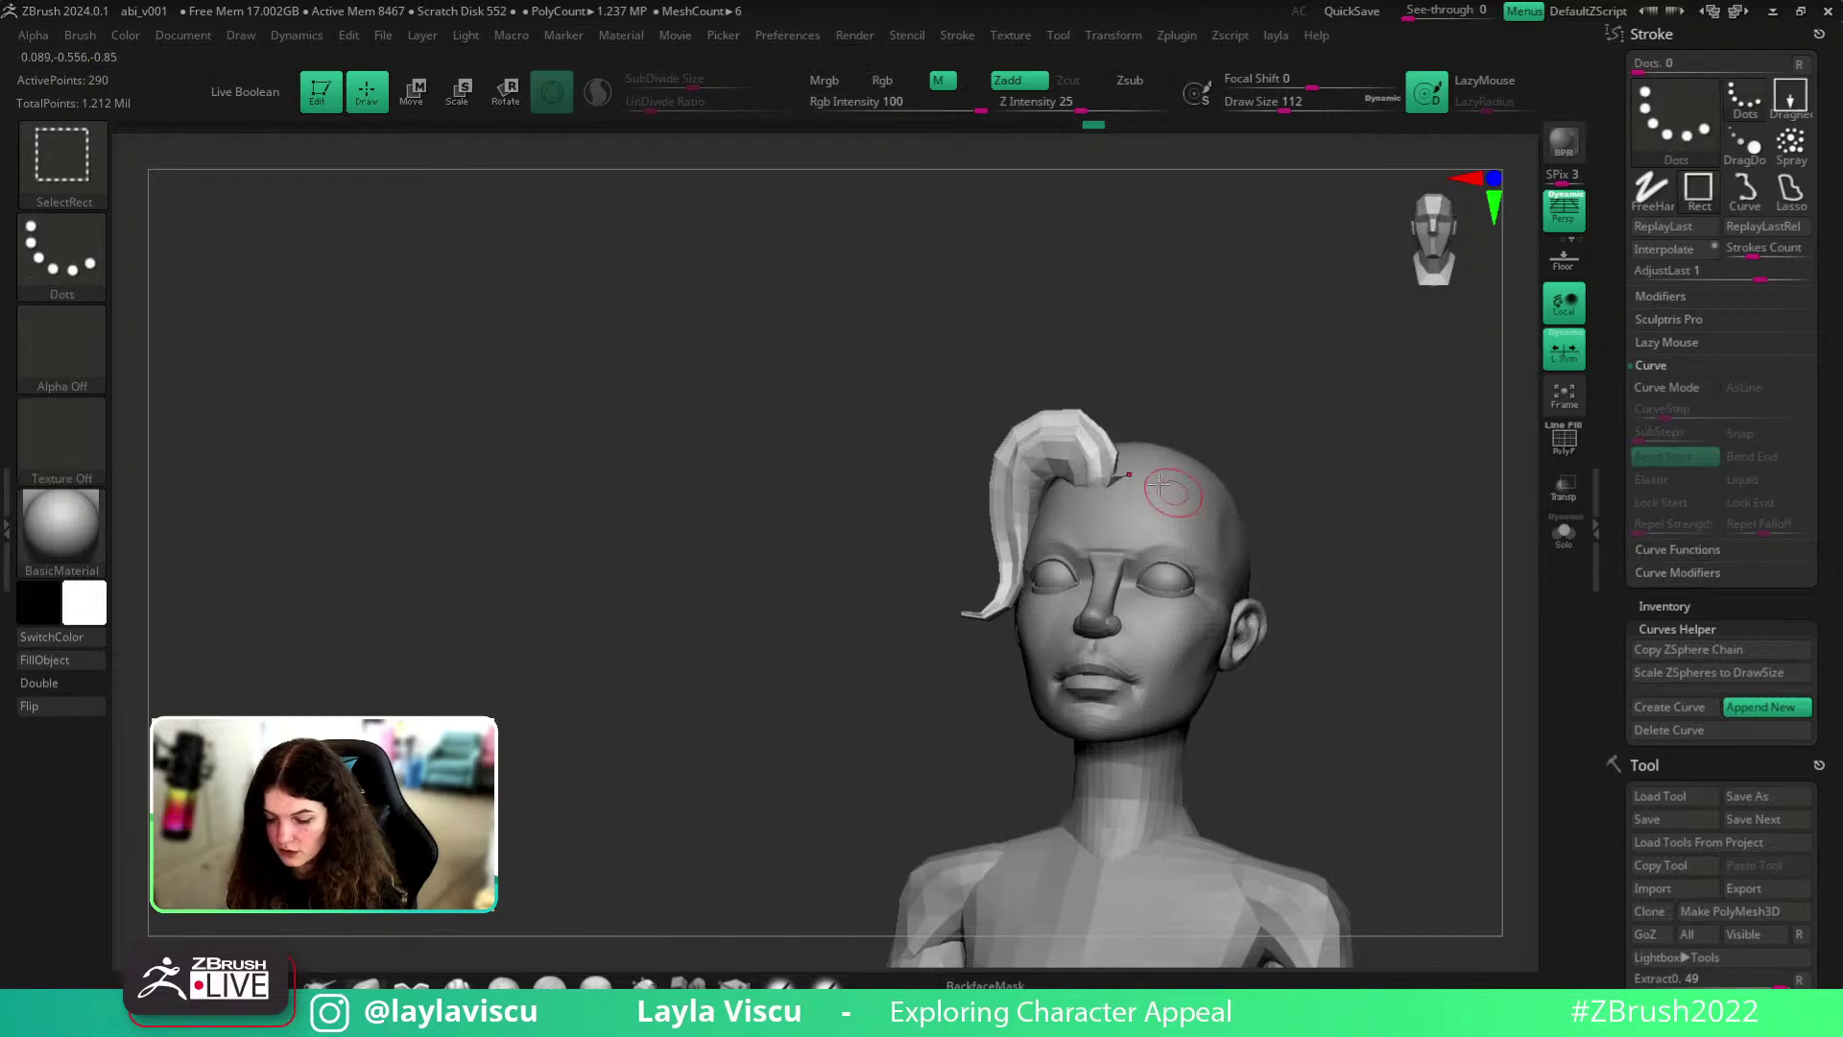
pyautogui.keyDown('ctrl'); pyautogui.keyDown('shift'); pyautogui.click(1399, 394); pyautogui.keyUp('shift'); pyautogui.keyUp('ctrl')
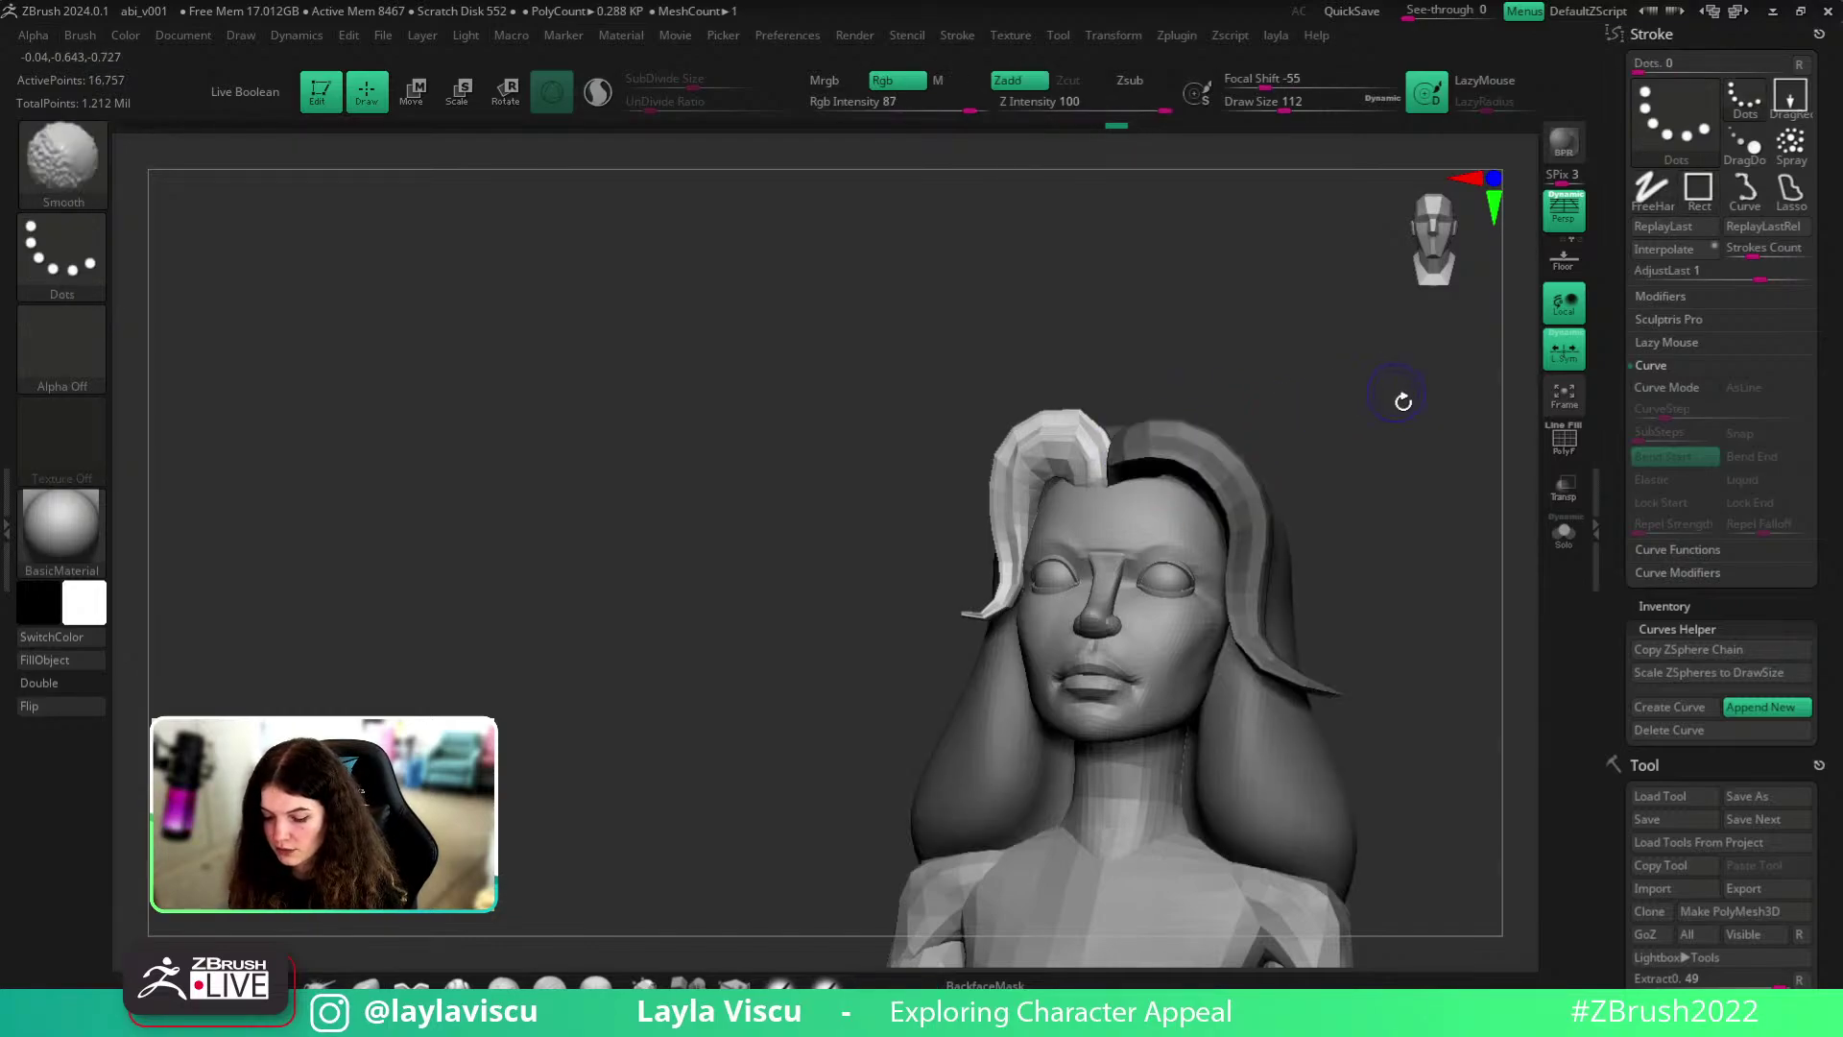
pyautogui.moveTo(1387, 522)
pyautogui.mouseDown()
pyautogui.moveTo(1349, 493)
pyautogui.moveTo(1380, 361)
pyautogui.moveTo(1380, 548)
pyautogui.moveTo(1357, 506)
pyautogui.moveTo(1361, 473)
pyautogui.moveTo(1460, 711)
pyautogui.mouseUp()
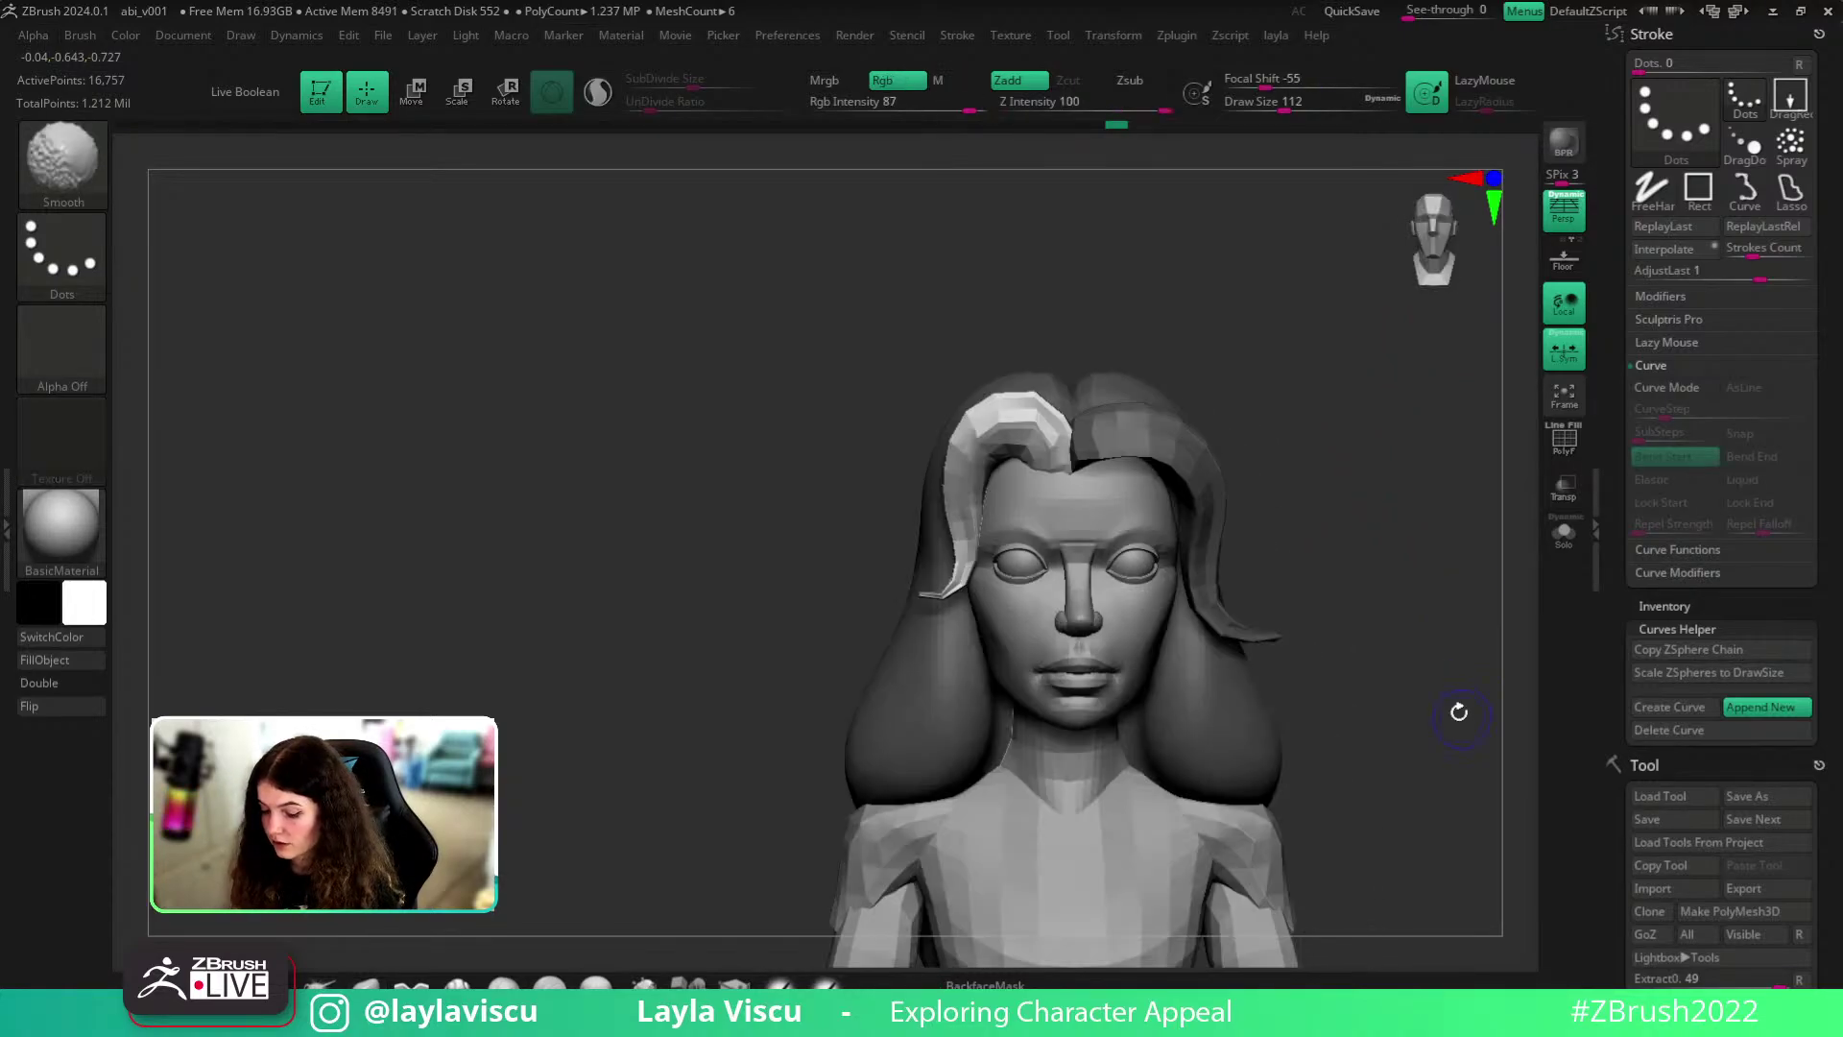
# - Isolate the strand on the opposite side, mask all but its tip and bend the tip outward with the gizmo
pyautogui.keyDown('ctrl'); pyautogui.moveTo(1382, 607); pyautogui.dragTo(1398, 659); pyautogui.keyUp('ctrl')
pyautogui.moveTo(1391, 575)
pyautogui.mouseDown()
pyautogui.moveTo(1336, 641)
pyautogui.moveTo(1373, 614)
pyautogui.moveTo(1366, 590)
pyautogui.moveTo(1385, 601)
pyautogui.moveTo(1243, 689)
pyautogui.mouseUp()
pyautogui.click(1300, 631)
pyautogui.moveTo(1402, 621); pyautogui.dragTo(1380, 617)
pyautogui.keyDown('ctrl'); pyautogui.click(1347, 628); pyautogui.keyUp('ctrl')
pyautogui.press('w')
pyautogui.keyDown('ctrl'); pyautogui.moveTo(1330, 624); pyautogui.dragTo(1307, 707, button='right'); pyautogui.keyUp('ctrl')
pyautogui.keyDown('alt'); pyautogui.click(1346, 704); pyautogui.keyUp('alt')
pyautogui.keyDown('alt'); pyautogui.moveTo(1447, 634); pyautogui.dragTo(1263, 518, button='right'); pyautogui.keyUp('alt')
pyautogui.moveTo(1127, 639); pyautogui.dragTo(1085, 576)
# - Mask more of the isolated strand and bend its very end upward into a hook
pyautogui.press('ctrl')
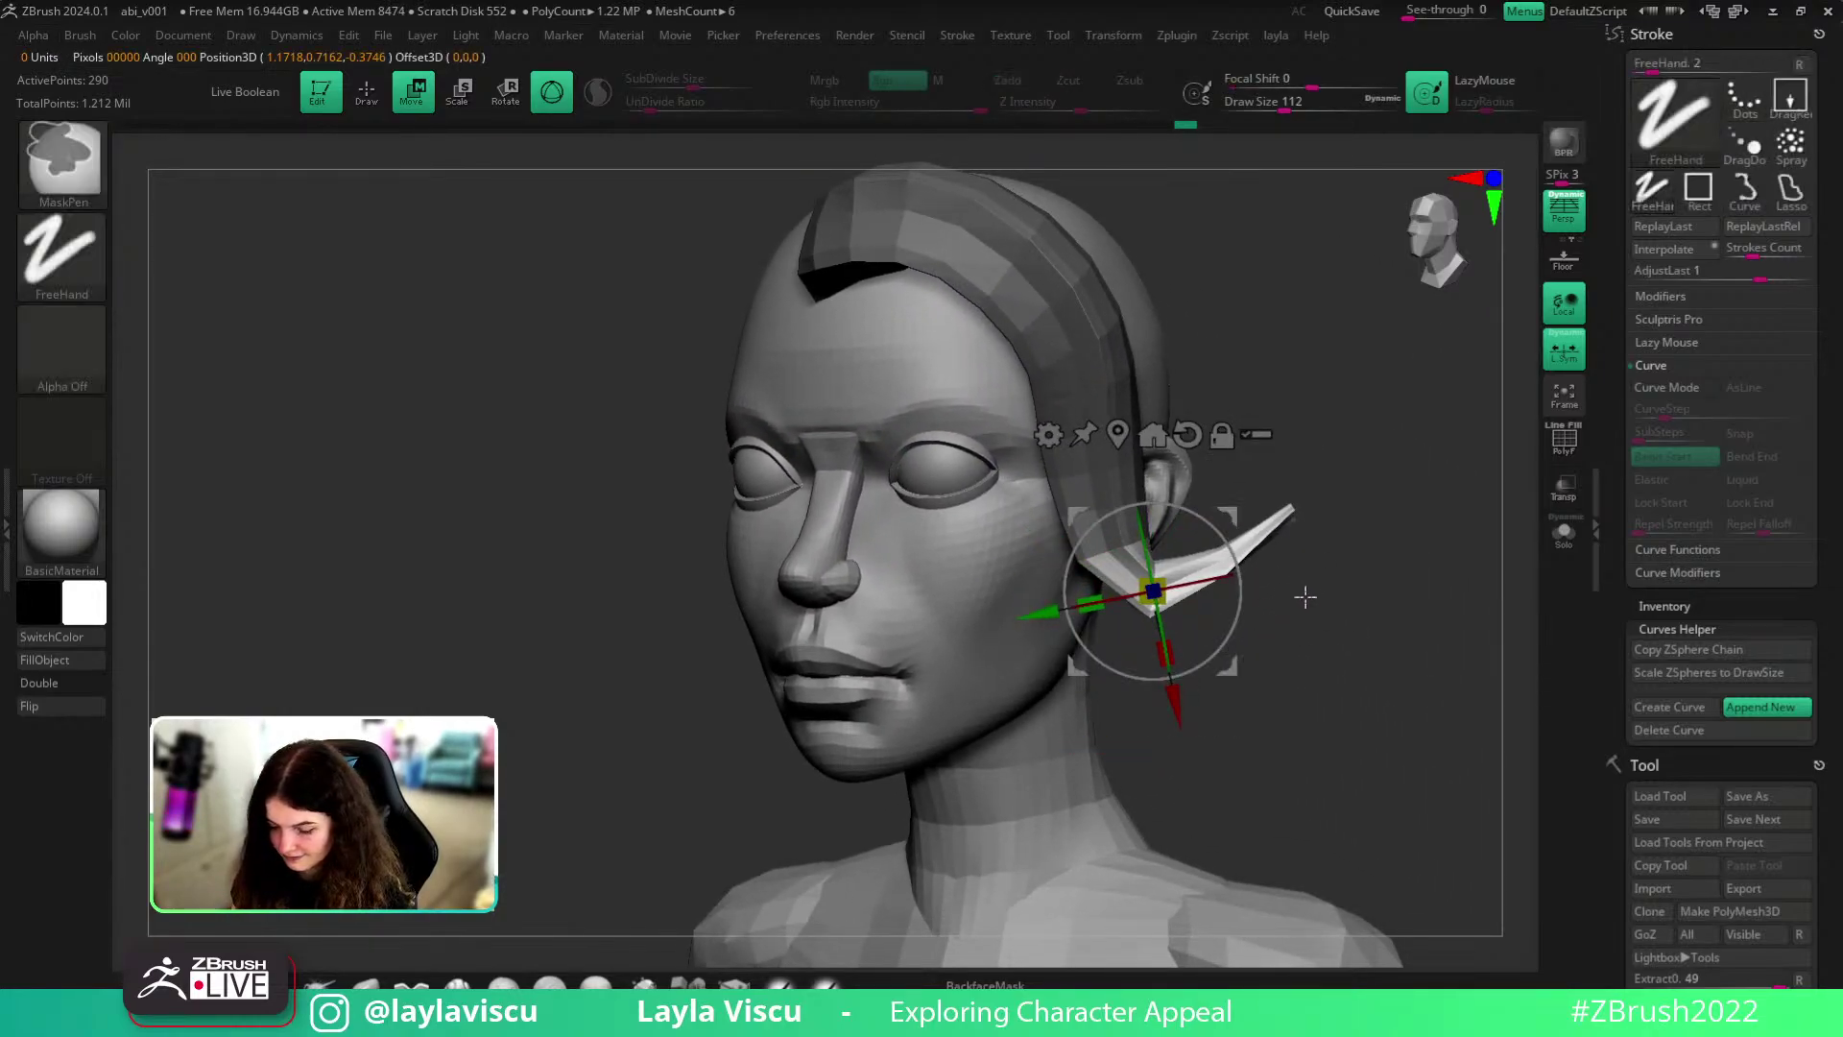
pyautogui.keyDown('ctrl'); pyautogui.moveTo(1186, 532); pyautogui.dragTo(917, 726); pyautogui.keyUp('ctrl')
pyautogui.keyDown('alt'); pyautogui.moveTo(1245, 664); pyautogui.dragTo(1293, 575); pyautogui.keyUp('alt')
pyautogui.press('q')
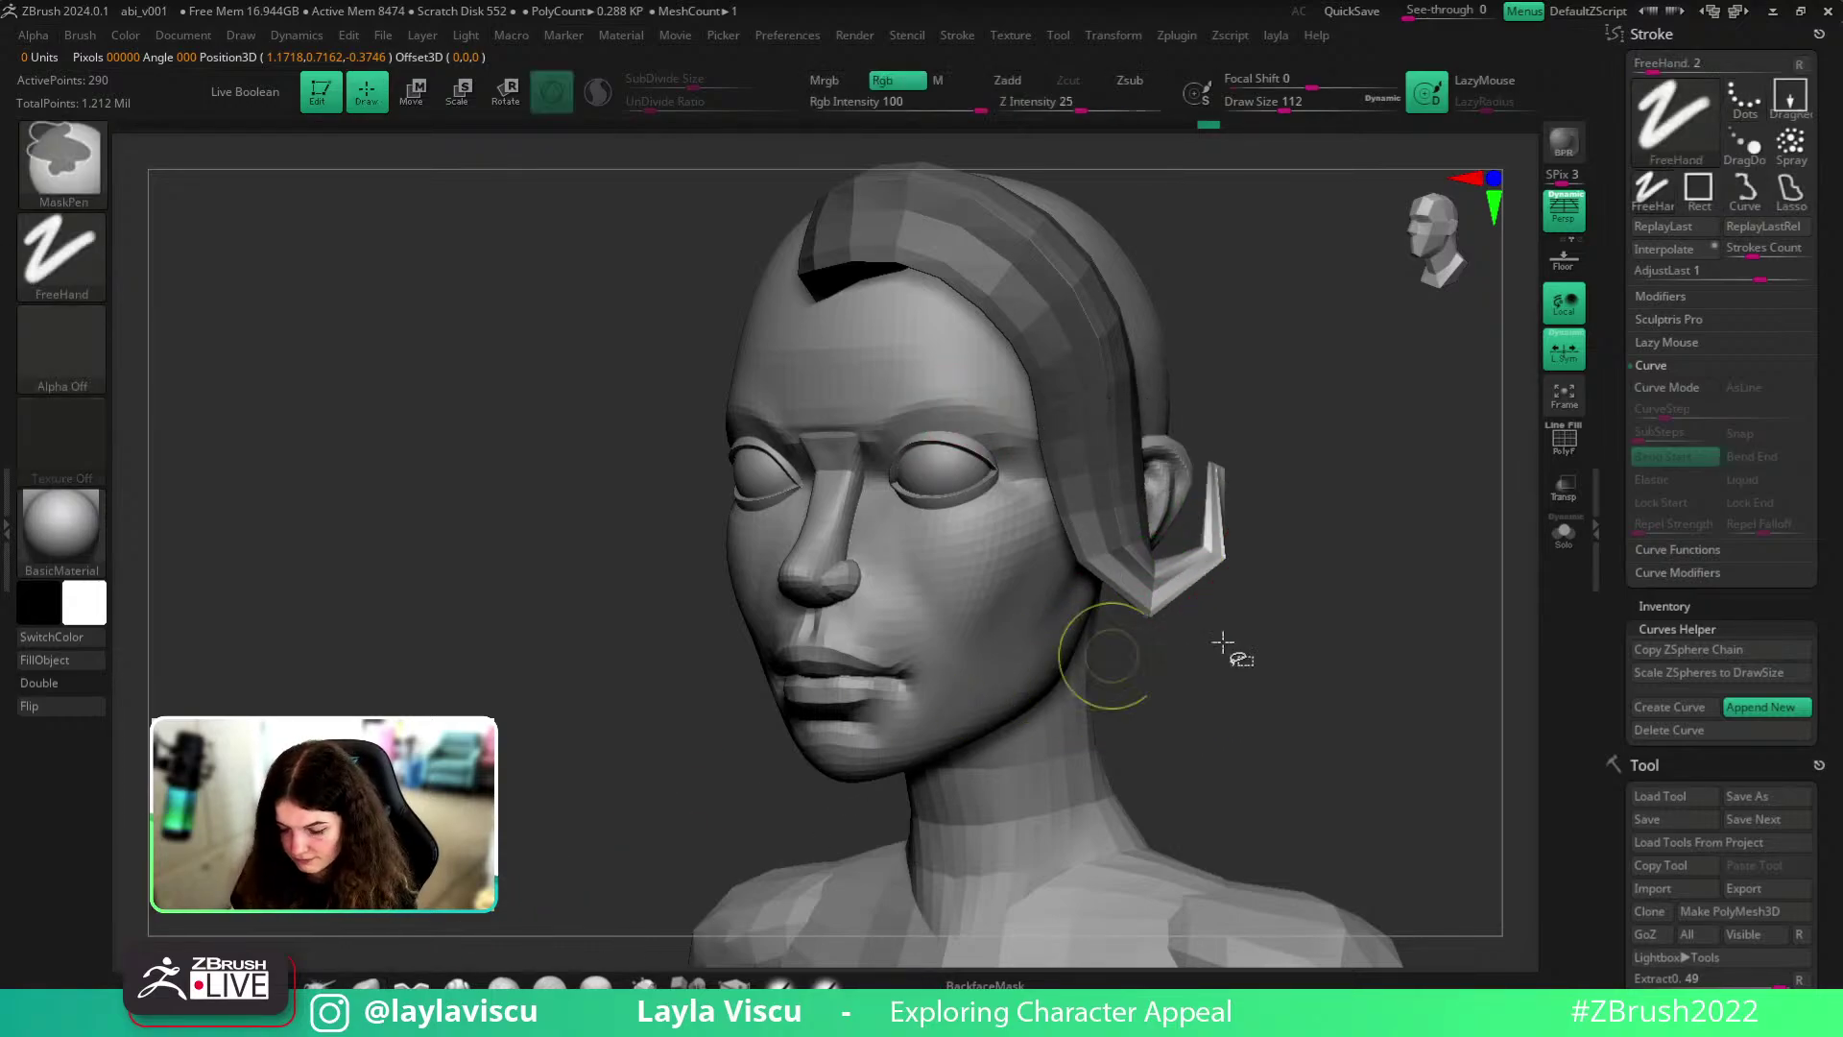
# - Unhide all the hair, clear the mask and smooth the hair with Dynamic Subdivision
pyautogui.keyDown('ctrl'); pyautogui.keyDown('shift'); pyautogui.click(1368, 667); pyautogui.keyUp('shift'); pyautogui.keyUp('ctrl')
pyautogui.keyDown('ctrl'); pyautogui.moveTo(1374, 670); pyautogui.dragTo(1354, 532, button='right'); pyautogui.keyUp('ctrl')
pyautogui.keyDown('ctrl'); pyautogui.moveTo(1392, 629); pyautogui.dragTo(1415, 654); pyautogui.keyUp('ctrl')
pyautogui.press('d')
pyautogui.press('s')
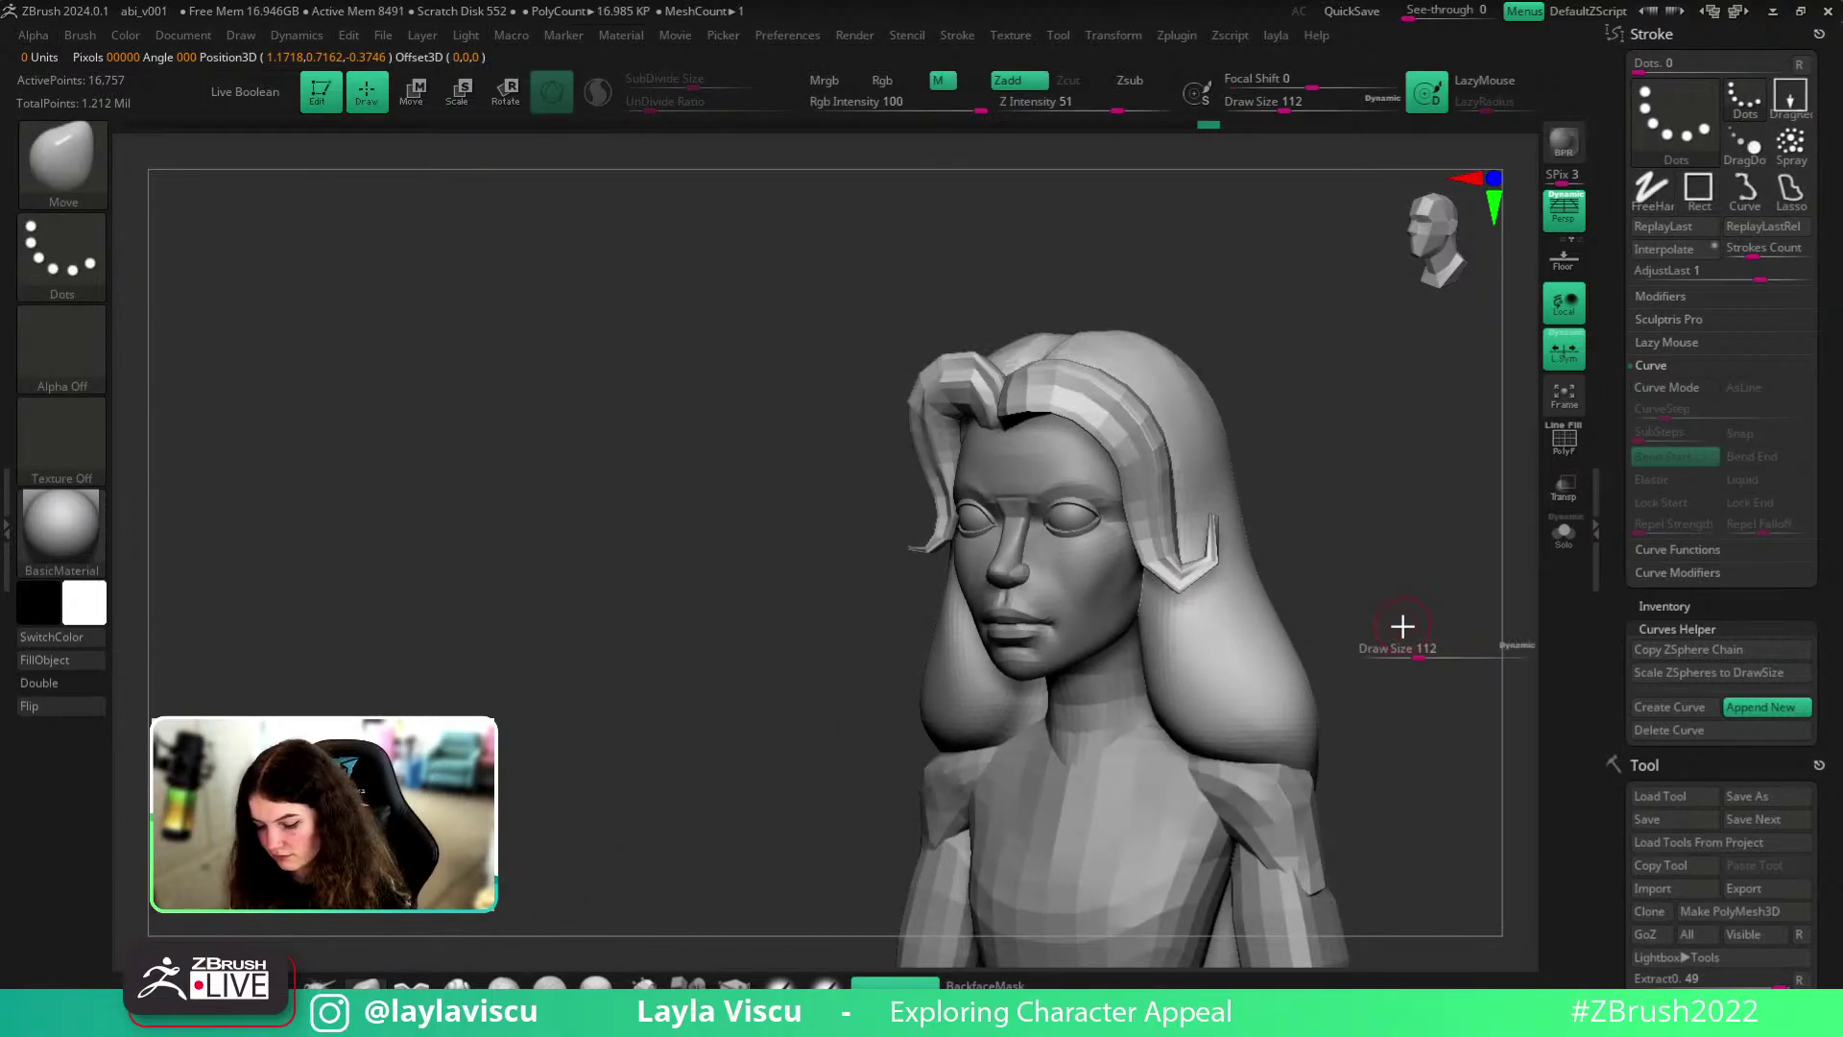
pyautogui.press('d')
pyautogui.click(991, 341)
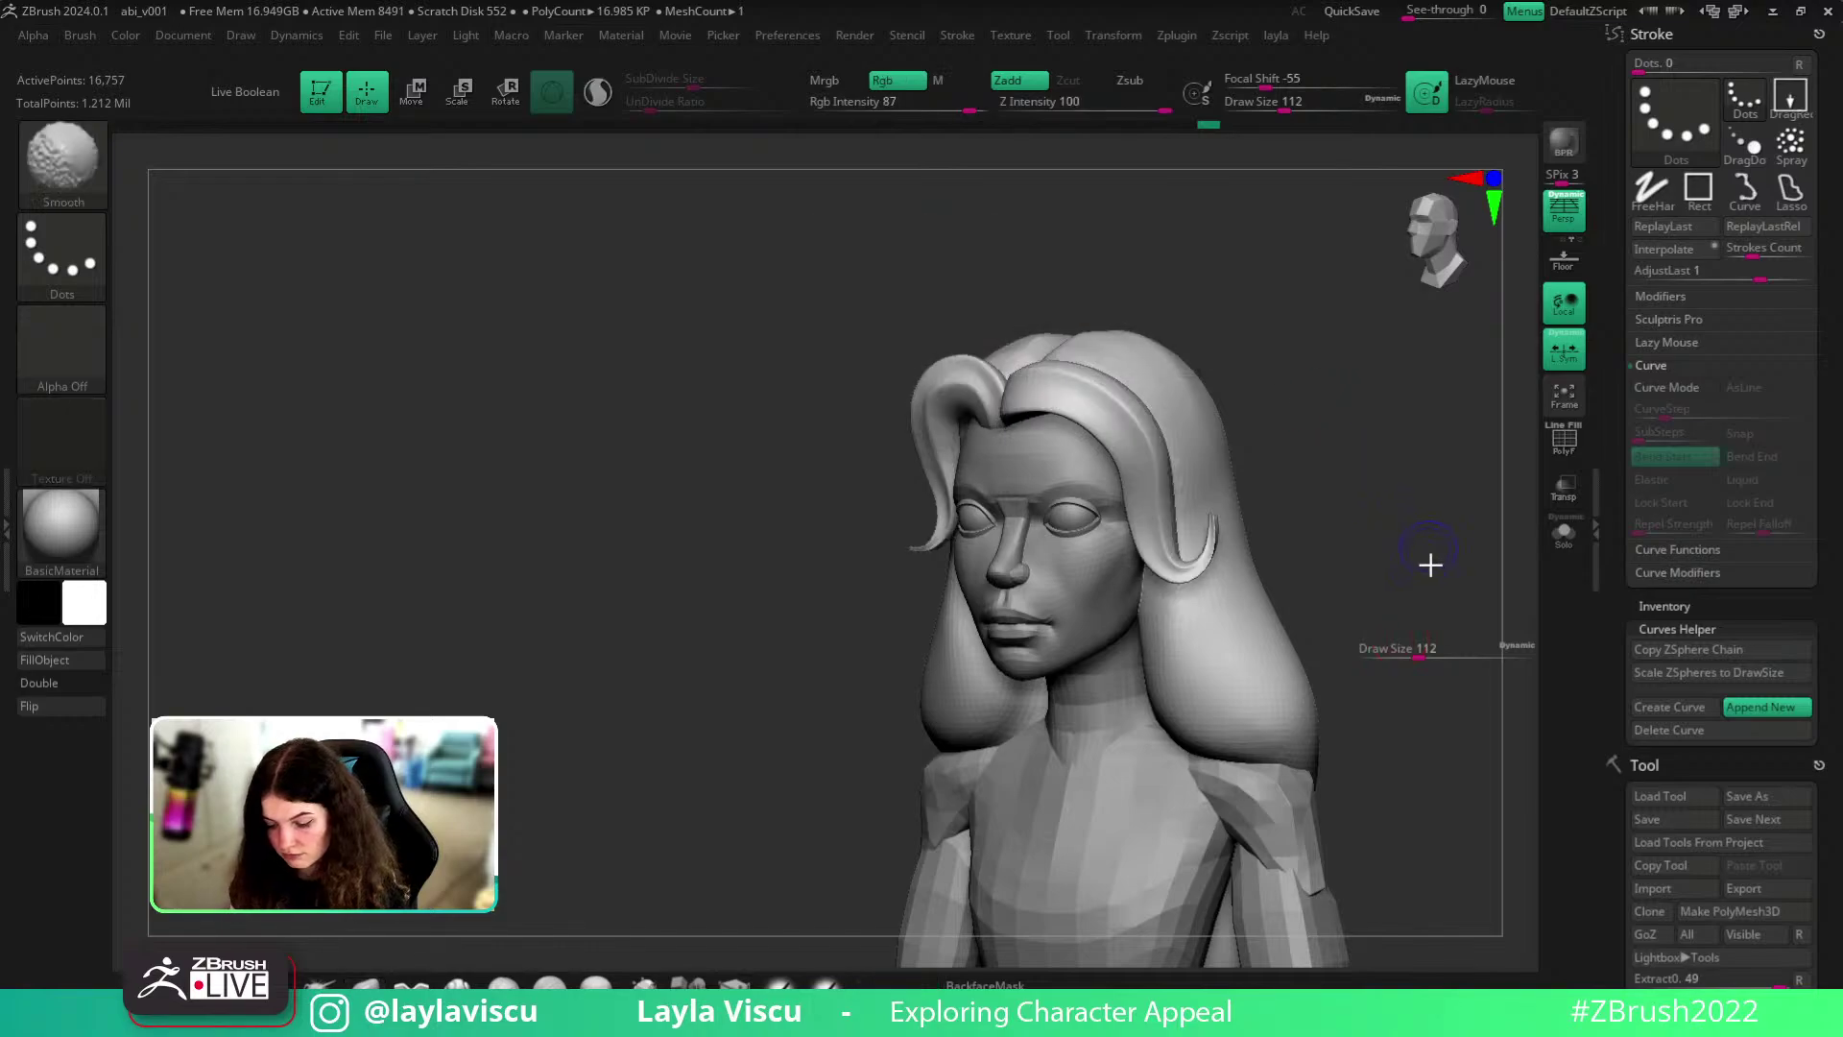
# - Shape the opposite strand's hooked tip into a rounded curl with the Move brush at draw sizes of about 187 and 149
pyautogui.press('s')
pyautogui.moveTo(1233, 523); pyautogui.dragTo(1238, 523)
pyautogui.keyDown('ctrl'); pyautogui.moveTo(1238, 523); pyautogui.dragTo(1242, 595, button='right'); pyautogui.keyUp('ctrl')
pyautogui.moveTo(1242, 595); pyautogui.dragTo(1325, 580, button='right')
pyautogui.press('s')
pyautogui.moveTo(1249, 509); pyautogui.dragTo(1265, 510)
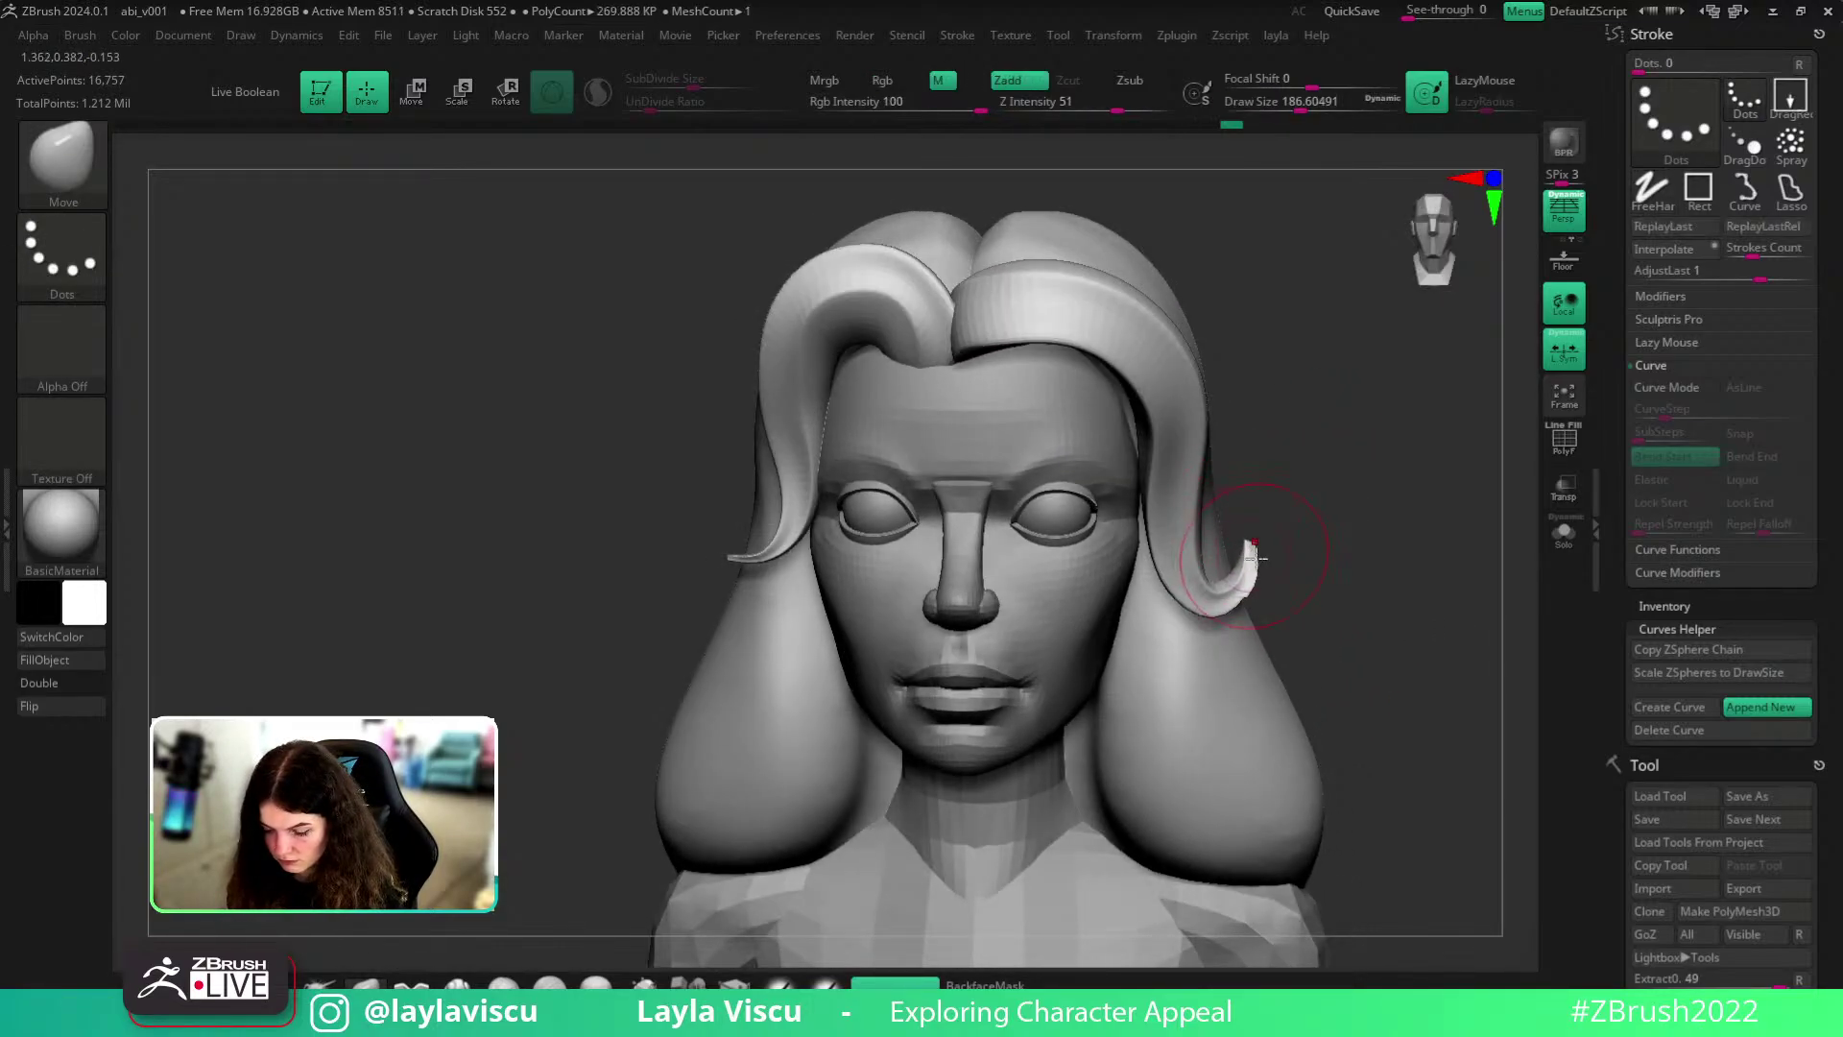
pyautogui.moveTo(1255, 554); pyautogui.dragTo(1239, 597, button='right')
pyautogui.moveTo(1373, 516); pyautogui.dragTo(1260, 555, button='right')
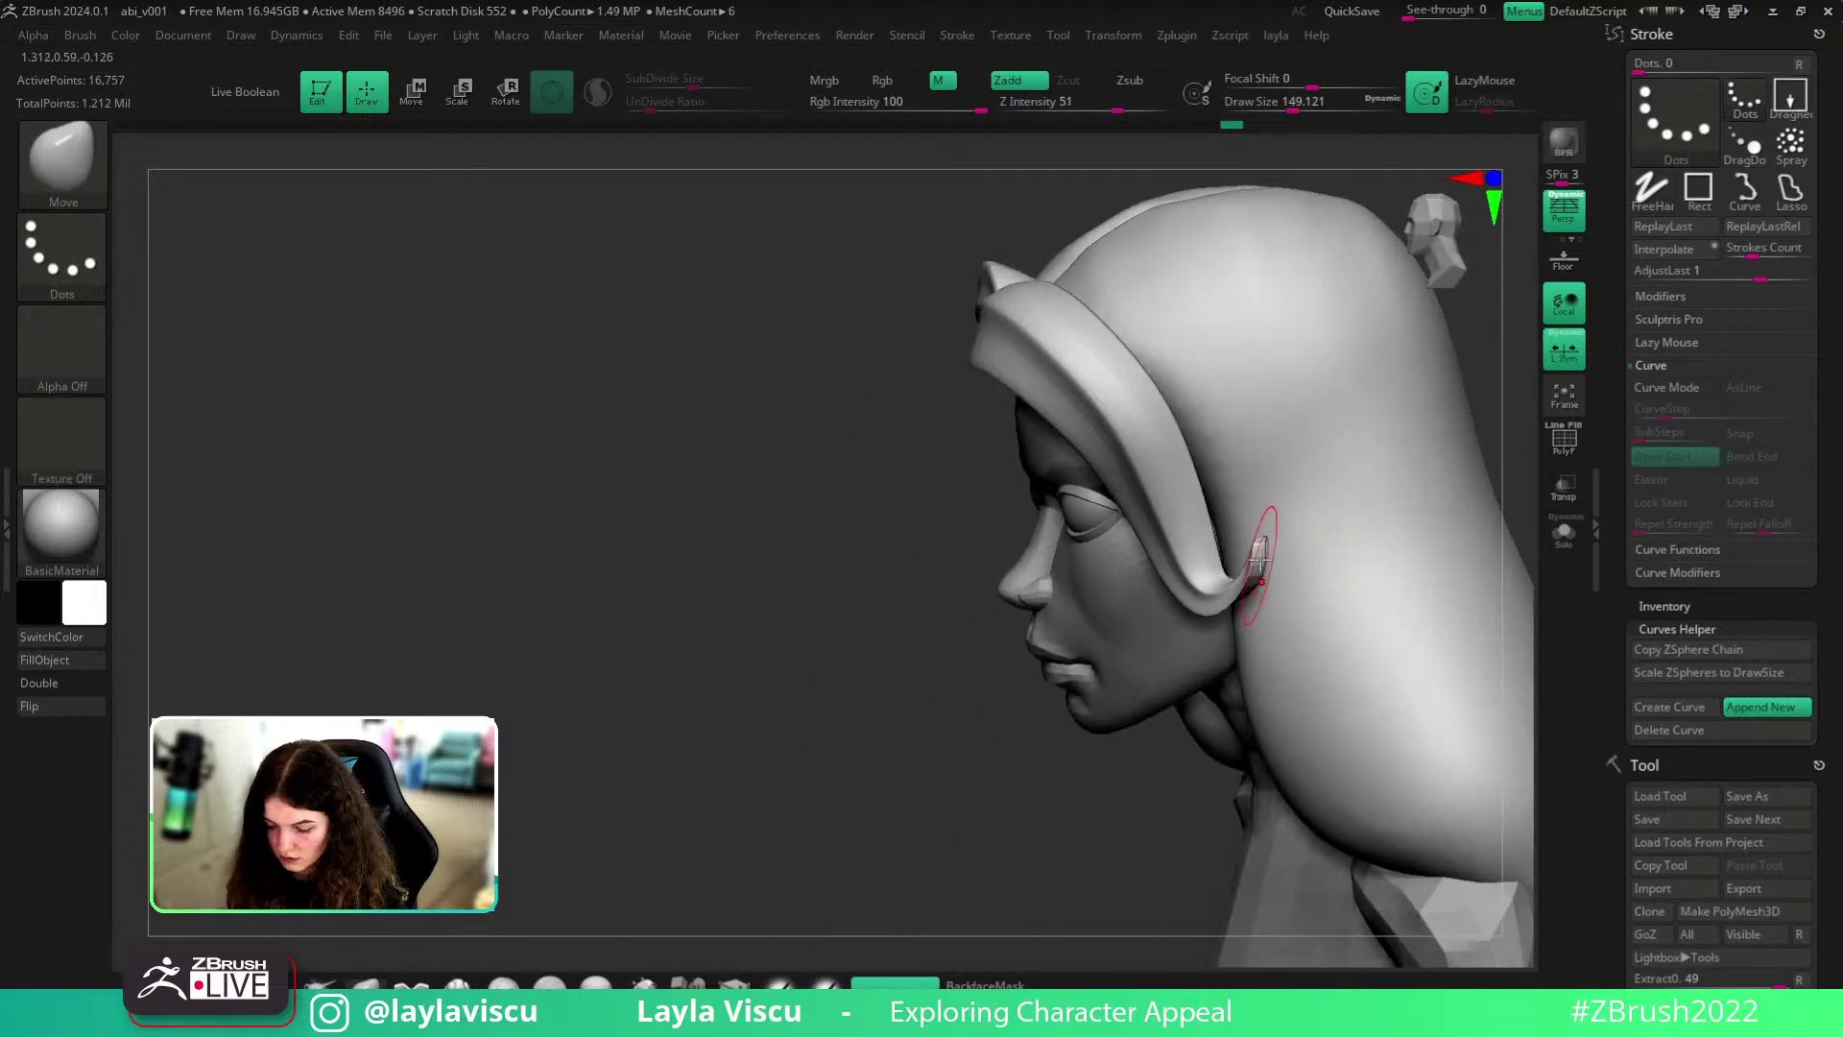
pyautogui.moveTo(1151, 711); pyautogui.dragTo(1344, 571, button='right')
# - Reshape the opposite strand's arch over the forehead from above, with the Move brush at draw size about 386
pyautogui.moveTo(1280, 645)
pyautogui.keyDown('ctrl'); pyautogui.mouseDown(button='right')
pyautogui.moveTo(1372, 669)
pyautogui.moveTo(1403, 613)
pyautogui.moveTo(1392, 754)
pyautogui.mouseUp(button='right'); pyautogui.keyUp('ctrl')
pyautogui.press('s')
pyautogui.moveTo(1165, 494)
pyautogui.mouseDown()
pyautogui.moveTo(1189, 491)
pyautogui.moveTo(1164, 525)
pyautogui.moveTo(1152, 494)
pyautogui.mouseUp()
pyautogui.press('s')
pyautogui.moveTo(1310, 449)
pyautogui.keyDown('ctrl'); pyautogui.mouseDown(button='right')
pyautogui.moveTo(1337, 518)
pyautogui.moveTo(1324, 470)
pyautogui.mouseUp(button='right'); pyautogui.keyUp('ctrl')
pyautogui.moveTo(1099, 599)
pyautogui.mouseDown(button='right')
pyautogui.moveTo(1333, 530)
pyautogui.moveTo(1322, 520)
pyautogui.mouseUp(button='right')
pyautogui.moveTo(1181, 399); pyautogui.dragTo(1122, 516, button='right')
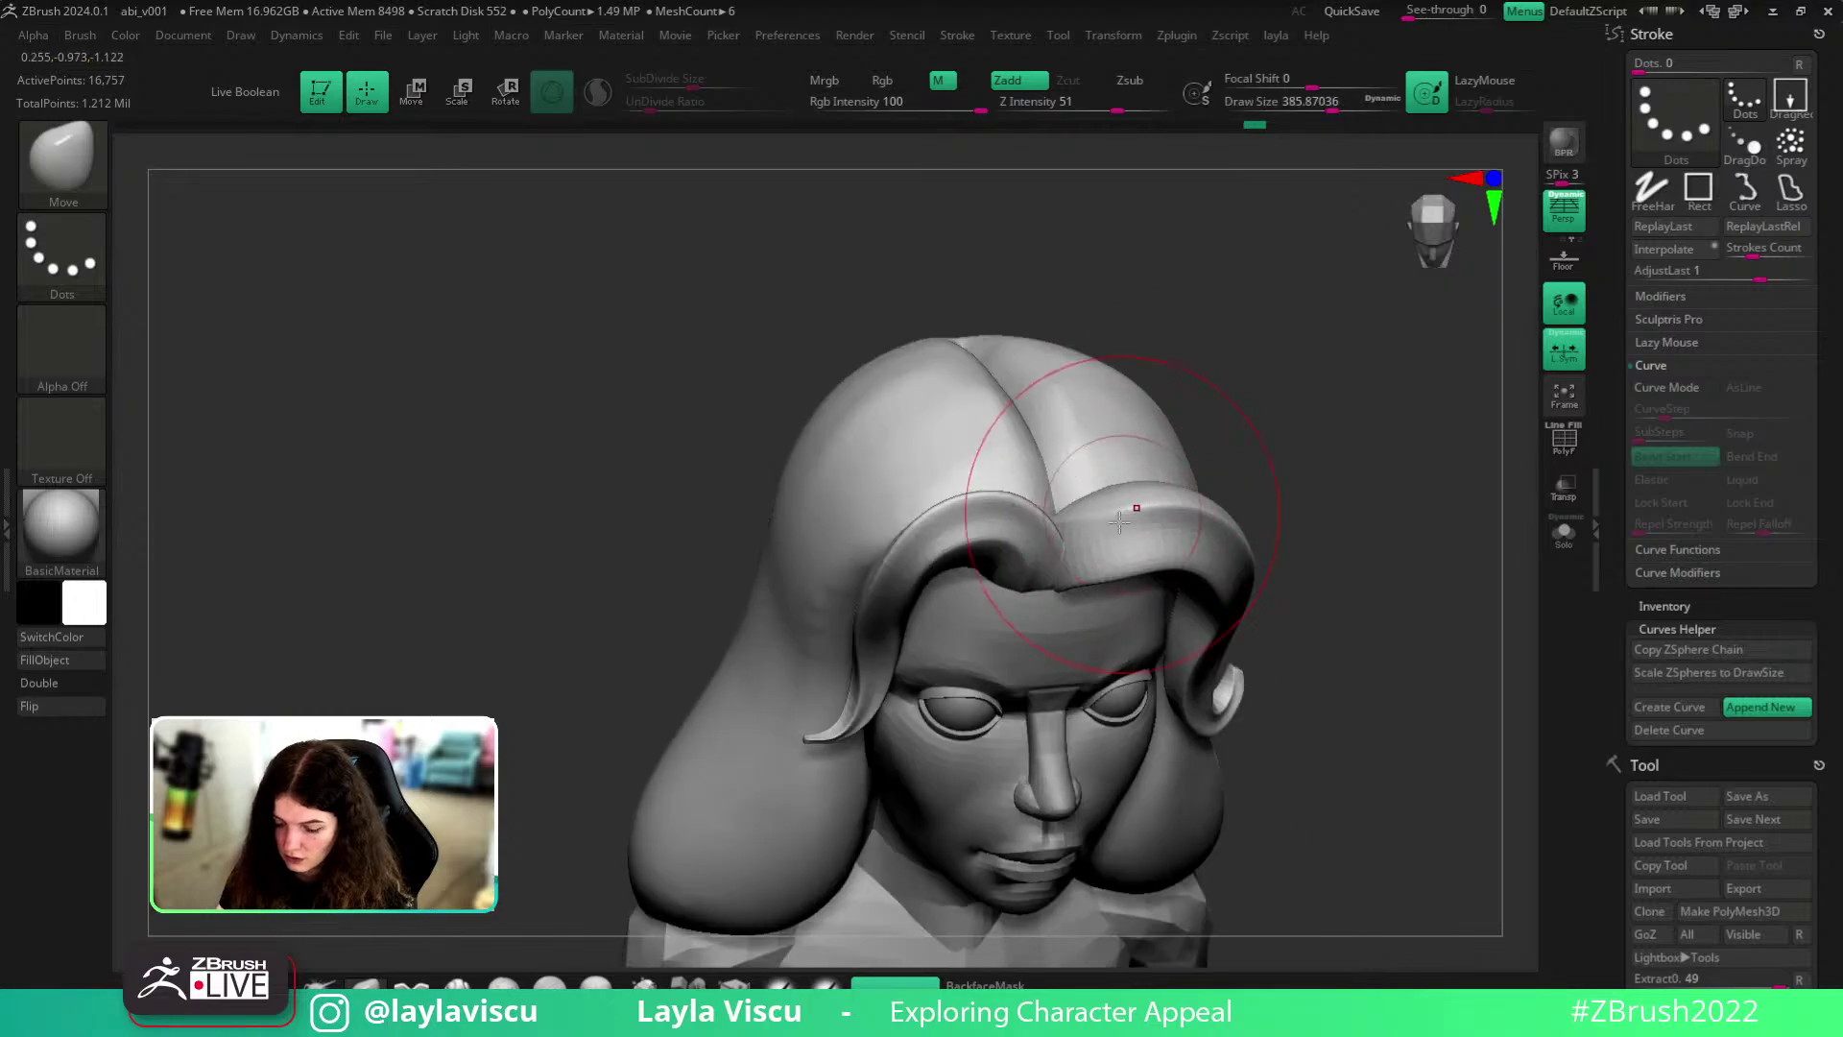
pyautogui.moveTo(1125, 507); pyautogui.dragTo(1094, 507)
# - Refine how the opposite strand's upper section sits against the crown, with the Move brush at draw size about 299
pyautogui.moveTo(1291, 448); pyautogui.dragTo(1357, 551)
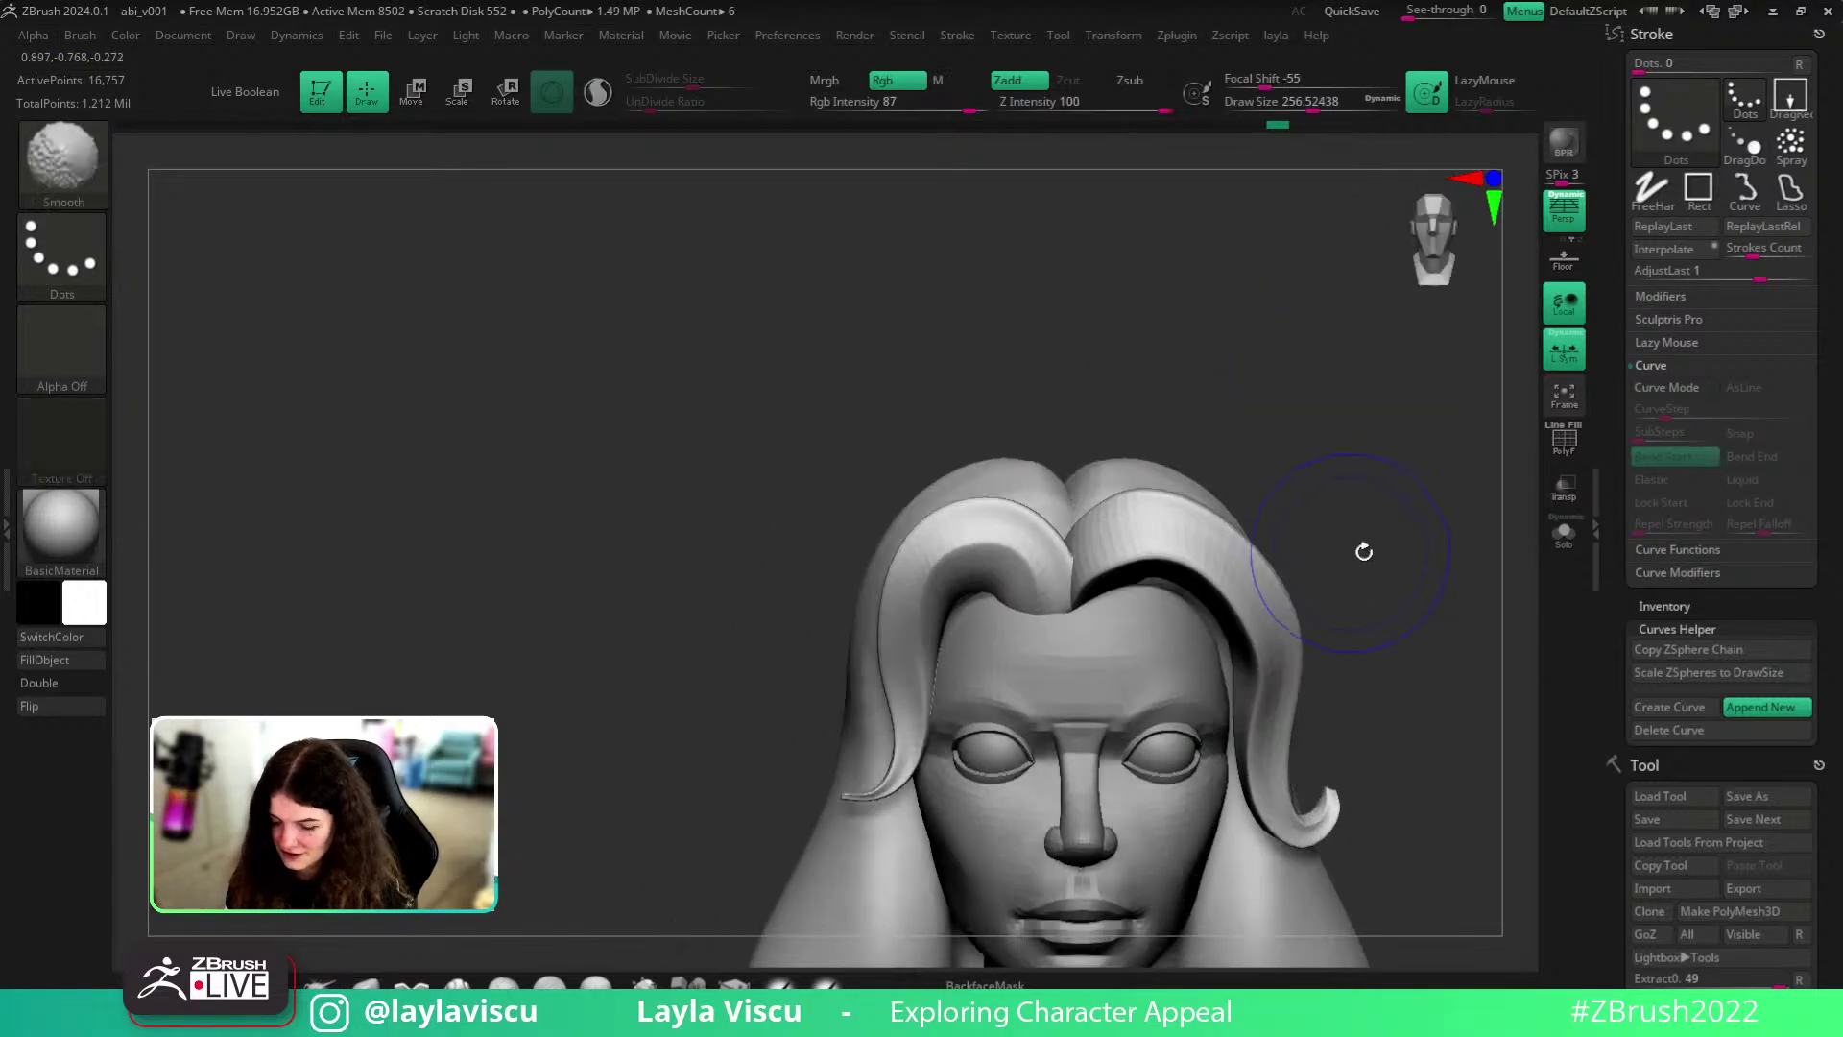
pyautogui.moveTo(1439, 642); pyautogui.dragTo(1377, 565)
pyautogui.press('s')
pyautogui.moveTo(1170, 606); pyautogui.dragTo(1162, 605)
pyautogui.press('ctrl')
pyautogui.press('ctrl')
pyautogui.moveTo(1428, 479)
pyautogui.mouseDown(button='right')
pyautogui.moveTo(1448, 650)
pyautogui.moveTo(1316, 518)
pyautogui.mouseUp(button='right')
pyautogui.press('s')
pyautogui.moveTo(1246, 508); pyautogui.dragTo(1265, 506)
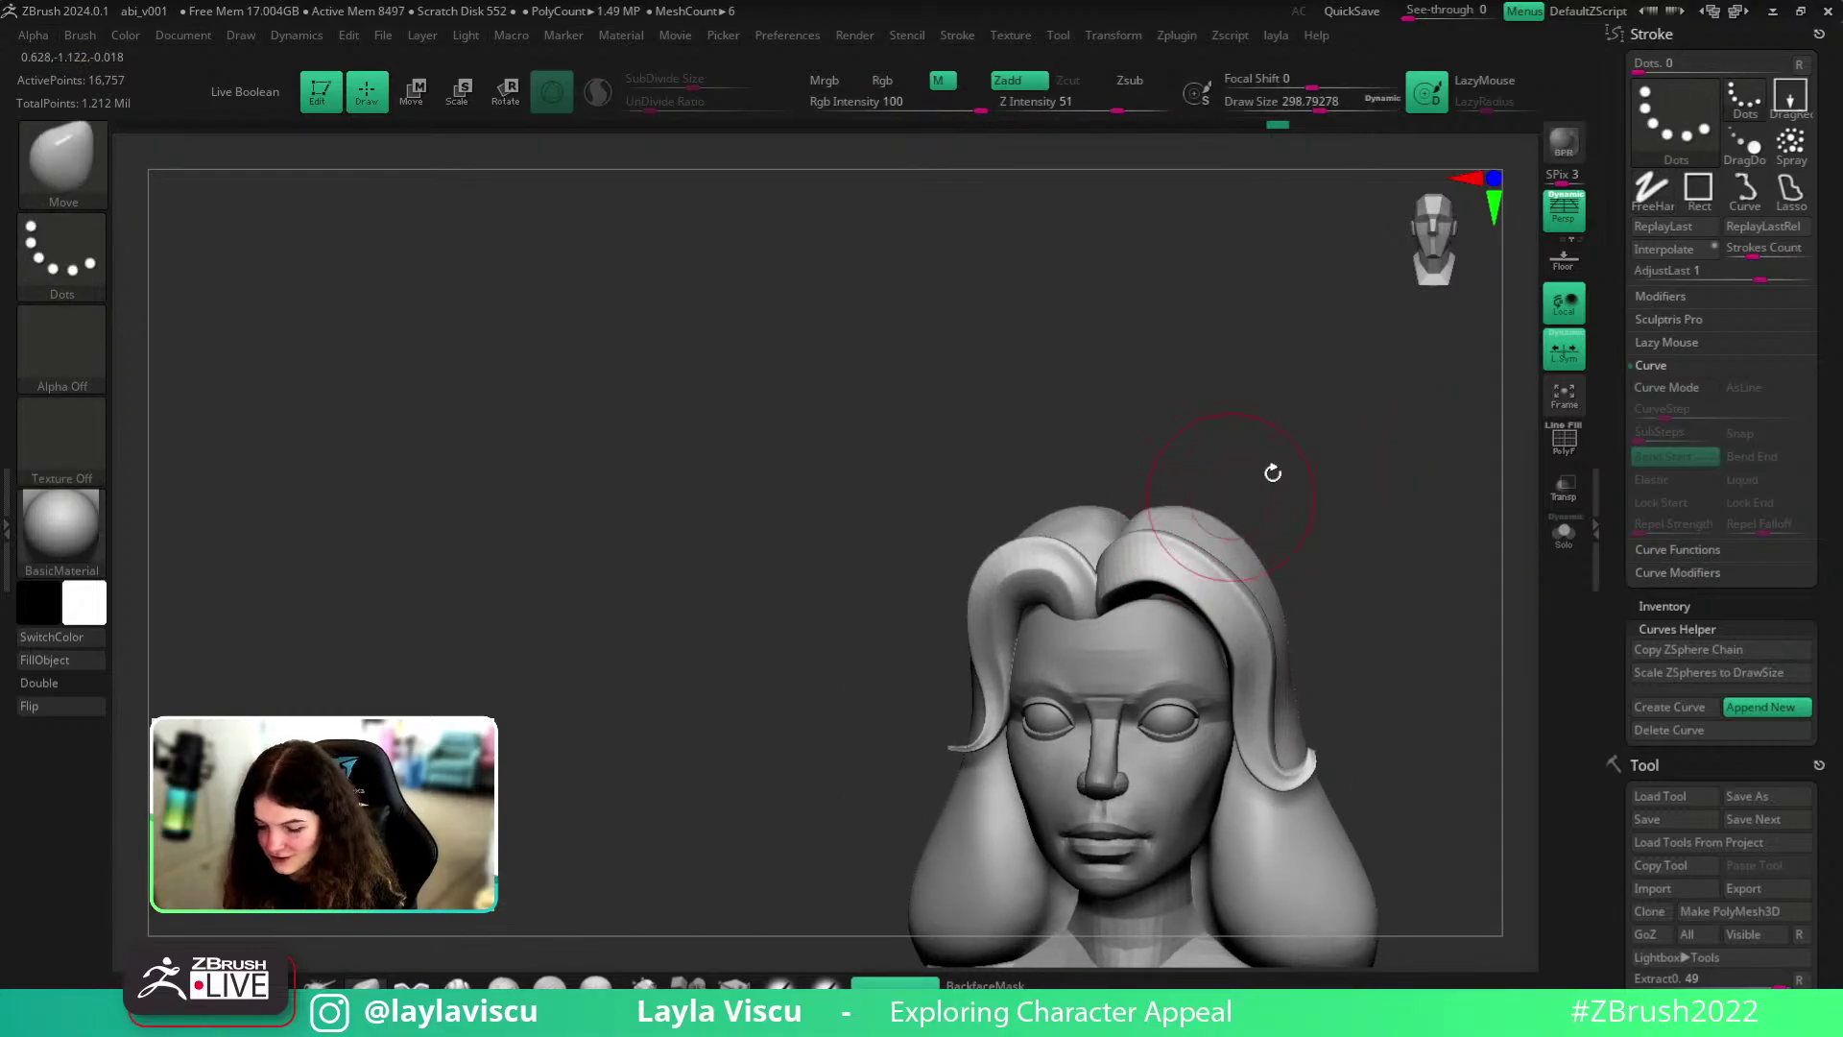
pyautogui.moveTo(1259, 477); pyautogui.dragTo(1211, 548, button='right')
# - Adjust the opposite strand's upper section from the side with the Move brush at draw size about 351
pyautogui.moveTo(1373, 457); pyautogui.dragTo(1253, 461, button='right')
pyautogui.press('s')
pyautogui.moveTo(1205, 580); pyautogui.dragTo(1214, 582)
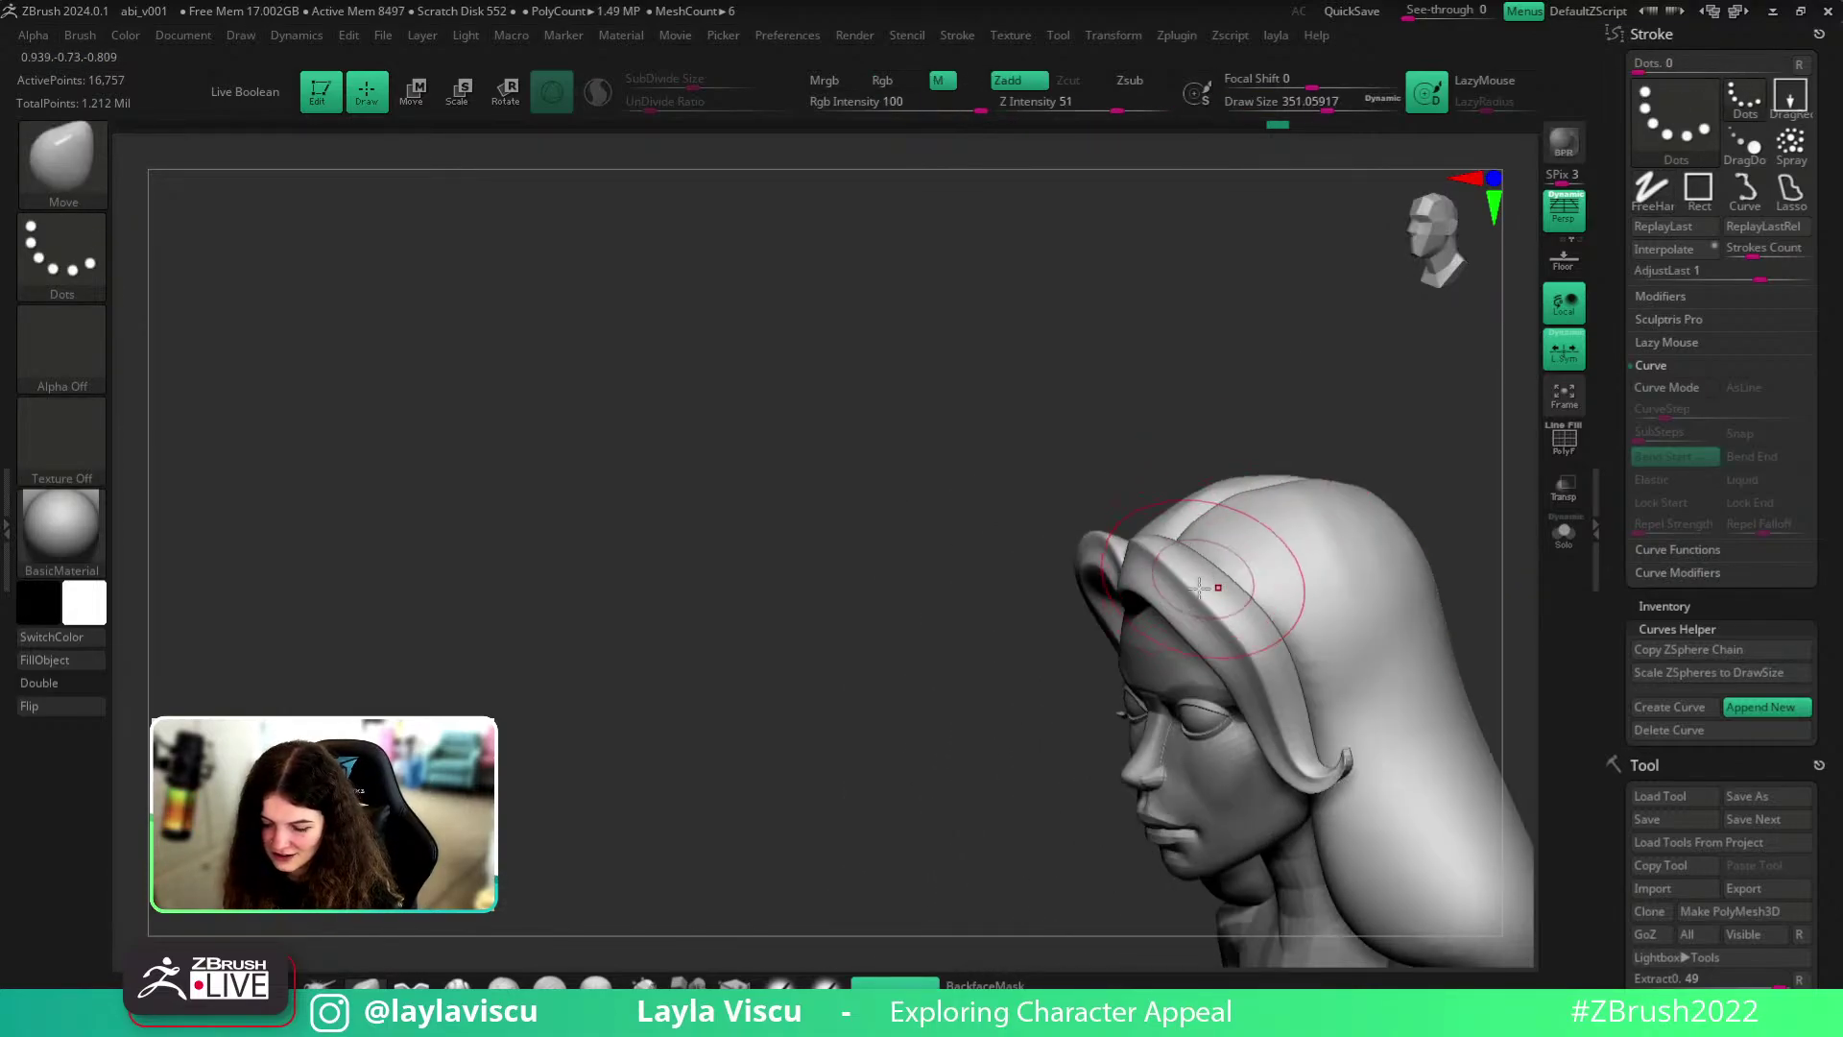
pyautogui.moveTo(1255, 652); pyautogui.dragTo(1402, 485, button='right')
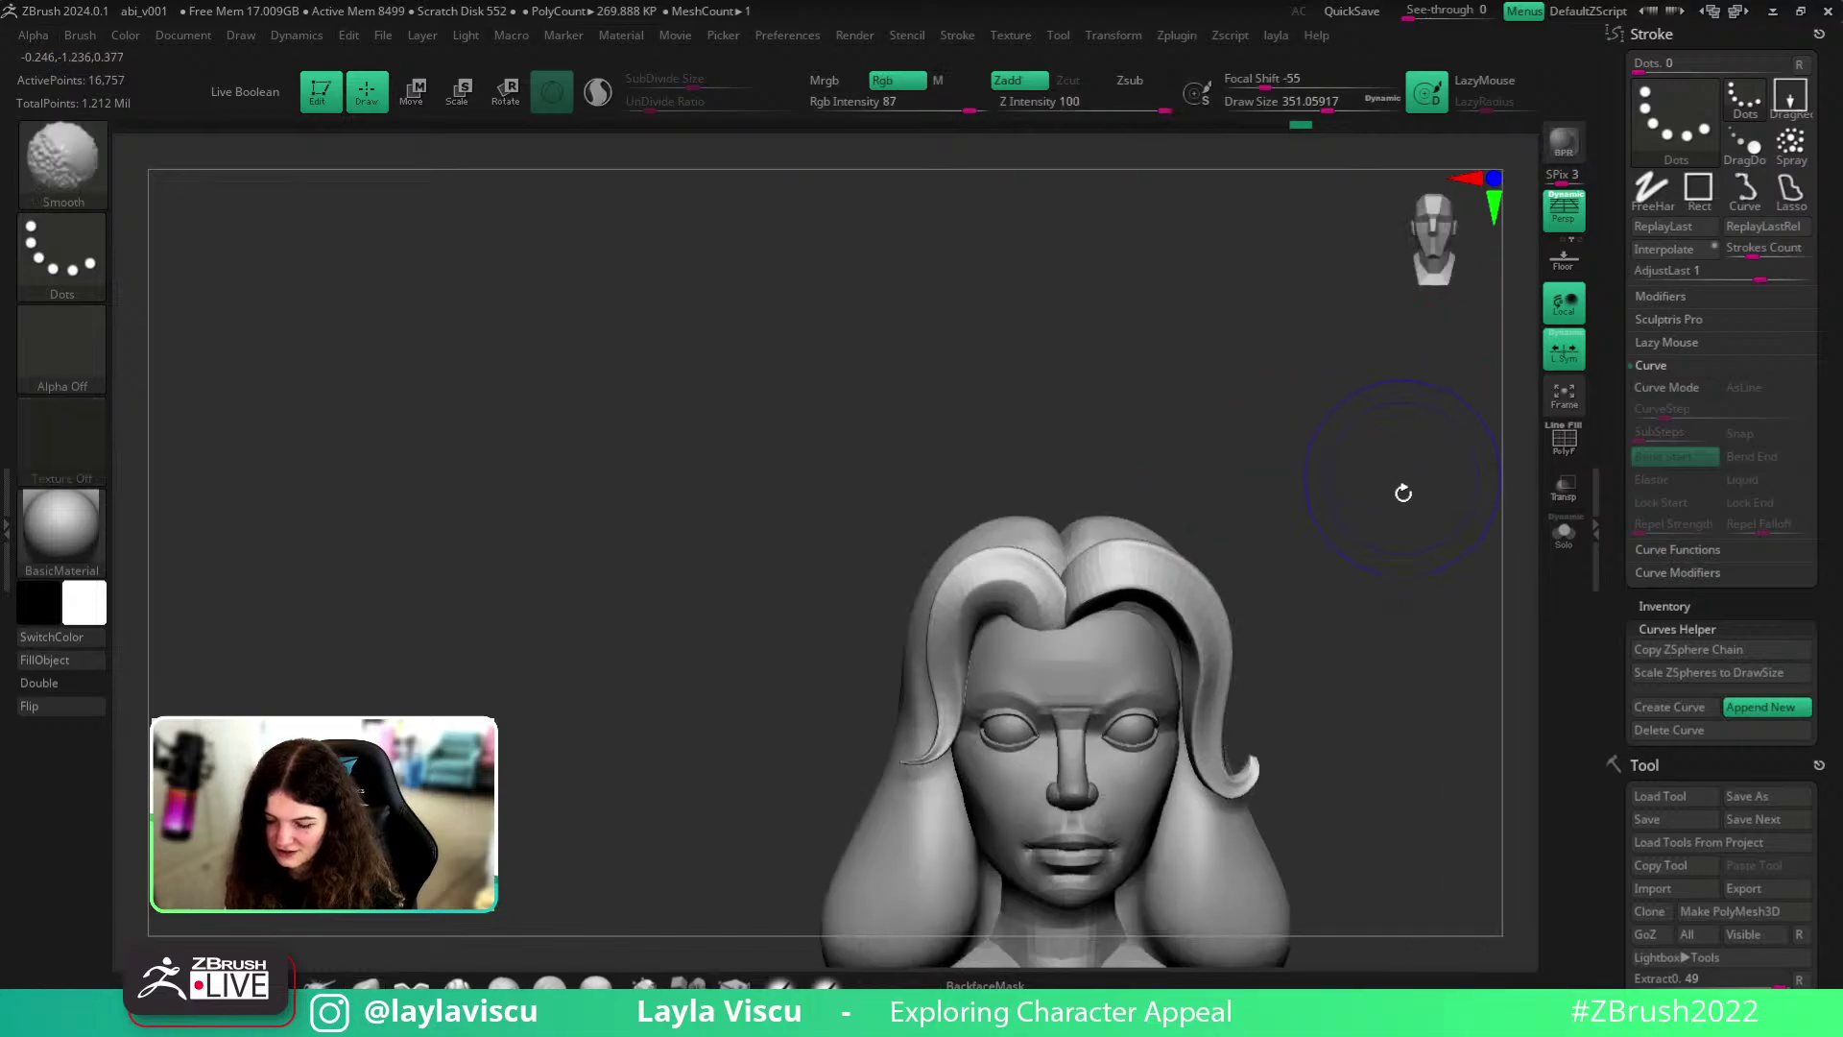
# - Make the body the active subtool and turn on polypaint display for all subtools so the eye colours show
pyautogui.moveTo(1396, 632); pyautogui.dragTo(1360, 616, button='right')
pyautogui.keyDown('alt'); pyautogui.click(1173, 661); pyautogui.keyUp('alt')
pyautogui.press('d')
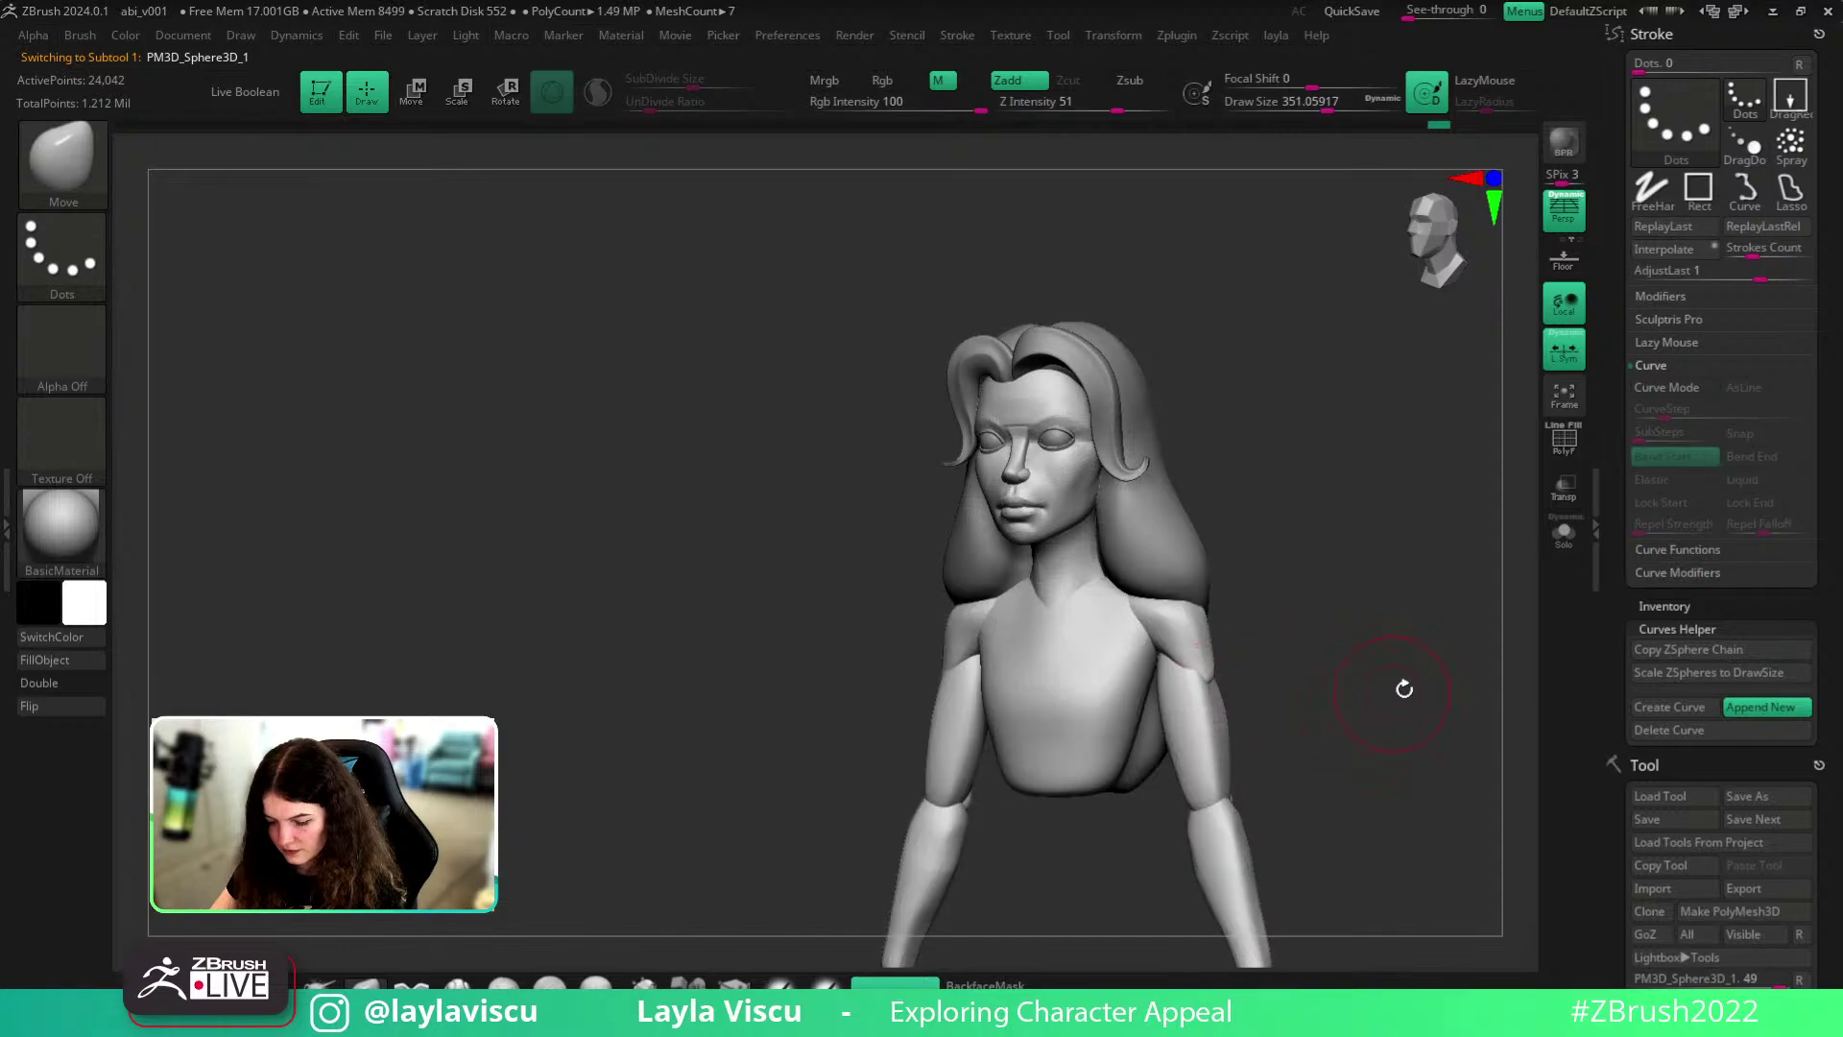
pyautogui.keyDown('ctrl'); pyautogui.moveTo(1412, 688); pyautogui.dragTo(1321, 676, button='right'); pyautogui.keyUp('ctrl')
pyautogui.moveTo(1108, 561)
pyautogui.keyDown('ctrl'); pyautogui.mouseDown(button='right')
pyautogui.moveTo(1167, 617)
pyautogui.moveTo(1318, 649)
pyautogui.mouseUp(button='right'); pyautogui.keyUp('ctrl')
pyautogui.scroll(-10, 1727, 384)
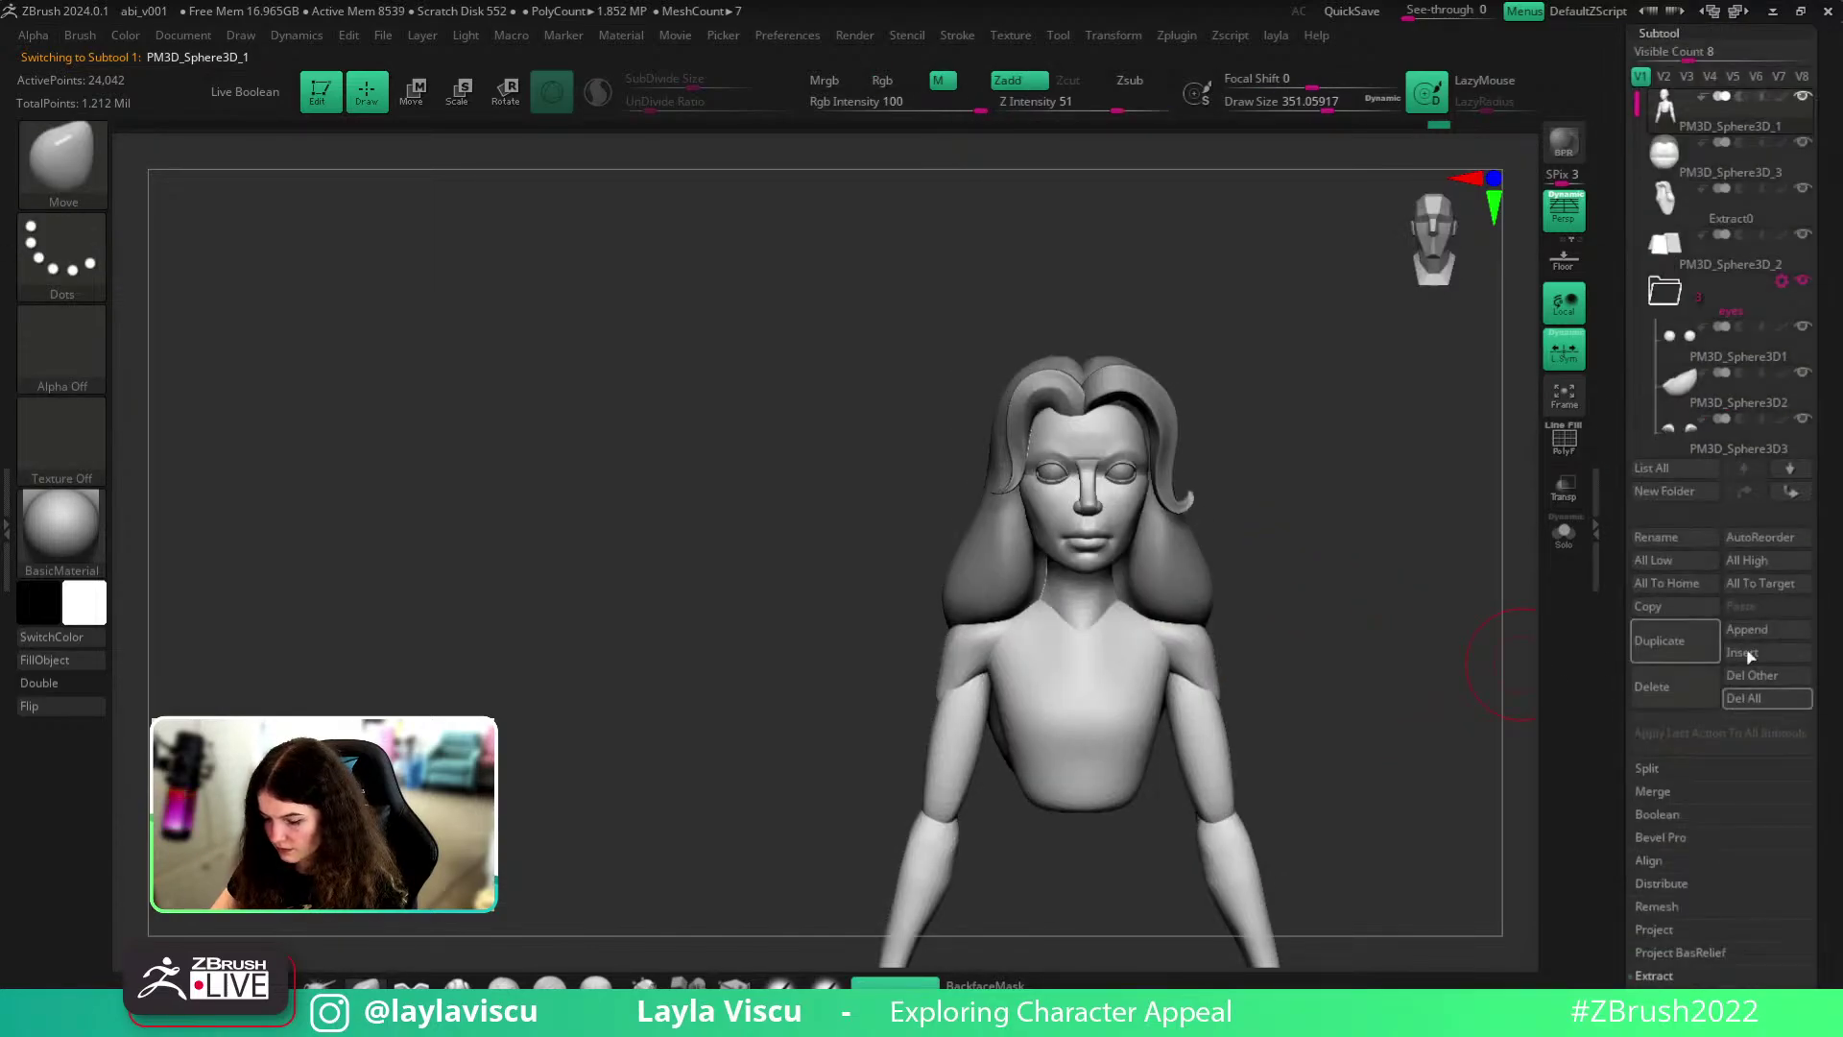
pyautogui.keyDown('ctrl'); pyautogui.keyDown('shift'); pyautogui.click(1782, 98); pyautogui.keyUp('shift'); pyautogui.keyUp('ctrl')
pyautogui.moveTo(1424, 421)
pyautogui.mouseDown(button='right')
pyautogui.moveTo(1339, 439)
pyautogui.moveTo(1322, 542)
pyautogui.mouseUp(button='right')
pyautogui.keyDown('ctrl'); pyautogui.moveTo(1118, 600); pyautogui.dragTo(1094, 672, button='right'); pyautogui.keyUp('ctrl')
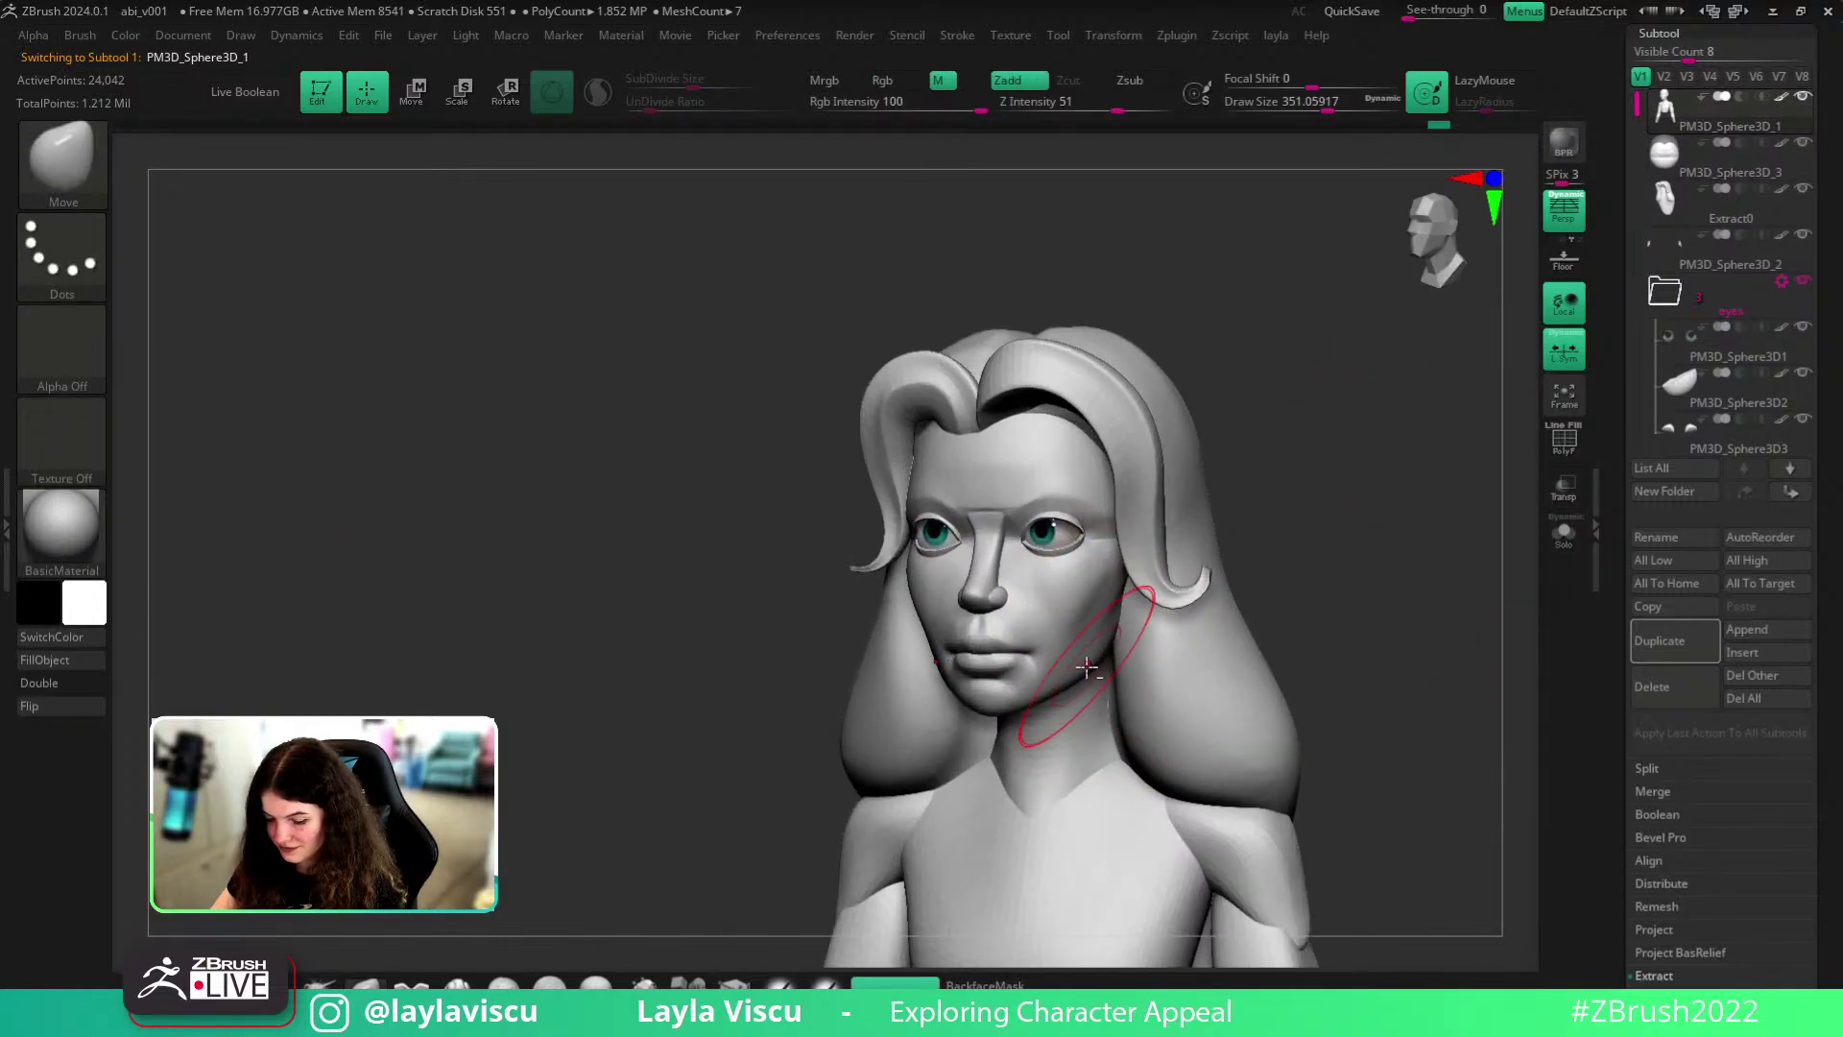
pyautogui.keyDown('alt'); pyautogui.moveTo(1367, 614); pyautogui.dragTo(1364, 530, button='right'); pyautogui.keyUp('alt')
# - Turn off the dynamic subdivision preview on the body mesh
pyautogui.hotkey('shift', 'd')
pyautogui.press('[')
pyautogui.moveTo(1464, 341)
pyautogui.mouseDown(button='right')
pyautogui.moveTo(1308, 572)
pyautogui.moveTo(1308, 556)
pyautogui.mouseUp(button='right')
pyautogui.press(']')
pyautogui.press(']')
pyautogui.press(']')
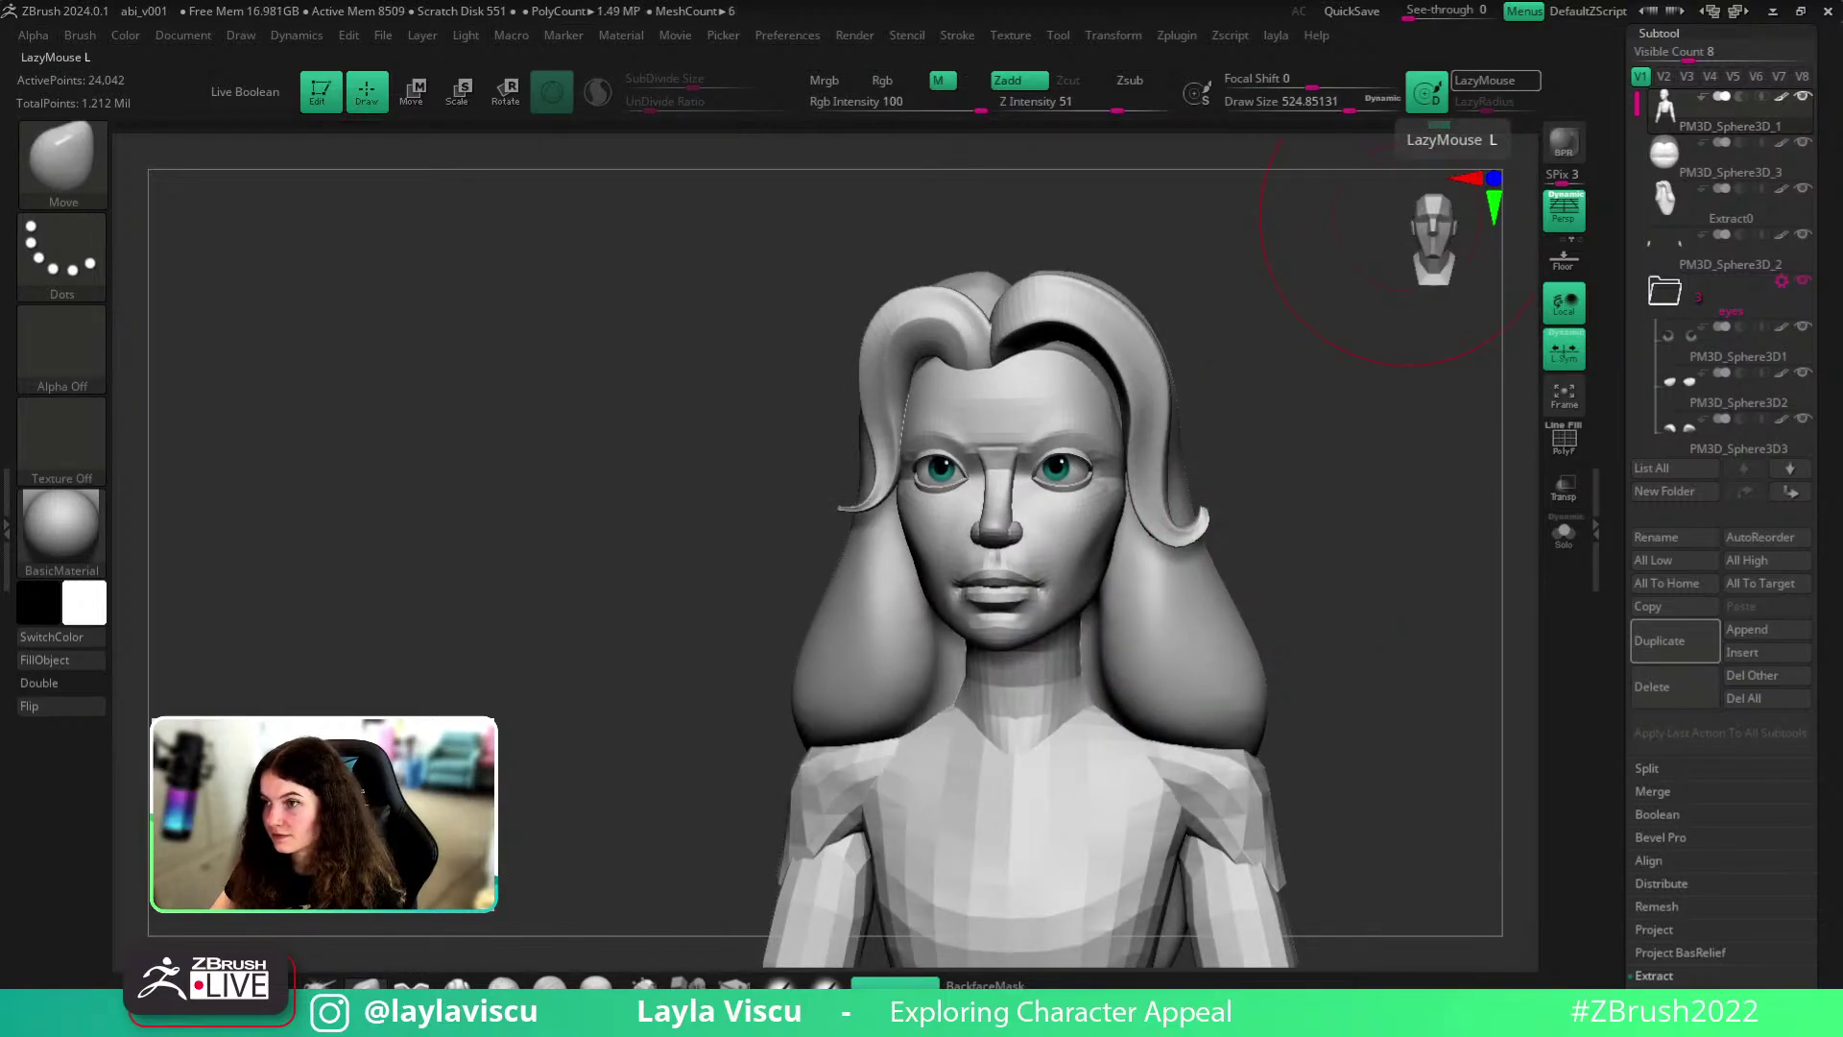
# - Switch to the Topology brush with a draw size of about 46
pyautogui.press('[')
pyautogui.press('[')
pyautogui.press('[')
pyautogui.press('[')
pyautogui.press('[')
pyautogui.press('[')
pyautogui.press('[')
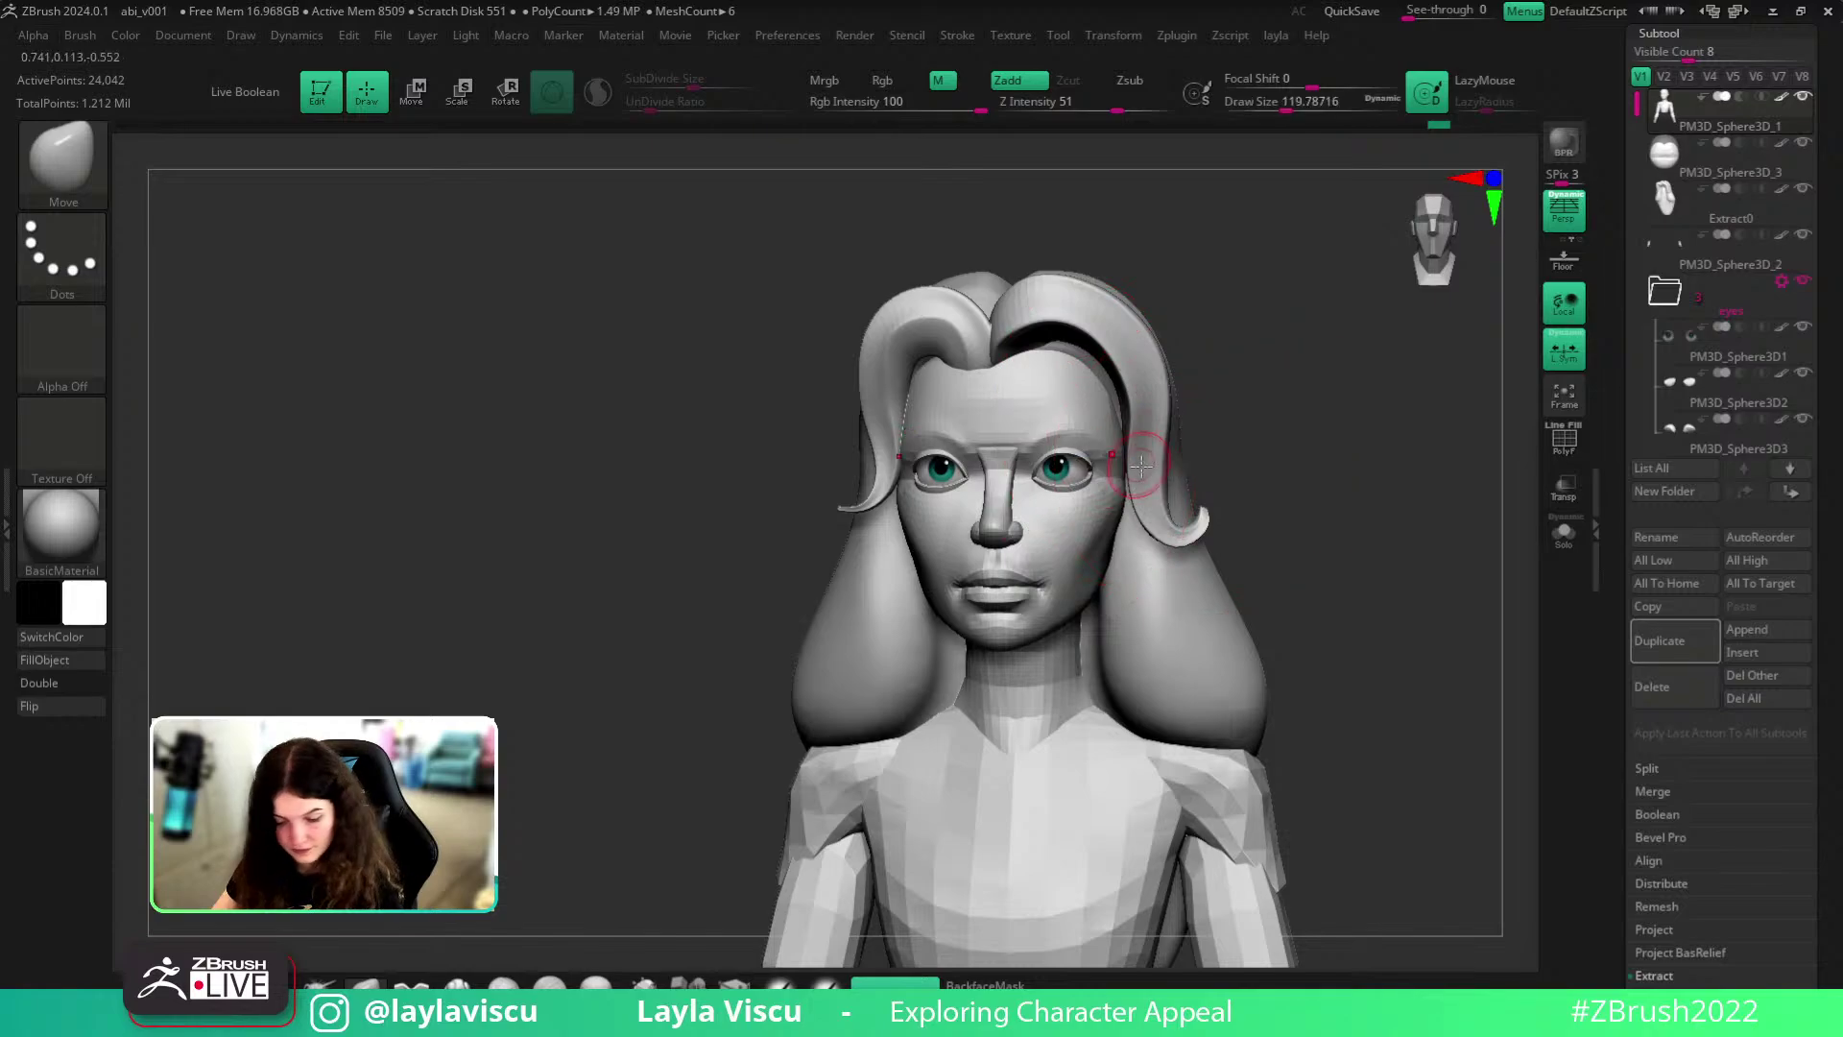
pyautogui.press('b')
pyautogui.press('t')
pyautogui.press('o')
pyautogui.press('s')
pyautogui.moveTo(1171, 424); pyautogui.dragTo(1147, 421)
pyautogui.keyDown('alt'); pyautogui.moveTo(1386, 621); pyautogui.dragTo(1403, 659); pyautogui.keyUp('alt')
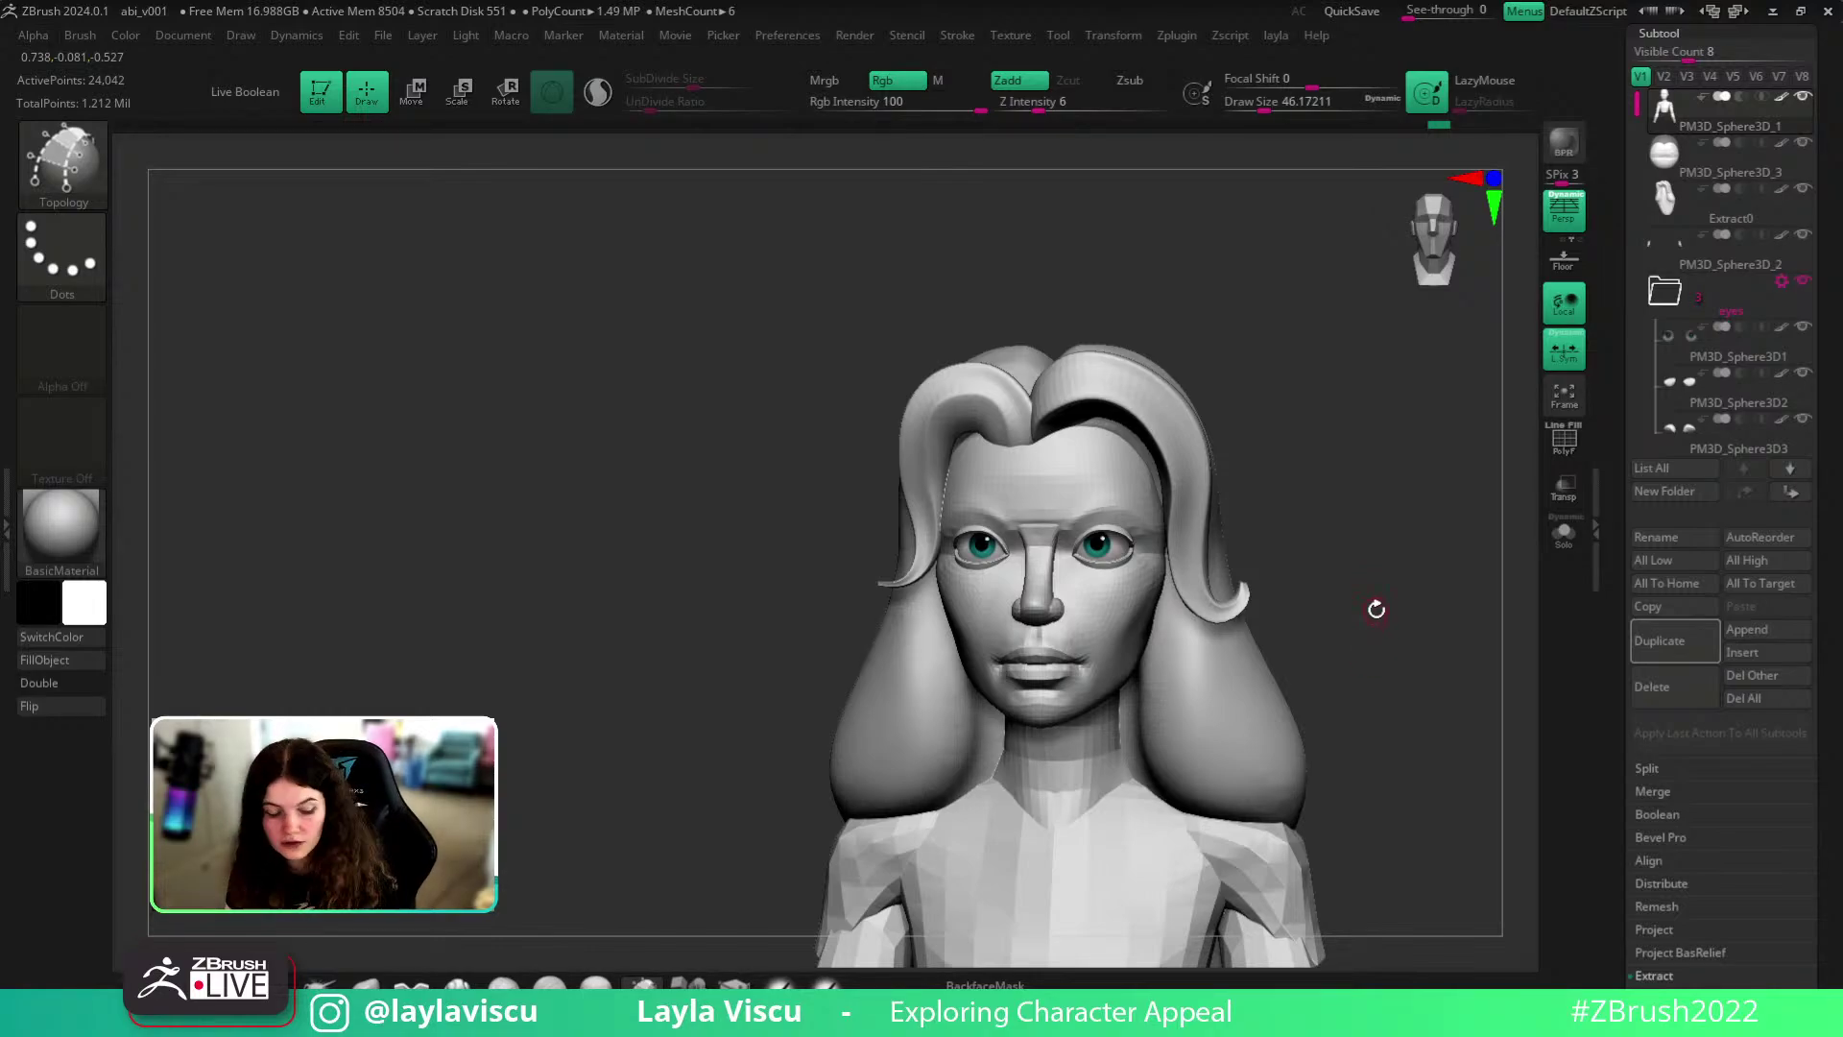
pyautogui.press('b')
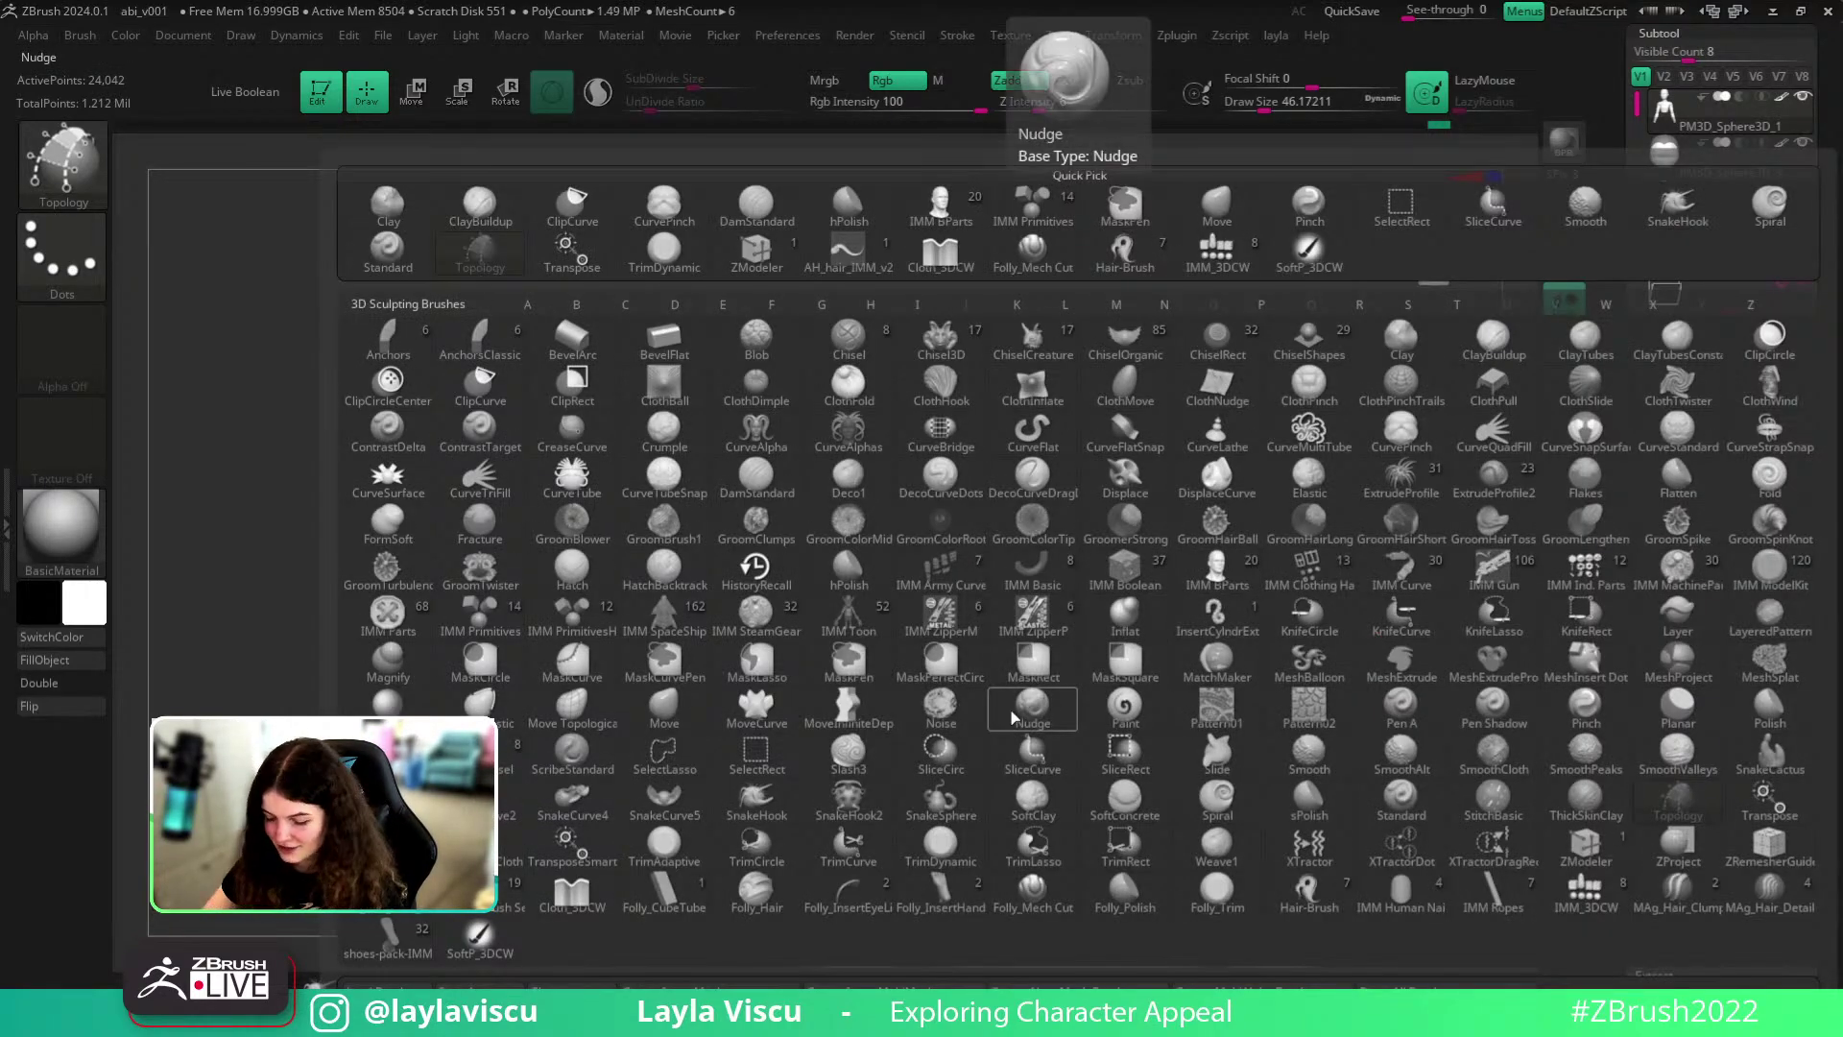
pyautogui.click(941, 712)
pyautogui.press('b')
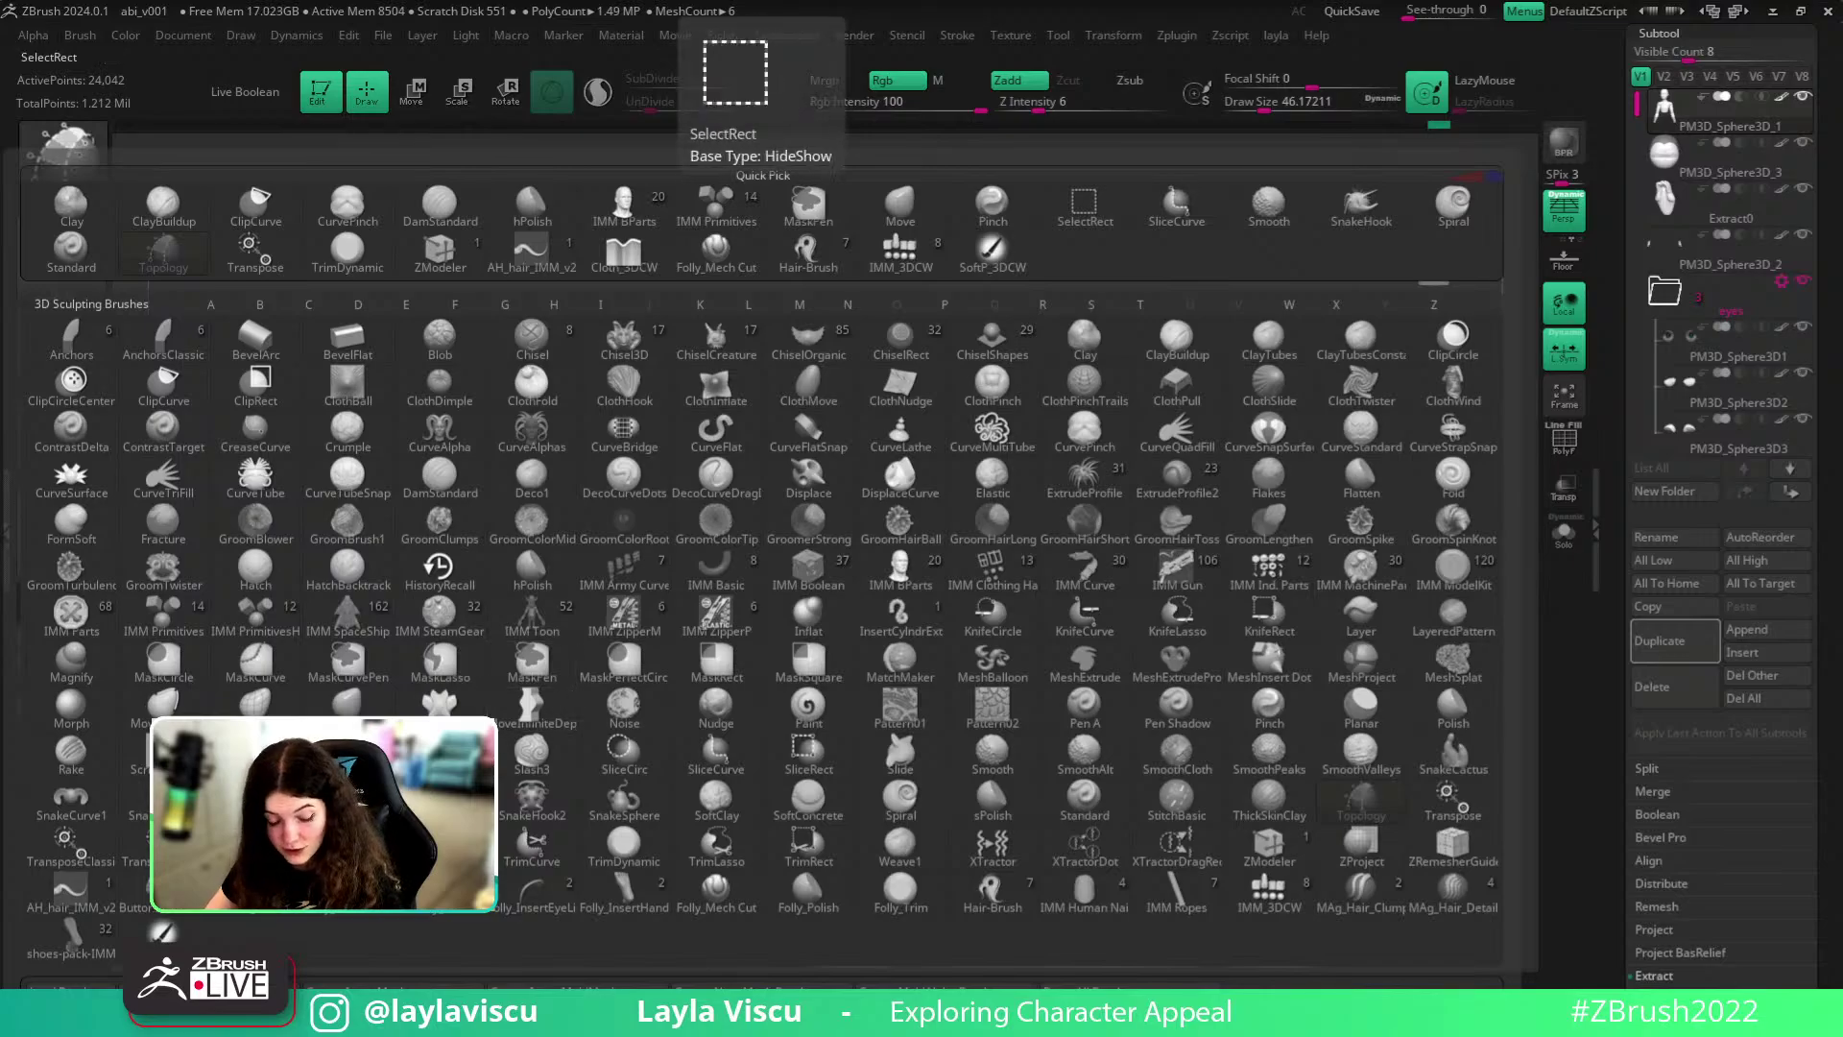
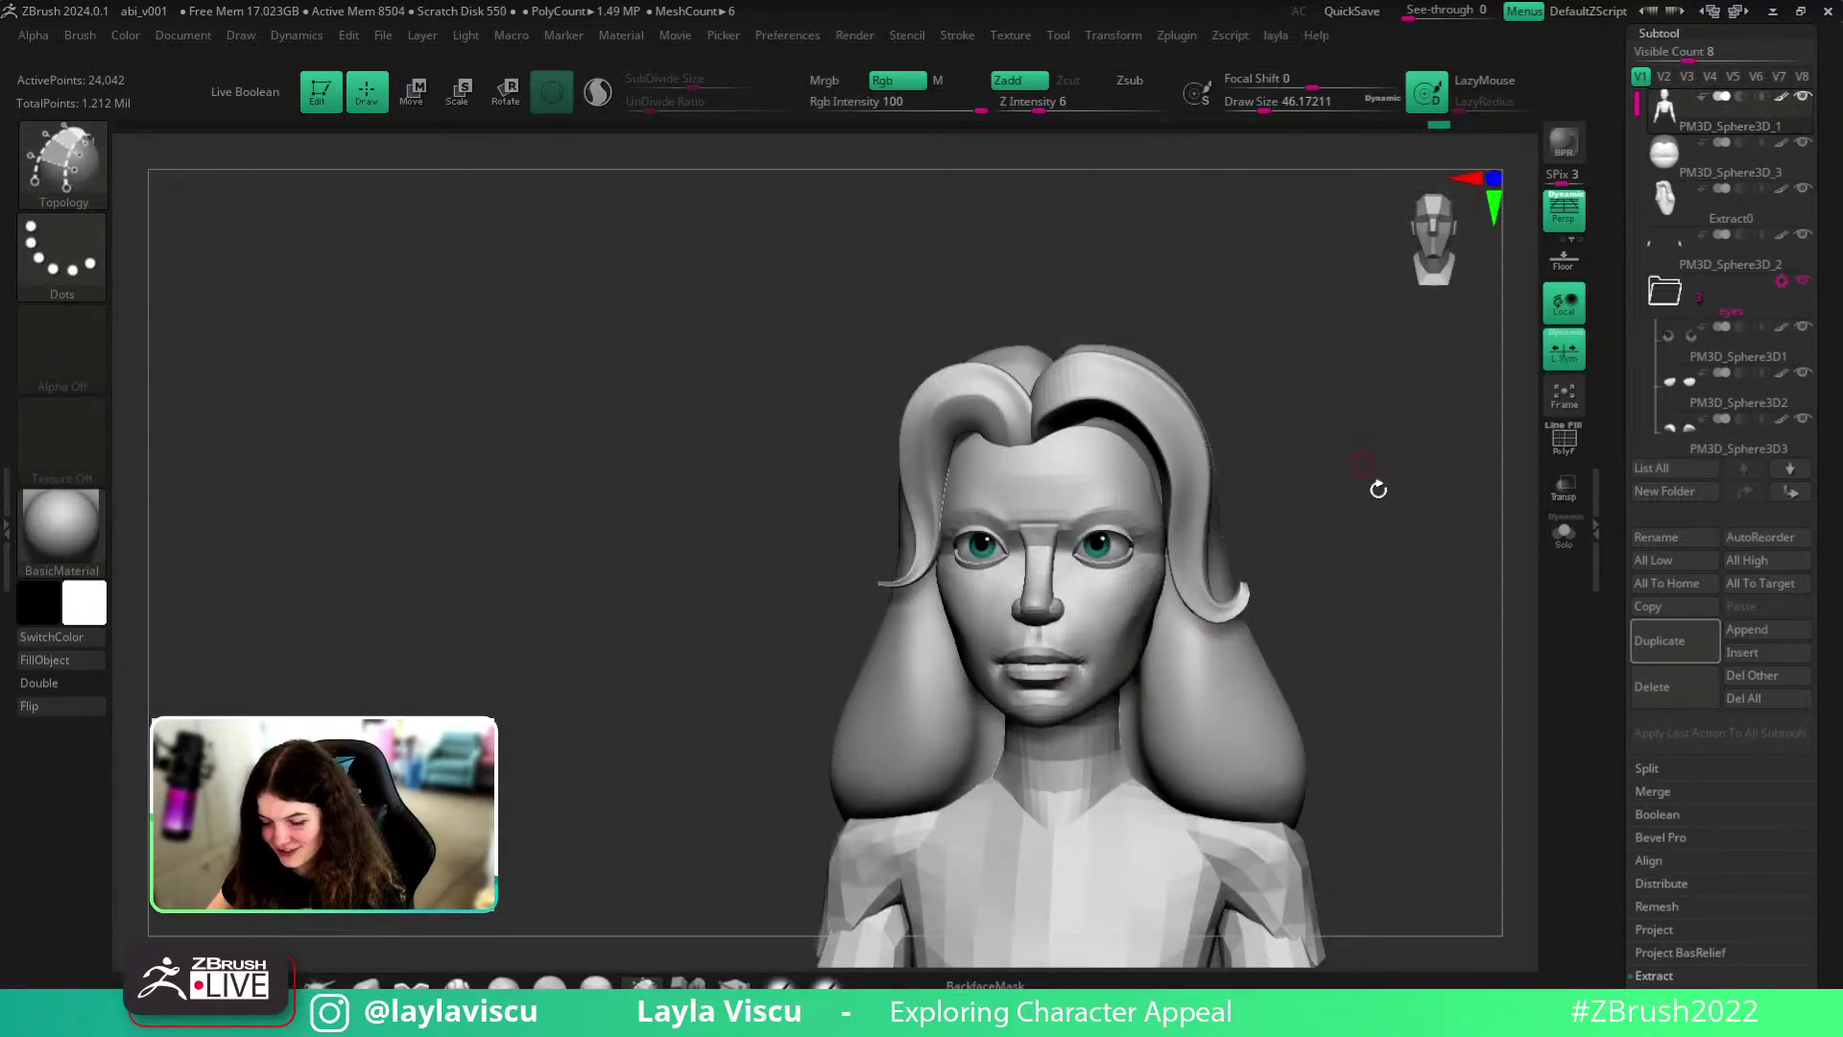
pyautogui.keyDown('alt'); pyautogui.moveTo(1315, 497); pyautogui.dragTo(1283, 489); pyautogui.keyUp('alt')
pyautogui.press('b')
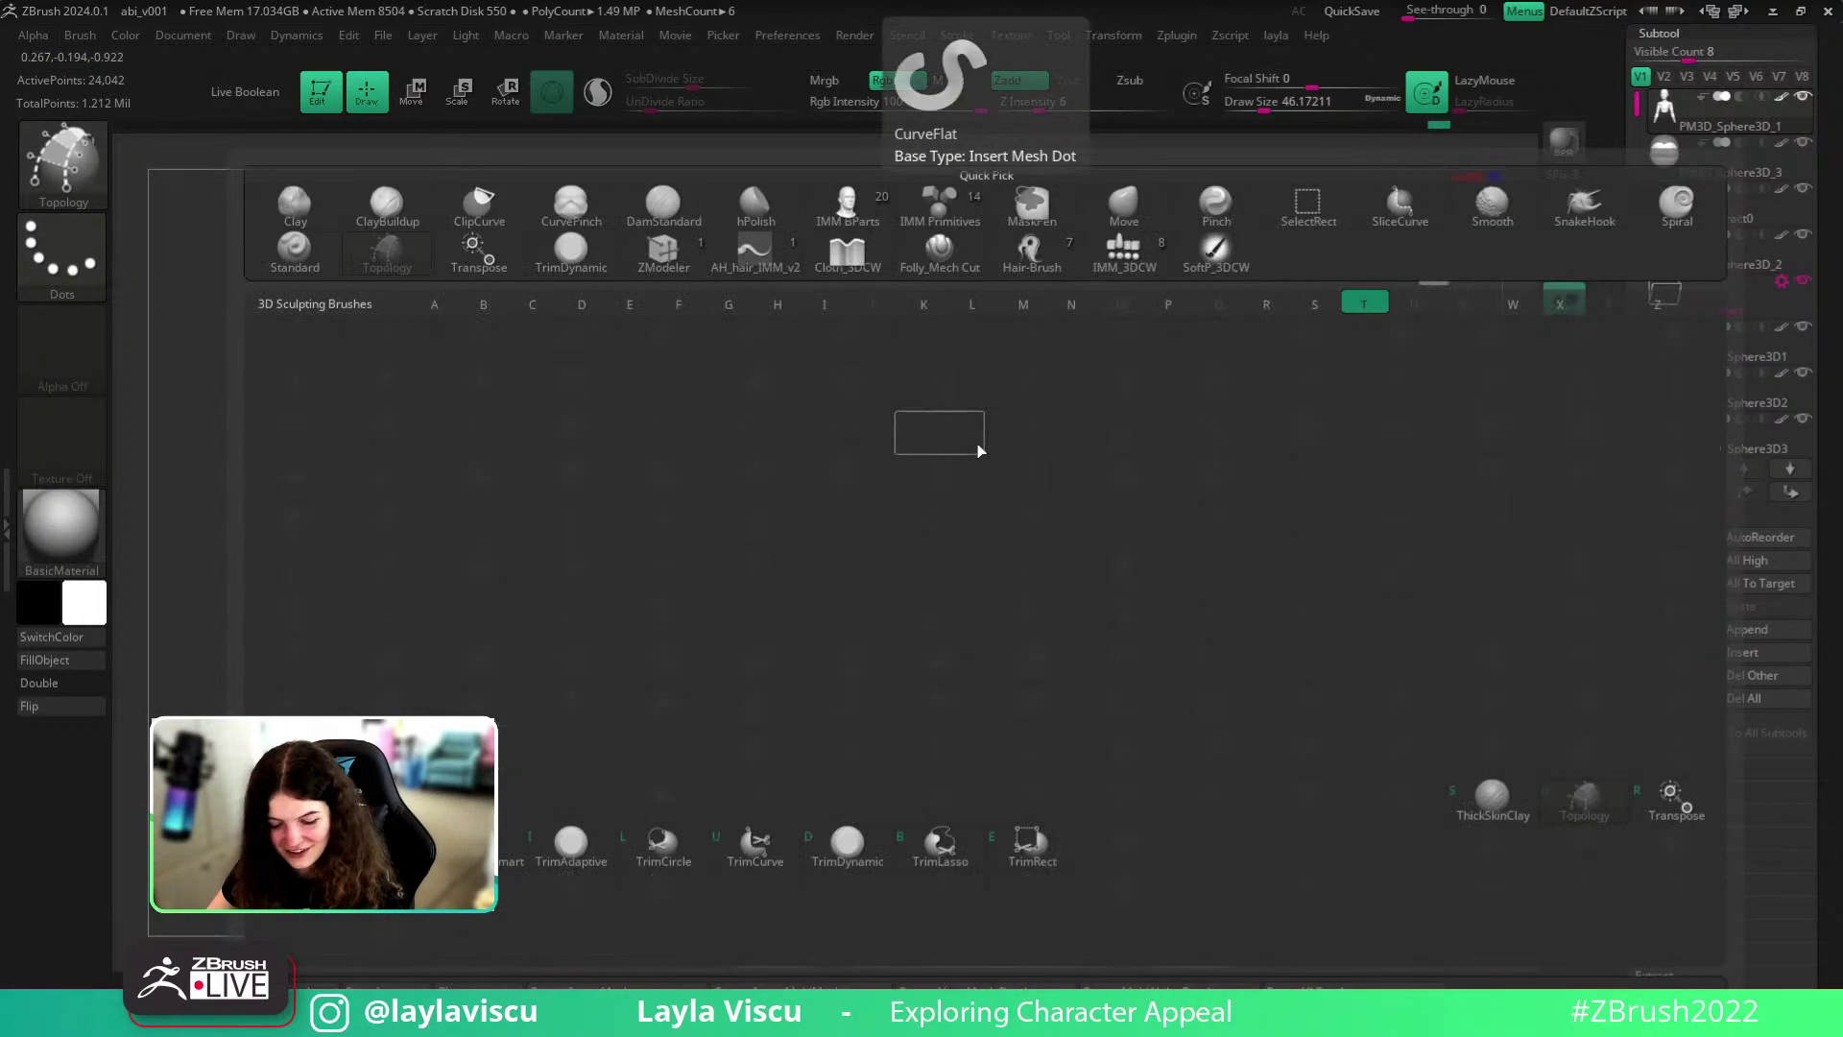
pyautogui.click(1574, 792)
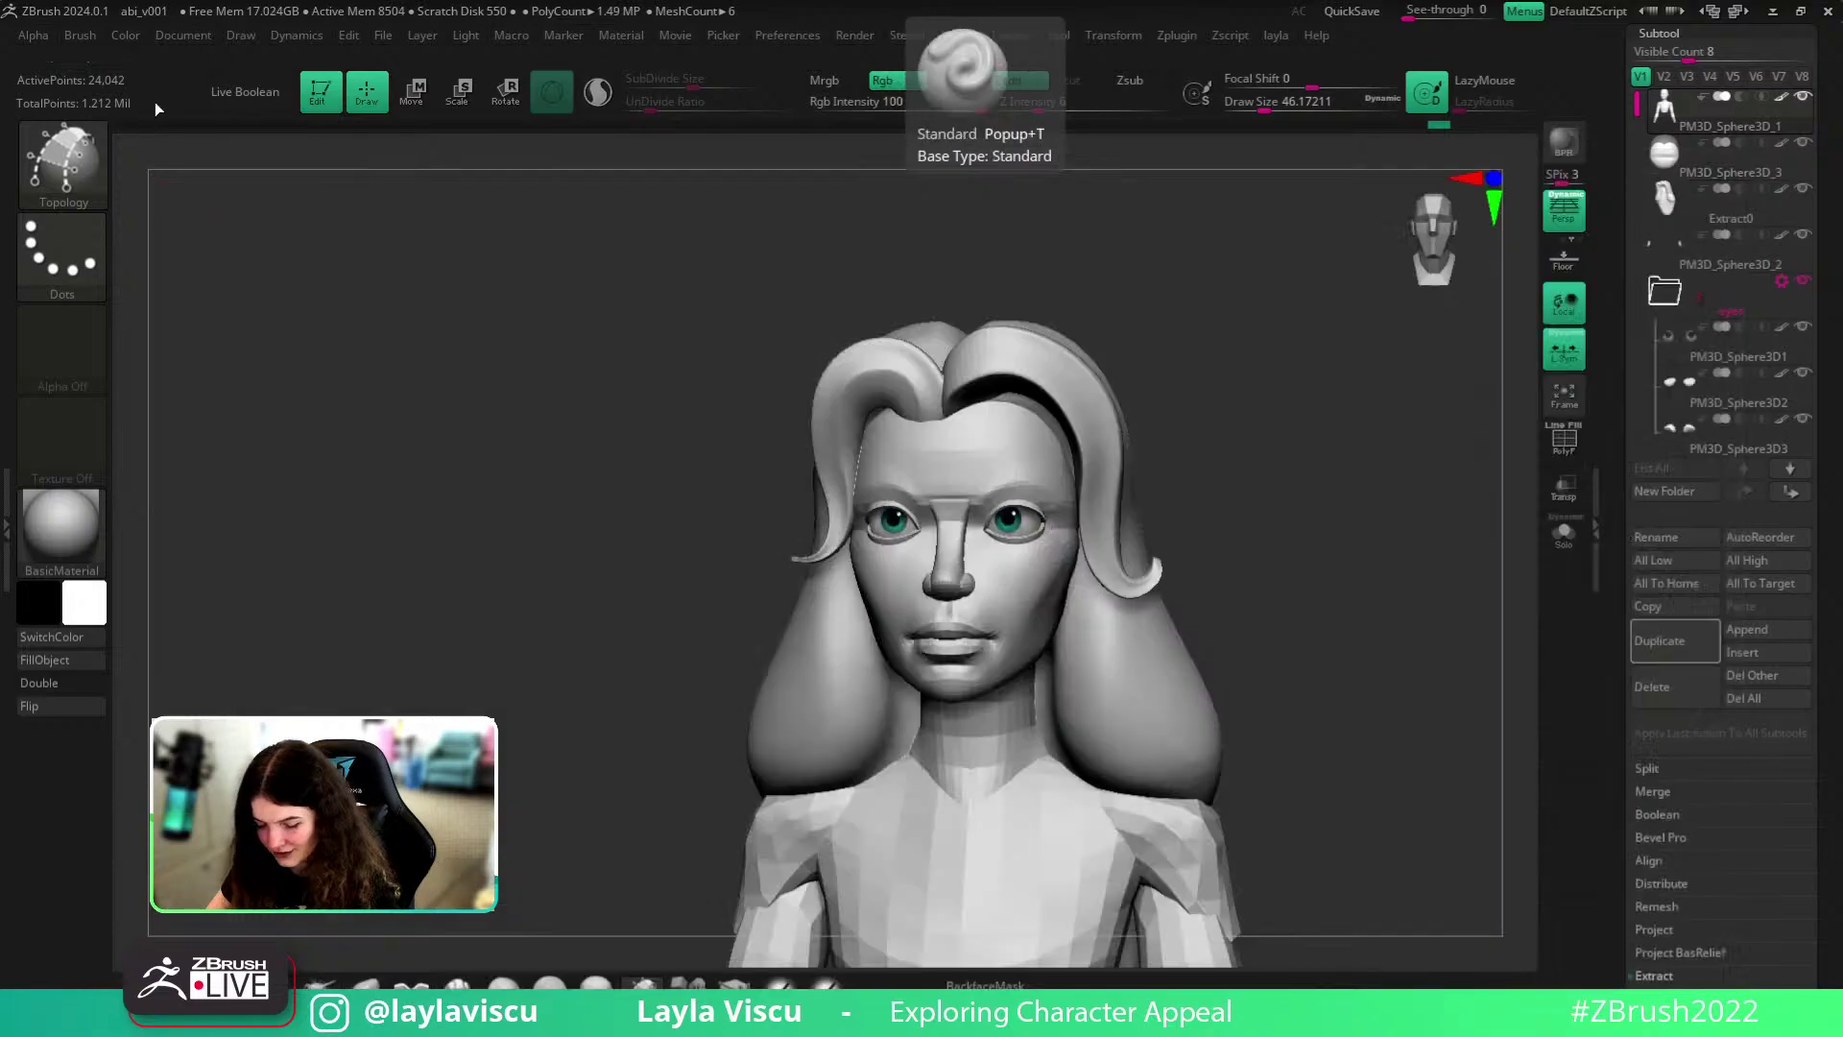
pyautogui.press('b')
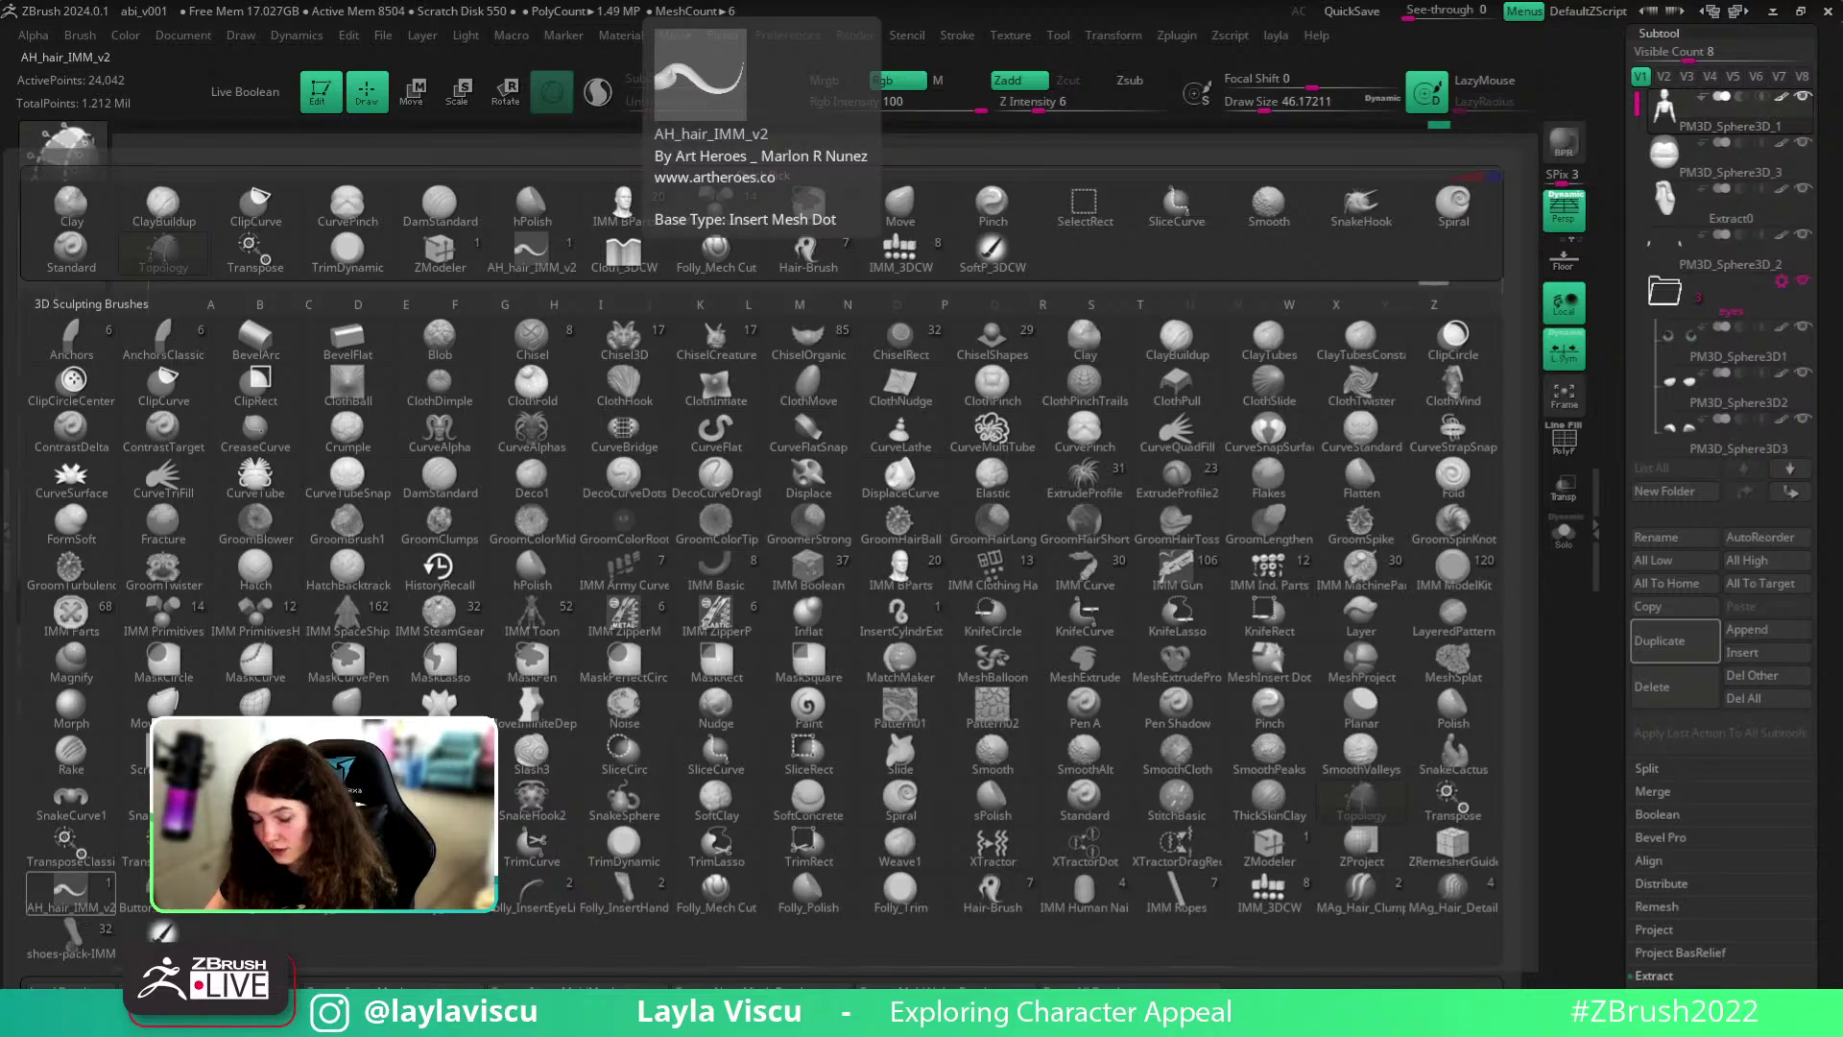
pyautogui.press('Escape')
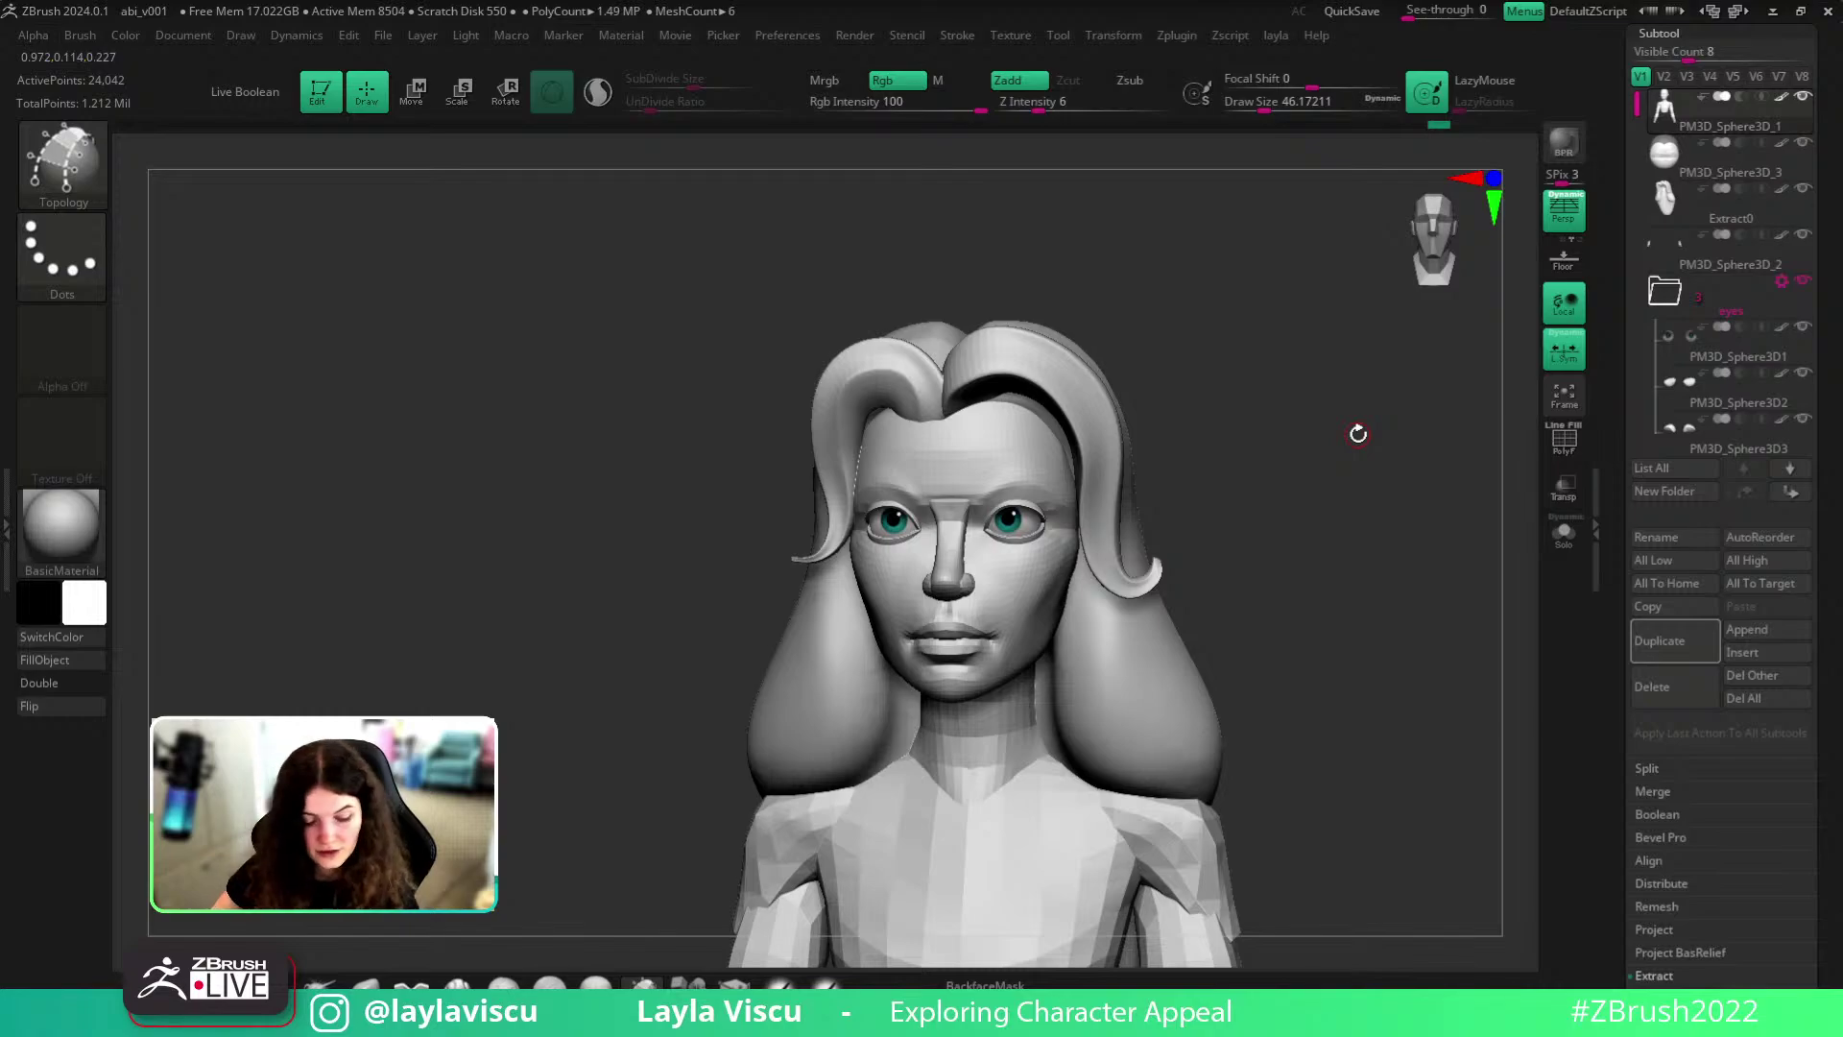
# - Draw a fan of vertical topology curves across one brow at draw size about 22, and isolate the body mesh
pyautogui.press('s')
pyautogui.click(969, 468)
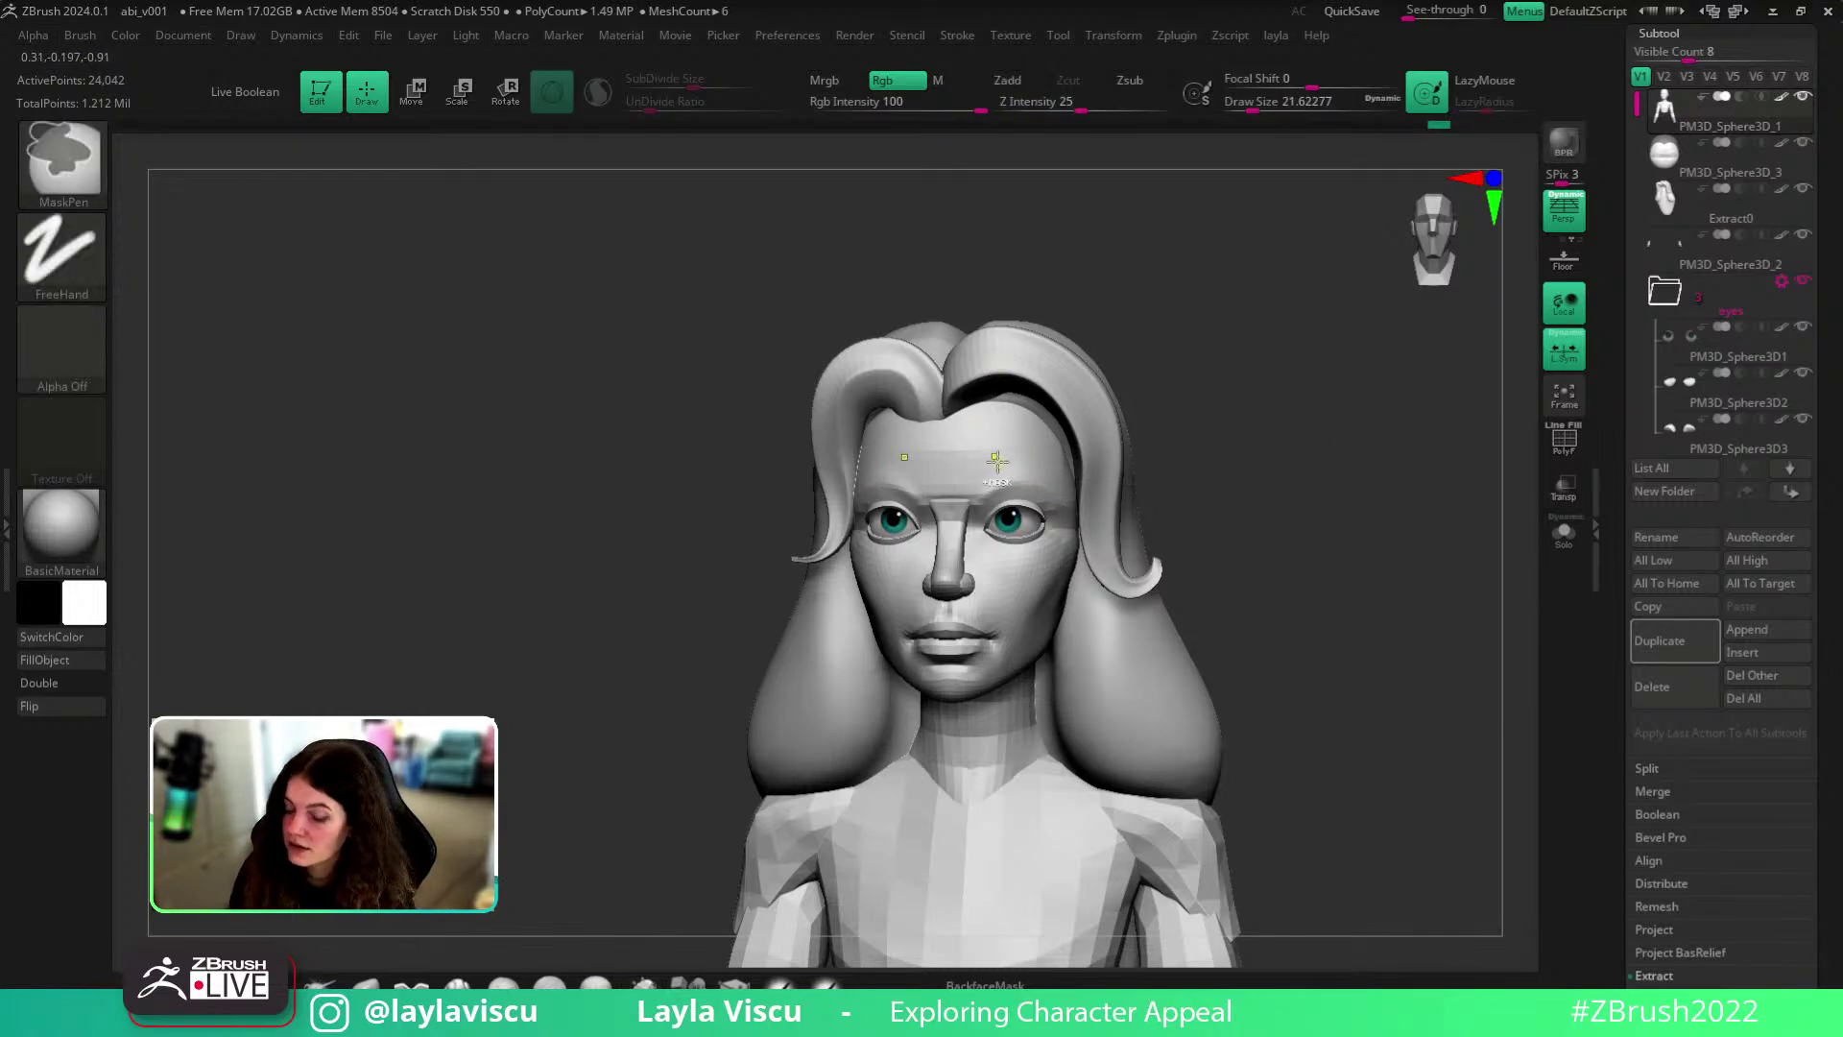
pyautogui.keyDown('ctrl'); pyautogui.moveTo(995, 457); pyautogui.dragTo(992, 540, button='right'); pyautogui.keyUp('ctrl')
pyautogui.moveTo(985, 552); pyautogui.dragTo(964, 458)
pyautogui.moveTo(1012, 539); pyautogui.dragTo(1008, 537)
pyautogui.moveTo(1022, 439)
pyautogui.mouseDown()
pyautogui.moveTo(1031, 527)
pyautogui.moveTo(1055, 527)
pyautogui.mouseUp()
pyautogui.moveTo(1326, 436)
pyautogui.mouseDown()
pyautogui.moveTo(1085, 483)
pyautogui.moveTo(1092, 556)
pyautogui.mouseUp()
pyautogui.moveTo(1134, 500); pyautogui.dragTo(1104, 568)
pyautogui.click(1563, 533)
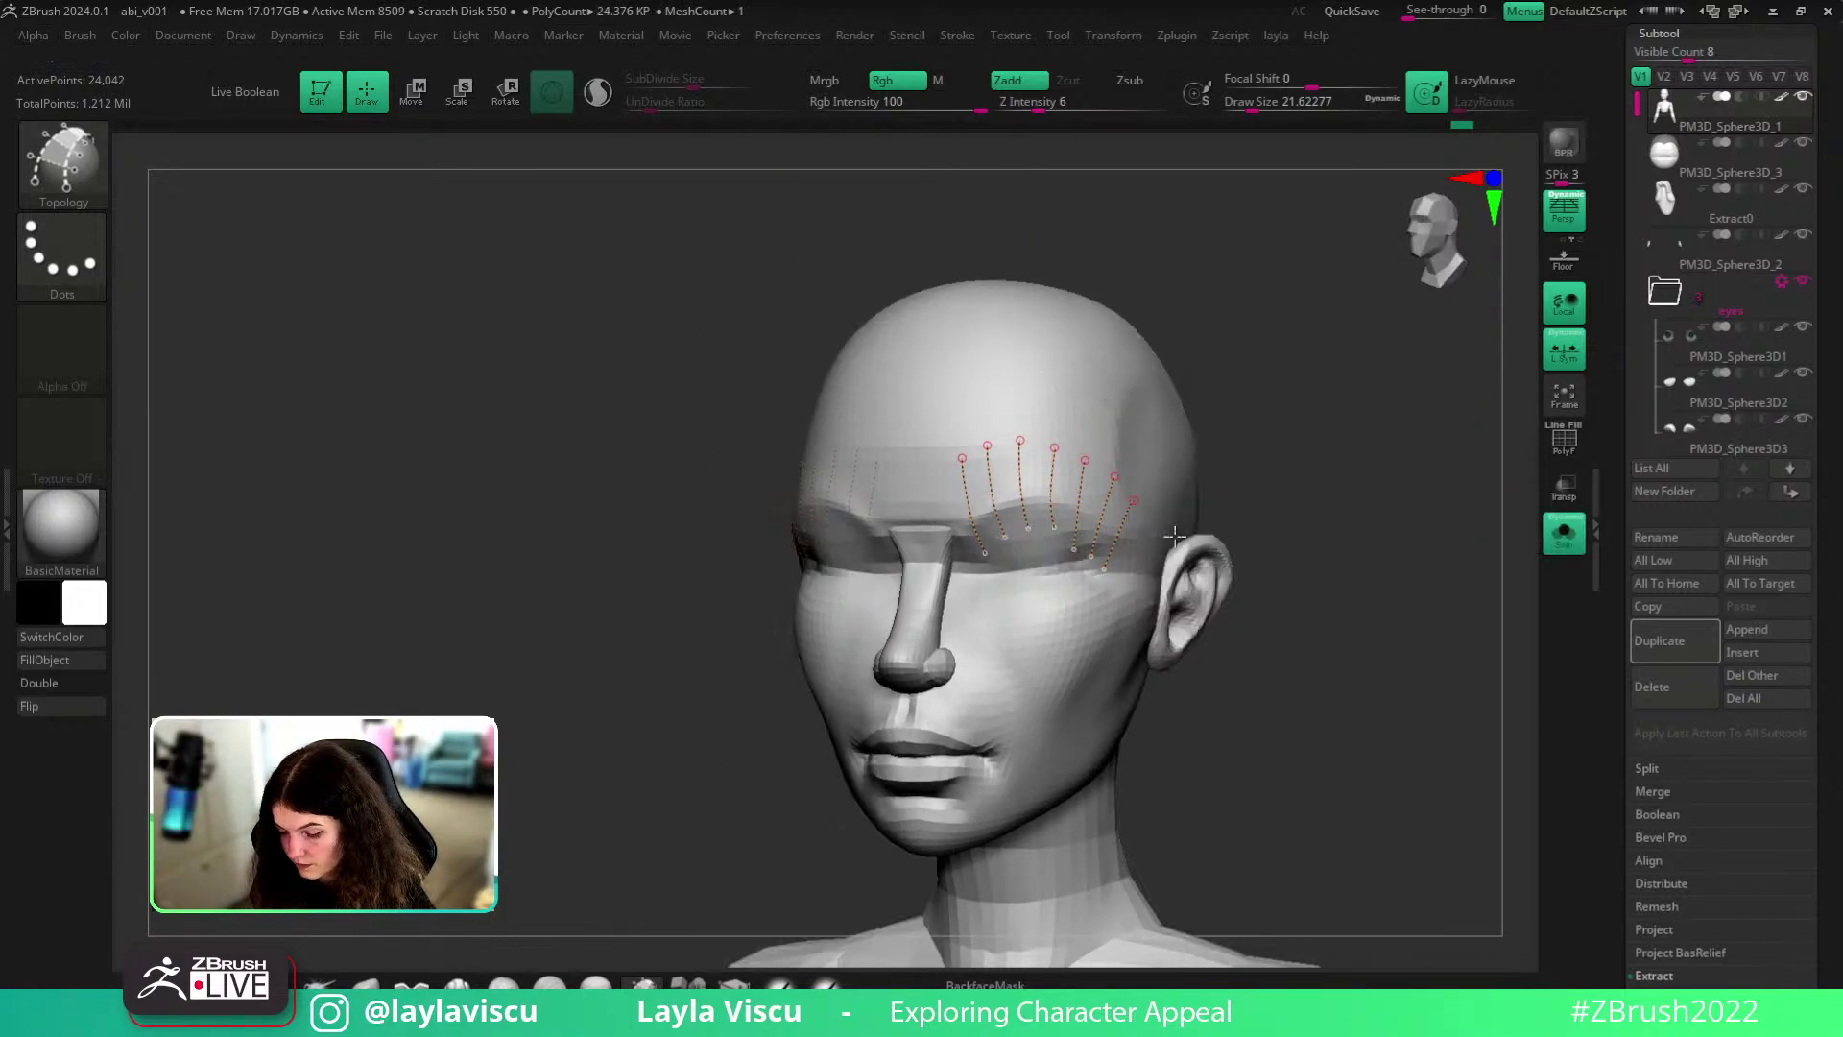
# - Draw the eyebrow's lower and upper outline curves across the vertical curves, redrawing them until they arch and taper toward the temple
pyautogui.moveTo(1109, 522)
pyautogui.mouseDown()
pyautogui.moveTo(1143, 544)
pyautogui.moveTo(1140, 518)
pyautogui.mouseUp()
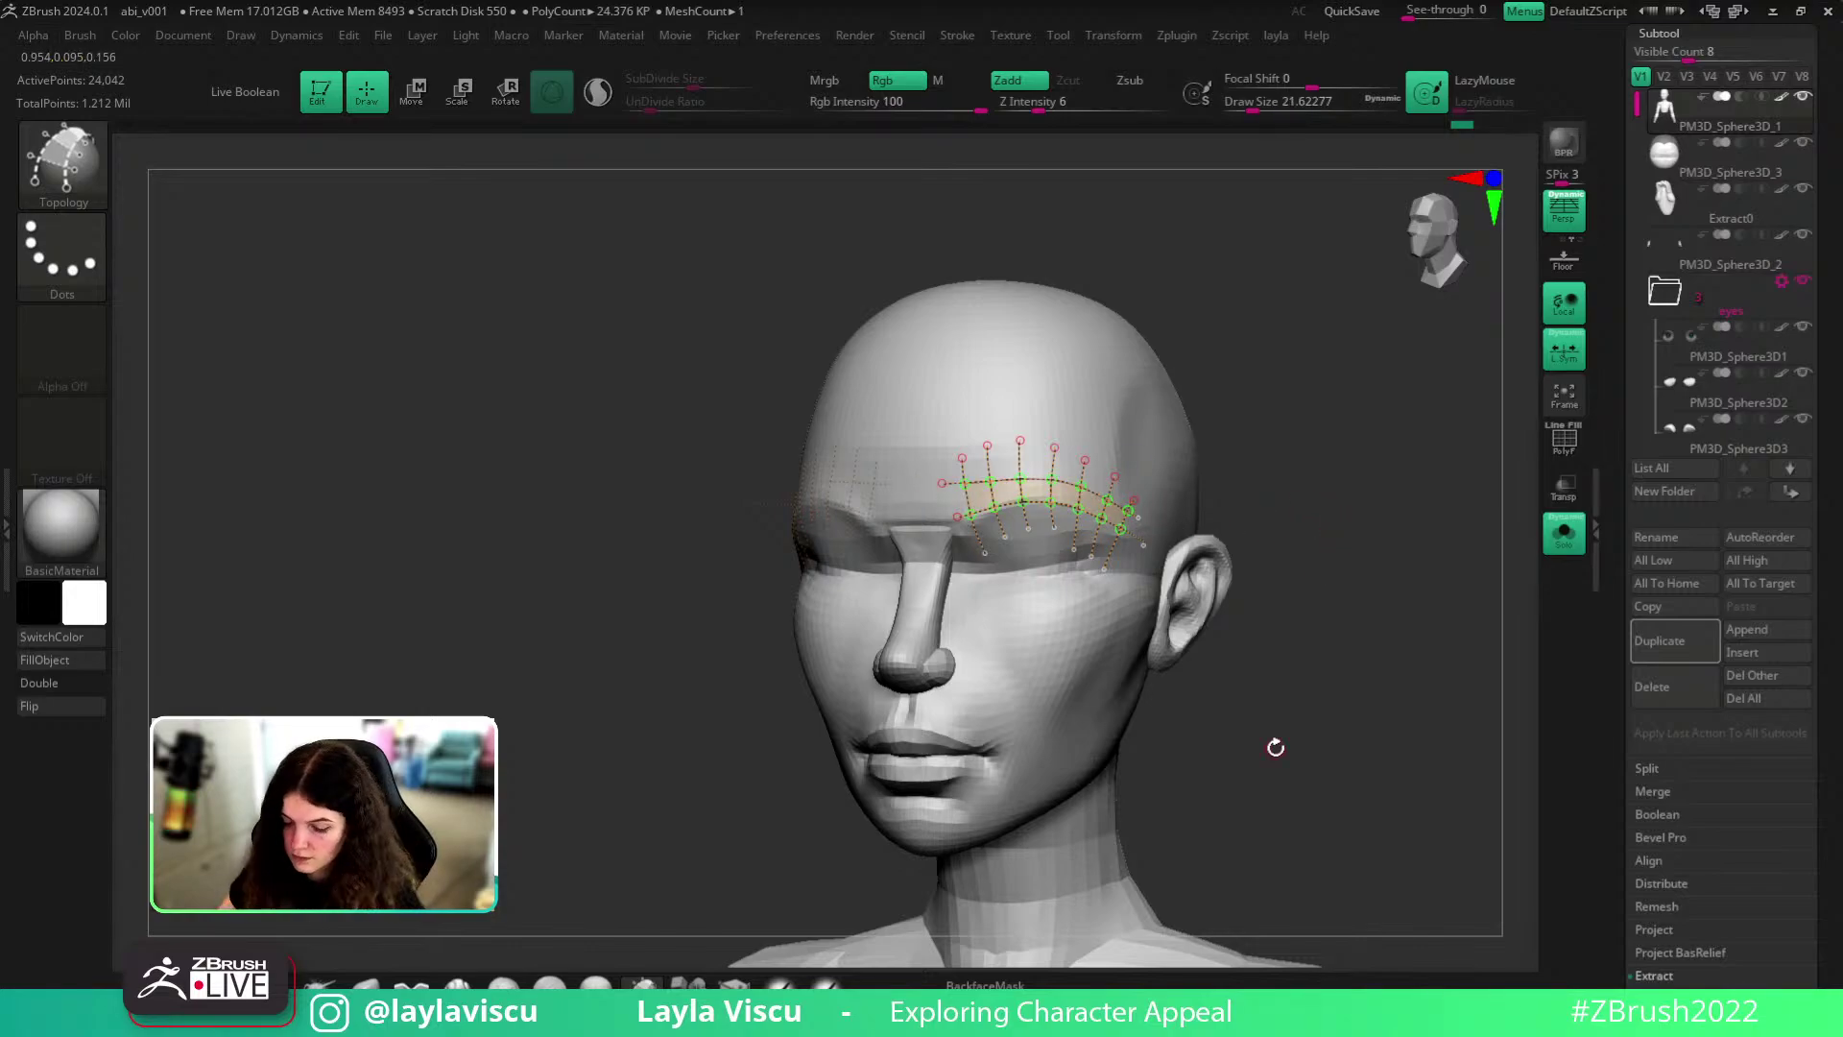
pyautogui.keyDown('ctrl'); pyautogui.moveTo(1058, 539); pyautogui.dragTo(950, 538, button='right'); pyautogui.keyUp('ctrl')
pyautogui.hotkey('ctrl', 'z')
pyautogui.moveTo(856, 512); pyautogui.dragTo(1015, 474)
pyautogui.moveTo(1183, 544); pyautogui.dragTo(1214, 558)
pyautogui.hotkey('ctrl', 'z')
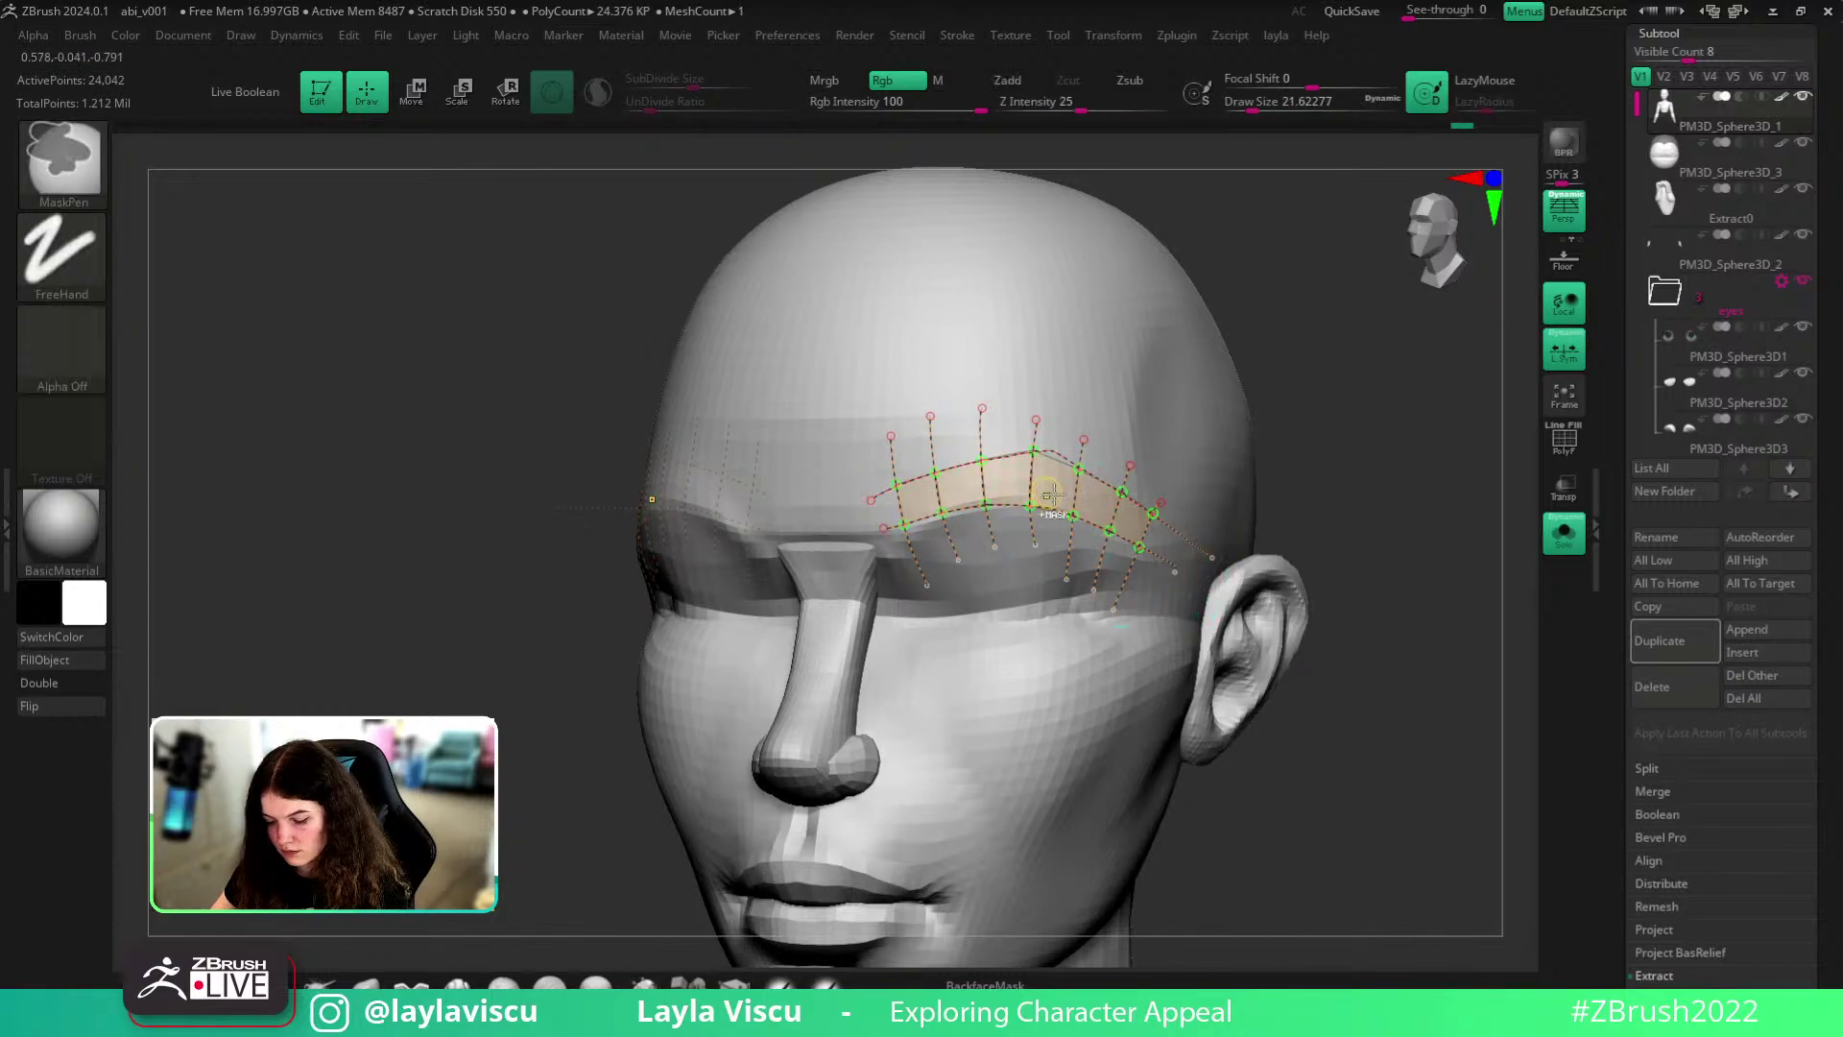
pyautogui.keyDown('ctrl'); pyautogui.moveTo(1046, 498); pyautogui.dragTo(1091, 528, button='right'); pyautogui.keyUp('ctrl')
pyautogui.hotkey('ctrl', 'z')
pyautogui.moveTo(805, 498); pyautogui.dragTo(1064, 434)
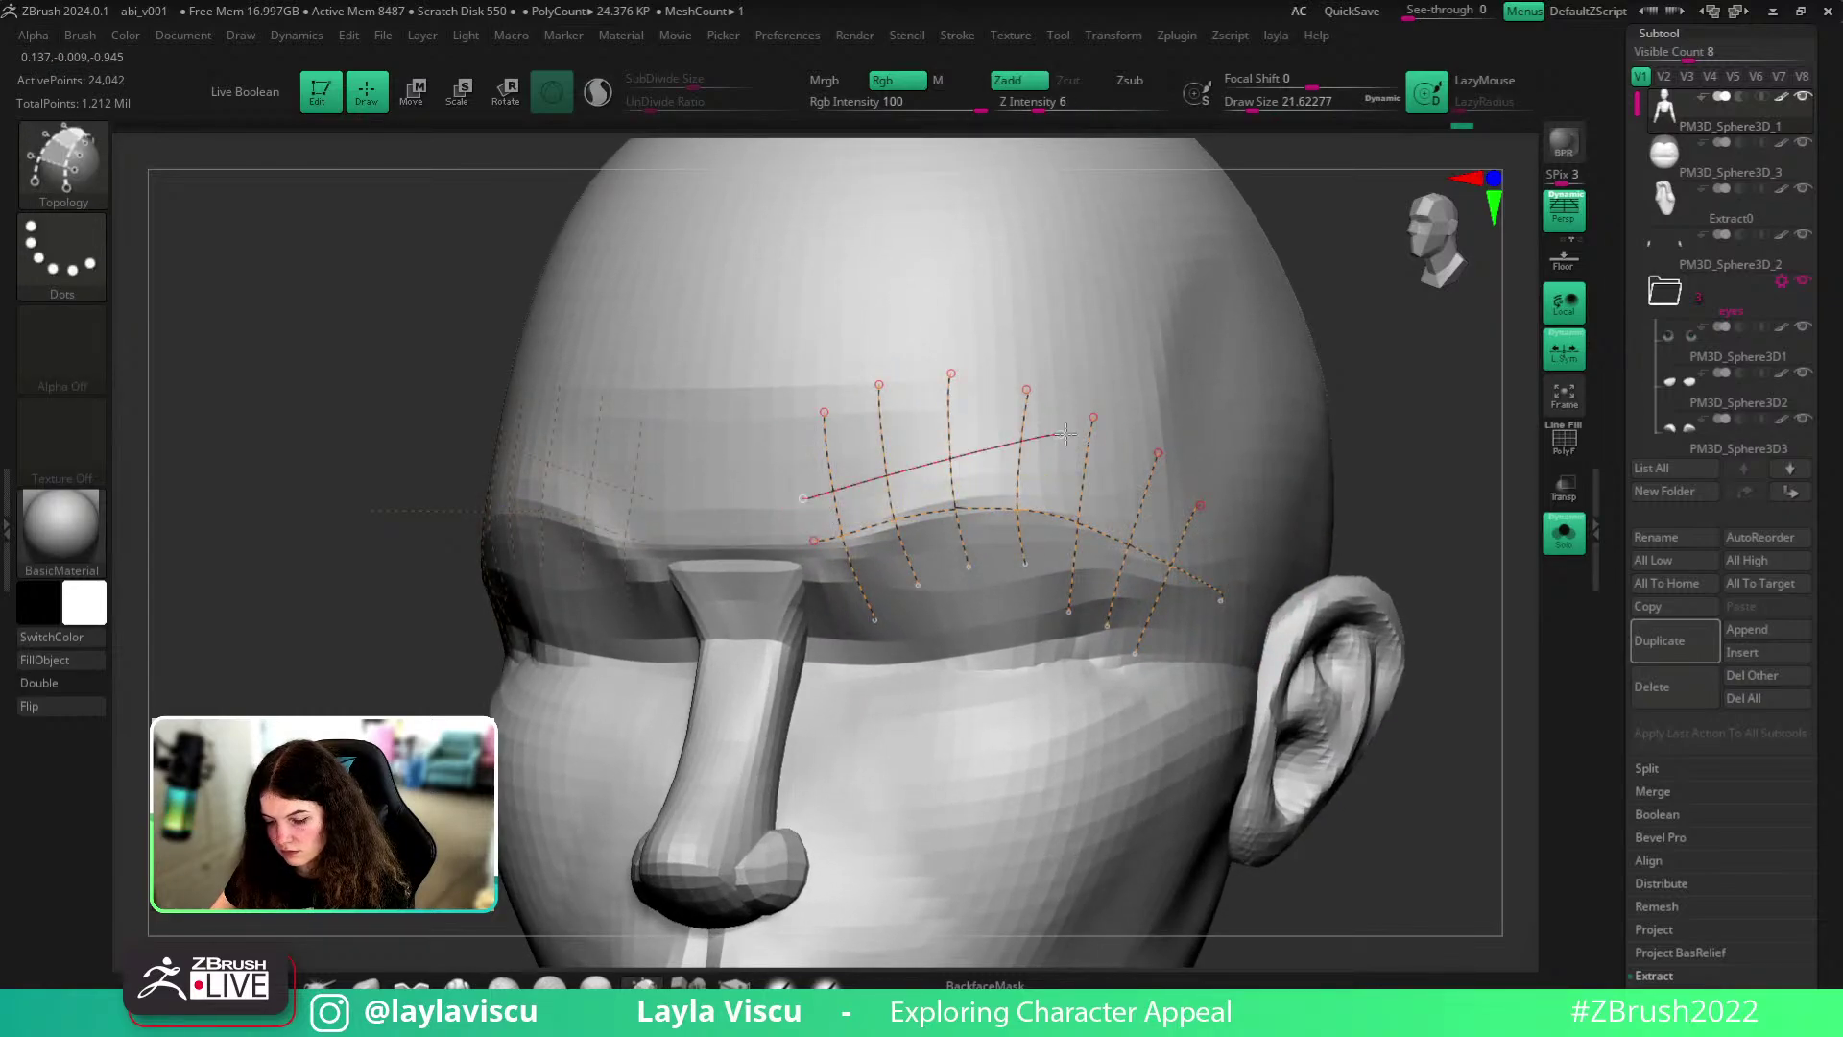
pyautogui.moveTo(791, 521); pyautogui.dragTo(974, 454)
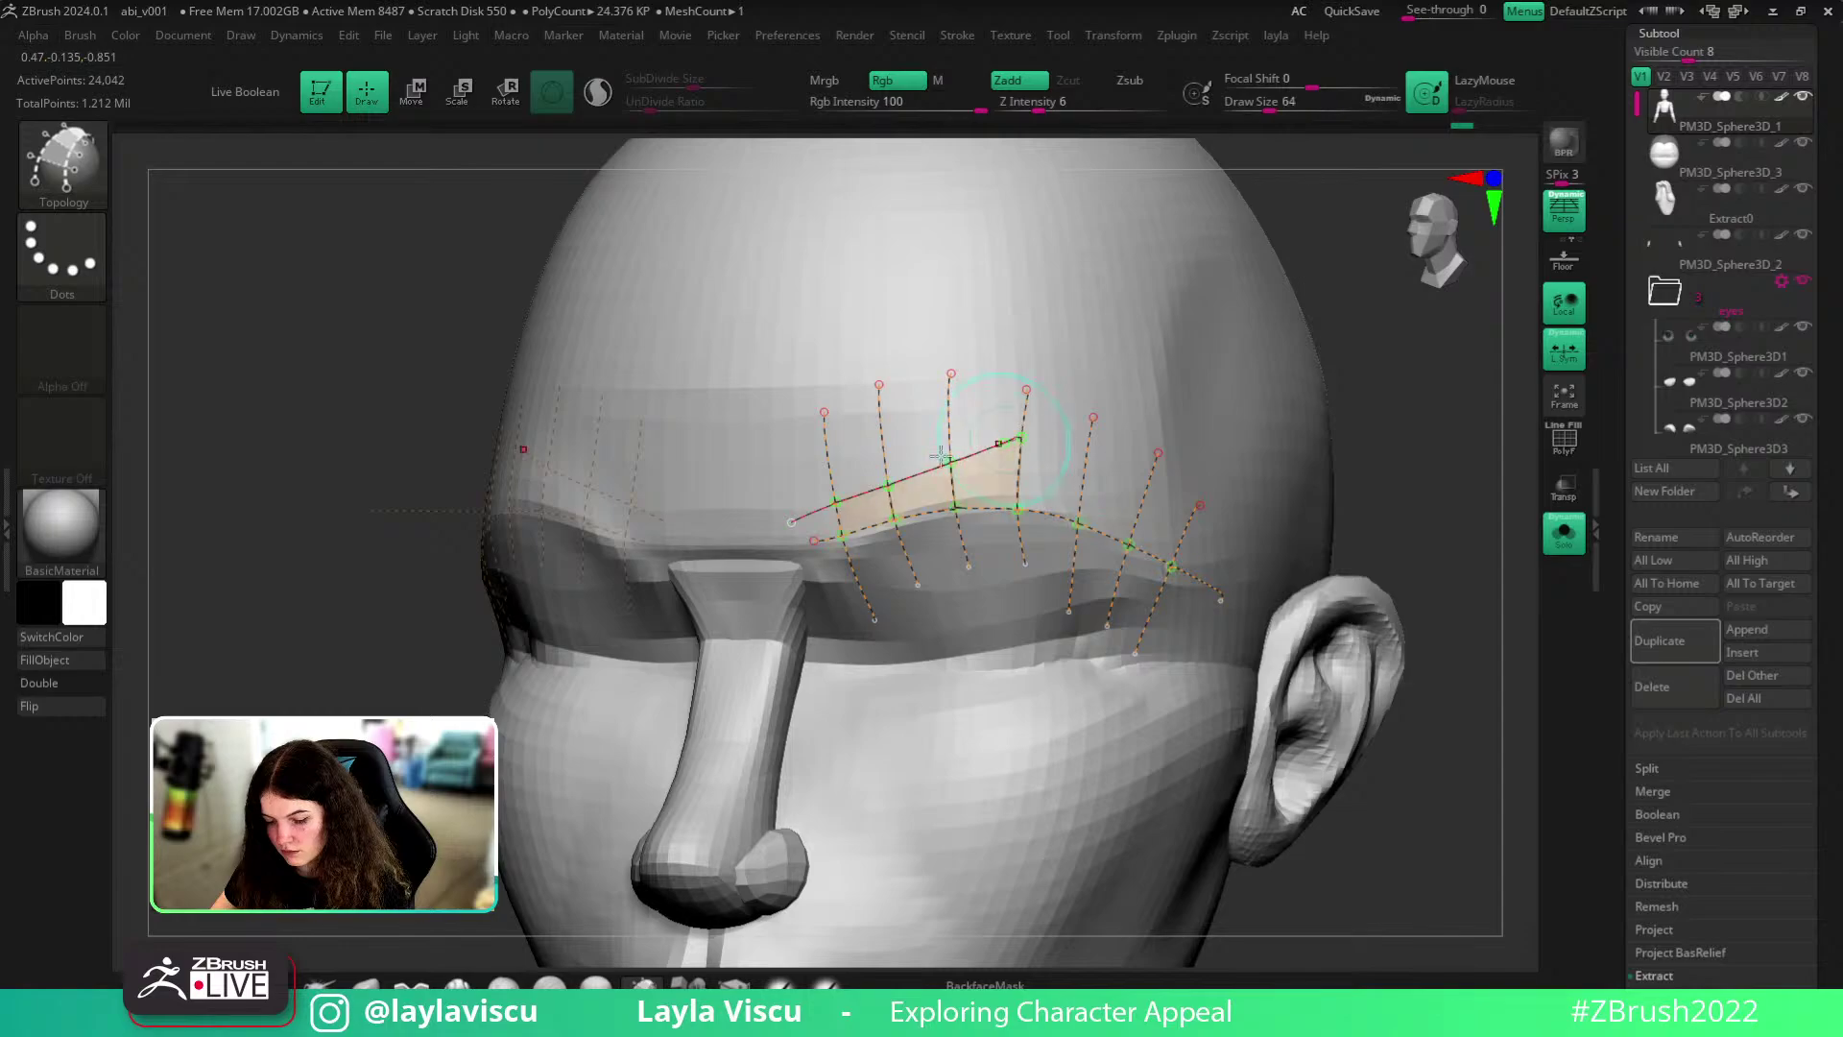
pyautogui.moveTo(816, 474); pyautogui.dragTo(1021, 430)
pyautogui.moveTo(1212, 557); pyautogui.dragTo(1236, 576)
# - Try generating the eyebrow geometry from the topology curves, starting at draw size 1
pyautogui.keyDown('ctrl'); pyautogui.moveTo(1418, 562); pyautogui.dragTo(1403, 490, button='right'); pyautogui.keyUp('ctrl')
pyautogui.press('s')
pyautogui.moveTo(1076, 431); pyautogui.dragTo(1060, 427)
pyautogui.click(983, 473)
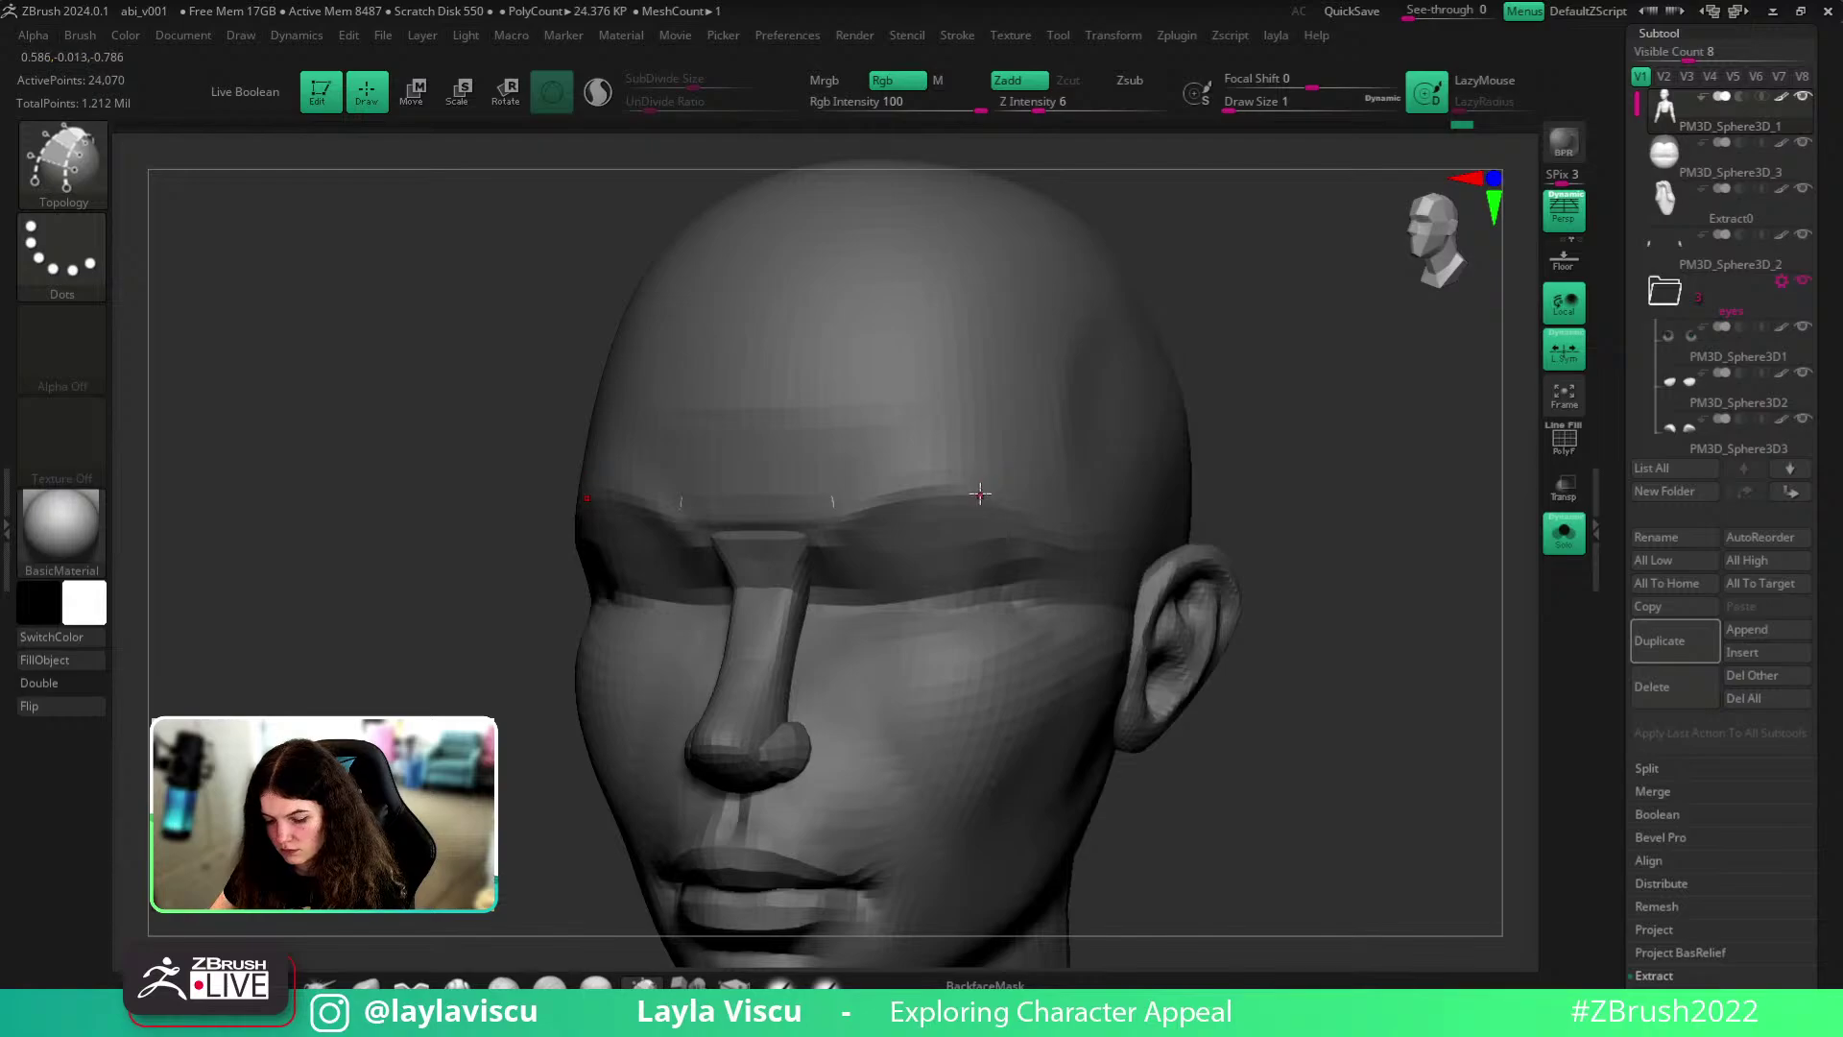
pyautogui.hotkey('ctrl', 'z')
pyautogui.press('s')
pyautogui.moveTo(1314, 410); pyautogui.dragTo(1324, 410)
pyautogui.click(1009, 551)
pyautogui.moveTo(1329, 504); pyautogui.dragTo(1385, 495)
pyautogui.hotkey('ctrl', 'z')
pyautogui.hotkey('ctrl', 'z')
# - Generate thick eyebrow geometry from the topology curves at draw size about 39
pyautogui.press('s')
pyautogui.moveTo(1267, 485); pyautogui.dragTo(1288, 486)
pyautogui.press('s')
pyautogui.moveTo(956, 470); pyautogui.dragTo(948, 468)
pyautogui.click(952, 465)
pyautogui.moveTo(1242, 469)
pyautogui.mouseDown()
pyautogui.moveTo(1267, 494)
pyautogui.moveTo(1193, 479)
pyautogui.mouseUp()
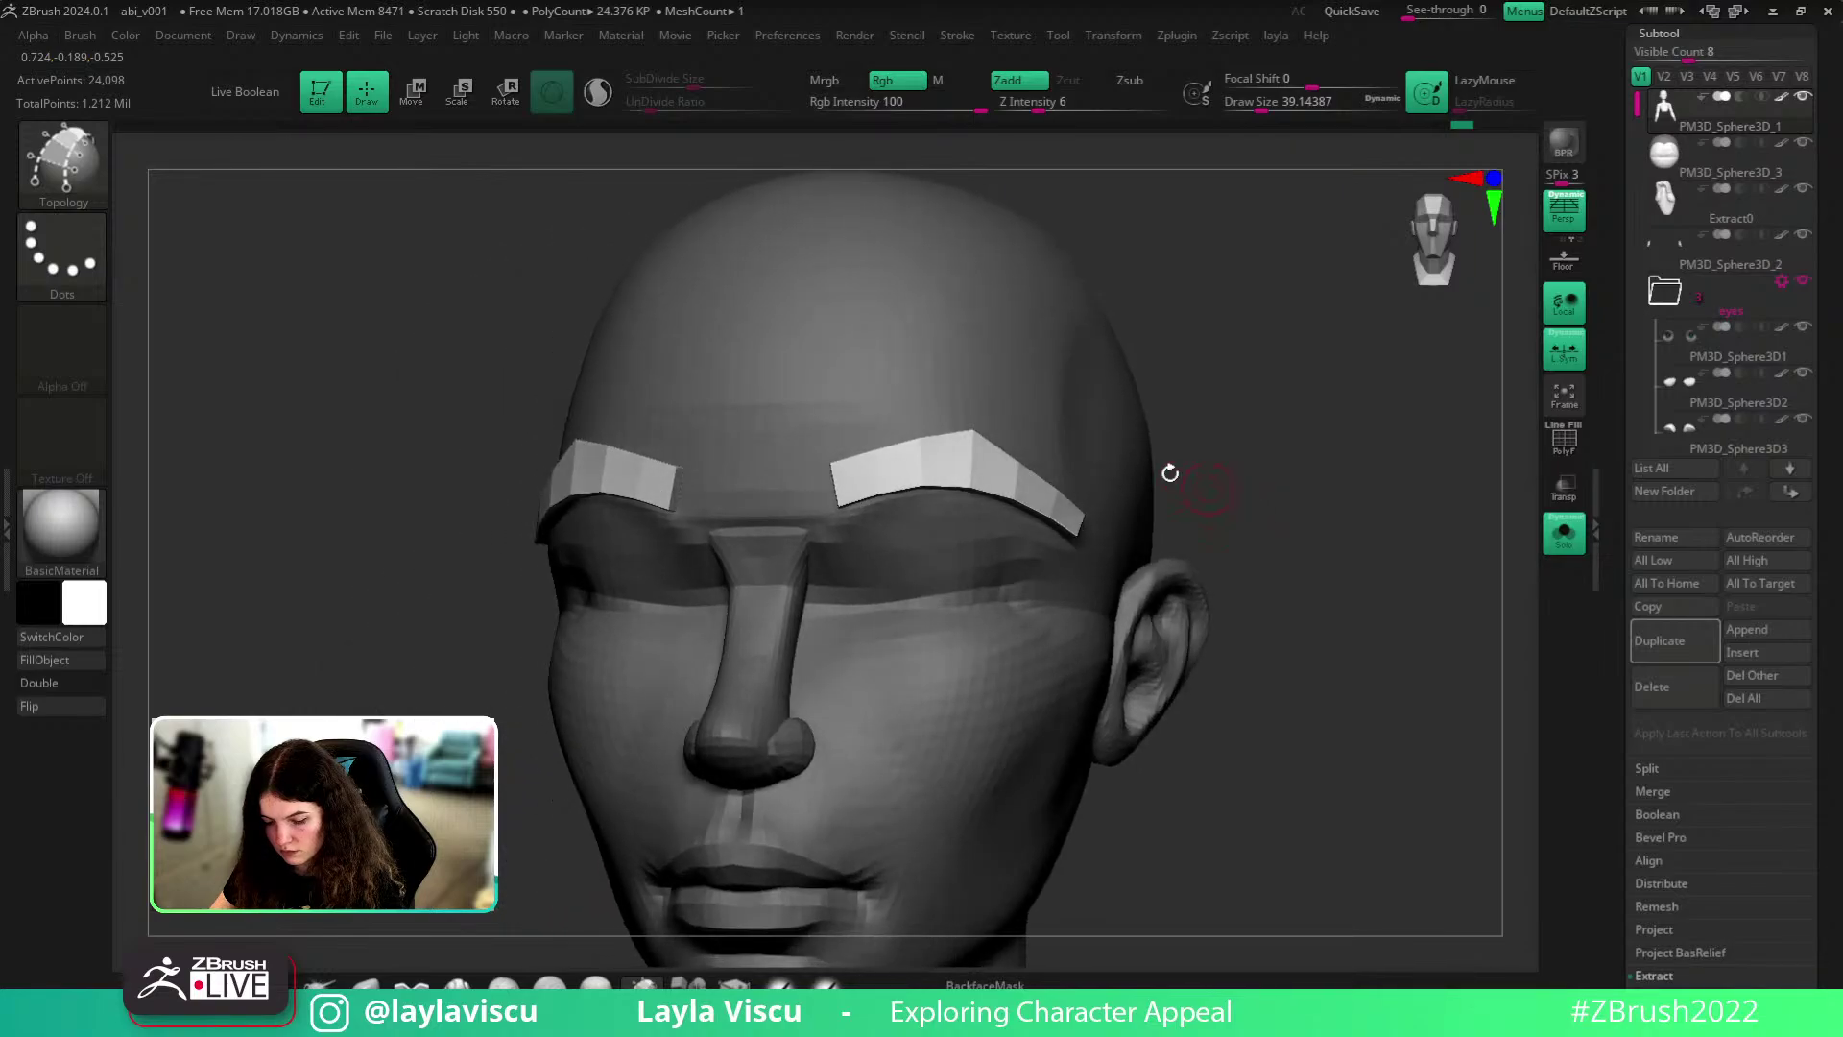
# - Split the eyebrow geometry off the body into its own subtool, clear the mask and show the whole model again
pyautogui.hotkey('ctrl', 'shift')
pyautogui.keyDown('ctrl'); pyautogui.keyDown('shift'); pyautogui.click(979, 437); pyautogui.keyUp('shift'); pyautogui.keyUp('ctrl')
pyautogui.hotkey('ctrl', 'shift', 'a')
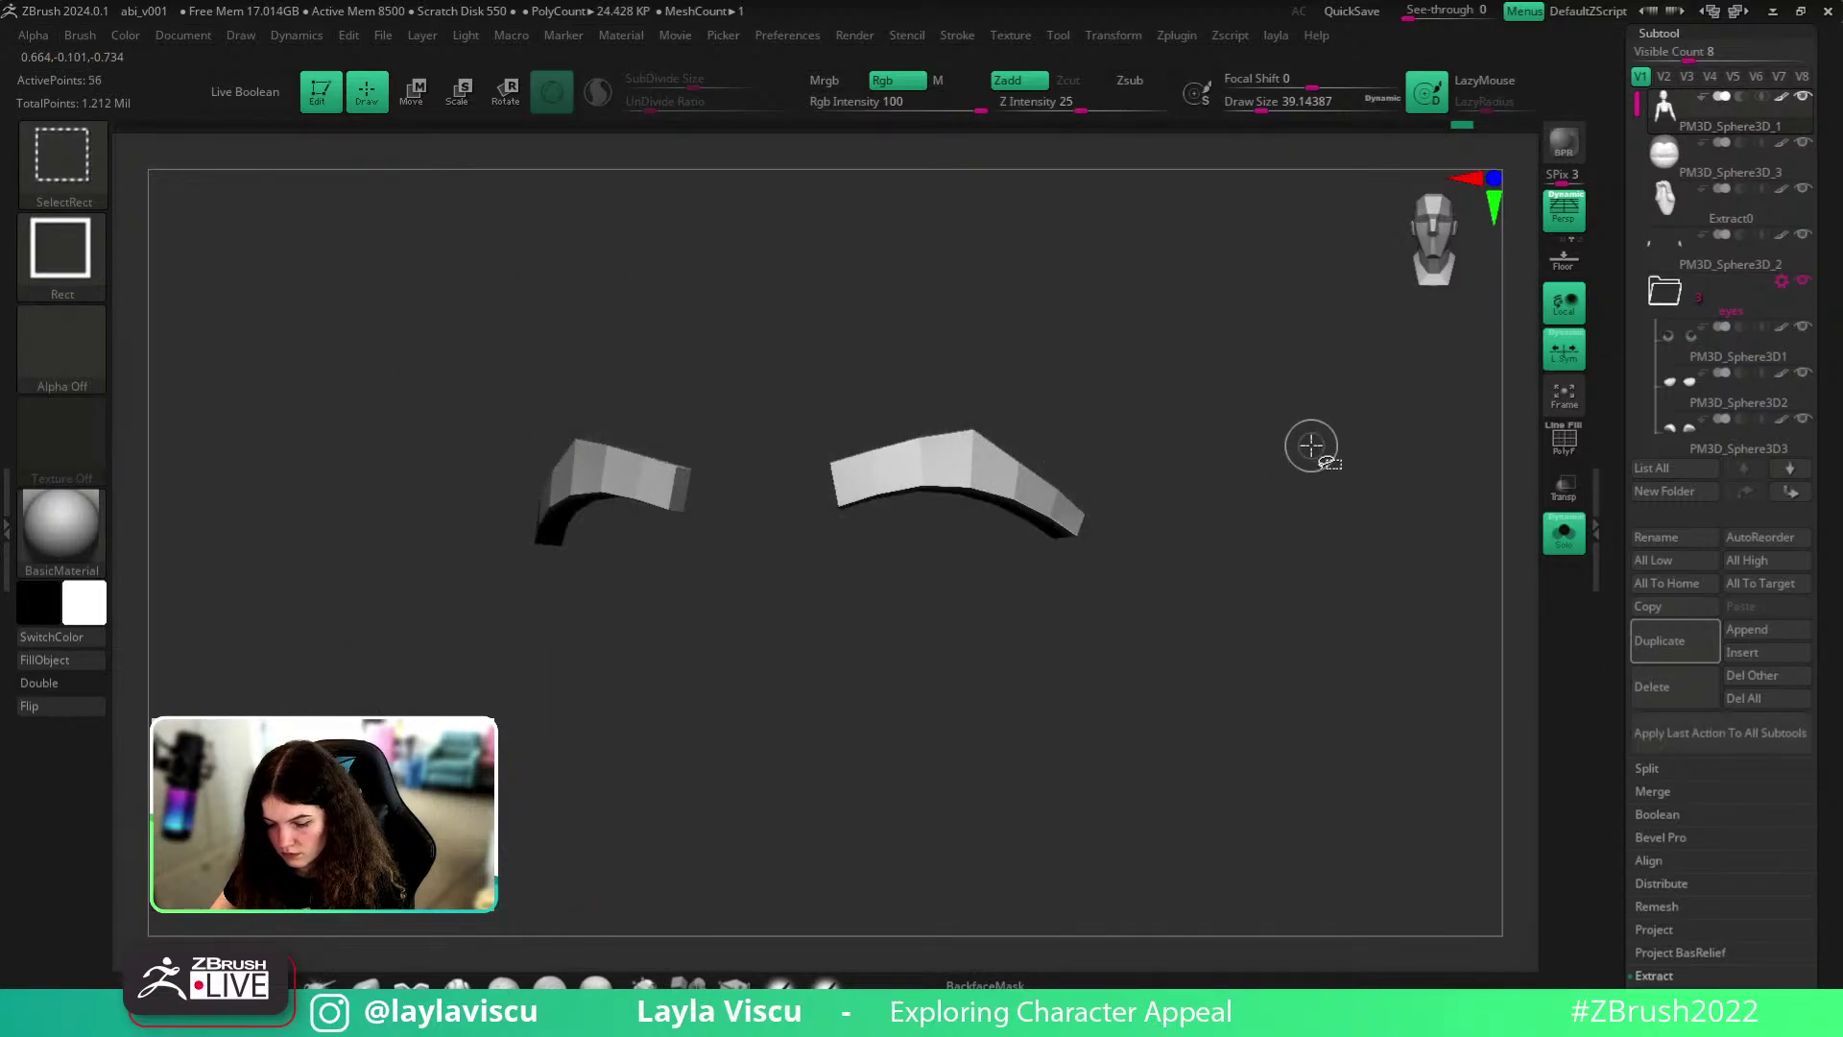
pyautogui.keyDown('ctrl'); pyautogui.keyDown('shift'); pyautogui.moveTo(1311, 448); pyautogui.dragTo(1332, 499); pyautogui.keyUp('shift'); pyautogui.keyUp('ctrl')
pyautogui.press('1')
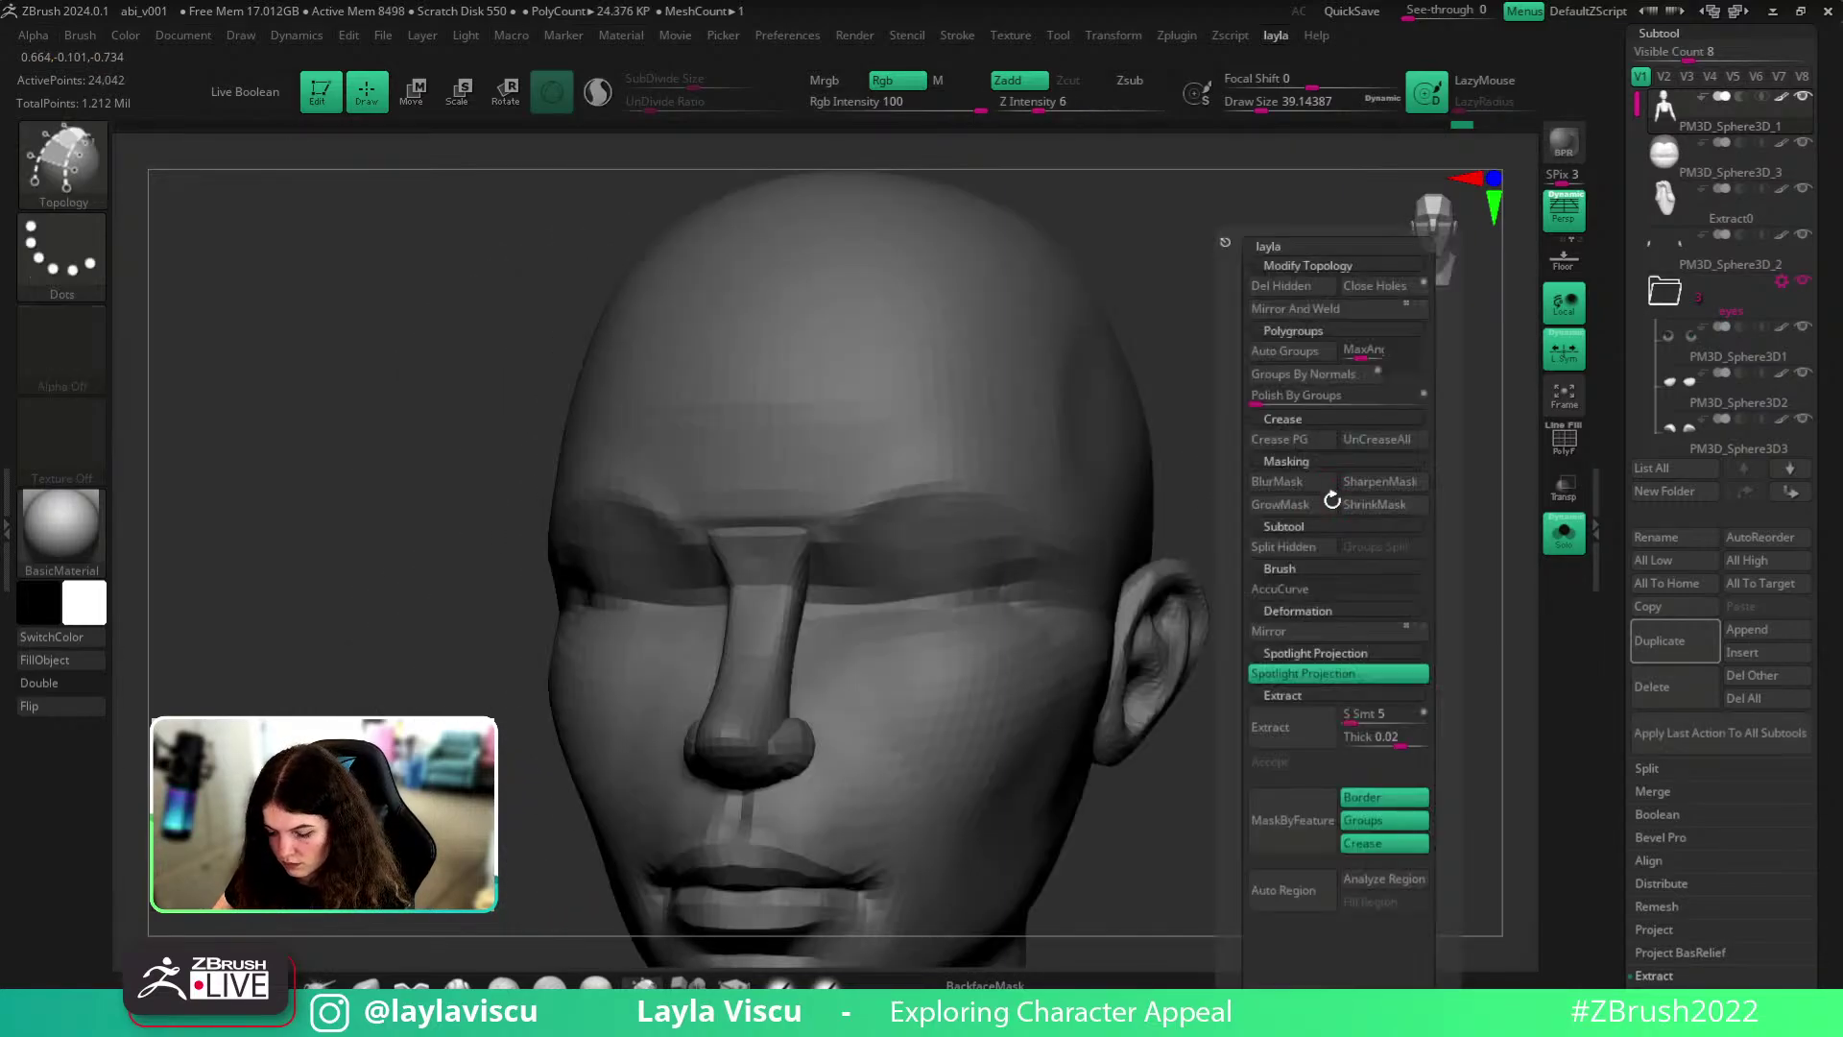
pyautogui.click(1283, 546)
pyautogui.keyDown('ctrl'); pyautogui.click(1263, 509); pyautogui.keyUp('ctrl')
pyautogui.keyDown('ctrl'); pyautogui.moveTo(1264, 509); pyautogui.dragTo(1269, 423, button='right'); pyautogui.keyUp('ctrl')
pyautogui.click(1563, 534)
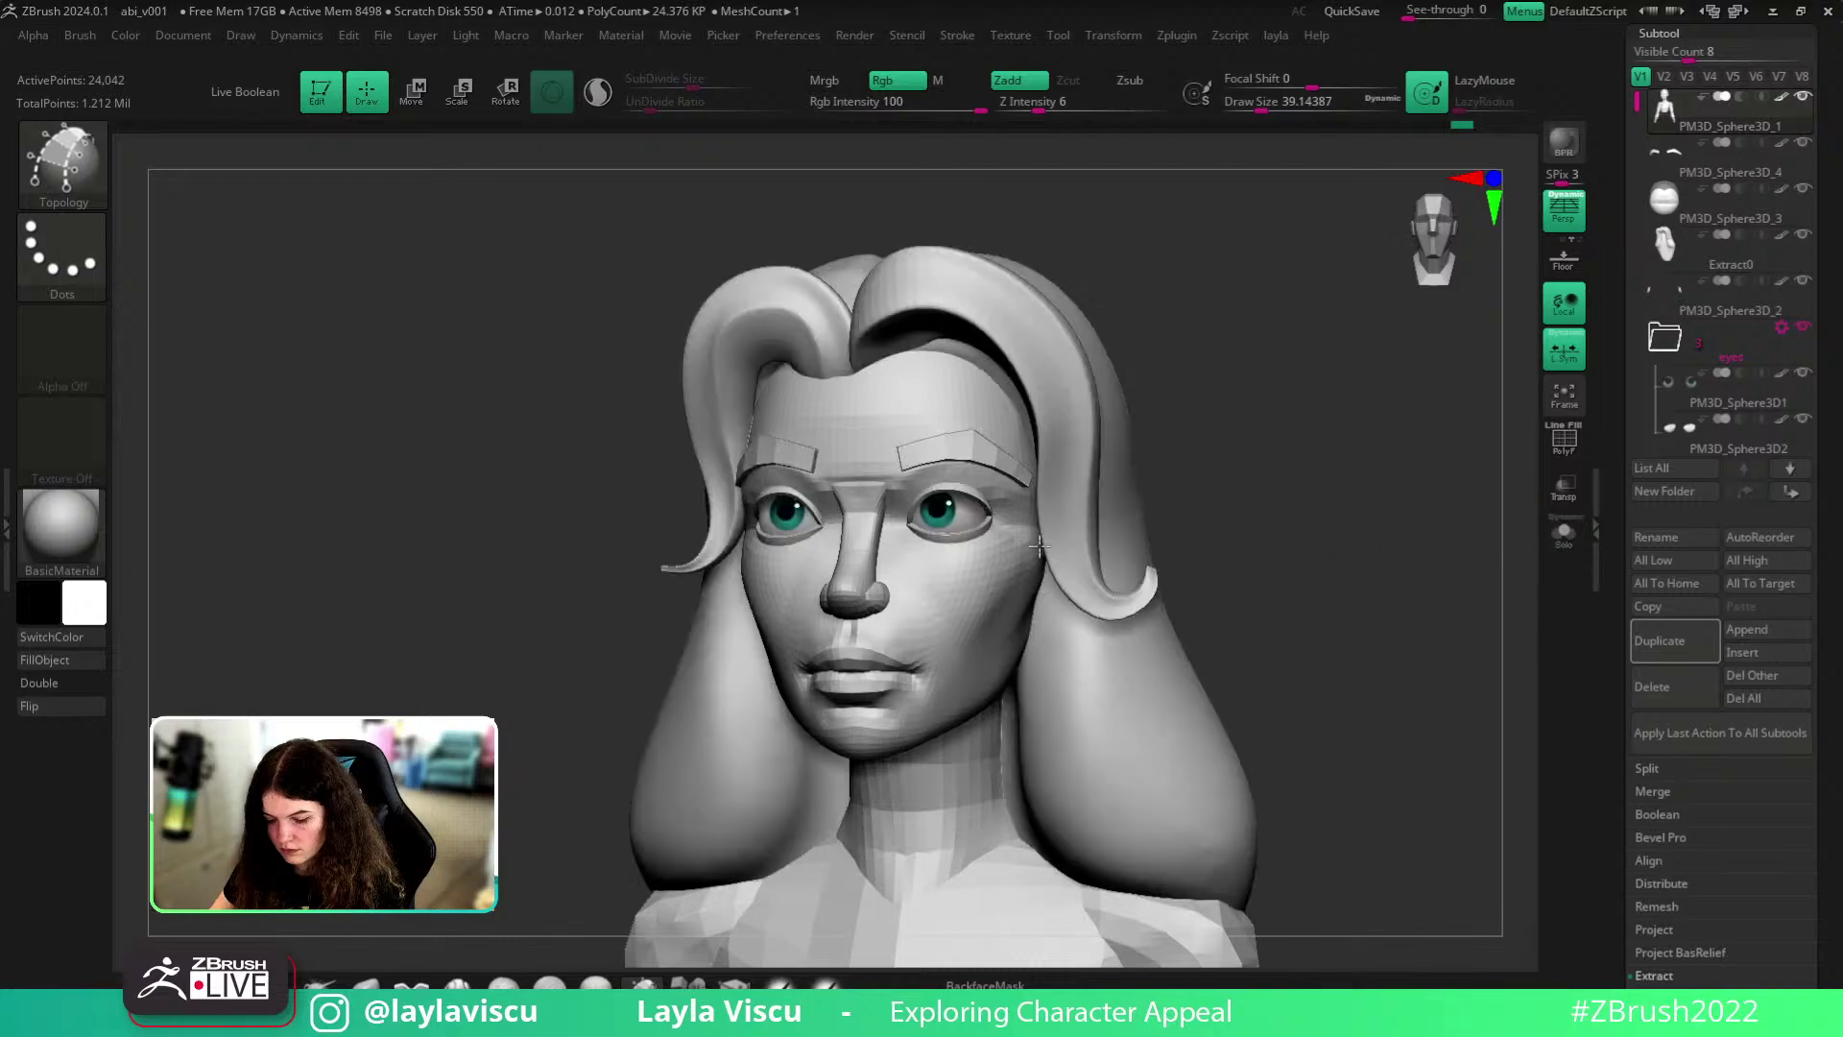
# - Hide the PM3D_Sphere3D_3 subtool that overlaps the face
pyautogui.hotkey('shift', 'f')
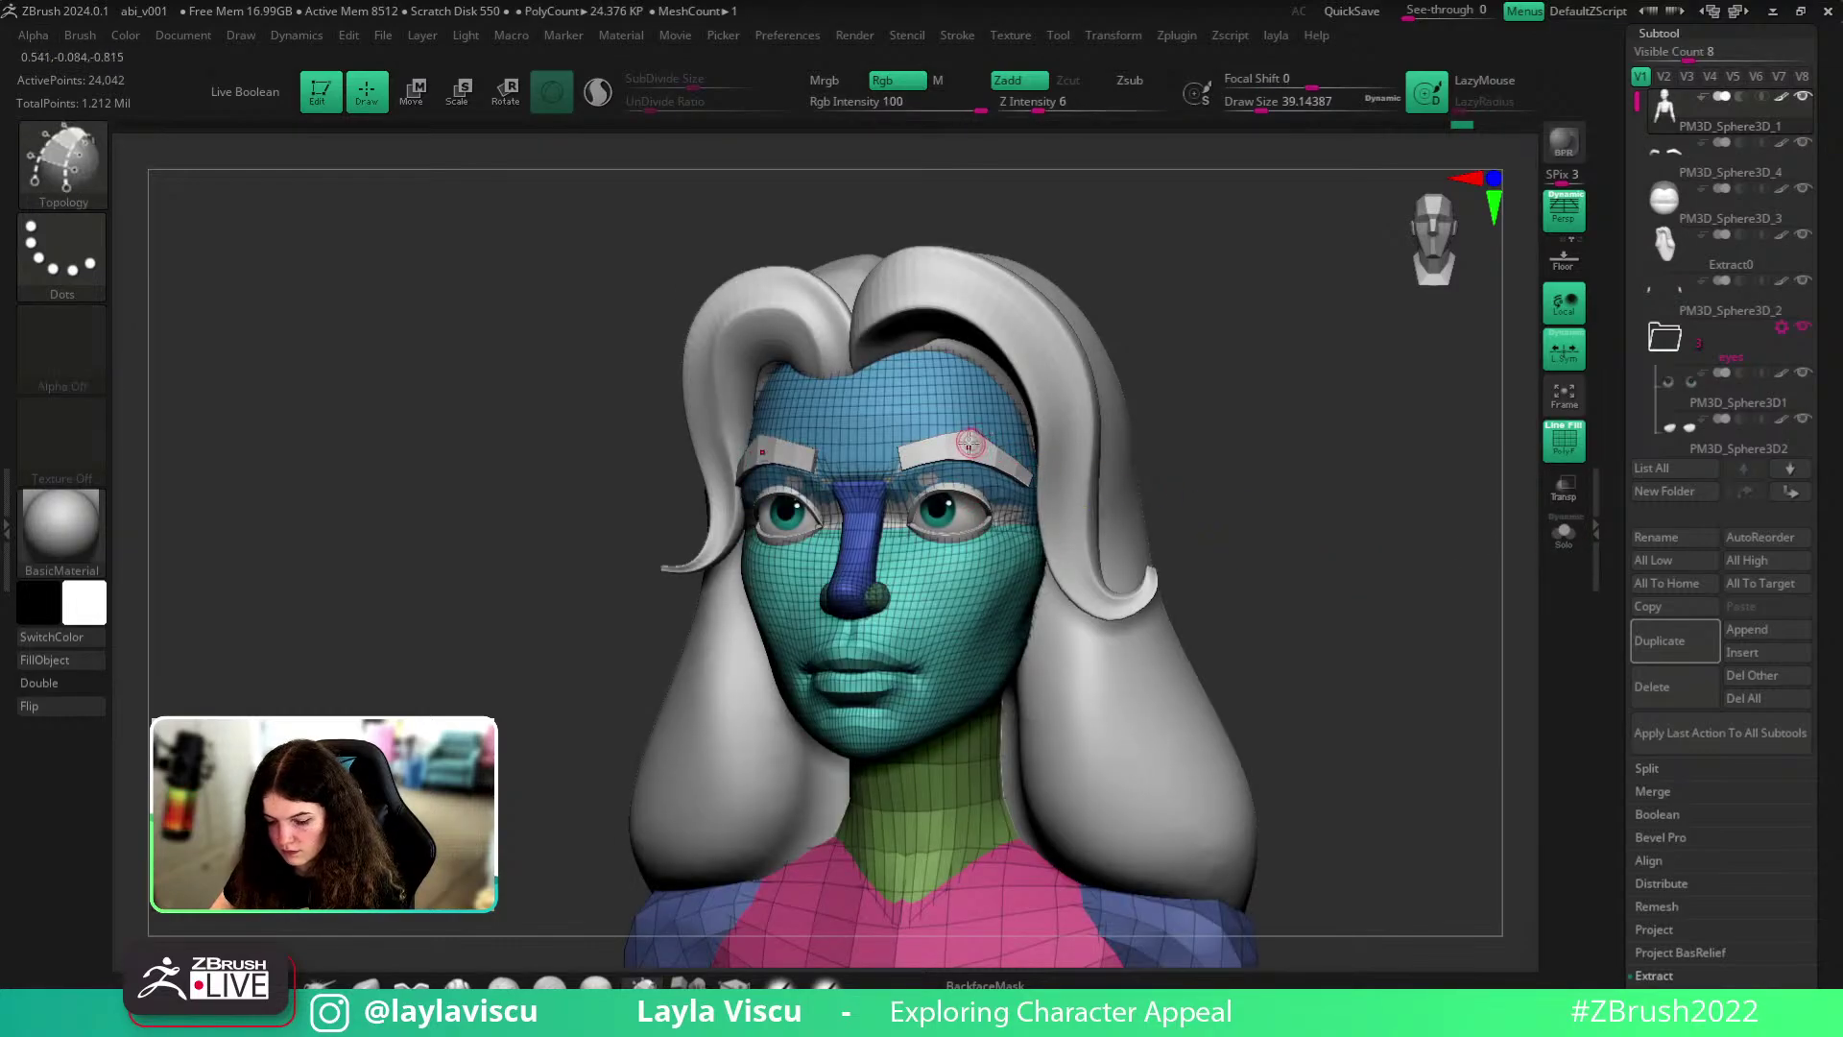
pyautogui.moveTo(1217, 486)
pyautogui.mouseDown(button='right')
pyautogui.moveTo(1356, 509)
pyautogui.moveTo(1190, 494)
pyautogui.mouseUp(button='right')
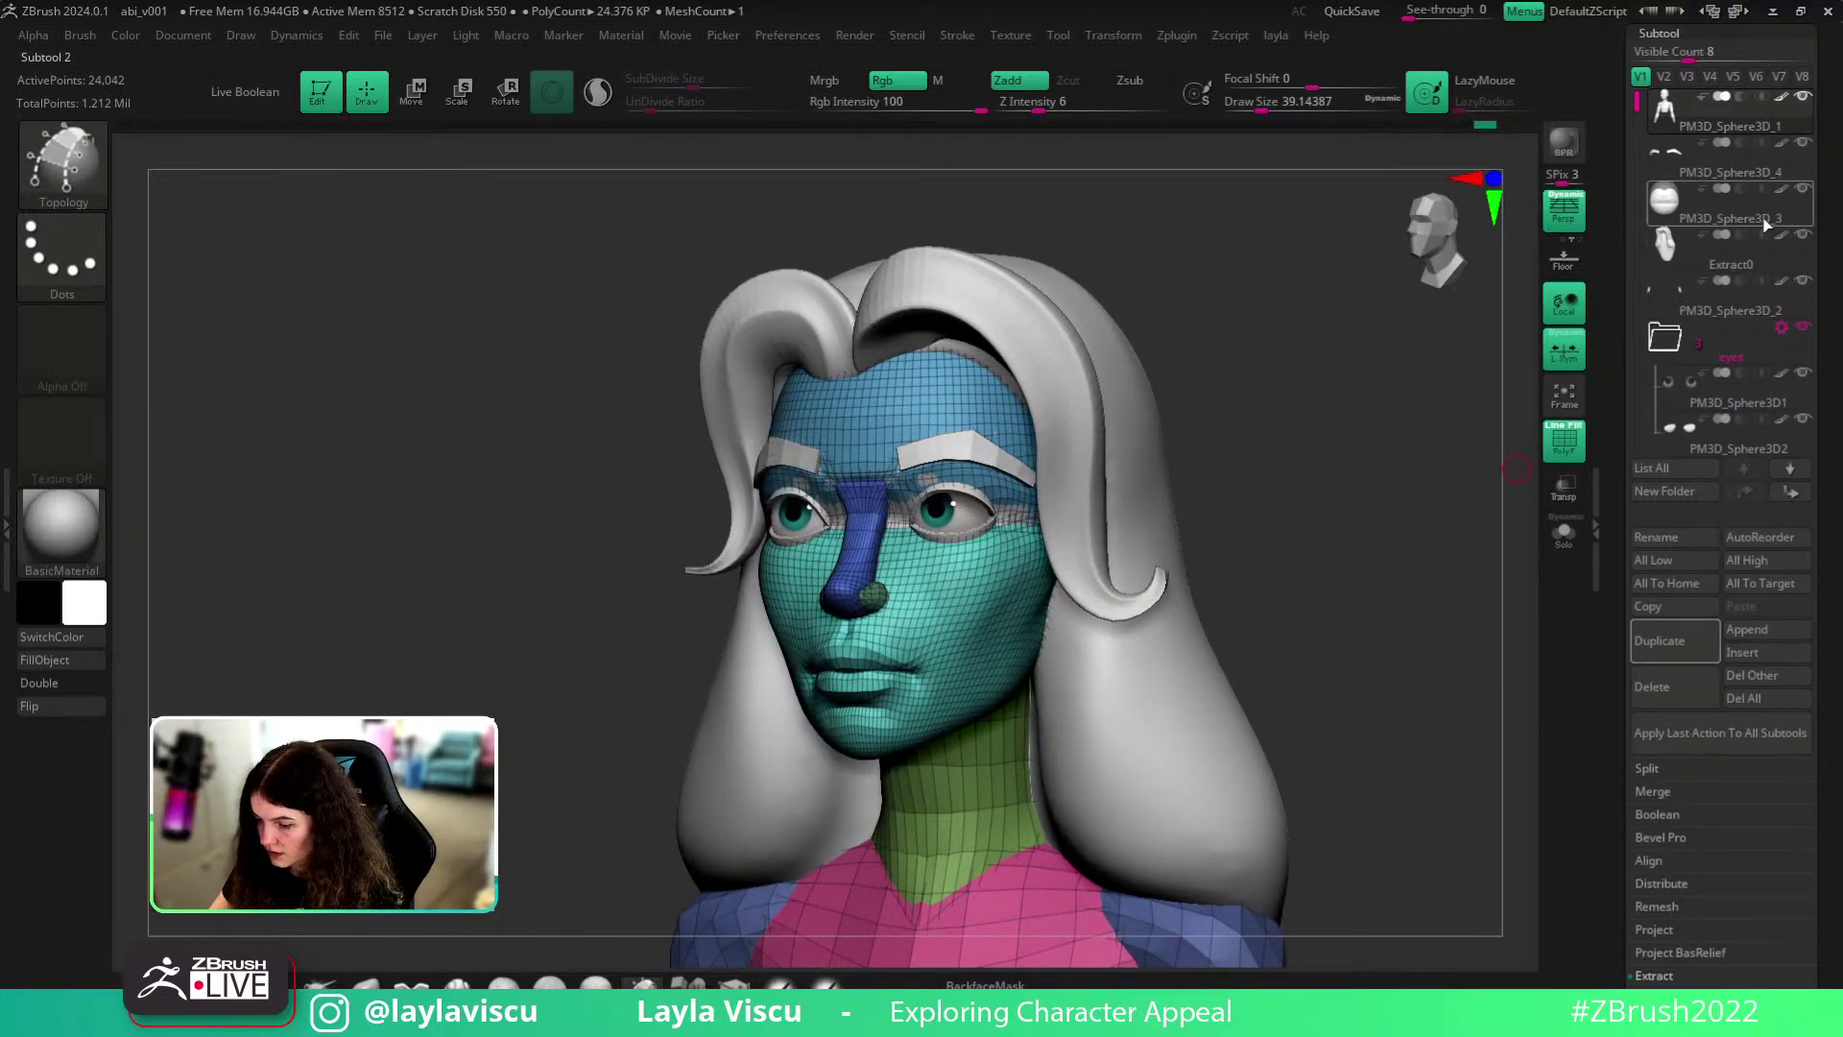
pyautogui.keyDown('alt'); pyautogui.click(930, 473); pyautogui.keyUp('alt')
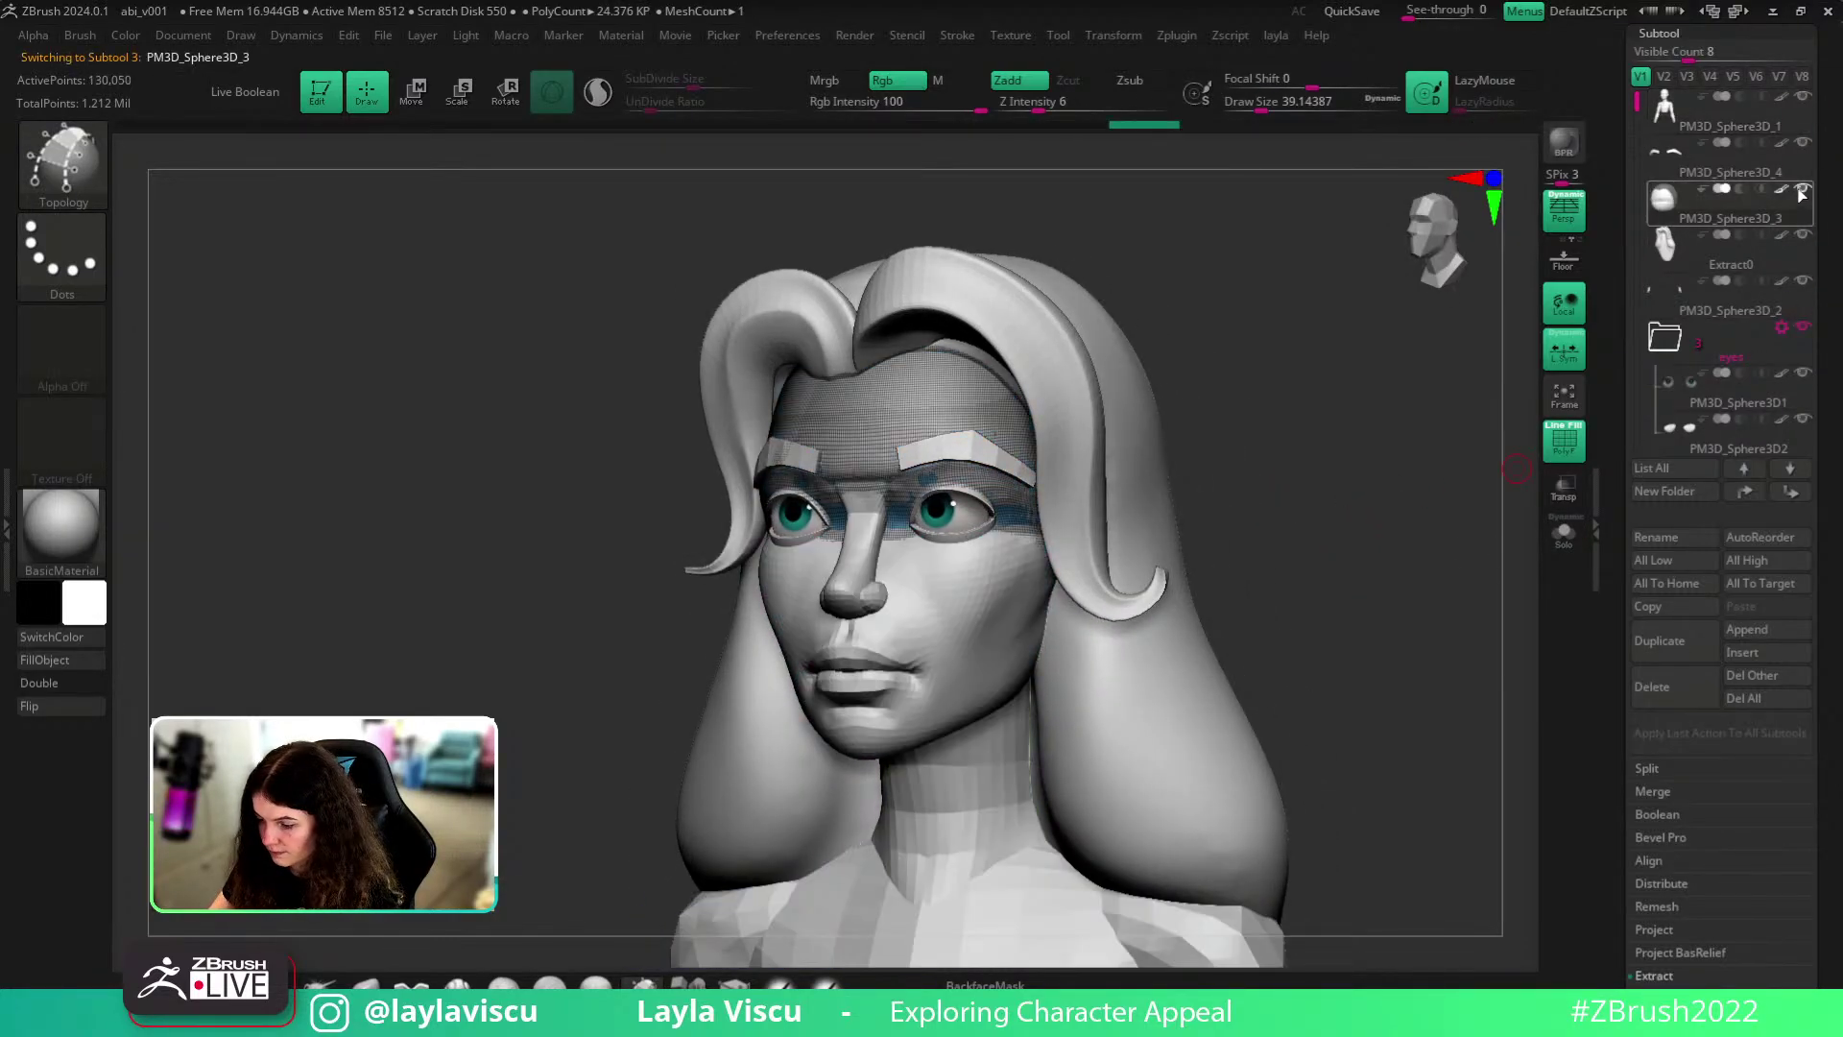
pyautogui.click(367, 983)
# - Make the eyebrows the active subtool, turn on their dynamic subdivision and save the project
pyautogui.click(1694, 165)
pyautogui.hotkey('shift', 'f')
pyautogui.press('d')
pyautogui.click(384, 39)
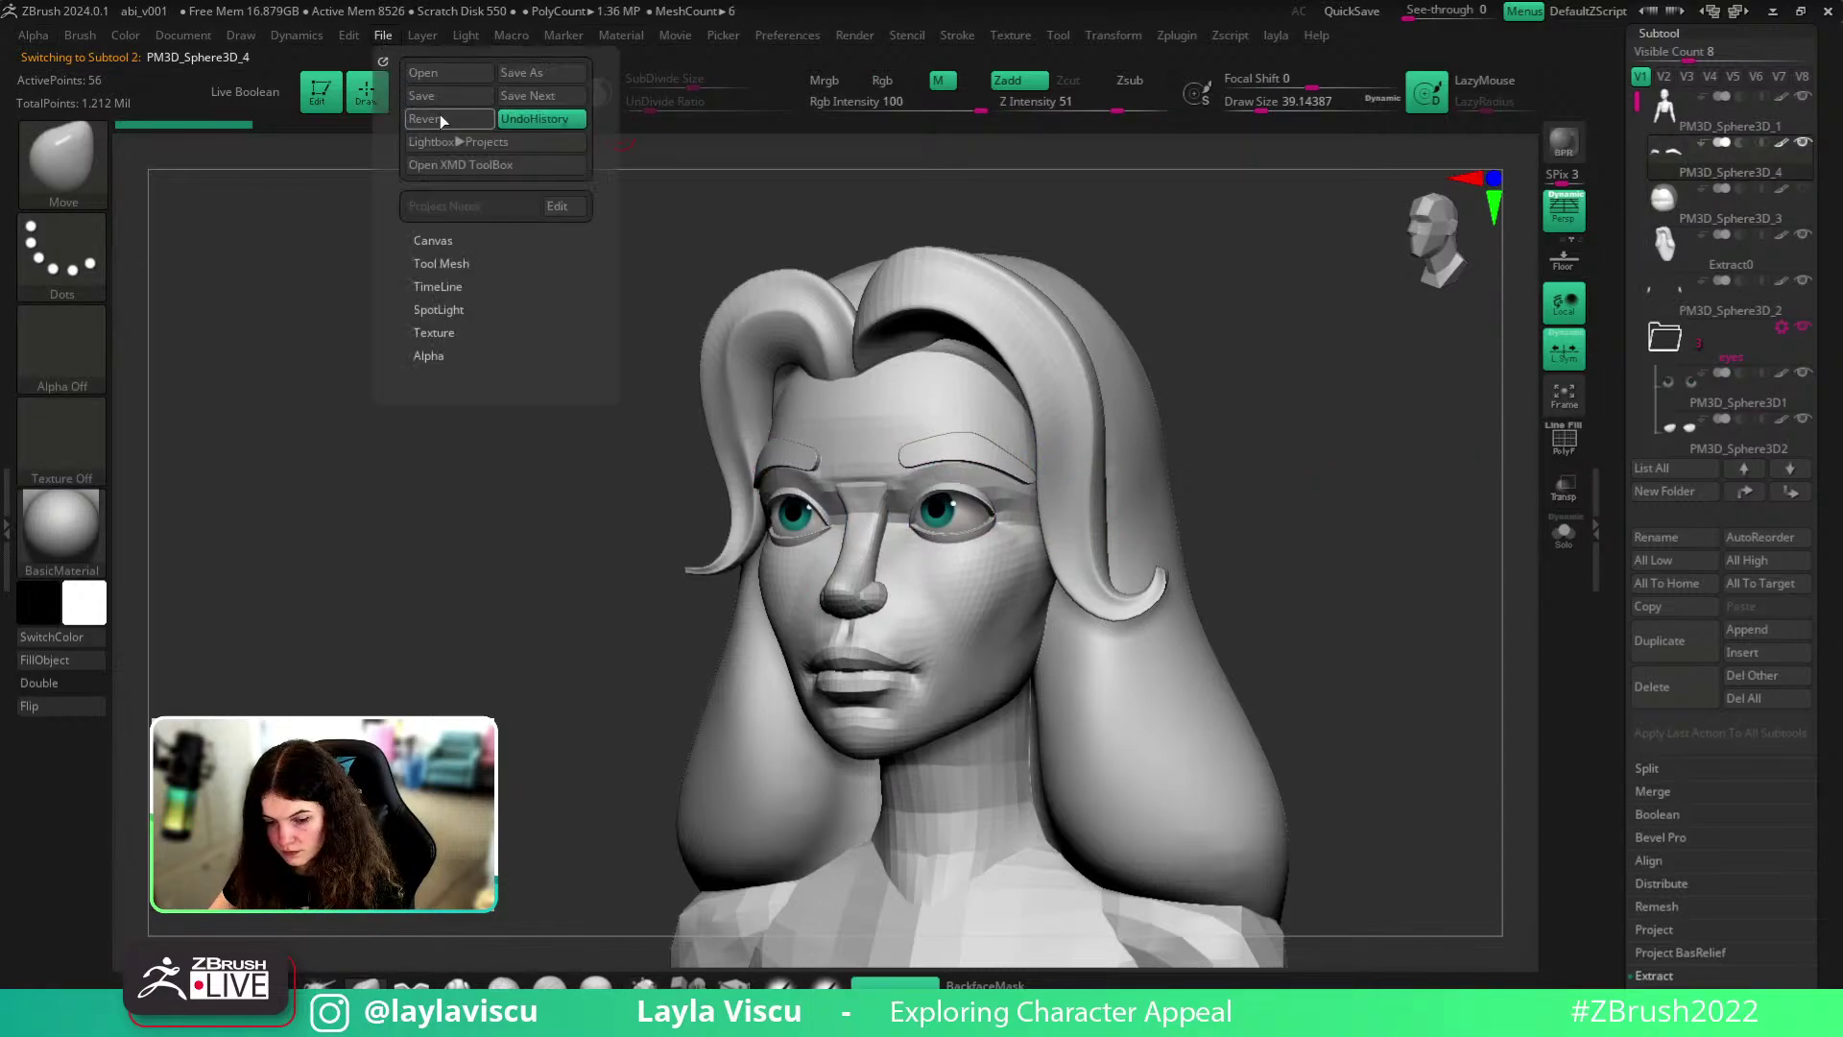
pyautogui.click(457, 103)
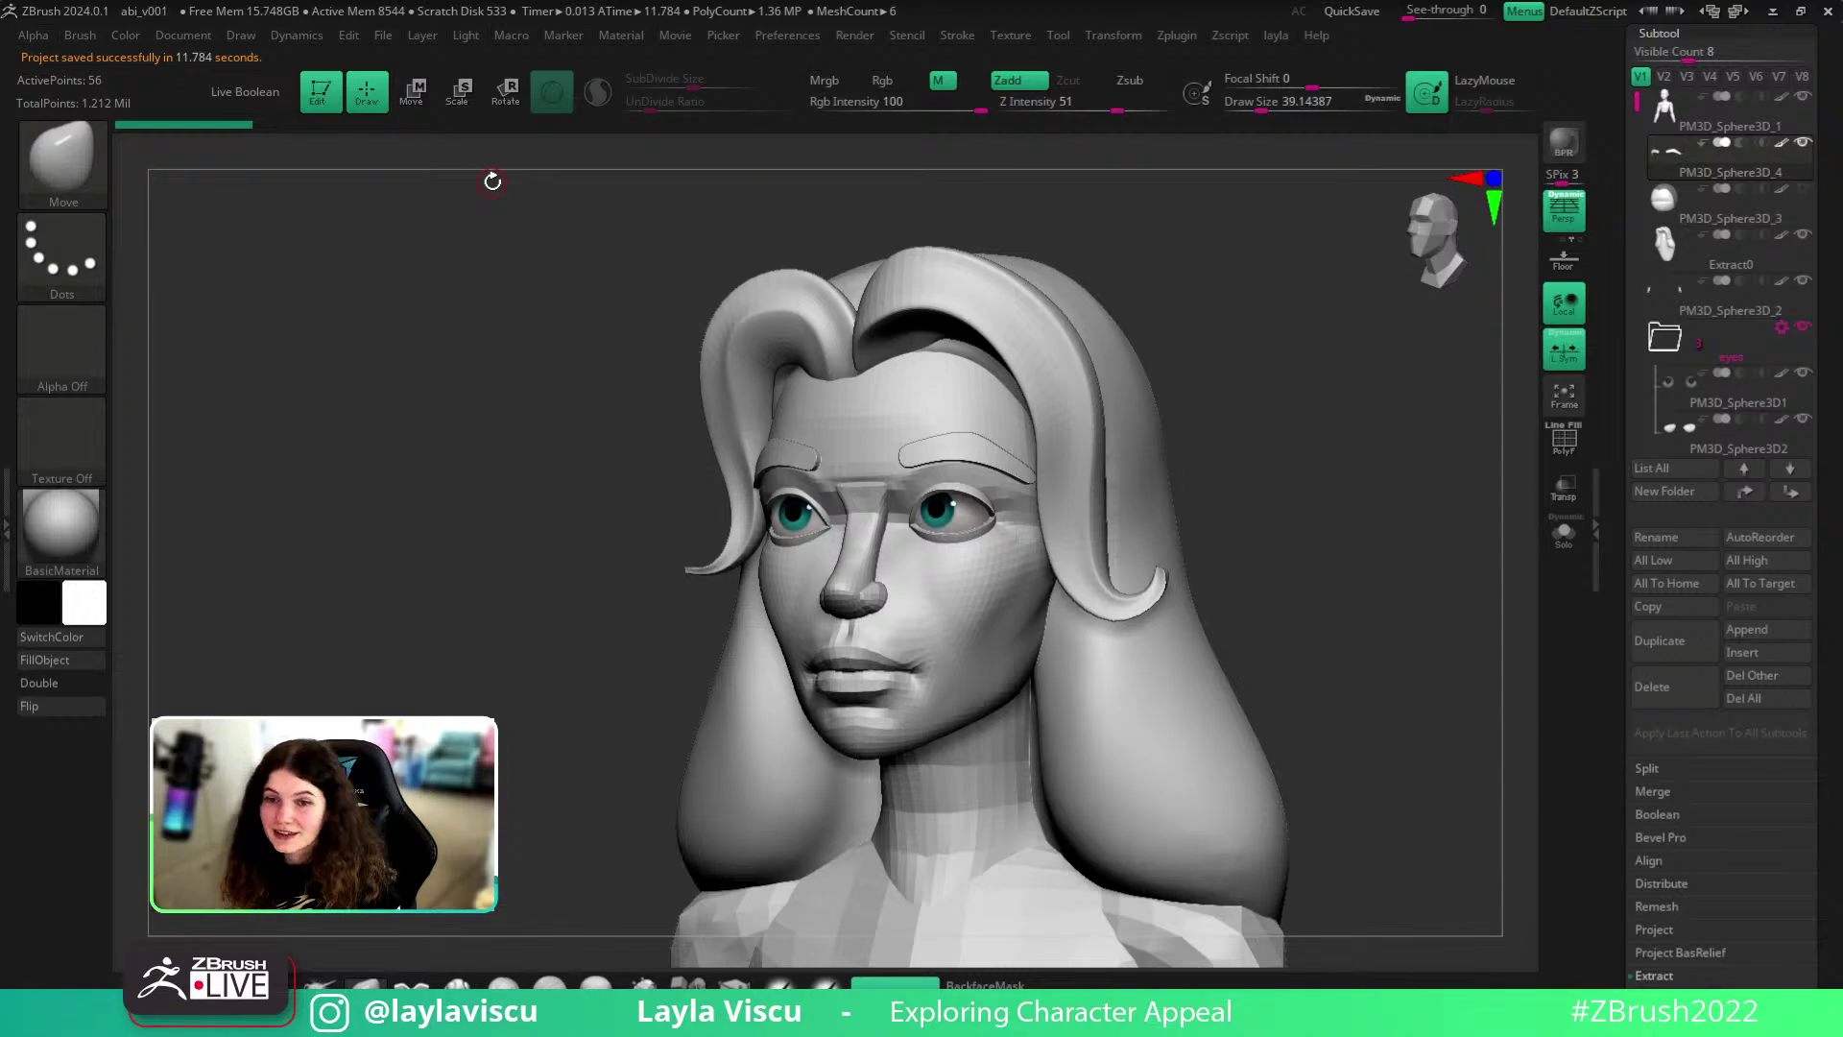
# - Isolate the eyebrow mesh, insert extra edge loops into it, and bring the rest of the model back
pyautogui.moveTo(1353, 447); pyautogui.dragTo(1325, 451)
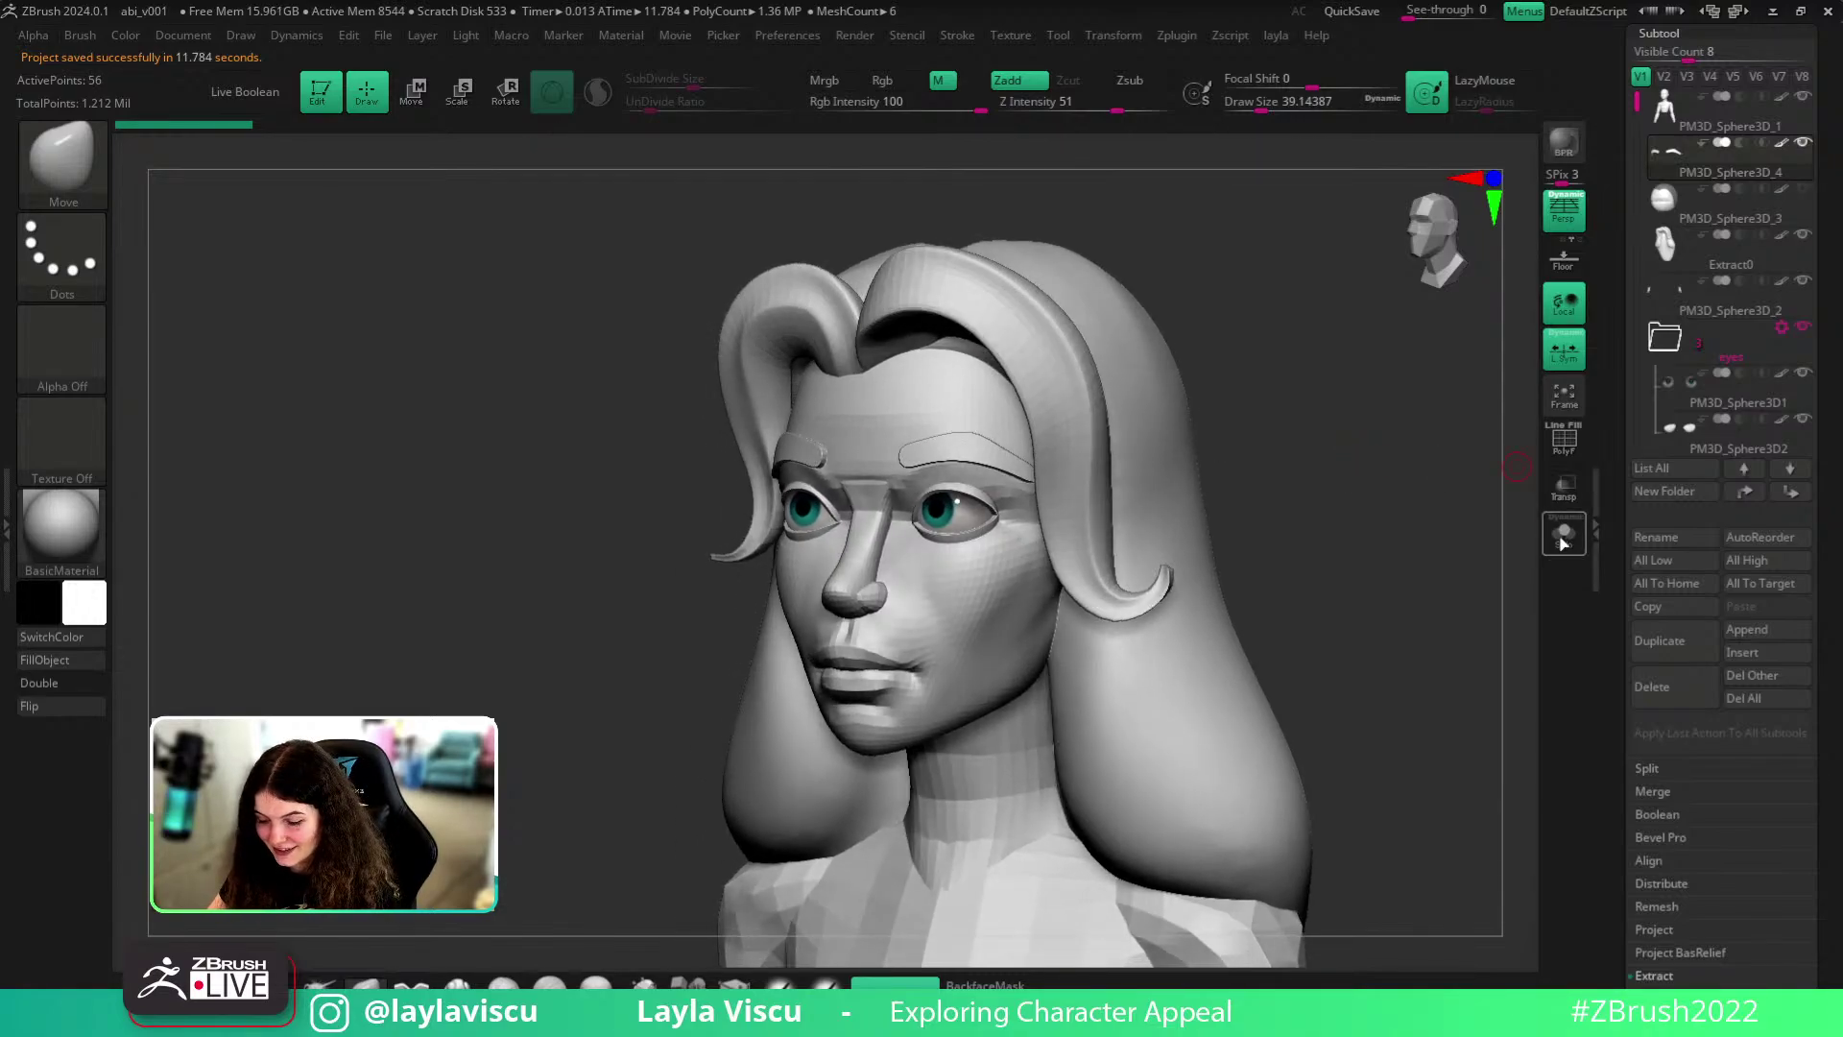
pyautogui.click(1564, 536)
pyautogui.hotkey('shift', 'f')
pyautogui.press('f')
pyautogui.moveTo(946, 748); pyautogui.dragTo(1028, 784)
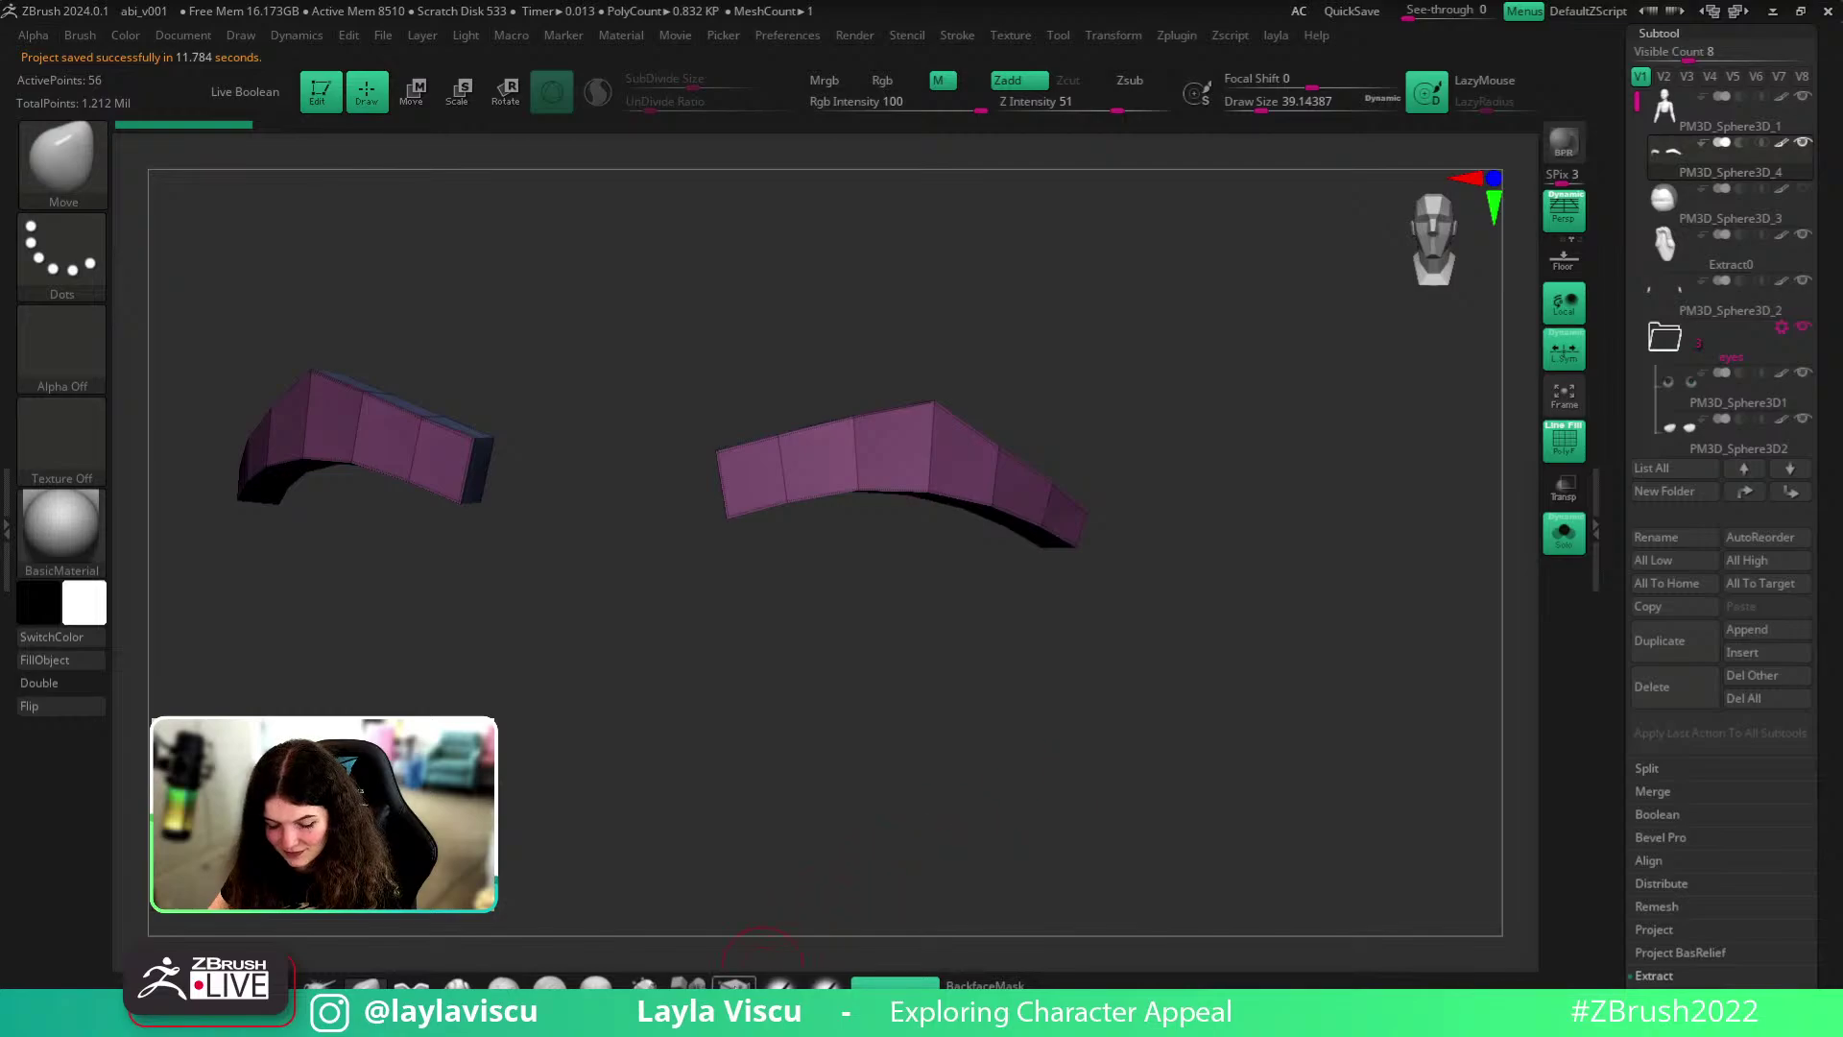
pyautogui.click(735, 983)
pyautogui.keyDown('ctrl'); pyautogui.moveTo(774, 663); pyautogui.dragTo(774, 572, button='right'); pyautogui.keyUp('ctrl')
pyautogui.click(539, 450)
pyautogui.click(551, 539)
pyautogui.moveTo(509, 554); pyautogui.dragTo(453, 567)
pyautogui.moveTo(1008, 718); pyautogui.dragTo(826, 720)
pyautogui.click(1179, 634)
pyautogui.keyDown('ctrl'); pyautogui.moveTo(836, 658); pyautogui.dragTo(1509, 650, button='right'); pyautogui.keyUp('ctrl')
pyautogui.click(1563, 533)
# - Preview the eyebrows with dynamic subdivision and no wireframe, and switch to the Move brush
pyautogui.press('d')
pyautogui.moveTo(864, 582)
pyautogui.keyDown('ctrl'); pyautogui.mouseDown(button='right')
pyautogui.moveTo(611, 612)
pyautogui.moveTo(1328, 662)
pyautogui.moveTo(1308, 675)
pyautogui.moveTo(1402, 761)
pyautogui.mouseUp(button='right'); pyautogui.keyUp('ctrl')
pyautogui.hotkey('shift', 'f')
pyautogui.press('b')
pyautogui.press('m')
pyautogui.press('v')
# - Apply geometry creasing to the eyebrow mesh's edges with the wireframe shown
pyautogui.moveTo(1836, 858); pyautogui.dragTo(1838, 560)
pyautogui.click(1701, 803)
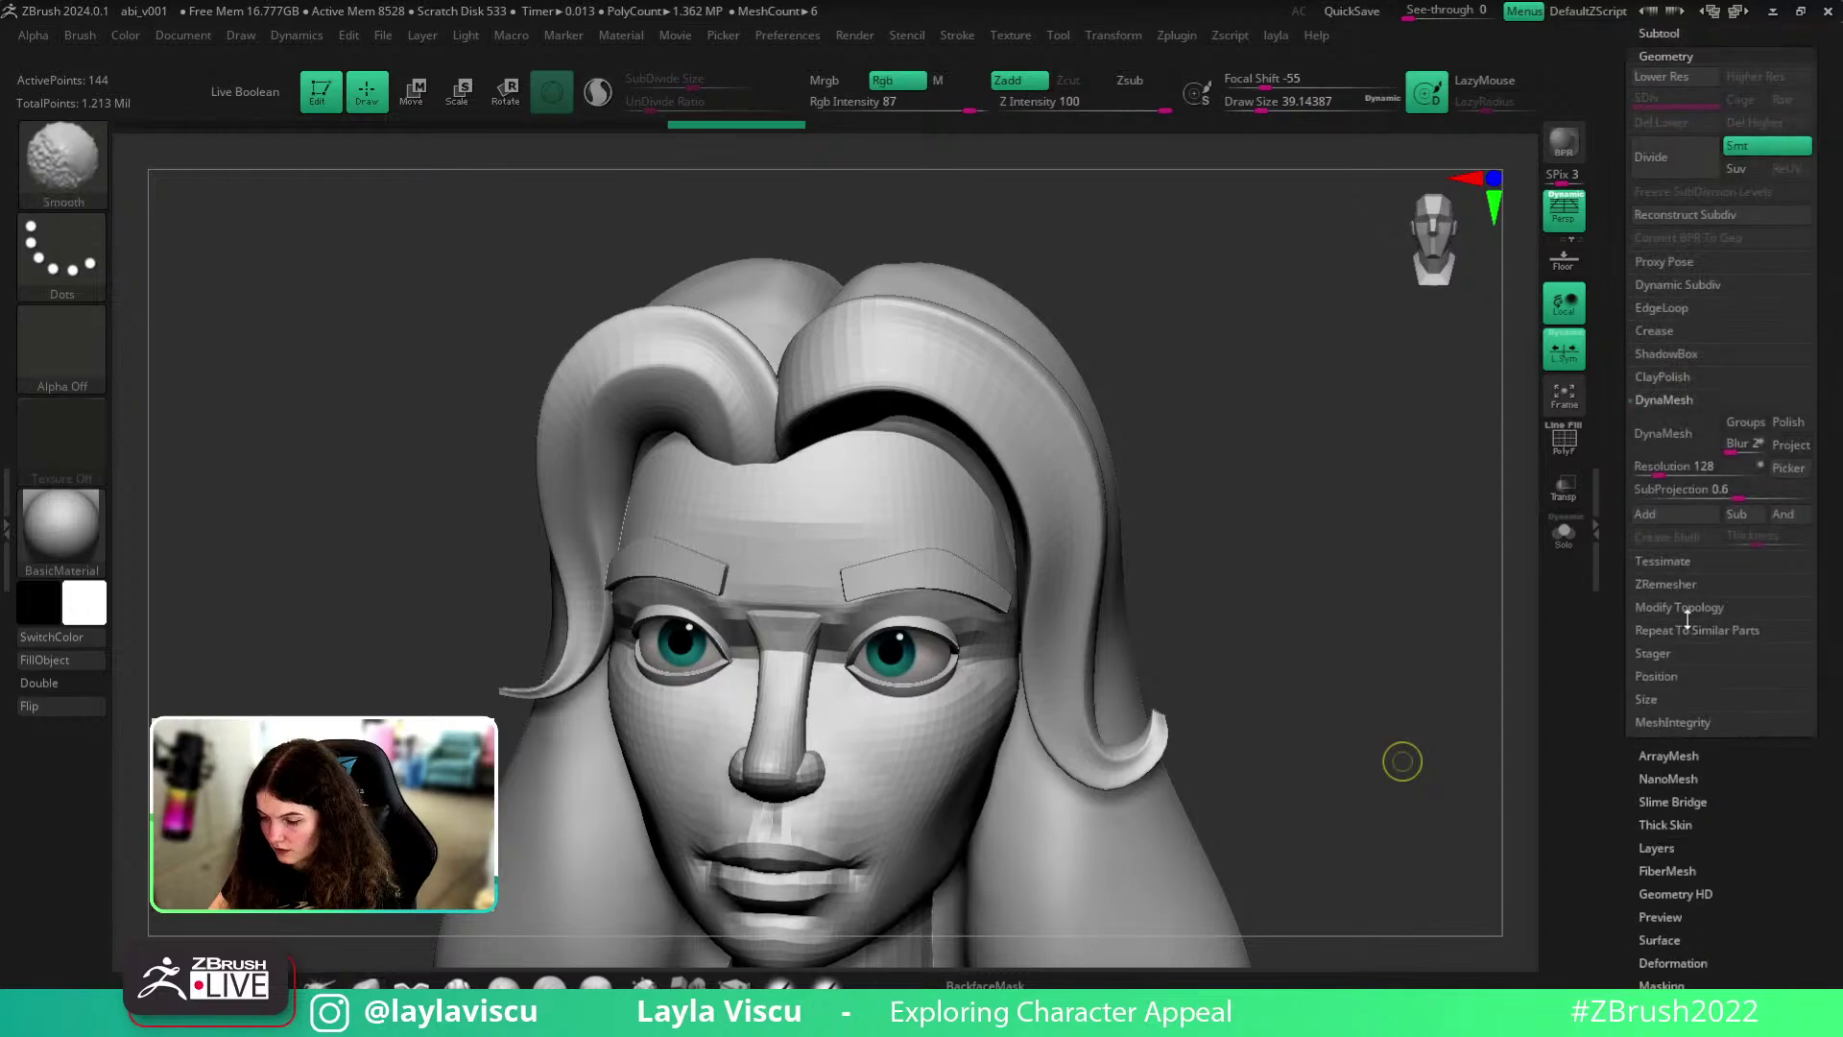
pyautogui.hotkey('shift', 'f')
pyautogui.click(1668, 336)
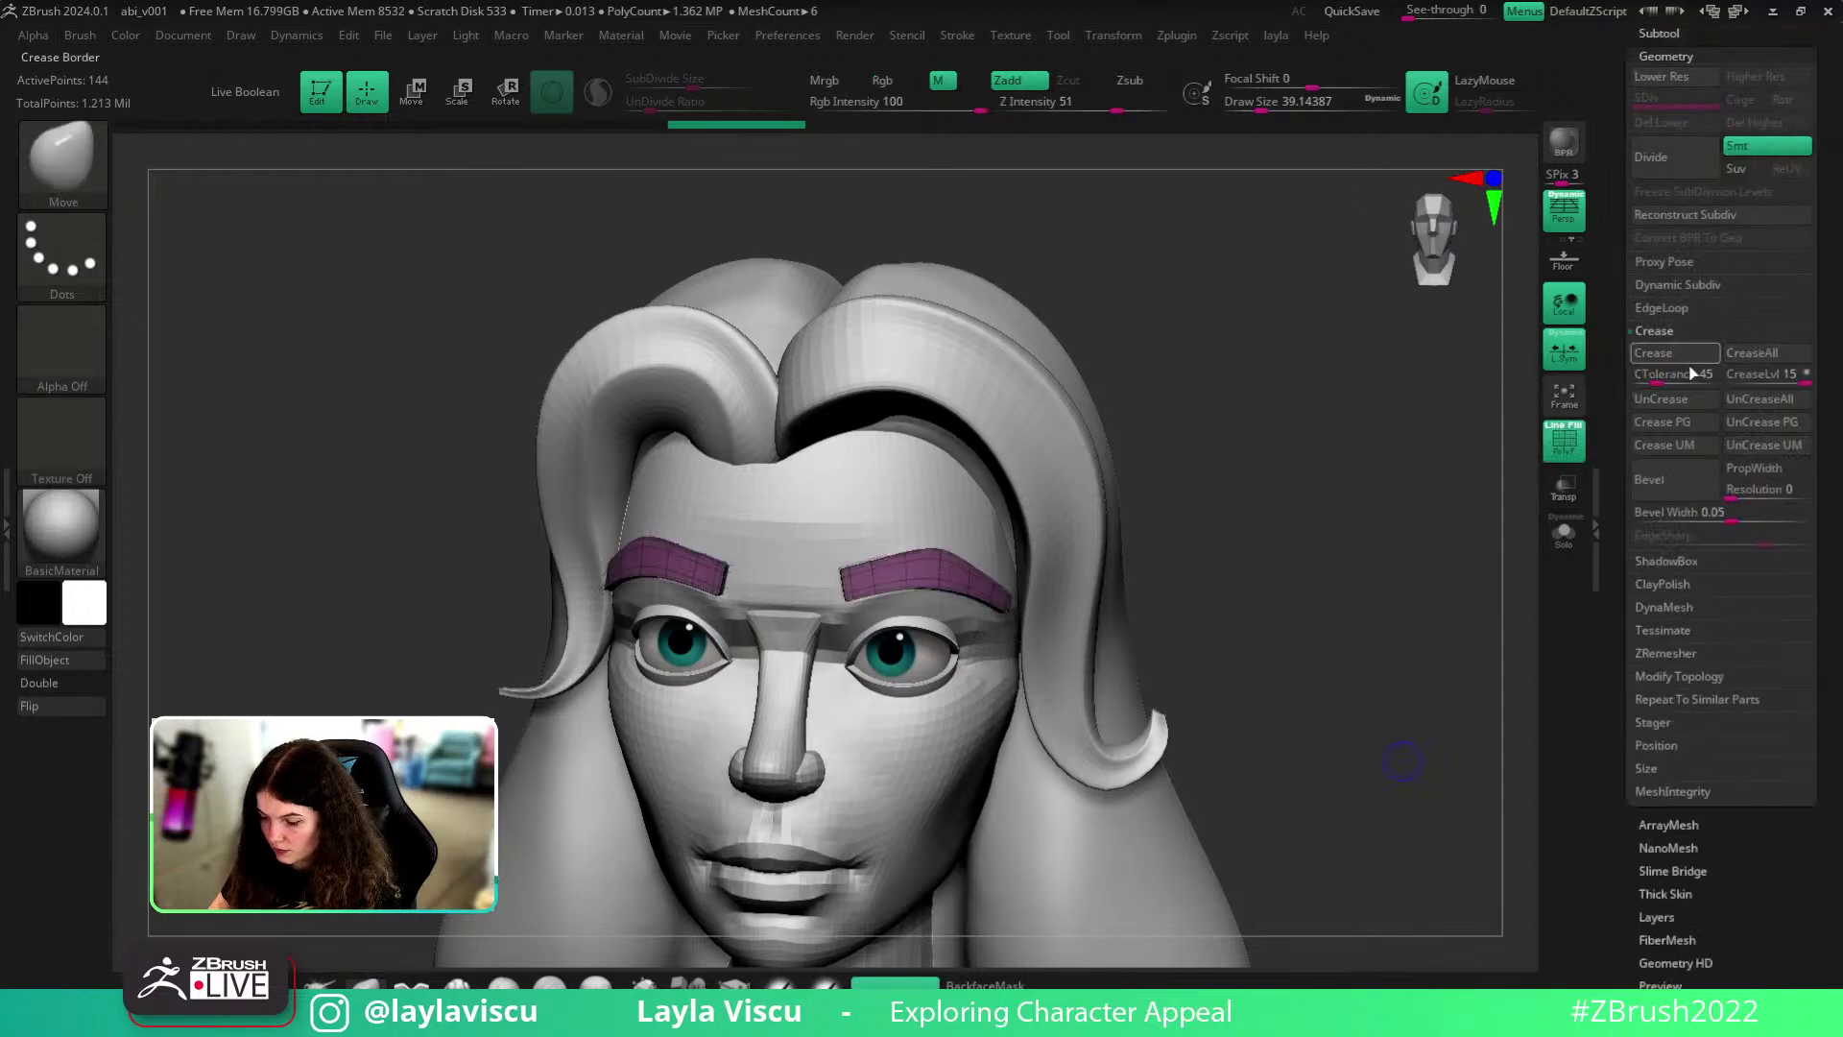
pyautogui.click(1689, 444)
# - Isolate the eyebrows with the wireframe hidden, switch to the Pinch brush, and bring the rest of the model back
pyautogui.hotkey('shift', 'f')
pyautogui.moveTo(1300, 589)
pyautogui.mouseDown()
pyautogui.moveTo(1343, 617)
pyautogui.moveTo(1276, 614)
pyautogui.mouseUp()
pyautogui.click(1564, 531)
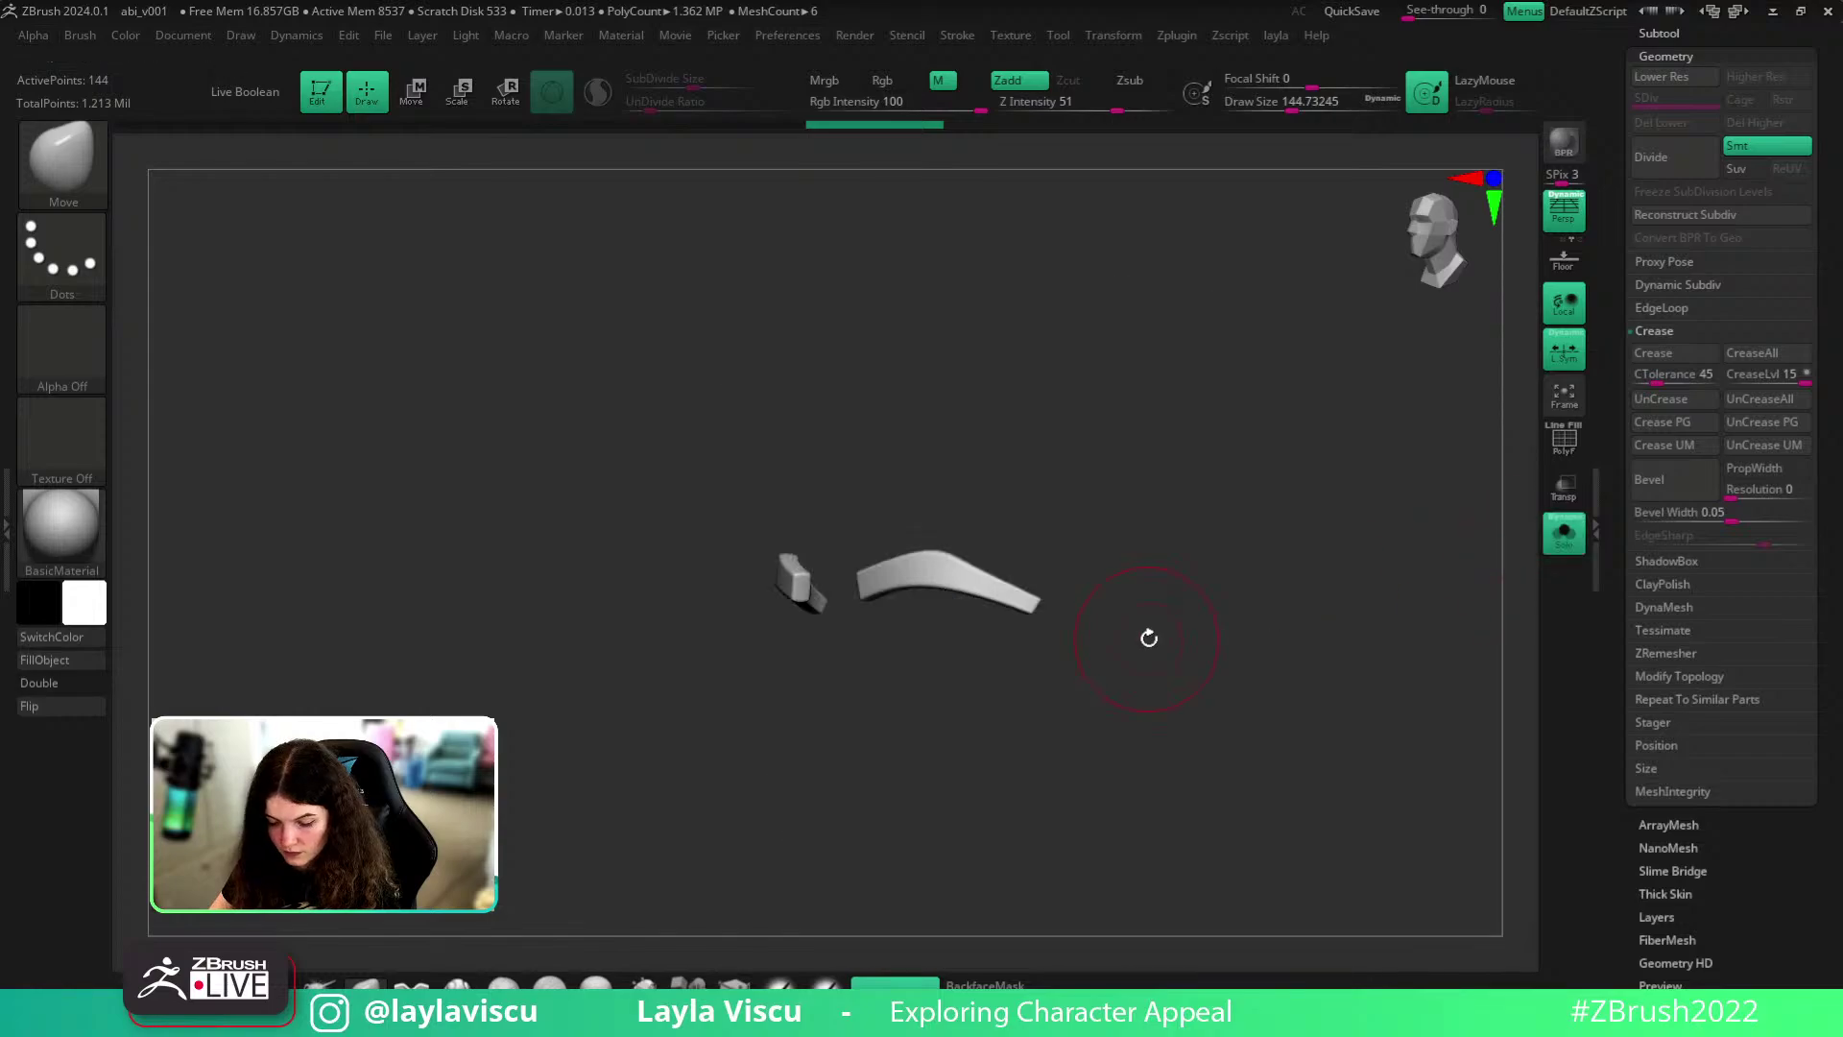
pyautogui.press('b')
pyautogui.press('p')
pyautogui.press('i')
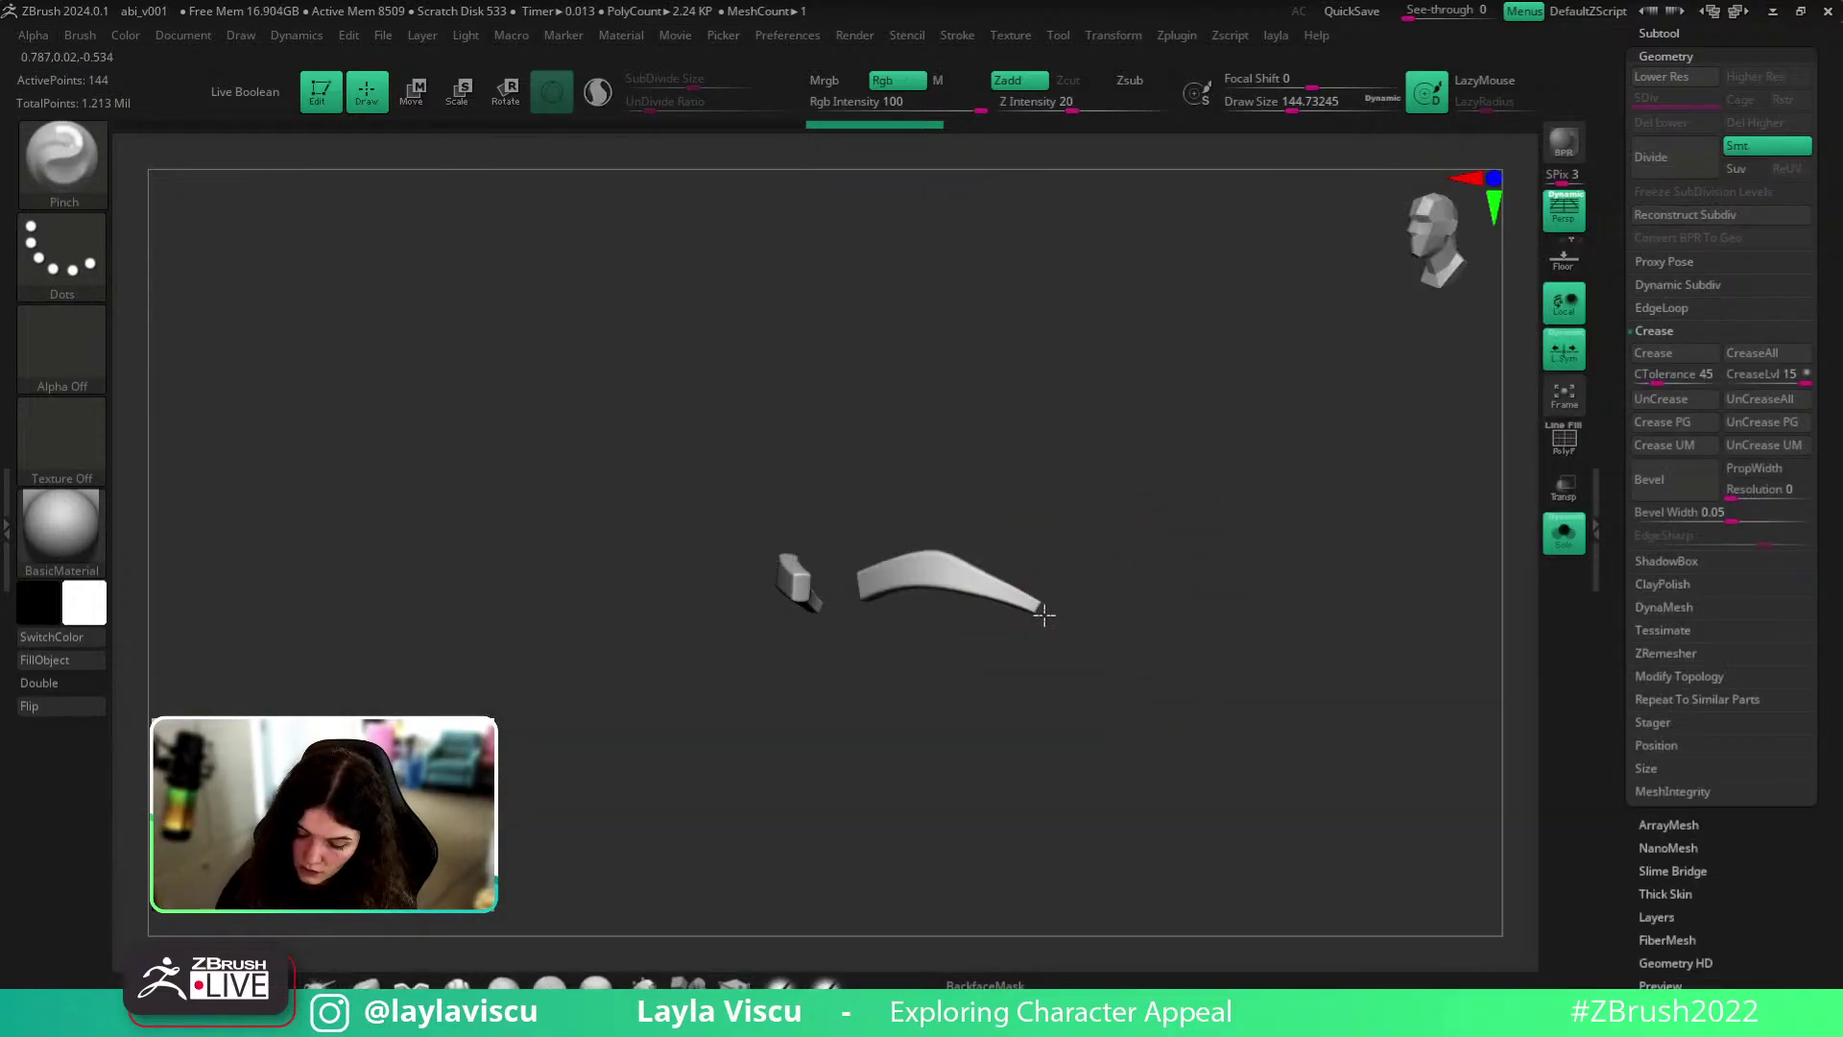
pyautogui.moveTo(1049, 572); pyautogui.dragTo(1427, 457)
pyautogui.click(1564, 531)
# - Make the head and body mesh the active subtool and show its polygroups with the wireframe on
pyautogui.moveTo(1472, 637)
pyautogui.mouseDown()
pyautogui.moveTo(1359, 558)
pyautogui.moveTo(1308, 637)
pyautogui.moveTo(1370, 580)
pyautogui.moveTo(1348, 572)
pyautogui.mouseUp()
pyautogui.keyDown('alt'); pyautogui.click(1228, 840); pyautogui.keyUp('alt')
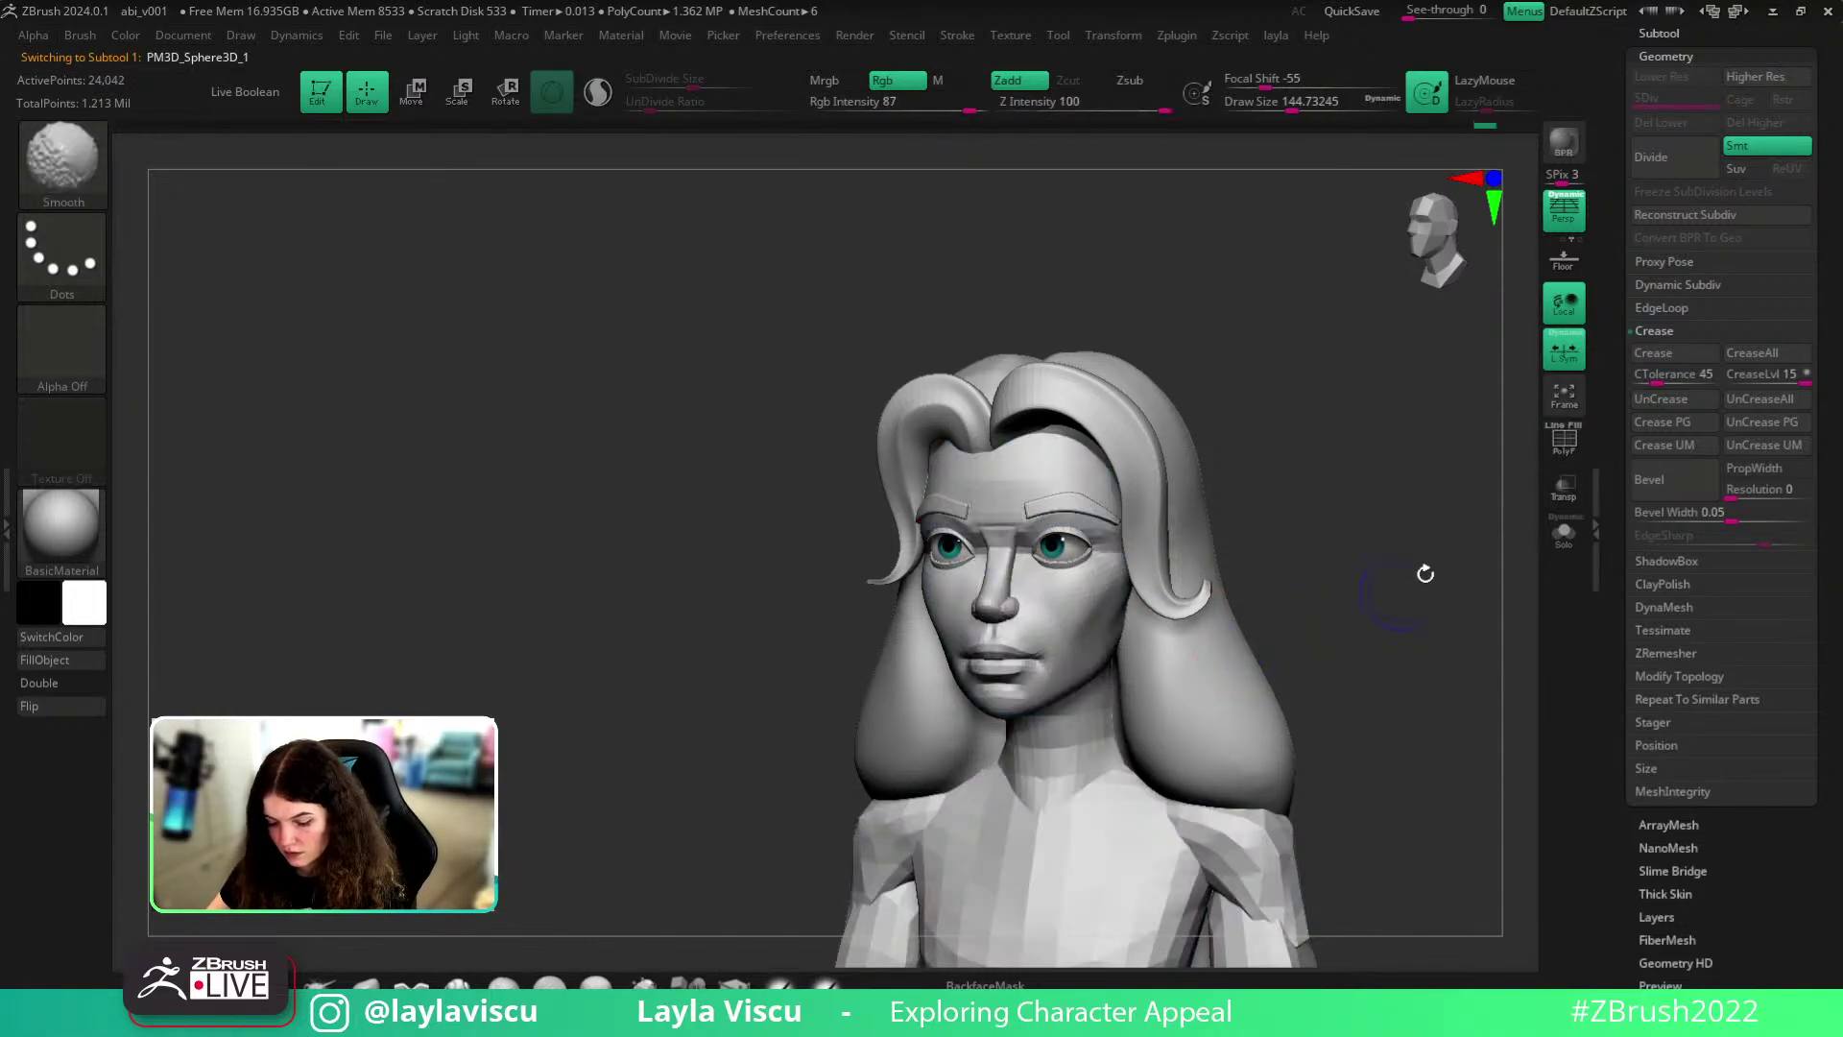
pyautogui.keyDown('ctrl'); pyautogui.moveTo(1417, 580); pyautogui.dragTo(1292, 543, button='right'); pyautogui.keyUp('ctrl')
pyautogui.keyDown('alt'); pyautogui.moveTo(1291, 623); pyautogui.dragTo(1242, 603, button='right'); pyautogui.keyUp('alt')
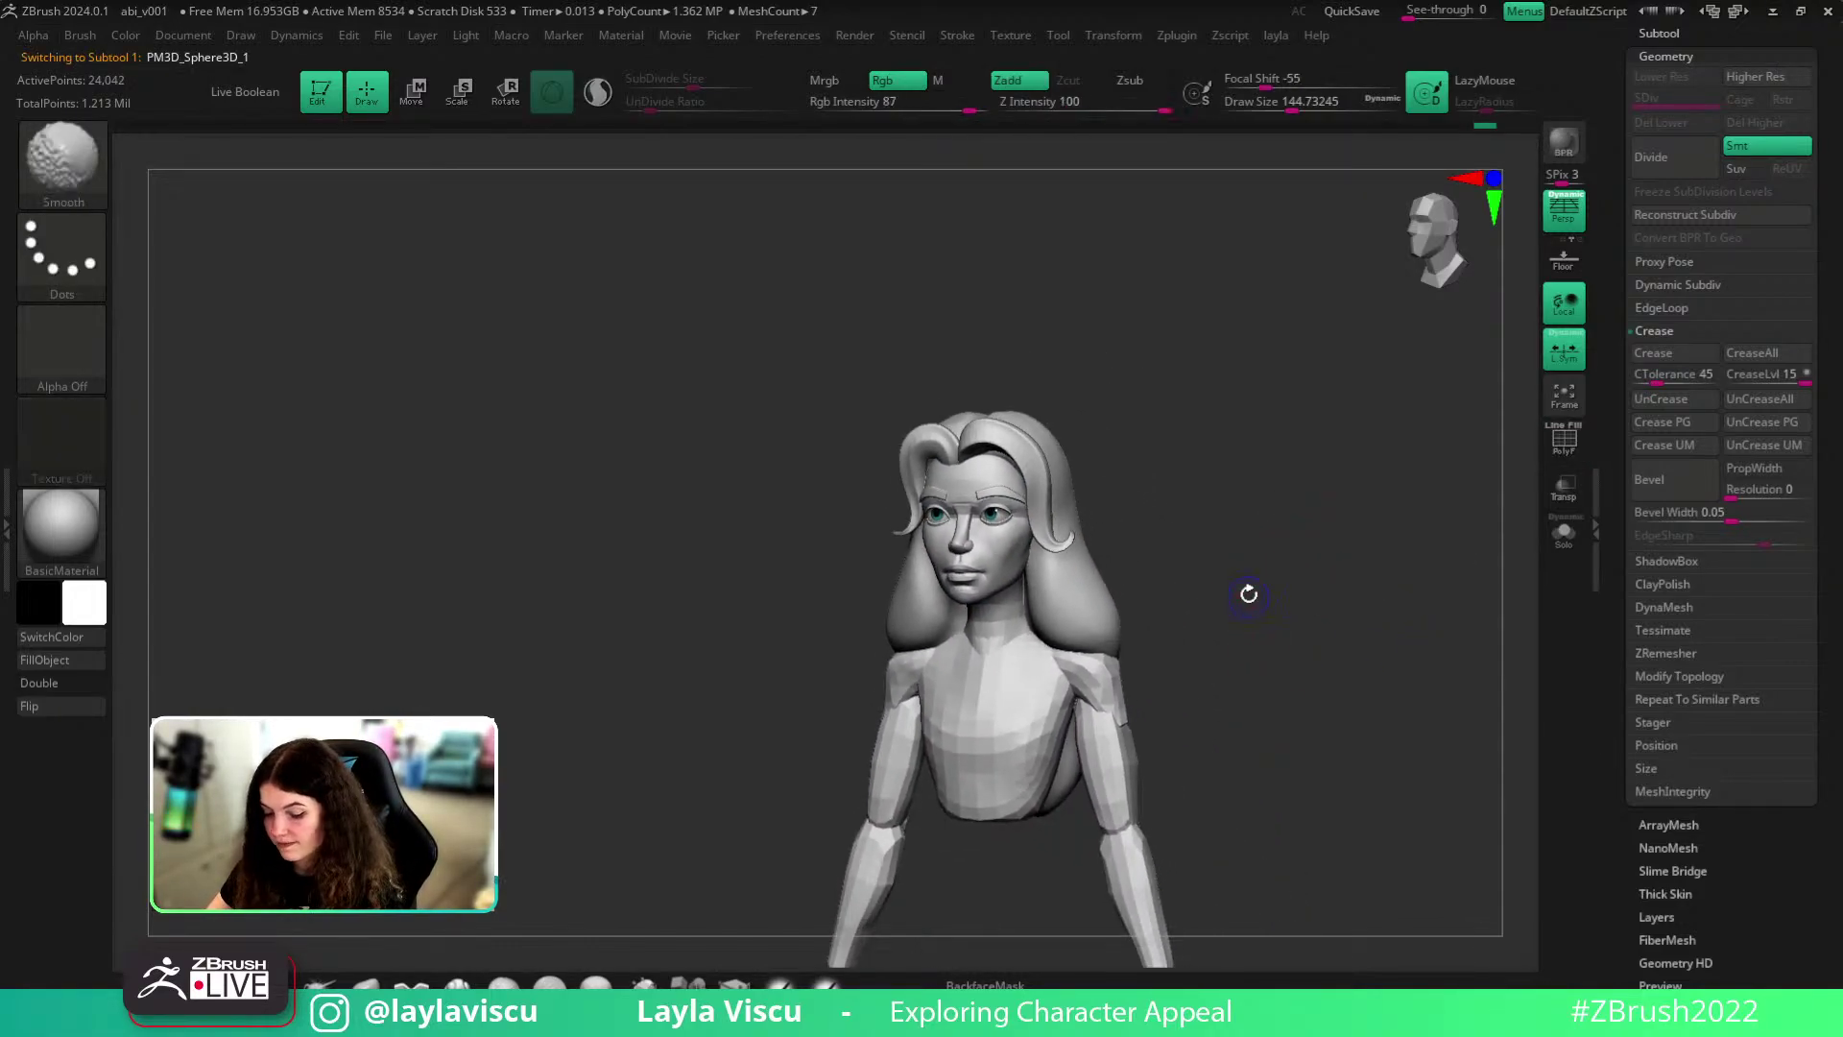
pyautogui.hotkey('shift', 'f')
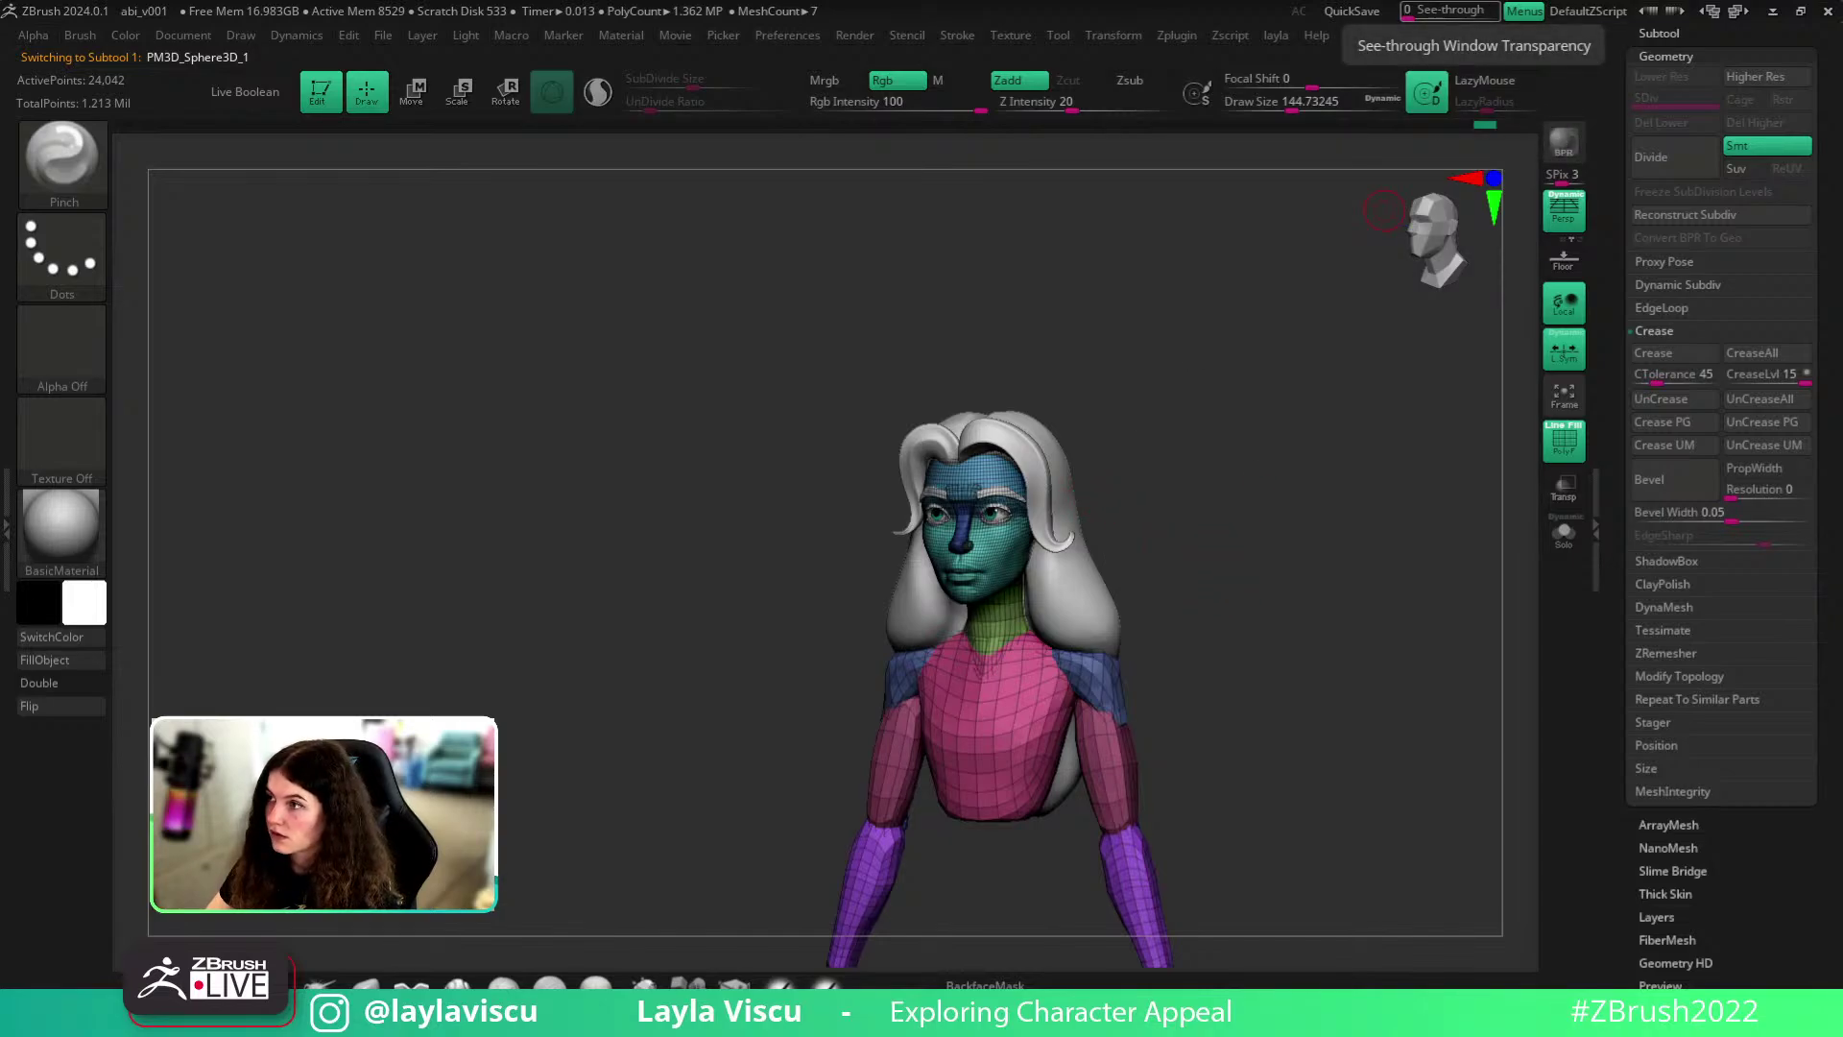
pyautogui.keyDown('shift'); pyautogui.moveTo(1248, 703); pyautogui.dragTo(1250, 763); pyautogui.keyUp('shift')
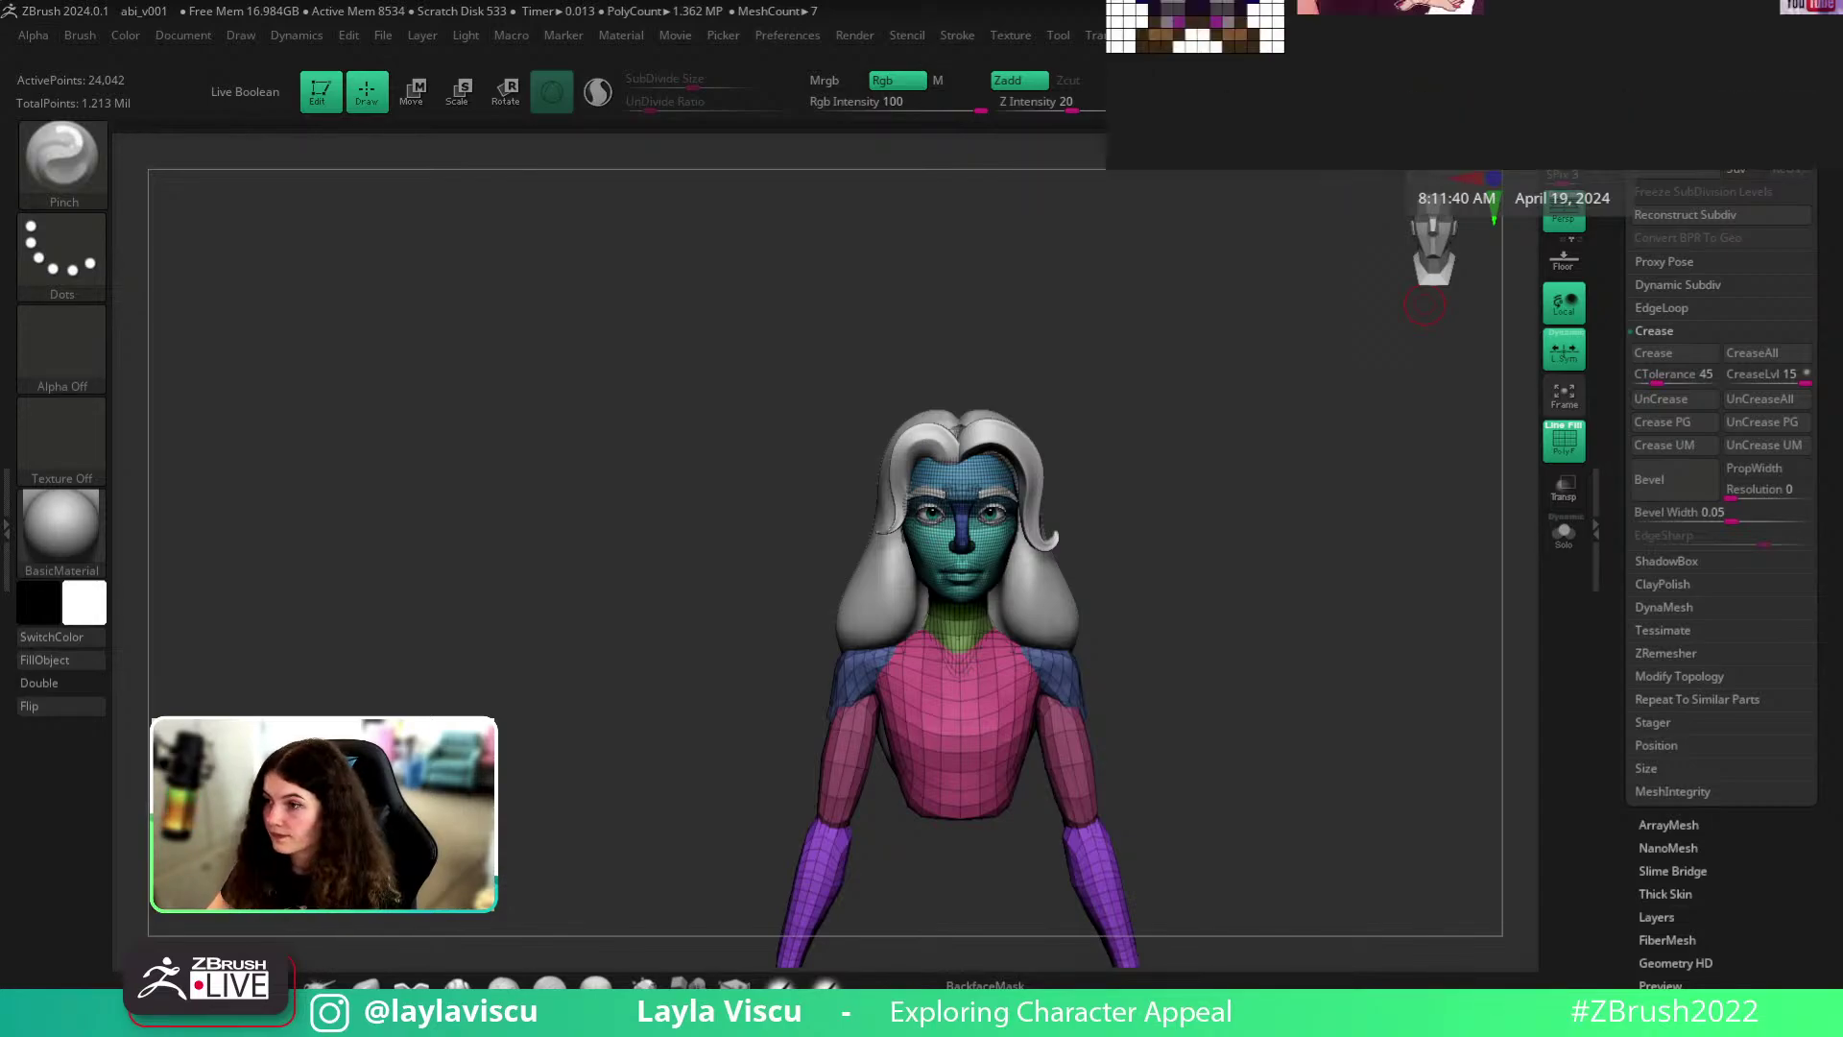
# - Switch to the reference board and examine the character's portrait and outfit references
pyautogui.hotkey('ctrl', 'shift', 'a')
pyautogui.hotkey('ctrl', 'f')
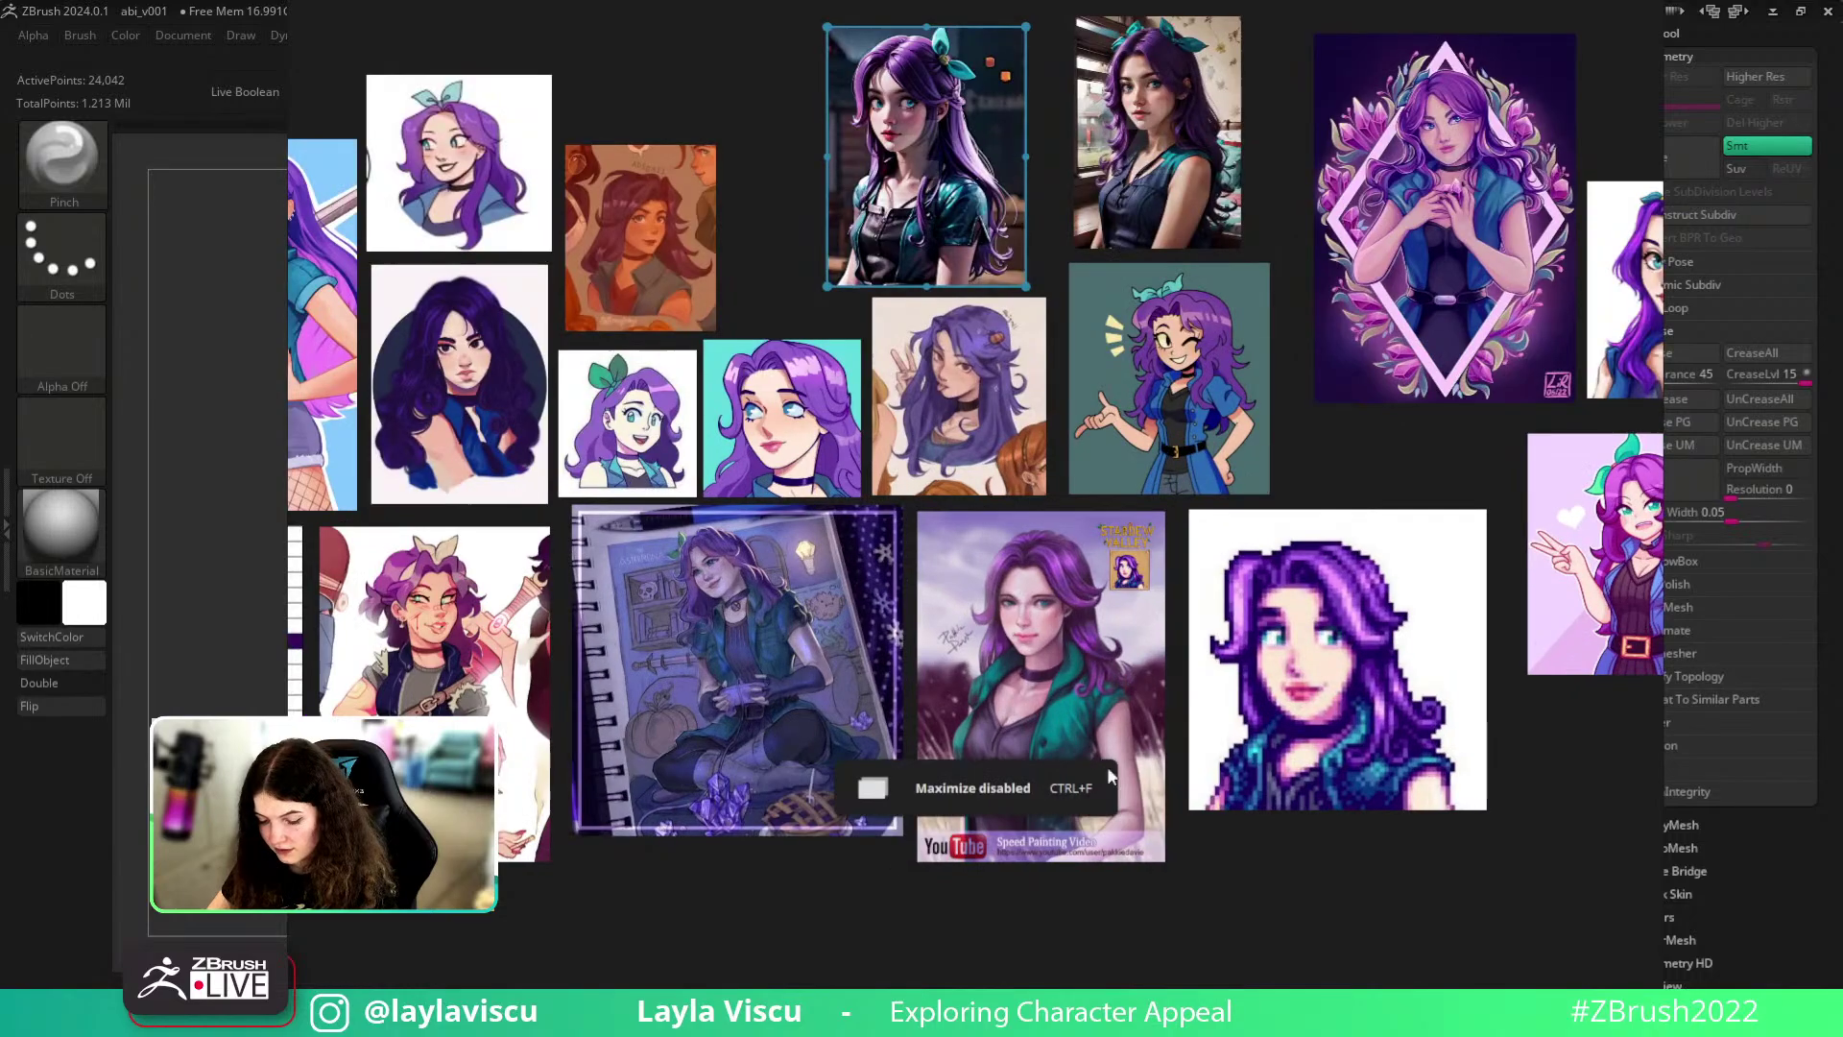
pyautogui.moveTo(1078, 718); pyautogui.dragTo(1021, 603, button='middle')
pyautogui.scroll(2, 1021, 603)
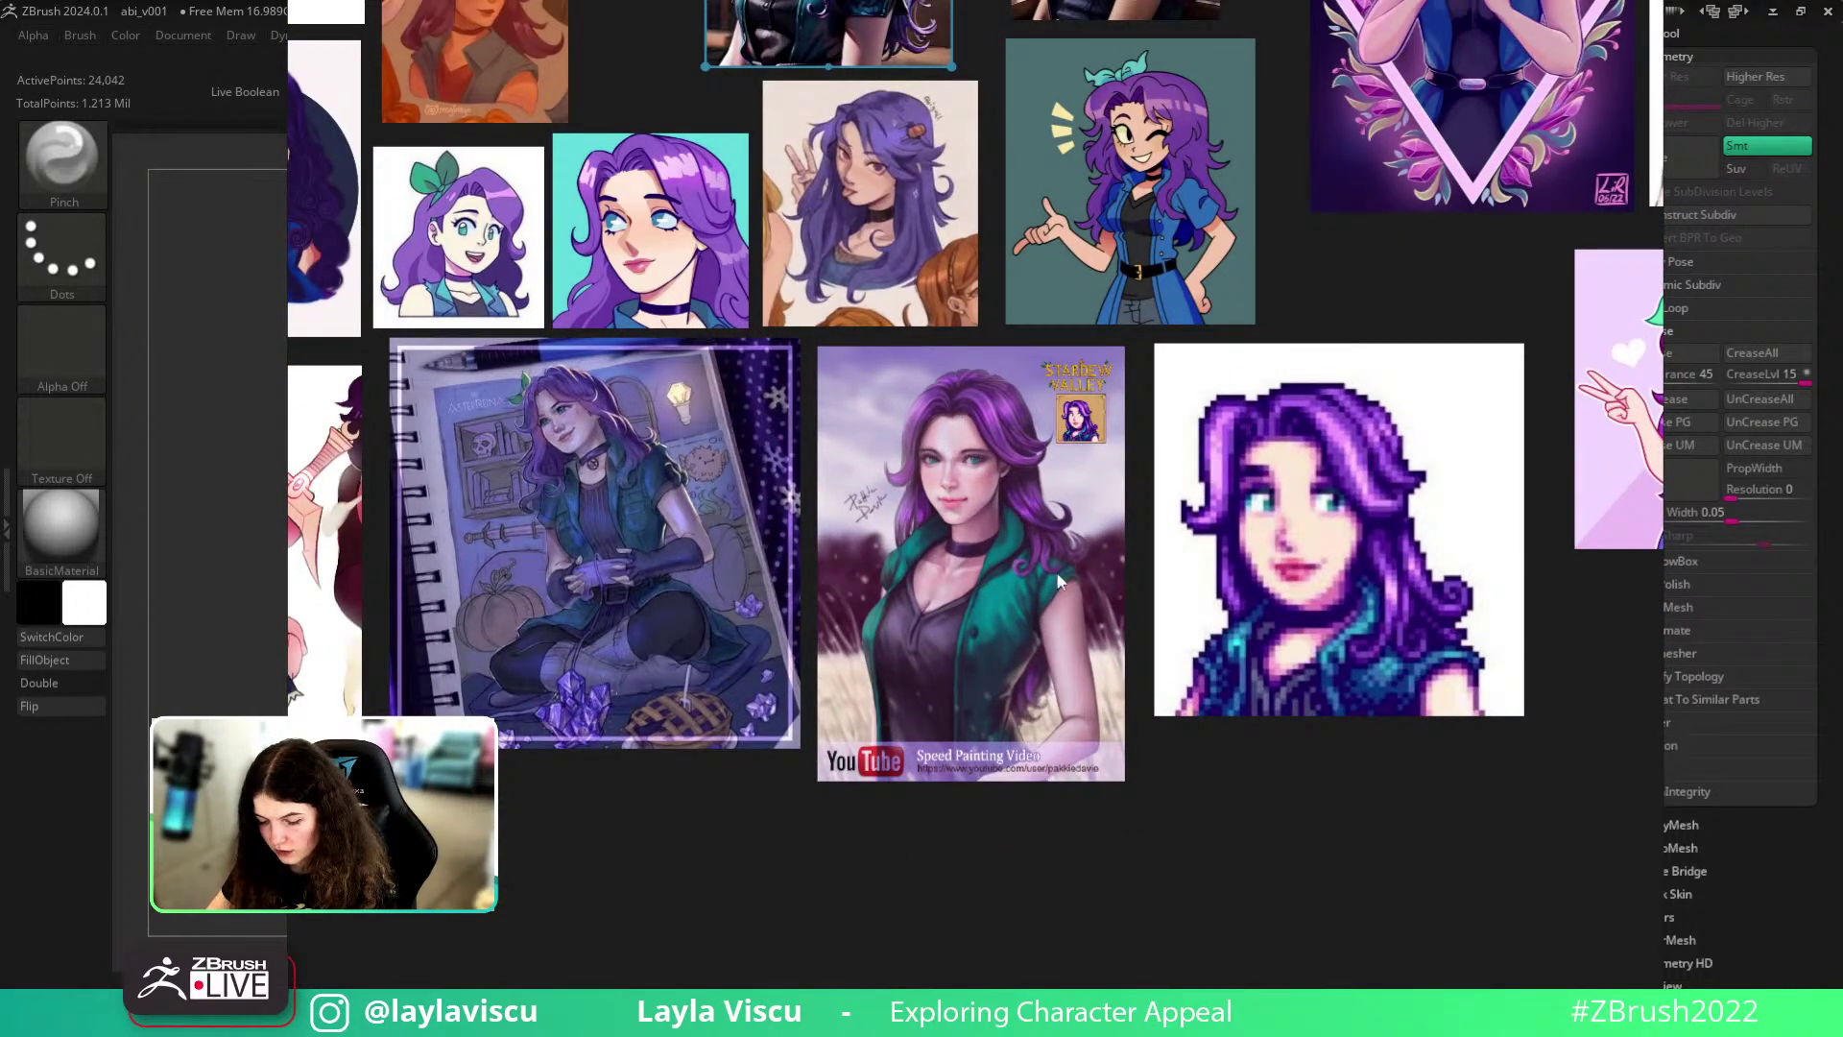
pyautogui.moveTo(1066, 664); pyautogui.dragTo(1842, 0, button='right')
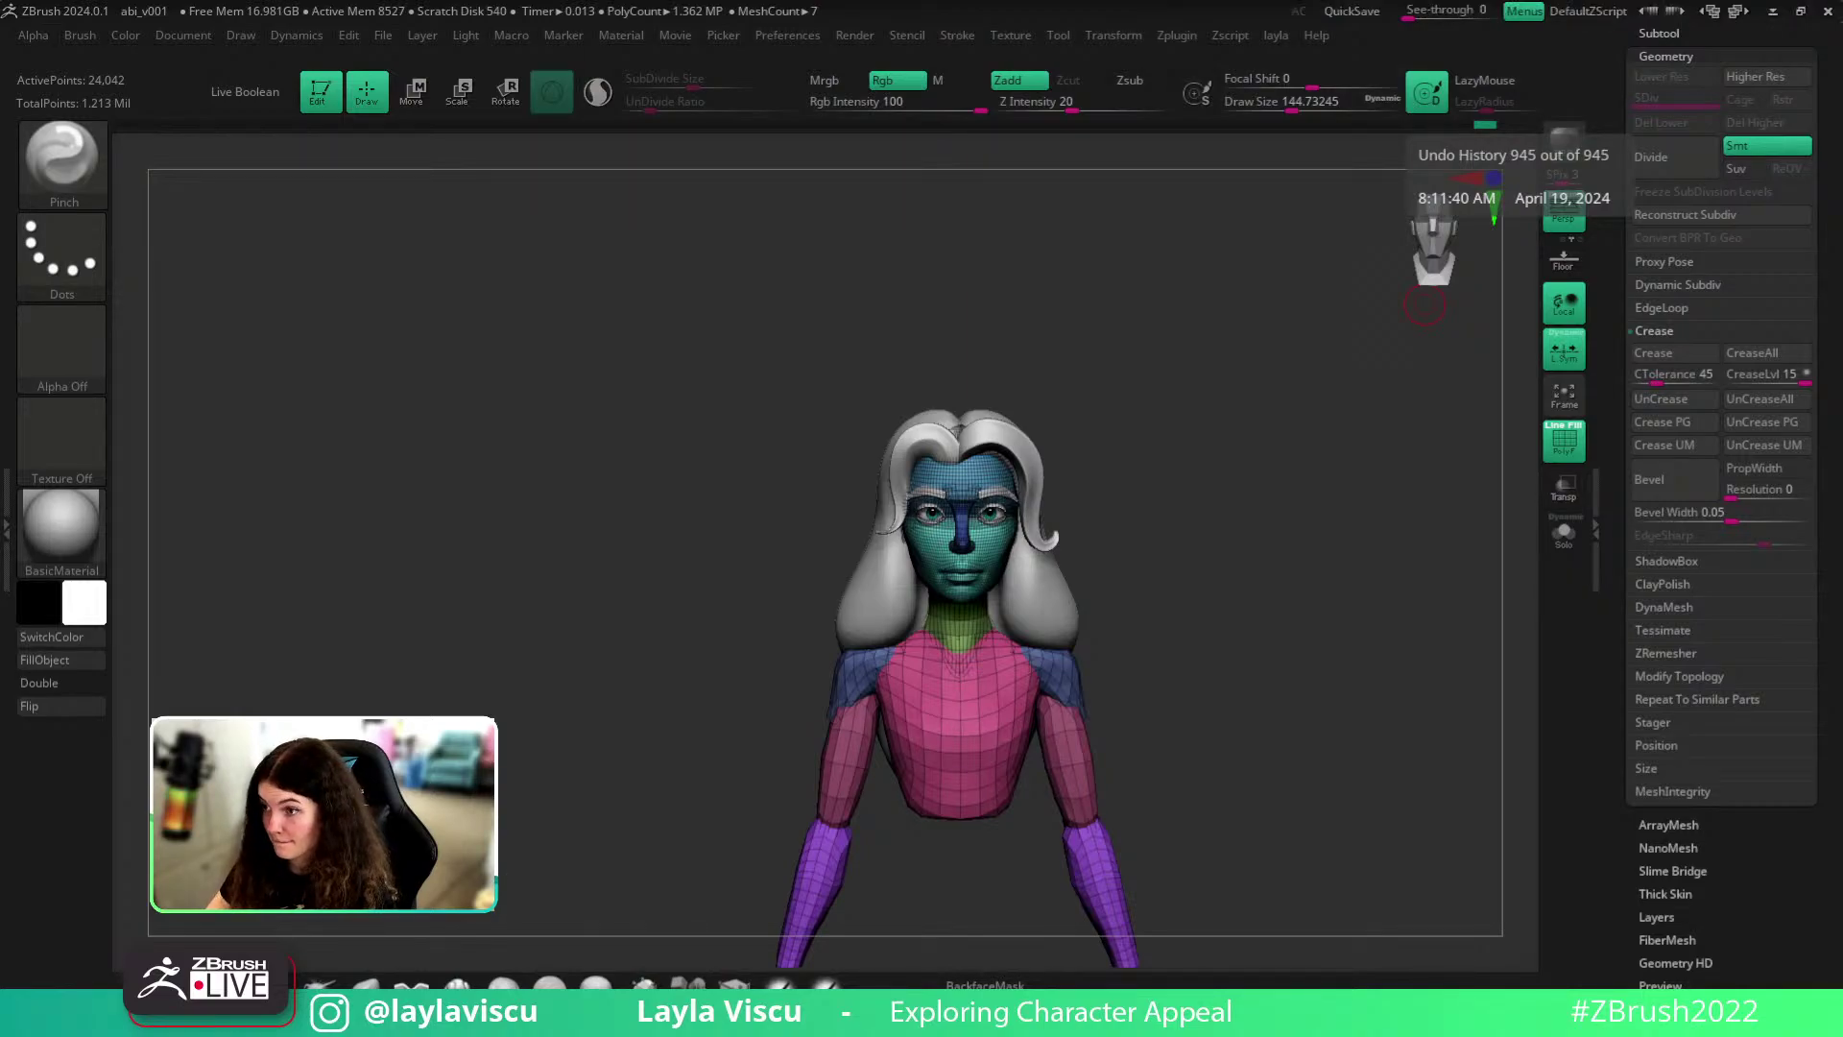
# - Hide the upper-arm and forearm polygroups and split them off from the body into a separate subtool
pyautogui.moveTo(1279, 686); pyautogui.dragTo(1229, 612, button='right')
pyautogui.keyDown('ctrl'); pyautogui.moveTo(973, 576); pyautogui.dragTo(1159, 596, button='right'); pyautogui.keyUp('ctrl')
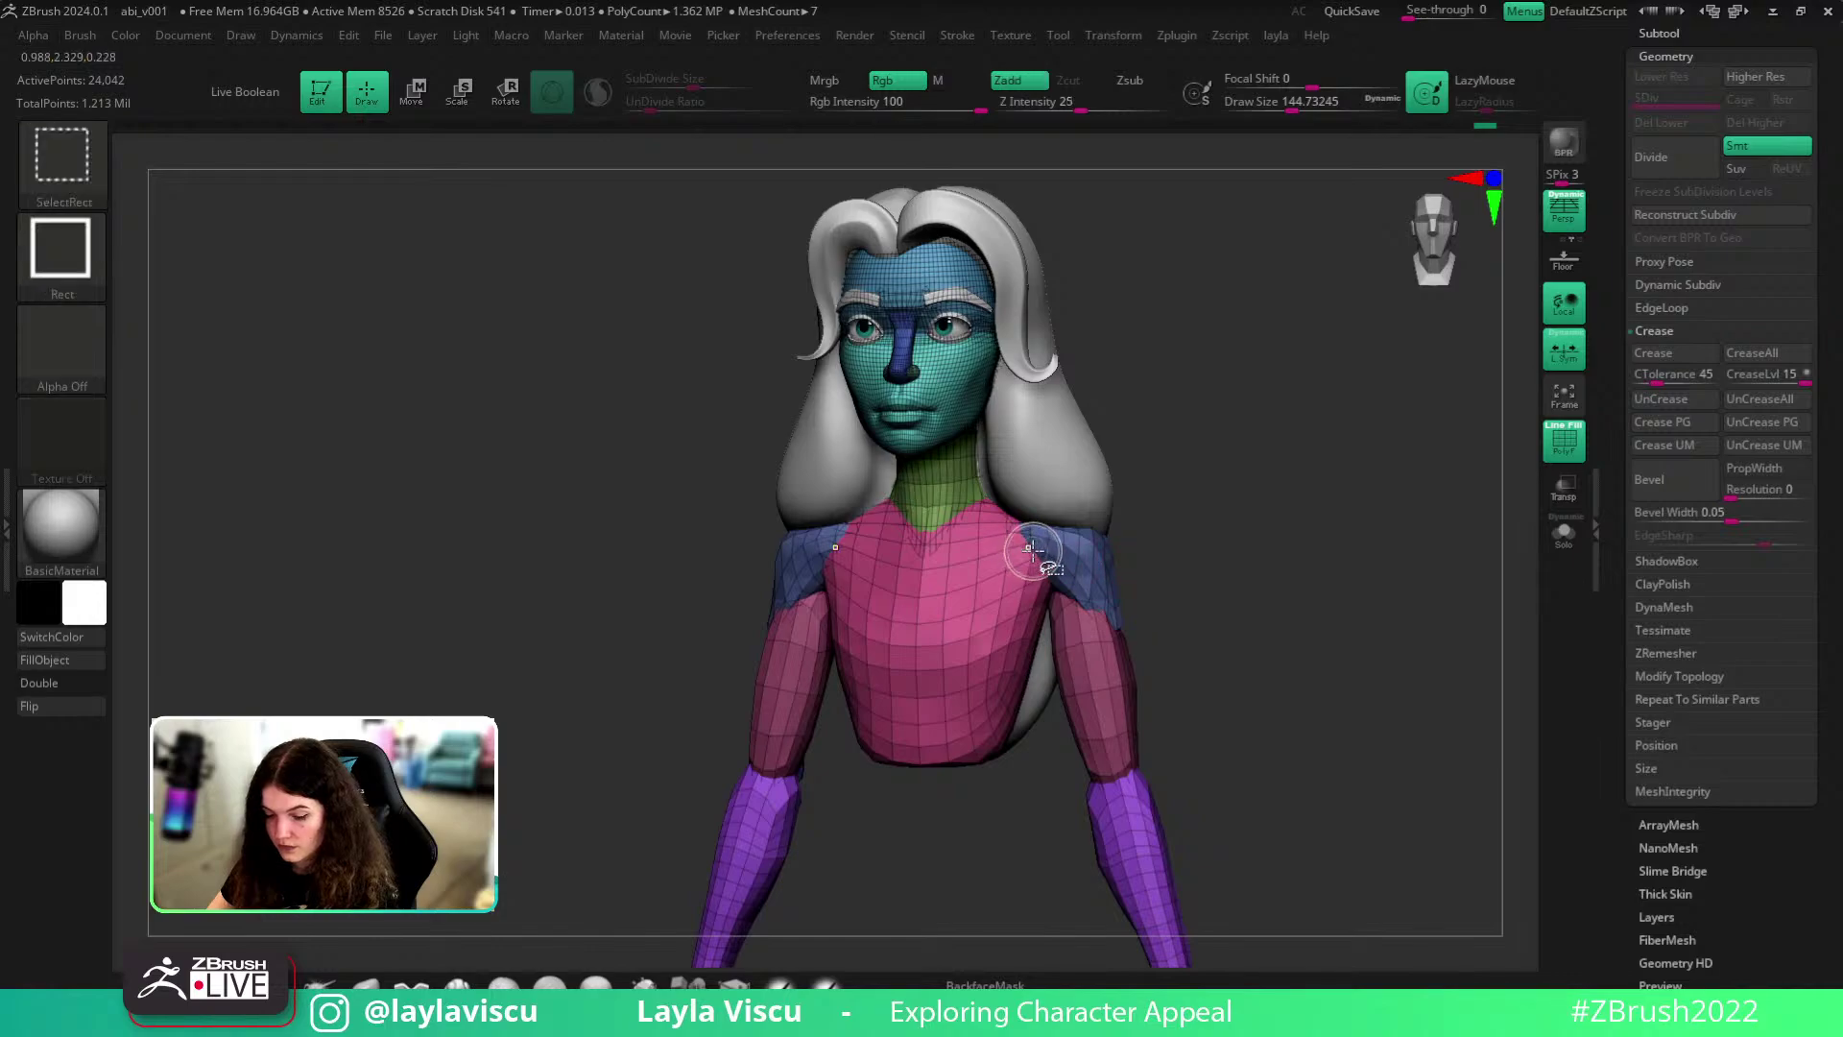
pyautogui.keyDown('ctrl'); pyautogui.moveTo(1257, 658); pyautogui.dragTo(1160, 650, button='right'); pyautogui.keyUp('ctrl')
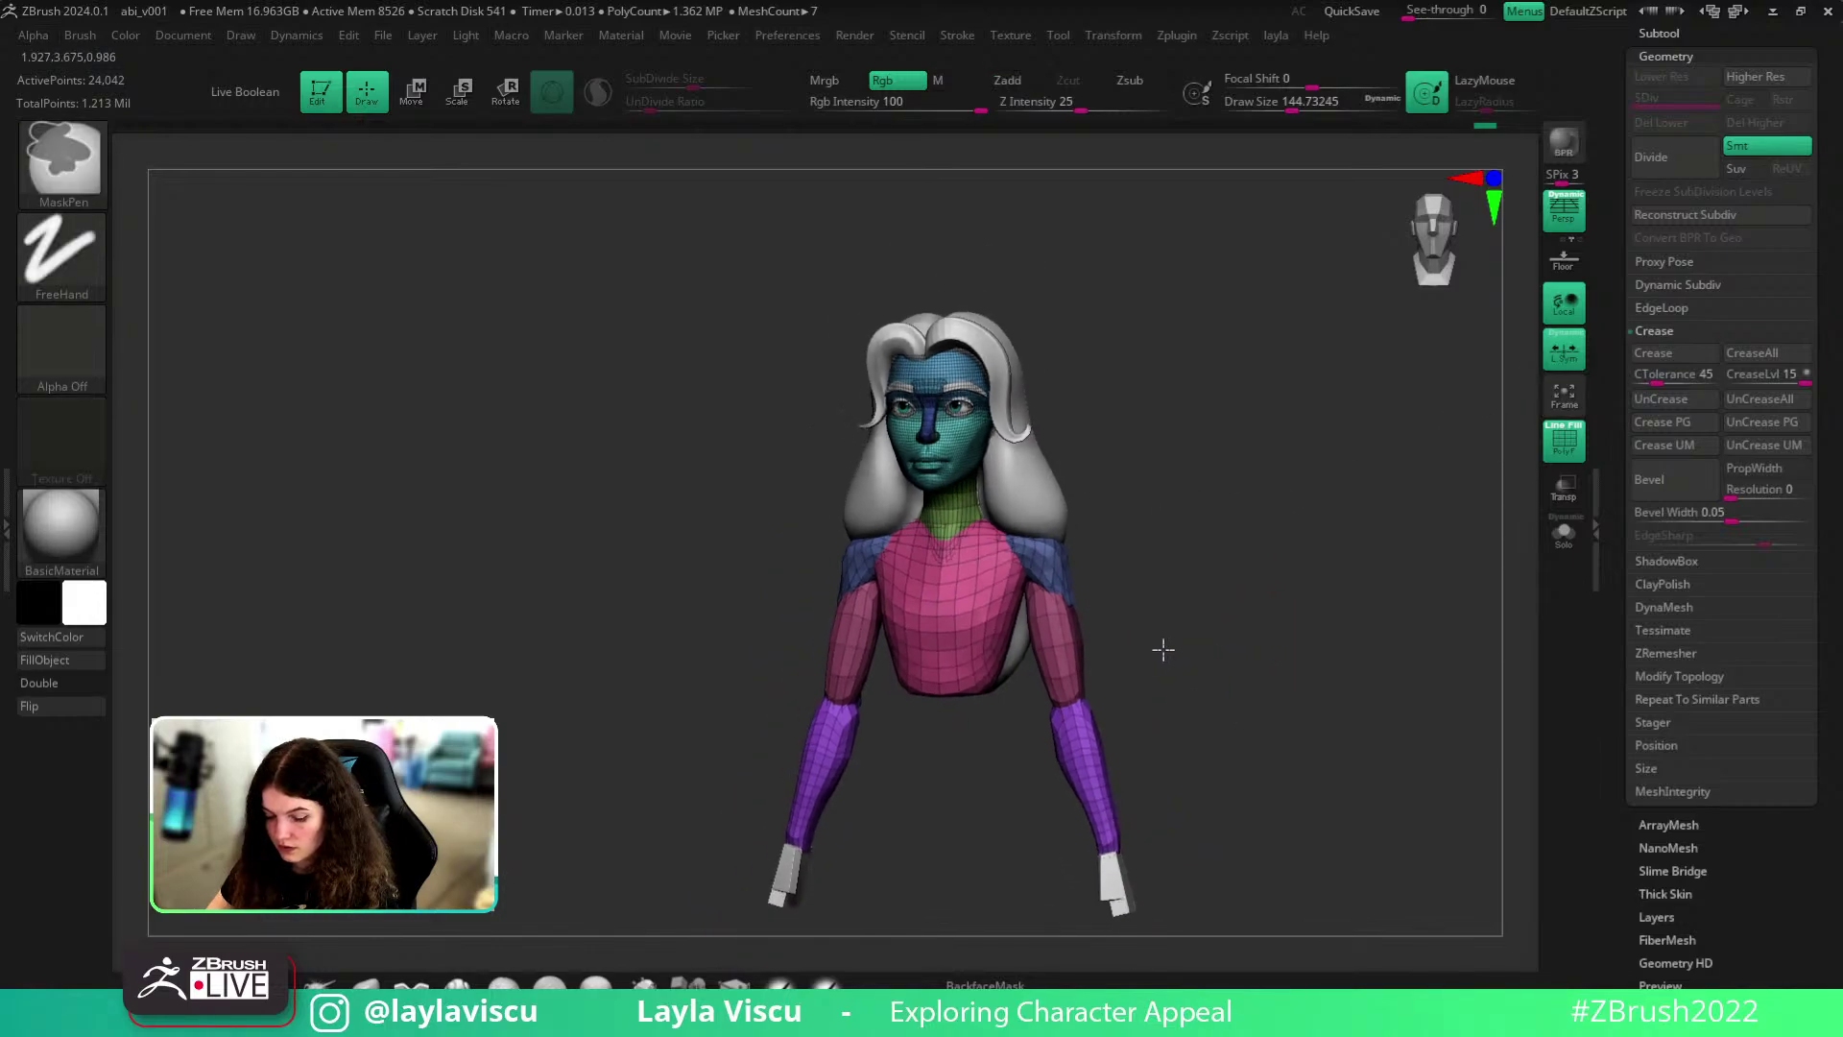
pyautogui.keyDown('ctrl'); pyautogui.keyDown('shift'); pyautogui.click(1056, 644); pyautogui.keyUp('shift'); pyautogui.keyUp('ctrl')
pyautogui.keyDown('ctrl'); pyautogui.keyDown('shift'); pyautogui.click(1057, 651); pyautogui.keyUp('shift'); pyautogui.keyUp('ctrl')
pyautogui.keyDown('ctrl'); pyautogui.keyDown('shift'); pyautogui.click(1077, 760); pyautogui.keyUp('shift'); pyautogui.keyUp('ctrl')
pyautogui.keyDown('ctrl'); pyautogui.keyDown('shift'); pyautogui.moveTo(1193, 586); pyautogui.dragTo(1233, 629); pyautogui.keyUp('shift'); pyautogui.keyUp('ctrl')
pyautogui.press('space')
pyautogui.keyDown('ctrl'); pyautogui.keyDown('shift'); pyautogui.moveTo(1259, 514); pyautogui.dragTo(1283, 538); pyautogui.keyUp('shift'); pyautogui.keyUp('ctrl')
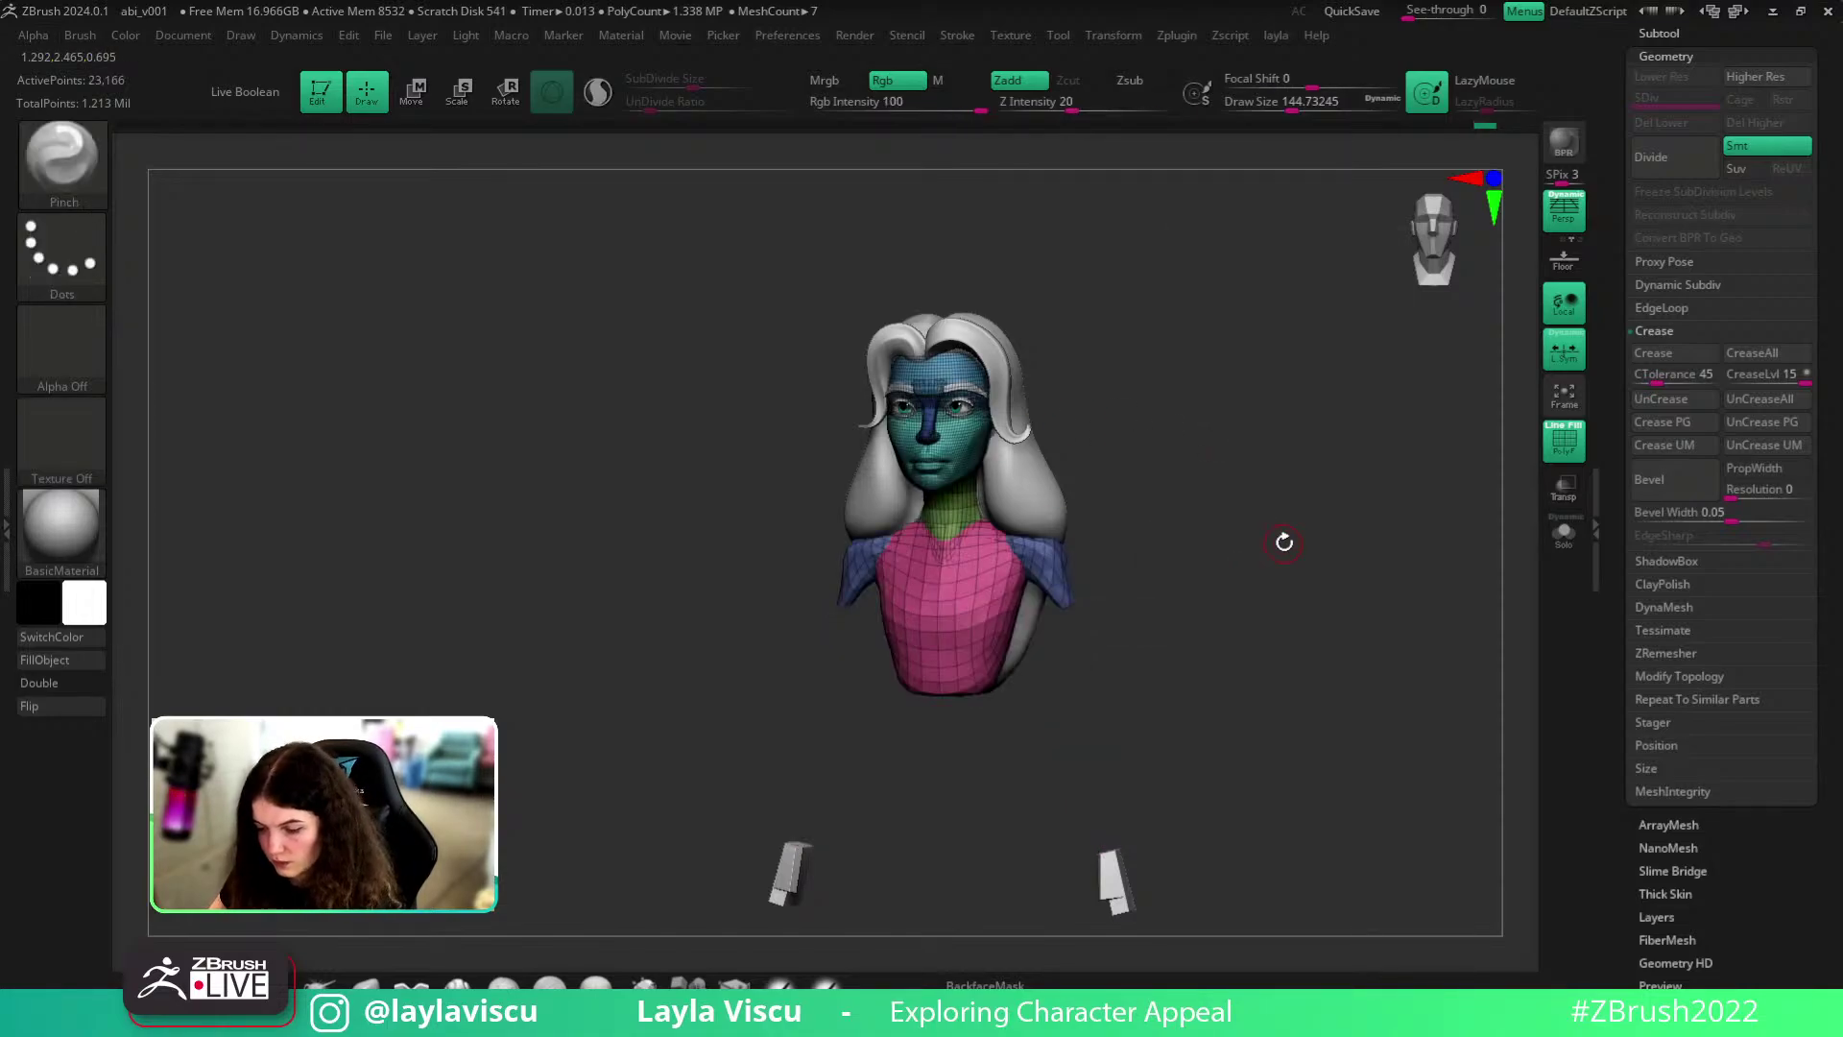
pyautogui.press('space')
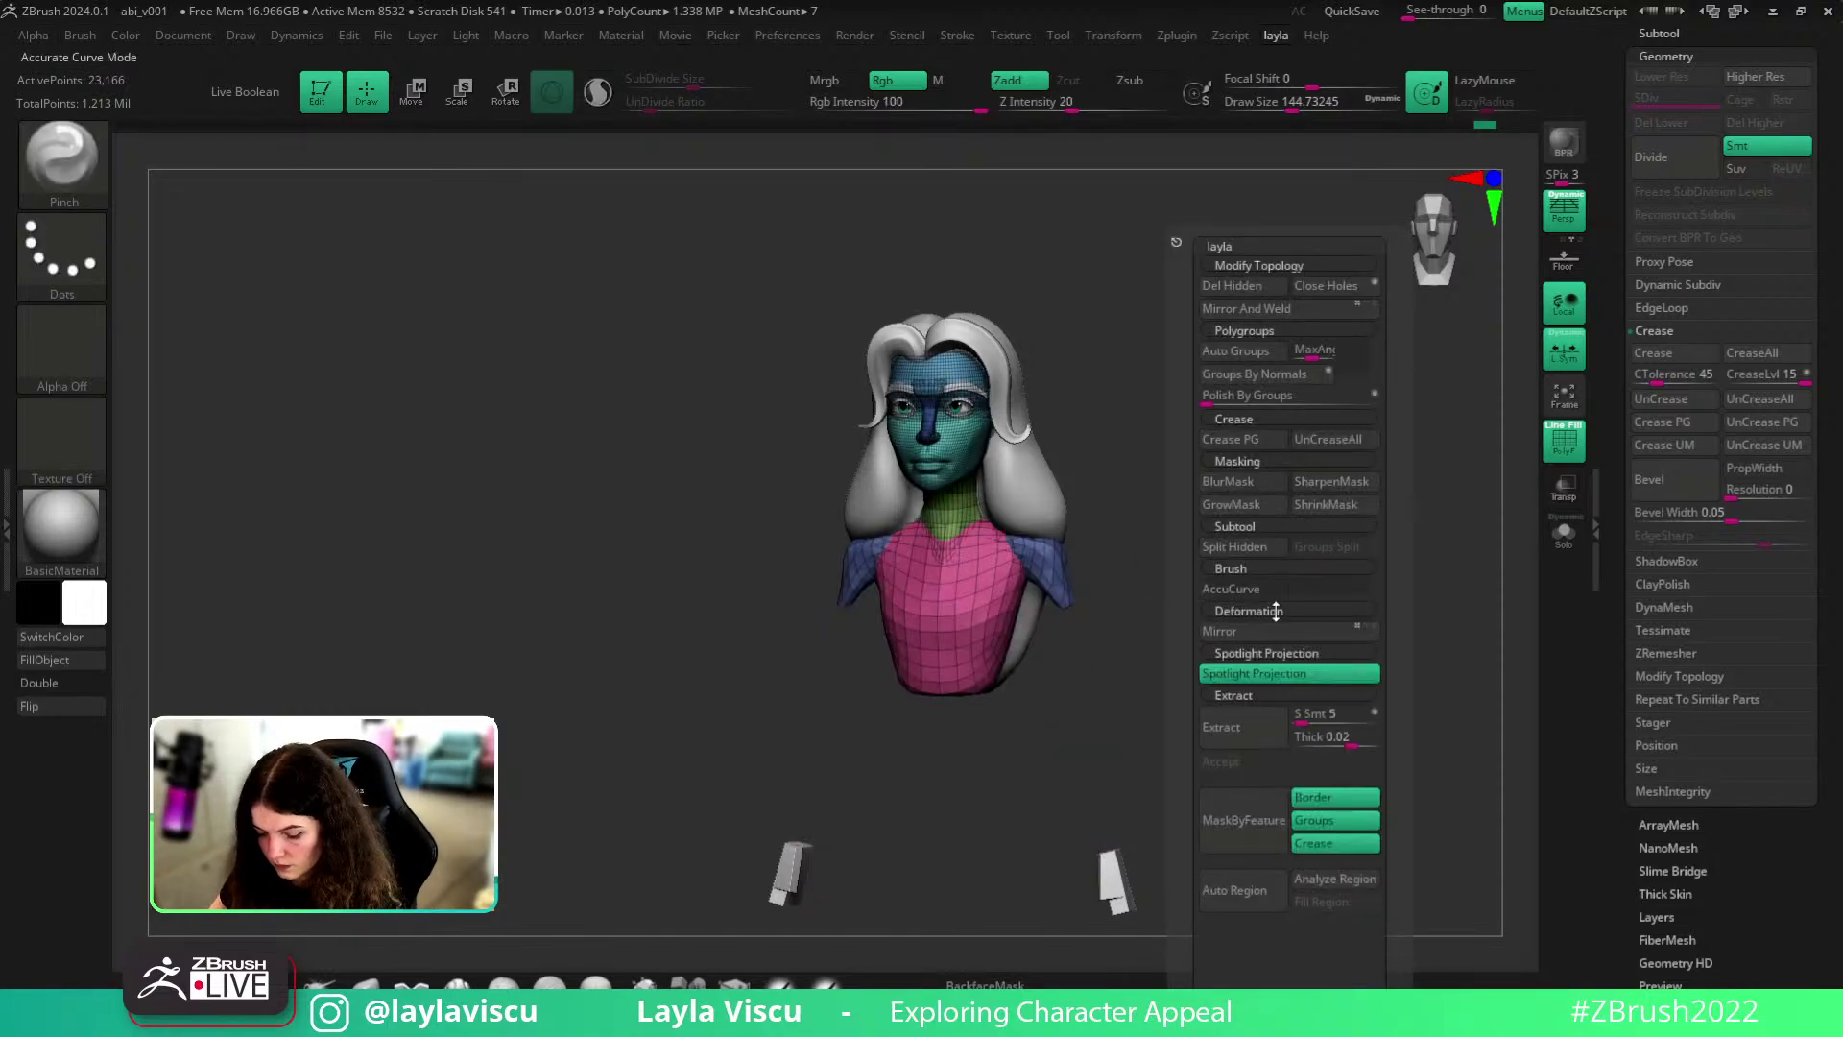
pyautogui.click(1238, 549)
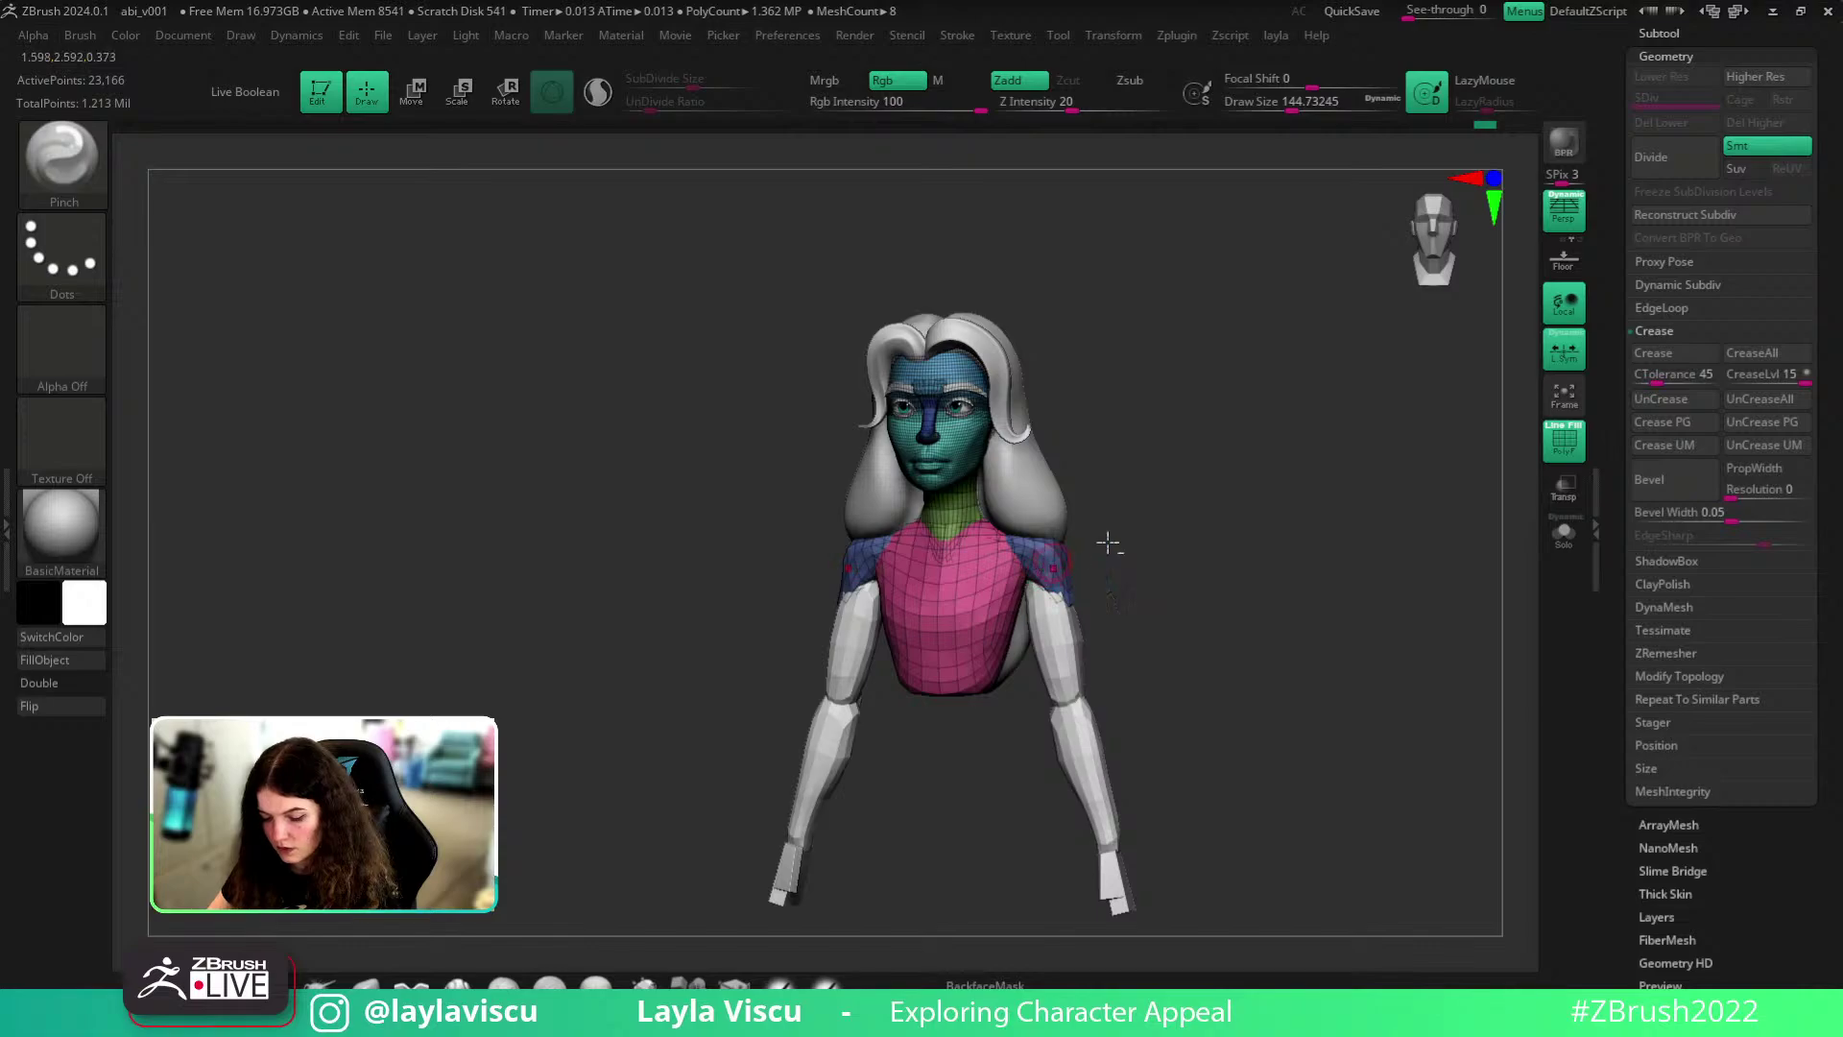
# - Examine the head and torso mesh in isolation, without wireframe, against the complete figure and from the side
pyautogui.click(1566, 535)
pyautogui.hotkey('shift', 'f')
pyautogui.hotkey('shift', 'f')
pyautogui.hotkey('shift', 'f')
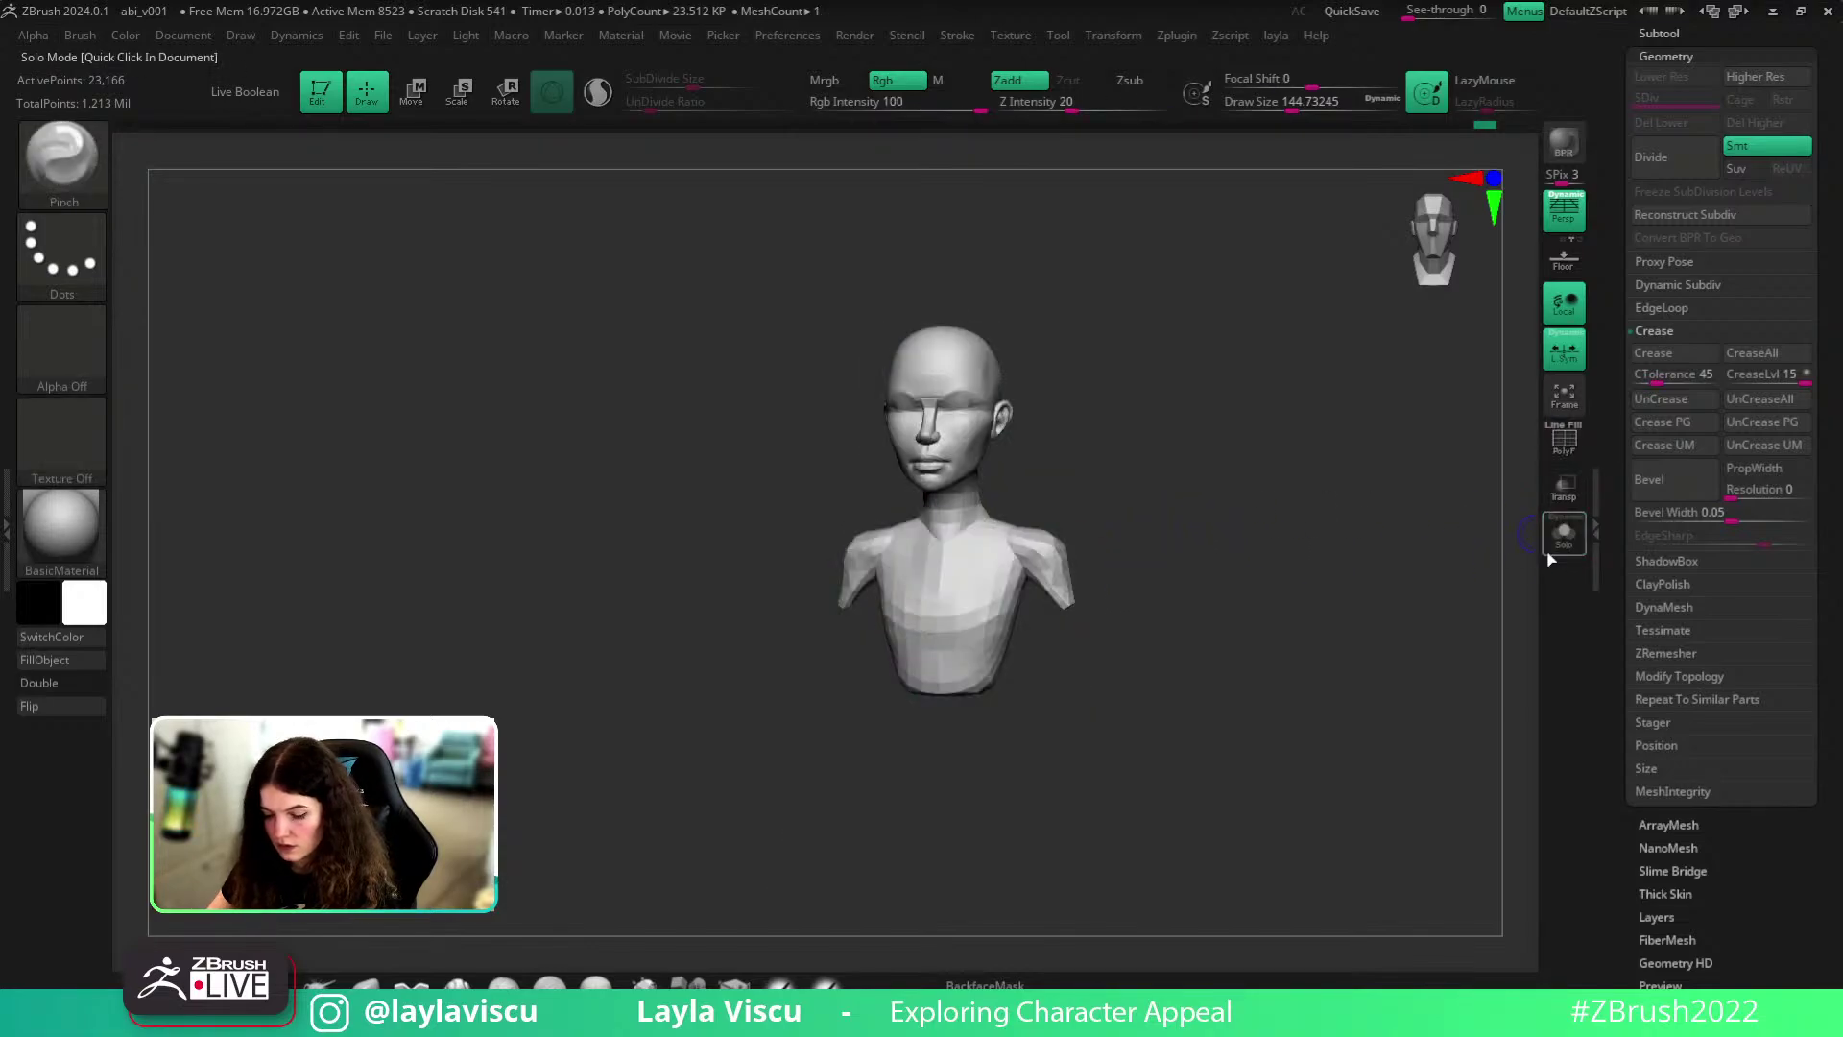
pyautogui.click(1560, 547)
pyautogui.hotkey('shift', 'f')
pyautogui.keyDown('ctrl'); pyautogui.moveTo(1224, 377); pyautogui.dragTo(1262, 510, button='right'); pyautogui.keyUp('ctrl')
pyautogui.keyDown('shift'); pyautogui.moveTo(1408, 516); pyautogui.dragTo(1277, 581, button='right'); pyautogui.keyUp('shift')
pyautogui.click(1566, 534)
pyautogui.hotkey('shift', 'f')
pyautogui.moveTo(990, 441); pyautogui.dragTo(1204, 480)
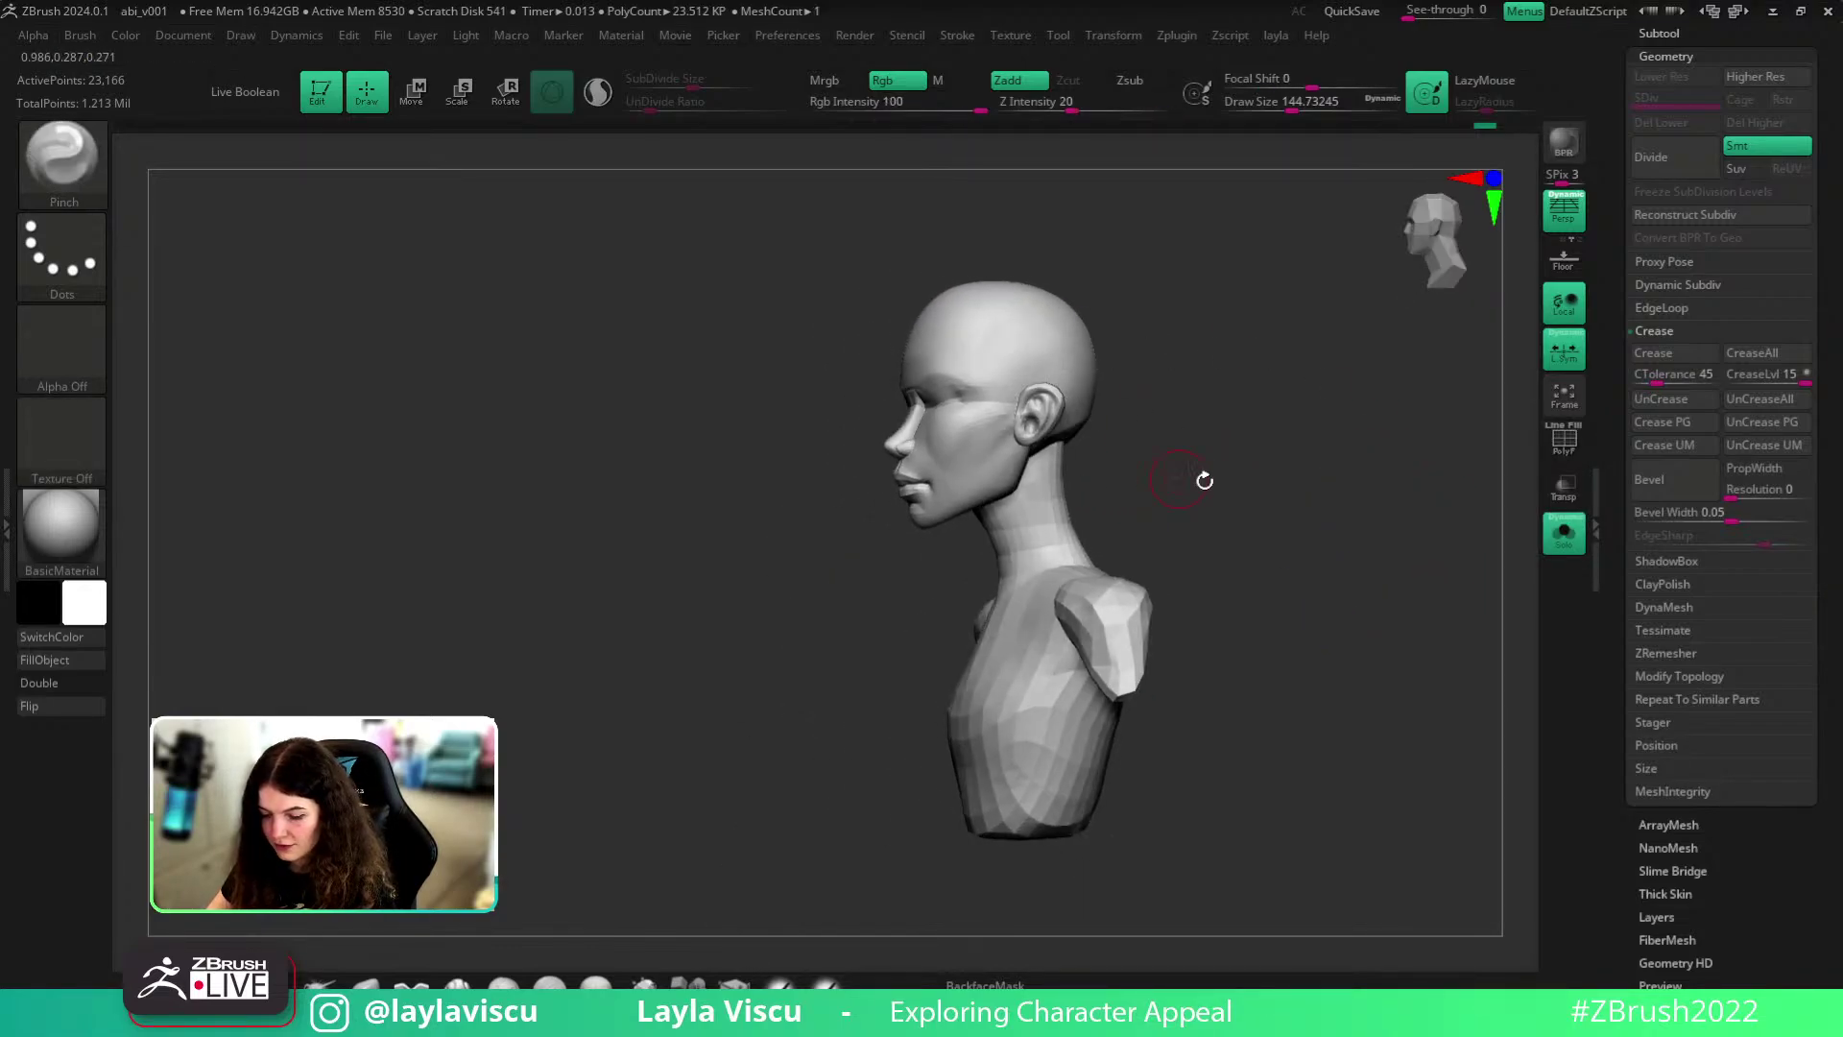
# - Isolate the head and torso mesh, divide it to subdivision level 2, and bring the rest of the figure back
pyautogui.click(1564, 534)
pyautogui.moveTo(1436, 526); pyautogui.dragTo(1317, 629)
pyautogui.click(1565, 535)
pyautogui.hotkey('shift', 'f')
pyautogui.hotkey('shift', 'f')
pyautogui.hotkey('shift', 'f')
pyautogui.hotkey('ctrl', 'd')
pyautogui.hotkey('shift', 'f')
pyautogui.moveTo(1303, 506); pyautogui.dragTo(1292, 496)
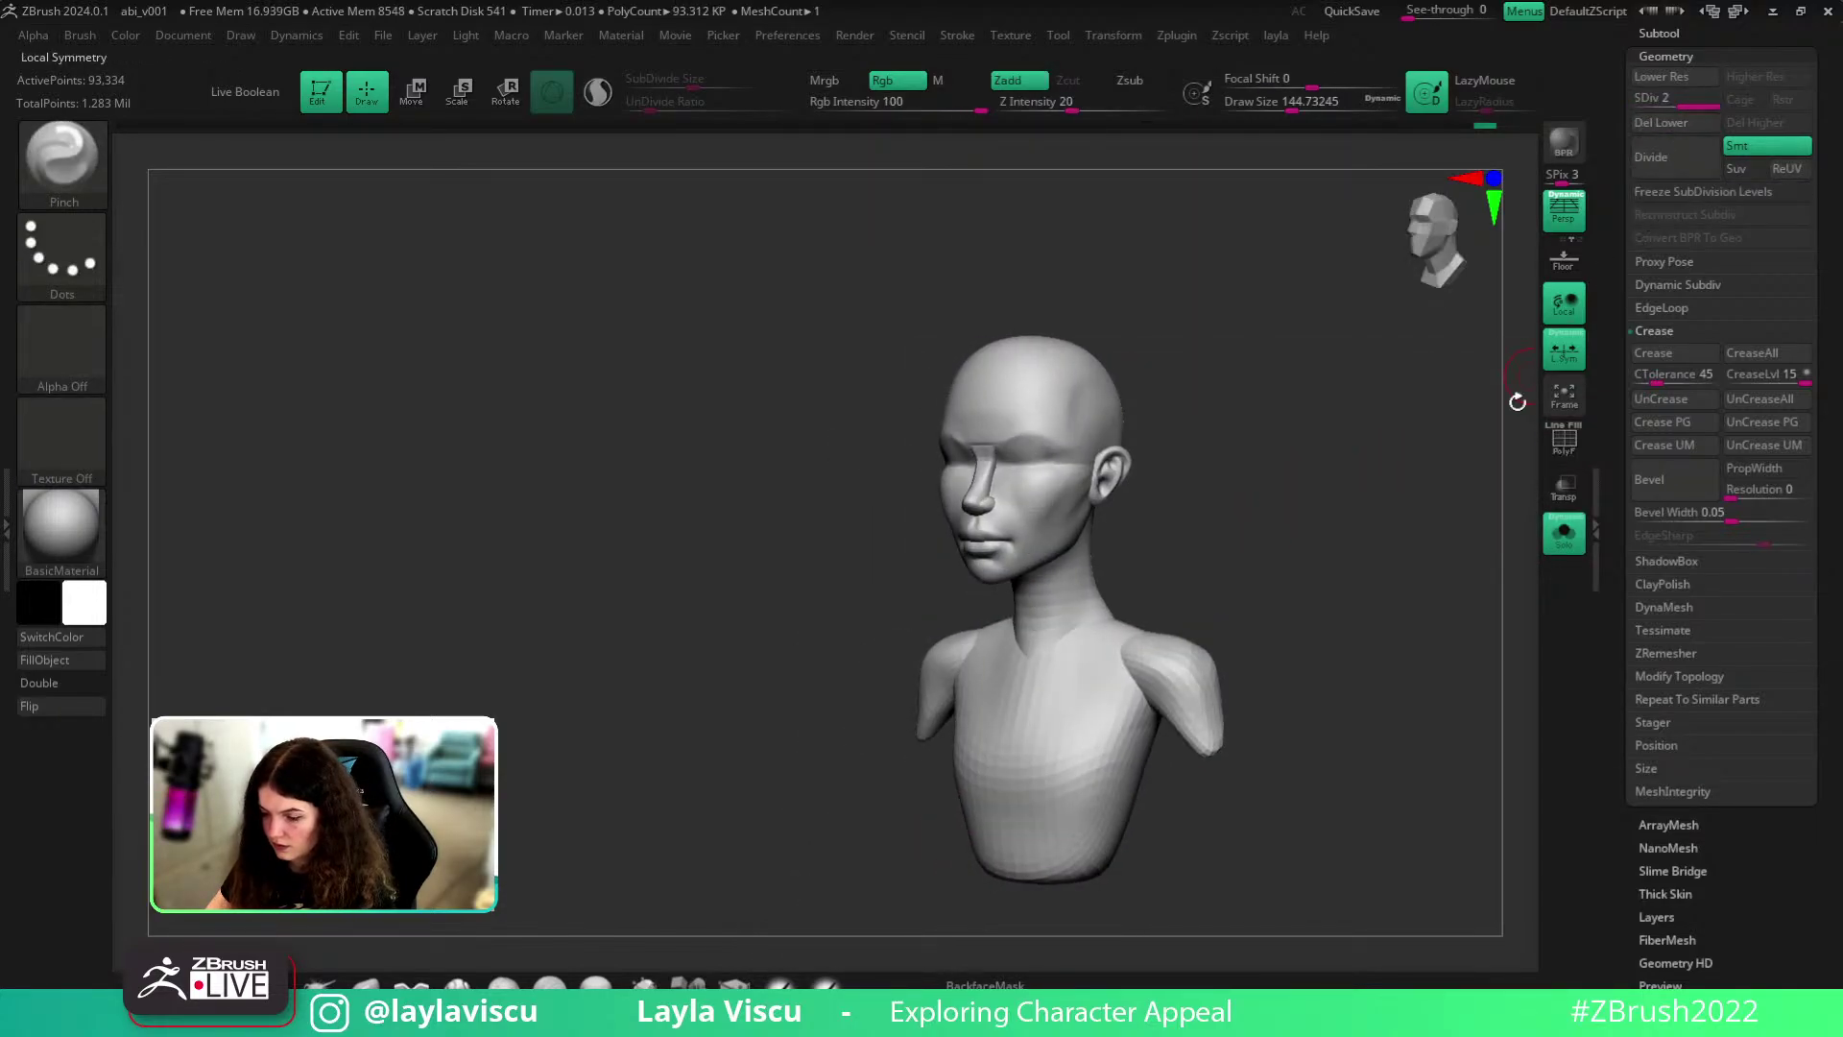
pyautogui.click(1564, 534)
pyautogui.moveTo(1468, 538); pyautogui.dragTo(1488, 567)
pyautogui.moveTo(1248, 639)
pyautogui.mouseDown()
pyautogui.moveTo(1263, 637)
pyautogui.moveTo(1263, 687)
pyautogui.moveTo(1238, 649)
pyautogui.mouseUp()
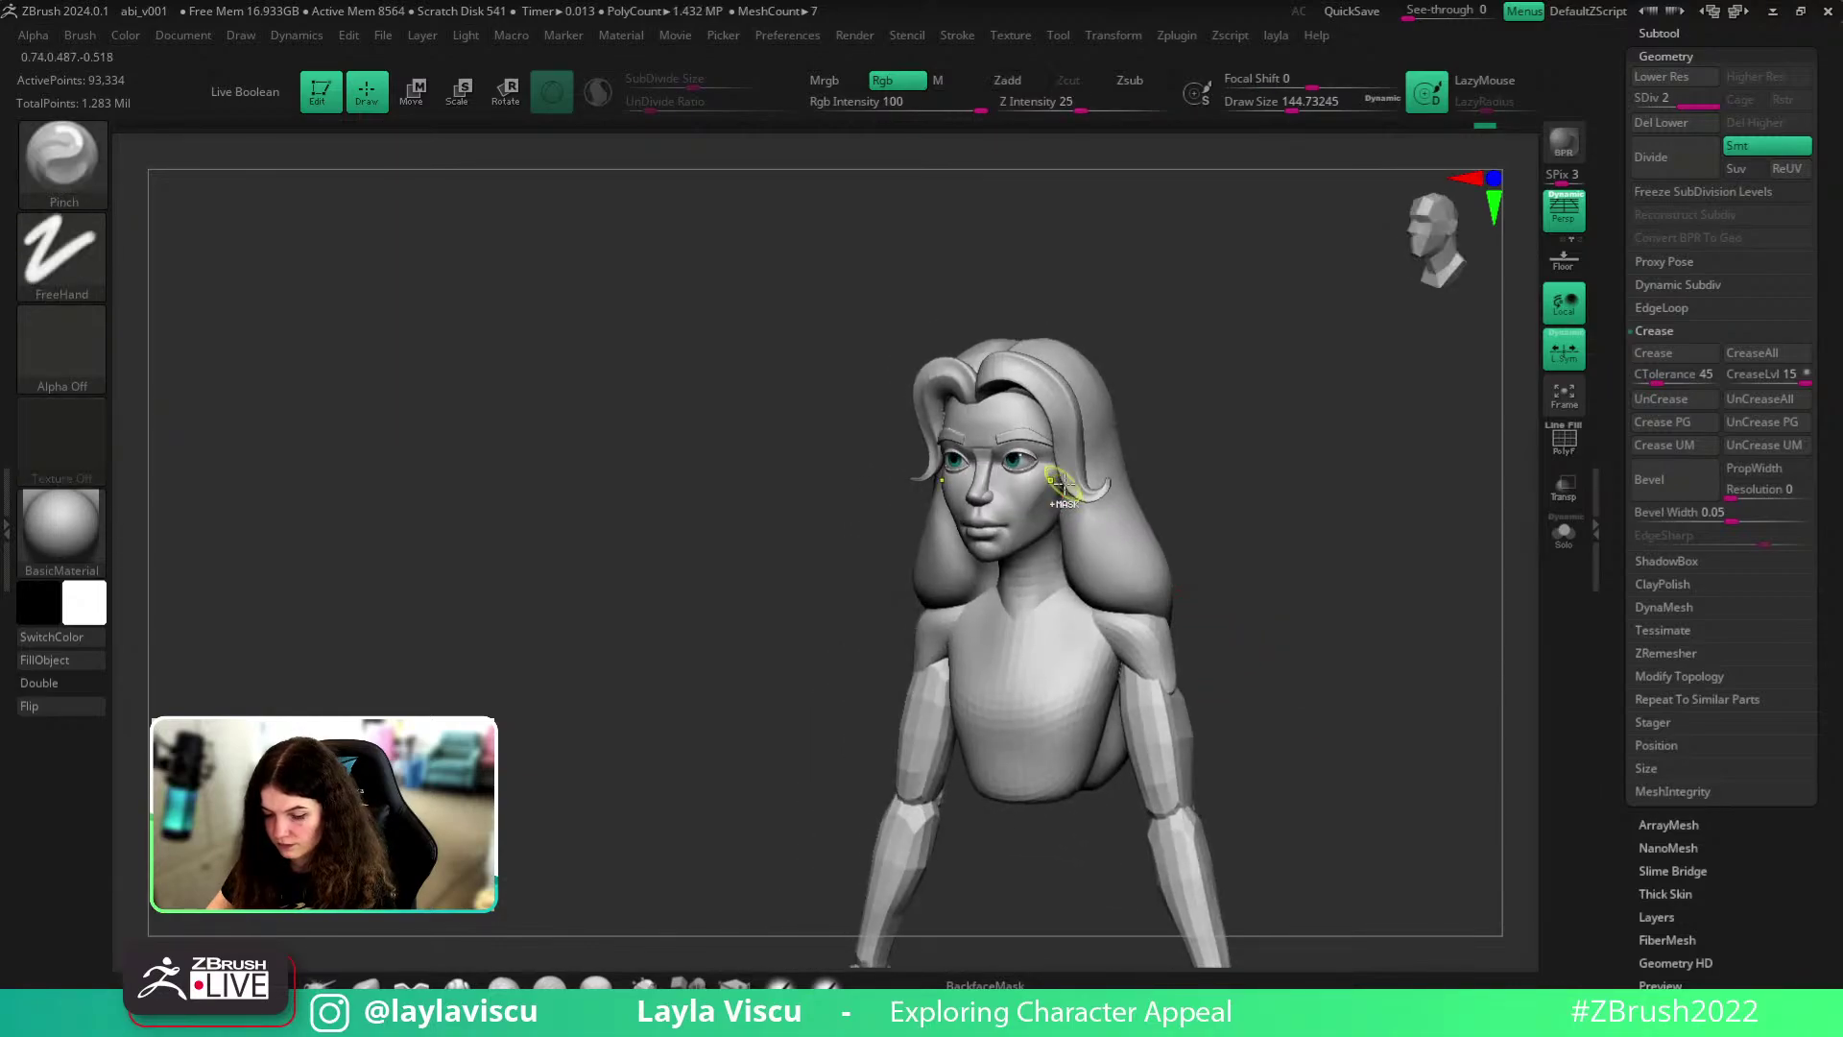
# - Make the eyebrows the active subtool and ready the Move brush at a draw size of about 192 over their outer end
pyautogui.keyDown('ctrl'); pyautogui.moveTo(1064, 483); pyautogui.dragTo(1065, 576, button='right'); pyautogui.keyUp('ctrl')
pyautogui.keyDown('alt'); pyautogui.click(989, 392); pyautogui.keyUp('alt')
pyautogui.moveTo(1214, 412); pyautogui.dragTo(1283, 444)
pyautogui.keyDown('ctrl'); pyautogui.moveTo(1051, 384); pyautogui.dragTo(1075, 446, button='right'); pyautogui.keyUp('ctrl')
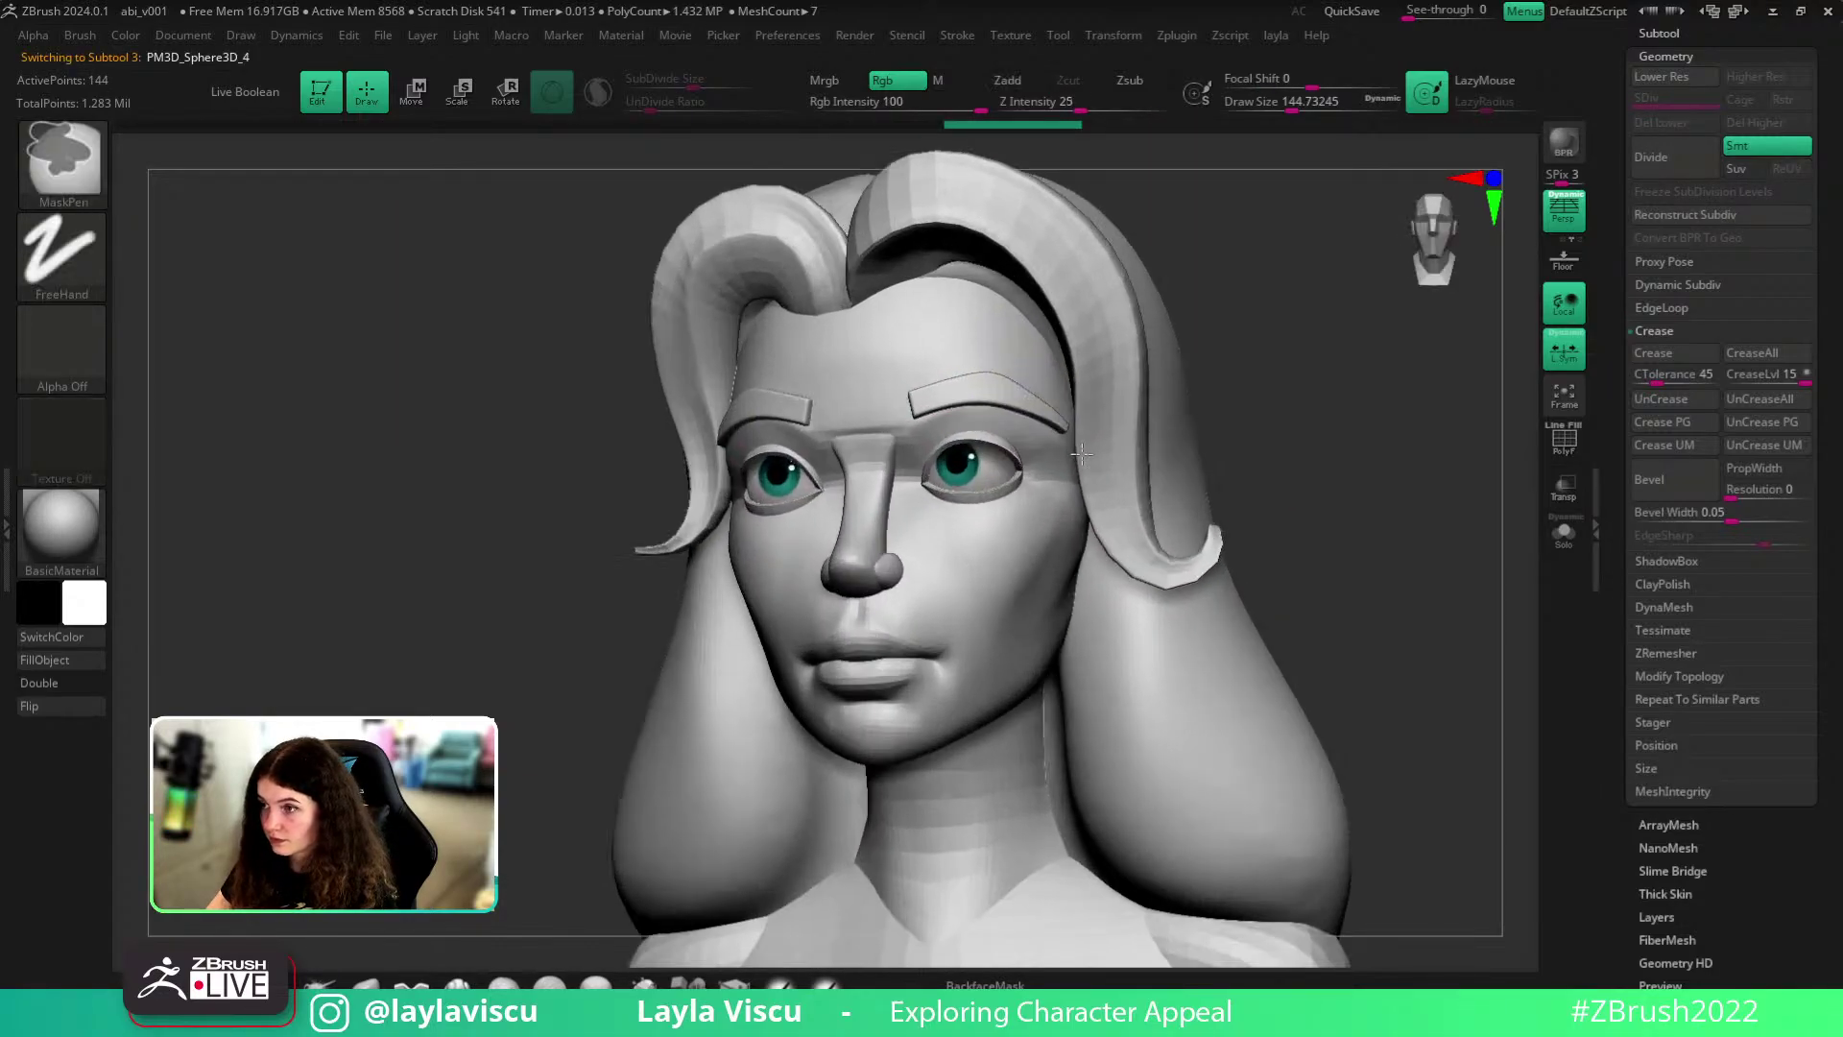
pyautogui.moveTo(1358, 399); pyautogui.dragTo(465, 946)
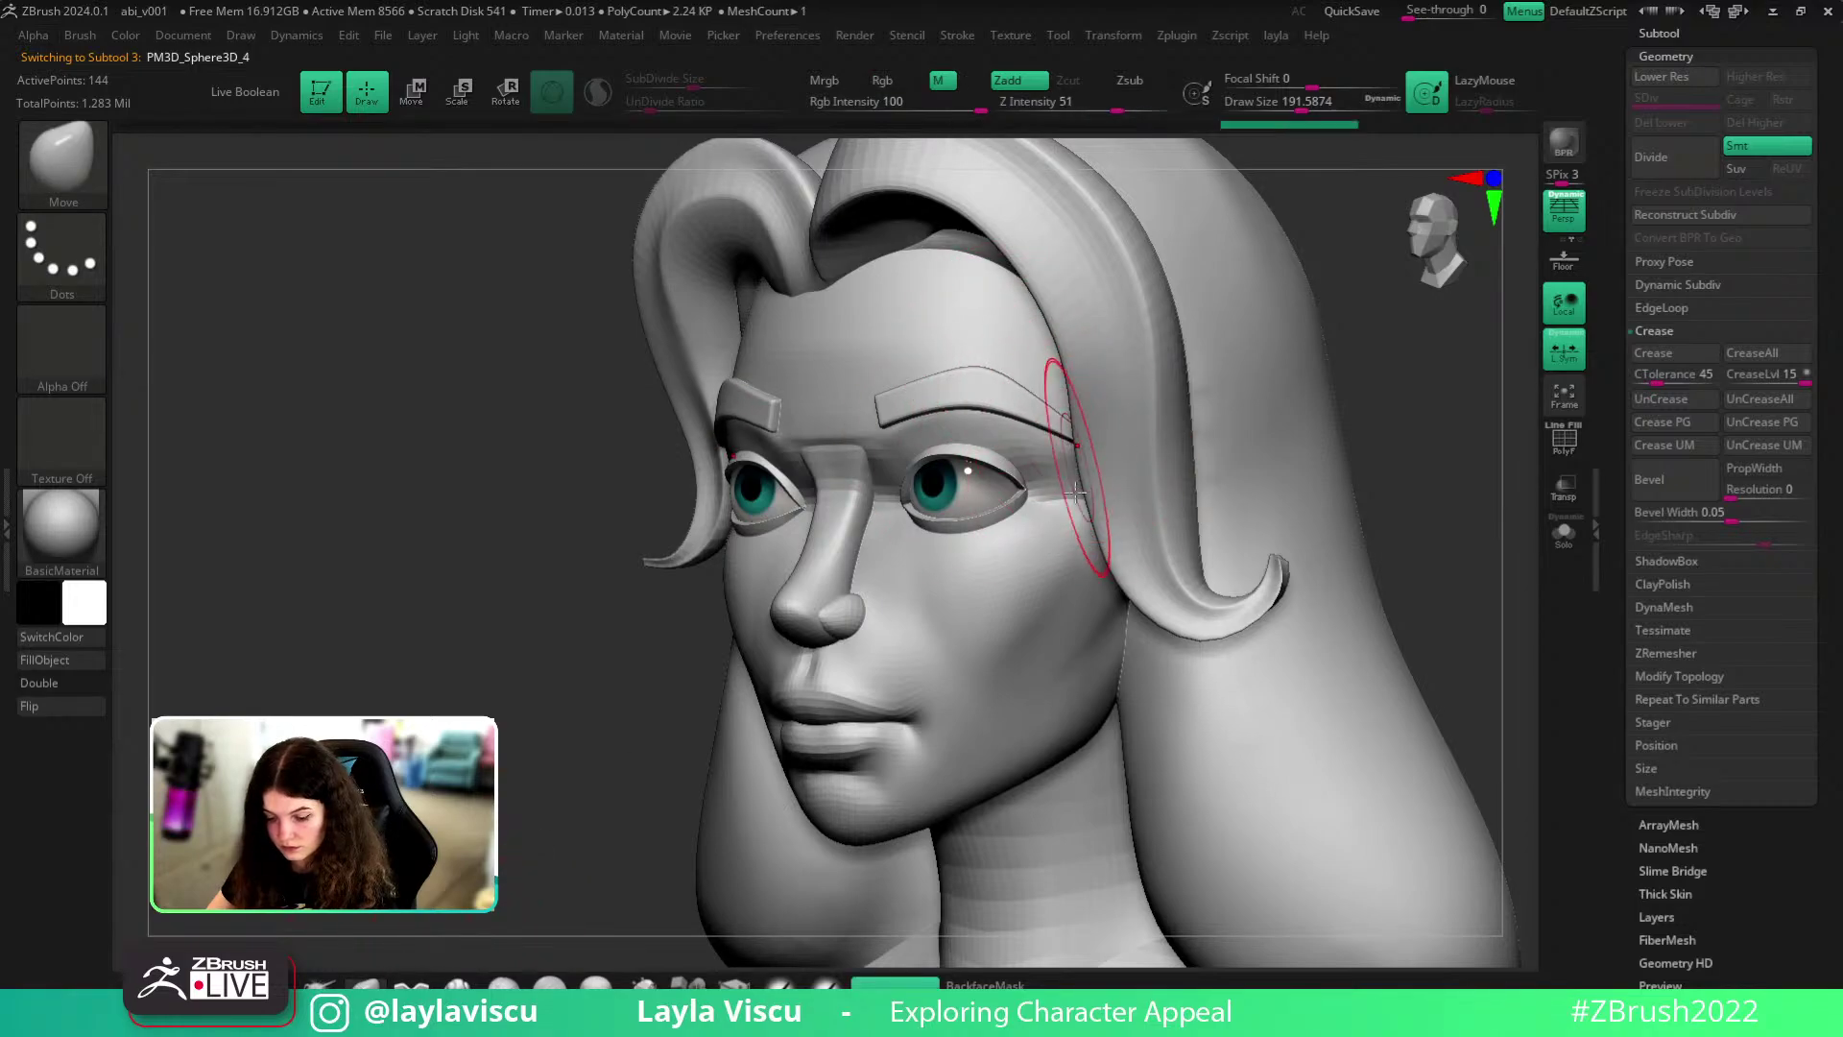
# - Reshape the upper eyelids near their inner corners with the Move brush at a draw size of about 108
pyautogui.moveTo(1443, 491)
pyautogui.mouseDown()
pyautogui.moveTo(1362, 547)
pyautogui.moveTo(969, 429)
pyautogui.moveTo(1000, 439)
pyautogui.moveTo(879, 483)
pyautogui.mouseUp()
pyautogui.press('b')
pyautogui.press('s')
pyautogui.moveTo(1327, 503); pyautogui.dragTo(1360, 591)
pyautogui.keyDown('shift'); pyautogui.moveTo(1167, 512); pyautogui.dragTo(1182, 518); pyautogui.keyUp('shift')
pyautogui.moveTo(1231, 439); pyautogui.dragTo(1294, 509)
pyautogui.press('s')
pyautogui.moveTo(926, 454); pyautogui.dragTo(914, 454)
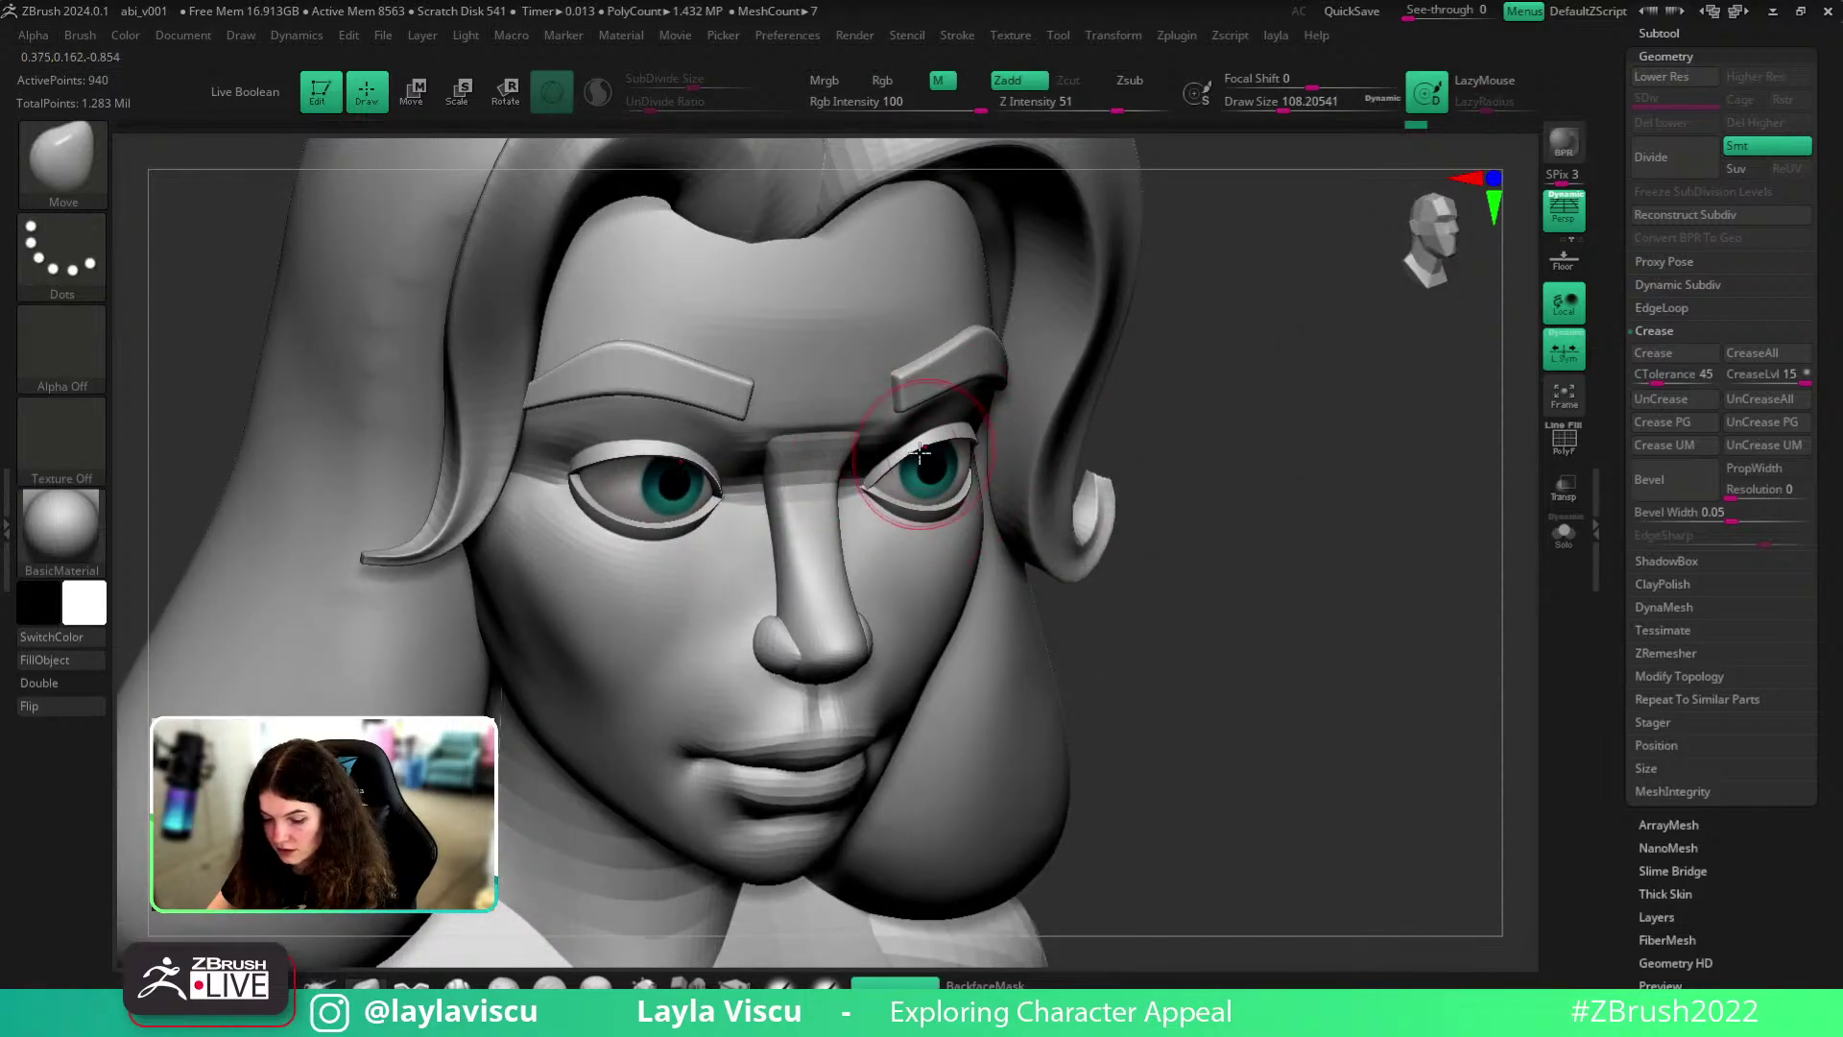
# - Try a further adjustment of the upper eyelids' inner corners and undo the last stroke
pyautogui.keyDown('shift'); pyautogui.moveTo(1252, 463); pyautogui.dragTo(1374, 494); pyautogui.keyUp('shift')
pyautogui.keyDown('ctrl'); pyautogui.moveTo(1390, 489); pyautogui.dragTo(1246, 498, button='right'); pyautogui.keyUp('ctrl')
pyautogui.keyDown('ctrl'); pyautogui.moveTo(947, 482); pyautogui.dragTo(1168, 531, button='right'); pyautogui.keyUp('ctrl')
pyautogui.moveTo(1387, 496)
pyautogui.mouseDown()
pyautogui.moveTo(1346, 342)
pyautogui.moveTo(1345, 490)
pyautogui.moveTo(1398, 551)
pyautogui.moveTo(1365, 489)
pyautogui.mouseUp()
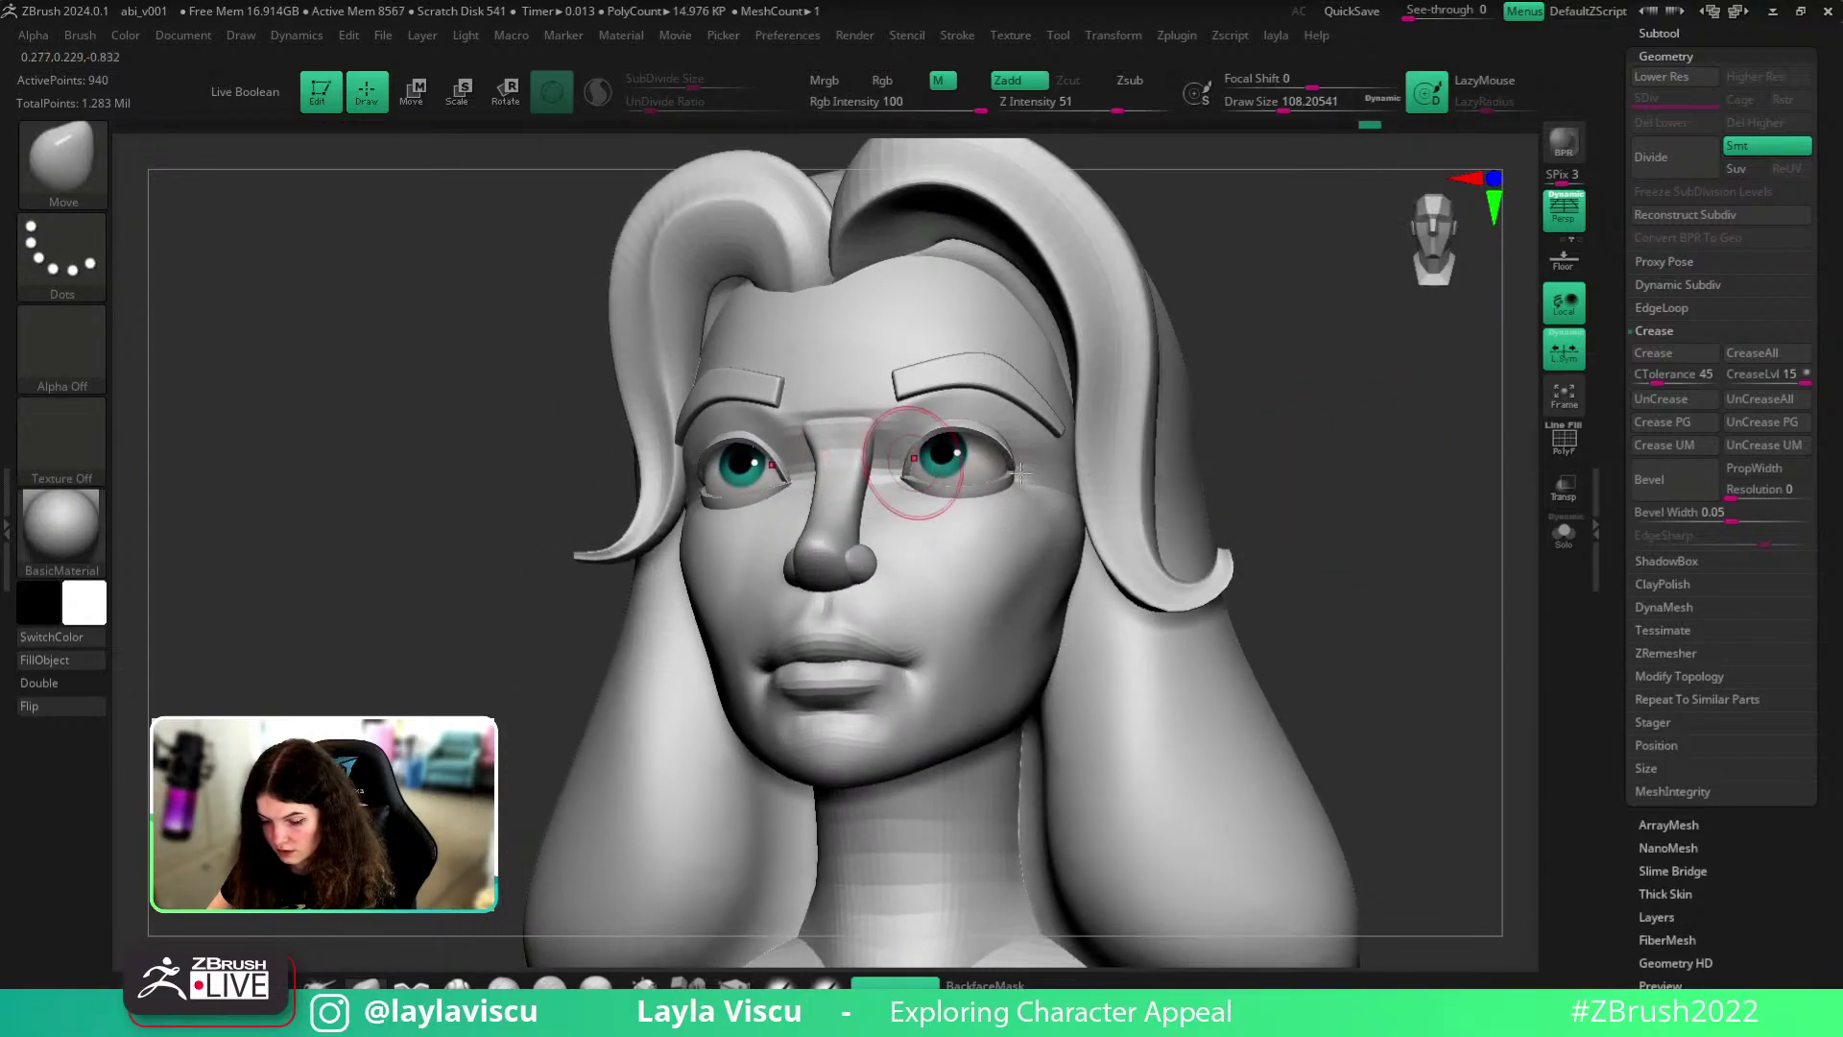
pyautogui.hotkey('ctrl', 'z')
# - Isolate the upper eyelids and draw a lash strap along their lower edge with the CurveStrapSnap brush
pyautogui.press('b')
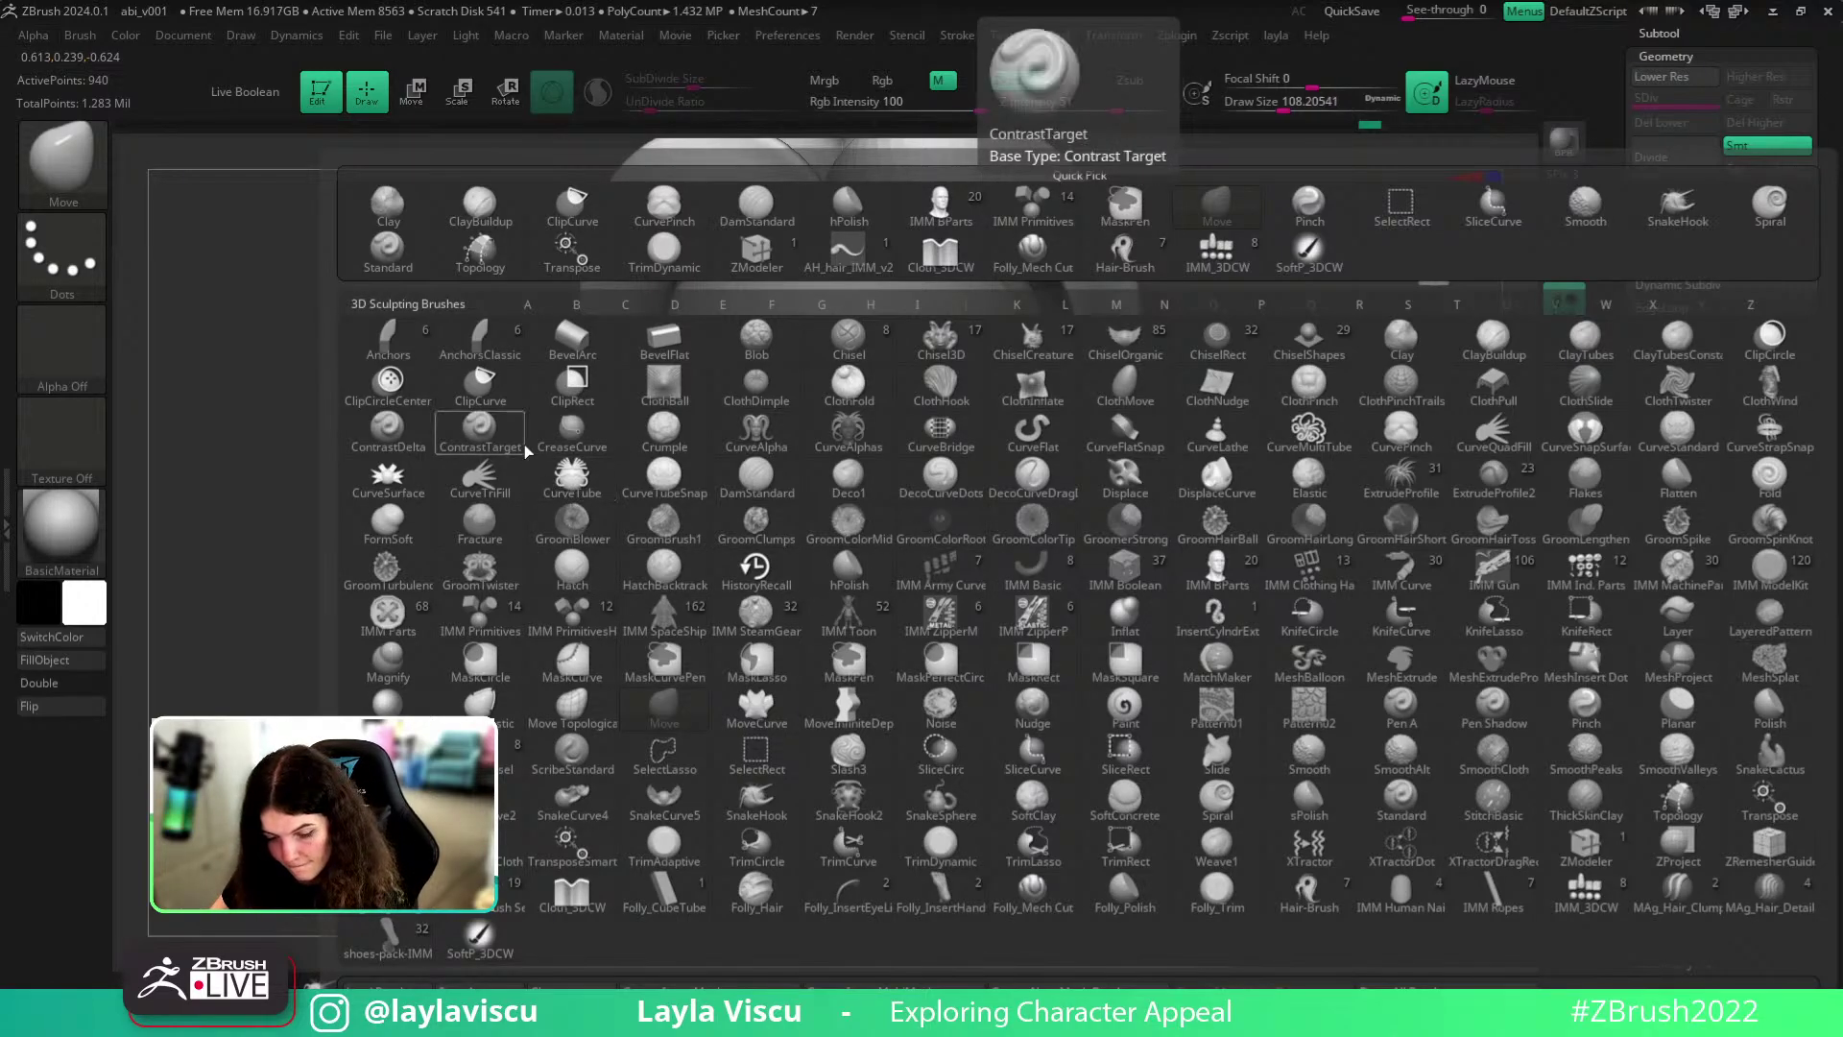
pyautogui.click(1586, 475)
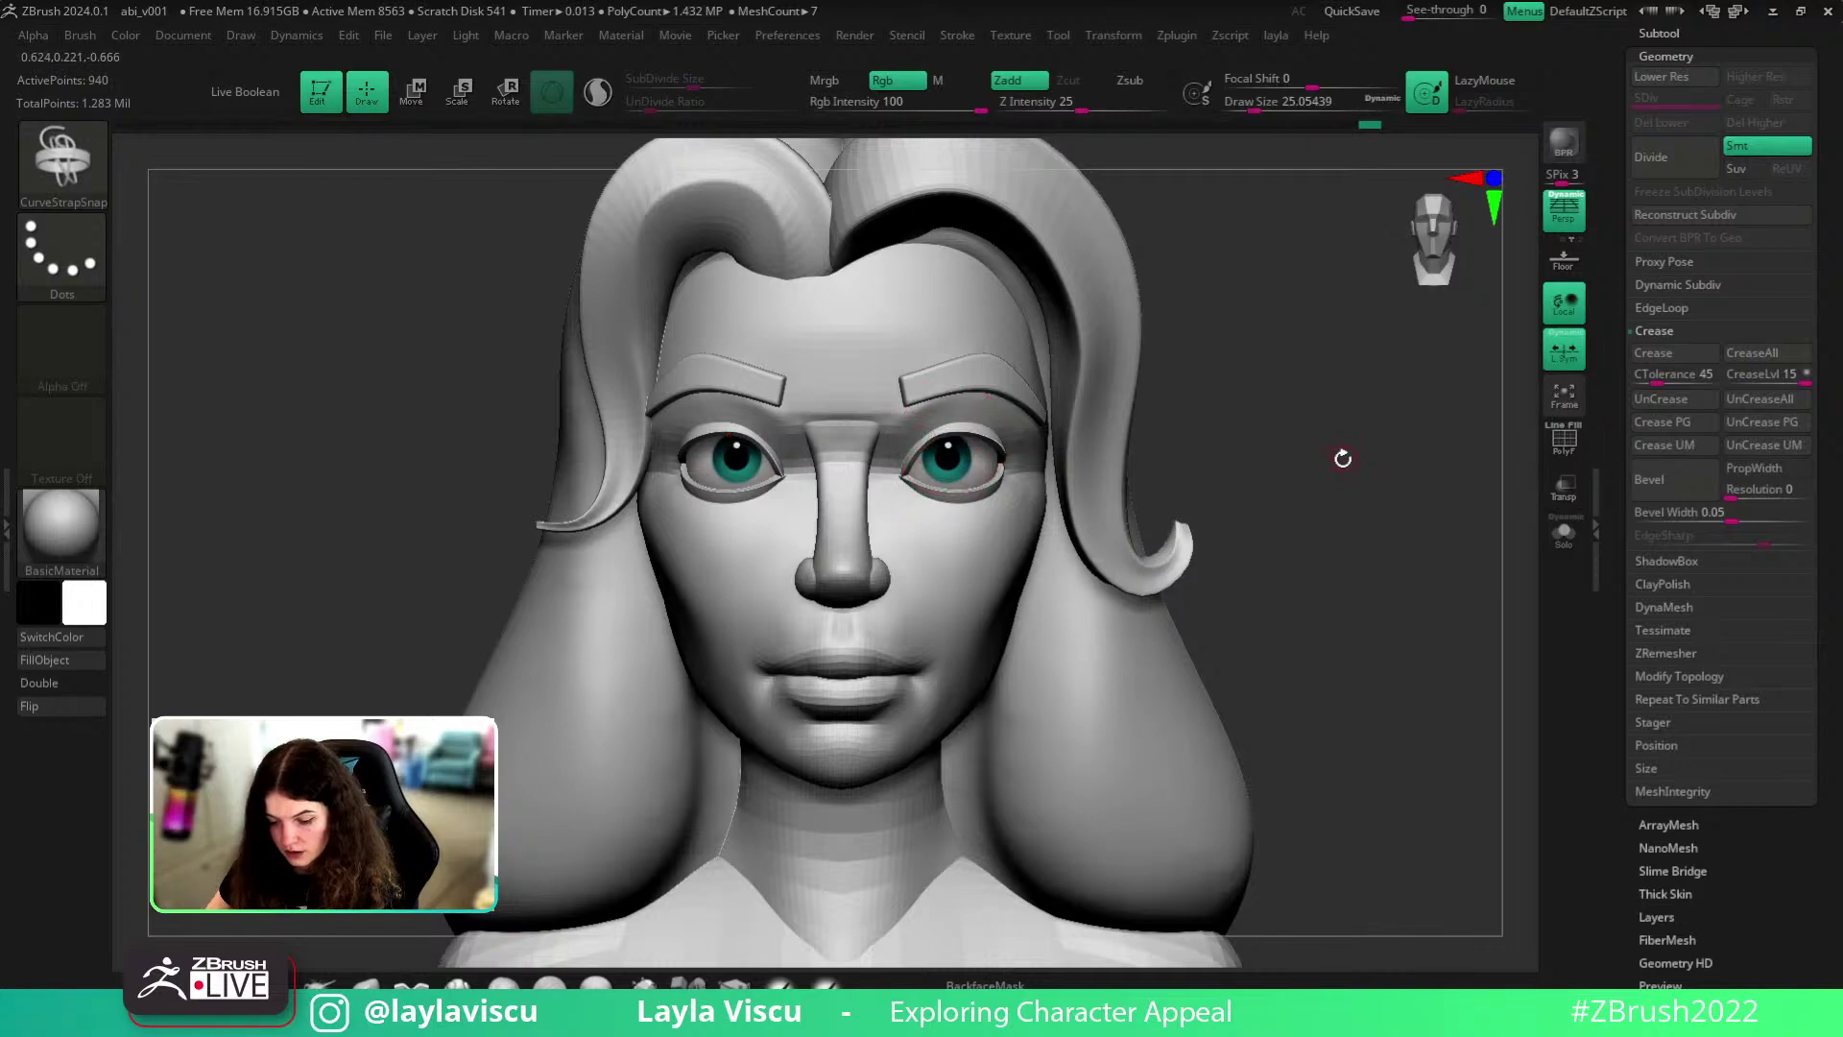
pyautogui.click(1569, 539)
pyautogui.keyDown('ctrl'); pyautogui.moveTo(963, 445); pyautogui.dragTo(881, 545, button='right'); pyautogui.keyUp('ctrl')
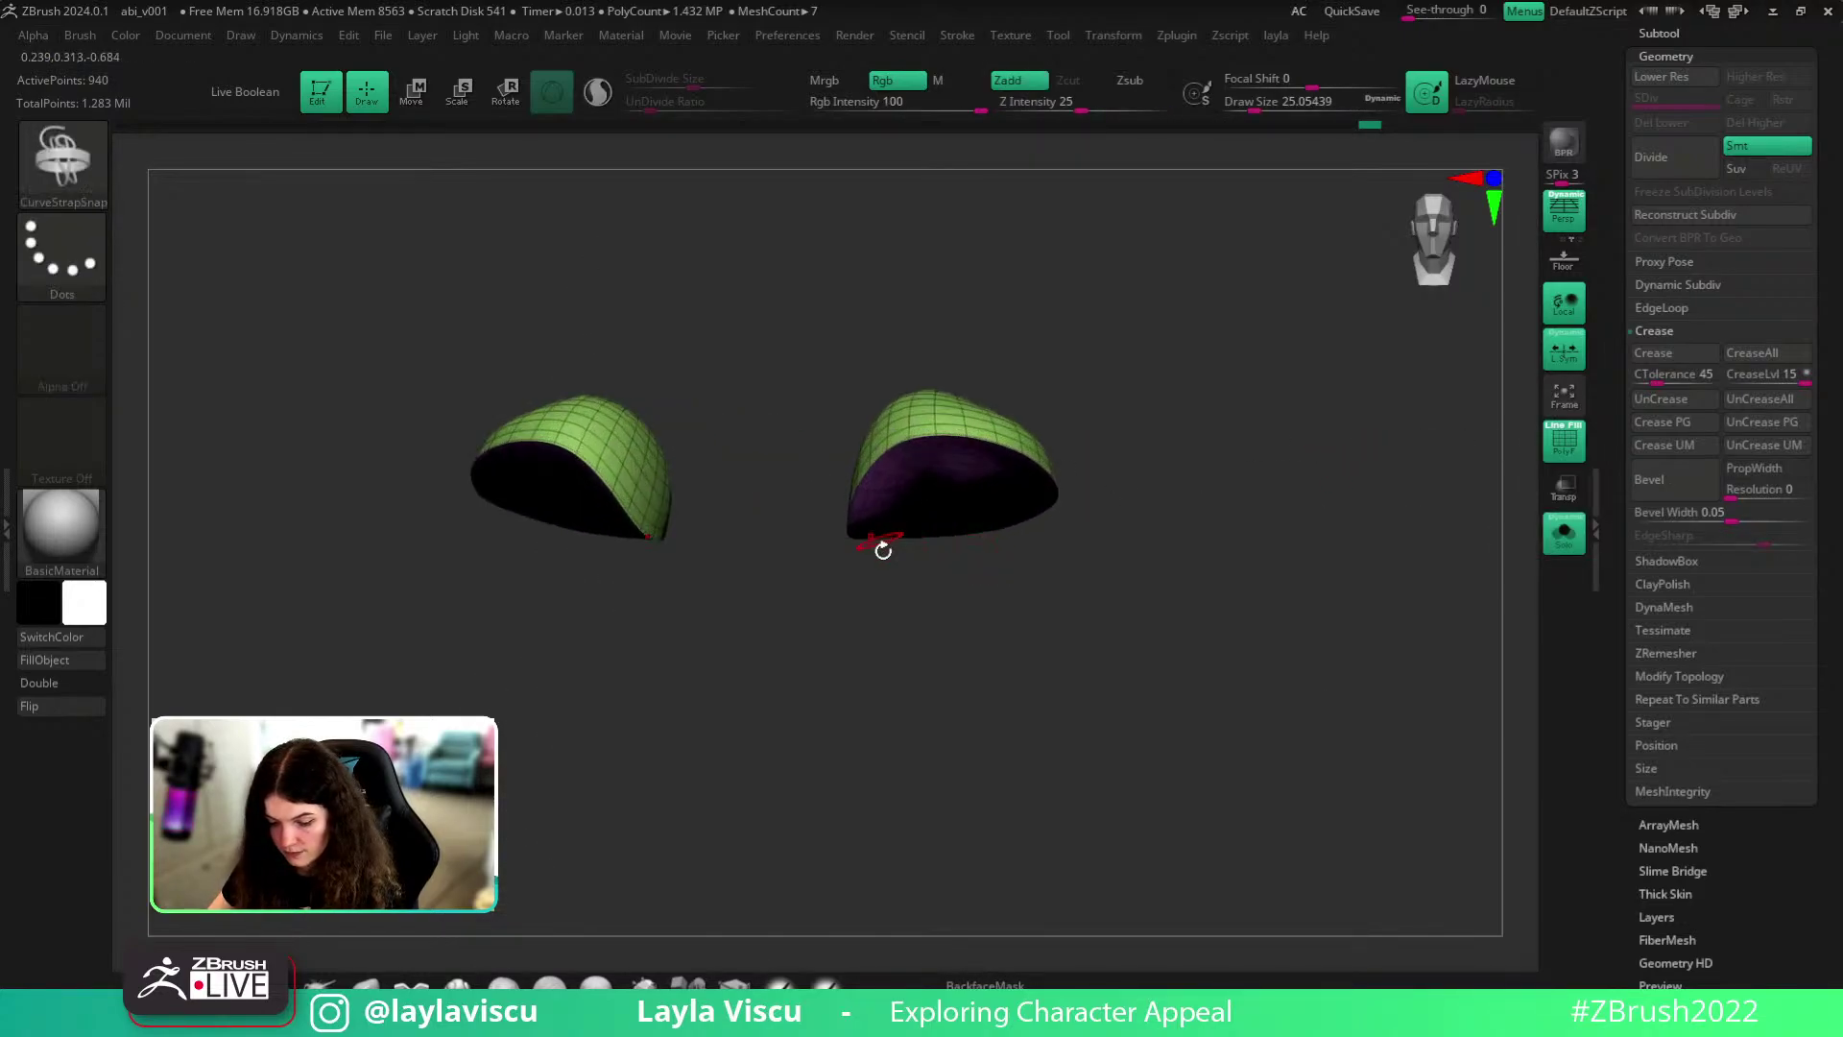
pyautogui.moveTo(1034, 483); pyautogui.dragTo(1044, 484)
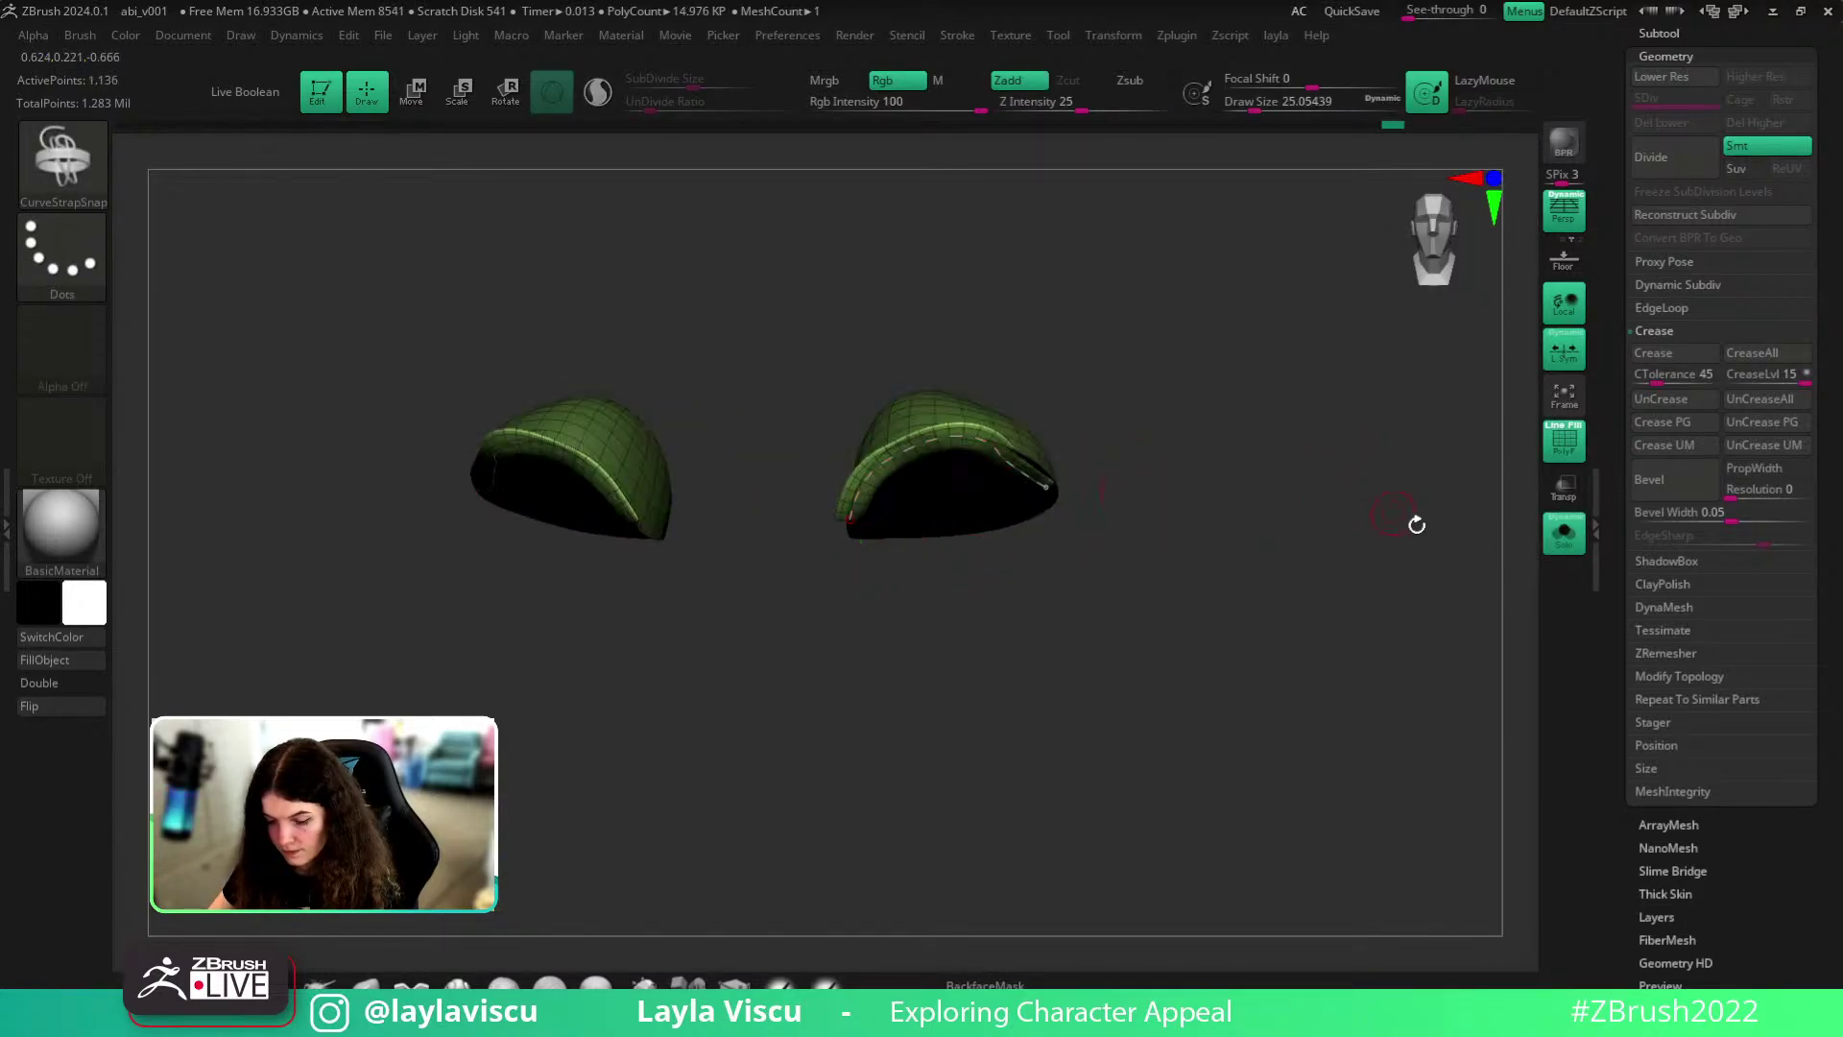
pyautogui.click(1572, 551)
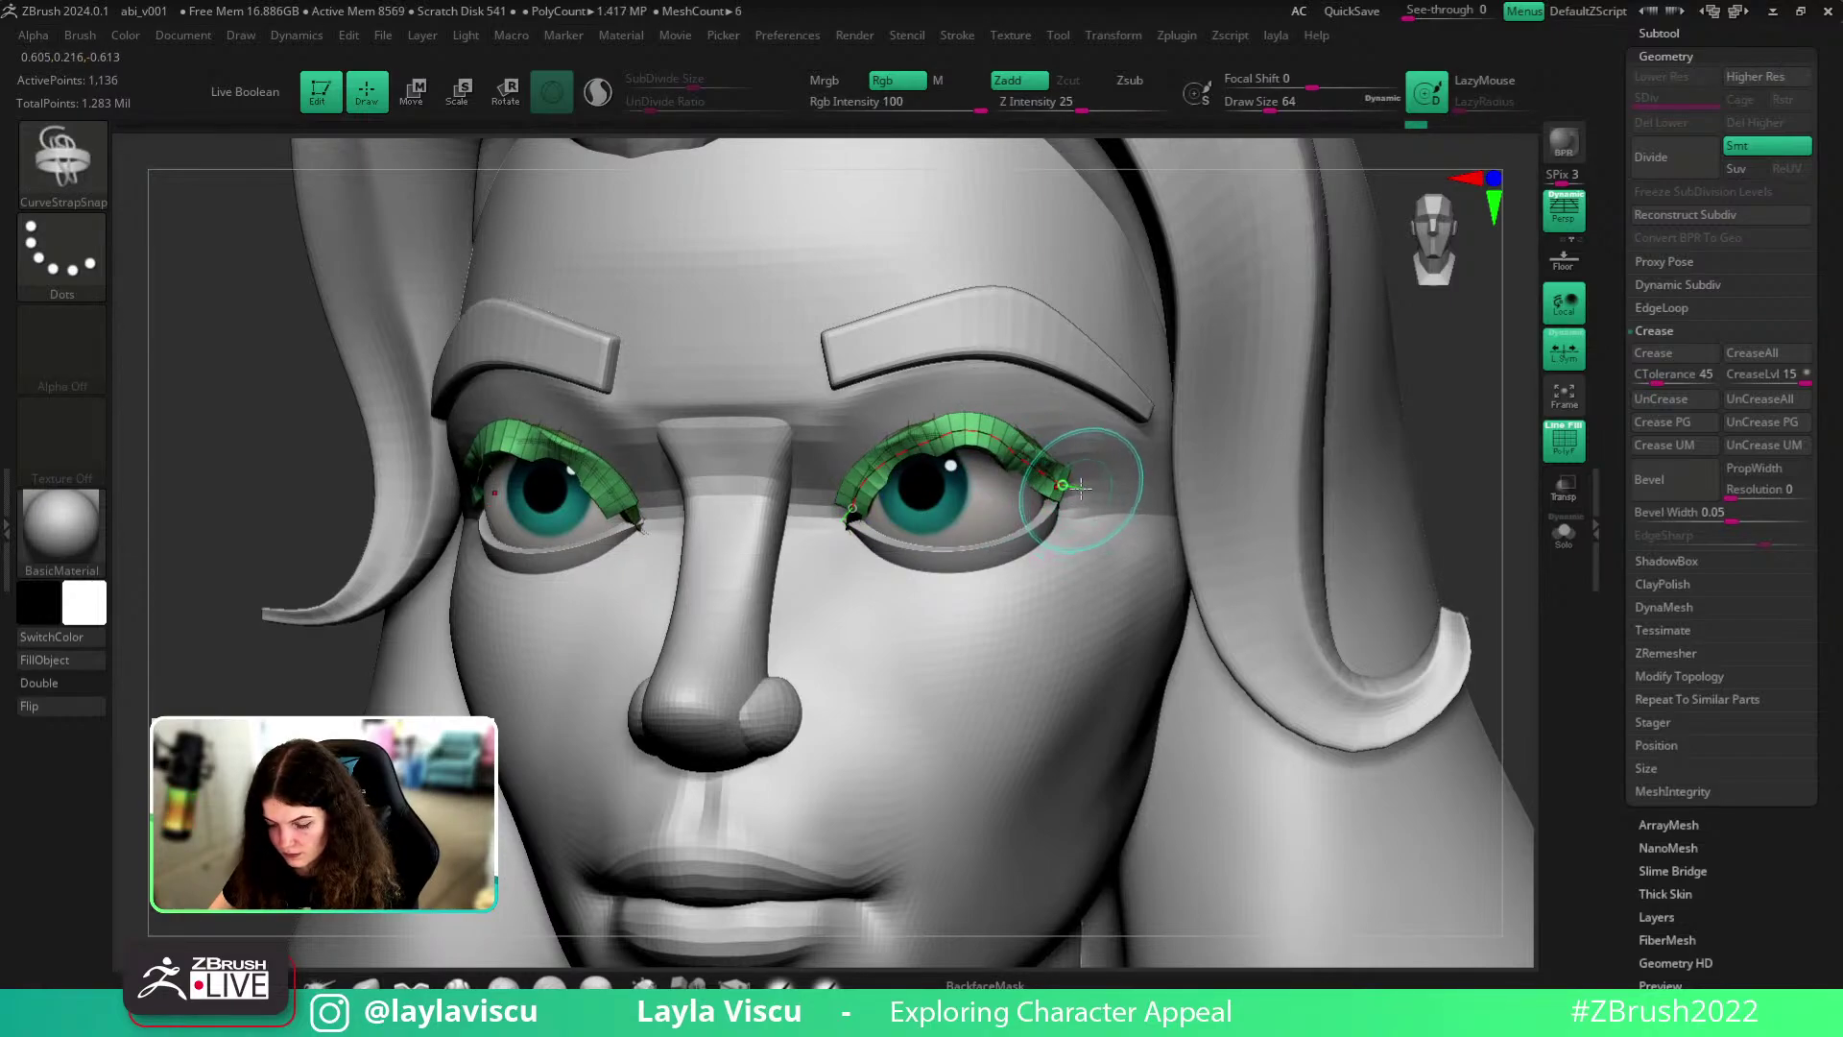
# - Narrow the lash straps by updating their curve at a draw size of about 14.2
pyautogui.click(994, 438)
pyautogui.moveTo(1528, 517)
pyautogui.mouseDown()
pyautogui.moveTo(1357, 522)
pyautogui.moveTo(1392, 482)
pyautogui.mouseUp()
pyautogui.press('s')
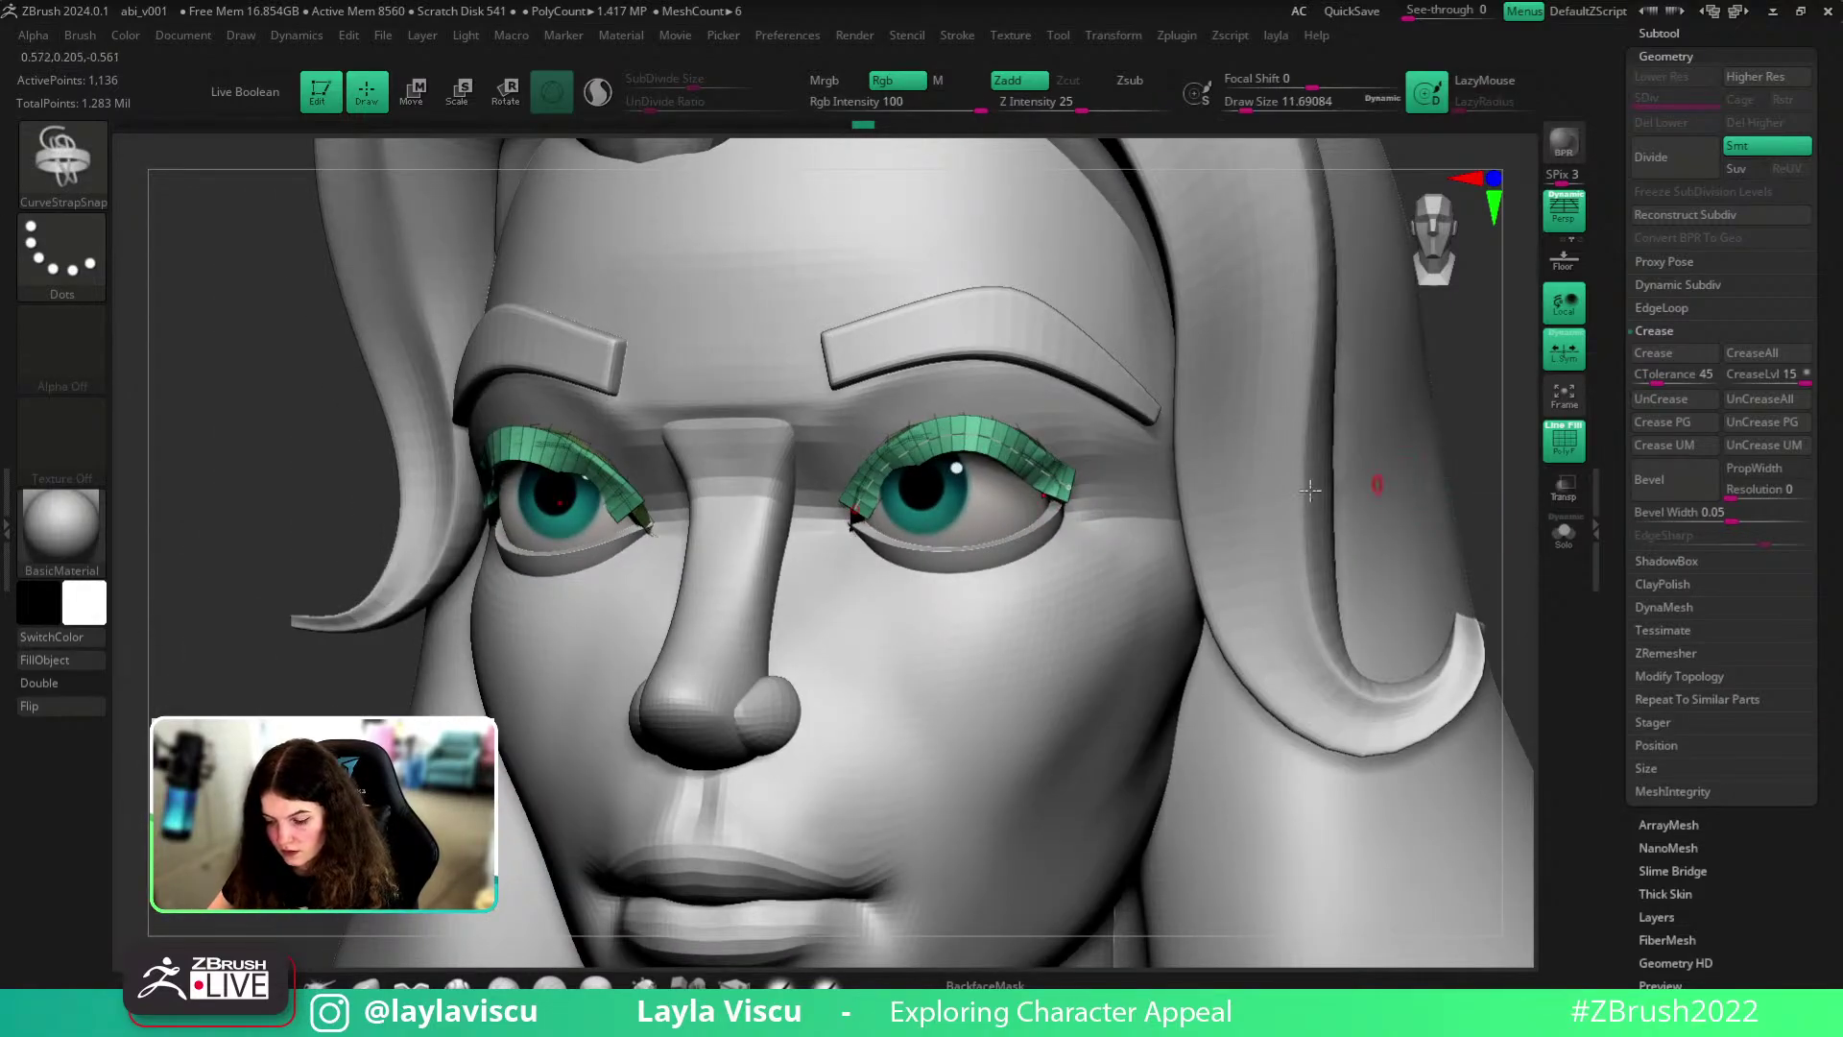
pyautogui.click(1000, 447)
pyautogui.keyDown('ctrl'); pyautogui.moveTo(1049, 452); pyautogui.dragTo(960, 422, button='right'); pyautogui.keyUp('ctrl')
pyautogui.keyDown('shift'); pyautogui.moveTo(1292, 452); pyautogui.dragTo(1373, 459); pyautogui.keyUp('shift')
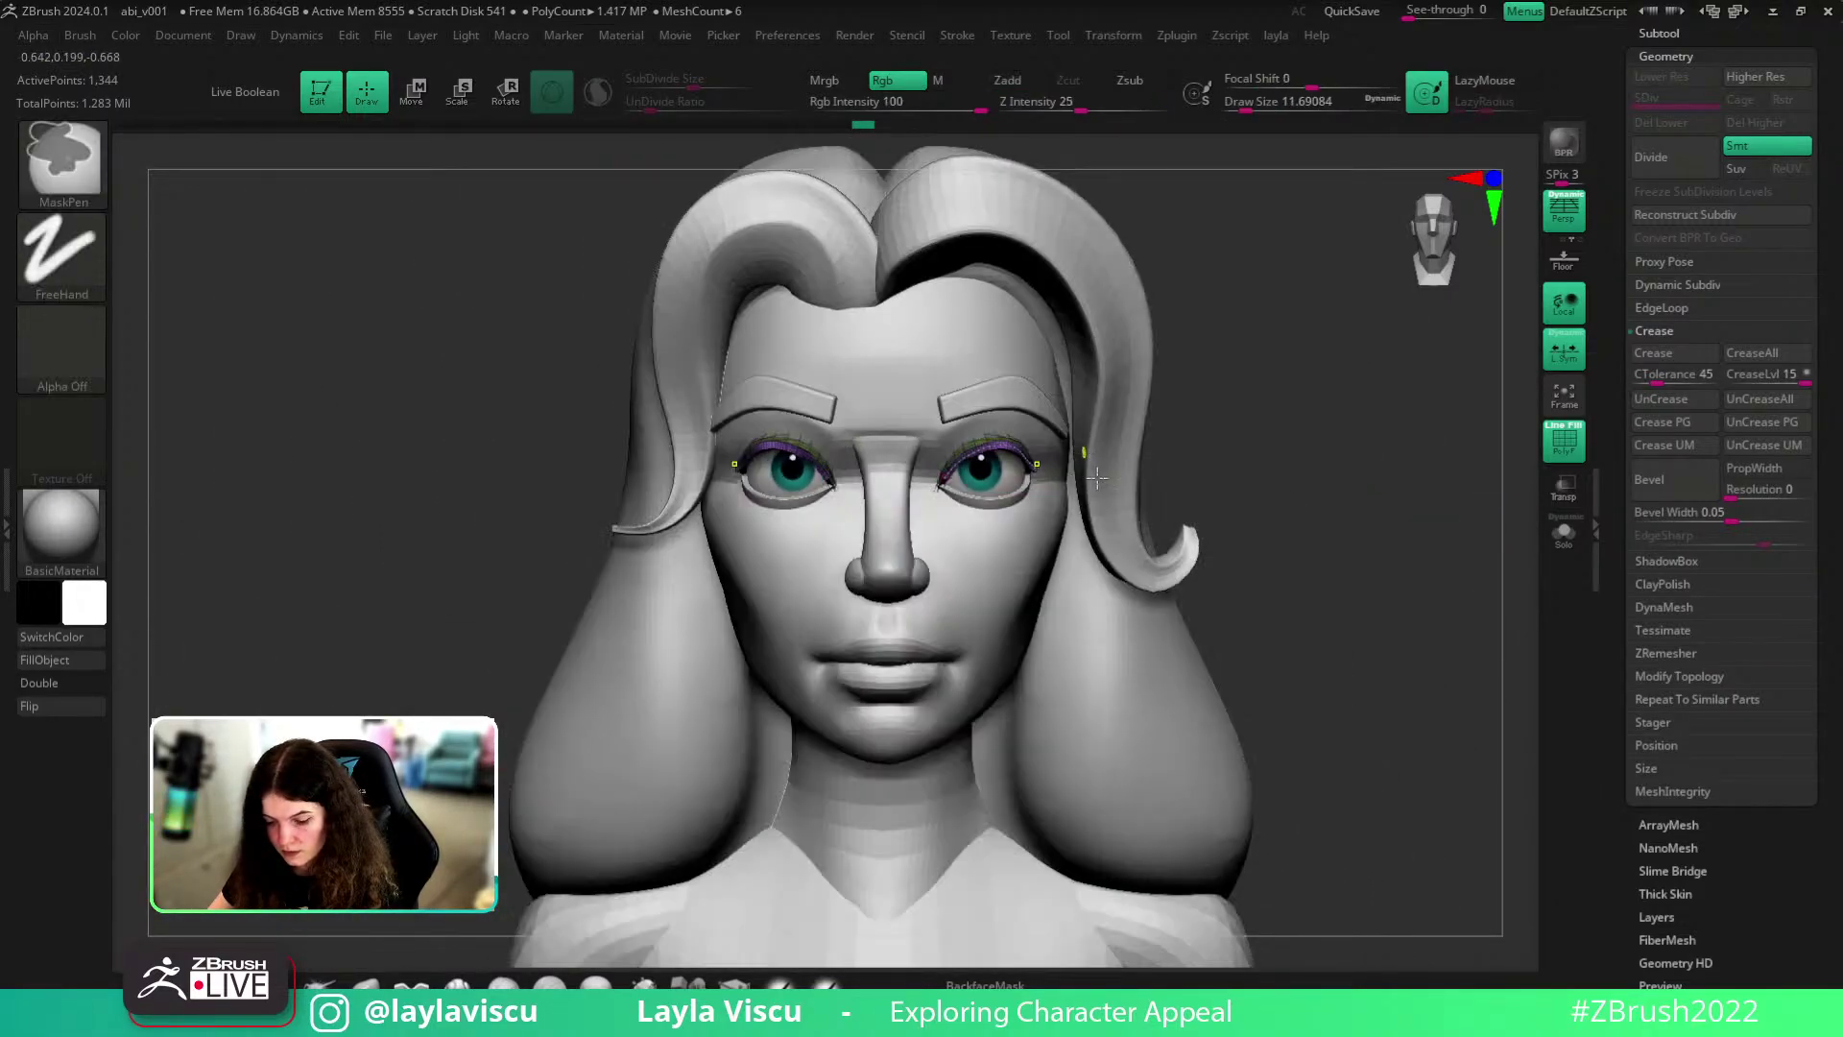
pyautogui.keyDown('ctrl'); pyautogui.moveTo(1085, 483); pyautogui.dragTo(1214, 519, button='right'); pyautogui.keyUp('ctrl')
pyautogui.hotkey('shift', 'f')
pyautogui.press('s')
pyautogui.moveTo(1359, 443)
pyautogui.mouseDown()
pyautogui.moveTo(1333, 445)
pyautogui.moveTo(1382, 481)
pyautogui.mouseUp()
pyautogui.click(979, 427)
pyautogui.hotkey('shift', 'f')
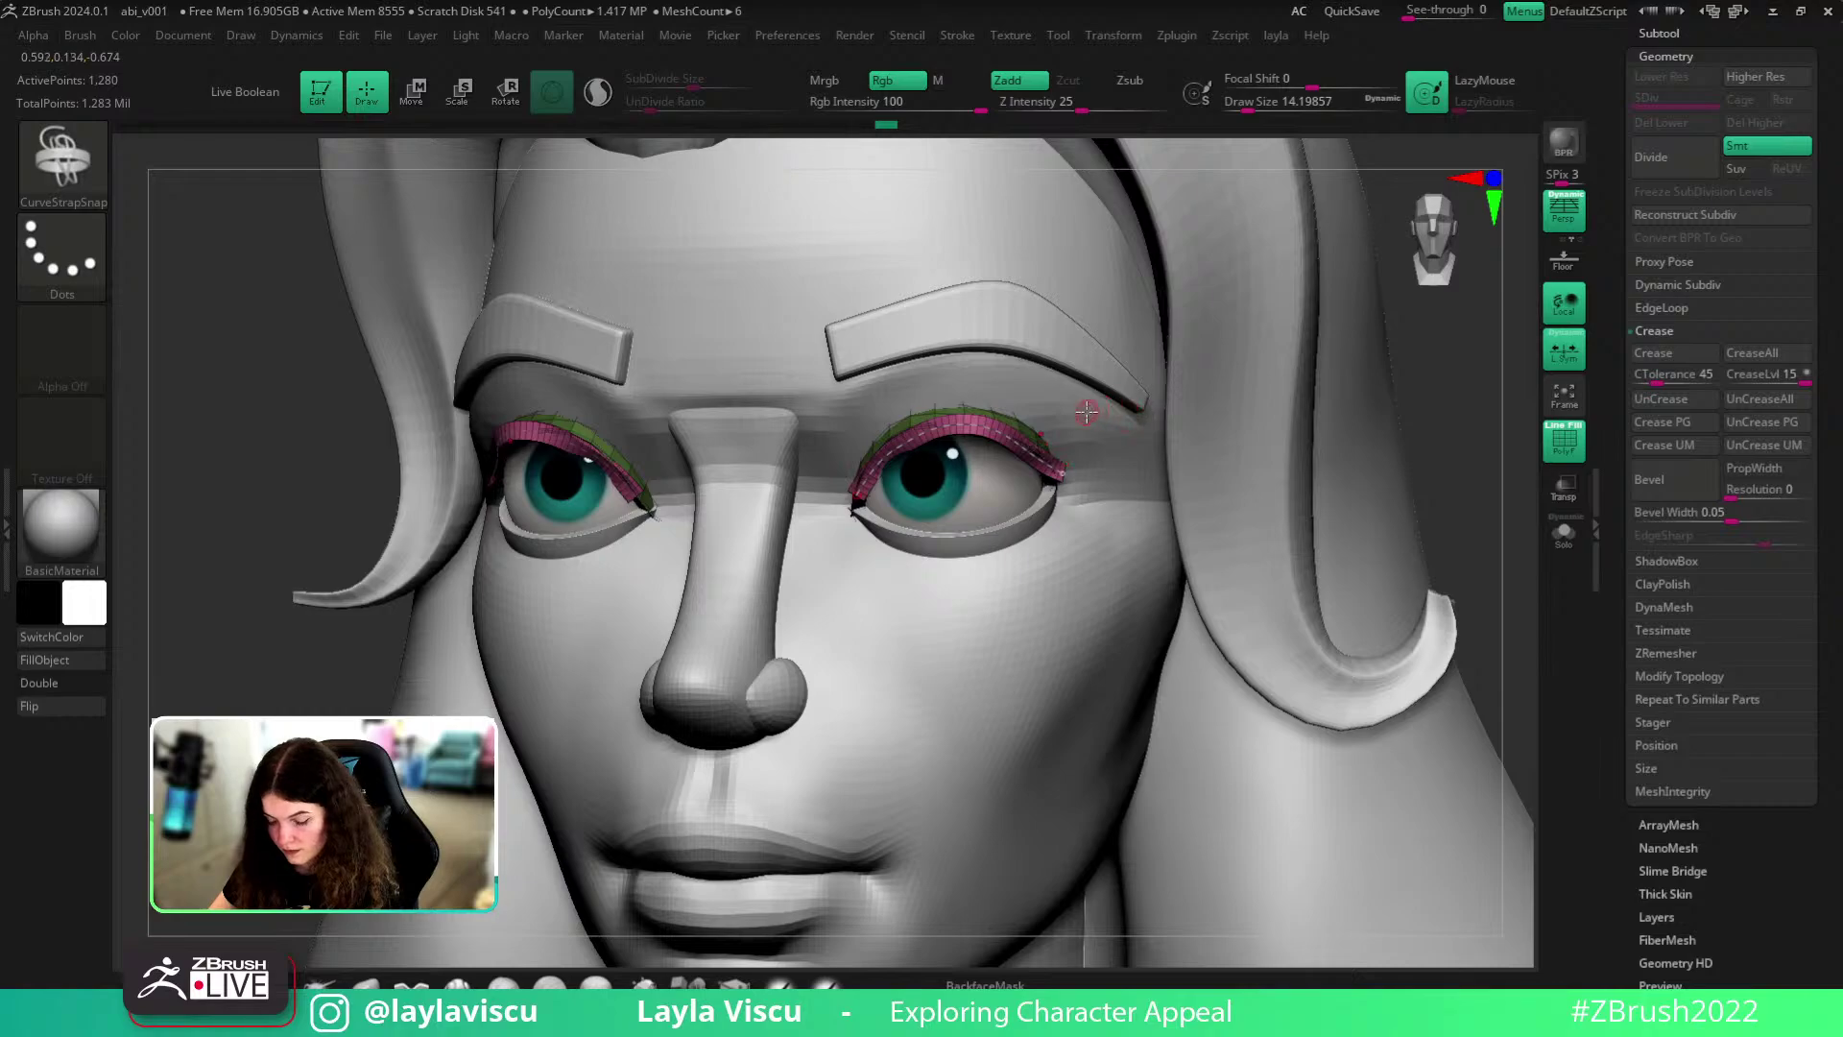
# - Split the lash straps from the upper eyelids into their own subtool and select that subtool
pyautogui.keyDown('ctrl'); pyautogui.keyDown('shift'); pyautogui.click(999, 423); pyautogui.keyUp('shift'); pyautogui.keyUp('ctrl')
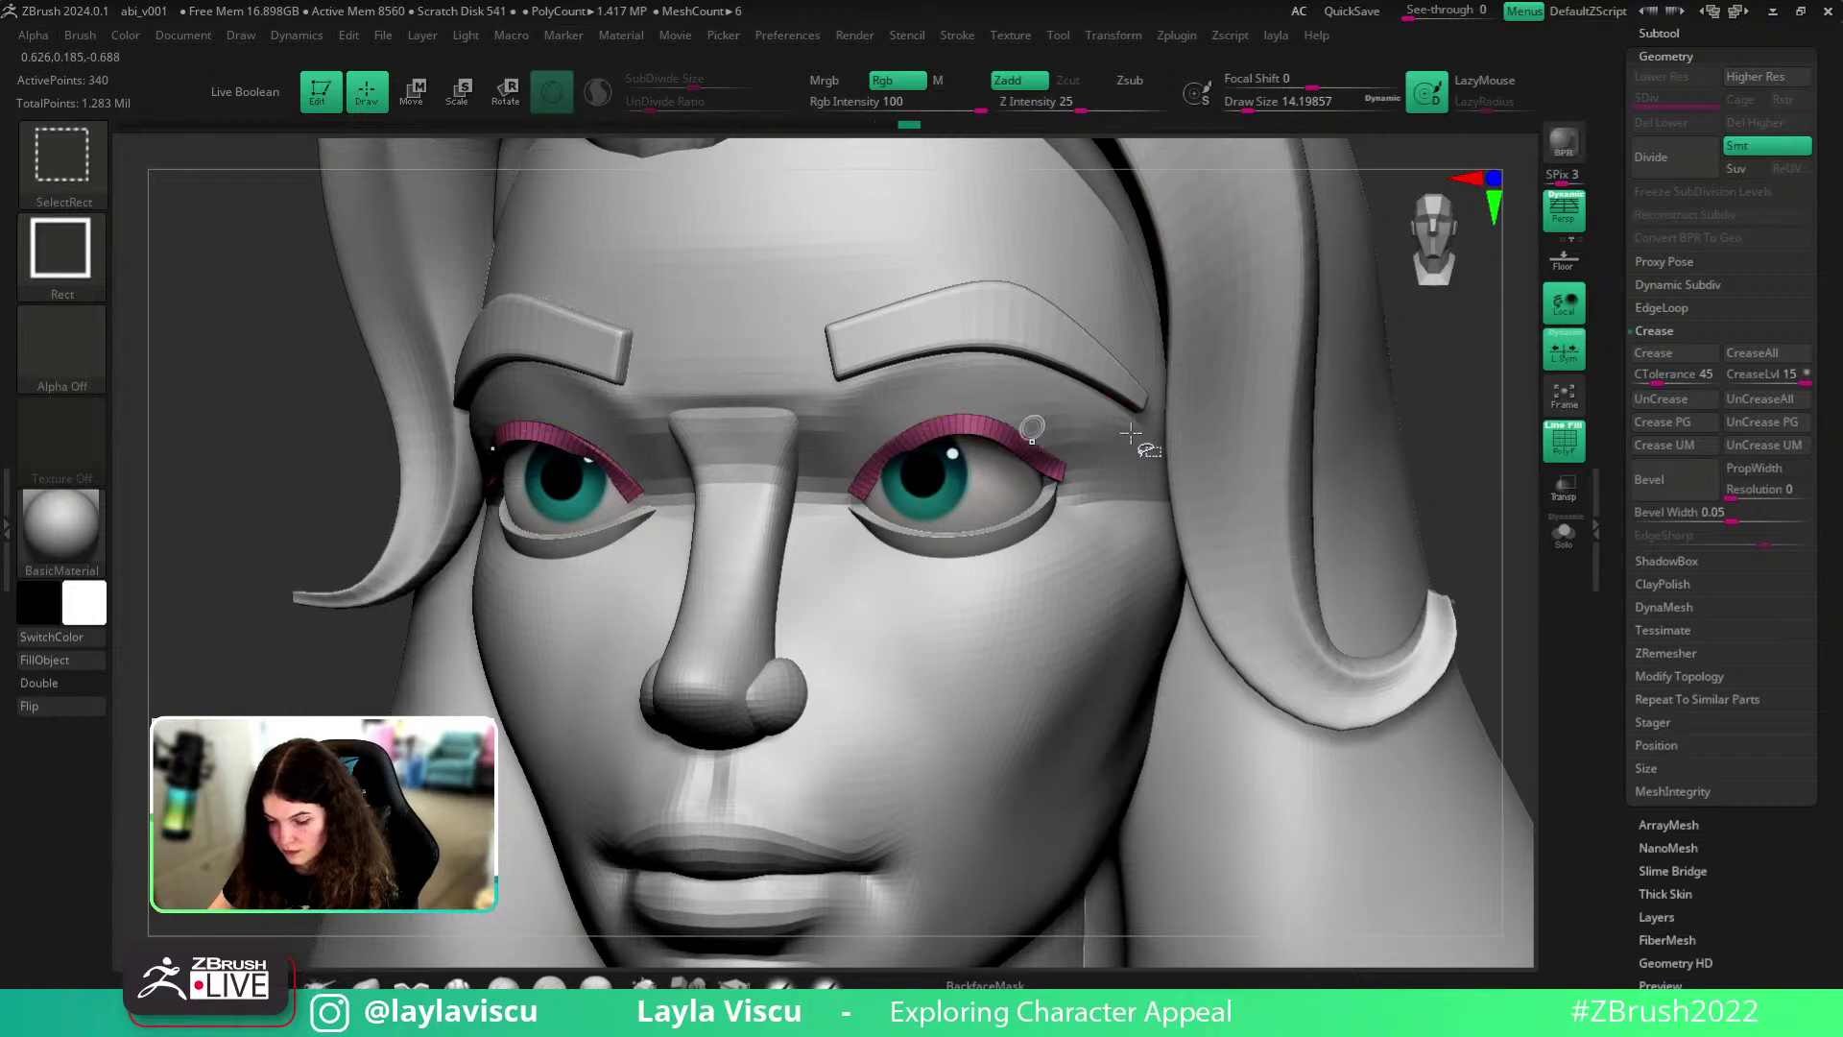
pyautogui.keyDown('ctrl'); pyautogui.keyDown('shift'); pyautogui.moveTo(1491, 462); pyautogui.dragTo(1491, 470); pyautogui.keyUp('shift'); pyautogui.keyUp('ctrl')
pyautogui.press('space')
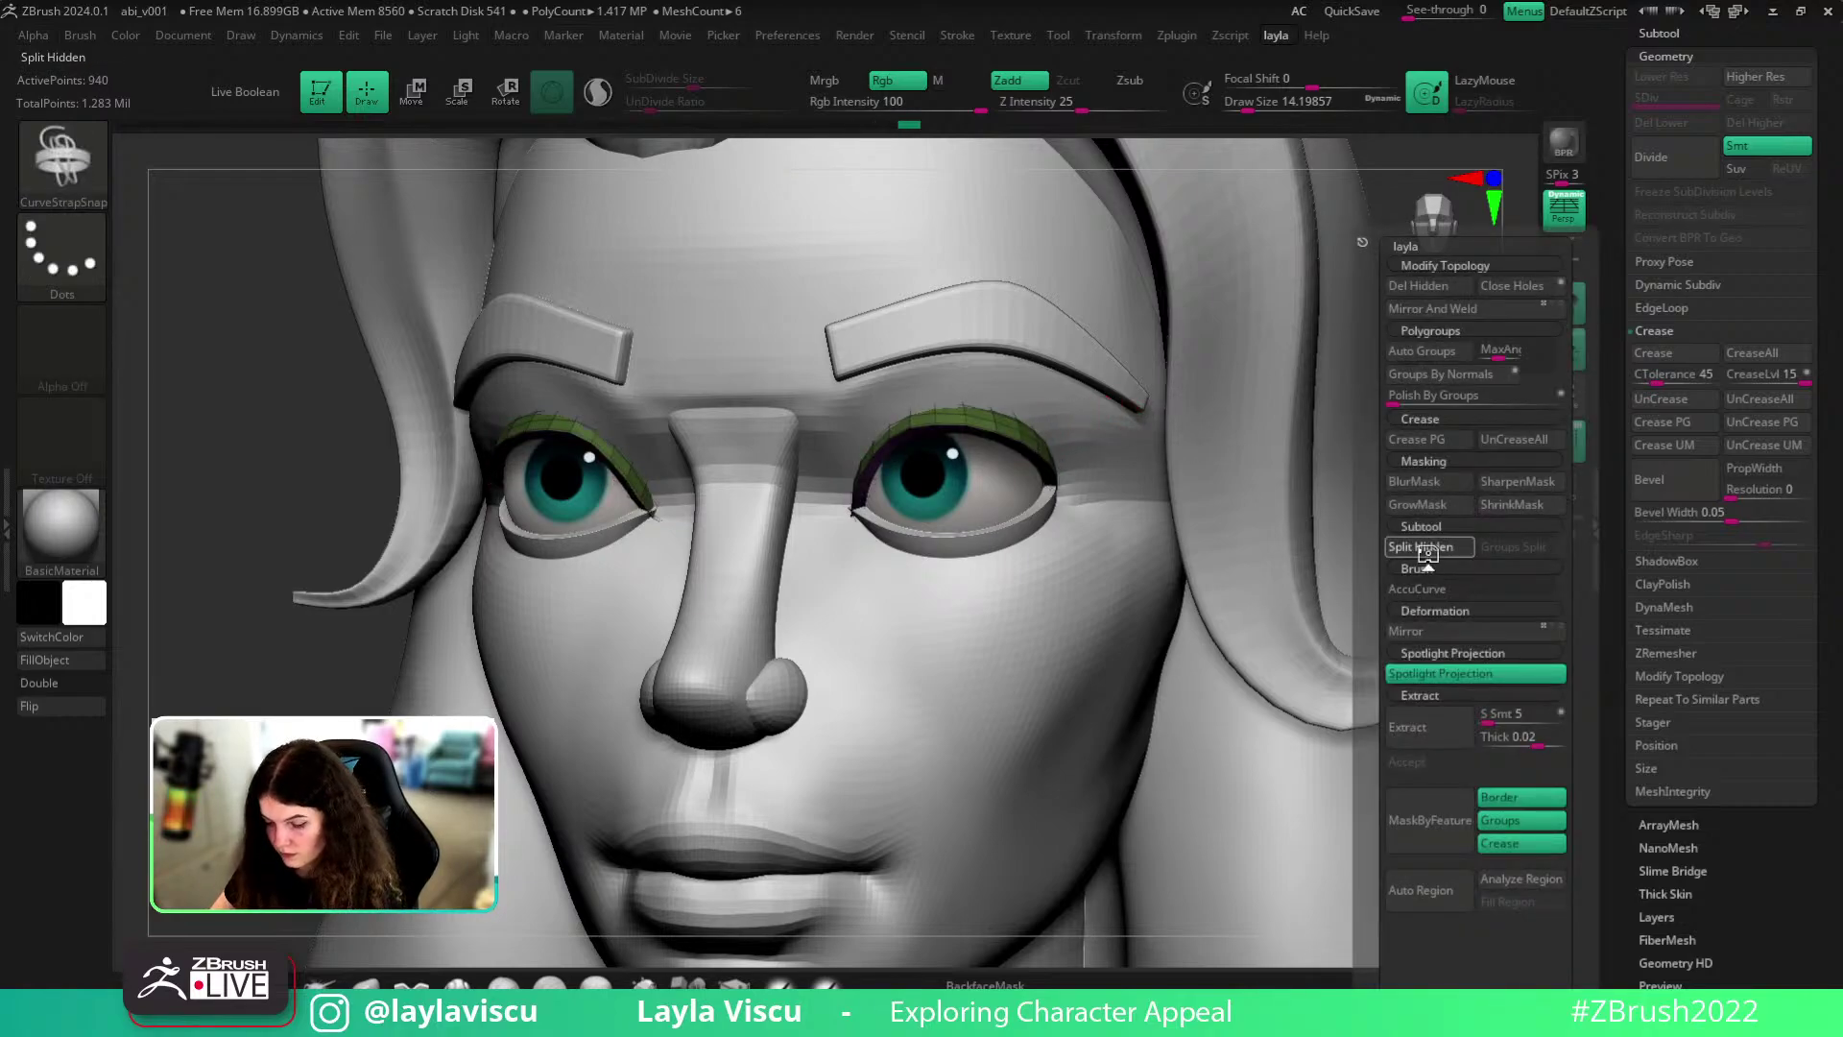
pyautogui.click(1428, 555)
pyautogui.keyDown('alt'); pyautogui.click(894, 515); pyautogui.keyUp('alt')
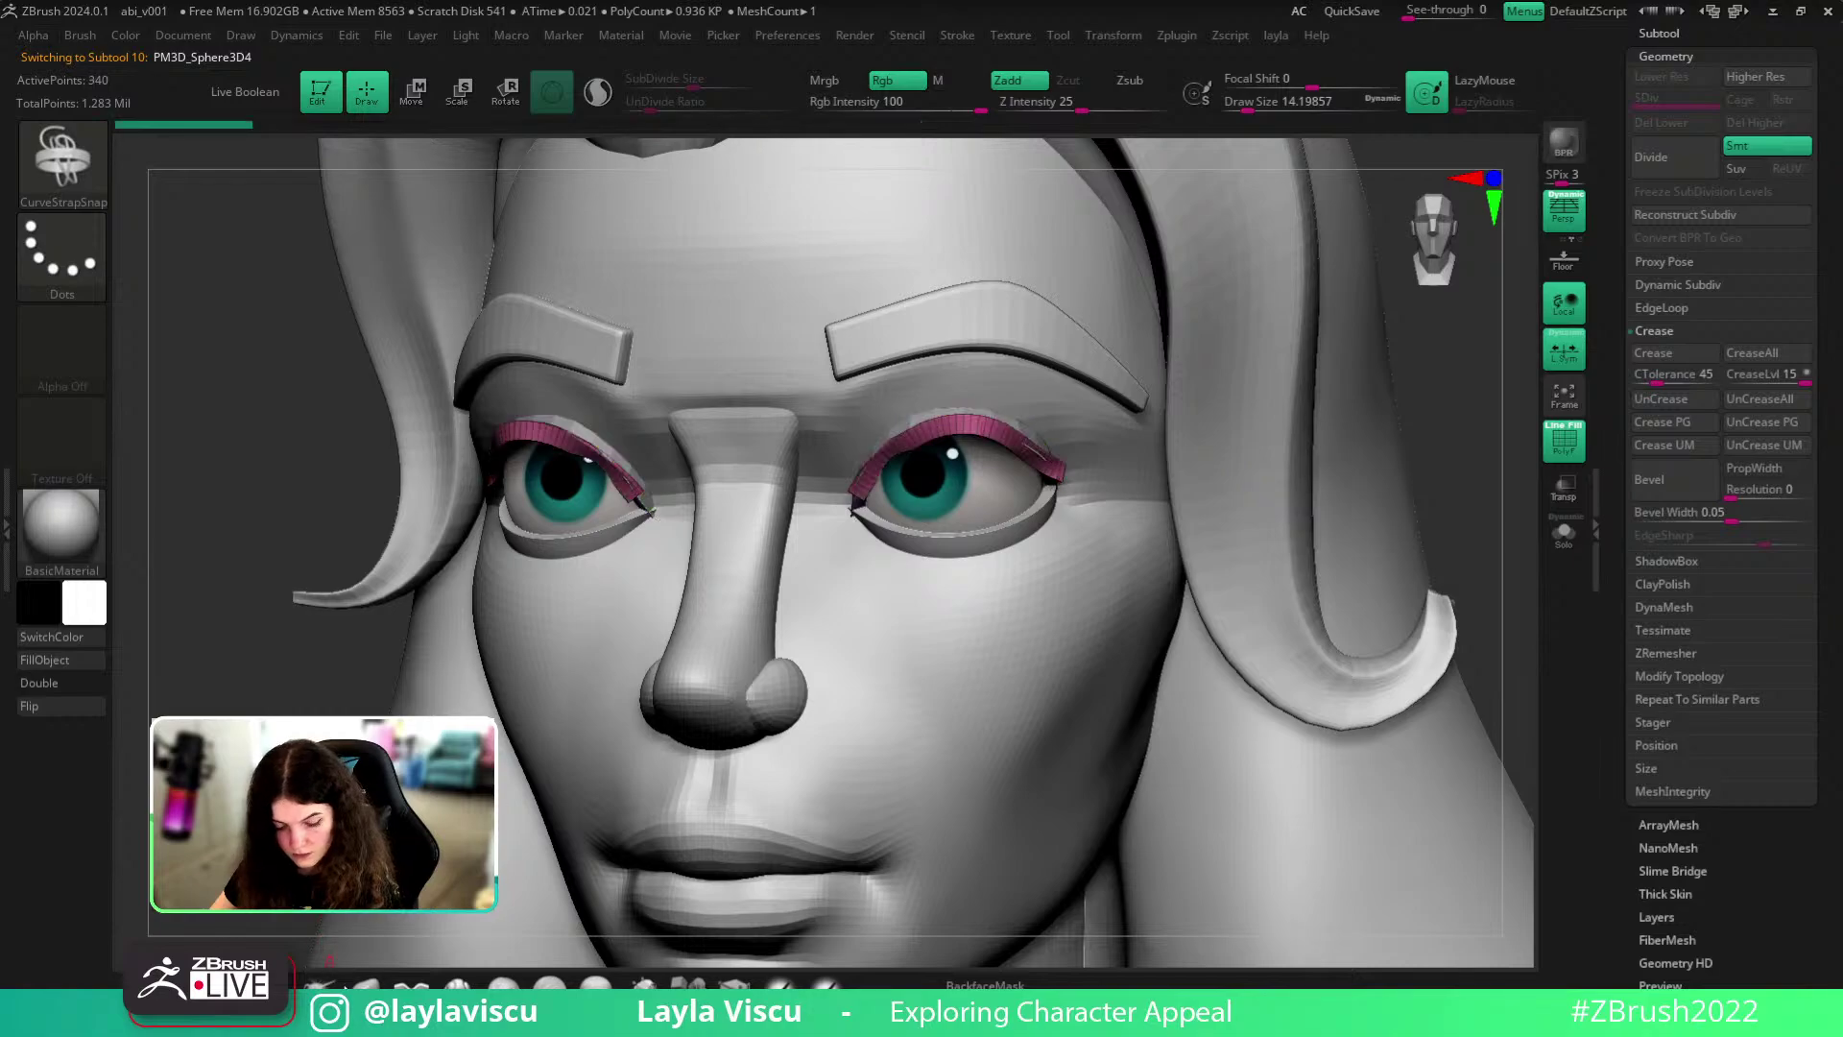
# - Regroup the lash straps' polygons by normals
pyautogui.moveTo(1411, 518); pyautogui.dragTo(1478, 516)
pyautogui.press('space')
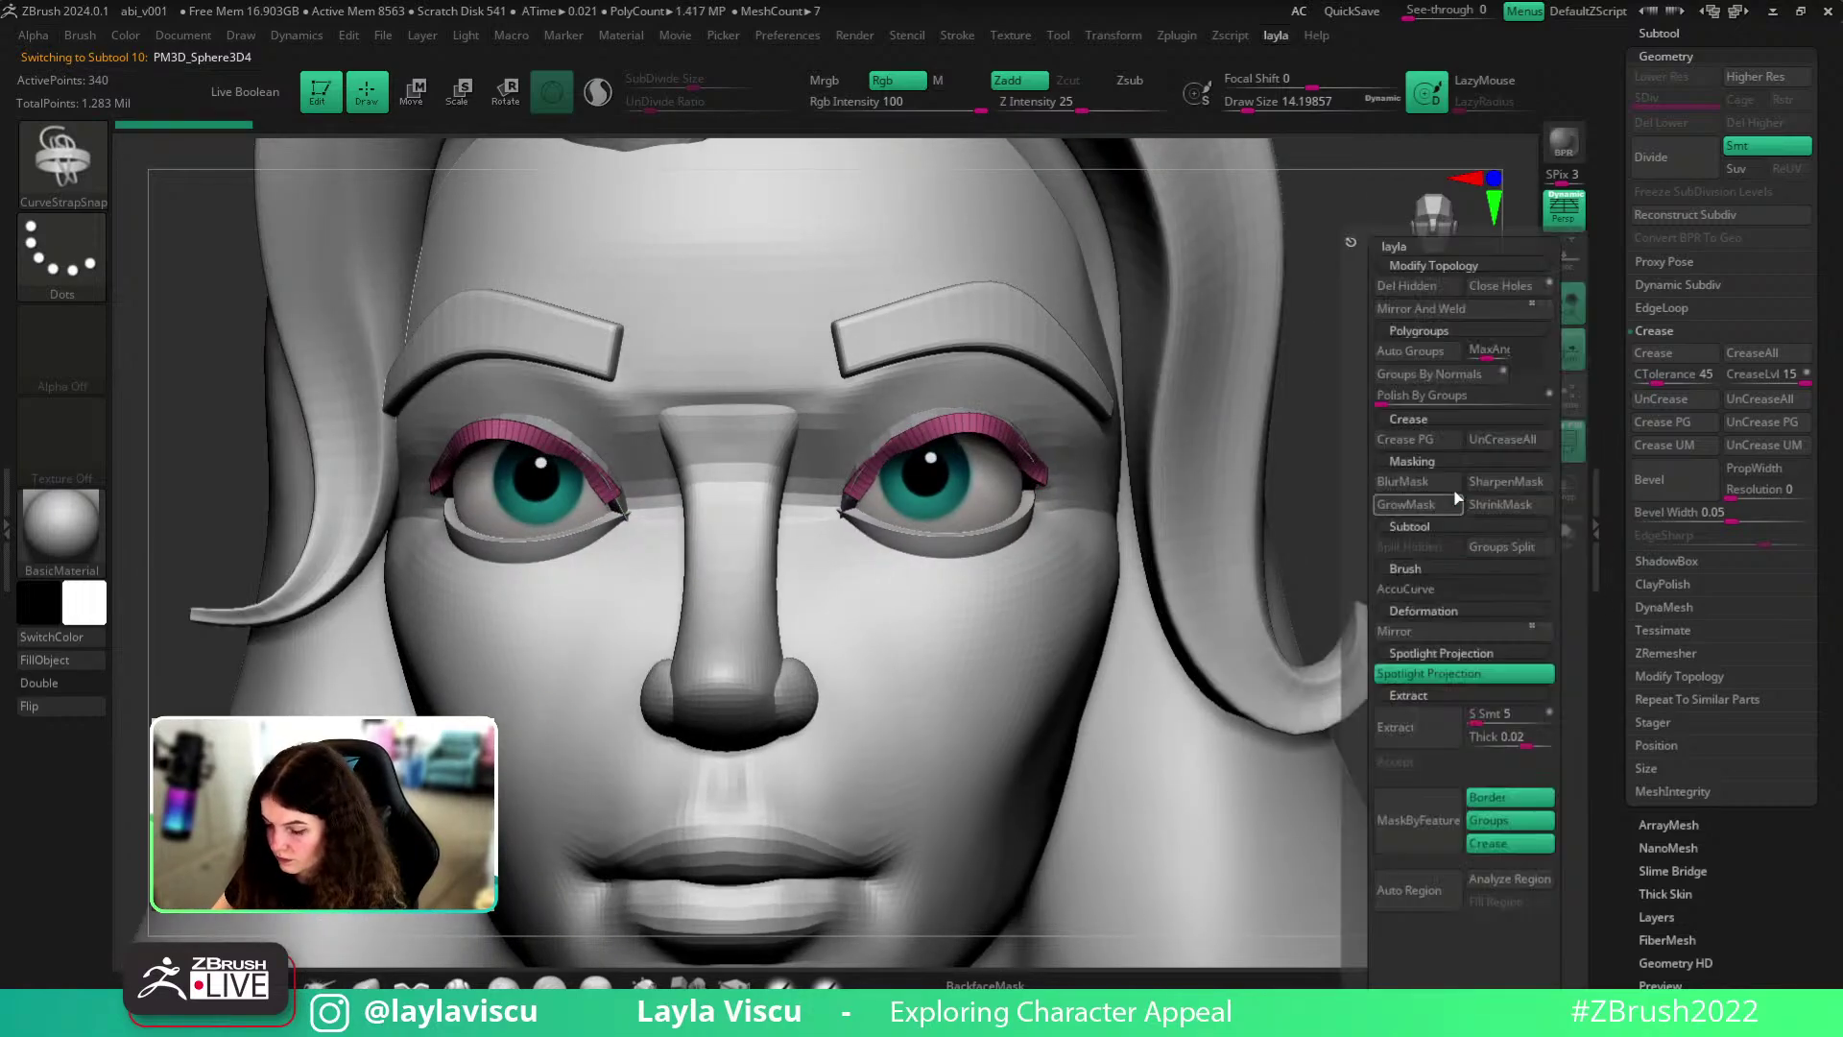
pyautogui.click(1429, 377)
# - ZRemesh the lash straps with KeepGroups on, a target polygon count of 0.1 and SmoothGroups at about 0.16
pyautogui.click(1670, 653)
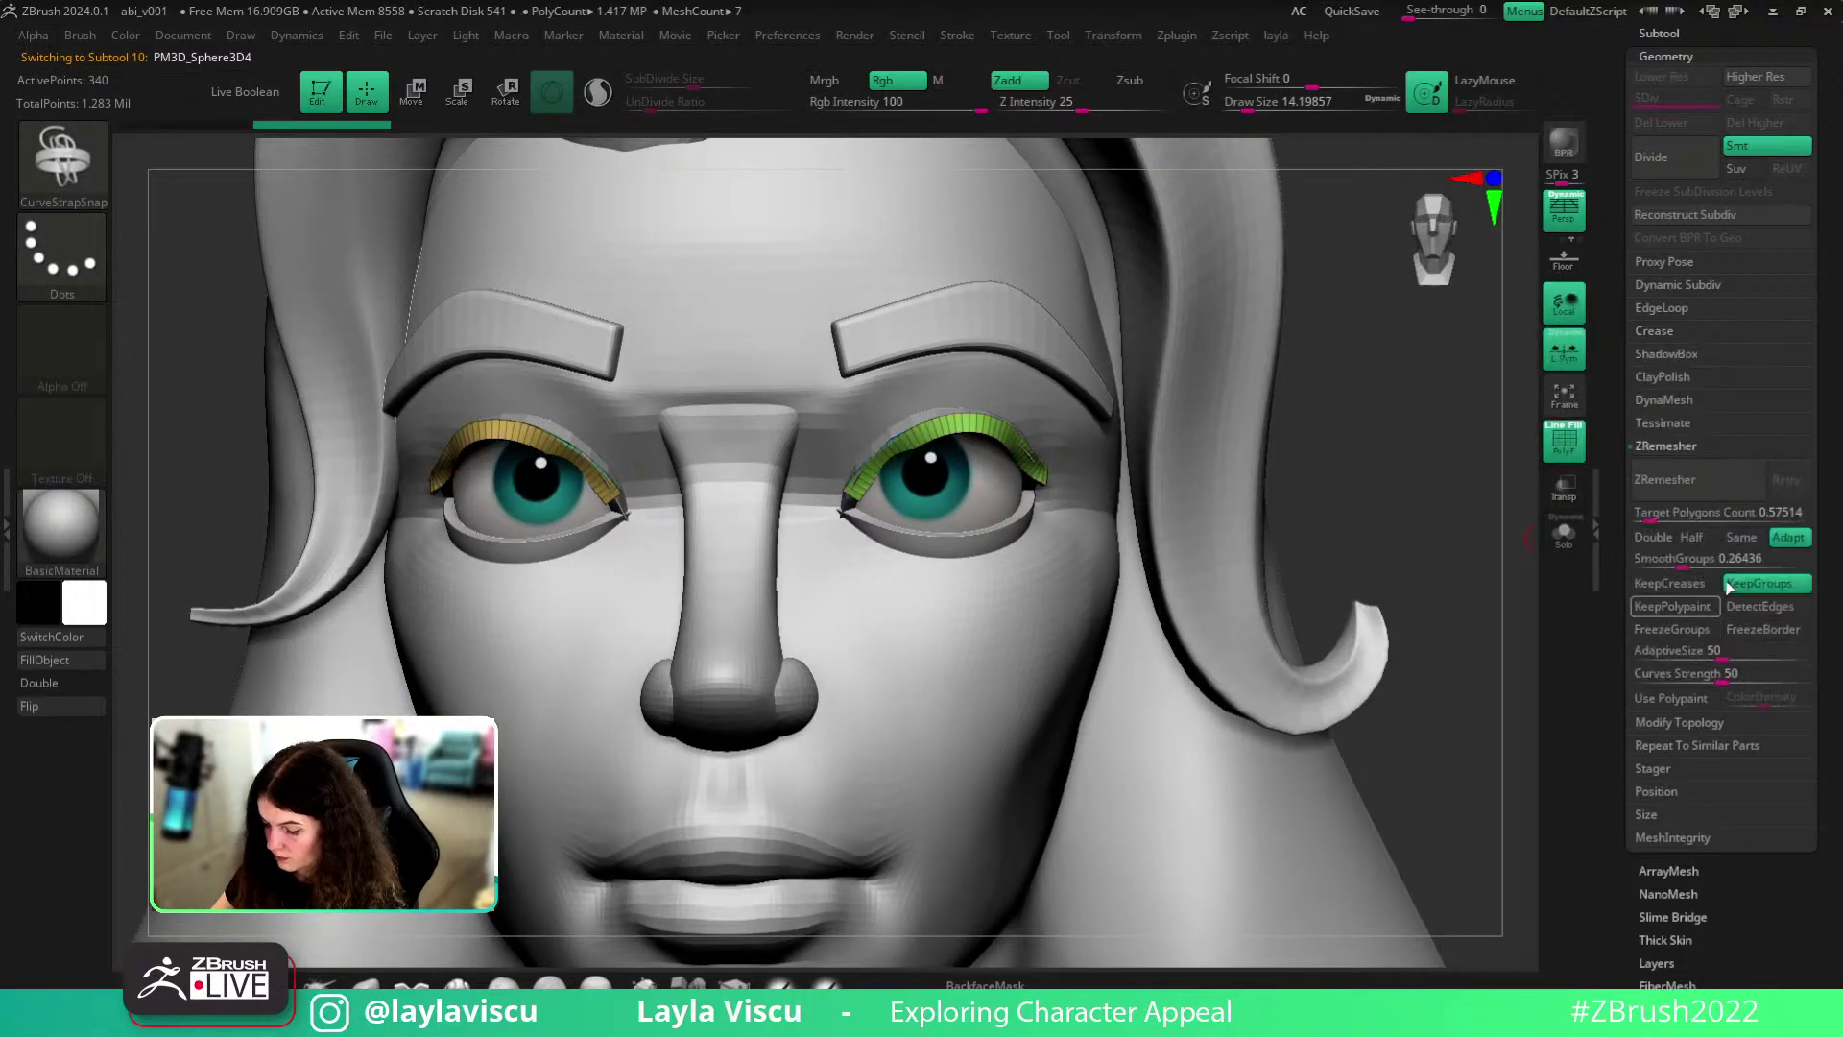
pyautogui.moveTo(1745, 552); pyautogui.dragTo(1662, 557)
pyautogui.click(1697, 479)
pyautogui.click(1556, 540)
pyautogui.hotkey('ctrl', 'z')
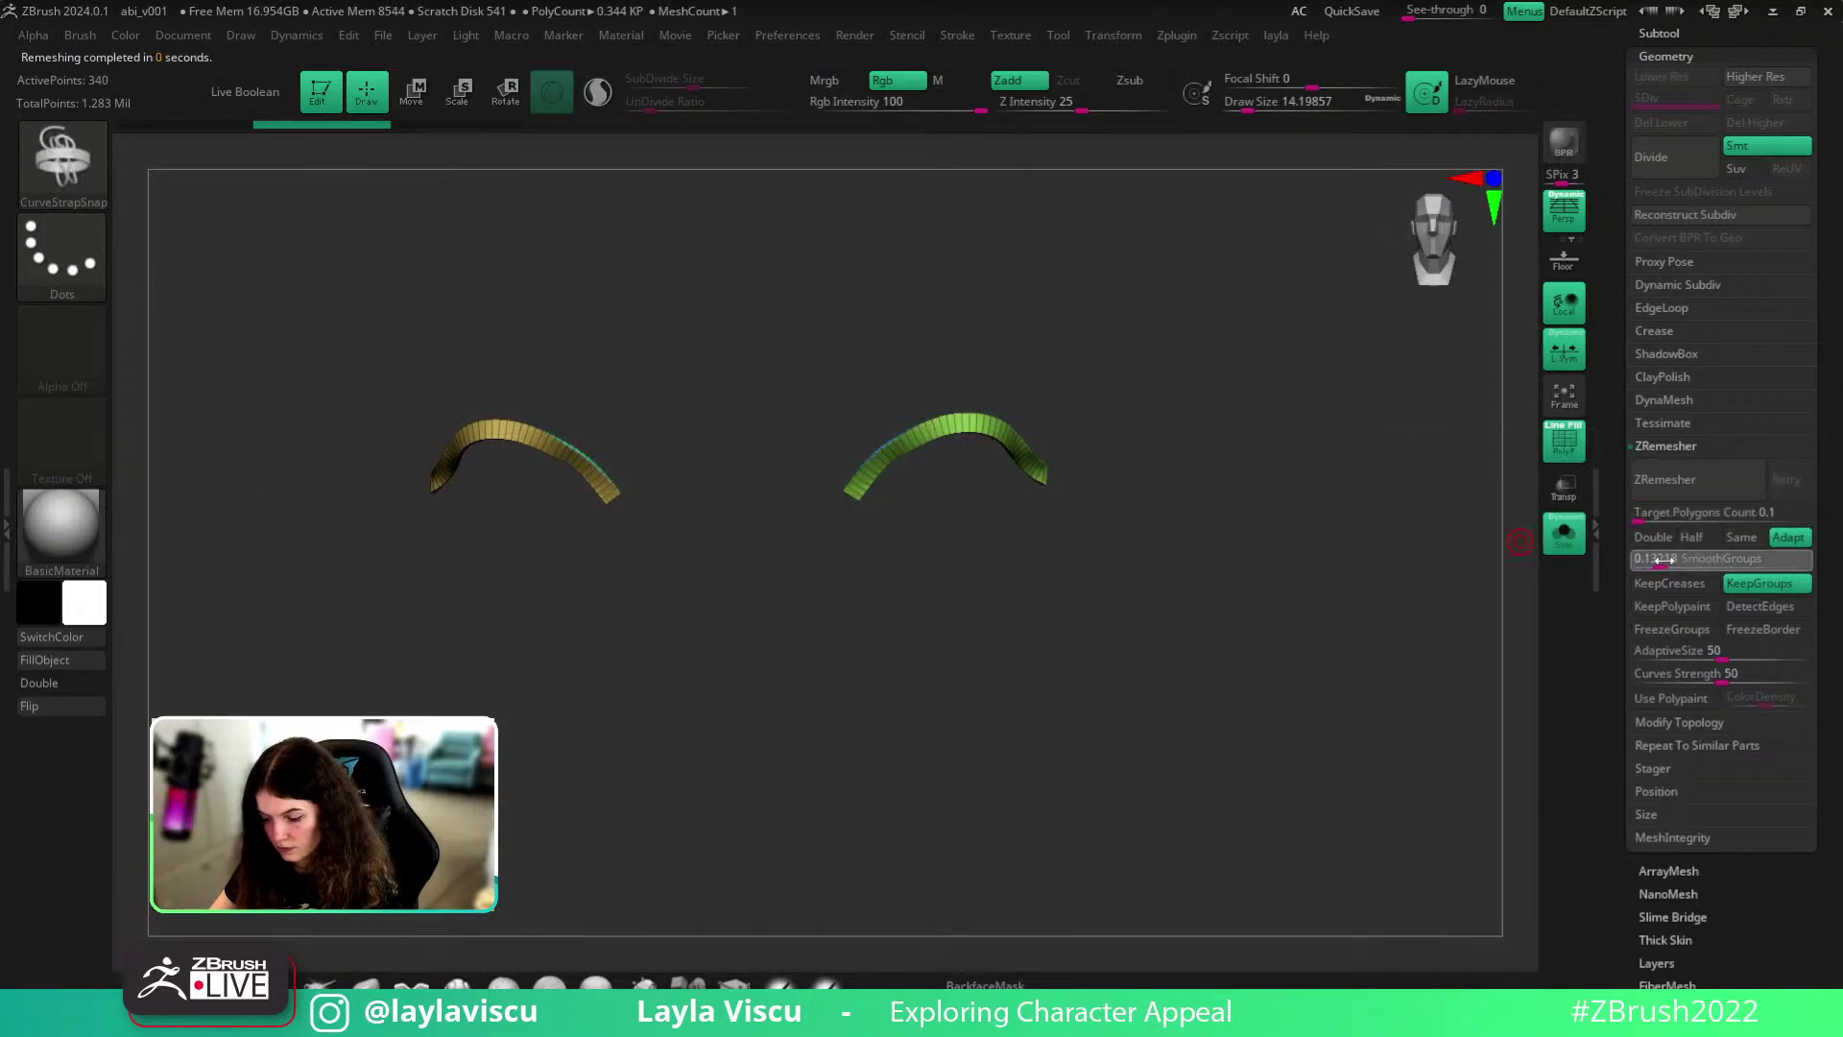
pyautogui.click(1666, 479)
pyautogui.moveTo(1151, 573); pyautogui.dragTo(1133, 573)
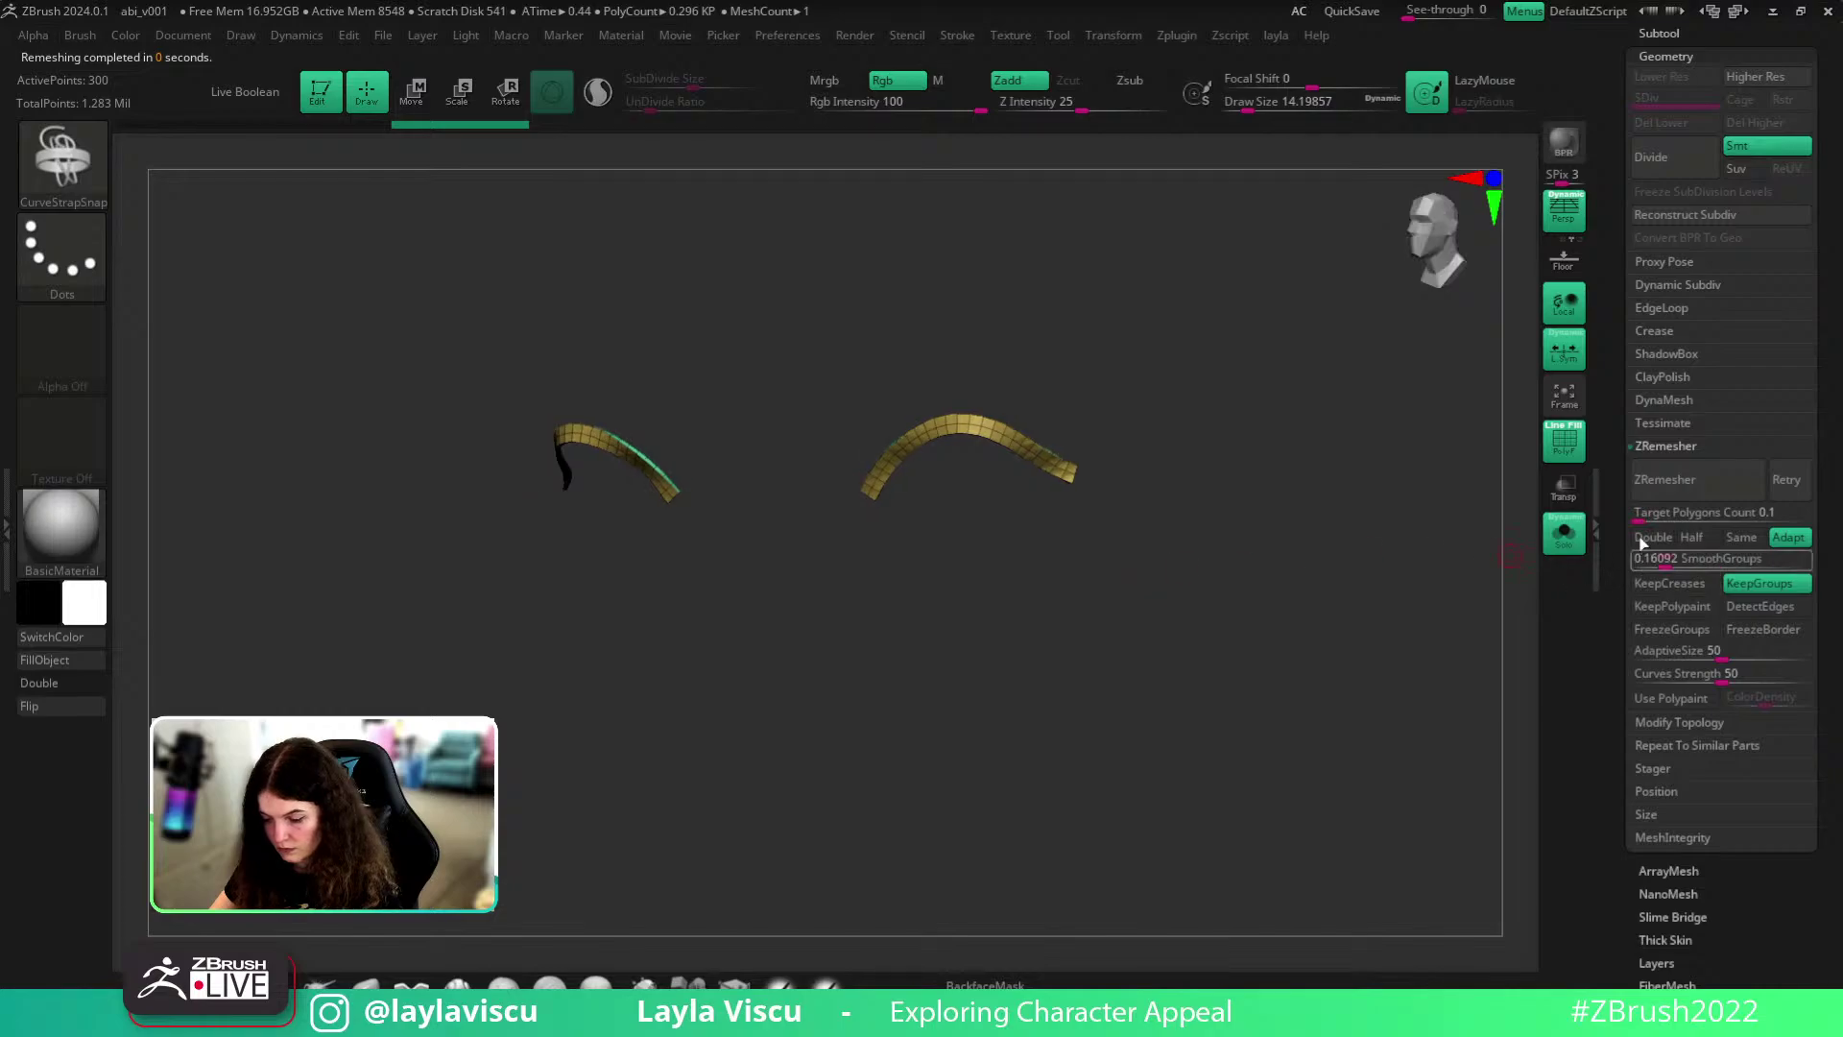
# - ZRemesh the isolated lash straps again at half density and show the whole head
pyautogui.click(1642, 511)
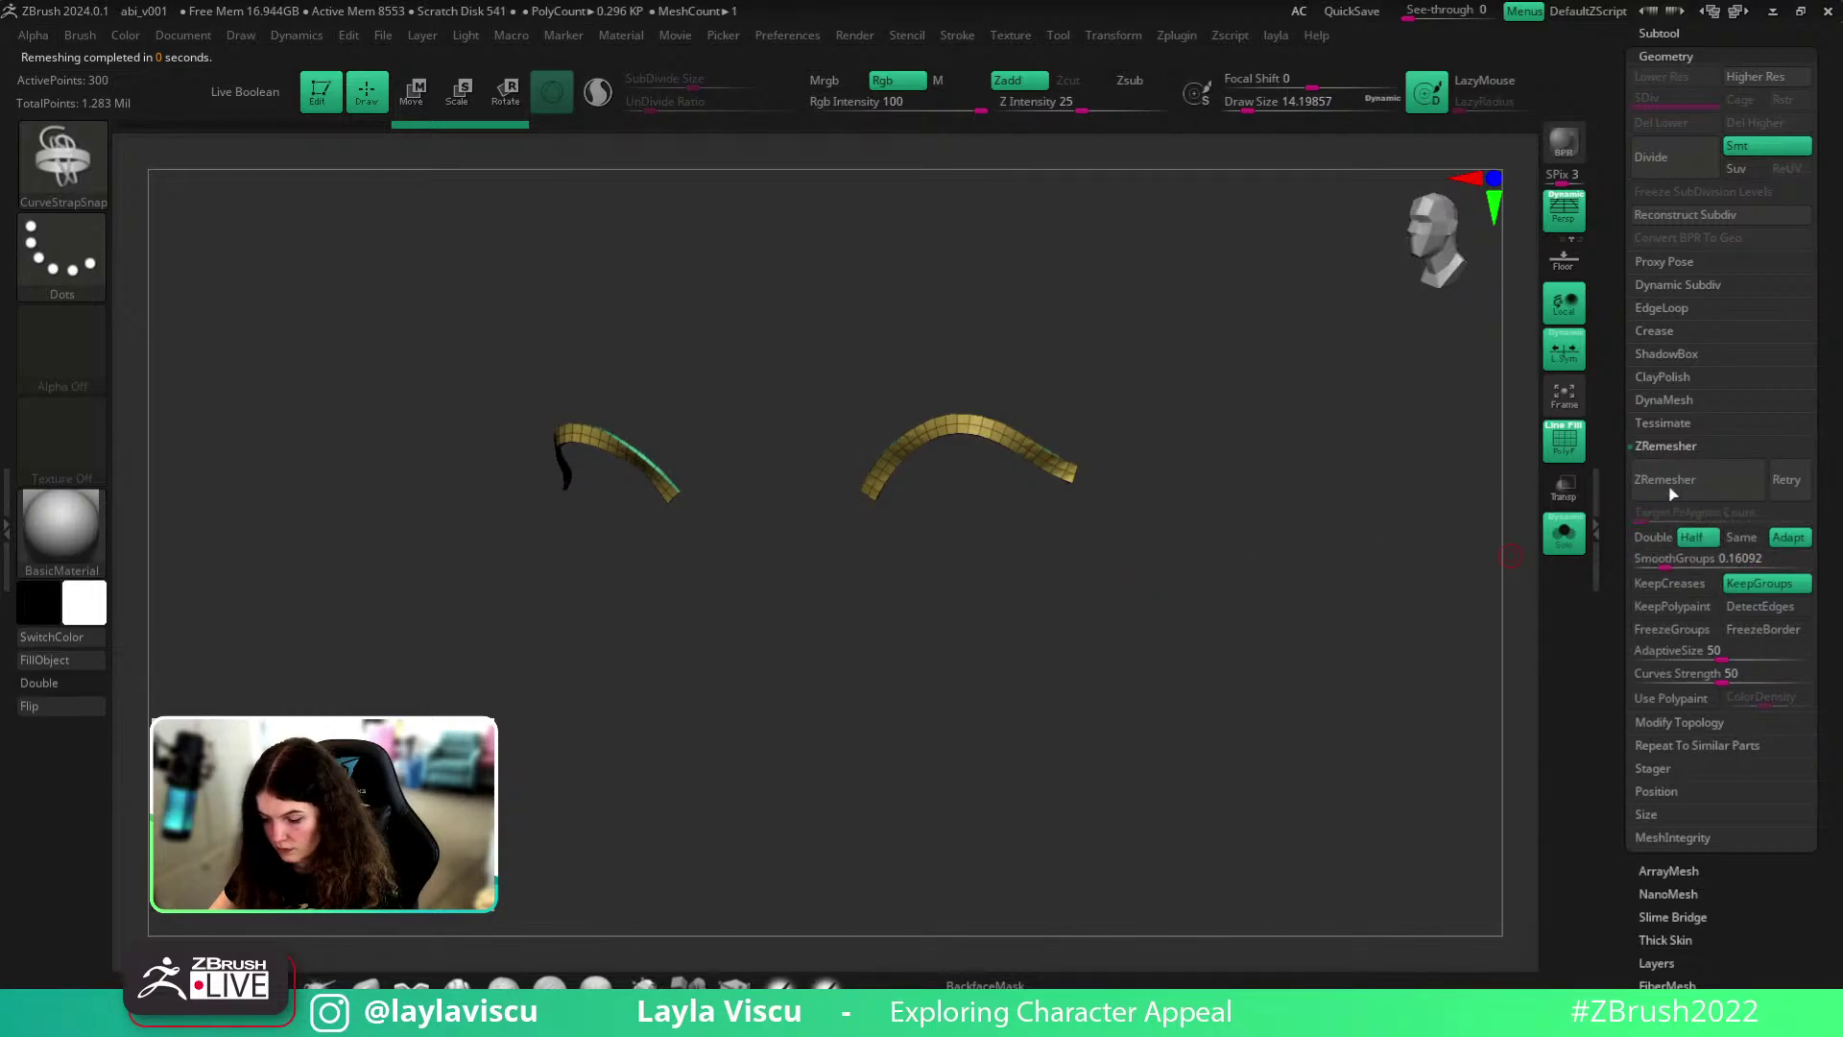
pyautogui.click(1671, 498)
pyautogui.click(1562, 539)
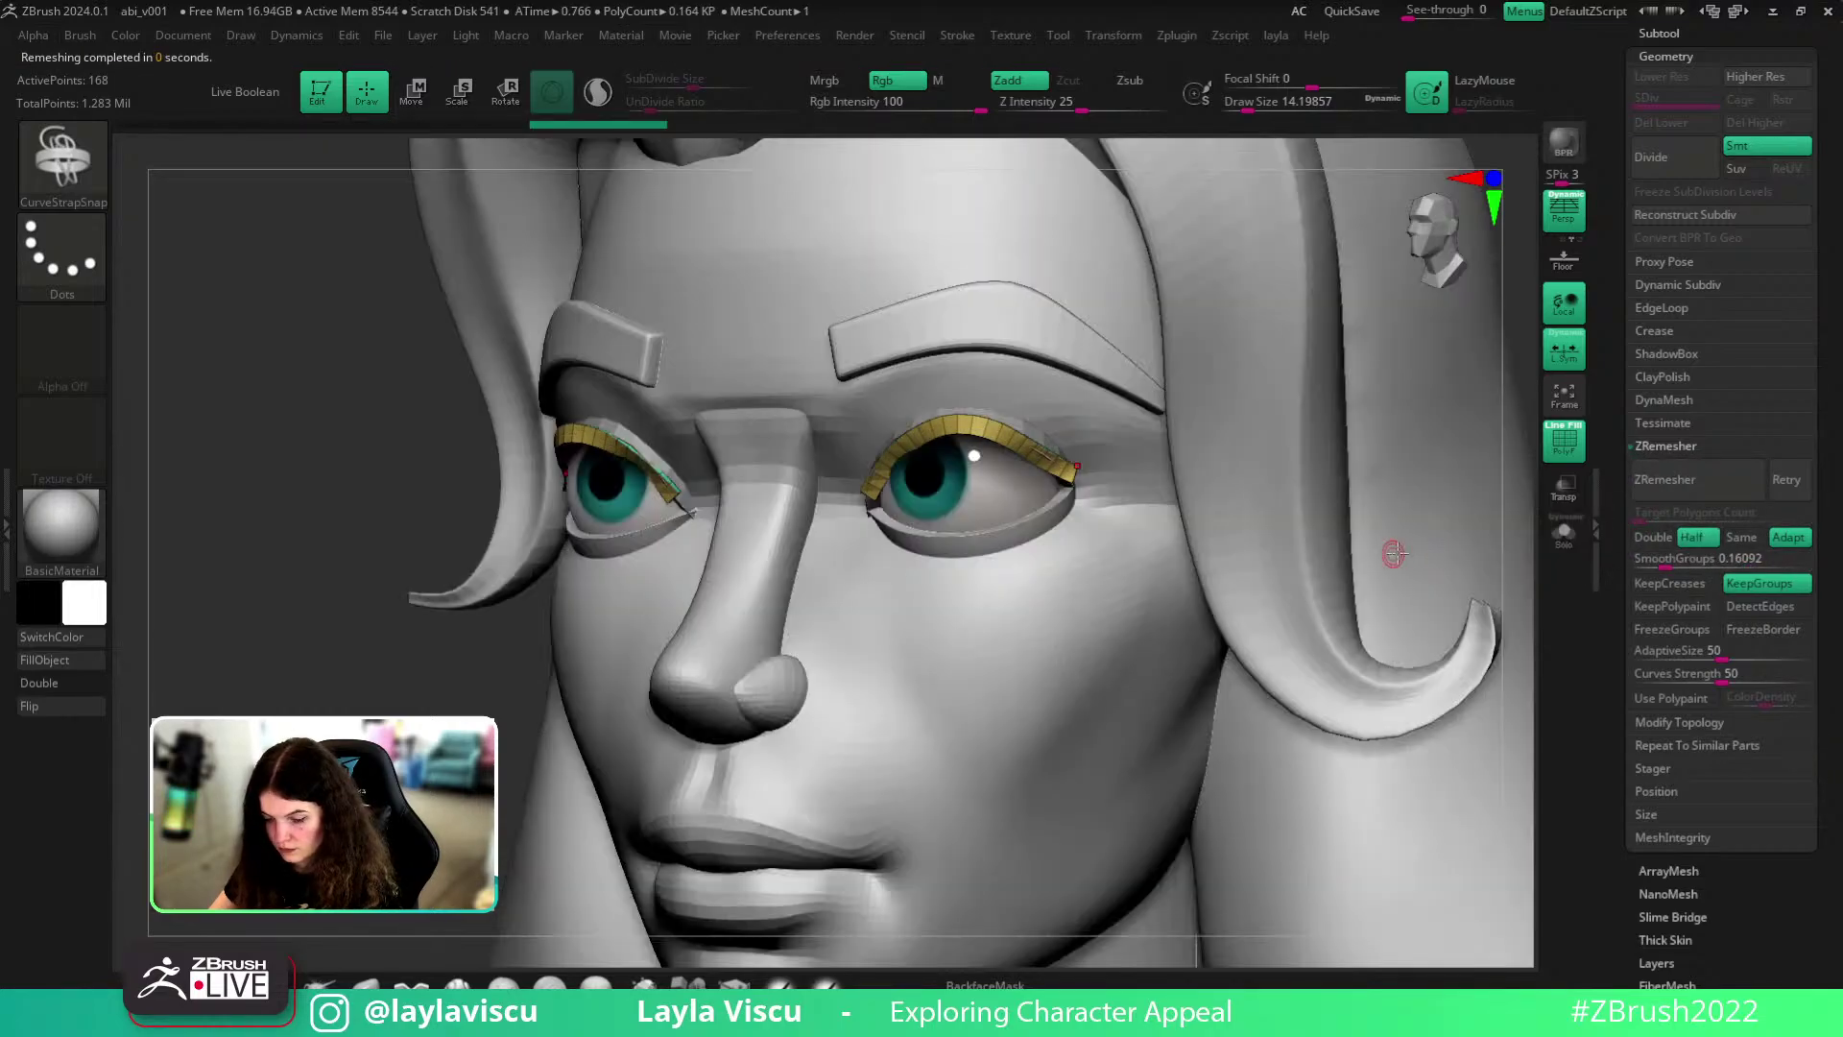
# - Isolate the lash straps, adjust their inner ends with the Move brush, and refit the straps around the eyes
pyautogui.moveTo(400, 690); pyautogui.dragTo(446, 672)
pyautogui.click(366, 985)
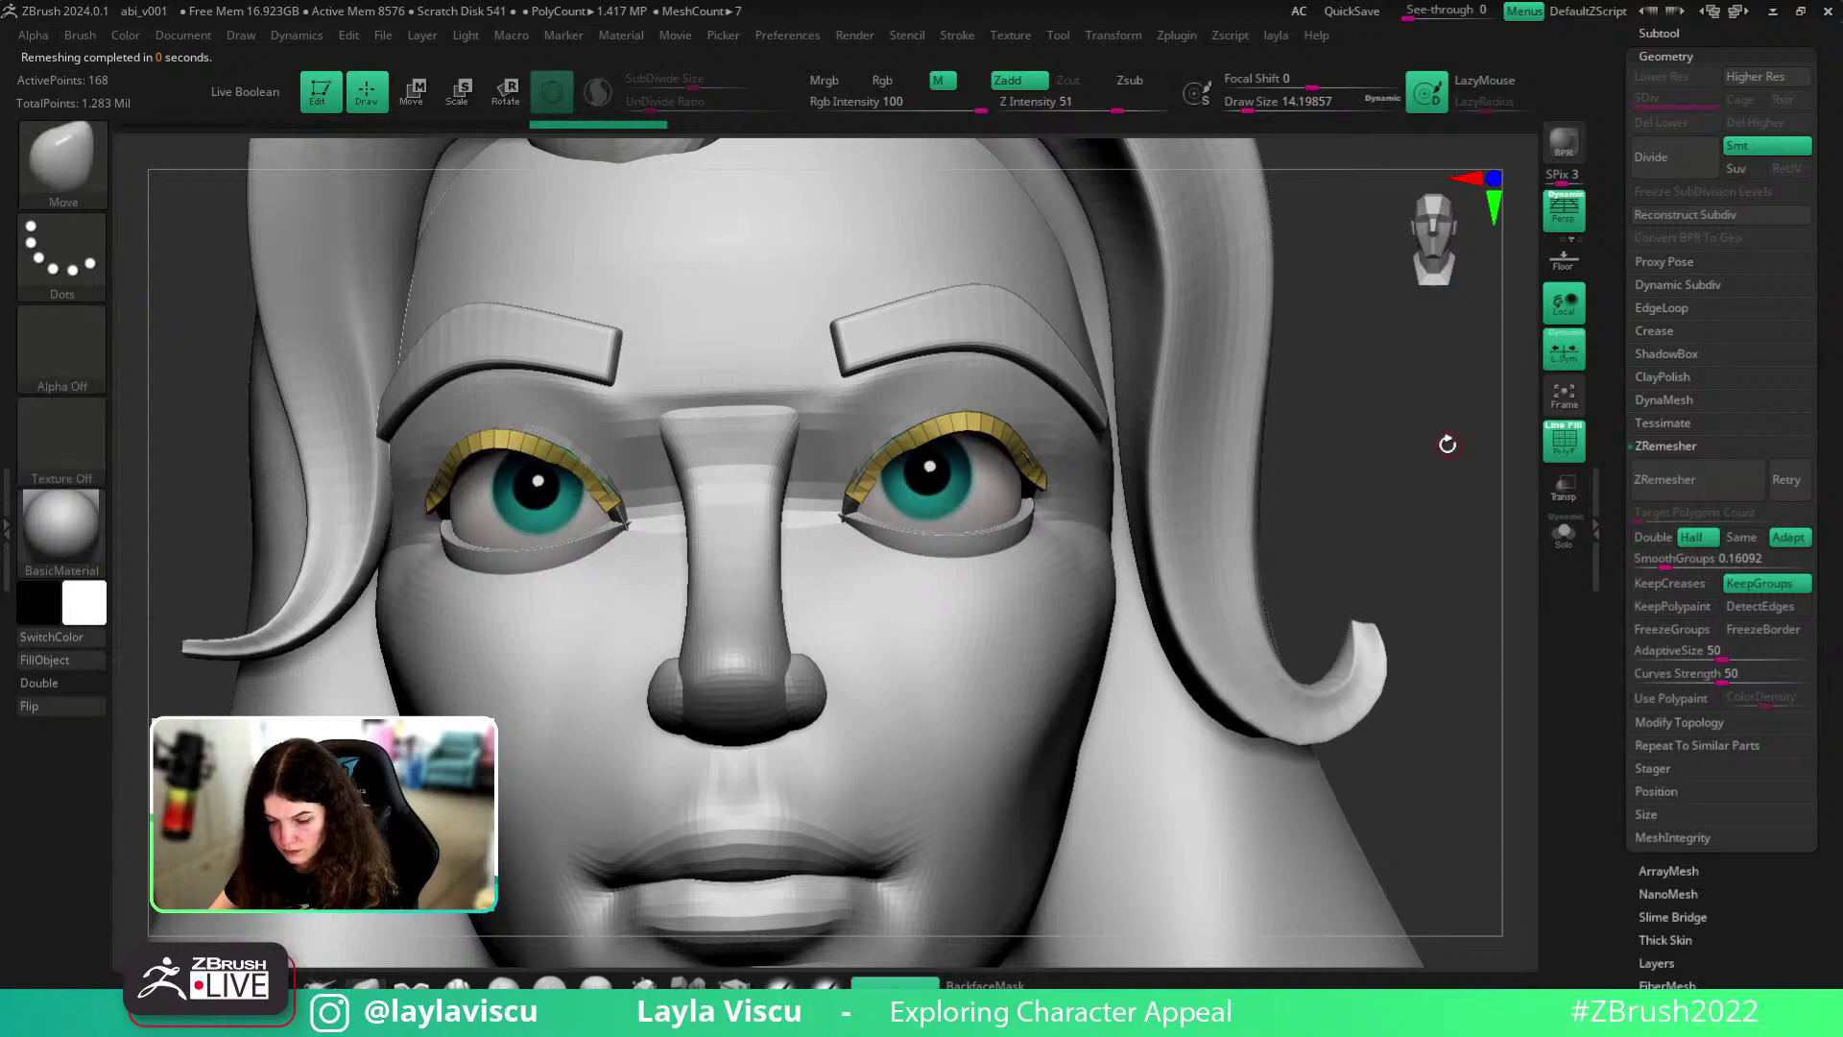
pyautogui.click(1562, 537)
pyautogui.moveTo(1037, 555)
pyautogui.mouseDown()
pyautogui.moveTo(1181, 585)
pyautogui.moveTo(1008, 555)
pyautogui.mouseUp()
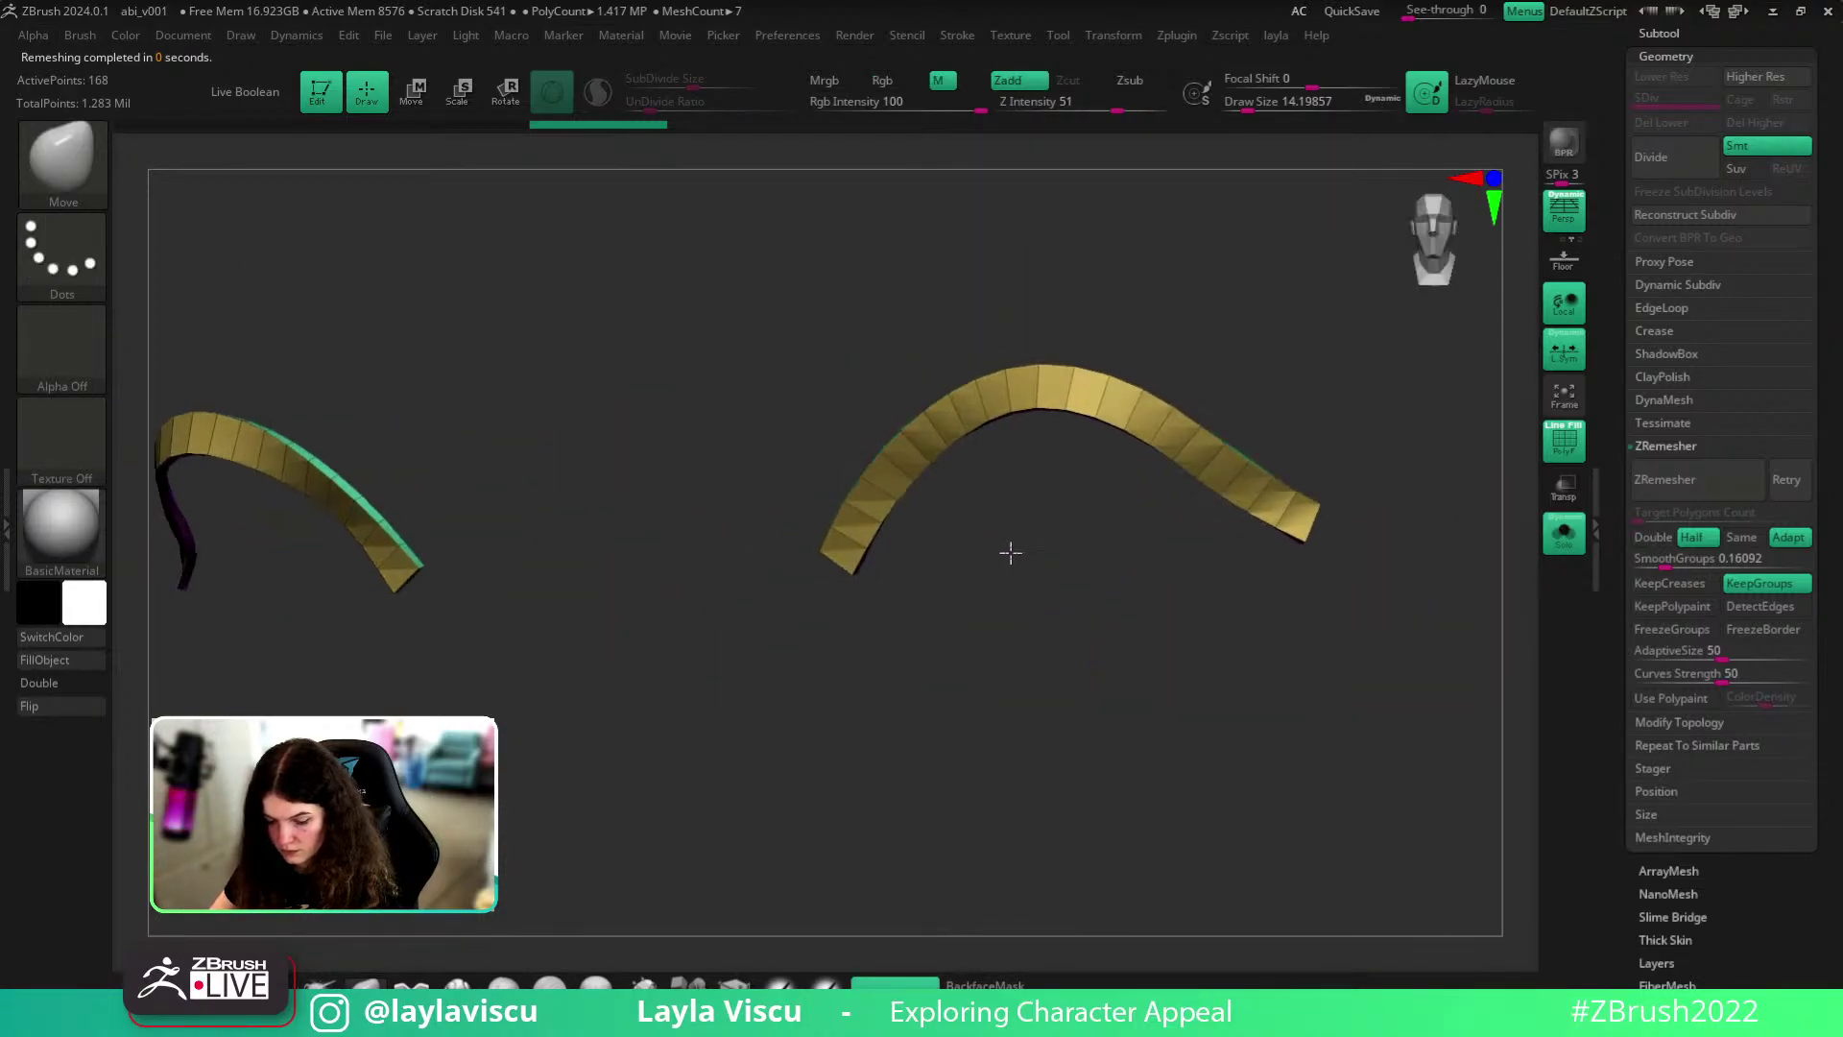
pyautogui.press('s')
pyautogui.moveTo(806, 573)
pyautogui.mouseDown()
pyautogui.moveTo(843, 555)
pyautogui.moveTo(809, 574)
pyautogui.mouseUp()
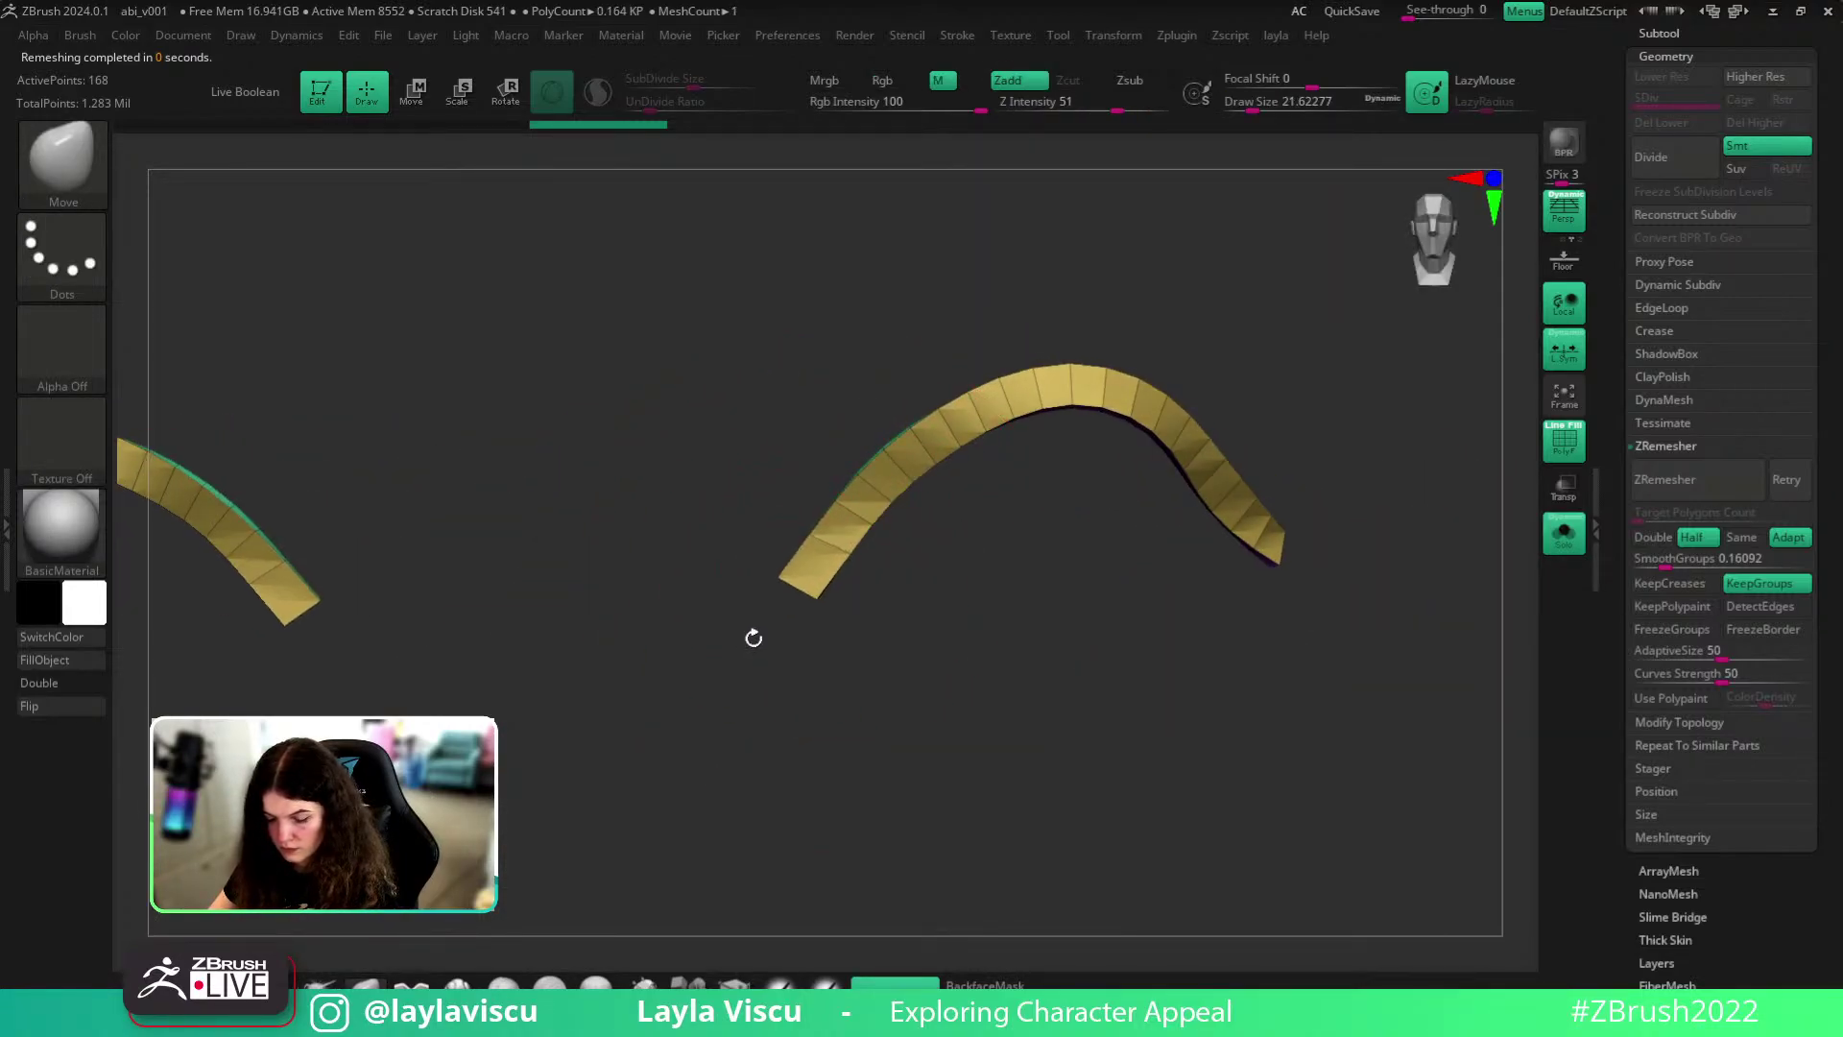
pyautogui.click(1568, 534)
pyautogui.press('s')
pyautogui.moveTo(1013, 498)
pyautogui.mouseDown()
pyautogui.moveTo(1031, 495)
pyautogui.moveTo(908, 470)
pyautogui.moveTo(981, 391)
pyautogui.mouseUp()
# - Fill the lash straps with black using Rgb mode and hide the polygroup wireframe
pyautogui.click(41, 603)
pyautogui.click(74, 659)
pyautogui.keyDown('ctrl'); pyautogui.moveTo(1137, 500); pyautogui.dragTo(1010, 574, button='right'); pyautogui.keyUp('ctrl')
pyautogui.hotkey('shift', 'f')
pyautogui.hotkey('ctrl', 'z')
pyautogui.click(887, 83)
pyautogui.click(57, 663)
pyautogui.click(85, 605)
# - Pull the outer ends of the black lashes outward into pointed wings with the Move brush
pyautogui.moveTo(151, 524); pyautogui.dragTo(59, 414)
pyautogui.moveTo(271, 354); pyautogui.dragTo(269, 432)
pyautogui.moveTo(1444, 502); pyautogui.dragTo(1113, 483, button='right')
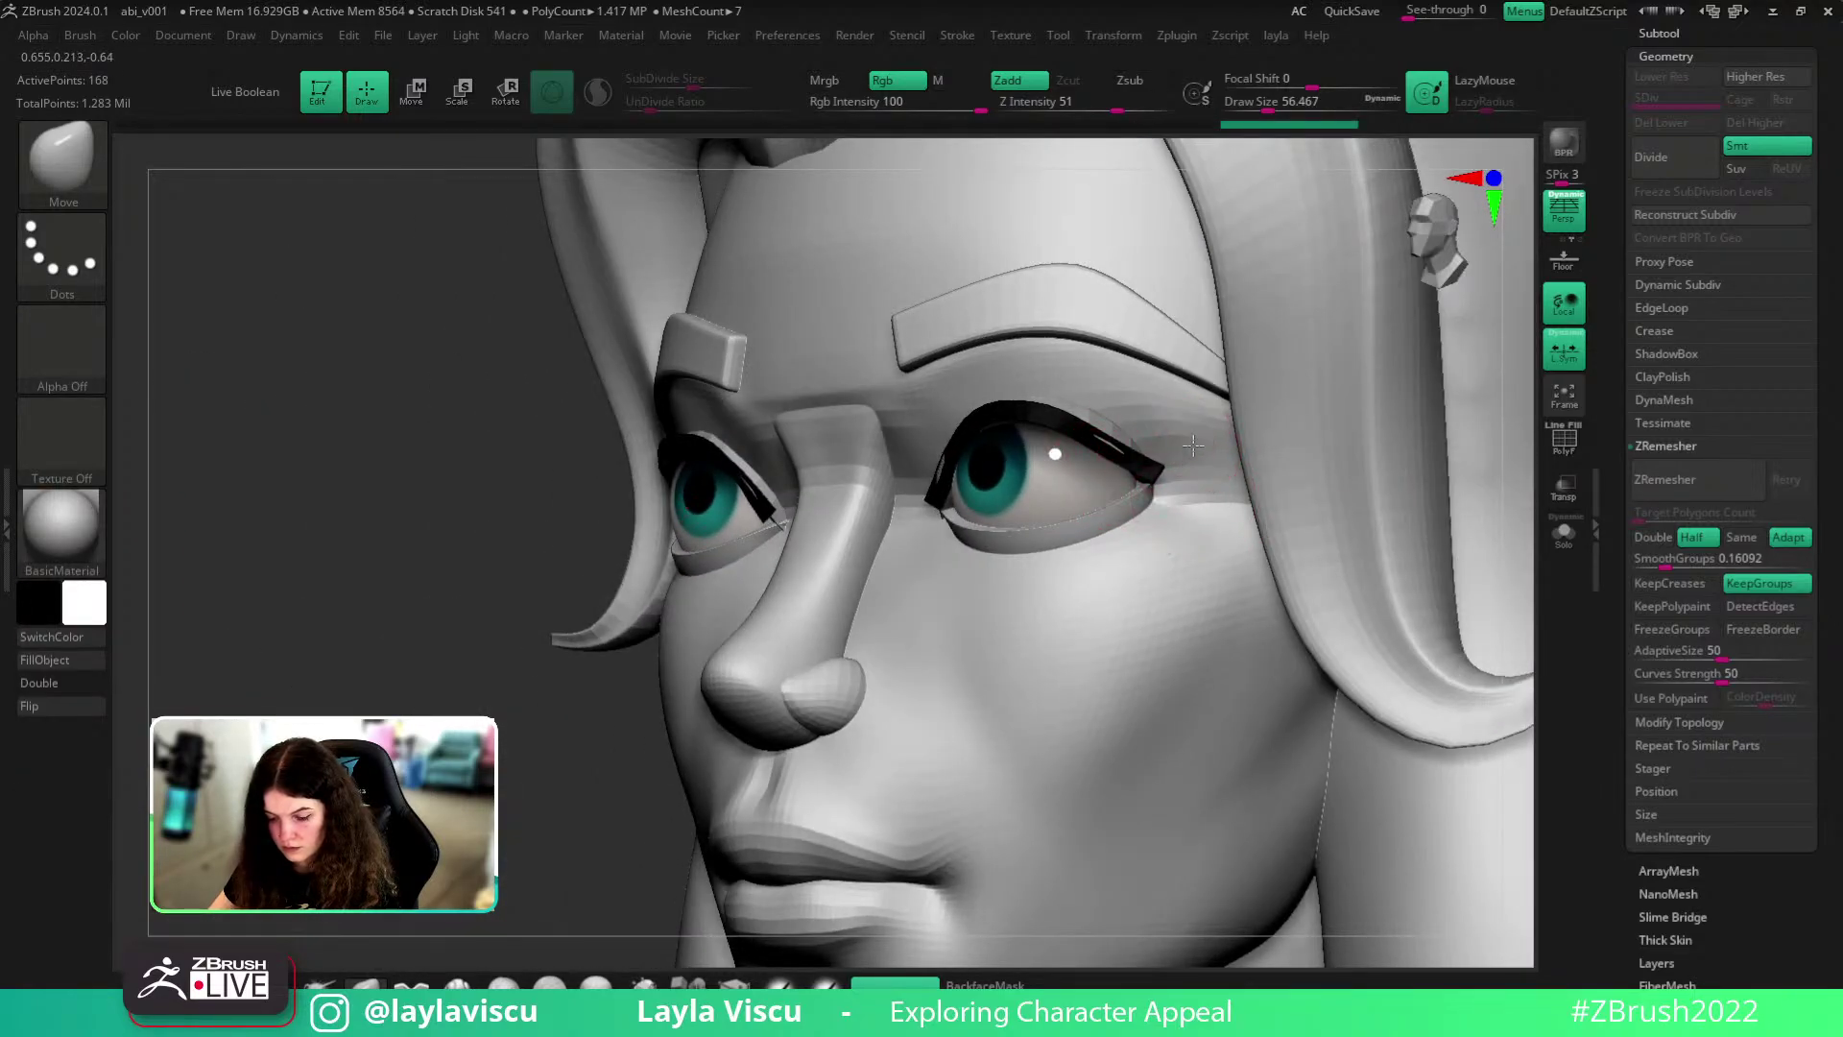
pyautogui.moveTo(1118, 451); pyautogui.dragTo(1112, 429)
pyautogui.keyDown('ctrl'); pyautogui.moveTo(1104, 437); pyautogui.dragTo(925, 537, button='right'); pyautogui.keyUp('ctrl')
pyautogui.keyDown('ctrl'); pyautogui.moveTo(1370, 422); pyautogui.dragTo(1375, 585, button='right'); pyautogui.keyUp('ctrl')
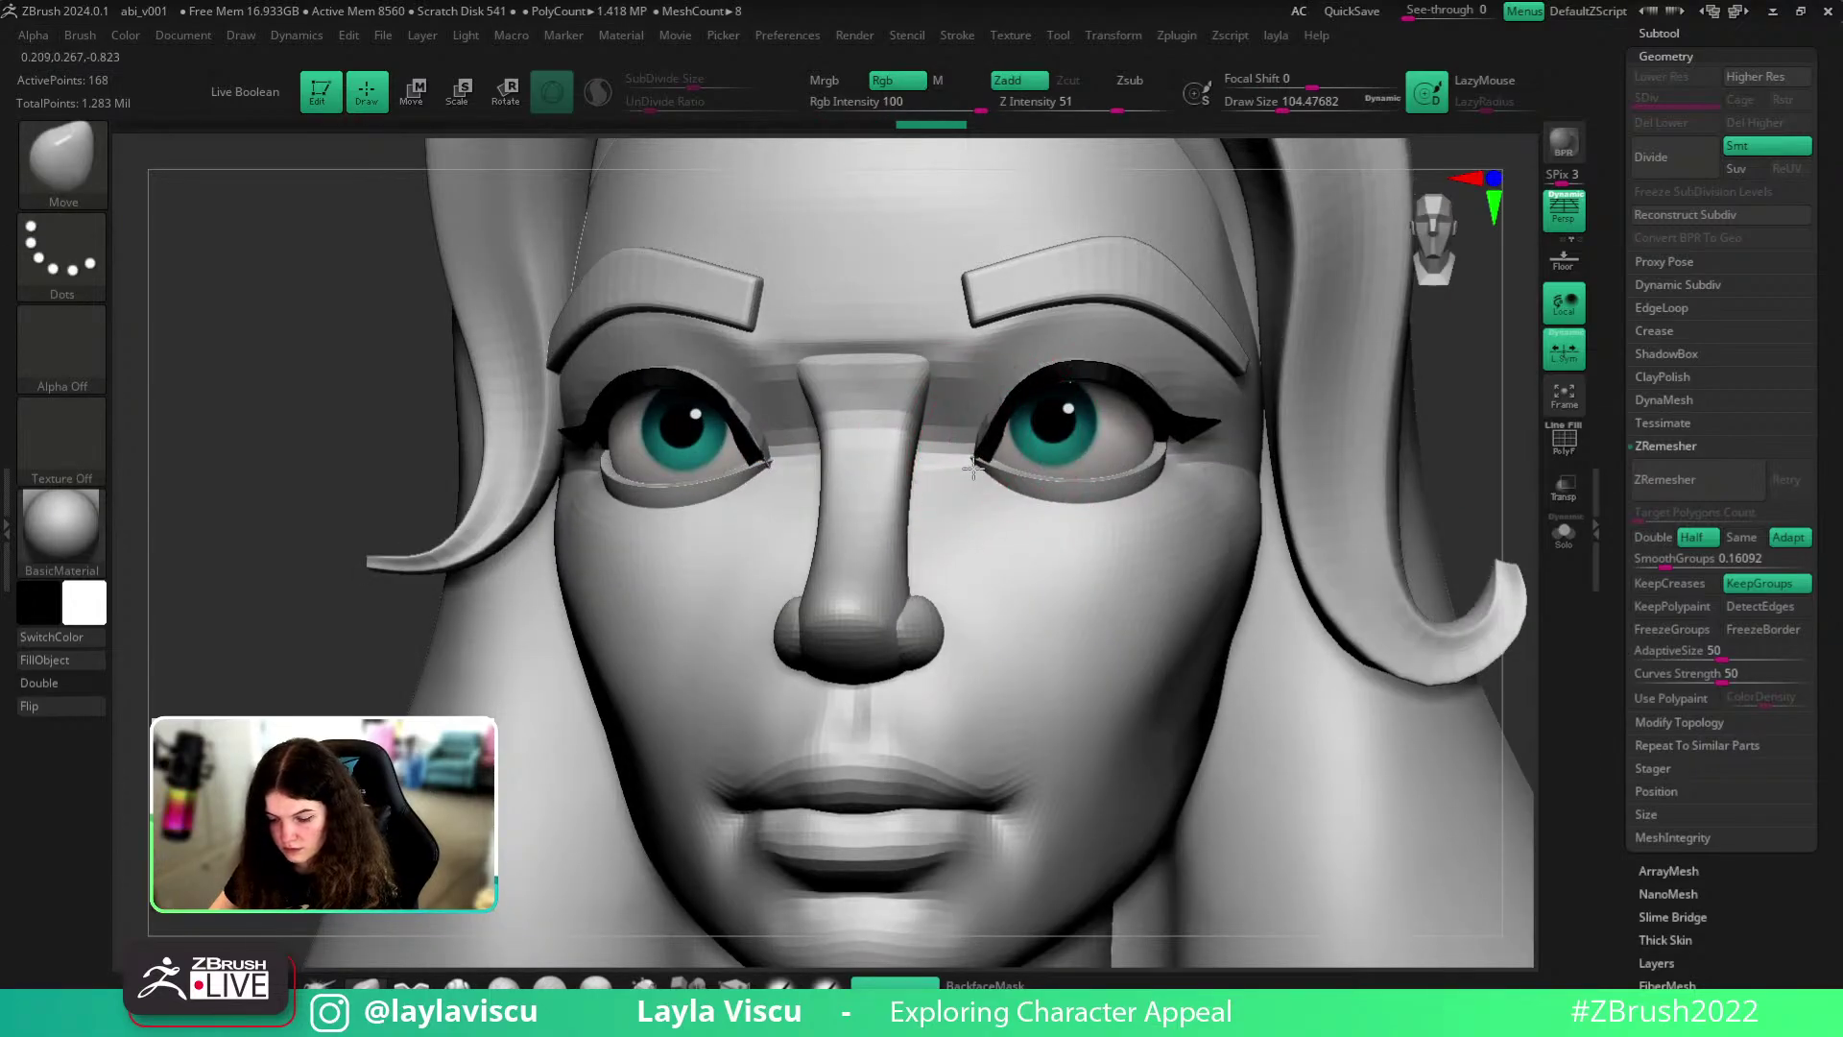
# - Refine the lashes' upper curve and inner corners with a smaller Move brush
pyautogui.press('[')
pyautogui.press('[')
pyautogui.press('[')
pyautogui.press('s')
pyautogui.moveTo(1014, 415); pyautogui.dragTo(1026, 419)
pyautogui.moveTo(1065, 442)
pyautogui.mouseDown(button='right')
pyautogui.moveTo(1514, 489)
pyautogui.moveTo(1392, 491)
pyautogui.mouseUp(button='right')
pyautogui.moveTo(1399, 461); pyautogui.dragTo(1078, 506)
pyautogui.press('s')
pyautogui.moveTo(992, 450); pyautogui.dragTo(986, 447)
pyautogui.moveTo(1300, 481); pyautogui.dragTo(1413, 487)
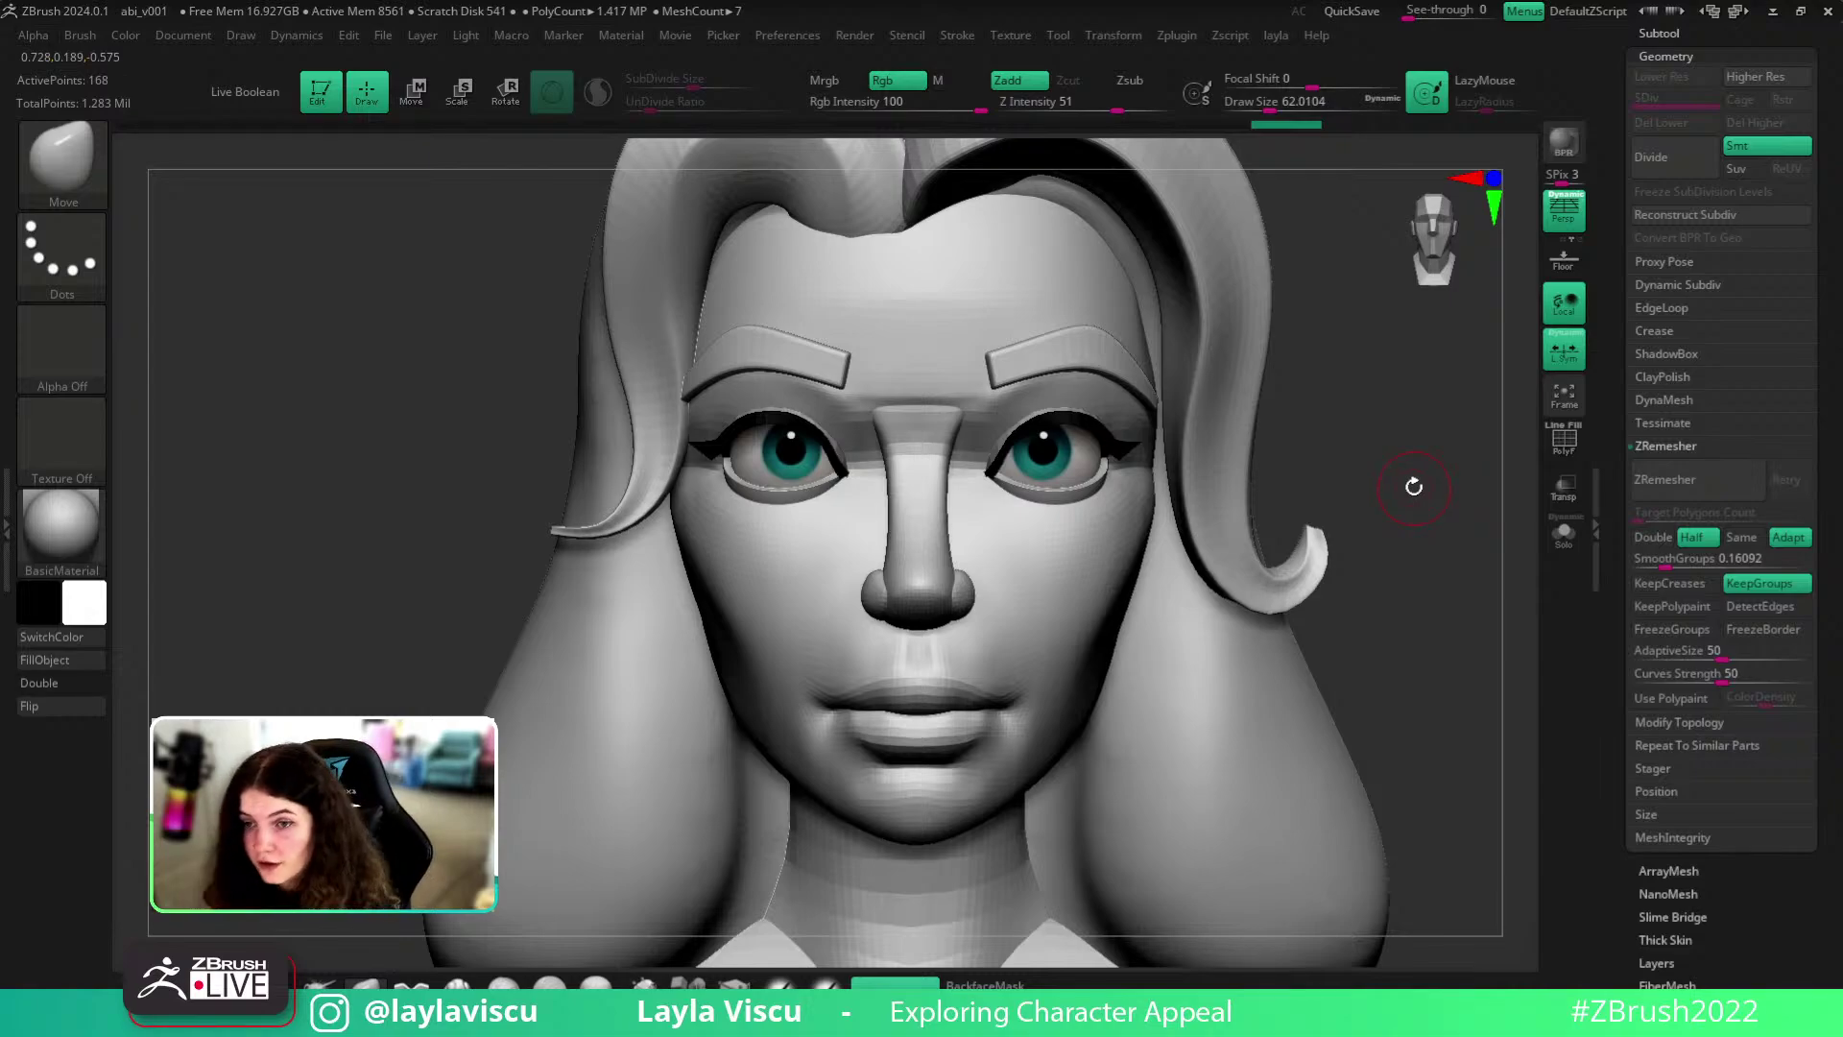
# - Isolate the lashes and reshape their inner section with the Move brush at a draw size of about 29
pyautogui.hotkey('shift', 'f')
pyautogui.hotkey('shift', 'f')
pyautogui.moveTo(1407, 374); pyautogui.dragTo(1472, 378)
pyautogui.click(1564, 534)
pyautogui.moveTo(1486, 568)
pyautogui.mouseDown()
pyautogui.moveTo(1044, 432)
pyautogui.moveTo(1049, 514)
pyautogui.moveTo(1049, 446)
pyautogui.mouseUp()
pyautogui.press('s')
pyautogui.click(988, 447)
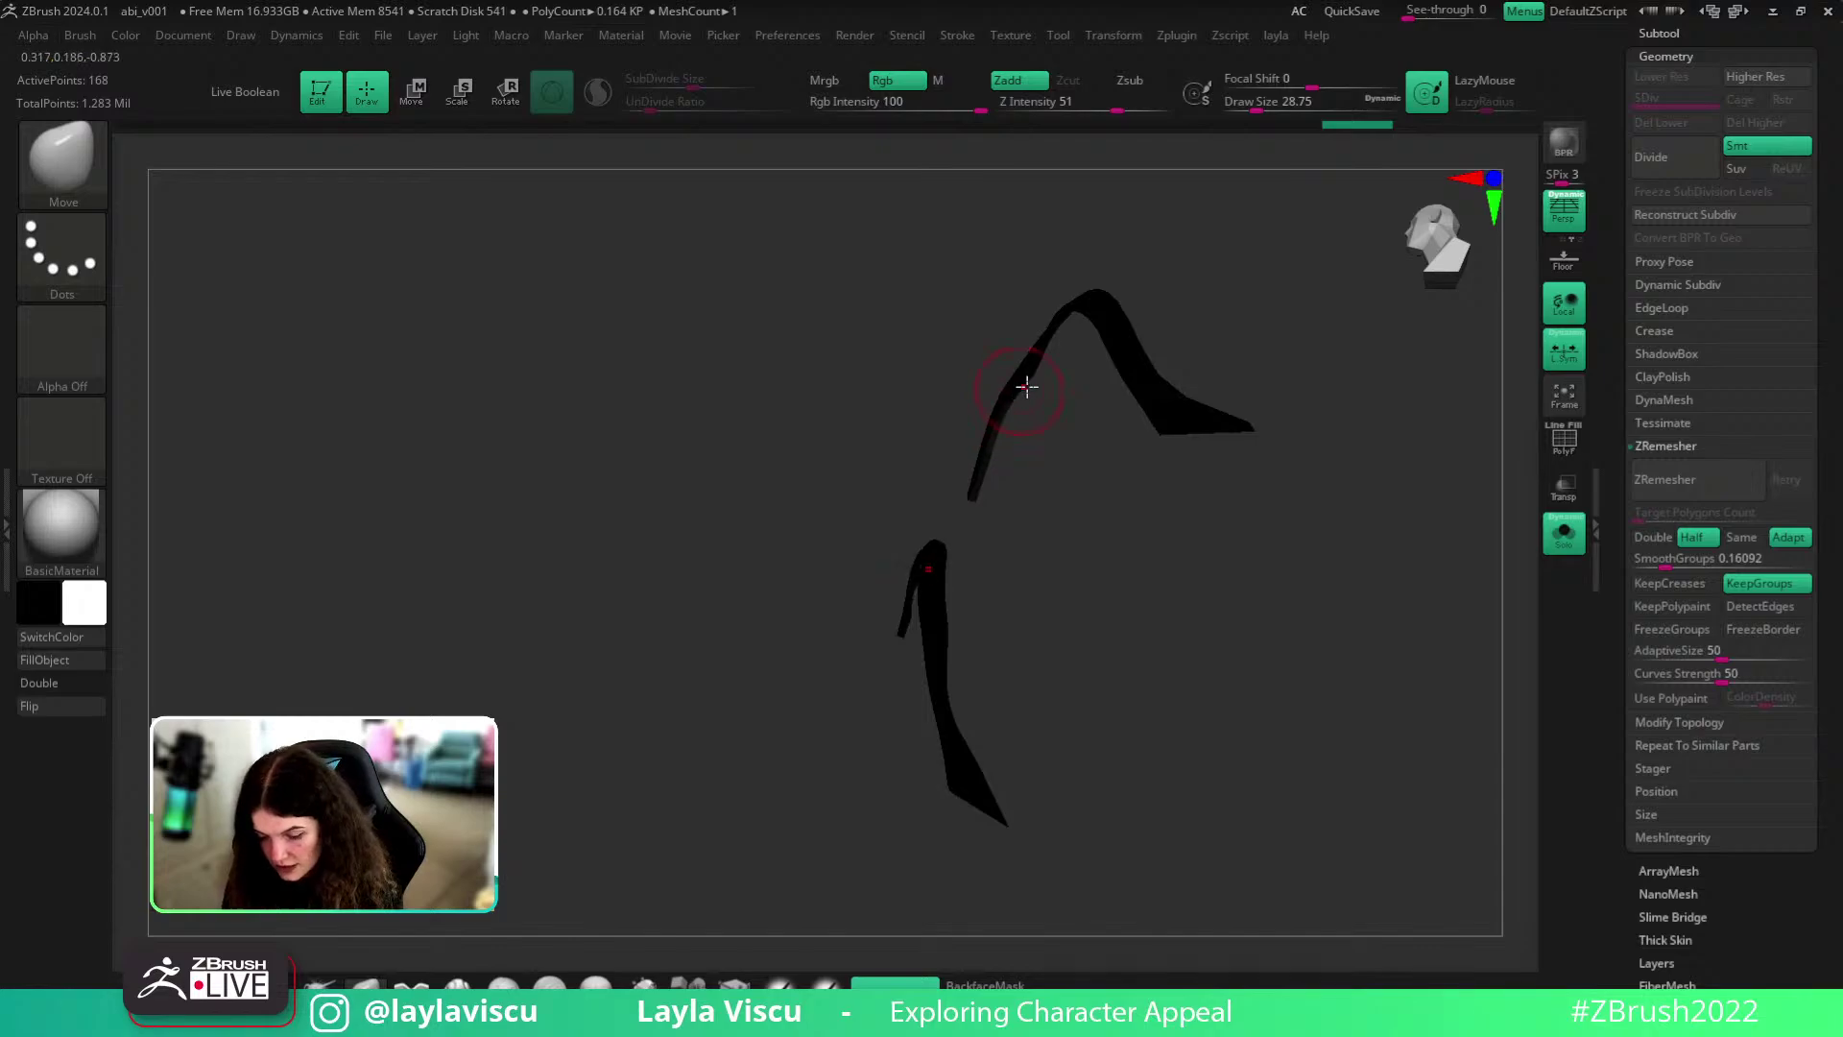
pyautogui.click(1564, 531)
pyautogui.moveTo(1377, 411); pyautogui.dragTo(1447, 502)
pyautogui.moveTo(1474, 428)
pyautogui.keyDown('alt'); pyautogui.mouseDown()
pyautogui.moveTo(1416, 544)
pyautogui.moveTo(1483, 536)
pyautogui.mouseUp(); pyautogui.keyUp('alt')
pyautogui.press('s')
pyautogui.click(1432, 535)
pyautogui.moveTo(1248, 540)
pyautogui.keyDown('ctrl'); pyautogui.mouseDown(button='right')
pyautogui.moveTo(1191, 589)
pyautogui.moveTo(1131, 473)
pyautogui.mouseUp(button='right'); pyautogui.keyUp('ctrl')
pyautogui.moveTo(1377, 567); pyautogui.dragTo(1477, 555)
pyautogui.press('b')
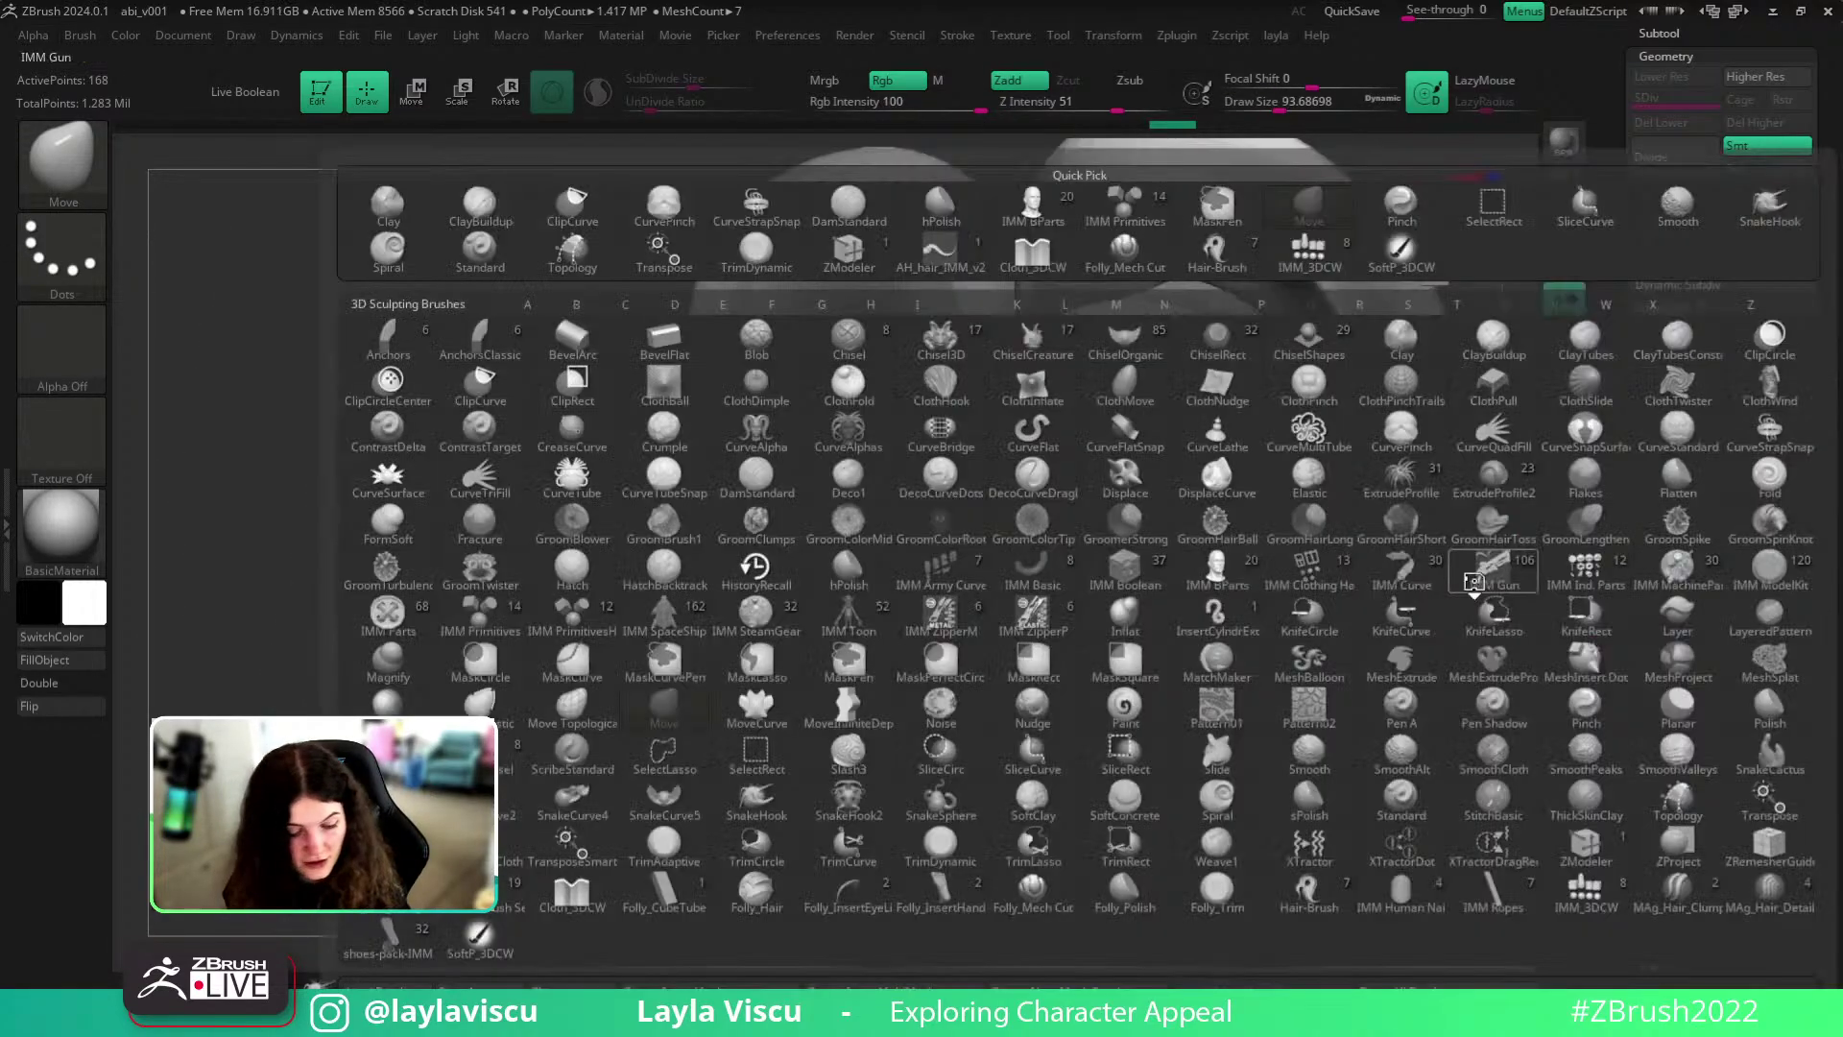
pyautogui.press('p')
pyautogui.press('i')
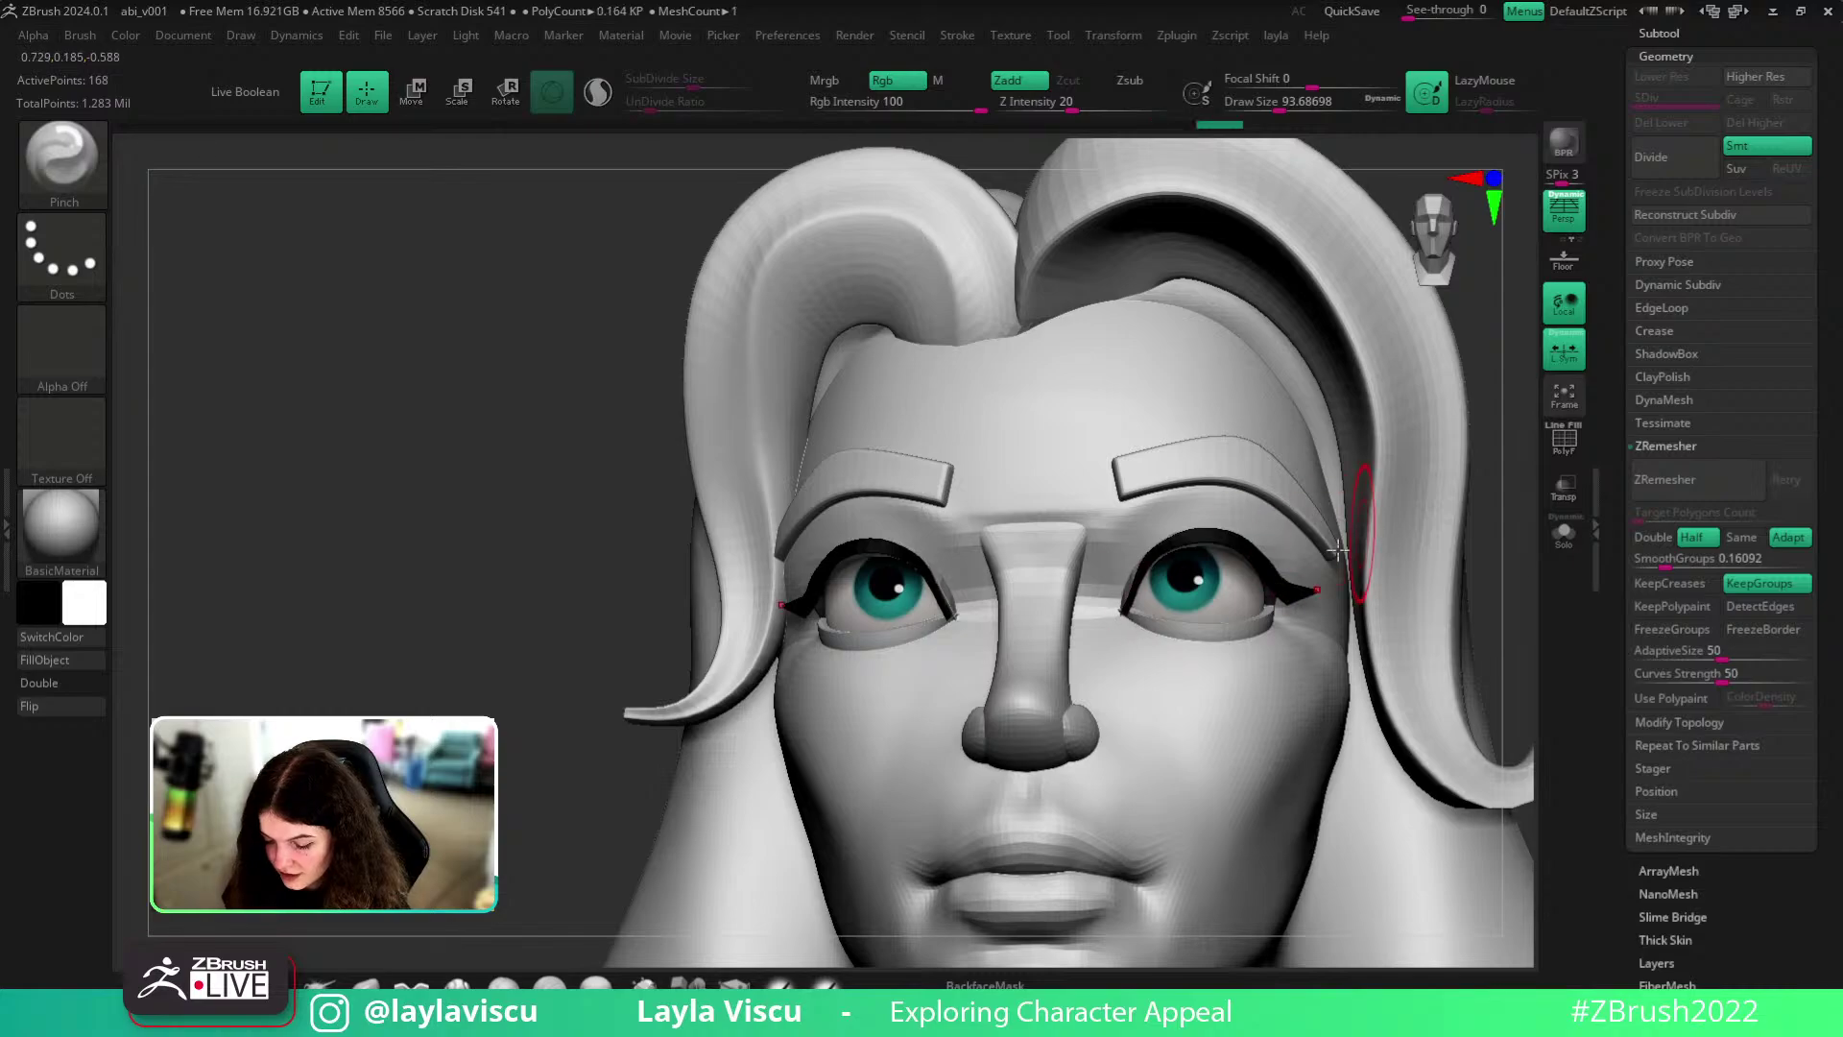
pyautogui.click(412, 984)
pyautogui.moveTo(550, 814); pyautogui.dragTo(629, 771)
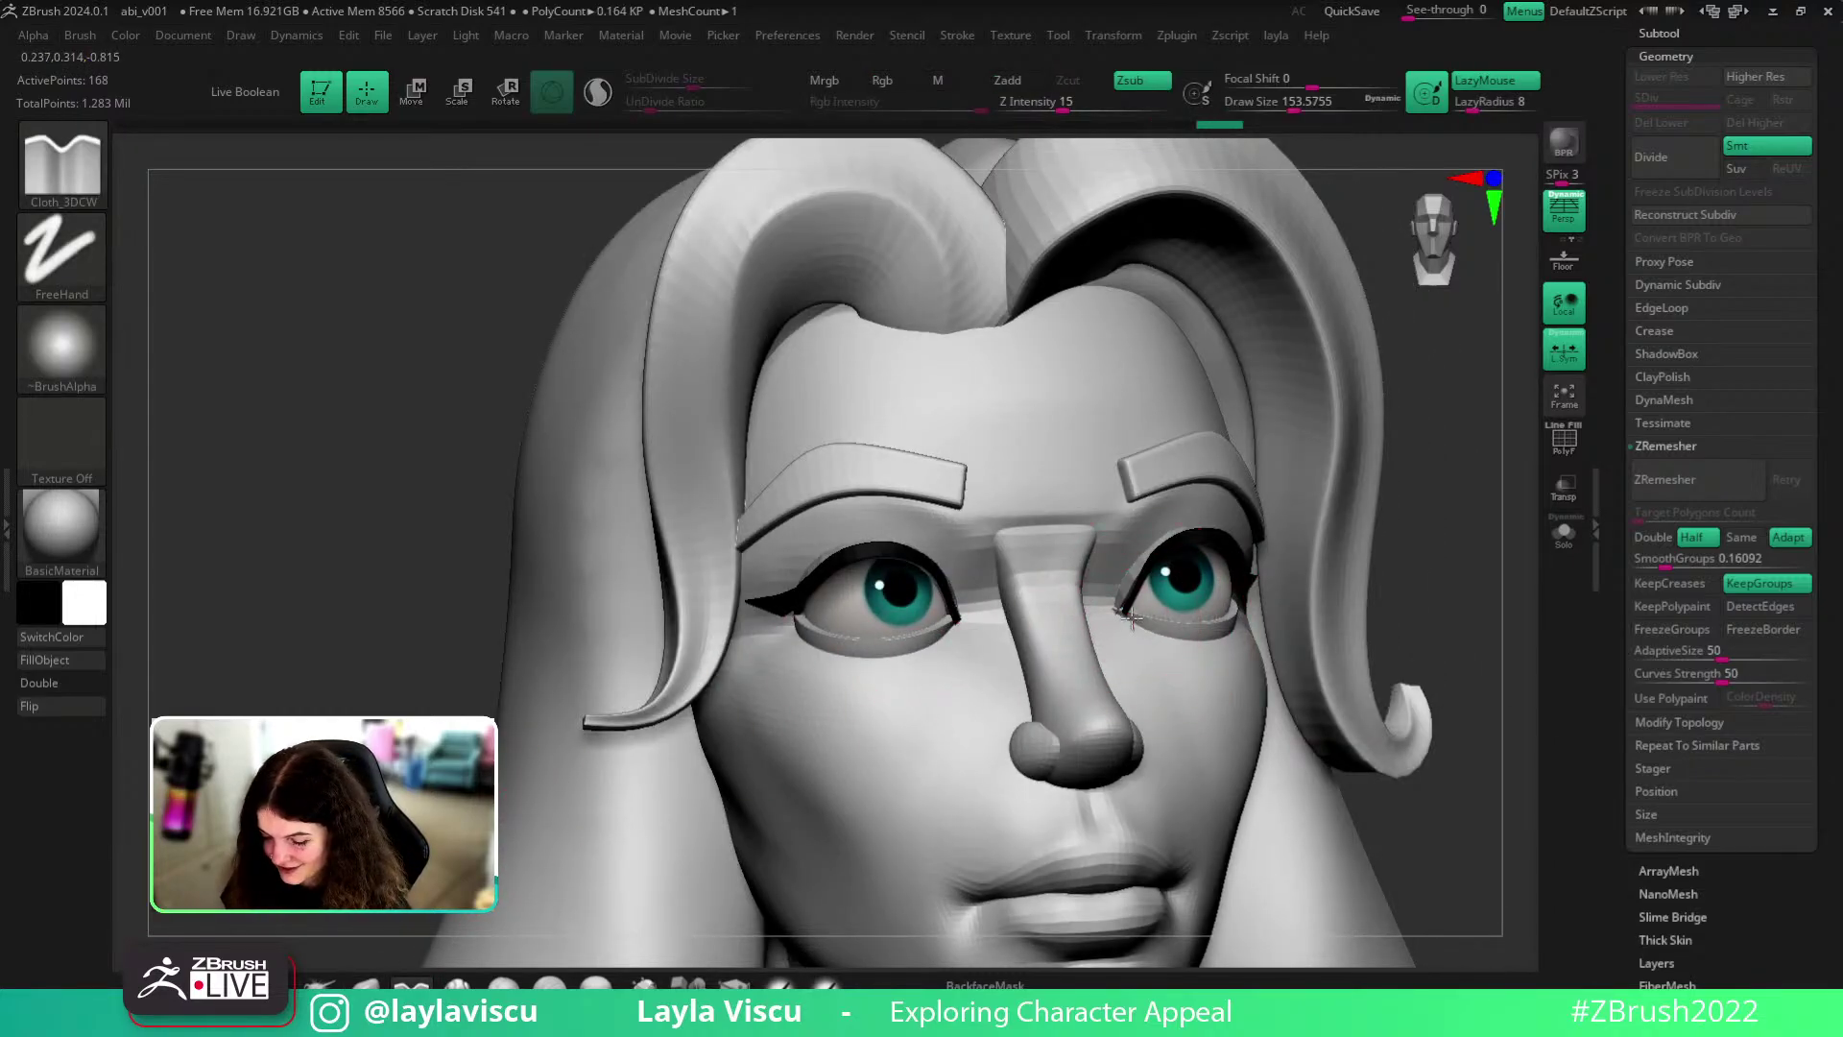
pyautogui.press('b')
pyautogui.press('m')
pyautogui.press('v')
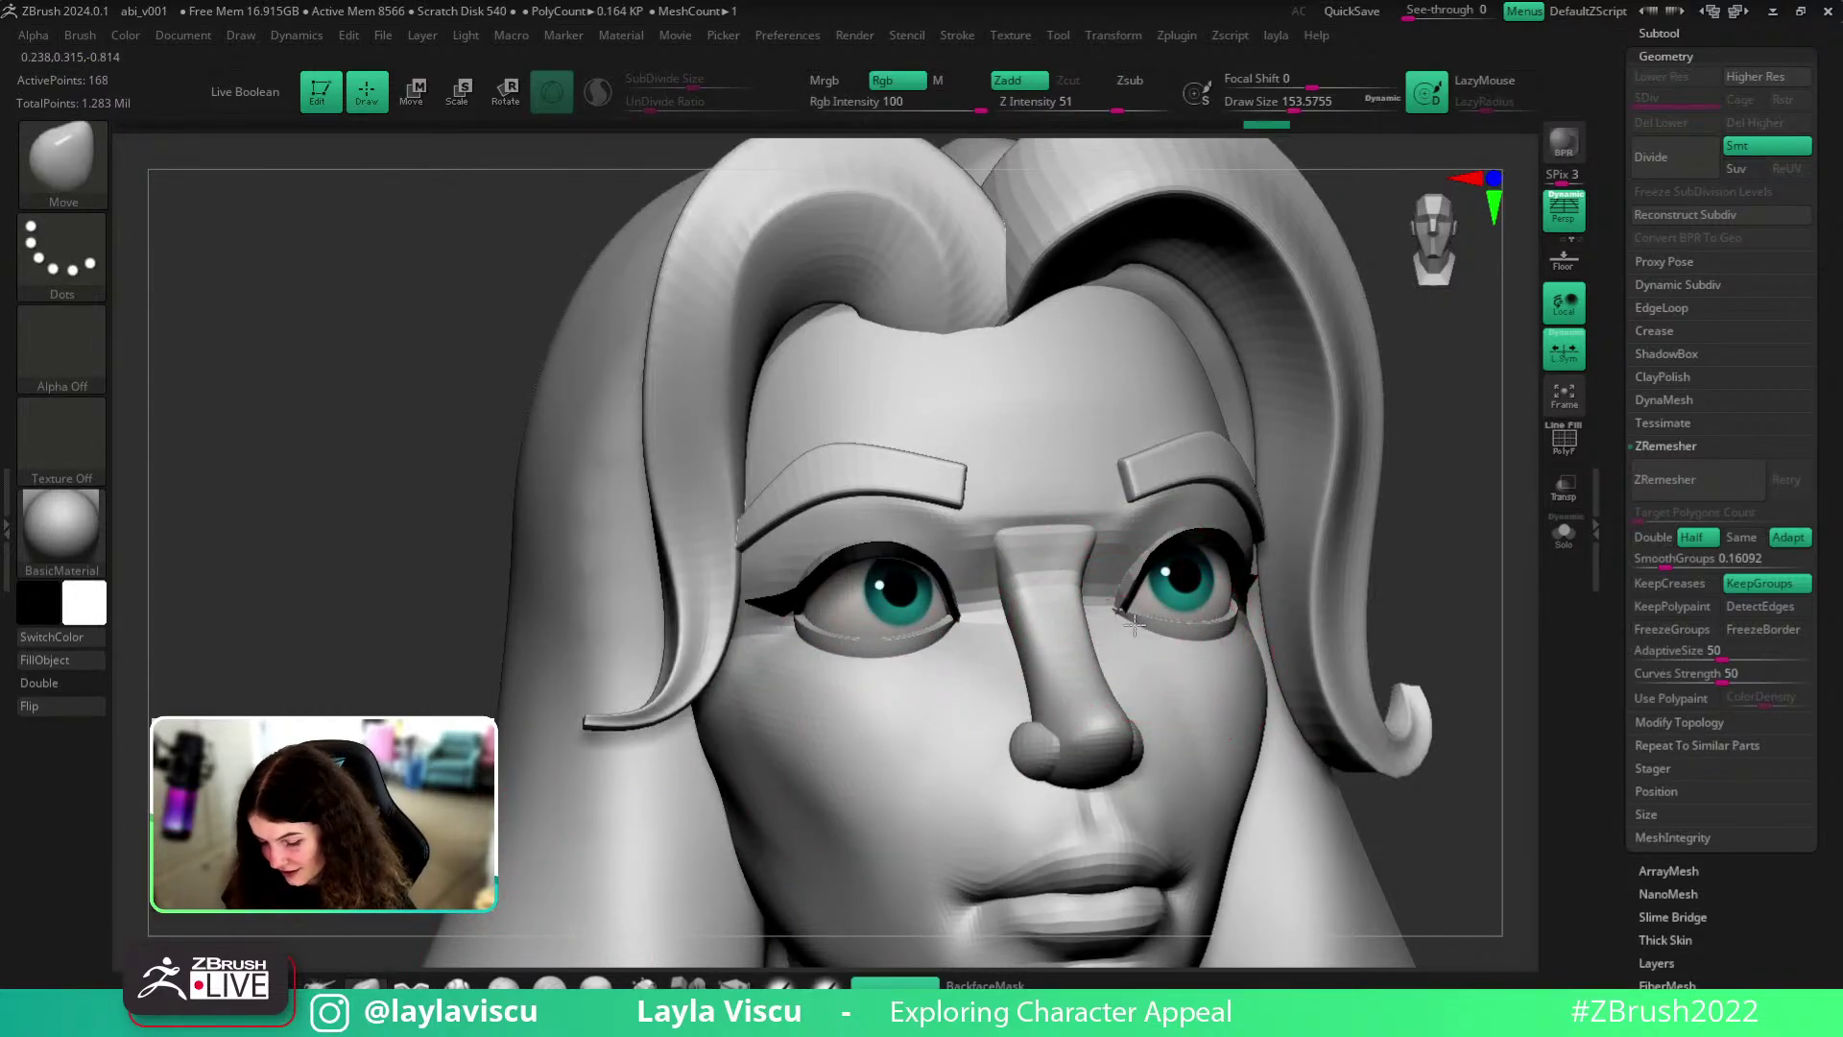
# - Refine the lash wings where they meet the outer eyelid corners with the Move brush, working from several angles
pyautogui.moveTo(1515, 582); pyautogui.dragTo(1211, 529)
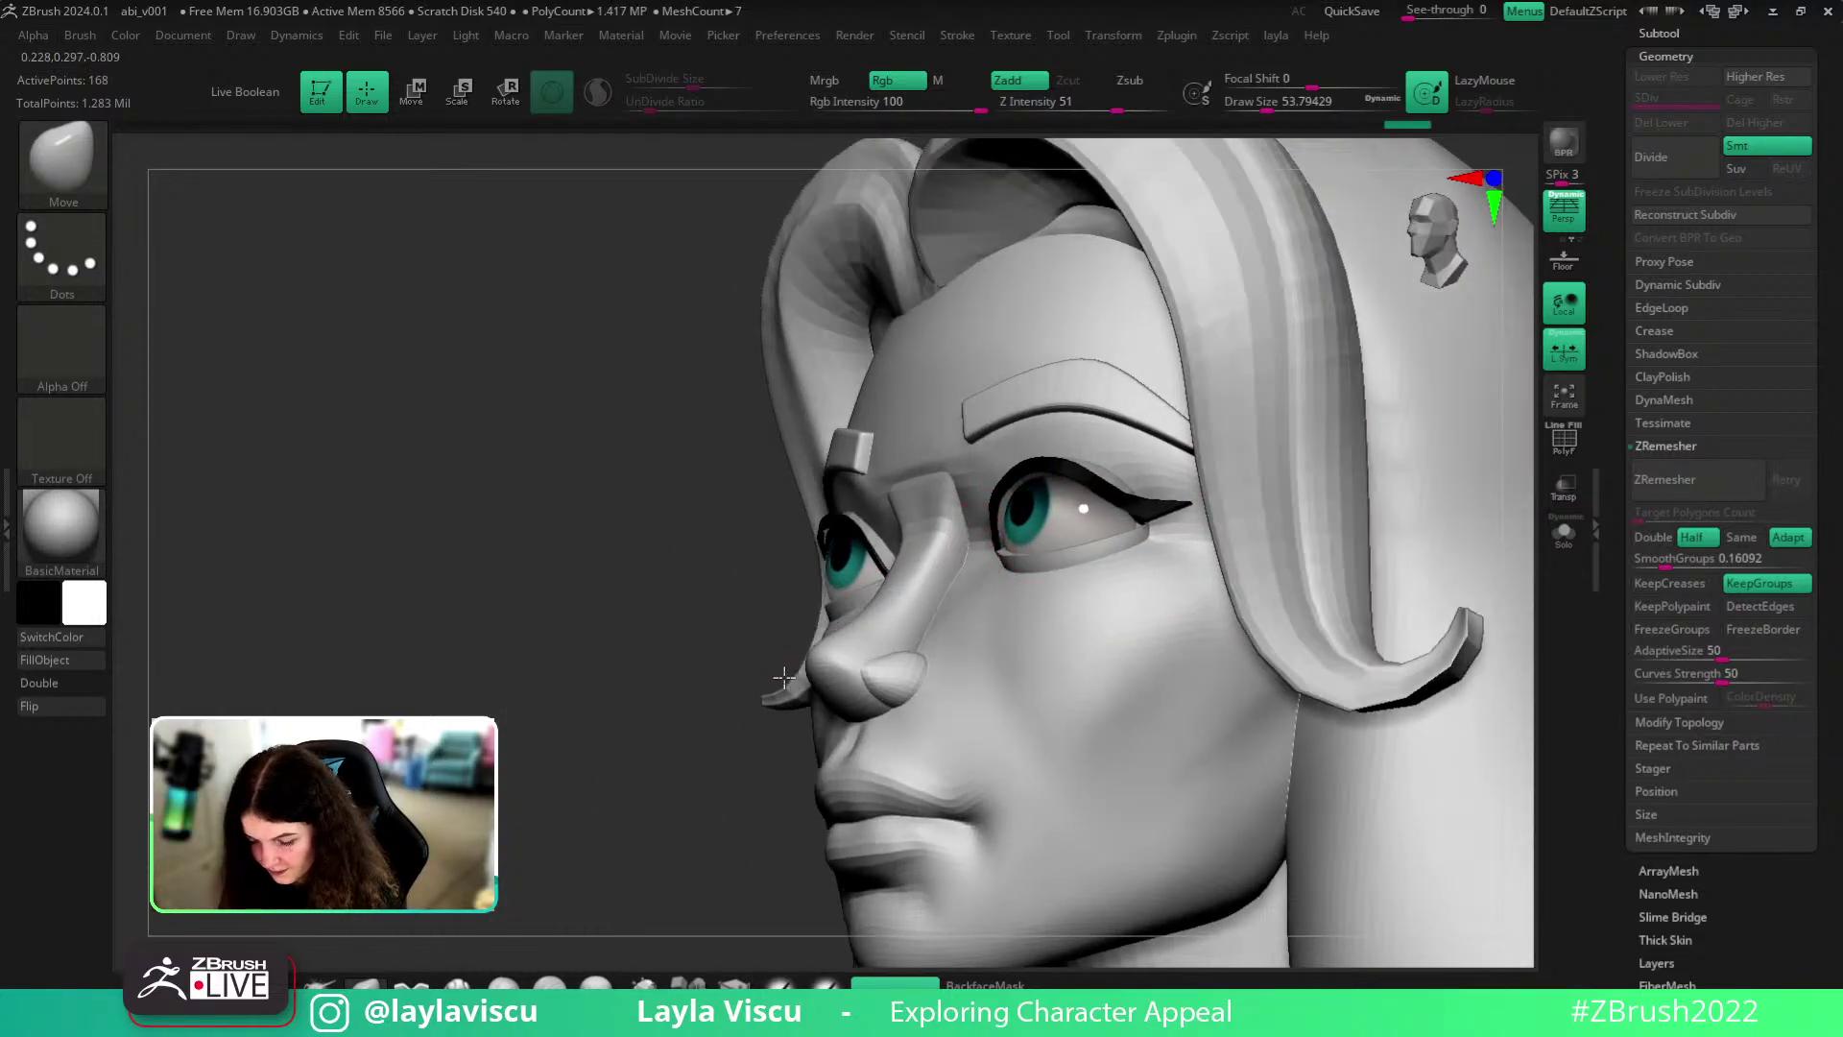
pyautogui.moveTo(774, 675); pyautogui.dragTo(969, 653)
pyautogui.keyDown('shift'); pyautogui.moveTo(1453, 535); pyautogui.dragTo(1456, 559); pyautogui.keyUp('shift')
pyautogui.keyDown('ctrl'); pyautogui.moveTo(1456, 559); pyautogui.dragTo(1329, 469, button='right'); pyautogui.keyUp('ctrl')
pyautogui.moveTo(1329, 469); pyautogui.dragTo(1139, 608)
pyautogui.keyDown('ctrl'); pyautogui.moveTo(1141, 607); pyautogui.dragTo(1207, 492, button='right'); pyautogui.keyUp('ctrl')
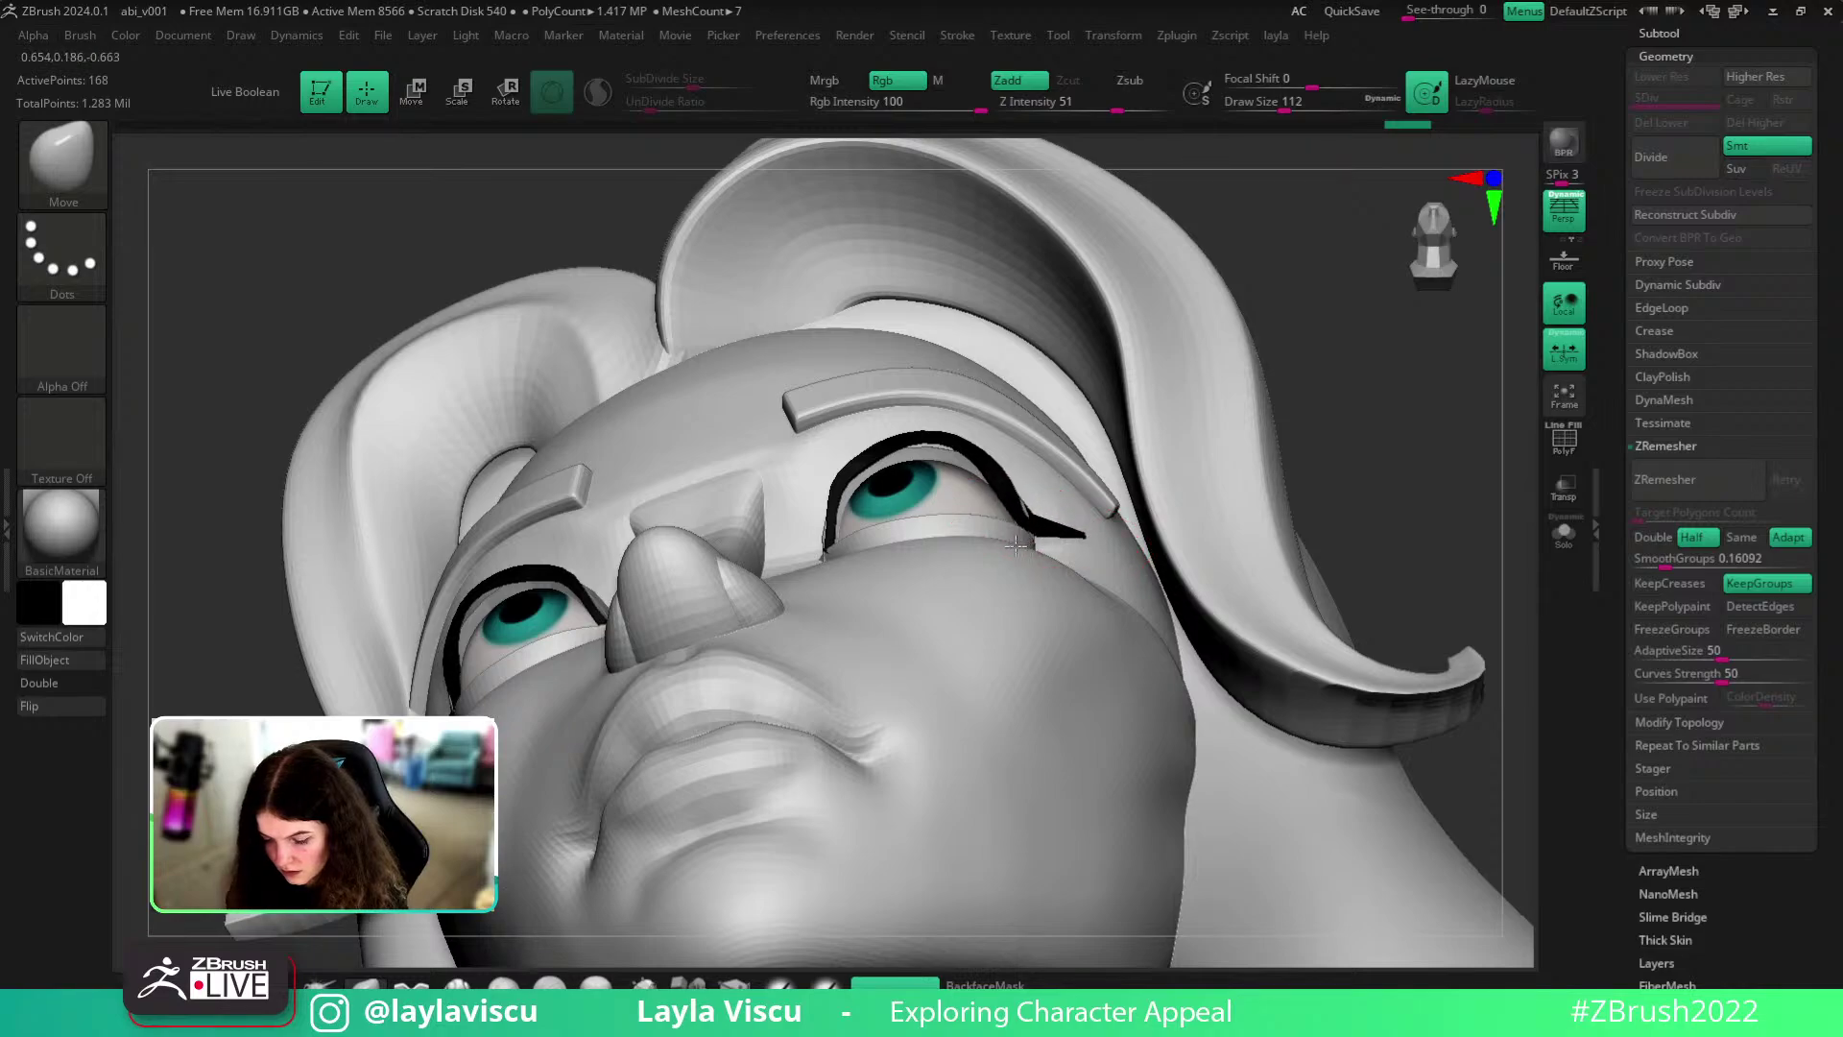
pyautogui.moveTo(1016, 544); pyautogui.dragTo(1295, 470, button='right')
pyautogui.moveTo(988, 393); pyautogui.dragTo(1267, 447, button='right')
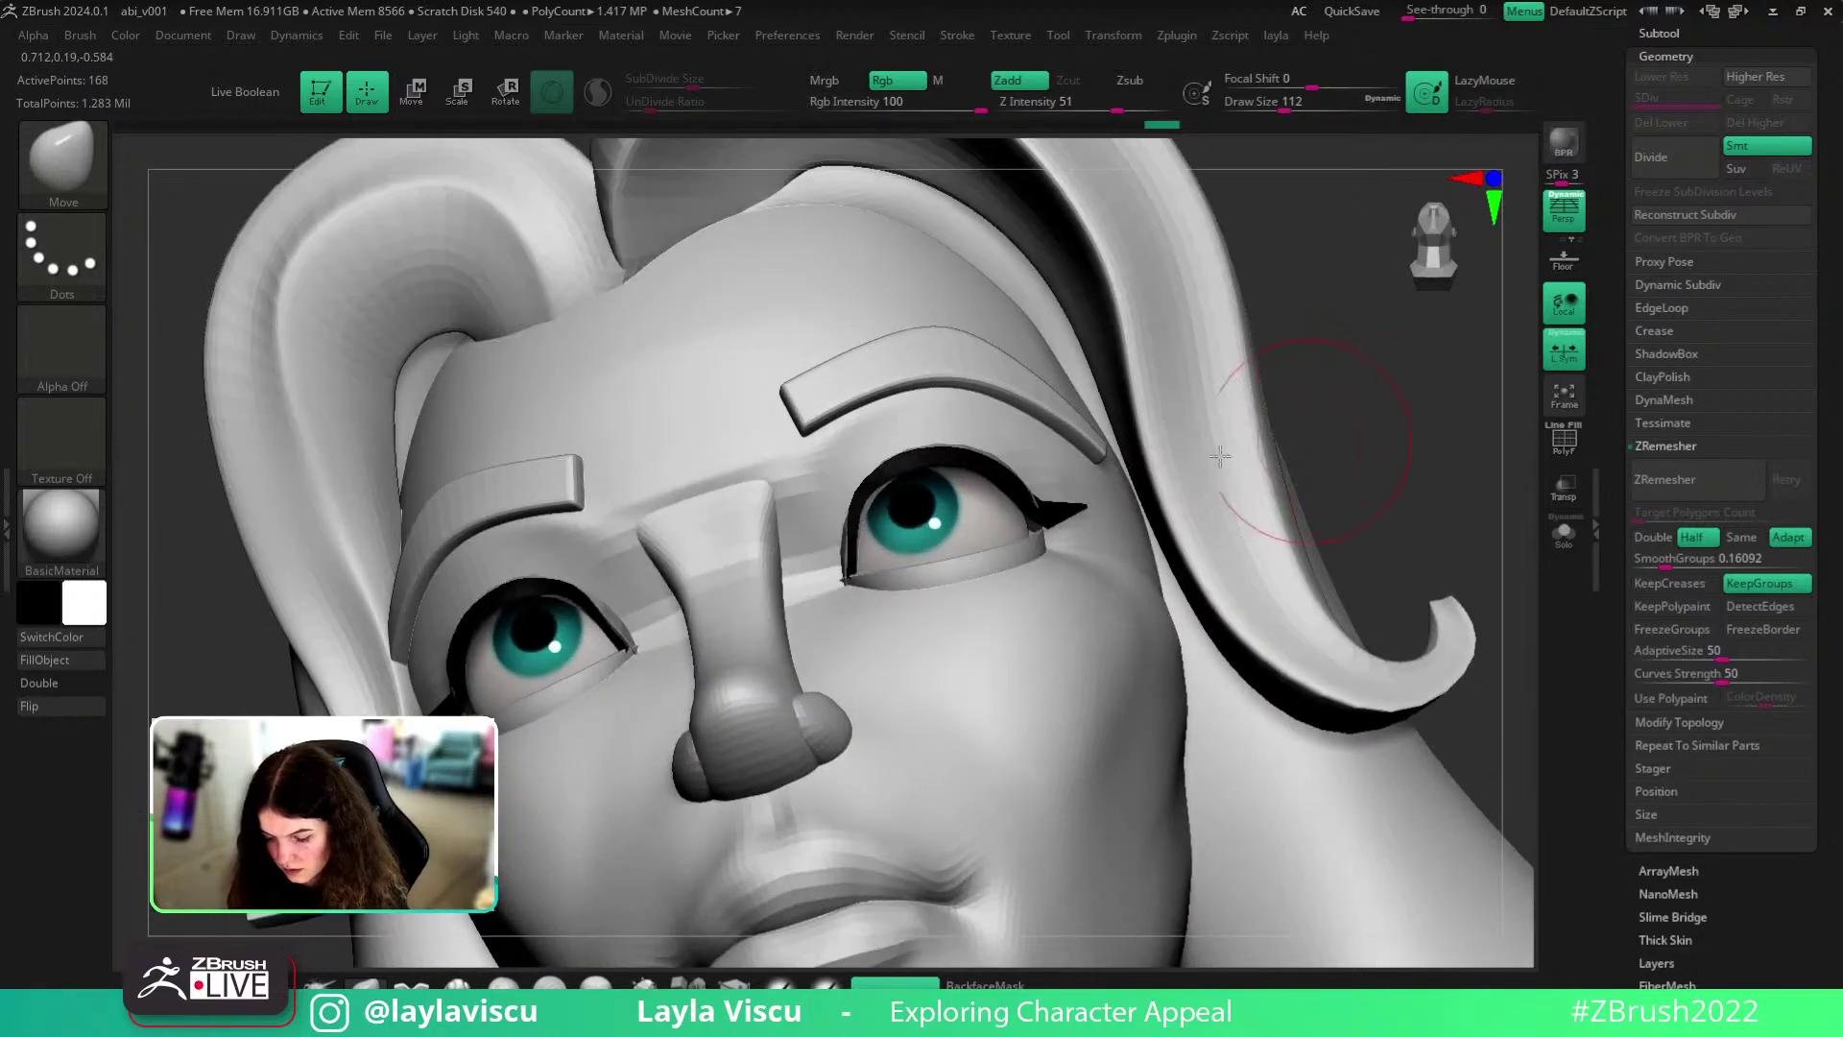
pyautogui.moveTo(1046, 500)
pyautogui.mouseDown(button='right')
pyautogui.moveTo(1345, 441)
pyautogui.moveTo(1378, 637)
pyautogui.moveTo(1377, 599)
pyautogui.moveTo(1373, 614)
pyautogui.moveTo(1053, 519)
pyautogui.mouseUp(button='right')
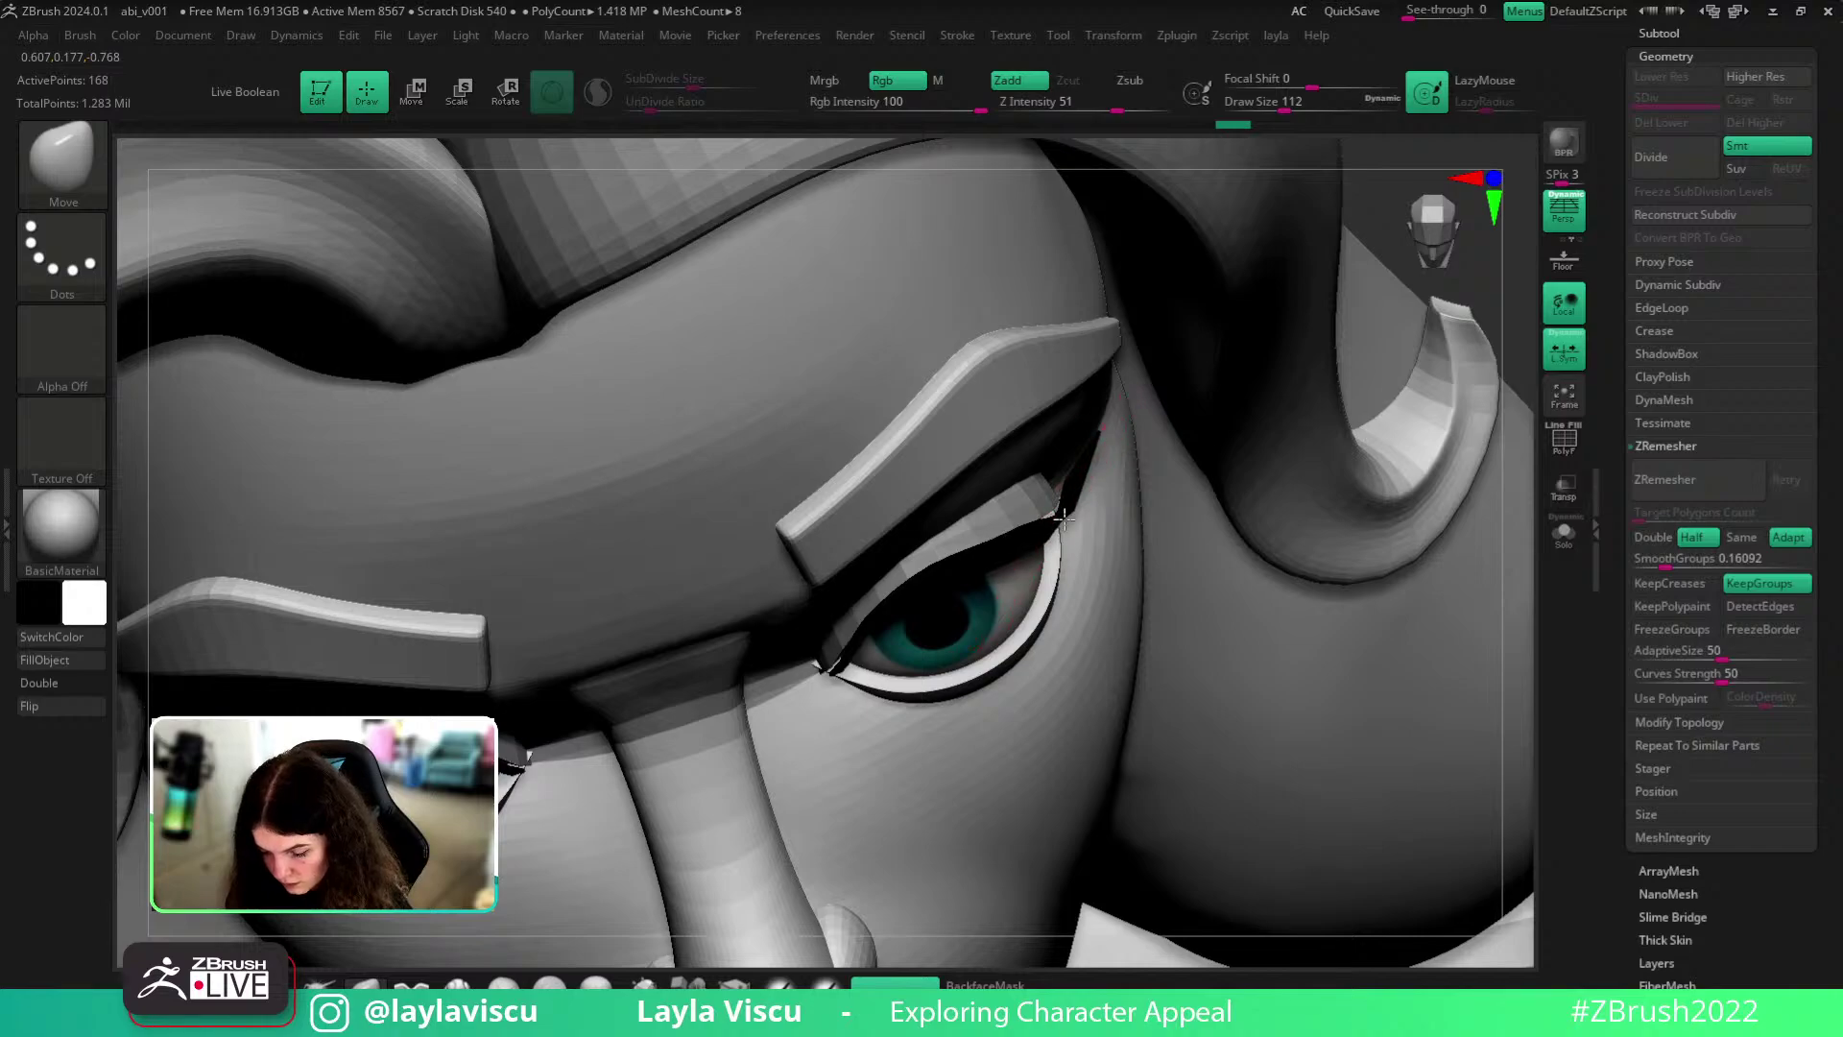
pyautogui.press('s')
pyautogui.moveTo(1056, 515); pyautogui.dragTo(1067, 521)
pyautogui.moveTo(1073, 518)
pyautogui.keyDown('ctrl'); pyautogui.mouseDown(button='right')
pyautogui.moveTo(1114, 387)
pyautogui.moveTo(1402, 432)
pyautogui.moveTo(1404, 527)
pyautogui.mouseUp(button='right'); pyautogui.keyUp('ctrl')
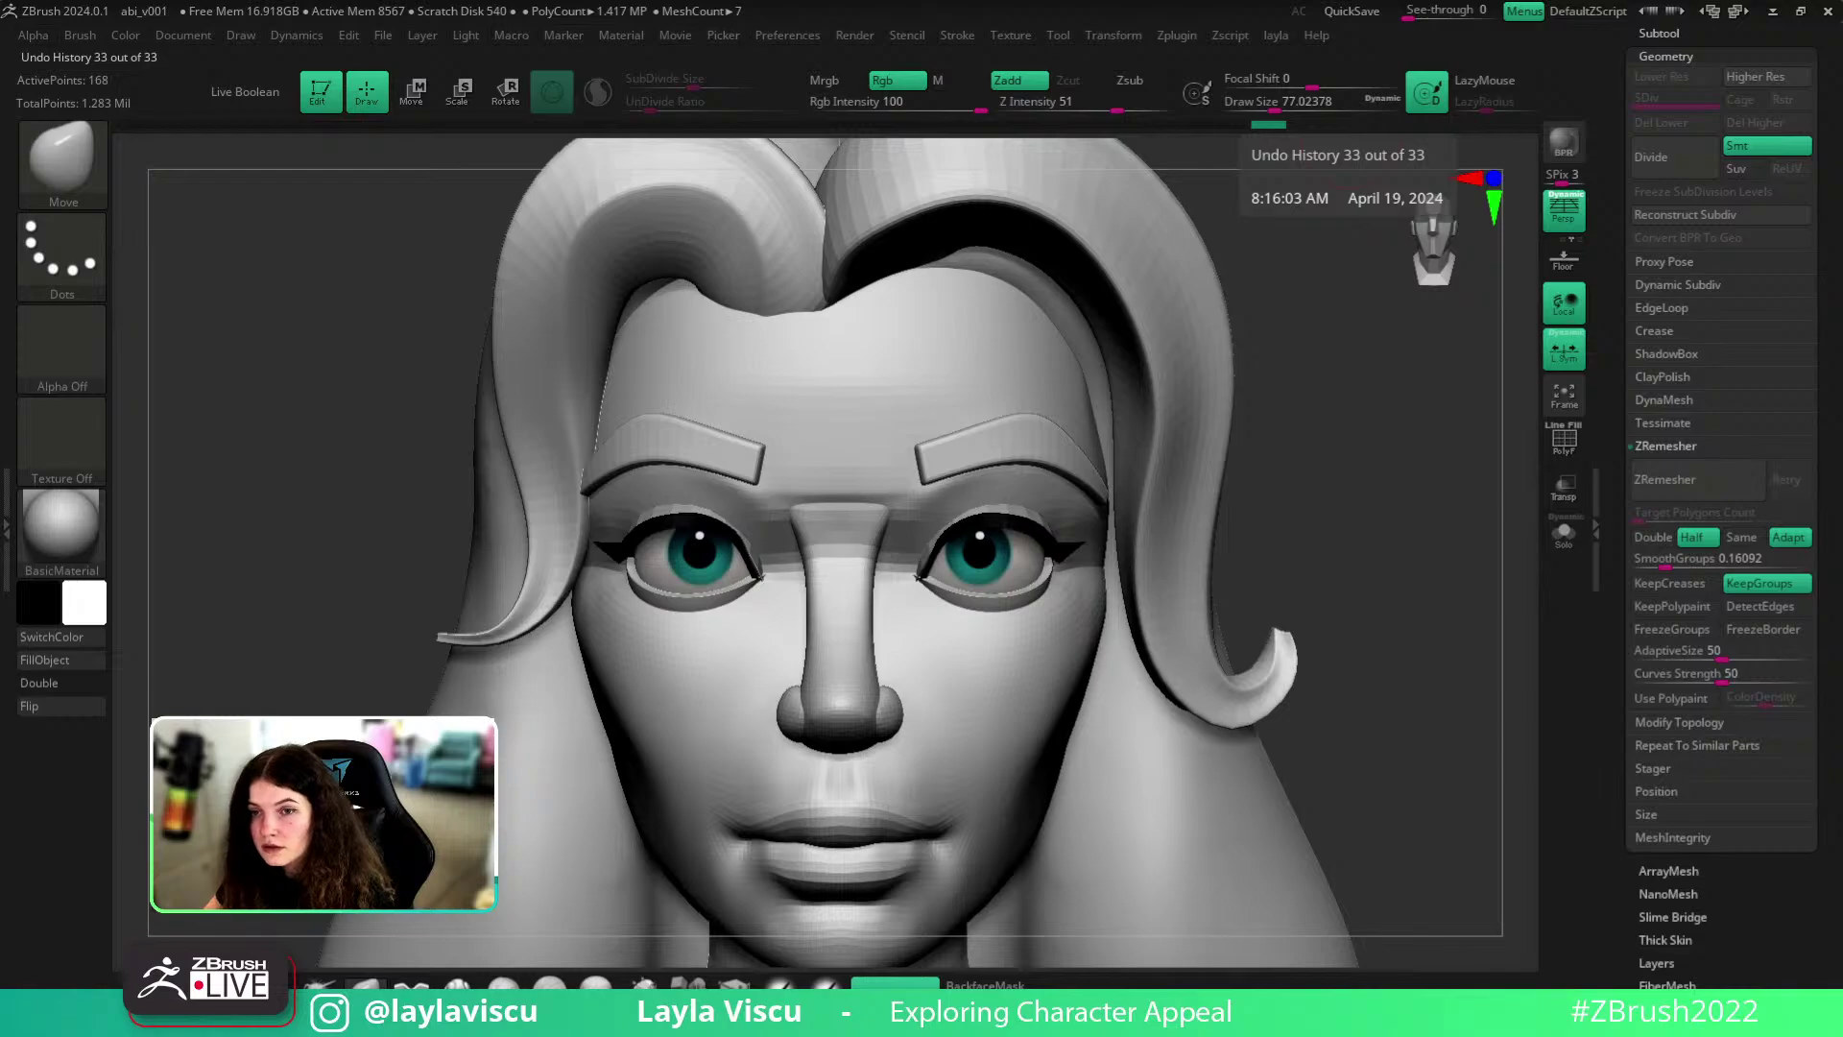
# - Isolate the lashes with their wireframe shown and insert supporting edge loops across the wing and along the strap borders with ZModeler
pyautogui.press('b')
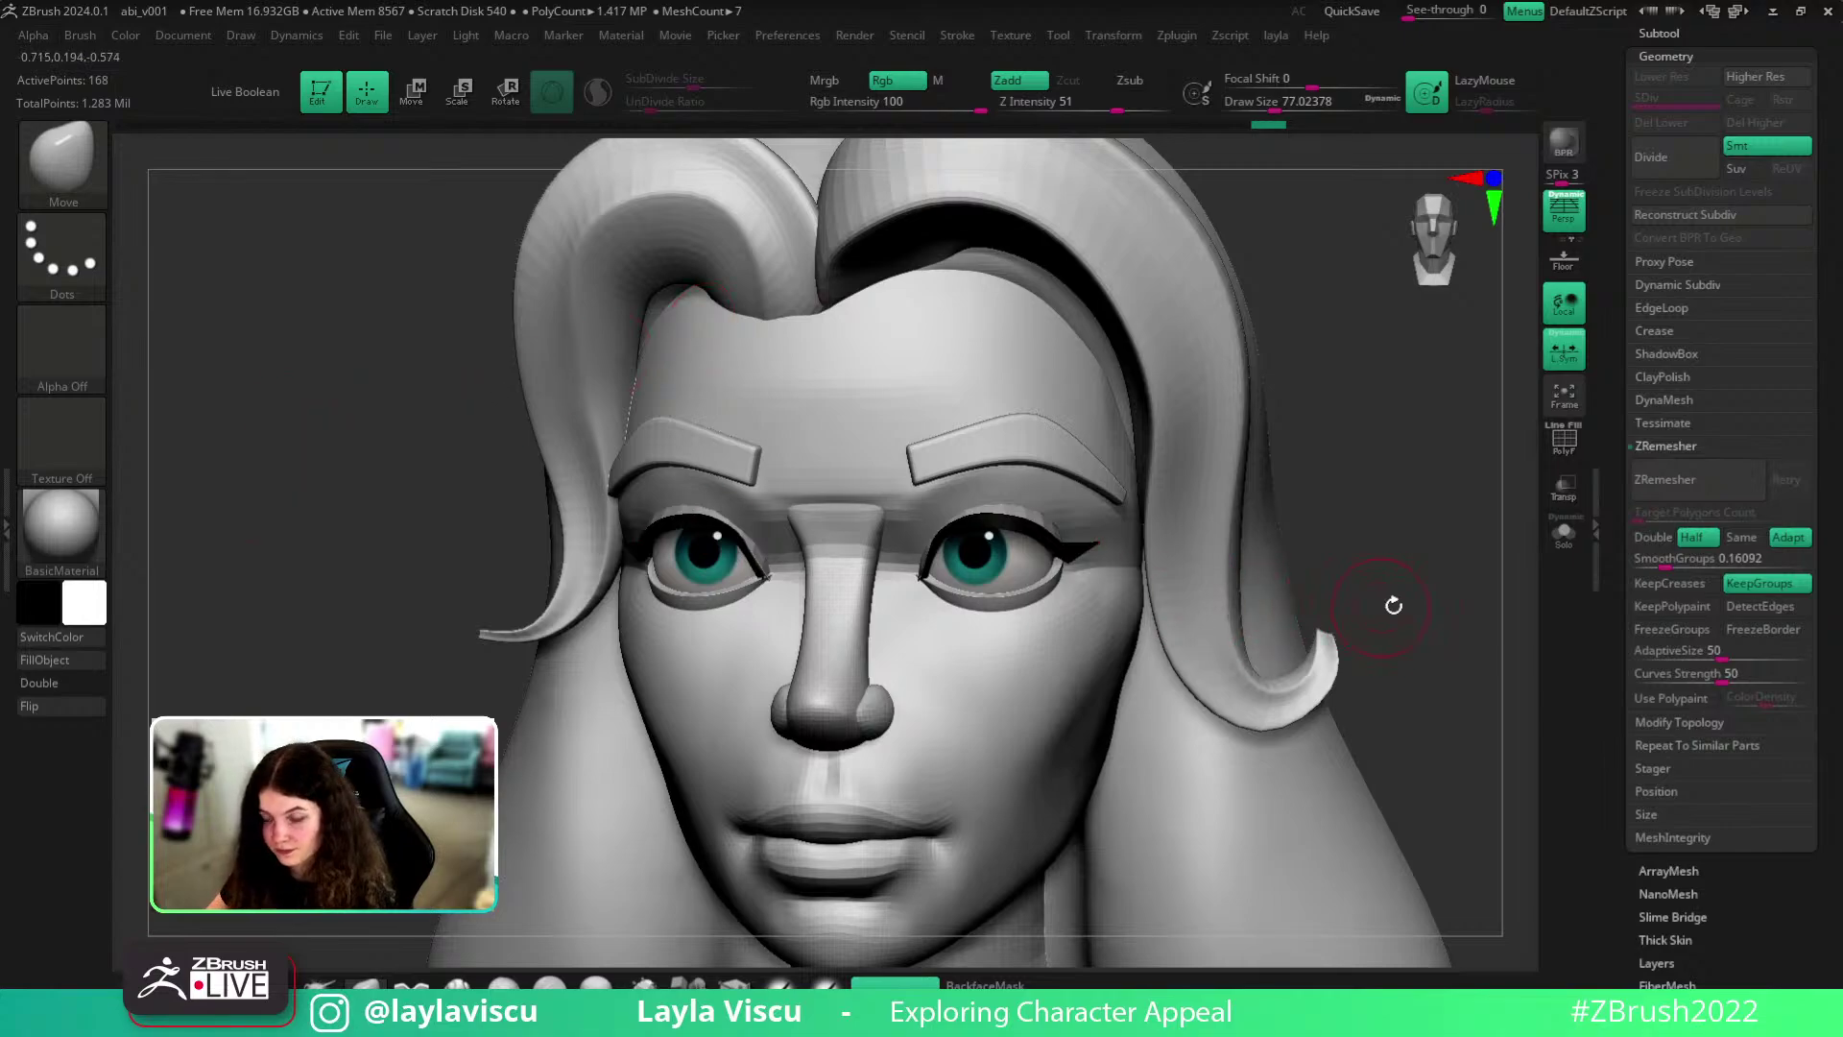
pyautogui.moveTo(1433, 596)
pyautogui.mouseDown()
pyautogui.moveTo(1424, 527)
pyautogui.moveTo(1070, 576)
pyautogui.moveTo(1068, 539)
pyautogui.moveTo(1057, 557)
pyautogui.mouseUp()
pyautogui.moveTo(1478, 571)
pyautogui.mouseDown()
pyautogui.moveTo(1498, 529)
pyautogui.moveTo(1489, 575)
pyautogui.mouseUp()
pyautogui.click(1560, 540)
pyautogui.keyDown('ctrl'); pyautogui.moveTo(1147, 576); pyautogui.dragTo(1156, 677, button='right'); pyautogui.keyUp('ctrl')
pyautogui.hotkey('shift', 'f')
pyautogui.press('b')
pyautogui.press('z')
pyautogui.press('m')
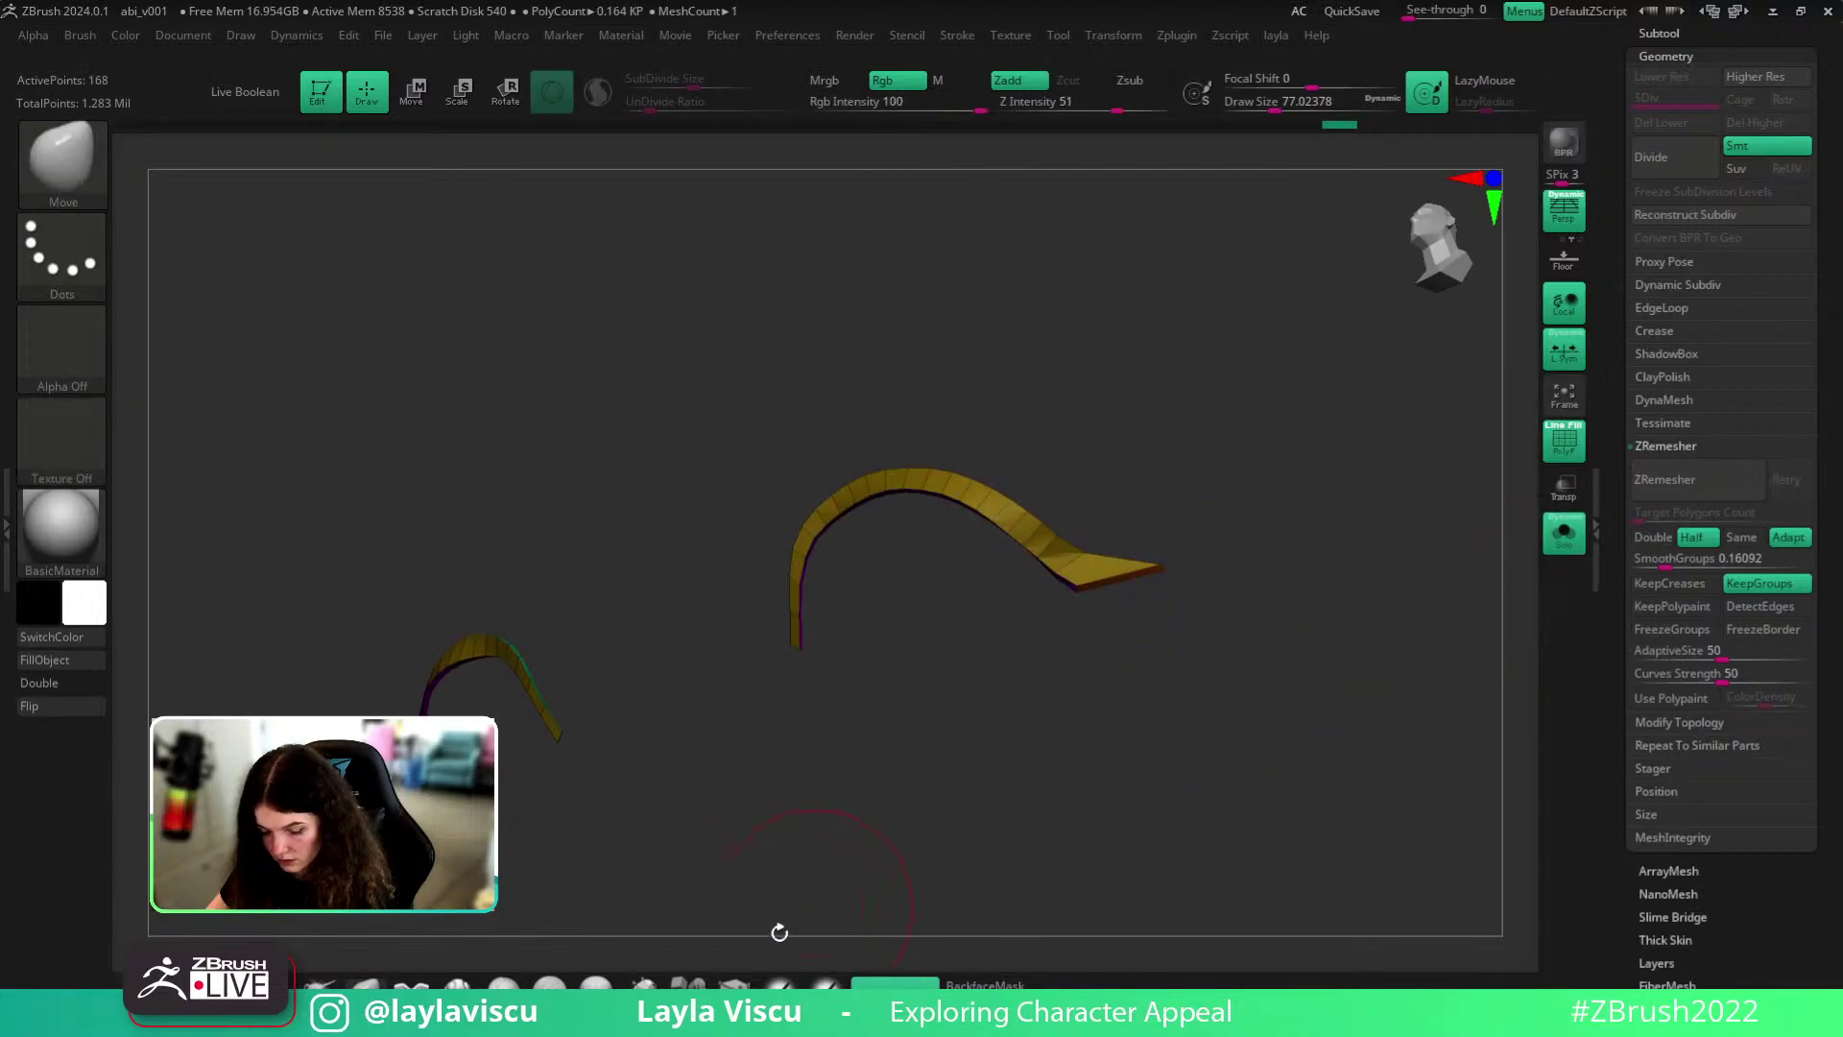
pyautogui.press('f')
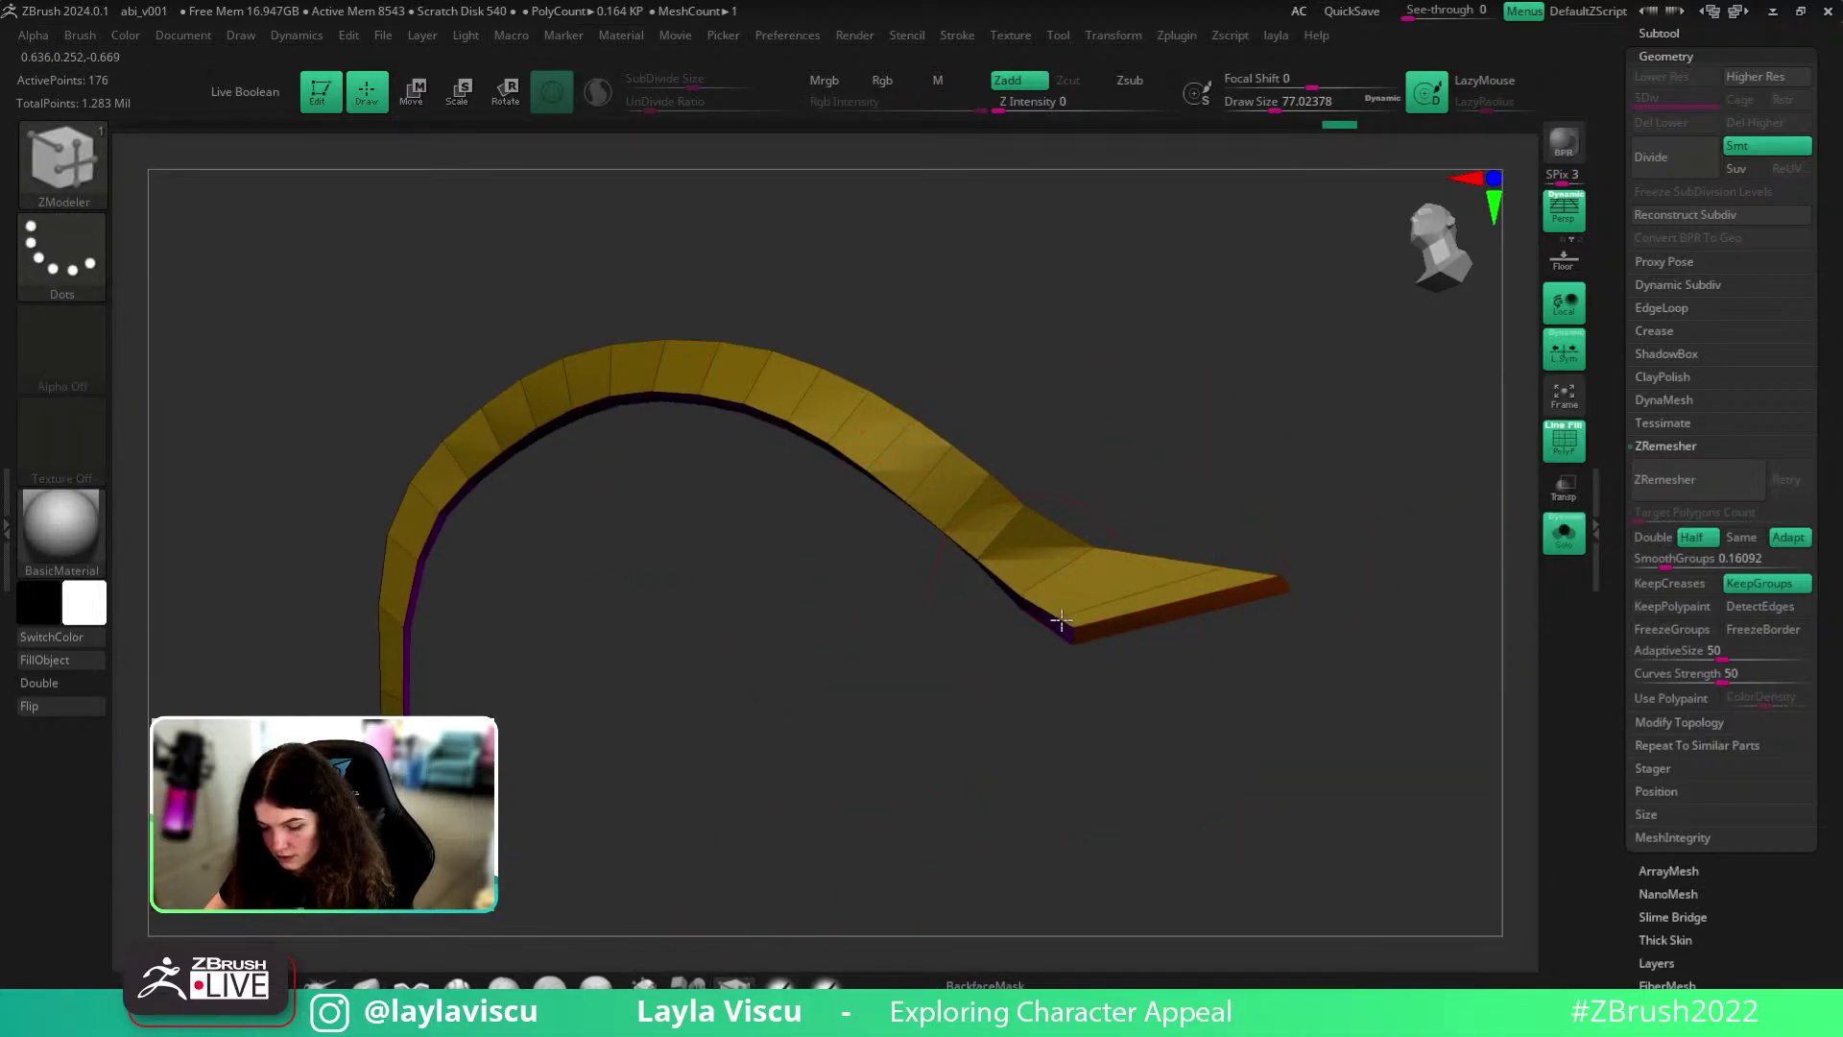
pyautogui.click(1088, 605)
pyautogui.moveTo(1093, 607); pyautogui.dragTo(1243, 561)
pyautogui.moveTo(1251, 495); pyautogui.dragTo(371, 729)
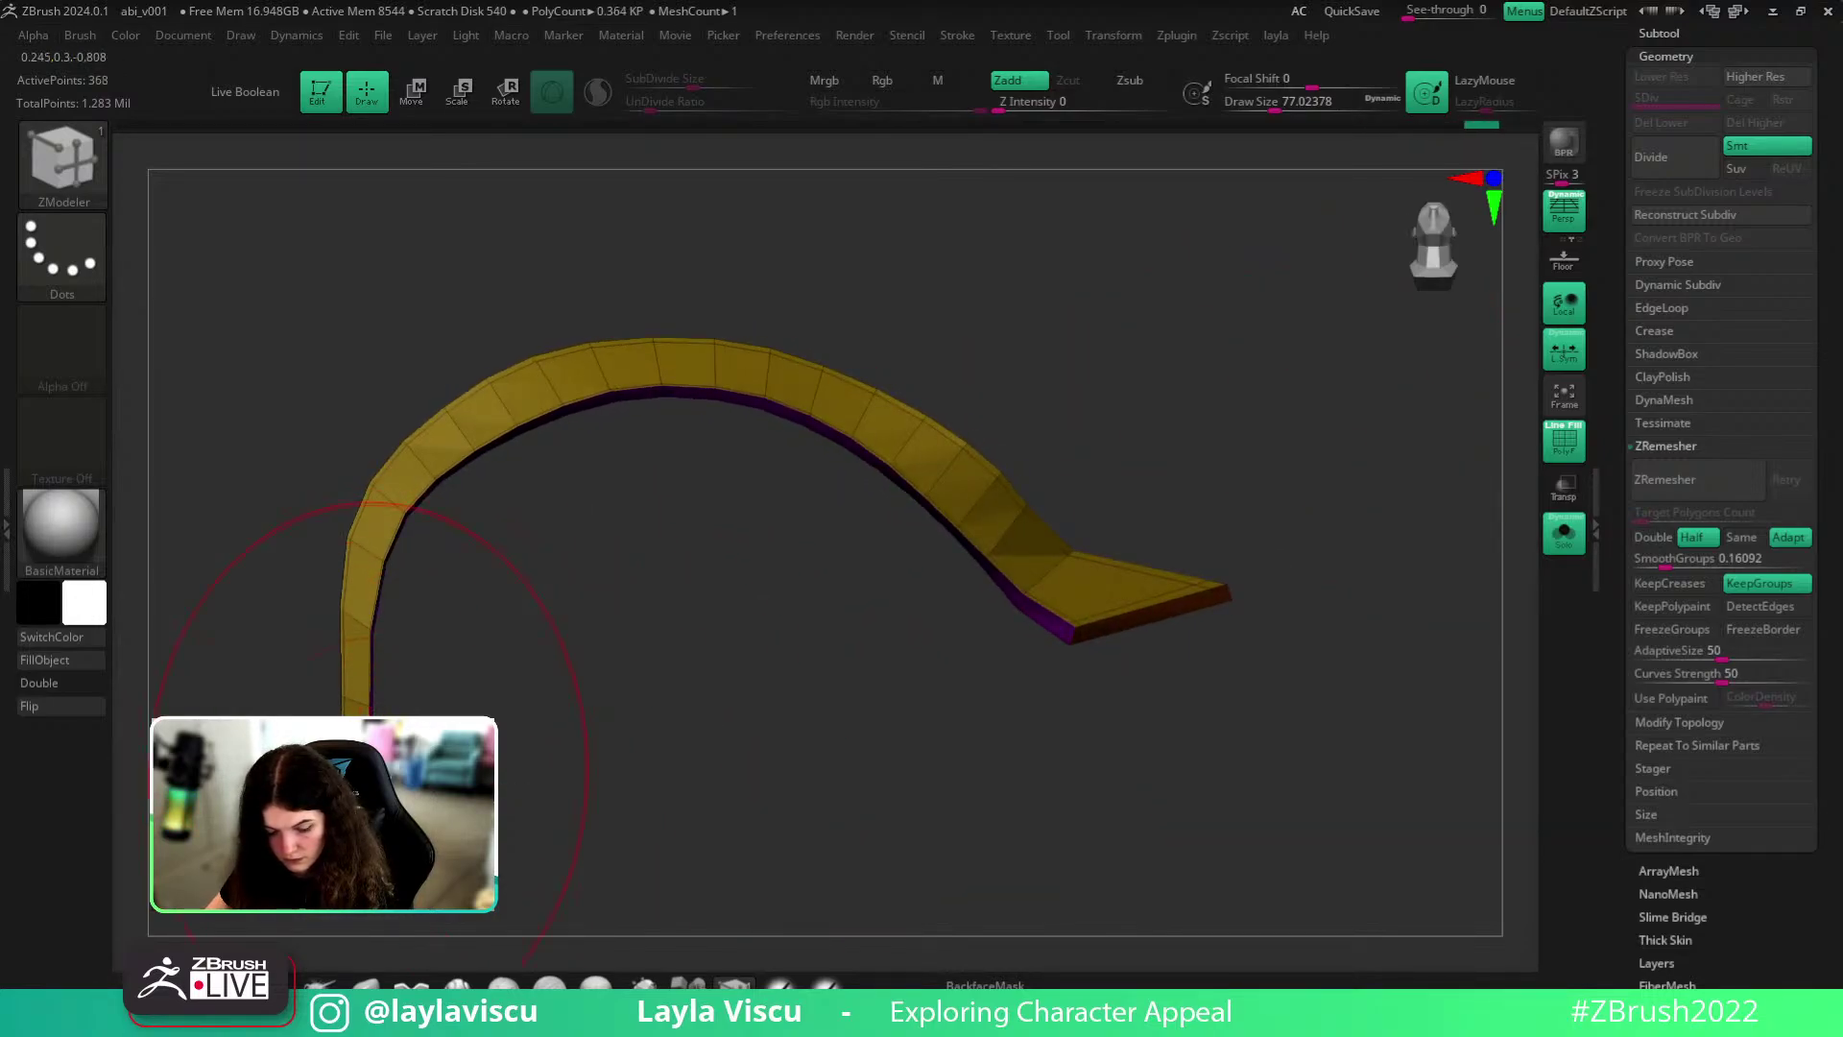
# - Hide the wireframe, smooth the lashes with dynamic subdivision and bring back the rest of the character
pyautogui.hotkey('shift', 'f')
pyautogui.moveTo(1308, 527); pyautogui.dragTo(1144, 629)
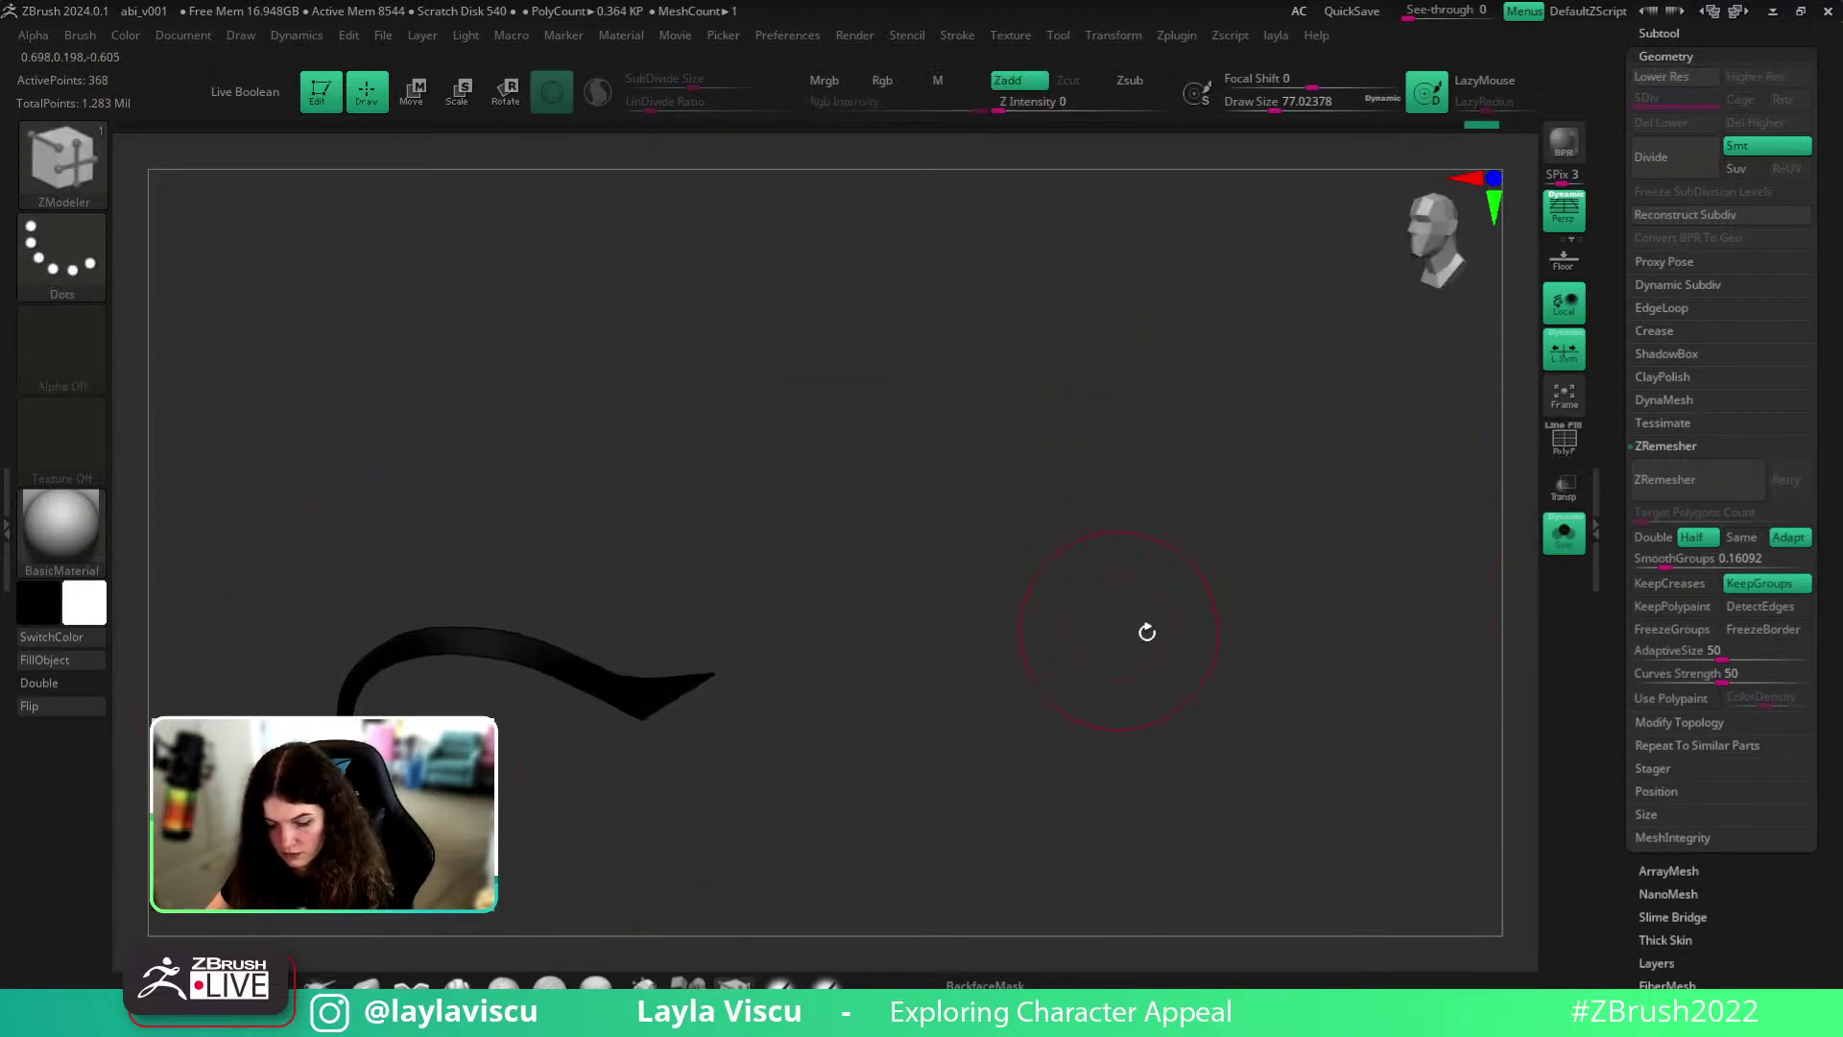
pyautogui.click(1559, 534)
pyautogui.moveTo(1049, 452); pyautogui.dragTo(1362, 464)
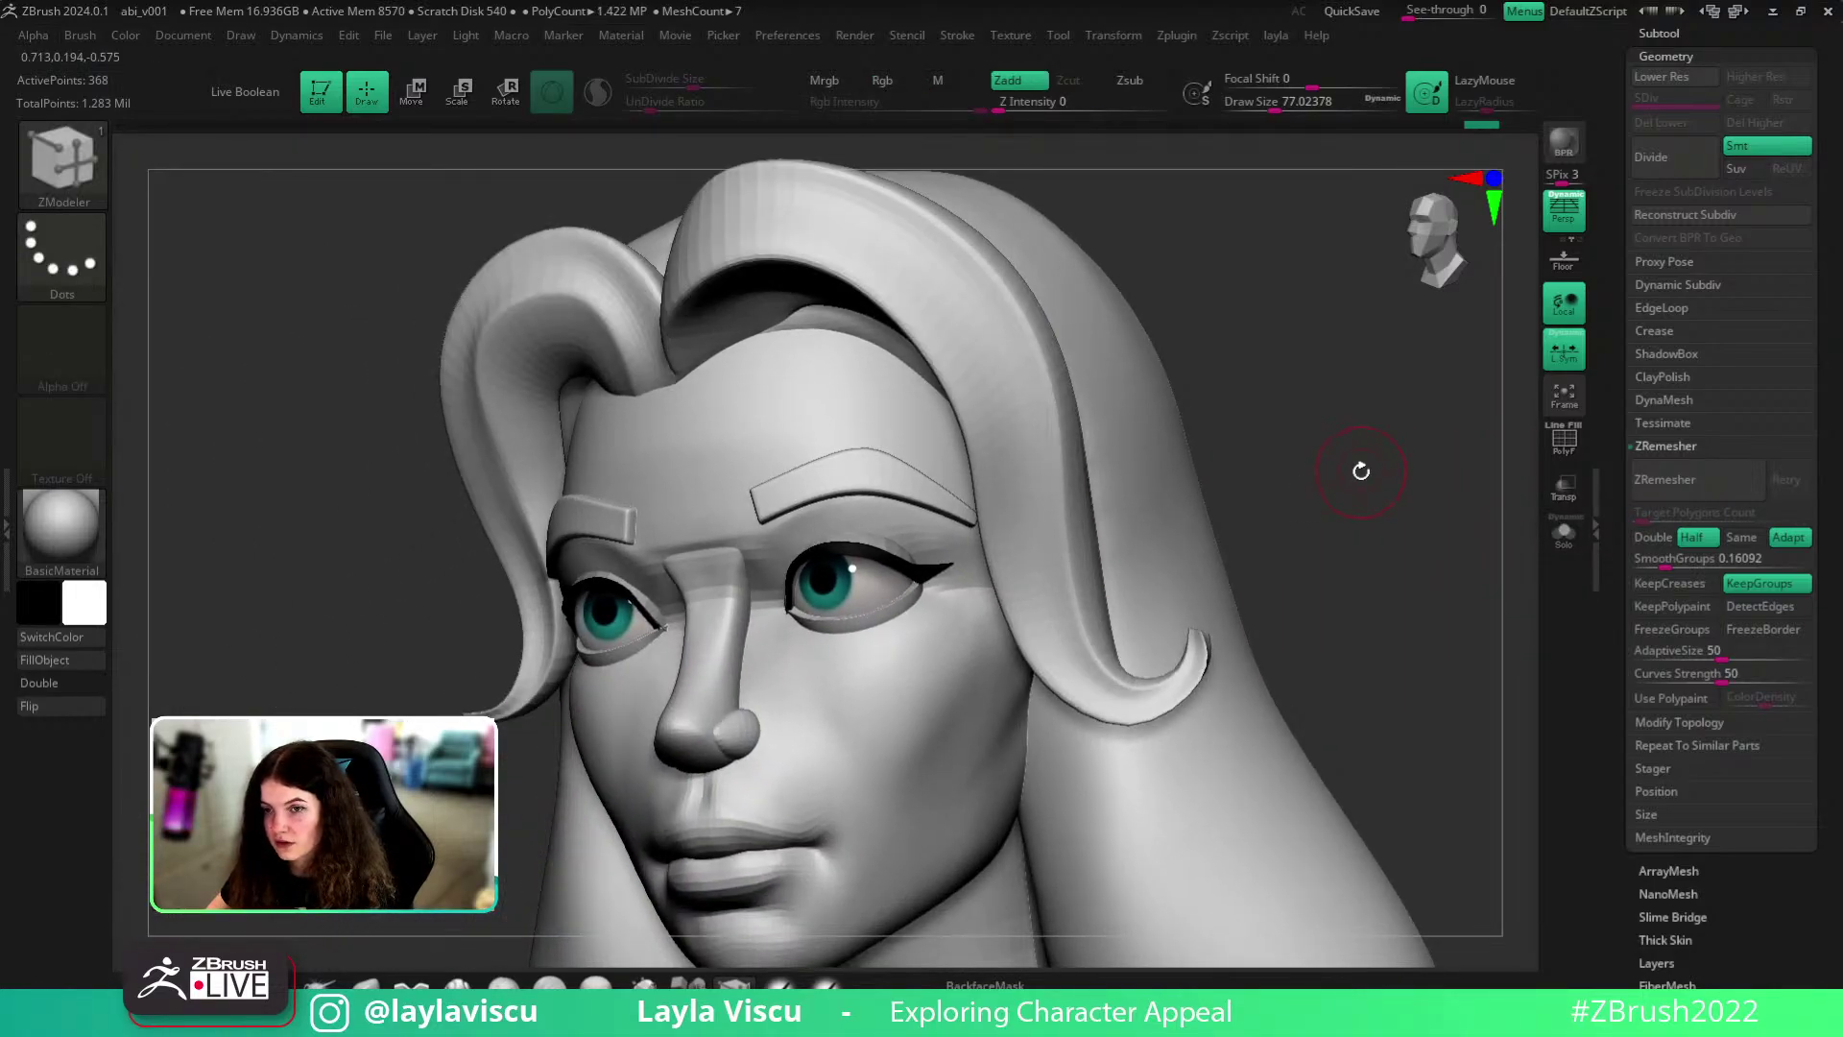
pyautogui.press('alt')
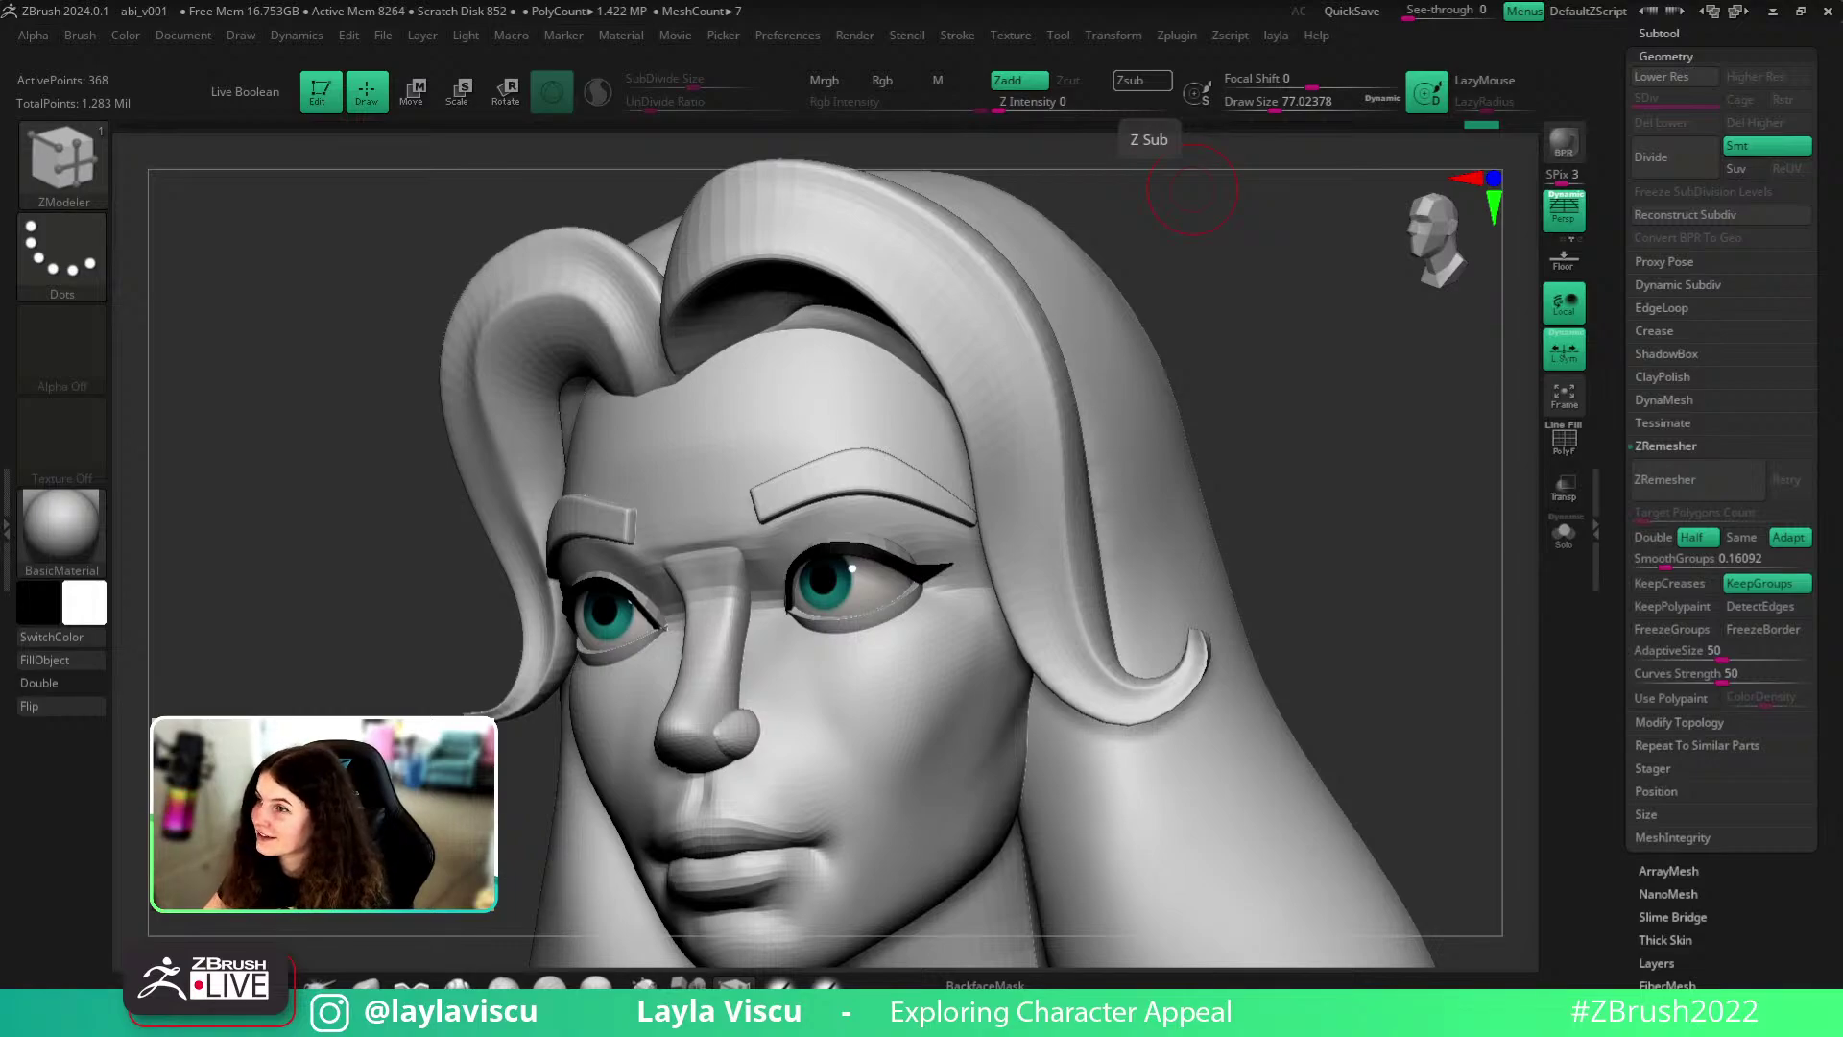
# - Make the head and torso mesh active and raise it to subdivision level 2
pyautogui.moveTo(1202, 514)
pyautogui.mouseDown(button='right')
pyautogui.moveTo(1373, 477)
pyautogui.moveTo(1238, 477)
pyautogui.moveTo(1276, 480)
pyautogui.mouseUp(button='right')
pyautogui.click(365, 984)
pyautogui.keyDown('alt'); pyautogui.click(901, 727); pyautogui.keyUp('alt')
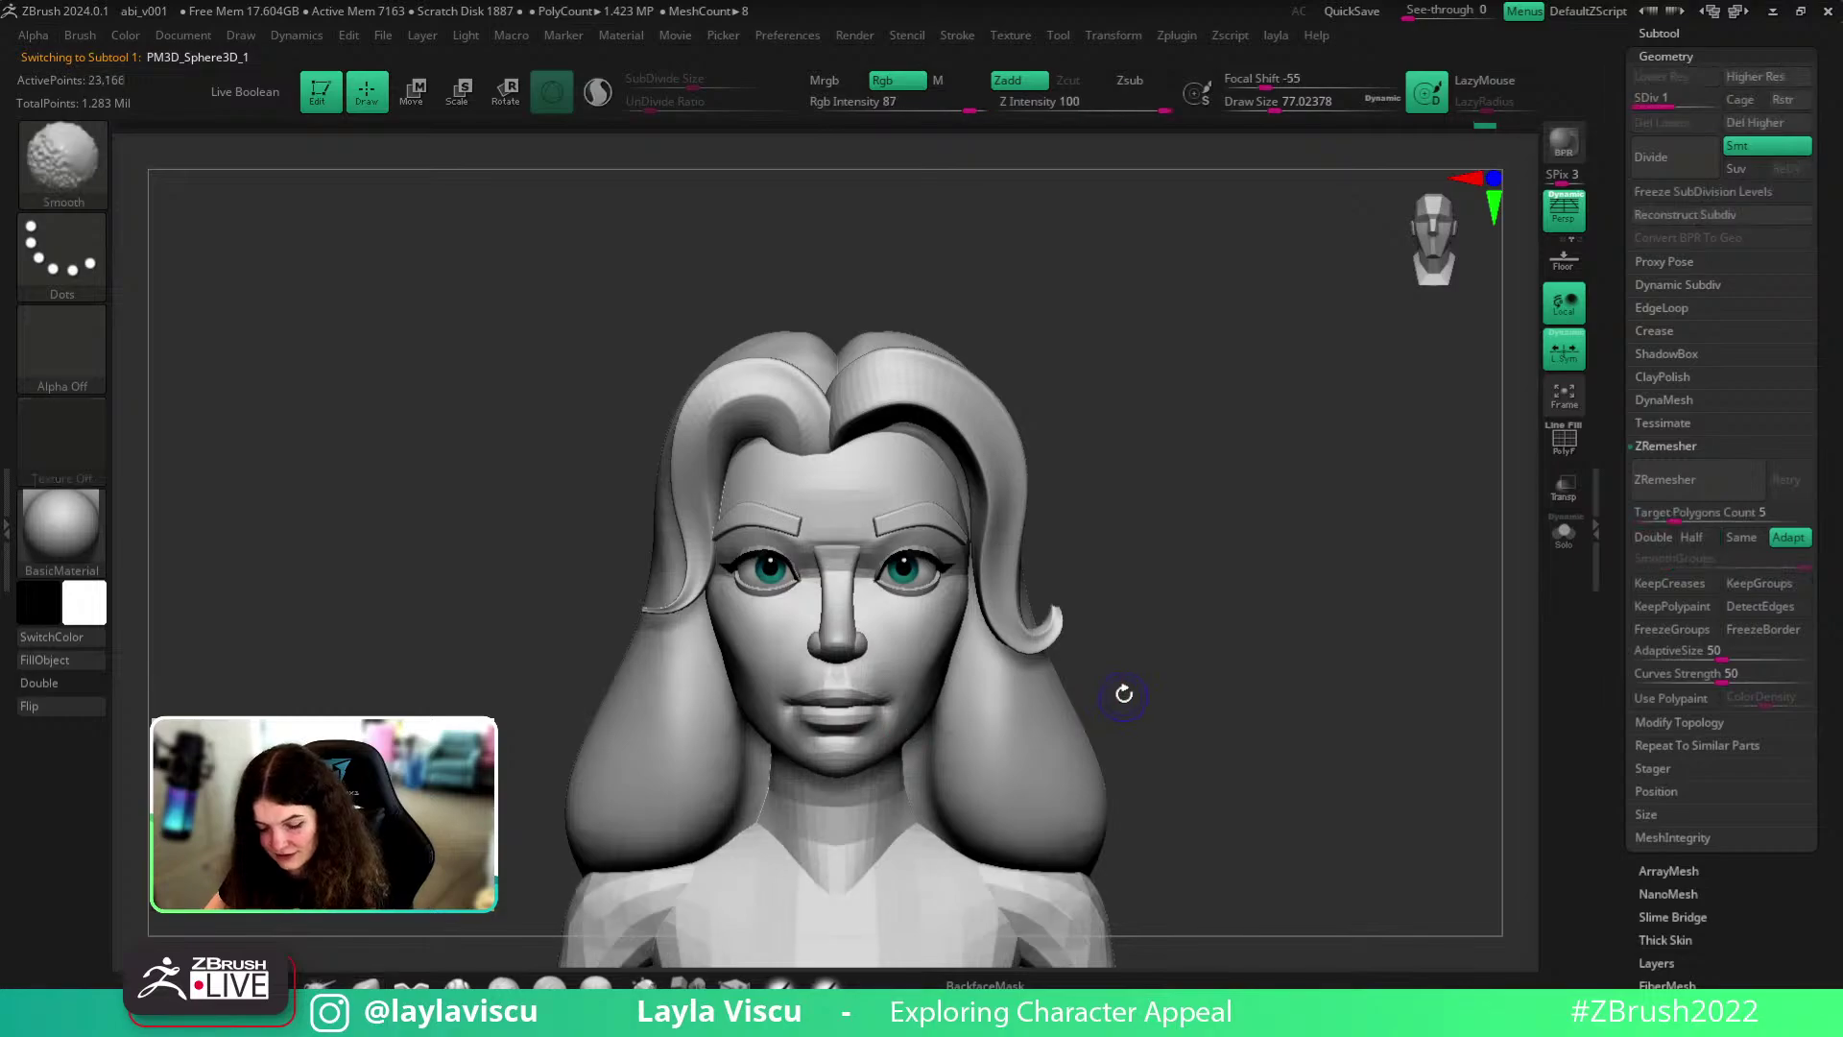
pyautogui.press('f')
pyautogui.keyDown('shift'); pyautogui.moveTo(898, 705); pyautogui.dragTo(902, 699); pyautogui.keyUp('shift')
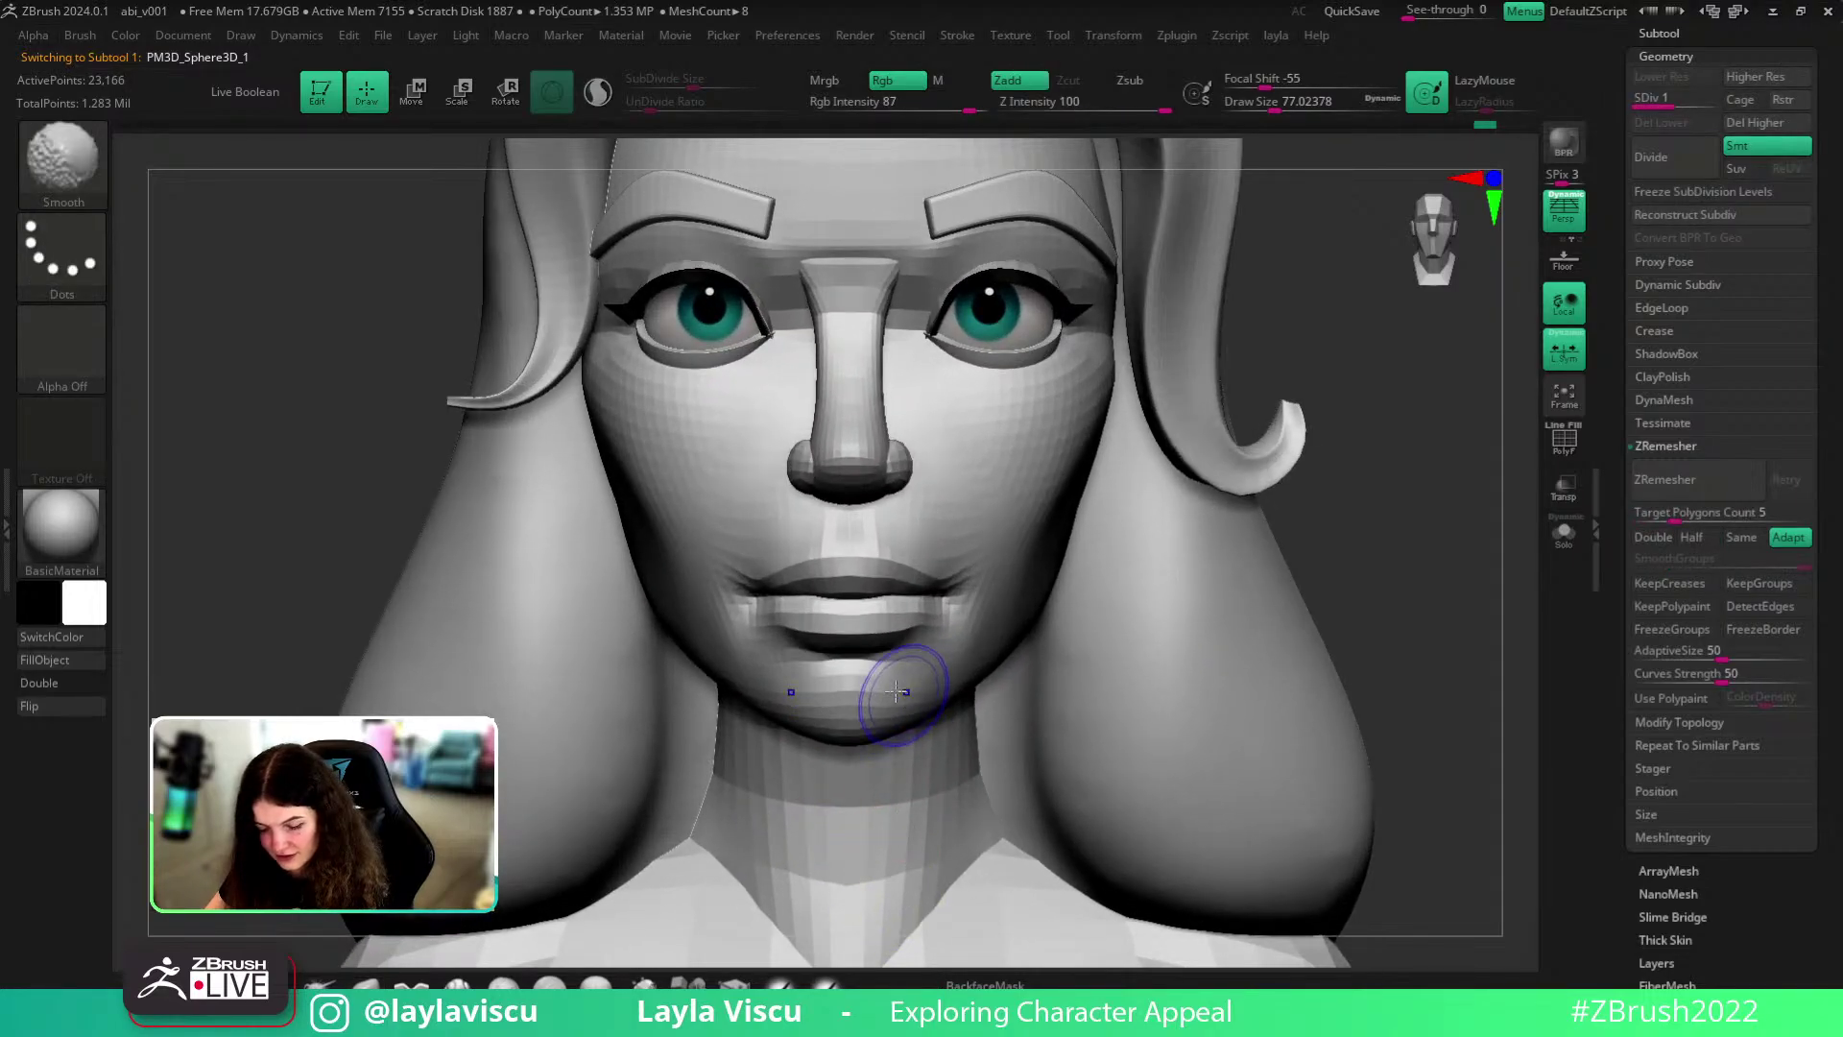
pyautogui.press('d')
# - Examine the proportions of the head, neck and torso from the front and a three-quarter angle
pyautogui.keyDown('ctrl'); pyautogui.moveTo(1334, 691); pyautogui.dragTo(1028, 666, button='right'); pyautogui.keyUp('ctrl')
pyautogui.moveTo(1281, 566); pyautogui.dragTo(1188, 535, button='right')
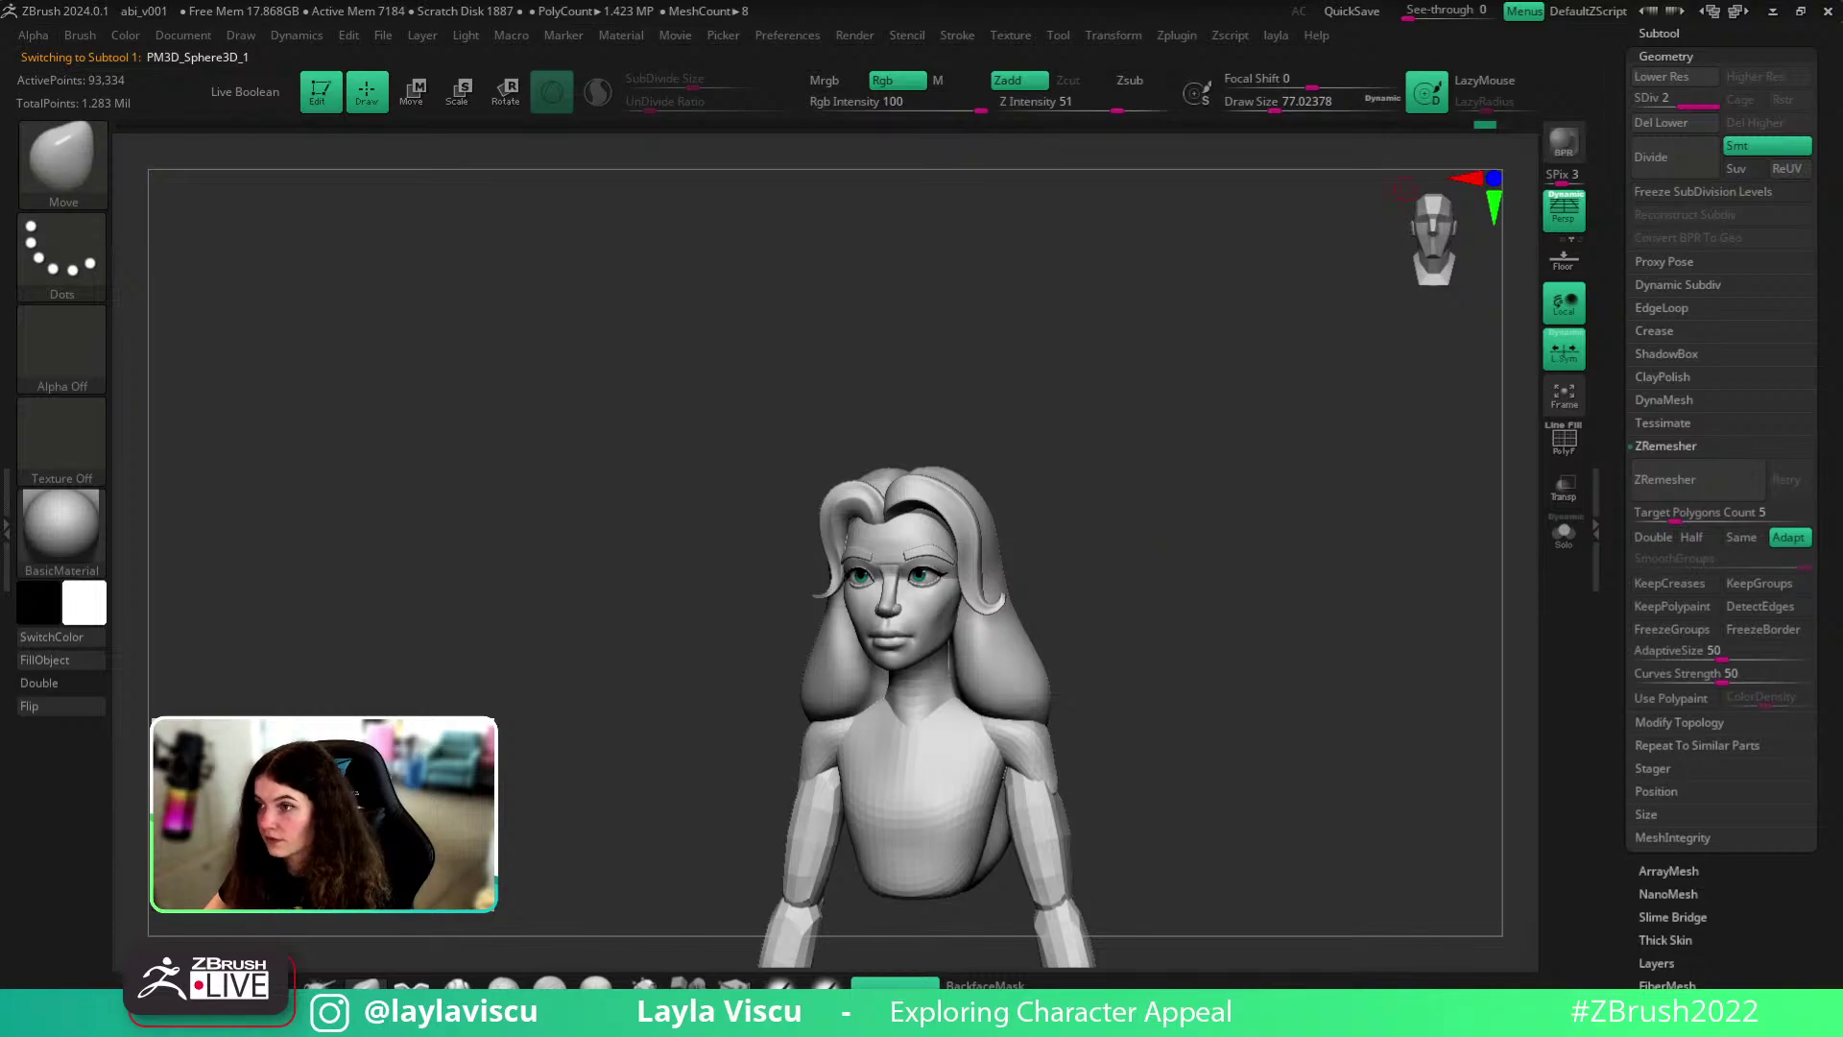
pyautogui.moveTo(1375, 289)
pyautogui.mouseDown(button='right')
pyautogui.moveTo(1218, 503)
pyautogui.moveTo(1118, 561)
pyautogui.mouseUp(button='right')
pyautogui.keyDown('ctrl'); pyautogui.moveTo(1118, 562); pyautogui.dragTo(996, 692, button='right'); pyautogui.keyUp('ctrl')
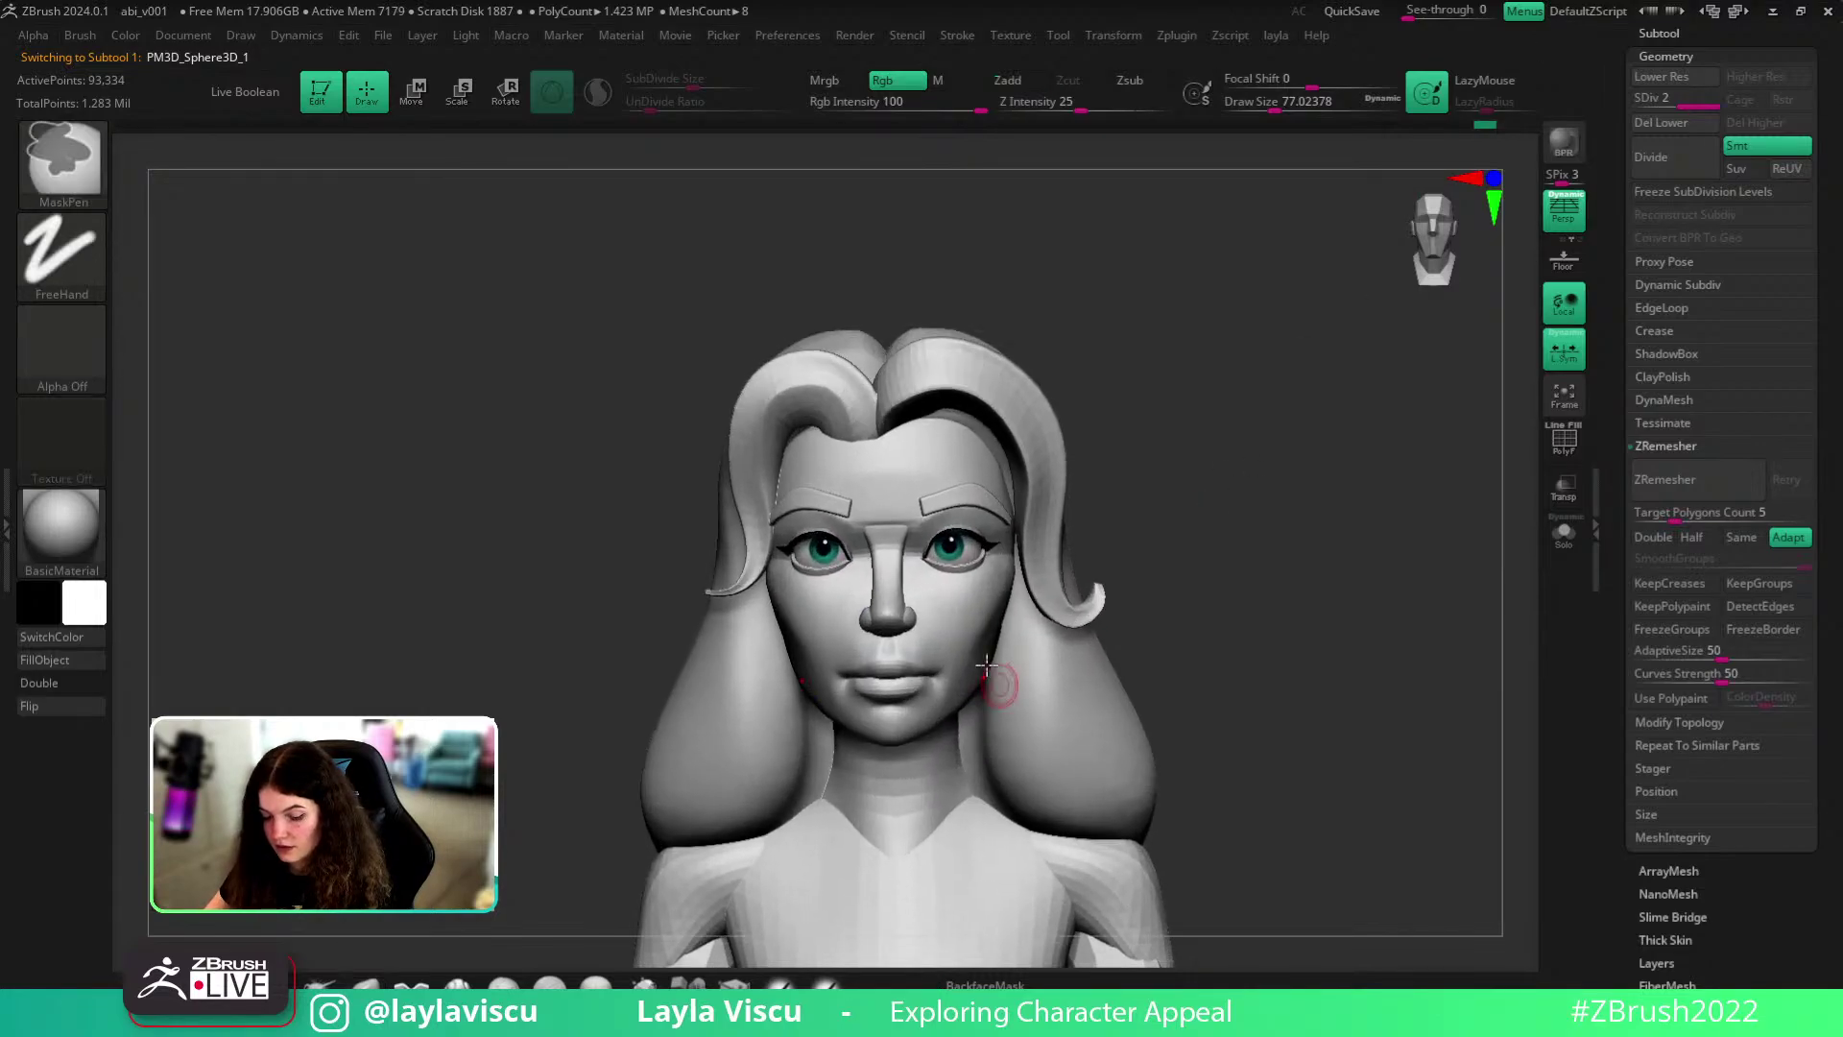
pyautogui.moveTo(1217, 598); pyautogui.dragTo(1369, 543, button='right')
pyautogui.hotkey('shift', 'f')
pyautogui.hotkey('shift', 'f')
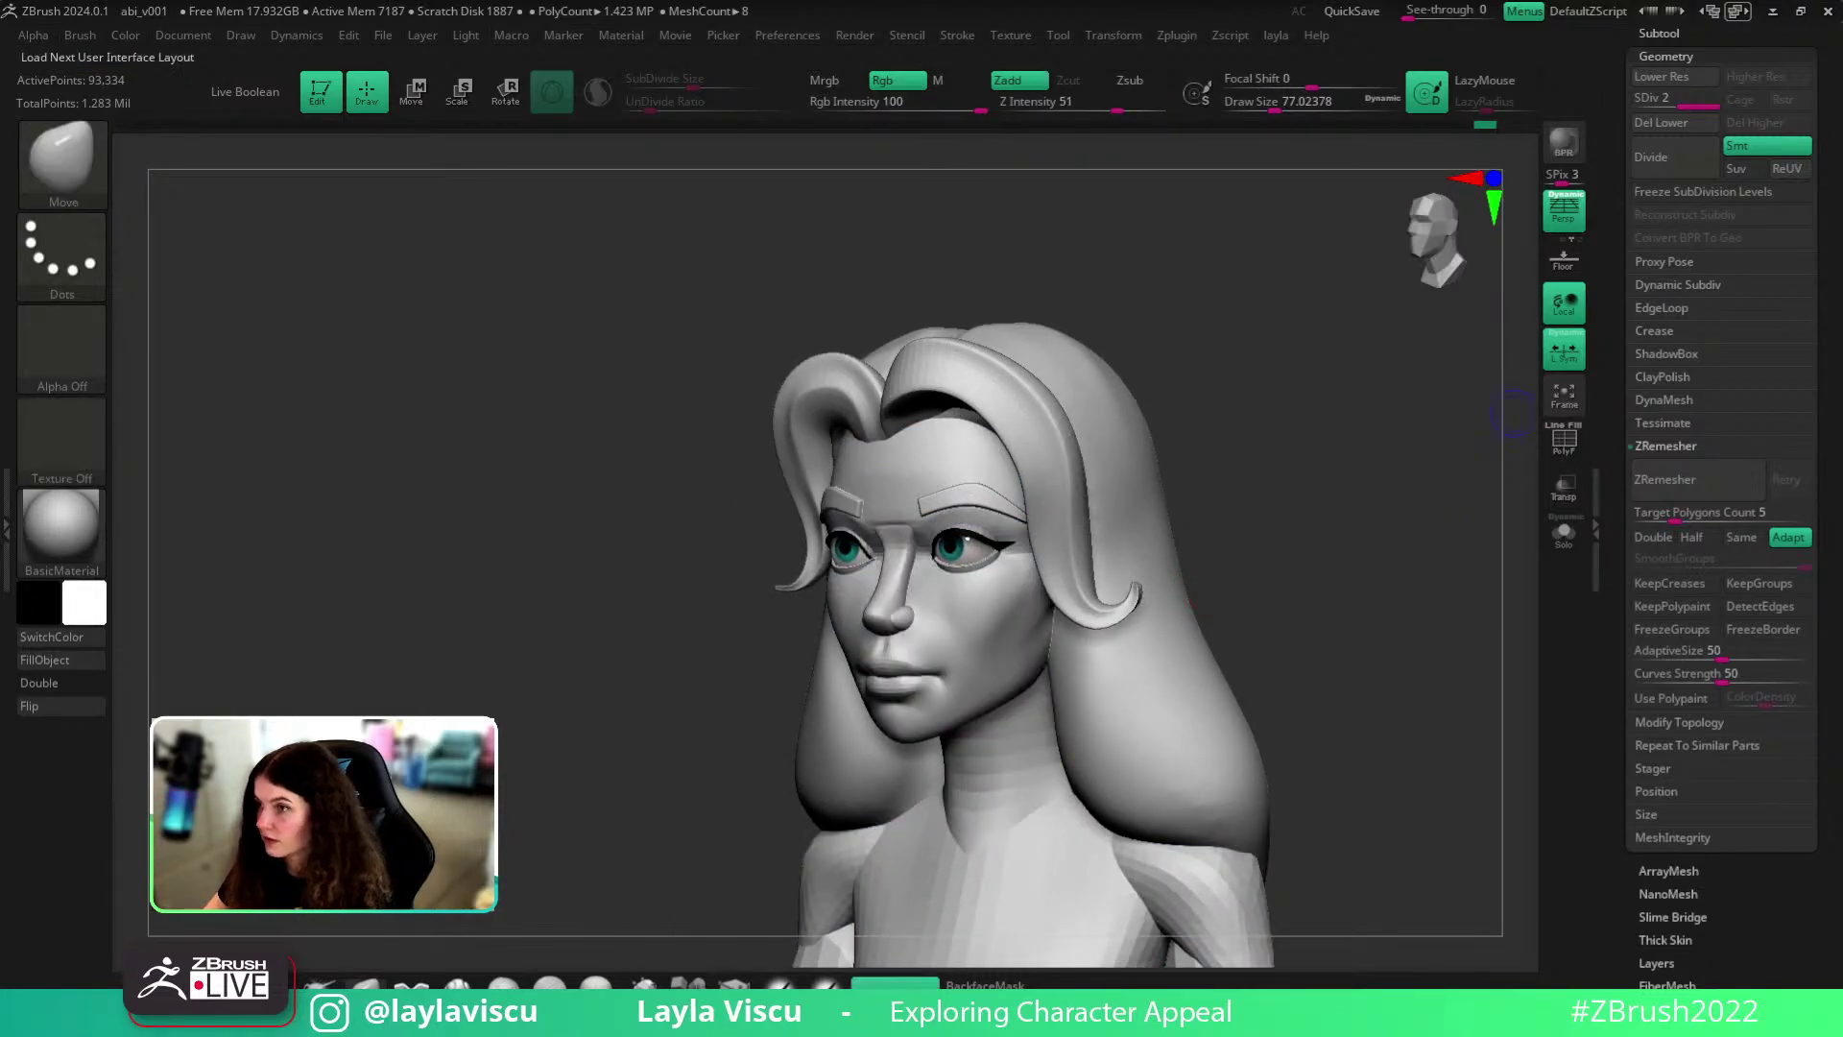
# - Isolate the head and torso mesh and mask the head, leaving the torso unmasked
pyautogui.keyDown('shift'); pyautogui.moveTo(1284, 611); pyautogui.dragTo(990, 423, button='right'); pyautogui.keyUp('shift')
pyautogui.click(1561, 543)
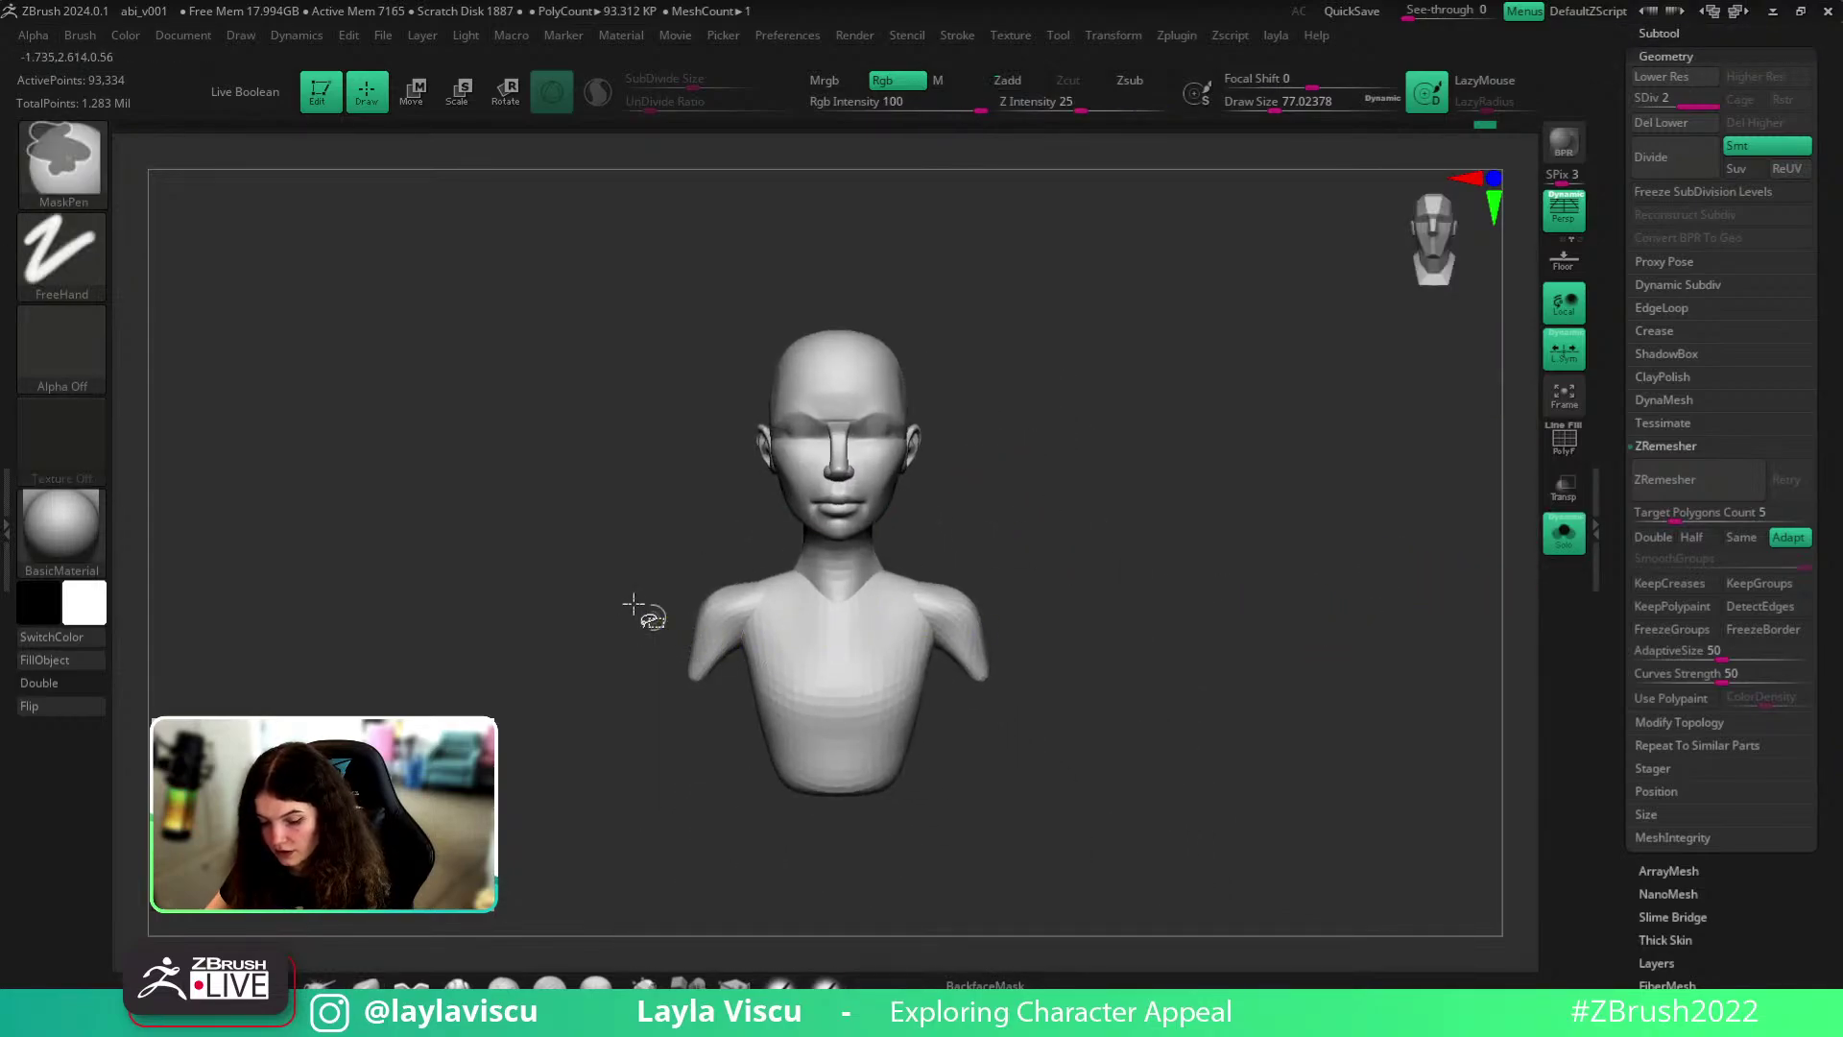
pyautogui.keyDown('ctrl'); pyautogui.keyDown('shift'); pyautogui.moveTo(617, 555); pyautogui.dragTo(1062, 831); pyautogui.keyUp('shift'); pyautogui.keyUp('ctrl')
pyautogui.keyDown('ctrl'); pyautogui.keyDown('shift'); pyautogui.click(1272, 443); pyautogui.keyUp('shift'); pyautogui.keyUp('ctrl')
# - Move the unmasked torso down with the gizmo to lengthen the neck, and show the whole character again
pyautogui.press('w')
pyautogui.click(1002, 825)
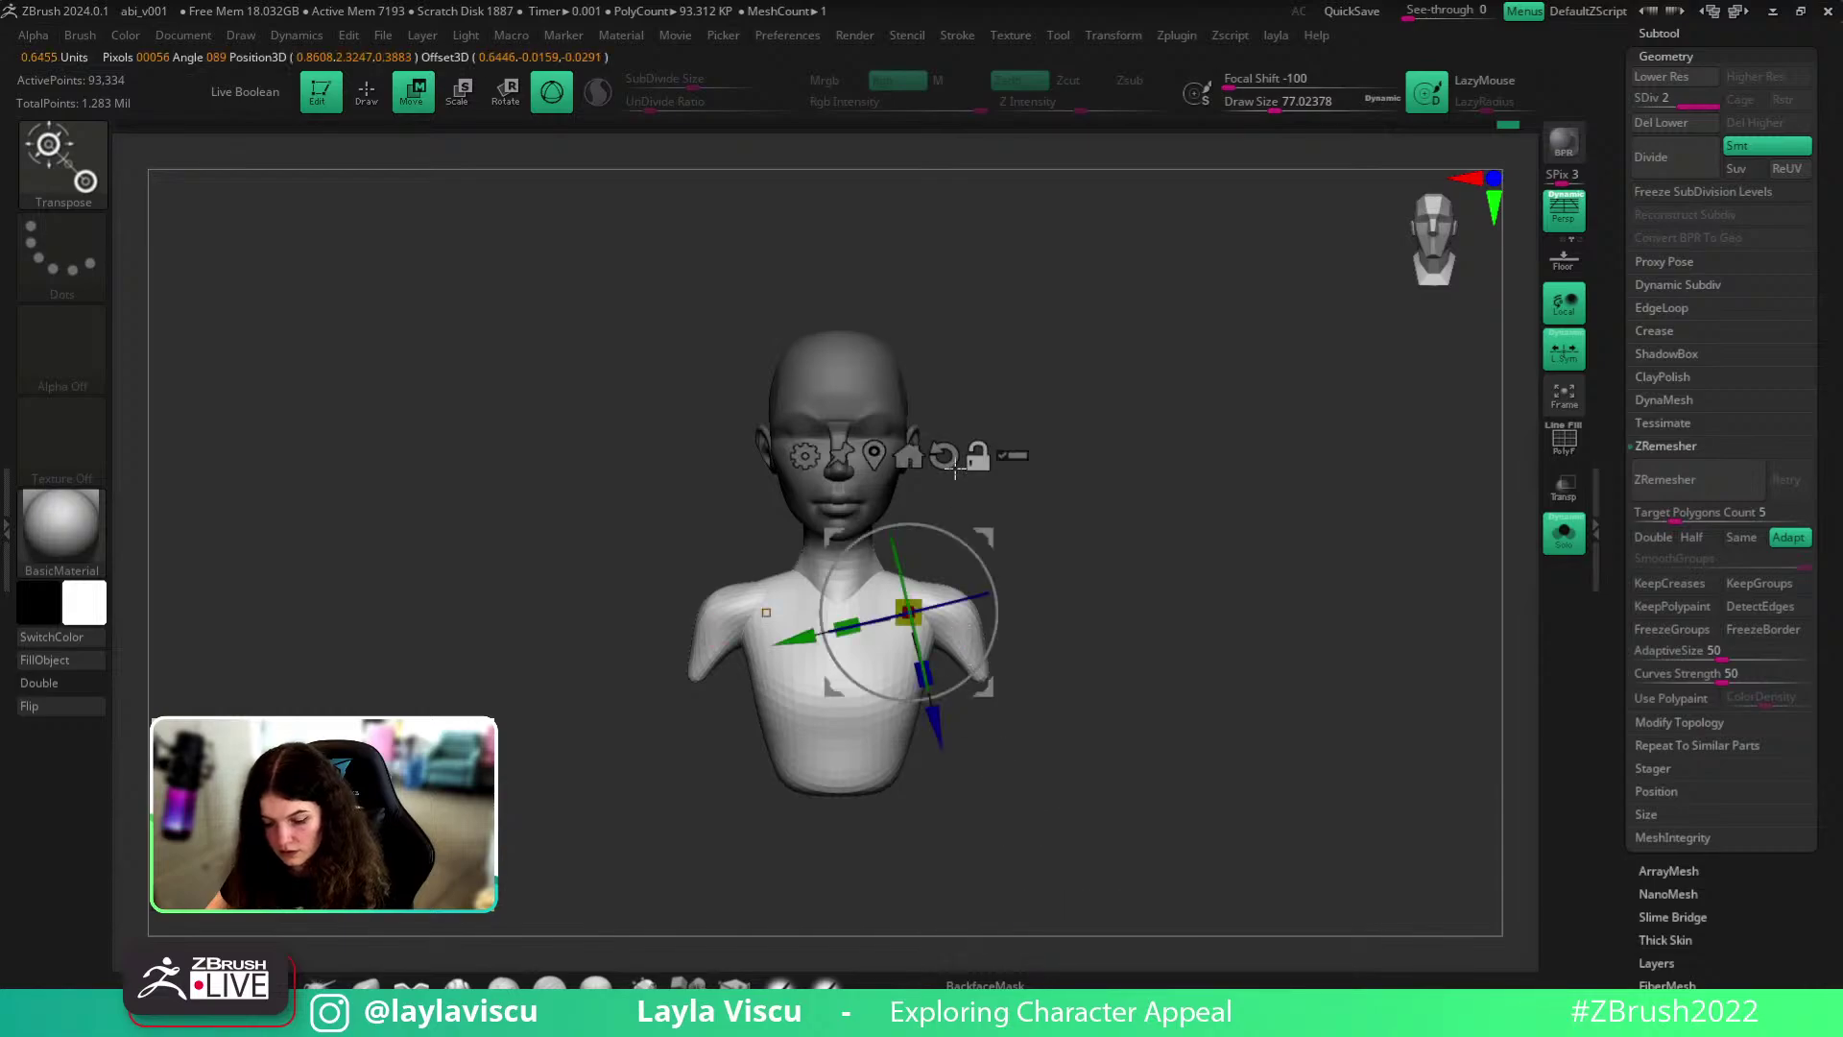
pyautogui.keyDown('alt'); pyautogui.click(902, 462); pyautogui.keyUp('alt')
pyautogui.keyDown('alt'); pyautogui.moveTo(839, 495); pyautogui.dragTo(839, 363); pyautogui.keyUp('alt')
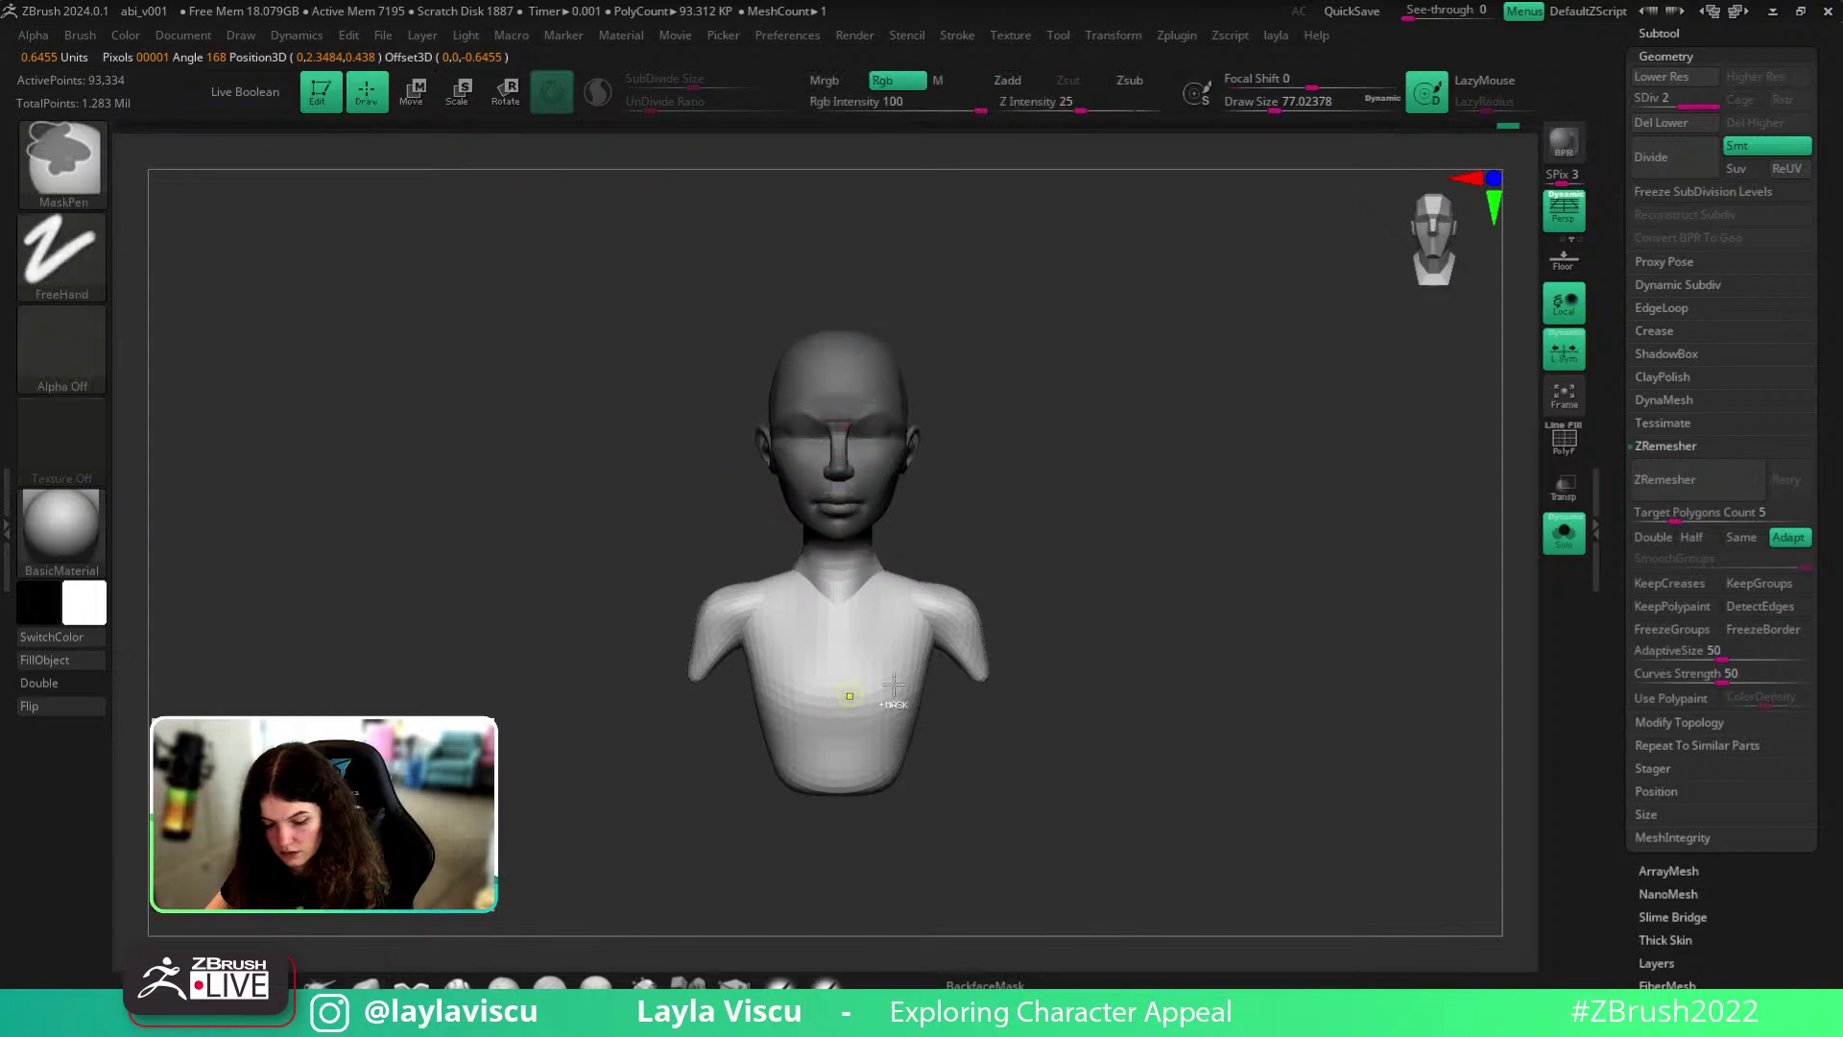
pyautogui.moveTo(859, 495); pyautogui.dragTo(865, 495)
pyautogui.click(383, 987)
pyautogui.keyDown('ctrl'); pyautogui.moveTo(1048, 739); pyautogui.dragTo(1053, 642, button='right'); pyautogui.keyUp('ctrl')
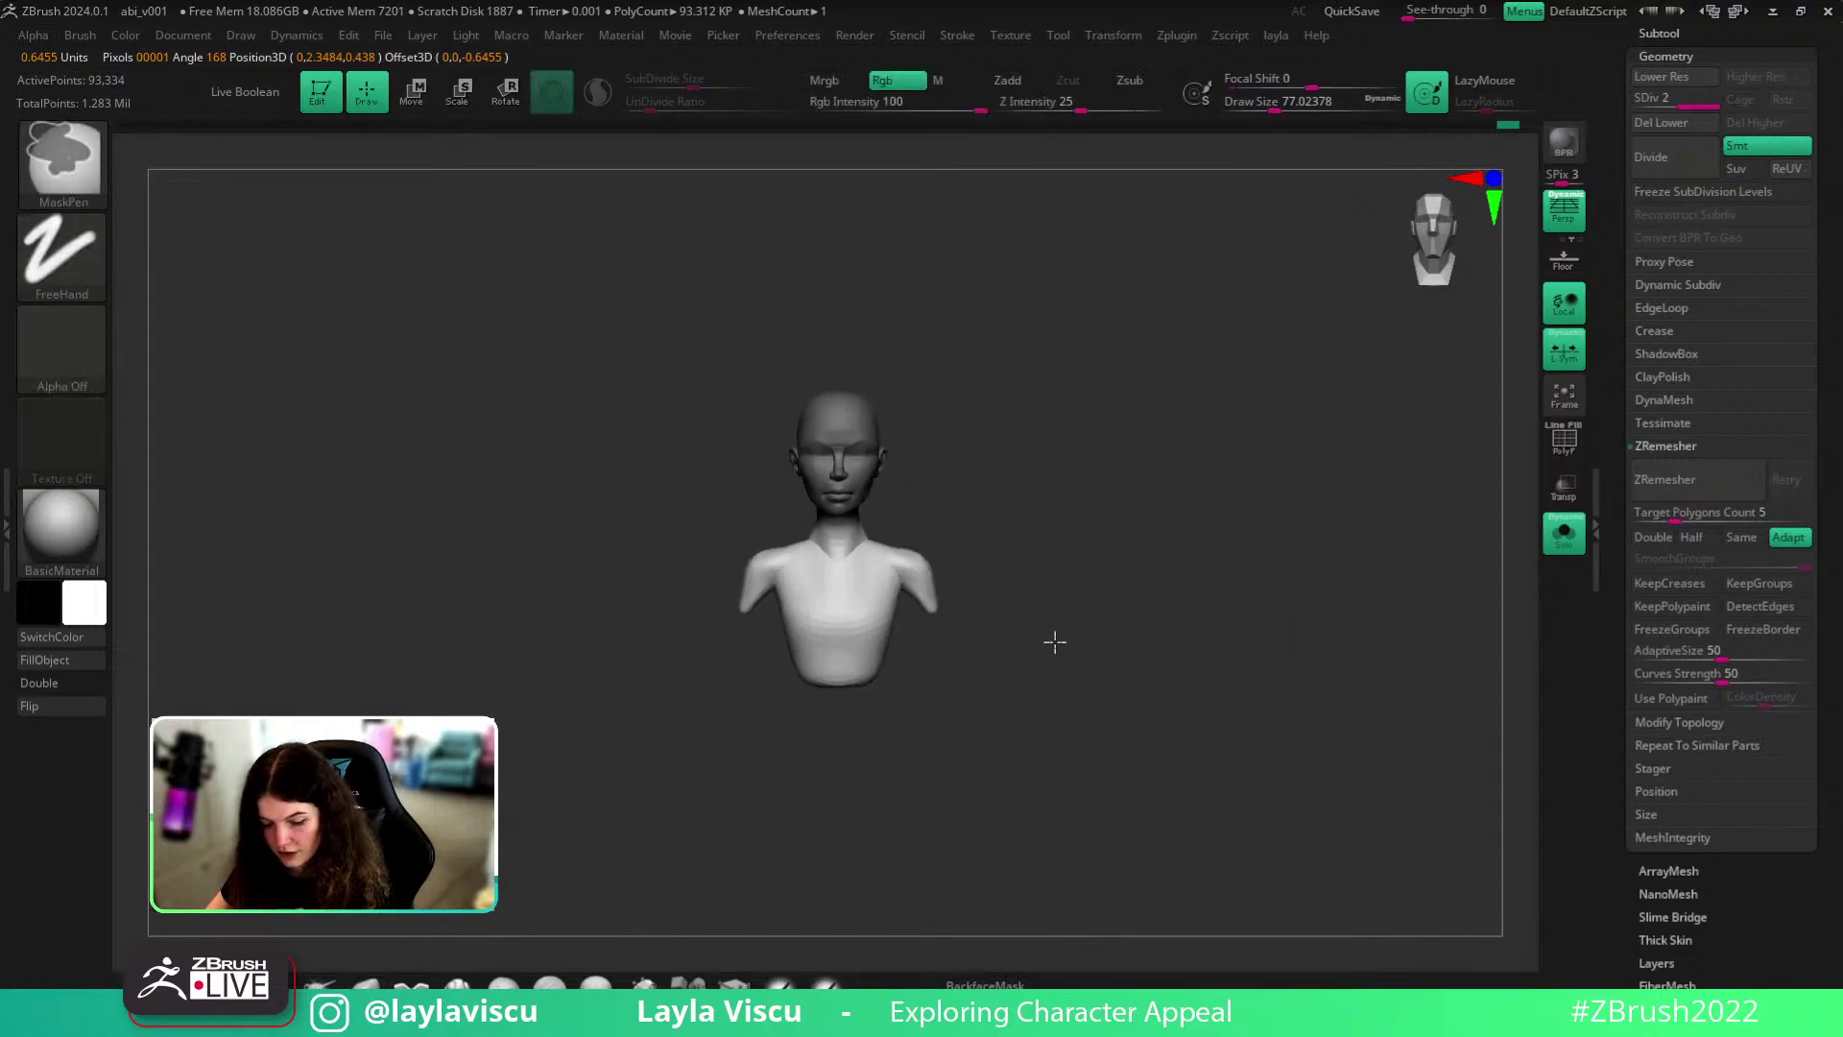
pyautogui.click(1571, 530)
pyautogui.moveTo(1395, 593); pyautogui.dragTo(1428, 587, button='right')
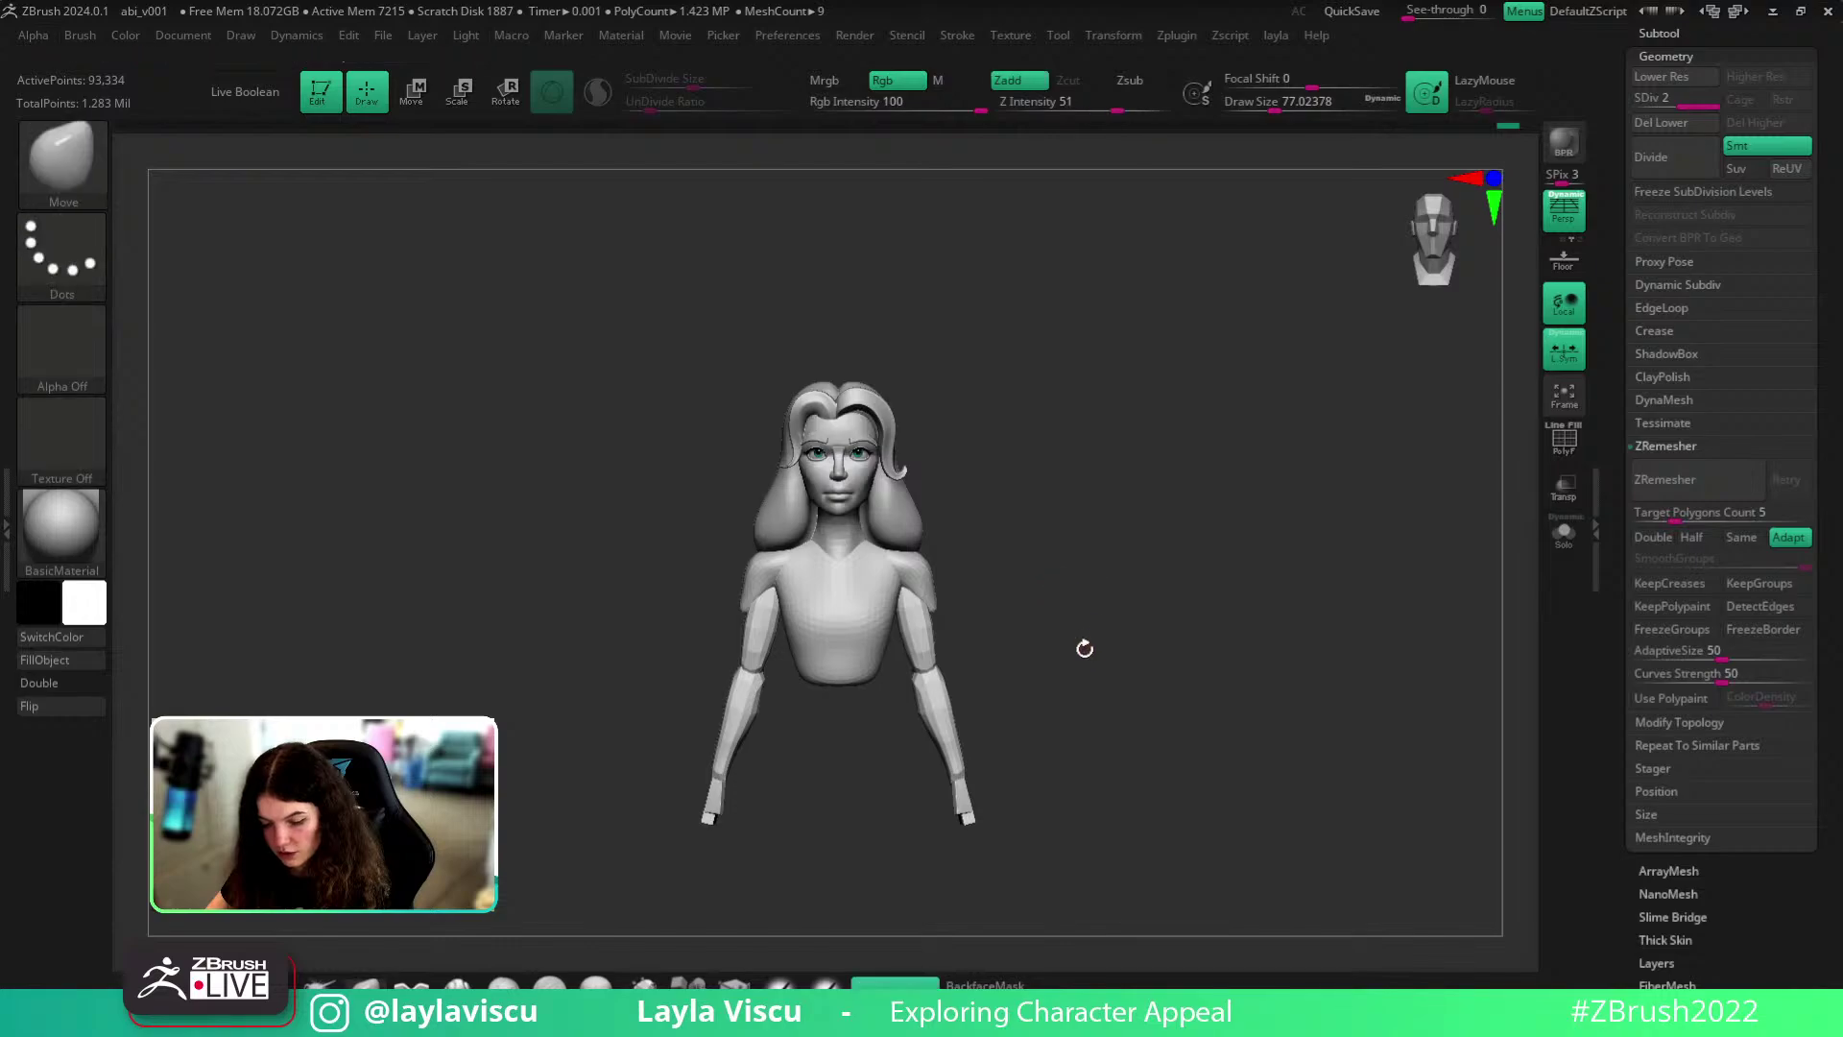
# - Extend the subtool list to 12 visible entries and move the arms down with the gizmo to meet the lowered shoulders
pyautogui.moveTo(1084, 647); pyautogui.dragTo(1027, 645, button='right')
pyautogui.keyDown('alt'); pyautogui.click(910, 638); pyautogui.keyUp('alt')
pyautogui.keyDown('shift'); pyautogui.moveTo(1127, 610); pyautogui.dragTo(1163, 611, button='right'); pyautogui.keyUp('shift')
pyautogui.press('w')
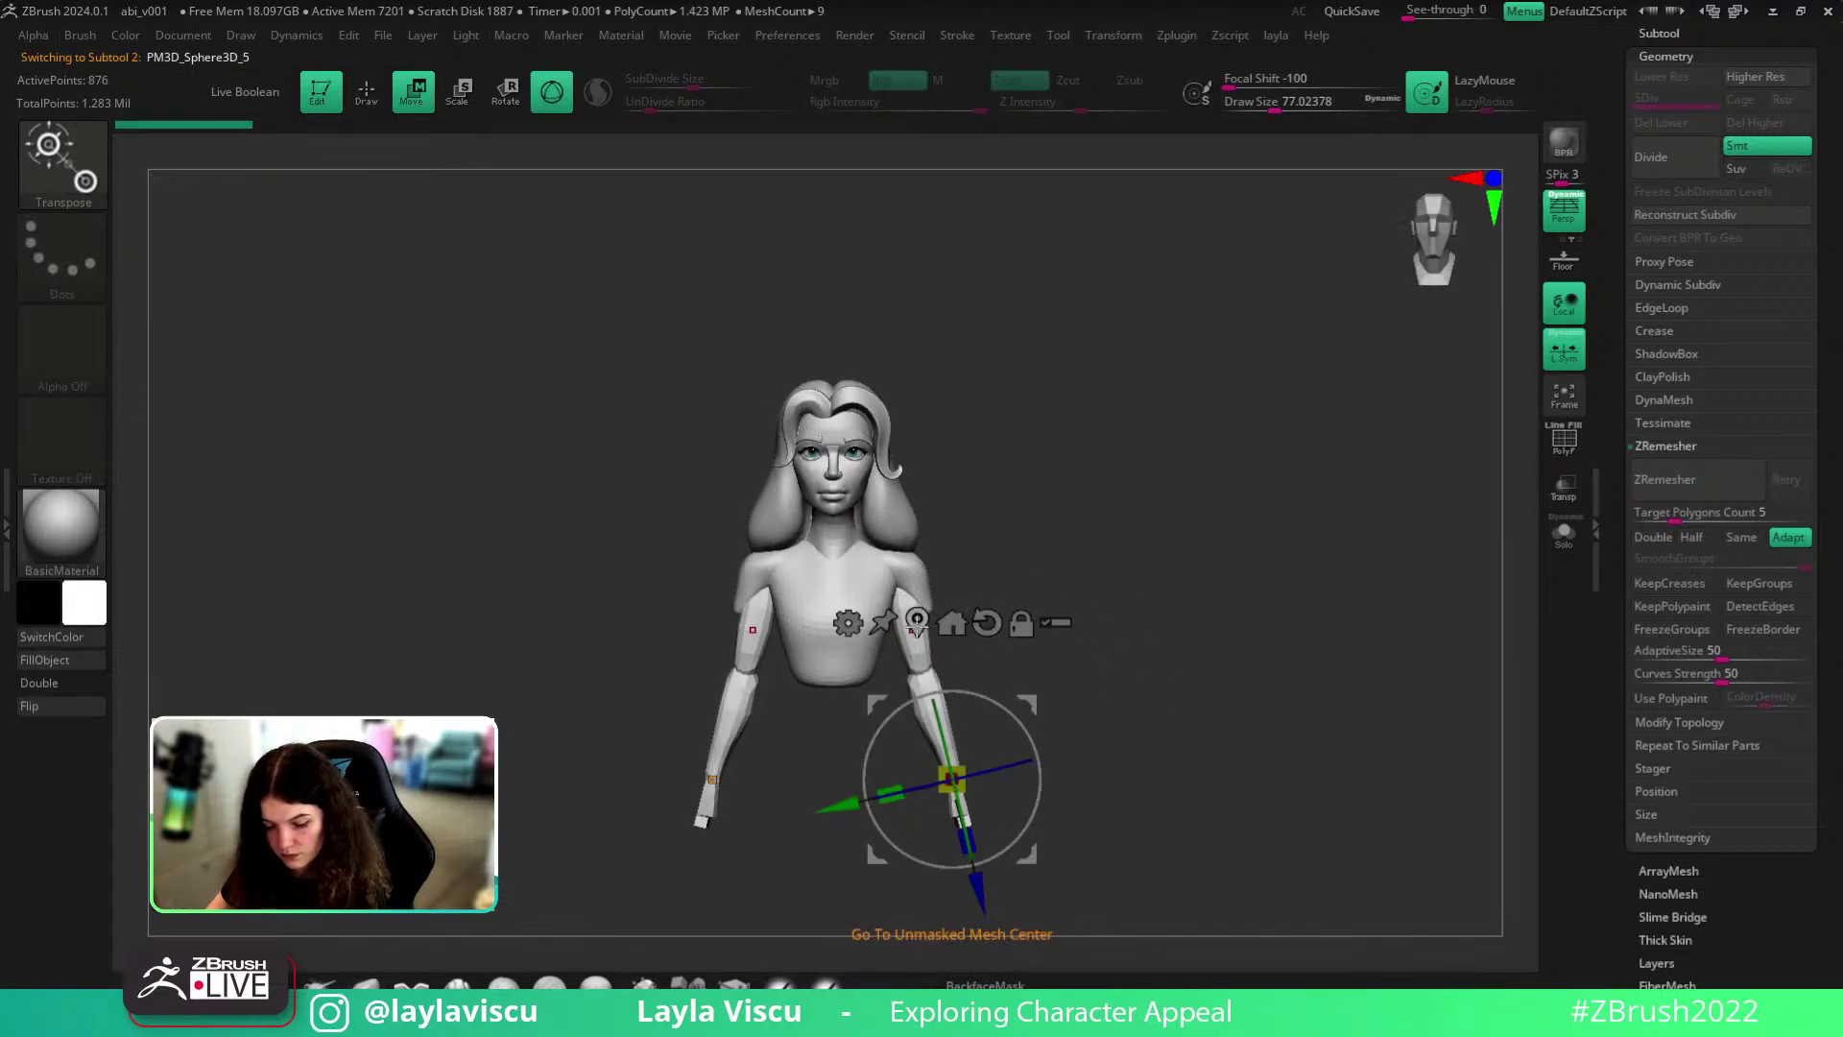
pyautogui.keyDown('alt'); pyautogui.moveTo(981, 878); pyautogui.dragTo(936, 683); pyautogui.keyUp('alt')
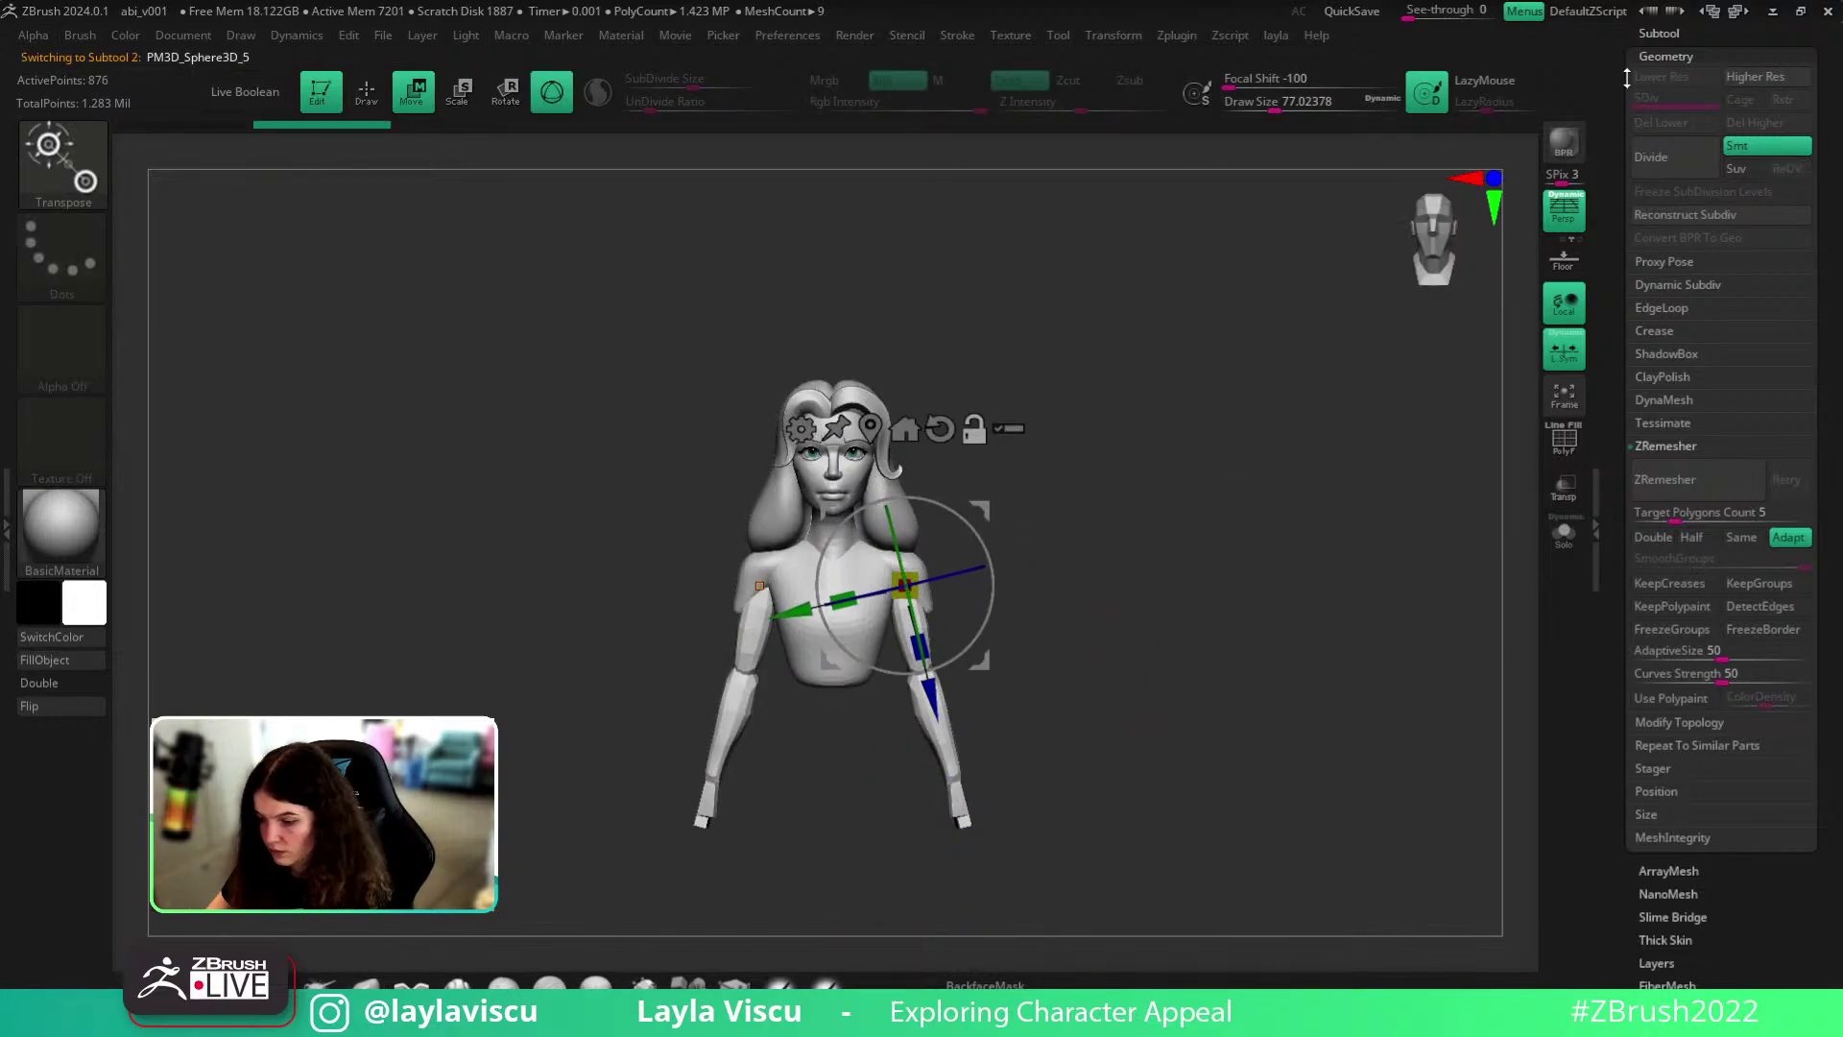
pyautogui.click(1653, 38)
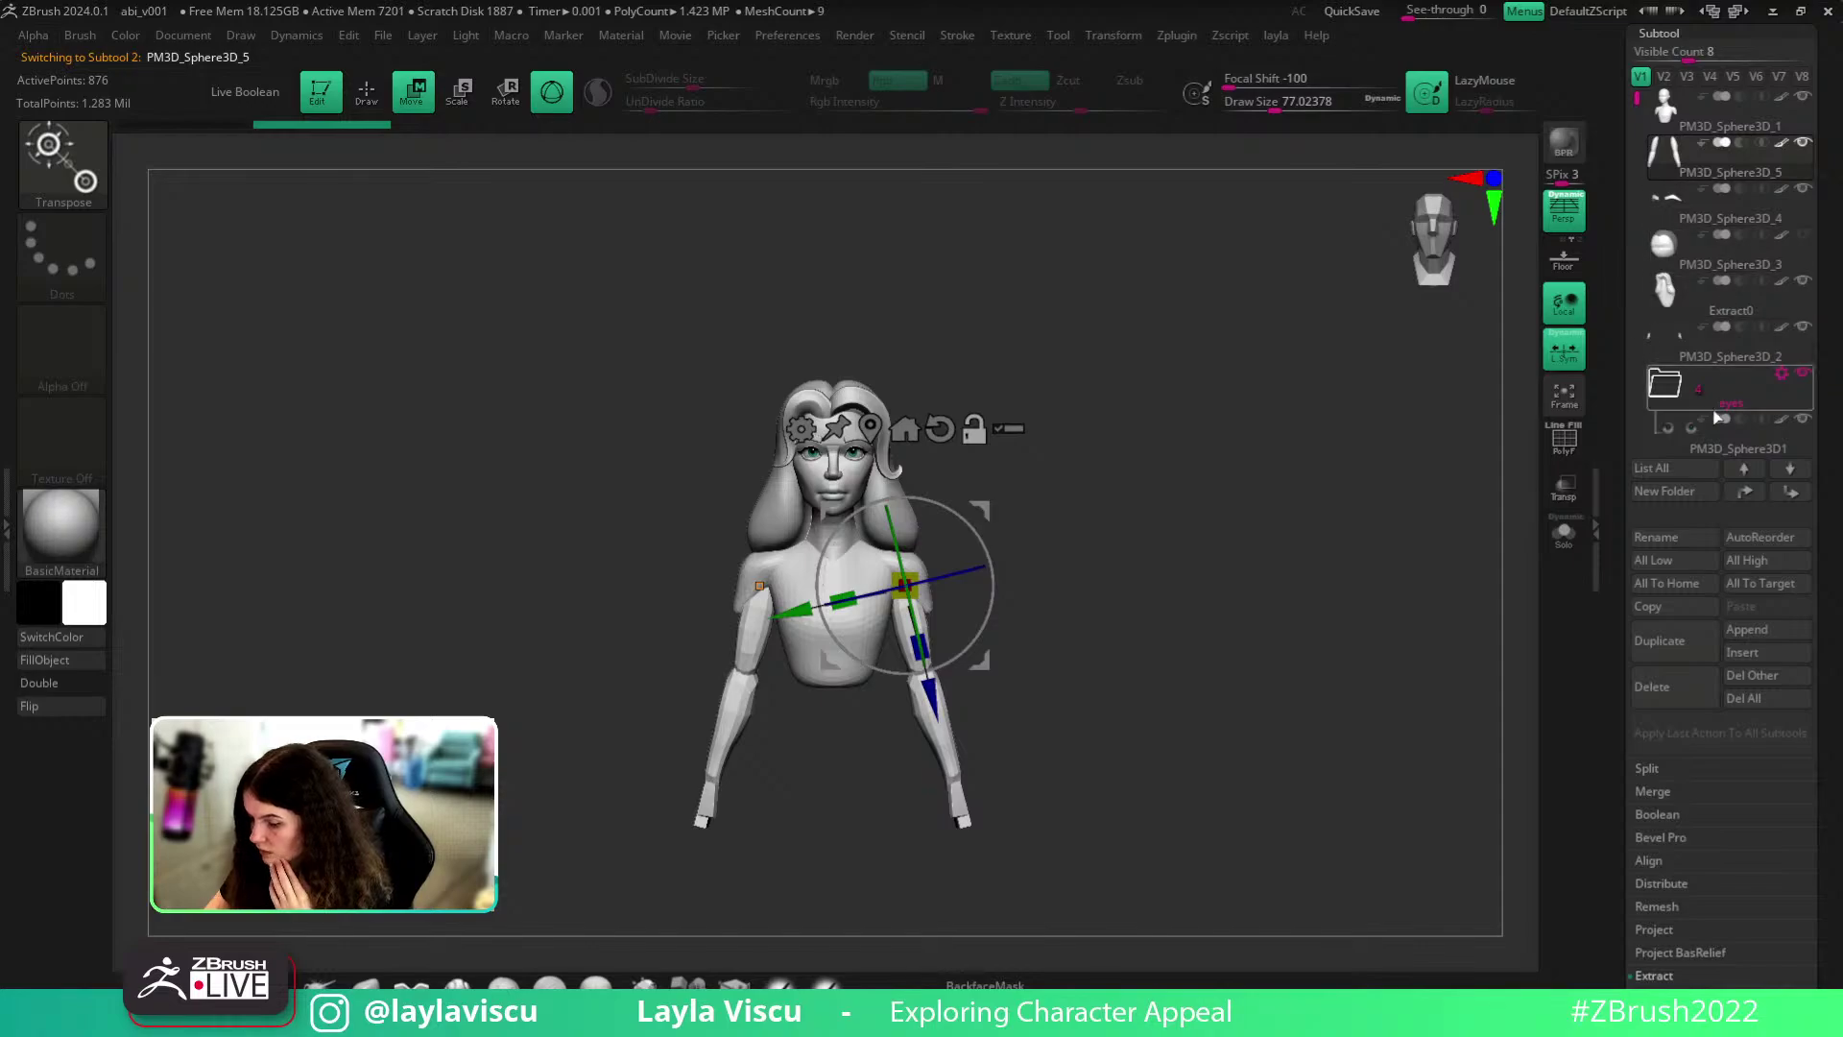
pyautogui.moveTo(1689, 55); pyautogui.dragTo(1718, 55)
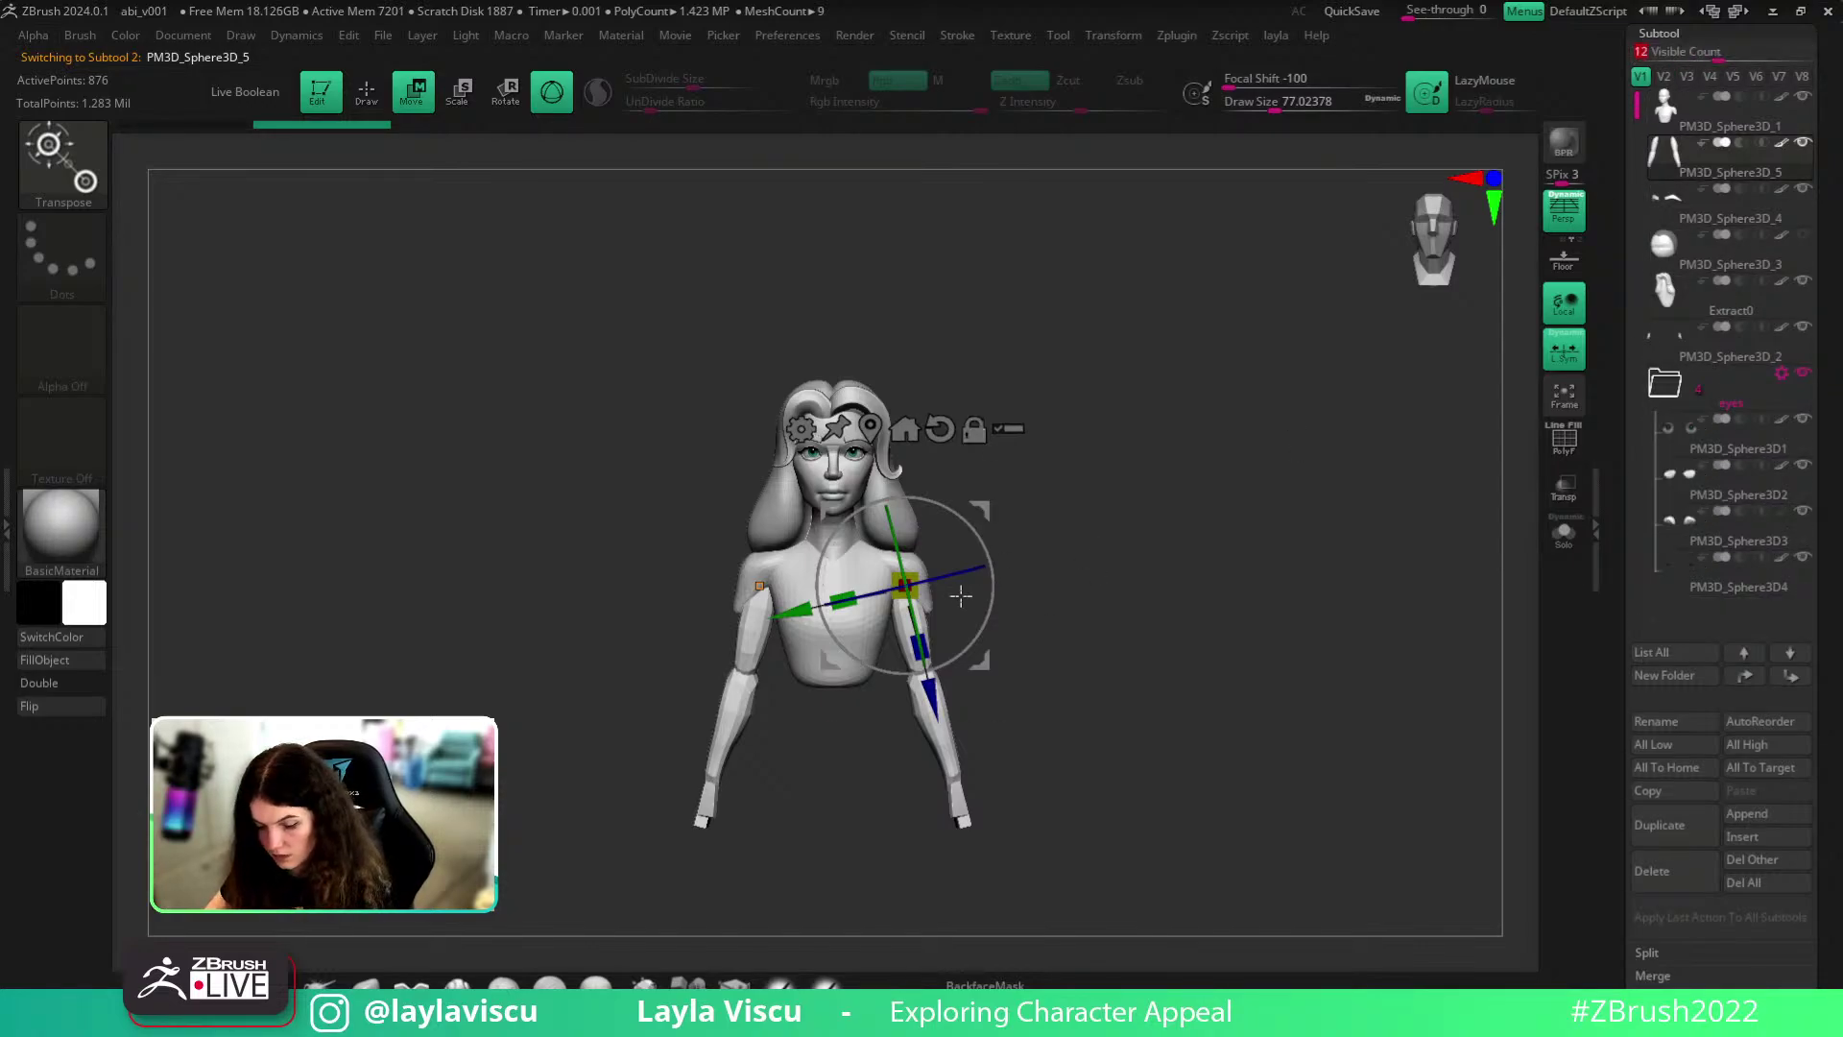
pyautogui.moveTo(924, 597); pyautogui.dragTo(941, 608)
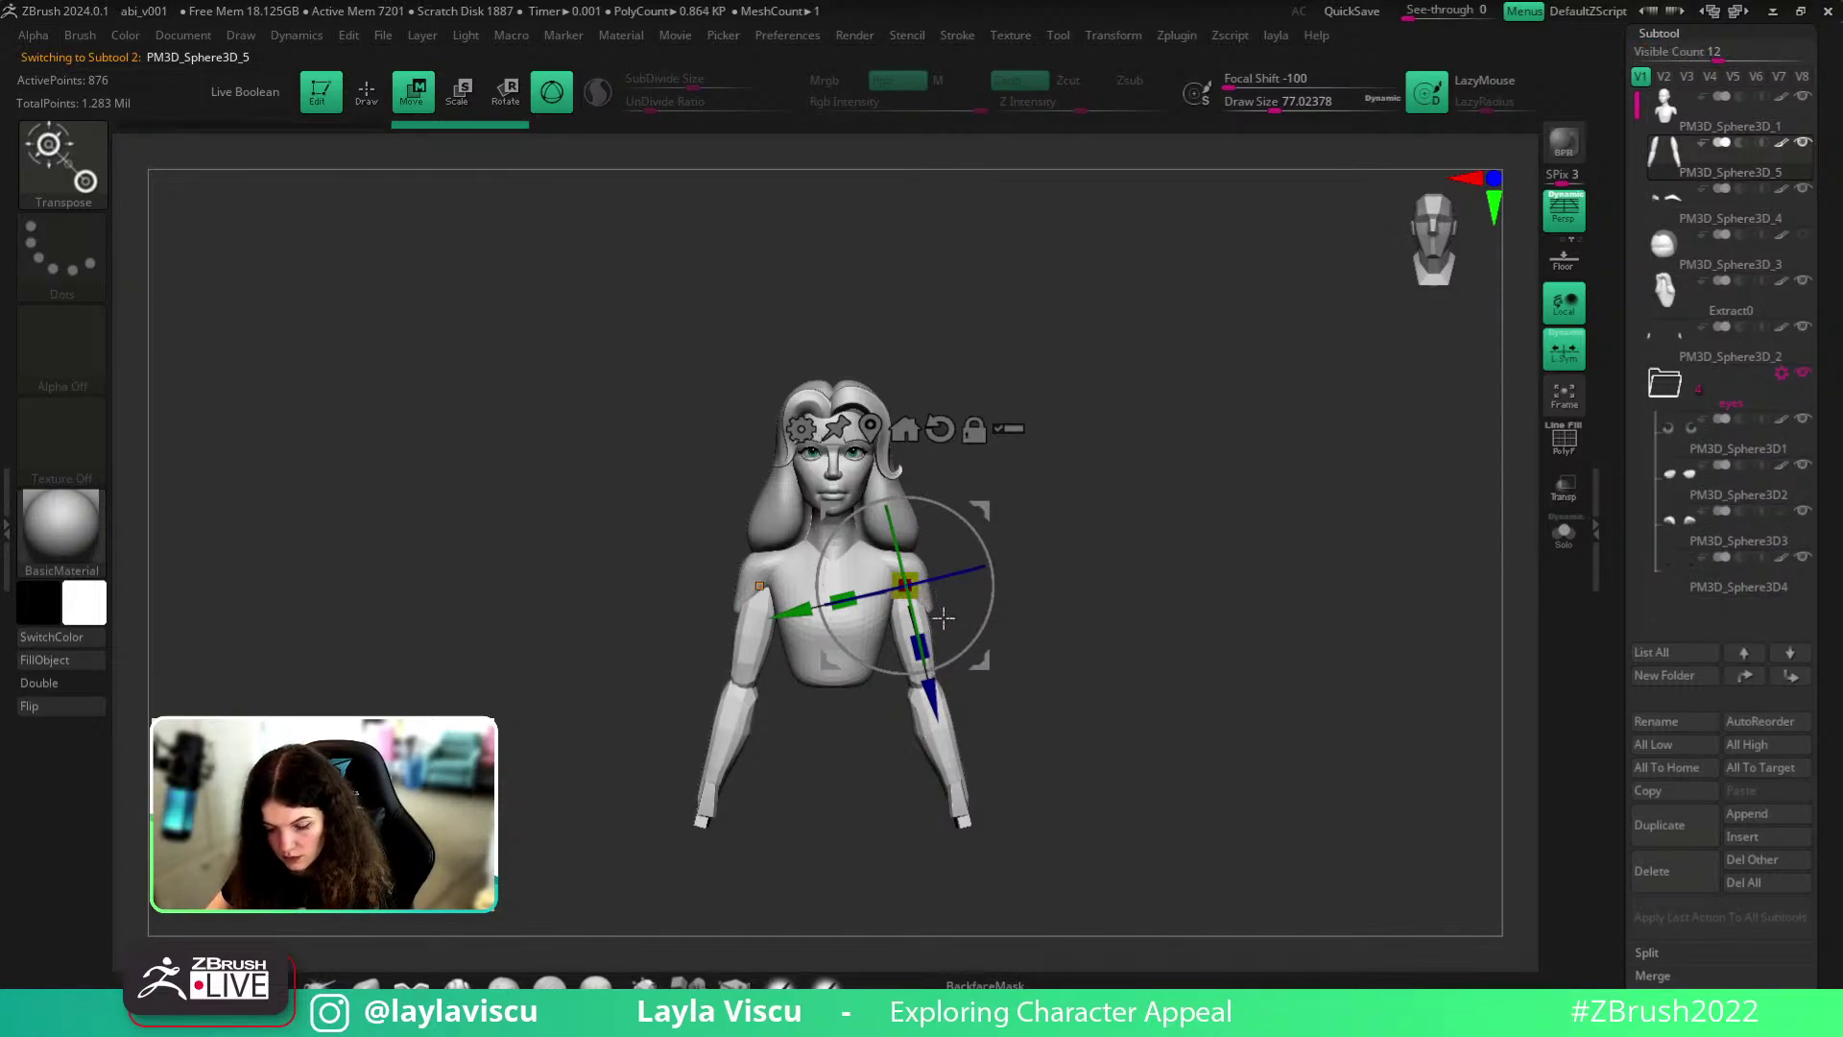
# - Select the hands and move them down about 0.39 units along the forearms so they sit at the wrists
pyautogui.click(967, 824)
pyautogui.moveTo(713, 779); pyautogui.dragTo(759, 803)
pyautogui.keyDown('alt'); pyautogui.moveTo(1099, 838); pyautogui.dragTo(1108, 645, button='right'); pyautogui.keyUp('alt')
pyautogui.keyDown('ctrl'); pyautogui.moveTo(1109, 645); pyautogui.dragTo(991, 737, button='right'); pyautogui.keyUp('ctrl')
pyautogui.moveTo(833, 619); pyautogui.dragTo(826, 616)
pyautogui.keyDown('shift'); pyautogui.moveTo(902, 668); pyautogui.dragTo(1024, 735, button='right'); pyautogui.keyUp('shift')
pyautogui.moveTo(934, 527); pyautogui.dragTo(938, 556)
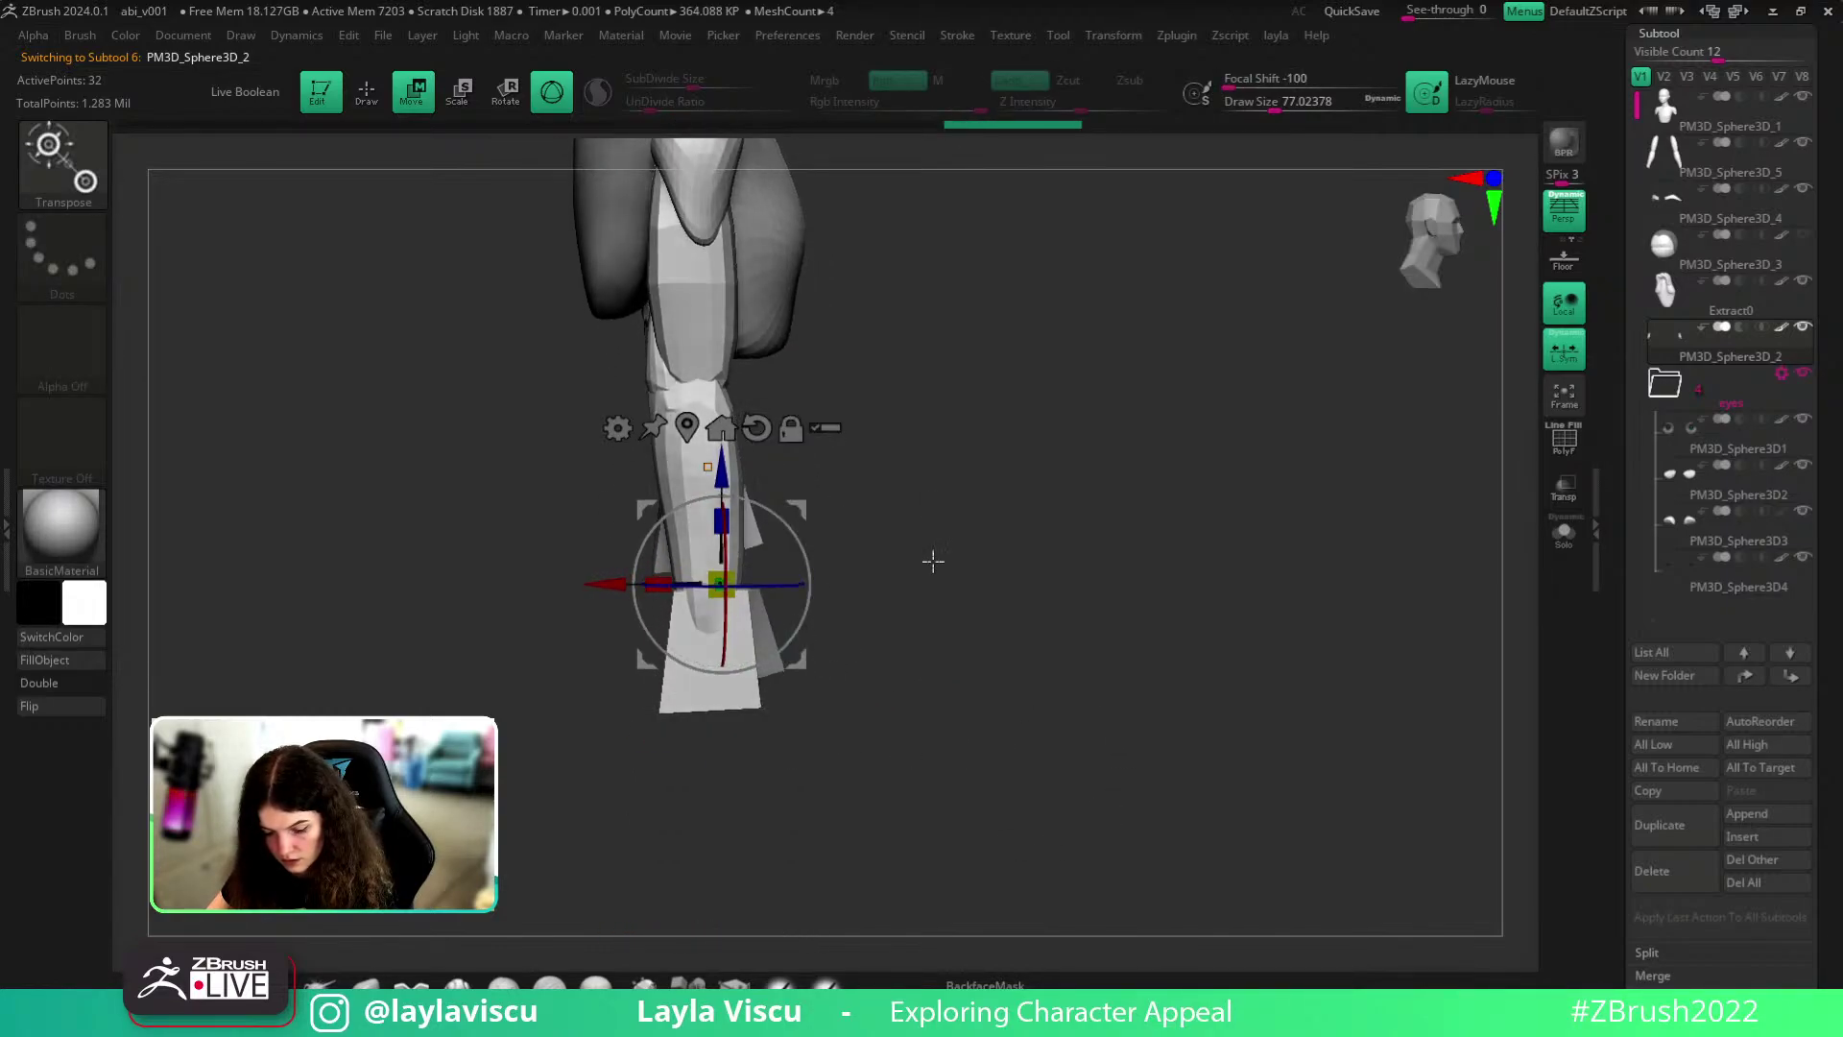
pyautogui.keyDown('alt'); pyautogui.click(708, 467); pyautogui.keyUp('alt')
pyautogui.moveTo(706, 574); pyautogui.dragTo(708, 611)
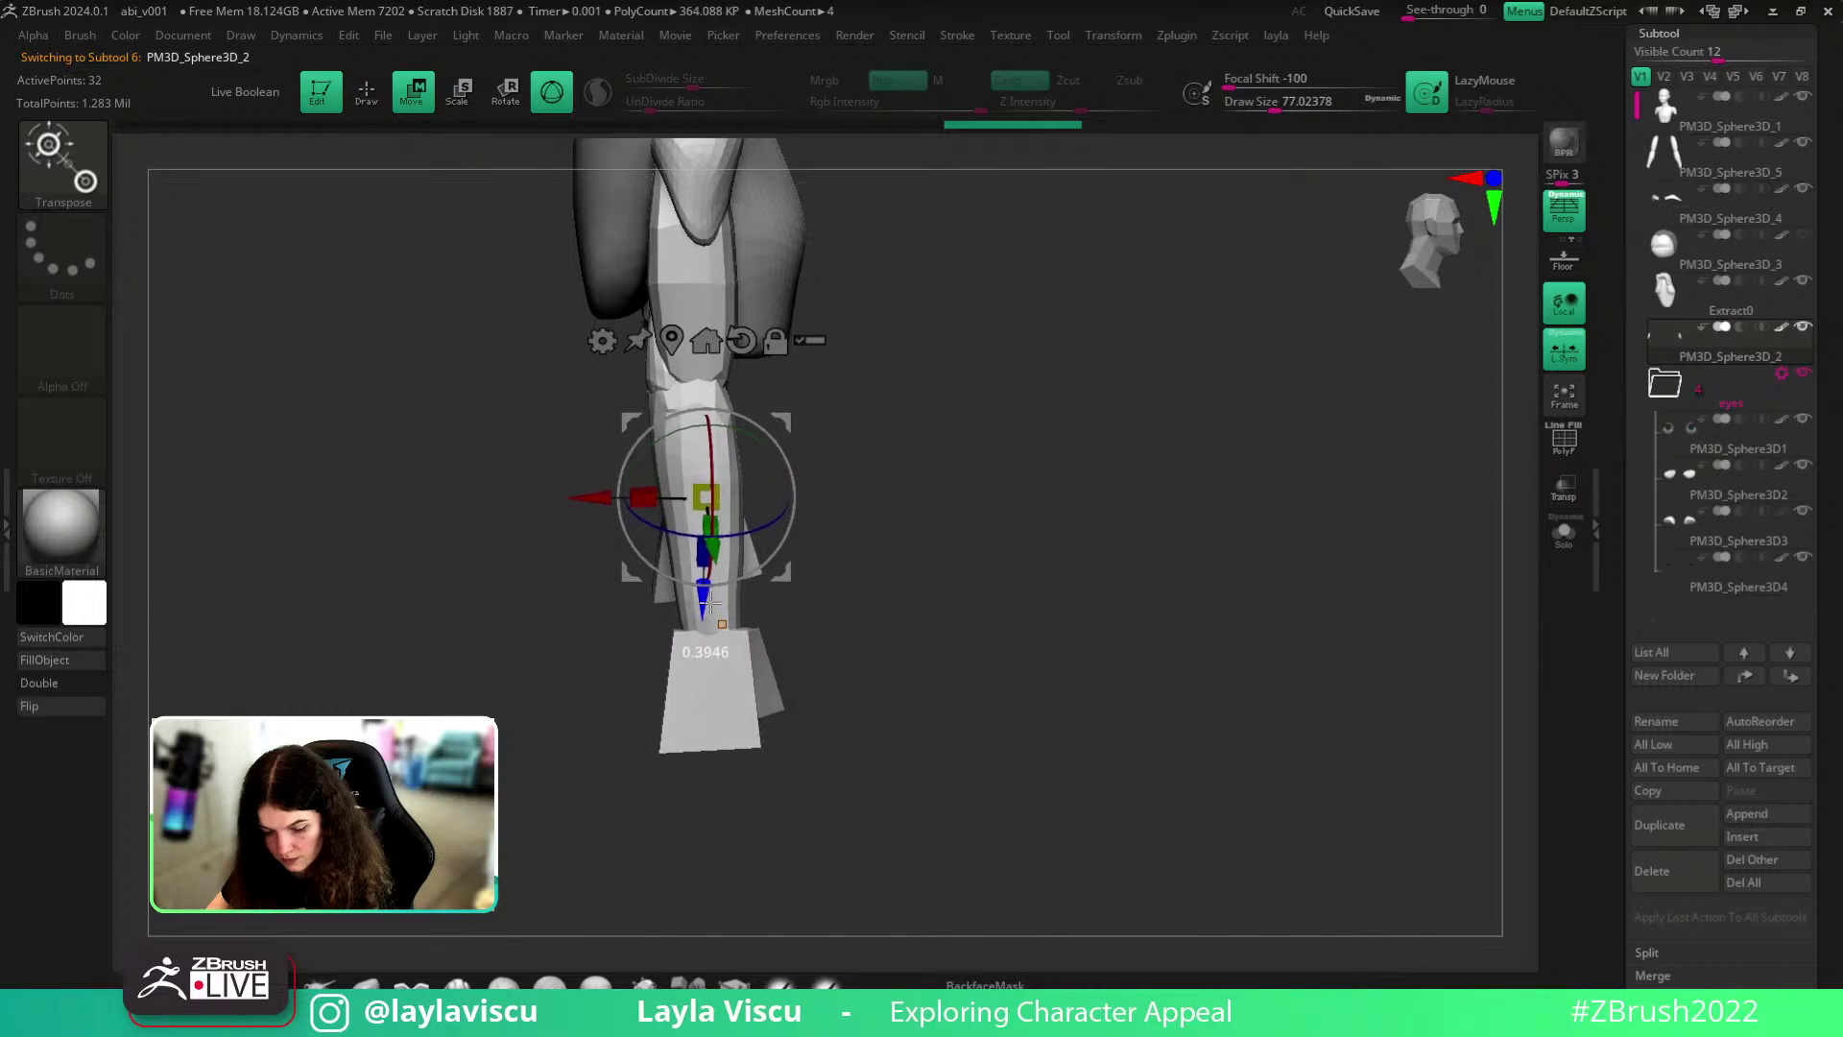
pyautogui.keyDown('shift'); pyautogui.moveTo(989, 686); pyautogui.dragTo(1028, 793, button='right'); pyautogui.keyUp('shift')
pyautogui.press('q')
# - Review how the torso, arms and hands line up on the whole figure from the front
pyautogui.moveTo(921, 422)
pyautogui.keyDown('alt'); pyautogui.mouseDown(button='right')
pyautogui.moveTo(1086, 522)
pyautogui.moveTo(1115, 585)
pyautogui.mouseUp(button='right'); pyautogui.keyUp('alt')
pyautogui.press('e')
pyautogui.moveTo(984, 715); pyautogui.dragTo(982, 750)
pyautogui.click(365, 986)
pyautogui.keyDown('ctrl'); pyautogui.moveTo(816, 719); pyautogui.dragTo(880, 608, button='right'); pyautogui.keyUp('ctrl')
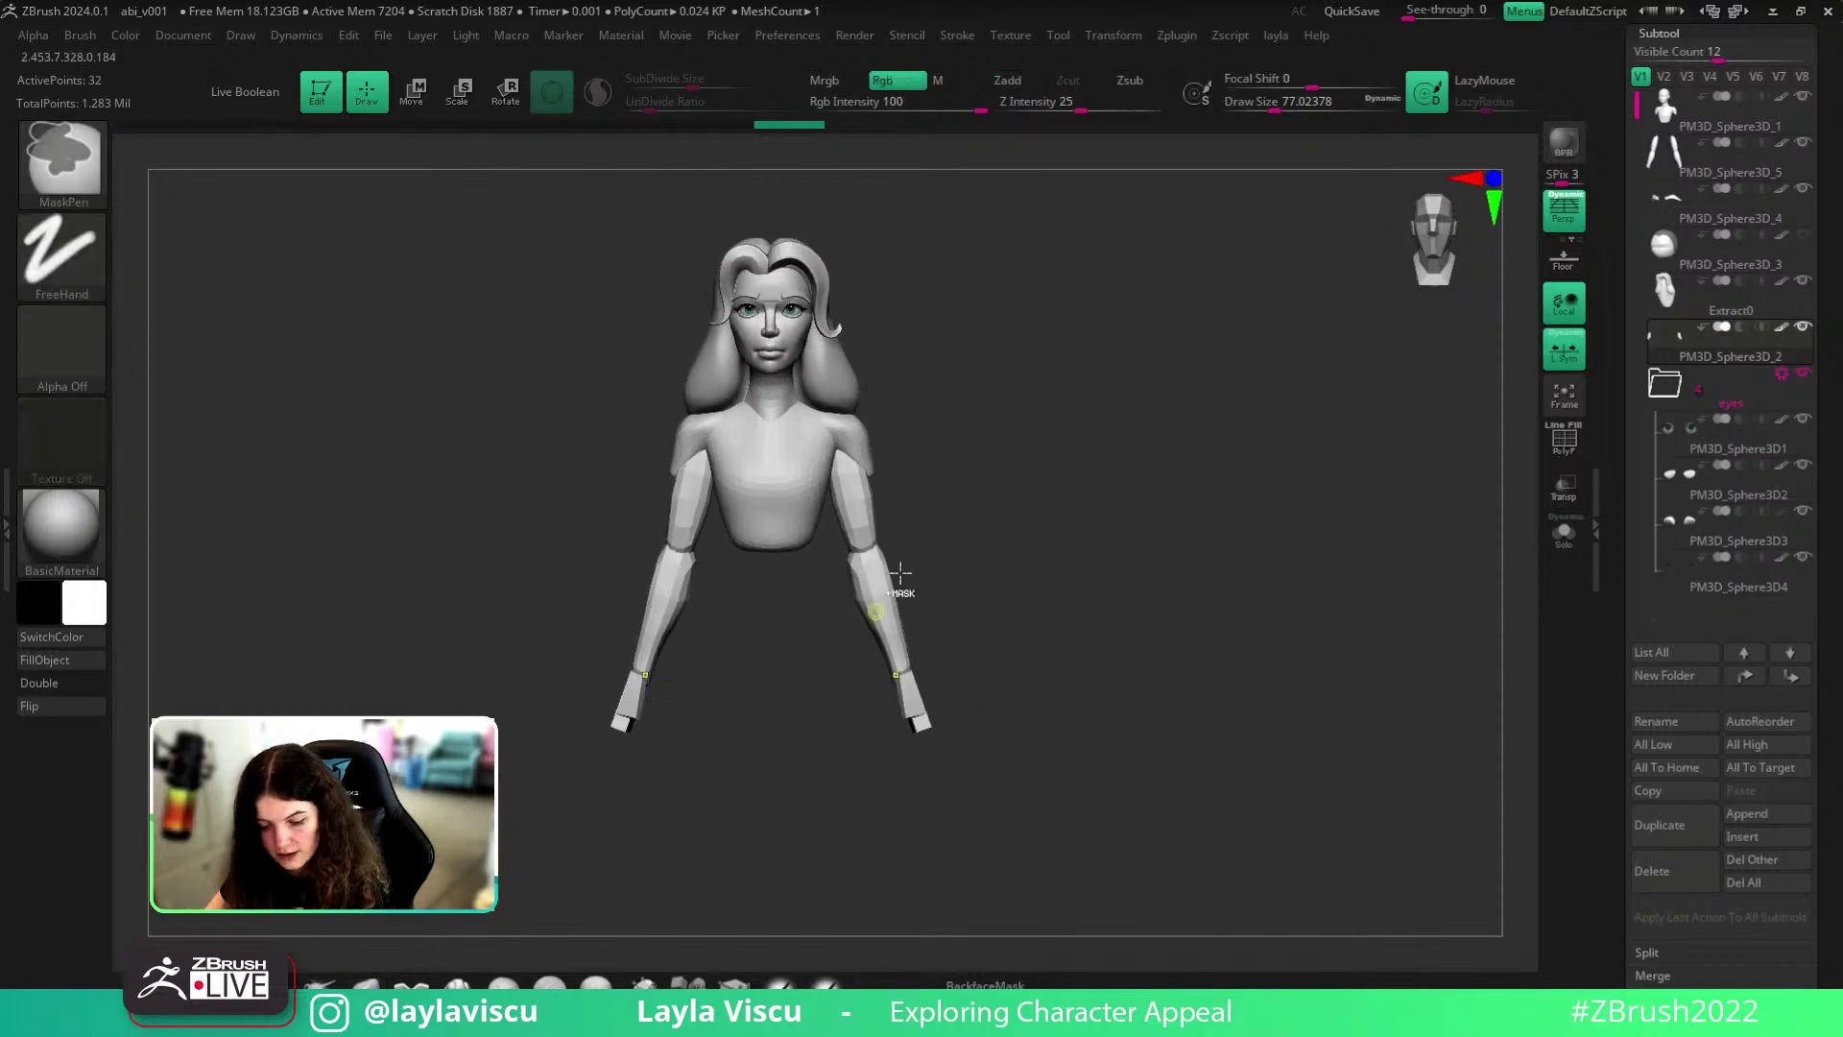
pyautogui.keyDown('alt'); pyautogui.moveTo(1053, 502); pyautogui.dragTo(1042, 634, button='right'); pyautogui.keyUp('alt')
pyautogui.keyDown('ctrl'); pyautogui.moveTo(1042, 634); pyautogui.dragTo(777, 720, button='right'); pyautogui.keyUp('ctrl')
pyautogui.press('f')
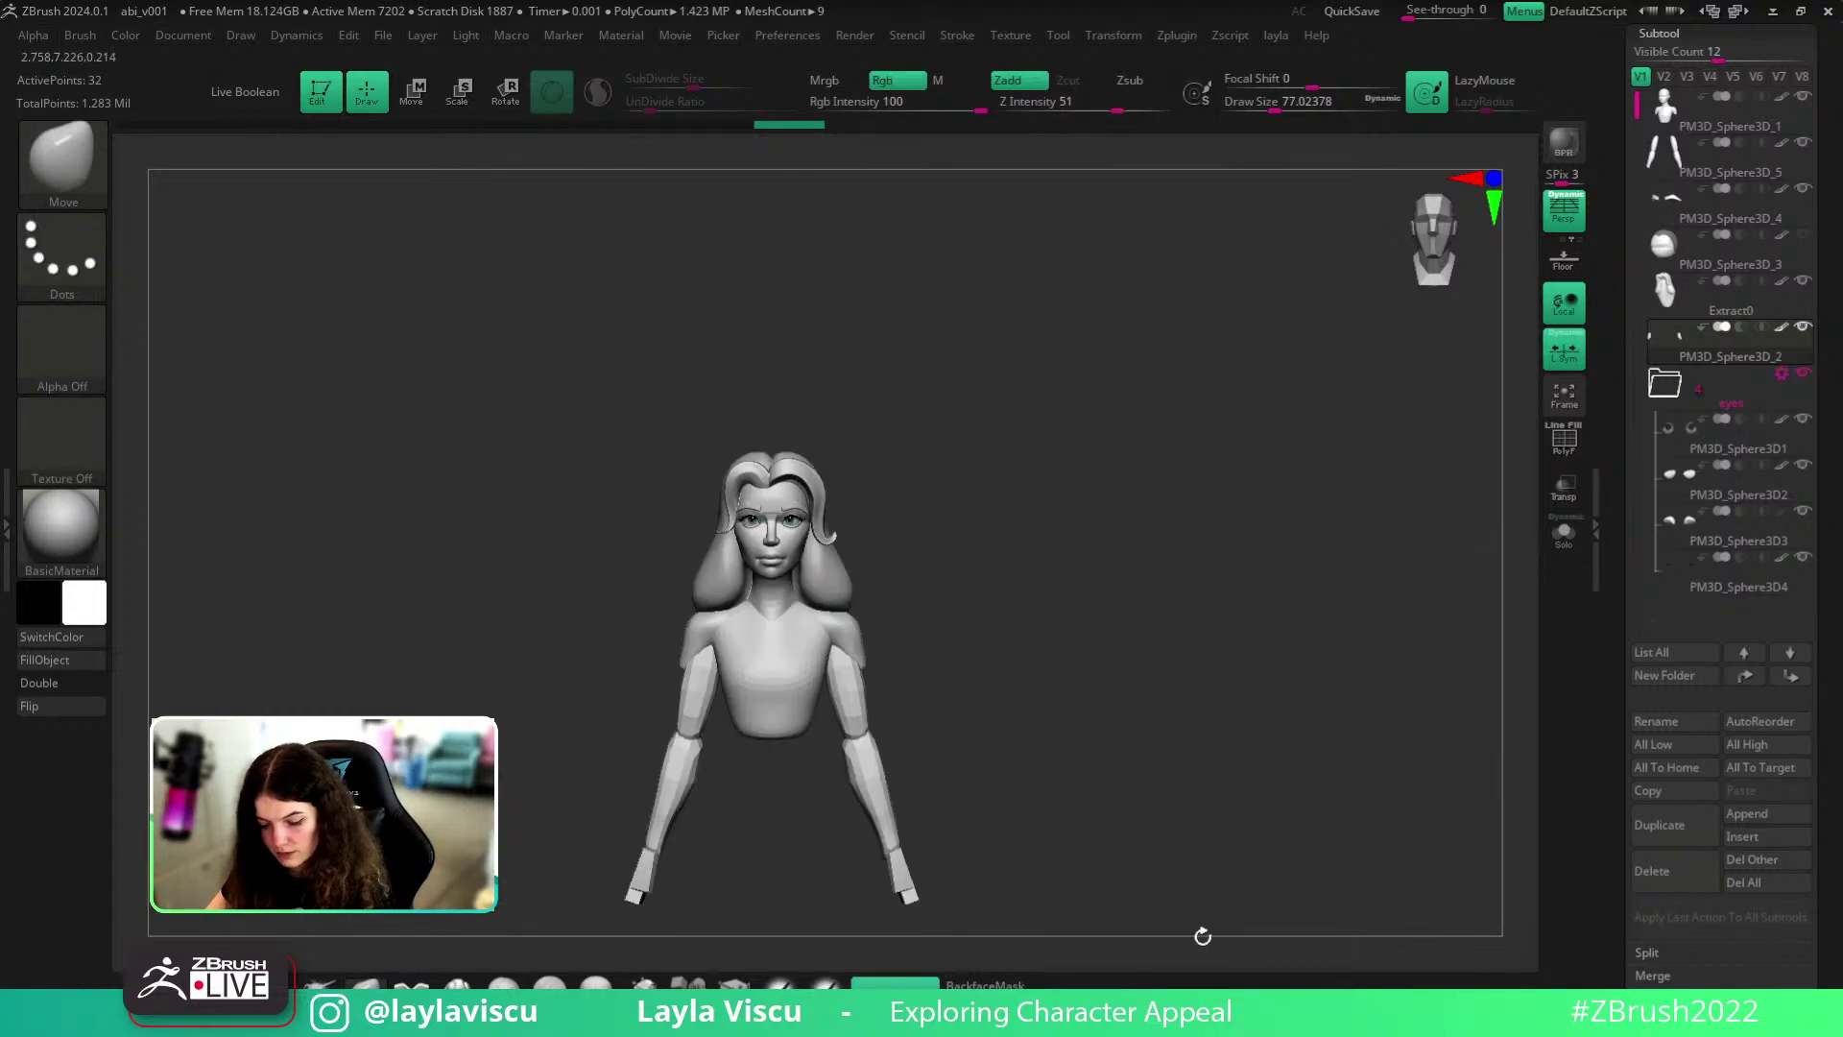
pyautogui.press('e')
pyautogui.click(365, 985)
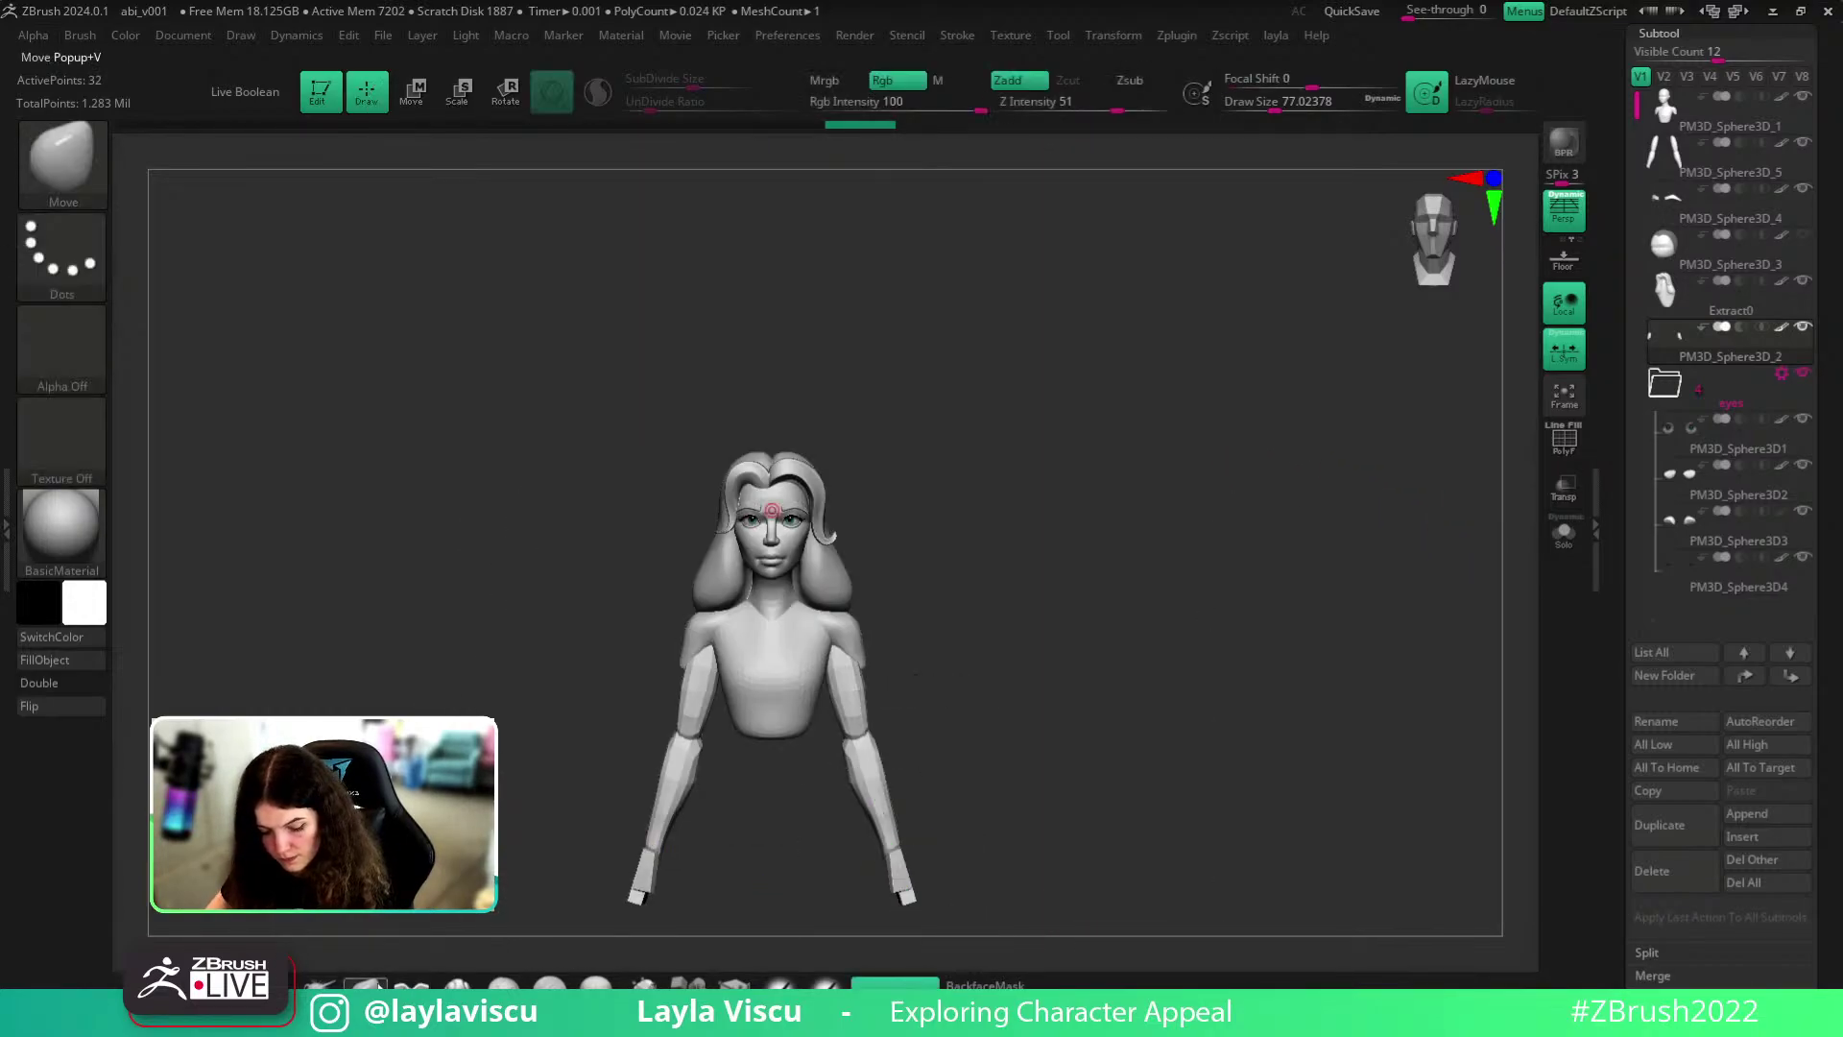
pyautogui.keyDown('ctrl'); pyautogui.moveTo(945, 663); pyautogui.dragTo(888, 825, button='right'); pyautogui.keyUp('ctrl')
pyautogui.moveTo(1419, 321)
pyautogui.keyDown('alt'); pyautogui.mouseDown(button='right')
pyautogui.moveTo(1192, 547)
pyautogui.moveTo(1161, 469)
pyautogui.moveTo(1164, 585)
pyautogui.mouseUp(button='right'); pyautogui.keyUp('alt')
# - Make the head and torso mesh active again and set the Move brush draw size to about 344
pyautogui.keyDown('alt'); pyautogui.click(869, 641); pyautogui.keyUp('alt')
pyautogui.keyDown('ctrl'); pyautogui.moveTo(876, 637); pyautogui.dragTo(898, 653, button='right'); pyautogui.keyUp('ctrl')
pyautogui.keyDown('alt'); pyautogui.moveTo(1156, 798); pyautogui.dragTo(1152, 460); pyautogui.keyUp('alt')
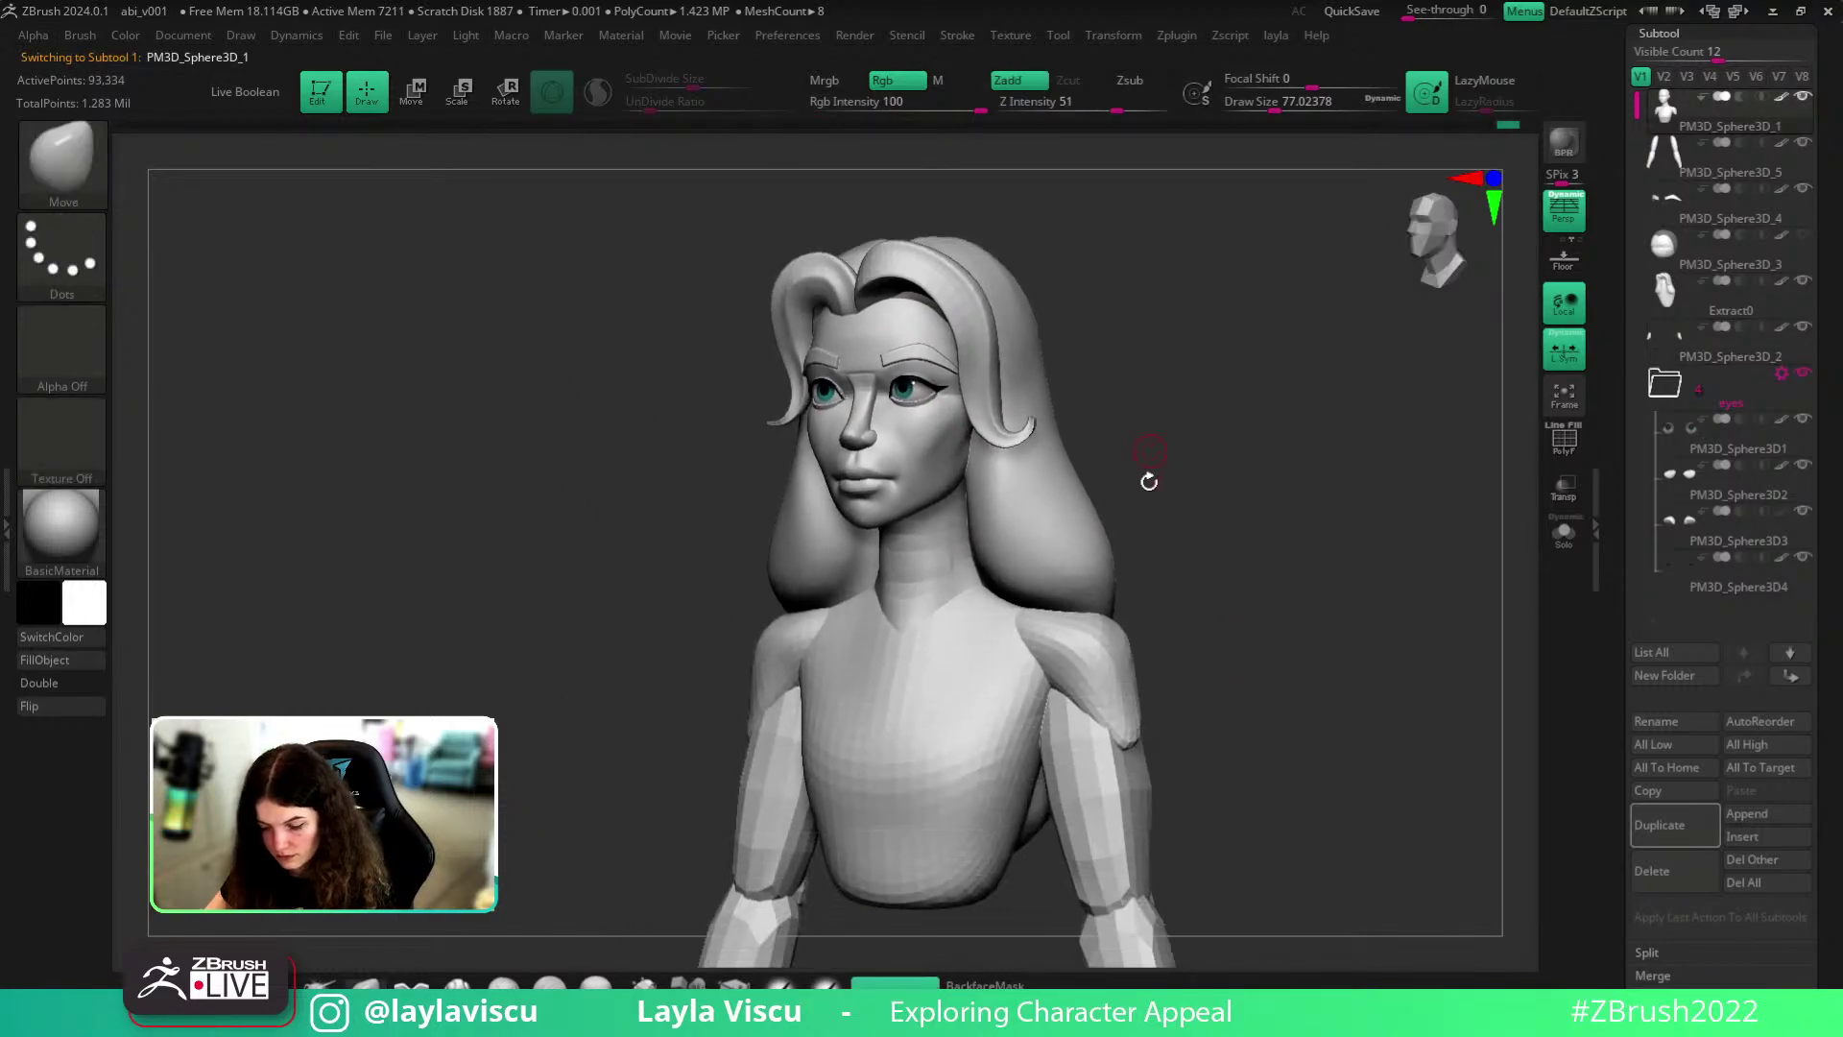
pyautogui.press('s')
pyautogui.moveTo(981, 510); pyautogui.dragTo(1001, 509)
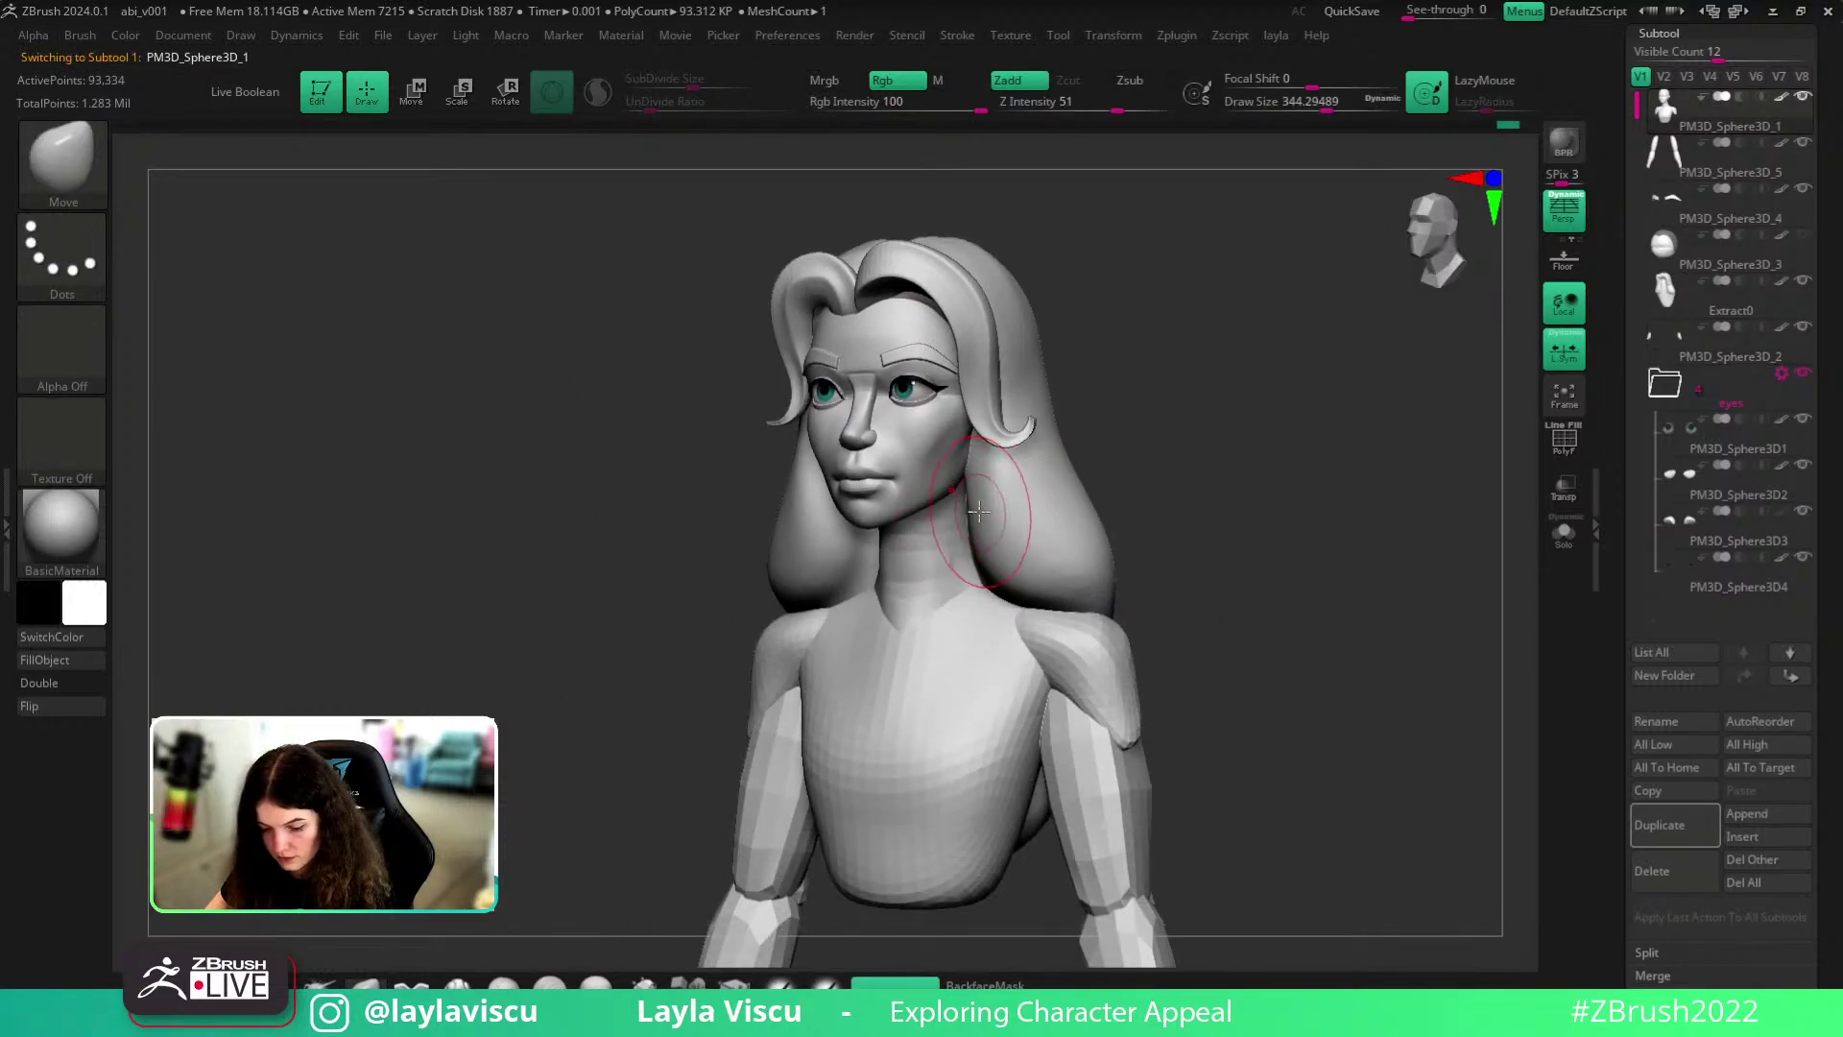
# - Isolate the head and torso mesh and inspect its polygroup wireframe at different subdivision levels
pyautogui.hotkey('shift', 'f')
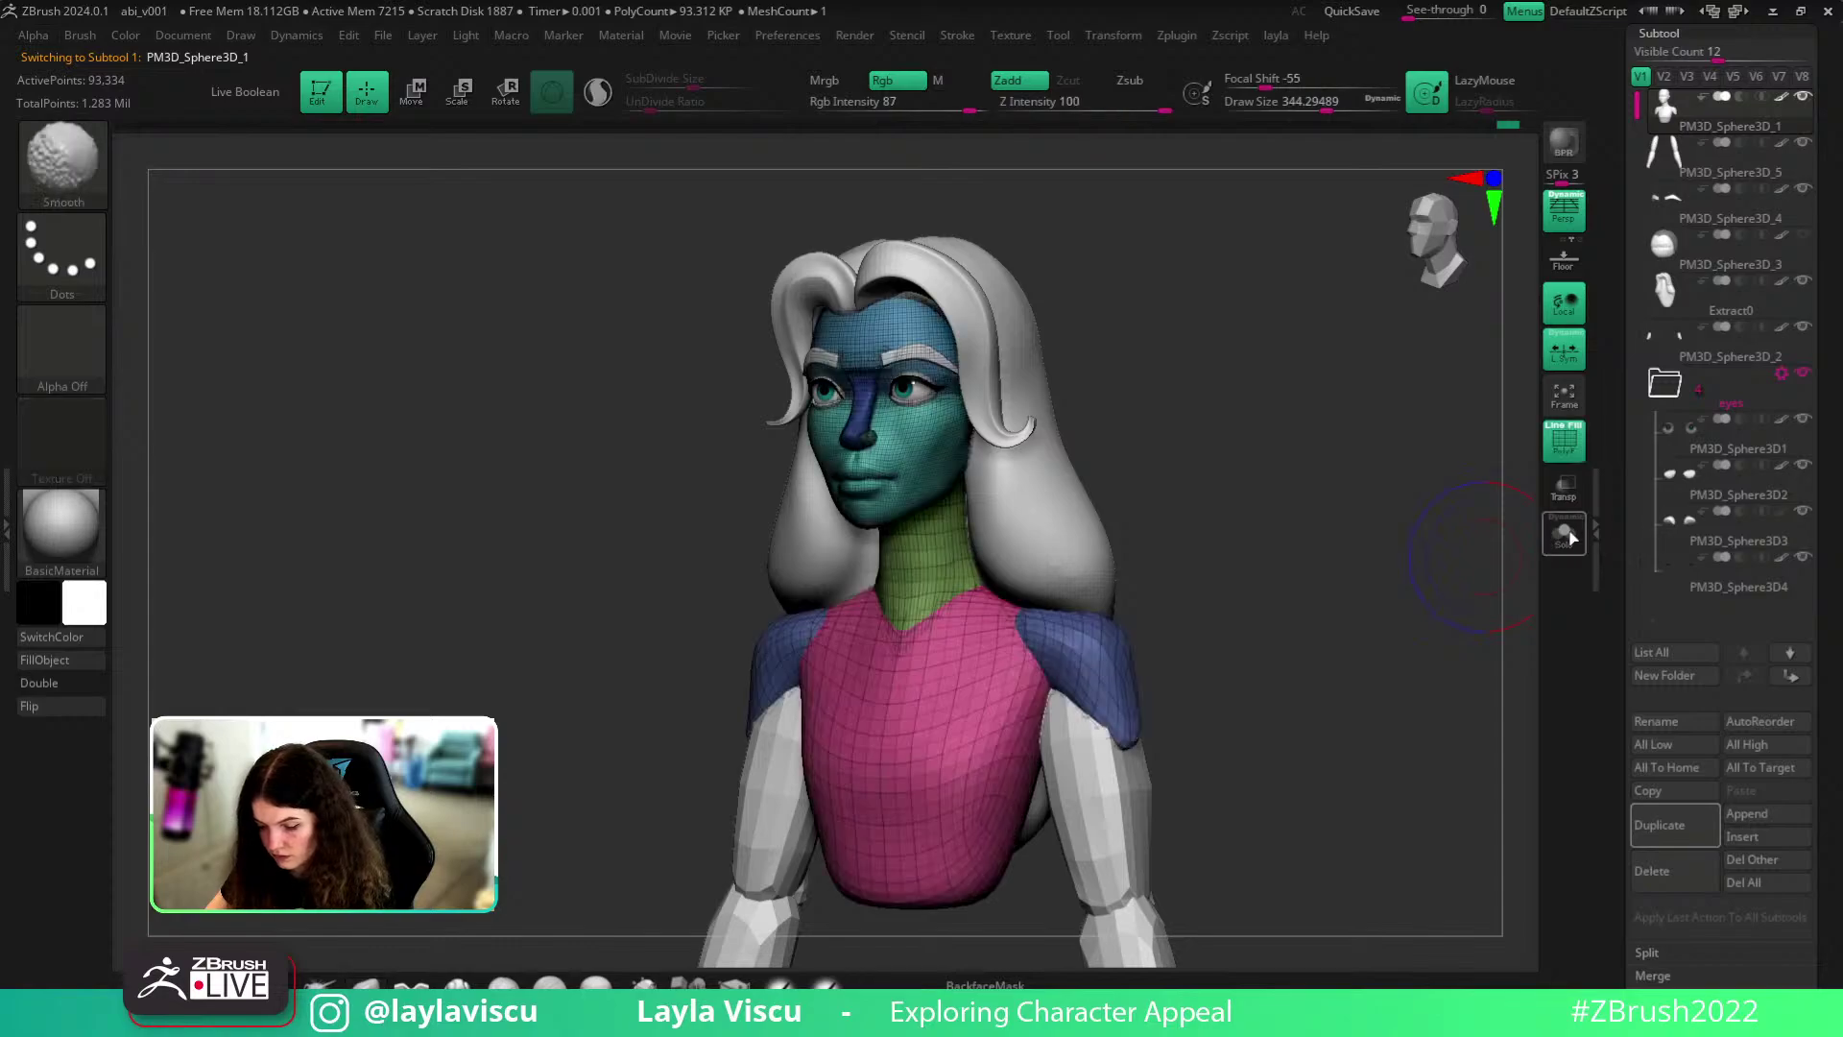
pyautogui.click(1564, 533)
pyautogui.hotkey('shift', 'd')
pyautogui.press('d')
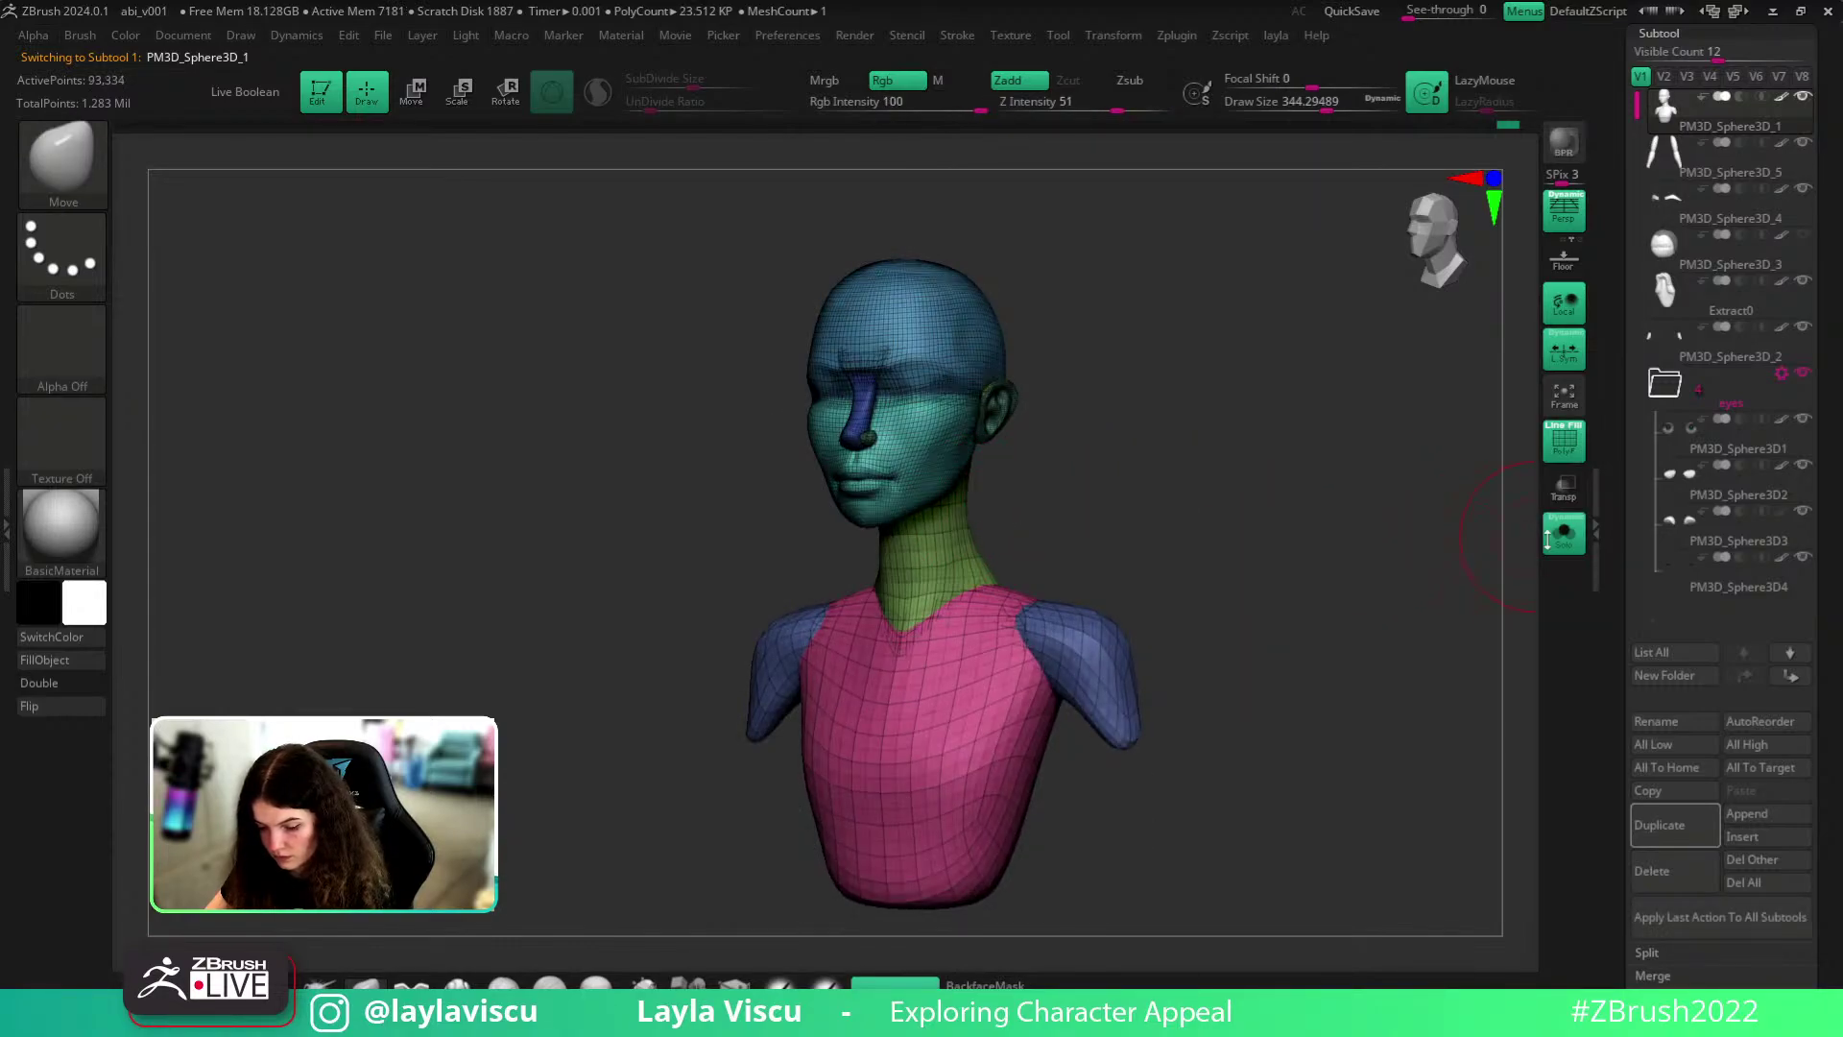
pyautogui.click(1549, 541)
pyautogui.hotkey('shift', 'f')
# - Examine the head, neck and shoulders from several angles, both in isolation and with the whole character shown
pyautogui.keyDown('ctrl'); pyautogui.moveTo(1212, 566); pyautogui.dragTo(1159, 459, button='right'); pyautogui.keyUp('ctrl')
pyautogui.moveTo(1186, 539)
pyautogui.keyDown('shift'); pyautogui.mouseDown(button='right')
pyautogui.moveTo(1086, 576)
pyautogui.moveTo(1094, 605)
pyautogui.moveTo(1127, 576)
pyautogui.mouseUp(button='right'); pyautogui.keyUp('shift')
pyautogui.moveTo(1238, 564)
pyautogui.keyDown('shift'); pyautogui.mouseDown(button='right')
pyautogui.moveTo(1279, 559)
pyautogui.moveTo(1234, 585)
pyautogui.mouseUp(button='right'); pyautogui.keyUp('shift')
pyautogui.click(1564, 535)
pyautogui.moveTo(1233, 586); pyautogui.dragTo(1176, 588, button='right')
pyautogui.moveTo(1175, 587); pyautogui.dragTo(1256, 568)
pyautogui.hotkey('shift', 'f')
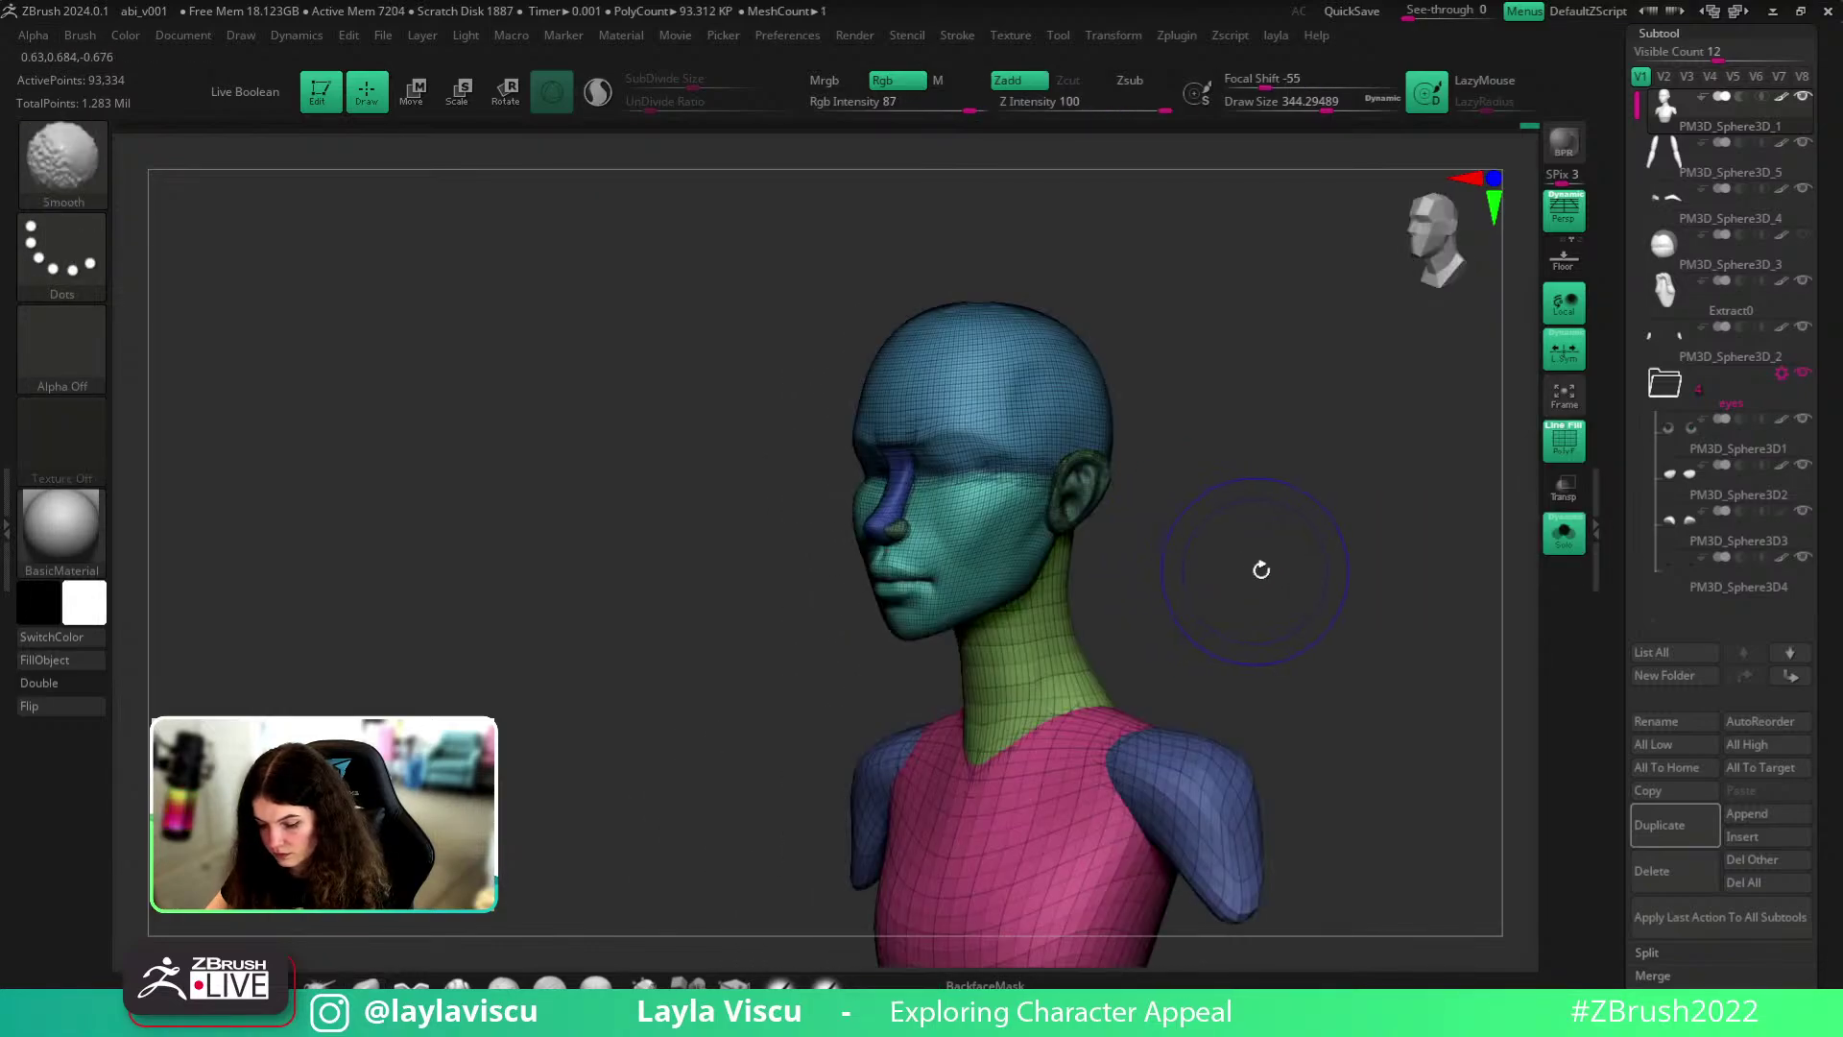
pyautogui.hotkey('shift', 'f')
pyautogui.hotkey('alt', 's')
pyautogui.keyDown('shift'); pyautogui.moveTo(1503, 540); pyautogui.dragTo(1356, 531); pyautogui.keyUp('shift')
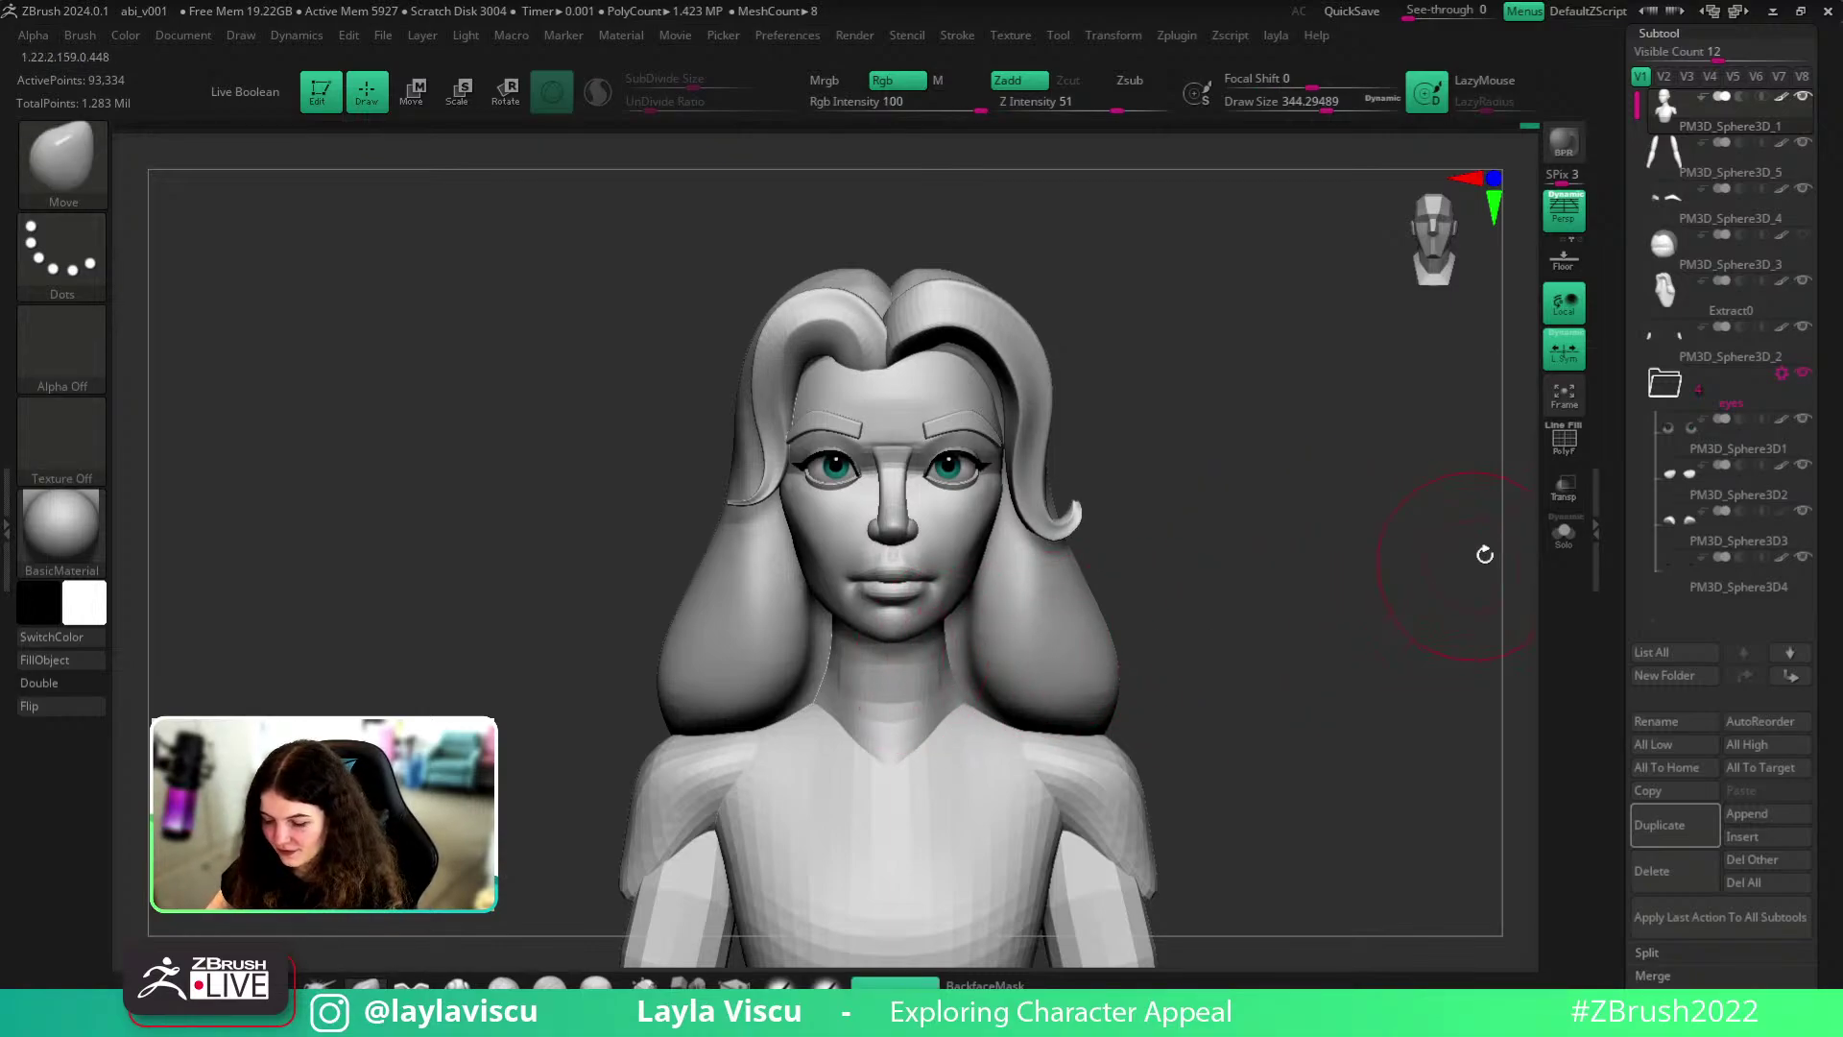
pyautogui.click(1564, 535)
pyautogui.moveTo(1440, 616); pyautogui.dragTo(1427, 543)
pyautogui.click(1564, 538)
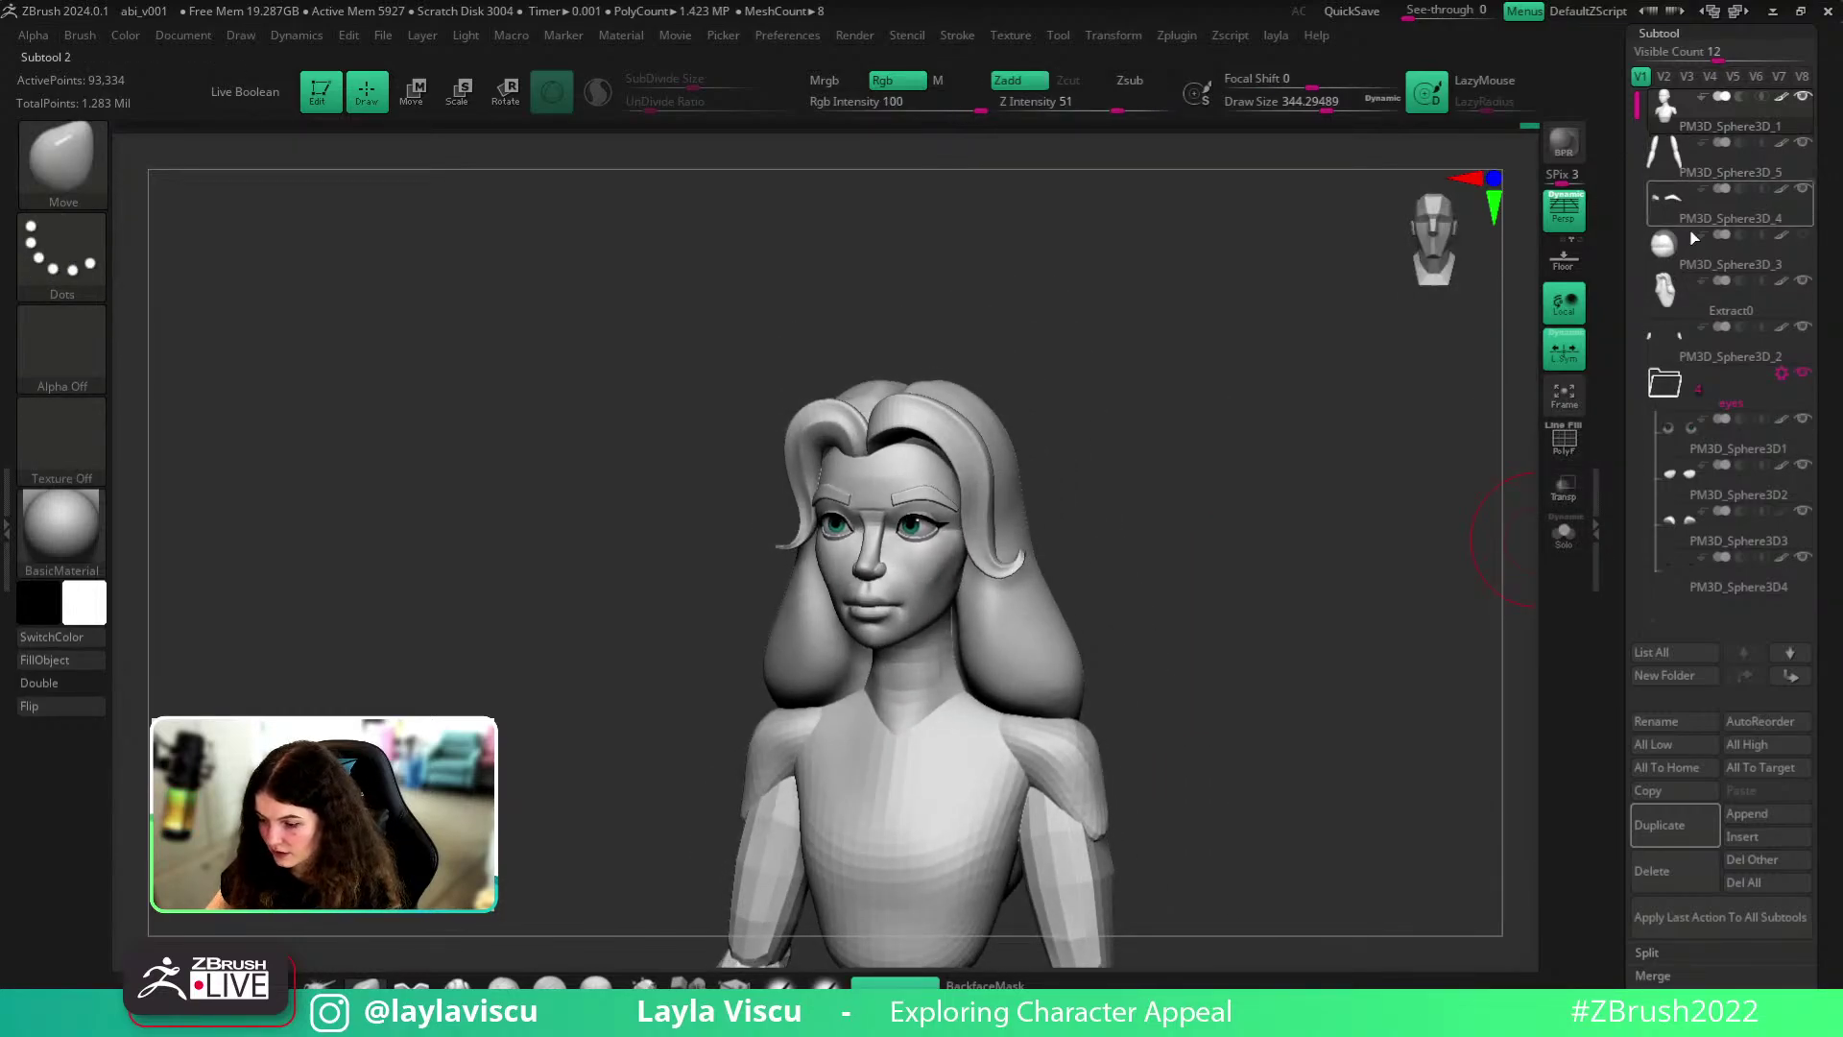
# - Hide the hair, isolate the ear polygroup of the head mesh and set the Move brush draw size to about 136
pyautogui.hotkey('ctrl', 'shift', 's')
pyautogui.moveTo(1321, 506)
pyautogui.mouseDown()
pyautogui.moveTo(1244, 503)
pyautogui.moveTo(1271, 615)
pyautogui.moveTo(1332, 631)
pyautogui.mouseUp()
pyautogui.press('s')
pyautogui.moveTo(1091, 618)
pyautogui.mouseDown()
pyautogui.moveTo(1063, 619)
pyautogui.moveTo(1097, 624)
pyautogui.moveTo(1099, 591)
pyautogui.mouseUp()
pyautogui.keyDown('ctrl'); pyautogui.keyDown('shift'); pyautogui.click(1083, 595); pyautogui.keyUp('shift'); pyautogui.keyUp('ctrl')
pyautogui.press('s')
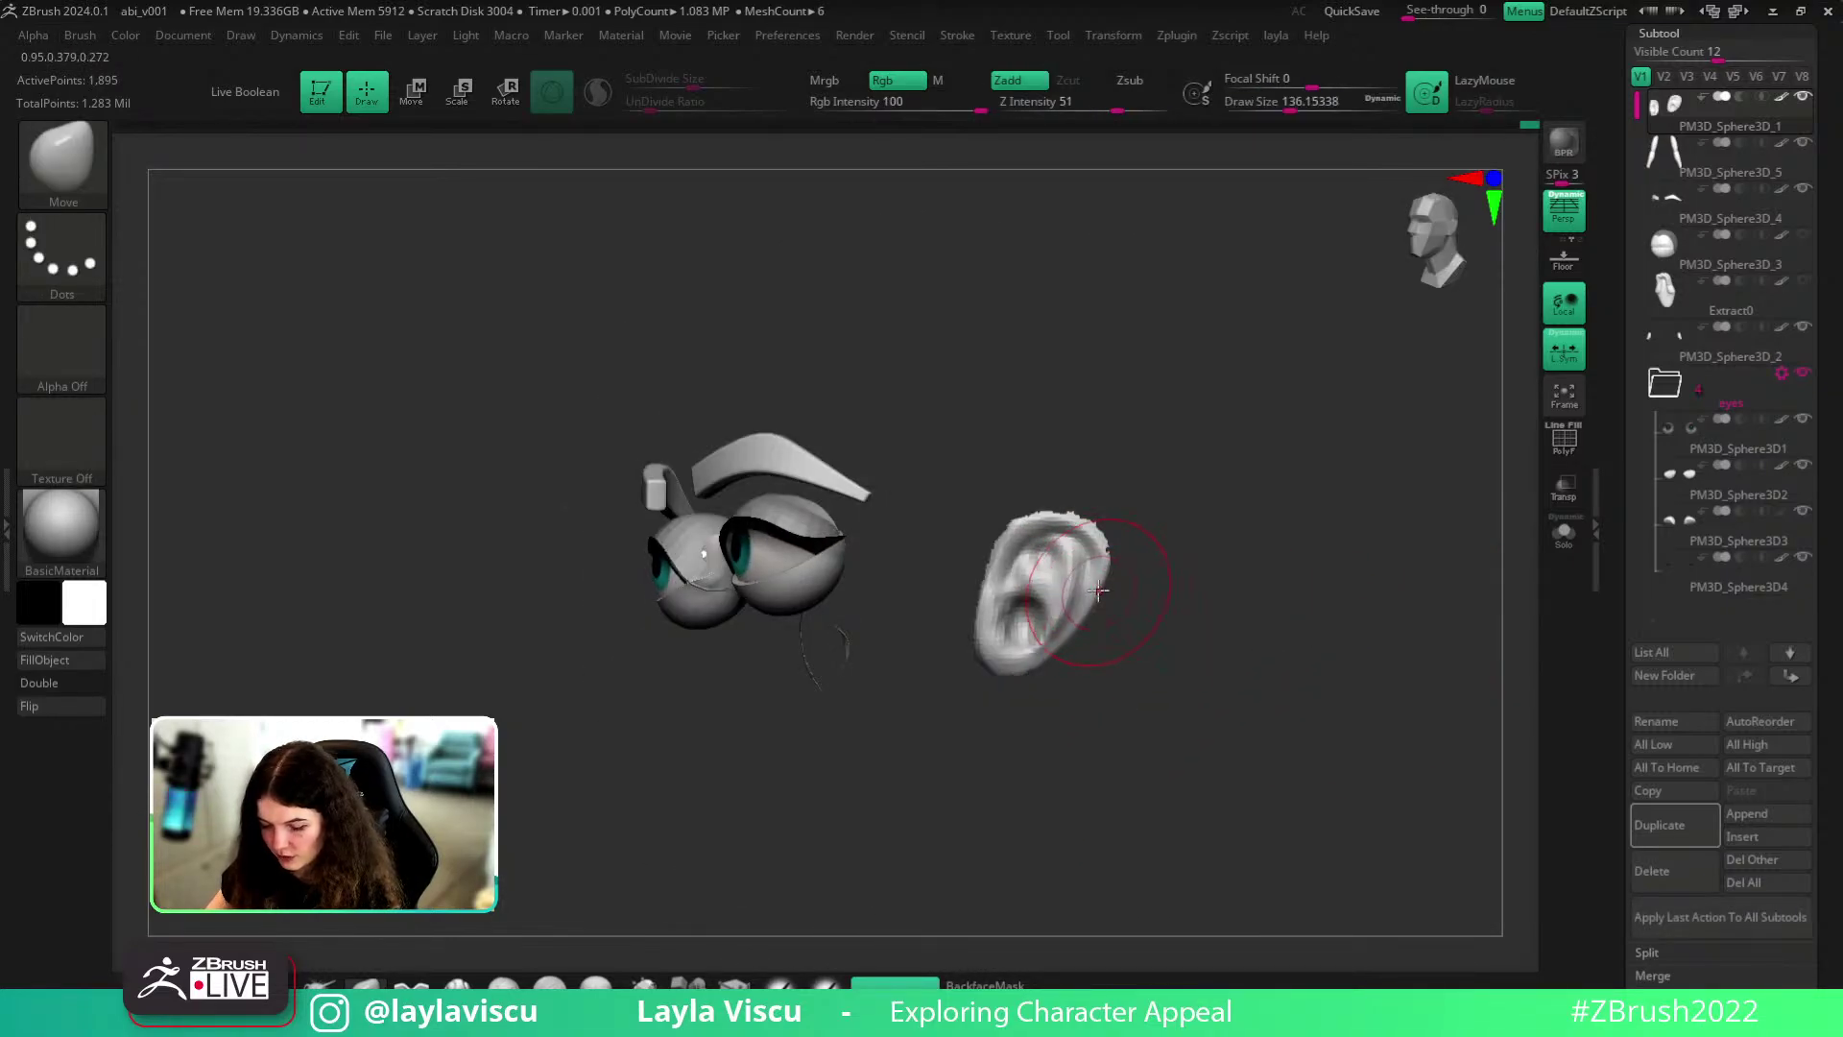
# - Carve deeper hollows inside the isolated ear using the DamStandard brush at a draw size of about 56
pyautogui.keyDown('ctrl'); pyautogui.keyDown('shift'); pyautogui.click(1298, 573); pyautogui.keyUp('shift'); pyautogui.keyUp('ctrl')
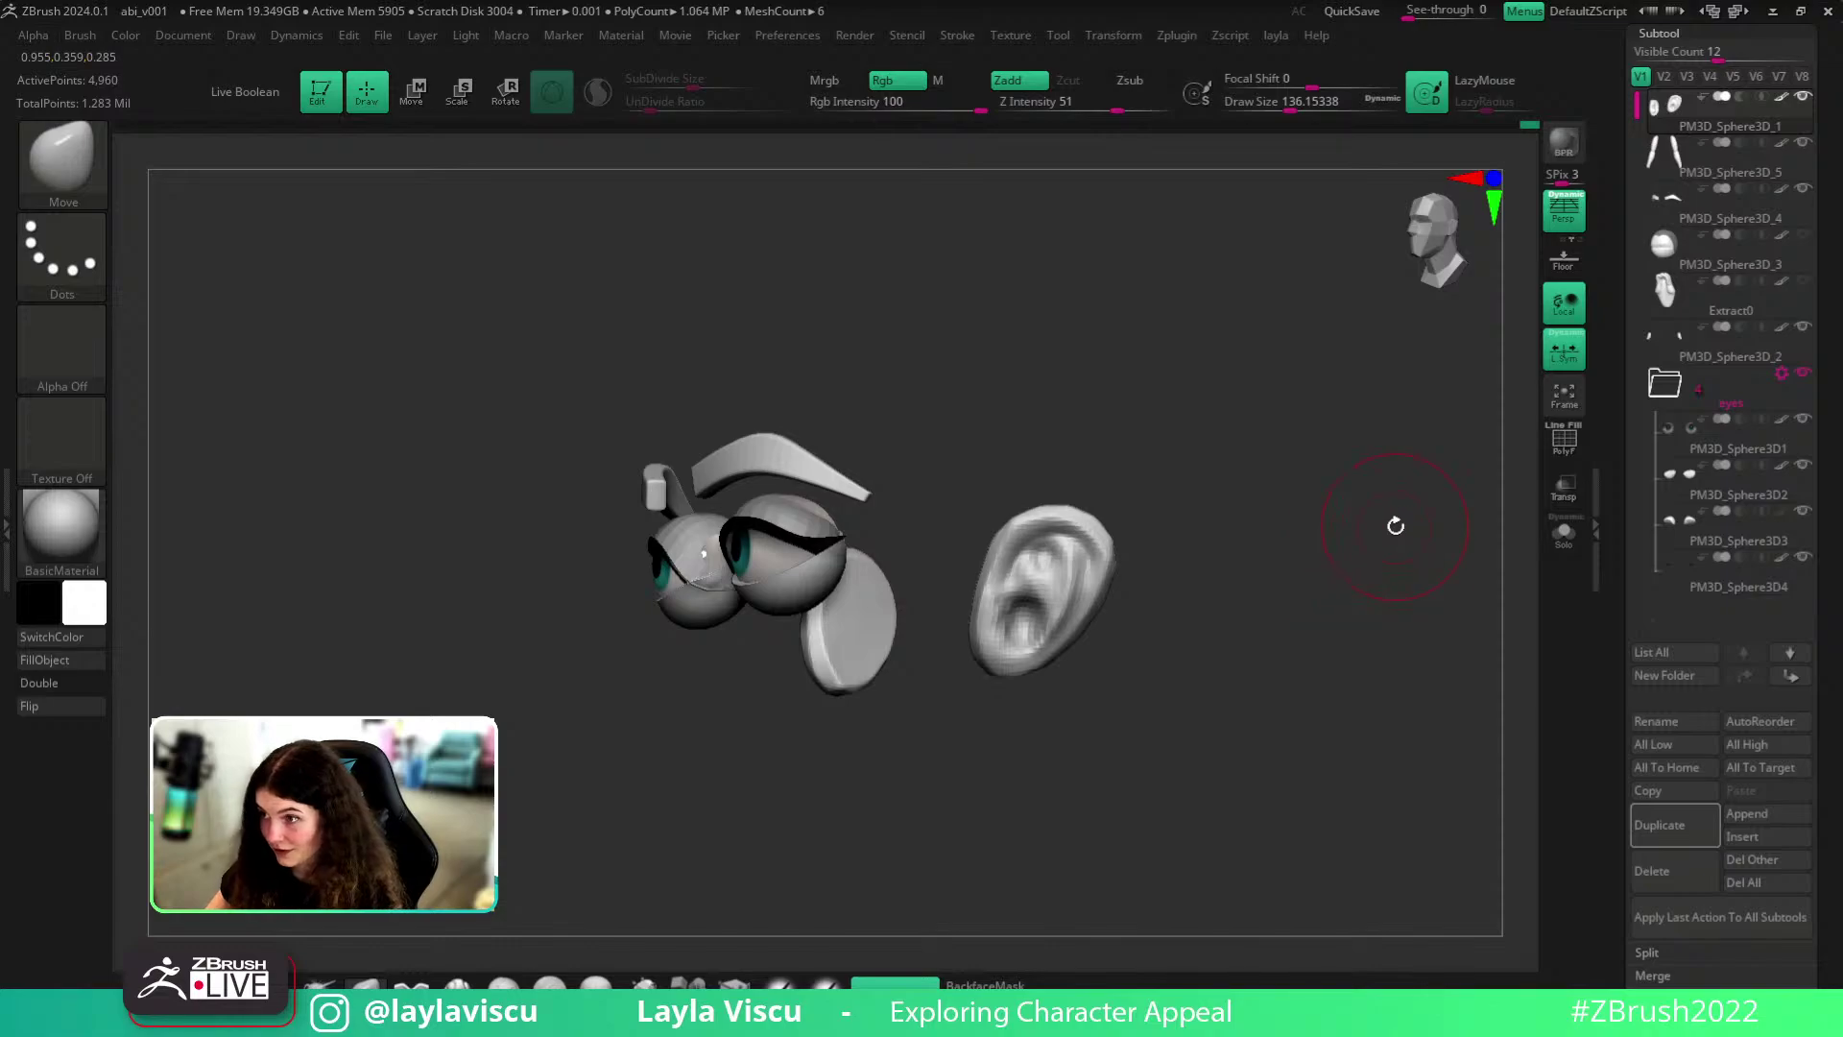
pyautogui.press('b')
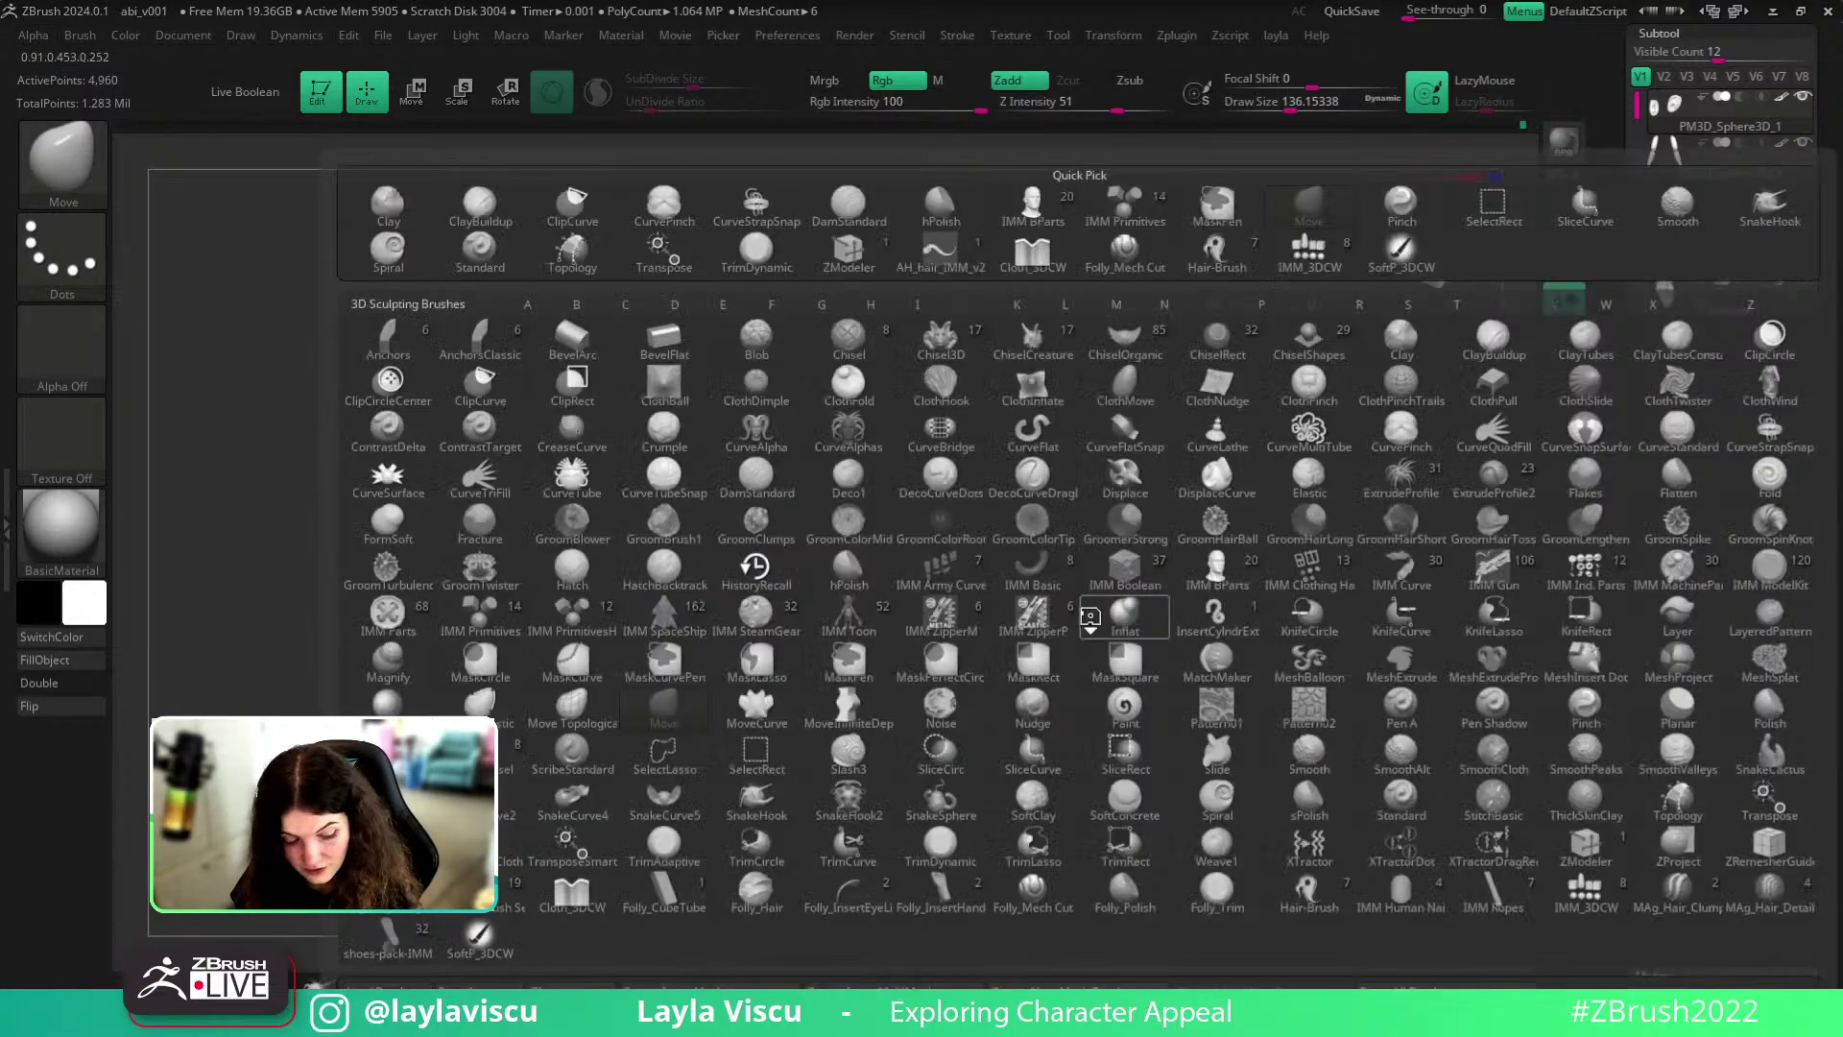
pyautogui.press('d')
pyautogui.press('s')
pyautogui.press('s')
pyautogui.moveTo(1062, 610)
pyautogui.mouseDown()
pyautogui.moveTo(1019, 641)
pyautogui.moveTo(1029, 628)
pyautogui.mouseUp()
pyautogui.press('s')
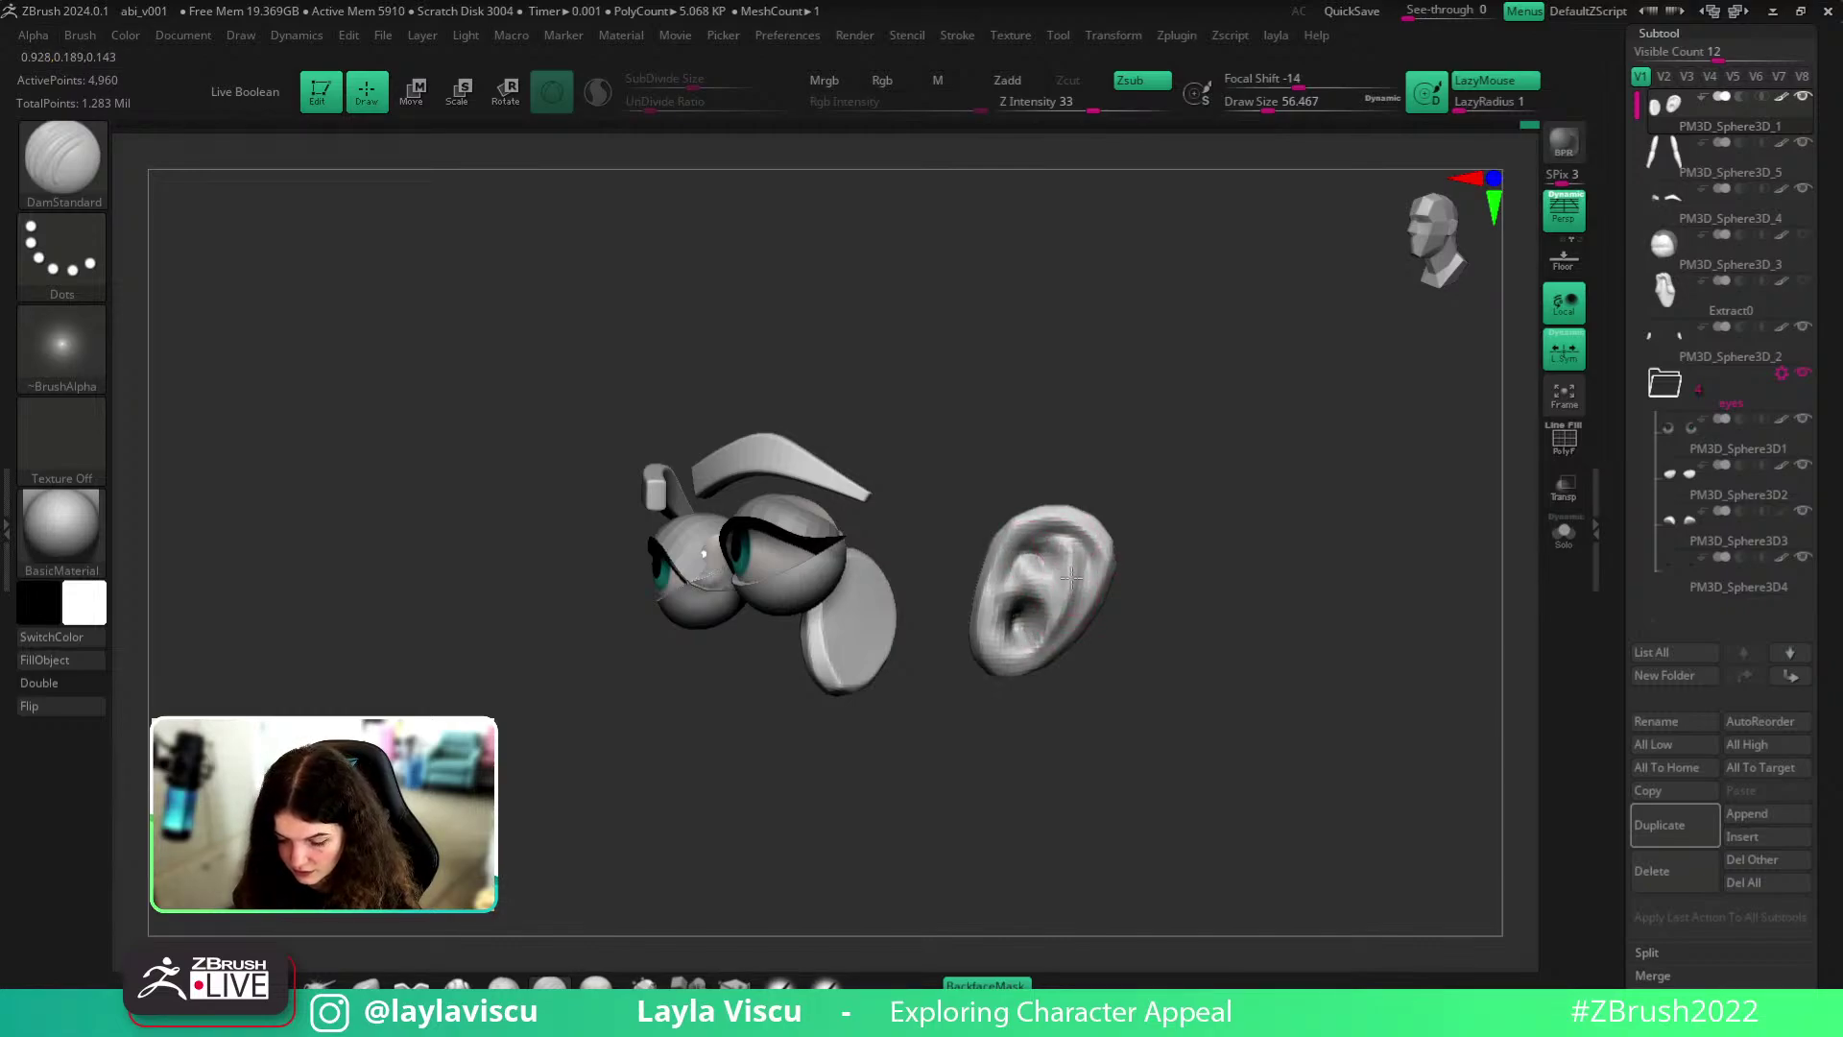
pyautogui.moveTo(1075, 620); pyautogui.dragTo(1246, 588, button='right')
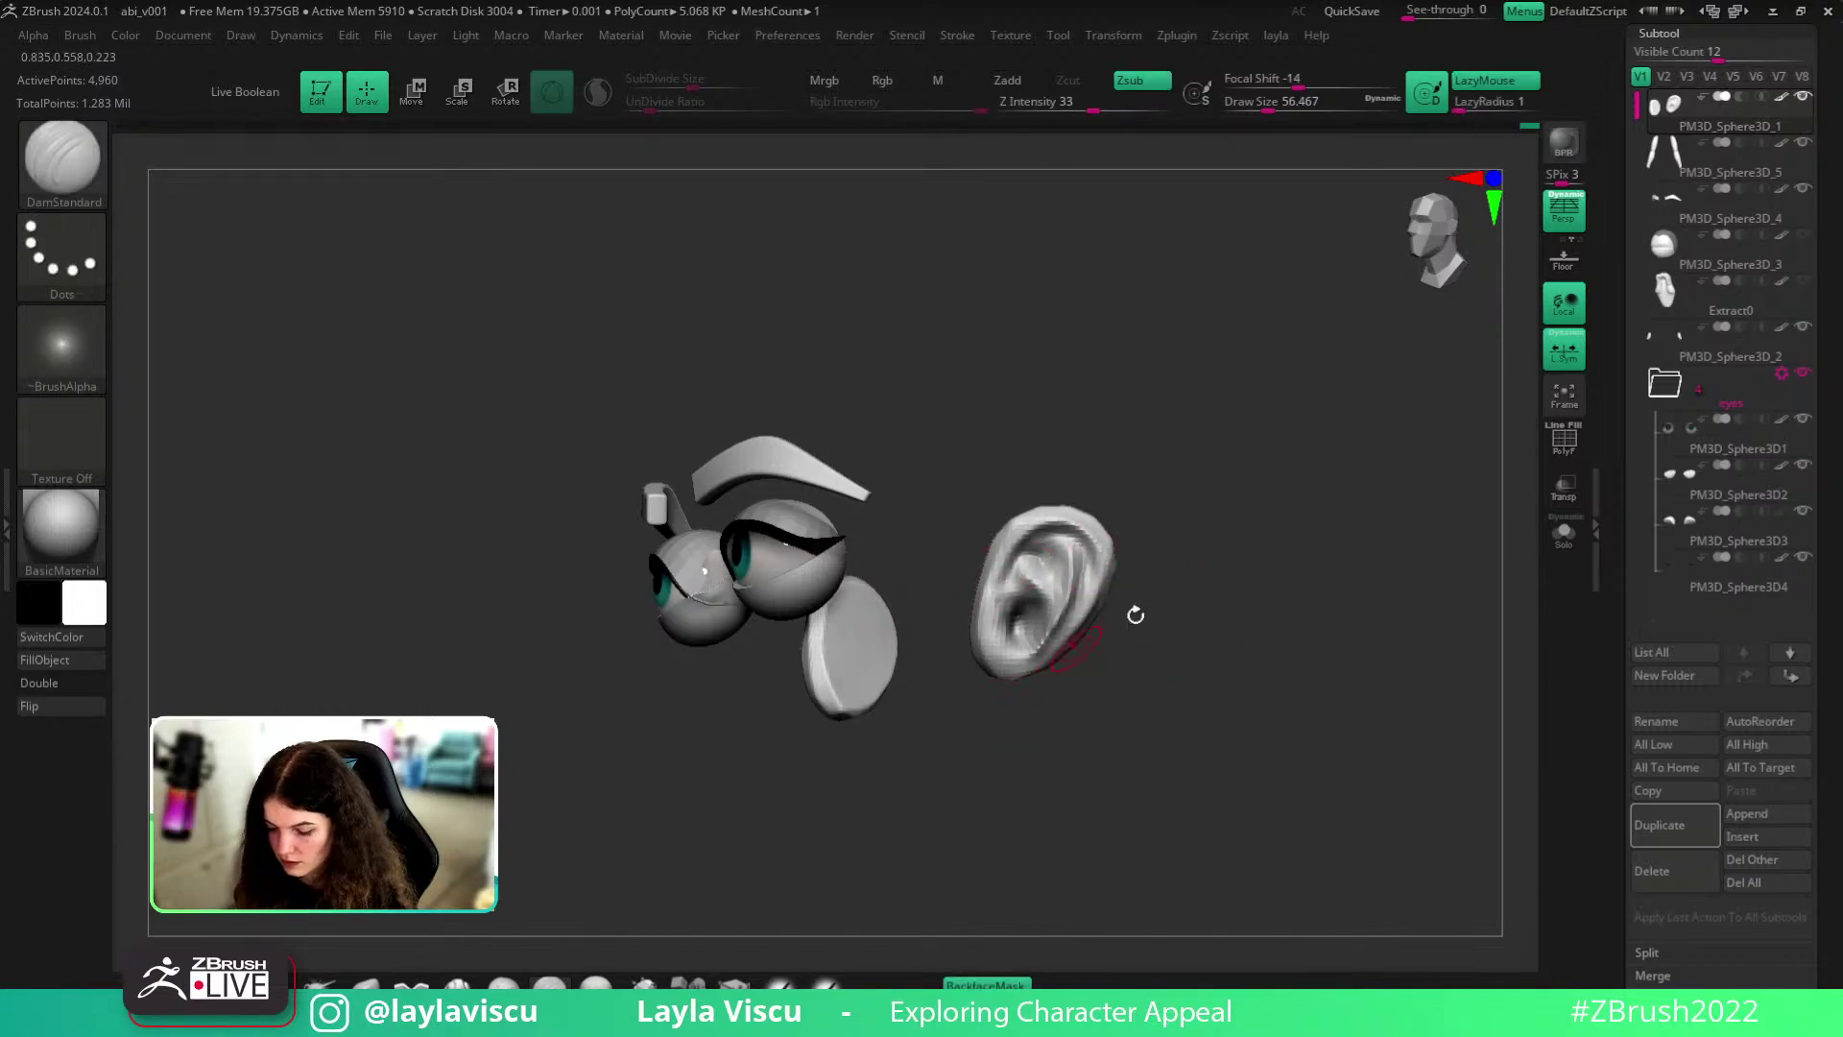
# - Switch to the Pinch brush and isolate the ear polygroup again in a view from behind the head
pyautogui.keyDown('ctrl'); pyautogui.keyDown('shift'); pyautogui.click(1258, 545); pyautogui.keyUp('shift'); pyautogui.keyUp('ctrl')
pyautogui.moveTo(1302, 633)
pyautogui.mouseDown()
pyautogui.moveTo(1156, 560)
pyautogui.moveTo(1154, 653)
pyautogui.mouseUp()
pyautogui.press('b')
pyautogui.press('p')
pyautogui.press('i')
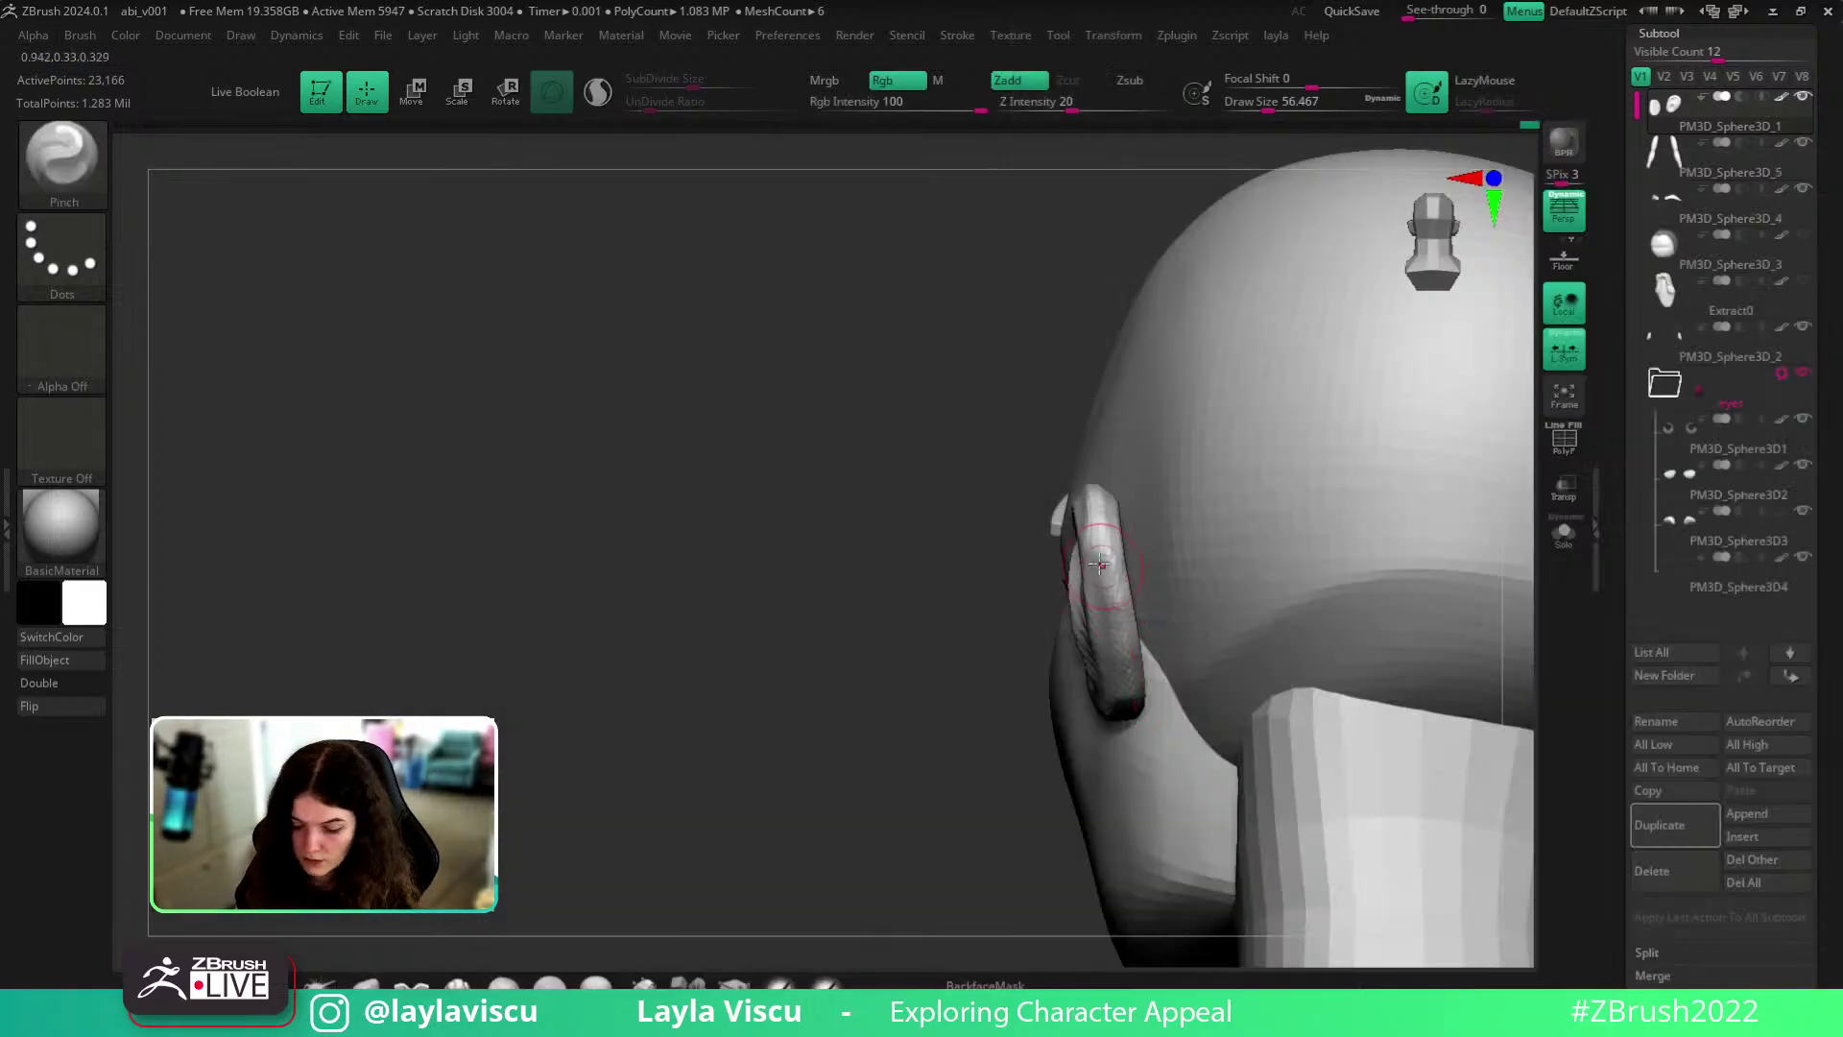
pyautogui.keyDown('ctrl'); pyautogui.keyDown('shift'); pyautogui.click(1106, 578); pyautogui.keyUp('shift'); pyautogui.keyUp('ctrl')
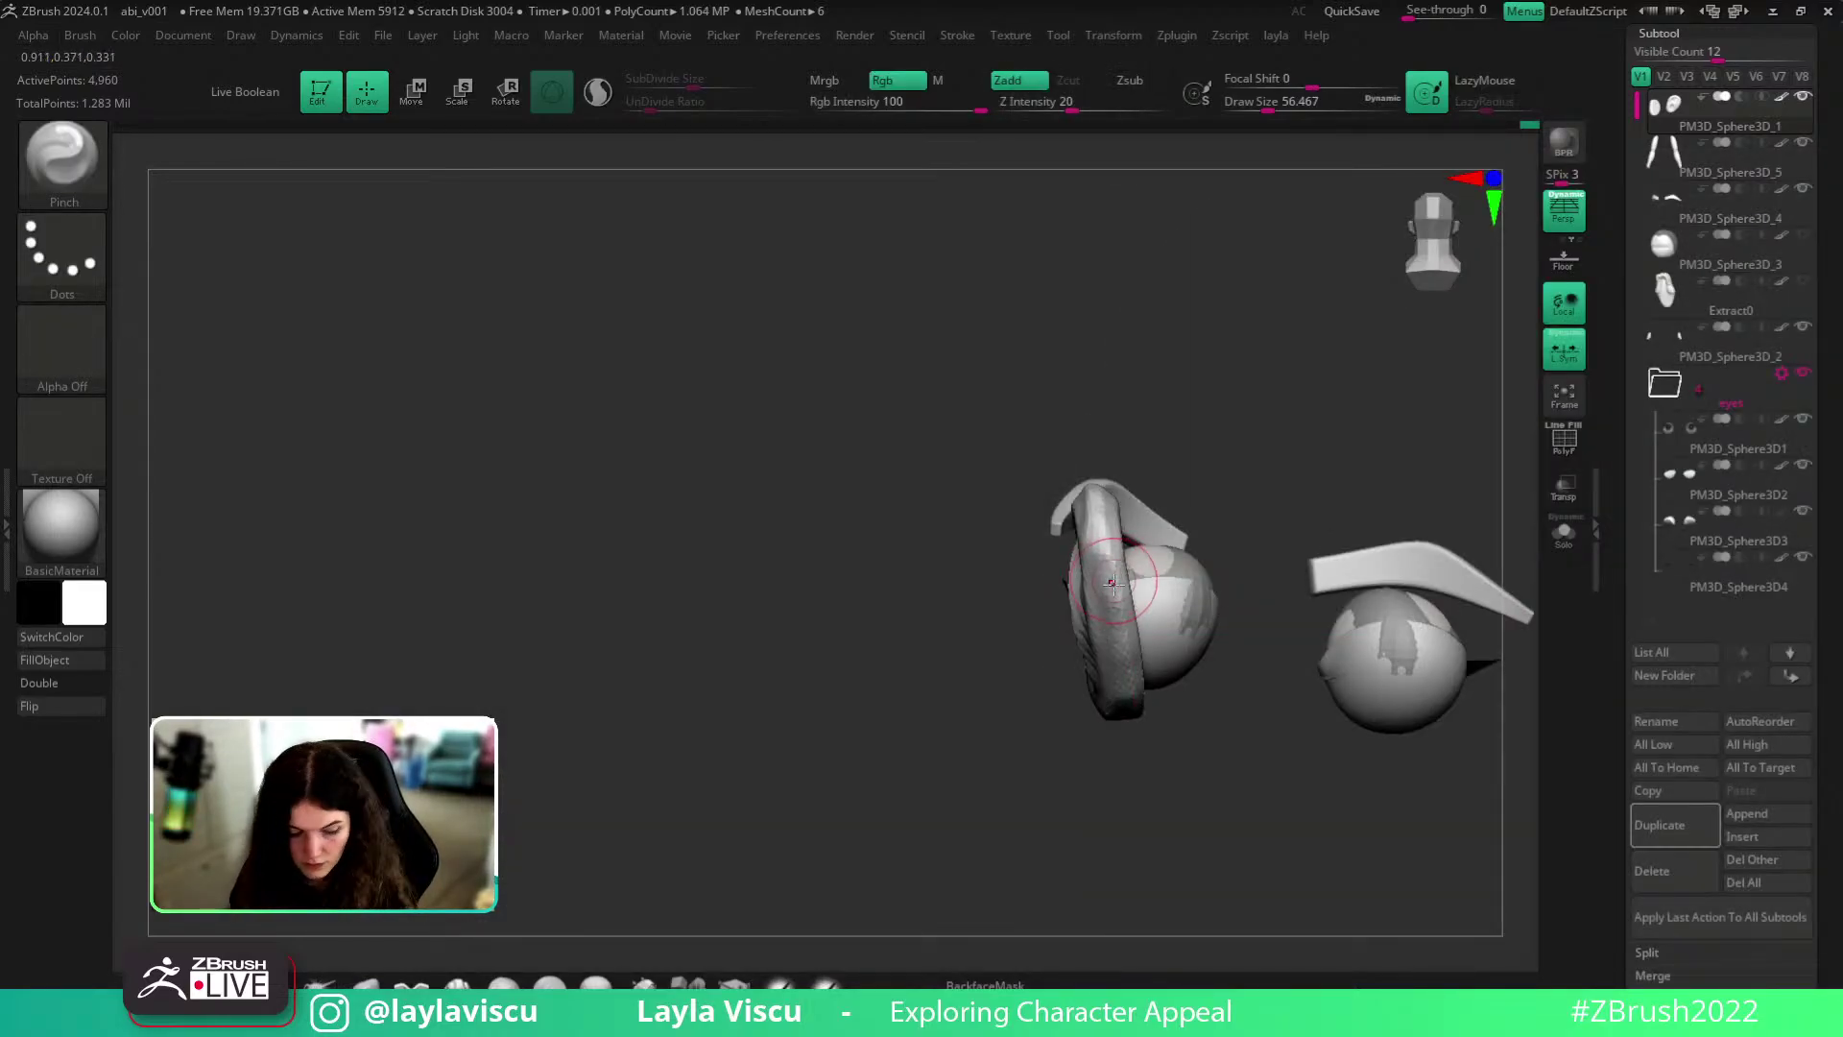
# - Undo the last ear edits and try smoothing the ear's outer rim with the draw size at 112
pyautogui.hotkey('ctrl', 'z')
pyautogui.hotkey('ctrl', 'z')
pyautogui.hotkey('ctrl', 'z')
pyautogui.press(']')
pyautogui.press(']')
pyautogui.moveTo(1128, 565)
pyautogui.keyDown('shift'); pyautogui.mouseDown()
pyautogui.moveTo(1119, 514)
pyautogui.moveTo(1131, 693)
pyautogui.mouseUp(); pyautogui.keyUp('shift')
pyautogui.hotkey('ctrl', 'z')
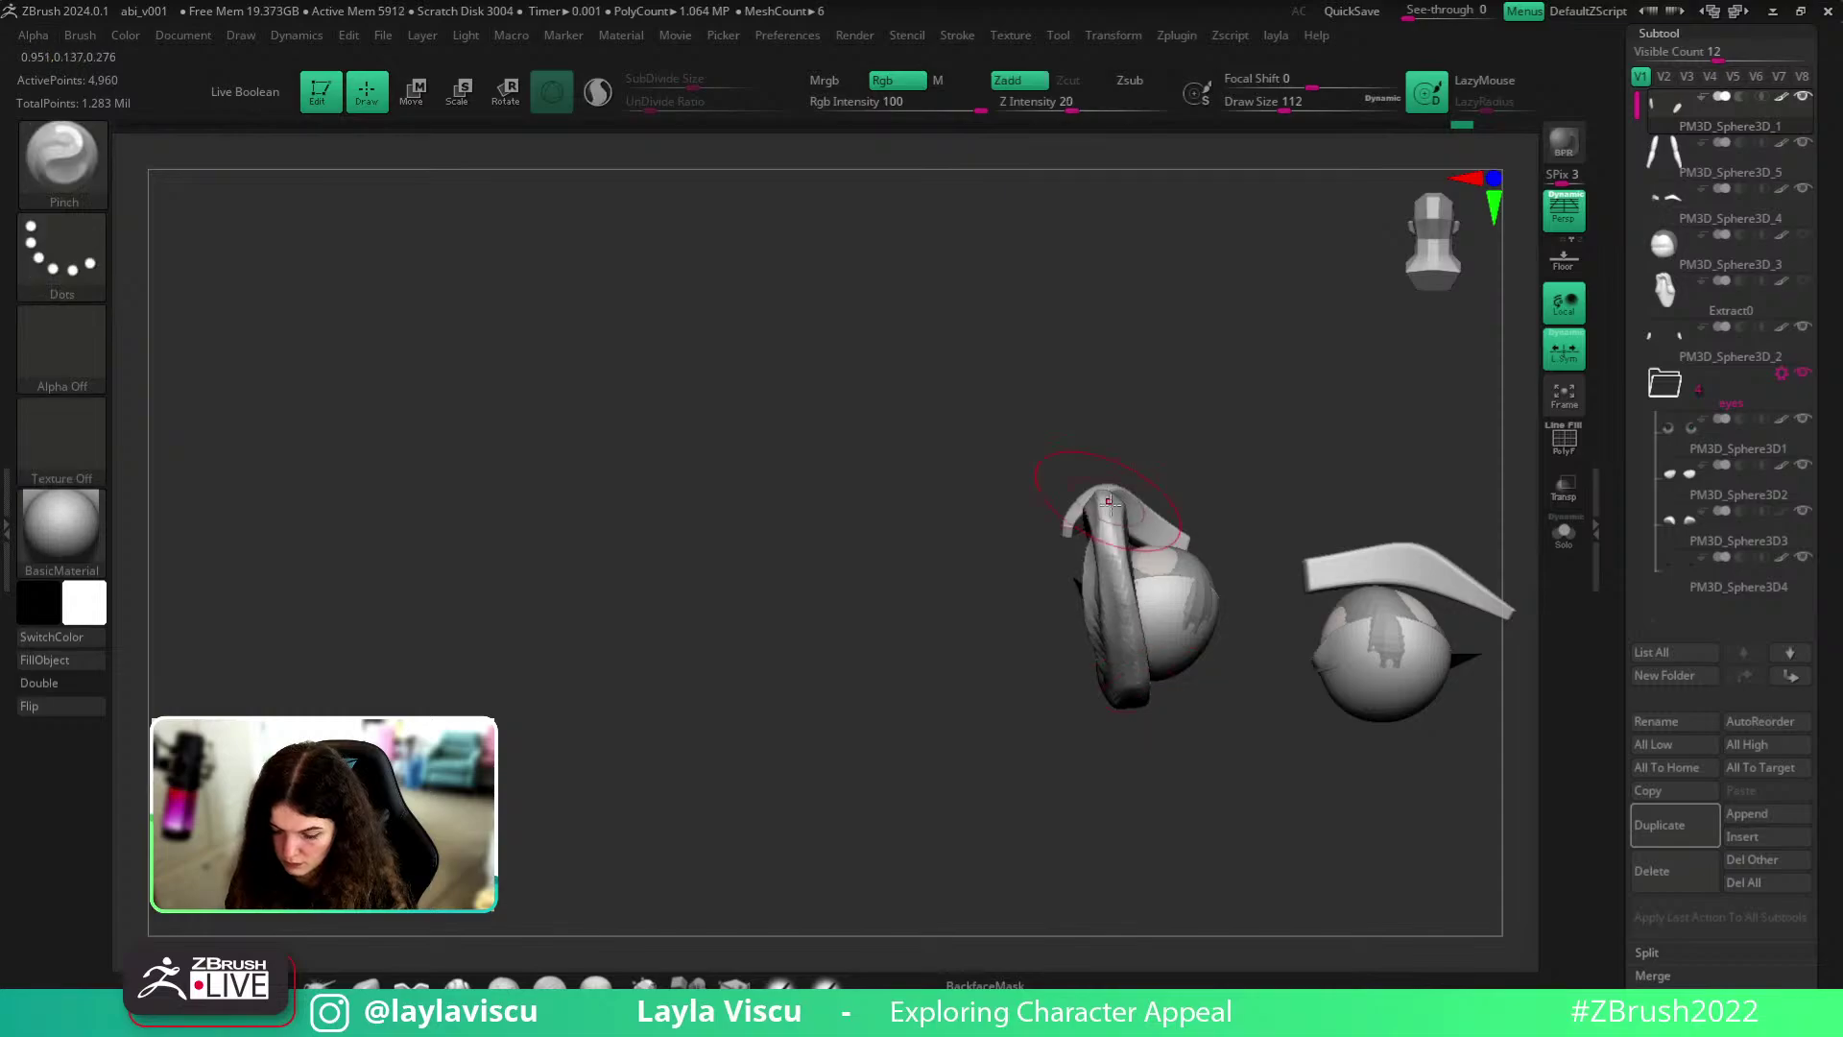
# - Show the whole head and torso mesh again and smooth the ear at a draw size of about 90
pyautogui.moveTo(1135, 670)
pyautogui.keyDown('ctrl'); pyautogui.mouseDown(button='right')
pyautogui.moveTo(1190, 457)
pyautogui.moveTo(1362, 499)
pyautogui.moveTo(1456, 592)
pyautogui.moveTo(1376, 732)
pyautogui.moveTo(1237, 619)
pyautogui.mouseUp(button='right'); pyautogui.keyUp('ctrl')
pyautogui.keyDown('ctrl'); pyautogui.keyDown('shift'); pyautogui.click(1382, 509); pyautogui.keyUp('shift'); pyautogui.keyUp('ctrl')
pyautogui.press('[')
pyautogui.keyDown('shift'); pyautogui.moveTo(1173, 605); pyautogui.dragTo(1161, 629); pyautogui.keyUp('shift')
pyautogui.moveTo(1247, 592)
pyautogui.keyDown('ctrl'); pyautogui.mouseDown(button='right')
pyautogui.moveTo(1293, 586)
pyautogui.moveTo(1297, 637)
pyautogui.mouseUp(button='right'); pyautogui.keyUp('ctrl')
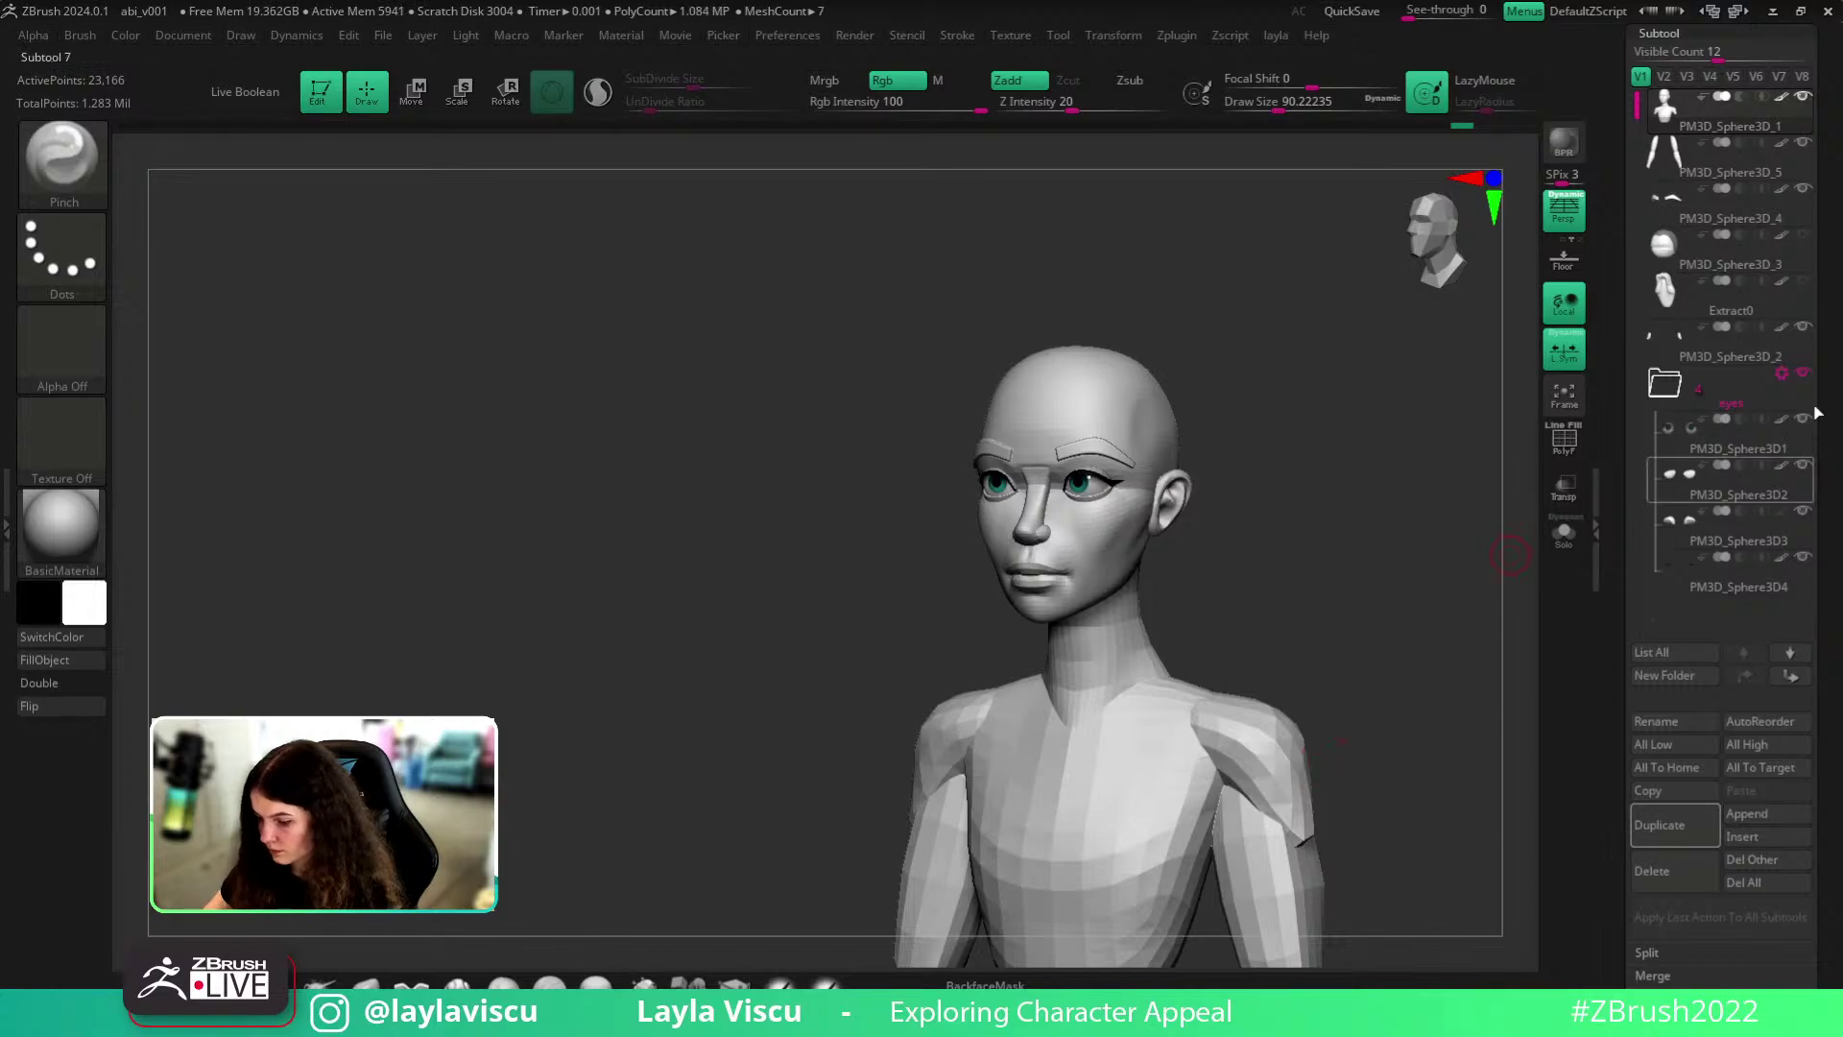
# - Unhide the Extract0 hair subtool and make it active in front view
pyautogui.click(1716, 312)
pyautogui.keyDown('alt'); pyautogui.click(1217, 620); pyautogui.keyUp('alt')
pyautogui.keyDown('shift'); pyautogui.moveTo(1333, 573); pyautogui.dragTo(1207, 576, button='right'); pyautogui.keyUp('shift')
pyautogui.press(']')
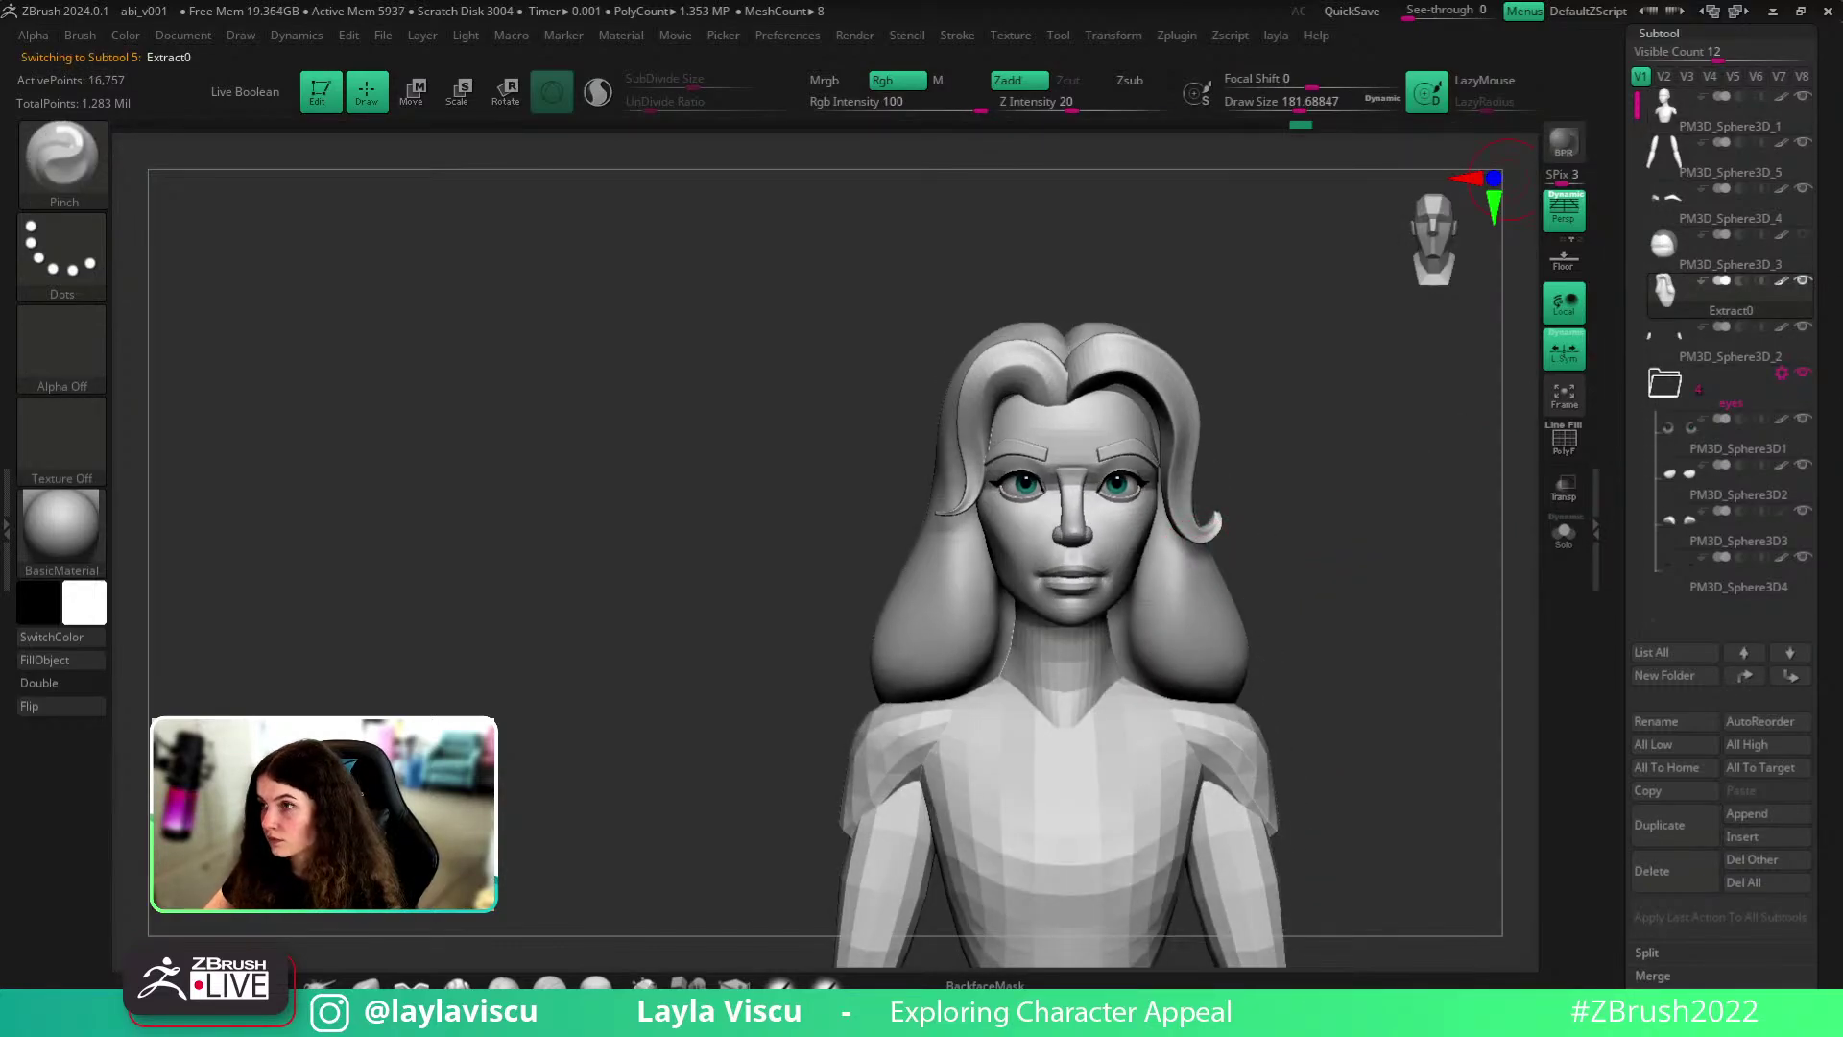
# - Pull the lower ends of the hair outward with the Move brush at a draw size of about 338
pyautogui.moveTo(1213, 632); pyautogui.dragTo(1351, 569, button='right')
pyautogui.moveTo(1256, 533)
pyautogui.mouseDown(button='right')
pyautogui.moveTo(1478, 542)
pyautogui.moveTo(1443, 538)
pyautogui.moveTo(1362, 601)
pyautogui.moveTo(1372, 499)
pyautogui.moveTo(1345, 423)
pyautogui.moveTo(1197, 557)
pyautogui.mouseUp(button='right')
pyautogui.press('s')
pyautogui.moveTo(1197, 557)
pyautogui.mouseDown()
pyautogui.moveTo(1257, 551)
pyautogui.moveTo(1286, 507)
pyautogui.mouseUp()
pyautogui.click(382, 986)
pyautogui.press('s')
pyautogui.moveTo(1411, 539)
pyautogui.keyDown('shift'); pyautogui.mouseDown(button='right')
pyautogui.moveTo(1362, 567)
pyautogui.moveTo(1321, 535)
pyautogui.mouseUp(button='right'); pyautogui.keyUp('shift')
pyautogui.press('s')
pyautogui.moveTo(1321, 535); pyautogui.dragTo(1299, 535)
pyautogui.moveTo(1252, 538); pyautogui.dragTo(1208, 622)
pyautogui.press('s')
pyautogui.moveTo(1245, 630); pyautogui.dragTo(1203, 626)
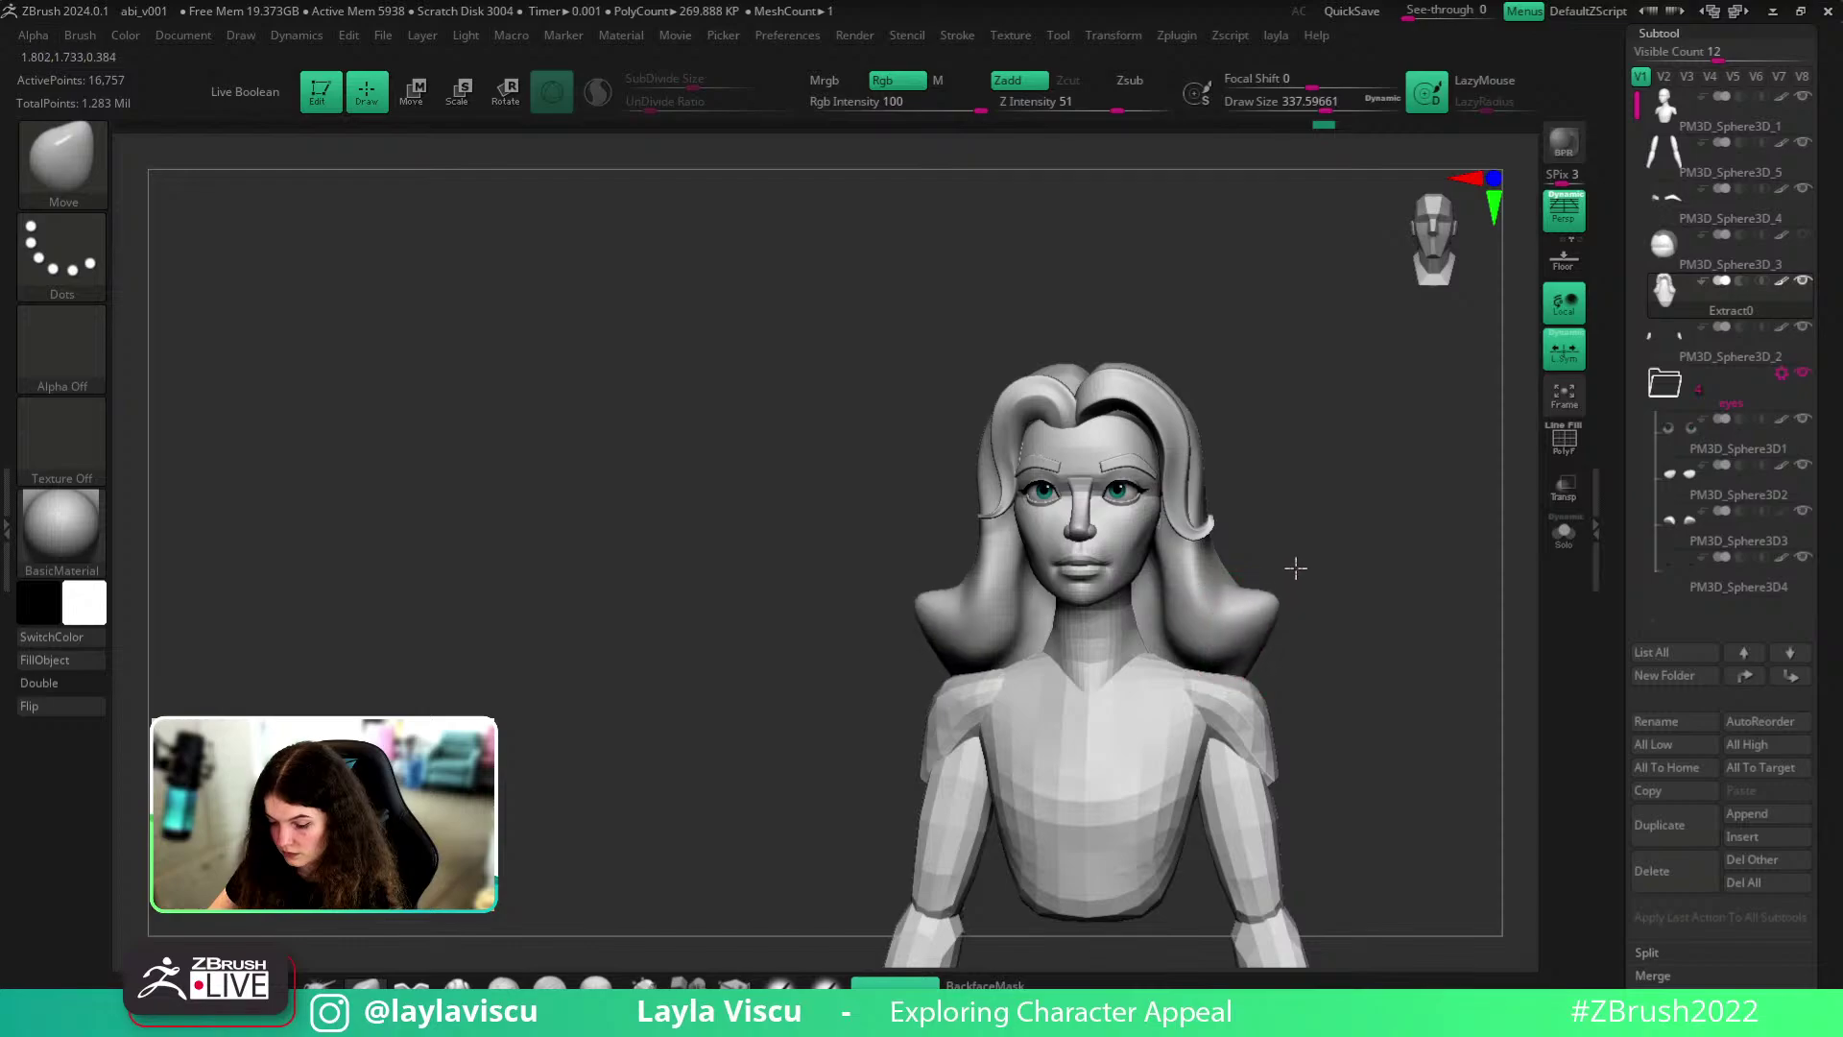
# - Refine the hair's sides and flipped lower ends with the Move brush at draw sizes between about 324 and 437
pyautogui.press(']')
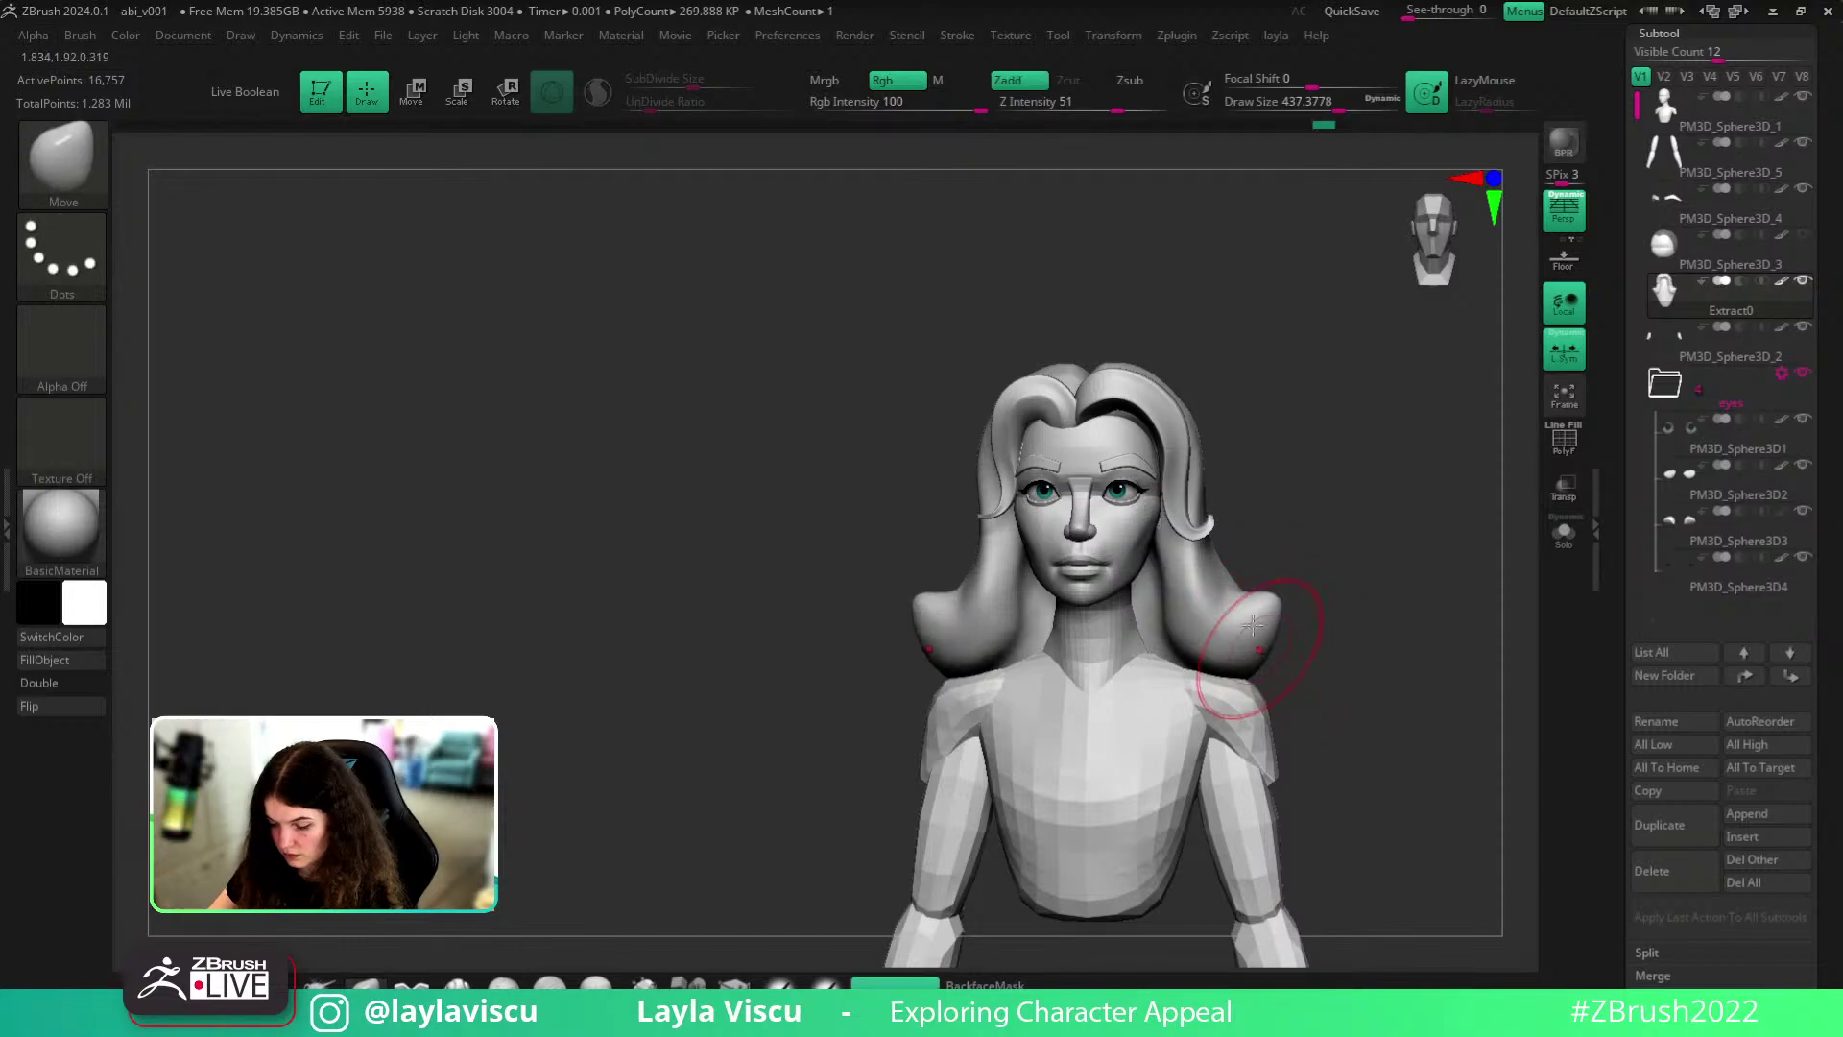
pyautogui.moveTo(1261, 602); pyautogui.dragTo(1229, 604)
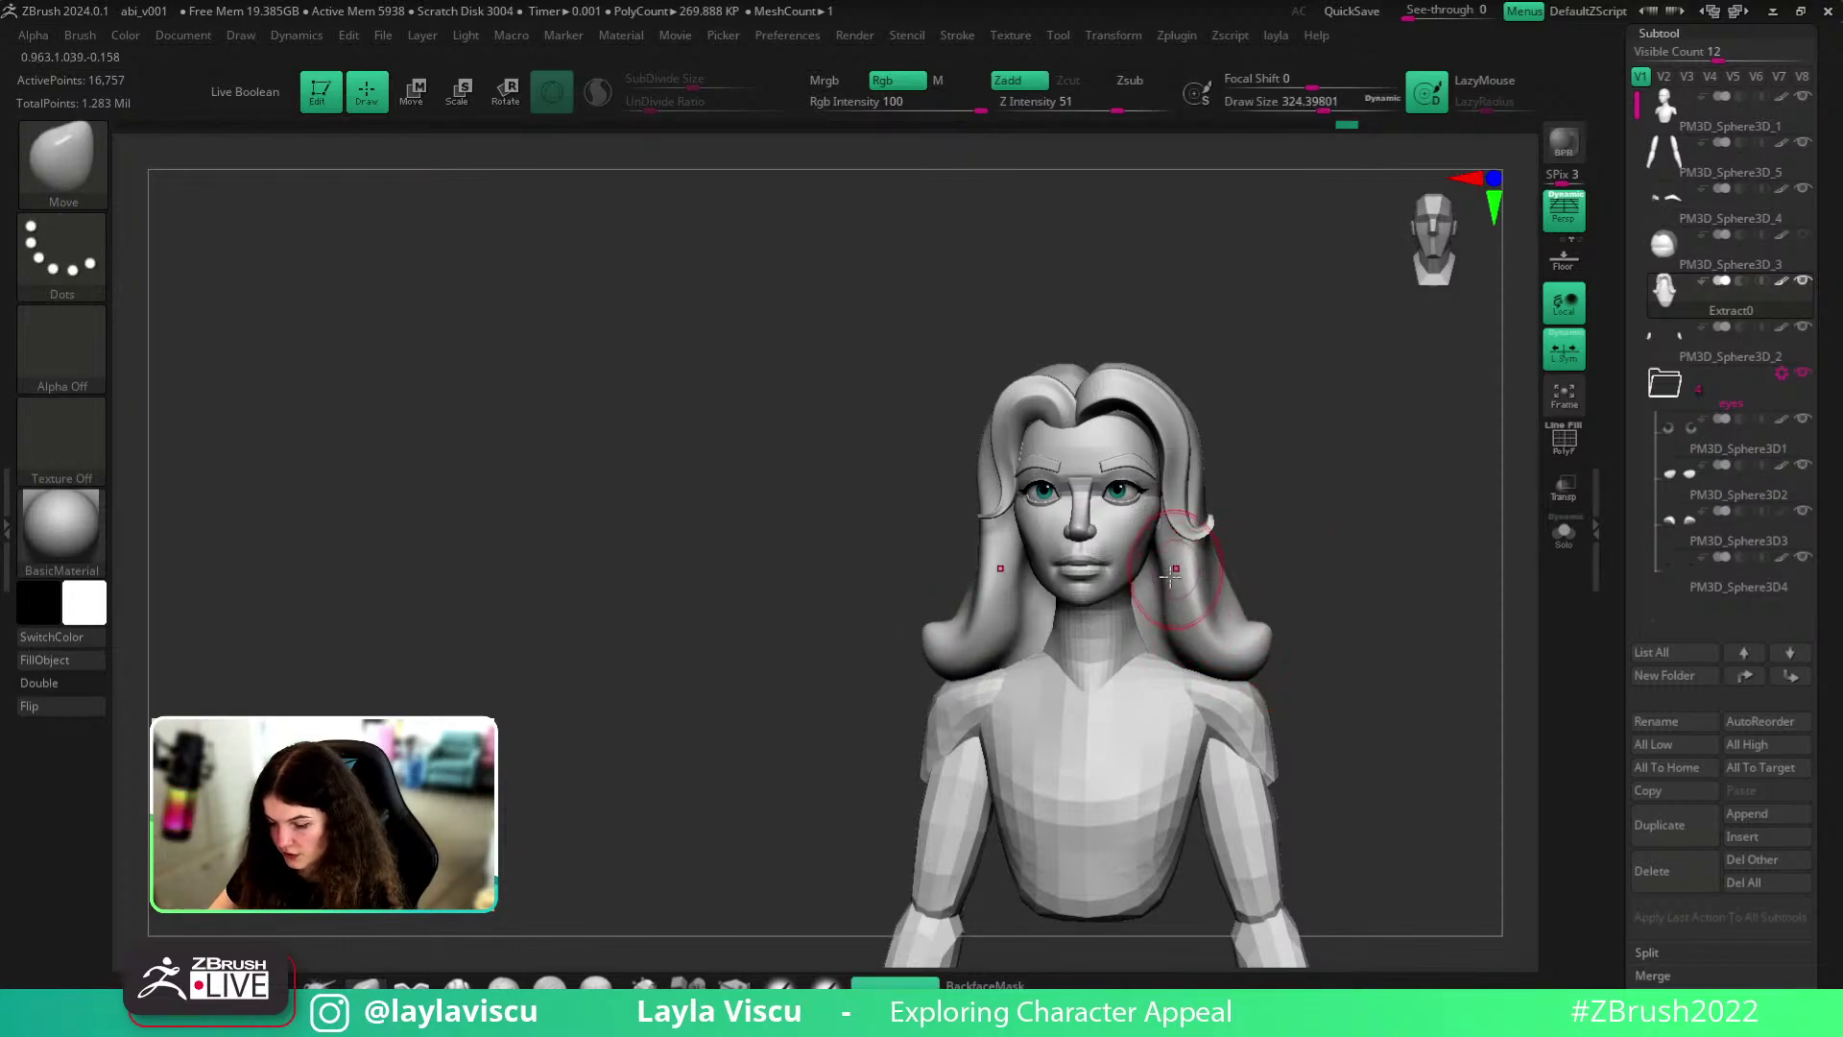
pyautogui.moveTo(1337, 555)
pyautogui.mouseDown()
pyautogui.moveTo(1373, 547)
pyautogui.moveTo(1369, 613)
pyautogui.mouseUp()
pyautogui.press('s')
pyautogui.moveTo(1012, 495)
pyautogui.mouseDown()
pyautogui.moveTo(1027, 495)
pyautogui.moveTo(978, 468)
pyautogui.mouseUp()
pyautogui.press('s')
pyautogui.moveTo(961, 590)
pyautogui.mouseDown()
pyautogui.moveTo(938, 590)
pyautogui.moveTo(1041, 538)
pyautogui.moveTo(975, 576)
pyautogui.mouseUp()
pyautogui.moveTo(1107, 605); pyautogui.dragTo(1279, 548)
pyautogui.keyDown('ctrl'); pyautogui.moveTo(1279, 548); pyautogui.dragTo(1259, 588, button='right'); pyautogui.keyUp('ctrl')
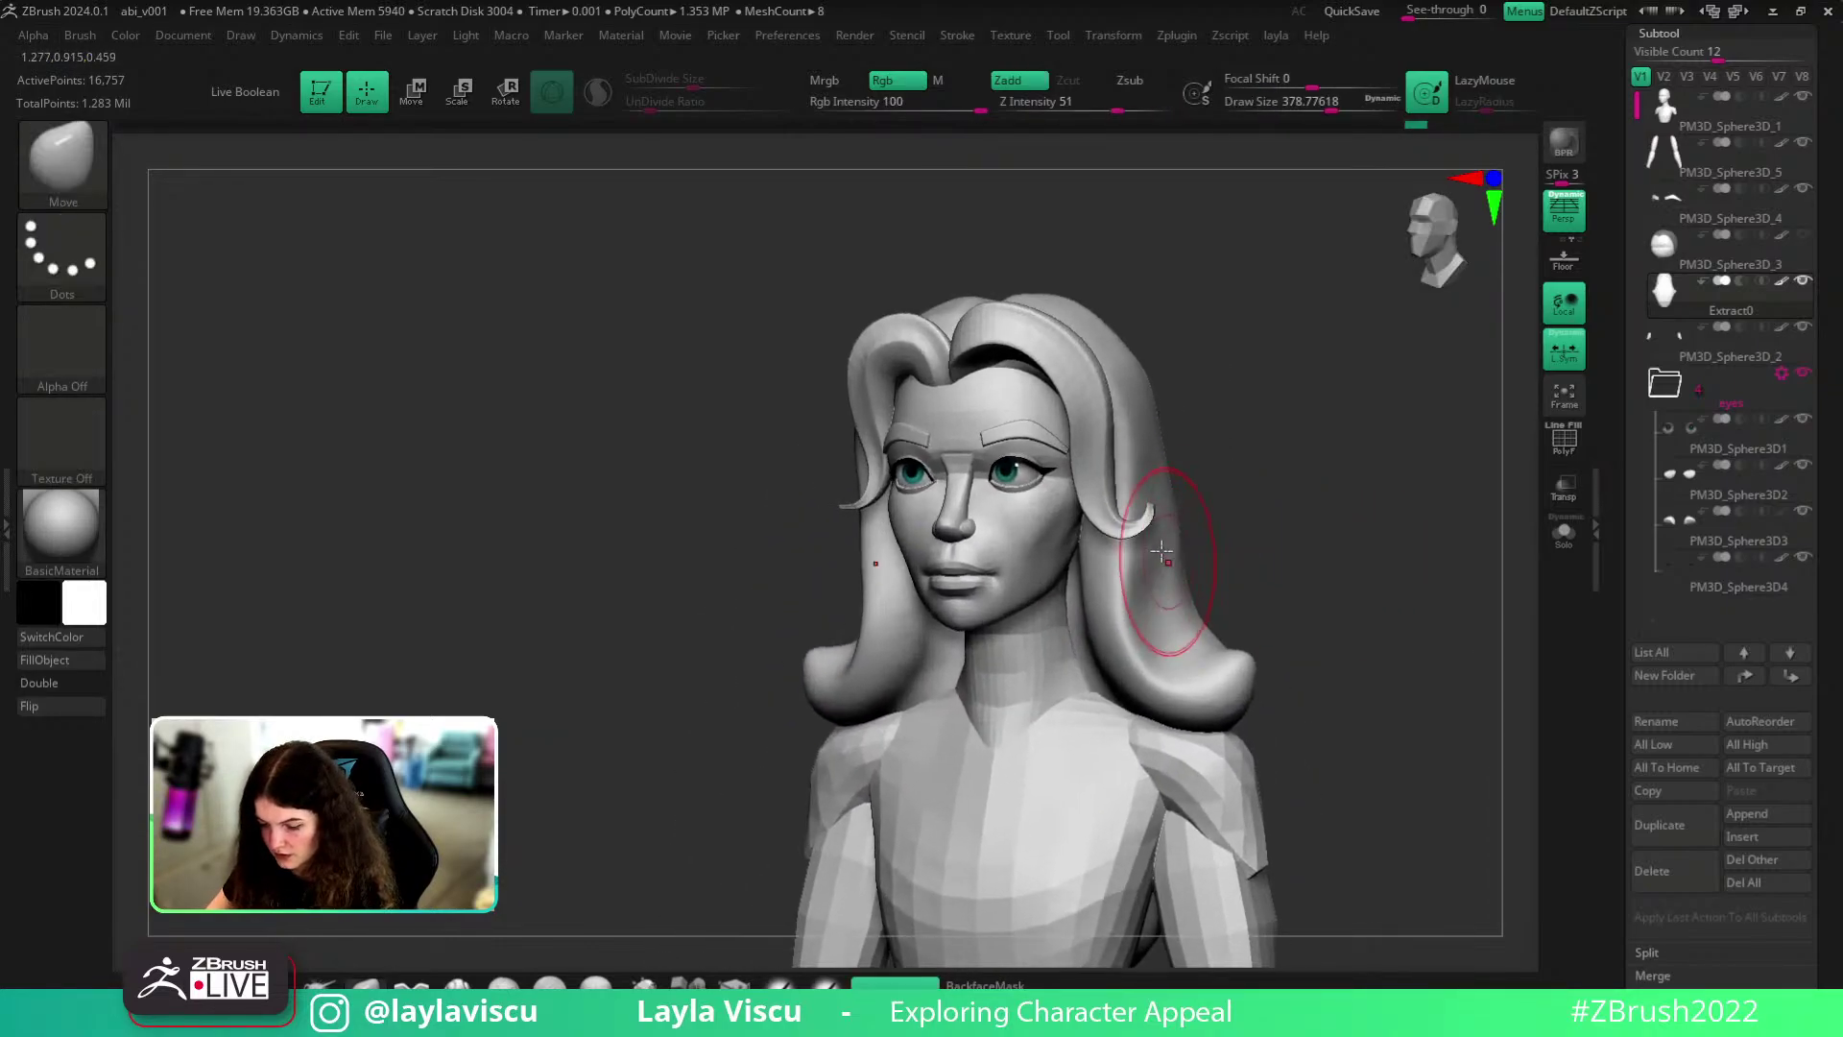
# - Isolate the main hair section without the front locks and adjust its flipped end
pyautogui.keyDown('ctrl'); pyautogui.keyDown('shift'); pyautogui.click(1164, 552); pyautogui.keyUp('shift'); pyautogui.keyUp('ctrl')
pyautogui.keyDown('ctrl'); pyautogui.keyDown('shift'); pyautogui.click(1162, 547); pyautogui.keyUp('shift'); pyautogui.keyUp('ctrl')
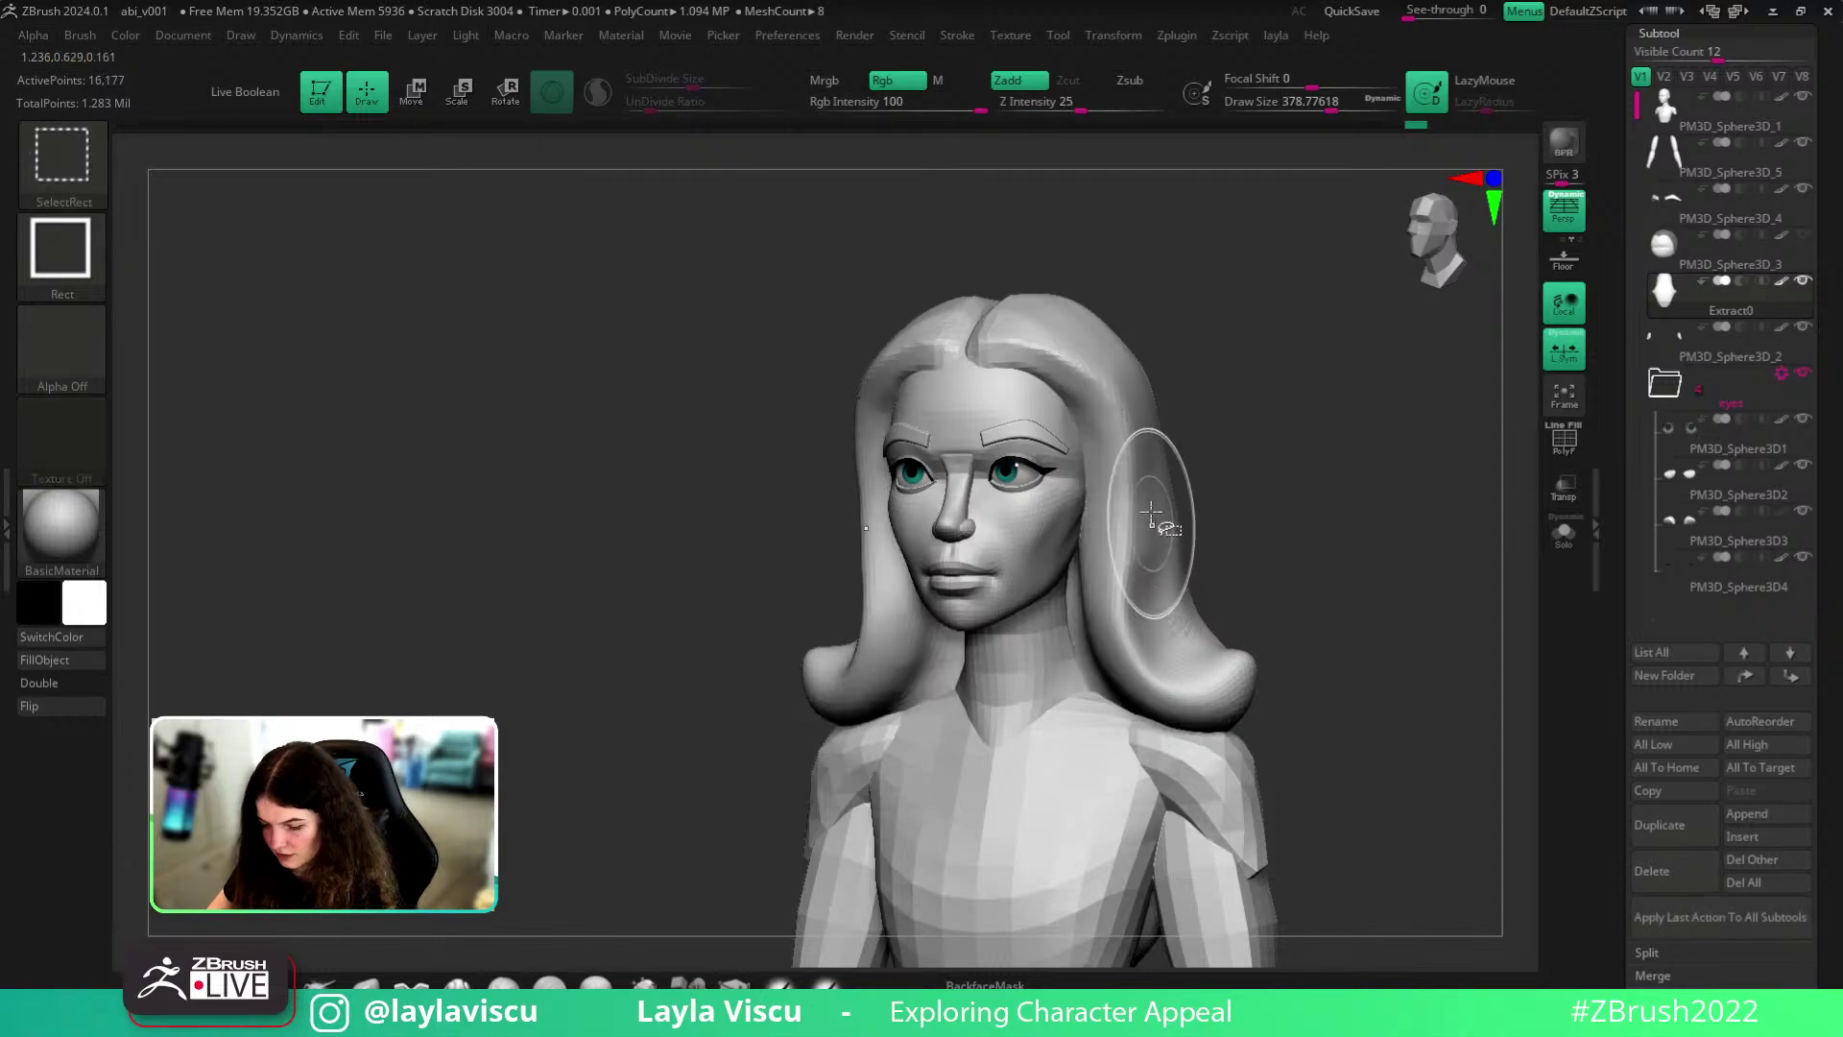
pyautogui.keyDown('ctrl'); pyautogui.moveTo(1435, 566); pyautogui.dragTo(1265, 615, button='right'); pyautogui.keyUp('ctrl')
pyautogui.moveTo(1265, 614); pyautogui.dragTo(1295, 646)
pyautogui.moveTo(1319, 621)
pyautogui.keyDown('ctrl'); pyautogui.mouseDown(button='right')
pyautogui.moveTo(1366, 736)
pyautogui.moveTo(1339, 576)
pyautogui.mouseUp(button='right'); pyautogui.keyUp('ctrl')
# - Isolate the hair in Solo mode and reshape its inner surface behind the neck with the Move brush
pyautogui.press(']')
pyautogui.press(']')
pyautogui.click(1563, 534)
pyautogui.press('s')
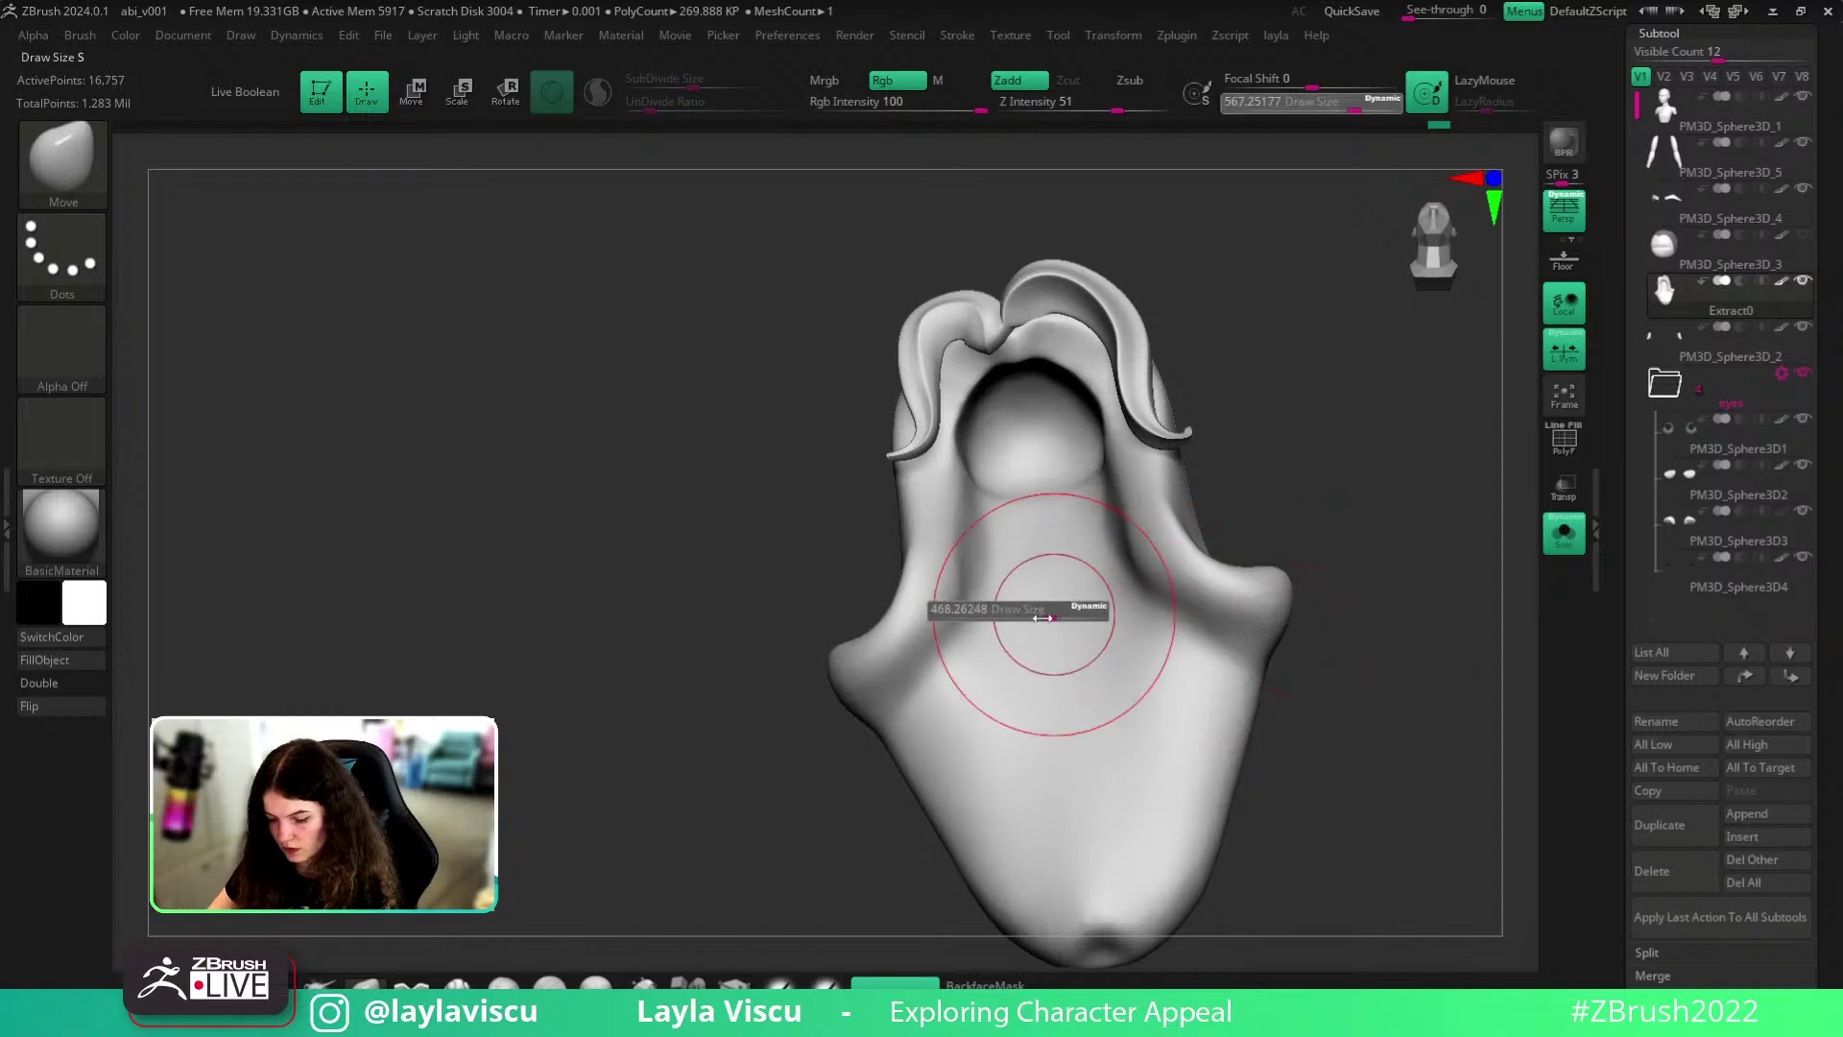
pyautogui.moveTo(1053, 610); pyautogui.dragTo(1028, 611)
pyautogui.moveTo(1033, 606); pyautogui.dragTo(1033, 585)
pyautogui.moveTo(1343, 685); pyautogui.dragTo(1103, 691, button='right')
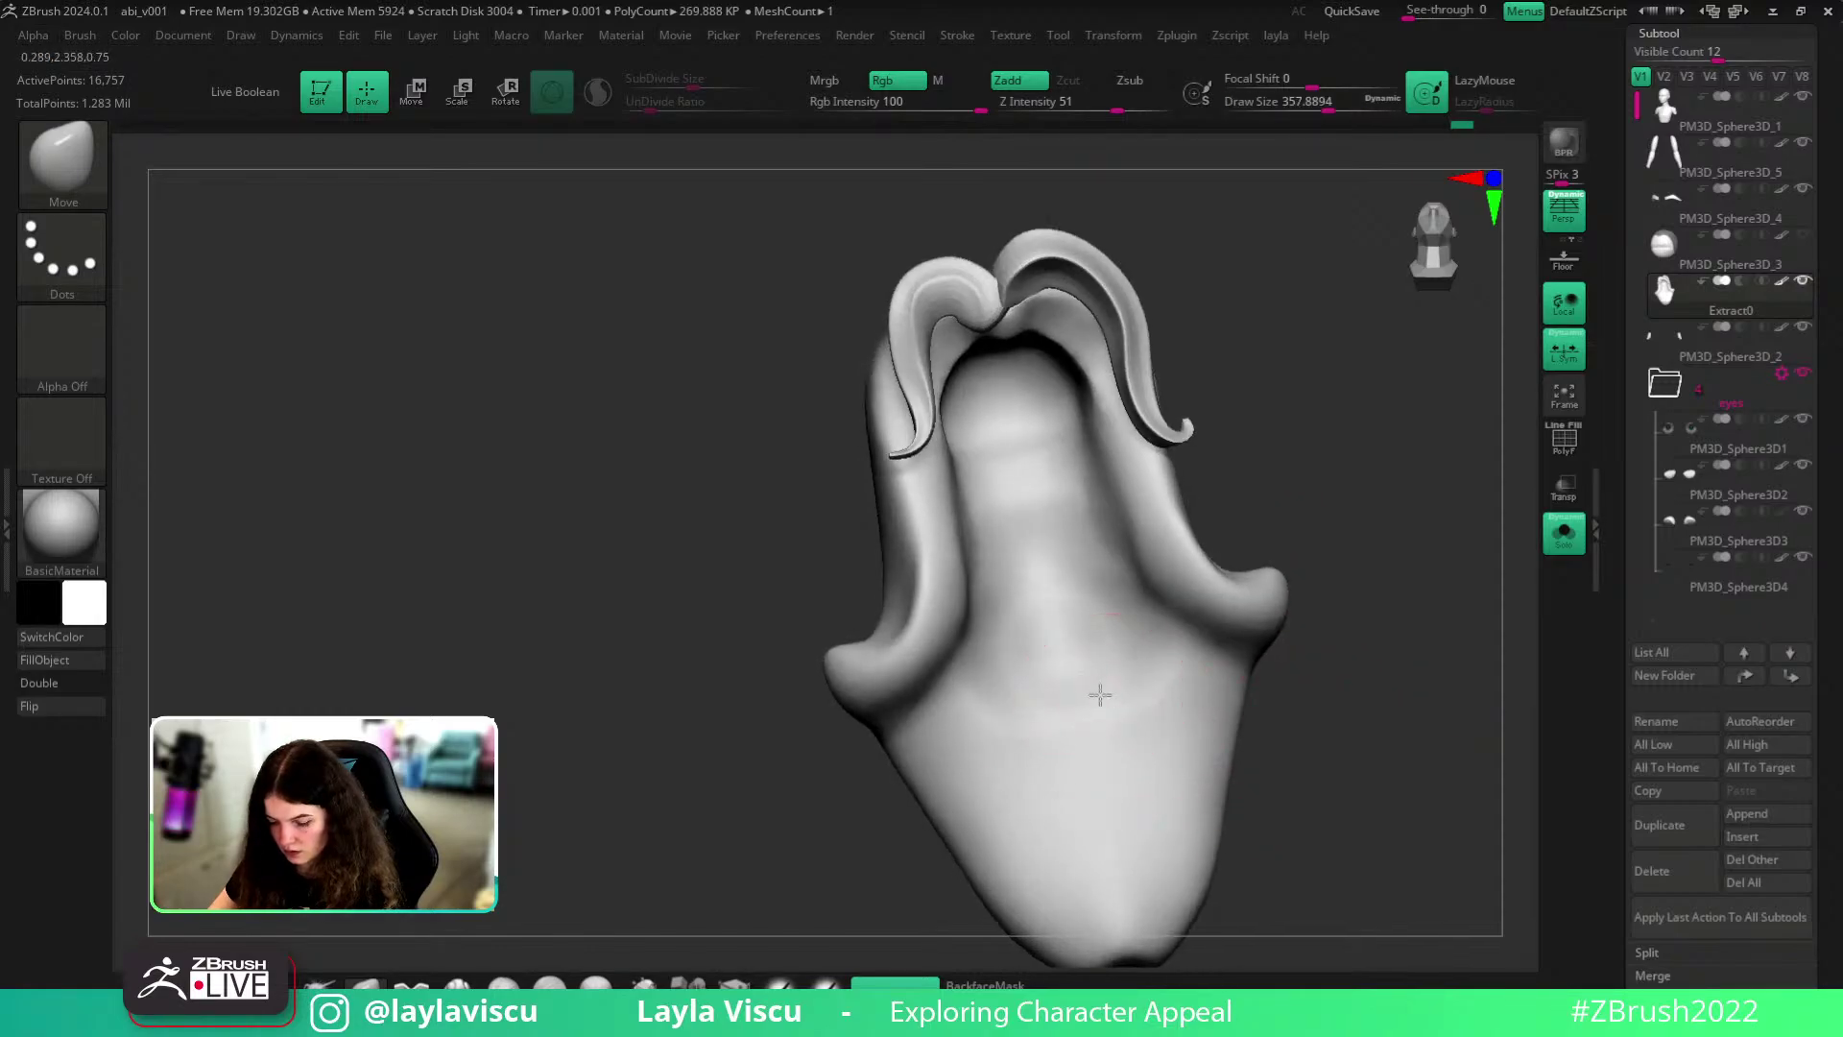
pyautogui.click(1564, 534)
# - Adjust the hair's side against the full character at a draw size of about 408
pyautogui.moveTo(1497, 586); pyautogui.dragTo(1440, 696, button='right')
pyautogui.moveTo(1439, 696)
pyautogui.keyDown('ctrl'); pyautogui.mouseDown(button='right')
pyautogui.moveTo(1319, 650)
pyautogui.moveTo(1272, 655)
pyautogui.mouseUp(button='right'); pyautogui.keyUp('ctrl')
pyautogui.press(']')
pyautogui.keyDown('shift'); pyautogui.moveTo(977, 604); pyautogui.dragTo(975, 588); pyautogui.keyUp('shift')
pyautogui.keyDown('ctrl'); pyautogui.moveTo(1344, 596); pyautogui.dragTo(1317, 552, button='right'); pyautogui.keyUp('ctrl')
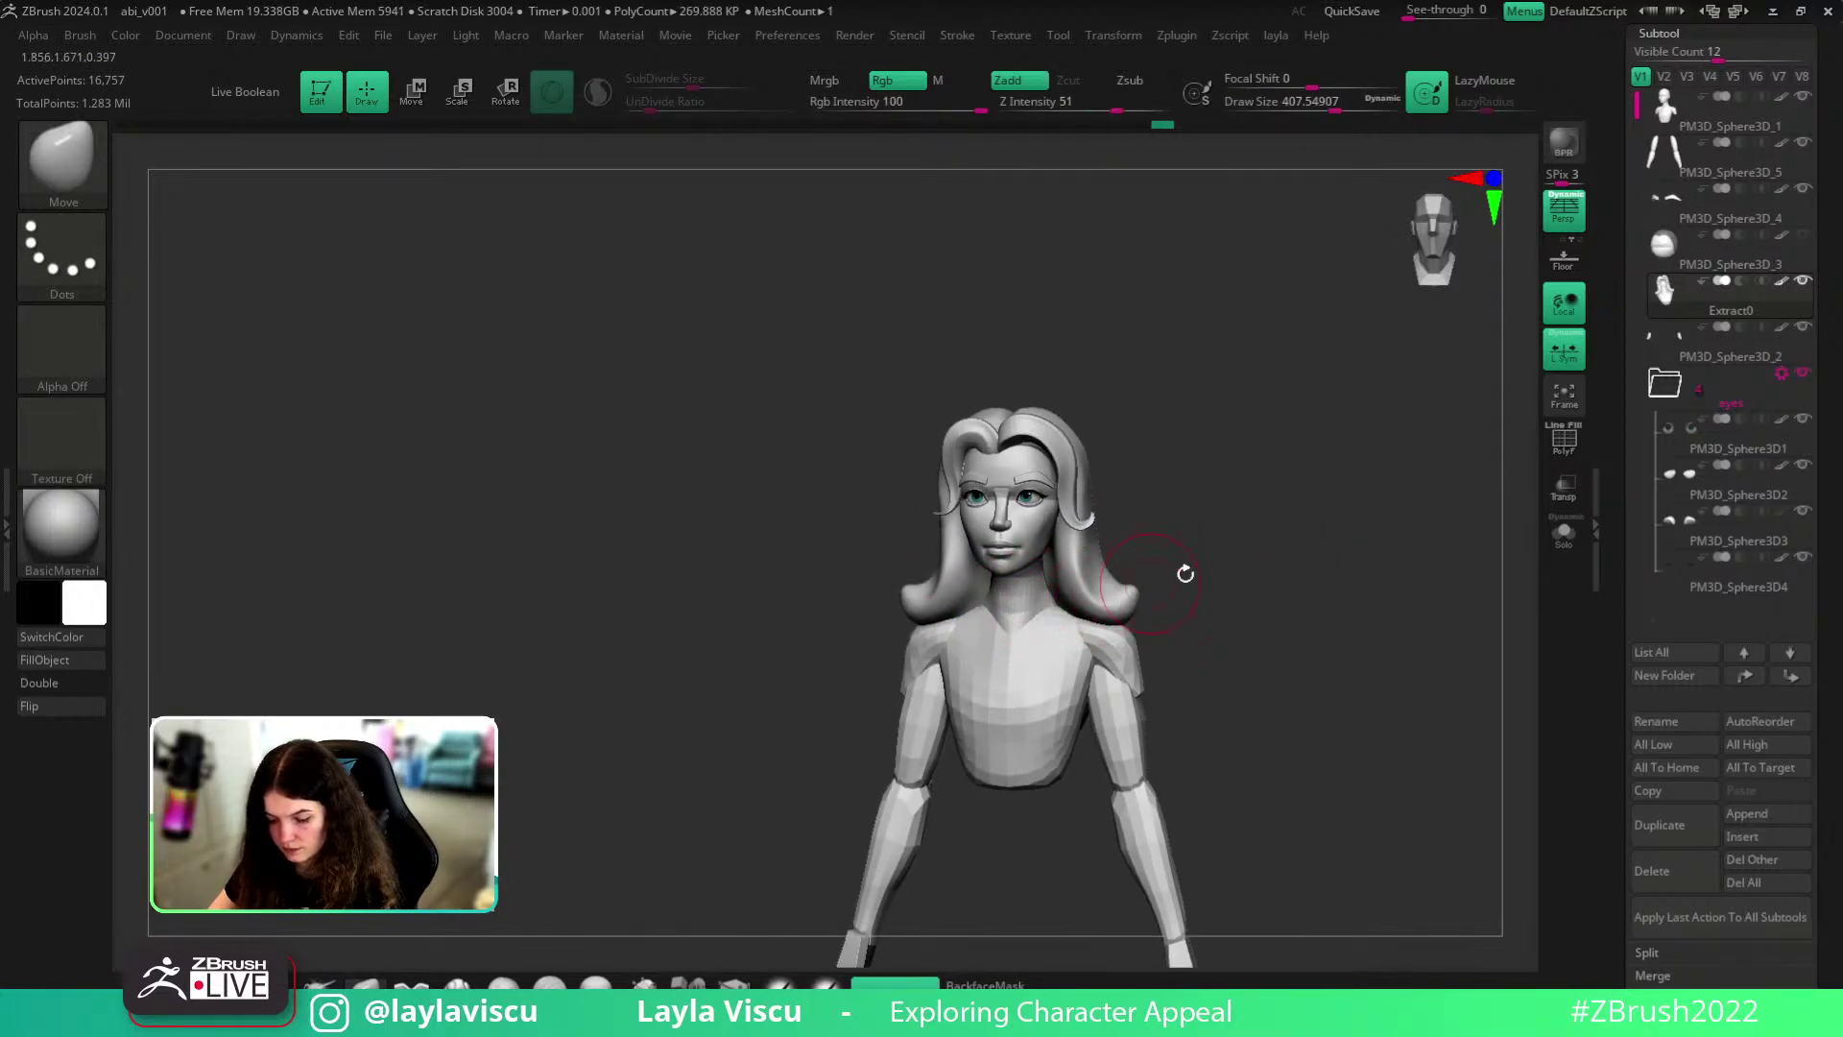
pyautogui.keyDown('ctrl'); pyautogui.moveTo(1169, 577); pyautogui.dragTo(1142, 663, button='right'); pyautogui.keyUp('ctrl')
# - Select the head and torso mesh and reshape the side of its neck with the Move brush in Solo mode
pyautogui.keyDown('alt'); pyautogui.click(1026, 691); pyautogui.keyUp('alt')
pyautogui.click(1564, 532)
pyautogui.moveTo(1325, 551); pyautogui.dragTo(1051, 488)
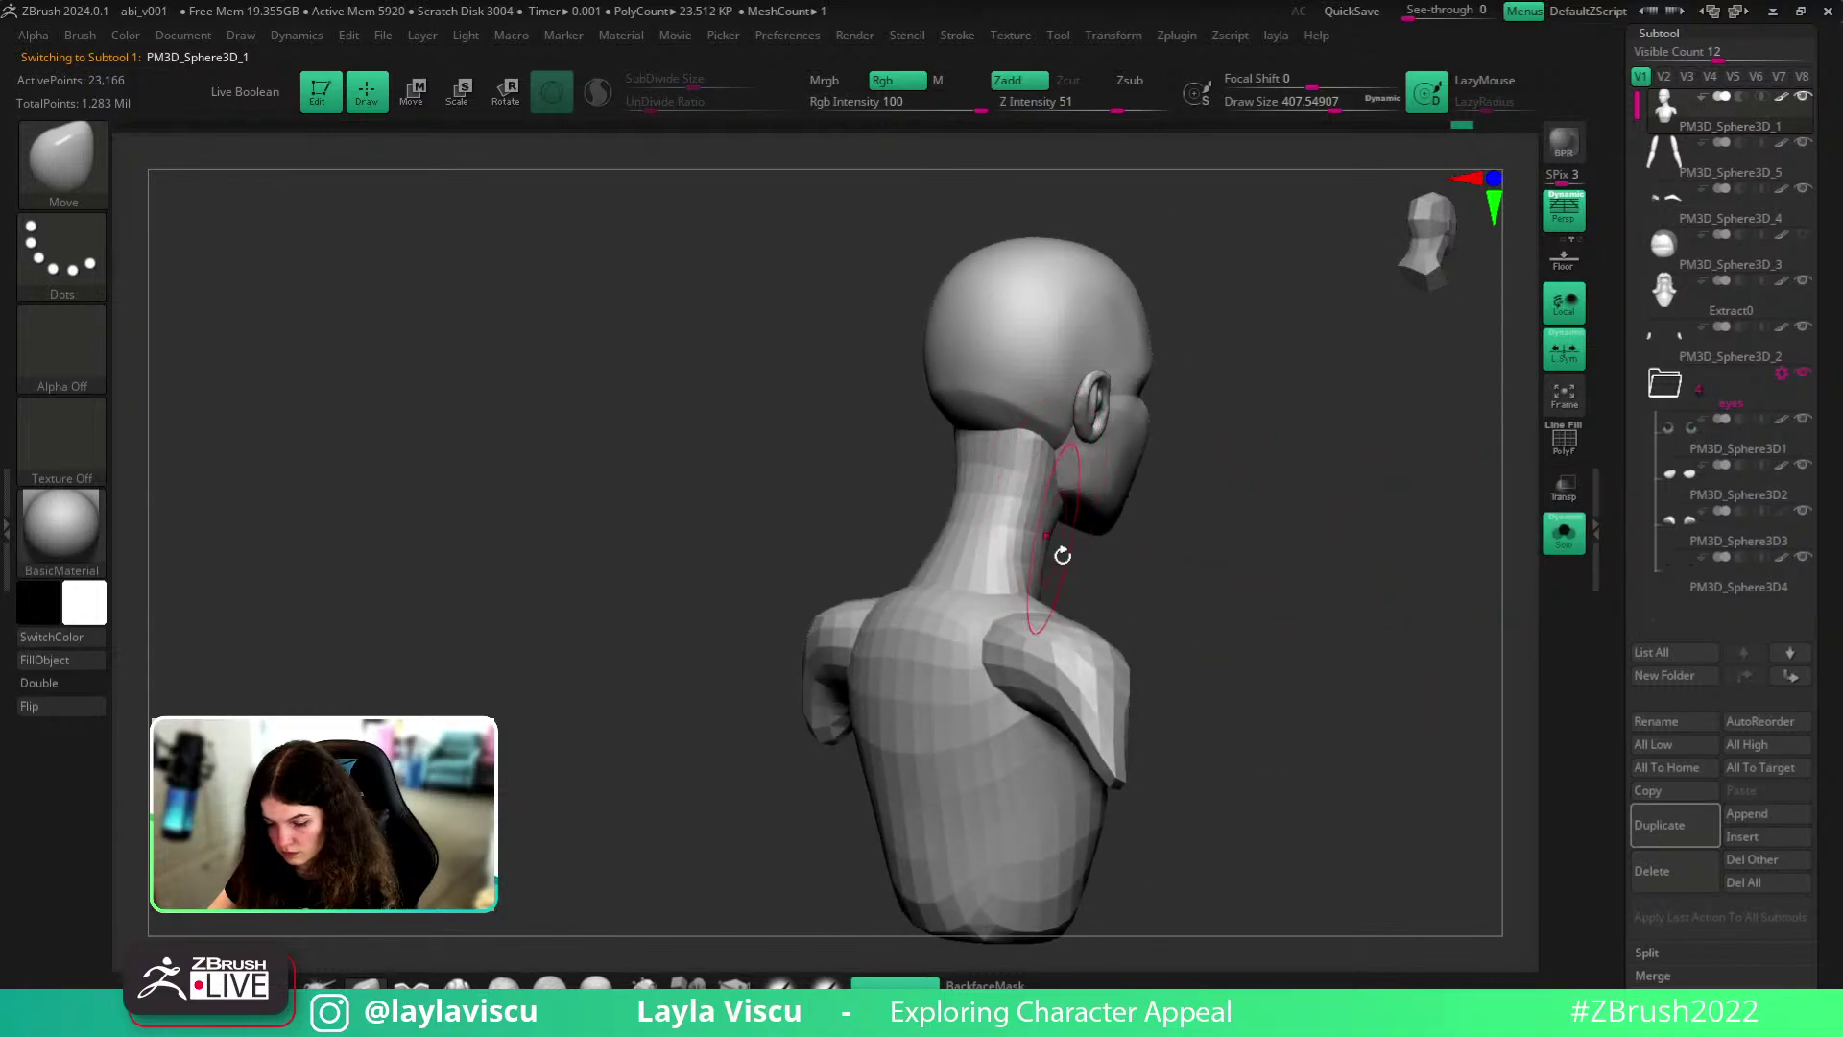
pyautogui.keyDown('shift'); pyautogui.moveTo(1058, 550); pyautogui.dragTo(1115, 563, button='right'); pyautogui.keyUp('shift')
pyautogui.moveTo(1061, 498); pyautogui.dragTo(1013, 504, button='right')
pyautogui.moveTo(1029, 499); pyautogui.dragTo(1043, 490)
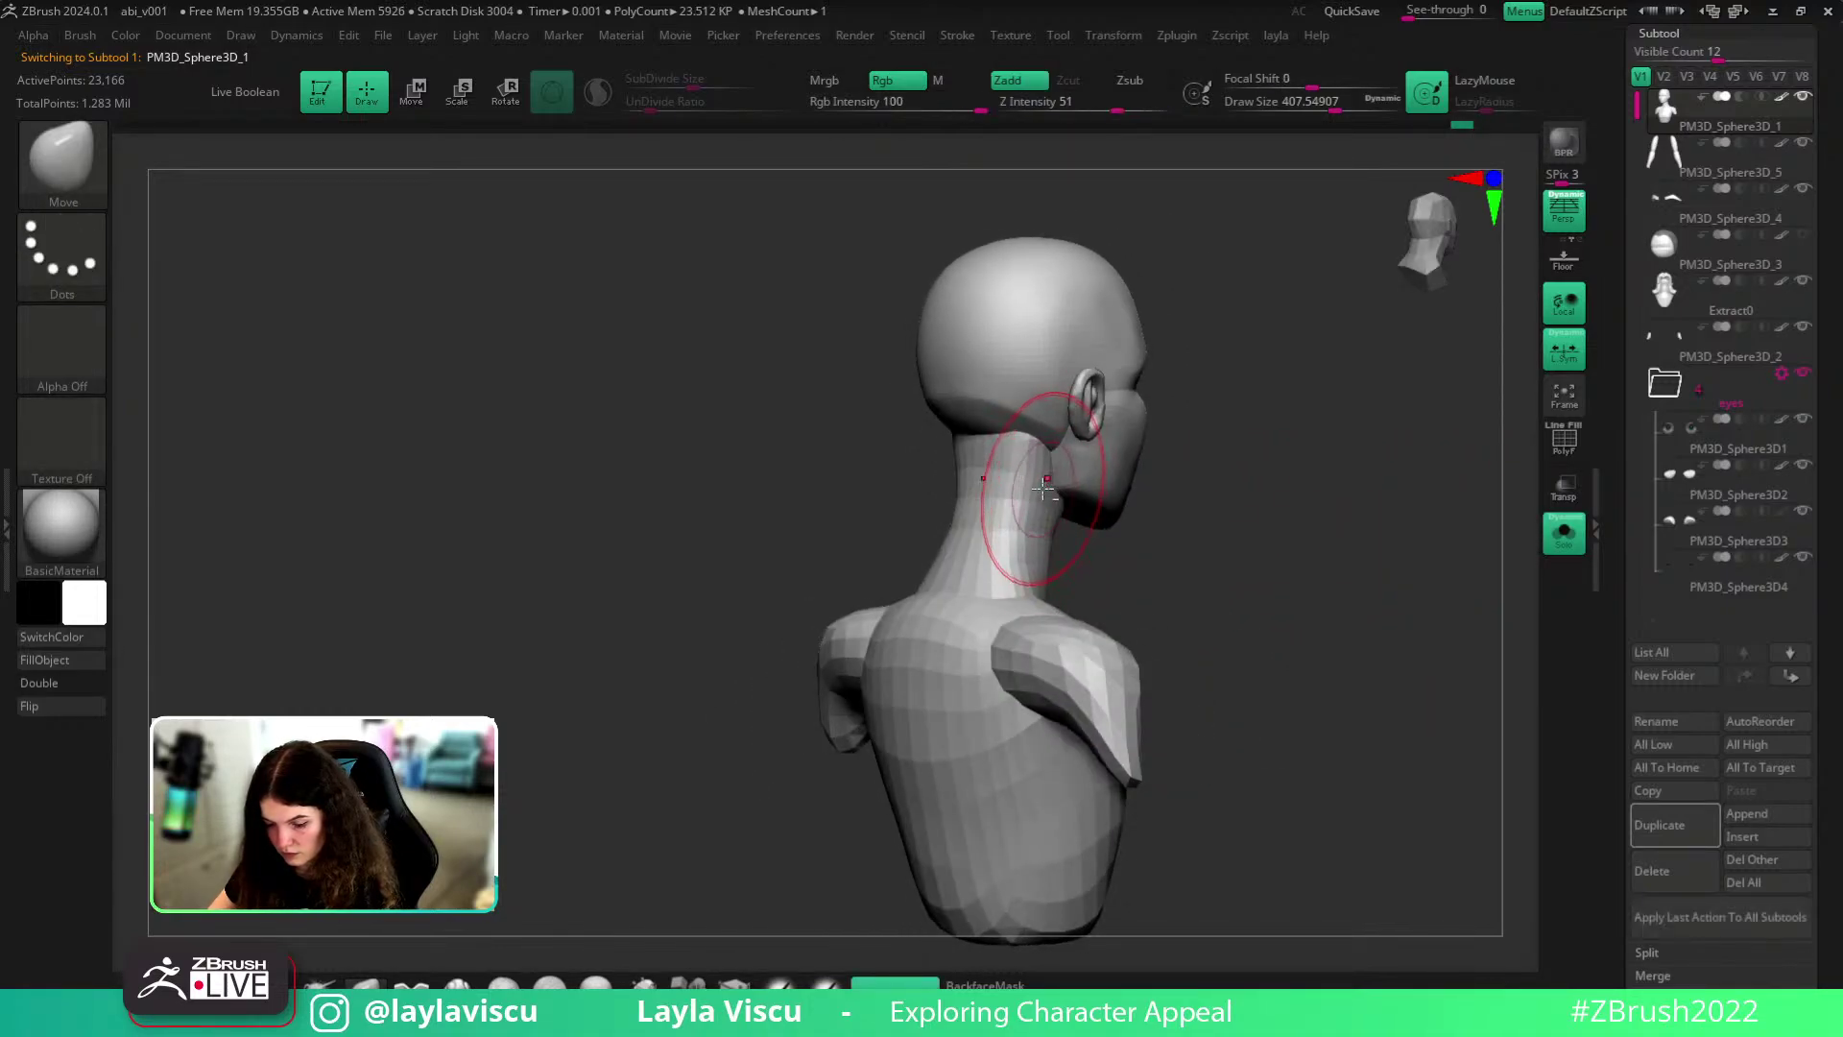
pyautogui.moveTo(1194, 576); pyautogui.dragTo(1353, 550)
pyautogui.click(1563, 536)
# - Examine the character's proportions from the front and side, both as a whole and with the head and torso isolated
pyautogui.keyDown('ctrl'); pyautogui.moveTo(1400, 576); pyautogui.dragTo(1391, 526, button='right'); pyautogui.keyUp('ctrl')
pyautogui.moveTo(1392, 526); pyautogui.dragTo(1370, 547, button='right')
pyautogui.keyDown('ctrl'); pyautogui.moveTo(1120, 557); pyautogui.dragTo(1111, 581, button='right'); pyautogui.keyUp('ctrl')
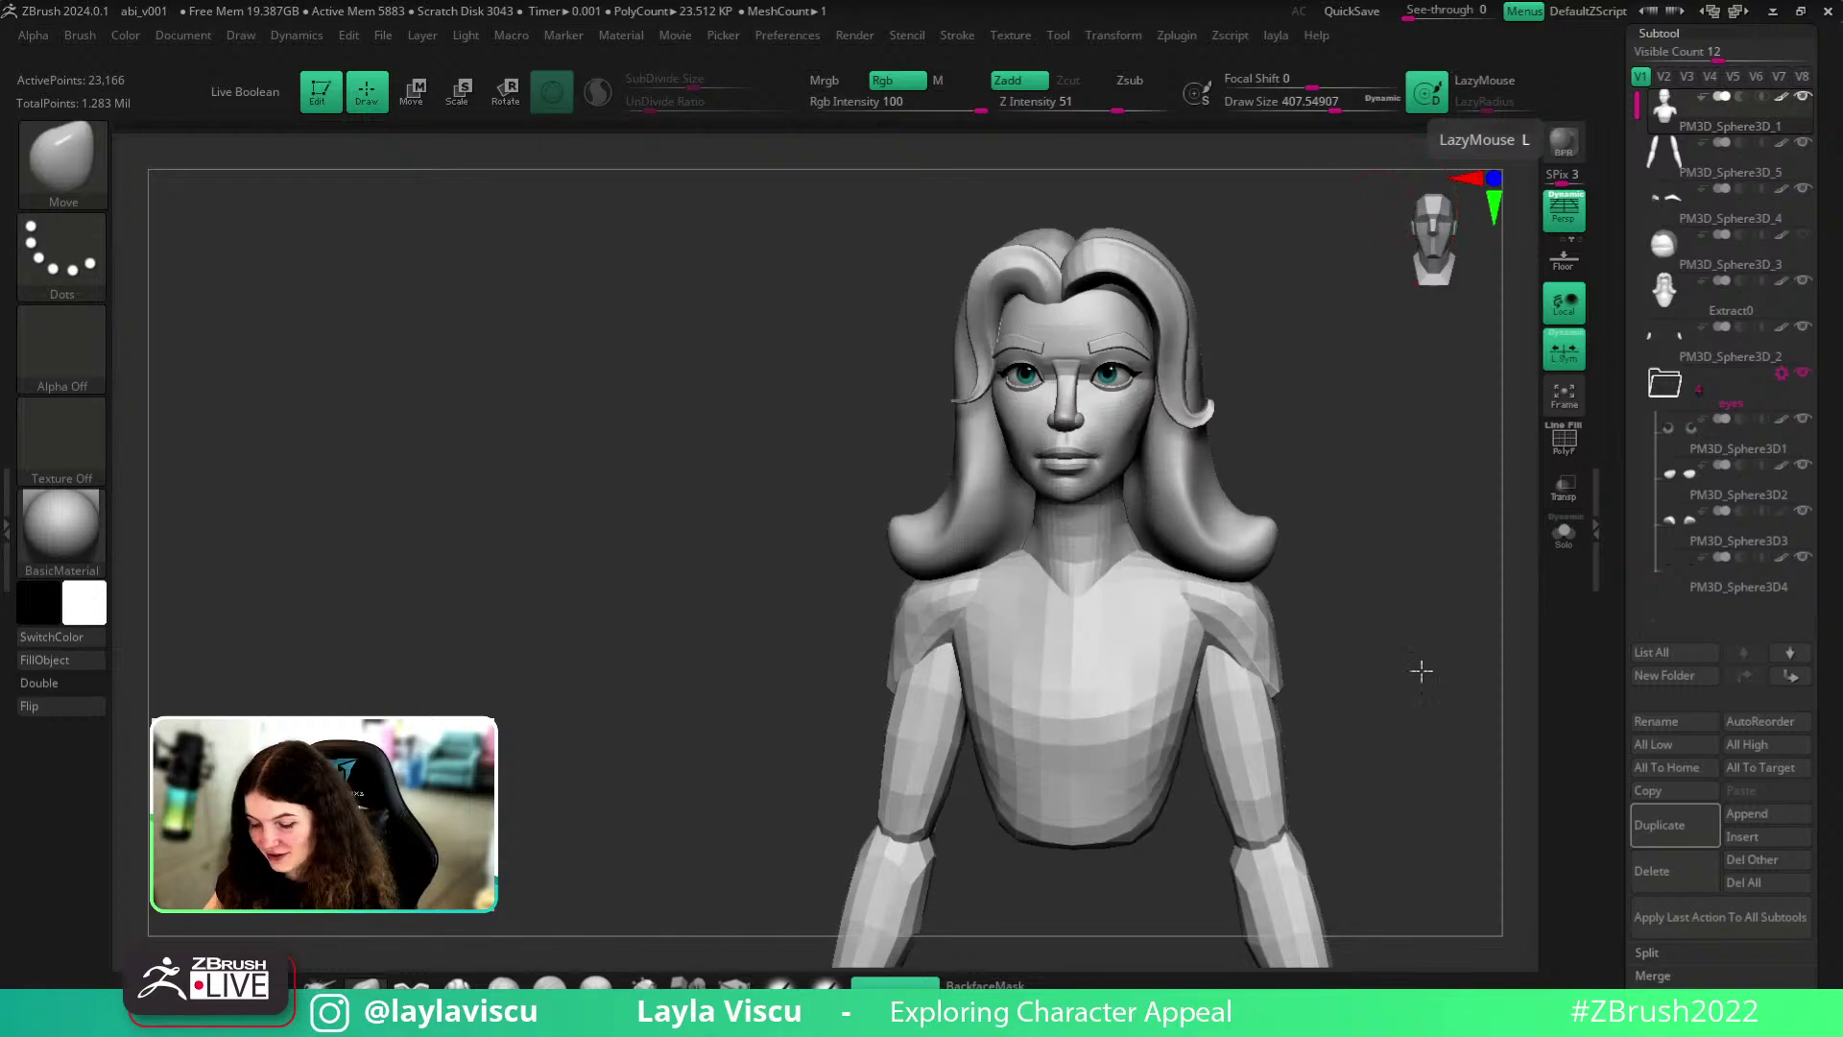
pyautogui.keyDown('shift'); pyautogui.moveTo(1419, 663); pyautogui.dragTo(1398, 688); pyautogui.keyUp('shift')
pyautogui.keyDown('alt'); pyautogui.moveTo(1380, 617); pyautogui.dragTo(1218, 582); pyautogui.keyUp('alt')
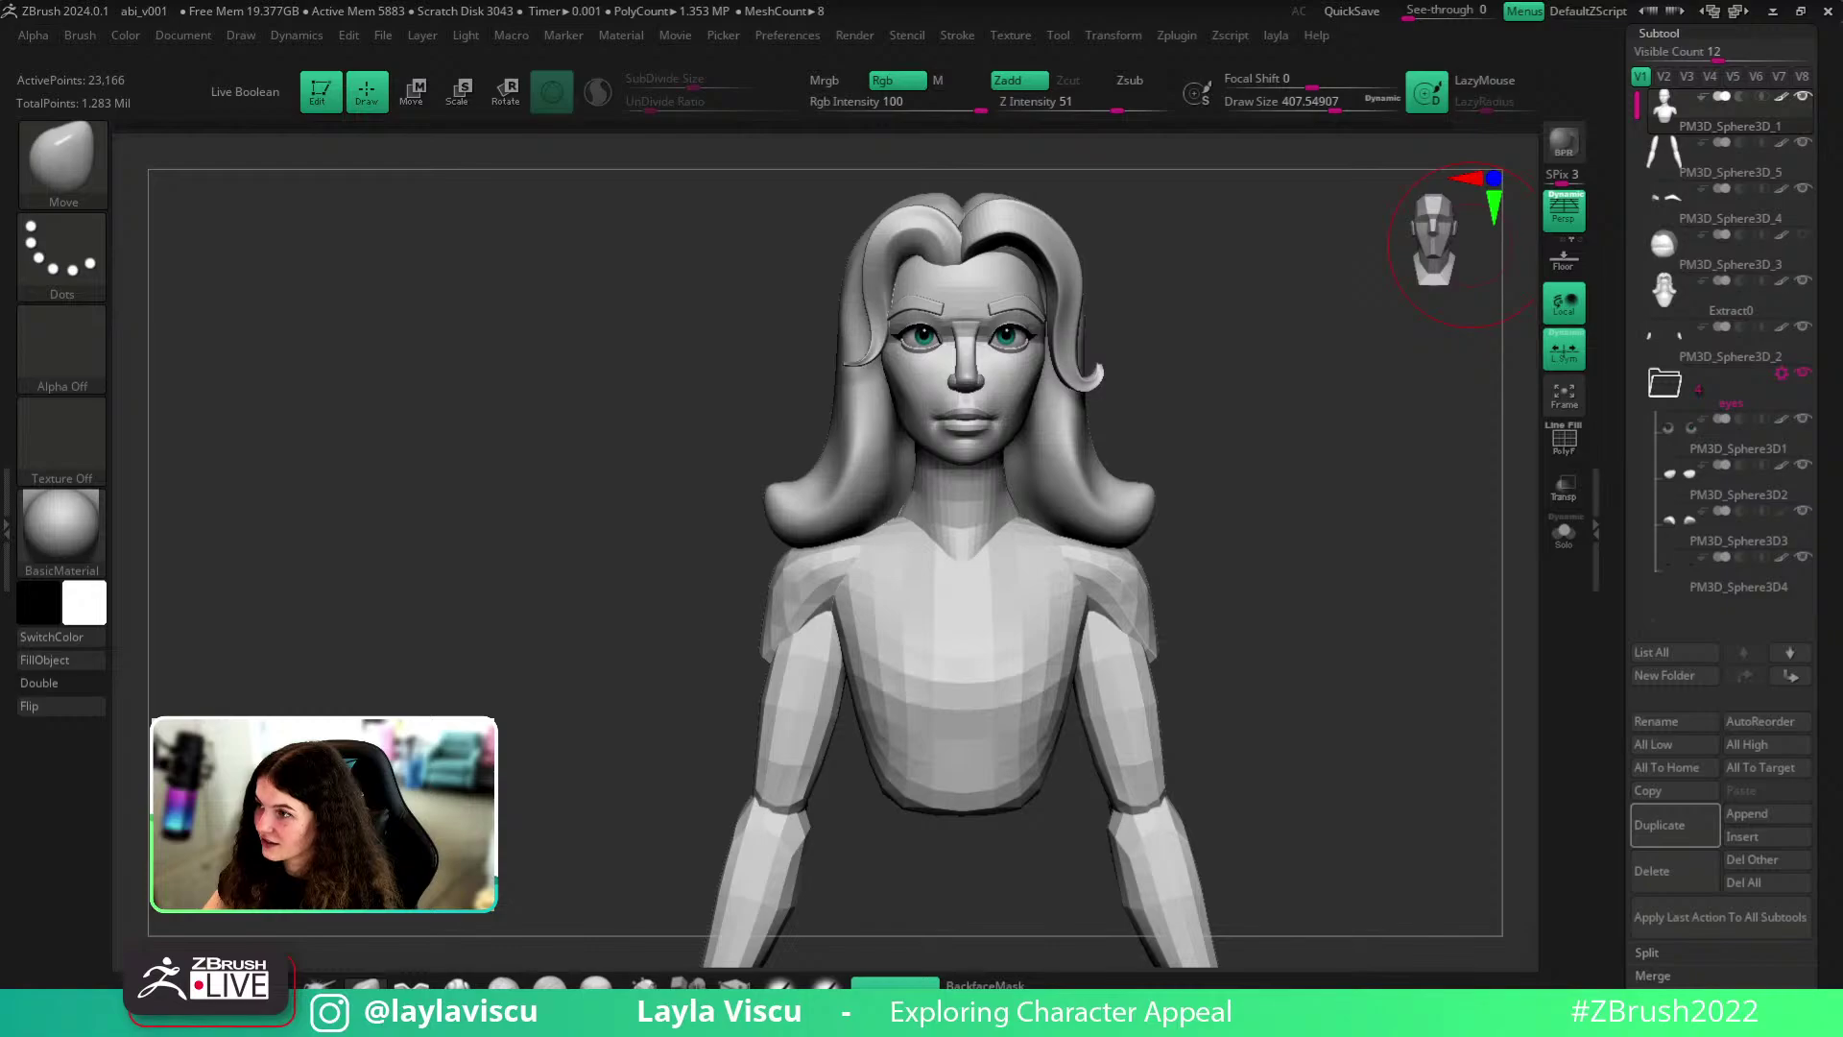
pyautogui.moveTo(1408, 513); pyautogui.dragTo(1386, 443)
pyautogui.click(1564, 531)
pyautogui.moveTo(1362, 538); pyautogui.dragTo(1200, 538)
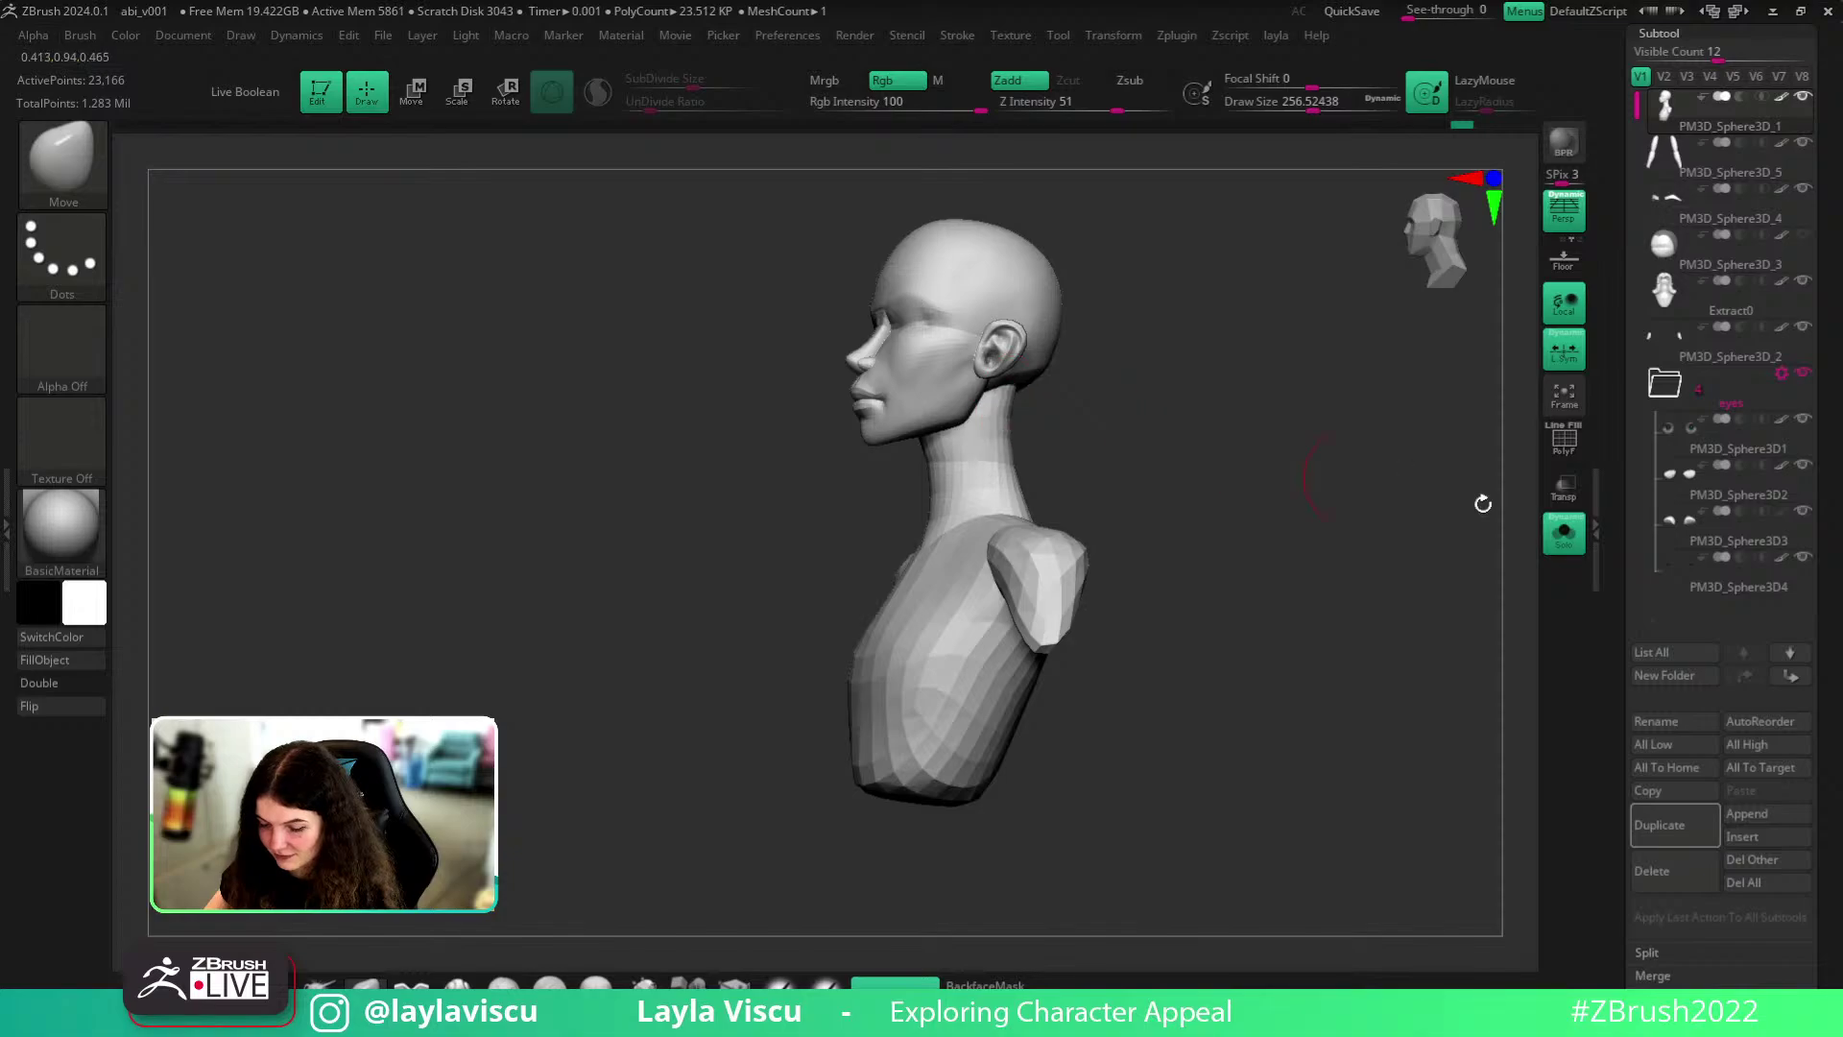
pyautogui.click(1560, 538)
pyautogui.keyDown('shift'); pyautogui.moveTo(1333, 518); pyautogui.dragTo(1398, 492); pyautogui.keyUp('shift')
pyautogui.keyDown('ctrl'); pyautogui.moveTo(1312, 498); pyautogui.dragTo(1267, 488, button='right'); pyautogui.keyUp('ctrl')
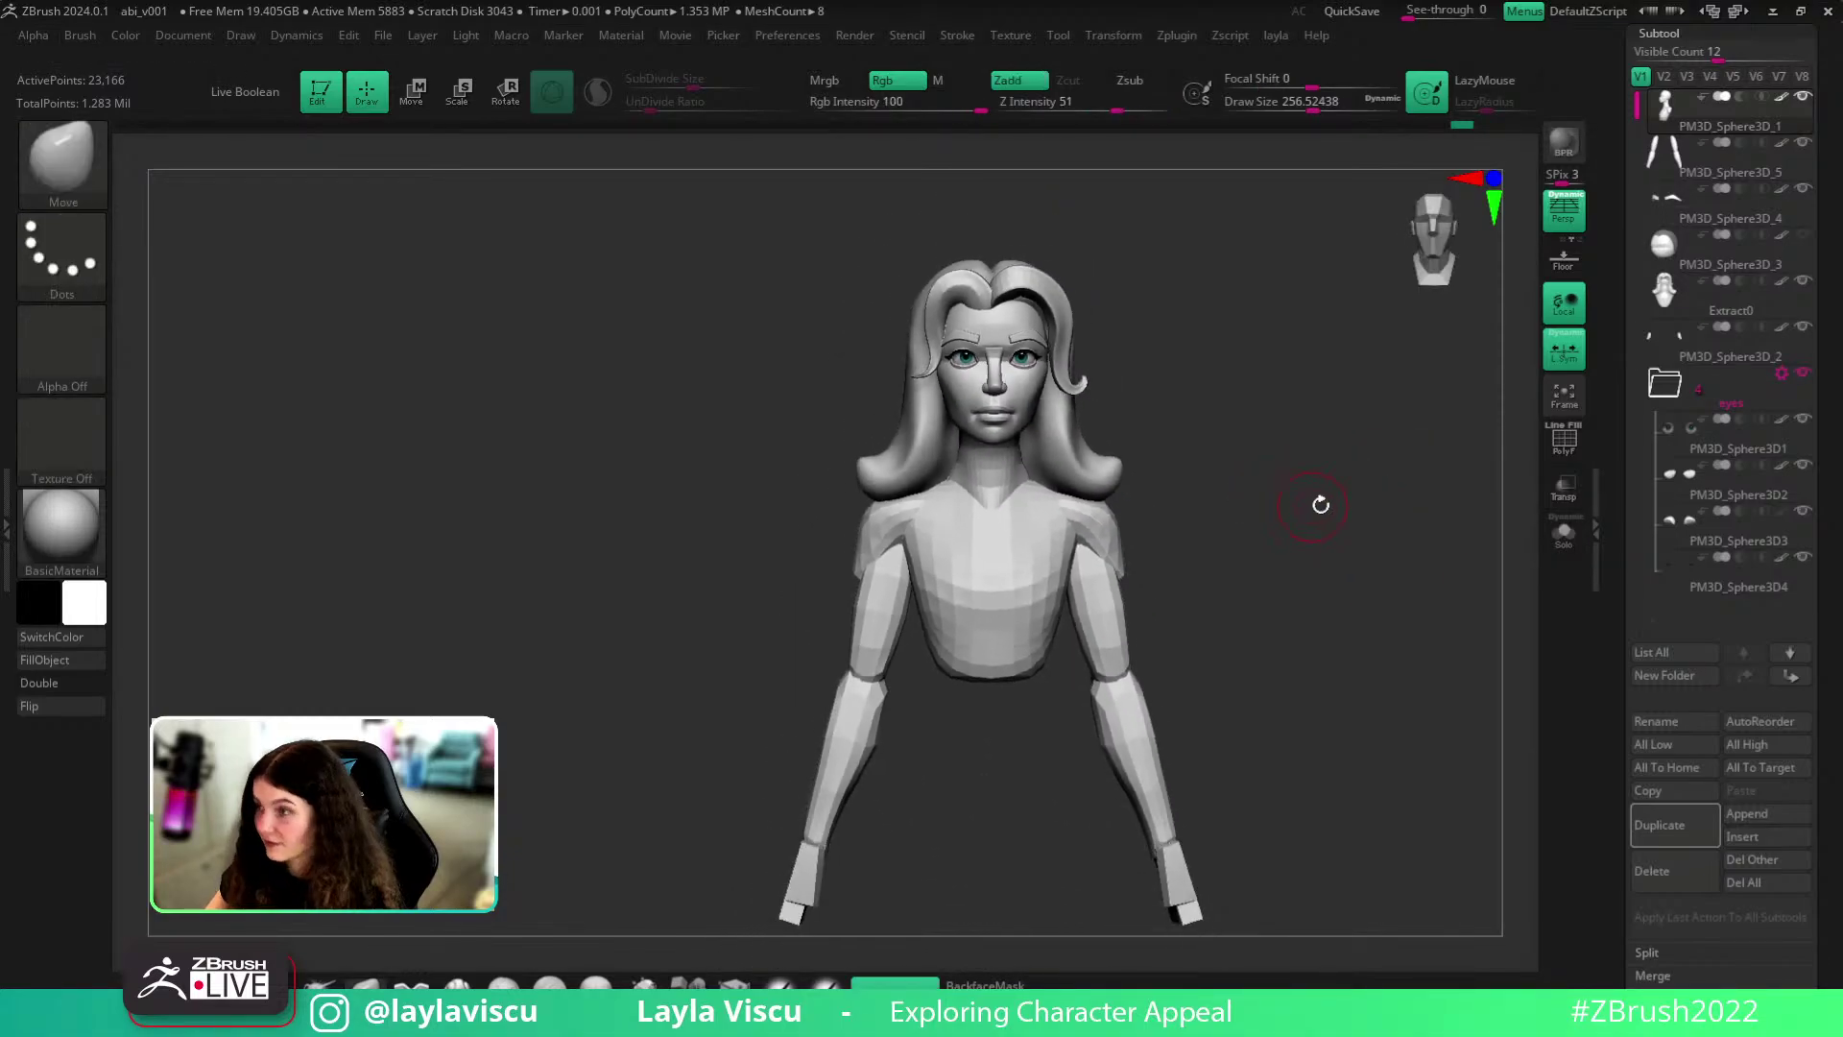
pyautogui.moveTo(1316, 505); pyautogui.dragTo(1236, 519)
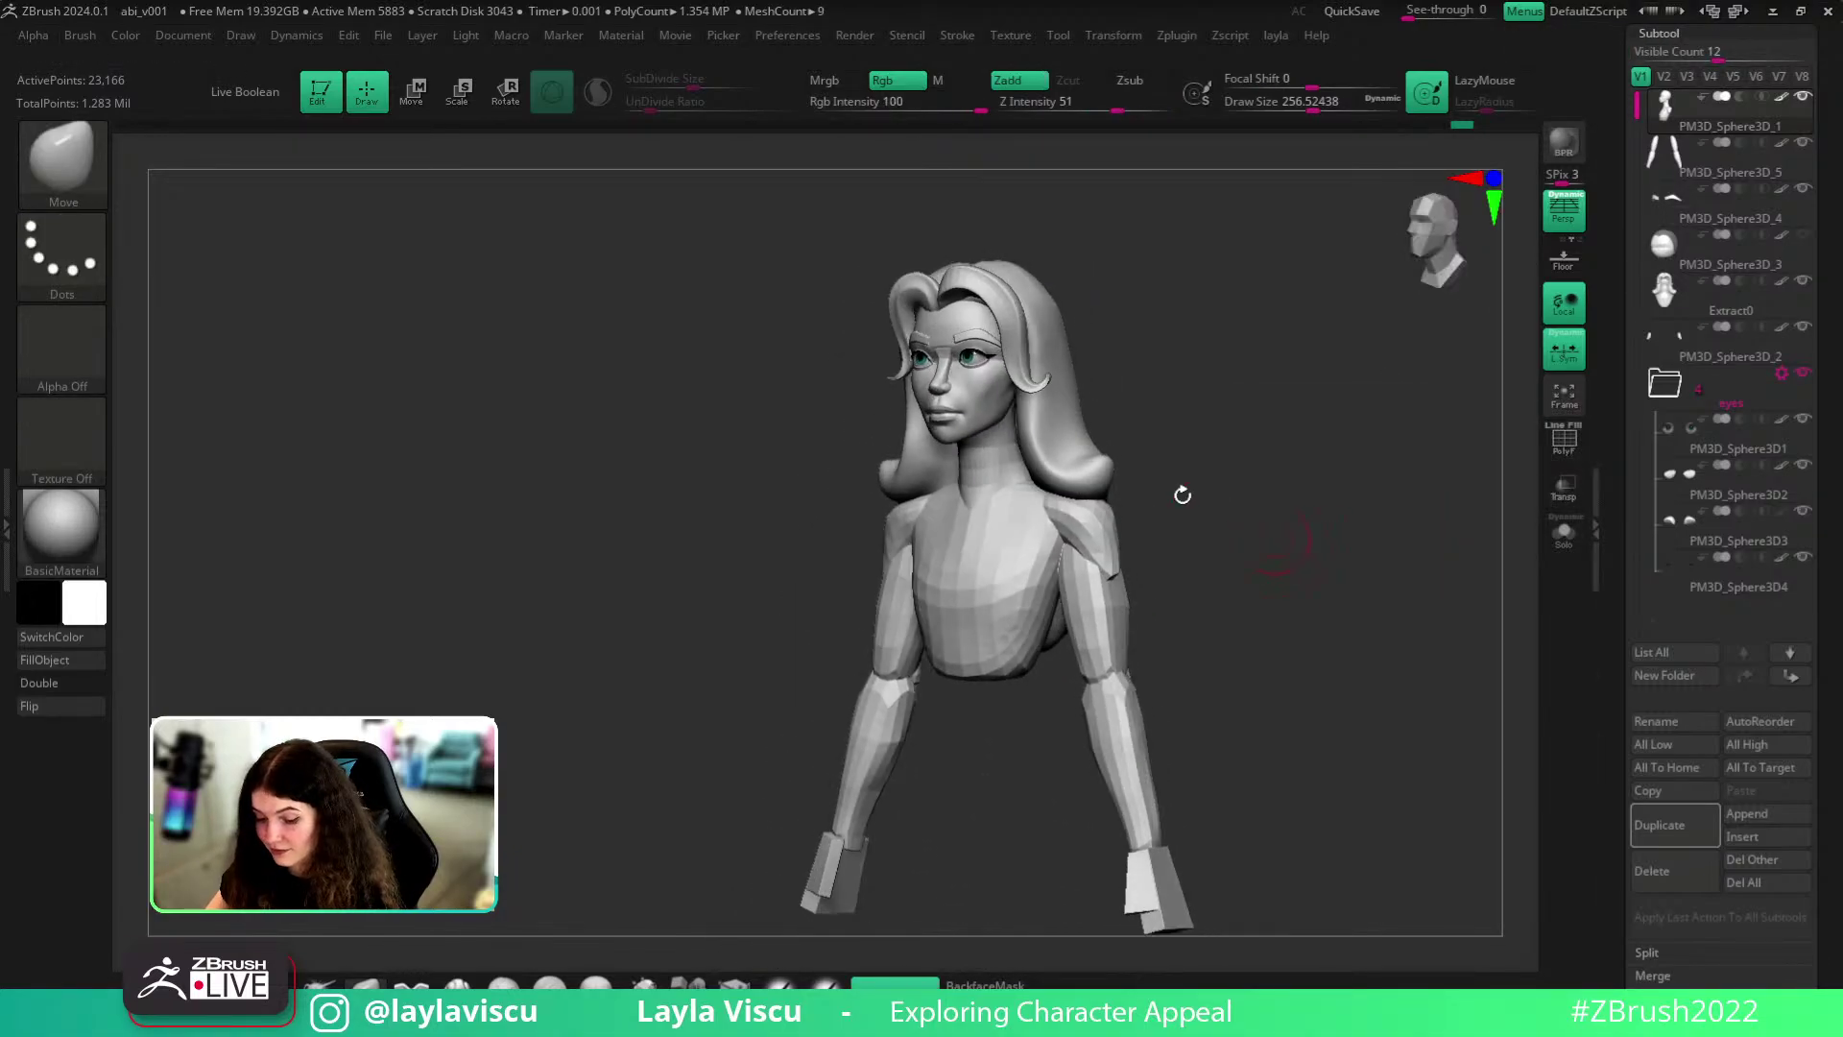
# - Refine the jawline and chin from front and side views with the Move brush at draw sizes between about 145 and 268
pyautogui.keyDown('ctrl'); pyautogui.moveTo(1237, 520); pyautogui.dragTo(1061, 489, button='right'); pyautogui.keyUp('ctrl')
pyautogui.press(']')
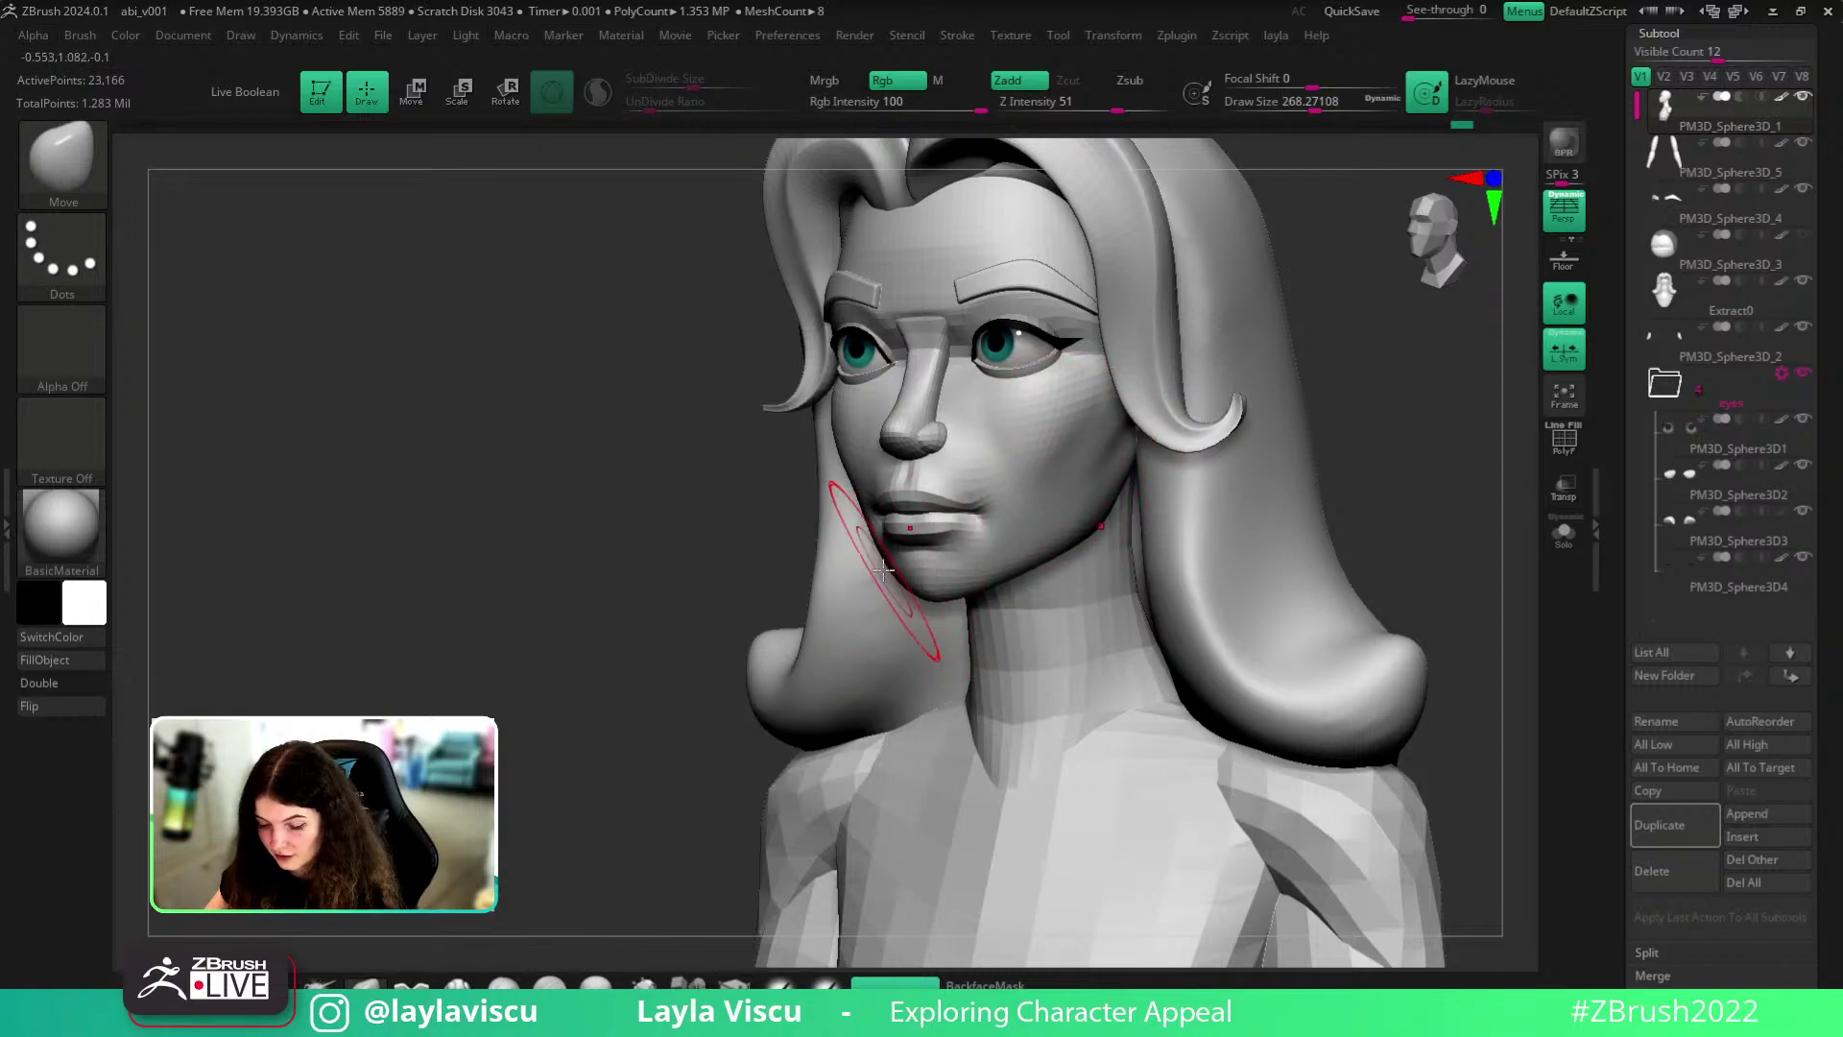
pyautogui.moveTo(609, 567); pyautogui.dragTo(689, 564)
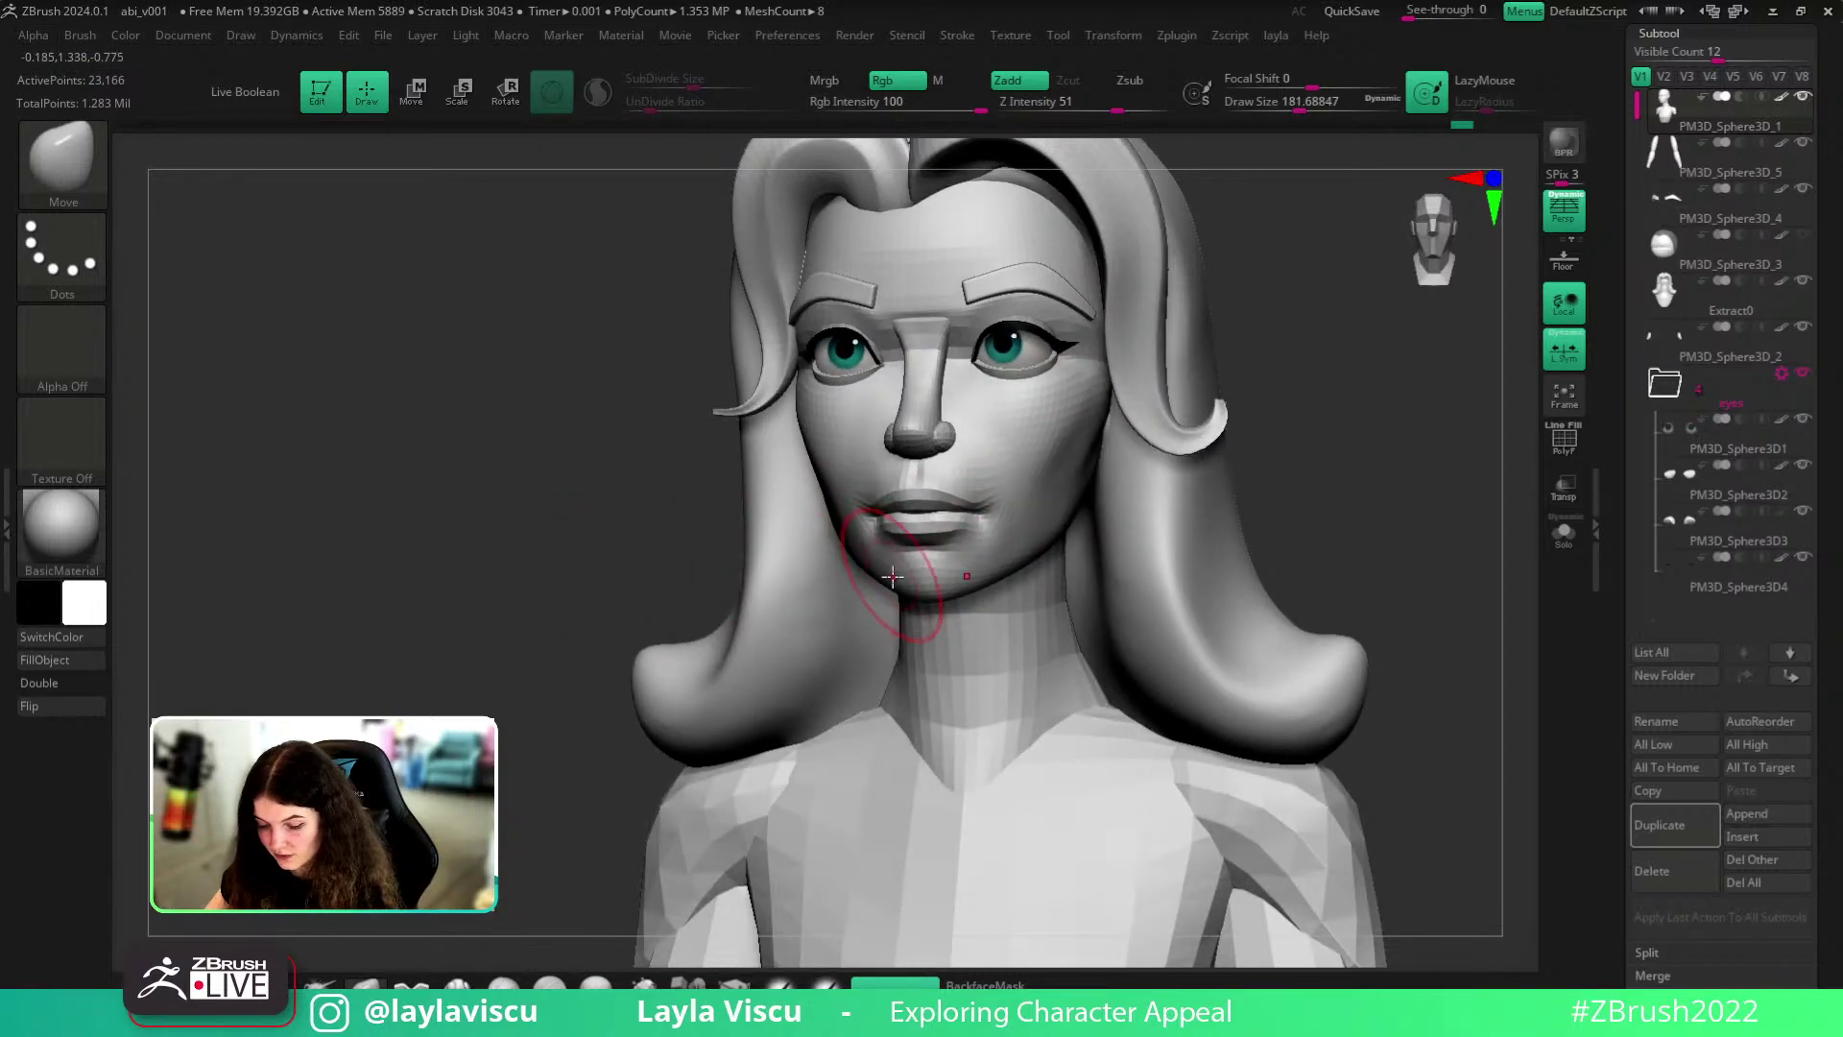
pyautogui.moveTo(1424, 506)
pyautogui.keyDown('shift'); pyautogui.mouseDown()
pyautogui.moveTo(781, 646)
pyautogui.moveTo(910, 606)
pyautogui.moveTo(845, 605)
pyautogui.moveTo(869, 556)
pyautogui.moveTo(901, 561)
pyautogui.moveTo(745, 749)
pyautogui.moveTo(909, 625)
pyautogui.moveTo(893, 586)
pyautogui.mouseUp(); pyautogui.keyUp('shift')
pyautogui.press('[')
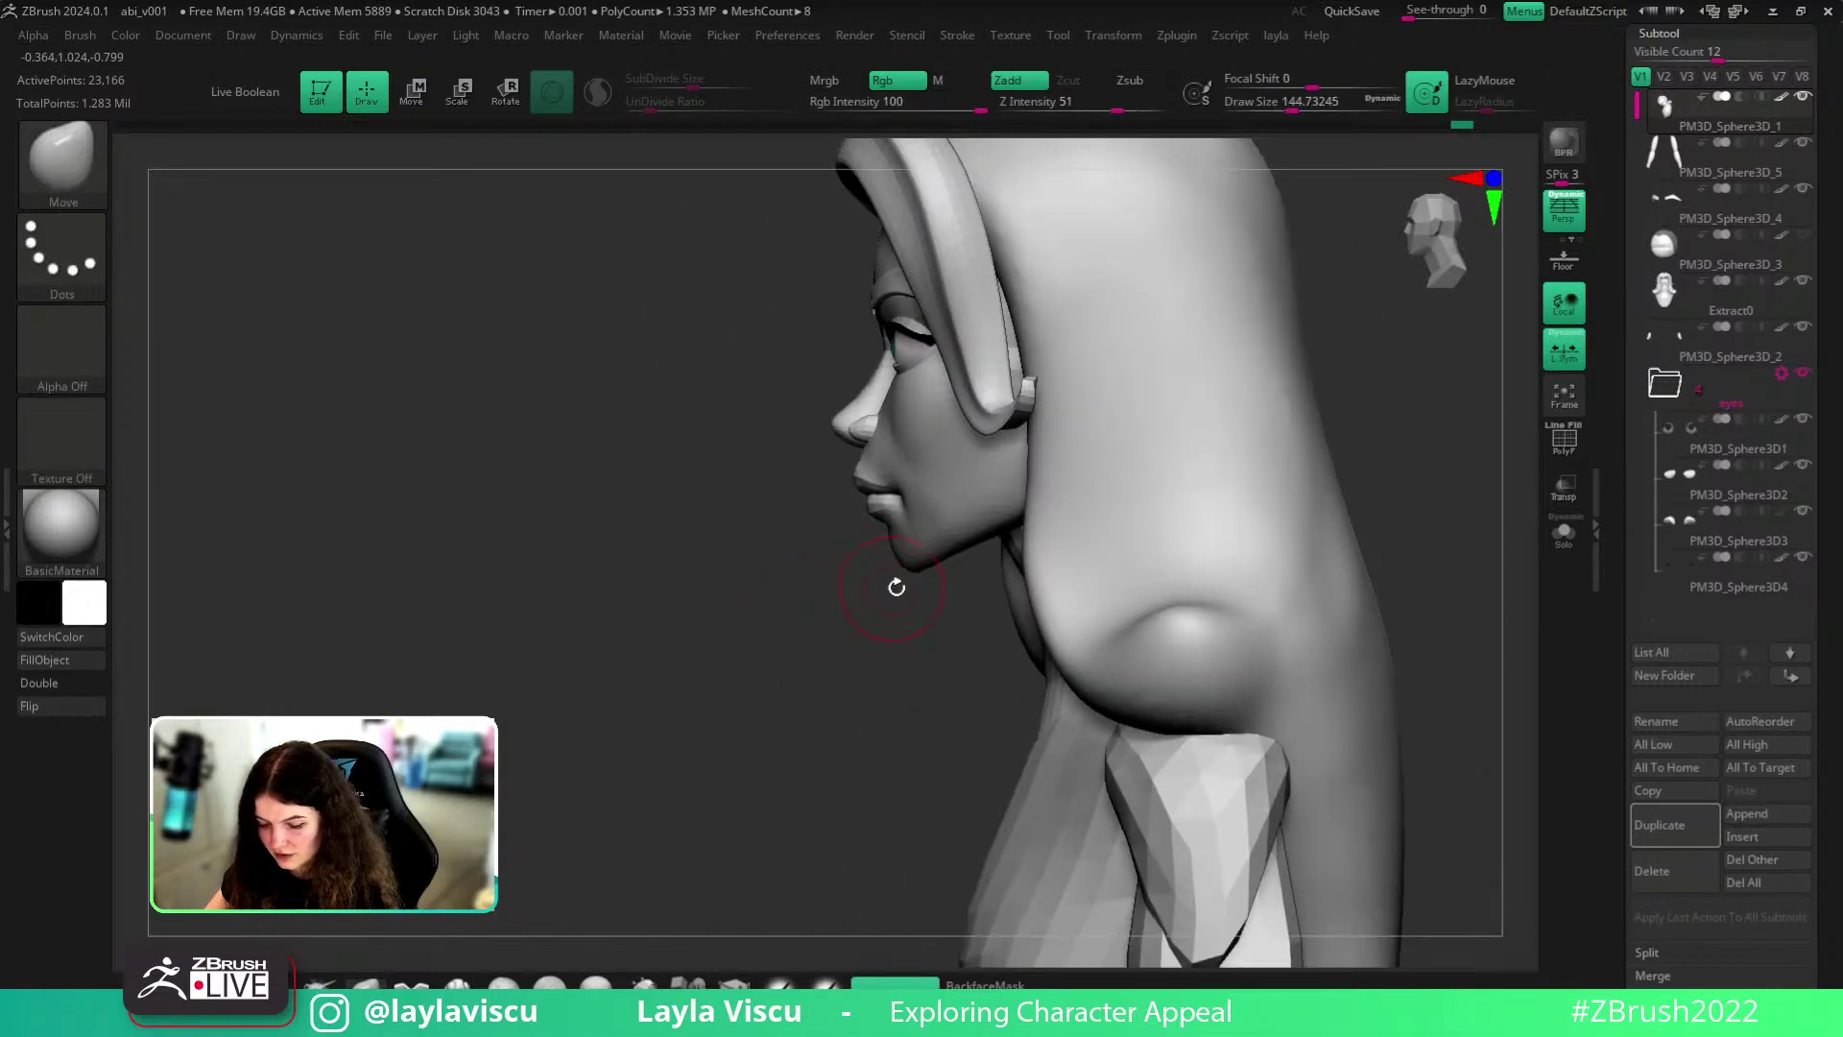
pyautogui.moveTo(904, 573)
pyautogui.keyDown('ctrl'); pyautogui.mouseDown(button='right')
pyautogui.moveTo(806, 538)
pyautogui.moveTo(880, 543)
pyautogui.mouseUp(button='right'); pyautogui.keyUp('ctrl')
pyautogui.press(']')
pyautogui.press(']')
pyautogui.press(']')
pyautogui.moveTo(862, 433); pyautogui.dragTo(875, 458)
pyautogui.moveTo(873, 461)
pyautogui.keyDown('ctrl'); pyautogui.mouseDown(button='right')
pyautogui.moveTo(768, 451)
pyautogui.moveTo(1090, 510)
pyautogui.mouseUp(button='right'); pyautogui.keyUp('ctrl')
pyautogui.keyDown('ctrl'); pyautogui.moveTo(840, 432); pyautogui.dragTo(945, 499, button='right'); pyautogui.keyUp('ctrl')
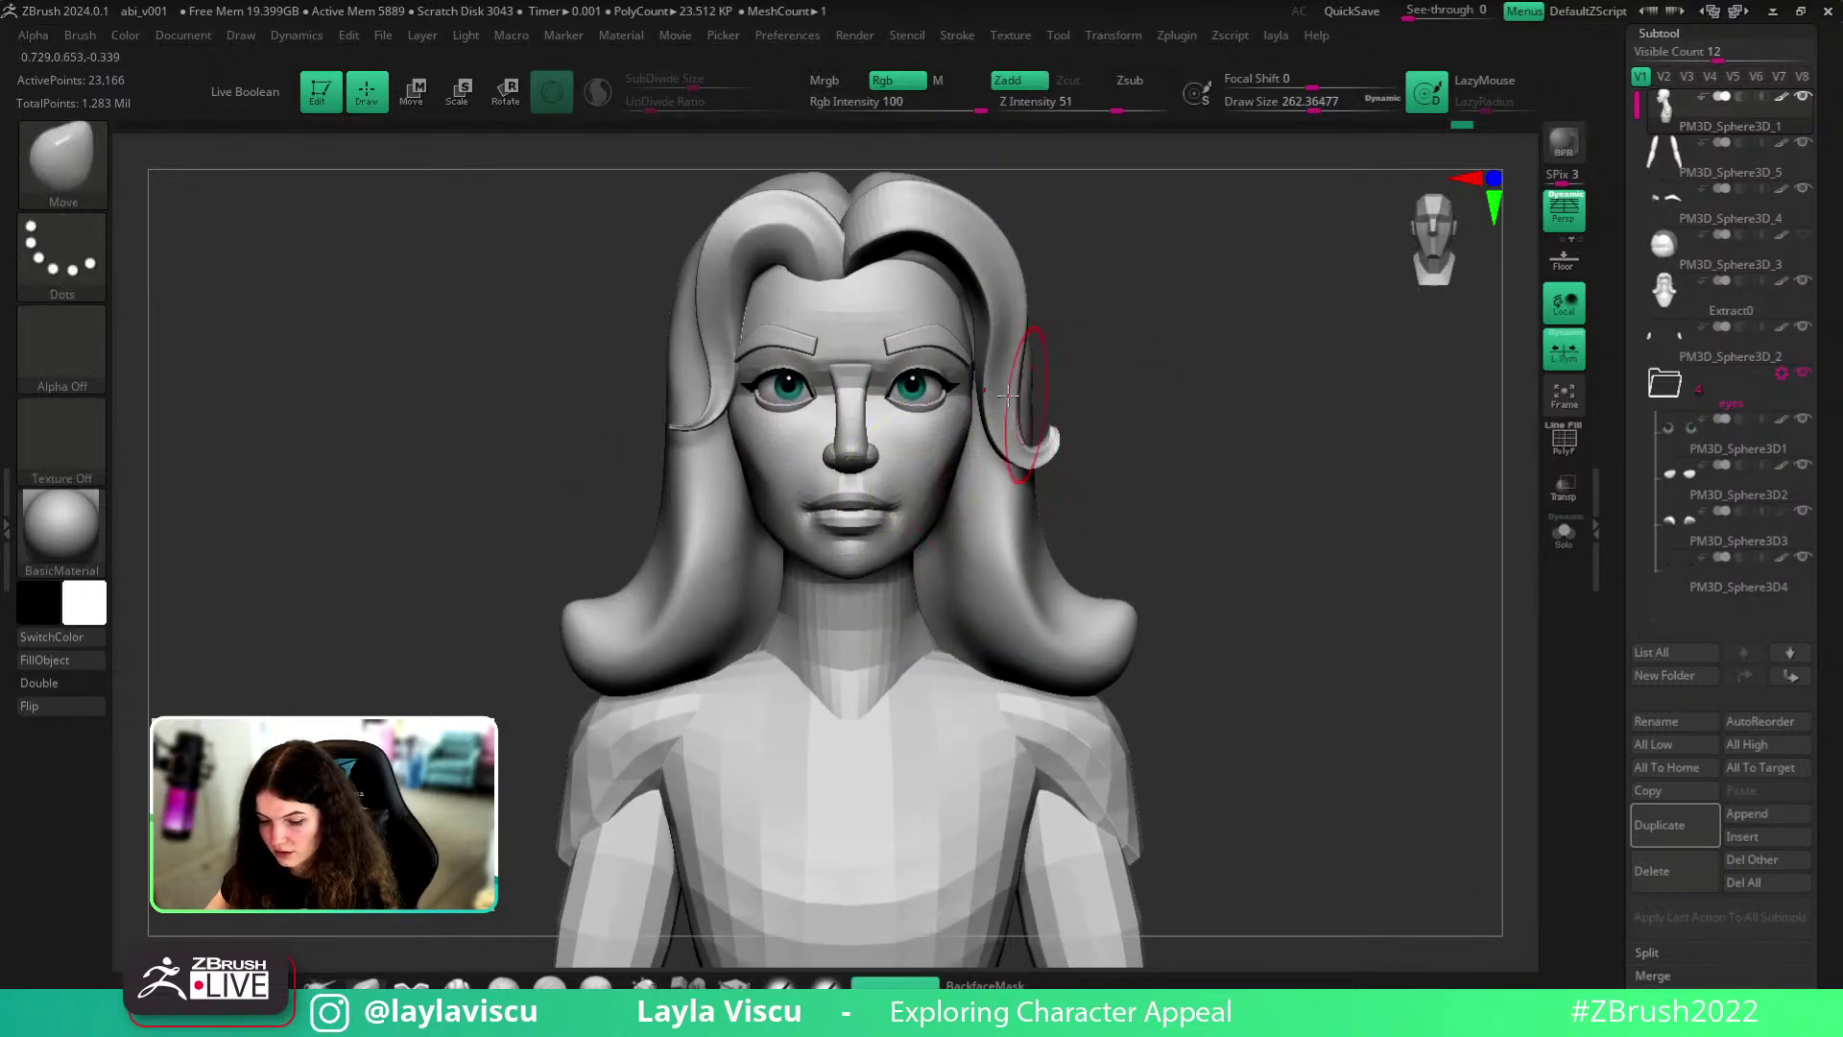
# - Select the eyebrows, fill them with dark grey and reset the main colour to white
pyautogui.keyDown('alt'); pyautogui.moveTo(1334, 406); pyautogui.dragTo(1394, 432, button='right'); pyautogui.keyUp('alt')
pyautogui.keyDown('alt'); pyautogui.click(989, 372); pyautogui.keyUp('alt')
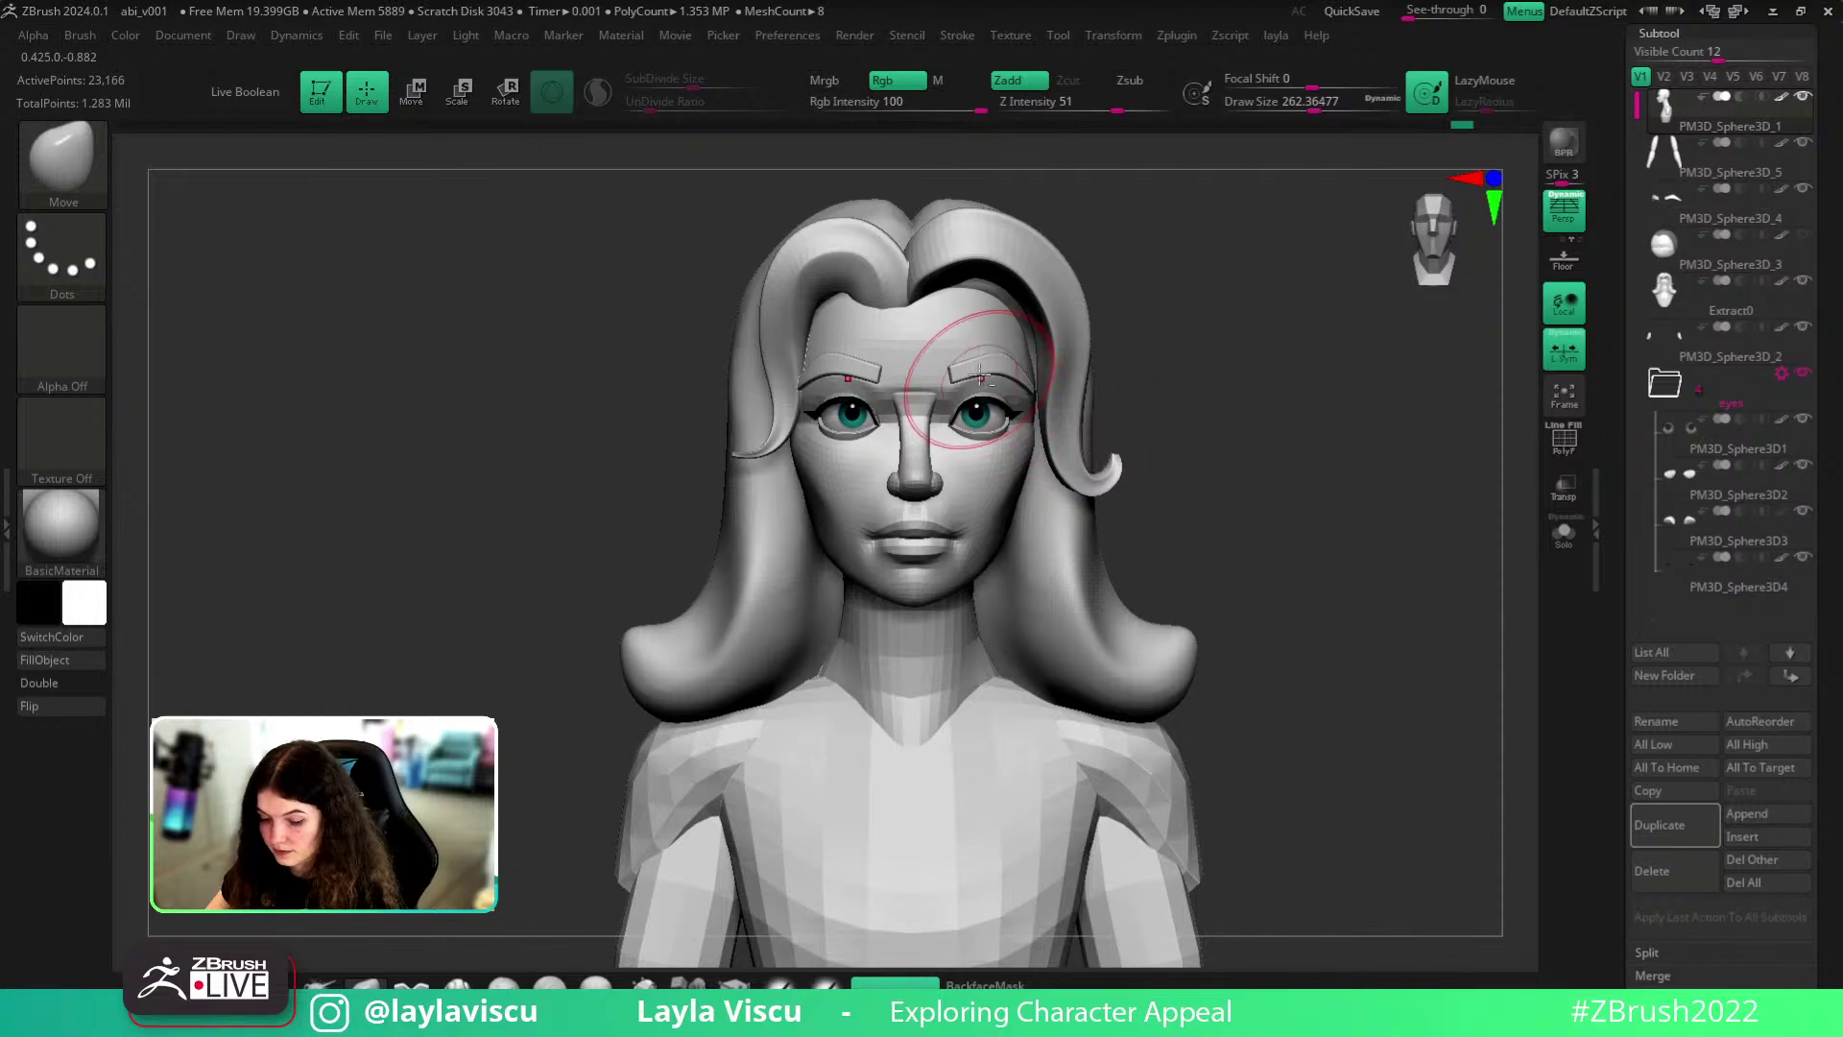
pyautogui.click(83, 600)
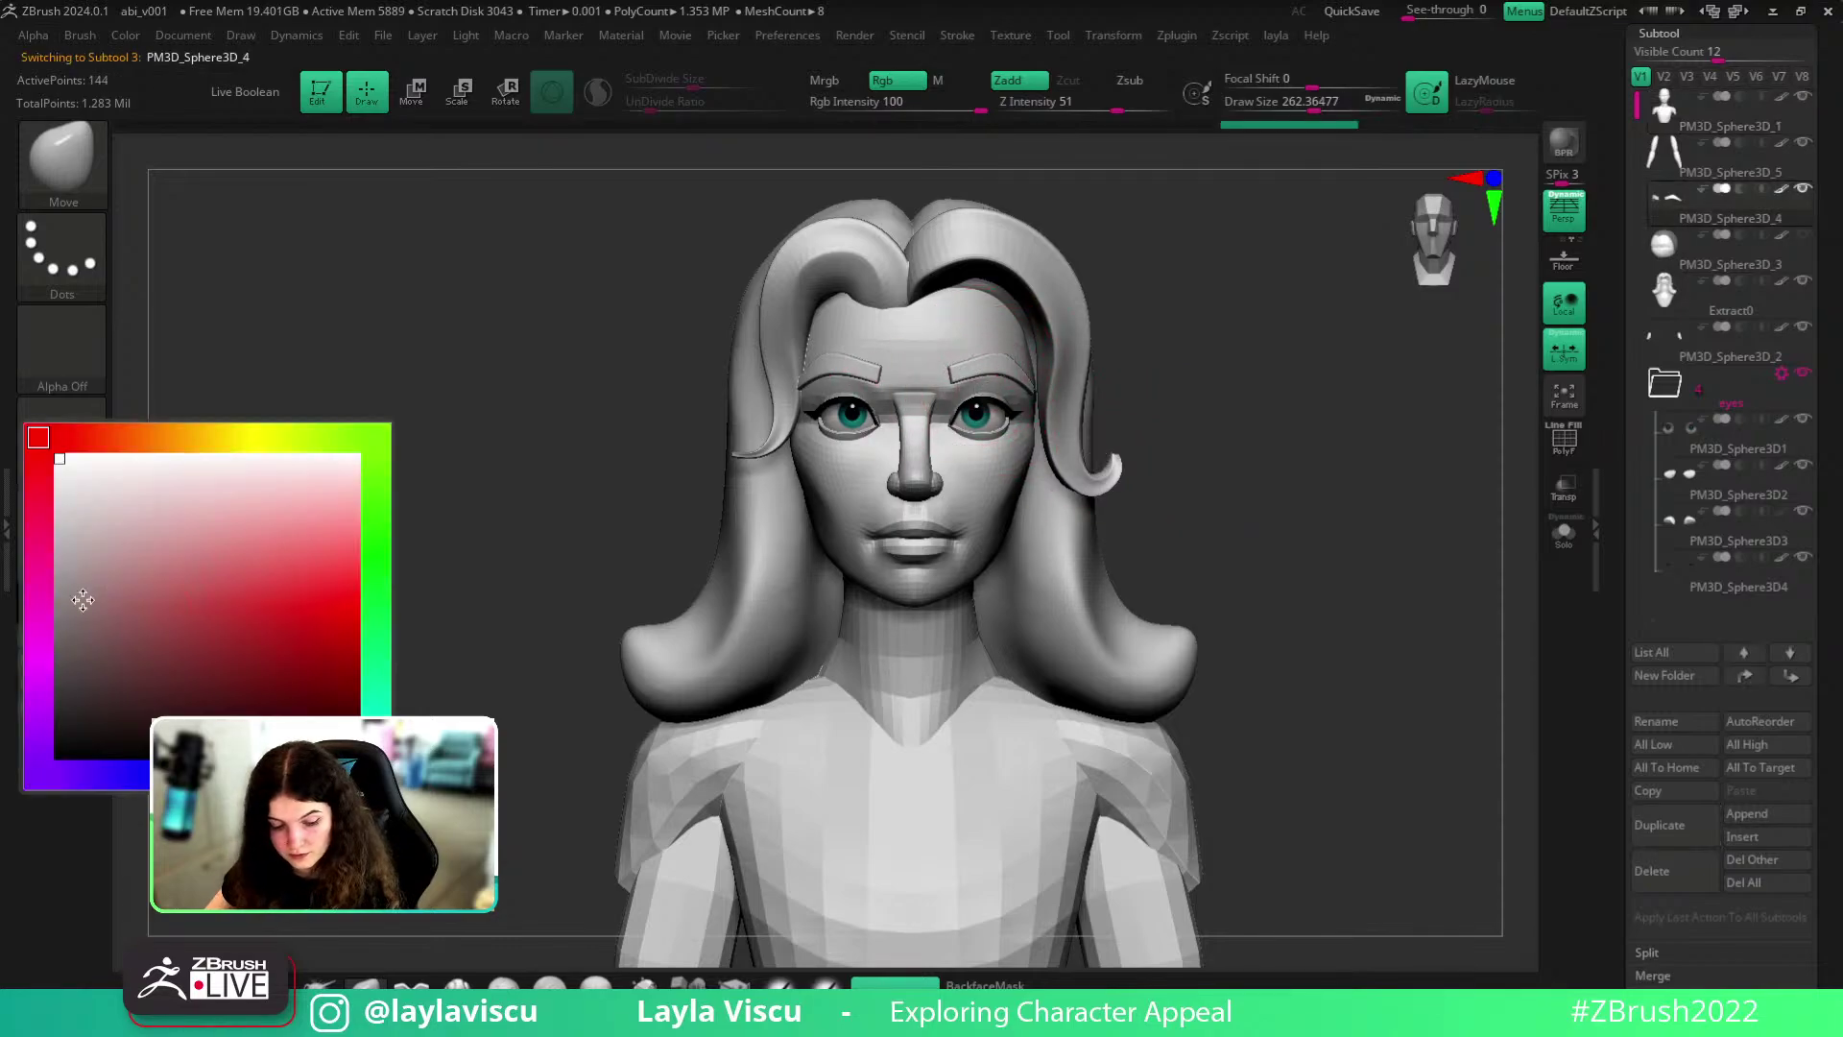
pyautogui.moveTo(41, 666); pyautogui.dragTo(42, 663)
pyautogui.click(39, 663)
pyautogui.moveTo(1229, 506); pyautogui.dragTo(1147, 491, button='right')
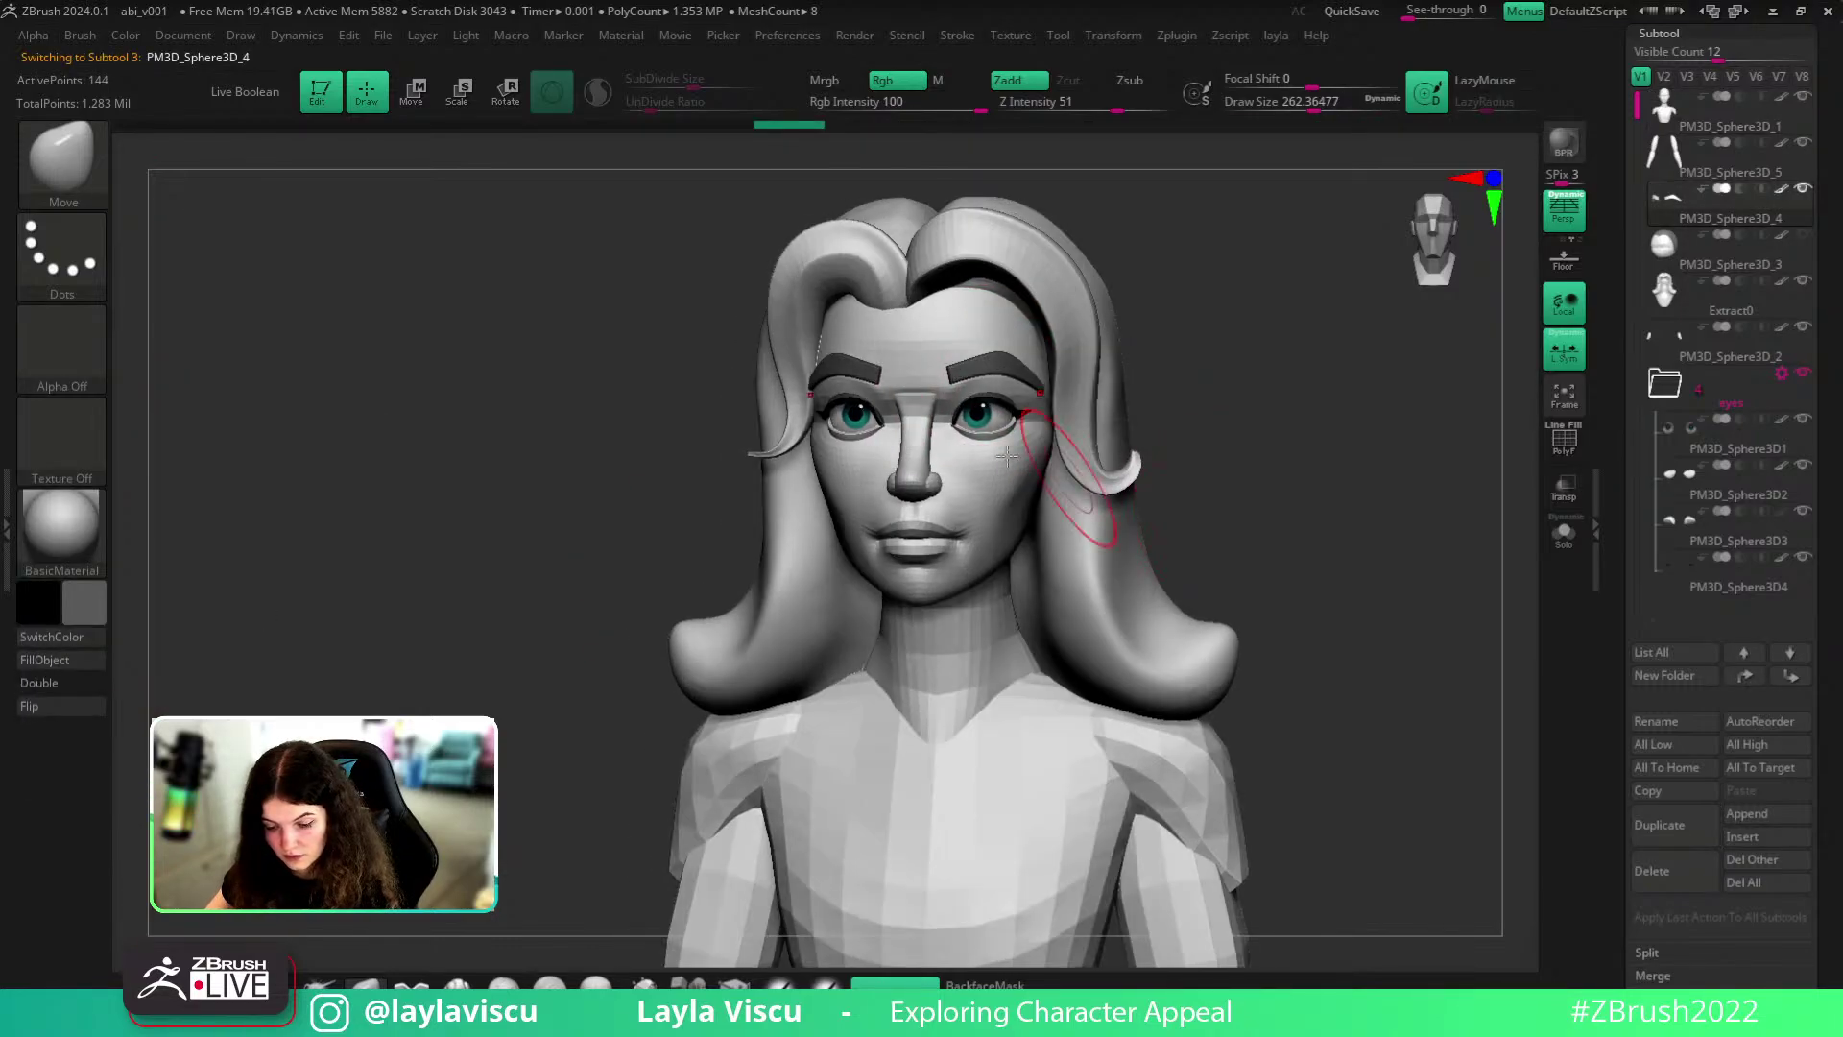
pyautogui.click(93, 617)
pyautogui.click(58, 453)
# - Reshape the eyebrows with the Move brush at a draw size of about 77, working from three-quarter views
pyautogui.moveTo(1238, 576)
pyautogui.keyDown('ctrl'); pyautogui.mouseDown(button='right')
pyautogui.moveTo(1234, 461)
pyautogui.moveTo(1238, 482)
pyautogui.moveTo(1108, 440)
pyautogui.moveTo(1125, 566)
pyautogui.mouseUp(button='right'); pyautogui.keyUp('ctrl')
pyautogui.press('s')
pyautogui.moveTo(1004, 383); pyautogui.dragTo(979, 383)
pyautogui.moveTo(1316, 429); pyautogui.dragTo(1157, 422, button='right')
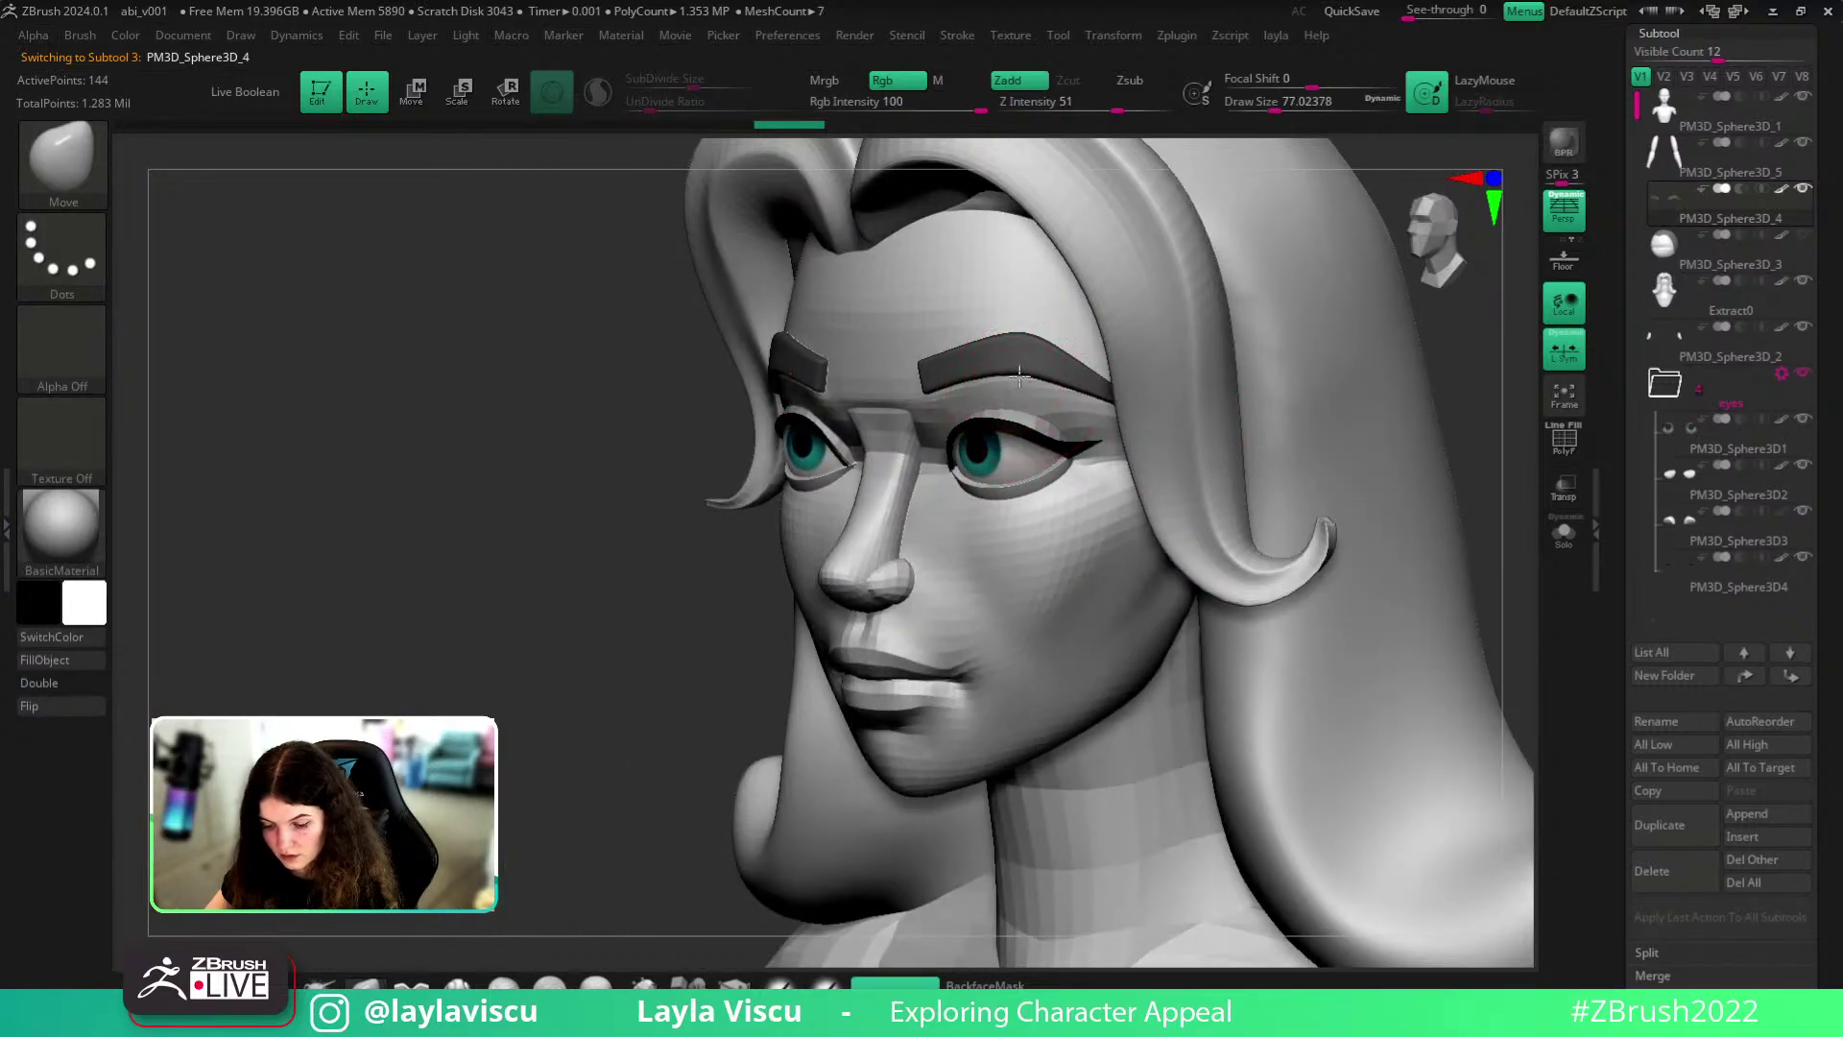
pyautogui.keyDown('ctrl'); pyautogui.moveTo(771, 538); pyautogui.dragTo(1104, 425, button='right'); pyautogui.keyUp('ctrl')
pyautogui.keyDown('ctrl'); pyautogui.moveTo(1104, 424); pyautogui.dragTo(1105, 537, button='right'); pyautogui.keyUp('ctrl')
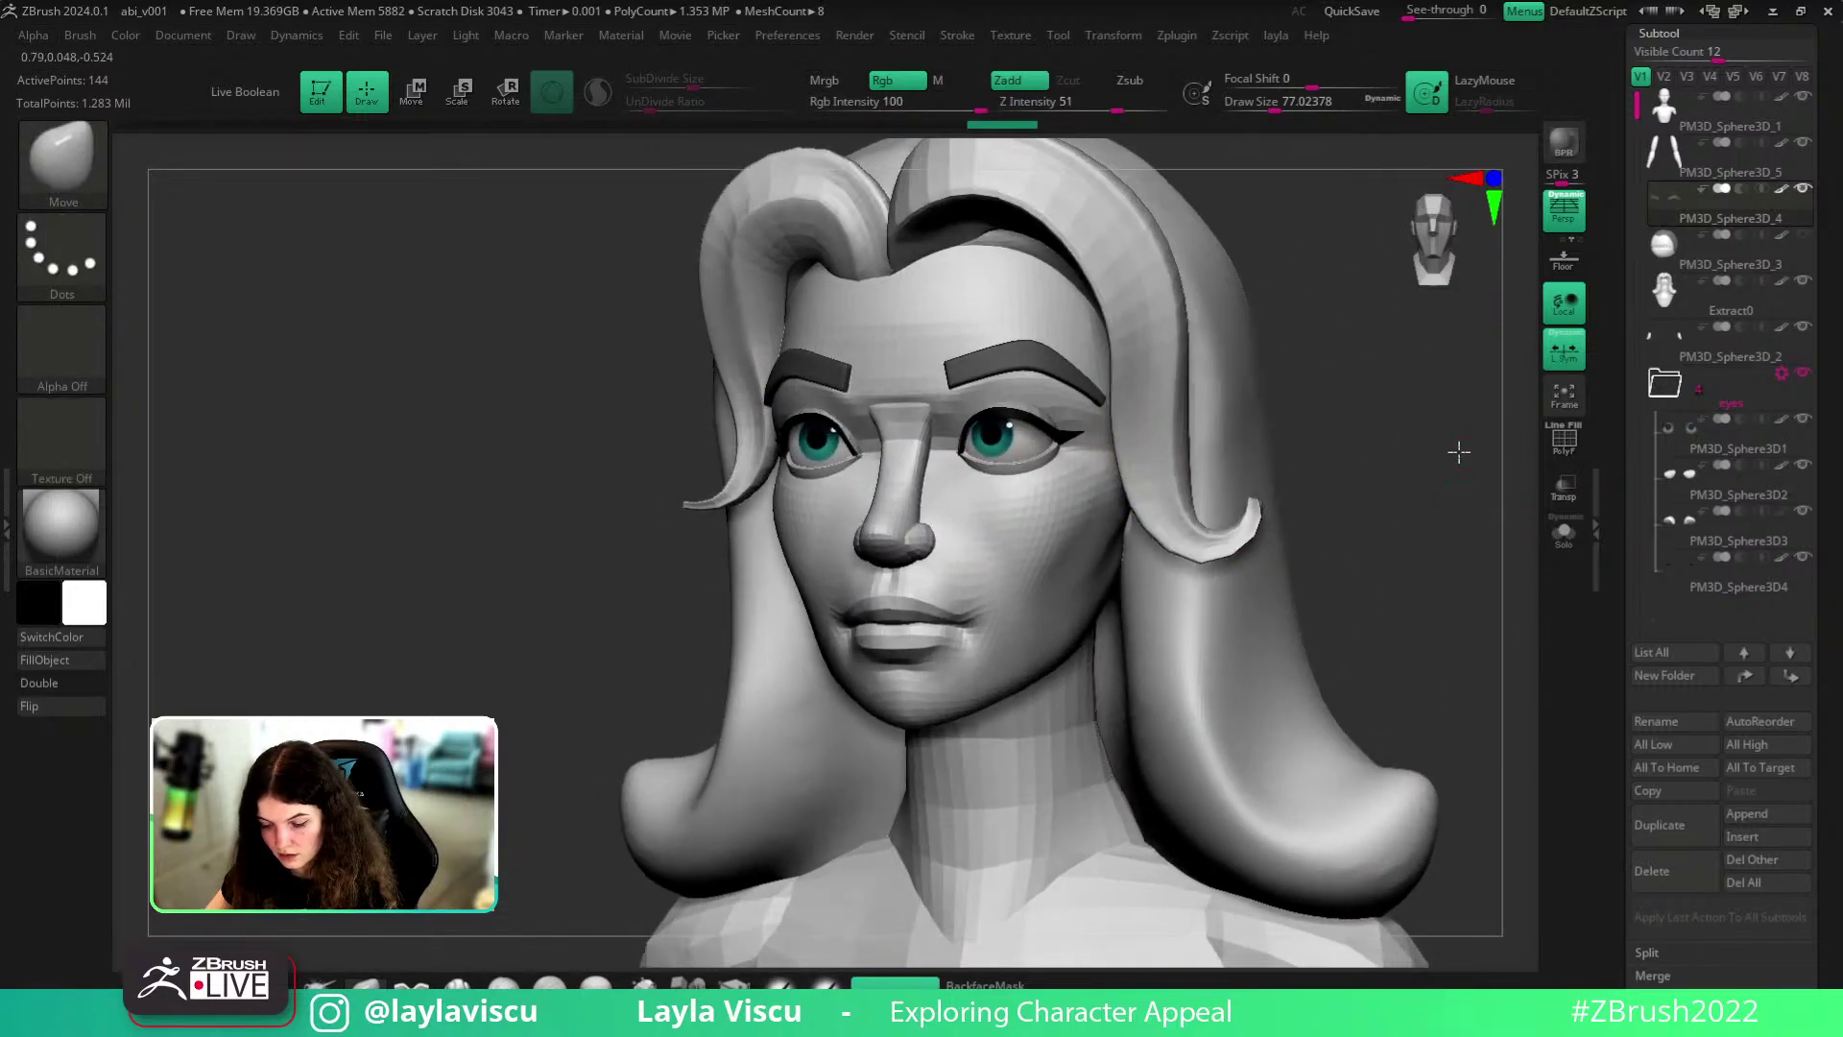
# - Adjust the eyebrow shape from the front at a draw size of about 197, and reselect the head and torso mesh
pyautogui.moveTo(1460, 456); pyautogui.dragTo(1430, 316, button='right')
pyautogui.keyDown('shift'); pyautogui.moveTo(1327, 443); pyautogui.dragTo(1342, 533, button='right'); pyautogui.keyUp('shift')
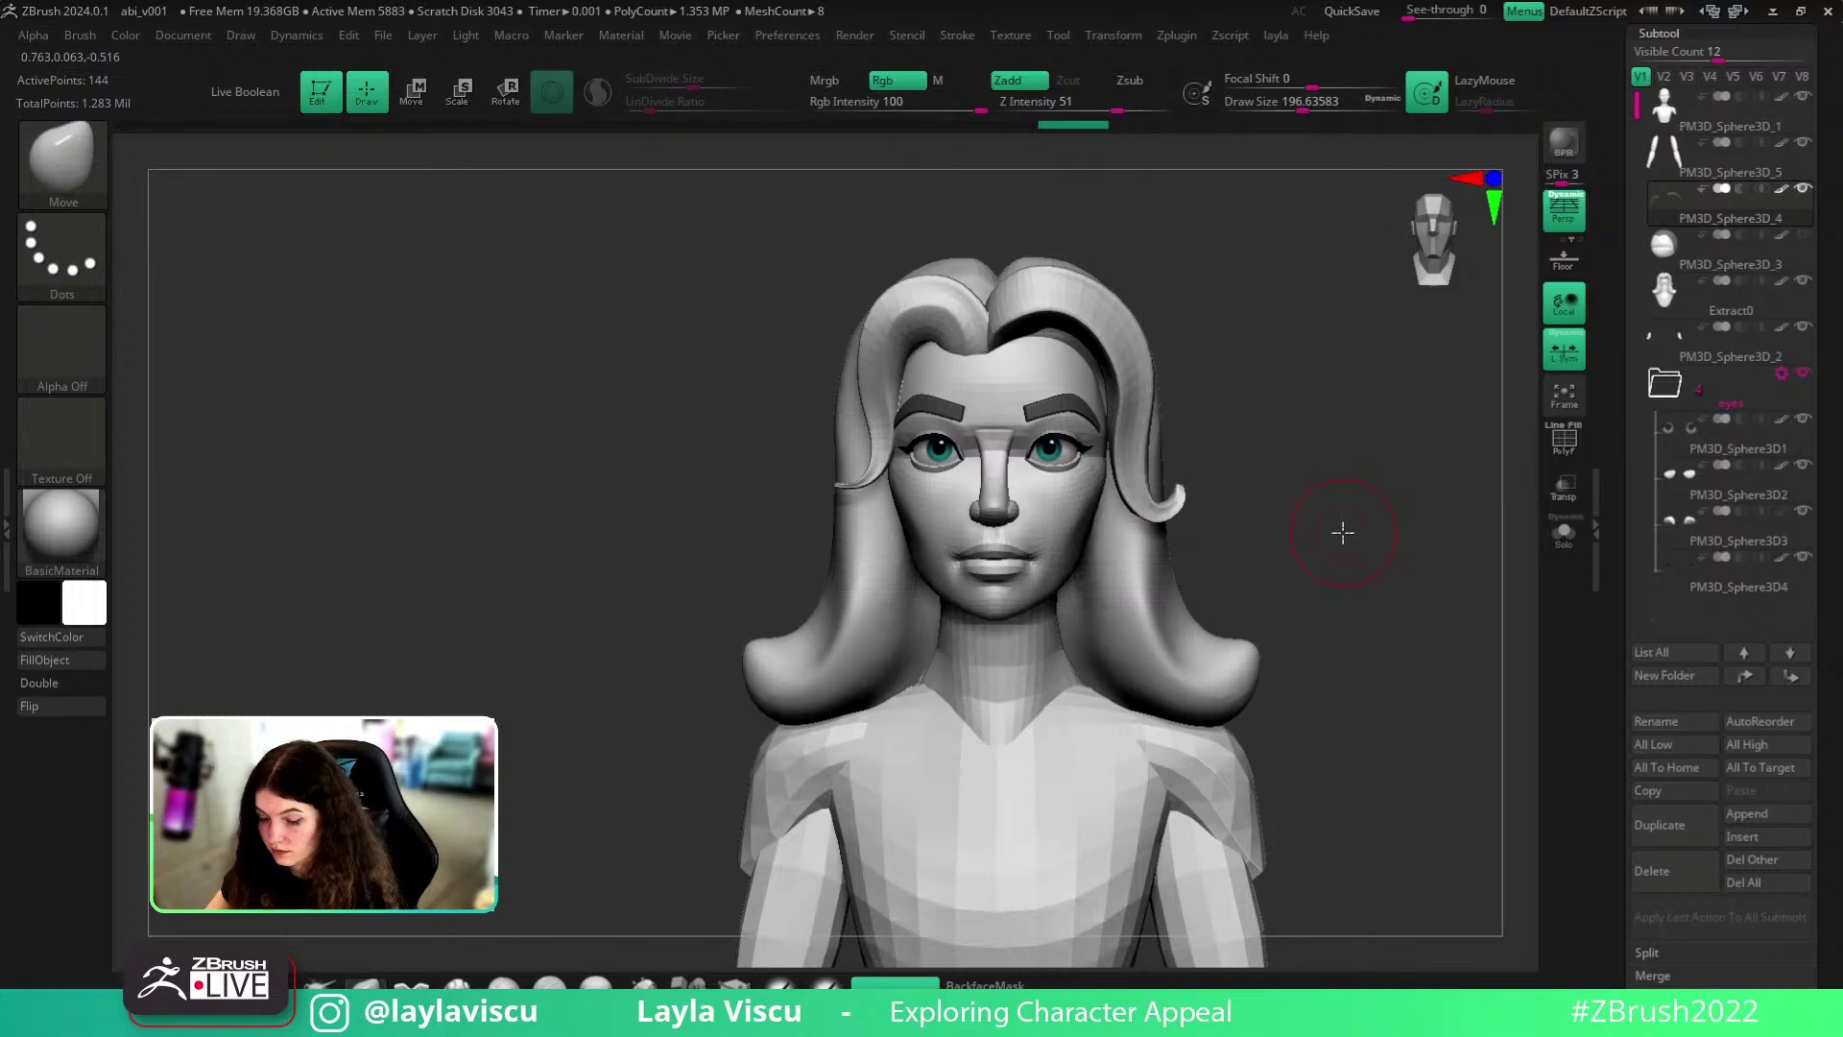
pyautogui.moveTo(1075, 391); pyautogui.dragTo(1029, 382)
pyautogui.keyDown('ctrl'); pyautogui.moveTo(1279, 407); pyautogui.dragTo(1312, 480, button='right'); pyautogui.keyUp('ctrl')
pyautogui.keyDown('alt'); pyautogui.click(1036, 489); pyautogui.keyUp('alt')
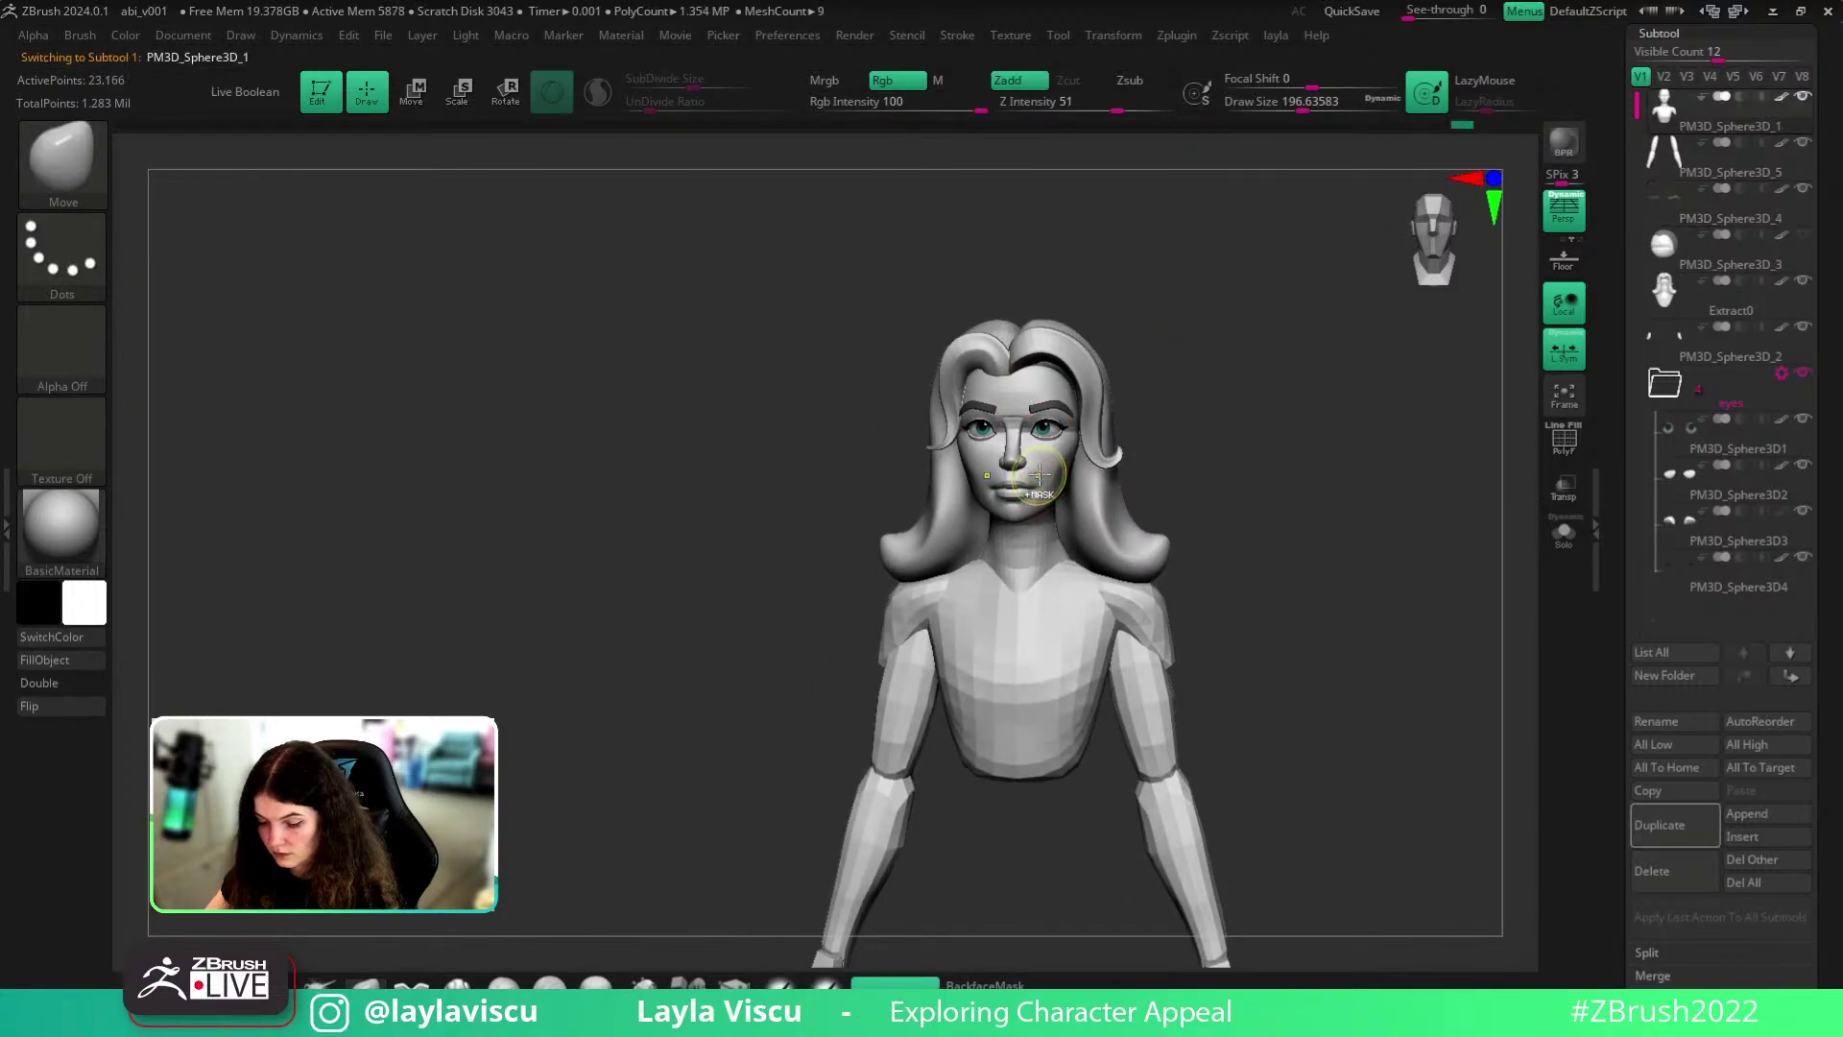
# - Isolate the head and torso mesh and examine its polygroups and wireframe from the front and slightly turned views
pyautogui.click(1563, 533)
pyautogui.hotkey('shift', 'f')
pyautogui.moveTo(1460, 580)
pyautogui.mouseDown()
pyautogui.moveTo(1418, 564)
pyautogui.moveTo(1411, 583)
pyautogui.moveTo(1451, 578)
pyautogui.mouseUp()
pyautogui.moveTo(1382, 586)
pyautogui.keyDown('ctrl'); pyautogui.mouseDown(button='right')
pyautogui.moveTo(1344, 523)
pyautogui.moveTo(1367, 600)
pyautogui.mouseUp(button='right'); pyautogui.keyUp('ctrl')
pyautogui.moveTo(1839, 691); pyautogui.dragTo(1840, 571)
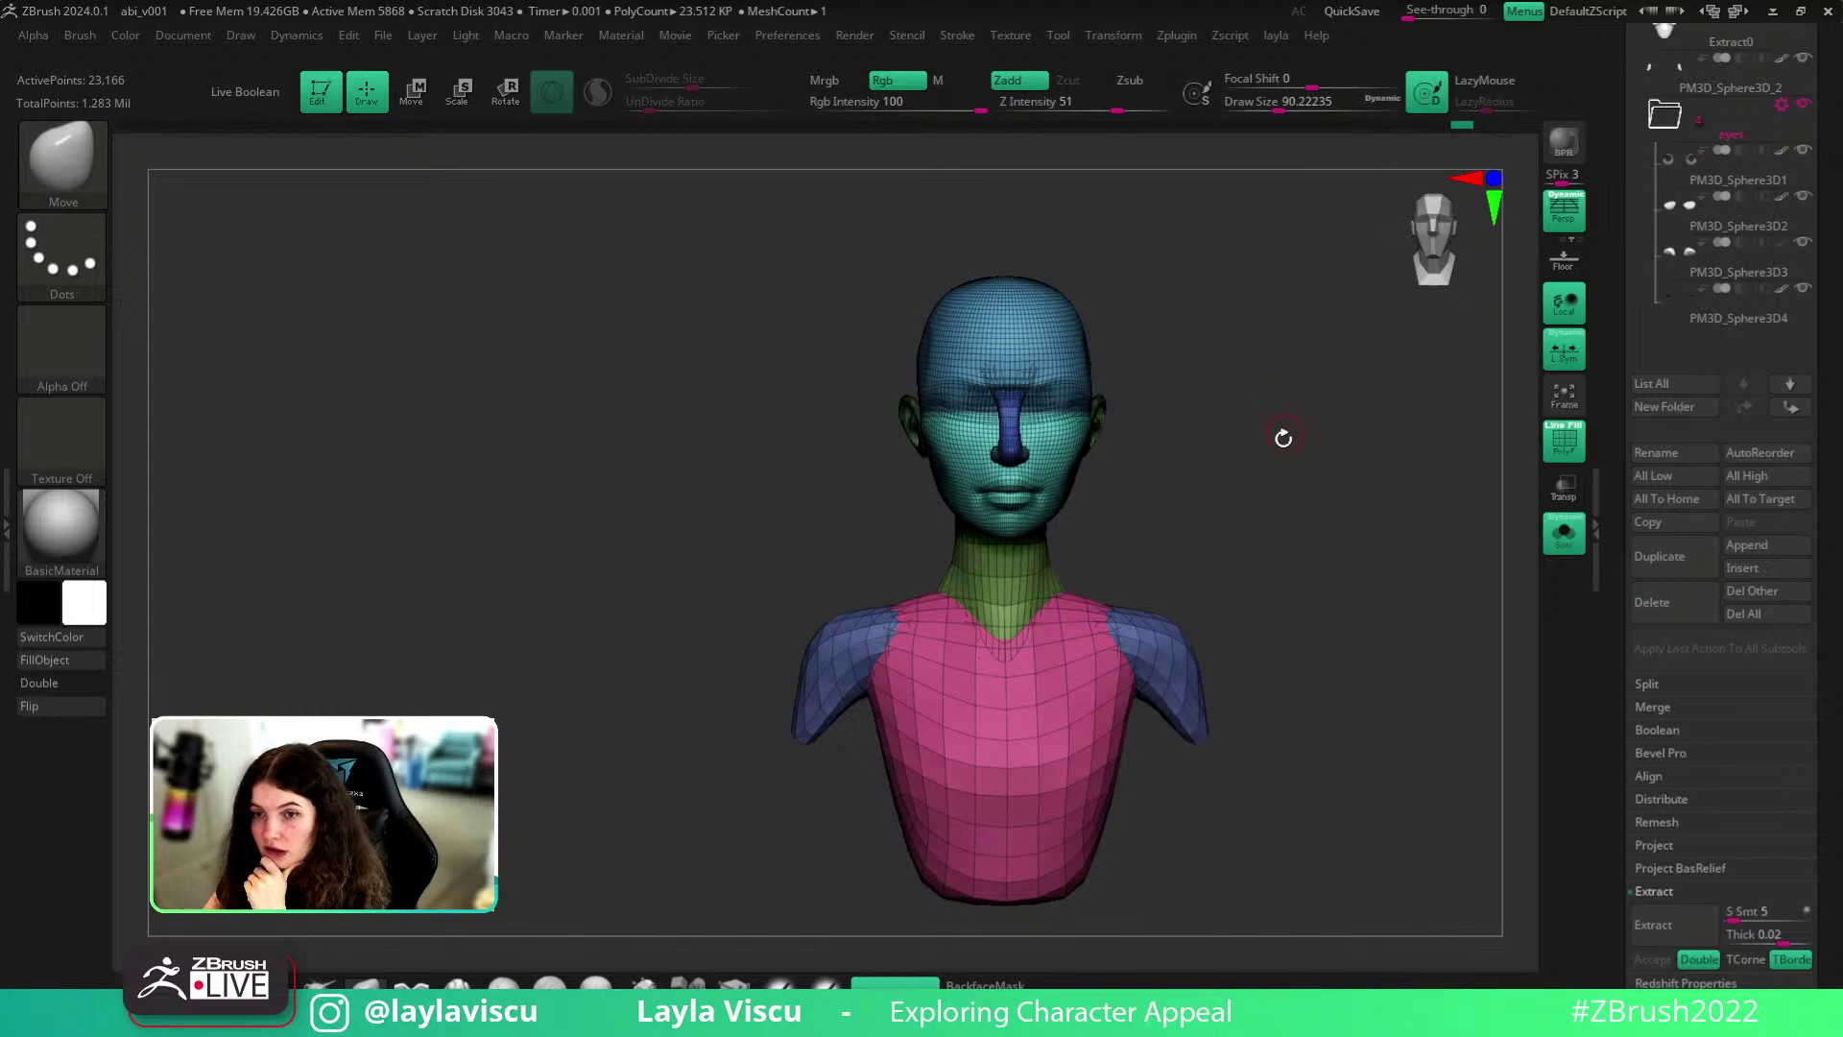
pyautogui.hotkey('ctrl', 'z')
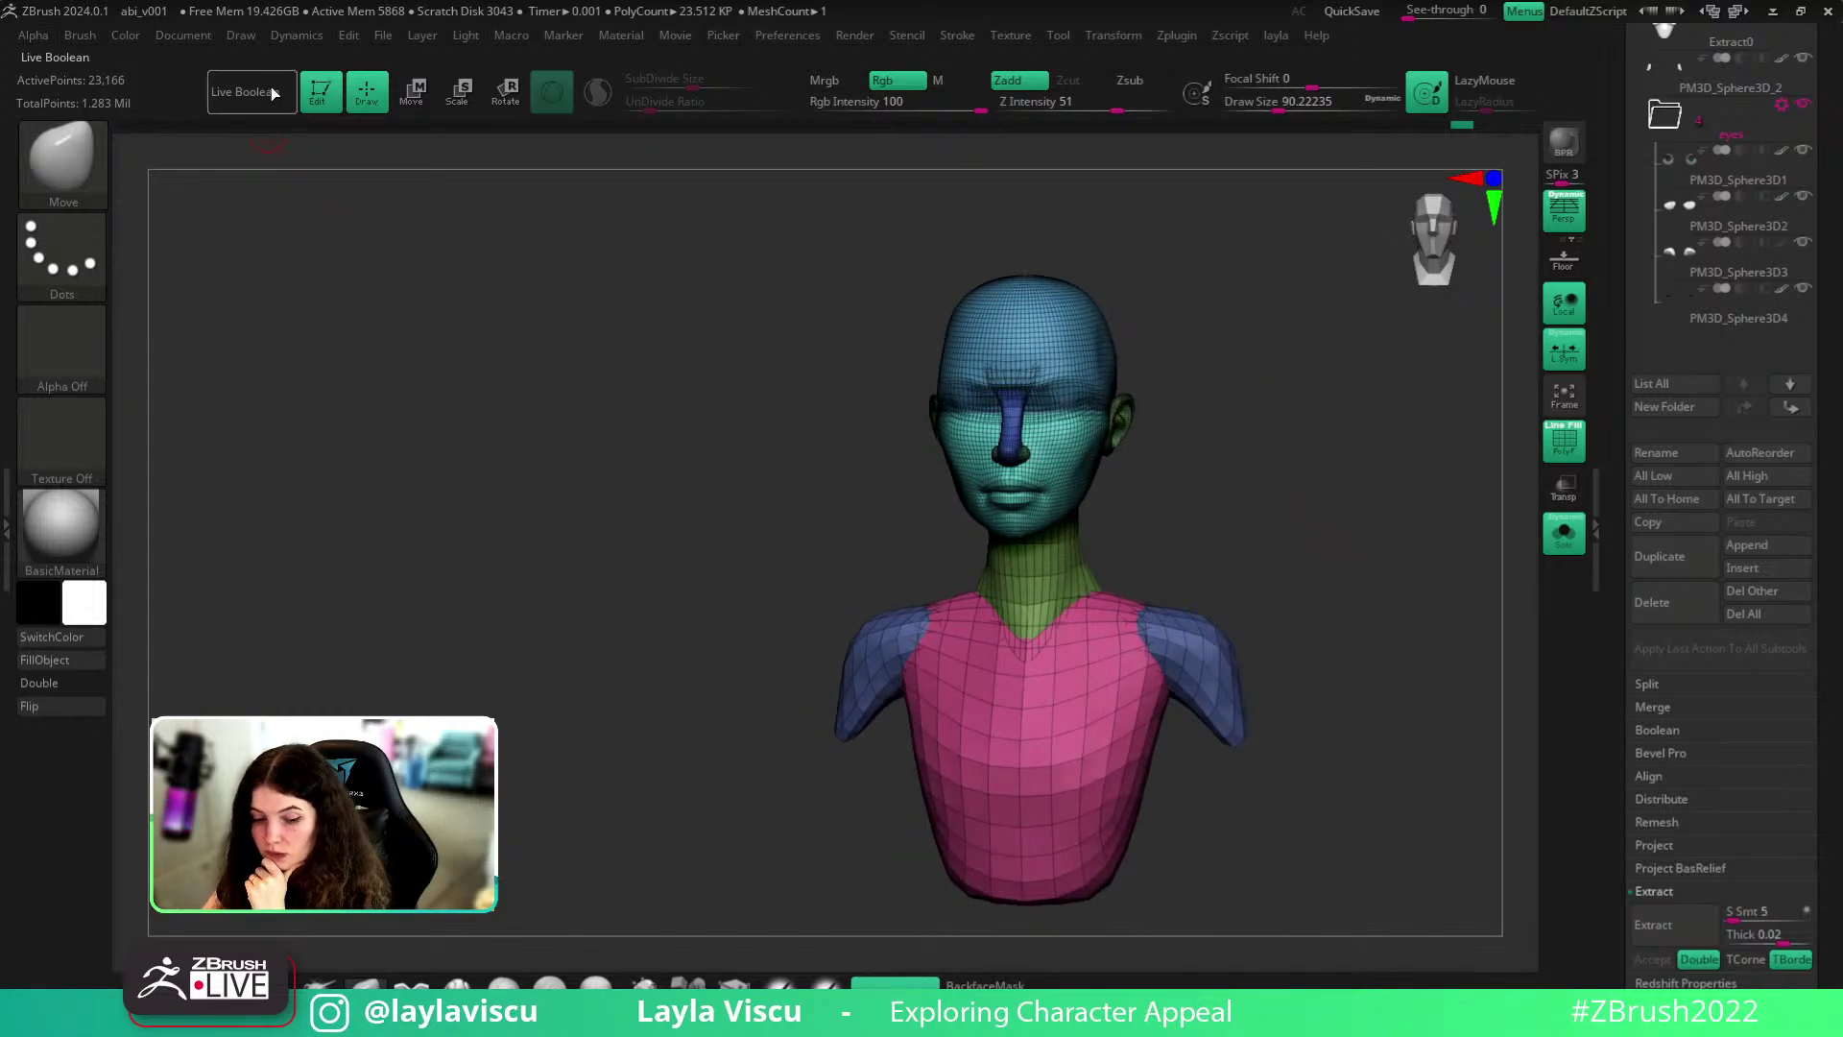
pyautogui.click(257, 37)
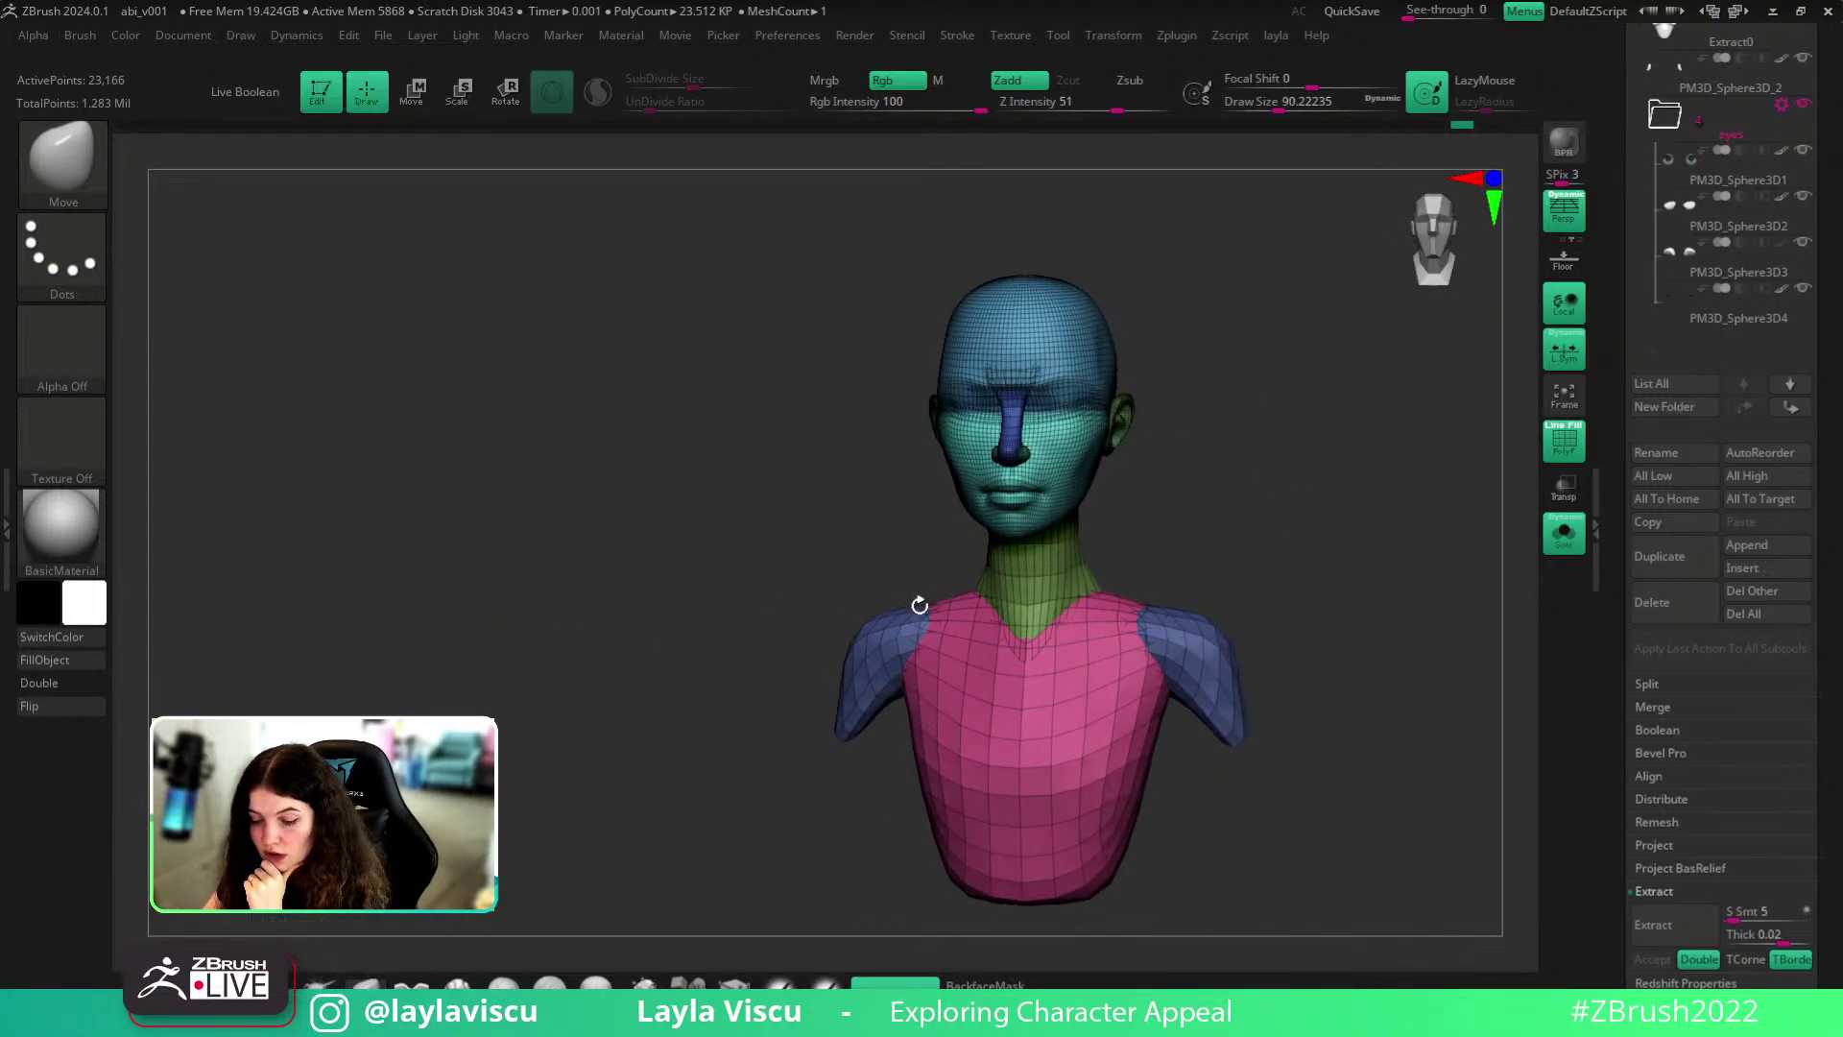
pyautogui.moveTo(1336, 564); pyautogui.dragTo(1361, 564)
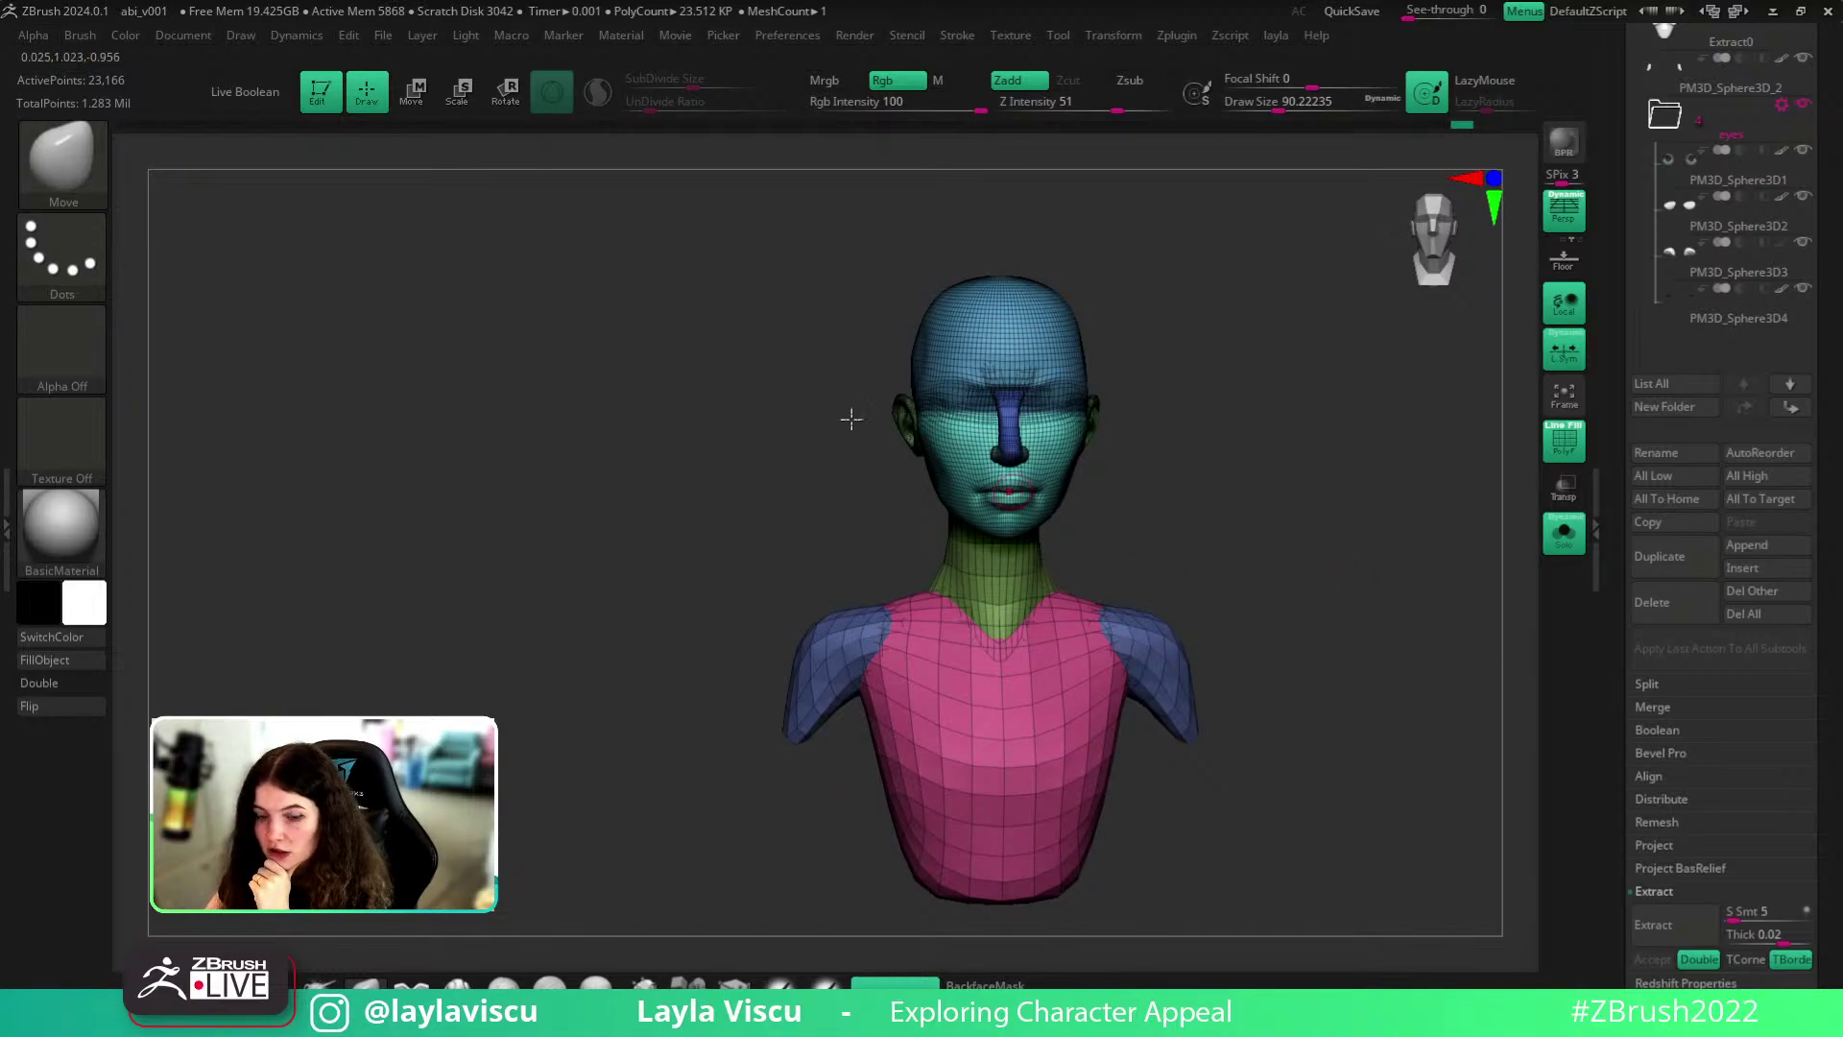
# - Check the 50 and 85 mm focal length presets, and bring back the full character in its plain front view
pyautogui.click(240, 36)
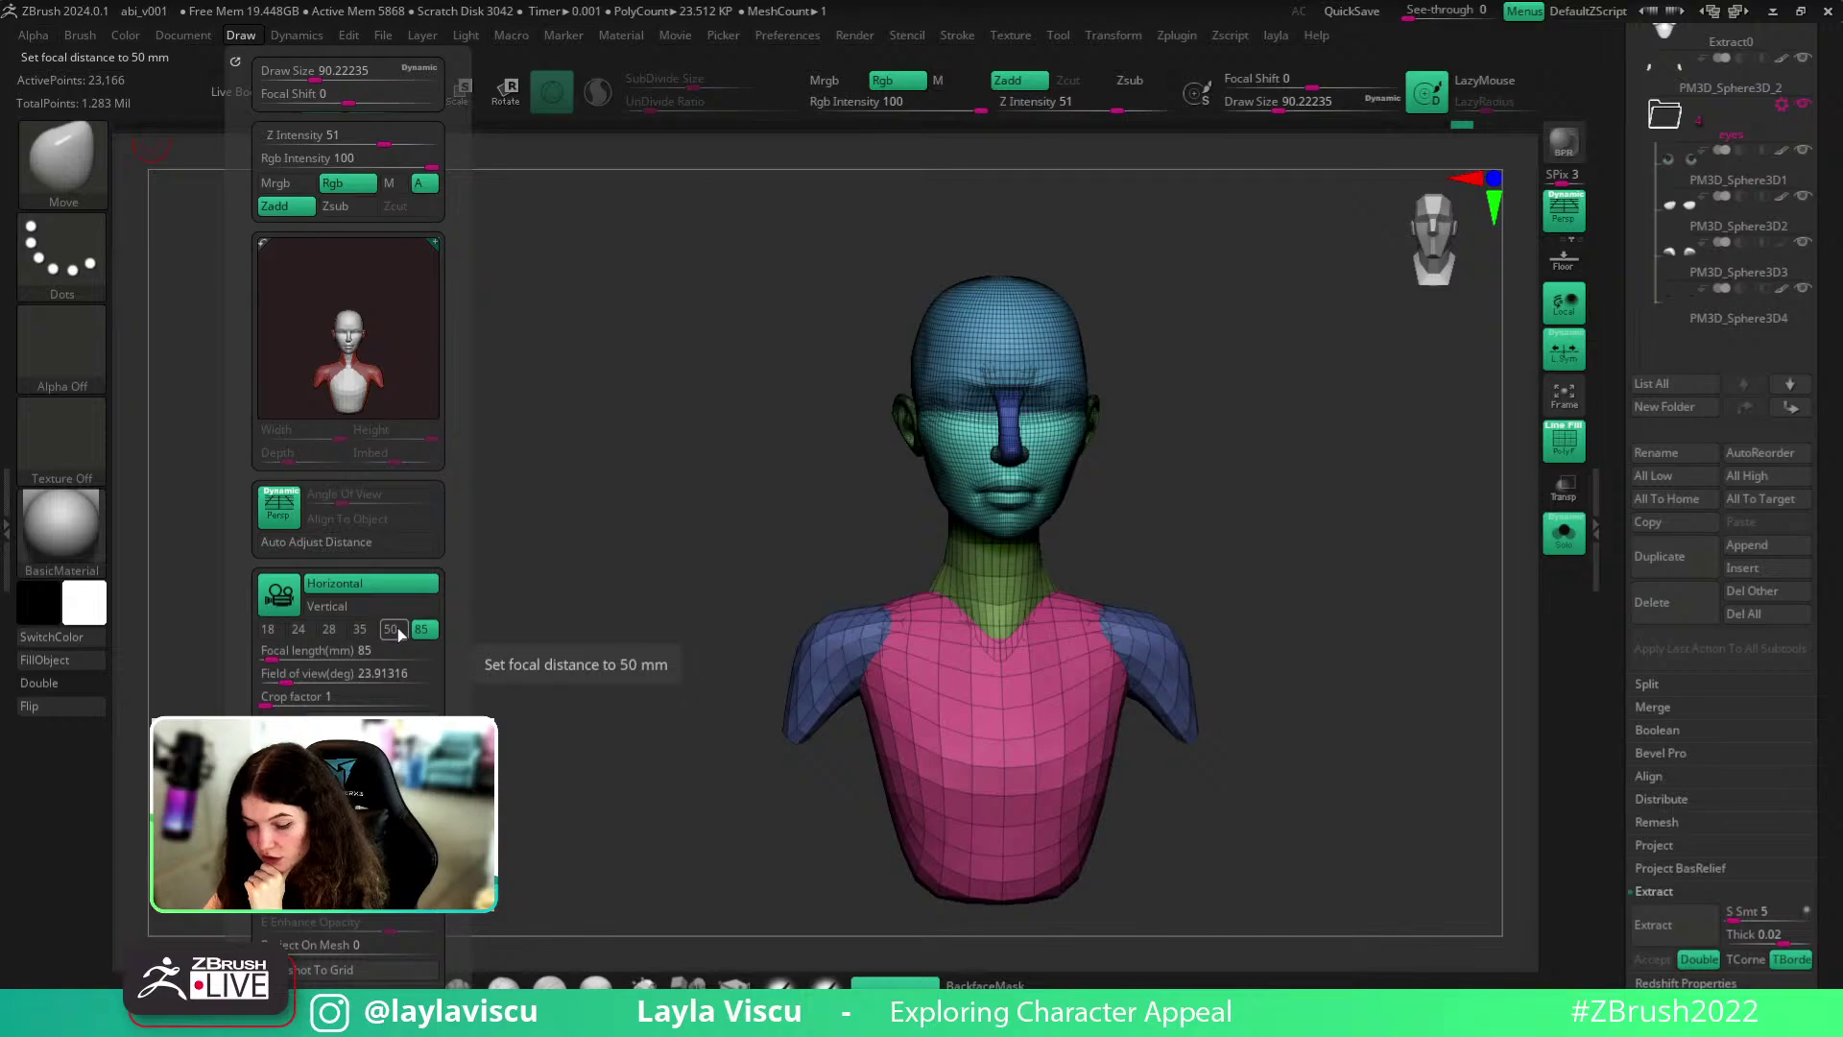
pyautogui.click(393, 628)
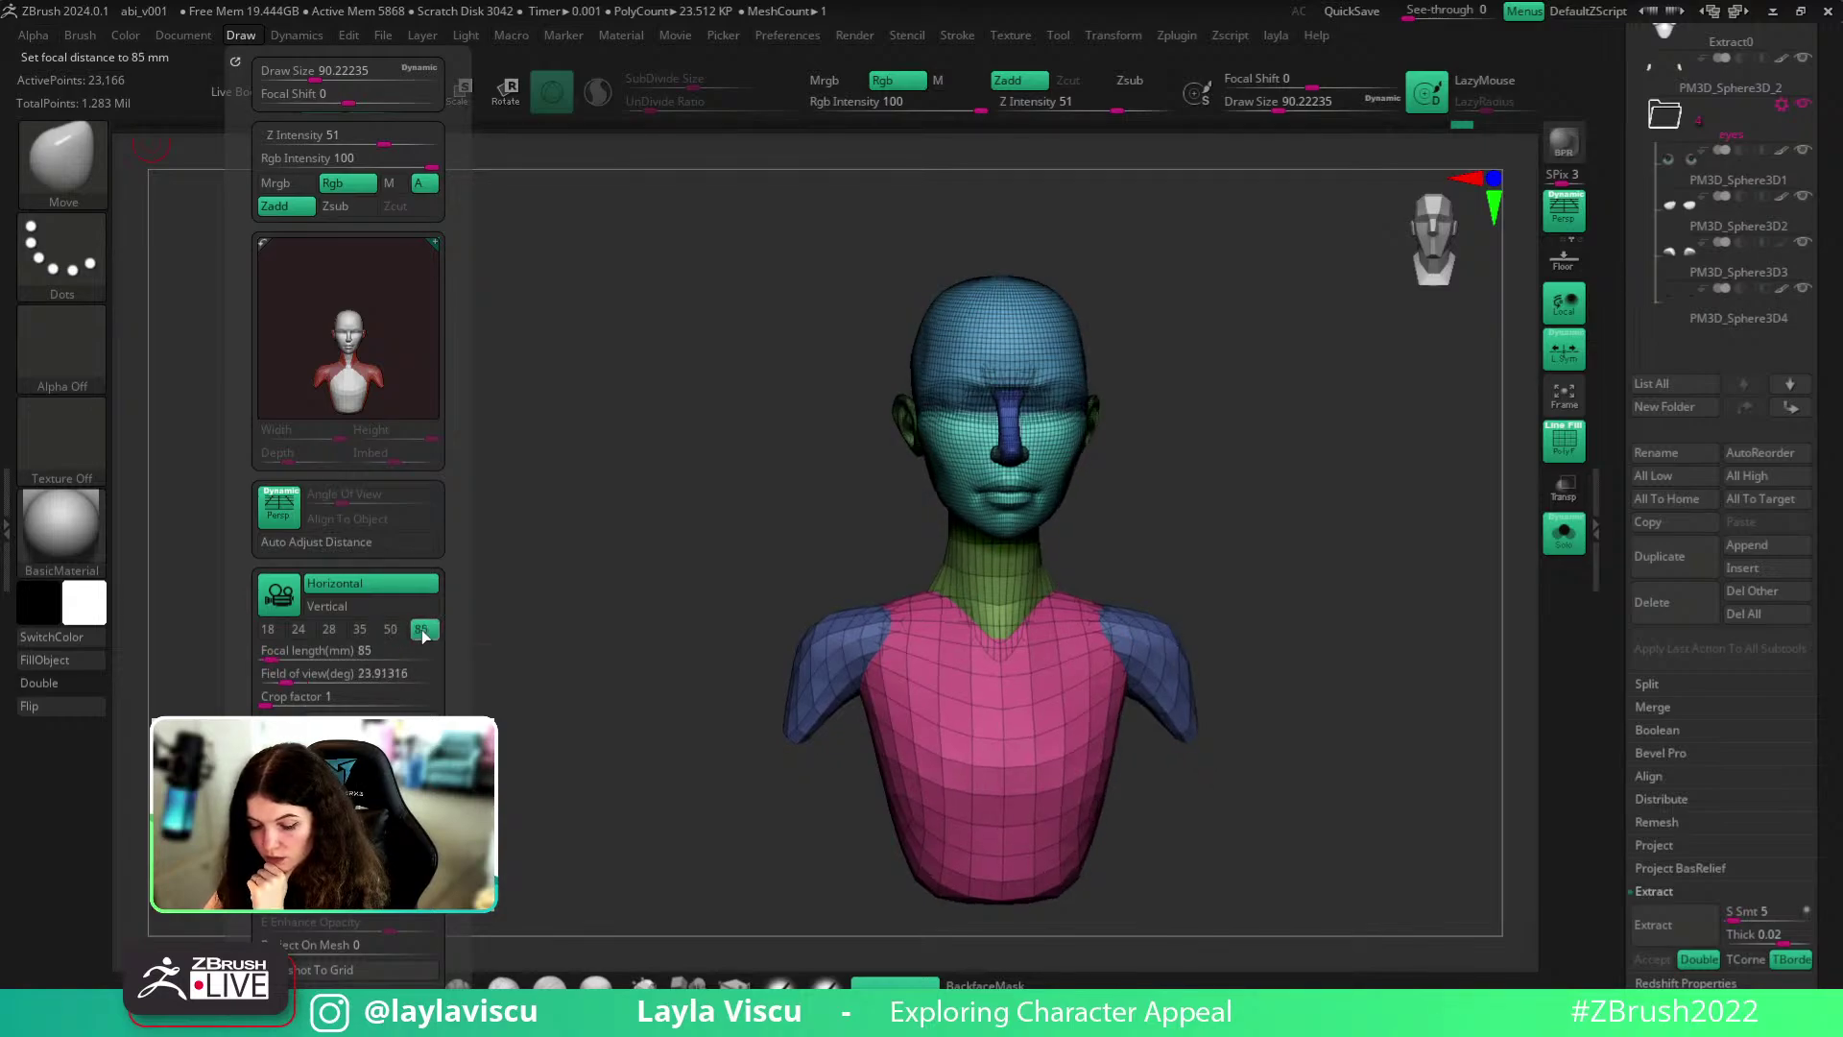
pyautogui.moveTo(1144, 494); pyautogui.dragTo(1219, 506)
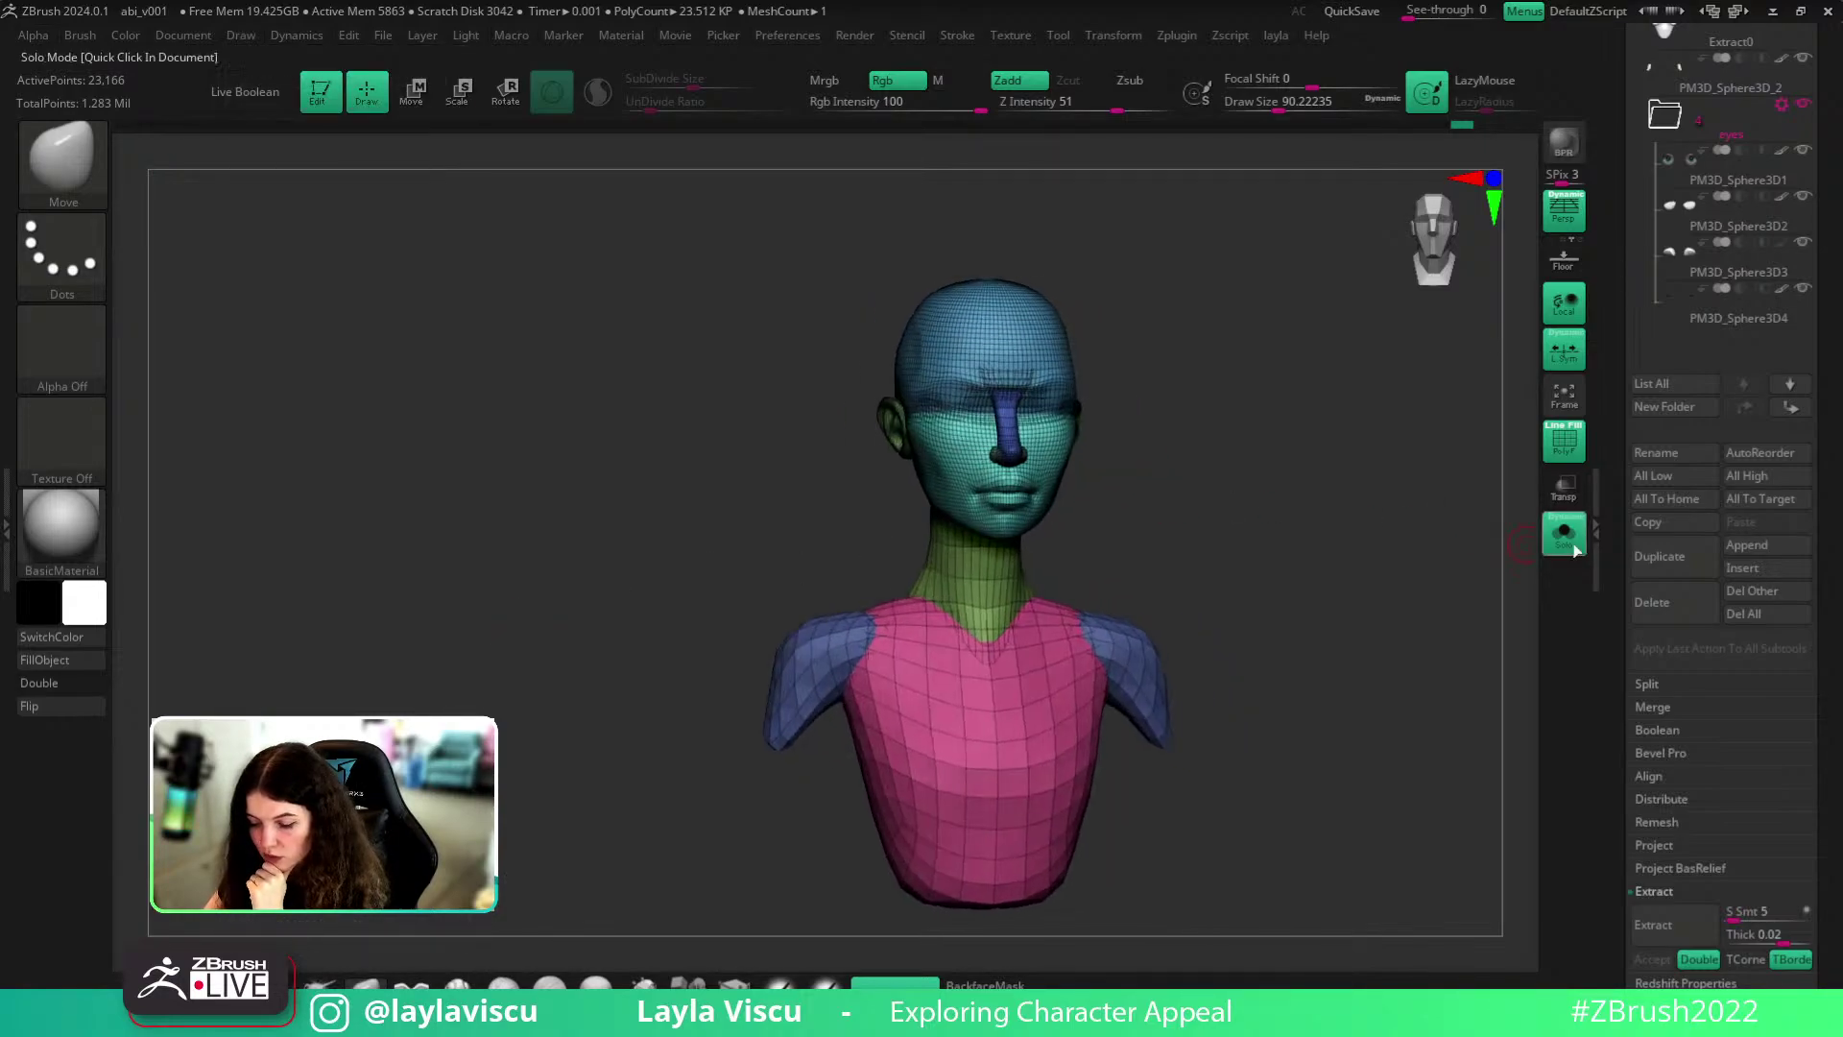
pyautogui.click(1563, 534)
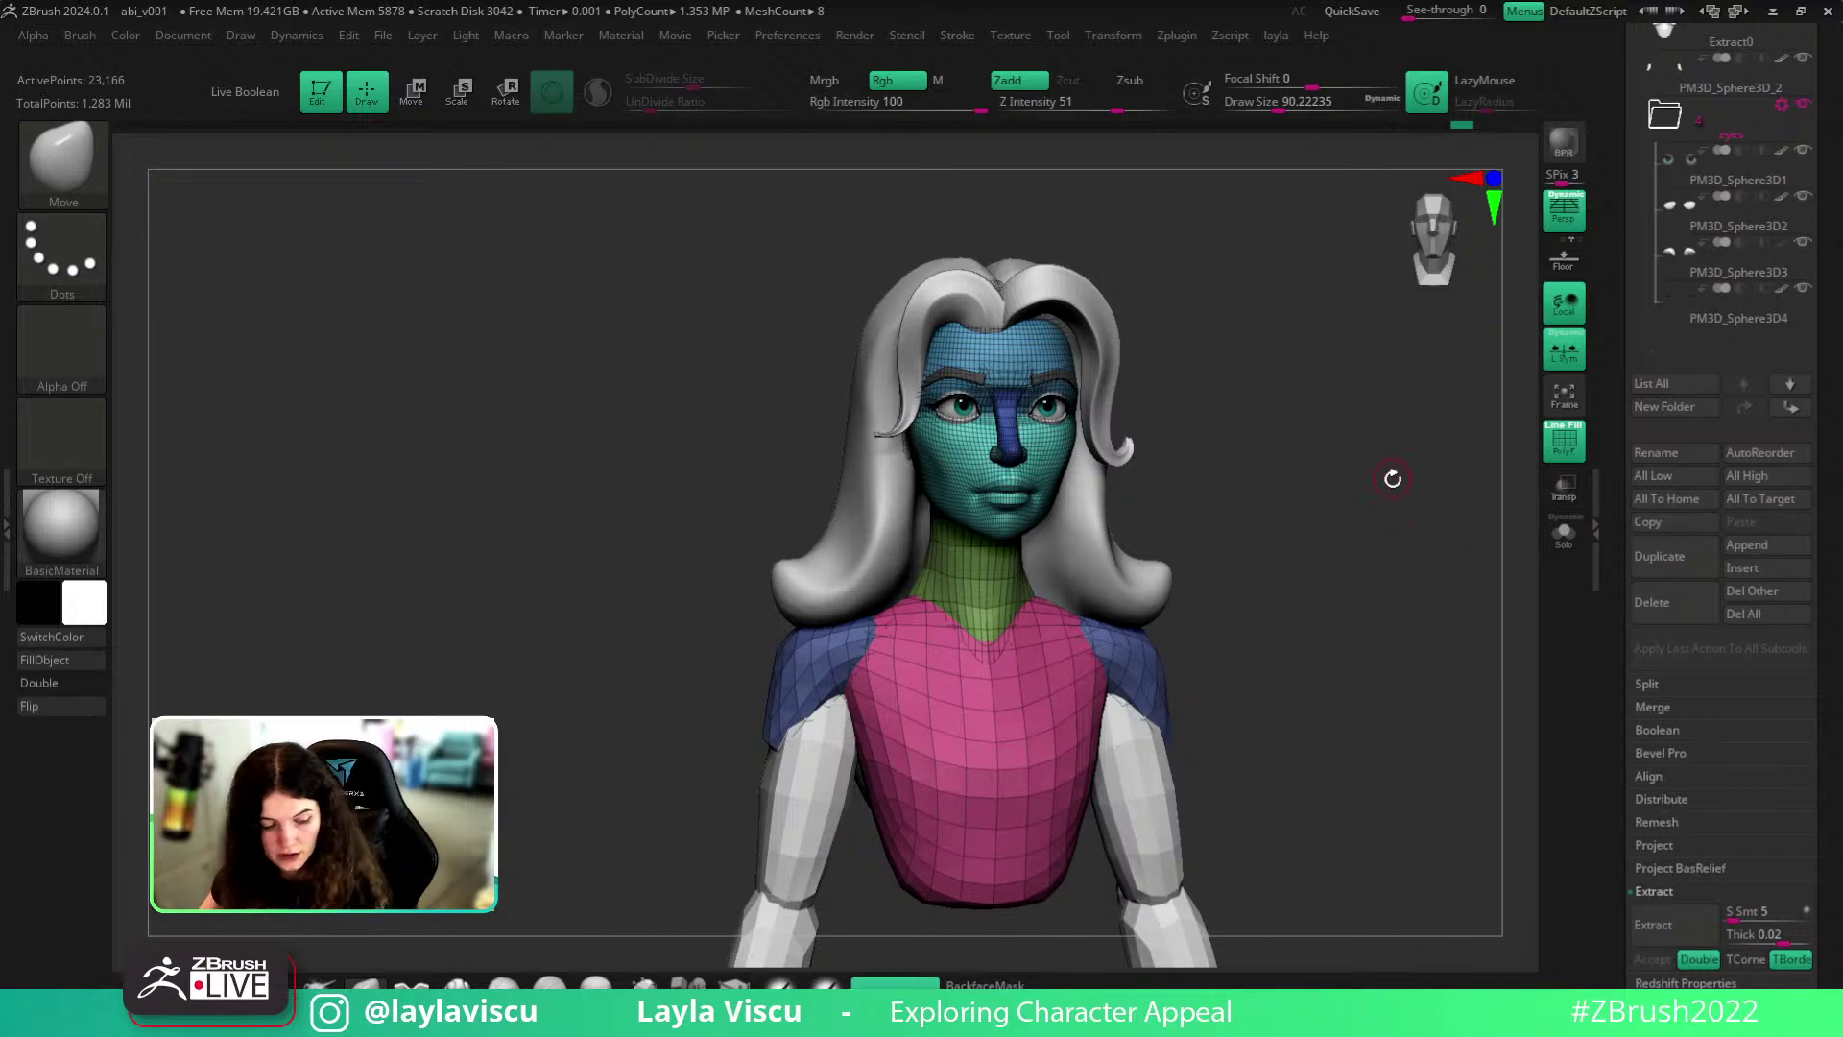
pyautogui.hotkey('shift', 'f')
pyautogui.moveTo(1398, 493)
pyautogui.keyDown('shift'); pyautogui.mouseDown()
pyautogui.moveTo(1196, 539)
pyautogui.moveTo(1210, 615)
pyautogui.mouseUp(); pyautogui.keyUp('shift')
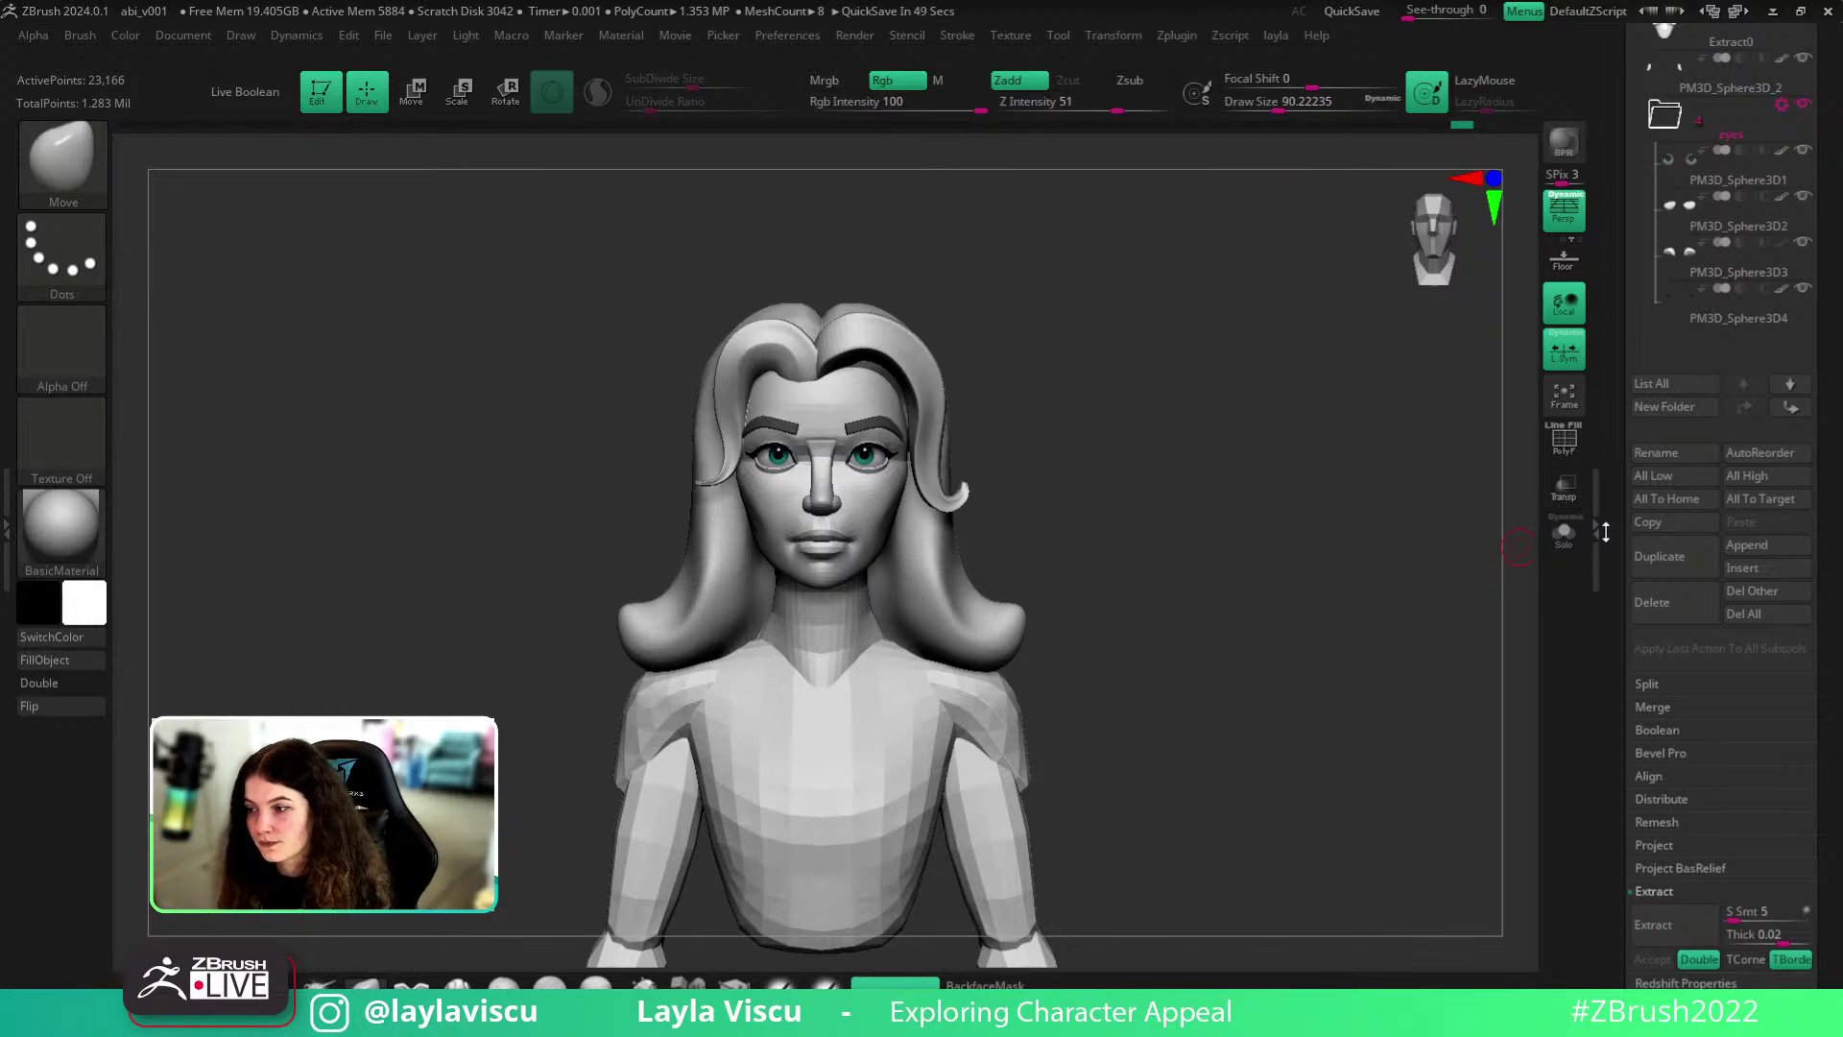
# - Select the hair and compare the camera focal length presets from 18 to 85 mm on the front view
pyautogui.keyDown('alt'); pyautogui.click(932, 625); pyautogui.keyUp('alt')
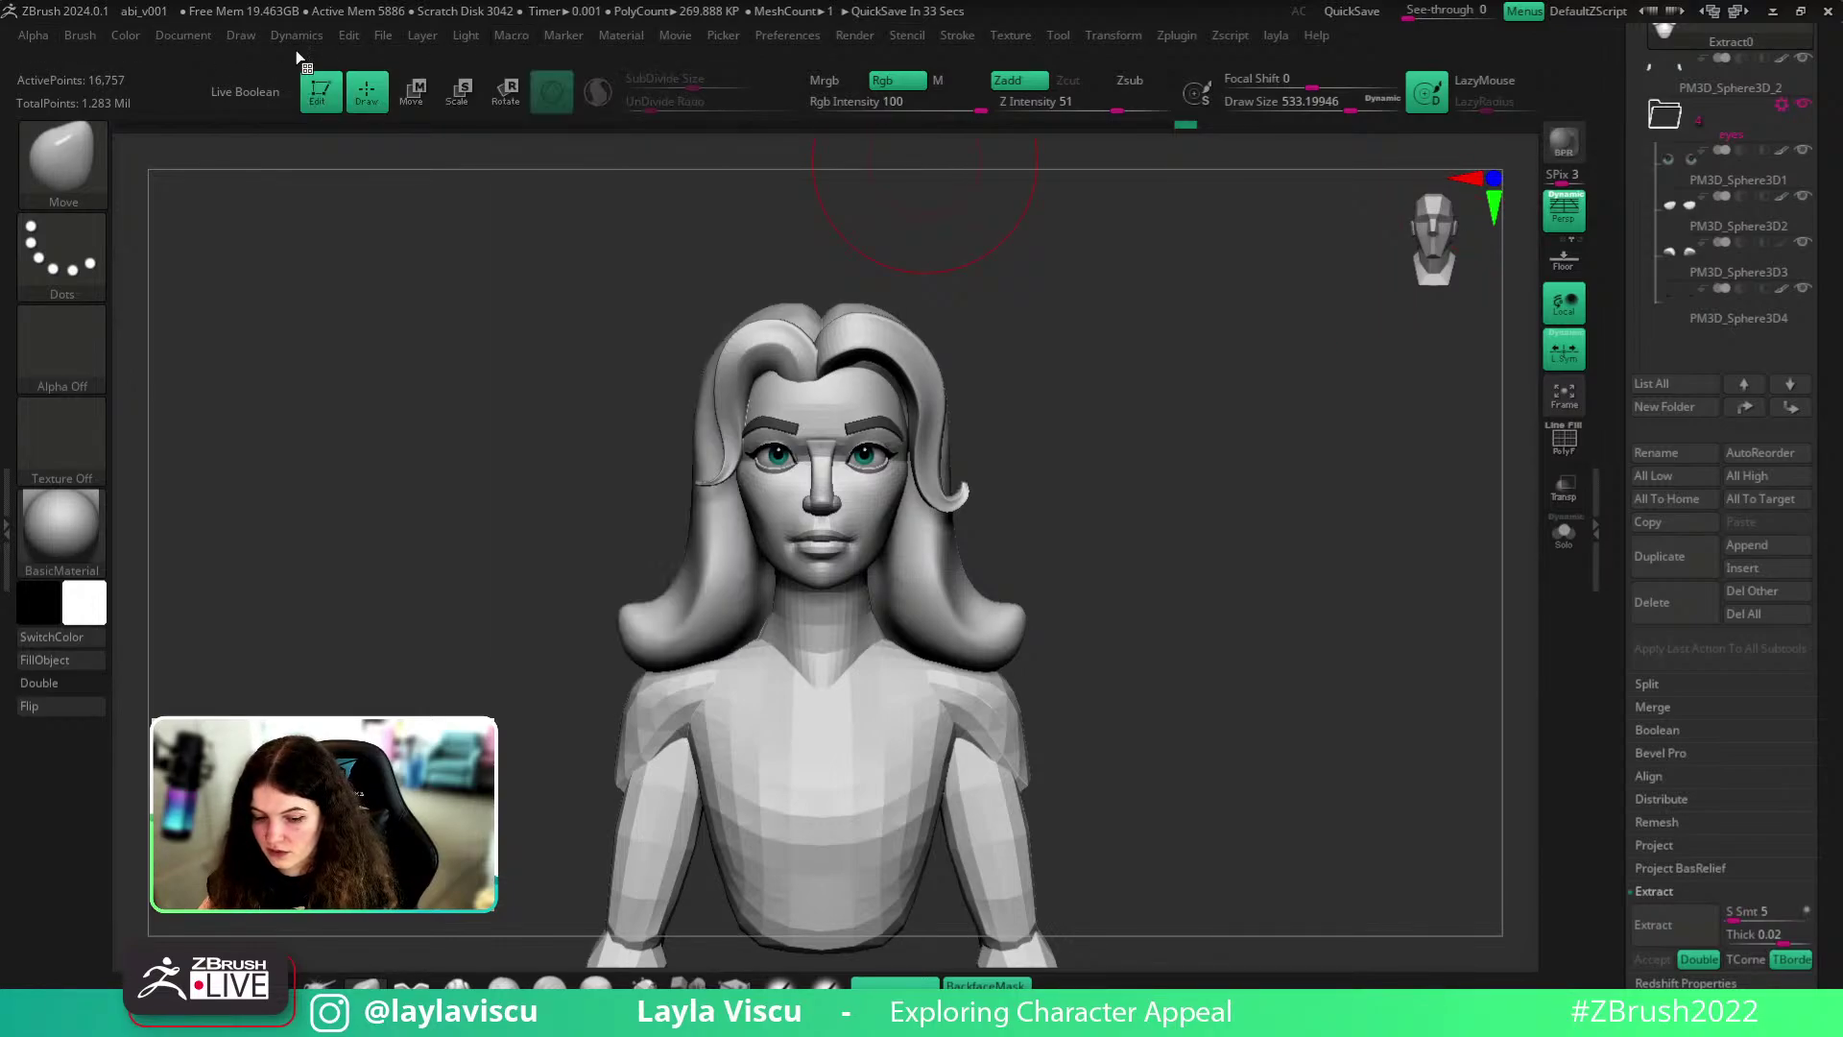
pyautogui.click(181, 33)
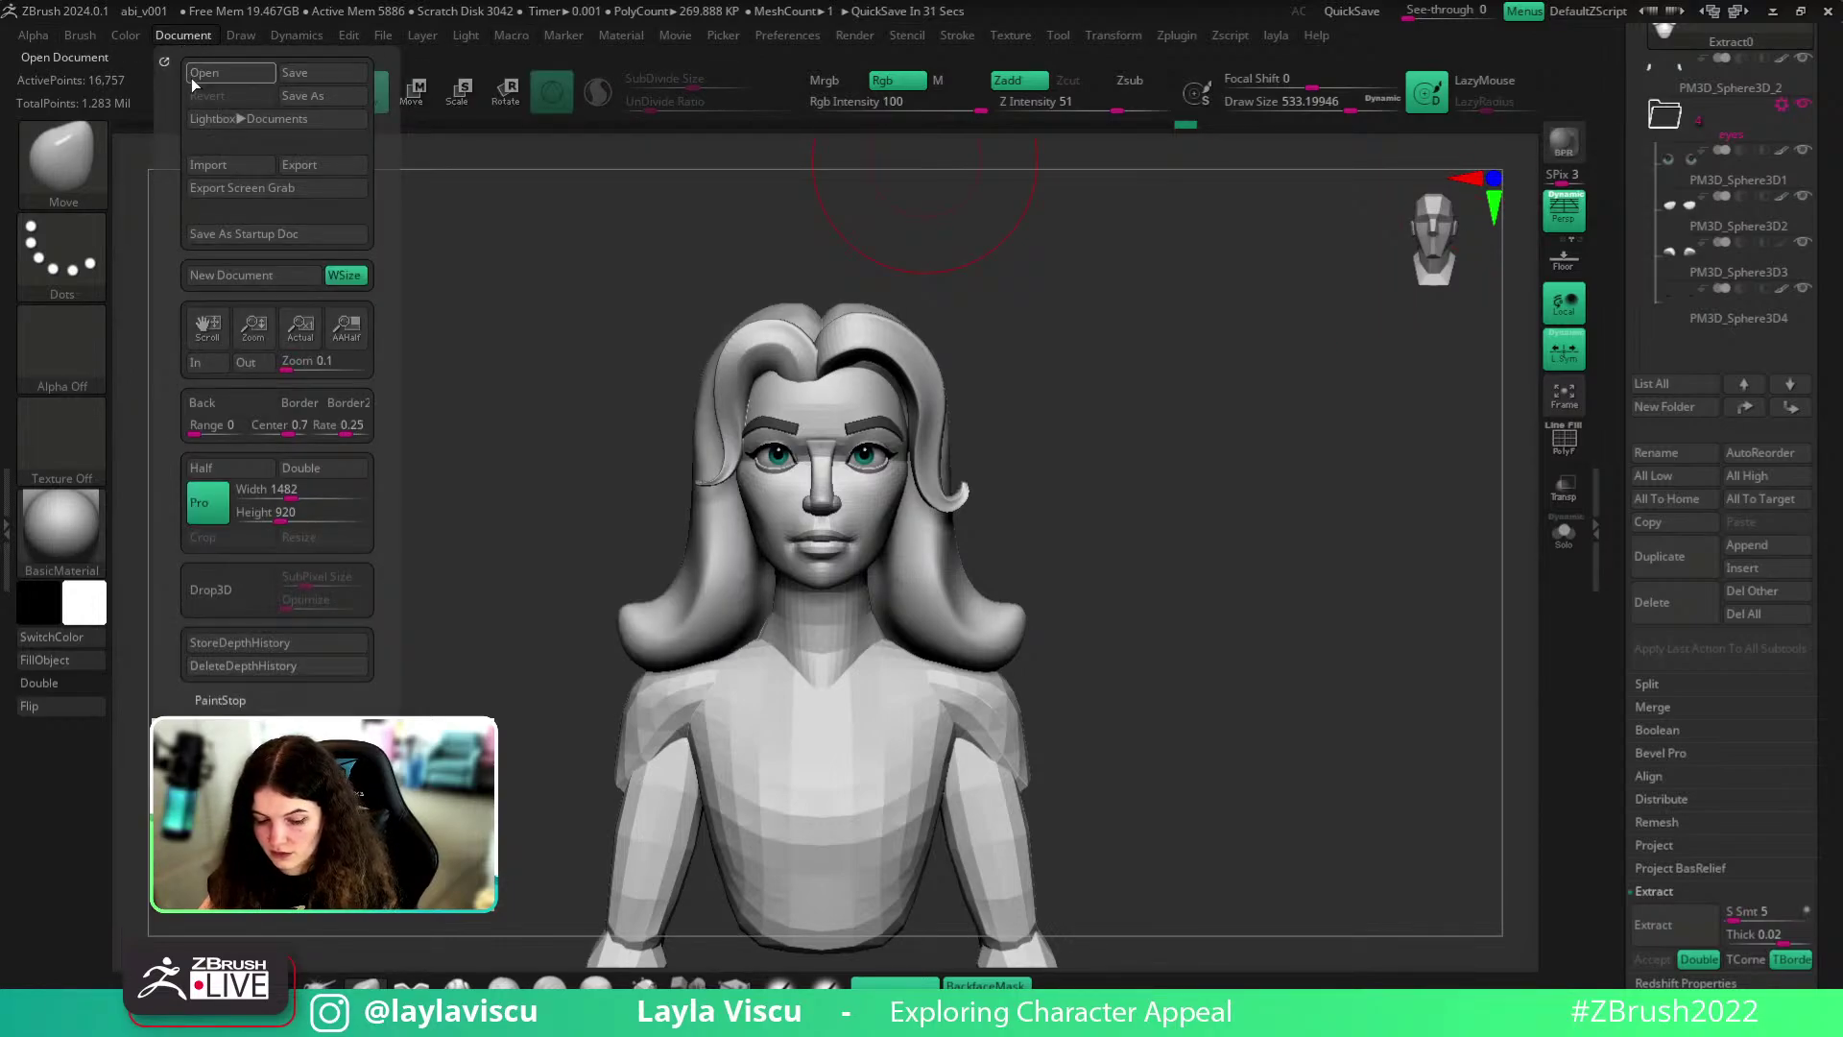
pyautogui.click(315, 37)
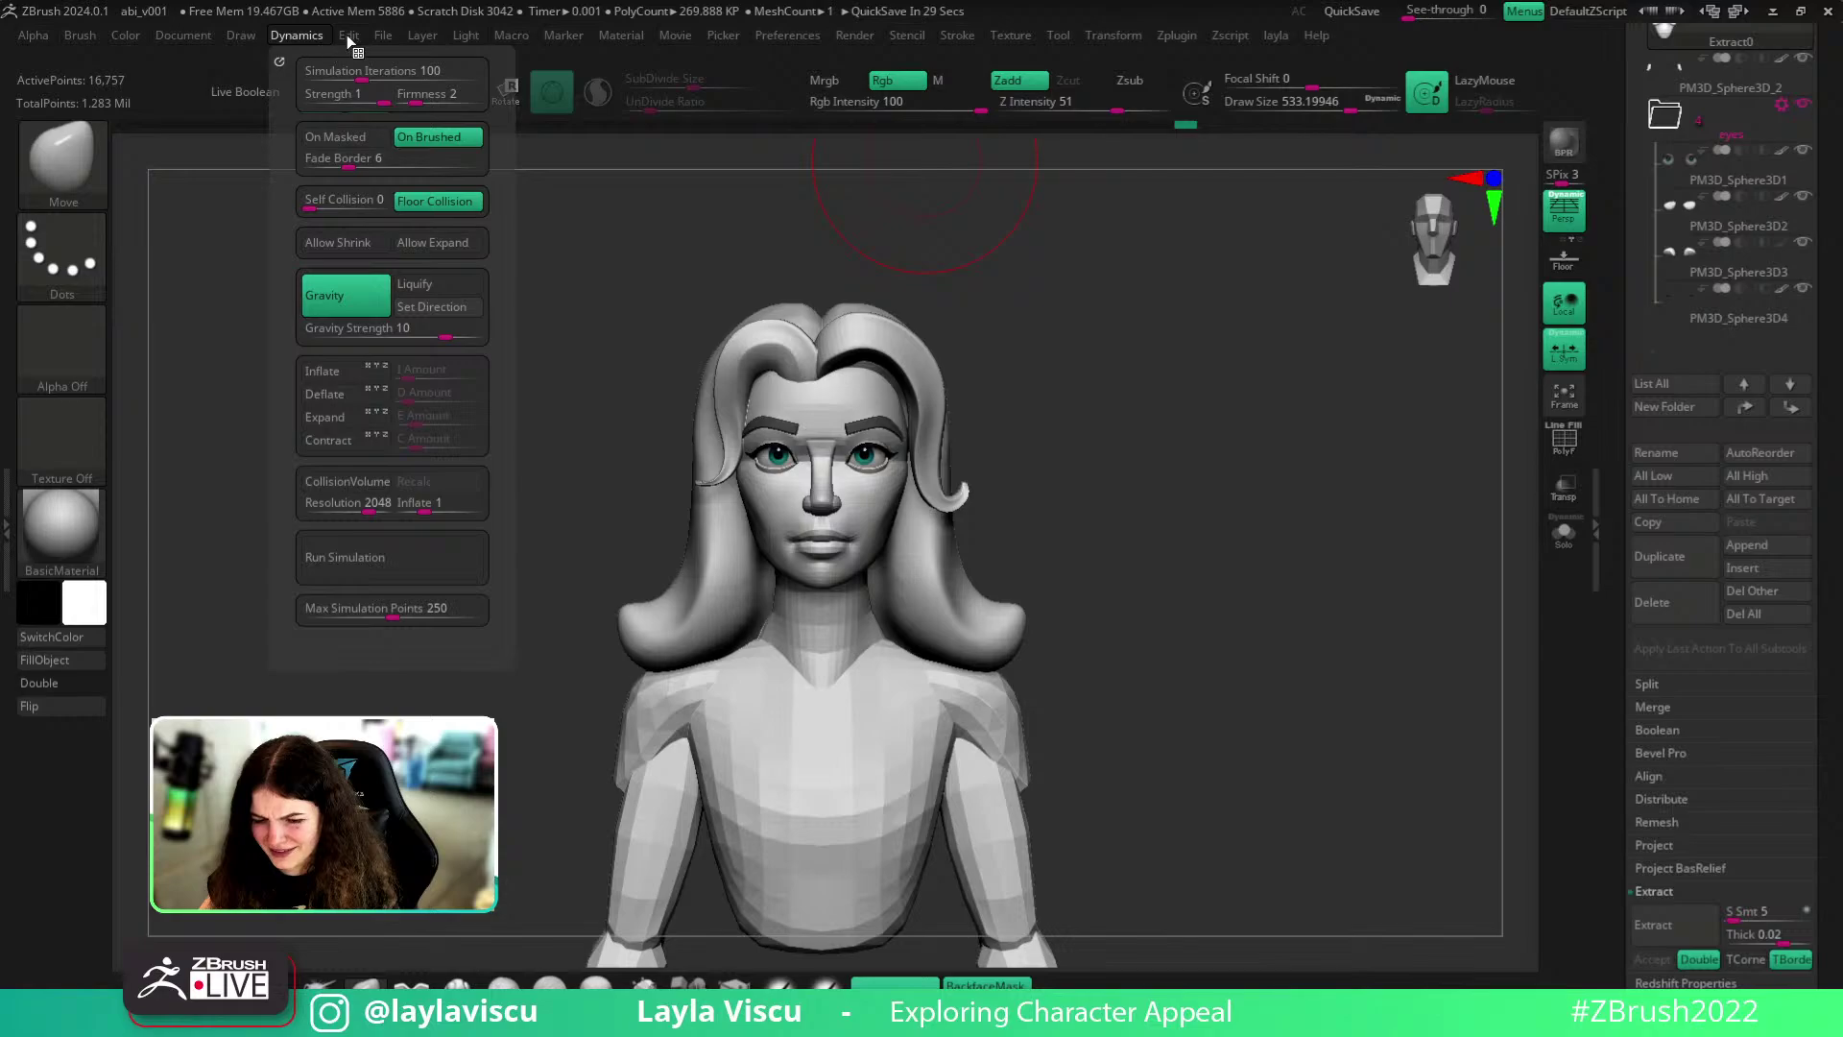
pyautogui.moveTo(779, 38)
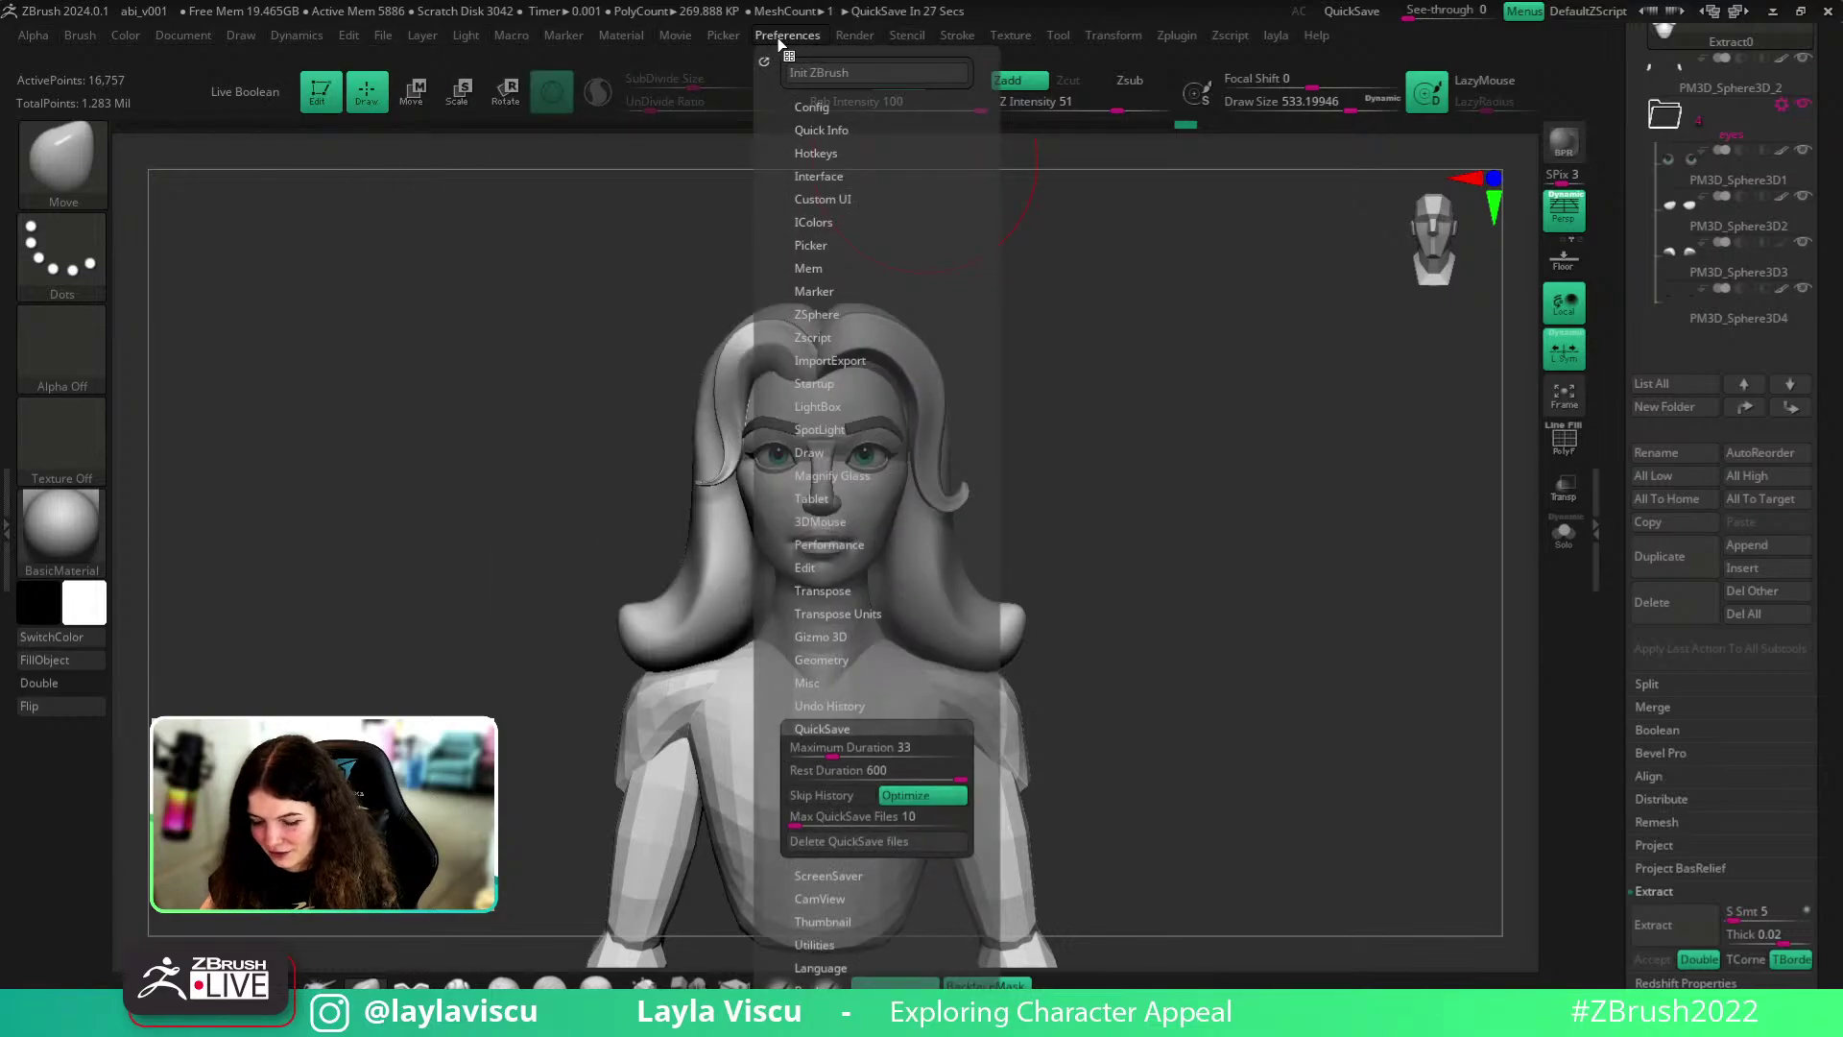
pyautogui.moveTo(249, 39)
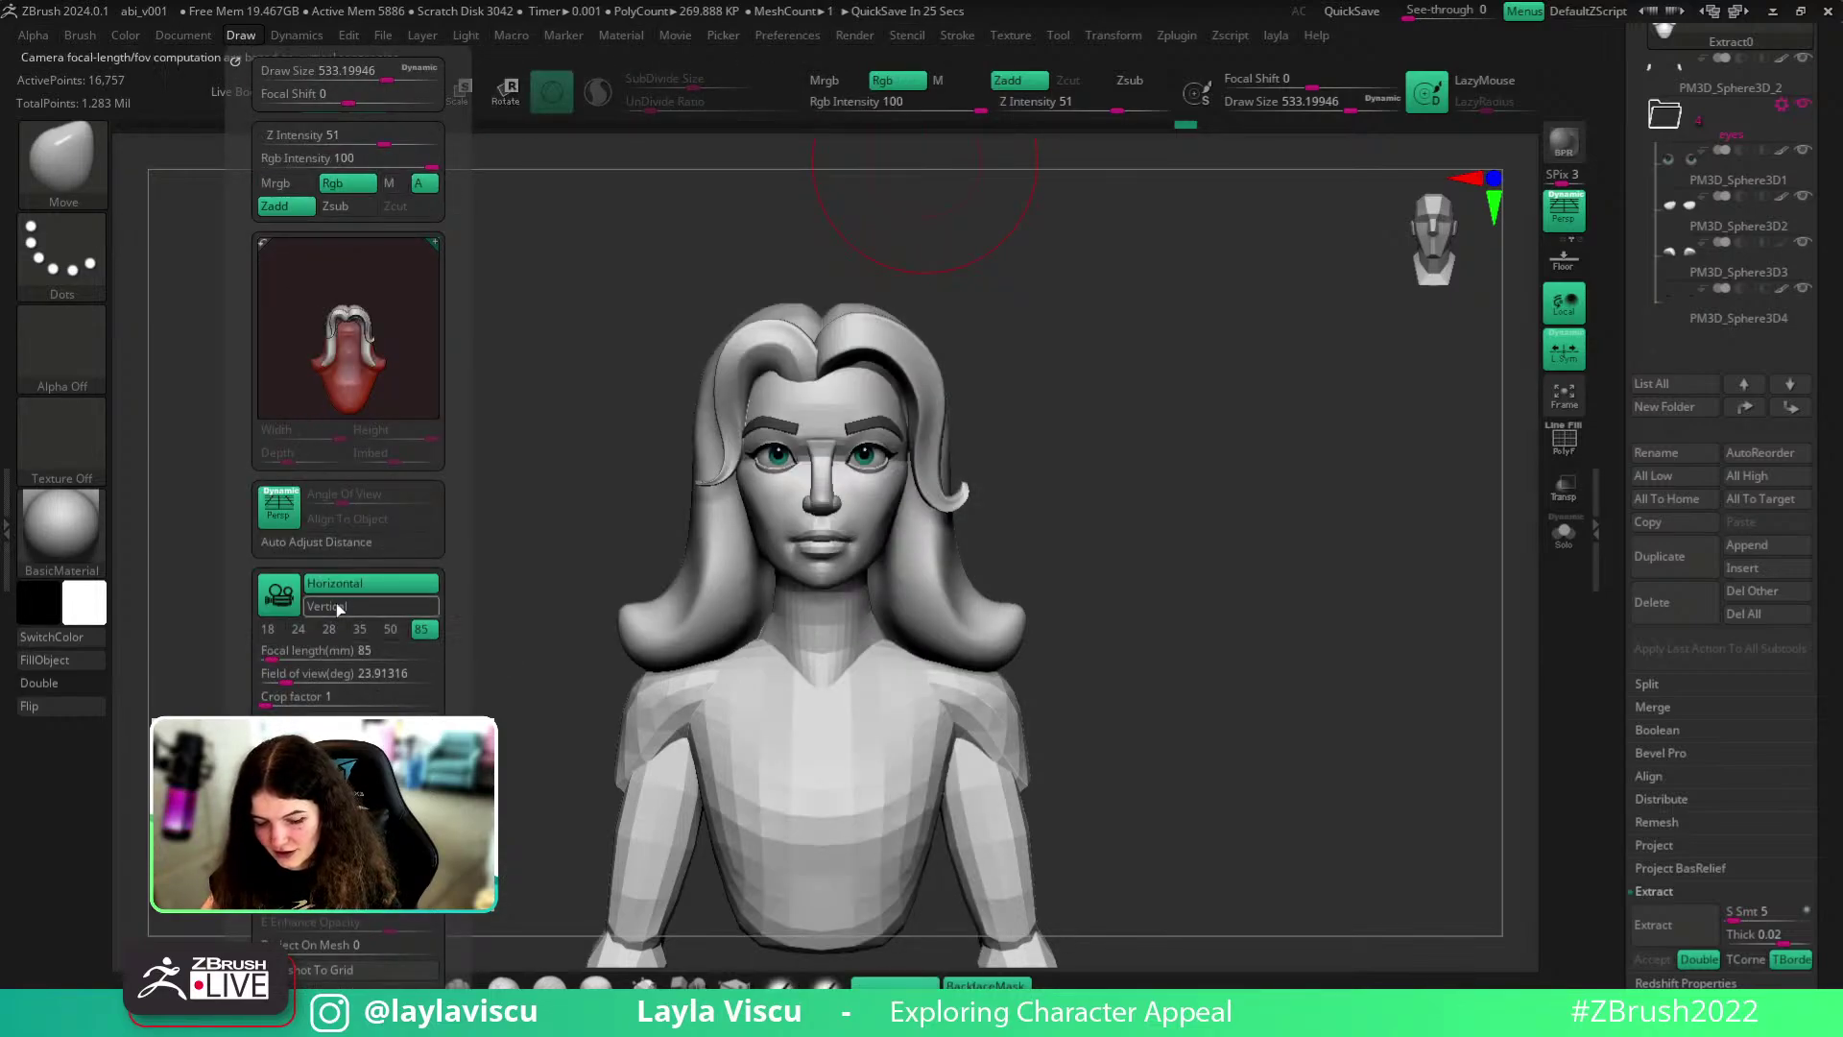
pyautogui.click(269, 630)
pyautogui.click(297, 633)
pyautogui.click(330, 634)
pyautogui.click(362, 633)
pyautogui.click(391, 629)
pyautogui.click(420, 634)
pyautogui.click(400, 634)
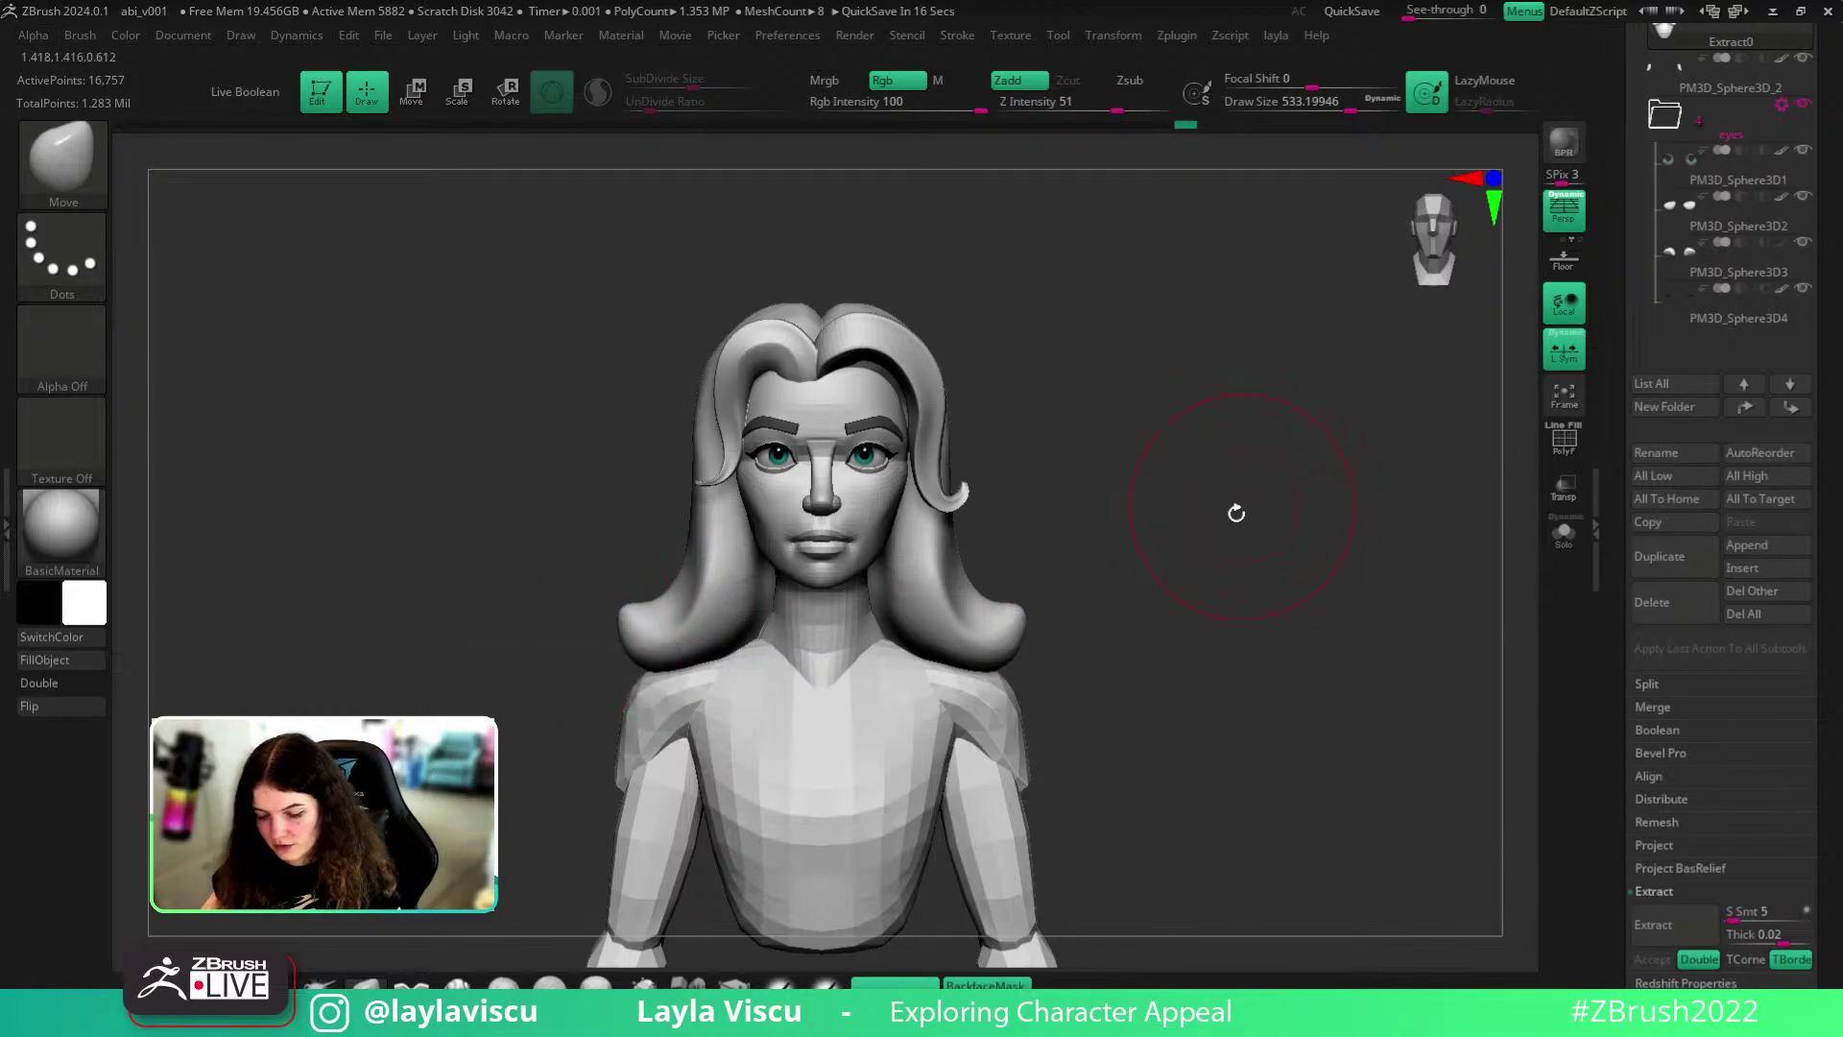
pyautogui.keyDown('alt'); pyautogui.moveTo(1135, 553); pyautogui.dragTo(1216, 504); pyautogui.keyUp('alt')
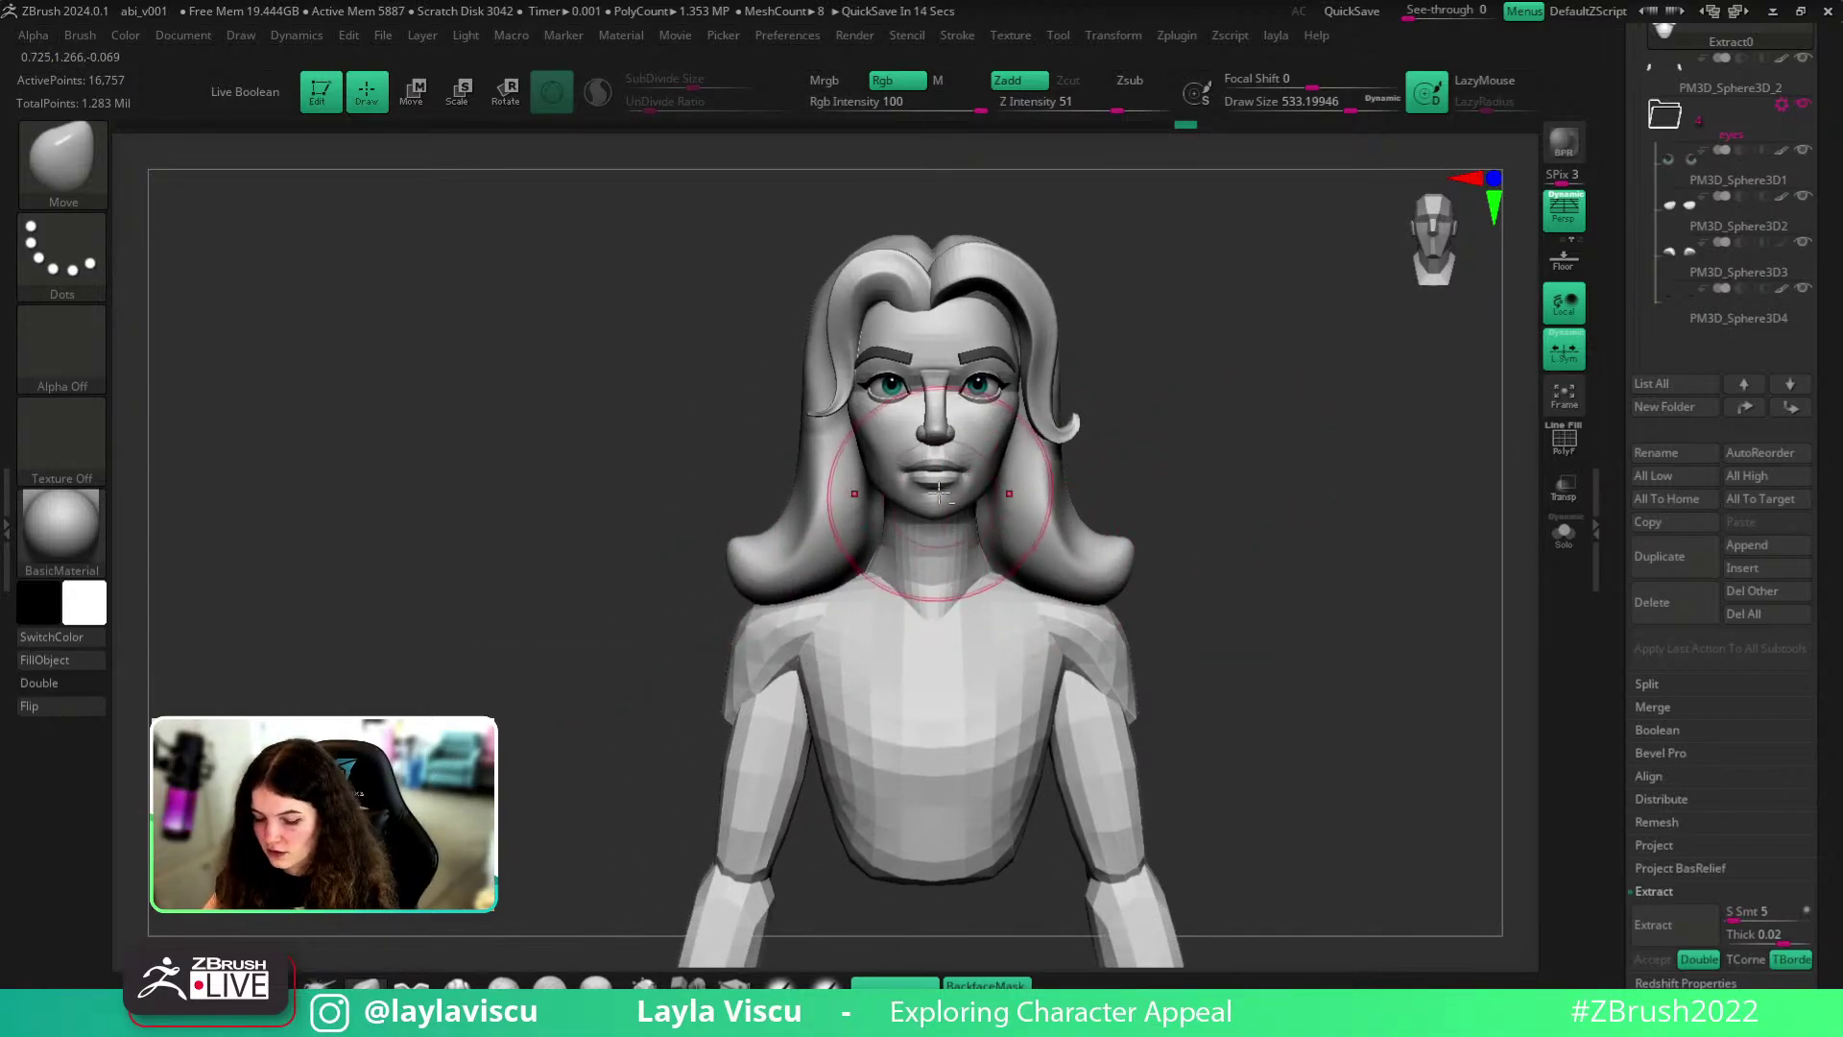
# - Select the head and torso mesh and move the eyelid subtools PM3D_Sphere3D2 and PM3D_Sphere3D3 directly beneath it
pyautogui.hotkey('shift', 'f')
pyautogui.click(1565, 534)
pyautogui.click(1565, 534)
pyautogui.scroll(3, 1838, 467)
pyautogui.scroll(2, 1838, 467)
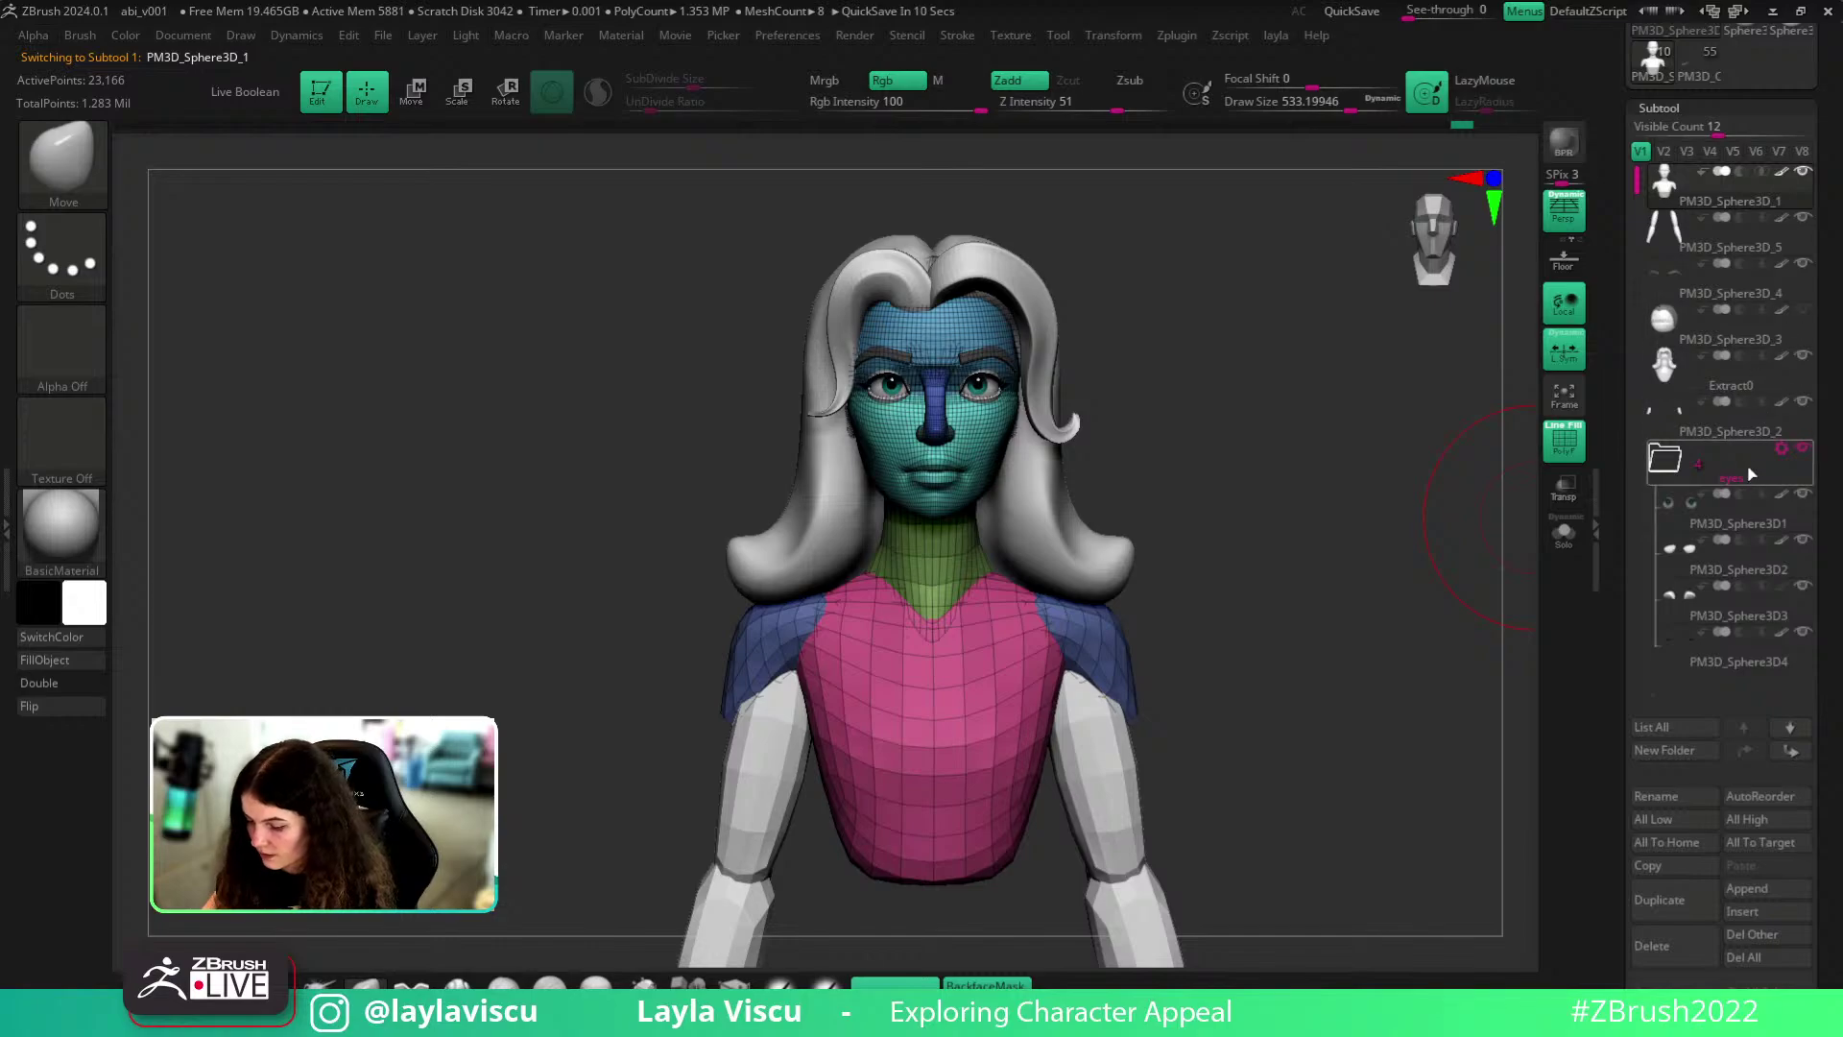
pyautogui.moveTo(1754, 341); pyautogui.dragTo(1753, 221)
pyautogui.moveTo(1725, 623); pyautogui.dragTo(1756, 282)
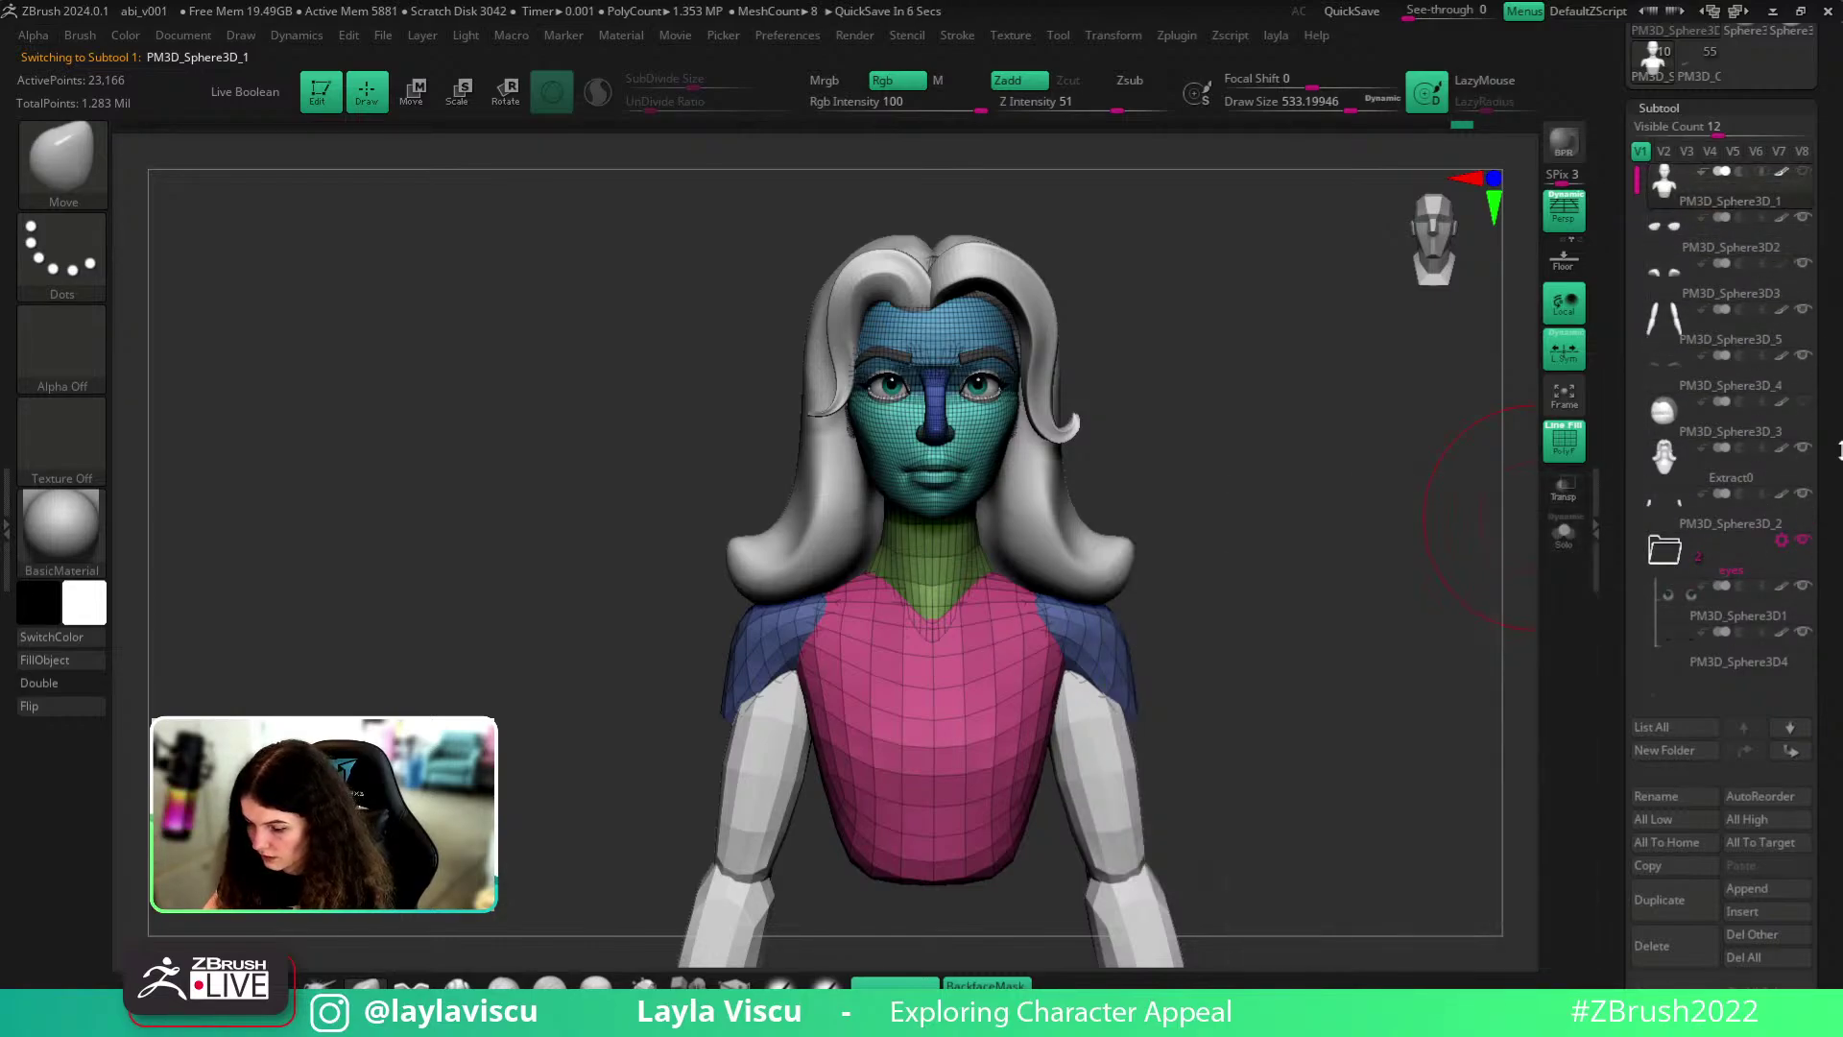
pyautogui.scroll(-4, 1809, 178)
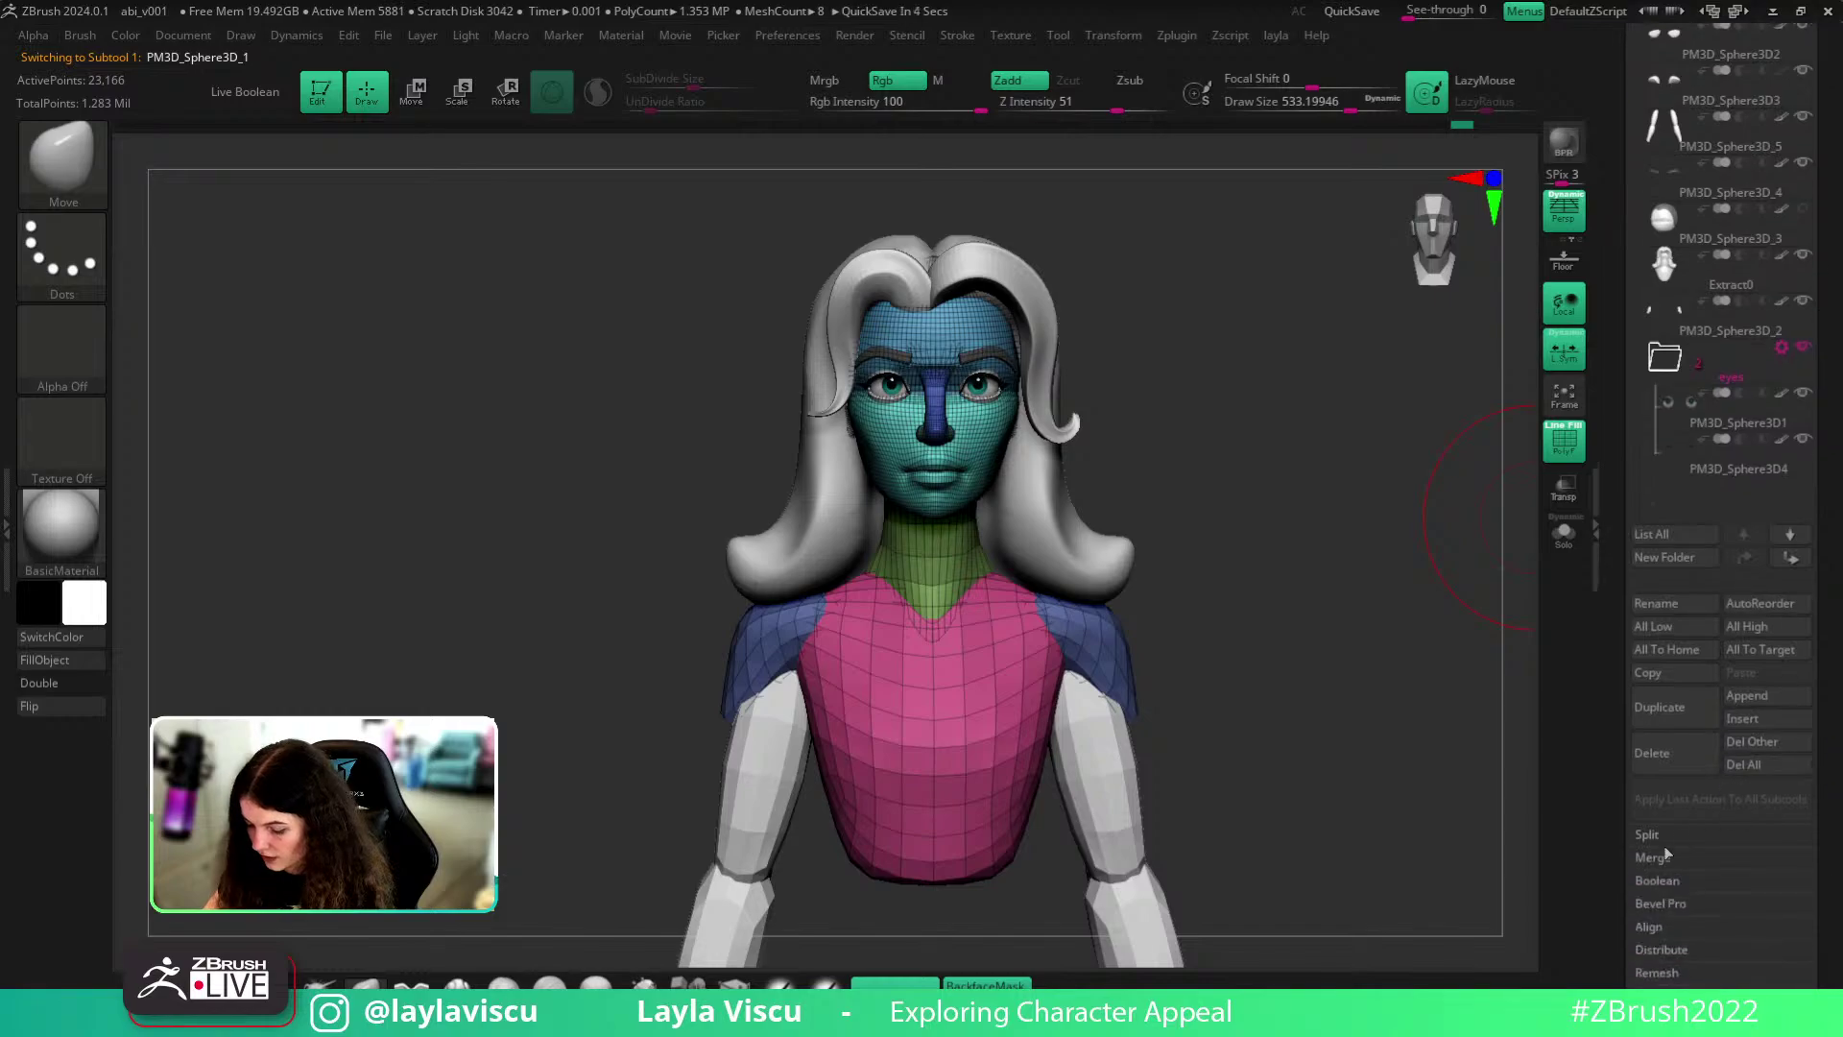
# - Merge both eyelid subtools down into the head and torso mesh, accepting that the operation cannot be undone
pyautogui.click(1637, 881)
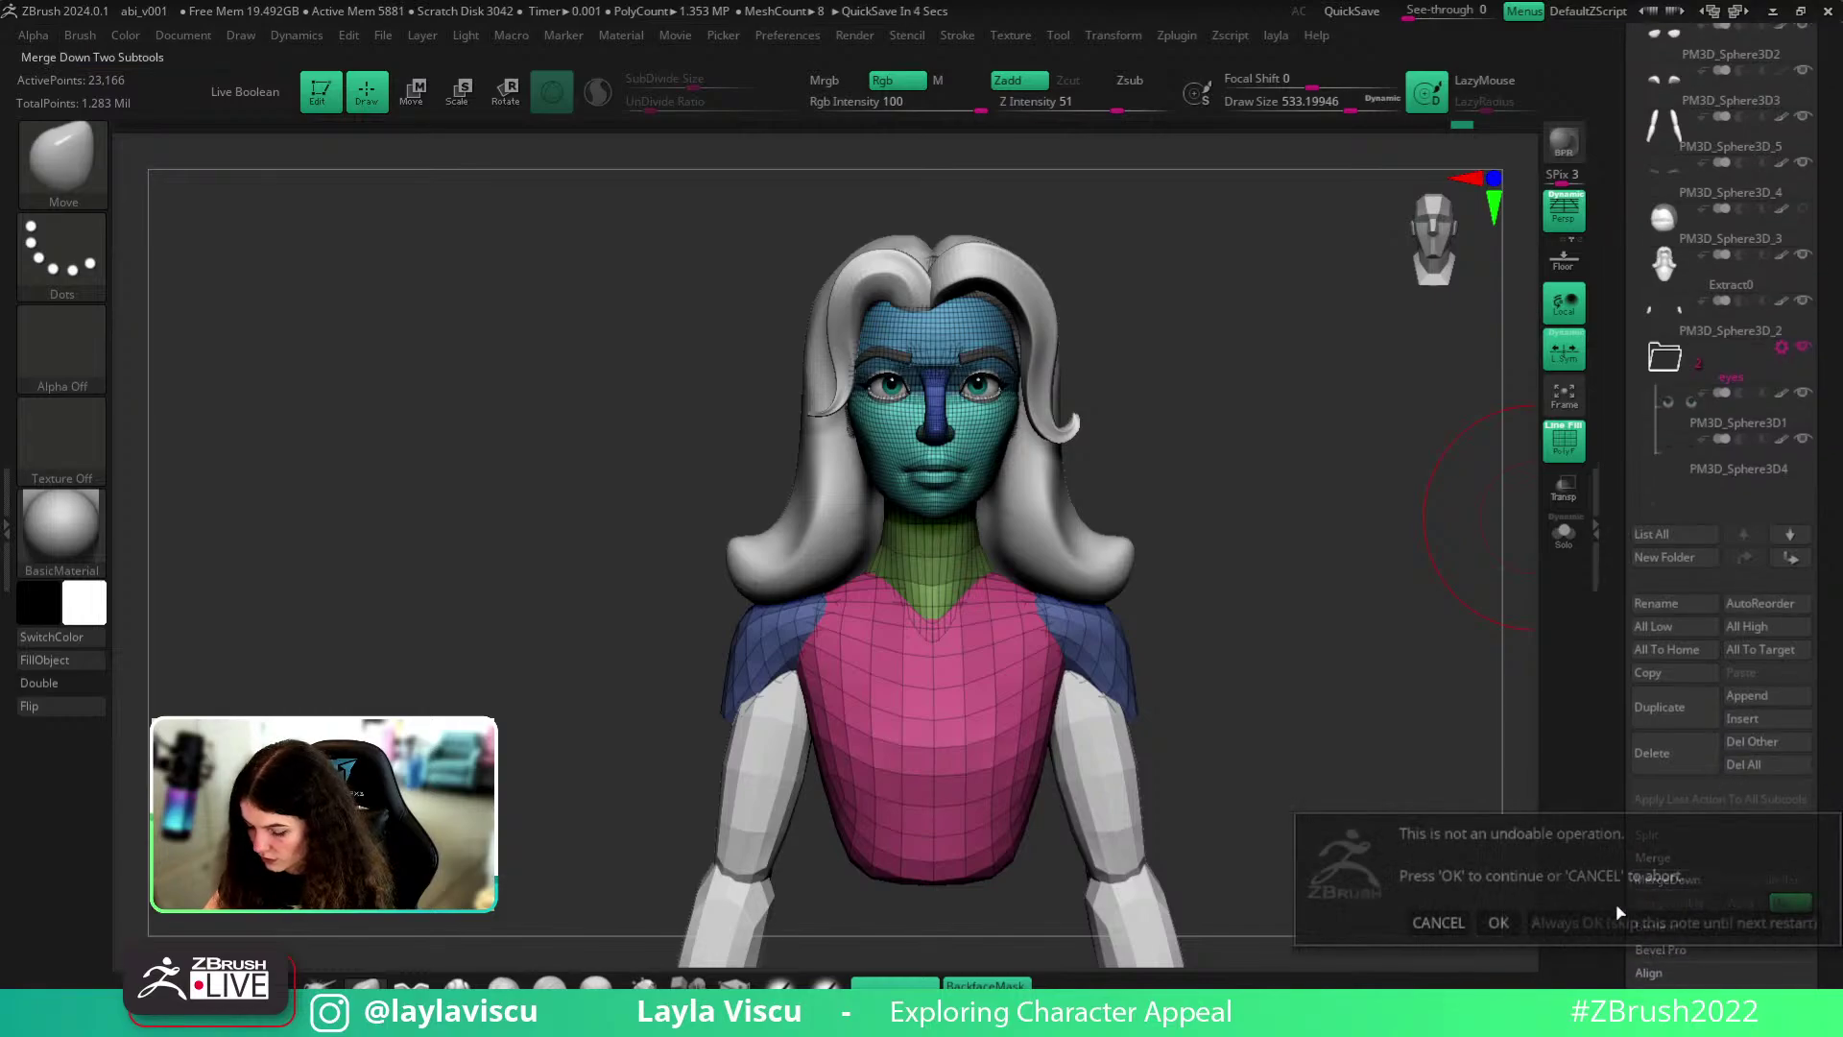
pyautogui.click(1514, 921)
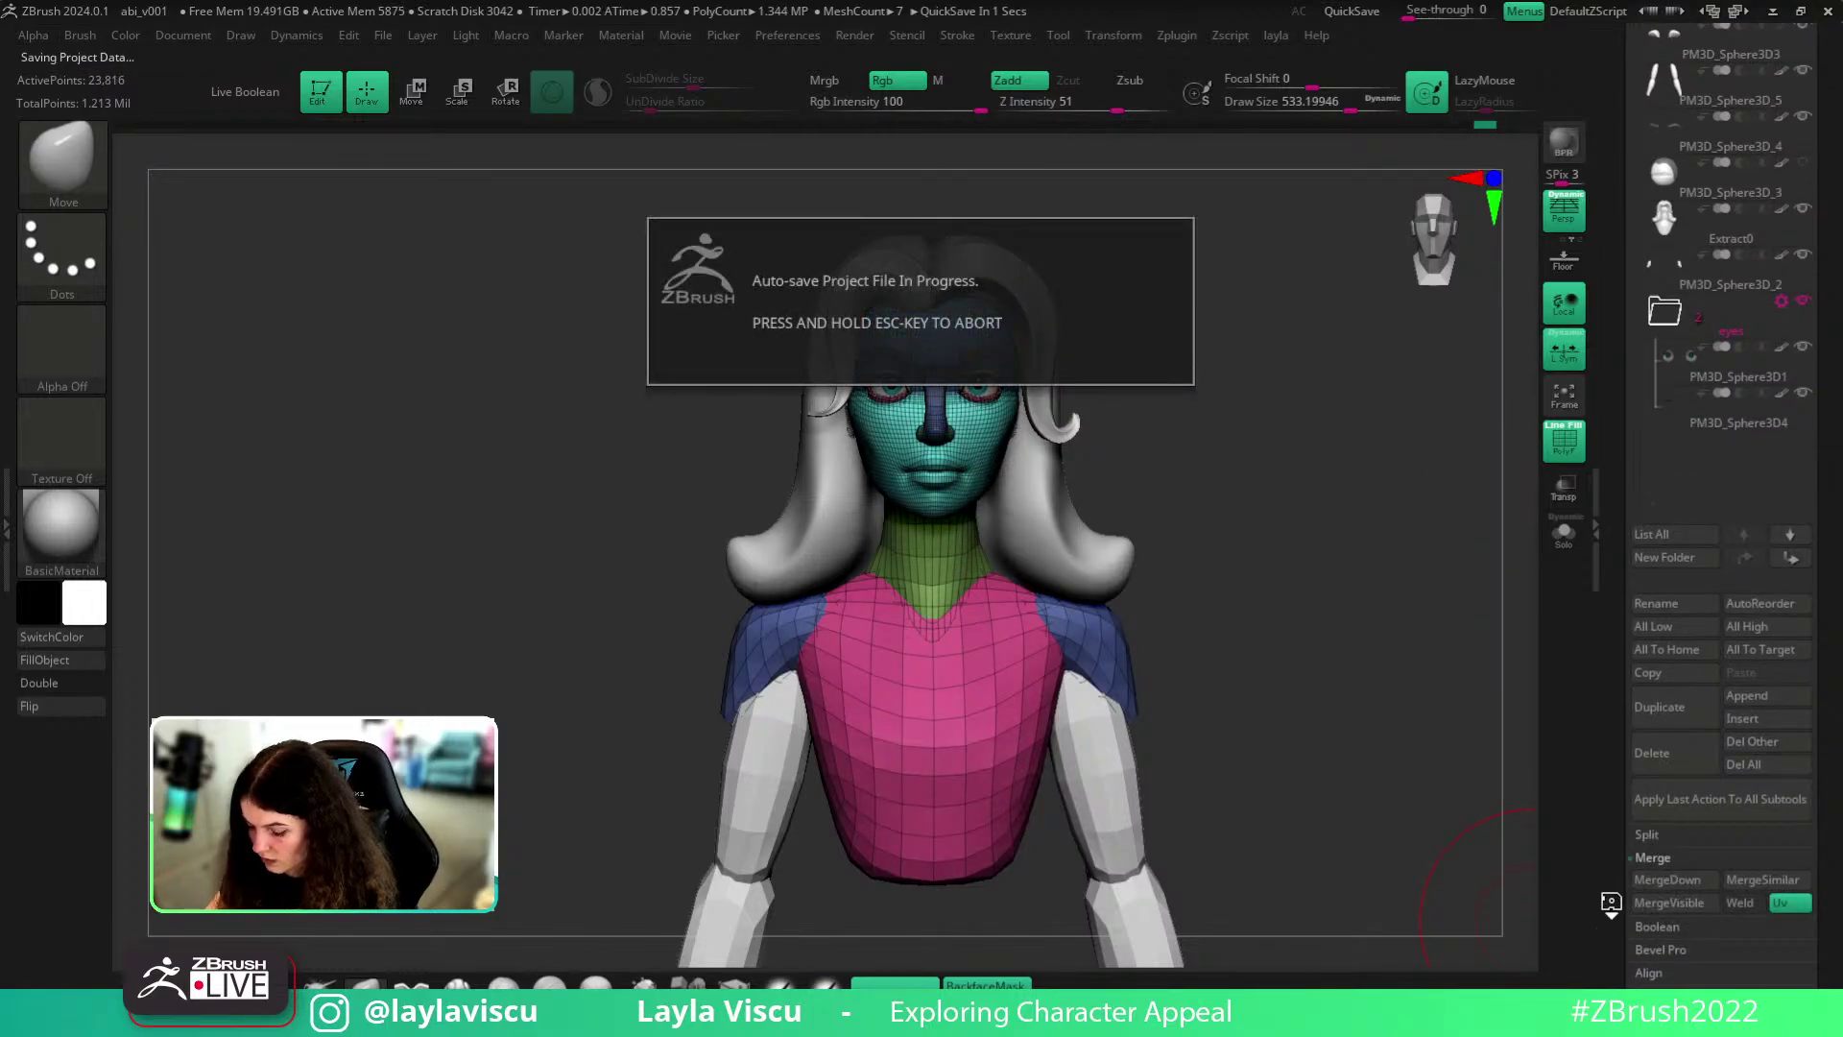
pyautogui.click(1667, 877)
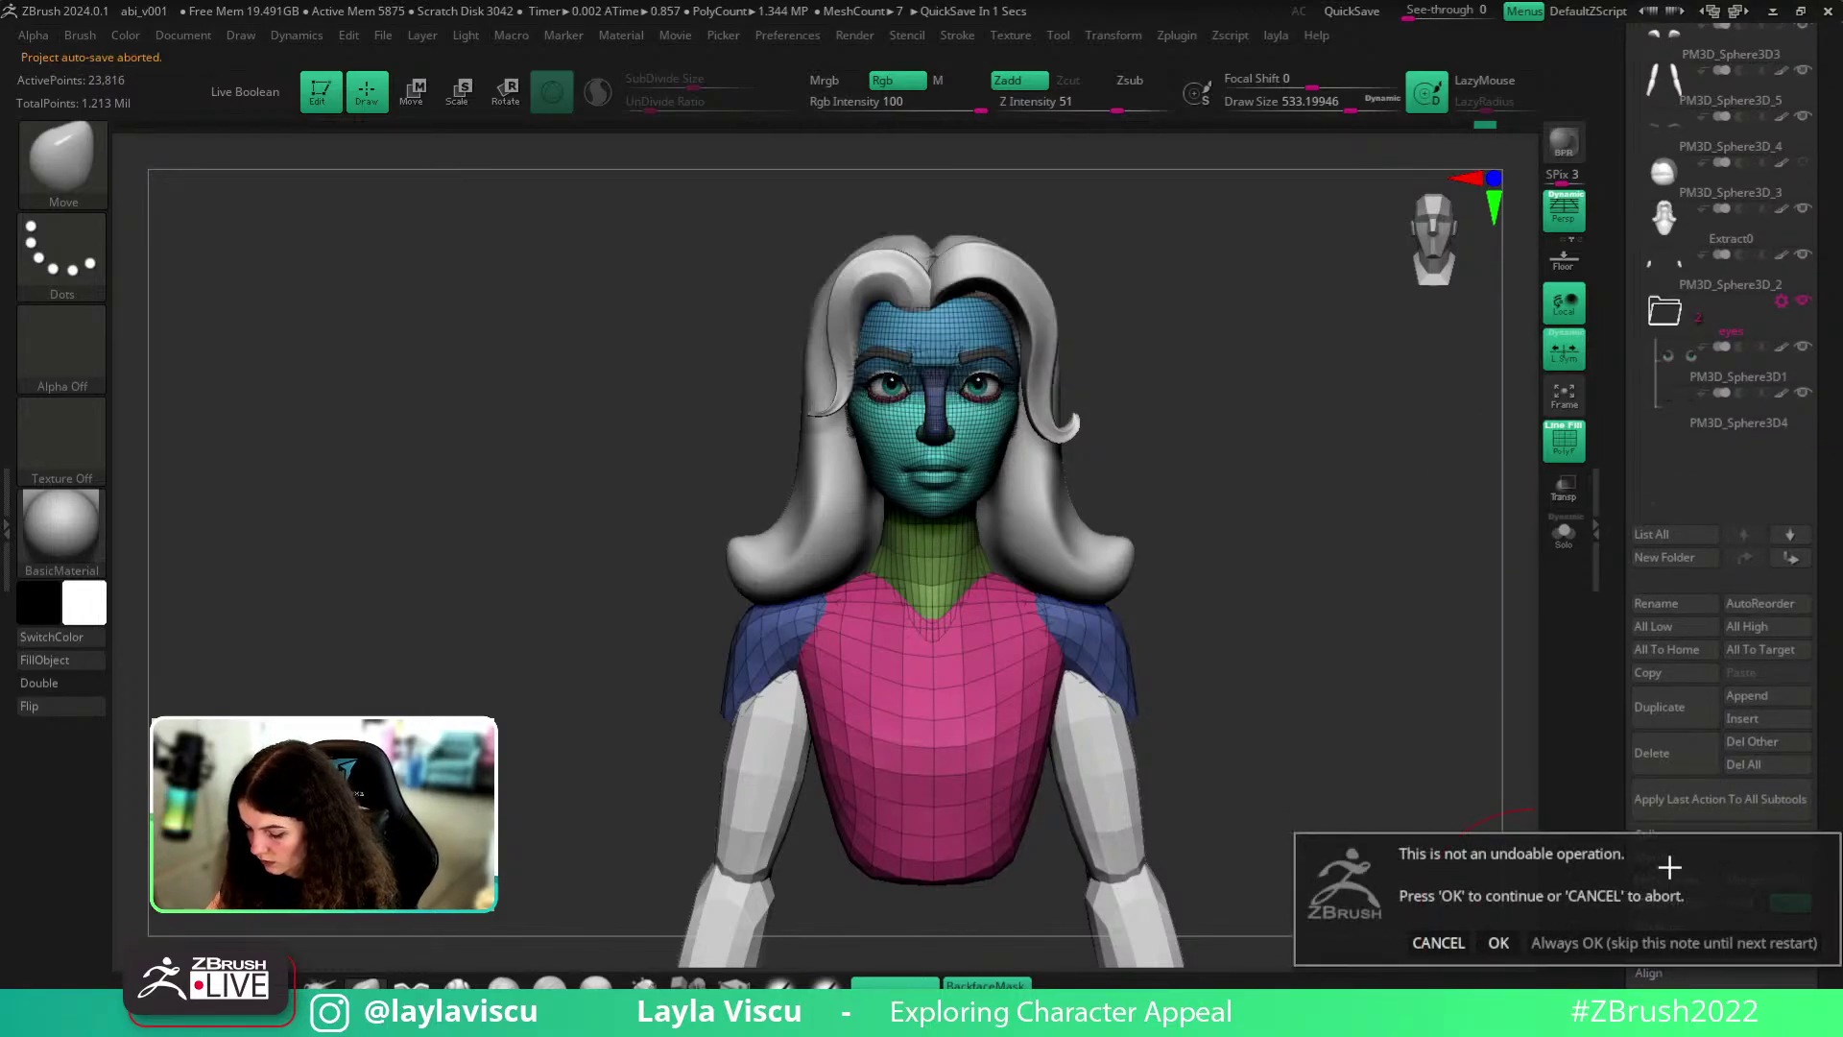
pyautogui.click(1463, 944)
pyautogui.click(1643, 880)
pyautogui.click(1495, 920)
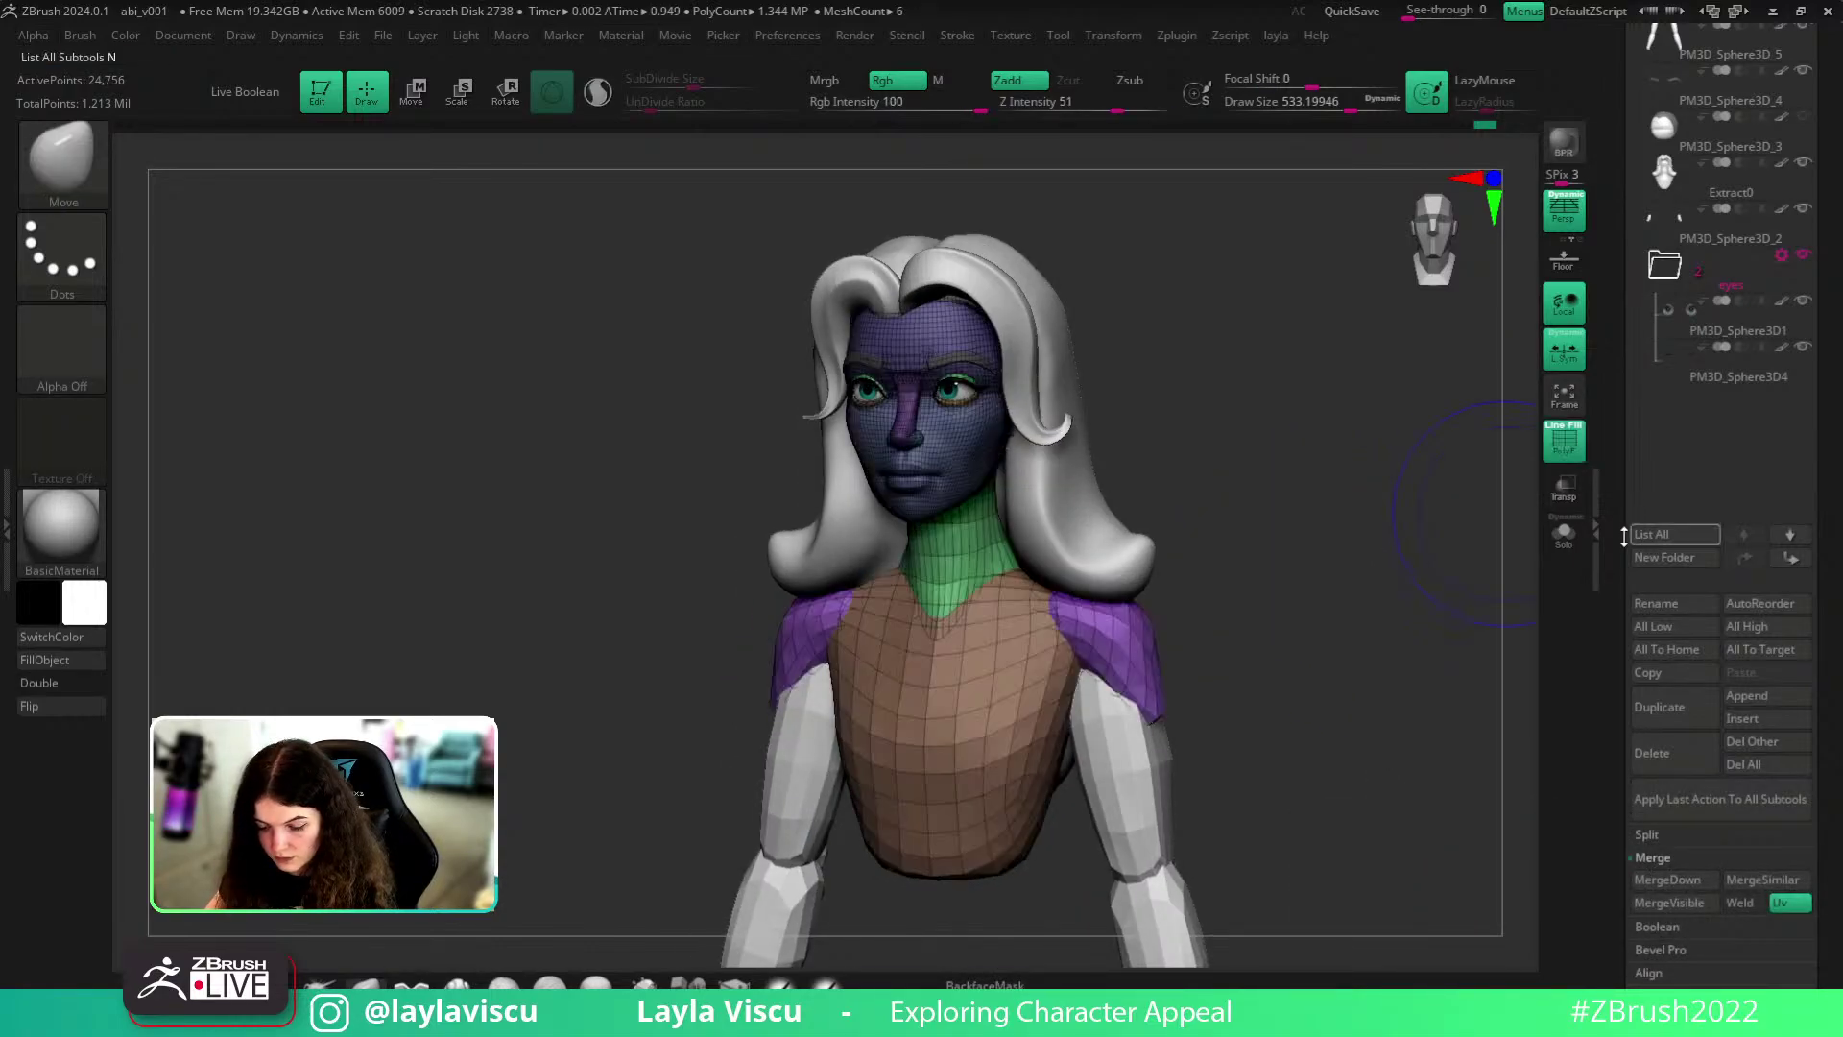
# - Isolate the merged head mesh, hide its polygroup display and subdivide it to level 2
pyautogui.click(1564, 533)
pyautogui.scroll(-5, 1689, 691)
pyautogui.click(1649, 730)
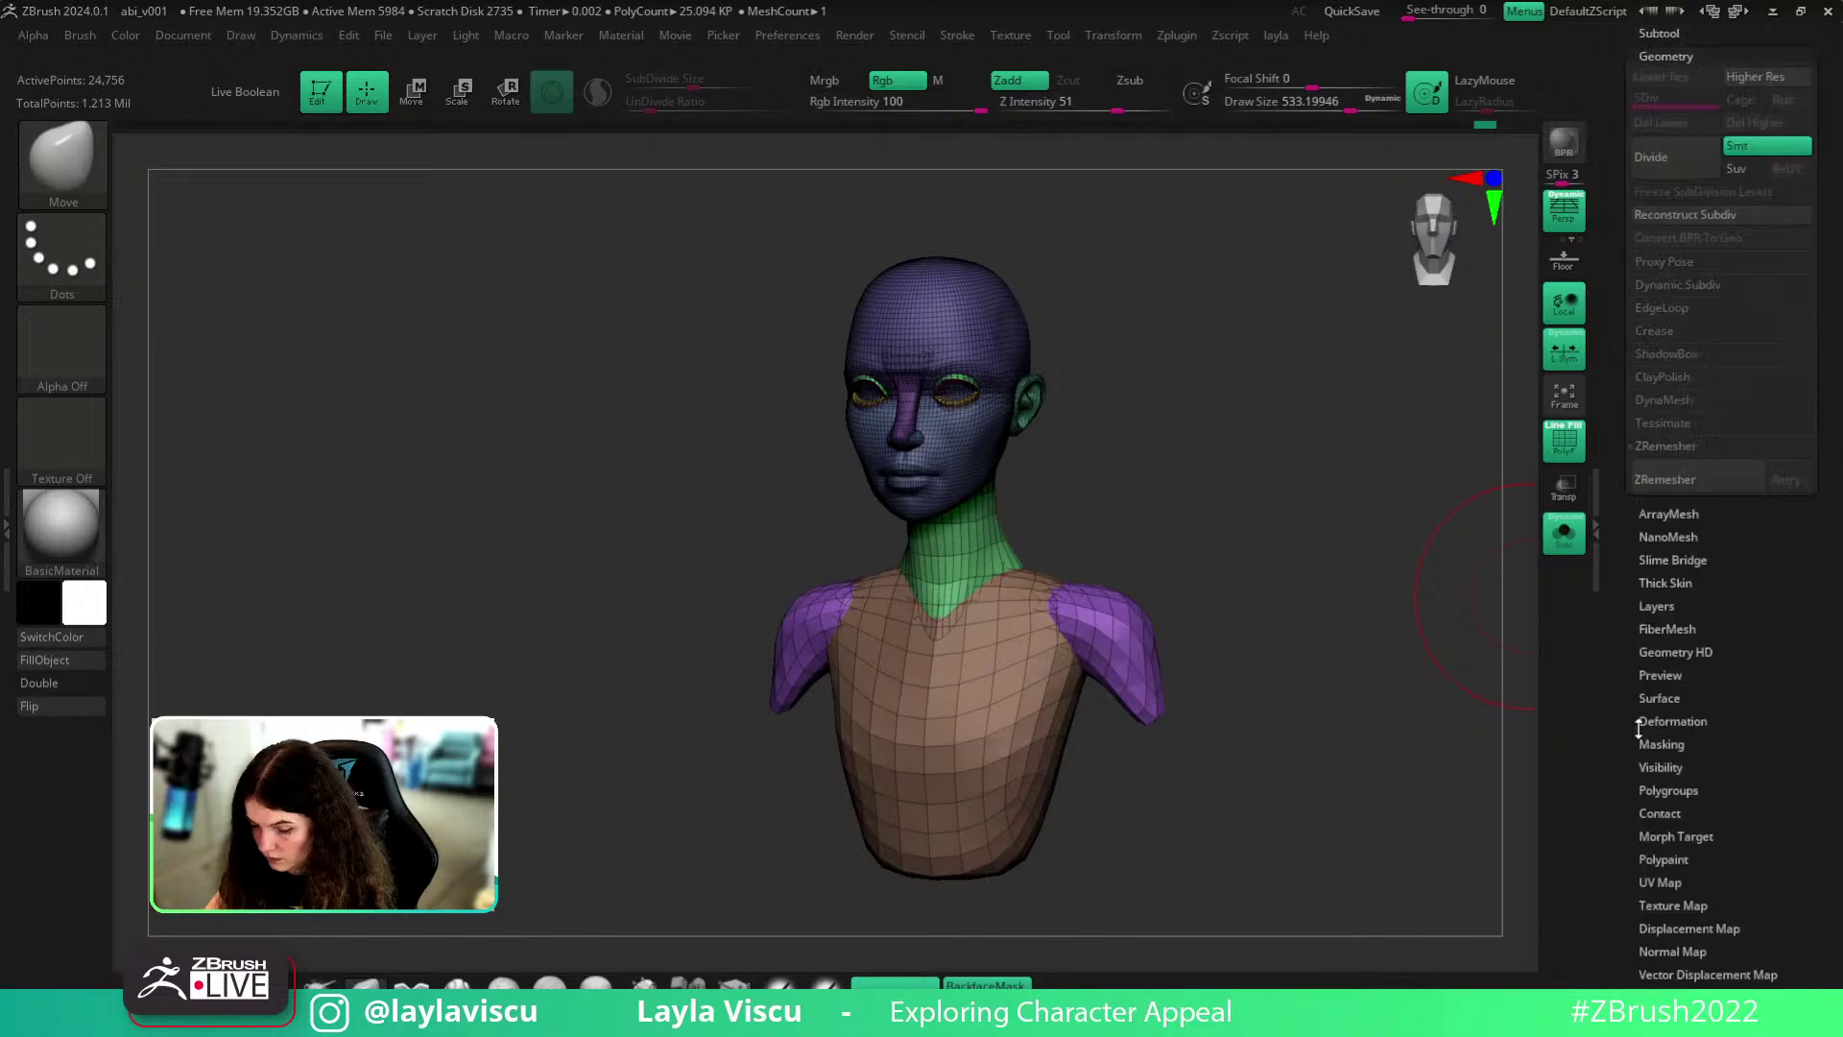
pyautogui.hotkey('shift', 'f')
pyautogui.moveTo(1182, 545)
pyautogui.mouseDown()
pyautogui.moveTo(1226, 502)
pyautogui.moveTo(1196, 556)
pyautogui.moveTo(1157, 543)
pyautogui.mouseUp()
pyautogui.press('s')
pyautogui.keyDown('shift'); pyautogui.moveTo(1421, 566); pyautogui.dragTo(1530, 573); pyautogui.keyUp('shift')
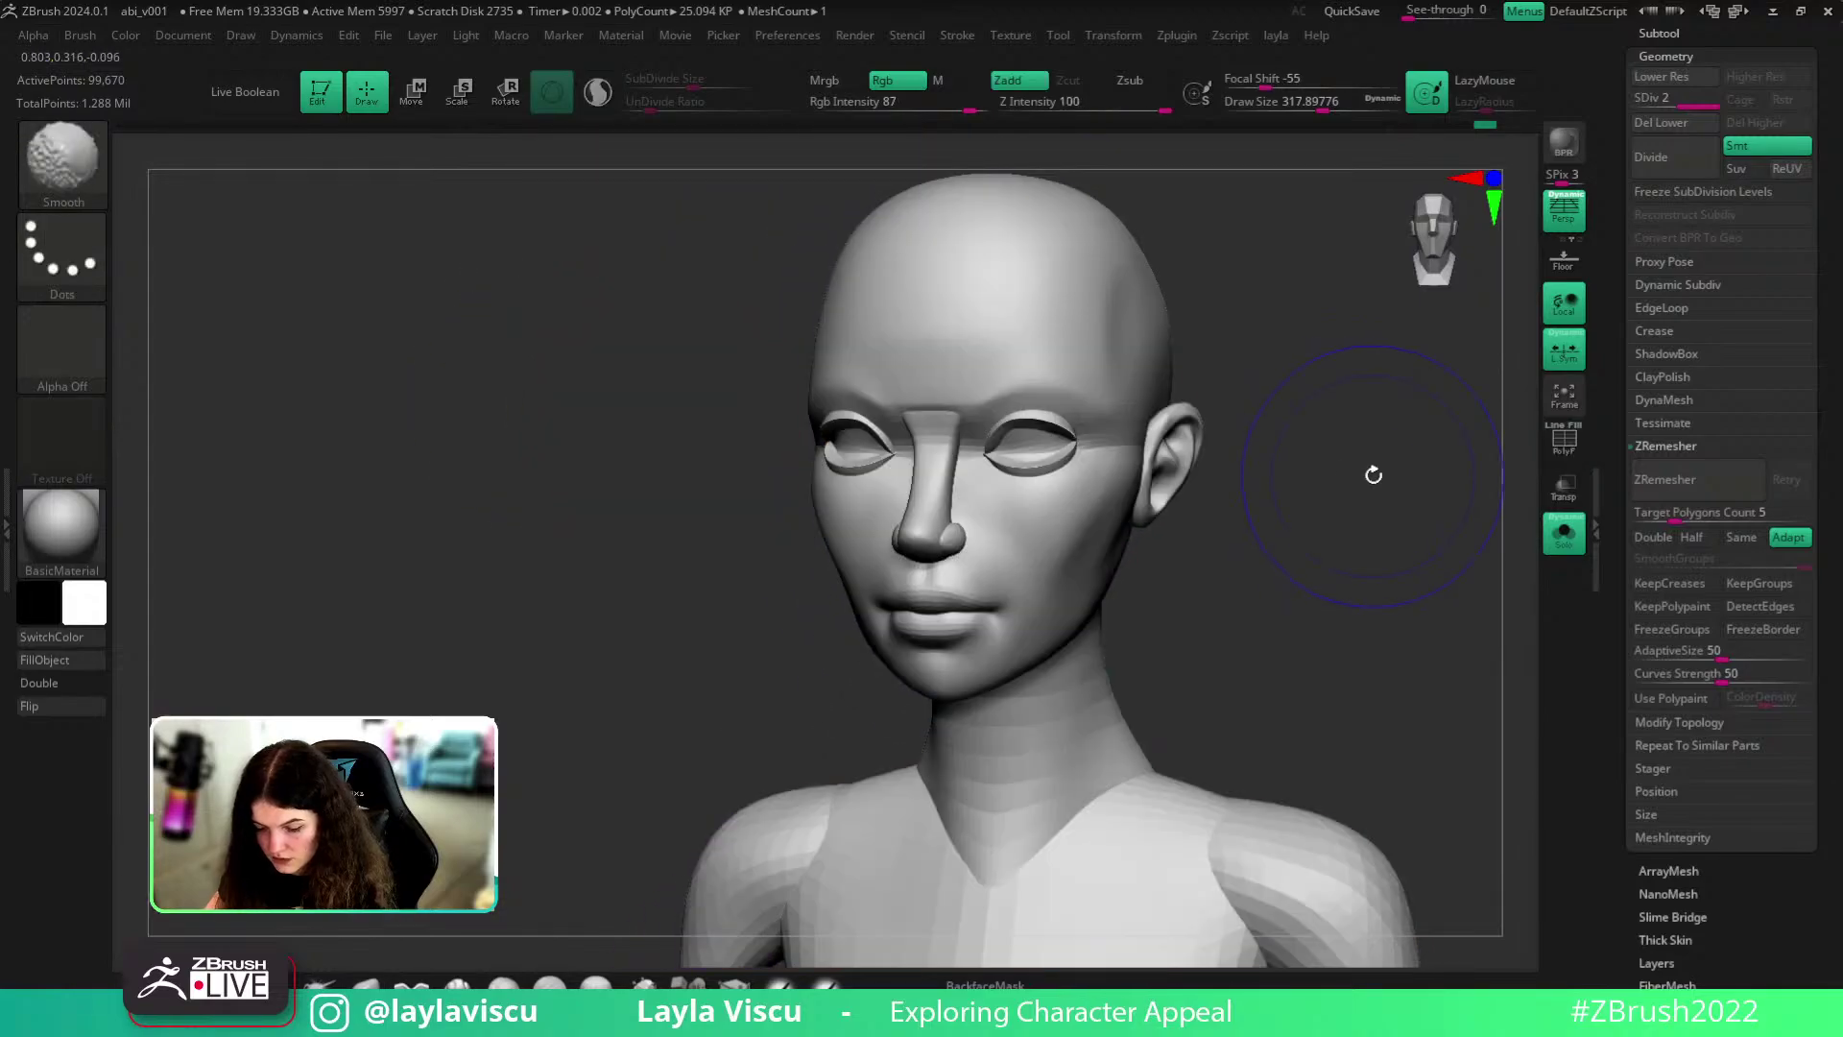
pyautogui.keyDown('shift'); pyautogui.moveTo(1373, 475); pyautogui.dragTo(1362, 584); pyautogui.keyUp('shift')
pyautogui.keyDown('ctrl'); pyautogui.moveTo(1362, 585); pyautogui.dragTo(1506, 568, button='right'); pyautogui.keyUp('ctrl')
pyautogui.keyDown('ctrl'); pyautogui.moveTo(1363, 537); pyautogui.dragTo(1188, 585, button='right'); pyautogui.keyUp('ctrl')
# - Push the face surface inside the eye openings behind the eyelids with the Move brush at a draw size of about 87, toggling backface masking
pyautogui.press('s')
pyautogui.moveTo(1078, 466); pyautogui.dragTo(1025, 469)
pyautogui.keyDown('ctrl'); pyautogui.moveTo(1116, 444); pyautogui.dragTo(1081, 461, button='right'); pyautogui.keyUp('ctrl')
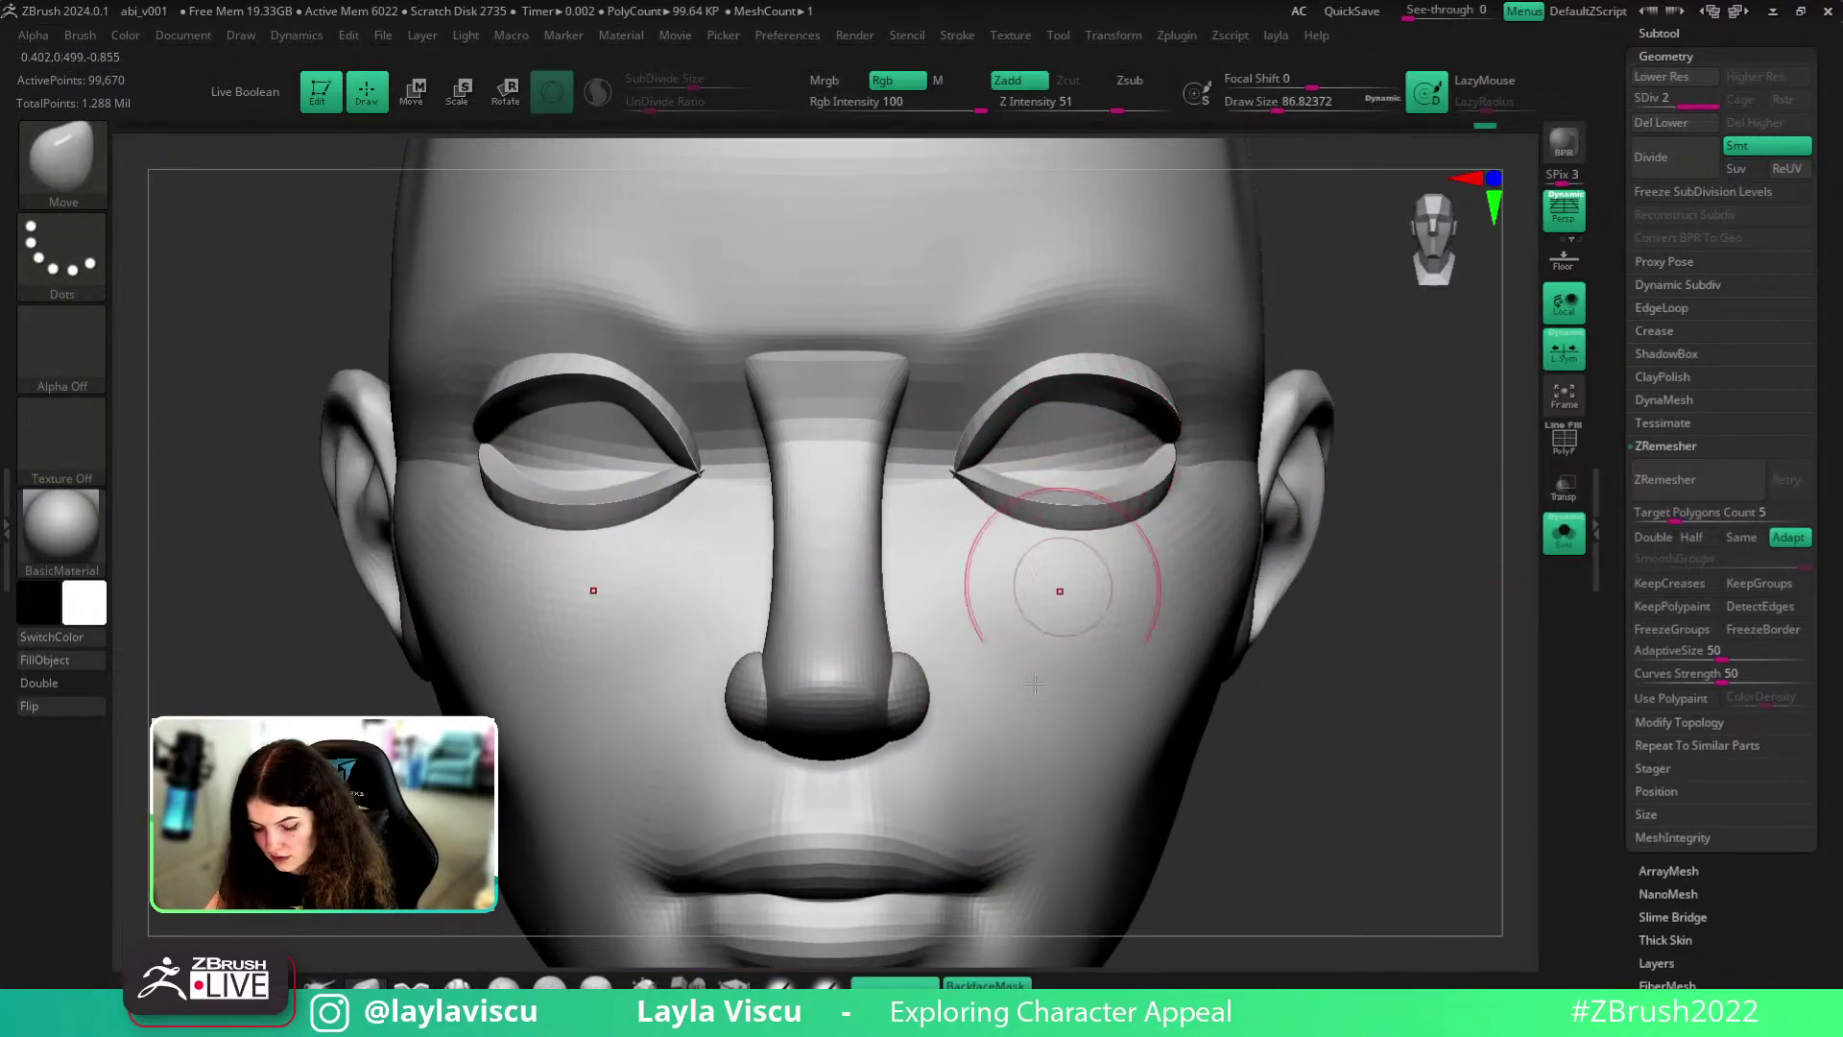
pyautogui.click(987, 985)
pyautogui.moveTo(1087, 448); pyautogui.dragTo(1082, 414)
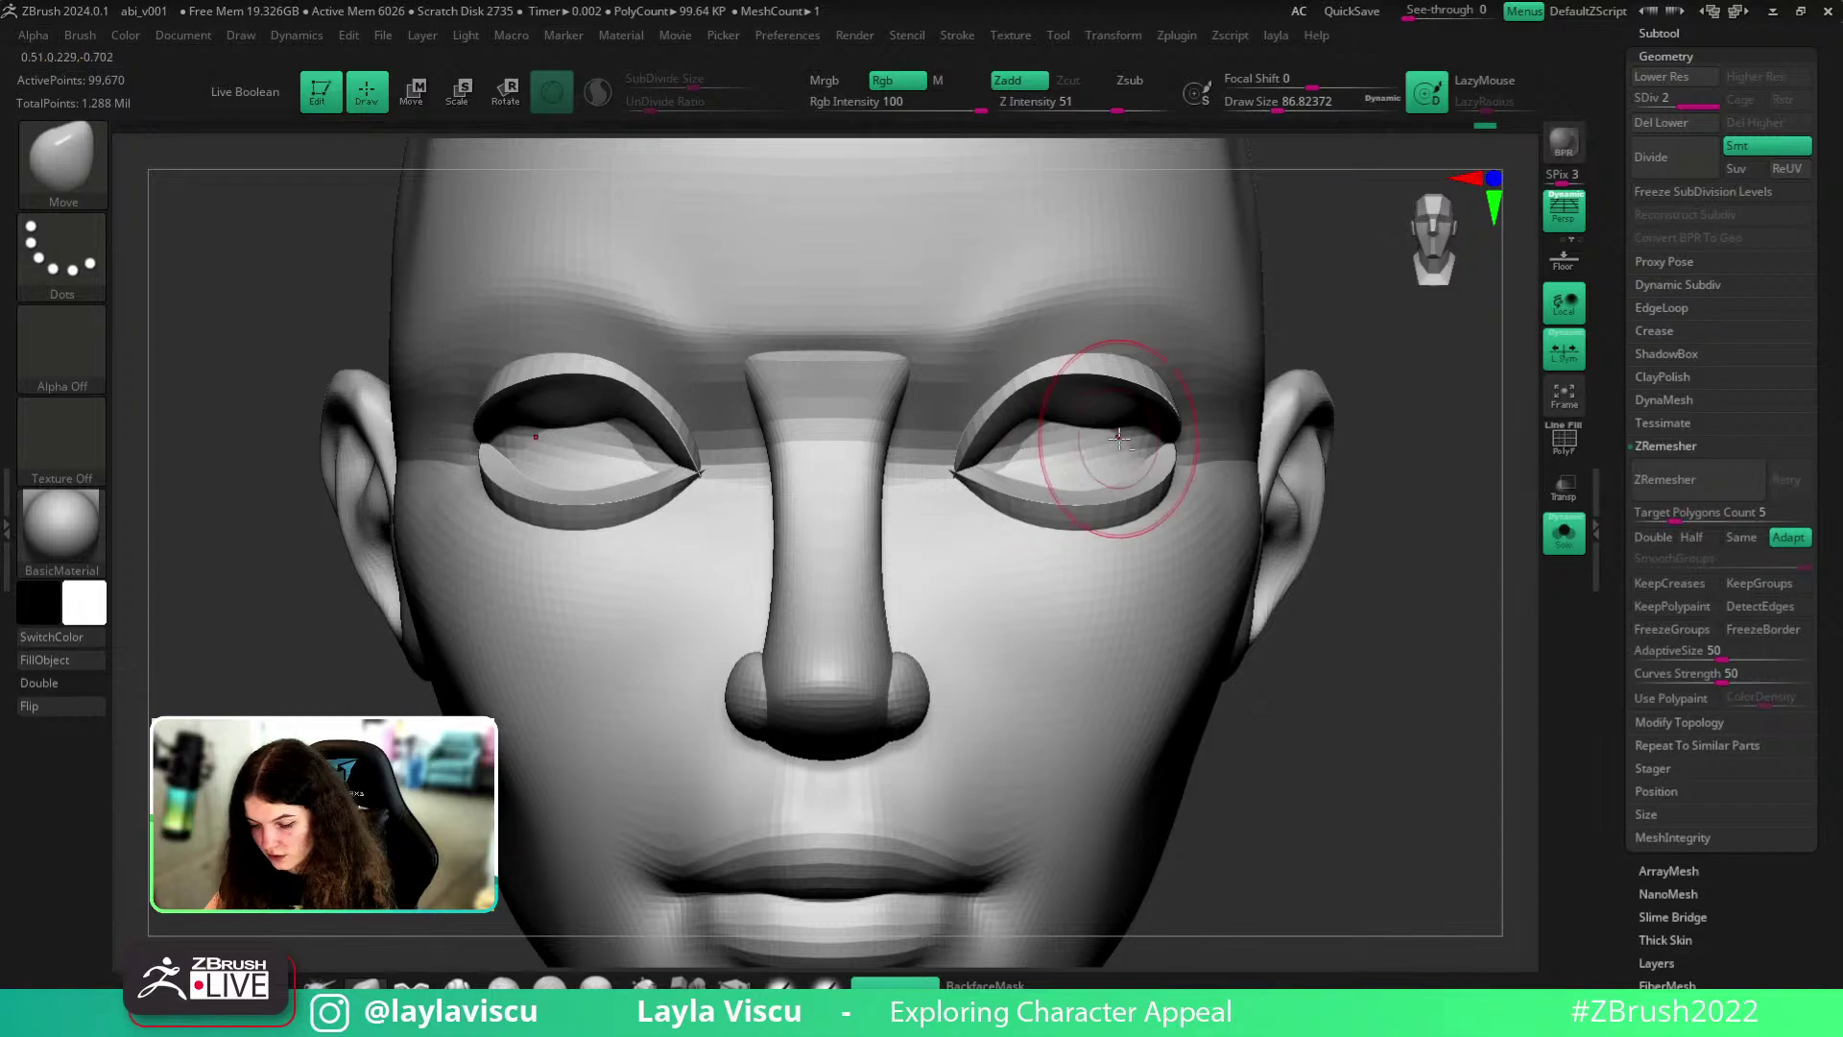
pyautogui.hotkey('ctrl', 'z')
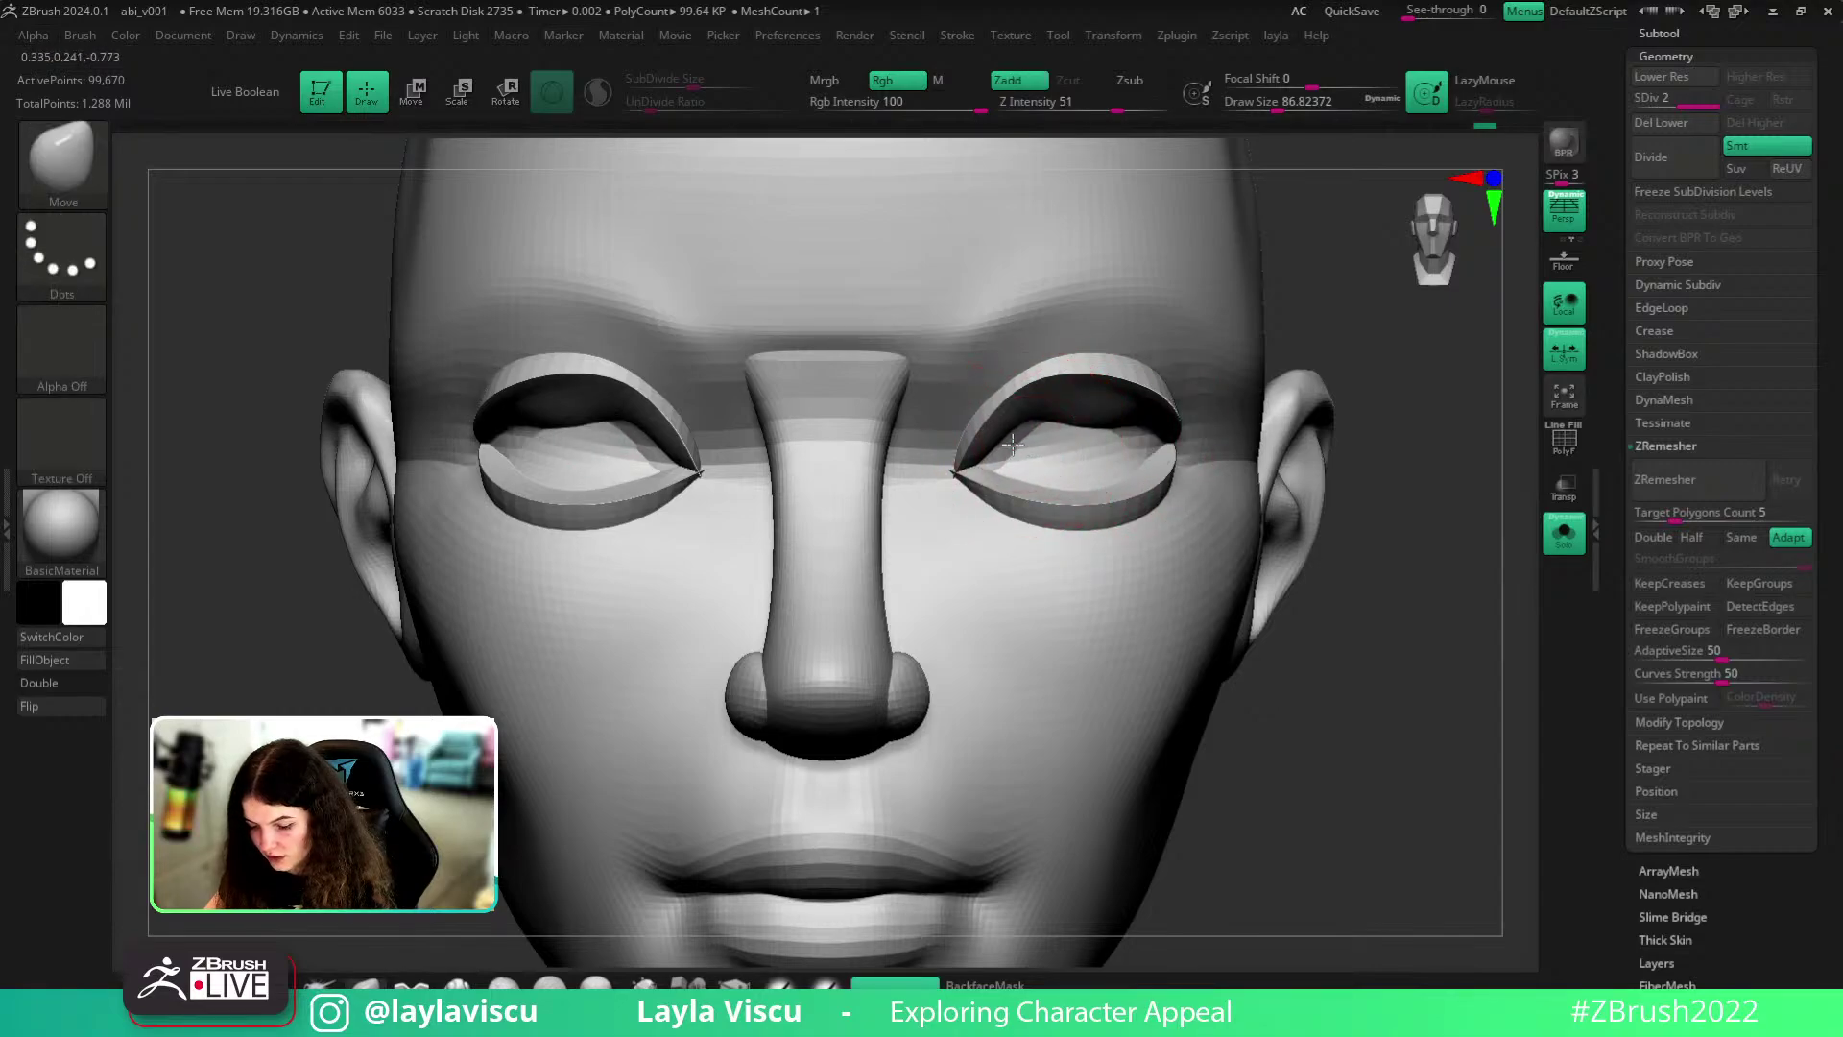
pyautogui.moveTo(1136, 454); pyautogui.dragTo(1029, 447)
pyautogui.hotkey('ctrl', 'z')
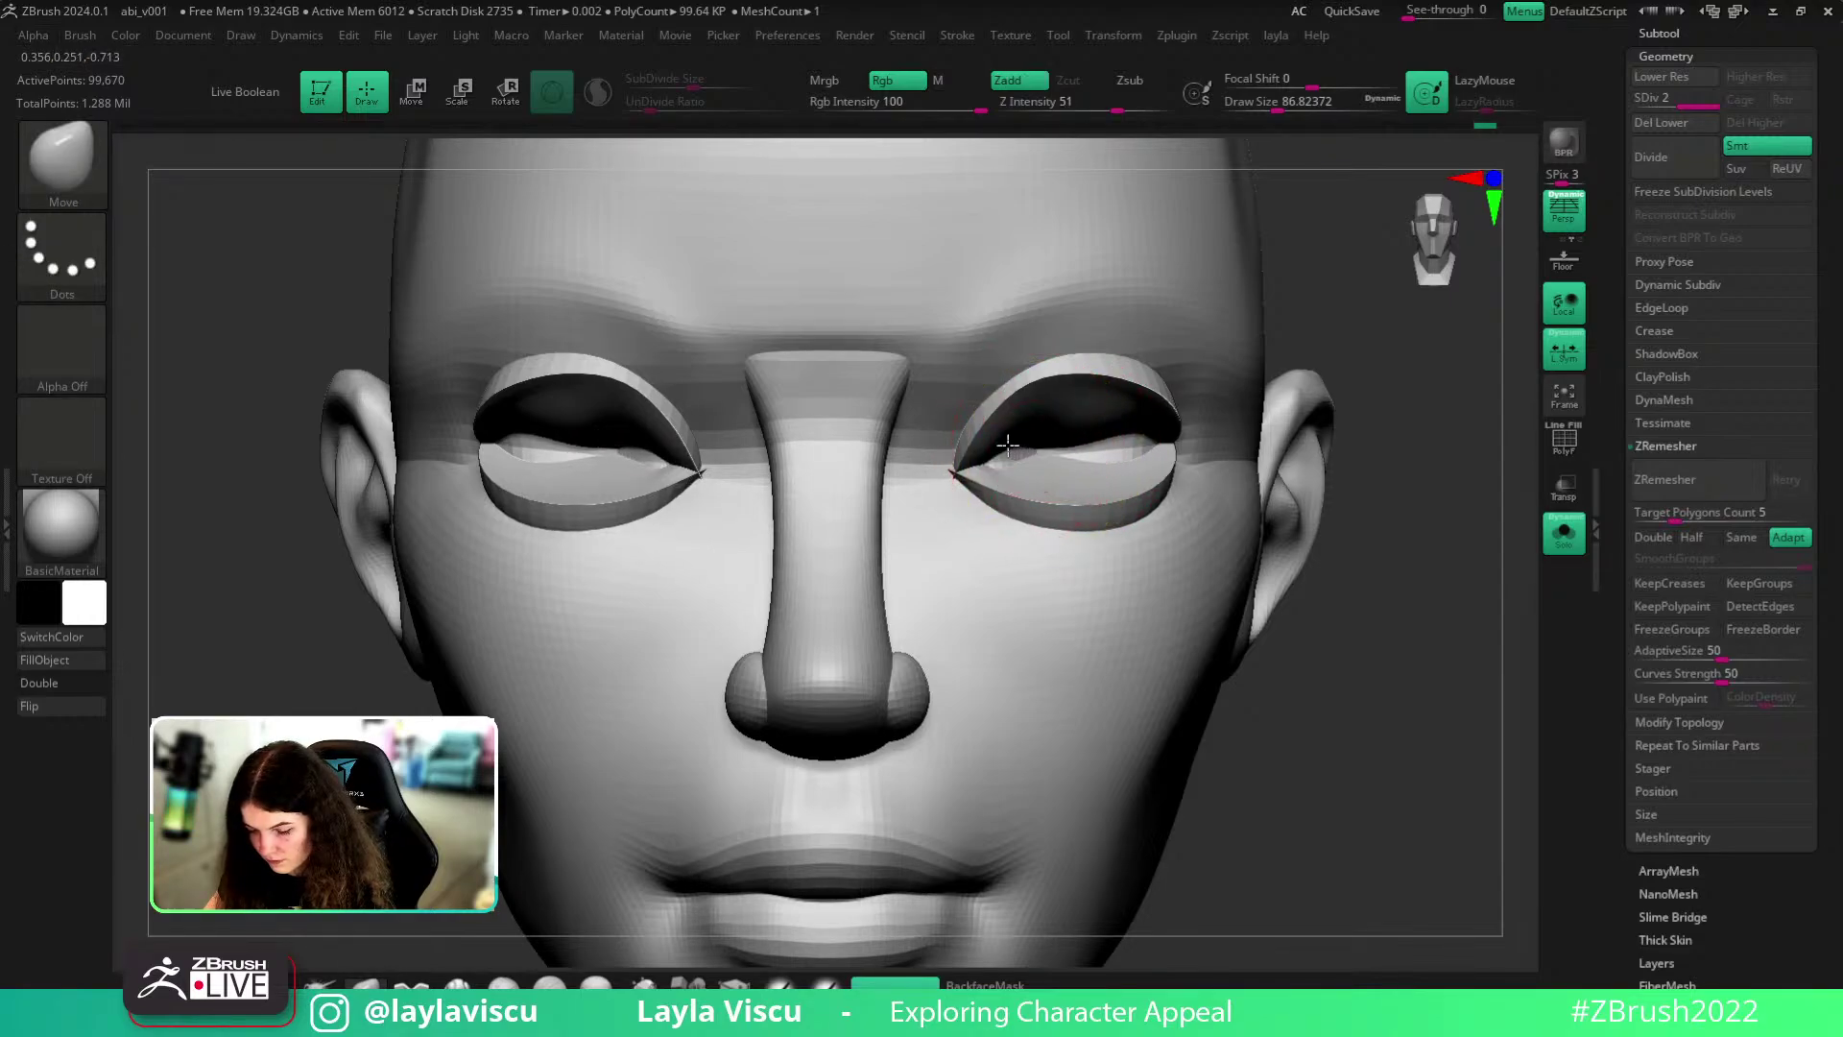
pyautogui.moveTo(1117, 447); pyautogui.dragTo(1087, 445)
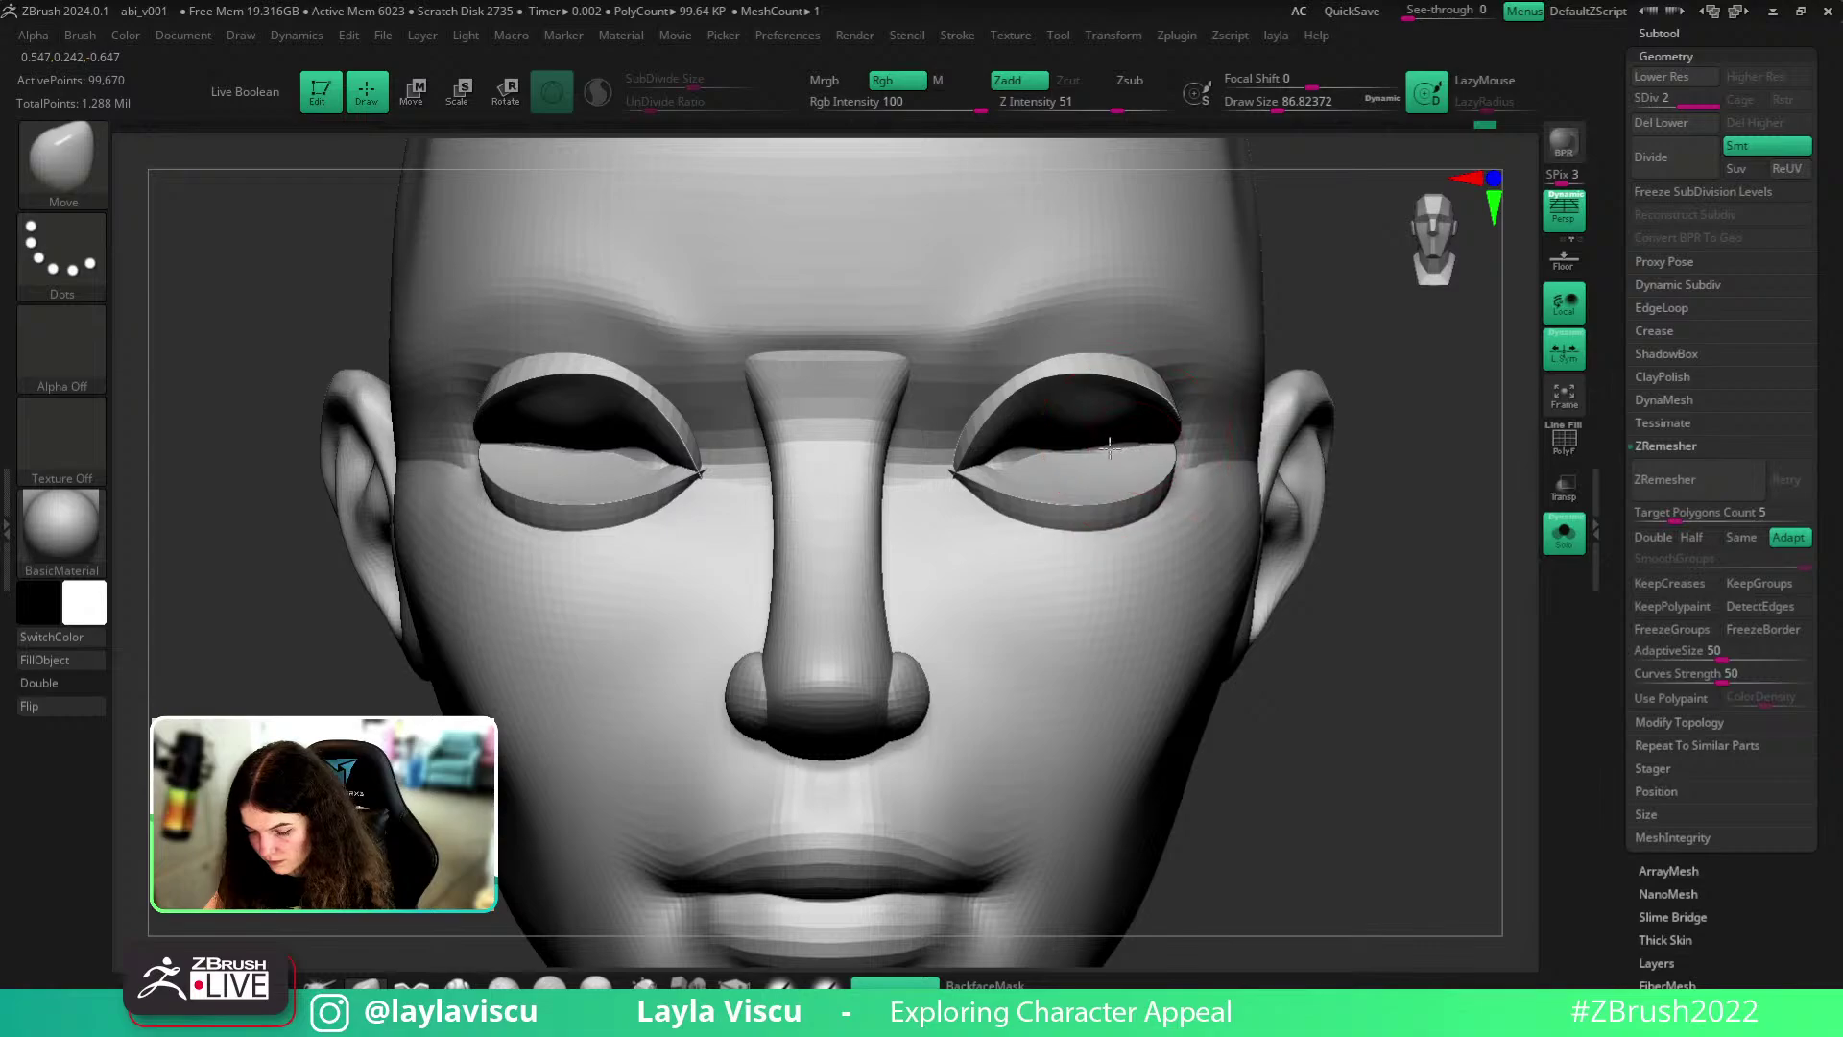
# - Show the polygroup colours and push the remaining face surface behind the lower eyelids at draw sizes of about 49 and 90
pyautogui.hotkey('shift', 'f')
pyautogui.keyDown('ctrl'); pyautogui.moveTo(1035, 452); pyautogui.dragTo(1077, 533, button='right'); pyautogui.keyUp('ctrl')
pyautogui.click(1551, 428)
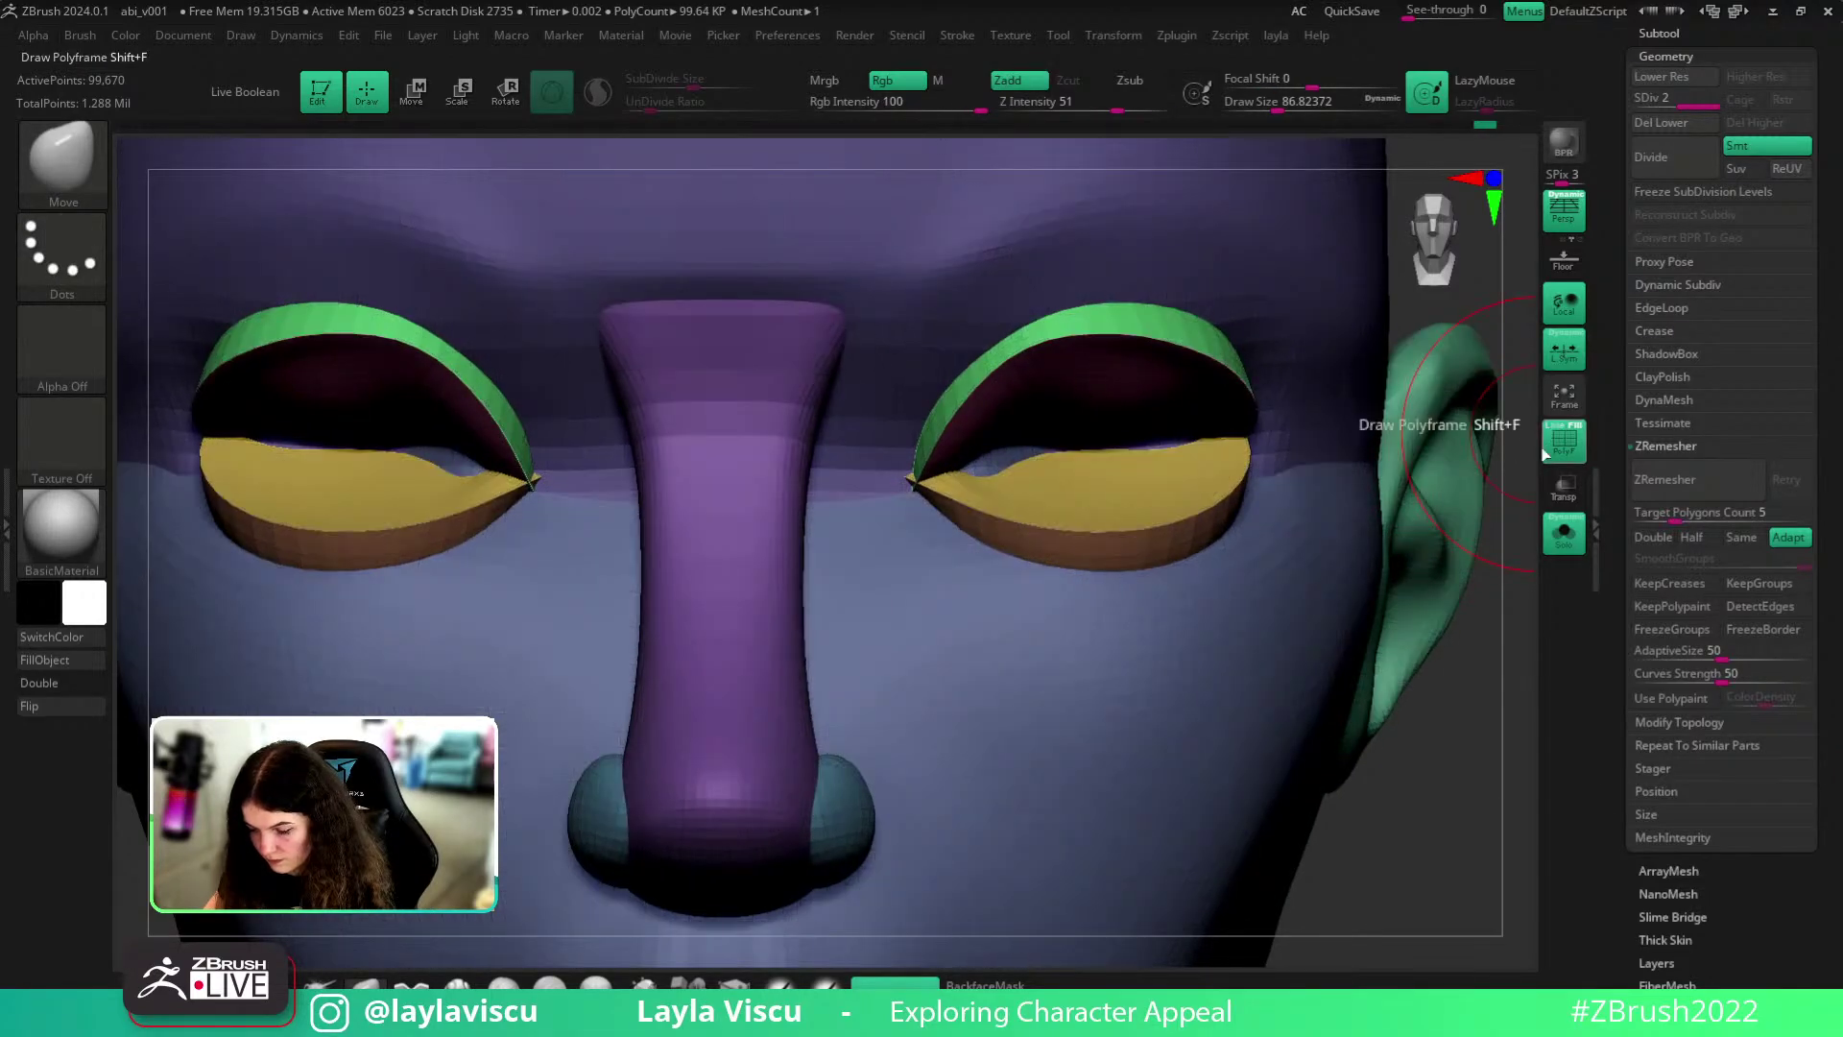
pyautogui.moveTo(1423, 680); pyautogui.dragTo(1403, 676, button='right')
pyautogui.press('[')
pyautogui.press('[')
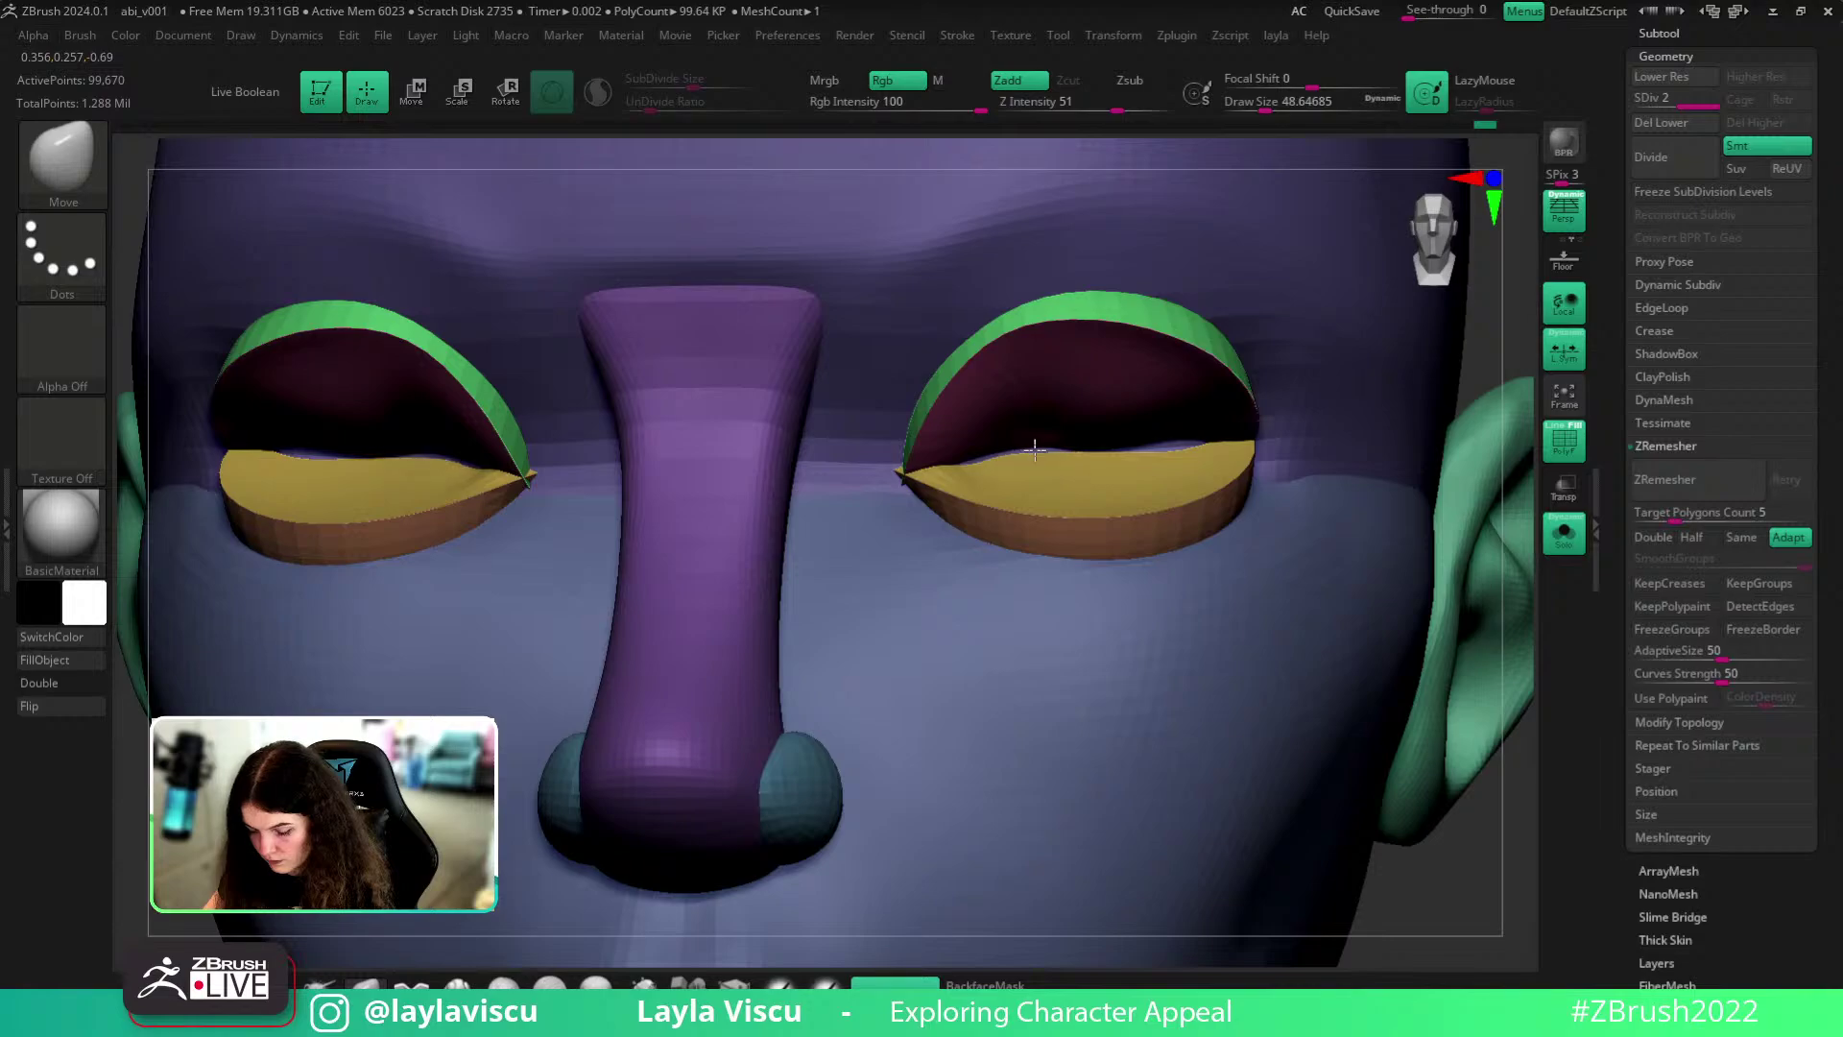
pyautogui.press(']')
pyautogui.press(']')
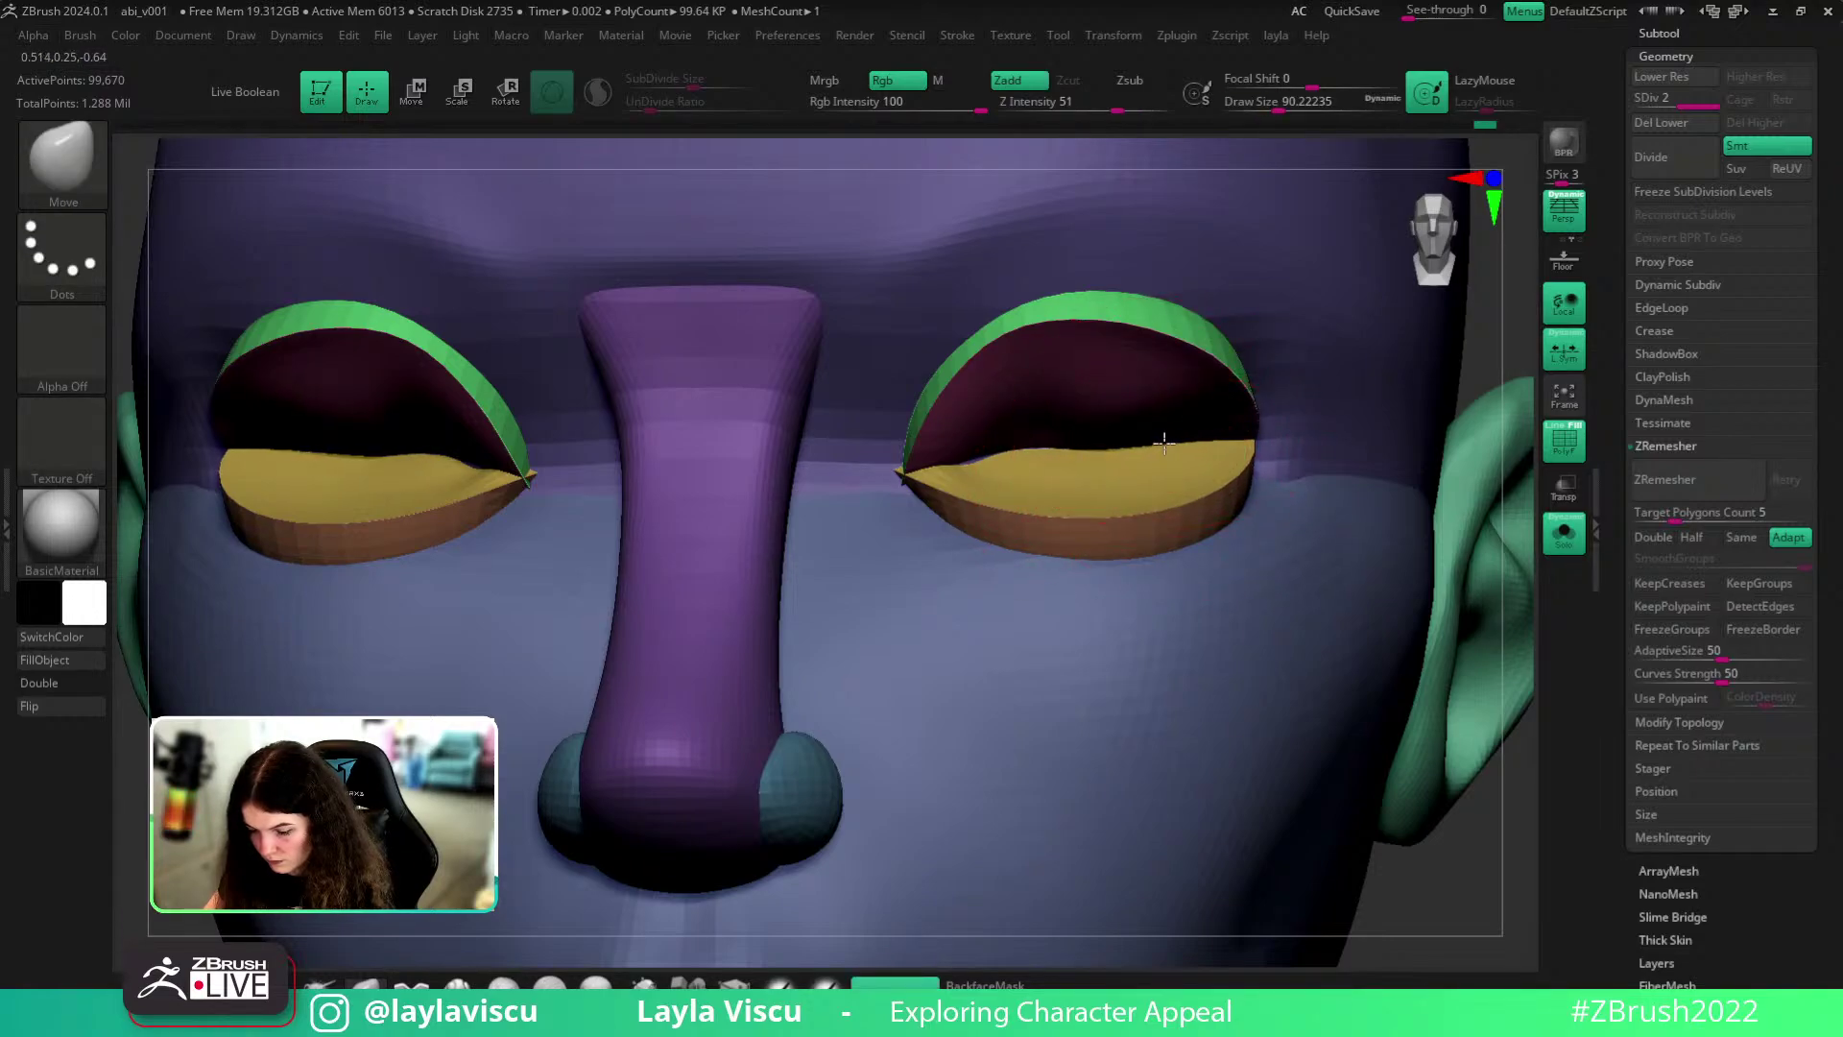
# - Switch the material to SkinShade4, set the draw size to about 51 and isolate the maroon polygroup inside the eye openings
pyautogui.press('m')
pyautogui.click(1204, 503)
pyautogui.press('[')
pyautogui.press('[')
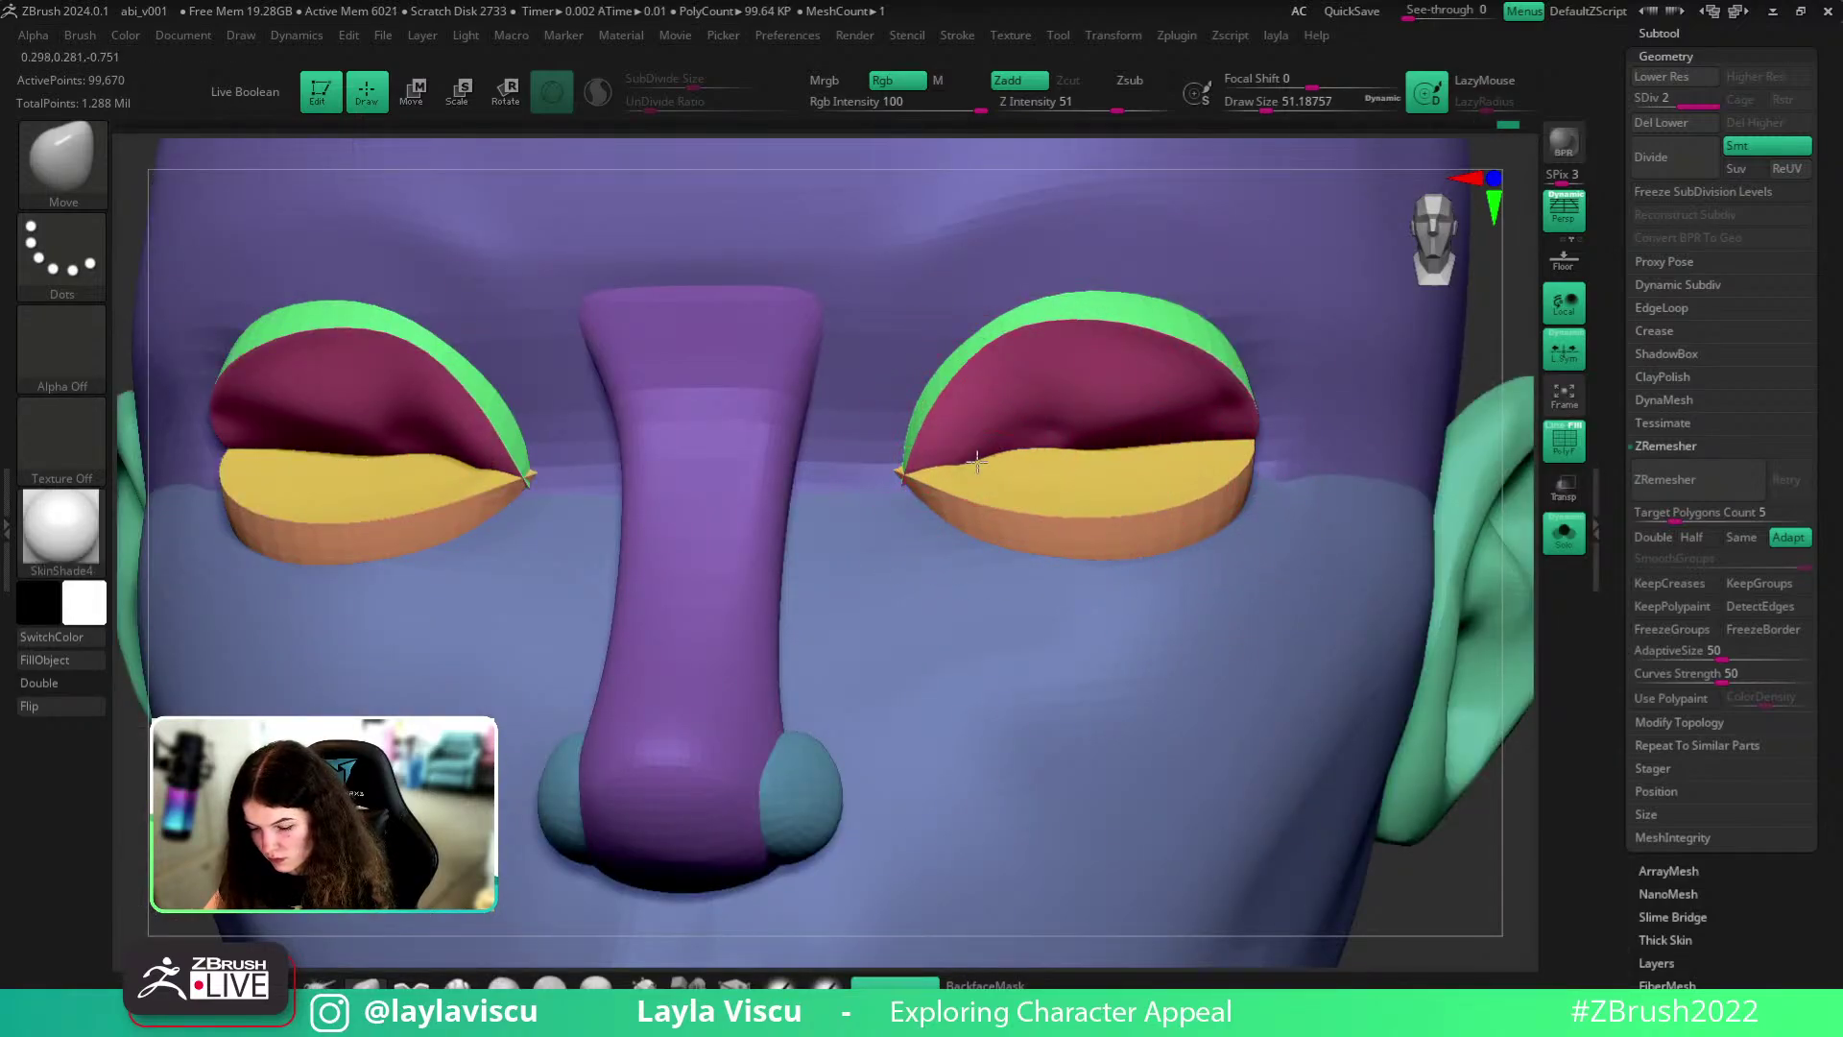
pyautogui.keyDown('ctrl'); pyautogui.keyDown('shift'); pyautogui.click(1103, 416); pyautogui.keyUp('shift'); pyautogui.keyUp('ctrl')
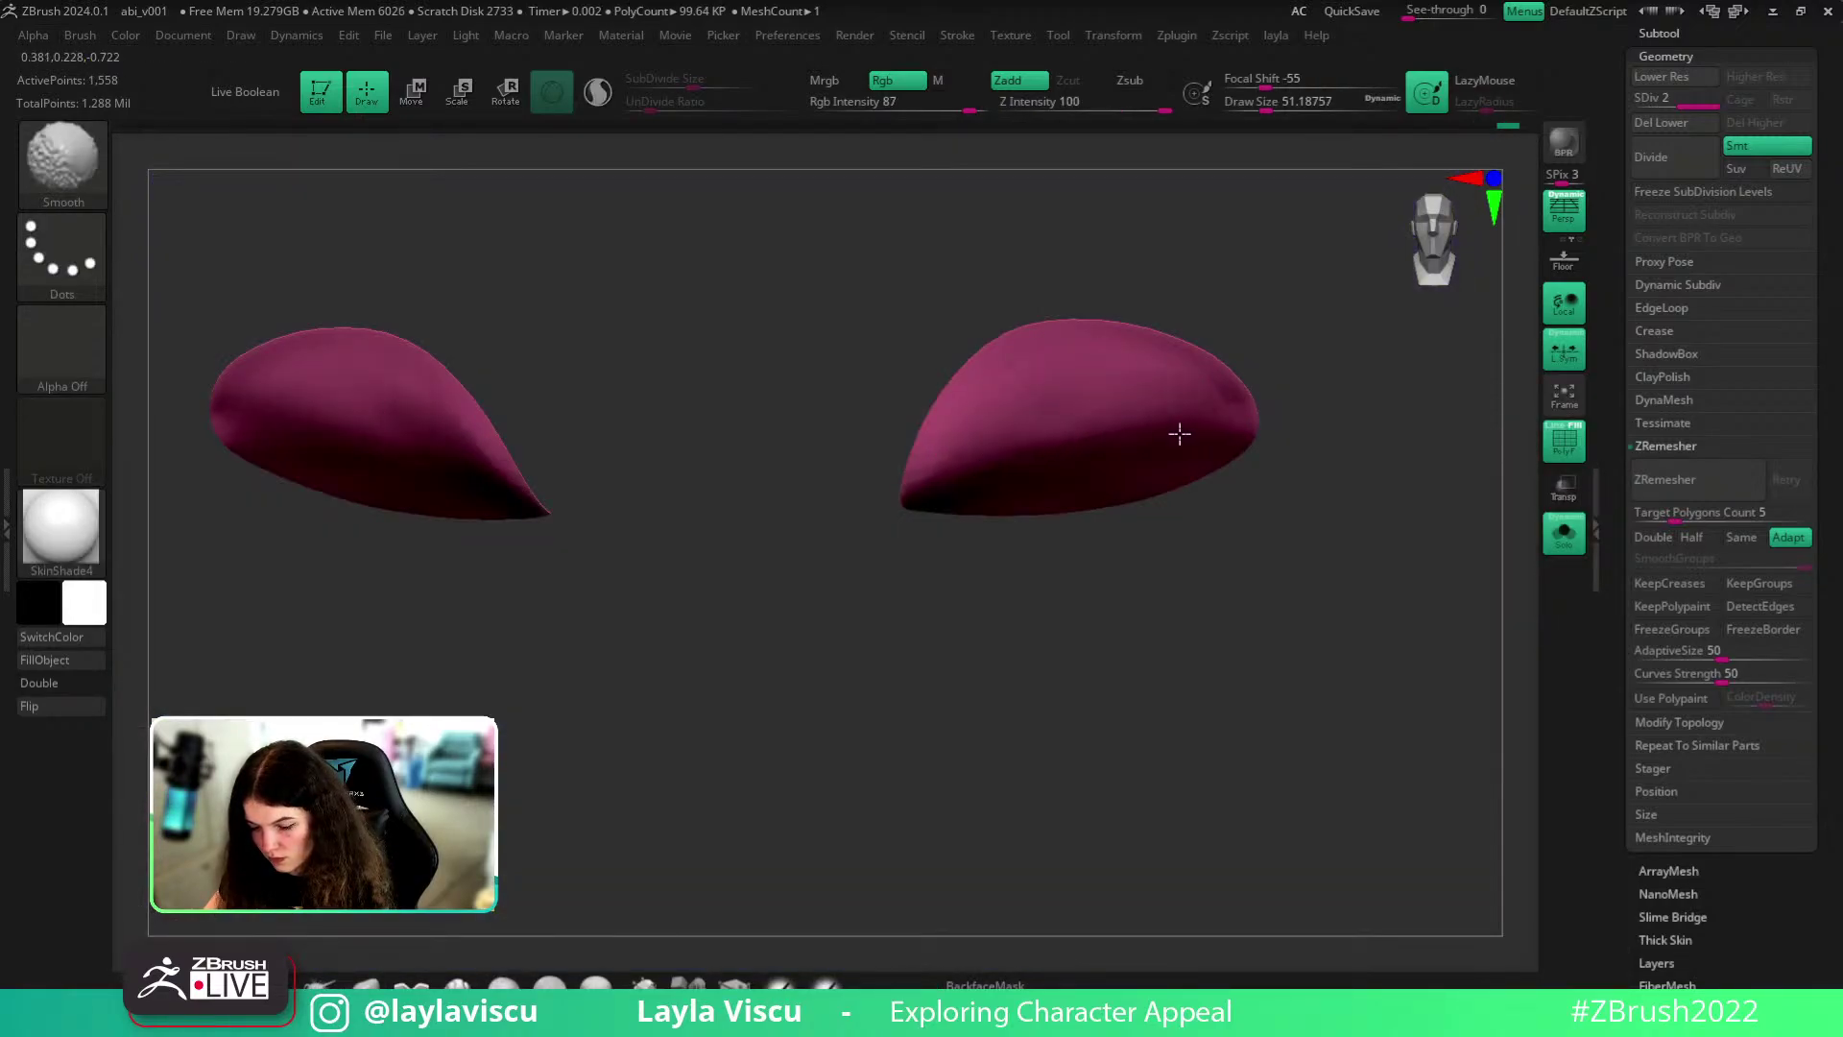
# - Unhide the rest of the head mesh and set the Move brush's draw size to about 77 for the eye area
pyautogui.keyDown('ctrl'); pyautogui.keyDown('shift'); pyautogui.click(1267, 563); pyautogui.keyUp('shift'); pyautogui.keyUp('ctrl')
pyautogui.keyDown('ctrl'); pyautogui.moveTo(1221, 576); pyautogui.dragTo(1125, 629, button='right'); pyautogui.keyUp('ctrl')
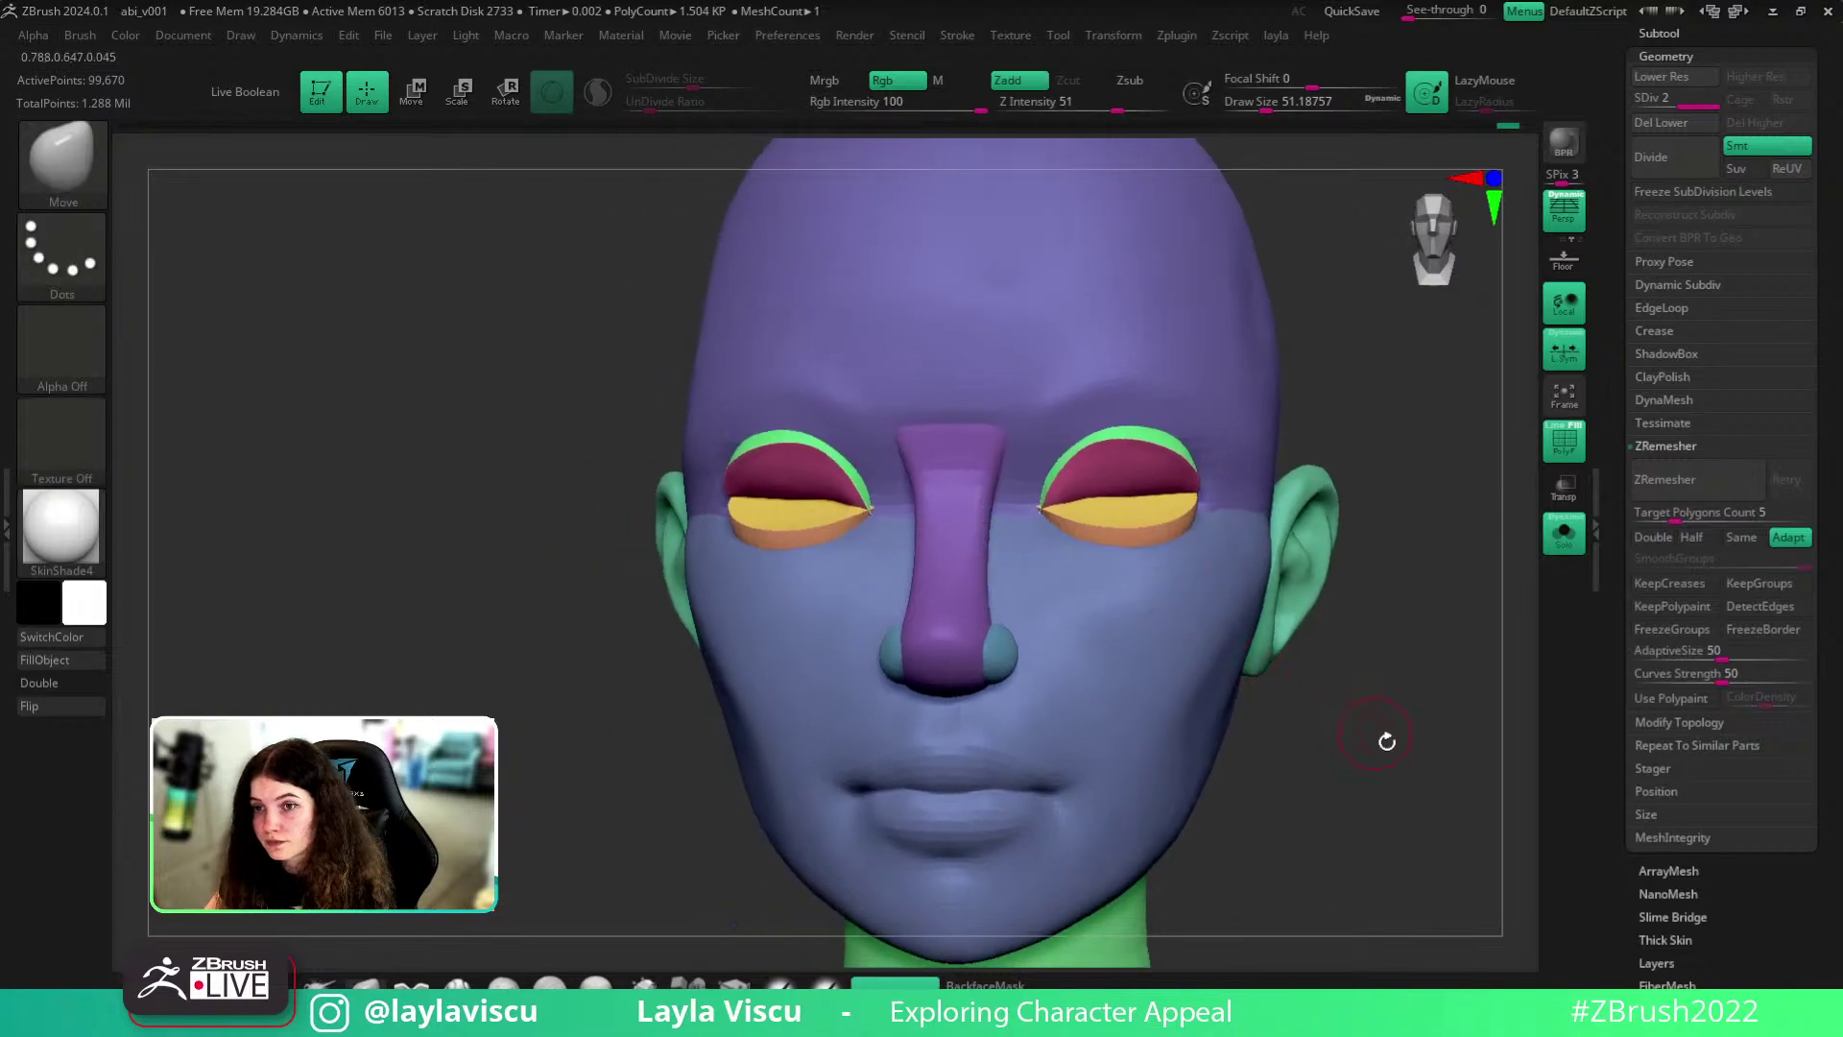
pyautogui.moveTo(1383, 740); pyautogui.dragTo(1351, 729)
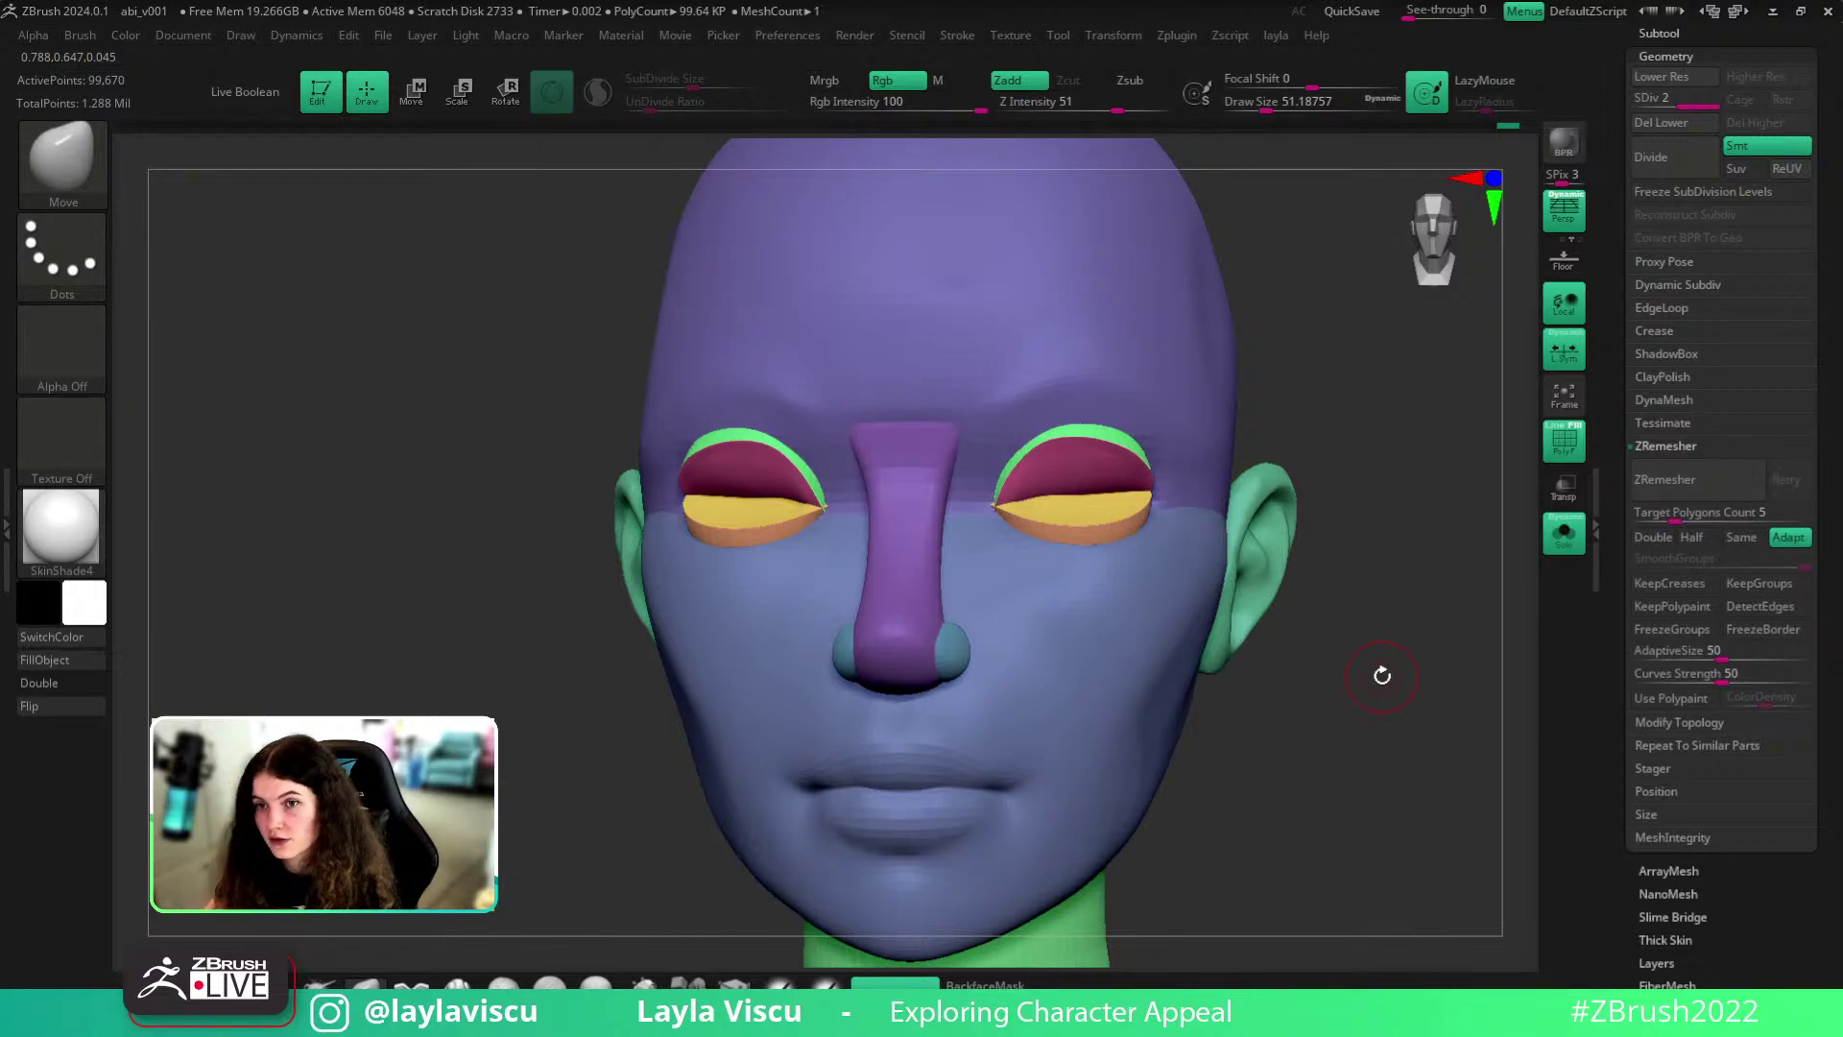
pyautogui.keyDown('ctrl'); pyautogui.moveTo(1096, 466); pyautogui.dragTo(1042, 528, button='right'); pyautogui.keyUp('ctrl')
pyautogui.press('s')
pyautogui.moveTo(1019, 508); pyautogui.dragTo(1029, 507)
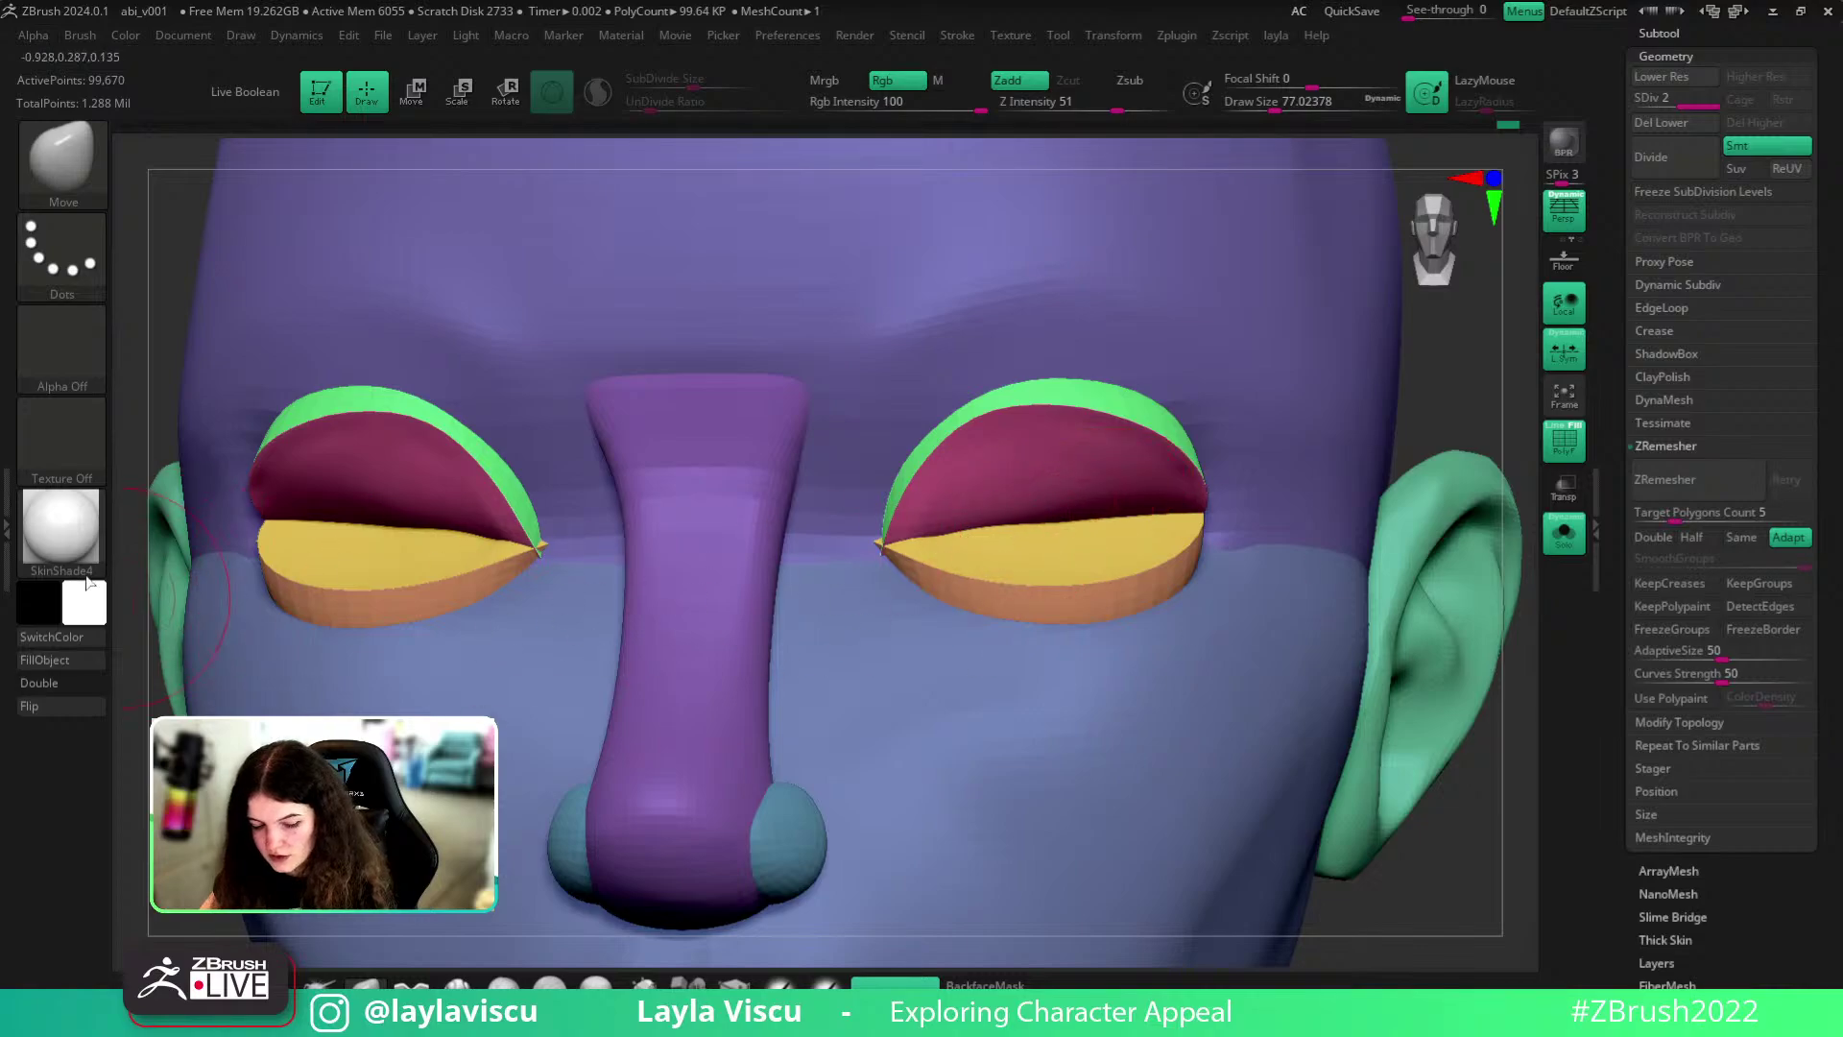
# - Clean up the overlapping surface at the inner eye corners with the Move brush at draw sizes of about 90 and 44
pyautogui.click(54, 519)
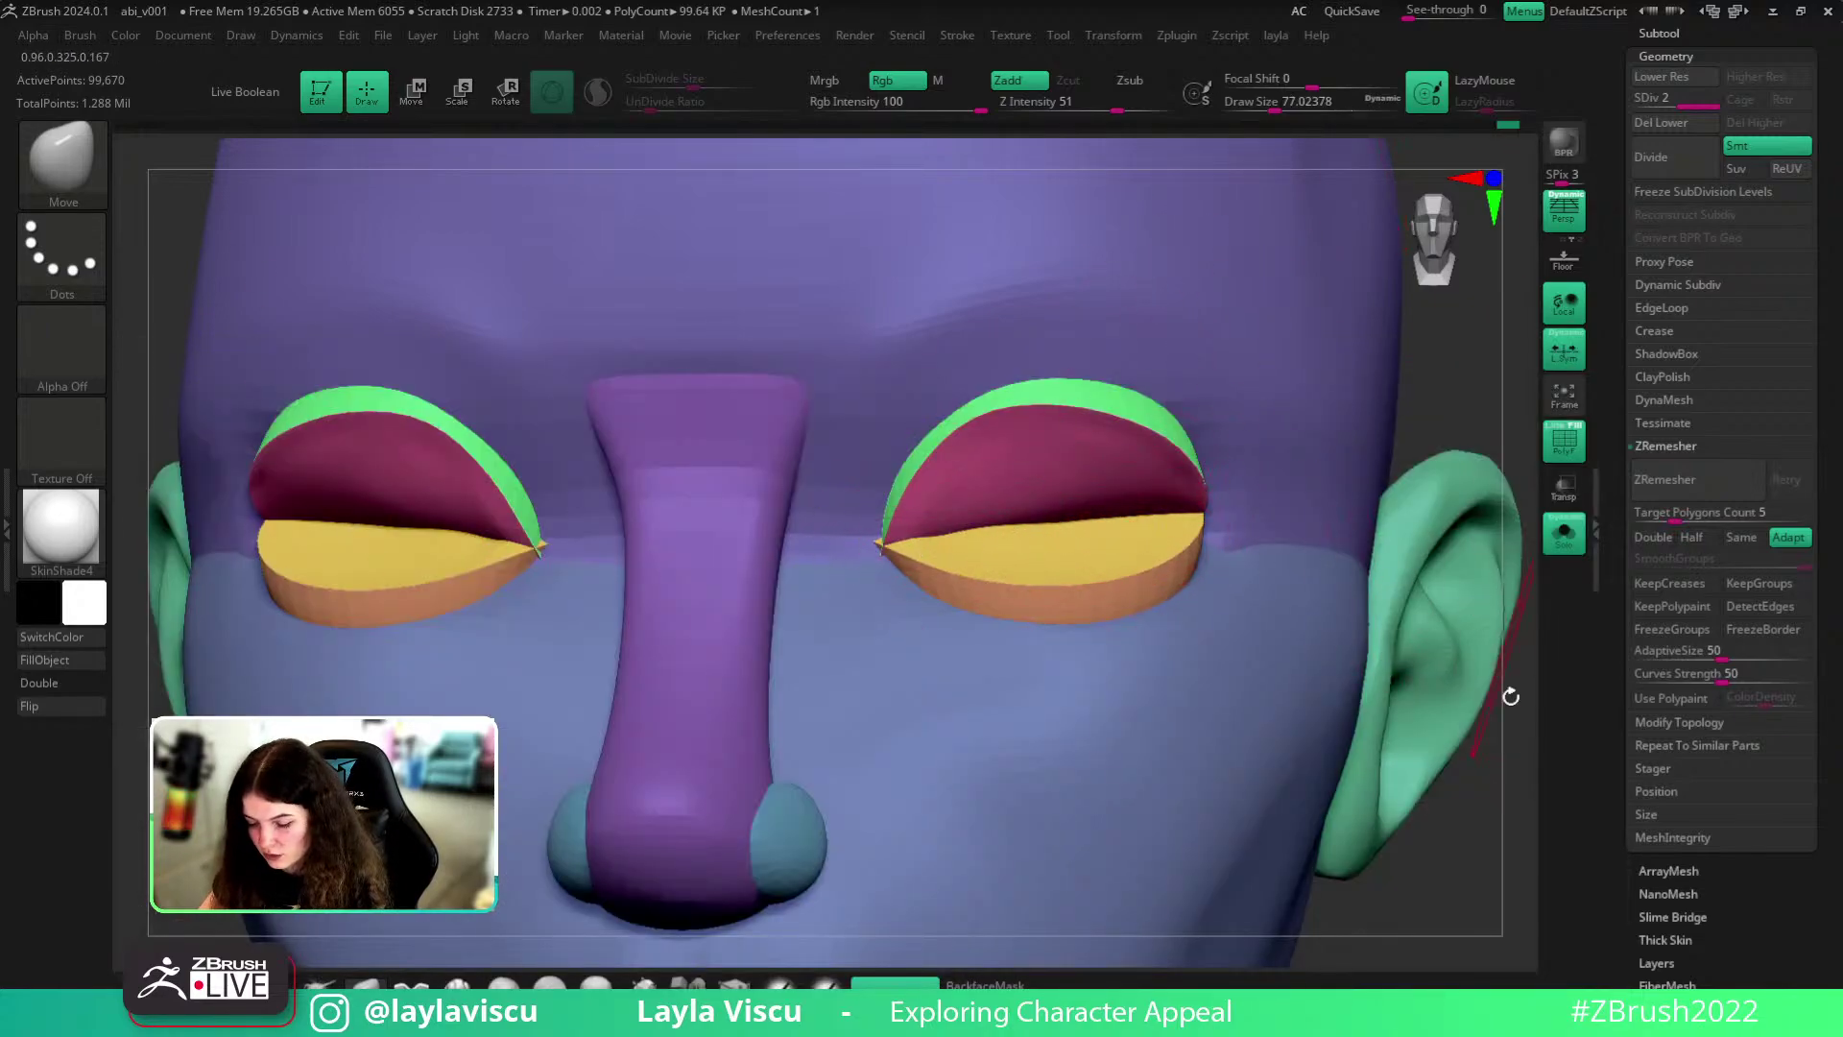
pyautogui.moveTo(1524, 854); pyautogui.dragTo(1194, 747)
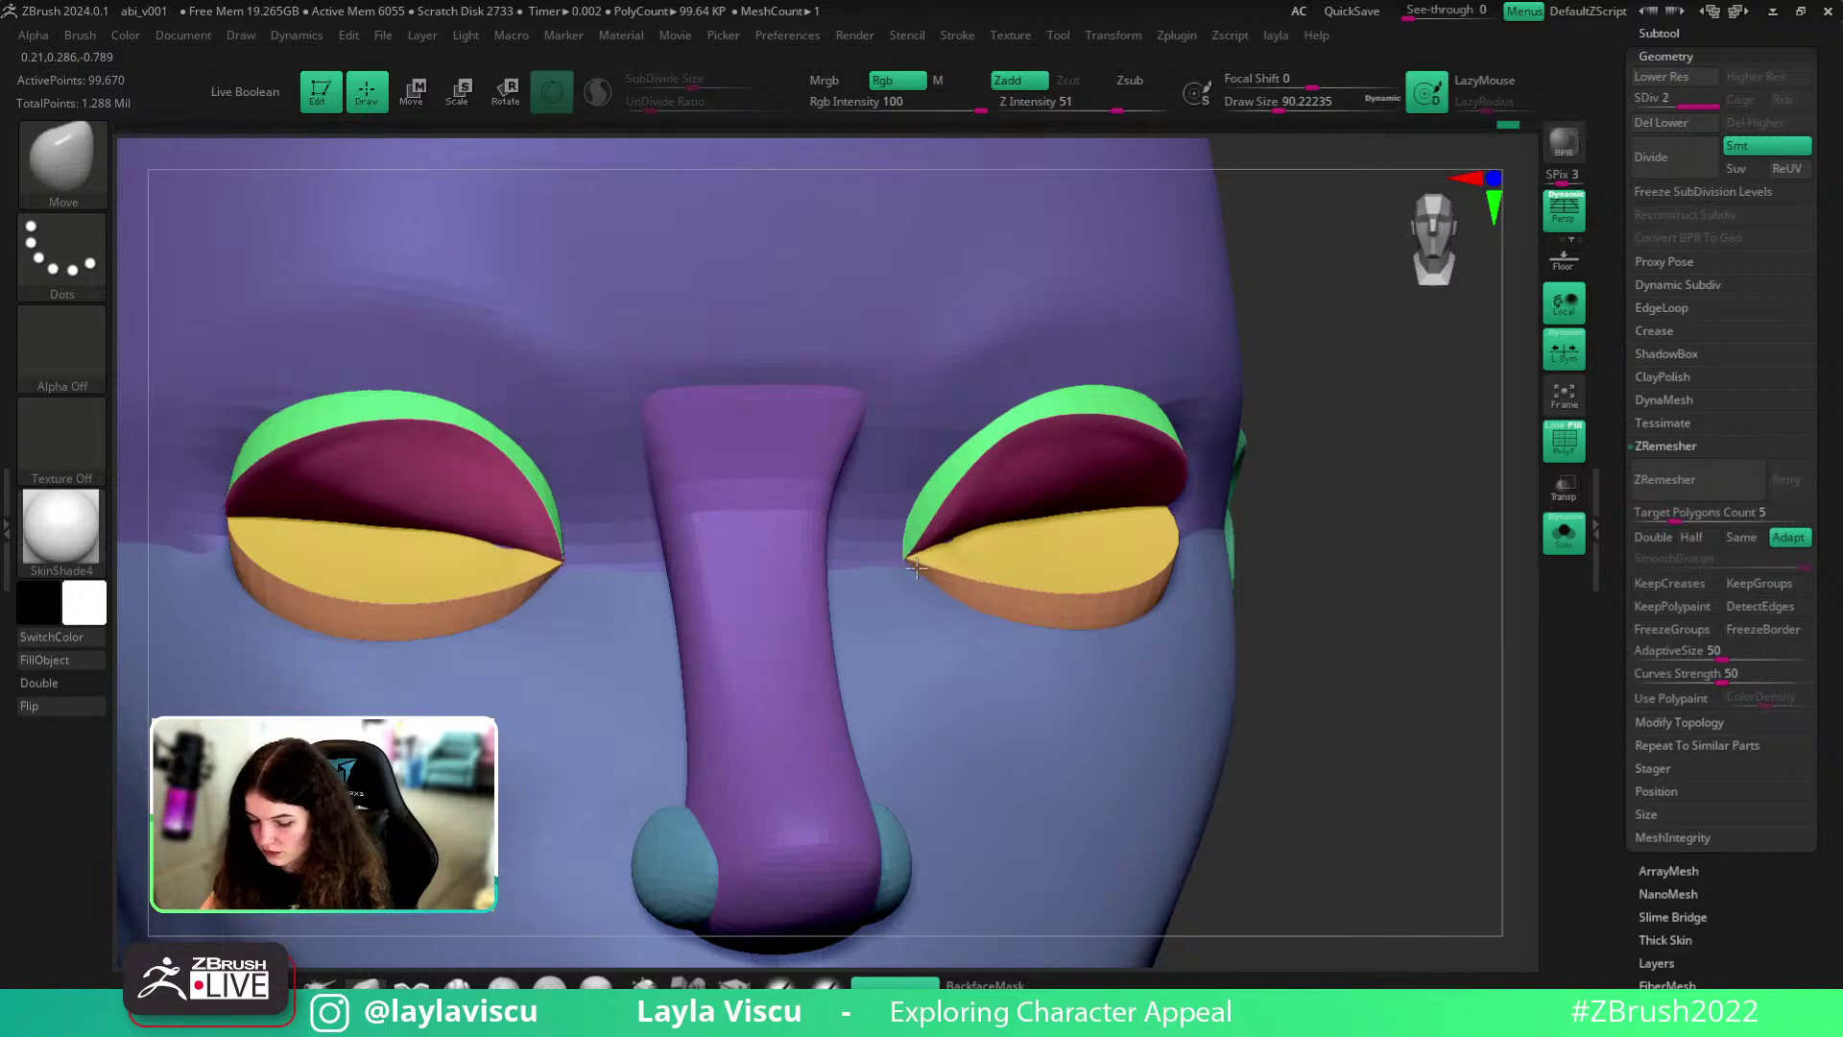
pyautogui.moveTo(1331, 710); pyautogui.dragTo(950, 545)
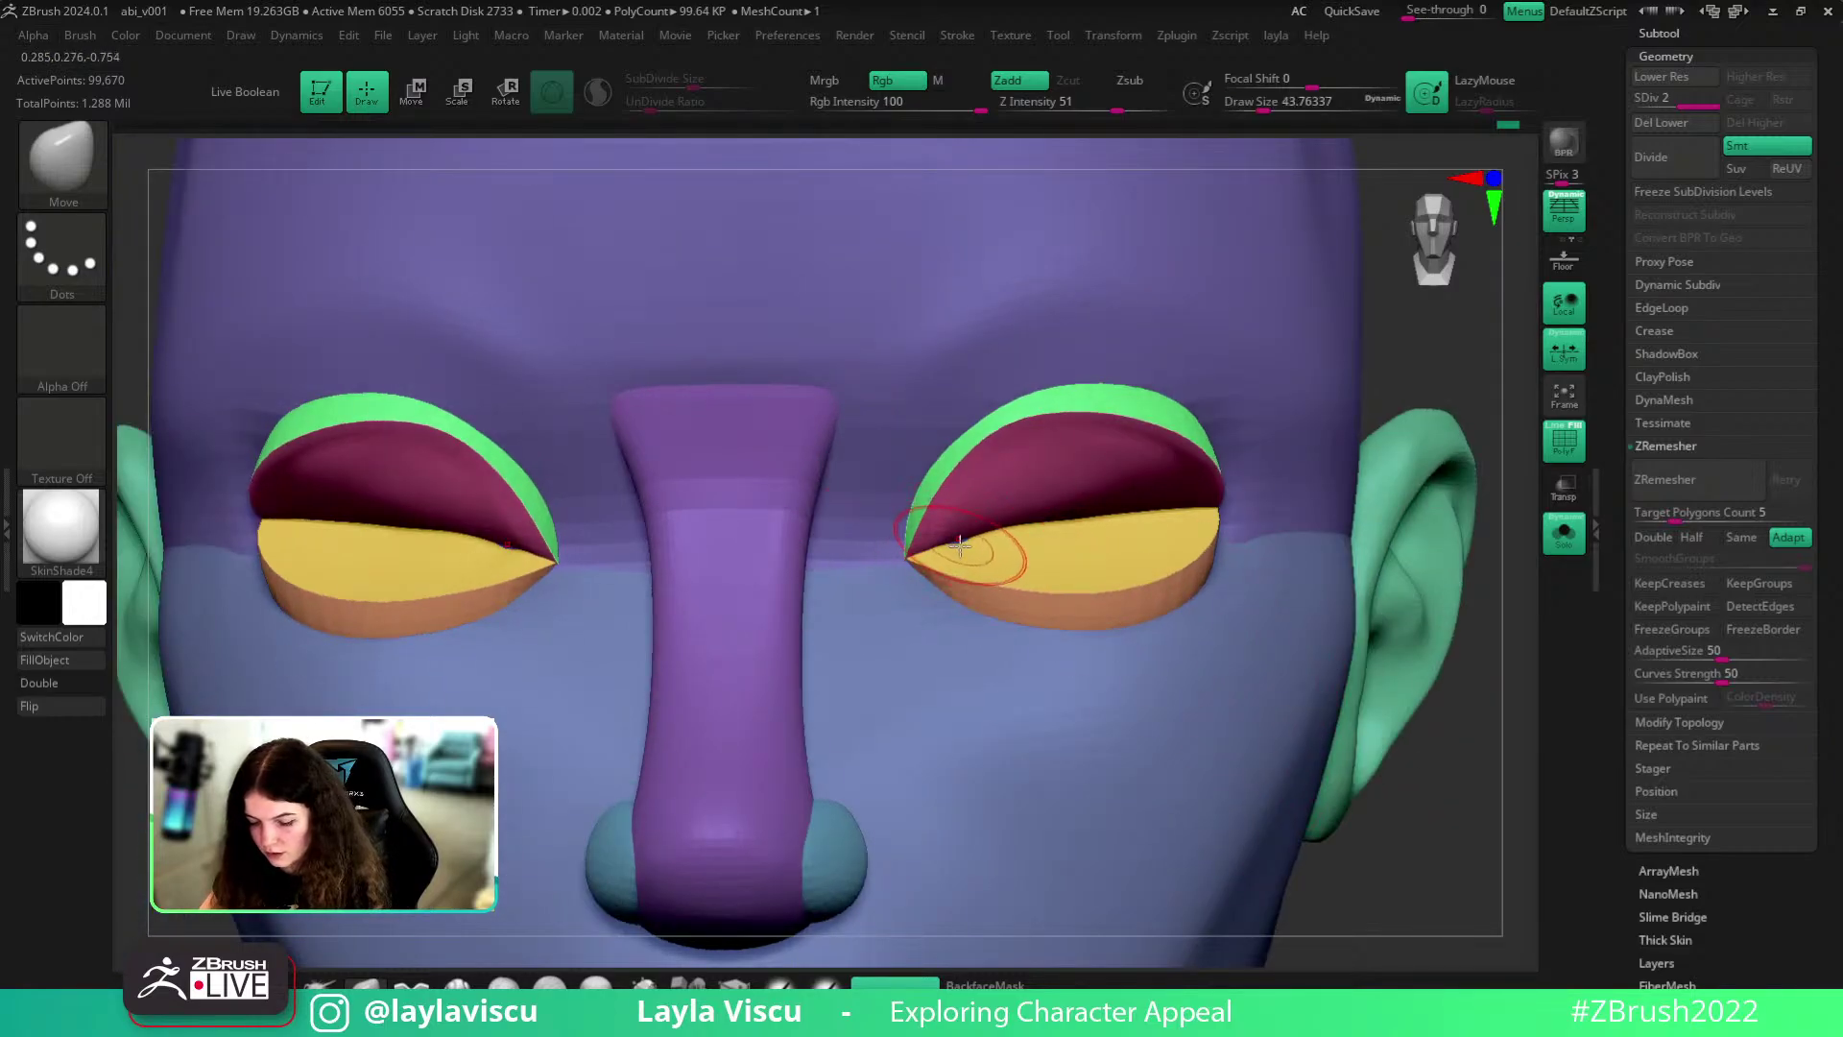
pyautogui.keyDown('ctrl'); pyautogui.moveTo(1028, 563); pyautogui.dragTo(1065, 480, button='right'); pyautogui.keyUp('ctrl')
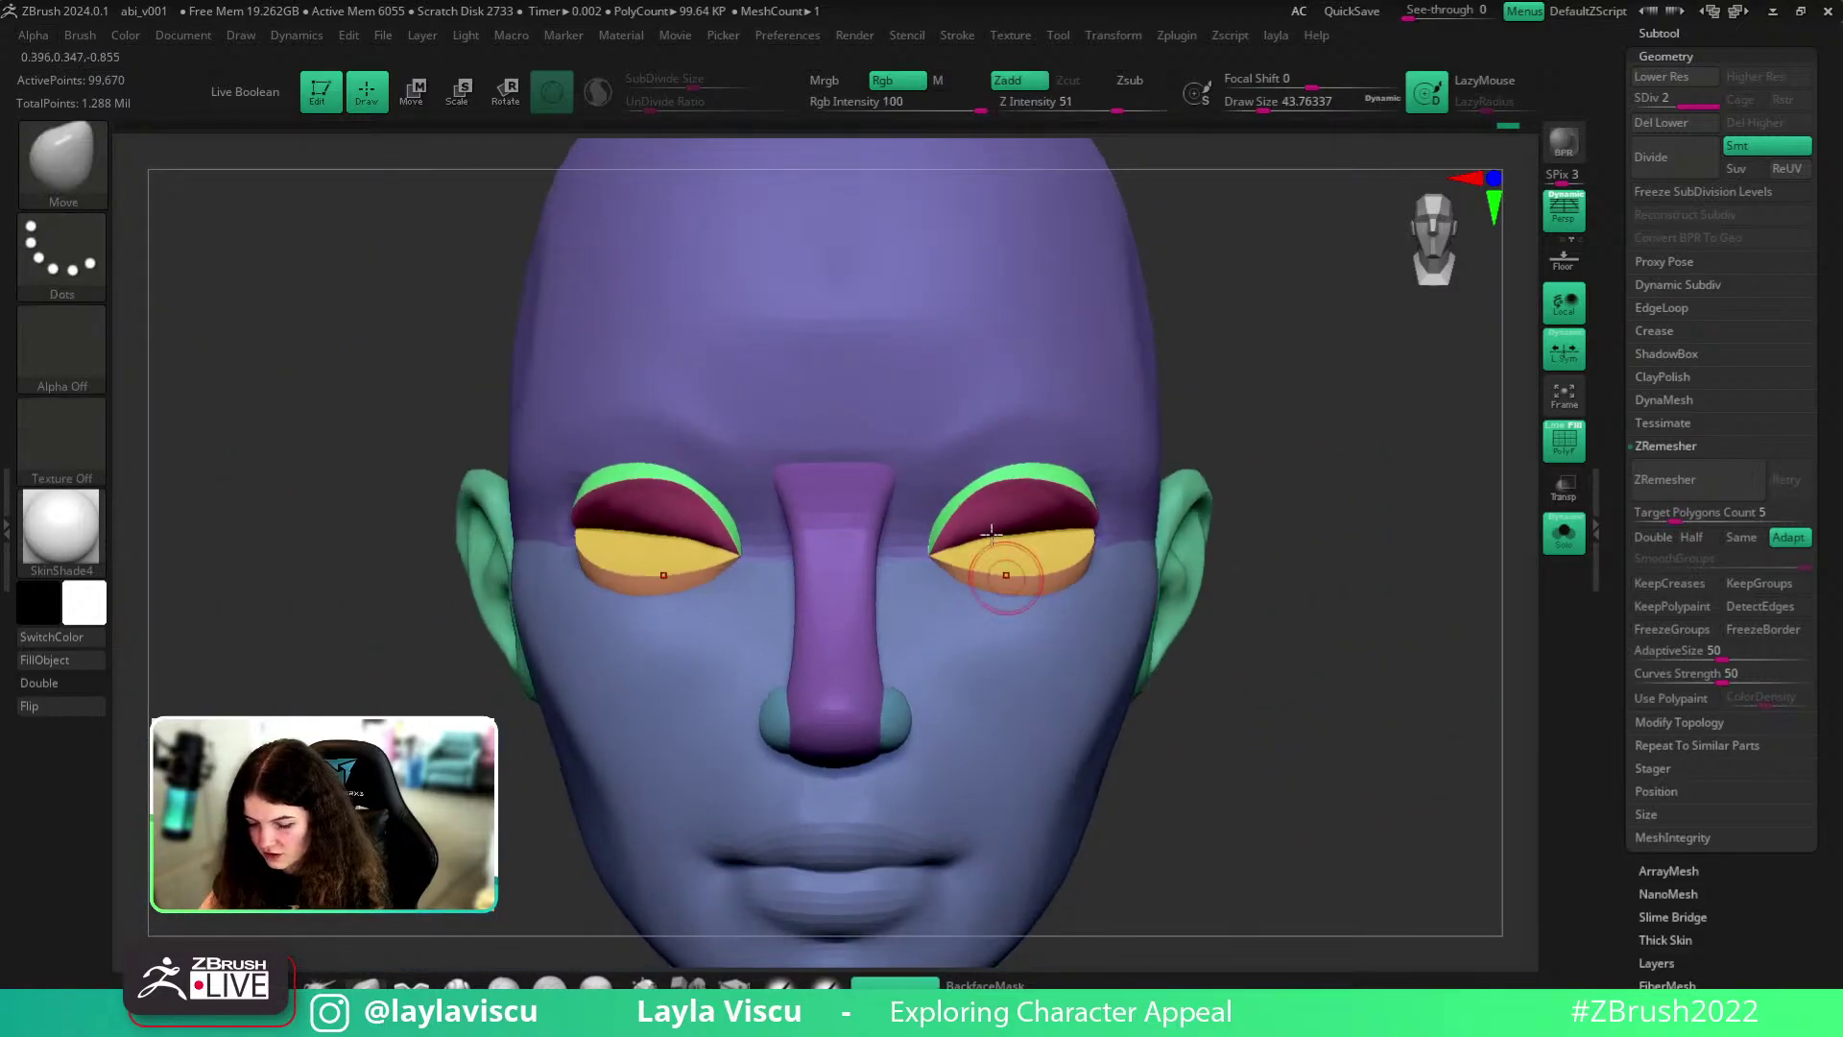
pyautogui.keyDown('ctrl'); pyautogui.moveTo(1121, 597); pyautogui.dragTo(994, 576, button='right'); pyautogui.keyUp('ctrl')
pyautogui.moveTo(994, 574); pyautogui.dragTo(978, 559)
pyautogui.keyDown('ctrl'); pyautogui.moveTo(978, 558); pyautogui.dragTo(806, 514, button='right'); pyautogui.keyUp('ctrl')
pyautogui.keyDown('ctrl'); pyautogui.moveTo(1312, 716); pyautogui.dragTo(1219, 634, button='right'); pyautogui.keyUp('ctrl')
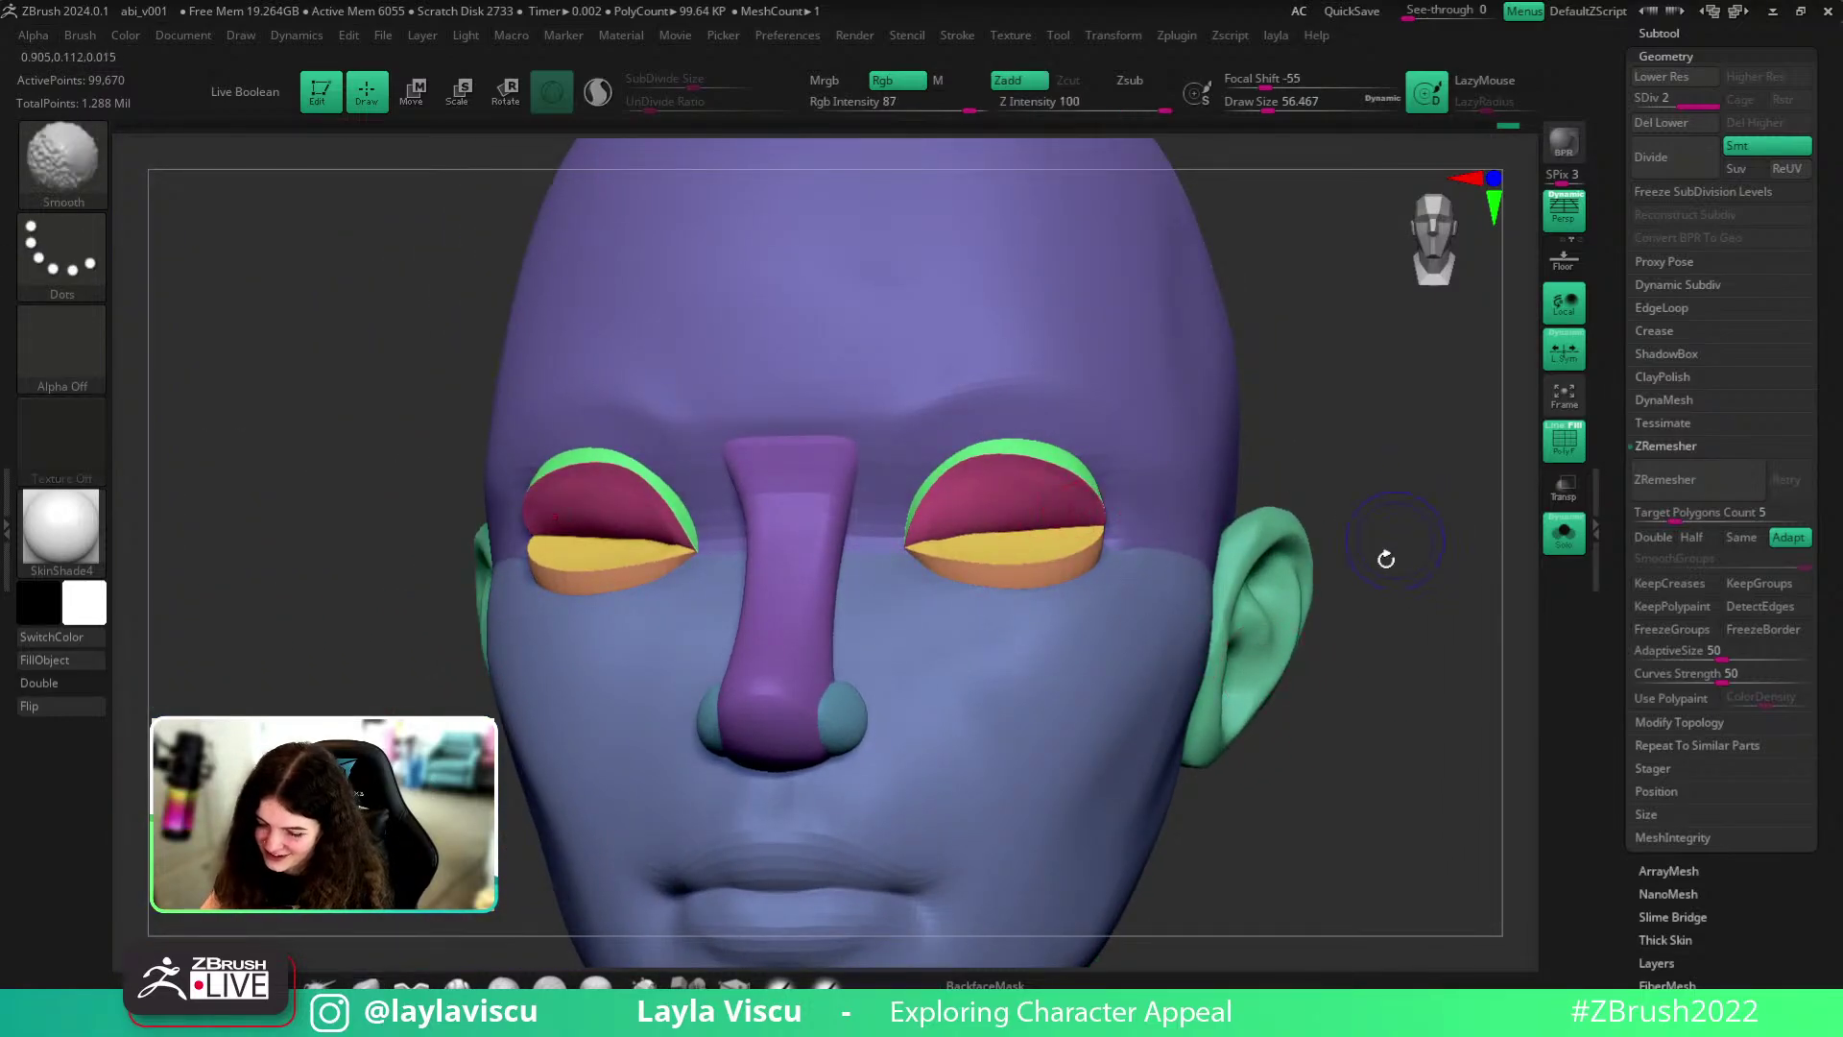
# - Hide the polygroup colours, show all subtools again and switch the material to BasicMaterial
pyautogui.keyDown('shift'); pyautogui.moveTo(1390, 548); pyautogui.dragTo(1505, 600); pyautogui.keyUp('shift')
pyautogui.hotkey('shift', 'f')
pyautogui.click(1564, 535)
pyautogui.keyDown('ctrl'); pyautogui.moveTo(1290, 521); pyautogui.dragTo(1166, 451, button='right'); pyautogui.keyUp('ctrl')
pyautogui.moveTo(1460, 573); pyautogui.dragTo(1390, 544)
pyautogui.click(77, 551)
pyautogui.click(238, 608)
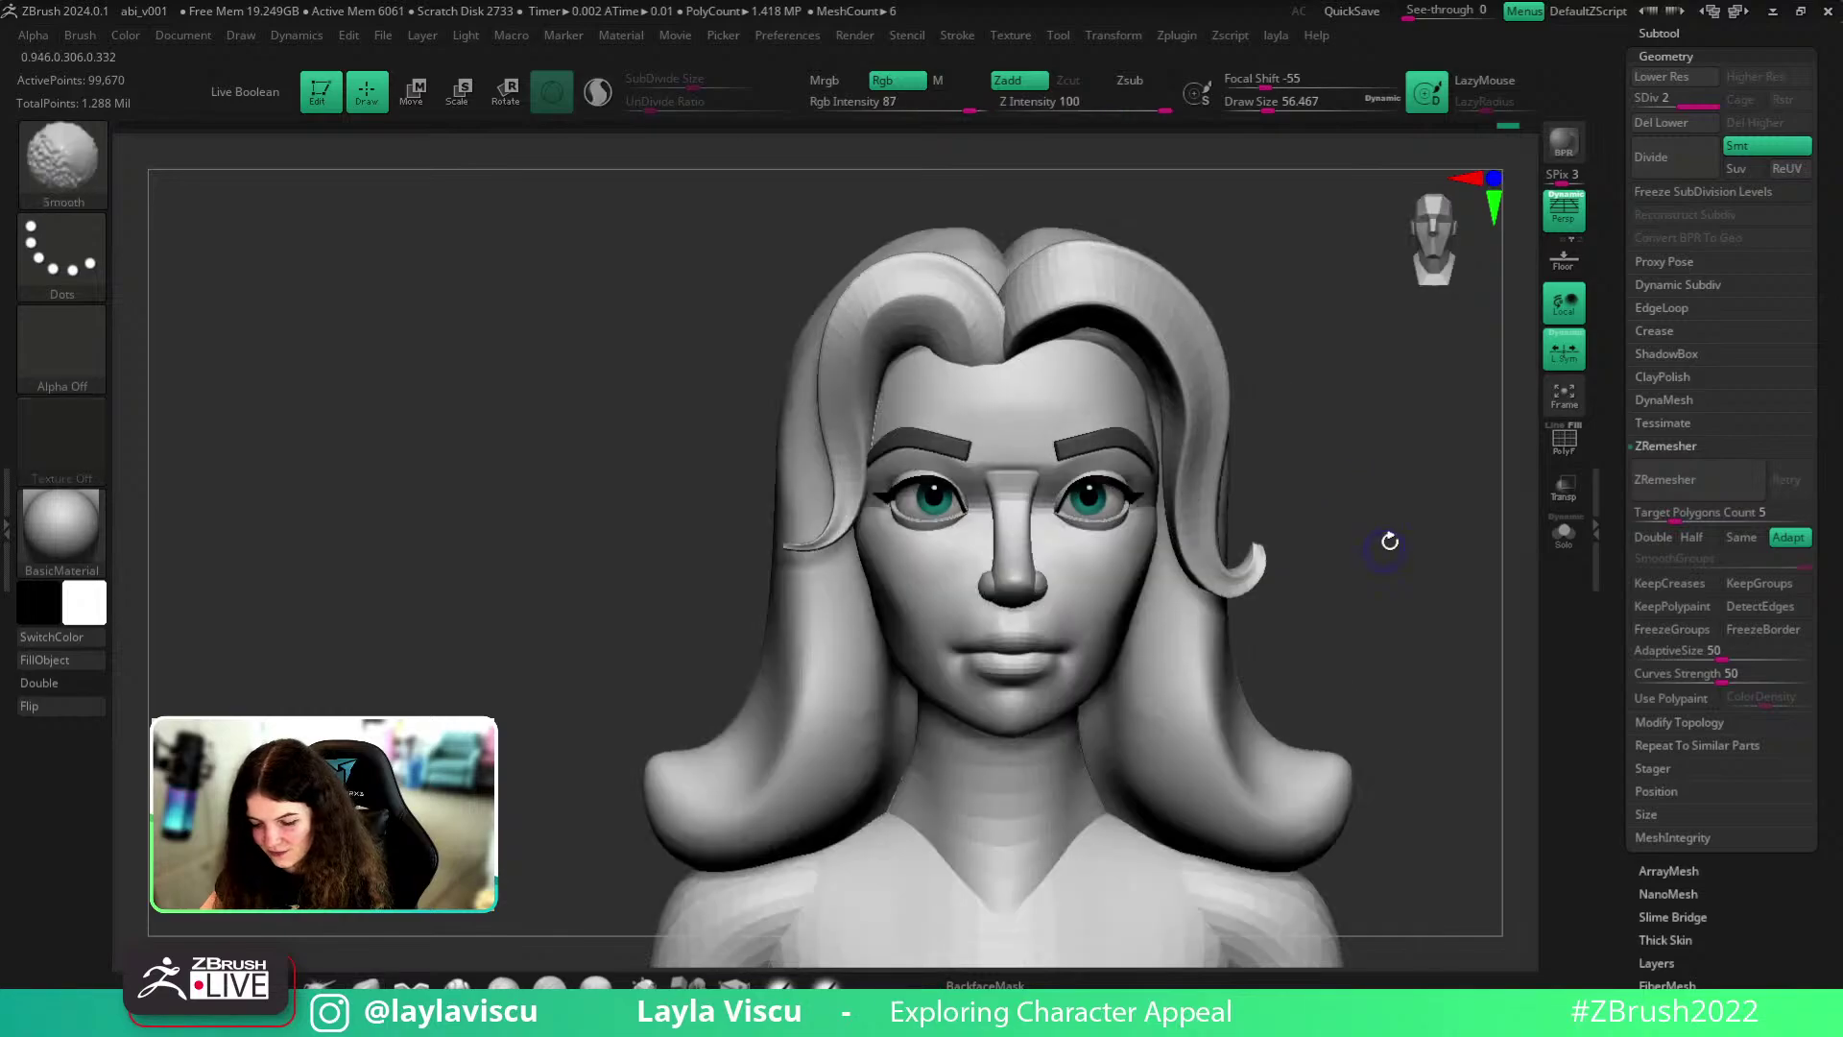
# - Select the eyeliner subtool and set the Move brush's draw size to about 54 around the inner eye corners
pyautogui.keyDown('ctrl'); pyautogui.moveTo(1156, 485); pyautogui.dragTo(1291, 585, button='right'); pyautogui.keyUp('ctrl')
pyautogui.moveTo(1436, 551); pyautogui.dragTo(1525, 552)
pyautogui.keyDown('alt'); pyautogui.click(1051, 496); pyautogui.keyUp('alt')
pyautogui.keyDown('ctrl'); pyautogui.moveTo(1051, 499); pyautogui.dragTo(1003, 576, button='right'); pyautogui.keyUp('ctrl')
pyautogui.press('s')
pyautogui.moveTo(998, 576); pyautogui.dragTo(1006, 575)
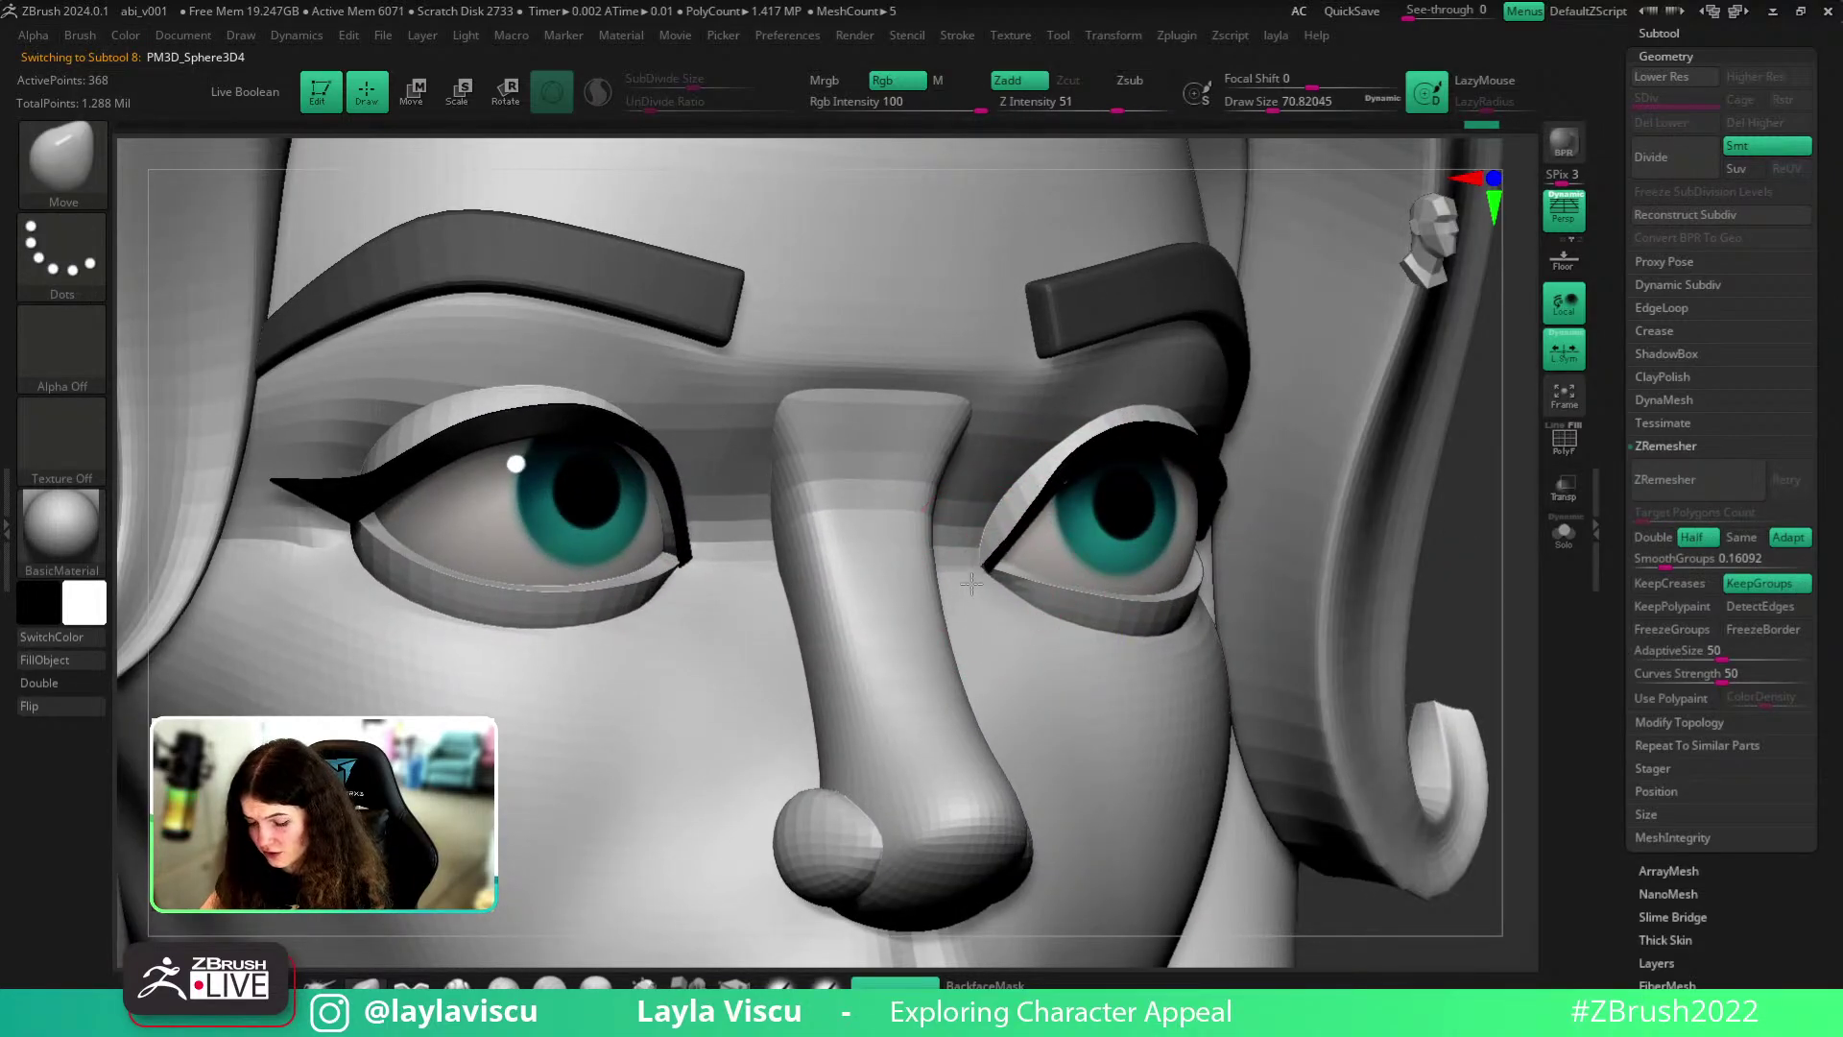
pyautogui.moveTo(971, 582); pyautogui.dragTo(1356, 454, button='right')
pyautogui.moveTo(1530, 519); pyautogui.dragTo(1140, 465, button='right')
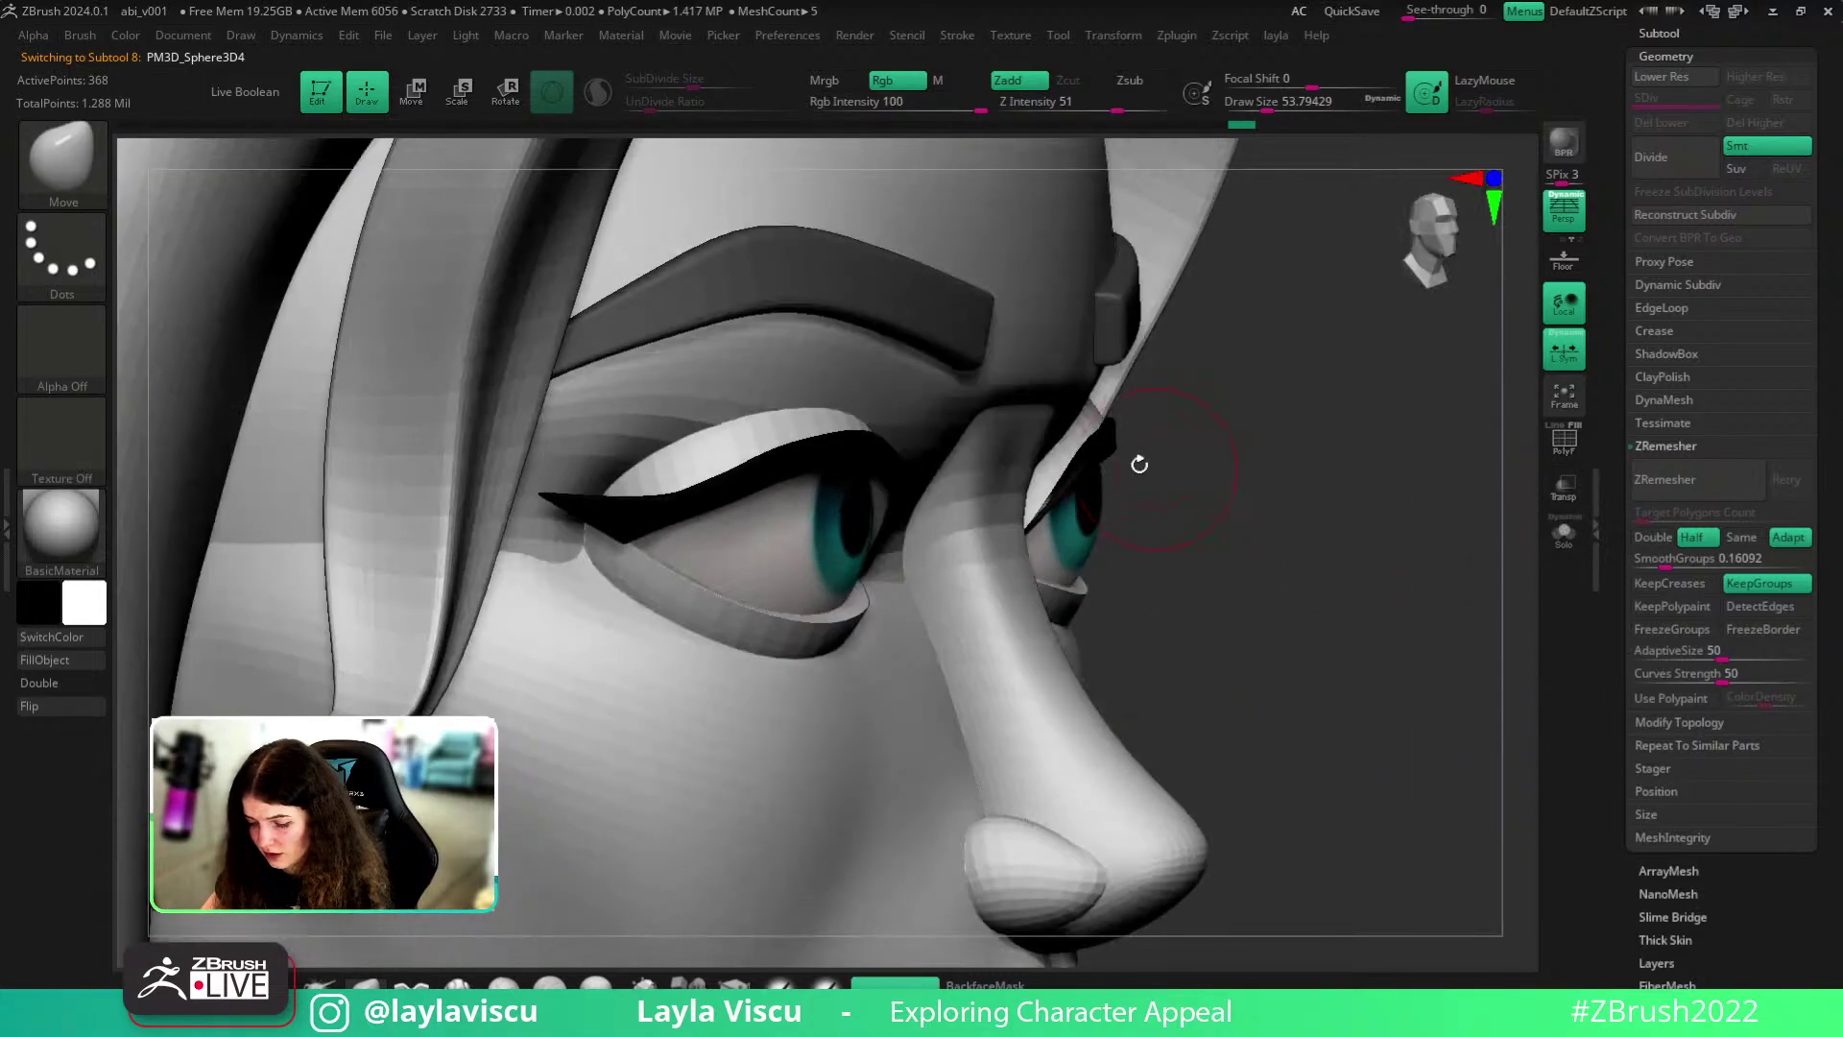
# - Isolate the head mesh without polygroup colours and compare its subdivision levels 1 and 2
pyautogui.keyDown('alt'); pyautogui.click(1072, 442); pyautogui.keyUp('alt')
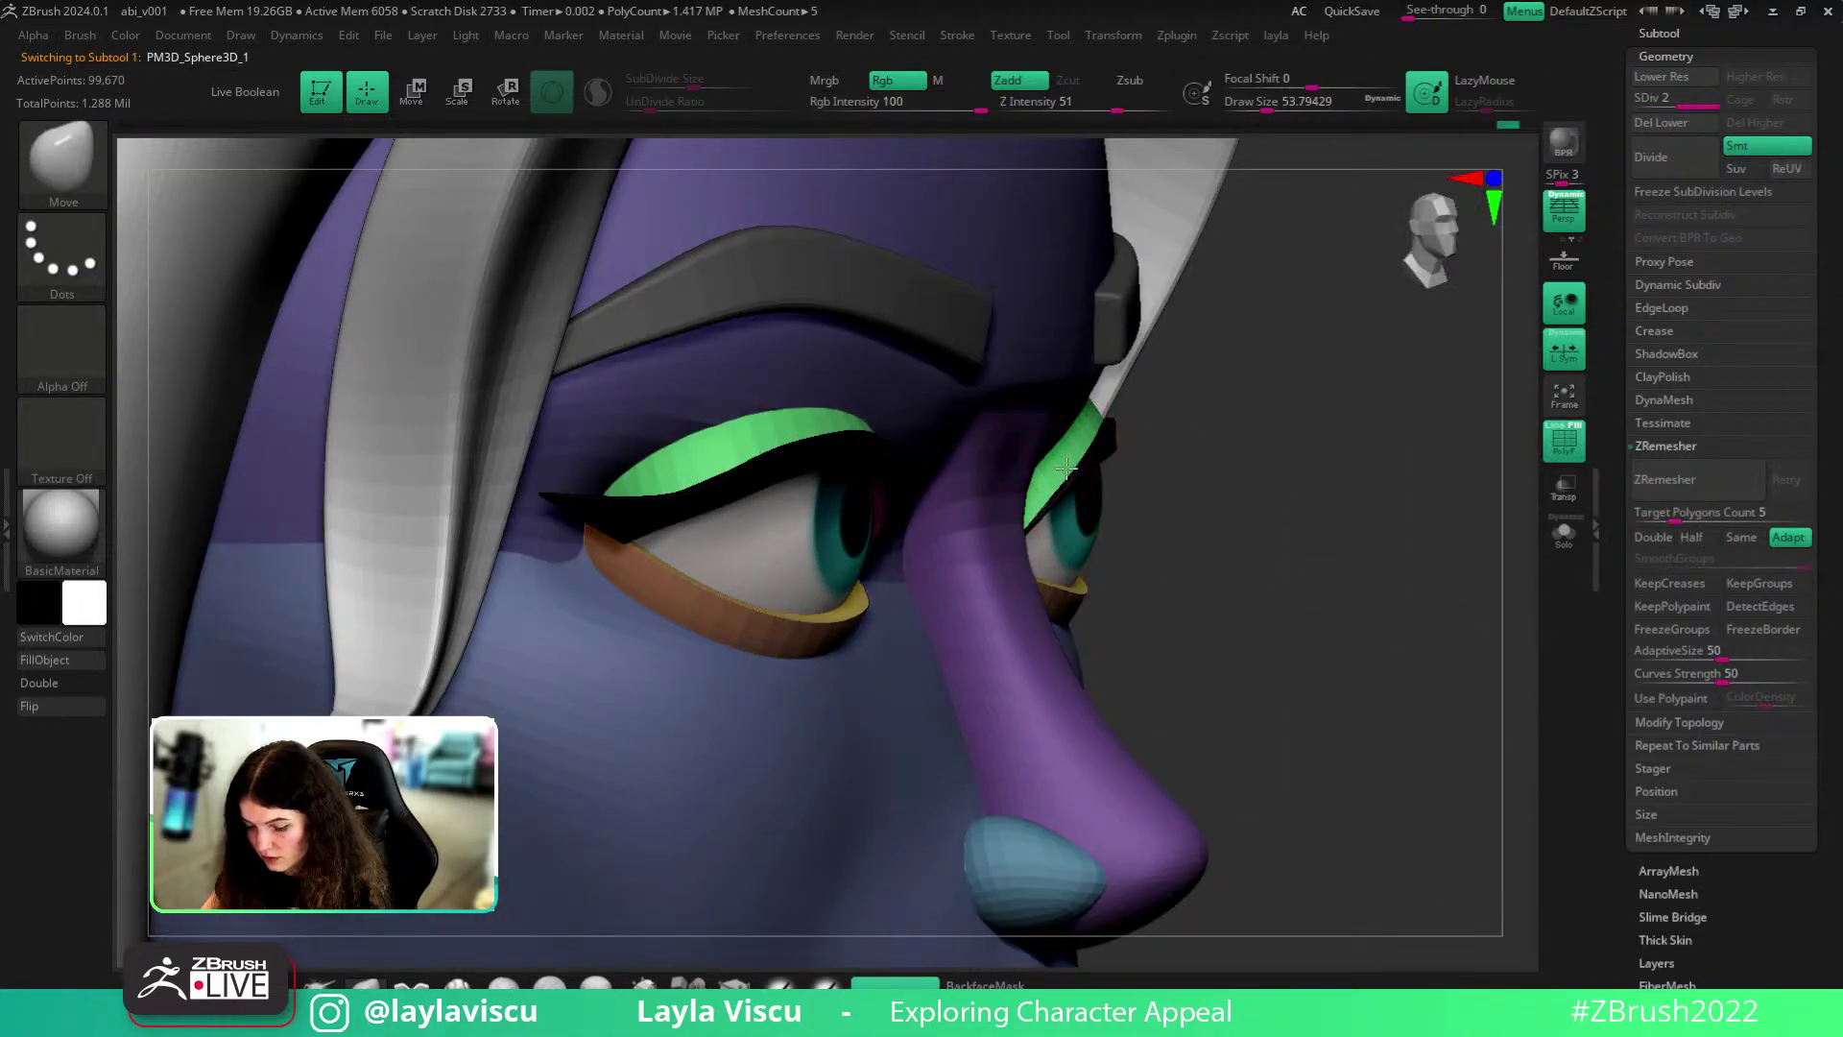
pyautogui.moveTo(1357, 486)
pyautogui.keyDown('ctrl'); pyautogui.mouseDown(button='right')
pyautogui.moveTo(1341, 543)
pyautogui.moveTo(1497, 573)
pyautogui.moveTo(1279, 498)
pyautogui.moveTo(1279, 514)
pyautogui.moveTo(1111, 489)
pyautogui.moveTo(1478, 567)
pyautogui.mouseUp(button='right'); pyautogui.keyUp('ctrl')
pyautogui.hotkey('shift', 'f')
pyautogui.keyDown('ctrl'); pyautogui.moveTo(1478, 568); pyautogui.dragTo(1181, 564, button='right'); pyautogui.keyUp('ctrl')
pyautogui.click(1564, 533)
pyautogui.hotkey('shift', 'd')
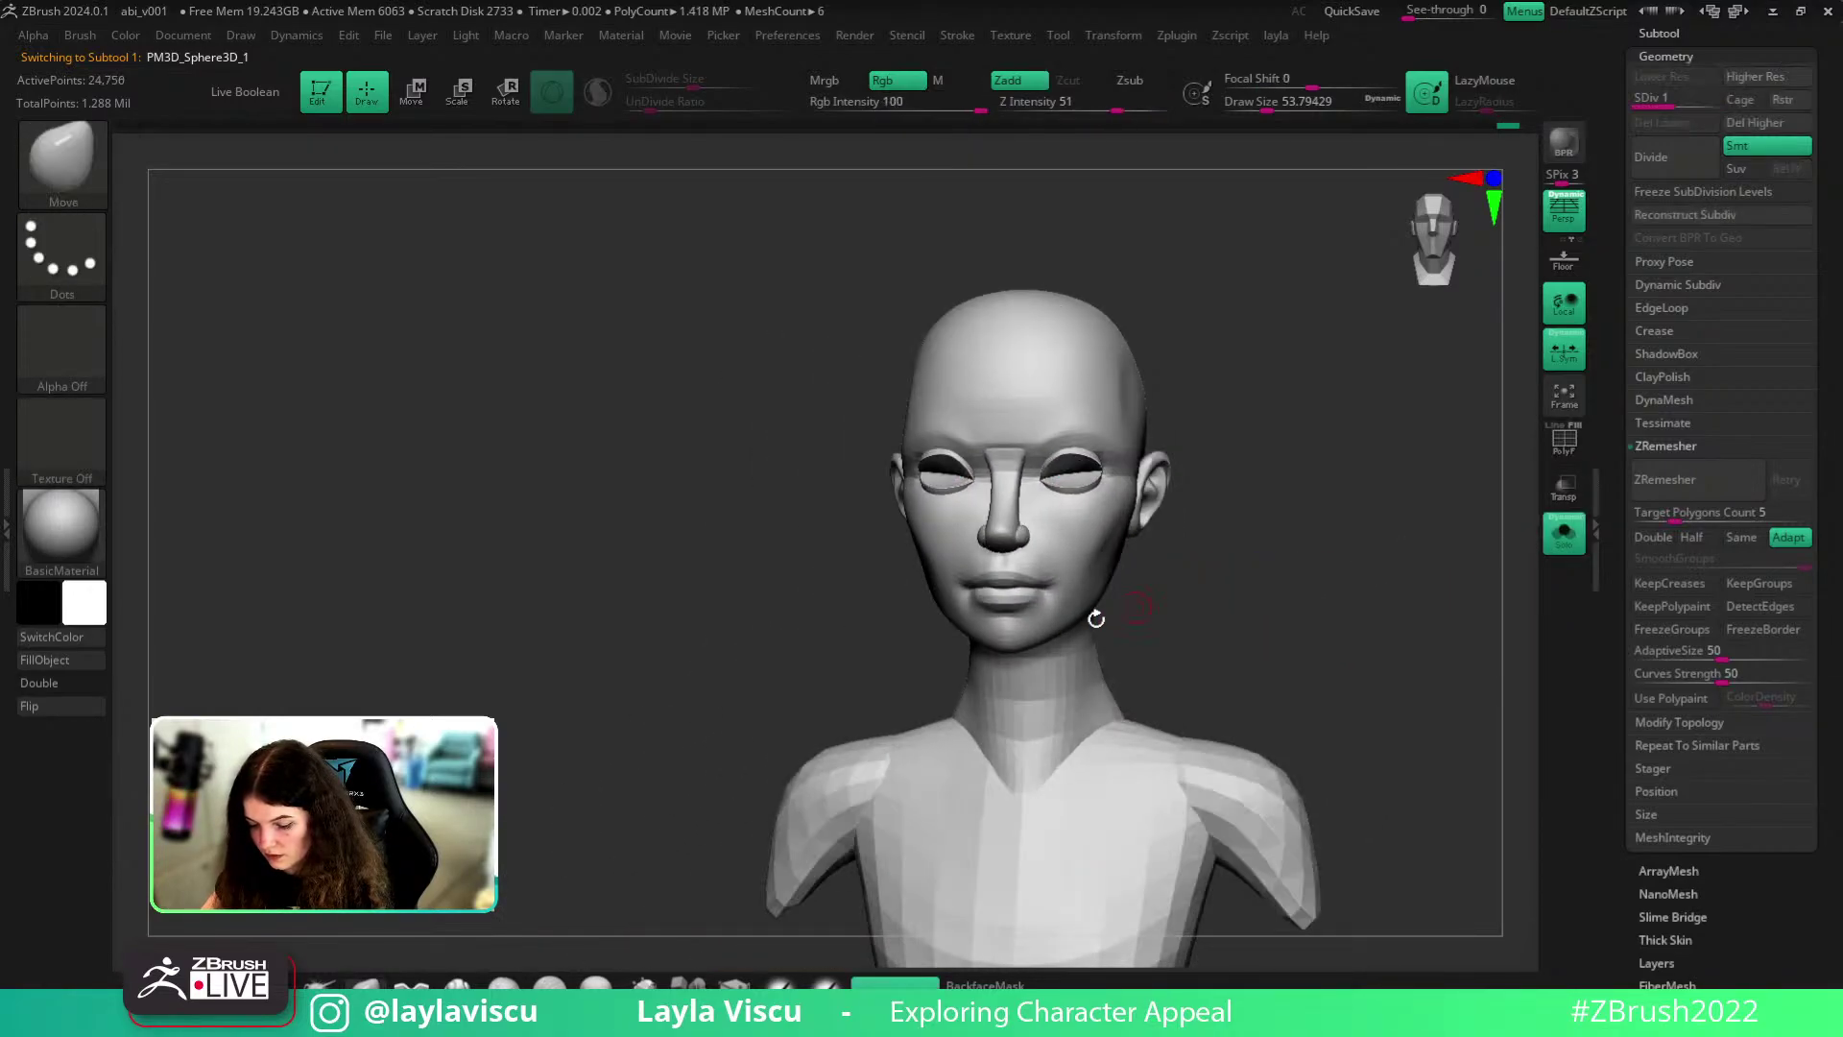
pyautogui.hotkey('ctrl', 'd')
pyautogui.press('d')
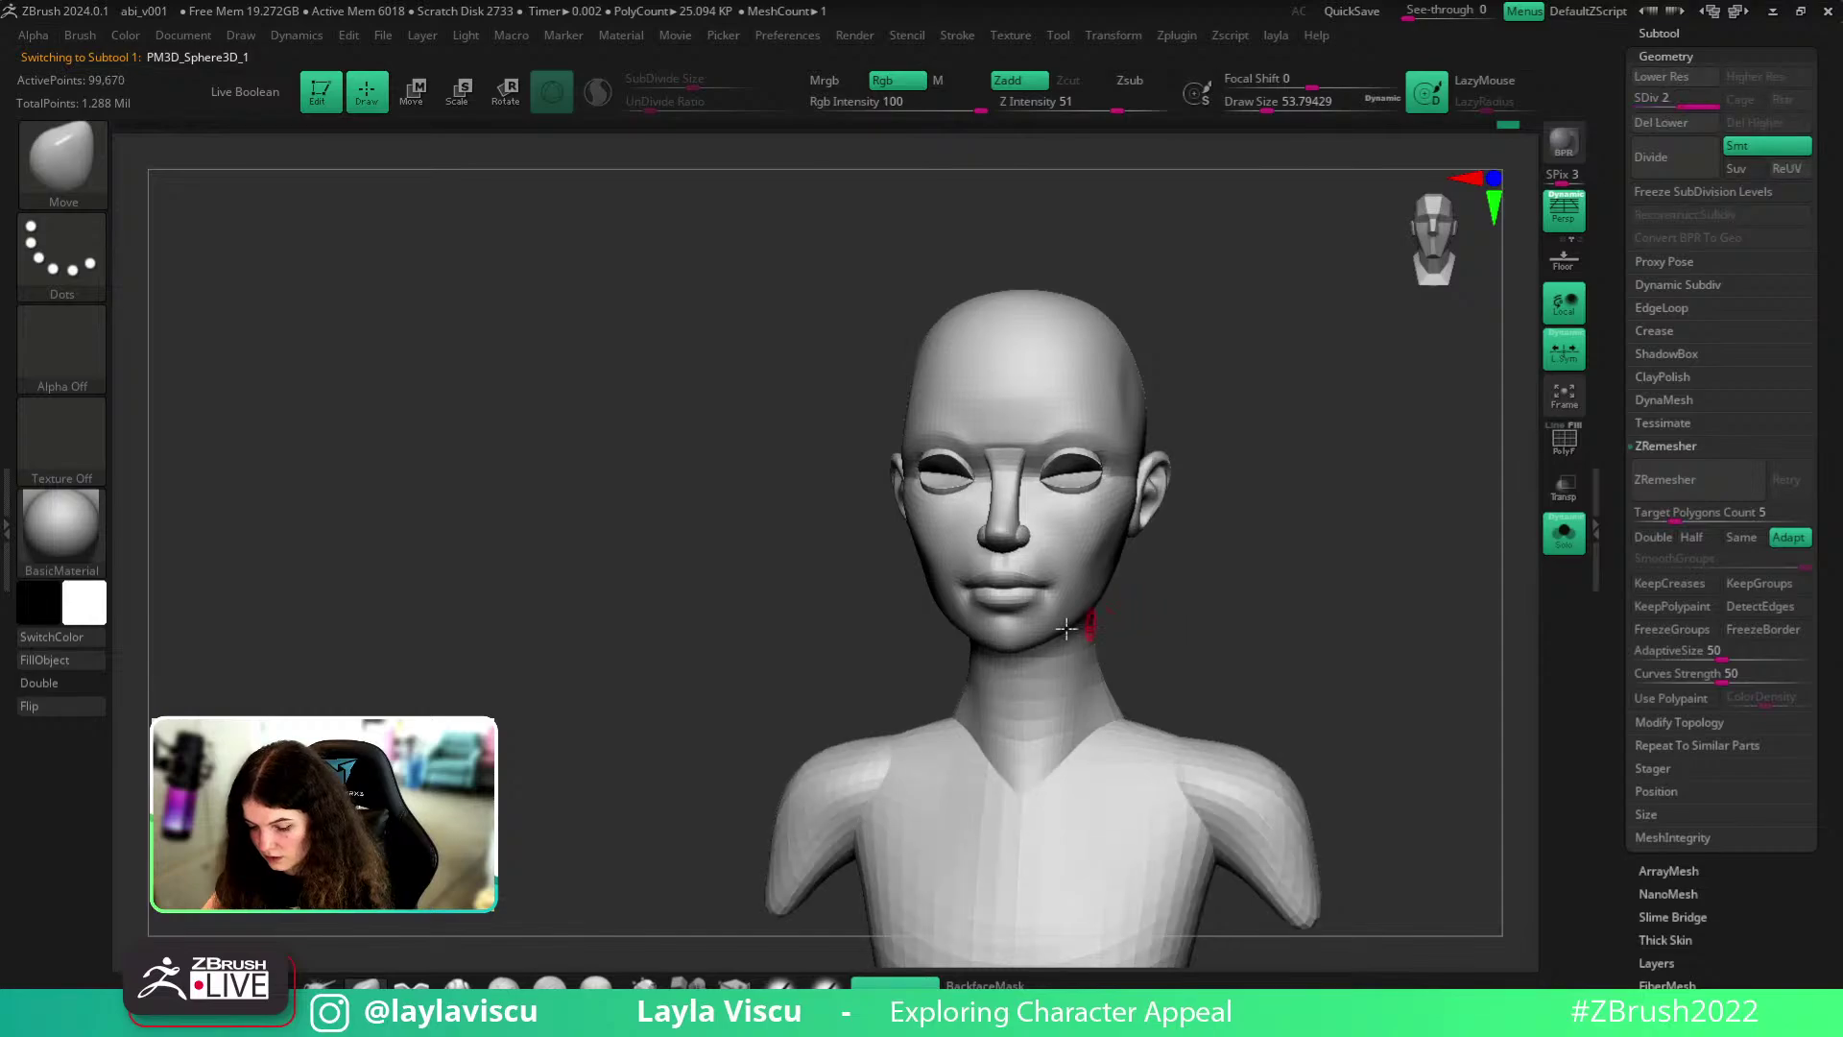
# - Examine the head mesh with its polygroup colours and wireframe, and show all subtools again
pyautogui.keyDown('ctrl'); pyautogui.moveTo(1077, 627); pyautogui.dragTo(1226, 642, button='right'); pyautogui.keyUp('ctrl')
pyautogui.hotkey('shift', 'f')
pyautogui.hotkey('shift', 'f')
pyautogui.hotkey('shift', 'f')
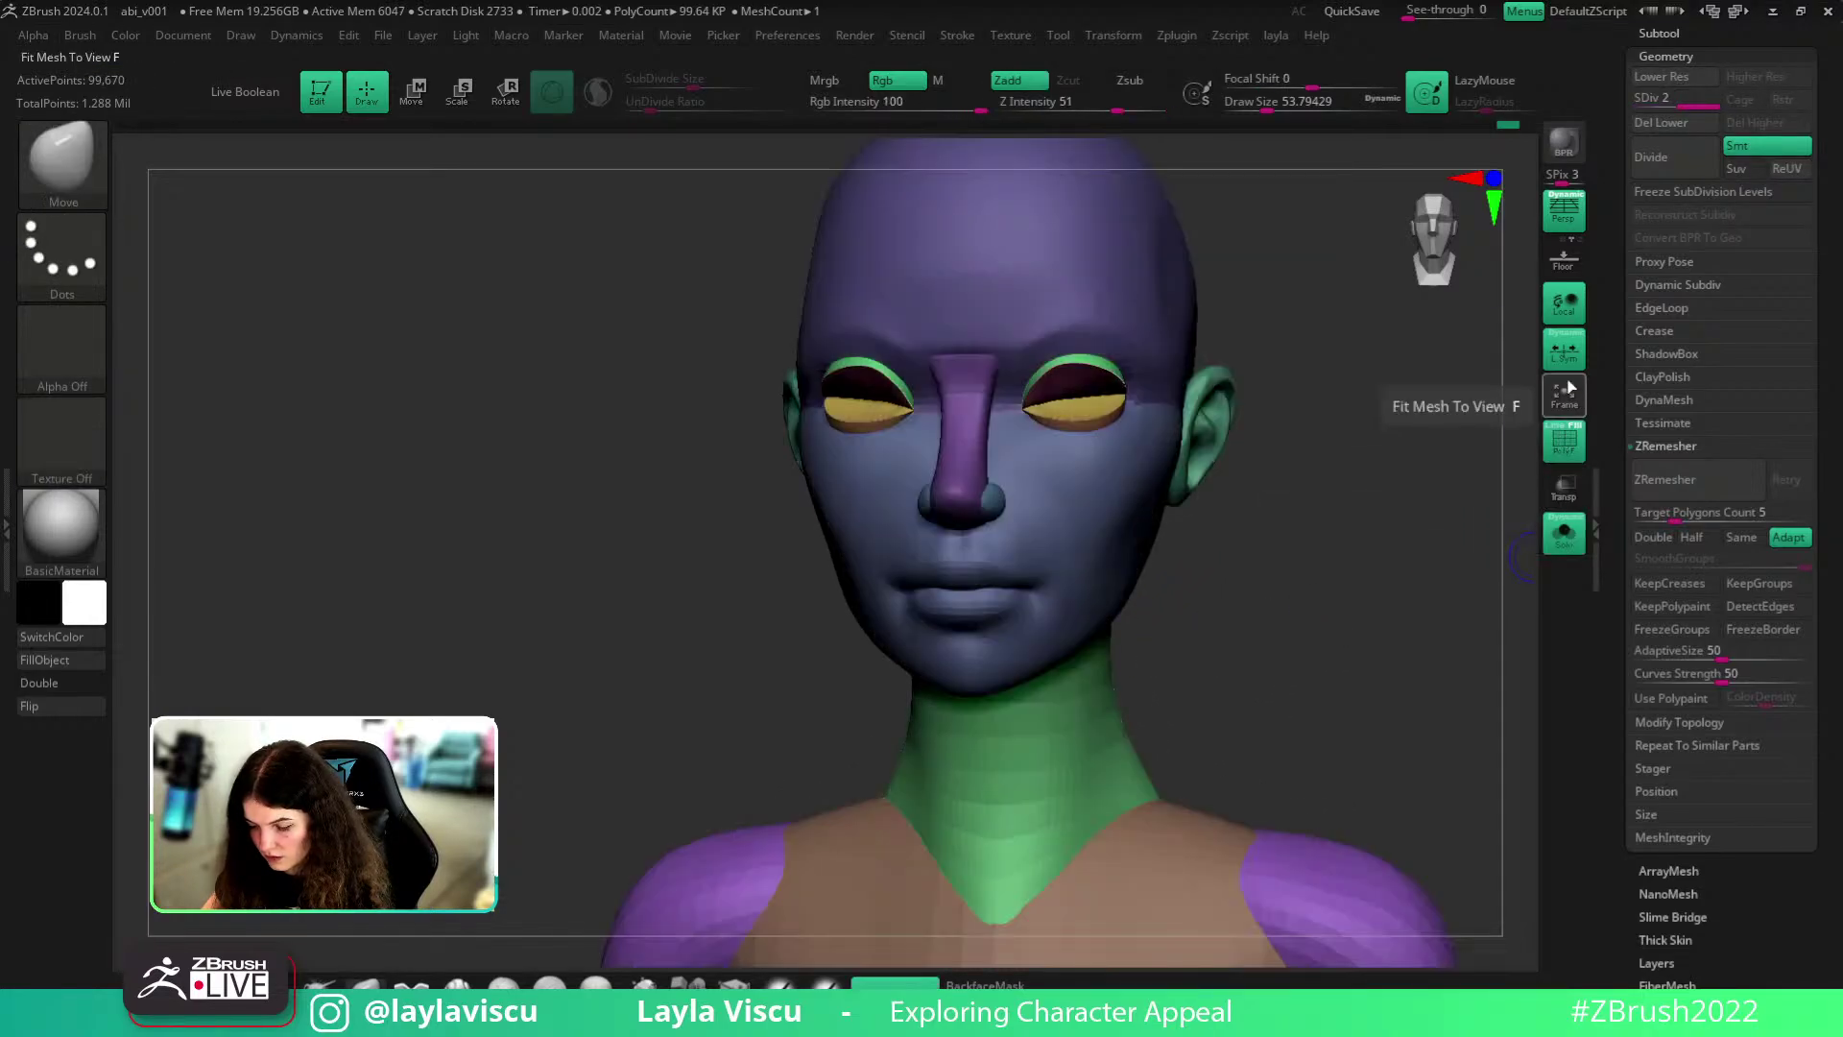
pyautogui.hotkey('shift', 'f')
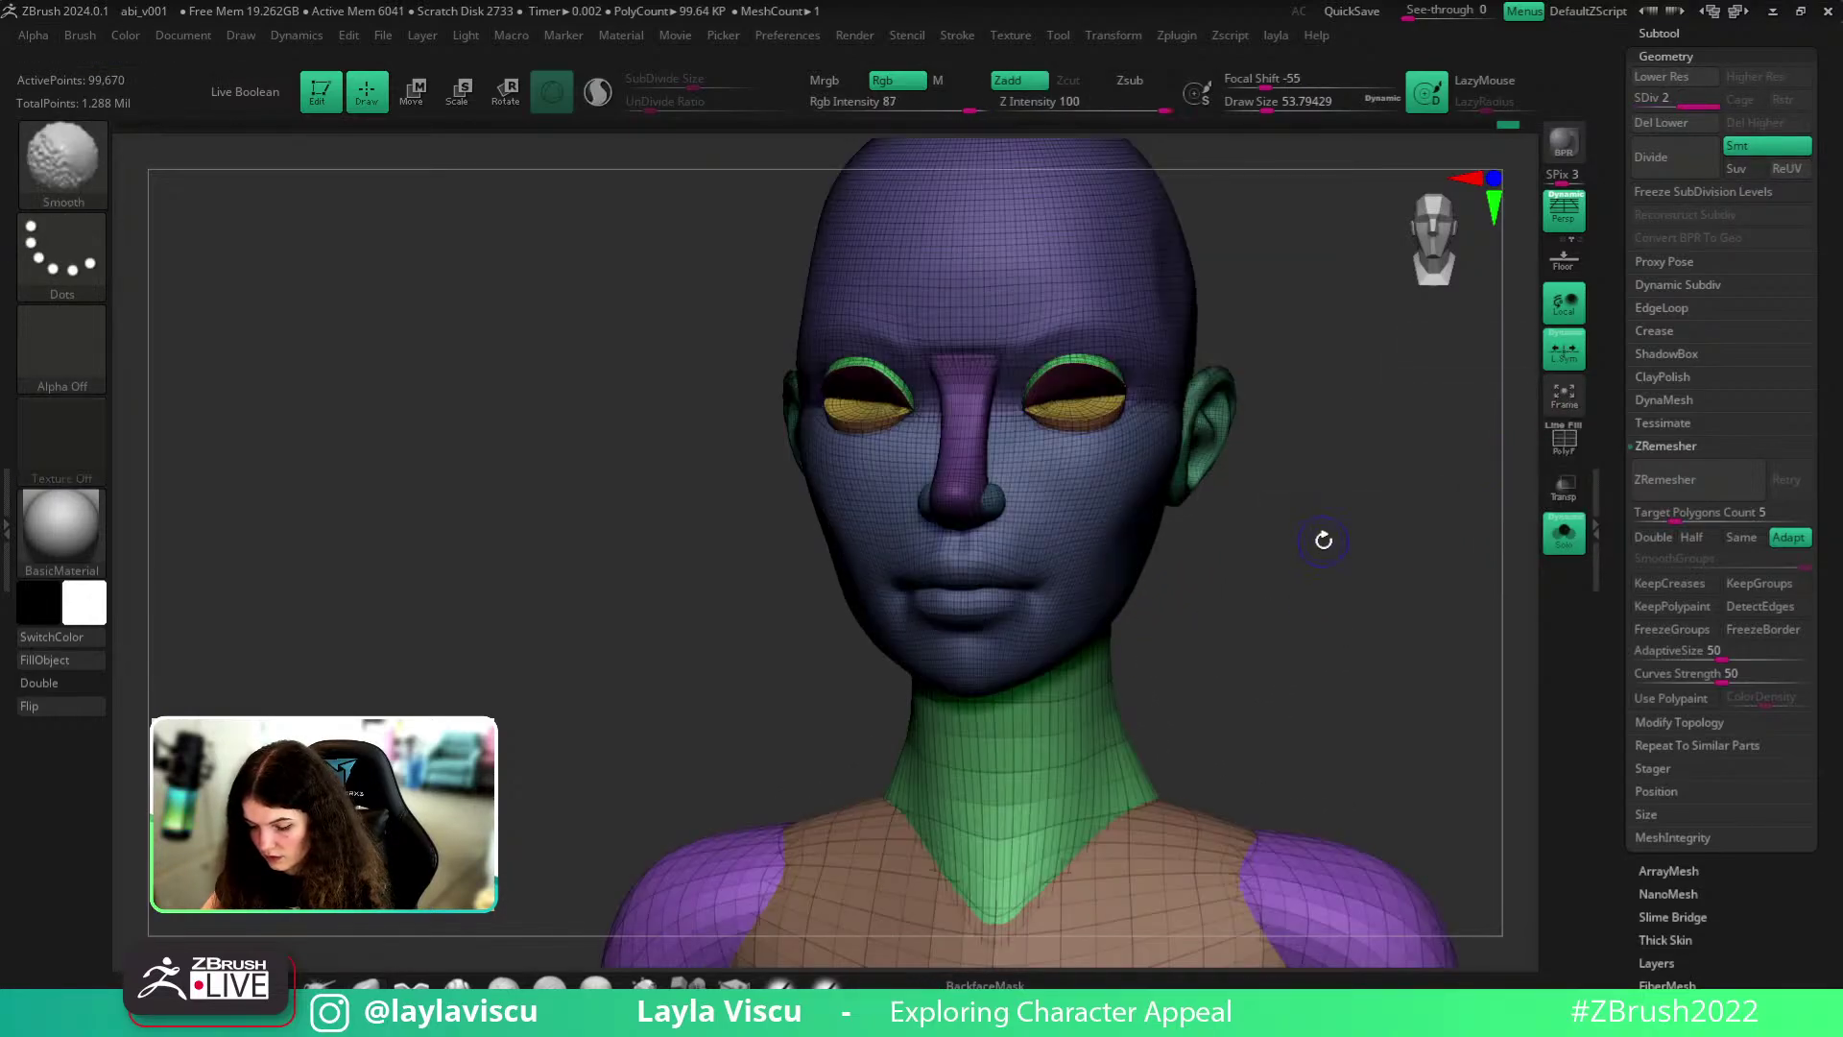
pyautogui.hotkey('shift', 'f')
pyautogui.click(1563, 537)
pyautogui.keyDown('ctrl'); pyautogui.moveTo(1279, 534); pyautogui.dragTo(1464, 494, button='right'); pyautogui.keyUp('ctrl')
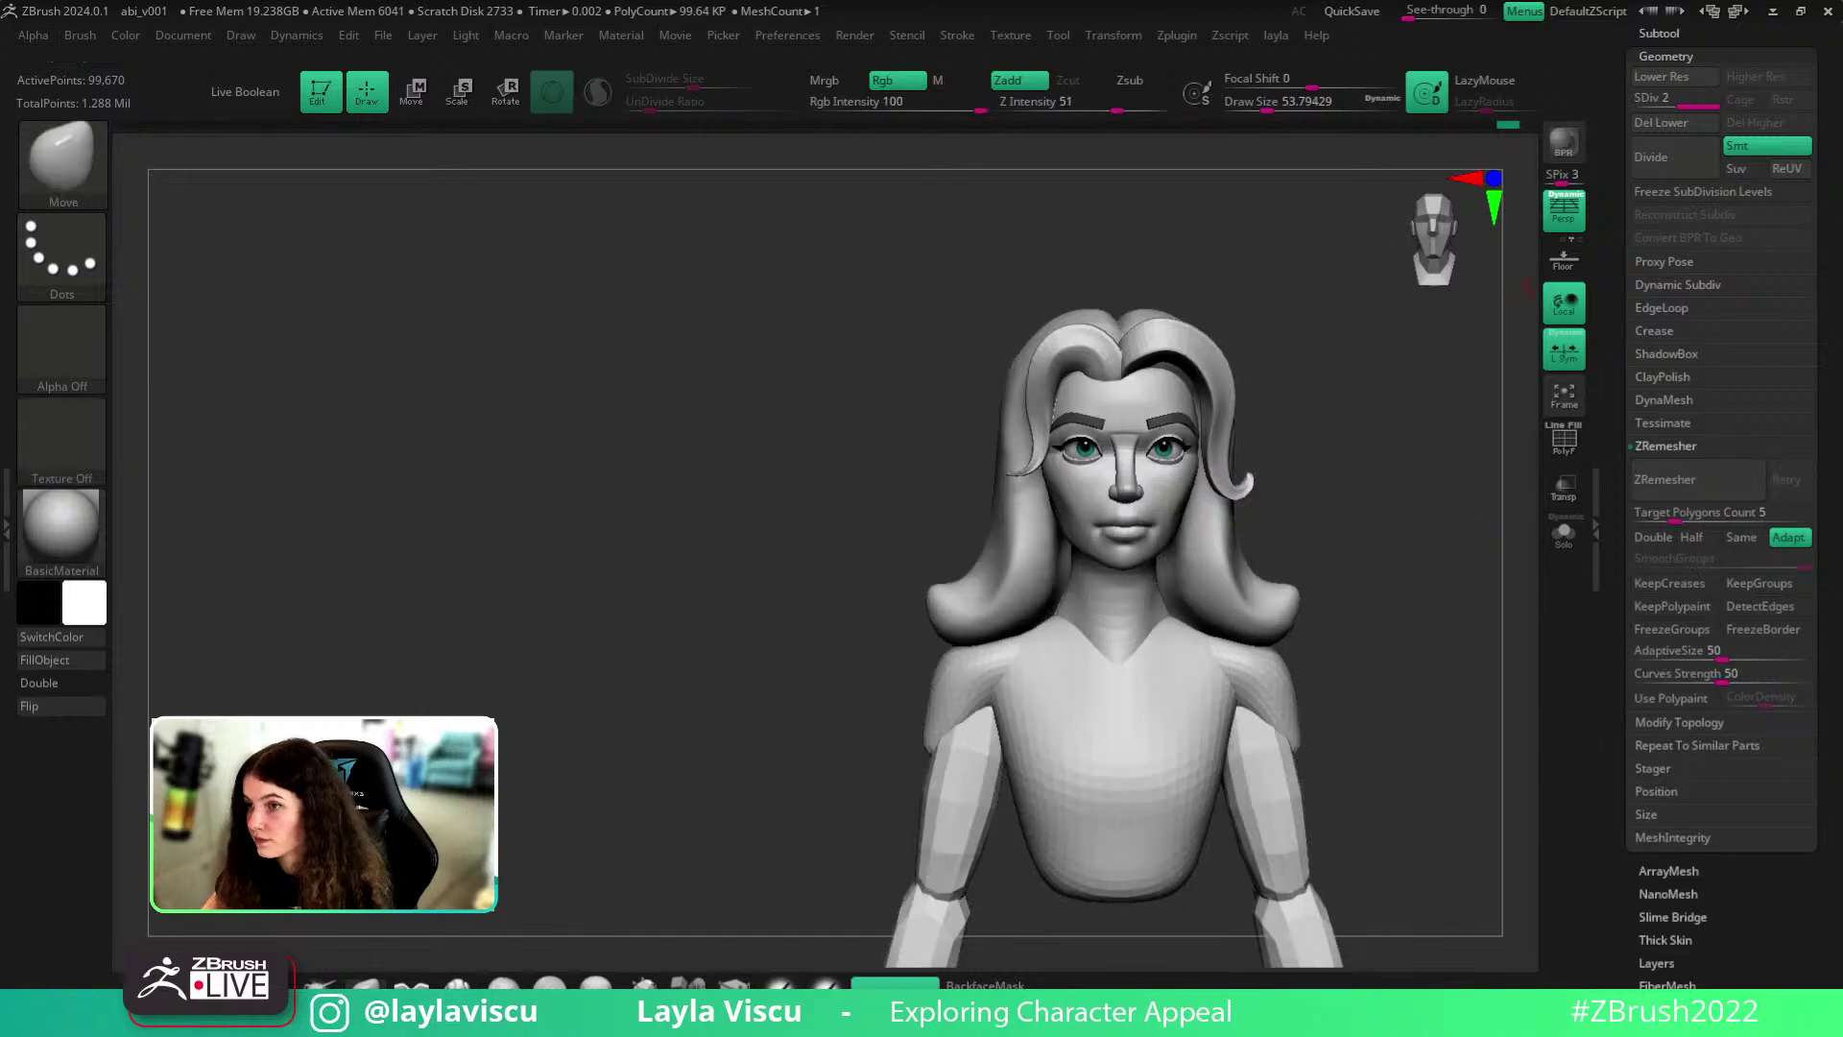
# - Hide the arms subtool PM3D_Sphere3D_5 and reselect the head and torso subtool PM3D_Sphere3D_1
pyautogui.moveTo(1497, 595); pyautogui.dragTo(1085, 656)
pyautogui.hotkey('shift', 'f')
pyautogui.hotkey('shift', 'f')
pyautogui.keyDown('alt'); pyautogui.click(1196, 737); pyautogui.keyUp('alt')
pyautogui.moveTo(1695, 23); pyautogui.dragTo(1696, 113)
pyautogui.scroll(3, 1696, 113)
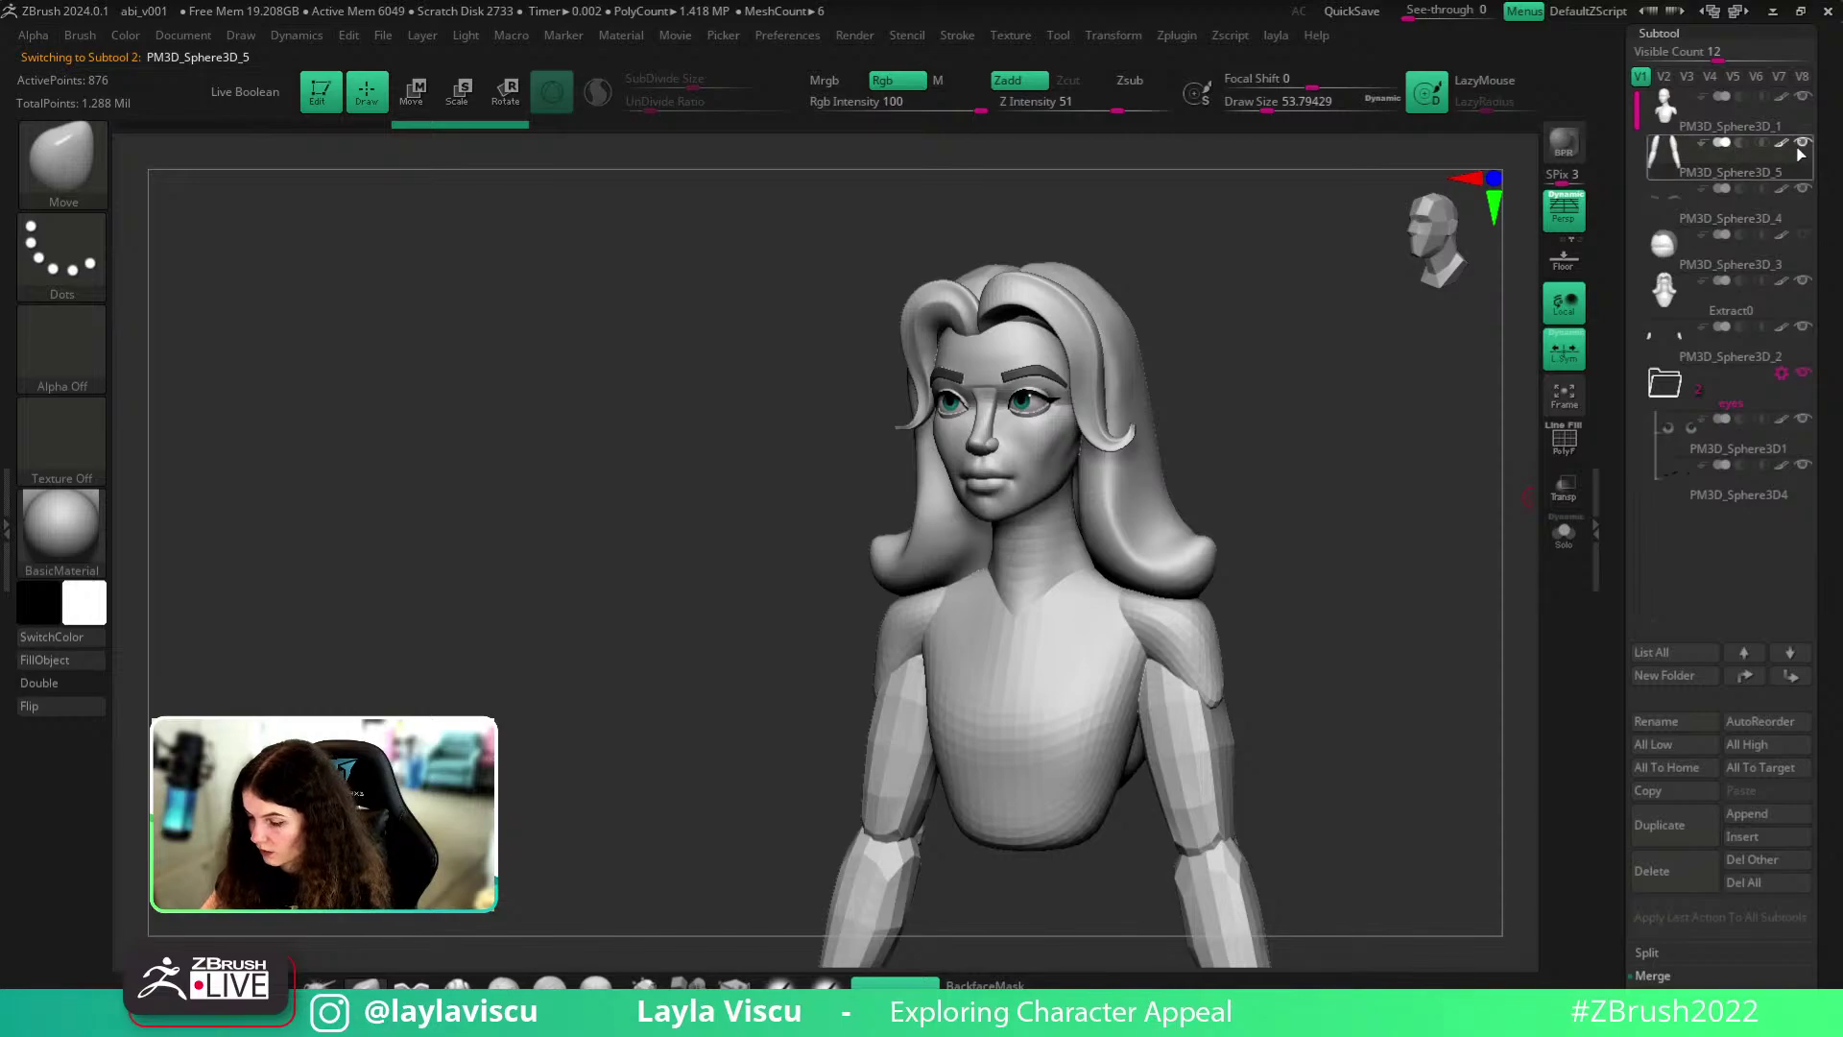
pyautogui.moveTo(1798, 231)
pyautogui.click(1719, 120)
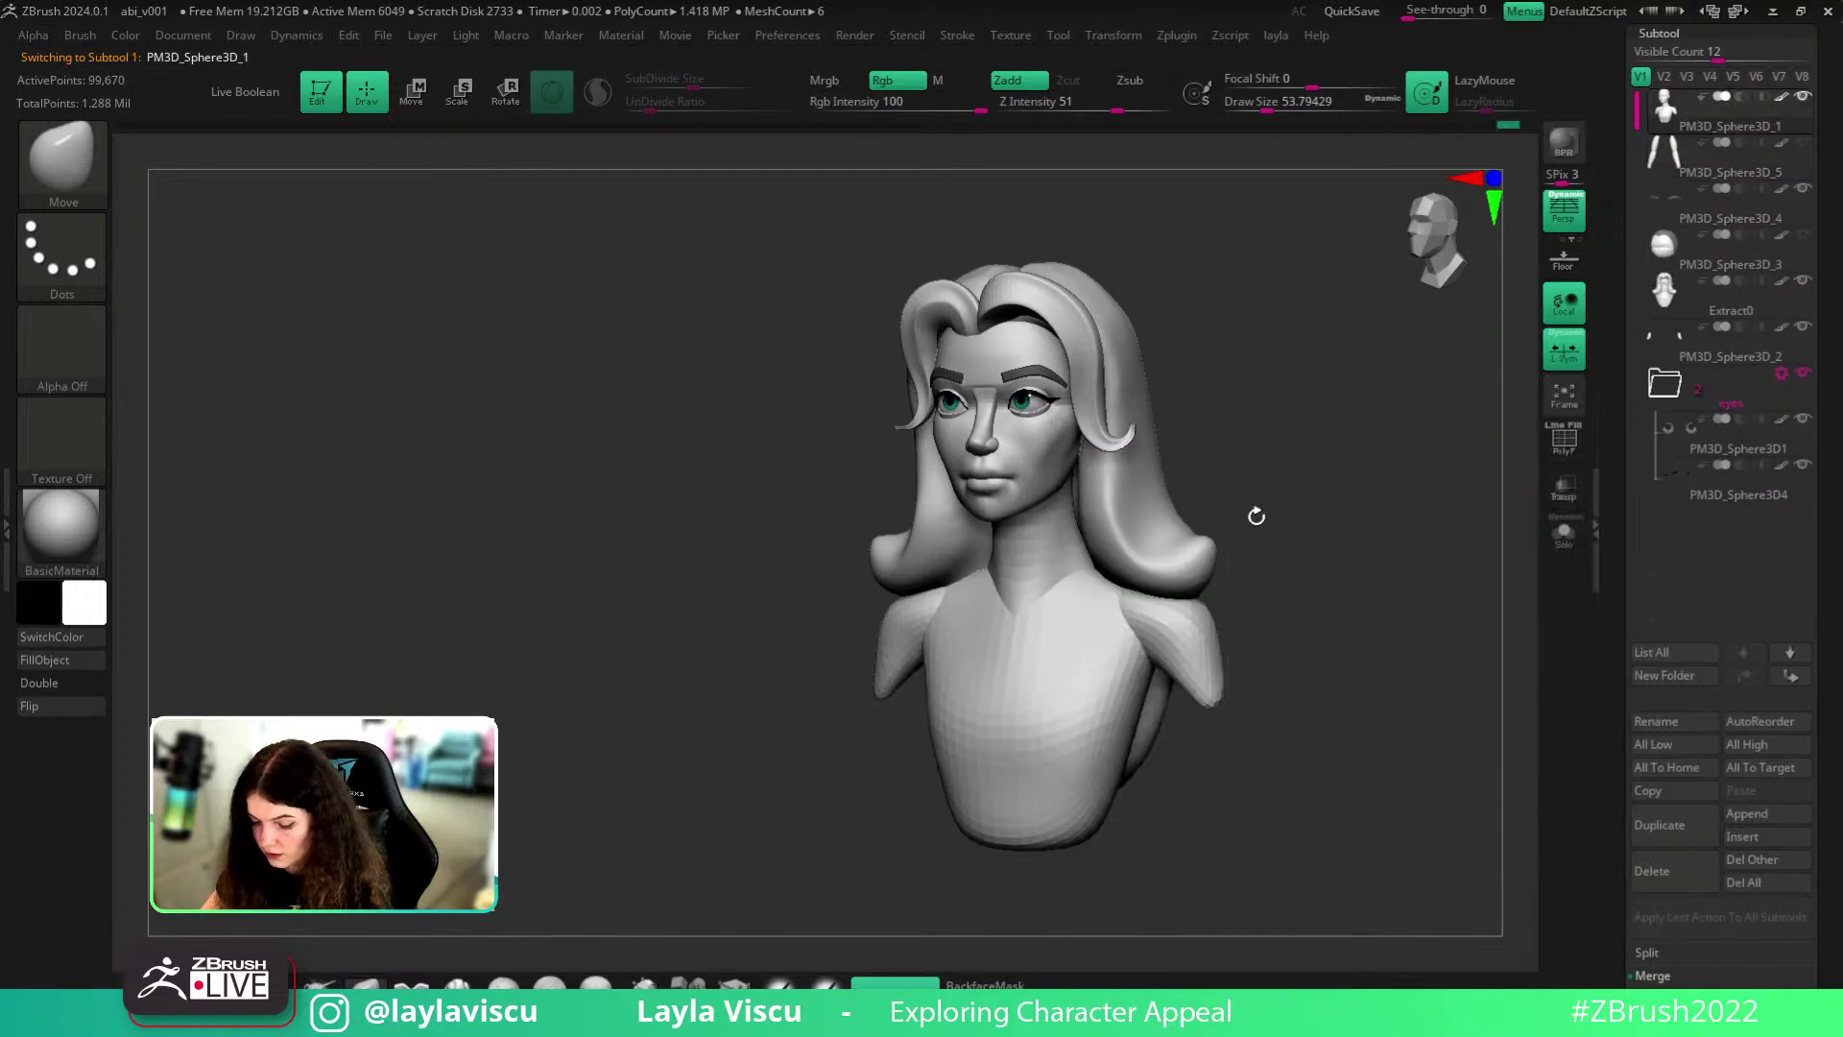
# - Isolate the head and torso, toggle backface masking and reshape the upper-arm stumps with the Move brush at a draw size of about 476
pyautogui.moveTo(1199, 608); pyautogui.dragTo(1402, 649)
pyautogui.click(1564, 533)
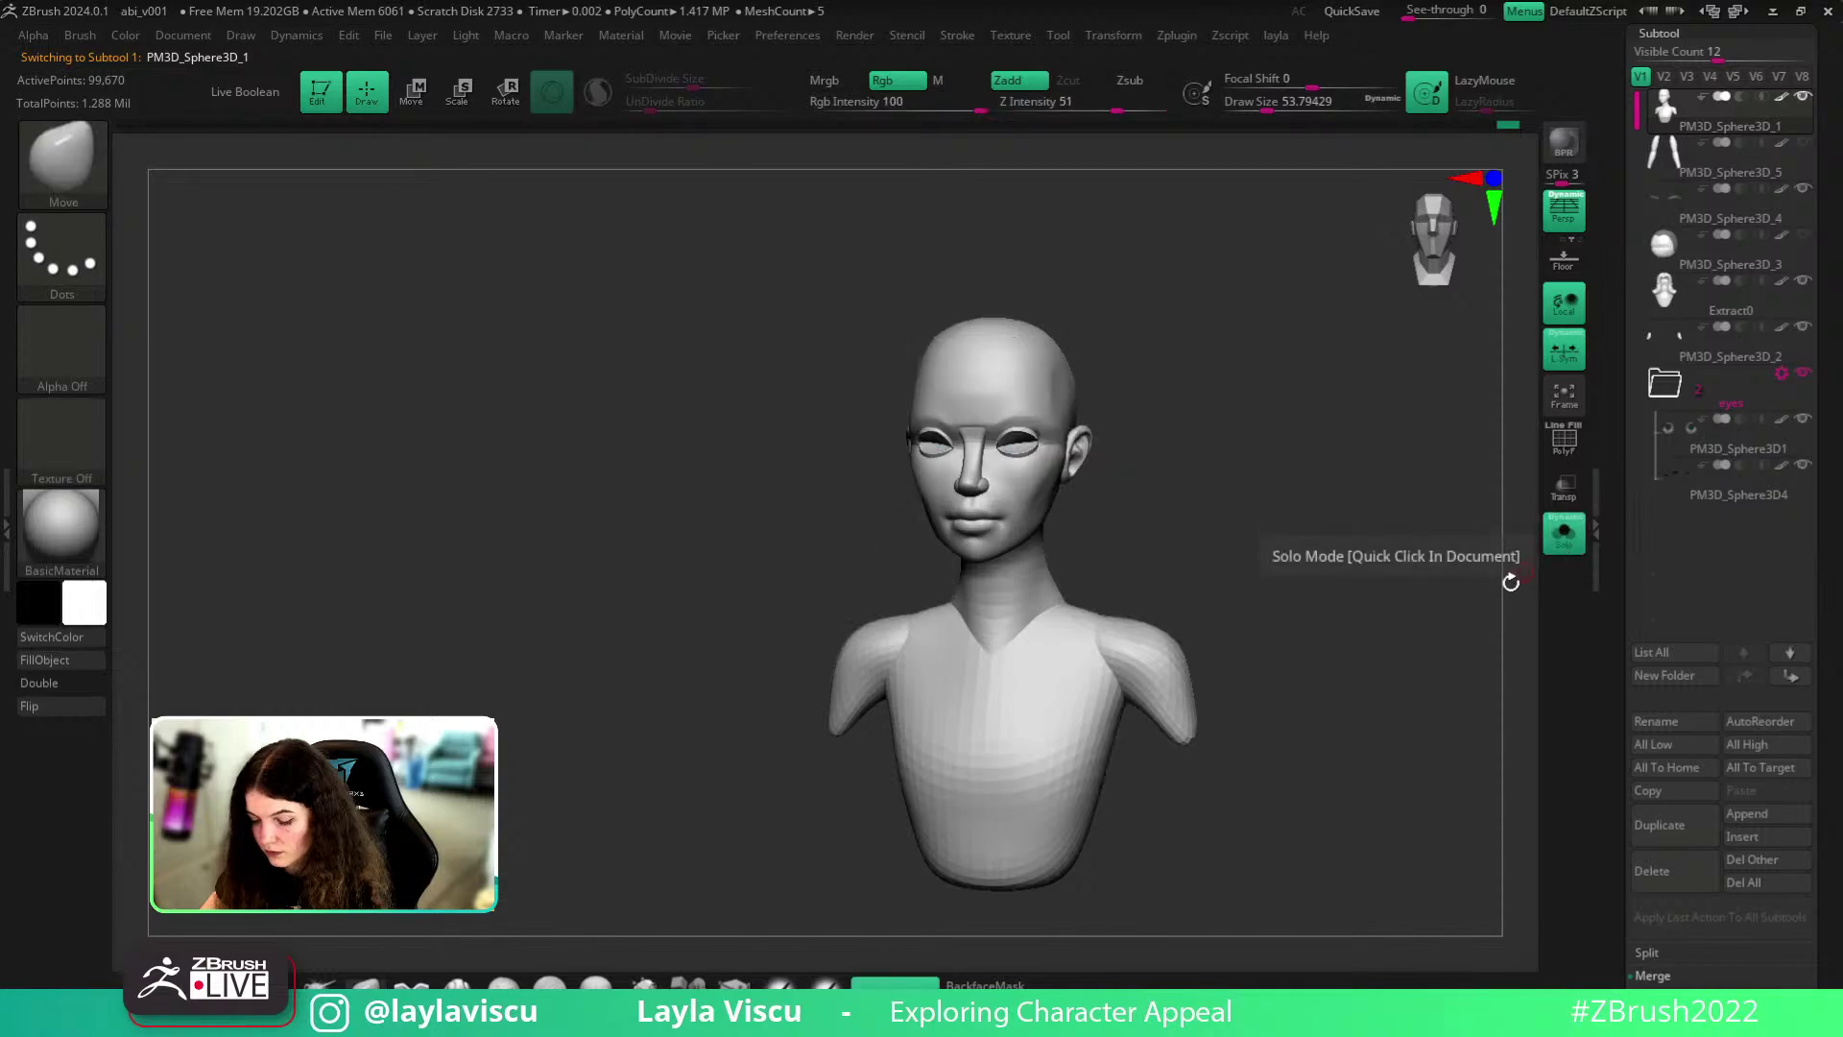
pyautogui.keyDown('shift'); pyautogui.moveTo(1436, 648); pyautogui.dragTo(1413, 686); pyautogui.keyUp('shift')
pyautogui.click(988, 982)
pyautogui.press('s')
pyautogui.moveTo(1155, 731); pyautogui.dragTo(1190, 733)
pyautogui.press('s')
pyautogui.click(1171, 732)
pyautogui.moveTo(1158, 722)
pyautogui.mouseDown()
pyautogui.moveTo(1139, 744)
pyautogui.moveTo(1133, 687)
pyautogui.mouseUp()
pyautogui.moveTo(1316, 697); pyautogui.dragTo(1281, 705)
pyautogui.moveTo(1140, 674); pyautogui.dragTo(1157, 679)
pyautogui.moveTo(1391, 716)
pyautogui.mouseDown()
pyautogui.moveTo(1281, 711)
pyautogui.moveTo(1250, 671)
pyautogui.mouseUp()
pyautogui.moveTo(921, 688)
pyautogui.mouseDown()
pyautogui.moveTo(1341, 704)
pyautogui.moveTo(1161, 630)
pyautogui.mouseUp()
# - Cut off the ends of both upper-arm stumps with the ClipCurve brush, angling the cuts close to the shoulders
pyautogui.keyDown('ctrl'); pyautogui.keyDown('shift'); pyautogui.click(59, 171); pyautogui.keyUp('shift'); pyautogui.keyUp('ctrl')
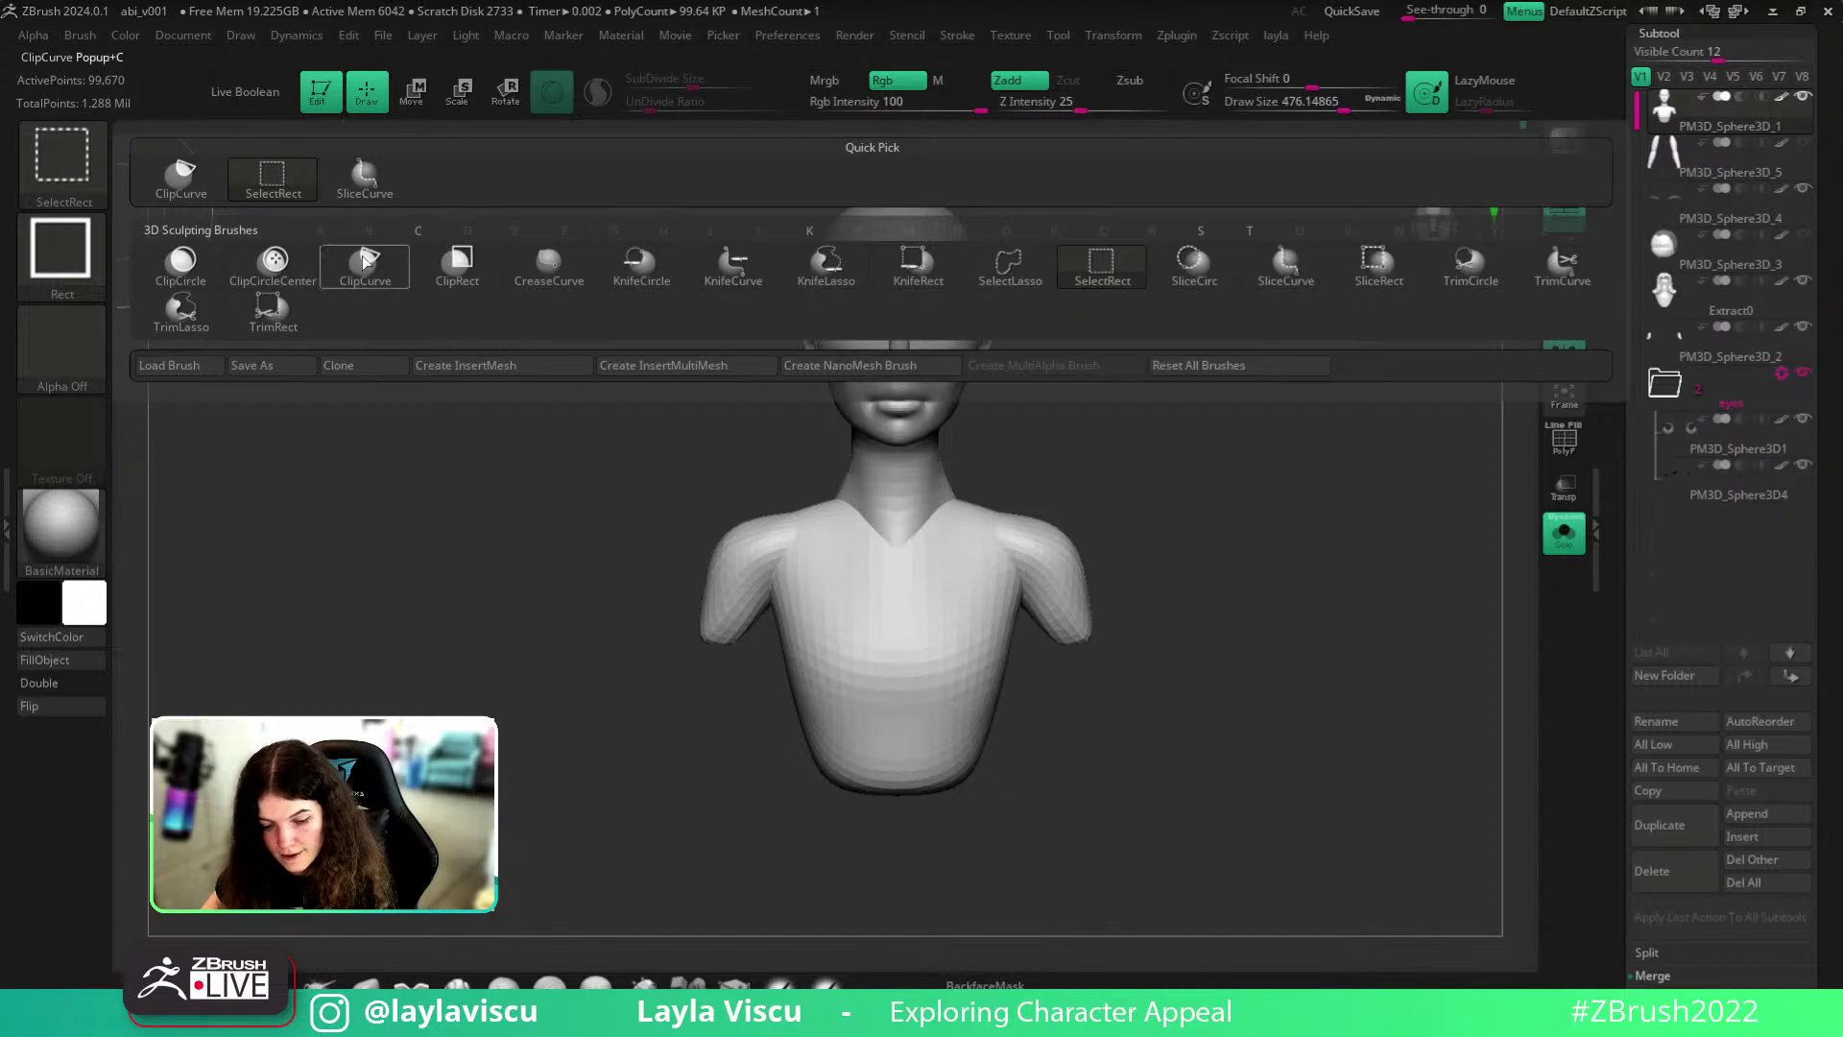
pyautogui.click(364, 261)
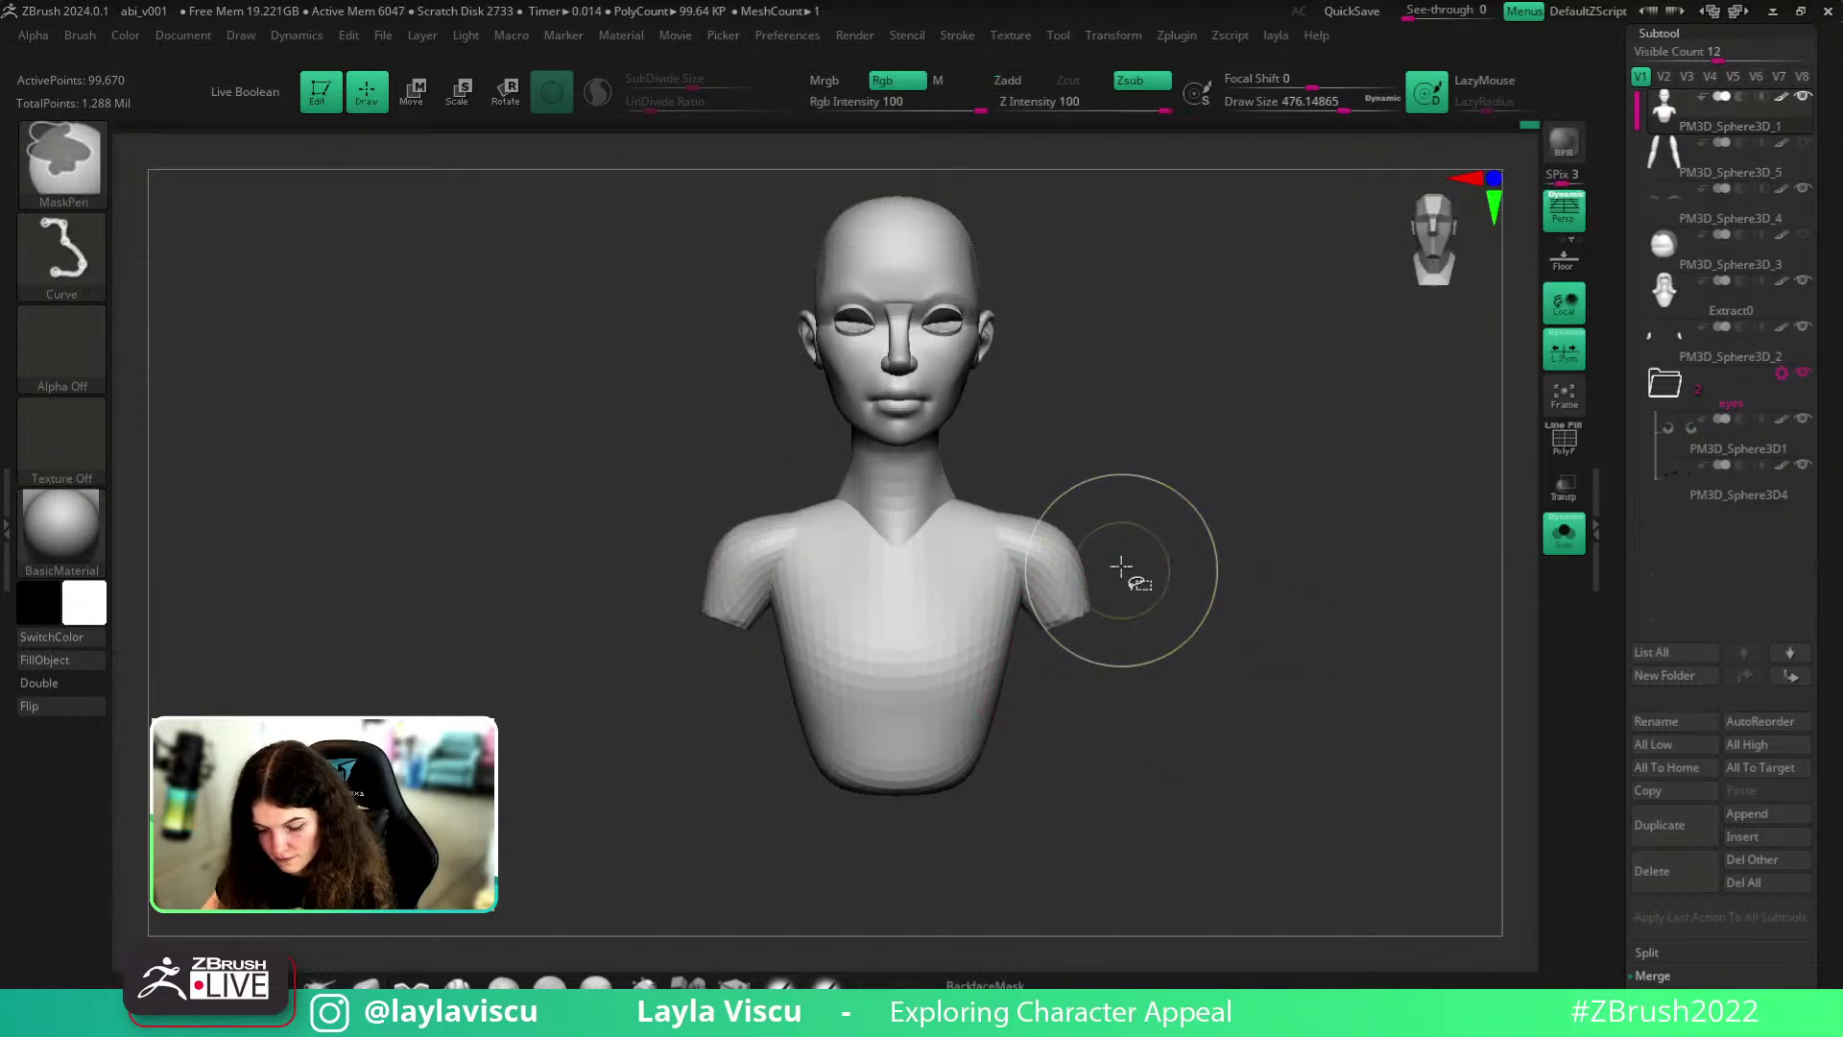
pyautogui.keyDown('ctrl'); pyautogui.keyDown('shift'); pyautogui.moveTo(1103, 528); pyautogui.dragTo(1010, 683); pyautogui.keyUp('shift'); pyautogui.keyUp('ctrl')
pyautogui.keyDown('ctrl'); pyautogui.keyDown('shift'); pyautogui.moveTo(1015, 478); pyautogui.dragTo(1078, 741); pyautogui.keyUp('shift'); pyautogui.keyUp('ctrl')
pyautogui.click(1559, 557)
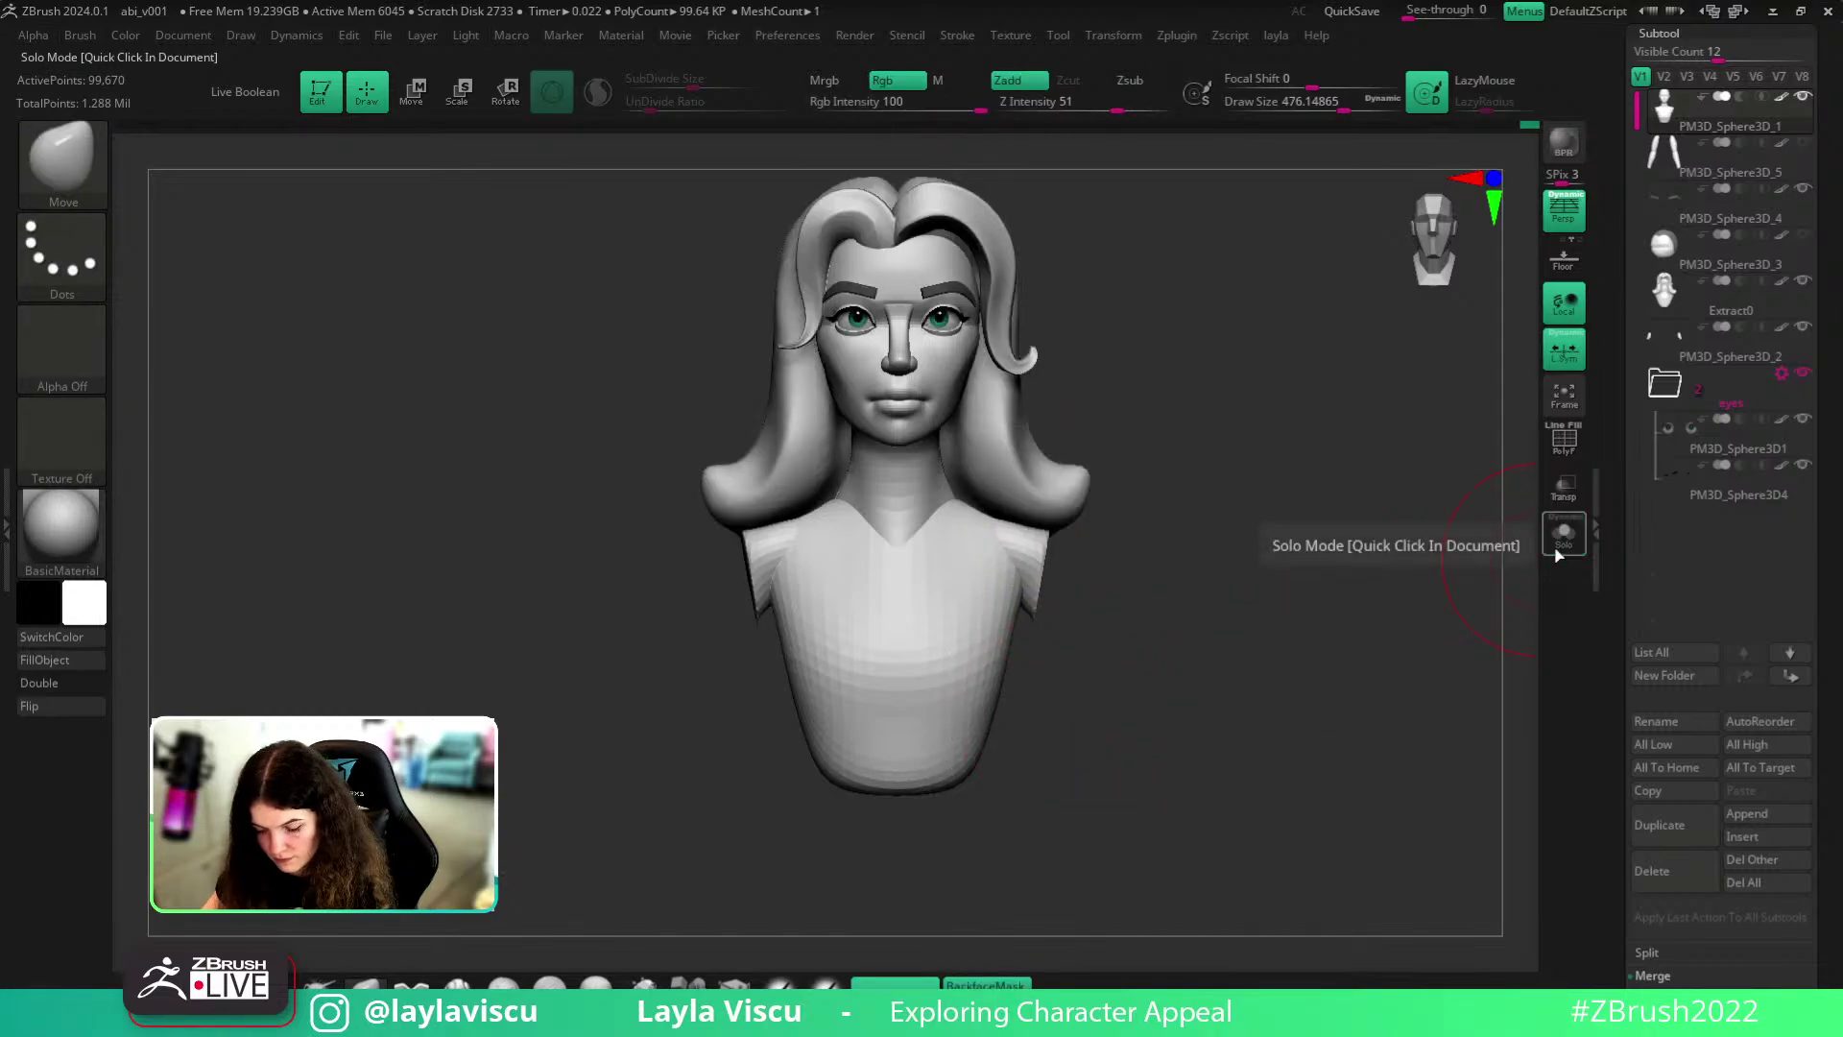
pyautogui.moveTo(1362, 653); pyautogui.dragTo(1319, 653)
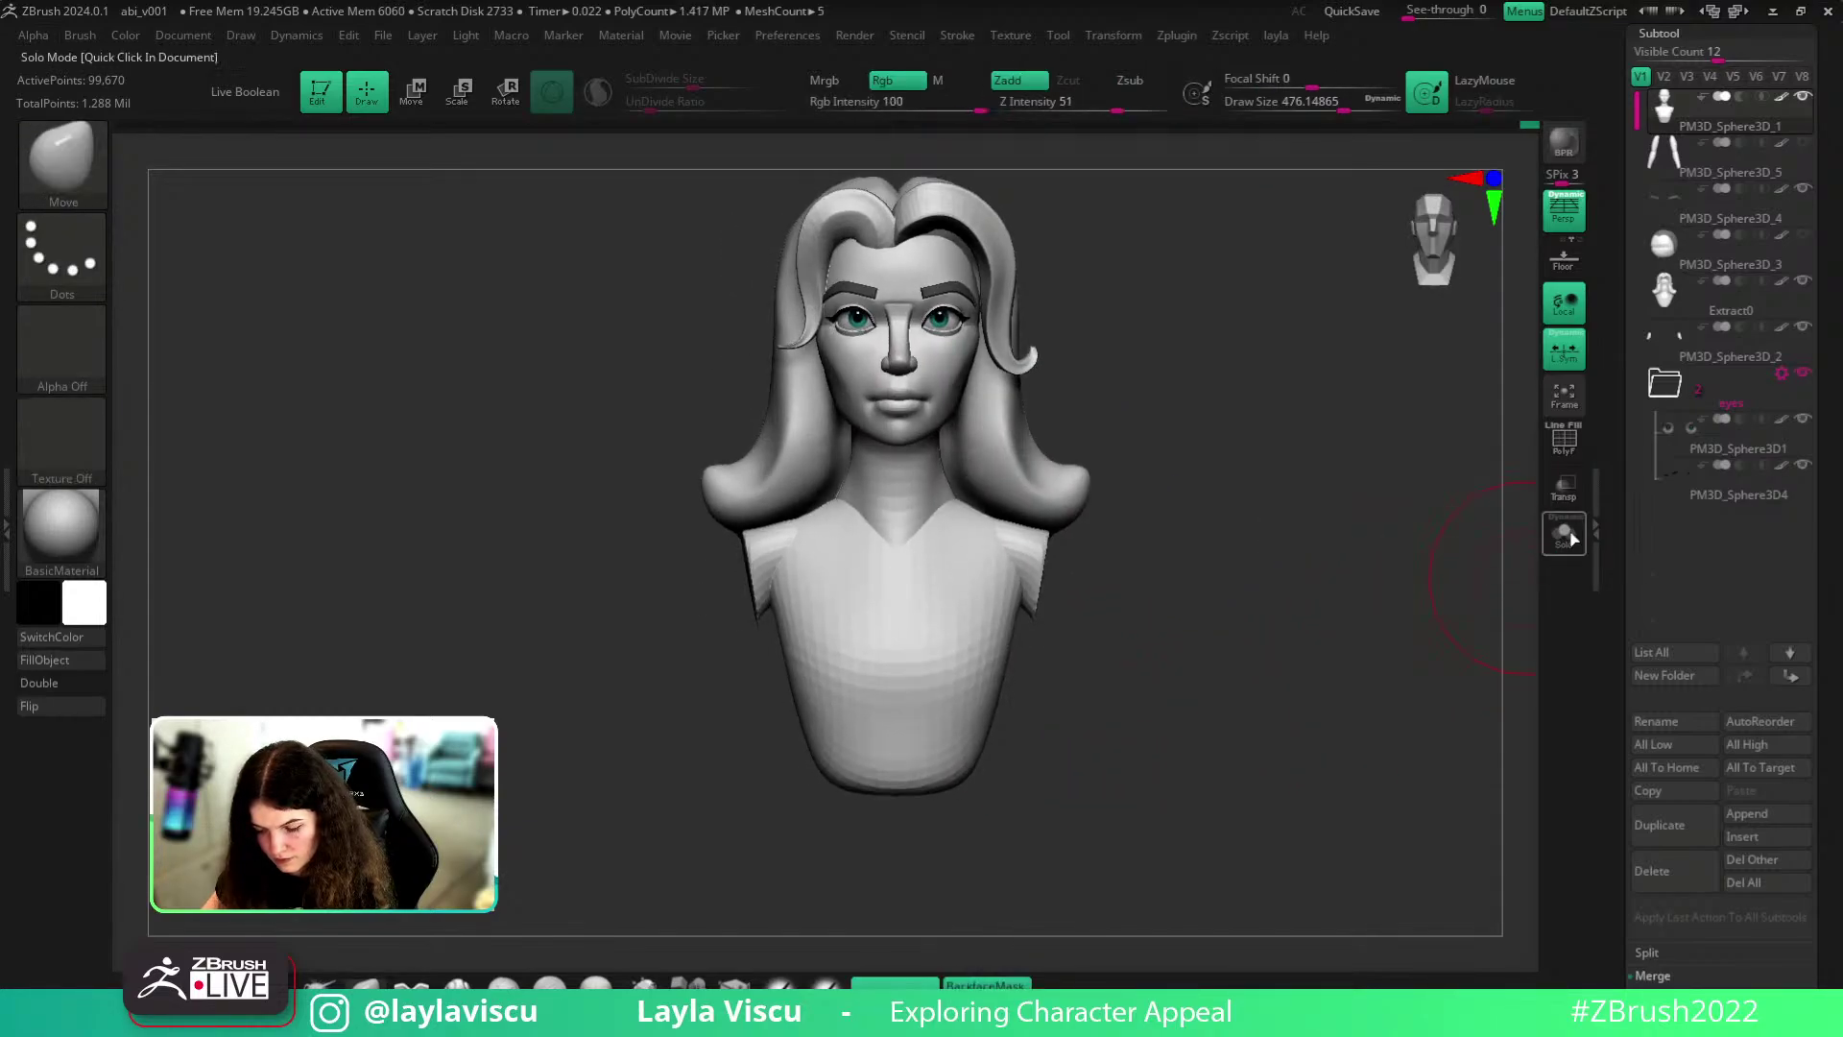
# - Undo the last clips on the upper-arm stumps and check the torso both isolated and with the hair
pyautogui.hotkey('ctrl', 'z')
pyautogui.hotkey('ctrl', 'z')
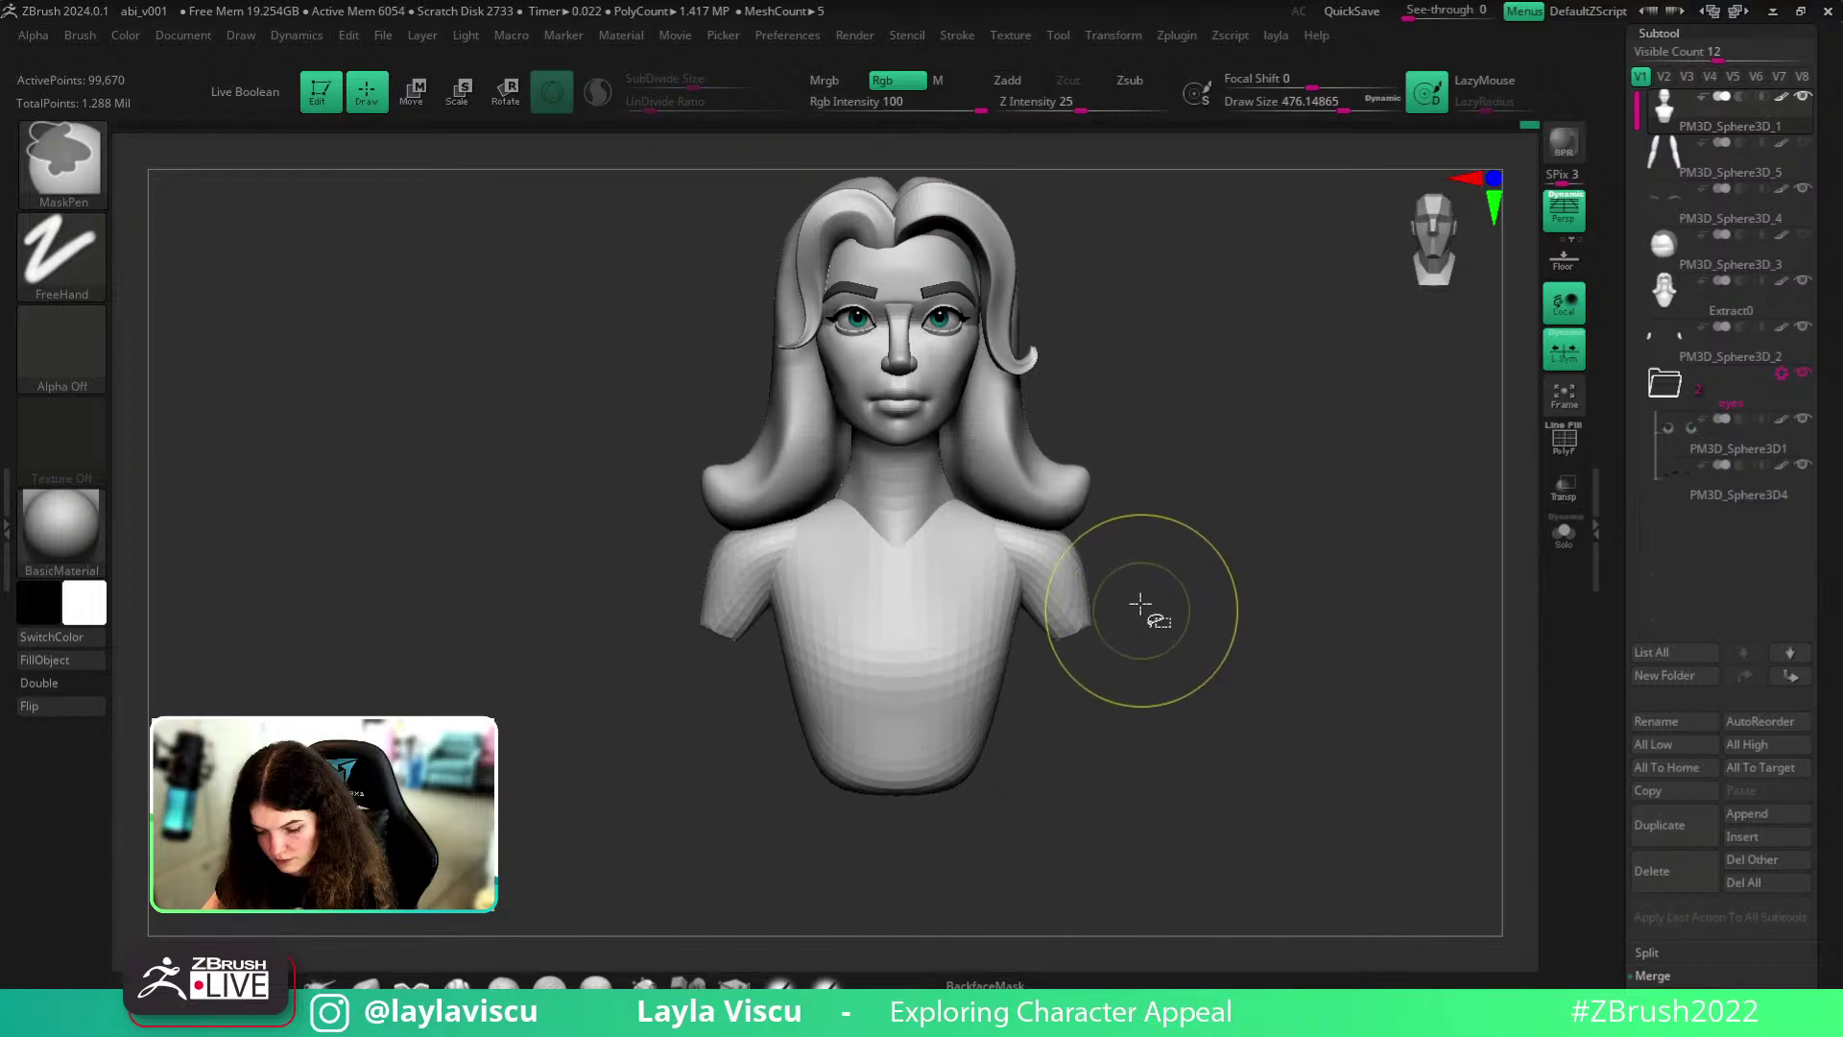
pyautogui.moveTo(1305, 578); pyautogui.dragTo(1320, 624)
pyautogui.click(1568, 528)
pyautogui.keyDown('ctrl'); pyautogui.moveTo(1299, 596); pyautogui.dragTo(1125, 605, button='right'); pyautogui.keyUp('ctrl')
pyautogui.keyDown('shift'); pyautogui.moveTo(1125, 604); pyautogui.dragTo(1131, 629); pyautogui.keyUp('shift')
pyautogui.click(1568, 537)
# - Hide the hands subtool PM3D_Sphere3D_2 and reduce the Move brush's draw size to about 217
pyautogui.keyDown('ctrl'); pyautogui.moveTo(1162, 567); pyautogui.dragTo(1281, 549, button='right'); pyautogui.keyUp('ctrl')
pyautogui.keyDown('alt'); pyautogui.moveTo(1436, 488); pyautogui.dragTo(1132, 494, button='right'); pyautogui.keyUp('alt')
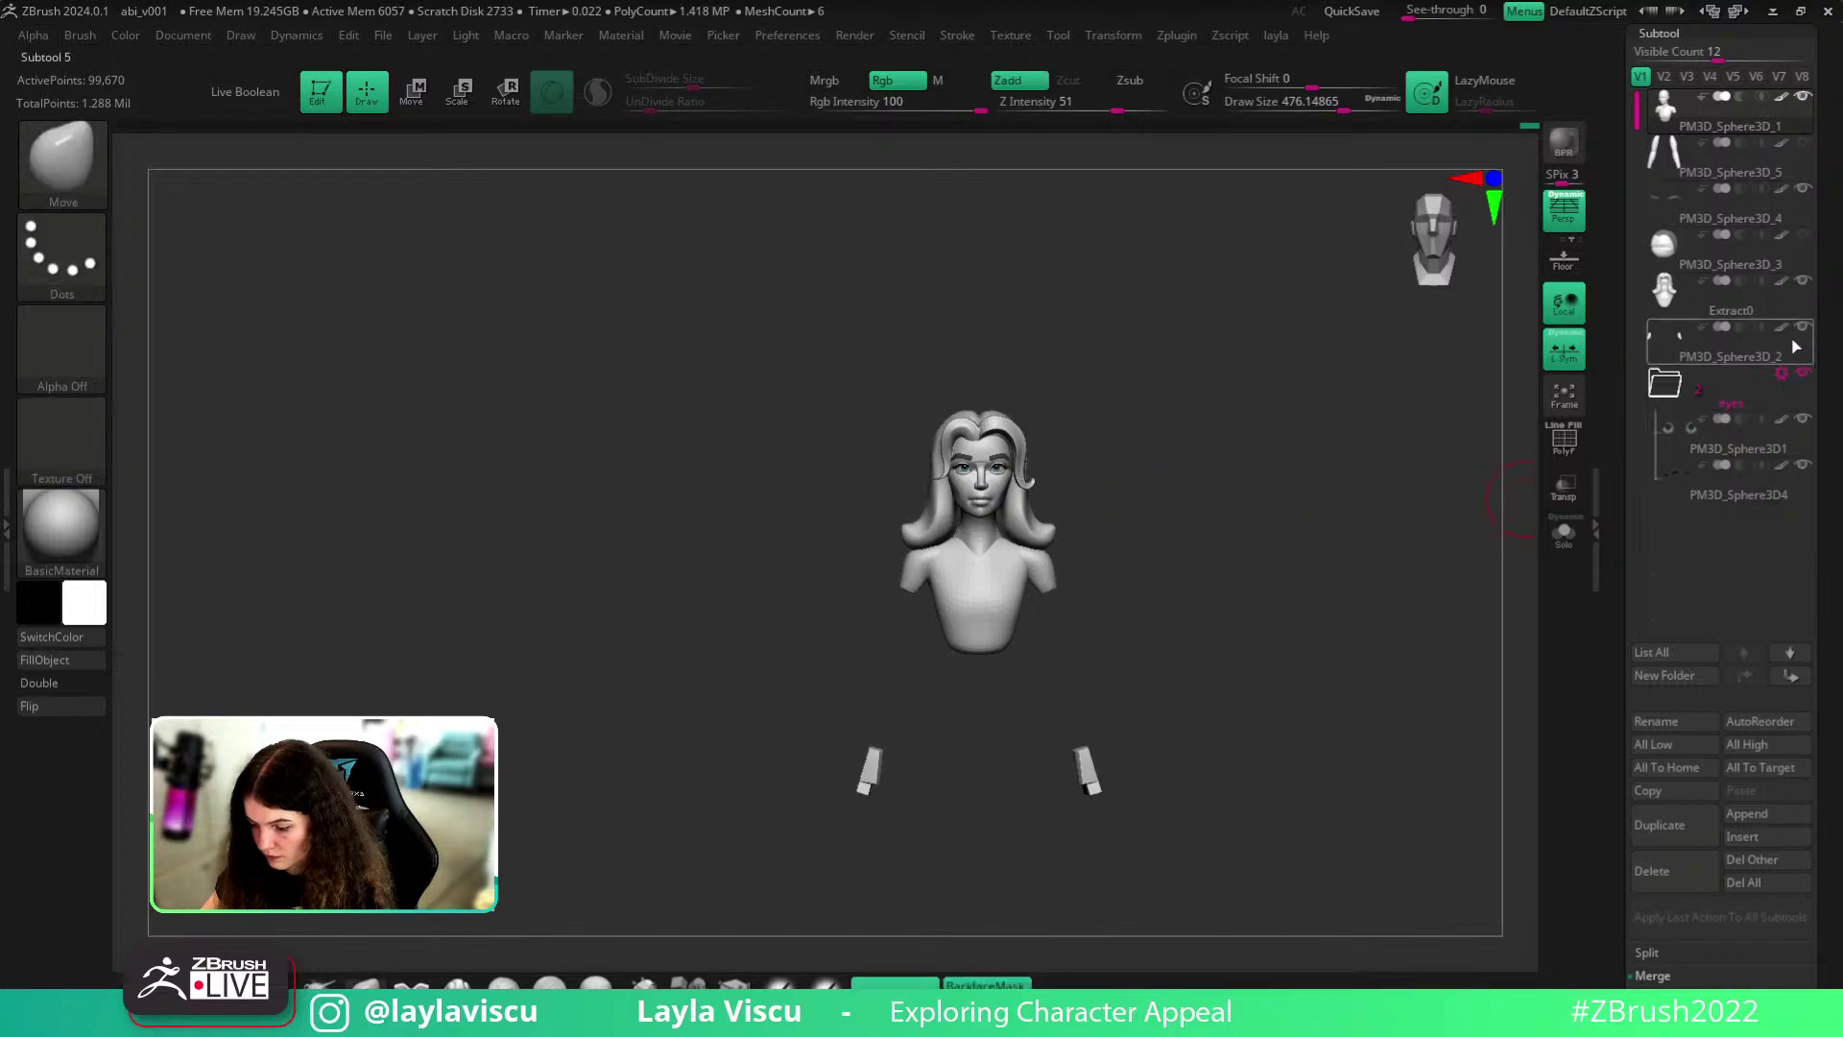
pyautogui.click(1802, 331)
pyautogui.keyDown('ctrl'); pyautogui.moveTo(1013, 488); pyautogui.dragTo(1213, 659, button='right'); pyautogui.keyUp('ctrl')
pyautogui.moveTo(1439, 629); pyautogui.dragTo(1329, 631, button='right')
pyautogui.press('s')
pyautogui.moveTo(918, 627); pyautogui.dragTo(894, 627)
pyautogui.moveTo(1278, 515); pyautogui.dragTo(1345, 519, button='right')
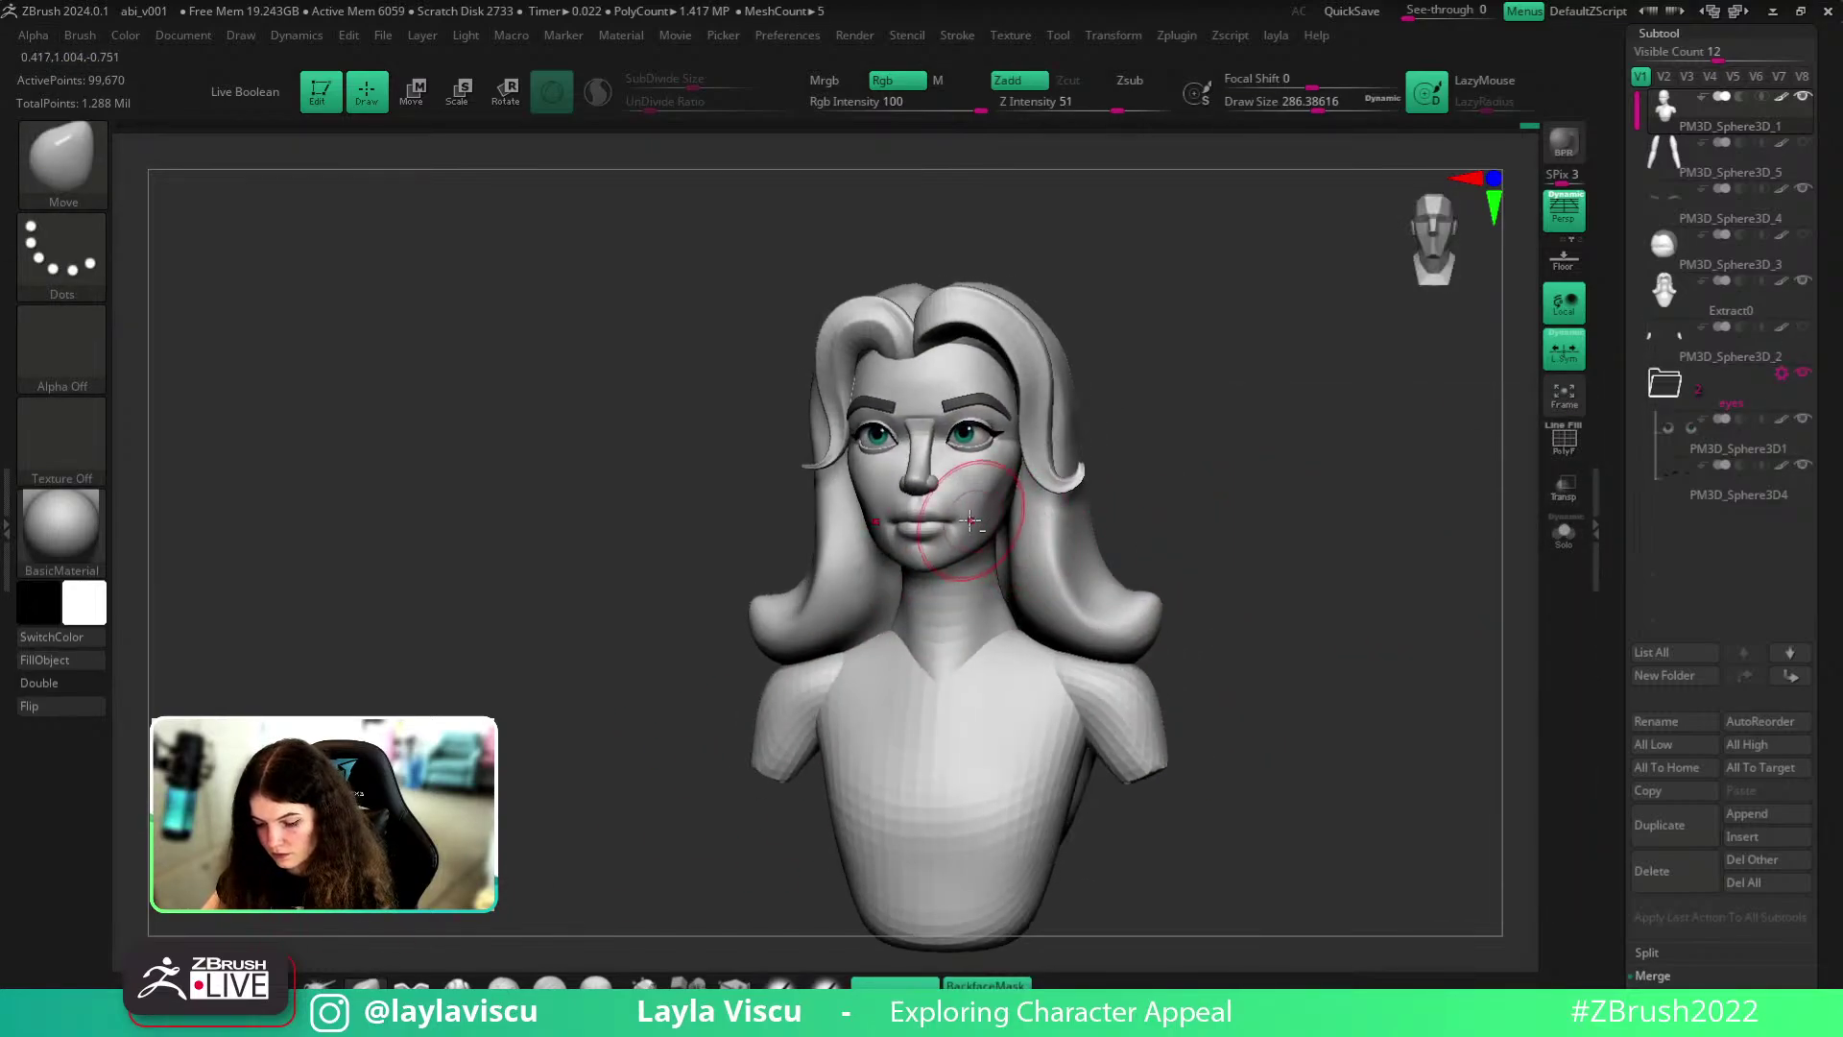
pyautogui.keyDown('ctrl'); pyautogui.moveTo(1001, 524); pyautogui.dragTo(993, 566, button='right'); pyautogui.keyUp('ctrl')
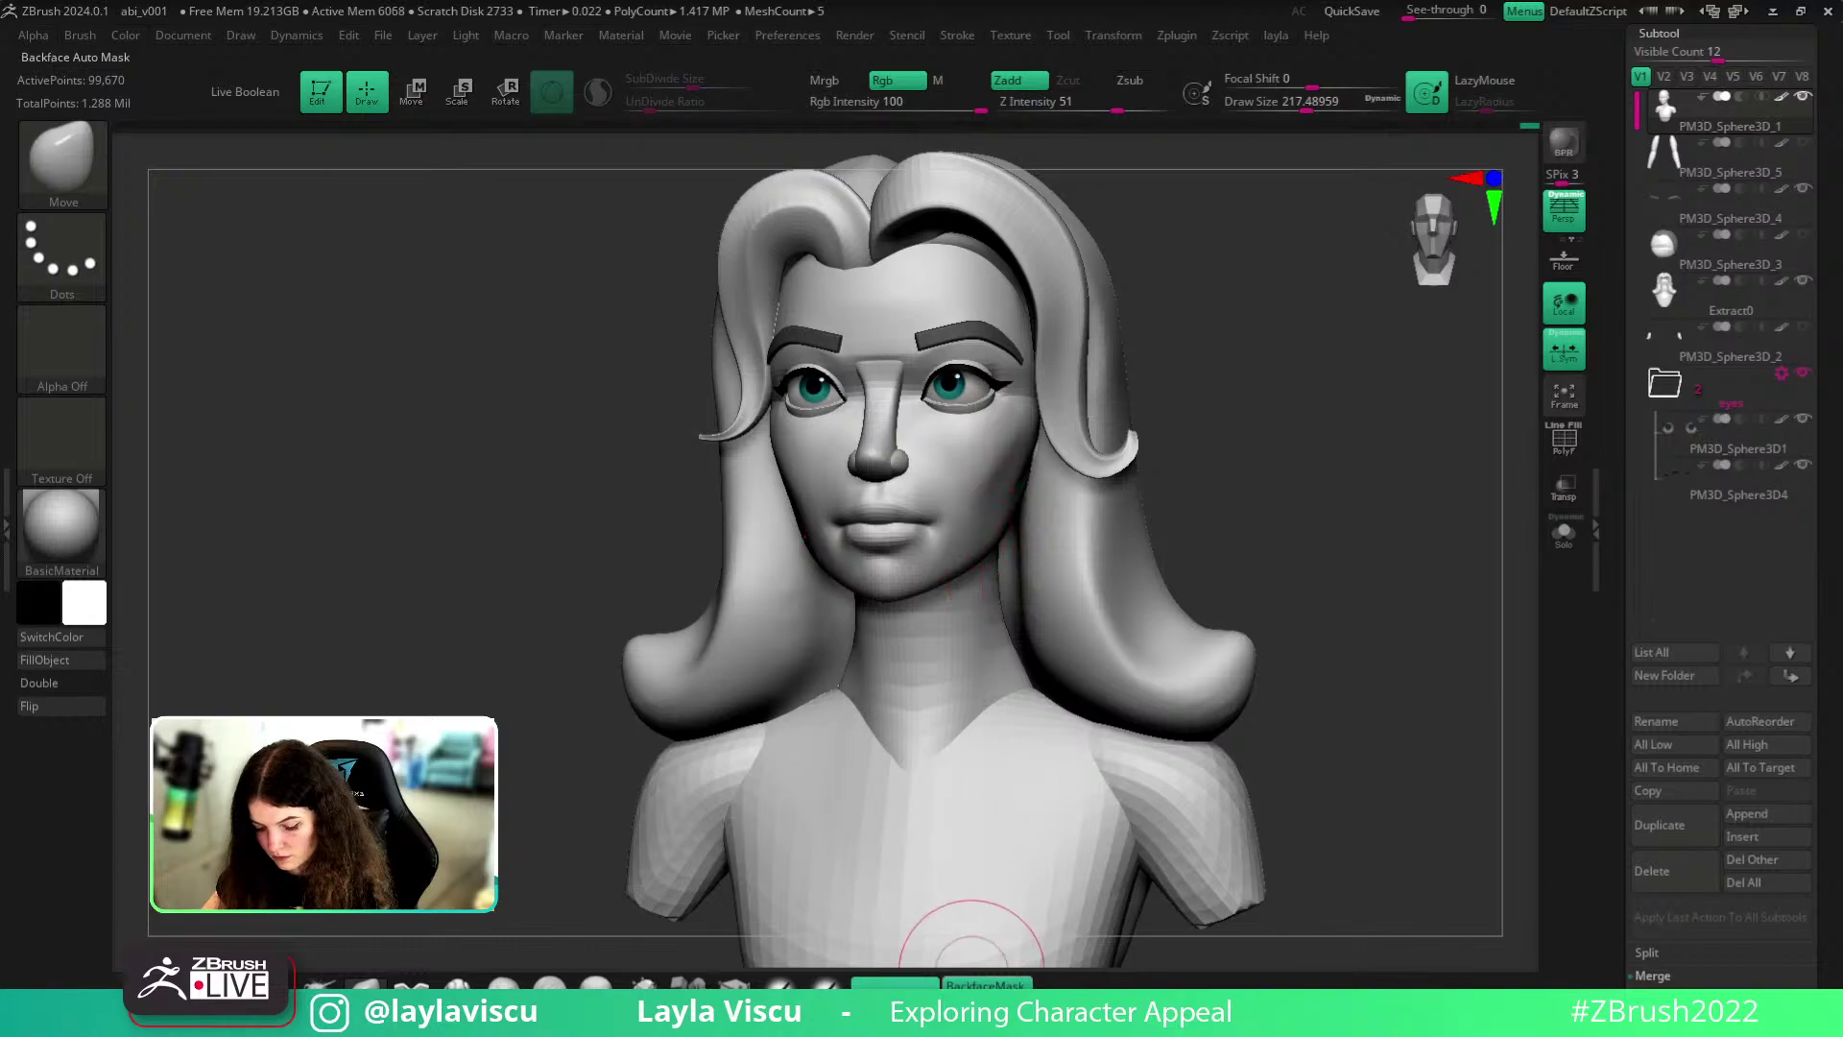
# - Isolate the head mesh, size the Move brush for work inside the ear and show the polygroup wireframe
pyautogui.click(1563, 531)
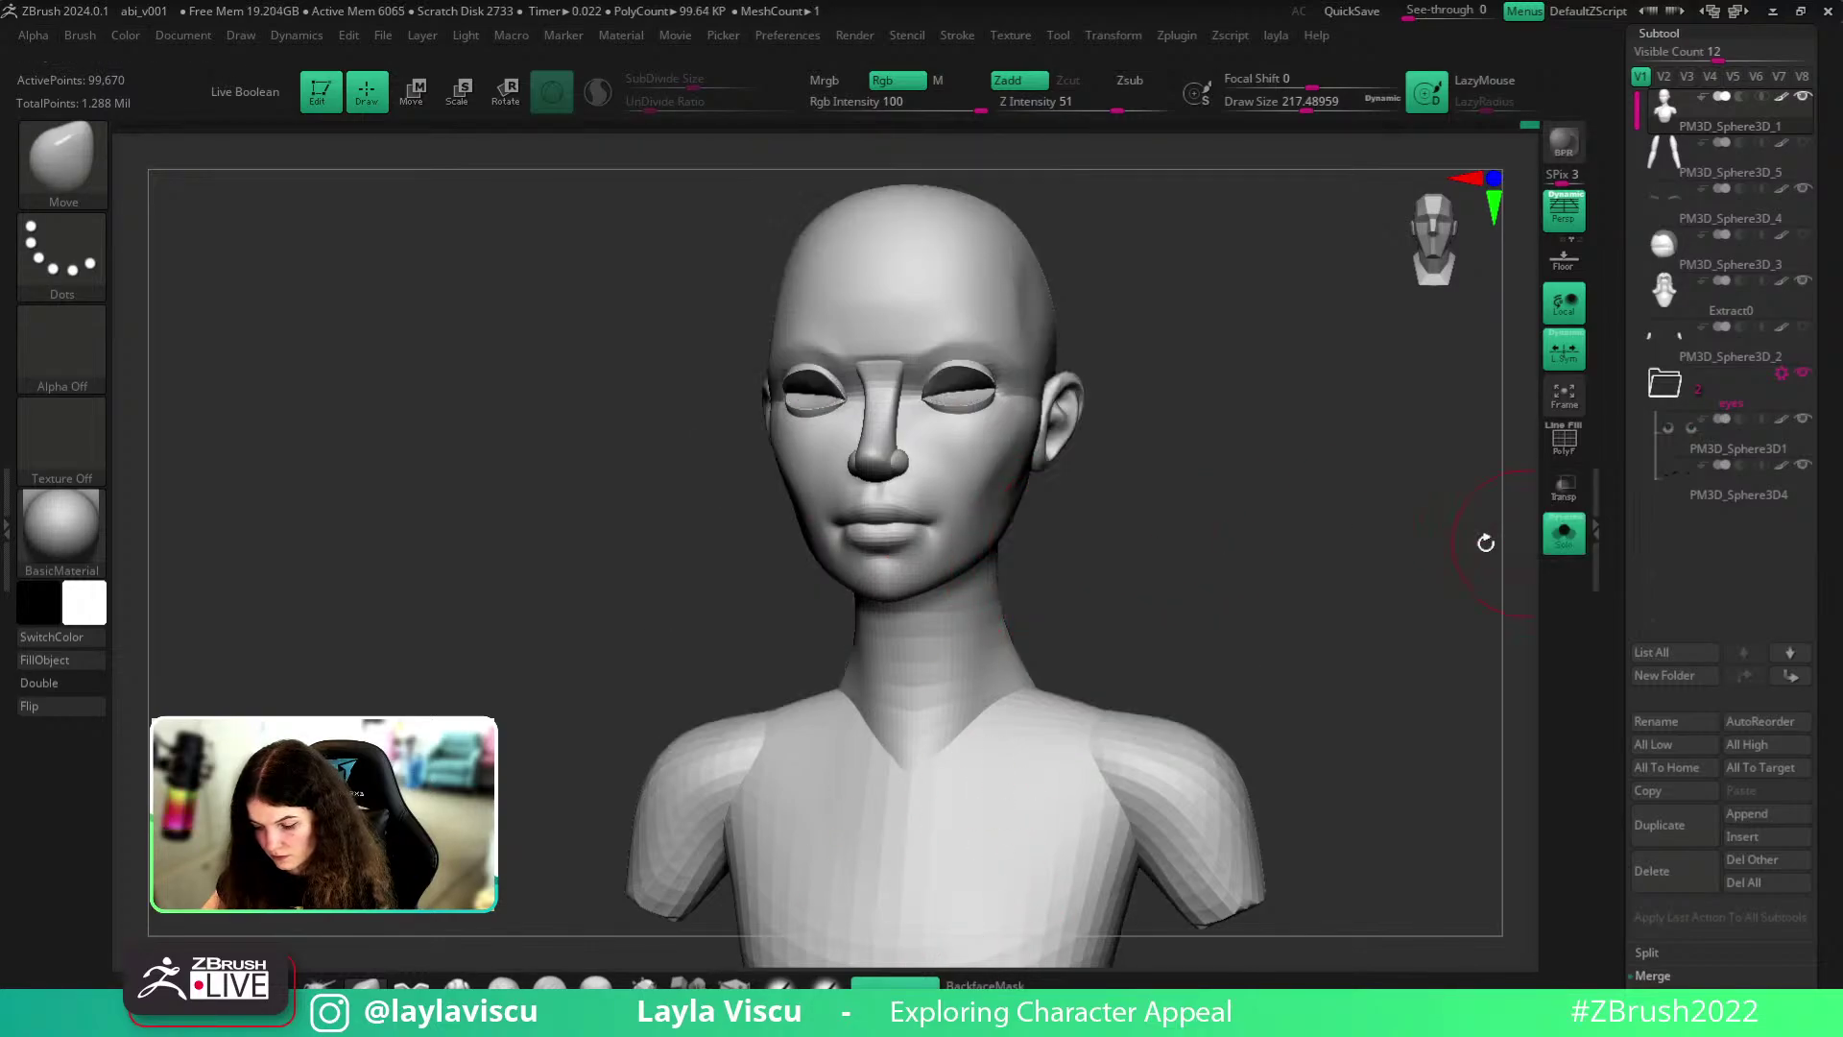
pyautogui.moveTo(969, 452)
pyautogui.keyDown('shift'); pyautogui.mouseDown(button='right')
pyautogui.moveTo(1253, 459)
pyautogui.moveTo(1148, 509)
pyautogui.moveTo(1222, 625)
pyautogui.mouseUp(button='right'); pyautogui.keyUp('shift')
pyautogui.press('[')
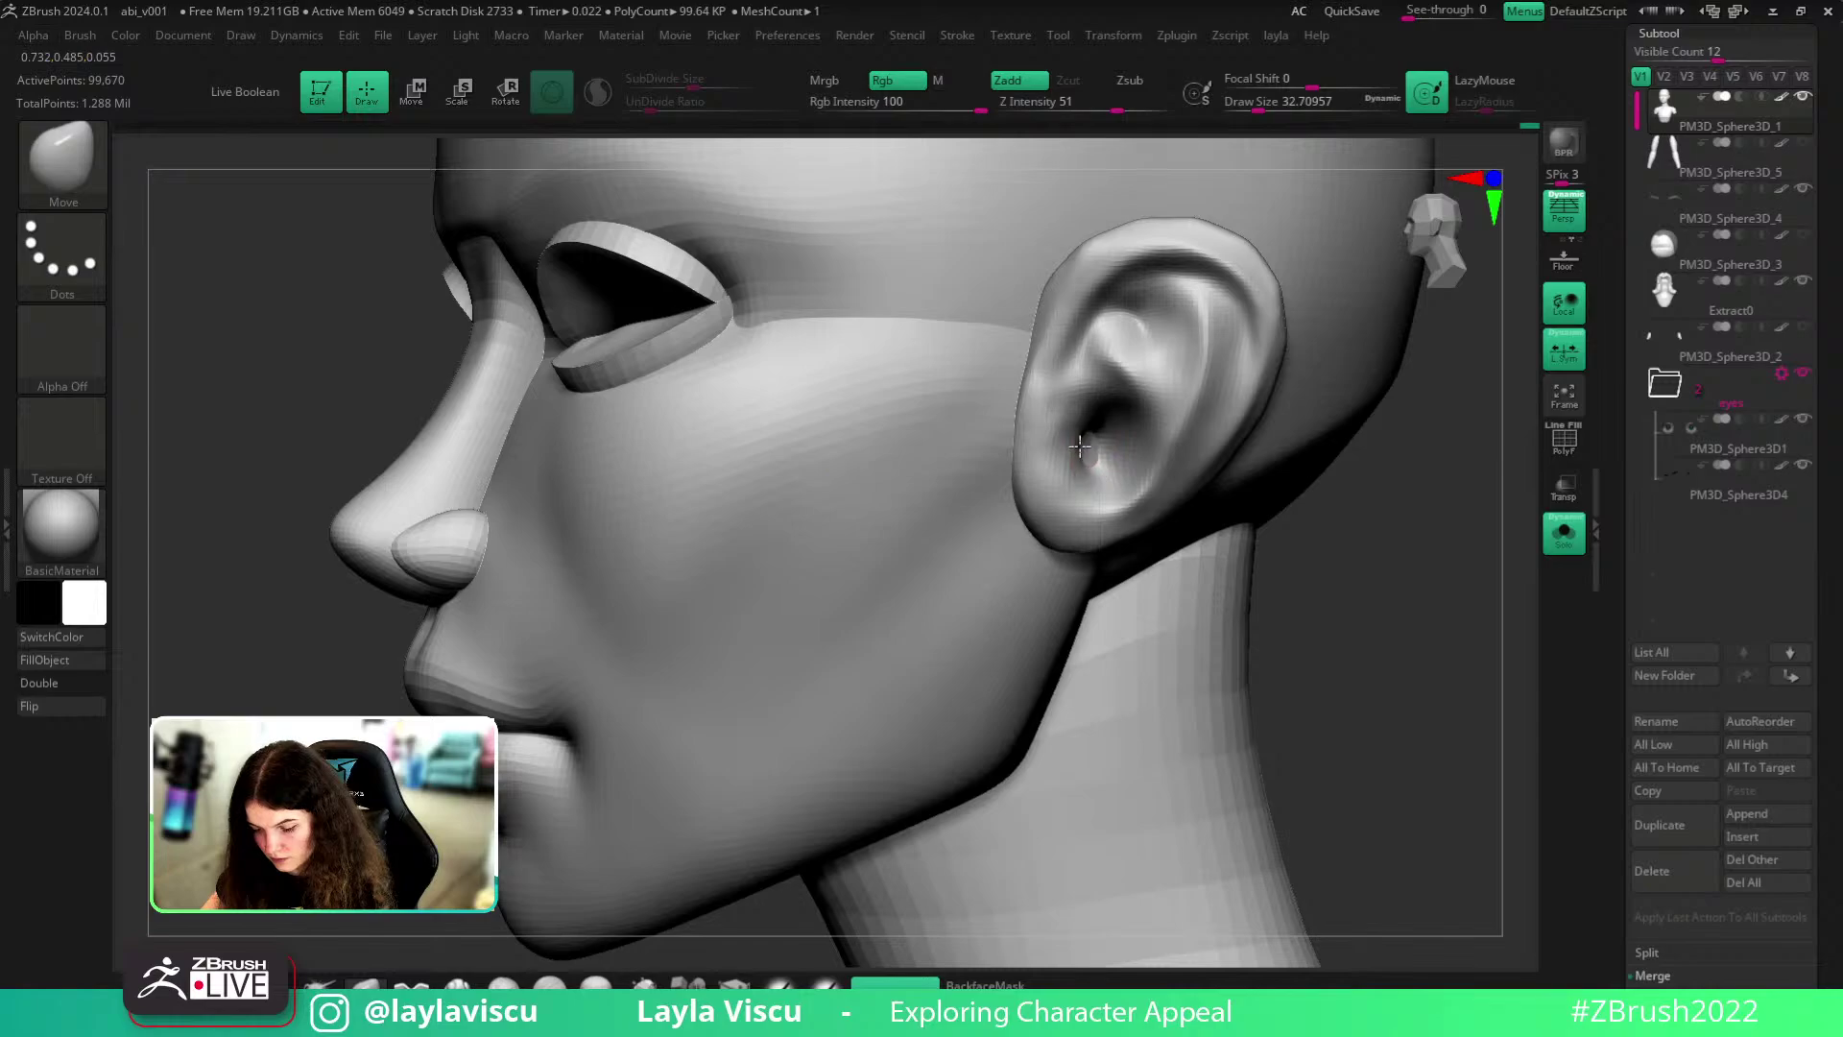
pyautogui.press('s')
pyautogui.moveTo(1010, 566); pyautogui.dragTo(1028, 566)
pyautogui.hotkey('shift', 'f')
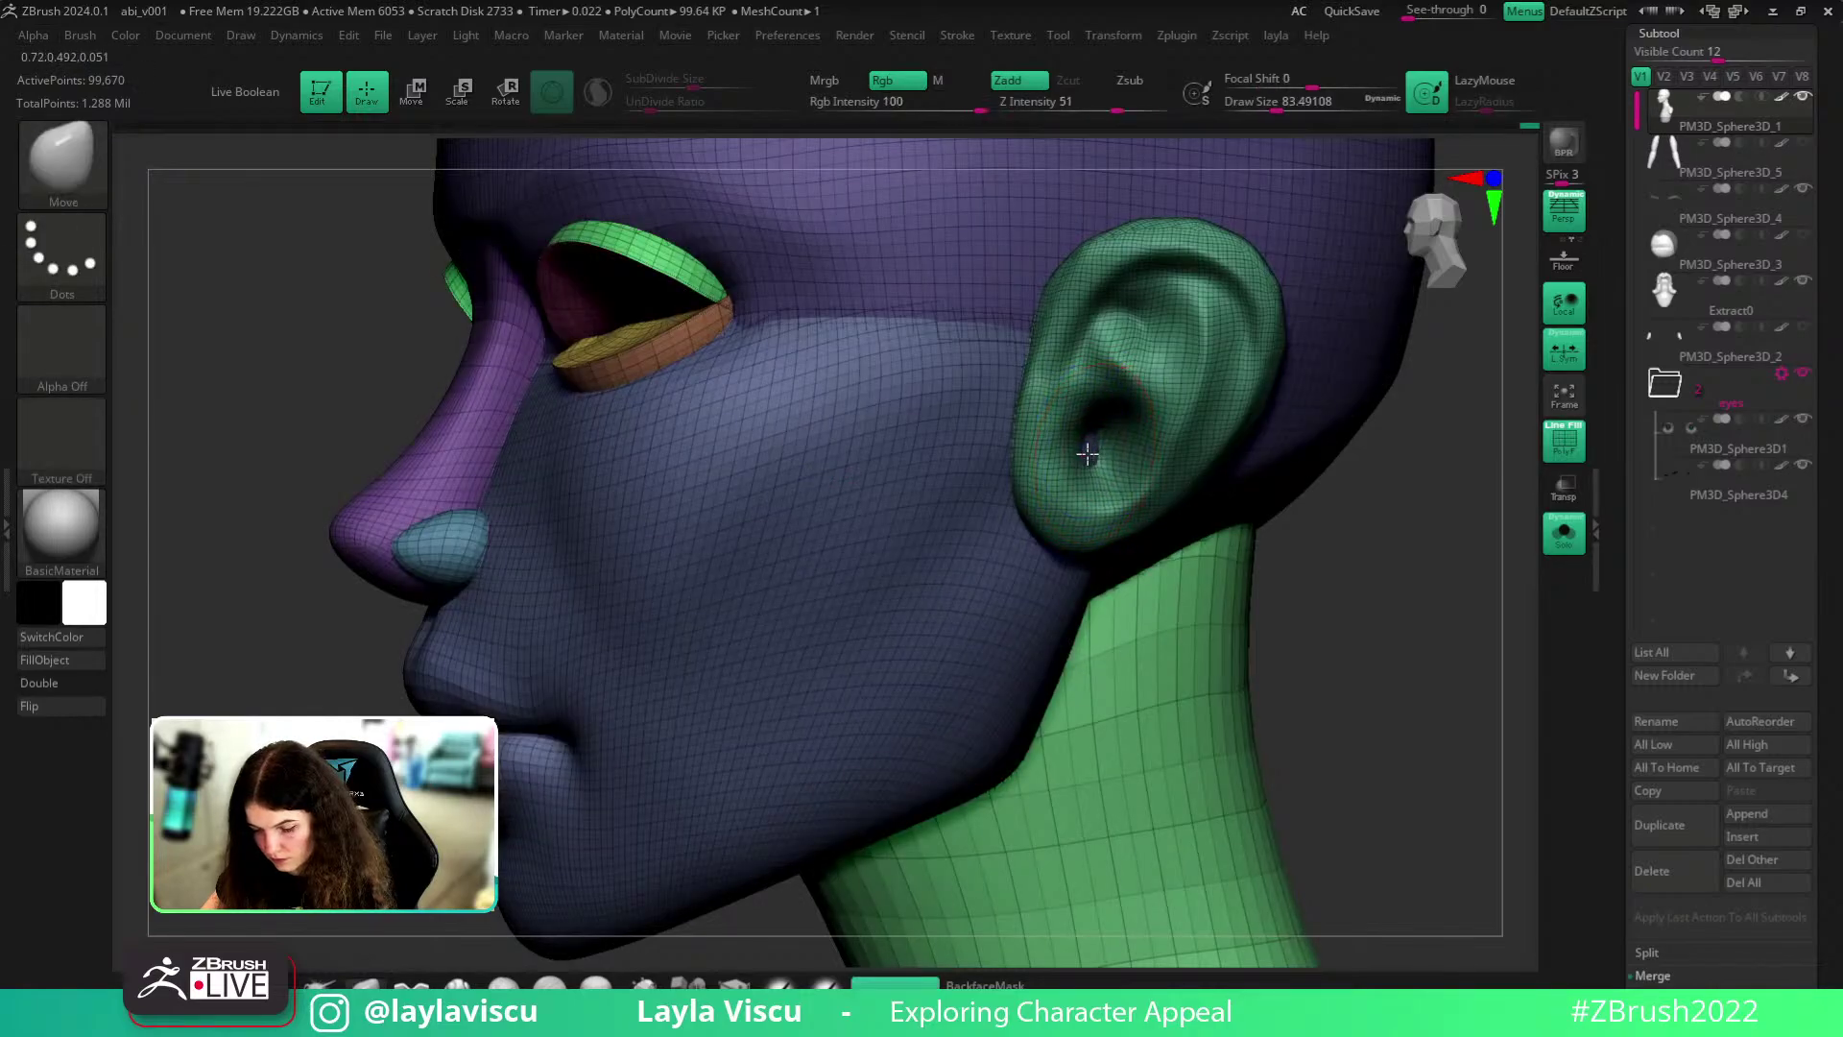
pyautogui.press('[')
# - Isolate the face polygroup, push its surface in beneath the ear at a draw size of about 46 and unhide the full head
pyautogui.keyDown('ctrl'); pyautogui.keyDown('shift'); pyautogui.click(1016, 529); pyautogui.keyUp('shift'); pyautogui.keyUp('ctrl')
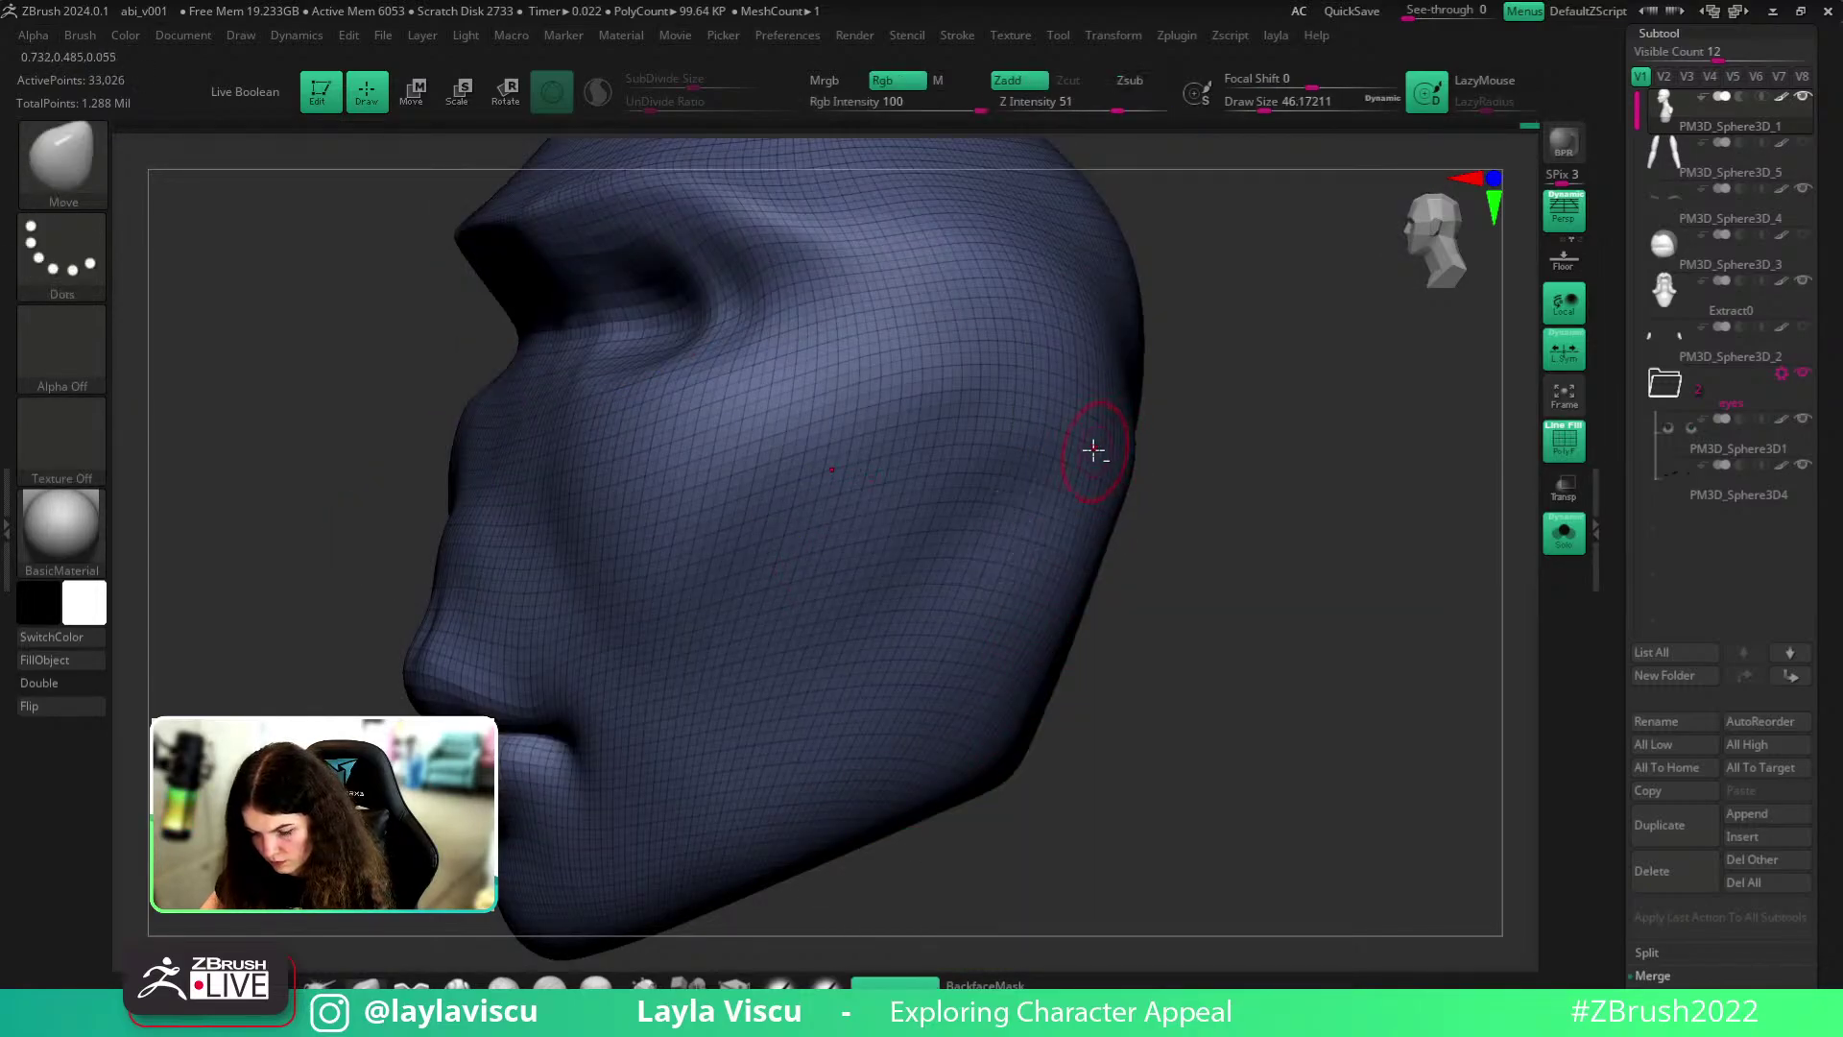
pyautogui.keyDown('ctrl'); pyautogui.keyDown('shift'); pyautogui.click(1374, 601); pyautogui.keyUp('shift'); pyautogui.keyUp('ctrl')
pyautogui.hotkey('shift', 'f')
pyautogui.keyDown('ctrl'); pyautogui.keyDown('shift'); pyautogui.click(1099, 443); pyautogui.keyUp('shift'); pyautogui.keyUp('ctrl')
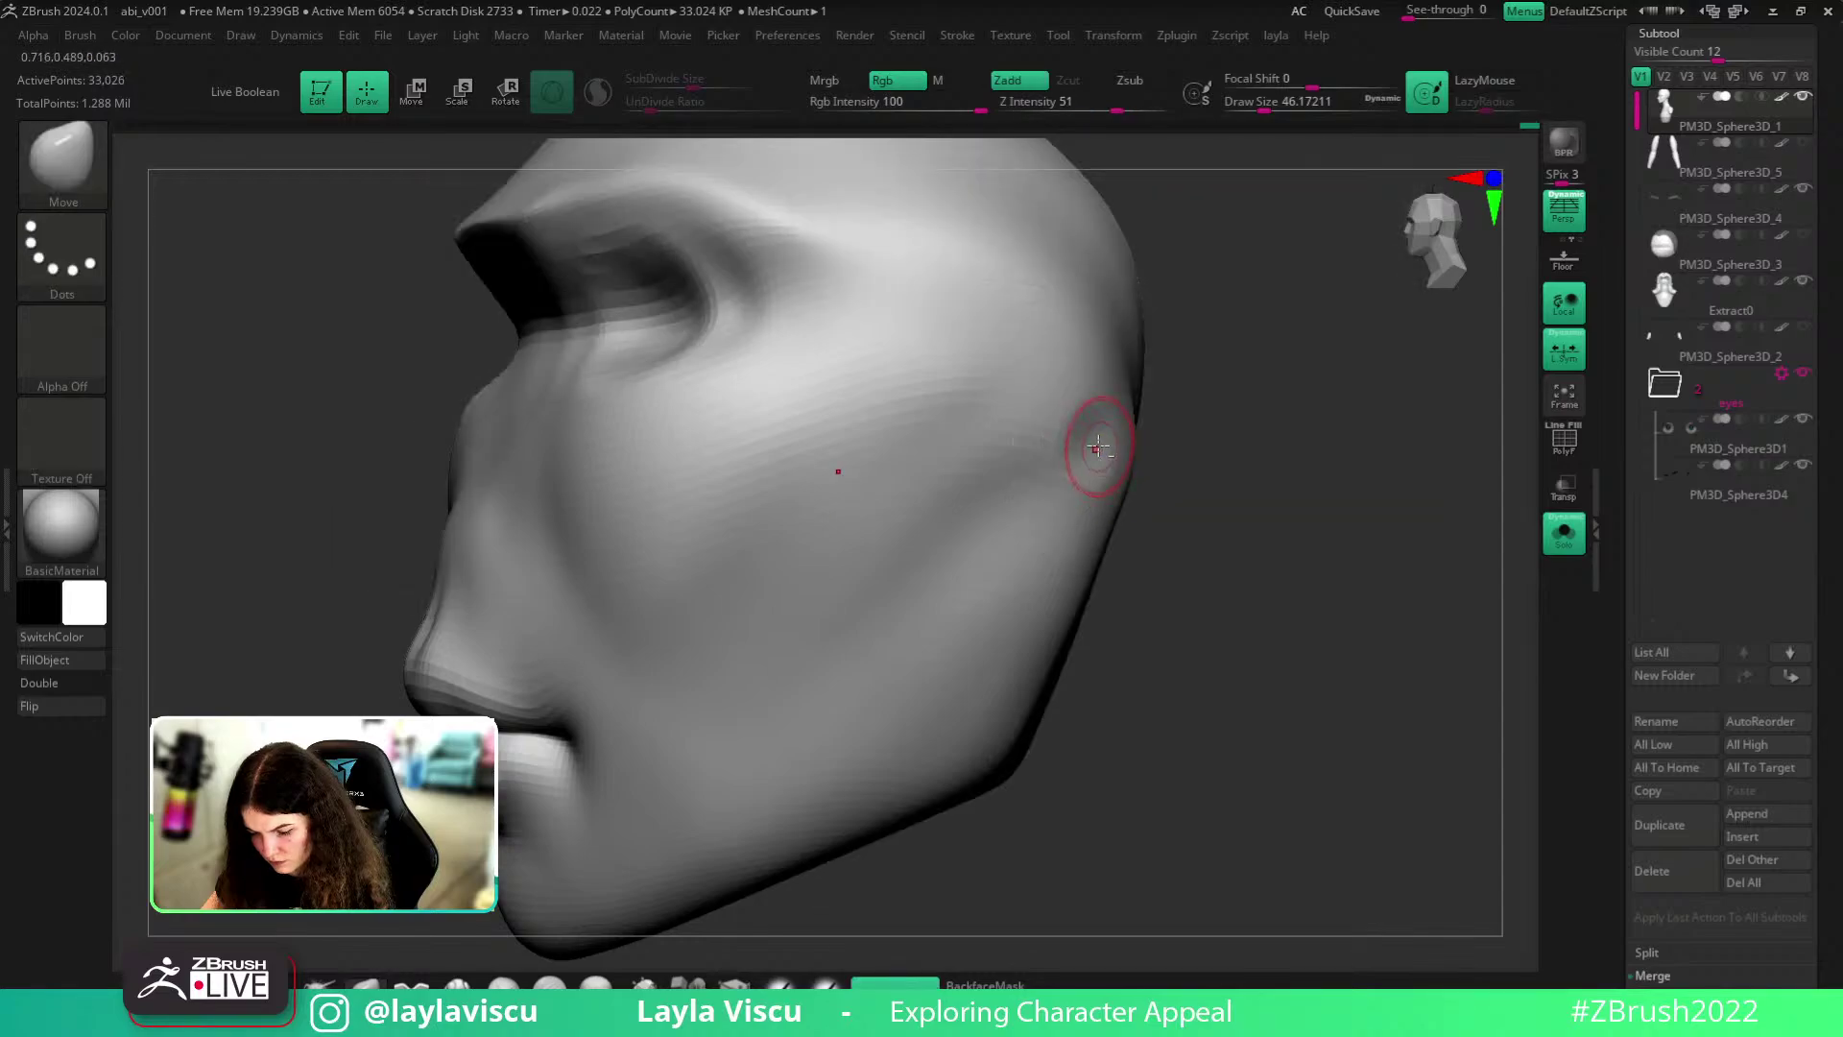
pyautogui.keyDown('ctrl'); pyautogui.keyDown('shift'); pyautogui.click(1431, 621); pyautogui.keyUp('shift'); pyautogui.keyUp('ctrl')
pyautogui.keyDown('ctrl'); pyautogui.moveTo(1431, 621); pyautogui.dragTo(1255, 506, button='right'); pyautogui.keyUp('ctrl')
pyautogui.hotkey('shift', 'f')
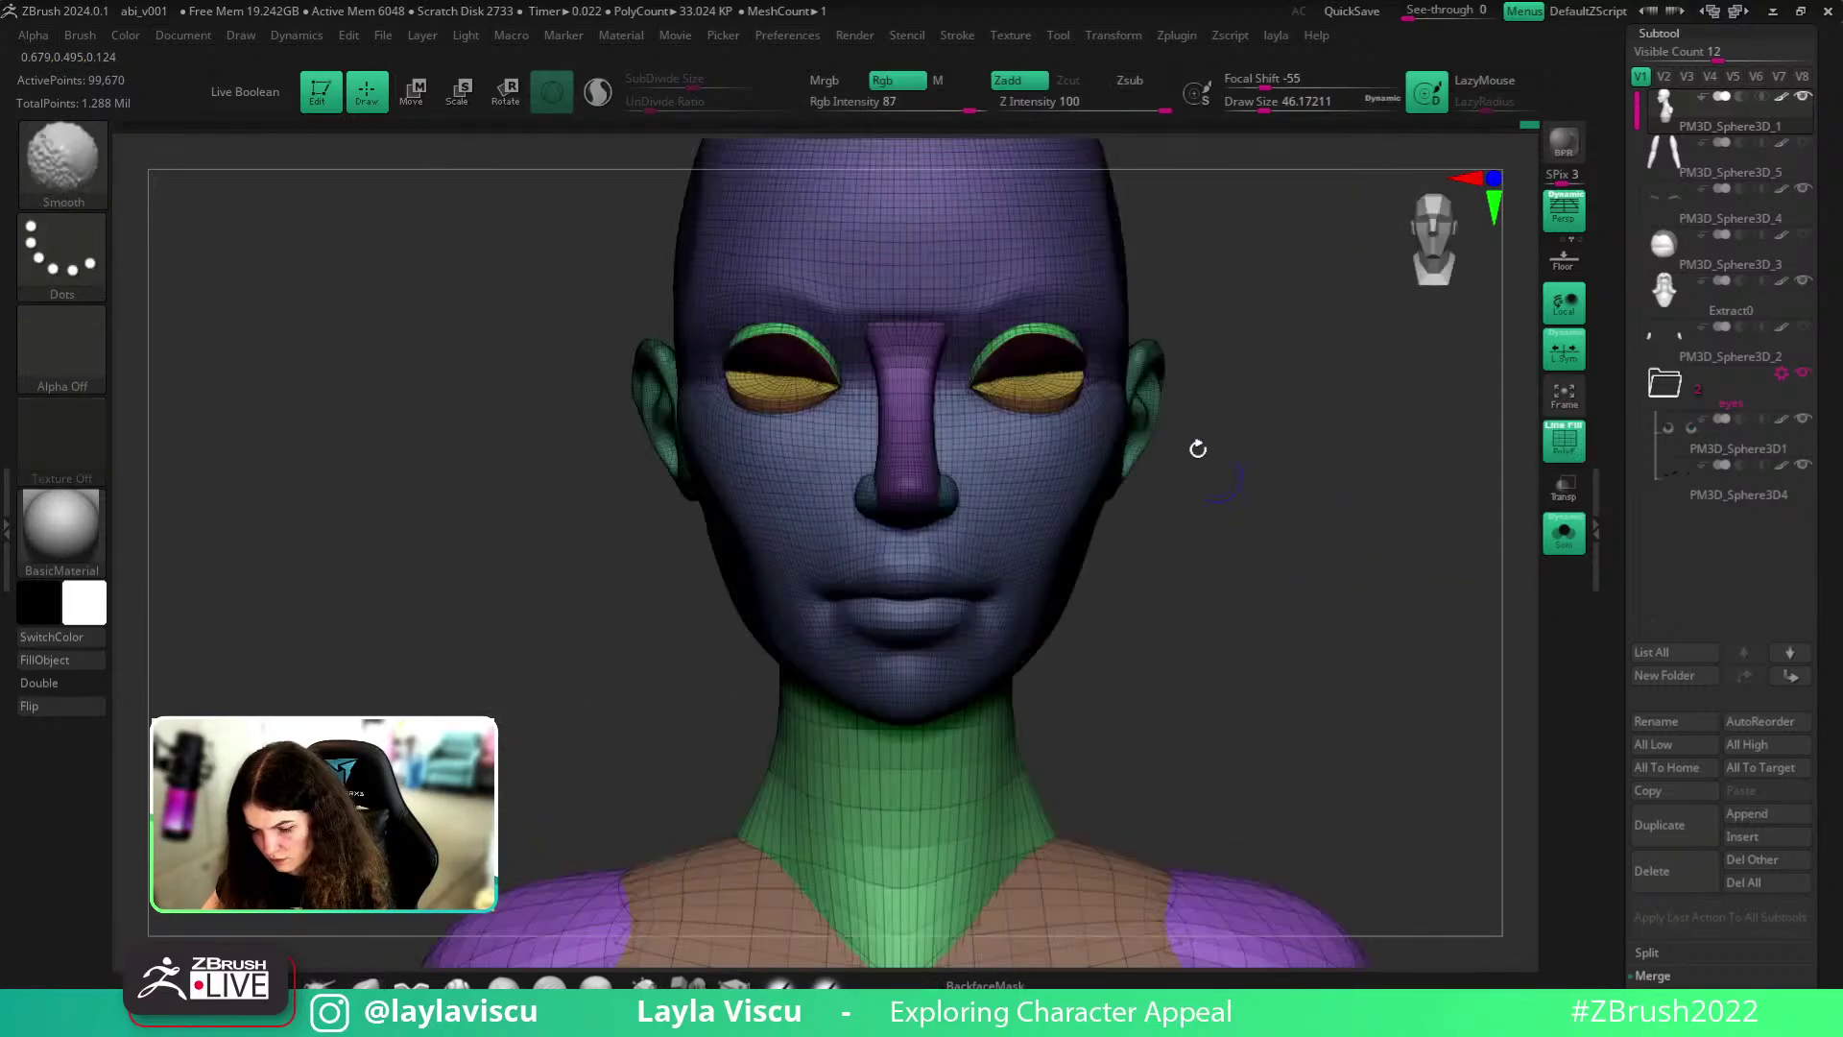
# - Isolate the ear polygroup to inspect it, and bring back the full head without the polygroup wireframe
pyautogui.keyDown('ctrl'); pyautogui.keyDown('shift'); pyautogui.click(1144, 350); pyautogui.keyUp('shift'); pyautogui.keyUp('ctrl')
pyautogui.moveTo(1212, 382); pyautogui.dragTo(1053, 413, button='right')
pyautogui.moveTo(1012, 436)
pyautogui.keyDown('shift'); pyautogui.mouseDown()
pyautogui.moveTo(1070, 379)
pyautogui.moveTo(1167, 336)
pyautogui.mouseUp(); pyautogui.keyUp('shift')
pyautogui.hotkey('shift', 'f')
pyautogui.moveTo(1267, 532); pyautogui.dragTo(1240, 641, button='right')
pyautogui.keyDown('ctrl'); pyautogui.keyDown('shift'); pyautogui.click(1213, 592); pyautogui.keyUp('shift'); pyautogui.keyUp('ctrl')
pyautogui.moveTo(1239, 641)
pyautogui.mouseDown()
pyautogui.moveTo(1378, 650)
pyautogui.moveTo(1353, 688)
pyautogui.mouseUp()
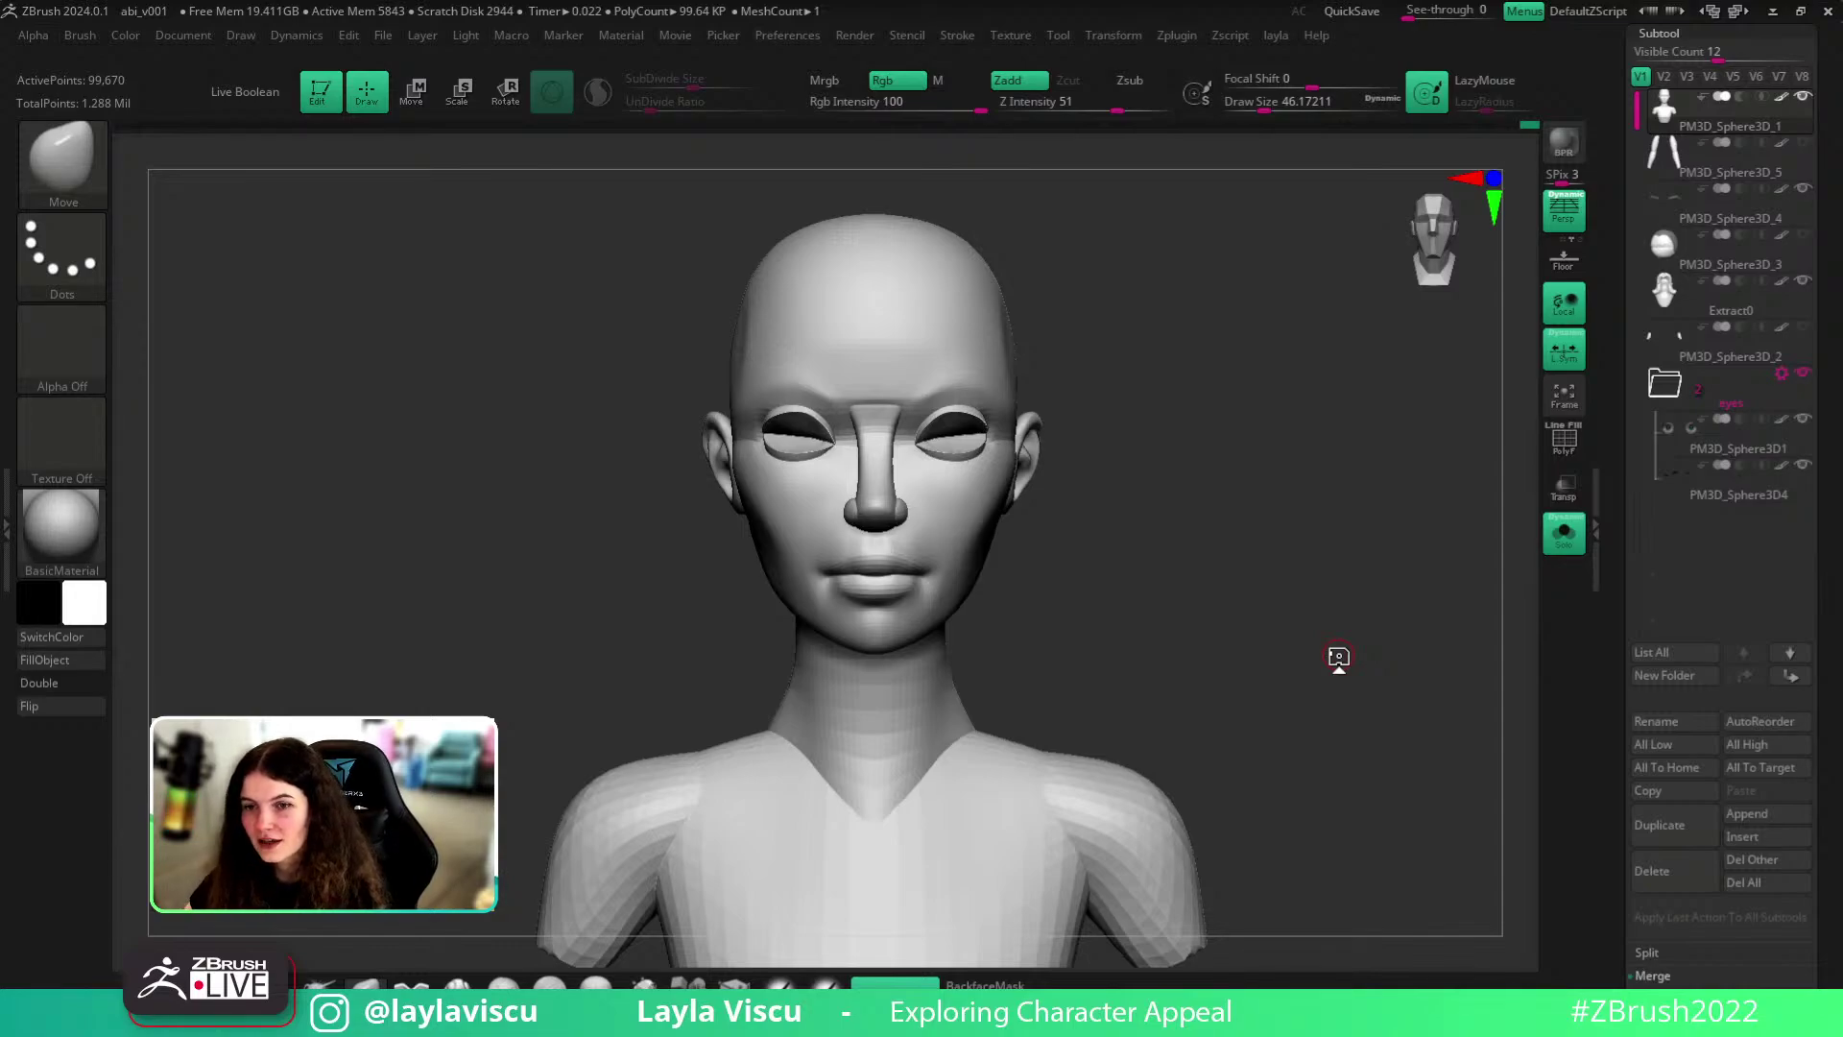
# - Bring back all subtools and rework the face surface beneath the outer eyeliner wing at a draw size of about 44
pyautogui.keyDown('alt'); pyautogui.moveTo(1236, 603); pyautogui.dragTo(1337, 560, button='right'); pyautogui.keyUp('alt')
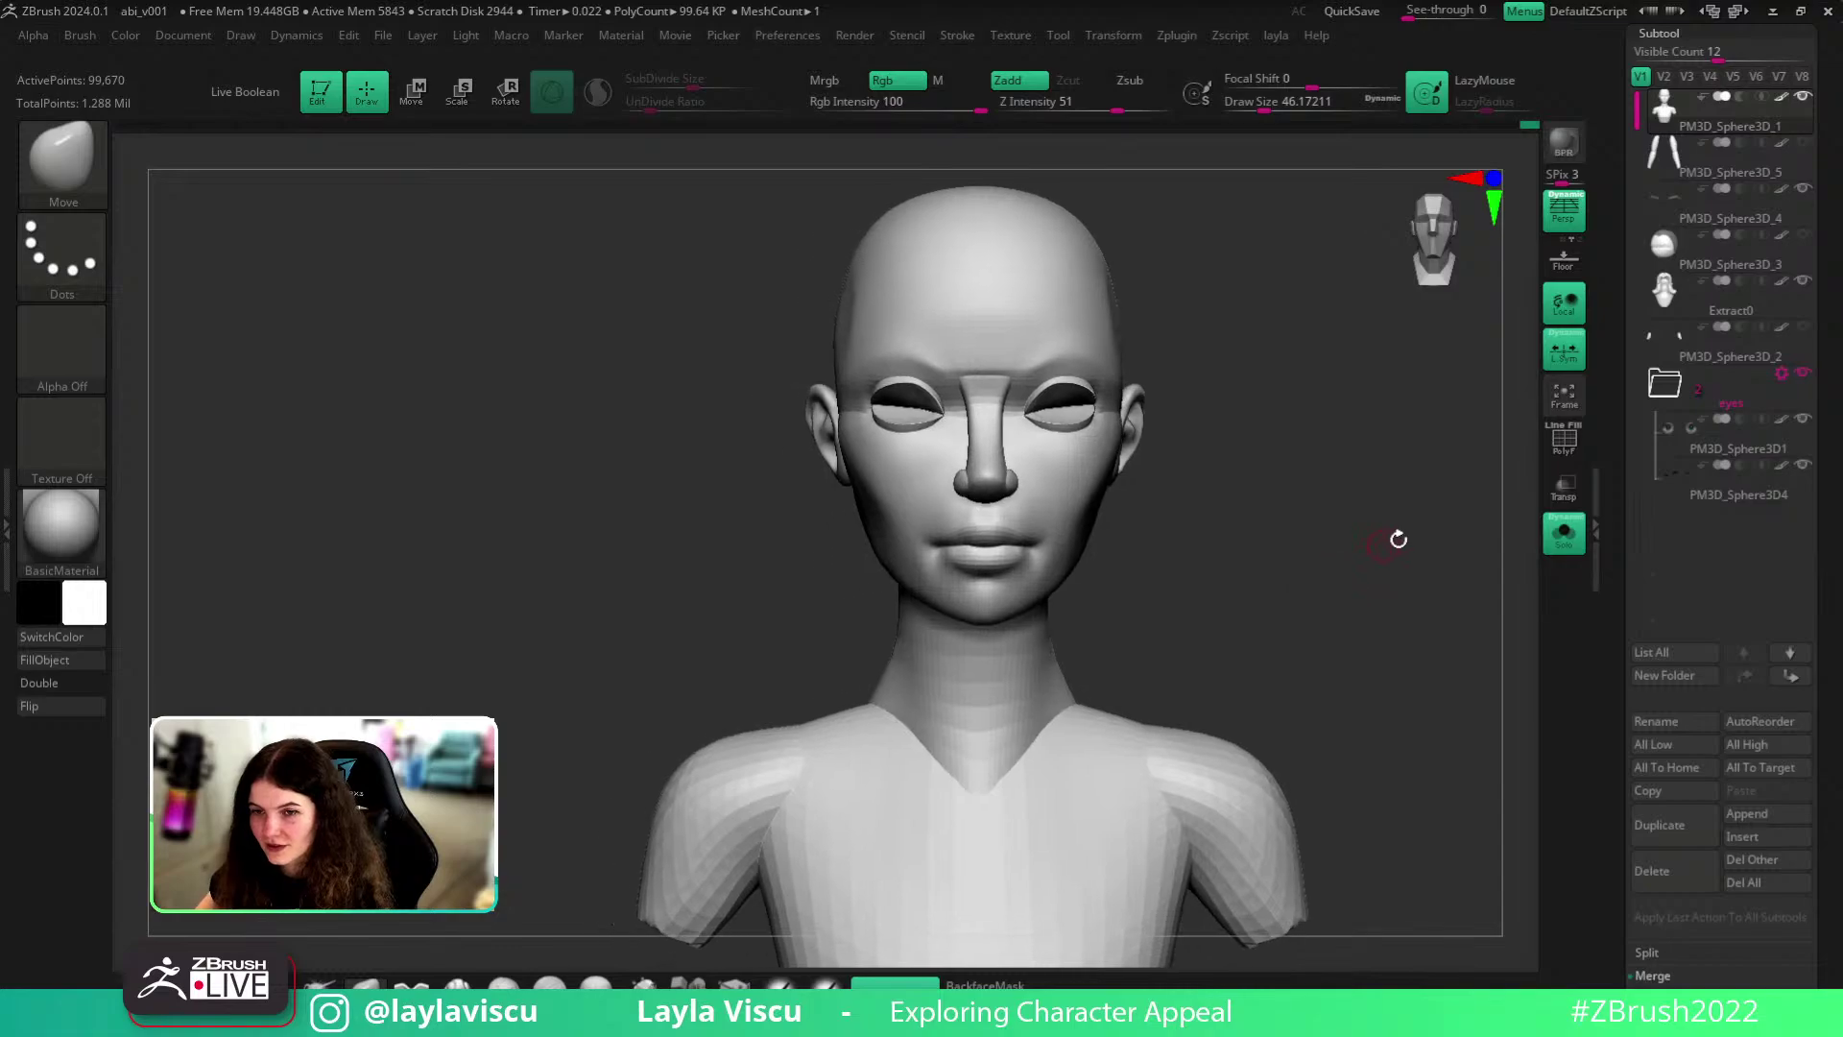
pyautogui.keyDown('ctrl'); pyautogui.moveTo(1139, 515); pyautogui.dragTo(1176, 554, button='right'); pyautogui.keyUp('ctrl')
pyautogui.moveTo(1271, 587)
pyautogui.mouseDown()
pyautogui.moveTo(1225, 568)
pyautogui.moveTo(1275, 589)
pyautogui.mouseUp()
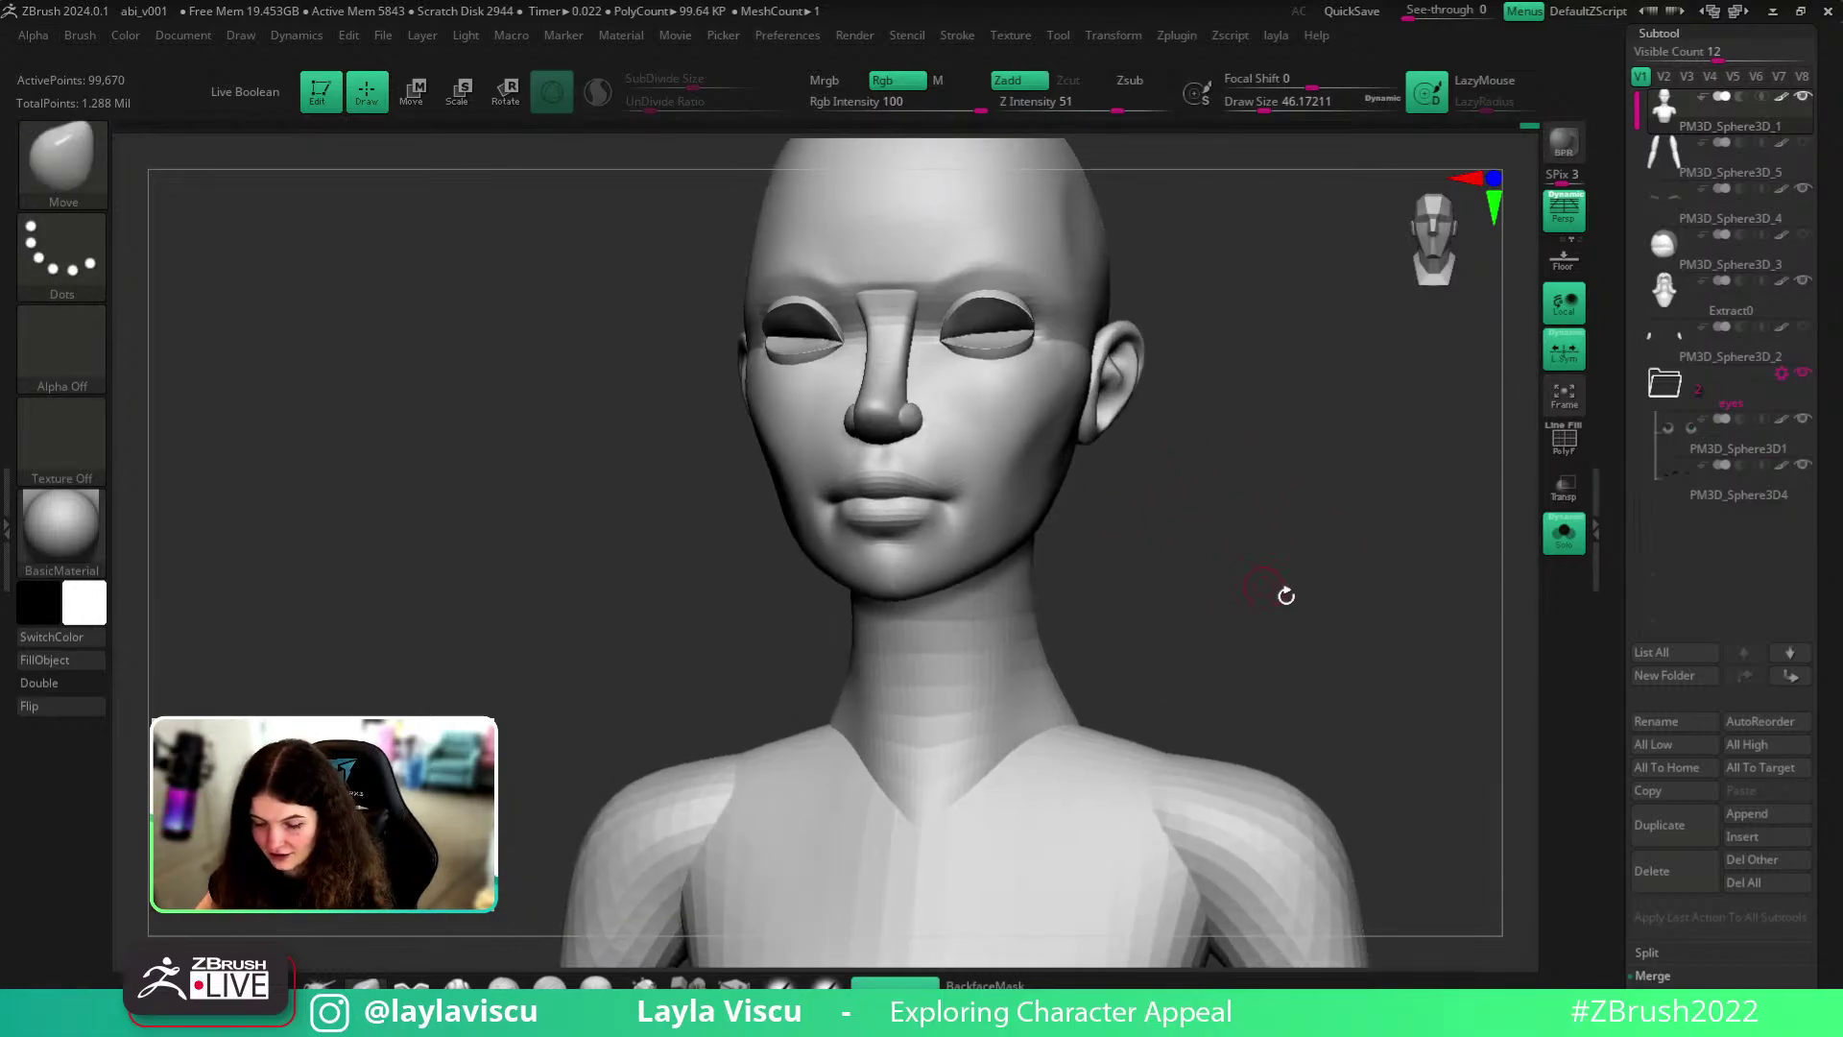
pyautogui.click(1555, 554)
pyautogui.moveTo(1366, 468); pyautogui.dragTo(1394, 506)
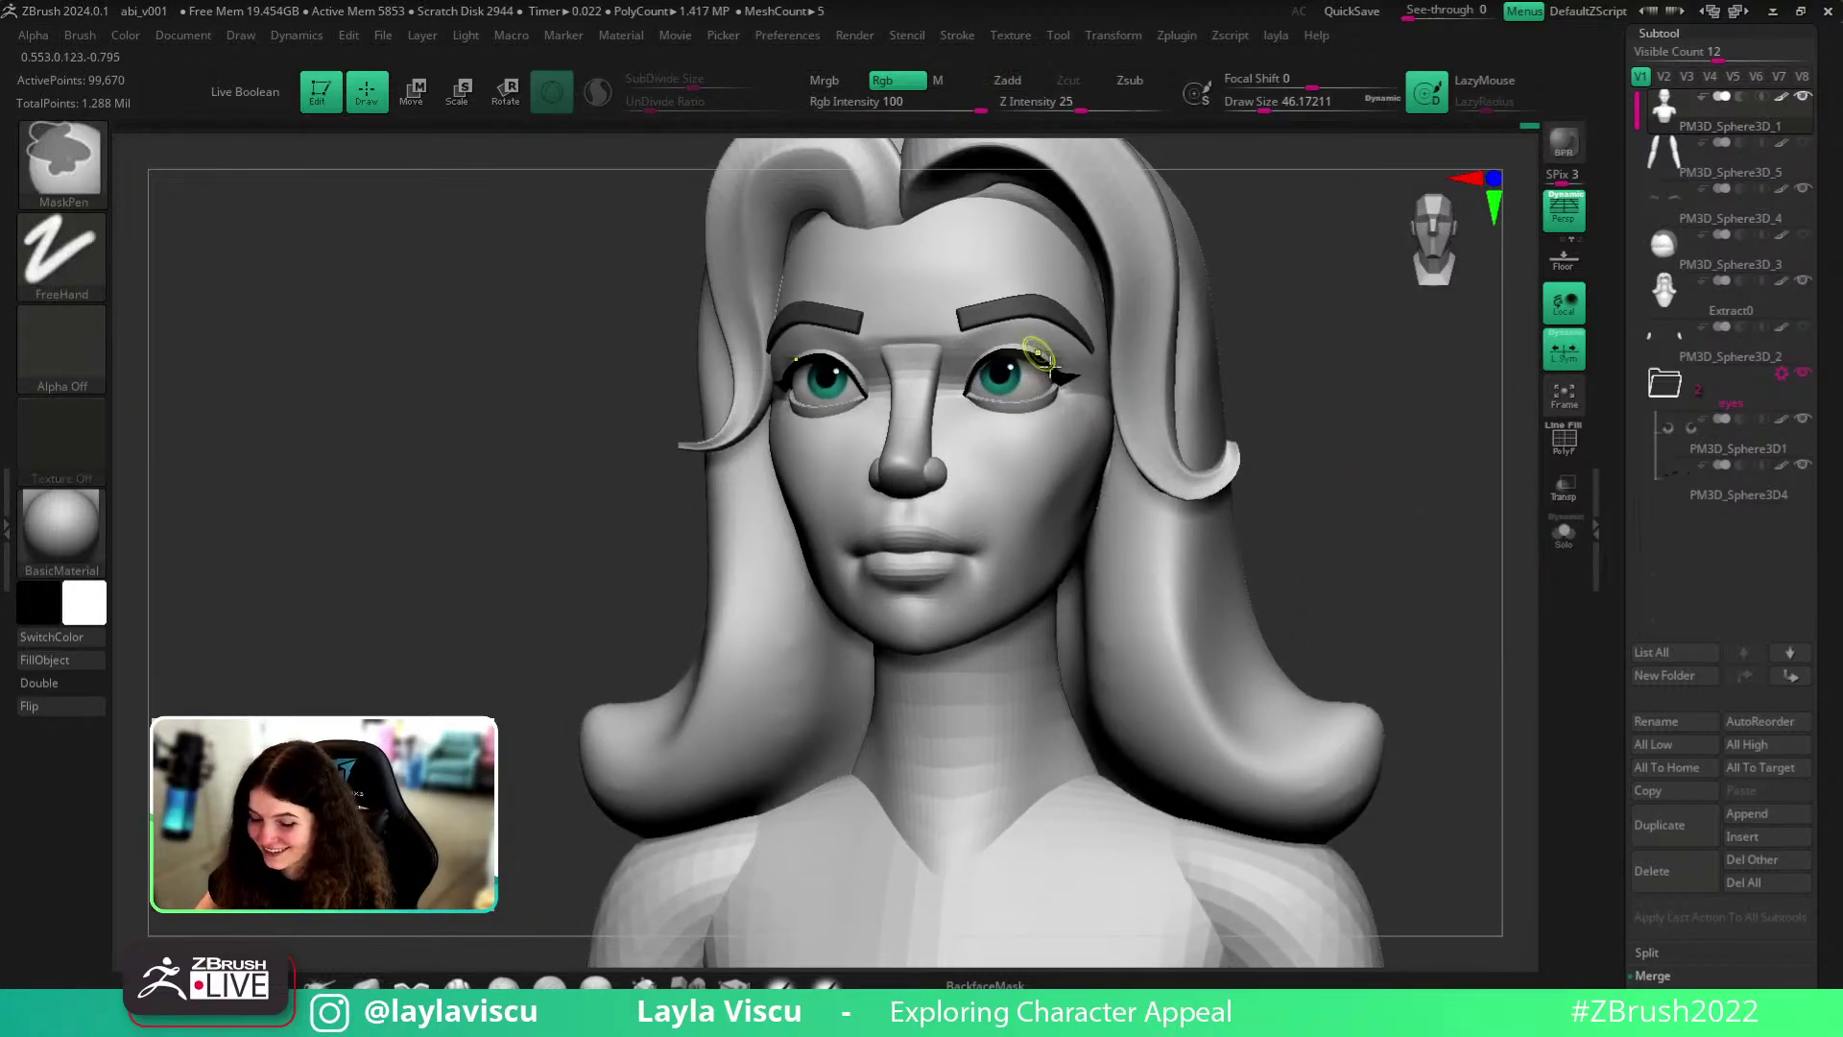
pyautogui.keyDown('ctrl'); pyautogui.moveTo(1042, 358); pyautogui.dragTo(1099, 475, button='right'); pyautogui.keyUp('ctrl')
pyautogui.keyDown('shift'); pyautogui.moveTo(1132, 470); pyautogui.dragTo(1090, 699); pyautogui.keyUp('shift')
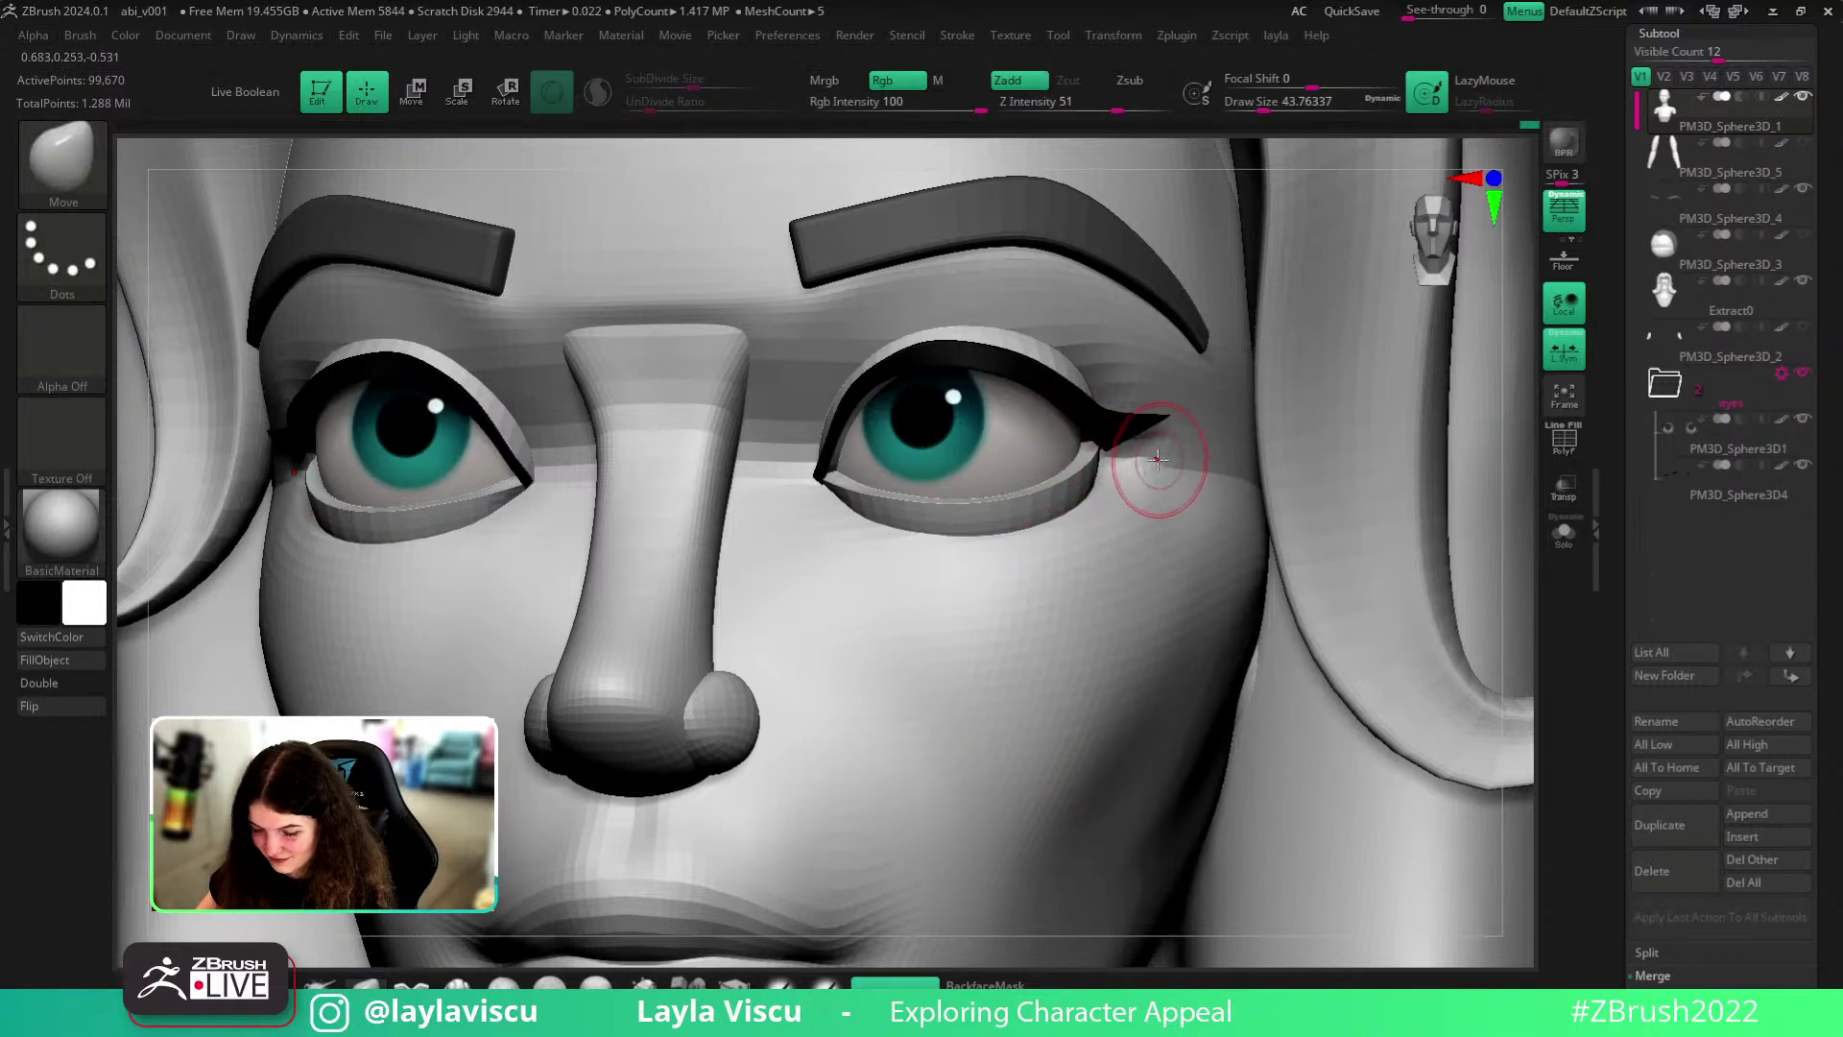
pyautogui.press('shift')
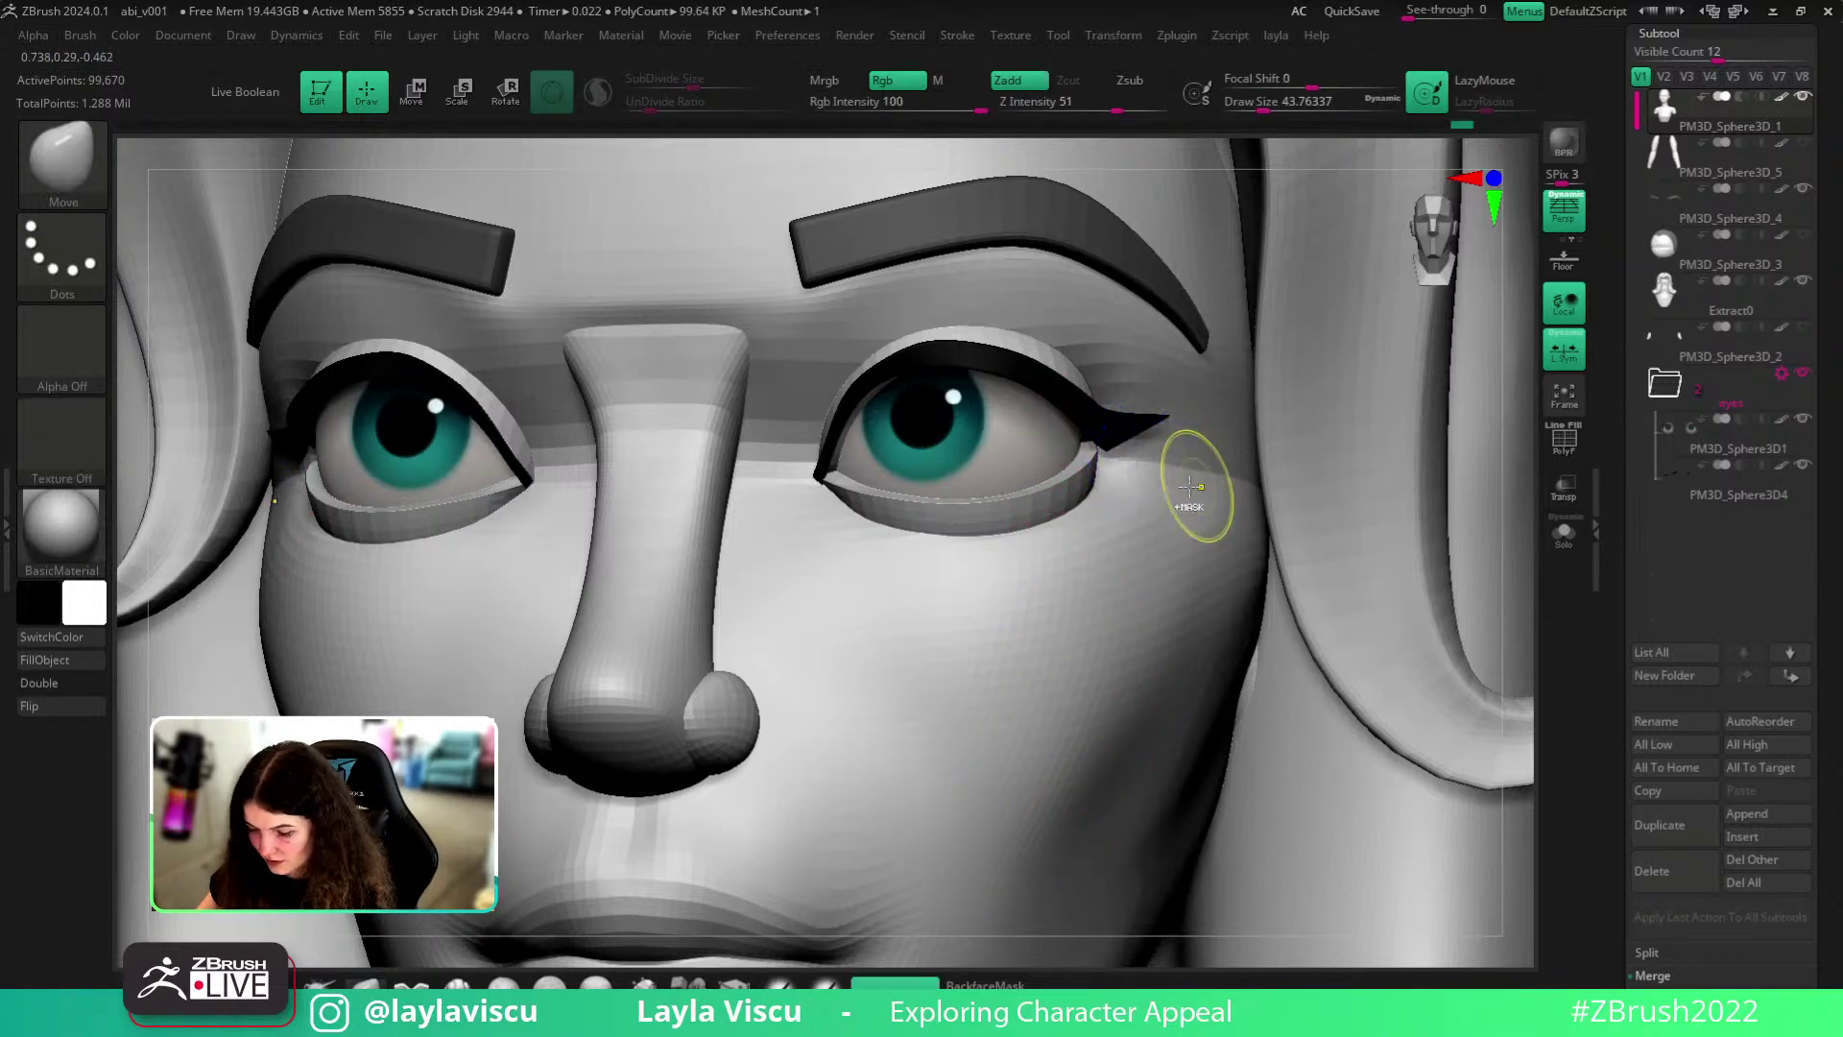
# - Review the whole bust with hair and eyes, with and without the polygroup wireframe
pyautogui.press('f')
pyautogui.moveTo(1469, 556)
pyautogui.mouseDown()
pyautogui.moveTo(1432, 567)
pyautogui.moveTo(1481, 526)
pyautogui.mouseUp()
pyautogui.moveTo(1320, 621); pyautogui.dragTo(1280, 424)
pyautogui.moveTo(1361, 562); pyautogui.dragTo(1411, 400)
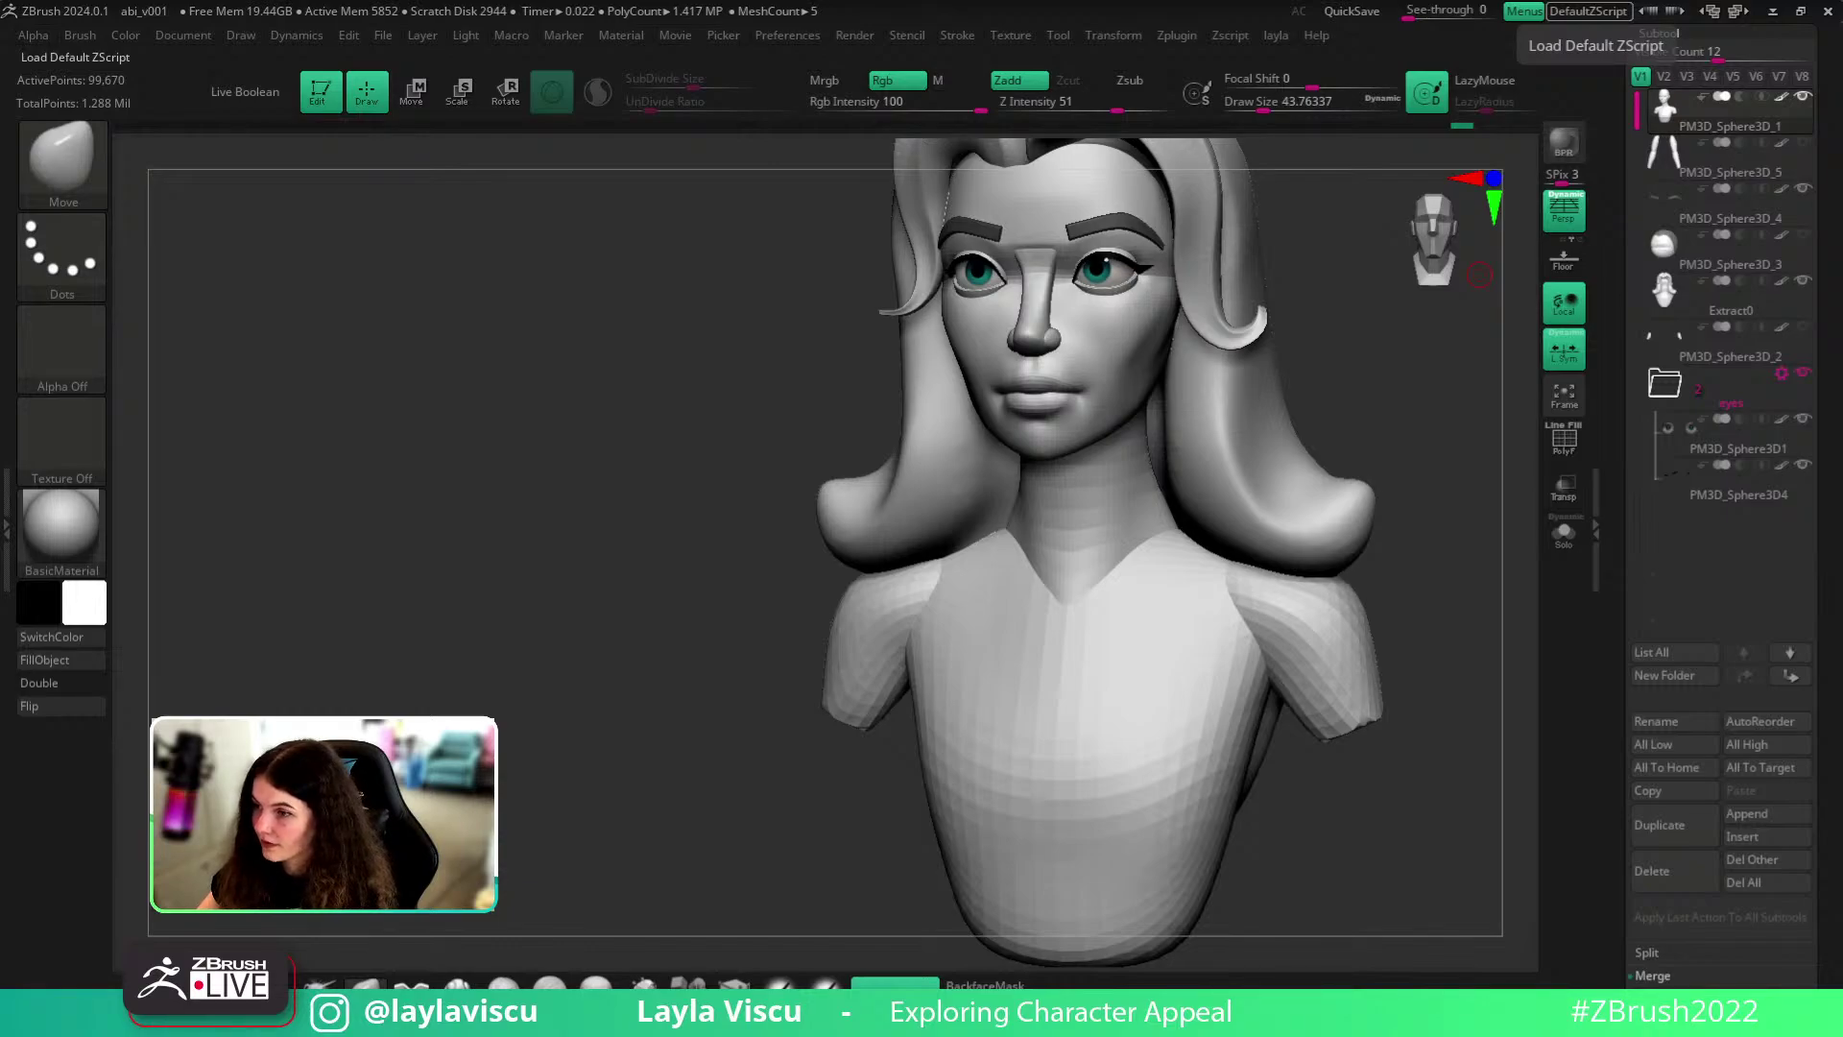
pyautogui.keyDown('shift'); pyautogui.moveTo(1436, 593); pyautogui.dragTo(1424, 583); pyautogui.keyUp('shift')
pyautogui.keyDown('ctrl'); pyautogui.moveTo(1424, 583); pyautogui.dragTo(1361, 538, button='right'); pyautogui.keyUp('ctrl')
pyautogui.hotkey('shift', 'f')
pyautogui.hotkey('shift', 'f')
pyautogui.keyDown('alt'); pyautogui.moveTo(1448, 594); pyautogui.dragTo(1257, 575); pyautogui.keyUp('alt')
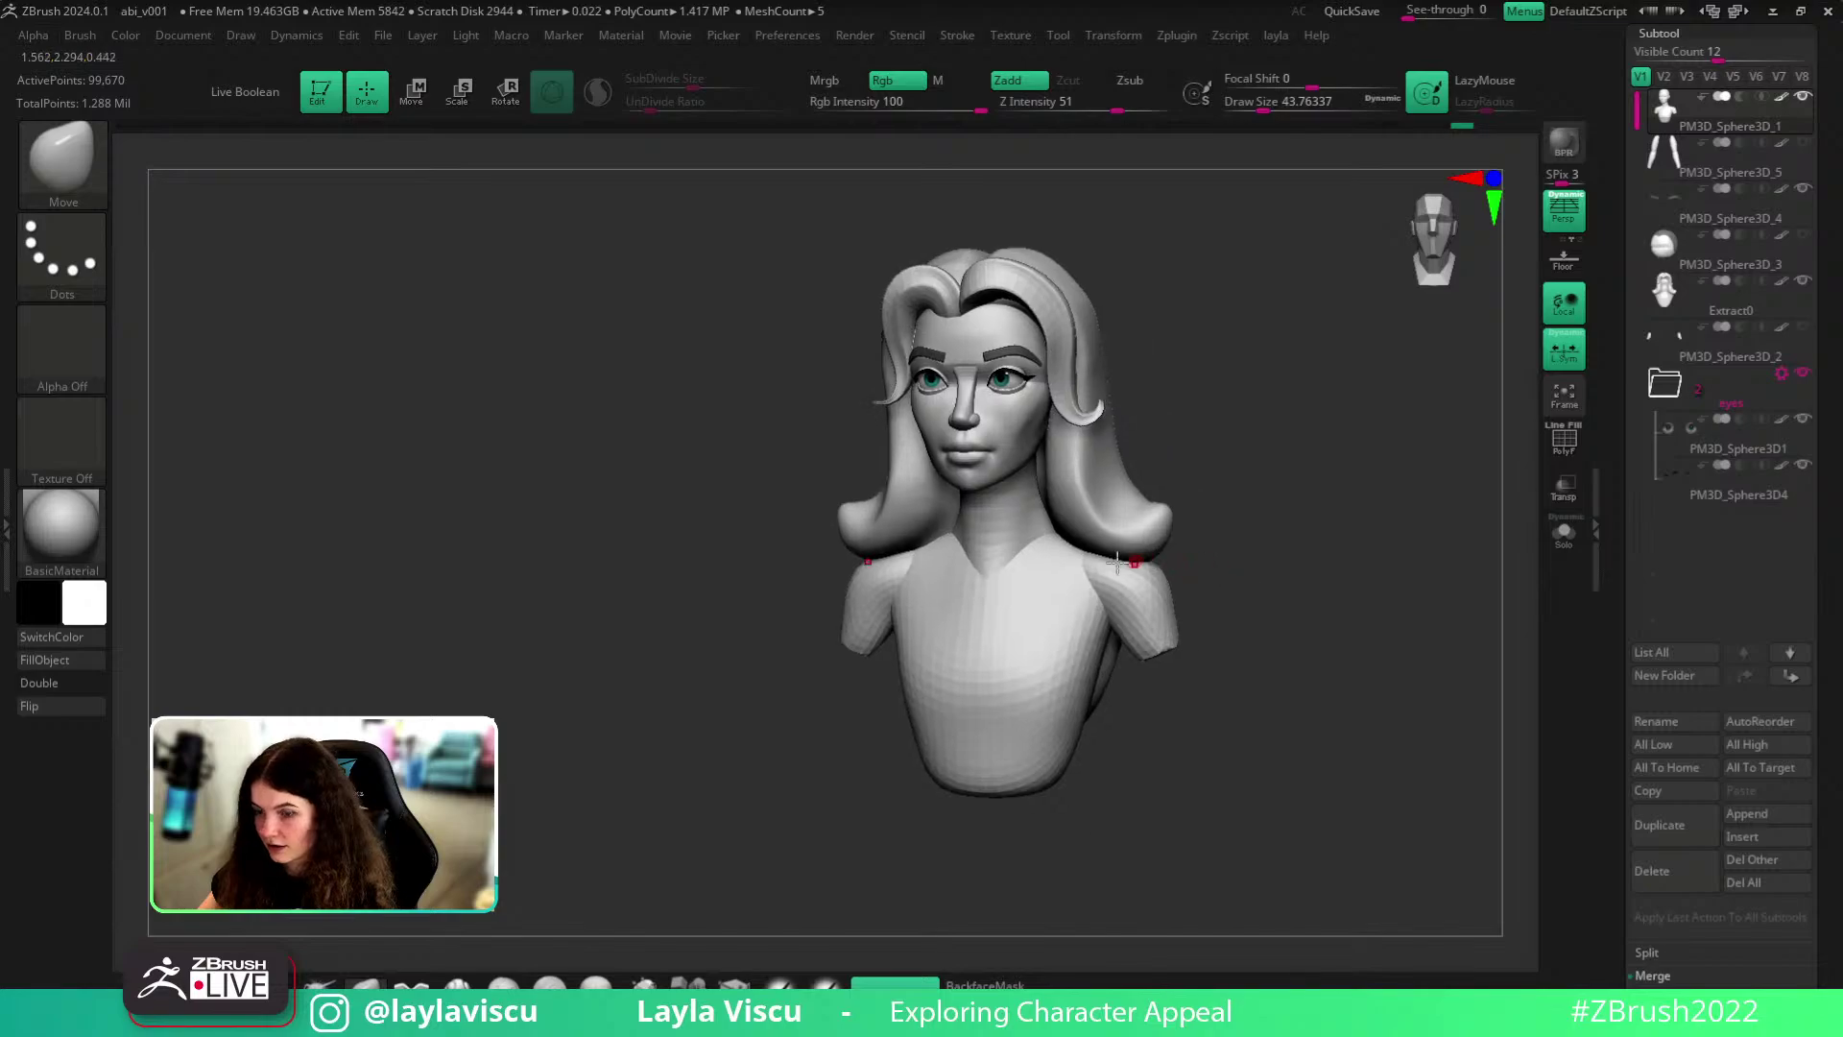
pyautogui.hotkey('shift', 'f')
pyautogui.keyDown('ctrl'); pyautogui.moveTo(956, 424); pyautogui.dragTo(1308, 506, button='right'); pyautogui.keyUp('ctrl')
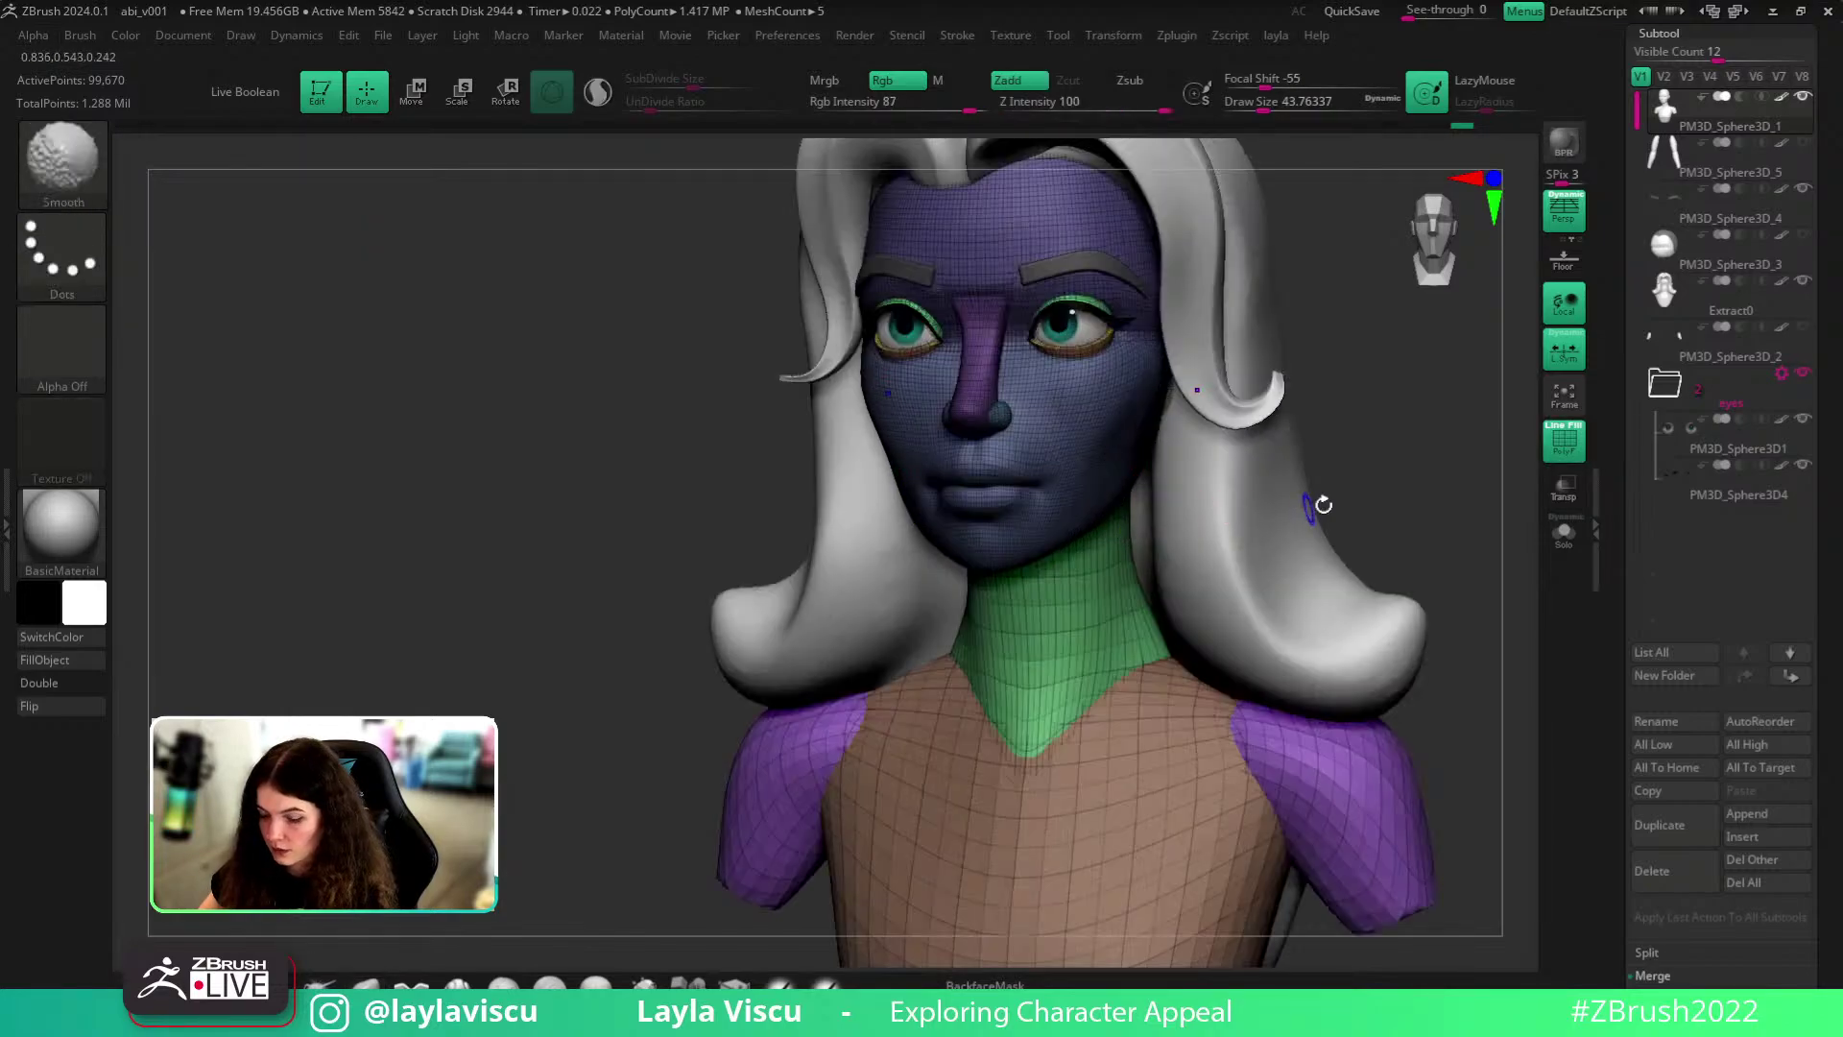
# - Isolate the head and torso mesh, bring up its ZRemesher settings and hide the polygroup wireframe
pyautogui.hotkey('shift', 'f')
pyautogui.click(1563, 531)
pyautogui.moveTo(1411, 486); pyautogui.dragTo(1398, 424)
pyautogui.hotkey('shift', 'f')
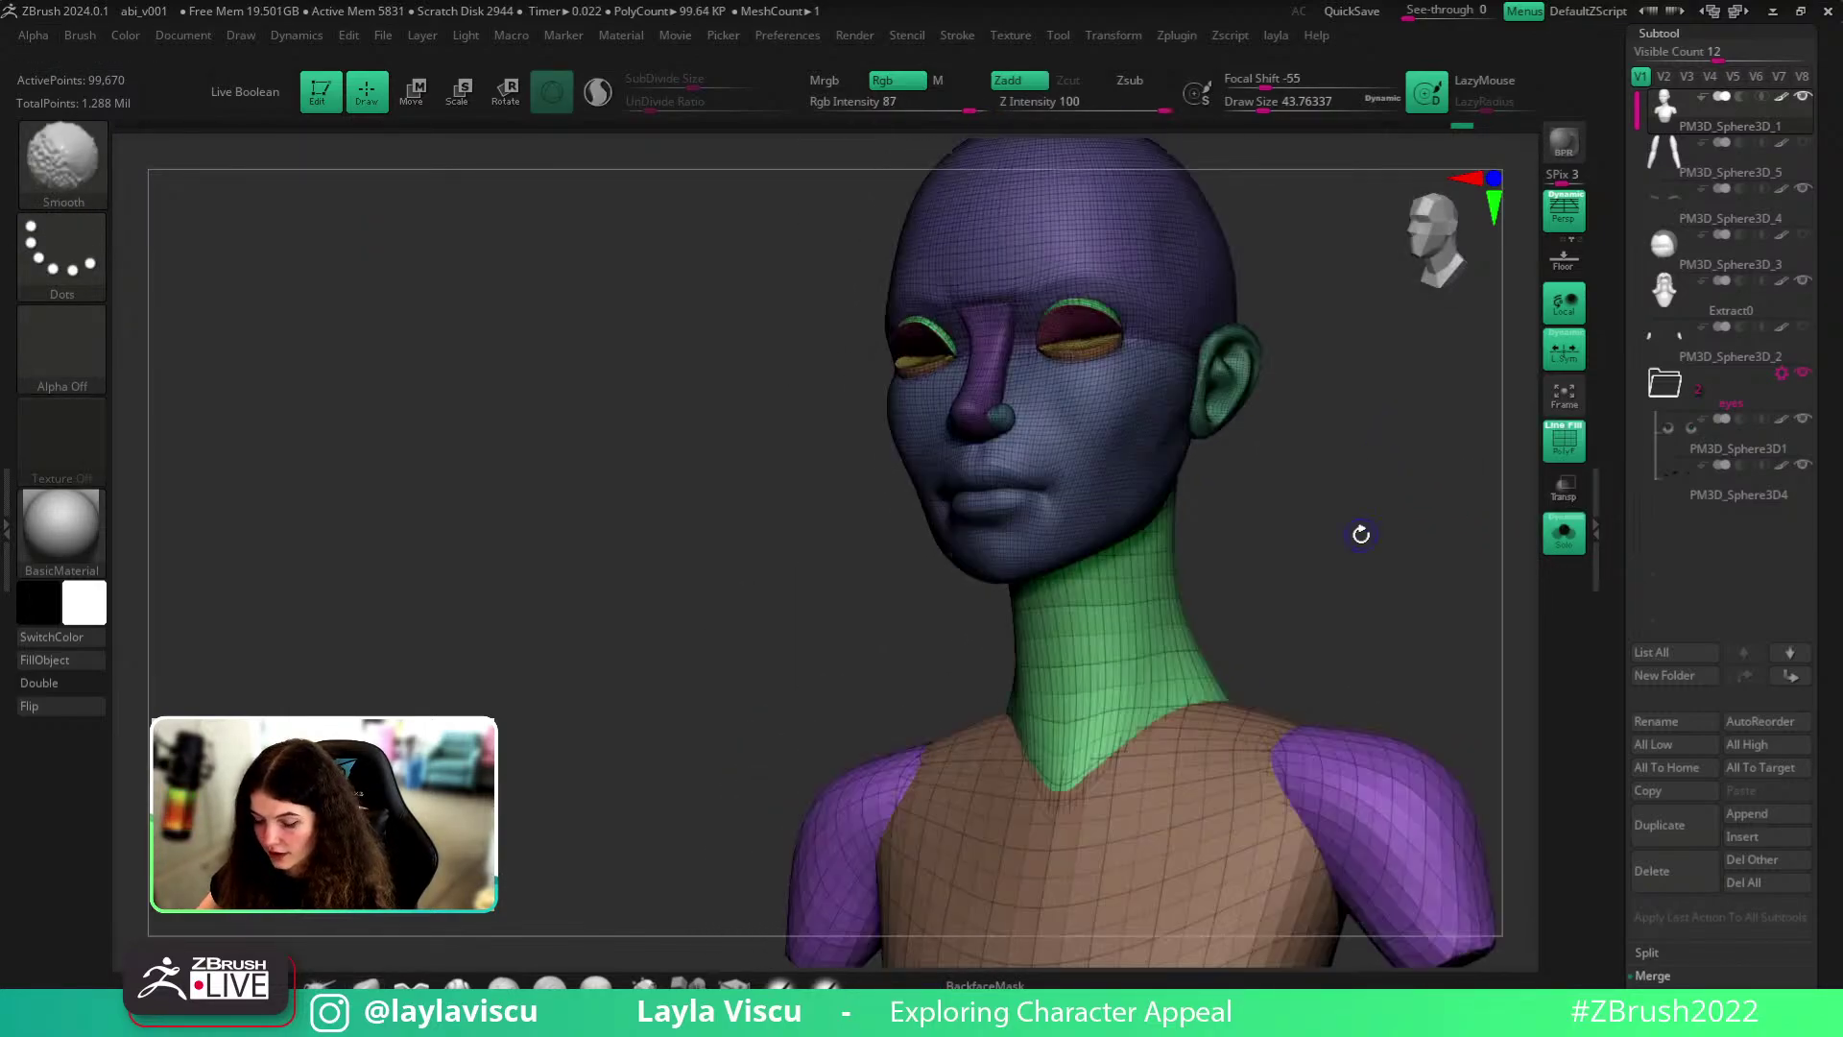
pyautogui.moveTo(1824, 619); pyautogui.dragTo(1837, 462)
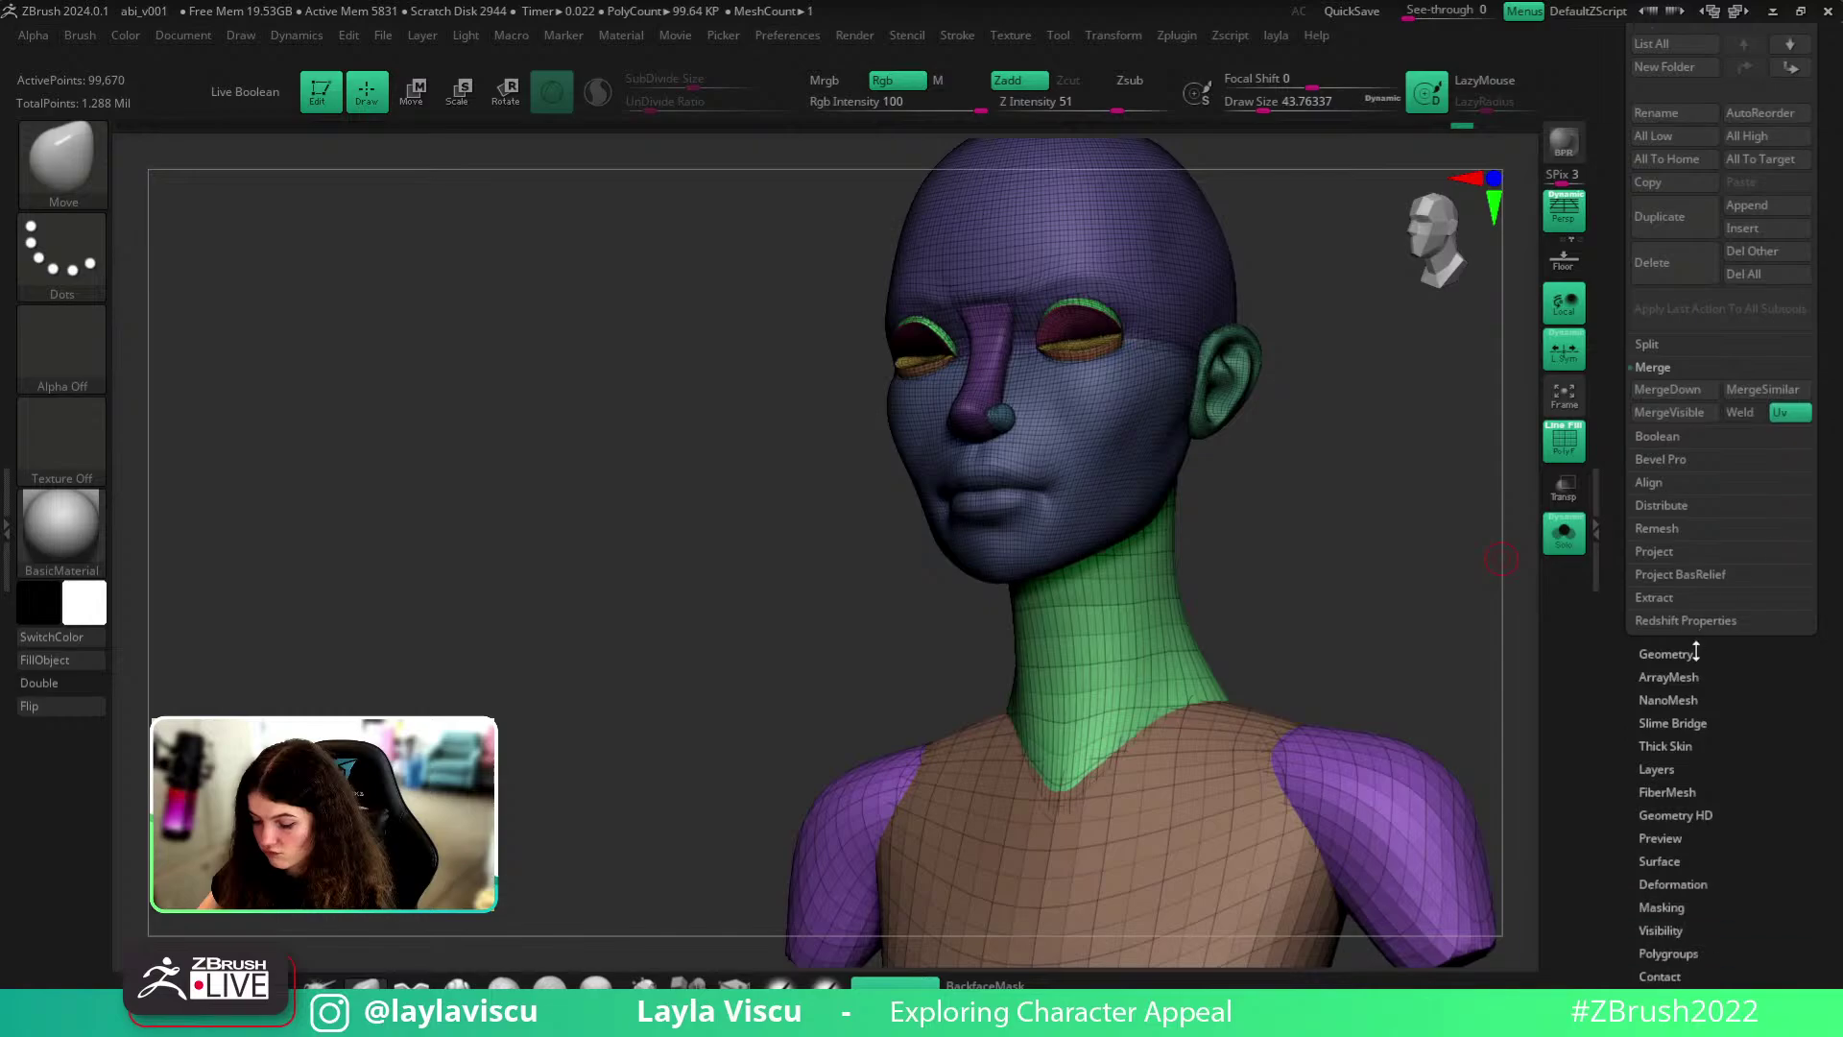
pyautogui.click(1695, 653)
pyautogui.click(1678, 138)
pyautogui.moveTo(1368, 480); pyautogui.dragTo(1390, 563)
pyautogui.hotkey('shift', 'f')
# - Isolate the face polygroup to inspect the mouth and jaw in profile, and unhide the full head
pyautogui.keyDown('ctrl'); pyautogui.keyDown('shift'); pyautogui.click(1074, 465); pyautogui.keyUp('shift'); pyautogui.keyUp('ctrl')
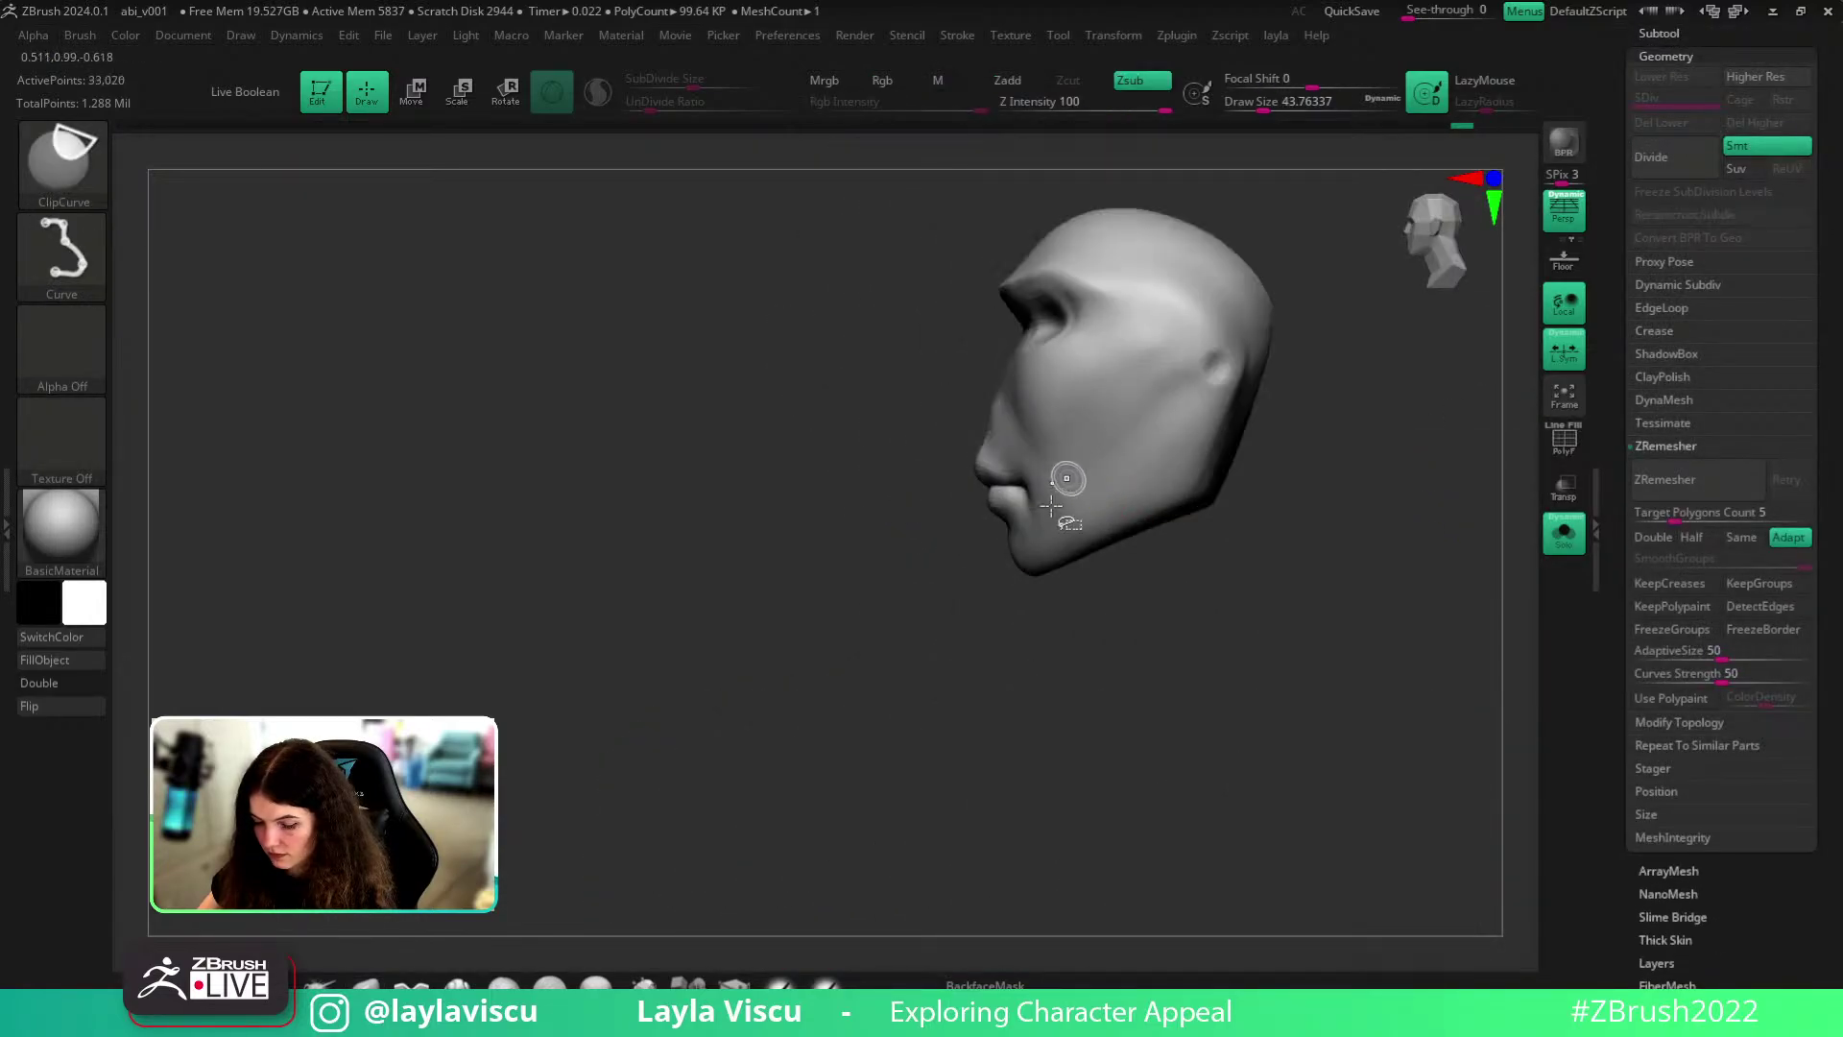
pyautogui.keyDown('alt'); pyautogui.moveTo(1321, 486); pyautogui.dragTo(1275, 543); pyautogui.keyUp('alt')
pyautogui.keyDown('ctrl'); pyautogui.moveTo(1076, 584); pyautogui.dragTo(996, 646, button='right'); pyautogui.keyUp('ctrl')
pyautogui.hotkey('ctrl', 'shift')
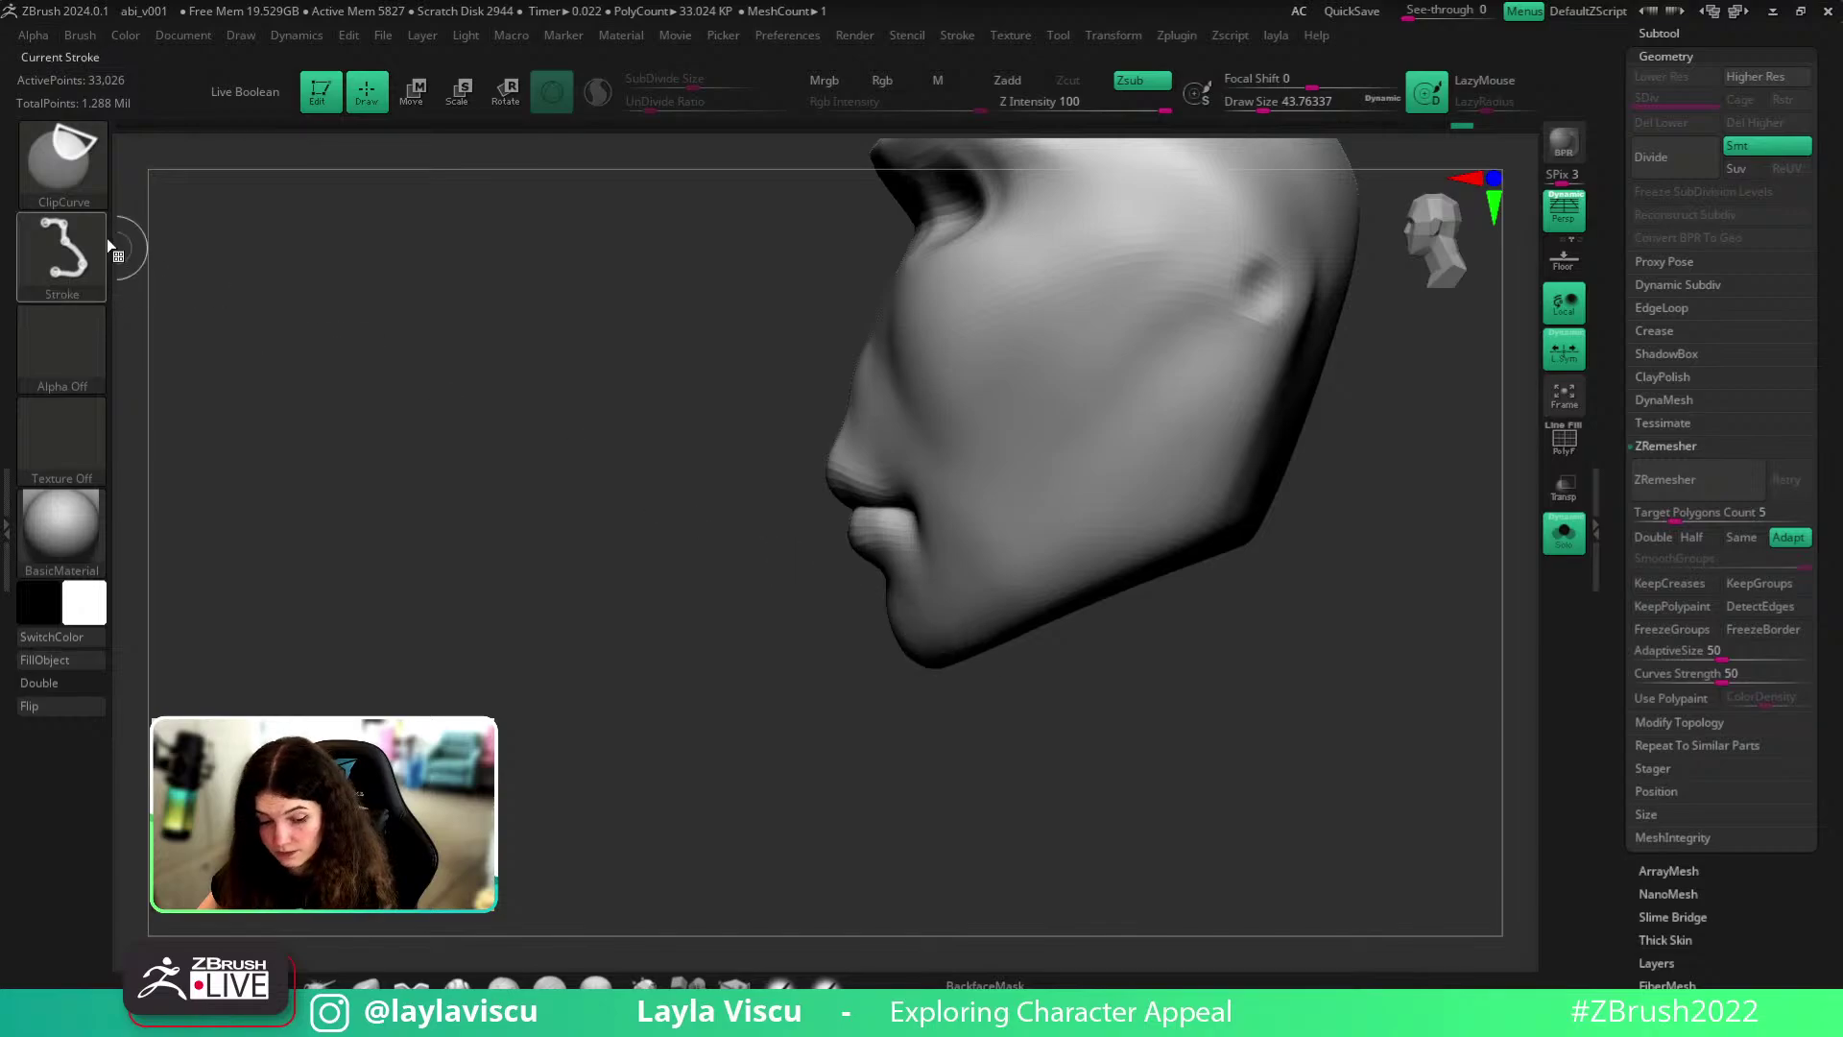
pyautogui.keyDown('ctrl'); pyautogui.keyDown('shift'); pyautogui.click(1309, 588); pyautogui.keyUp('shift'); pyautogui.keyUp('ctrl')
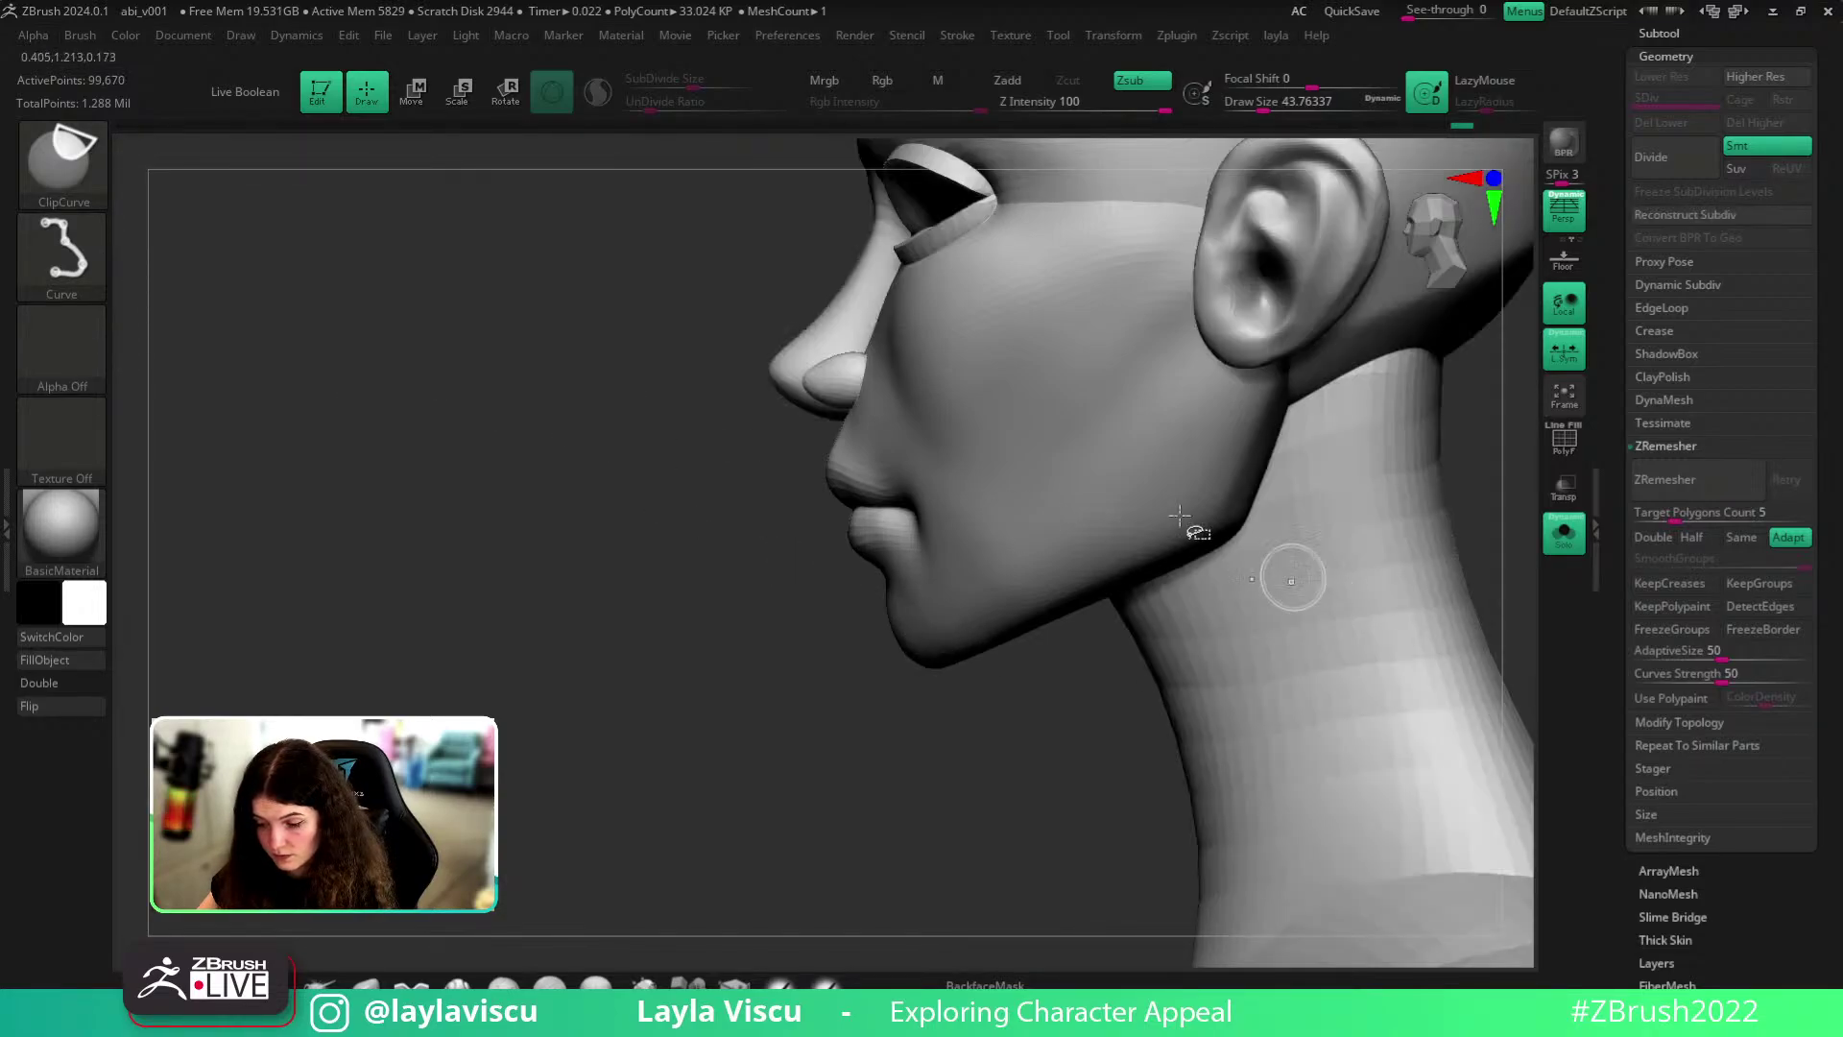
# - Save the project as the next incremental version
pyautogui.click(349, 35)
pyautogui.click(381, 36)
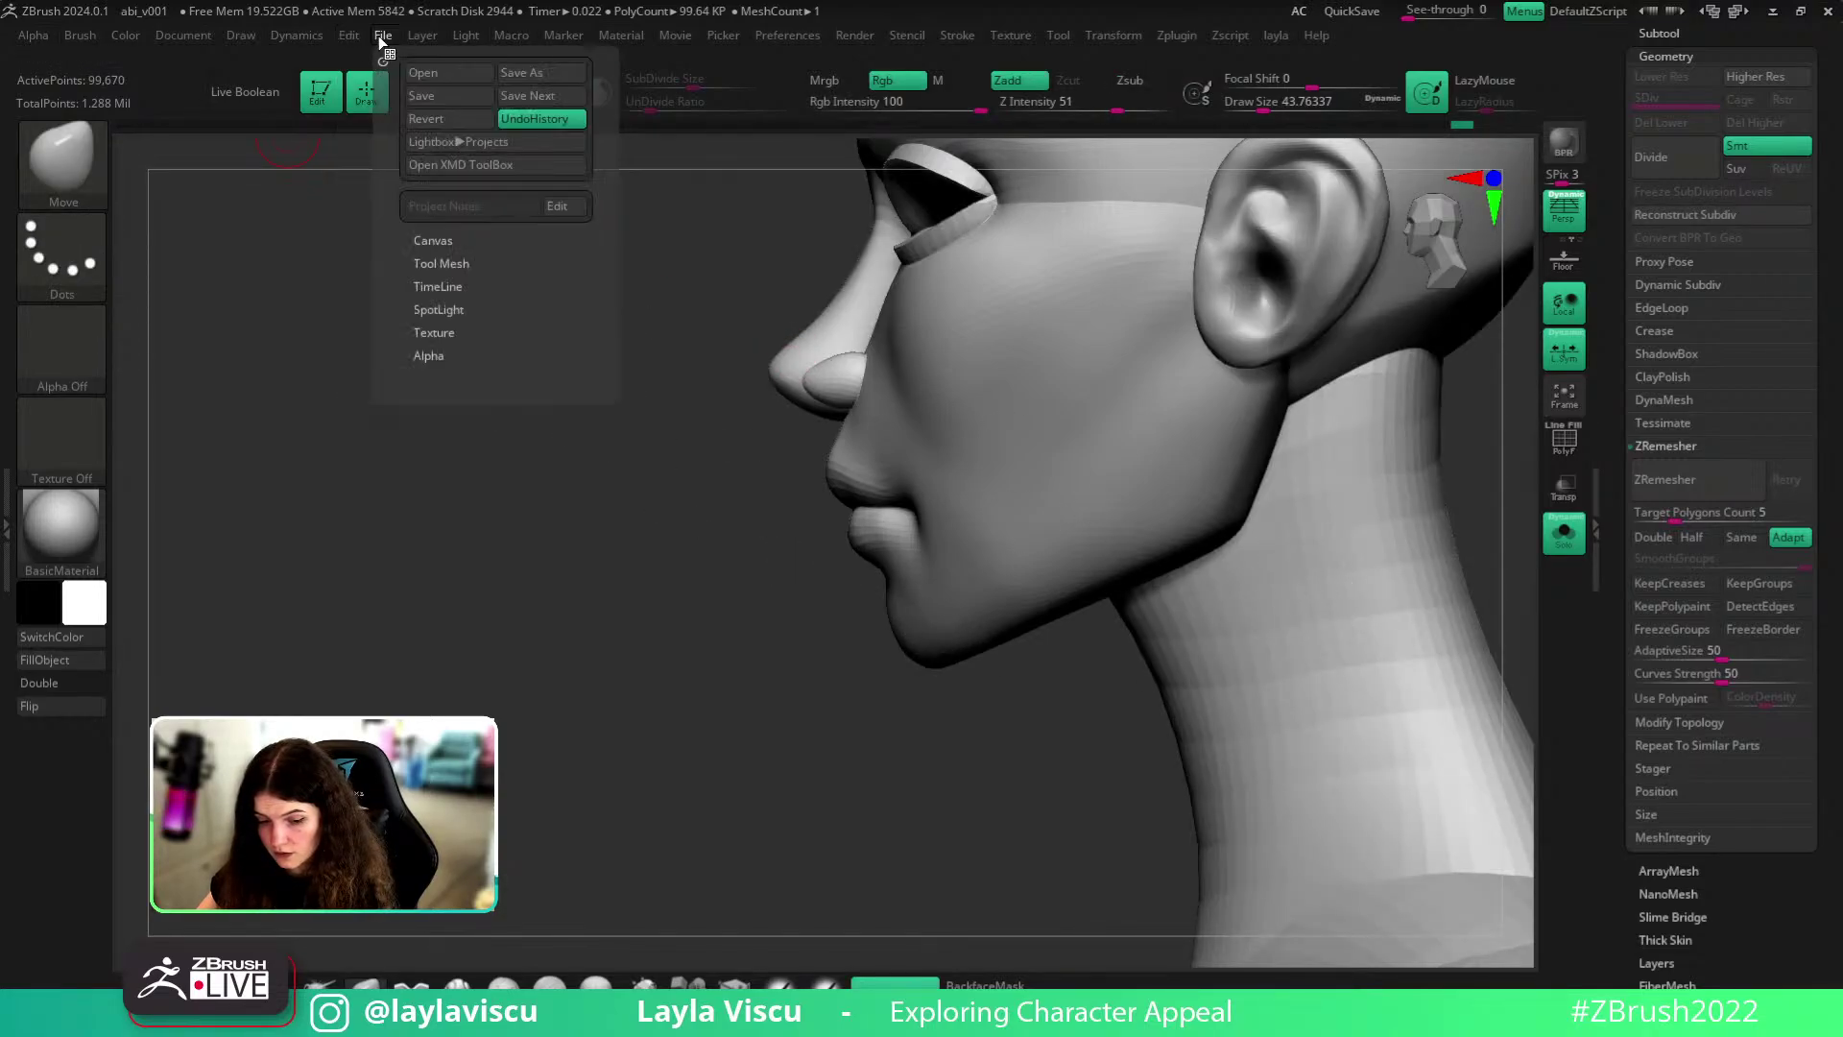
pyautogui.click(517, 99)
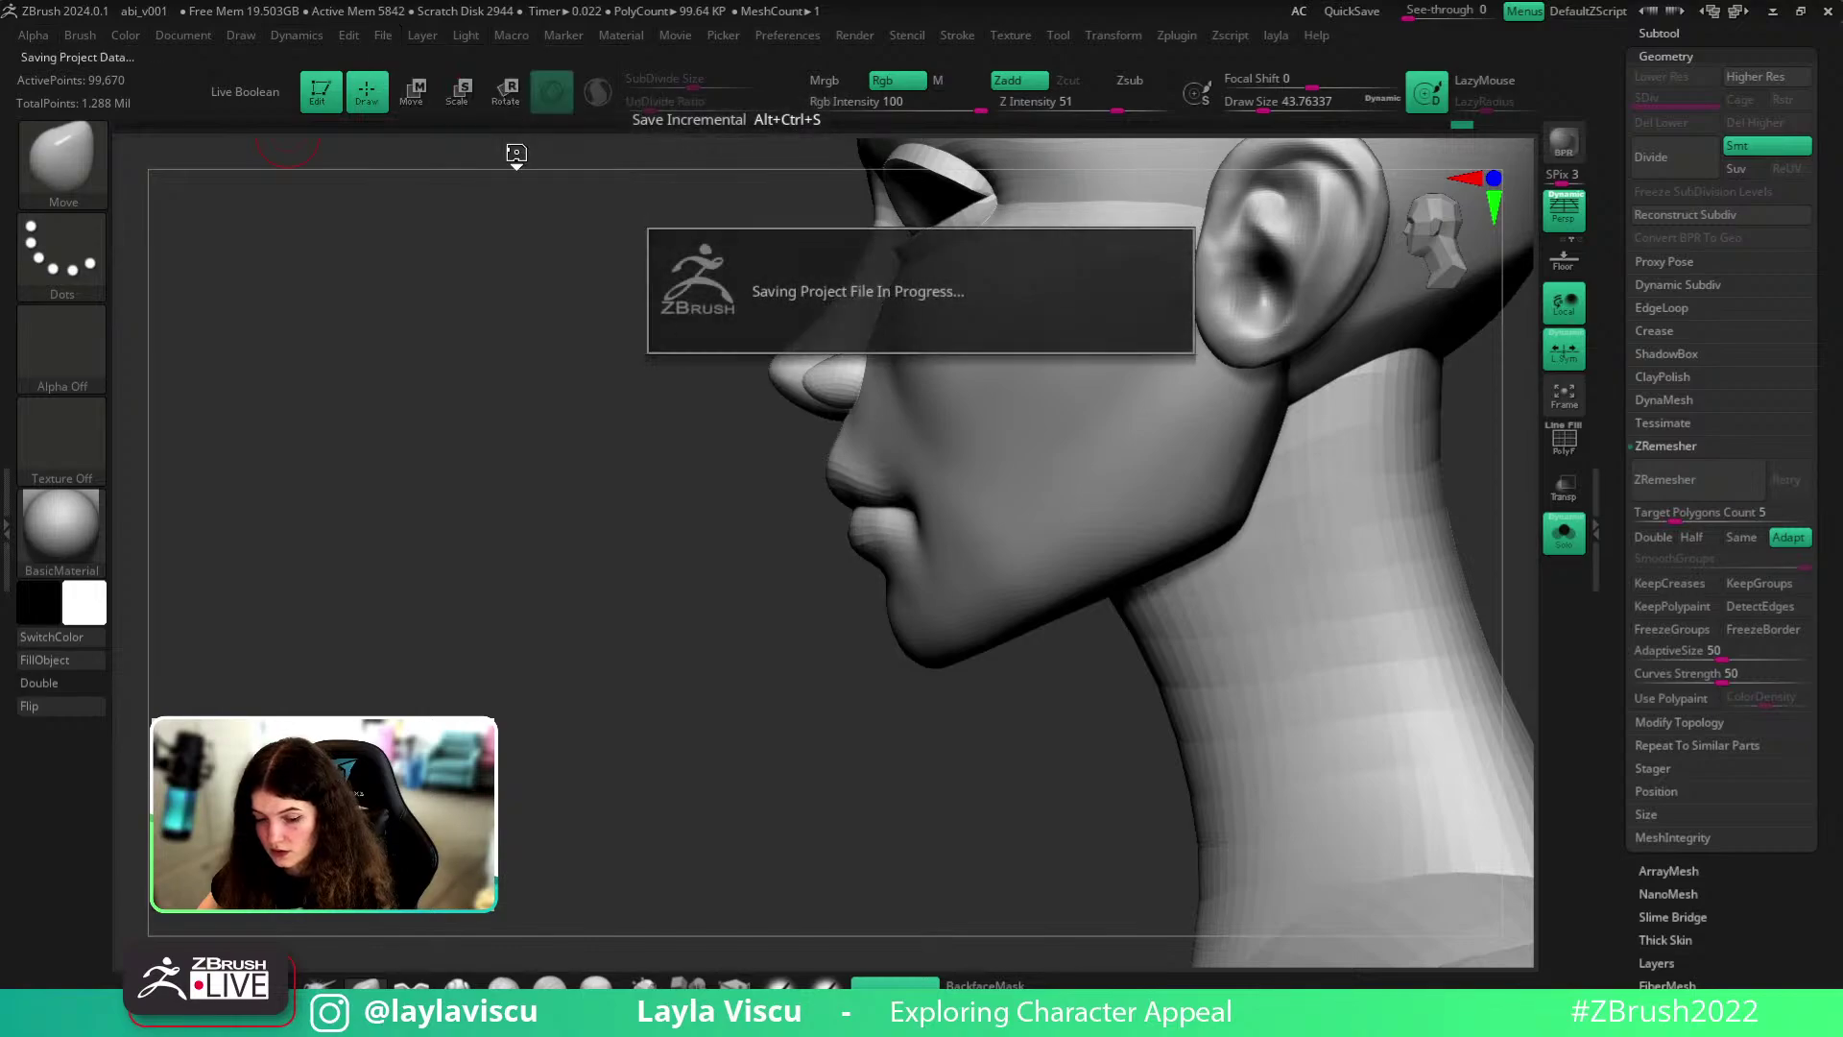
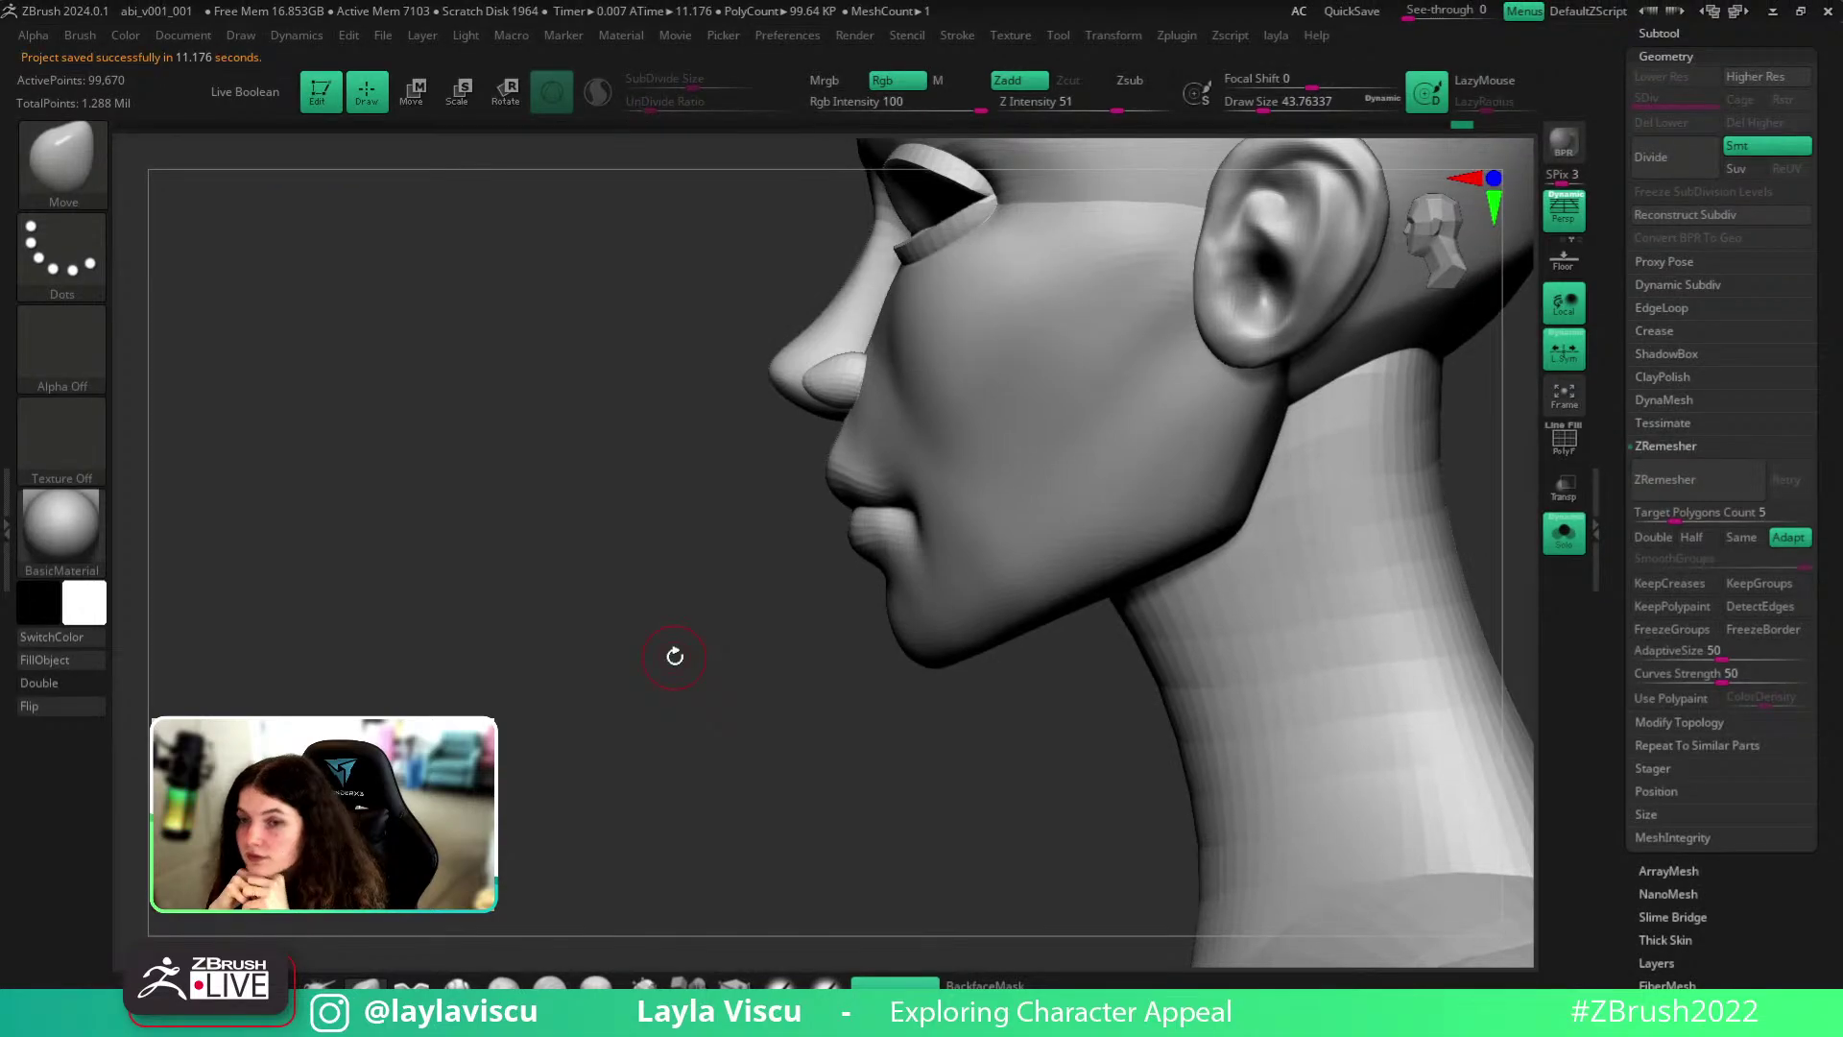
# - Isolate the face polygroup with its wireframe and slice it horizontally along the line between the lips
pyautogui.moveTo(670, 650); pyautogui.dragTo(765, 638)
pyautogui.moveTo(1320, 648)
pyautogui.keyDown('shift'); pyautogui.mouseDown()
pyautogui.moveTo(1340, 653)
pyautogui.moveTo(1219, 621)
pyautogui.mouseUp(); pyautogui.keyUp('shift')
pyautogui.hotkey('shift', 'f')
pyautogui.keyDown('ctrl'); pyautogui.keyDown('shift'); pyautogui.click(962, 509); pyautogui.keyUp('shift'); pyautogui.keyUp('ctrl')
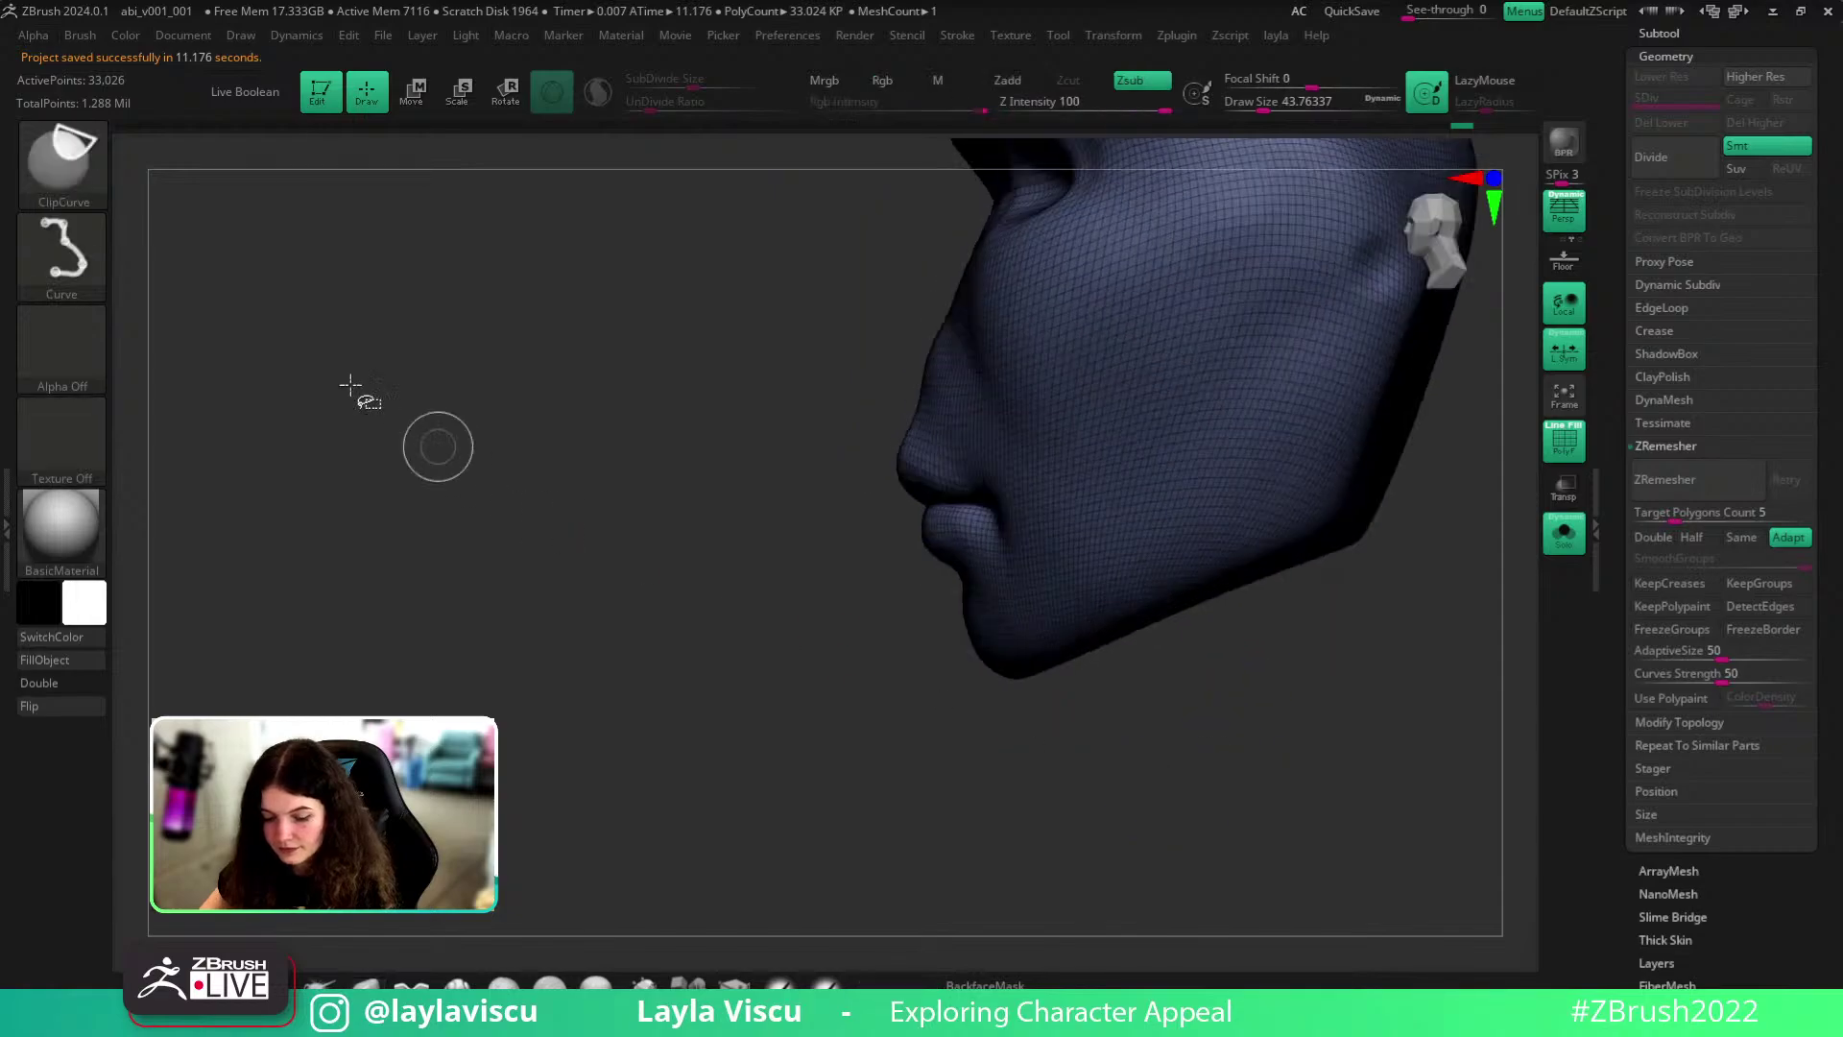
pyautogui.keyDown('ctrl'); pyautogui.keyDown('shift'); pyautogui.click(55, 167); pyautogui.keyUp('shift'); pyautogui.keyUp('ctrl')
pyautogui.click(1286, 264)
pyautogui.moveTo(1423, 470)
pyautogui.mouseDown()
pyautogui.moveTo(917, 526)
pyautogui.moveTo(774, 520)
pyautogui.mouseUp()
pyautogui.moveTo(774, 523)
pyautogui.mouseDown()
pyautogui.moveTo(806, 608)
pyautogui.moveTo(1175, 650)
pyautogui.moveTo(1172, 589)
pyautogui.moveTo(1209, 605)
pyautogui.moveTo(1211, 698)
pyautogui.moveTo(1123, 679)
pyautogui.moveTo(1263, 670)
pyautogui.mouseUp()
pyautogui.keyDown('ctrl'); pyautogui.keyDown('shift'); pyautogui.moveTo(1400, 515); pyautogui.dragTo(833, 503); pyautogui.keyUp('shift'); pyautogui.keyUp('ctrl')
pyautogui.moveTo(833, 503); pyautogui.dragTo(1421, 593)
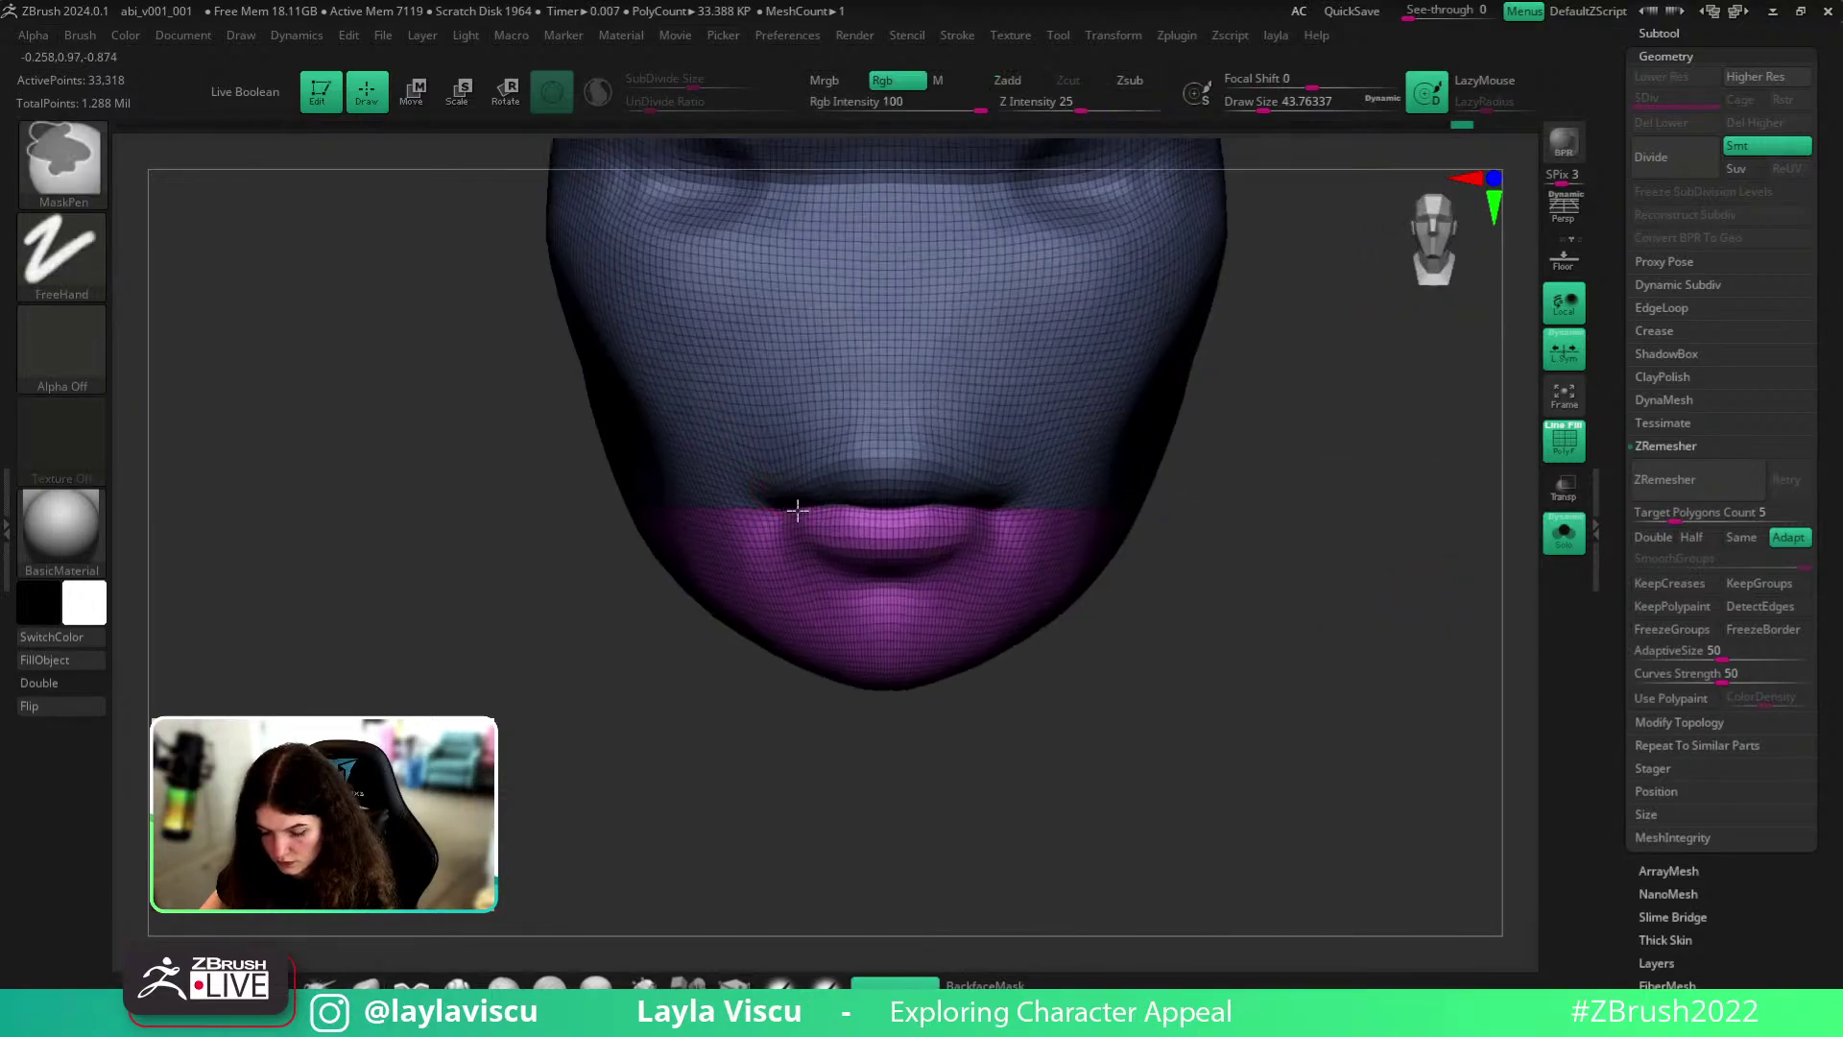
# - Unhide the full head and check the new polygroup split at the mouth from the side and front
pyautogui.keyDown('ctrl'); pyautogui.moveTo(781, 498); pyautogui.dragTo(1486, 738, button='right'); pyautogui.keyUp('ctrl')
pyautogui.moveTo(1485, 738)
pyautogui.mouseDown()
pyautogui.moveTo(1518, 728)
pyautogui.moveTo(1468, 737)
pyautogui.mouseUp()
pyautogui.keyDown('ctrl'); pyautogui.moveTo(1468, 737); pyautogui.dragTo(1200, 691, button='right'); pyautogui.keyUp('ctrl')
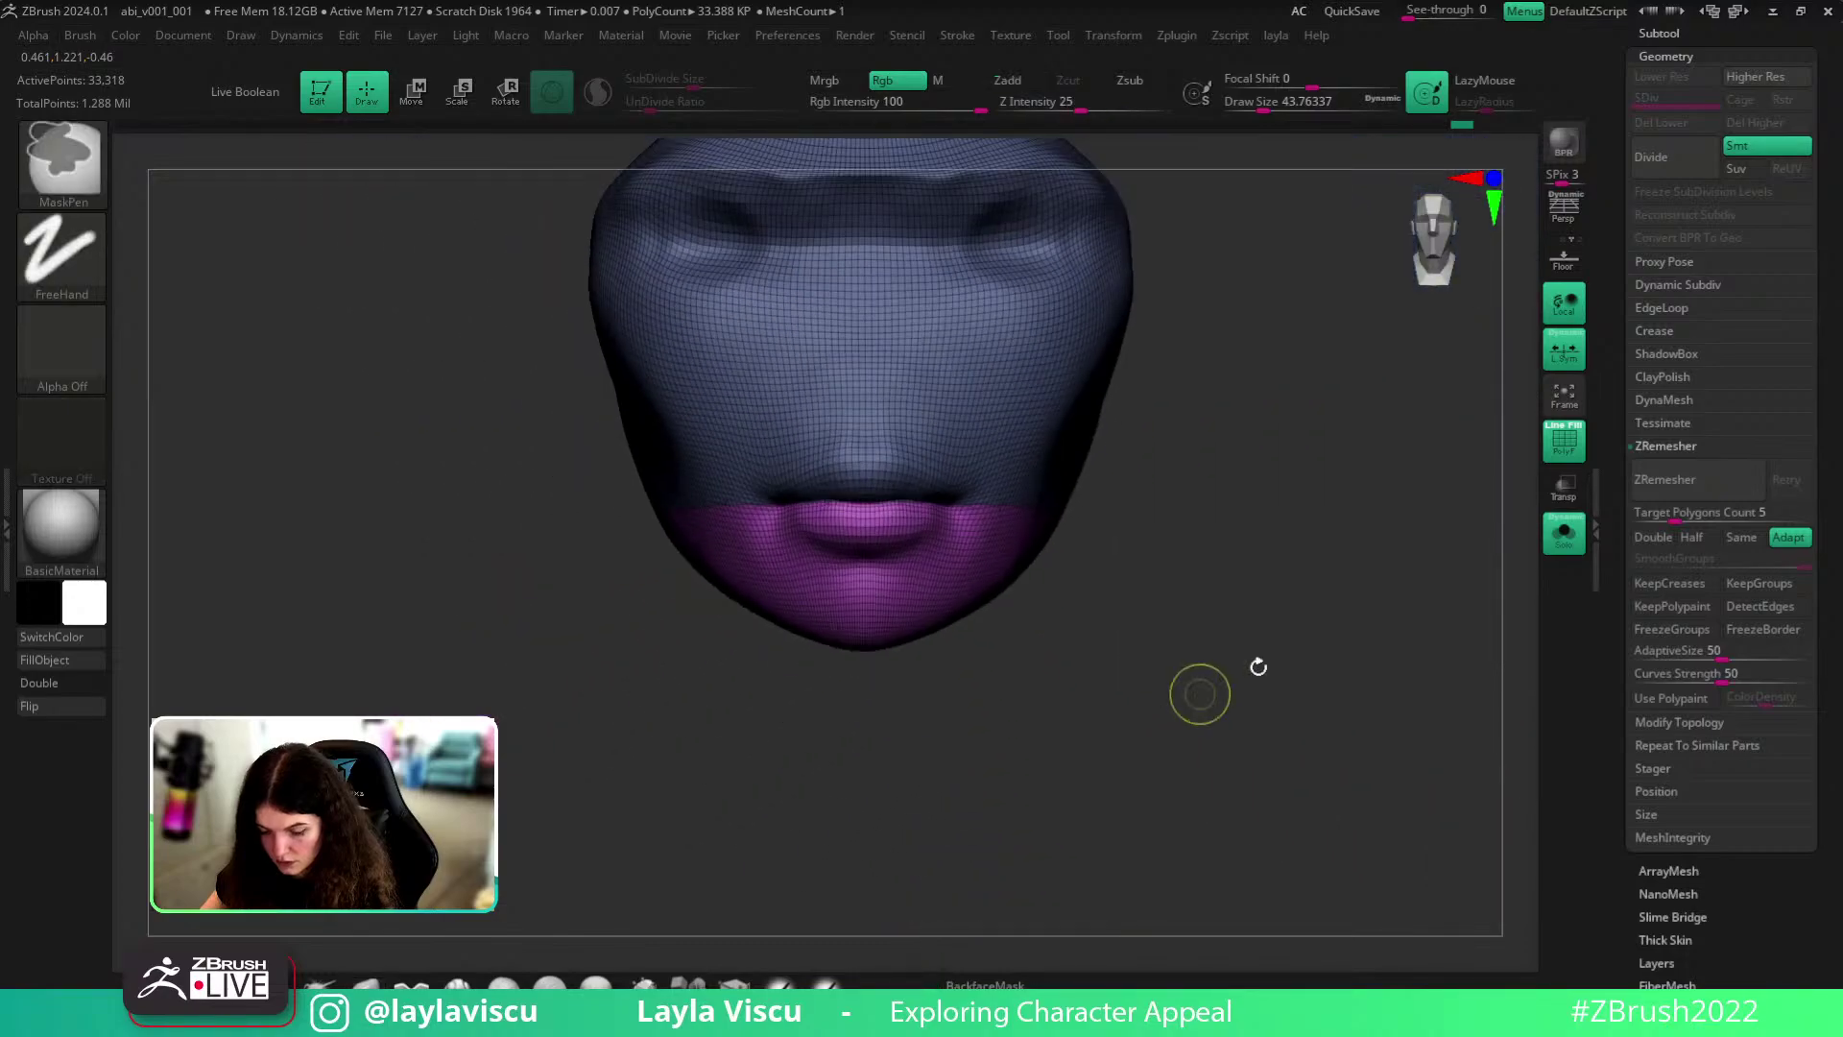
pyautogui.moveTo(1236, 661); pyautogui.dragTo(1156, 687)
pyautogui.keyDown('ctrl'); pyautogui.keyDown('shift'); pyautogui.click(1156, 687); pyautogui.keyUp('shift'); pyautogui.keyUp('ctrl')
pyautogui.keyDown('ctrl'); pyautogui.moveTo(1078, 675); pyautogui.dragTo(781, 724, button='right'); pyautogui.keyUp('ctrl')
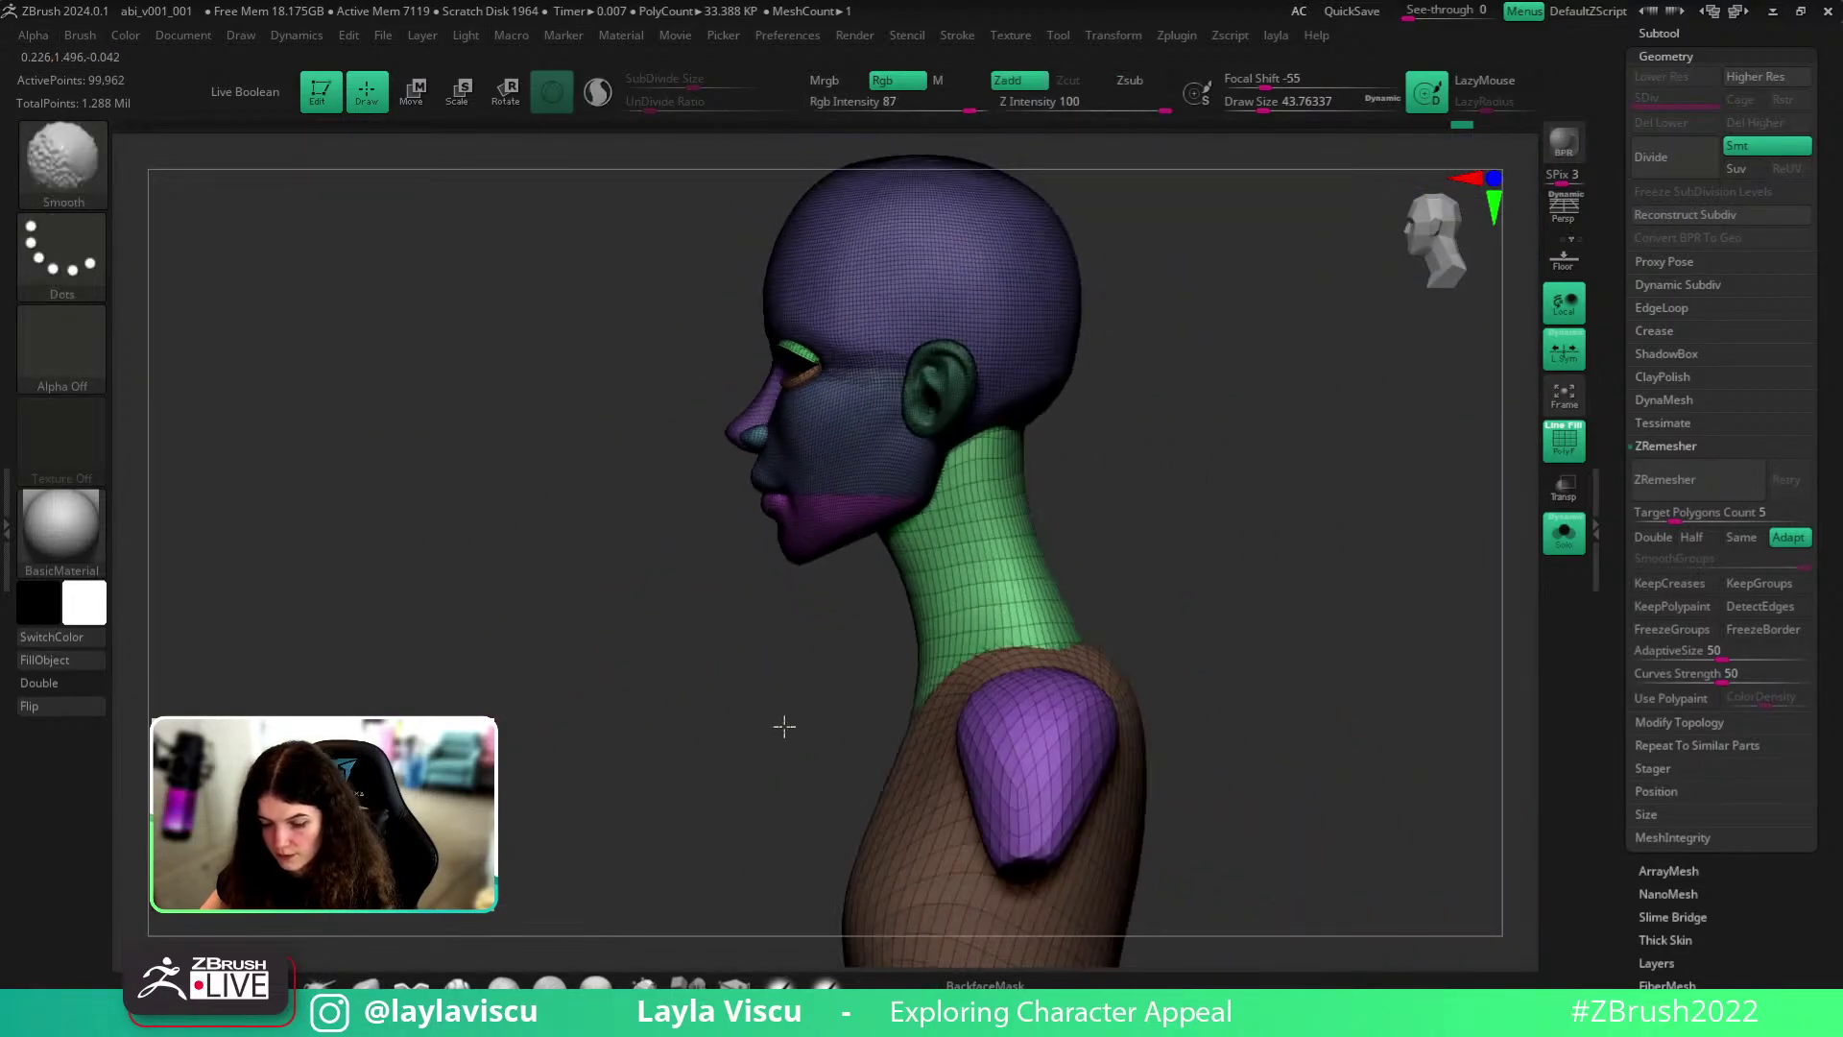
pyautogui.hotkey('shift', 'f')
pyautogui.moveTo(1258, 503); pyautogui.dragTo(1344, 477)
pyautogui.keyDown('shift'); pyautogui.moveTo(1073, 560); pyautogui.dragTo(1004, 535); pyautogui.keyUp('shift')
pyautogui.hotkey('shift', 'f')
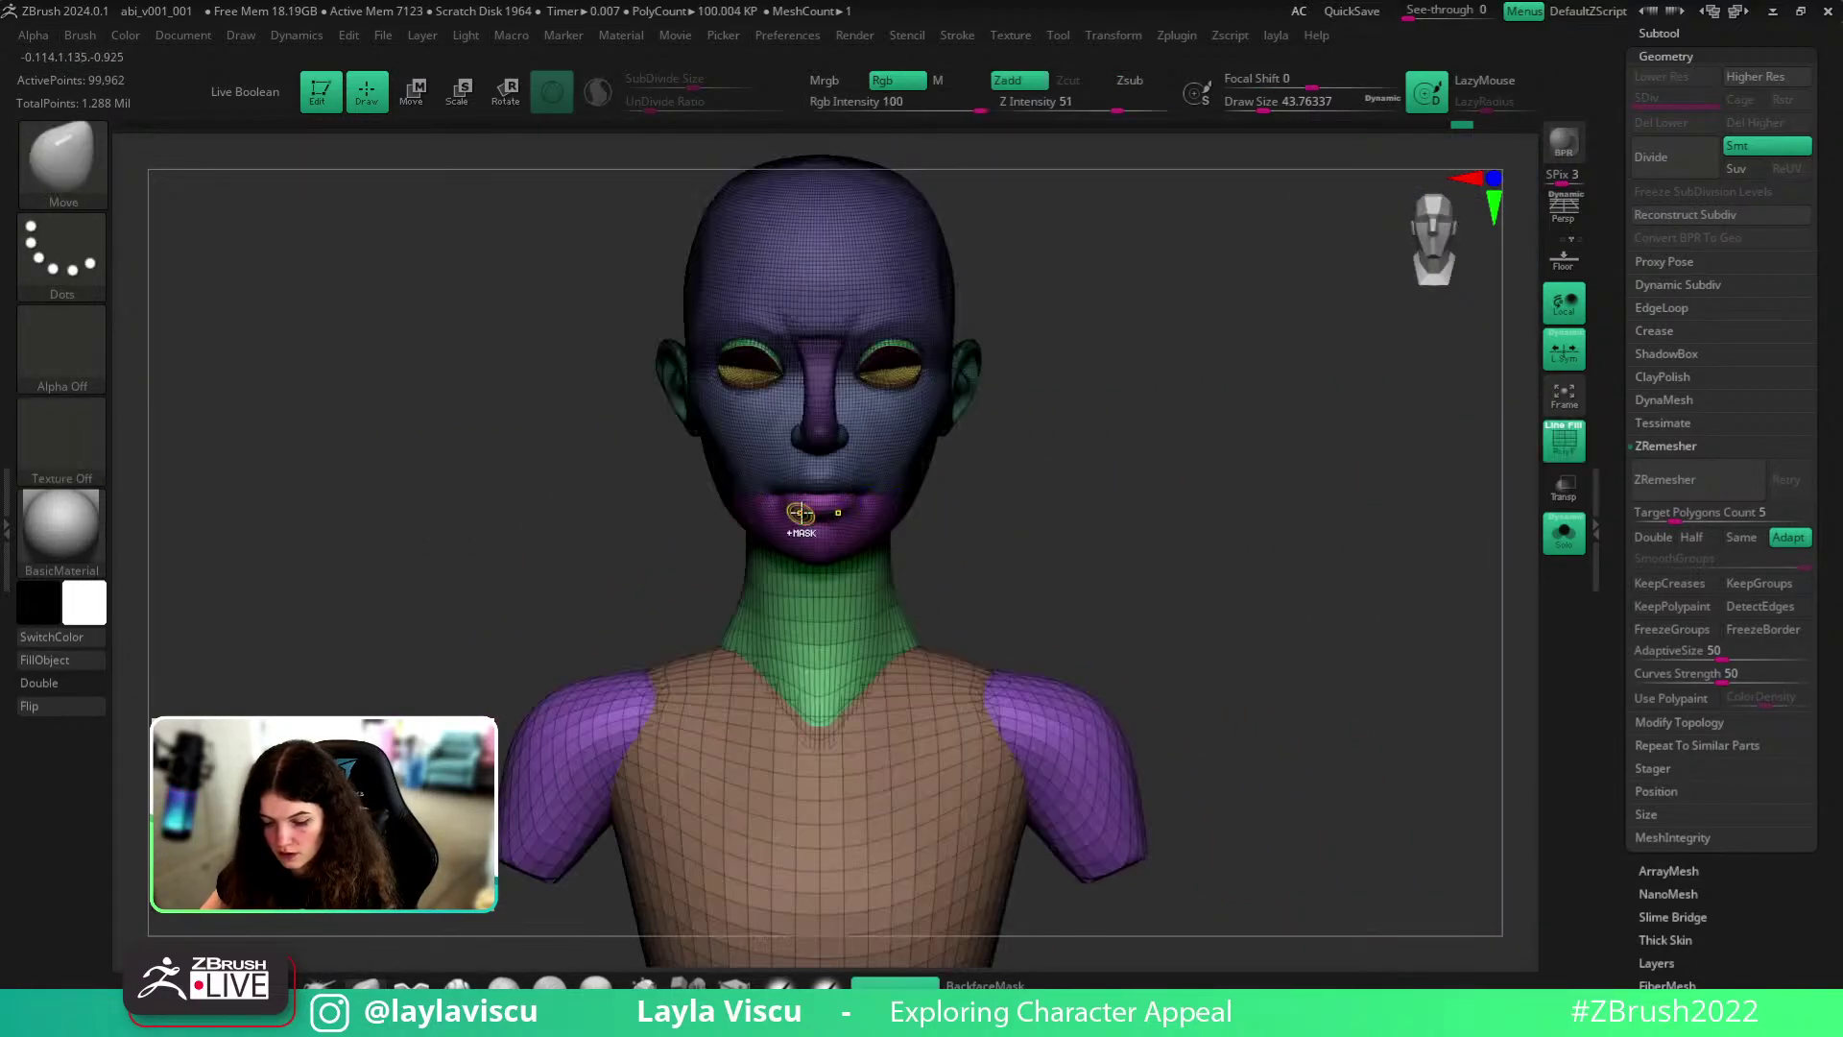
# - Isolate the polygroup below the mouth cut, close its hole and clear the mask
pyautogui.keyDown('ctrl'); pyautogui.moveTo(804, 514); pyautogui.dragTo(1133, 595, button='right'); pyautogui.keyUp('ctrl')
pyautogui.keyDown('ctrl'); pyautogui.keyDown('shift'); pyautogui.click(844, 526); pyautogui.keyUp('shift'); pyautogui.keyUp('ctrl')
pyautogui.press('space')
pyautogui.click(1476, 291)
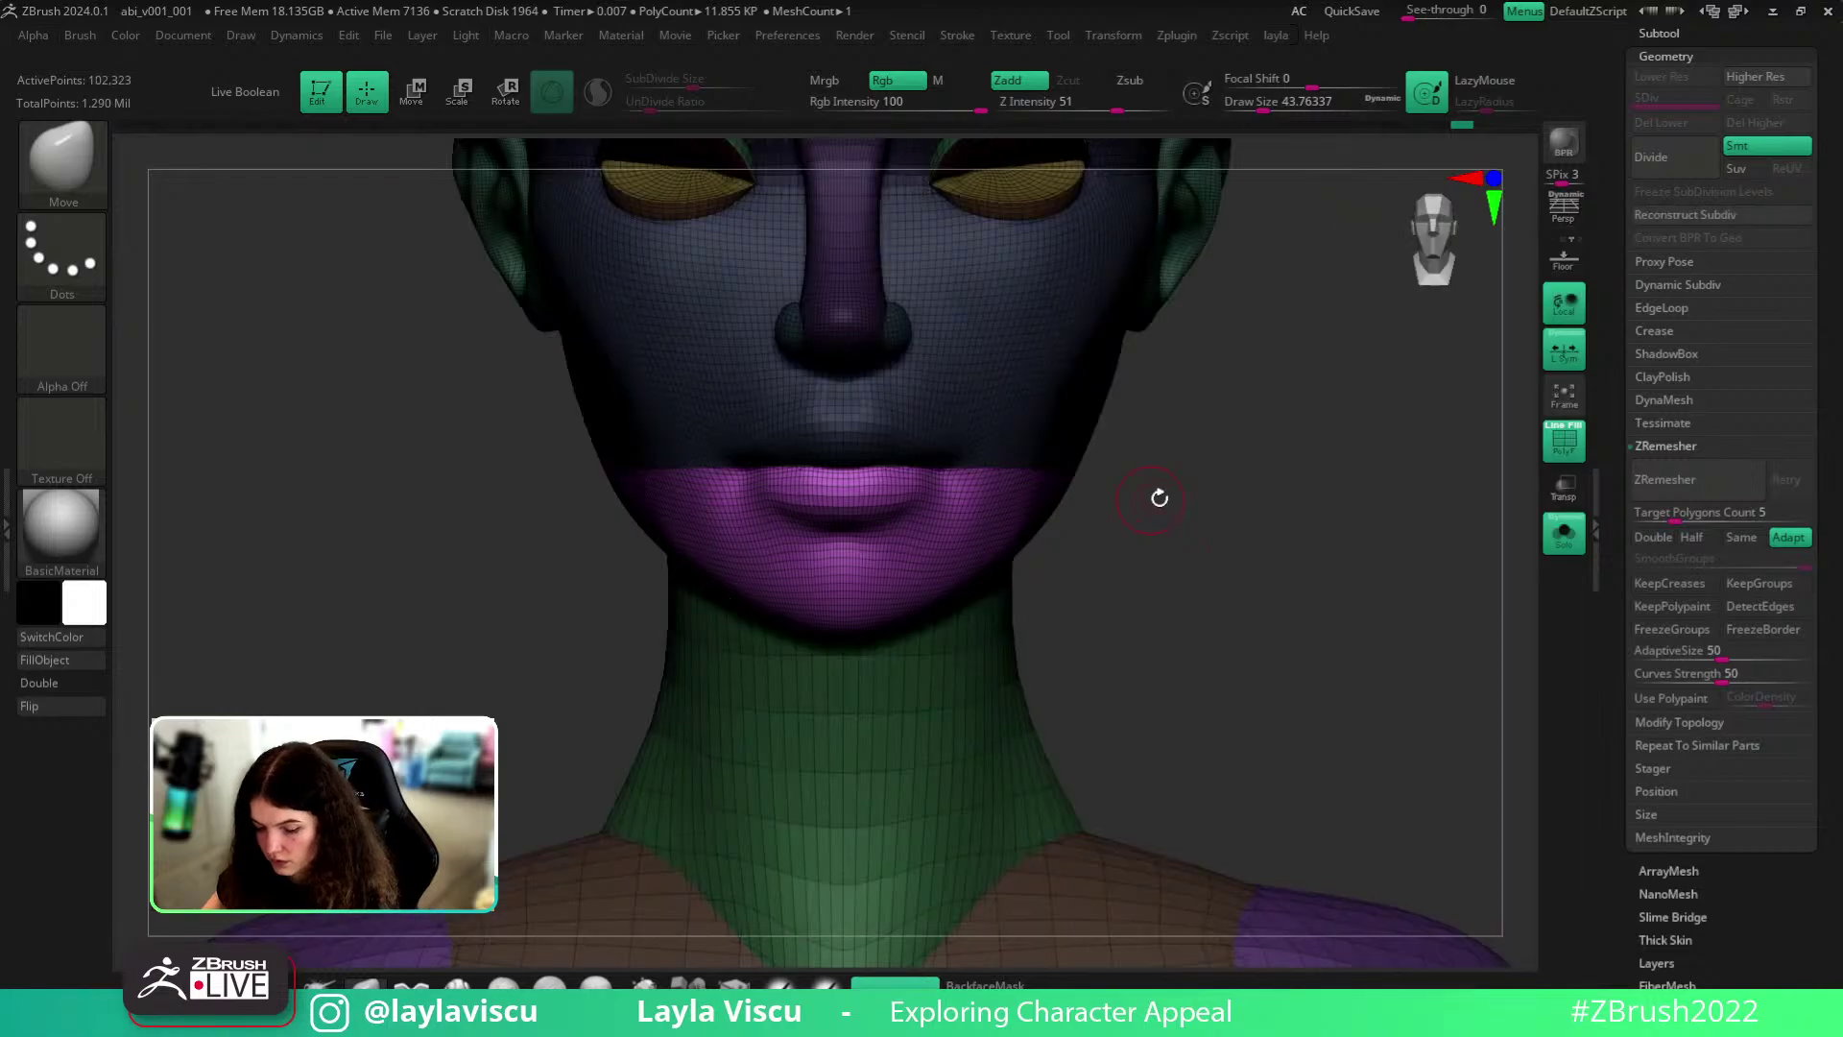
pyautogui.keyDown('ctrl'); pyautogui.moveTo(1152, 502); pyautogui.dragTo(1175, 534); pyautogui.keyUp('ctrl')
# - Isolate the face polygroup above the mouth cut and close its hole
pyautogui.keyDown('ctrl'); pyautogui.keyDown('shift'); pyautogui.click(1018, 436); pyautogui.keyUp('shift'); pyautogui.keyUp('ctrl')
pyautogui.press('space')
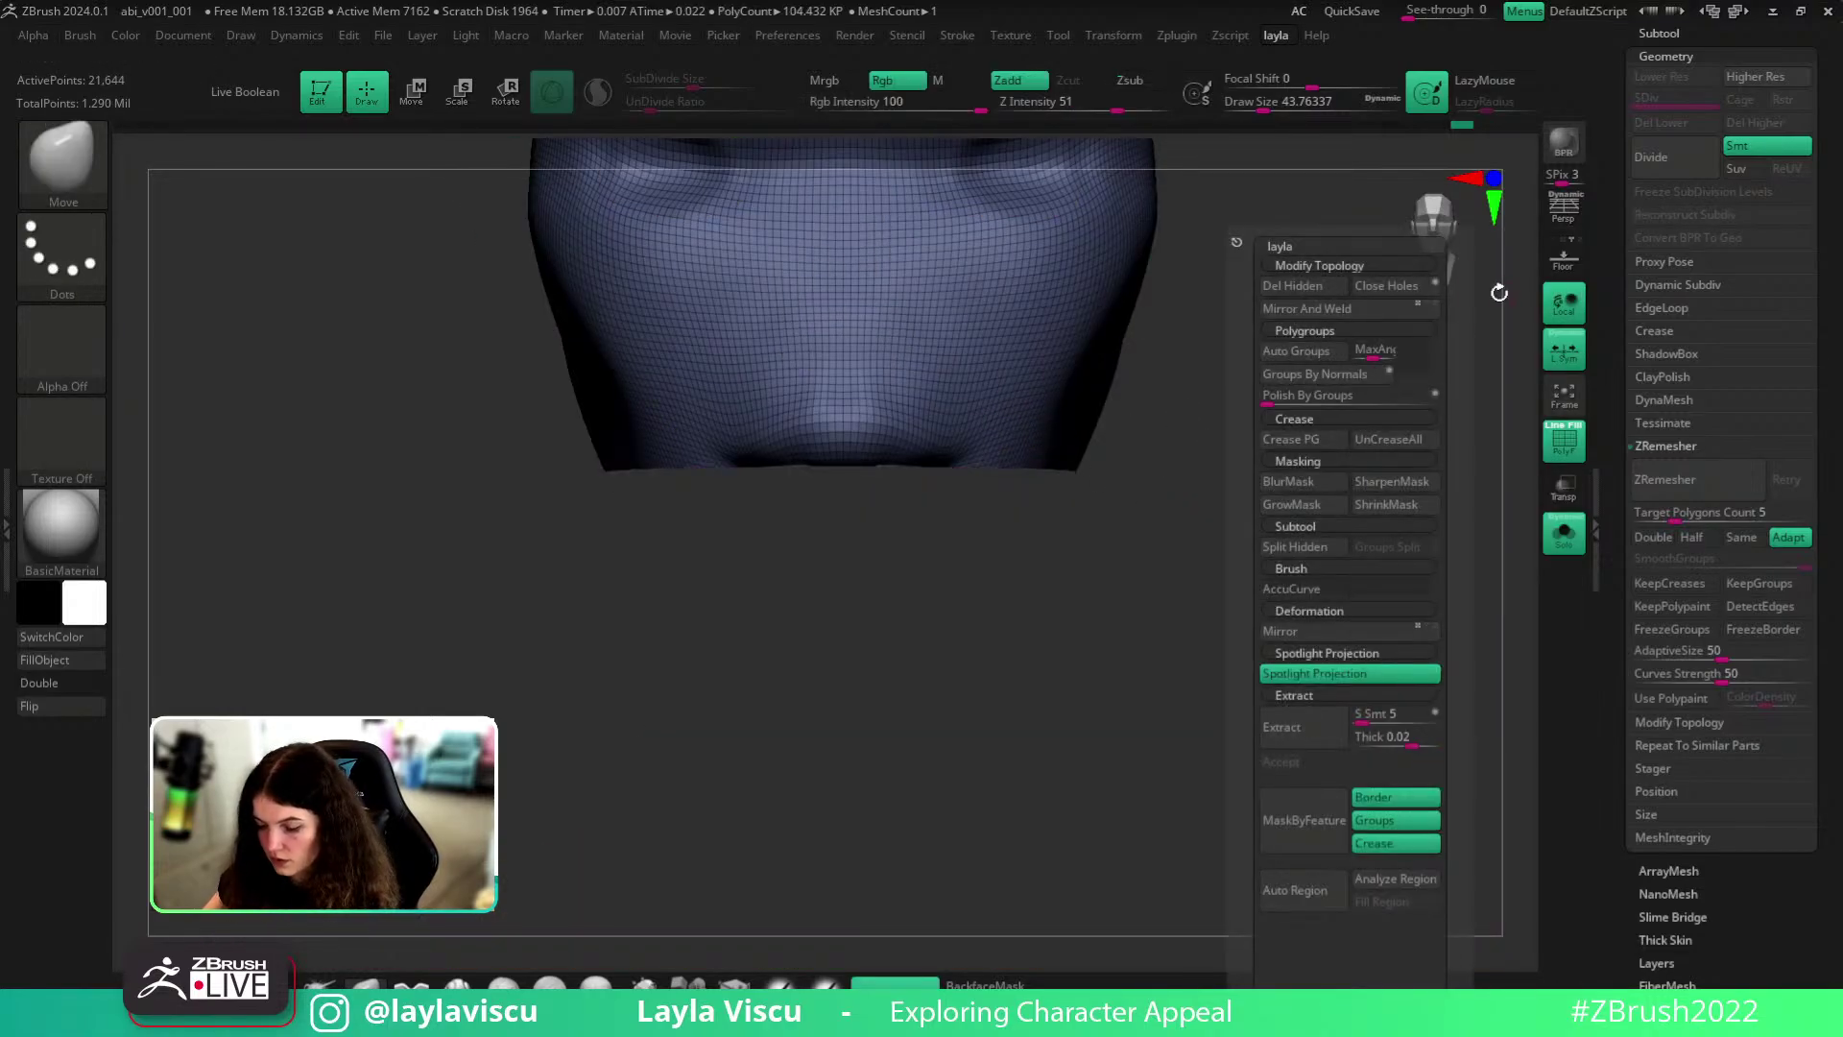
pyautogui.click(1415, 285)
# - Hide the polygroup wireframe and reshape the line between the lips with the Move brush at a draw size of about 202
pyautogui.hotkey('shift', 'f')
pyautogui.press('b')
pyautogui.press('m')
pyautogui.press('v')
pyautogui.press('s')
pyautogui.moveTo(918, 466); pyautogui.dragTo(961, 466)
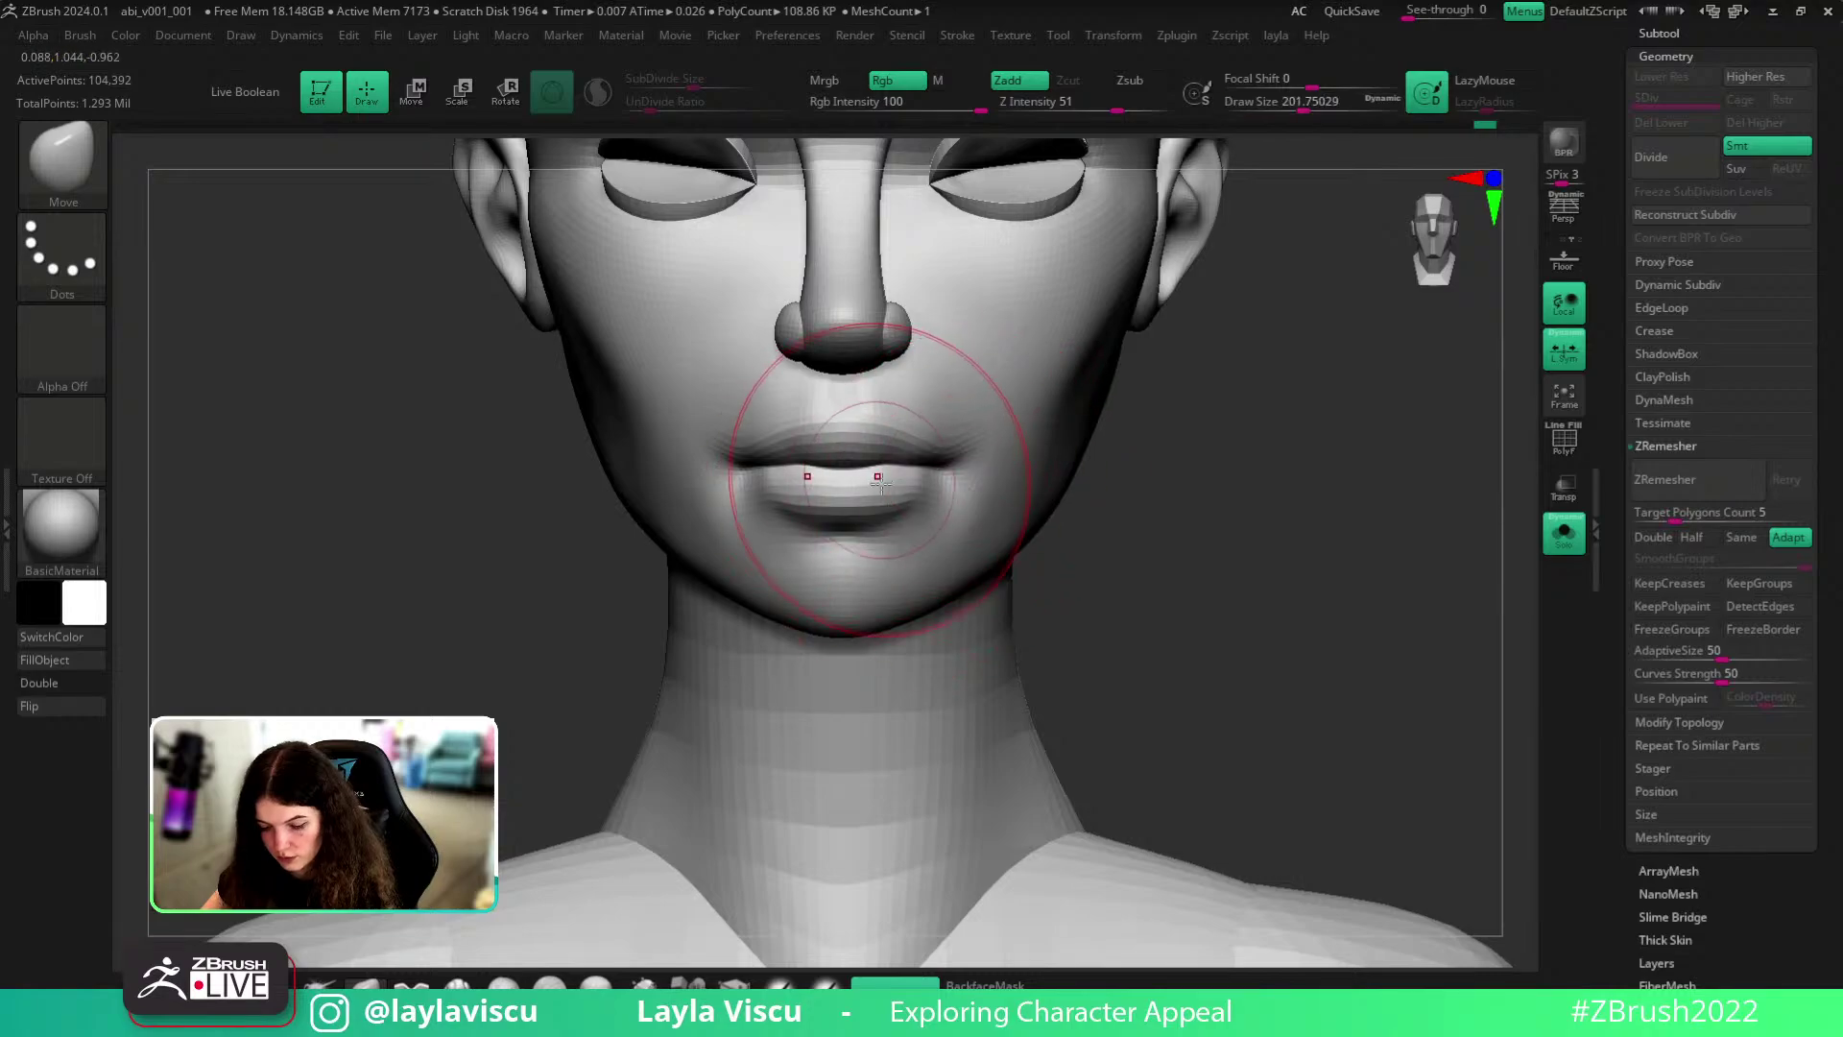
# - Isolate the lower lip and chin polygroup, face its capped top and show the polygroup wireframe
pyautogui.moveTo(1193, 526)
pyautogui.keyDown('alt'); pyautogui.mouseDown()
pyautogui.moveTo(1268, 603)
pyautogui.moveTo(1271, 625)
pyautogui.moveTo(1263, 584)
pyautogui.moveTo(1213, 629)
pyautogui.mouseUp(); pyautogui.keyUp('alt')
pyautogui.keyDown('ctrl'); pyautogui.keyDown('shift'); pyautogui.click(967, 591); pyautogui.keyUp('shift'); pyautogui.keyUp('ctrl')
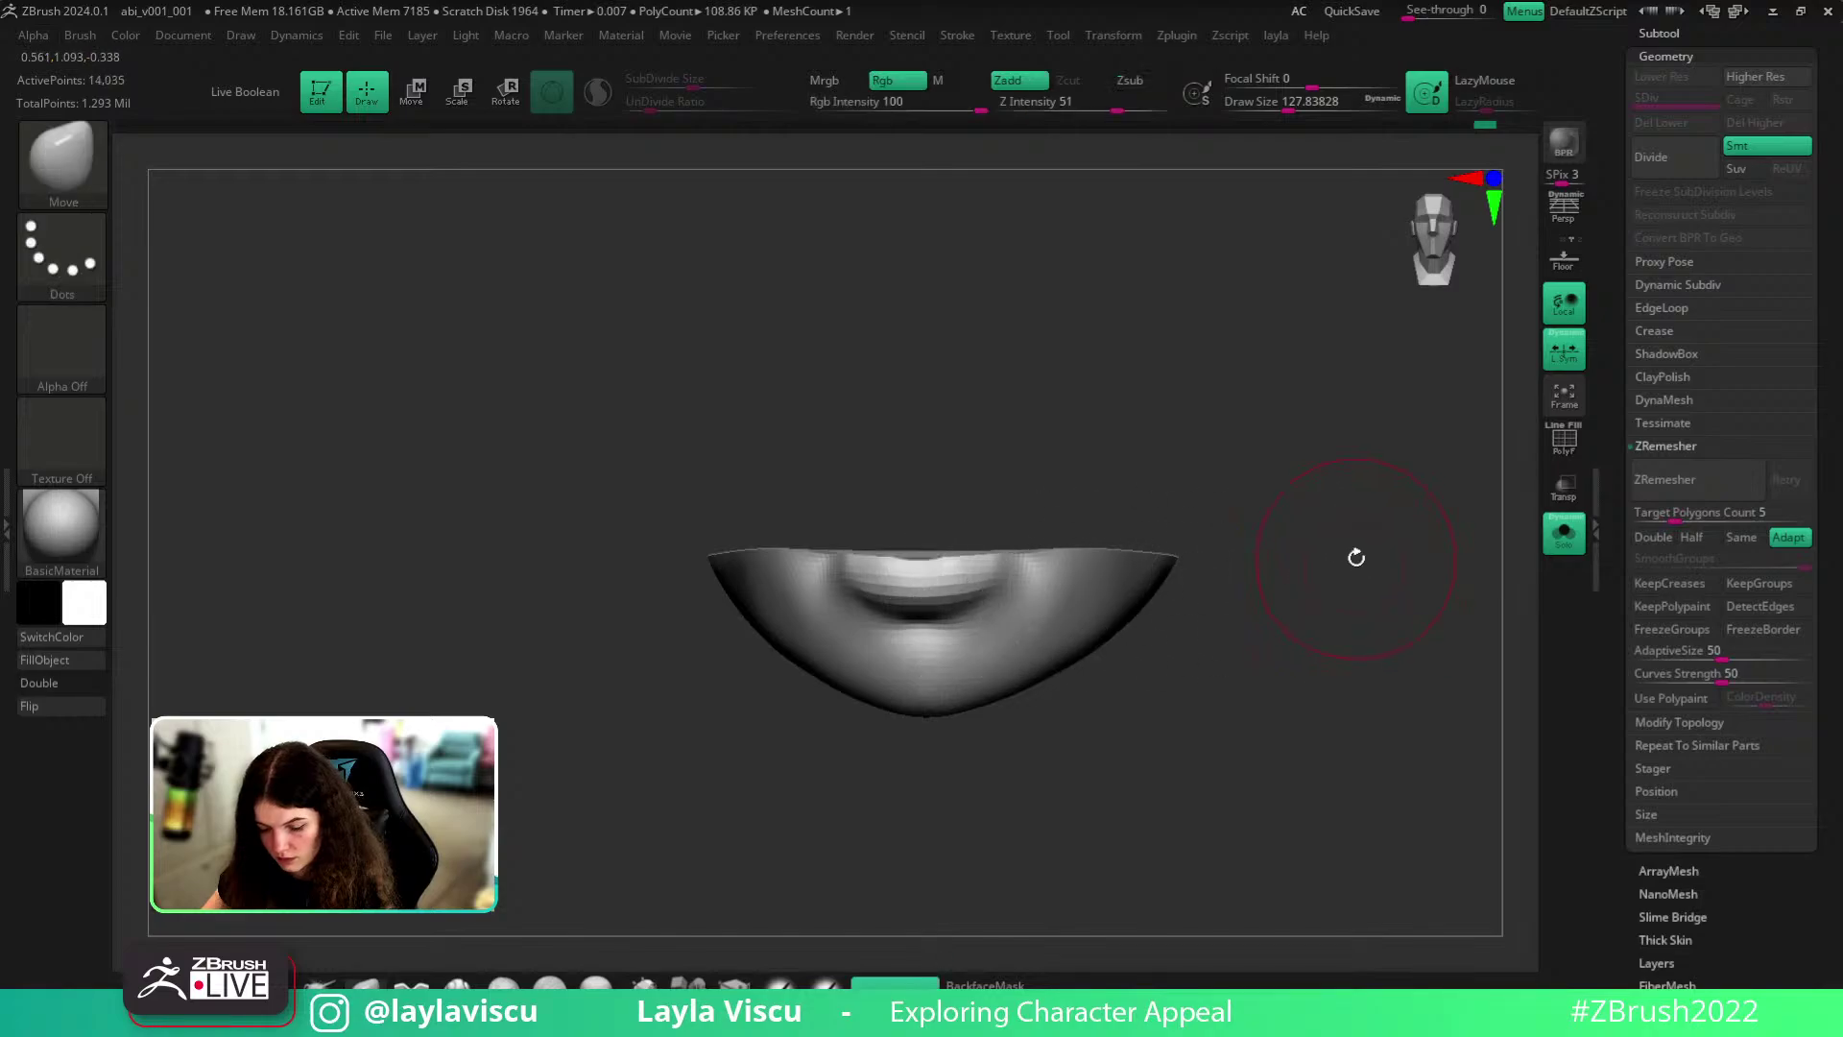
pyautogui.moveTo(1357, 557); pyautogui.dragTo(1358, 658)
pyautogui.keyDown('ctrl'); pyautogui.moveTo(985, 521); pyautogui.dragTo(960, 595, button='right'); pyautogui.keyUp('ctrl')
pyautogui.press('shift')
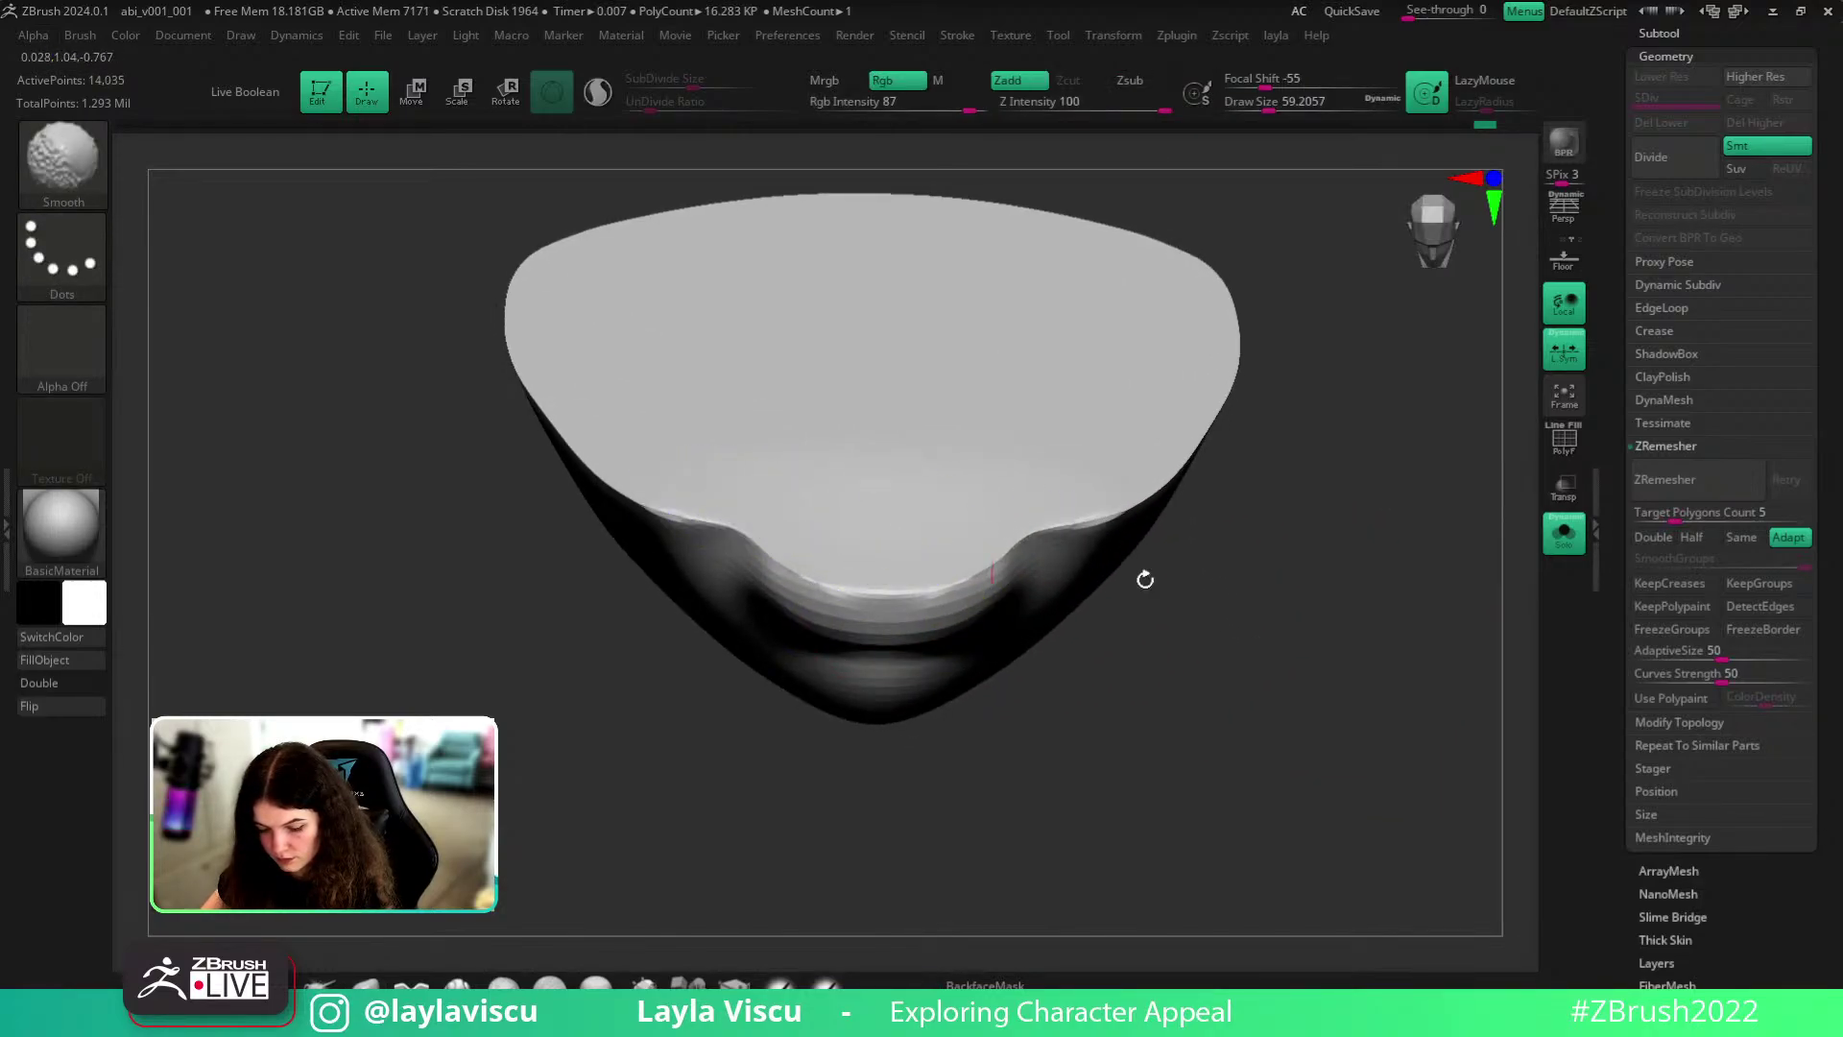
pyautogui.keyDown('shift'); pyautogui.moveTo(1265, 641); pyautogui.dragTo(1283, 617); pyautogui.keyUp('shift')
pyautogui.hotkey('shift', 'f')
# - Push a mouth cavity down into the capped top of the lower face with the Move brush at a draw size of about 120
pyautogui.moveTo(1296, 469)
pyautogui.mouseDown()
pyautogui.moveTo(1324, 612)
pyautogui.moveTo(1296, 436)
pyautogui.moveTo(1302, 599)
pyautogui.mouseUp()
pyautogui.press('s')
pyautogui.moveTo(982, 440); pyautogui.dragTo(1000, 441)
pyautogui.keyDown('alt'); pyautogui.moveTo(1246, 484); pyautogui.dragTo(1286, 656); pyautogui.keyUp('alt')
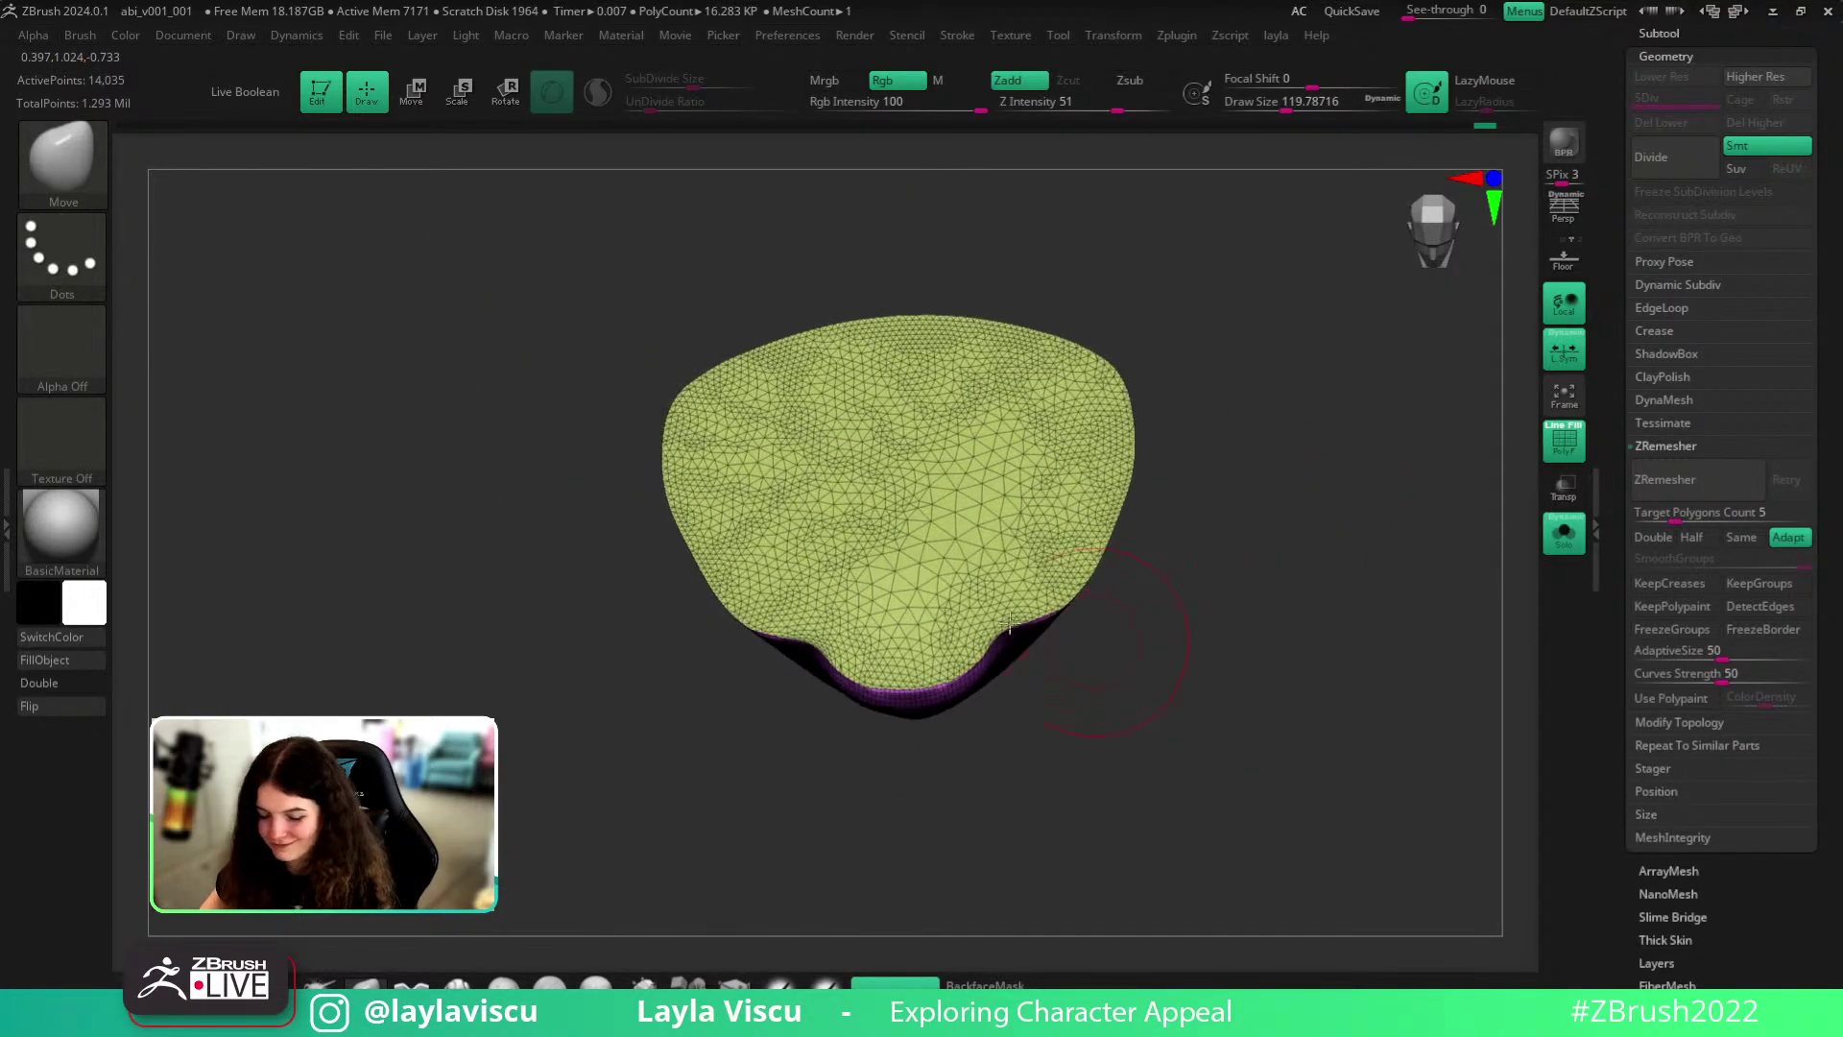
pyautogui.moveTo(880, 477)
pyautogui.mouseDown()
pyautogui.moveTo(885, 386)
pyautogui.moveTo(910, 372)
pyautogui.mouseUp()
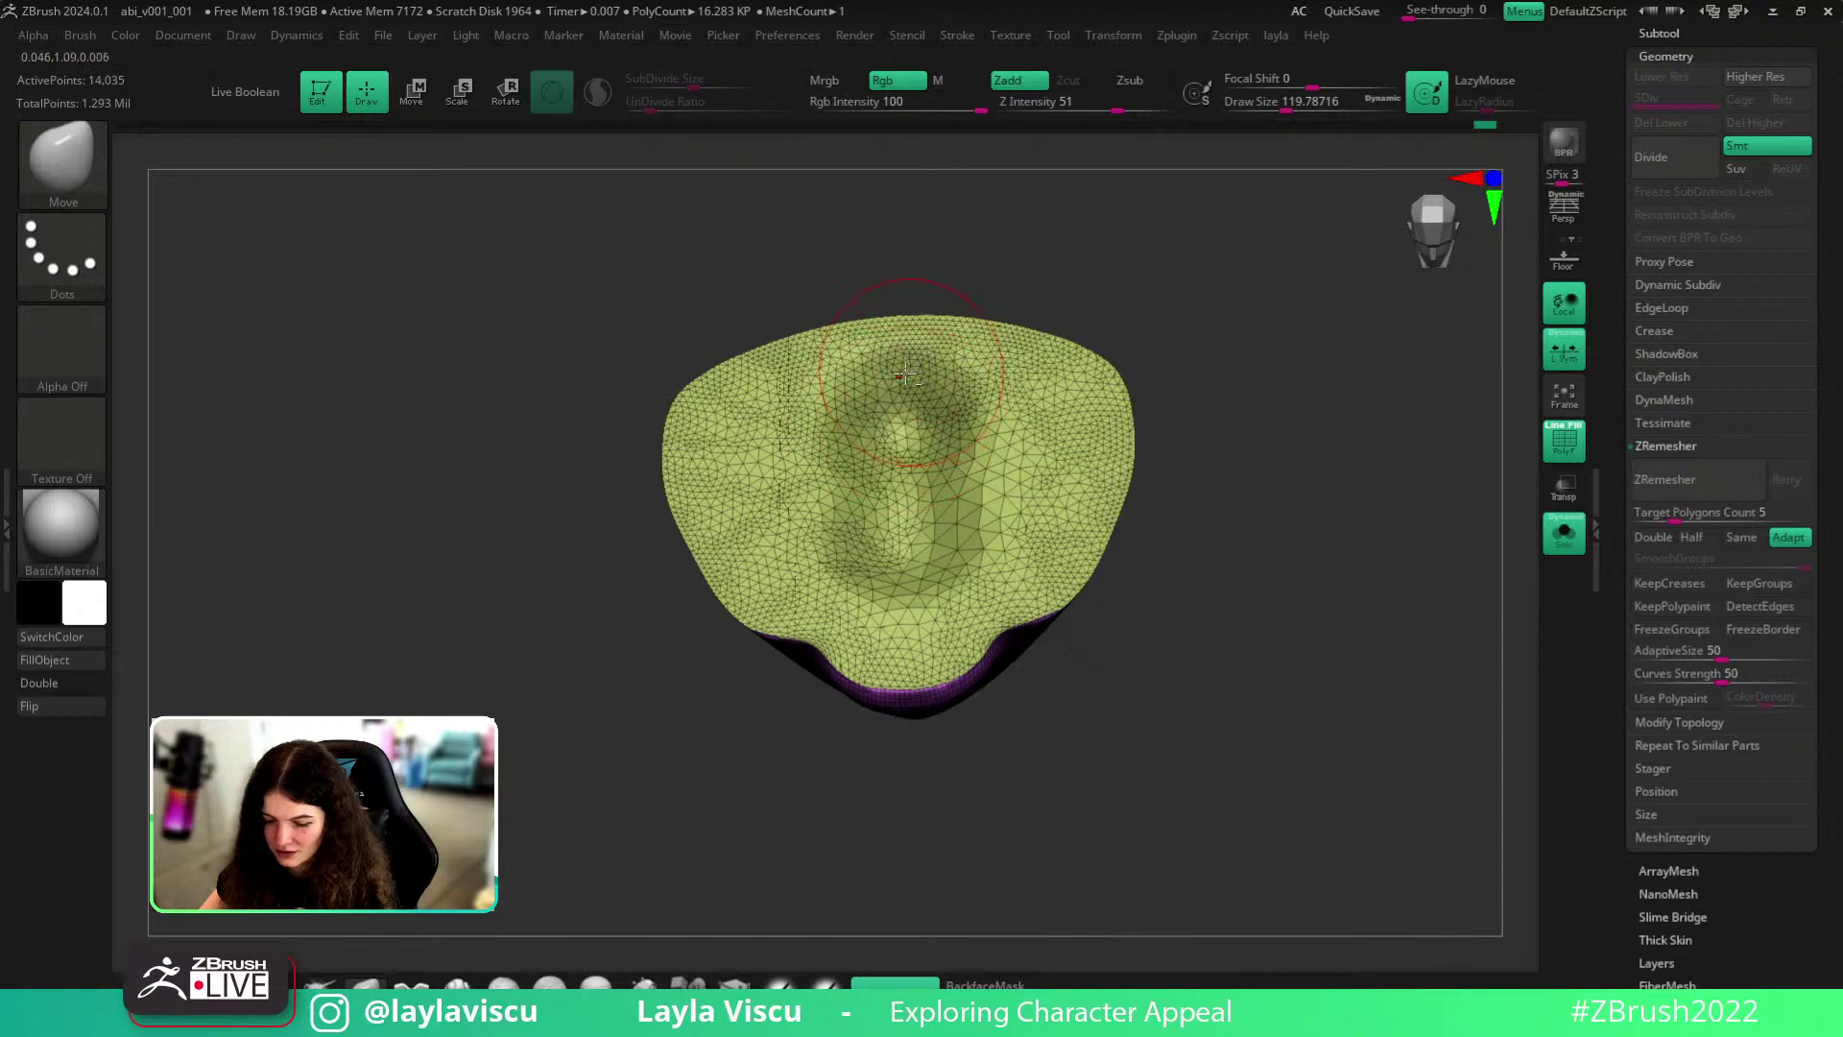
pyautogui.moveTo(931, 592); pyautogui.dragTo(937, 612)
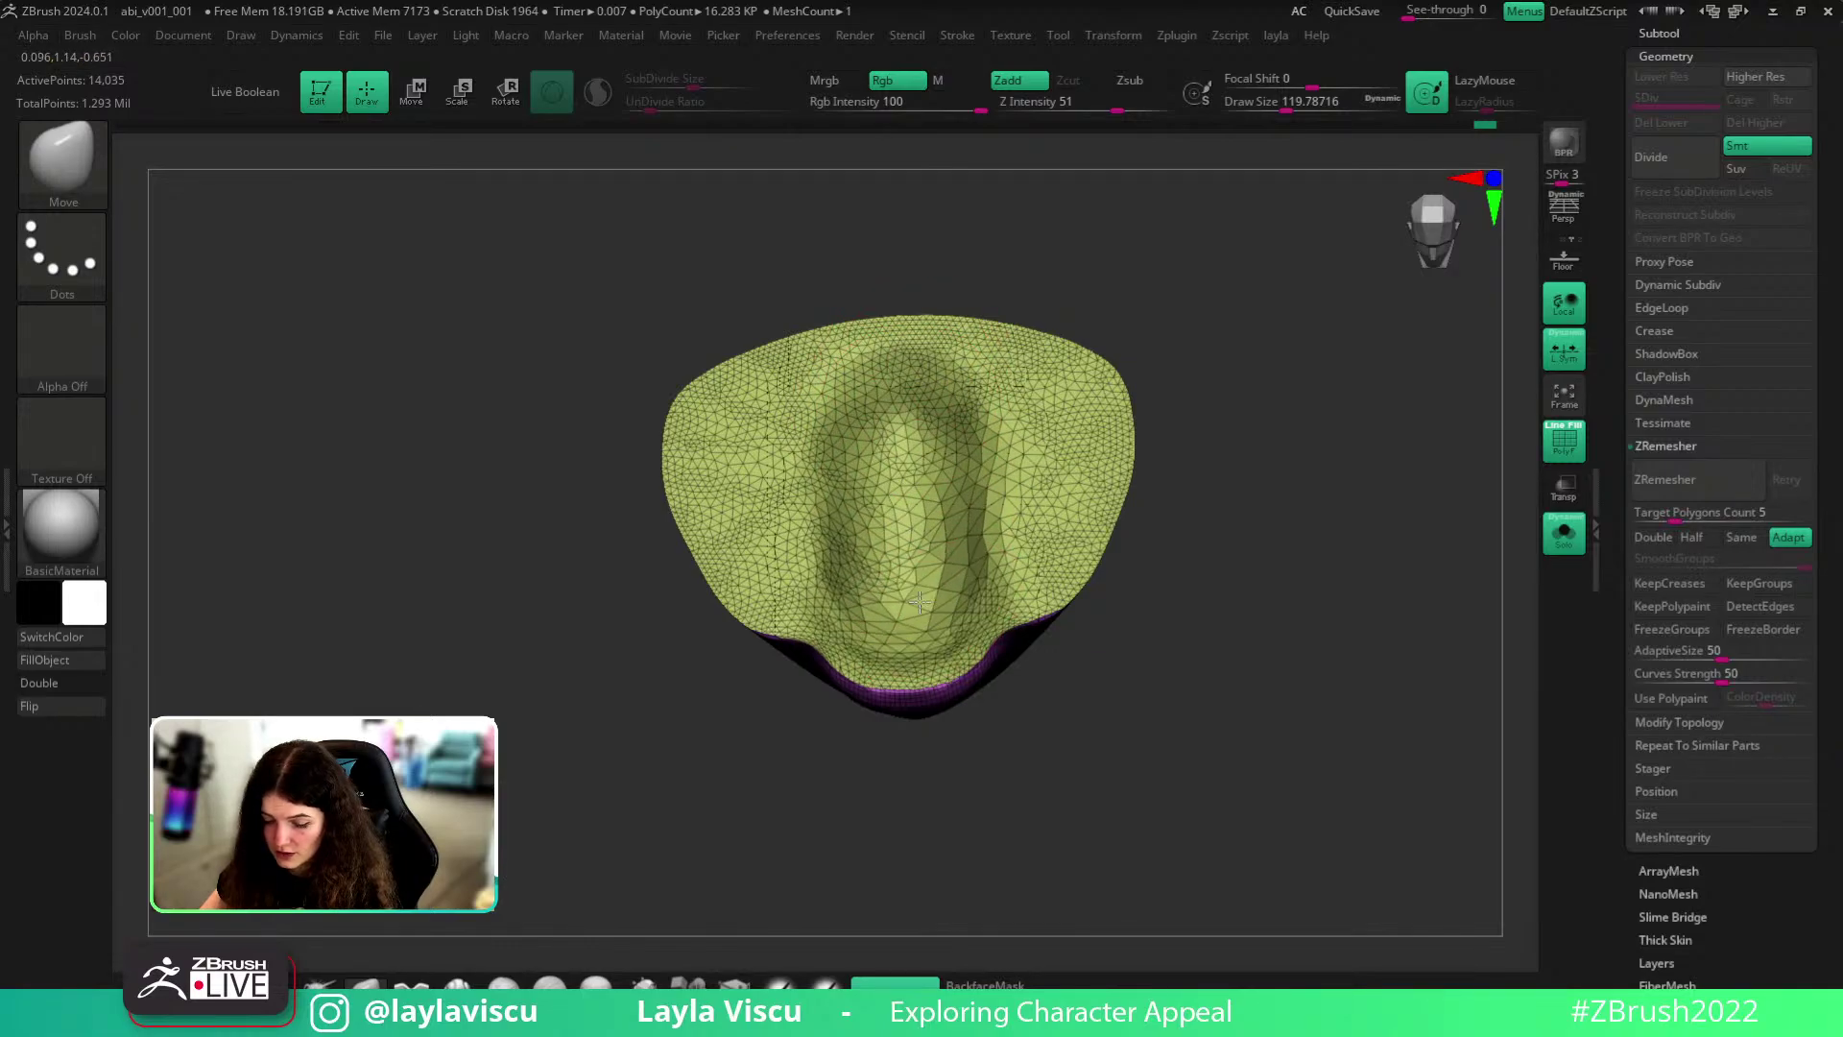
# - Unhide the full head without the wireframe and reduce the Move brush's draw size to about 87
pyautogui.moveTo(1322, 582); pyautogui.dragTo(1307, 472)
pyautogui.keyDown('ctrl'); pyautogui.keyDown('shift'); pyautogui.click(1317, 499); pyautogui.keyUp('shift'); pyautogui.keyUp('ctrl')
pyautogui.moveTo(1329, 537)
pyautogui.mouseDown()
pyautogui.moveTo(1353, 579)
pyautogui.moveTo(1366, 529)
pyautogui.moveTo(1361, 563)
pyautogui.mouseUp()
pyautogui.hotkey('shift', 'f')
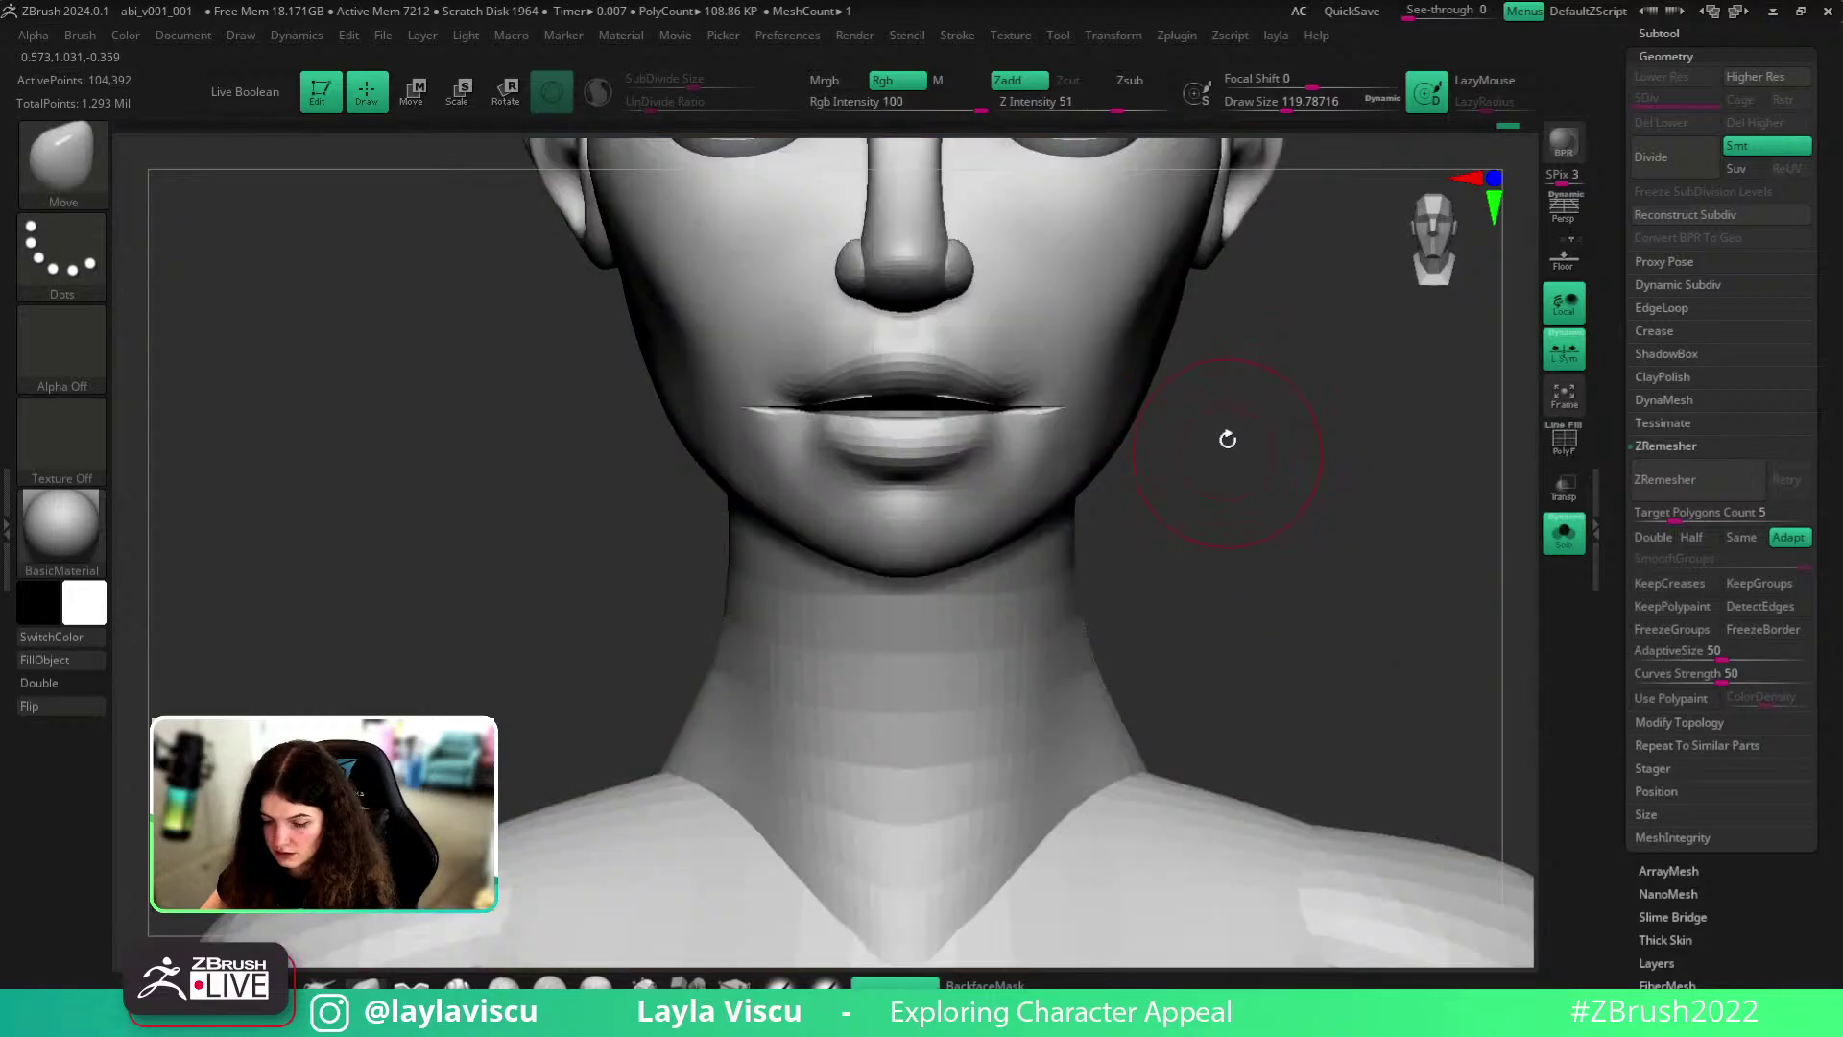
pyautogui.keyDown('alt'); pyautogui.moveTo(1226, 441); pyautogui.dragTo(1254, 585); pyautogui.keyUp('alt')
pyautogui.press('s')
pyautogui.moveTo(1047, 547); pyautogui.dragTo(1039, 547)
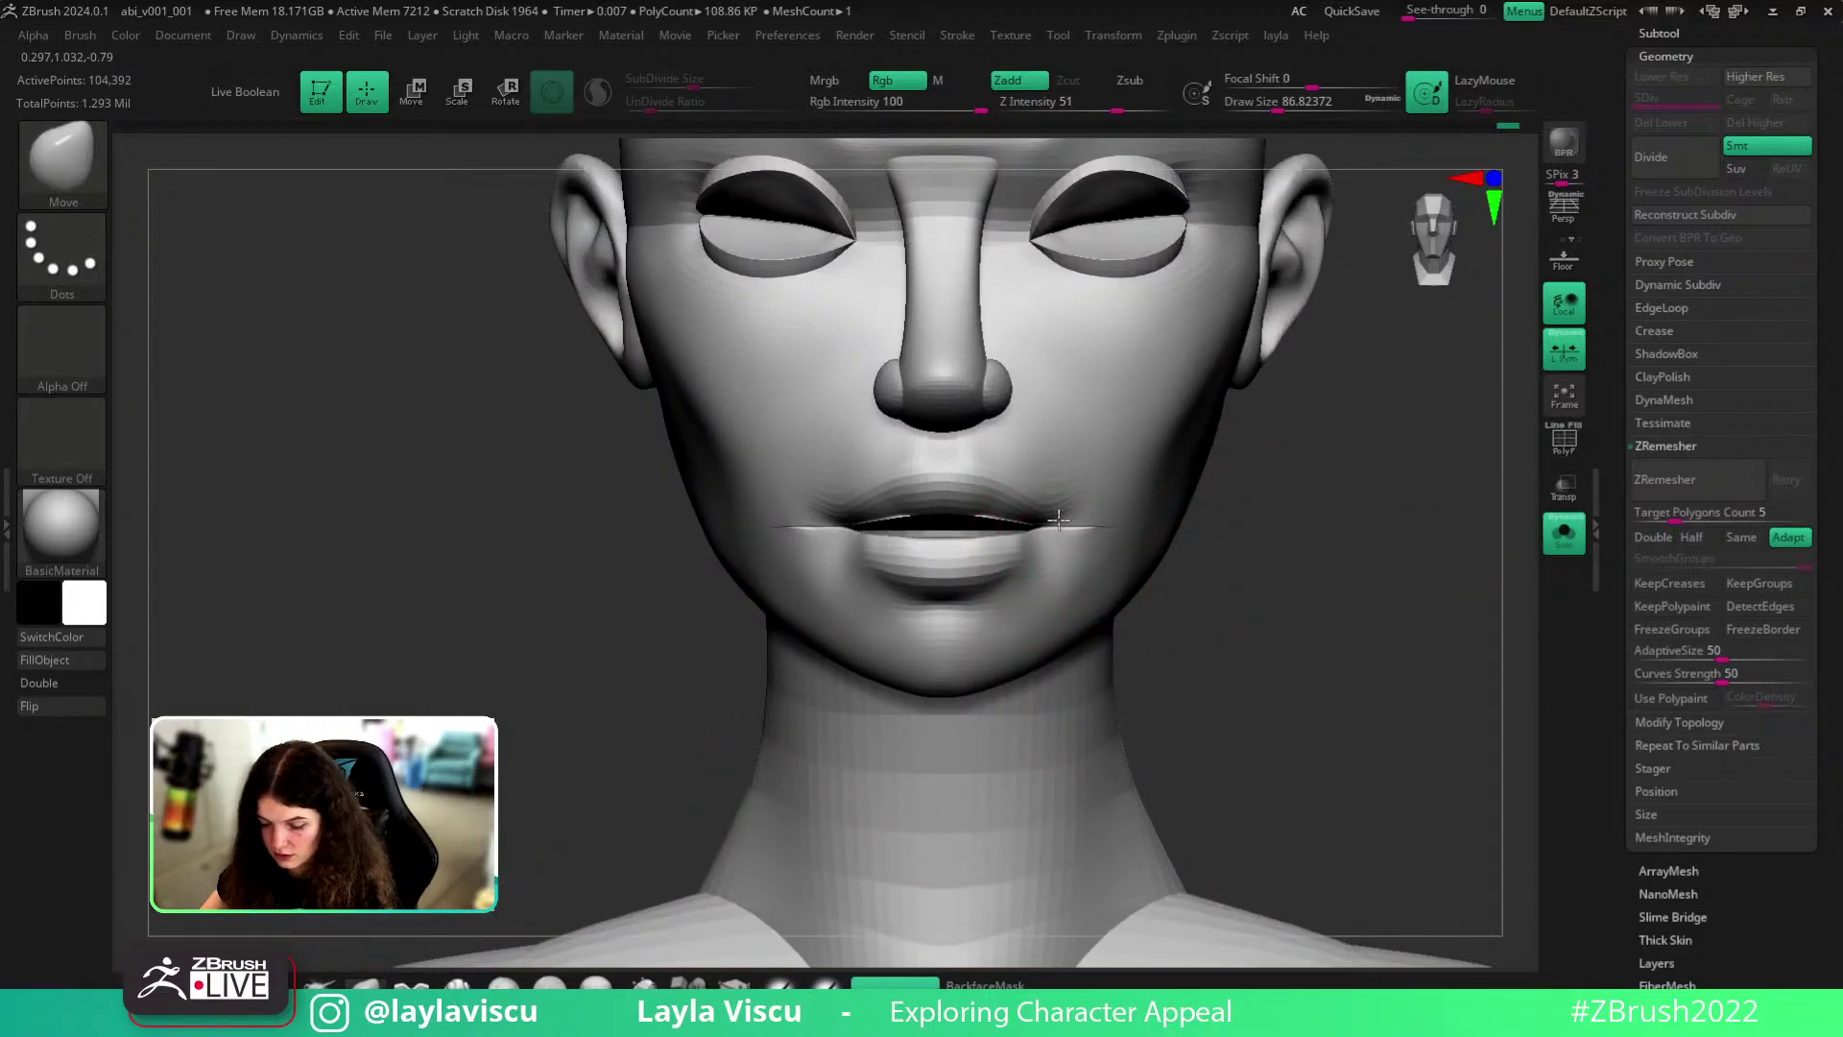
# - Isolate the upper face polygroup and face its capped underside beneath the upper lip
pyautogui.moveTo(1250, 645); pyautogui.dragTo(1263, 601)
pyautogui.keyDown('ctrl'); pyautogui.keyDown('shift'); pyautogui.click(986, 502); pyautogui.keyUp('shift'); pyautogui.keyUp('ctrl')
pyautogui.moveTo(1436, 673); pyautogui.dragTo(1392, 552)
pyautogui.press('shift')
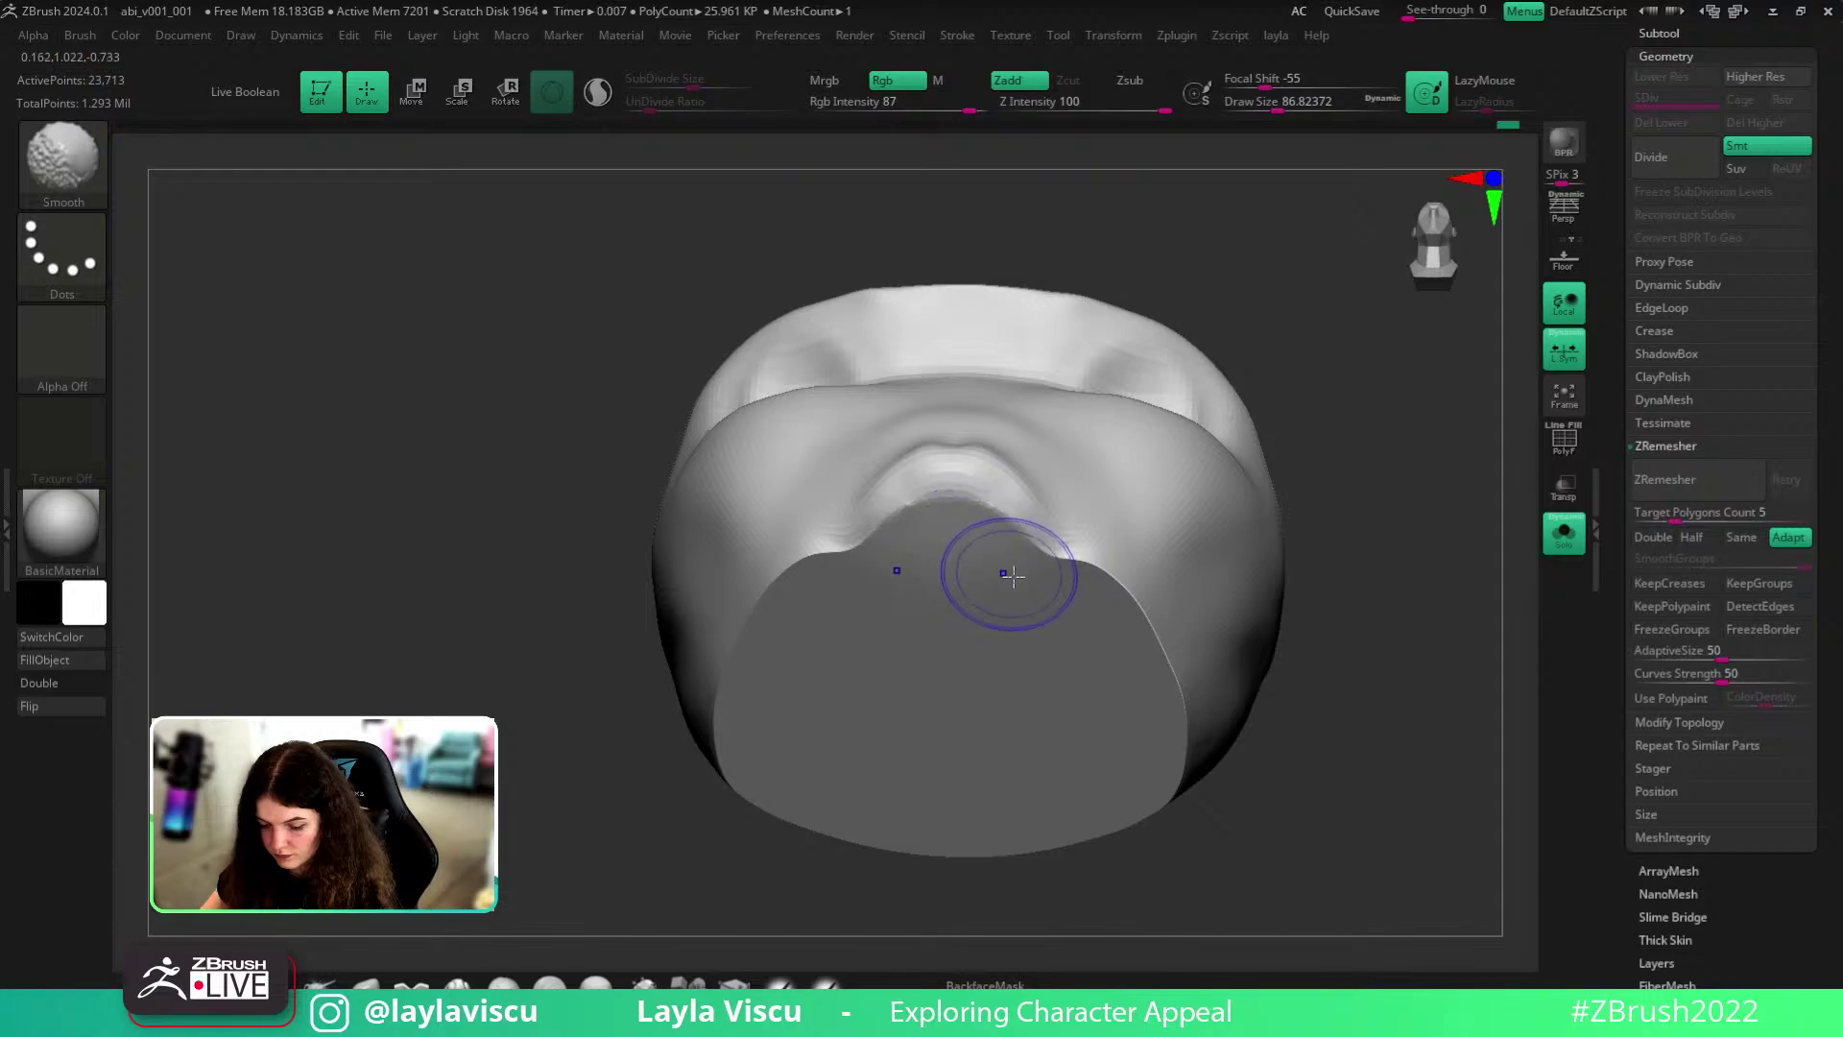
# - Push a mouth cavity up into the capped underside of the upper face with the Move brush at a draw size of about 120
pyautogui.press('s')
pyautogui.moveTo(967, 599); pyautogui.dragTo(937, 581)
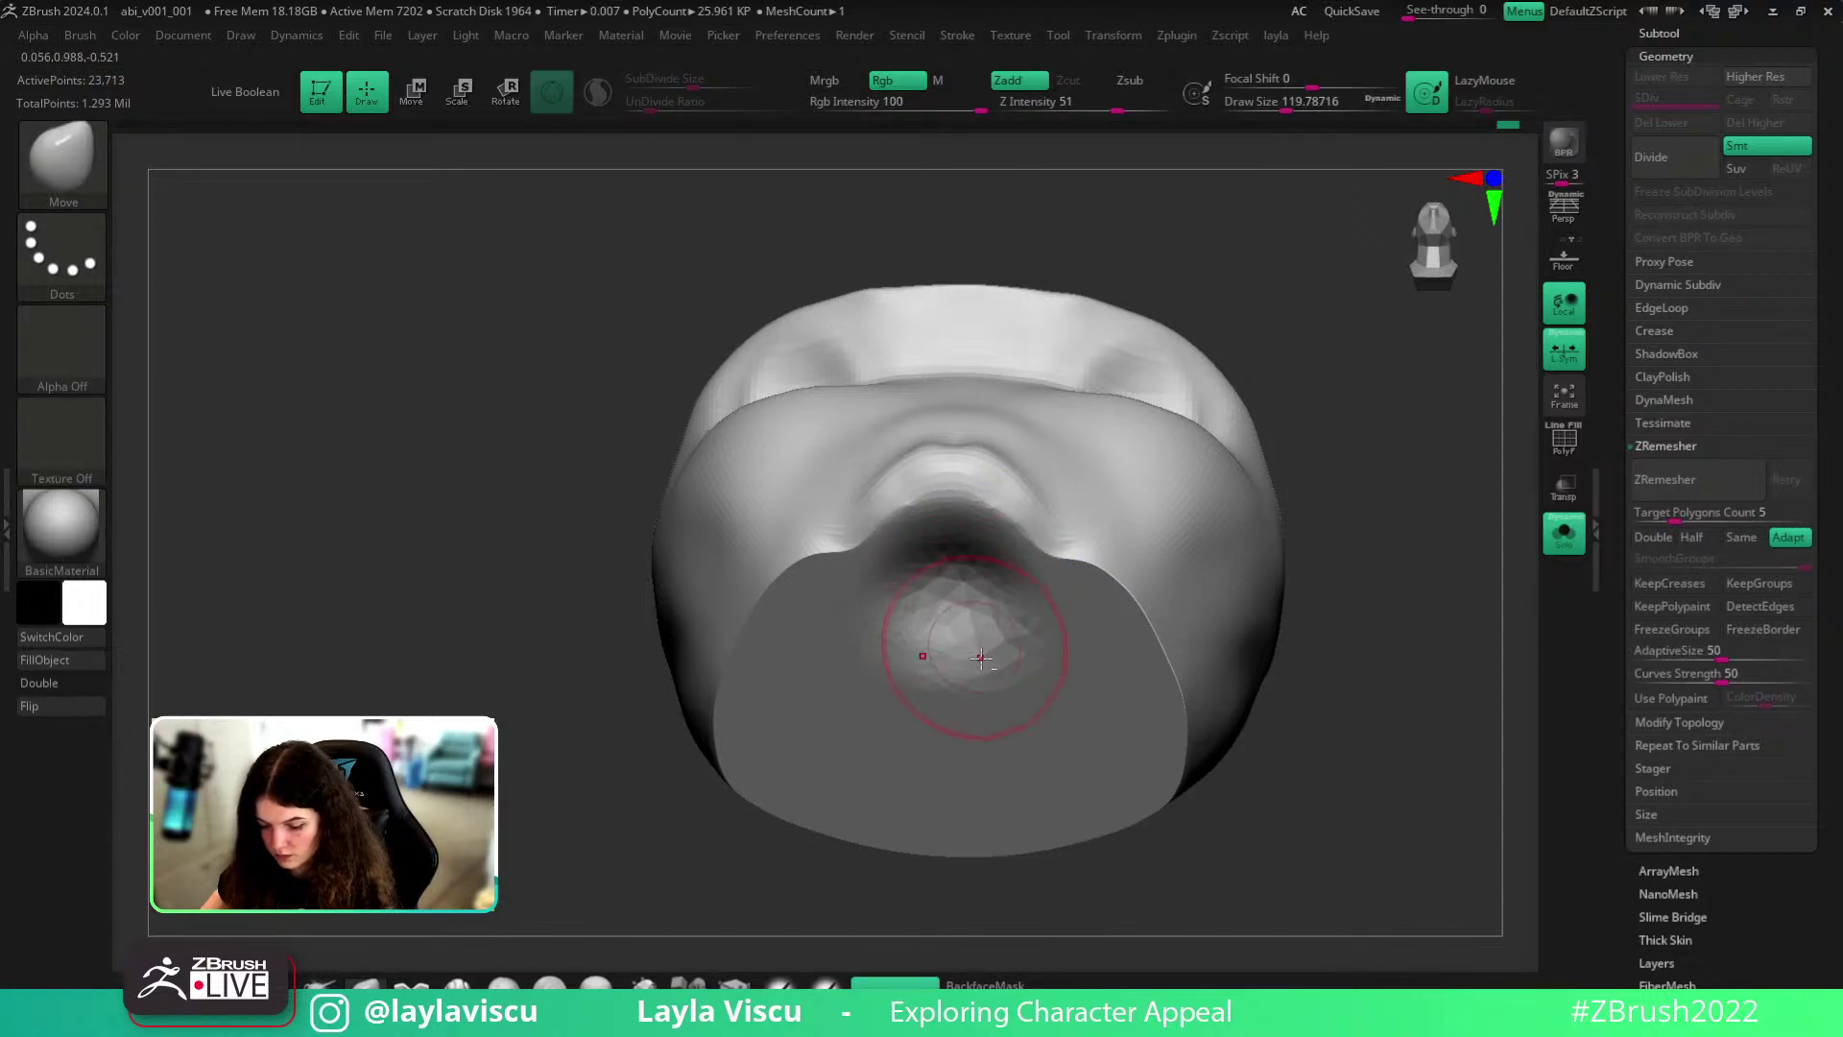
pyautogui.moveTo(979, 677); pyautogui.dragTo(969, 641)
pyautogui.moveTo(977, 738)
pyautogui.mouseDown()
pyautogui.moveTo(971, 708)
pyautogui.moveTo(973, 738)
pyautogui.mouseUp()
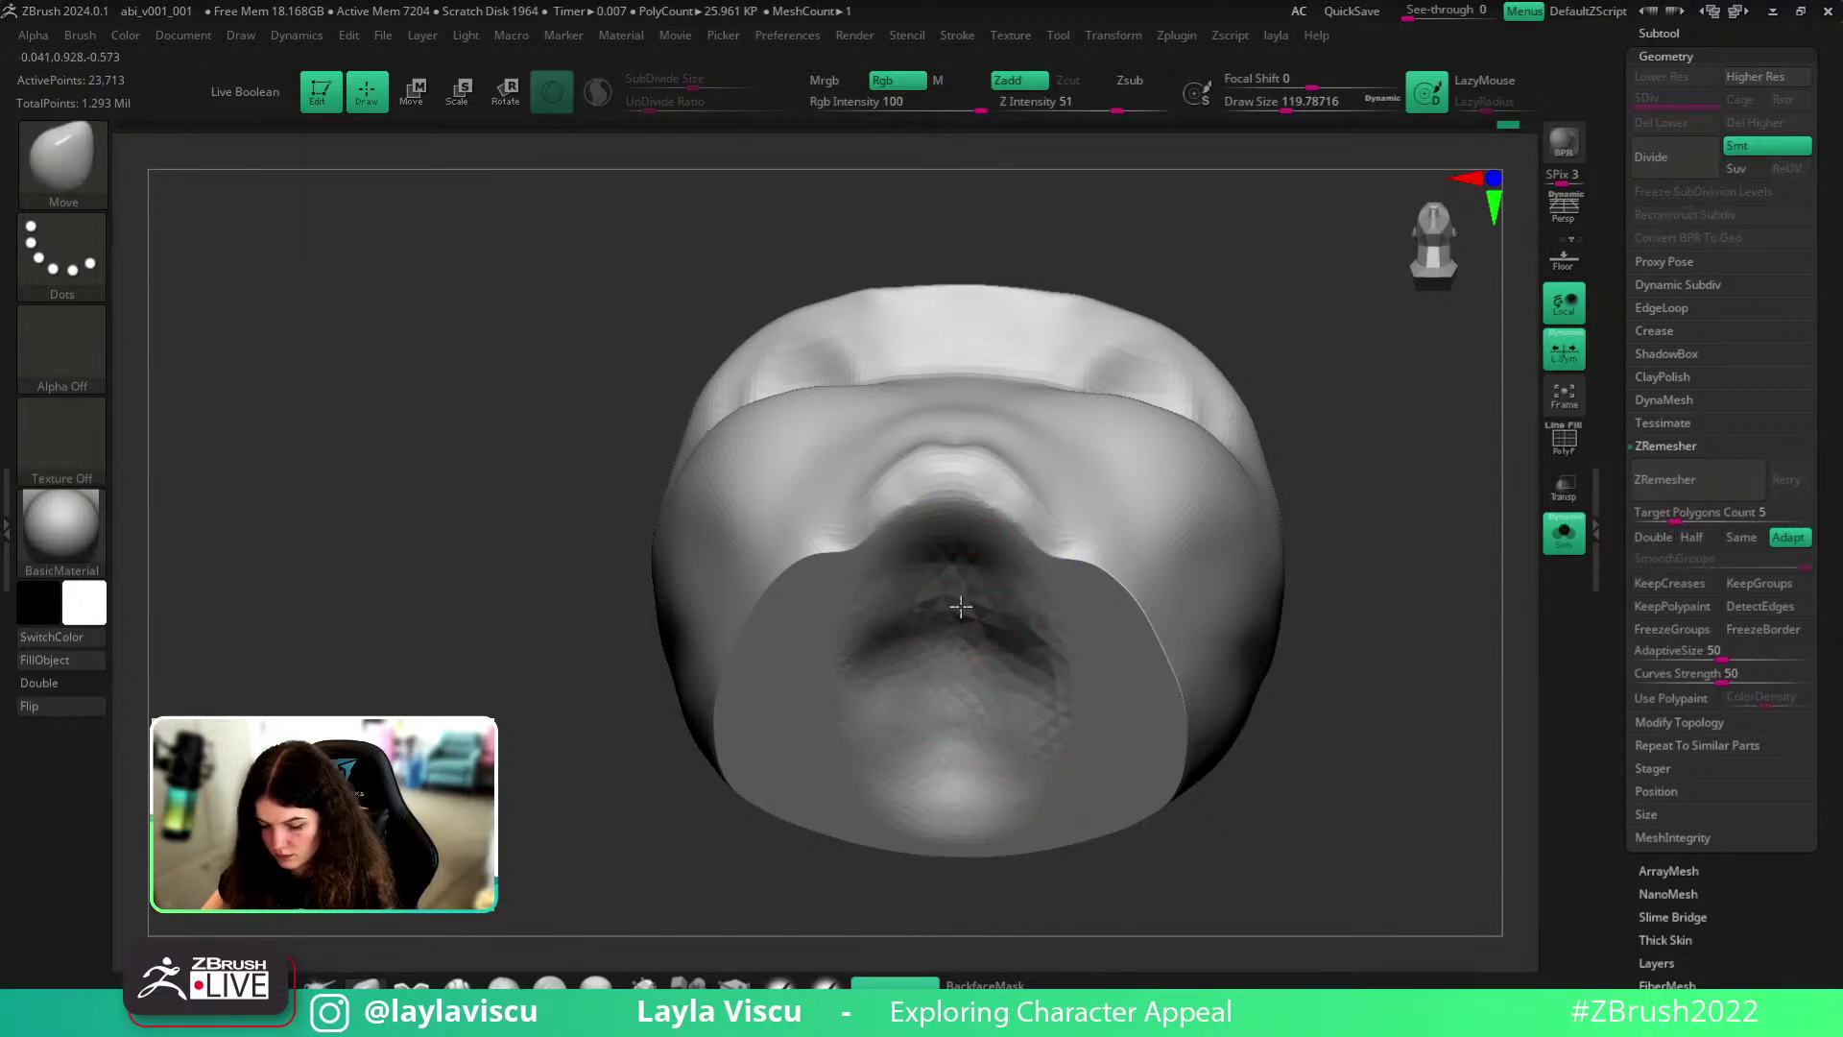
pyautogui.moveTo(1011, 652)
pyautogui.mouseDown()
pyautogui.moveTo(973, 720)
pyautogui.moveTo(979, 628)
pyautogui.mouseUp()
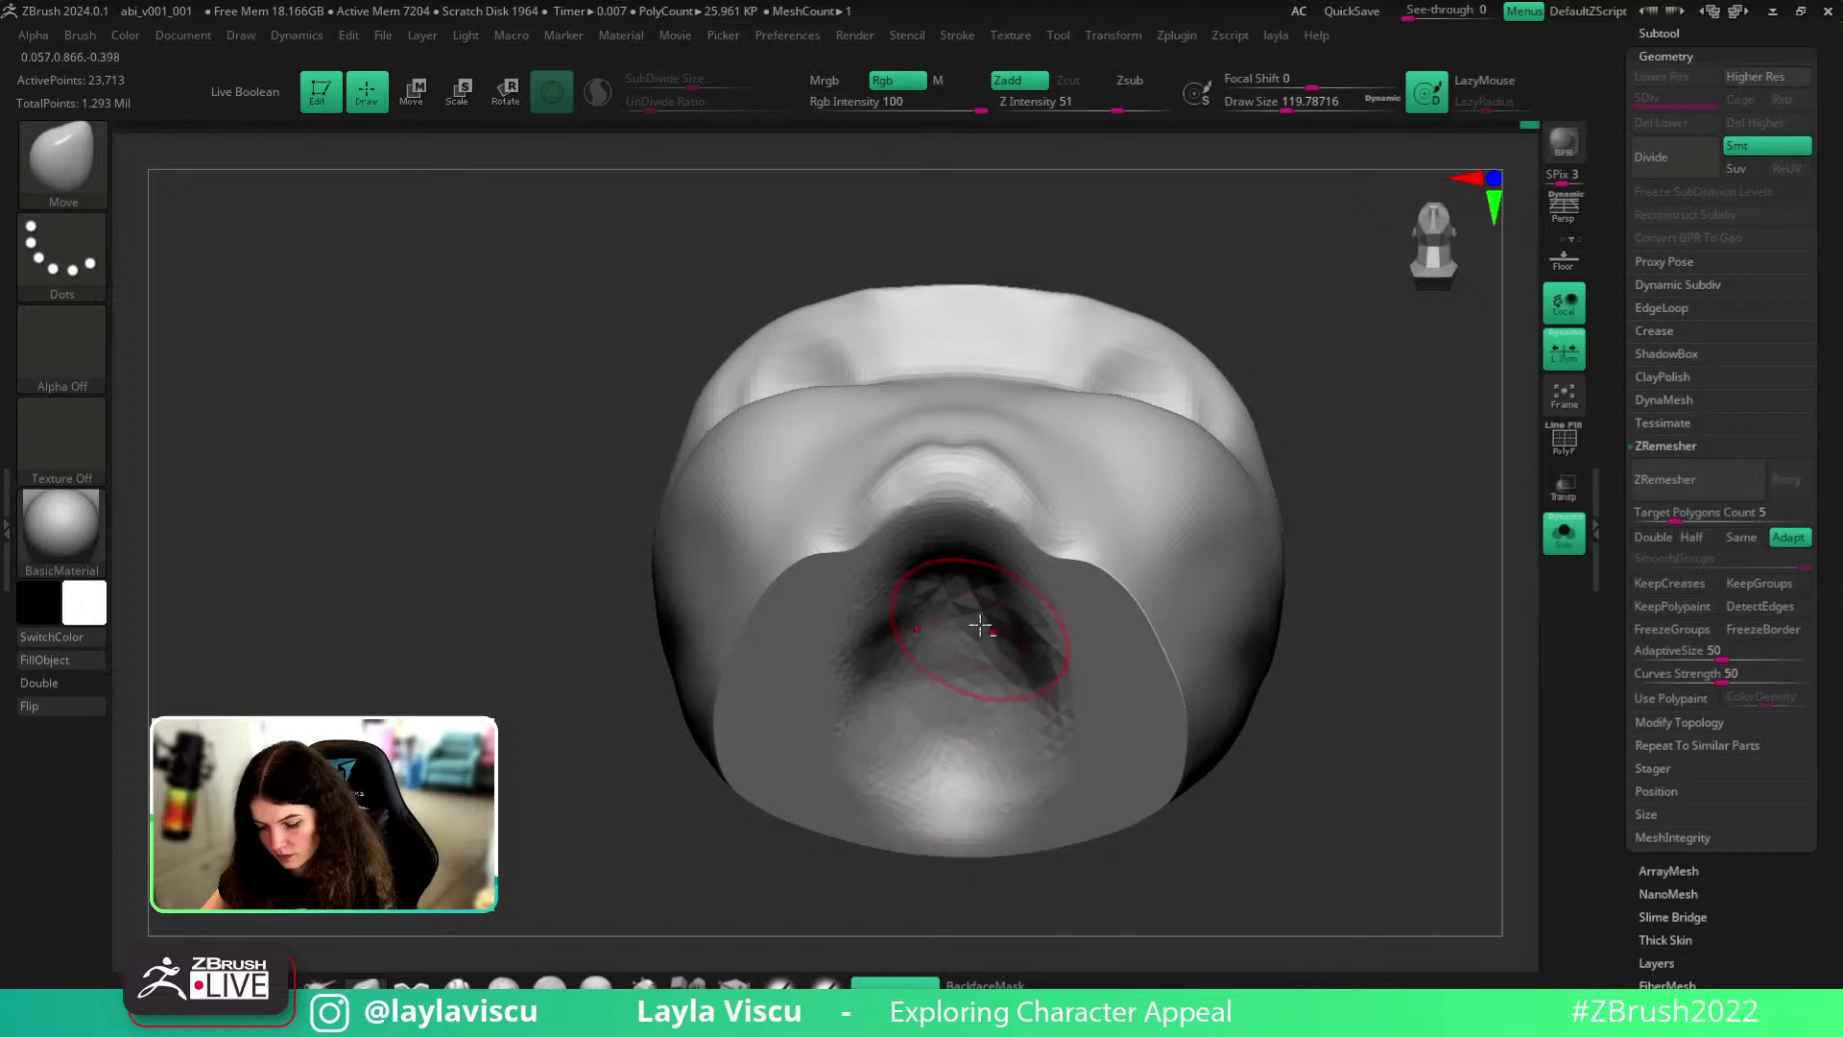
# - Unhide the full head and show the polygroup colours without the wireframe lines
pyautogui.keyDown('ctrl'); pyautogui.keyDown('shift'); pyautogui.click(1364, 682); pyautogui.keyUp('shift'); pyautogui.keyUp('ctrl')
pyautogui.keyDown('ctrl'); pyautogui.moveTo(1364, 682); pyautogui.dragTo(1291, 622, button='right'); pyautogui.keyUp('ctrl')
pyautogui.keyDown('alt'); pyautogui.moveTo(1291, 622); pyautogui.dragTo(1278, 471, button='right'); pyautogui.keyUp('alt')
pyautogui.keyDown('ctrl'); pyautogui.moveTo(1277, 471); pyautogui.dragTo(1008, 629, button='right'); pyautogui.keyUp('ctrl')
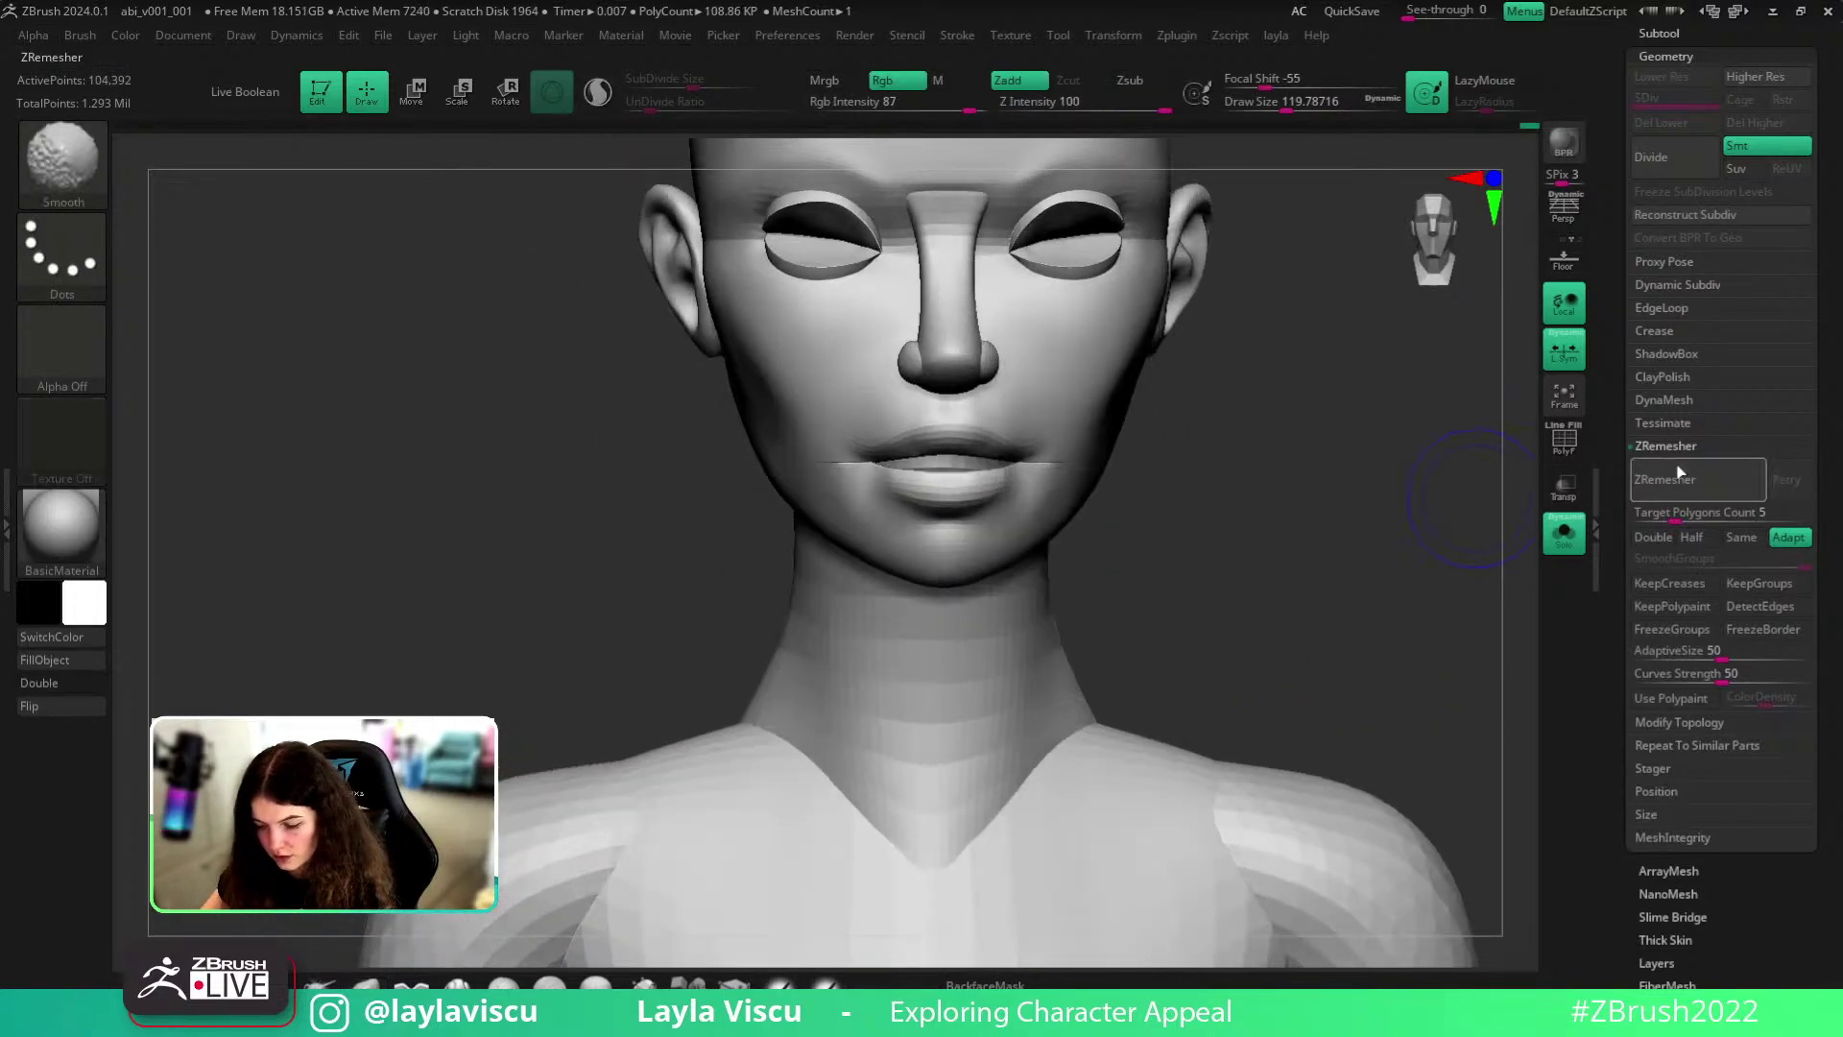
pyautogui.hotkey('shift', 'f')
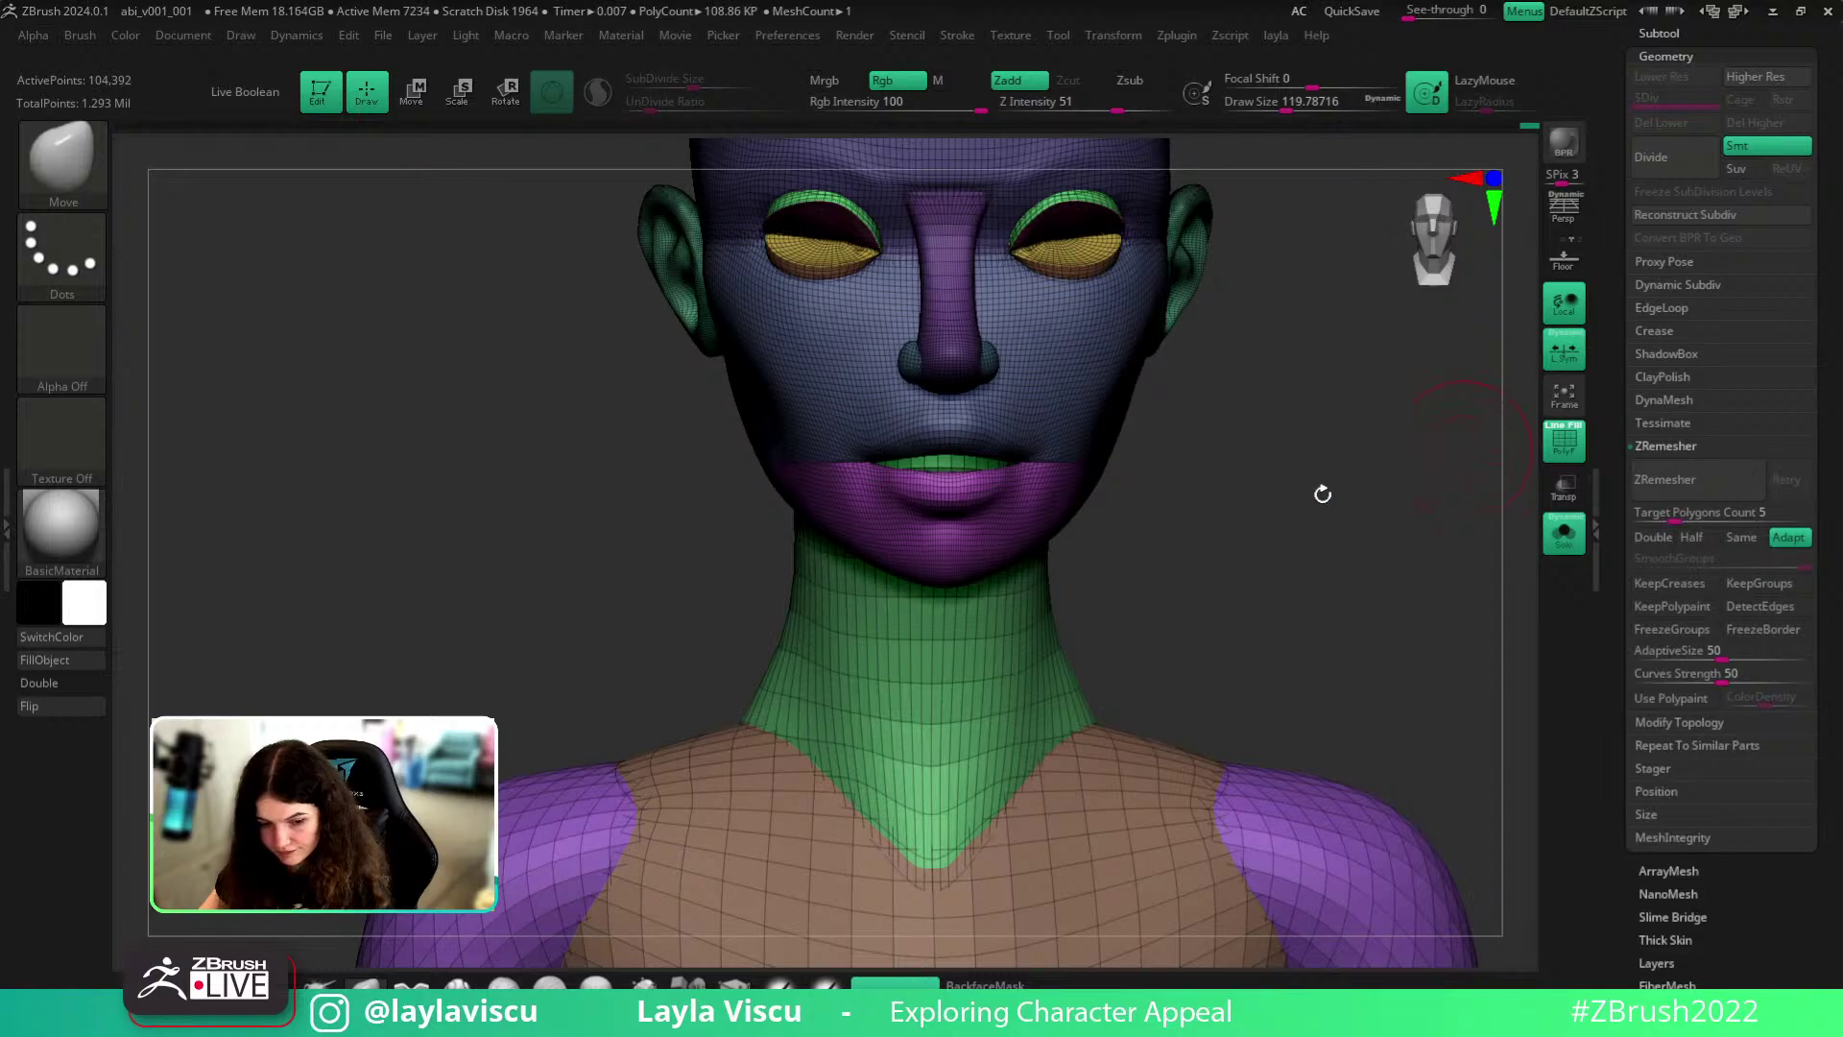
pyautogui.click(1555, 428)
pyautogui.moveTo(1308, 506)
pyautogui.mouseDown(button='right')
pyautogui.moveTo(1308, 490)
pyautogui.moveTo(1336, 499)
pyautogui.mouseUp(button='right')
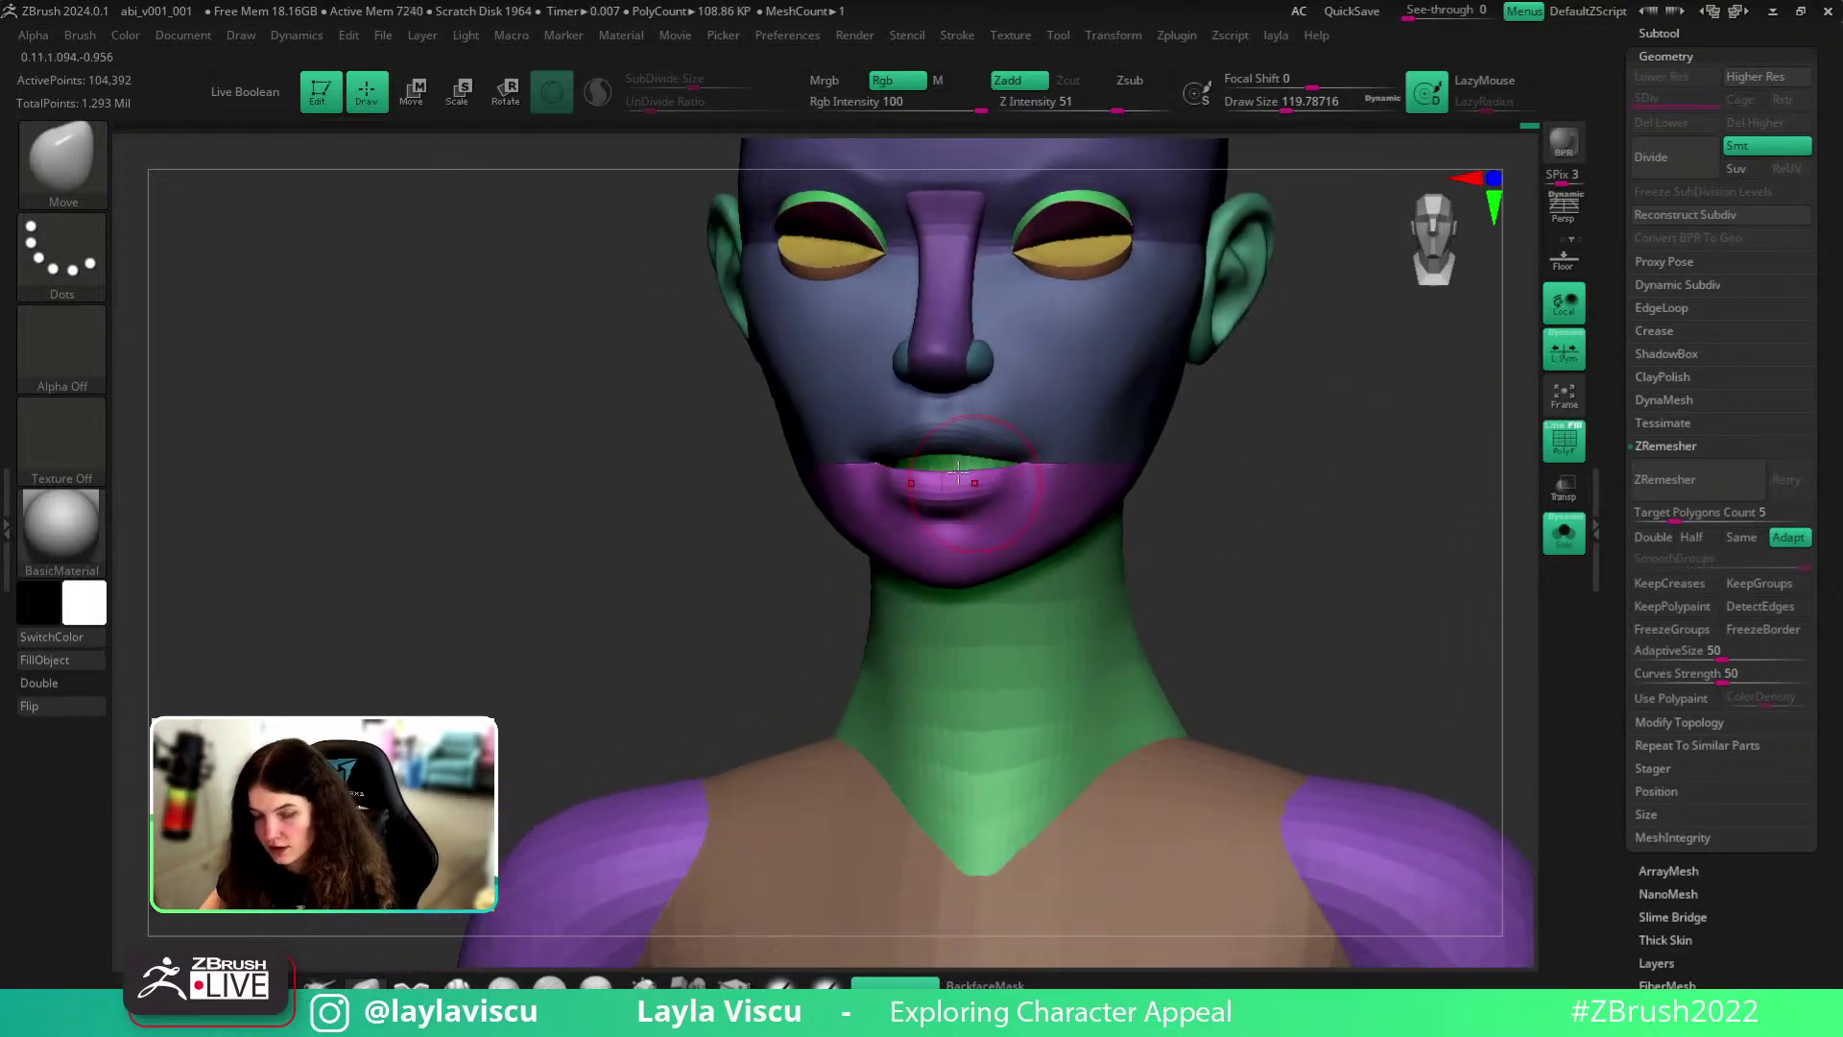
# - Isolate the neck polygroup in side view, clip off its upper part with the ClipCurve brush and unhide the full head
pyautogui.keyDown('ctrl'); pyautogui.keyDown('shift'); pyautogui.click(1113, 629); pyautogui.keyUp('shift'); pyautogui.keyUp('ctrl')
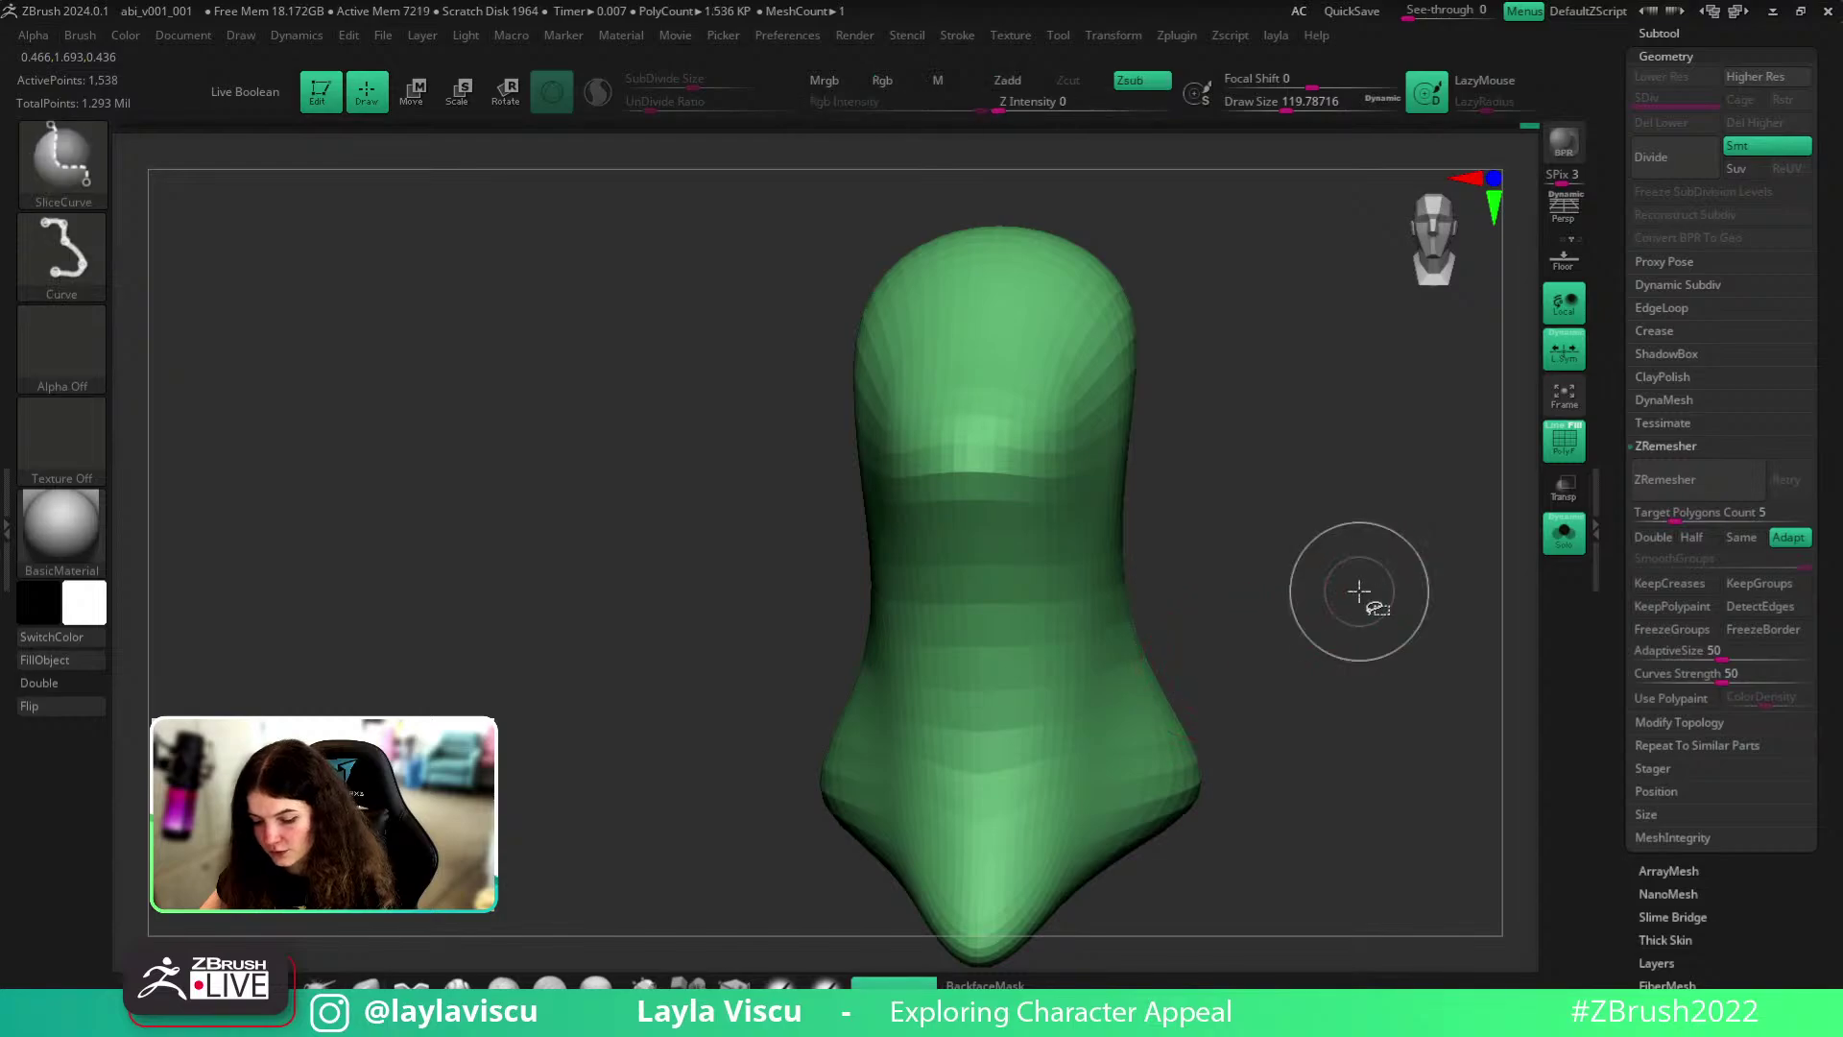
pyautogui.keyDown('ctrl'); pyautogui.keyDown('shift'); pyautogui.click(1365, 588); pyautogui.keyUp('shift'); pyautogui.keyUp('ctrl')
pyautogui.keyDown('shift'); pyautogui.moveTo(1392, 559); pyautogui.dragTo(1389, 588); pyautogui.keyUp('shift')
pyautogui.moveTo(1296, 534); pyautogui.dragTo(1231, 623)
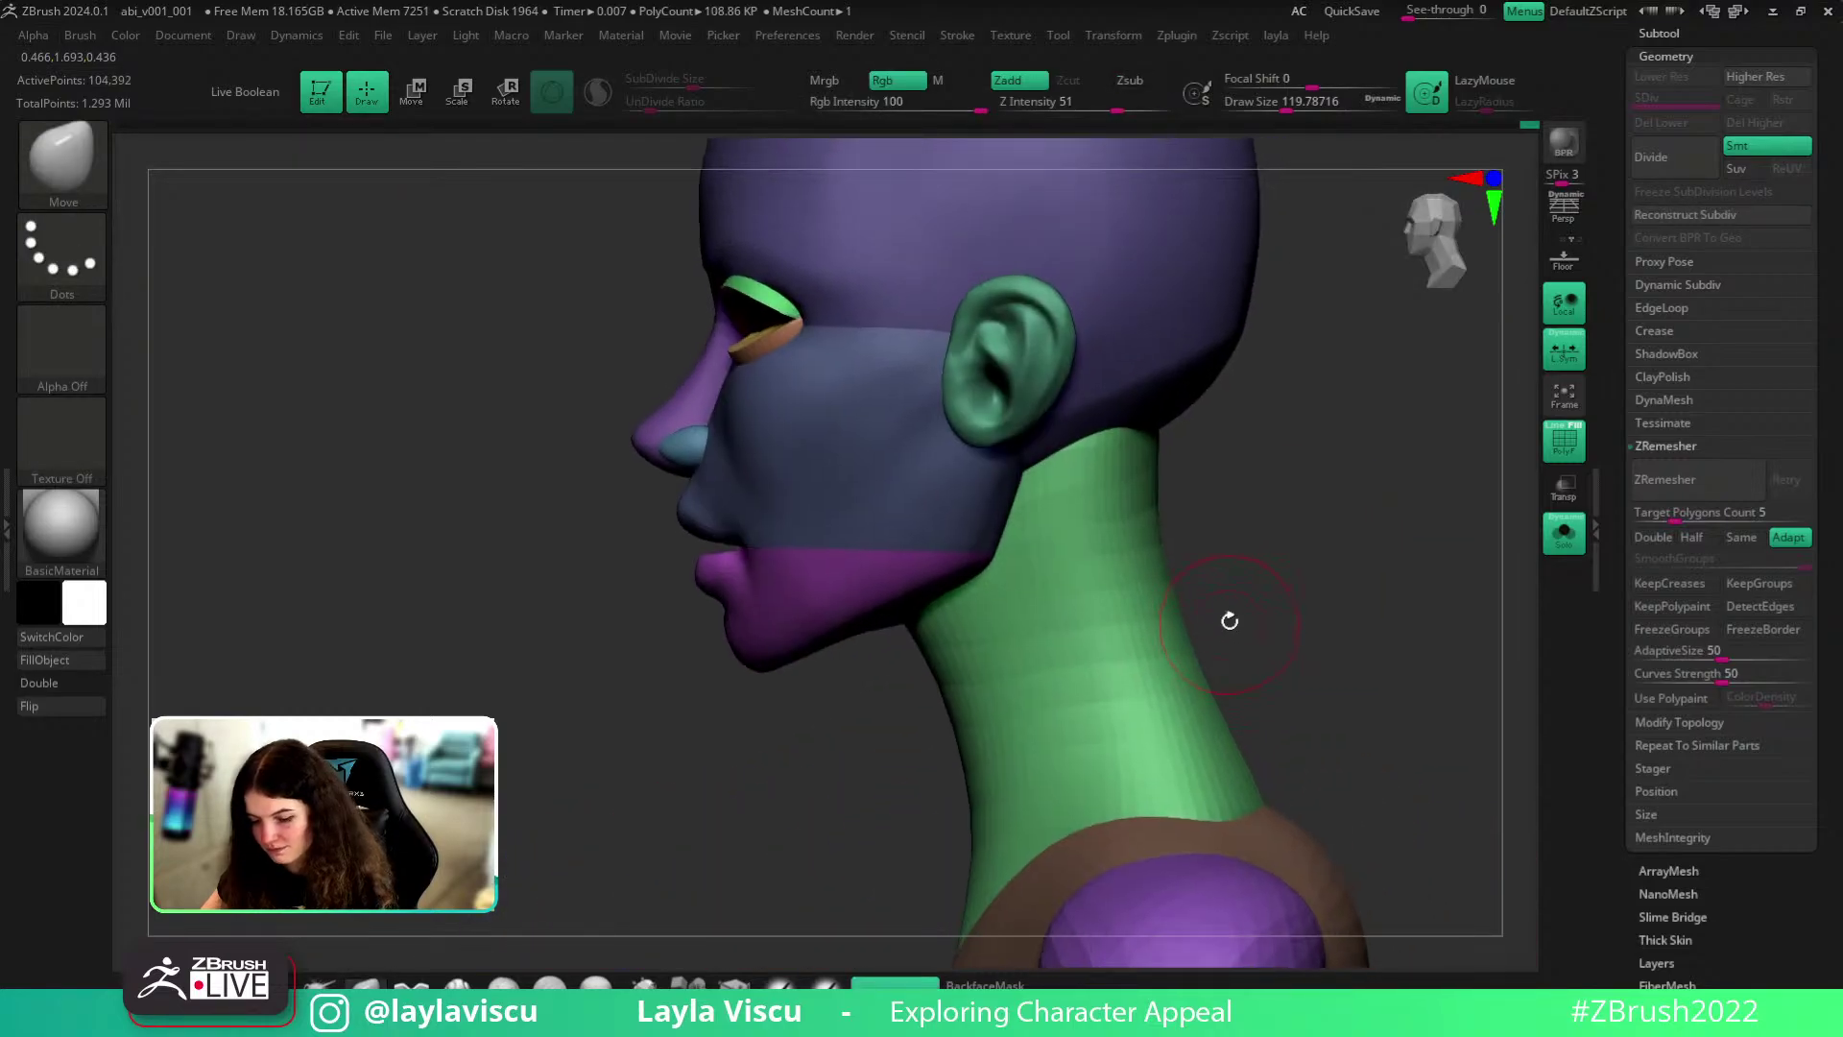
pyautogui.keyDown('ctrl'); pyautogui.keyDown('shift'); pyautogui.click(1147, 546); pyautogui.keyUp('shift'); pyautogui.keyUp('ctrl')
pyautogui.press('b')
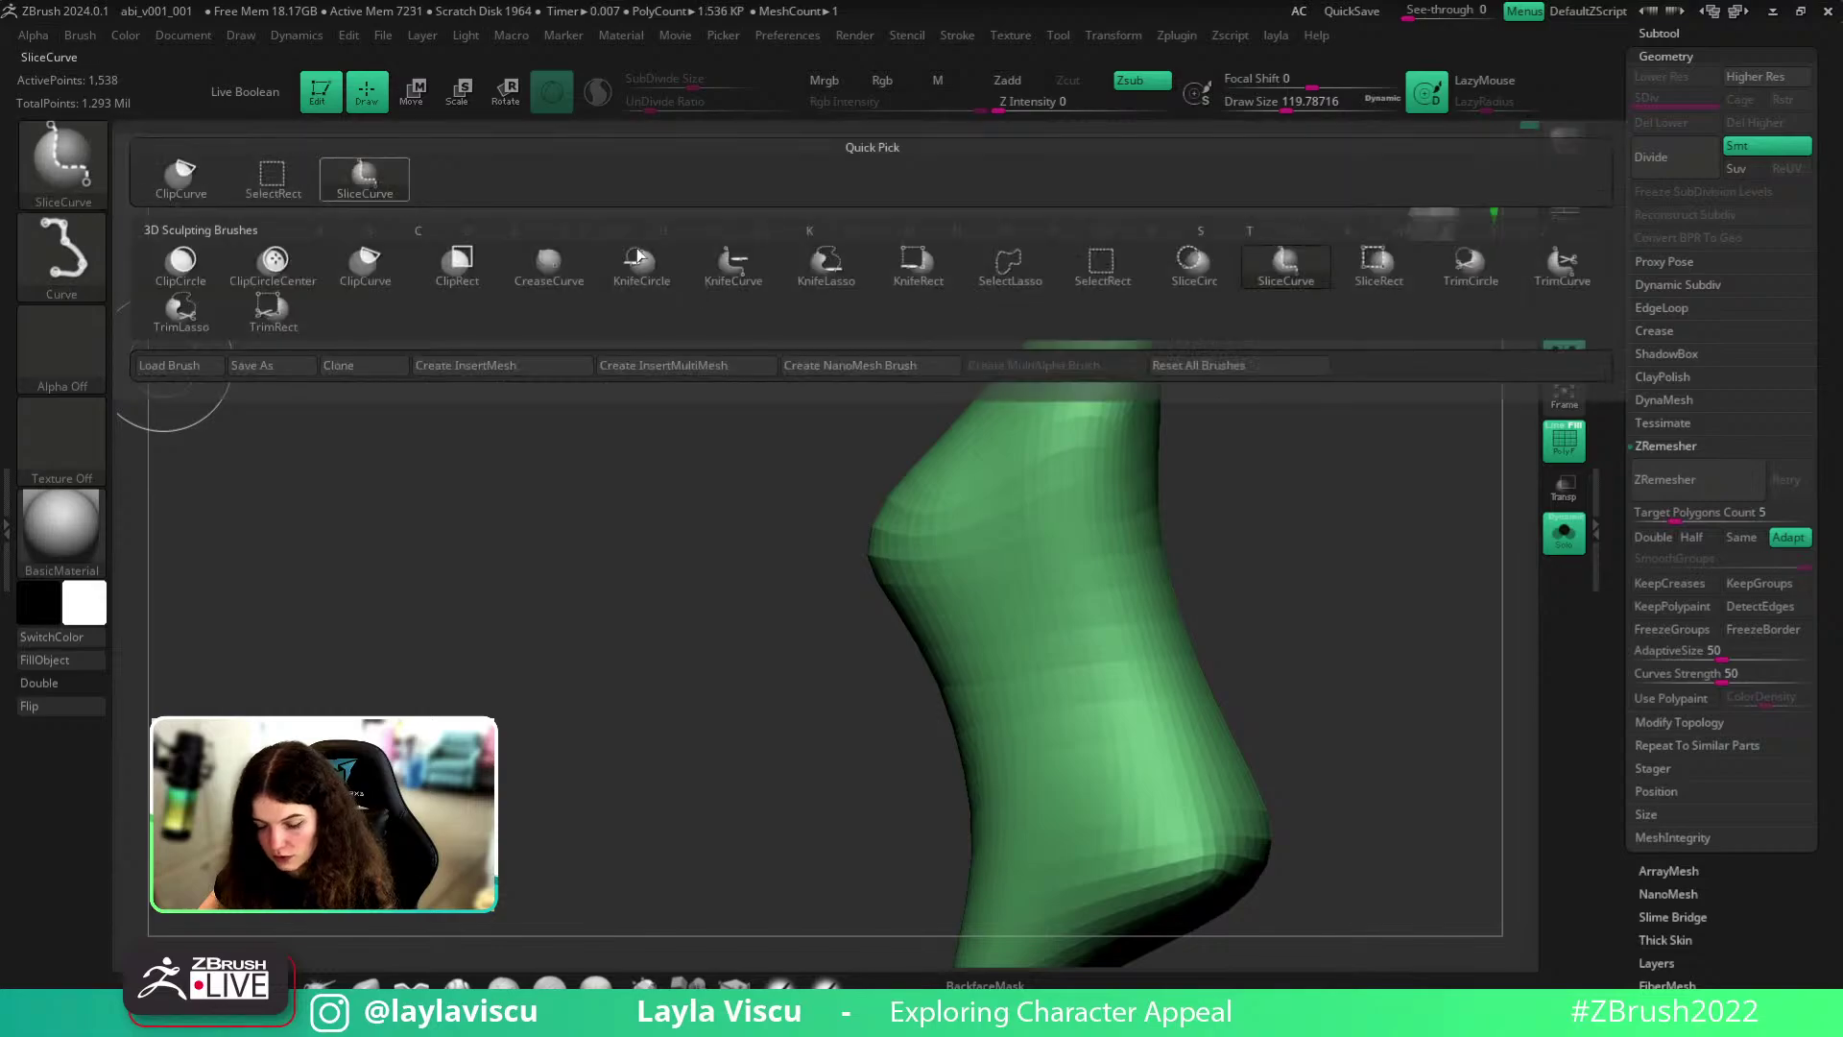
pyautogui.click(388, 285)
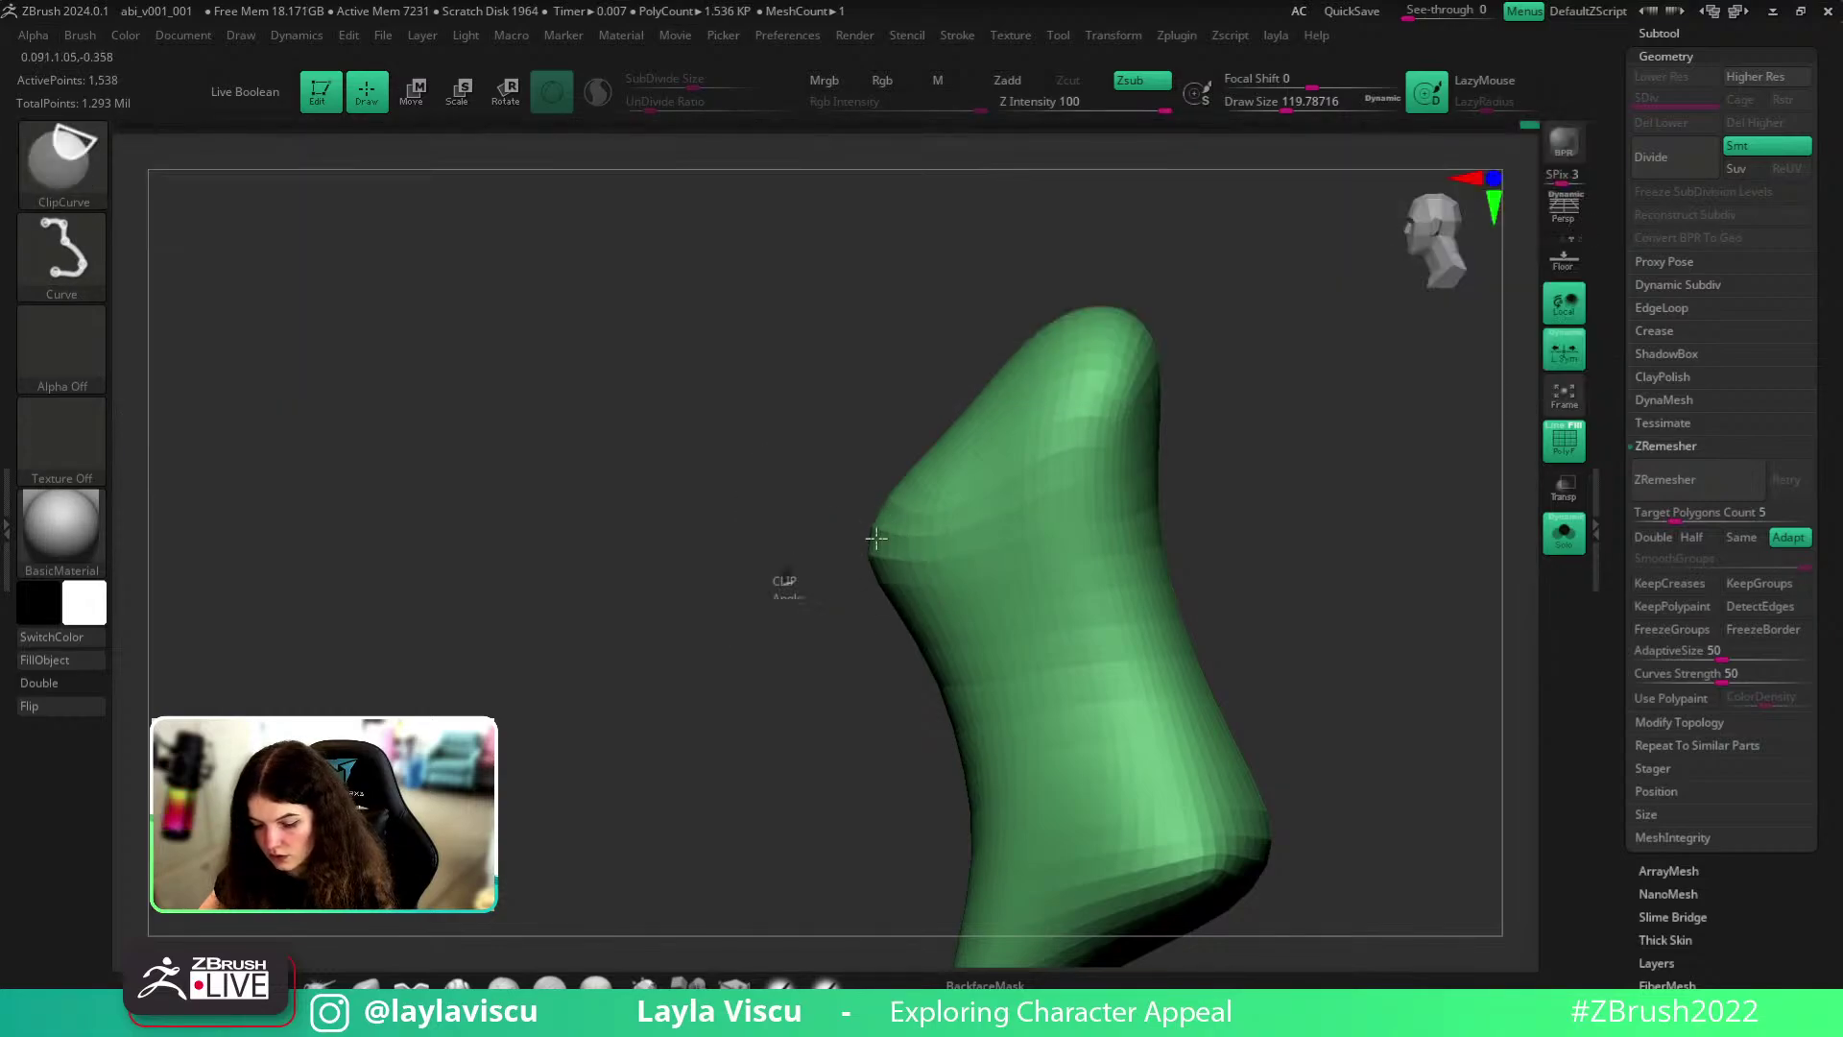
pyautogui.keyDown('ctrl'); pyautogui.keyDown('shift'); pyautogui.click(1328, 443); pyautogui.keyUp('shift'); pyautogui.keyUp('ctrl')
# - Isolate the neck from the opposite side, clip its upper front edge diagonally with ClipCurve and unhide the full head
pyautogui.moveTo(1381, 498); pyautogui.dragTo(1465, 495)
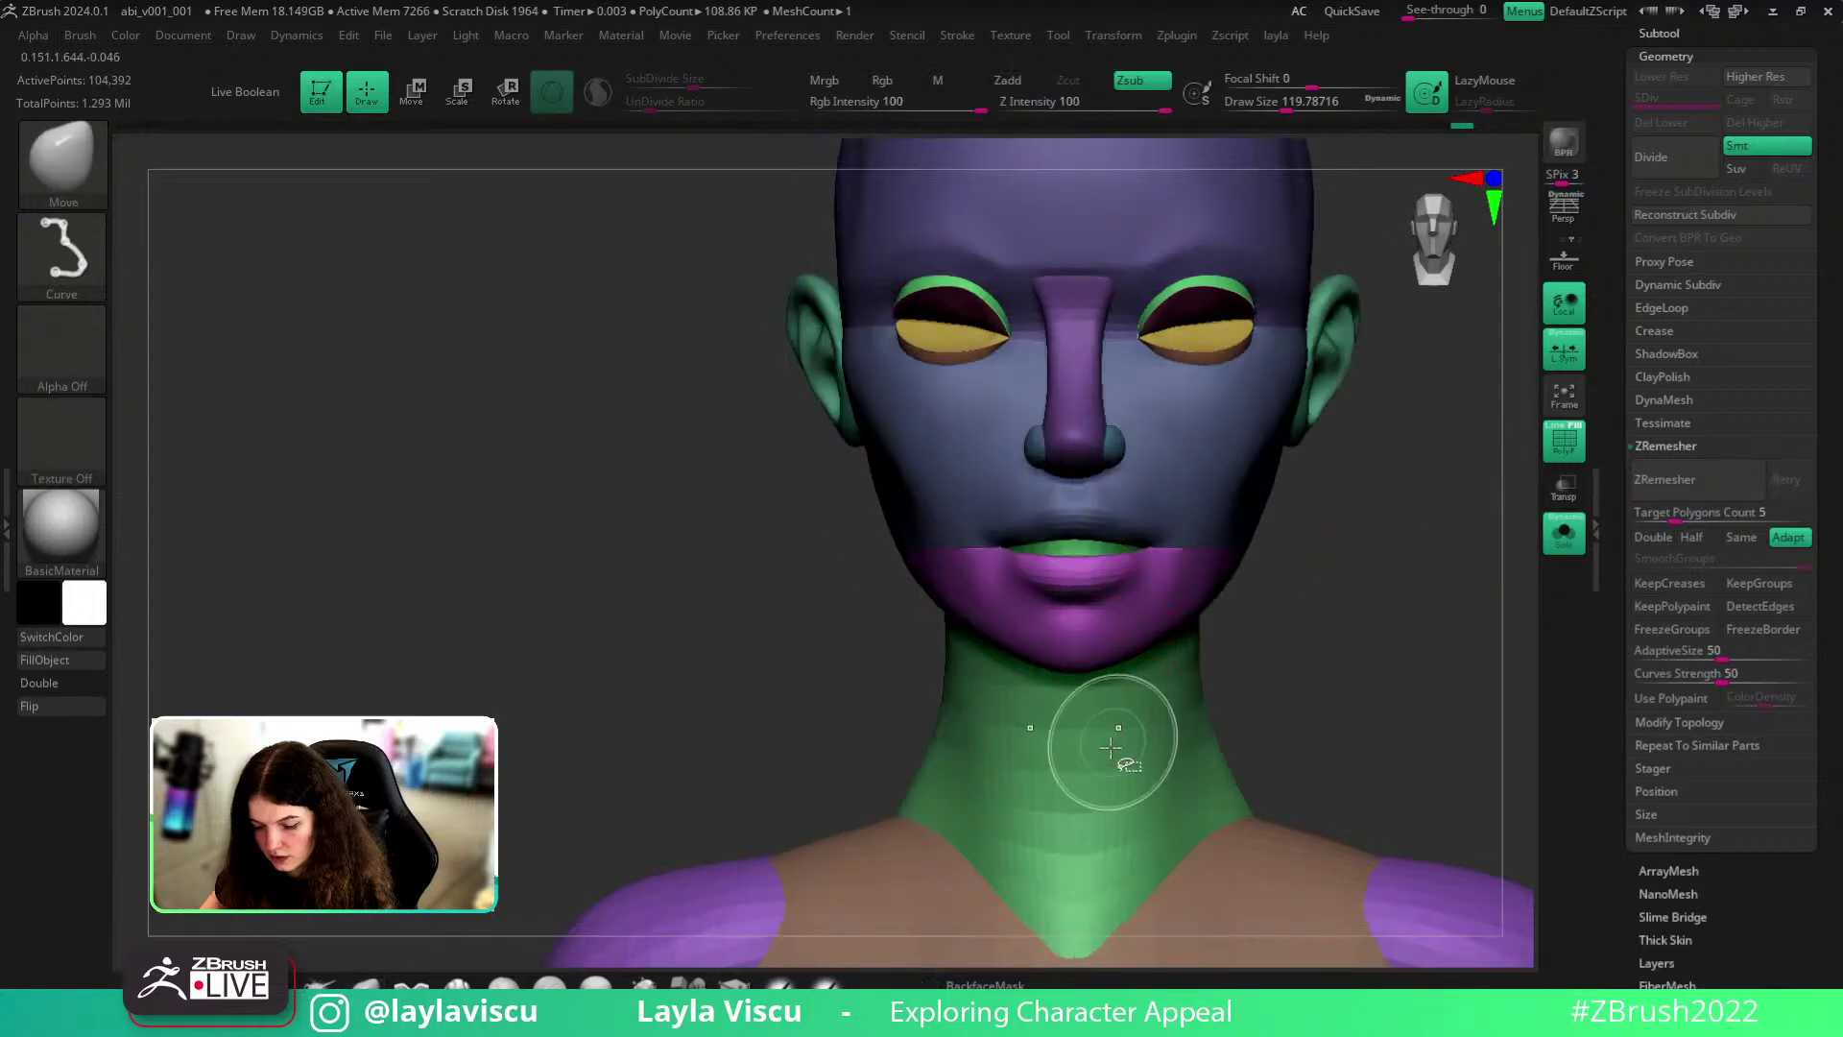
pyautogui.keyDown('ctrl'); pyautogui.keyDown('shift'); pyautogui.click(1111, 744); pyautogui.keyUp('shift'); pyautogui.keyUp('ctrl')
pyautogui.moveTo(1370, 617); pyautogui.dragTo(1431, 624)
pyautogui.moveTo(1220, 680)
pyautogui.mouseDown()
pyautogui.moveTo(1514, 588)
pyautogui.moveTo(1470, 536)
pyautogui.moveTo(1514, 536)
pyautogui.moveTo(1515, 570)
pyautogui.mouseUp()
pyautogui.keyDown('ctrl'); pyautogui.keyDown('shift'); pyautogui.click(1499, 549); pyautogui.keyUp('shift'); pyautogui.keyUp('ctrl')
pyautogui.click(1564, 533)
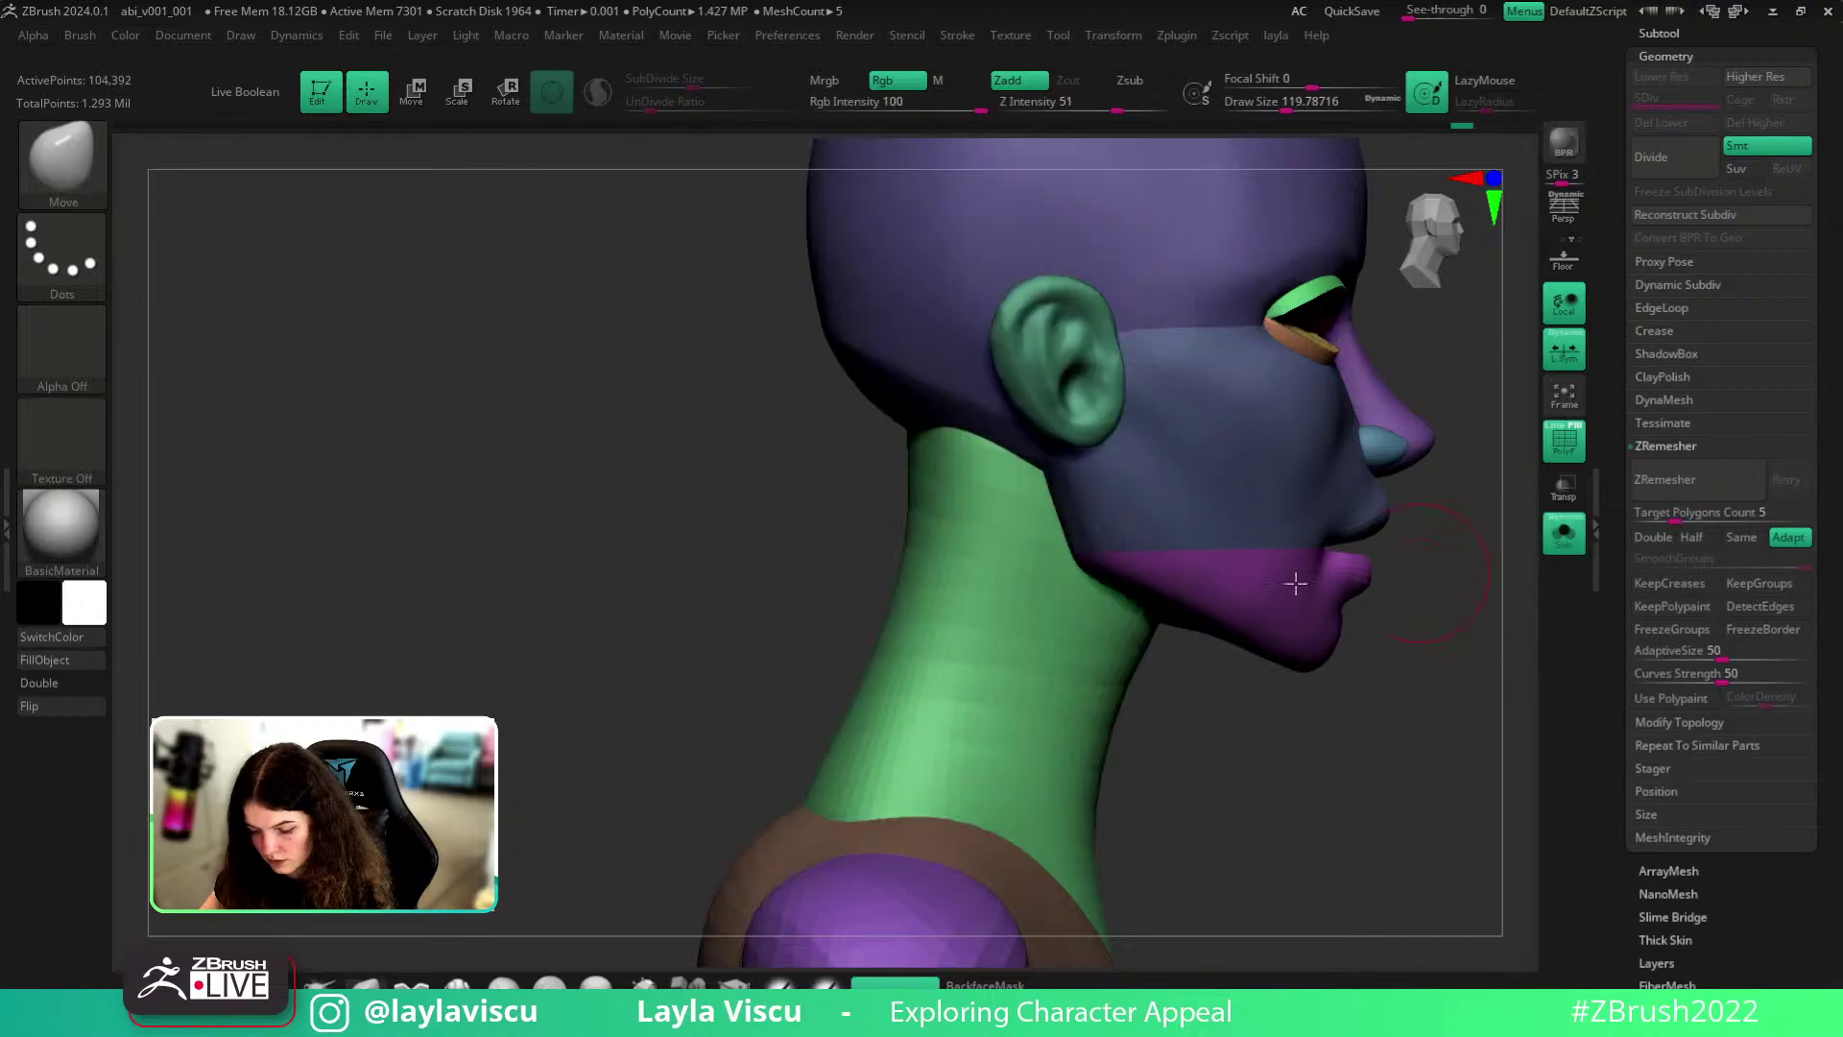
pyautogui.keyDown('ctrl'); pyautogui.keyDown('shift'); pyautogui.click(1015, 658); pyautogui.keyUp('shift'); pyautogui.keyUp('ctrl')
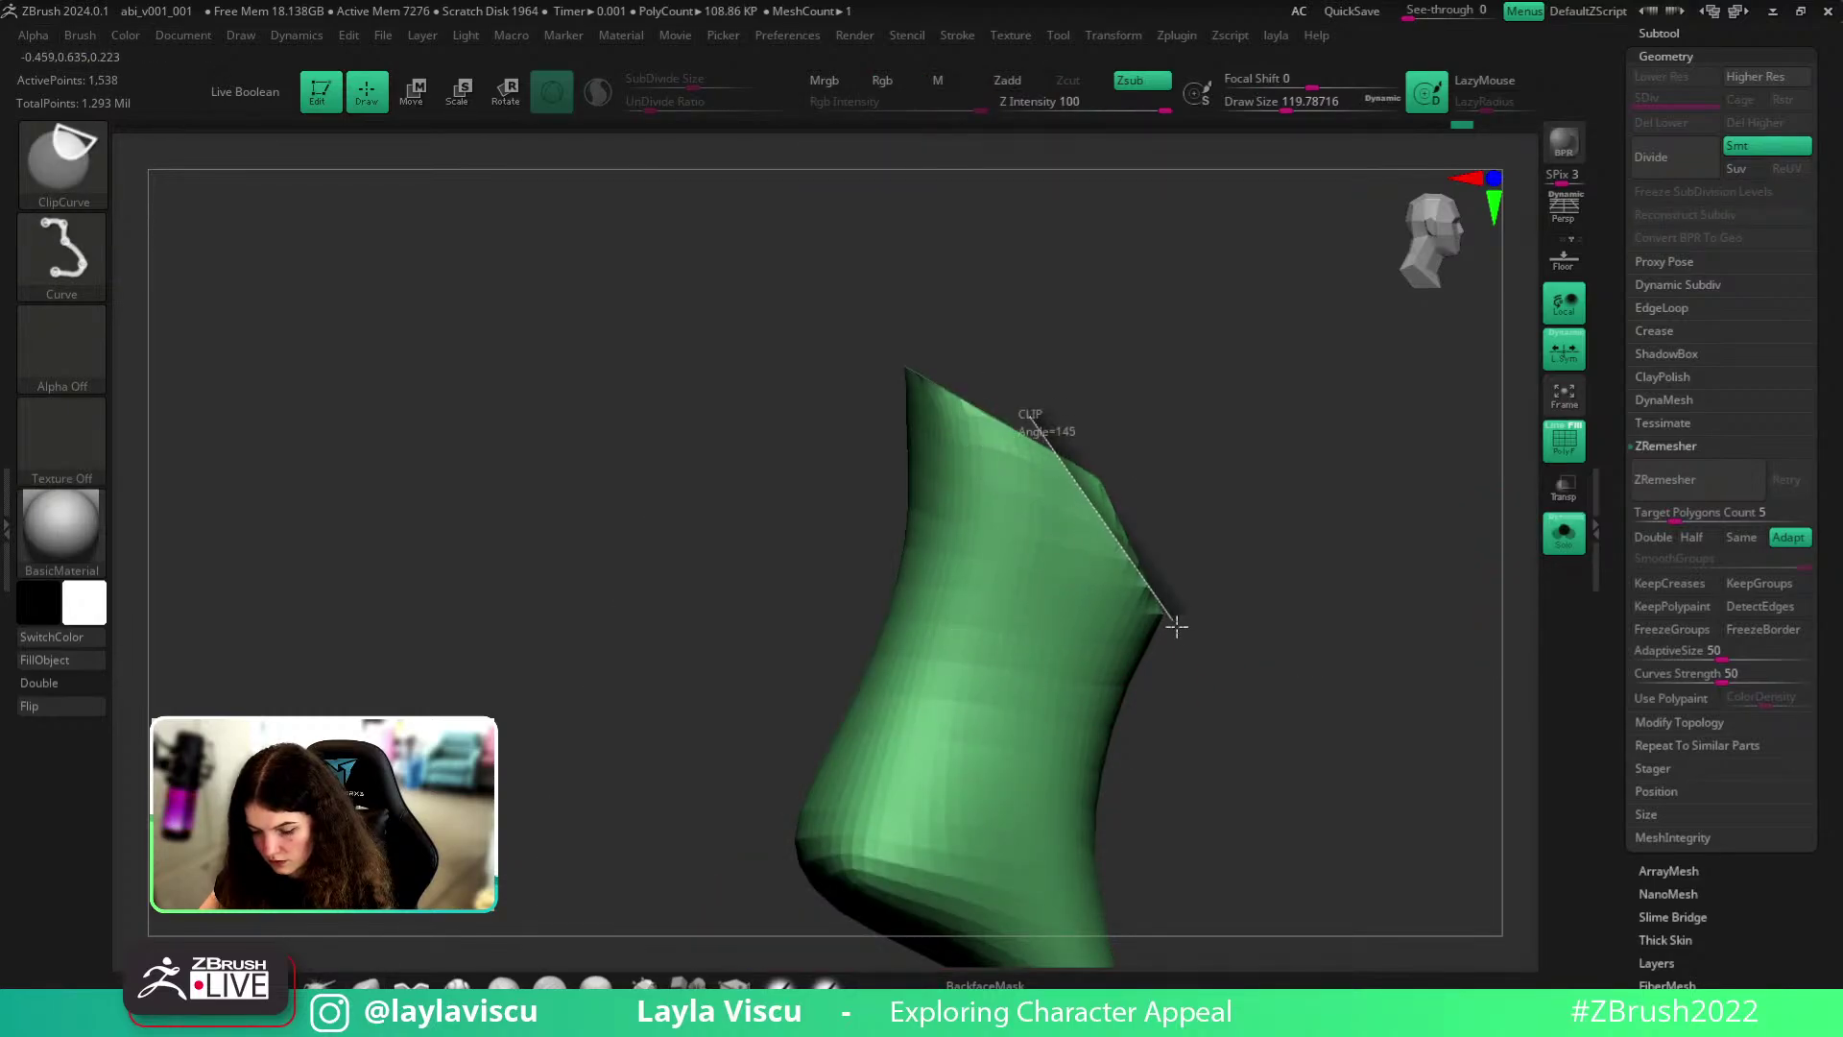
pyautogui.keyDown('ctrl'); pyautogui.keyDown('shift'); pyautogui.moveTo(1173, 655); pyautogui.dragTo(1176, 655); pyautogui.keyUp('shift'); pyautogui.keyUp('ctrl')
pyautogui.keyDown('ctrl'); pyautogui.keyDown('shift'); pyautogui.click(1363, 667); pyautogui.keyUp('shift'); pyautogui.keyUp('ctrl')
# - Return to a front view and switch the material to SkinShade4
pyautogui.moveTo(1452, 716); pyautogui.dragTo(1333, 734)
pyautogui.press('b')
pyautogui.click(64, 530)
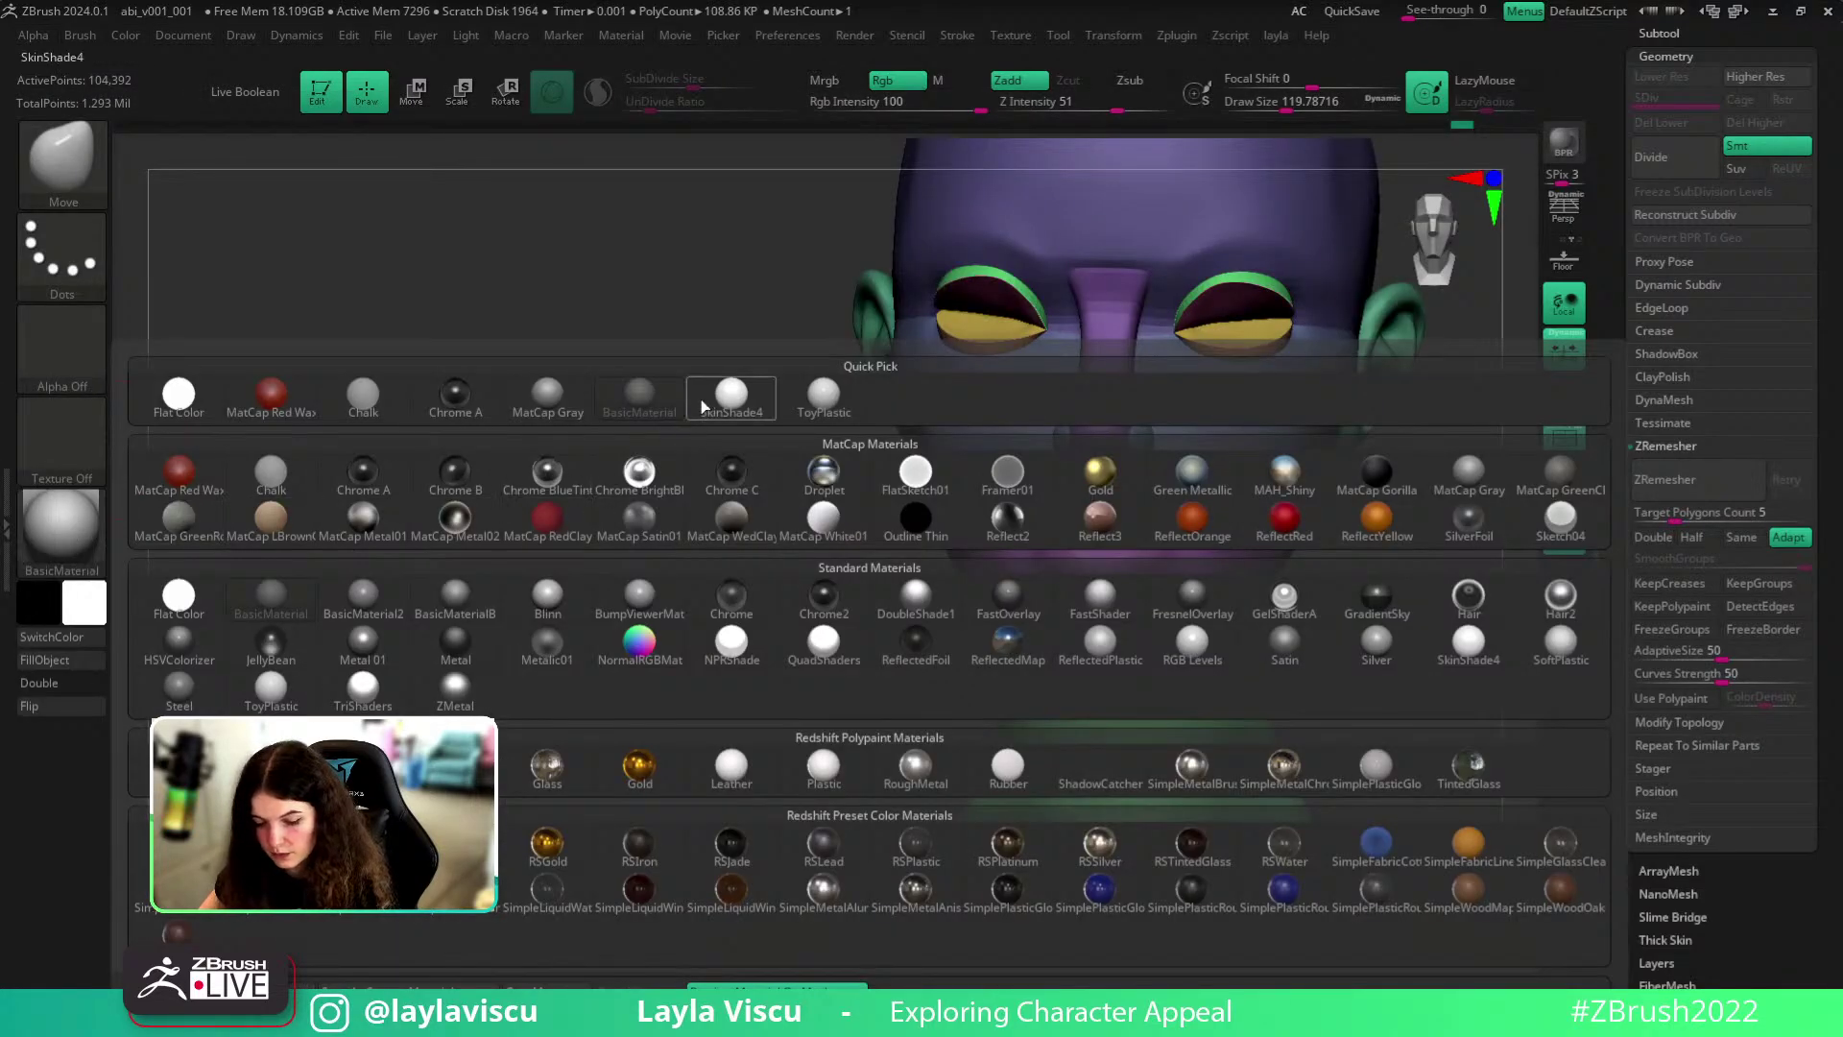
pyautogui.click(729, 395)
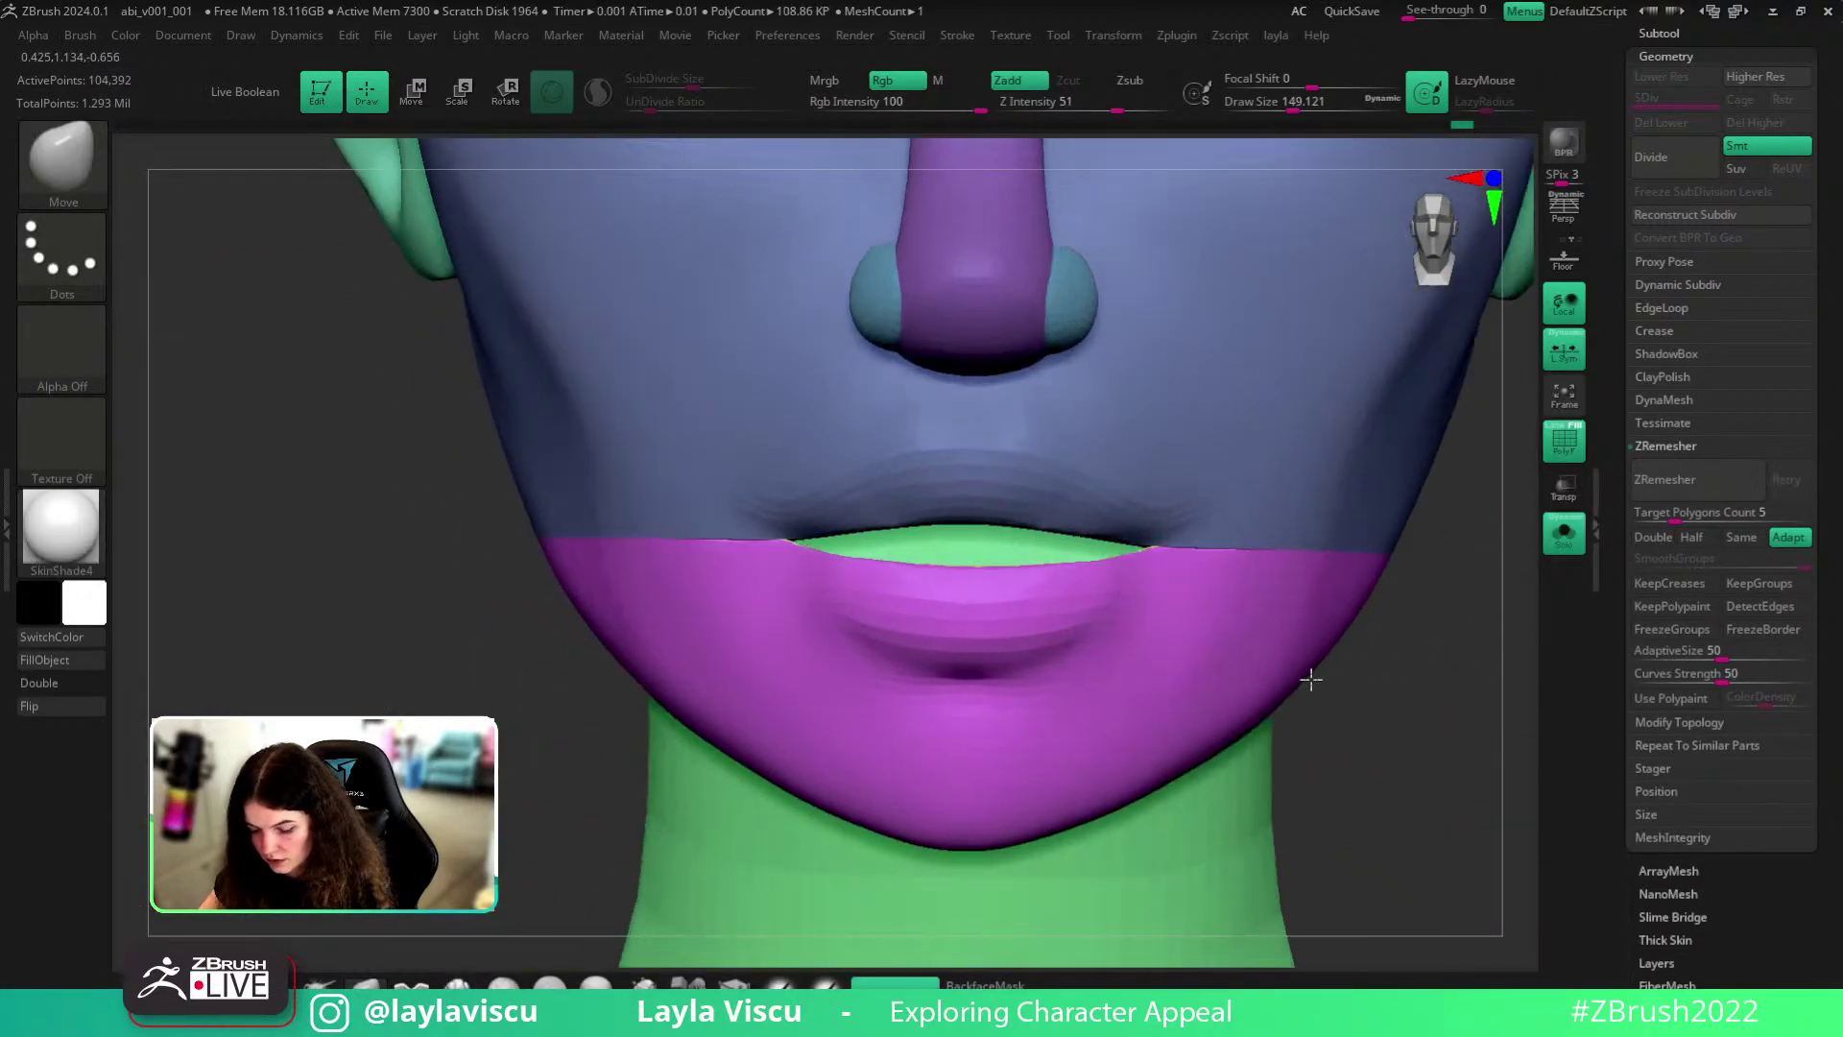
# - Push back the neck surface showing between the lips with the Move brush at a draw size of about 149
pyautogui.keyDown('ctrl'); pyautogui.moveTo(1311, 679); pyautogui.dragTo(1317, 806, button='right'); pyautogui.keyUp('ctrl')
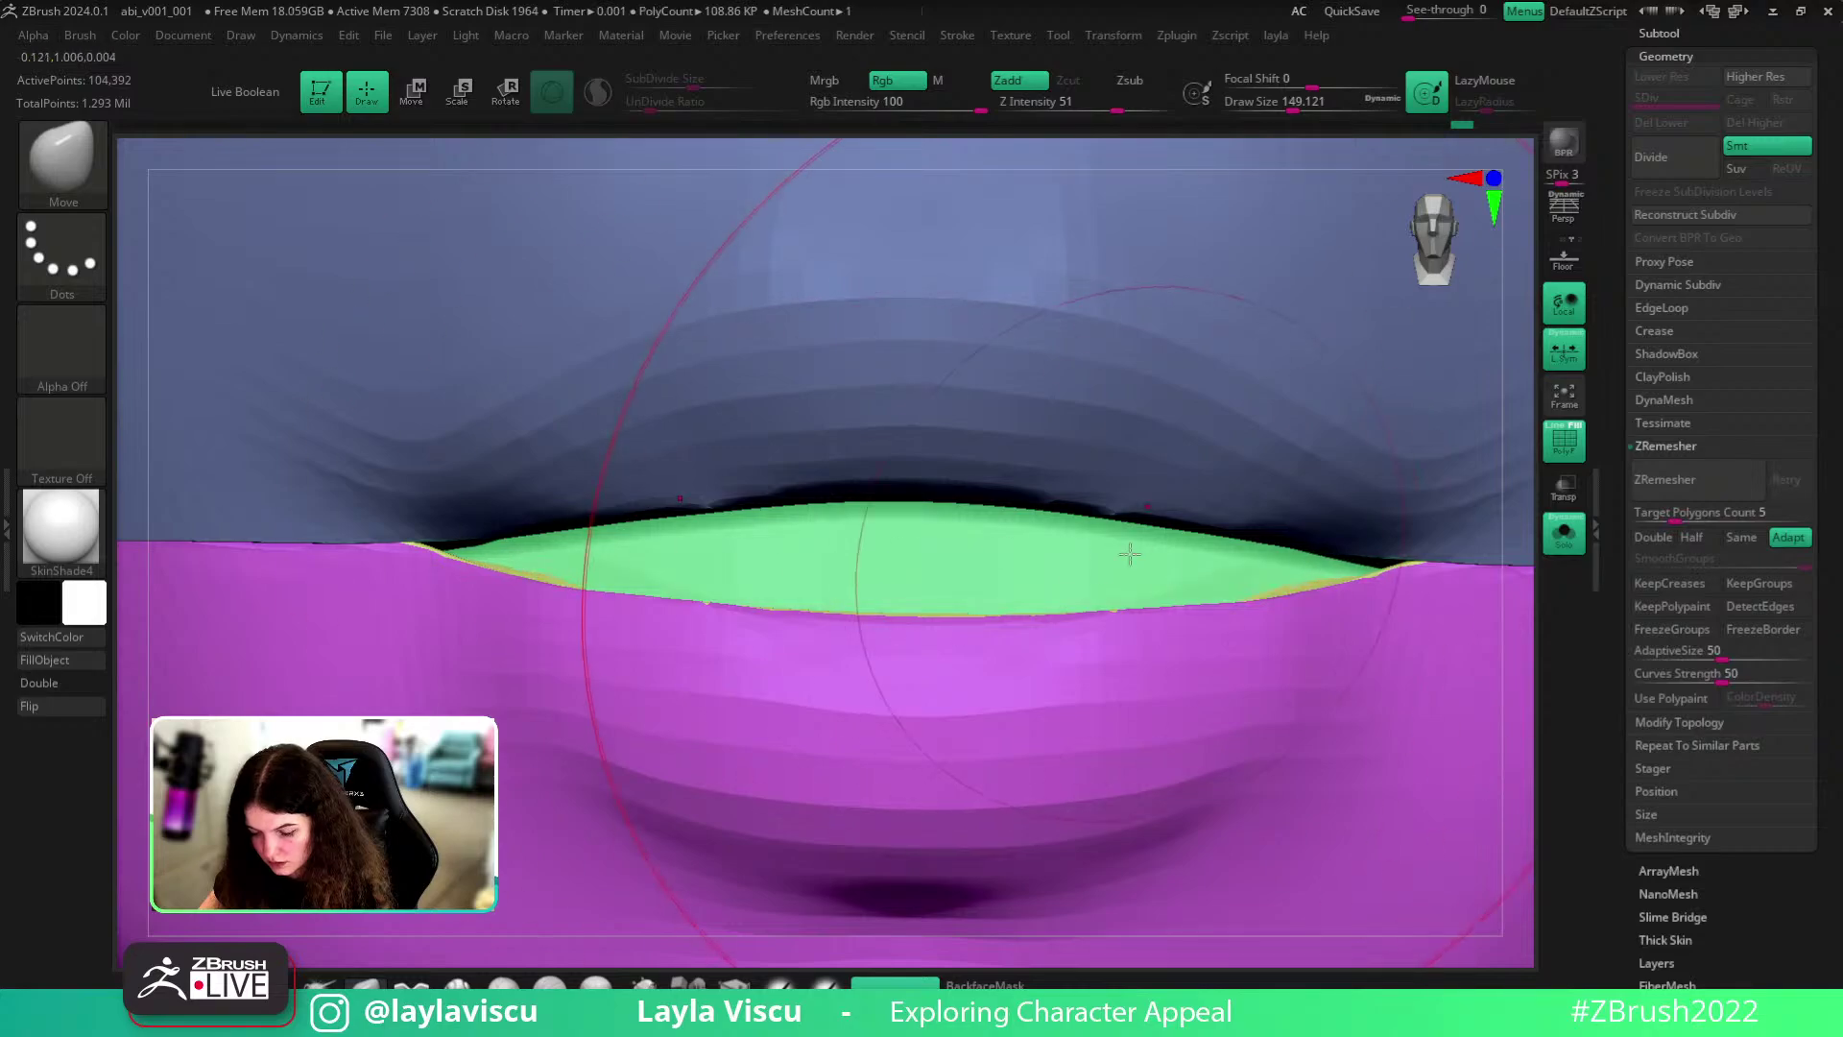
pyautogui.keyDown('ctrl'); pyautogui.moveTo(1130, 554); pyautogui.dragTo(1069, 580, button='right'); pyautogui.keyUp('ctrl')
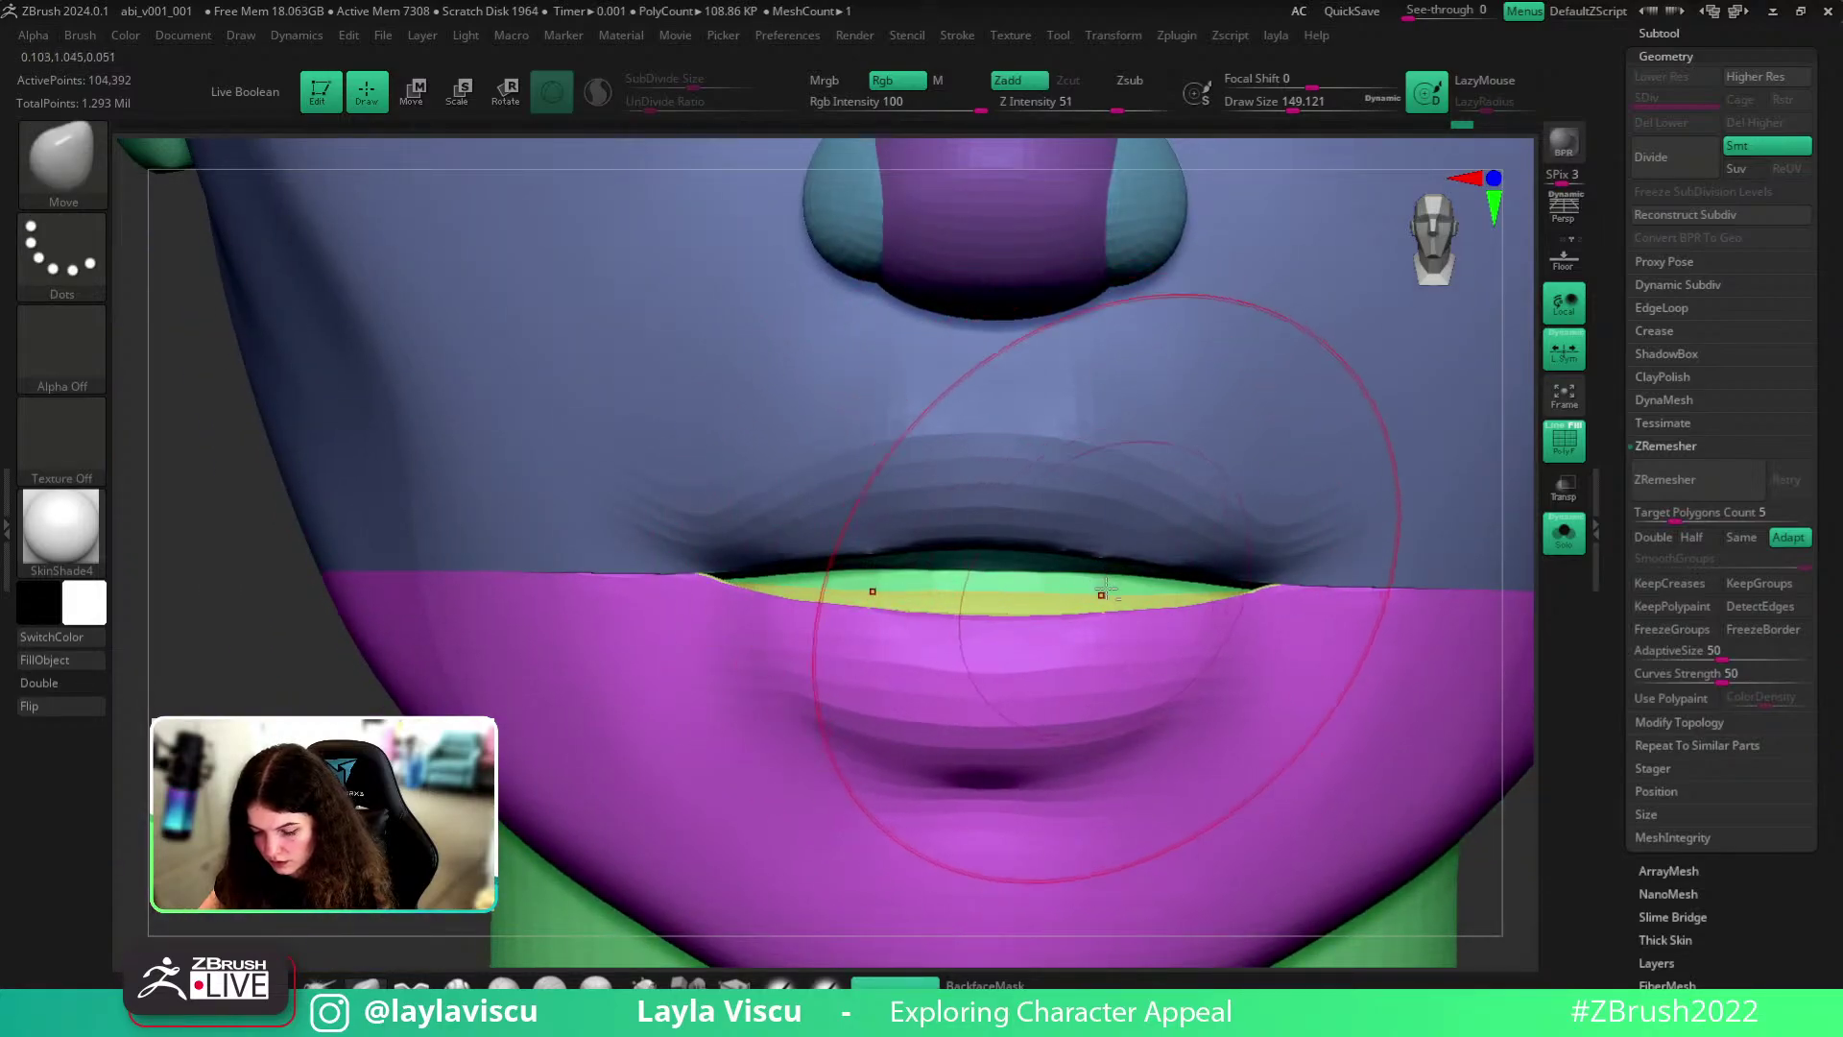
pyautogui.hotkey('ctrl', 'z')
pyautogui.moveTo(1082, 587); pyautogui.dragTo(1073, 581)
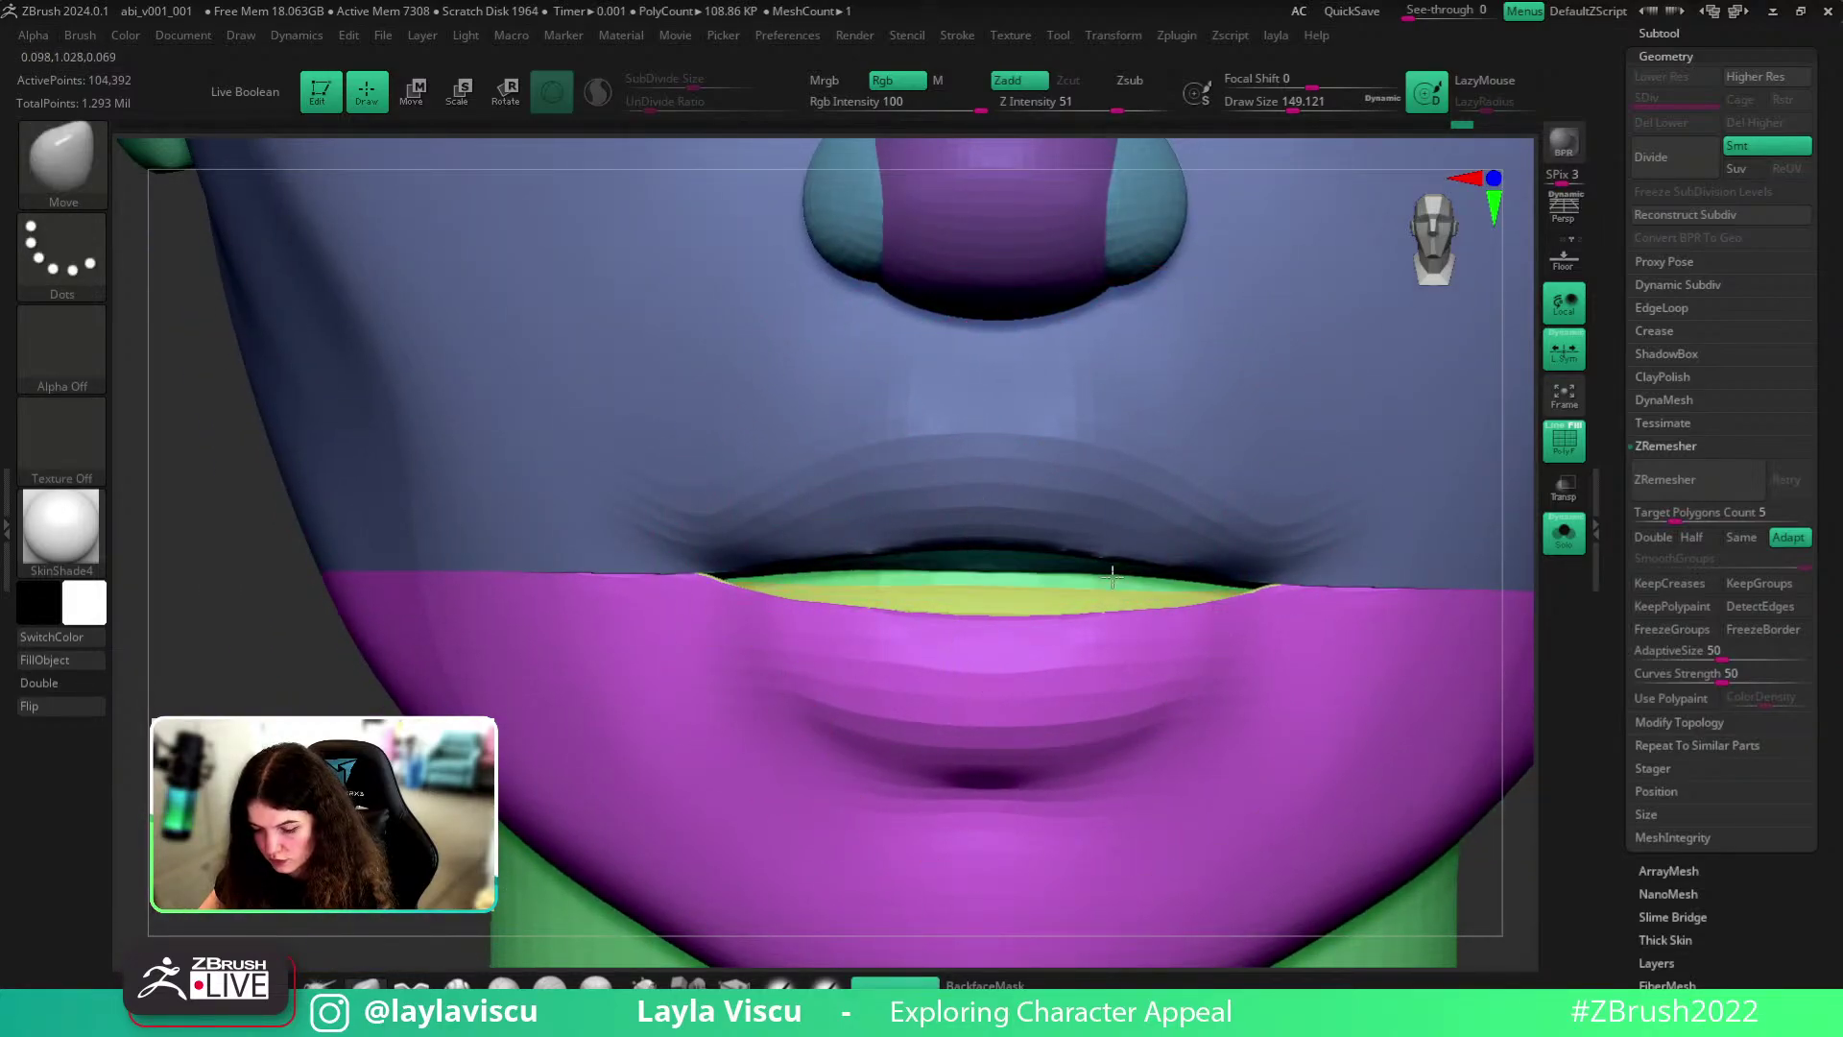
pyautogui.moveTo(1291, 648)
pyautogui.keyDown('ctrl'); pyautogui.mouseDown(button='right')
pyautogui.moveTo(1143, 662)
pyautogui.moveTo(1343, 835)
pyautogui.moveTo(1449, 815)
pyautogui.moveTo(1460, 832)
pyautogui.moveTo(1141, 789)
pyautogui.mouseUp(button='right'); pyautogui.keyUp('ctrl')
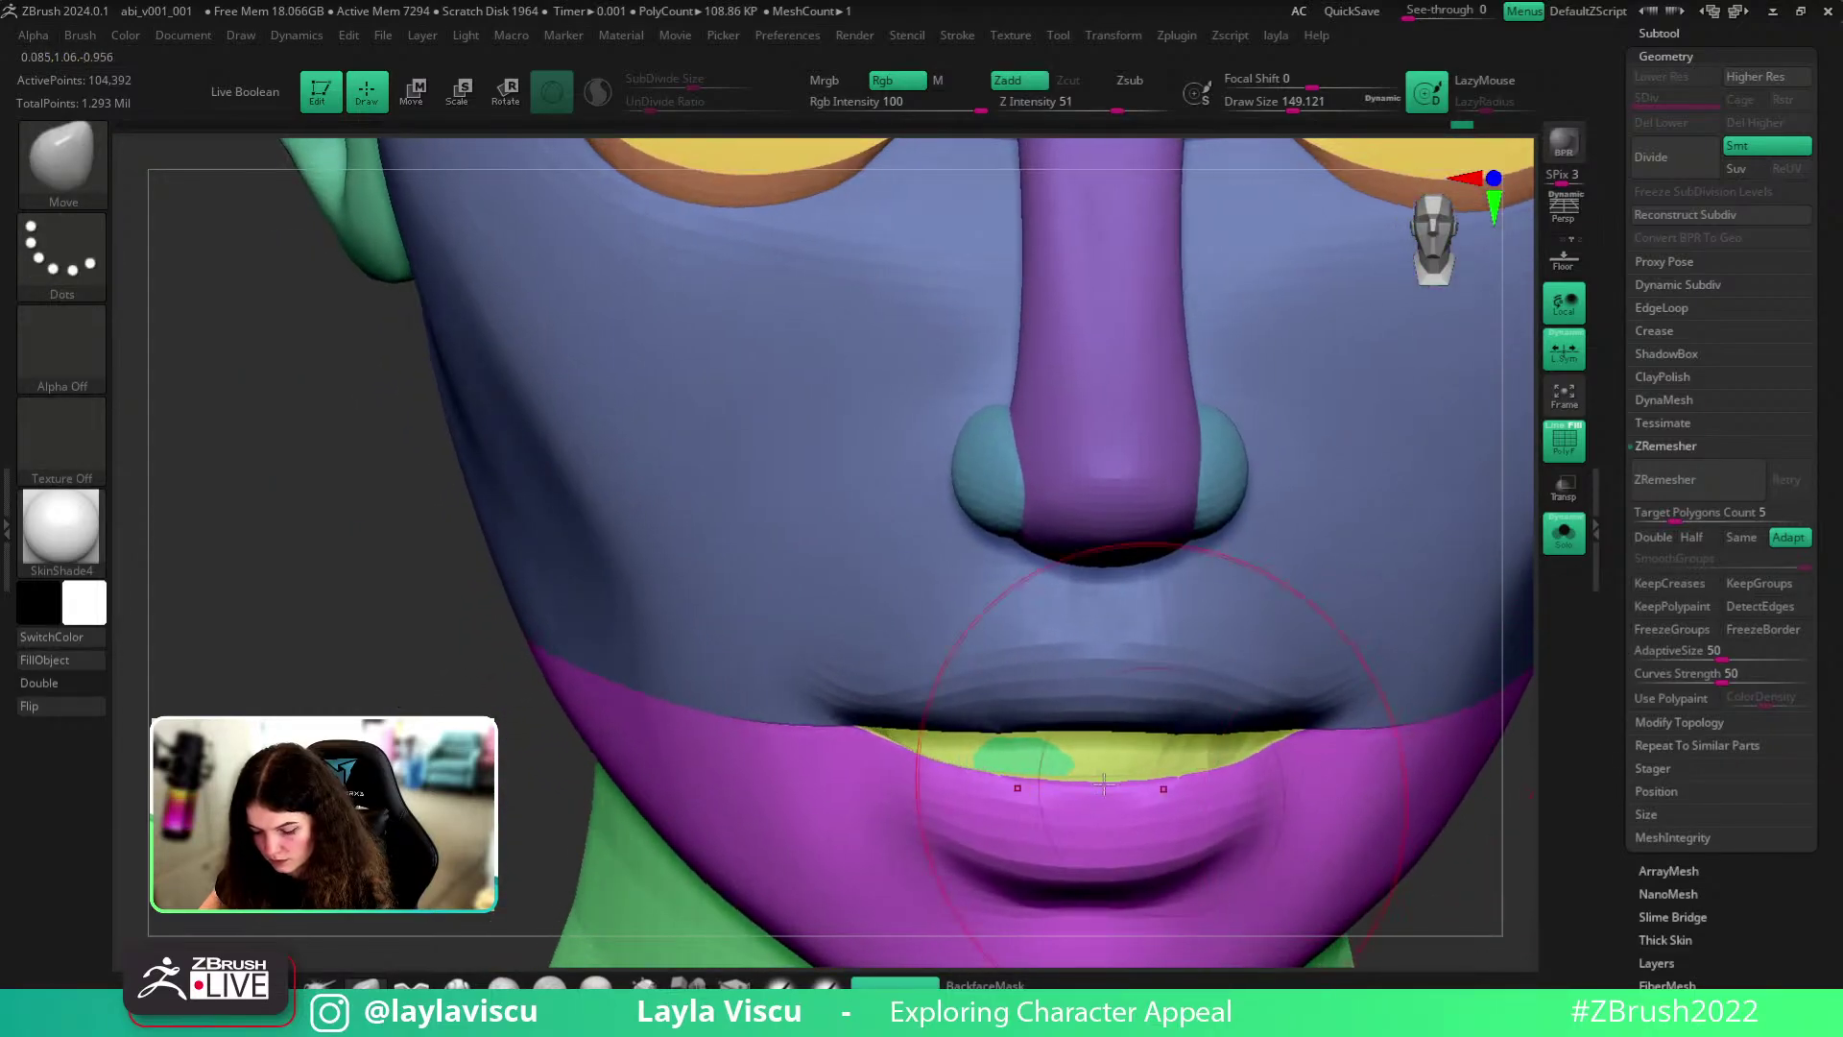
# - Hide the mouth lining and neck polygroups, switch the selection brush to SelectRect and invert visibility to isolate the hidden pieces
pyautogui.moveTo(1032, 766)
pyautogui.keyDown('ctrl'); pyautogui.mouseDown(button='right')
pyautogui.moveTo(1049, 767)
pyautogui.moveTo(533, 658)
pyautogui.mouseUp(button='right'); pyautogui.keyUp('ctrl')
pyautogui.keyDown('ctrl'); pyautogui.keyDown('shift'); pyautogui.click(1040, 701); pyautogui.keyUp('shift'); pyautogui.keyUp('ctrl')
pyautogui.keyDown('ctrl'); pyautogui.keyDown('shift'); pyautogui.click(1040, 701); pyautogui.keyUp('shift'); pyautogui.keyUp('ctrl')
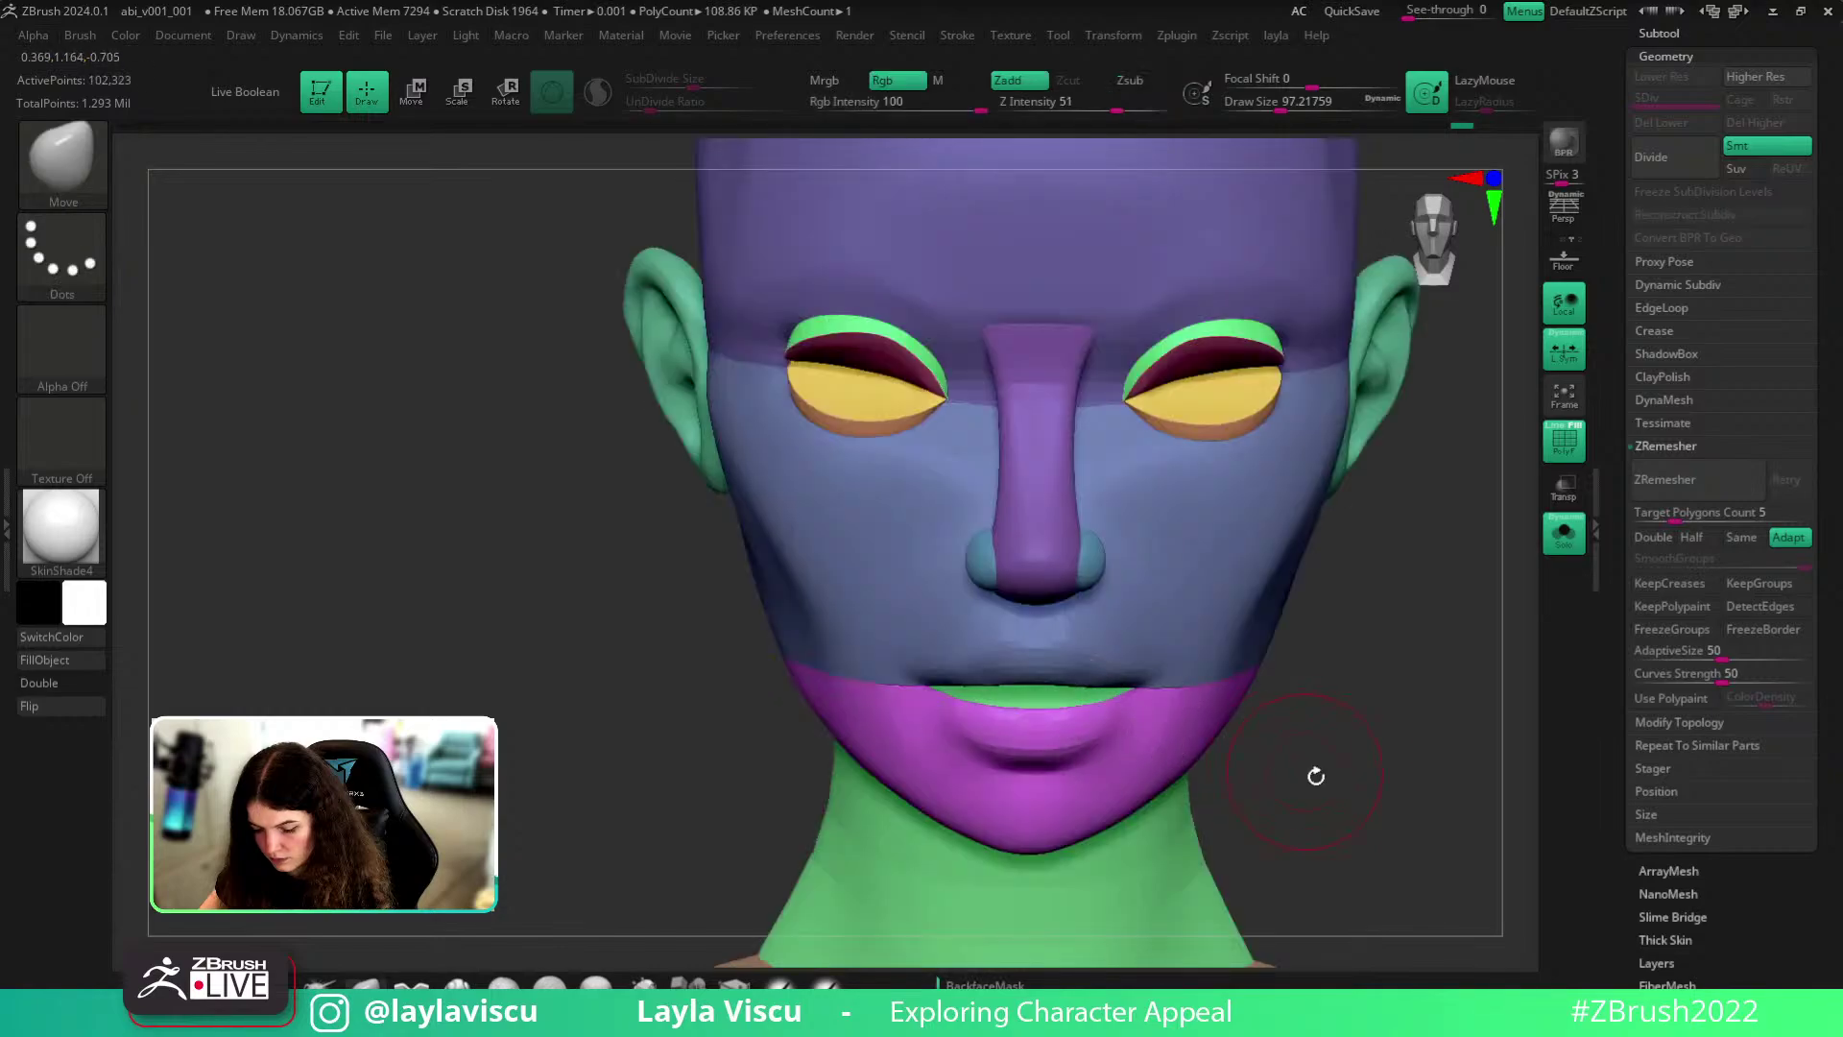
pyautogui.moveTo(1308, 771); pyautogui.dragTo(1323, 738, button='right')
pyautogui.keyDown('ctrl'); pyautogui.keyDown('shift'); pyautogui.click(1151, 819); pyautogui.keyUp('shift'); pyautogui.keyUp('ctrl')
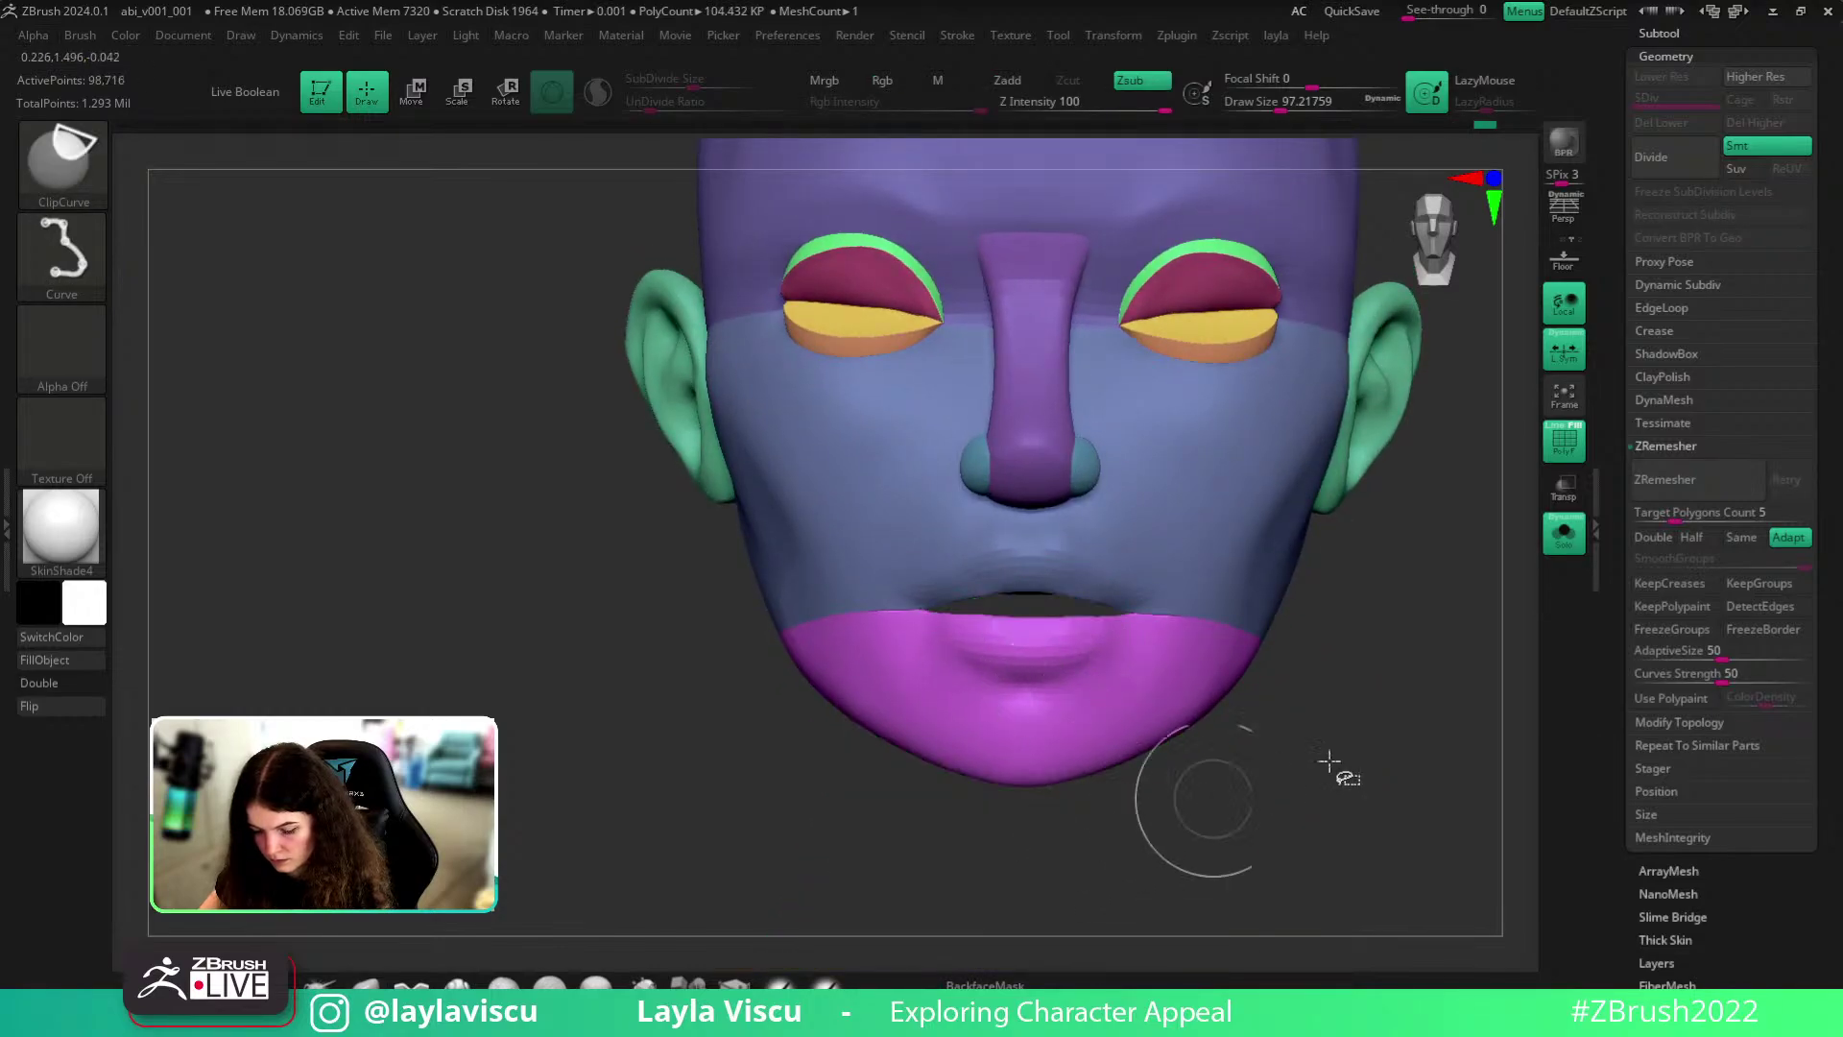
pyautogui.keyDown('ctrl'); pyautogui.keyDown('shift'); pyautogui.click(65, 165); pyautogui.keyUp('shift'); pyautogui.keyUp('ctrl')
pyautogui.keyDown('ctrl'); pyautogui.keyDown('shift'); pyautogui.click(276, 324); pyautogui.keyUp('shift'); pyautogui.keyUp('ctrl')
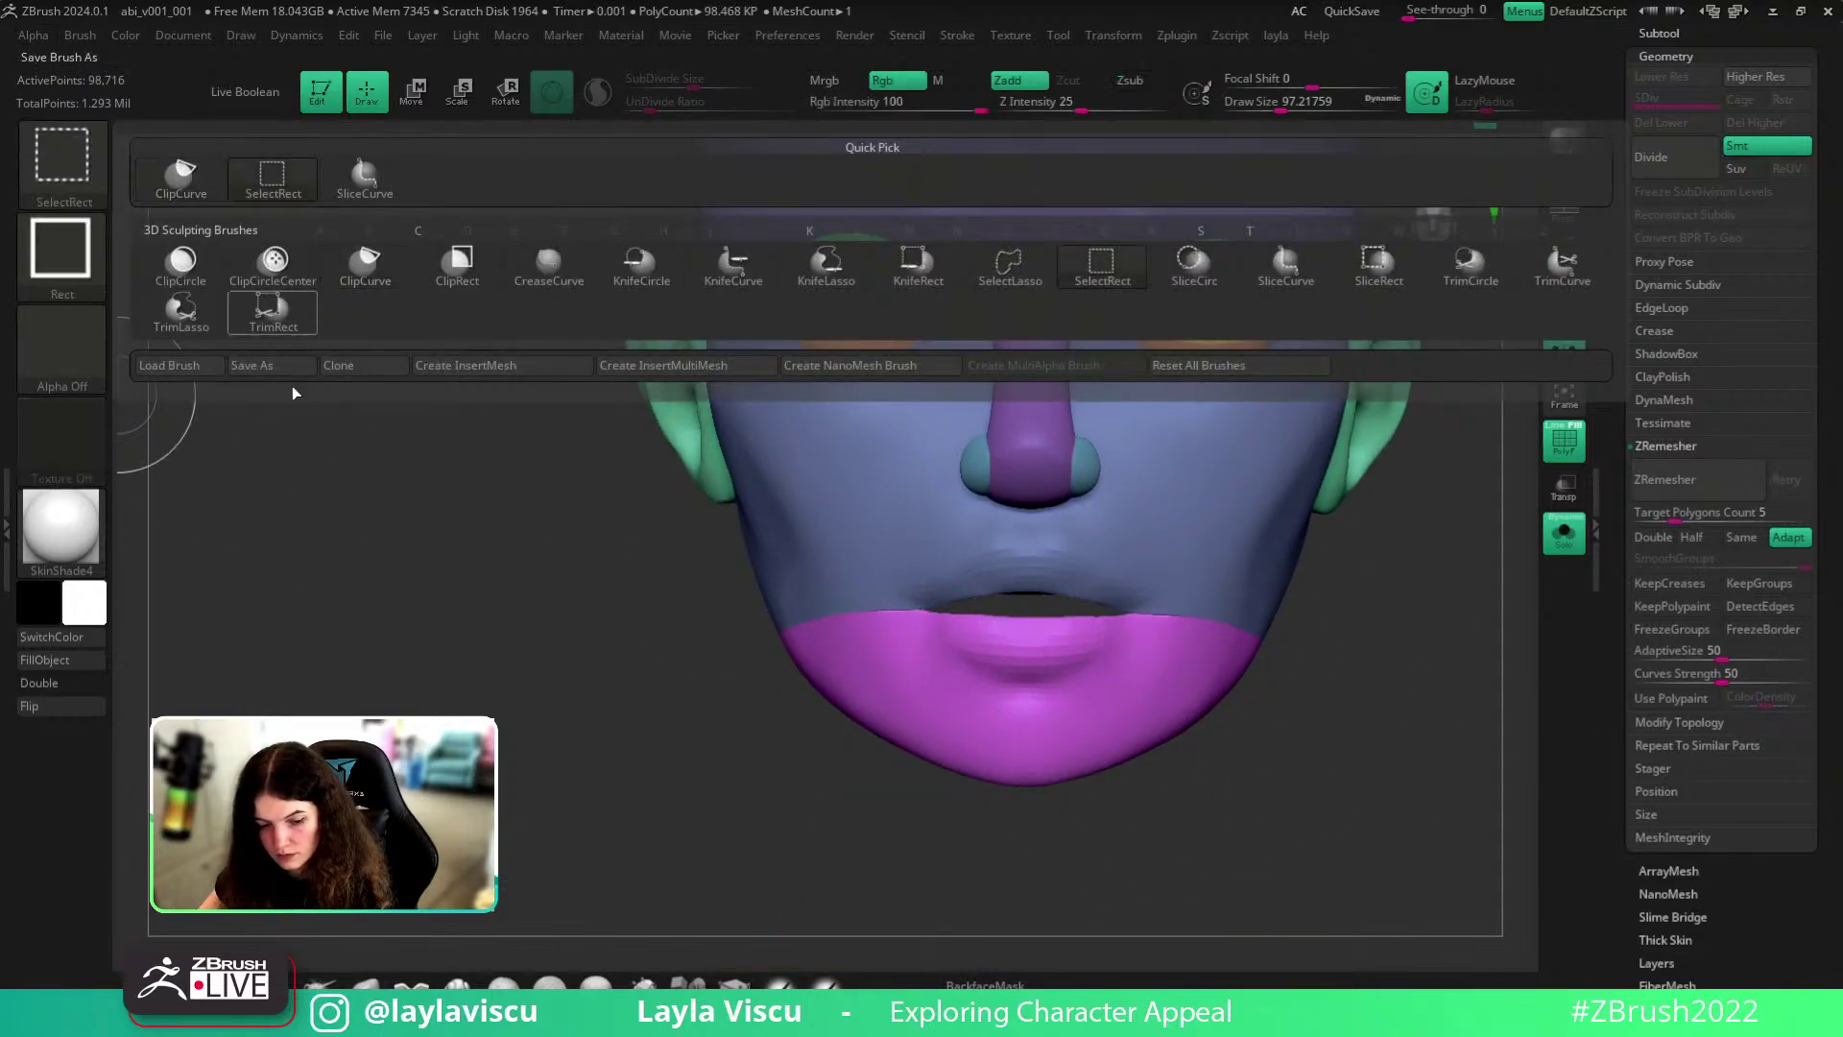
pyautogui.keyDown('ctrl'); pyautogui.keyDown('shift'); pyautogui.moveTo(588, 567); pyautogui.dragTo(662, 630); pyautogui.keyUp('shift'); pyautogui.keyUp('ctrl')
pyautogui.keyDown('ctrl'); pyautogui.moveTo(669, 634); pyautogui.dragTo(576, 585, button='right'); pyautogui.keyUp('ctrl')
pyautogui.moveTo(1486, 686)
pyautogui.mouseDown(button='right')
pyautogui.moveTo(1492, 709)
pyautogui.moveTo(1170, 500)
pyautogui.mouseUp(button='right')
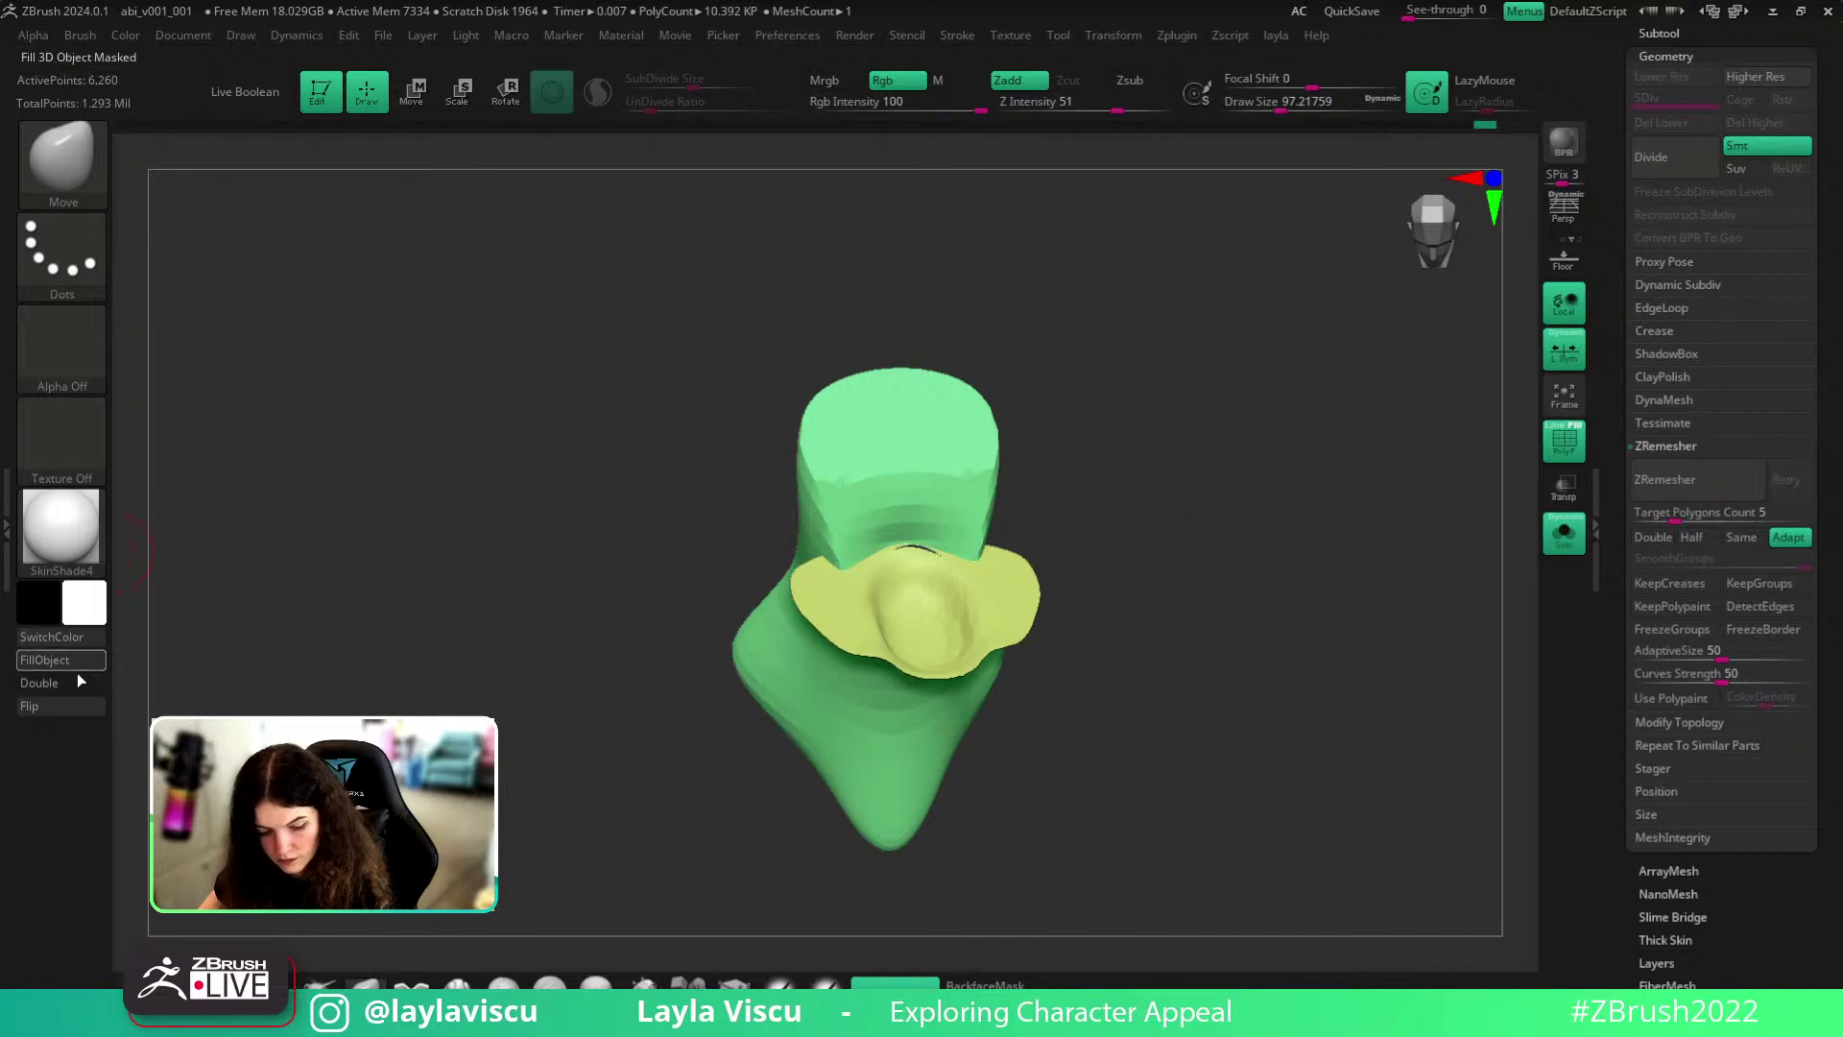
# - Turn on double-sided display and set the Move brush's draw size to about 145 while checking the neck against the mouth cavity
pyautogui.click(67, 683)
pyautogui.moveTo(1248, 672)
pyautogui.mouseDown(button='right')
pyautogui.moveTo(1305, 707)
pyautogui.moveTo(1274, 643)
pyautogui.moveTo(1333, 609)
pyautogui.moveTo(1197, 608)
pyautogui.moveTo(1324, 514)
pyautogui.moveTo(1323, 706)
pyautogui.moveTo(1317, 672)
pyautogui.mouseUp(button='right')
pyautogui.keyDown('ctrl'); pyautogui.moveTo(708, 440); pyautogui.dragTo(768, 480, button='right'); pyautogui.keyUp('ctrl')
pyautogui.press('s')
pyautogui.moveTo(761, 480); pyautogui.dragTo(773, 481)
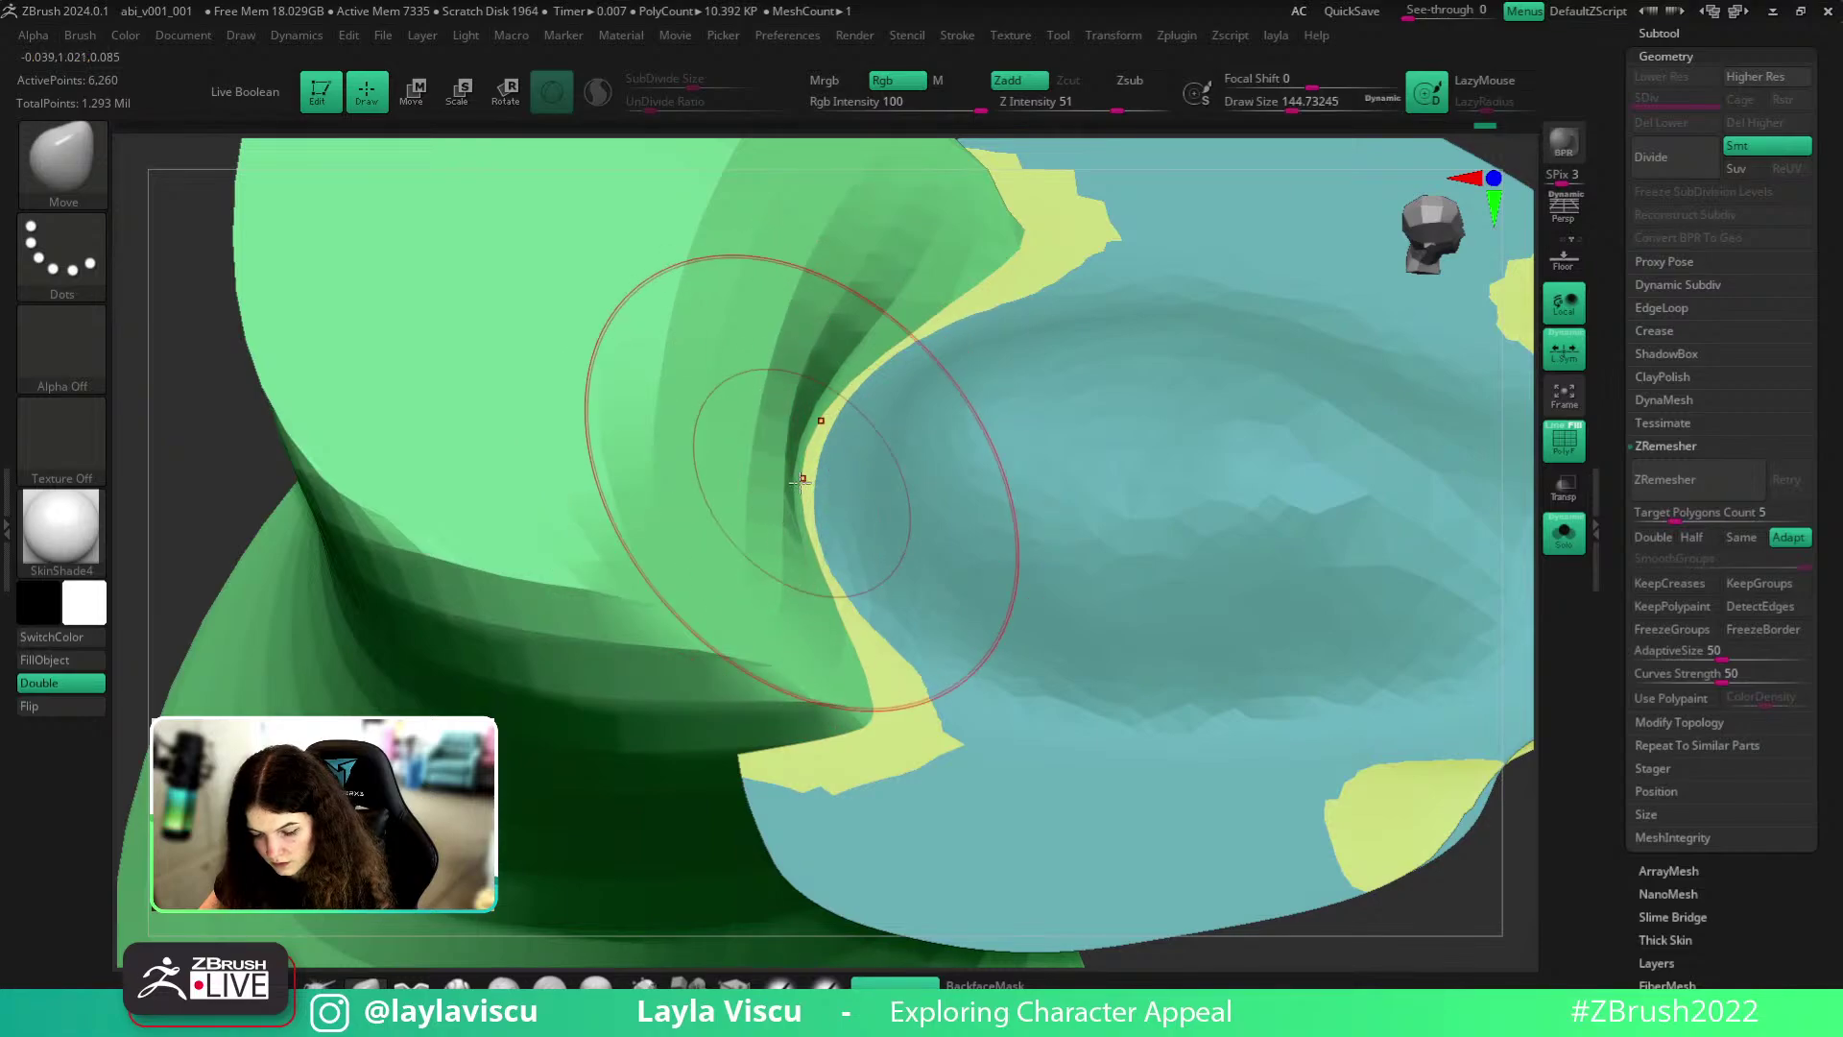
pyautogui.press('f')
pyautogui.moveTo(506, 440); pyautogui.dragTo(903, 557, button='right')
pyautogui.moveTo(1161, 576); pyautogui.dragTo(1305, 544, button='right')
# - Unhide the full head with its wireframe and adjust the seam beside the mouth corner with the Move brush at about 94 draw size
pyautogui.keyDown('ctrl'); pyautogui.keyDown('shift'); pyautogui.click(1215, 505); pyautogui.keyUp('shift'); pyautogui.keyUp('ctrl')
pyautogui.keyDown('ctrl'); pyautogui.moveTo(1032, 523); pyautogui.dragTo(1032, 676, button='right'); pyautogui.keyUp('ctrl')
pyautogui.moveTo(1353, 630); pyautogui.dragTo(1272, 587, button='right')
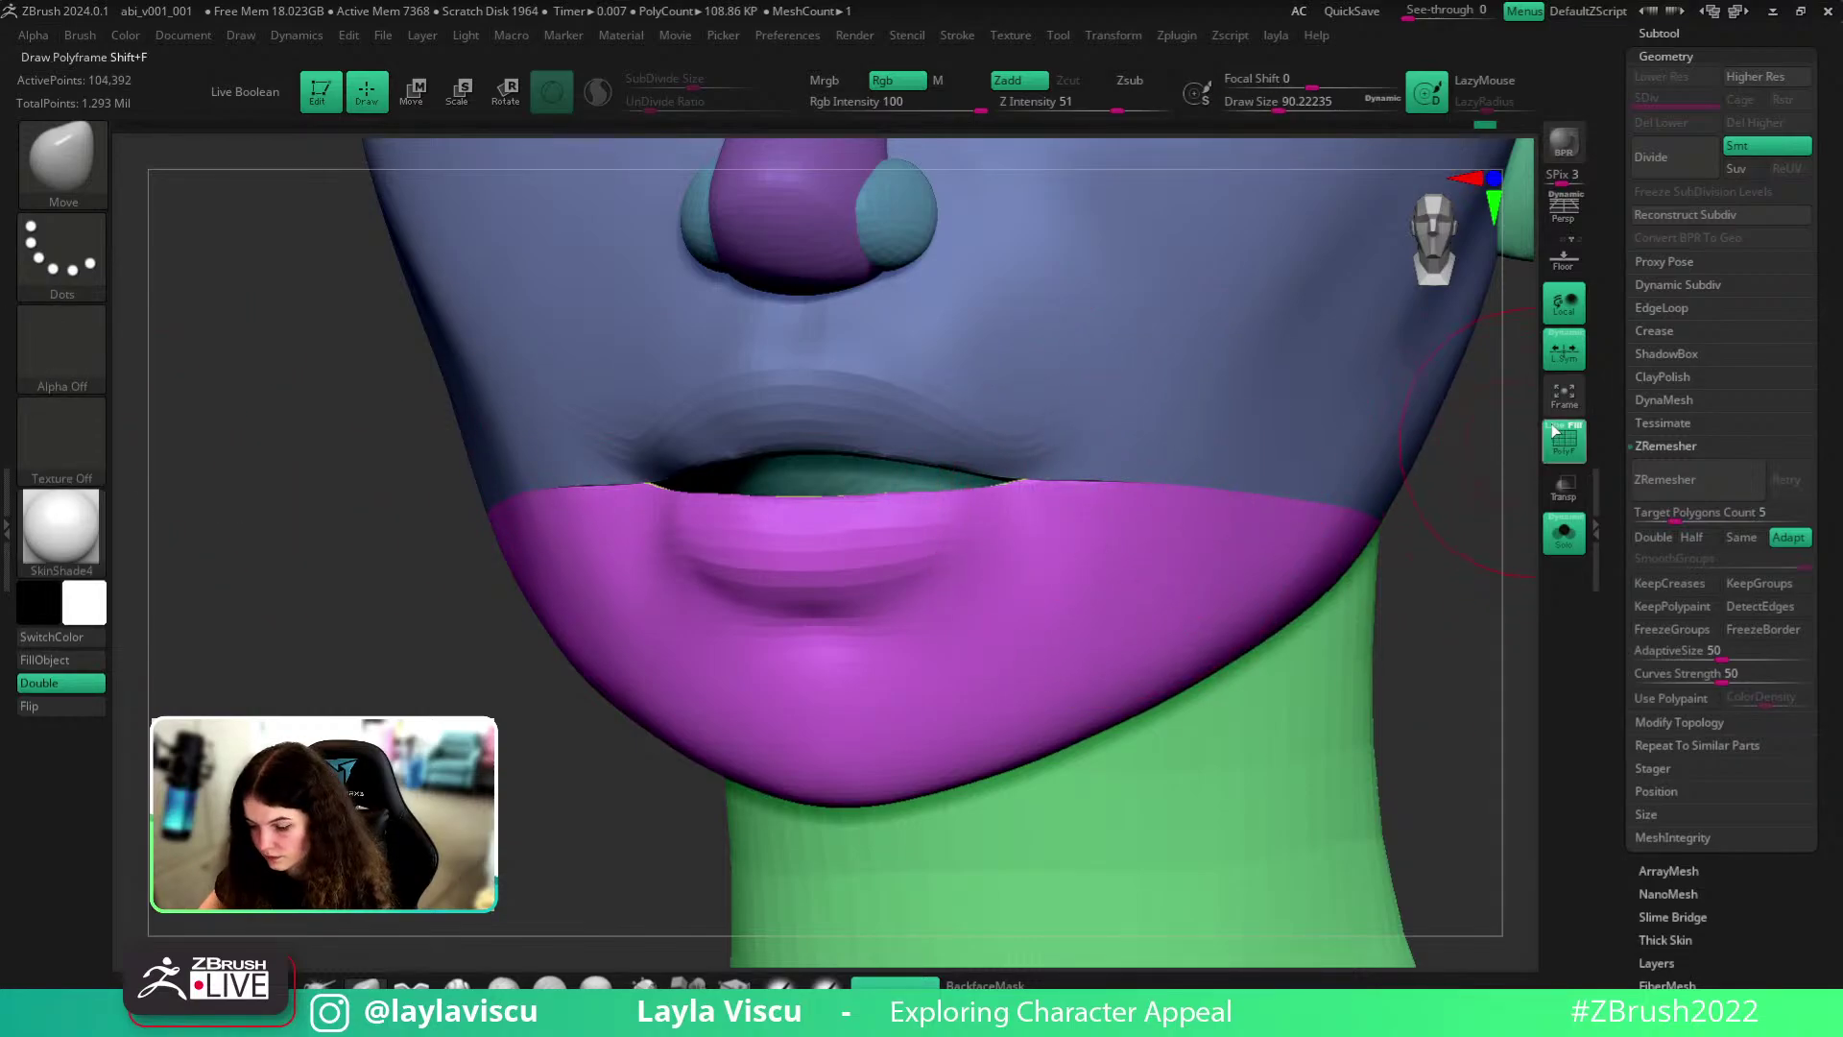
pyautogui.click(1556, 434)
pyautogui.moveTo(1126, 509); pyautogui.dragTo(1053, 521, button='right')
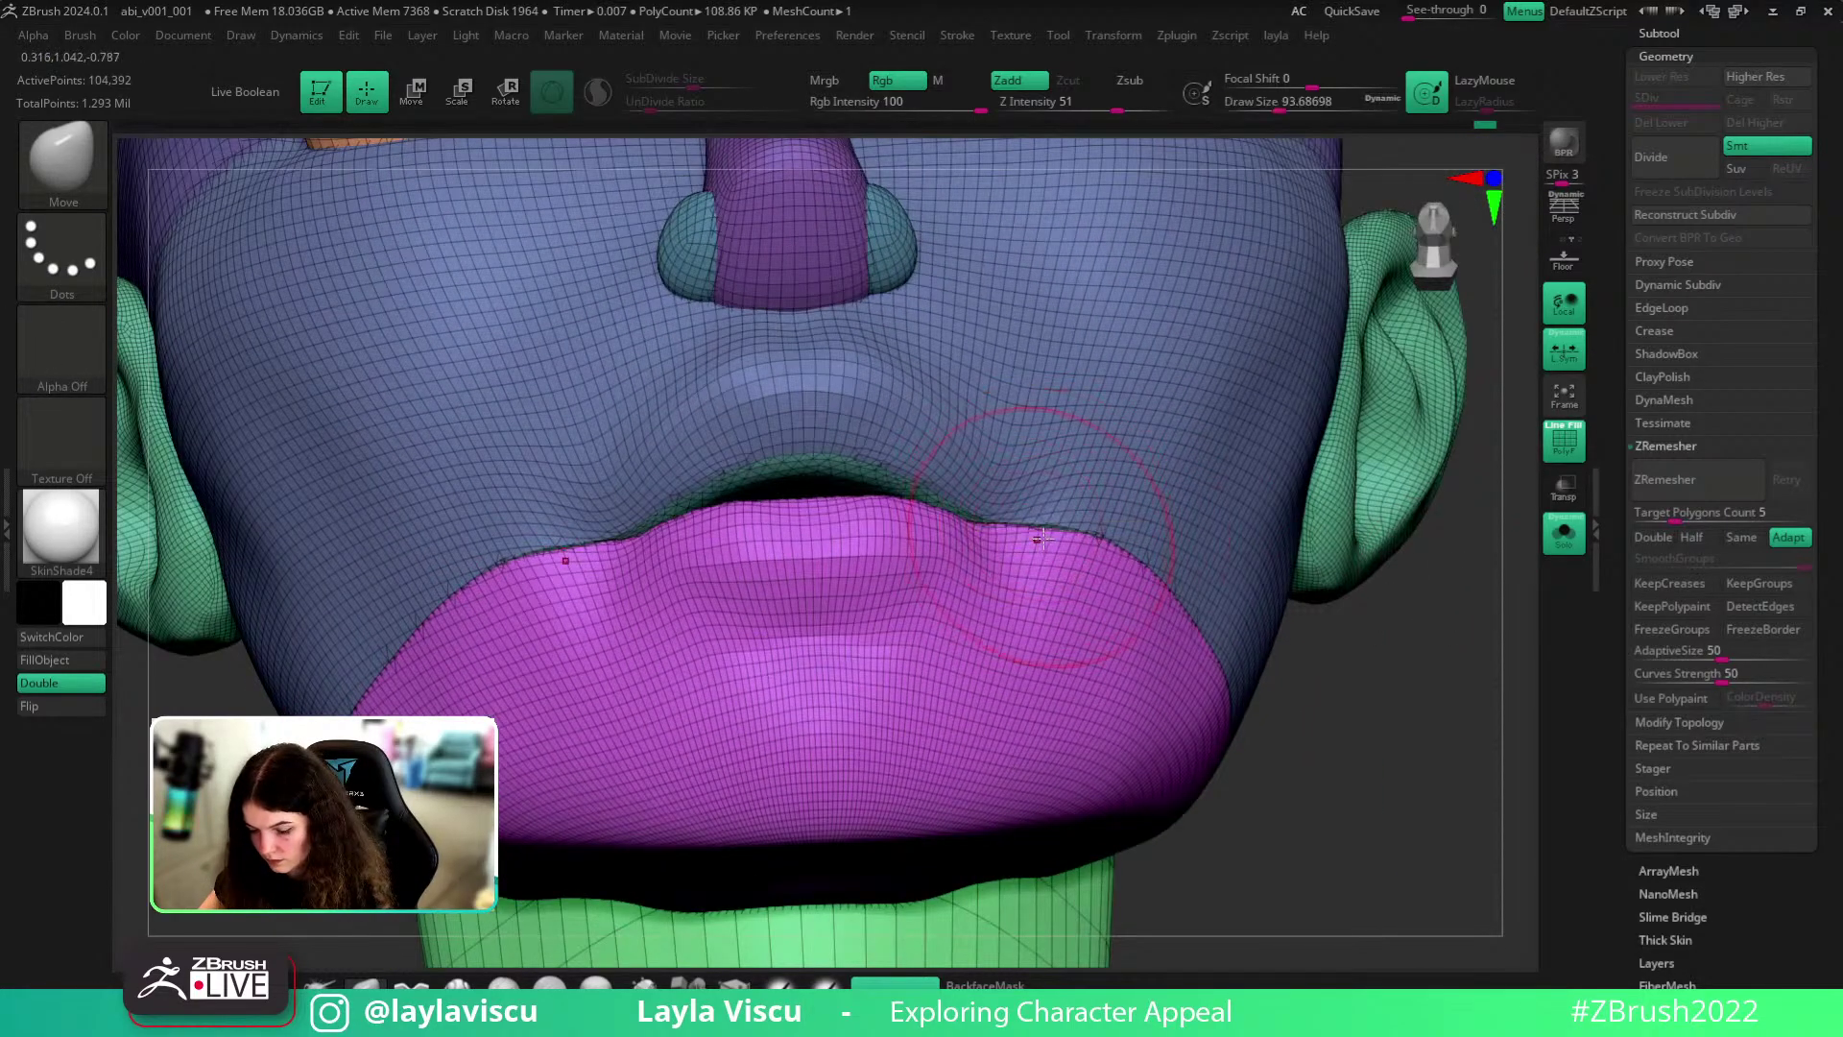
pyautogui.moveTo(1053, 541); pyautogui.dragTo(1050, 538)
pyautogui.keyDown('ctrl'); pyautogui.moveTo(1050, 538); pyautogui.dragTo(1041, 422, button='right'); pyautogui.keyUp('ctrl')
pyautogui.keyDown('shift'); pyautogui.moveTo(1266, 643); pyautogui.dragTo(1280, 678, button='right'); pyautogui.keyUp('shift')
# - Hide the polygroup wireframe, turn off Solo mode and change the material from SkinShade4
pyautogui.hotkey('shift', 'f')
pyautogui.moveTo(1348, 567)
pyautogui.keyDown('ctrl'); pyautogui.mouseDown(button='right')
pyautogui.moveTo(1284, 584)
pyautogui.moveTo(1237, 701)
pyautogui.moveTo(1247, 735)
pyautogui.mouseUp(button='right'); pyautogui.keyUp('ctrl')
pyautogui.click(1576, 538)
pyautogui.click(69, 532)
pyautogui.click(451, 590)
# - Reduce the Move brush's draw size to about 31 and isolate the bust with Solo mode
pyautogui.moveTo(1460, 551); pyautogui.dragTo(1416, 549, button='right')
pyautogui.moveTo(967, 515)
pyautogui.keyDown('ctrl'); pyautogui.mouseDown(button='right')
pyautogui.moveTo(1027, 614)
pyautogui.moveTo(1099, 509)
pyautogui.mouseUp(button='right'); pyautogui.keyUp('ctrl')
pyautogui.press('s')
pyautogui.moveTo(1344, 589)
pyautogui.keyDown('shift'); pyautogui.mouseDown(button='right')
pyautogui.moveTo(1440, 583)
pyautogui.moveTo(1263, 547)
pyautogui.moveTo(1349, 580)
pyautogui.mouseUp(button='right'); pyautogui.keyUp('shift')
pyautogui.click(1564, 534)
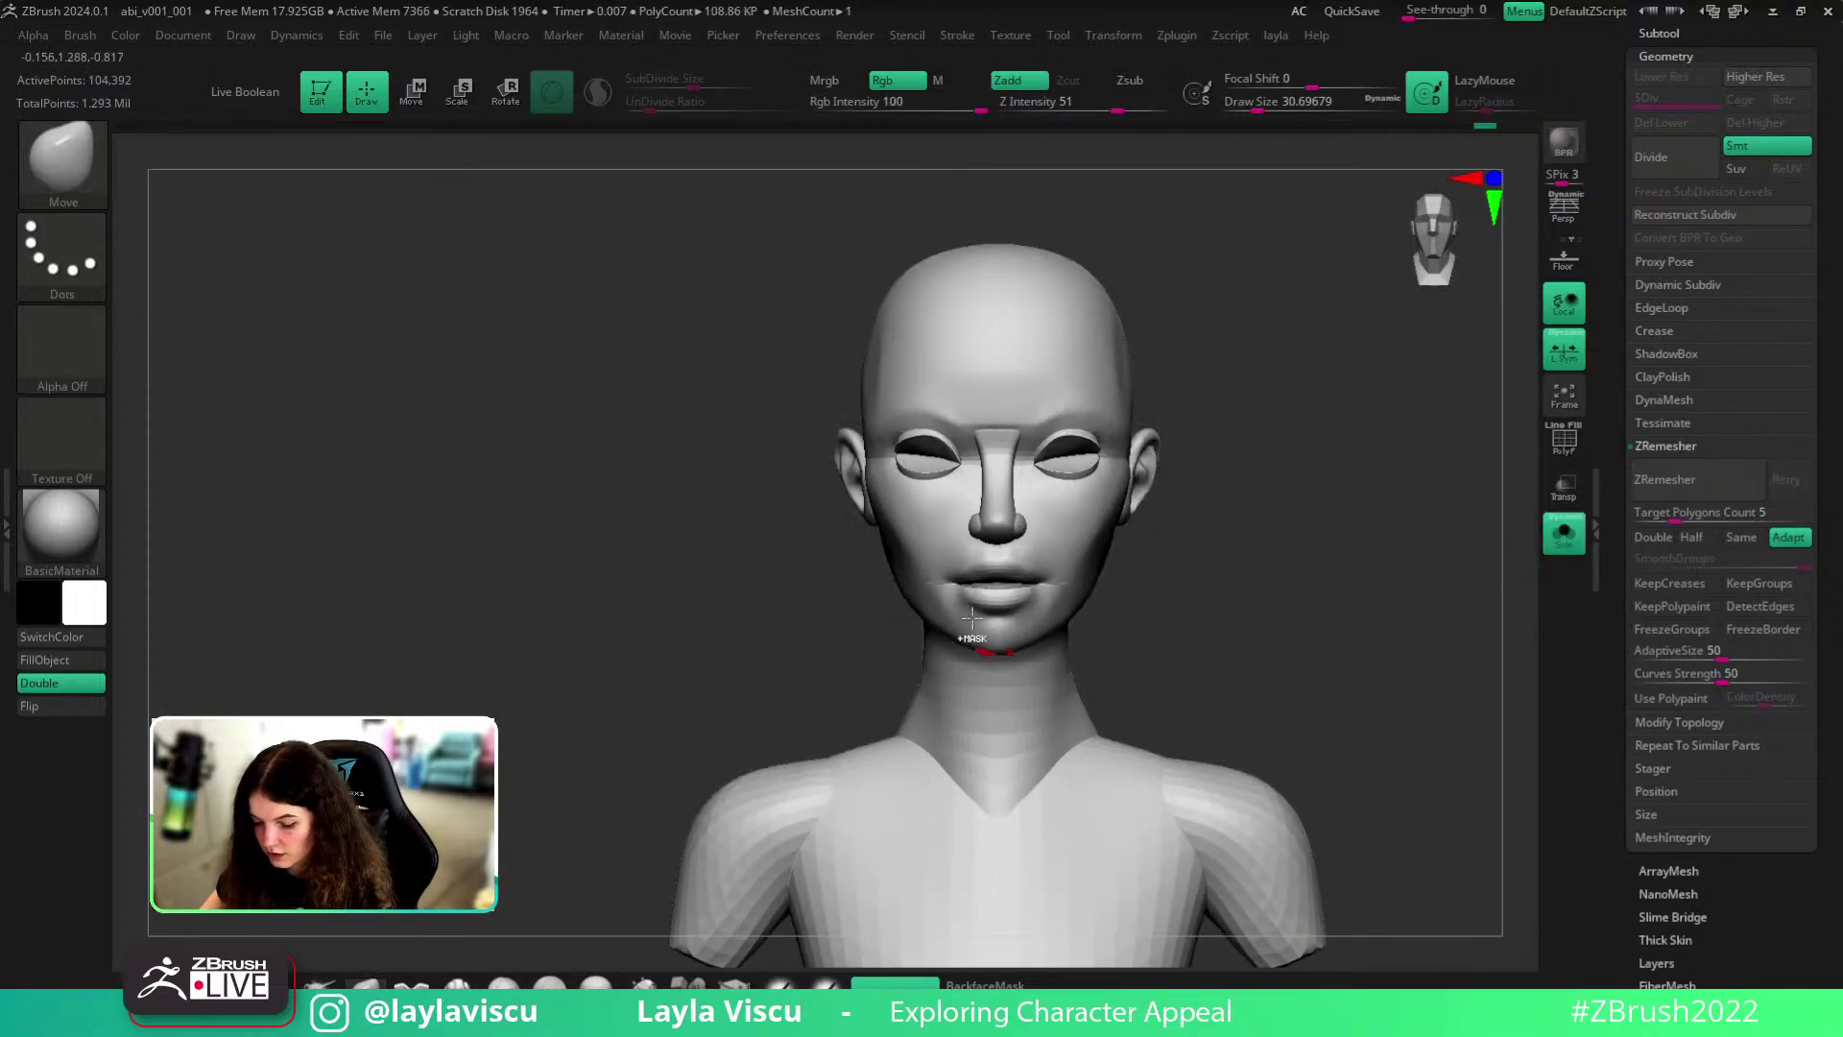
# - Show the polygroup wireframe and merge the bust's overlapping pieces into one mesh with the Gizmo's union remesh
pyautogui.keyDown('ctrl'); pyautogui.moveTo(981, 646); pyautogui.dragTo(1357, 654, button='right'); pyautogui.keyUp('ctrl')
pyautogui.hotkey('shift', 'f')
pyautogui.keyDown('ctrl'); pyautogui.moveTo(1100, 550); pyautogui.dragTo(1016, 546, button='right'); pyautogui.keyUp('ctrl')
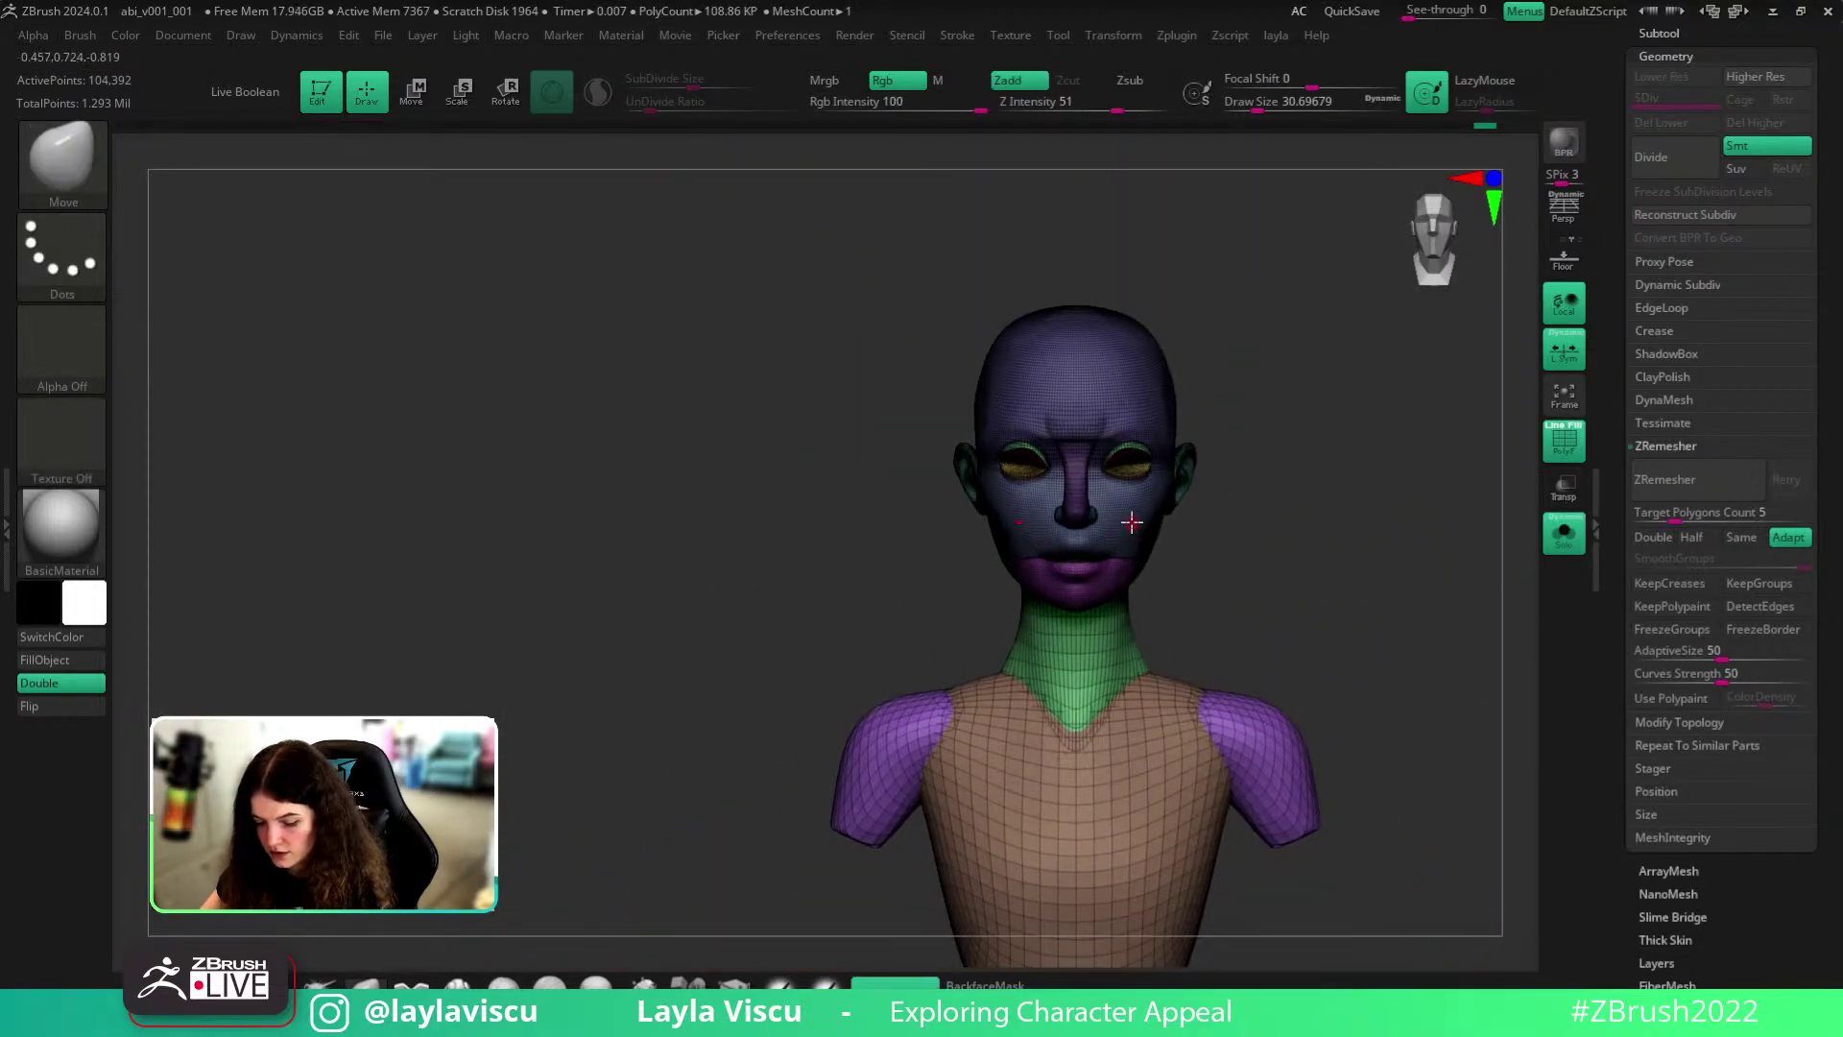
pyautogui.keyDown('alt'); pyautogui.moveTo(1311, 605); pyautogui.dragTo(1219, 485, button='right'); pyautogui.keyUp('alt')
pyautogui.click(1665, 446)
pyautogui.click(1663, 398)
pyautogui.press('w')
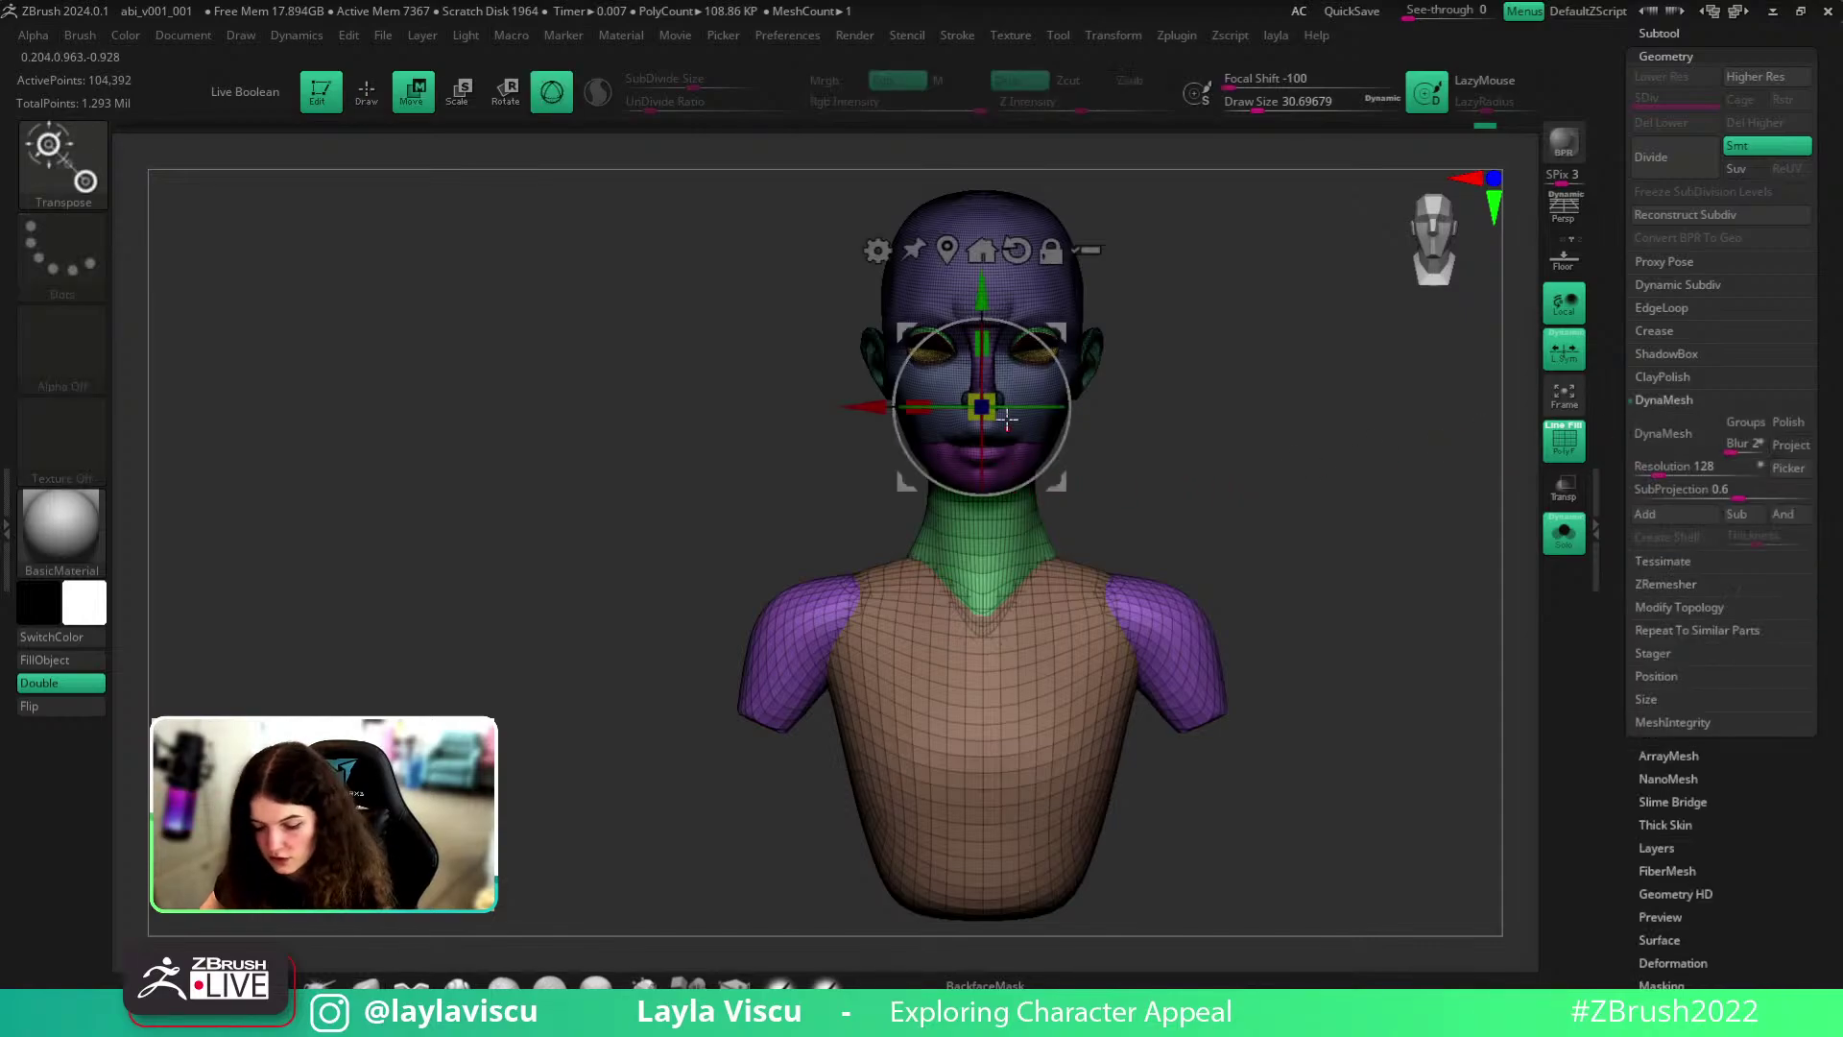
pyautogui.click(879, 252)
pyautogui.click(1289, 383)
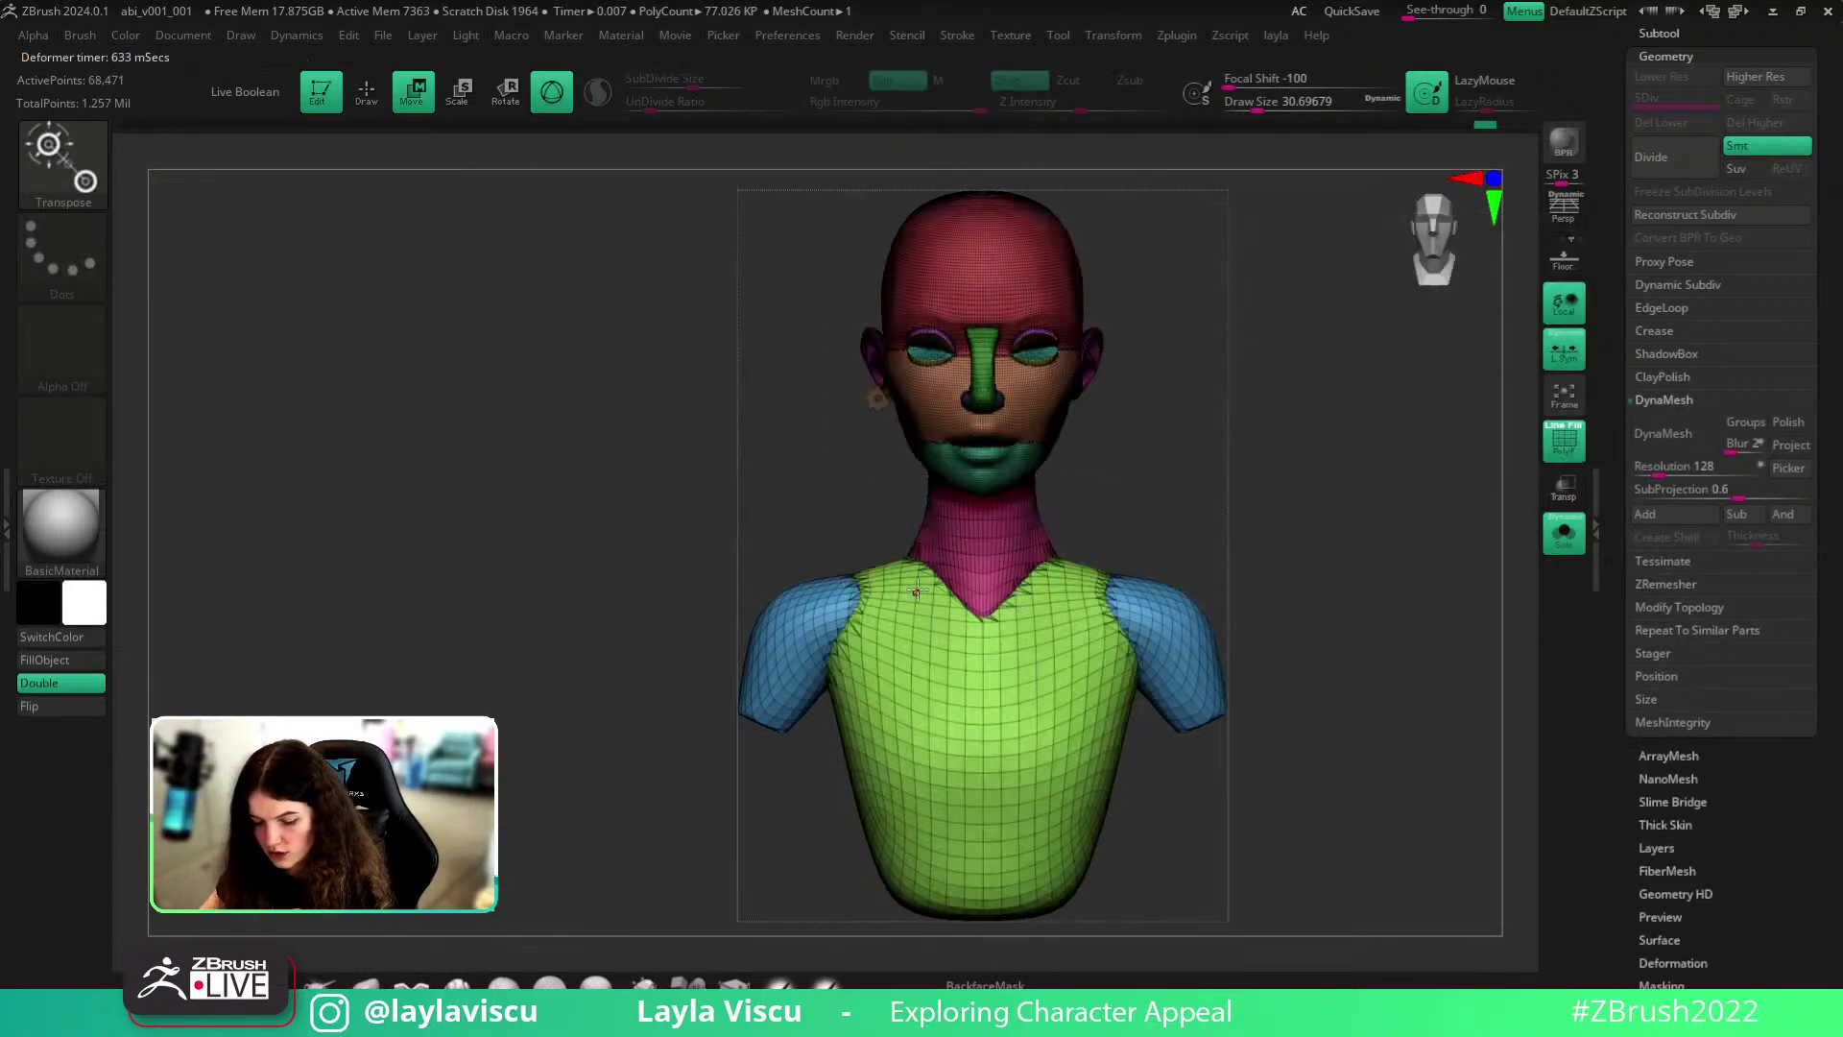
# - Return to Draw mode and frame the merged seam between the cheek and lower face with the wireframe shown
pyautogui.moveTo(1280, 708); pyautogui.dragTo(1104, 715)
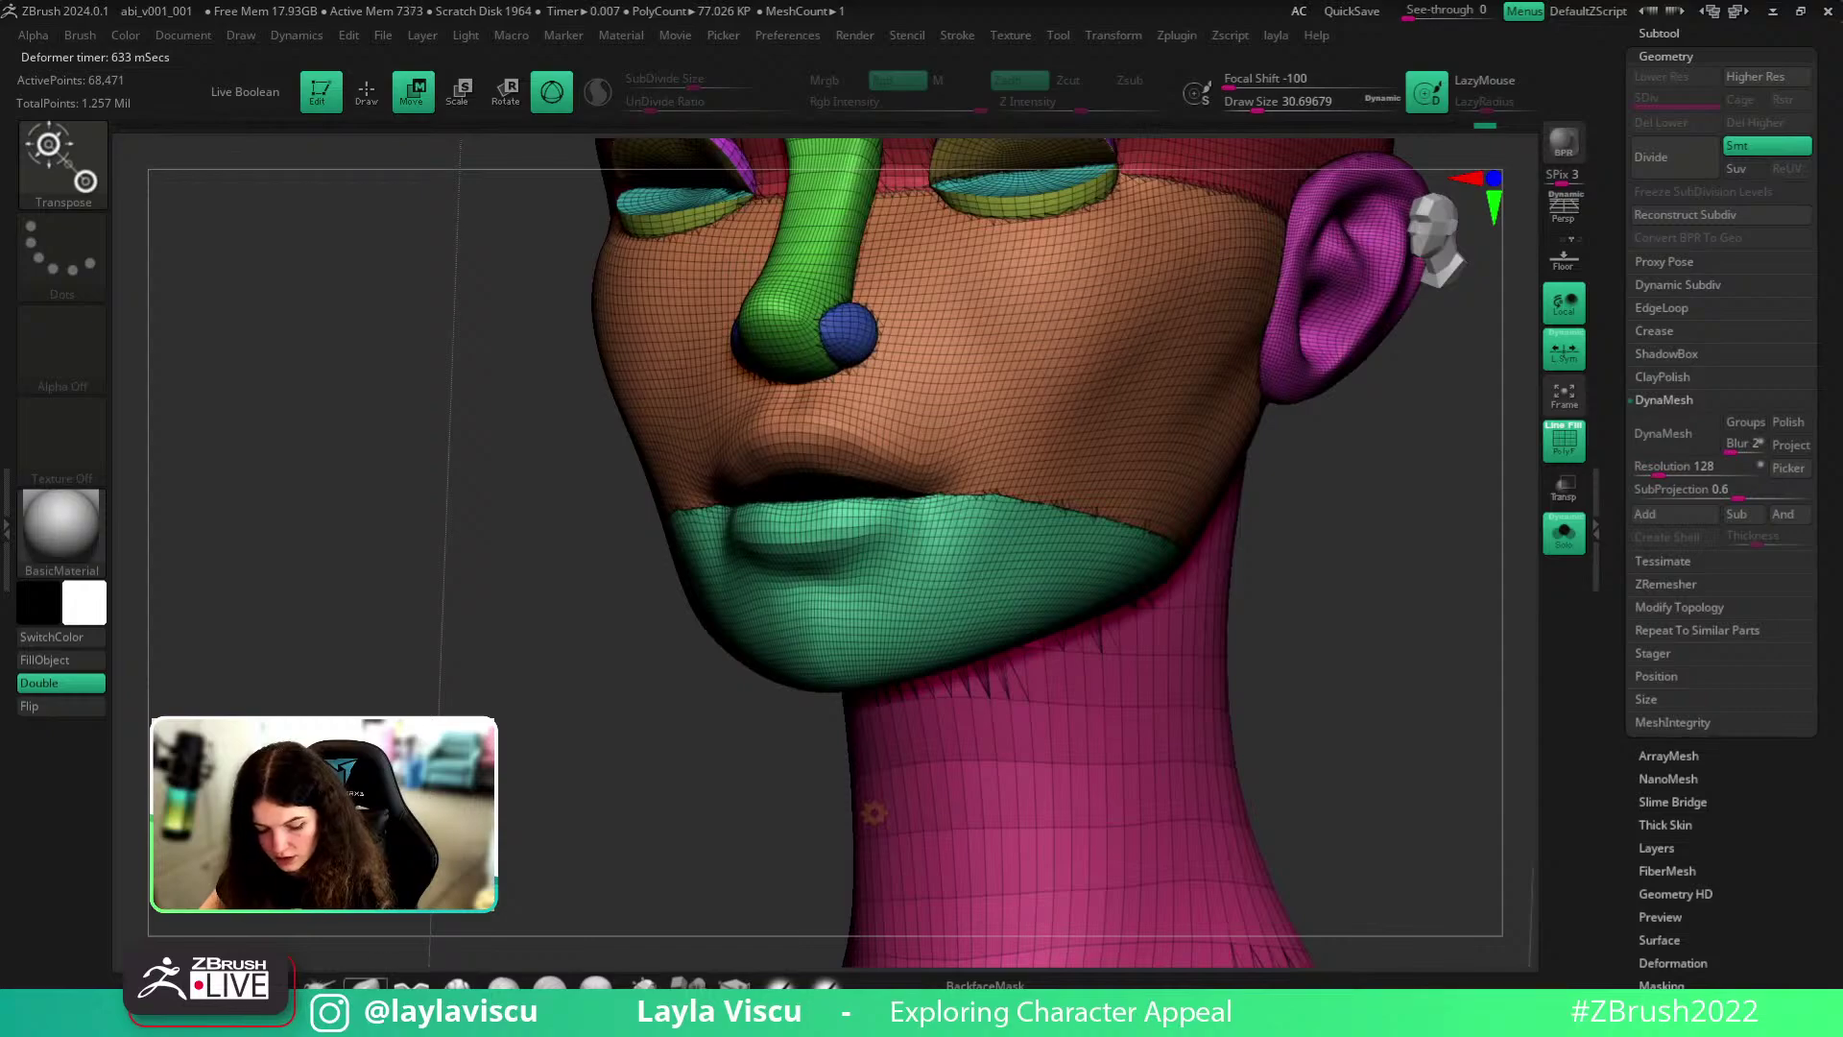
pyautogui.press('q')
pyautogui.keyDown('ctrl'); pyautogui.moveTo(1043, 503); pyautogui.dragTo(1044, 562, button='right'); pyautogui.keyUp('ctrl')
pyautogui.hotkey('shift', 'f')
pyautogui.hotkey('shift', 'f')
# - Try smoothing the seam between the cheek and the lower face on the merged mesh
pyautogui.keyDown('shift'); pyautogui.moveTo(969, 490); pyautogui.dragTo(1120, 545); pyautogui.keyUp('shift')
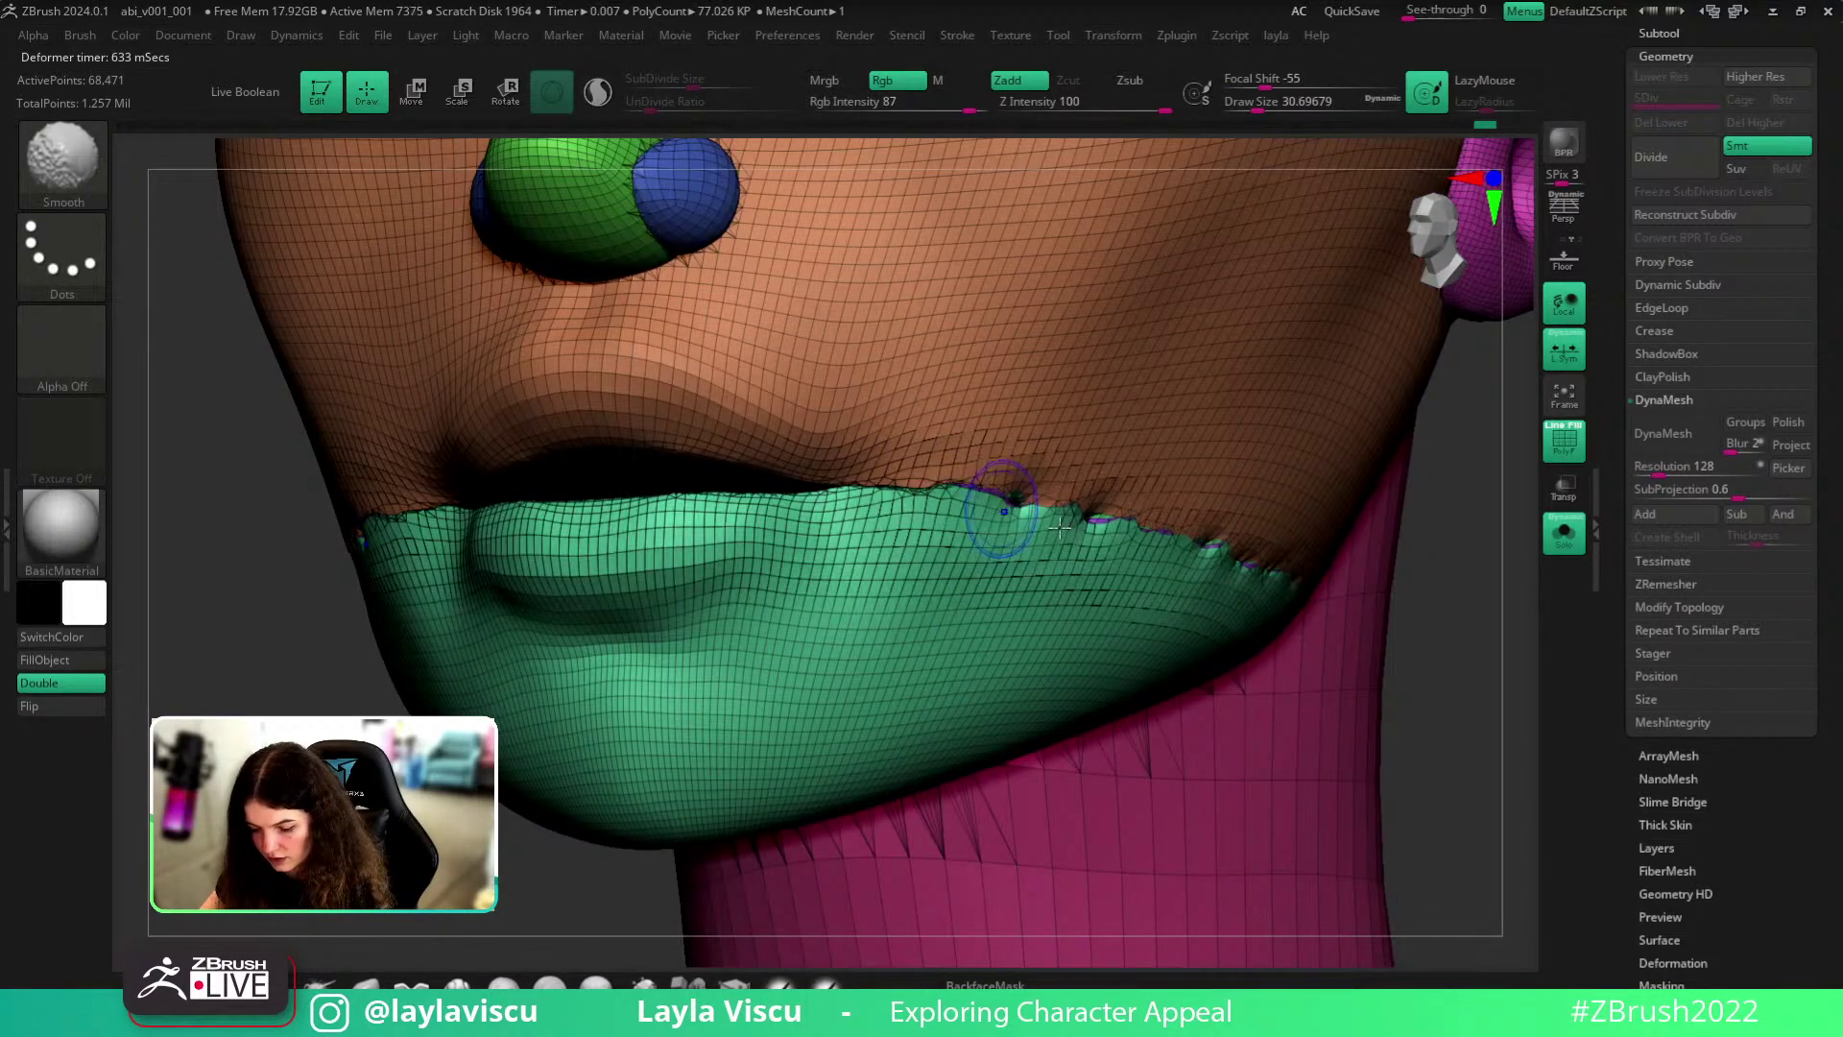
pyautogui.moveTo(1469, 670); pyautogui.dragTo(1407, 671)
pyautogui.hotkey('ctrl', 'z')
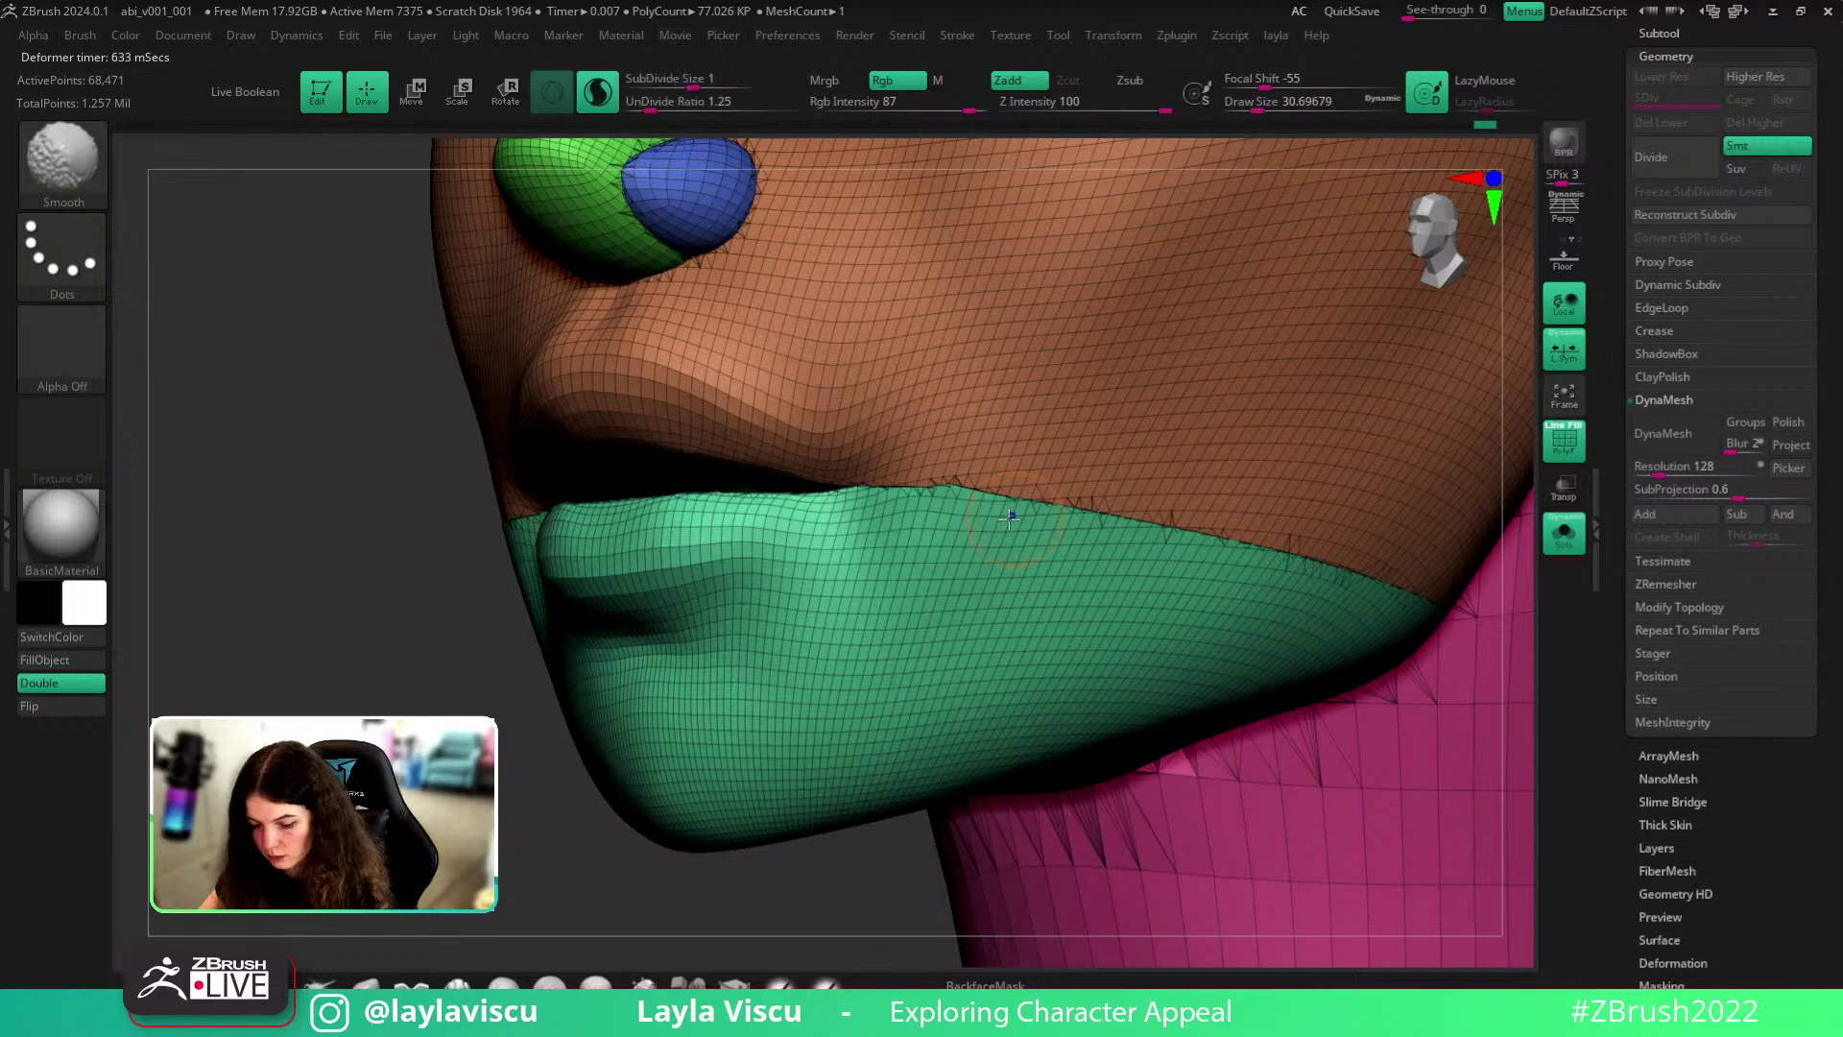
# - Smooth the seams running from both mouth corners to the jaw with Sculptris Pro's dynamic tessellation
pyautogui.keyDown('shift'); pyautogui.moveTo(1111, 521); pyautogui.dragTo(1388, 601); pyautogui.keyUp('shift')
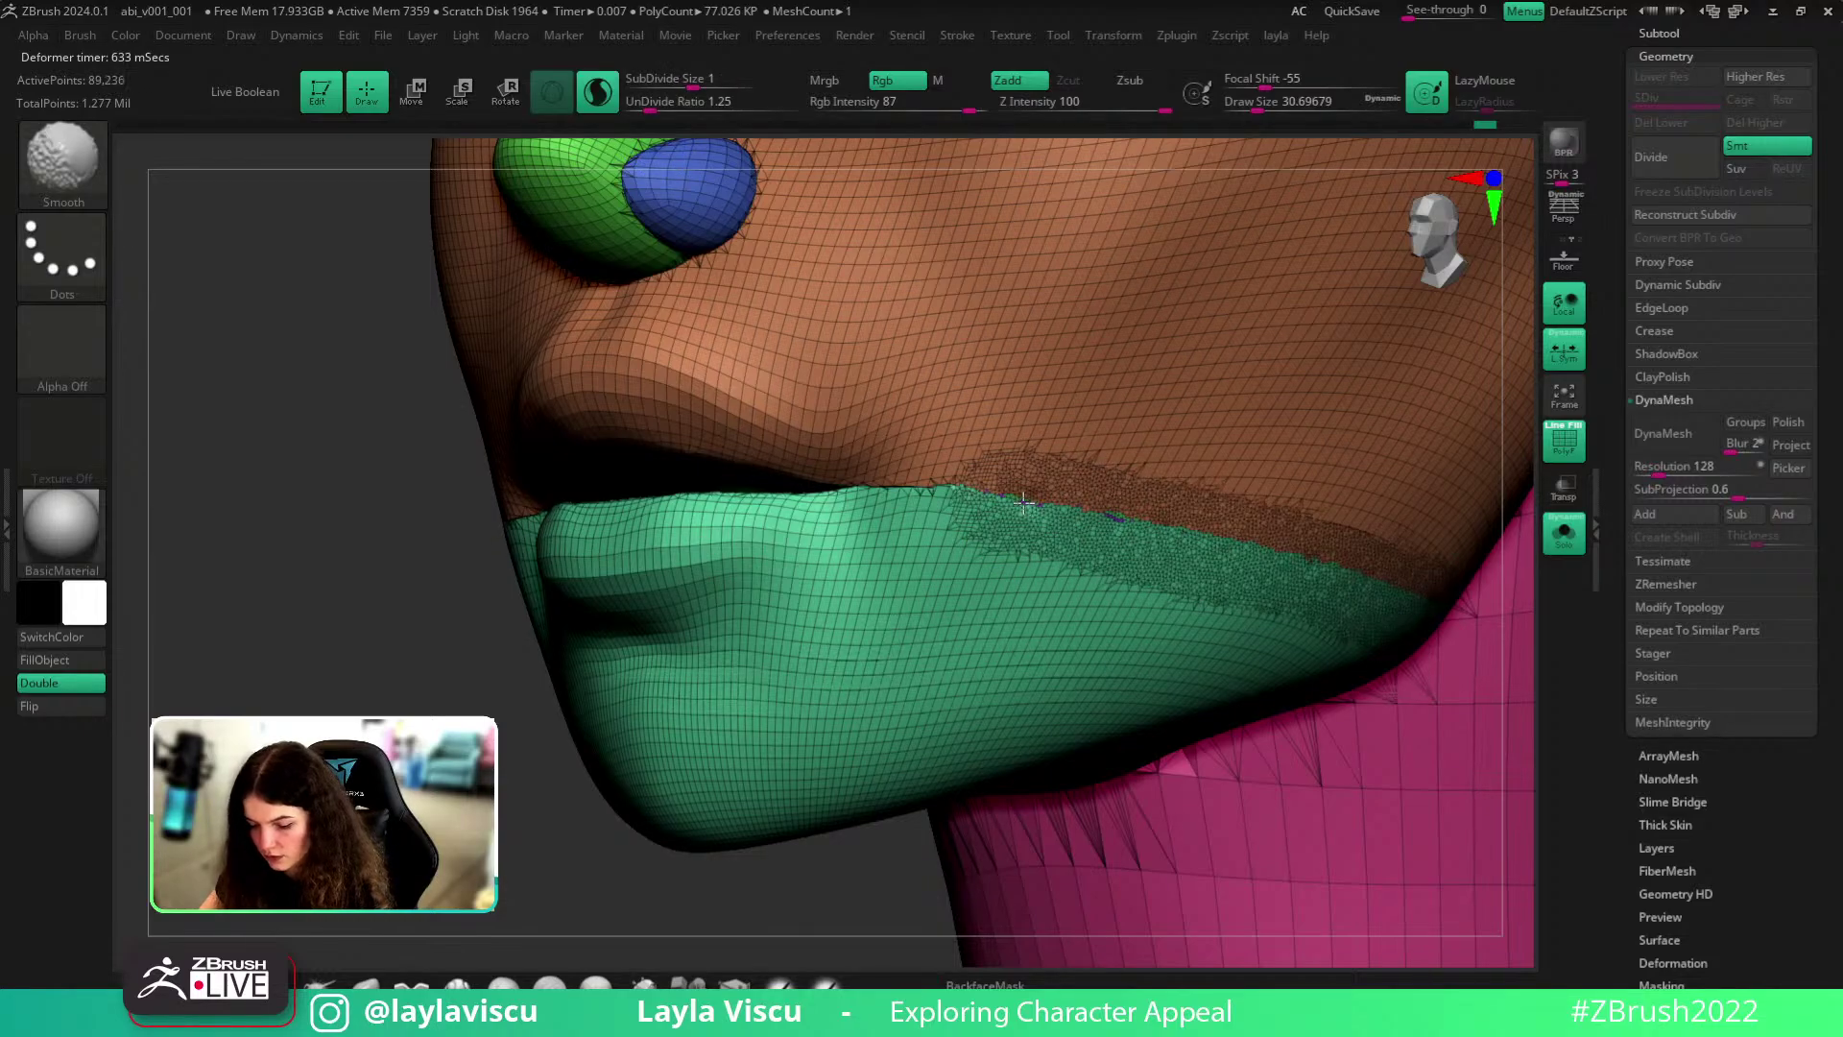
pyautogui.keyDown('ctrl'); pyautogui.moveTo(1190, 562); pyautogui.dragTo(802, 539, button='right'); pyautogui.keyUp('ctrl')
pyautogui.moveTo(1018, 715); pyautogui.dragTo(921, 732, button='right')
pyautogui.keyDown('ctrl'); pyautogui.moveTo(1248, 624); pyautogui.dragTo(1430, 719, button='right'); pyautogui.keyUp('ctrl')
pyautogui.moveTo(1190, 544)
pyautogui.keyDown('ctrl'); pyautogui.mouseDown(button='right')
pyautogui.moveTo(728, 686)
pyautogui.moveTo(1148, 691)
pyautogui.moveTo(1344, 662)
pyautogui.mouseUp(button='right'); pyautogui.keyUp('ctrl')
pyautogui.moveTo(1161, 614)
pyautogui.mouseDown(button='right')
pyautogui.moveTo(1352, 581)
pyautogui.moveTo(1344, 568)
pyautogui.moveTo(1073, 547)
pyautogui.moveTo(1431, 745)
pyautogui.moveTo(1372, 719)
pyautogui.mouseUp(button='right')
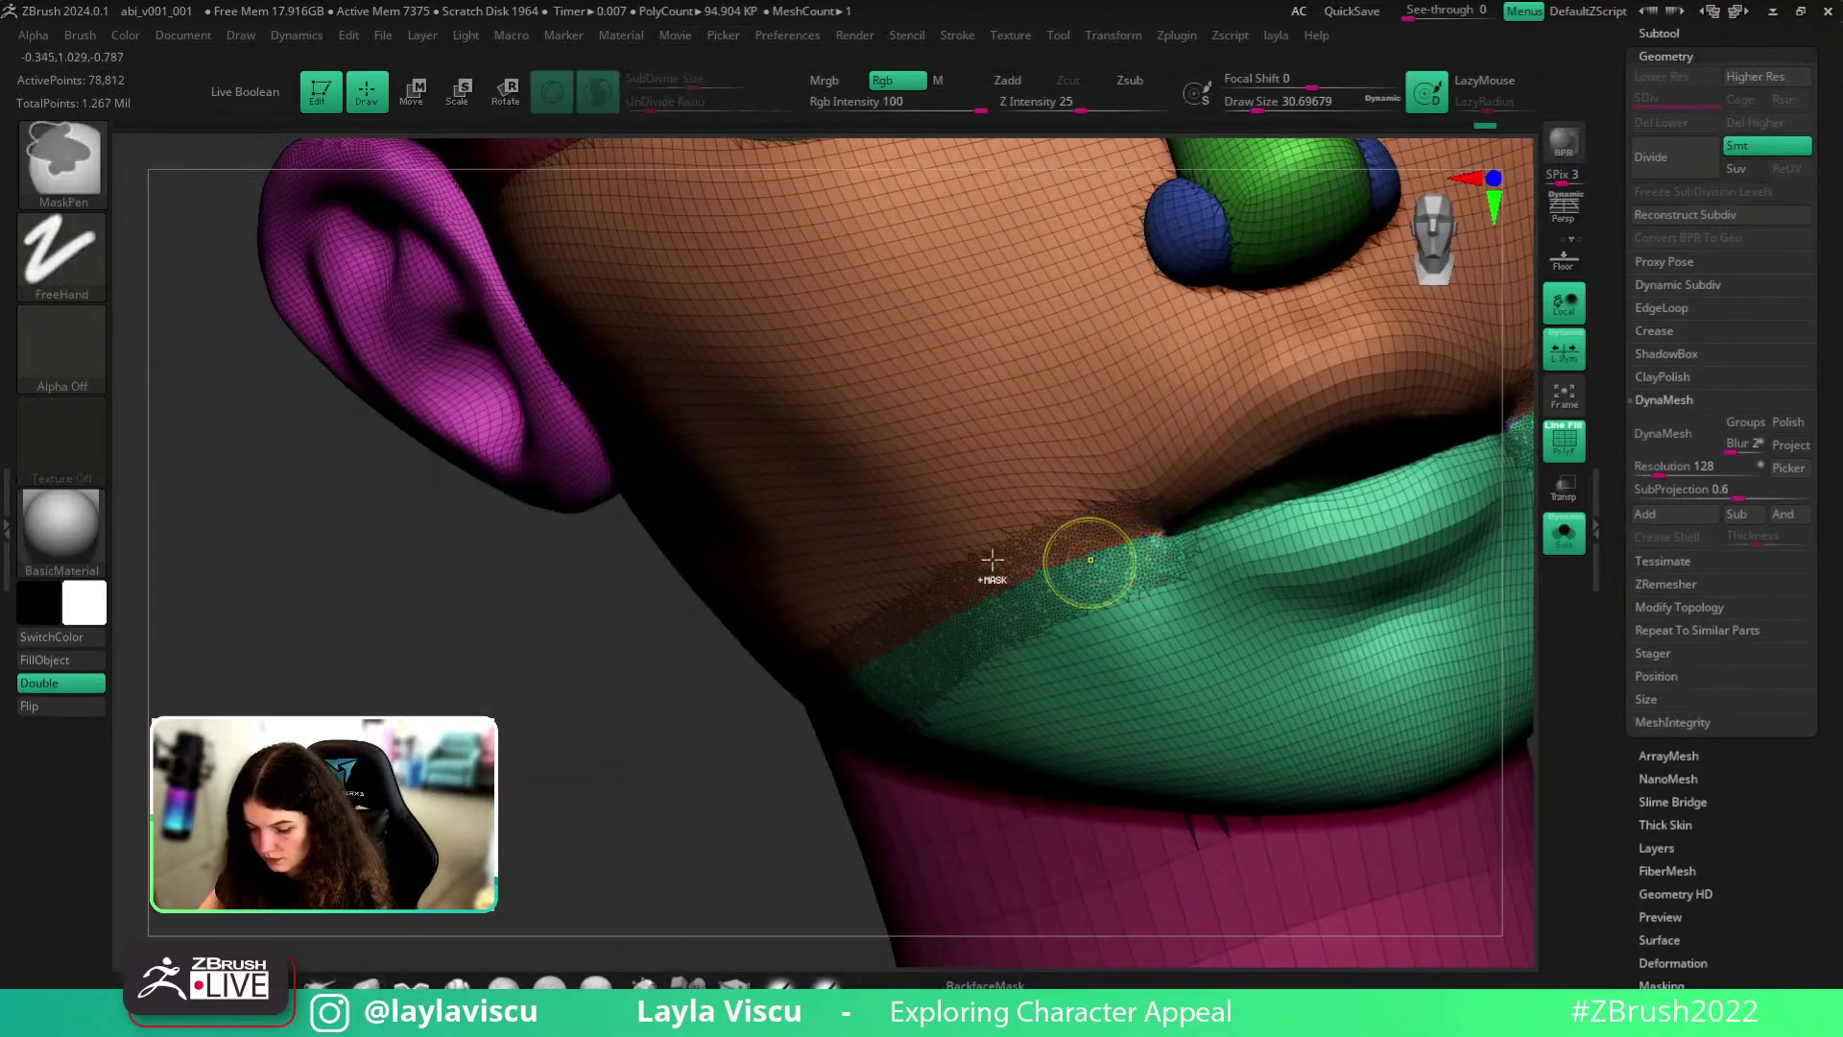
# - Examine the smoothed mouth-corner seams from the front and side, with and without the polygroup wireframe
pyautogui.keyDown('ctrl'); pyautogui.moveTo(1040, 561); pyautogui.dragTo(761, 781, button='right'); pyautogui.keyUp('ctrl')
pyautogui.keyDown('shift'); pyautogui.moveTo(761, 781); pyautogui.dragTo(877, 757, button='right'); pyautogui.keyUp('shift')
pyautogui.hotkey('shift', 'f')
pyautogui.keyDown('alt'); pyautogui.moveTo(1365, 626); pyautogui.dragTo(1263, 580, button='right'); pyautogui.keyUp('alt')
pyautogui.keyDown('ctrl'); pyautogui.moveTo(1083, 526); pyautogui.dragTo(1286, 576, button='right'); pyautogui.keyUp('ctrl')
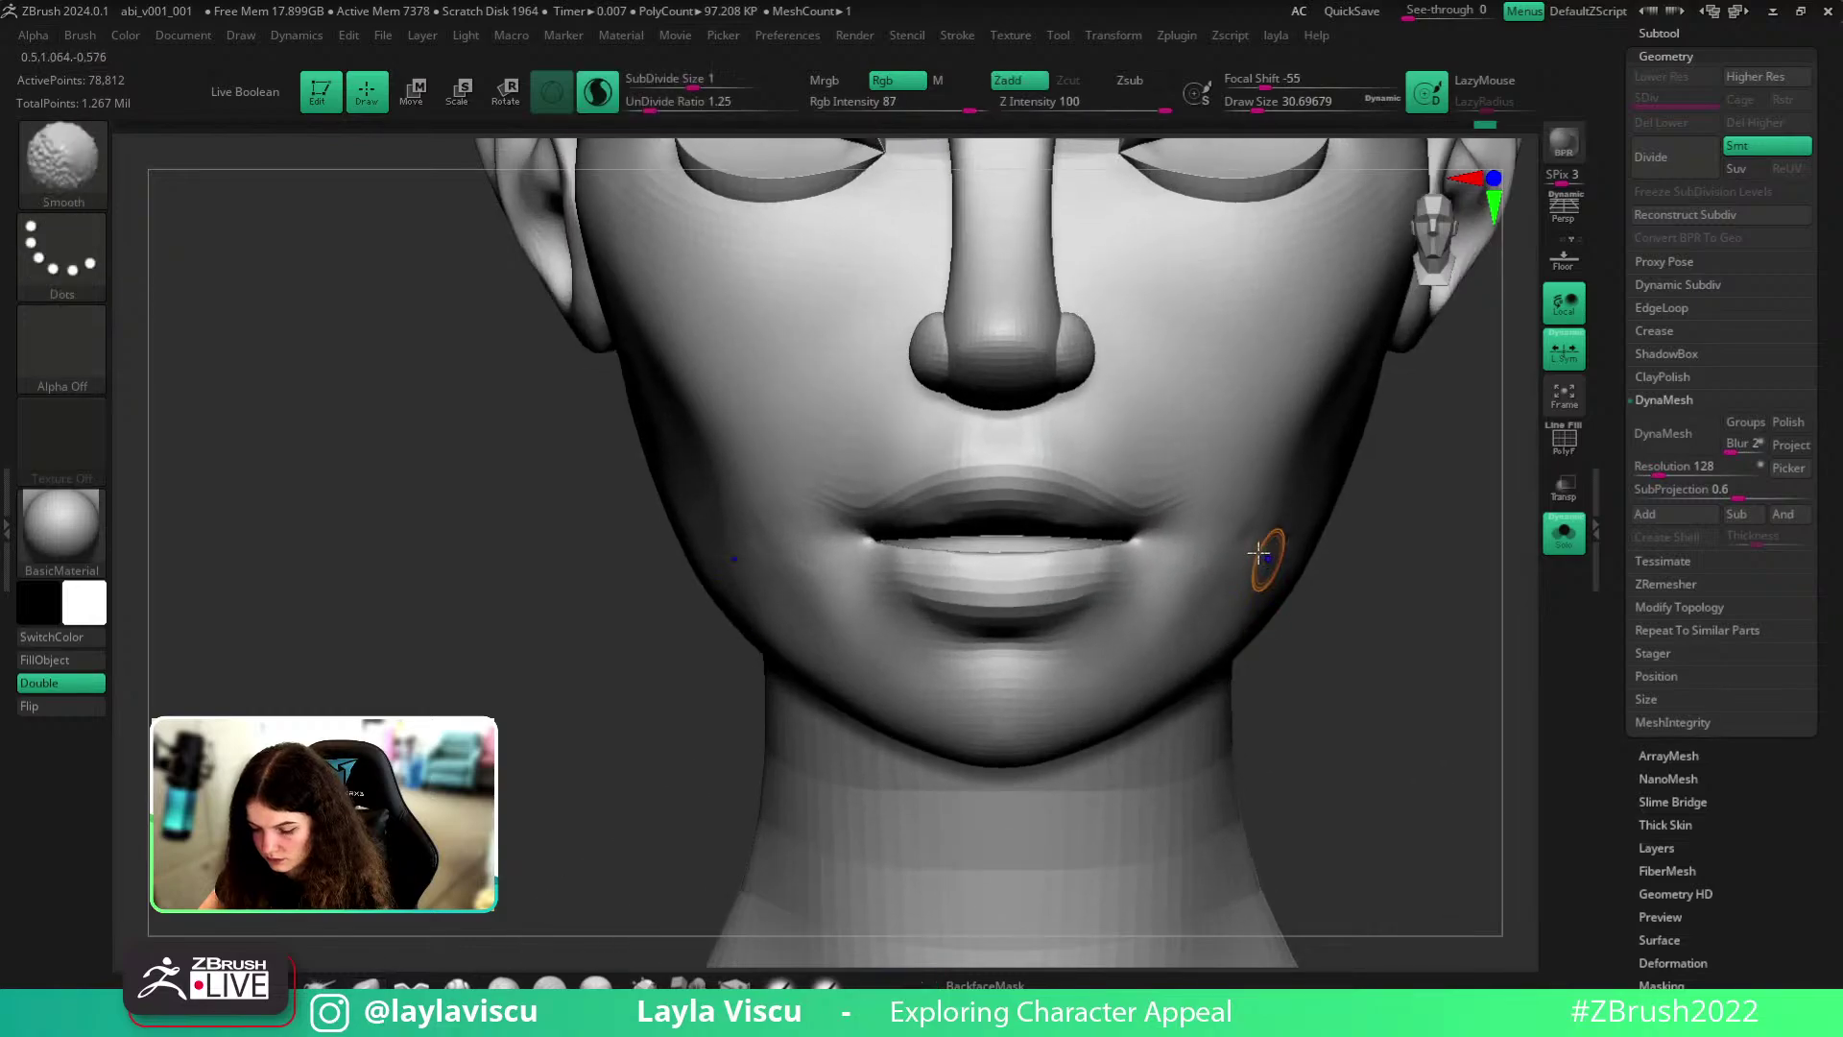
pyautogui.hotkey('shift', 'f')
pyautogui.moveTo(1345, 646)
pyautogui.mouseDown(button='right')
pyautogui.moveTo(1299, 646)
pyautogui.moveTo(1311, 608)
pyautogui.moveTo(1135, 531)
pyautogui.mouseUp(button='right')
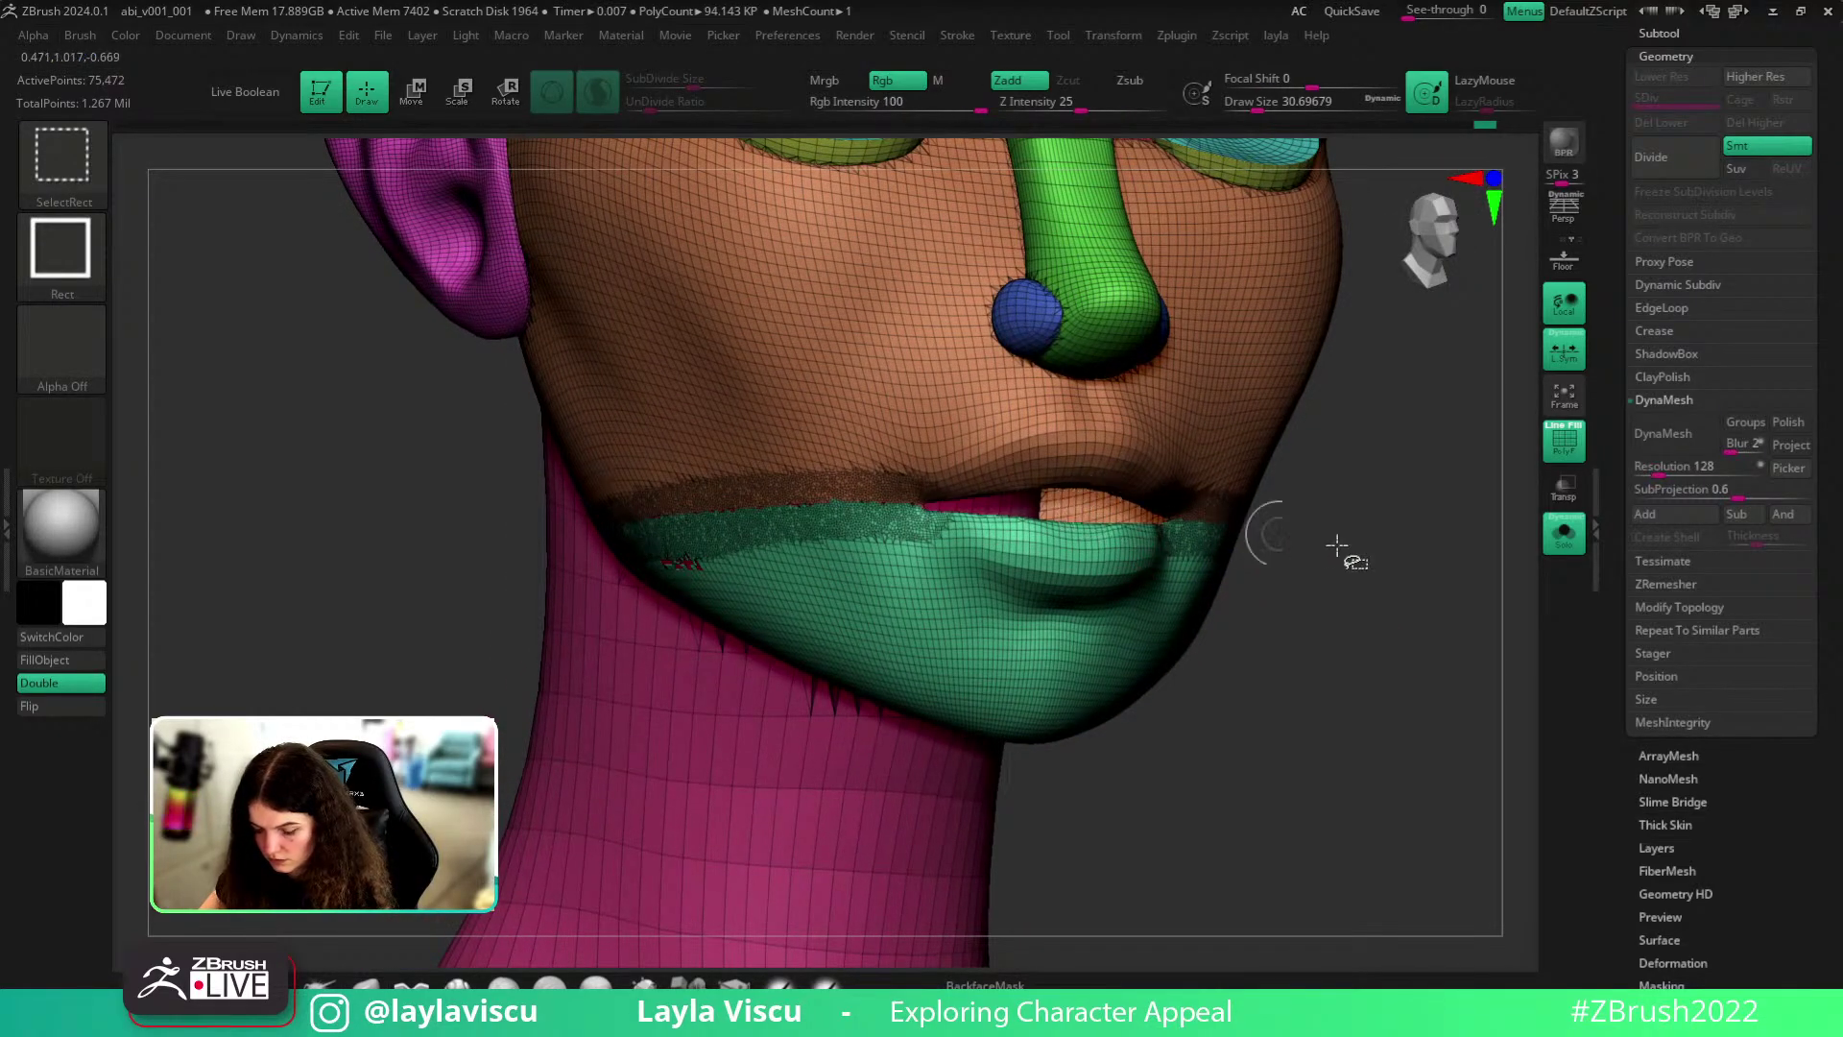
# - Isolate an inner piece of the merged mesh and smooth it with a draw size of about 77
pyautogui.keyDown('ctrl'); pyautogui.keyDown('shift'); pyautogui.moveTo(1368, 579); pyautogui.dragTo(1407, 631); pyautogui.keyUp('shift'); pyautogui.keyUp('ctrl')
pyautogui.moveTo(1407, 628)
pyautogui.mouseDown(button='right')
pyautogui.moveTo(1391, 391)
pyautogui.moveTo(1246, 534)
pyautogui.mouseUp(button='right')
pyautogui.press('shift')
pyautogui.moveTo(1319, 585)
pyautogui.mouseDown()
pyautogui.moveTo(1365, 704)
pyautogui.moveTo(1308, 654)
pyautogui.moveTo(1260, 503)
pyautogui.mouseUp()
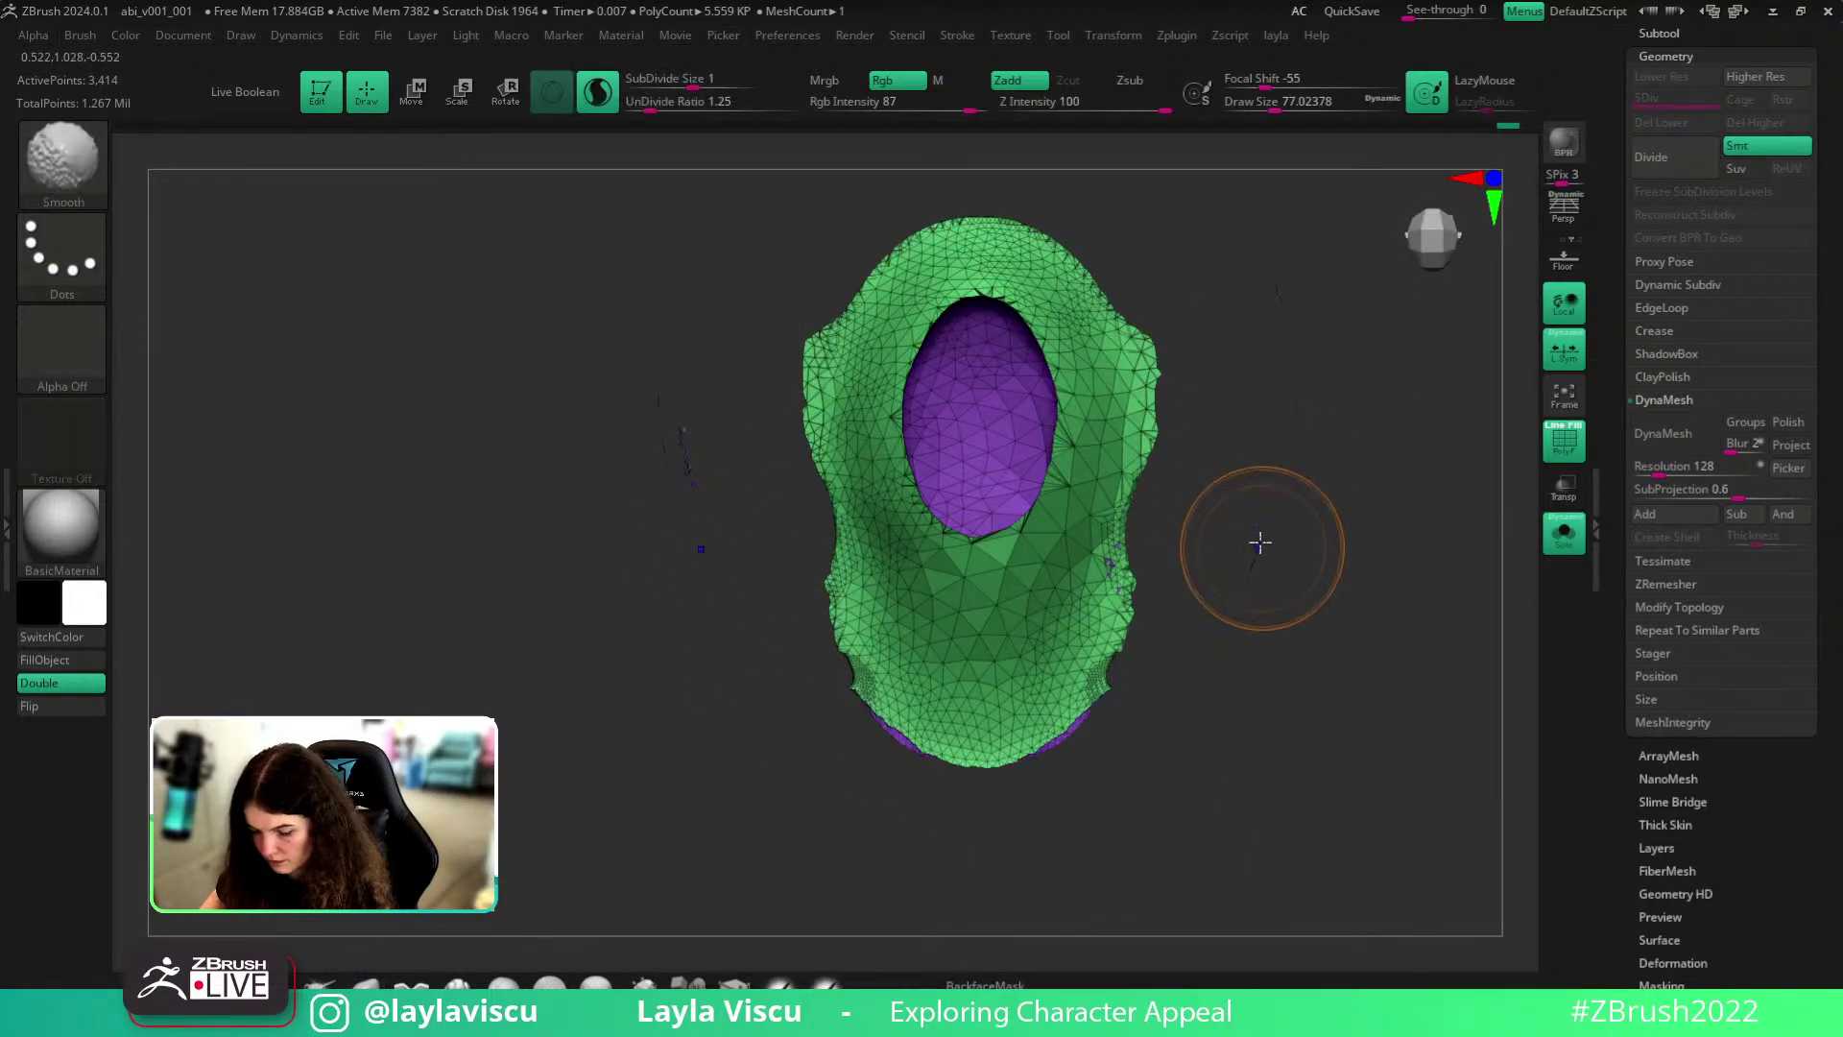
pyautogui.moveTo(1334, 472); pyautogui.dragTo(1324, 465, button='right')
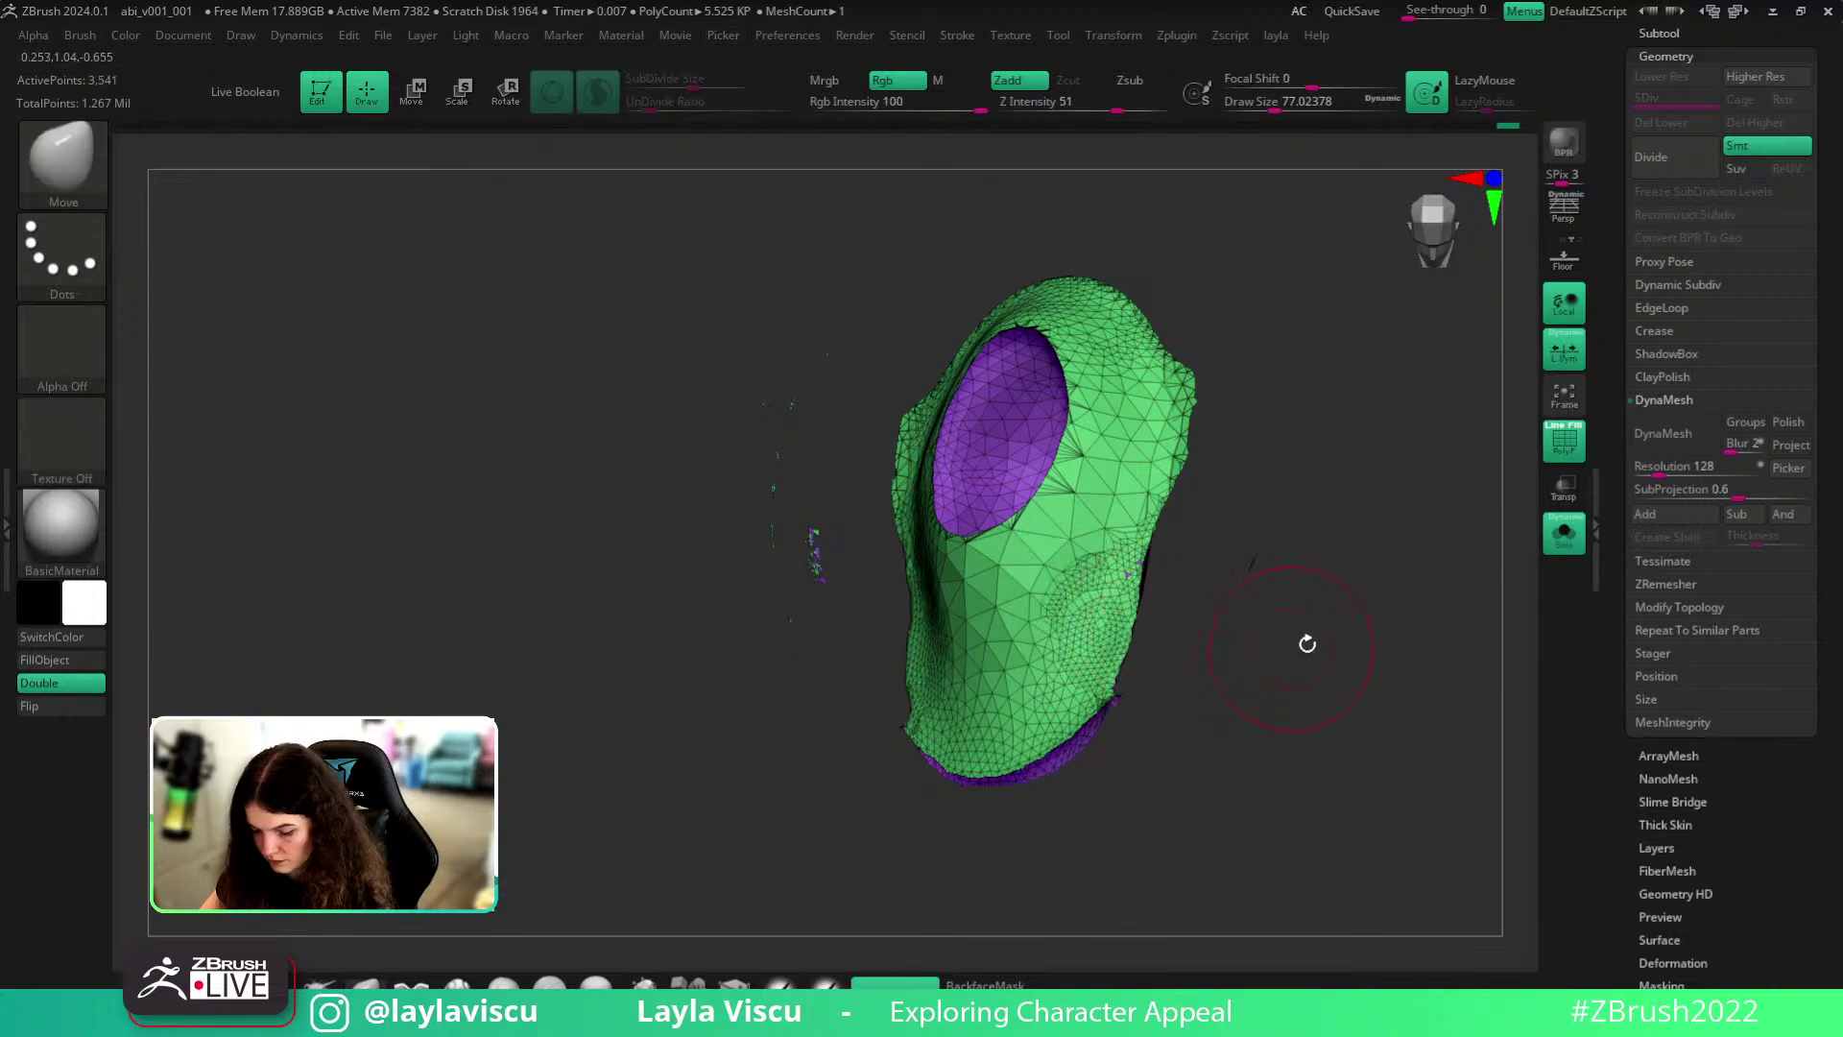
pyautogui.keyDown('shift'); pyautogui.moveTo(1228, 516); pyautogui.dragTo(1286, 585); pyautogui.keyUp('shift')
# - Undo the isolation, the seam smoothing and the union remesh to restore the bust's separate pieces
pyautogui.hotkey('ctrl', 'z')
pyautogui.hotkey('ctrl', 'z')
pyautogui.hotkey('ctrl', 'z')
pyautogui.moveTo(1444, 748); pyautogui.dragTo(1445, 574)
pyautogui.hotkey('ctrl', 'z')
pyautogui.hotkey('ctrl', 'z')
pyautogui.hotkey('ctrl', 'z')
pyautogui.moveTo(1435, 612); pyautogui.dragTo(1419, 550, button='right')
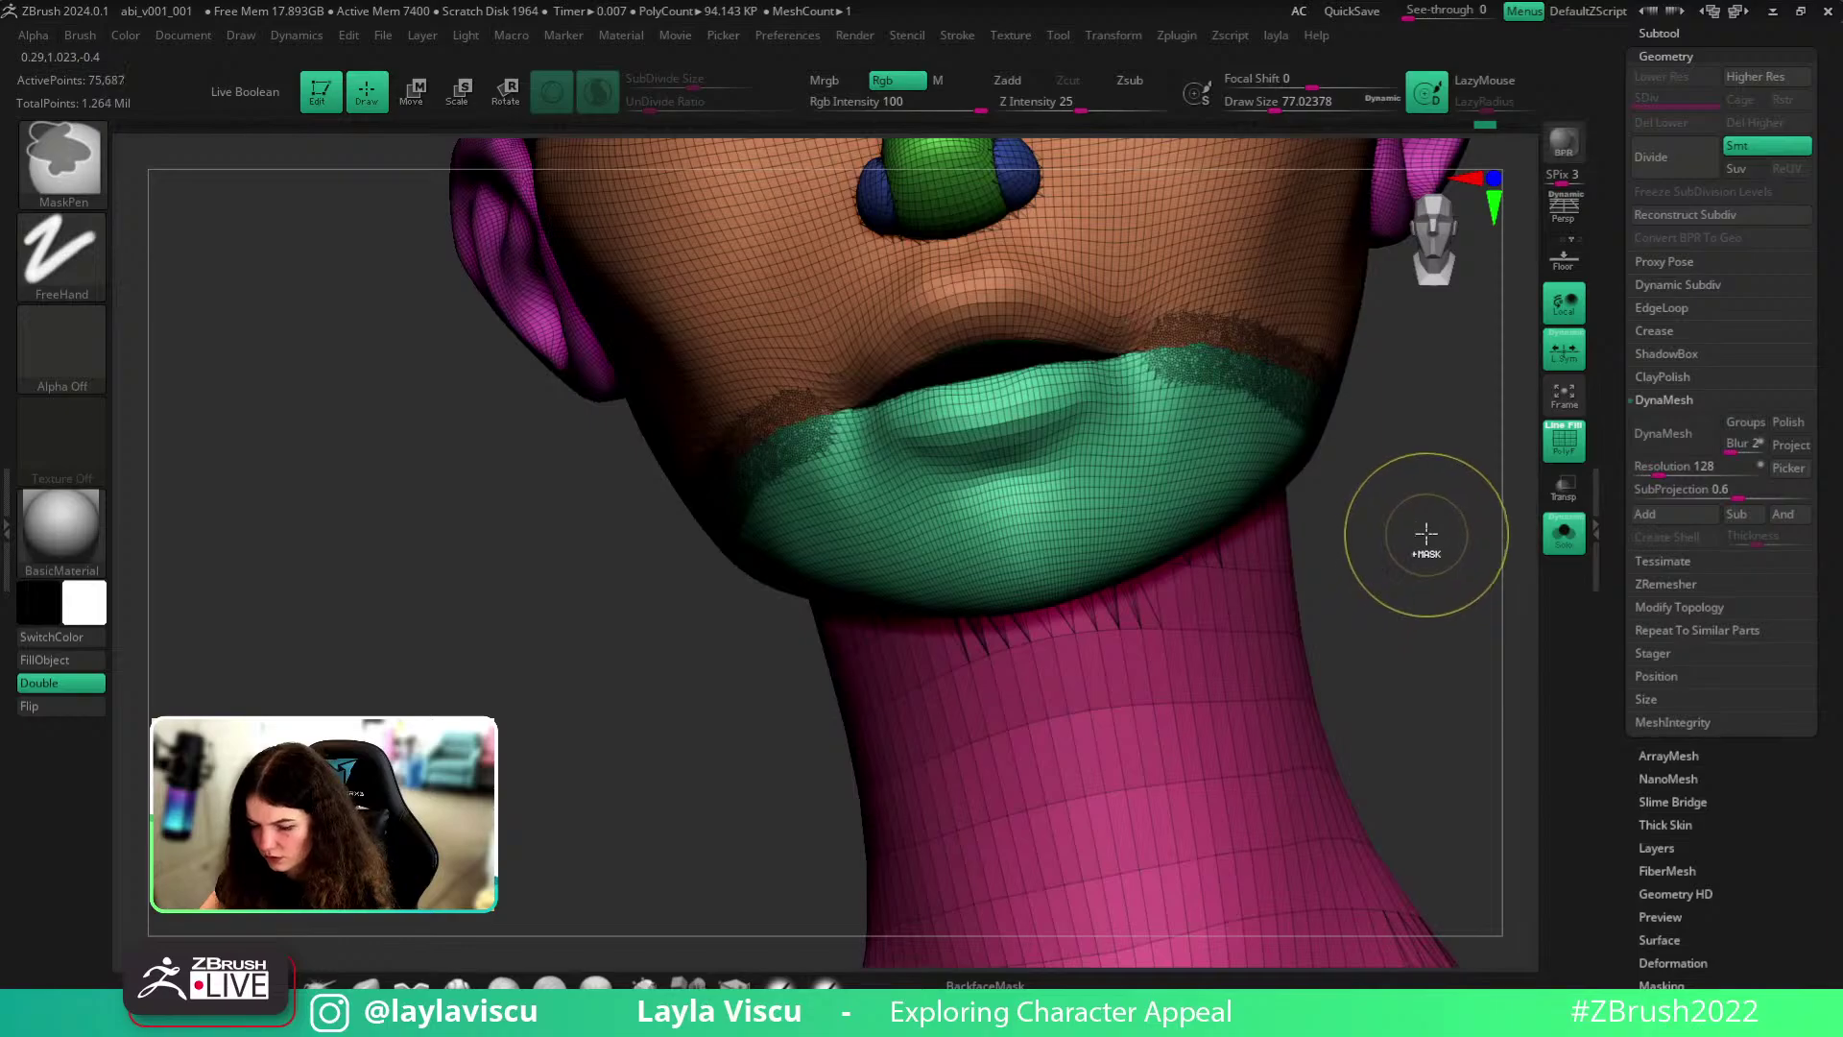
pyautogui.keyDown('ctrl'); pyautogui.click(1426, 535); pyautogui.keyUp('ctrl')
pyautogui.keyDown('alt'); pyautogui.moveTo(1428, 529); pyautogui.dragTo(1448, 683); pyautogui.keyUp('alt')
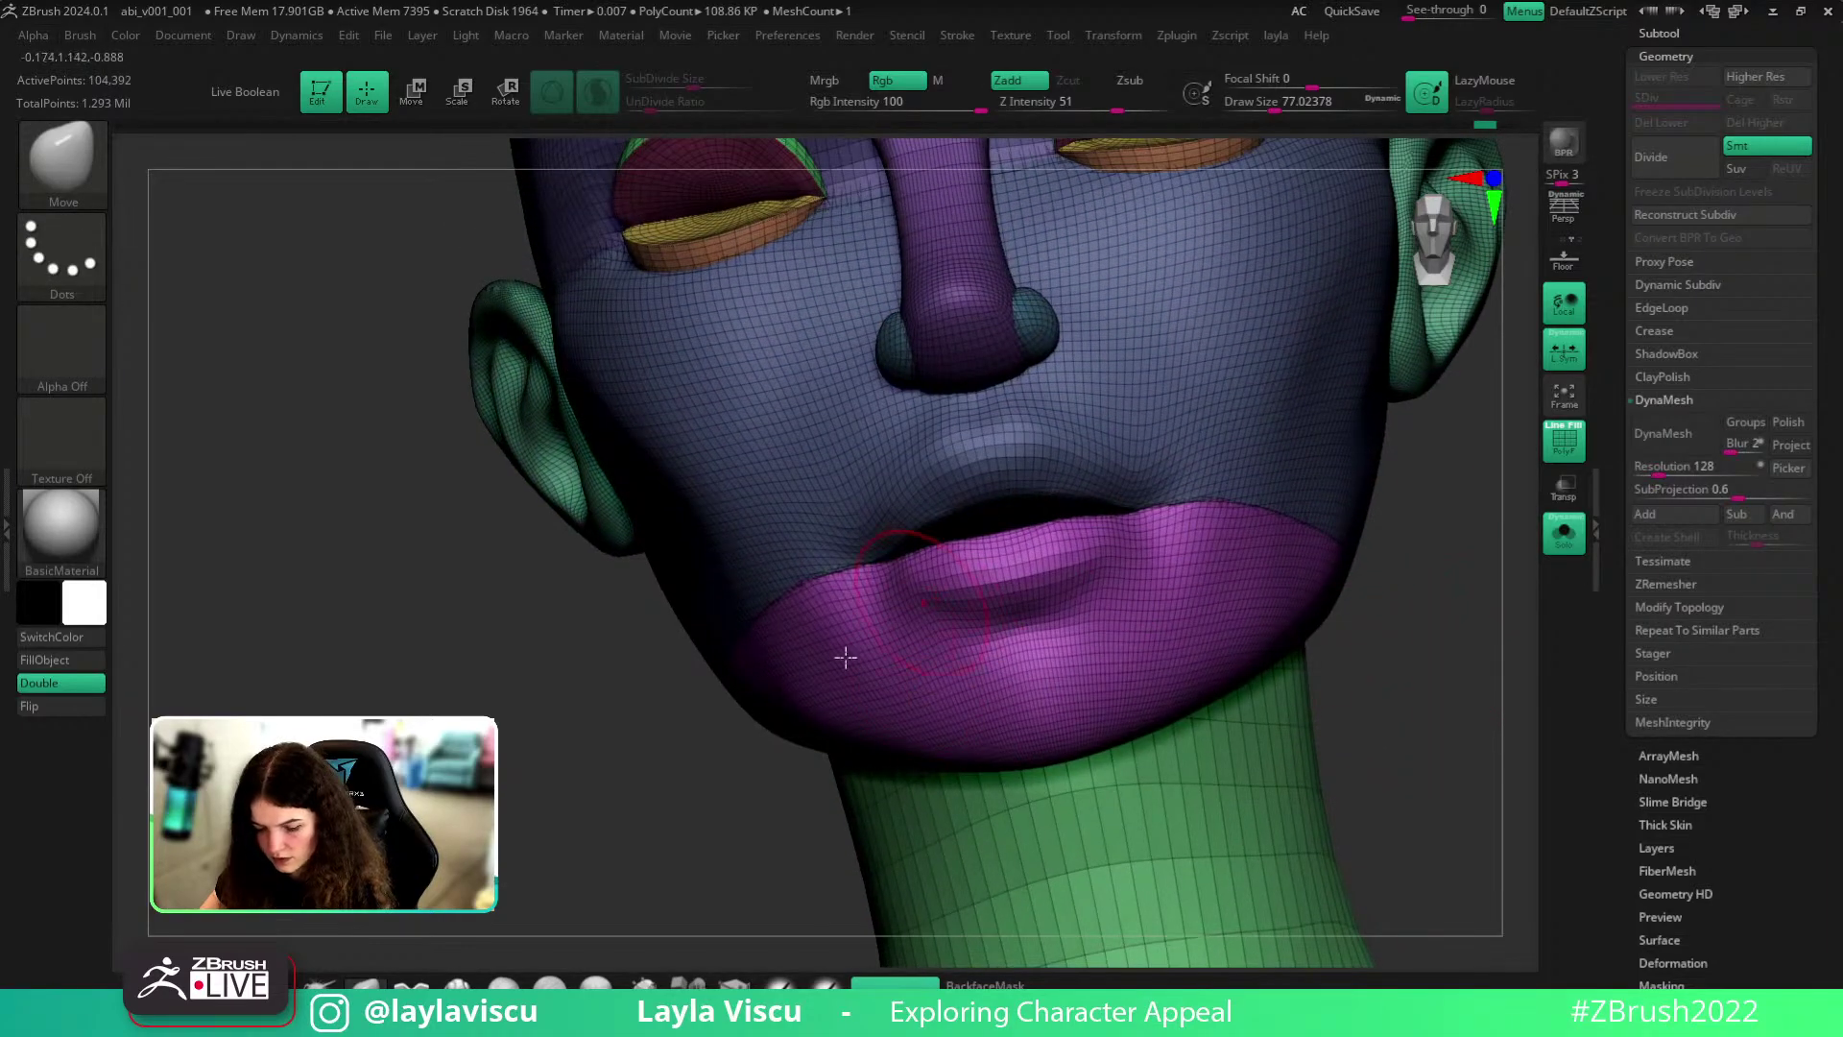
# - Check the cheek piece's visibility, restore all pieces and change the material to SkinShade4
pyautogui.keyDown('ctrl'); pyautogui.keyDown('shift'); pyautogui.click(995, 473); pyautogui.keyUp('shift'); pyautogui.keyUp('ctrl')
pyautogui.moveTo(1380, 729); pyautogui.dragTo(1384, 641, button='right')
pyautogui.keyDown('ctrl'); pyautogui.keyDown('shift'); pyautogui.click(1482, 759); pyautogui.keyUp('shift'); pyautogui.keyUp('ctrl')
pyautogui.click(77, 528)
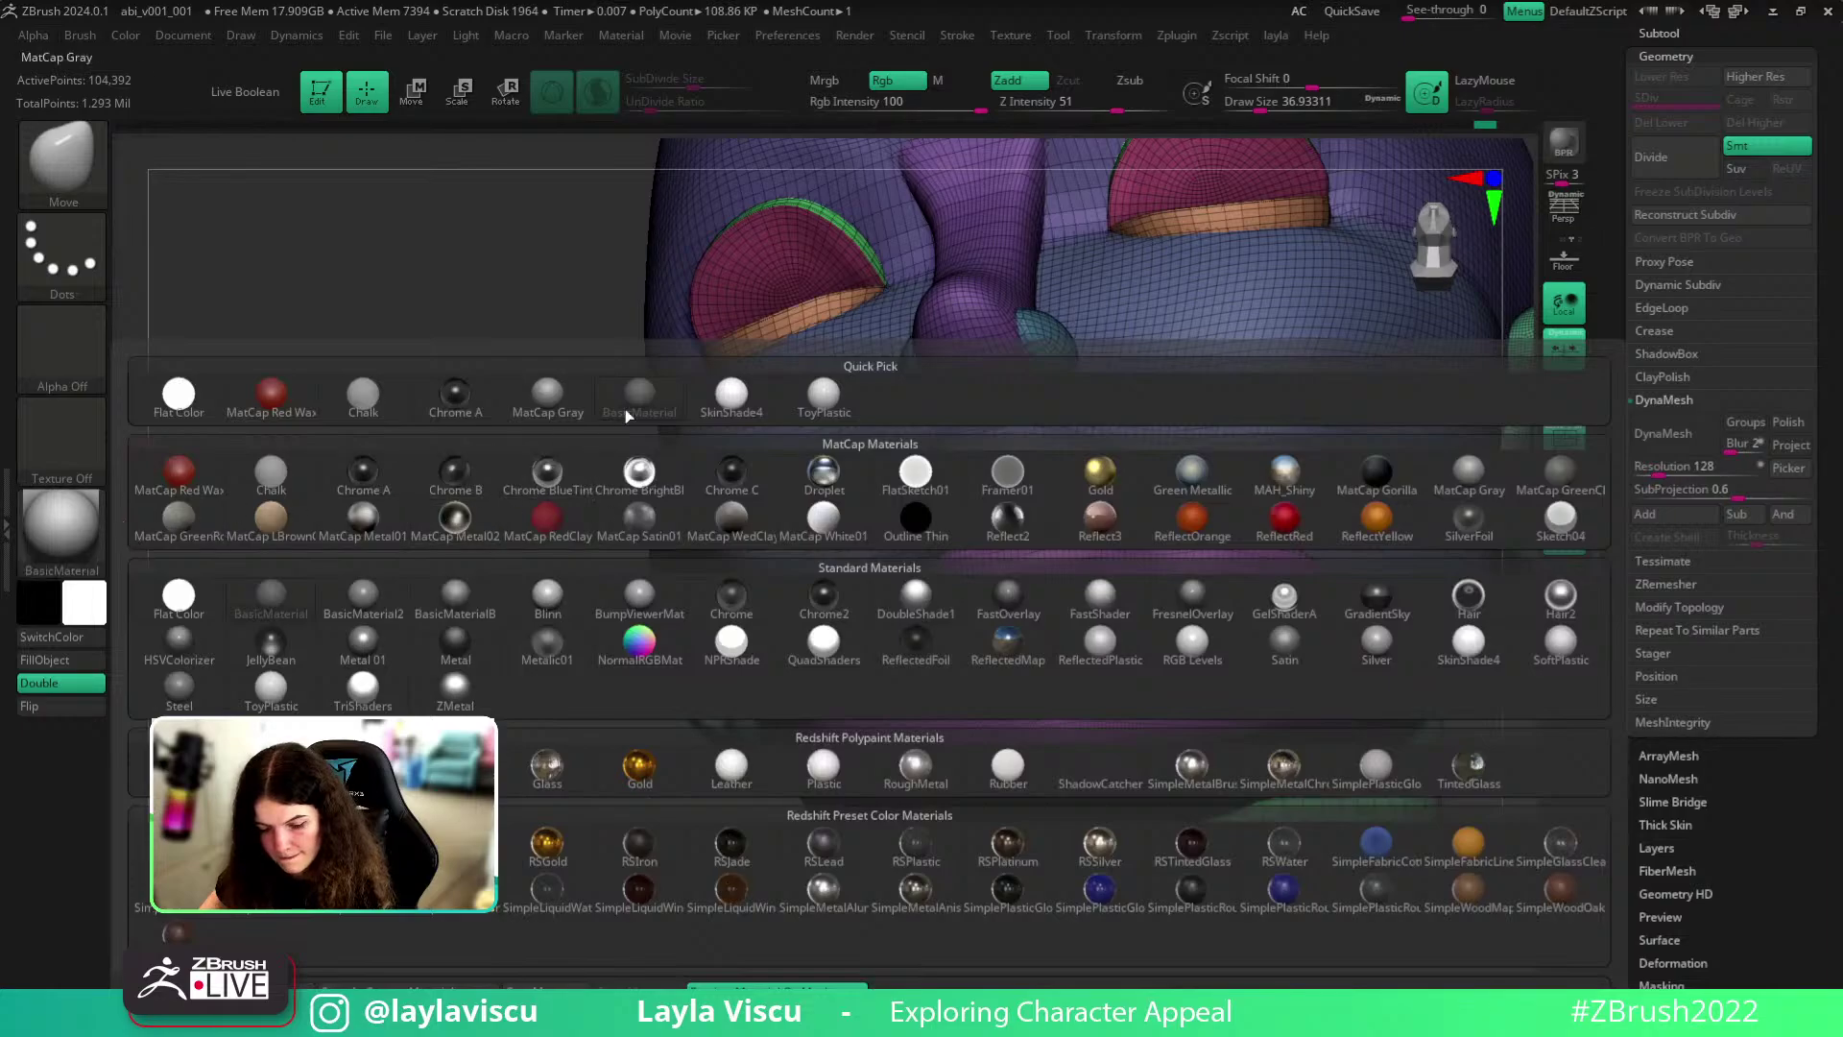
pyautogui.click(735, 396)
# - Examine how the cheek and lower face pieces meet around the lips, toggling the polygroup wireframe and piece visibility
pyautogui.moveTo(624, 622); pyautogui.dragTo(617, 706)
pyautogui.keyDown('ctrl'); pyautogui.moveTo(1044, 537); pyautogui.dragTo(1048, 639, button='right'); pyautogui.keyUp('ctrl')
pyautogui.hotkey('shift', 'f')
pyautogui.hotkey('shift', 'f')
pyautogui.keyDown('ctrl'); pyautogui.keyDown('shift'); pyautogui.click(1121, 529); pyautogui.keyUp('shift'); pyautogui.keyUp('ctrl')
pyautogui.keyDown('ctrl'); pyautogui.moveTo(504, 576); pyautogui.dragTo(502, 494, button='right'); pyautogui.keyUp('ctrl')
pyautogui.keyDown('ctrl'); pyautogui.keyDown('shift'); pyautogui.click(502, 509); pyautogui.keyUp('shift'); pyautogui.keyUp('ctrl')
pyautogui.keyDown('ctrl'); pyautogui.moveTo(1314, 590); pyautogui.dragTo(1311, 634, button='right'); pyautogui.keyUp('ctrl')
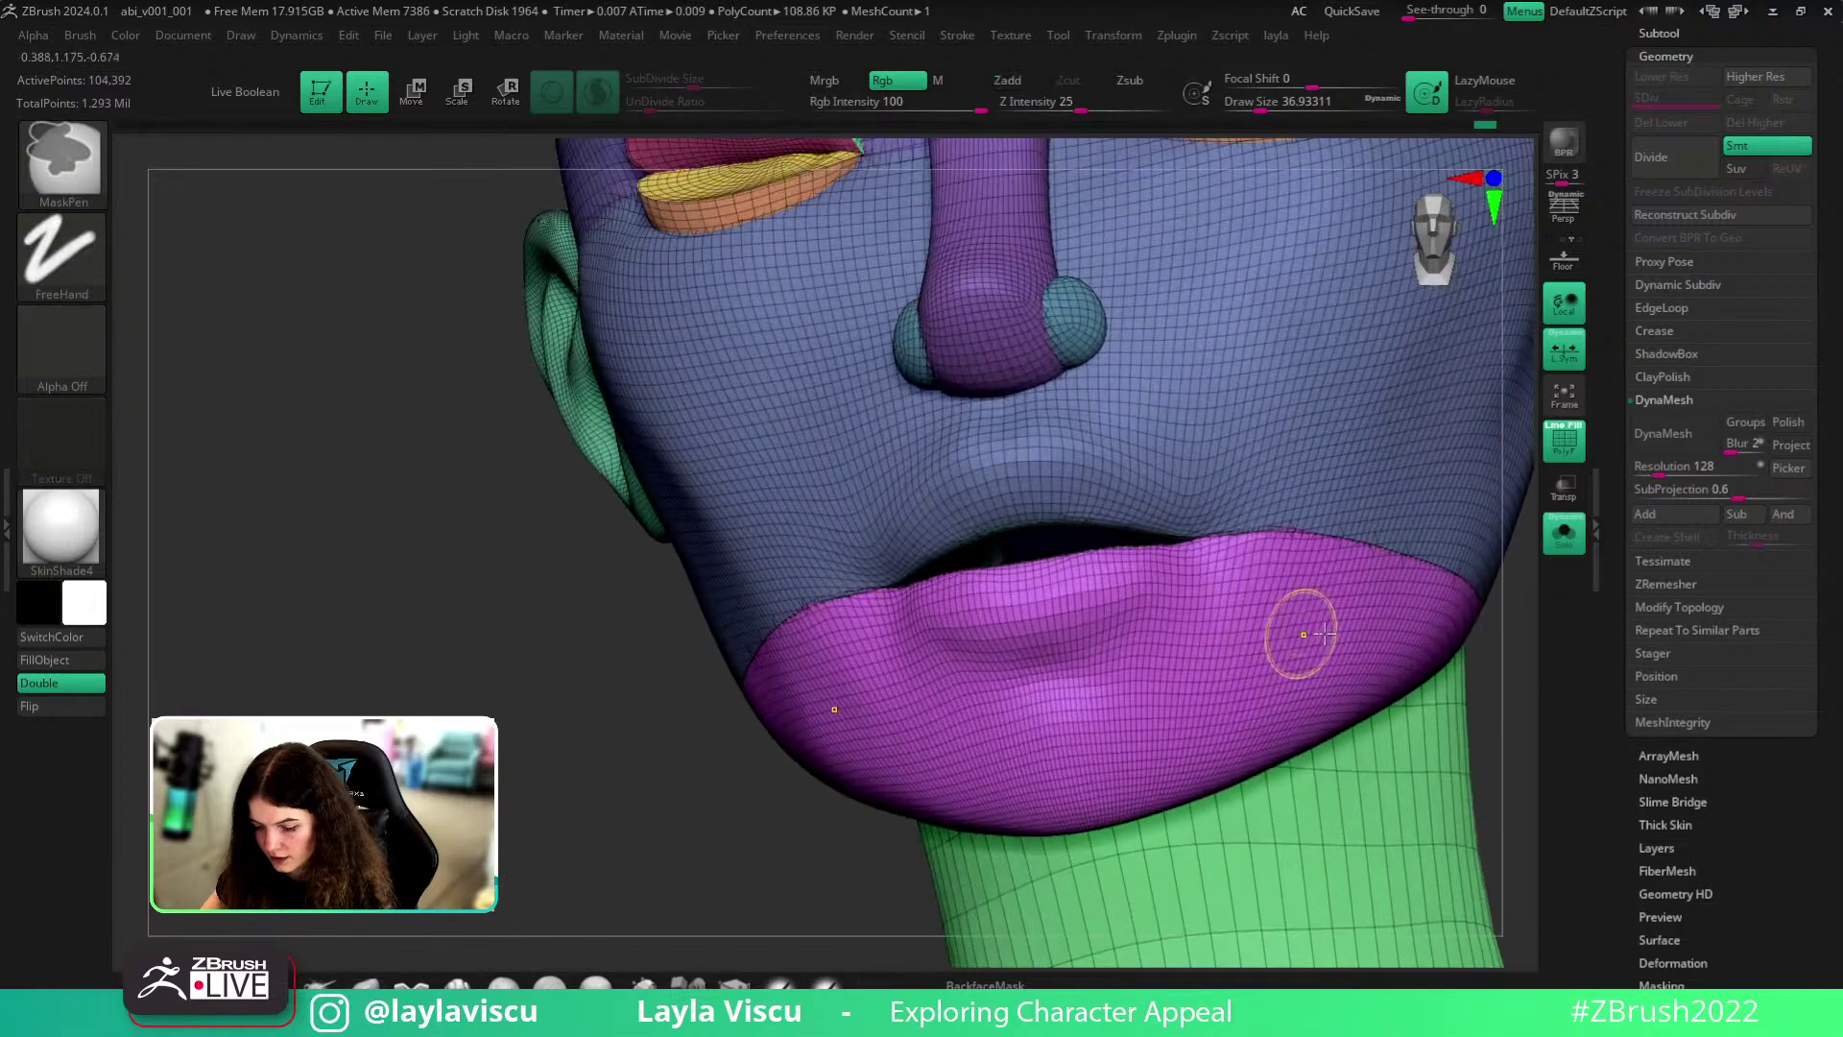
# - Show the polygroup colours without wireframe lines and isolate the skull piece in side view
pyautogui.click(1555, 429)
pyautogui.moveTo(1490, 680); pyautogui.dragTo(1518, 688)
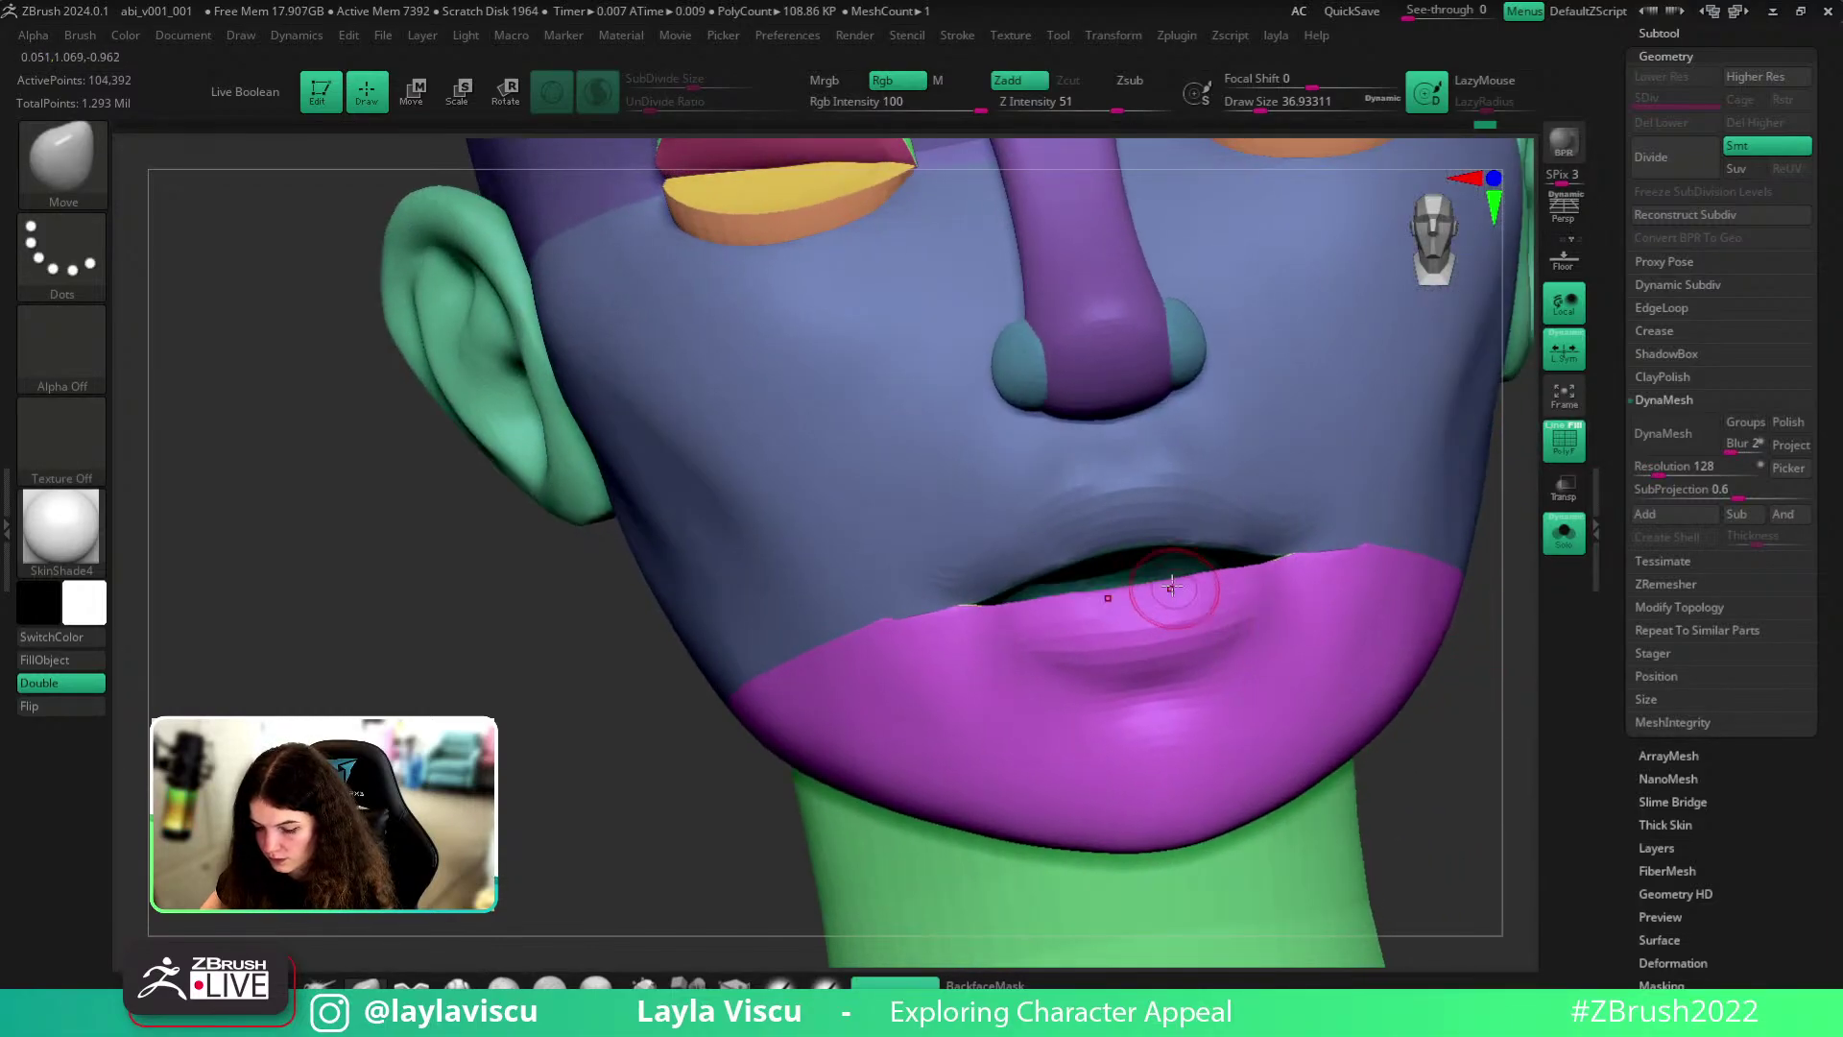
pyautogui.keyDown('ctrl'); pyautogui.keyDown('shift'); pyautogui.click(1104, 563); pyautogui.keyUp('shift'); pyautogui.keyUp('ctrl')
pyautogui.moveTo(1133, 554); pyautogui.dragTo(1135, 554)
pyautogui.keyDown('ctrl'); pyautogui.moveTo(1265, 595); pyautogui.dragTo(1143, 625, button='right'); pyautogui.keyUp('ctrl')
pyautogui.moveTo(1144, 625); pyautogui.dragTo(1203, 574)
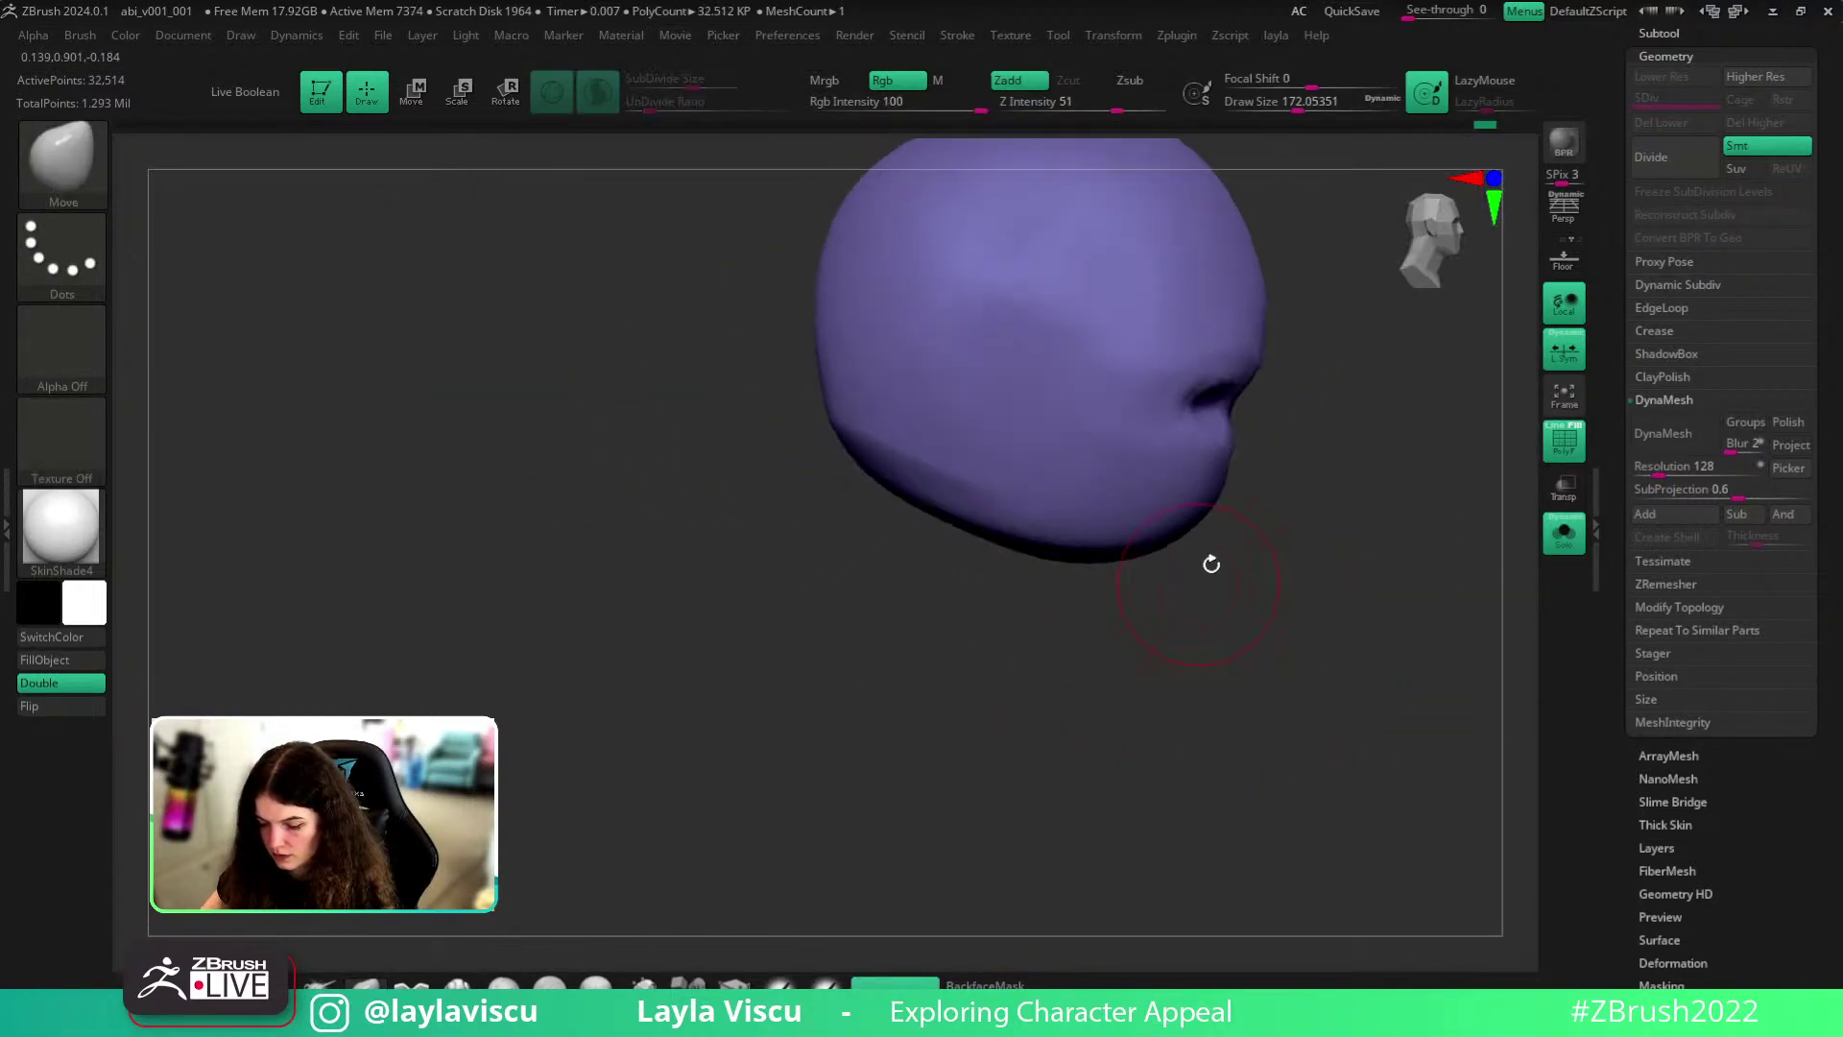
# - Clip the underside of the skull piece flat with ClipCurve and turn off Solo mode
pyautogui.keyDown('ctrl'); pyautogui.keyDown('shift'); pyautogui.moveTo(729, 670); pyautogui.dragTo(726, 687); pyautogui.keyUp('shift'); pyautogui.keyUp('ctrl')
pyautogui.keyDown('ctrl'); pyautogui.keyDown('shift'); pyautogui.click(63, 165); pyautogui.keyUp('shift'); pyautogui.keyUp('ctrl')
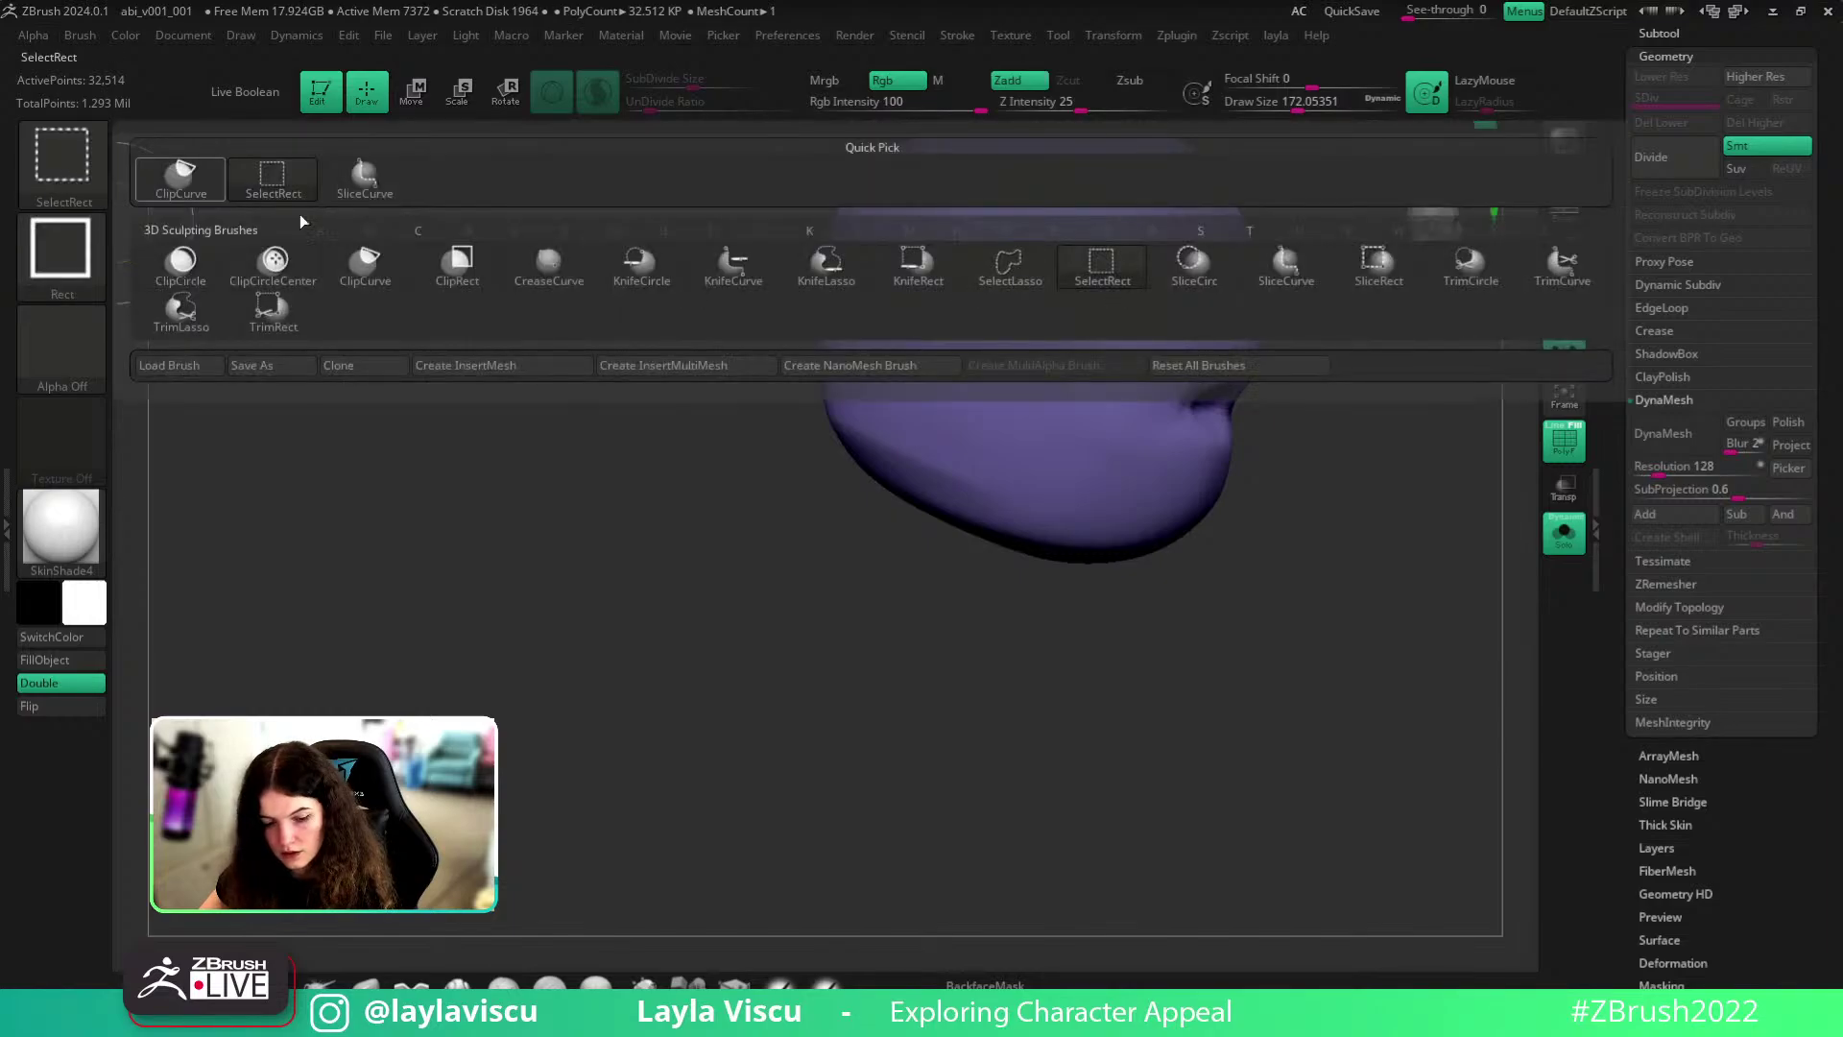
pyautogui.keyDown('ctrl'); pyautogui.keyDown('shift'); pyautogui.click(180, 183); pyautogui.keyUp('shift'); pyautogui.keyUp('ctrl')
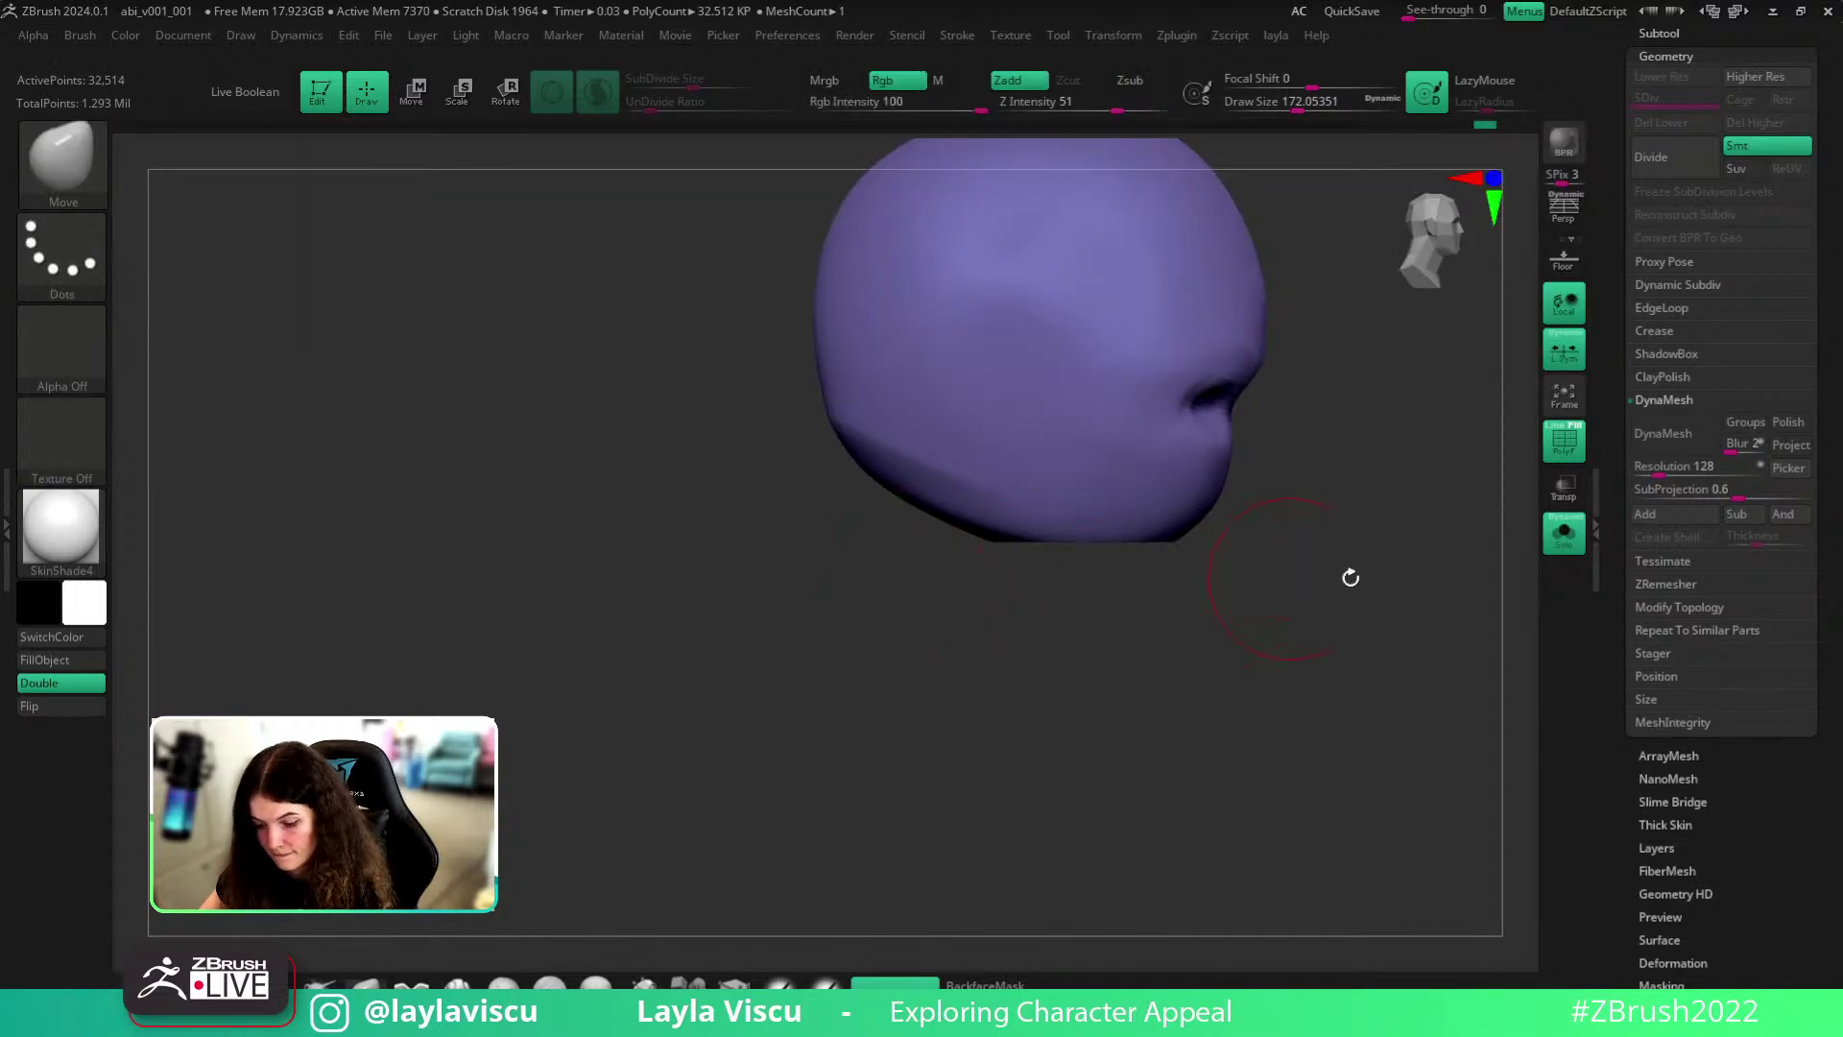
pyautogui.click(1564, 533)
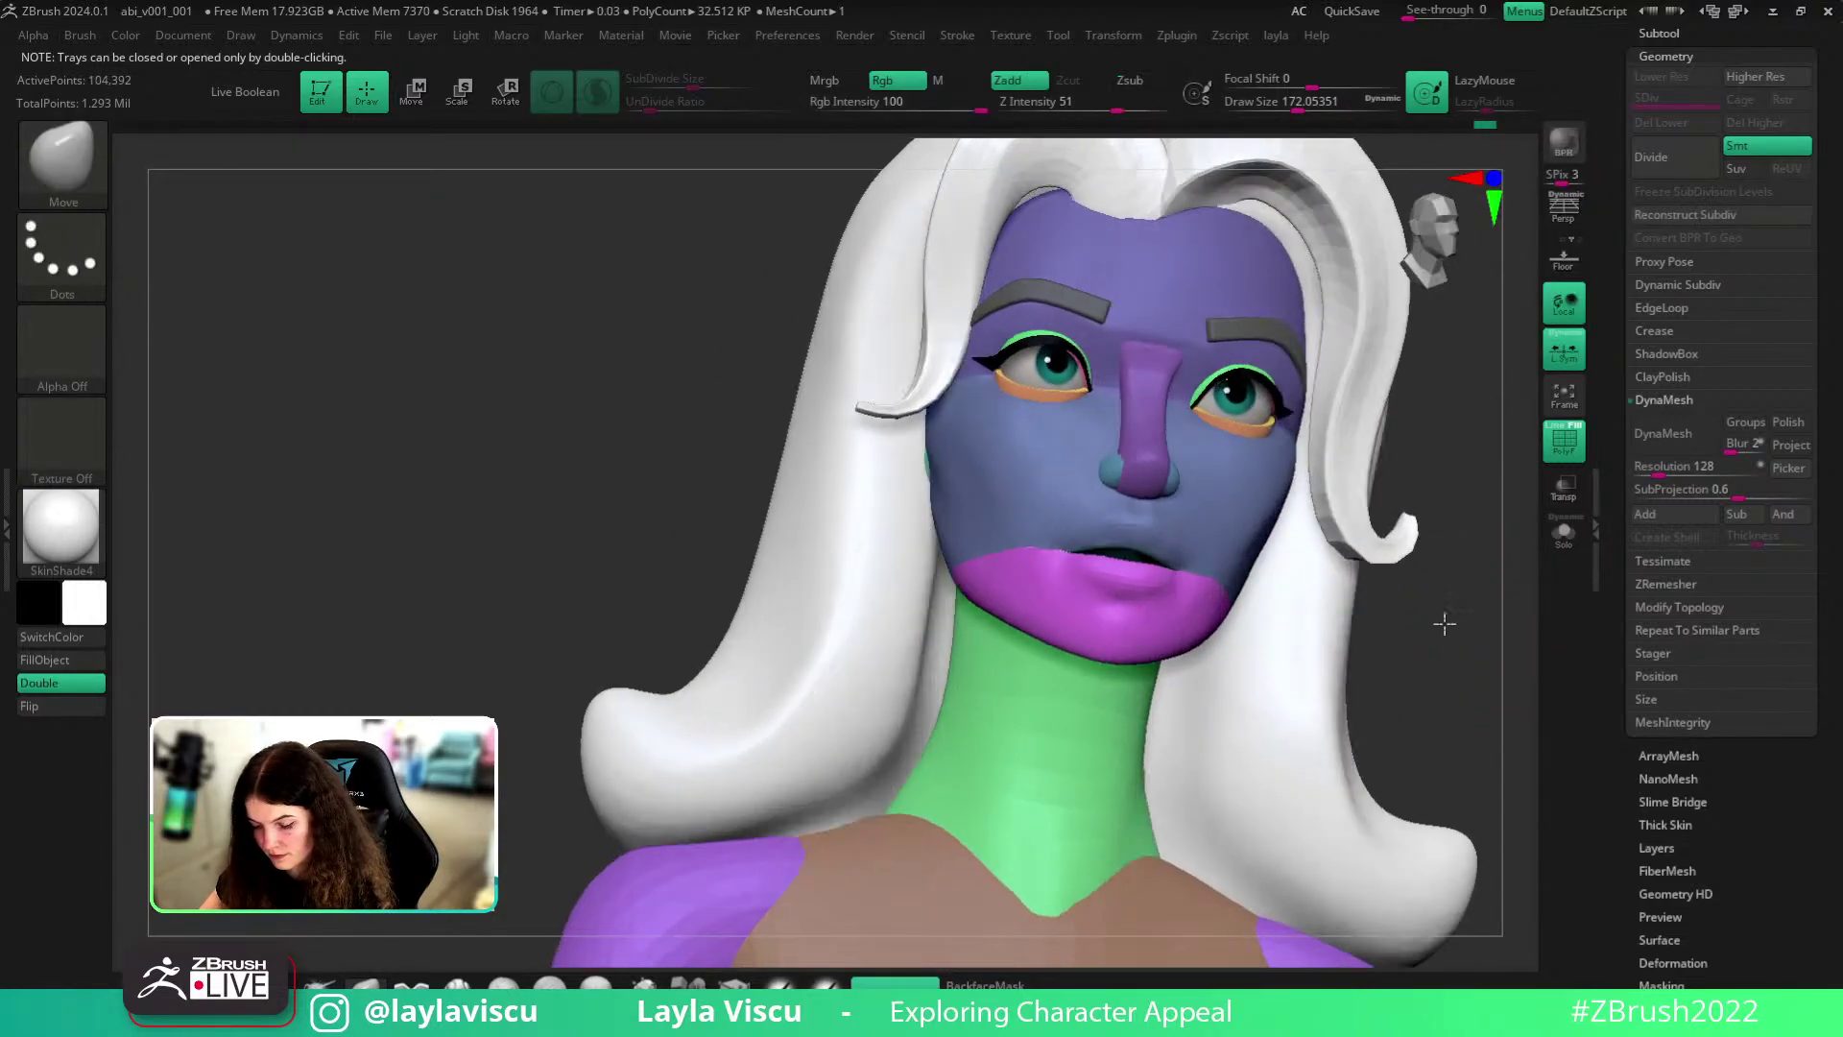
# - Isolate the skull piece again in side view, clip slightly more off its underside and restore all pieces
pyautogui.moveTo(1217, 605)
pyautogui.keyDown('ctrl'); pyautogui.mouseDown(button='right')
pyautogui.moveTo(1541, 628)
pyautogui.moveTo(1466, 576)
pyautogui.mouseUp(button='right'); pyautogui.keyUp('ctrl')
pyautogui.keyDown('ctrl'); pyautogui.moveTo(1017, 442); pyautogui.dragTo(1391, 461, button='right'); pyautogui.keyUp('ctrl')
pyautogui.hotkey('shift', 'f')
pyautogui.hotkey('shift', 'f')
pyautogui.keyDown('ctrl'); pyautogui.moveTo(862, 519); pyautogui.dragTo(547, 552, button='right'); pyautogui.keyUp('ctrl')
pyautogui.moveTo(547, 552); pyautogui.dragTo(1478, 575, button='right')
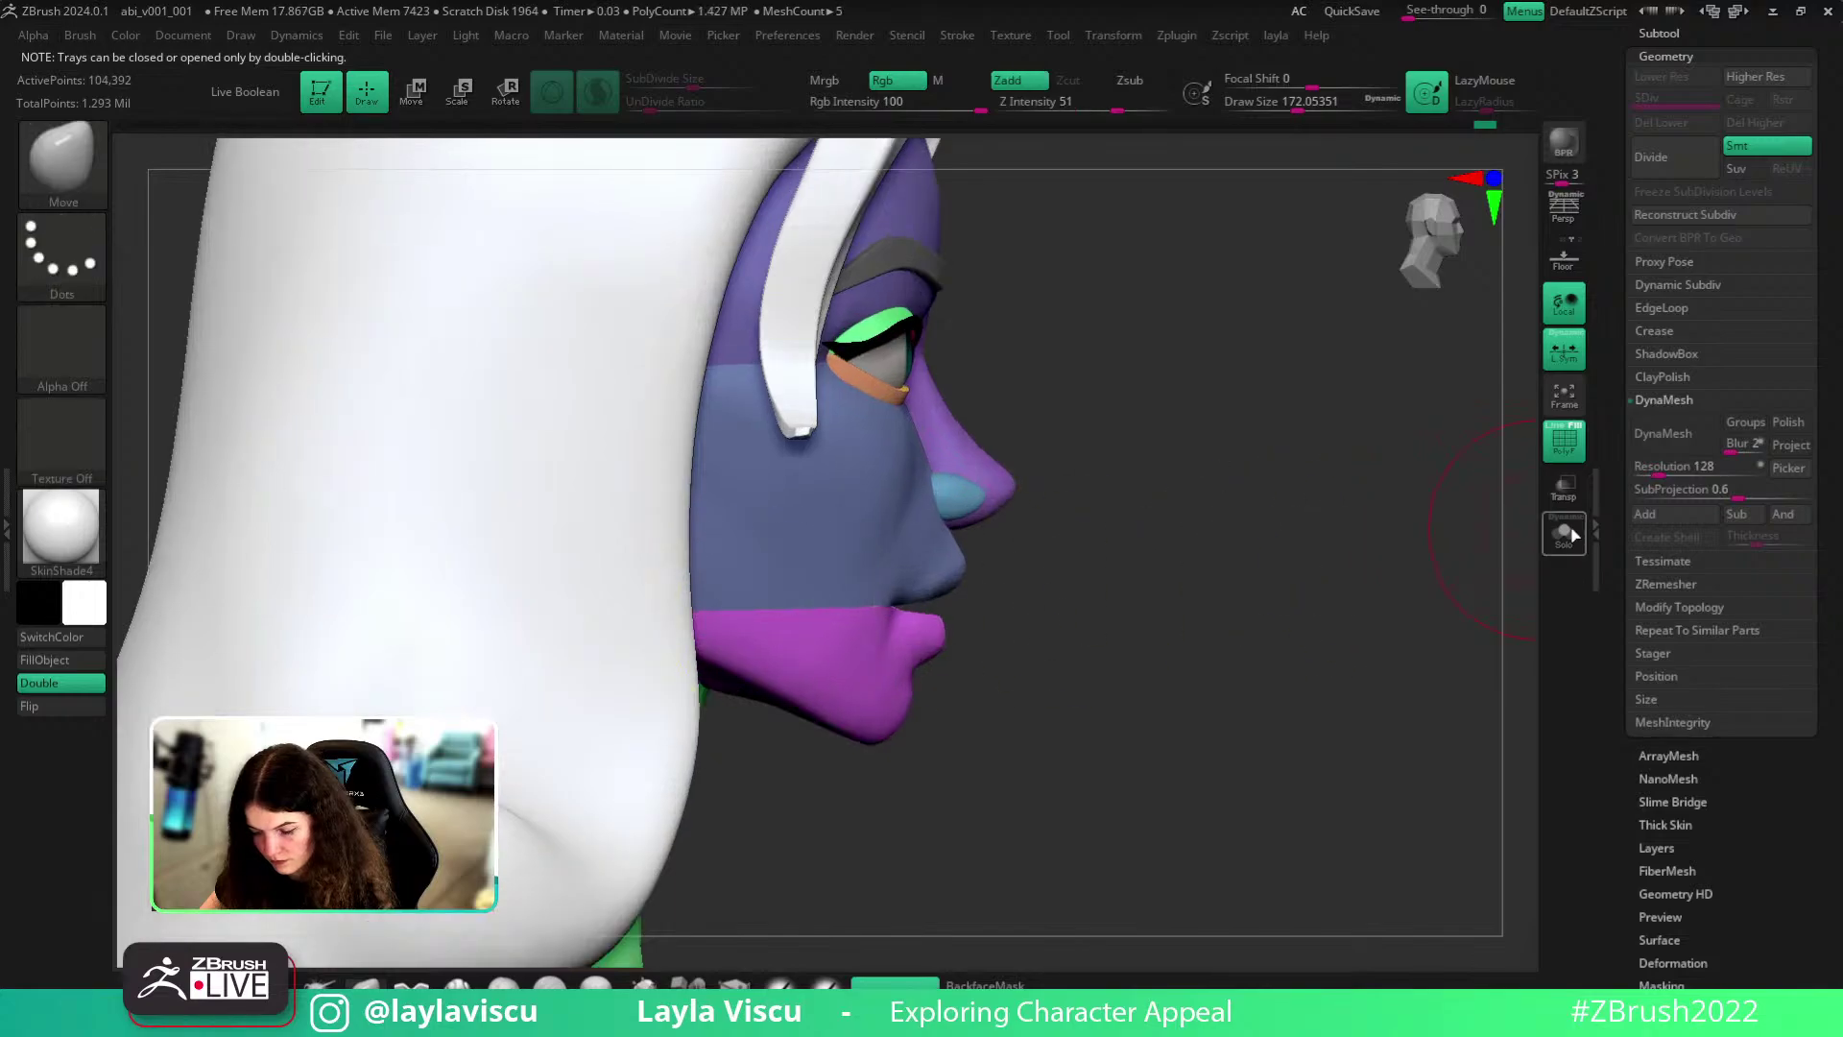
pyautogui.click(1563, 532)
pyautogui.keyDown('ctrl'); pyautogui.keyDown('shift'); pyautogui.click(922, 288); pyautogui.keyUp('shift'); pyautogui.keyUp('ctrl')
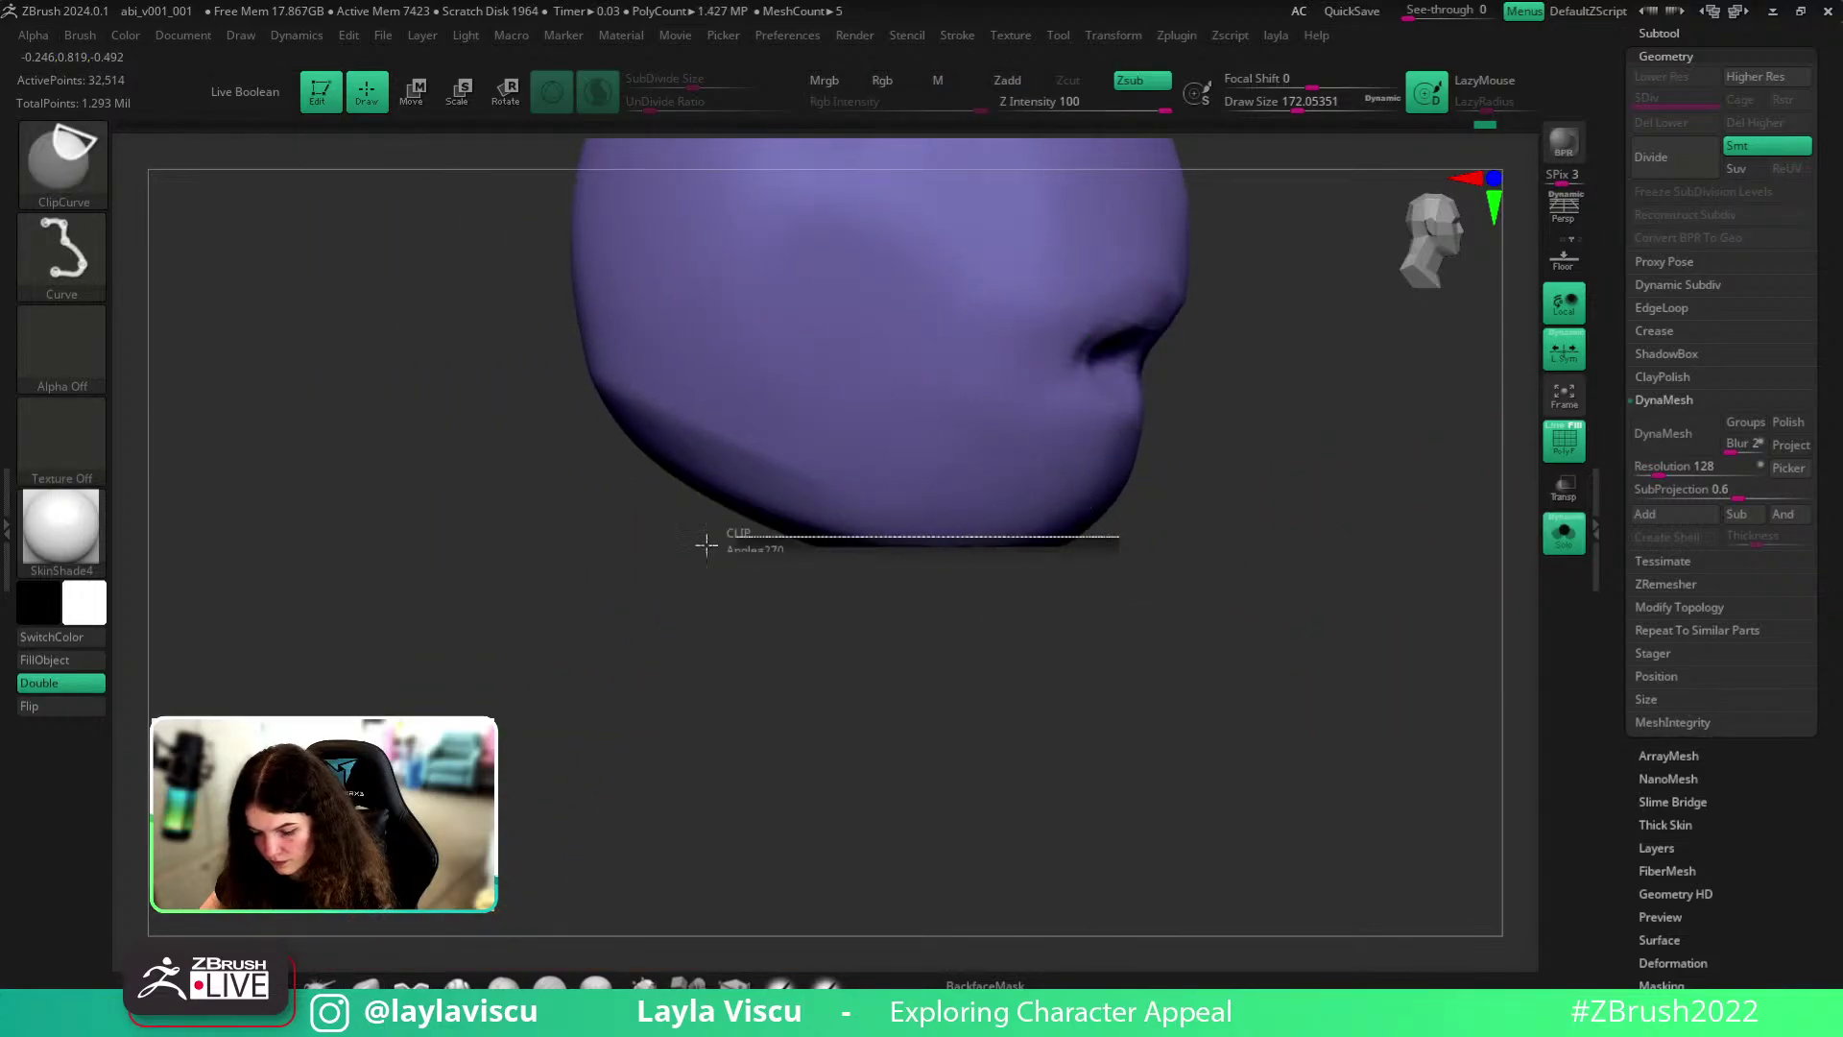
pyautogui.keyDown('ctrl'); pyautogui.keyDown('shift'); pyautogui.moveTo(721, 545); pyautogui.dragTo(674, 543); pyautogui.keyUp('shift'); pyautogui.keyUp('ctrl')
pyautogui.click(1564, 533)
pyautogui.keyDown('ctrl'); pyautogui.keyDown('shift'); pyautogui.click(1441, 619); pyautogui.keyUp('shift'); pyautogui.keyUp('ctrl')
# - Toggle the visibility of the cheek, skull and mouth cavity pieces to examine what lies behind the mouth opening
pyautogui.moveTo(1442, 621); pyautogui.dragTo(1248, 638, button='right')
pyautogui.moveTo(211, 634); pyautogui.dragTo(652, 582, button='right')
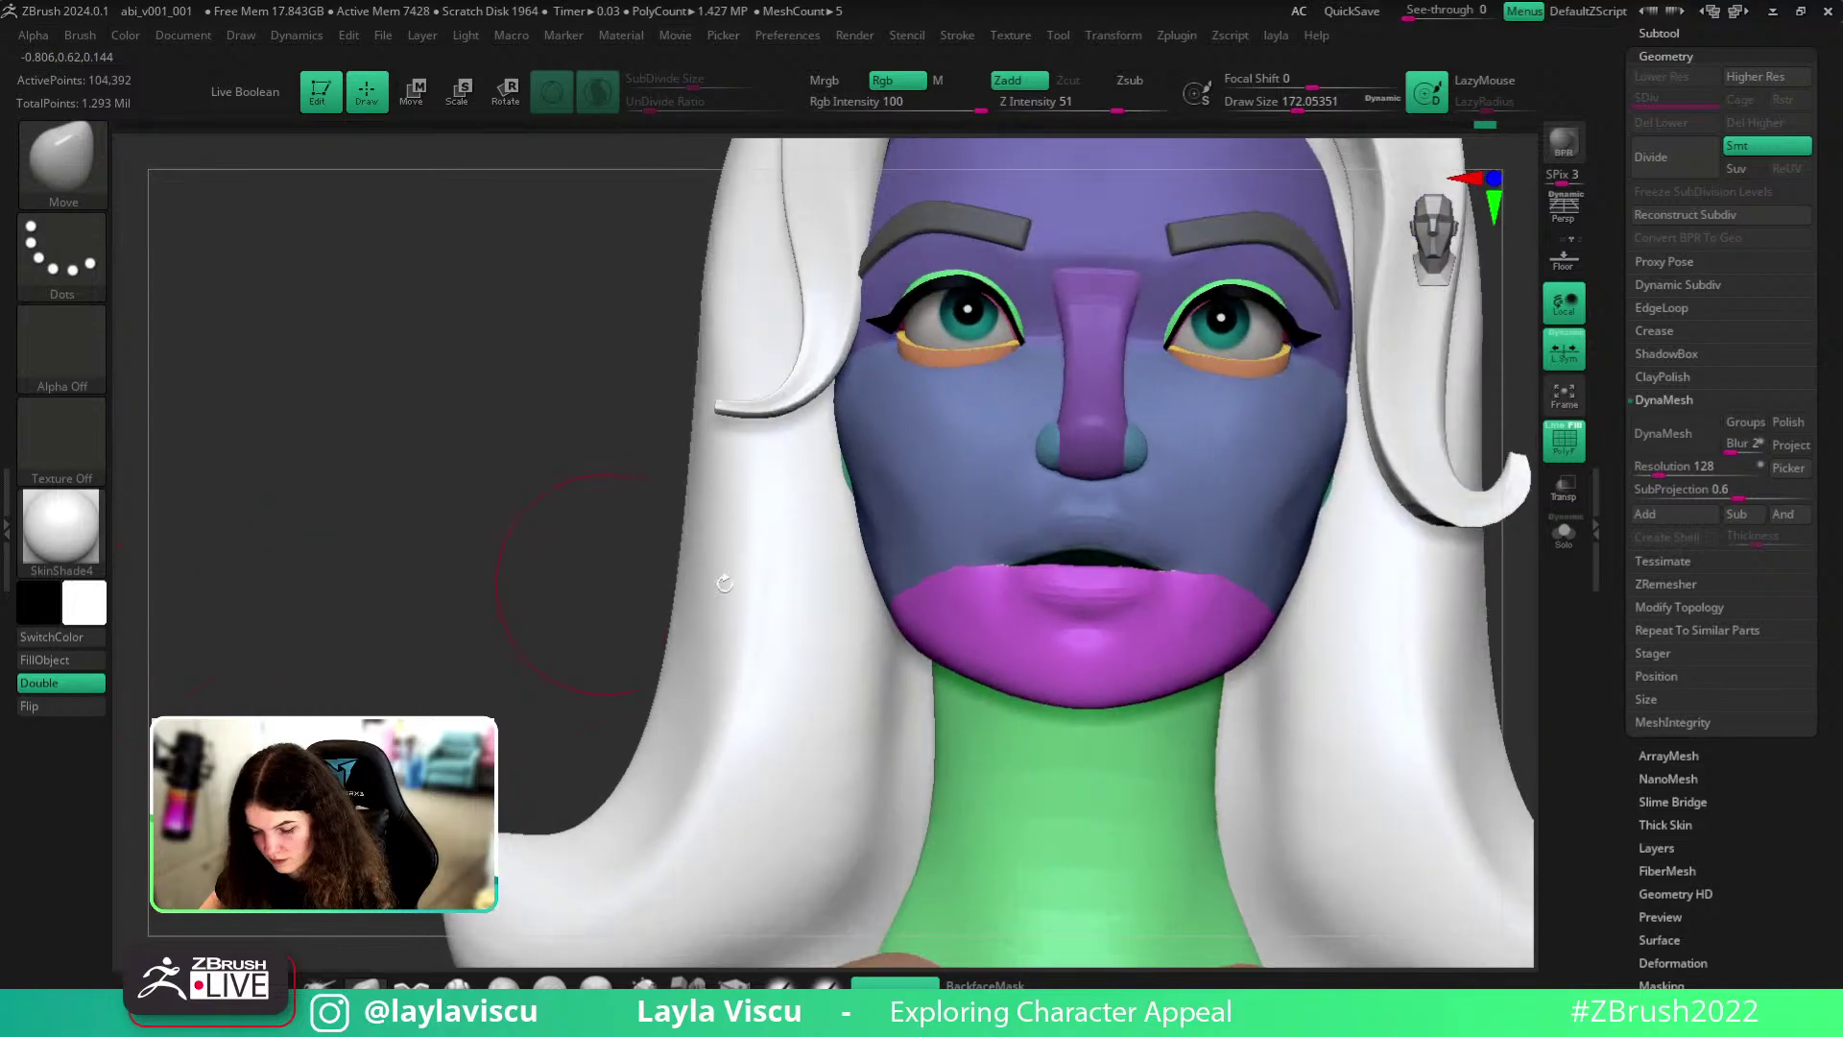
pyautogui.keyDown('ctrl'); pyautogui.keyDown('shift'); pyautogui.click(984, 520); pyautogui.keyUp('shift'); pyautogui.keyUp('ctrl')
pyautogui.keyDown('ctrl'); pyautogui.keyDown('shift'); pyautogui.click(987, 521); pyautogui.keyUp('shift'); pyautogui.keyUp('ctrl')
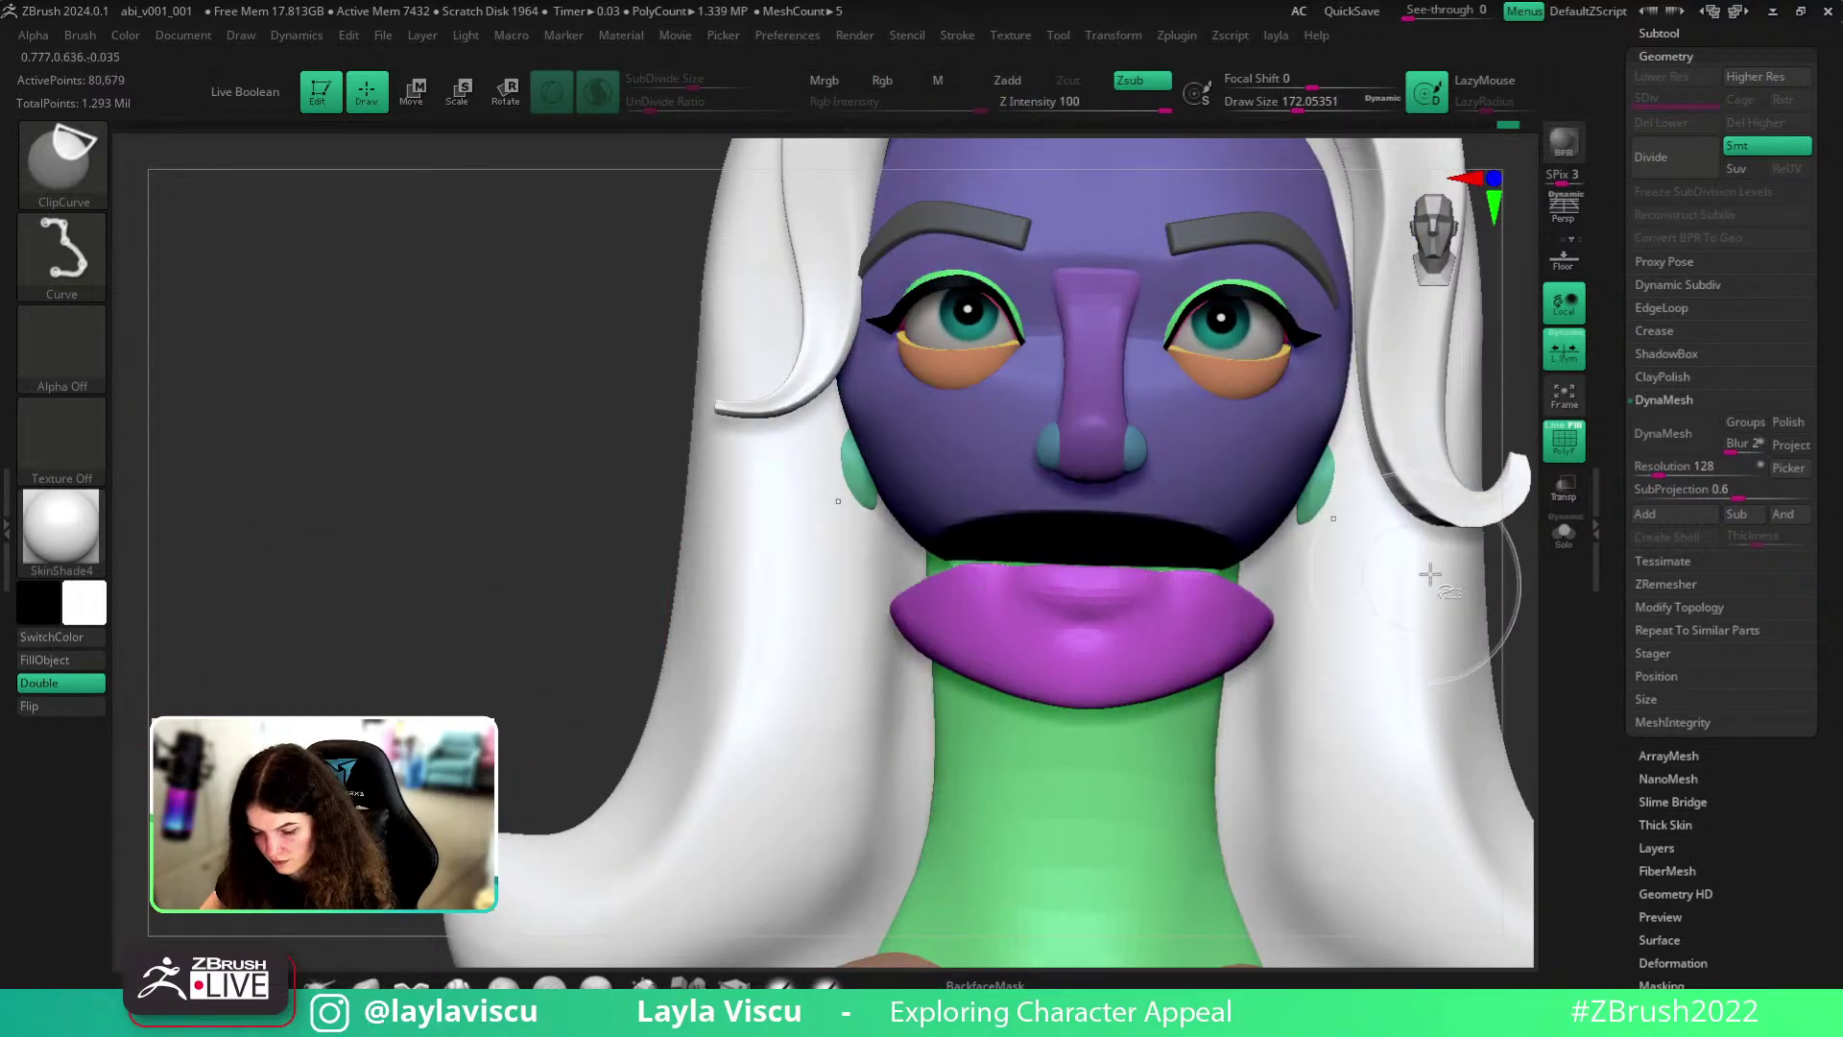
pyautogui.keyDown('alt'); pyautogui.click(921, 619); pyautogui.keyUp('alt')
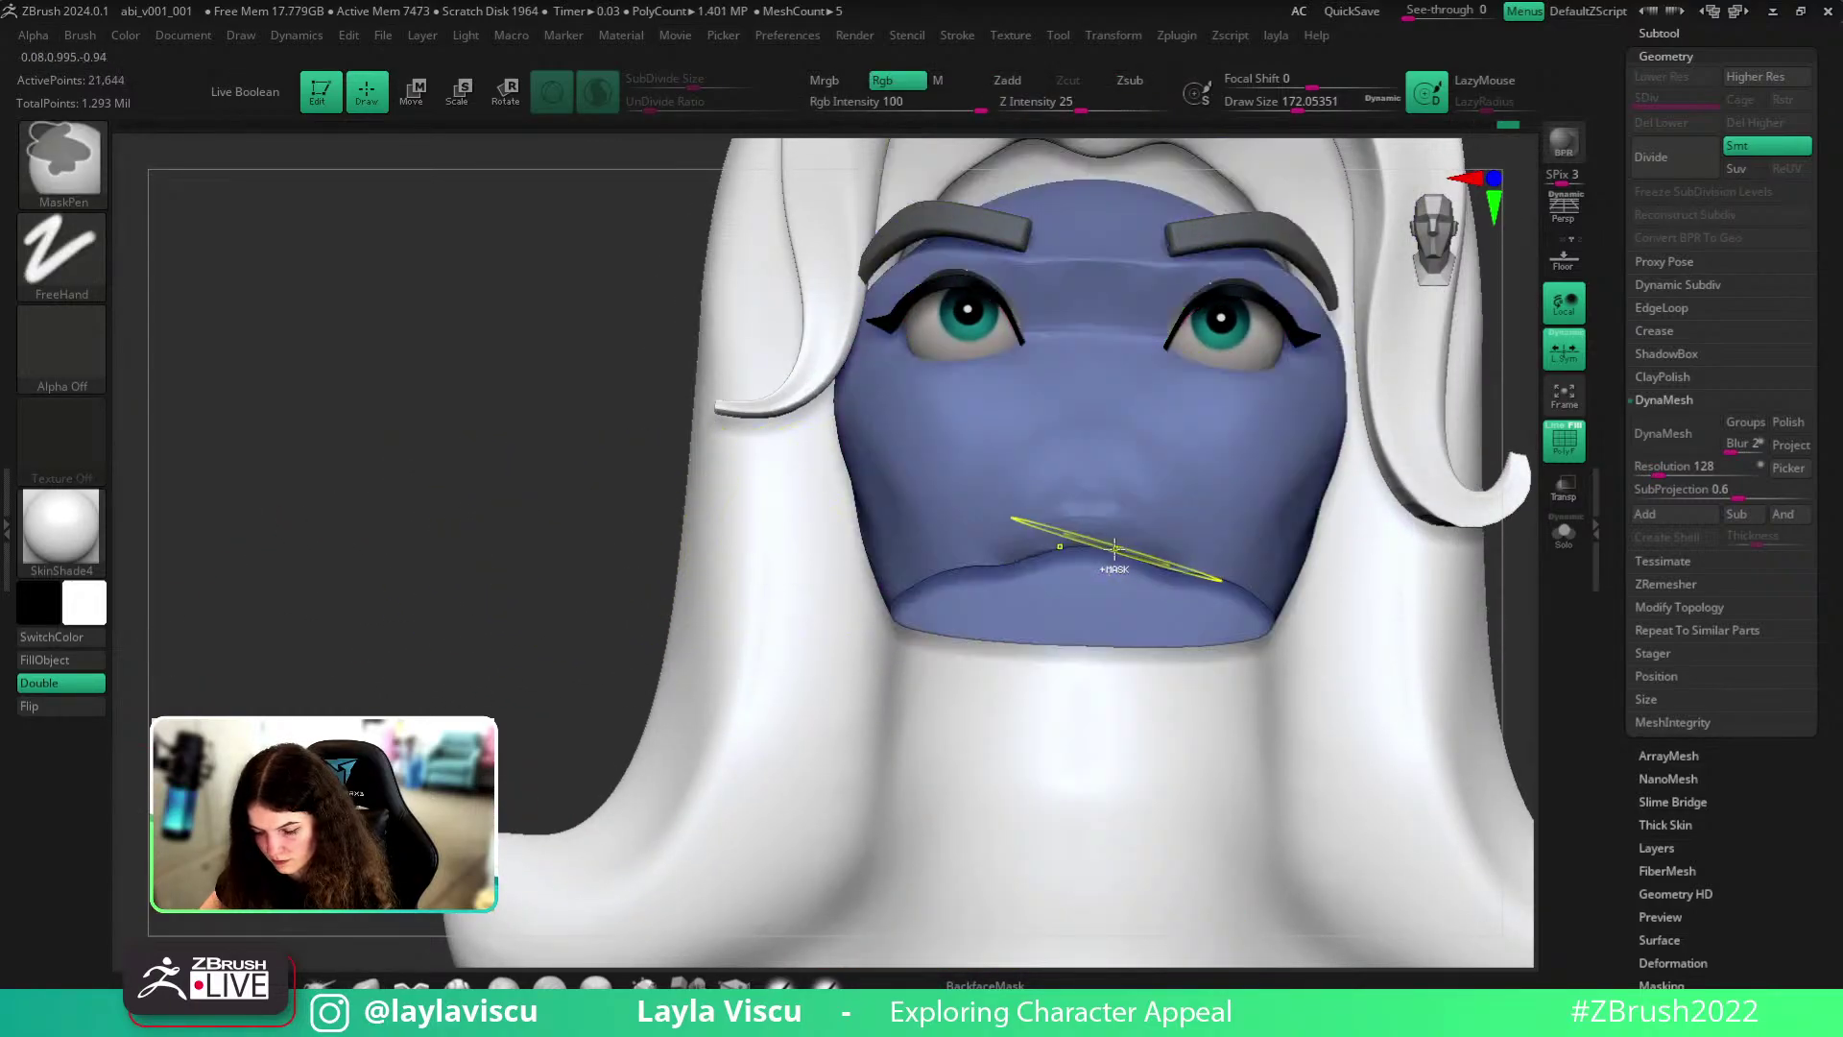
pyautogui.keyDown('ctrl'); pyautogui.keyDown('shift'); pyautogui.click(1038, 246); pyautogui.keyUp('shift'); pyautogui.keyUp('ctrl')
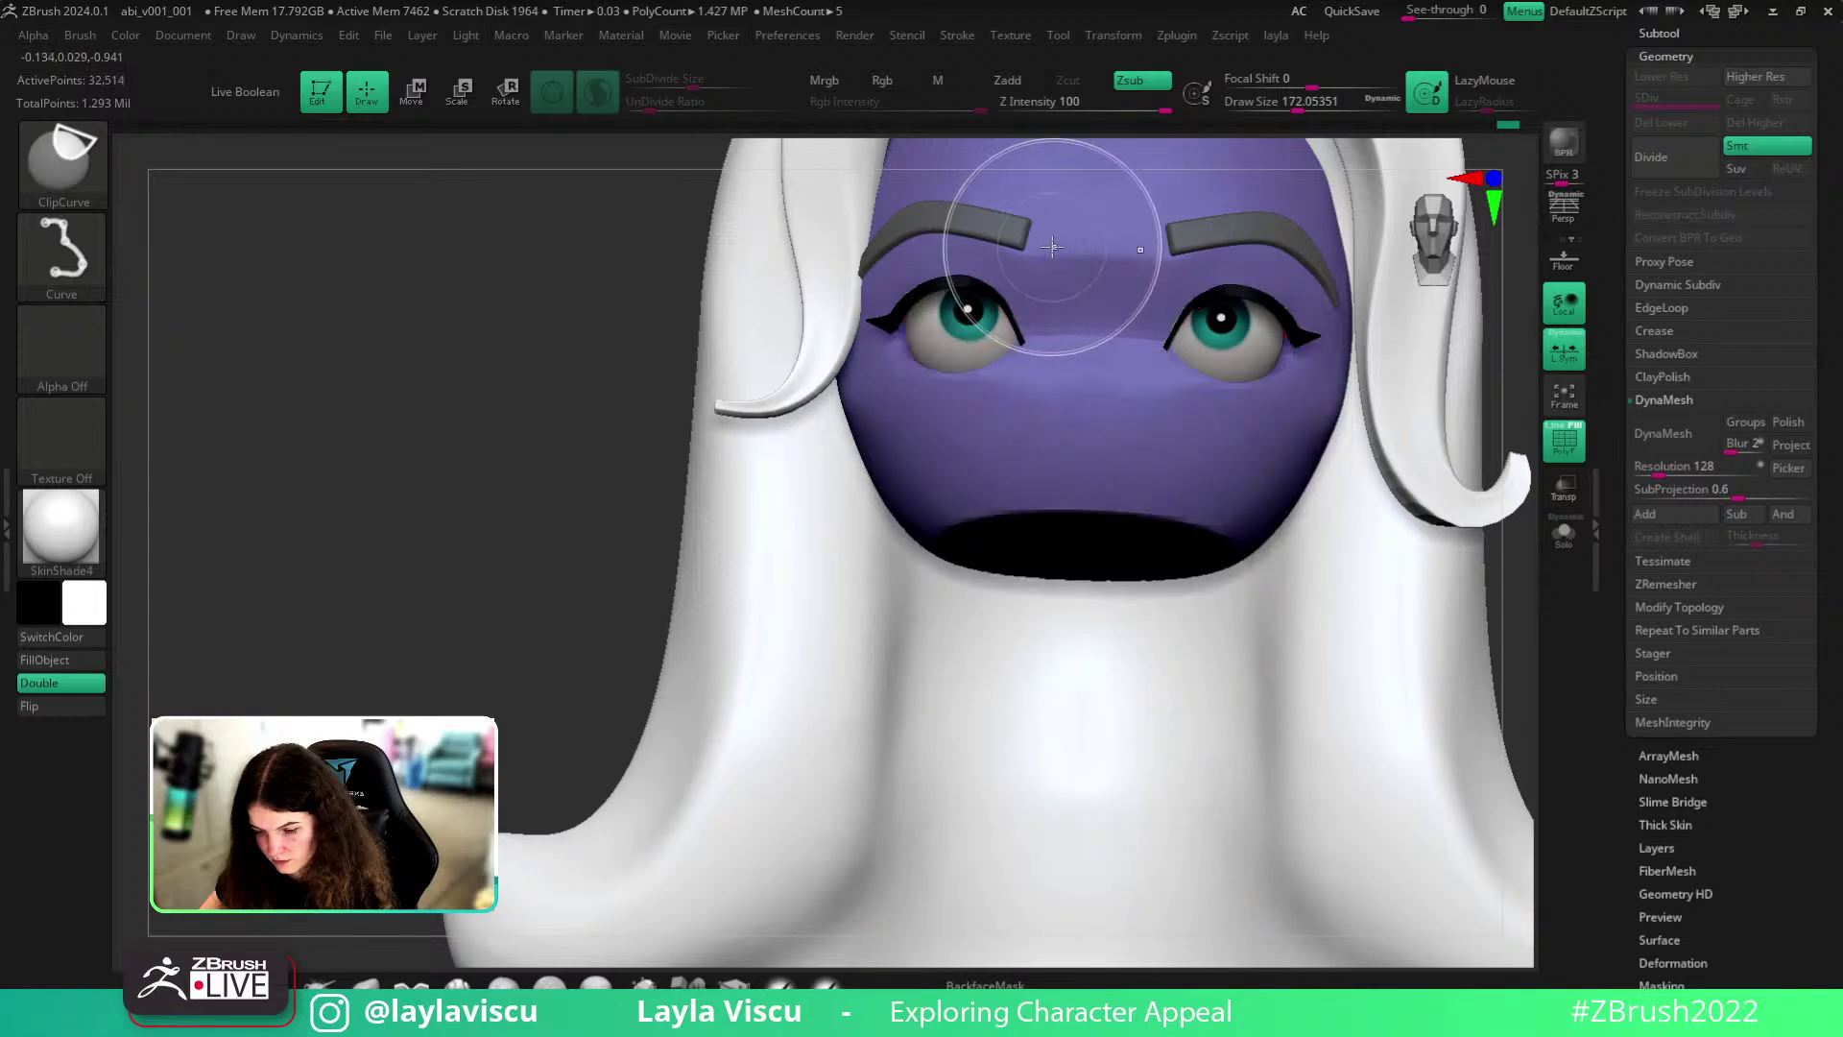
pyautogui.keyDown('ctrl'); pyautogui.keyDown('shift'); pyautogui.click(1056, 247); pyautogui.keyUp('shift'); pyautogui.keyUp('ctrl')
pyautogui.keyDown('alt'); pyautogui.click(1084, 566); pyautogui.keyUp('alt')
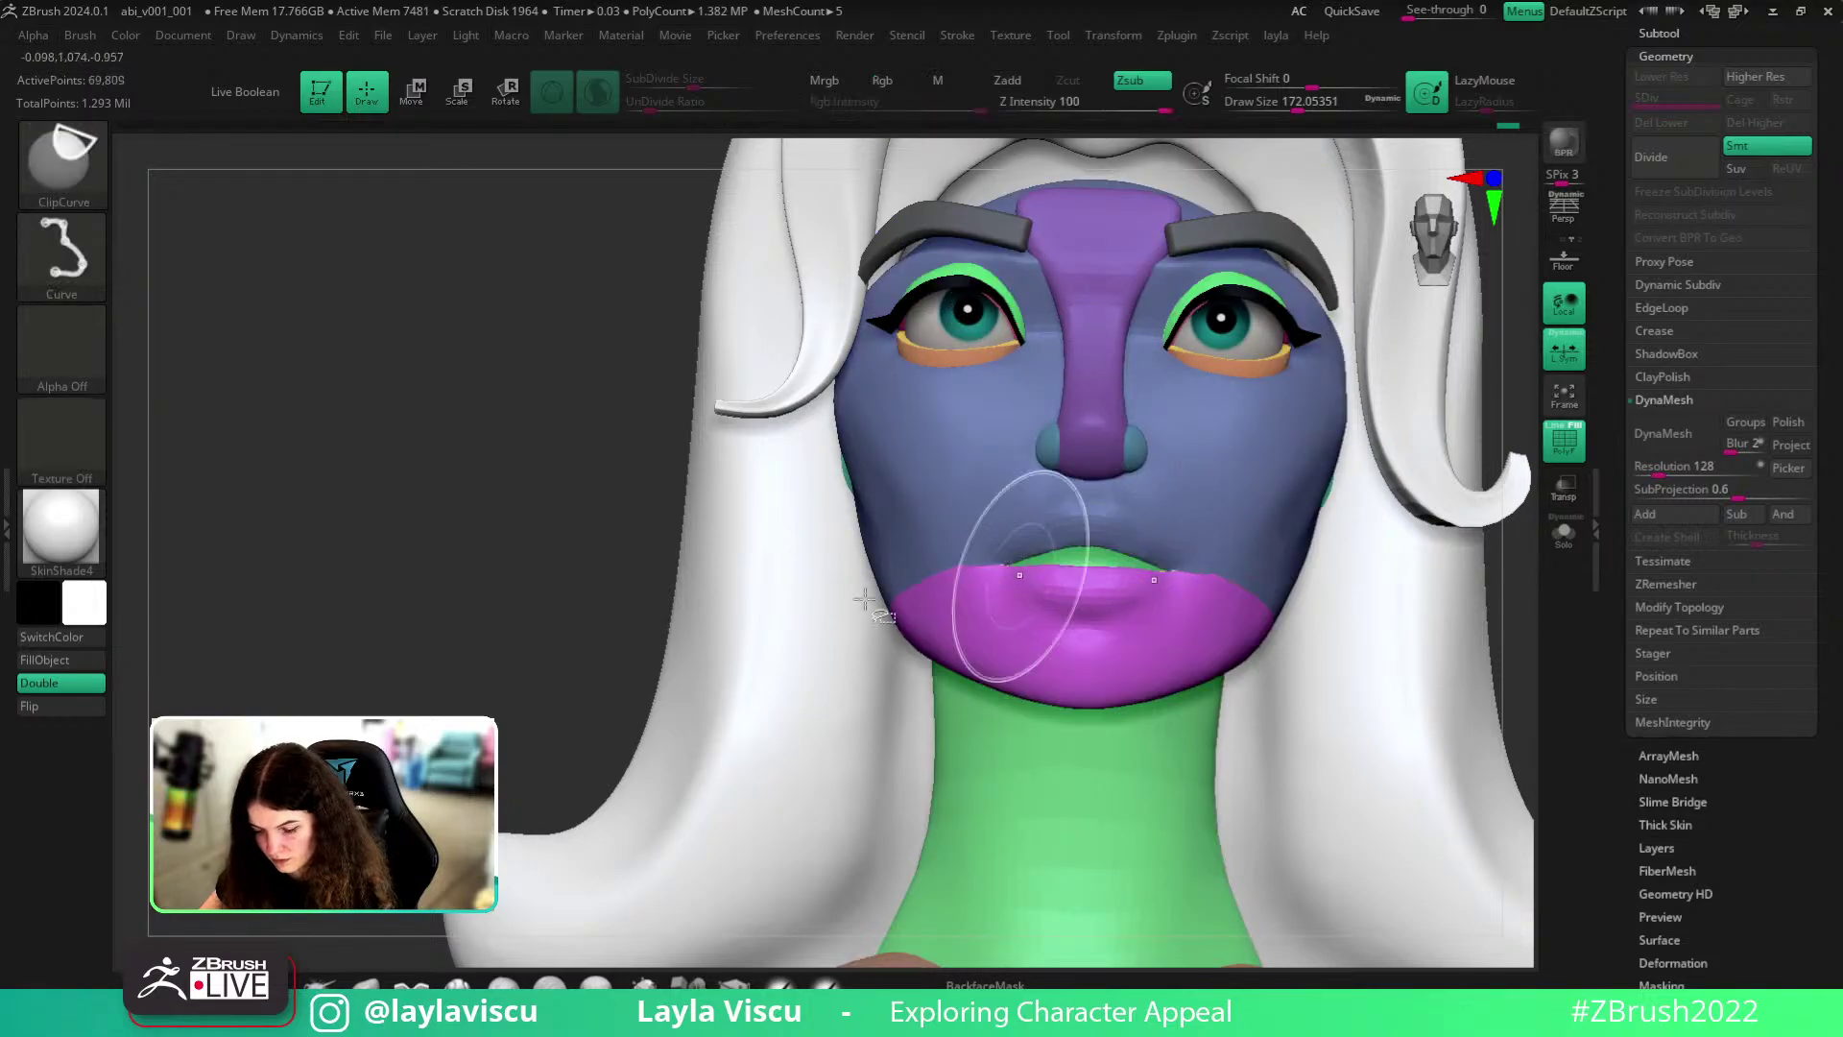
# - Switch back to SelectRect, show only the skull and mouth cavity pieces in Solo mode and set the draw size to about 124
pyautogui.keyDown('ctrl'); pyautogui.keyDown('shift'); pyautogui.moveTo(425, 597); pyautogui.dragTo(430, 609); pyautogui.keyUp('shift'); pyautogui.keyUp('ctrl')
pyautogui.hotkey('ctrl', 'z')
pyautogui.keyDown('ctrl'); pyautogui.keyDown('shift'); pyautogui.click(65, 171); pyautogui.keyUp('shift'); pyautogui.keyUp('ctrl')
pyautogui.keyDown('ctrl'); pyautogui.keyDown('shift'); pyautogui.click(269, 183); pyautogui.keyUp('shift'); pyautogui.keyUp('ctrl')
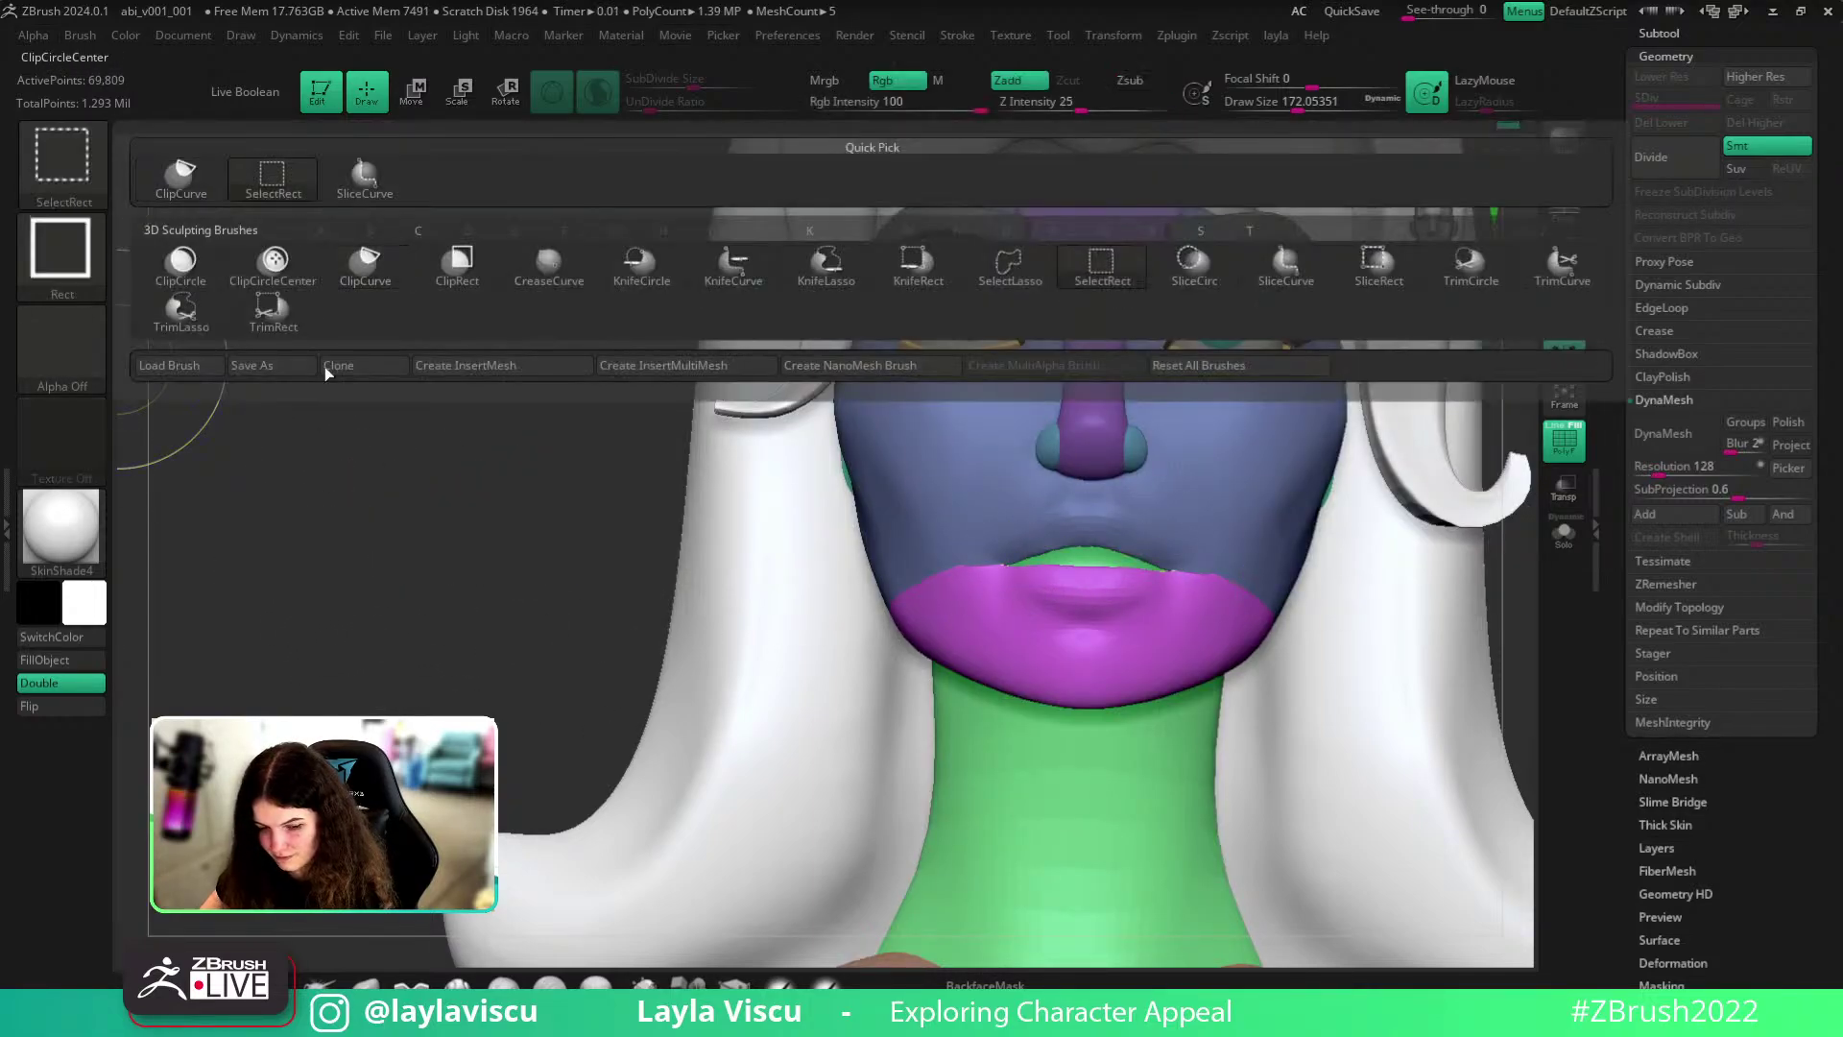
pyautogui.keyDown('ctrl'); pyautogui.keyDown('shift'); pyautogui.moveTo(451, 432); pyautogui.dragTo(518, 490); pyautogui.keyUp('shift'); pyautogui.keyUp('ctrl')
pyautogui.click(1563, 532)
pyautogui.moveTo(1497, 629); pyautogui.dragTo(1589, 626)
pyautogui.keyDown('ctrl'); pyautogui.moveTo(1057, 569); pyautogui.dragTo(1115, 609, button='right'); pyautogui.keyUp('ctrl')
pyautogui.press('[')
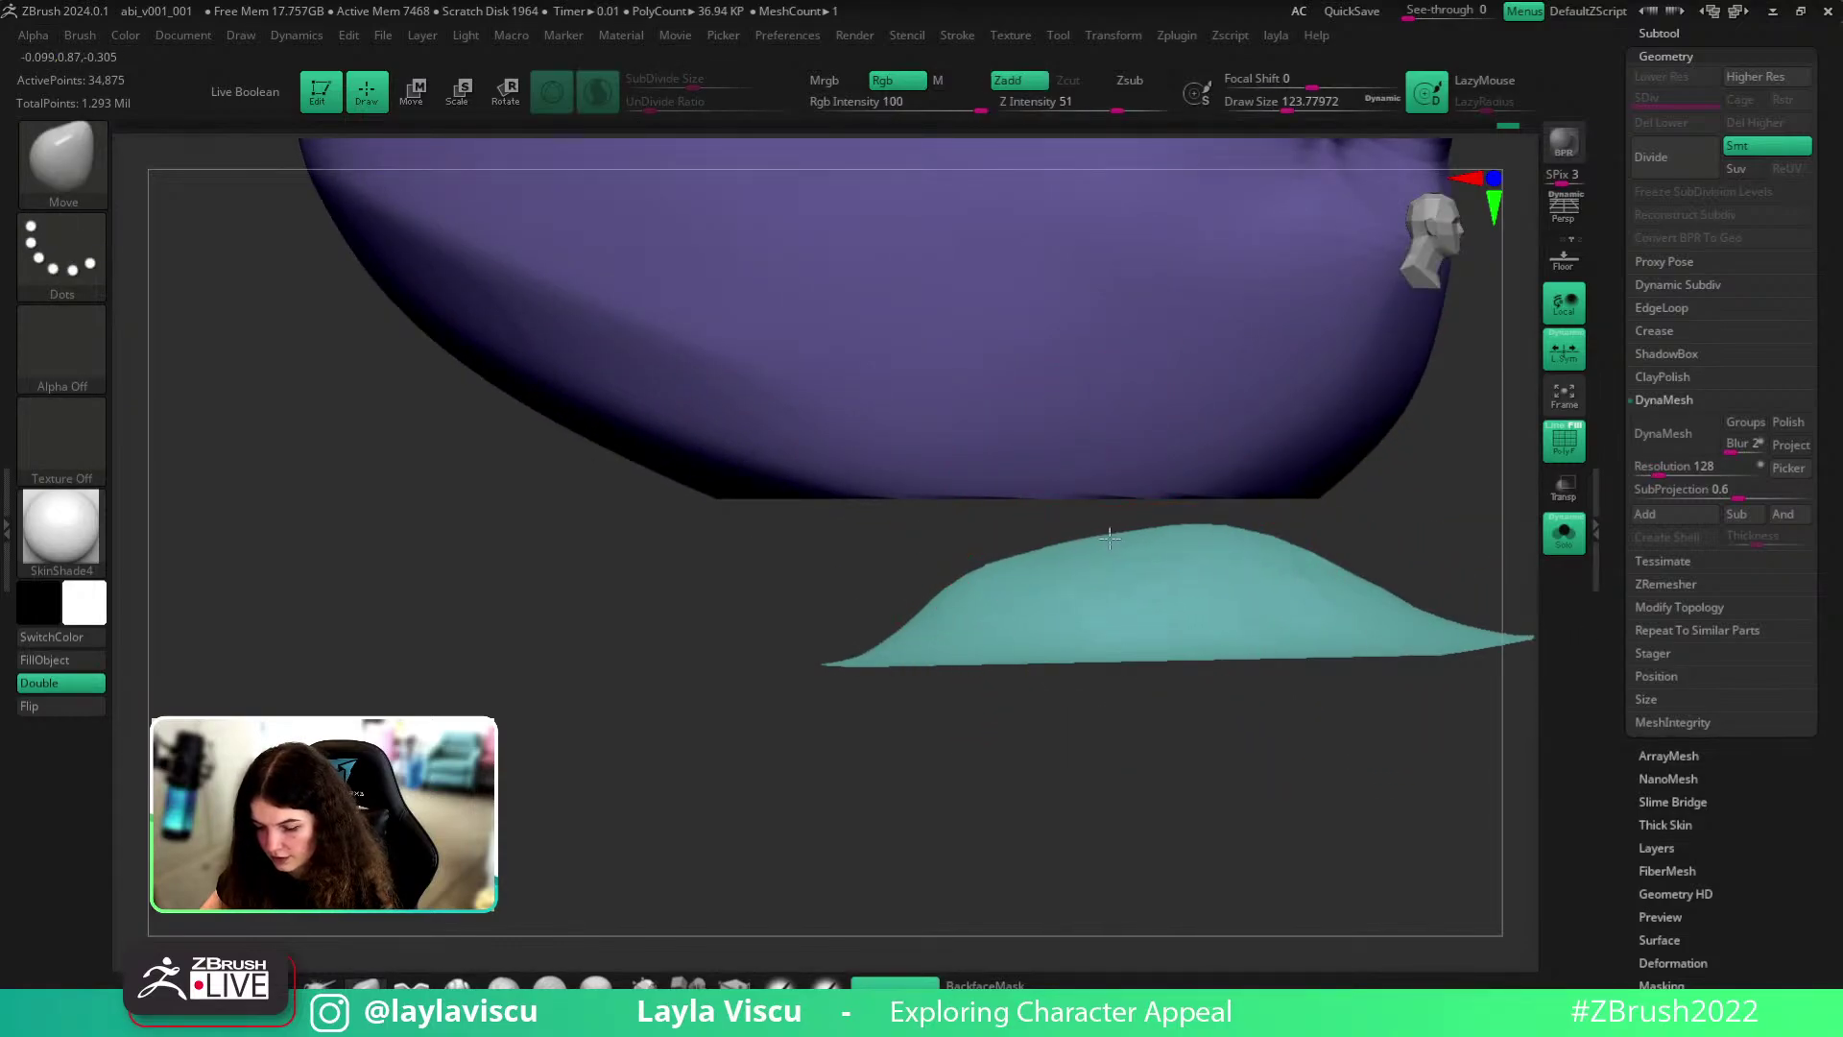
# - Restore all bust pieces and examine the mouth opening from the side and front
pyautogui.keyDown('ctrl'); pyautogui.keyDown('shift'); pyautogui.click(884, 713); pyautogui.keyUp('shift'); pyautogui.keyUp('ctrl')
pyautogui.keyDown('ctrl'); pyautogui.moveTo(888, 718); pyautogui.dragTo(854, 643, button='right'); pyautogui.keyUp('ctrl')
pyautogui.moveTo(946, 768); pyautogui.dragTo(811, 791)
pyautogui.keyDown('alt'); pyautogui.moveTo(884, 664); pyautogui.dragTo(1200, 480, button='right'); pyautogui.keyUp('alt')
pyautogui.keyDown('ctrl'); pyautogui.moveTo(1200, 480); pyautogui.dragTo(1163, 718, button='right'); pyautogui.keyUp('ctrl')
pyautogui.hotkey('shift', 'f')
pyautogui.moveTo(1373, 593); pyautogui.dragTo(1352, 612)
pyautogui.hotkey('shift', 'f')
pyautogui.press('f')
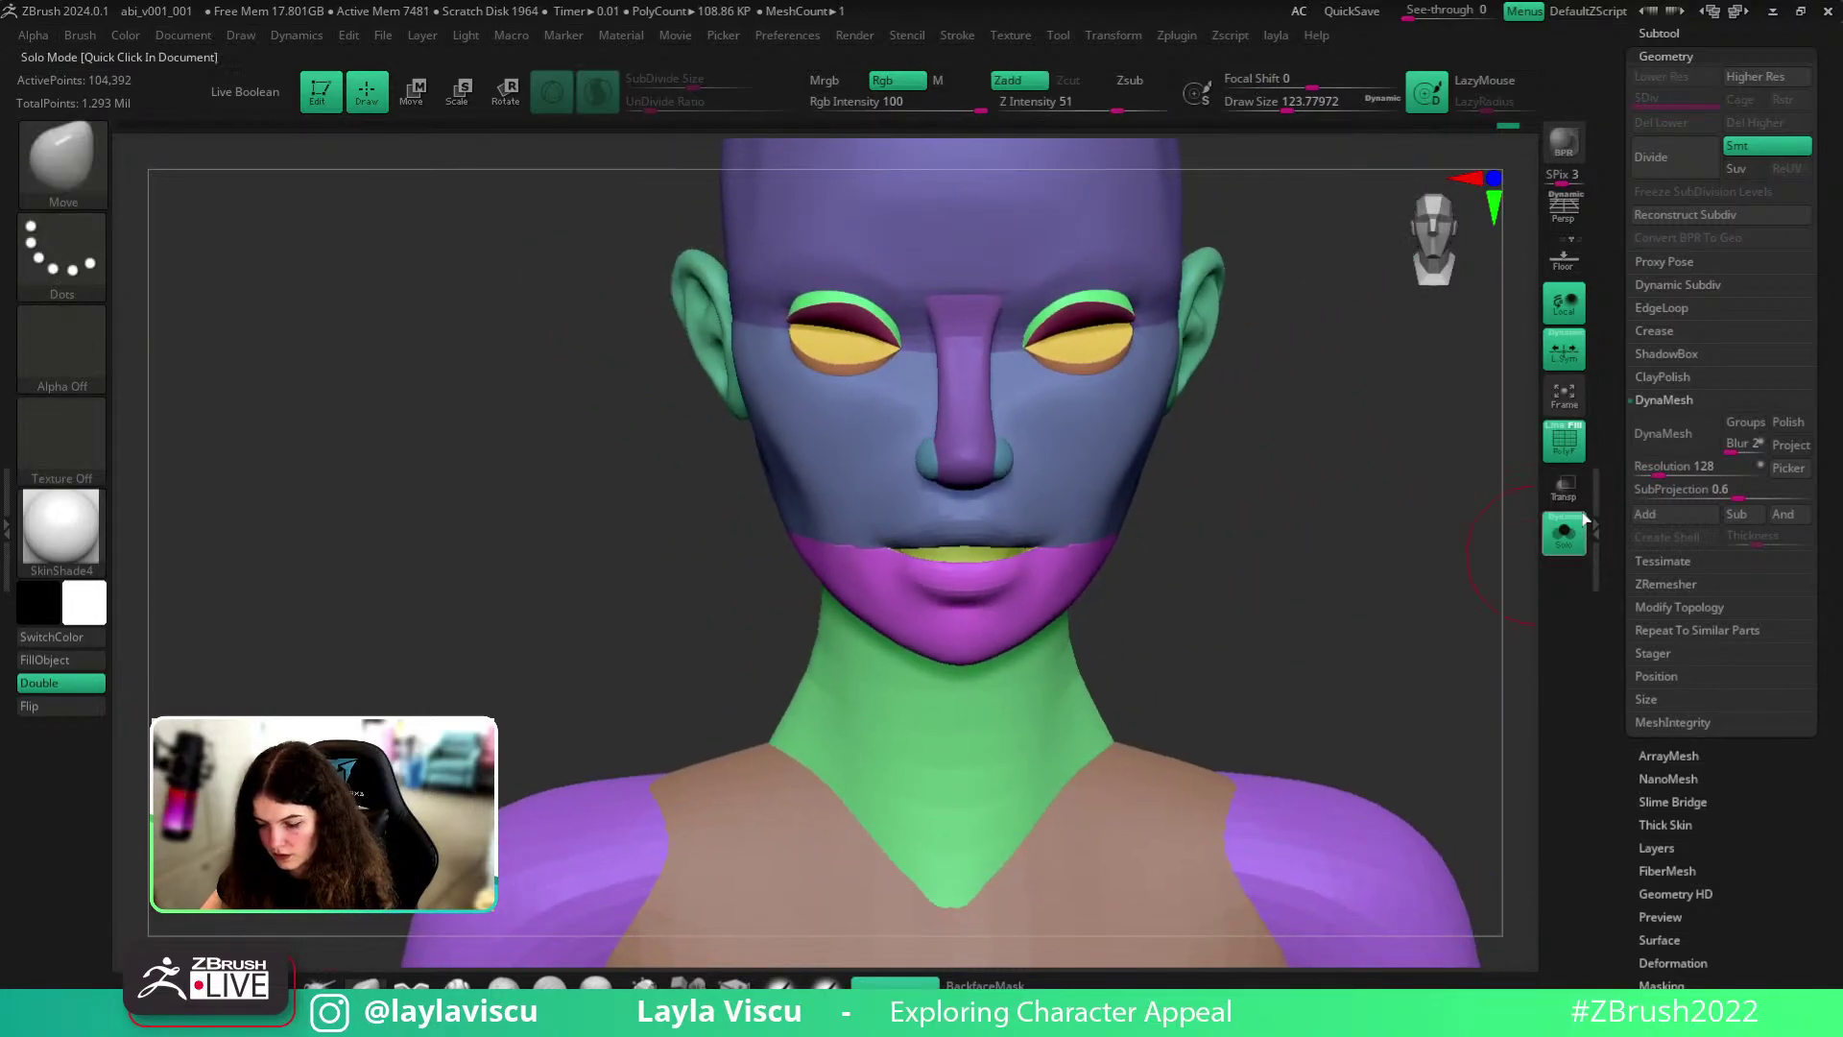
# - Hide the polygroup colours, change the material to BasicMaterial and reduce the draw size to about 46
pyautogui.click(1559, 436)
pyautogui.hotkey('shift', 'f')
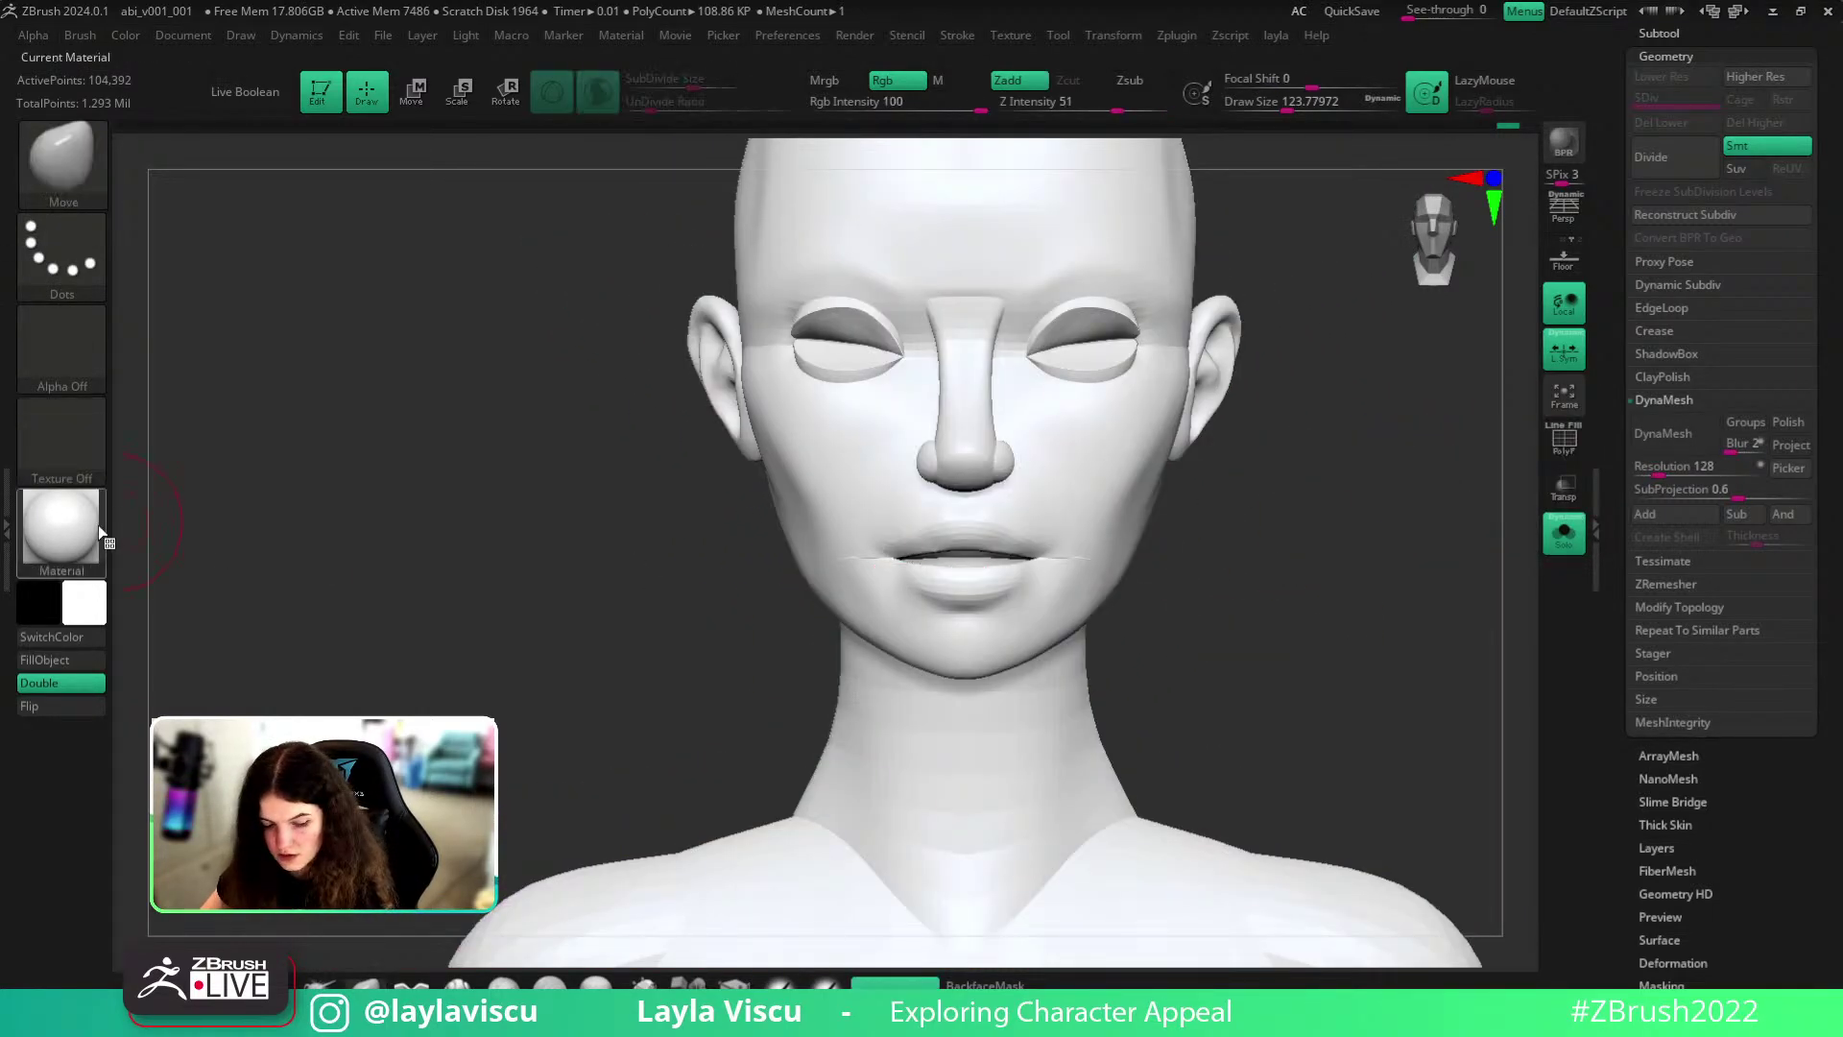
pyautogui.click(60, 526)
pyautogui.click(271, 597)
pyautogui.press('s')
# - Try remeshing the bust with DynaMesh at resolution 552 and check the resulting wireframe
pyautogui.click(1660, 446)
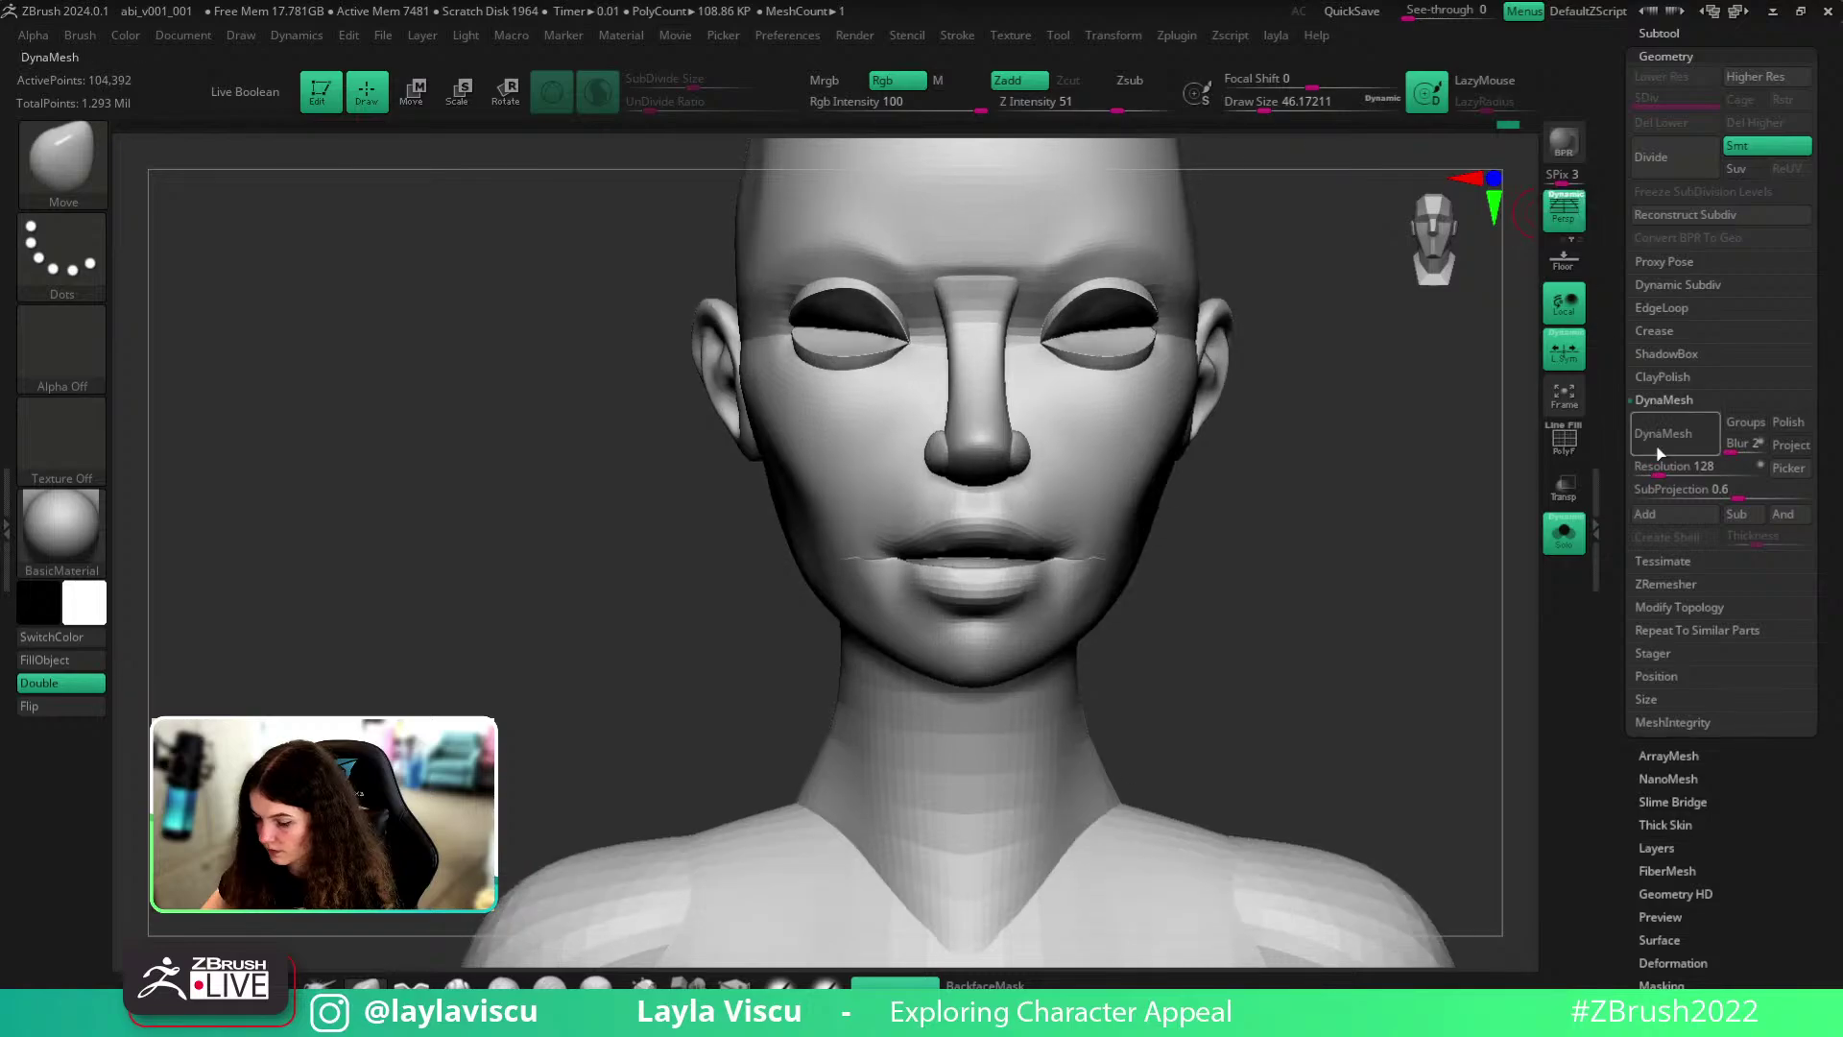
pyautogui.moveTo(1287, 547); pyautogui.dragTo(1496, 500)
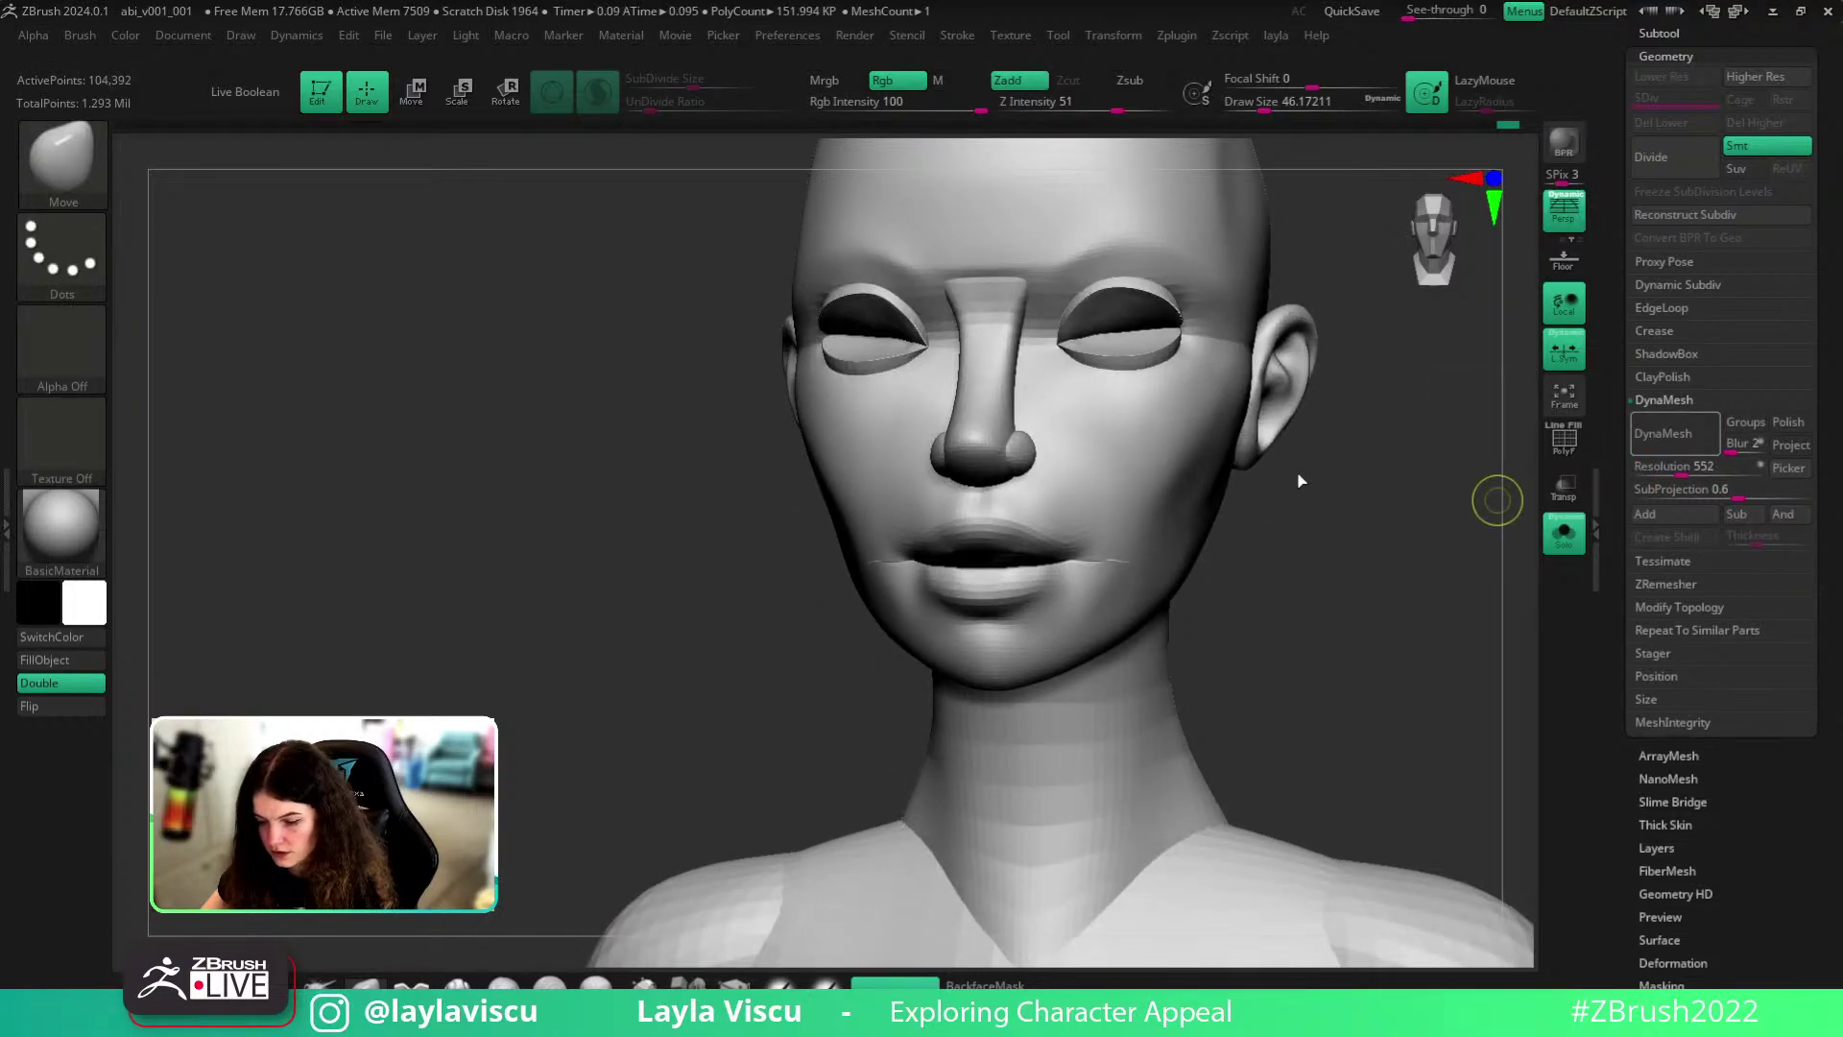
pyautogui.hotkey('shift', 'f')
pyautogui.hotkey('shift', 'f')
pyautogui.hotkey('shift', 'f')
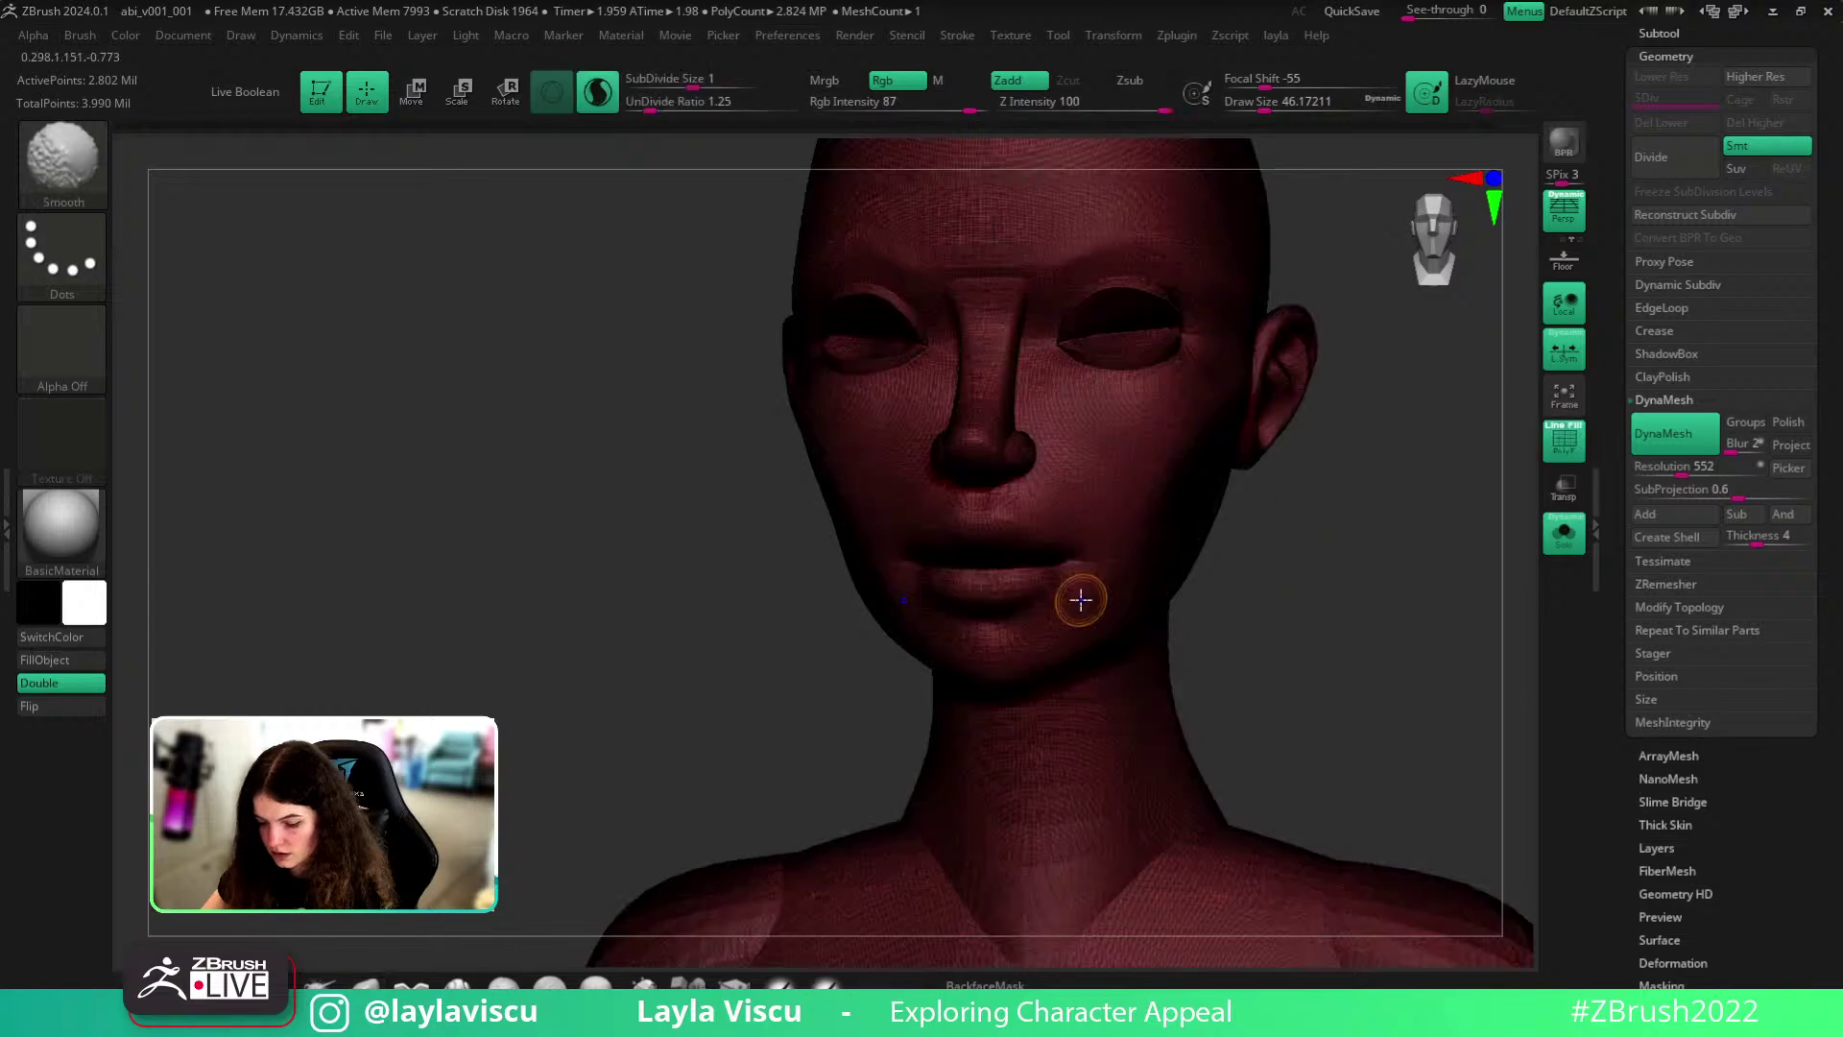
pyautogui.keyDown('ctrl'); pyautogui.moveTo(1267, 631); pyautogui.dragTo(1266, 664, button='right'); pyautogui.keyUp('ctrl')
# - Undo the DynaMesh remesh and try it again at resolution 320
pyautogui.click(1667, 536)
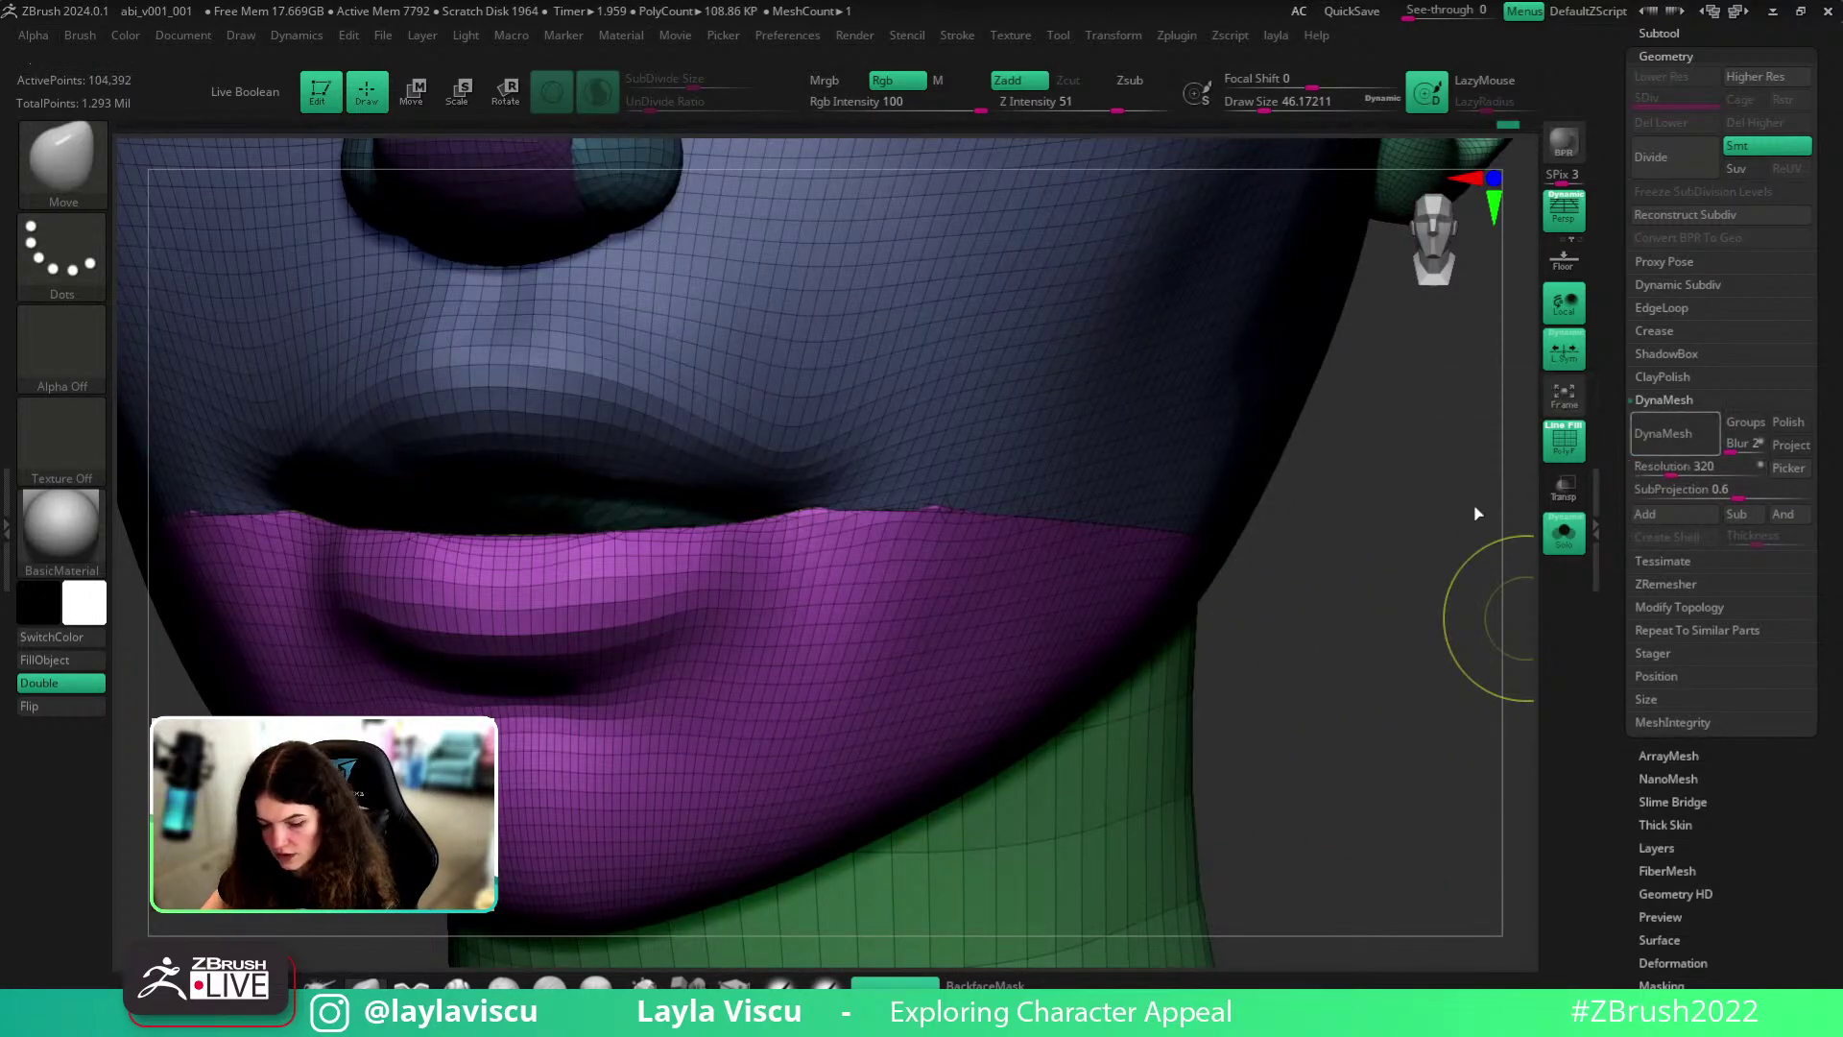
pyautogui.hotkey('ctrl', 'z')
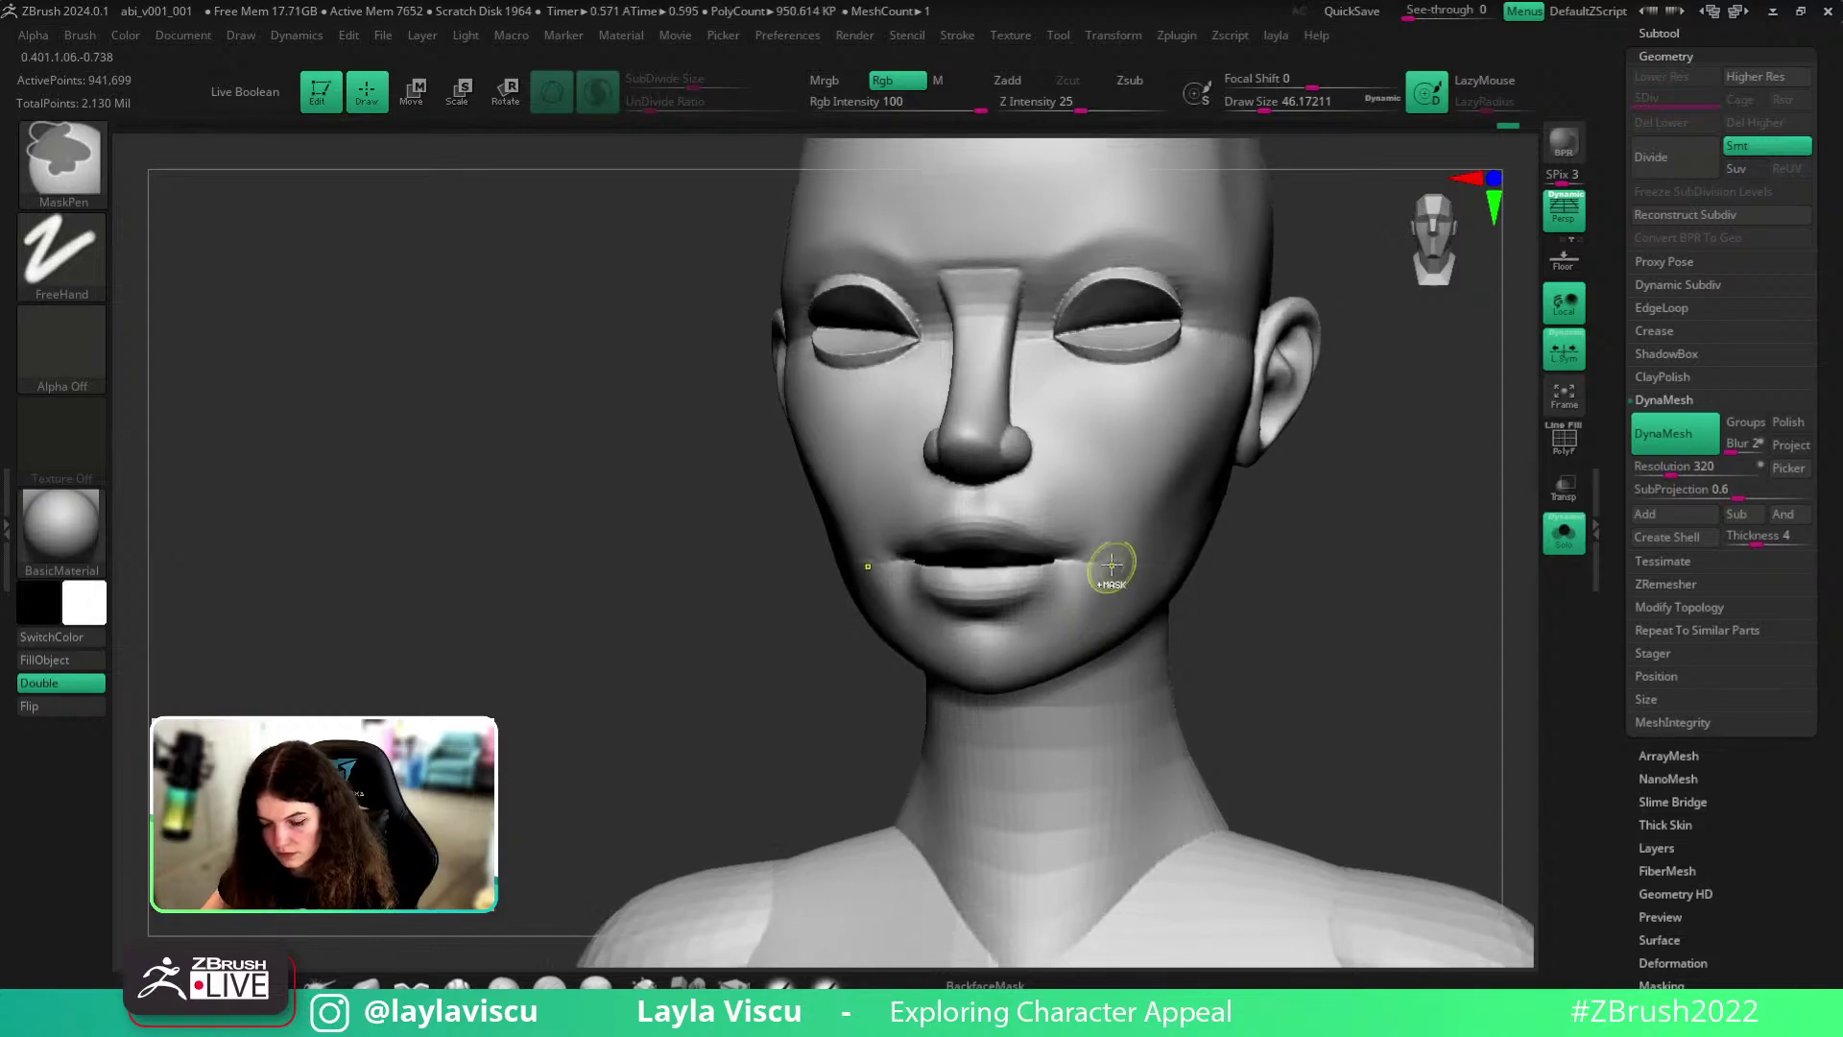
pyautogui.keyDown('ctrl'); pyautogui.moveTo(1111, 556); pyautogui.dragTo(1416, 683, button='right'); pyautogui.keyUp('ctrl')
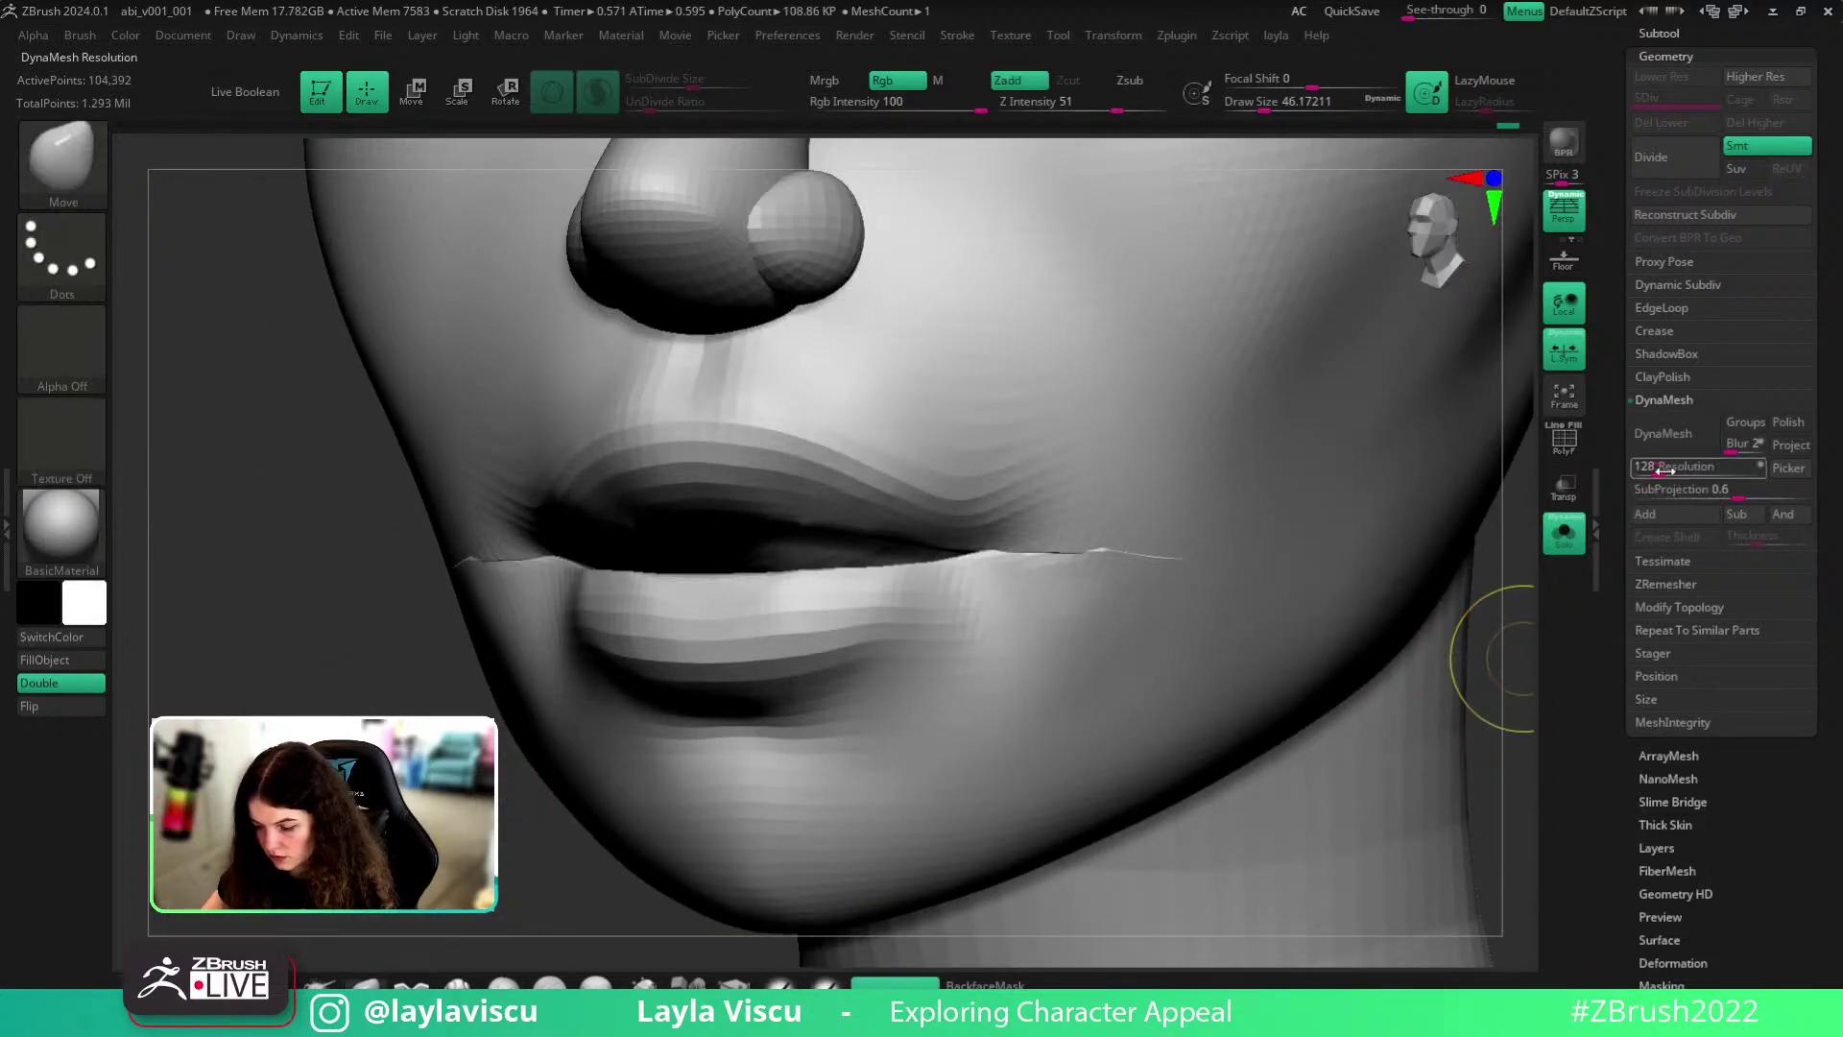
# - Examine the unmerged seams at both mouth corners from the left and right sides of the face
pyautogui.moveTo(1503, 735); pyautogui.dragTo(1526, 720, button='right')
pyautogui.moveTo(595, 759)
pyautogui.mouseDown(button='right')
pyautogui.moveTo(675, 761)
pyautogui.moveTo(586, 759)
pyautogui.mouseUp(button='right')
pyautogui.moveTo(1323, 718); pyautogui.dragTo(1205, 649, button='right')
pyautogui.hotkey('shift', 'f')
pyautogui.hotkey('shift', 'f')
pyautogui.click(61, 557)
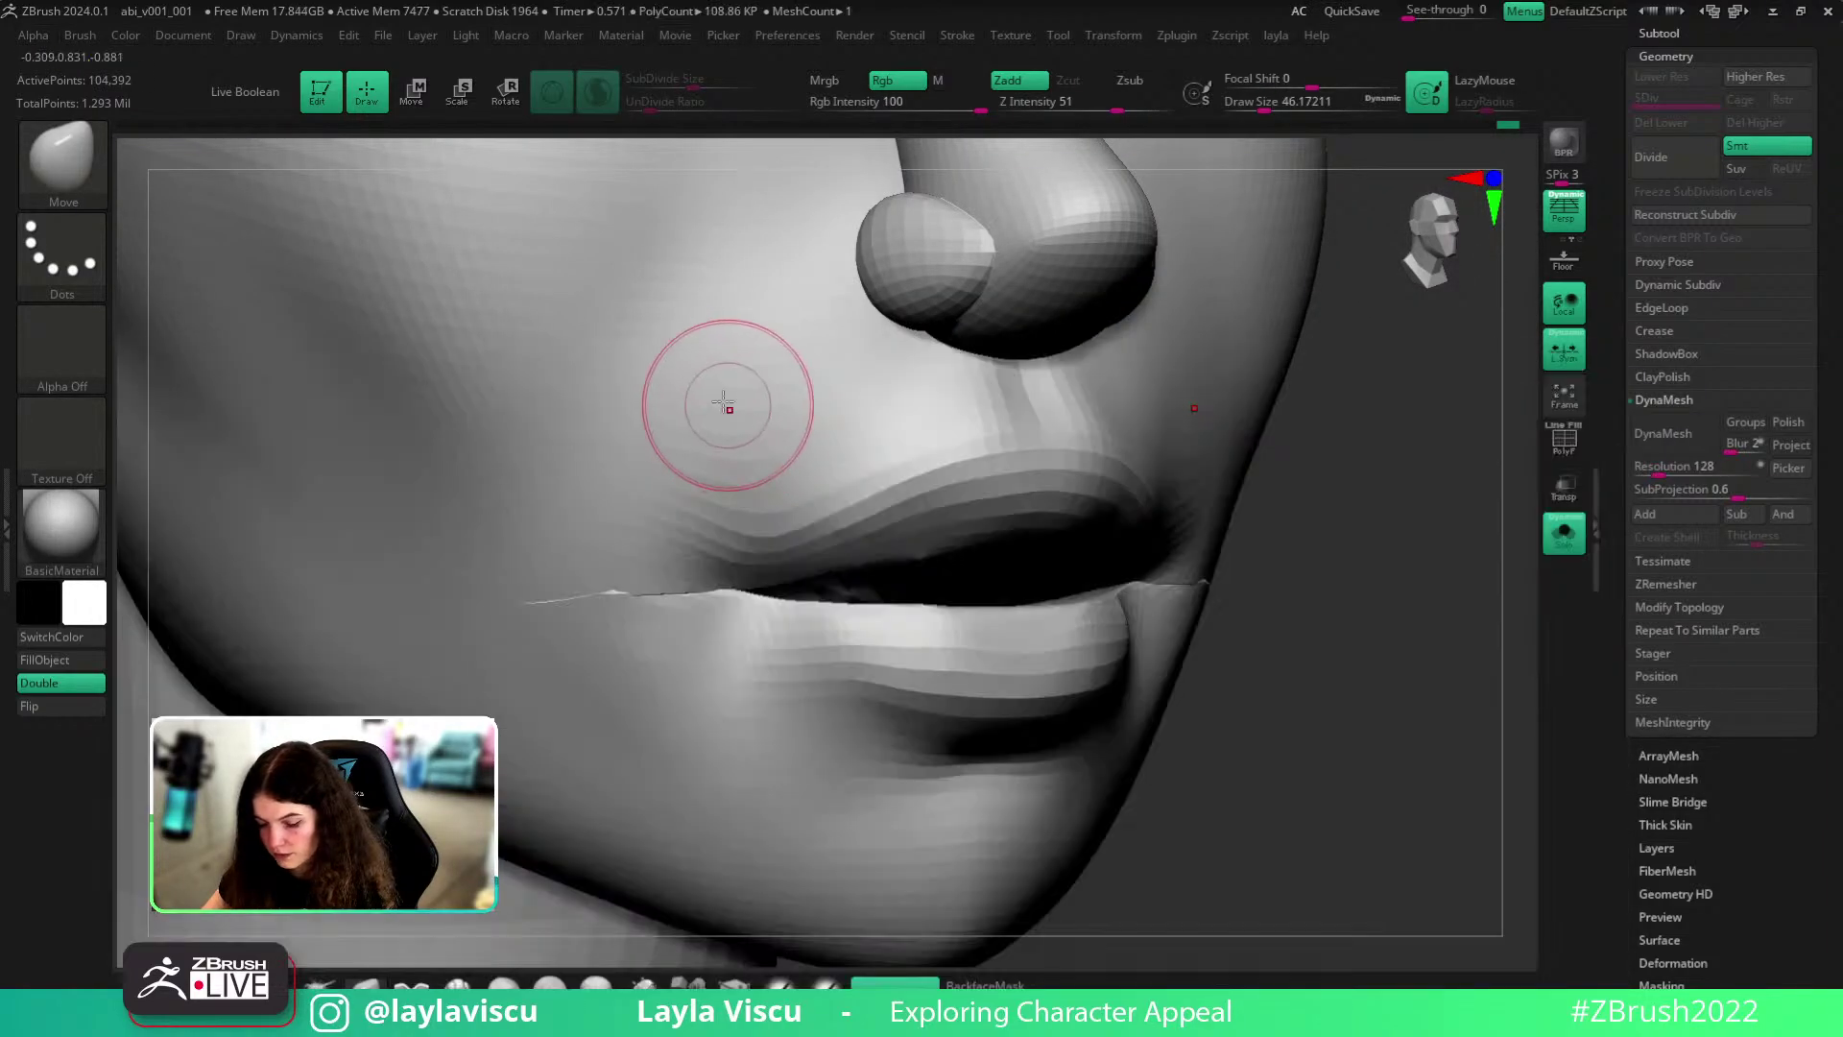
# - Change the material to SkinShade4 and nudge the seam at the mouth corners with the Move brush at draw size about 68
pyautogui.click(91, 538)
pyautogui.click(720, 403)
pyautogui.keyDown('ctrl'); pyautogui.moveTo(1164, 530); pyautogui.dragTo(1311, 714, button='right'); pyautogui.keyUp('ctrl')
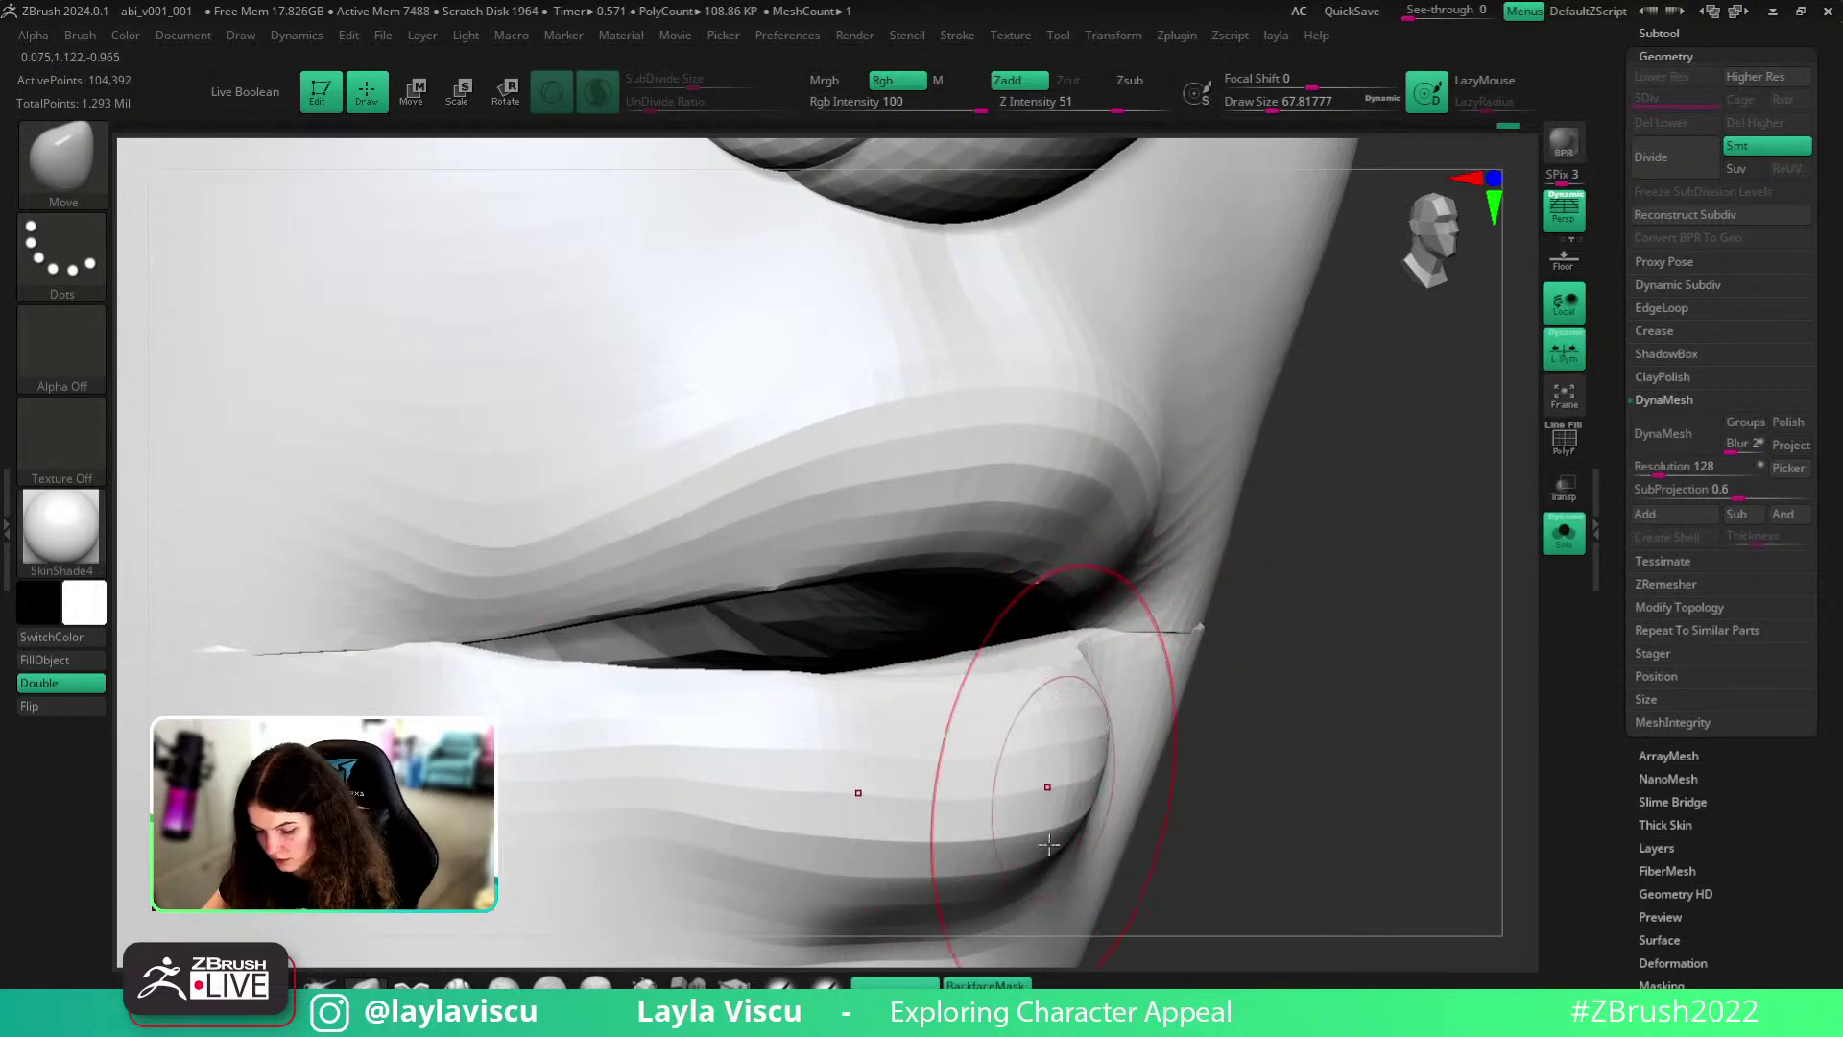
pyautogui.moveTo(1076, 633); pyautogui.dragTo(1062, 626)
pyautogui.moveTo(1411, 667)
pyautogui.mouseDown()
pyautogui.moveTo(1378, 676)
pyautogui.moveTo(1401, 675)
pyautogui.mouseUp()
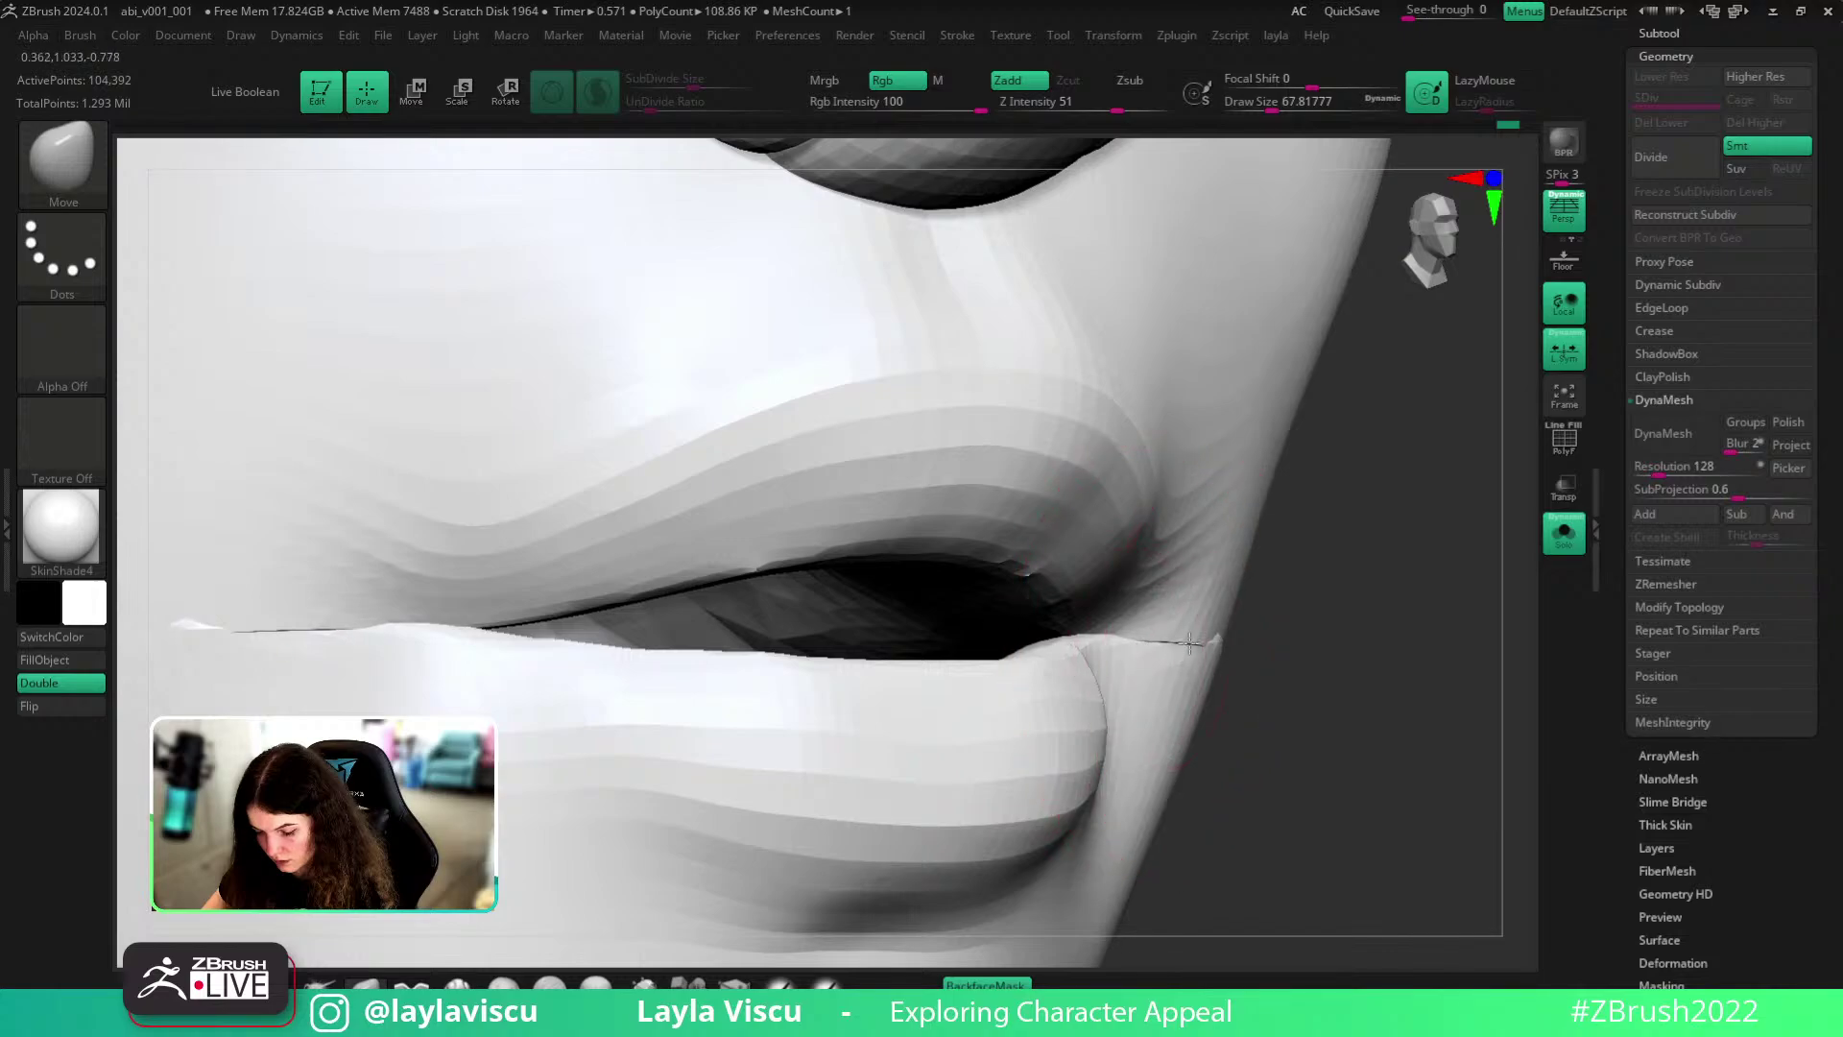
pyautogui.moveTo(1257, 655)
pyautogui.mouseDown()
pyautogui.moveTo(1276, 646)
pyautogui.moveTo(1258, 675)
pyautogui.moveTo(1250, 652)
pyautogui.mouseUp()
pyautogui.keyDown('alt'); pyautogui.moveTo(1382, 642); pyautogui.dragTo(1449, 633); pyautogui.keyUp('alt')
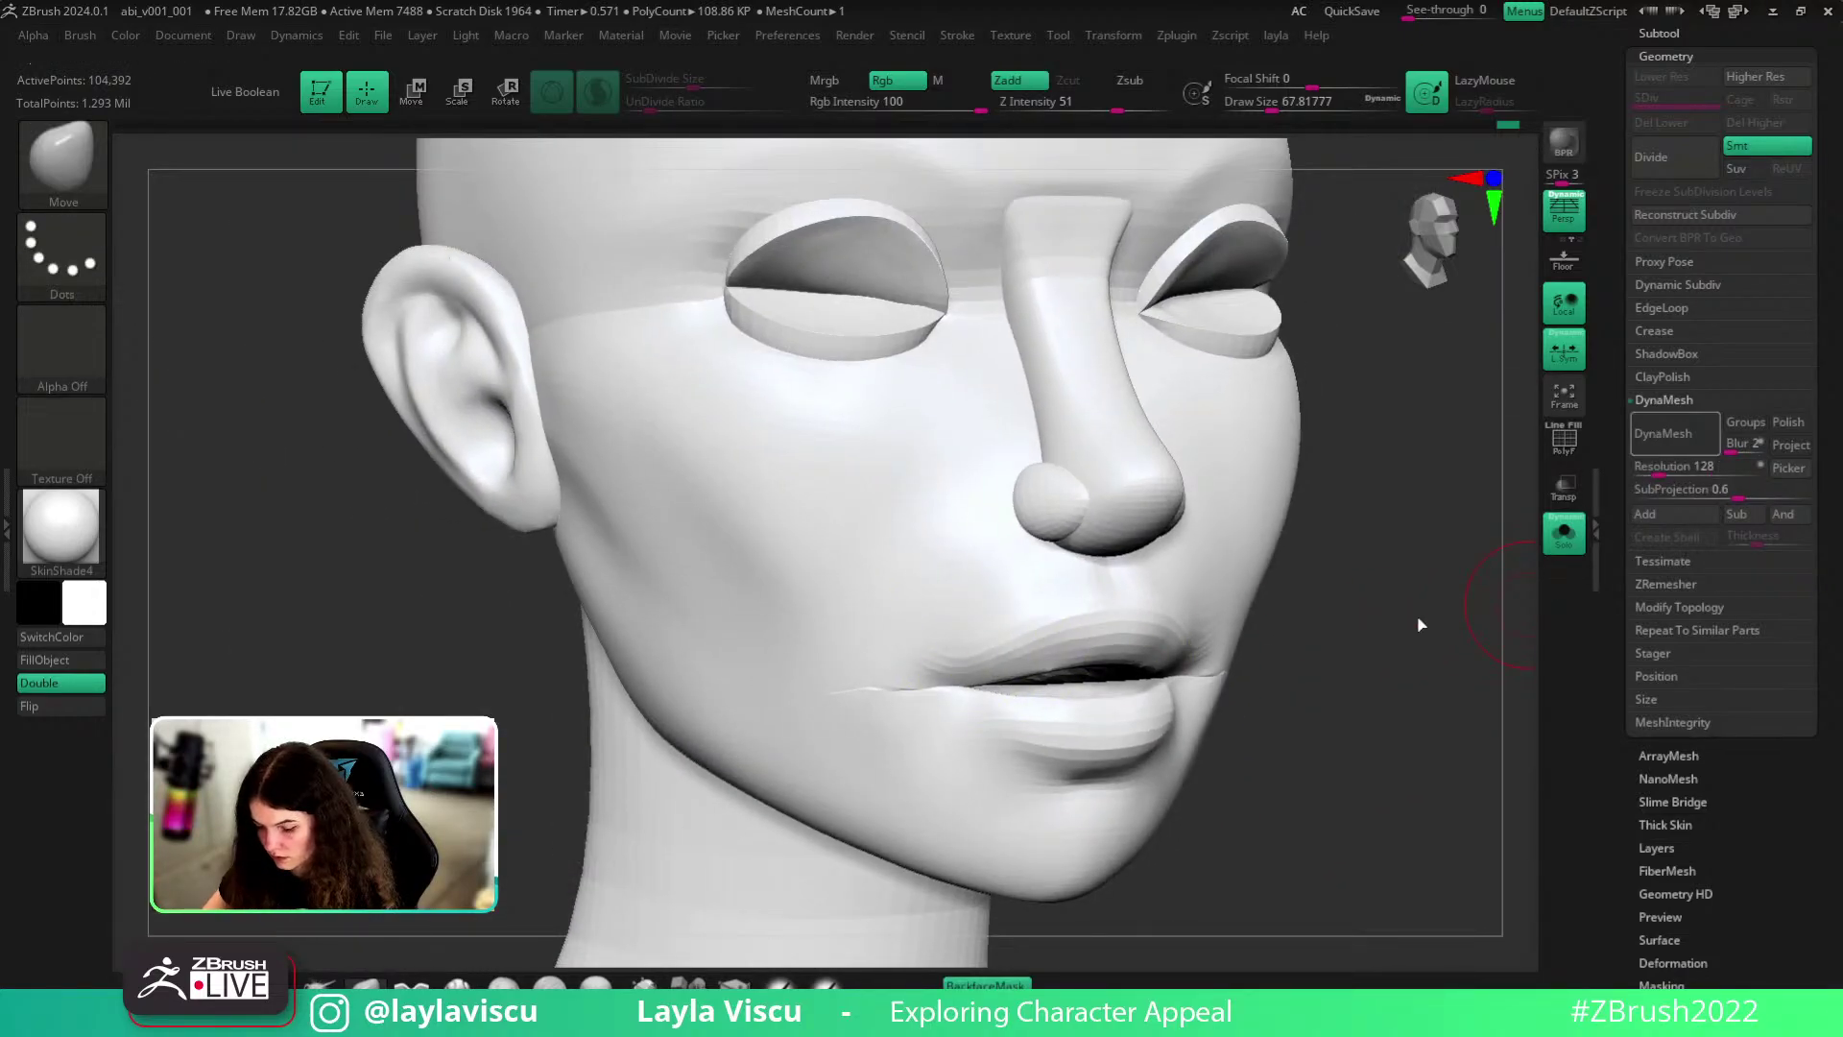
# - Try remeshing the bust with DynaMesh at resolution 288 and undo it
pyautogui.hotkey('ctrl', 'z')
pyautogui.keyDown('ctrl'); pyautogui.moveTo(1344, 682); pyautogui.dragTo(1502, 700, button='right'); pyautogui.keyUp('ctrl')
pyautogui.click(1677, 470)
pyautogui.click(1668, 470)
pyautogui.click(1682, 445)
pyautogui.keyDown('ctrl'); pyautogui.moveTo(1327, 653); pyautogui.dragTo(1315, 768, button='right'); pyautogui.keyUp('ctrl')
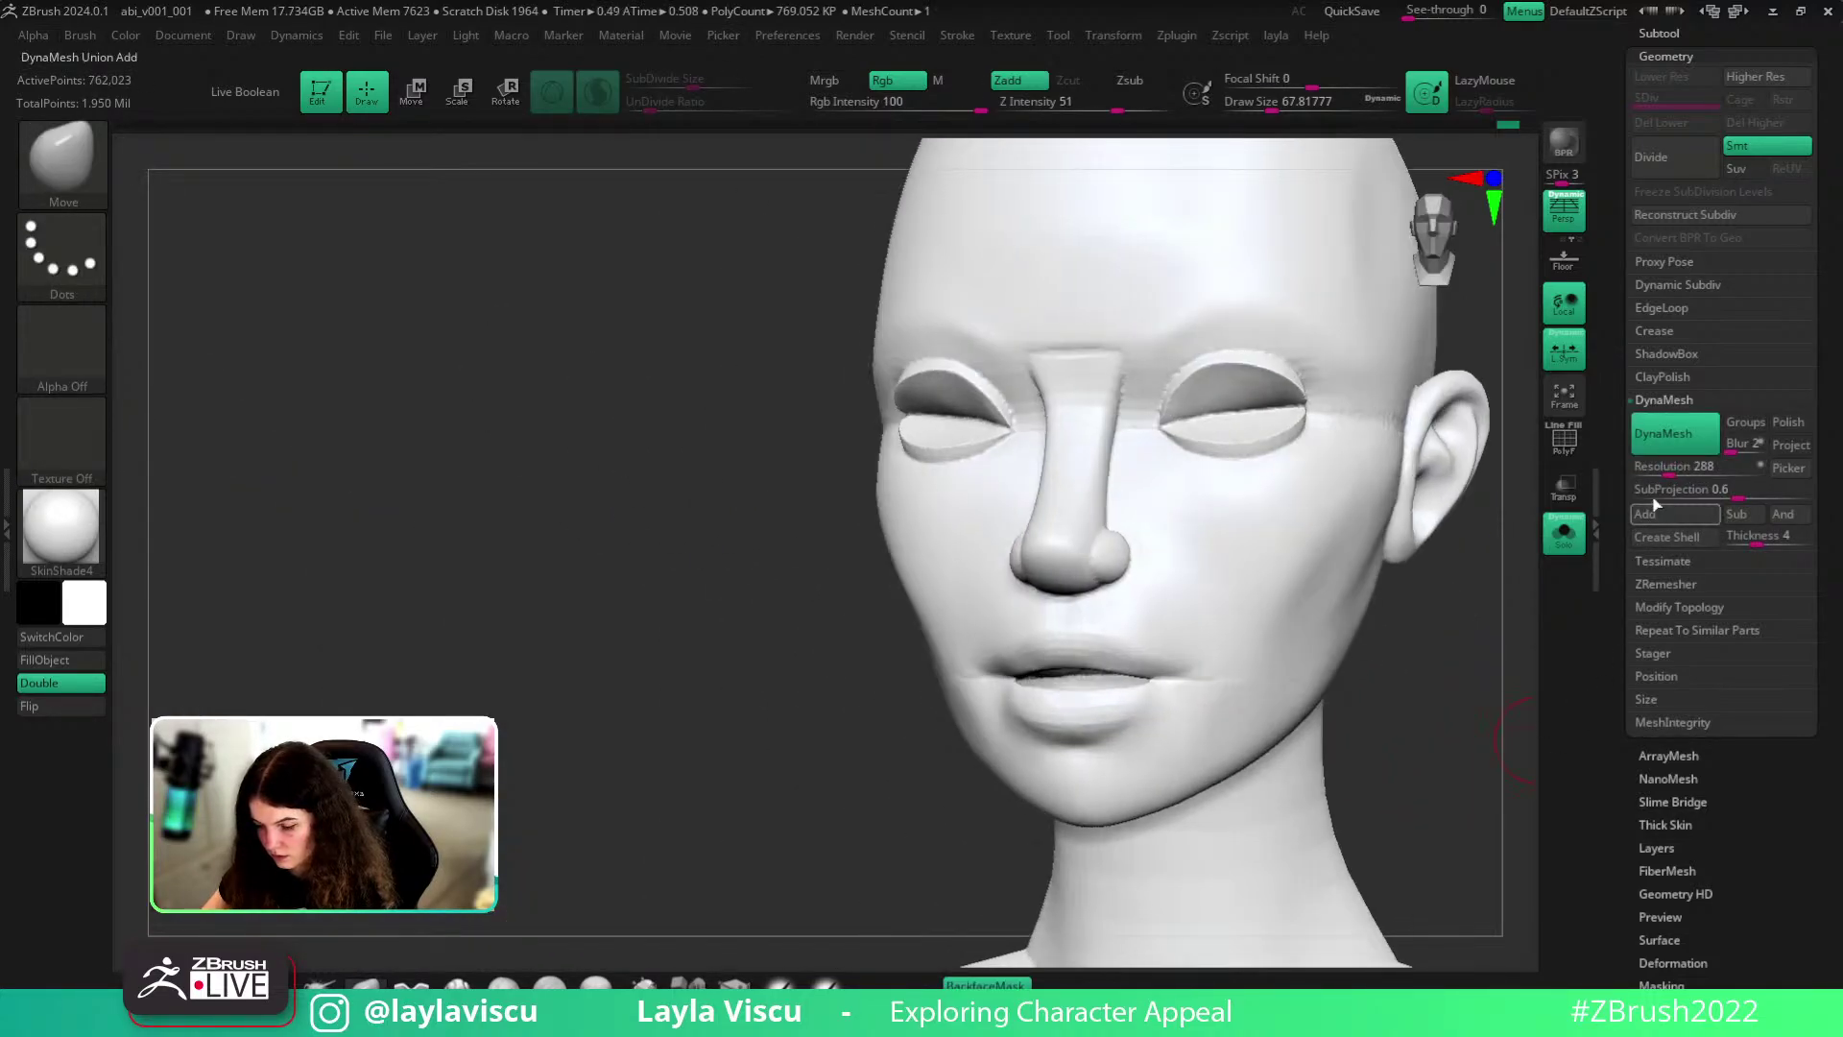
pyautogui.hotkey('ctrl', 'z')
# - Remesh the bust with DynaMesh at resolution 400 and check its wireframe
pyautogui.click(1665, 468)
pyautogui.moveTo(1667, 470); pyautogui.dragTo(1675, 469)
pyautogui.write('400')
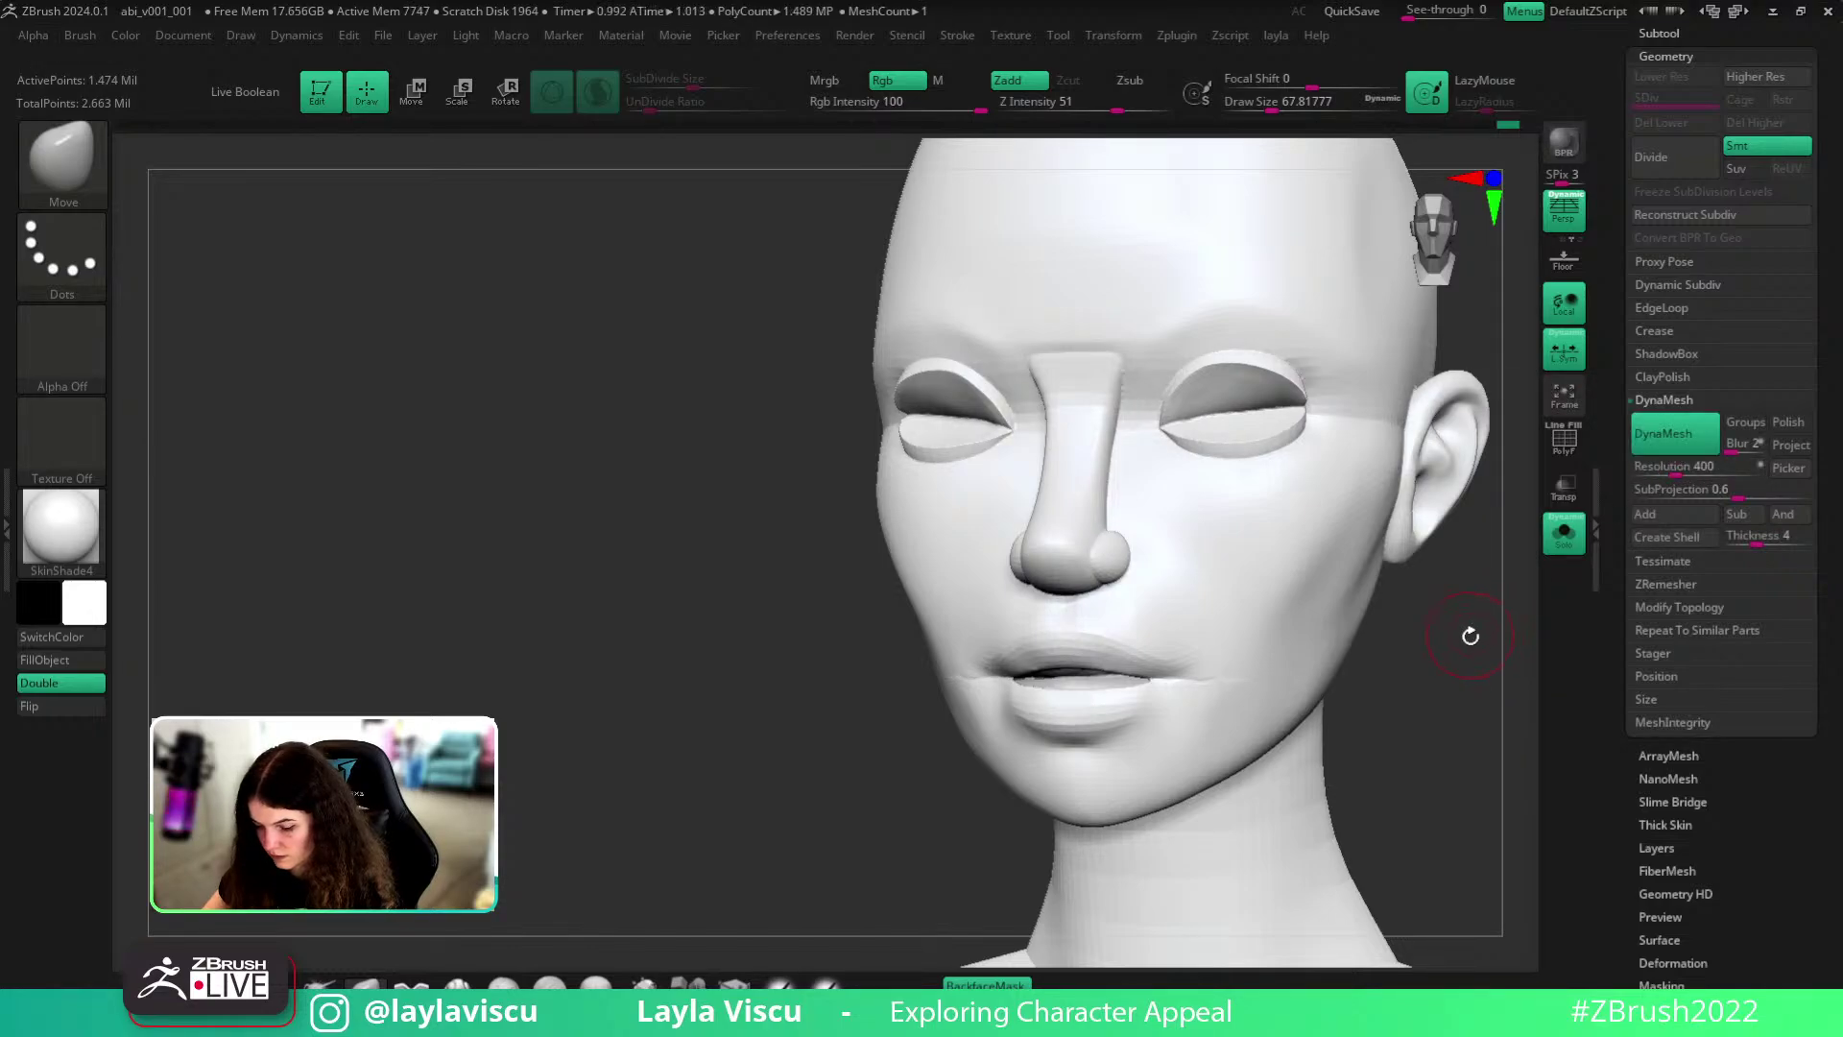
pyautogui.hotkey('shift', 'f')
pyautogui.hotkey('shift', 'f')
pyautogui.moveTo(1474, 653)
pyautogui.mouseDown()
pyautogui.moveTo(1481, 724)
pyautogui.moveTo(1328, 666)
pyautogui.moveTo(1028, 452)
pyautogui.moveTo(1024, 320)
pyautogui.mouseUp()
pyautogui.hotkey('shift', 'f')
# - Bring back the hidden hair, eyes and brows and change the material to BasicMaterial
pyautogui.click(601, 95)
pyautogui.hotkey('shift', 'f')
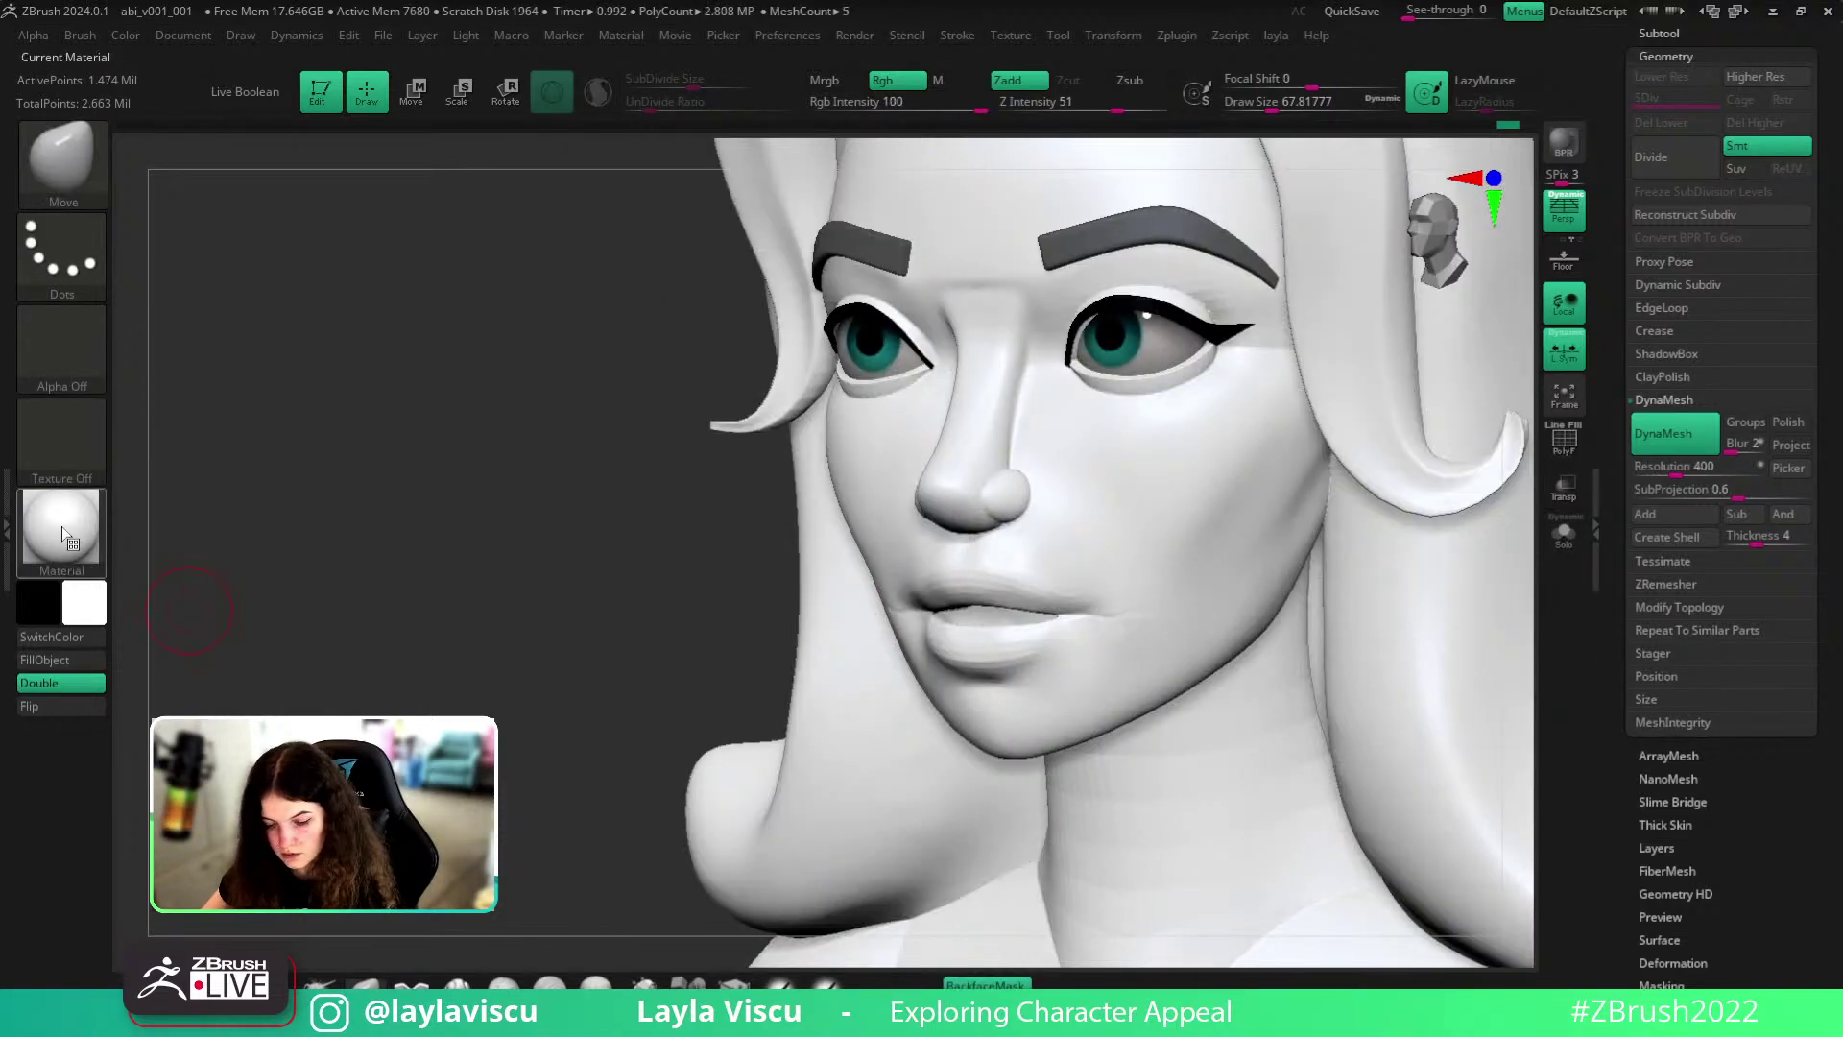
pyautogui.click(61, 526)
pyautogui.click(247, 604)
# - Smooth the merged surface around the nose and cheek with the Smooth brush
pyautogui.keyDown('ctrl'); pyautogui.moveTo(246, 614); pyautogui.dragTo(538, 629, button='right'); pyautogui.keyUp('ctrl')
pyautogui.moveTo(975, 494)
pyautogui.keyDown('ctrl'); pyautogui.mouseDown(button='right')
pyautogui.moveTo(1292, 543)
pyautogui.moveTo(1228, 534)
pyautogui.mouseUp(button='right'); pyautogui.keyUp('ctrl')
pyautogui.keyDown('shift'); pyautogui.moveTo(1135, 541); pyautogui.dragTo(1183, 550); pyautogui.keyUp('shift')
pyautogui.keyDown('shift'); pyautogui.moveTo(1054, 507); pyautogui.dragTo(1045, 593); pyautogui.keyUp('shift')
pyautogui.moveTo(1403, 579)
pyautogui.mouseDown(button='right')
pyautogui.moveTo(1533, 526)
pyautogui.moveTo(1504, 503)
pyautogui.mouseUp(button='right')
pyautogui.press('shift')
pyautogui.moveTo(1503, 502)
pyautogui.mouseDown()
pyautogui.moveTo(1082, 534)
pyautogui.moveTo(1024, 568)
pyautogui.mouseUp()
pyautogui.moveTo(1394, 549)
pyautogui.mouseDown(button='right')
pyautogui.moveTo(1398, 609)
pyautogui.moveTo(1388, 540)
pyautogui.moveTo(1362, 538)
pyautogui.mouseUp(button='right')
pyautogui.moveTo(1362, 538)
pyautogui.mouseDown()
pyautogui.moveTo(1378, 534)
pyautogui.moveTo(1353, 523)
pyautogui.moveTo(1399, 533)
pyautogui.moveTo(1420, 563)
pyautogui.moveTo(1351, 551)
pyautogui.mouseUp()
pyautogui.keyDown('ctrl'); pyautogui.moveTo(1350, 551); pyautogui.dragTo(1354, 614, button='right'); pyautogui.keyUp('ctrl')
pyautogui.press('shift')
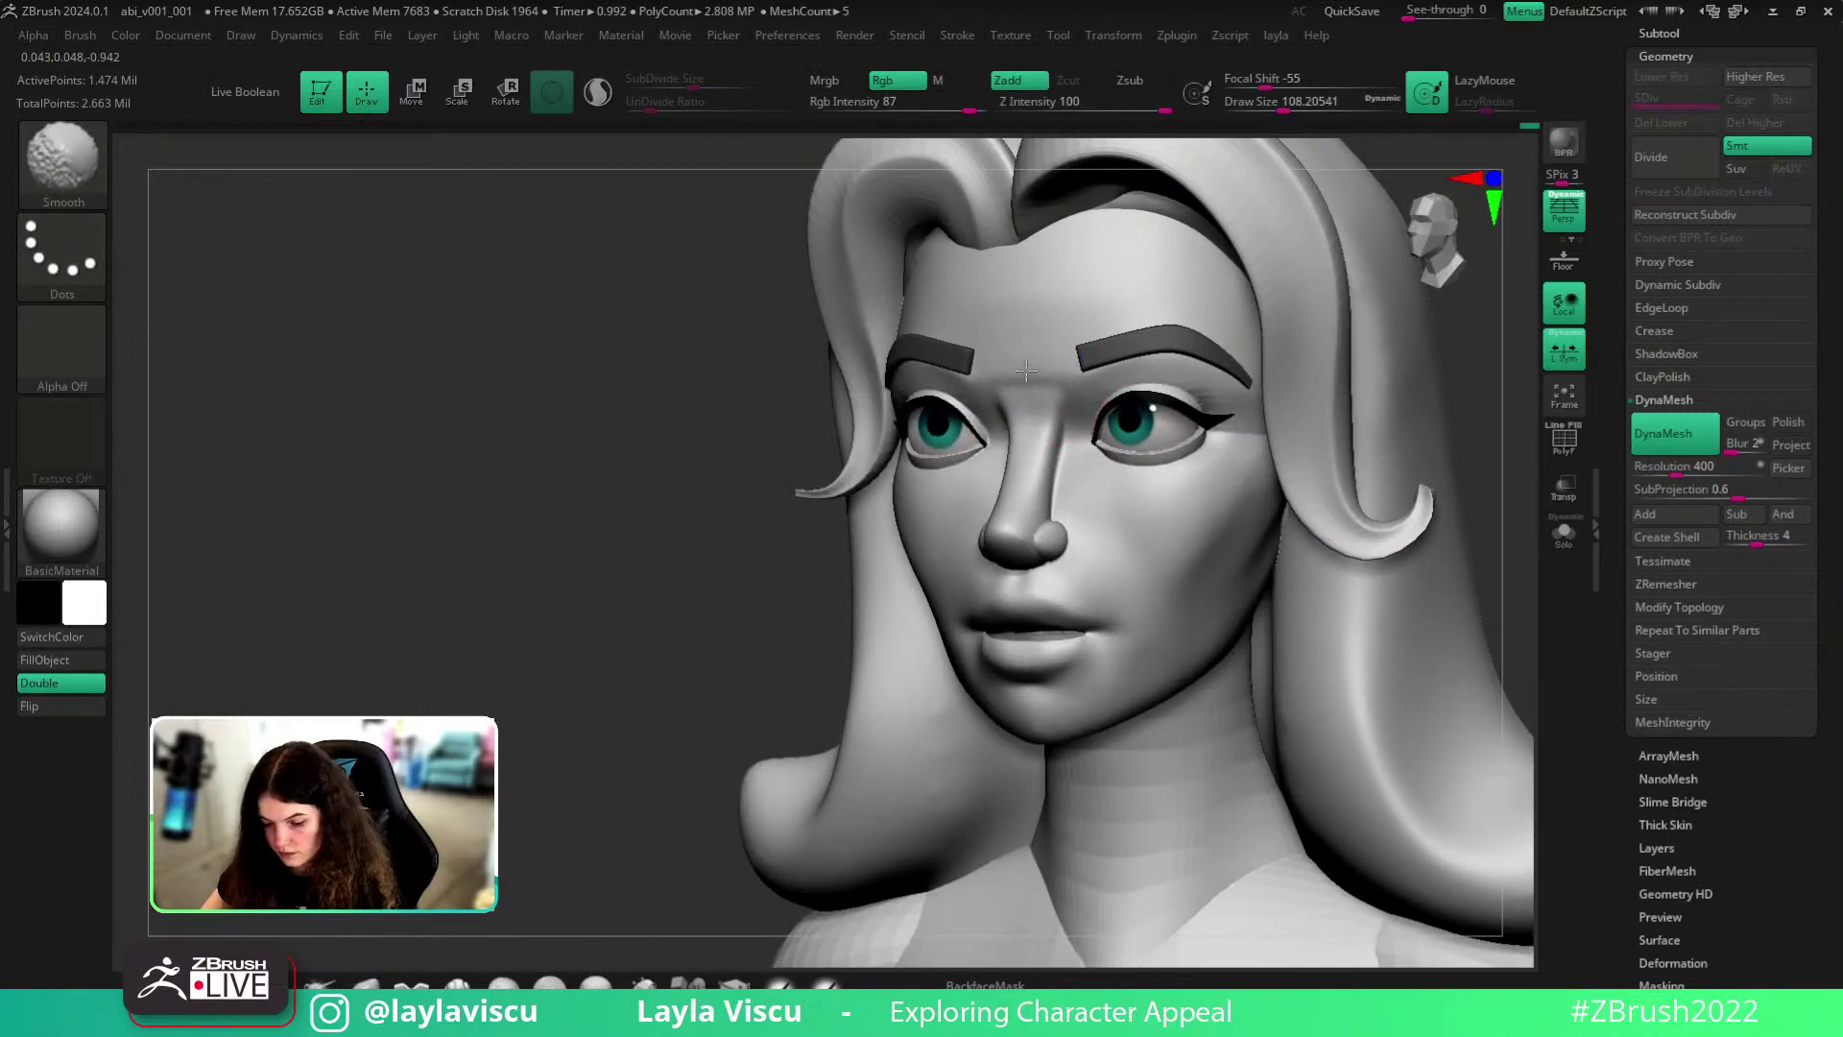
# - Smooth the area between the brows and the nose, reducing the draw size to about 74
pyautogui.keyDown('shift'); pyautogui.moveTo(1015, 369); pyautogui.dragTo(1027, 379); pyautogui.keyUp('shift')
pyautogui.keyDown('ctrl'); pyautogui.moveTo(1078, 411); pyautogui.dragTo(1067, 369, button='right'); pyautogui.keyUp('ctrl')
pyautogui.press('s')
pyautogui.moveTo(1040, 402); pyautogui.dragTo(1071, 360)
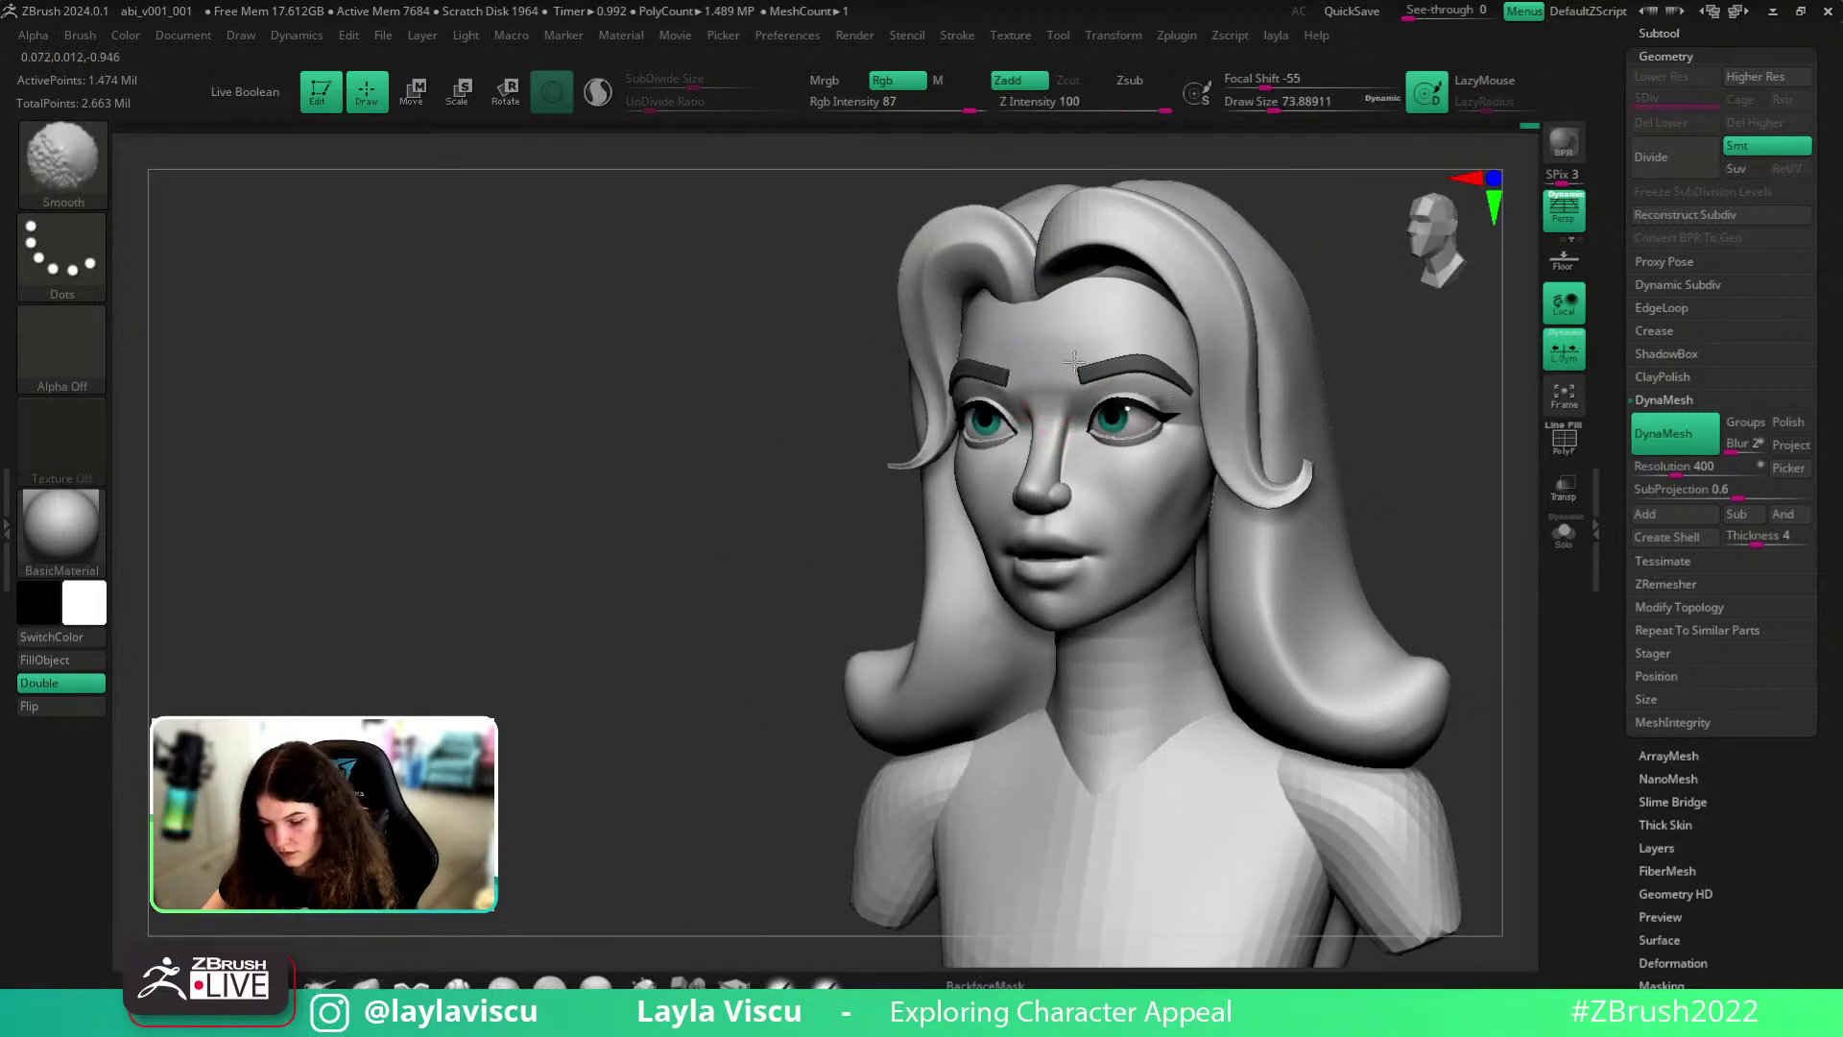
pyautogui.keyDown('shift'); pyautogui.moveTo(1062, 466); pyautogui.dragTo(1081, 485); pyautogui.keyUp('shift')
# - Isolate the bust and choose the ZRemesherGuides brush
pyautogui.moveTo(1415, 510)
pyautogui.mouseDown()
pyautogui.moveTo(1470, 498)
pyautogui.moveTo(1427, 509)
pyautogui.moveTo(1460, 485)
pyautogui.mouseUp()
pyautogui.click(1564, 533)
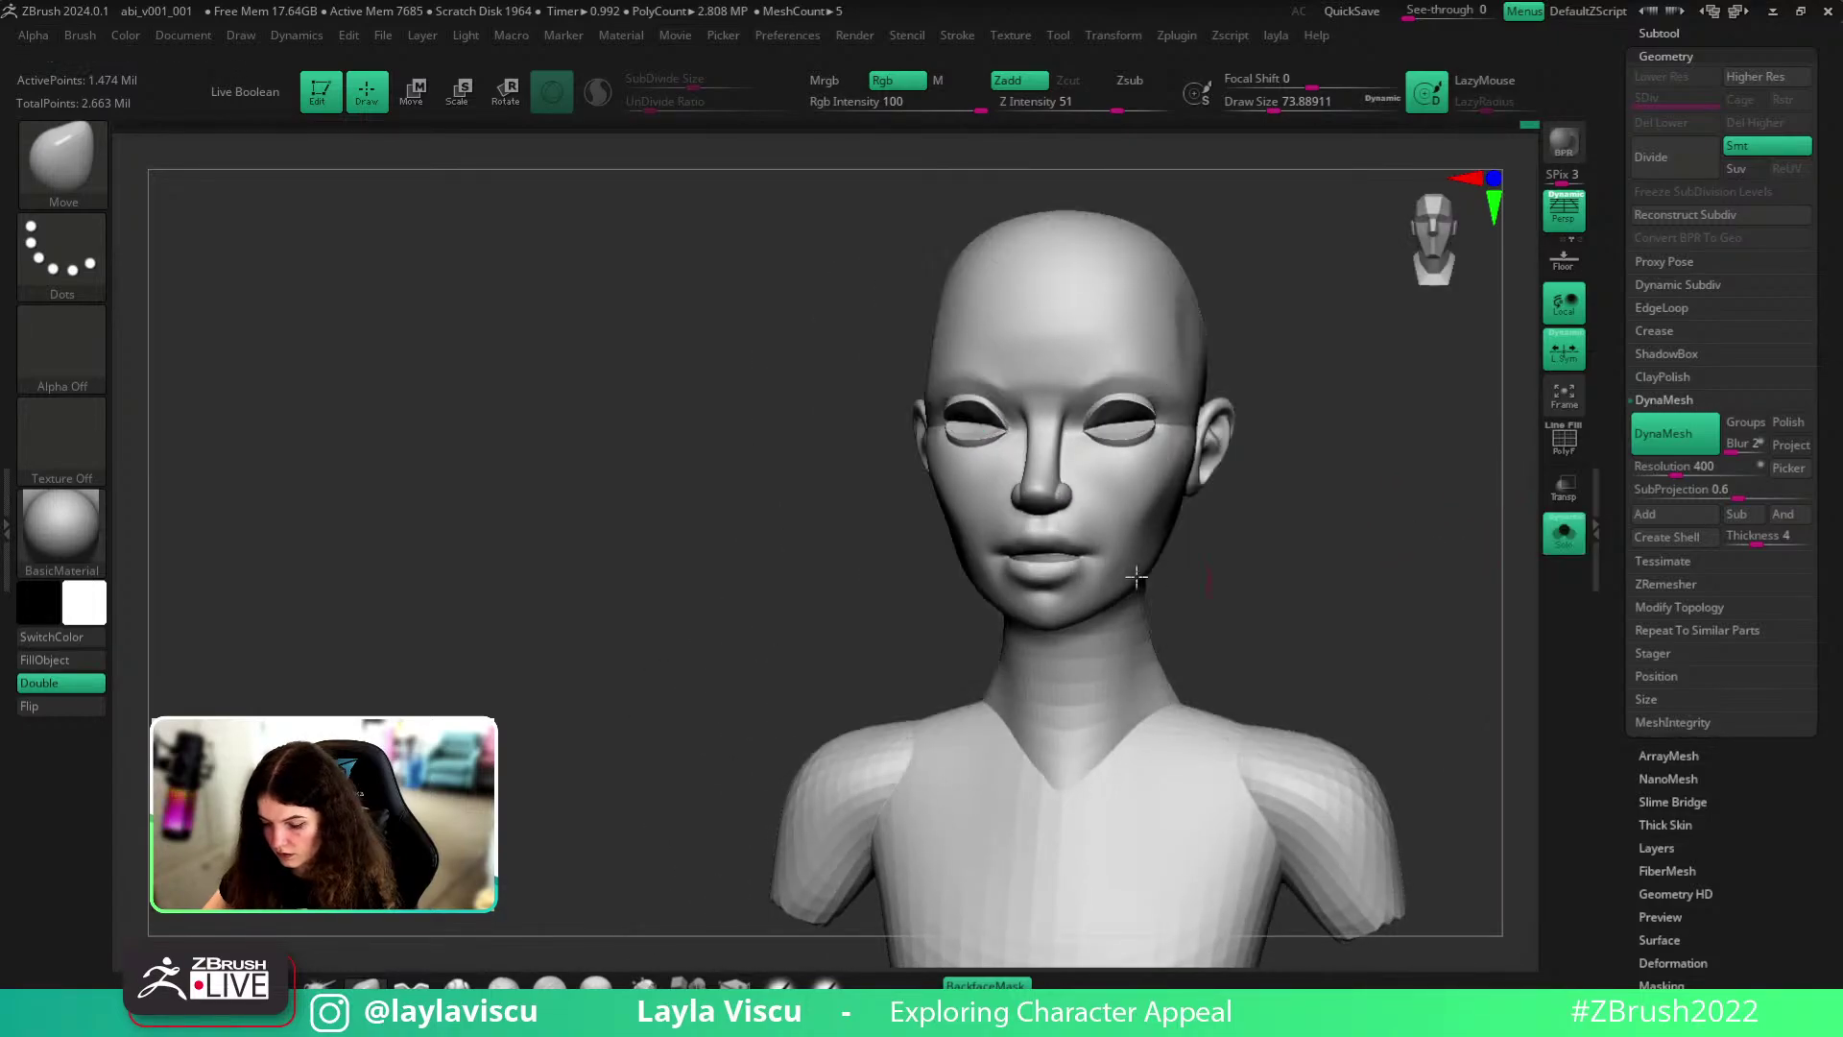
pyautogui.hotkey('shift', 'f')
pyautogui.hotkey('shift', 'f')
pyautogui.press('b')
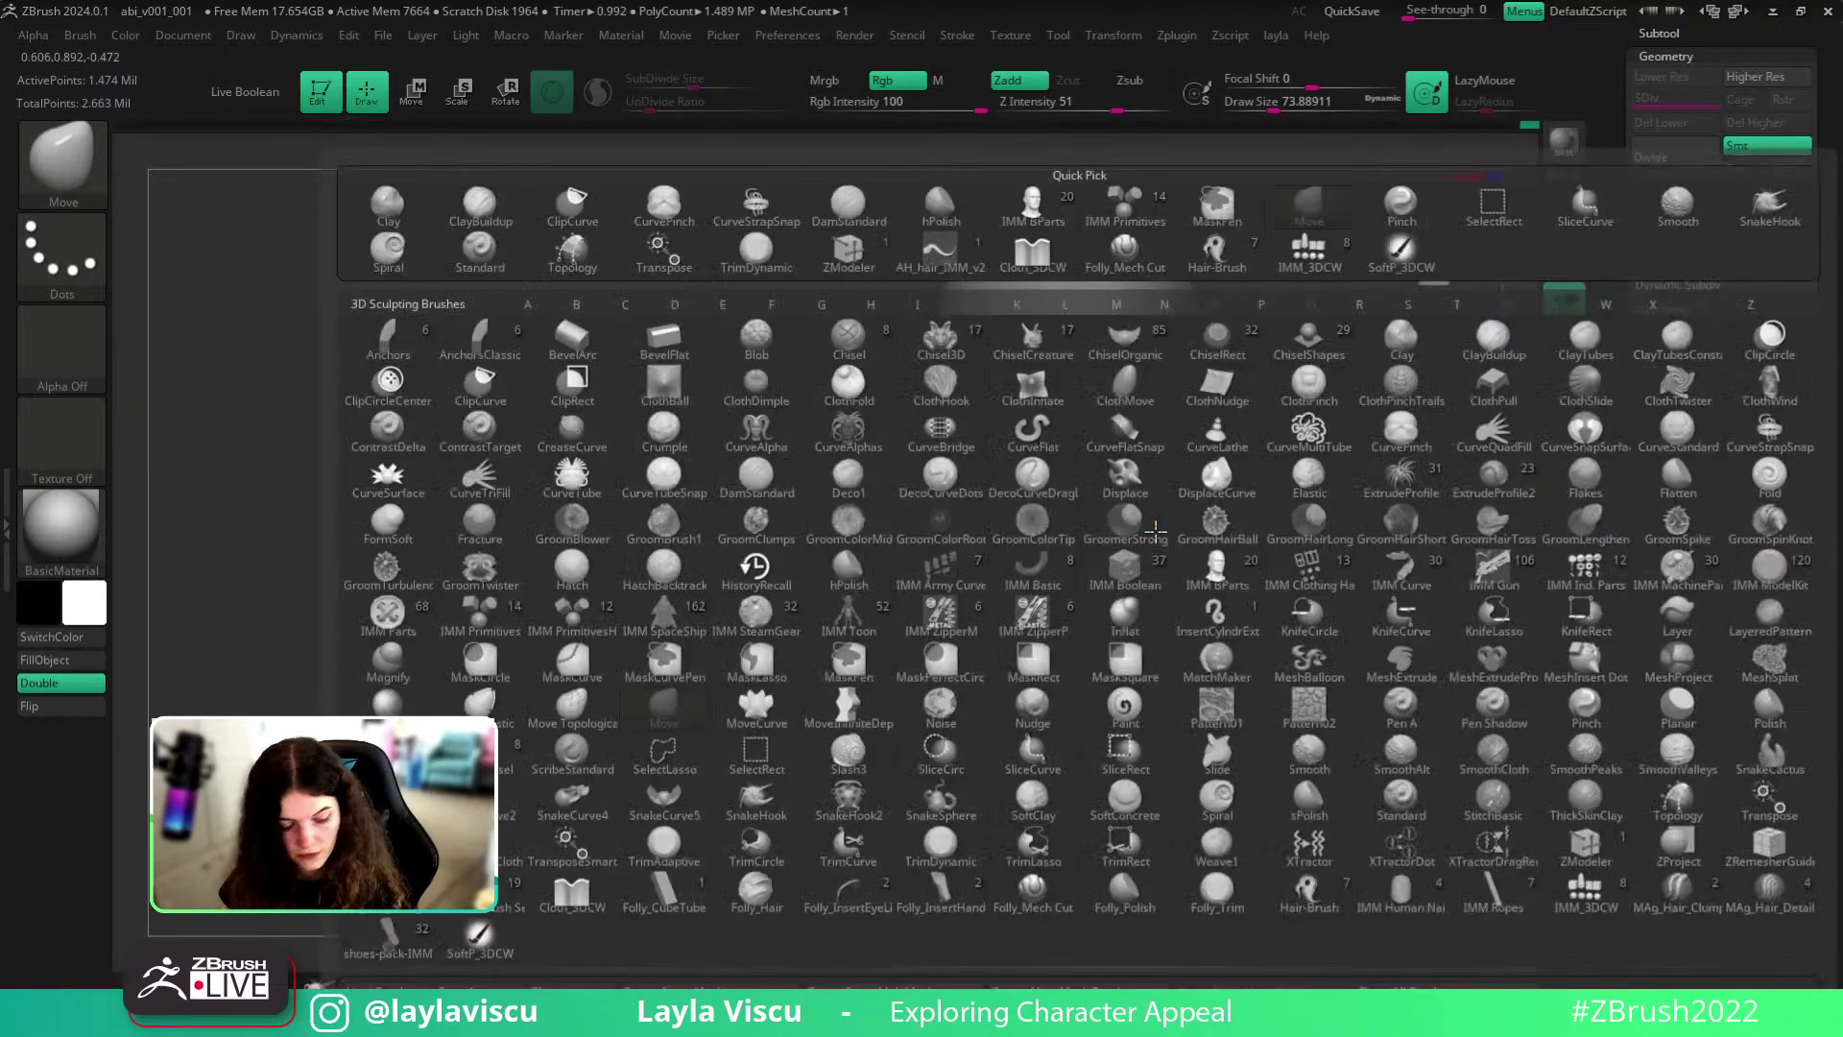
pyautogui.press('z')
pyautogui.click(1769, 842)
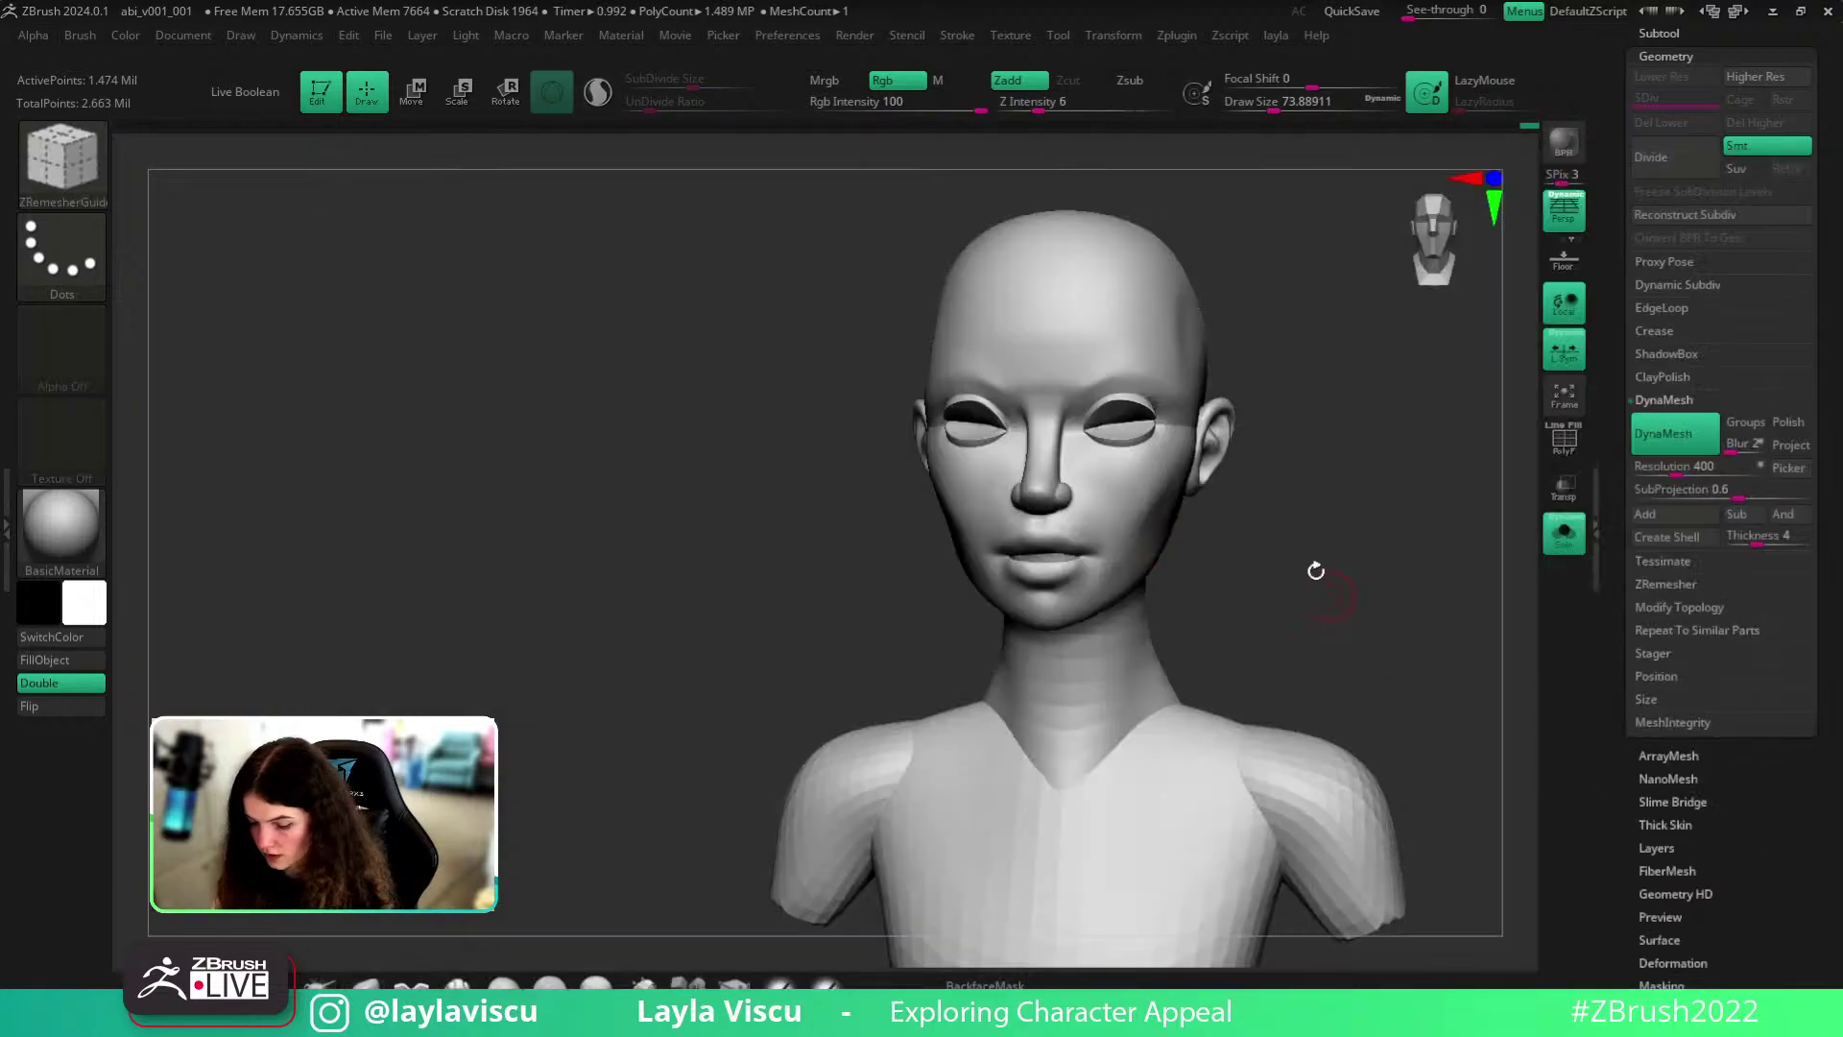
# - Draw symmetrical guide loops around the eye area, over the brow and across the nose bridge, and around the mouth, at draw size about 37
pyautogui.keyDown('alt'); pyautogui.moveTo(1353, 552); pyautogui.dragTo(1371, 642, button='right'); pyautogui.keyUp('alt')
pyautogui.keyDown('ctrl'); pyautogui.moveTo(1157, 663); pyautogui.dragTo(1318, 616, button='right'); pyautogui.keyUp('ctrl')
pyautogui.moveTo(1318, 615); pyautogui.dragTo(1223, 501)
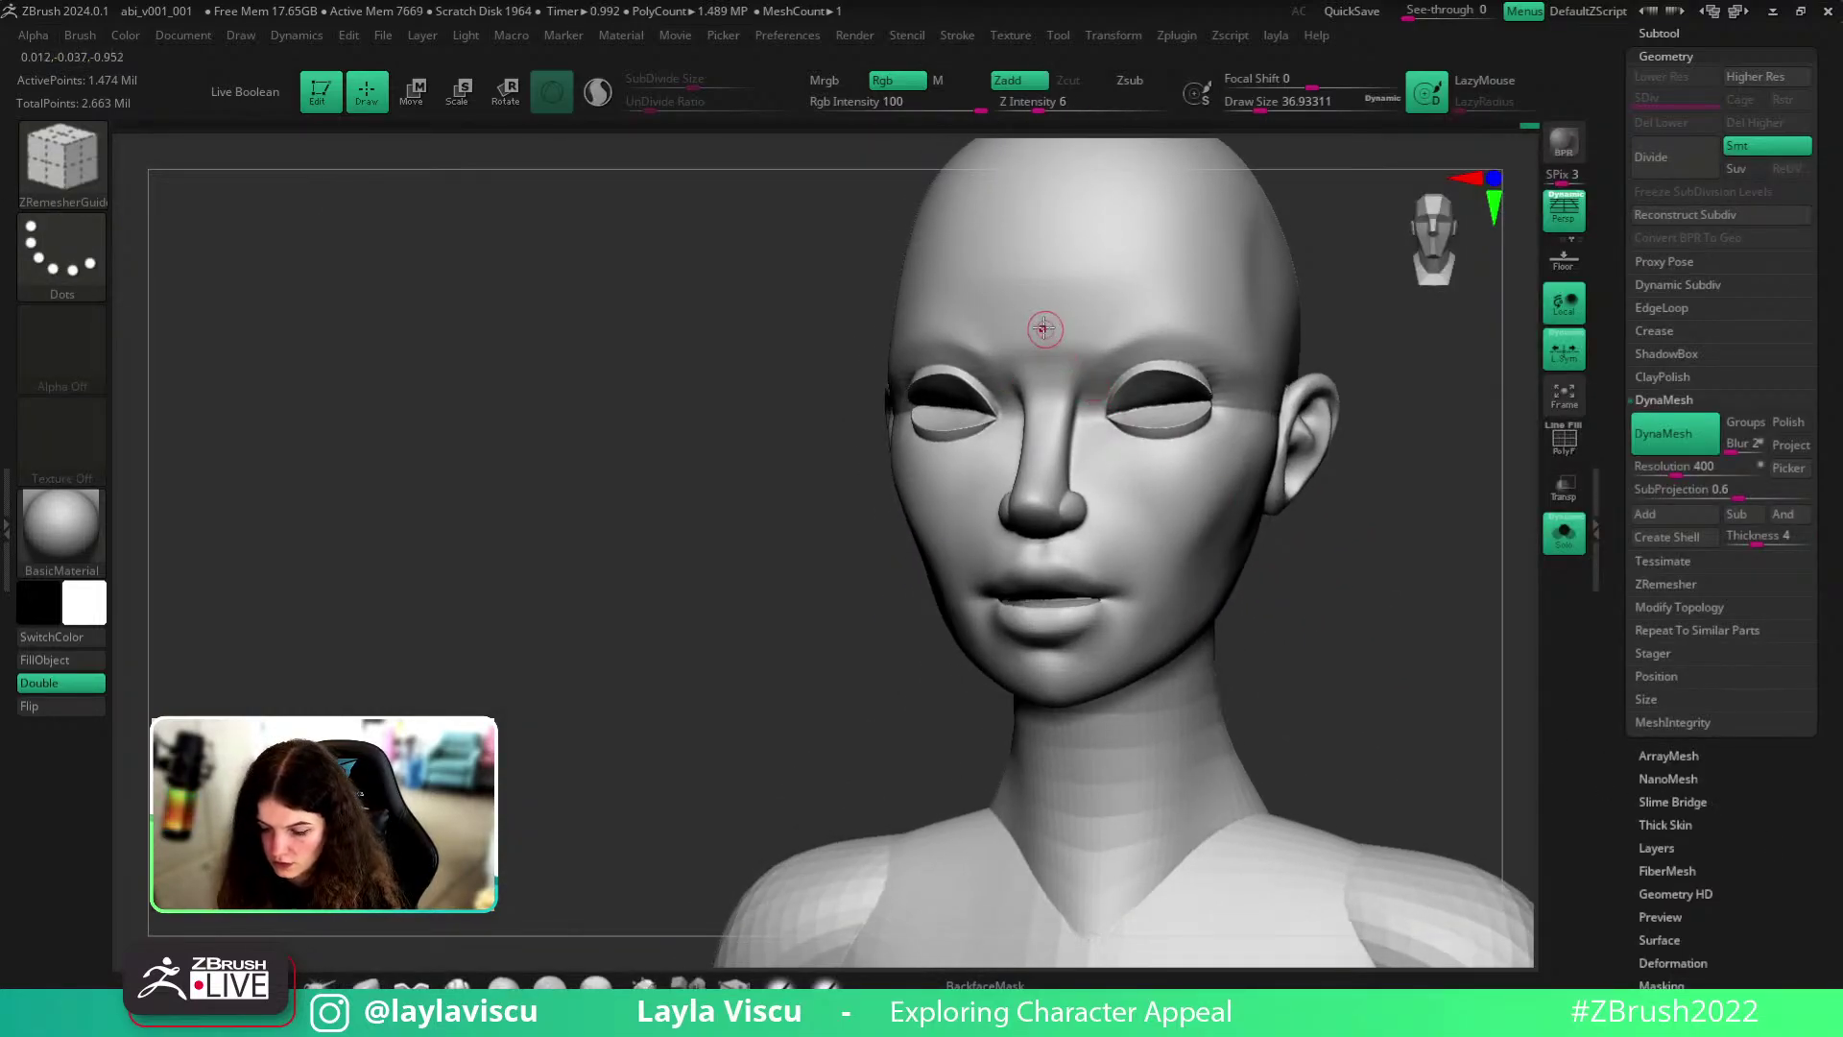
pyautogui.moveTo(1055, 450); pyautogui.dragTo(1044, 445)
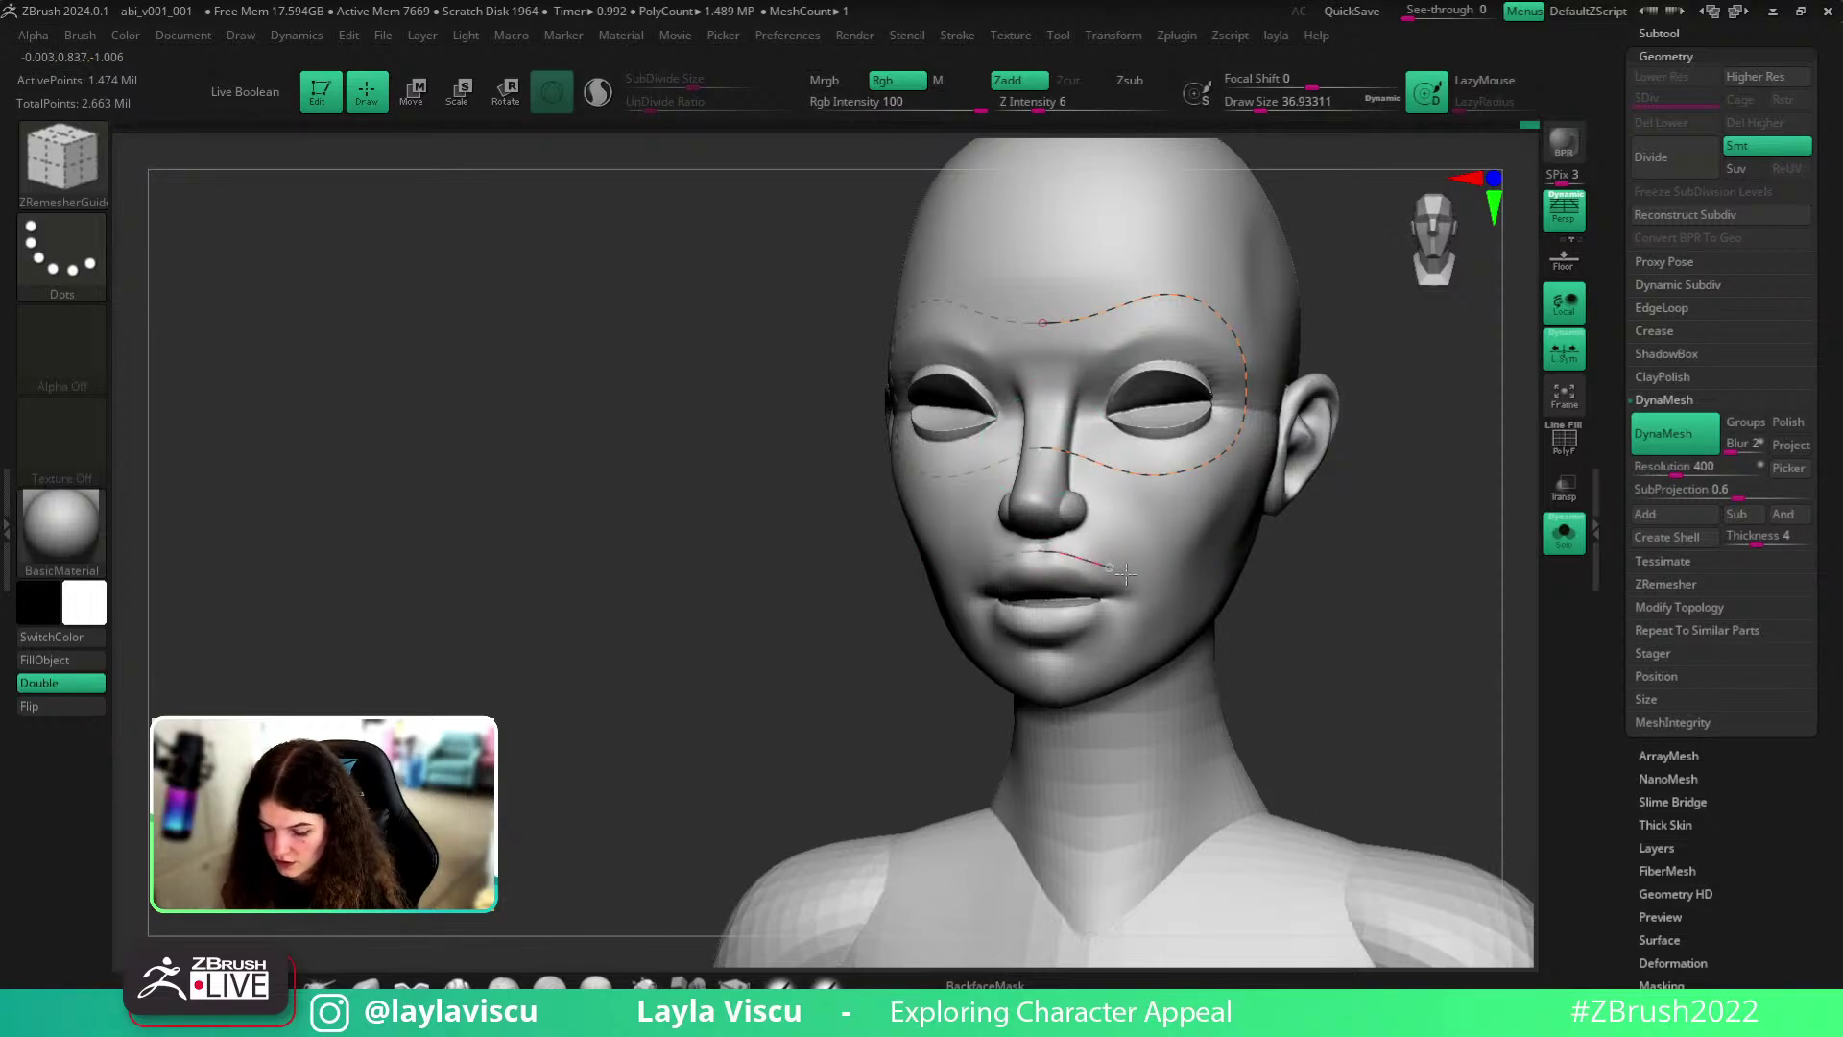
pyautogui.moveTo(1083, 653); pyautogui.dragTo(1035, 653)
# - Draw a guide curve in front of and over the ear and another from the mouth corner across the cheek
pyautogui.moveTo(1437, 635); pyautogui.dragTo(1372, 603)
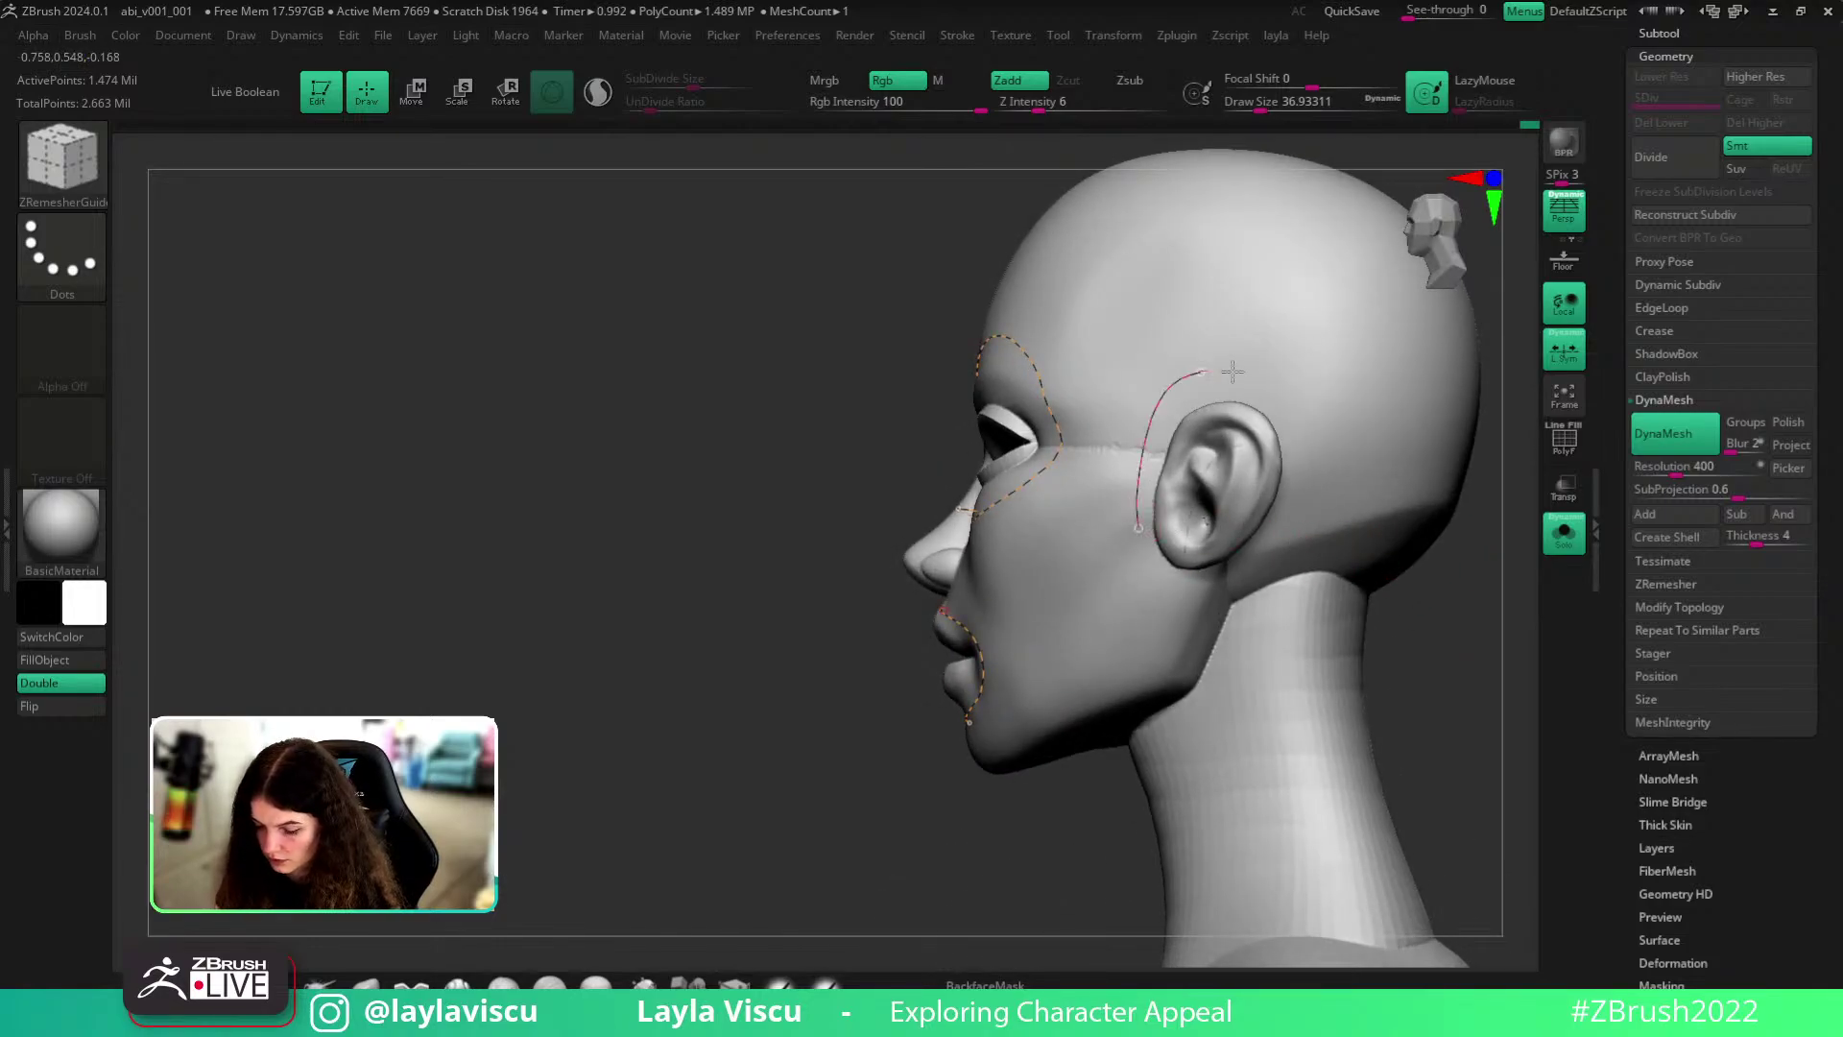
pyautogui.moveTo(1456, 659); pyautogui.dragTo(1535, 660)
pyautogui.keyDown('alt'); pyautogui.moveTo(1397, 673); pyautogui.dragTo(1205, 587); pyautogui.keyUp('alt')
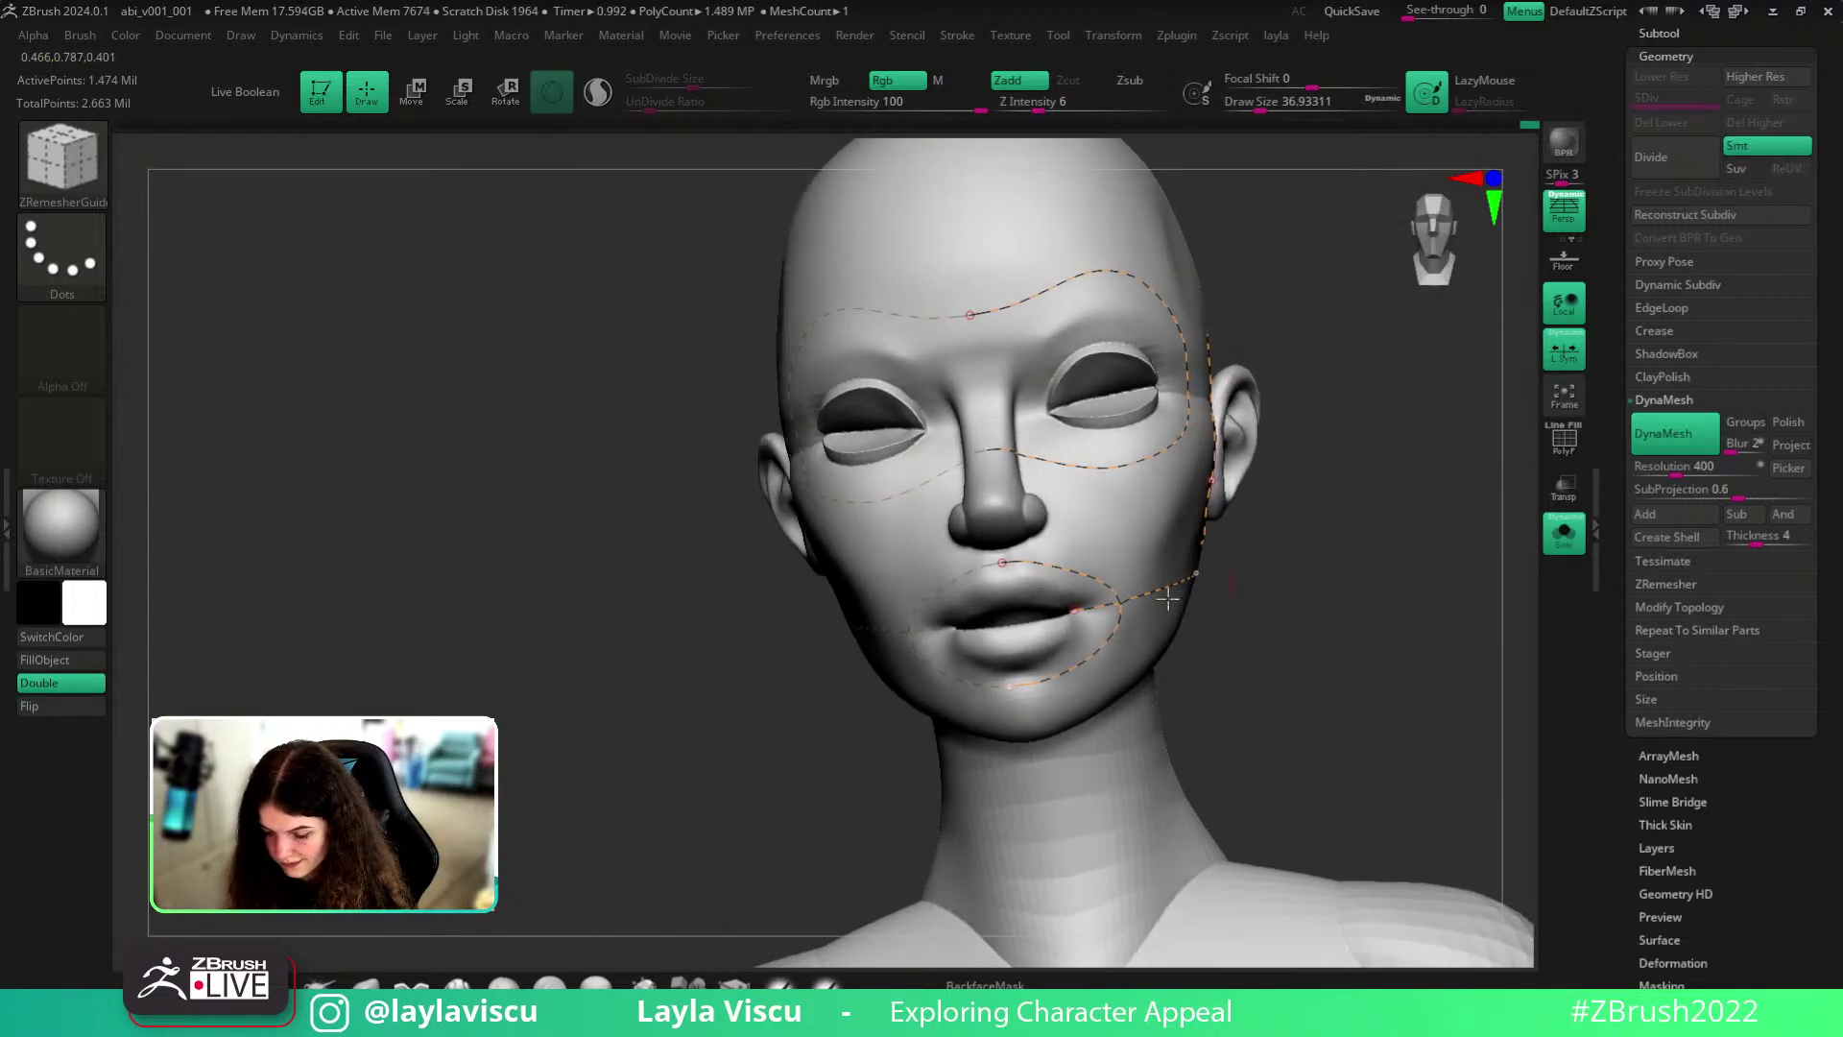
pyautogui.hotkey('ctrl', 'z')
# - Reduce the draw size to about 20 and draw a tight guide loop around the eyelids
pyautogui.moveTo(1355, 338); pyautogui.dragTo(1399, 391)
pyautogui.press('s')
pyautogui.moveTo(1052, 389); pyautogui.dragTo(1046, 389)
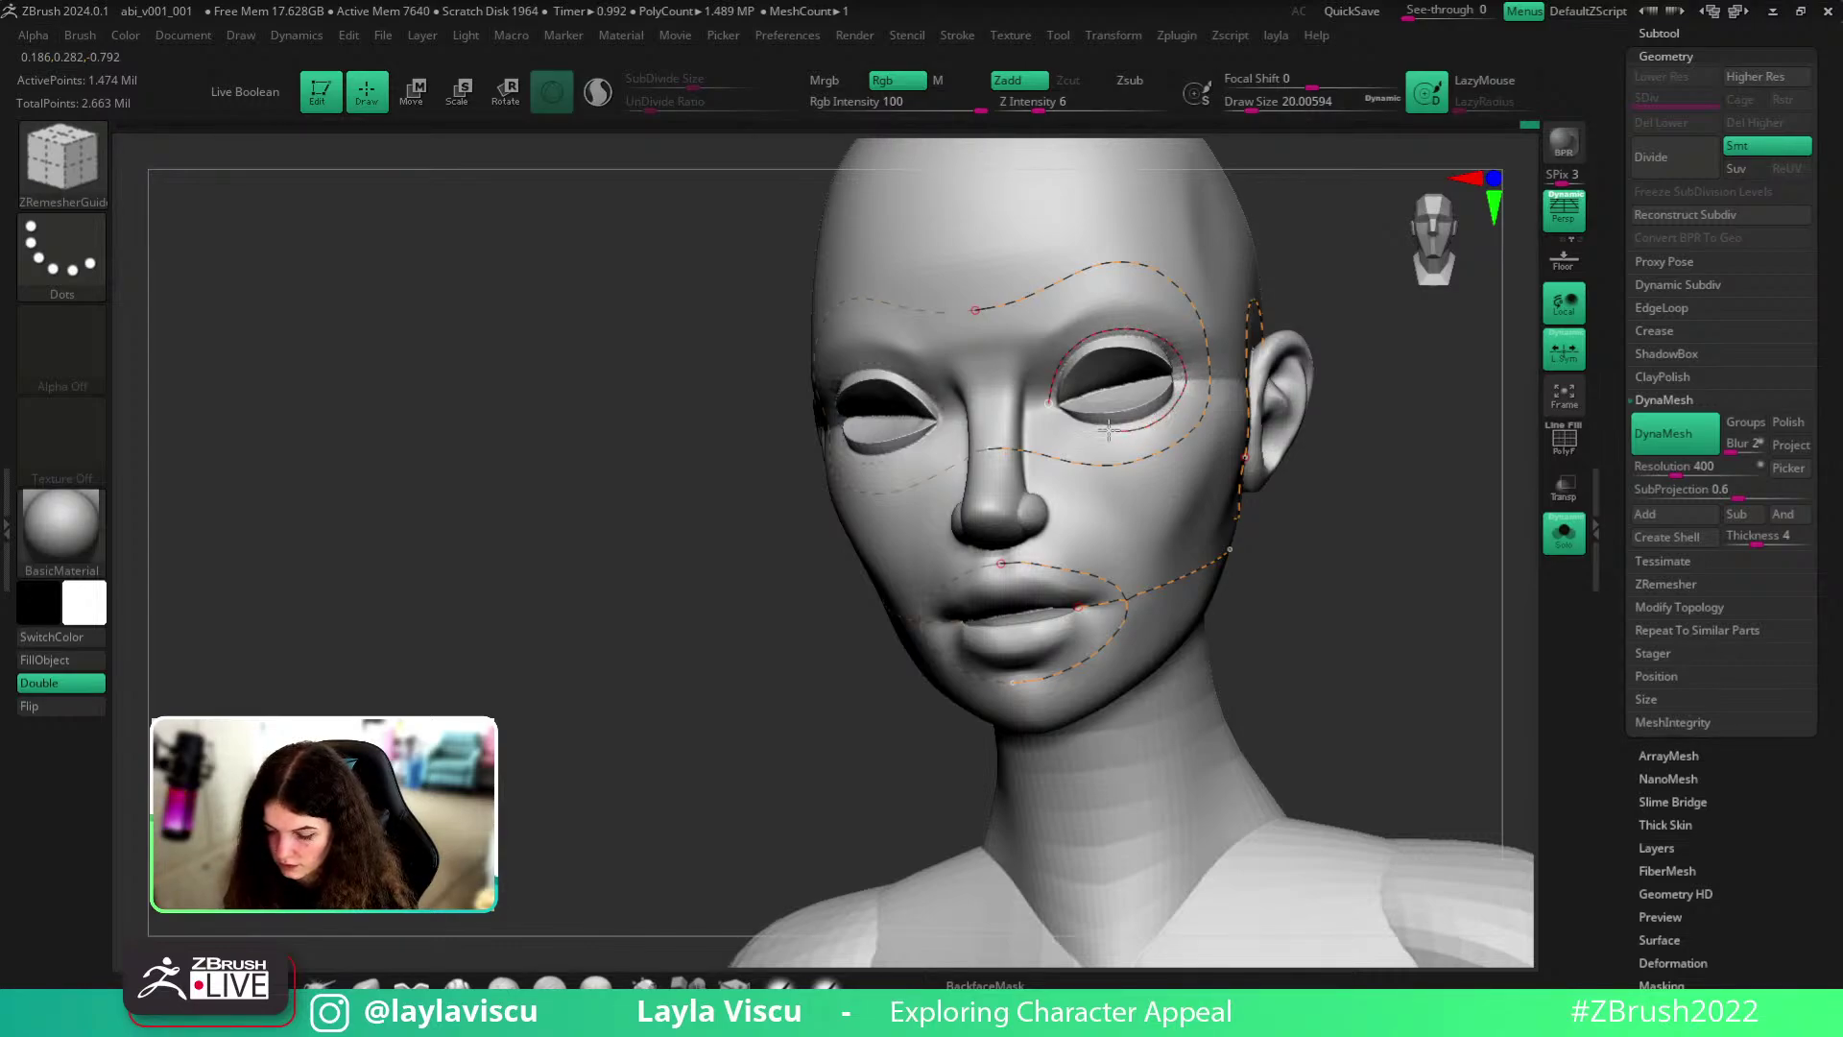
pyautogui.moveTo(1452, 500); pyautogui.dragTo(1526, 473)
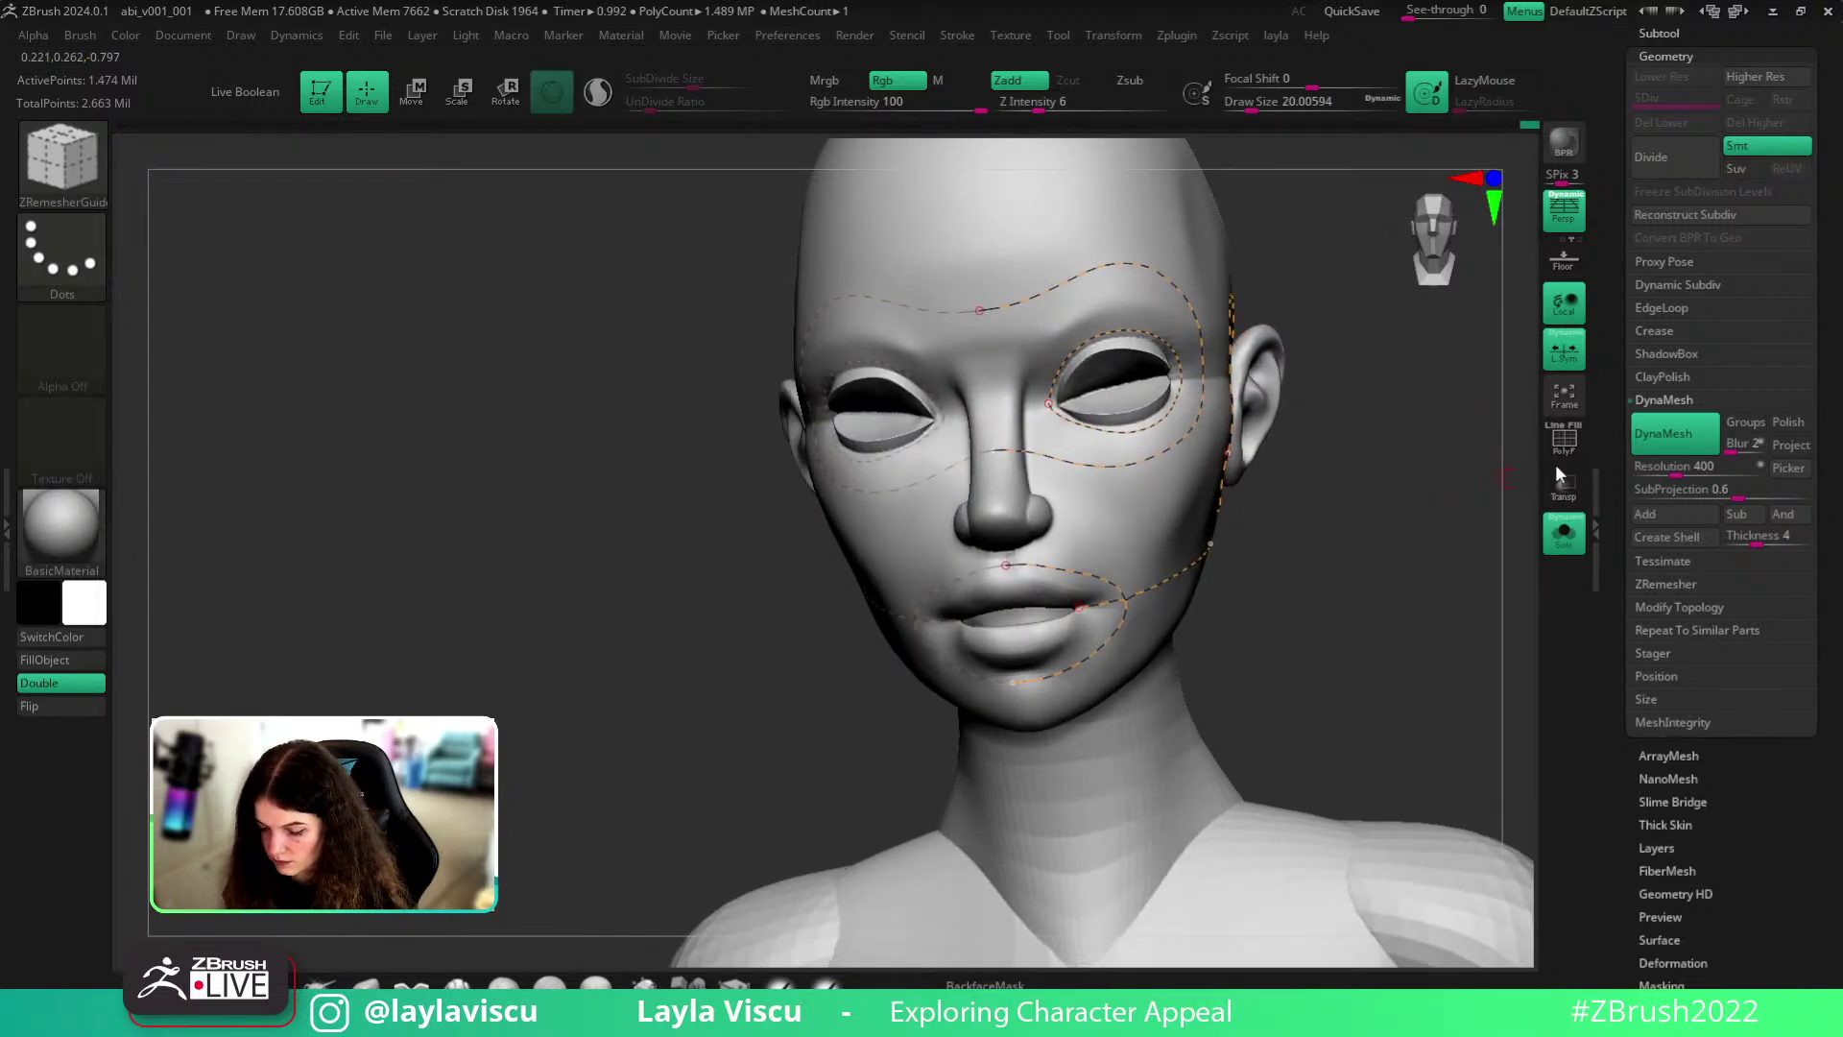
# - Show the wireframe, remesh the bust with ZRemesher at a target polygon count of 3.47883 and inspect the mouth topology
pyautogui.click(1694, 580)
pyautogui.click(1669, 515)
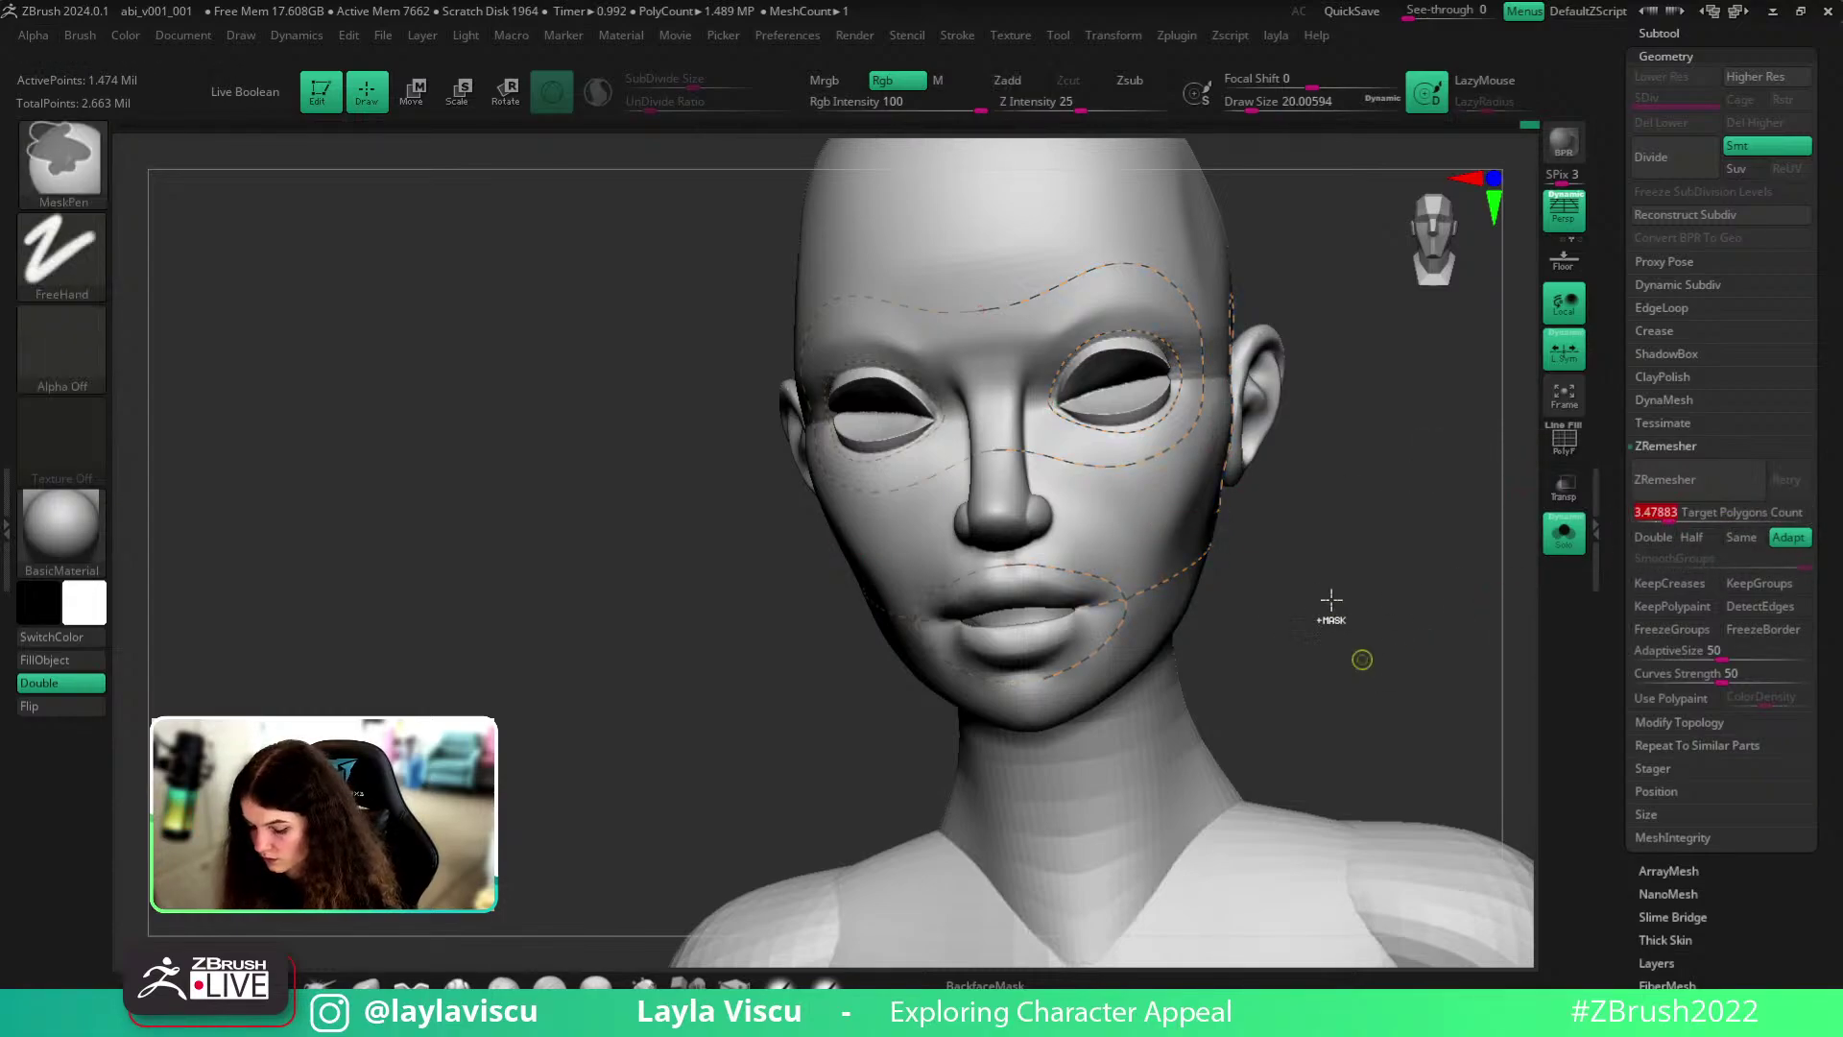
pyautogui.press('f')
pyautogui.hotkey('shift', 'f')
pyautogui.hotkey('shift', 'f')
pyautogui.keyDown('ctrl'); pyautogui.moveTo(1054, 410); pyautogui.dragTo(1427, 445, button='right'); pyautogui.keyUp('ctrl')
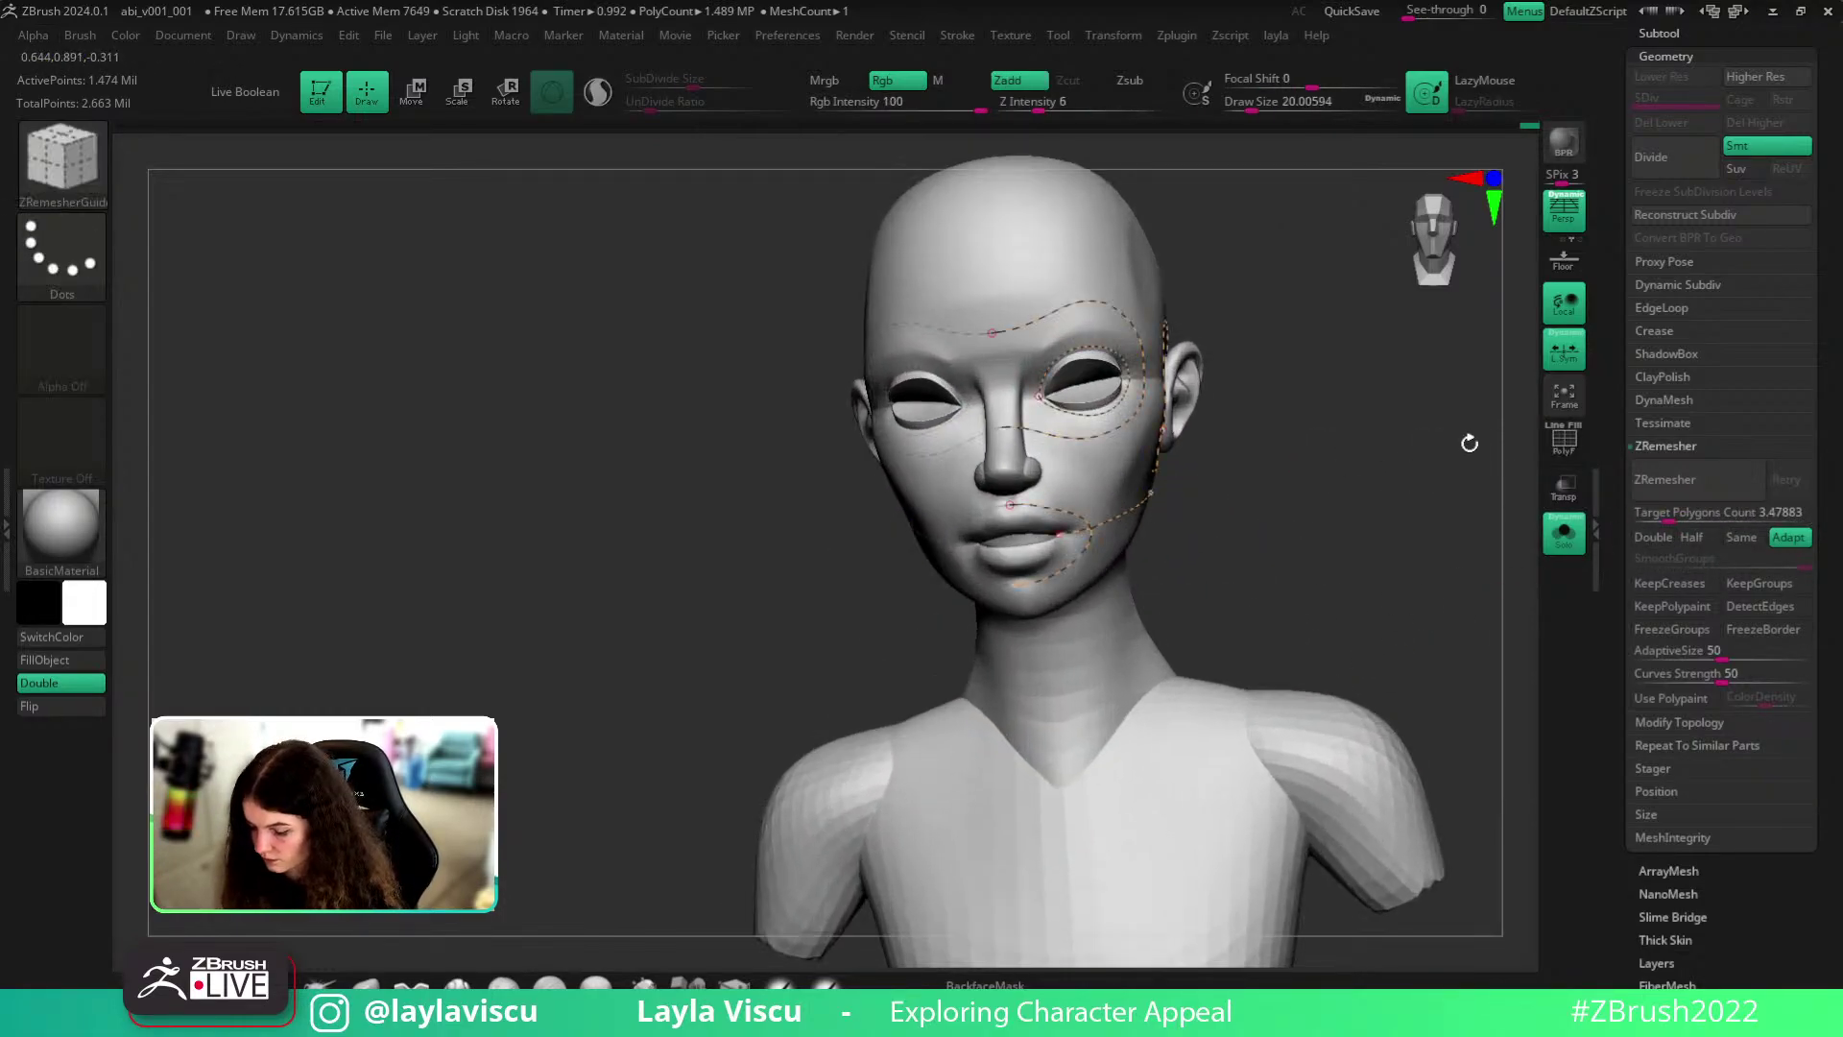
pyautogui.hotkey('shift', 'f')
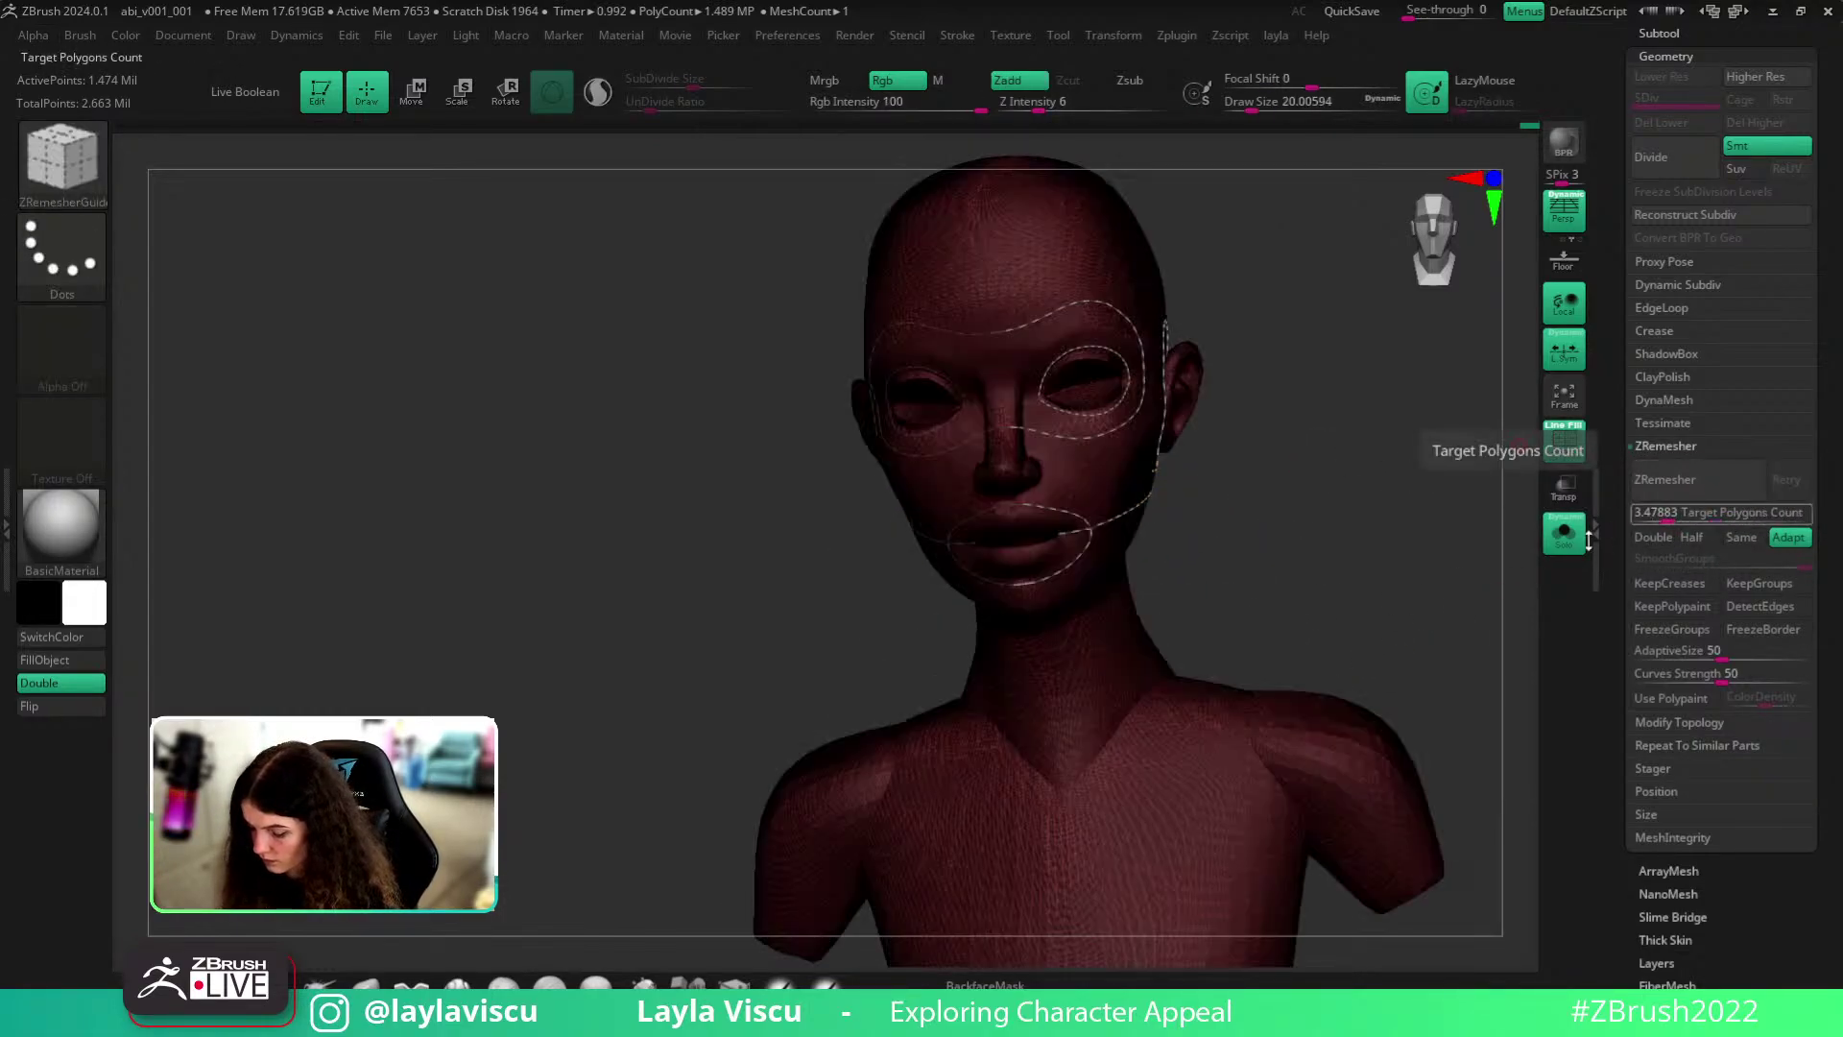
pyautogui.click(1652, 479)
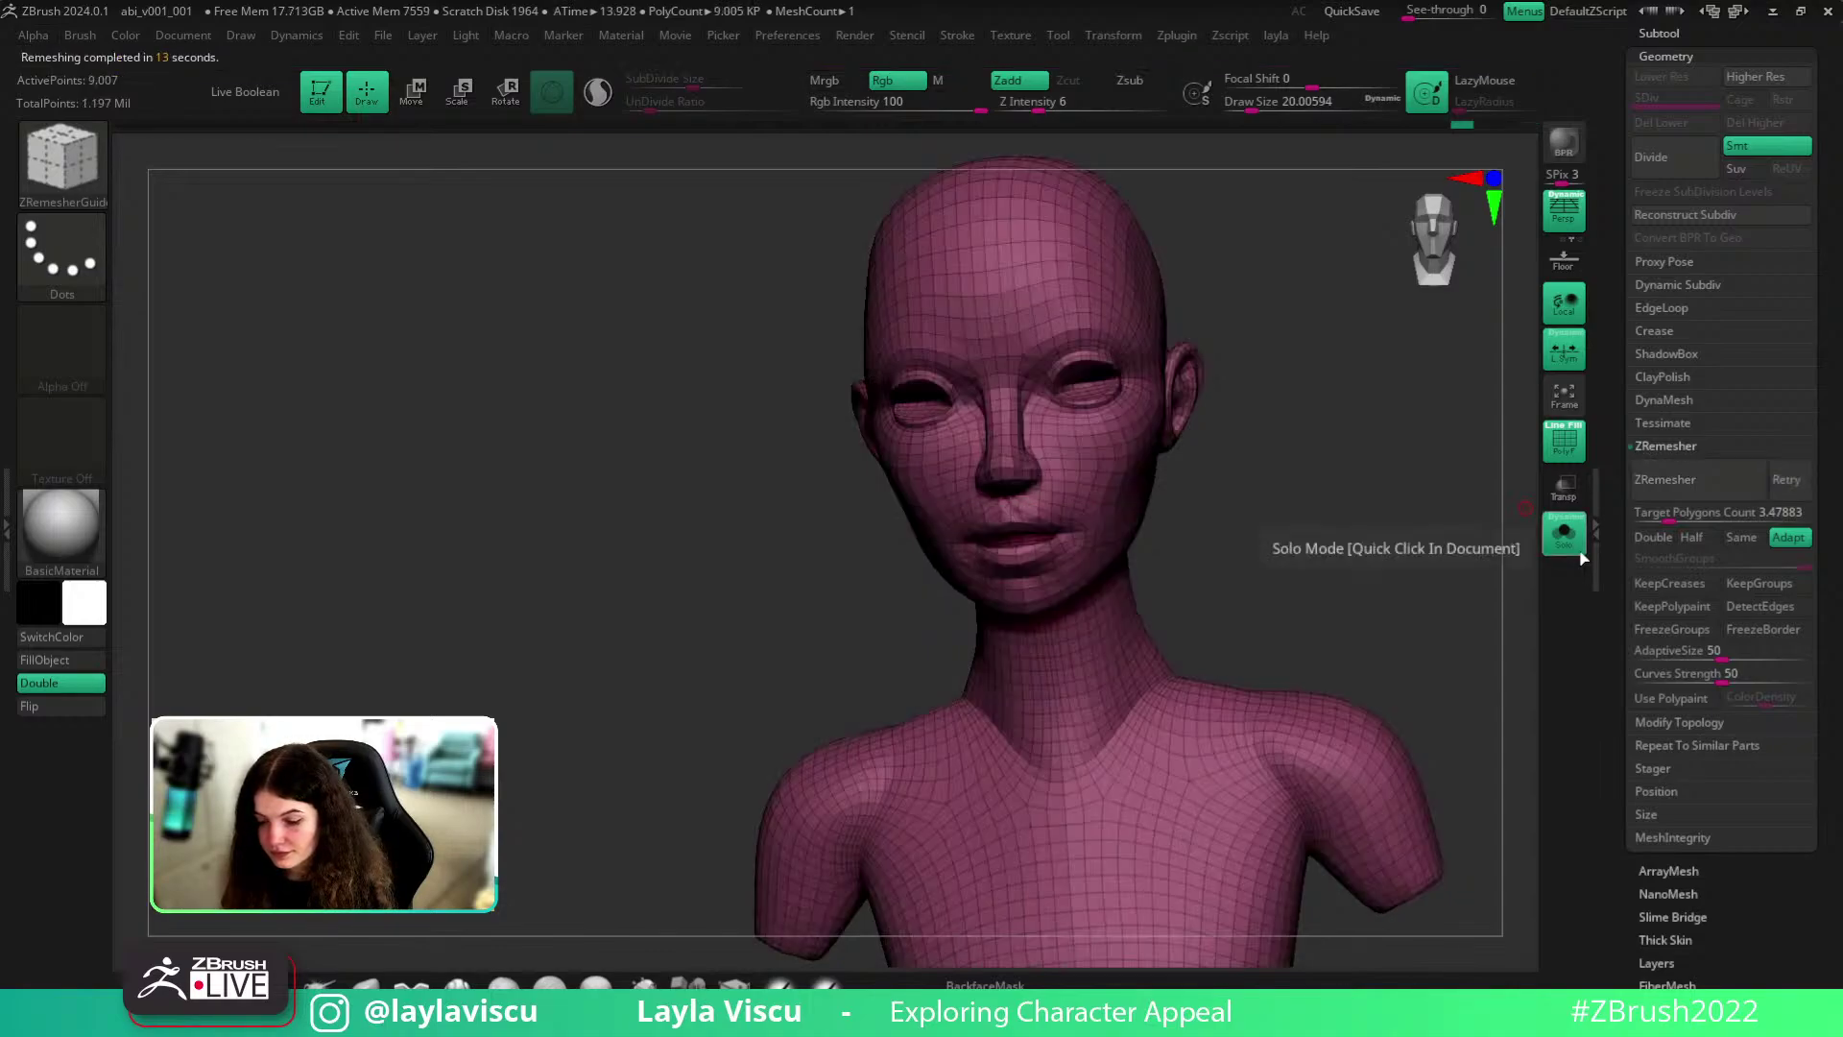
pyautogui.moveTo(1419, 498)
pyautogui.mouseDown(button='right')
pyautogui.moveTo(1343, 413)
pyautogui.moveTo(1267, 658)
pyautogui.mouseUp(button='right')
pyautogui.moveTo(1401, 619)
pyautogui.mouseDown()
pyautogui.moveTo(1407, 535)
pyautogui.moveTo(1437, 757)
pyautogui.moveTo(1424, 494)
pyautogui.moveTo(1422, 623)
pyautogui.moveTo(1345, 671)
pyautogui.moveTo(1349, 650)
pyautogui.moveTo(1431, 629)
pyautogui.moveTo(1391, 634)
pyautogui.mouseUp()
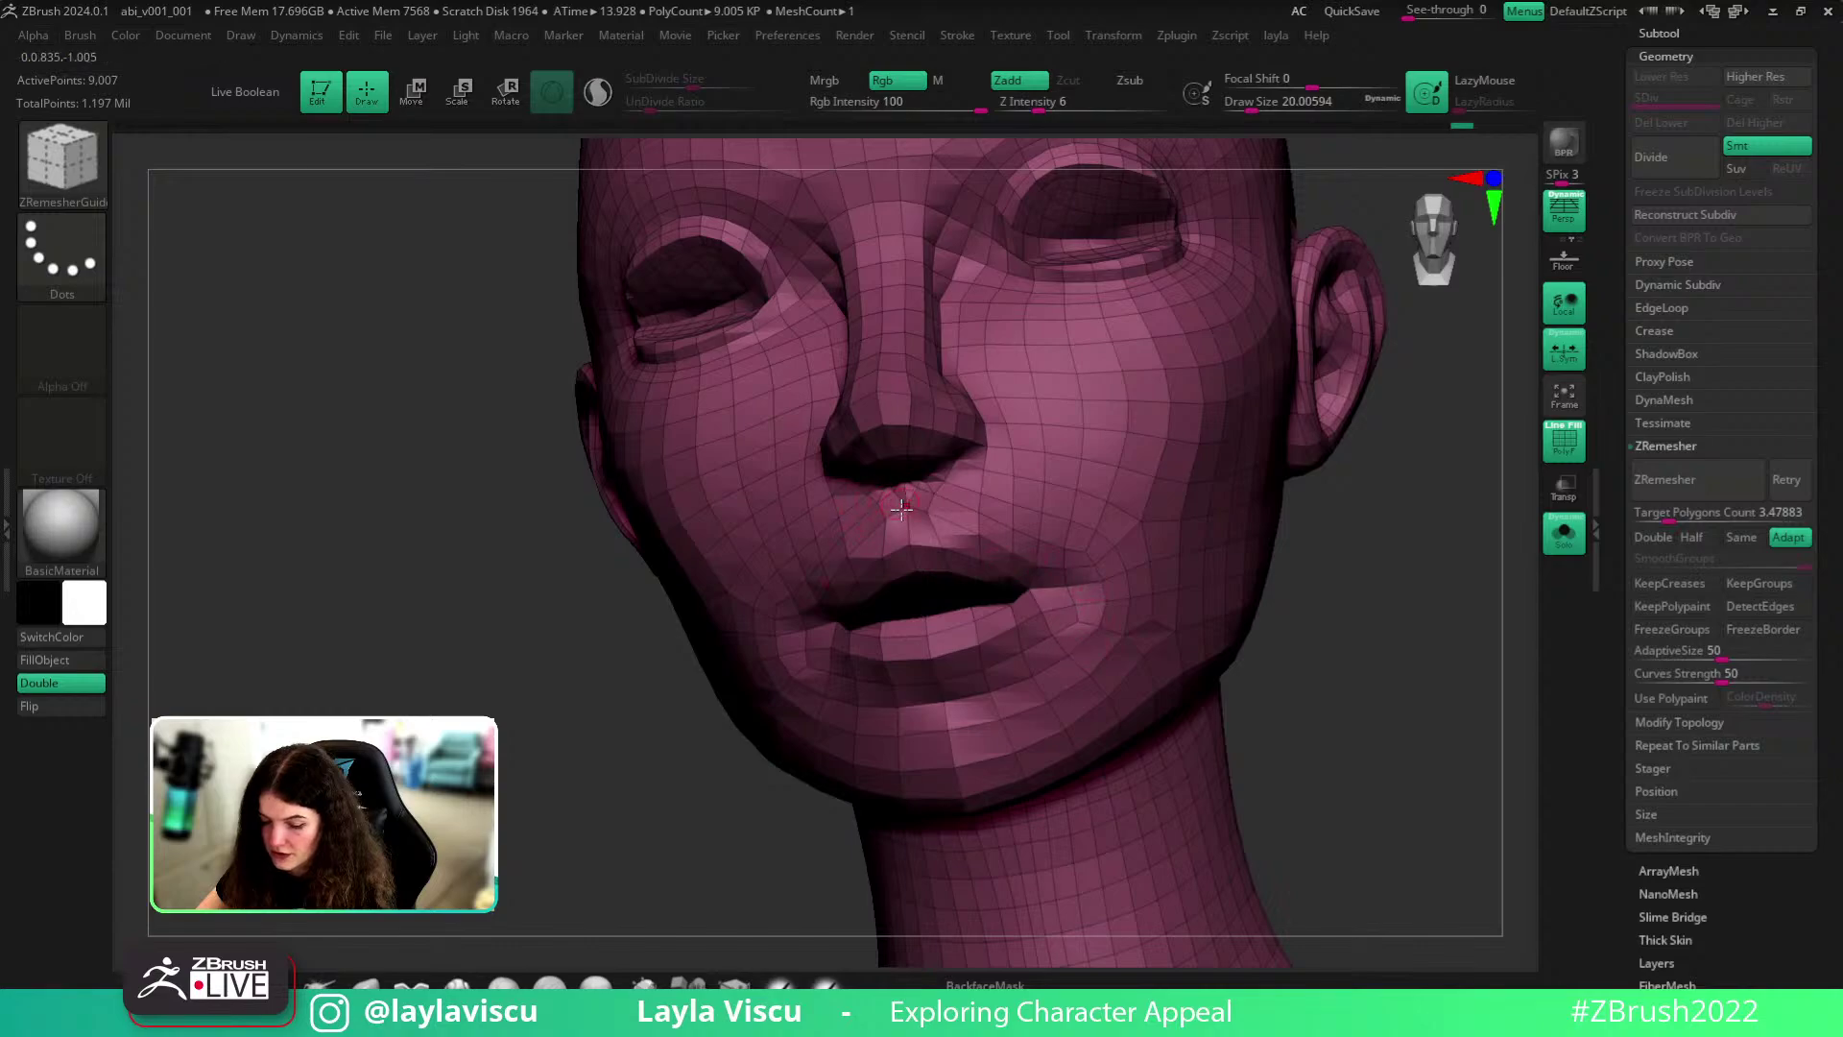
pyautogui.keyDown('alt'); pyautogui.moveTo(1284, 670); pyautogui.dragTo(1357, 648); pyautogui.keyUp('alt')
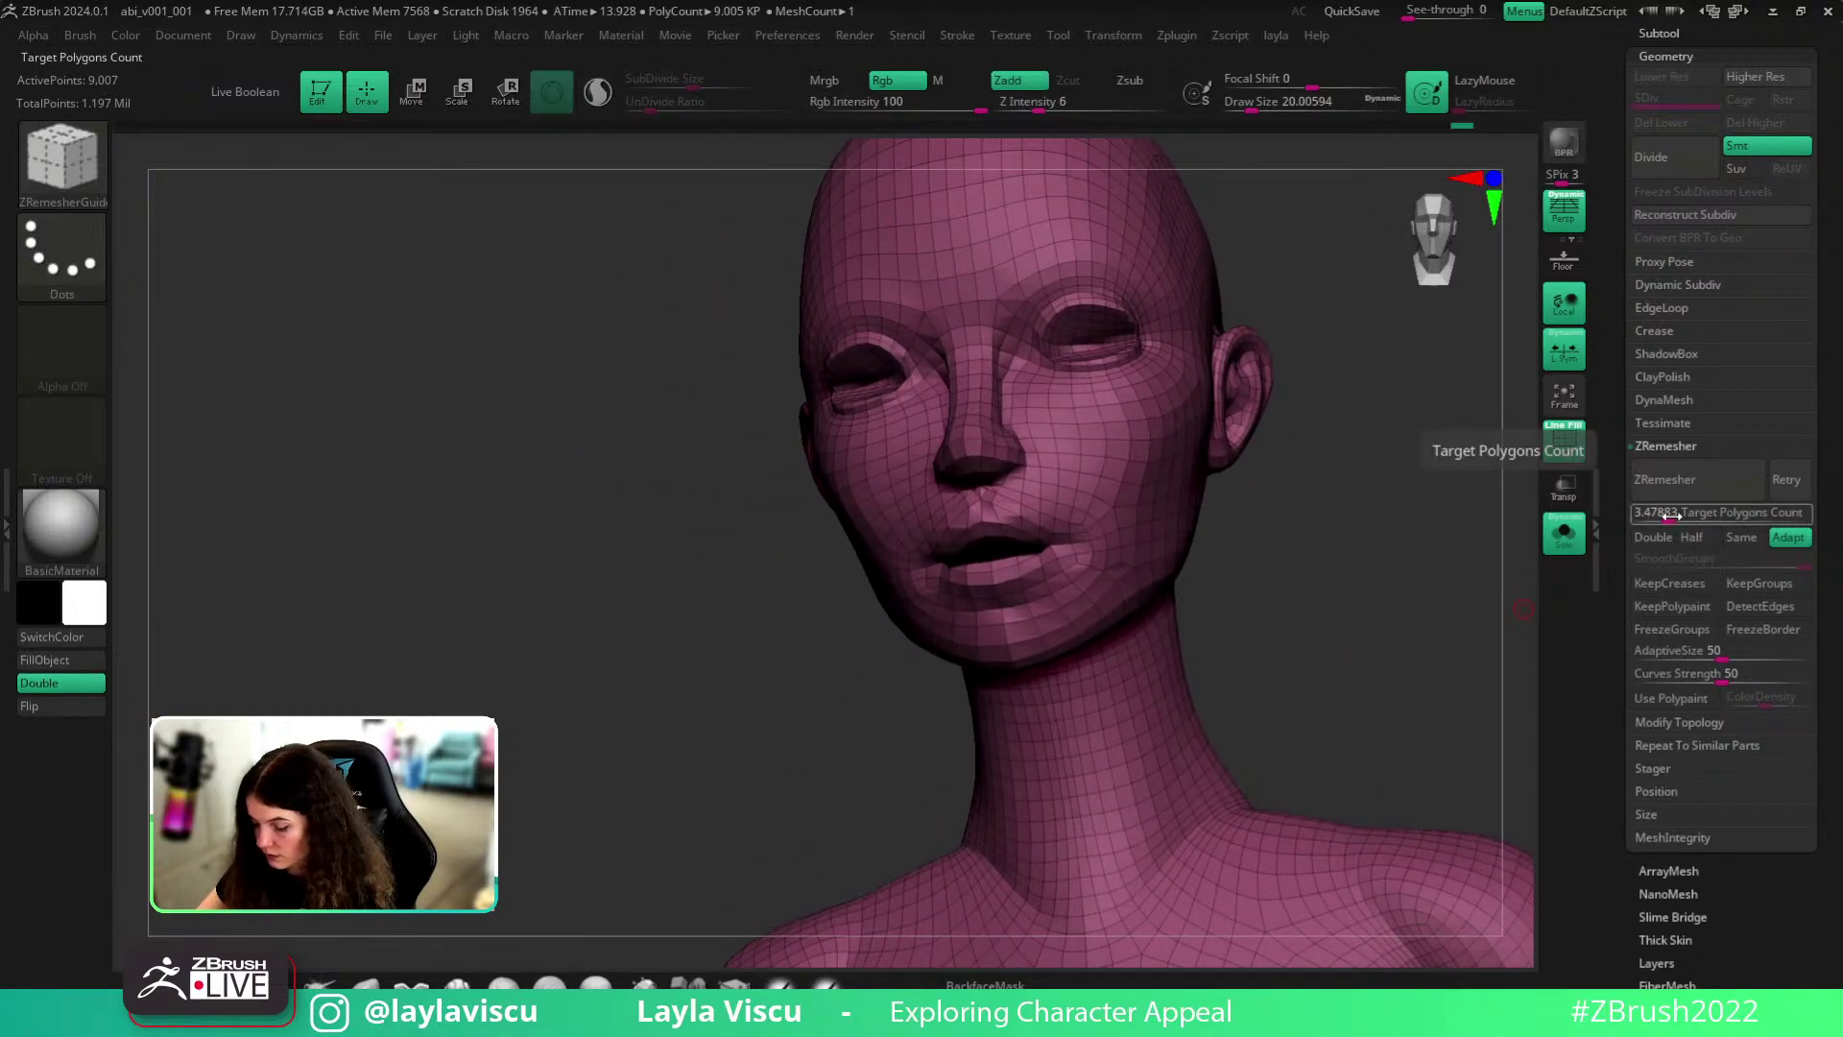
# - Raise the target polygon count to 6.20104 and retry the ZRemesher pass
pyautogui.moveTo(1670, 517); pyautogui.dragTo(1676, 516)
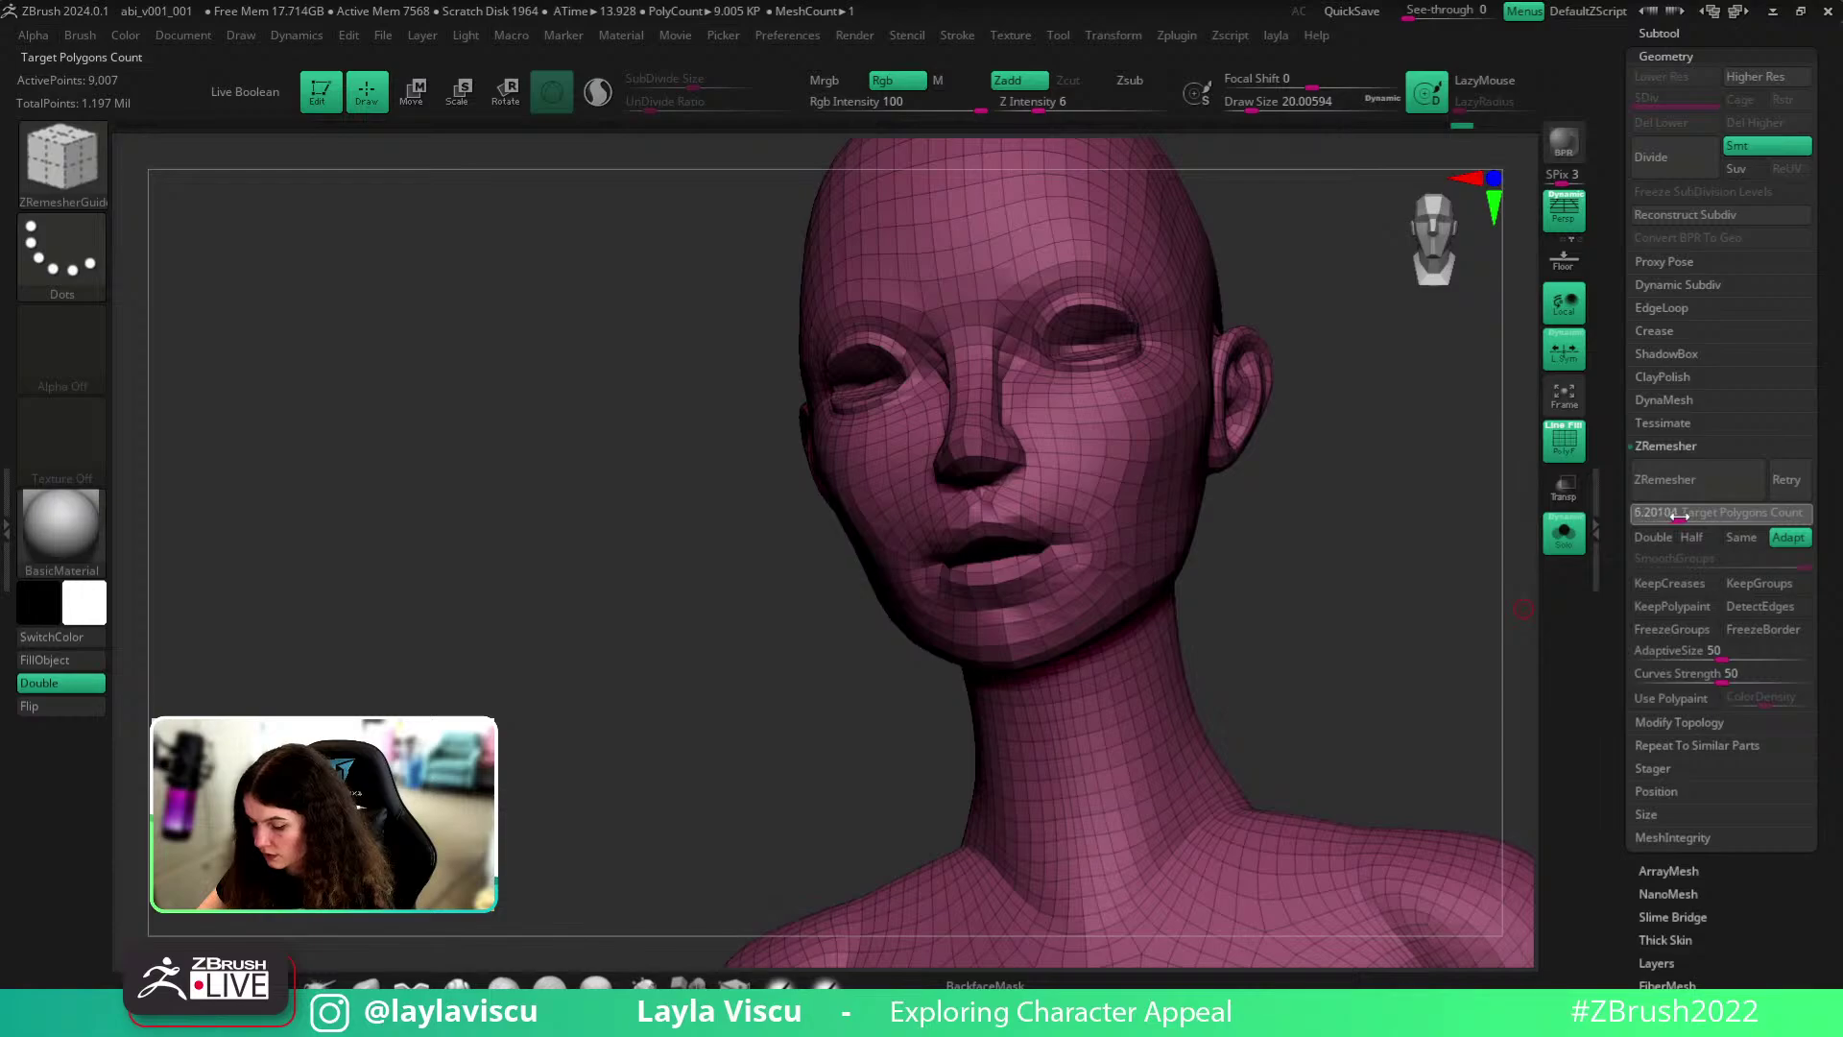
pyautogui.click(1786, 479)
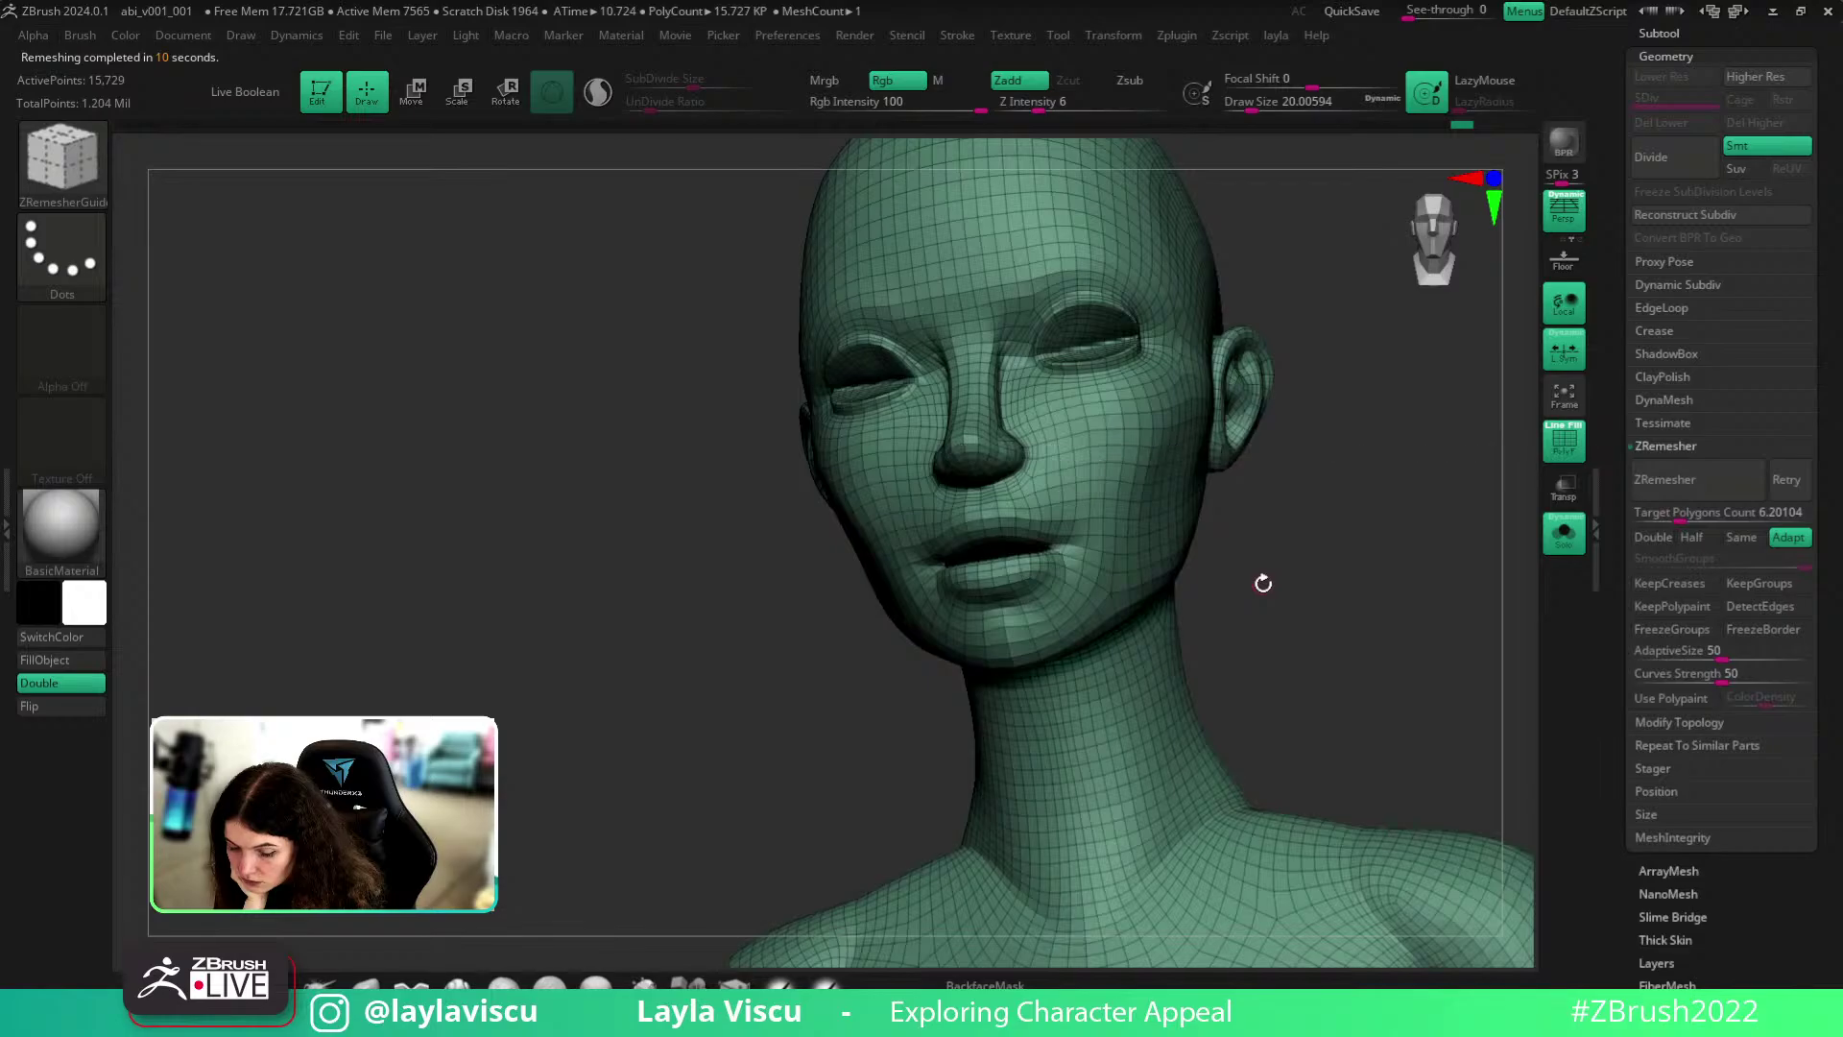
pyautogui.moveTo(1280, 546); pyautogui.dragTo(1329, 542)
# - Try ZRemesher with target polygon count 10.08142 and curves strength 69, and undo back to the DynaMesh bust with its guides
pyautogui.moveTo(1644, 513); pyautogui.dragTo(1687, 517)
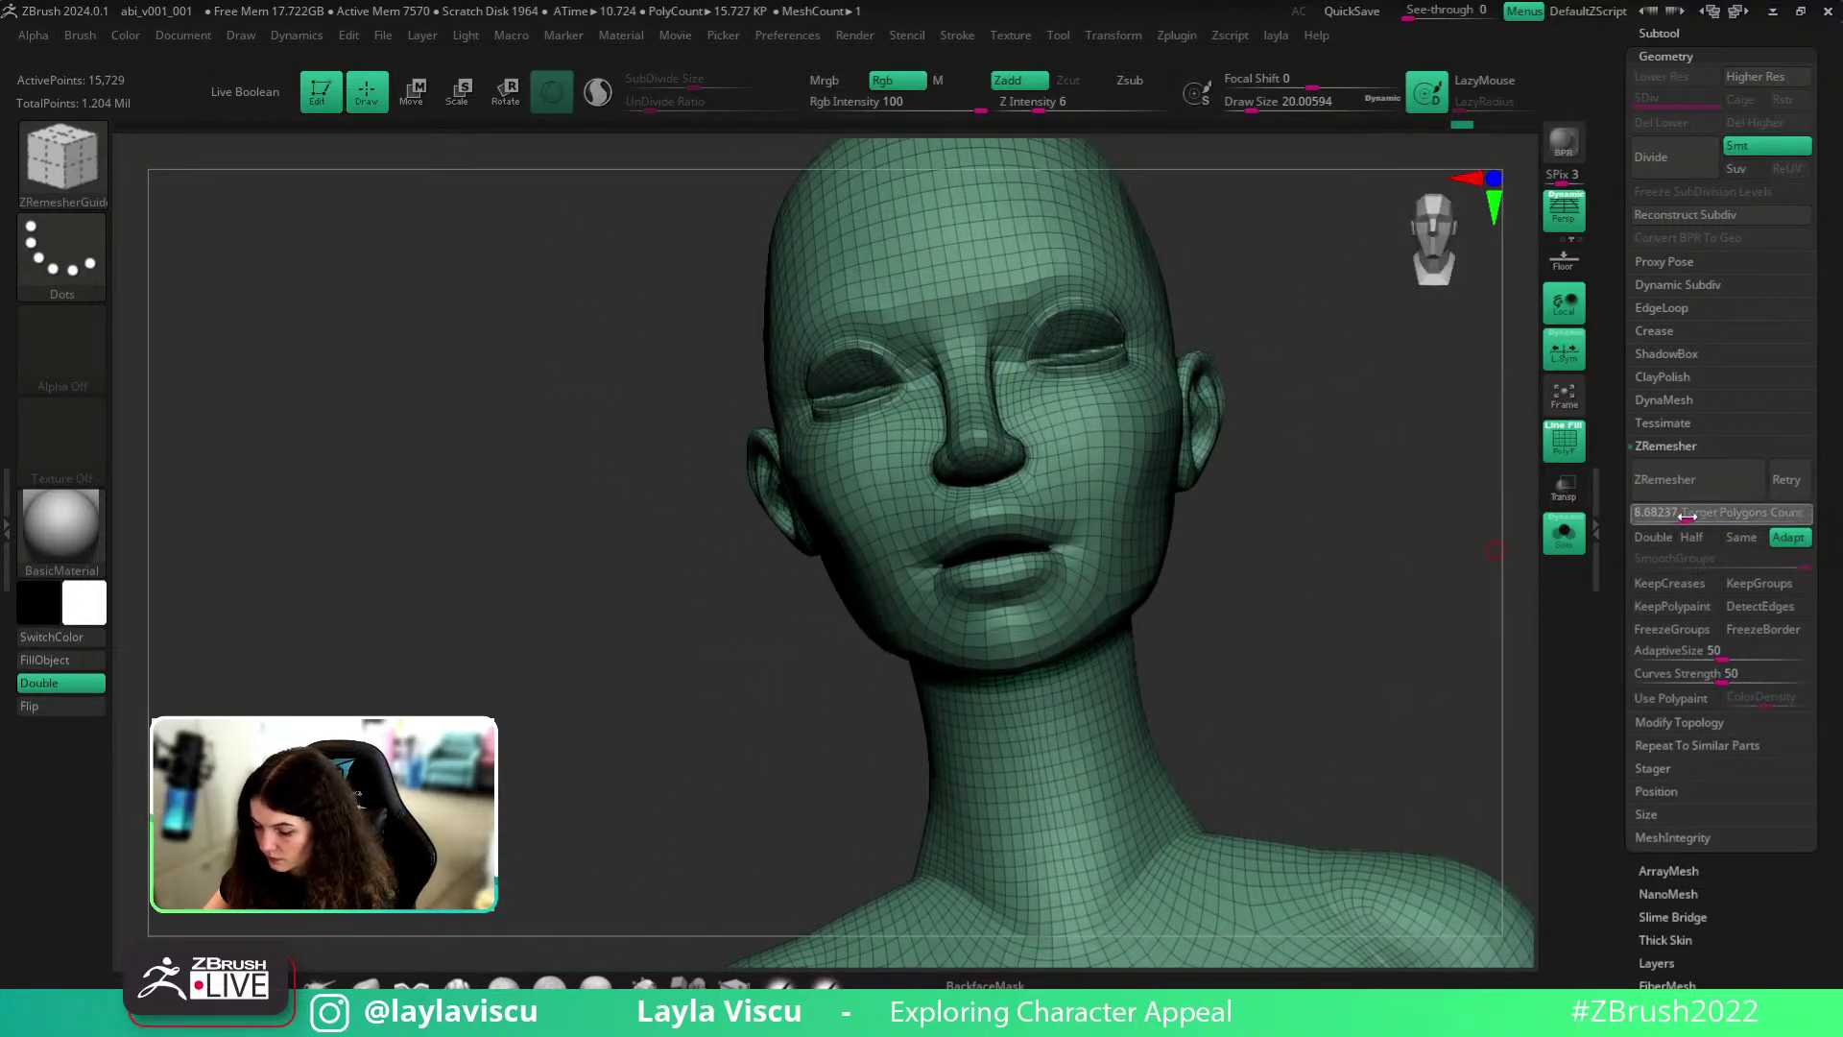
pyautogui.moveTo(1721, 675); pyautogui.dragTo(1754, 673)
pyautogui.click(1688, 479)
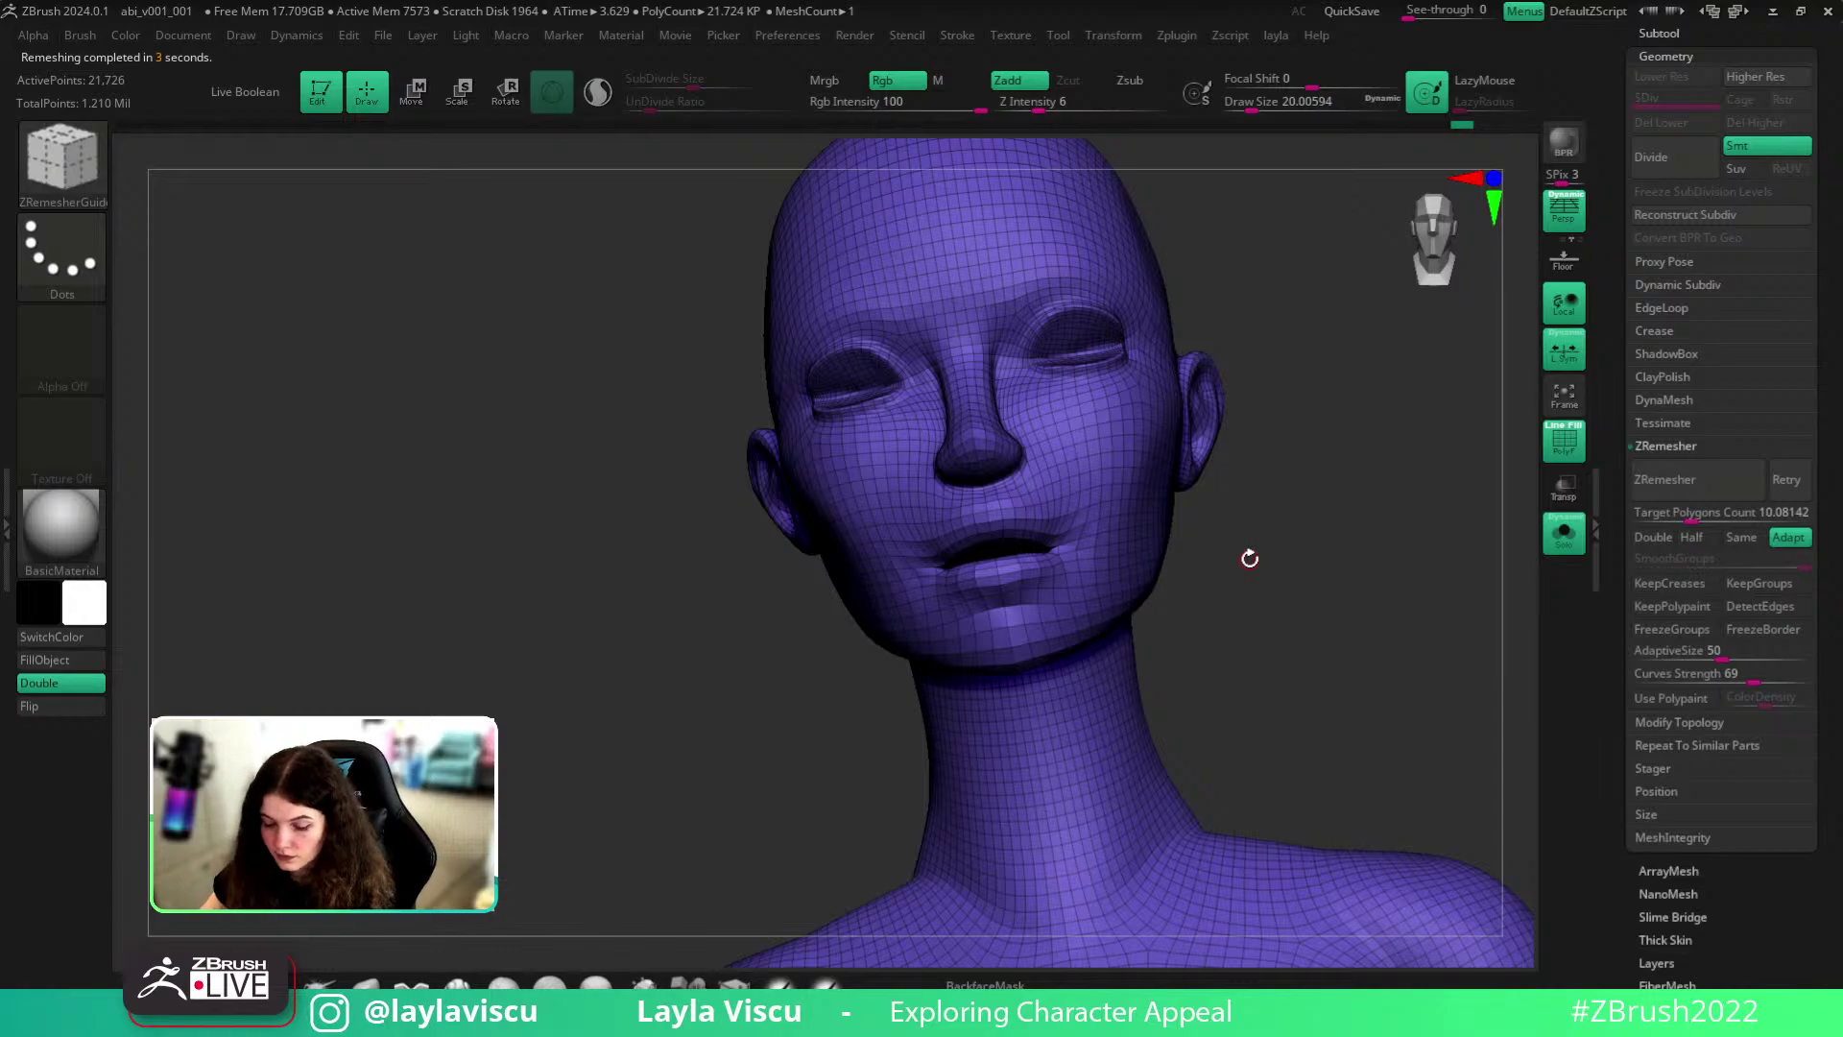
pyautogui.moveTo(1229, 581)
pyautogui.mouseDown()
pyautogui.moveTo(1200, 604)
pyautogui.moveTo(1229, 596)
pyautogui.moveTo(1152, 547)
pyautogui.mouseUp()
pyautogui.press('ctrl')
pyautogui.hotkey('ctrl', 'z')
pyautogui.hotkey('ctrl', 'z')
pyautogui.hotkey('ctrl', 'z')
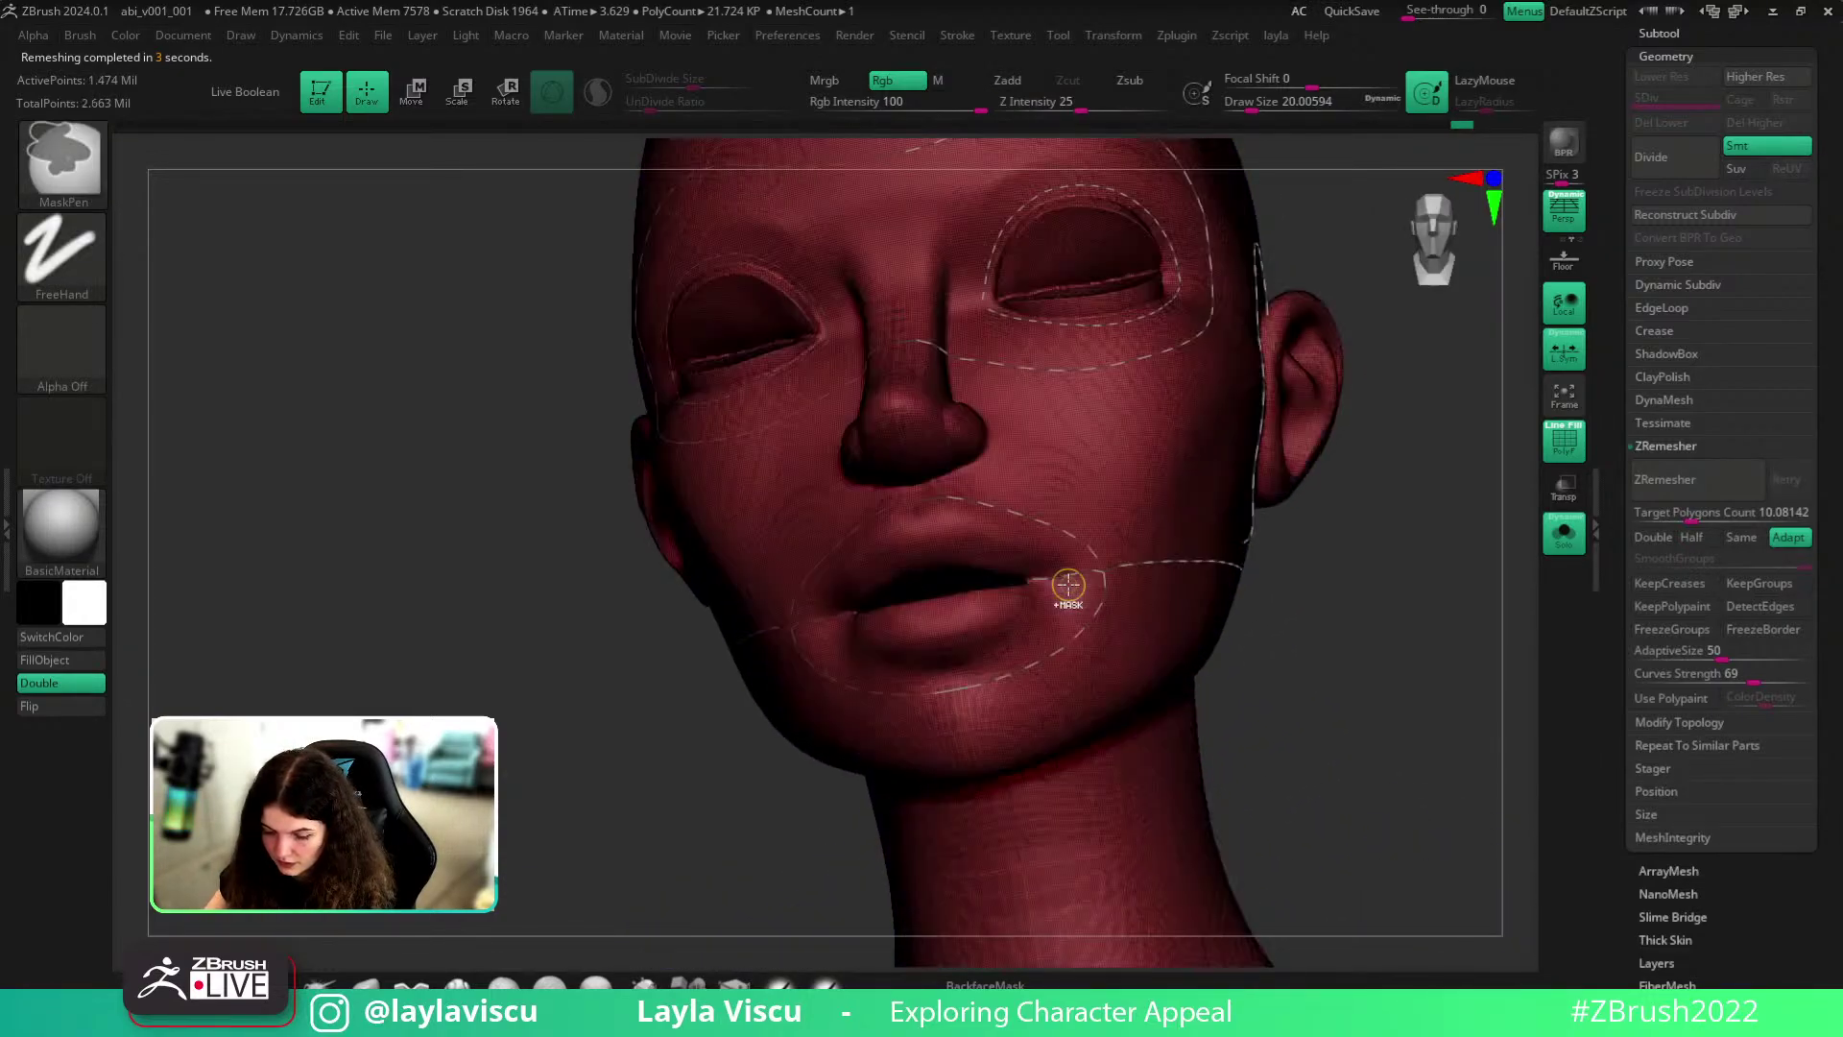
# - Try drawing two diagonal guide curves radiating from the mouth corner, one up the cheek and one down towards the jaw
pyautogui.moveTo(1004, 560); pyautogui.dragTo(1162, 483)
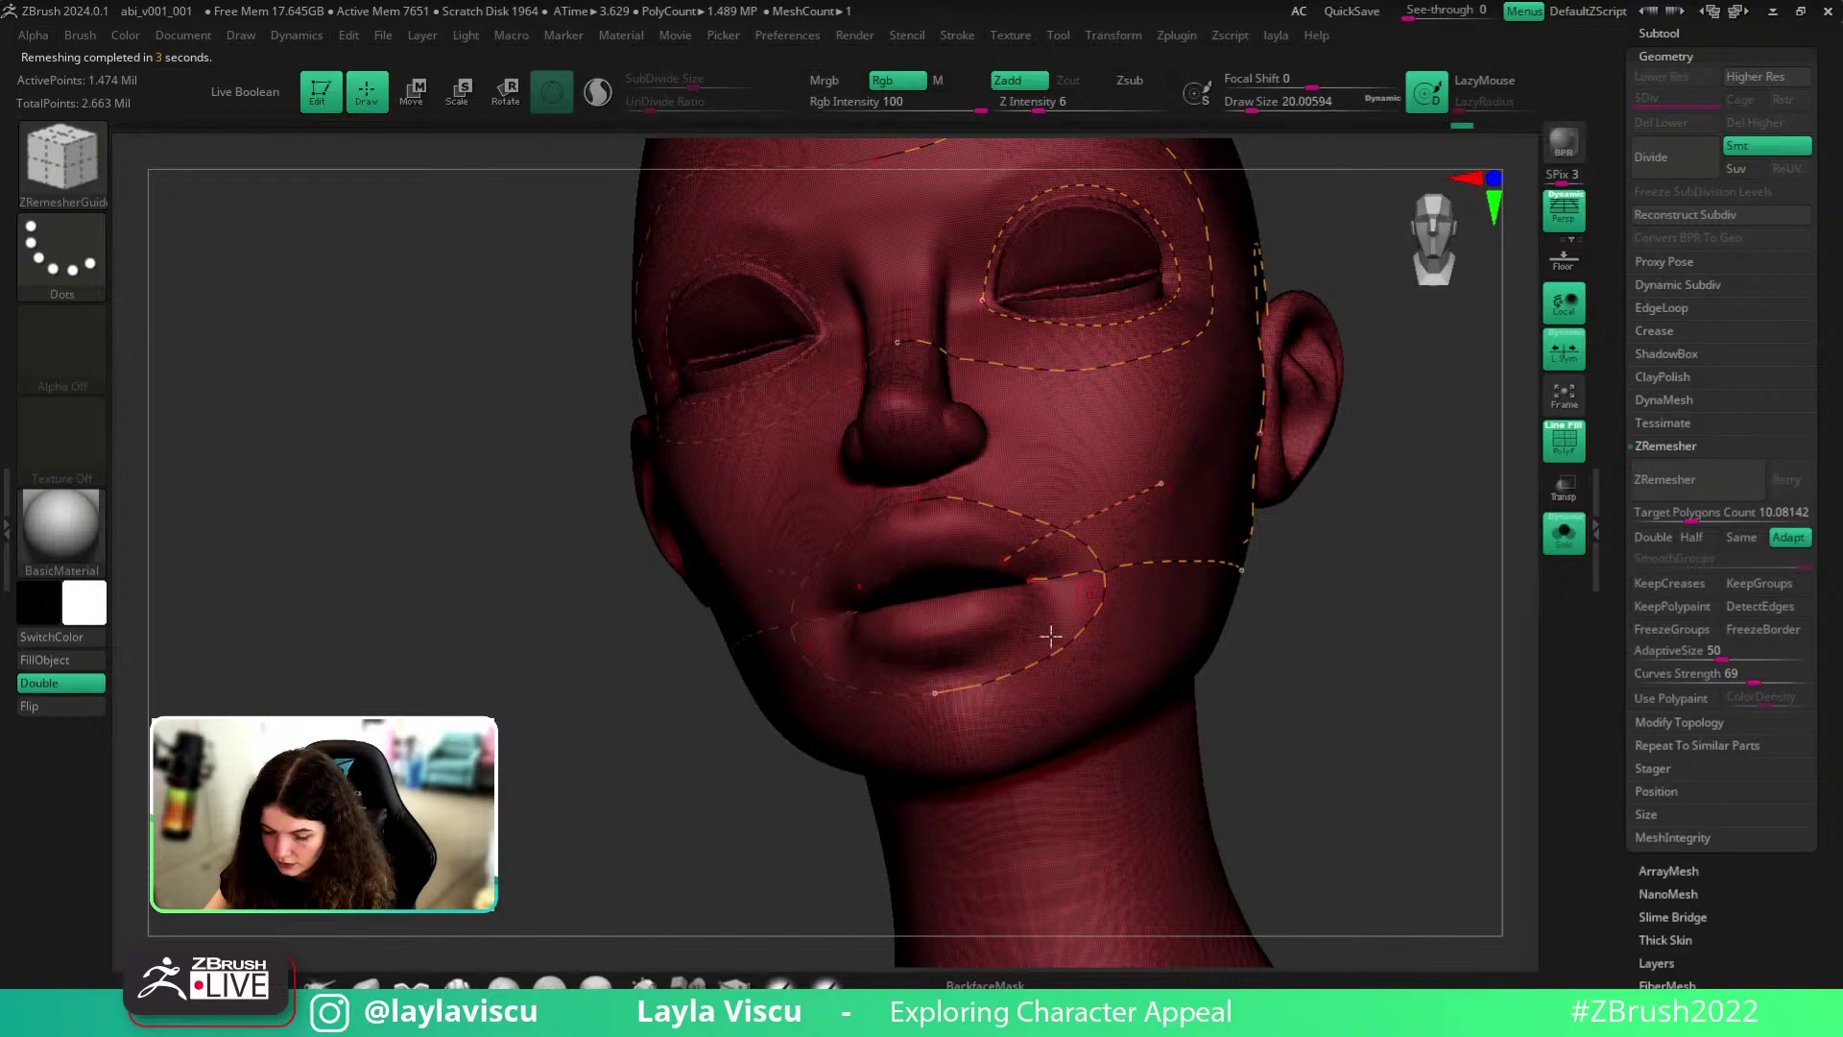
pyautogui.moveTo(1134, 653); pyautogui.dragTo(1130, 651)
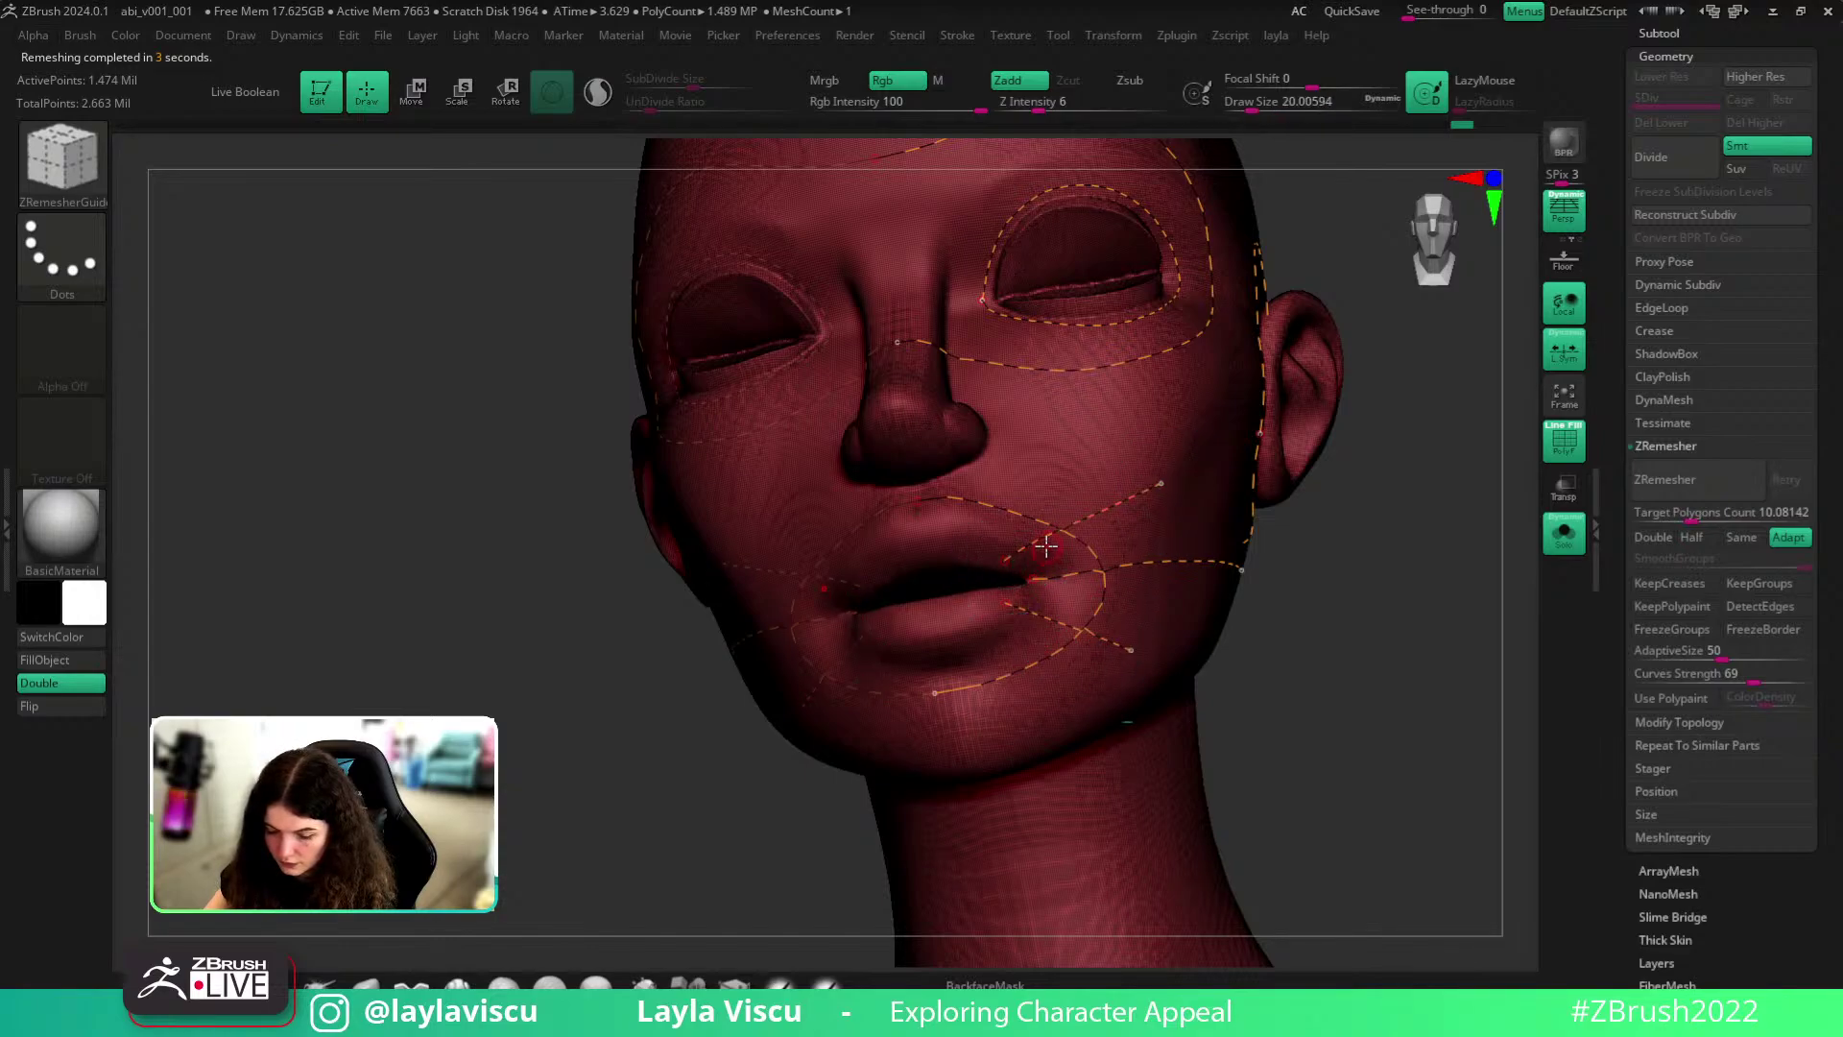
pyautogui.press('ctrl')
pyautogui.hotkey('ctrl', 'z')
# - Draw an inner guide loop closely around the upper and lower lips, redoing the lower-lip curve until it fits
pyautogui.moveTo(919, 530); pyautogui.dragTo(918, 531)
pyautogui.moveTo(1060, 600); pyautogui.dragTo(936, 640)
pyautogui.hotkey('ctrl', 'z')
pyautogui.moveTo(1060, 600); pyautogui.dragTo(927, 661)
pyautogui.hotkey('ctrl', 'z')
pyautogui.moveTo(1060, 600); pyautogui.dragTo(1014, 634)
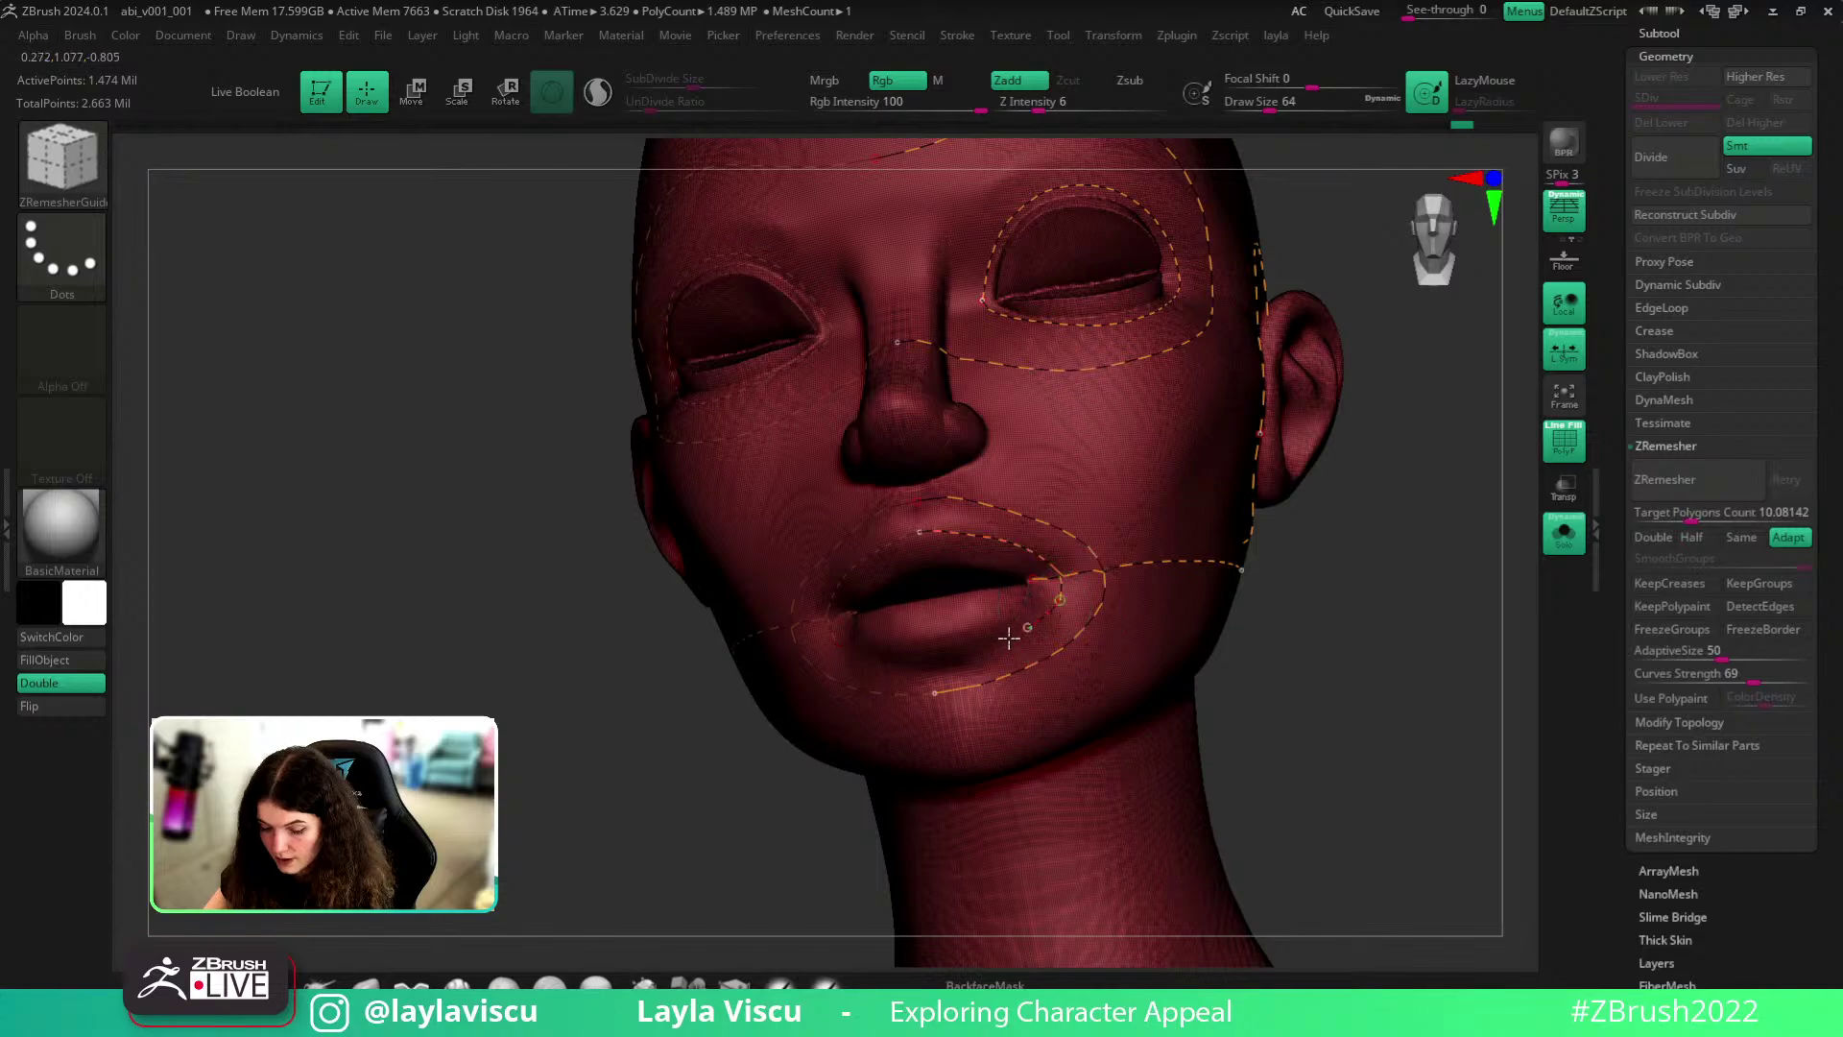
# - Remesh the bust with ZRemesher at a target polygon count of 7.70237 and inspect the resulting face topology
pyautogui.click(1684, 513)
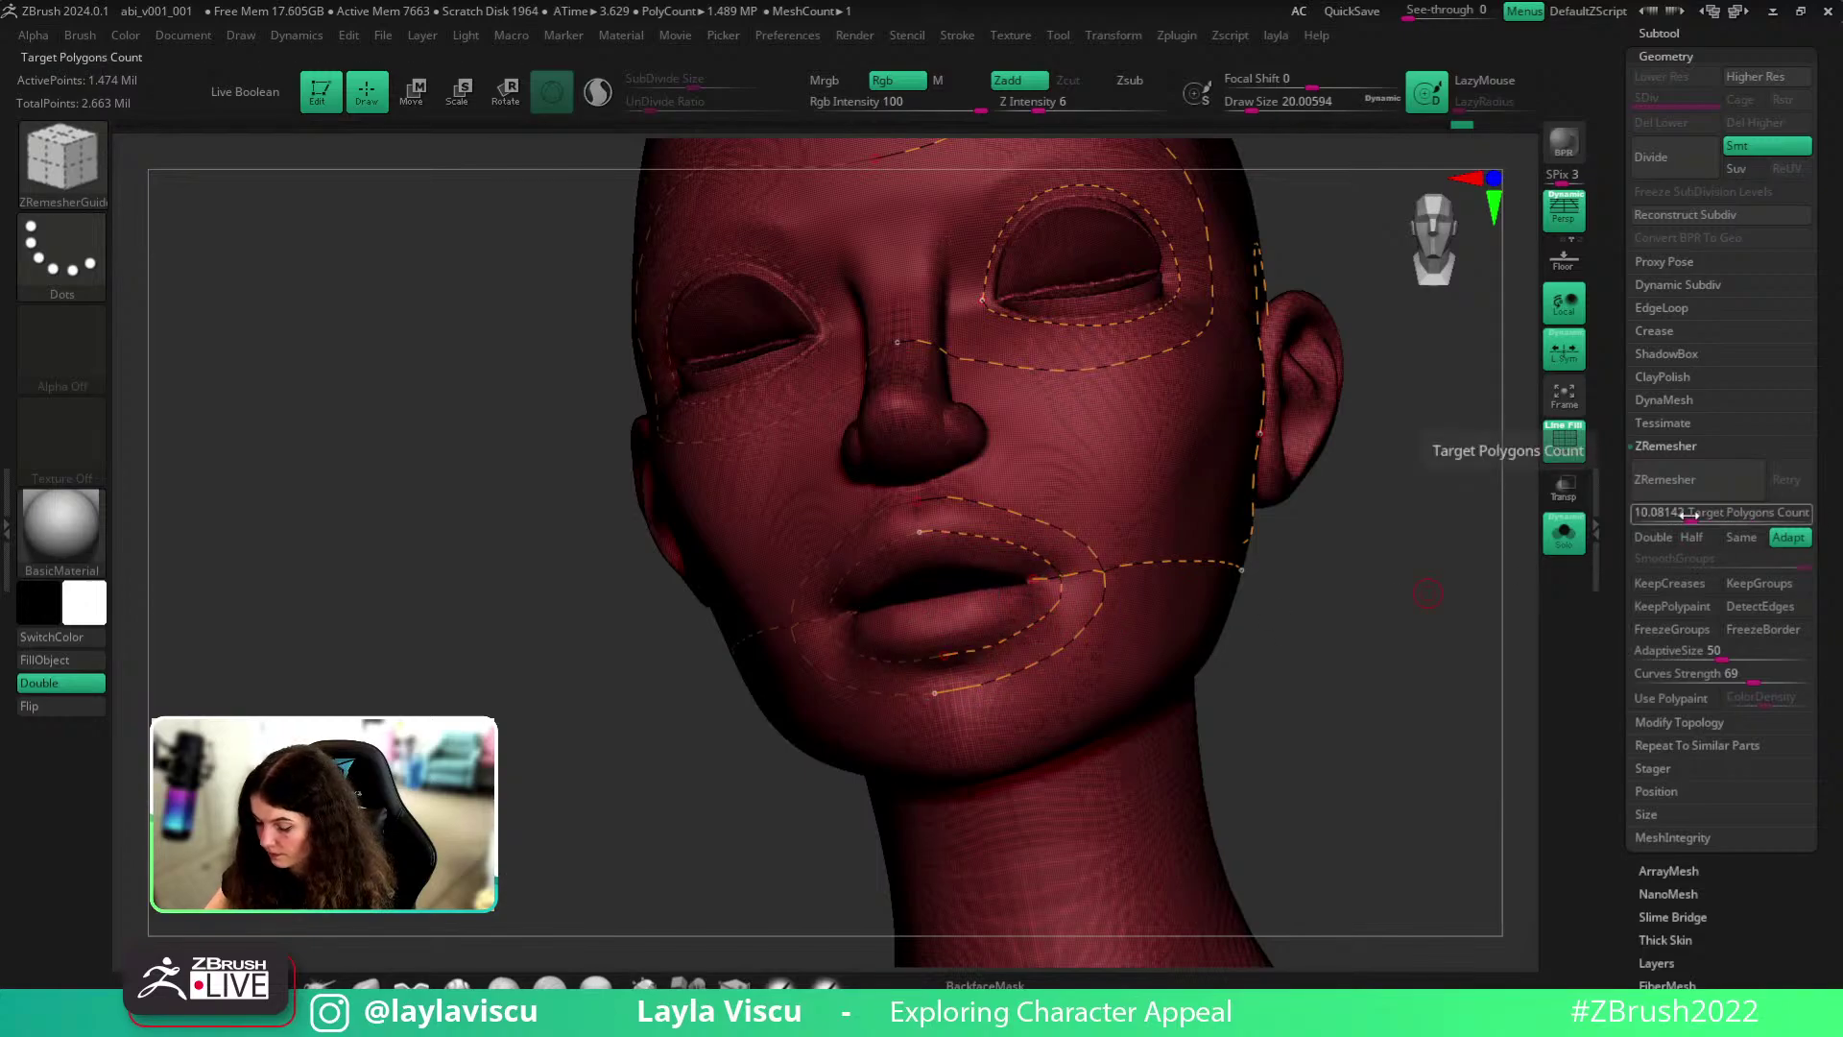
pyautogui.click(1666, 479)
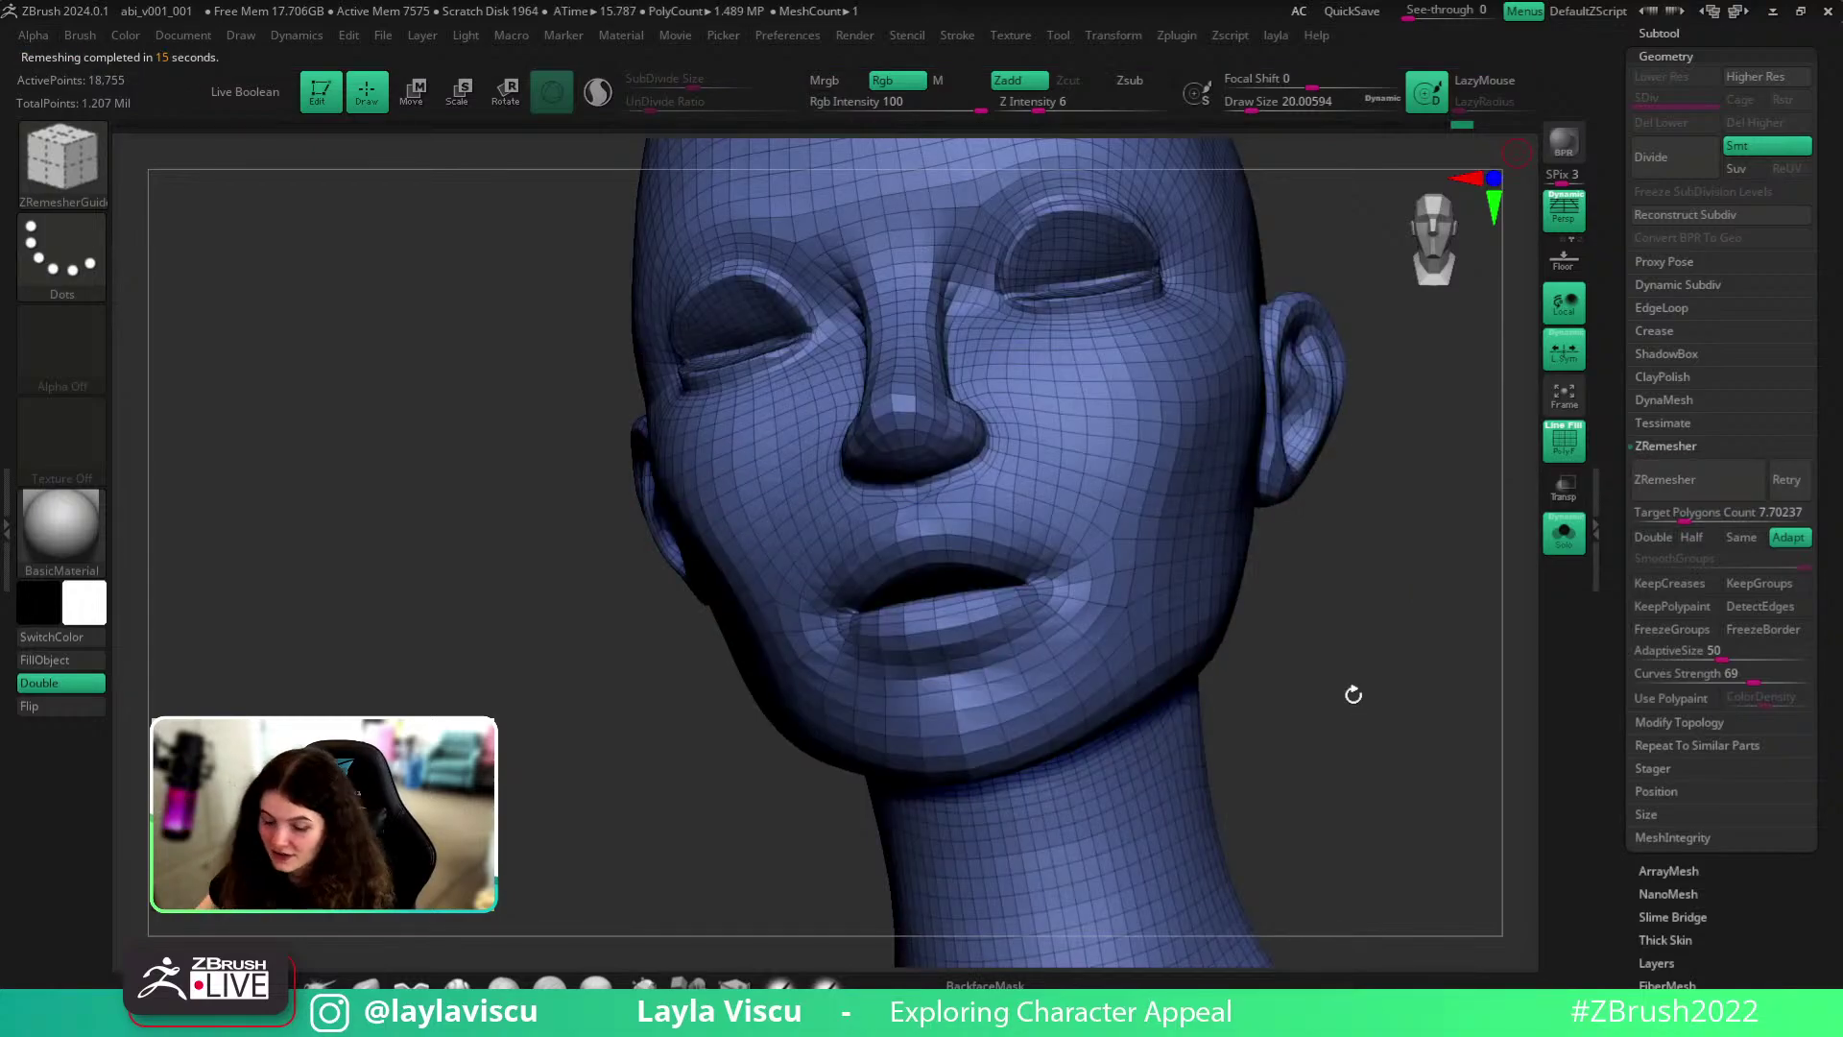
pyautogui.moveTo(1389, 690)
pyautogui.mouseDown()
pyautogui.moveTo(1358, 646)
pyautogui.moveTo(1398, 659)
pyautogui.moveTo(1398, 695)
pyautogui.moveTo(1395, 662)
pyautogui.mouseUp()
pyautogui.keyDown('ctrl'); pyautogui.moveTo(1389, 664); pyautogui.dragTo(1334, 655, button='right'); pyautogui.keyUp('ctrl')
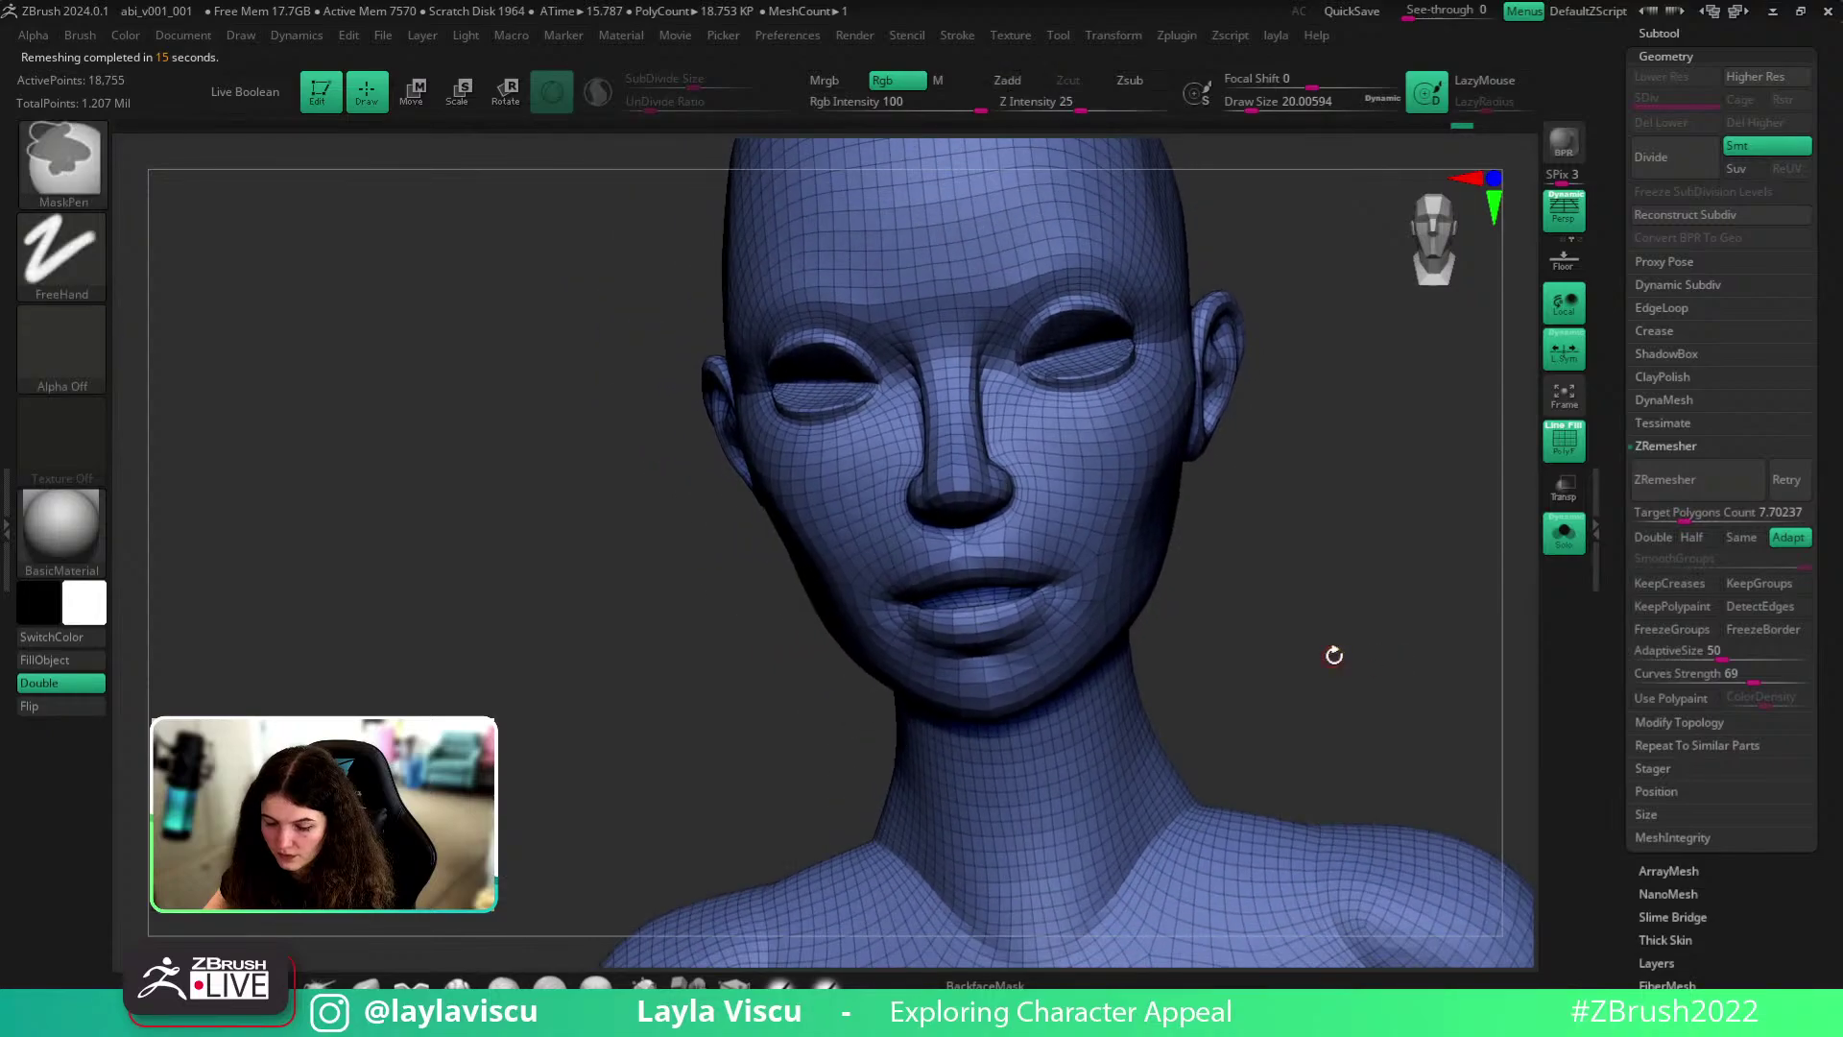
pyautogui.moveTo(1337, 658)
pyautogui.mouseDown()
pyautogui.moveTo(1315, 637)
pyautogui.moveTo(1321, 588)
pyautogui.moveTo(1362, 646)
pyautogui.moveTo(1319, 630)
pyautogui.moveTo(1239, 648)
pyautogui.mouseUp()
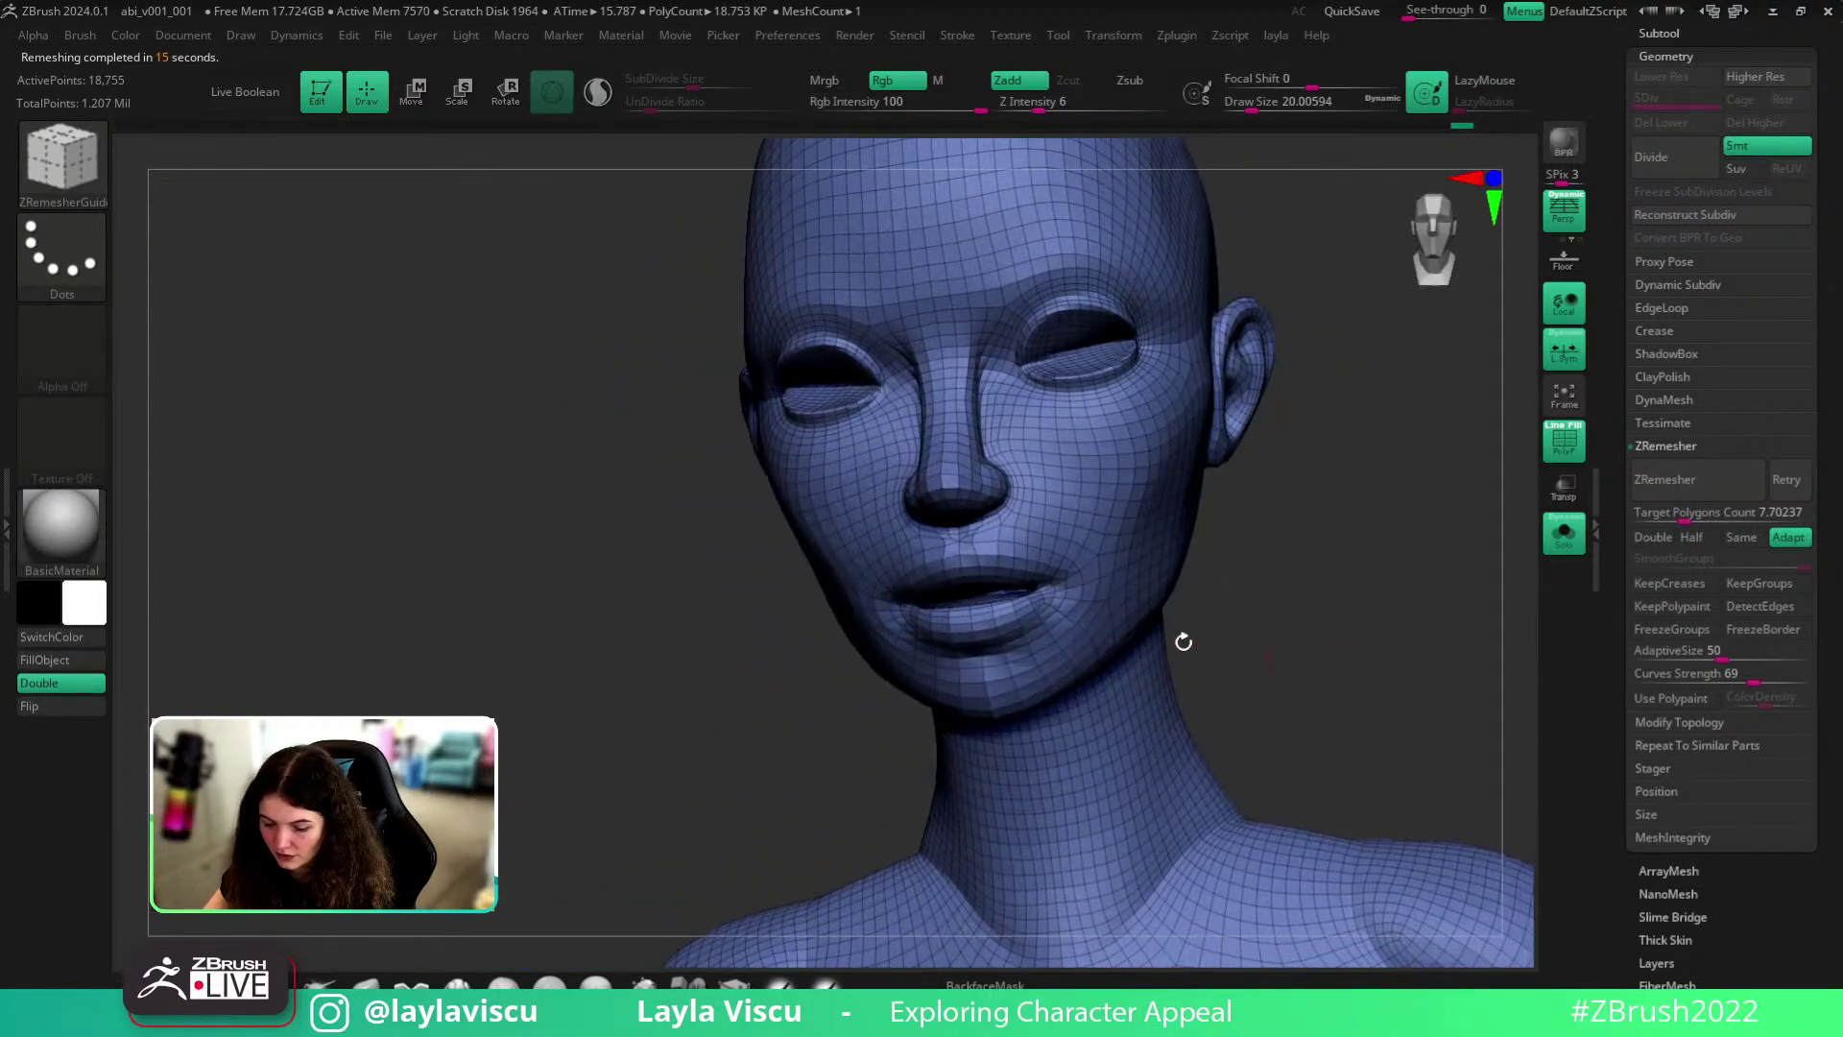
# - Examine the remeshed face topology around the lips, nose and cheek from several angles
pyautogui.keyDown('ctrl'); pyautogui.moveTo(1239, 648); pyautogui.dragTo(998, 560, button='right'); pyautogui.keyUp('ctrl')
pyautogui.press('shift')
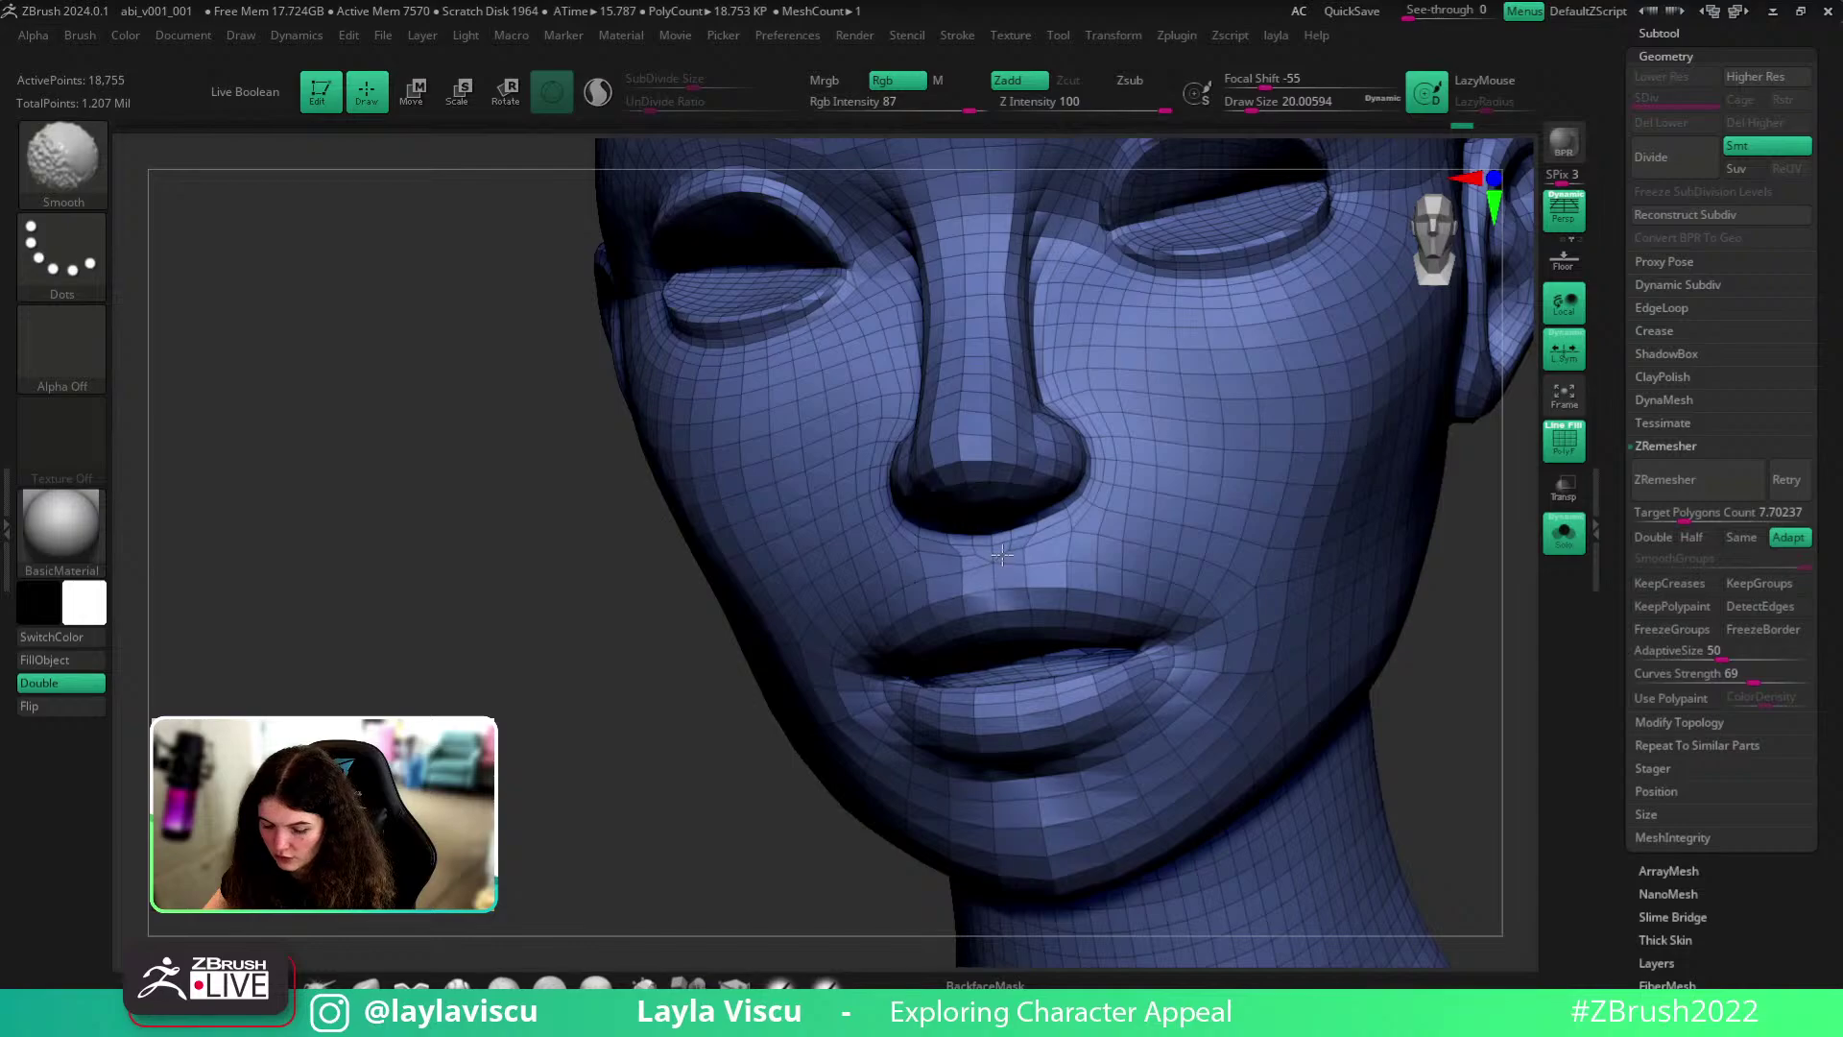
pyautogui.moveTo(1295, 687); pyautogui.dragTo(1412, 688, button='right')
pyautogui.moveTo(1269, 652); pyautogui.dragTo(1178, 647)
pyautogui.moveTo(1259, 575)
pyautogui.keyDown('shift'); pyautogui.mouseDown()
pyautogui.moveTo(1297, 661)
pyautogui.moveTo(1270, 645)
pyautogui.mouseUp(); pyautogui.keyUp('shift')
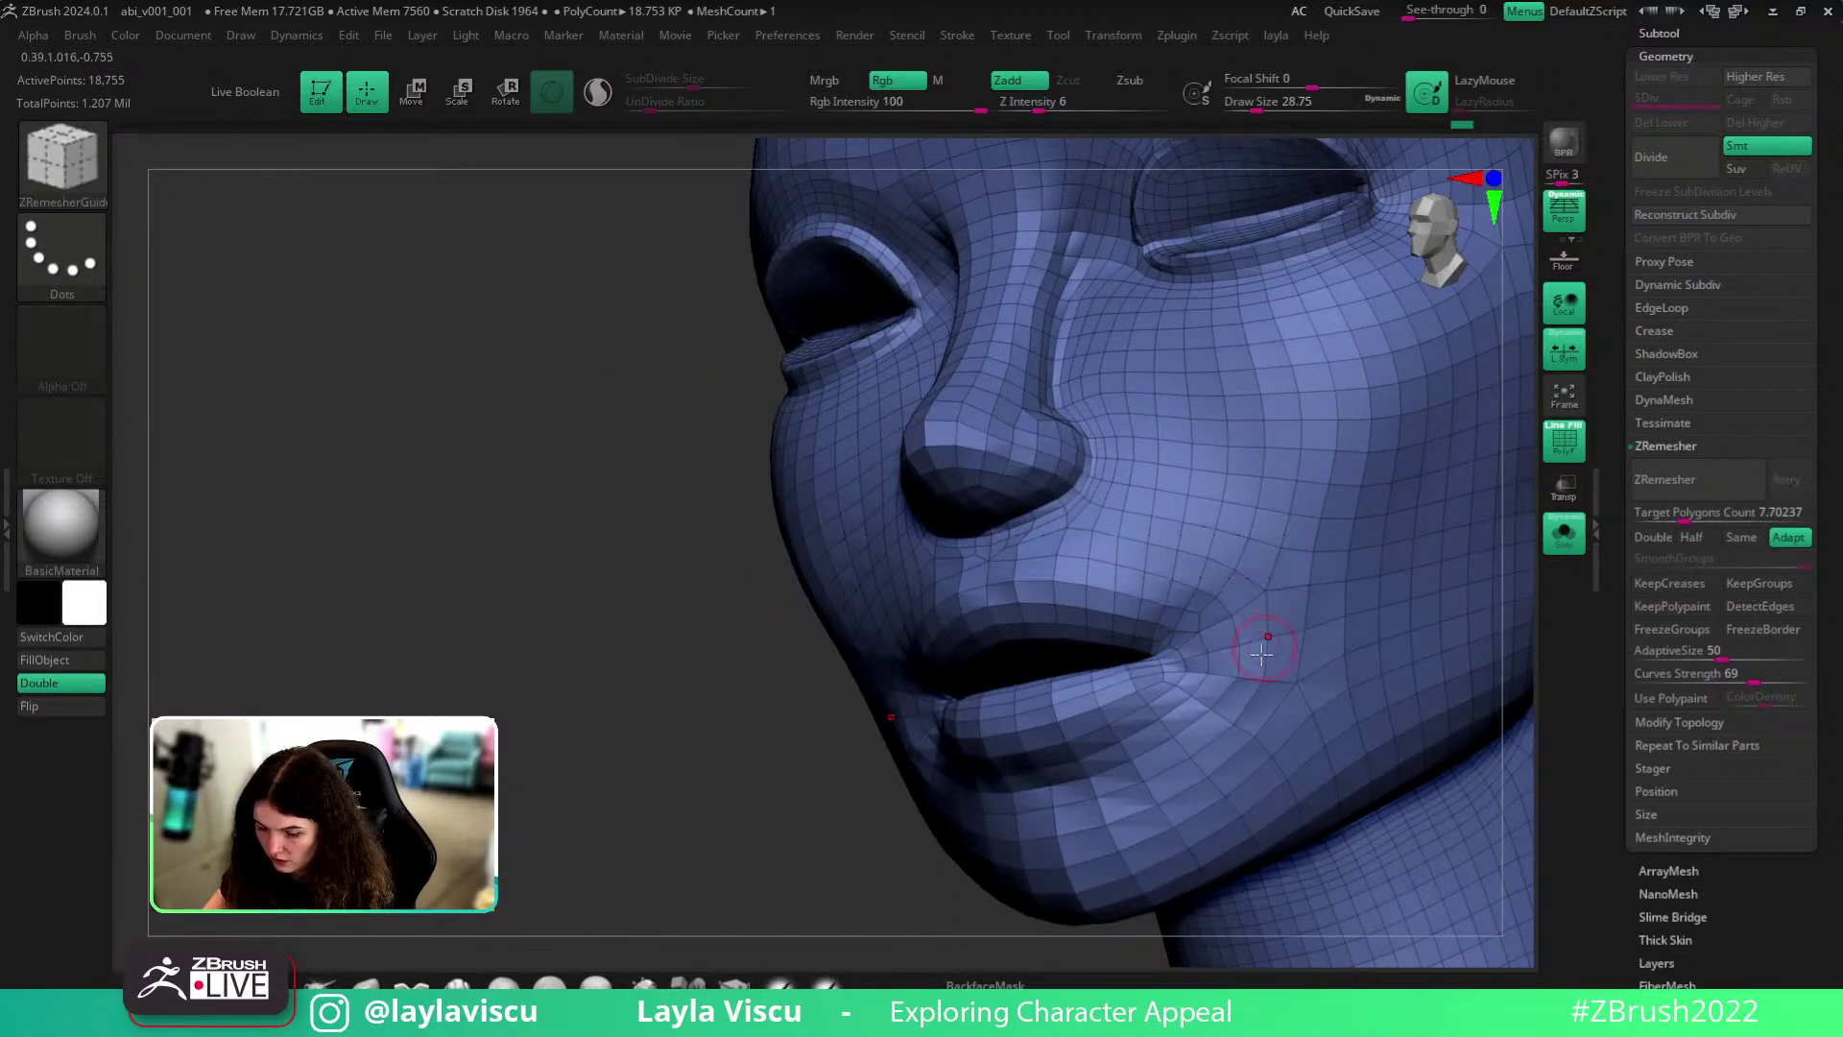
pyautogui.keyDown('ctrl'); pyautogui.moveTo(1263, 642); pyautogui.dragTo(1077, 633, button='right'); pyautogui.keyUp('ctrl')
pyautogui.moveTo(1490, 617)
pyautogui.mouseDown()
pyautogui.moveTo(1509, 649)
pyautogui.moveTo(1525, 634)
pyautogui.mouseUp()
# - Set the ZRemesher target polygon count to 11.97871, try remeshing the already remeshed bust again, and undo that result
pyautogui.click(1666, 479)
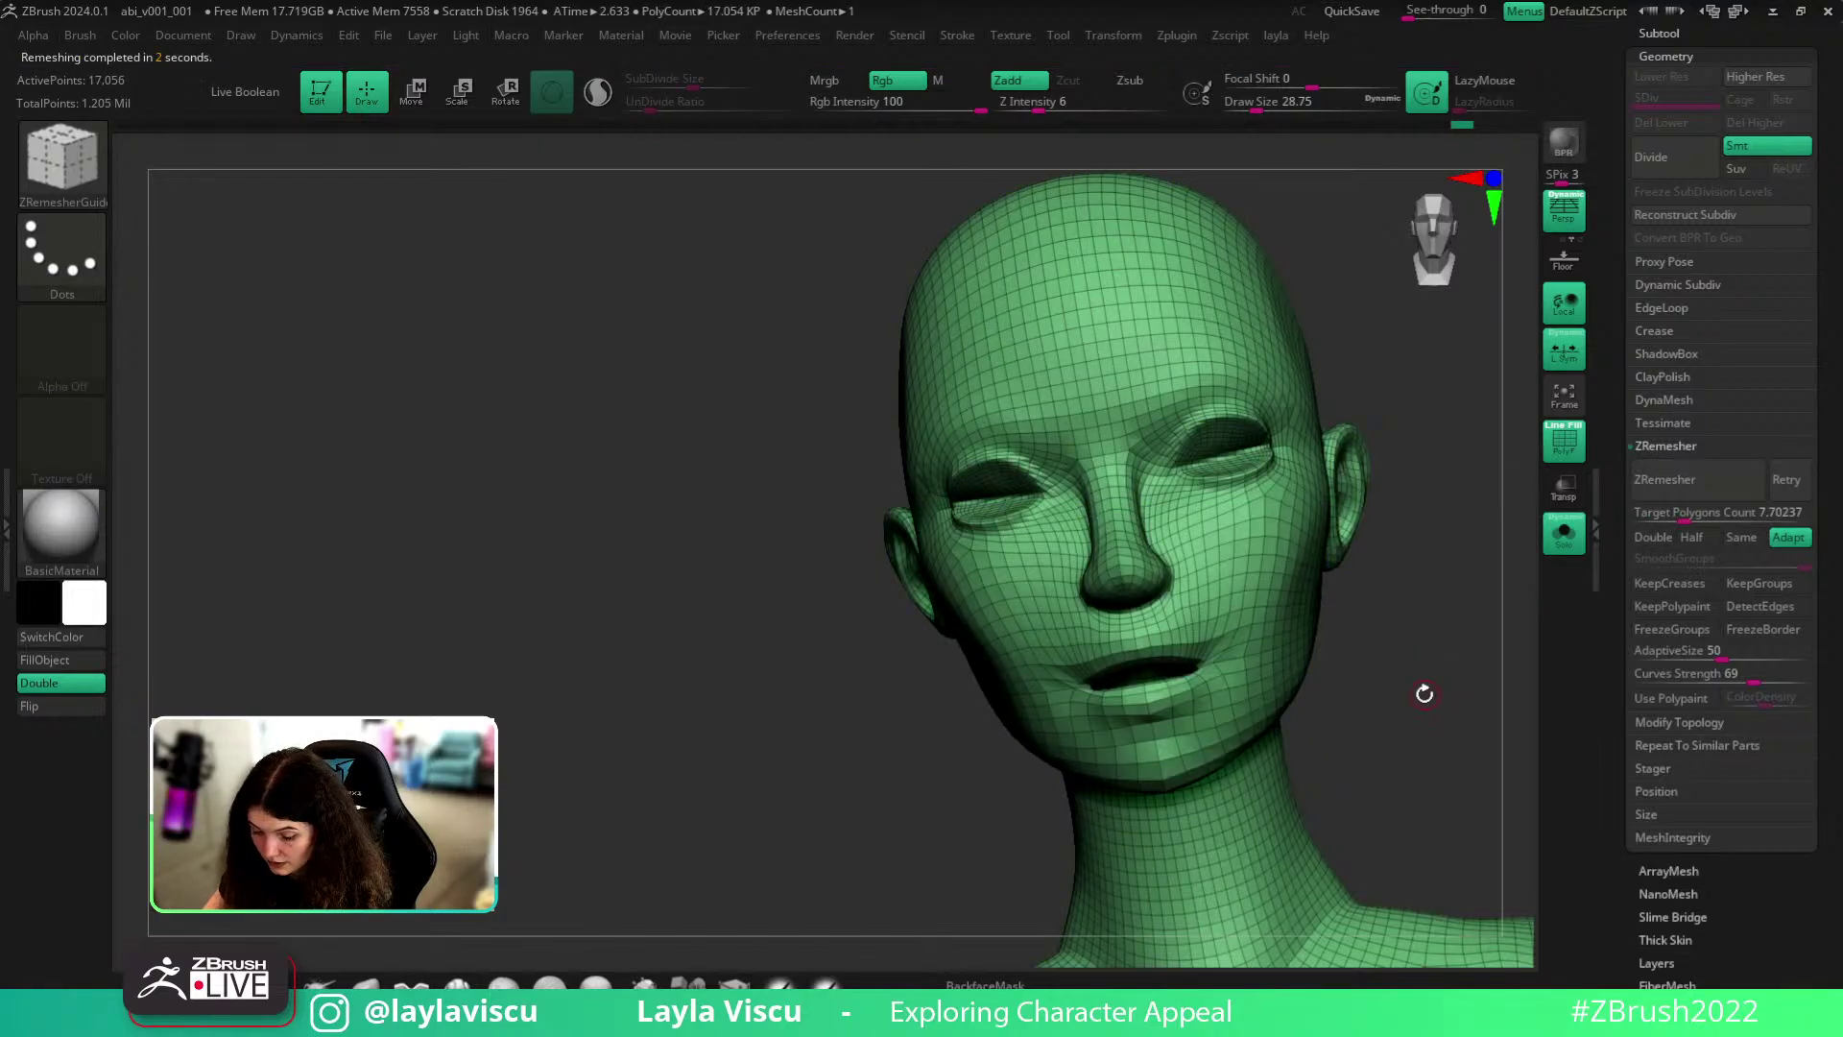
pyautogui.moveTo(1424, 692); pyautogui.dragTo(1324, 605, button='right')
pyautogui.click(1675, 513)
pyautogui.moveTo(1675, 512); pyautogui.dragTo(1686, 512)
pyautogui.click(1678, 494)
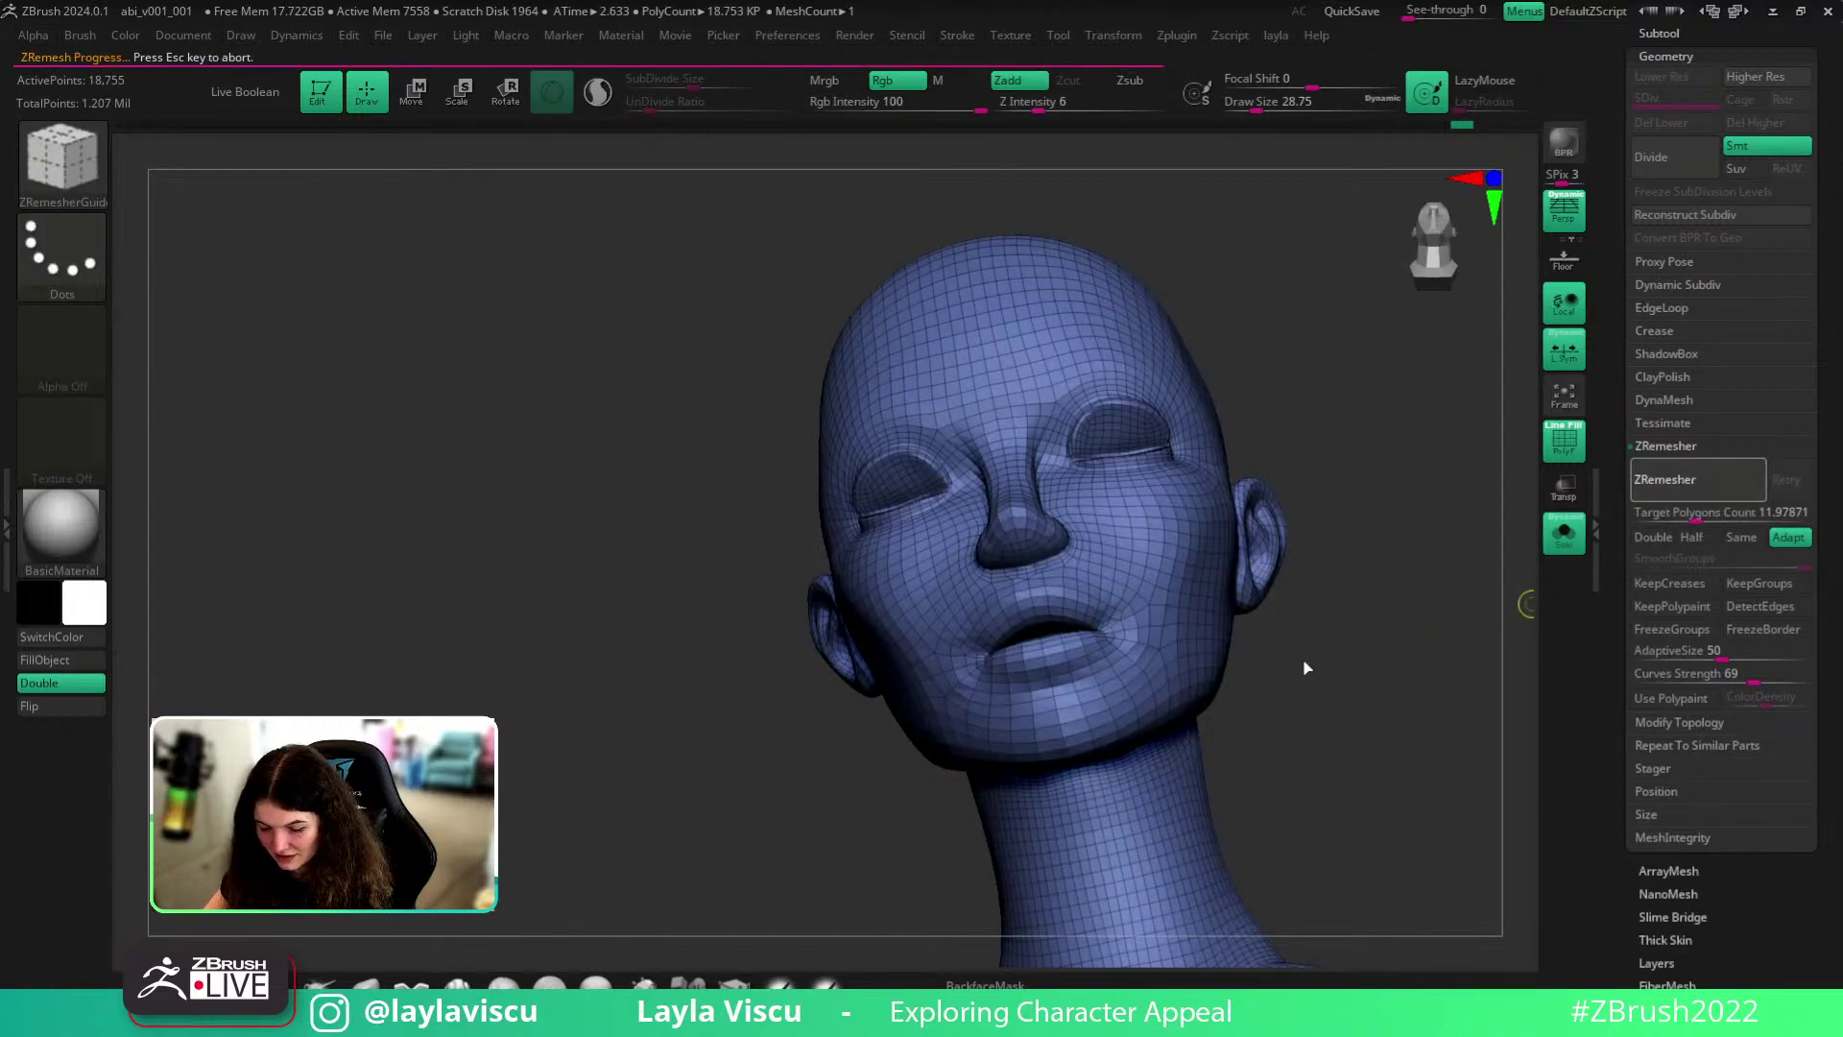
pyautogui.moveTo(1338, 685)
pyautogui.mouseDown()
pyautogui.moveTo(1321, 760)
pyautogui.moveTo(1333, 739)
pyautogui.moveTo(1339, 753)
pyautogui.mouseUp()
pyautogui.hotkey('ctrl', 'z')
# - Check the edge flow around the mouth, and undo the remesh back to the DynaMesh bust with its guide curves
pyautogui.press('ctrl')
pyautogui.moveTo(998, 568)
pyautogui.keyDown('ctrl'); pyautogui.mouseDown(button='right')
pyautogui.moveTo(1119, 698)
pyautogui.moveTo(958, 621)
pyautogui.mouseUp(button='right'); pyautogui.keyUp('ctrl')
pyautogui.moveTo(1440, 720)
pyautogui.mouseDown()
pyautogui.moveTo(1407, 736)
pyautogui.moveTo(1376, 648)
pyautogui.mouseUp()
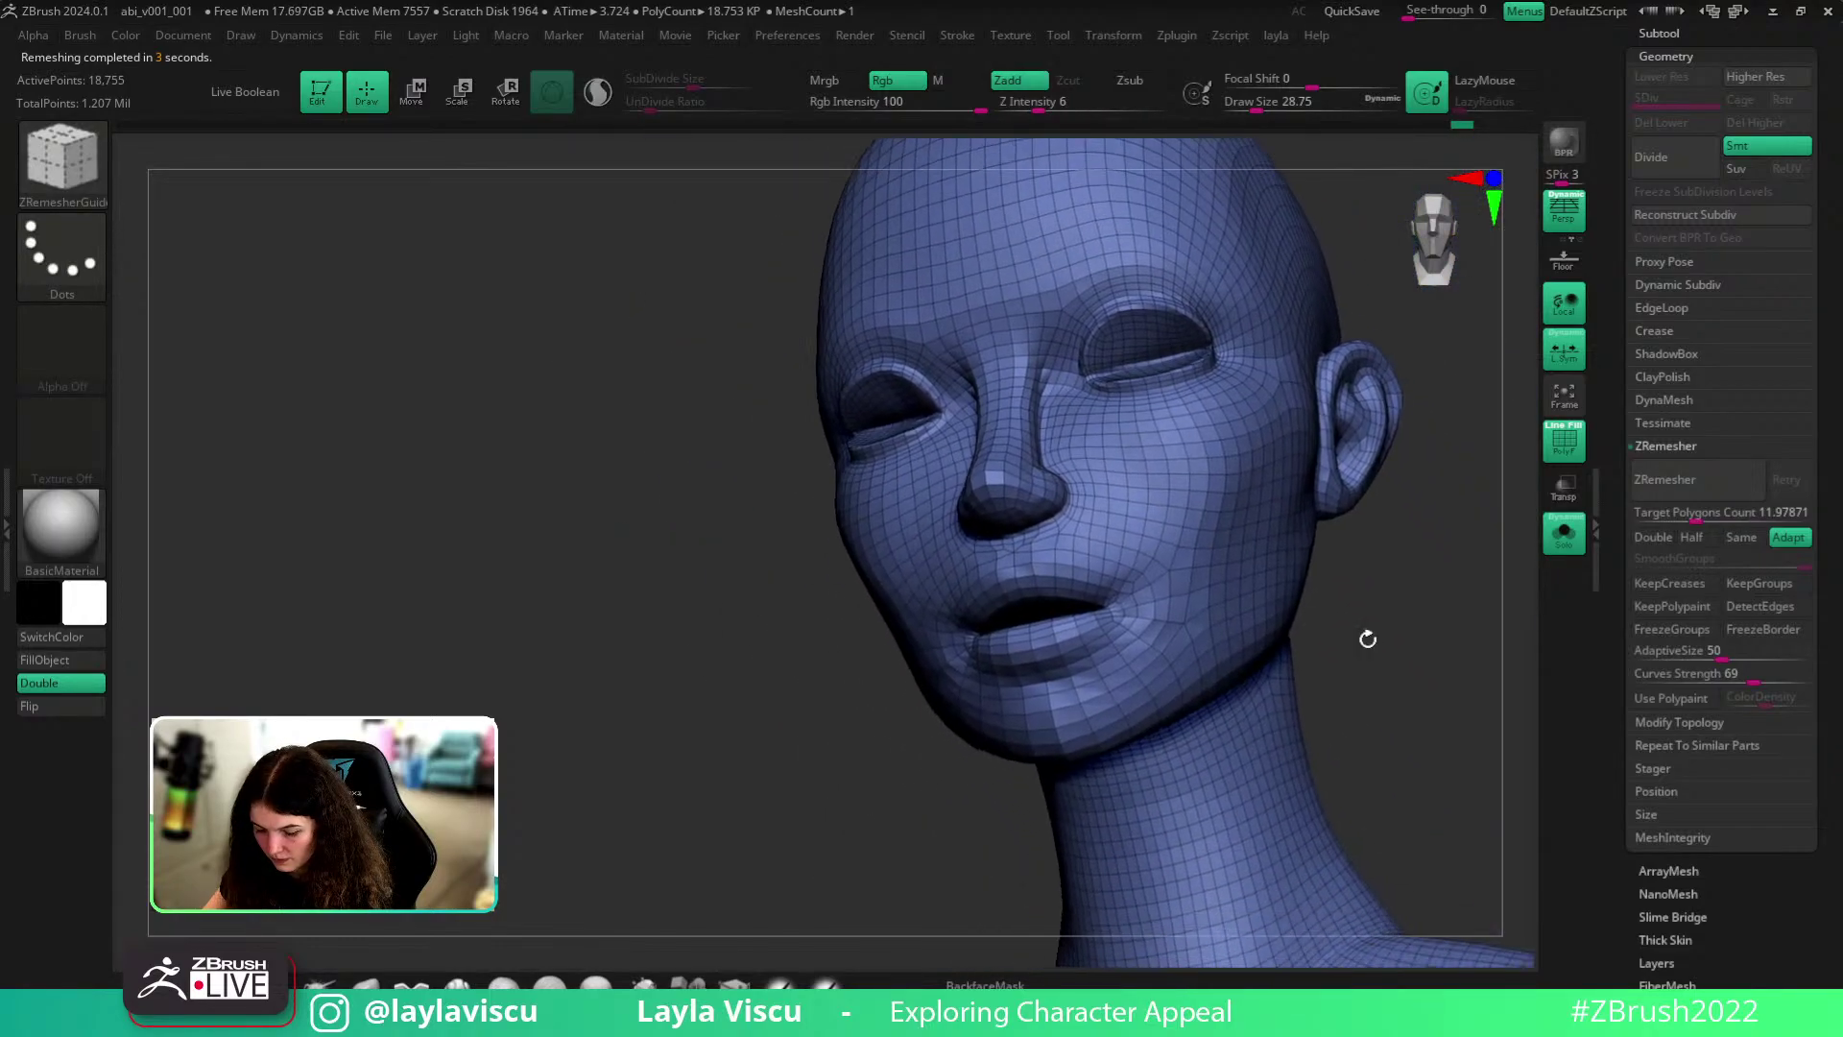
pyautogui.scroll(5, 1374, 647)
pyautogui.press('ctrl')
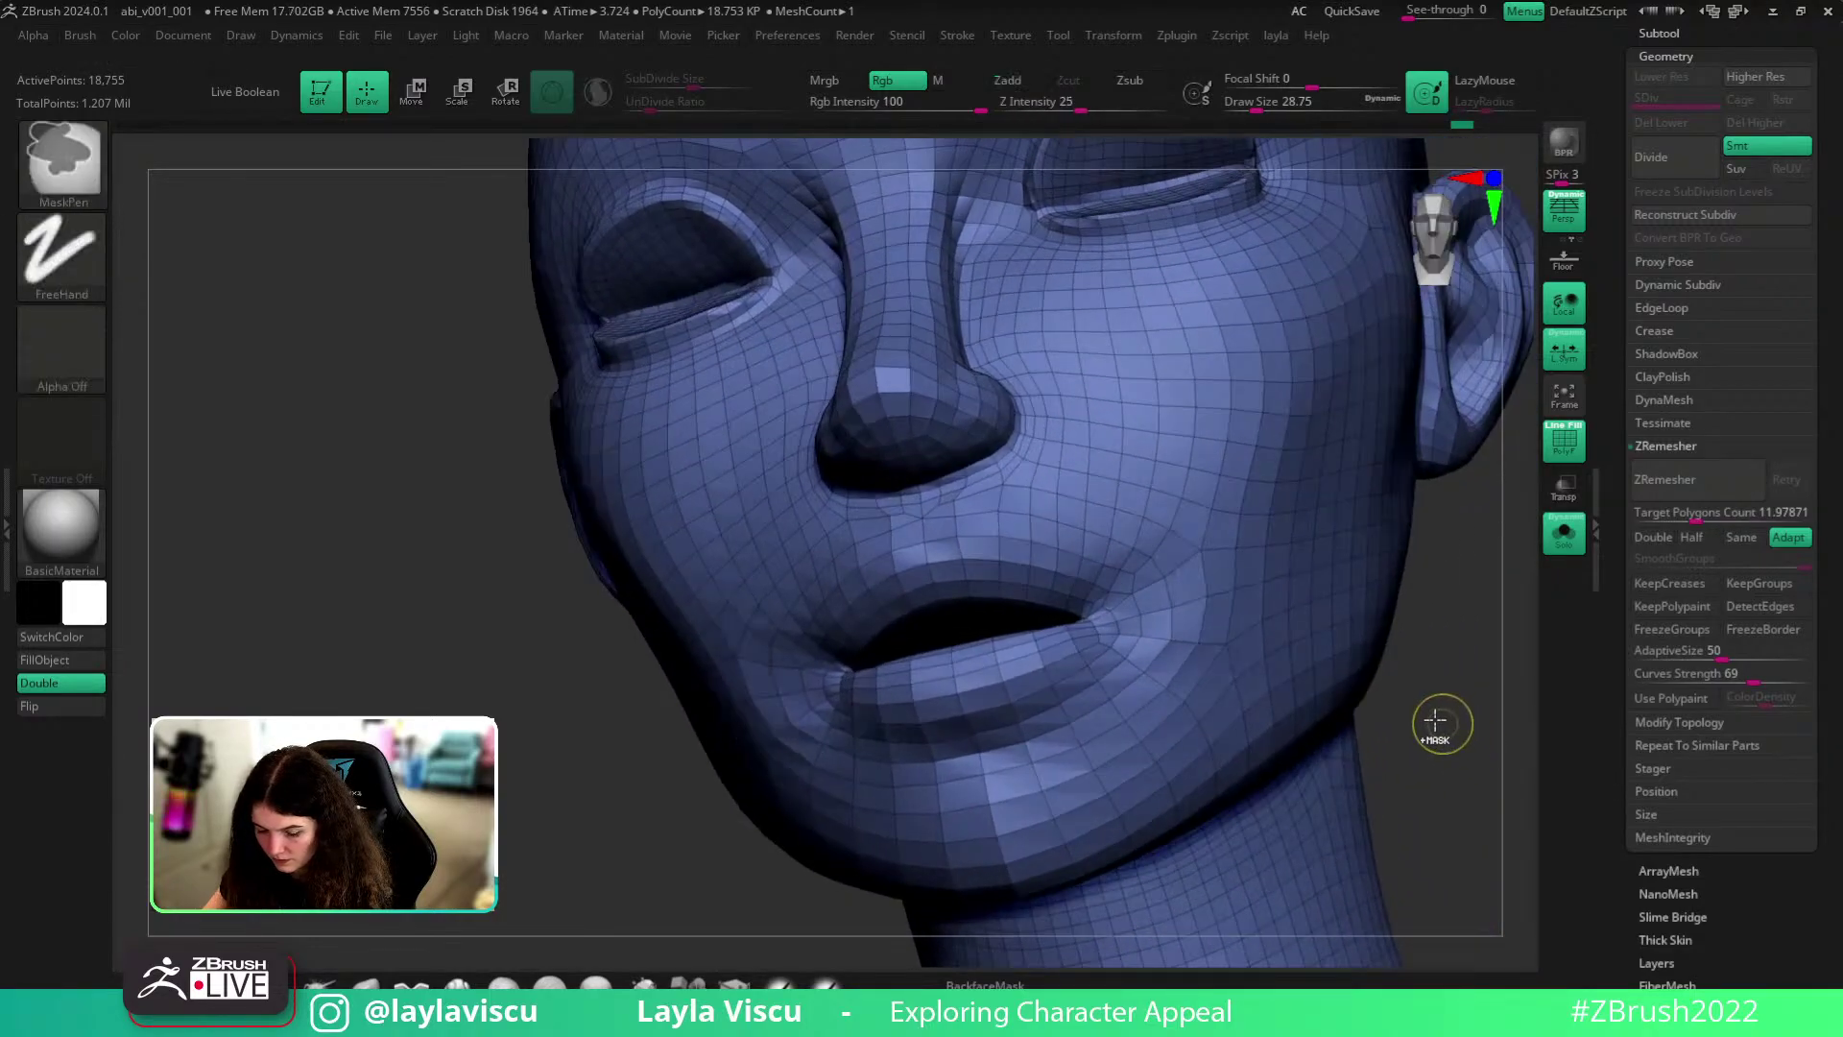
pyautogui.hotkey('ctrl', 'z')
# - With draw size 7.4673, add short guide curves radiating from the lips across the cheek, jaw and chin and between nose and upper lip
pyautogui.press('s')
pyautogui.moveTo(1102, 572); pyautogui.dragTo(1086, 572)
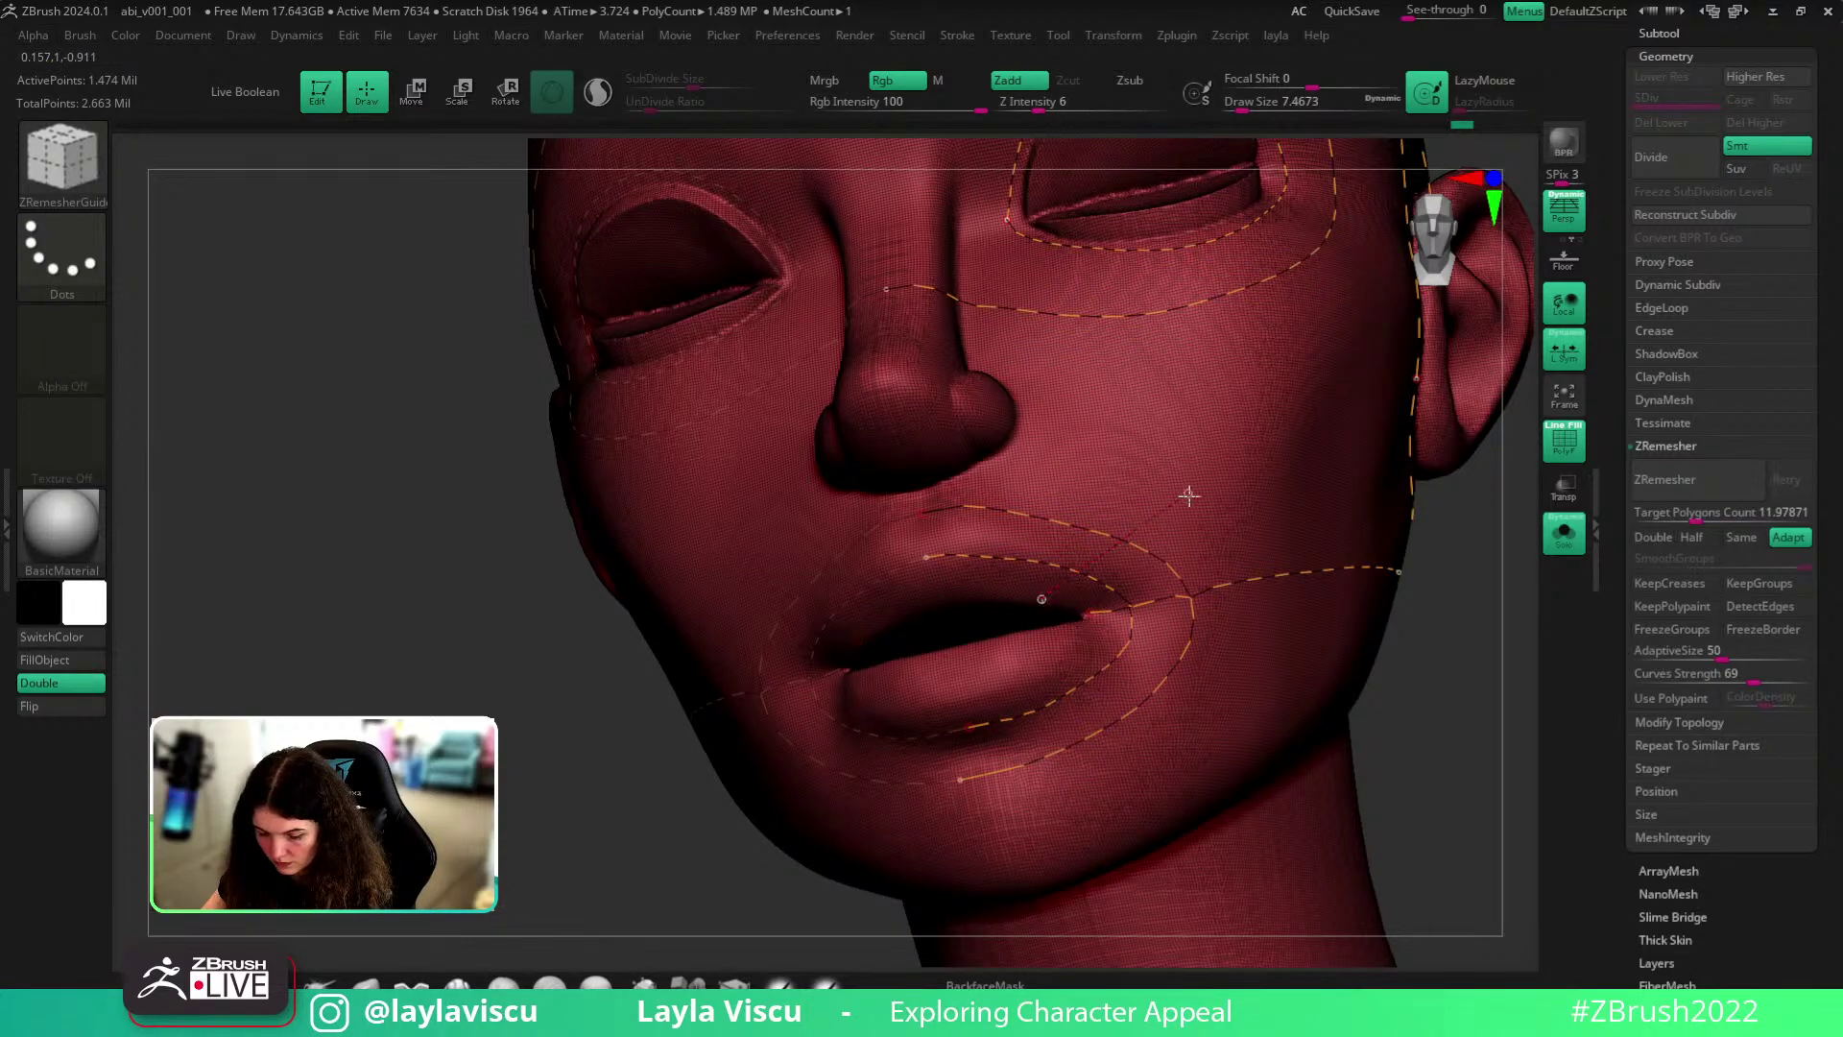
pyautogui.moveTo(1060, 645); pyautogui.dragTo(1262, 710)
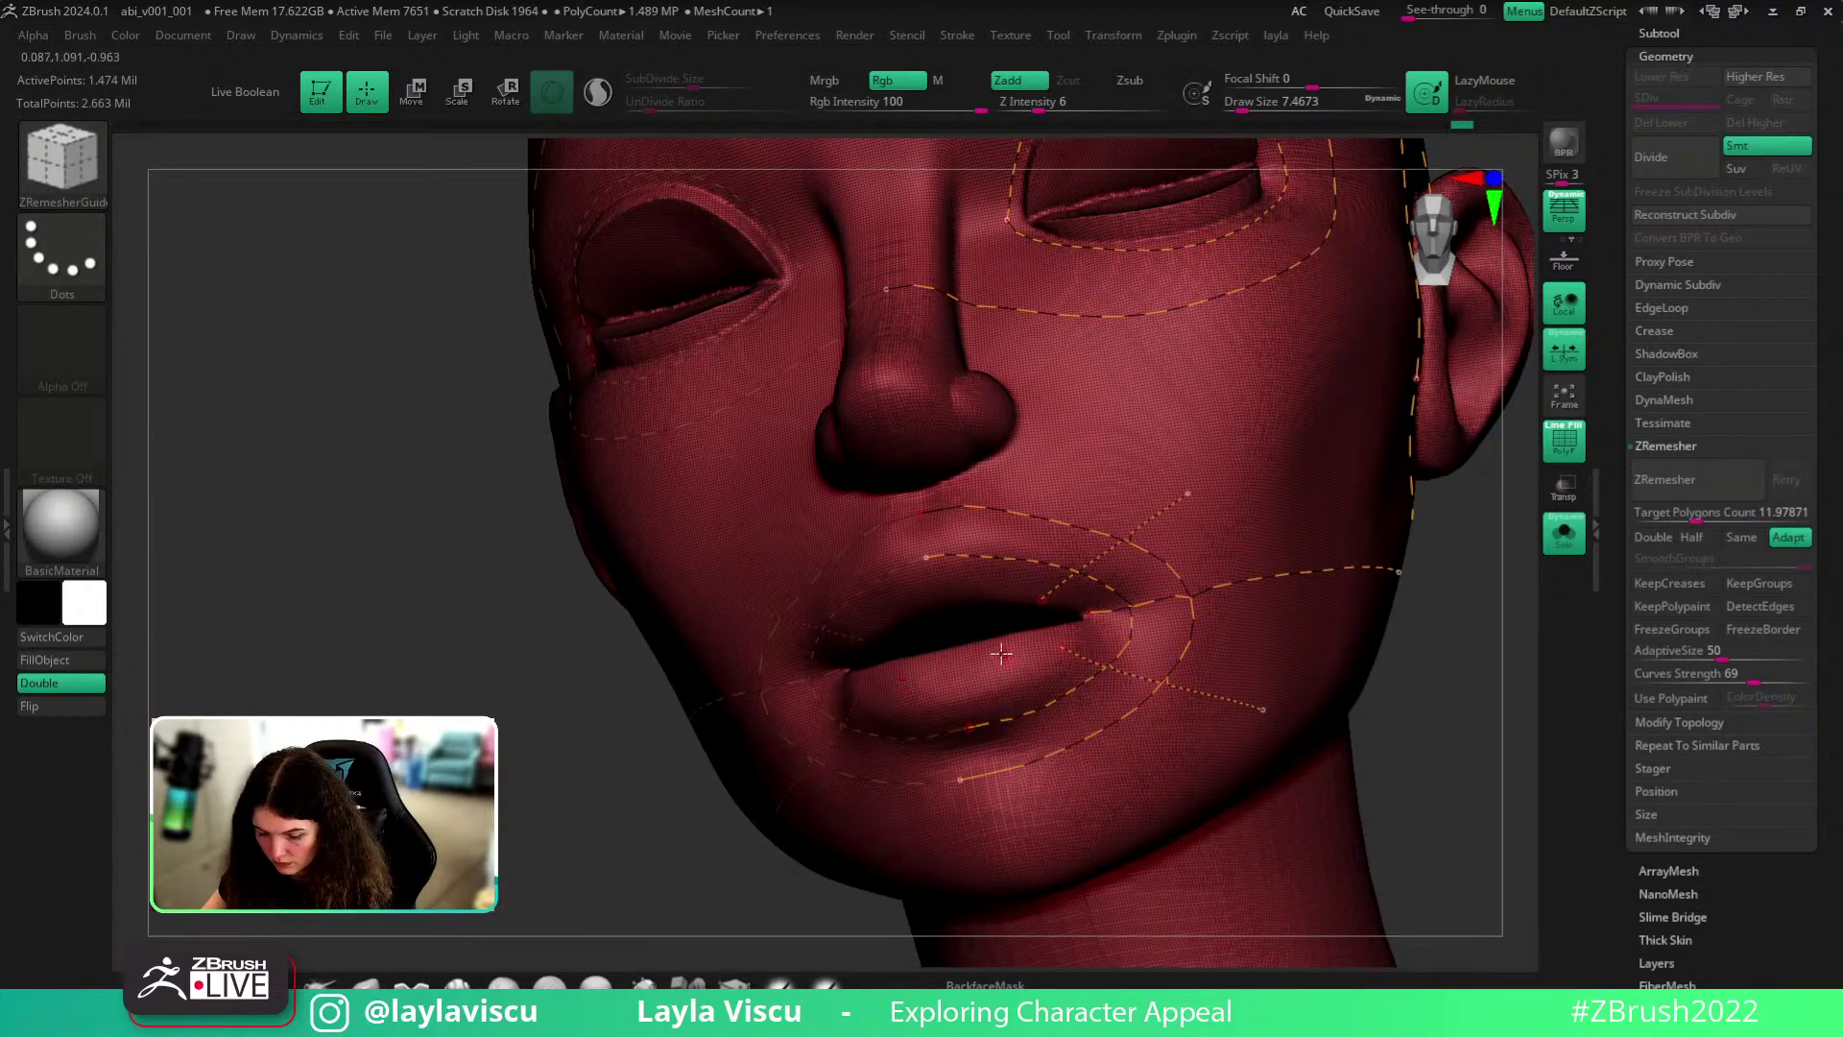
pyautogui.moveTo(1126, 812); pyautogui.dragTo(1124, 809)
pyautogui.moveTo(917, 492)
pyautogui.mouseDown()
pyautogui.moveTo(926, 556)
pyautogui.moveTo(971, 553)
pyautogui.mouseUp()
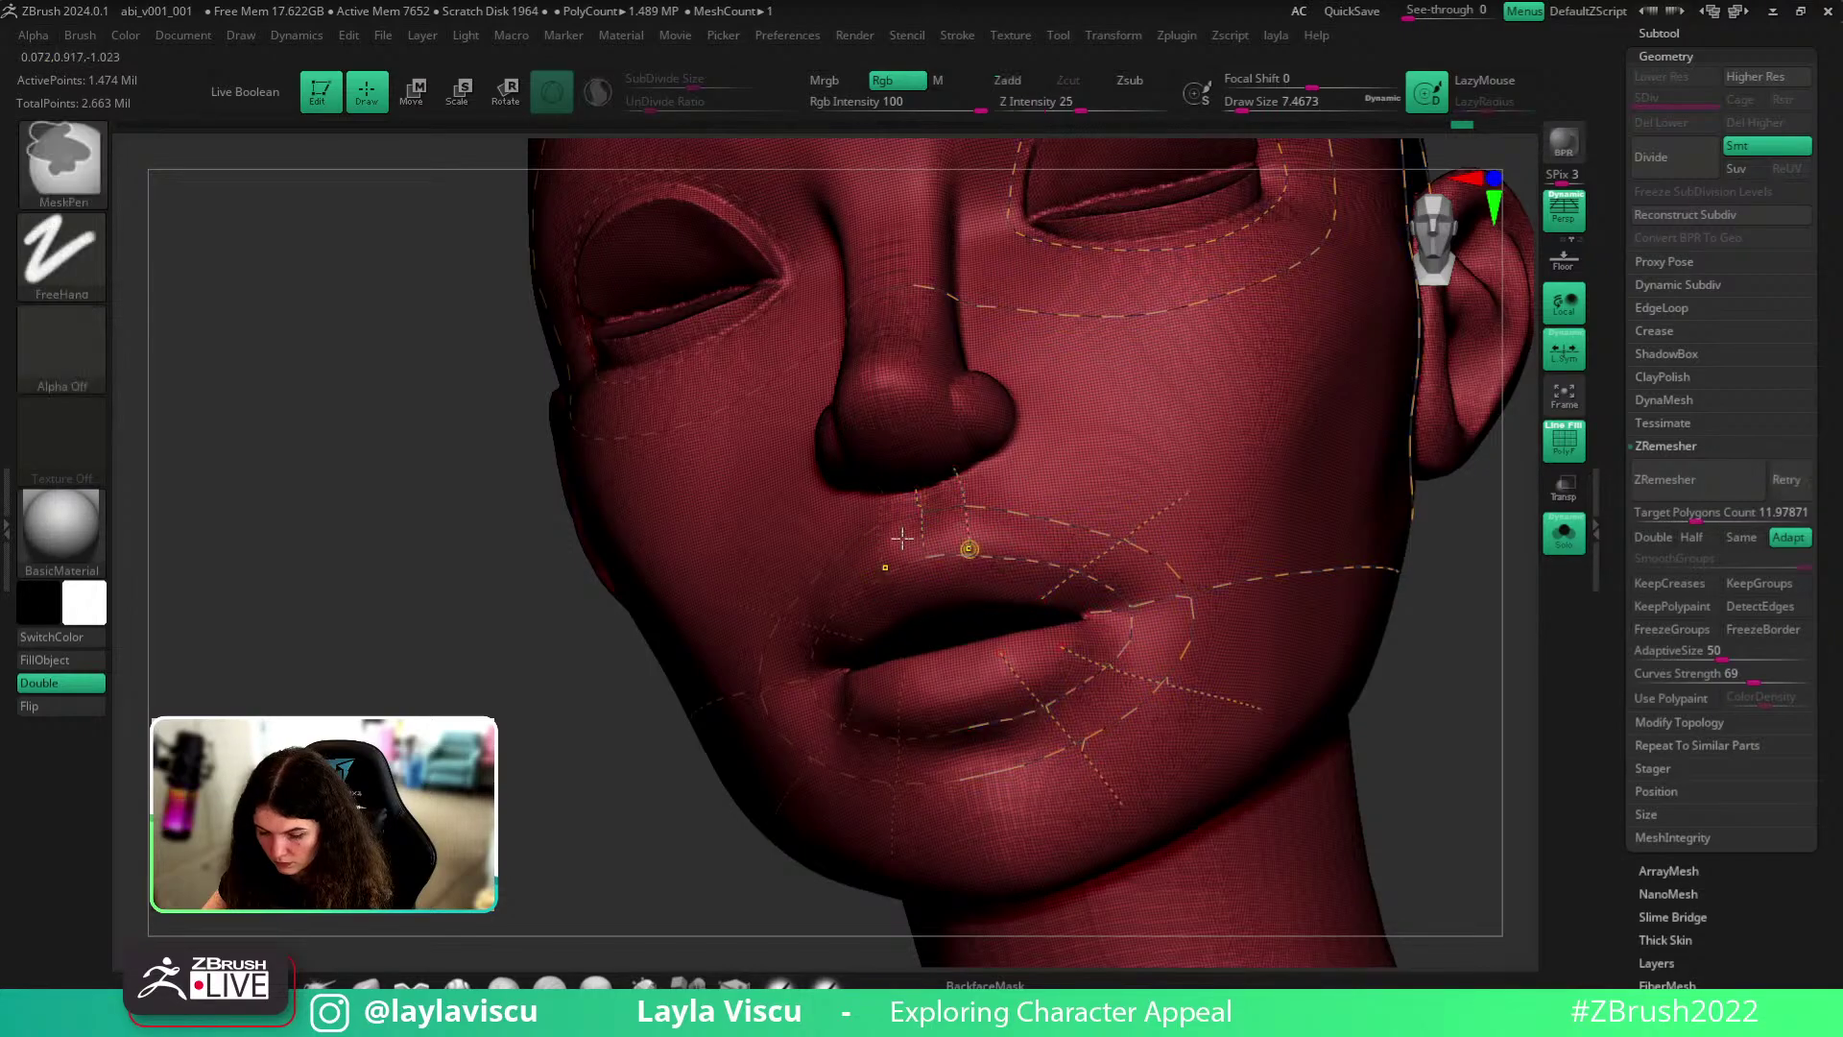
# - Remesh the bust with ZRemesher at target polygon count 11.97871 and inspect the face from three-quarter and front views
pyautogui.keyDown('ctrl'); pyautogui.moveTo(967, 548); pyautogui.dragTo(979, 480, button='right'); pyautogui.keyUp('ctrl')
pyautogui.moveTo(1351, 586); pyautogui.dragTo(1324, 585)
pyautogui.click(1665, 479)
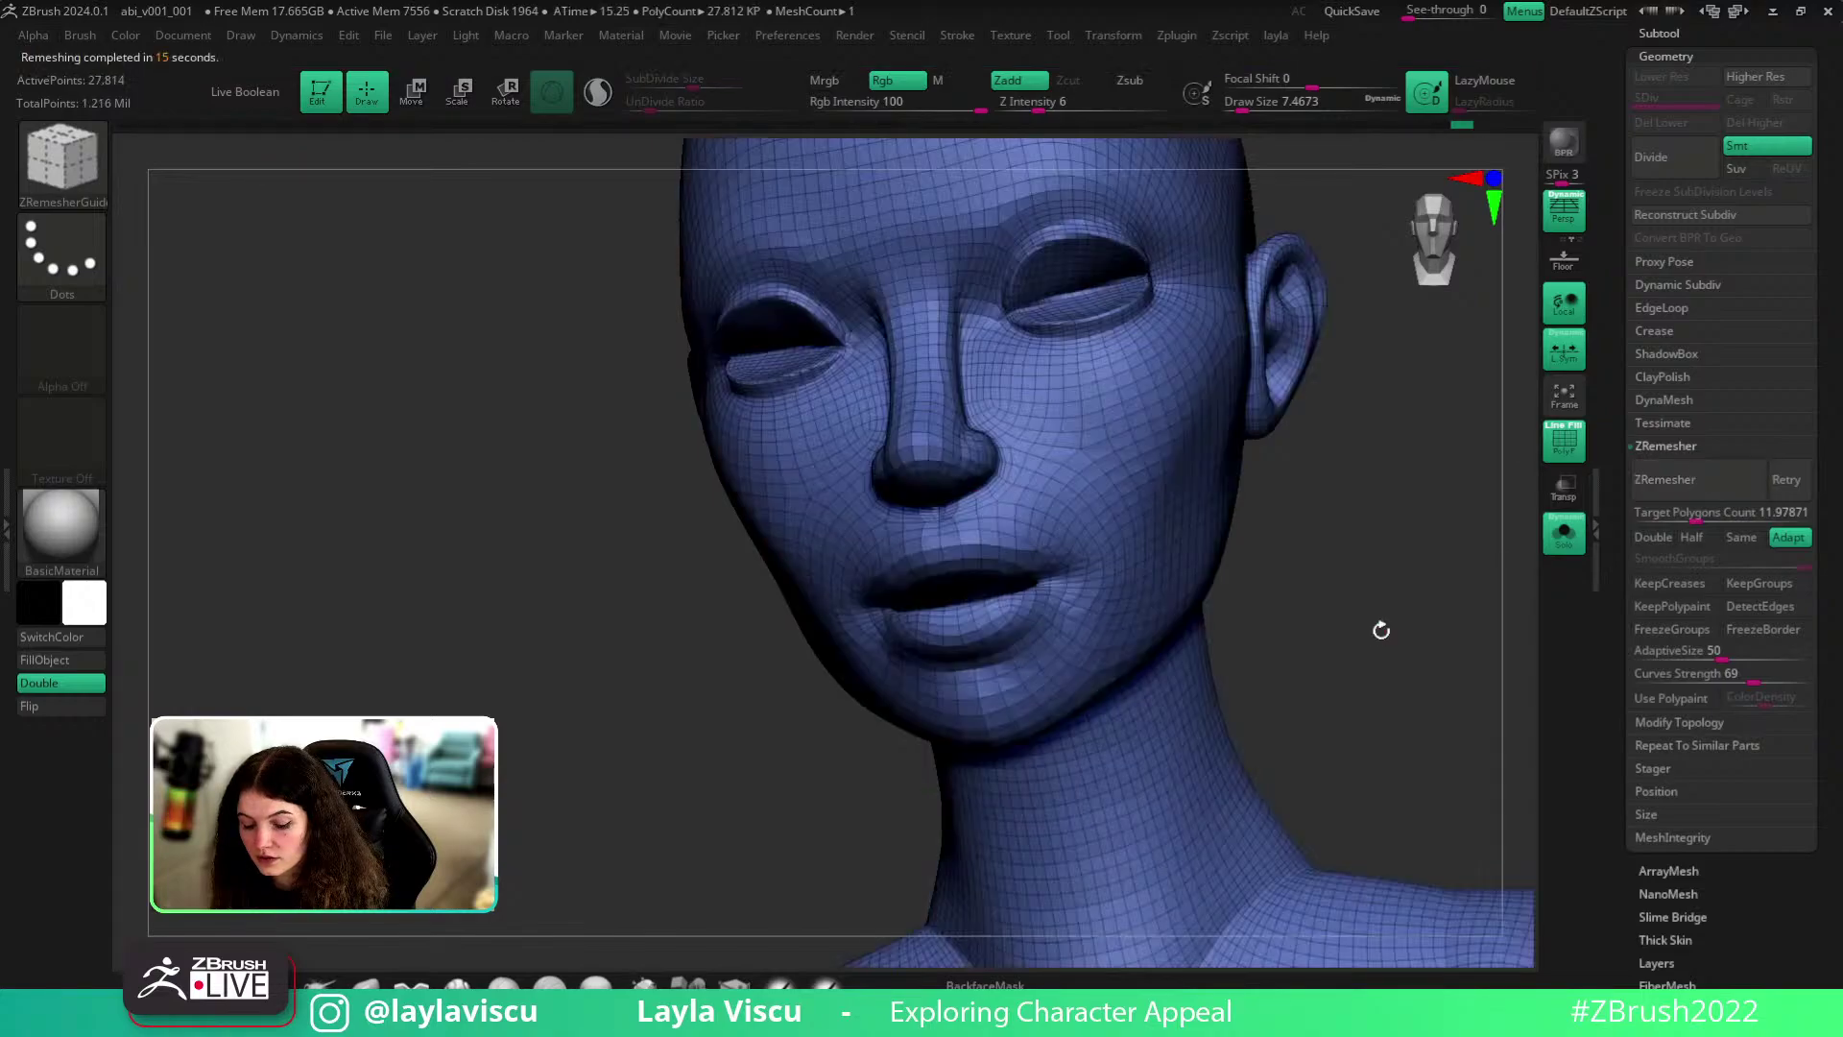
pyautogui.moveTo(1380, 630); pyautogui.dragTo(1378, 577)
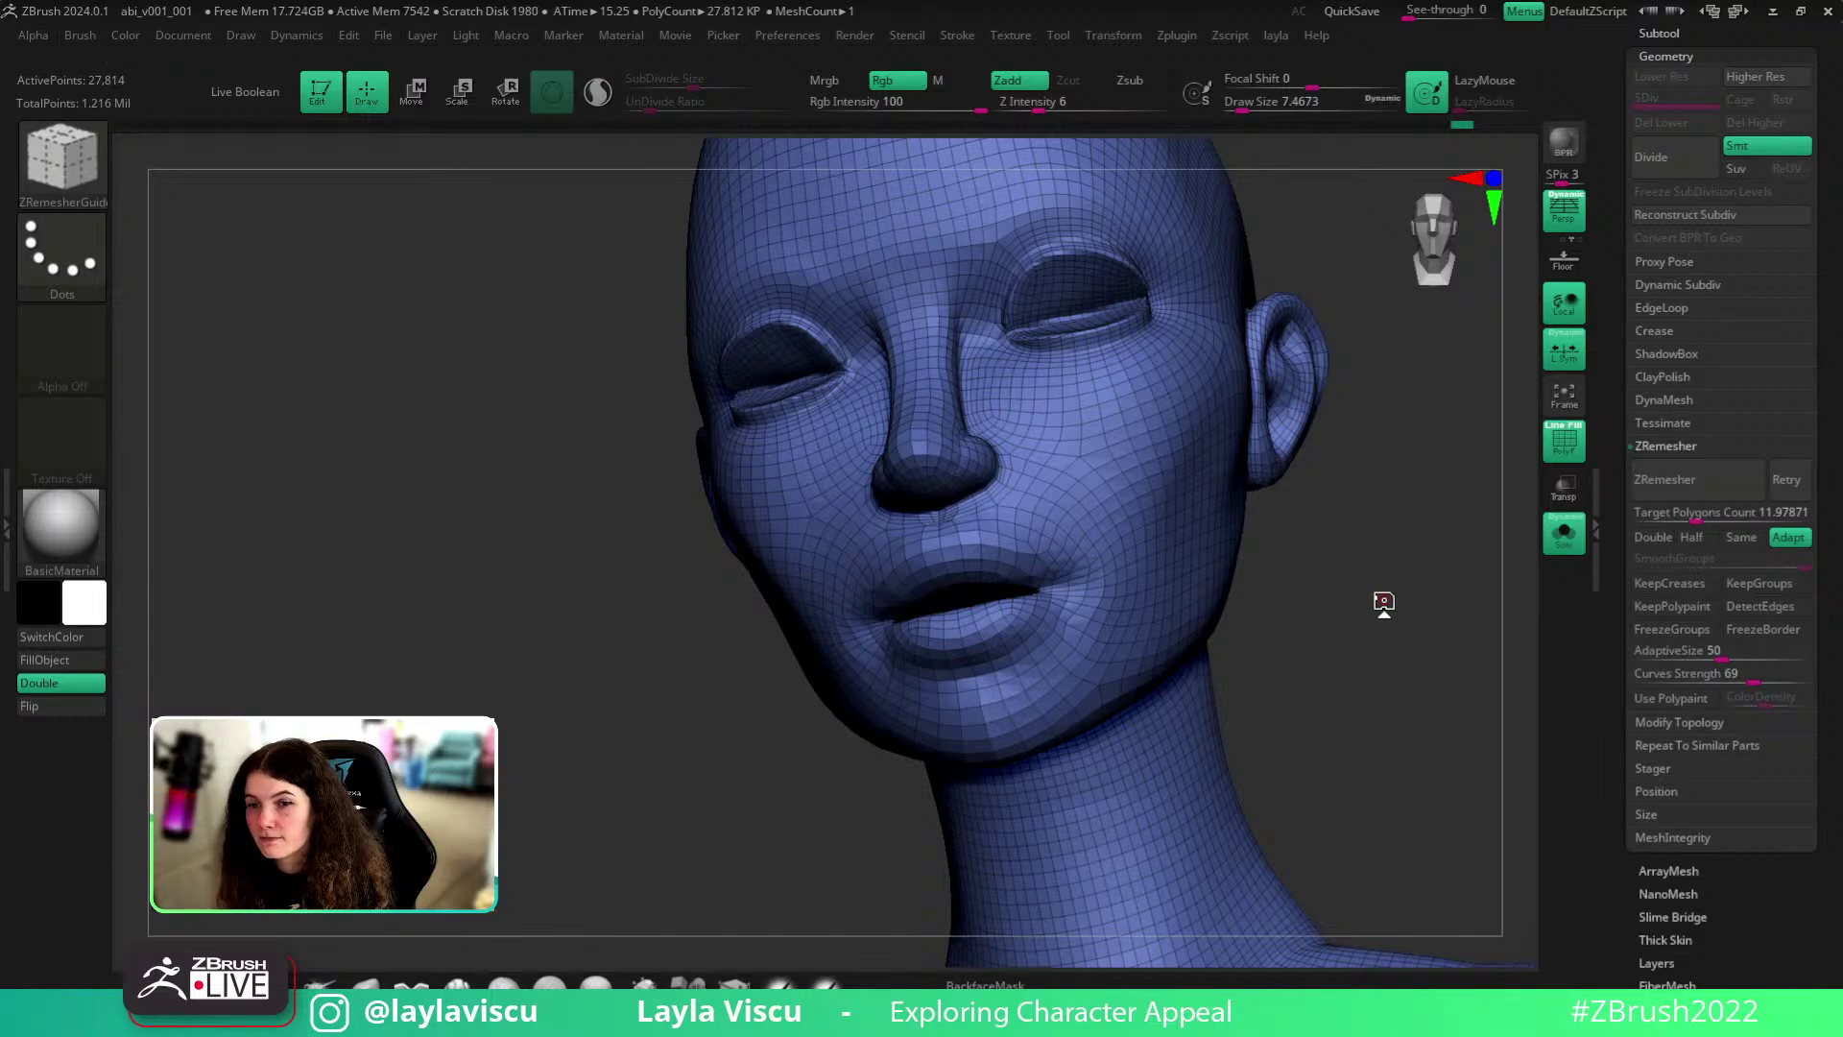
pyautogui.keyDown('shift'); pyautogui.moveTo(1439, 470); pyautogui.dragTo(1497, 464); pyautogui.keyUp('shift')
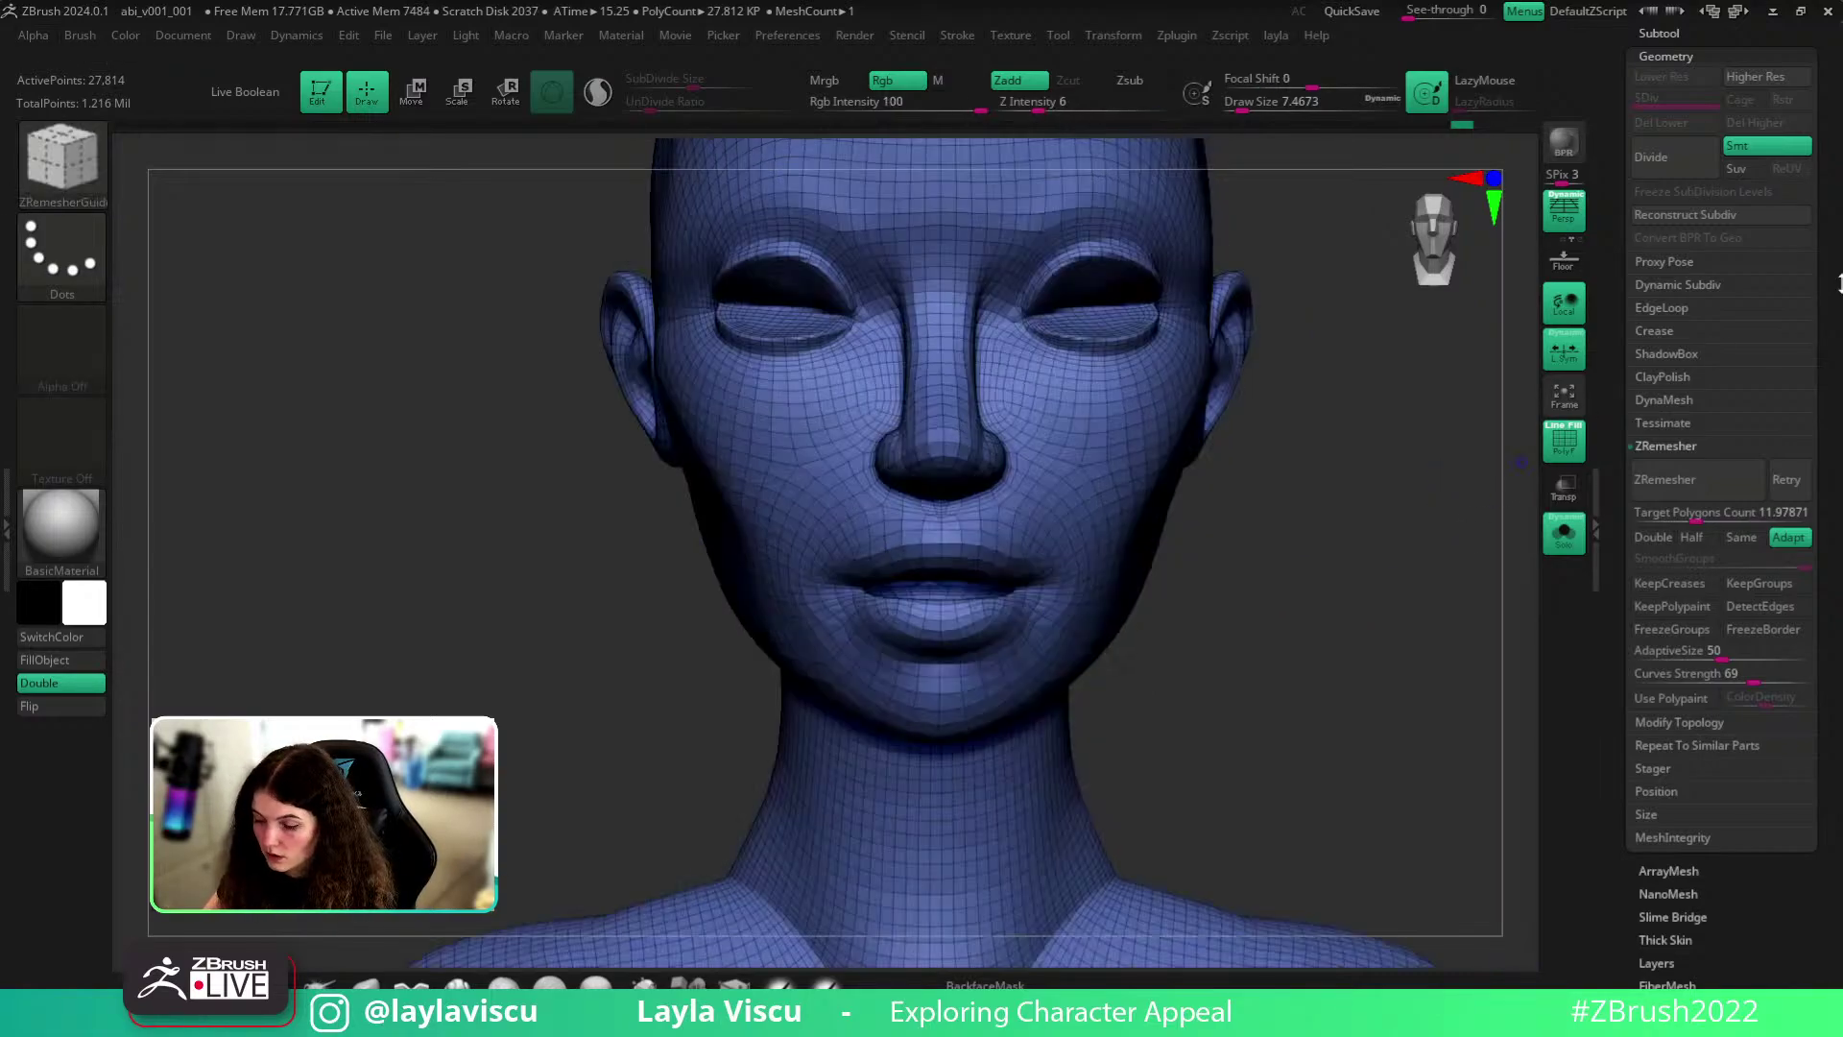
# - Append a PolyMesh3D star to the subtool list and make it the active subtool
pyautogui.moveTo(1834, 288); pyautogui.dragTo(1834, 367)
pyautogui.click(1691, 111)
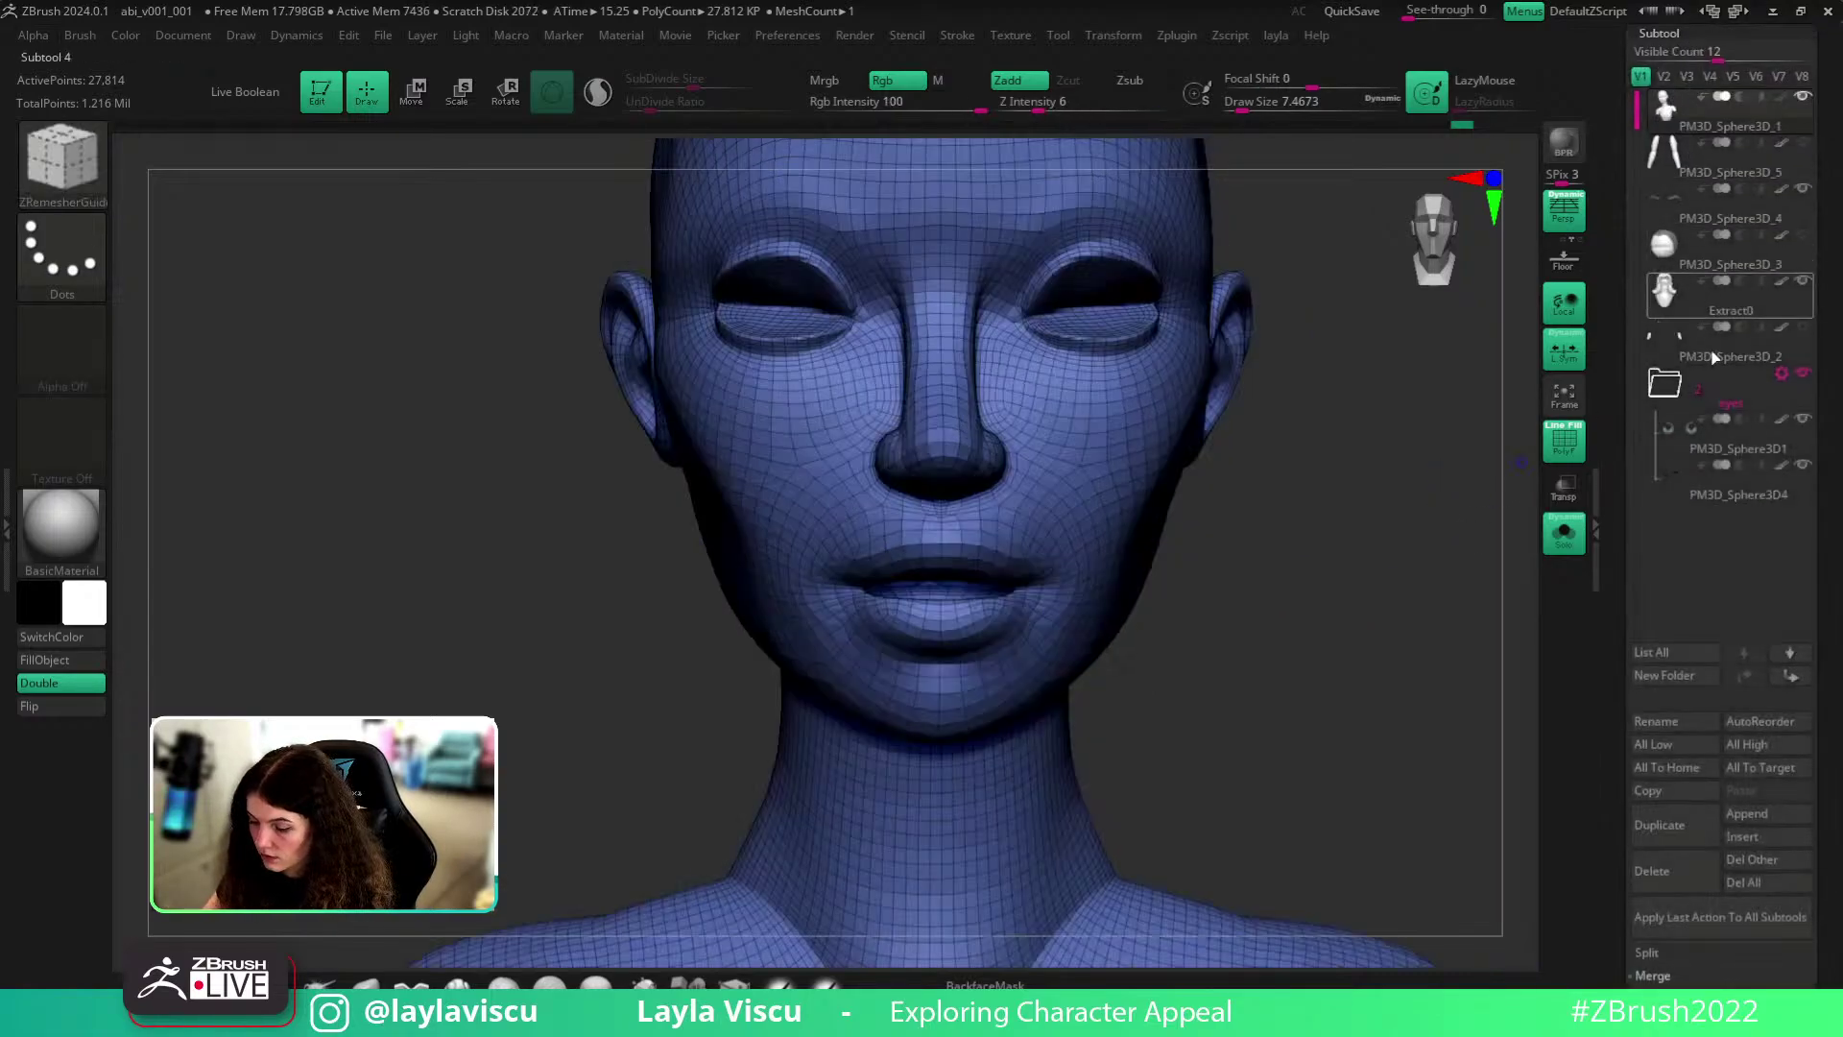
pyautogui.click(1746, 813)
pyautogui.click(1025, 938)
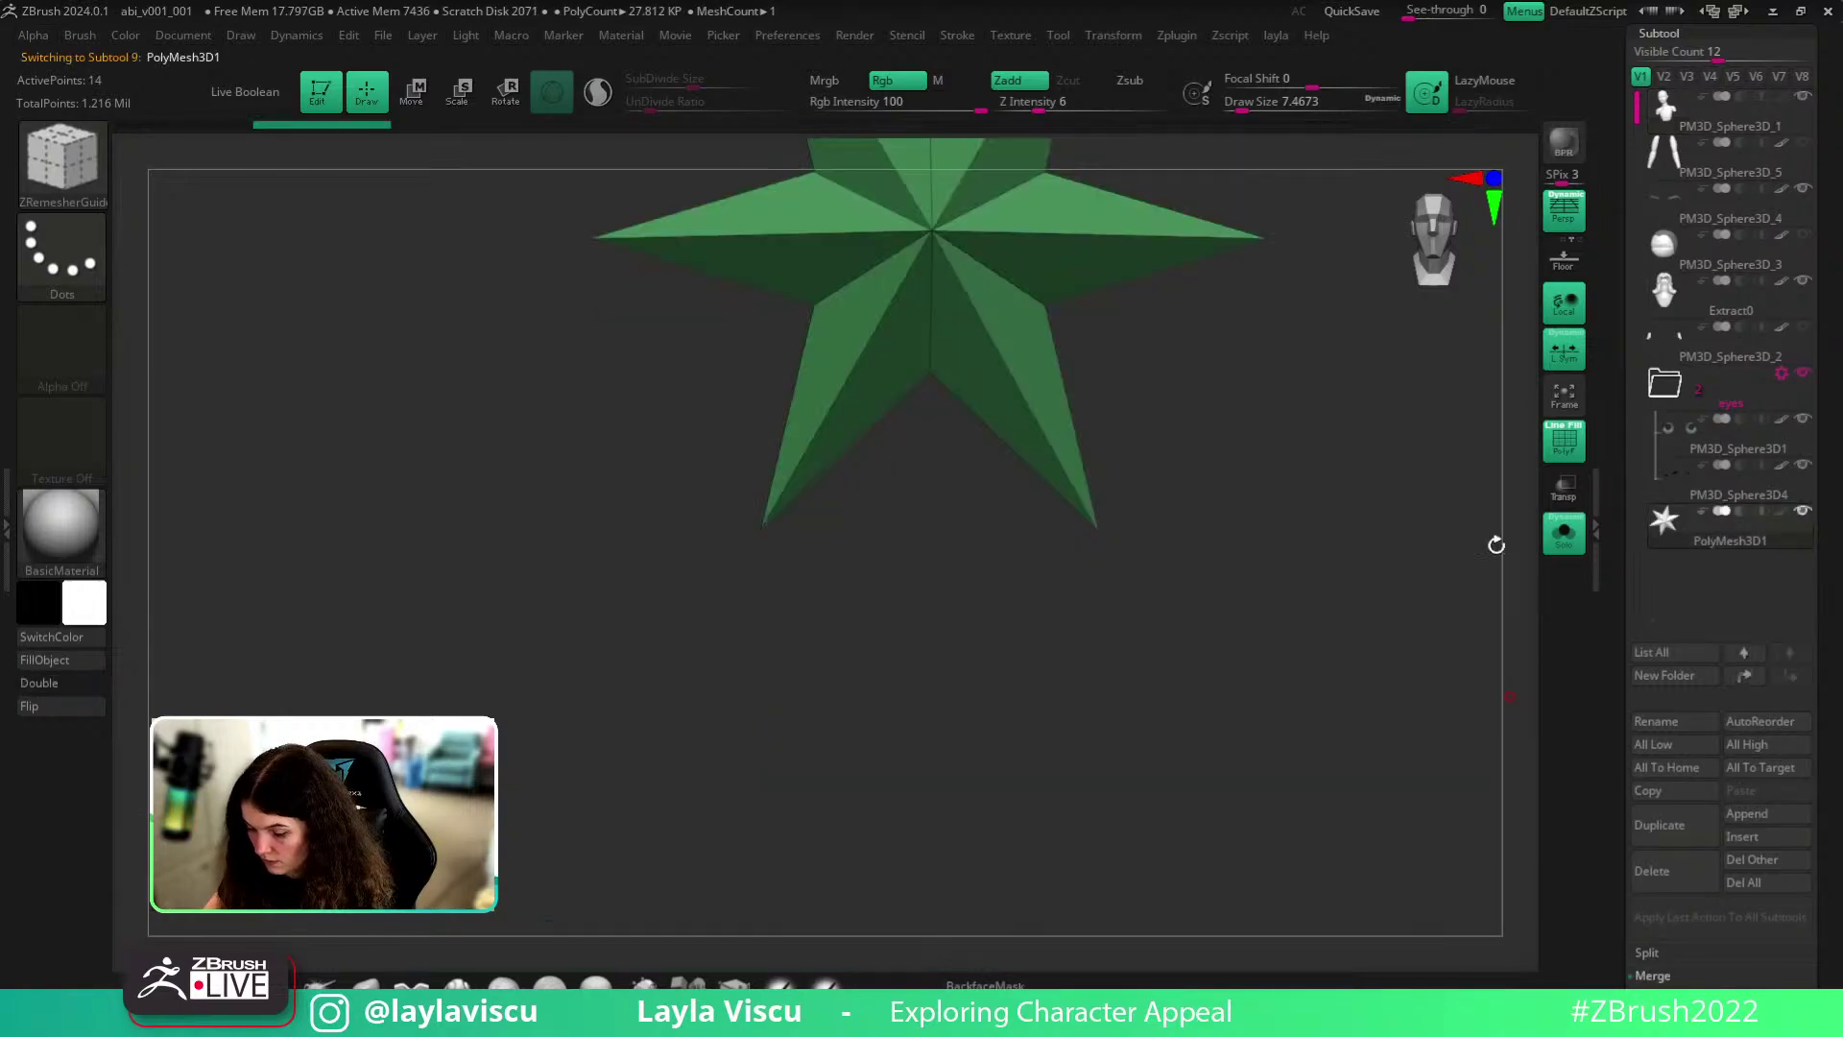
# - Move the star sideways away from the centre line and return to drawing mode
pyautogui.press('w')
pyautogui.moveTo(842, 428); pyautogui.dragTo(590, 428)
pyautogui.press('1')
pyautogui.click(1190, 312)
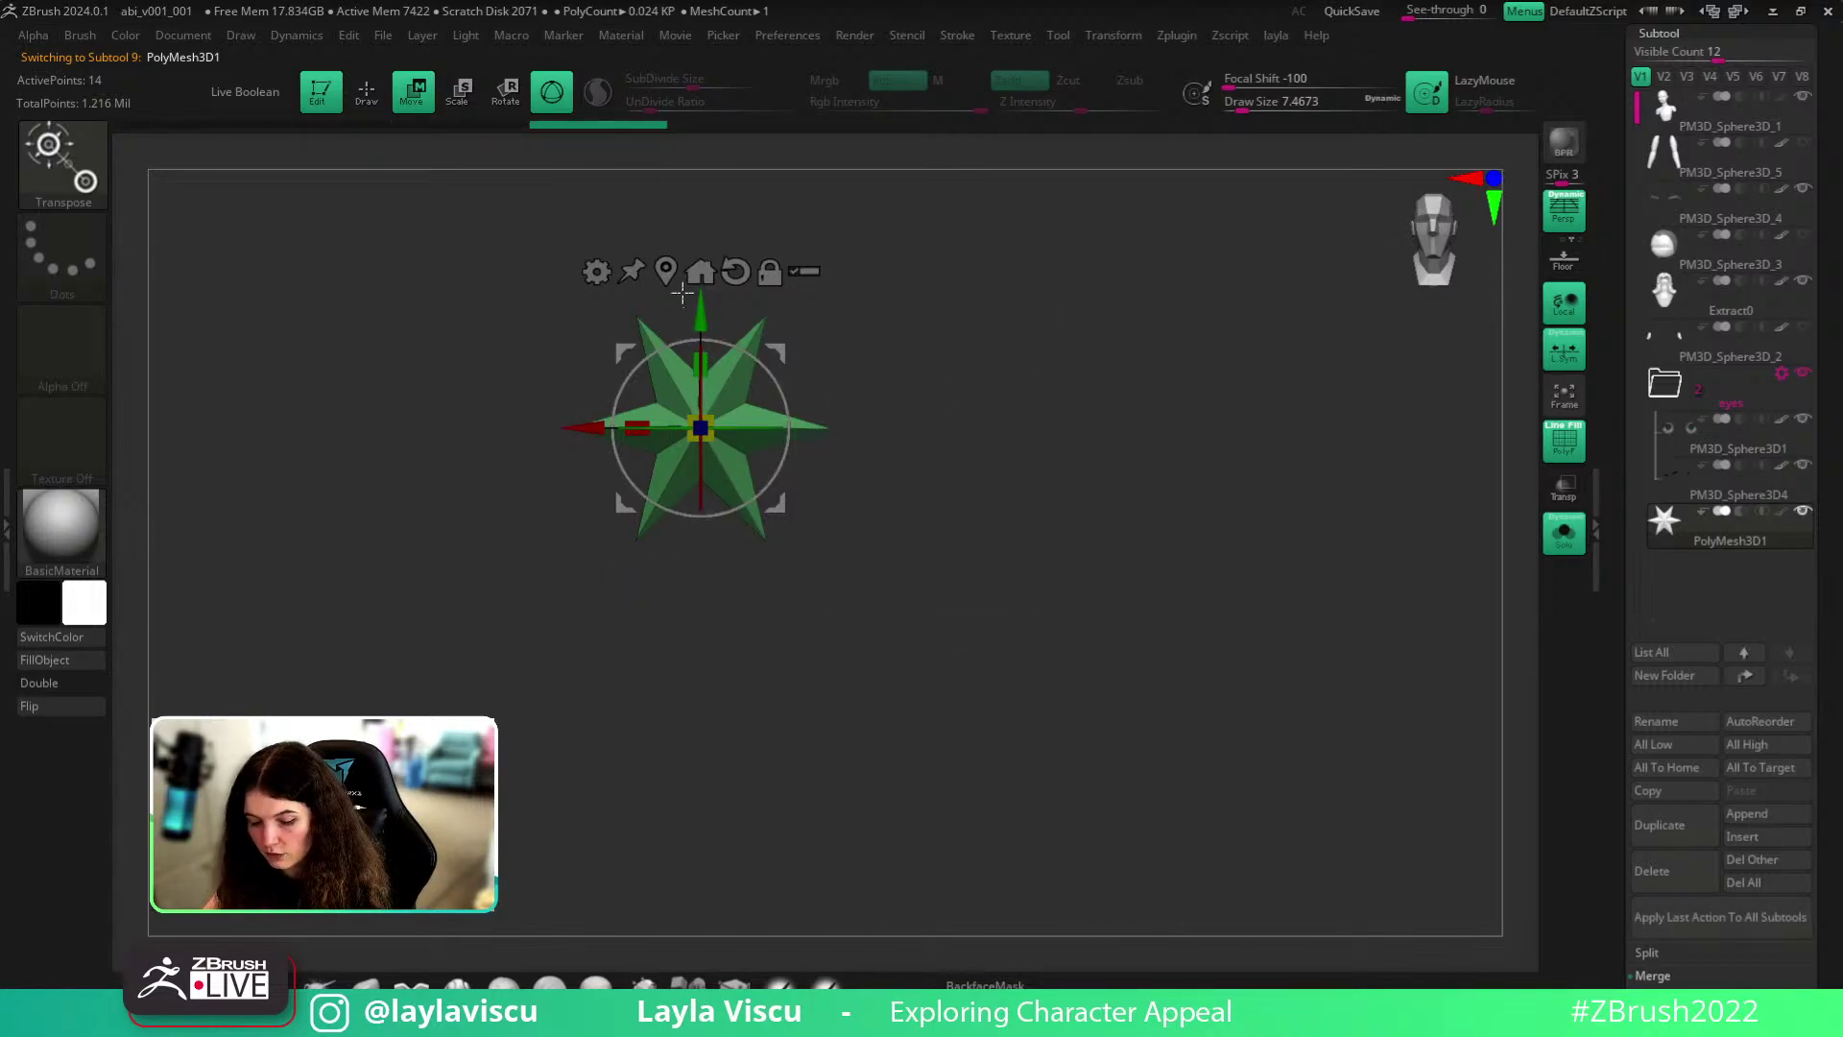
pyautogui.keyDown('alt'); pyautogui.moveTo(1073, 441); pyautogui.dragTo(1263, 473); pyautogui.keyUp('alt')
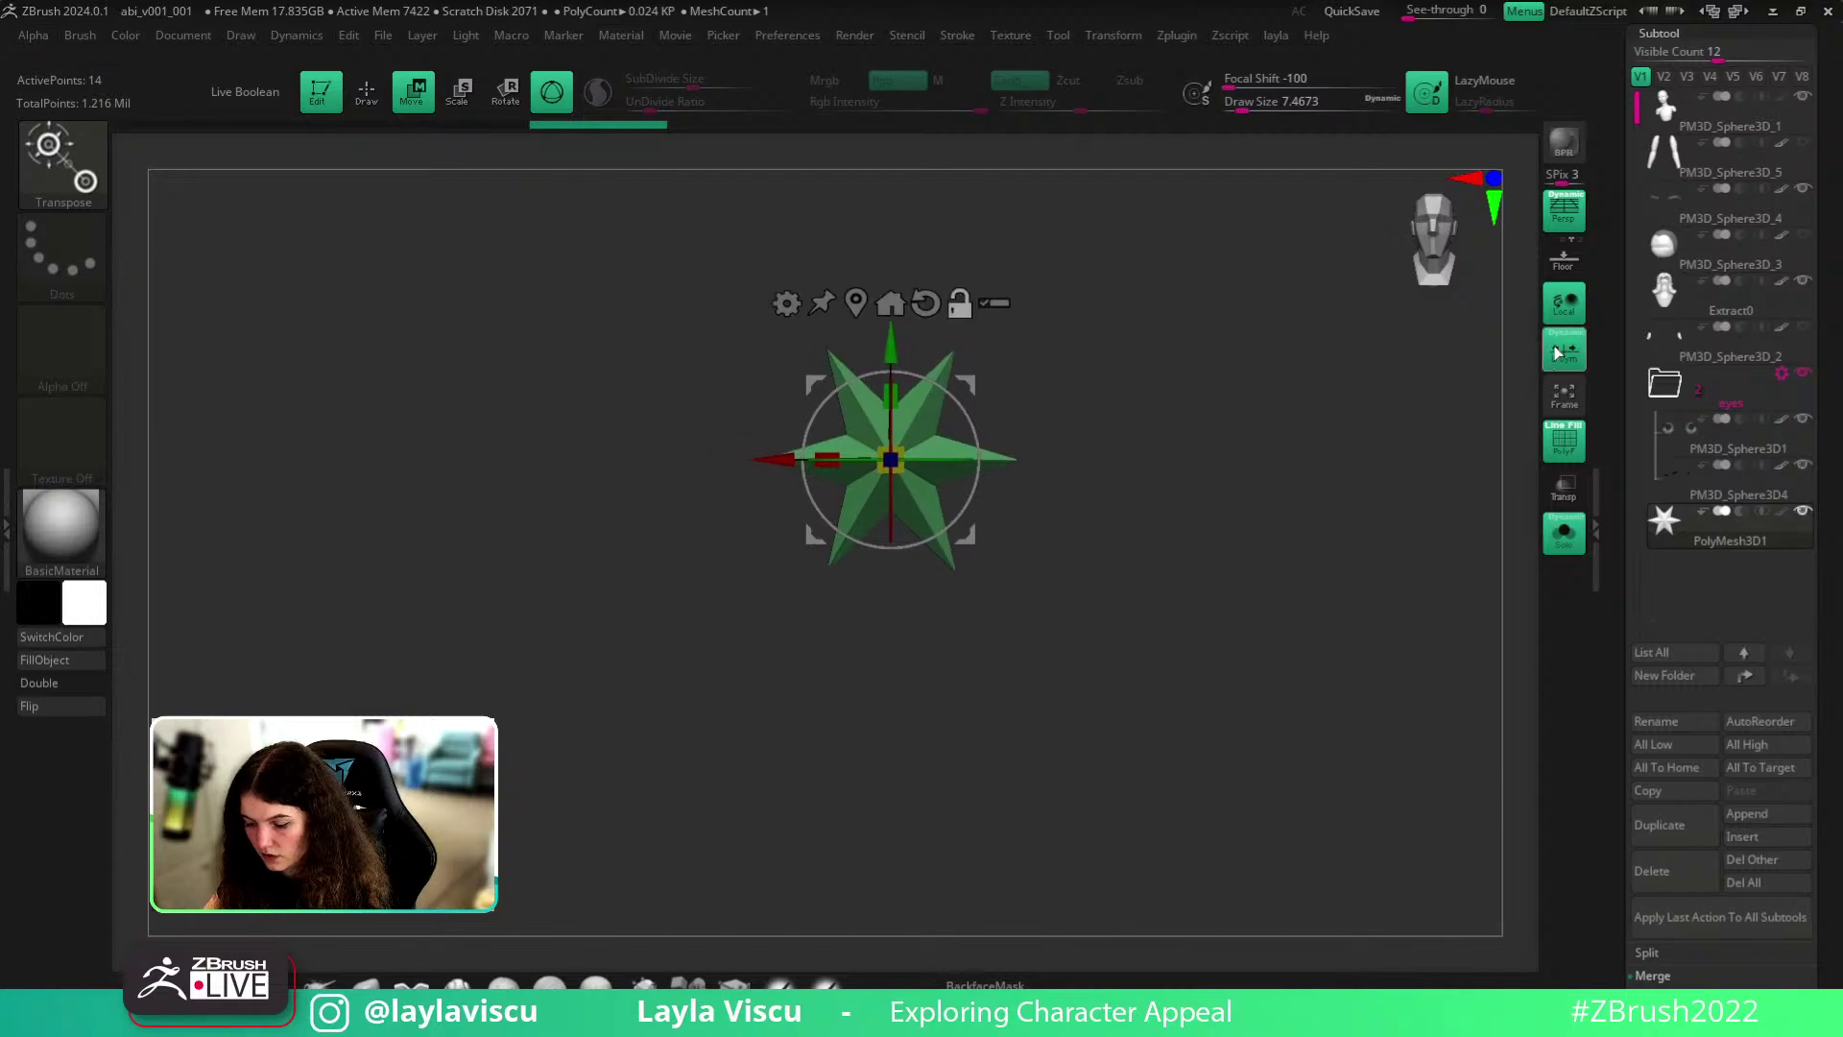
pyautogui.press('q')
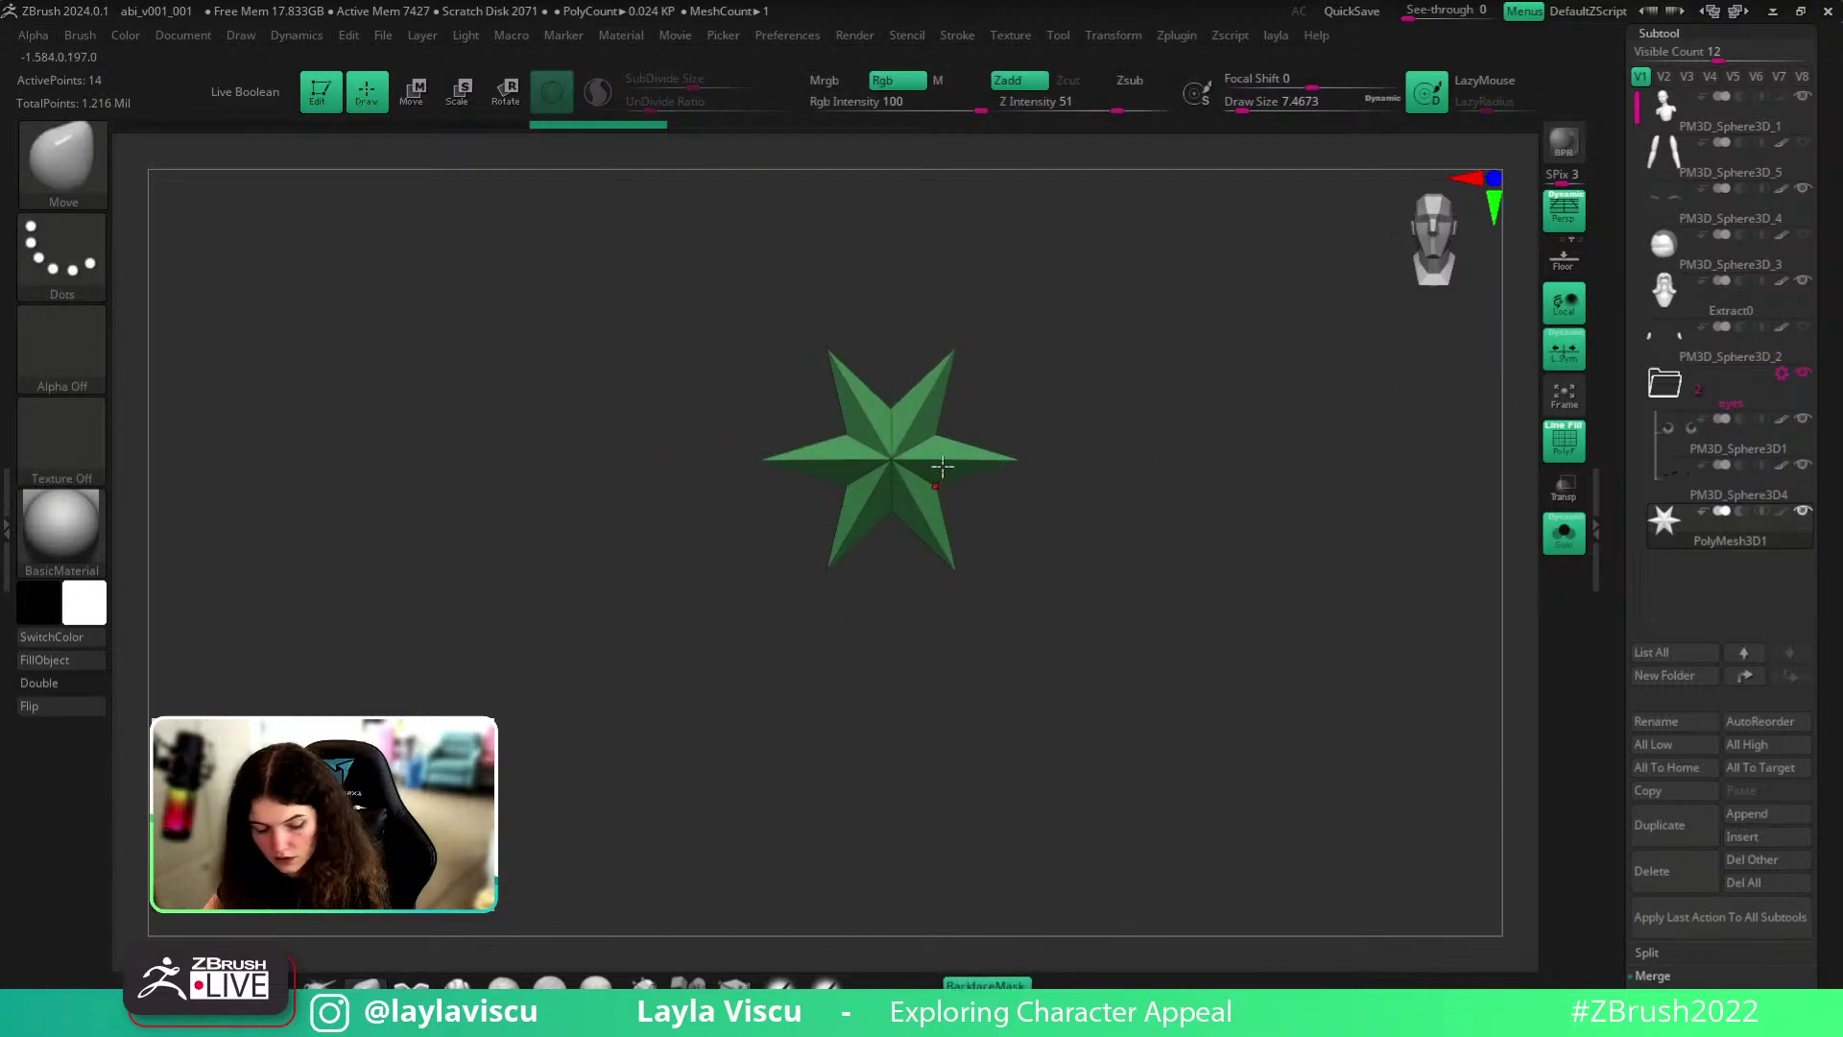
# - Try the Mirror deformation on the off-centre star and undo it
pyautogui.press('space')
pyautogui.click(1336, 636)
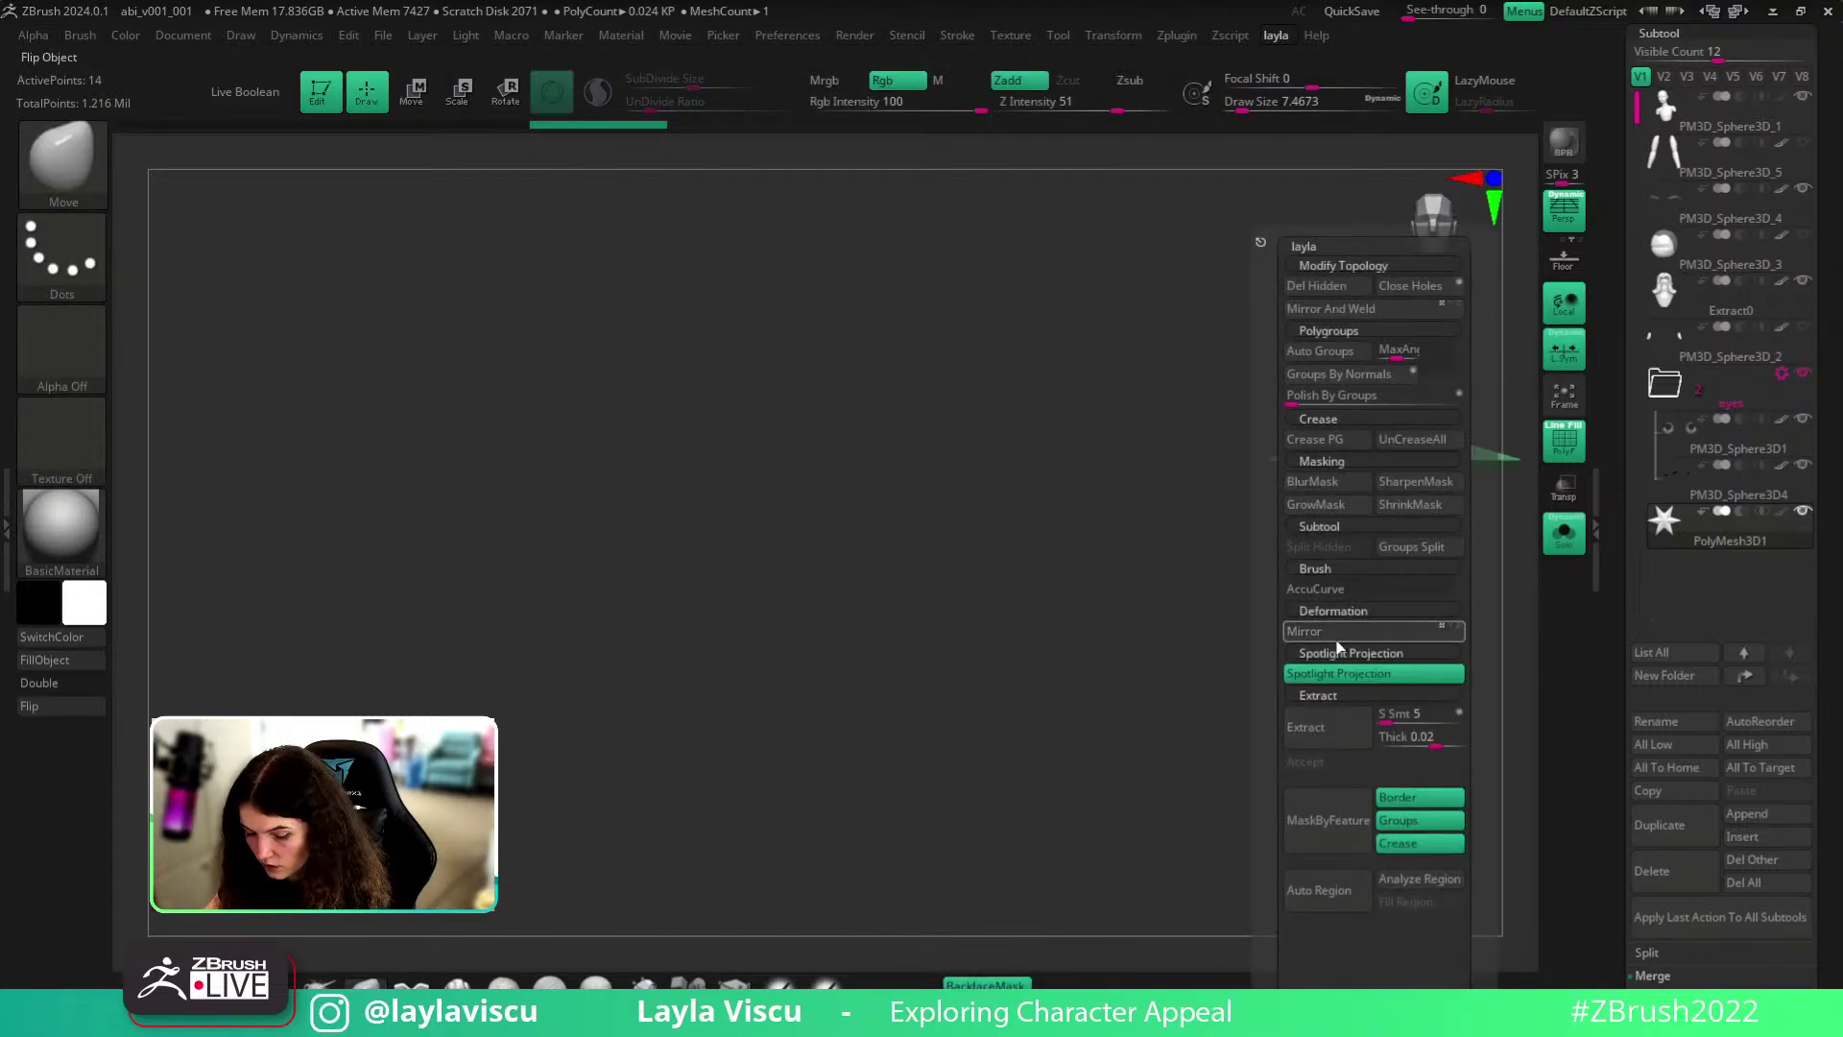
pyautogui.hotkey('ctrl', 'z')
# - Turn off Local Symmetry, try Mirror And Weld on the star, and undo the duplicated copy
pyautogui.click(1564, 345)
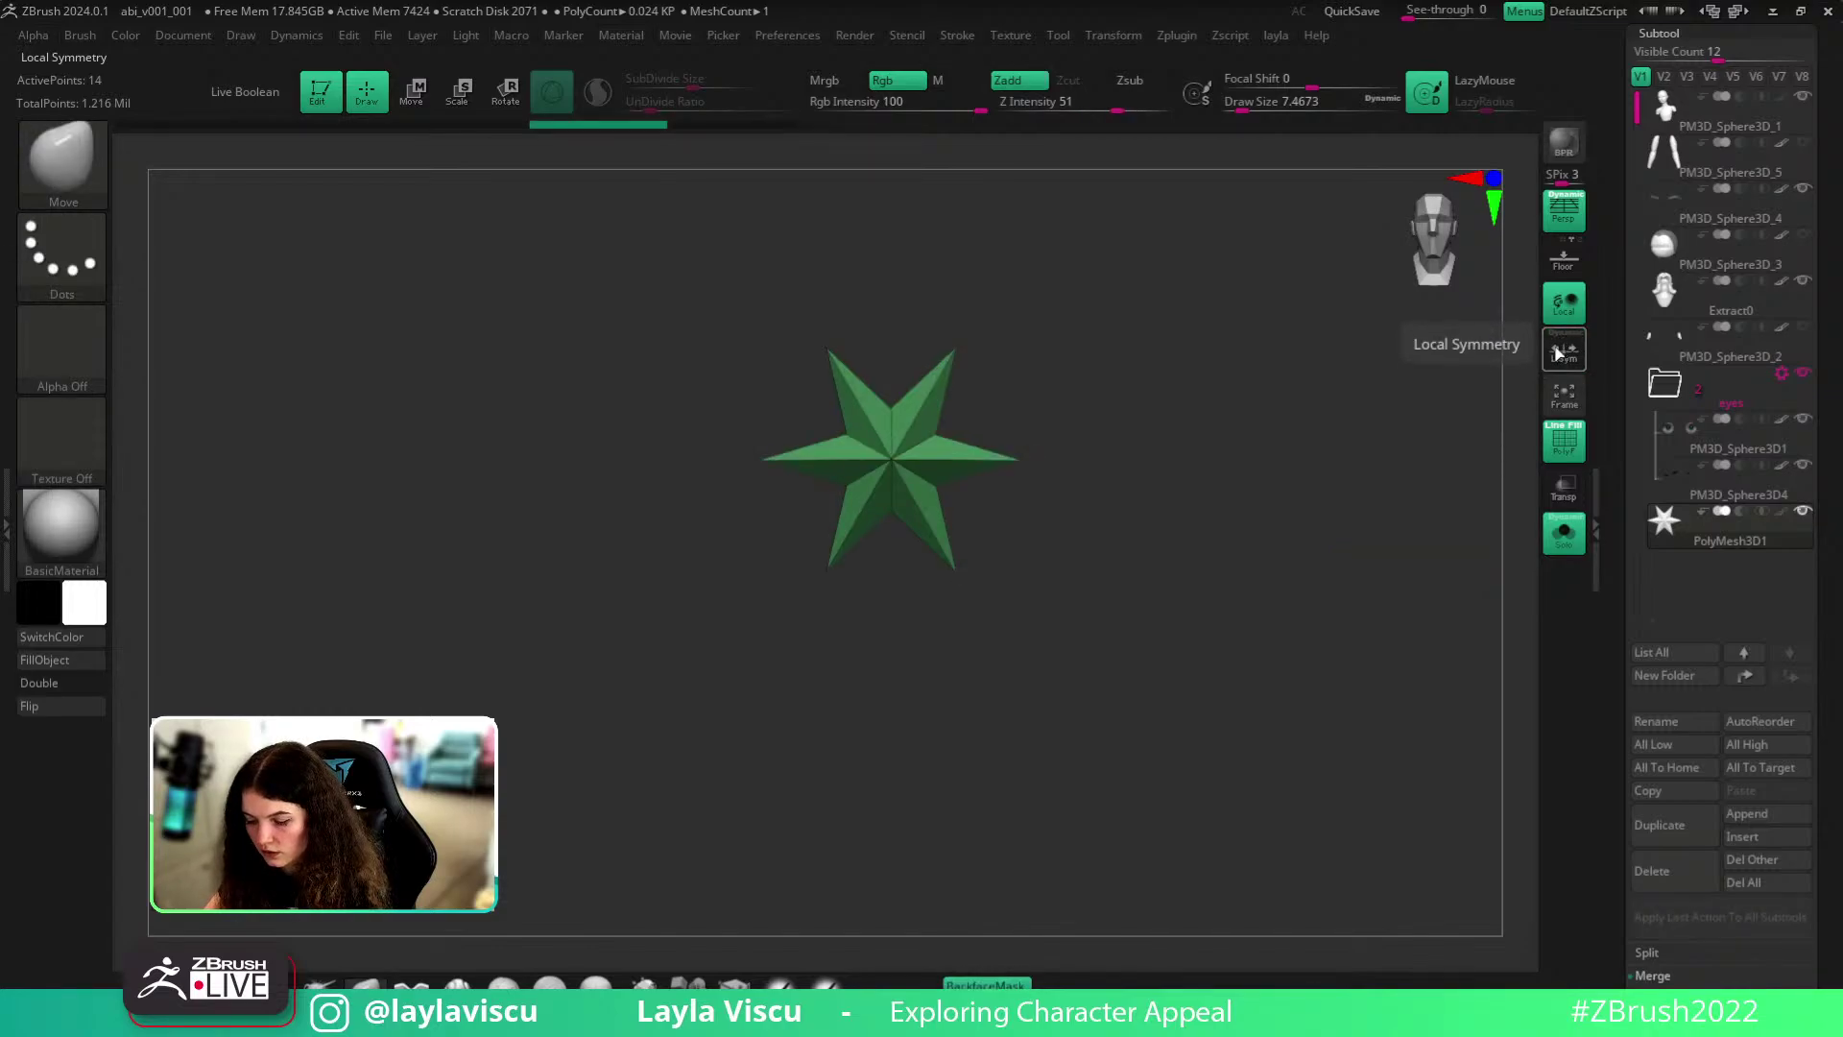
pyautogui.click(1560, 353)
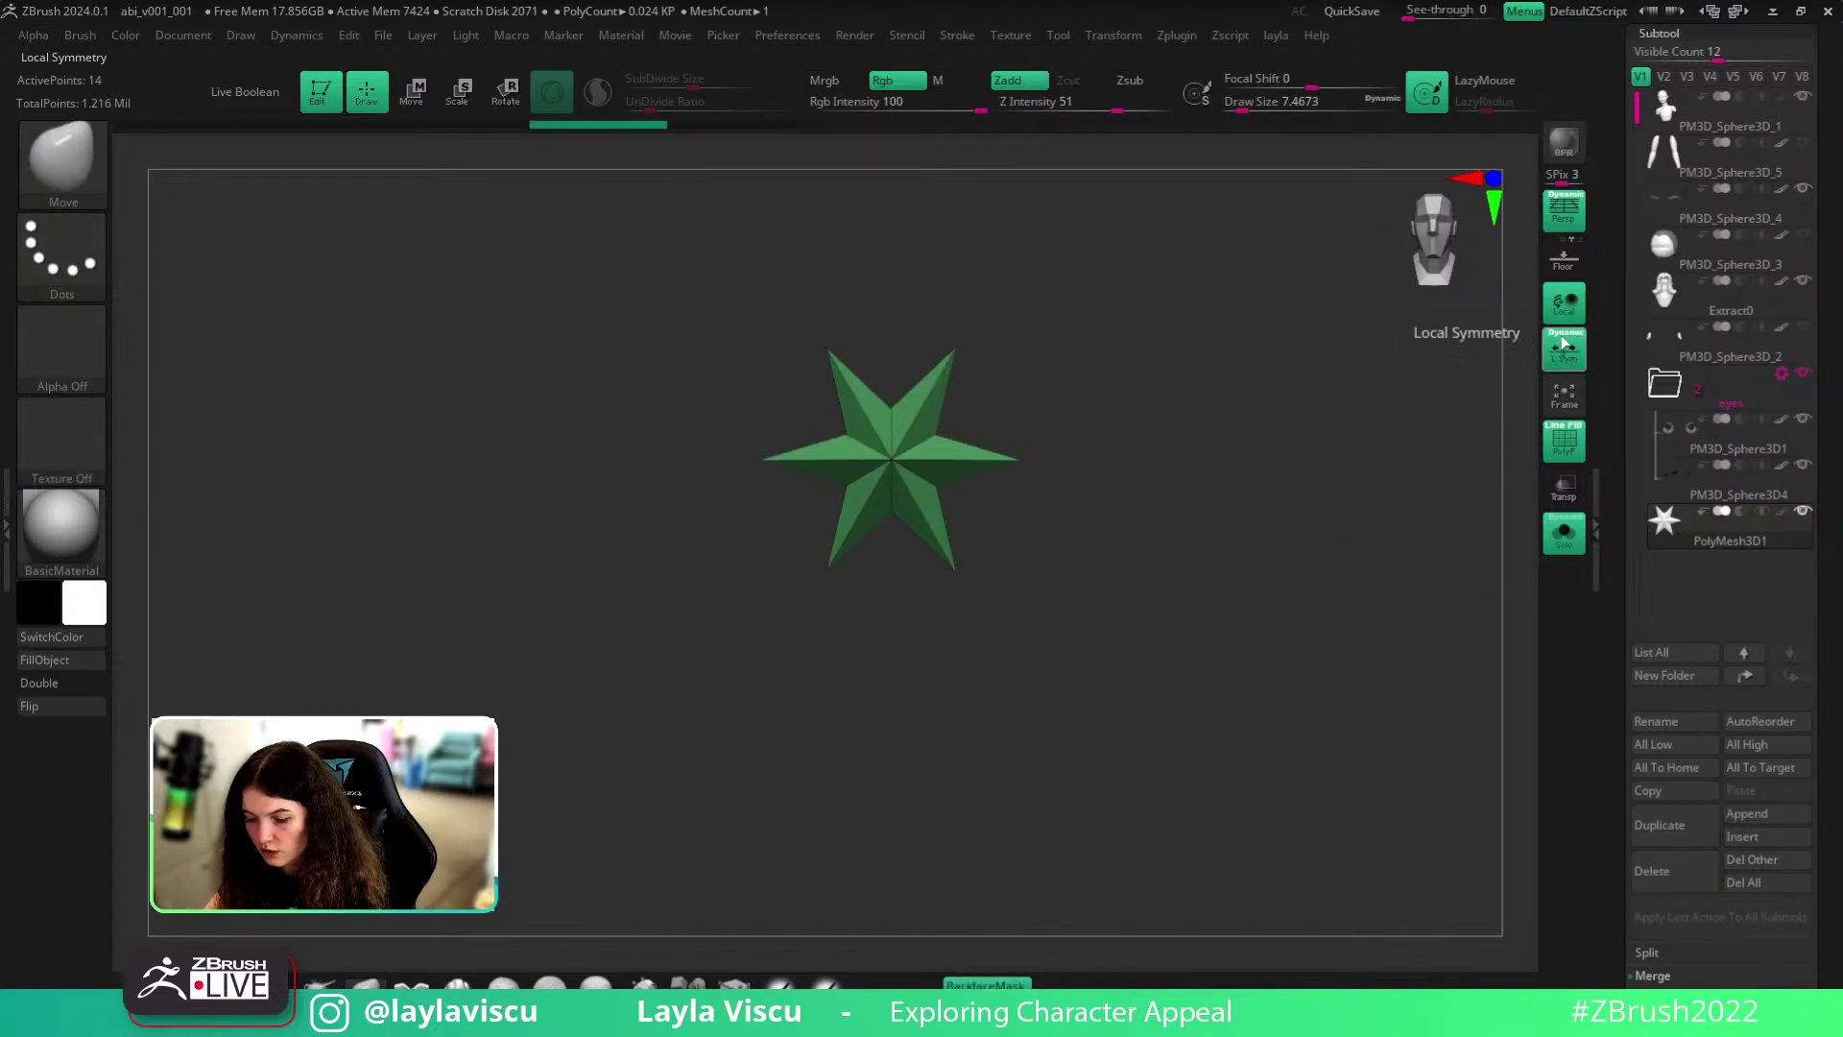
pyautogui.click(1556, 336)
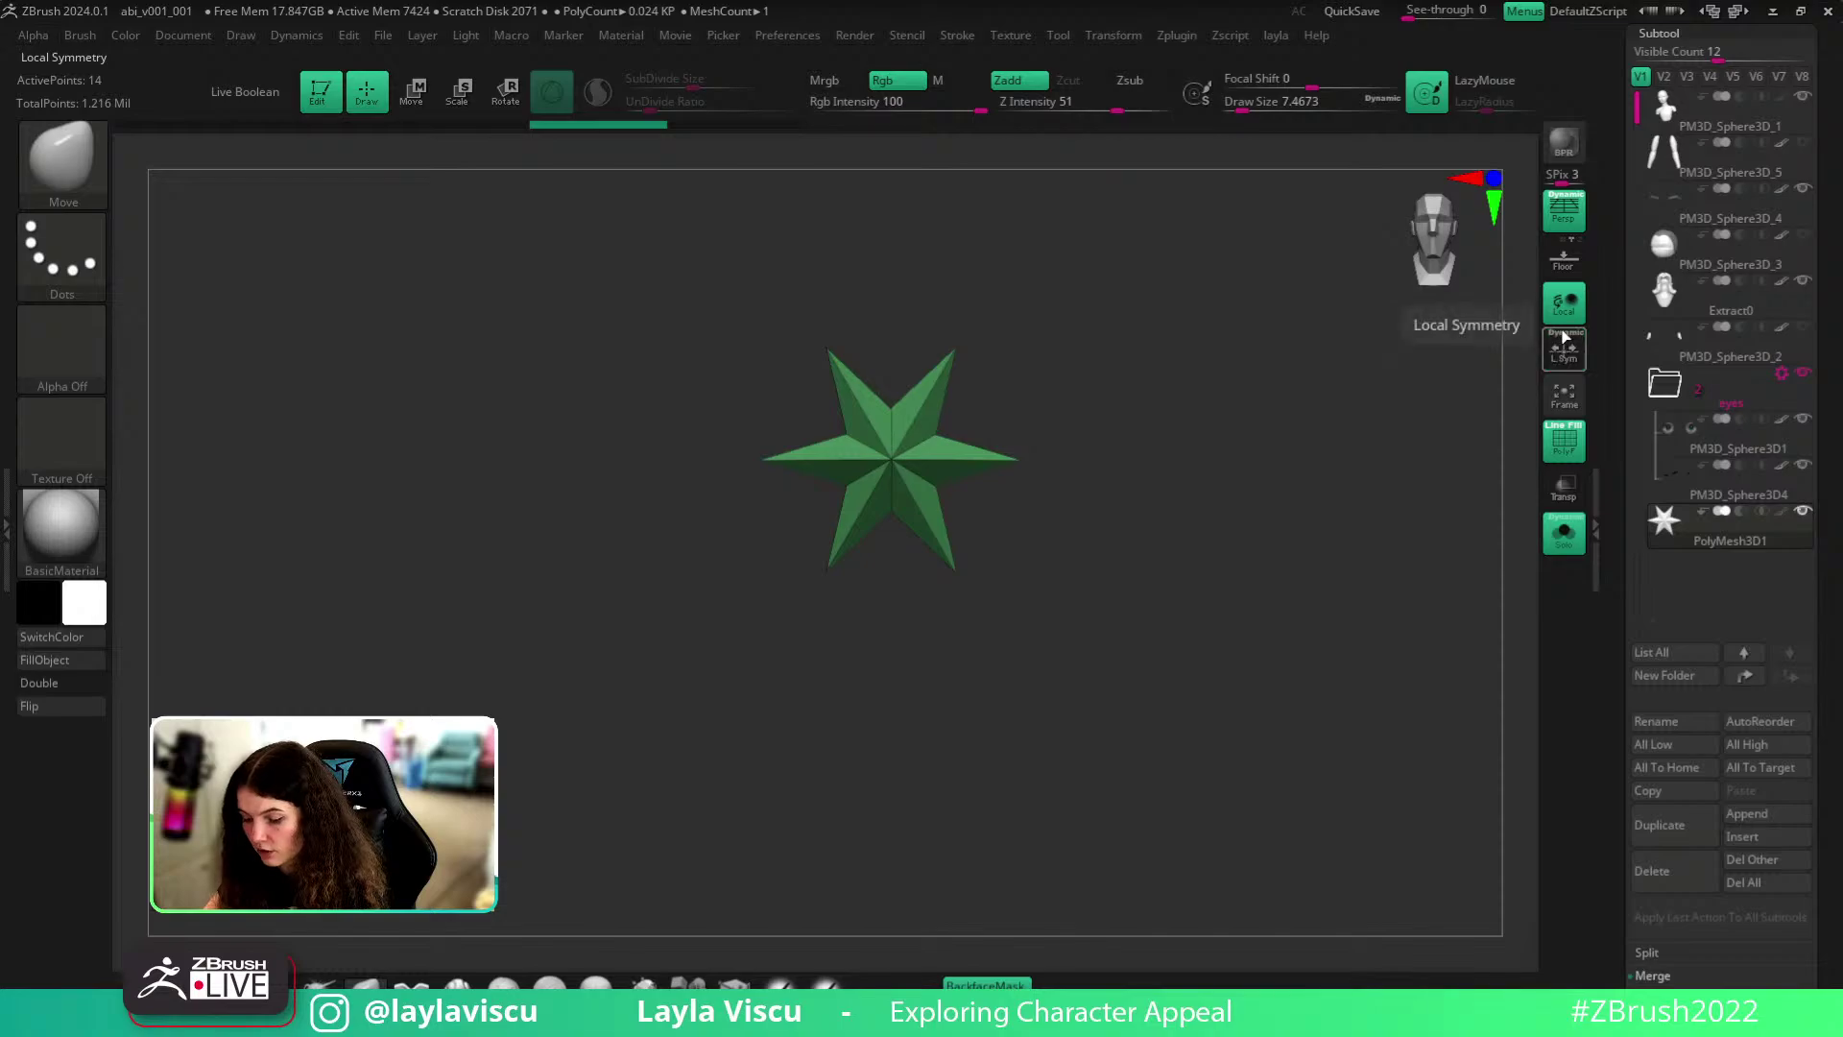
pyautogui.press('space')
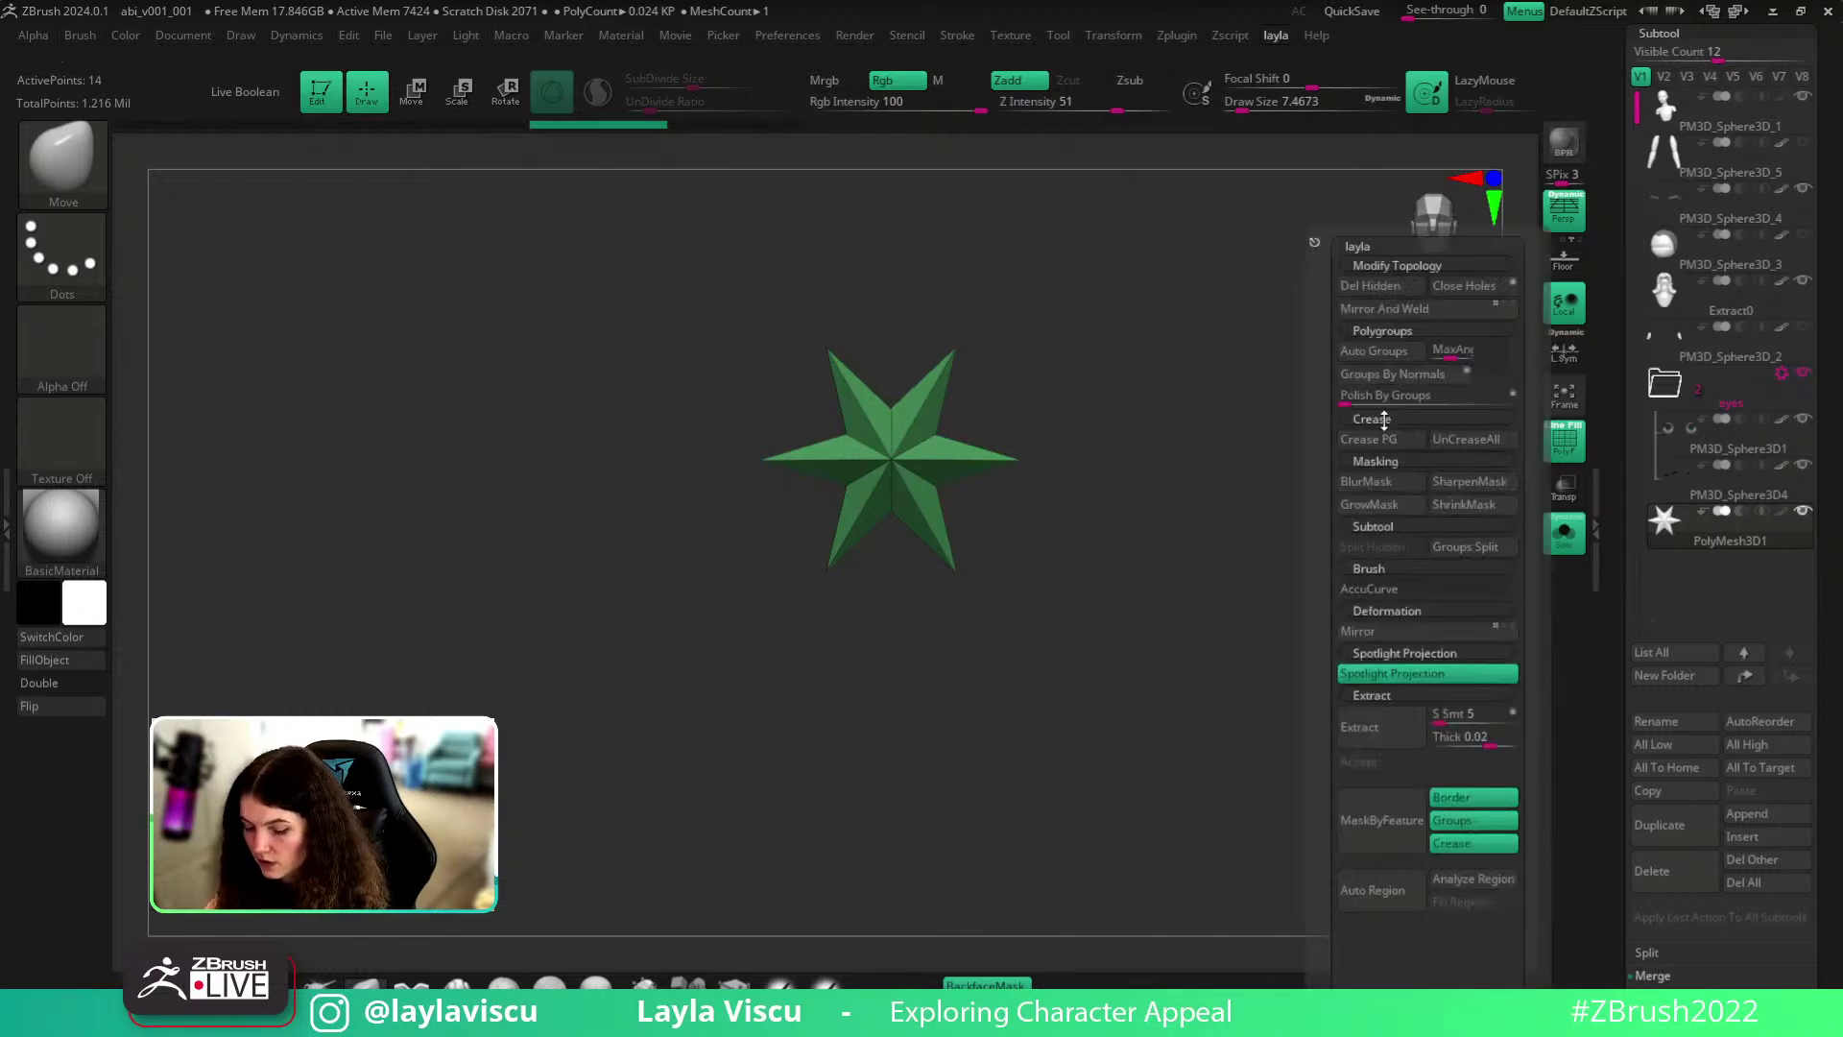
pyautogui.click(1386, 313)
pyautogui.keyDown('alt'); pyautogui.moveTo(1118, 629); pyautogui.dragTo(1023, 632); pyautogui.keyUp('alt')
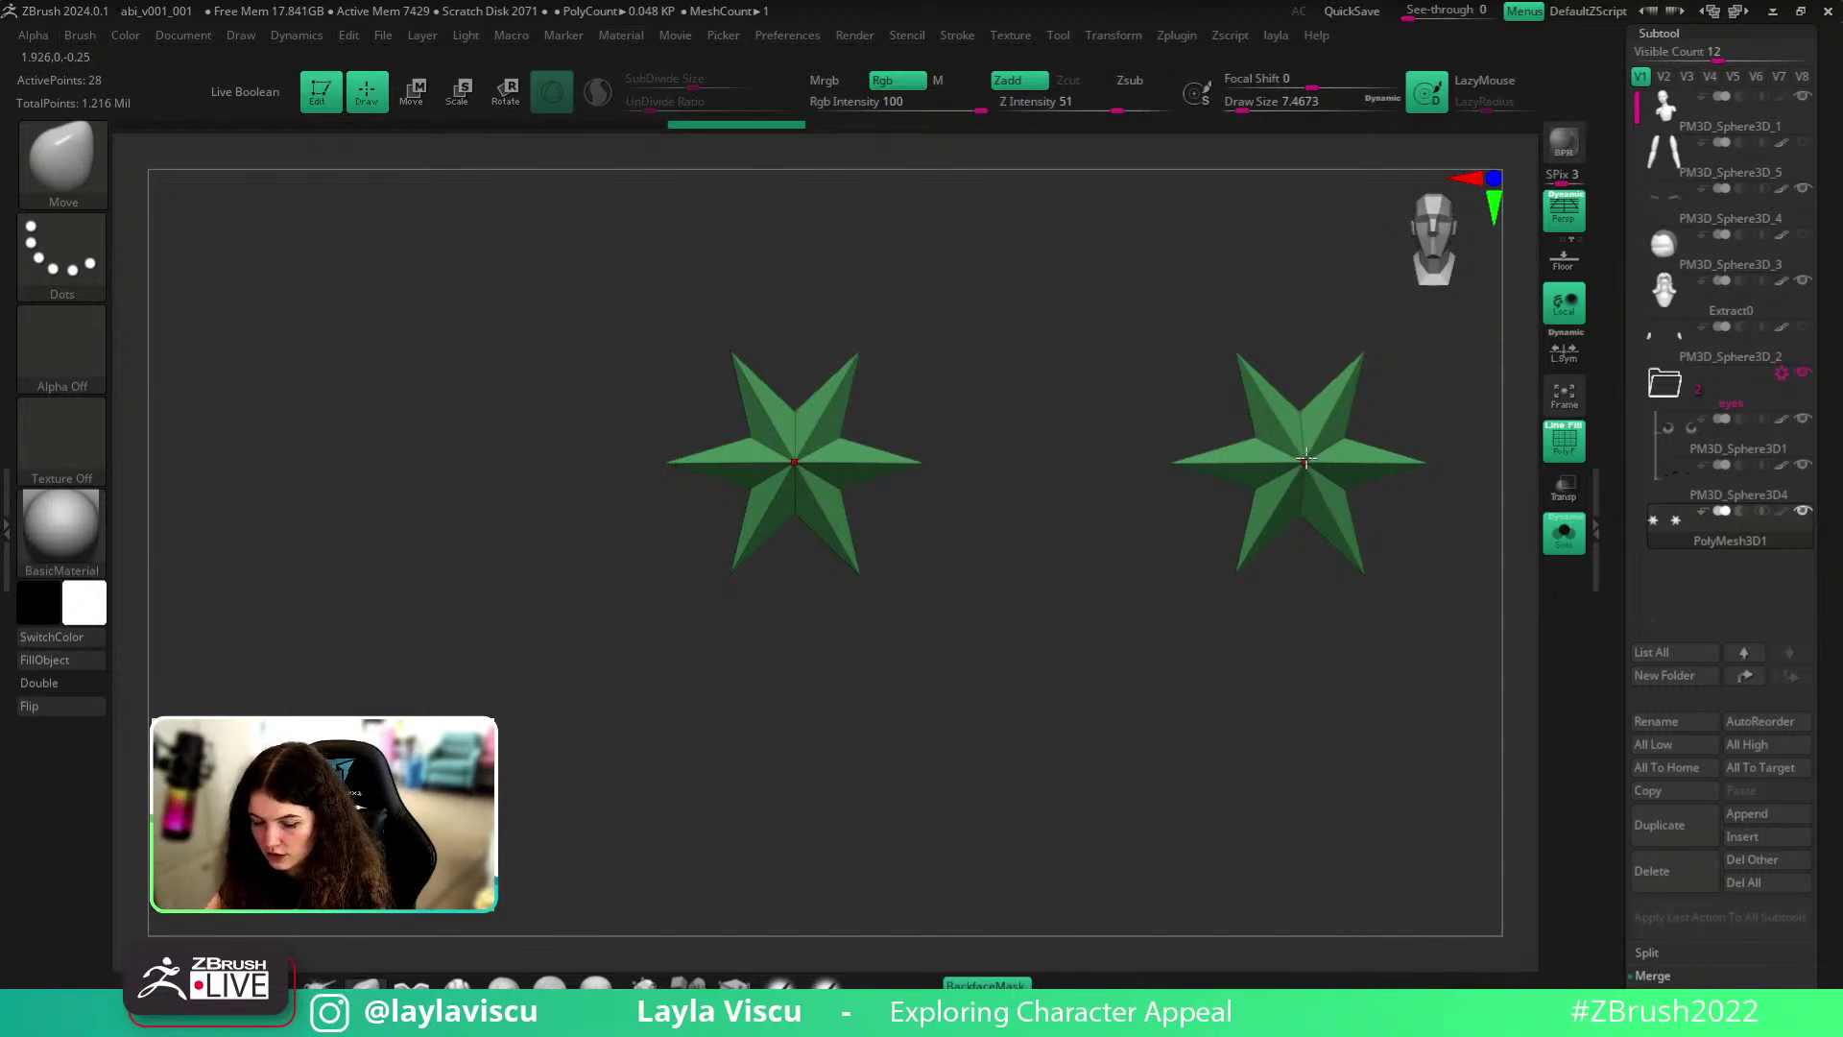
pyautogui.hotkey('ctrl', 'z')
# - Turn Local Symmetry back on, mirror the star to the opposite side, and mirror it back again
pyautogui.press('space')
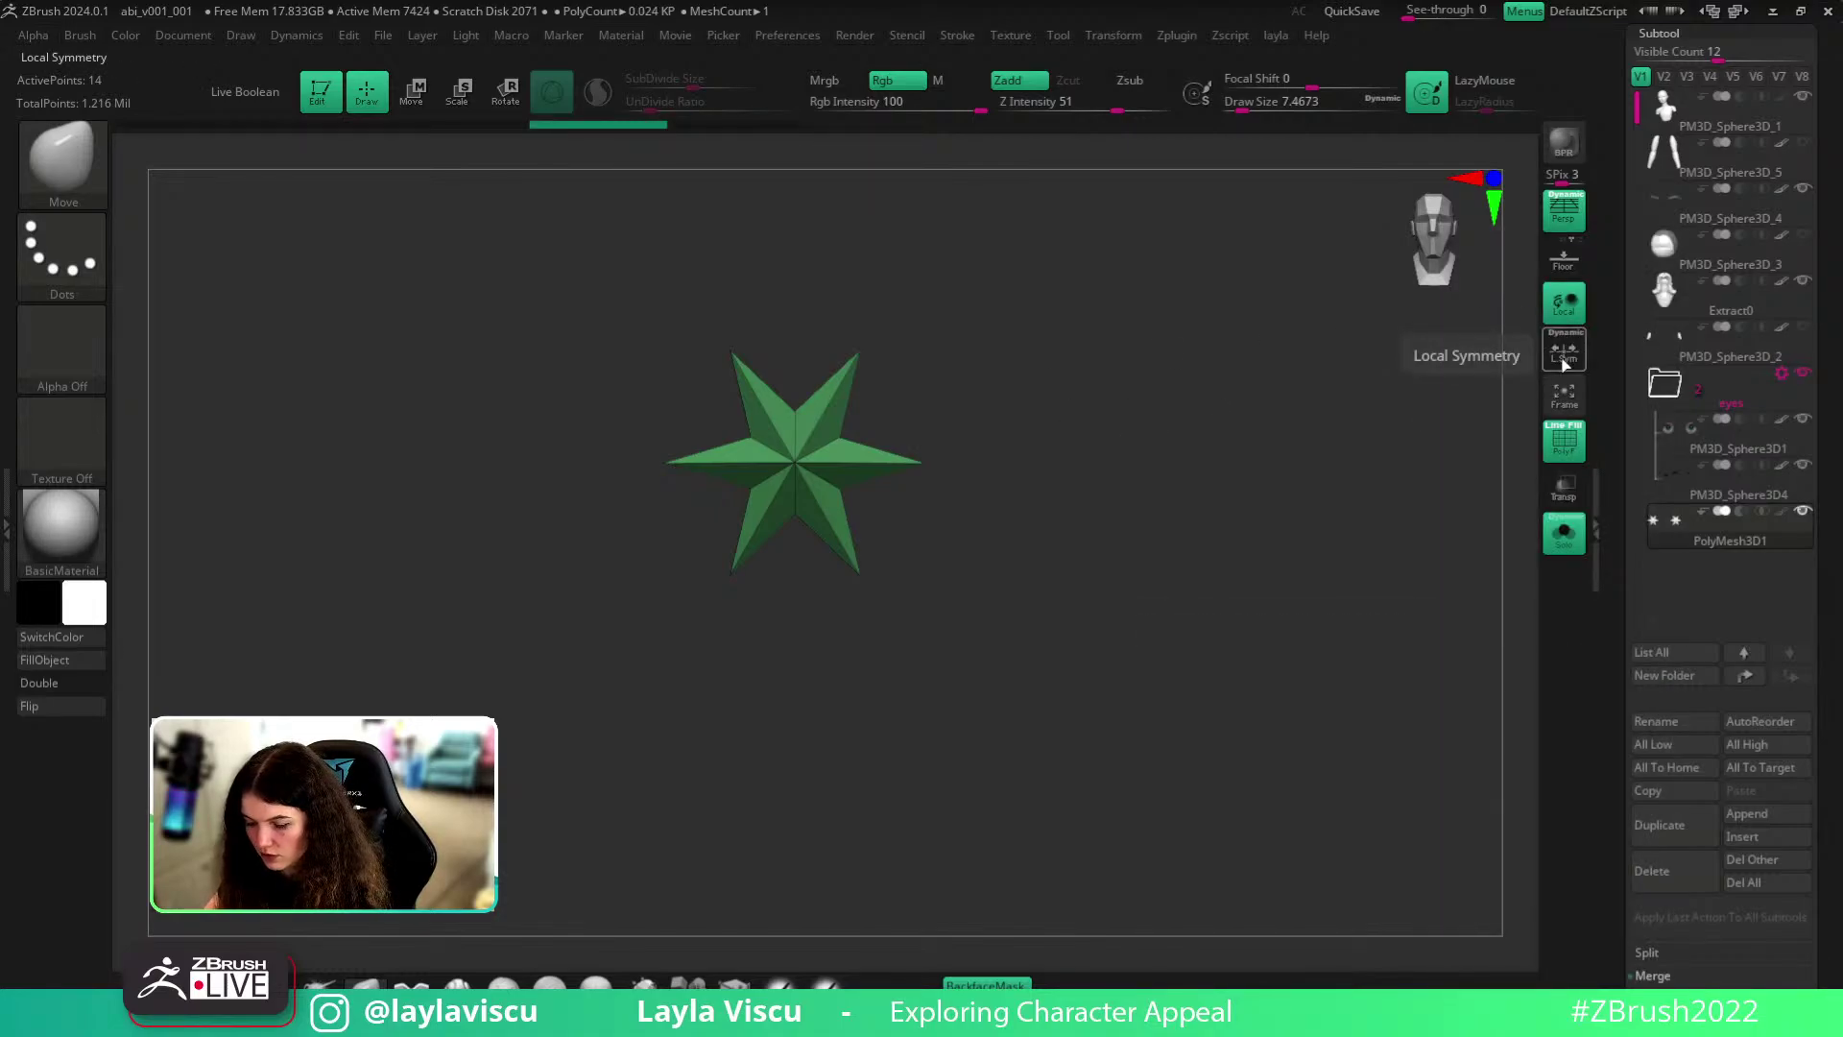
pyautogui.click(1564, 359)
pyautogui.press('space')
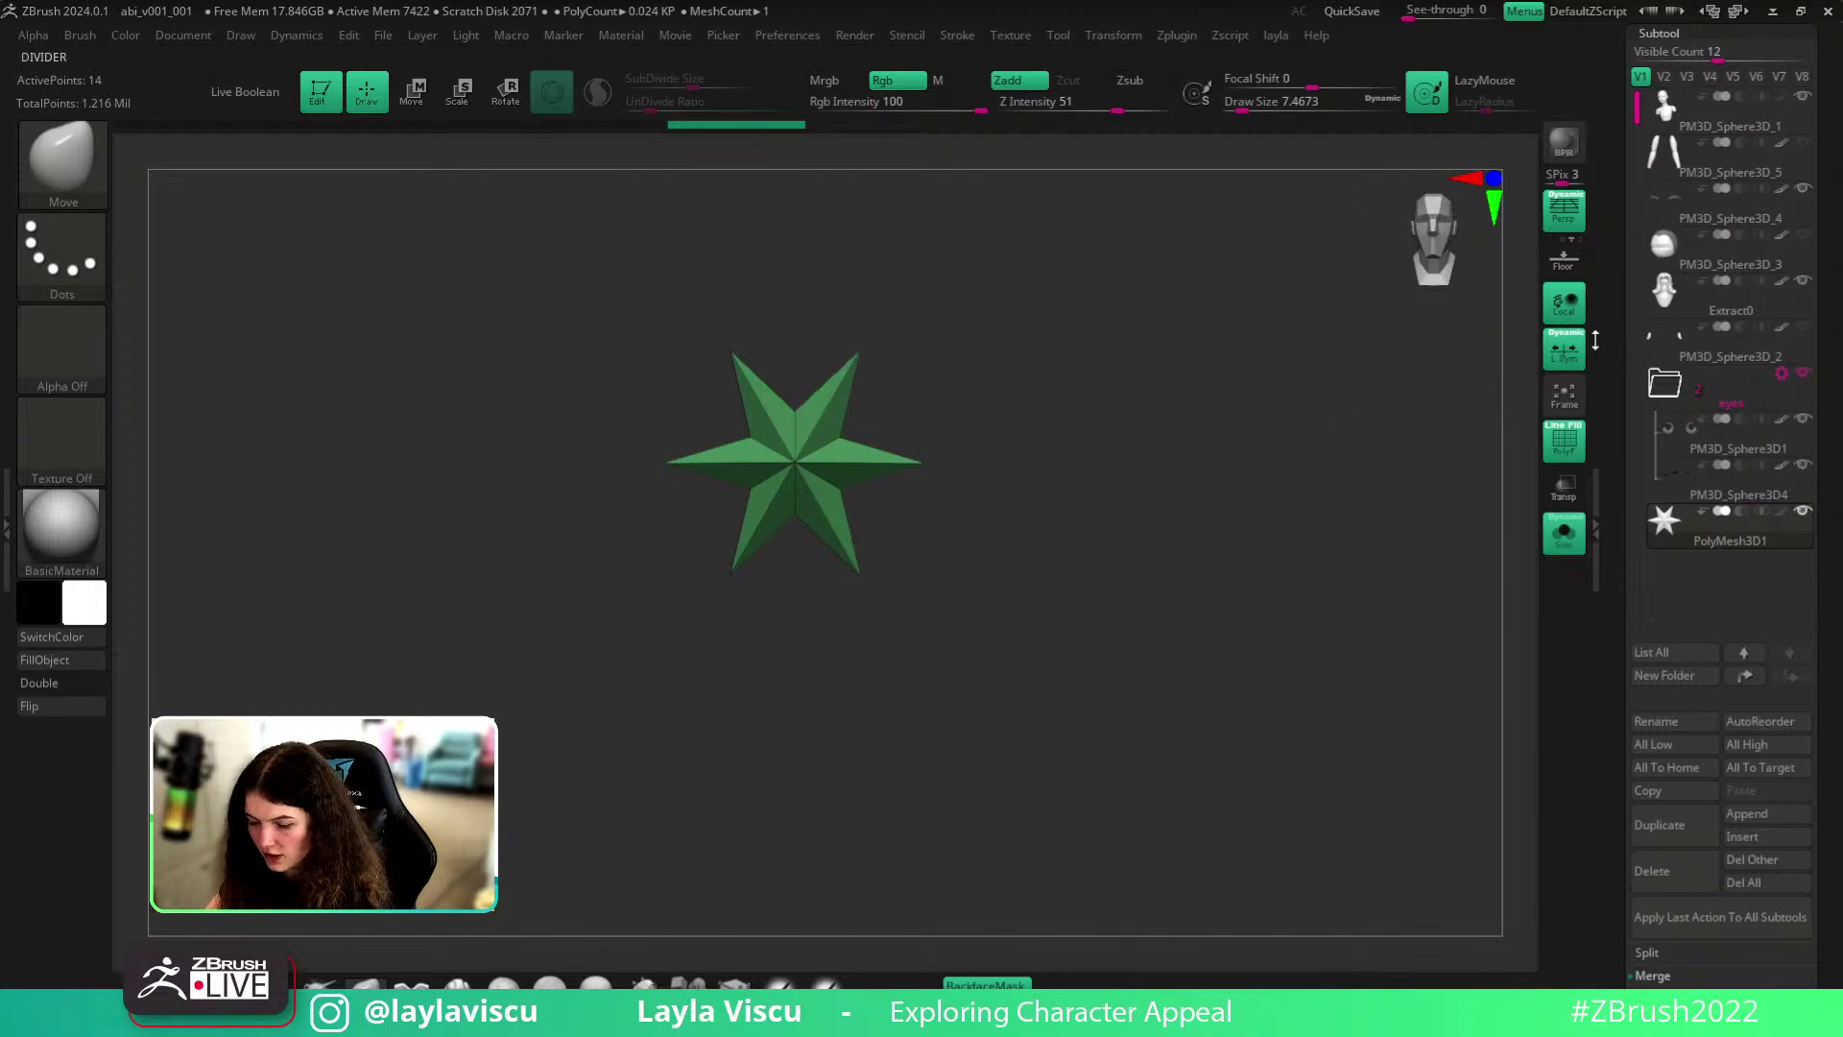
pyautogui.press('space')
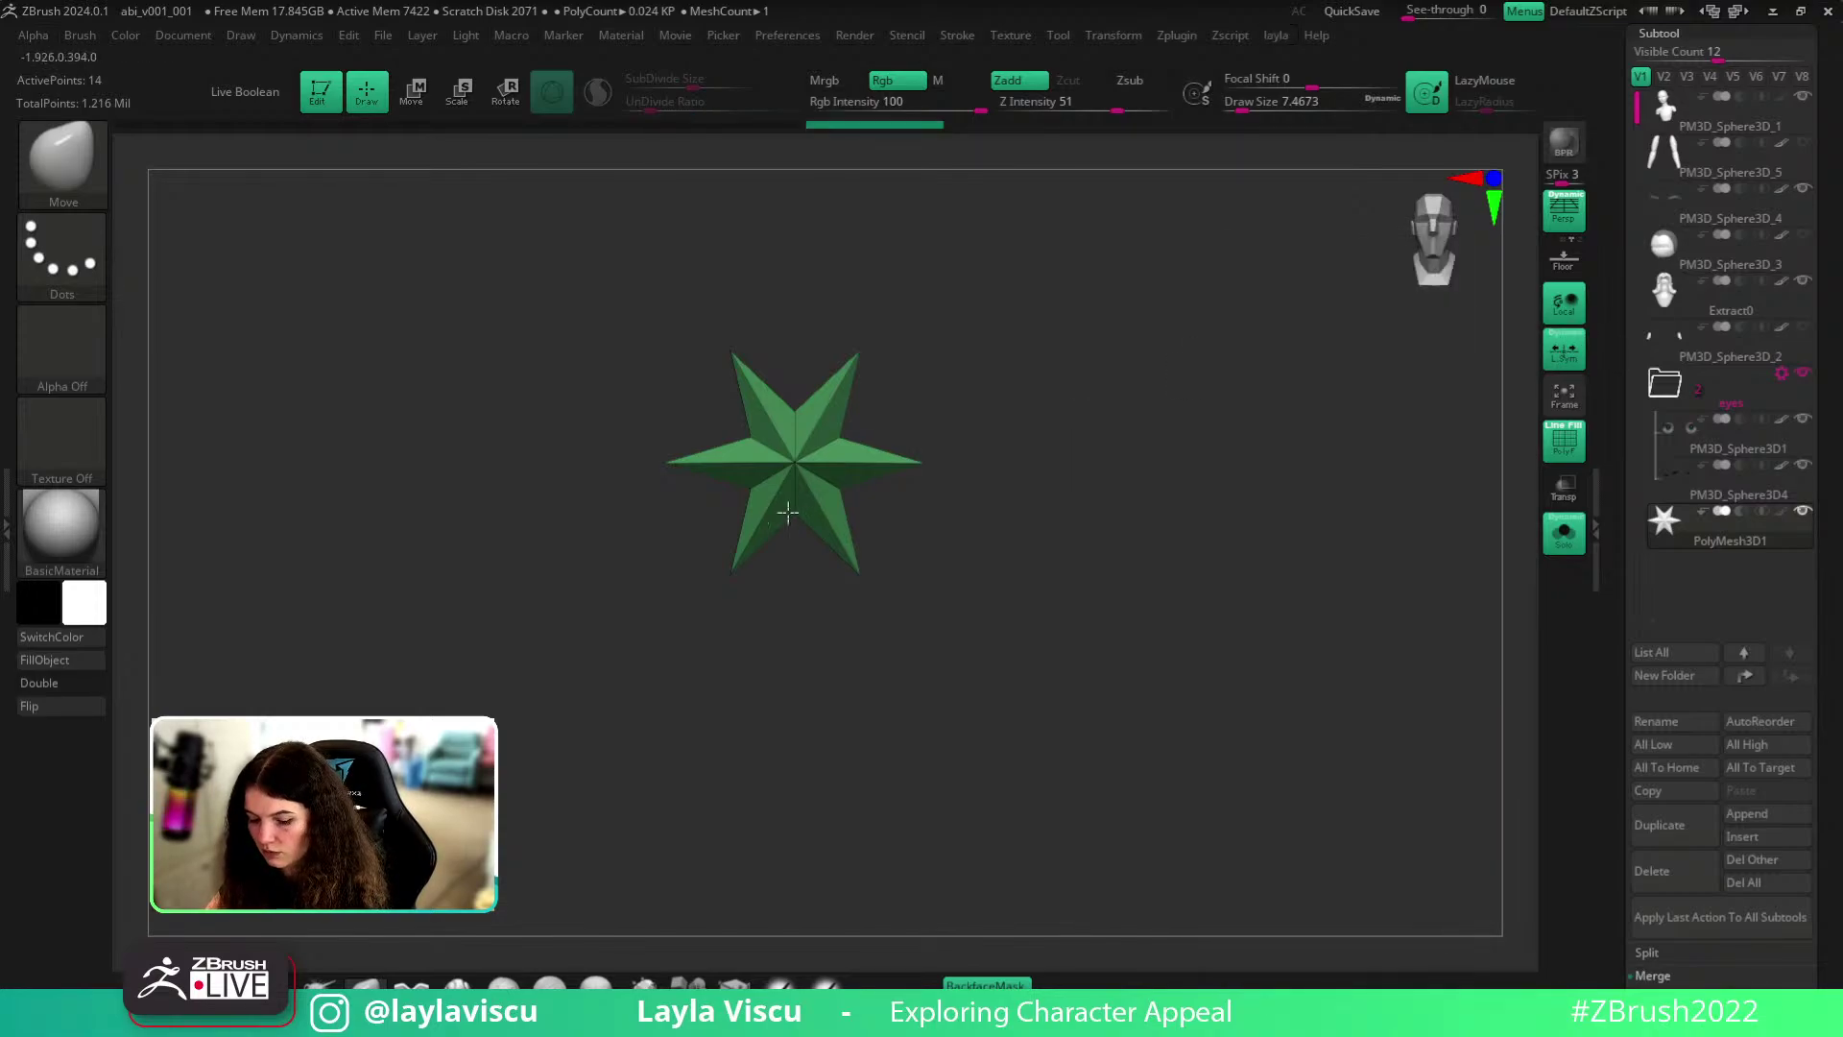
pyautogui.keyDown('ctrl'); pyautogui.moveTo(1229, 481); pyautogui.dragTo(1162, 505, button='right'); pyautogui.keyUp('ctrl')
pyautogui.press('space')
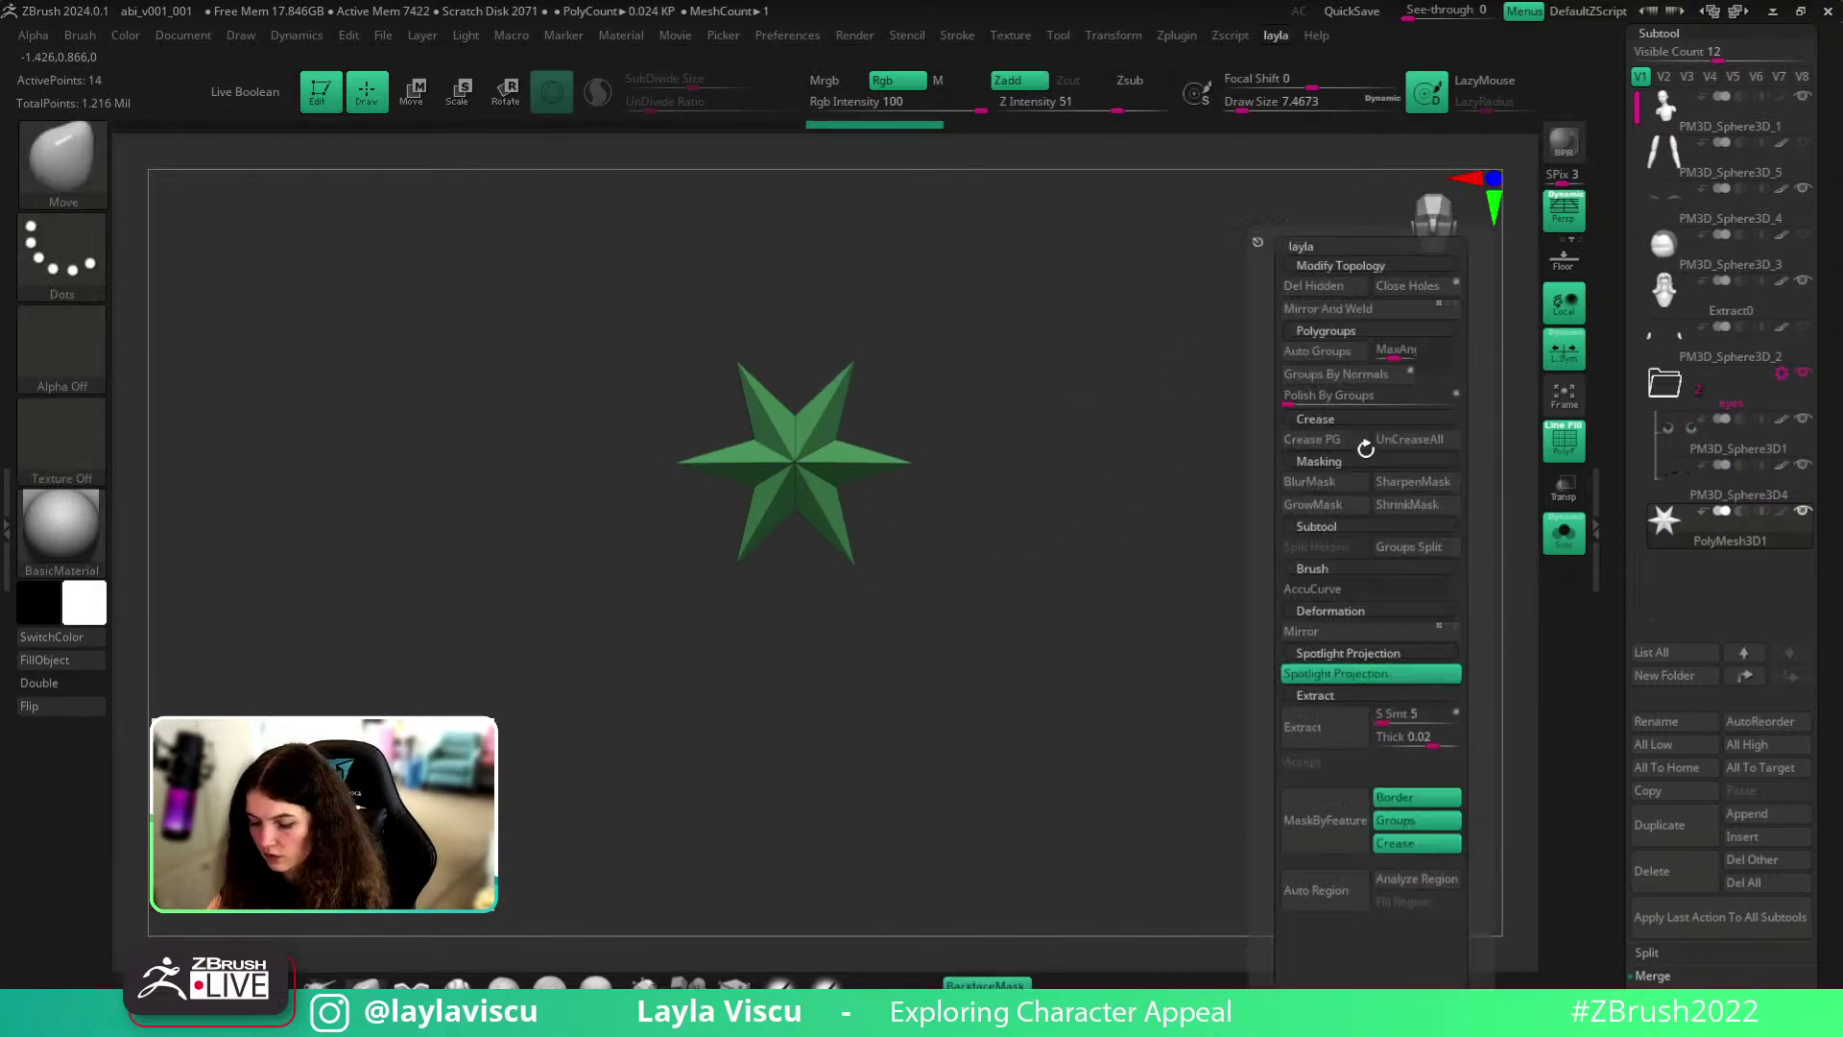
pyautogui.click(1312, 631)
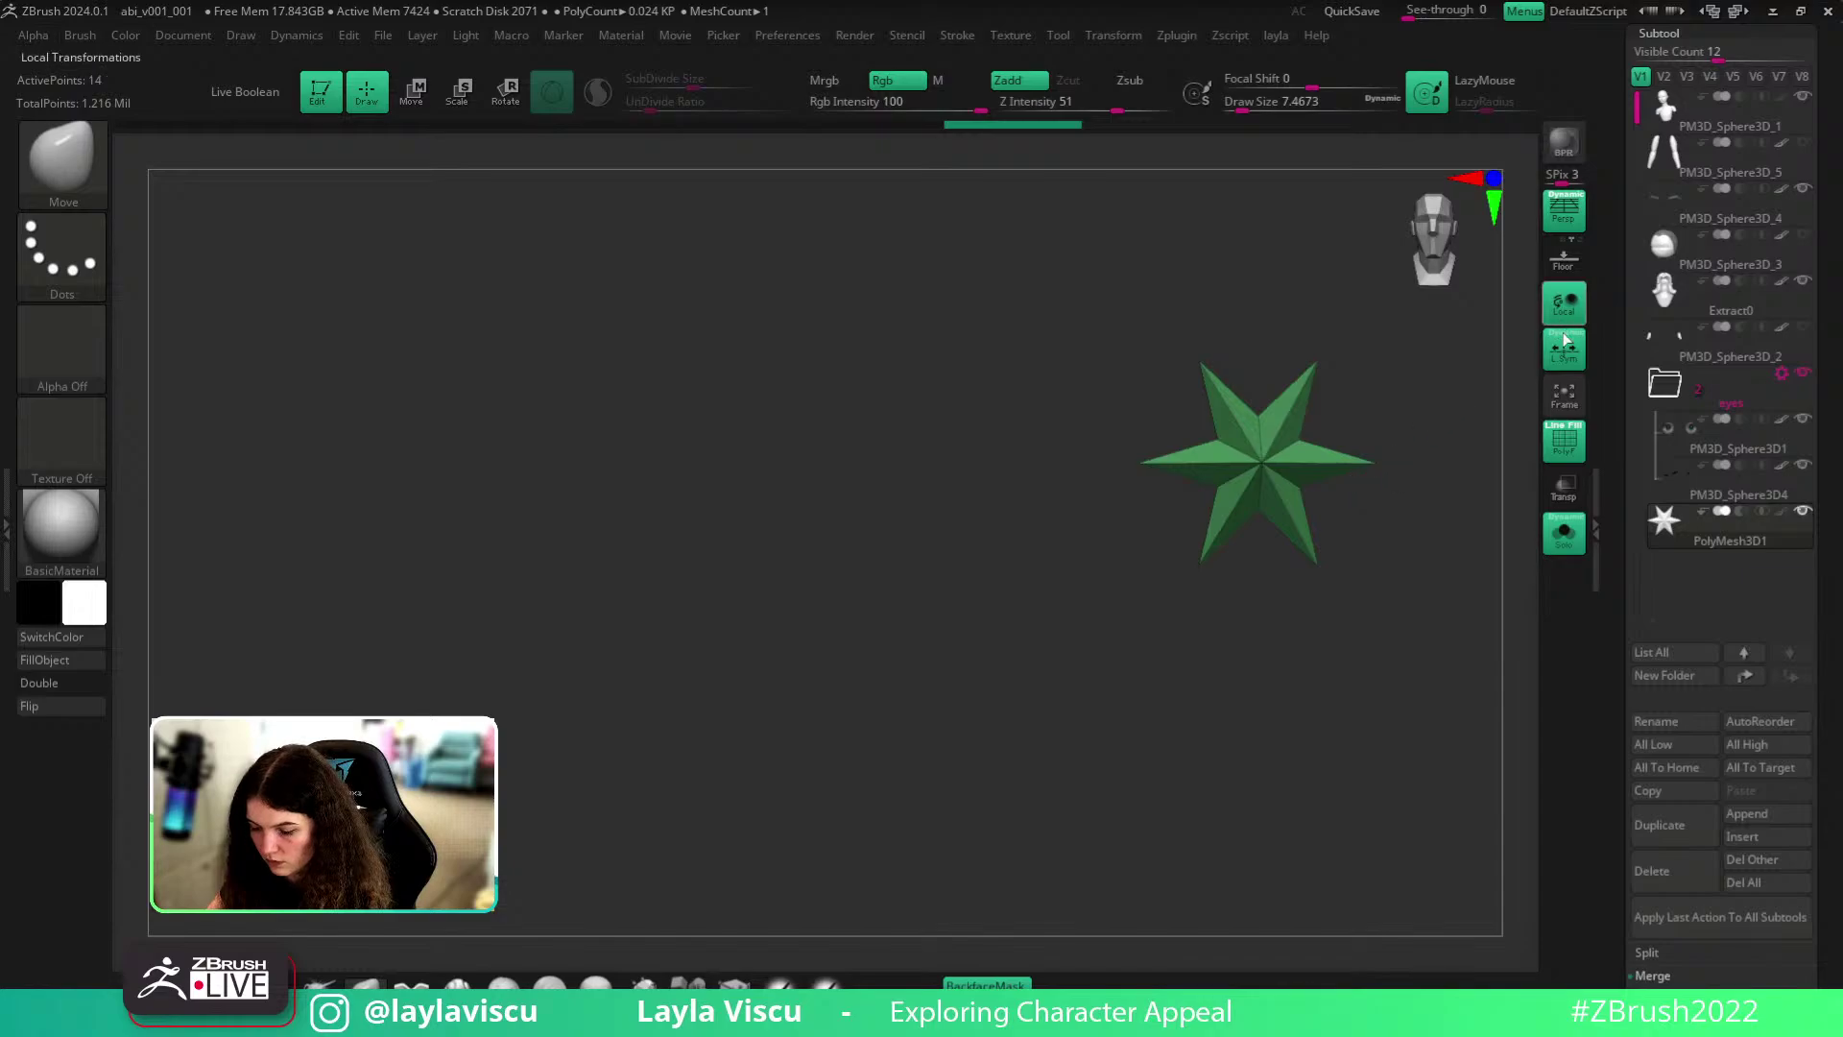
pyautogui.press('space')
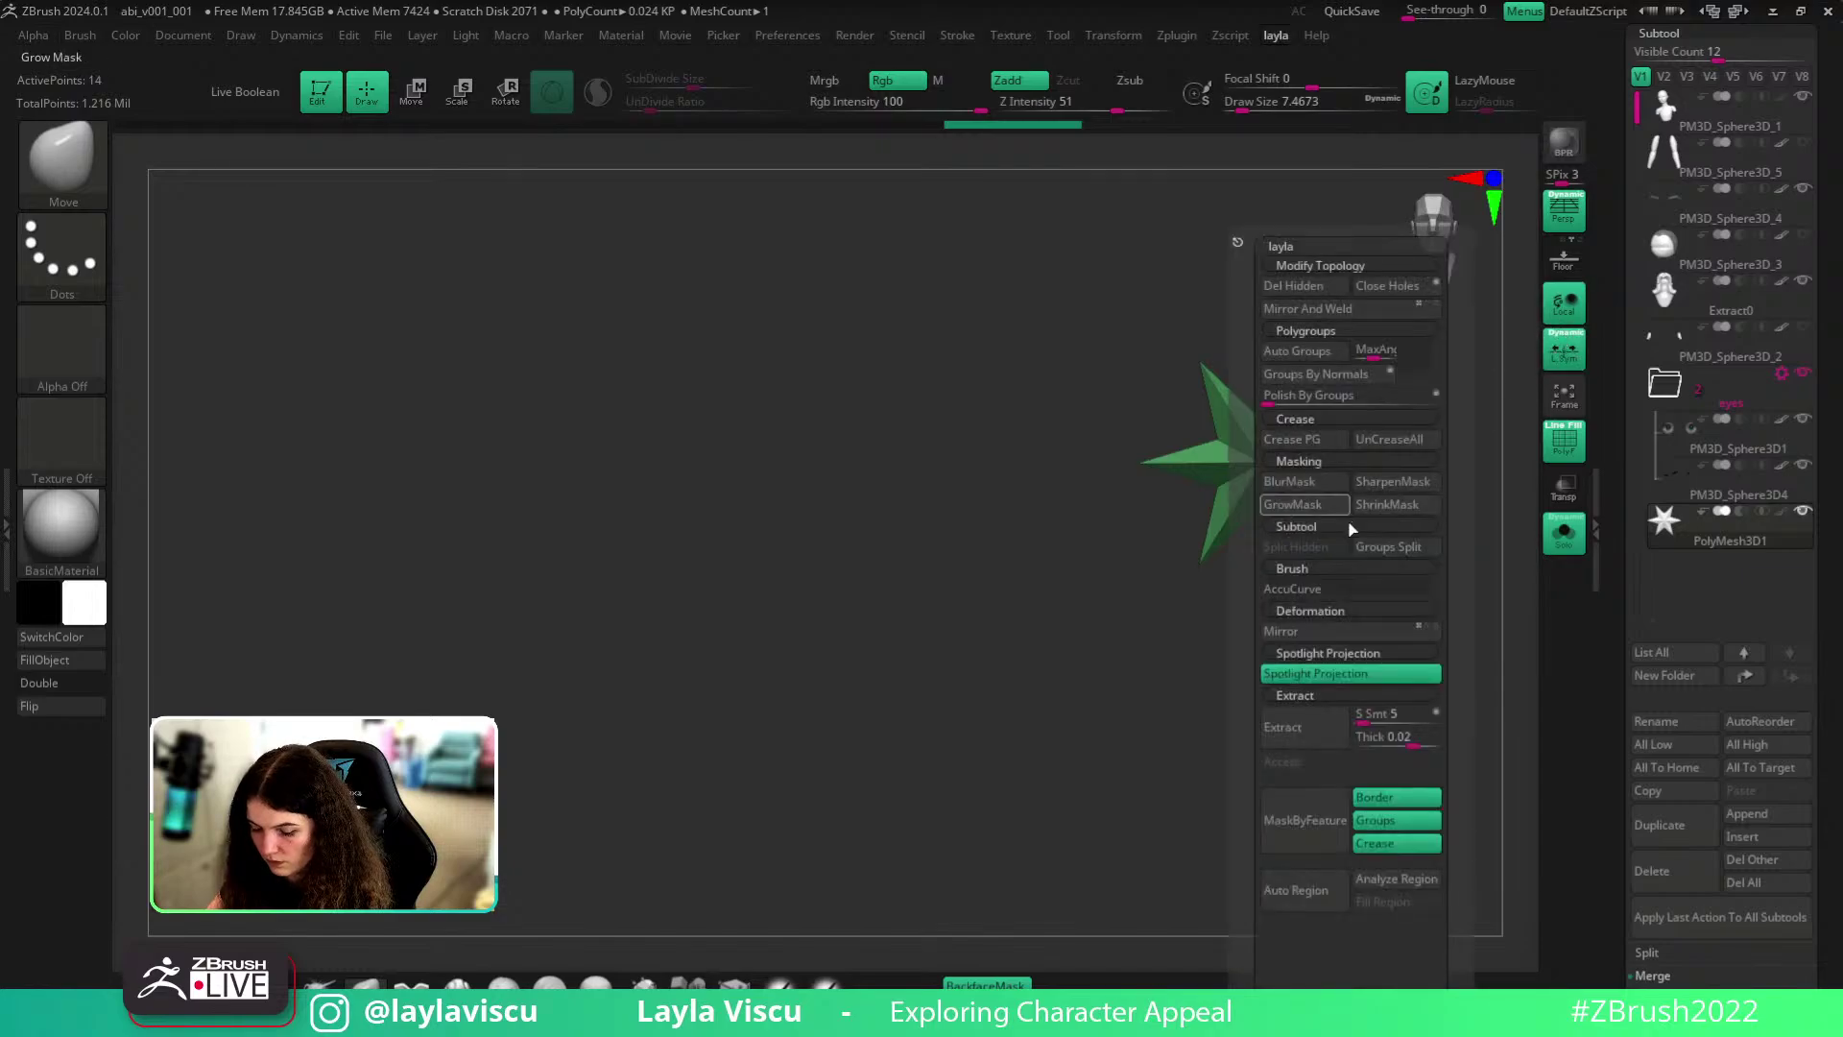
pyautogui.click(1315, 630)
# - Make the bust the active subtool, show it alone, and open its Deformation settings
pyautogui.press('space')
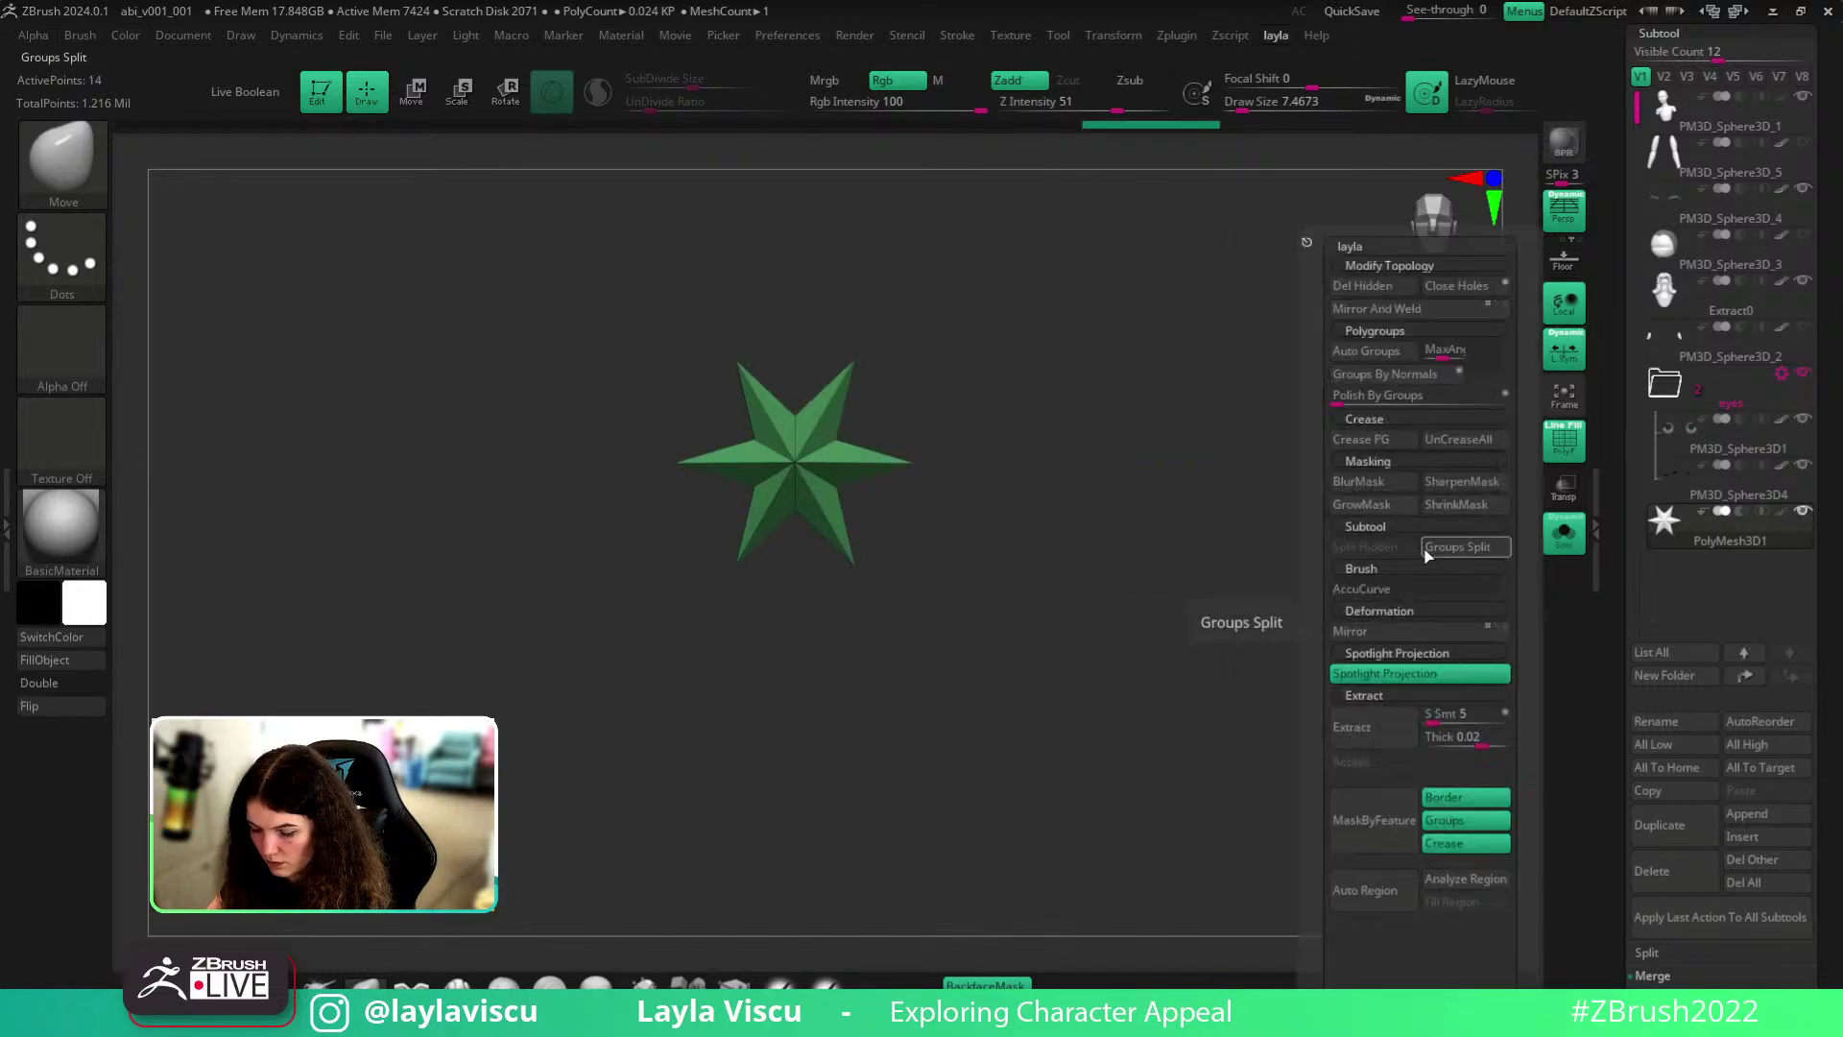
pyautogui.moveTo(1840, 528); pyautogui.dragTo(1840, 473)
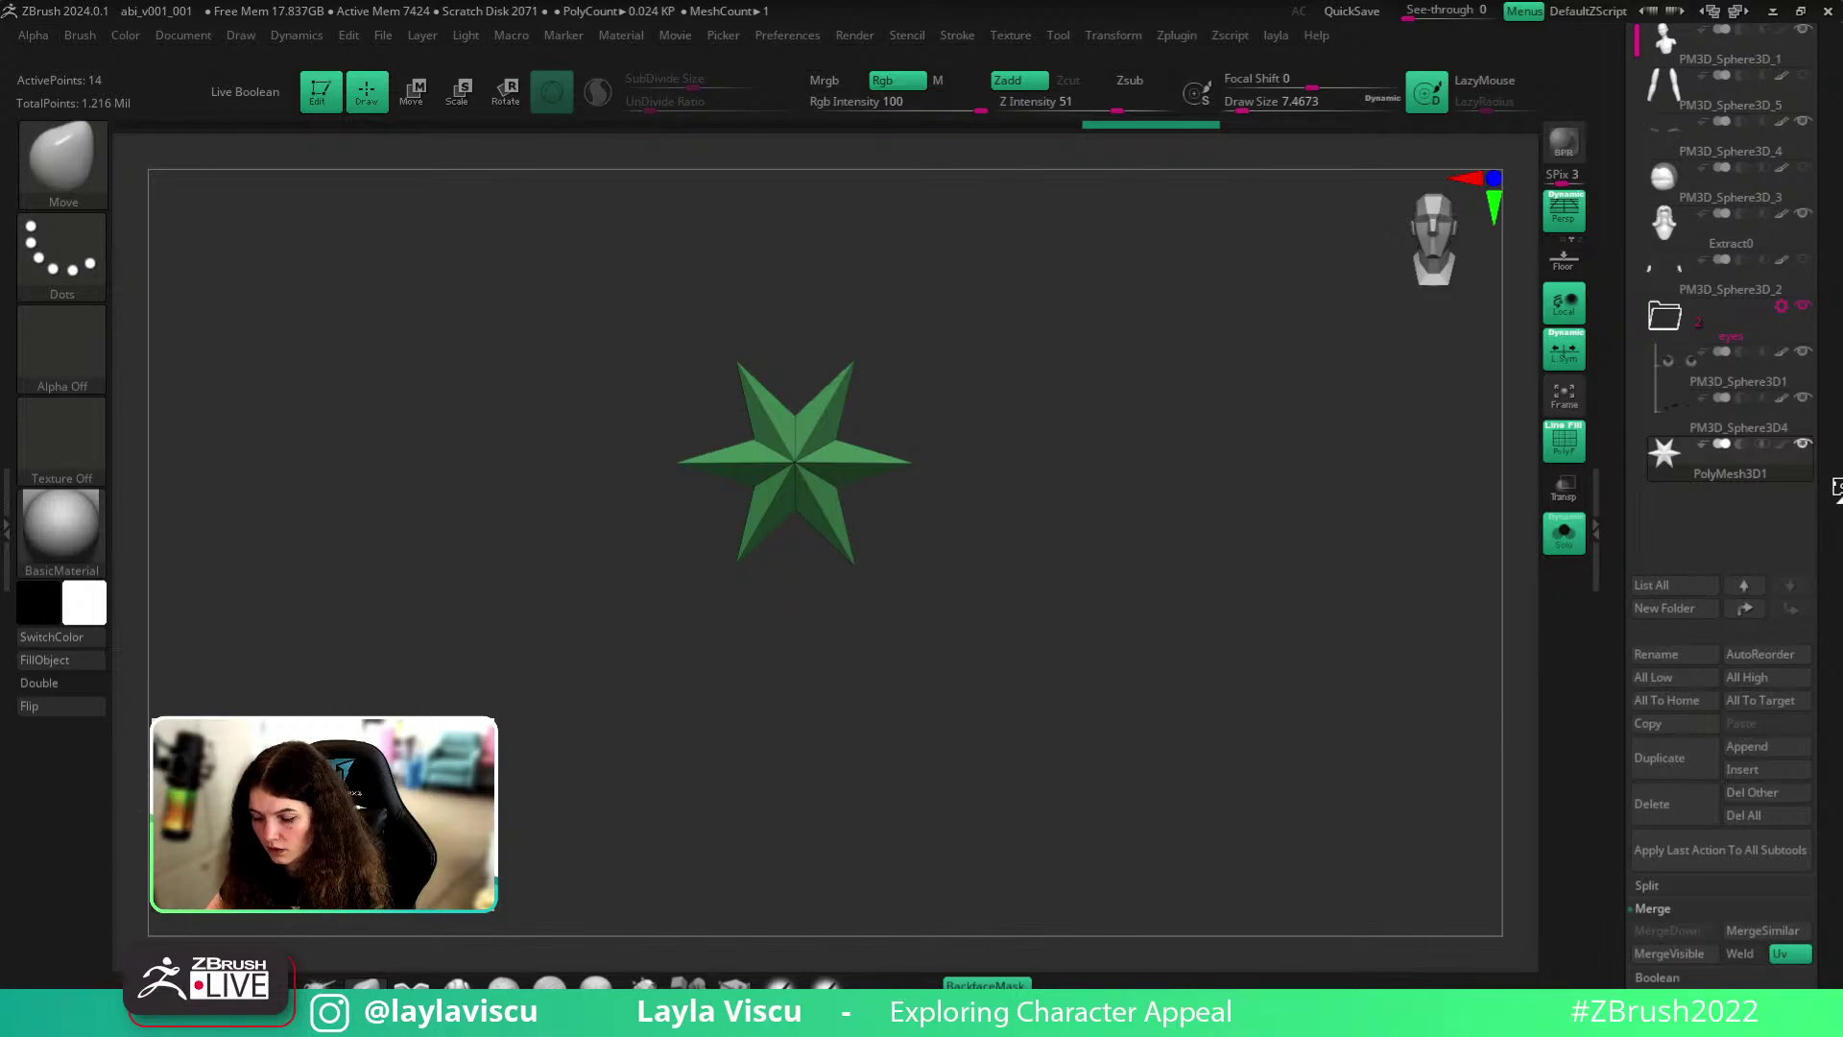
pyautogui.scroll(-10, 1718, 461)
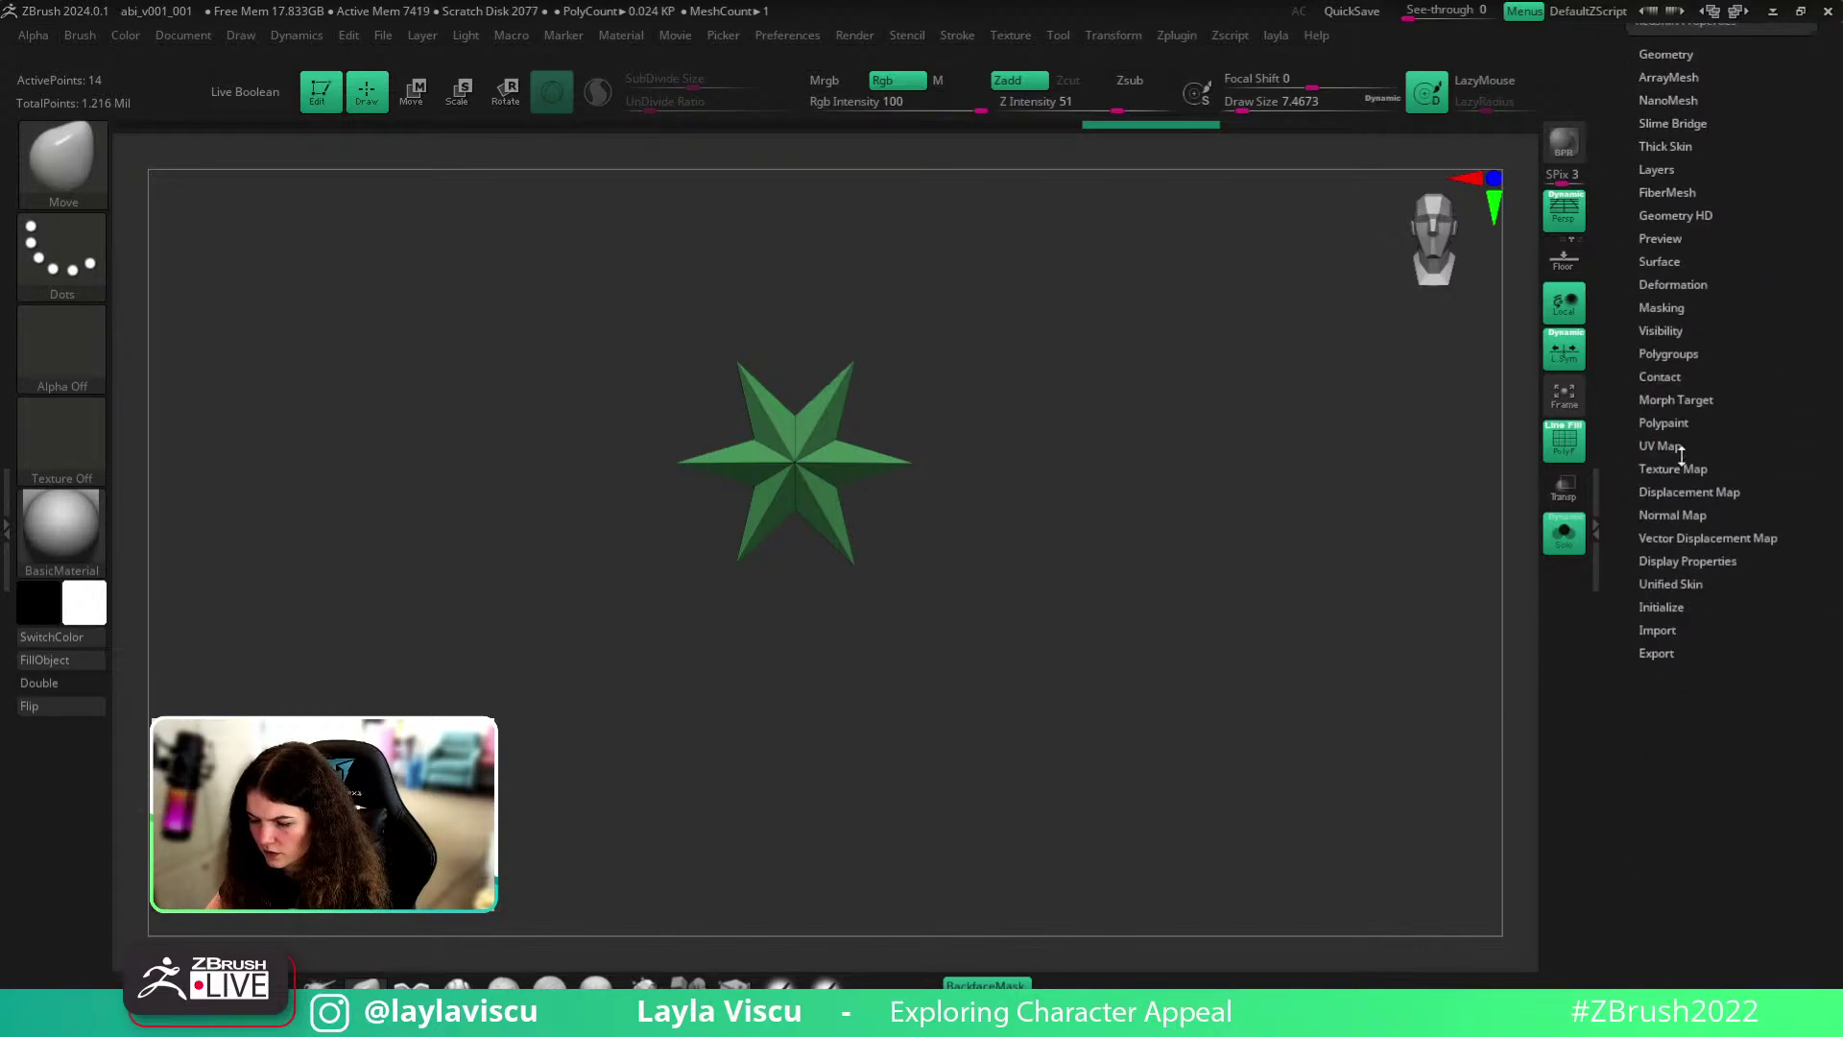
pyautogui.click(1563, 531)
pyautogui.keyDown('alt'); pyautogui.click(1160, 576); pyautogui.keyUp('alt')
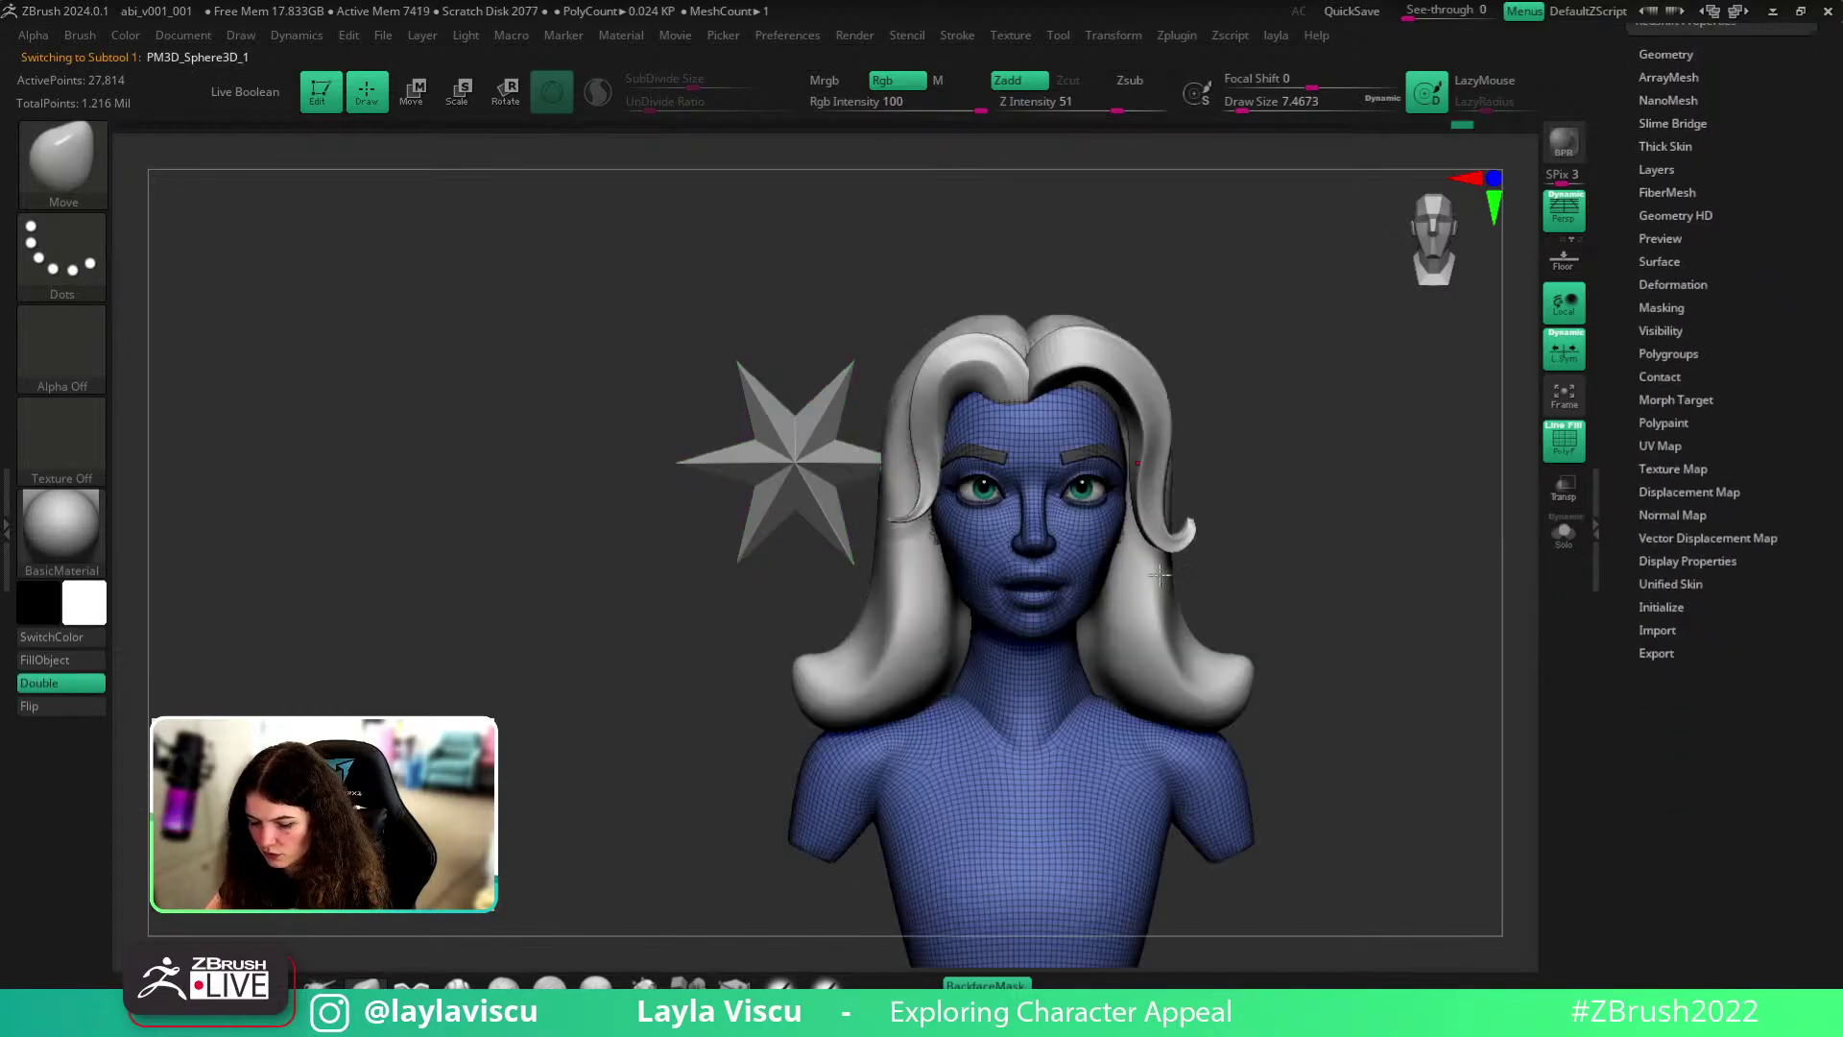
pyautogui.click(1564, 537)
pyautogui.click(1675, 285)
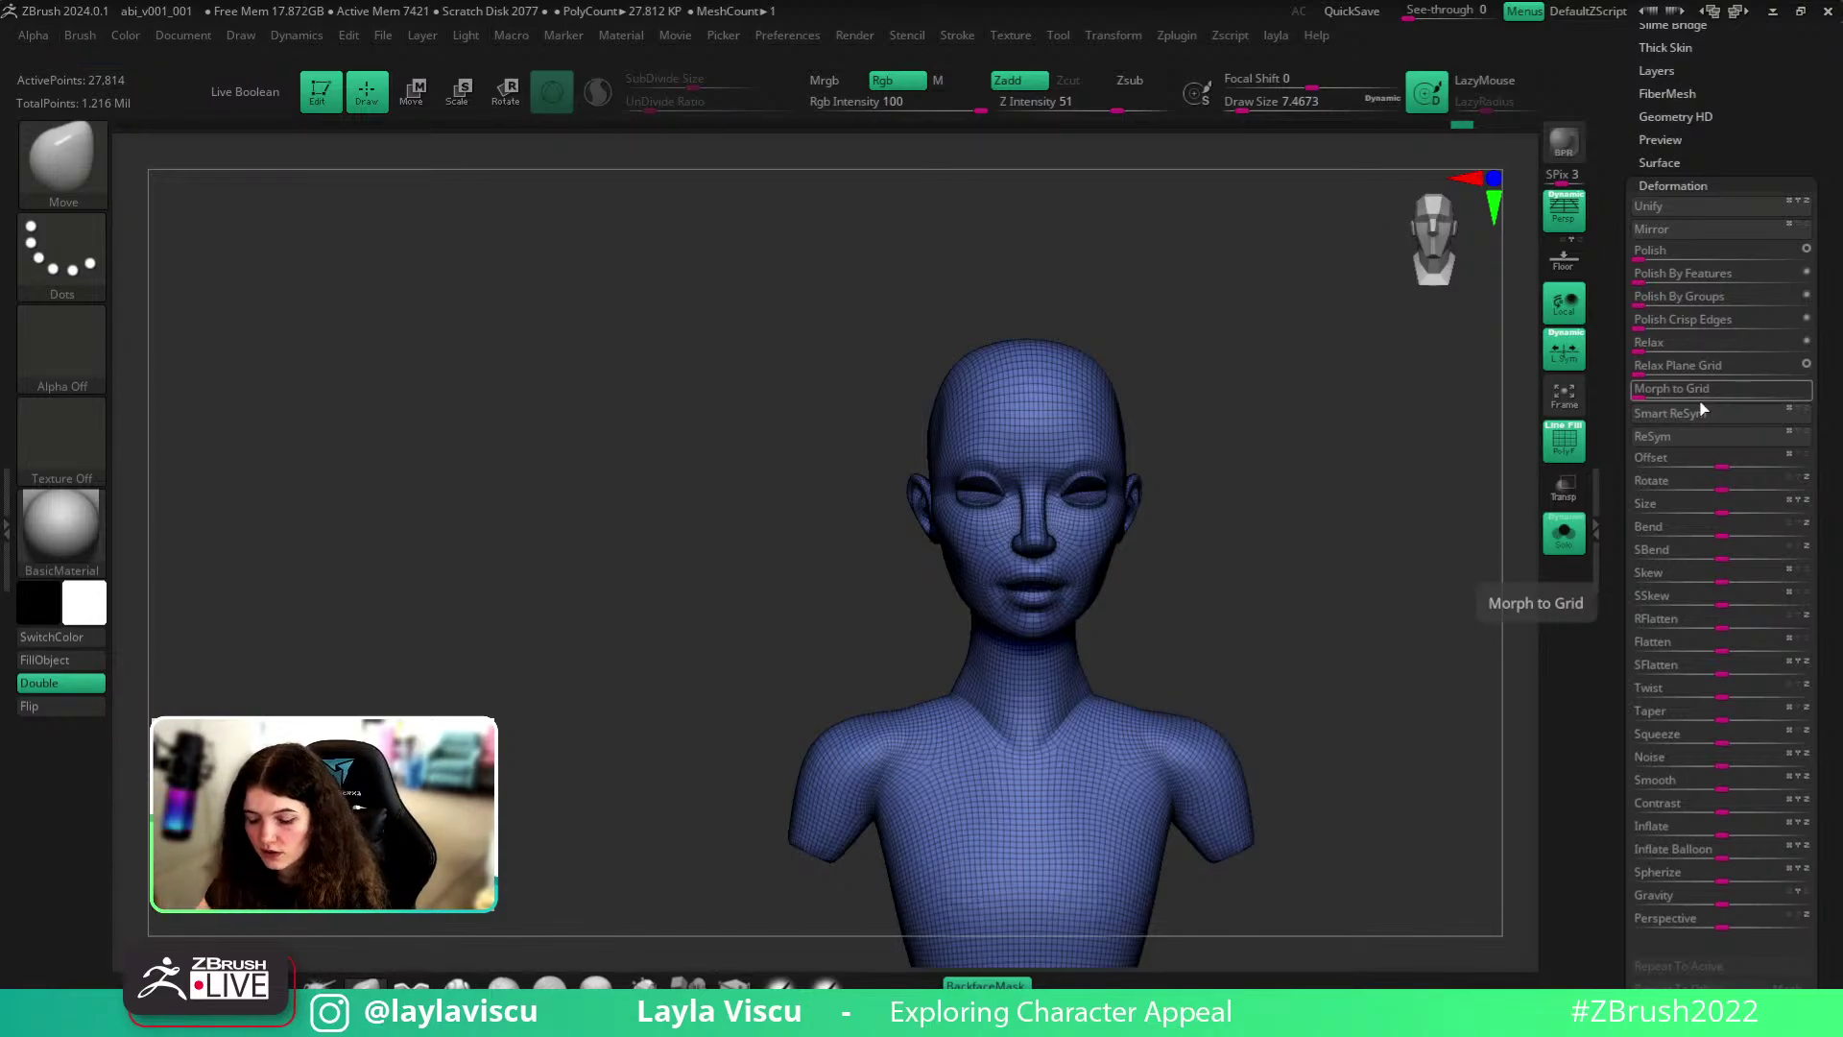
# - Turn off perspective, centre the bust in front view, and mask one half of it along the centre line
pyautogui.click(1563, 211)
pyautogui.keyDown('alt'); pyautogui.moveTo(1317, 491); pyautogui.dragTo(1222, 383); pyautogui.keyUp('alt')
pyautogui.keyDown('ctrl'); pyautogui.moveTo(1257, 171); pyautogui.dragTo(1095, 602); pyautogui.keyUp('ctrl')
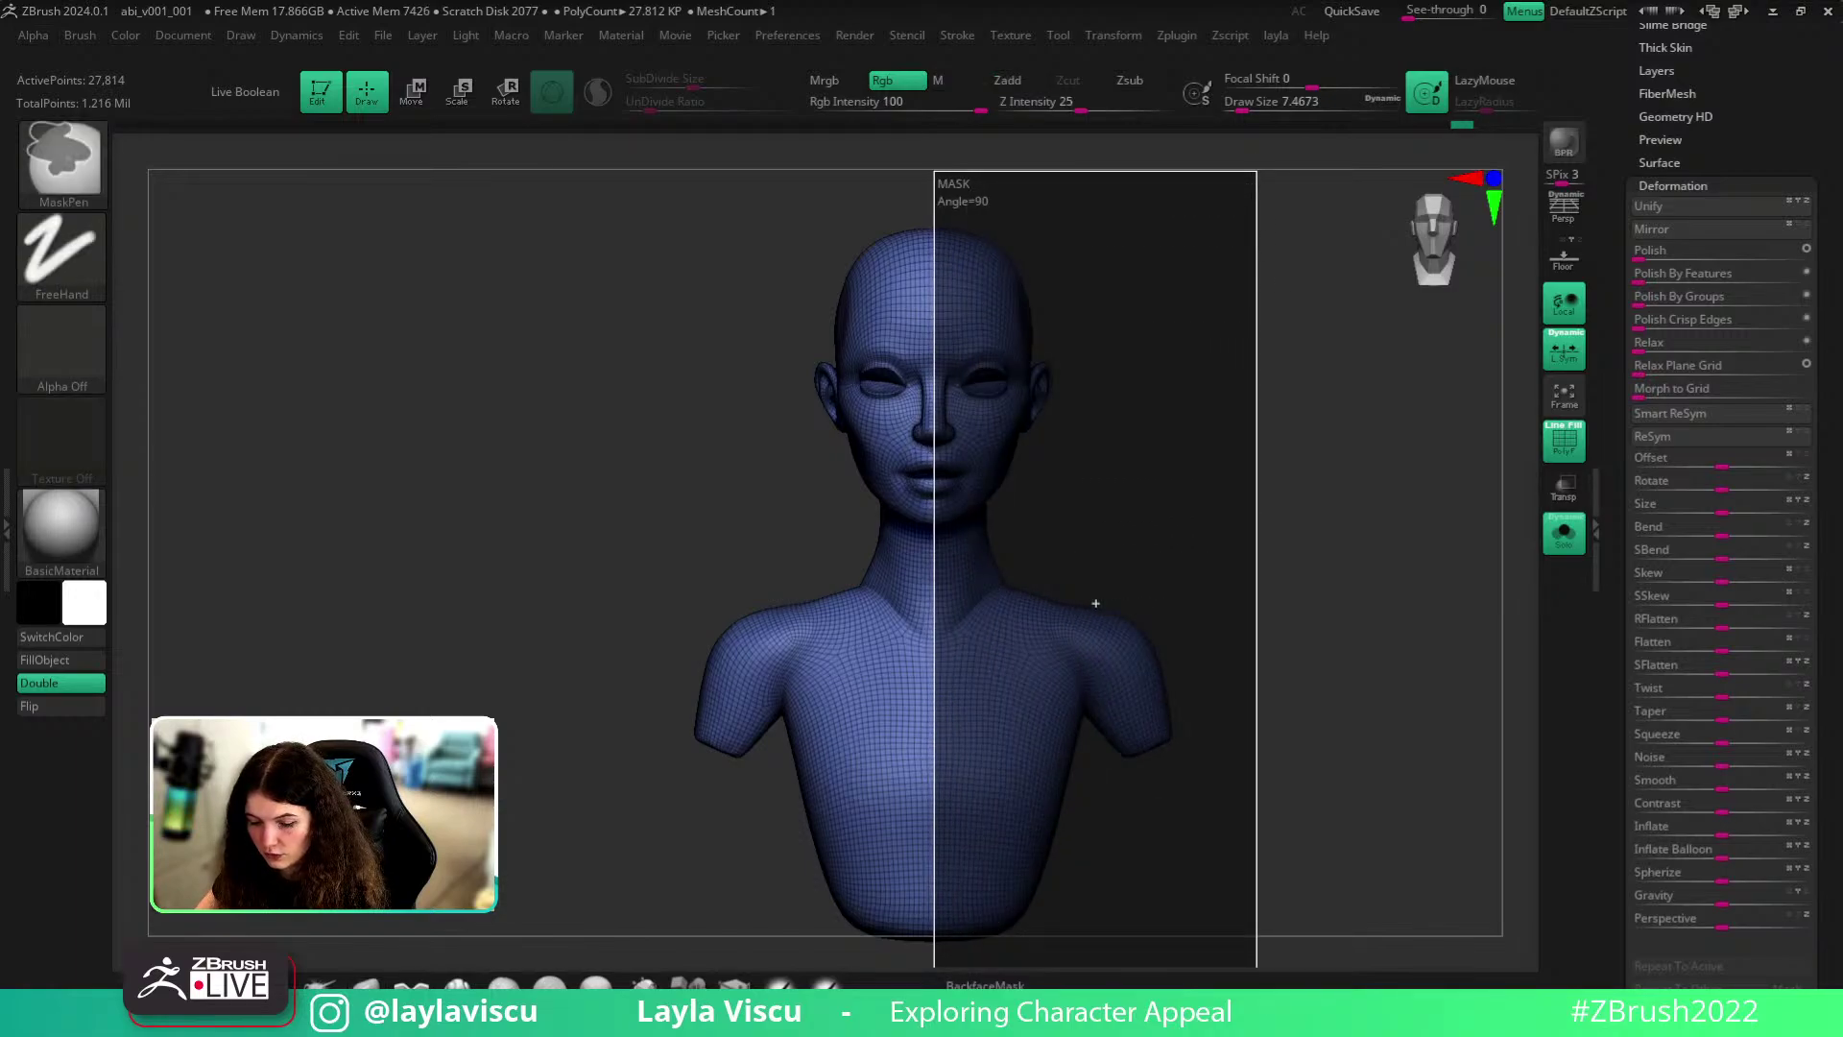
pyautogui.keyDown('ctrl'); pyautogui.moveTo(934, 1033); pyautogui.dragTo(935, 1034); pyautogui.keyUp('ctrl')
pyautogui.hotkey('ctrl', 'z')
pyautogui.moveTo(1337, 175)
pyautogui.keyDown('ctrl'); pyautogui.mouseDown()
pyautogui.moveTo(1314, 464)
pyautogui.moveTo(1189, 608)
pyautogui.moveTo(1133, 608)
pyautogui.mouseUp(); pyautogui.keyUp('ctrl')
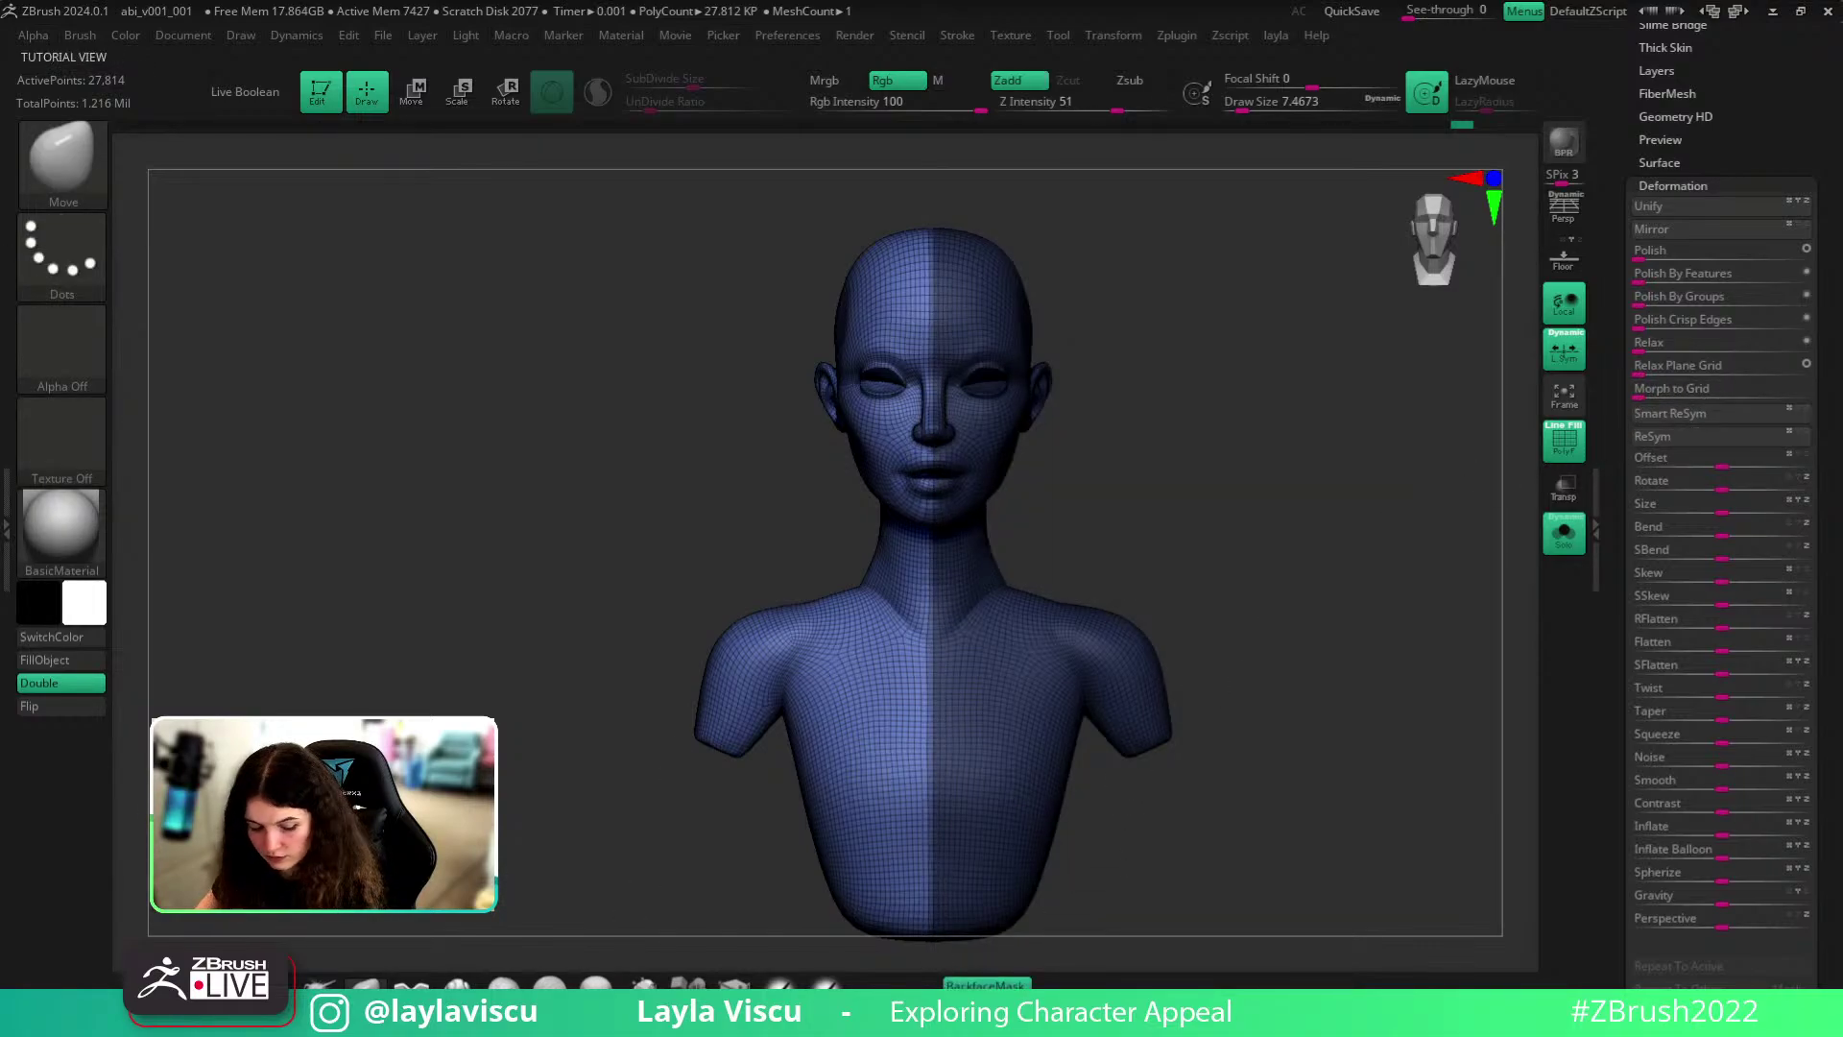
# - Invert the mask and try sculpting a raised bump on one side of the chest with ClayBuildup
pyautogui.press('b')
pyautogui.press('c')
pyautogui.press('b')
pyautogui.hotkey('ctrl', 'i')
pyautogui.press('s')
pyautogui.click(1090, 672)
pyautogui.moveTo(1025, 671); pyautogui.dragTo(1008, 763)
pyautogui.hotkey('ctrl', 'z')
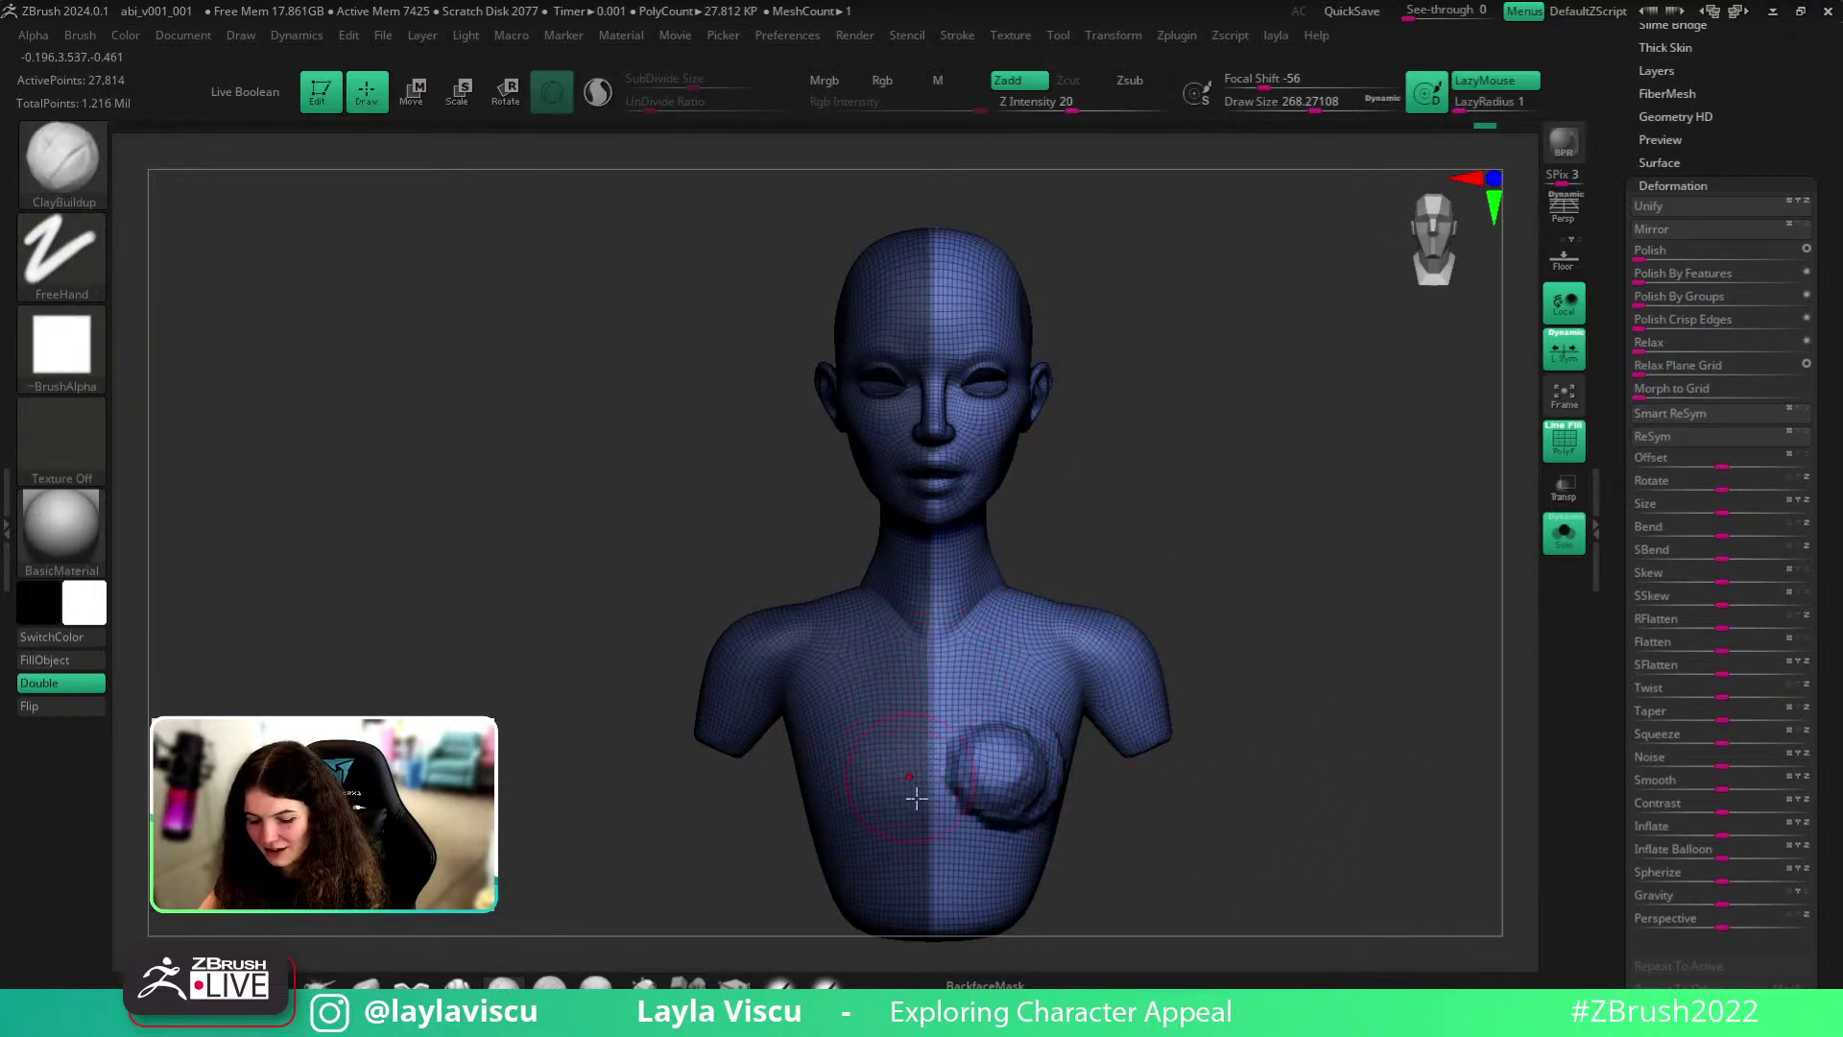
# - Try the ReSym deformation on the bust to copy the chest bump to the opposite side
pyautogui.click(1689, 435)
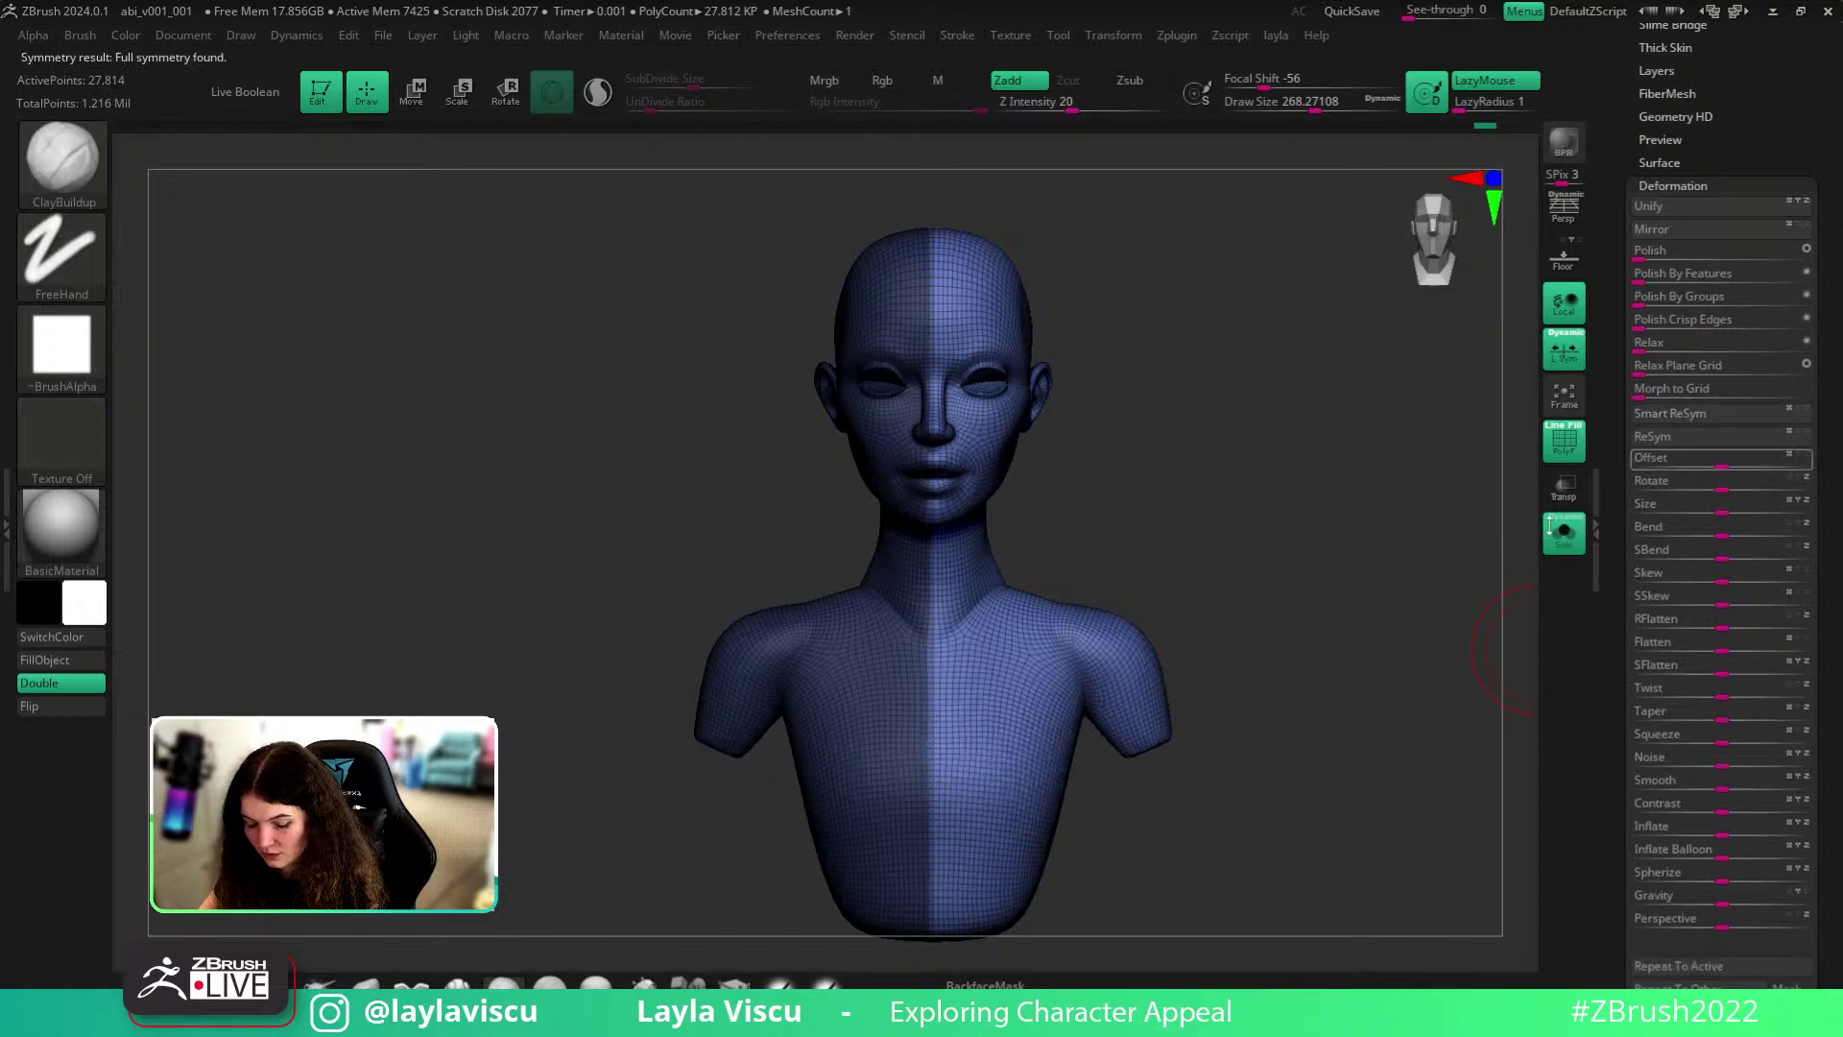
pyautogui.moveTo(1133, 825)
pyautogui.mouseDown()
pyautogui.moveTo(1200, 835)
pyautogui.moveTo(1184, 829)
pyautogui.mouseUp()
pyautogui.press('ctrl')
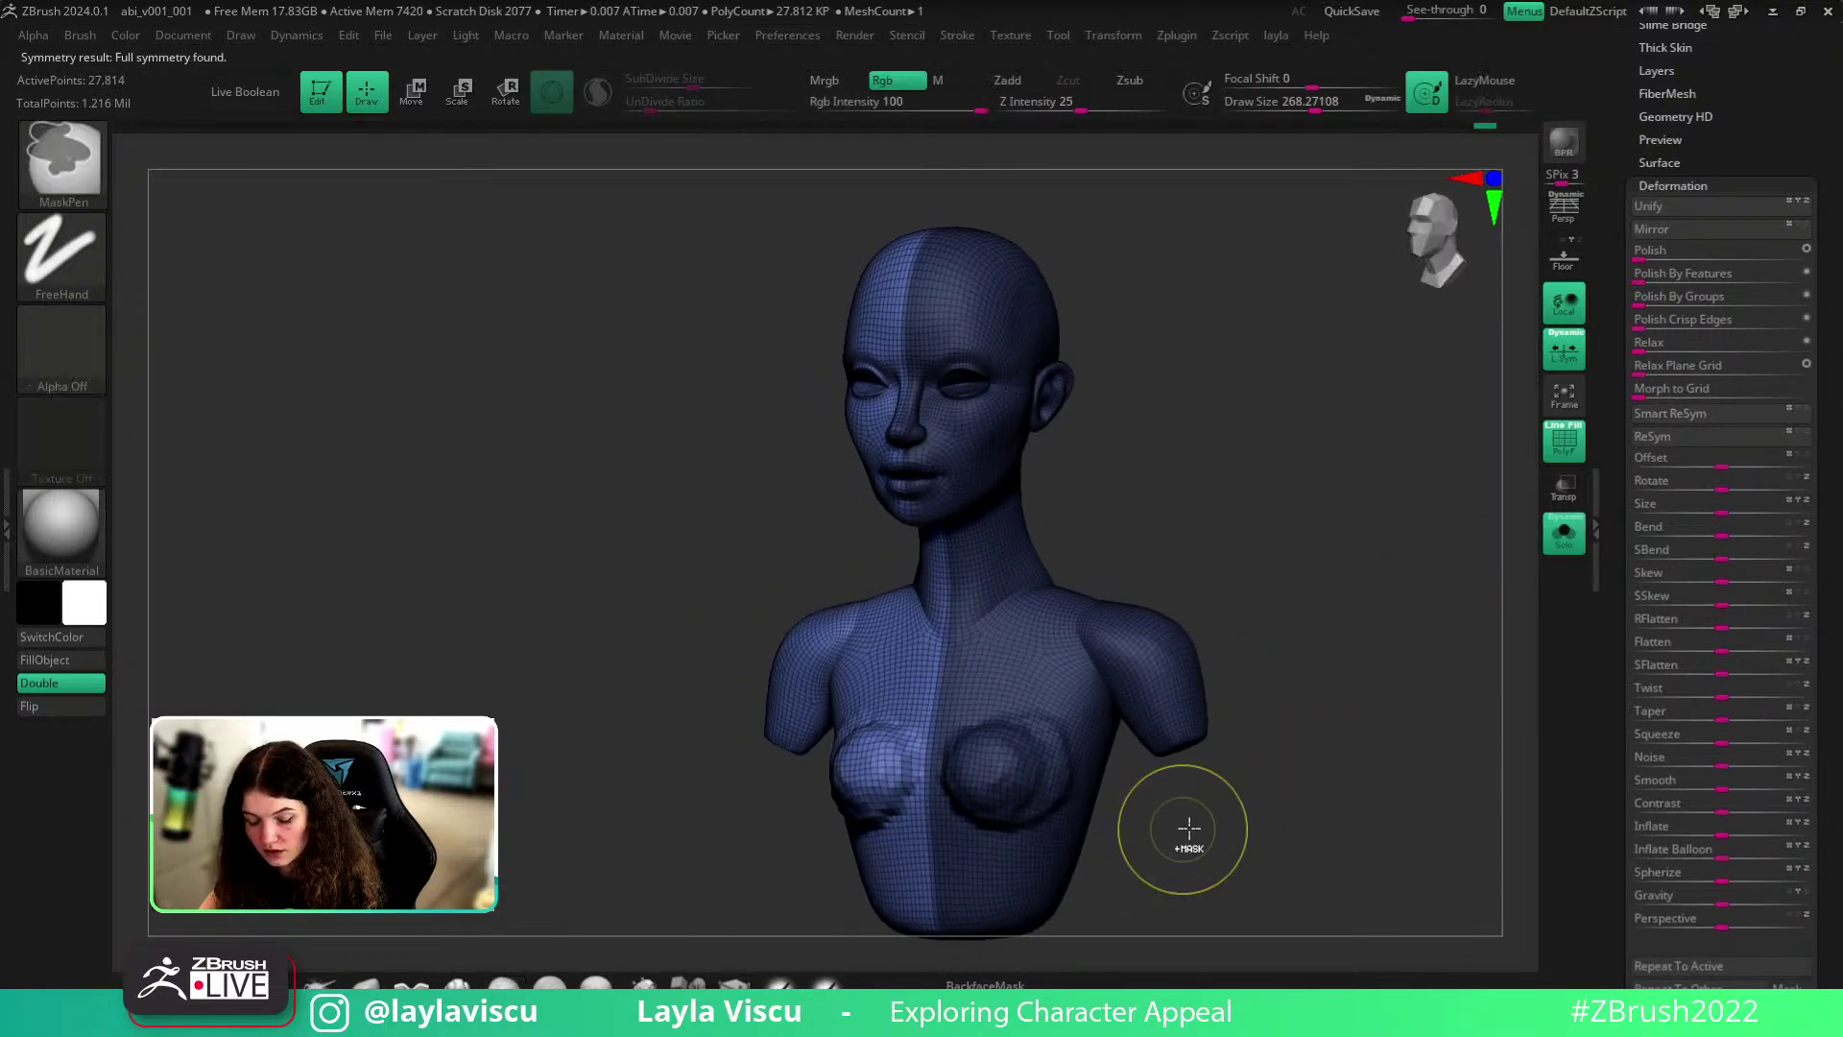
# - Undo the symmetry and sculpting test, clear the mask, and show all subtools again without the wireframe
pyautogui.hotkey('ctrl', 'z')
pyautogui.hotkey('ctrl', 'z')
pyautogui.hotkey('ctrl', 'z')
pyautogui.moveTo(1332, 645)
pyautogui.keyDown('ctrl'); pyautogui.mouseDown()
pyautogui.moveTo(1370, 740)
pyautogui.moveTo(1518, 565)
pyautogui.mouseUp(); pyautogui.keyUp('ctrl')
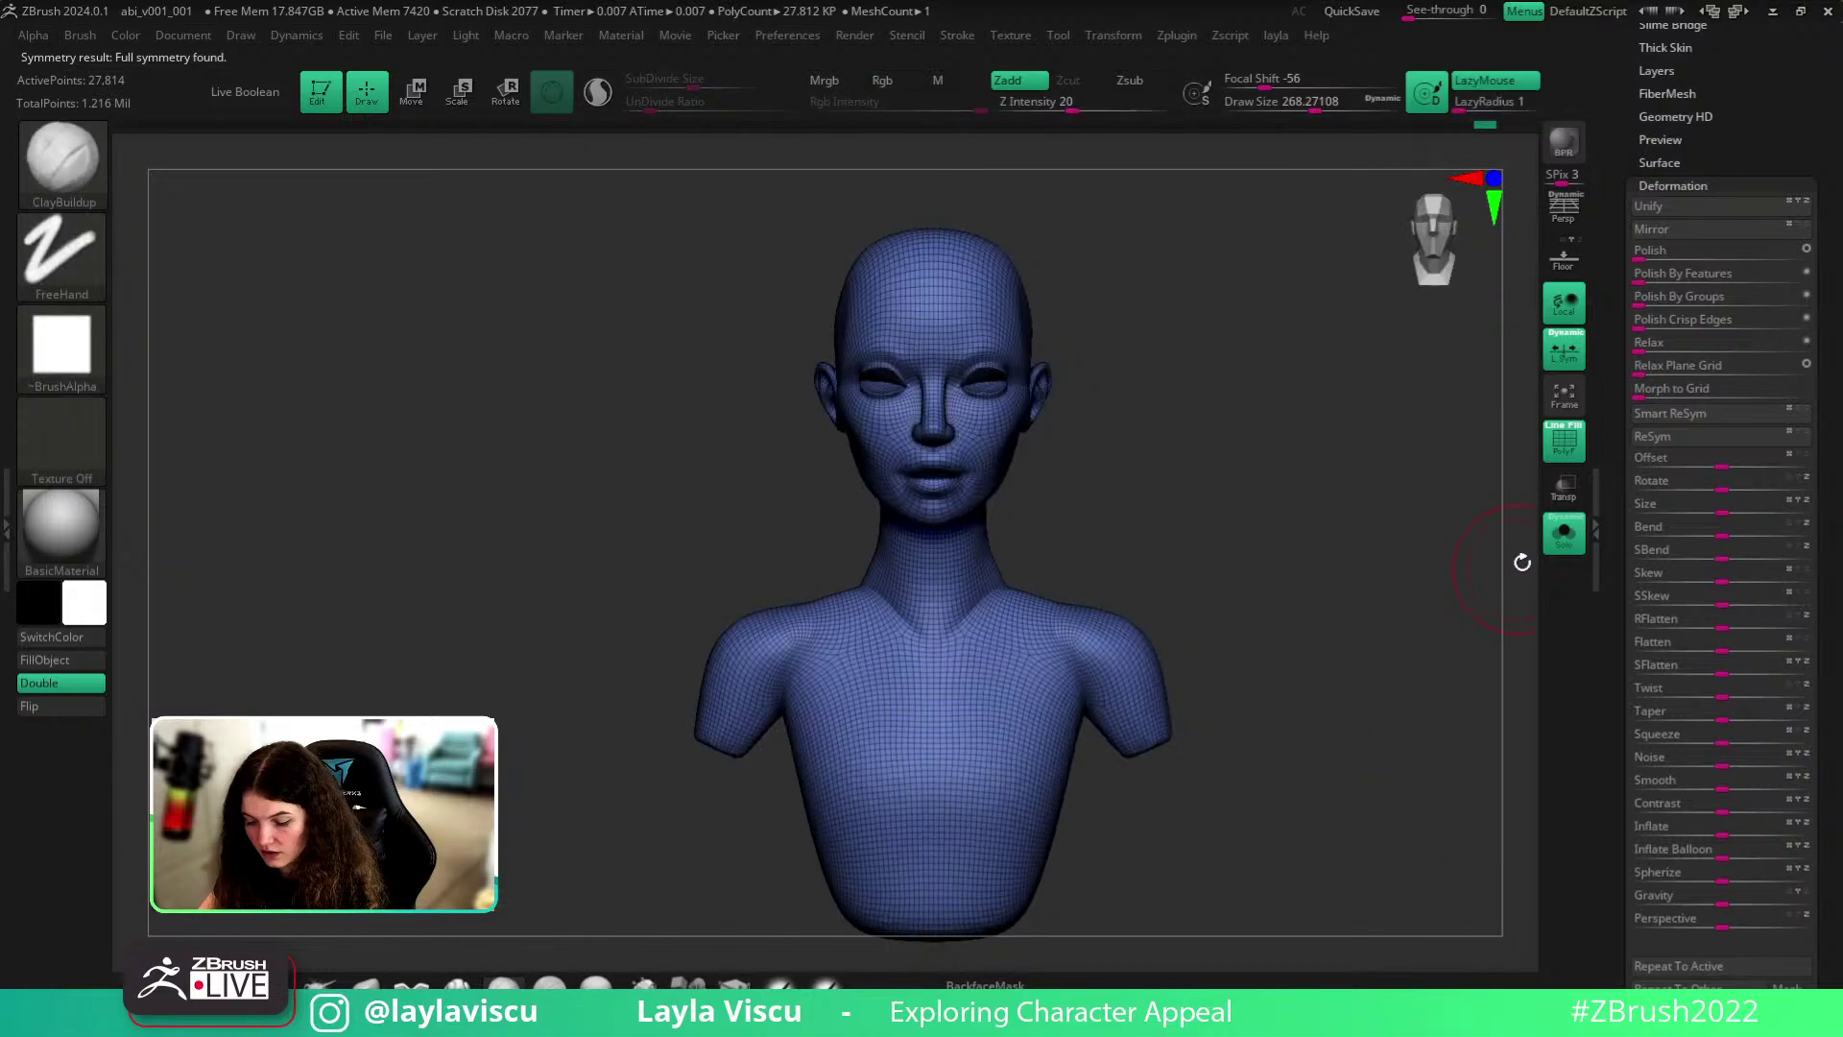
pyautogui.click(1564, 533)
pyautogui.hotkey('shift', 'f')
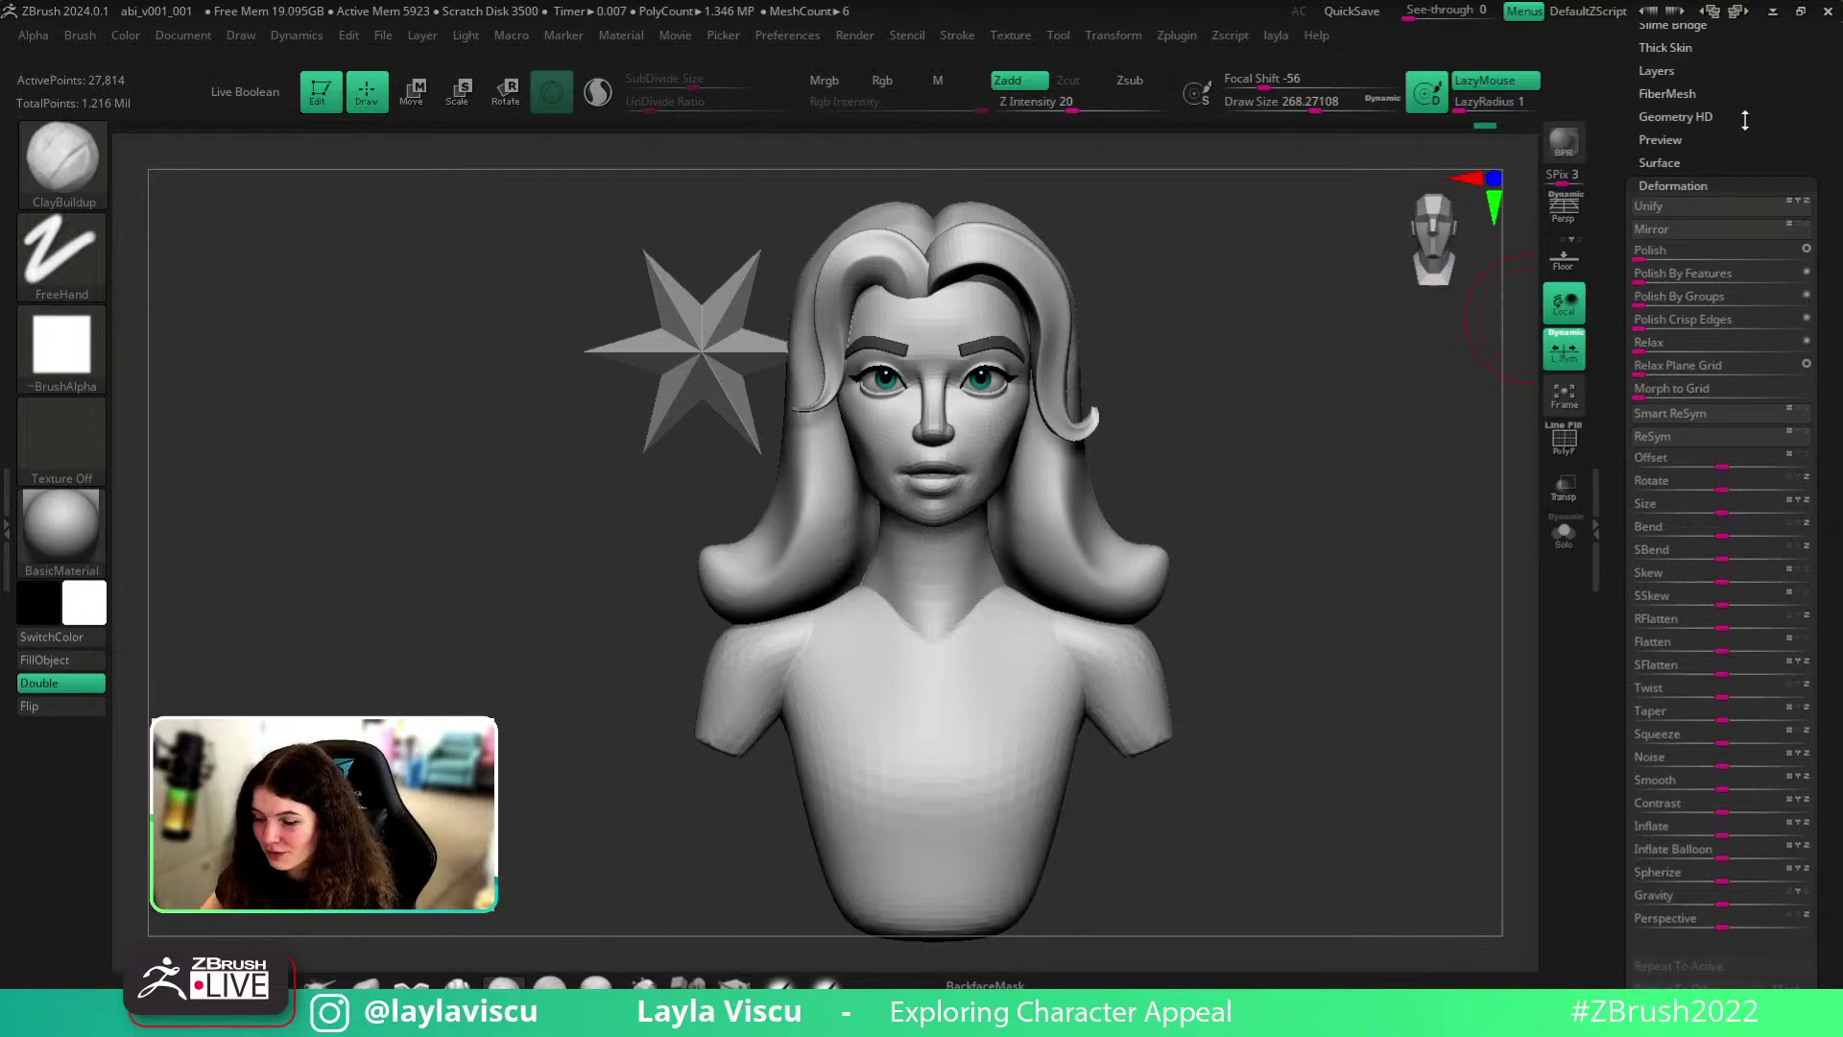
# - Turn perspective back on, isolate the bust with its wireframe, and examine the topology of the face
pyautogui.click(1564, 205)
pyautogui.moveTo(1316, 441); pyautogui.dragTo(1298, 440)
pyautogui.keyDown('ctrl'); pyautogui.moveTo(963, 483); pyautogui.dragTo(994, 485, button='right'); pyautogui.keyUp('ctrl')
pyautogui.hotkey('shift', 'f')
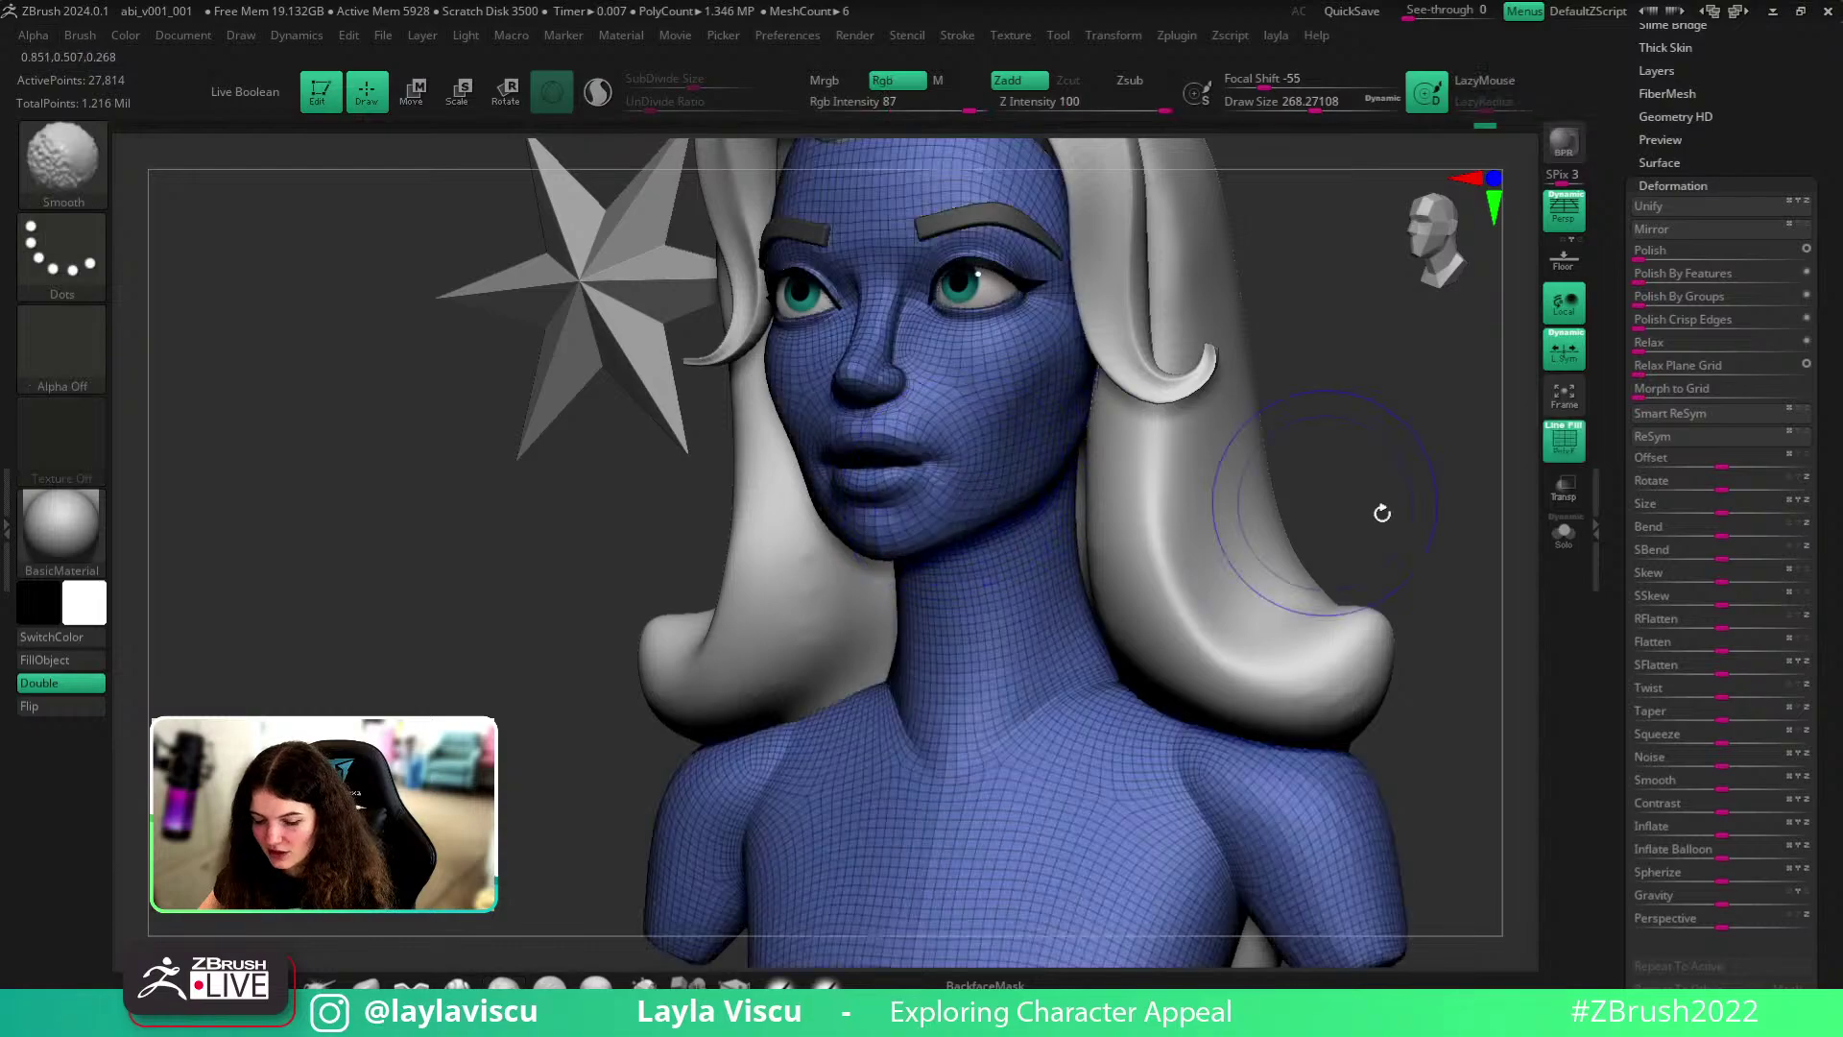
pyautogui.click(1562, 548)
pyautogui.keyDown('ctrl'); pyautogui.moveTo(925, 433); pyautogui.dragTo(994, 451, button='right'); pyautogui.keyUp('ctrl')
pyautogui.moveTo(1320, 576)
pyautogui.keyDown('shift'); pyautogui.mouseDown()
pyautogui.moveTo(1365, 592)
pyautogui.moveTo(1262, 584)
pyautogui.mouseUp(); pyautogui.keyUp('shift')
pyautogui.press('s')
pyautogui.keyDown('alt'); pyautogui.moveTo(1162, 534); pyautogui.dragTo(1218, 607); pyautogui.keyUp('alt')
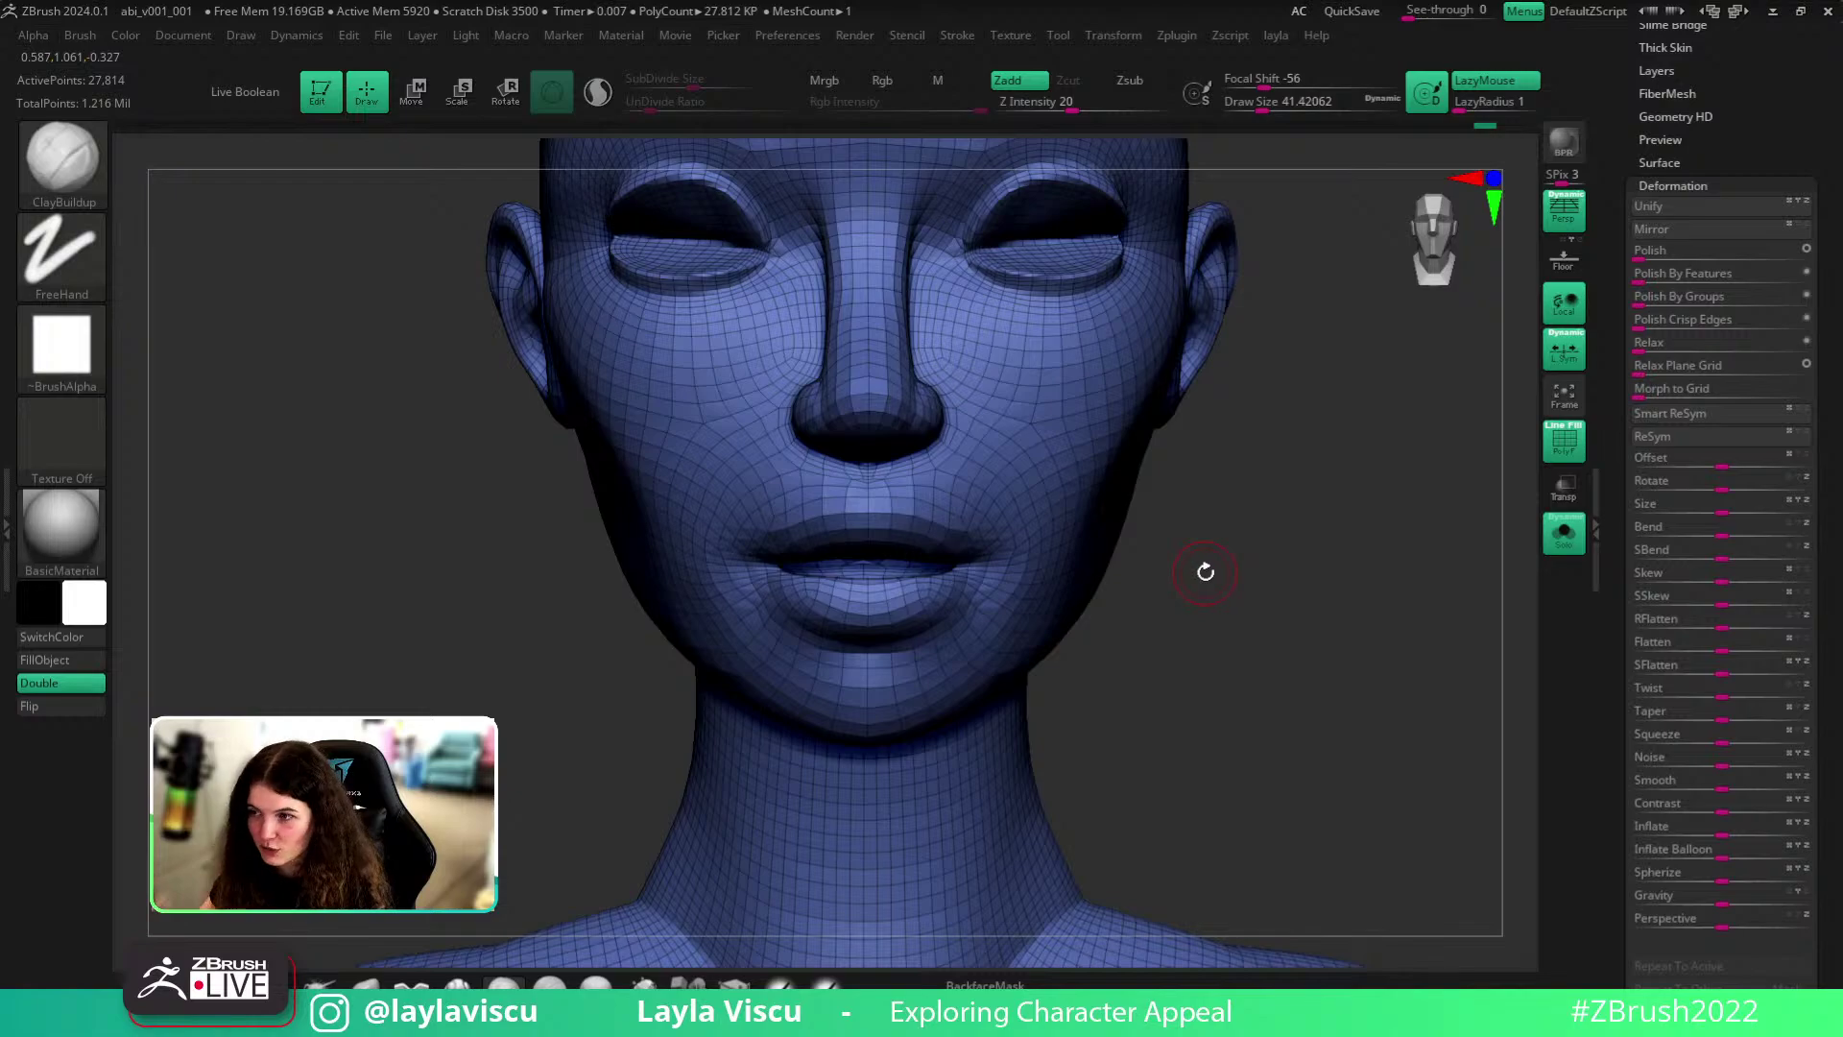
pyautogui.moveTo(1251, 630); pyautogui.dragTo(1230, 643)
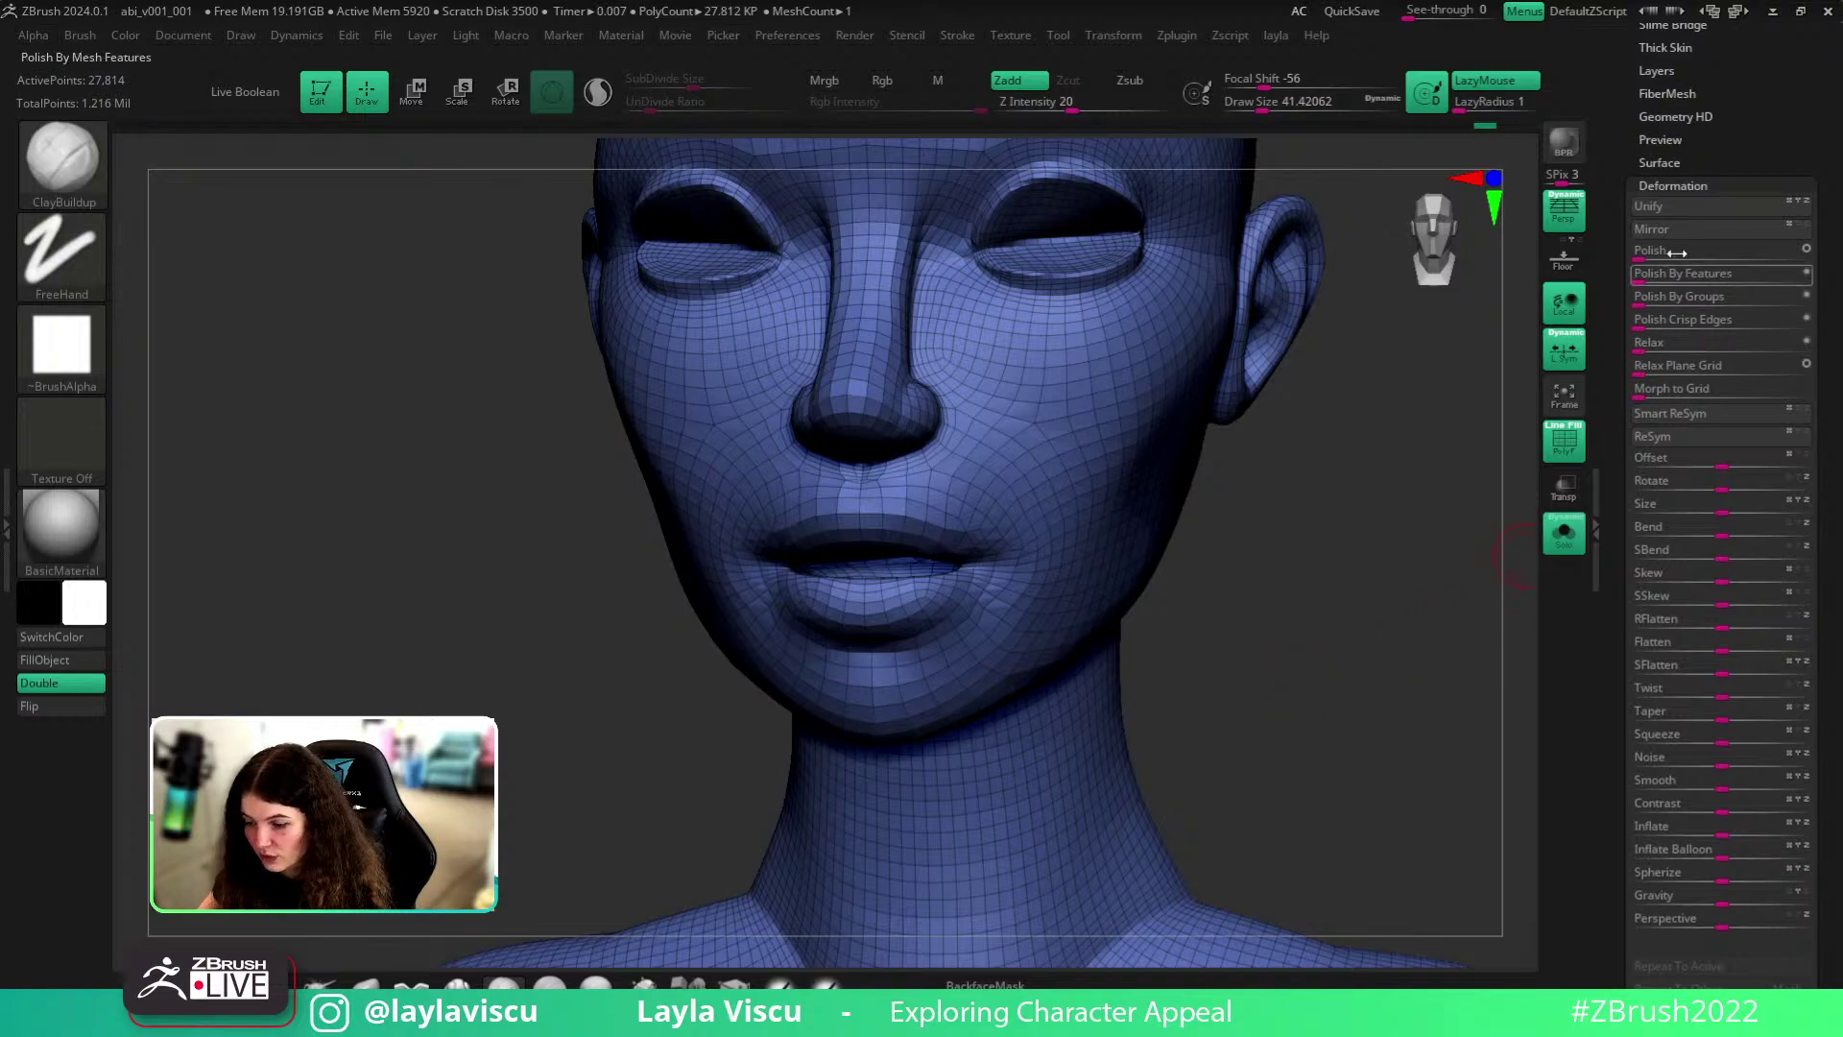
pyautogui.scroll(3, 1662, 105)
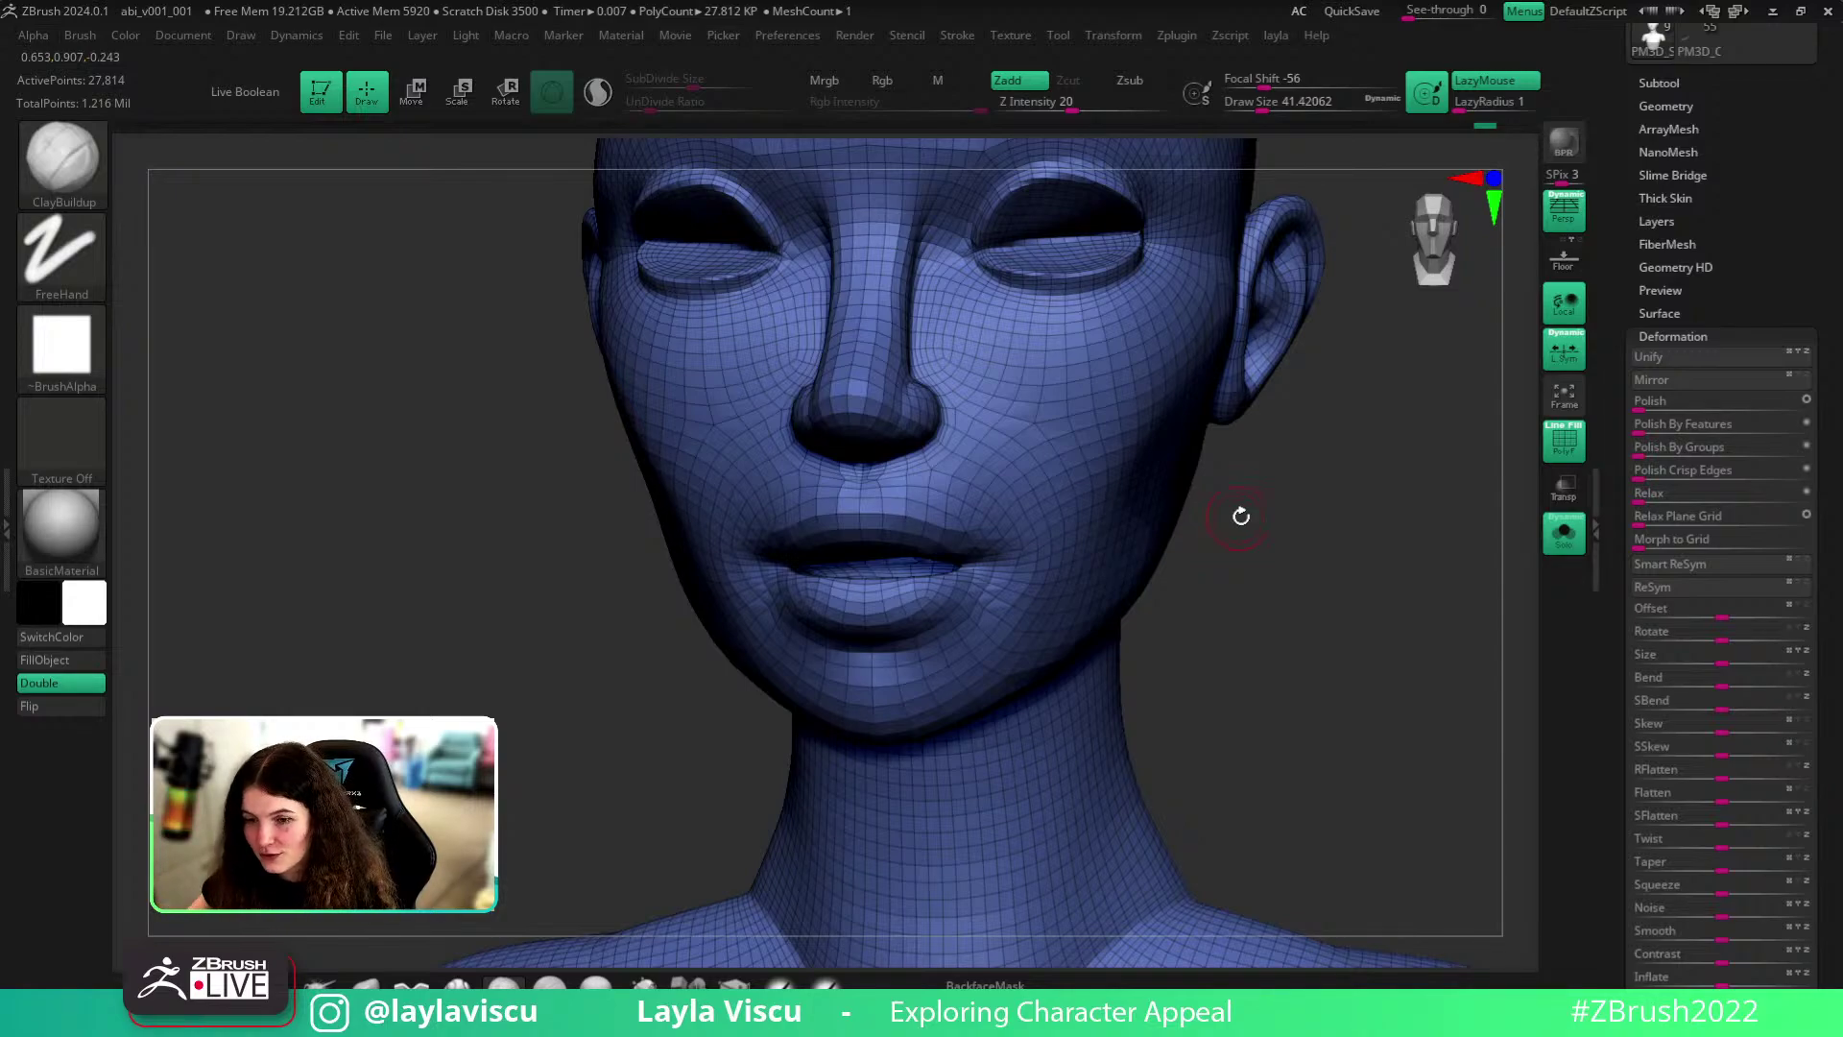
# - Leave the isolated view to show the full character and hide the wireframe
pyautogui.moveTo(1294, 586)
pyautogui.keyDown('shift'); pyautogui.mouseDown()
pyautogui.moveTo(1321, 639)
pyautogui.moveTo(1195, 643)
pyautogui.mouseUp(); pyautogui.keyUp('shift')
pyautogui.hotkey('shift', 'f')
pyautogui.hotkey('shift', 'f')
pyautogui.click(1562, 540)
pyautogui.keyDown('ctrl'); pyautogui.moveTo(1209, 539); pyautogui.dragTo(888, 557, button='right'); pyautogui.keyUp('ctrl')
pyautogui.hotkey('shift', 'f')
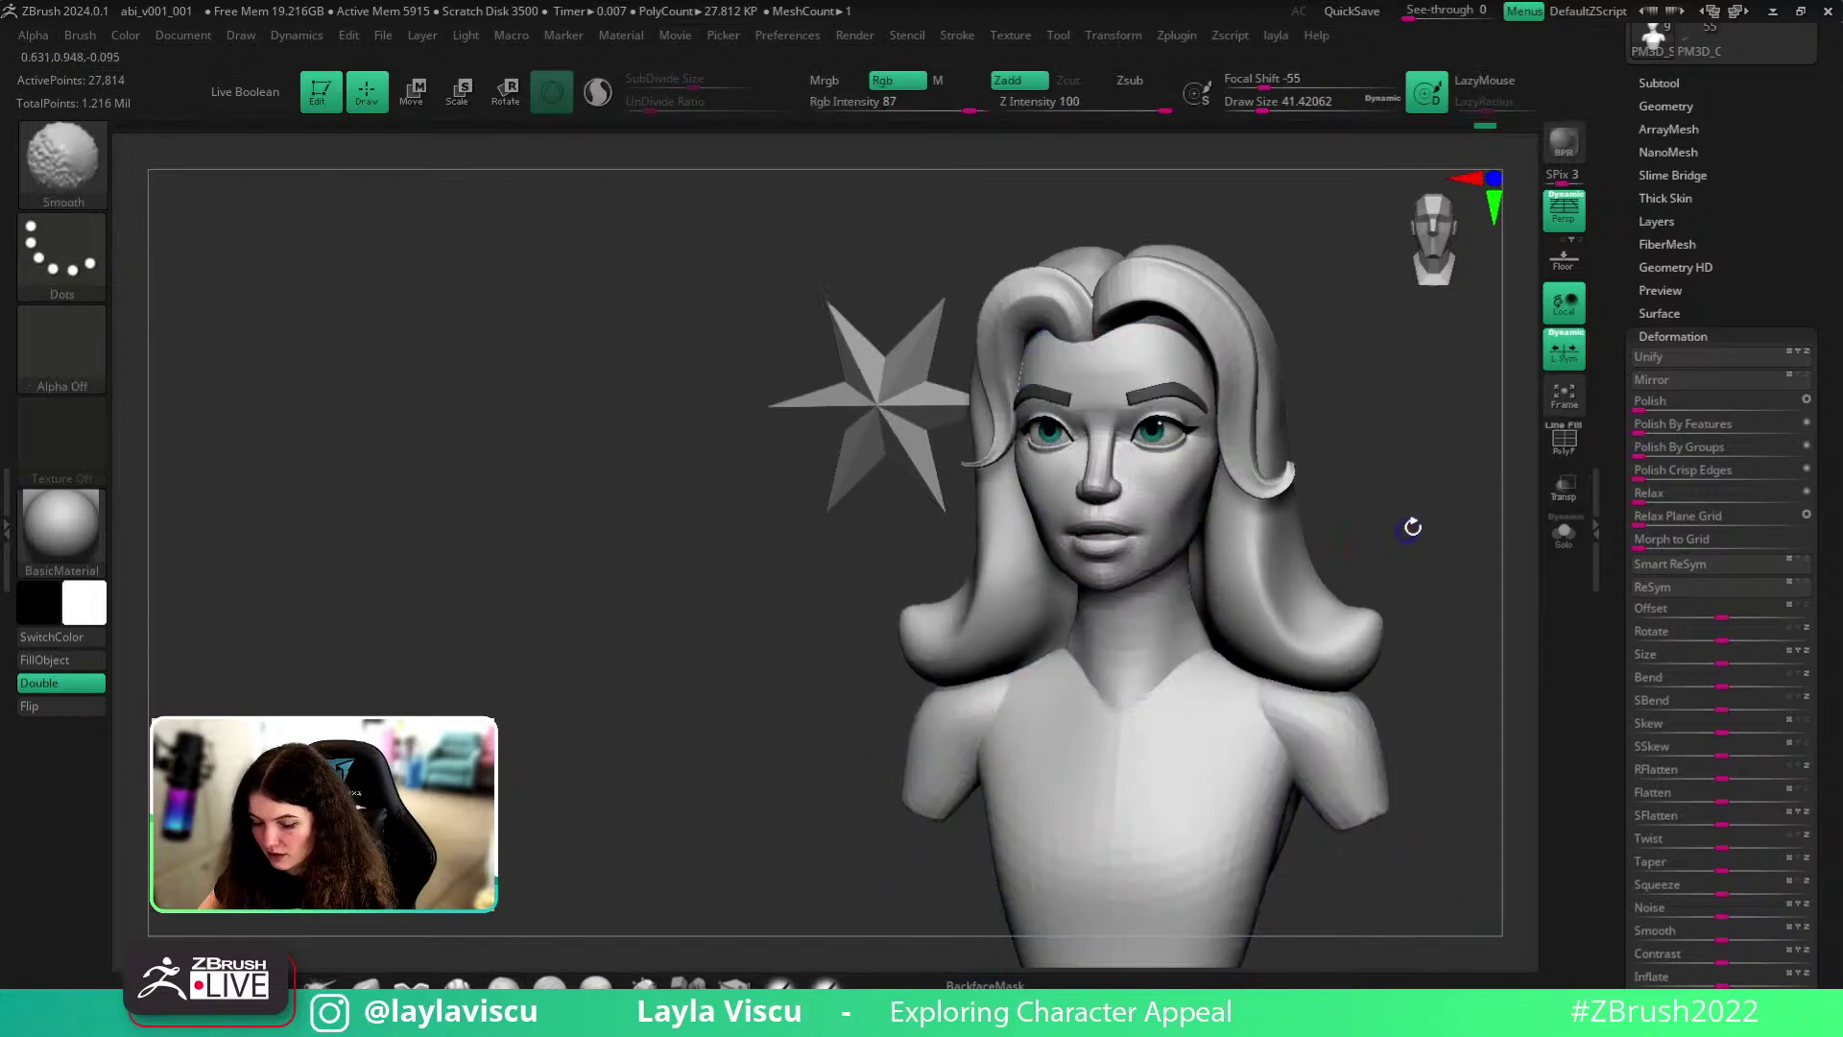
# - Open the Subtool list and hide the star subtool PolyMesh3D1
pyautogui.moveTo(1658, 222); pyautogui.dragTo(1659, 348)
pyautogui.click(1666, 207)
pyautogui.click(1805, 513)
pyautogui.click(1752, 488)
pyautogui.keyDown('shift'); pyautogui.moveTo(1480, 503); pyautogui.dragTo(1412, 534); pyautogui.keyUp('shift')
pyautogui.hotkey('shift', 'f')
pyautogui.hotkey('shift', 'f')
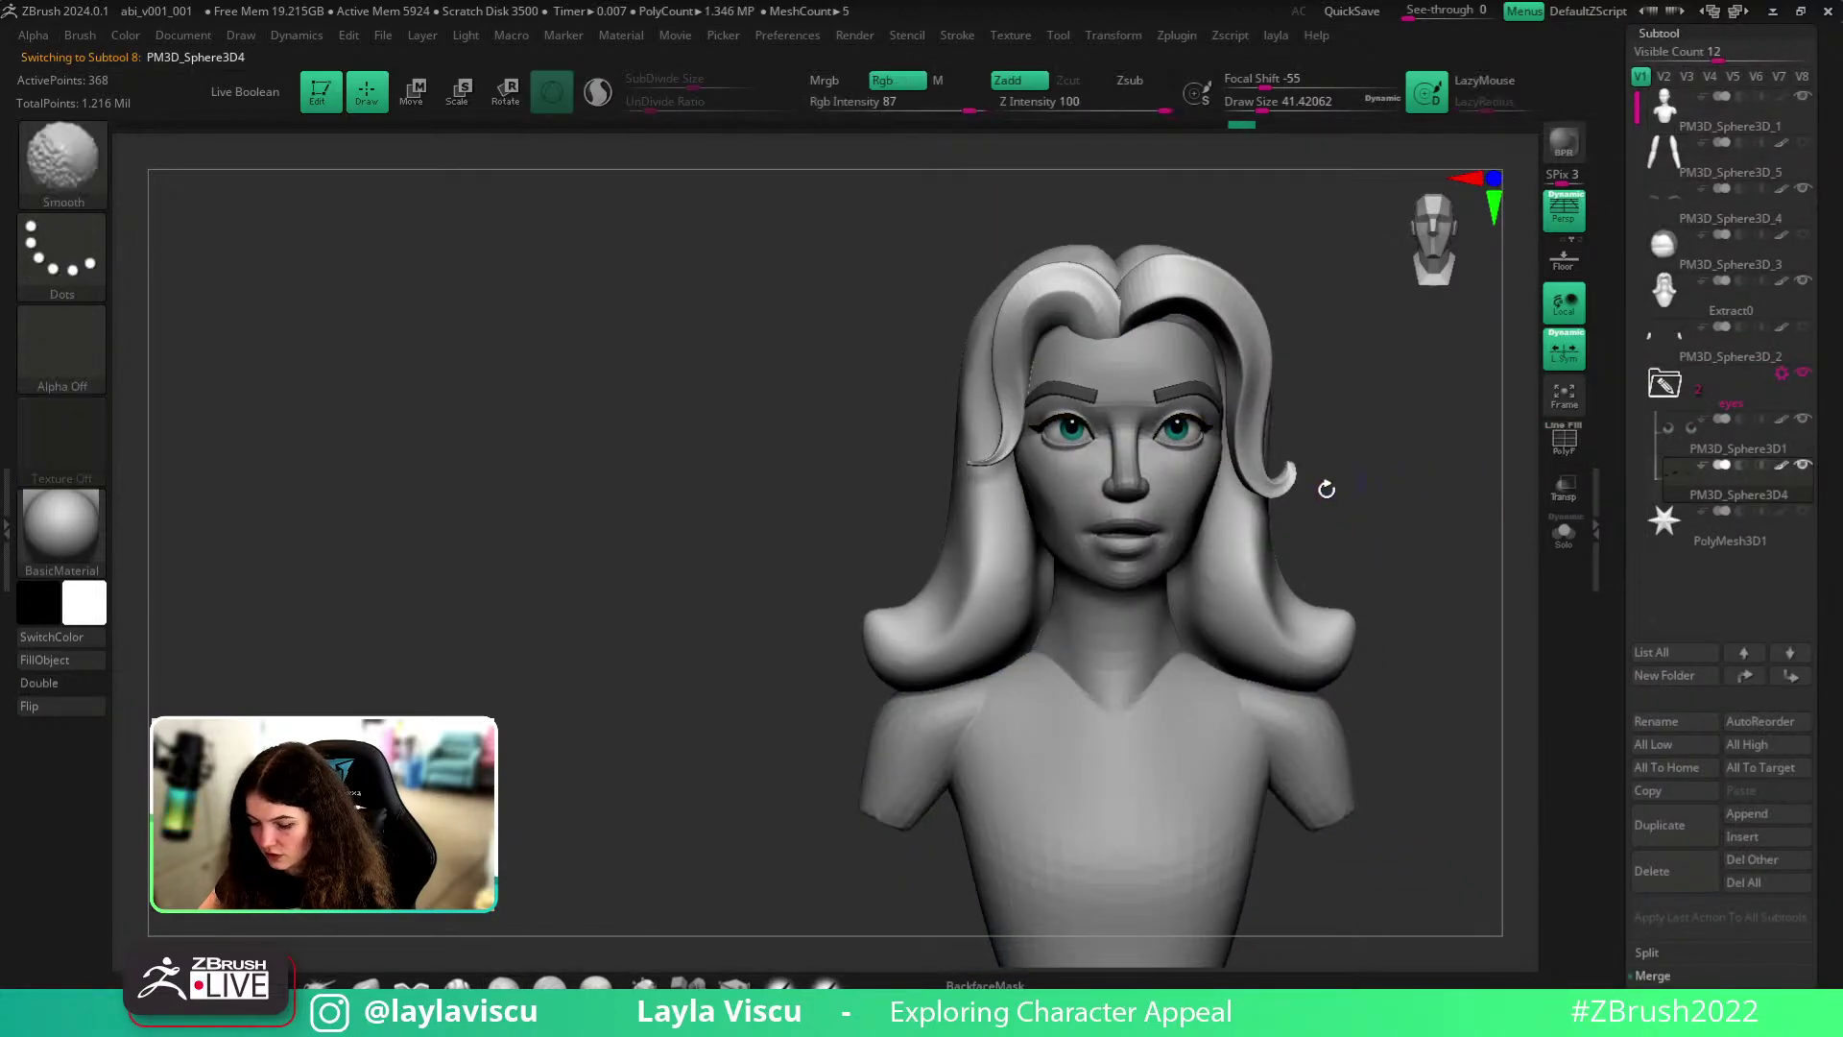
# - Make the bust the active subtool with its wireframe shown and undo its retopology back to the version with coloured polygroups
pyautogui.keyDown('alt'); pyautogui.click(1190, 508); pyautogui.keyUp('alt')
pyautogui.press('f')
pyautogui.hotkey('shift', 'f')
pyautogui.moveTo(1355, 596); pyautogui.dragTo(1395, 588)
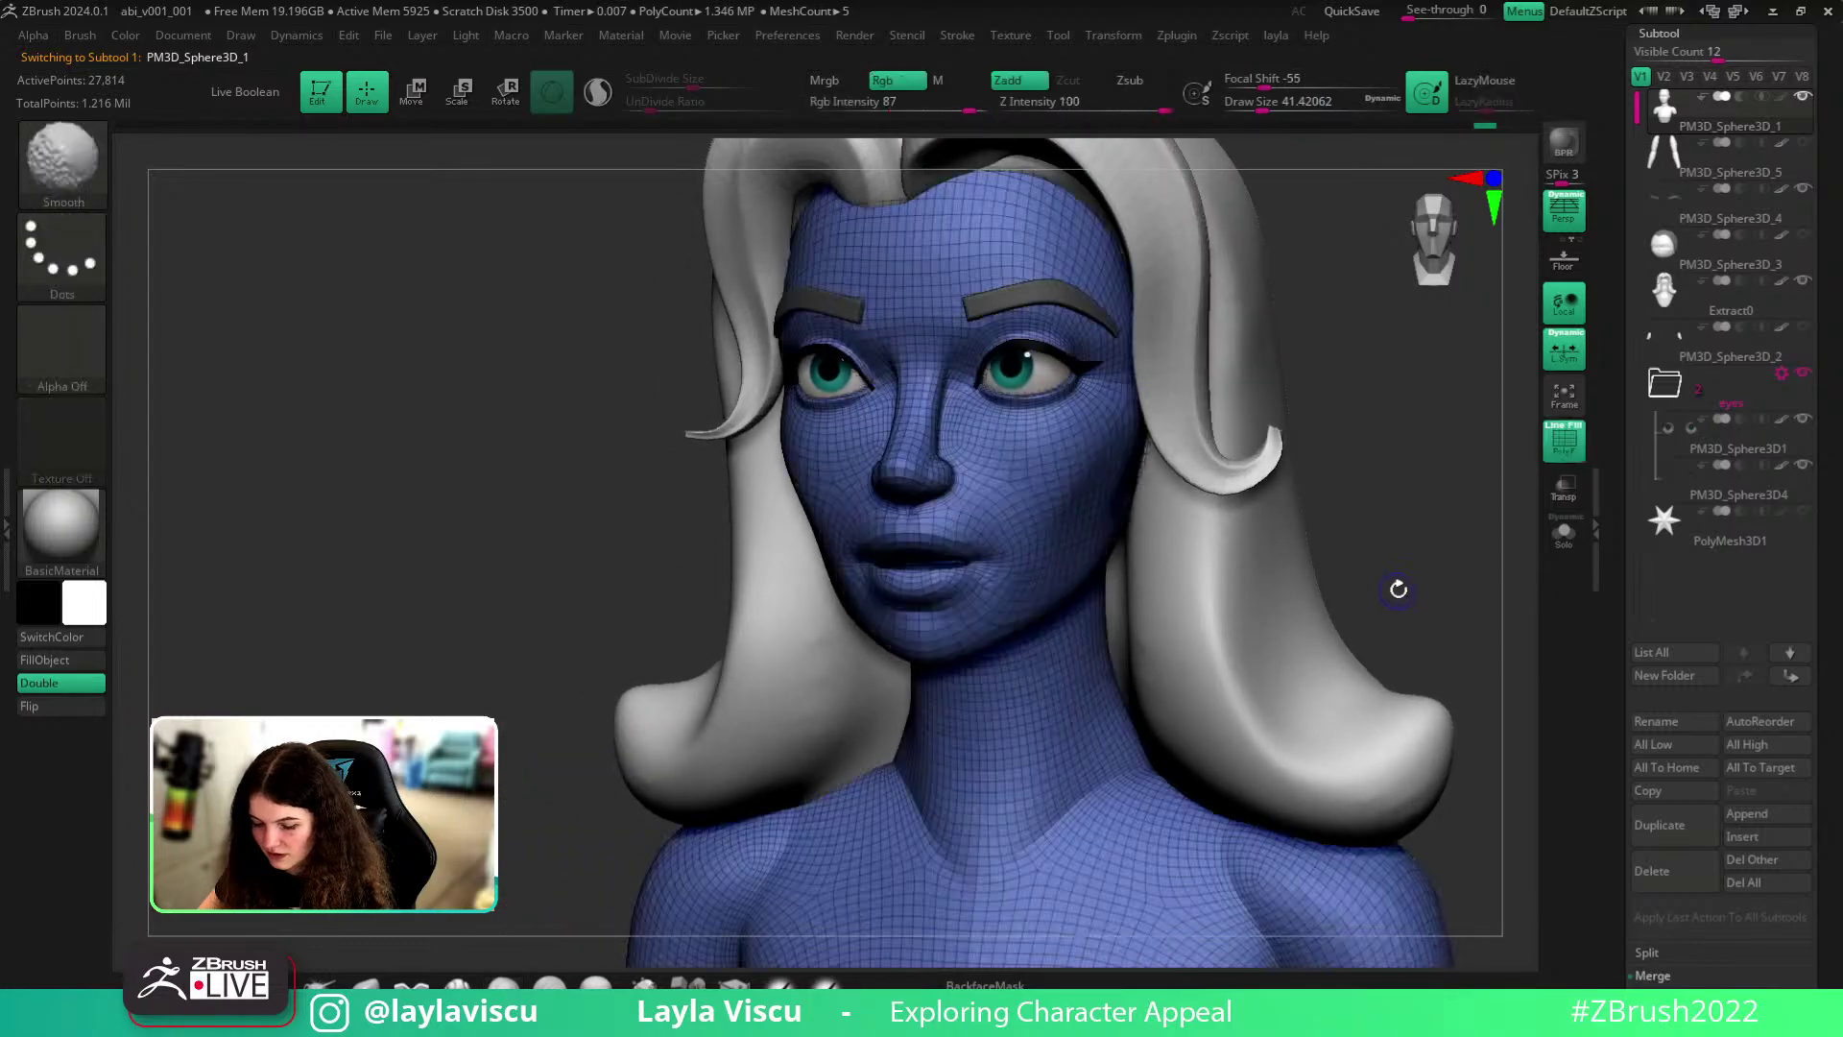
pyautogui.hotkey('ctrl', 'z')
pyautogui.hotkey('ctrl', 'z')
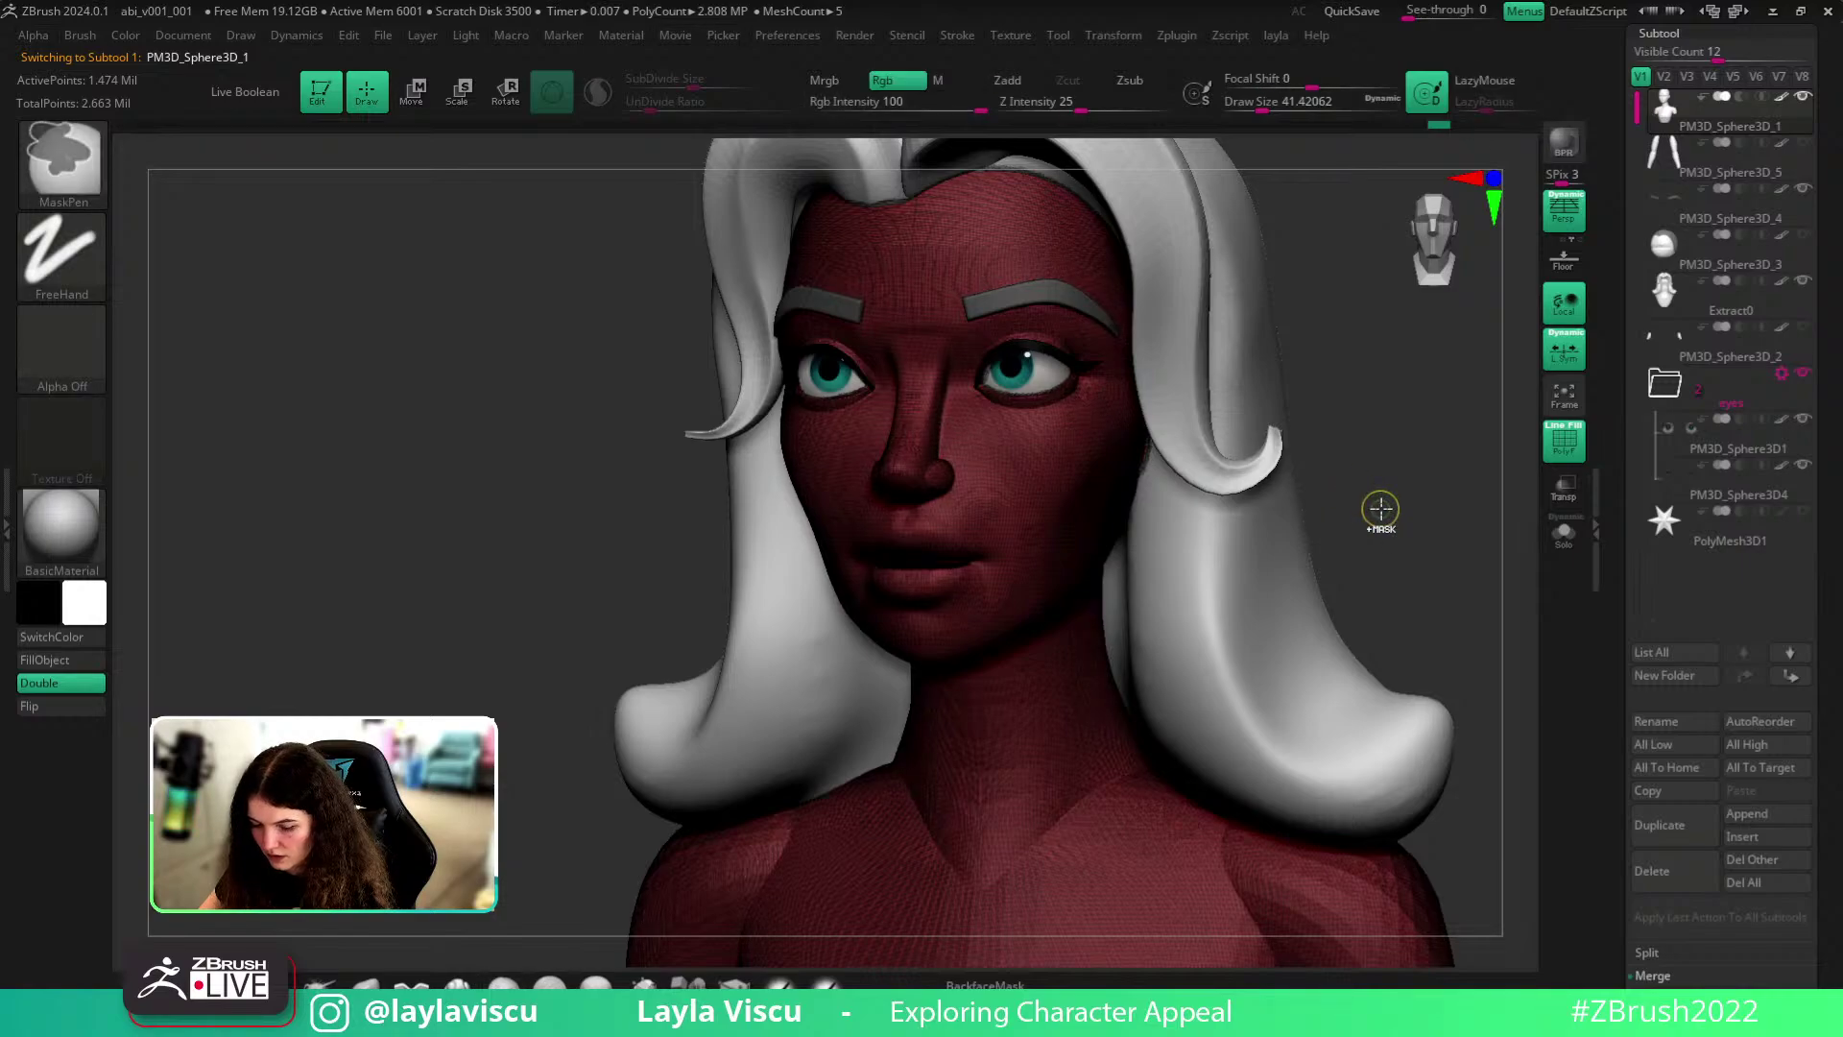
pyautogui.hotkey('ctrl', 'z')
pyautogui.moveTo(1382, 510)
pyautogui.keyDown('shift'); pyautogui.mouseDown(button='right')
pyautogui.moveTo(1395, 576)
pyautogui.moveTo(1331, 541)
pyautogui.moveTo(1210, 523)
pyautogui.mouseUp(button='right'); pyautogui.keyUp('shift')
pyautogui.hotkey('shift', 'f')
pyautogui.hotkey('shift', 'f')
pyautogui.keyDown('alt'); pyautogui.moveTo(1369, 475); pyautogui.dragTo(1173, 538, button='right'); pyautogui.keyUp('alt')
# - Save the project
pyautogui.moveTo(1835, 352); pyautogui.dragTo(1837, 460)
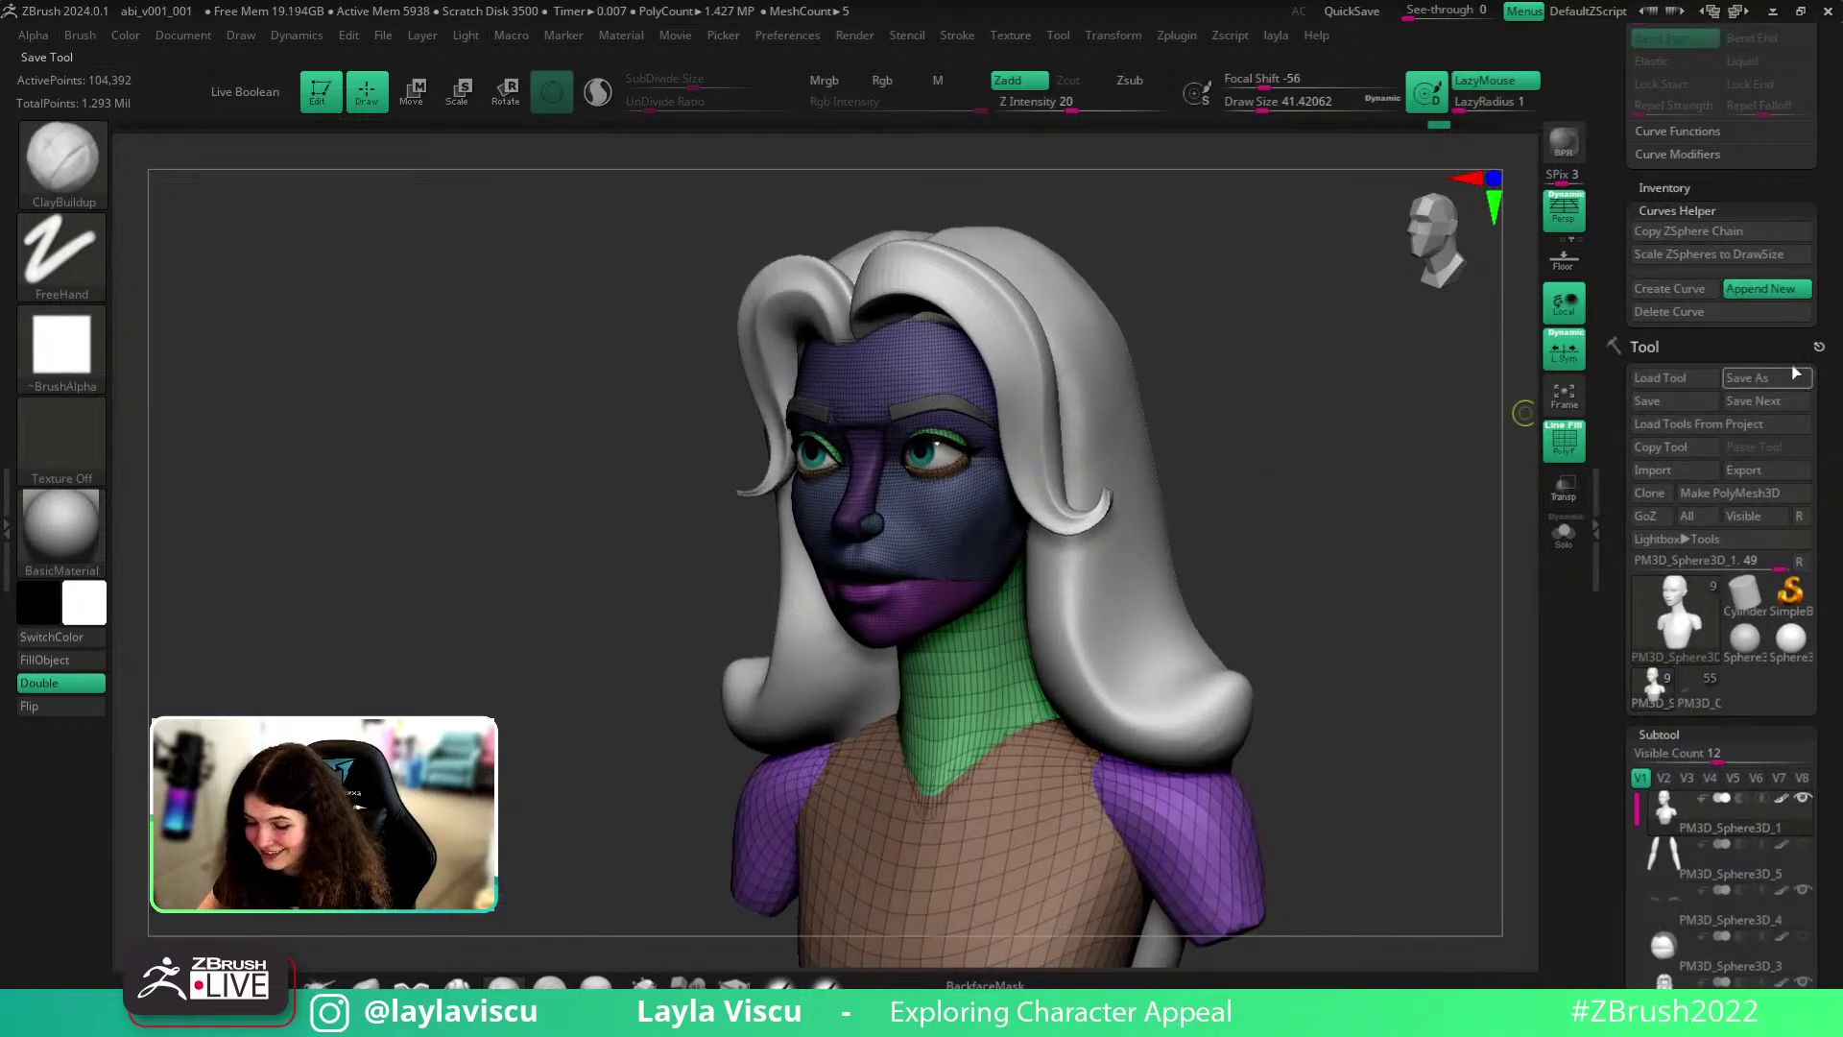
pyautogui.click(387, 36)
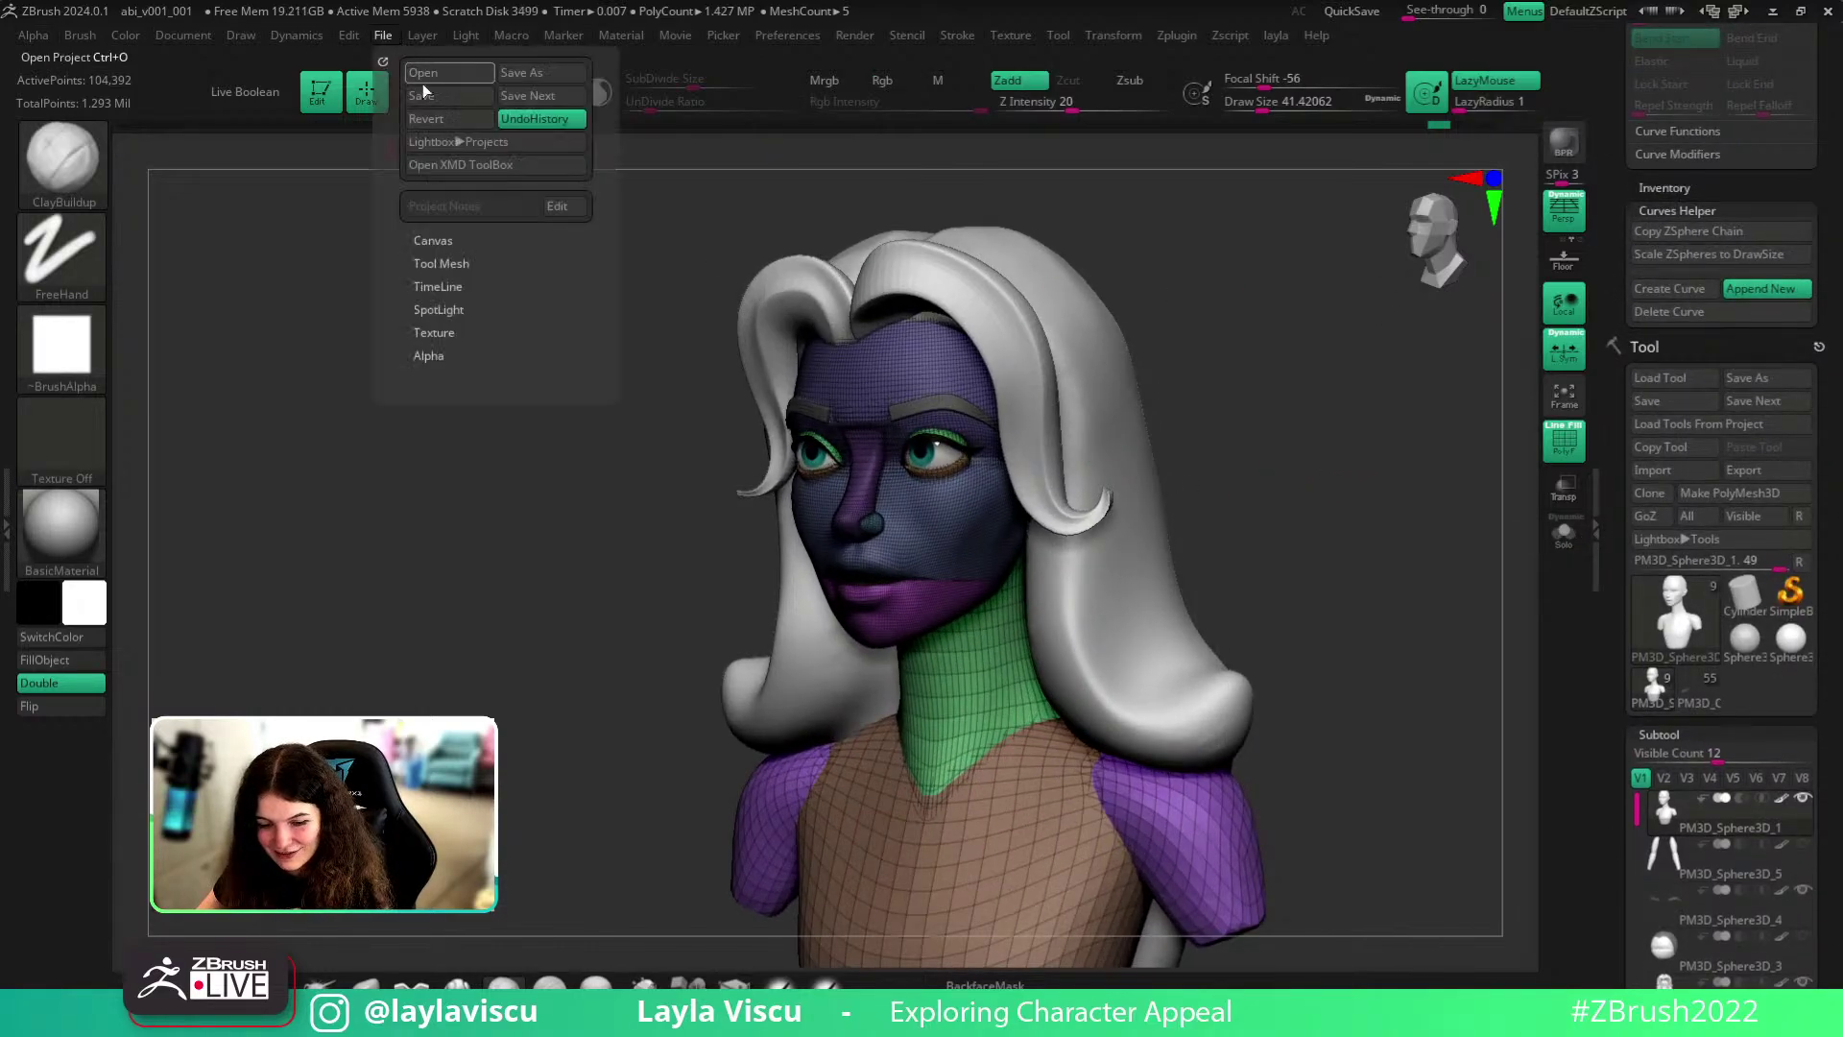
pyautogui.click(422, 95)
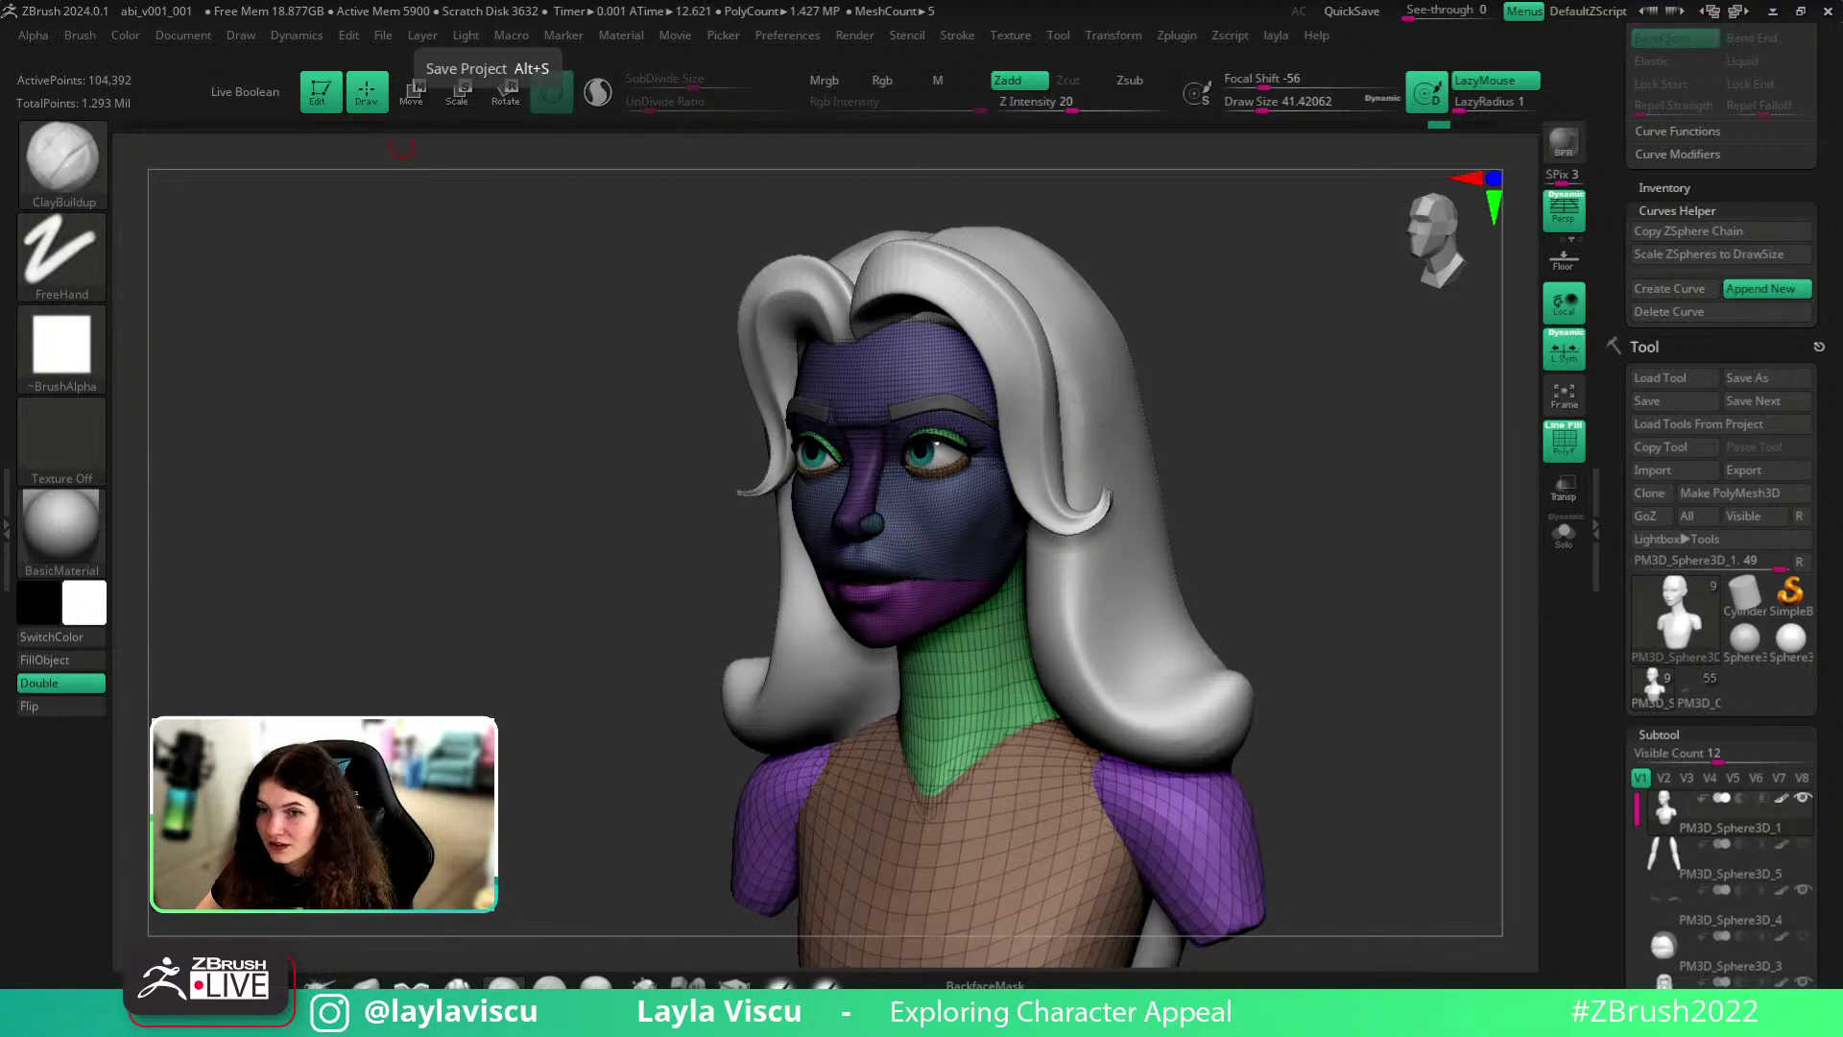
# - Hide the wireframe and frame the whole head and shoulders in a three-quarter view
pyautogui.moveTo(1481, 589); pyautogui.dragTo(1327, 487, button='right')
pyautogui.hotkey('shift', 'f')
pyautogui.moveTo(1327, 486)
pyautogui.mouseDown()
pyautogui.moveTo(1254, 527)
pyautogui.moveTo(1234, 515)
pyautogui.moveTo(1167, 567)
pyautogui.mouseUp()
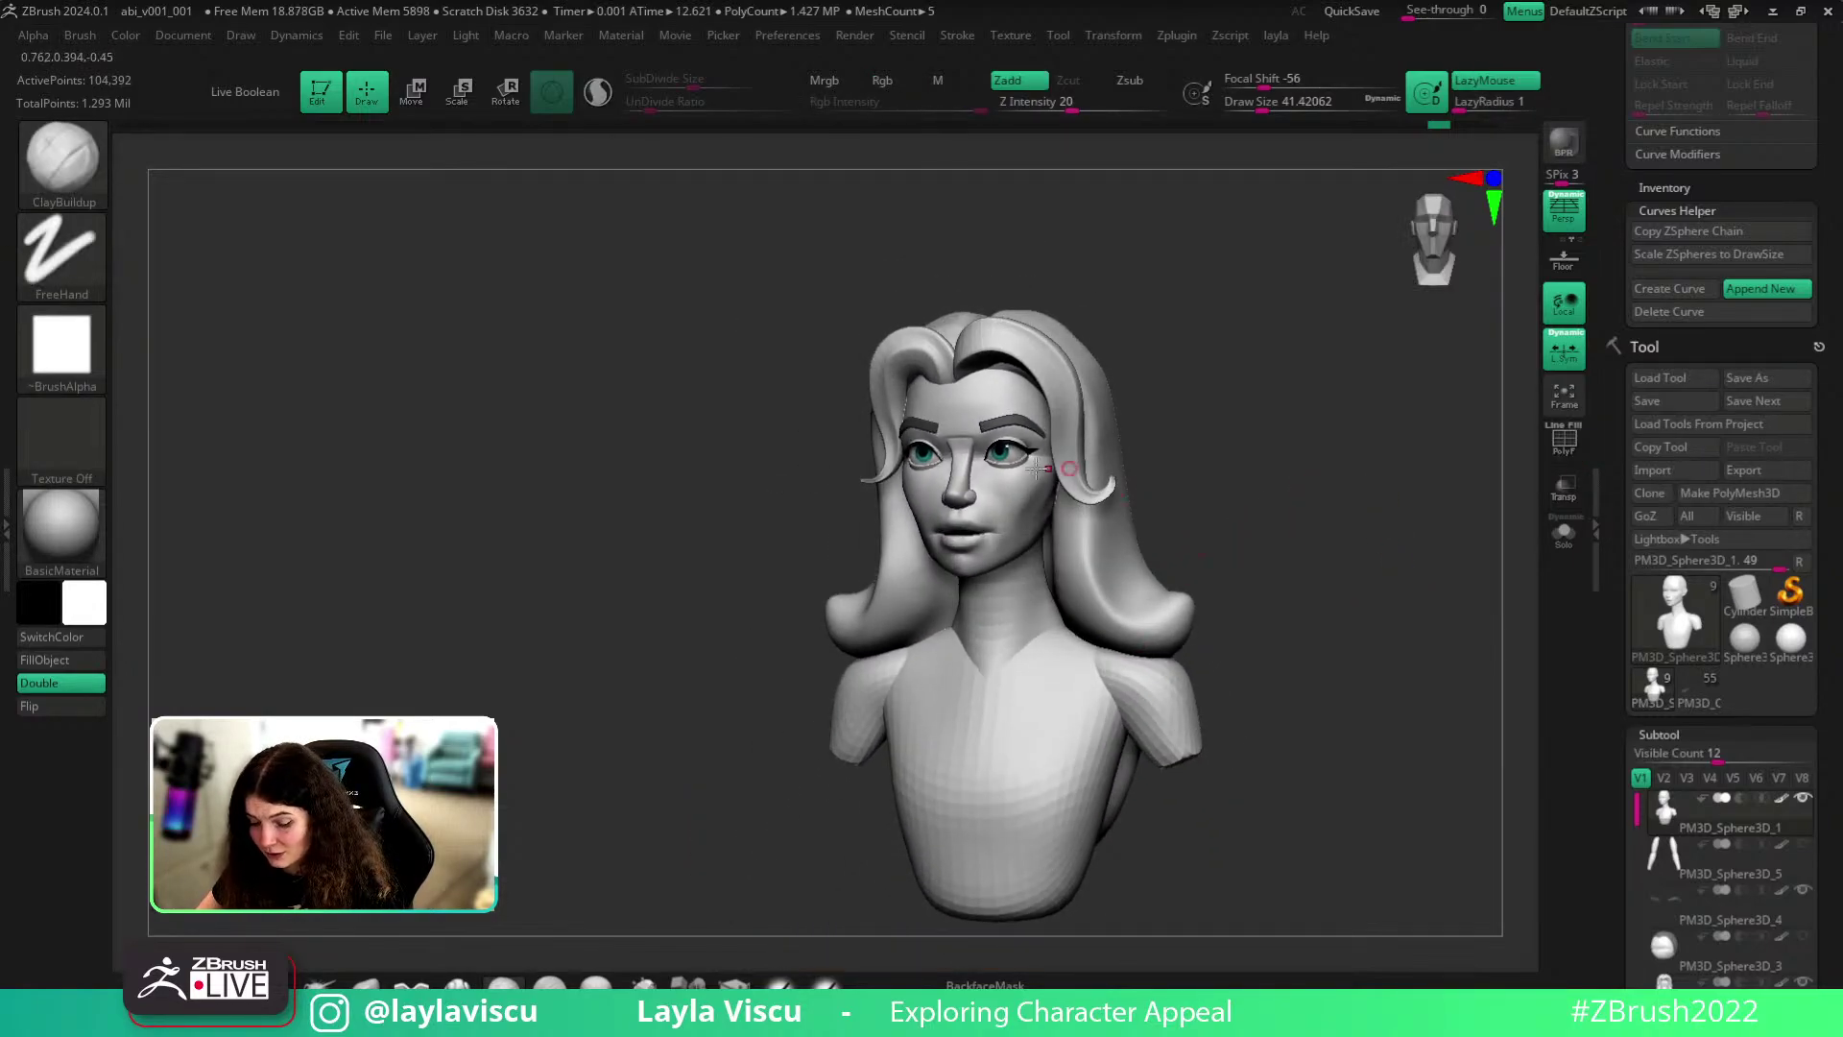
pyautogui.keyDown('ctrl'); pyautogui.moveTo(1077, 470); pyautogui.dragTo(1040, 525, button='right'); pyautogui.keyUp('ctrl')
pyautogui.keyDown('alt'); pyautogui.moveTo(1332, 442); pyautogui.dragTo(1308, 518, button='right'); pyautogui.keyUp('alt')
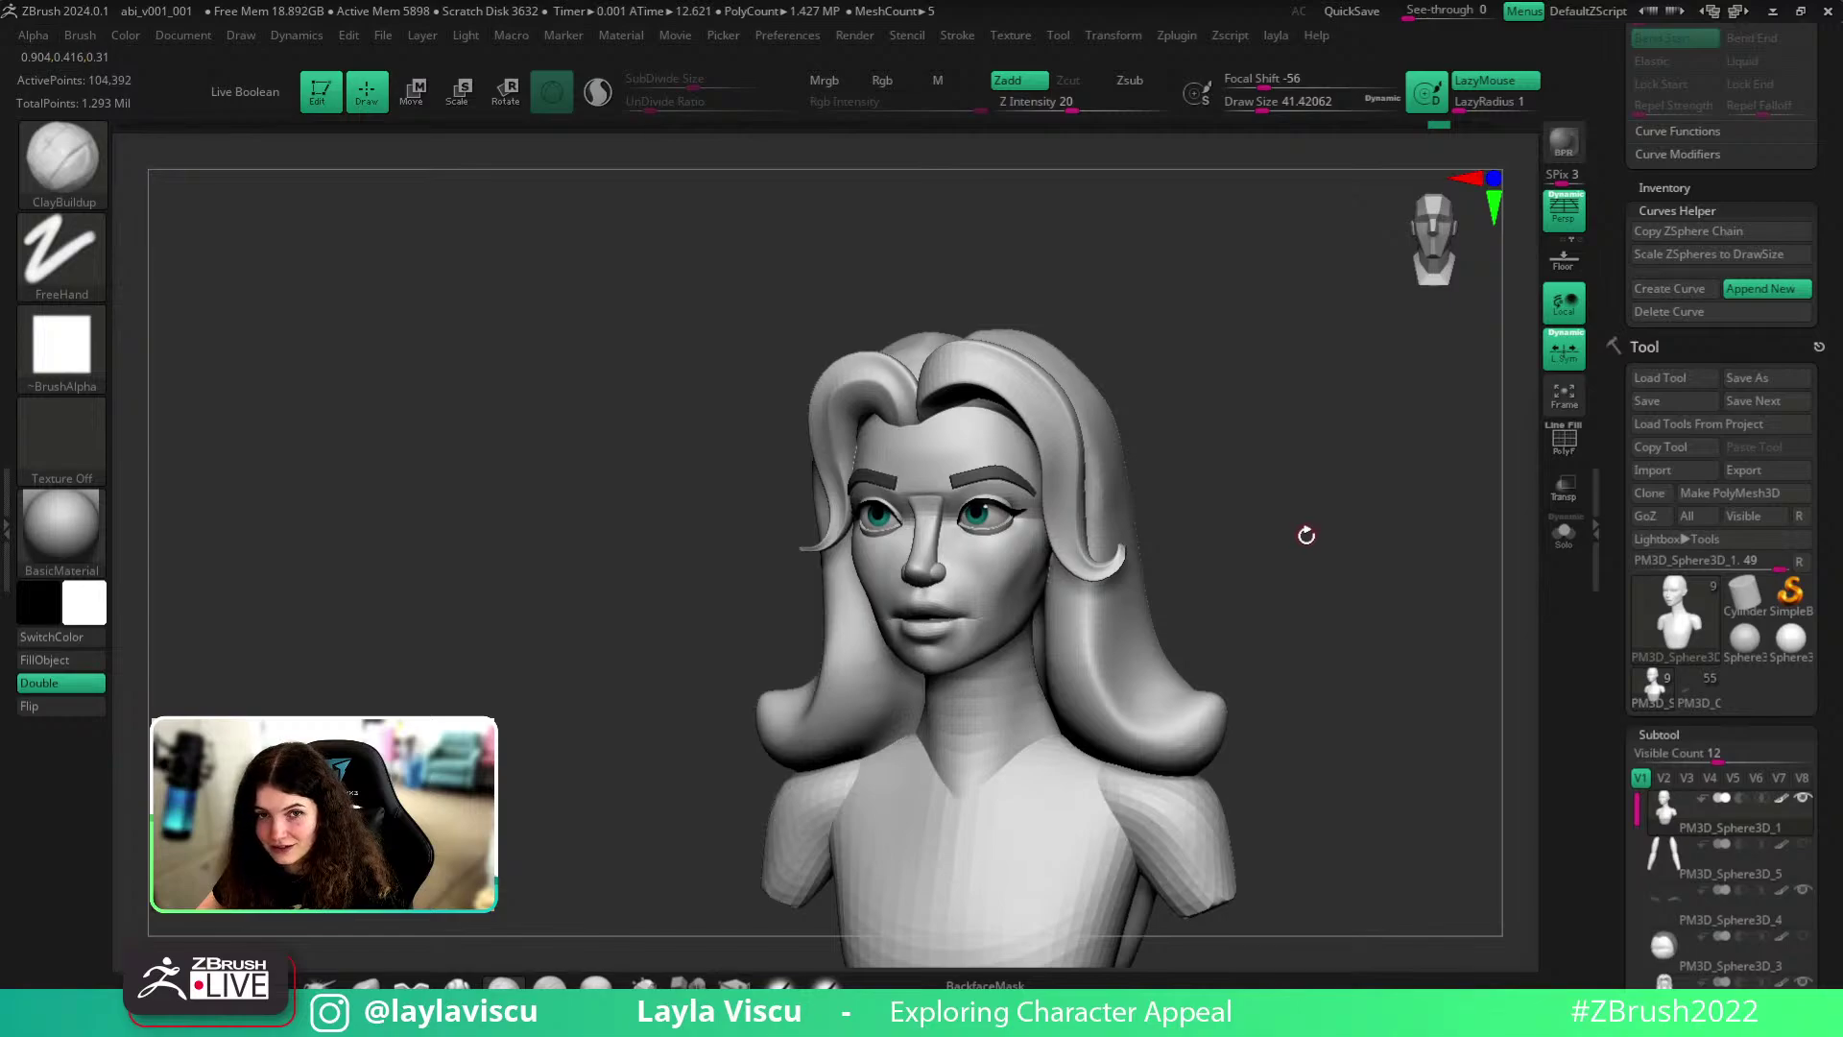